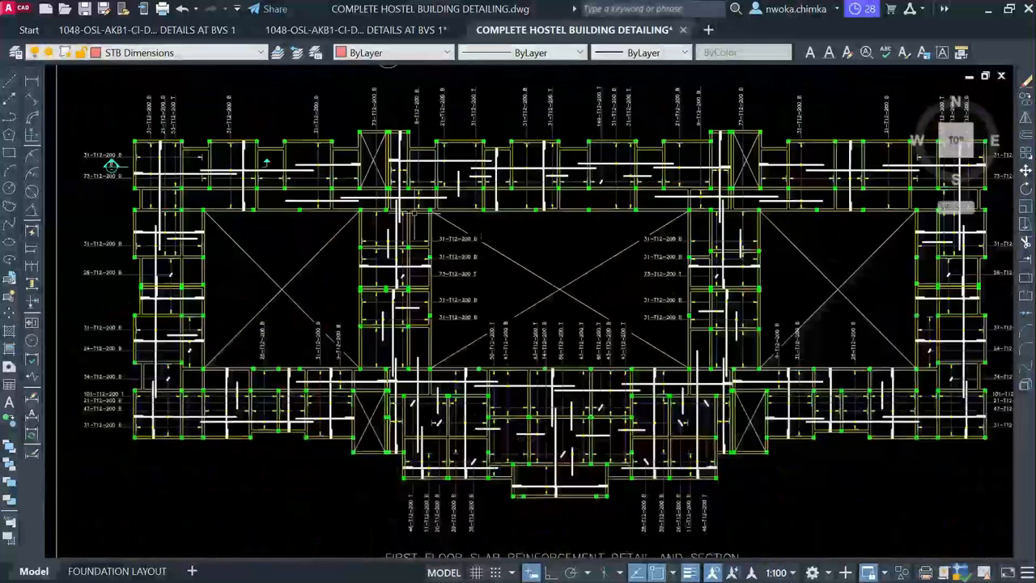
Pan and zoom from the first floor slab plan along the row of small detail sheets
middle_drag(323, 206, 400, 209)
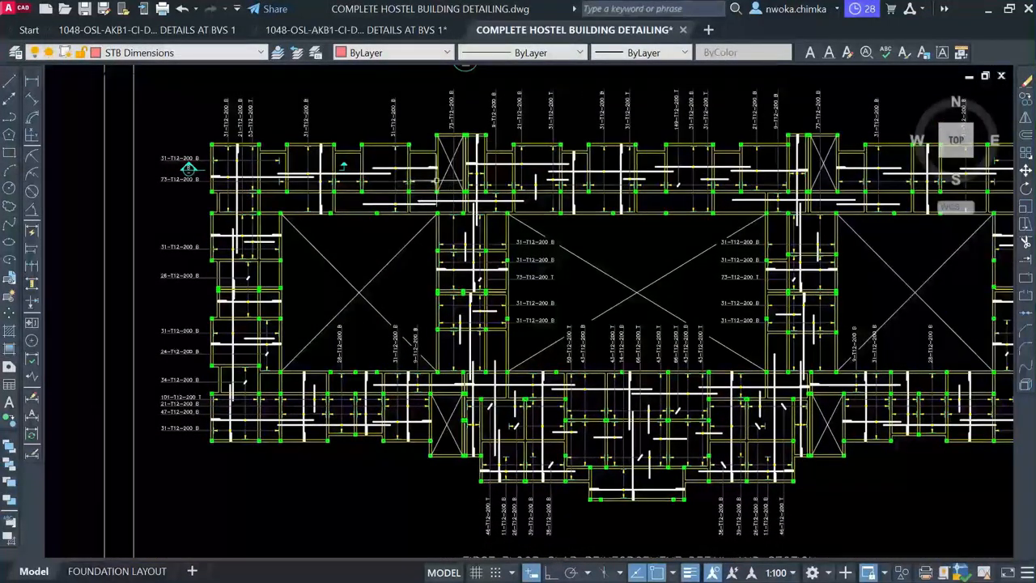
middle_drag(408, 136, 408, 180)
scroll(369, 199, up, 2)
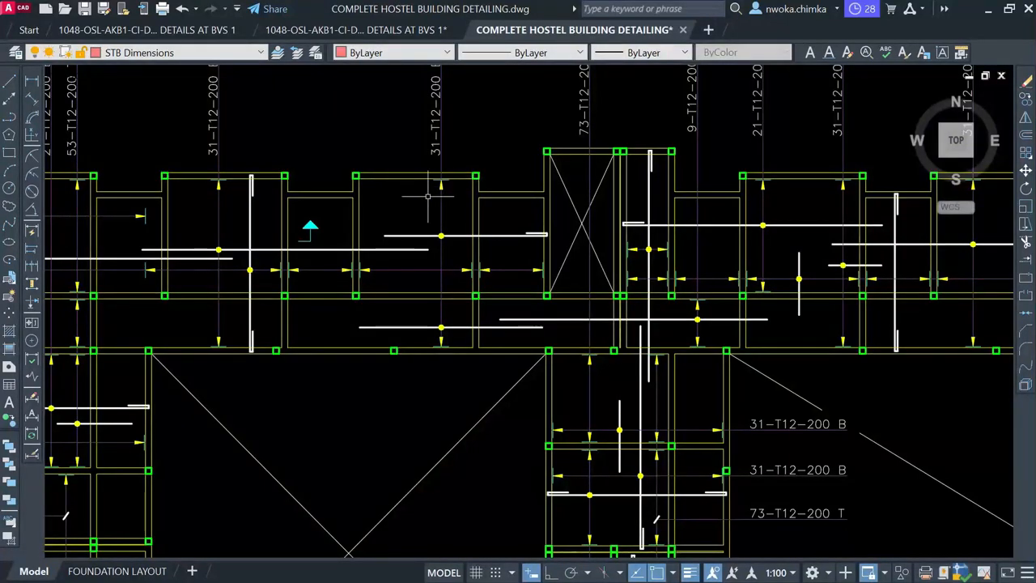
scroll(428, 196, down, 4)
scroll(417, 209, up, 2)
scroll(411, 217, down, 3)
scroll(411, 217, down, 4)
middle_drag(283, 291, 509, 284)
scroll(310, 308, up, 4)
mouse_move(236, 301)
middle_down()
mouse_move(383, 296)
mouse_move(411, 318)
middle_up()
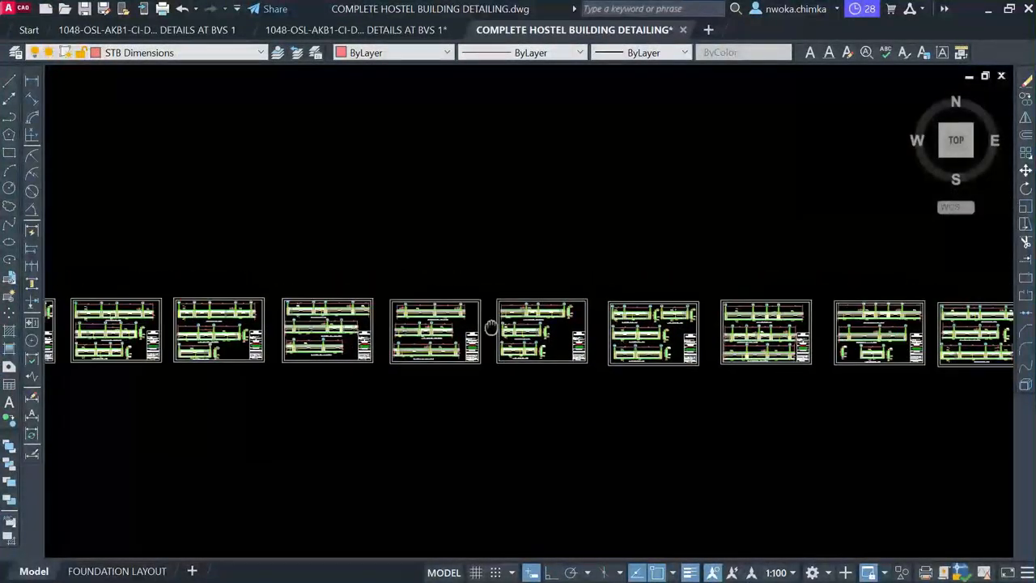
scroll(418, 318, up, 5)
scroll(557, 289, down, 4)
scroll(678, 289, down, 2)
Frame the raft foundation layout beside the general notes and column reinforcement sheets
mouse_move(47, 281)
middle_down()
mouse_move(409, 280)
mouse_move(844, 351)
middle_up()
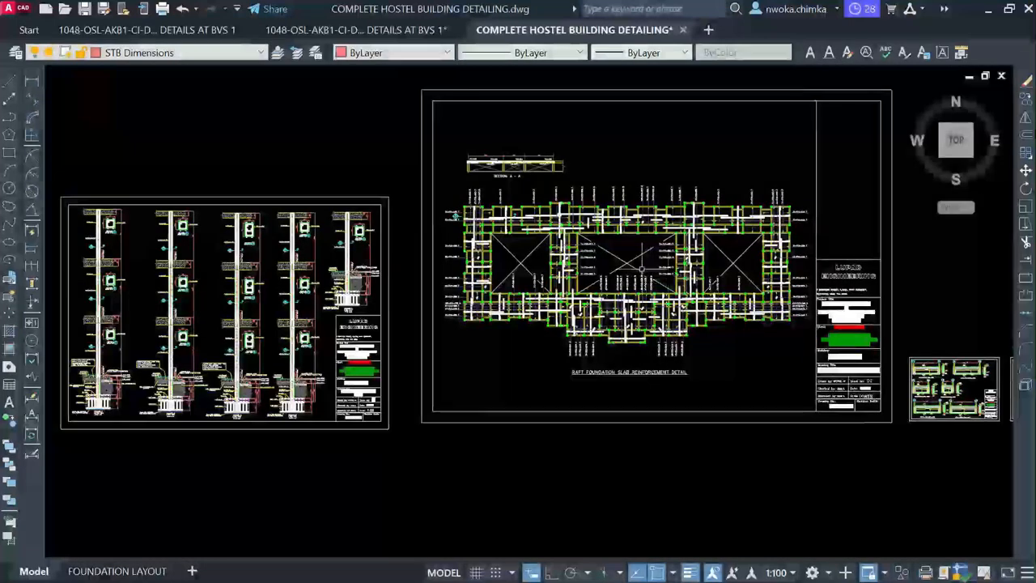
scroll(179, 351, up, 5)
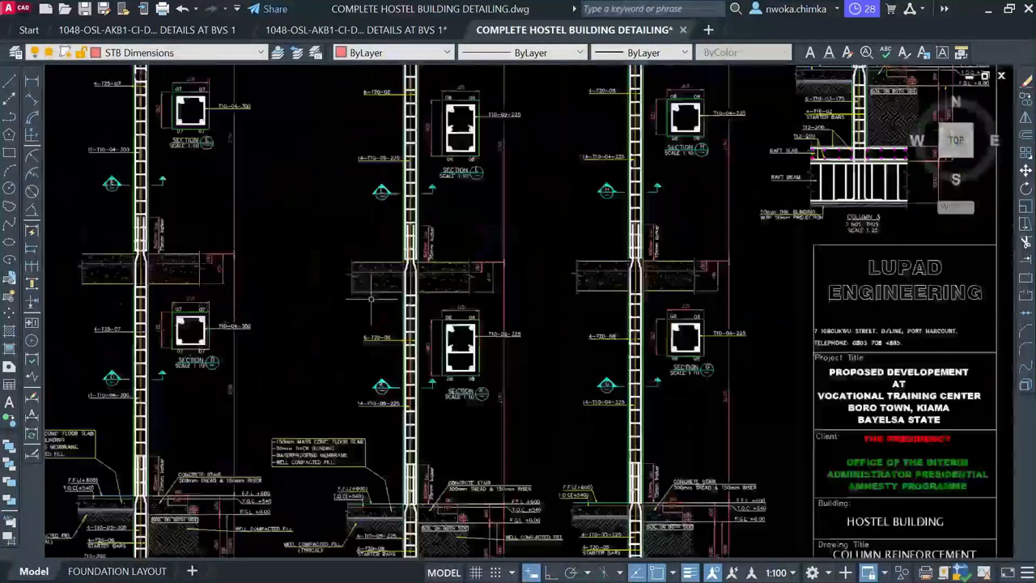
scroll(372, 299, down, 5)
middle_drag(458, 282, 486, 275)
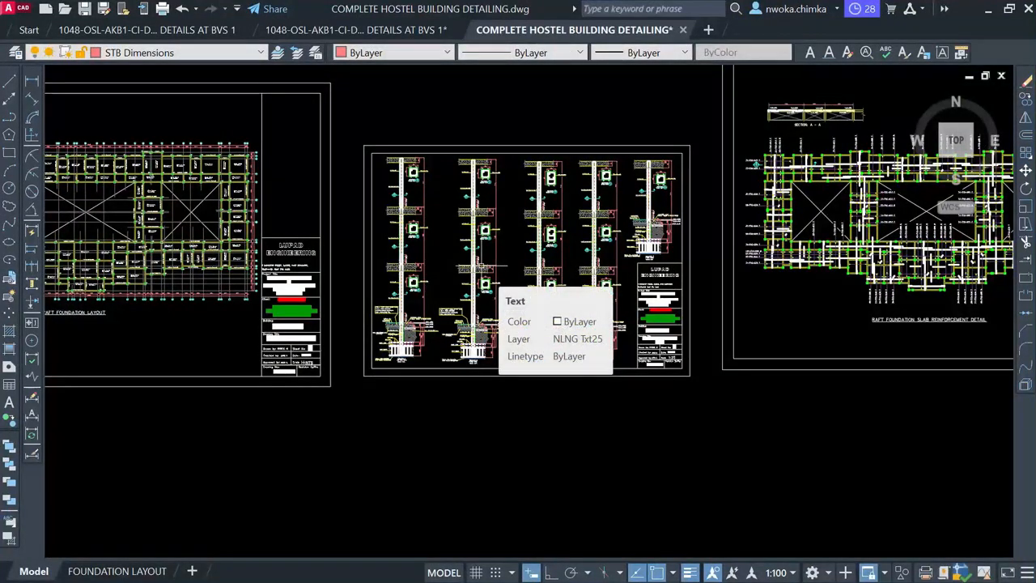
scroll(483, 265, up, 5)
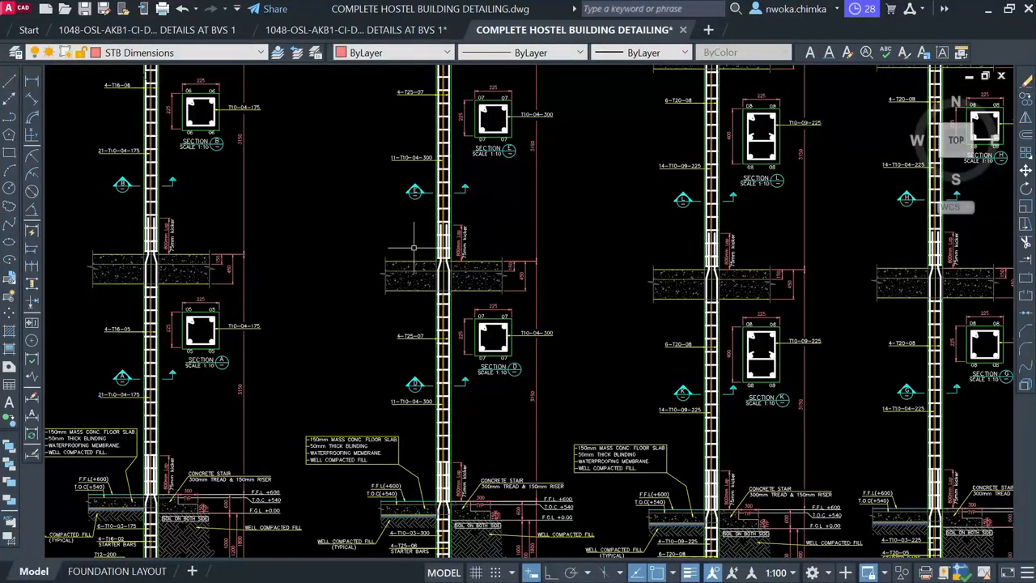
scroll(412, 256, down, 4)
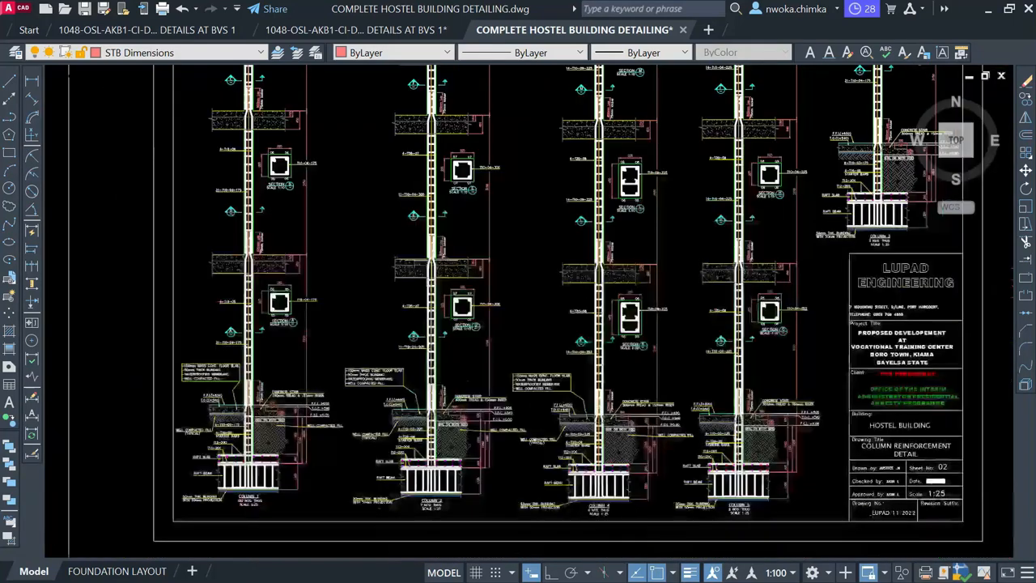
scroll(412, 256, down, 3)
scroll(423, 293, down, 5)
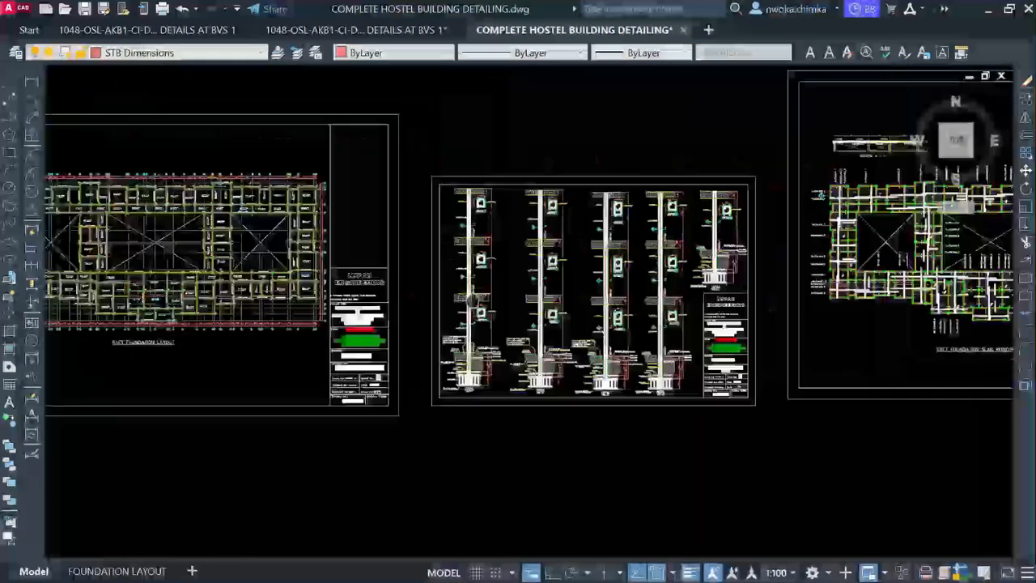
scroll(336, 283, up, 3)
scroll(321, 261, down, 4)
Pan back along the row of sheets, zooming to review the first and second floor slab sheets
middle_drag(701, 262, 438, 262)
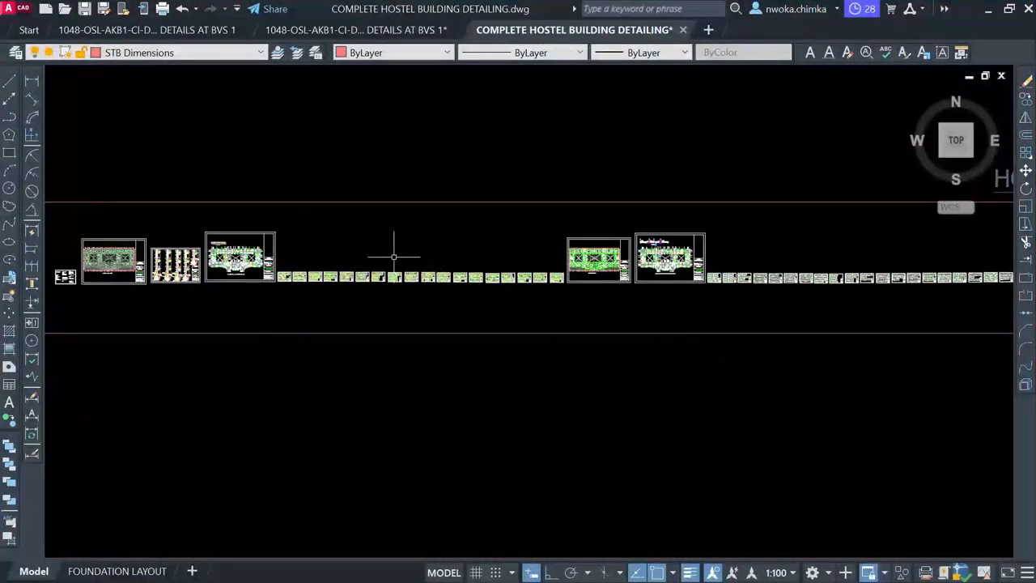
scroll(617, 277, up, 6)
scroll(673, 263, down, 4)
scroll(673, 263, up, 2)
scroll(710, 173, up, 4)
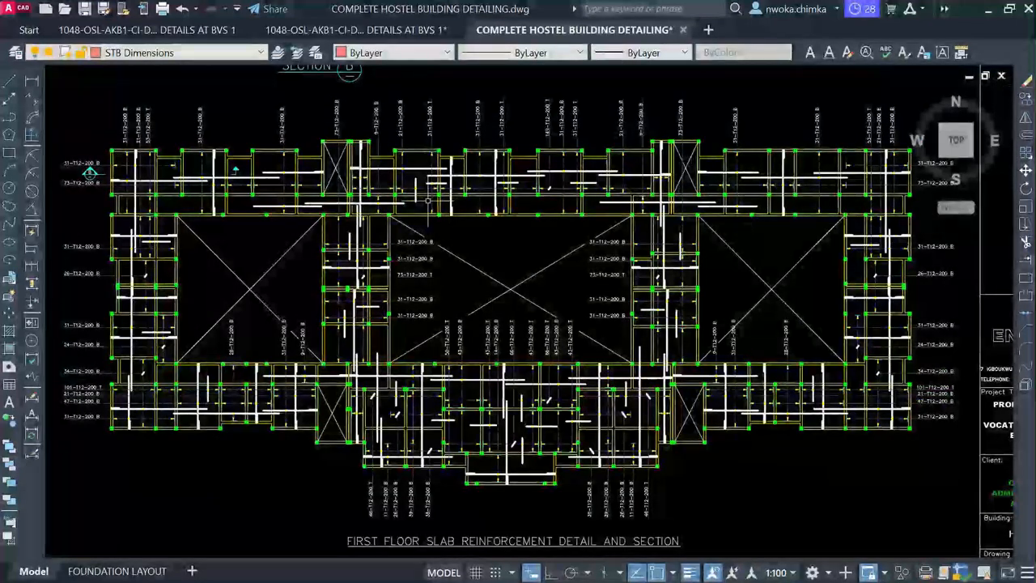
scroll(401, 116, down, 2)
scroll(438, 199, down, 2)
middle_drag(585, 238, 444, 247)
scroll(443, 247, down, 2)
scroll(842, 270, down, 4)
scroll(542, 227, up, 15)
scroll(486, 242, down, 4)
scroll(500, 207, up, 4)
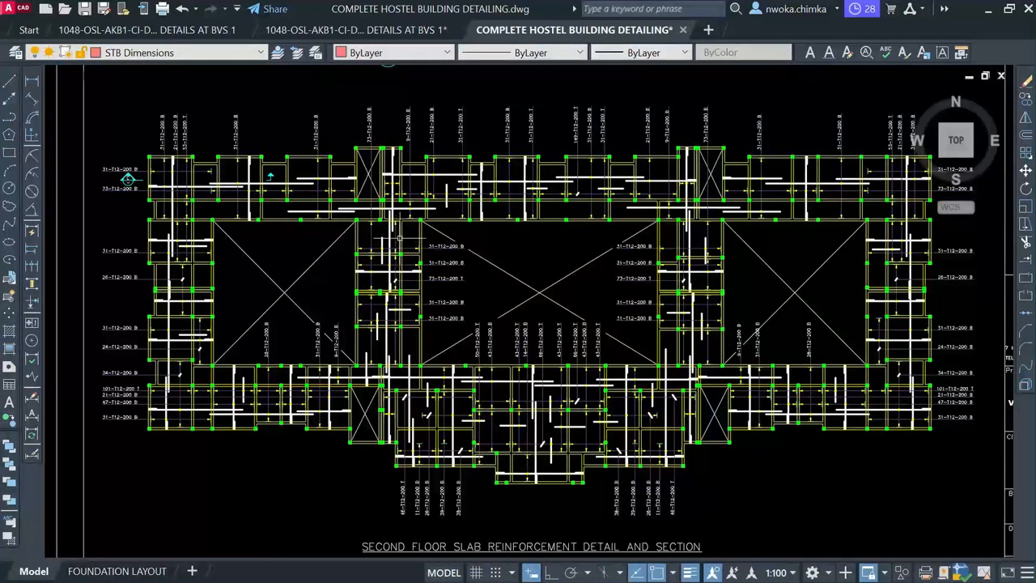
Zoom and pan over to the Roof Beam and Column Layout sheet
scroll(470, 225, down, 6)
scroll(802, 269, up, 4)
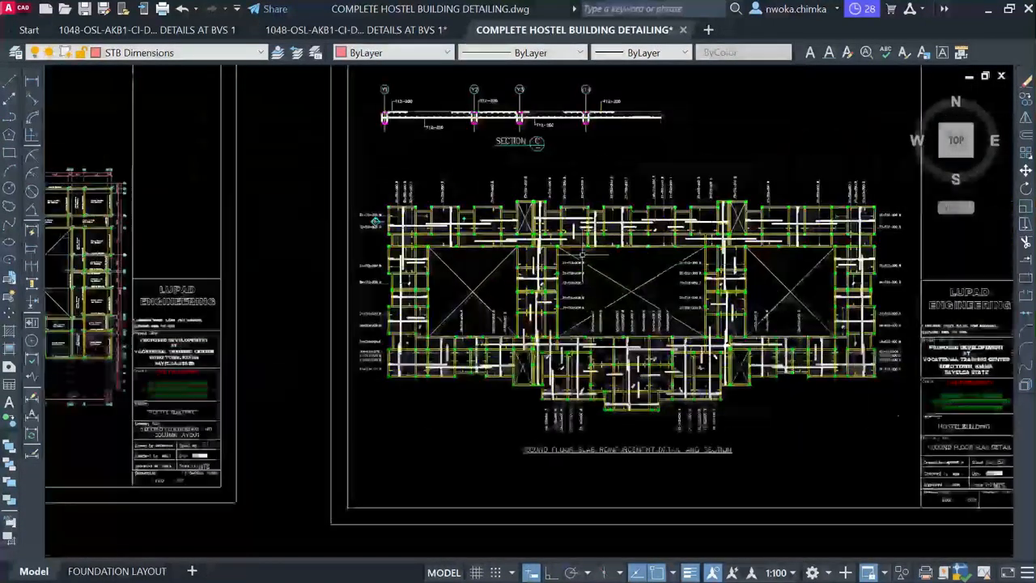
scroll(947, 280, up, 2)
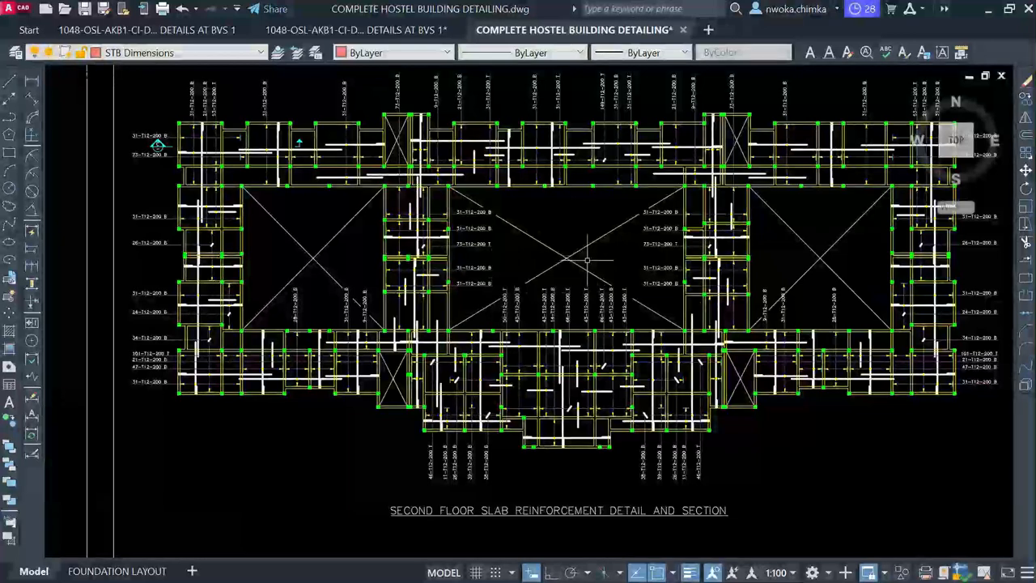
scroll(397, 243, up, 2)
scroll(405, 231, down, 7)
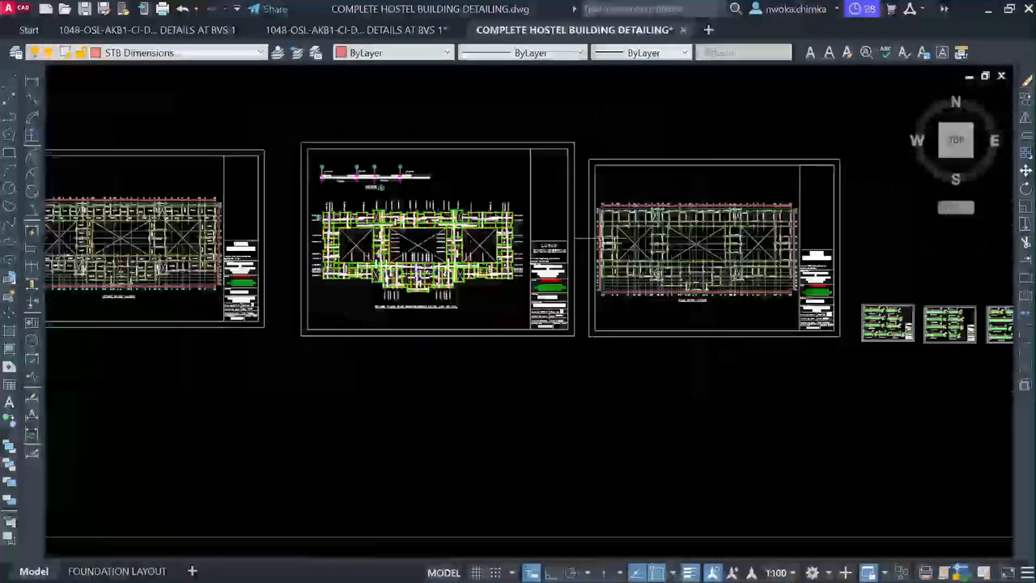
scroll(731, 209, up, 4)
middle_drag(731, 209, 430, 208)
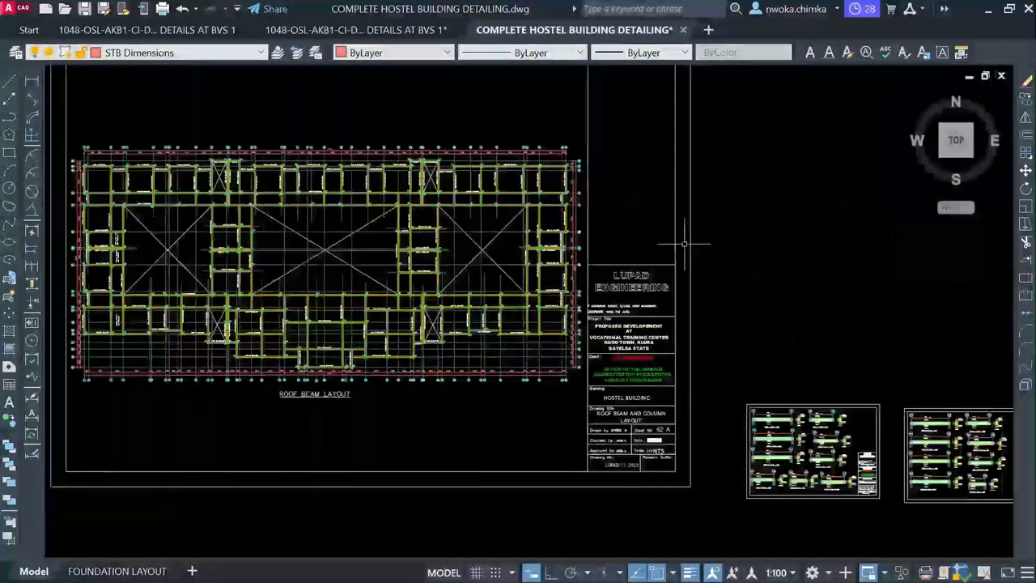
Zoom into the RC Details of Roof Beams sheet to inspect Beam 1 and Beam 3
middle_drag(685, 243, 405, 224)
scroll(470, 365, up, 3)
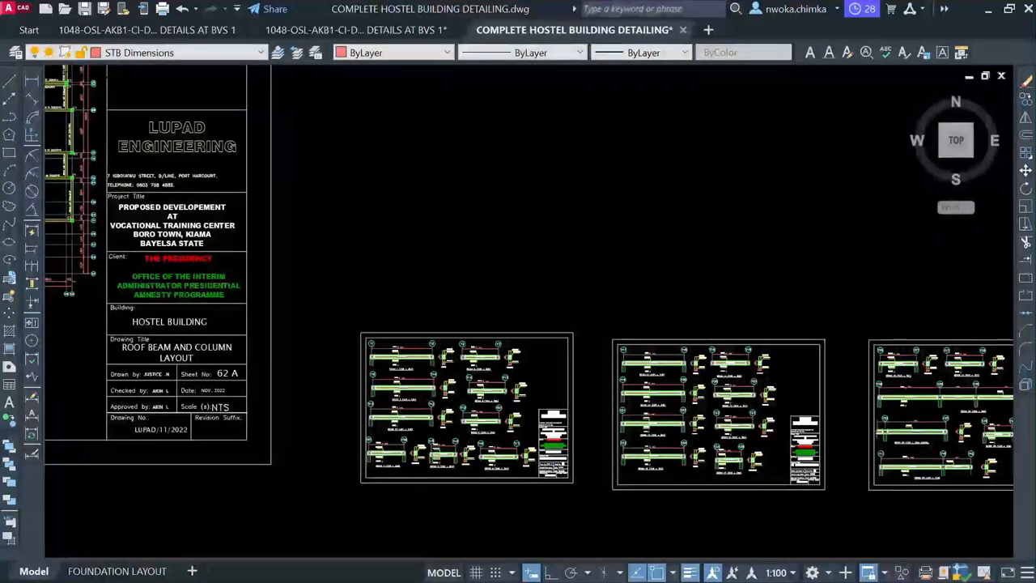
scroll(481, 364, up, 4)
scroll(416, 235, up, 2)
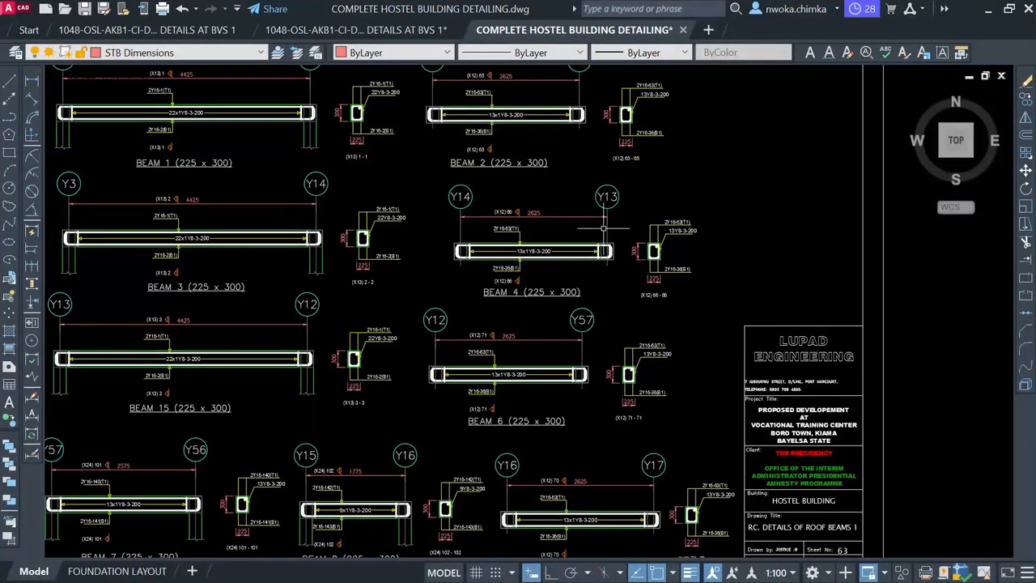
scroll(604, 229, down, 2)
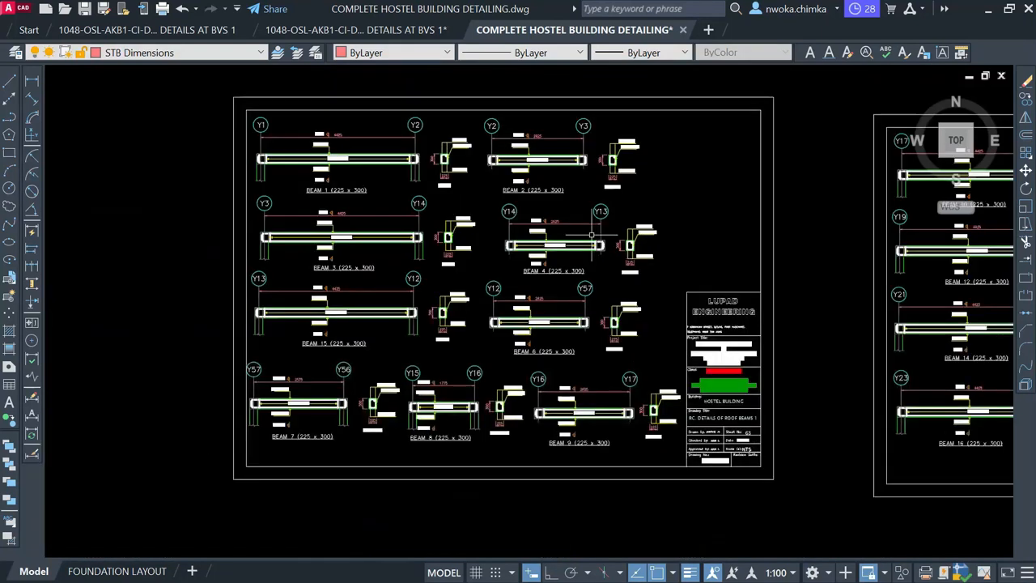
middle_drag(455, 222, 488, 243)
scroll(388, 182, up, 5)
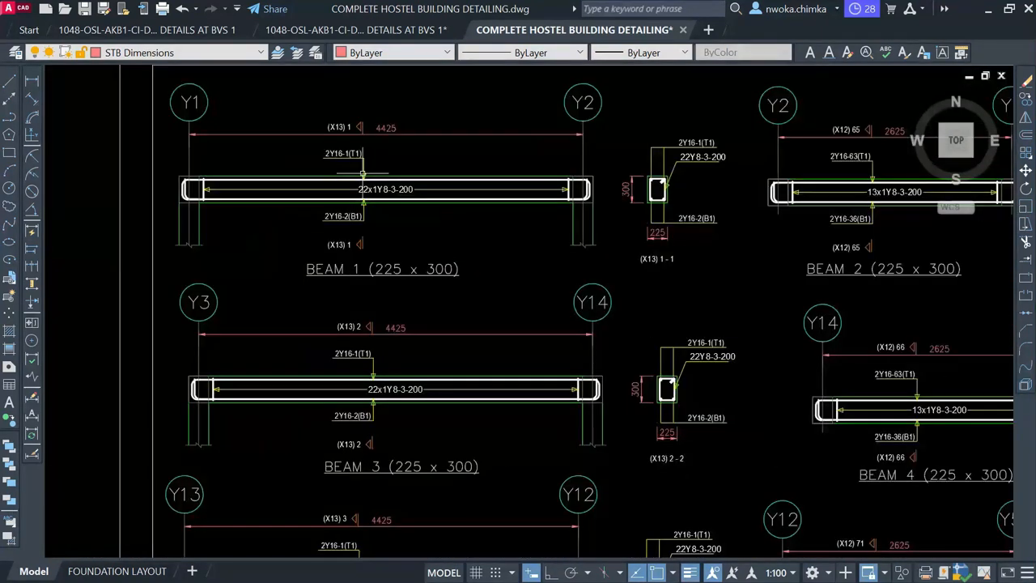
scroll(451, 172, down, 2)
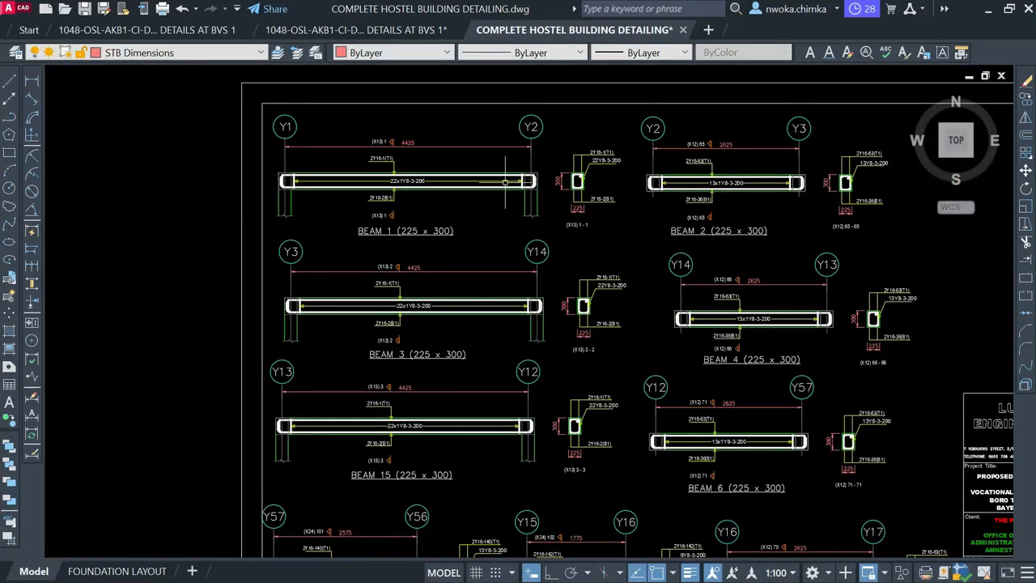
Move to the next roof beam detail sheet, inspect Beam 10, then zoom out to show the sheets together
middle_drag(505, 183, 400, 241)
scroll(396, 220, down, 2)
middle_drag(675, 250, 361, 208)
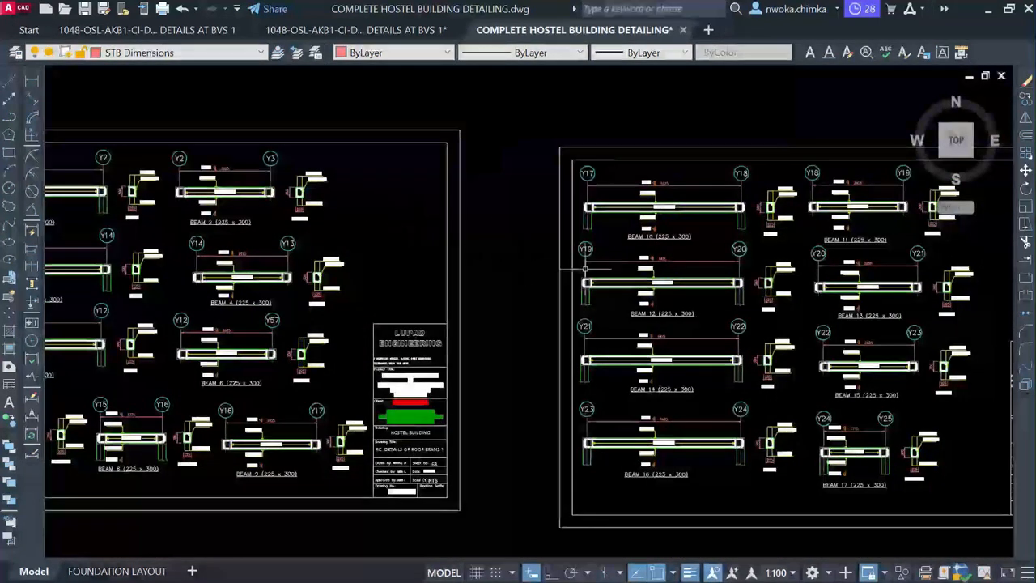
middle_drag(586, 268, 280, 226)
scroll(384, 220, up, 2)
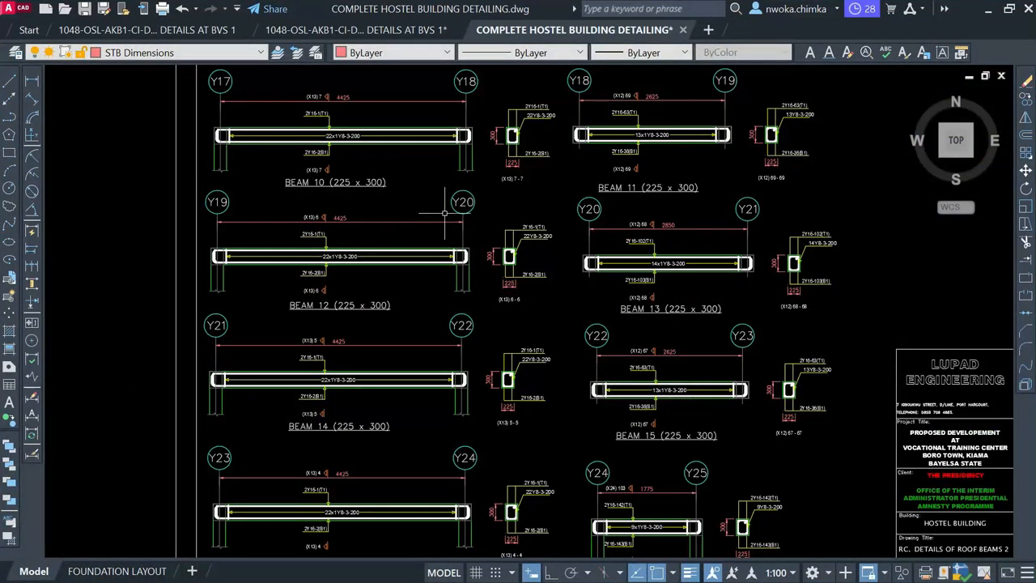
scroll(444, 213, down, 3)
scroll(351, 164, up, 3)
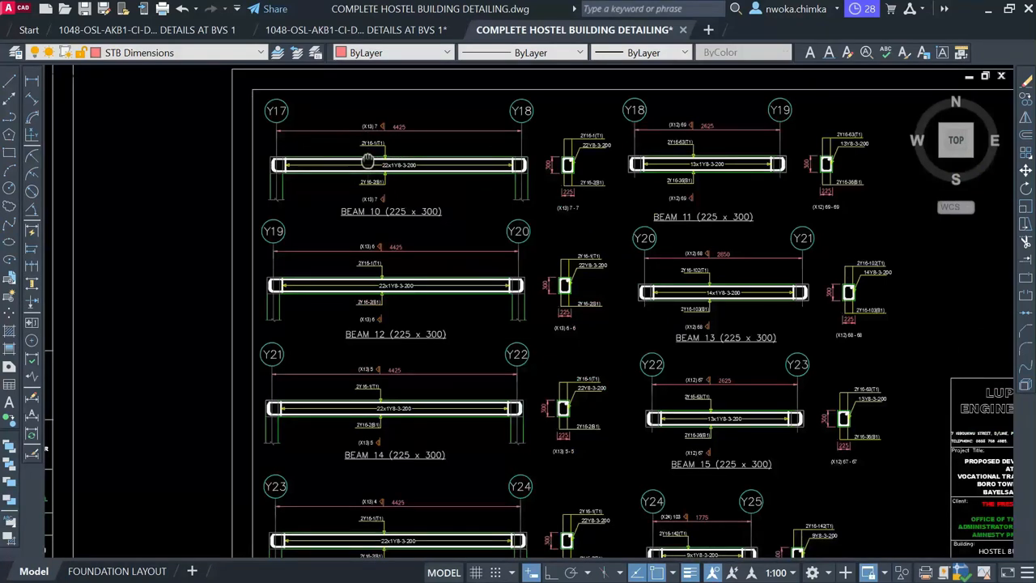
middle_drag(367, 149, 381, 194)
scroll(381, 188, down, 2)
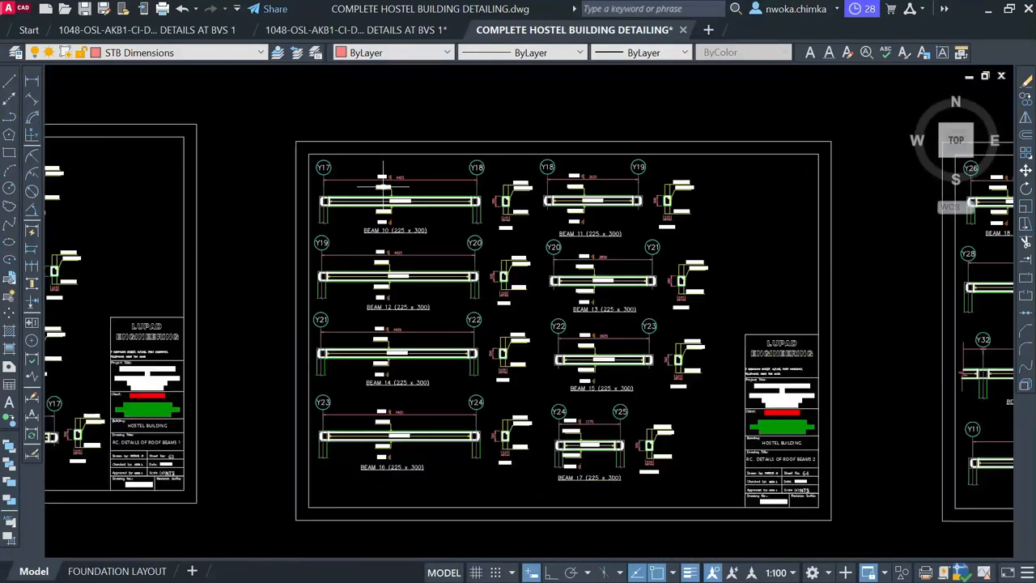
scroll(423, 214, up, 4)
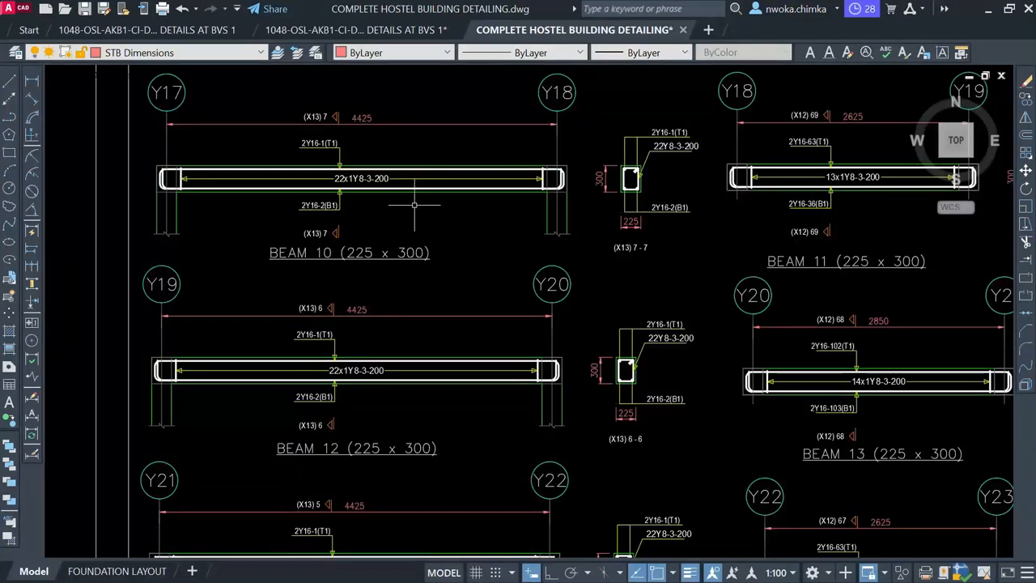
scroll(416, 204, down, 6)
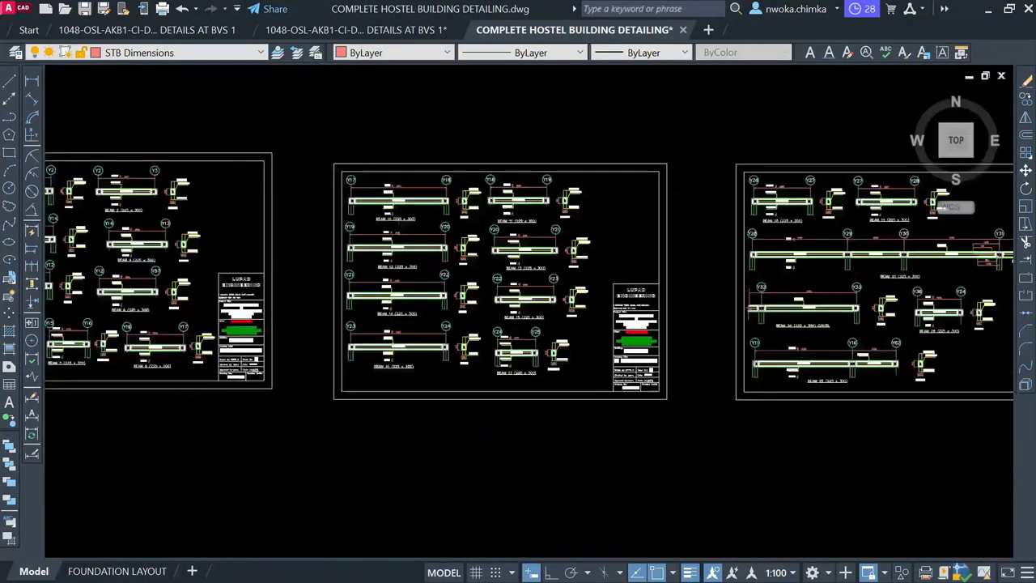
scroll(283, 246, down, 2)
scroll(729, 240, up, 5)
scroll(353, 175, up, 1)
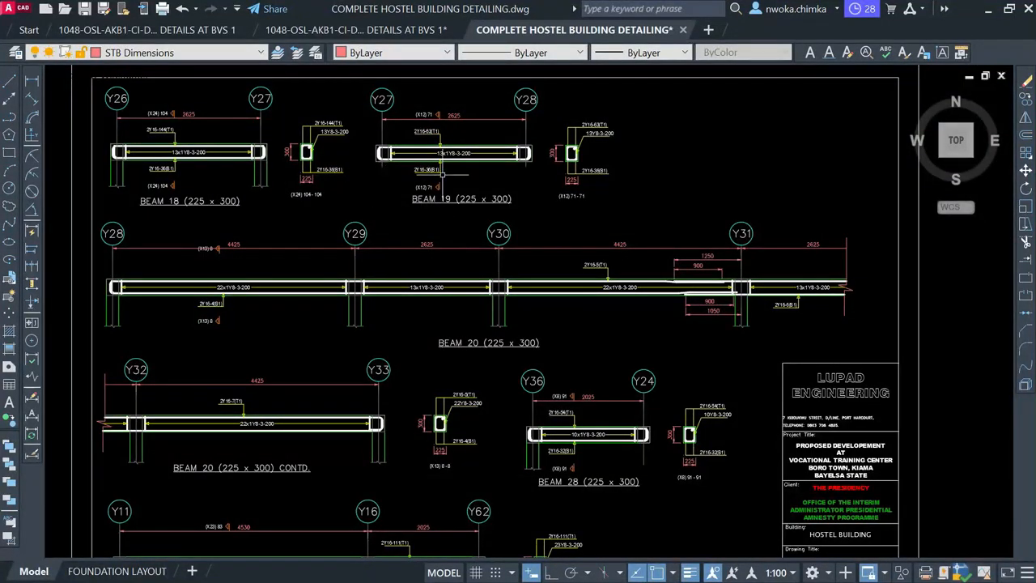
scroll(637, 241, down, 4)
middle_drag(390, 211, 571, 217)
scroll(453, 210, up, 4)
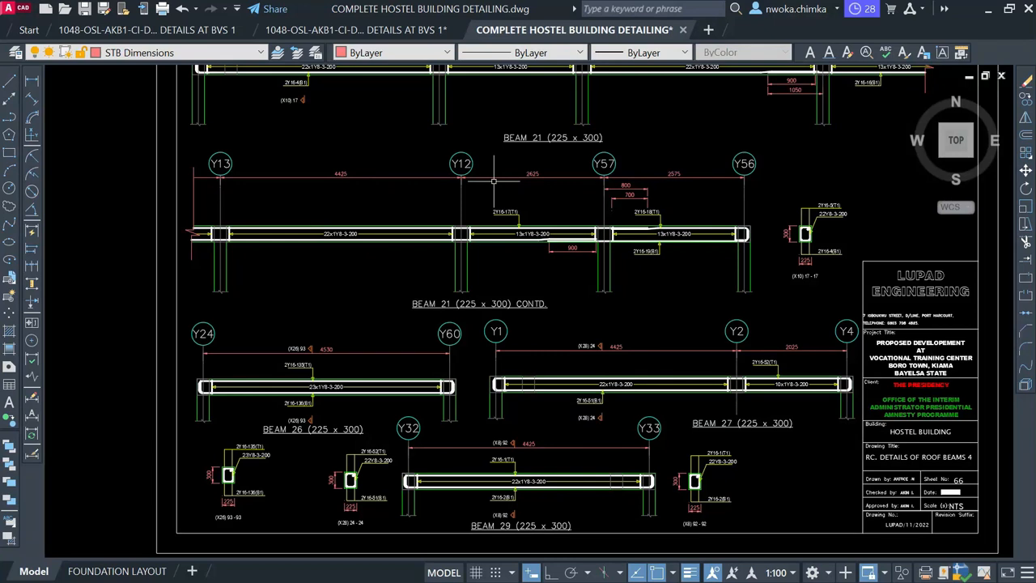
scroll(588, 183, up, 2)
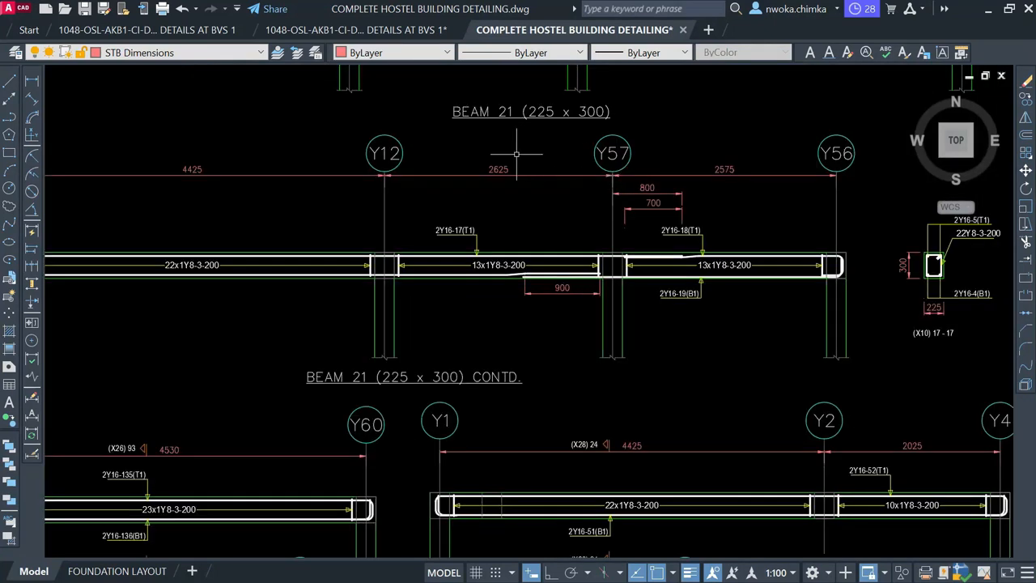
middle_drag(528, 180, 524, 192)
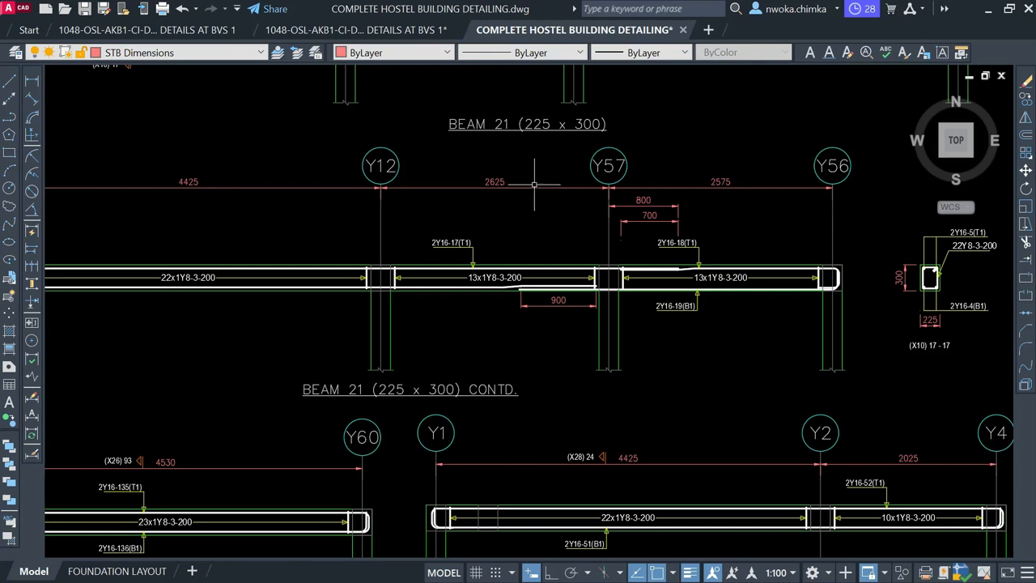
scroll(574, 194, down, 2)
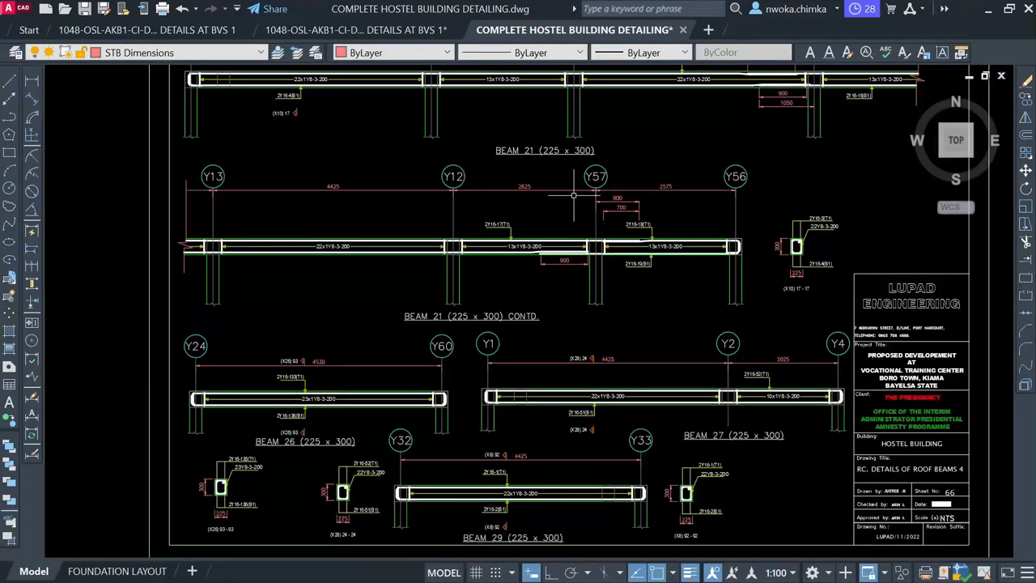
scroll(566, 242, up, 2)
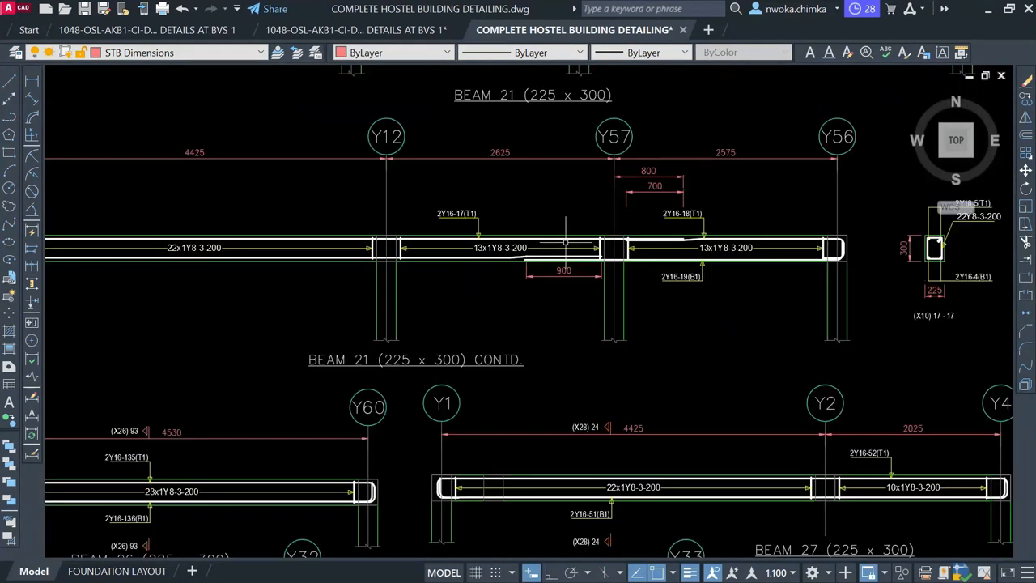
middle_drag(552, 240, 698, 240)
scroll(698, 240, down, 2)
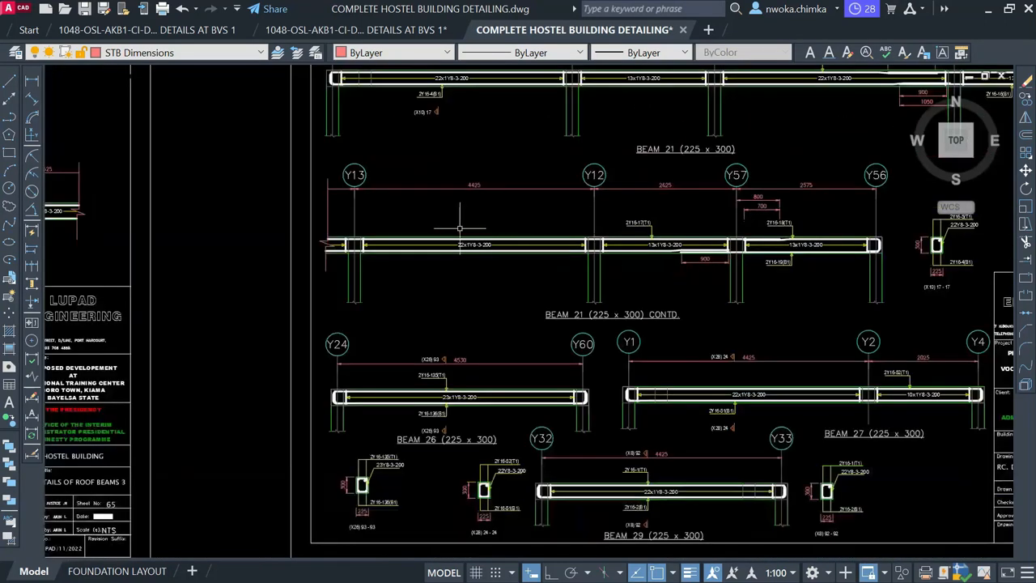
scroll(457, 225, down, 5)
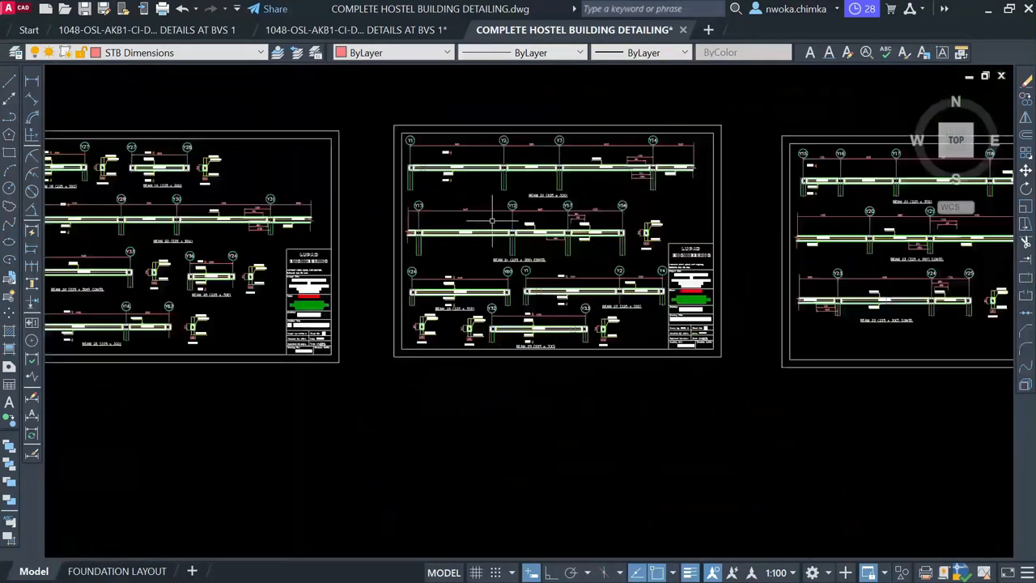
scroll(631, 227, down, 6)
scroll(725, 258, up, 4)
scroll(720, 230, down, 8)
scroll(427, 215, down, 2)
middle_drag(504, 212, 805, 244)
Zoom out from the slab plan to the row of small beam detail sheets
scroll(648, 219, up, 12)
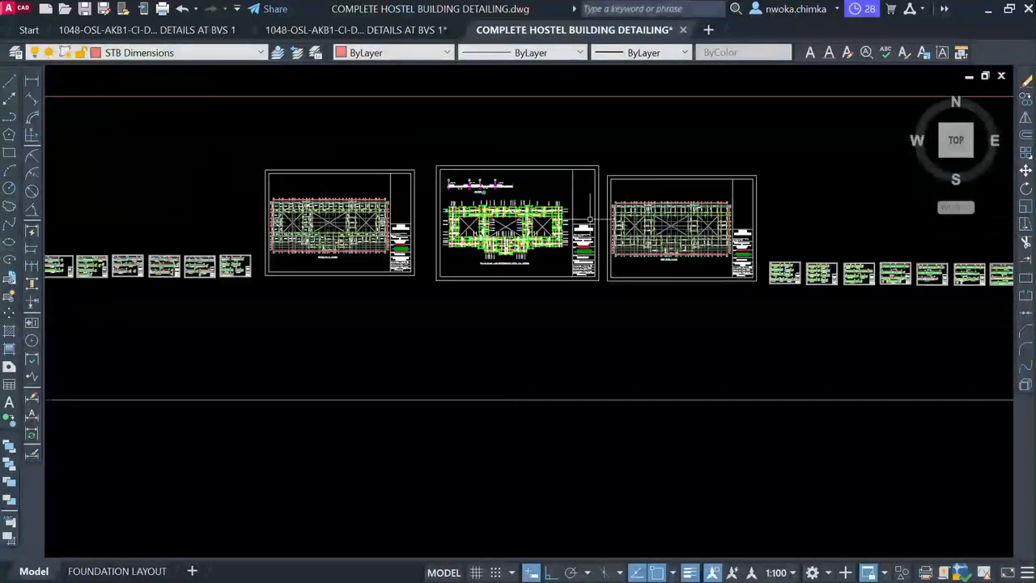
scroll(340, 234, up, 7)
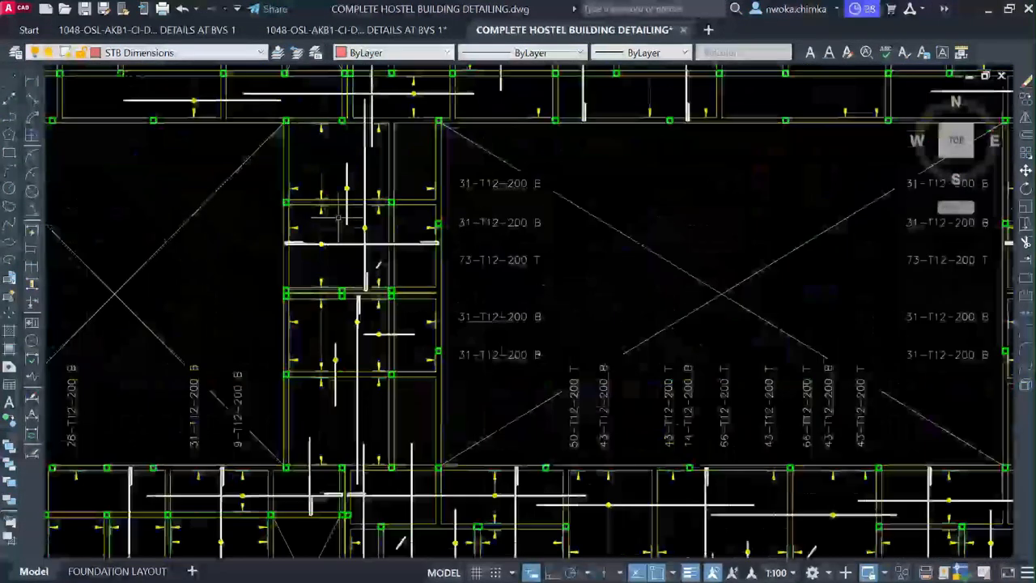
scroll(611, 204, down, 14)
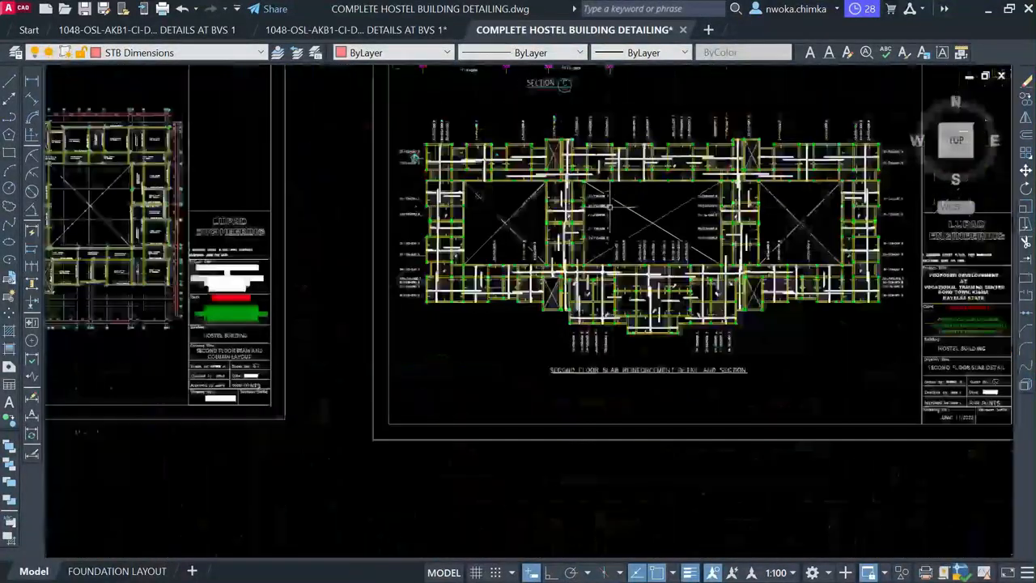
middle_drag(82, 209, 627, 236)
scroll(244, 302, up, 2)
scroll(609, 241, up, 15)
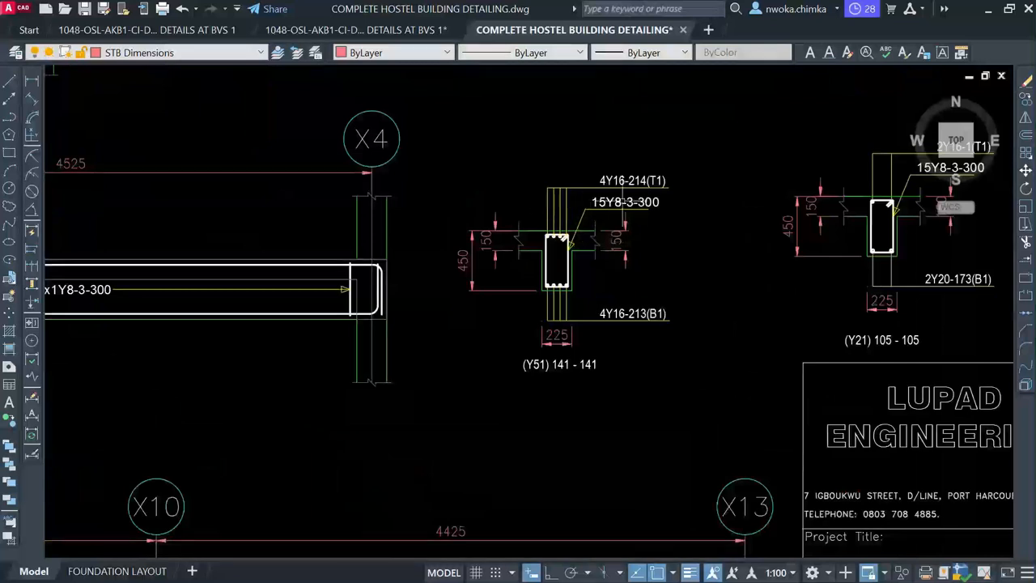
Inspect BEAM 103 including its X17–X25 span, then minimize AutoCAD to the desktop
middle_drag(323, 241, 529, 241)
scroll(367, 244, down, 1)
middle_drag(220, 228, 547, 247)
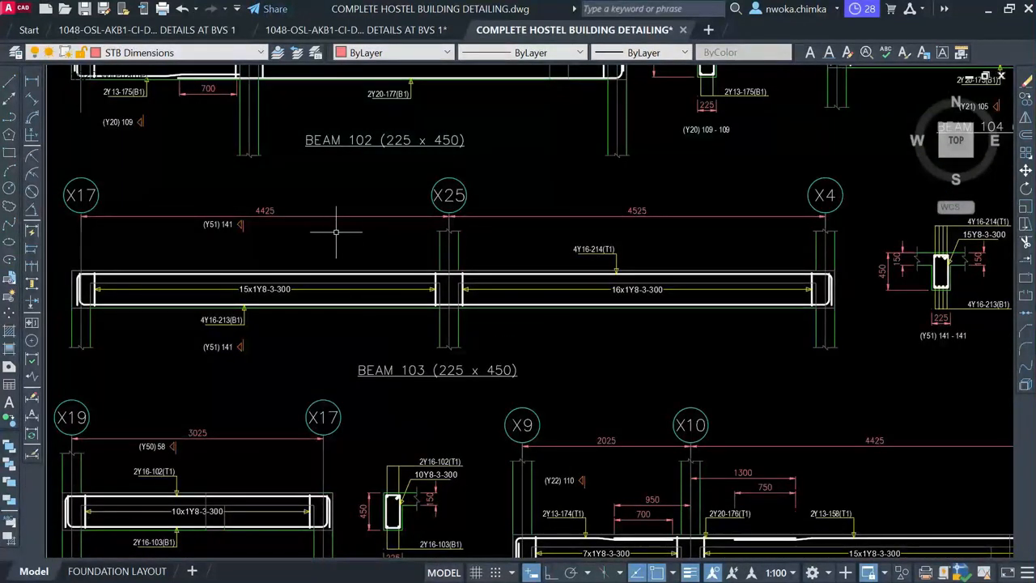
middle_drag(217, 259, 379, 262)
scroll(403, 211, up, 2)
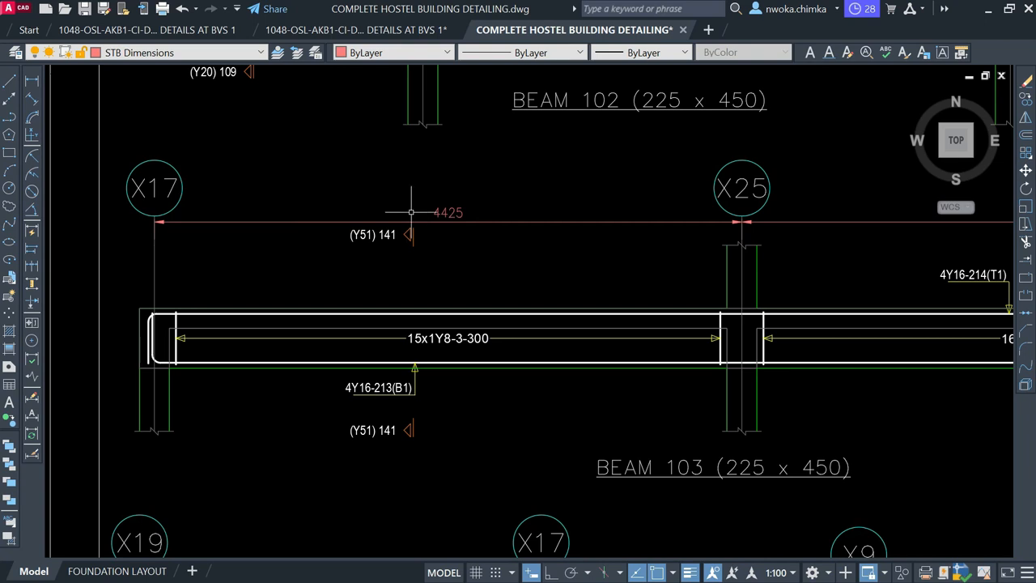
scroll(570, 204, down, 6)
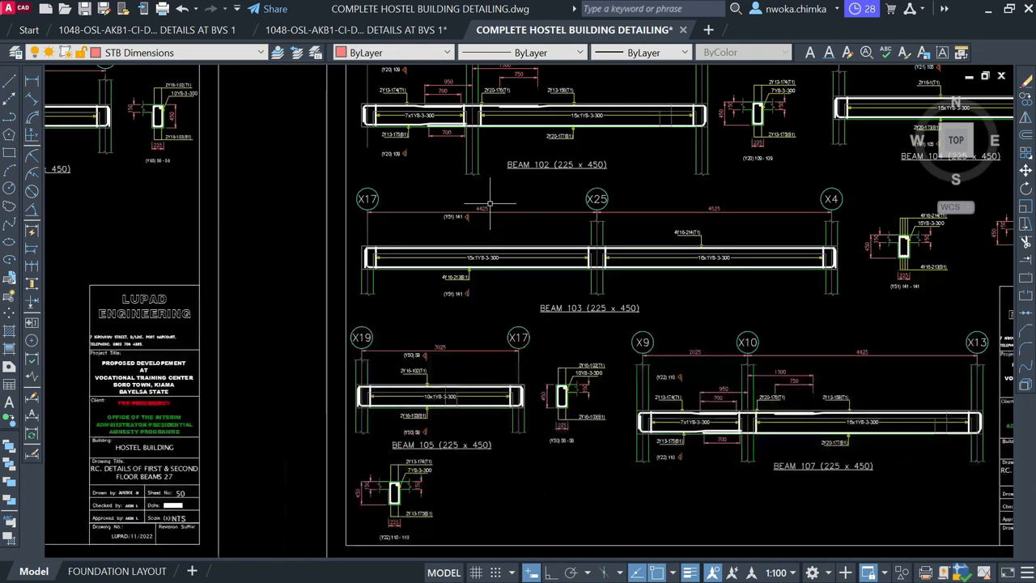
click(988, 10)
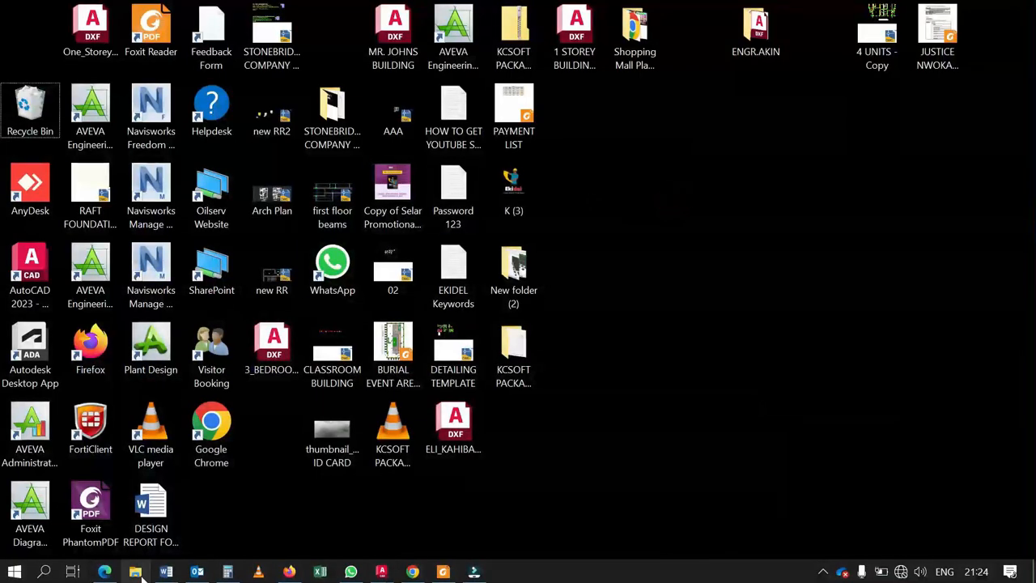
In File Explorer's Documents, copy the StoneBridge_Template2023_Release_2.5.847 zip
click(136, 570)
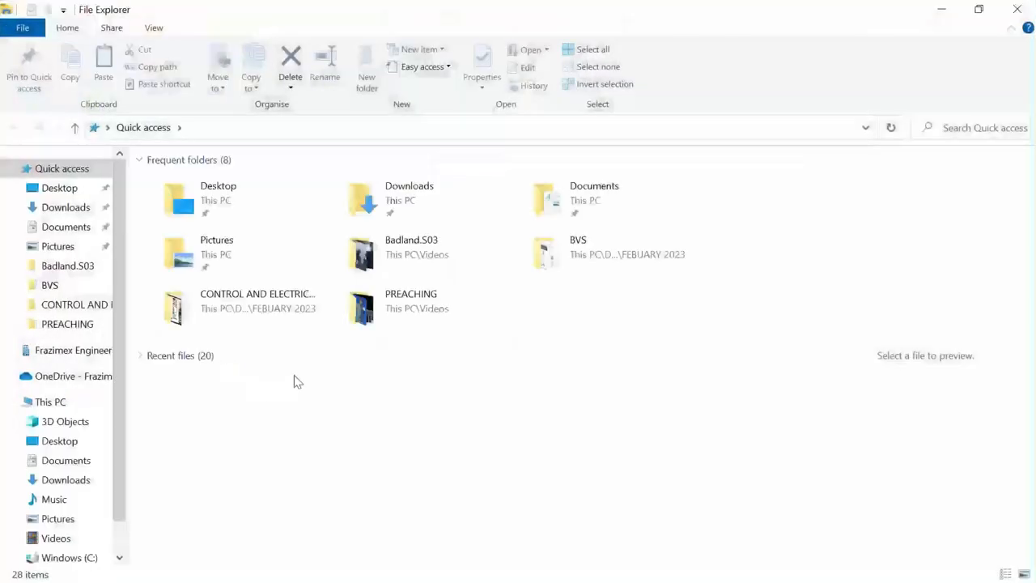
click(41, 228)
scroll(340, 324, down, 2)
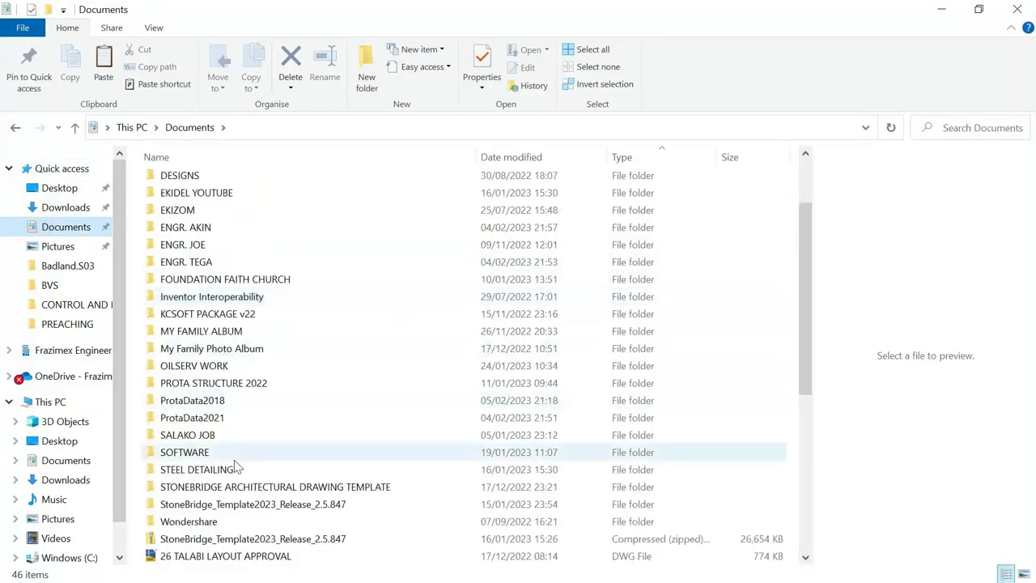
scroll(303, 453, down, 1)
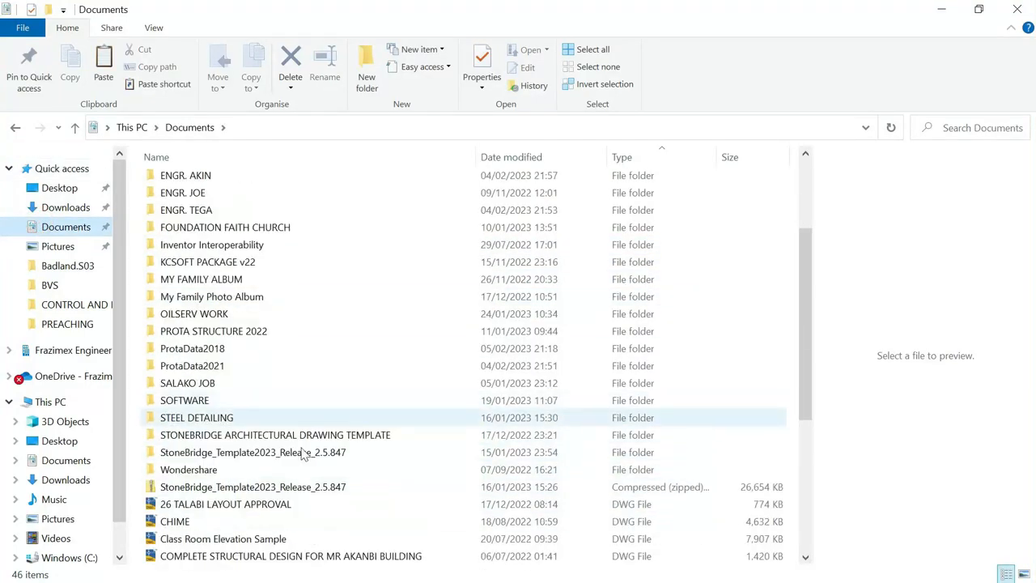
click(217, 485)
right_click(217, 486)
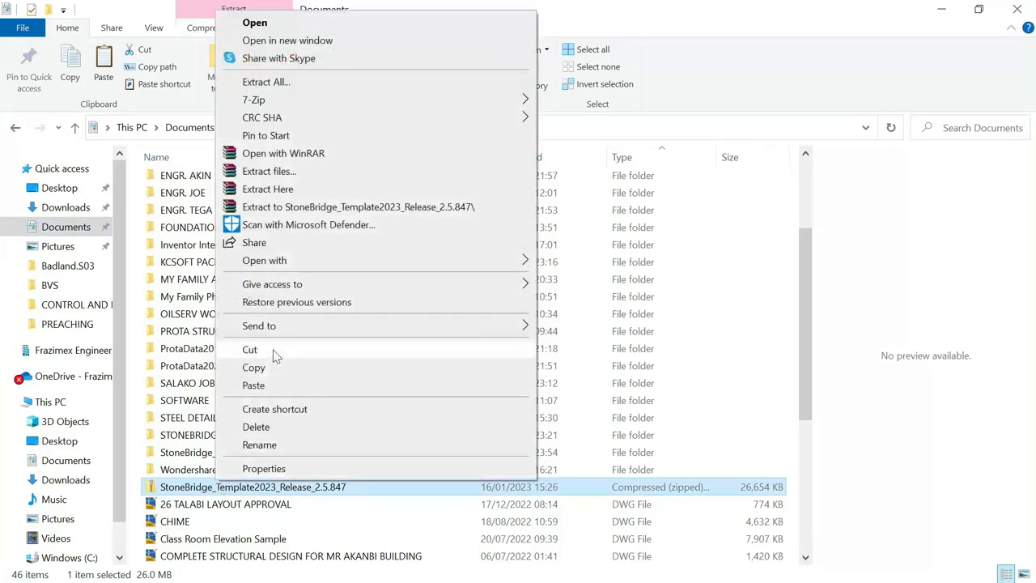
click(268, 367)
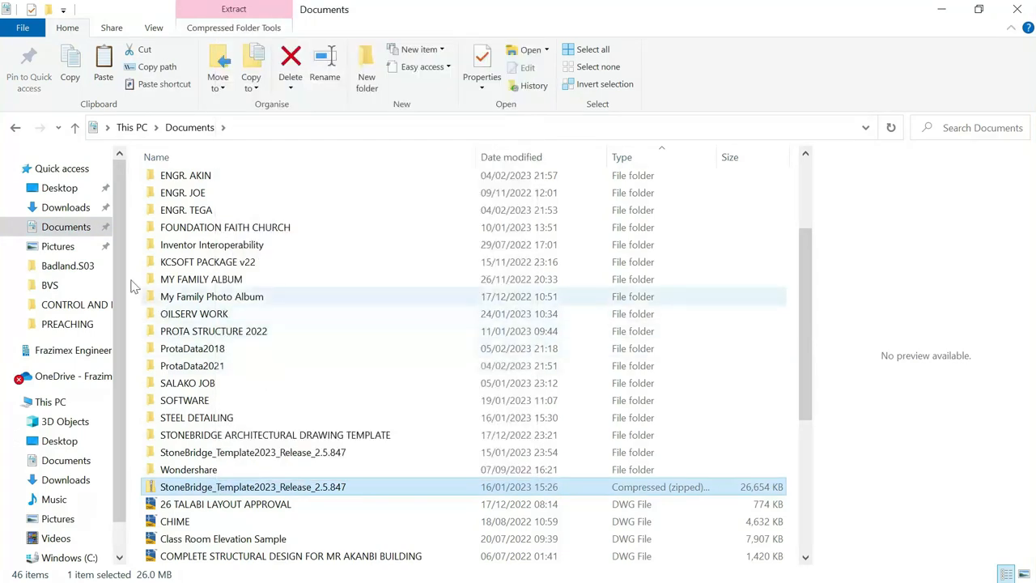
Paste the zip into Downloads, replacing the existing copy
click(65, 207)
click(393, 214)
right_click(391, 214)
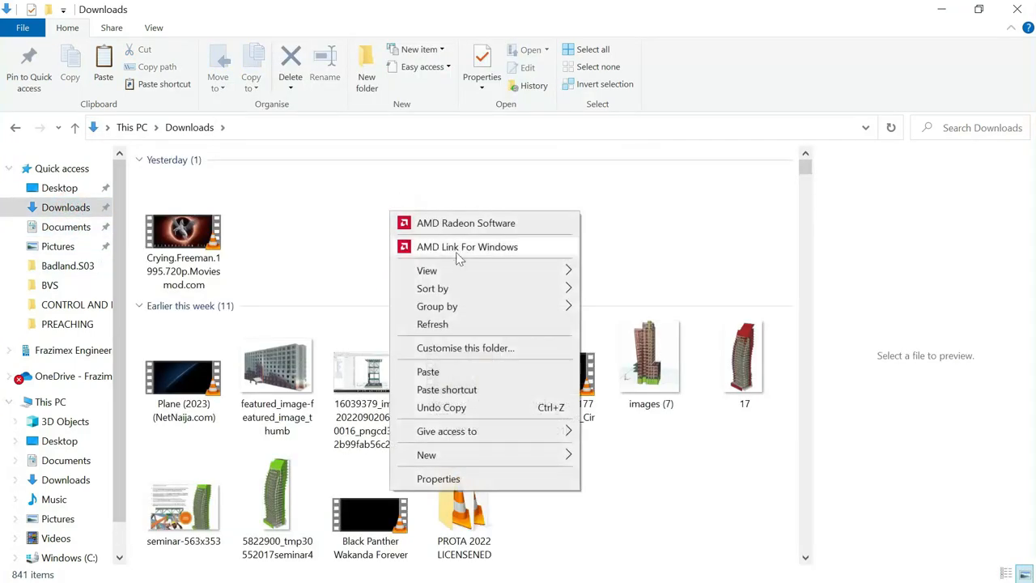
click(429, 373)
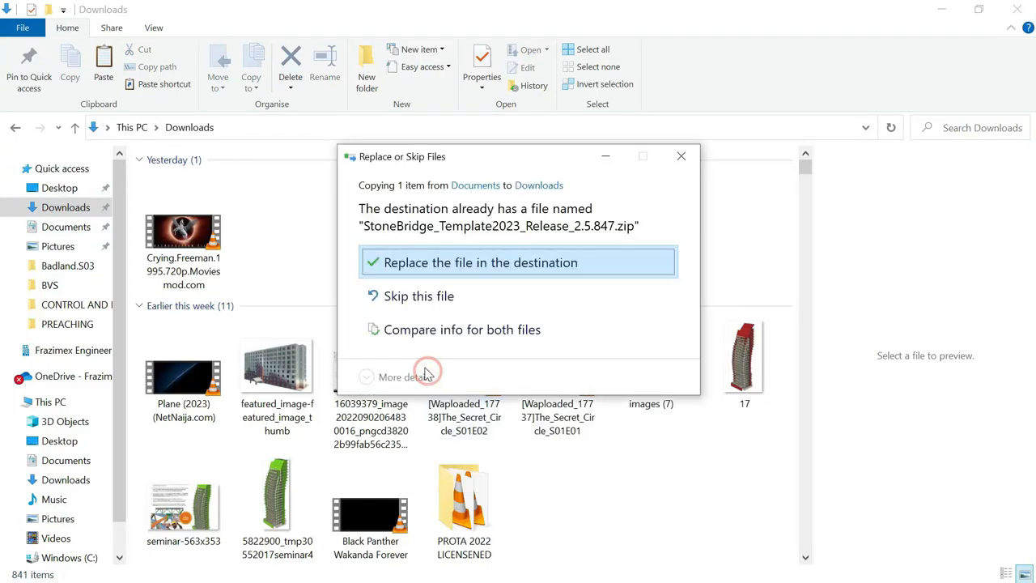
click(456, 263)
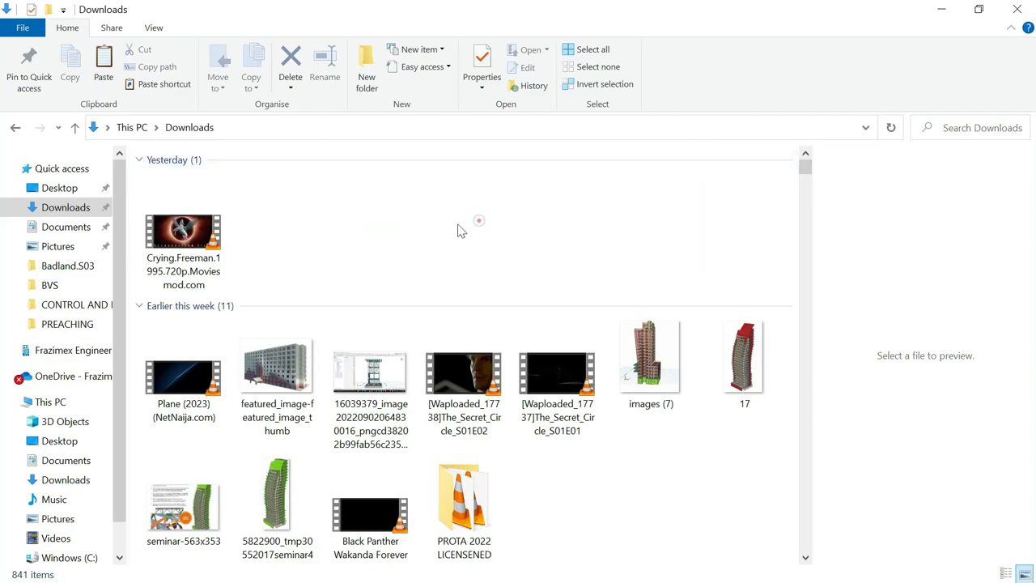
Refresh Downloads, paste the zip again over the existing file, and copy it from Downloads
right_click(414, 226)
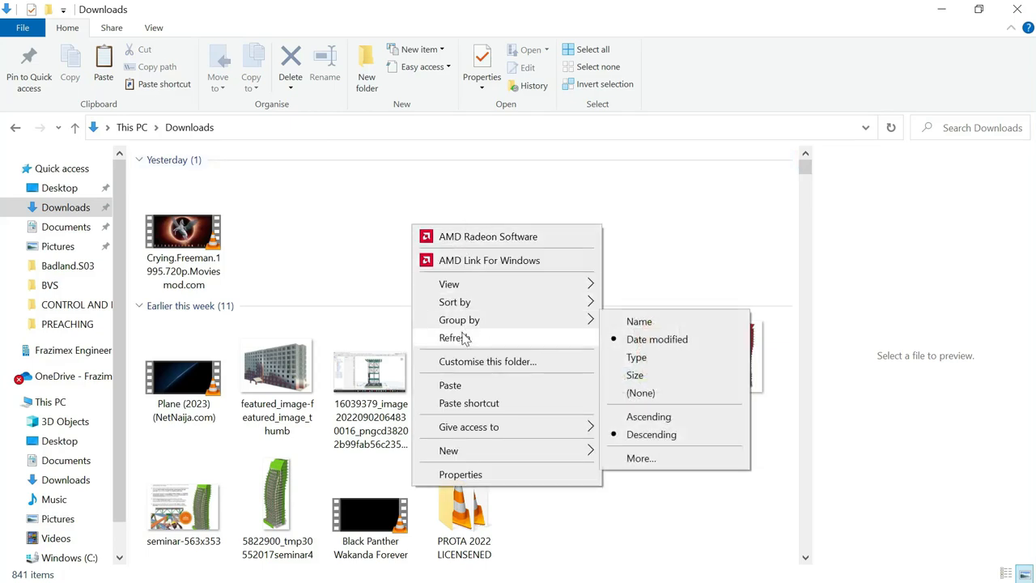
click(469, 339)
right_click(467, 253)
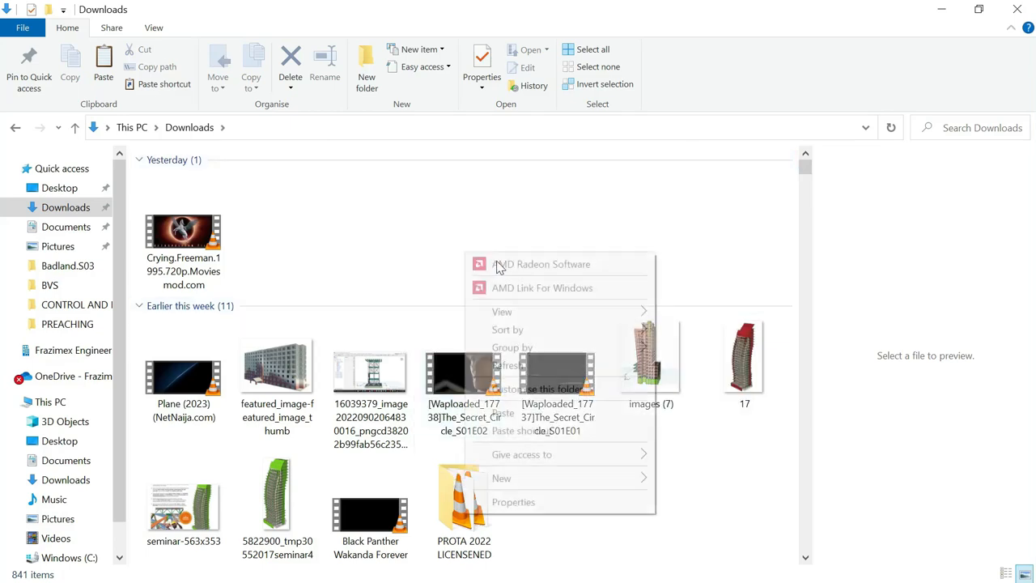
click(505, 413)
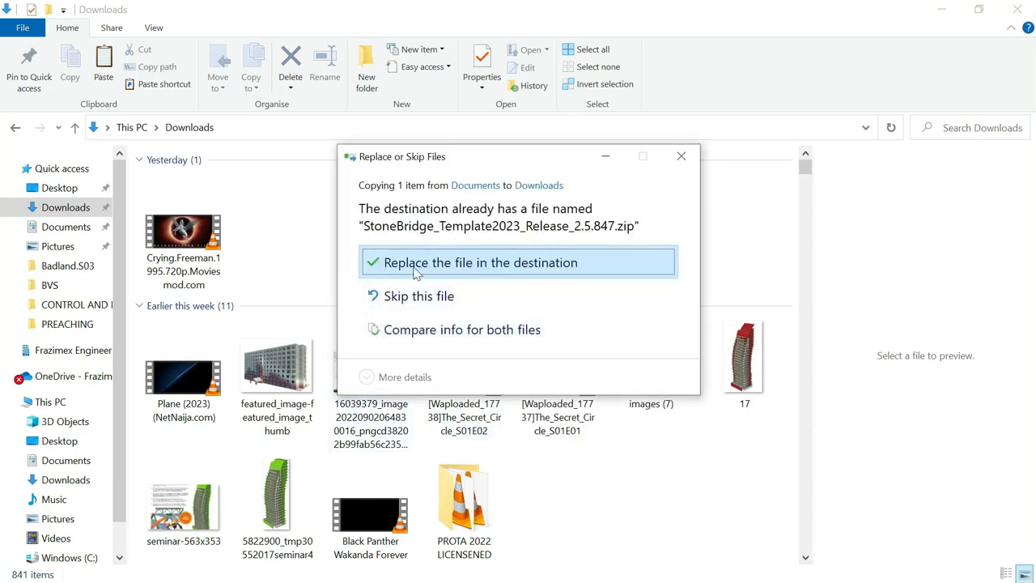
click(369, 262)
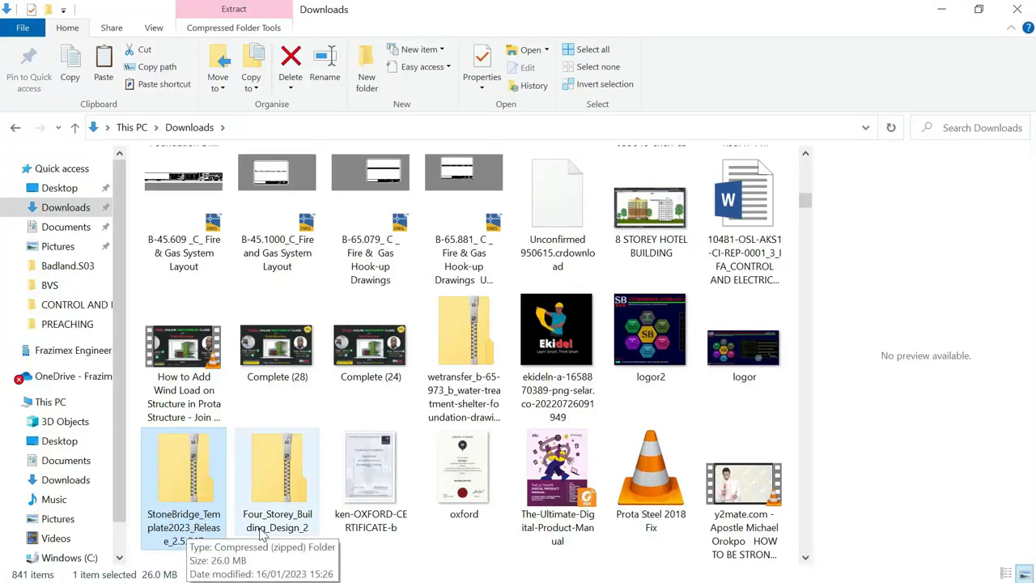
right_click(195, 470)
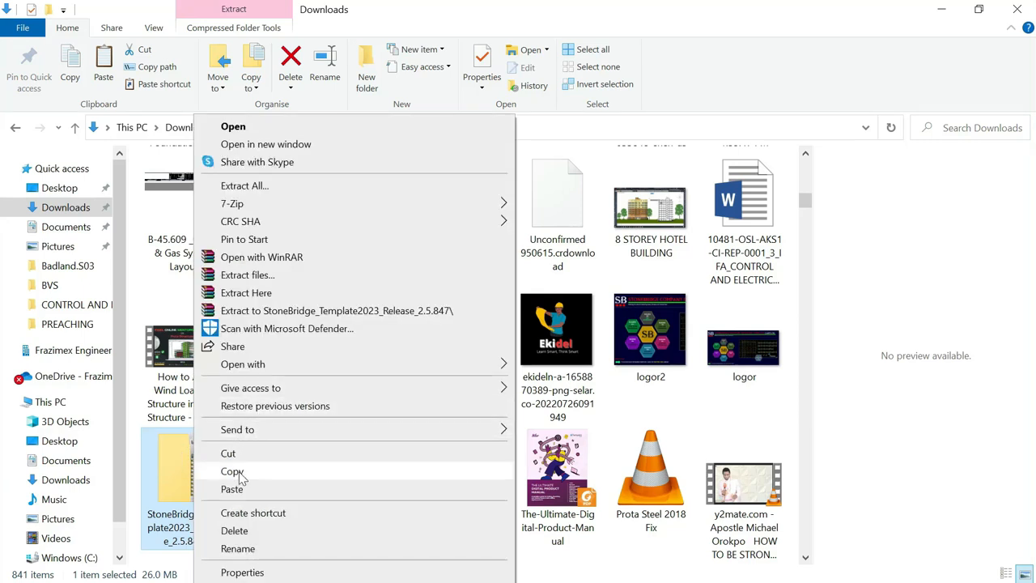
click(232, 472)
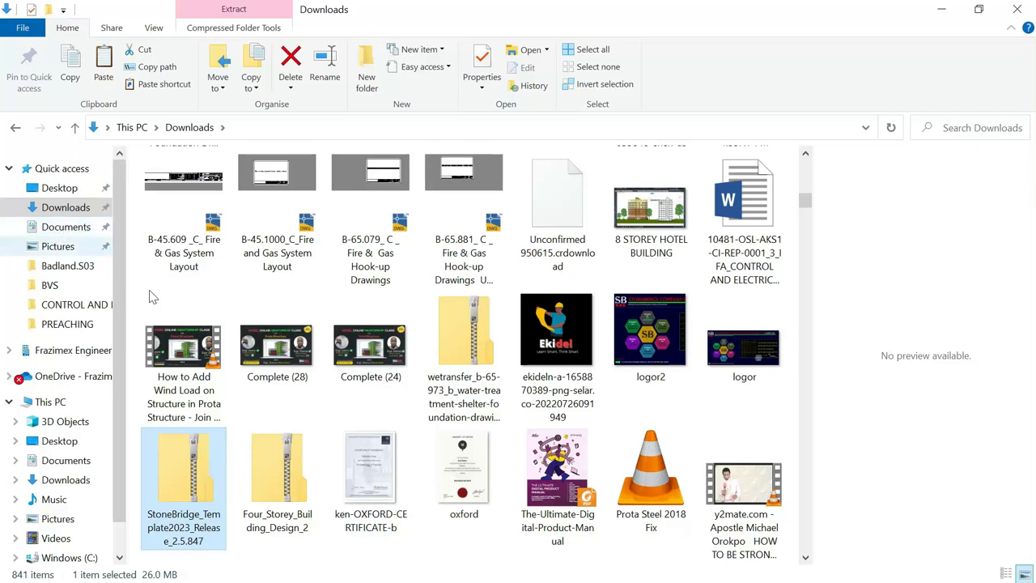
Back in Documents, paste the newer copy over the zipped StoneBridge template
click(66, 228)
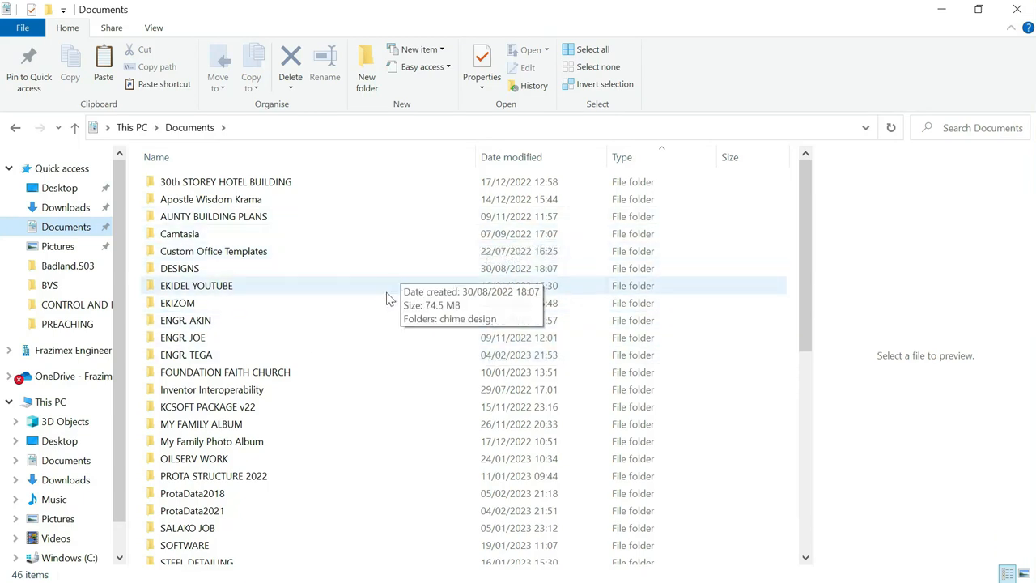
scroll(372, 327, down, 1)
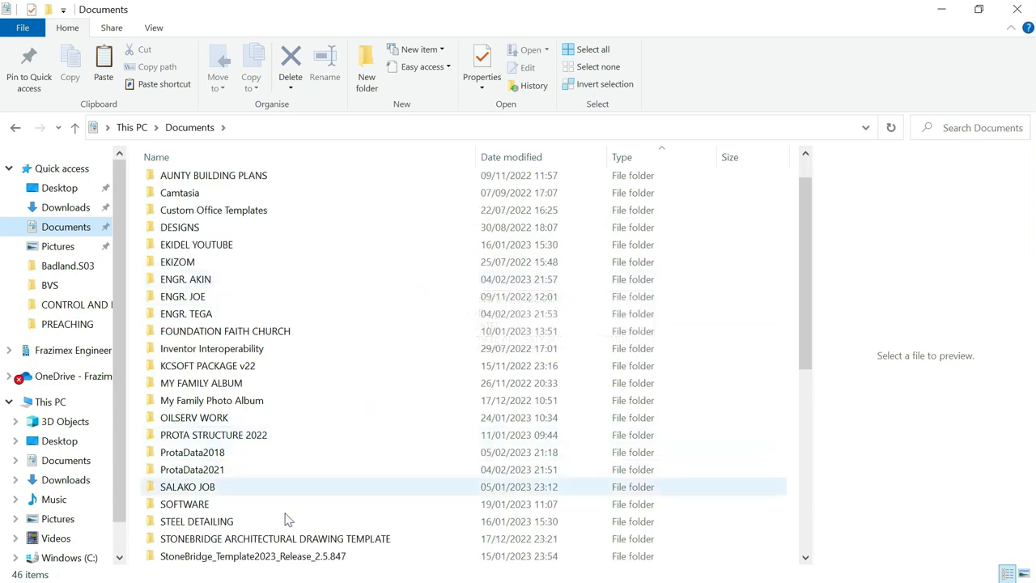
scroll(293, 506, down, 1)
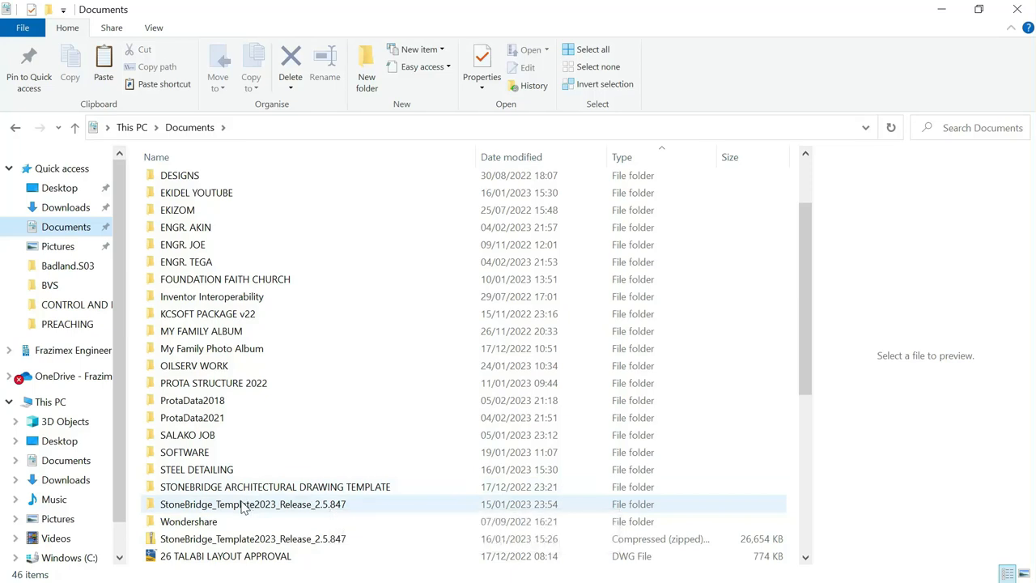
scroll(362, 335, up, 1)
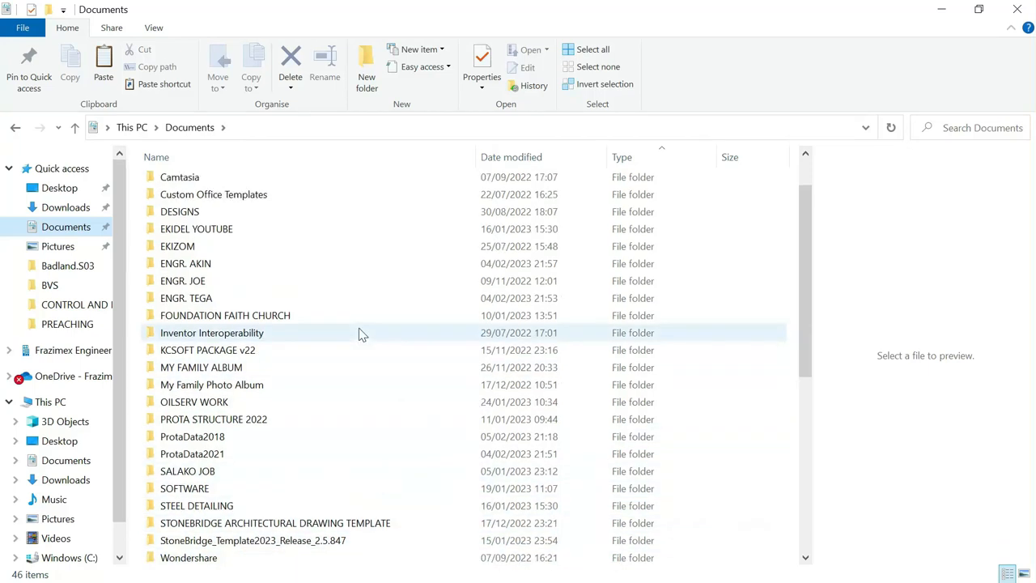
click(181, 440)
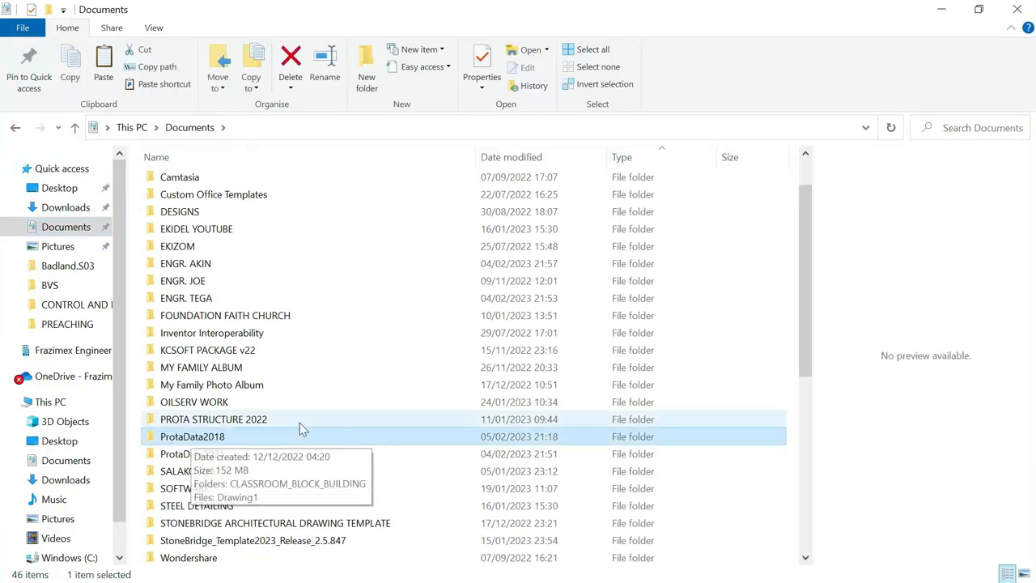
scroll(243, 423, down, 1)
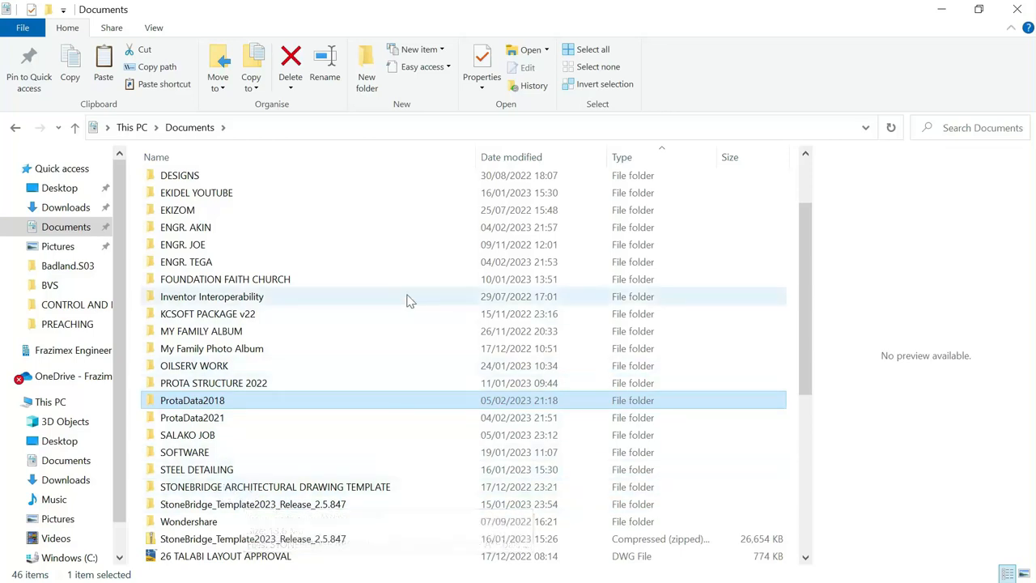
right_click(858, 241)
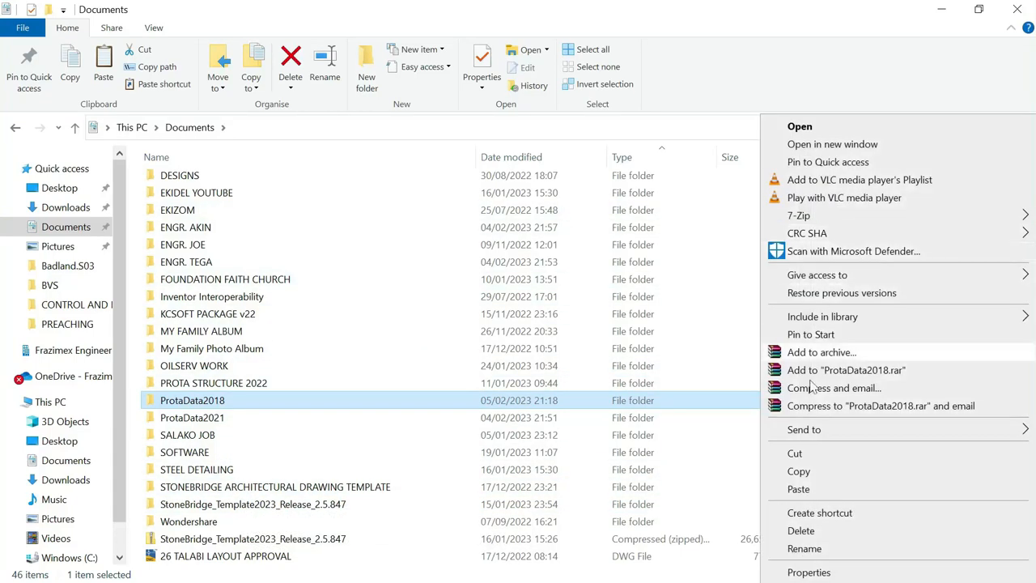
click(229, 543)
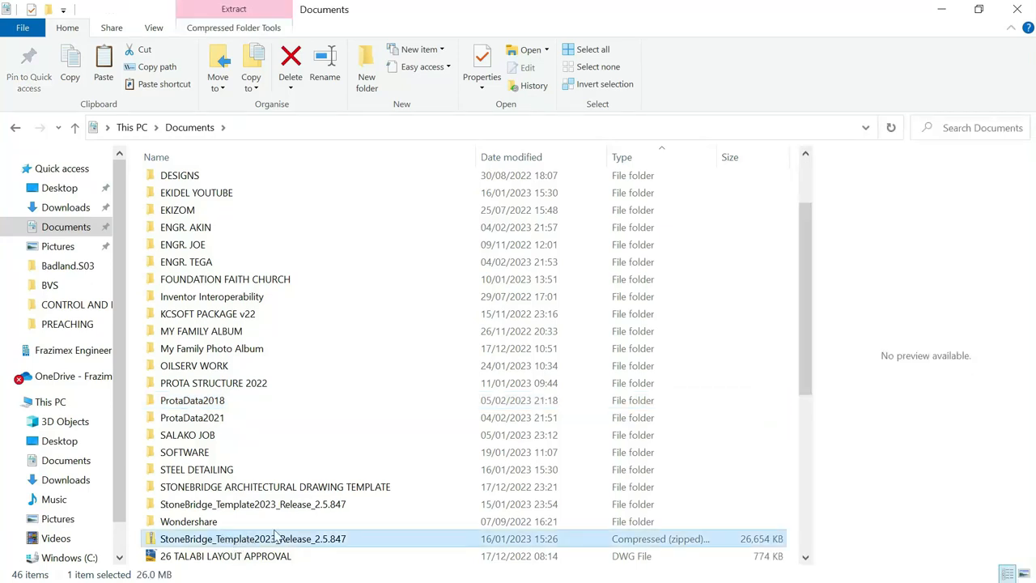
right_click(908, 301)
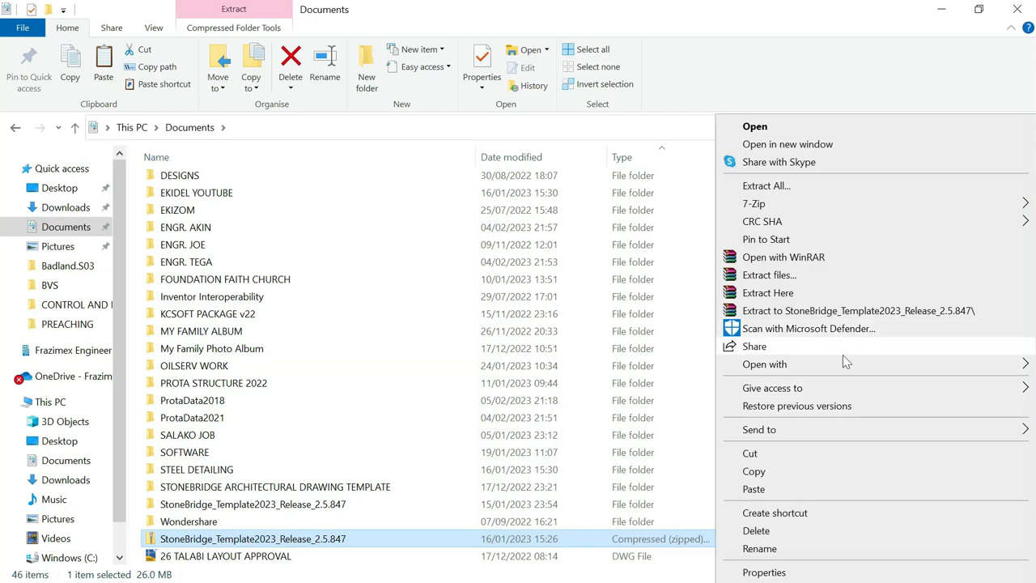
click(792, 496)
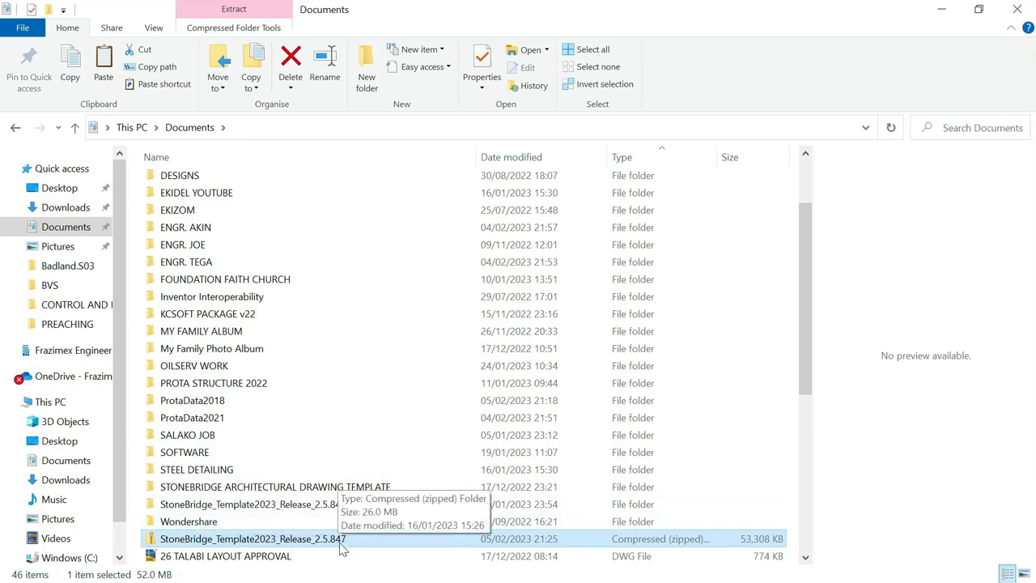
Dismiss the extract menu without extracting and select the StoneBridge_Template2023_Release_2.5.847 folder
right_click(293, 544)
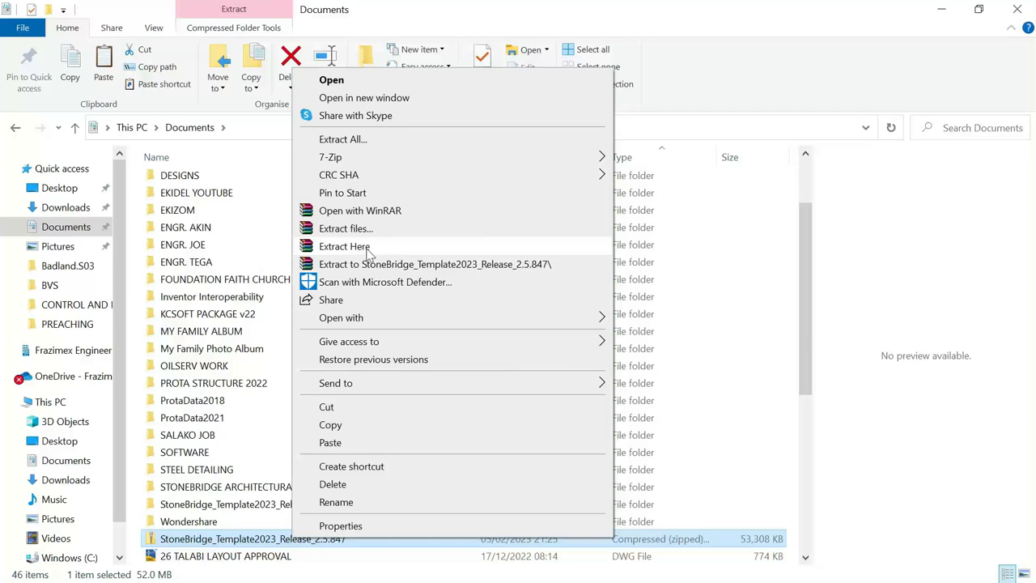
click(870, 294)
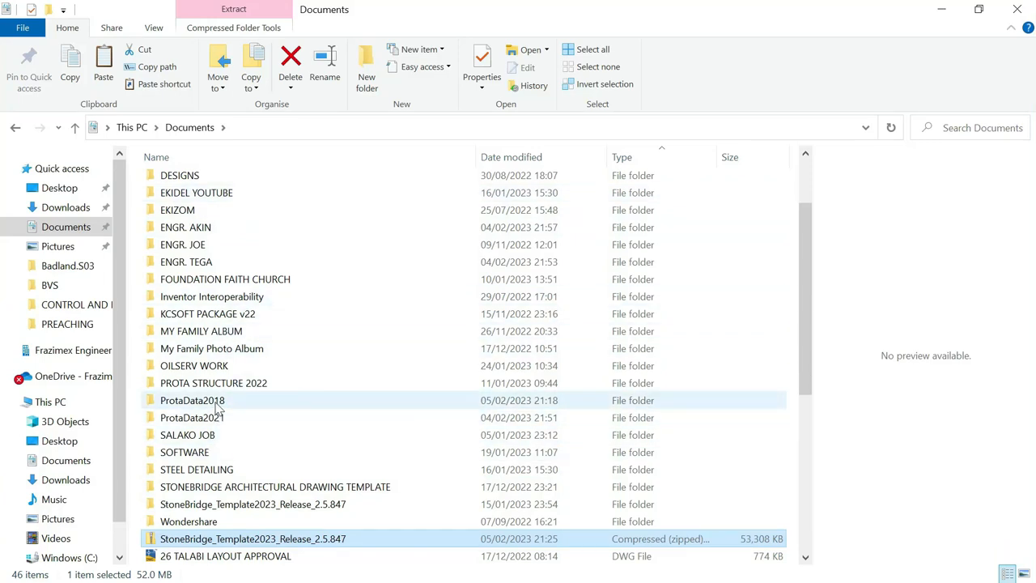
mouse_move(217, 411)
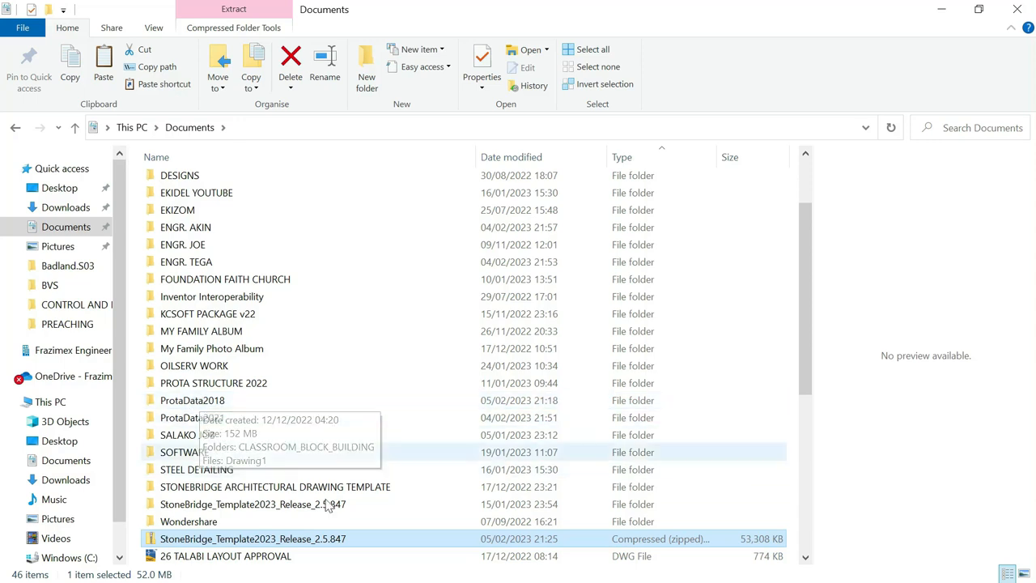
click(261, 506)
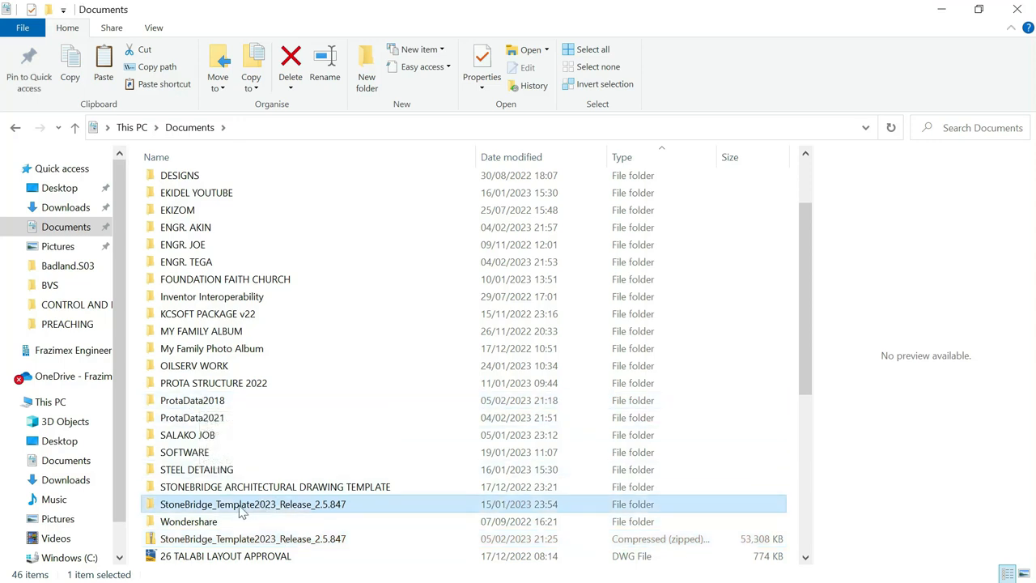
Open the StoneBridge folder and its inner template folder, then launch the StoneBridge workbook in Excel
double_click(243, 505)
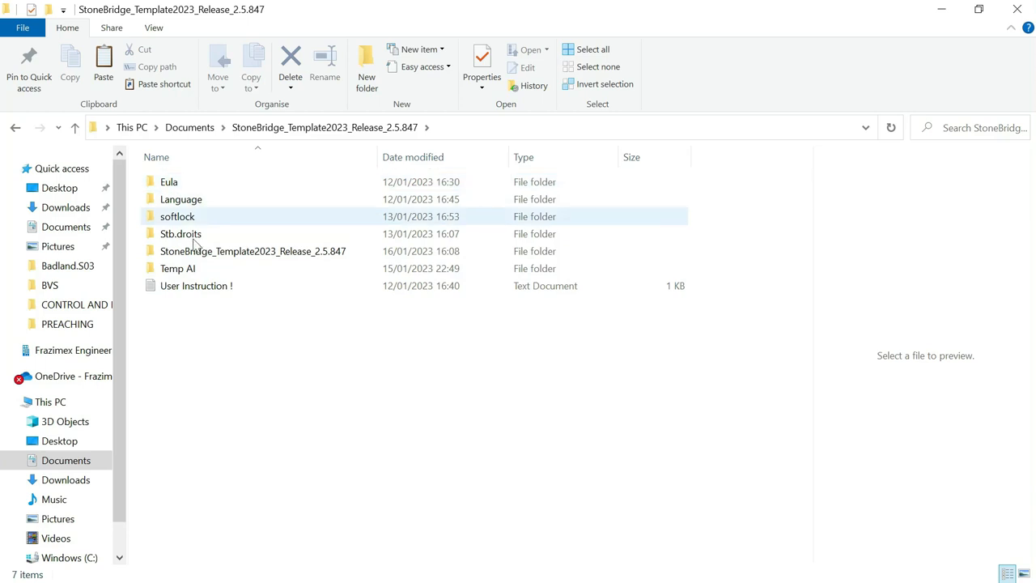
double_click(260, 260)
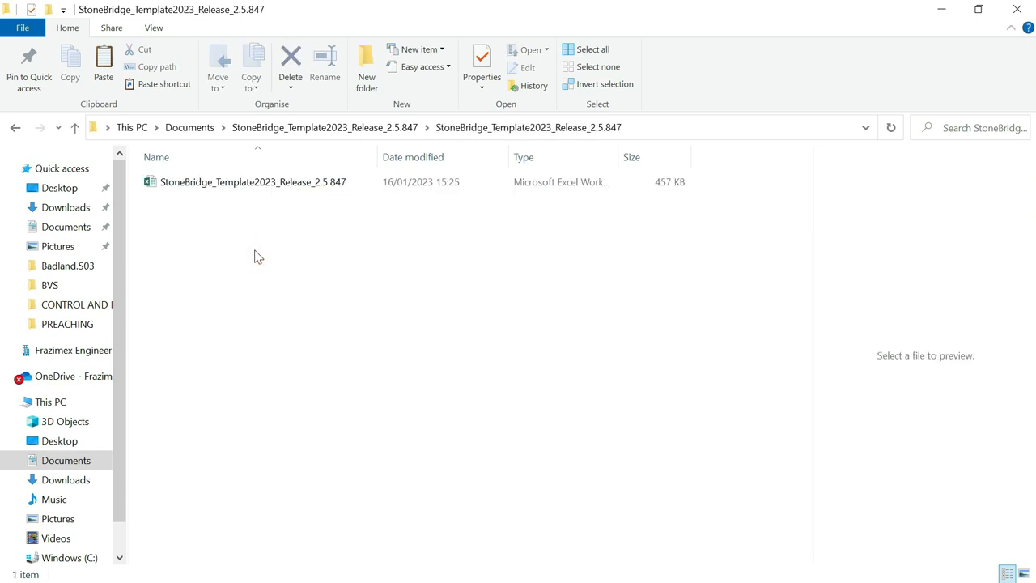
click(215, 183)
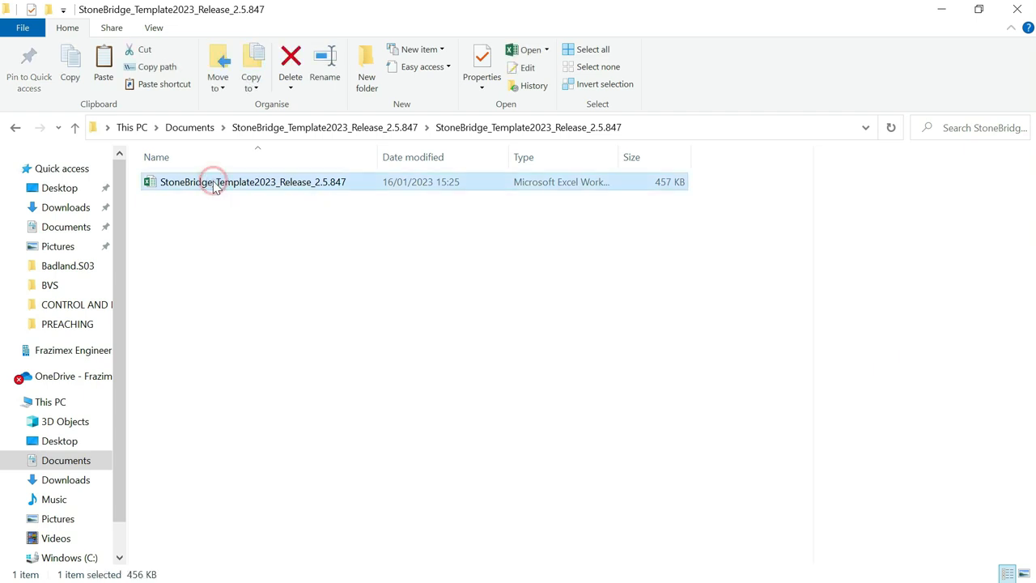
click(215, 183)
click(354, 245)
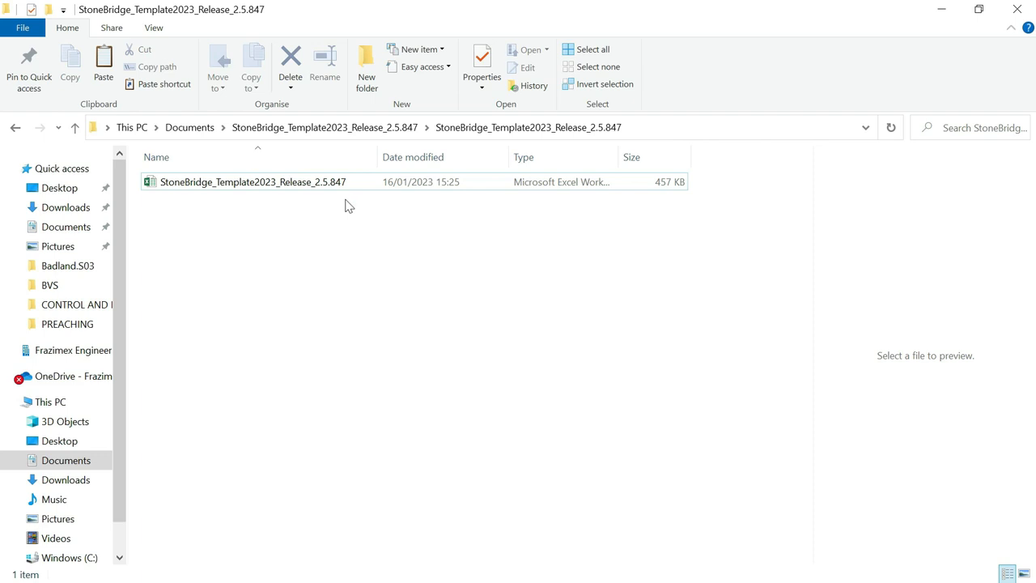
click(368, 373)
double_click(324, 186)
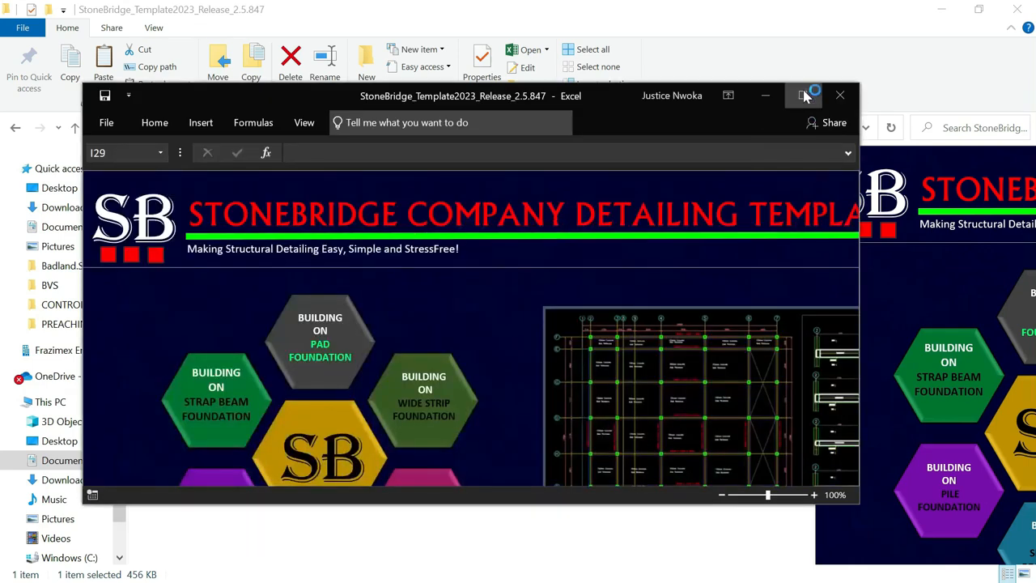
Maximize Excel to review the StoneBridge Detailing Template CARTLOG cover sheet, then minimize it
click(804, 95)
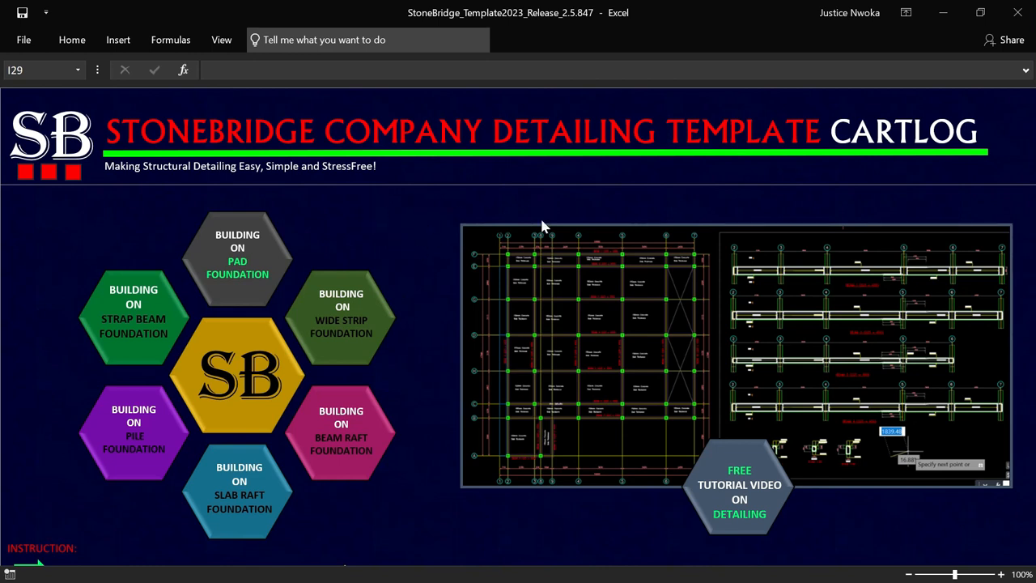
click(943, 12)
Go to ProtaData2018 > CLASSROOM_BLOCK_BUILDING > ExportedDrawings and open Drawing1.dwg in AutoCAD
click(14, 129)
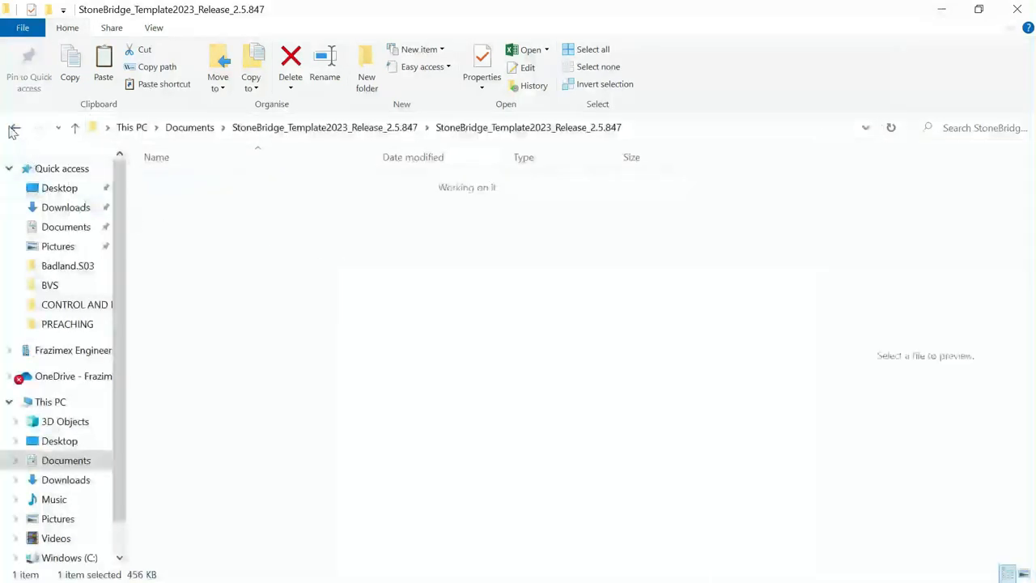
click(15, 129)
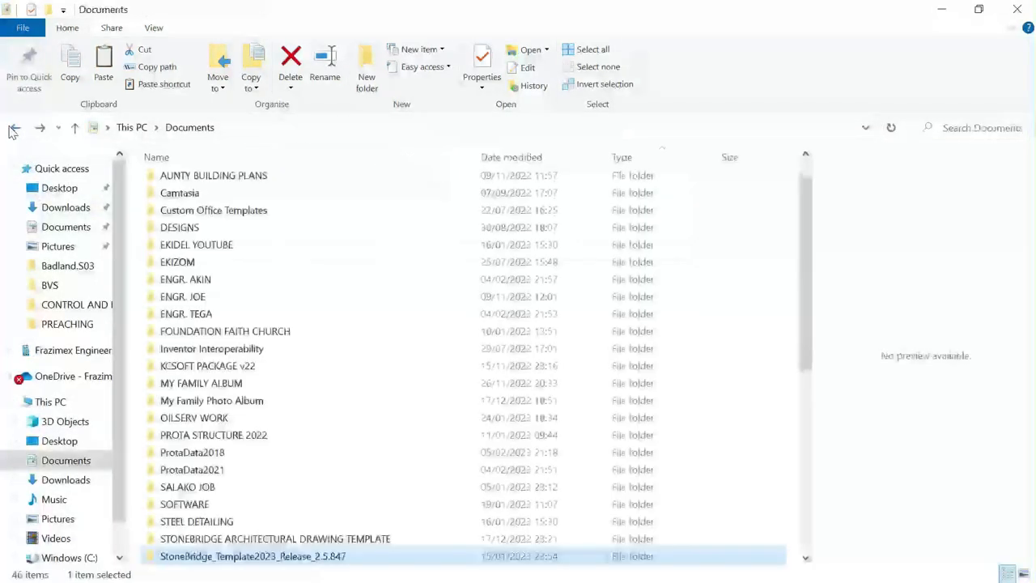
double_click(238, 455)
double_click(217, 185)
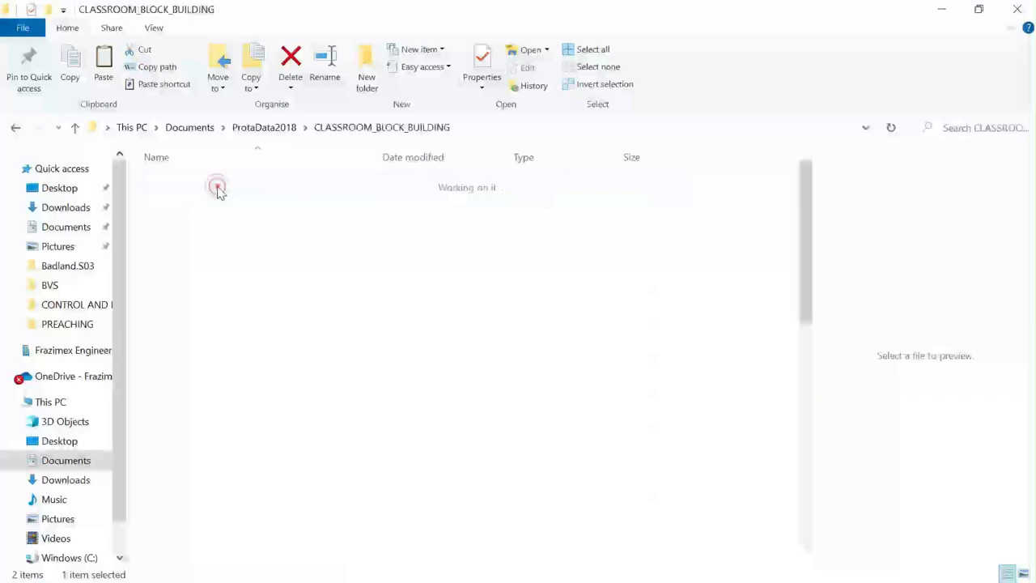
double_click(232, 186)
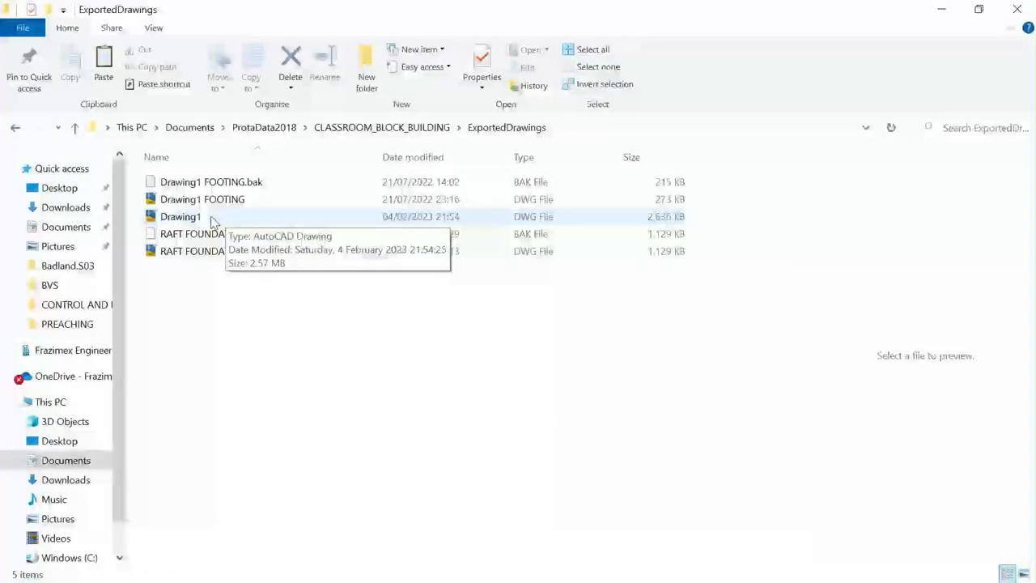
click(212, 219)
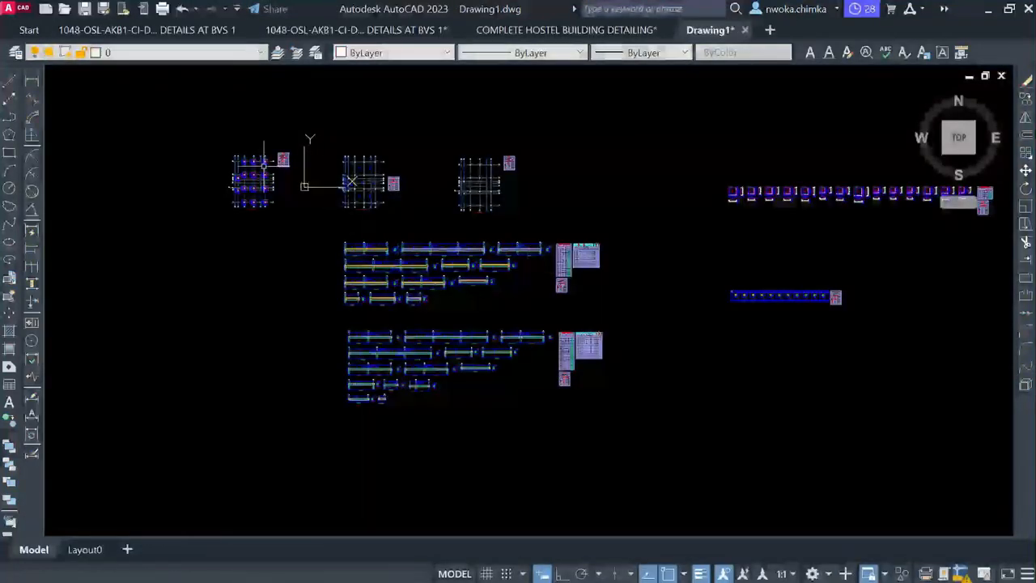
Zoom and pan across Drawing1's beam details to see the whole drawing
scroll(263, 165, up, 15)
scroll(359, 232, down, 8)
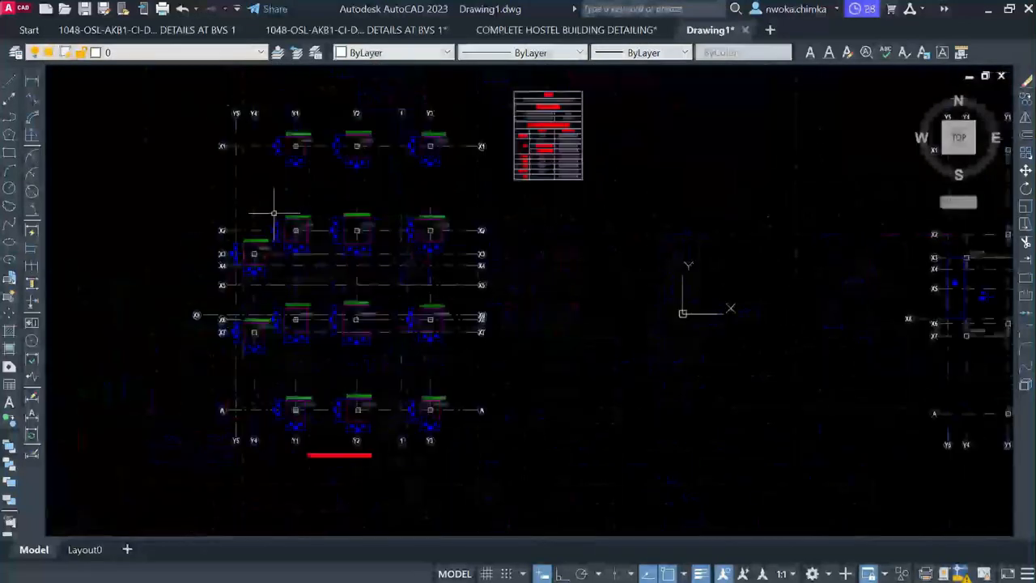
scroll(274, 212, down, 5)
scroll(610, 183, up, 5)
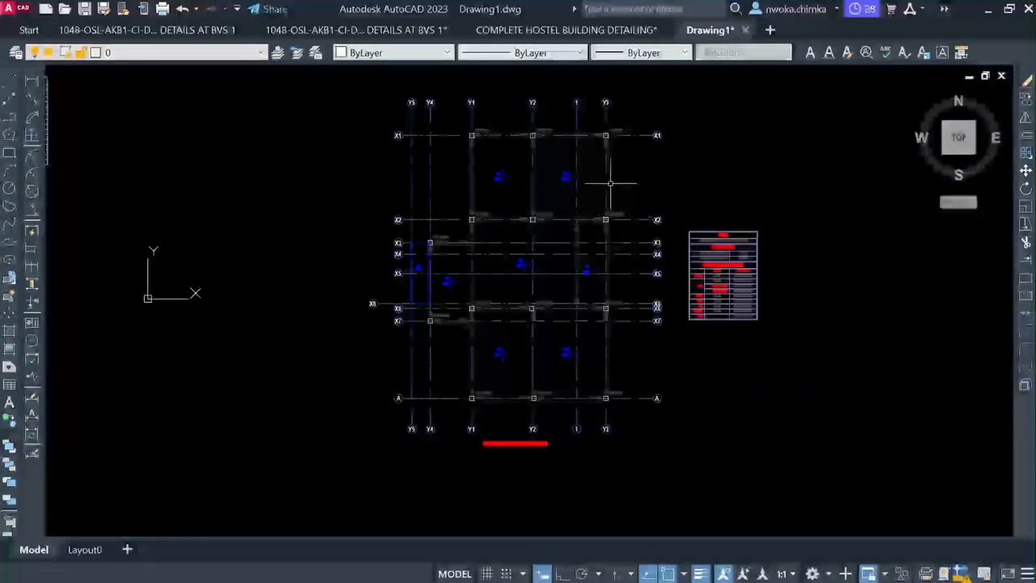
scroll(558, 142, up, 2)
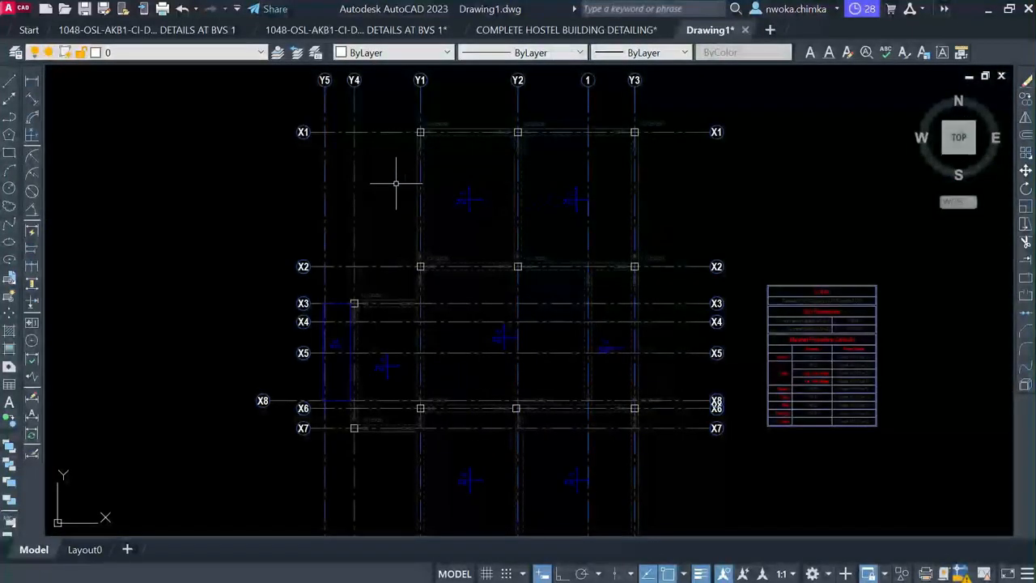
scroll(429, 174, down, 5)
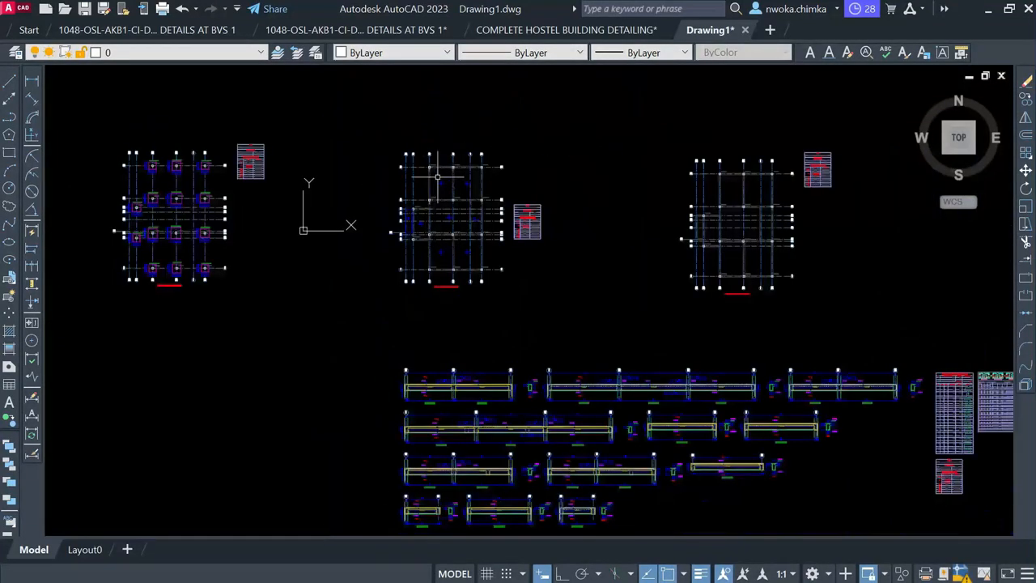
scroll(467, 403, up, 6)
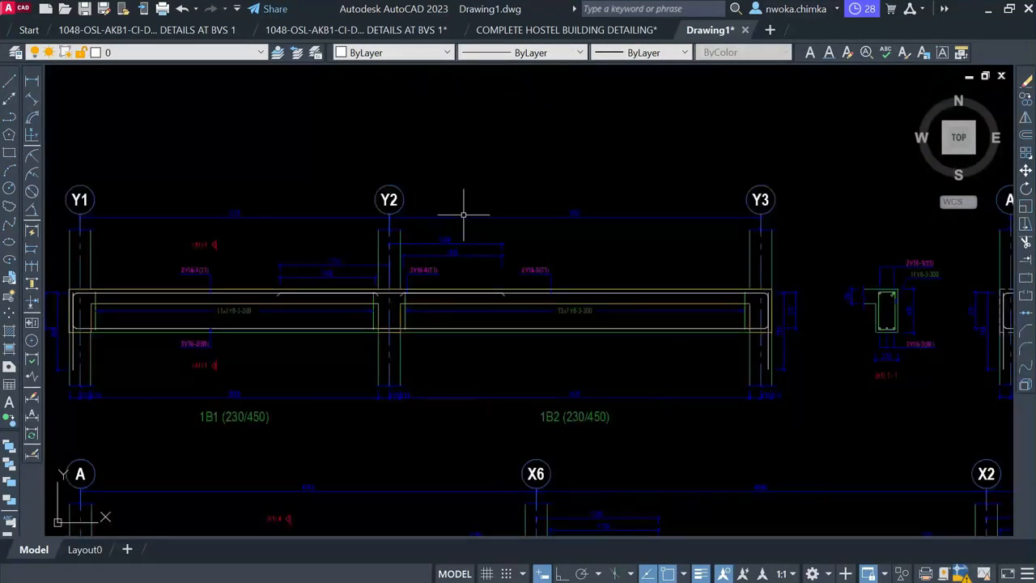
scroll(394, 298, down, 2)
scroll(392, 290, down, 4)
middle_drag(490, 276, 488, 324)
scroll(462, 289, down, 6)
middle_drag(886, 294, 619, 287)
Look over the foundation plans, briefly selecting all objects and then clearing the selection
scroll(615, 243, down, 2)
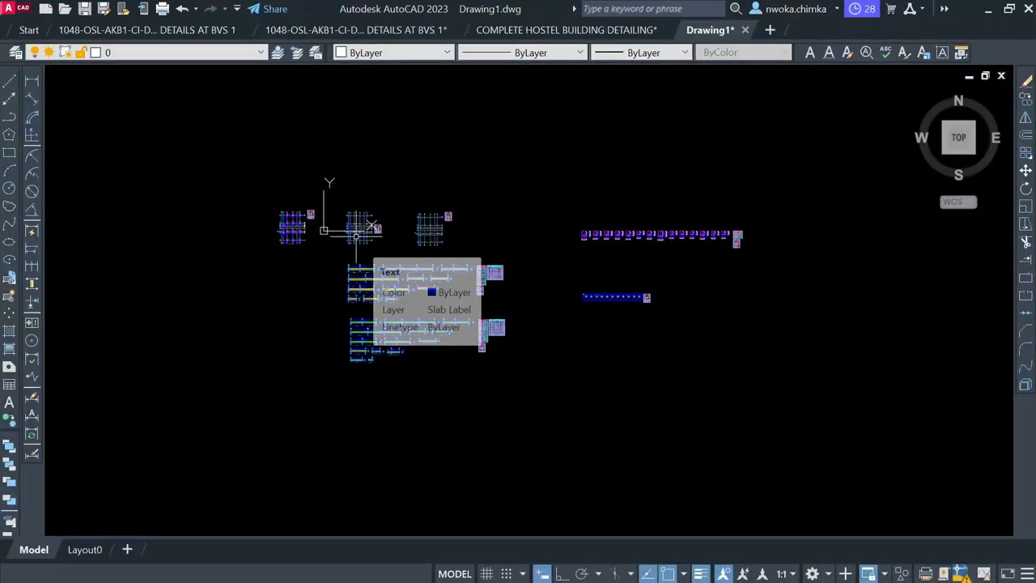
scroll(357, 235, up, 6)
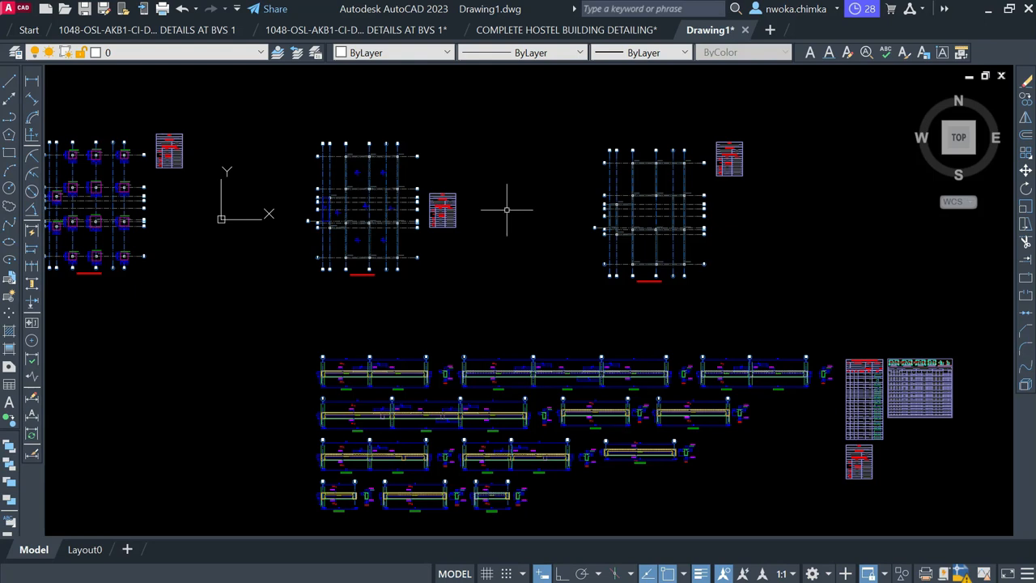
scroll(506, 210, down, 4)
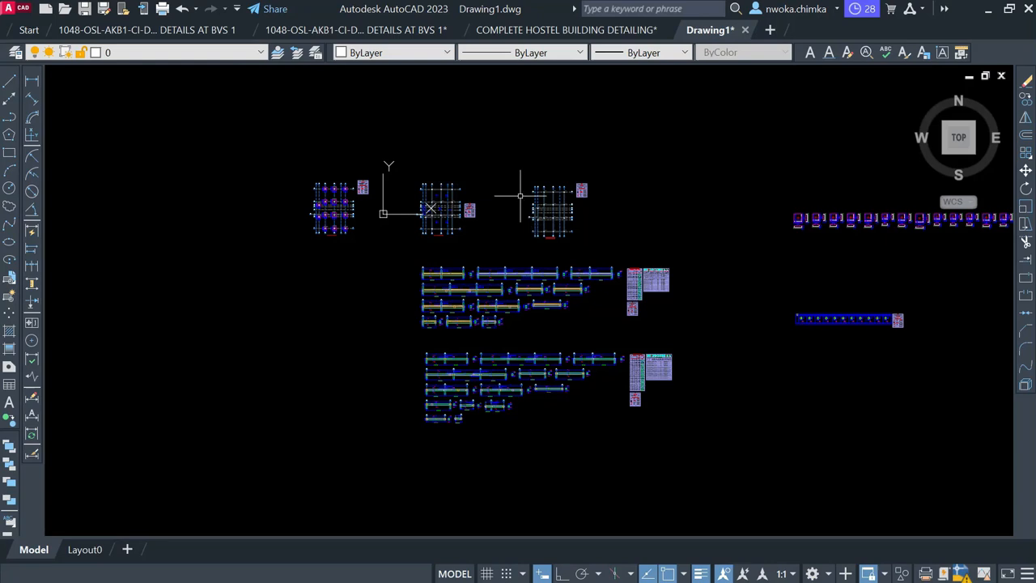
scroll(349, 226, up, 2)
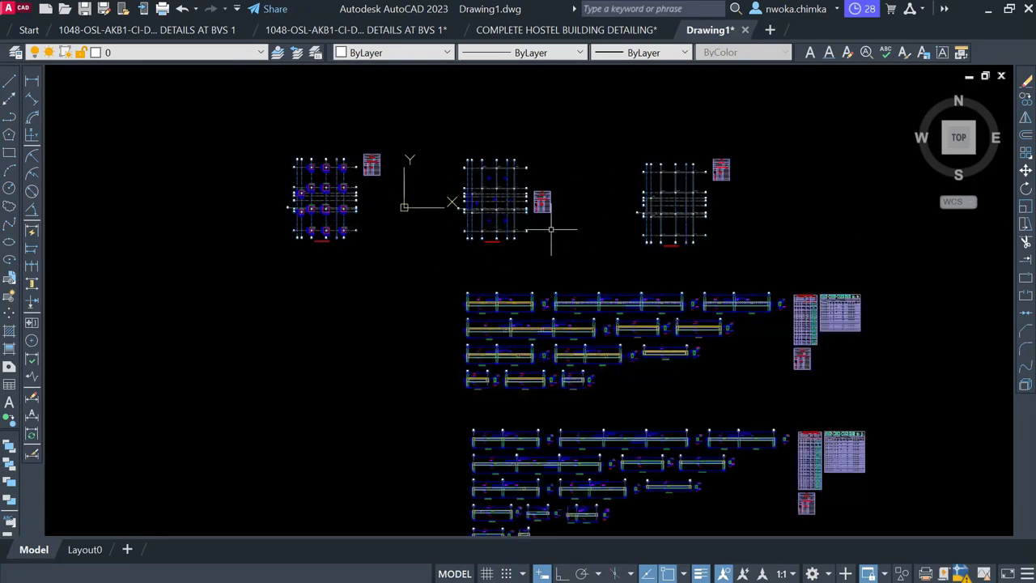
scroll(301, 172, up, 5)
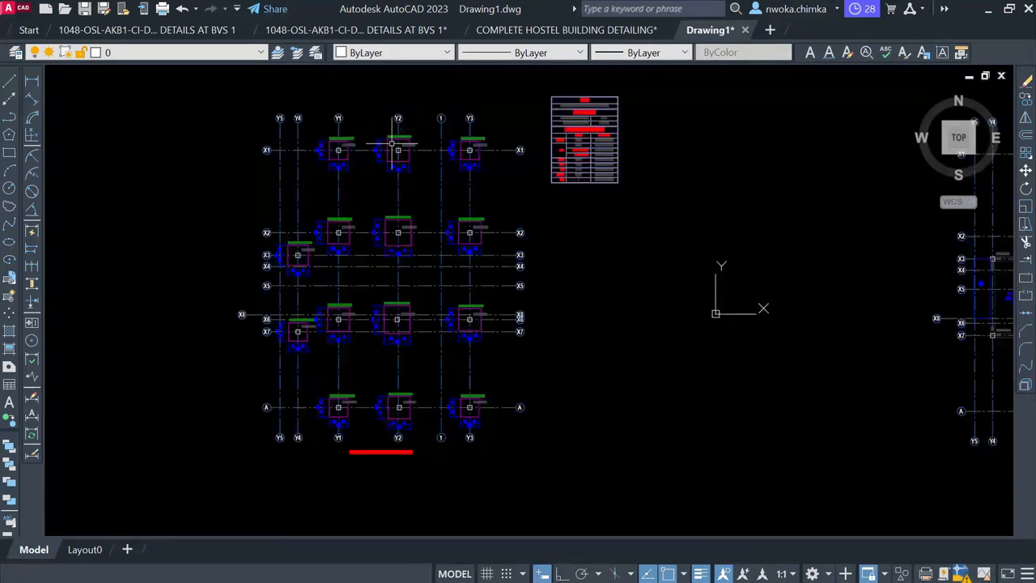
scroll(399, 232, down, 4)
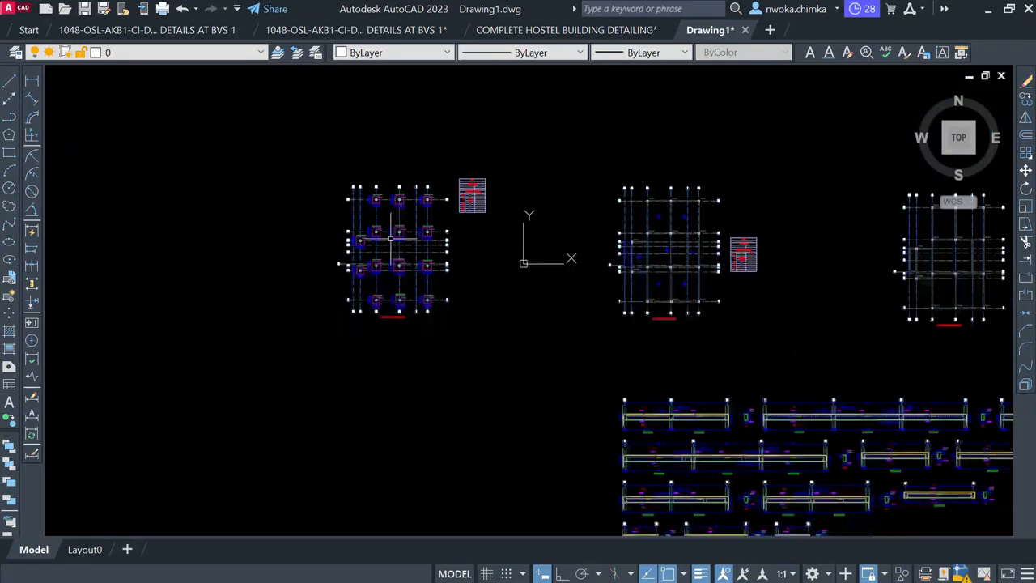
key(ctrl+a)
scroll(334, 249, up, 2)
scroll(335, 248, up, 4)
key(Escape)
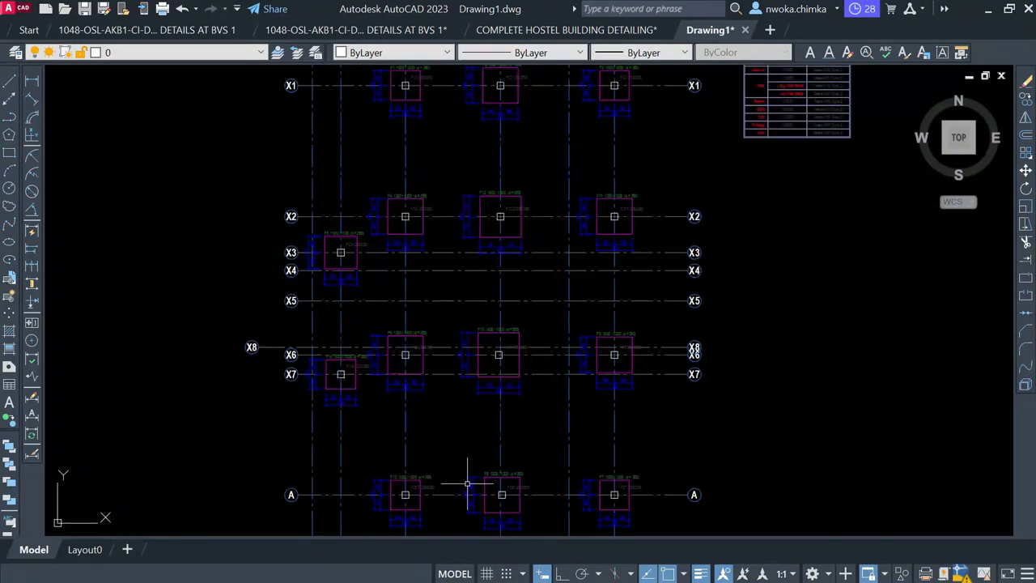
Restore and re-maximize the AutoCAD window, then minimize it to reveal the ExportedDrawings folder
click(1010, 9)
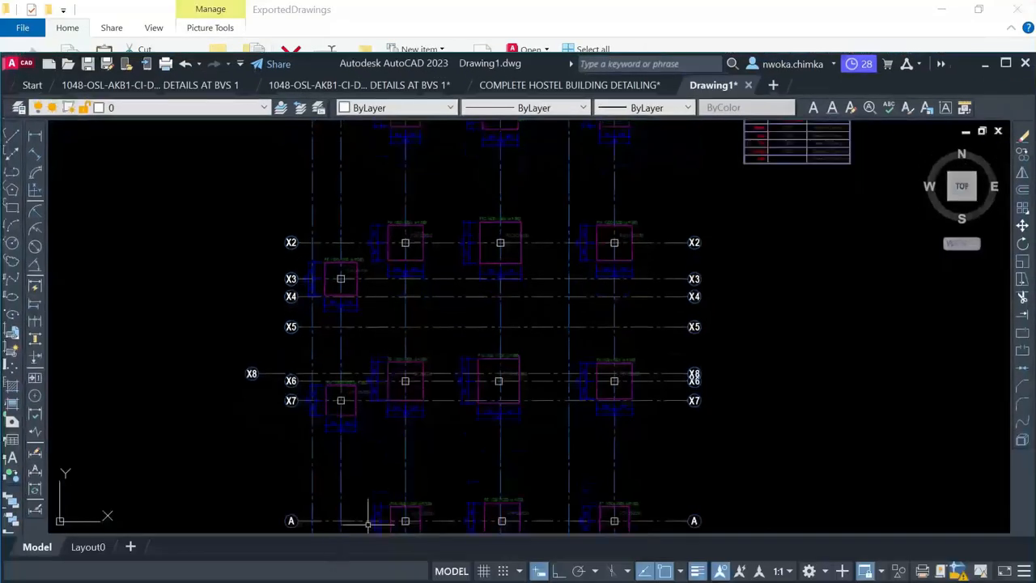
drag(560, 53, 558, 1)
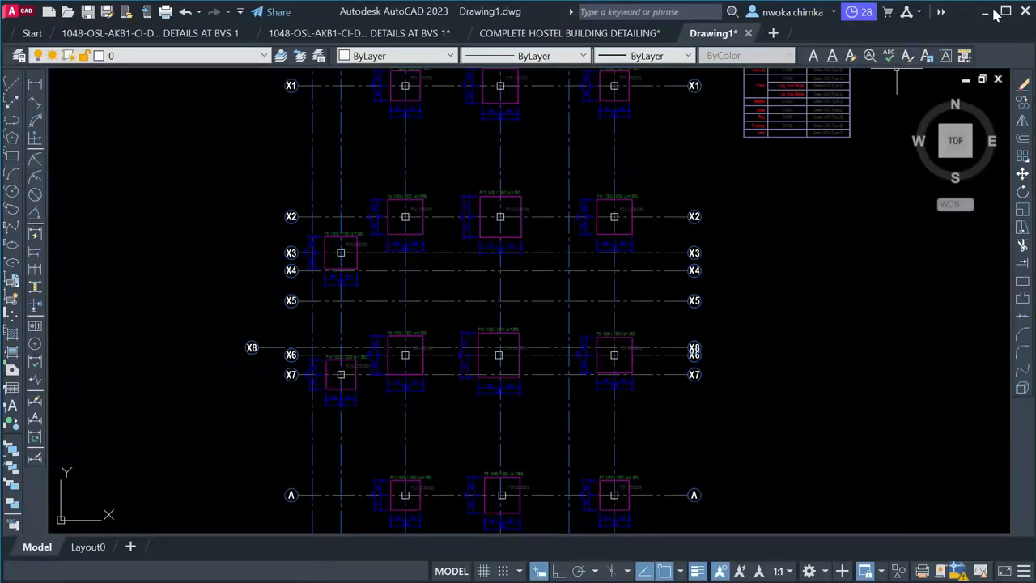
click(1008, 10)
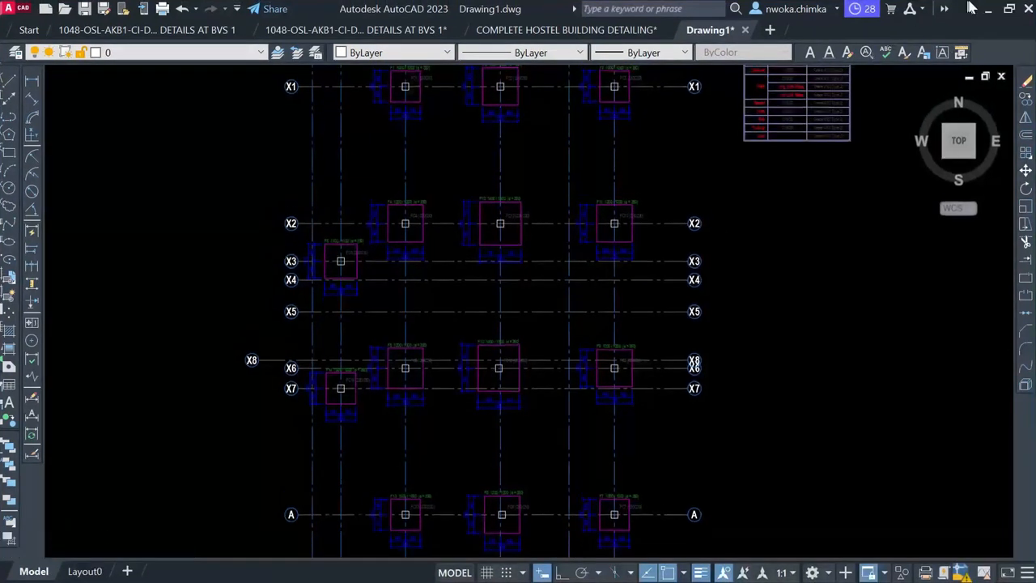
click(985, 10)
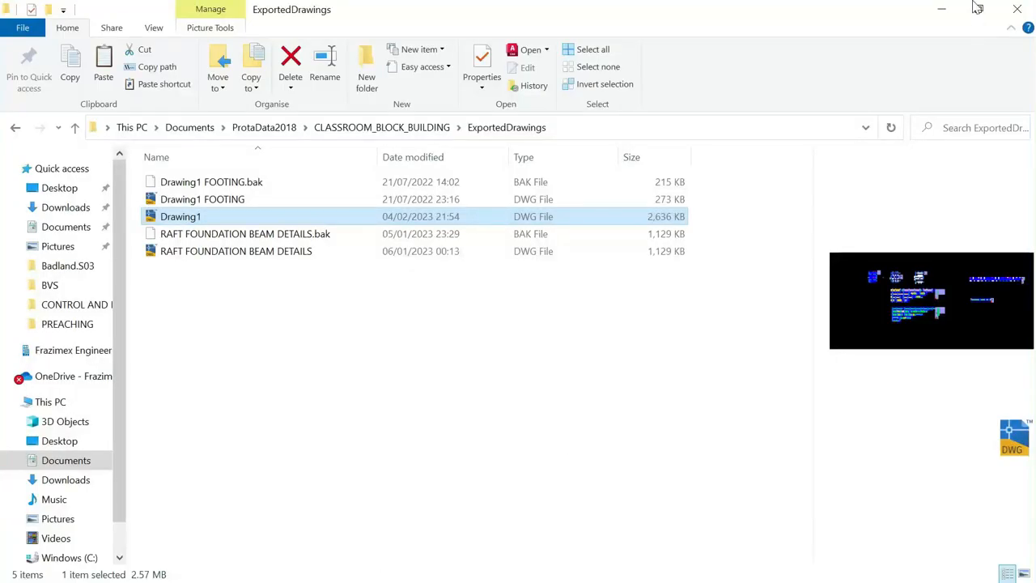
Minimize File Explorer and bring the StoneBridge template workbook forward from the taskbar
click(939, 10)
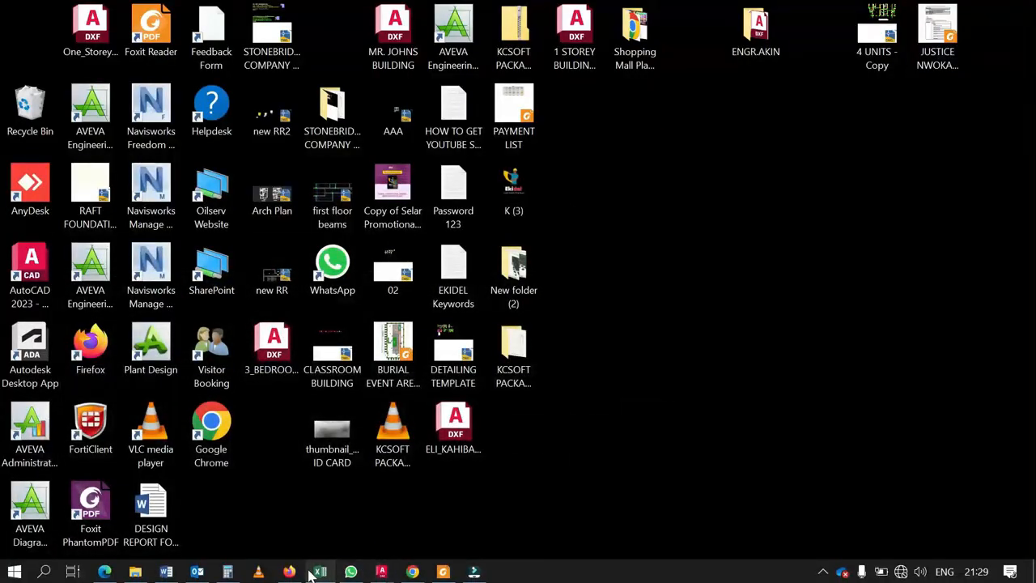
click(320, 571)
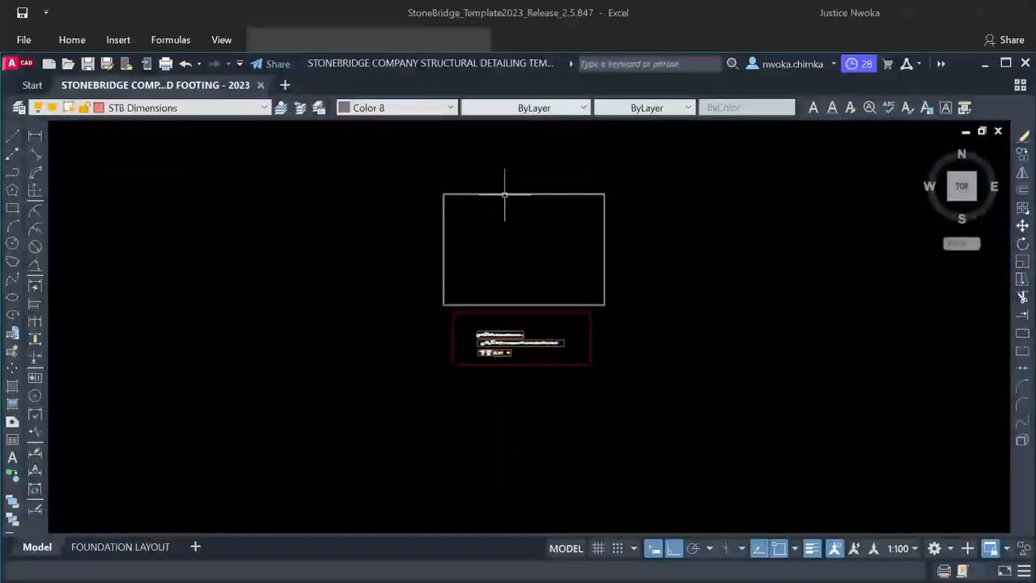
Minimize the AutoCAD footing window and Excel to get back to Drawing1's footing plan
click(985, 64)
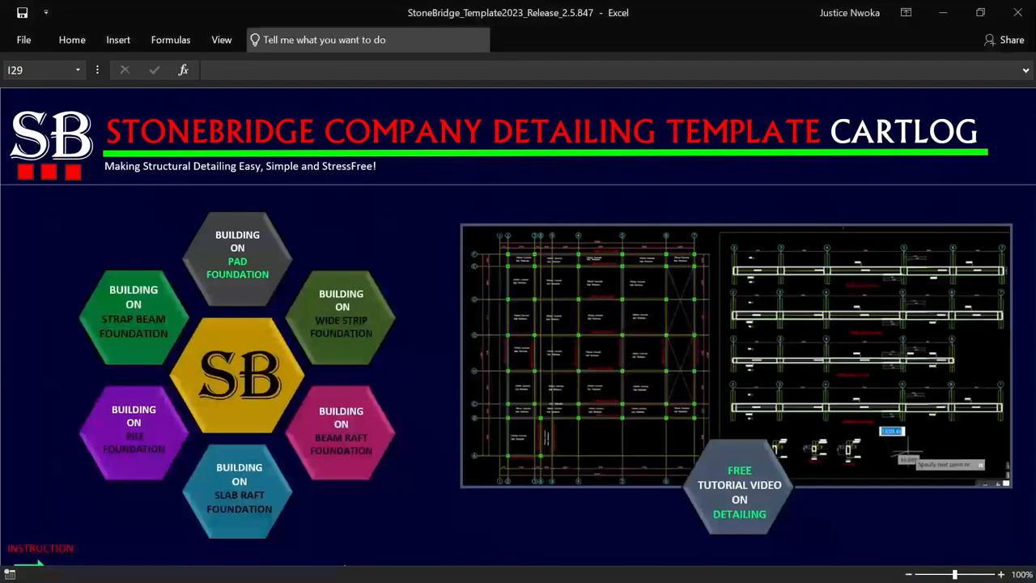
click(944, 13)
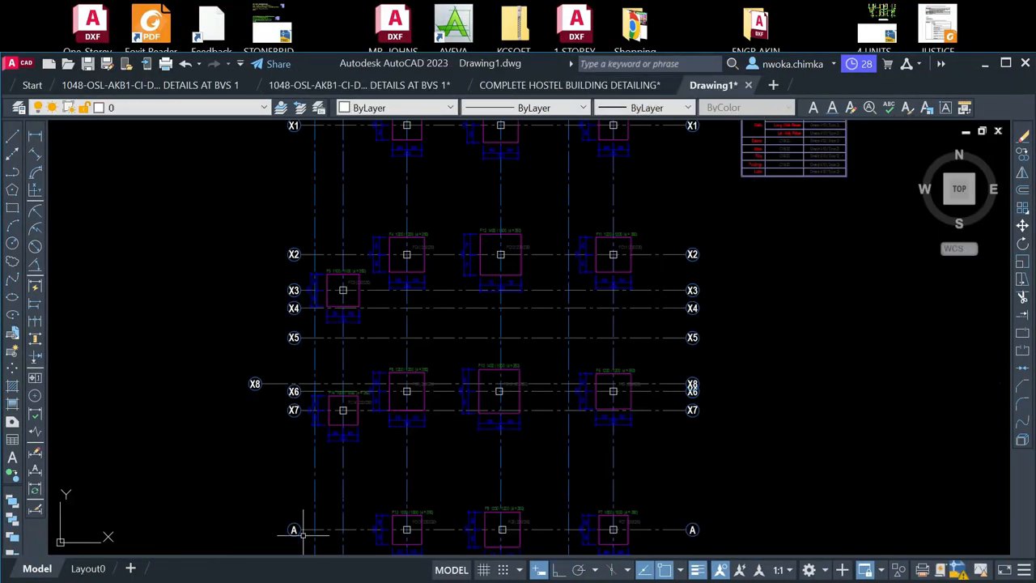
Move the AutoCAD window to the top of the screen and switch to the StoneBridge footing drawing
drag(479, 63, 484, 2)
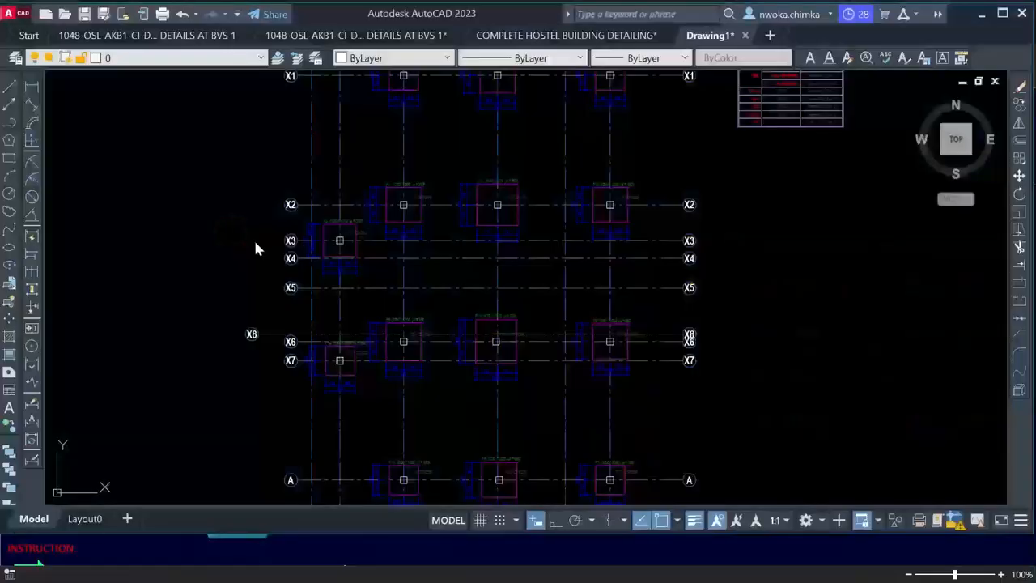
key(ctrl+n)
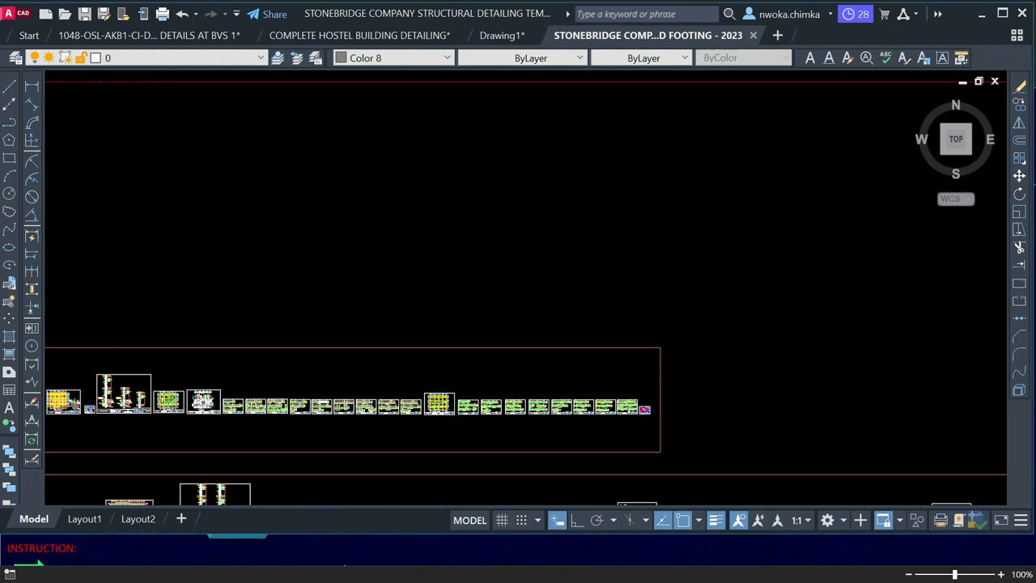
Check the template catalogue, then zoom and pan to the footing template's empty white frame
click(295, 552)
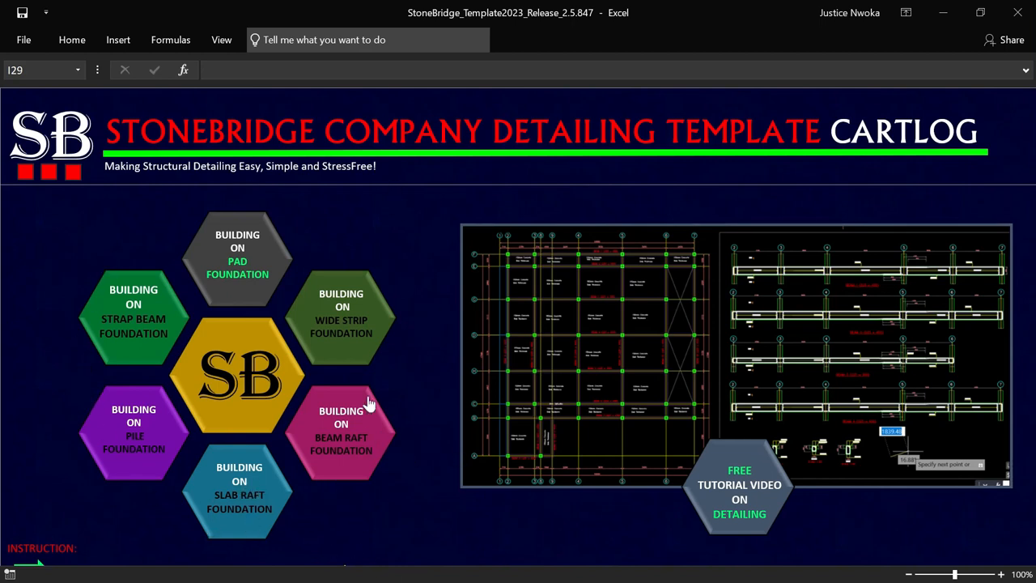
click(943, 16)
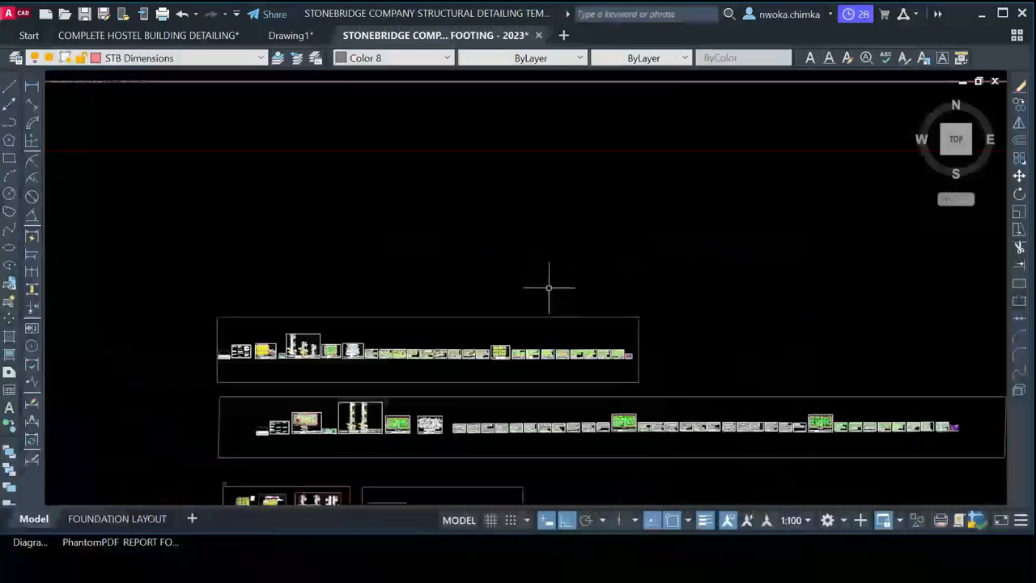
scroll(474, 257, down, 2)
mouse_move(462, 212)
middle_down()
mouse_move(449, 352)
mouse_move(407, 372)
mouse_move(381, 300)
mouse_move(370, 349)
middle_up()
middle_drag(297, 234, 296, 201)
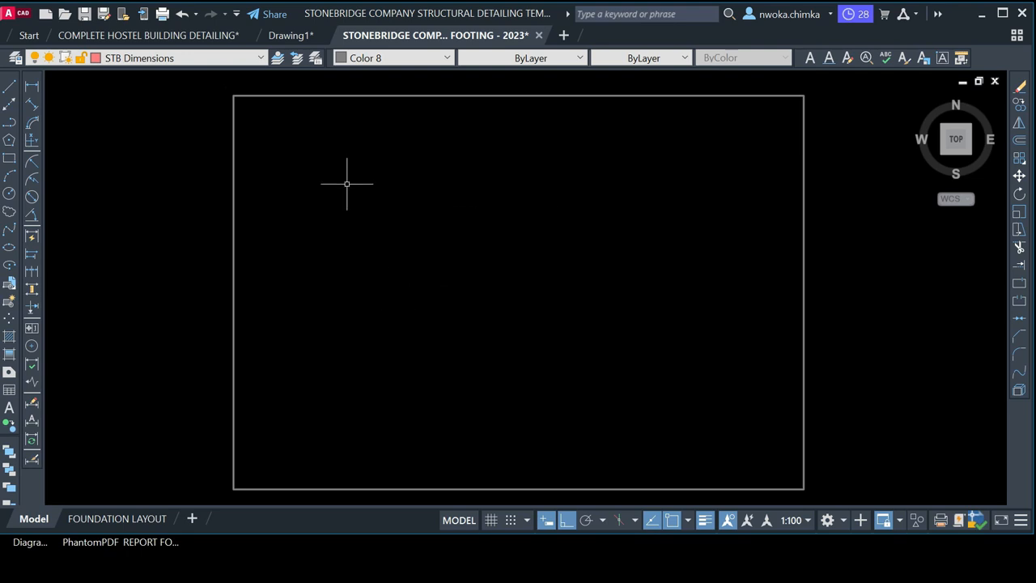
click(296, 36)
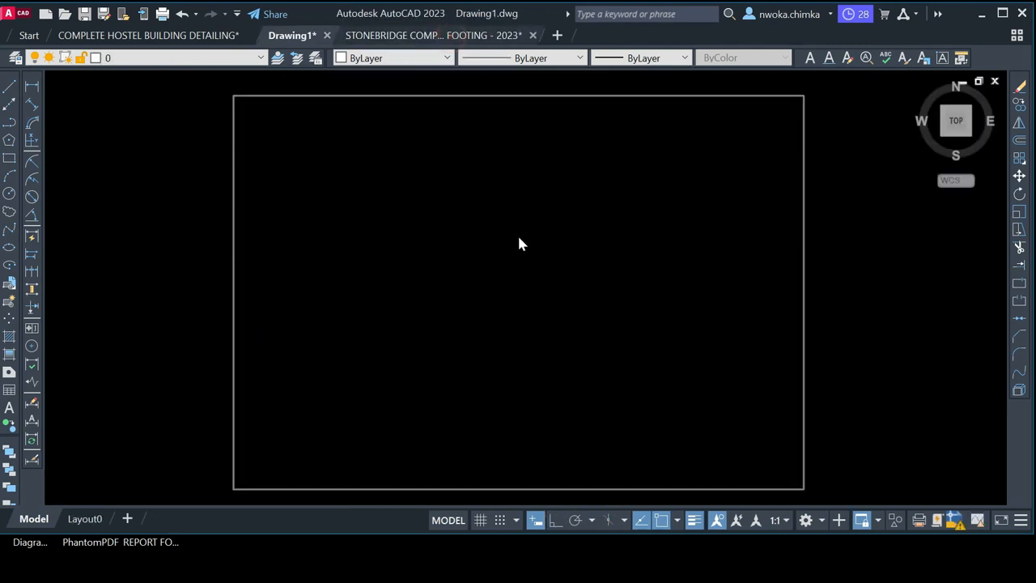
key(ctrl+Tab)
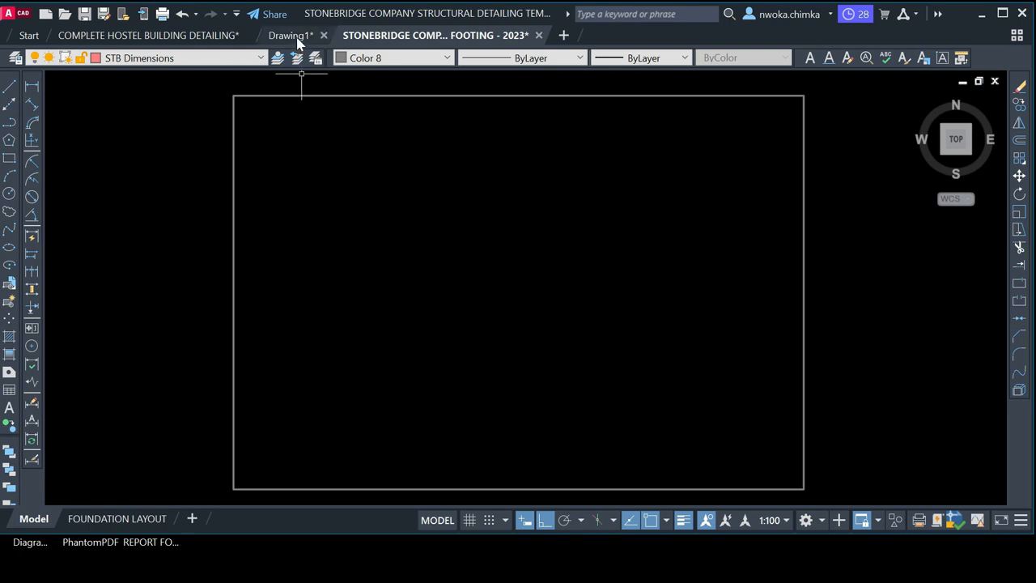
Window-select every plan and detail in Drawing1, copy them to the clipboard, and return to the StoneBridge tab
click(300, 60)
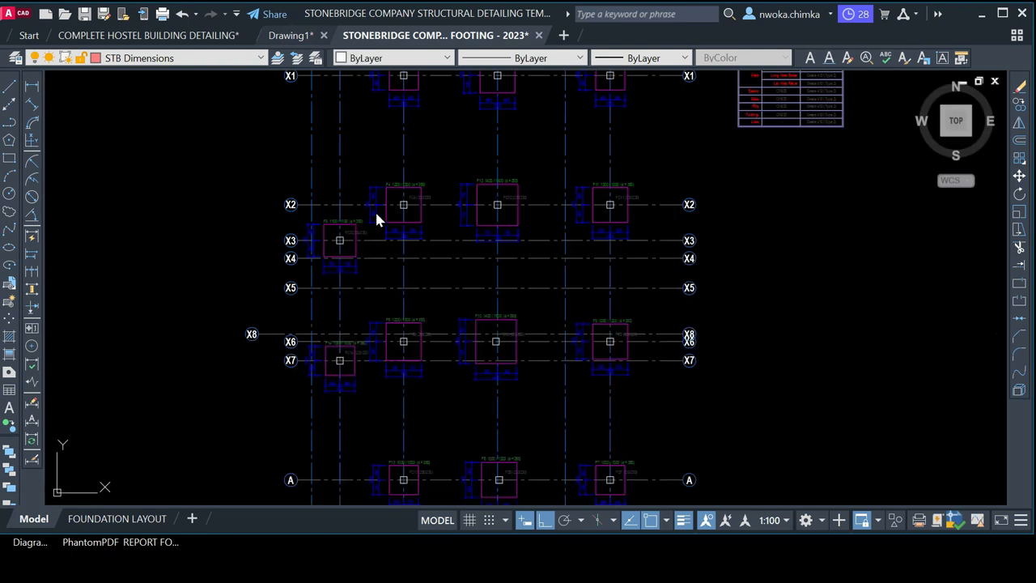
scroll(390, 205, down, 7)
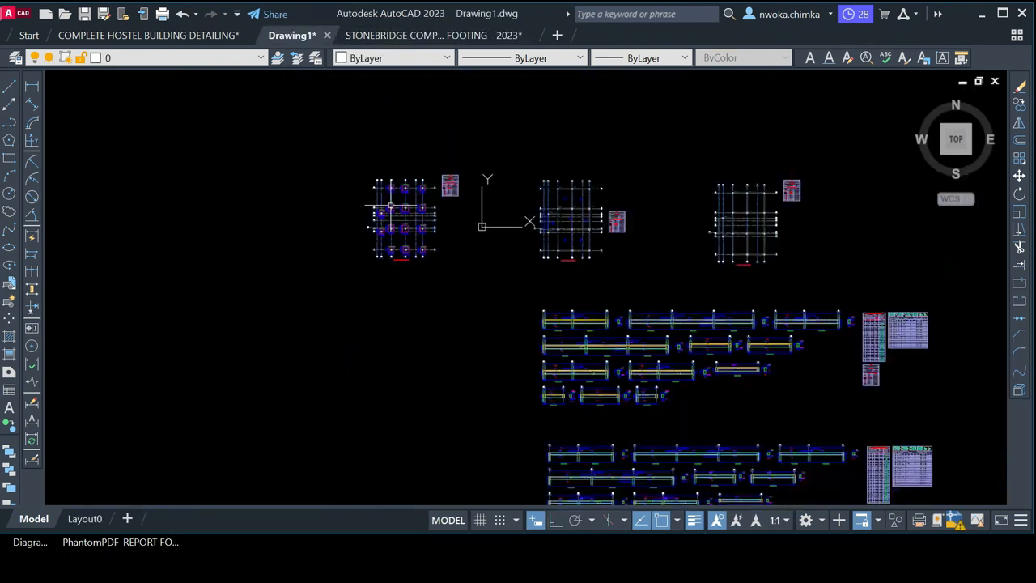
scroll(292, 115, down, 2)
click(284, 115)
click(929, 440)
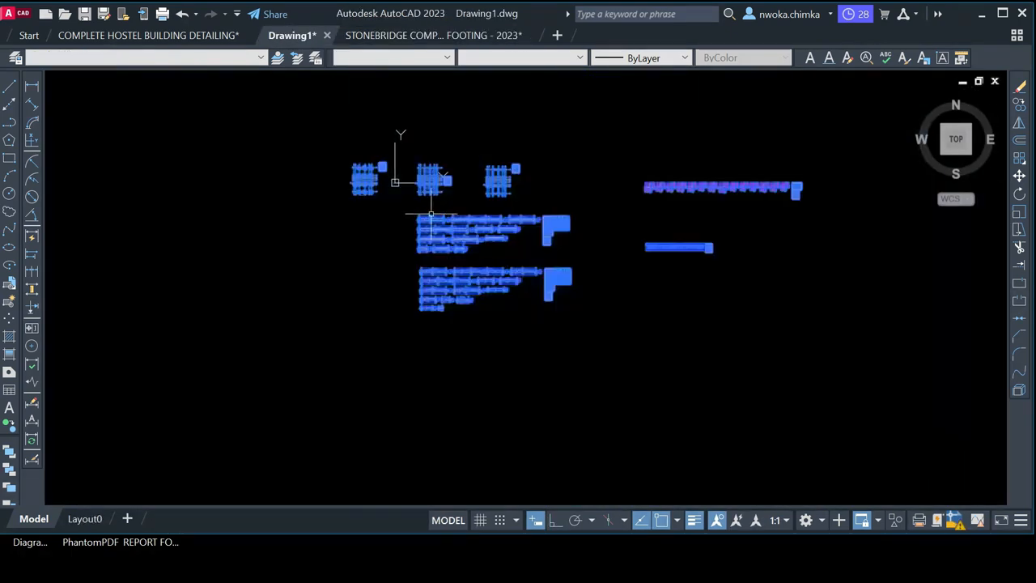
right_click(470, 161)
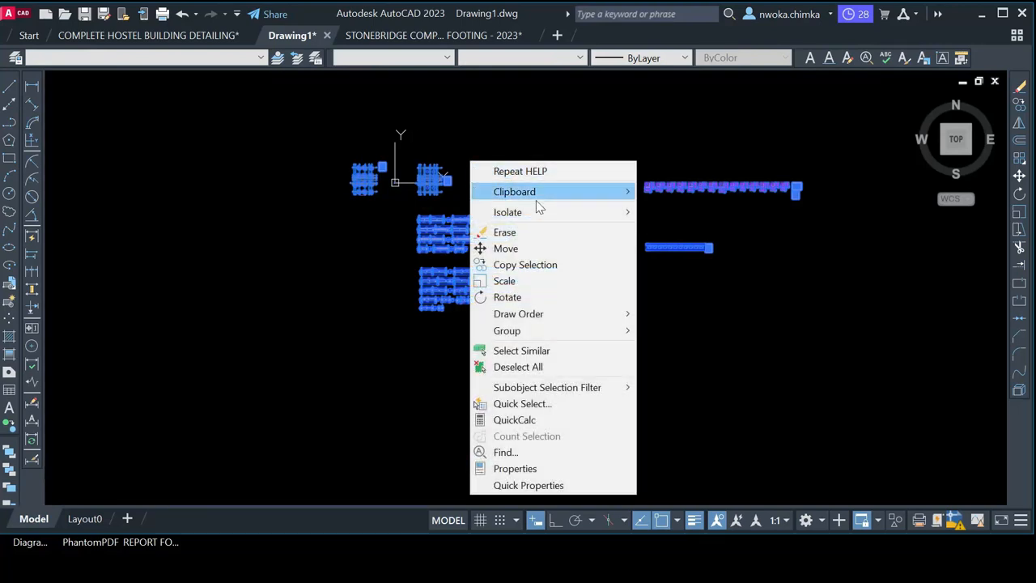
mouse_move(586, 197)
click(667, 224)
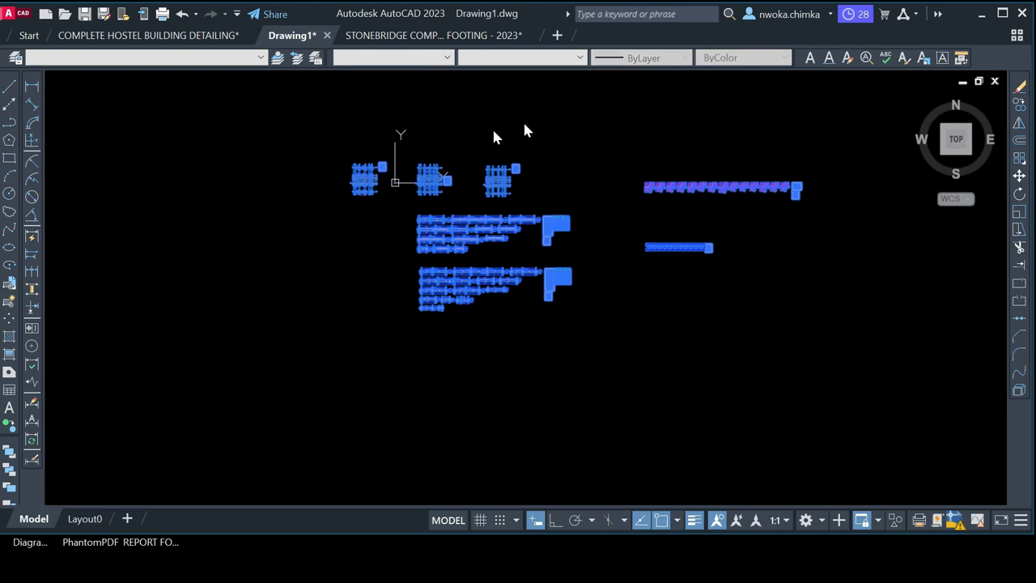
click(422, 45)
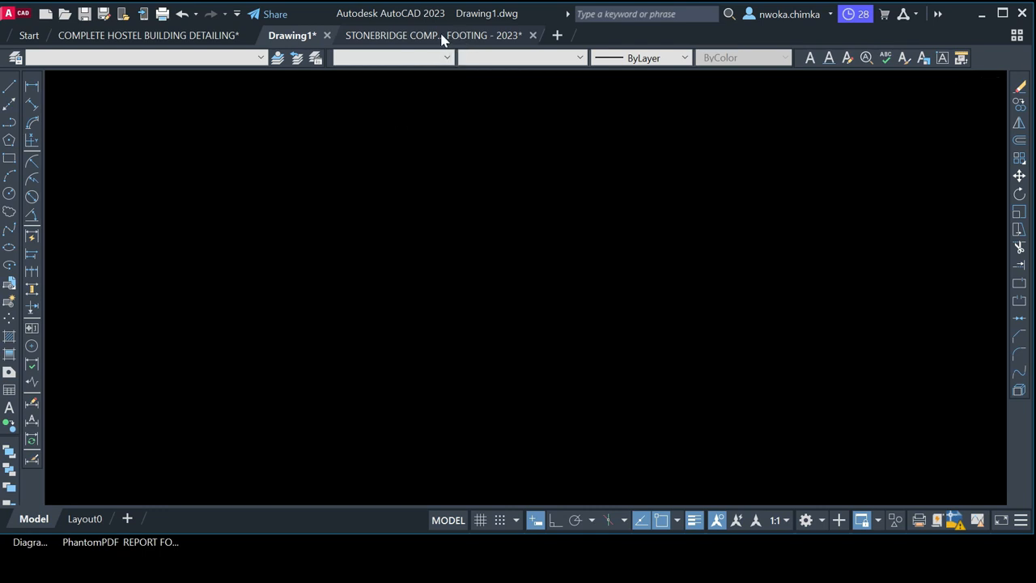
mouse_move(415, 37)
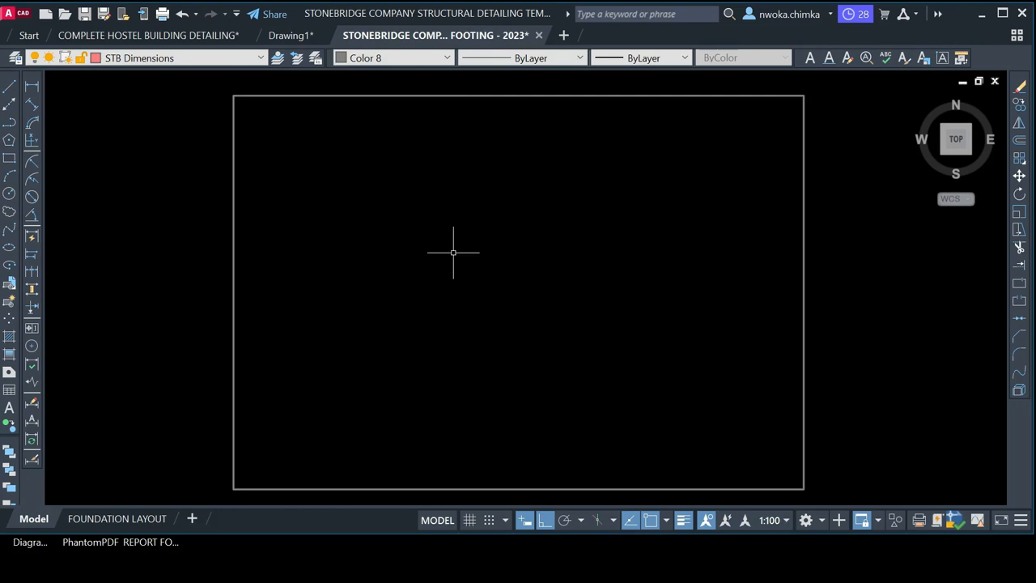
Paste the copied beam and footing details at a point inside the template's frame
right_click(390, 203)
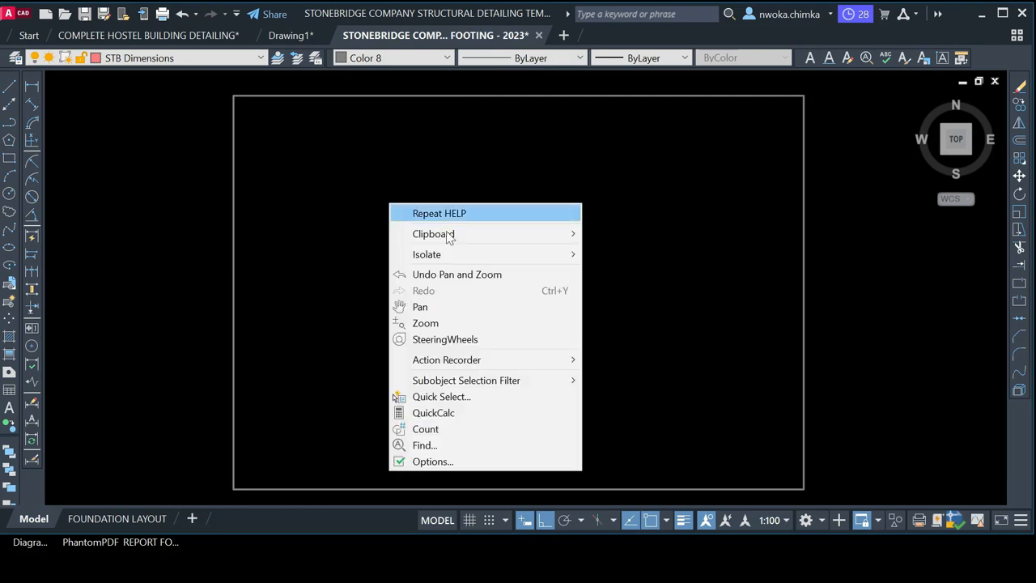
mouse_move(543, 234)
click(642, 299)
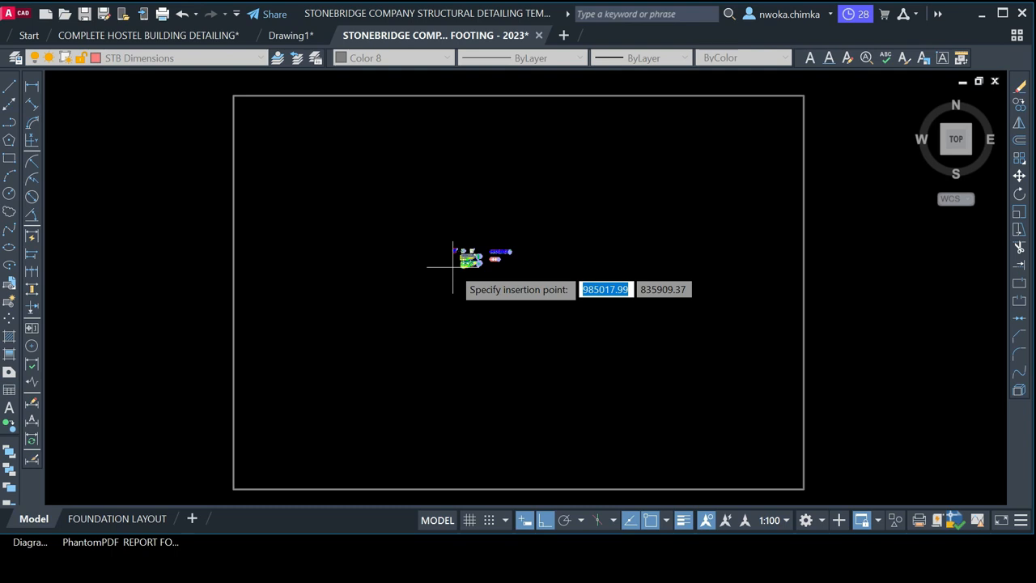
click(453, 266)
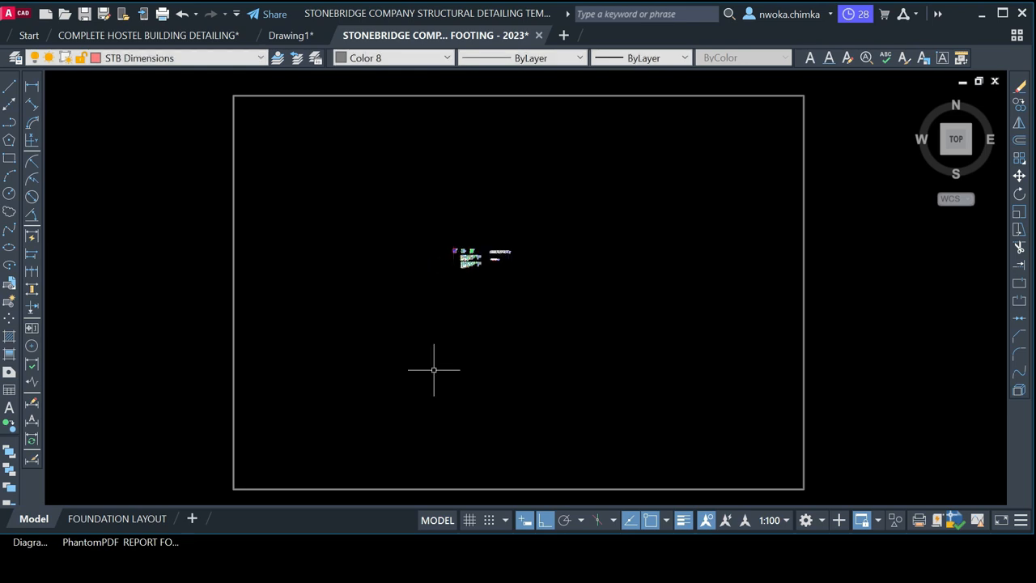
Zoom in on the pasted 1B1 beam detail with its Y1 and Y2 grid bubbles
scroll(454, 251, up, 5)
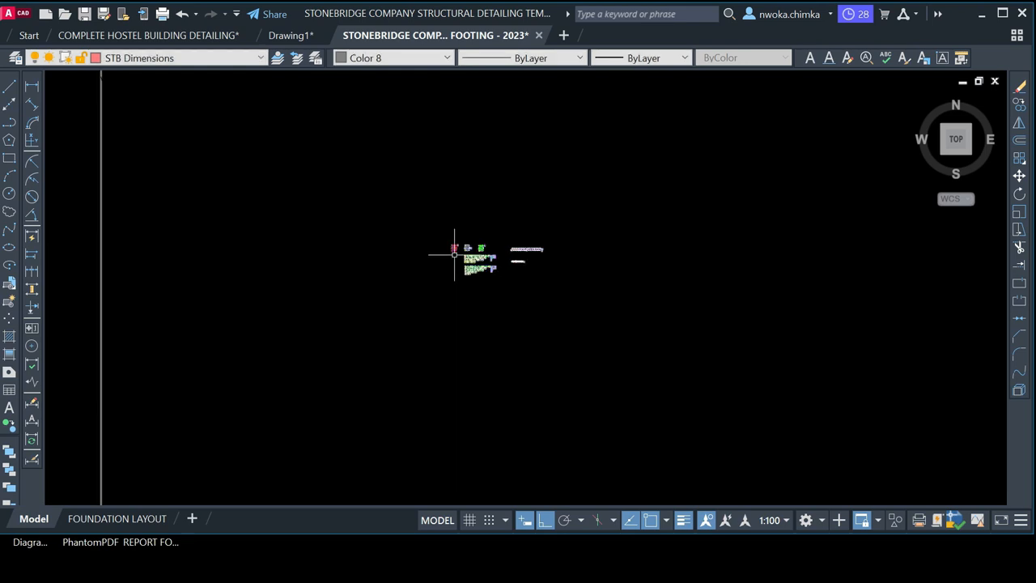
scroll(434, 271, up, 3)
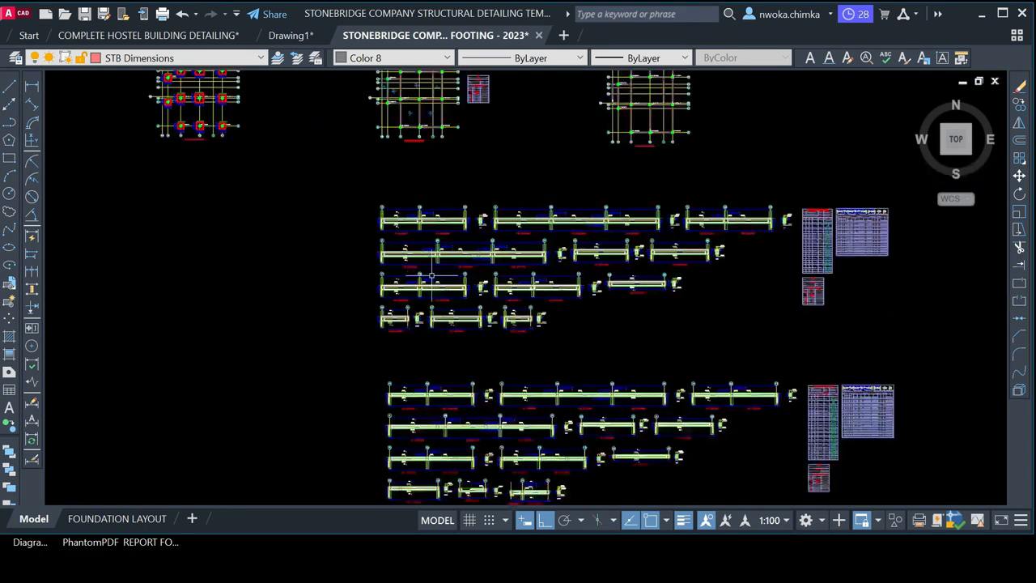
scroll(399, 215, up, 2)
scroll(399, 230, up, 5)
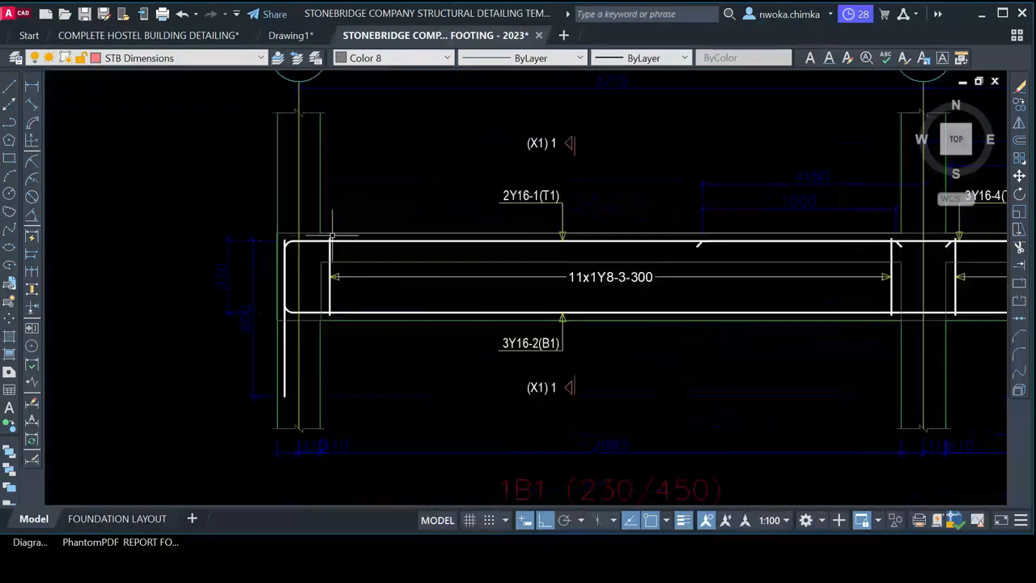
middle_drag(434, 235, 394, 330)
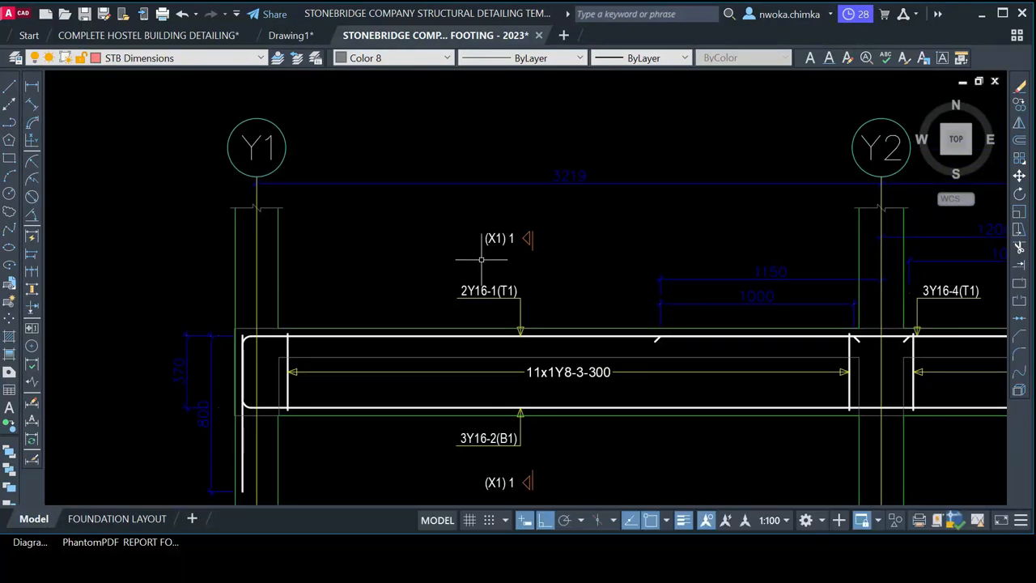
Toggle between Drawing1 and the StoneBridge drawing to compare the beam ends with the originals
click(287, 35)
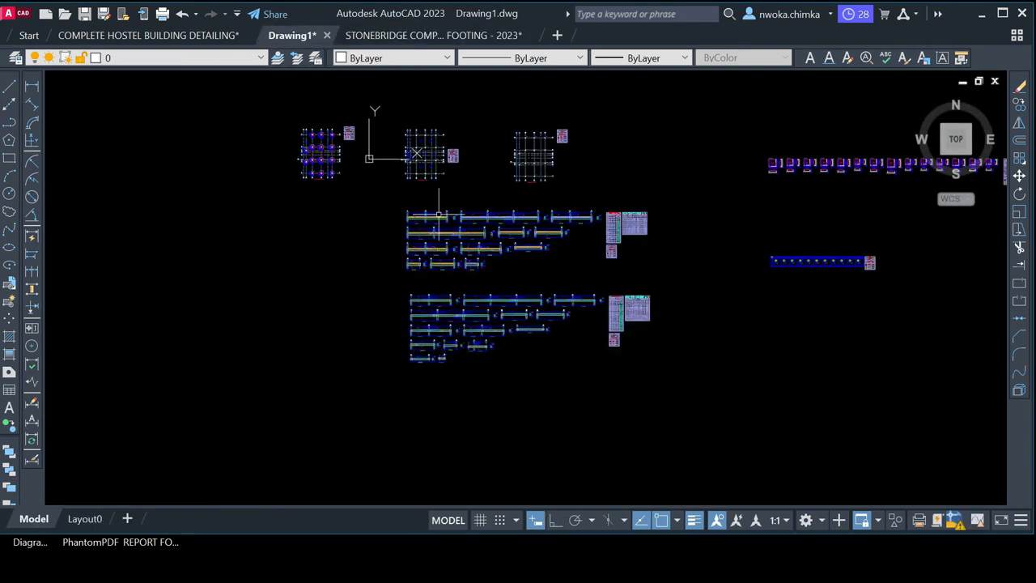
scroll(436, 219, up, 10)
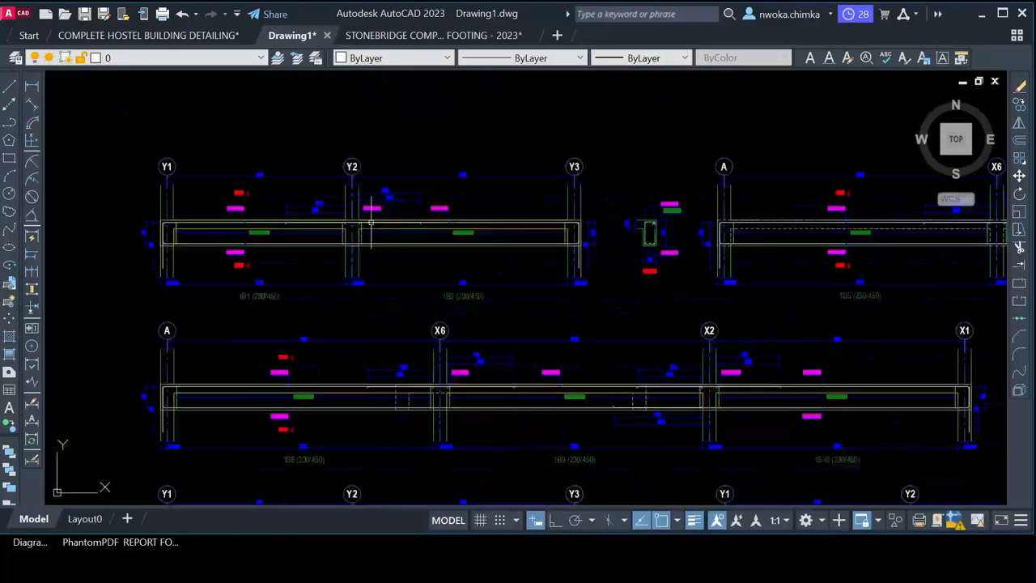
middle_drag(219, 213, 359, 212)
scroll(292, 222, up, 5)
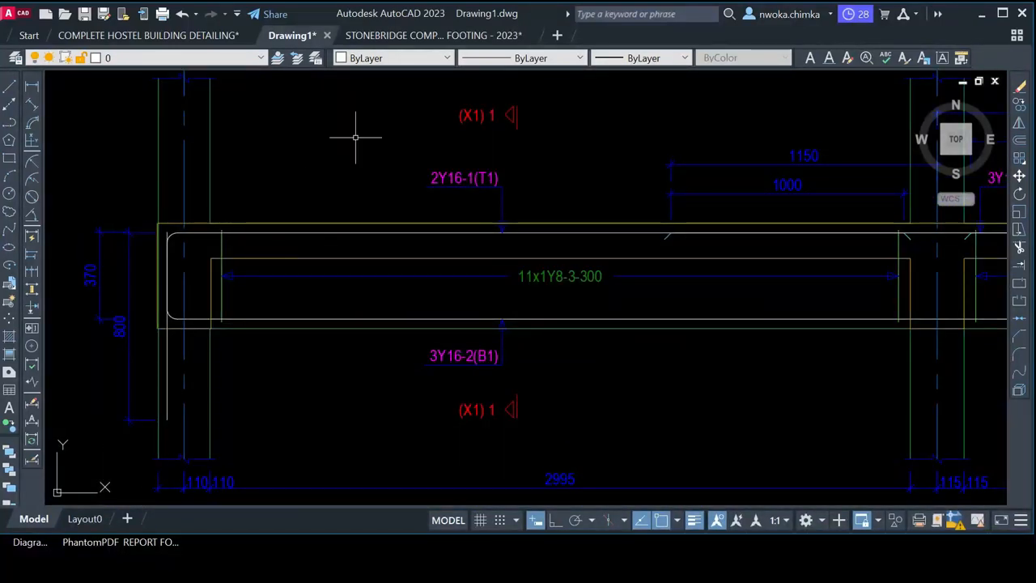
click(432, 35)
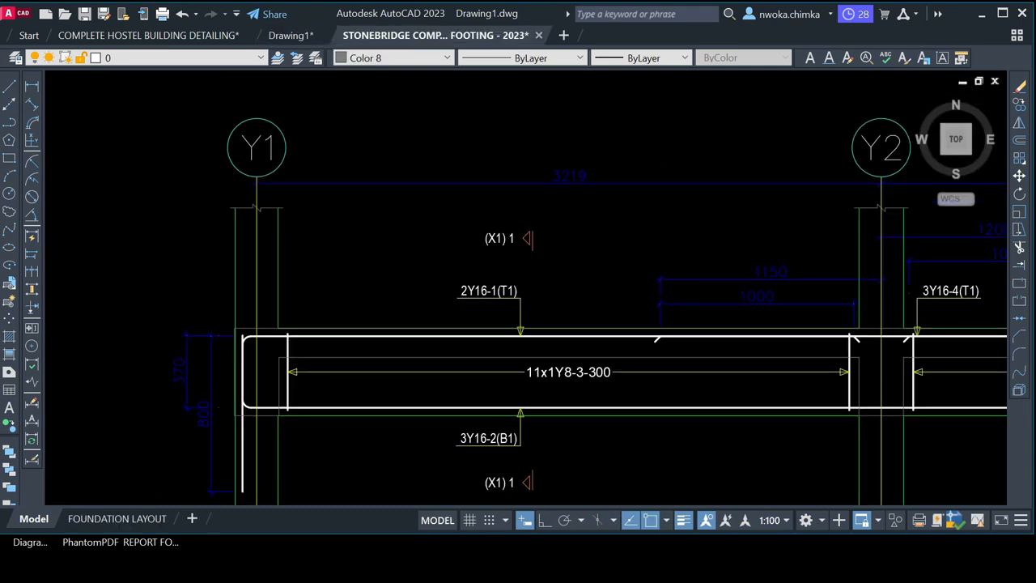
scroll(468, 238, up, 8)
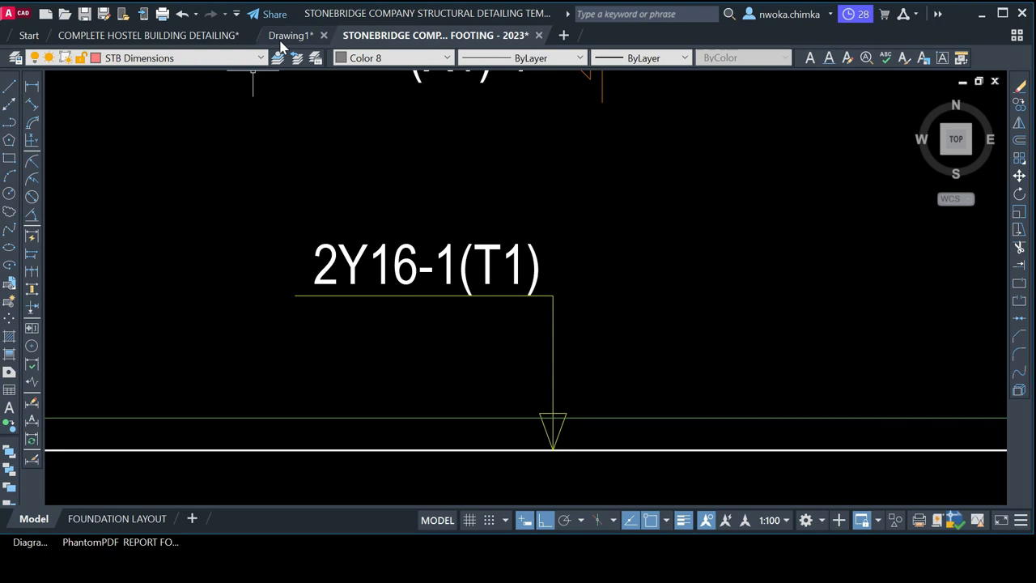
click(285, 35)
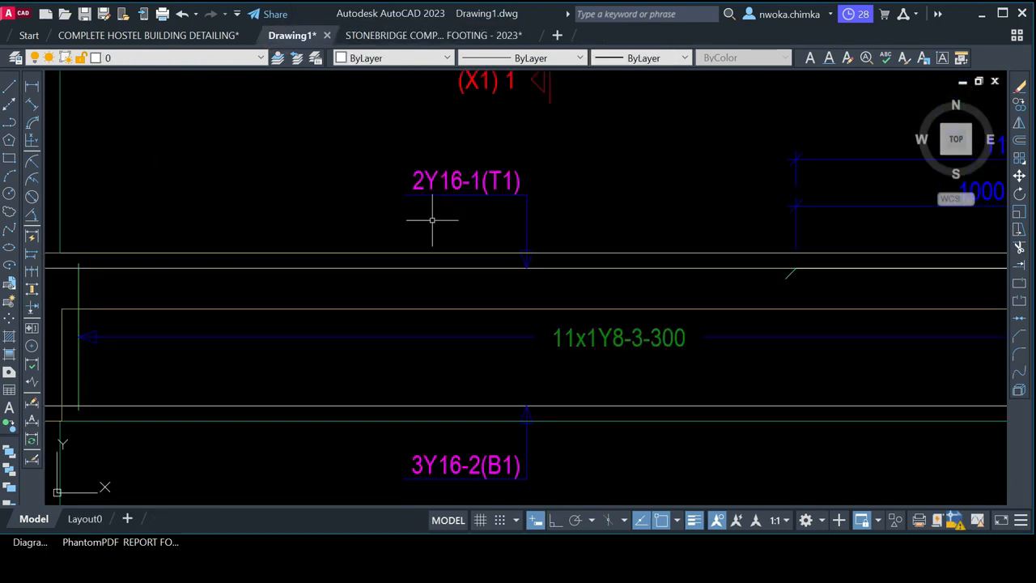
scroll(432, 219, down, 4)
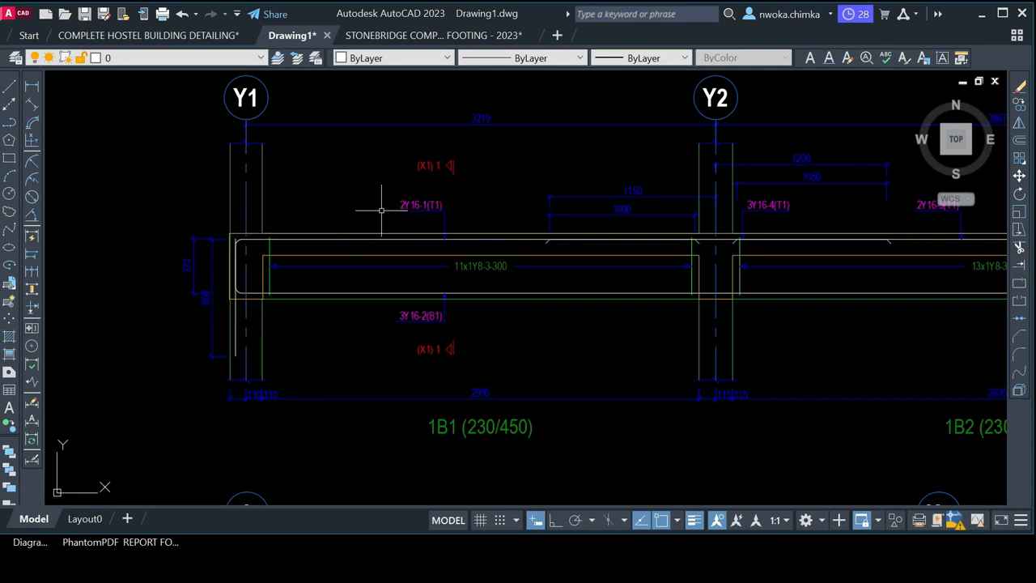
click(434, 37)
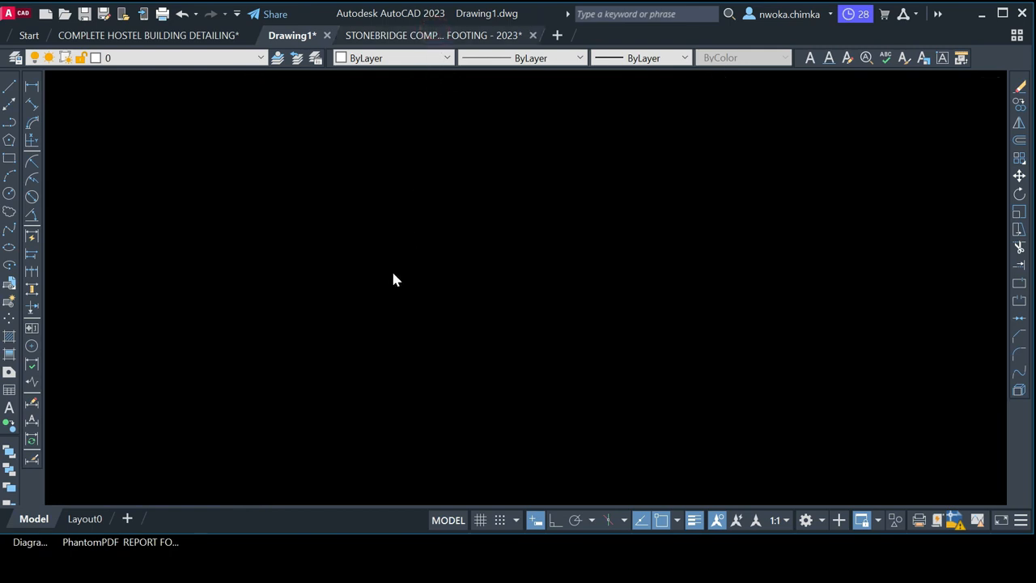
Zoom out and open the FOUNDATION LAYOUT sheet
scroll(368, 207, down, 3)
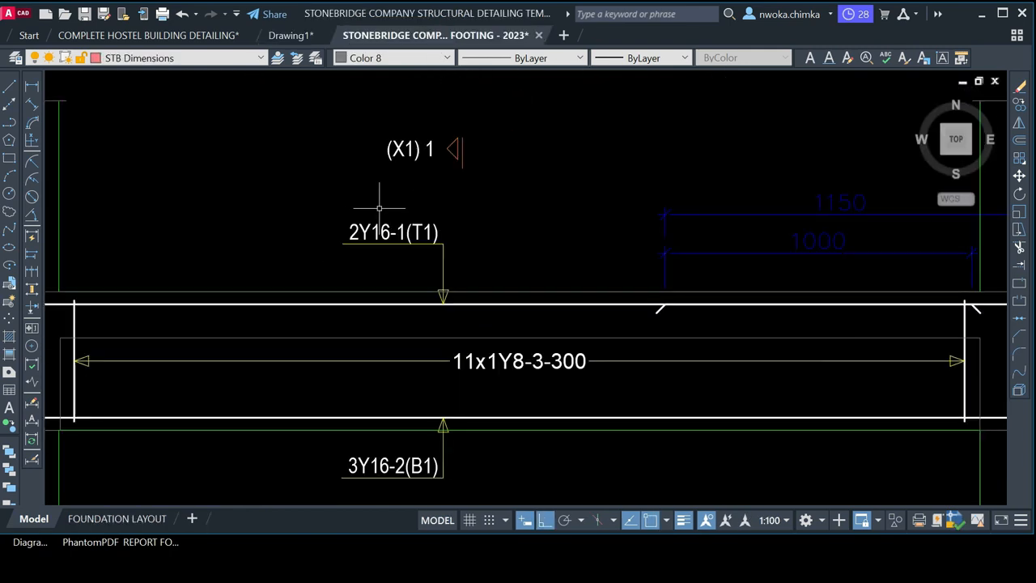
scroll(375, 210, down, 2)
scroll(430, 231, down, 2)
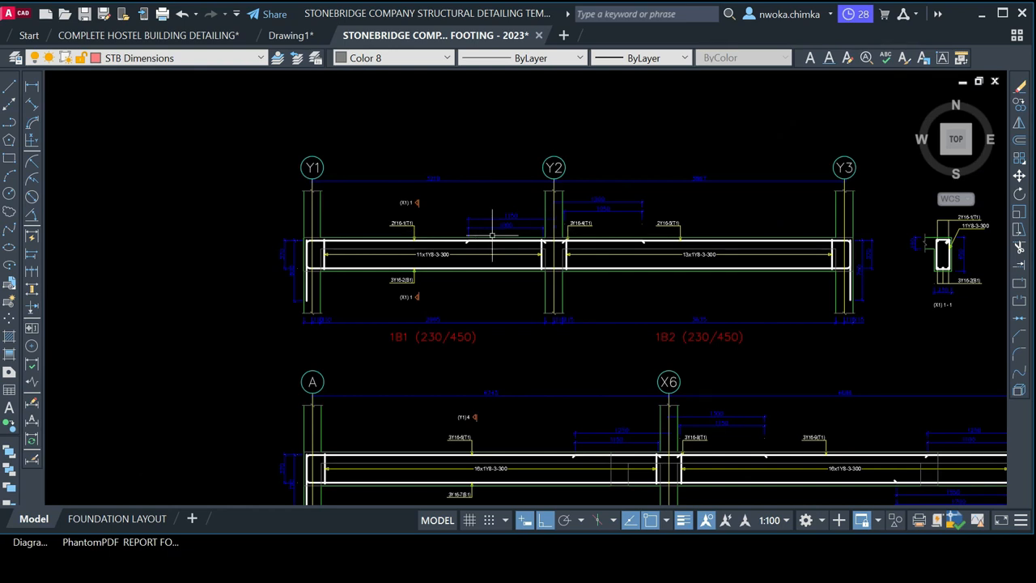
click(113, 518)
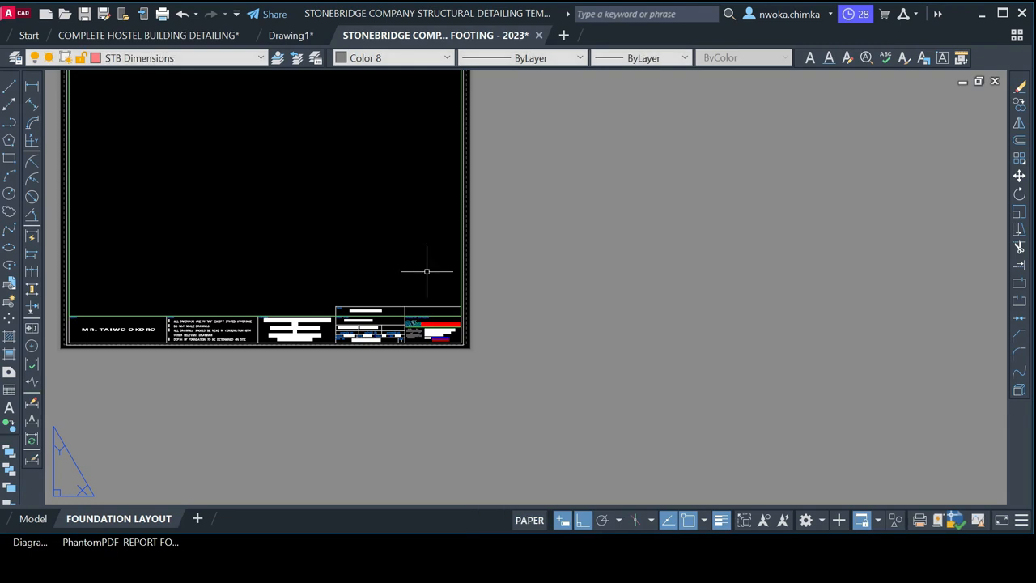
Zoom over the FOUNDATION LAYOUT title block, switching between Model and the layout, and finish in model space
scroll(429, 332, up, 6)
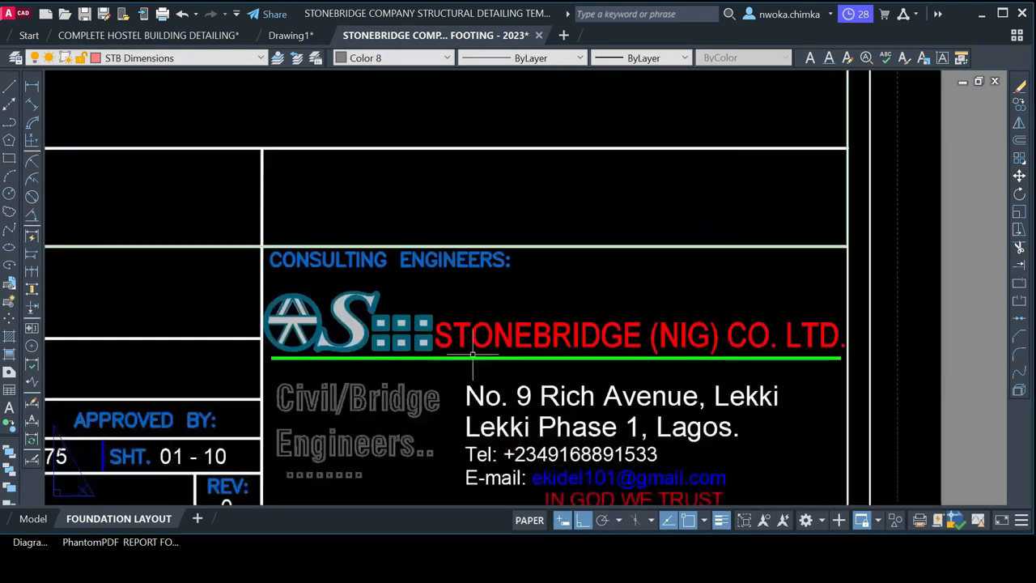
scroll(708, 317, down, 6)
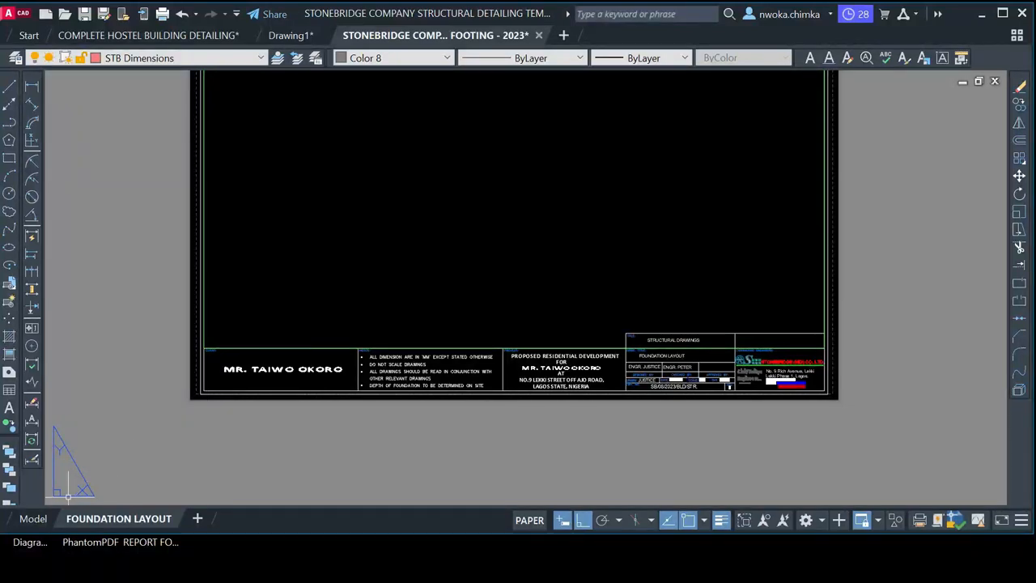
click(40, 517)
scroll(388, 194, down, 3)
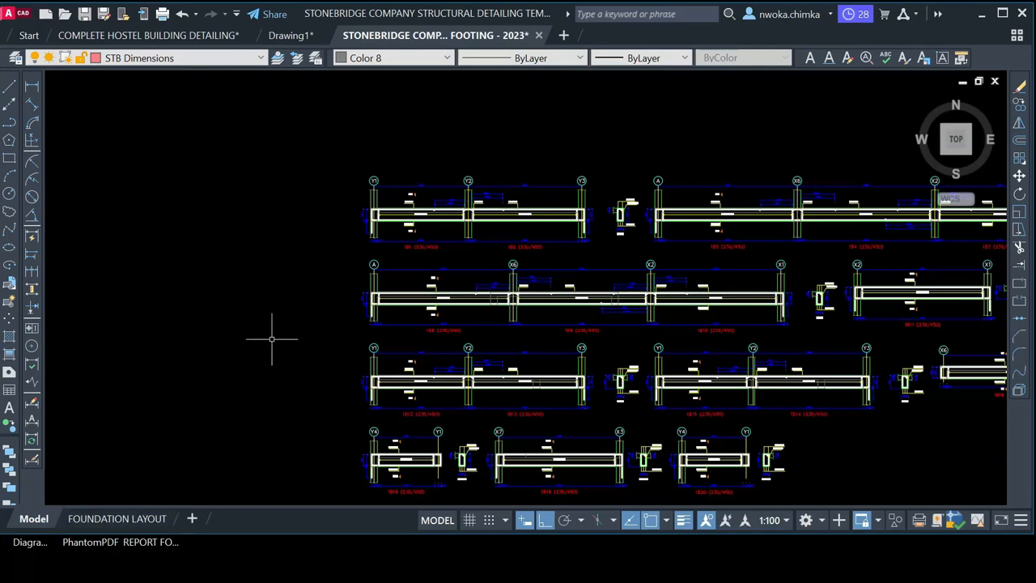
click(141, 519)
scroll(356, 267, down, 2)
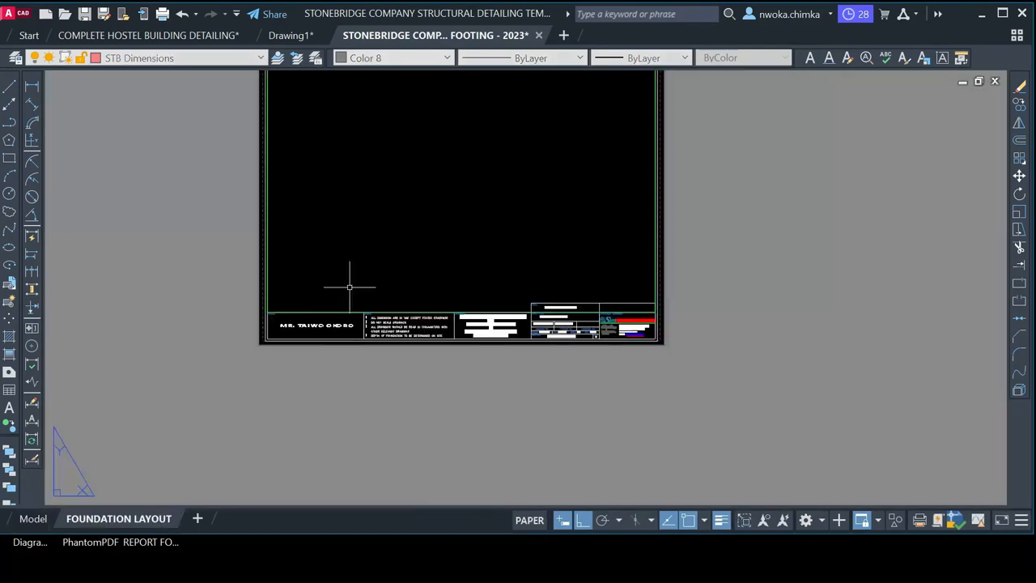
scroll(356, 190, up, 2)
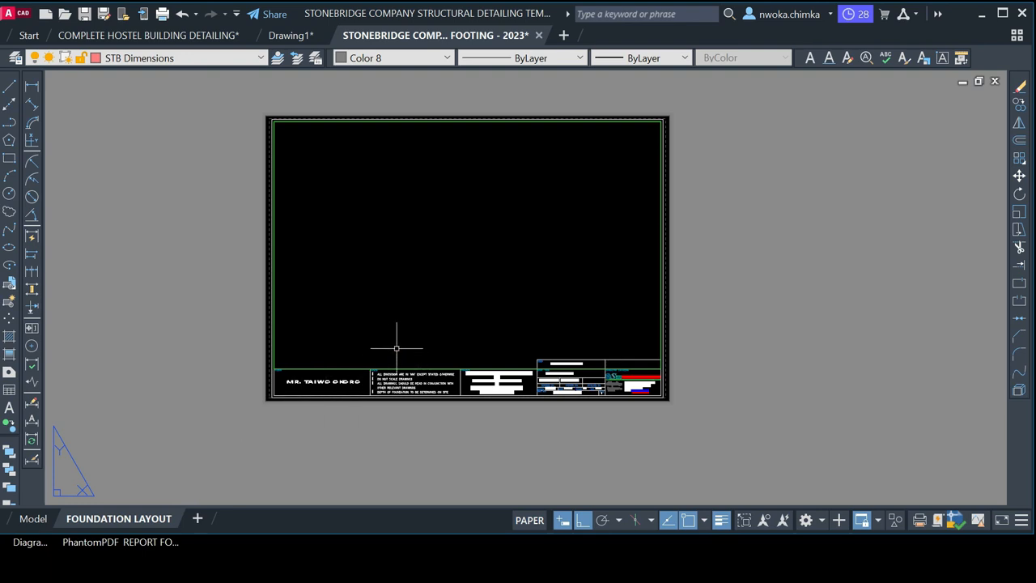
click(31, 518)
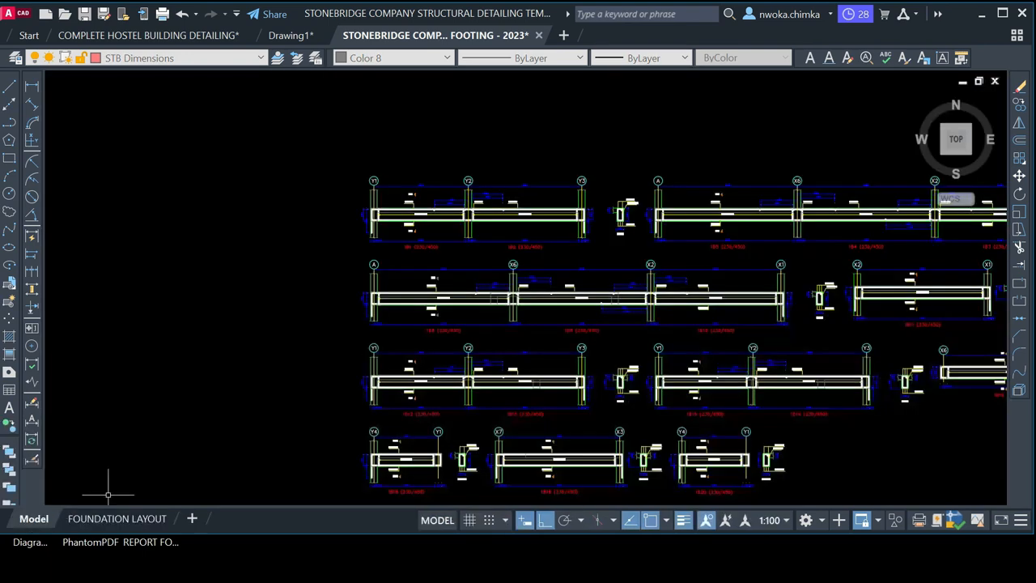
scroll(435, 240, down, 4)
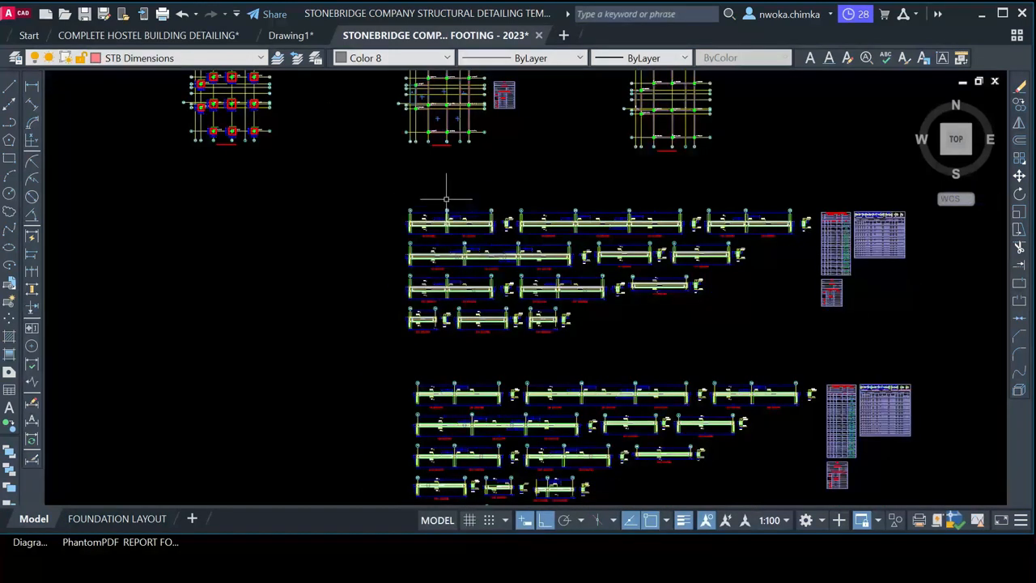
middle_drag(446, 198, 440, 268)
scroll(312, 232, up, 6)
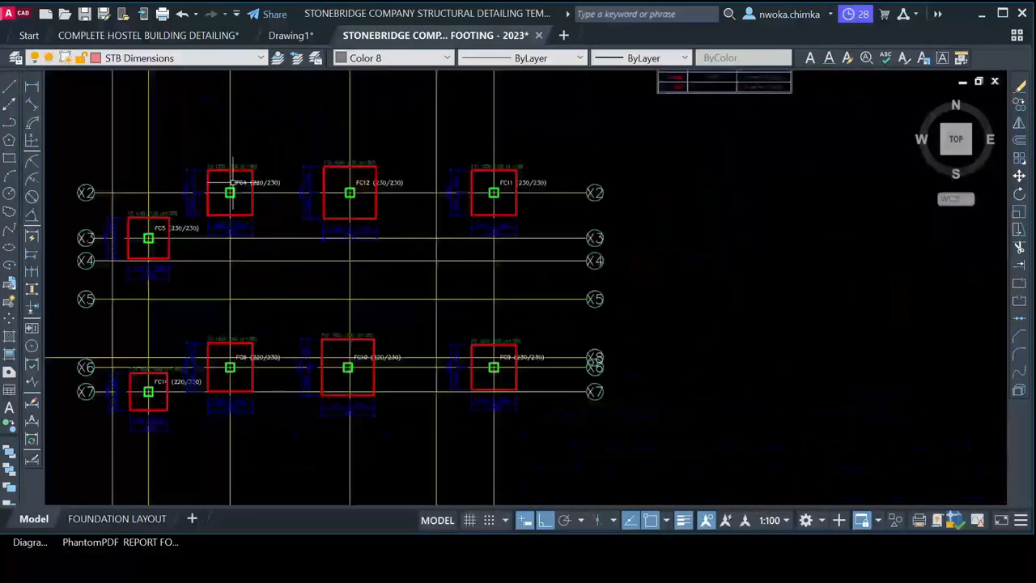
scroll(232, 183, up, 2)
click(301, 35)
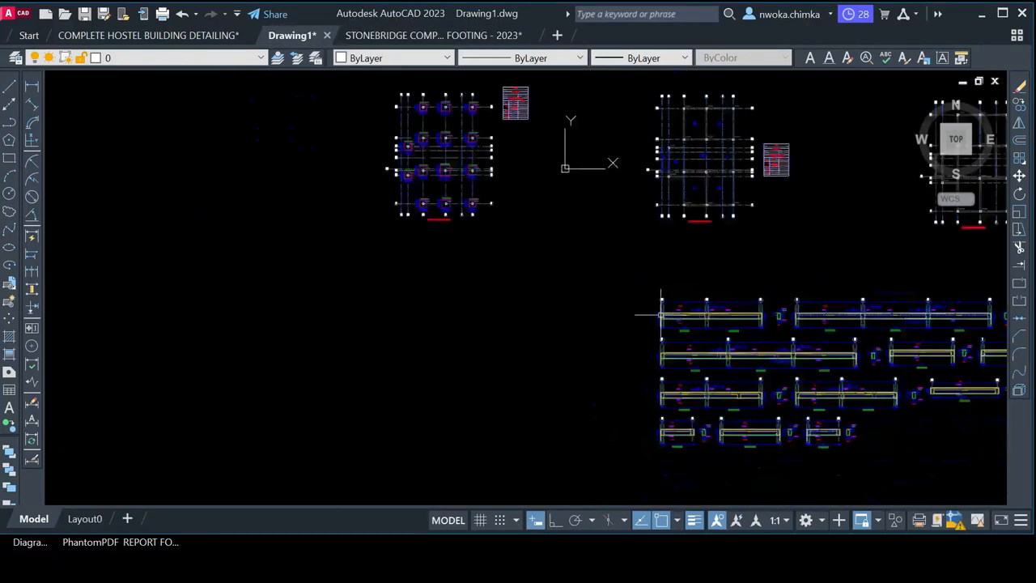
scroll(436, 144, up, 8)
middle_drag(435, 138, 462, 331)
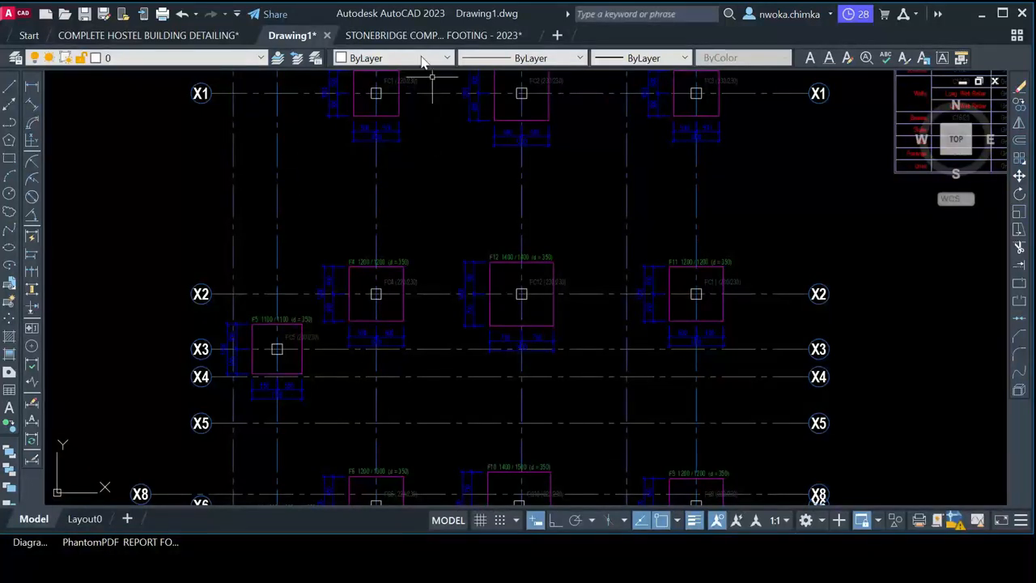
click(425, 35)
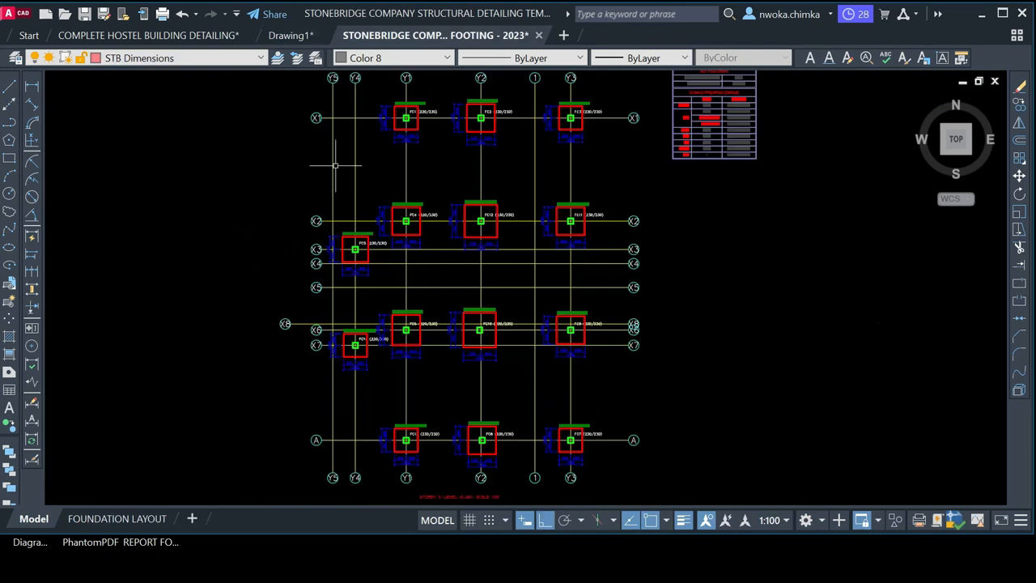
scroll(335, 165, down, 2)
middle_drag(548, 200, 364, 186)
scroll(404, 176, down, 2)
middle_drag(560, 250, 475, 174)
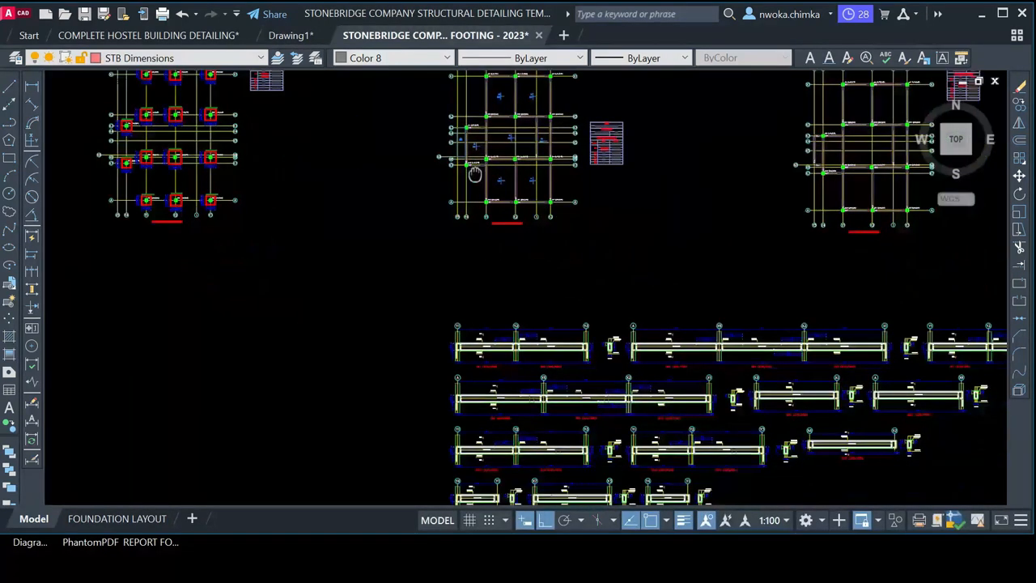
scroll(475, 174, down, 2)
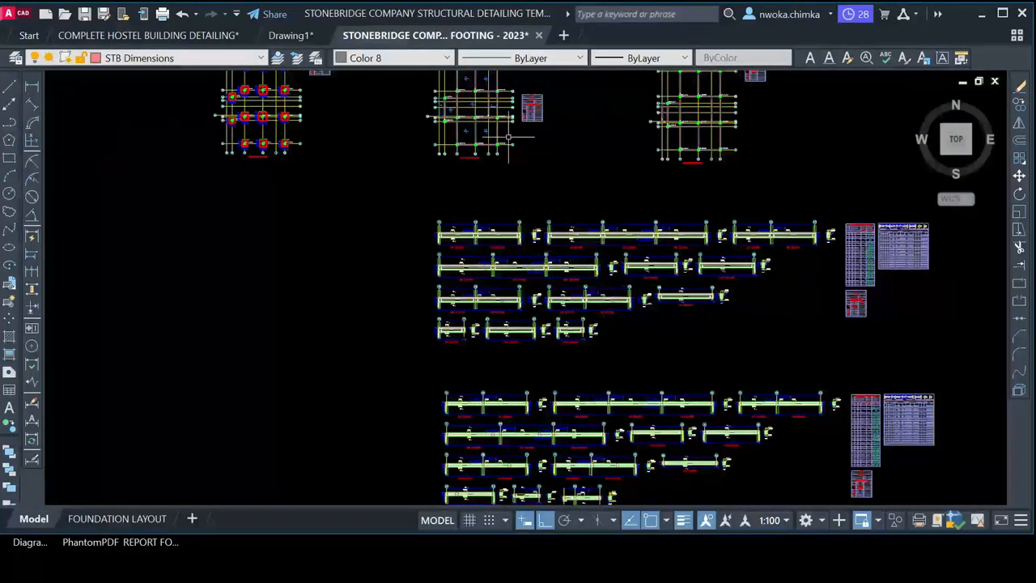
scroll(462, 185, down, 2)
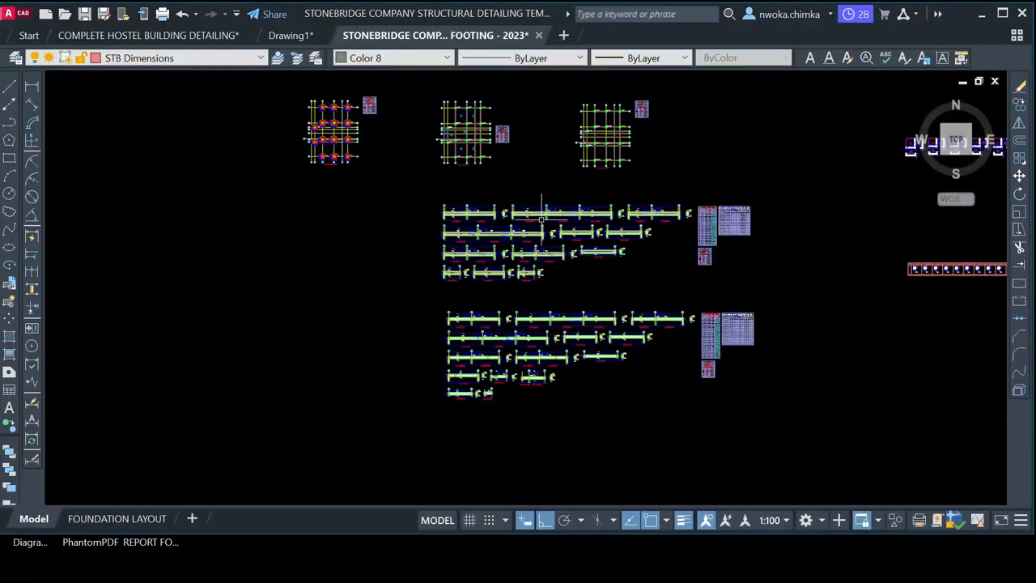
scroll(540, 221, up, 2)
scroll(459, 217, up, 4)
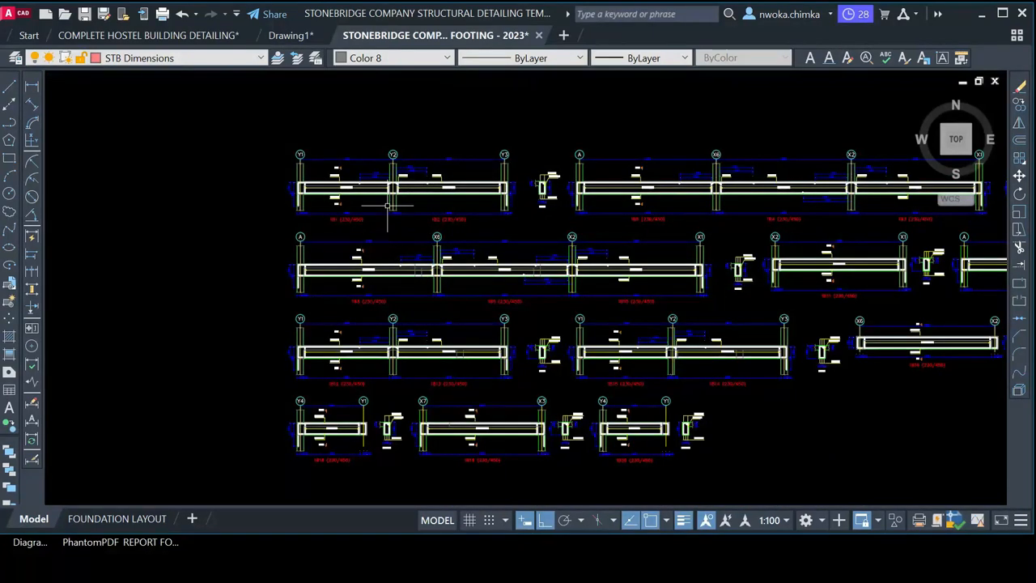
scroll(387, 209, down, 6)
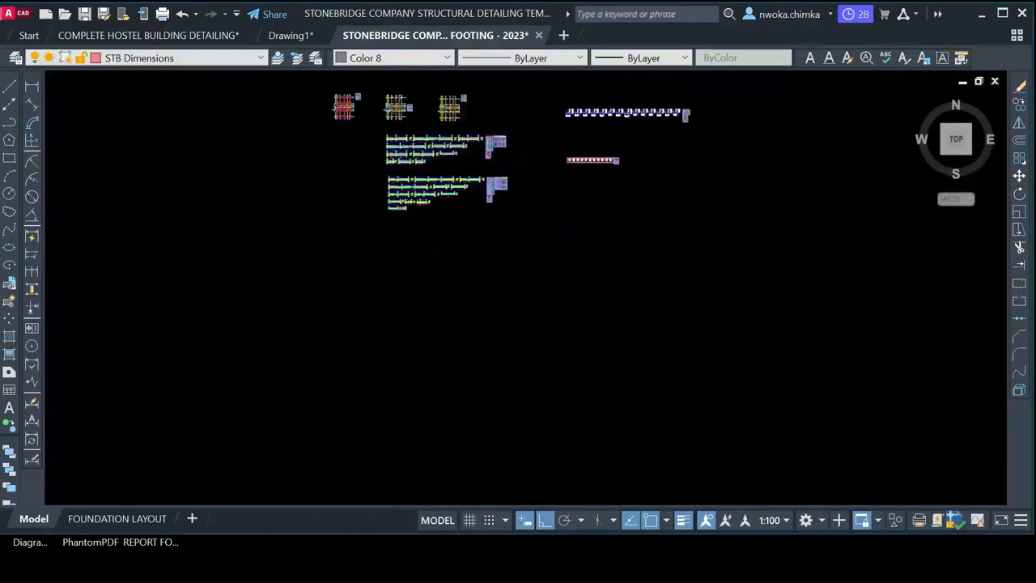
scroll(428, 303, down, 6)
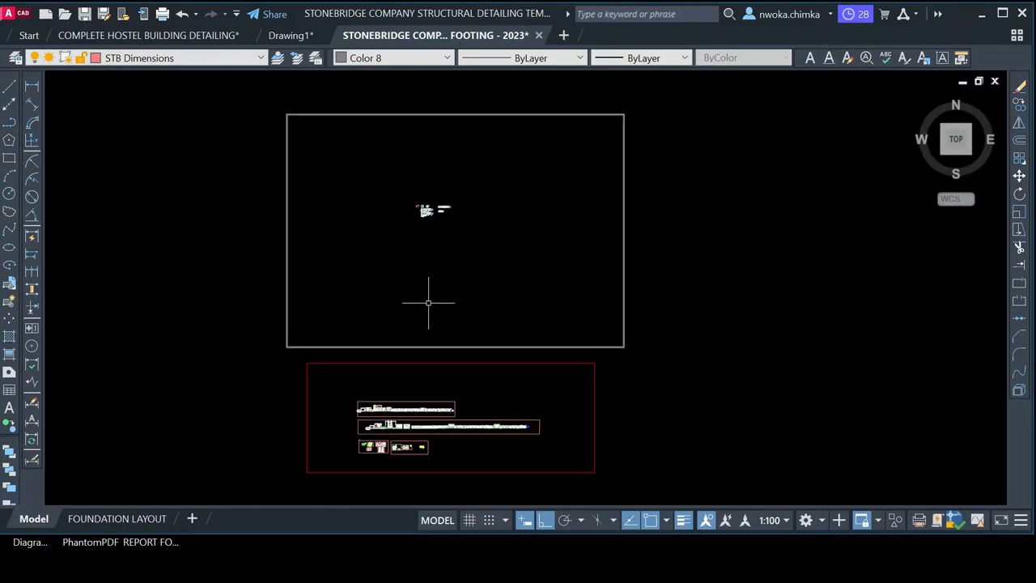
scroll(370, 412, up, 8)
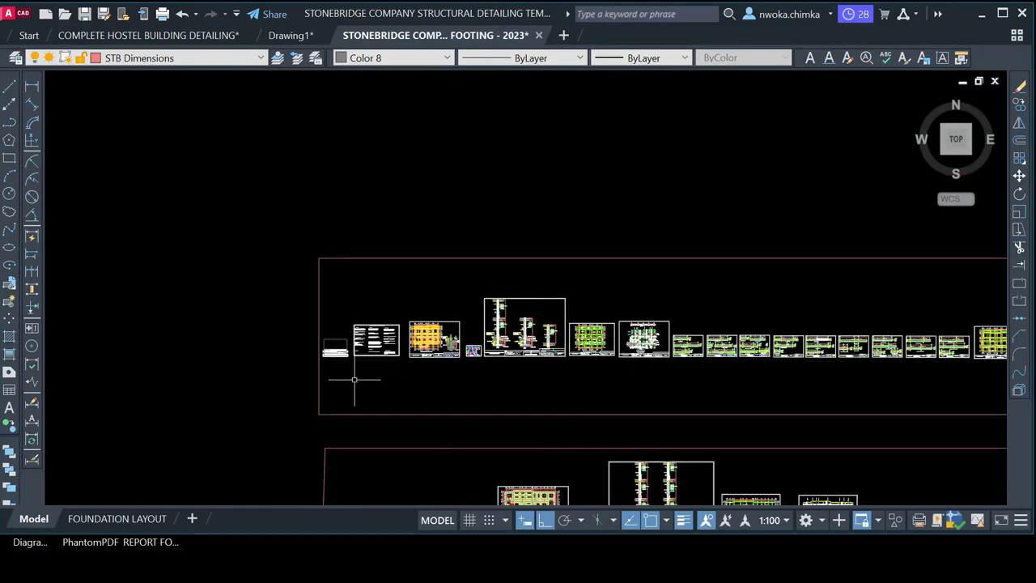
scroll(361, 366, up, 8)
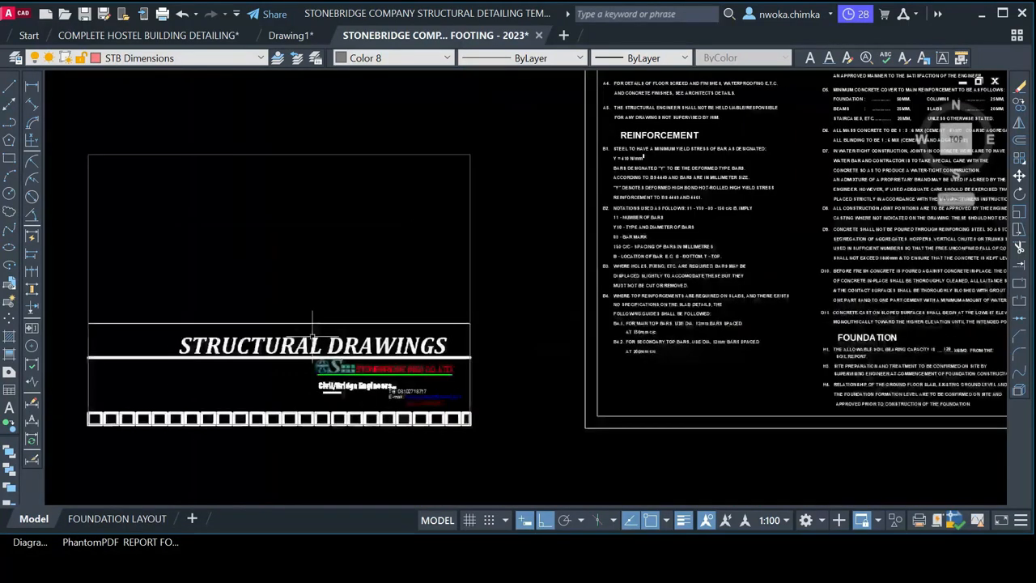
scroll(277, 281, down, 6)
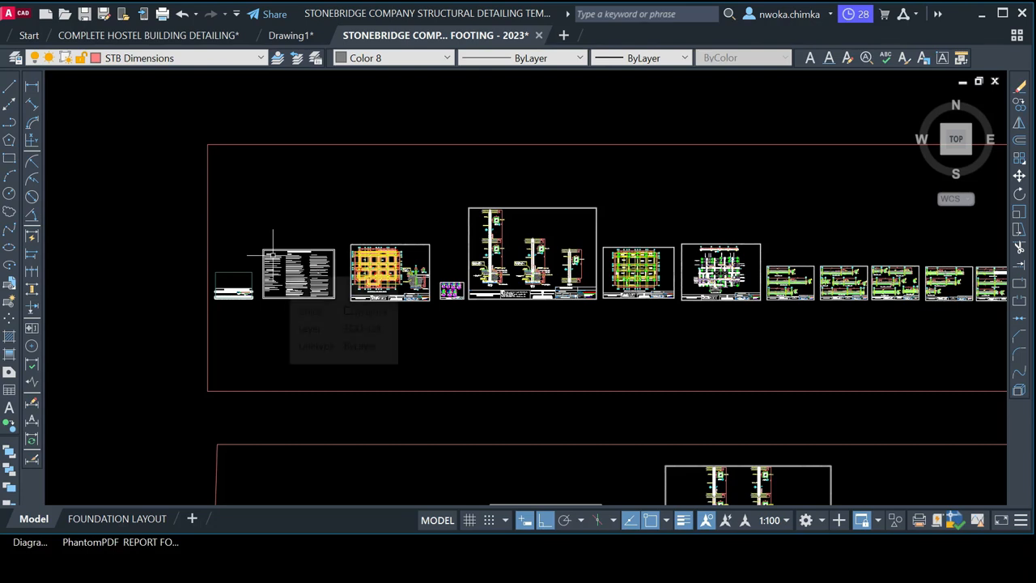
scroll(273, 254, down, 2)
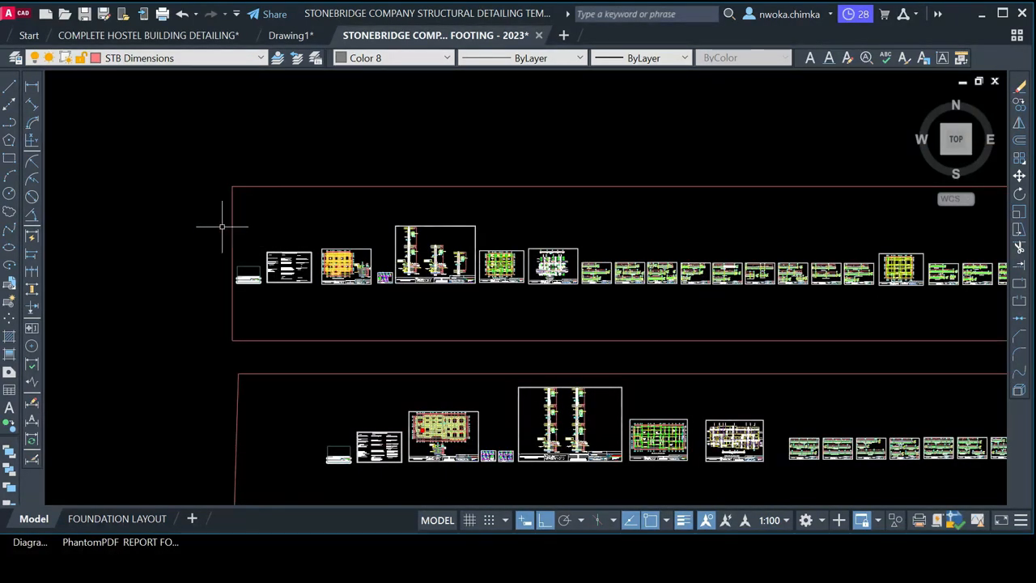
scroll(221, 224, down, 1)
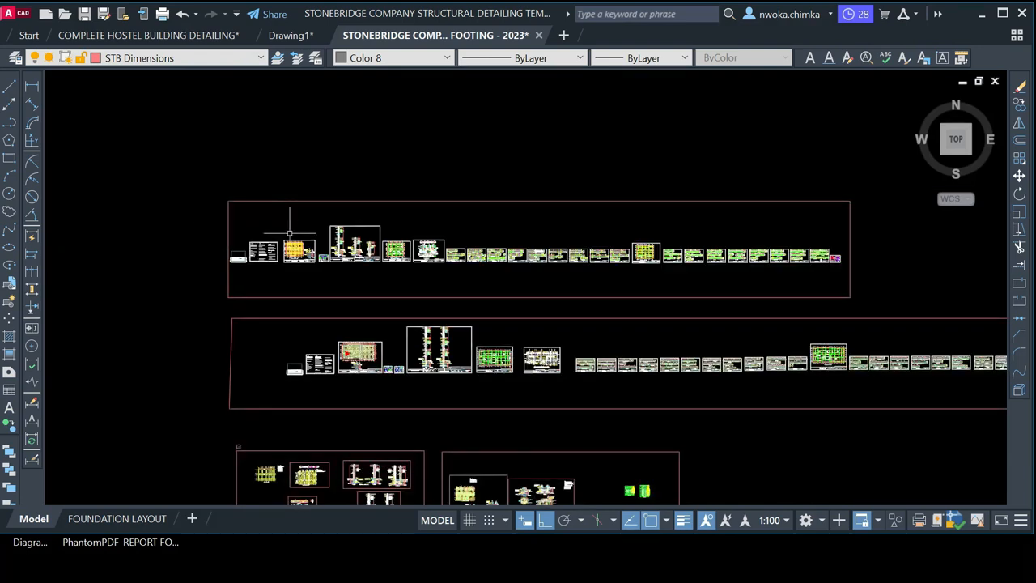
scroll(353, 256, up, 5)
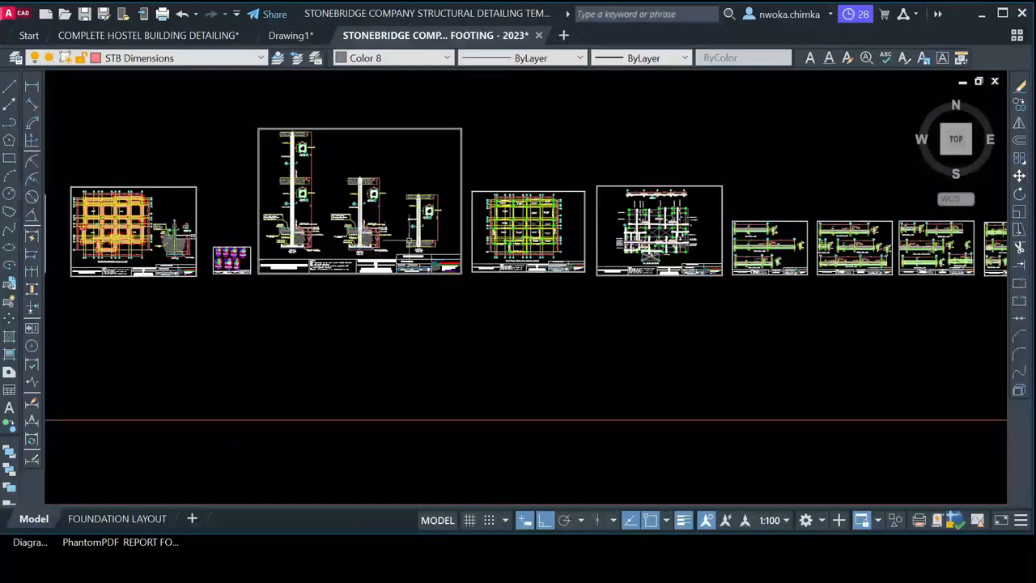
scroll(284, 274, up, 8)
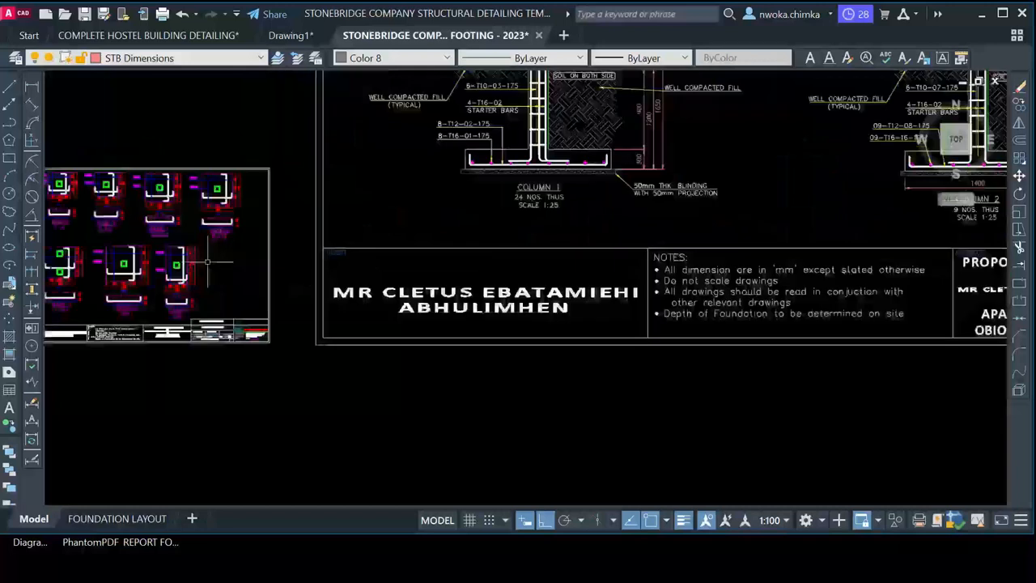
middle_drag(218, 258, 482, 278)
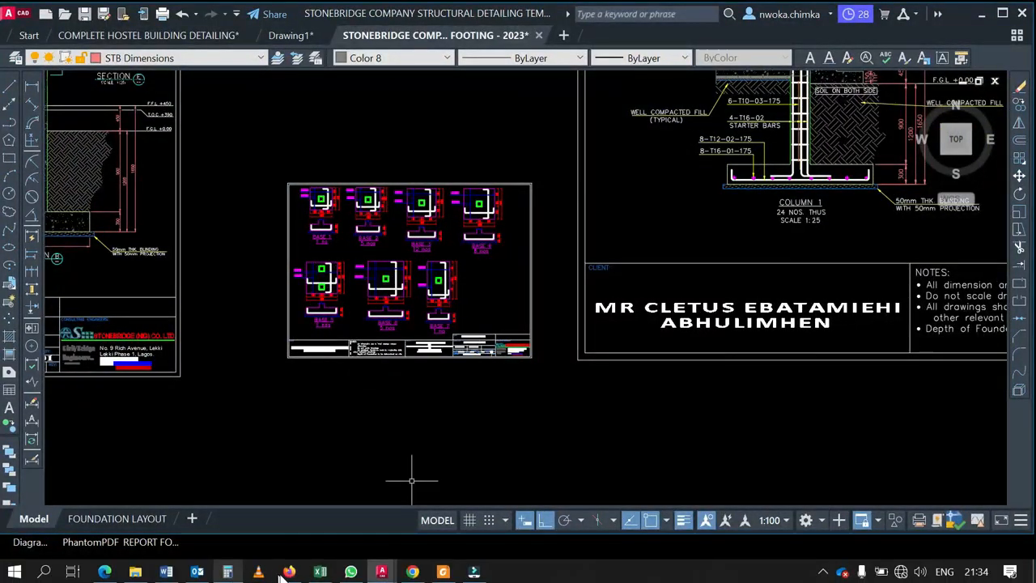
click(321, 572)
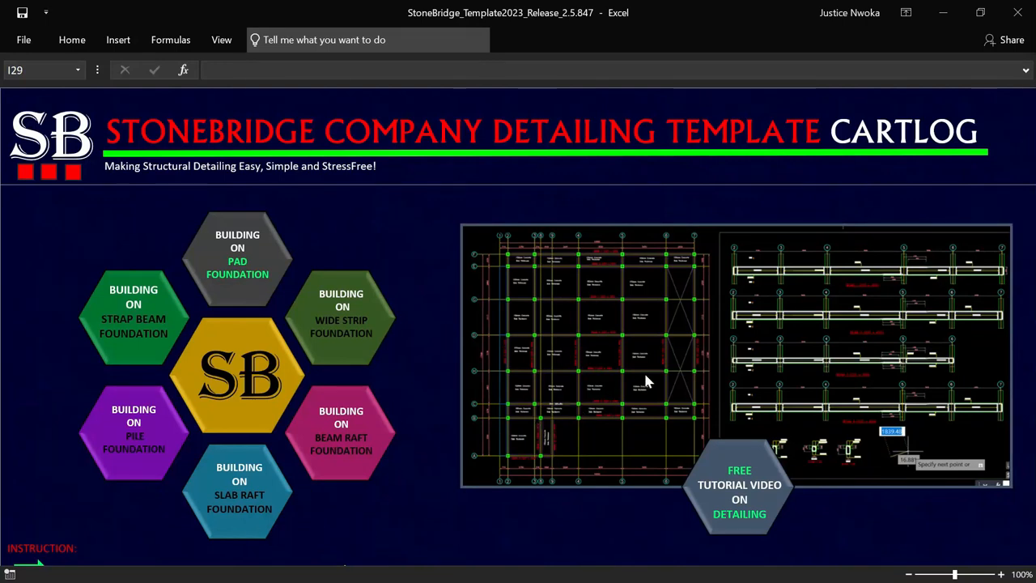
click(944, 20)
Zoom out and pan down over the white frame to the red-framed detail sheets
scroll(572, 271, down, 6)
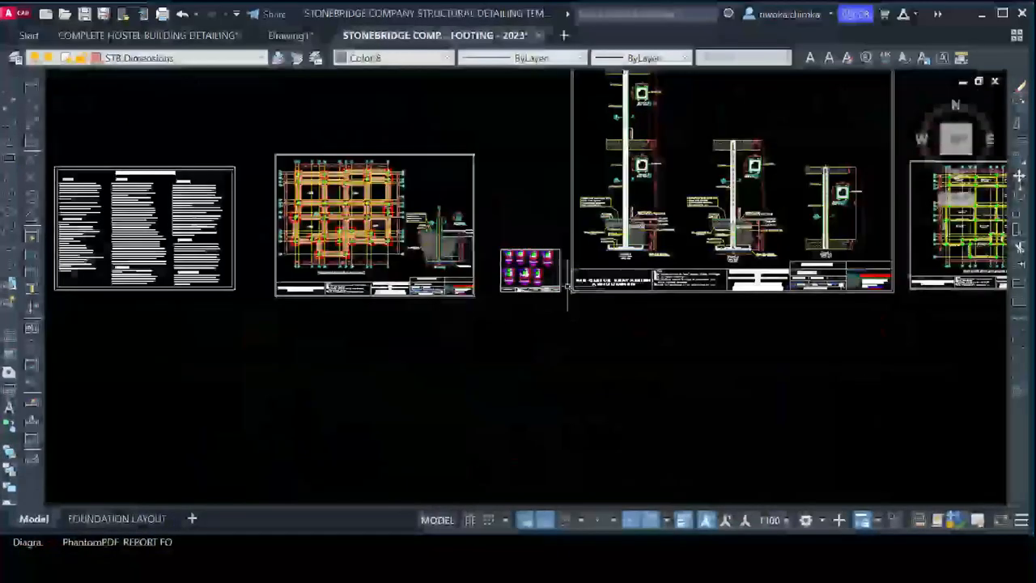
middle_drag(504, 157, 599, 348)
scroll(592, 304, down, 2)
scroll(592, 304, down, 1)
middle_drag(562, 245, 581, 459)
scroll(570, 280, down, 1)
scroll(530, 239, down, 1)
middle_drag(516, 217, 484, 415)
scroll(470, 250, down, 3)
middle_drag(470, 250, 393, 357)
scroll(381, 282, down, 2)
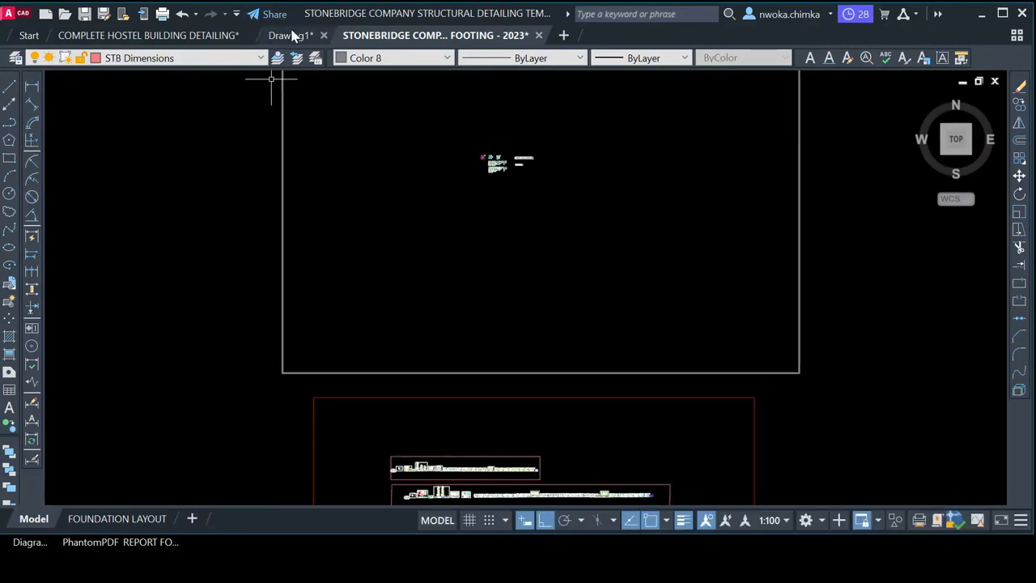
Switch to Drawing1 and back to the StoneBridge drawing, then maximize the AutoCAD window
click(289, 34)
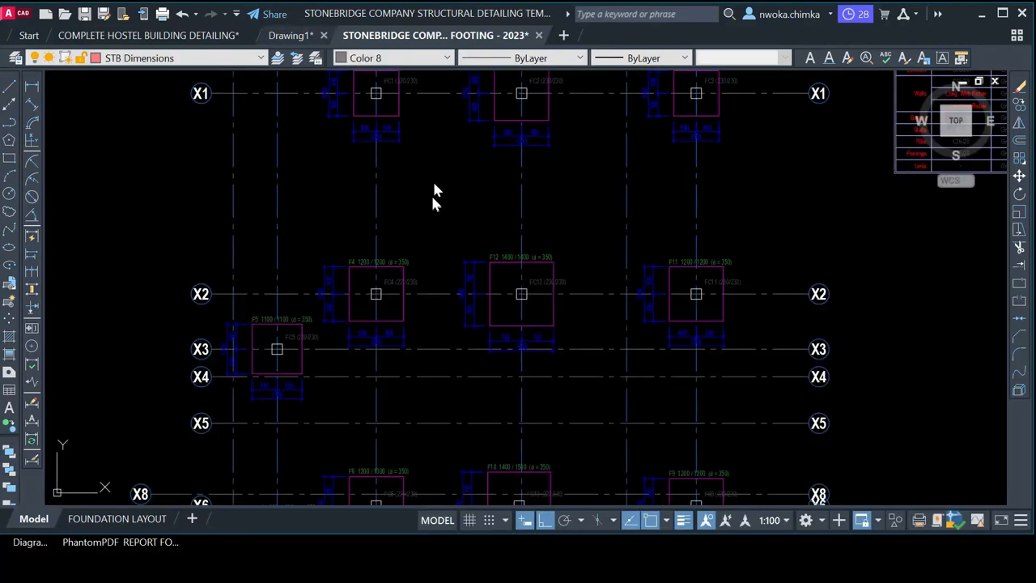
click(414, 36)
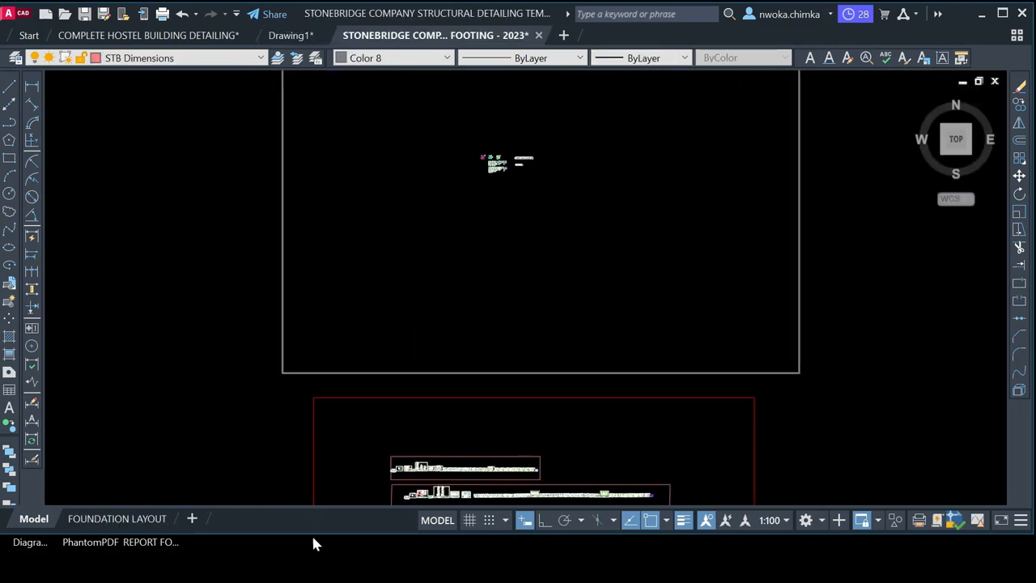
click(1001, 15)
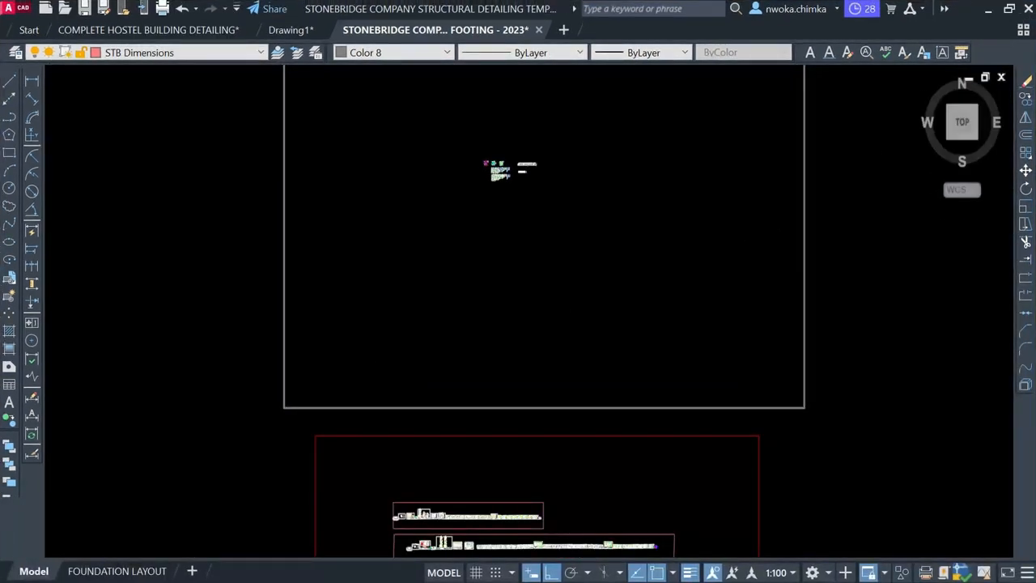
scroll(529, 149, up, 5)
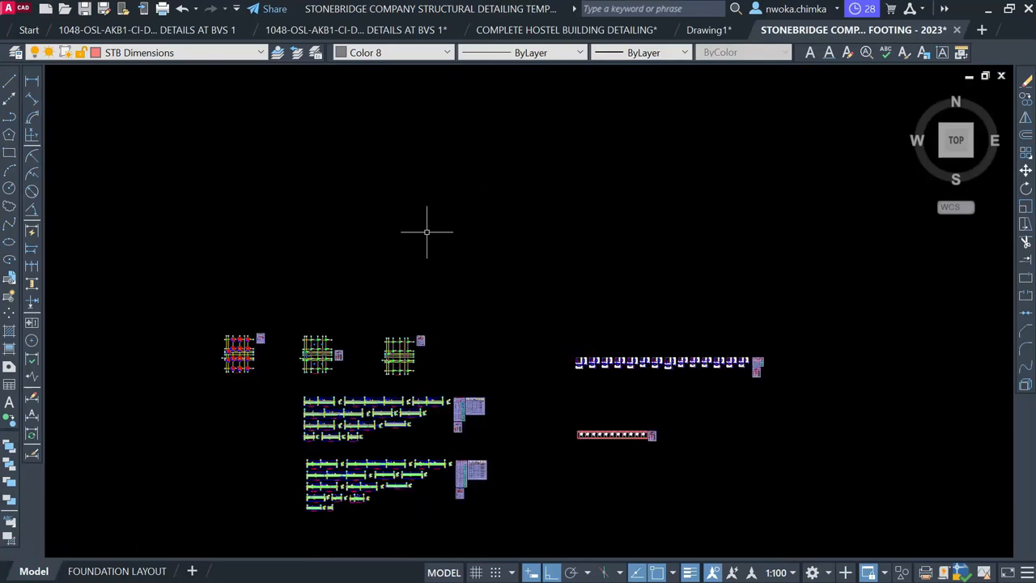
scroll(301, 377, up, 4)
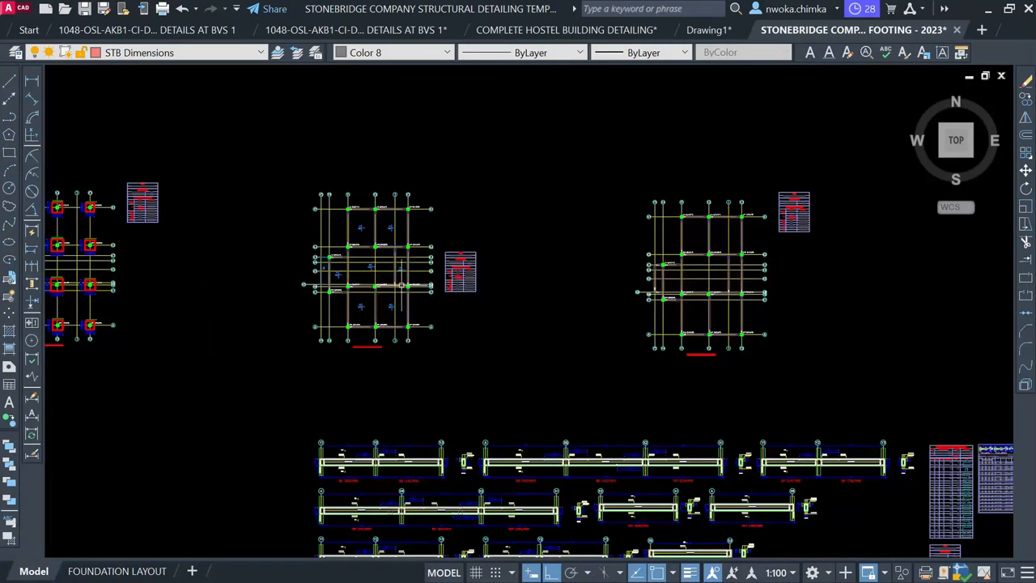
scroll(399, 263, up, 2)
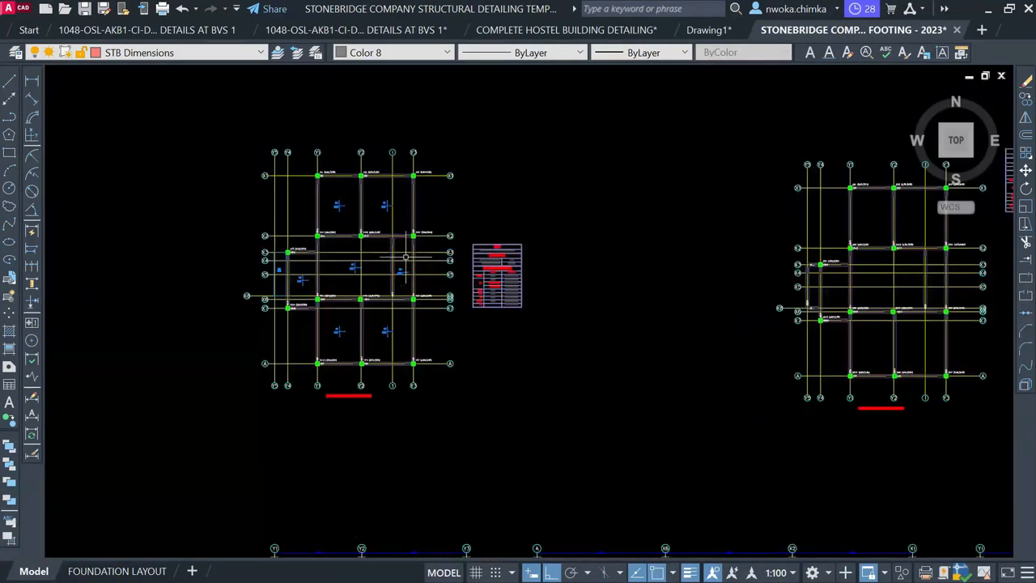
scroll(405, 257, down, 4)
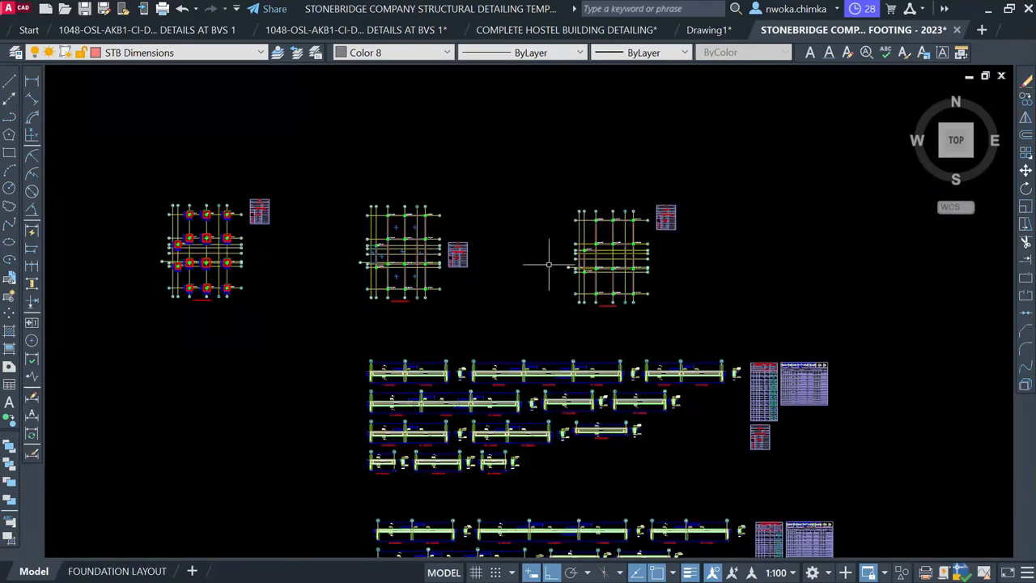
scroll(401, 287, up, 3)
scroll(385, 312, up, 5)
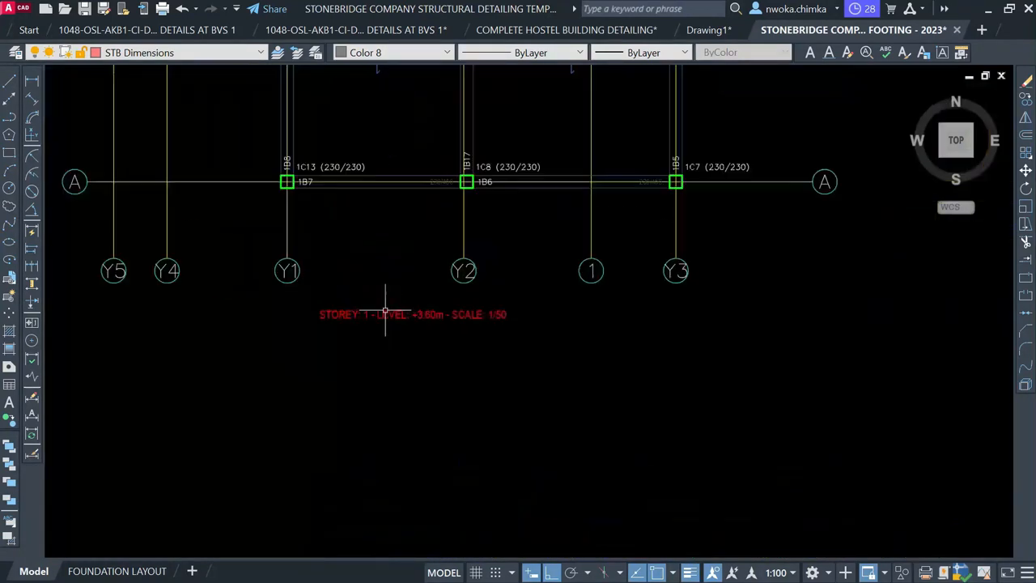
scroll(385, 313, up, 4)
scroll(430, 313, down, 8)
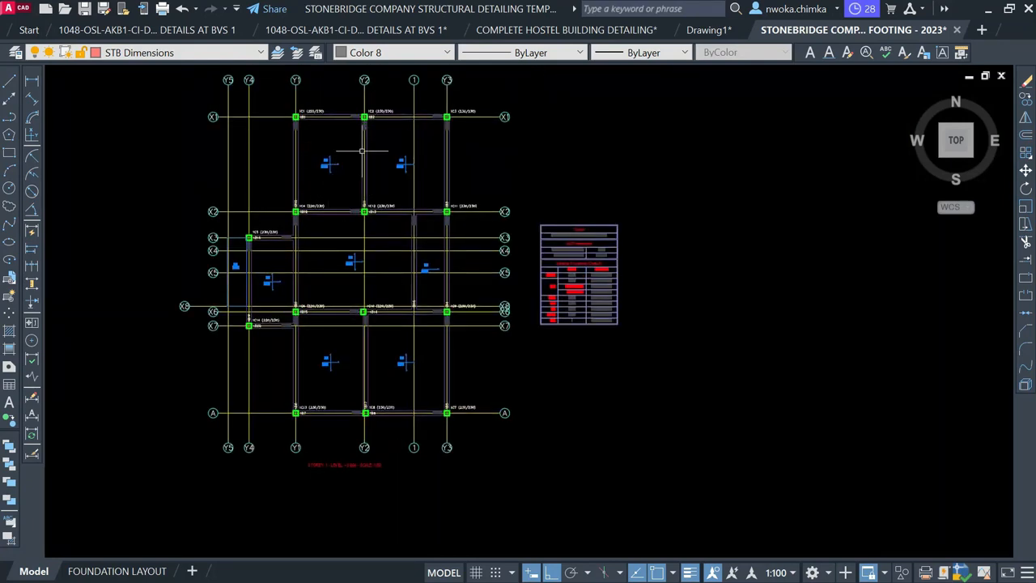
scroll(362, 151, down, 5)
scroll(504, 209, up, 3)
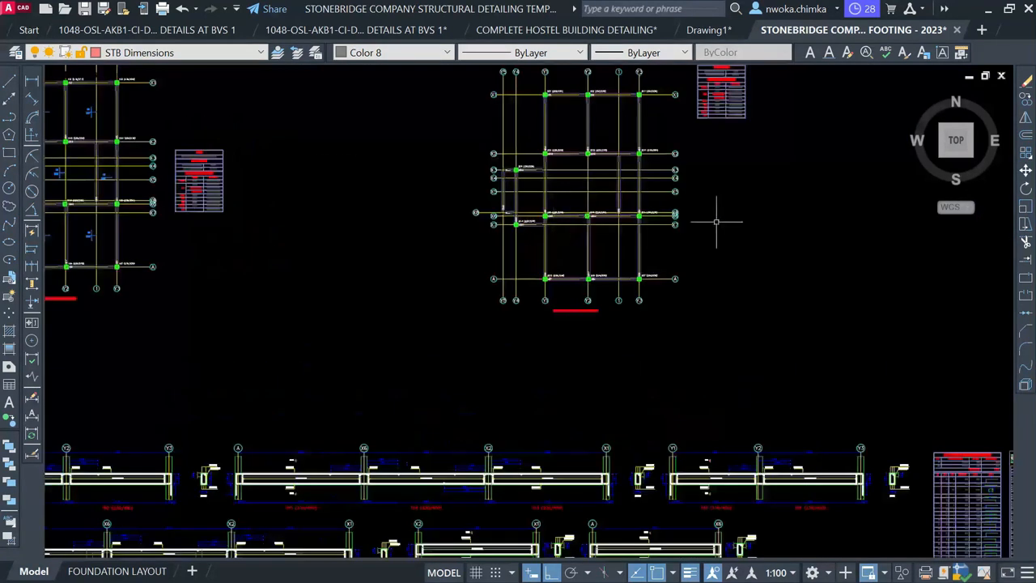
scroll(716, 222, down, 3)
scroll(275, 198, up, 4)
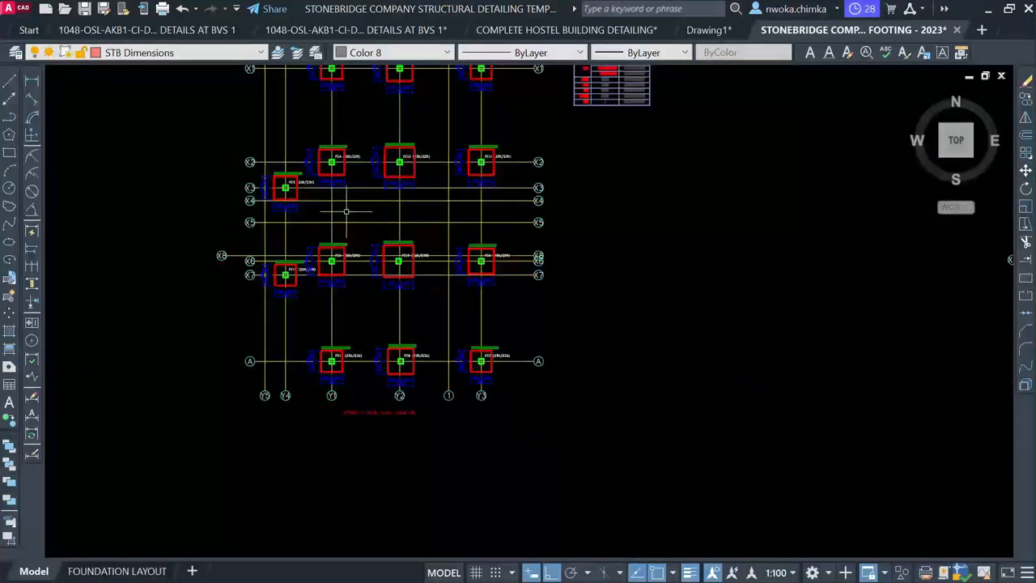
scroll(346, 211, down, 4)
scroll(296, 196, up, 6)
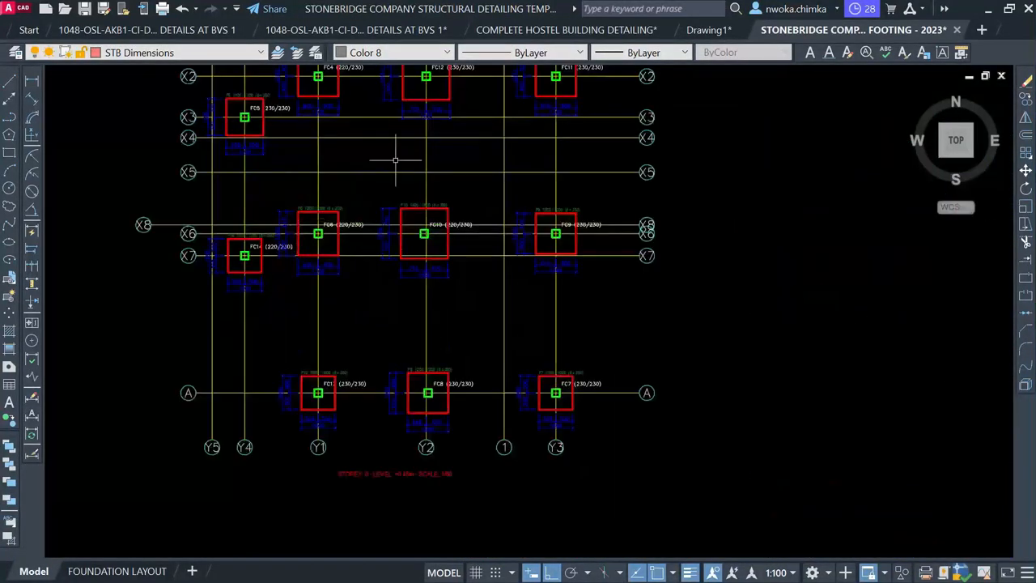
scroll(396, 159, down, 8)
scroll(541, 352, down, 3)
scroll(540, 352, up, 1)
middle_drag(484, 451, 475, 187)
scroll(471, 214, down, 2)
scroll(434, 302, up, 8)
scroll(435, 302, up, 10)
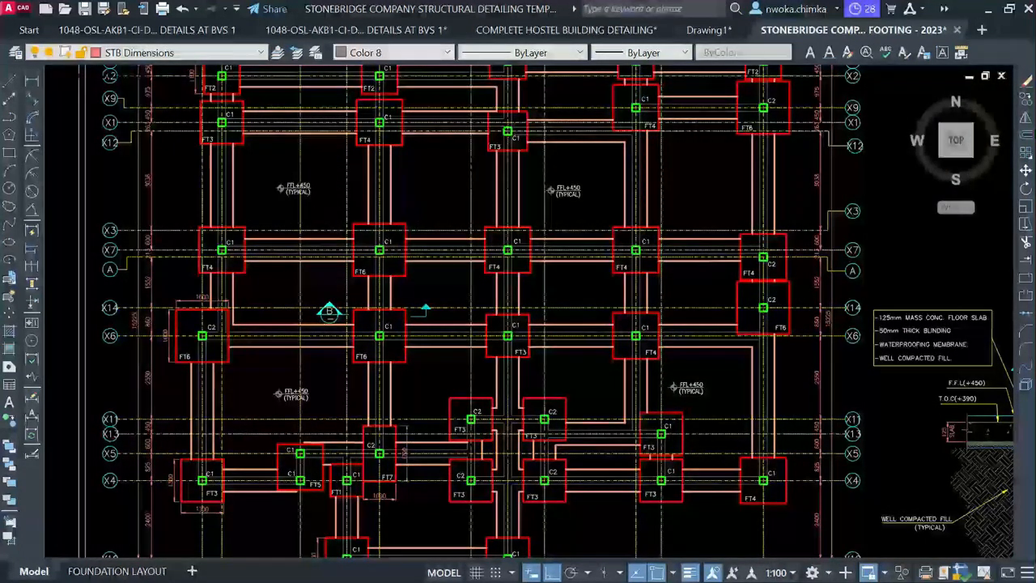
scroll(441, 206, down, 4)
scroll(442, 207, up, 6)
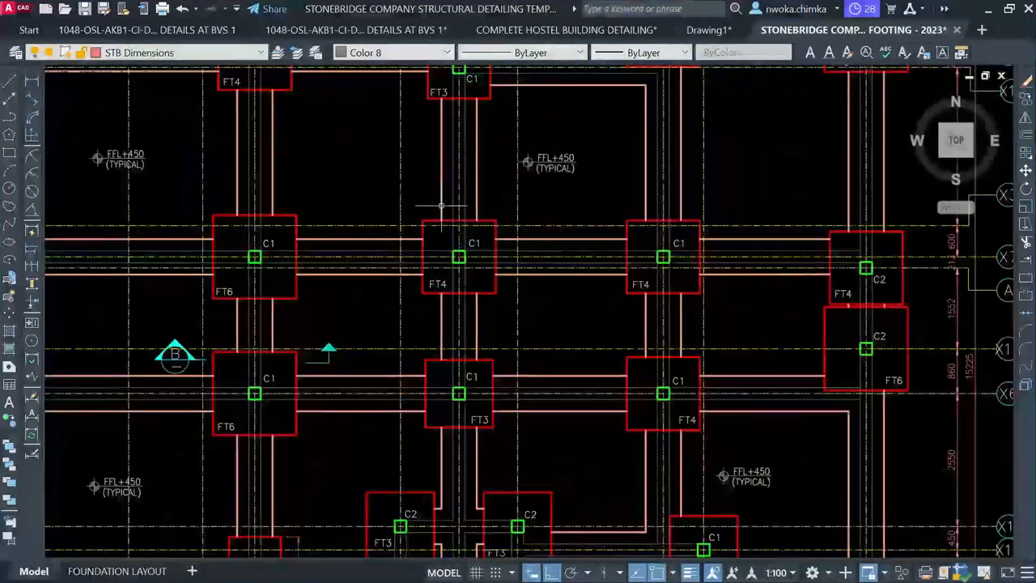
scroll(384, 273, down, 5)
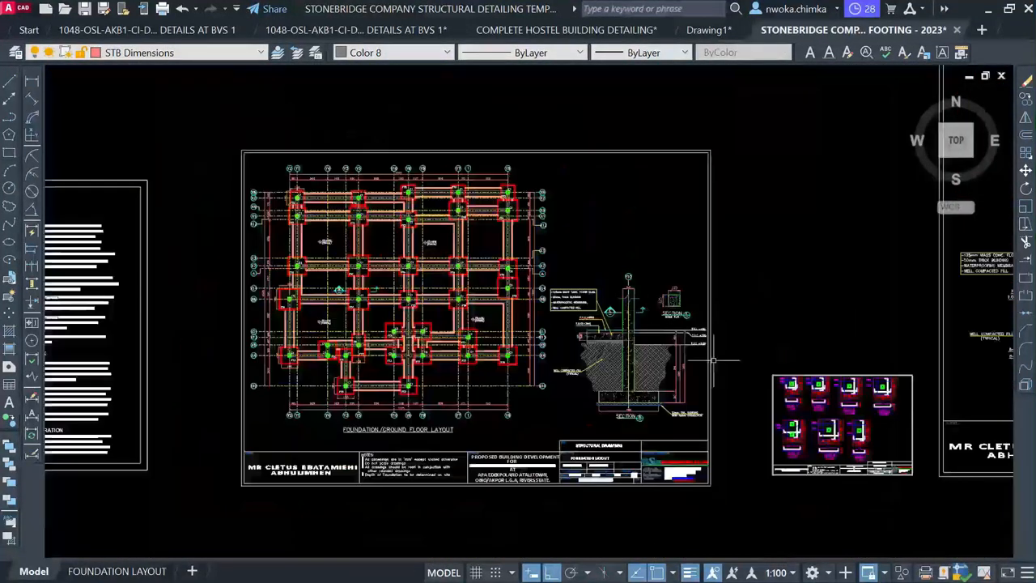
scroll(713, 360, up, 3)
scroll(615, 389, up, 2)
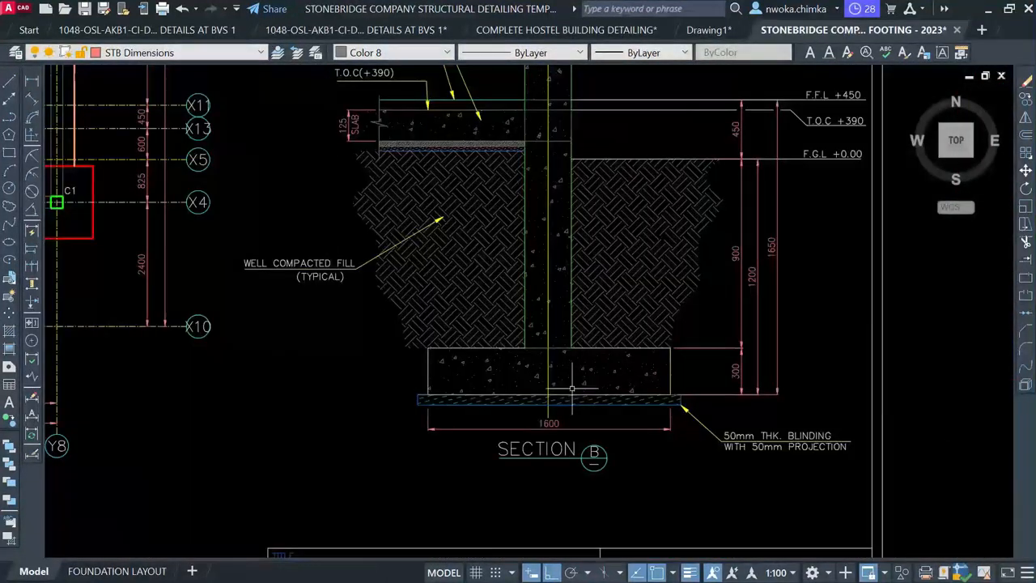
scroll(678, 397, down, 3)
scroll(684, 264, down, 3)
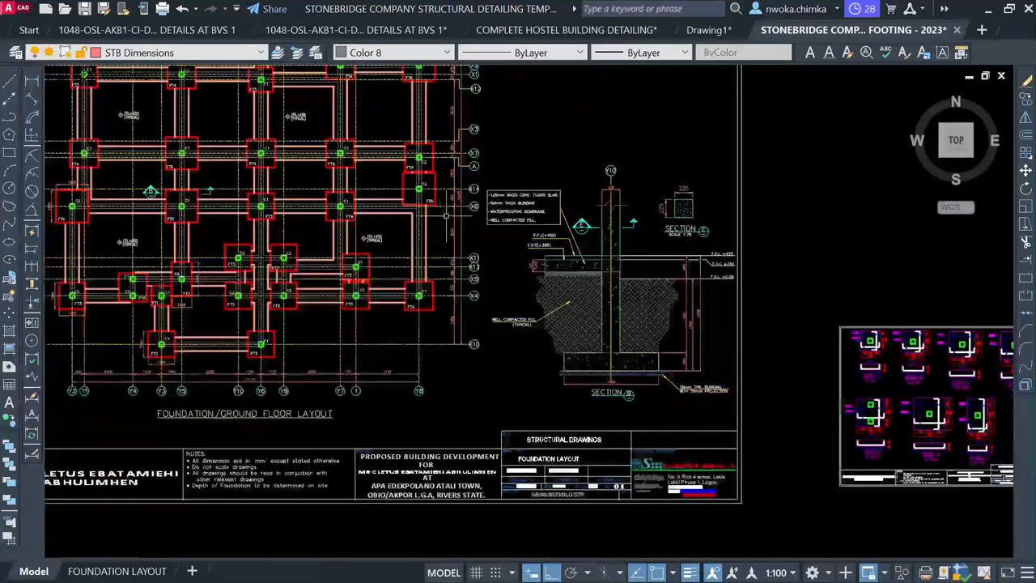
scroll(676, 255, up, 2)
scroll(680, 308, down, 4)
scroll(676, 340, up, 4)
scroll(680, 360, up, 5)
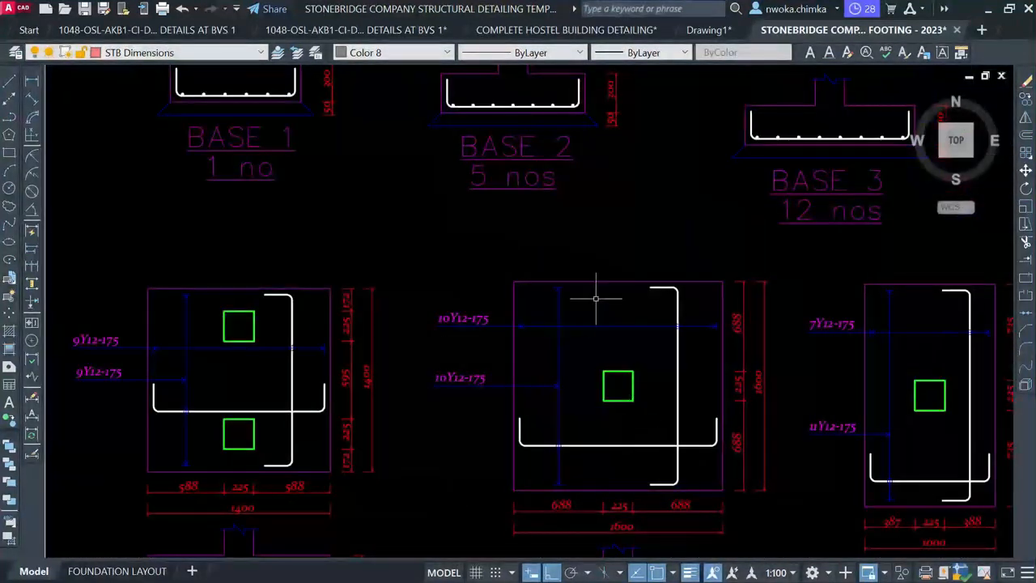
scroll(502, 265, down, 5)
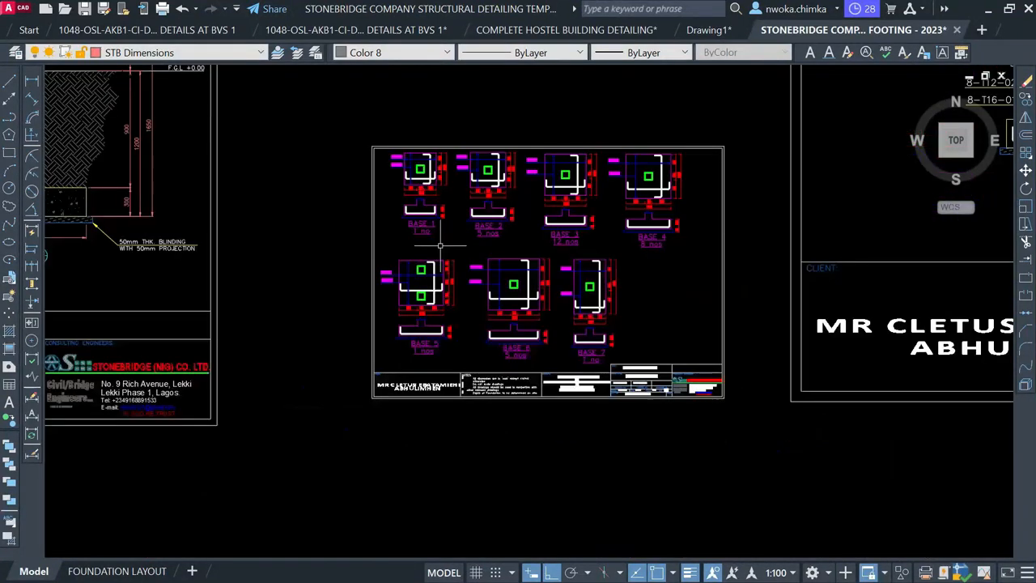
middle_drag(711, 122, 592, 280)
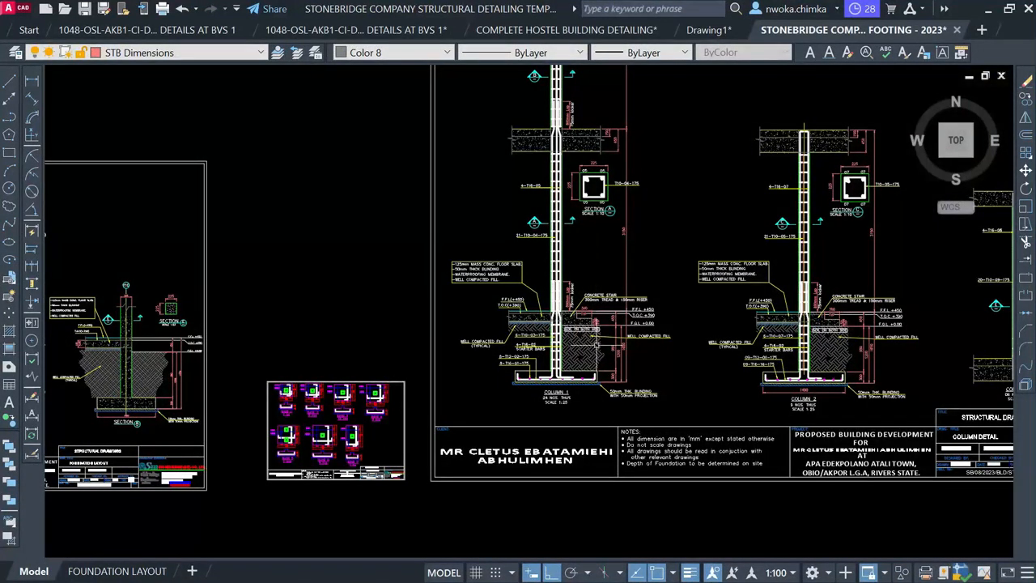
scroll(560, 337, up, 6)
scroll(530, 435, down, 6)
scroll(551, 438, up, 4)
scroll(528, 459, up, 6)
scroll(515, 357, down, 8)
middle_drag(548, 259, 520, 402)
scroll(515, 405, down, 2)
middle_drag(510, 259, 455, 408)
scroll(443, 290, up, 2)
scroll(442, 289, down, 5)
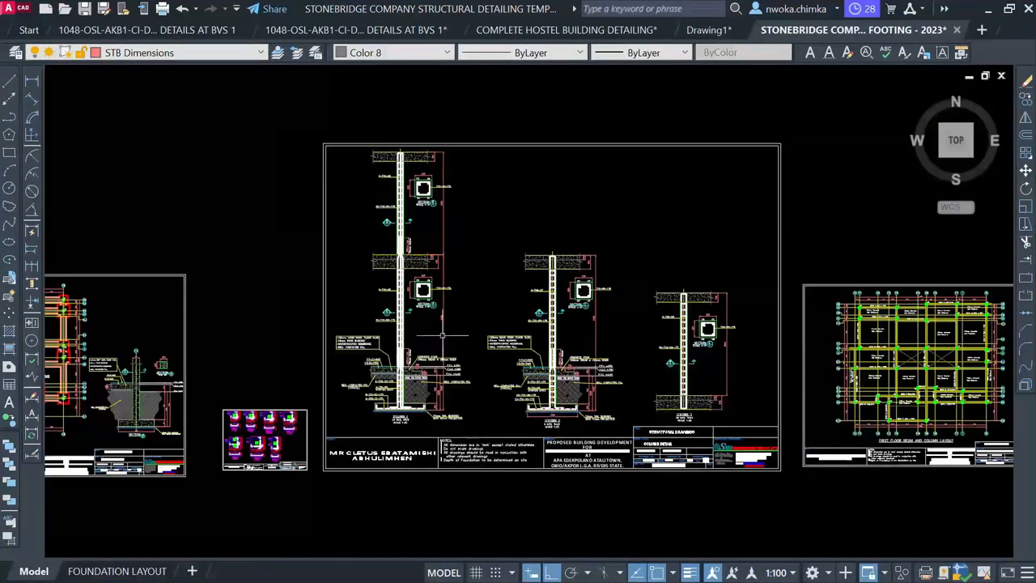
scroll(546, 252, up, 4)
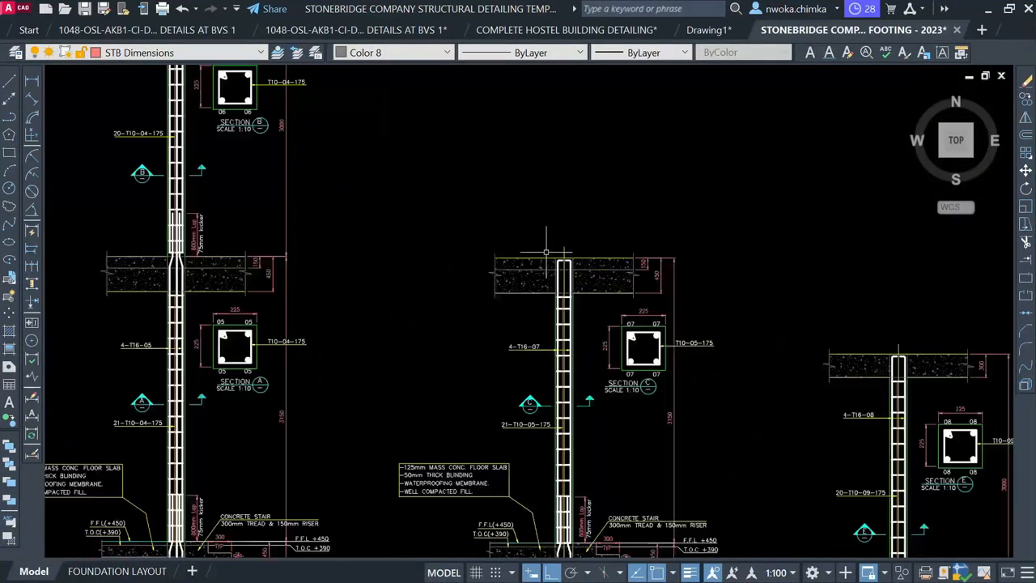
scroll(433, 231, down, 4)
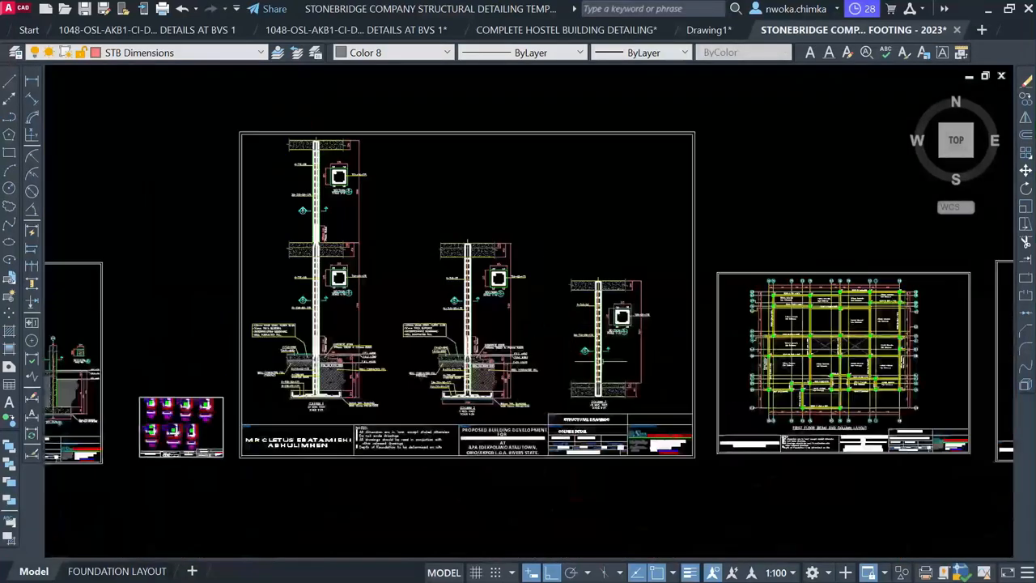
scroll(606, 403, up, 4)
scroll(648, 362, down, 3)
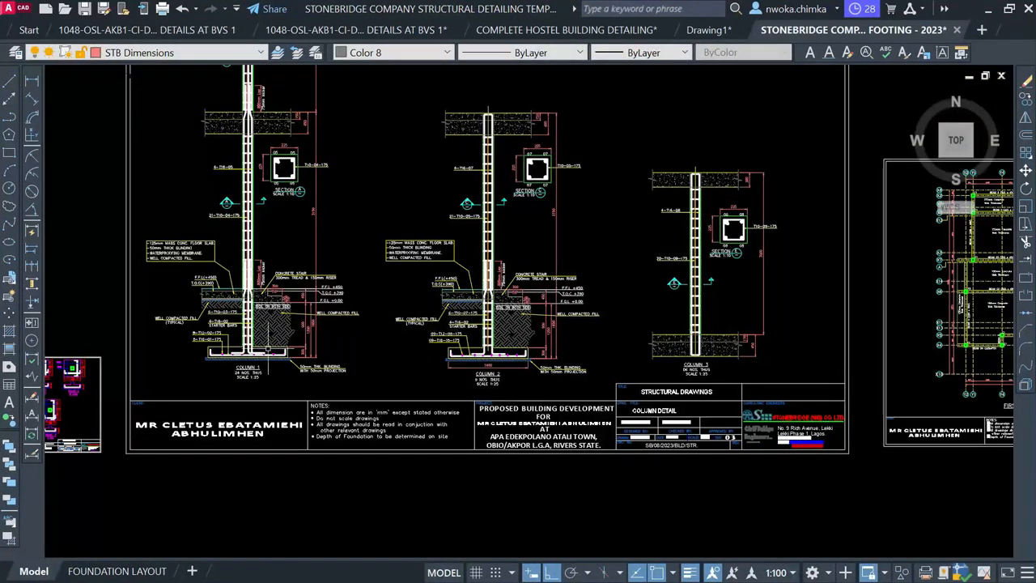
scroll(252, 366, up, 8)
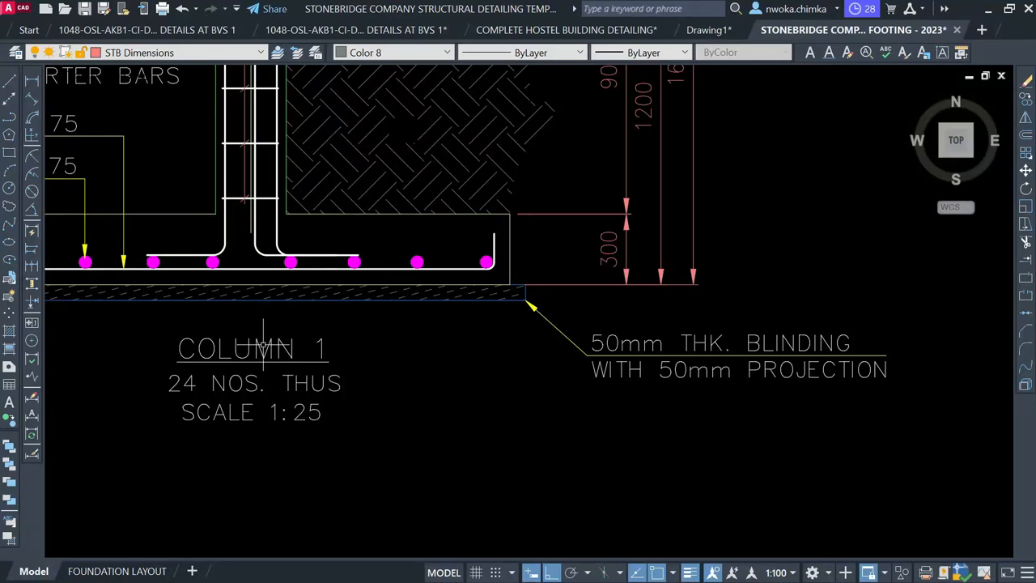
scroll(324, 327, down, 10)
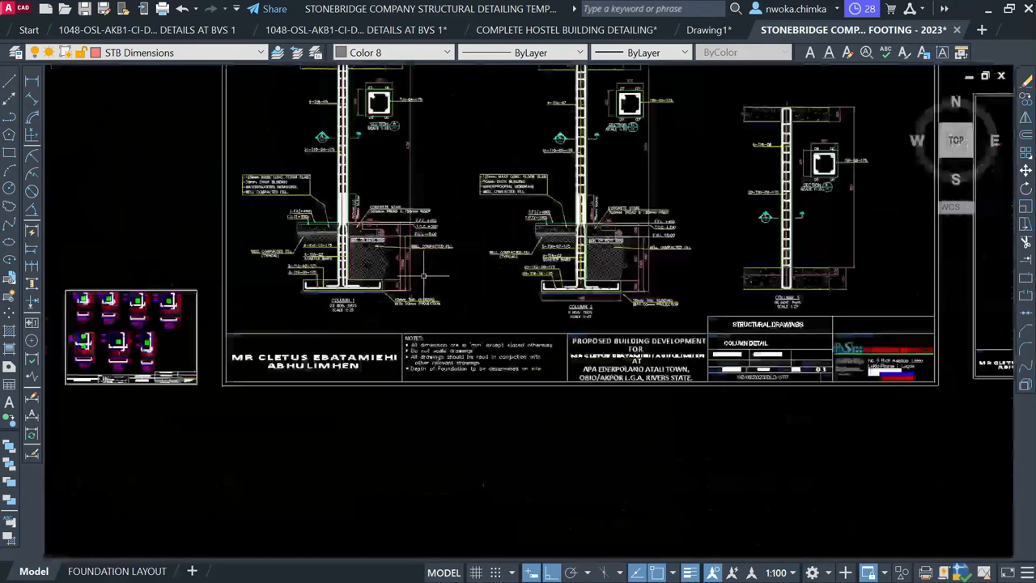
scroll(447, 277, down, 1)
mouse_move(463, 267)
middle_down()
mouse_move(344, 297)
mouse_move(217, 284)
middle_up()
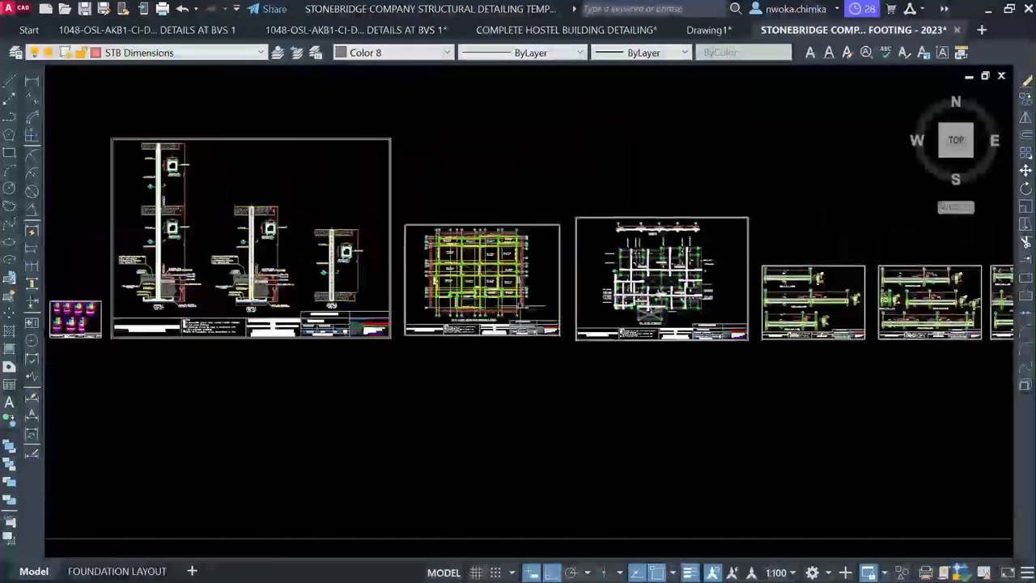
scroll(680, 242, up, 7)
scroll(684, 211, up, 4)
middle_drag(684, 202, 490, 215)
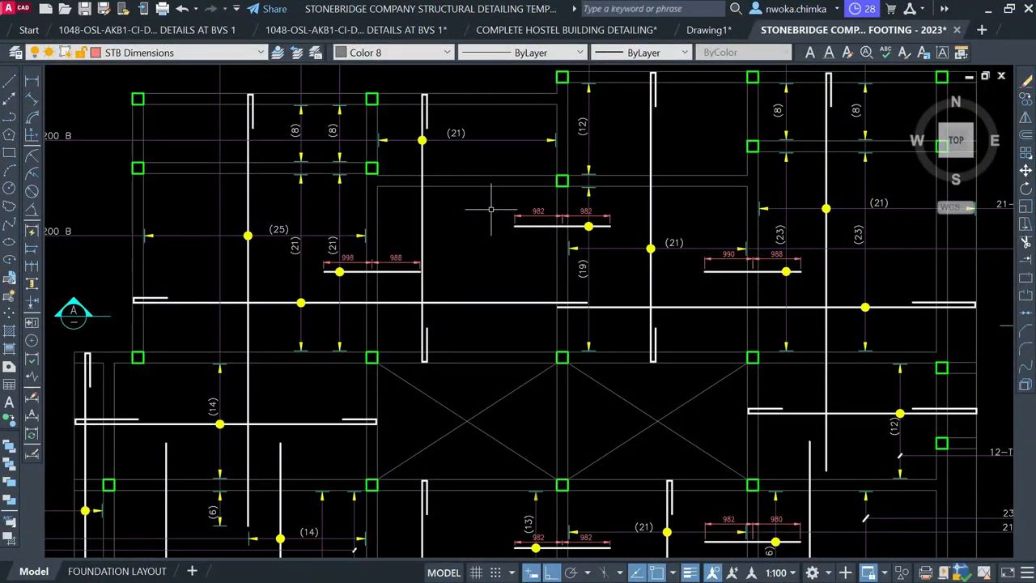
scroll(523, 208, down, 2)
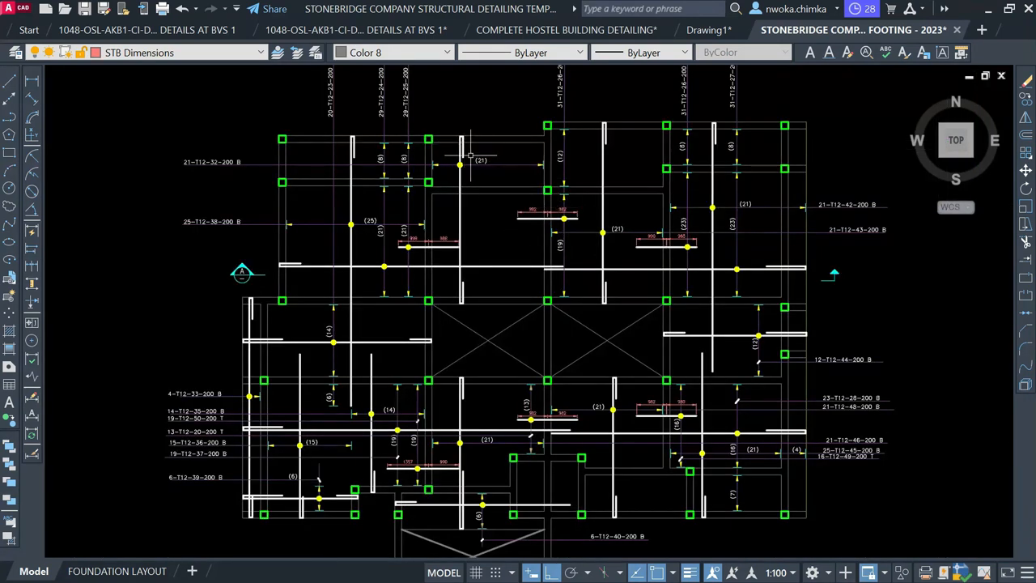
scroll(466, 131, up, 2)
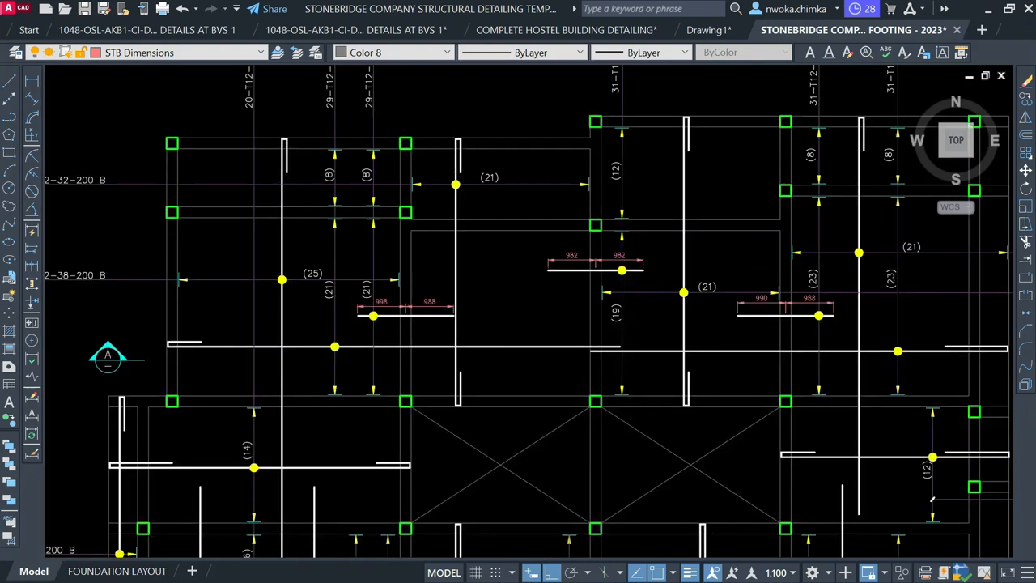
scroll(537, 264, down, 2)
scroll(418, 243, down, 2)
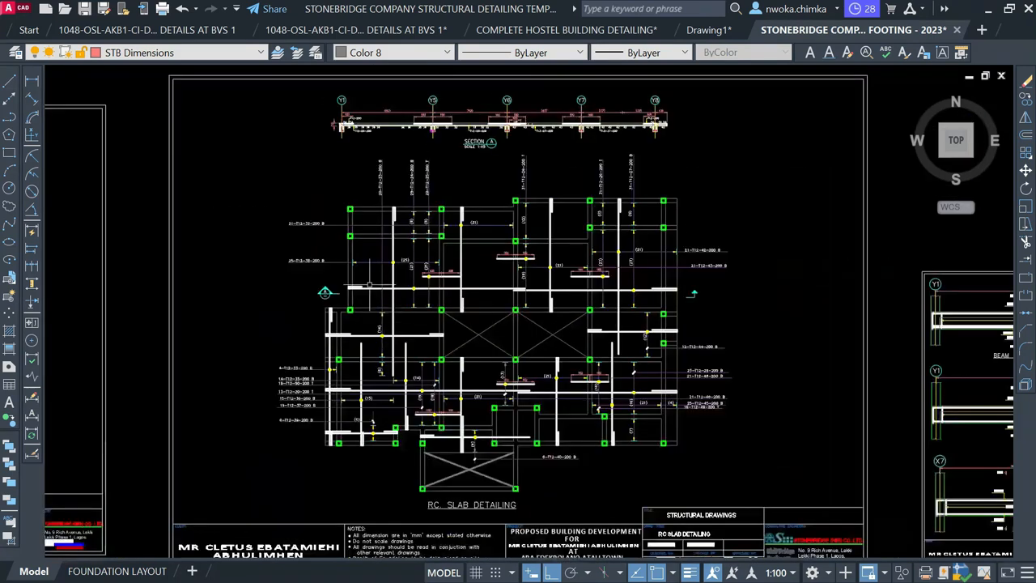
scroll(302, 372, up, 3)
scroll(365, 372, down, 3)
middle_drag(478, 251, 429, 456)
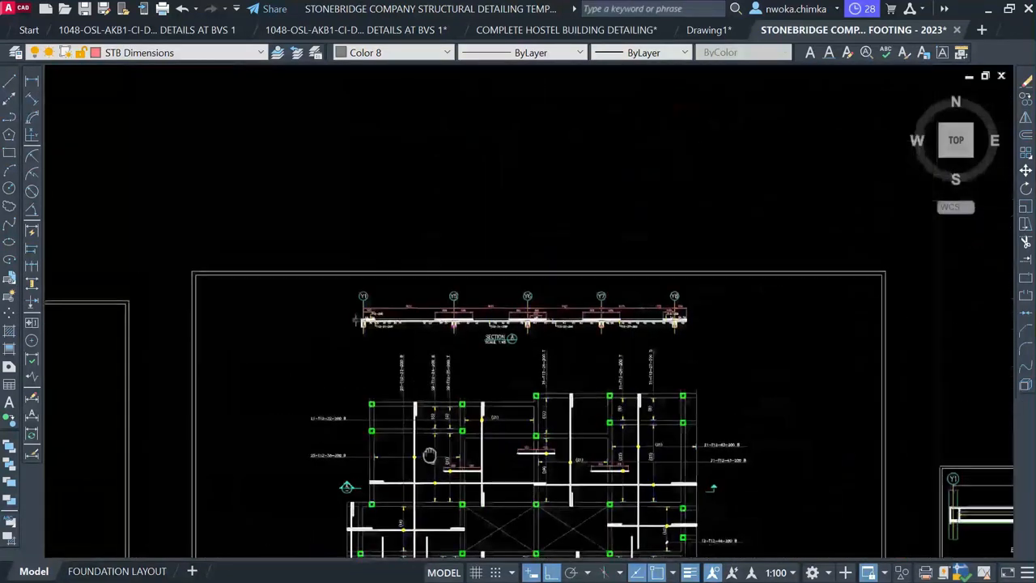
scroll(381, 332, up, 8)
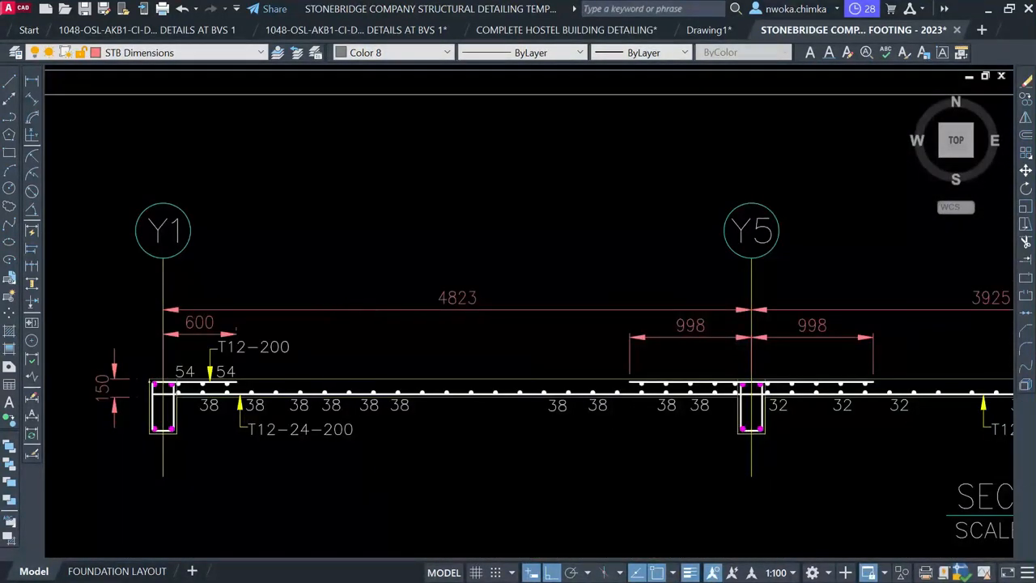
scroll(348, 288, down, 4)
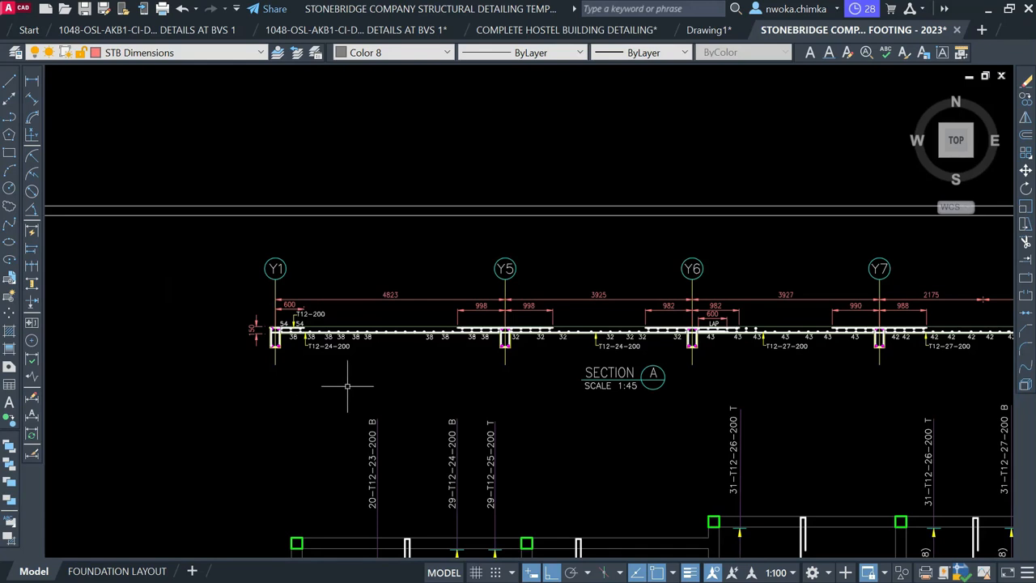
scroll(431, 332, down, 4)
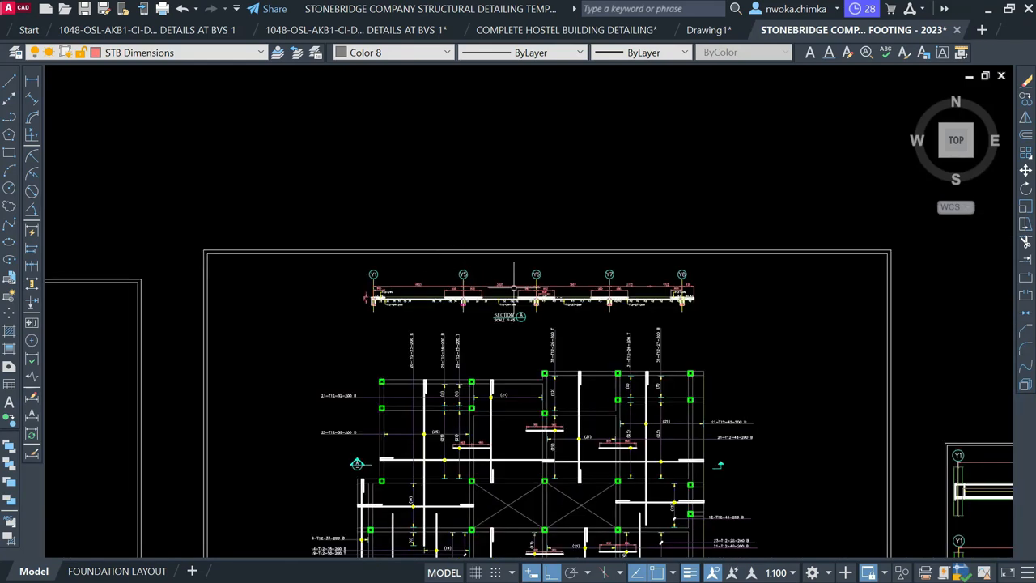
scroll(575, 288, up, 4)
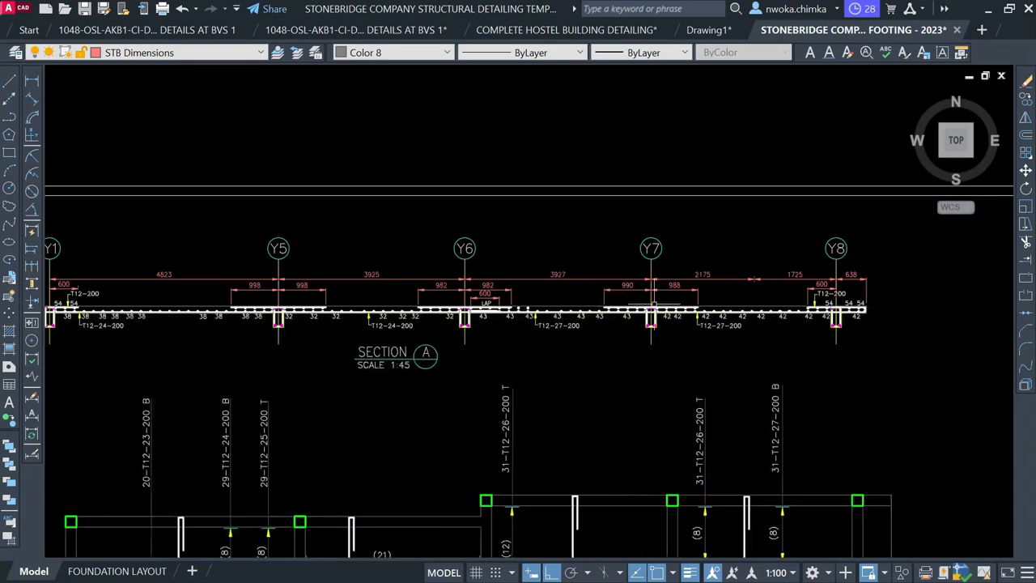
scroll(430, 340, down, 8)
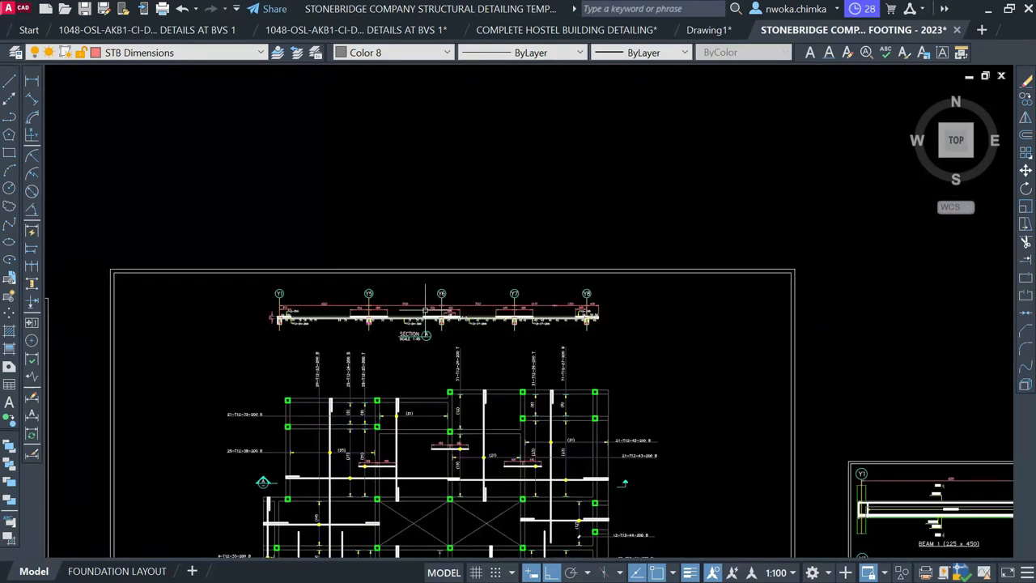
mouse_move(528, 289)
middle_down()
mouse_move(578, 351)
mouse_move(602, 360)
mouse_move(631, 414)
mouse_move(694, 460)
middle_up()
scroll(603, 361, down, 2)
scroll(688, 457, down, 2)
mouse_move(570, 315)
middle_down()
mouse_move(586, 353)
mouse_move(581, 422)
middle_up()
scroll(581, 422, down, 1)
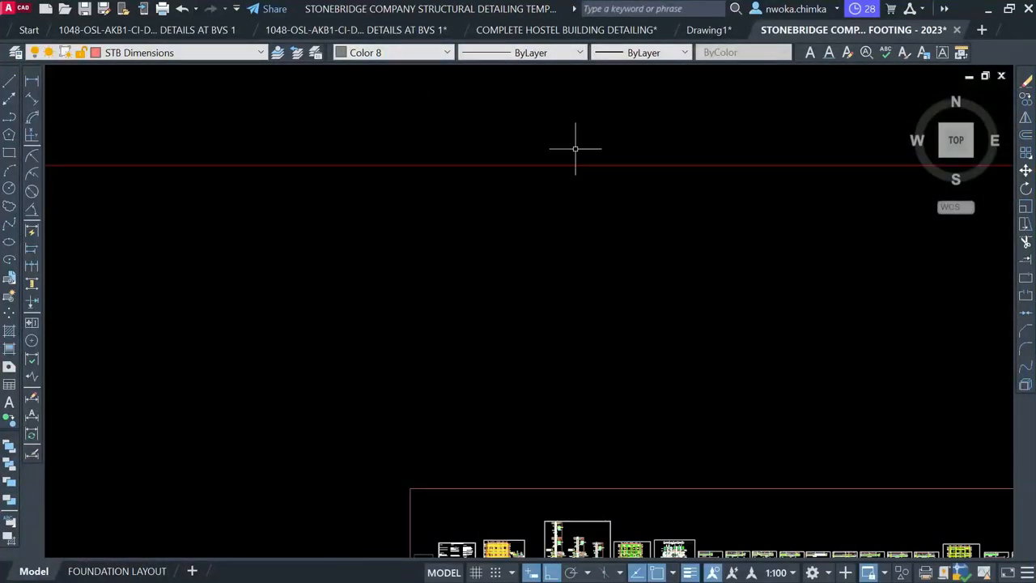
Window-select and delete the schedule tables beside the footing beam-detail rows
scroll(587, 200, down, 3)
middle_drag(595, 224, 522, 412)
scroll(627, 101, up, 2)
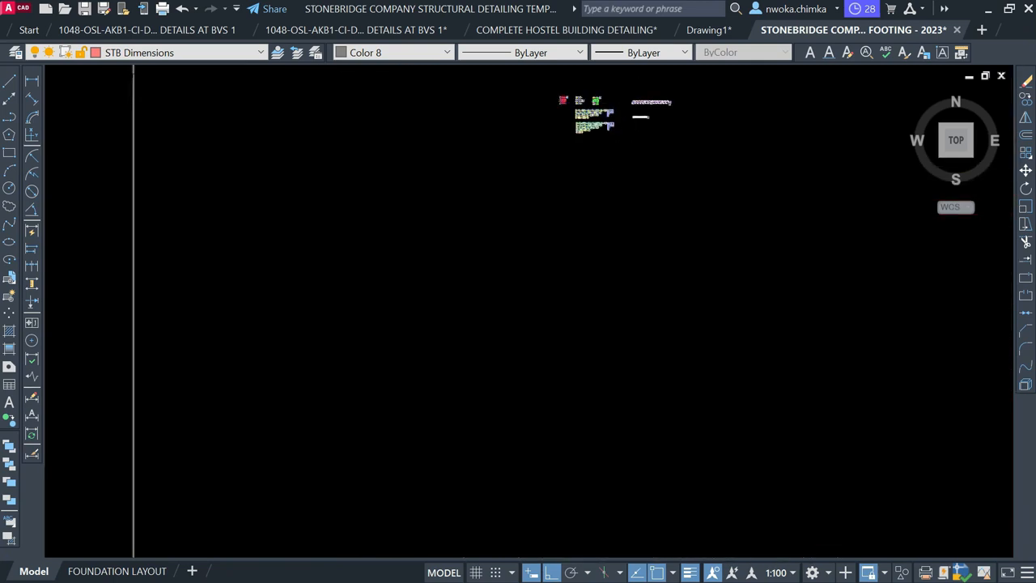
scroll(572, 125, up, 3)
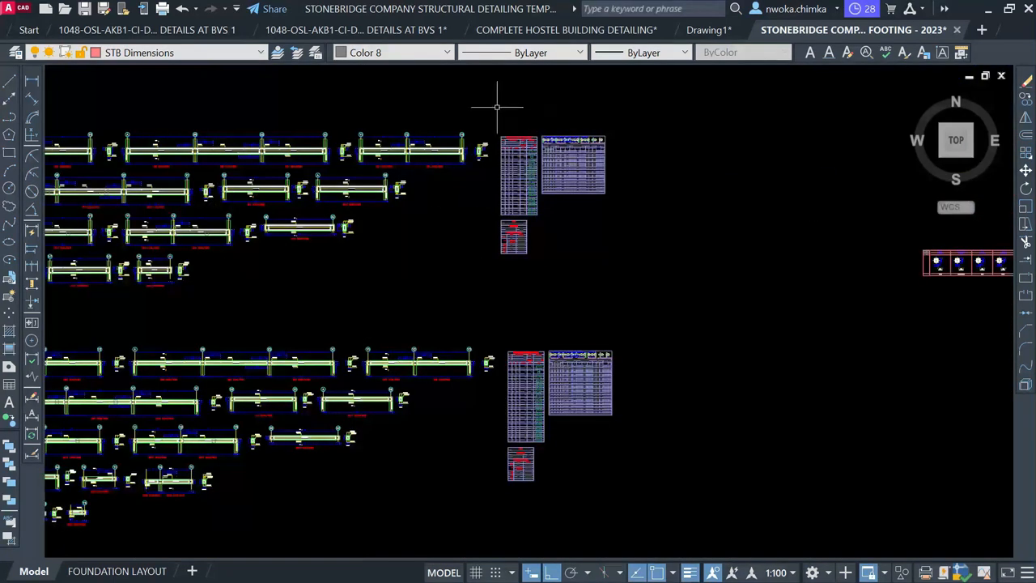
click(496, 107)
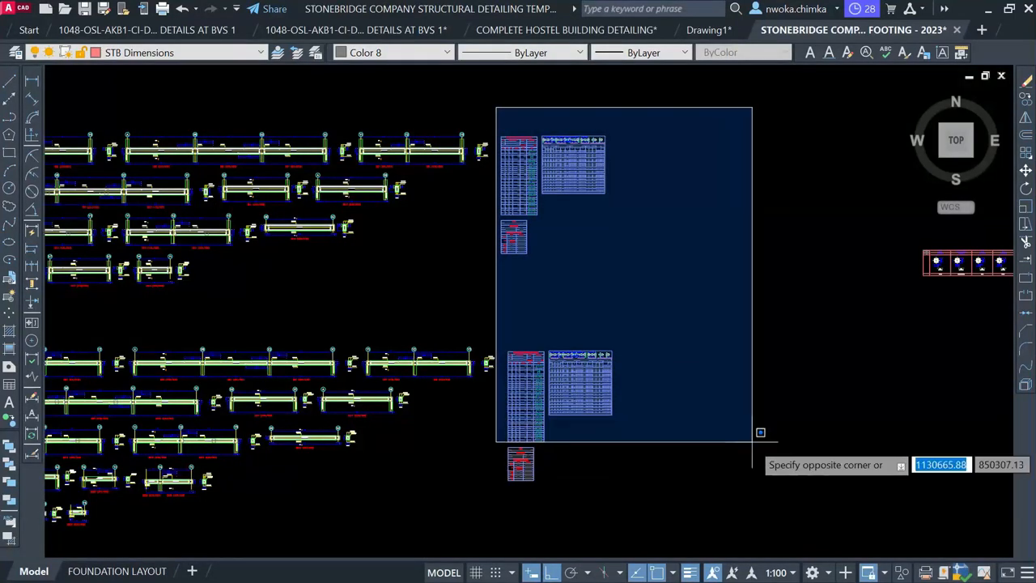
click(767, 502)
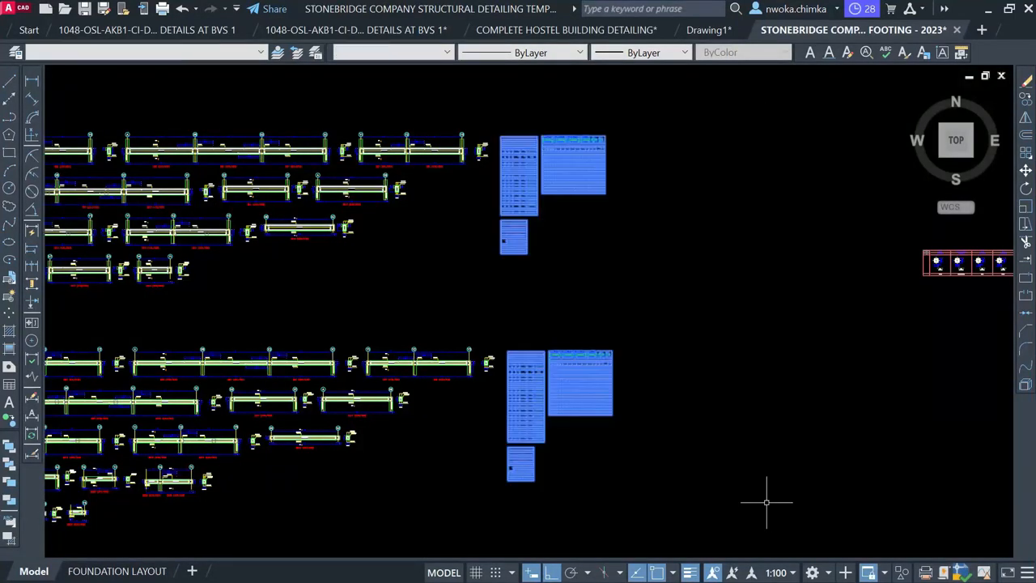
scroll(515, 119, up, 3)
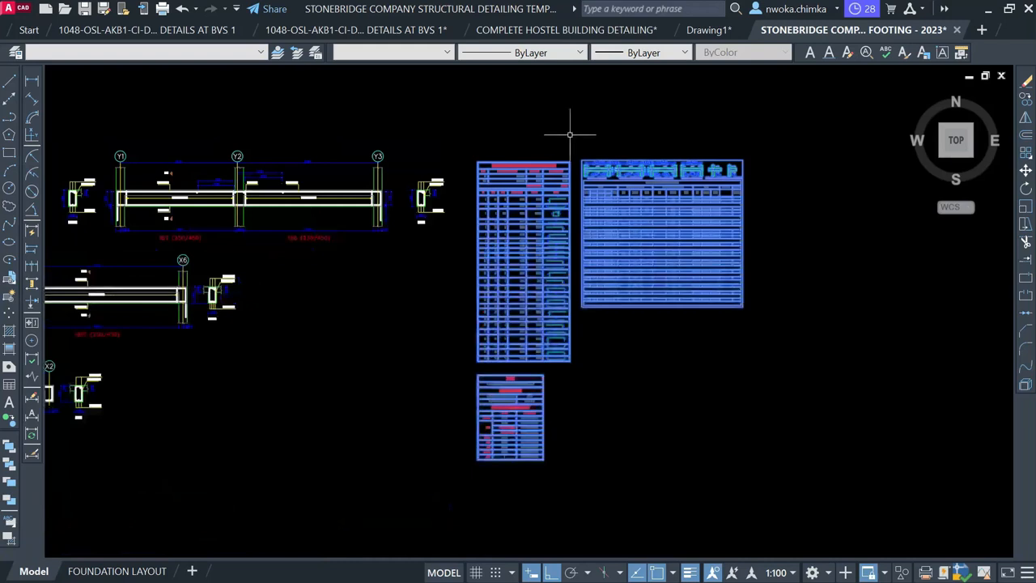
key(Delete)
scroll(775, 224, down, 4)
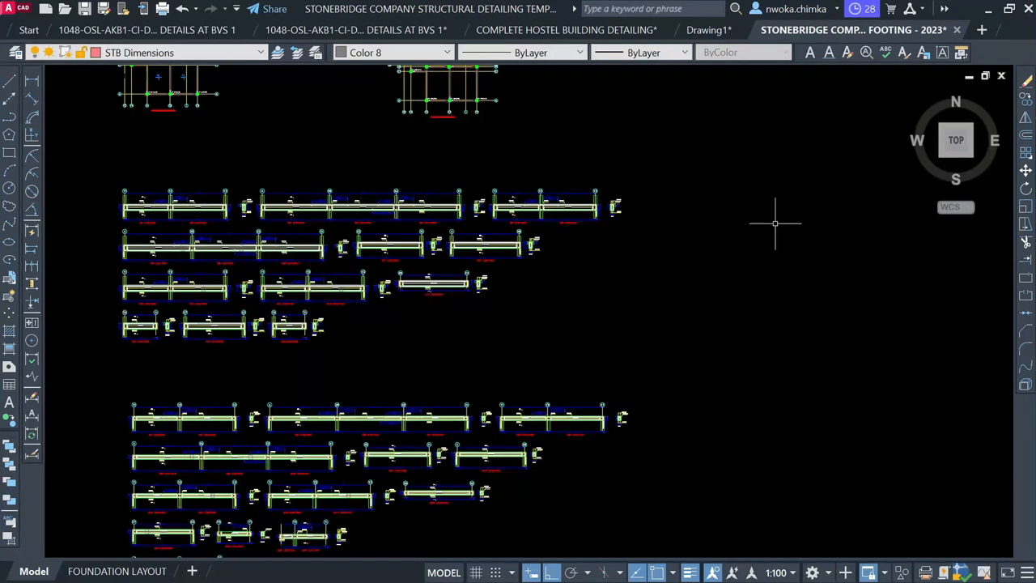
middle_drag(489, 184, 812, 416)
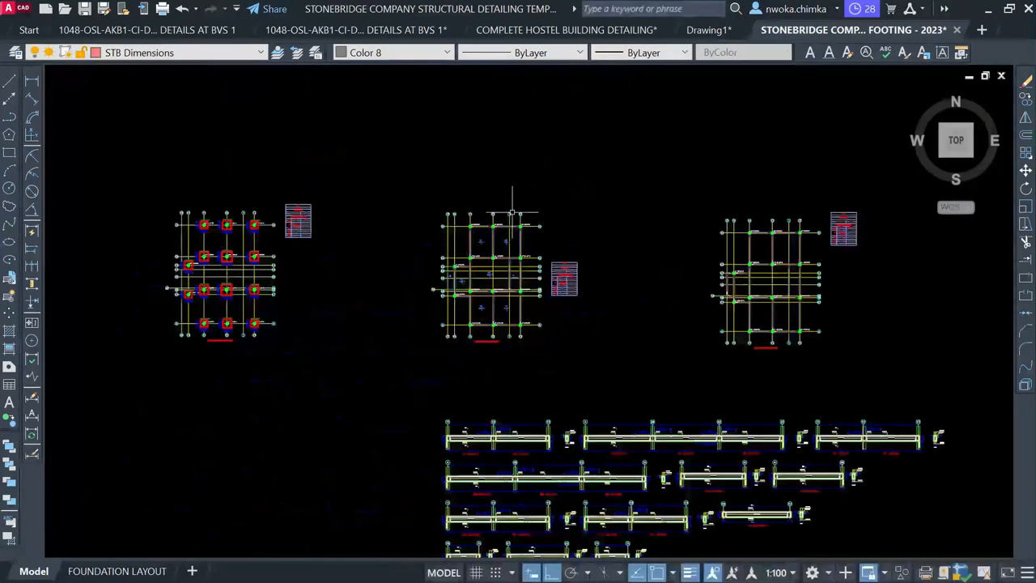
Window-select the schedule tables beside the middle, third and left footing plans and delete them
scroll(473, 242, up, 6)
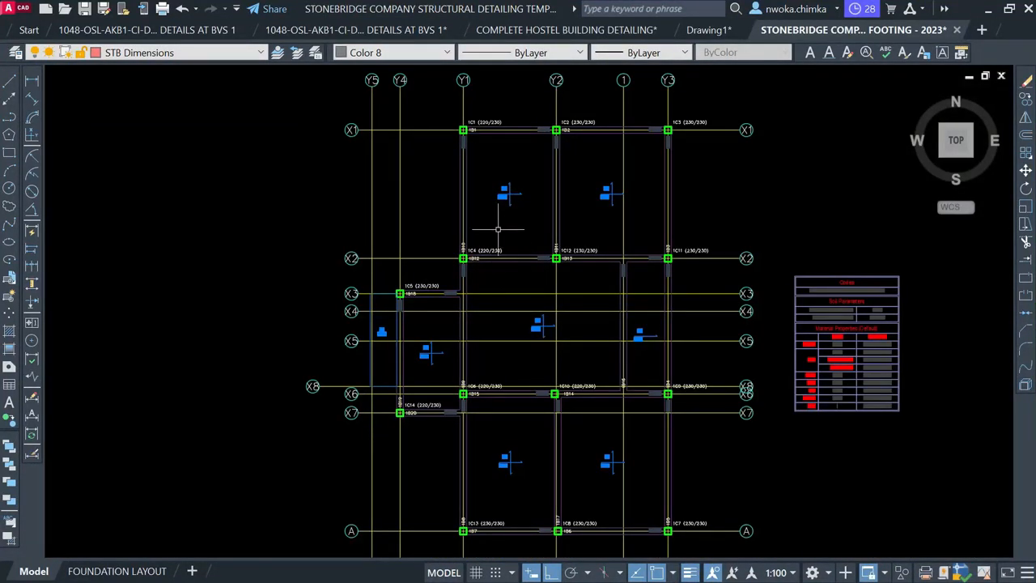
scroll(406, 198, down, 2)
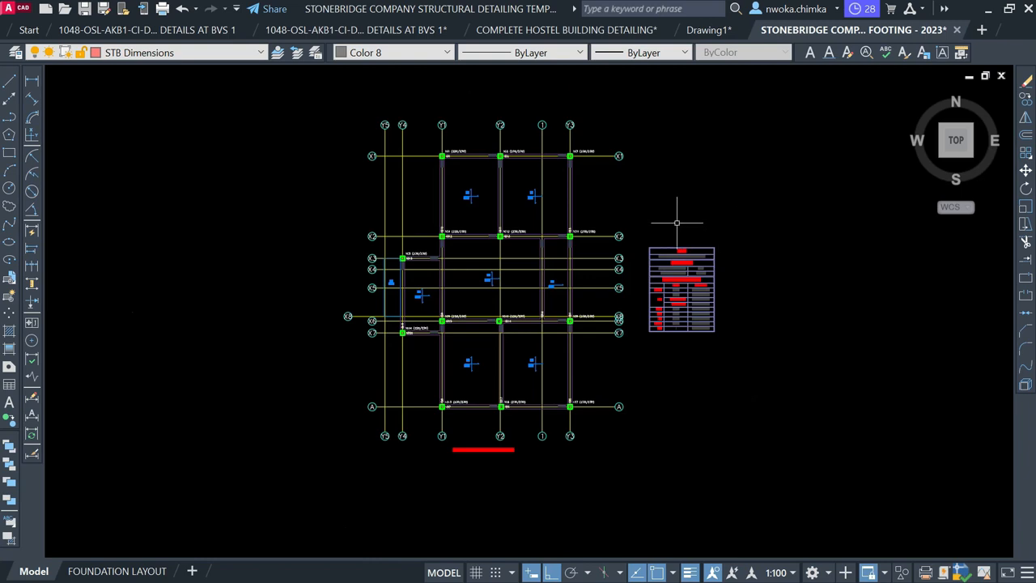
click(644, 228)
click(809, 393)
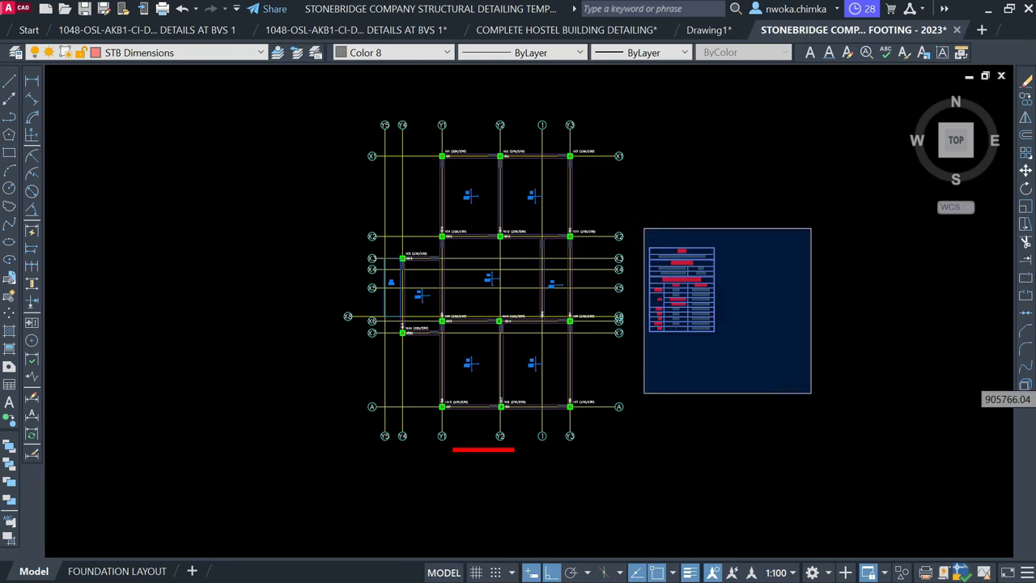
scroll(294, 213, down, 8)
scroll(459, 196, up, 6)
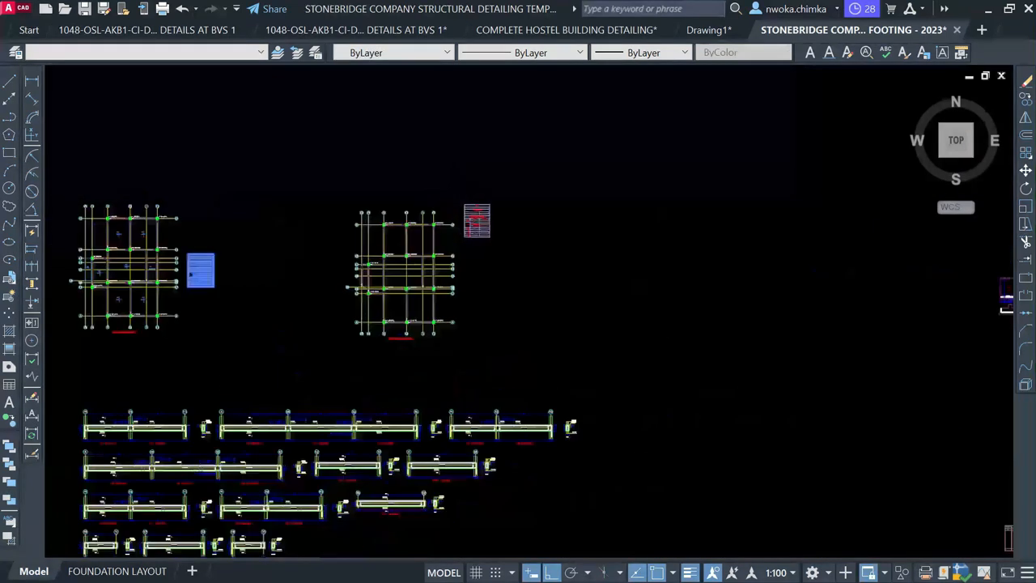
click(458, 192)
click(596, 308)
scroll(733, 260, down, 4)
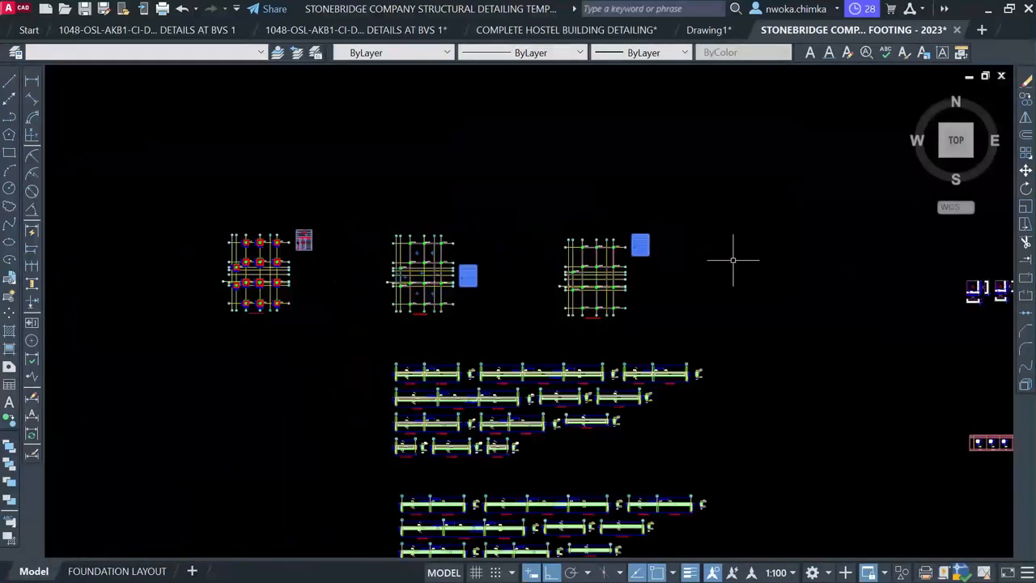
scroll(292, 216, up, 6)
click(292, 216)
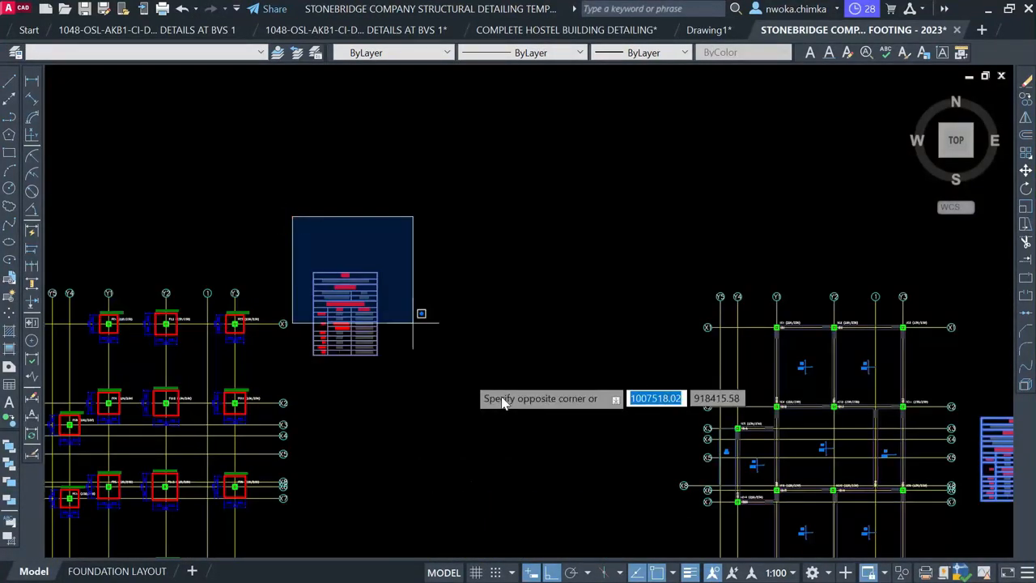
click(523, 370)
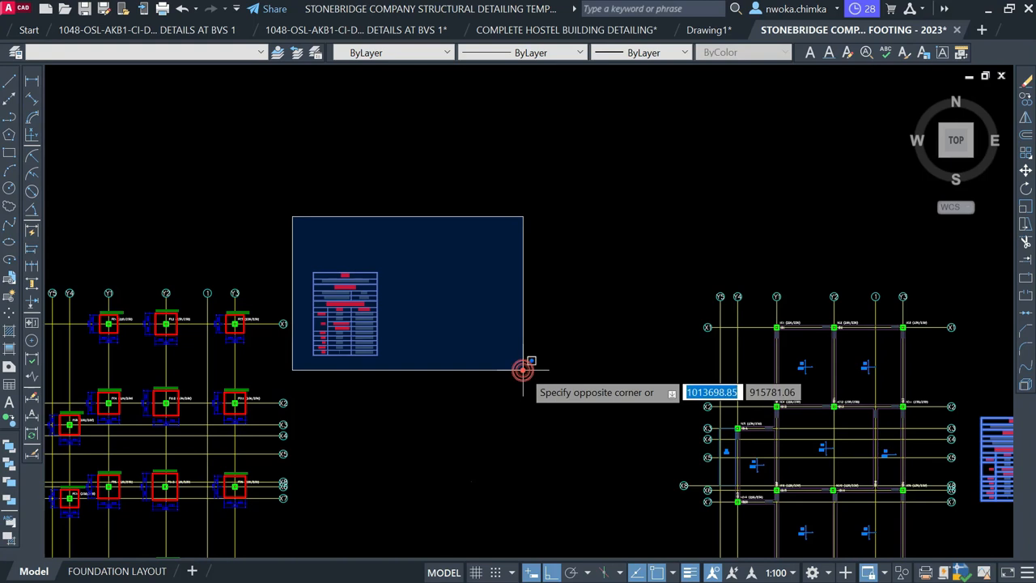
key(Delete)
Zoom in to check the middle footing plan now stands without its schedule
scroll(389, 202, down, 5)
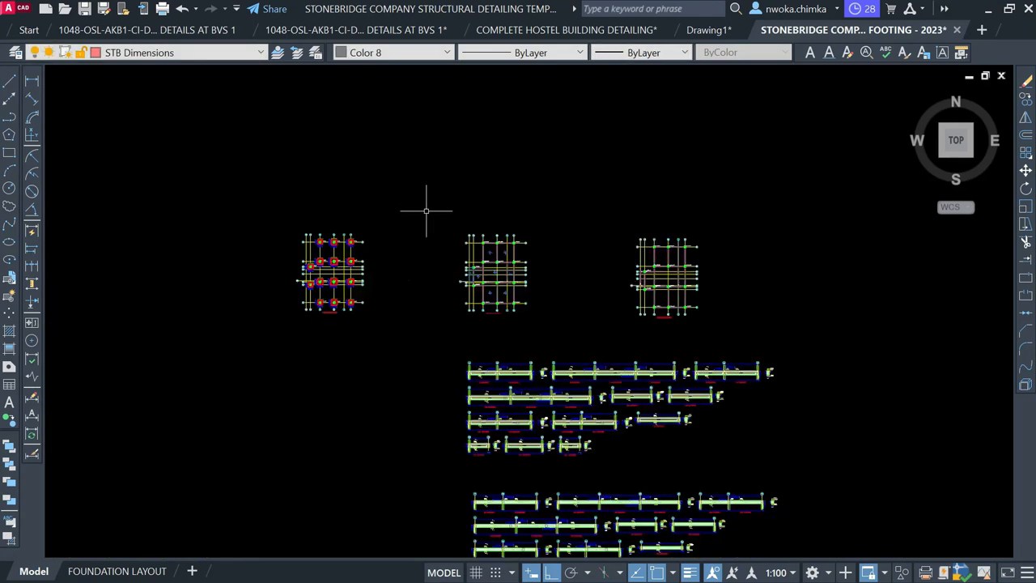
scroll(502, 284, up, 6)
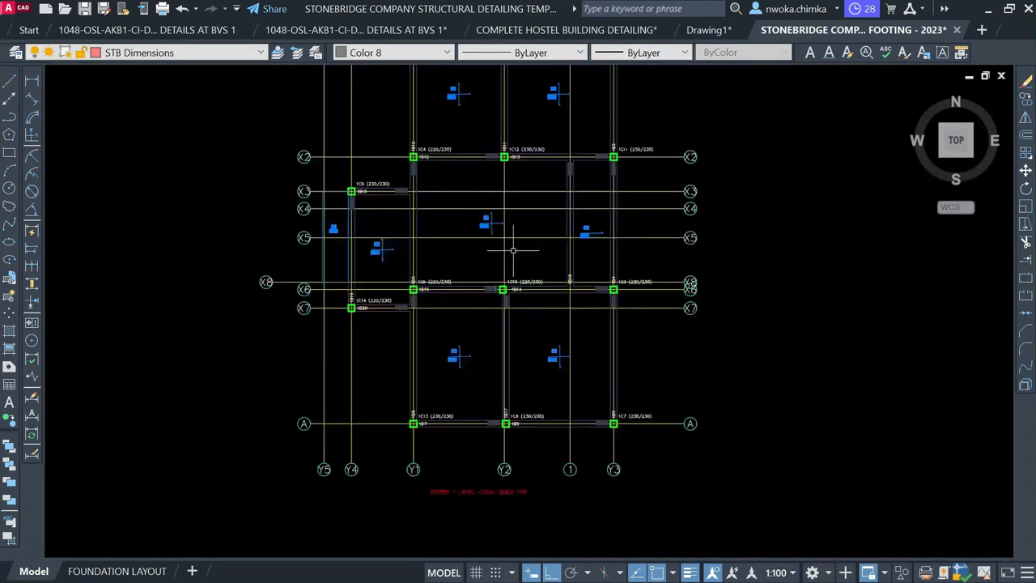
scroll(496, 217, up, 6)
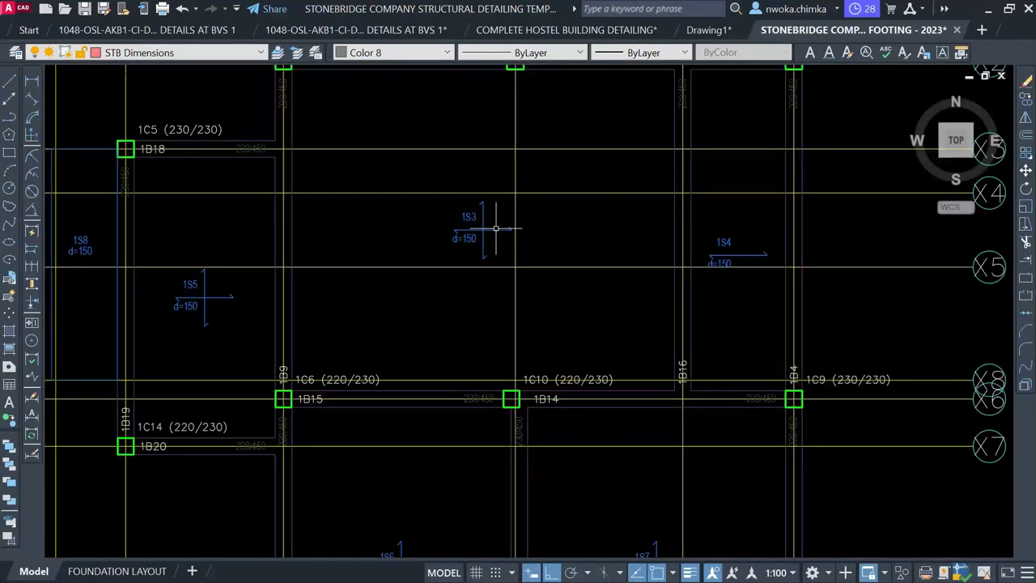
scroll(483, 231, down, 10)
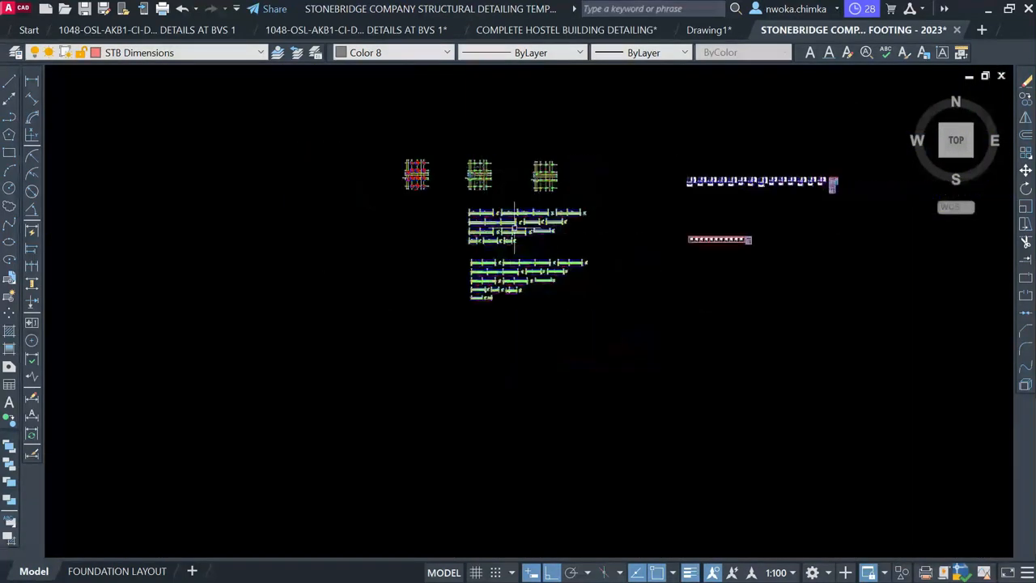
Pan and zoom across model space to the STRUCTURAL DRAWINGS cover sheet and General Construction Notes sheet
scroll(517, 274, down, 2)
middle_drag(525, 381, 491, 180)
scroll(490, 176, down, 4)
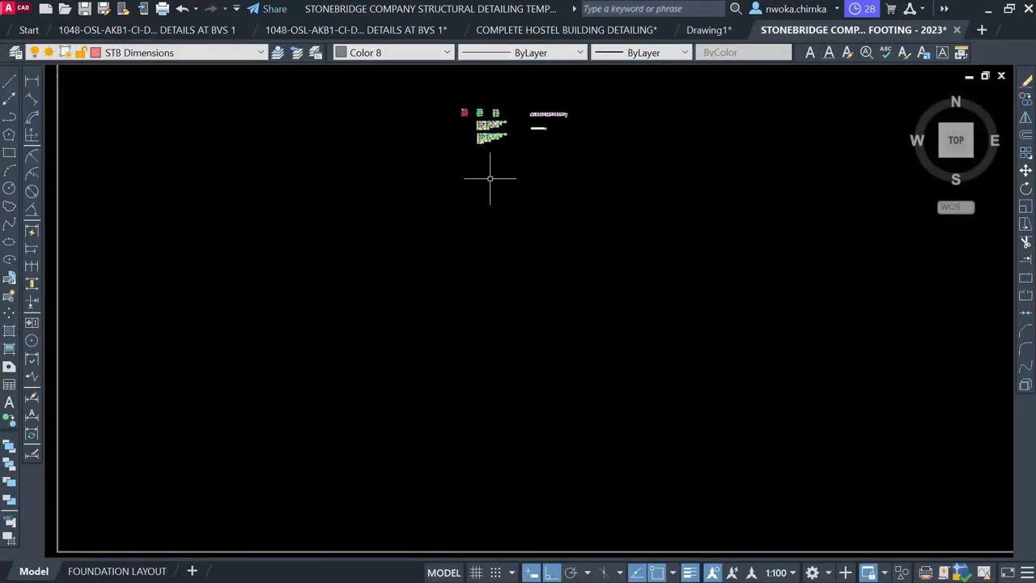
mouse_move(460, 364)
middle_down()
mouse_move(474, 149)
mouse_move(507, 94)
middle_up()
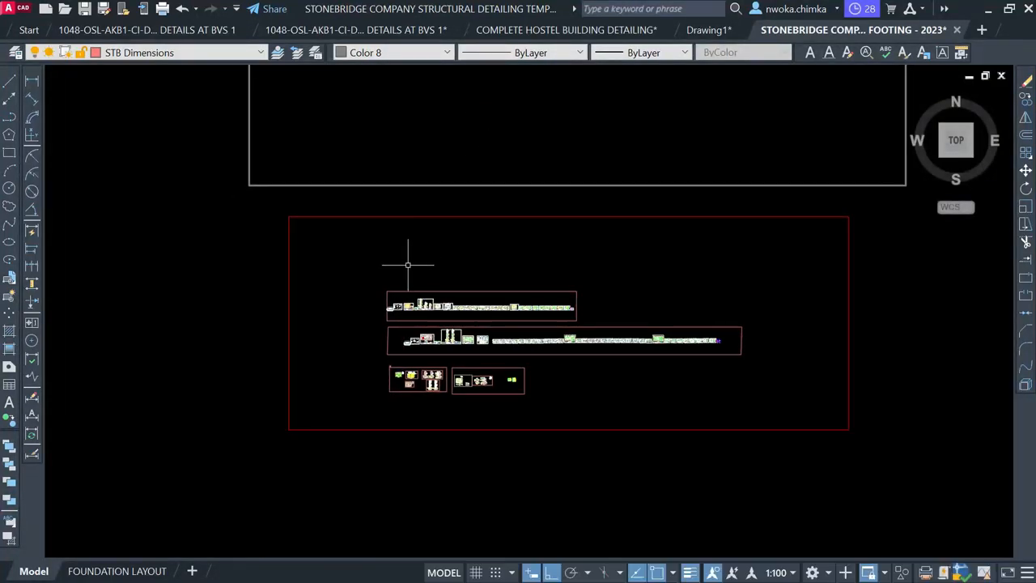
scroll(408, 265, up, 6)
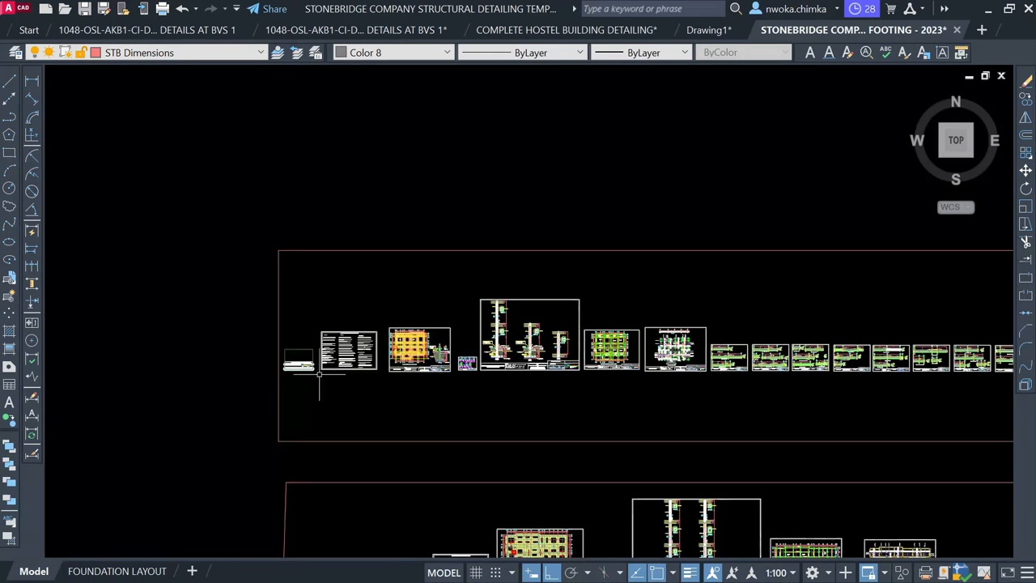
scroll(358, 357, up, 6)
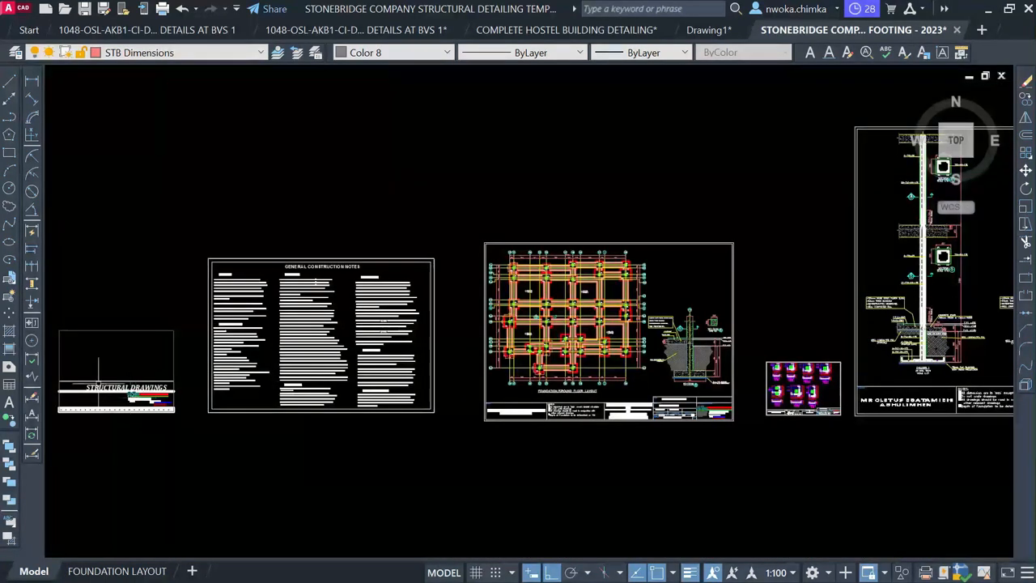
scroll(91, 379, up, 2)
middle_drag(90, 379, 267, 379)
scroll(274, 378, up, 2)
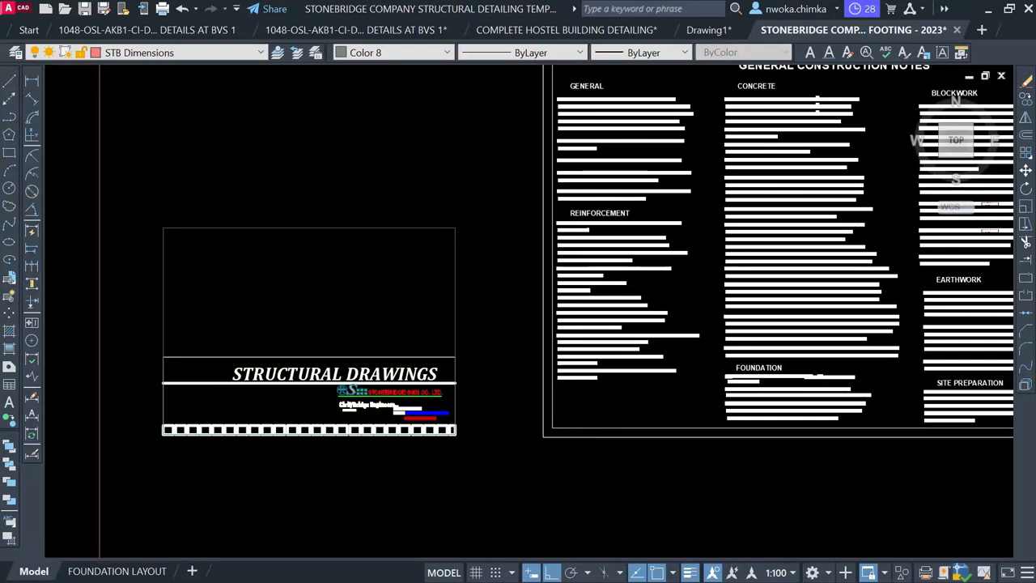
scroll(333, 395, up, 2)
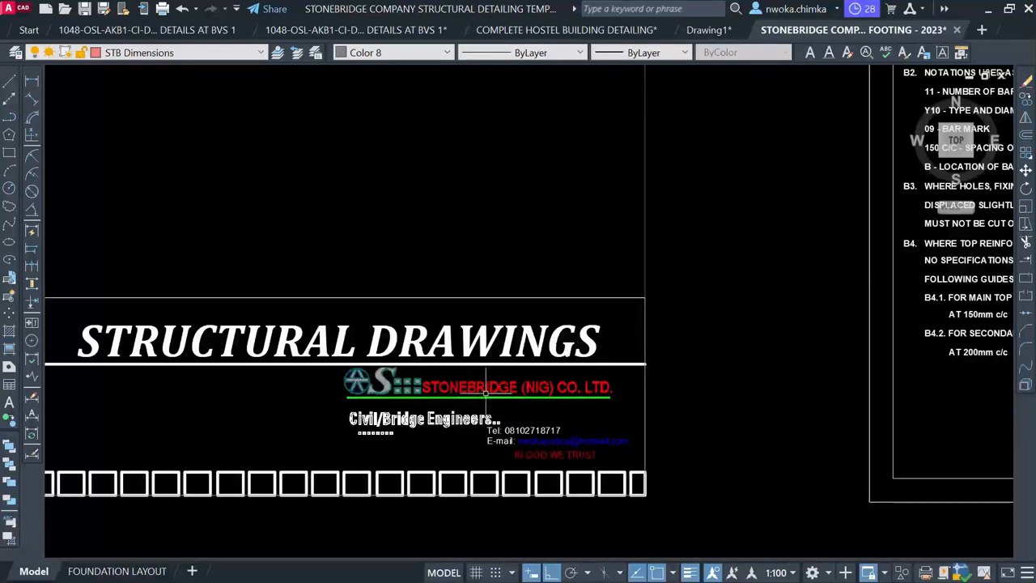
scroll(486, 387, down, 8)
middle_drag(662, 260, 524, 254)
scroll(527, 210, up, 5)
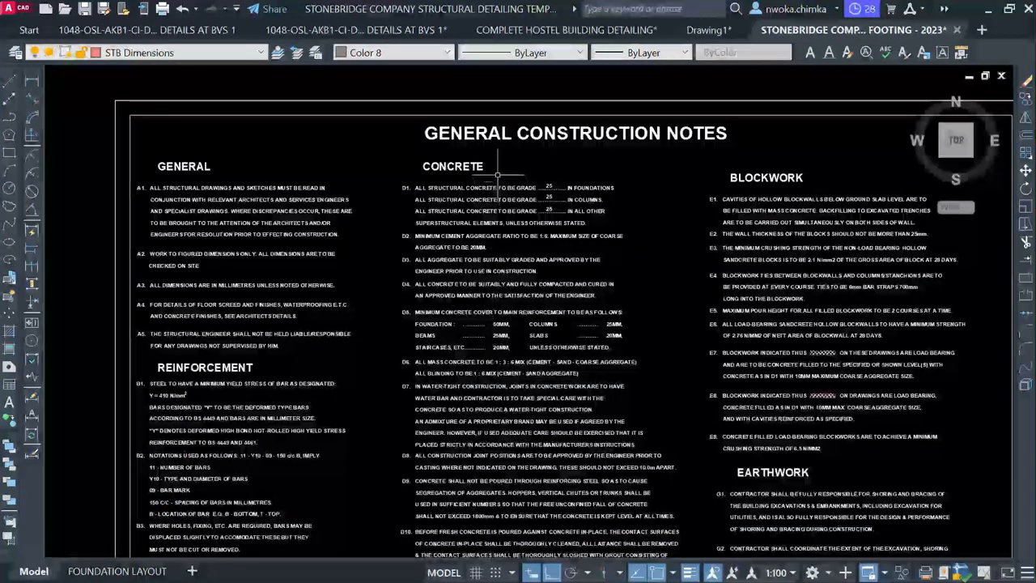
scroll(519, 154, down, 2)
scroll(540, 136, up, 4)
scroll(539, 133, up, 2)
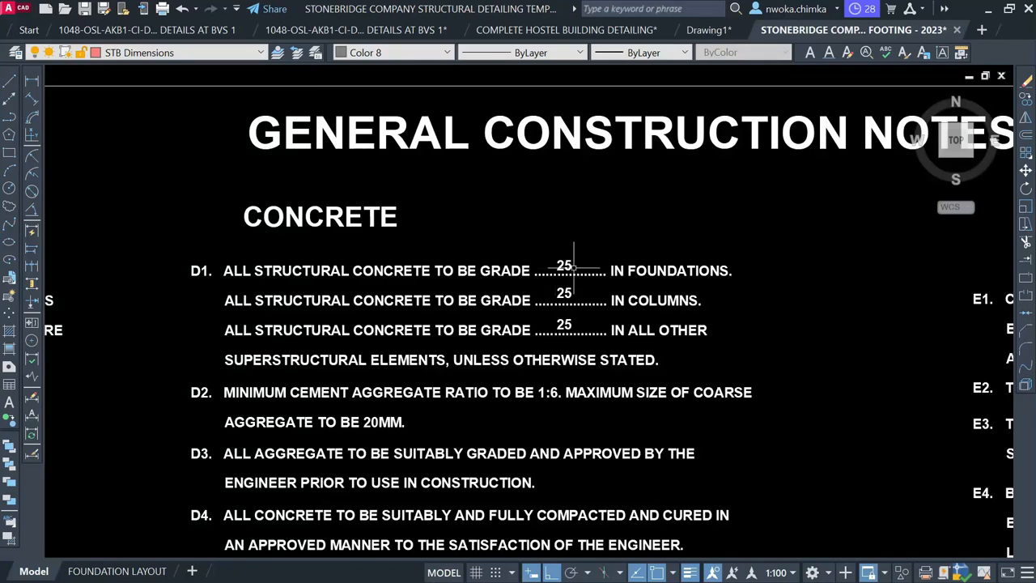
scroll(453, 170, down, 4)
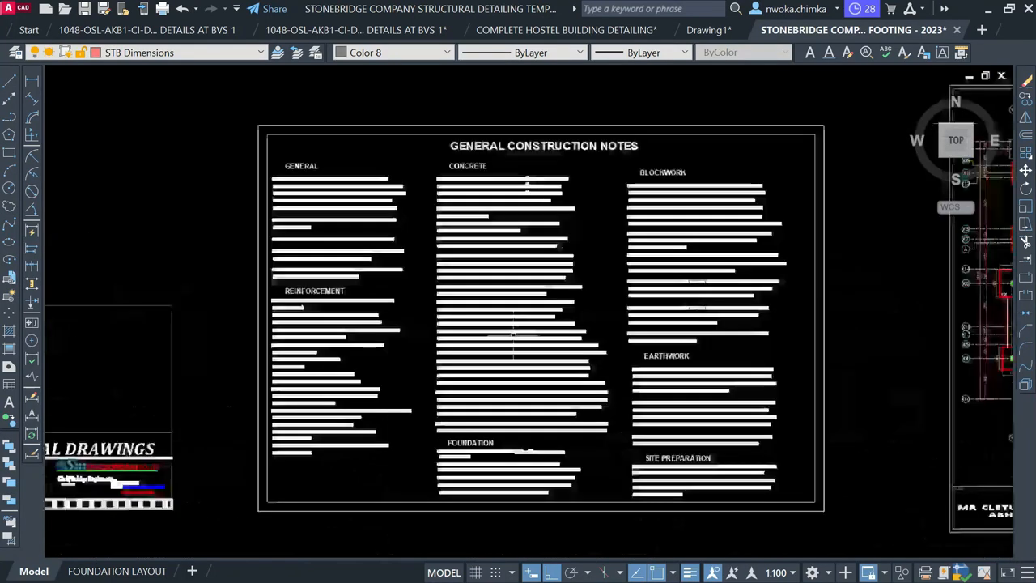
scroll(500, 434, up, 4)
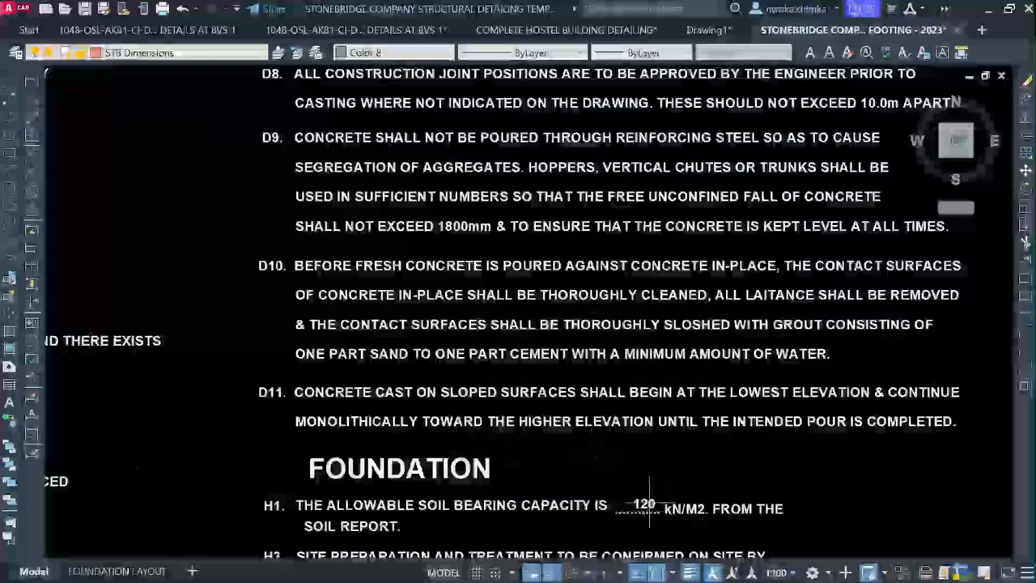
scroll(421, 357, down, 4)
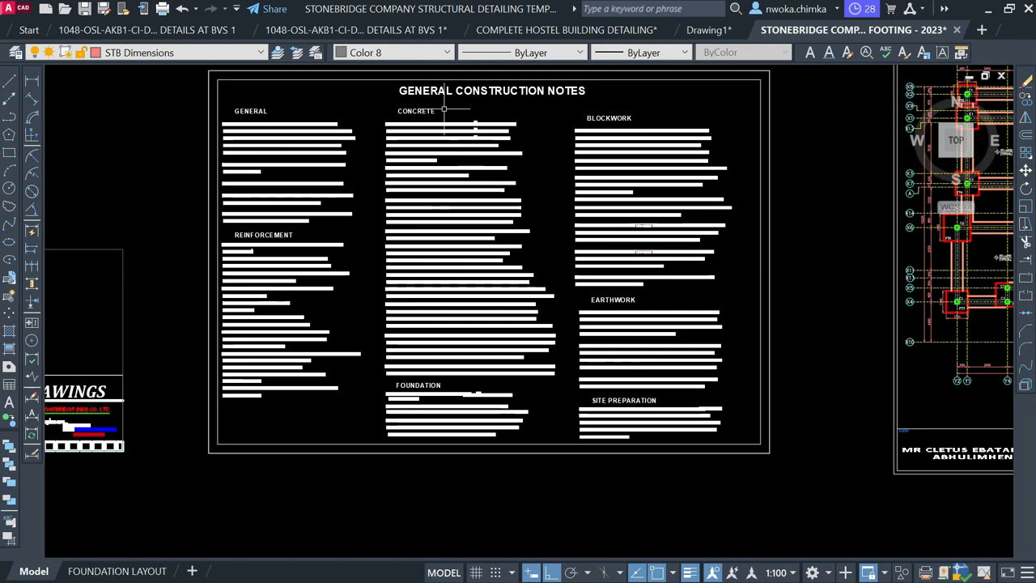
scroll(530, 131, down, 5)
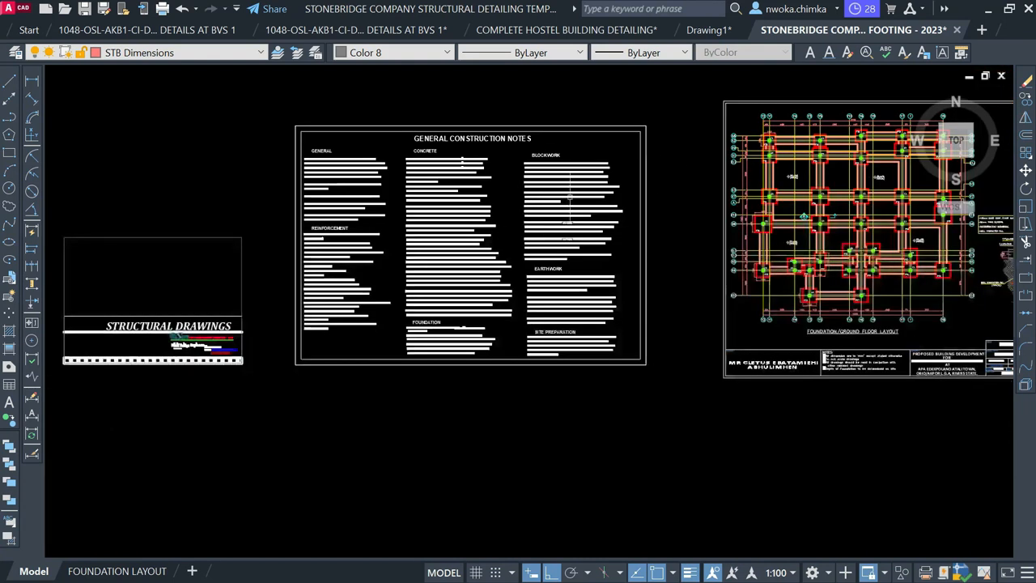
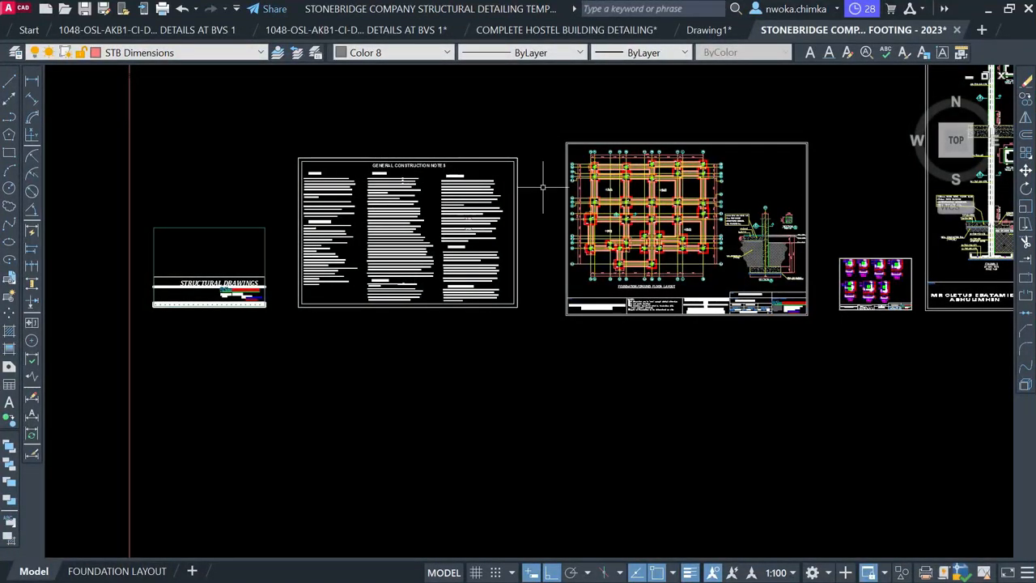
Pan past the beam detail sheets and zoom in until the First Floor Beam and Column Layout fills the view
middle_drag(542, 187, 419, 222)
scroll(502, 235, up, 6)
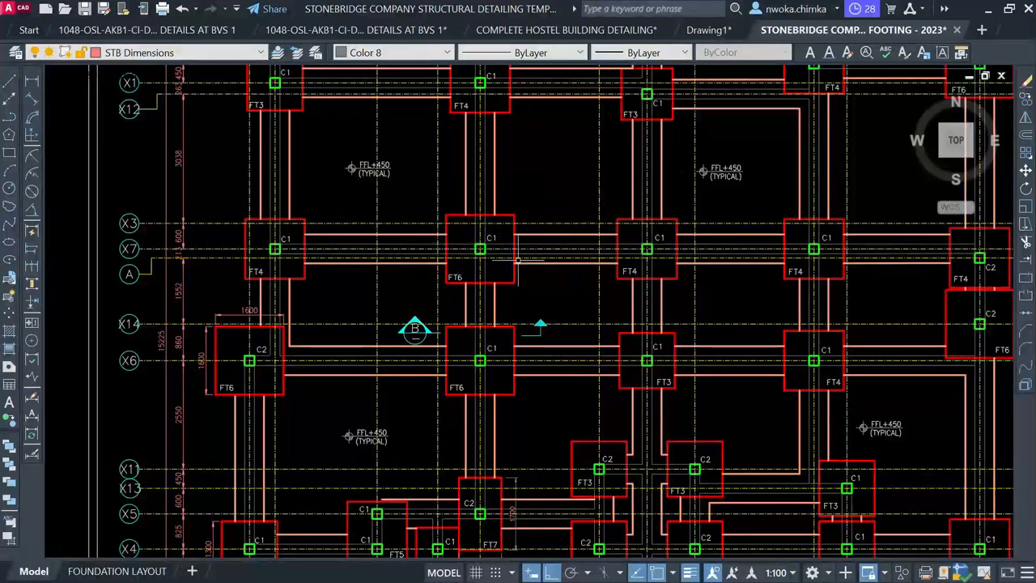
scroll(416, 192, down, 4)
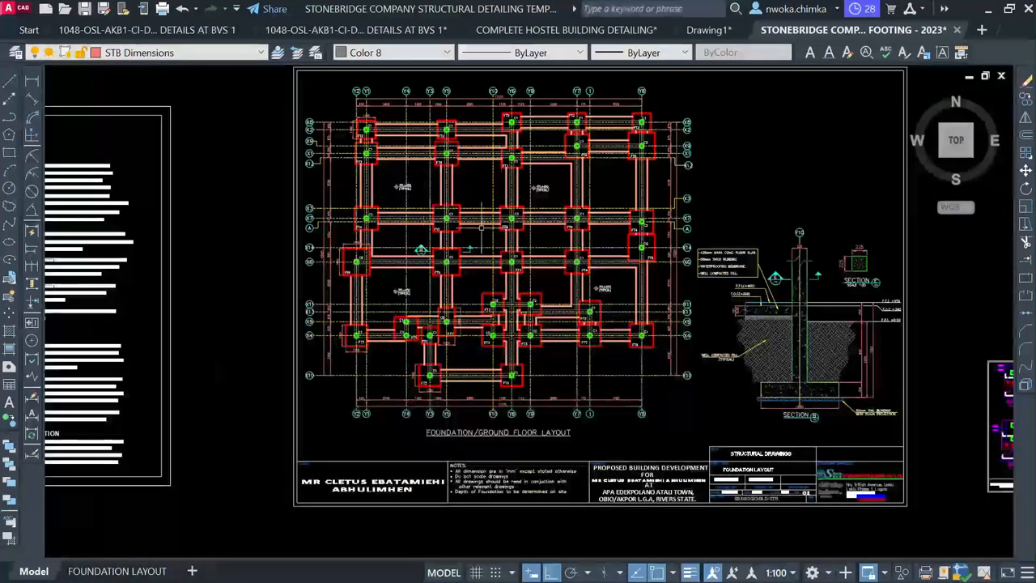
scroll(413, 253, down, 2)
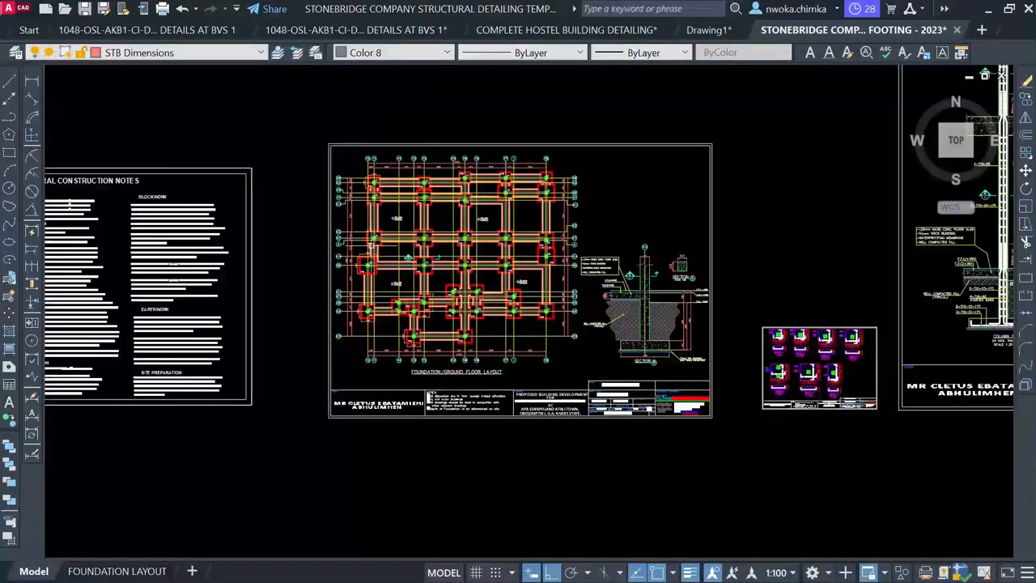
scroll(381, 247, down, 3)
middle_drag(720, 236, 340, 237)
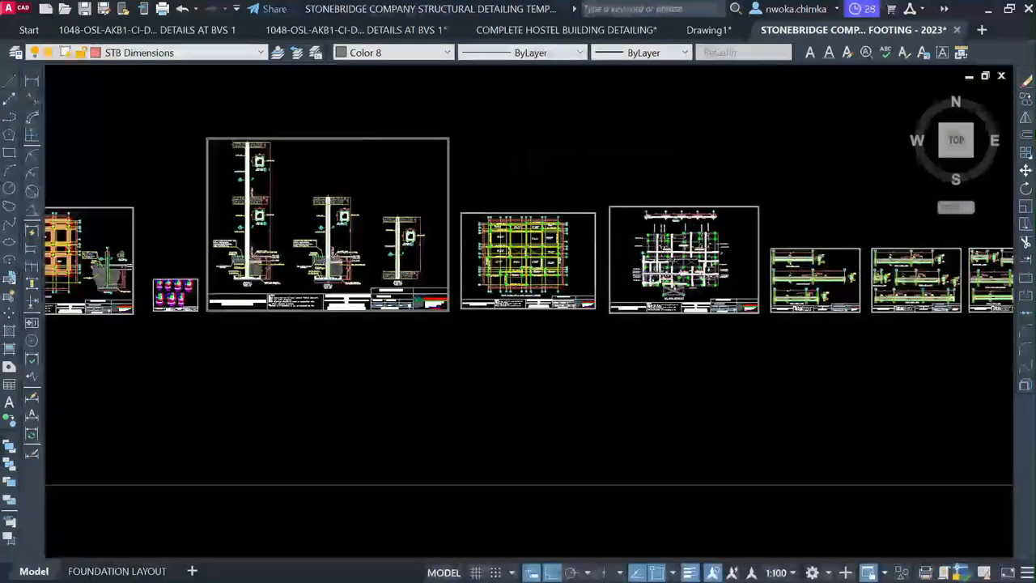
scroll(672, 260, up, 4)
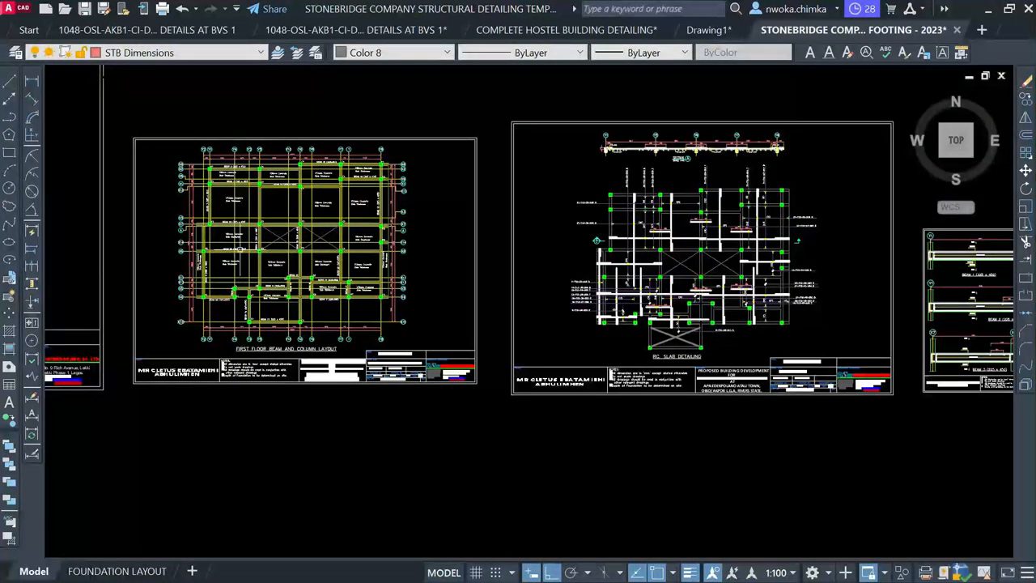
scroll(237, 231, up, 2)
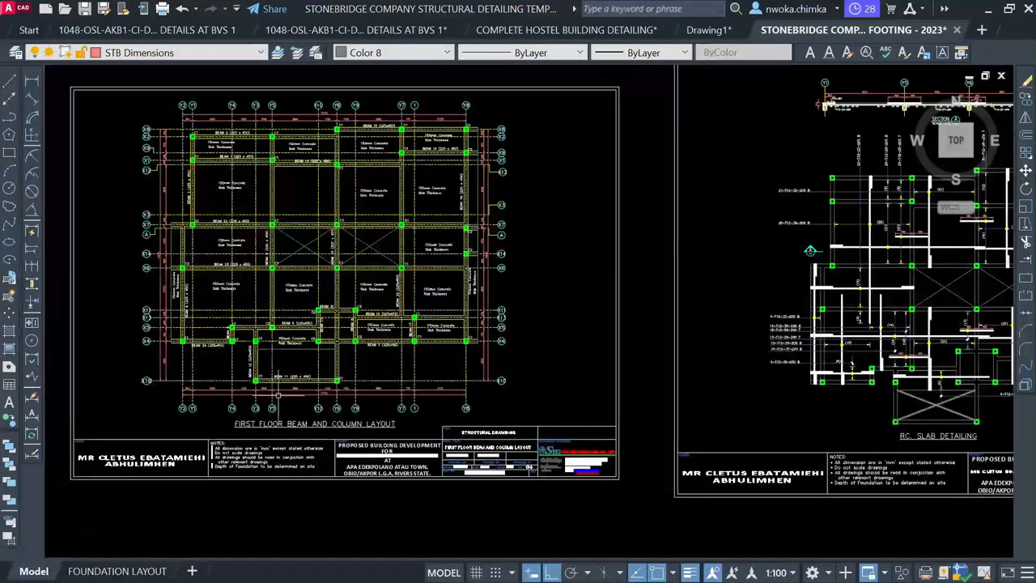
scroll(260, 437, up, 4)
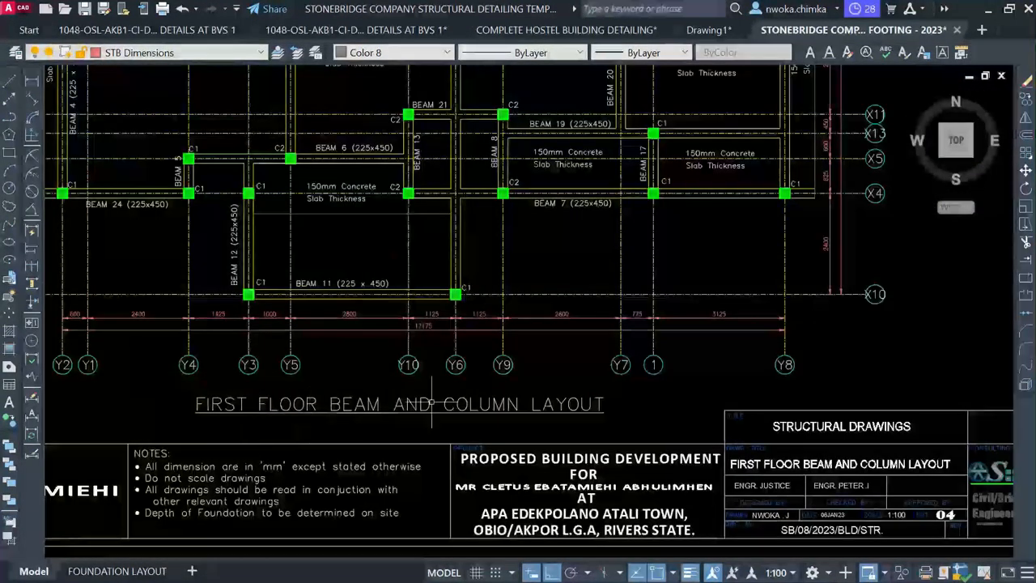
scroll(487, 406, down, 5)
scroll(367, 212, up, 2)
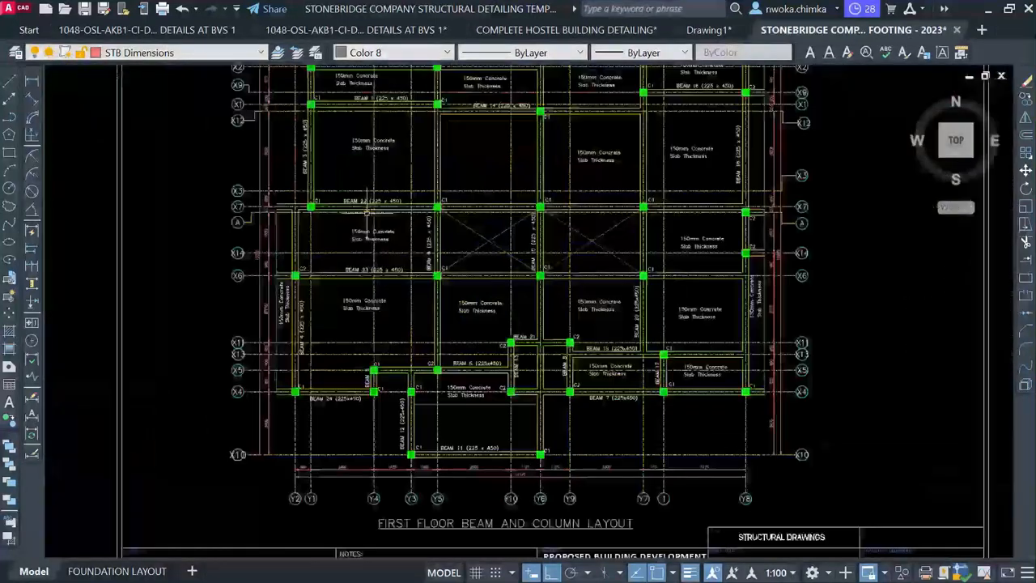
scroll(367, 212, up, 5)
Select the 150mm Concrete Slab Thickness note and layout title, begin a copy, then cancel it
click(353, 219)
click(306, 285)
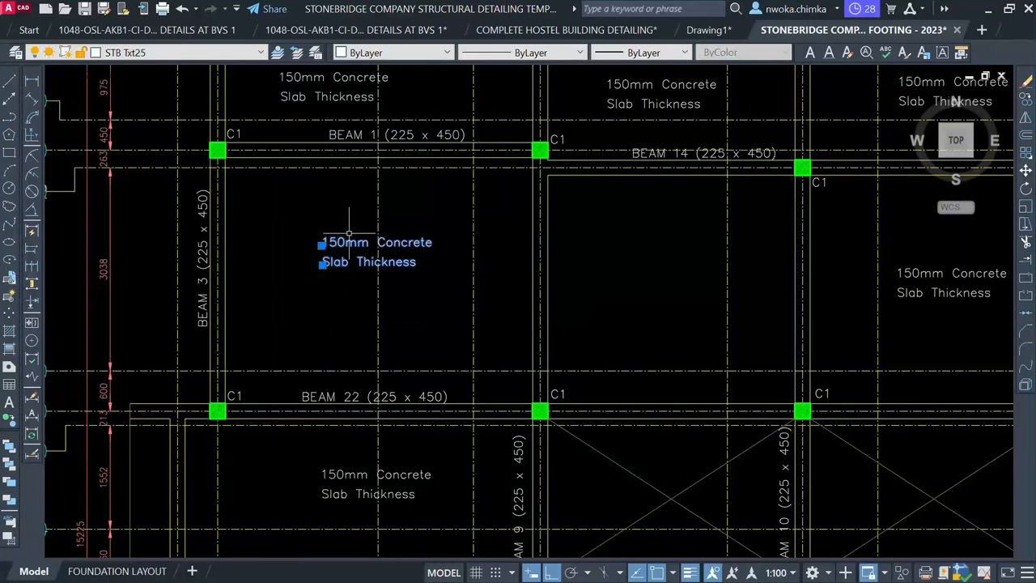
scroll(331, 221, down, 5)
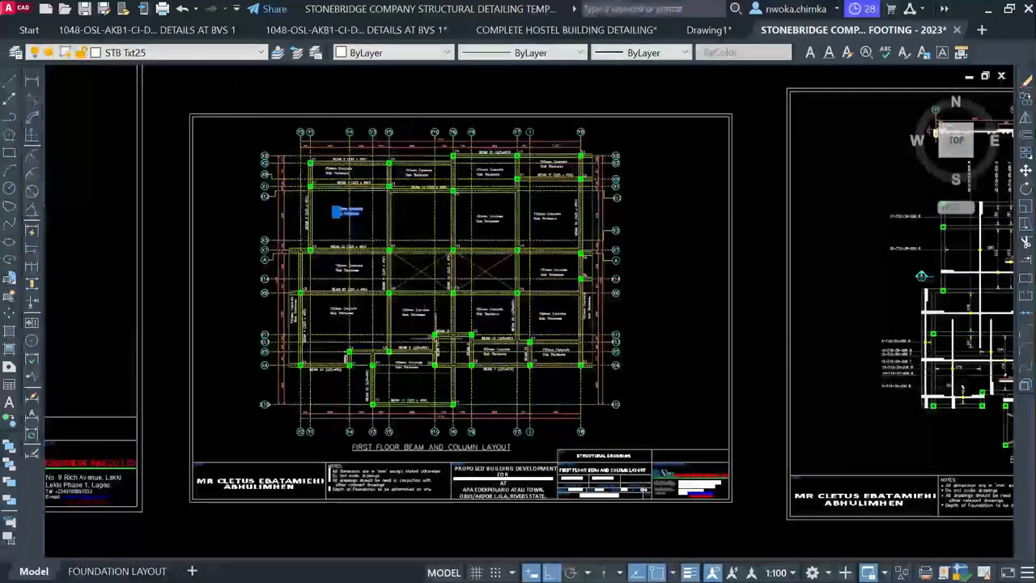
scroll(426, 433, up, 3)
click(397, 455)
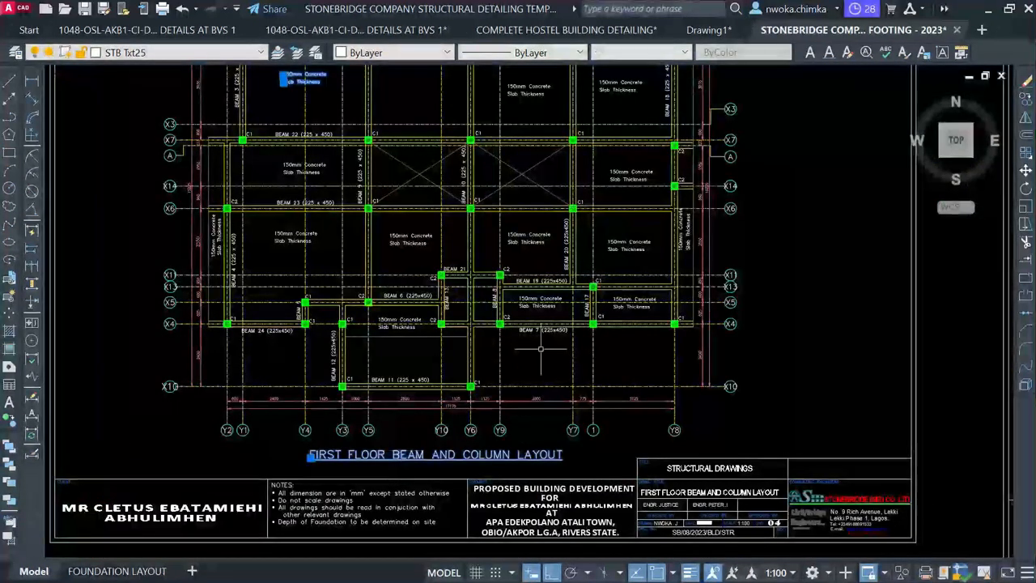
text(co)
key(Return)
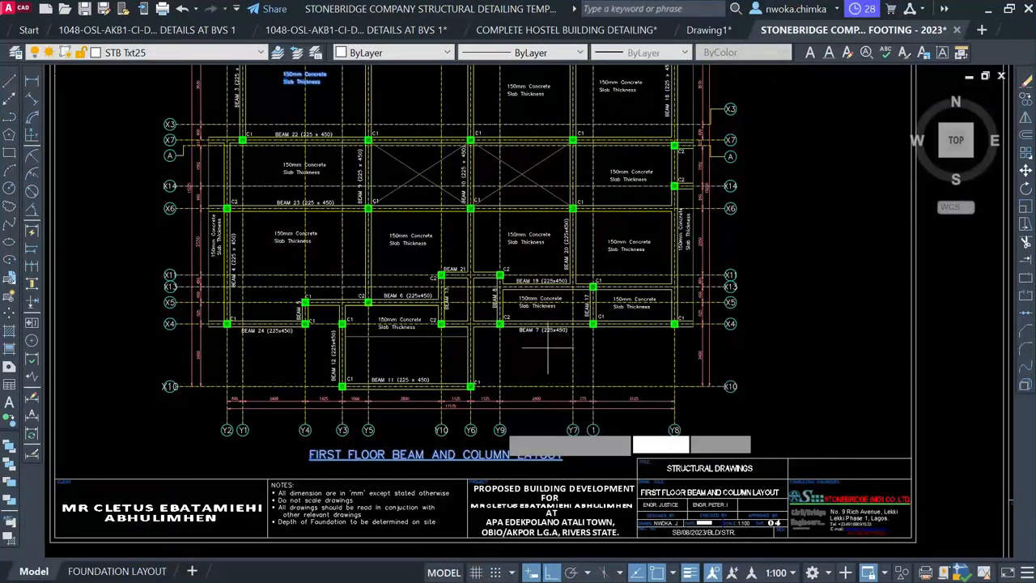
click(415, 456)
scroll(585, 405, down, 6)
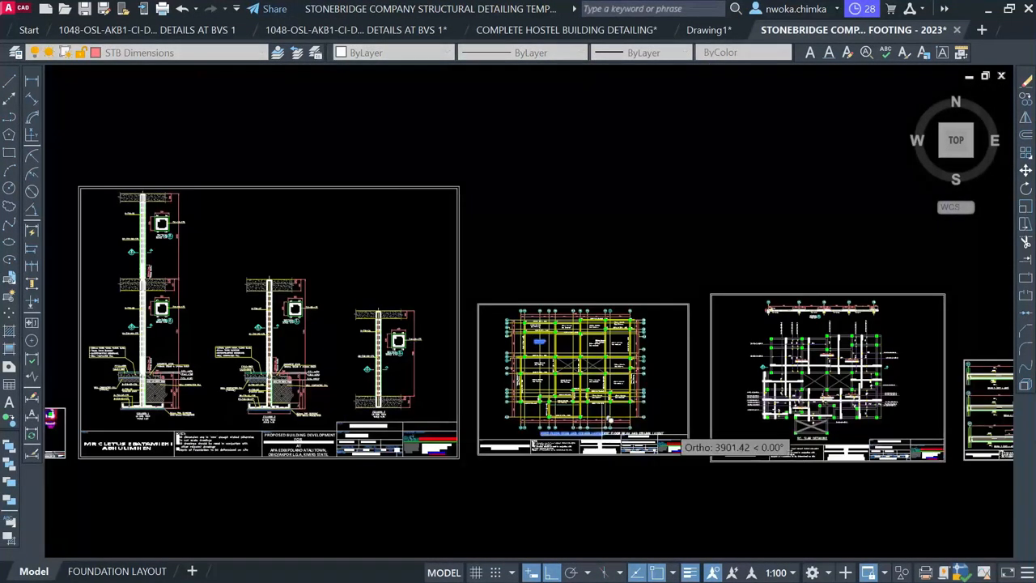
scroll(580, 389, up, 6)
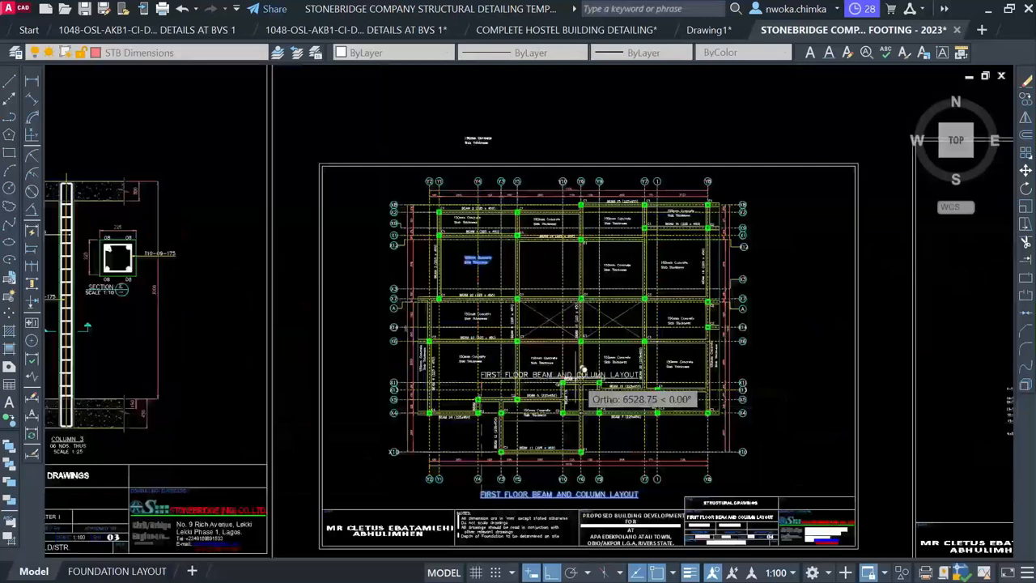
key(Escape)
Zoom out and start a selection window around the whole beam layout sheet
scroll(499, 273, down, 2)
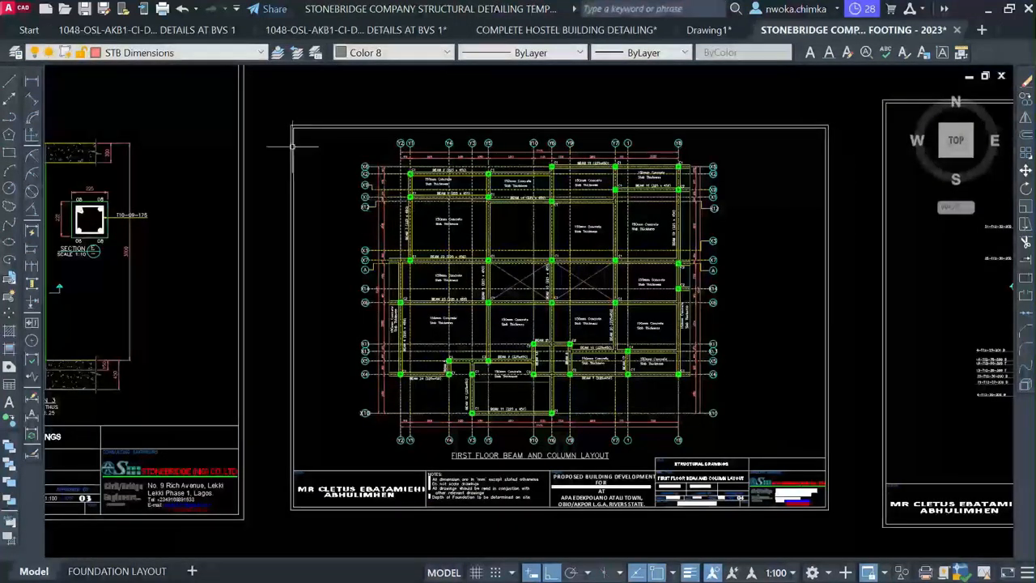
click(275, 97)
scroll(327, 107, down, 1)
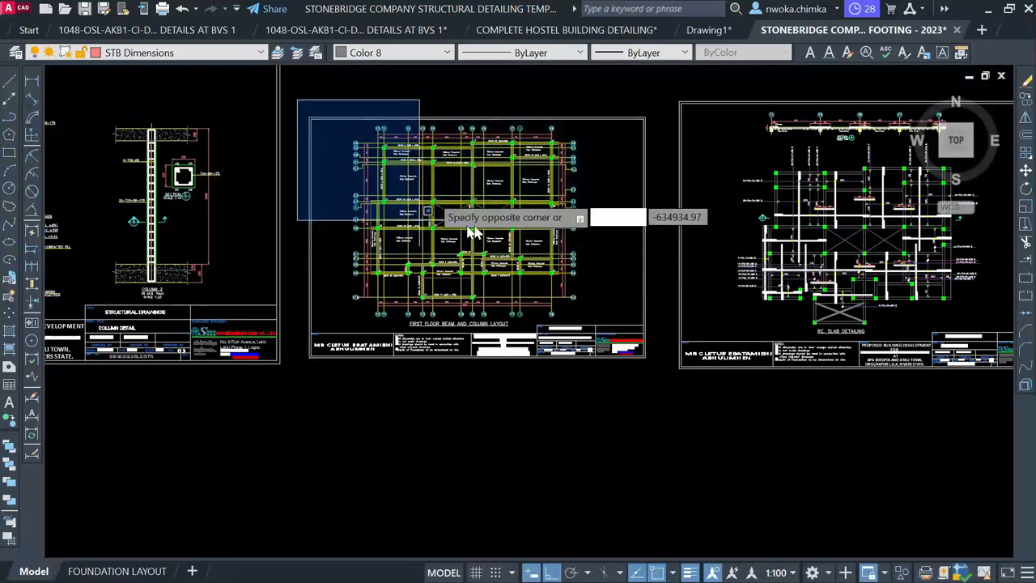
Copy the entire First Floor Beam and Column Layout sheet into empty model space
click(666, 392)
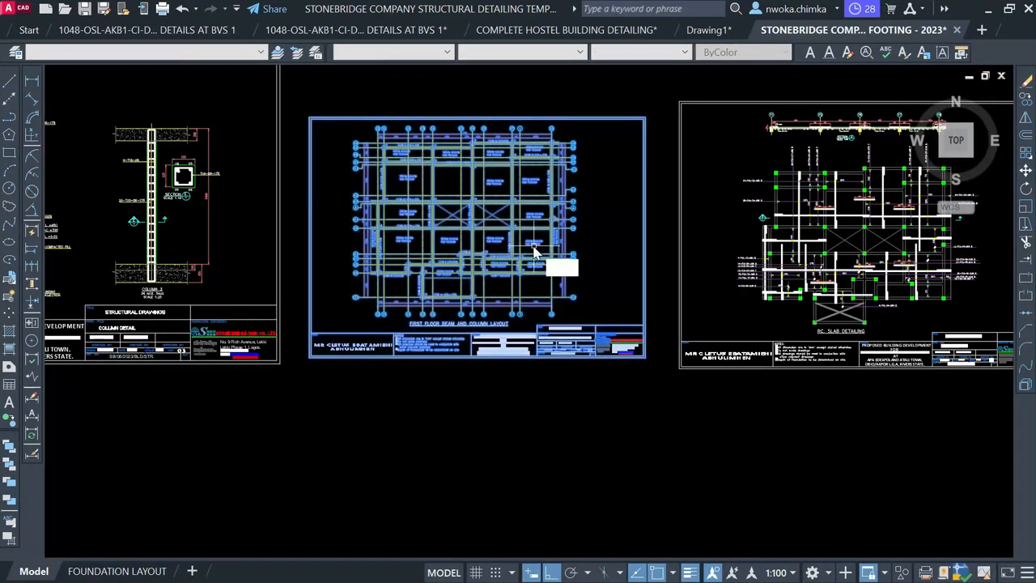
key(Return)
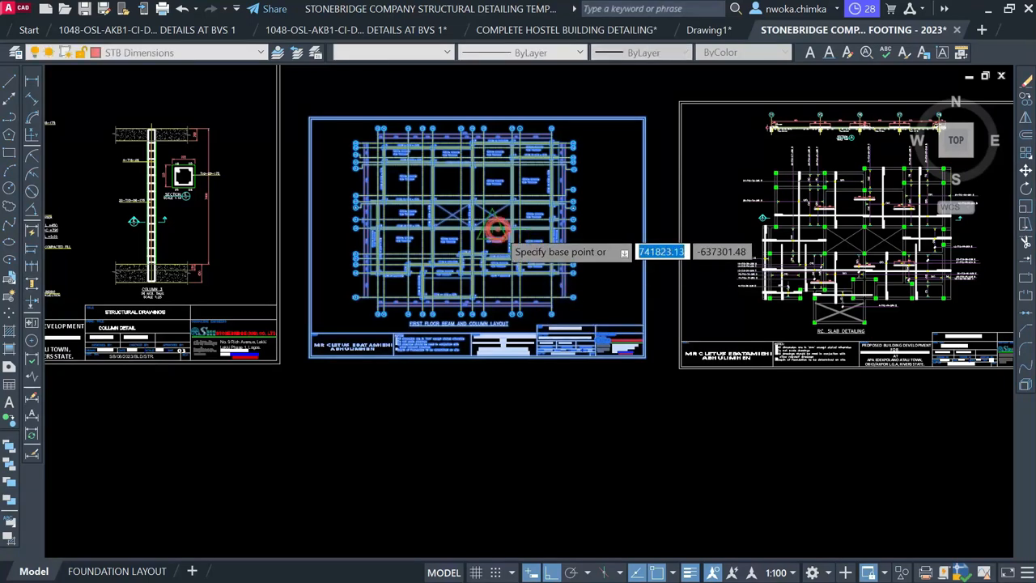
click(491, 223)
scroll(580, 486, down, 4)
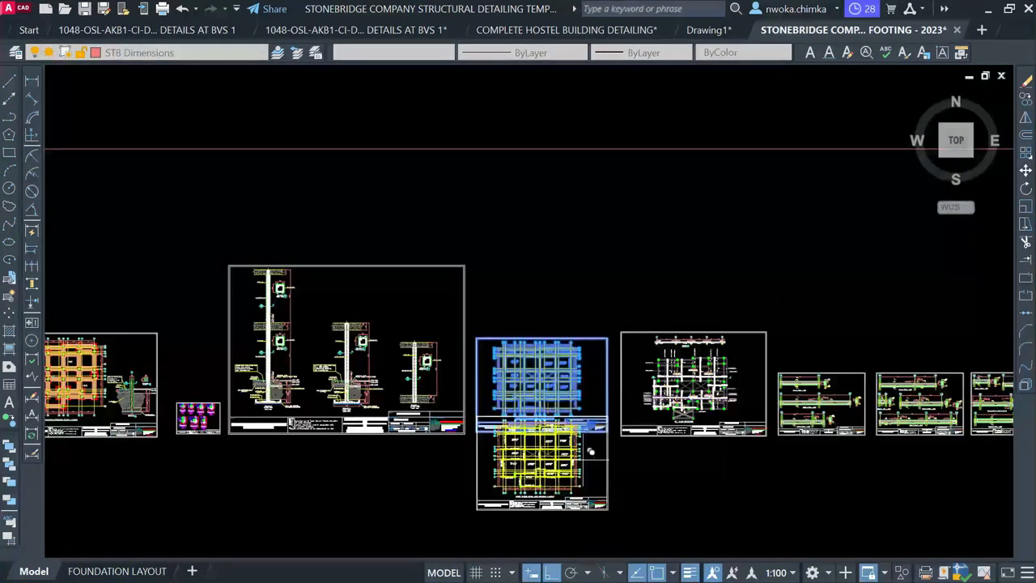
scroll(578, 340, down, 2)
scroll(623, 506, down, 4)
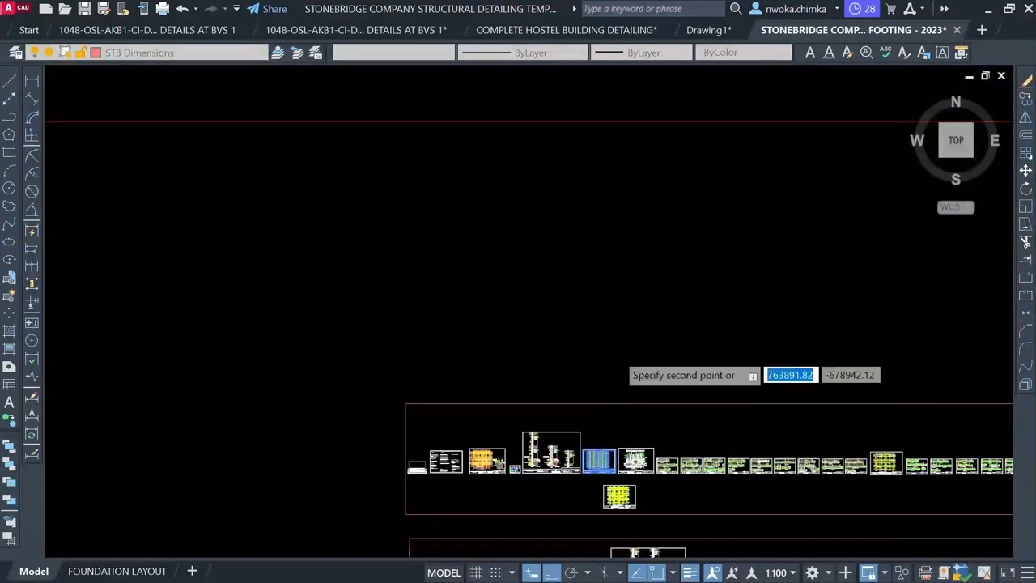
middle_drag(603, 298, 590, 530)
scroll(591, 530, down, 1)
middle_drag(542, 313, 600, 503)
scroll(597, 340, down, 4)
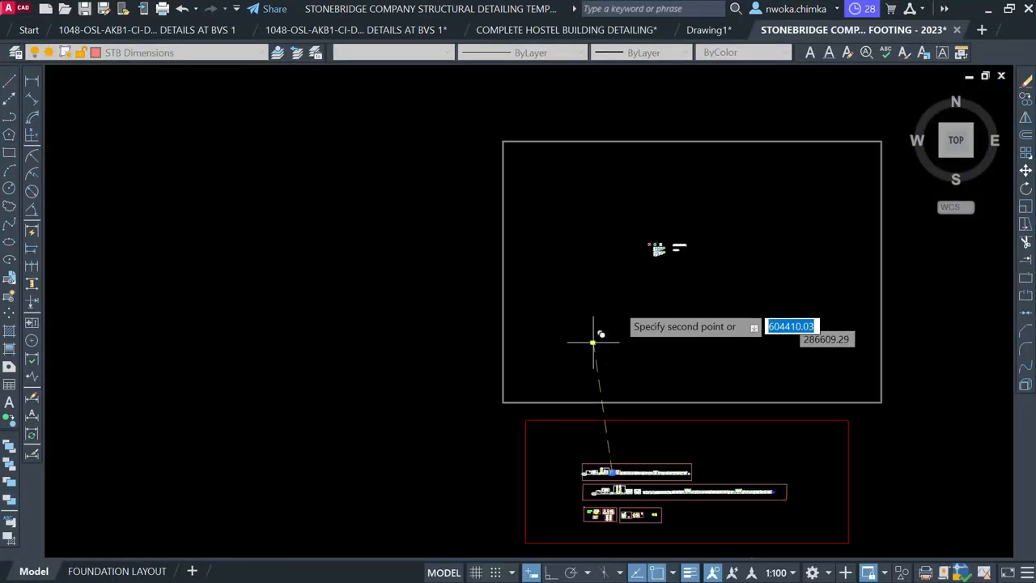
scroll(626, 283, up, 6)
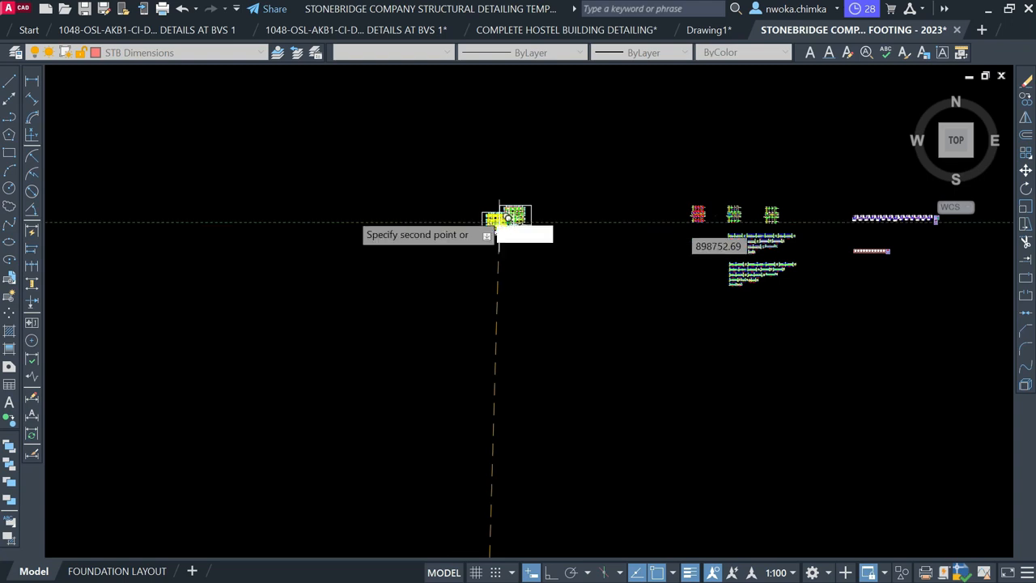
click(515, 215)
key(Escape)
click(9, 153)
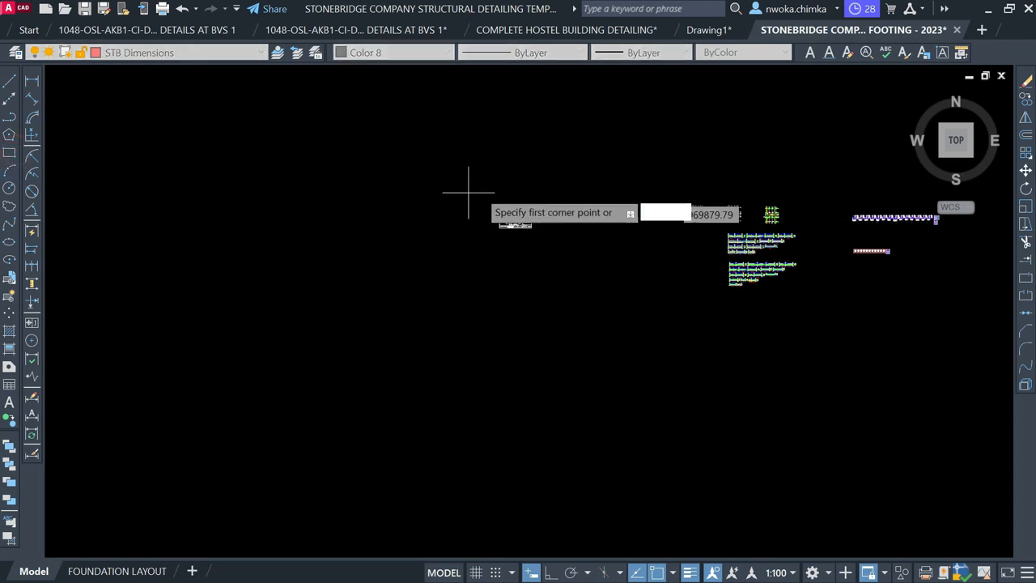
scroll(344, 233, down, 2)
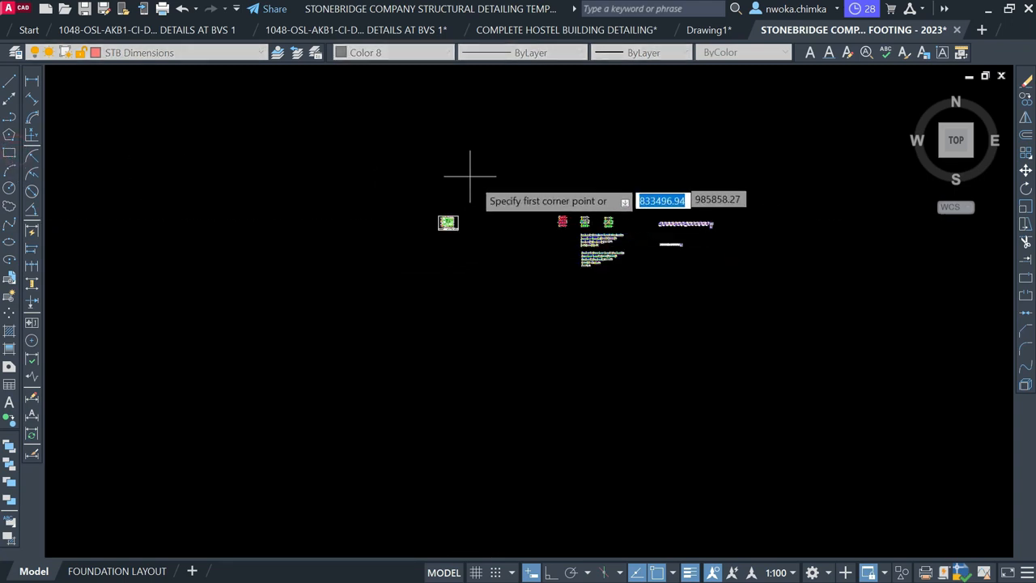
click(498, 186)
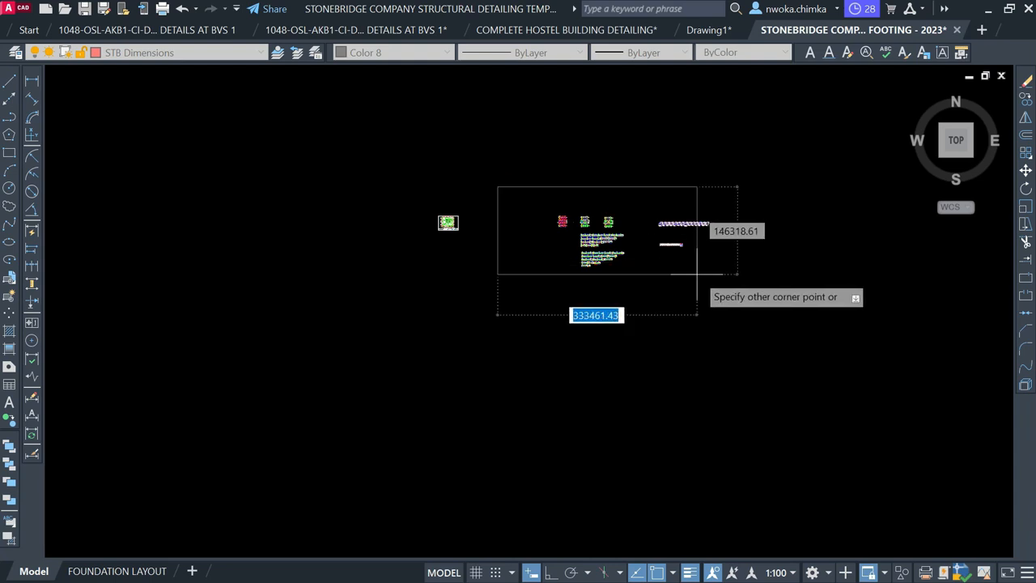
click(738, 295)
click(734, 289)
click(720, 317)
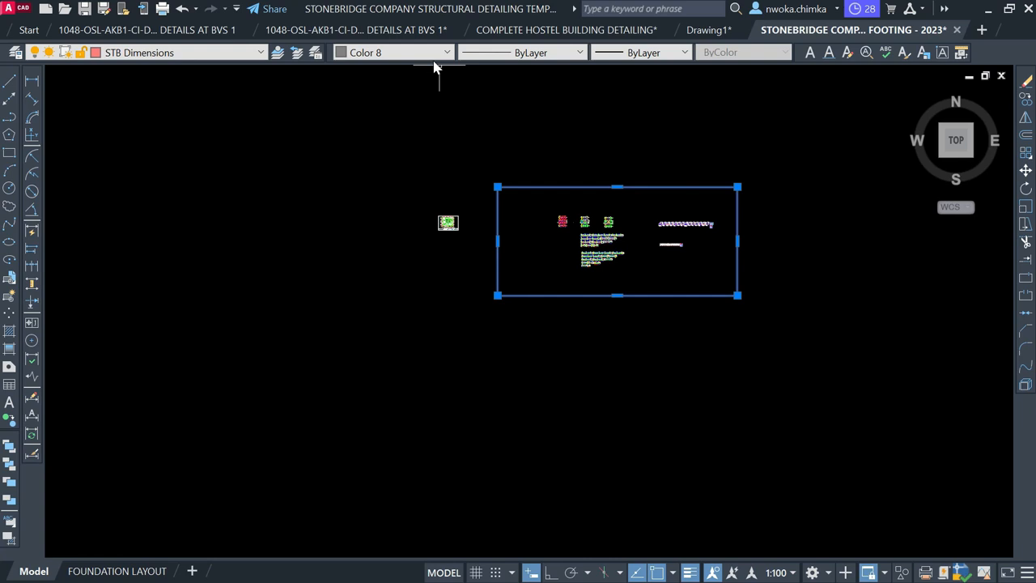
click(422, 54)
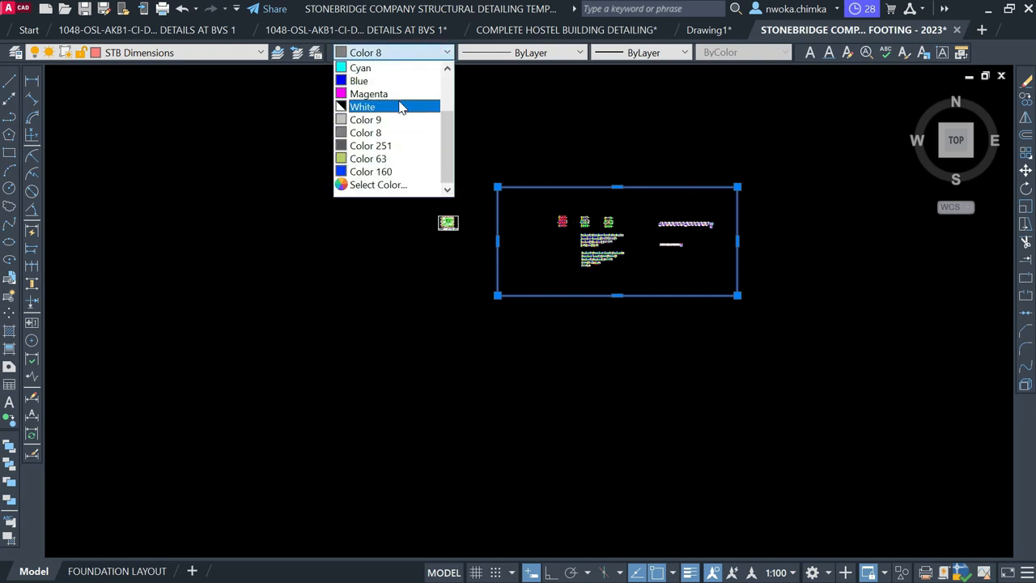
scroll(399, 107, up, 3)
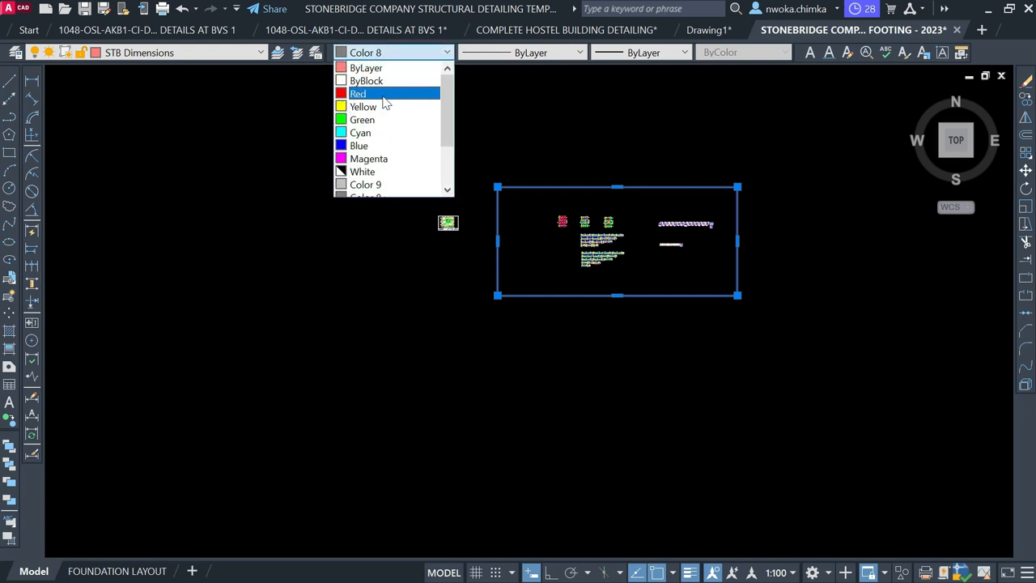
click(386, 96)
scroll(455, 239, up, 4)
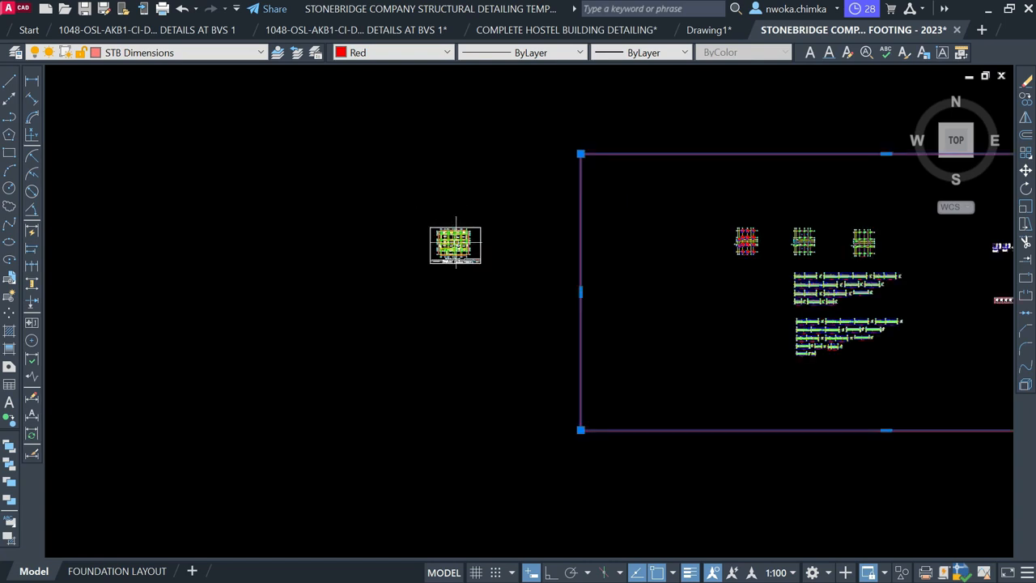
key(Escape)
scroll(455, 241, up, 2)
scroll(394, 245, down, 4)
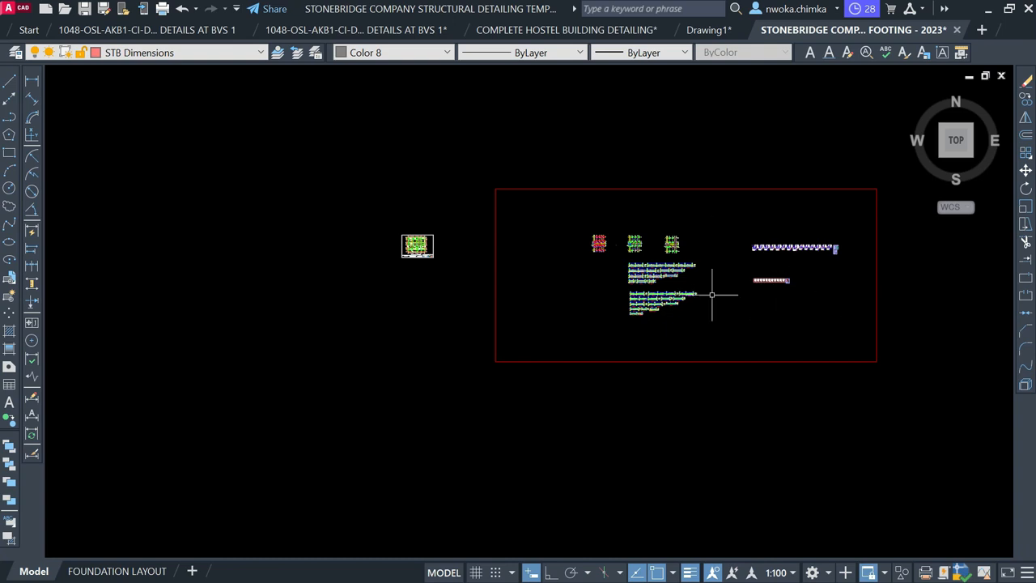
scroll(418, 246, up, 6)
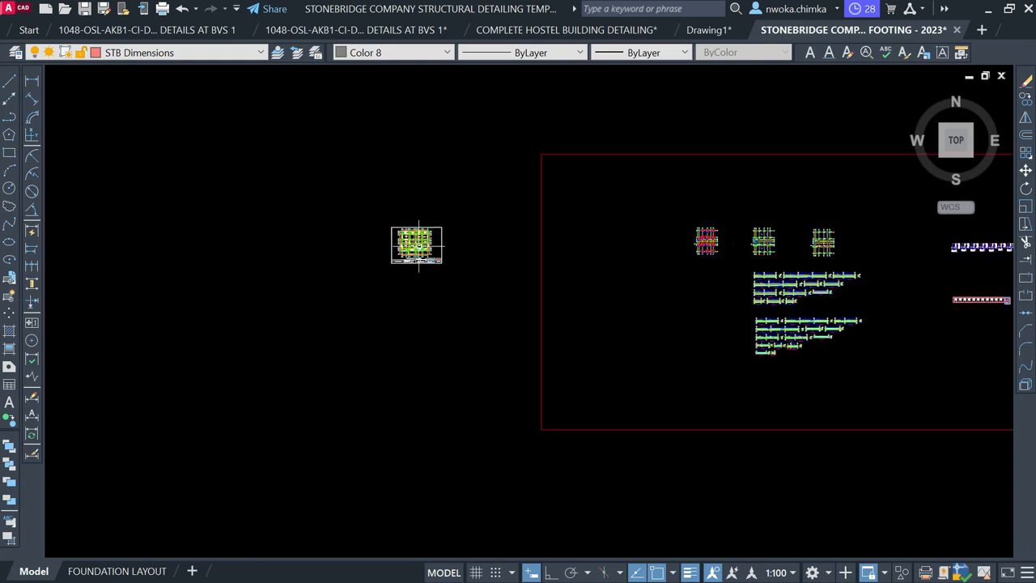
scroll(418, 219, up, 2)
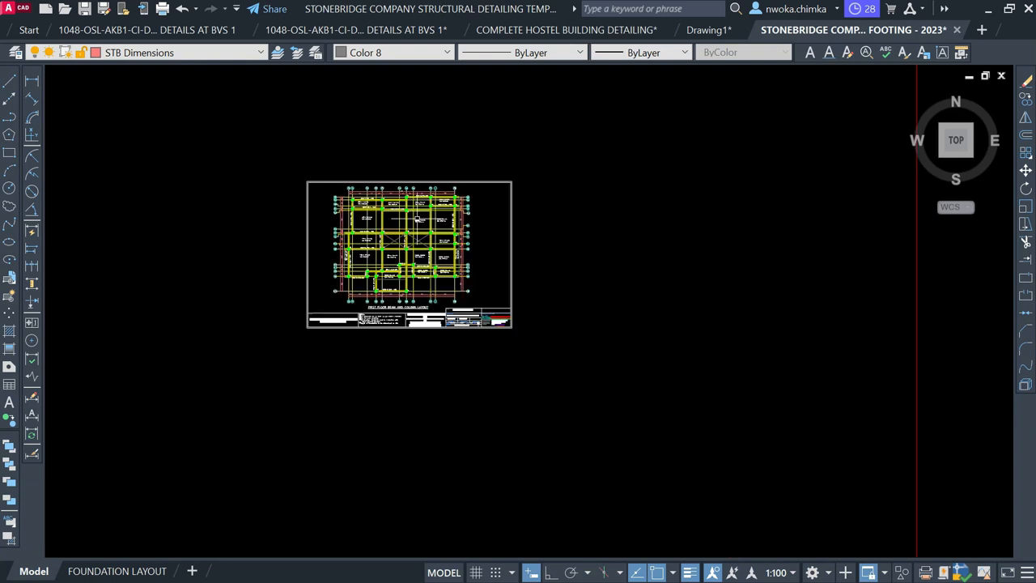
scroll(361, 245, down, 4)
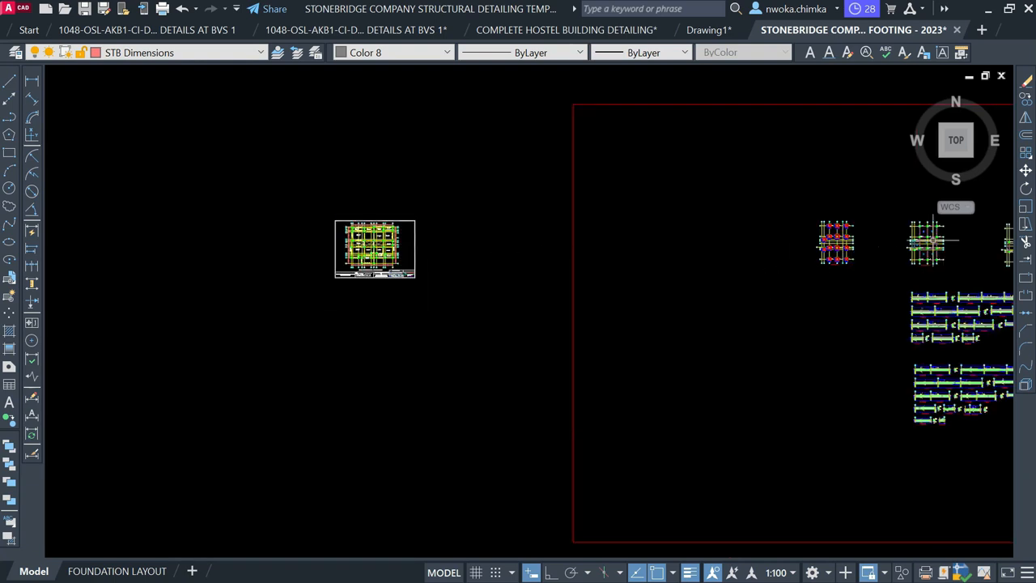
Copy the middle footing grid plan and place the duplicate to the left of the others
middle_drag(933, 241, 688, 270)
scroll(688, 271, up, 4)
click(608, 179)
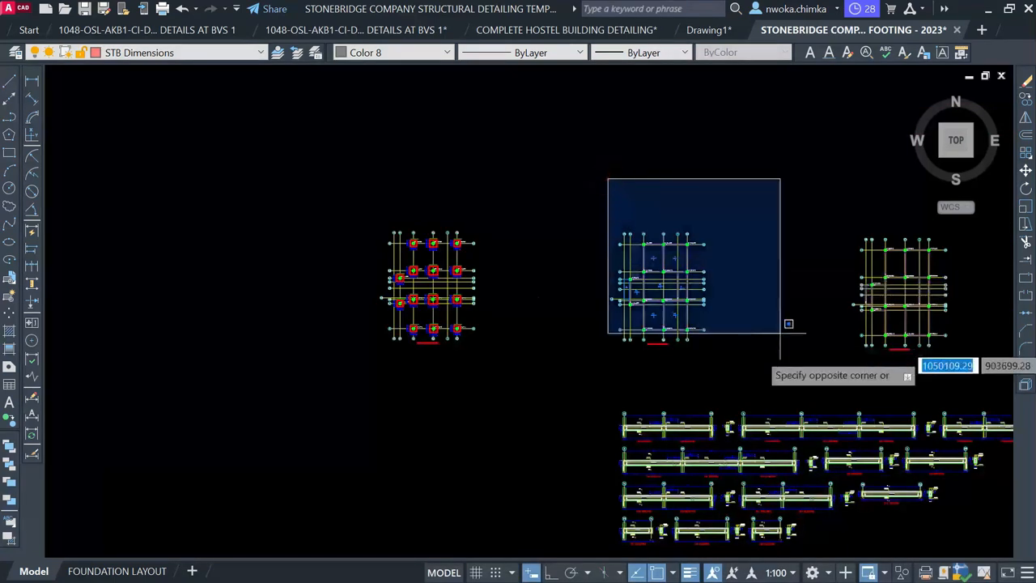
click(787, 365)
text(co)
key(Return)
click(669, 285)
scroll(900, 274, down, 4)
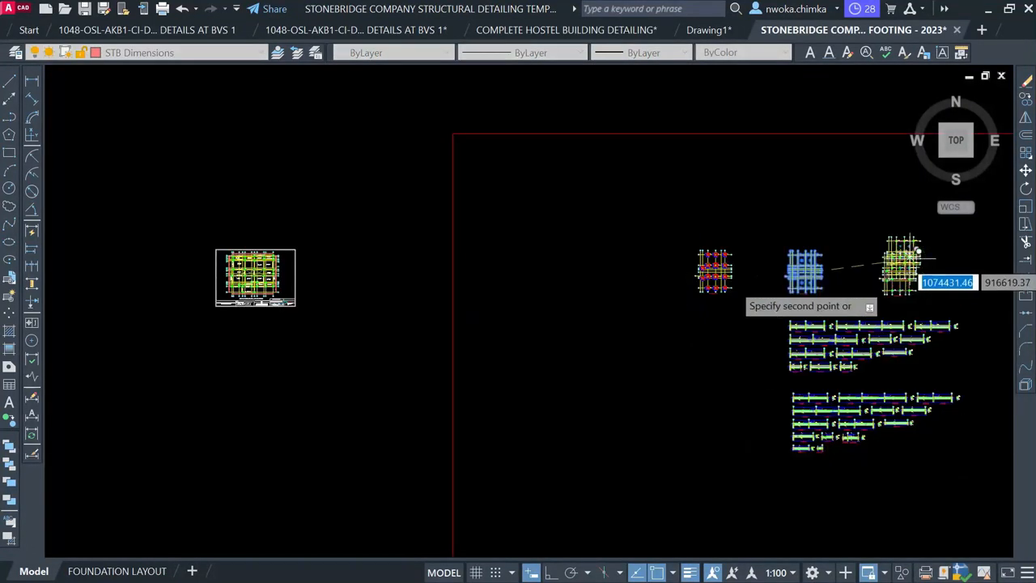
click(519, 275)
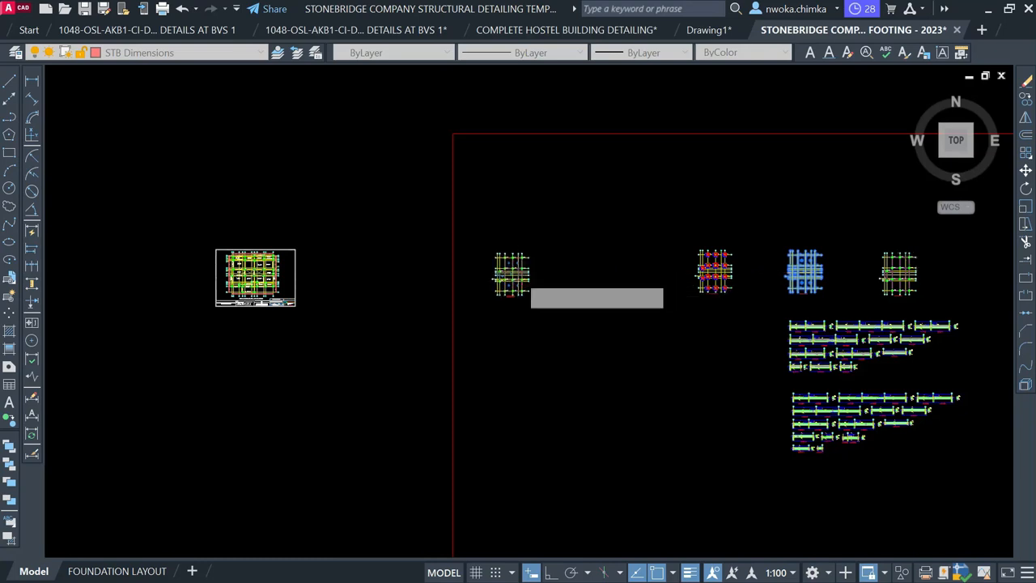
key(Escape)
Select the 150mm Concrete Slab Thickness note and start copying it from its lower-left corner
scroll(264, 283, up, 5)
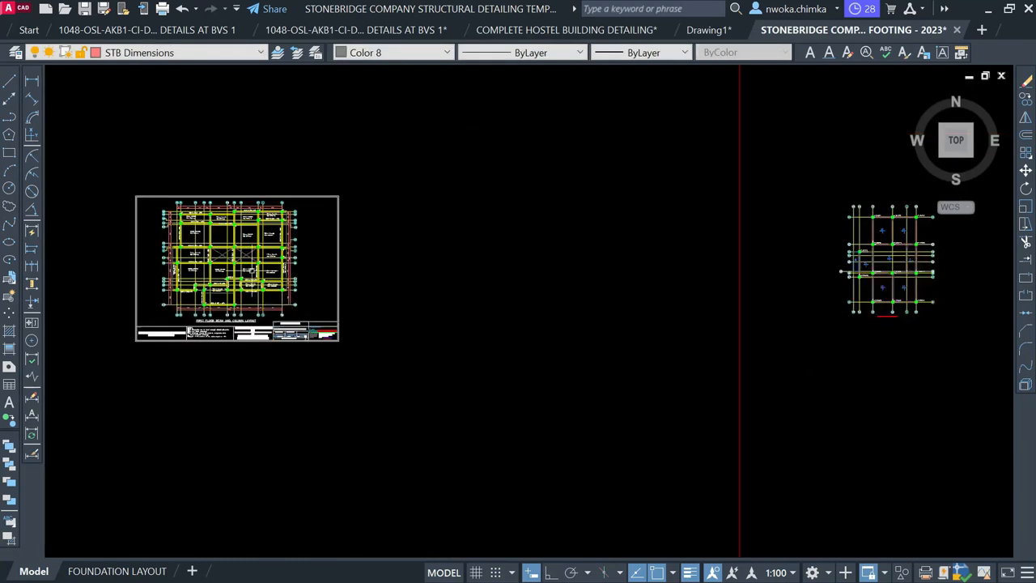
scroll(260, 244, up, 2)
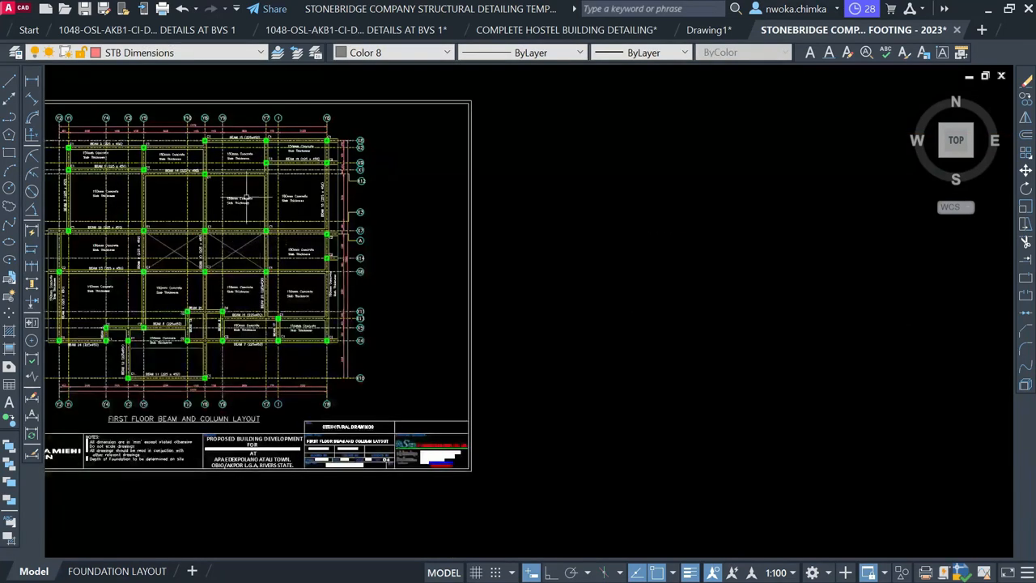
scroll(246, 198, up, 6)
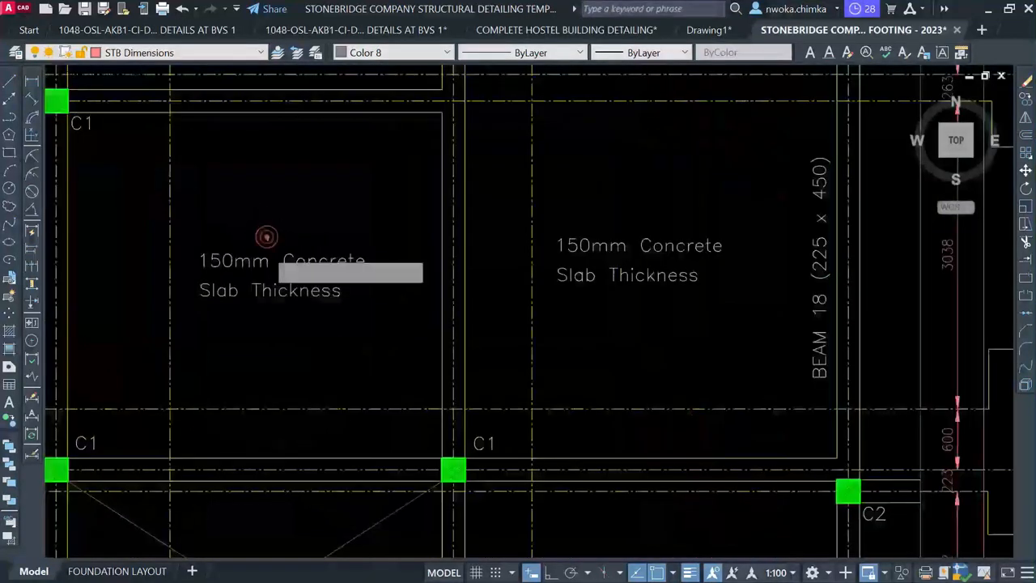
click(267, 236)
click(213, 311)
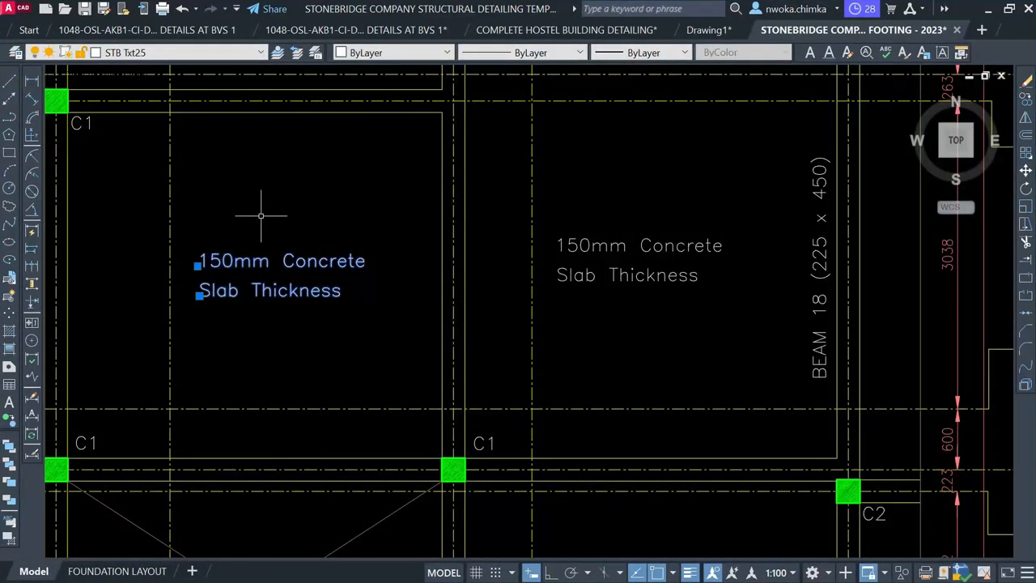
text(co)
key(Return)
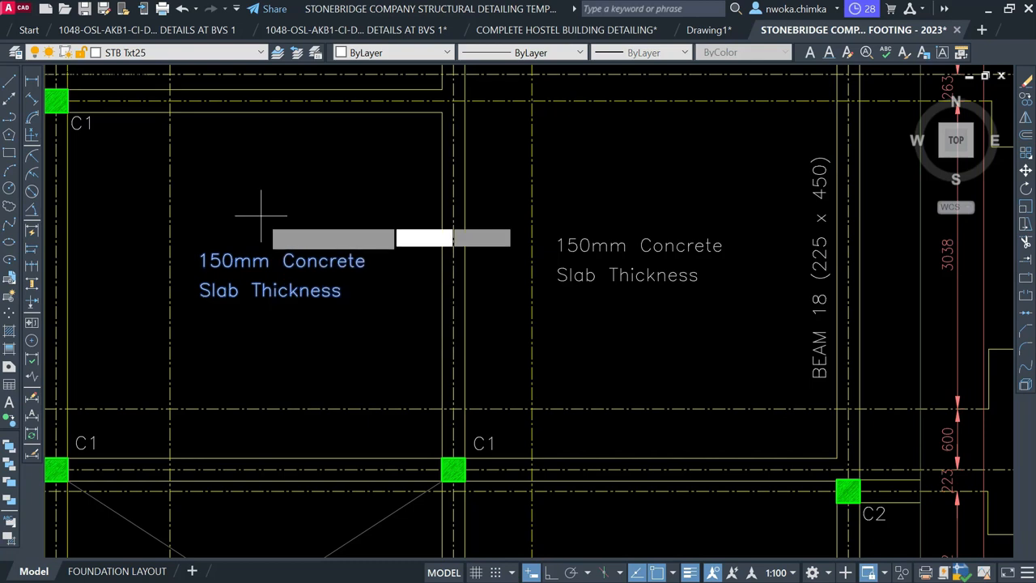
click(200, 300)
scroll(149, 213, down, 4)
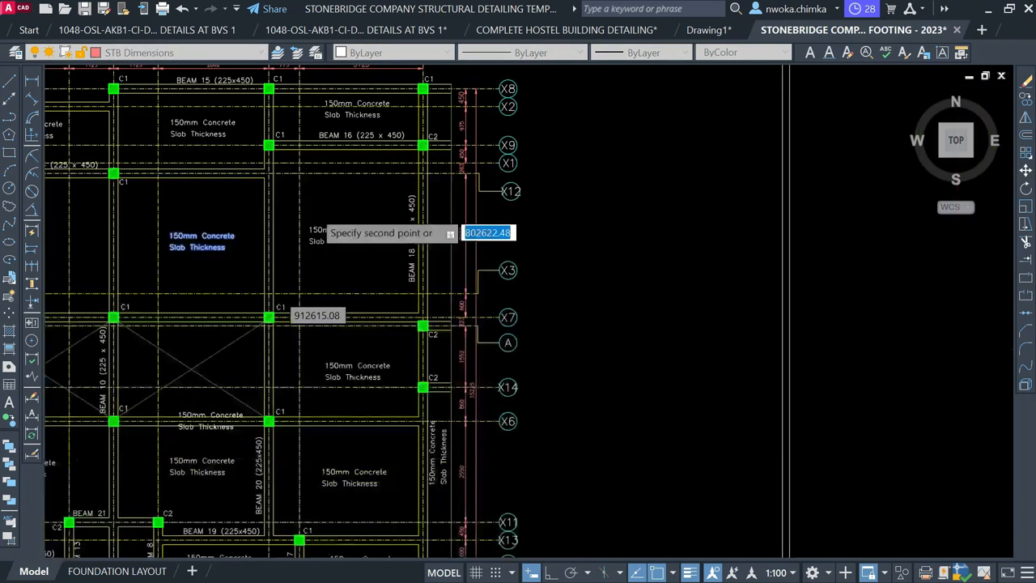
scroll(410, 214, down, 6)
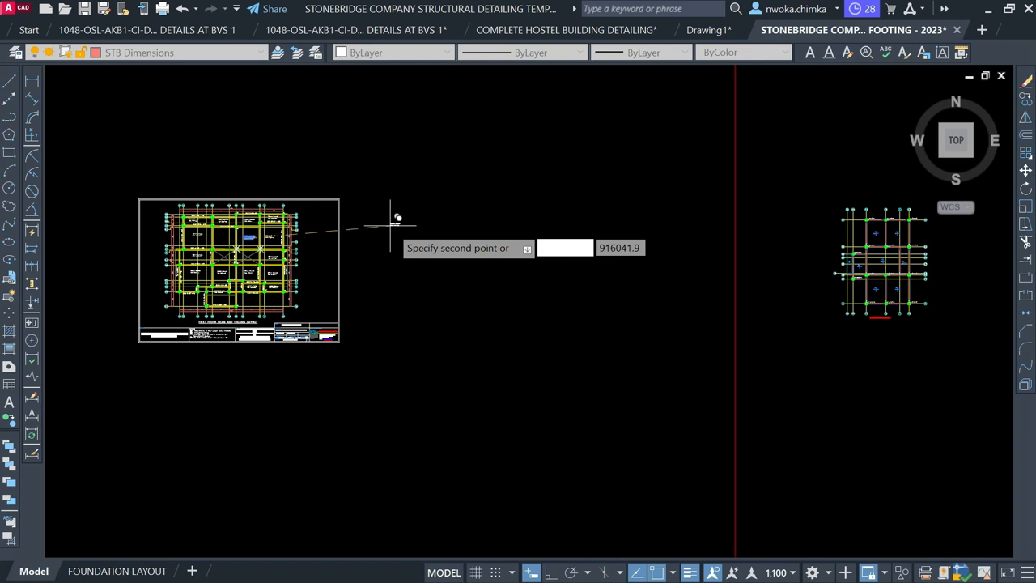
Place the note copy in the new plan beneath slab mark 1S1, between columns 1C4 and 1C12
middle_drag(907, 308, 656, 294)
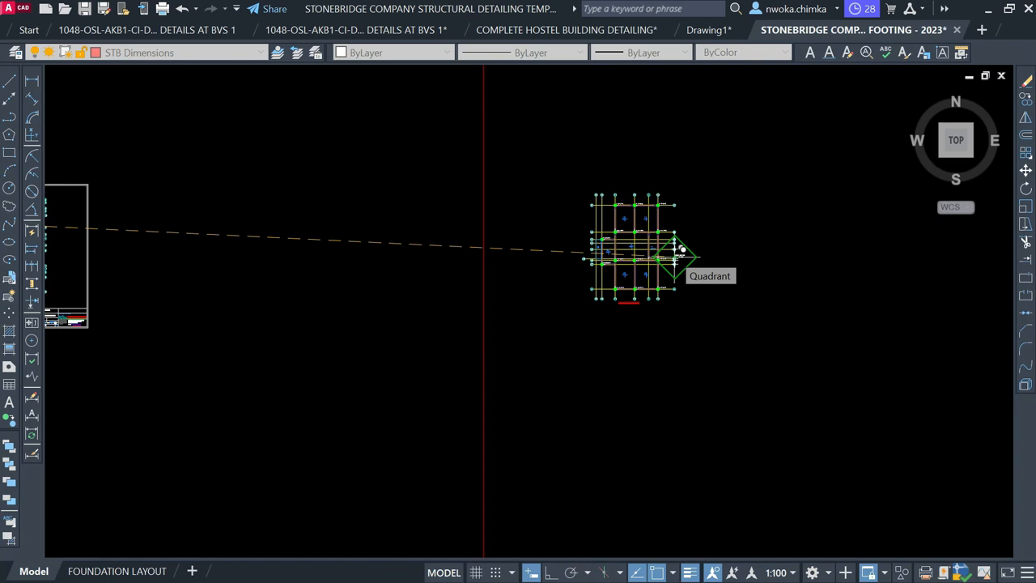
scroll(679, 249, up, 4)
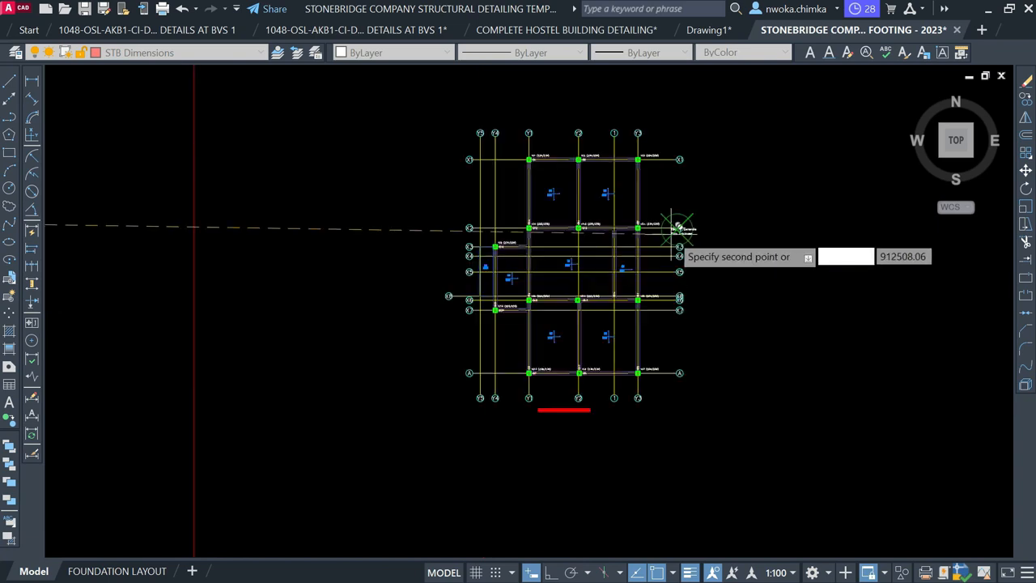
scroll(680, 227, down, 5)
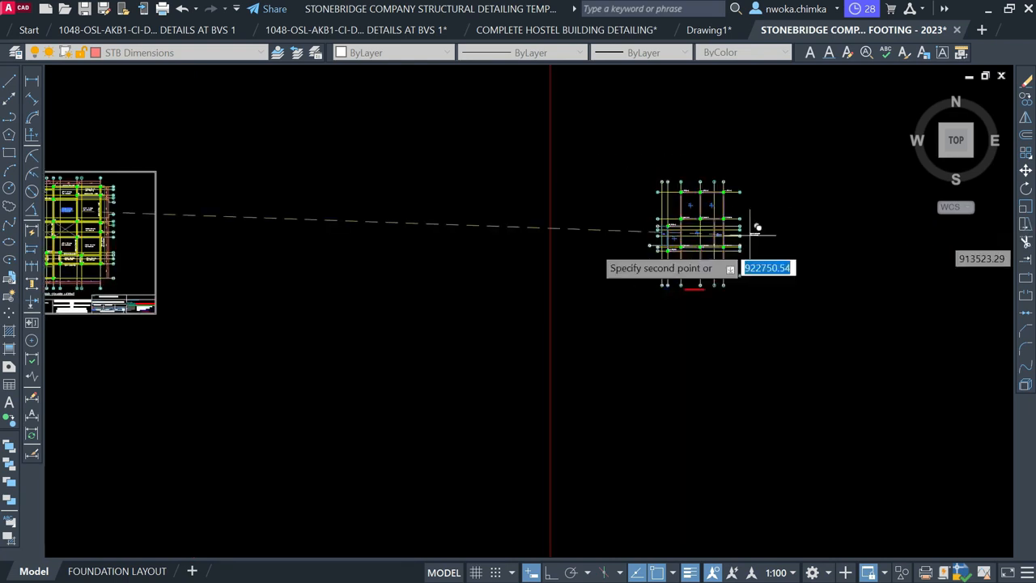
middle_drag(293, 240, 639, 242)
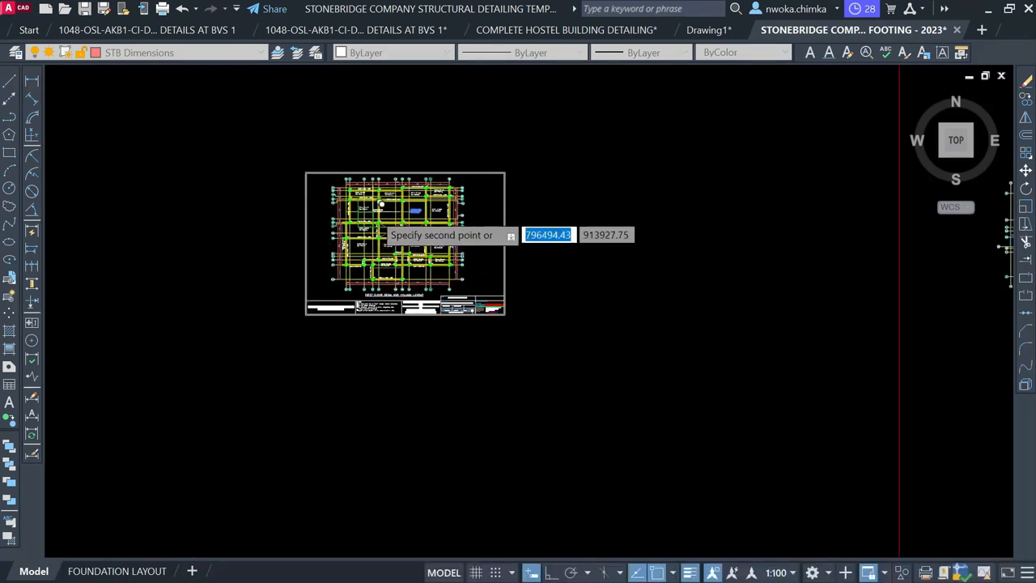
scroll(379, 208, up, 8)
scroll(324, 336, down, 5)
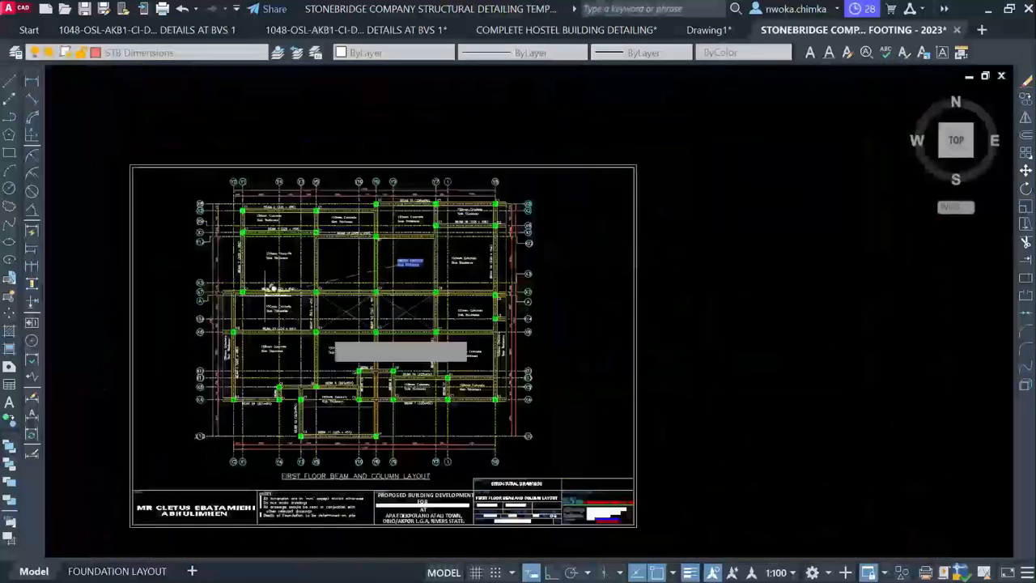
scroll(325, 315, down, 3)
middle_drag(616, 316, 329, 283)
scroll(623, 278, up, 7)
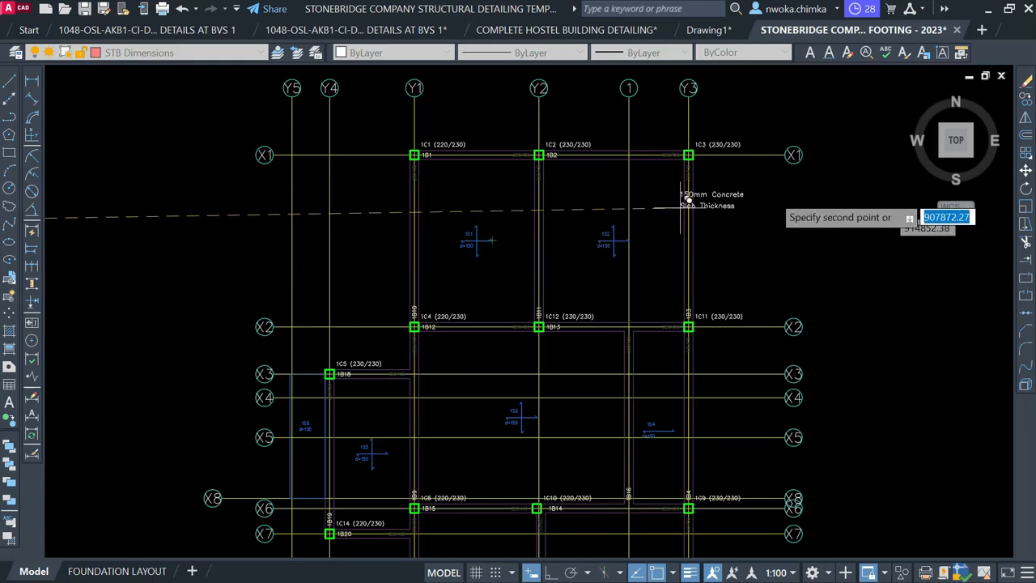
scroll(689, 203, down, 4)
scroll(737, 235, down, 2)
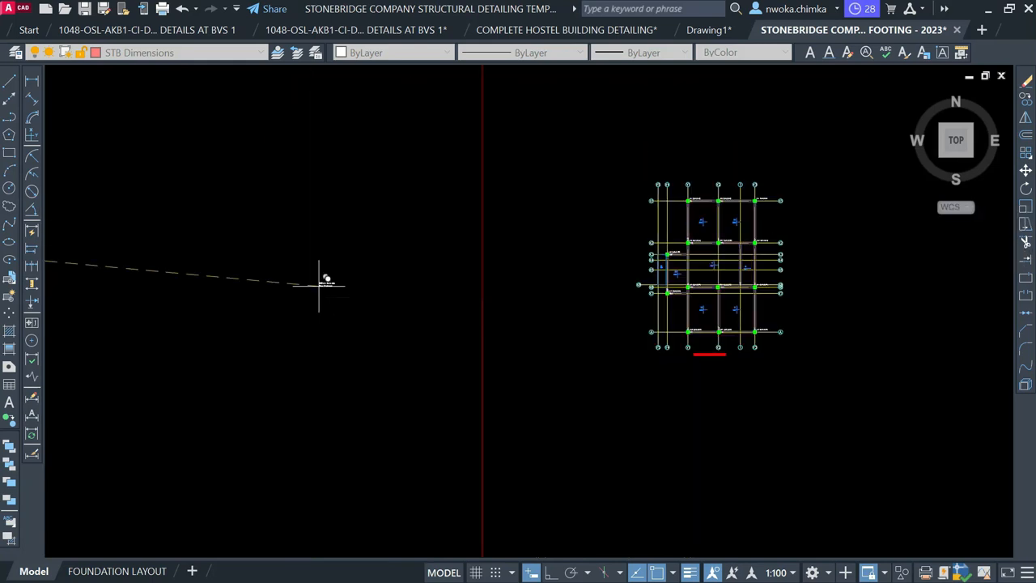
middle_drag(324, 278, 886, 264)
scroll(382, 213, up, 3)
scroll(383, 213, up, 2)
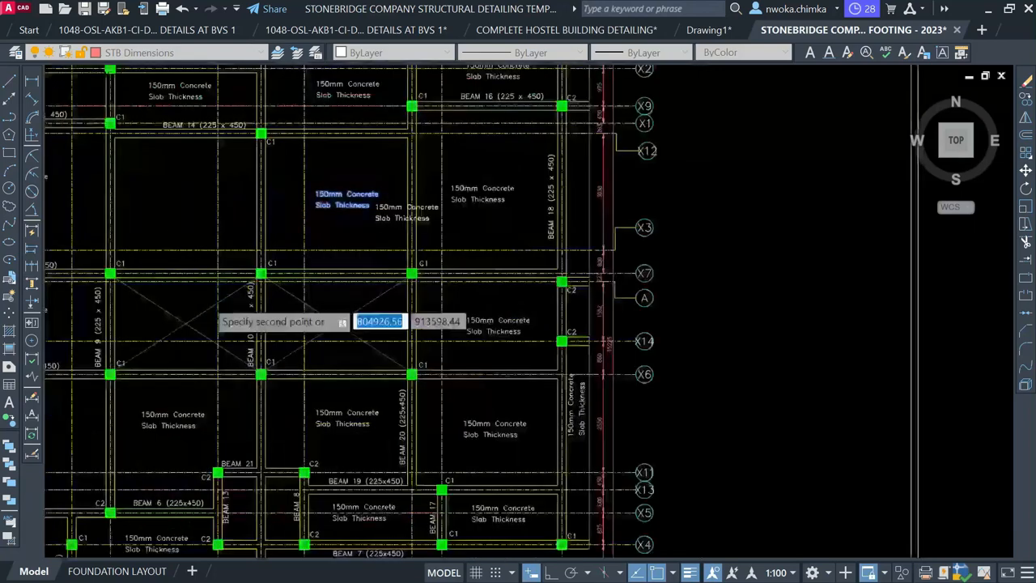
scroll(211, 287, up, 3)
scroll(281, 266, down, 10)
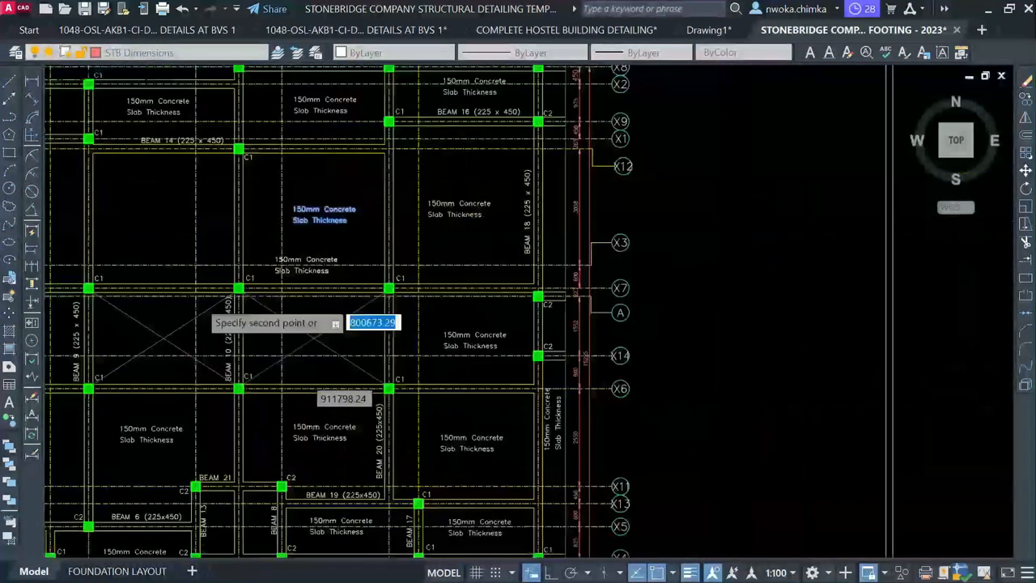
scroll(887, 289, up, 3)
scroll(887, 287, down, 1)
scroll(887, 283, up, 1)
middle_drag(885, 279, 712, 270)
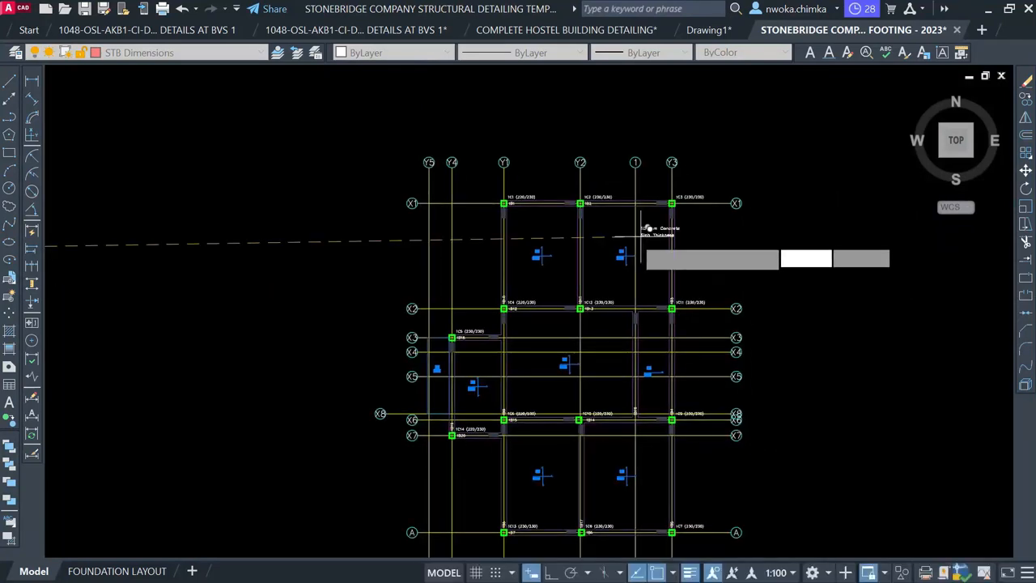
scroll(648, 229, up, 6)
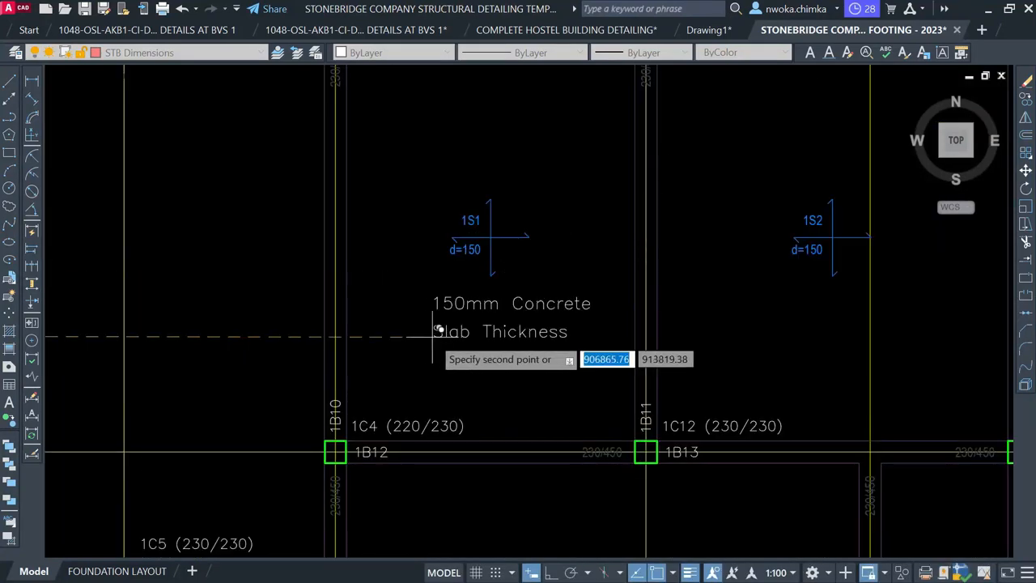
key(Escape)
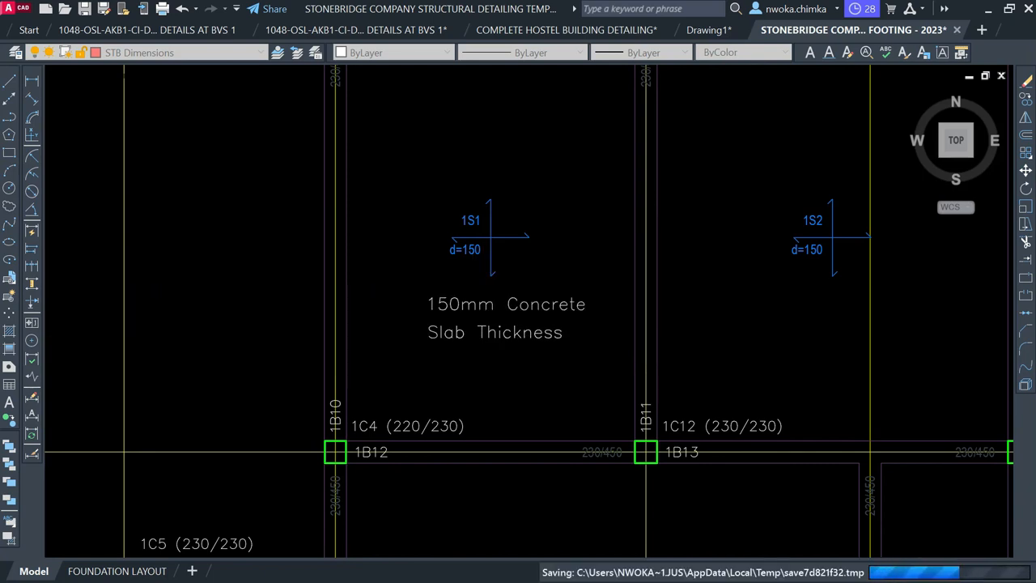
scroll(482, 251, up, 2)
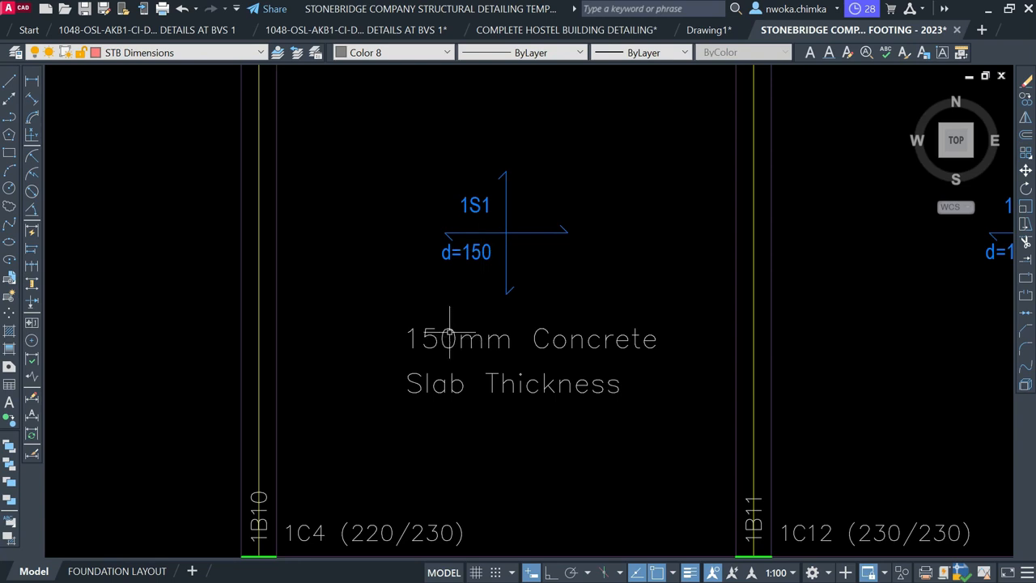
Edit the text of the copied 150mm Concrete Slab Thickness note
mouse_move(448, 330)
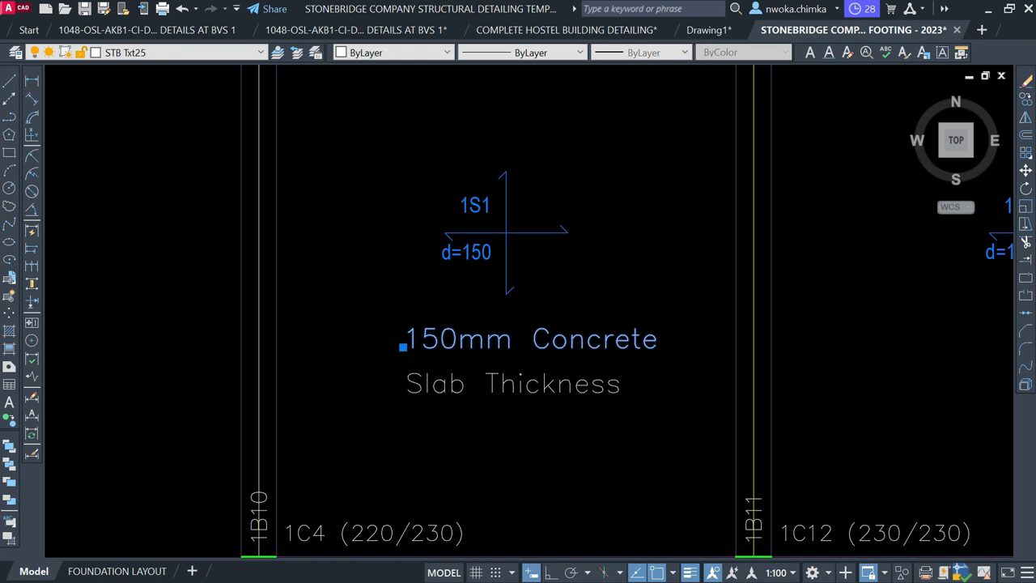
double_click(467, 350)
click(462, 338)
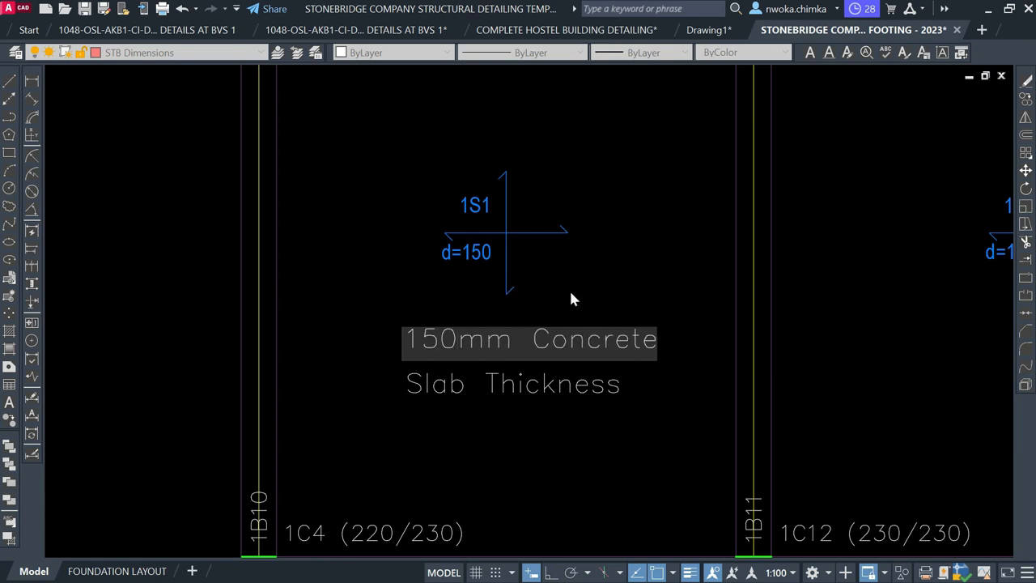
click(591, 284)
scroll(531, 185, down, 2)
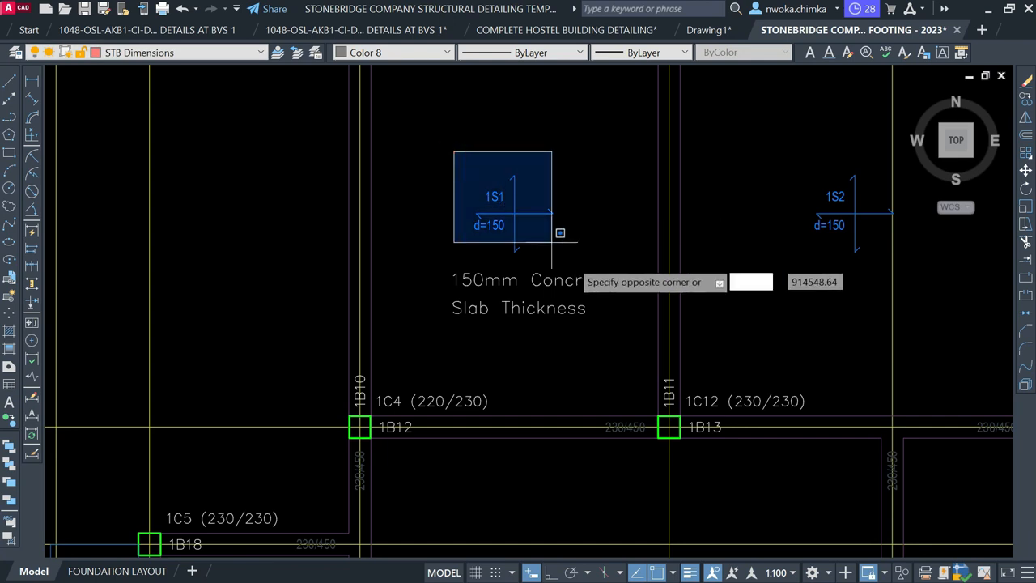
Clear the 1S1 slab mark and move the slab thickness note higher in the panel
click(577, 268)
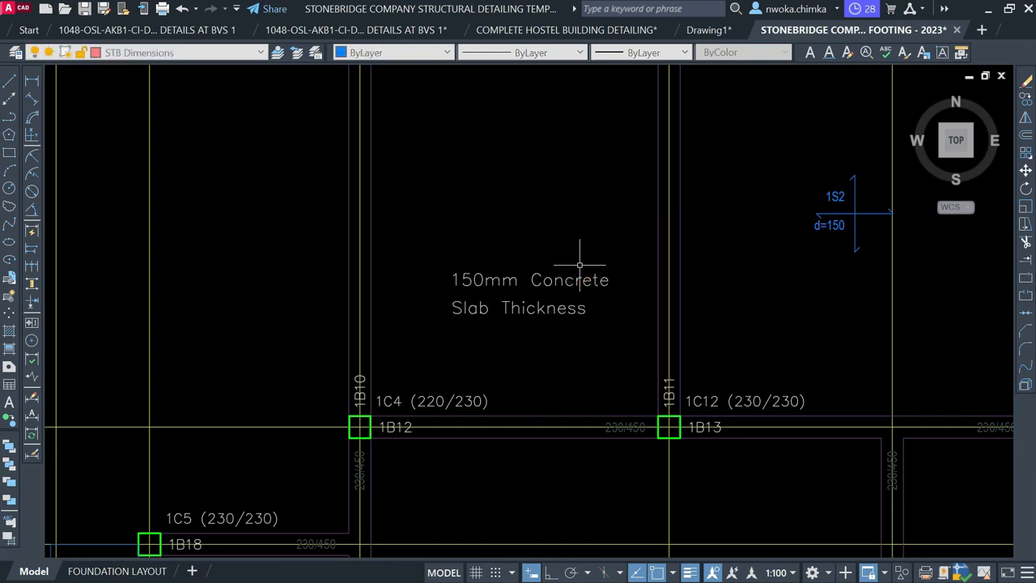
click(500, 329)
text(m)
key(Return)
click(546, 350)
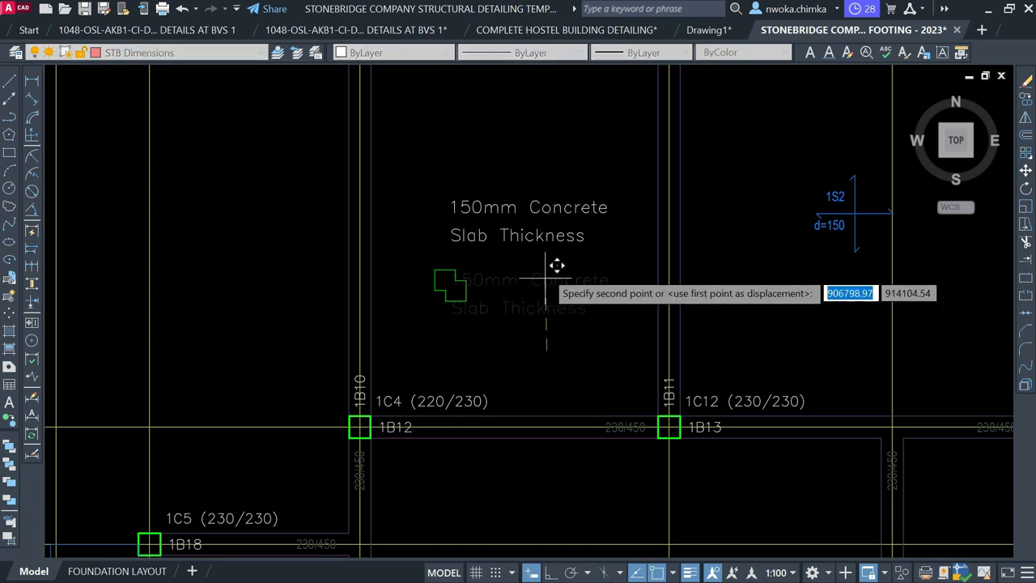
click(546, 272)
Move the note again to centre it in the X1–X2 / Y1–Y2 slab panel
click(523, 281)
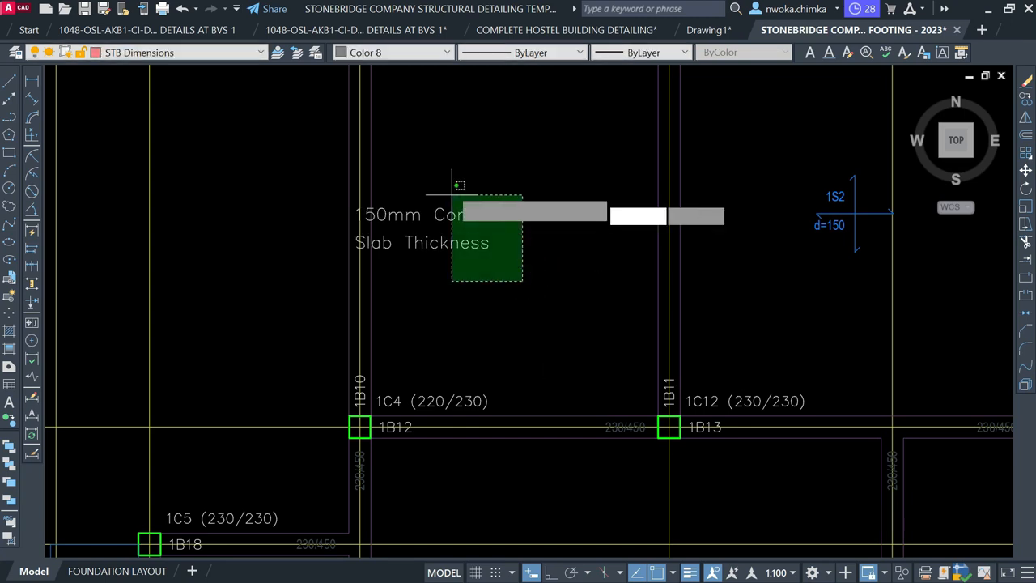
click(452, 195)
text(m)
key(Return)
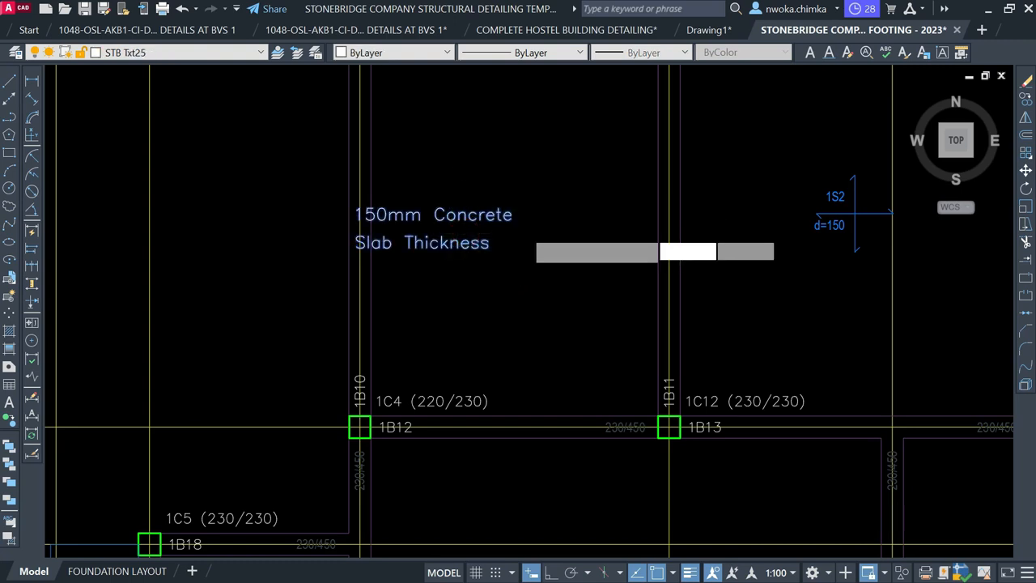
click(354, 247)
key(F2)
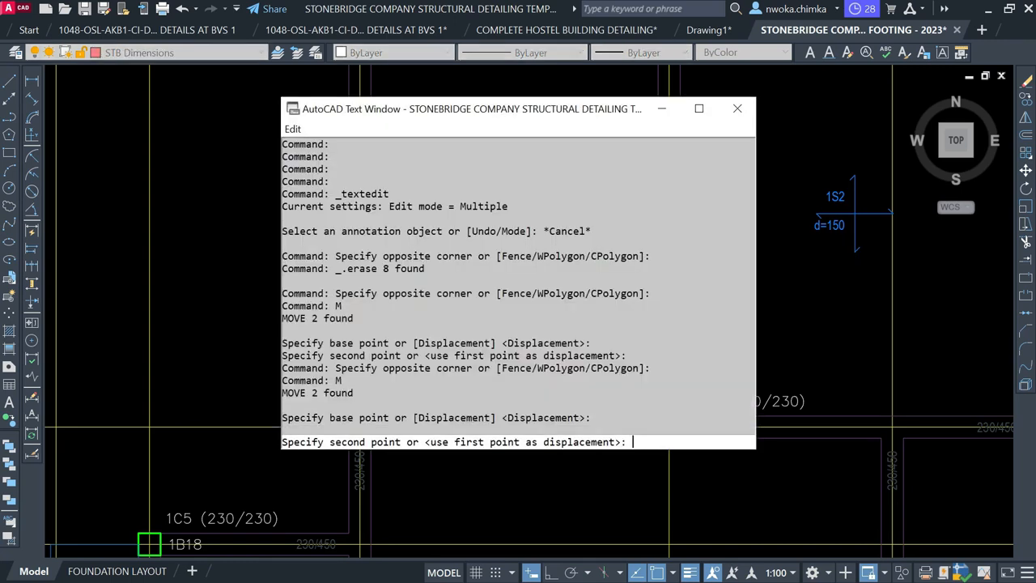
key(F2)
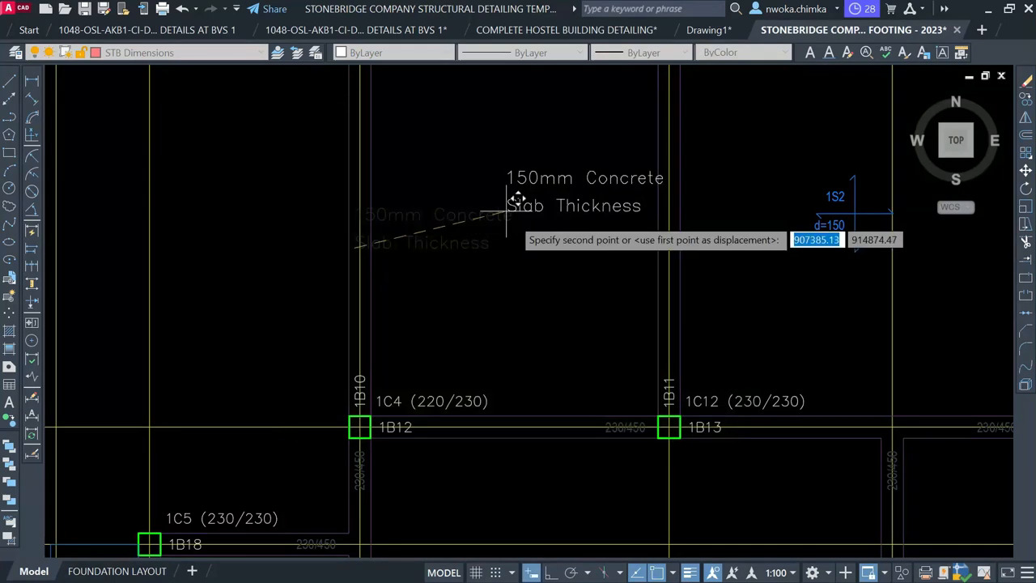
click(456, 219)
scroll(407, 229, down, 4)
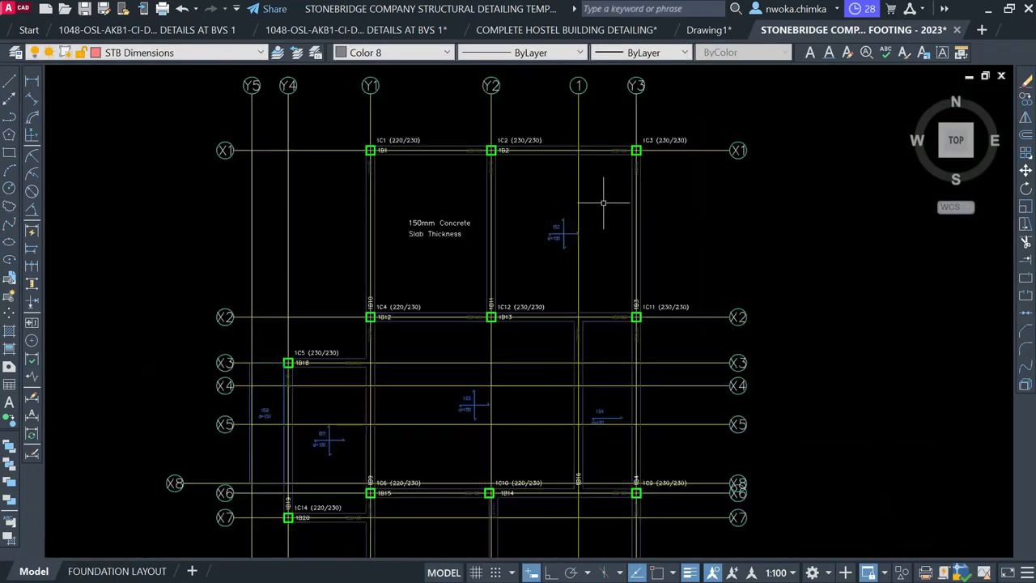
Remove the 1S2 slab mark
click(520, 198)
click(597, 275)
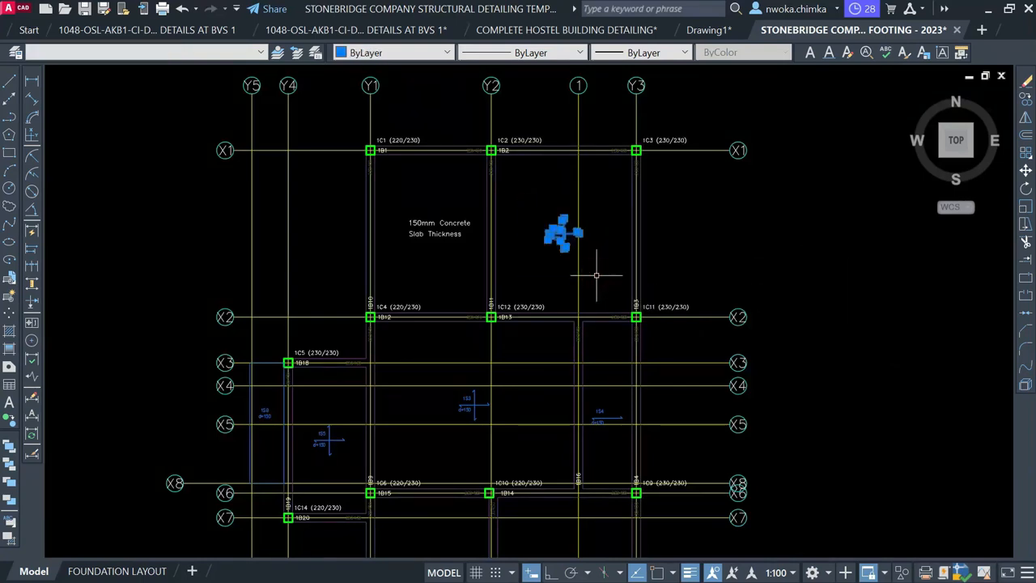
key(Escape)
Copy the slab thickness note into slab panel 1S6
click(463, 205)
click(426, 253)
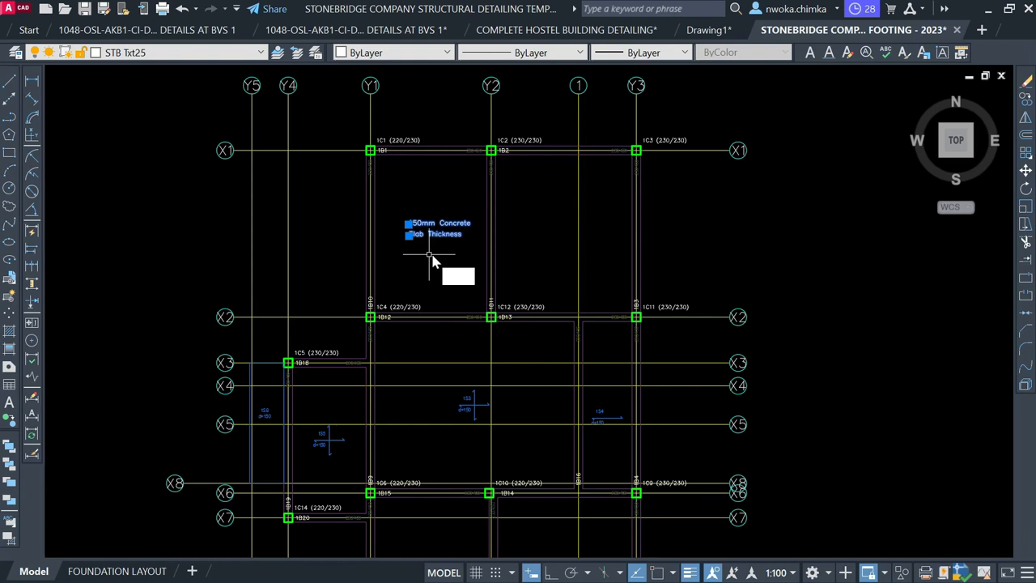
text(co)
key(Return)
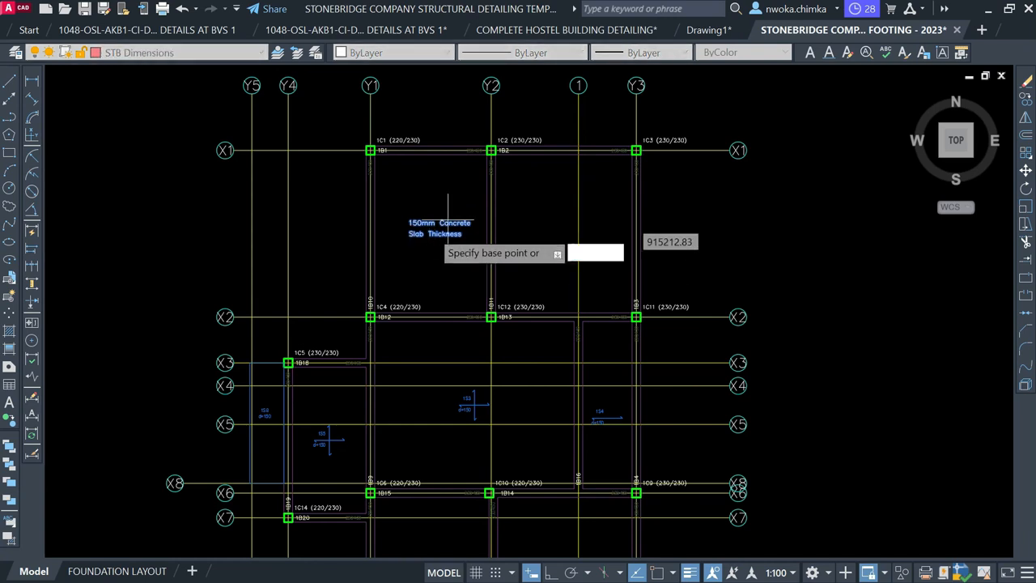
click(431, 234)
scroll(567, 226, up, 2)
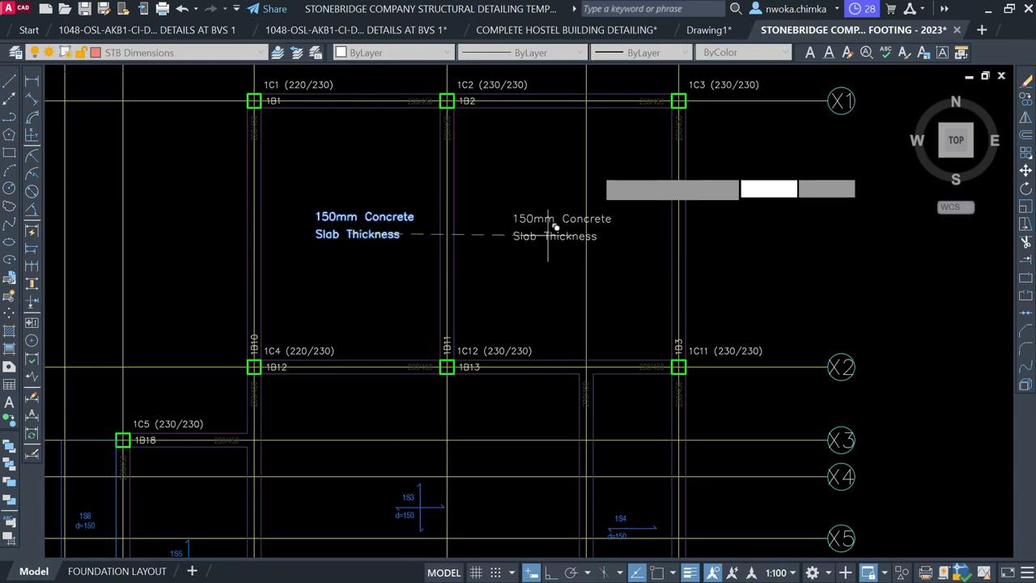
scroll(548, 240, down, 4)
scroll(486, 295, up, 6)
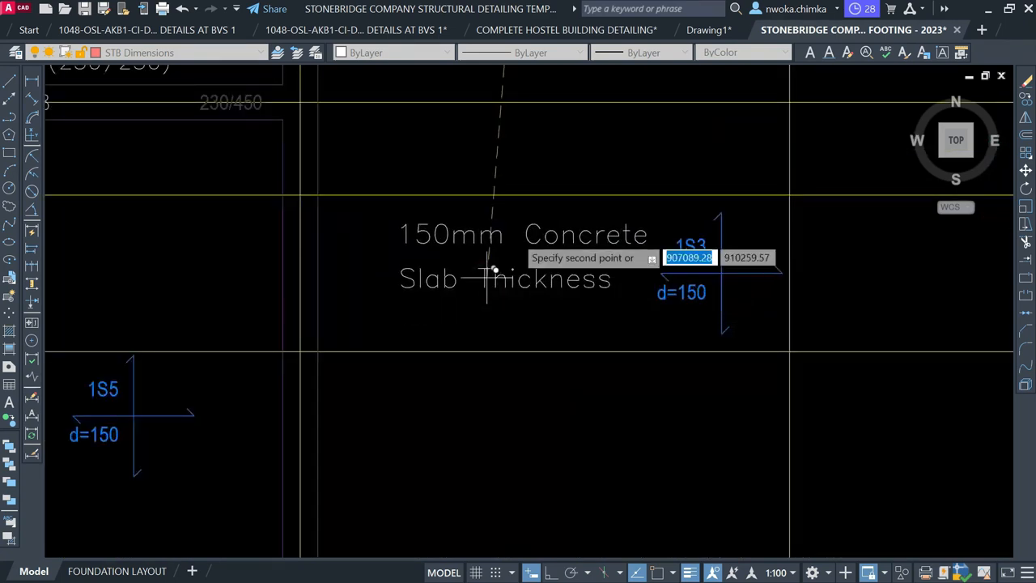
scroll(485, 279, down, 2)
scroll(340, 312, up, 2)
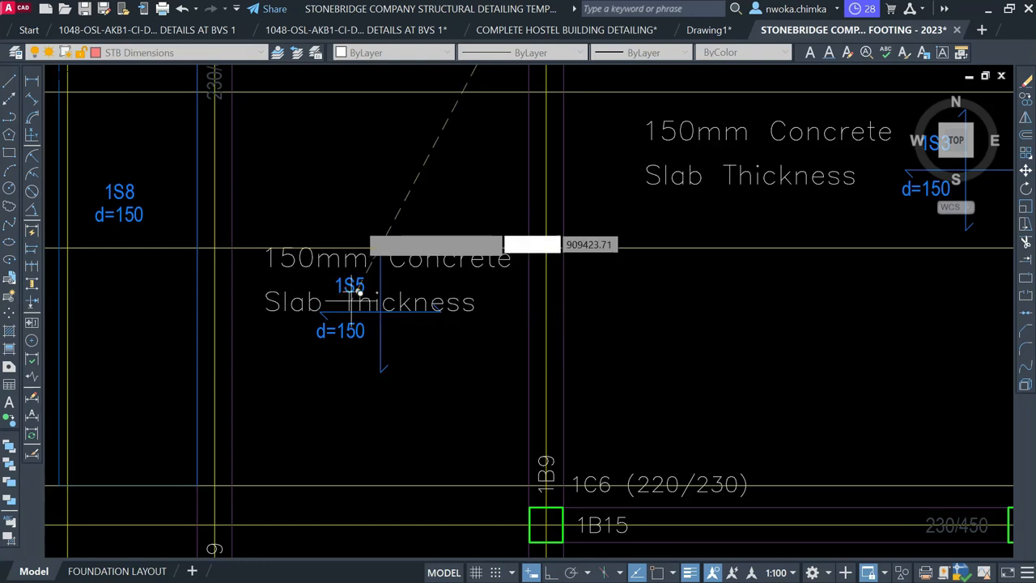
scroll(349, 289, down, 3)
mouse_move(697, 246)
middle_down()
mouse_move(618, 278)
mouse_move(563, 181)
mouse_move(603, 112)
middle_up()
scroll(413, 357, up, 2)
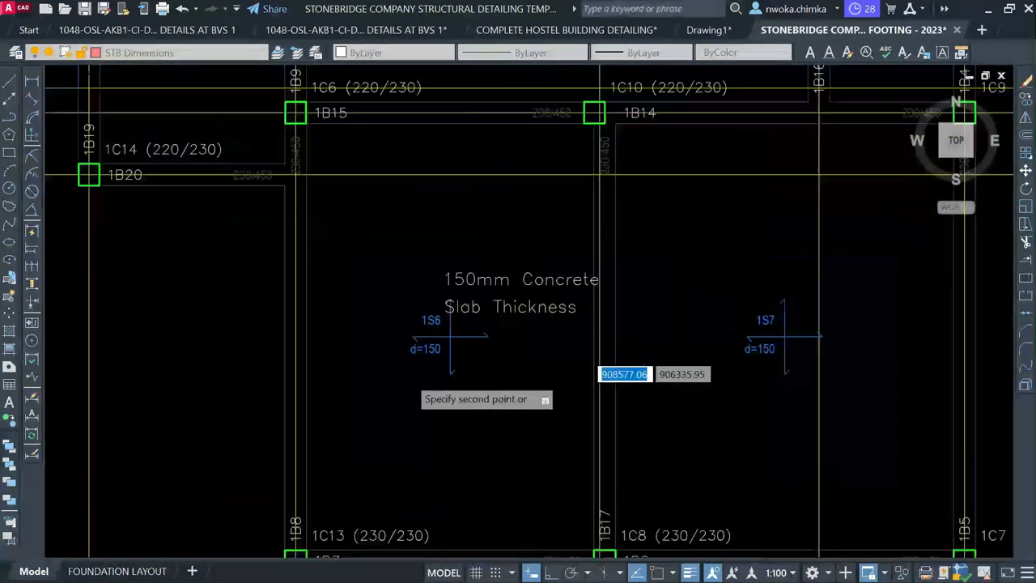
click(427, 341)
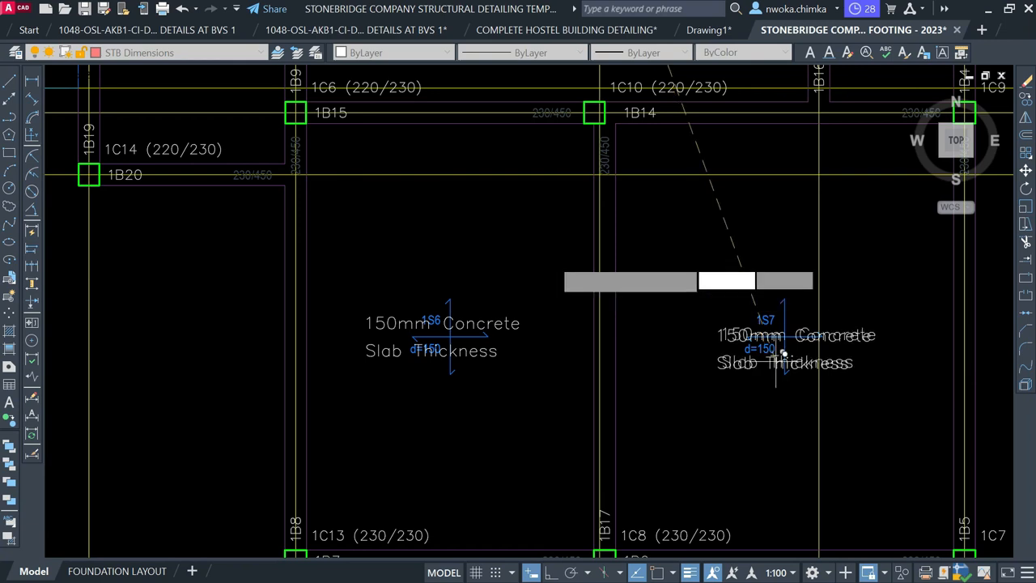
scroll(510, 268, down, 6)
scroll(596, 283, up, 7)
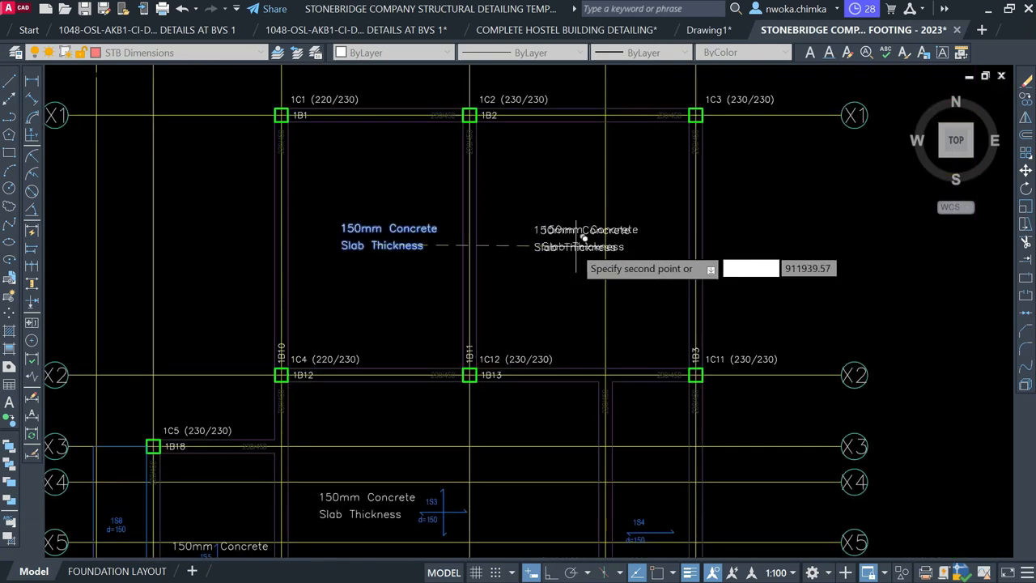
key(Escape)
Place another copy of the slab thickness note beside grid line X5
middle_drag(606, 359, 456, 137)
middle_drag(565, 472, 502, 259)
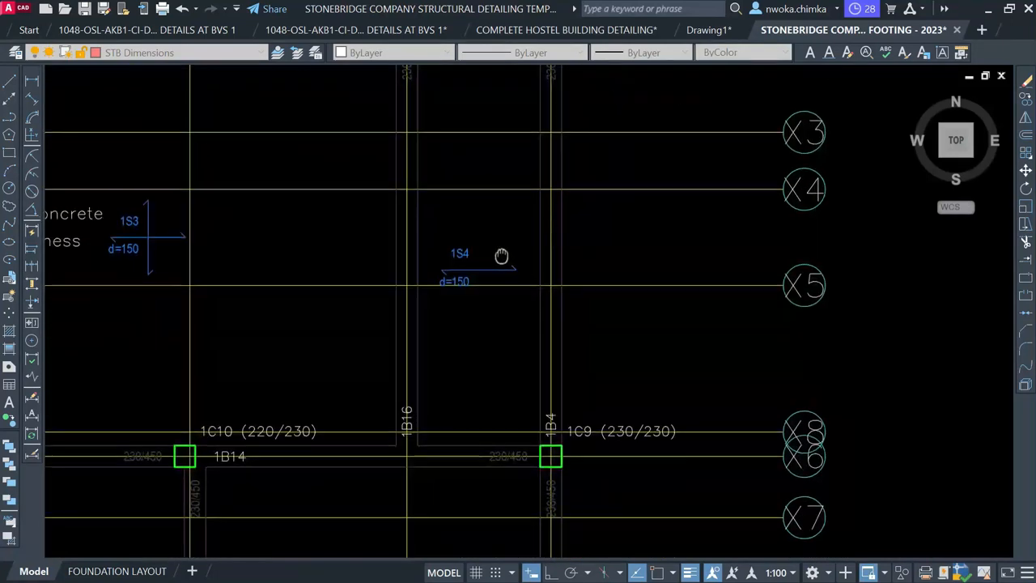
scroll(465, 268, up, 2)
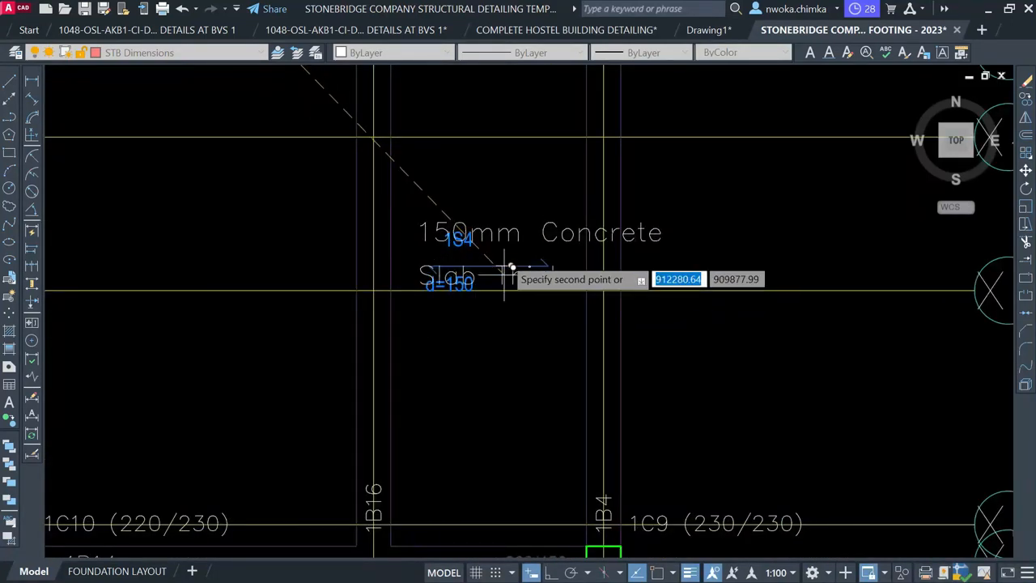
scroll(396, 295, down, 4)
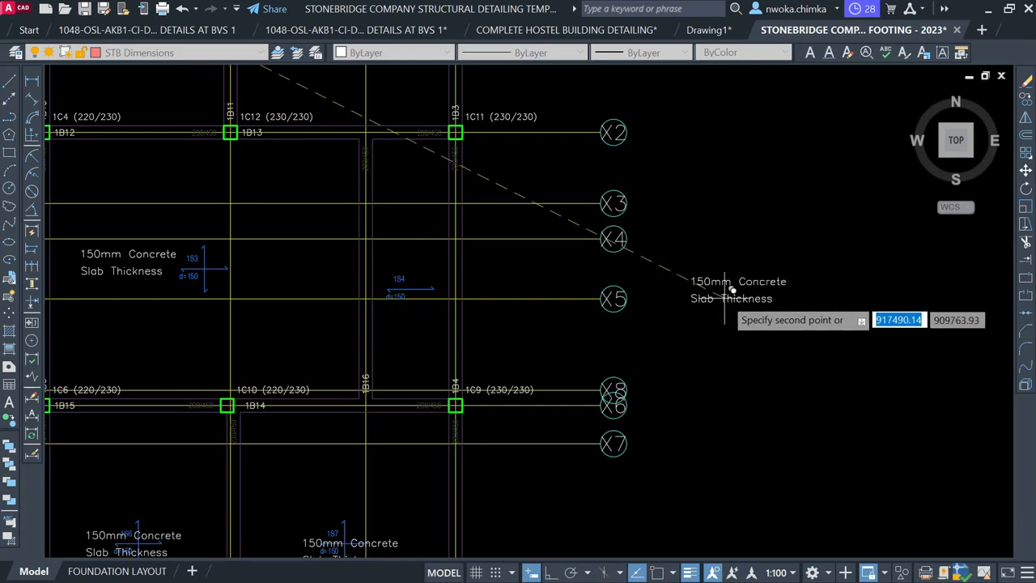
click(728, 285)
key(Escape)
Select the X5 note copy and begin rotating it vertical about a point on the note
click(786, 233)
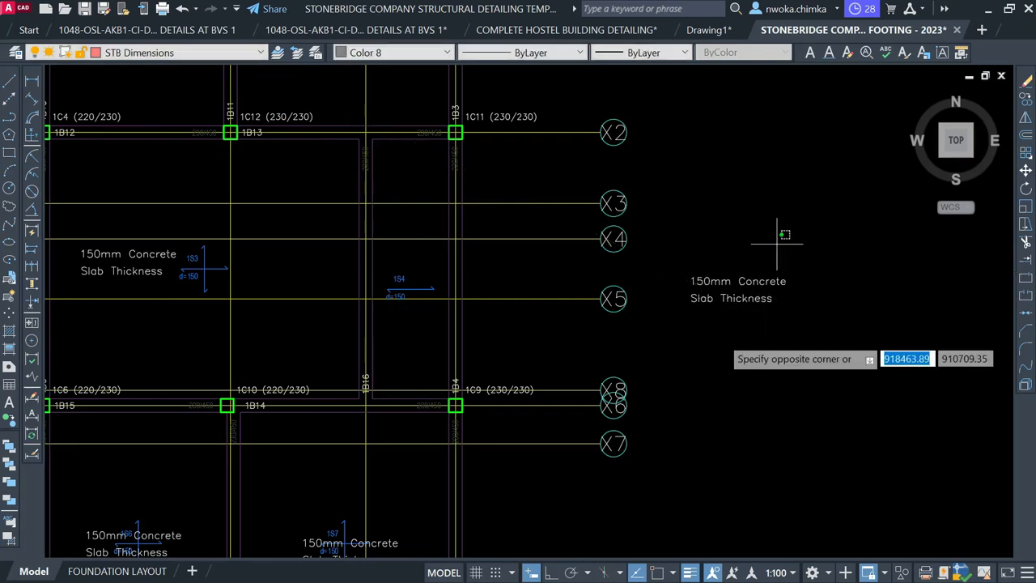
click(716, 340)
text(ro)
key(Return)
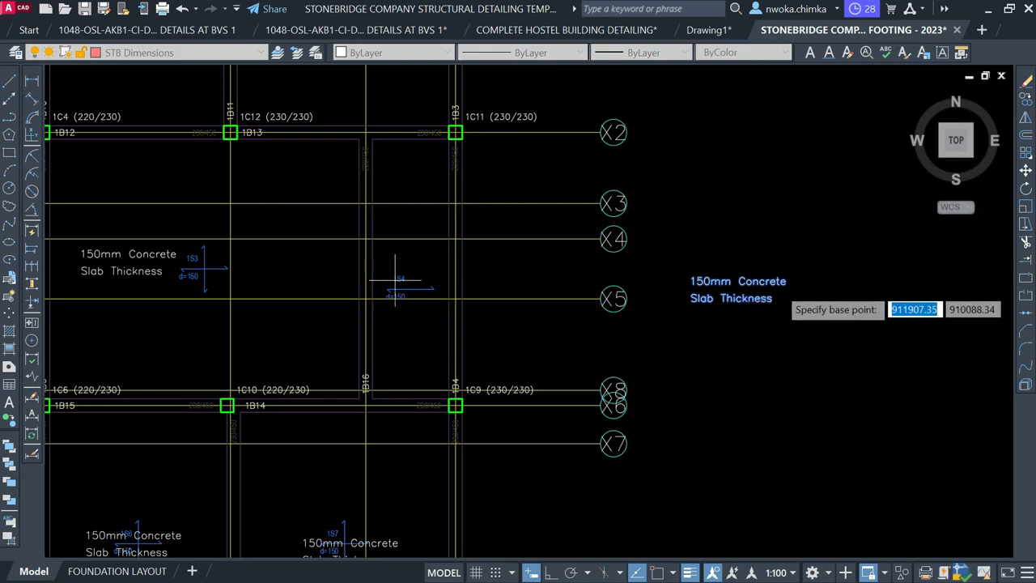
click(759, 286)
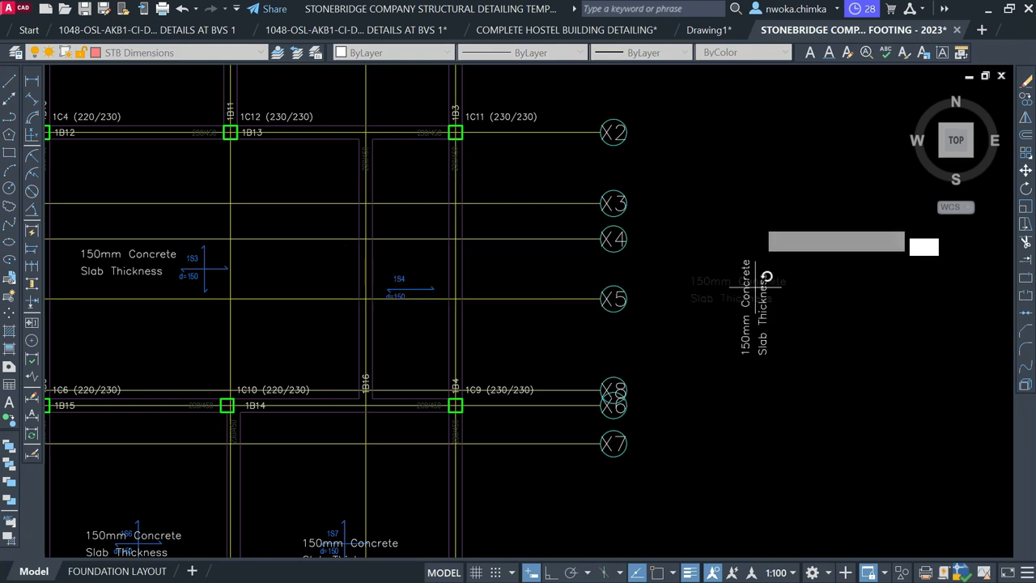
Turn the slab note to read vertically and move it into the 1S4 panel
click(782, 236)
click(790, 245)
click(735, 356)
text(m)
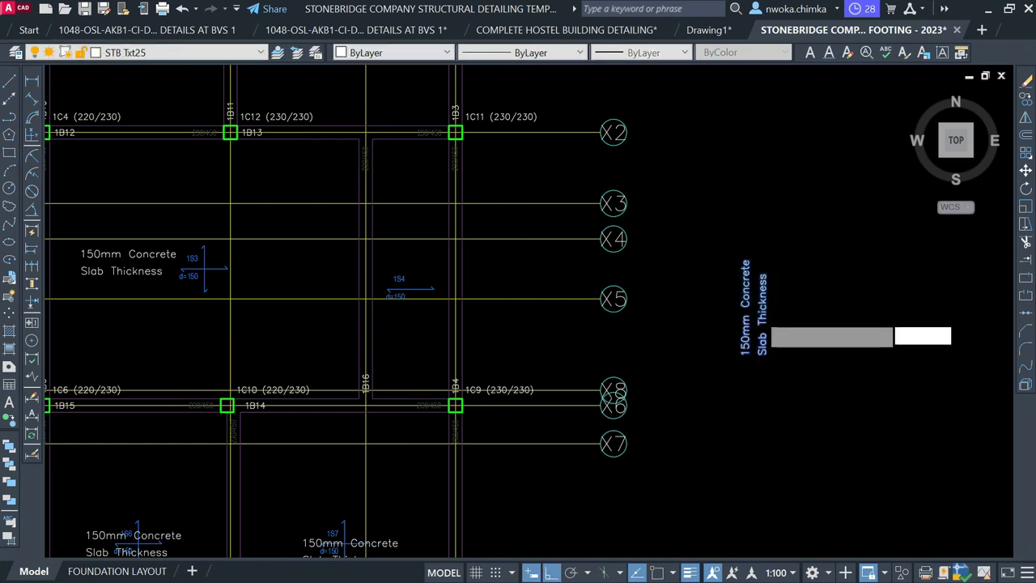
key(Return)
click(758, 312)
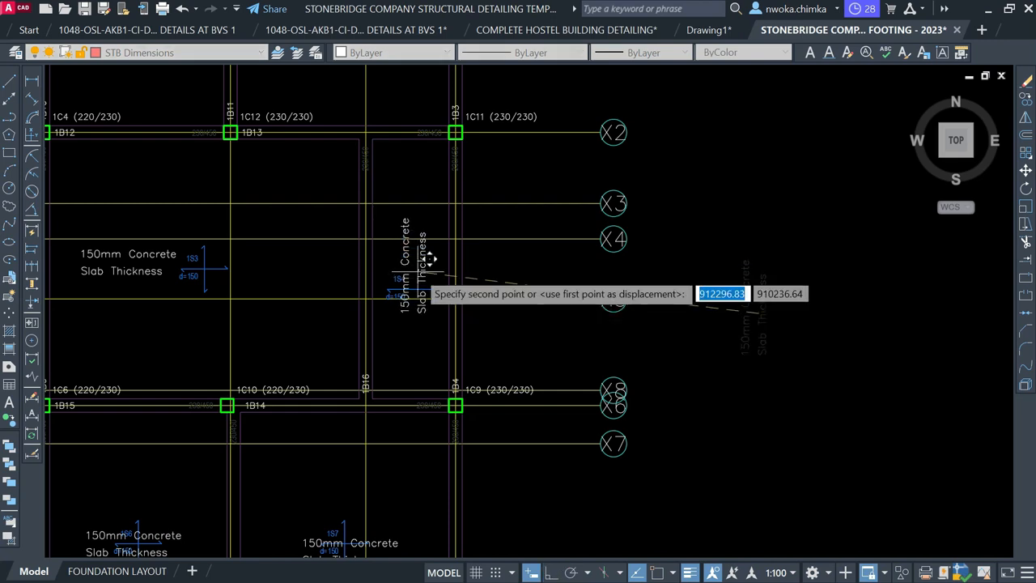
click(425, 275)
Copy the vertical 150mm Concrete Slab Thickness note into the narrow bay near X5
scroll(440, 268, up, 4)
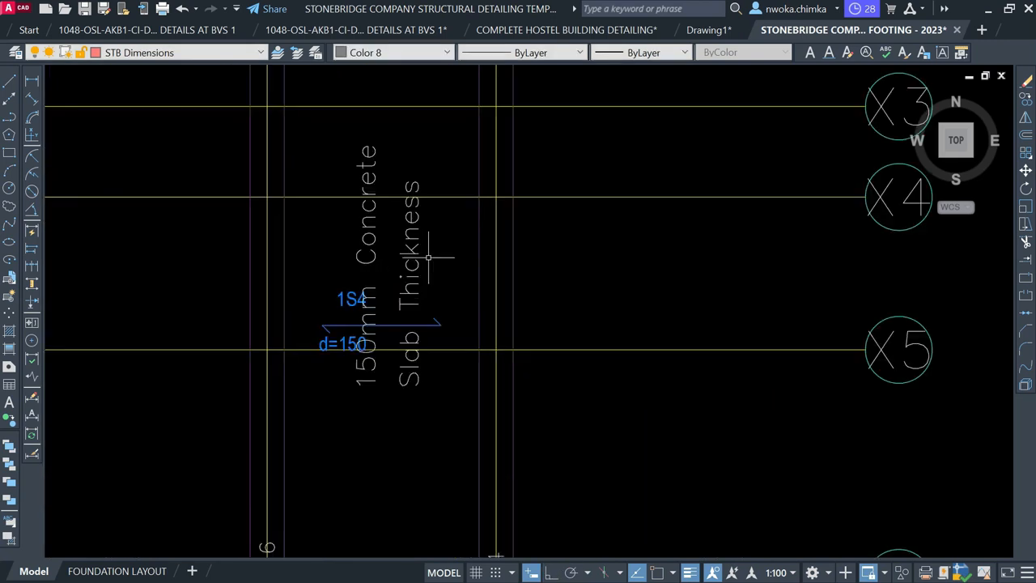
click(432, 248)
click(370, 246)
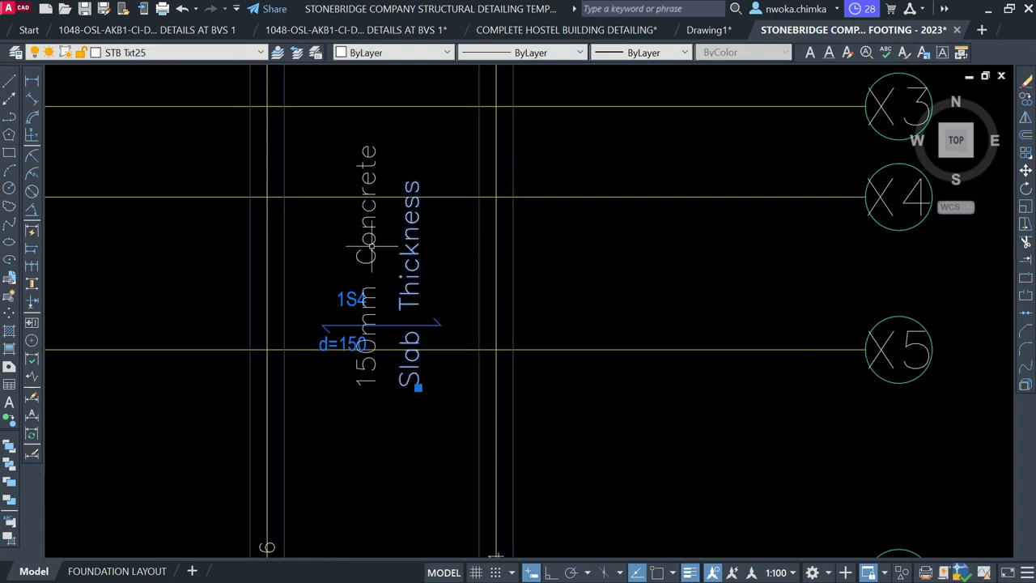
click(383, 245)
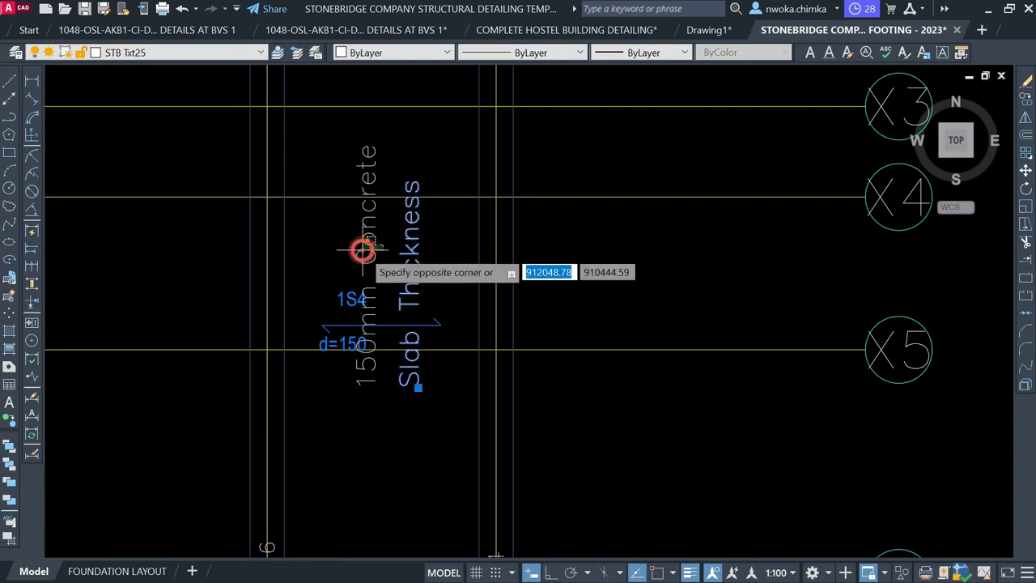
click(362, 251)
text(co)
key(space)
scroll(733, 280, down, 4)
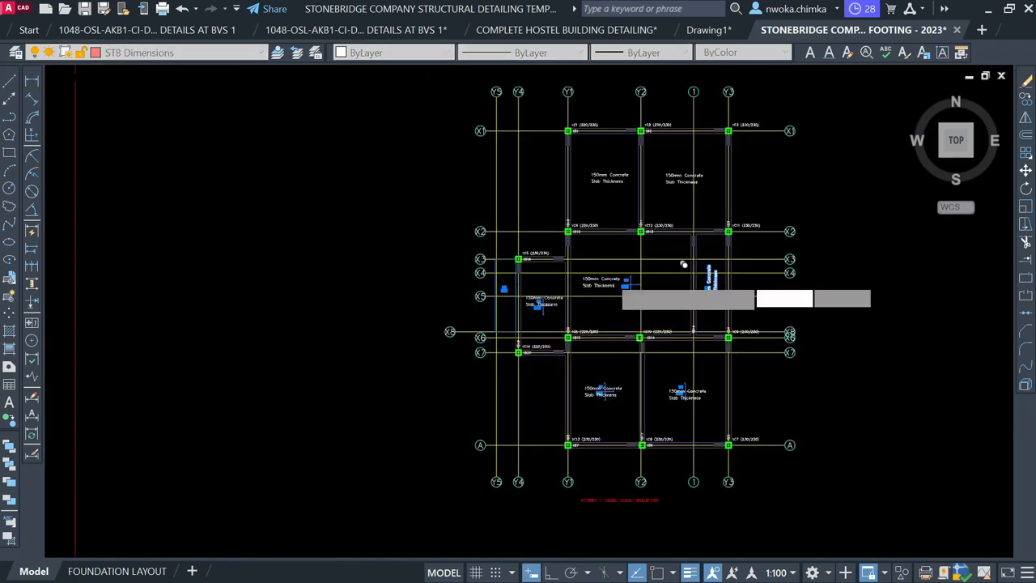
scroll(538, 298, up, 5)
scroll(470, 297, up, 2)
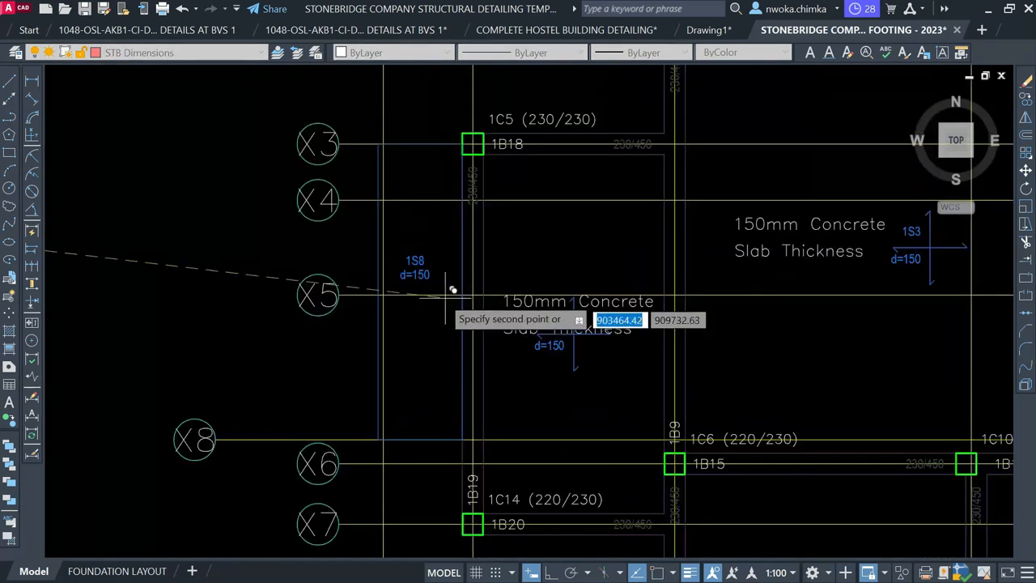
scroll(445, 298, down, 4)
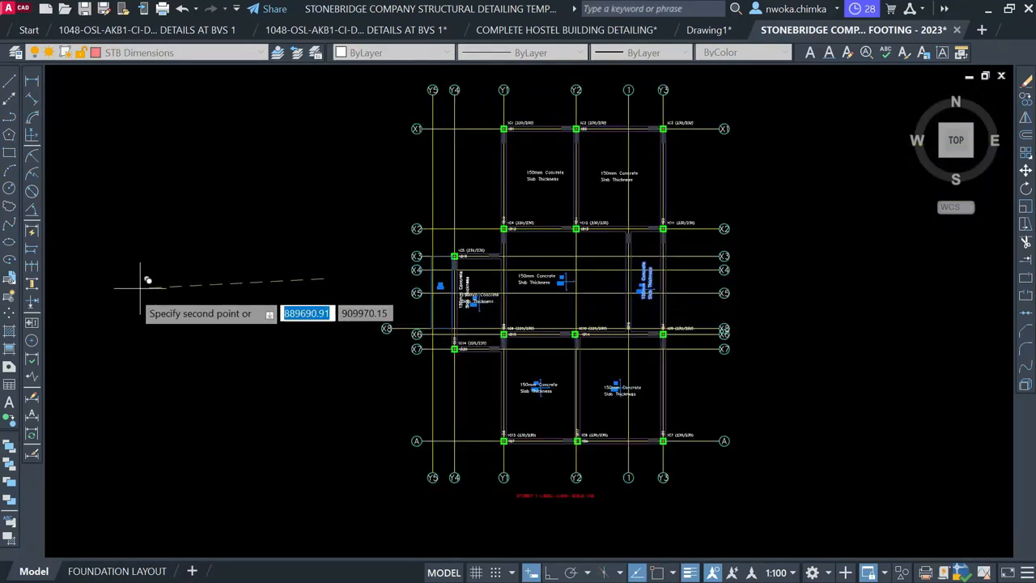
scroll(136, 286, up, 4)
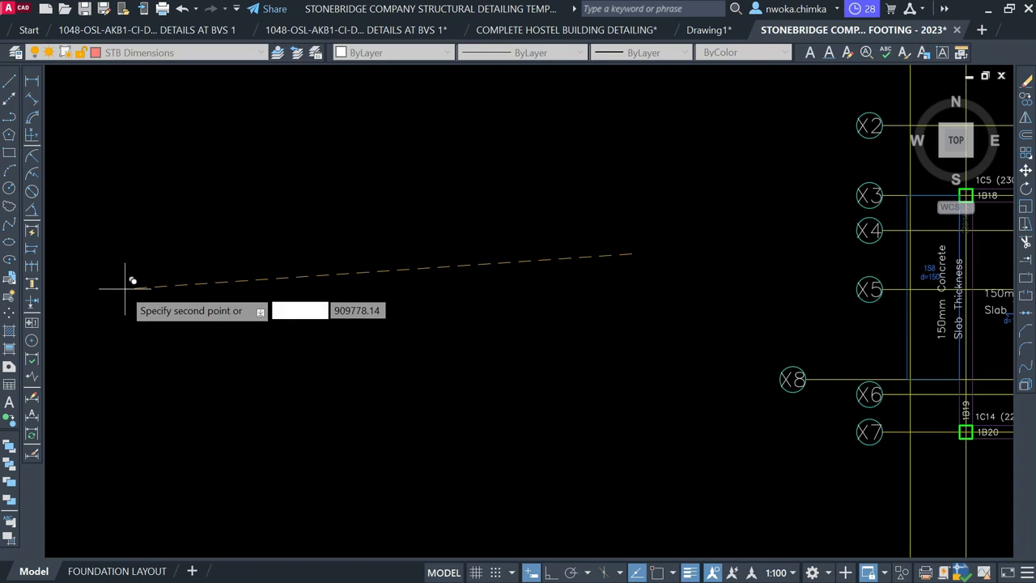
click(109, 288)
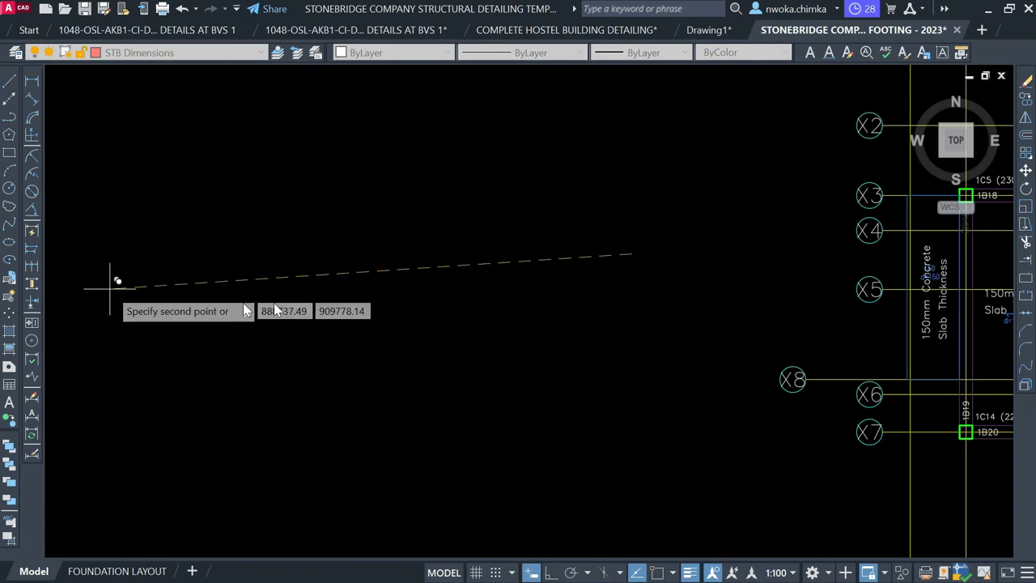
Window-select the 1S5 section mark, then use Select Similar to pick every section mark
middle_drag(391, 293, 88, 253)
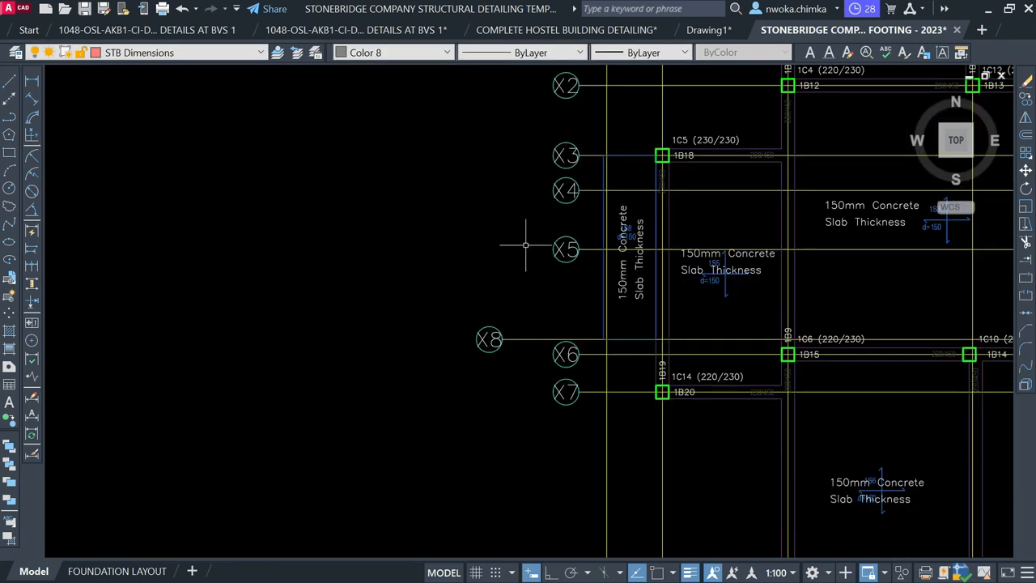
scroll(526, 245, up, 6)
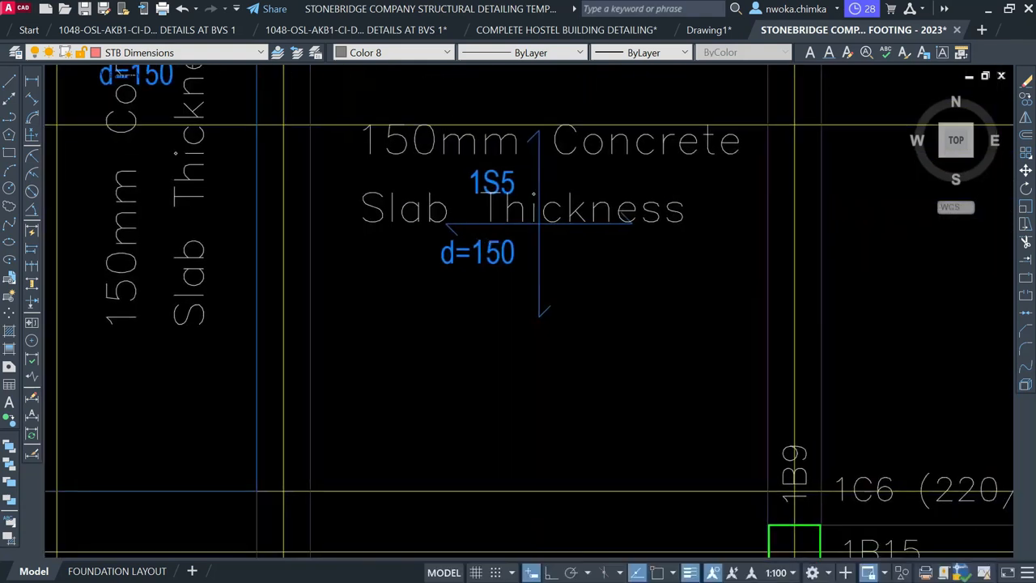
scroll(532, 232, down, 2)
click(449, 130)
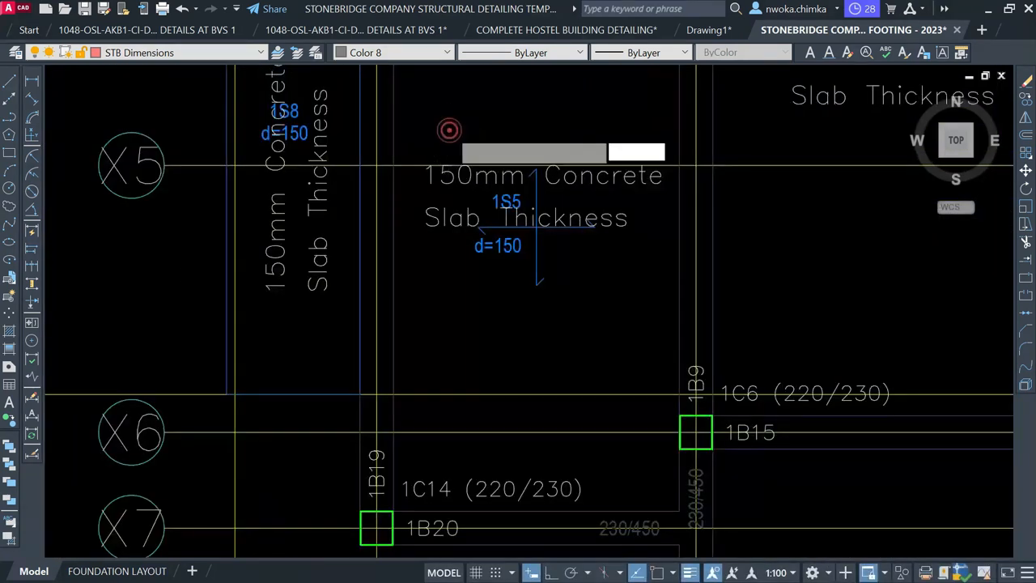
click(616, 311)
right_click(498, 122)
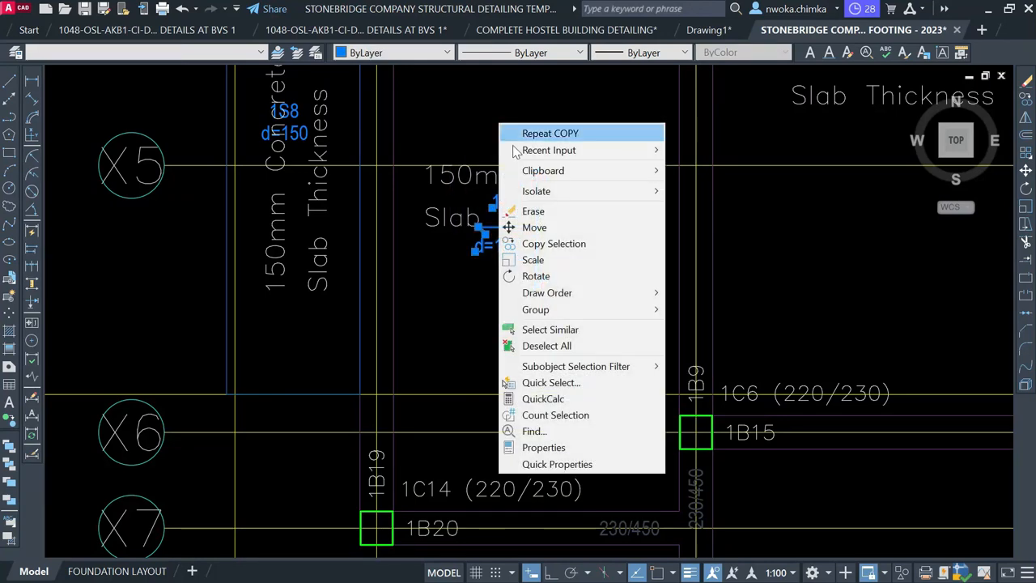
click(556, 332)
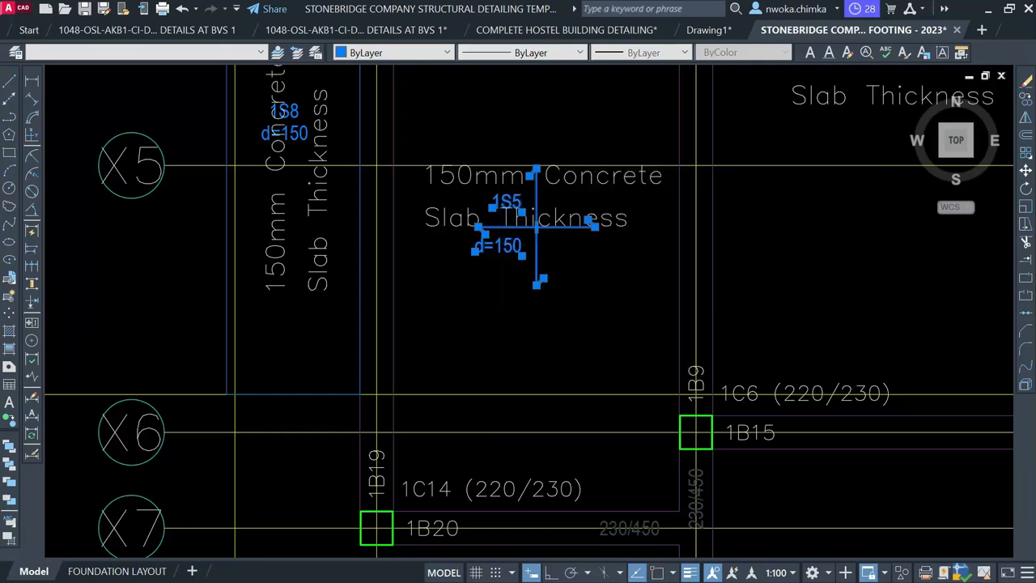
scroll(301, 213, down, 6)
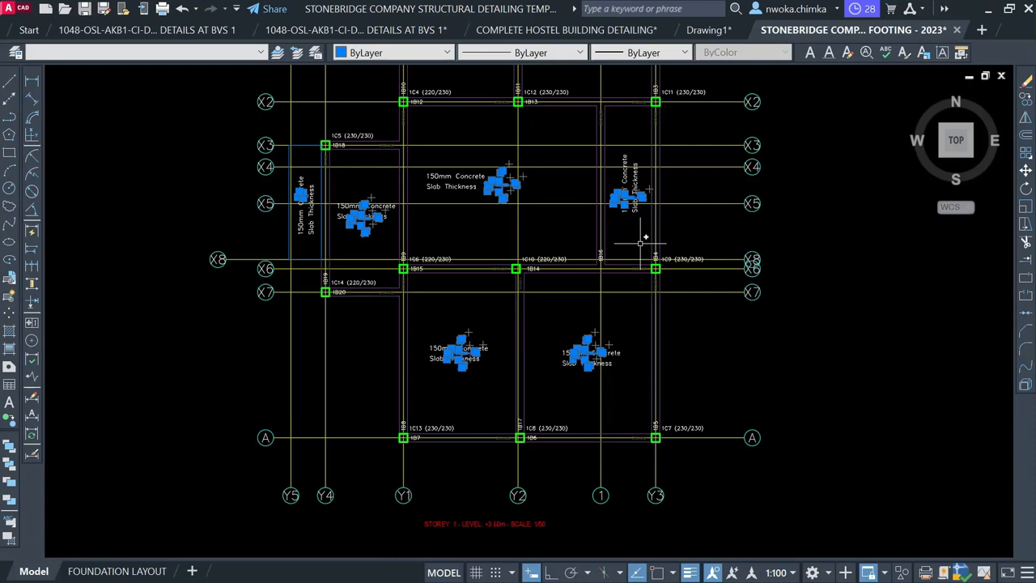
Erase all the selected slab section marks from the footing grid
key(Return)
middle_drag(446, 210, 448, 313)
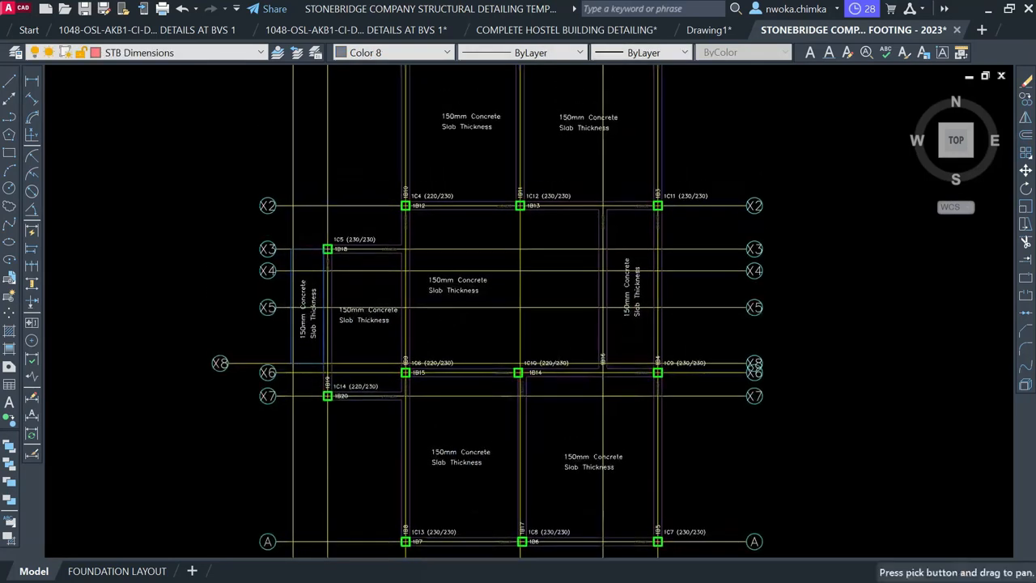
scroll(479, 236, down, 5)
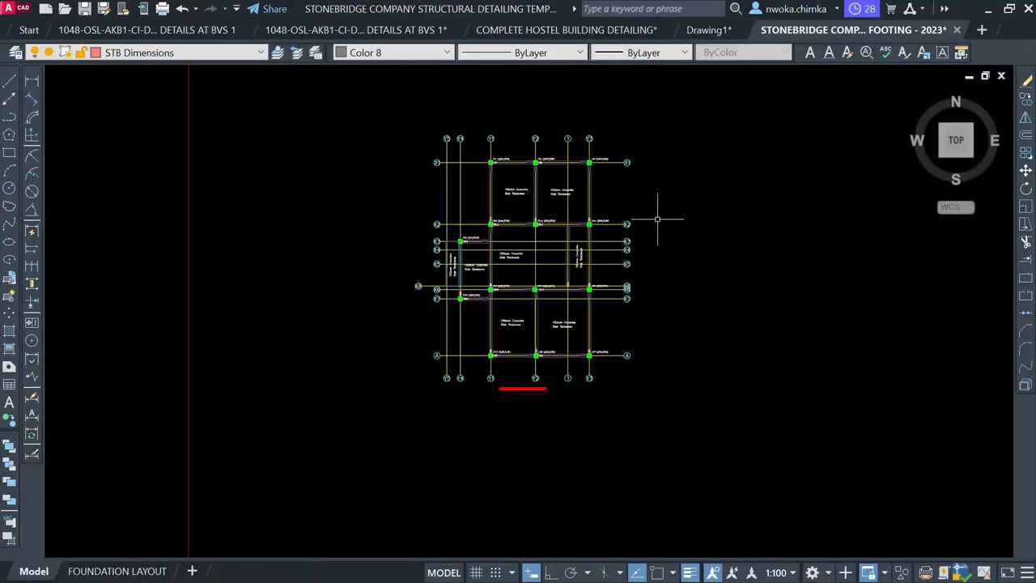
Pan and zoom to the C1 column corner on the First Floor beam layout
middle_drag(420, 238, 650, 236)
scroll(630, 240, down, 2)
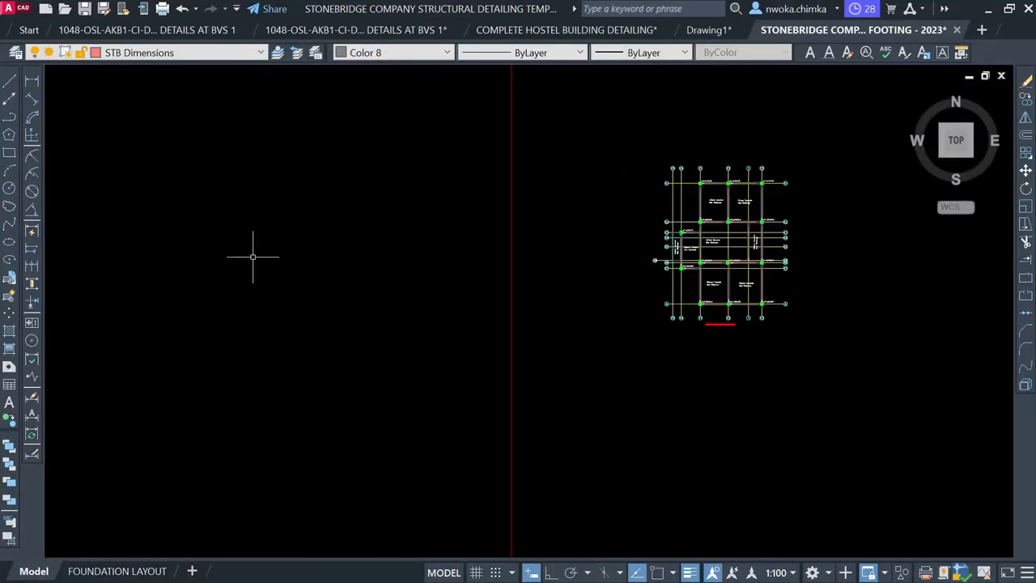
middle_drag(252, 256, 789, 273)
scroll(263, 214, up, 2)
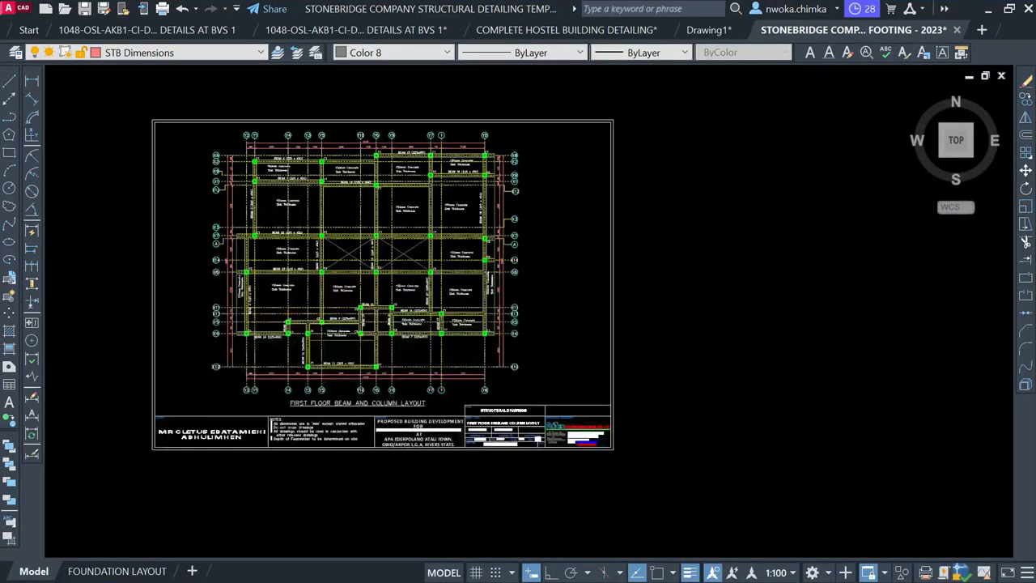
scroll(276, 198, up, 5)
middle_drag(422, 186, 387, 230)
scroll(395, 179, up, 2)
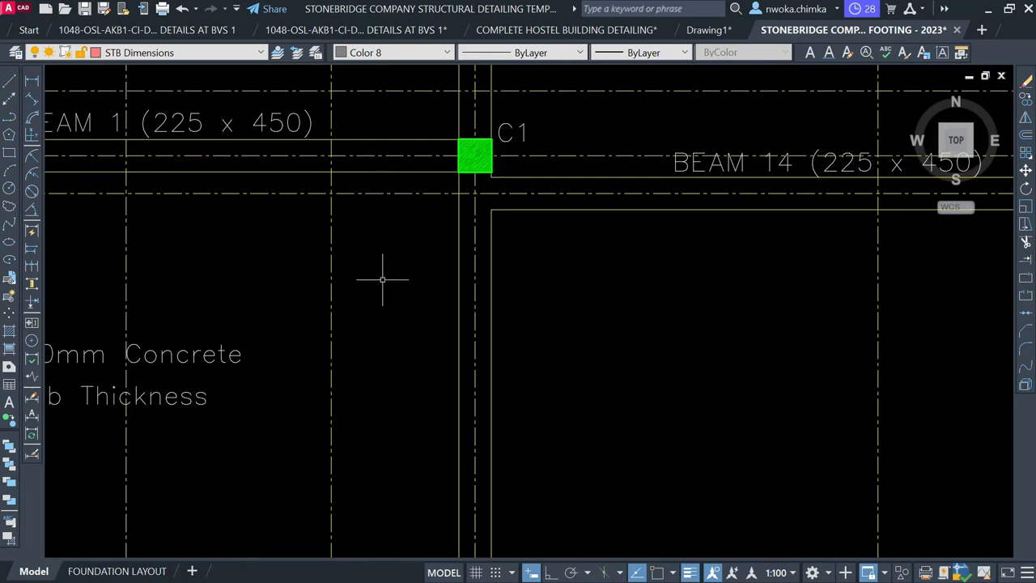
Use MATCHPROP to give the Y gridlines the dash-dot line's properties
text(ma)
key(Return)
click(371, 193)
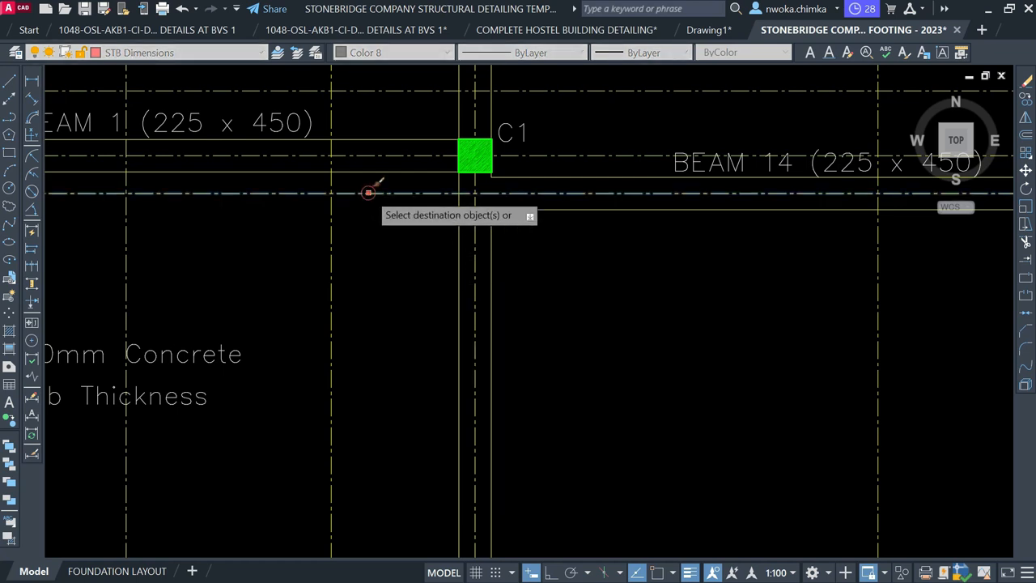
scroll(225, 240, down, 2)
scroll(224, 241, down, 8)
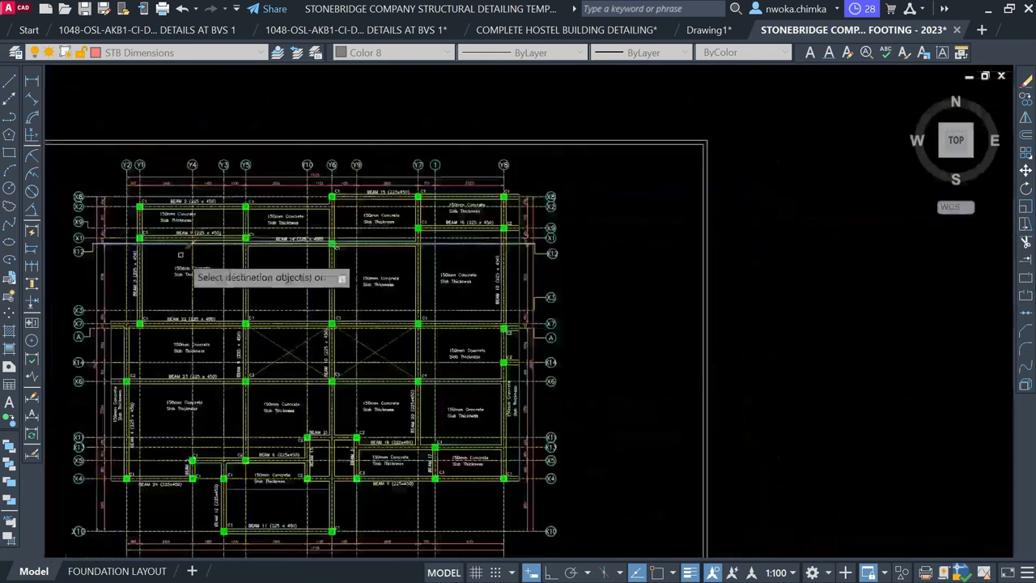
middle_drag(508, 279, 229, 294)
scroll(229, 294, down, 2)
scroll(697, 267, up, 6)
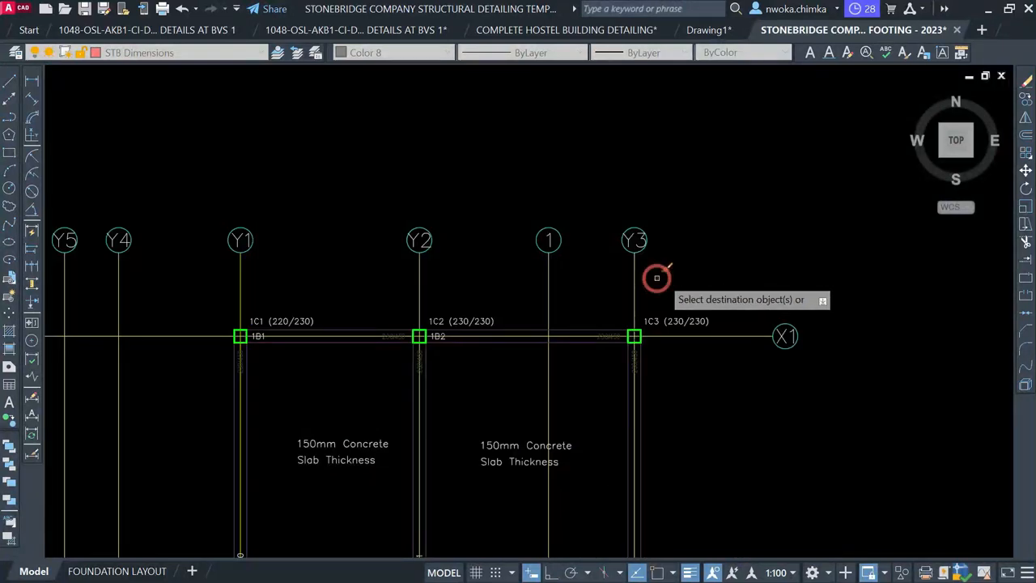
click(657, 278)
scroll(660, 277, down, 2)
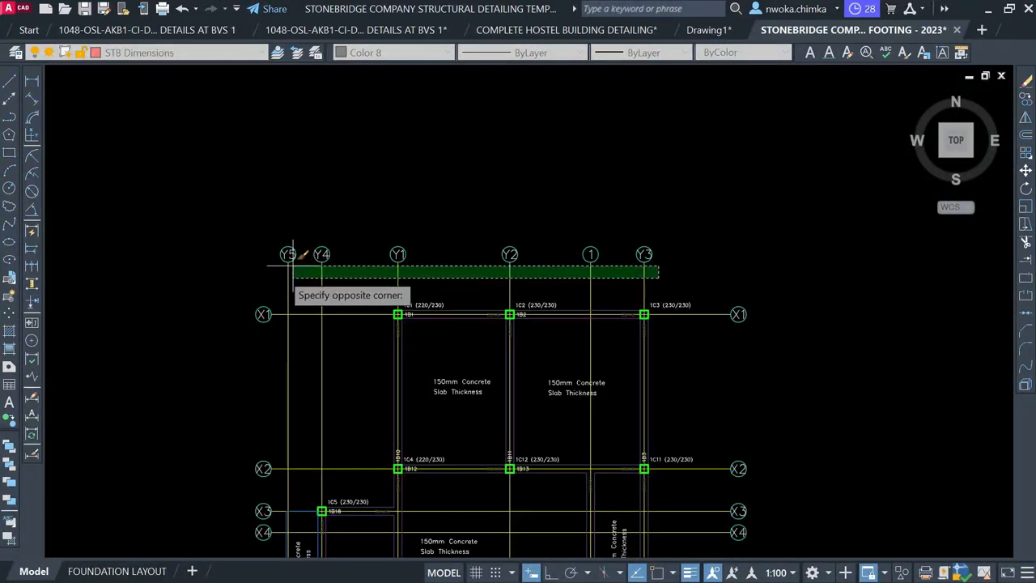
click(266, 275)
key(Return)
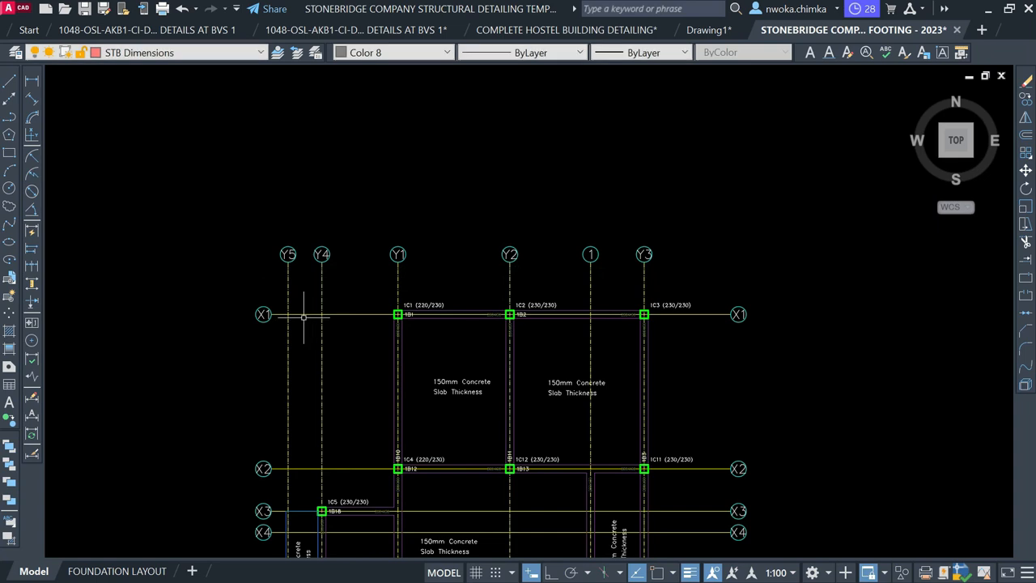
scroll(303, 318, up, 8)
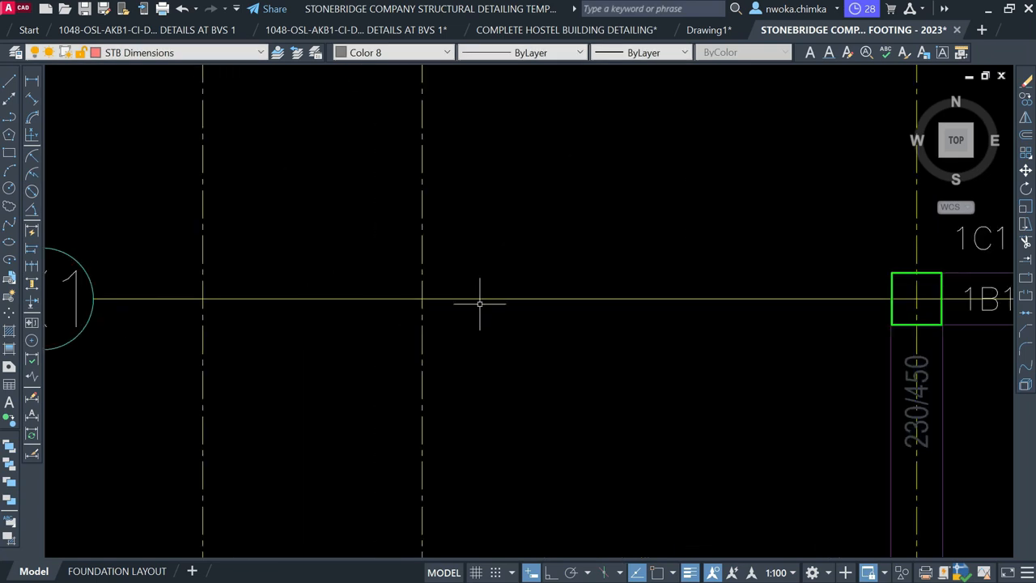
scroll(479, 303, down, 6)
scroll(408, 371, up, 6)
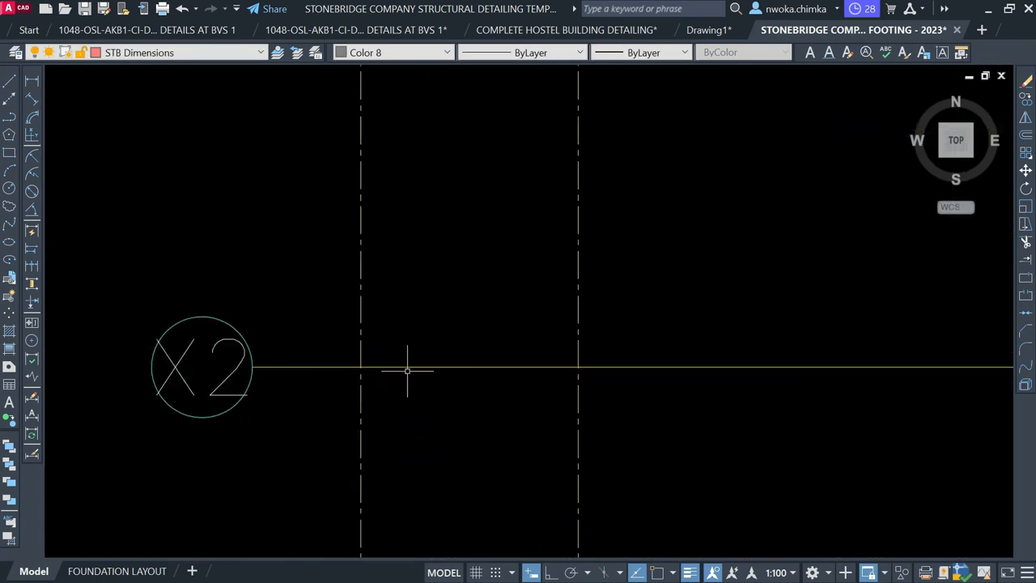
Match a First Floor layout line's properties onto the grid lines and bubbles near X1
text(ma)
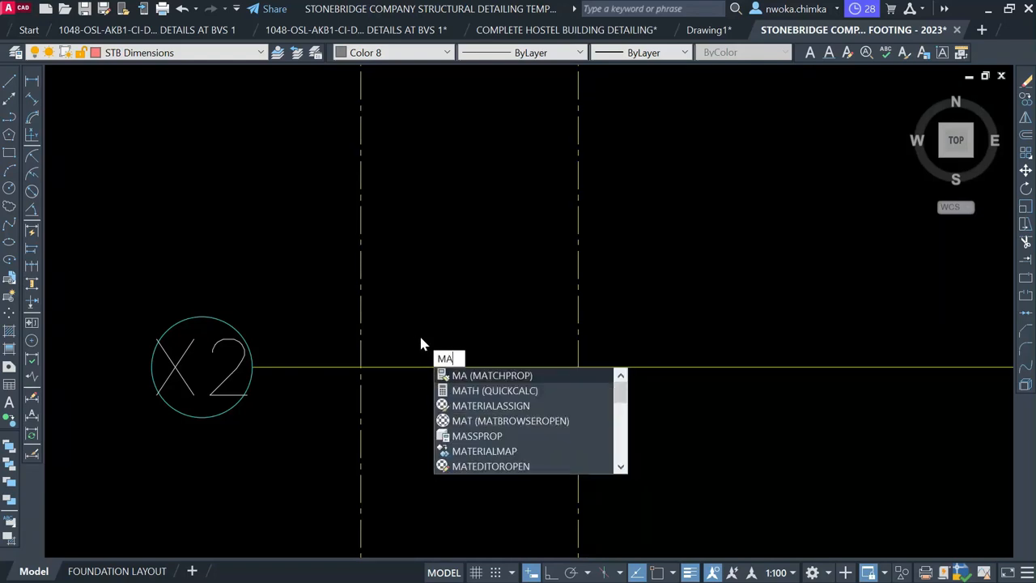
key(Return)
scroll(420, 340, down, 8)
scroll(720, 204, down, 2)
scroll(413, 292, down, 1)
middle_drag(287, 282, 818, 214)
scroll(228, 164, up, 8)
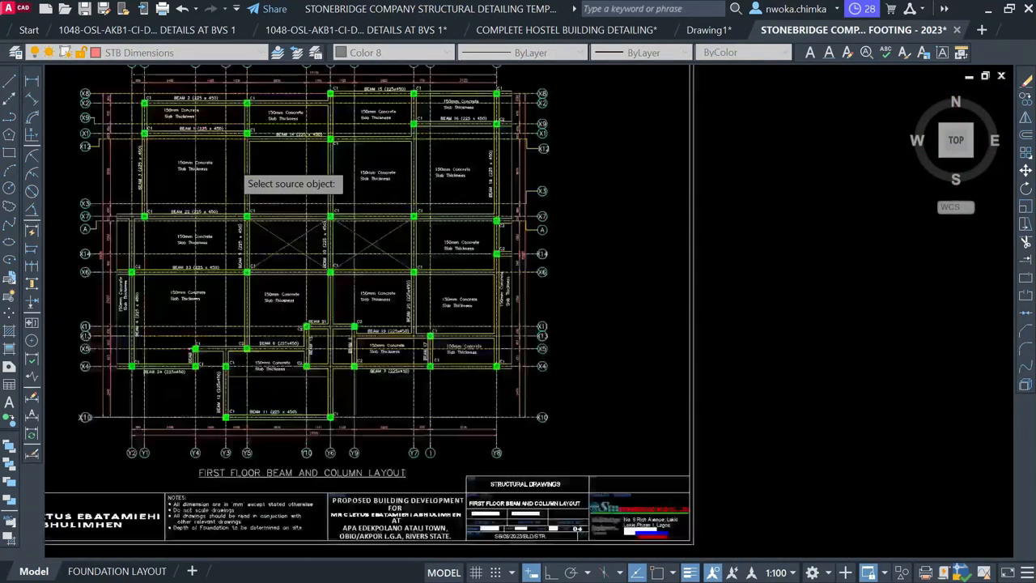
click(207, 107)
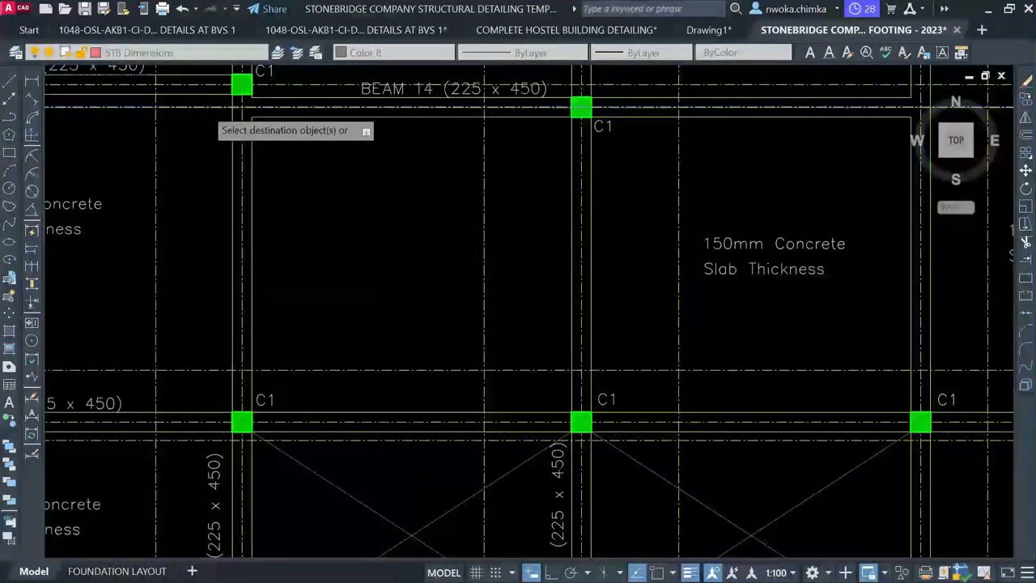
scroll(178, 202, down, 5)
middle_drag(707, 262, 247, 201)
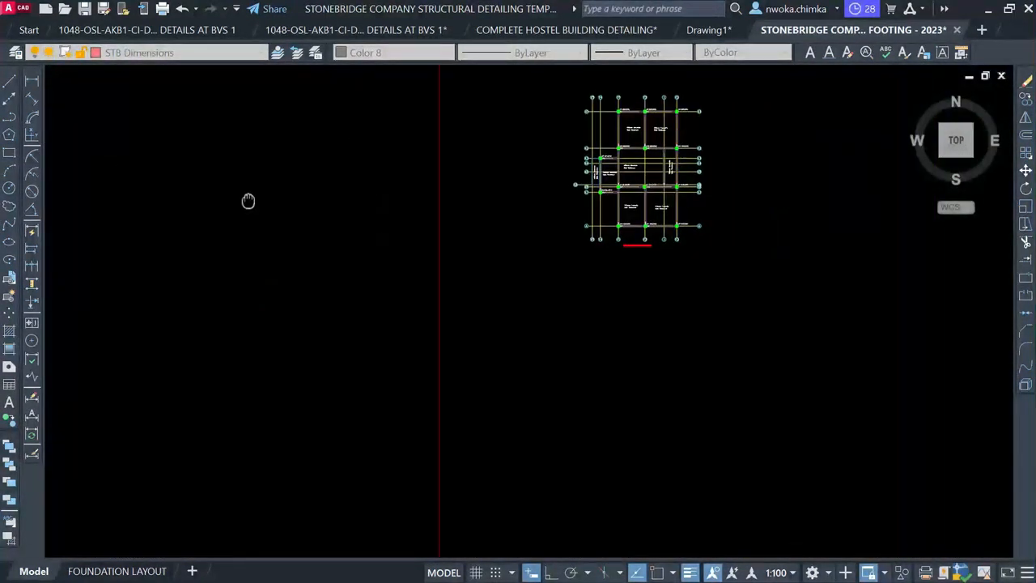
scroll(698, 148, up, 3)
middle_drag(733, 113, 618, 164)
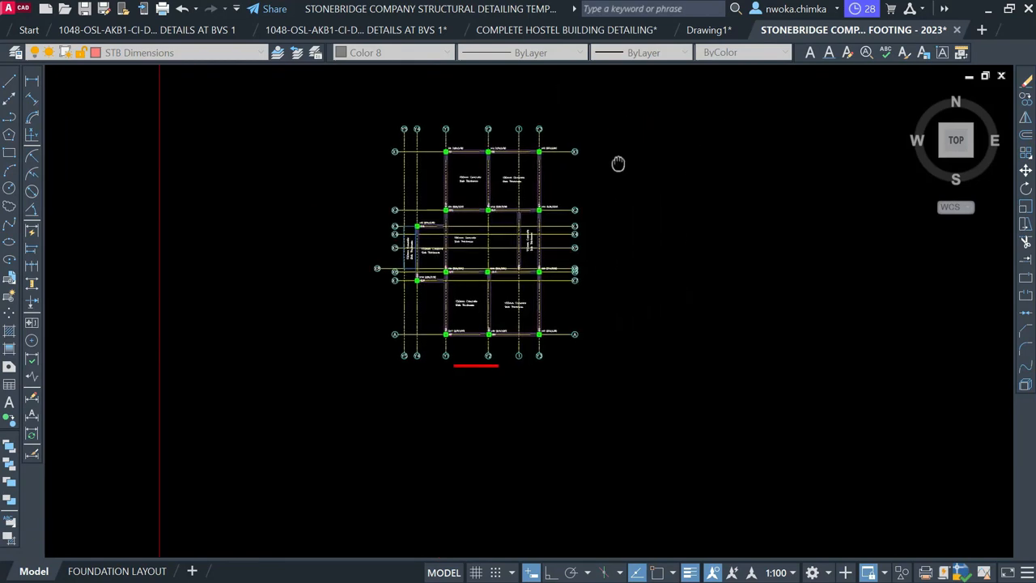
scroll(590, 144, up, 2)
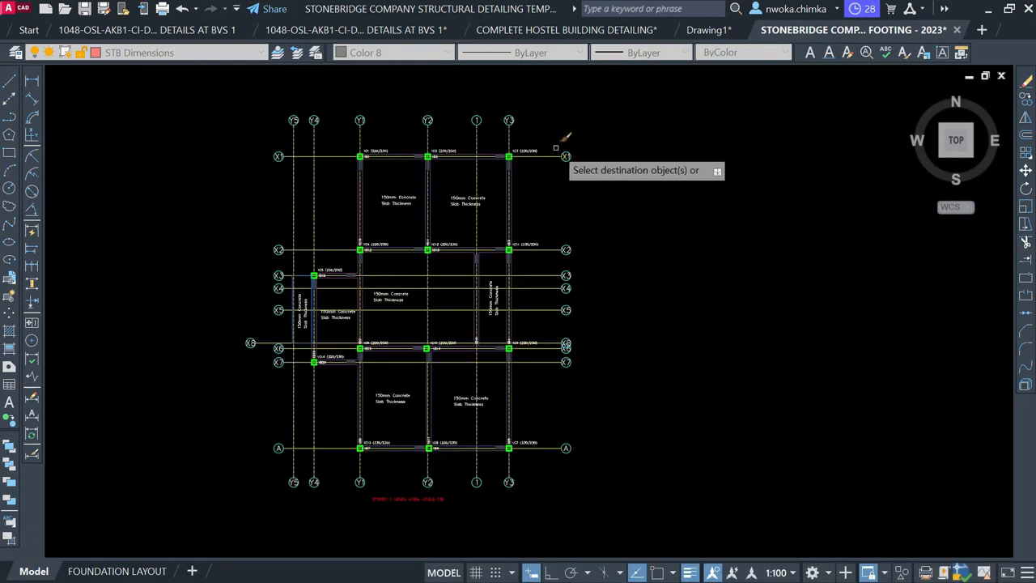
click(556, 148)
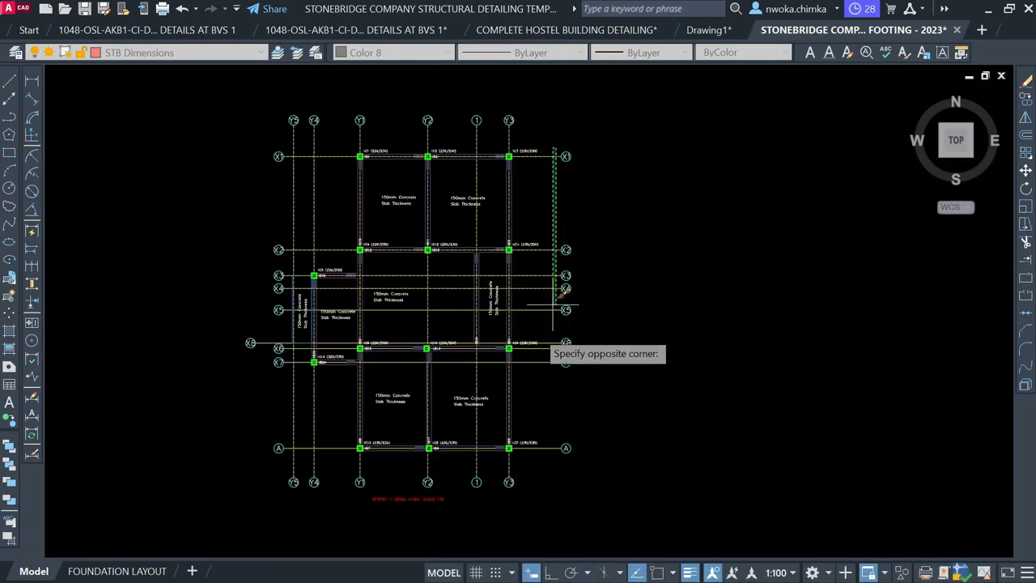
click(560, 450)
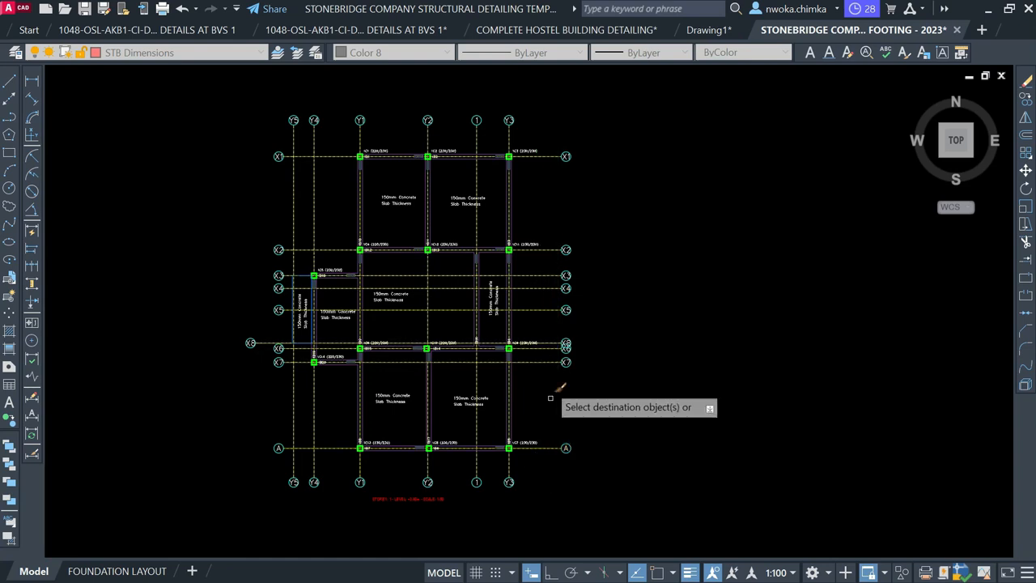
key(Escape)
scroll(340, 180, down, 8)
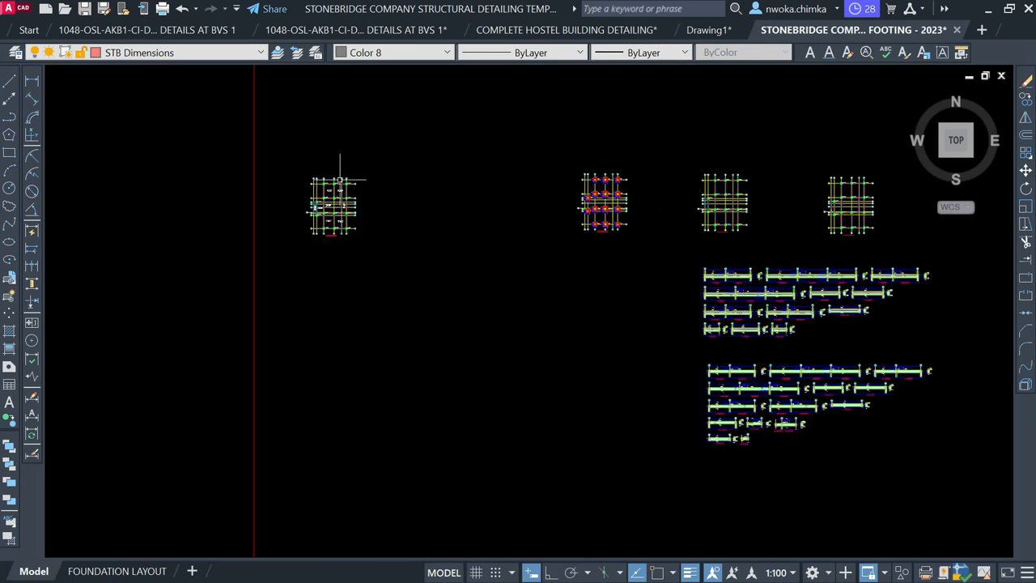
scroll(344, 179, down, 2)
scroll(566, 251, up, 10)
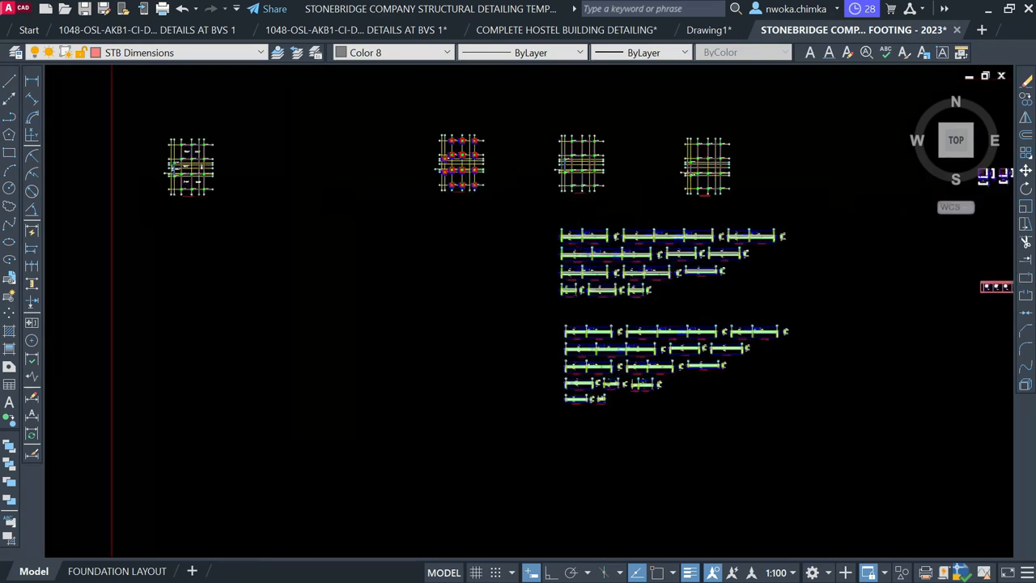
scroll(411, 171, up, 2)
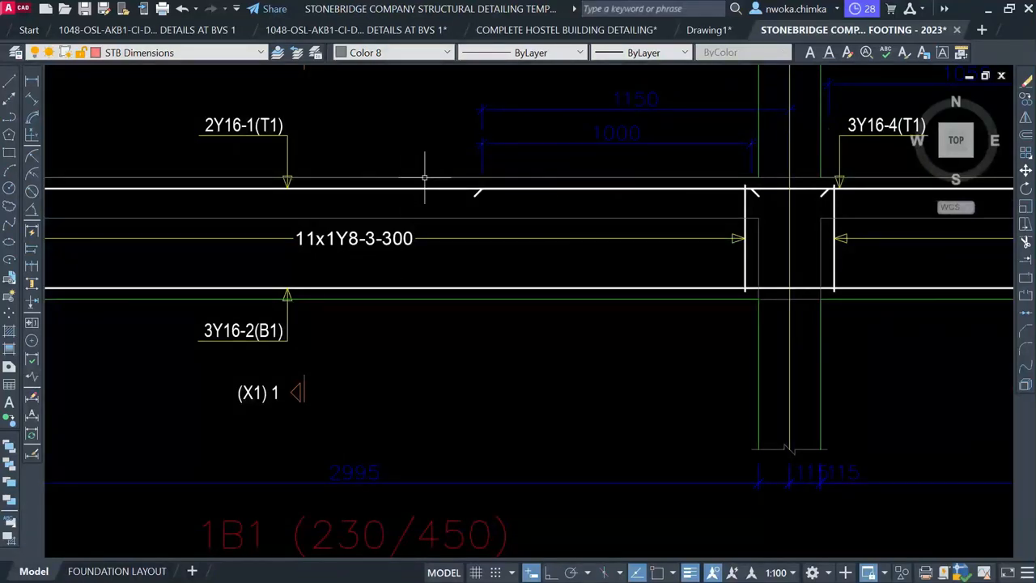
scroll(549, 179, down, 4)
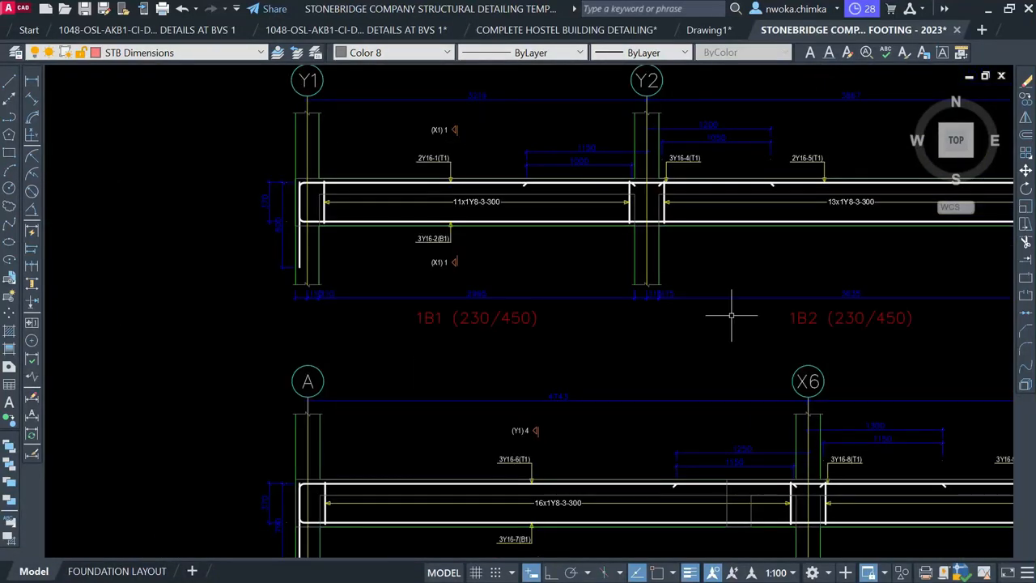
scroll(971, 371, down, 4)
middle_drag(643, 266, 638, 337)
scroll(670, 310, down, 2)
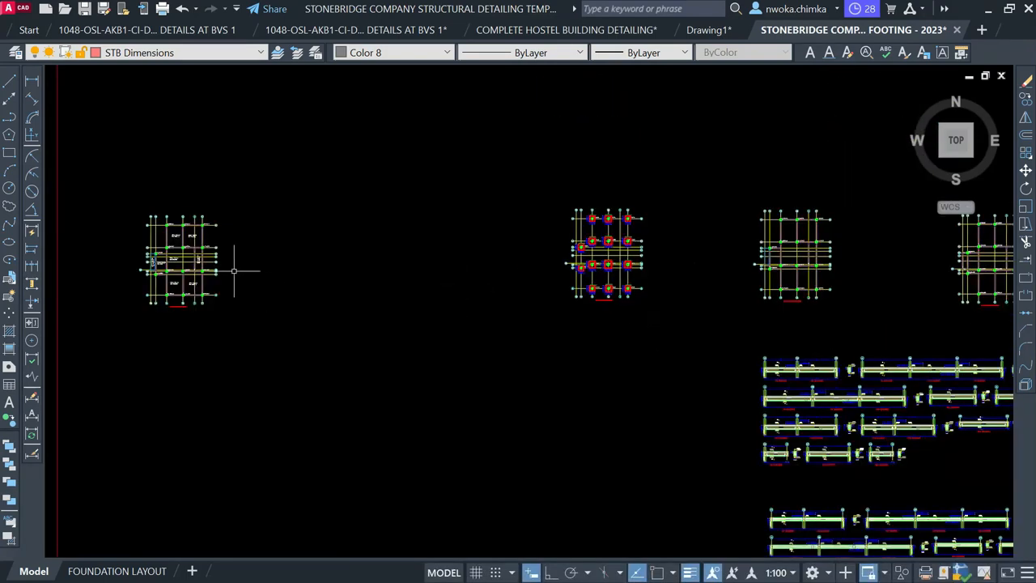
scroll(179, 259, up, 2)
middle_drag(146, 256, 354, 280)
scroll(353, 243, up, 5)
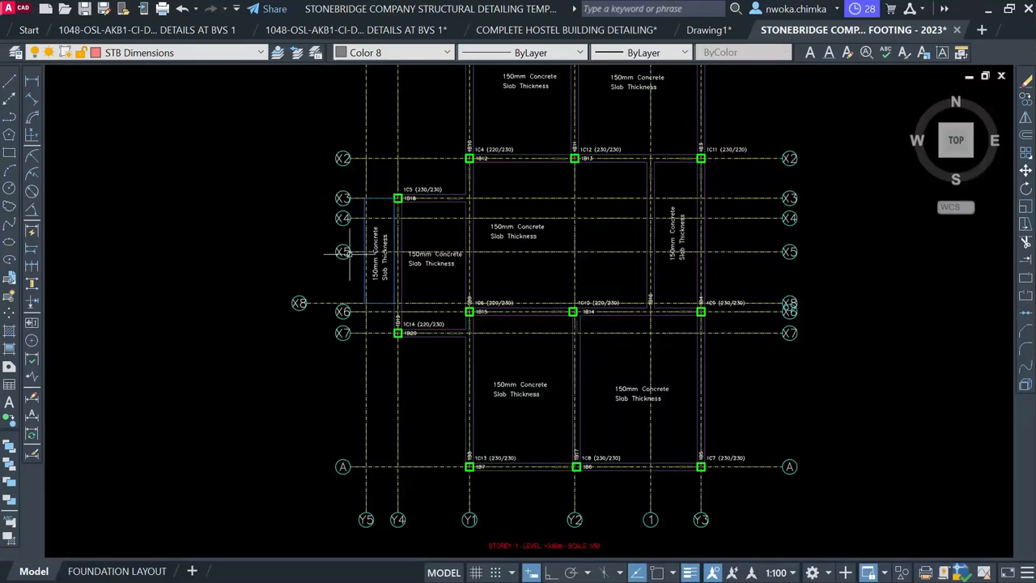
middle_drag(350, 254, 369, 308)
scroll(372, 256, up, 4)
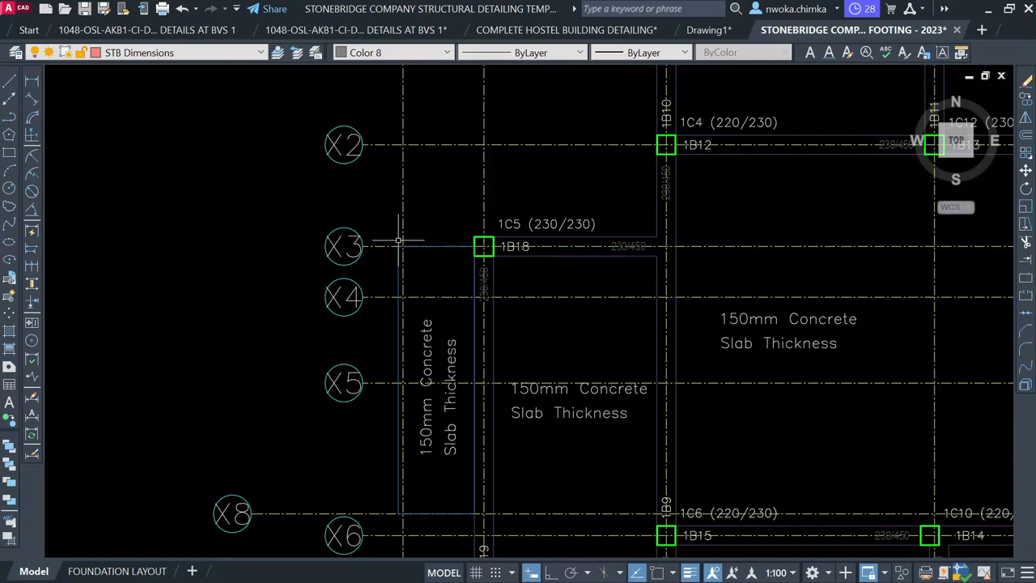
scroll(399, 241, down, 6)
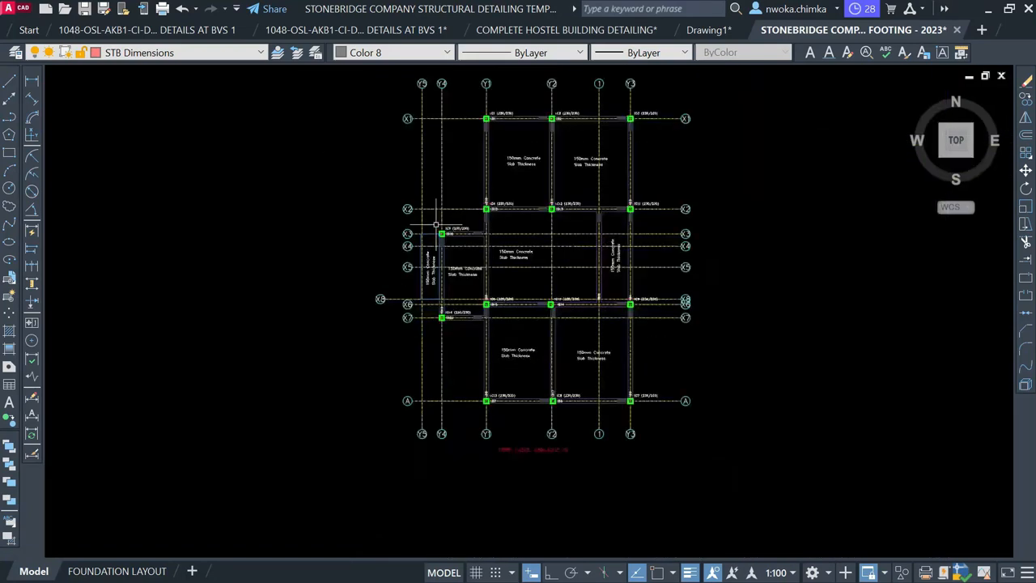
Stretch the left grid line ends and bubbles 1100 further out
scroll(413, 99, up, 2)
click(418, 99)
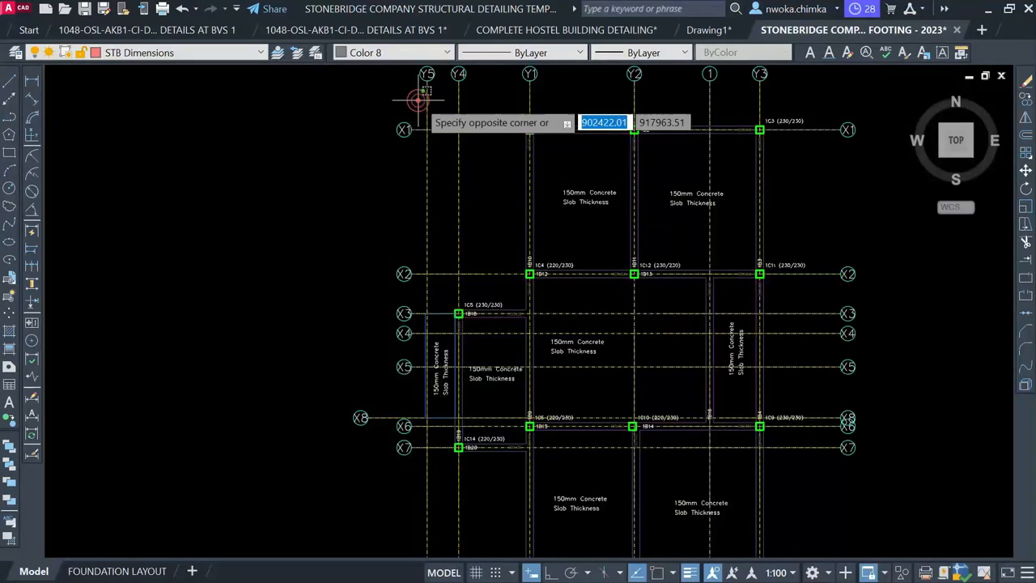
scroll(417, 99, down, 2)
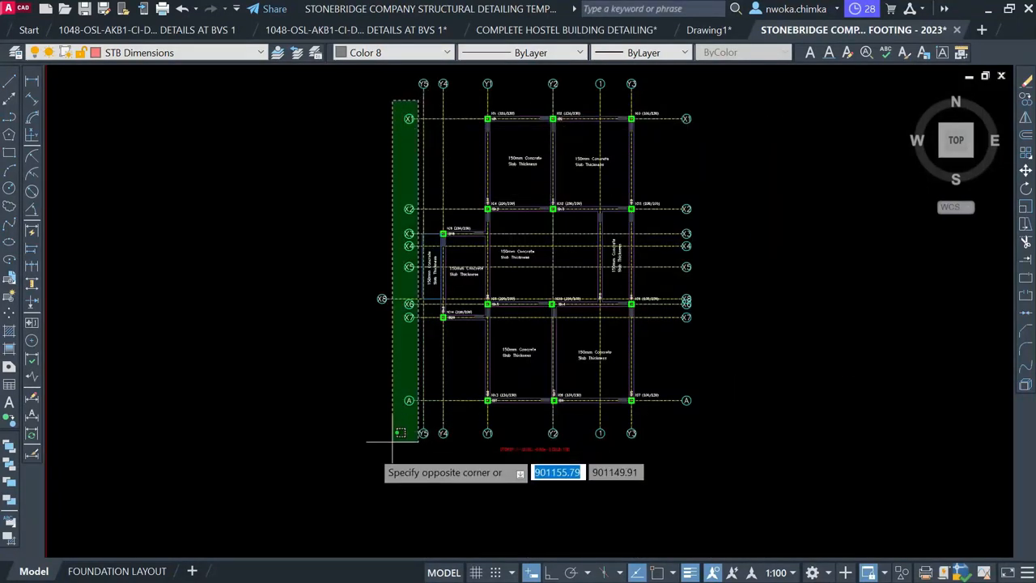
click(320, 436)
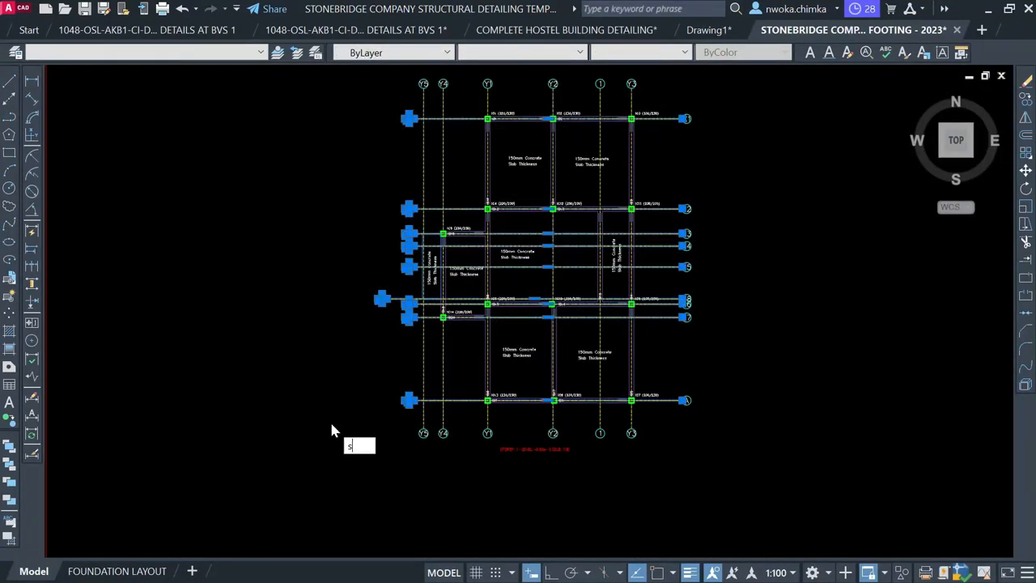
text(s)
key(Return)
scroll(406, 310, up, 4)
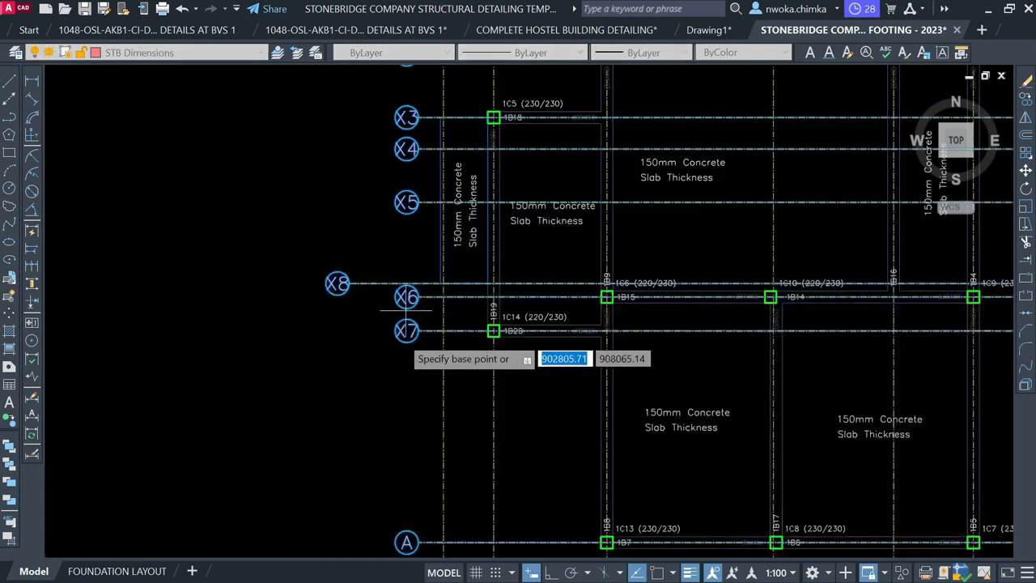
click(417, 370)
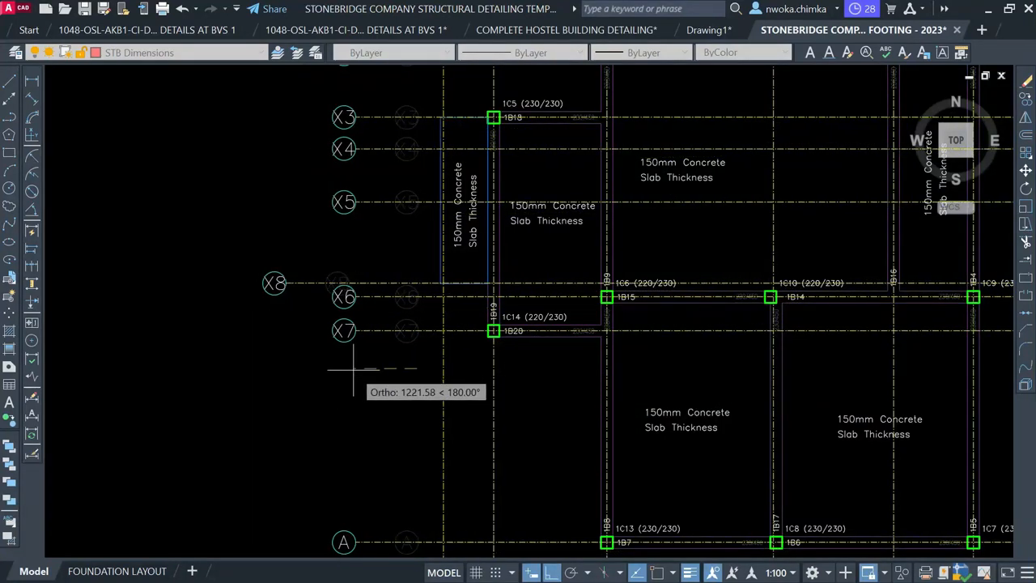
text(11)
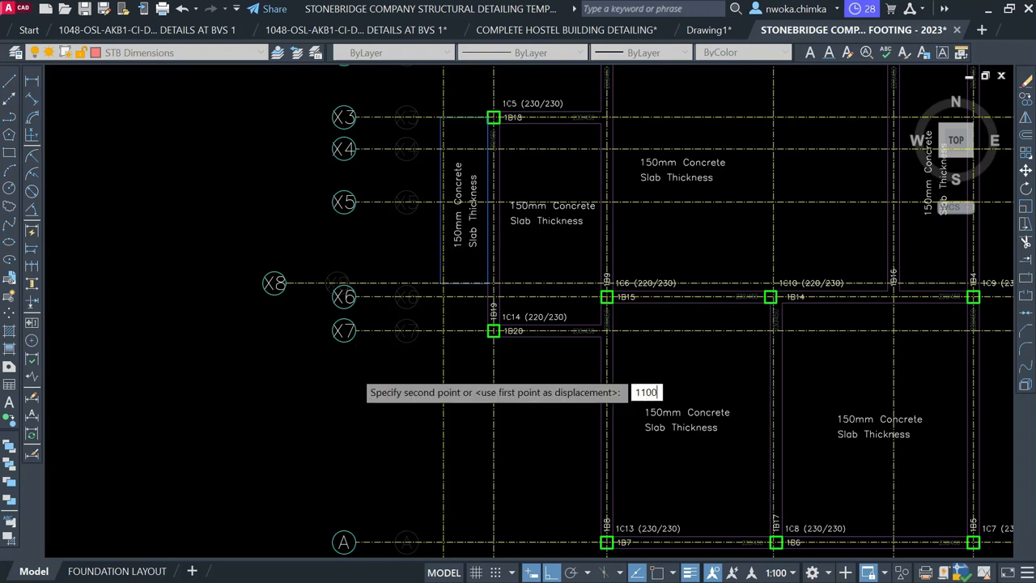
text(00)
key(Return)
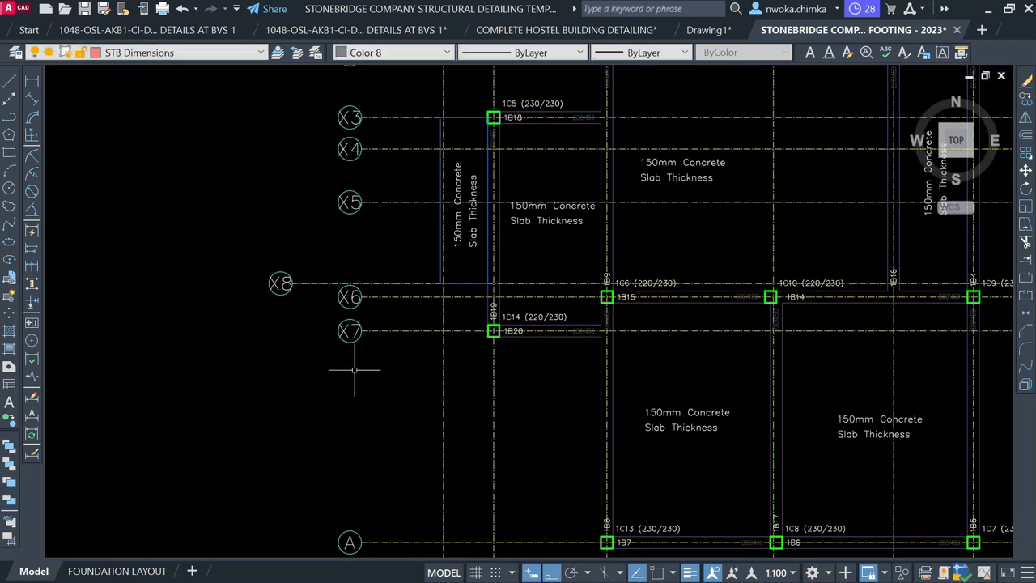
Delete the stray X8 bubble overlapping X6 on the right side
scroll(366, 363, down, 2)
scroll(312, 314, up, 2)
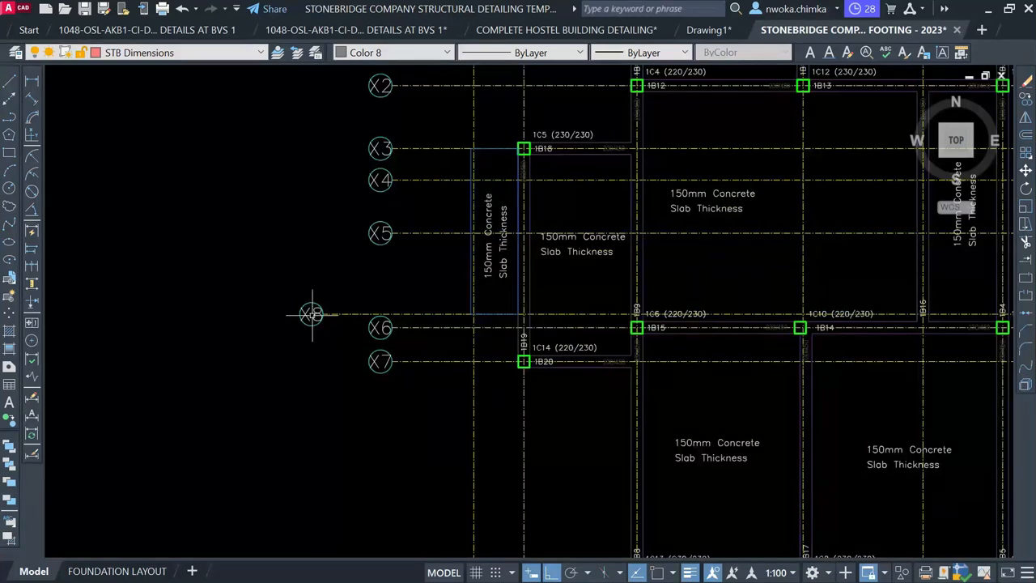
scroll(303, 324, up, 2)
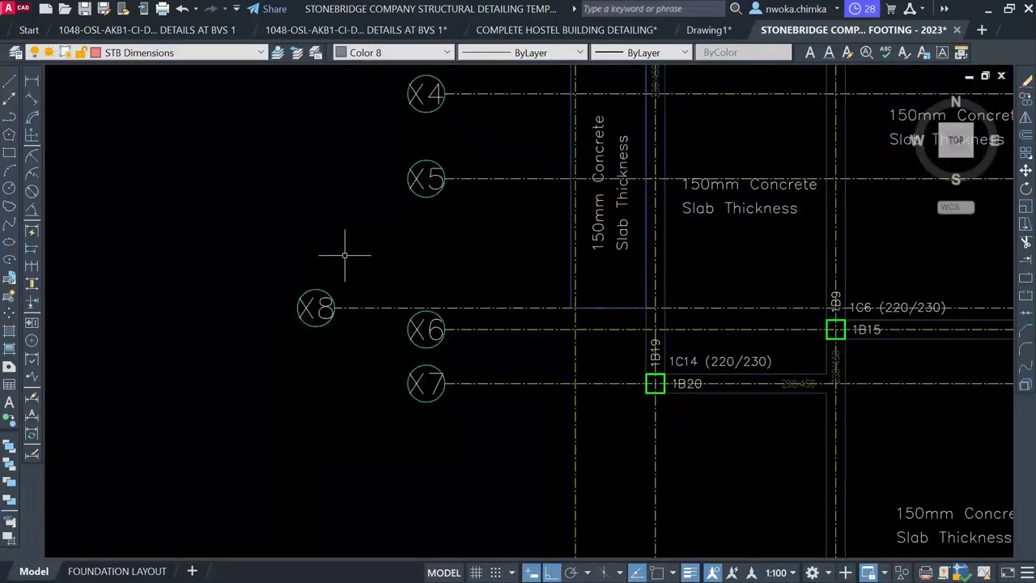
click(359, 226)
click(272, 364)
scroll(244, 310, down, 2)
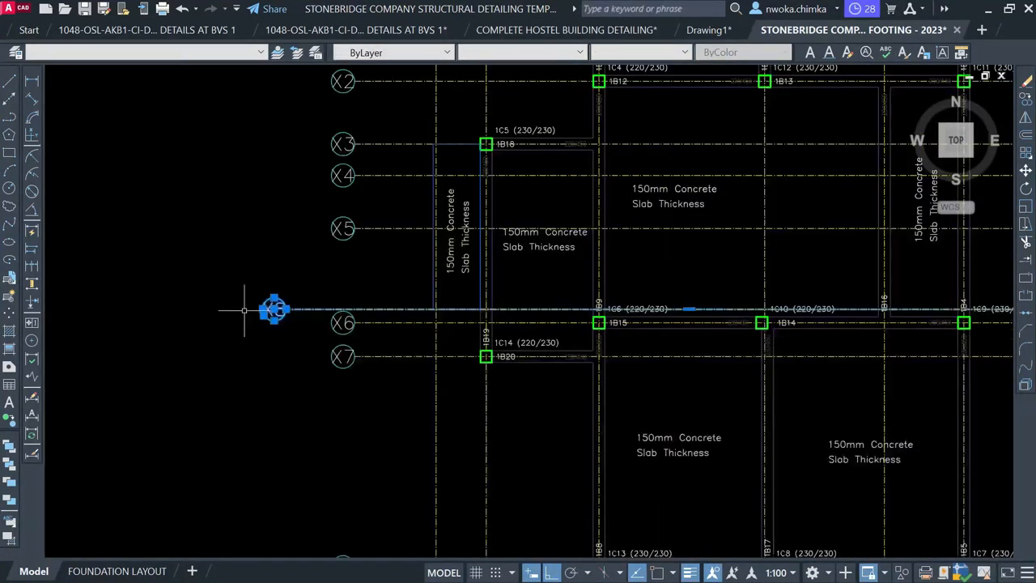
middle_drag(630, 299, 346, 276)
scroll(804, 284, up, 2)
scroll(806, 284, up, 4)
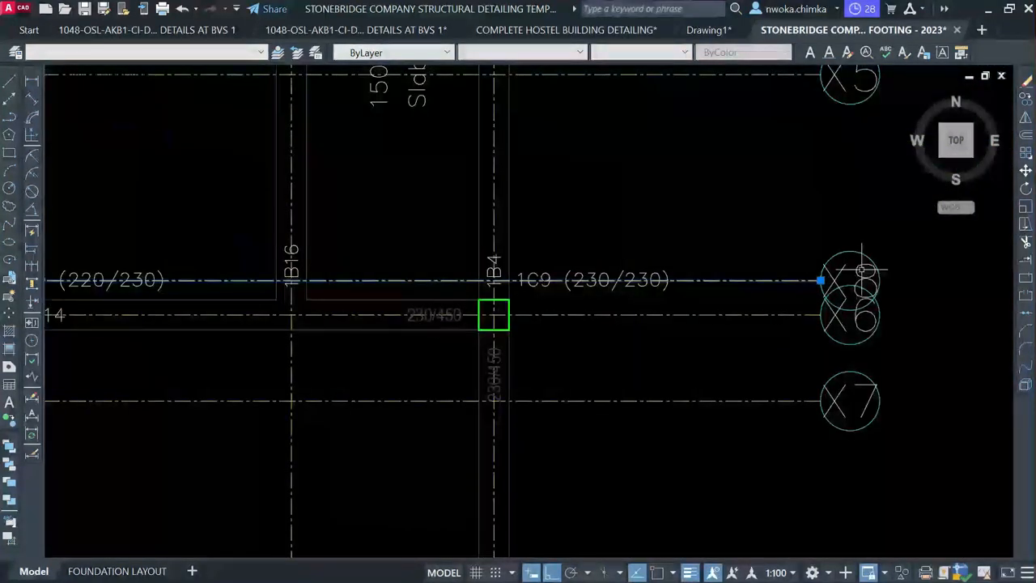
click(812, 250)
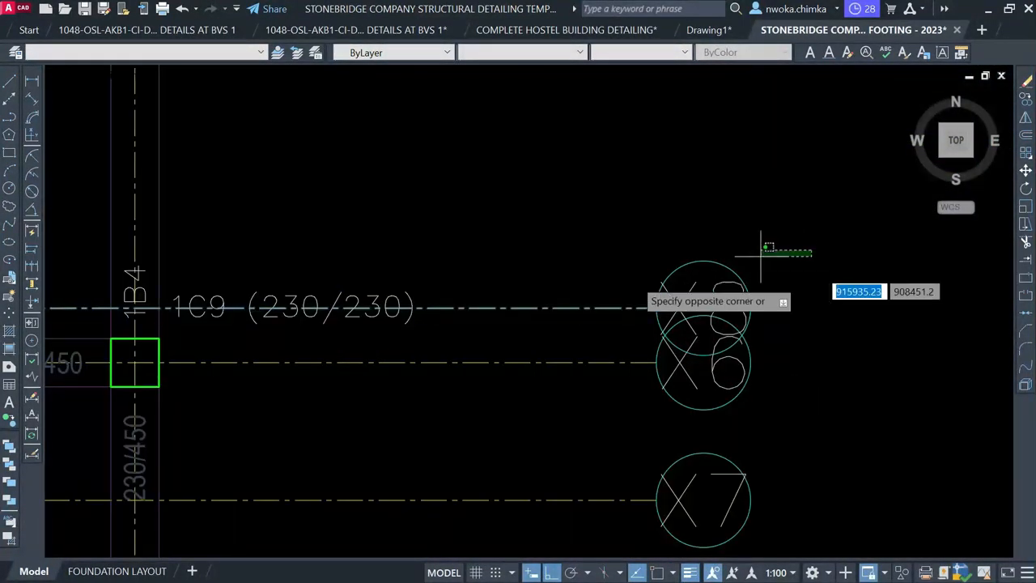
click(618, 284)
key(Delete)
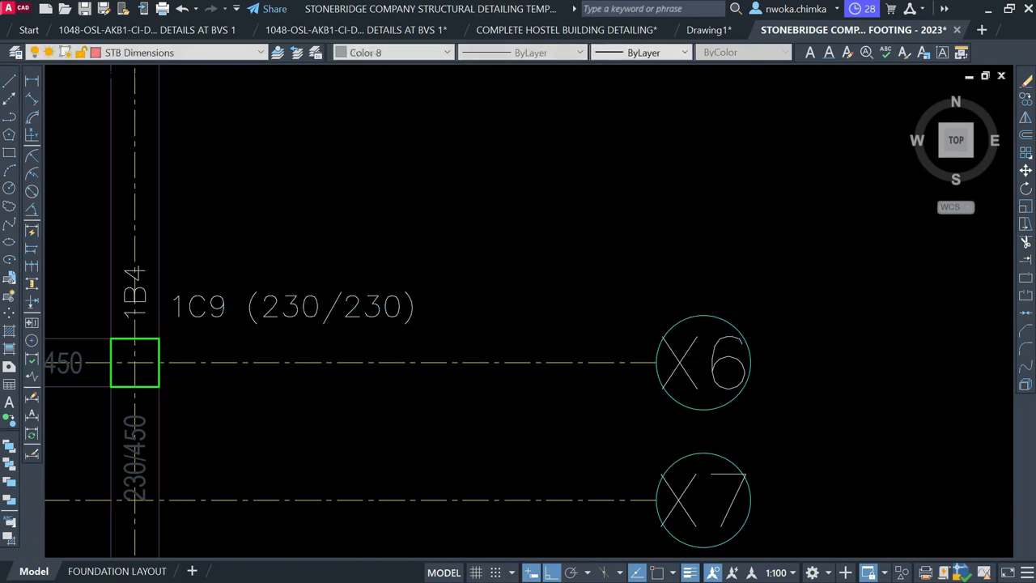
Move the right-side grid bubbles closer to the outer columns
scroll(743, 238, down, 8)
middle_drag(502, 343, 507, 452)
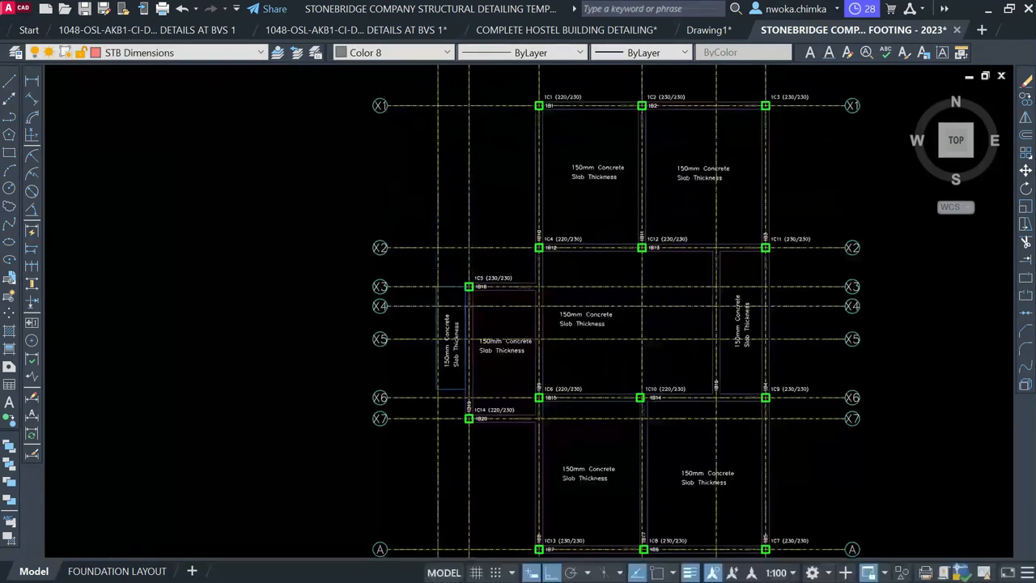
scroll(544, 256, down, 2)
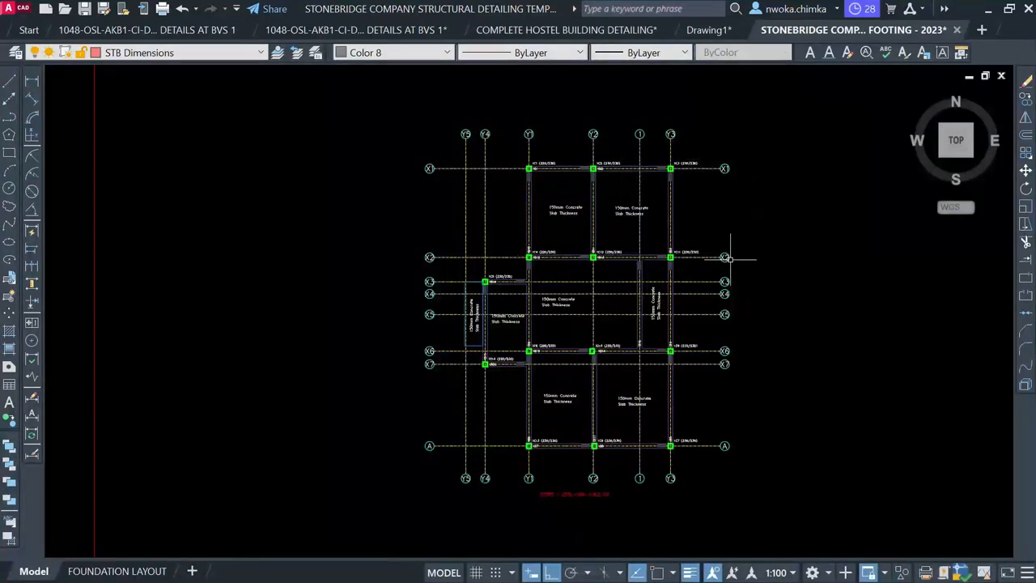
middle_drag(730, 258, 644, 262)
click(705, 127)
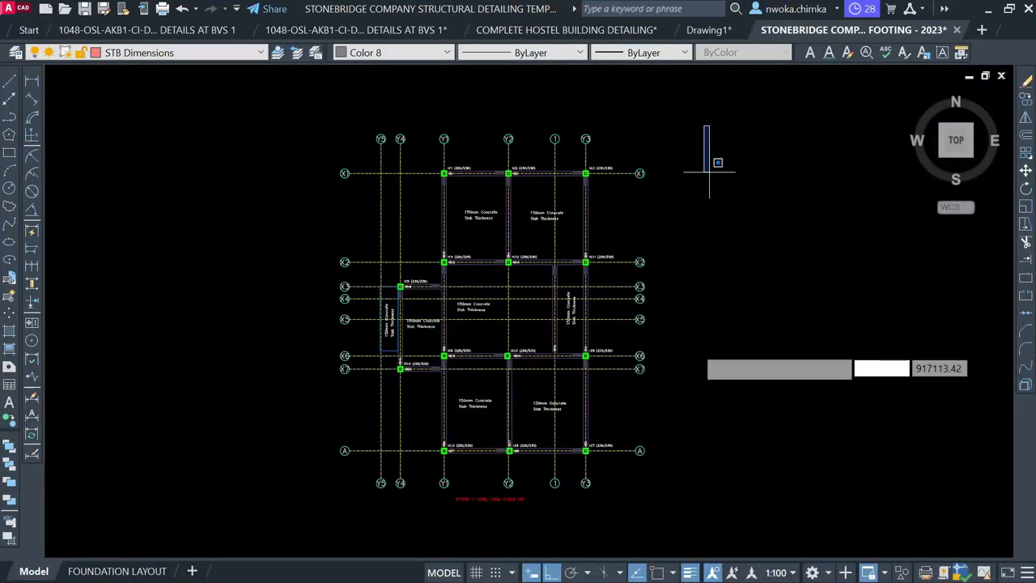
click(632, 492)
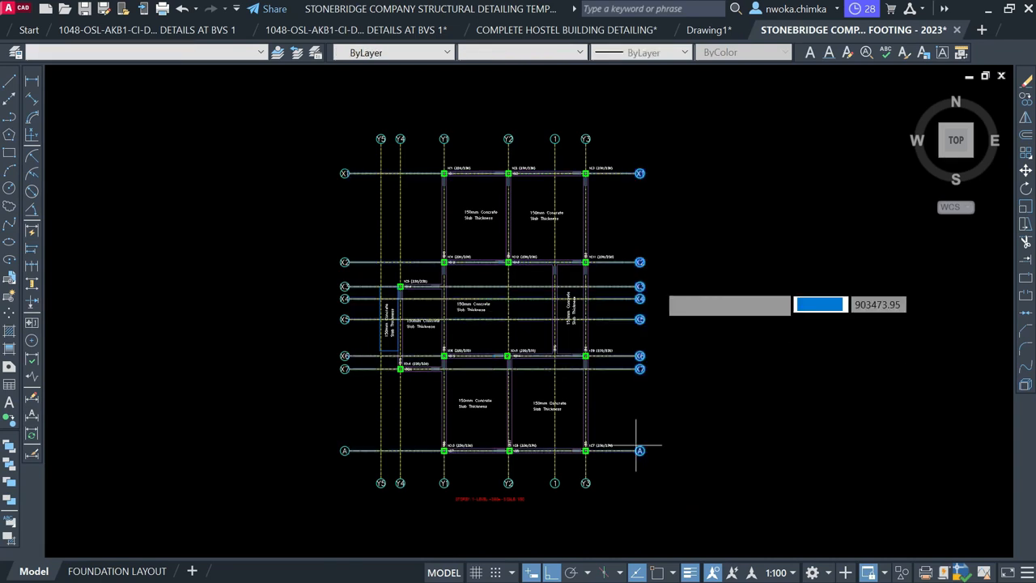
click(638, 205)
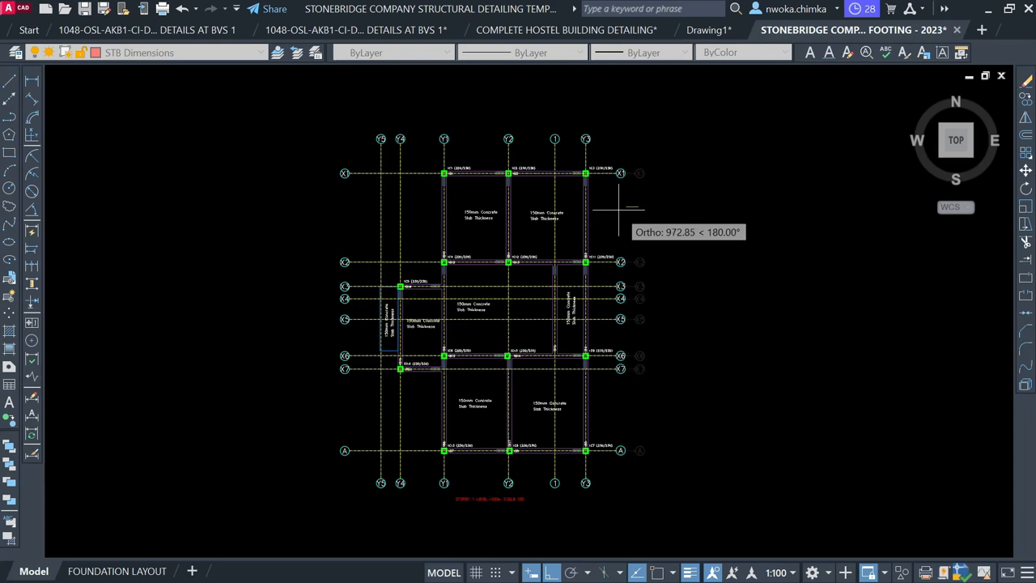
click(619, 209)
scroll(826, 209, down, 2)
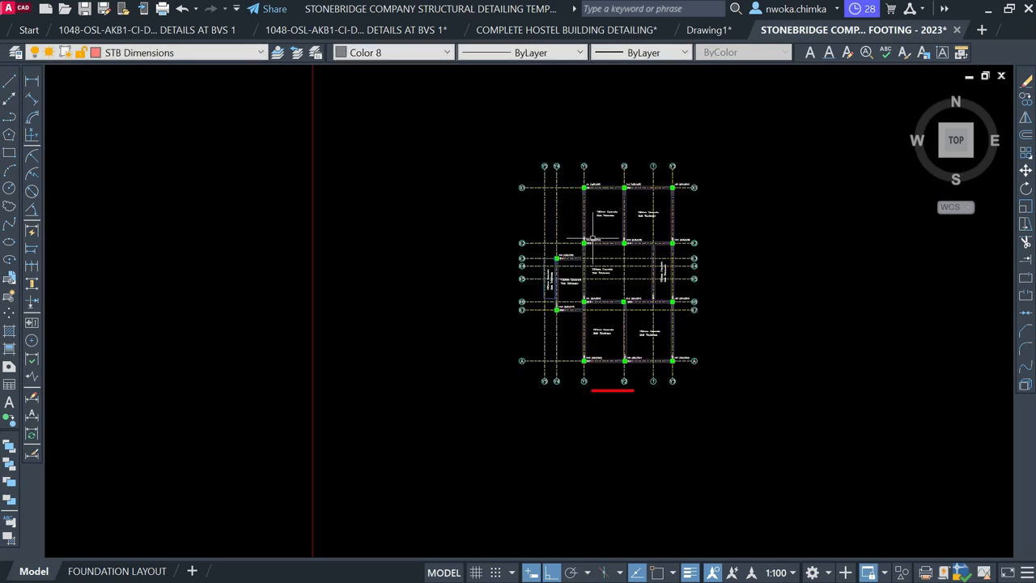
Keep STB Dimensions as the current layer
middle_drag(474, 262, 737, 263)
scroll(629, 254, down, 2)
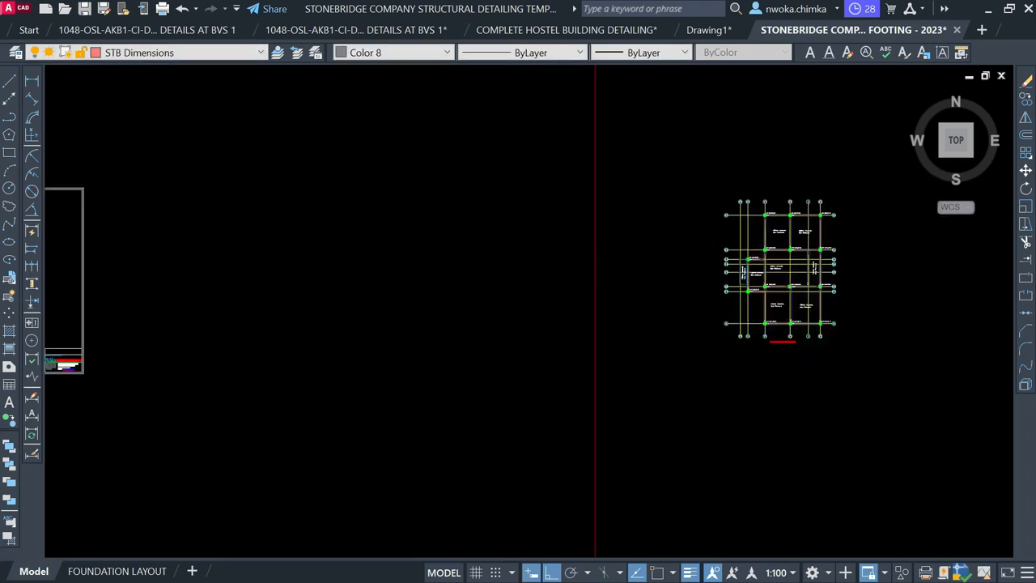
scroll(700, 268, down, 2)
scroll(208, 241, up, 6)
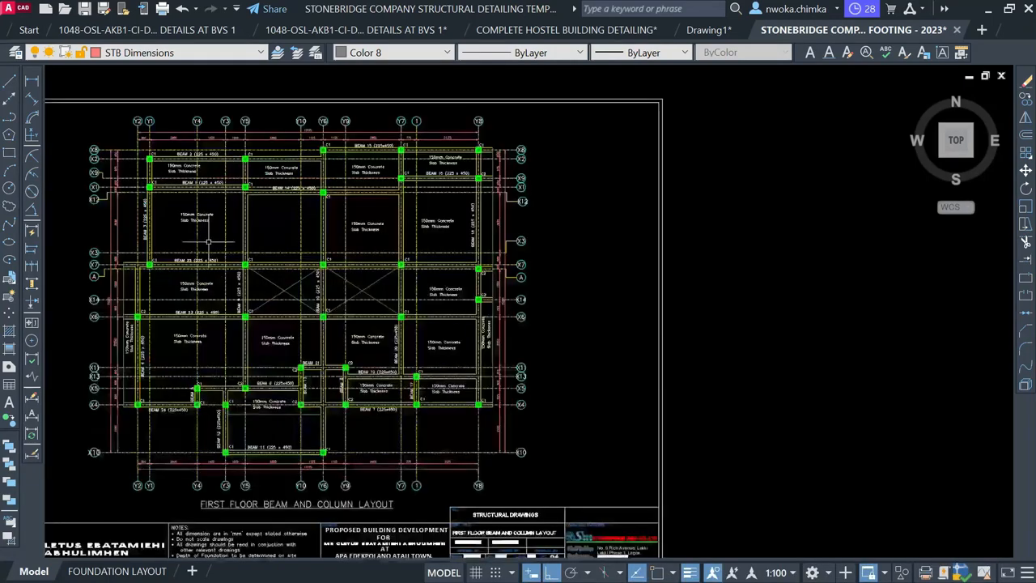
scroll(187, 181, up, 2)
middle_drag(185, 183, 267, 234)
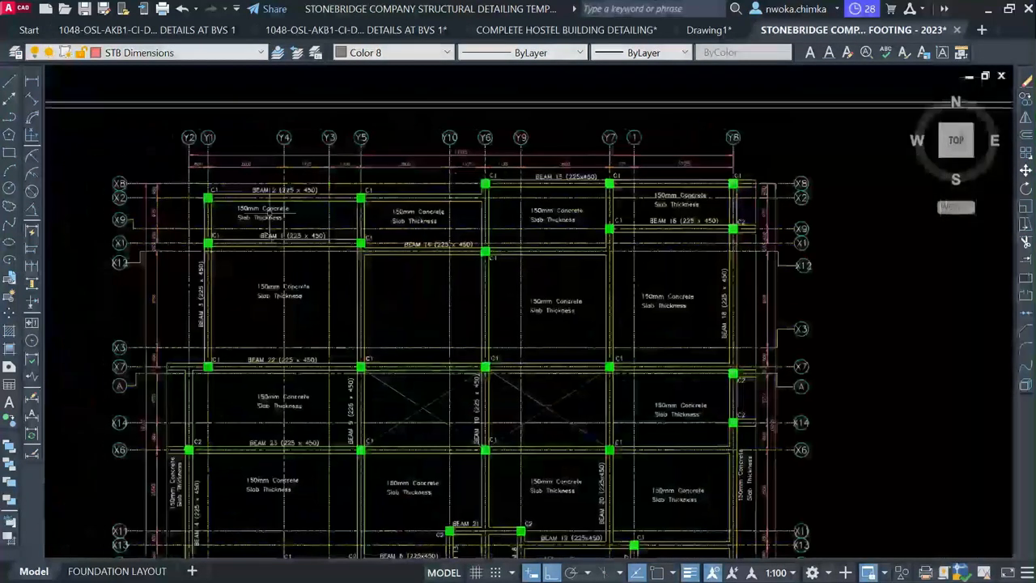
scroll(194, 167, up, 4)
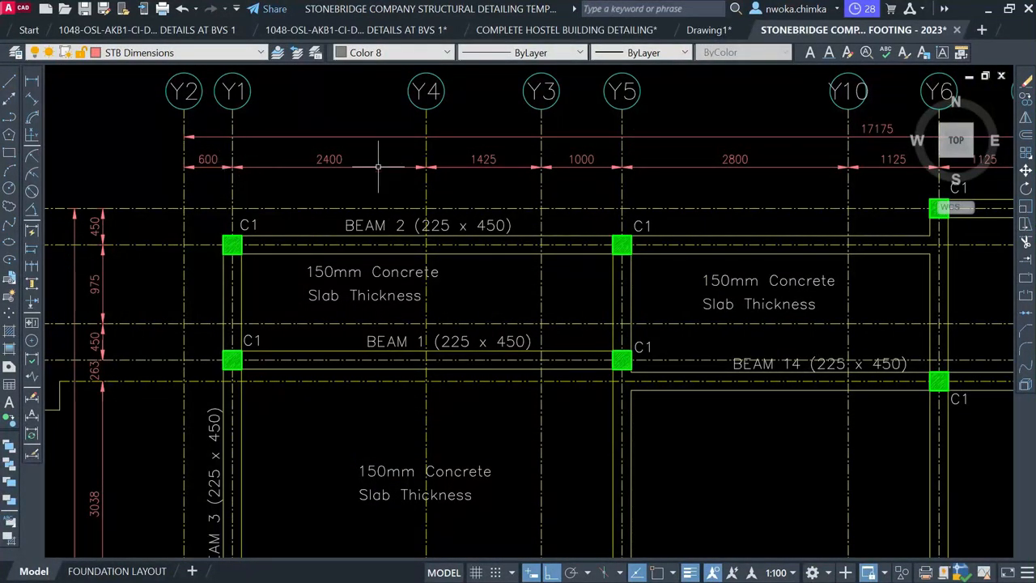
scroll(219, 219, down, 2)
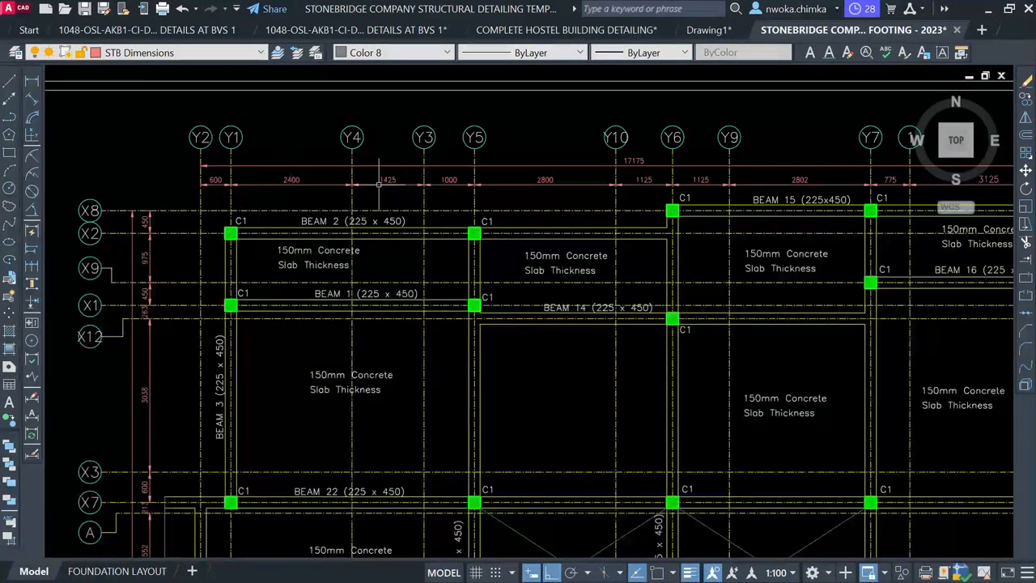
click(204, 53)
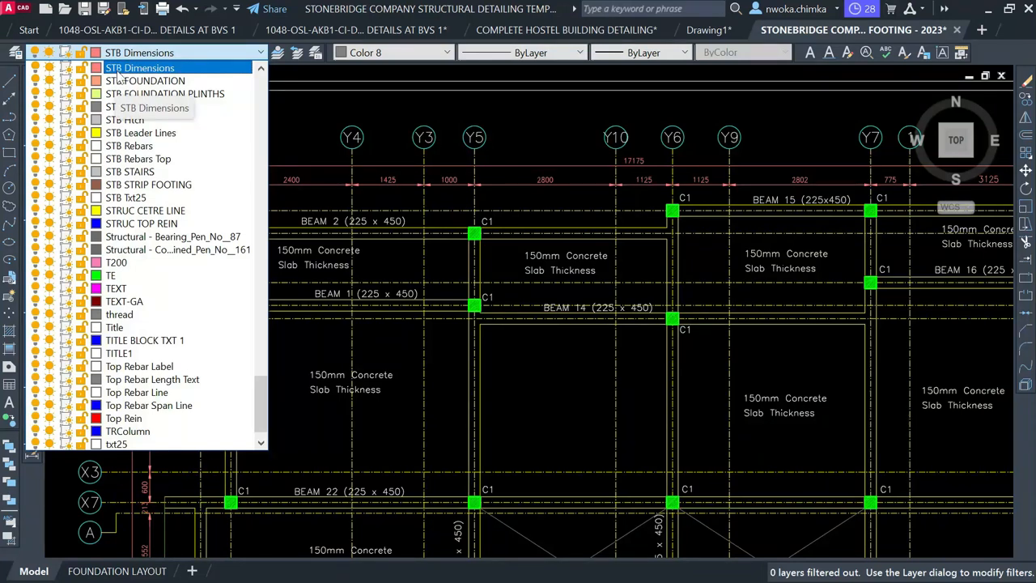
click(146, 70)
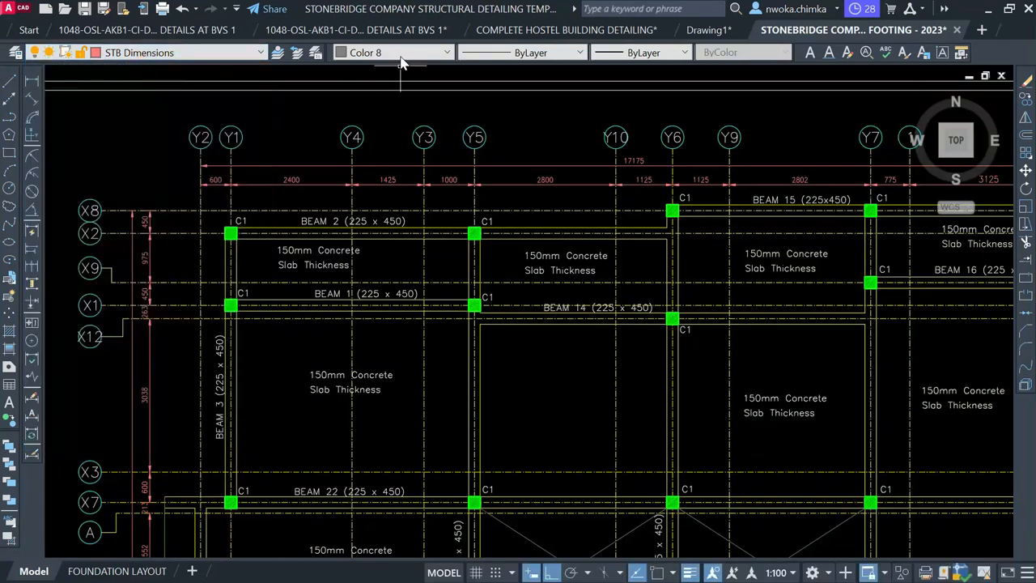
Switch the current object colour from Color 8 to ByLayer
click(400, 52)
scroll(385, 81, up, 2)
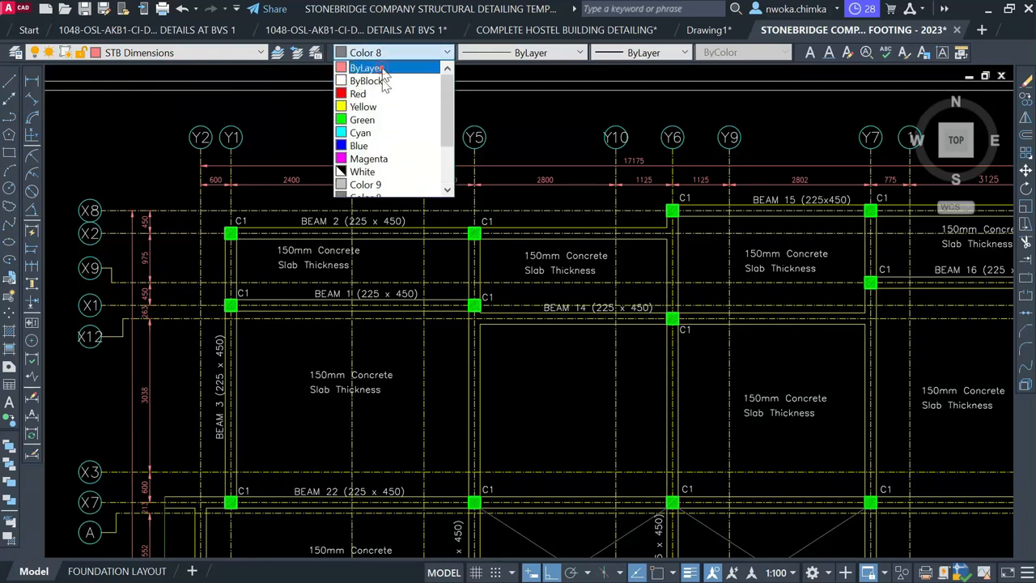
click(384, 70)
scroll(277, 170, down, 6)
middle_drag(729, 185, 454, 183)
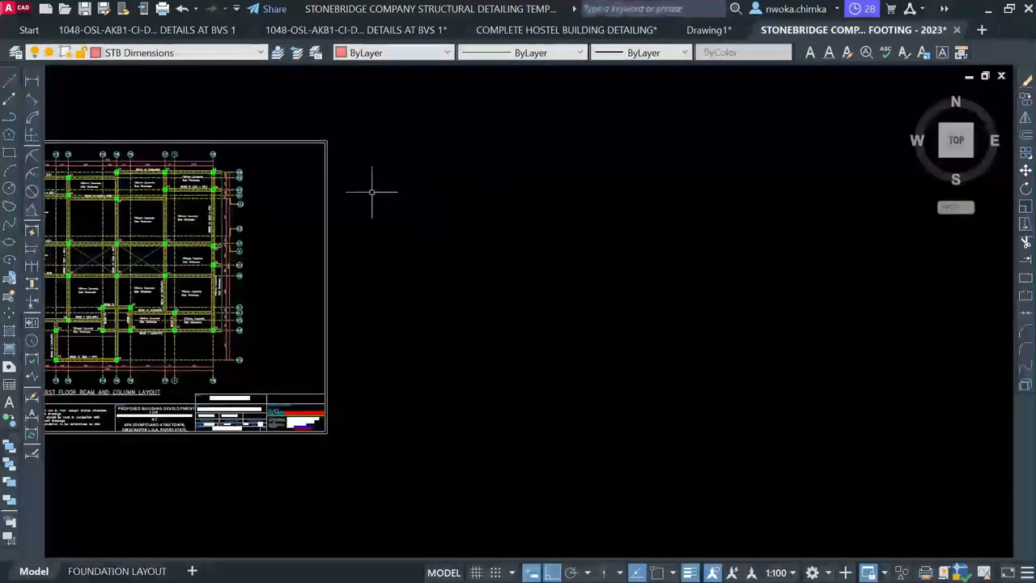
Add the 10249 overall linear dimension from Y5 to Y3 above the grid bubbles
click(33, 84)
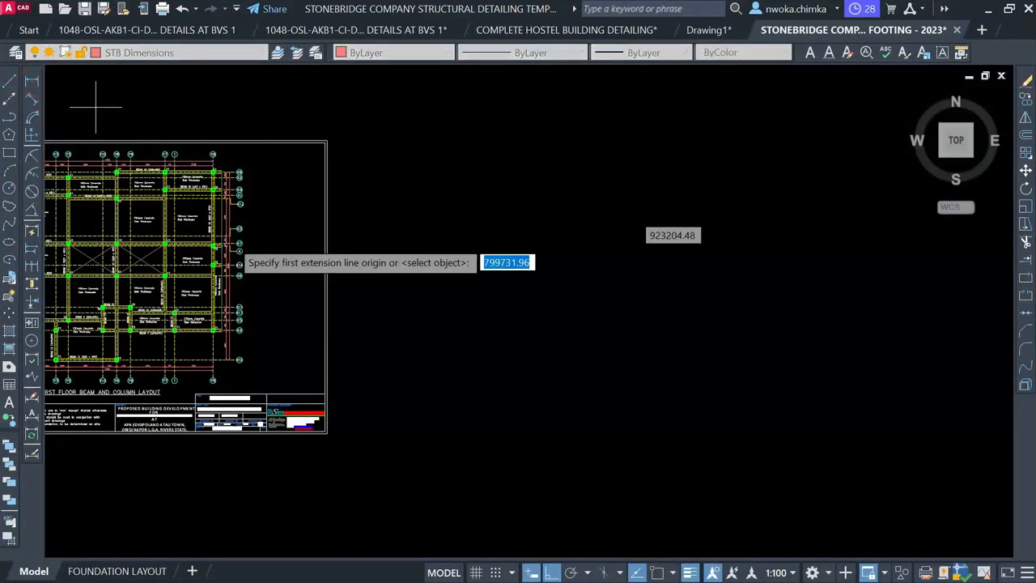
scroll(245, 243, down, 2)
middle_drag(794, 300, 419, 316)
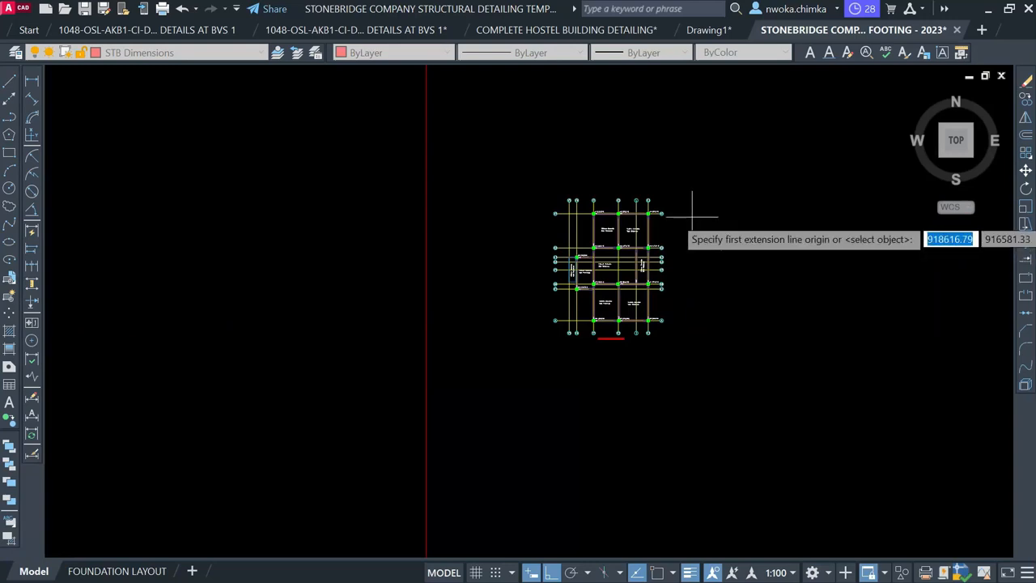
scroll(689, 207, up, 4)
scroll(396, 193, up, 4)
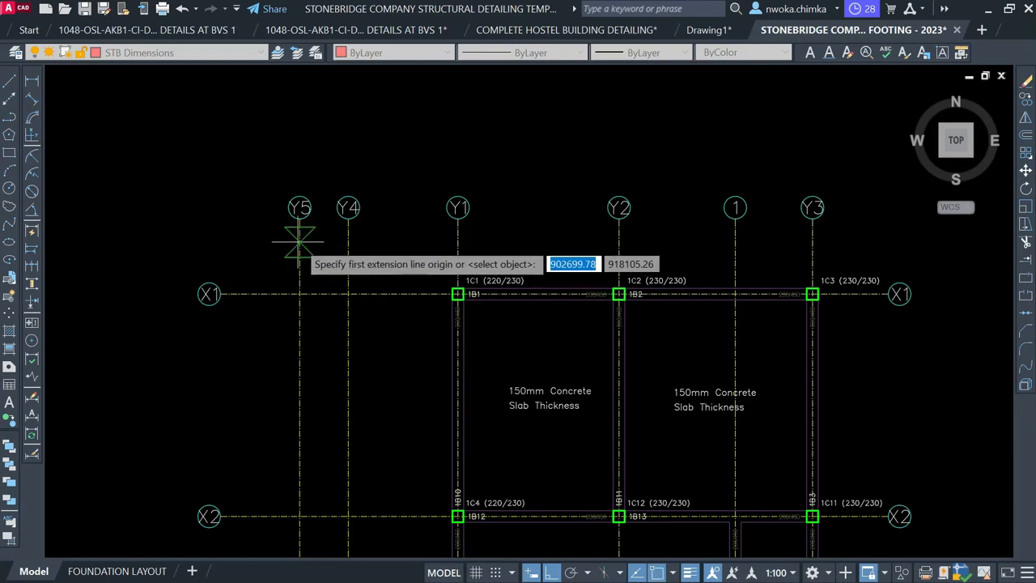
click(300, 242)
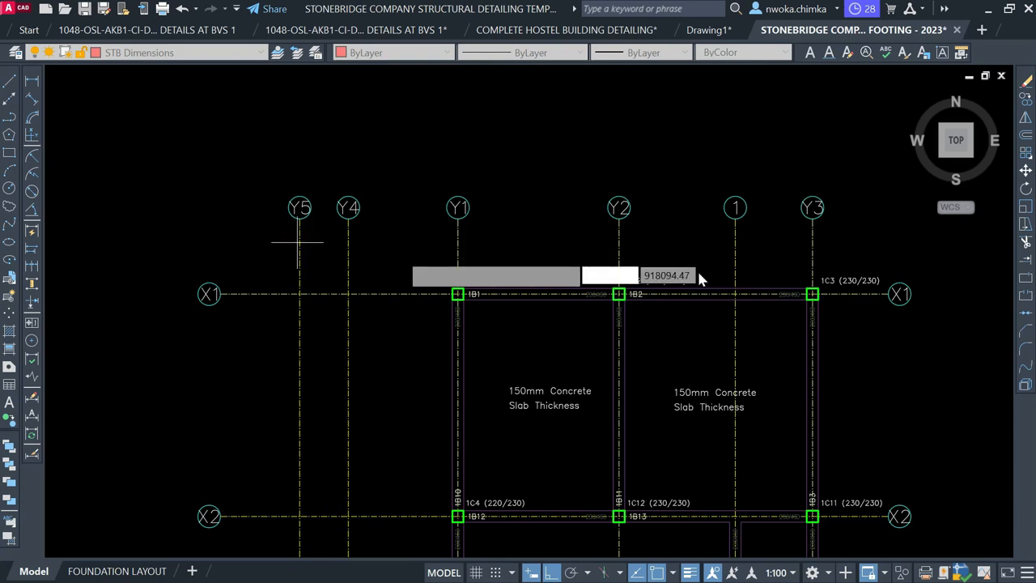
scroll(807, 231, up, 2)
click(818, 250)
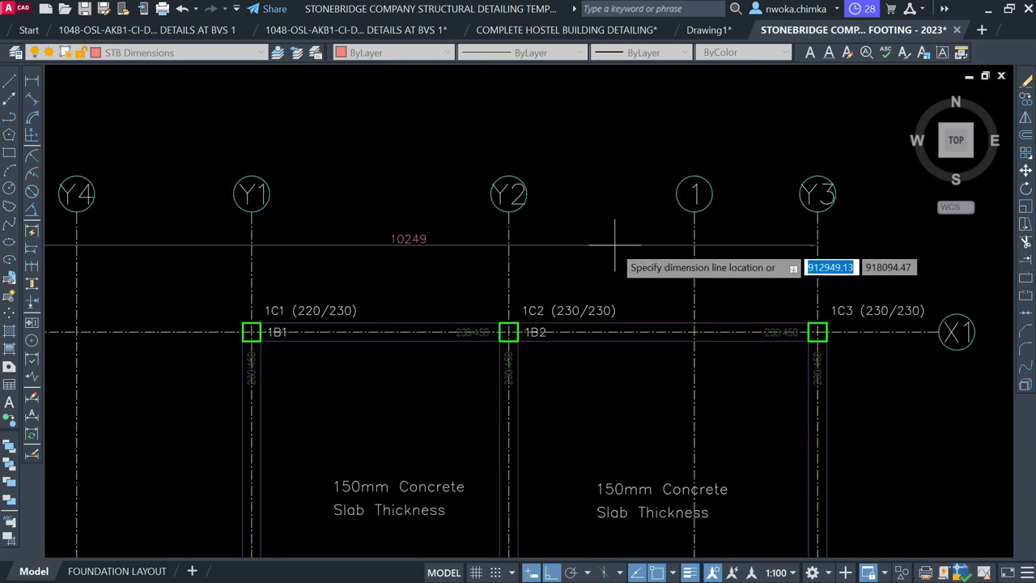
click(571, 229)
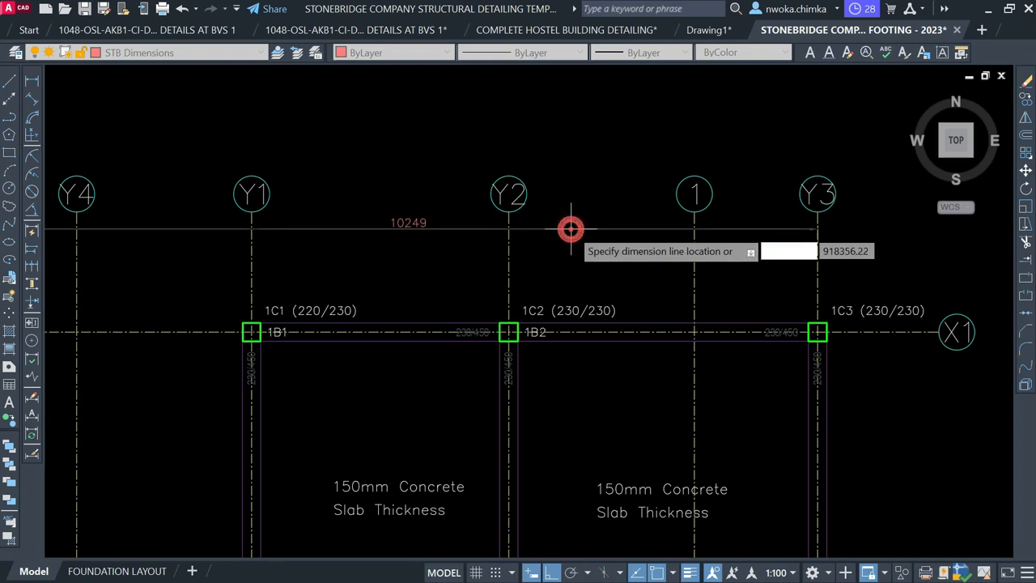
Add a 972 linear dimension between gridlines Y5 and Y4
key(Return)
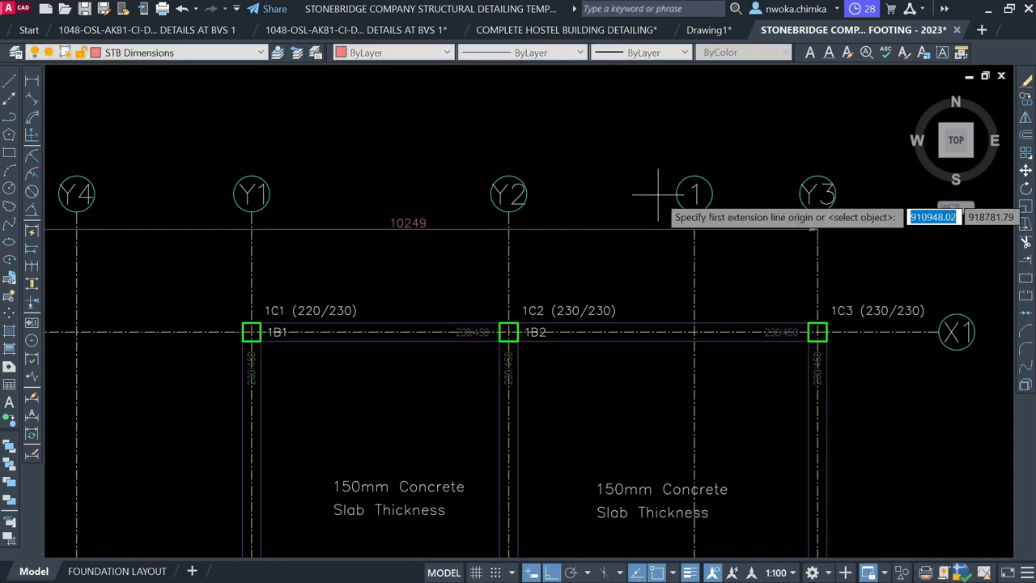
scroll(672, 239, down, 2)
scroll(237, 268, up, 2)
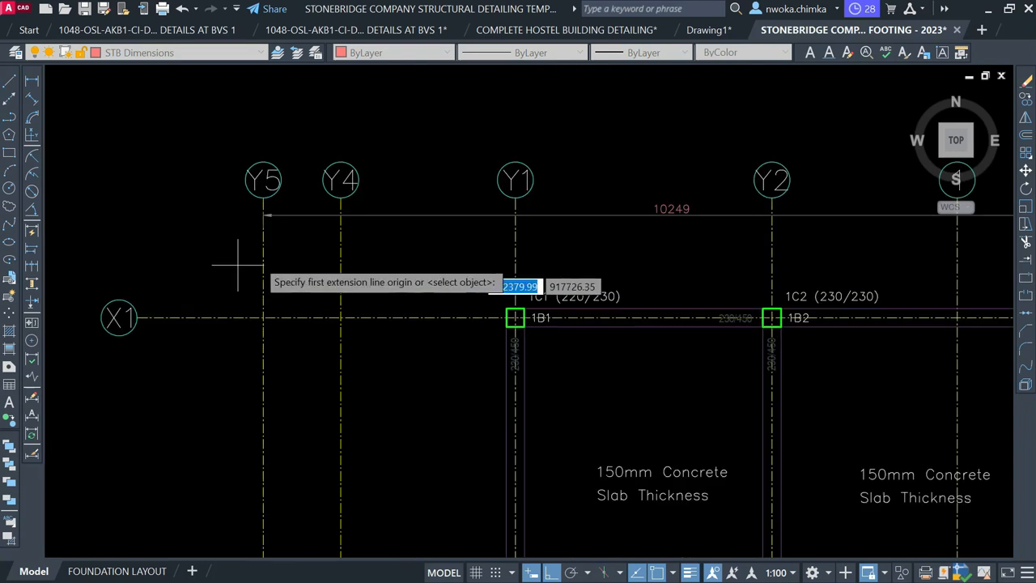
click(267, 257)
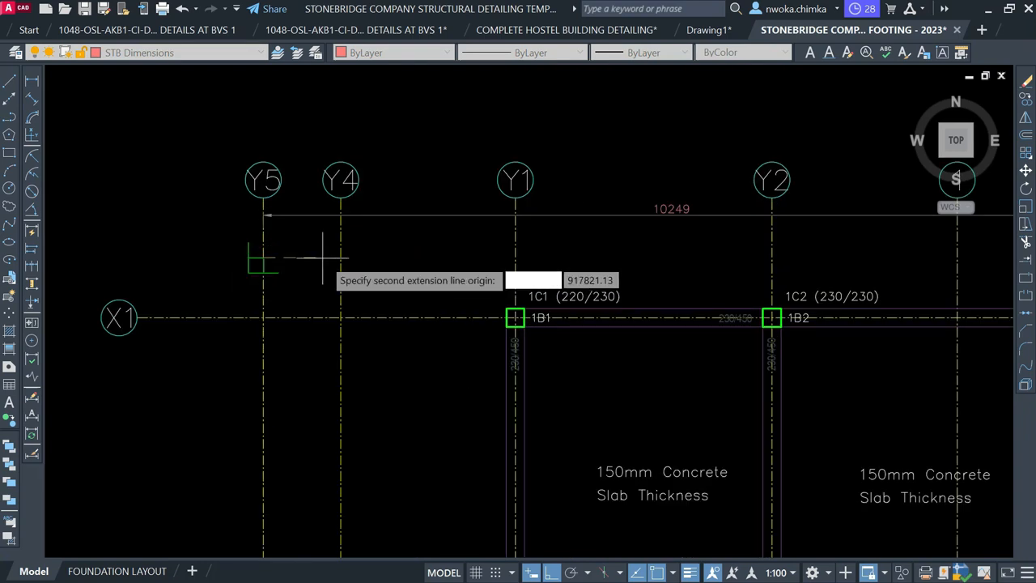
click(340, 258)
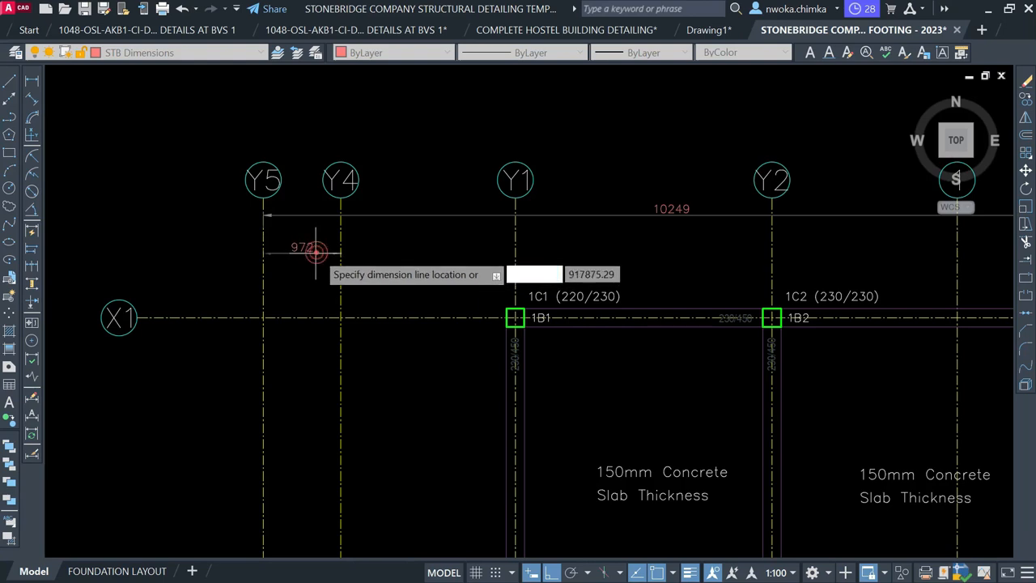
click(314, 252)
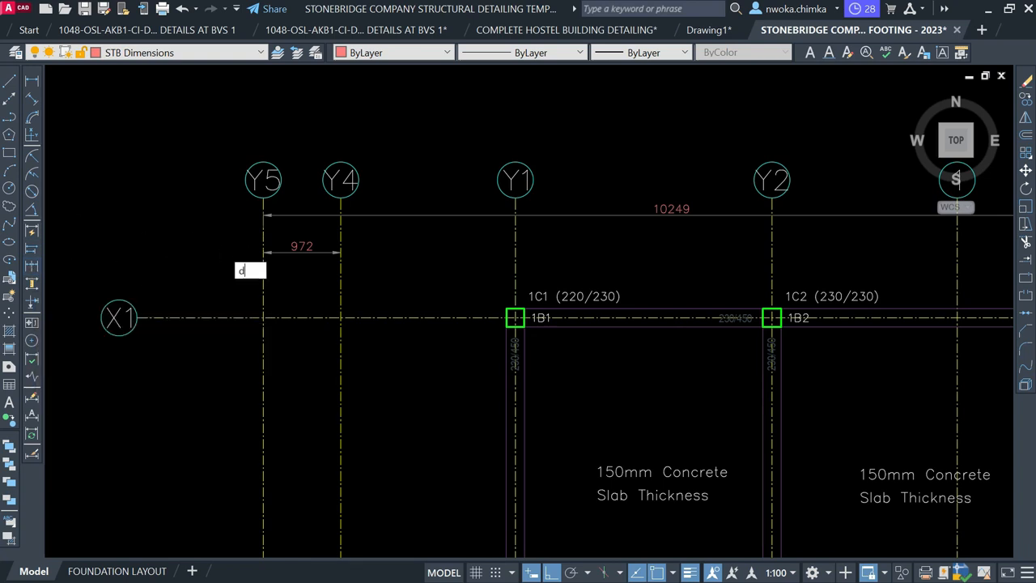
Continue the dimensions through Y1, Y2, gridline 1 and Y3 (2191, 3219, 2324, 1543)
text(imc)
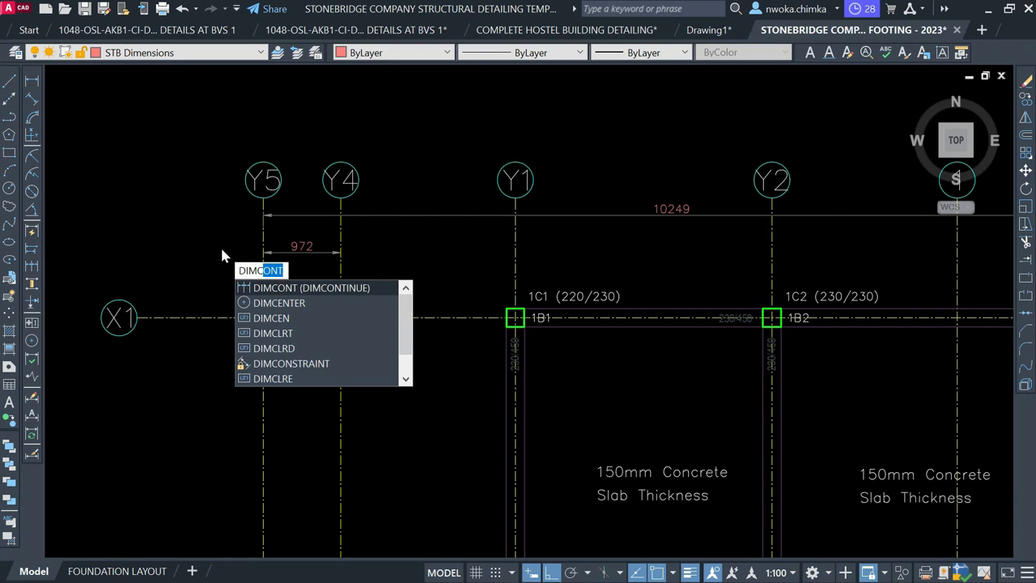
key(Return)
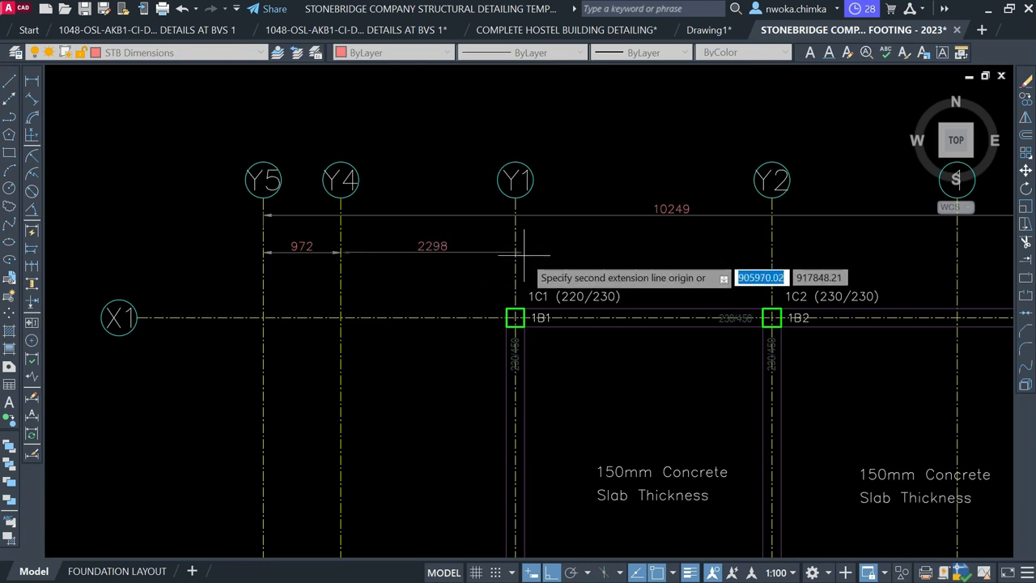
click(522, 256)
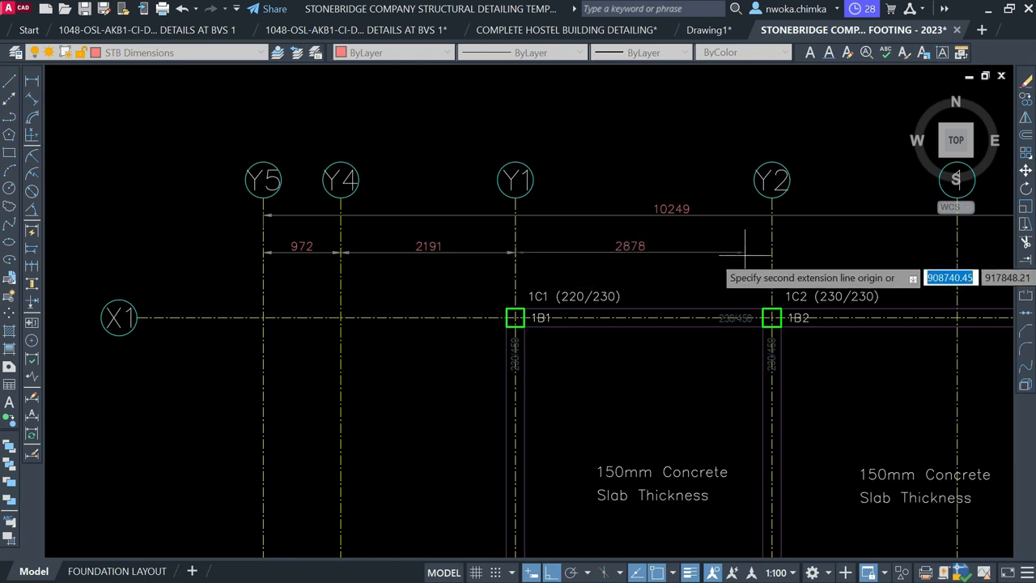
click(771, 253)
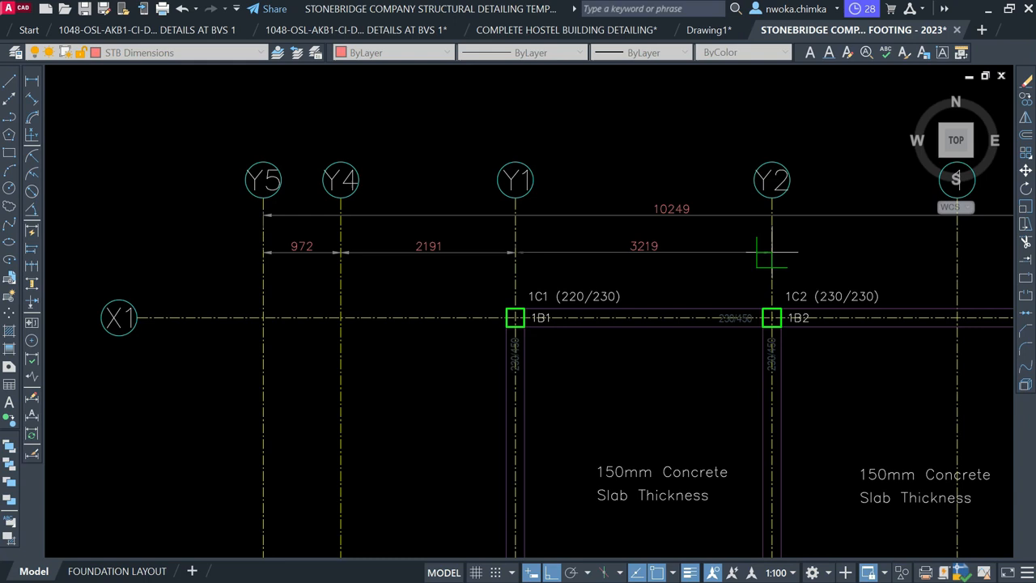
middle_drag(763, 254, 272, 215)
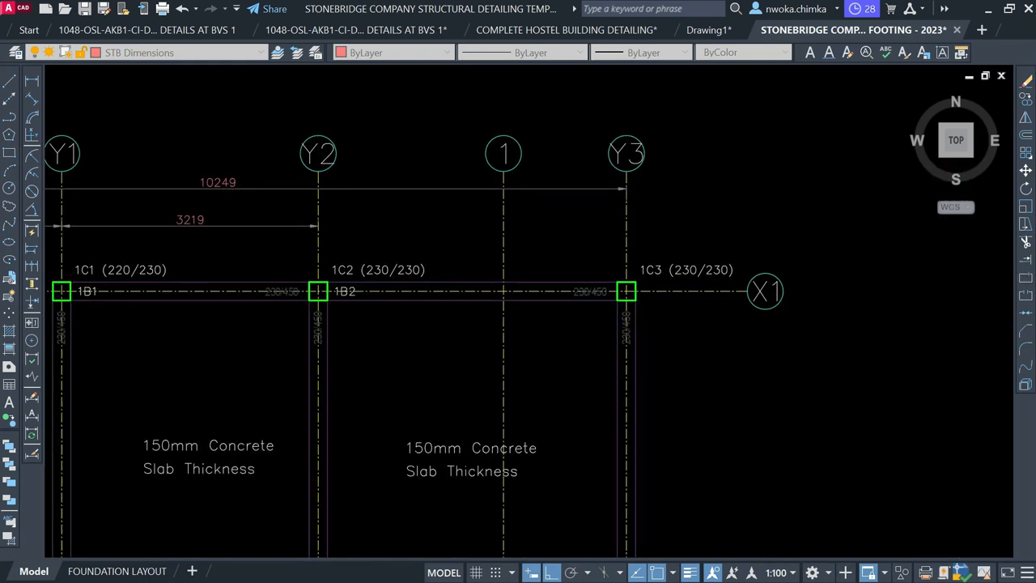
click(502, 227)
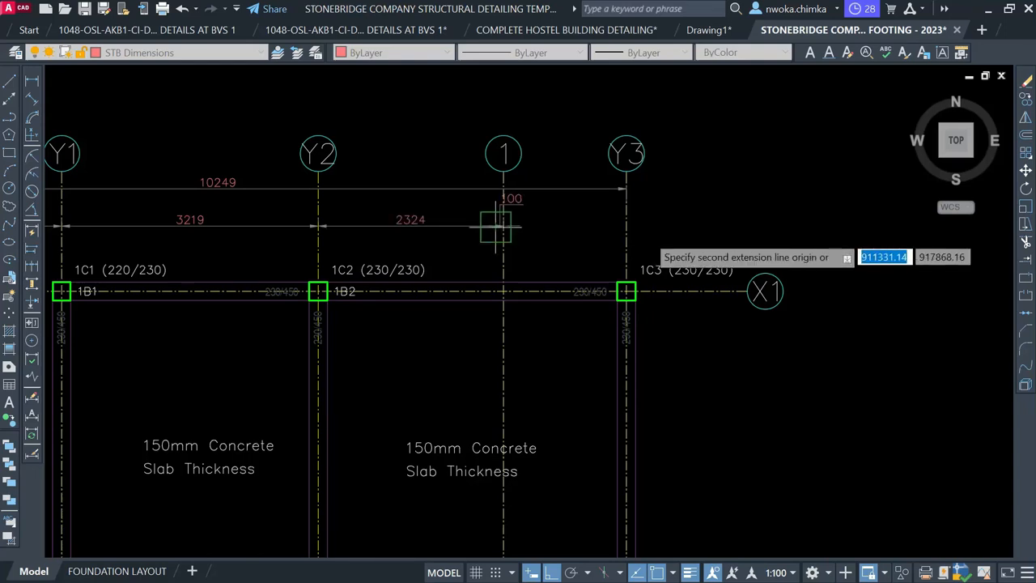
click(627, 226)
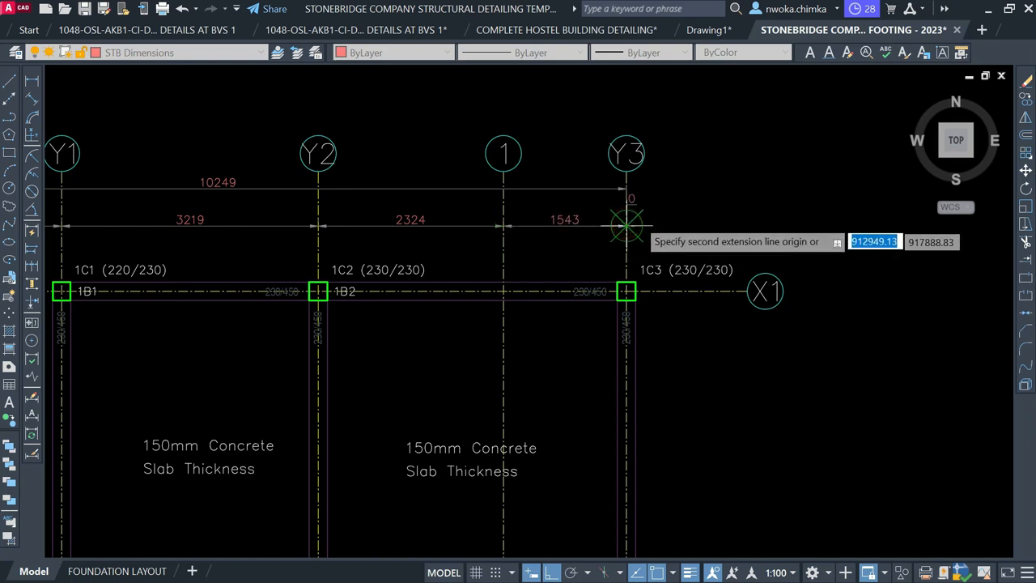
key(Escape)
scroll(721, 132, down, 2)
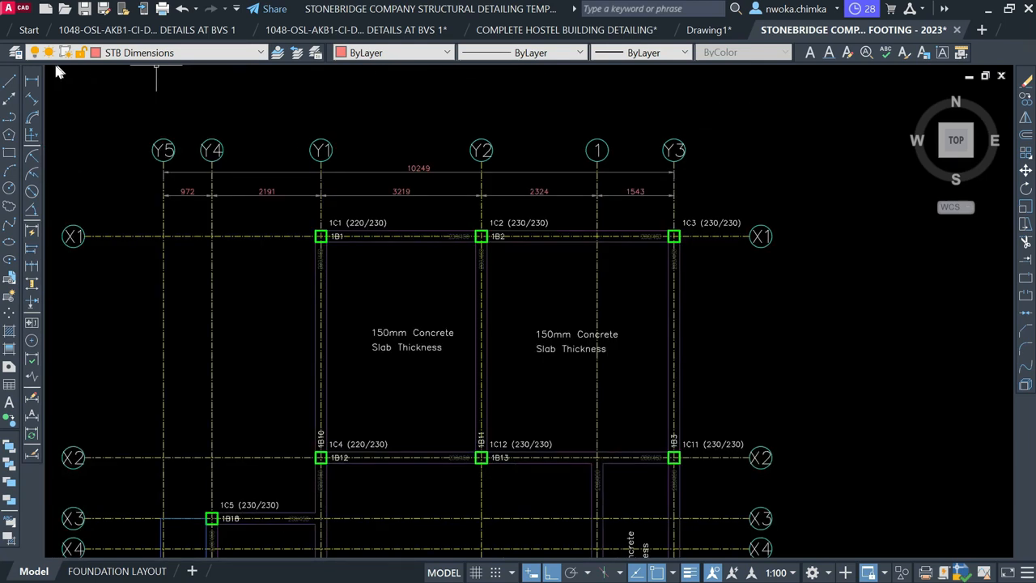
Start a linear dimension from gridline X1 to A, then abandon it with Esc
click(34, 81)
scroll(771, 119, down, 1)
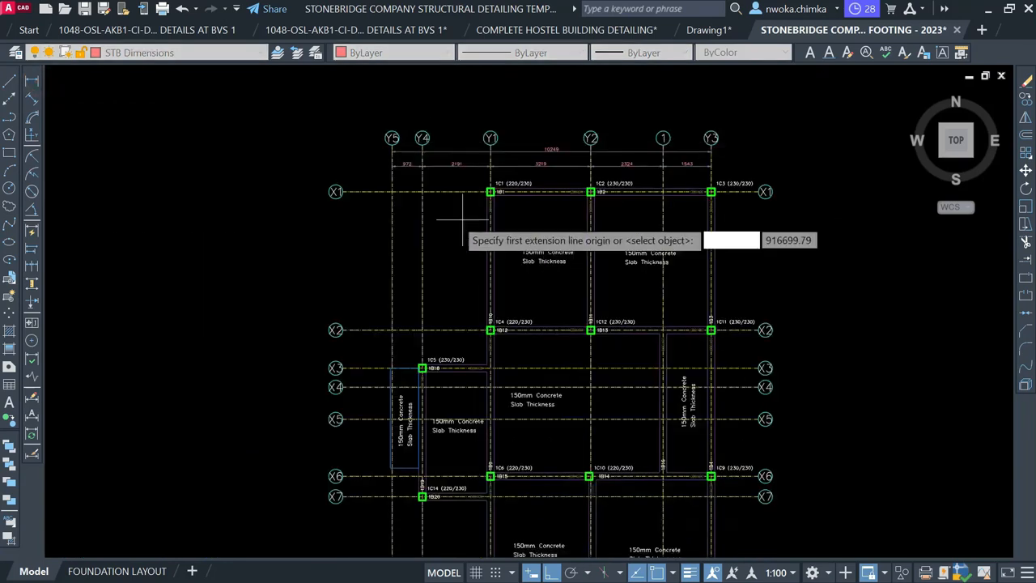
scroll(327, 191, up, 1)
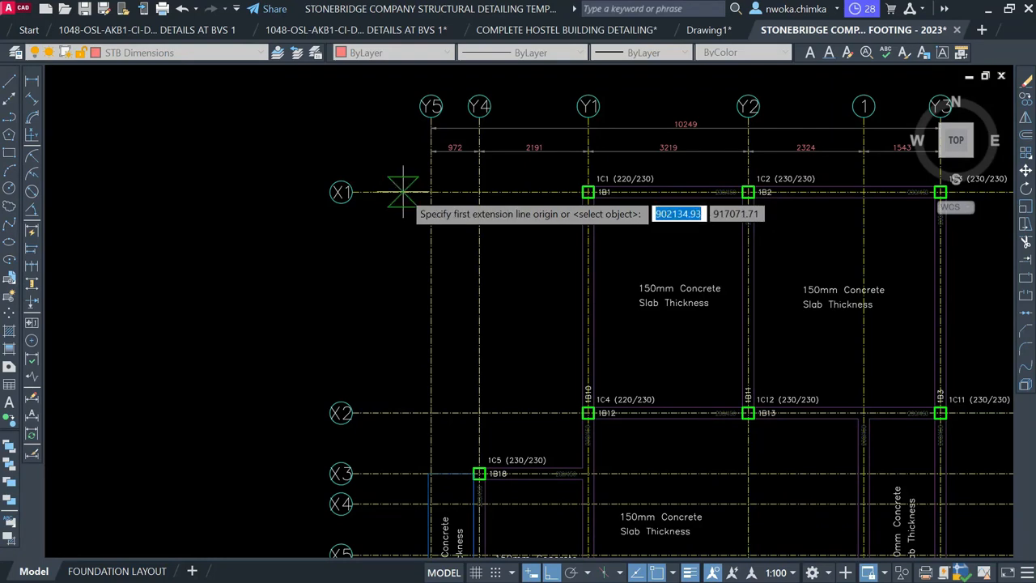
click(403, 192)
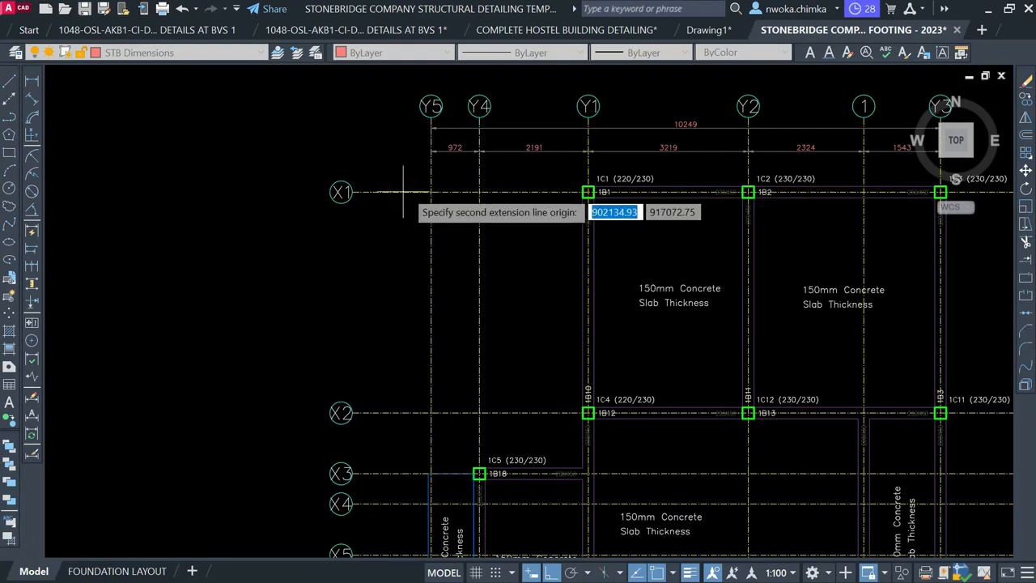
scroll(478, 154, down, 5)
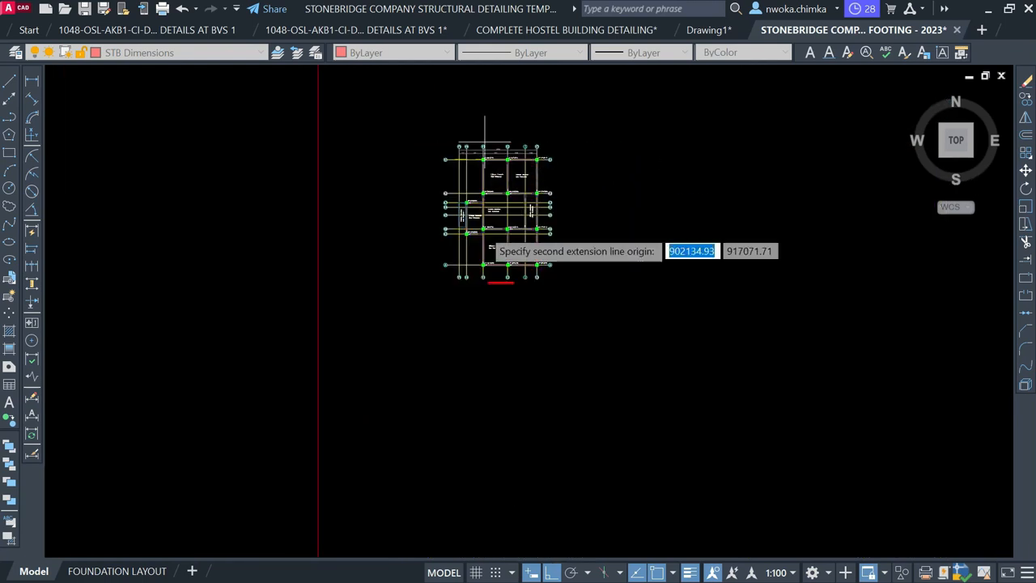
scroll(463, 268, up, 4)
scroll(437, 272, up, 2)
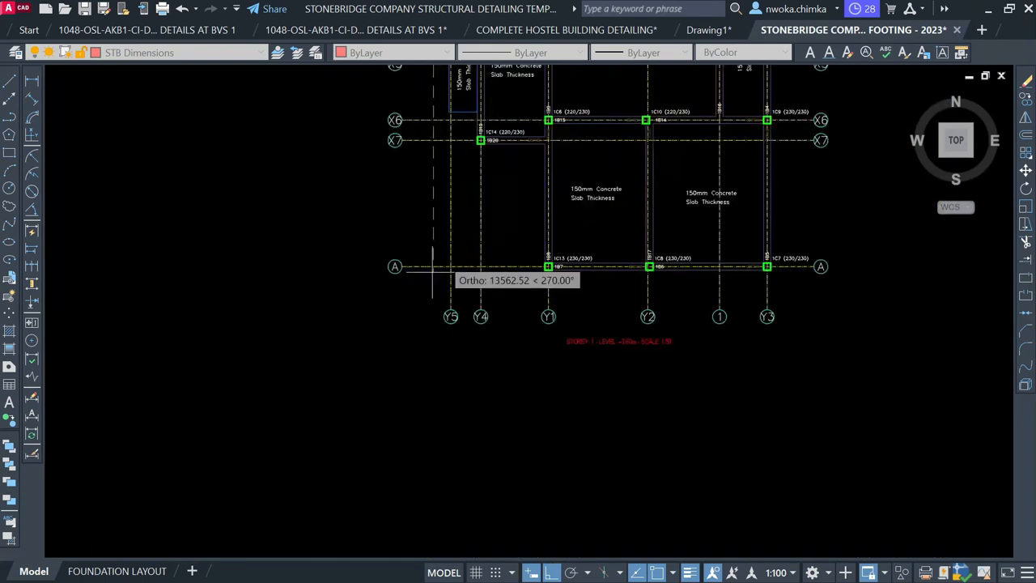
click(435, 271)
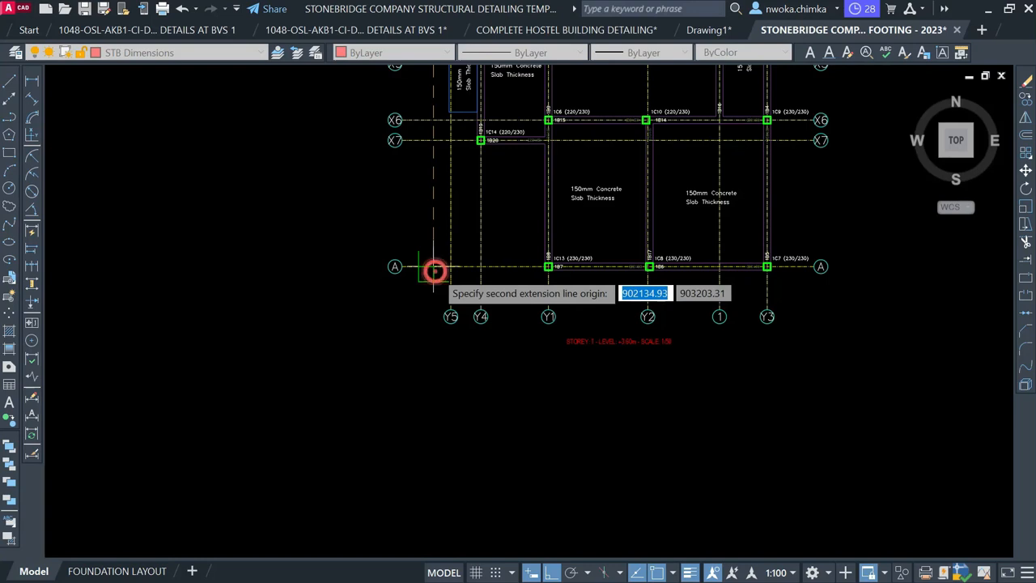
scroll(417, 184, up, 2)
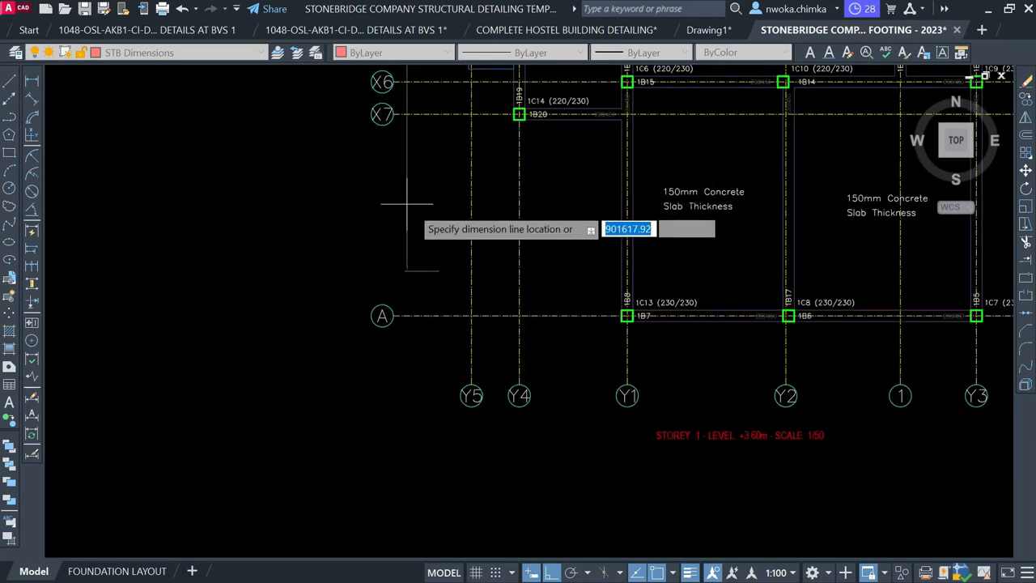
key(Escape)
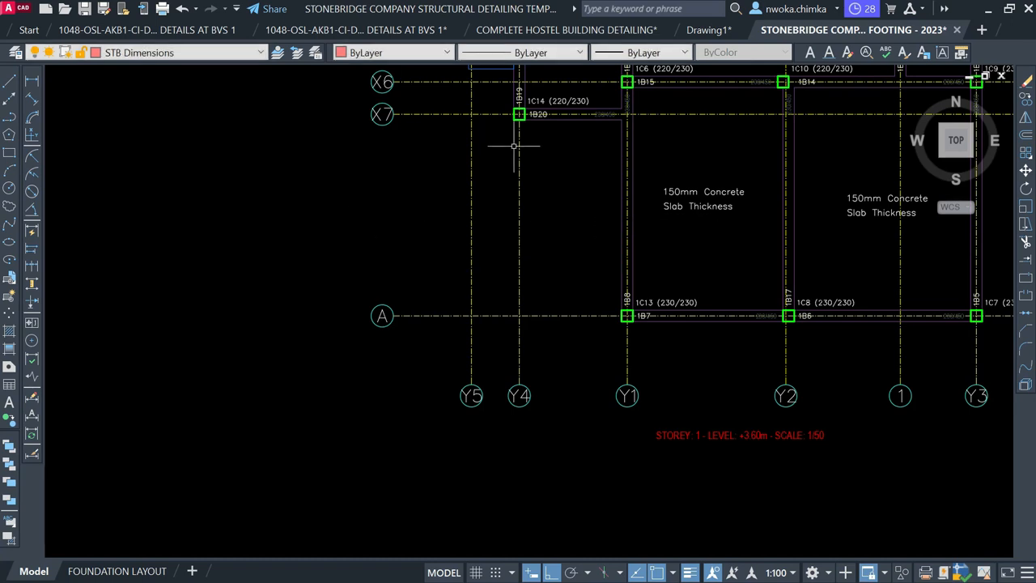
Place the overall 13868 vertical dimension from gridline A to X1, left of the grid
key(space)
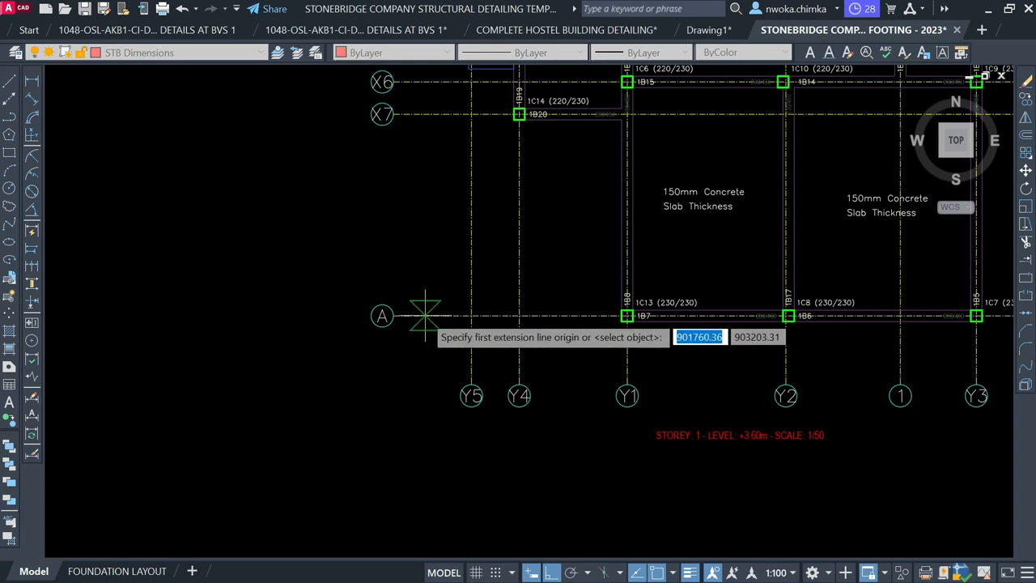
click(423, 315)
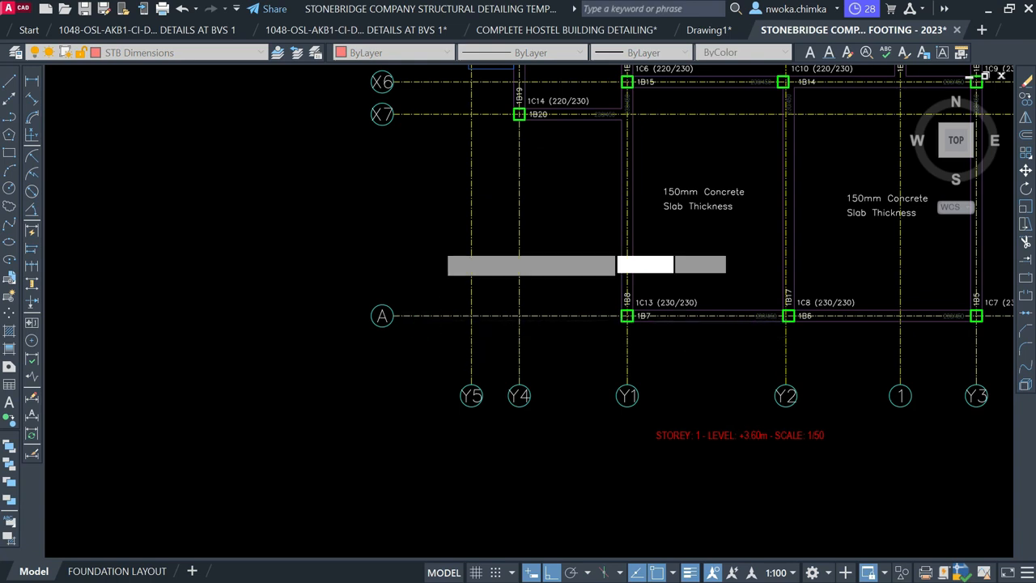
scroll(422, 314, down, 2)
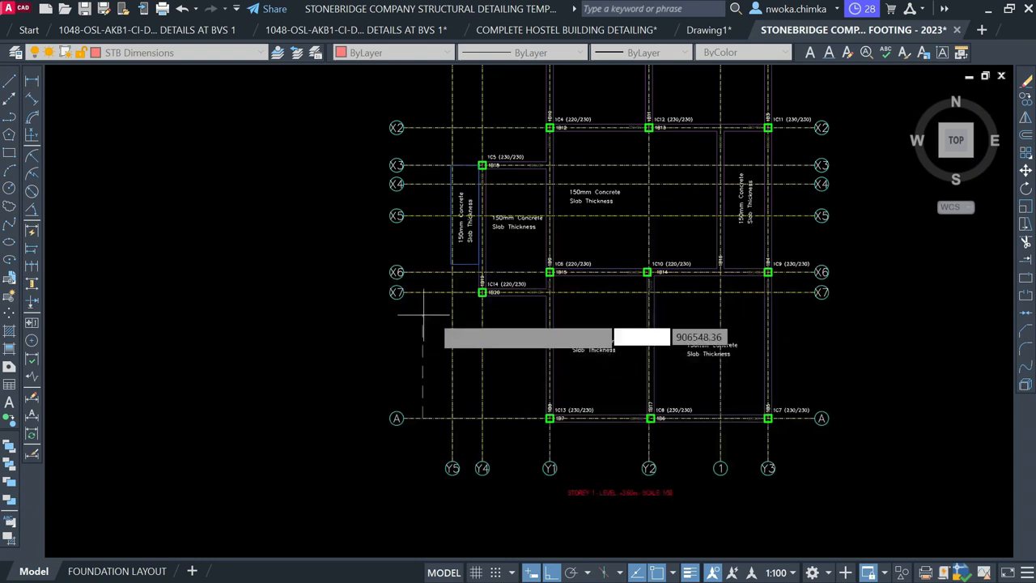
middle_drag(423, 209, 406, 395)
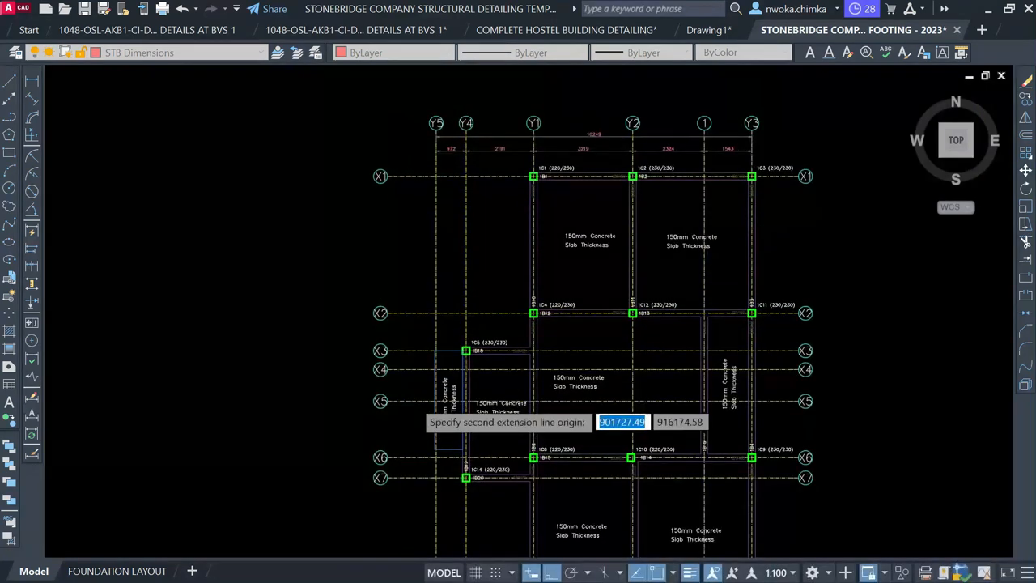
click(407, 175)
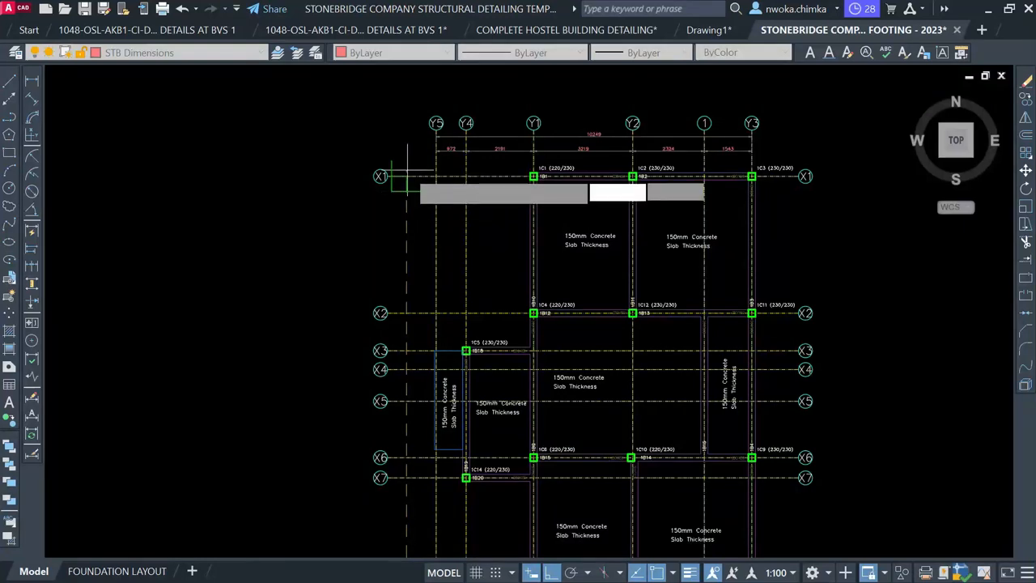
click(405, 176)
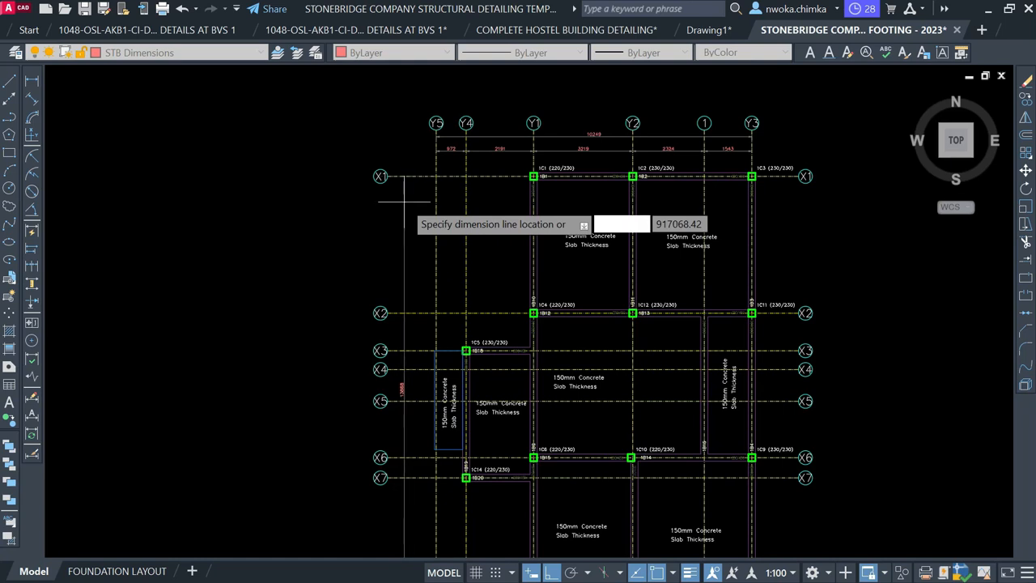
click(404, 204)
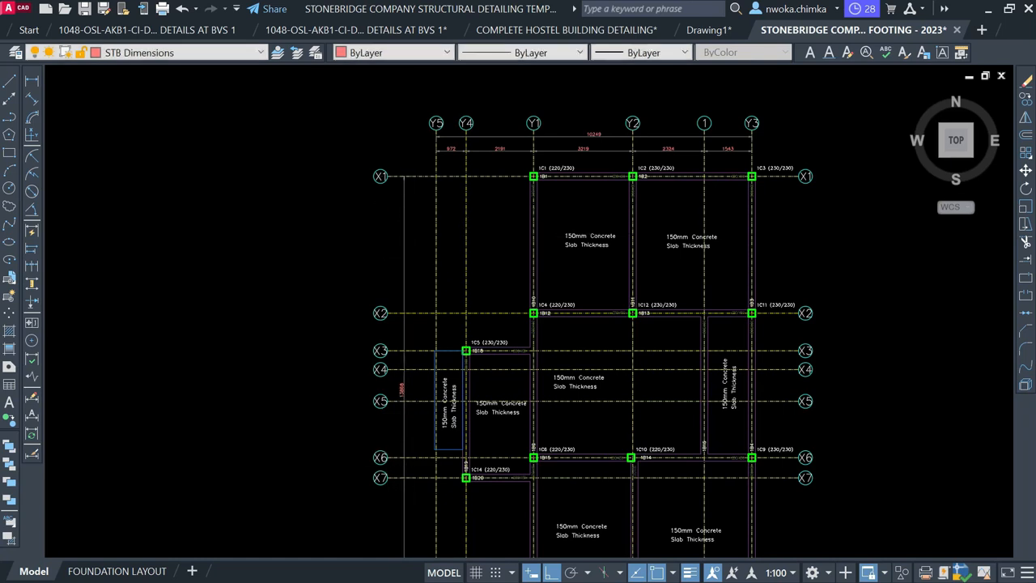
scroll(399, 411, up, 4)
scroll(391, 341, down, 2)
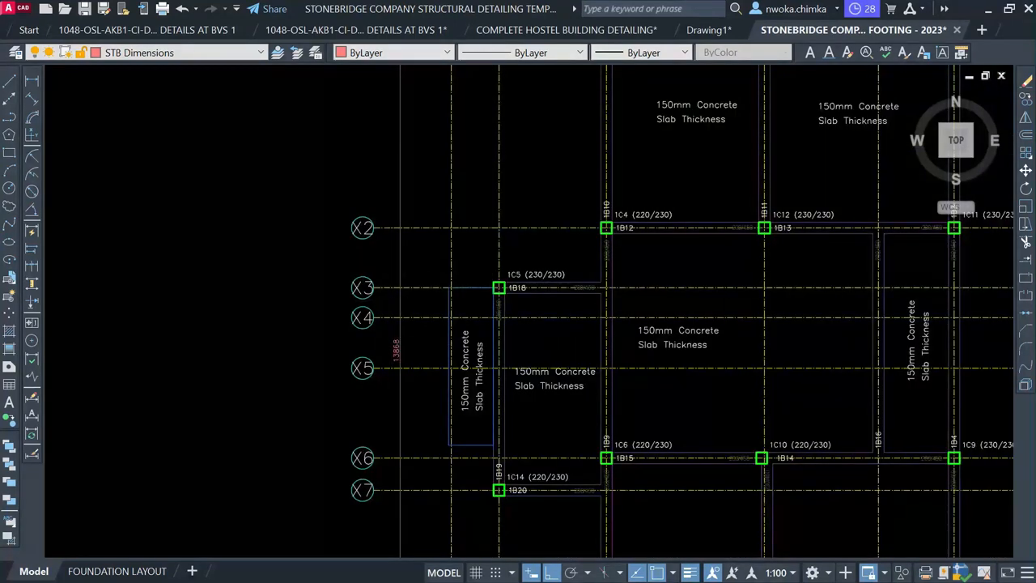
key(space)
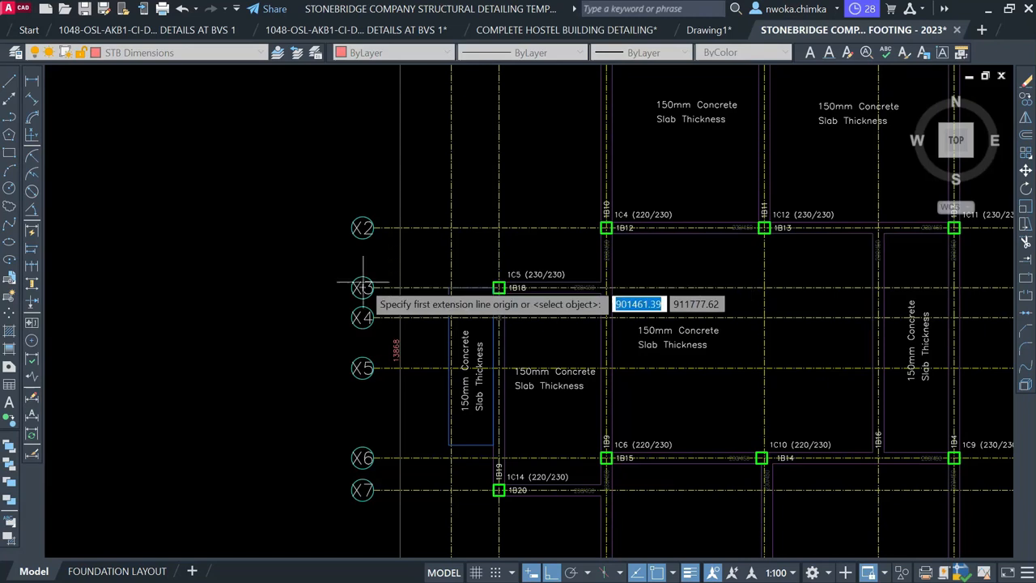
Dimension gridline X1 to X2 on the left side as 4439
scroll(363, 288, down, 2)
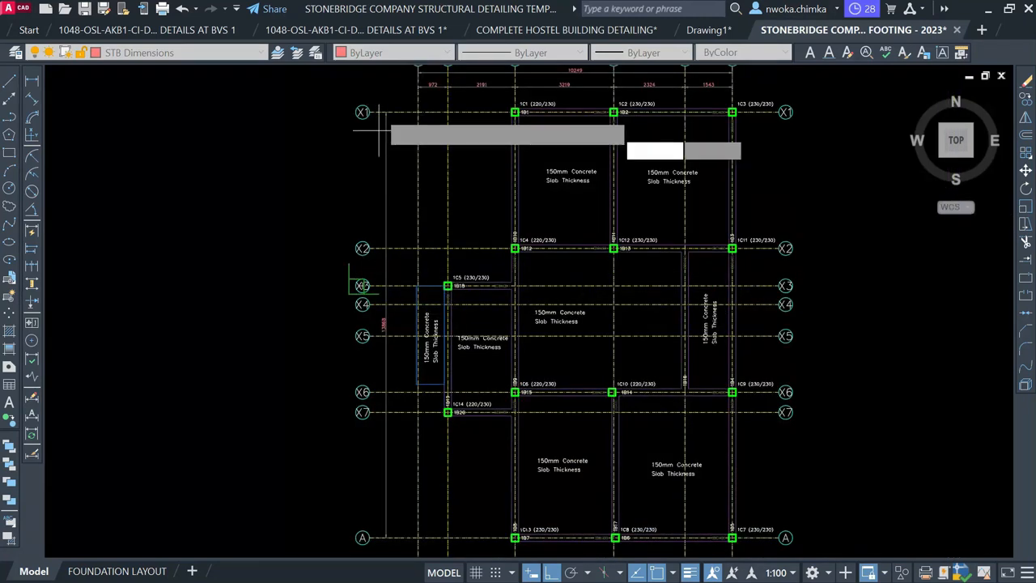
scroll(403, 107, up, 2)
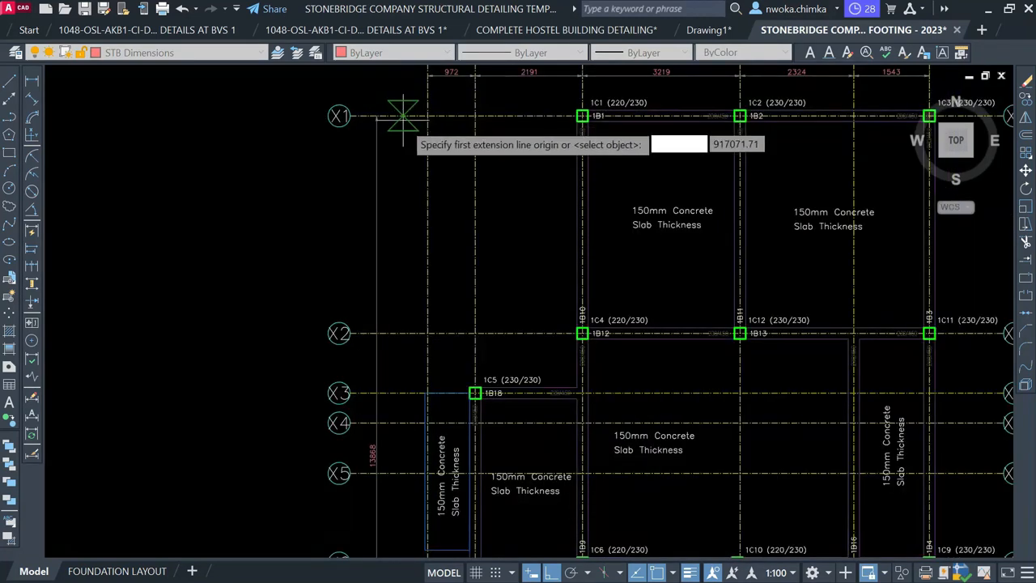
click(405, 115)
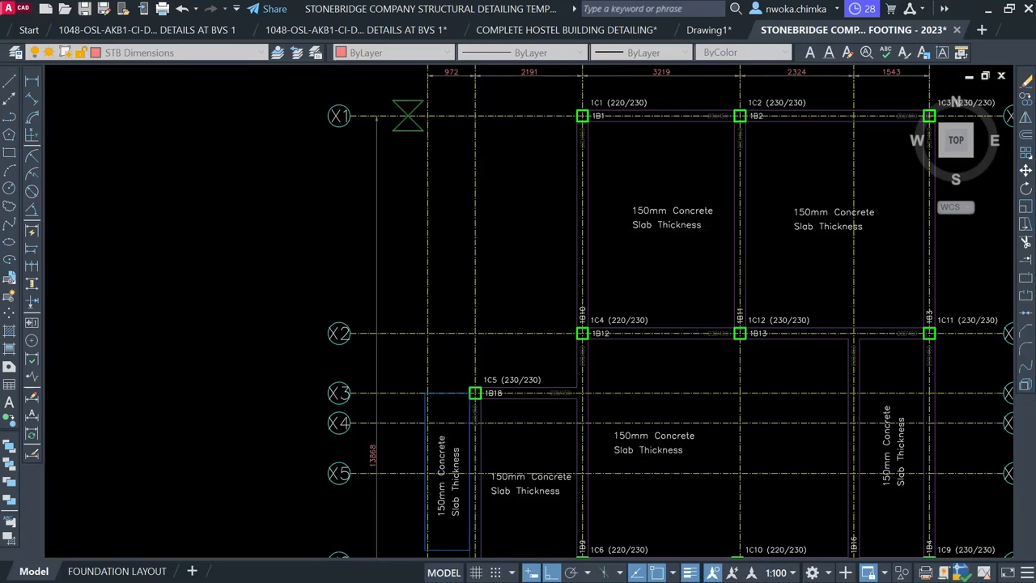
click(404, 333)
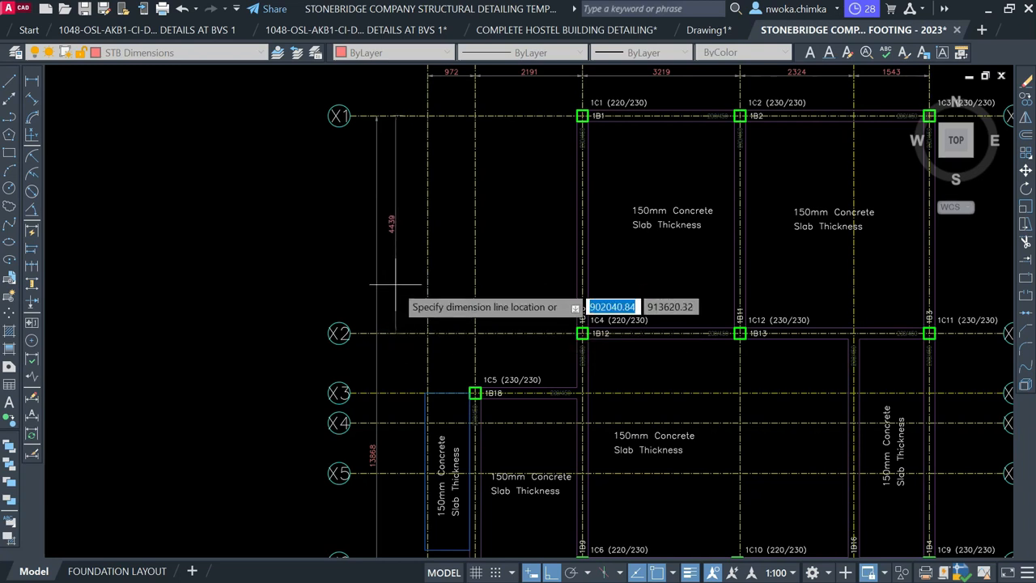
click(396, 284)
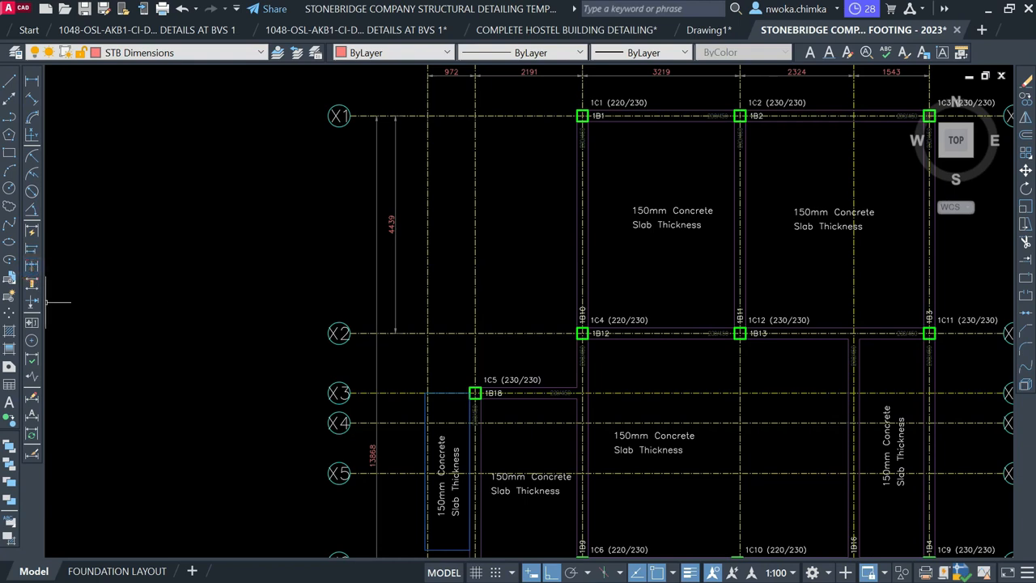
Continue the left chain down through X3–X6 with 1219, 610, 1029 and 1829, then end the command
click(32, 266)
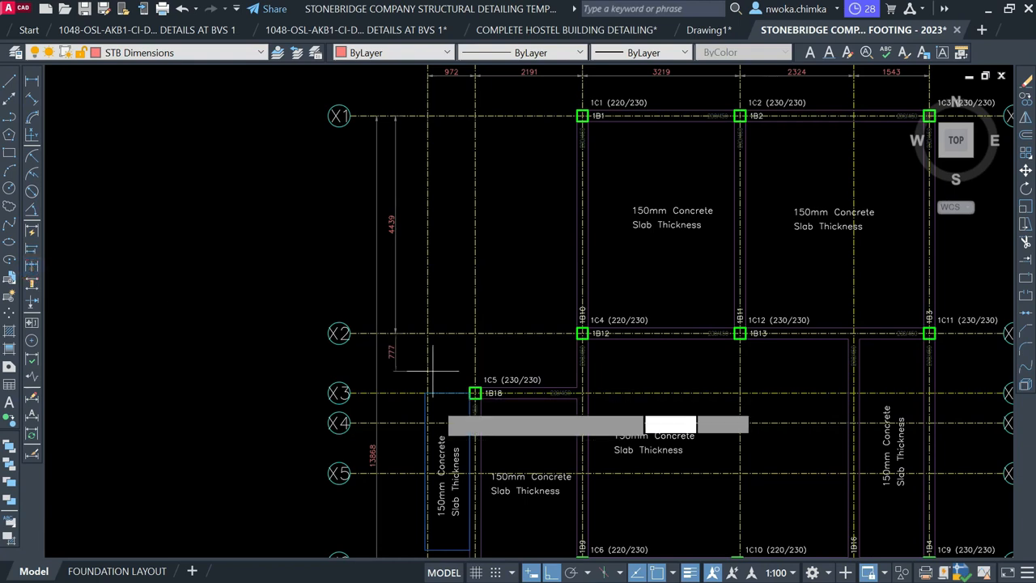
click(387, 393)
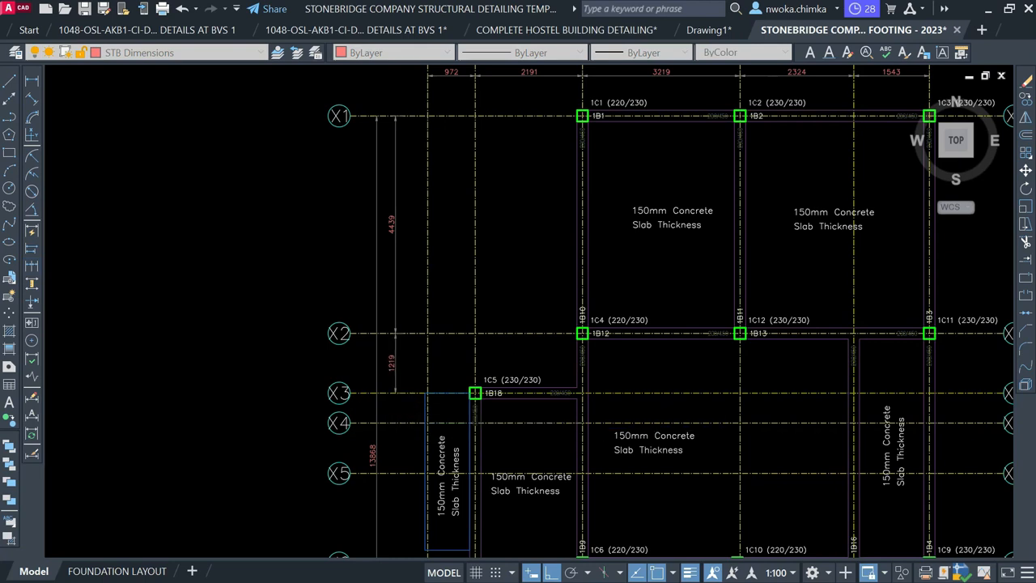
click(395, 422)
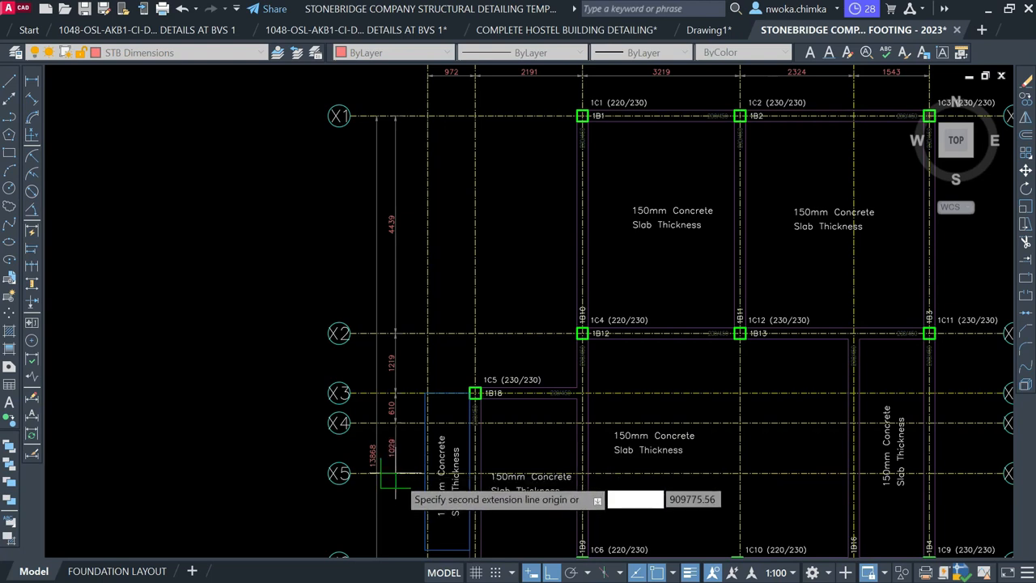
click(396, 474)
scroll(366, 258, down, 1)
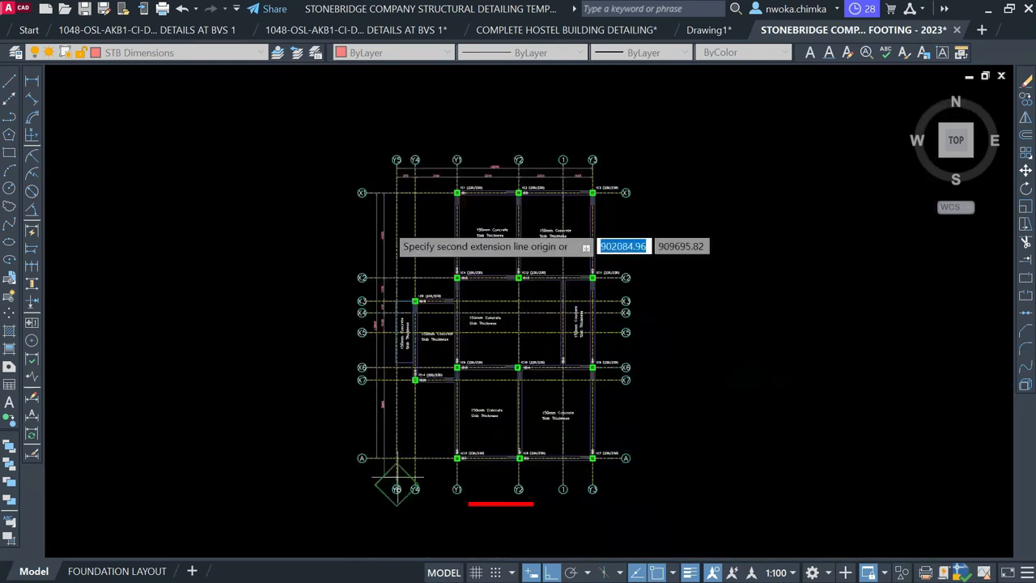
scroll(387, 312, up, 2)
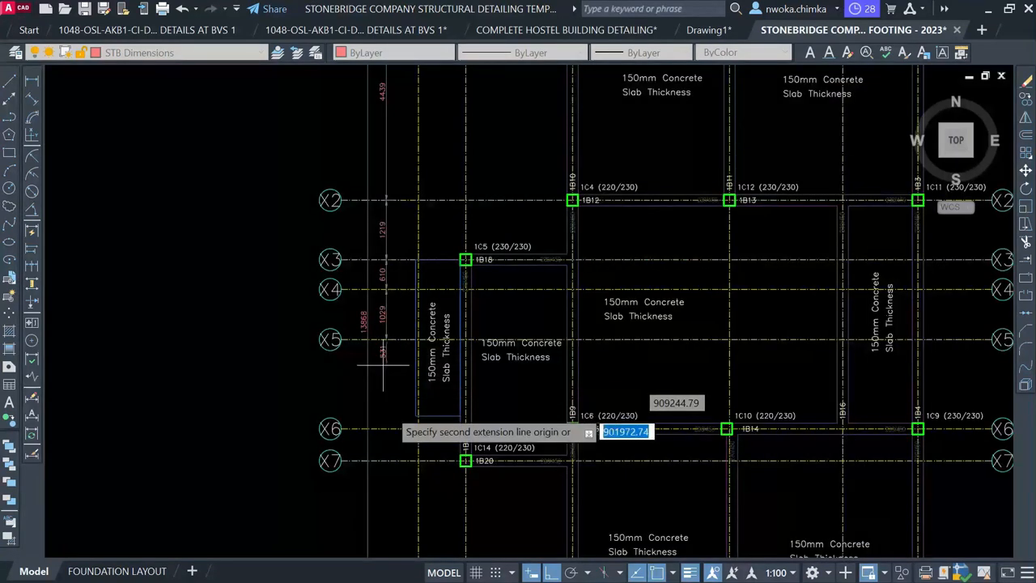
click(389, 430)
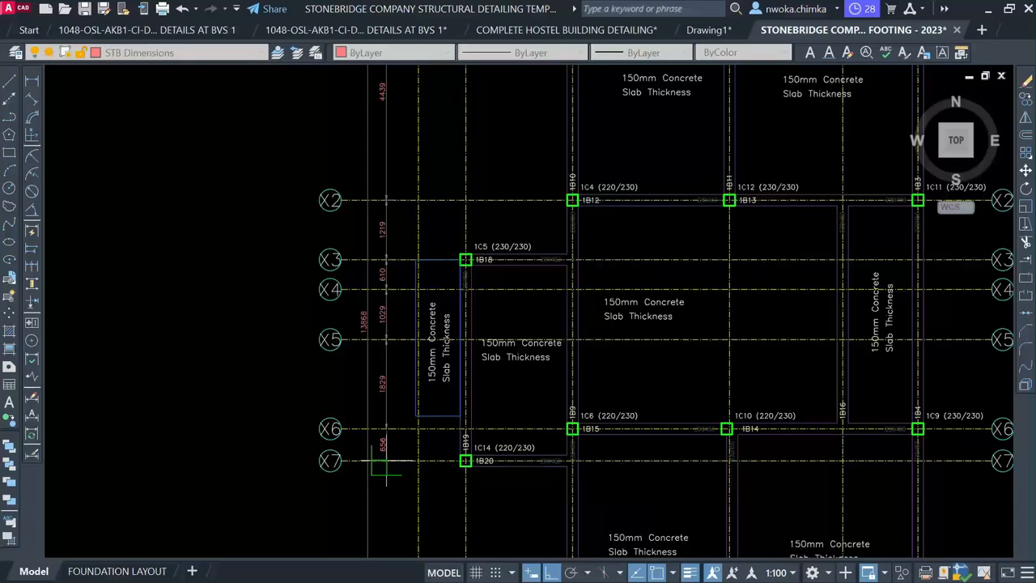
scroll(381, 440, down, 4)
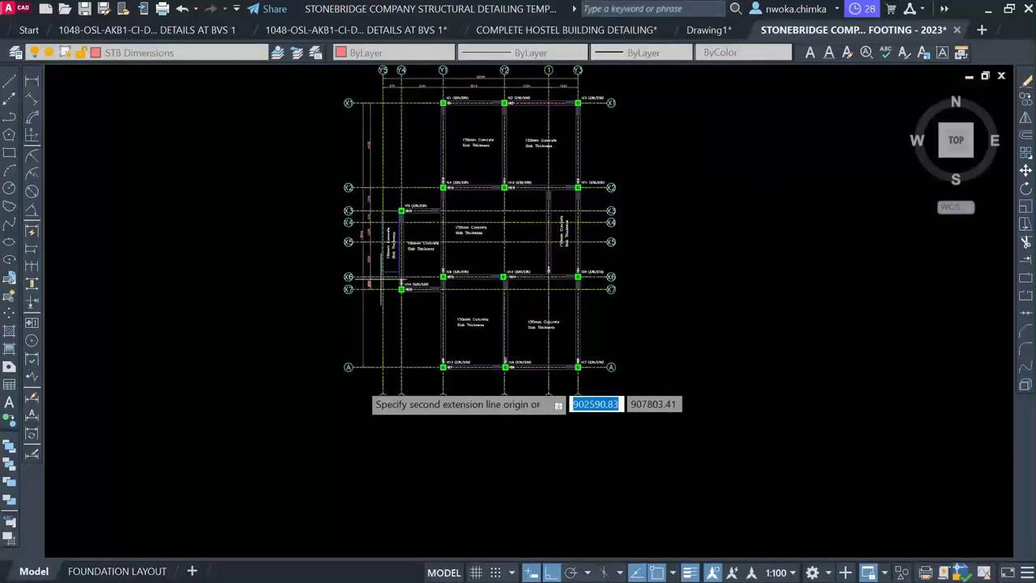
scroll(365, 373, up, 4)
scroll(374, 358, up, 2)
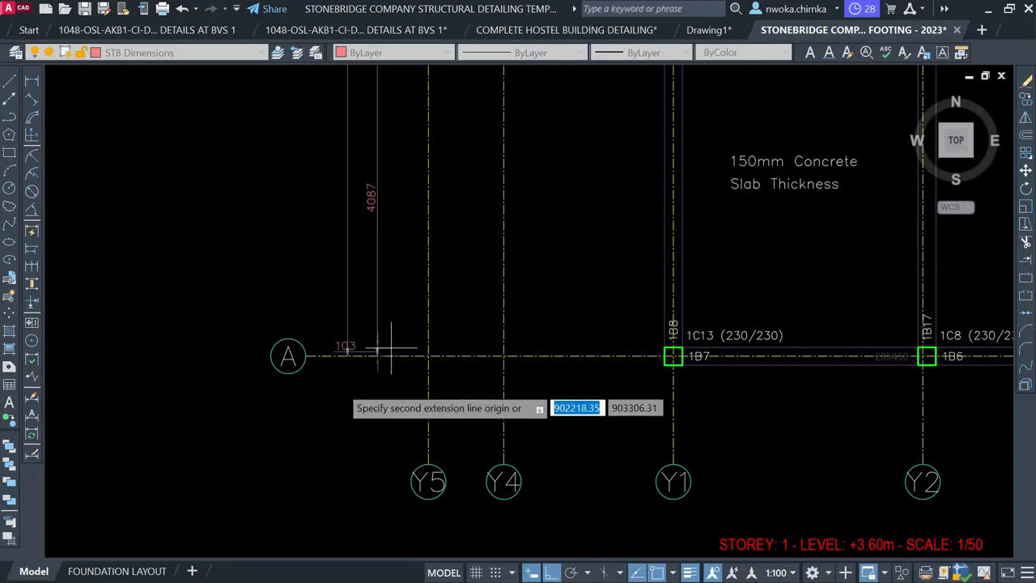
scroll(341, 398, down, 4)
scroll(343, 397, down, 2)
key(Escape)
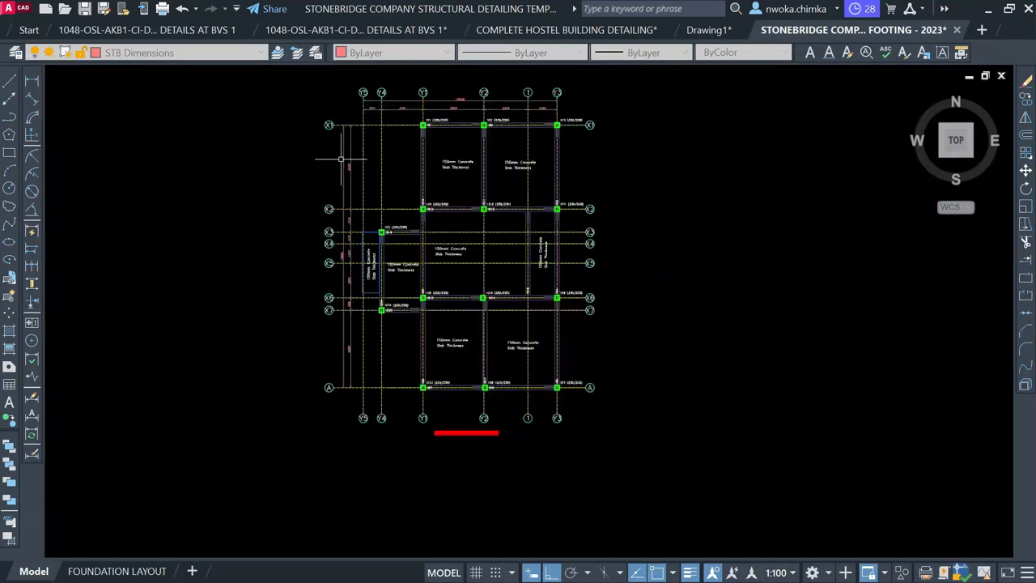
scroll(419, 97, up, 4)
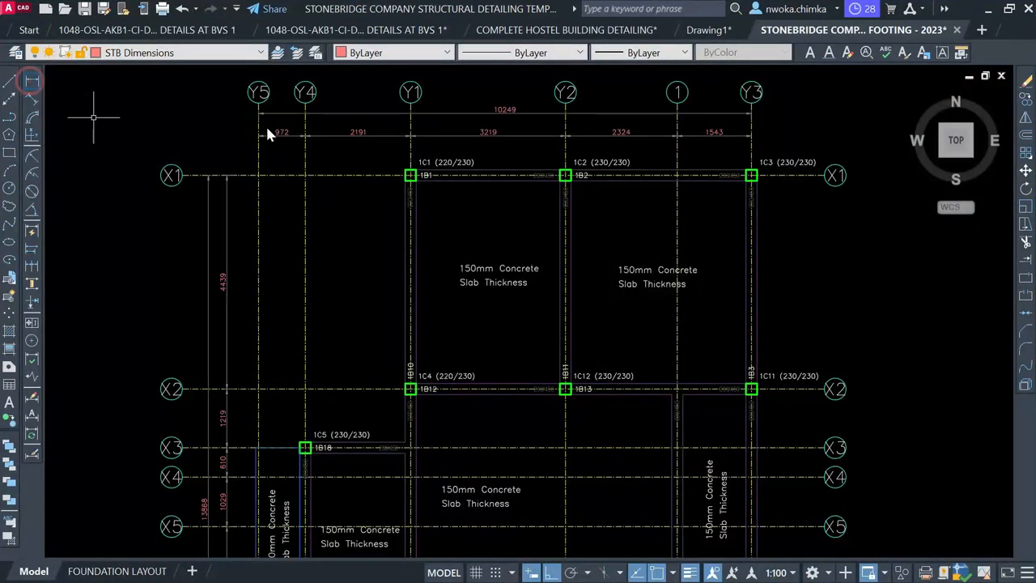
Dimension gridline Y5 to Y4 below row A as 972
click(31, 81)
scroll(321, 124, down, 1)
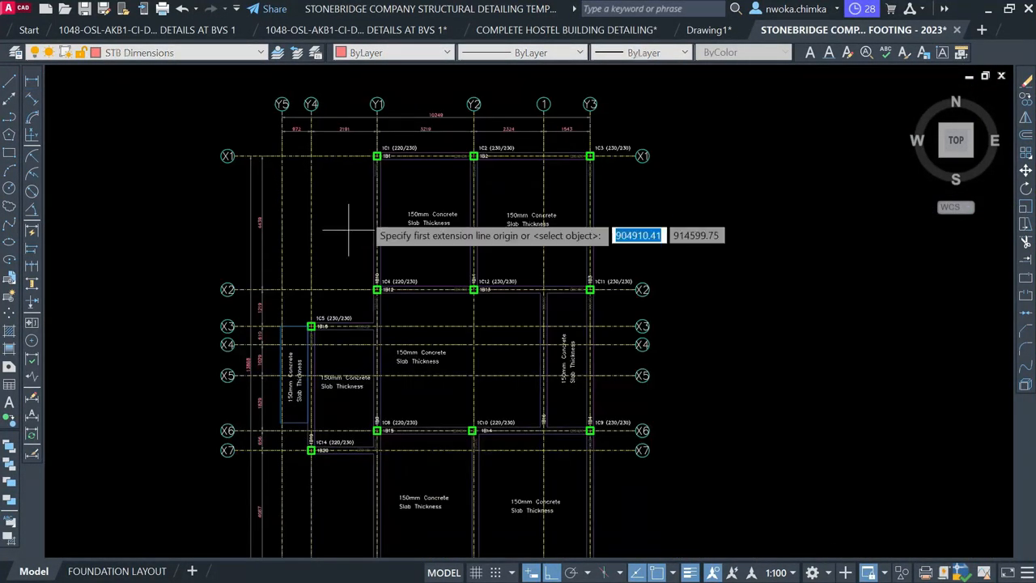
middle_drag(333, 417, 334, 203)
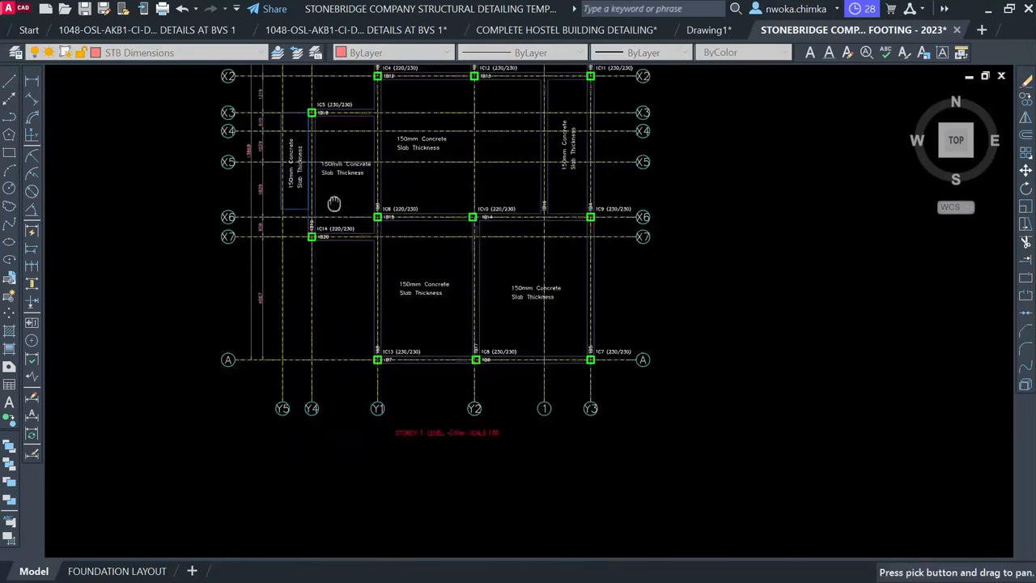
scroll(308, 385, up, 5)
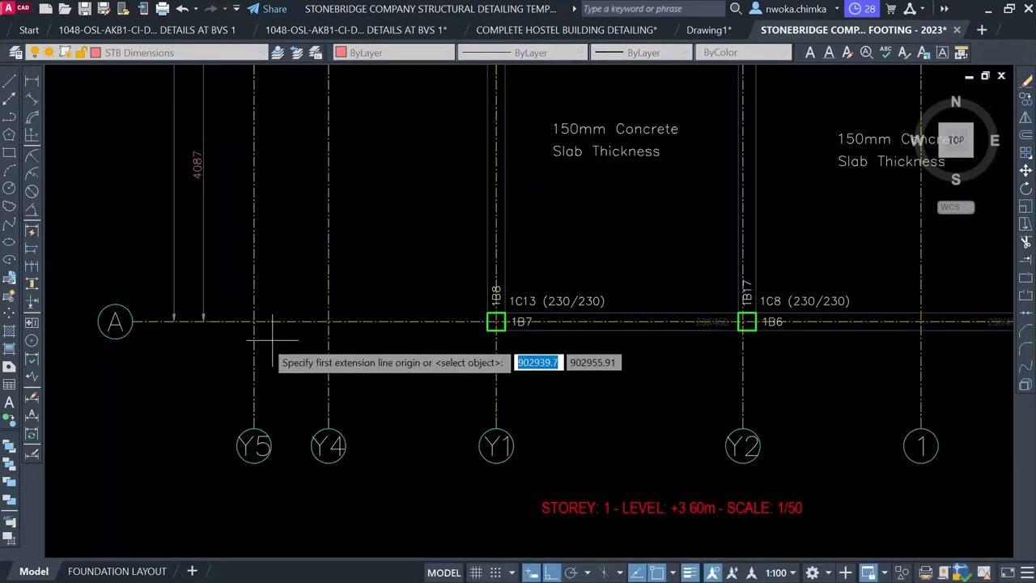
click(254, 381)
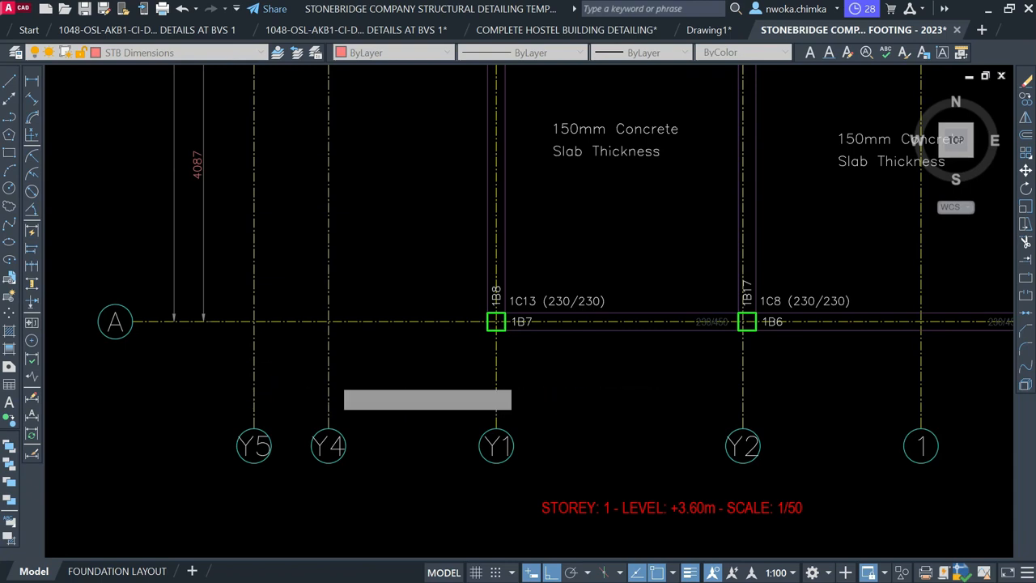
click(324, 386)
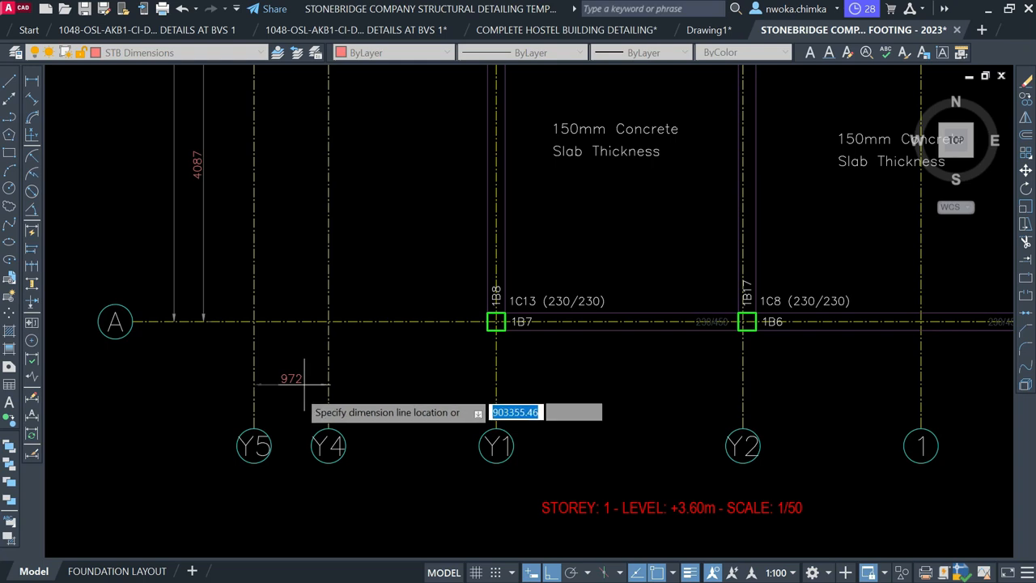
click(298, 395)
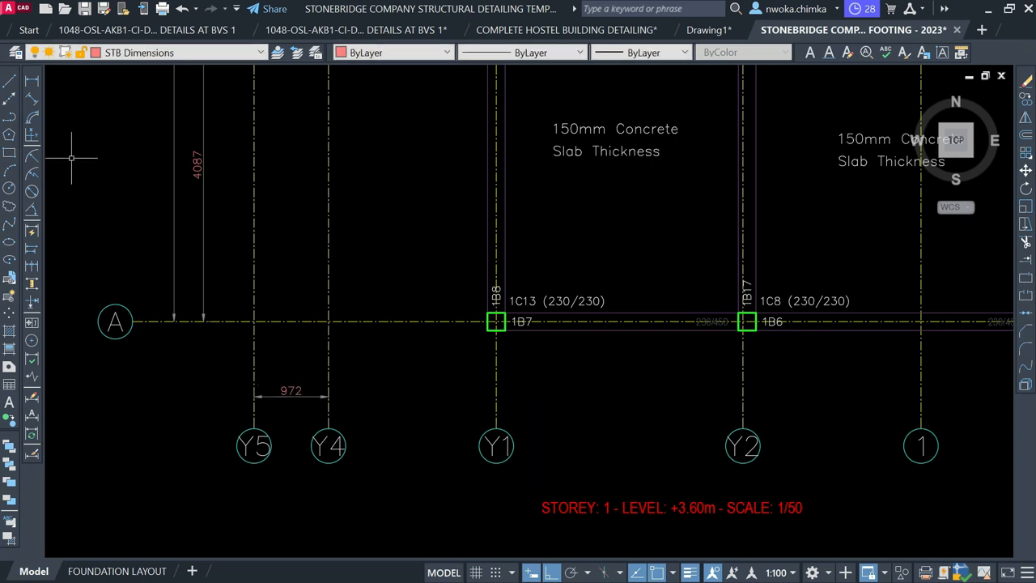
Continue the bottom chain through Y1, Y2, 1 and Y3: 2191, 3219, 2324 and 1543
click(33, 95)
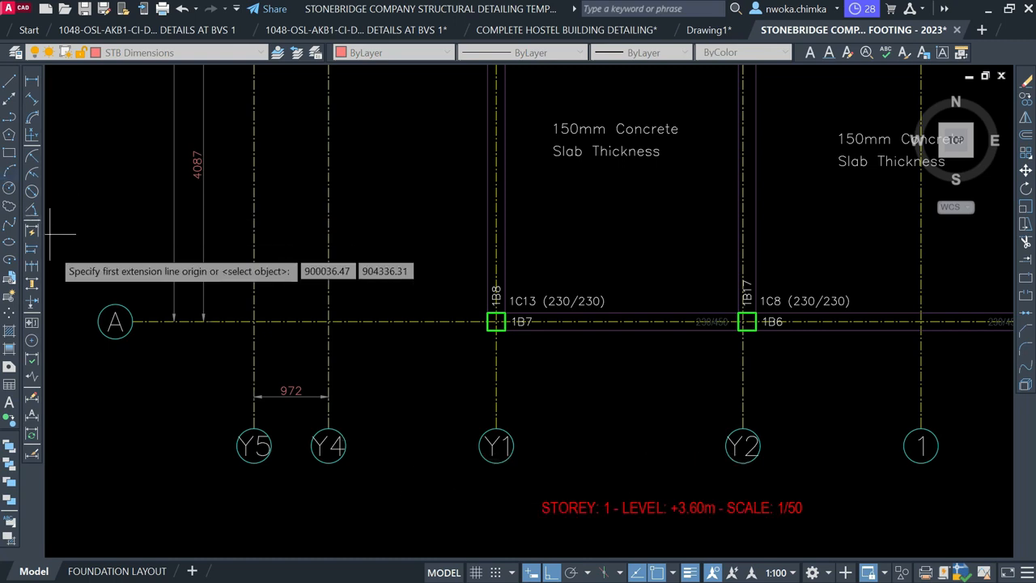
key(Escape)
click(31, 271)
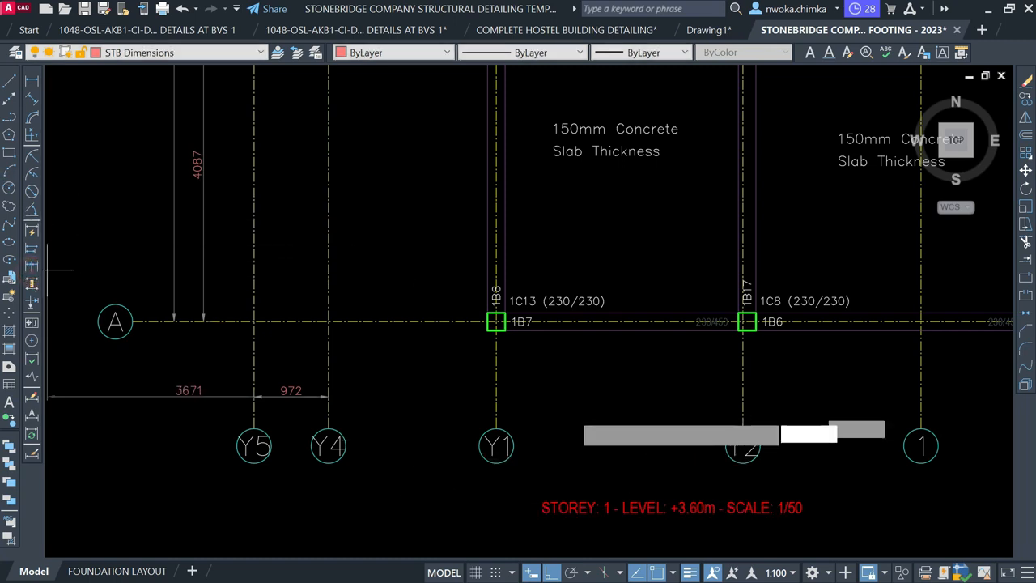
click(496, 397)
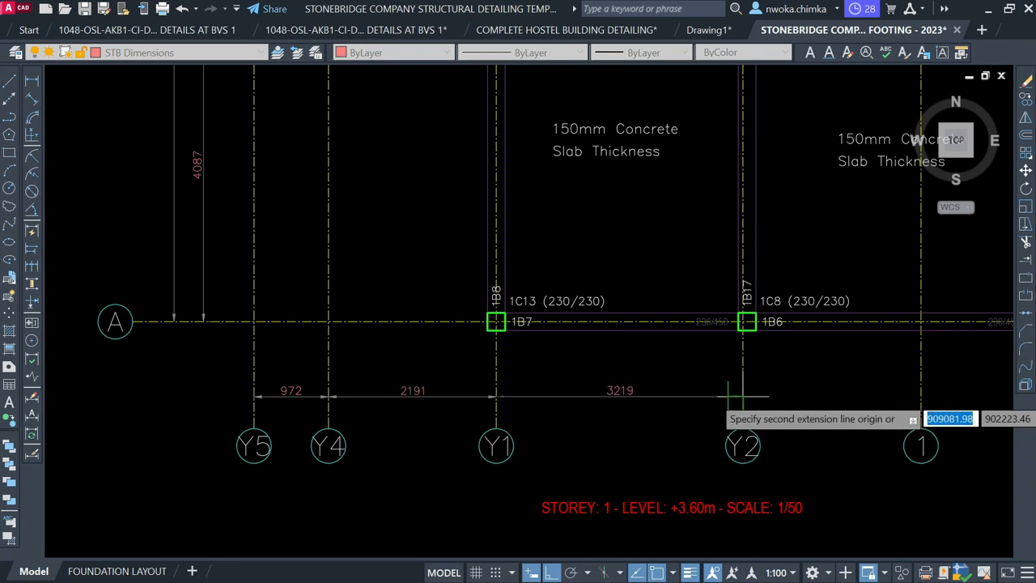
click(743, 396)
scroll(460, 366, down, 2)
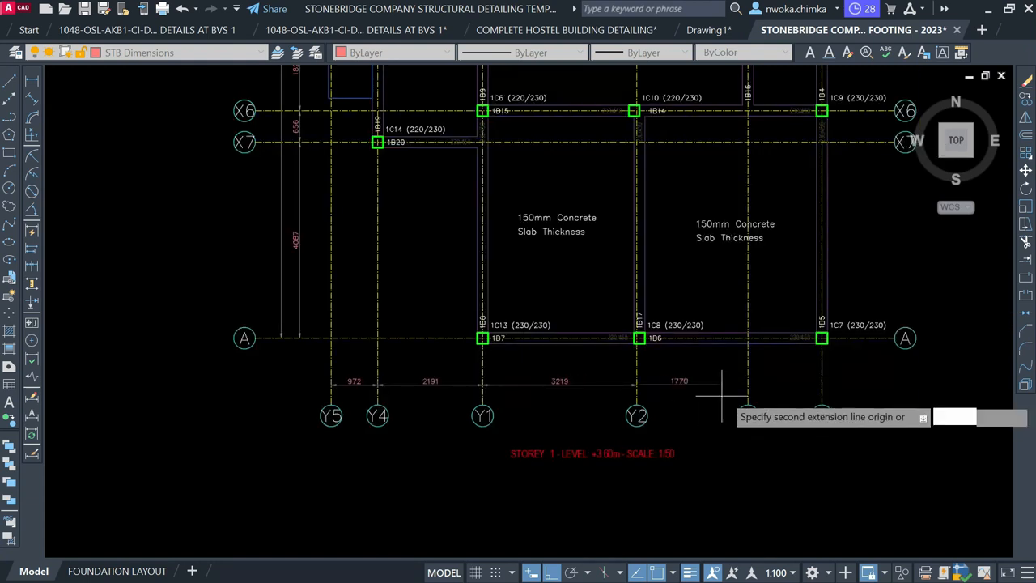
click(748, 385)
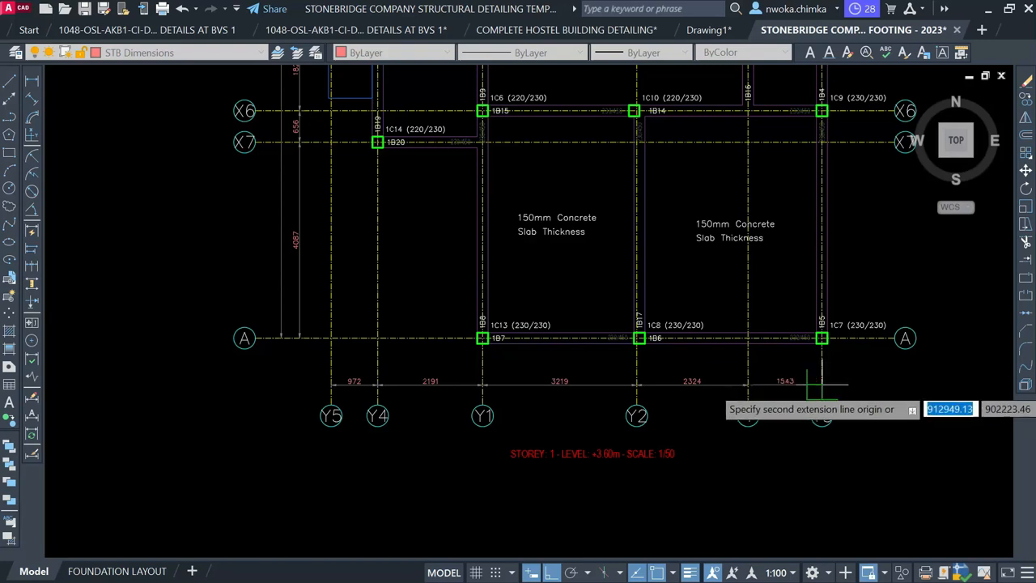
click(822, 385)
key(Escape)
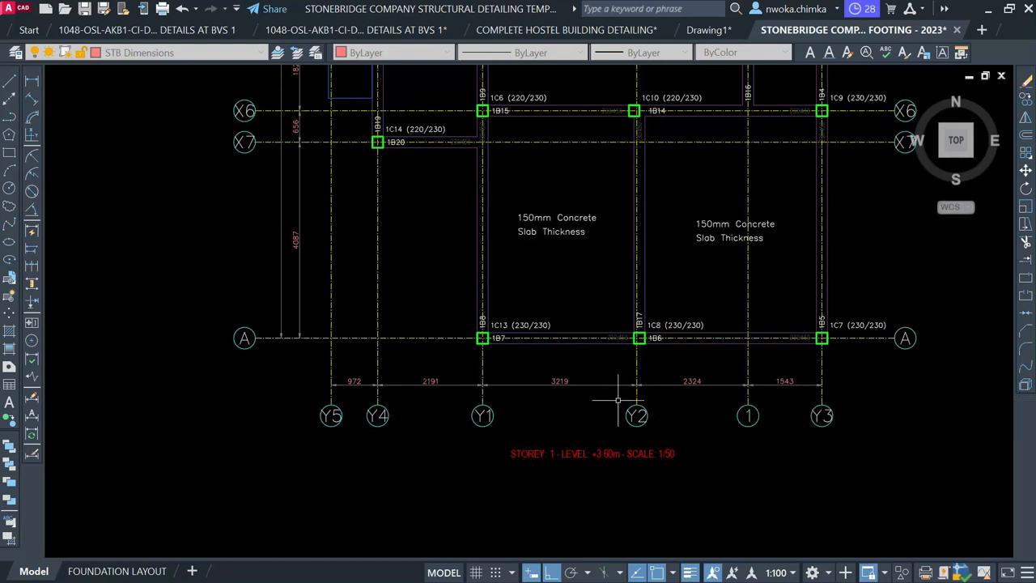
scroll(504, 387, down, 2)
scroll(557, 357, down, 2)
middle_drag(557, 356, 474, 418)
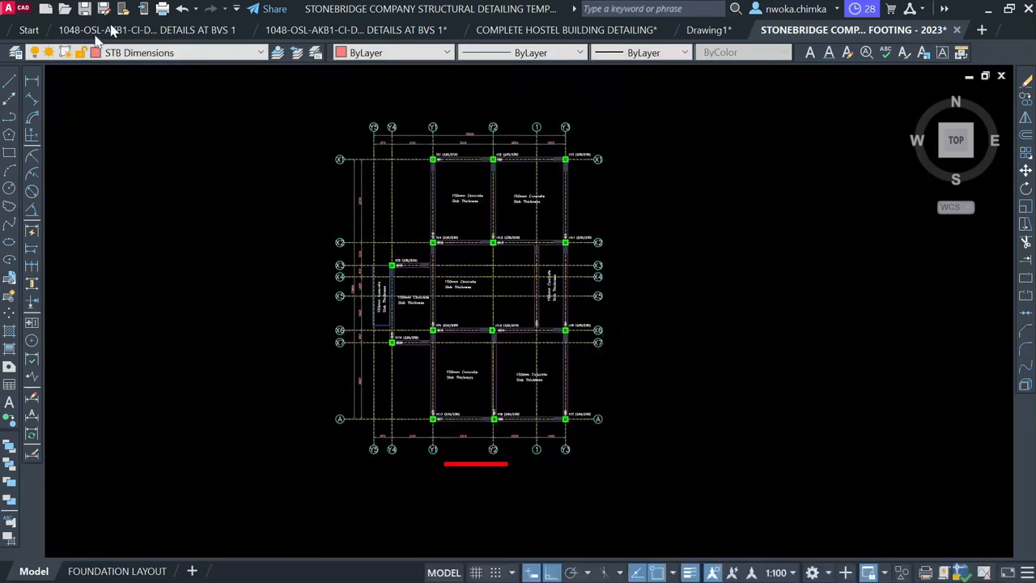
Dimension gridline X1 to X2 on the right side of the grid as 4439
click(33, 83)
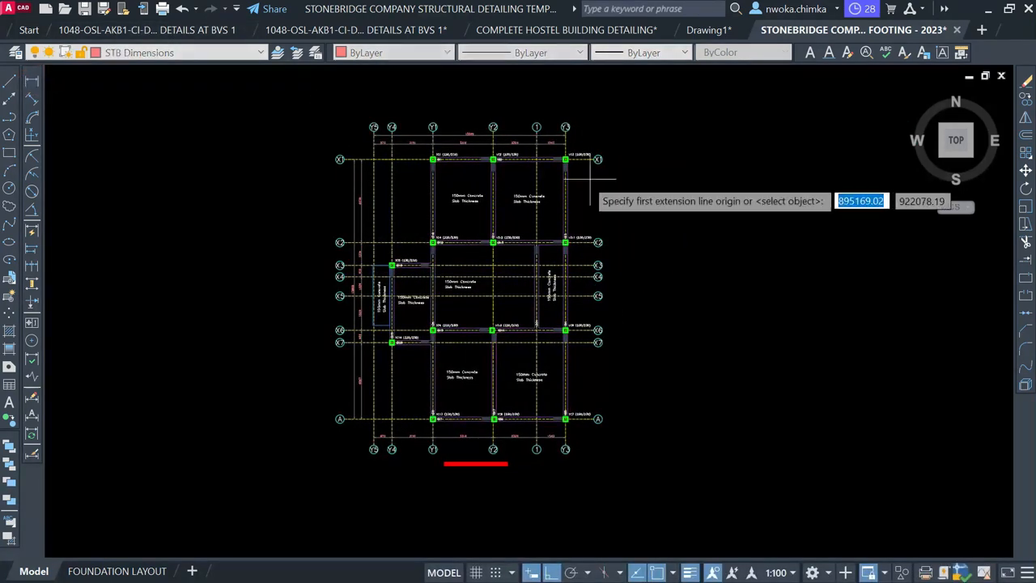
scroll(583, 176, up, 4)
scroll(590, 142, up, 2)
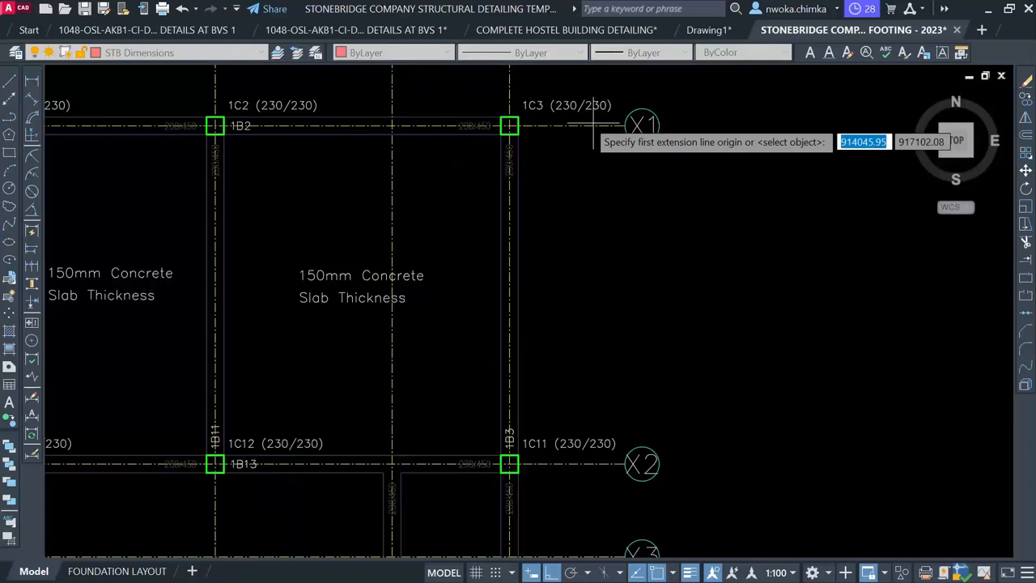
click(584, 126)
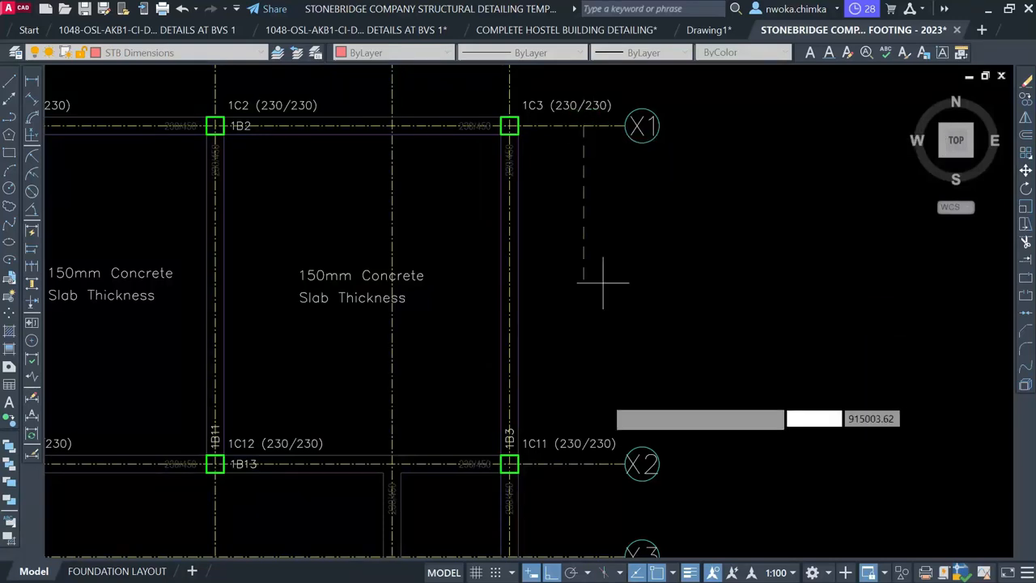
click(583, 464)
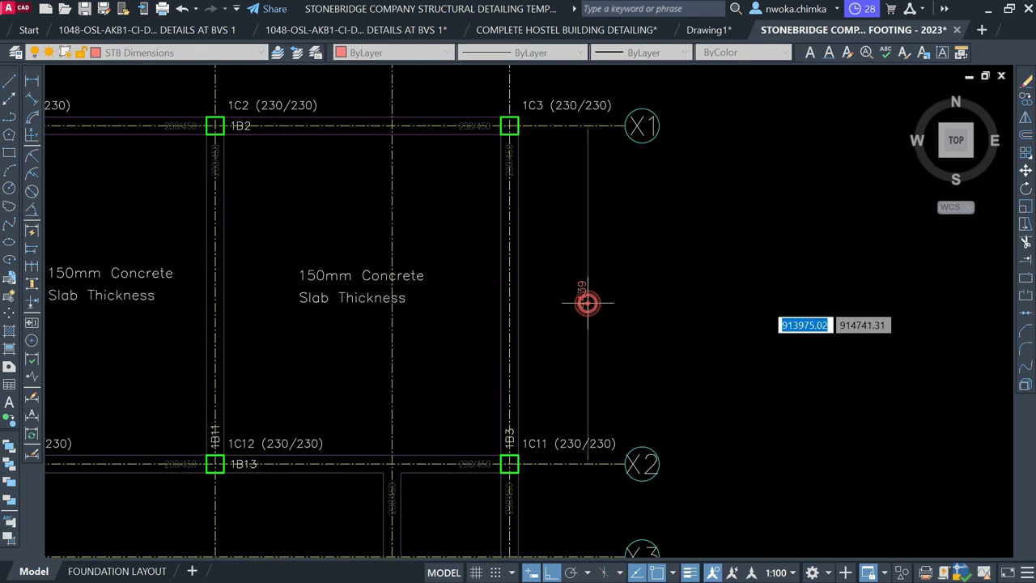
click(587, 303)
Continue the right chain with DIMCONT to X3, X4 and X5: 1219, 610 and 1238
text(DIMc)
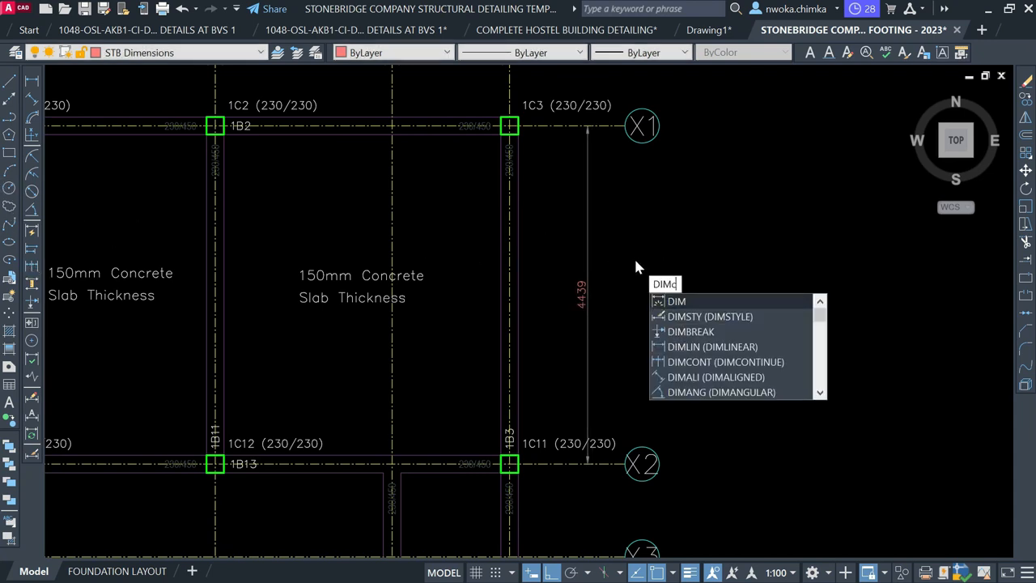
key(Return)
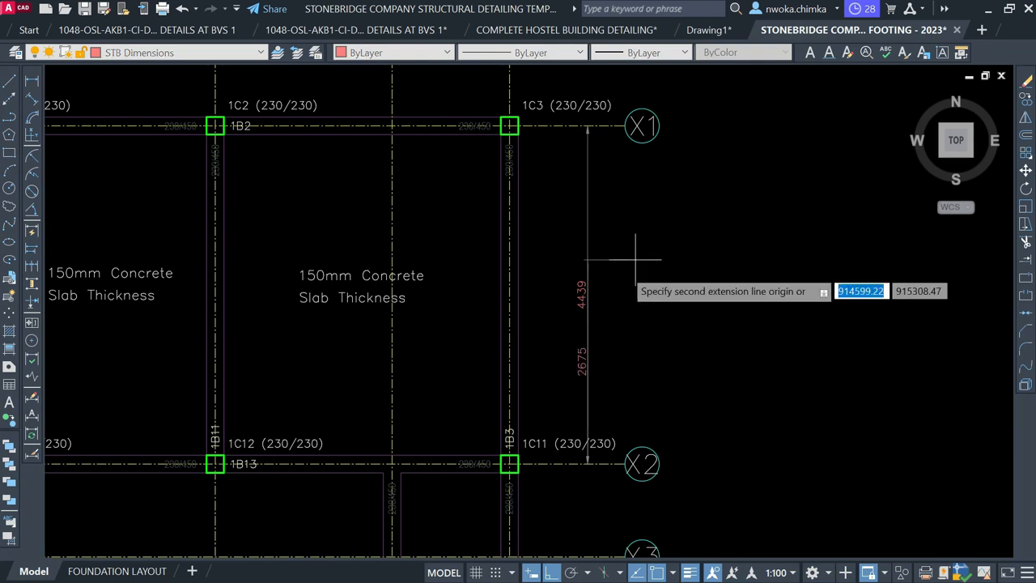
scroll(609, 154, down, 5)
scroll(607, 247, up, 5)
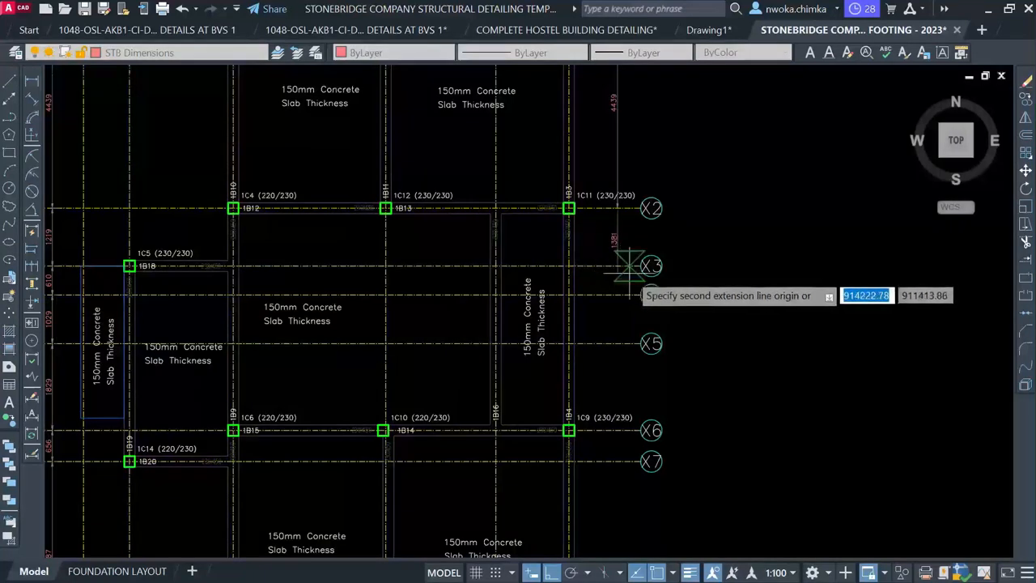
click(618, 266)
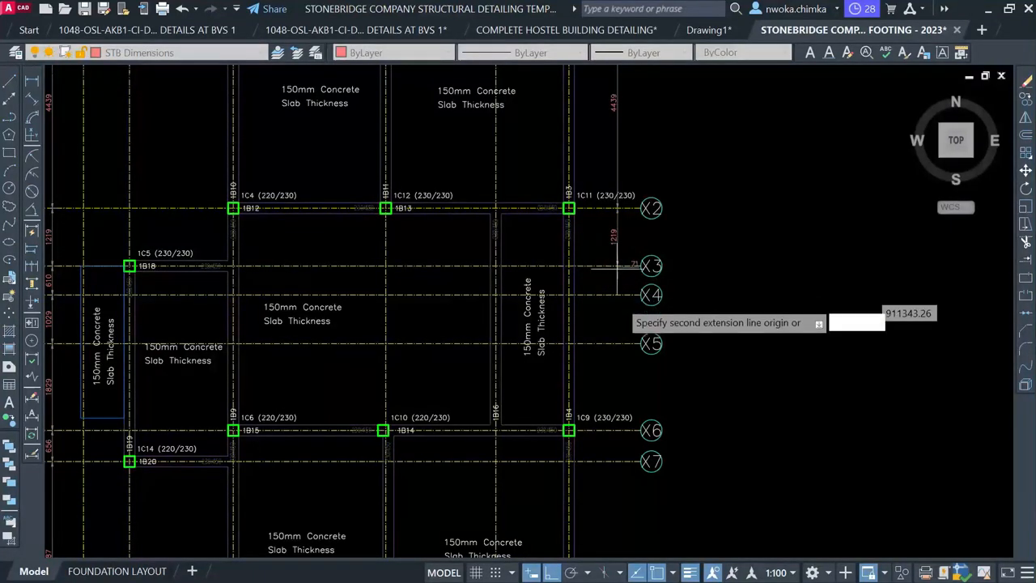
click(617, 295)
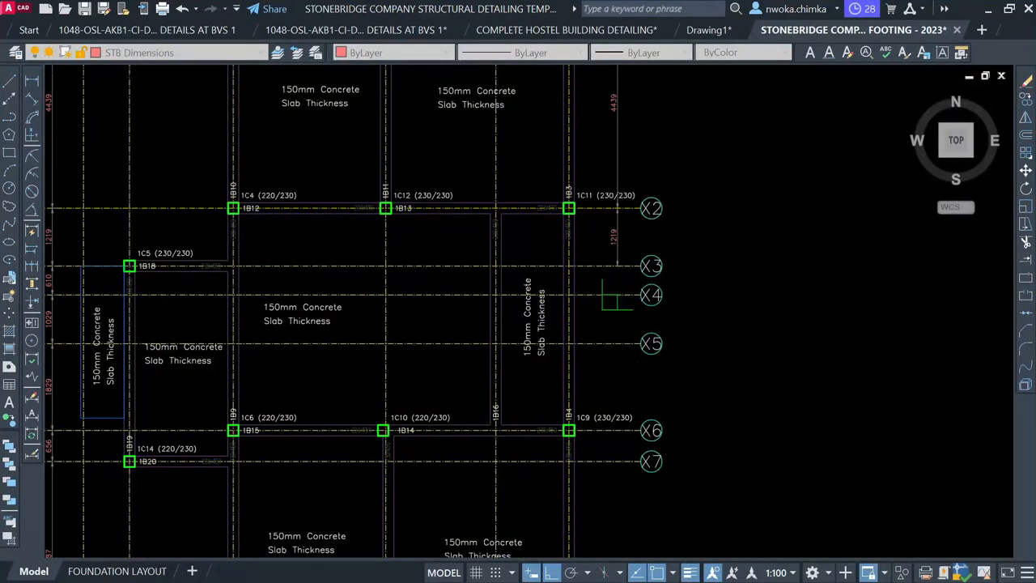
click(618, 344)
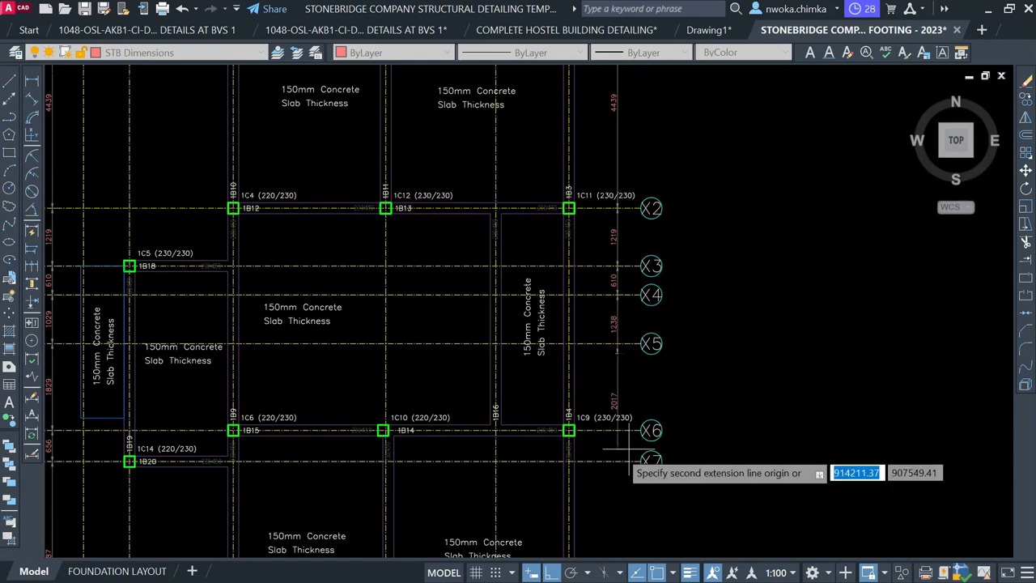
scroll(617, 440, up, 2)
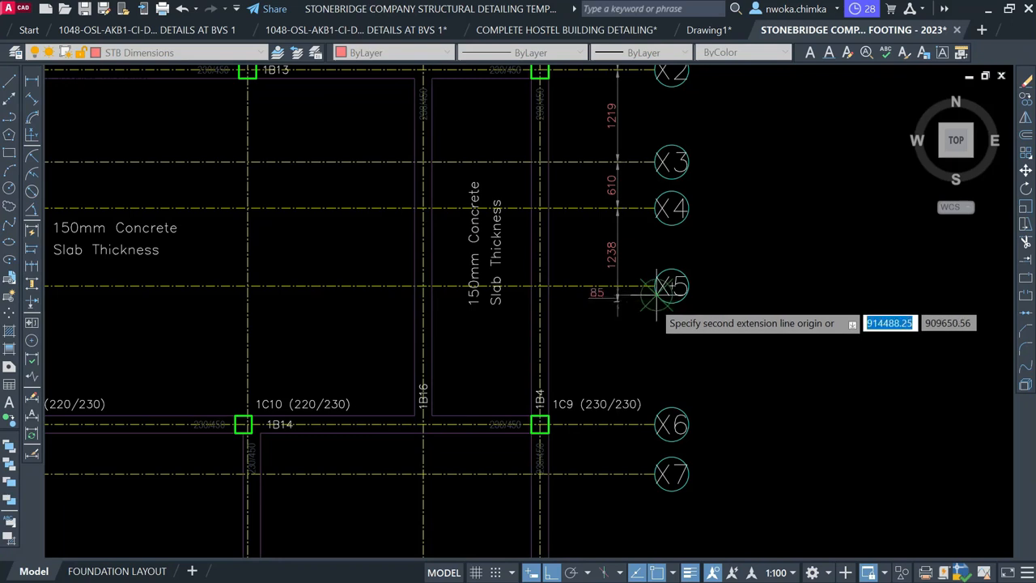
scroll(648, 301, up, 4)
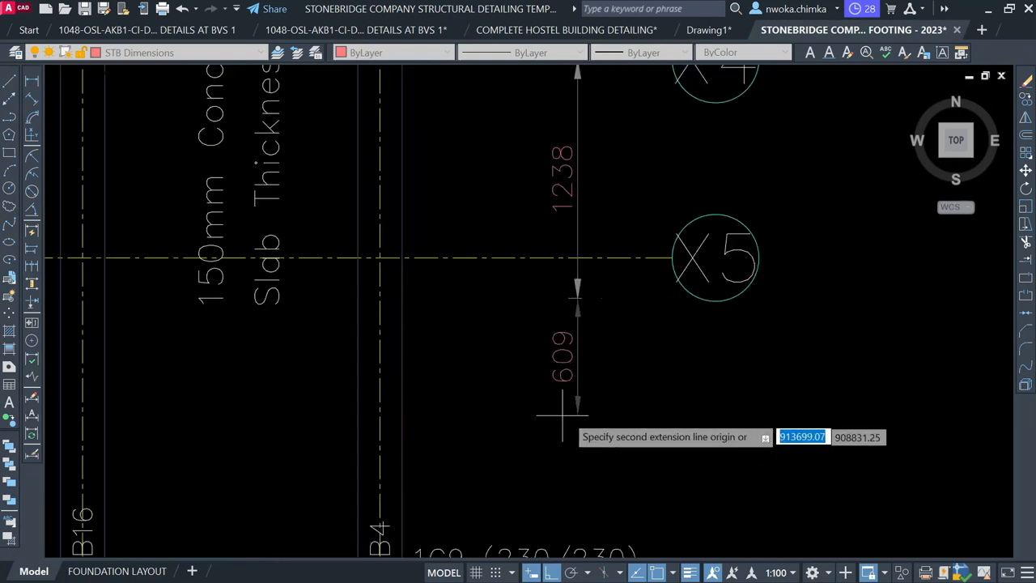
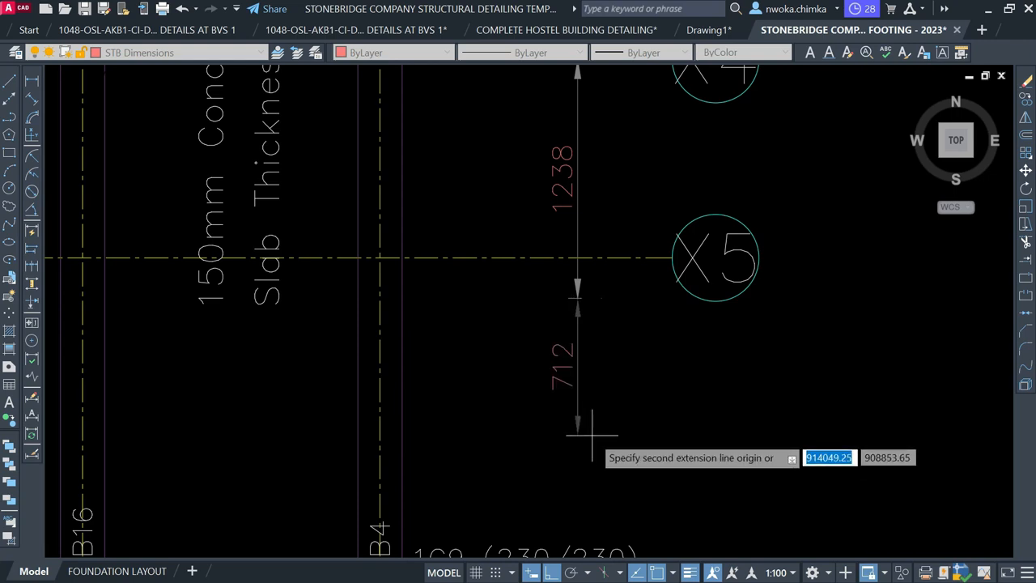
Continue the right chain through X5, X6, X7 and A: 1029, 1829, 656 and 4087
scroll(619, 364, down, 6)
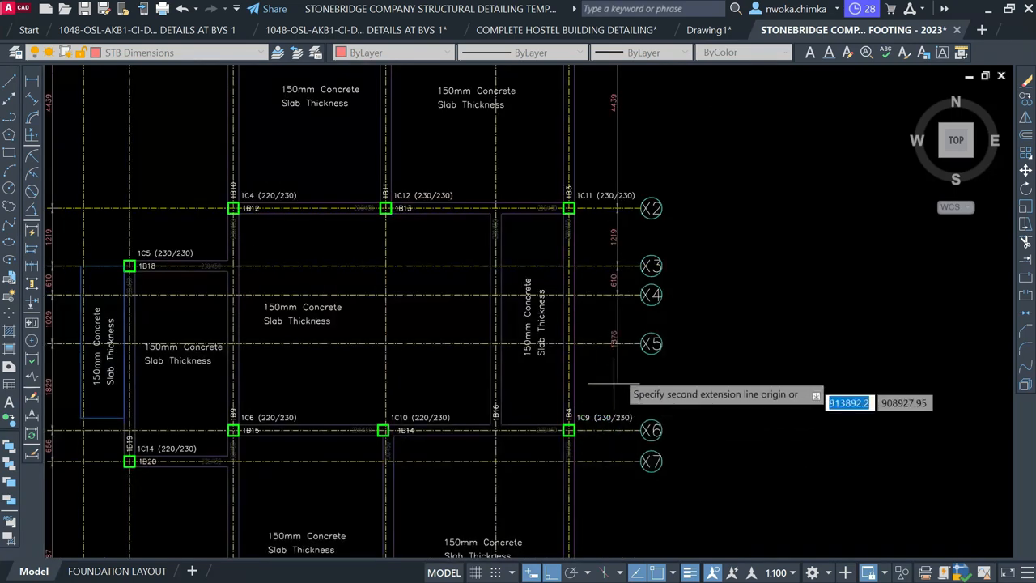
scroll(620, 354, up, 4)
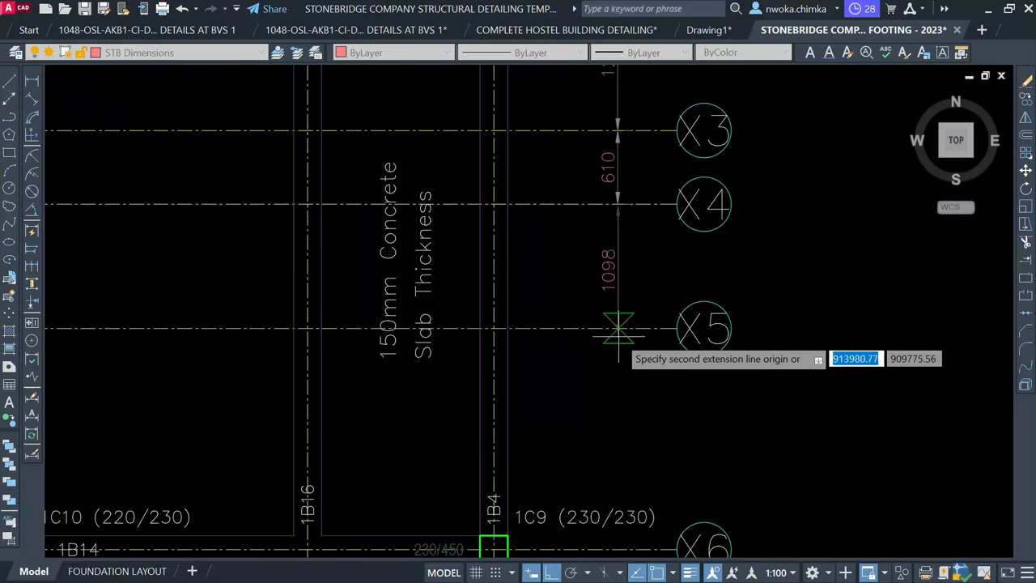
click(619, 332)
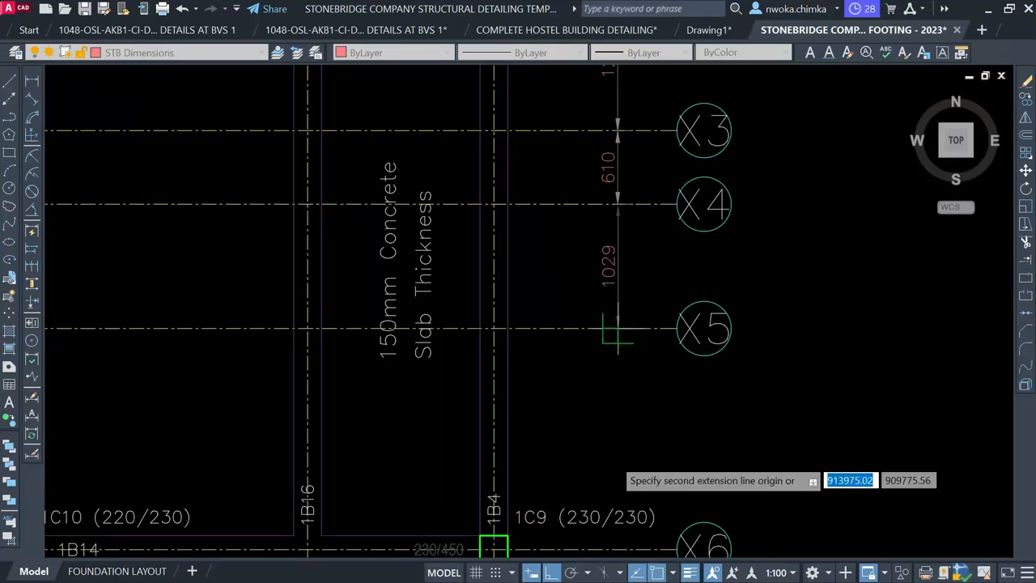
scroll(607, 486, down, 4)
scroll(599, 449, up, 2)
scroll(597, 450, up, 4)
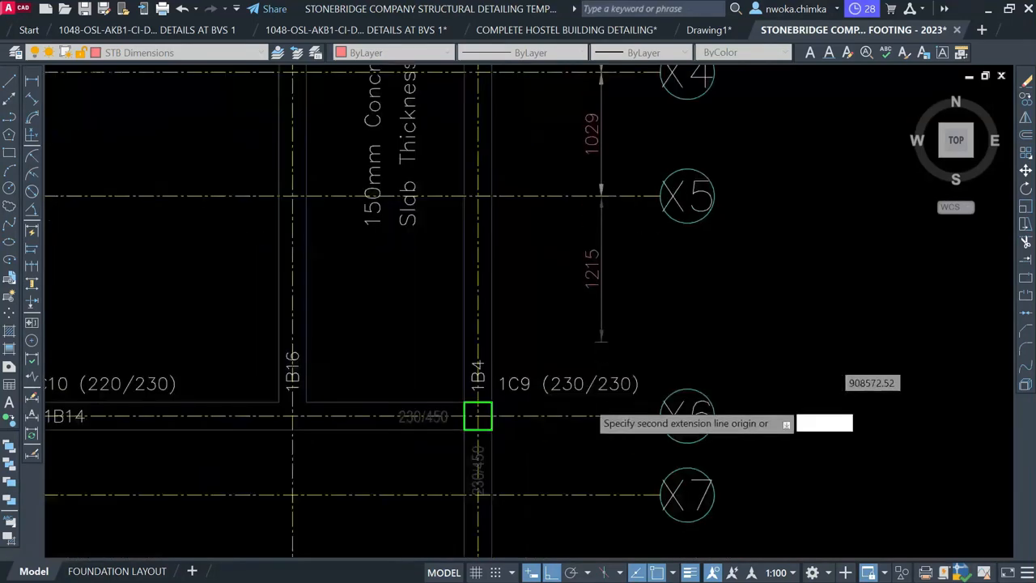
click(605, 423)
scroll(606, 423, down, 5)
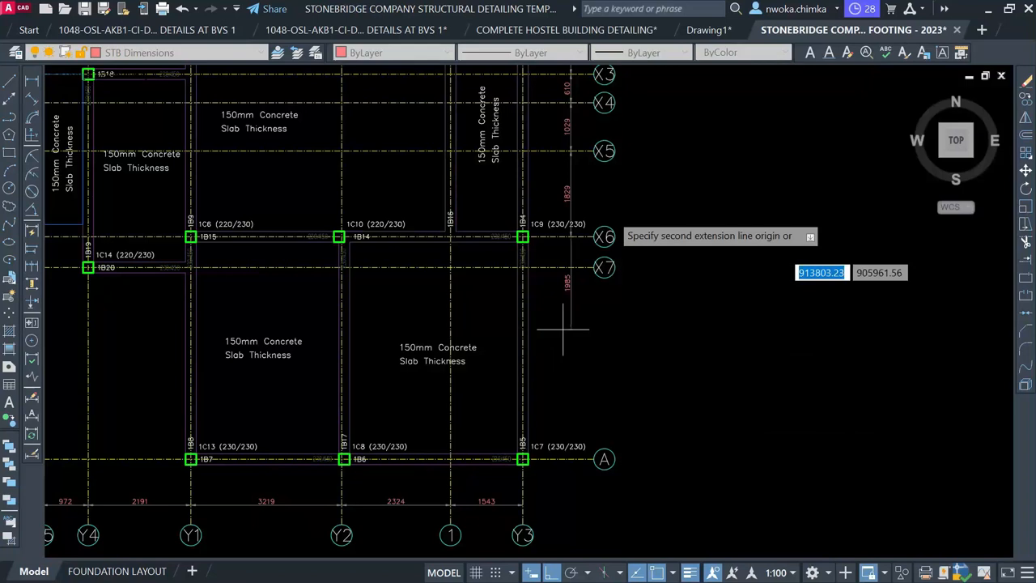
scroll(557, 277, up, 4)
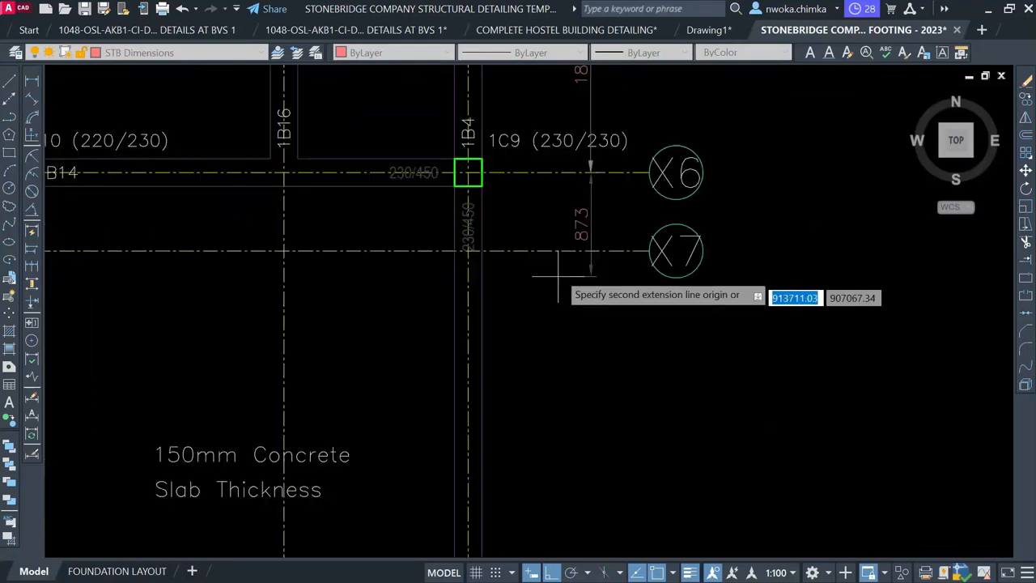
click(596, 251)
scroll(591, 195, down, 3)
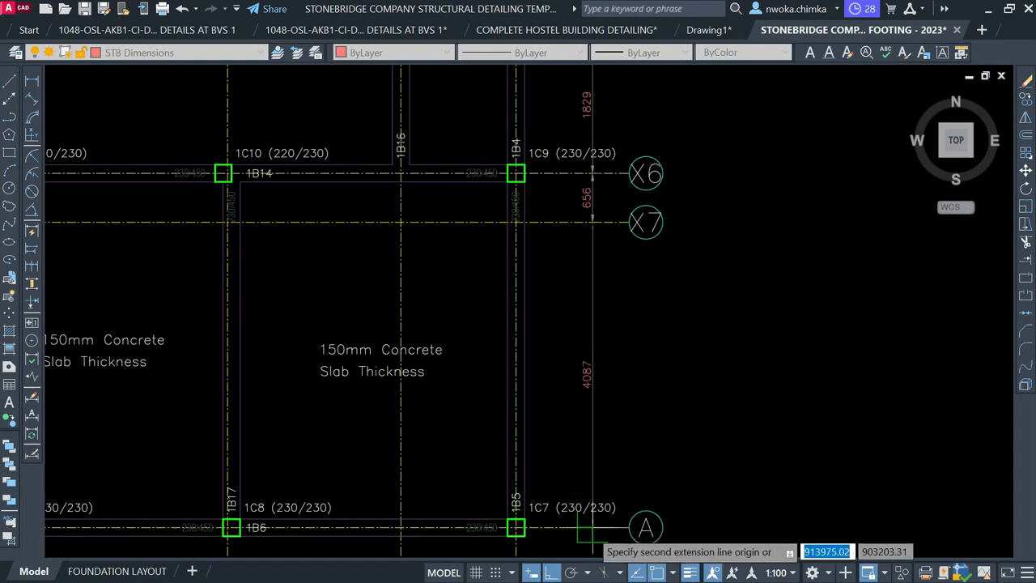
click(591, 534)
scroll(579, 360, down, 4)
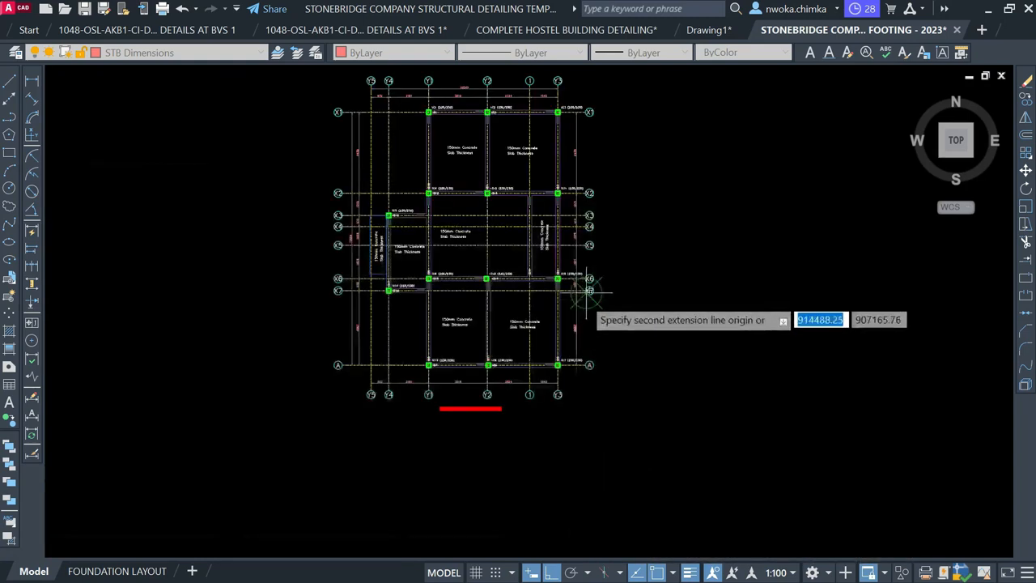
key(Escape)
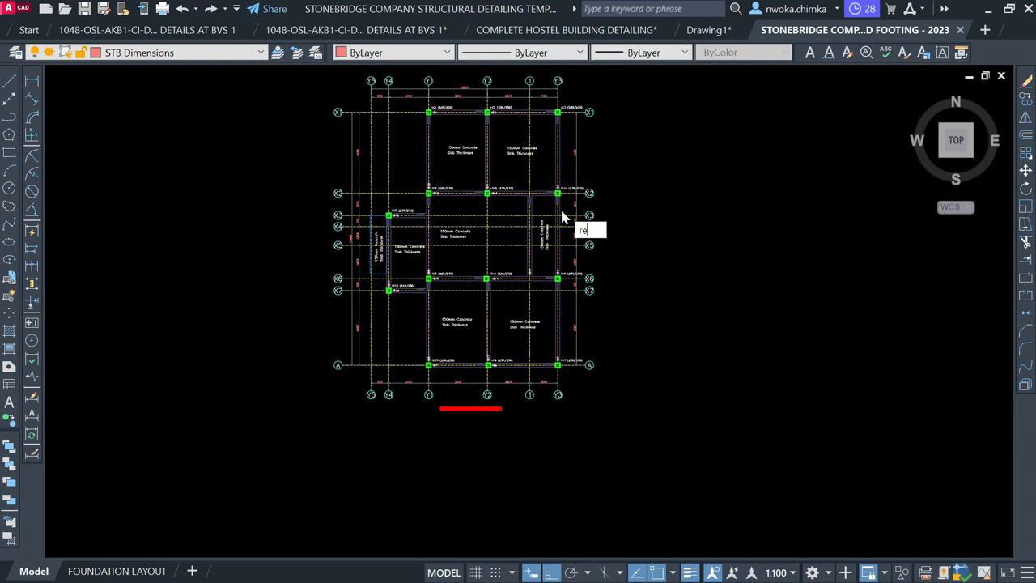
Regenerate the drawing display with RE
key(Return)
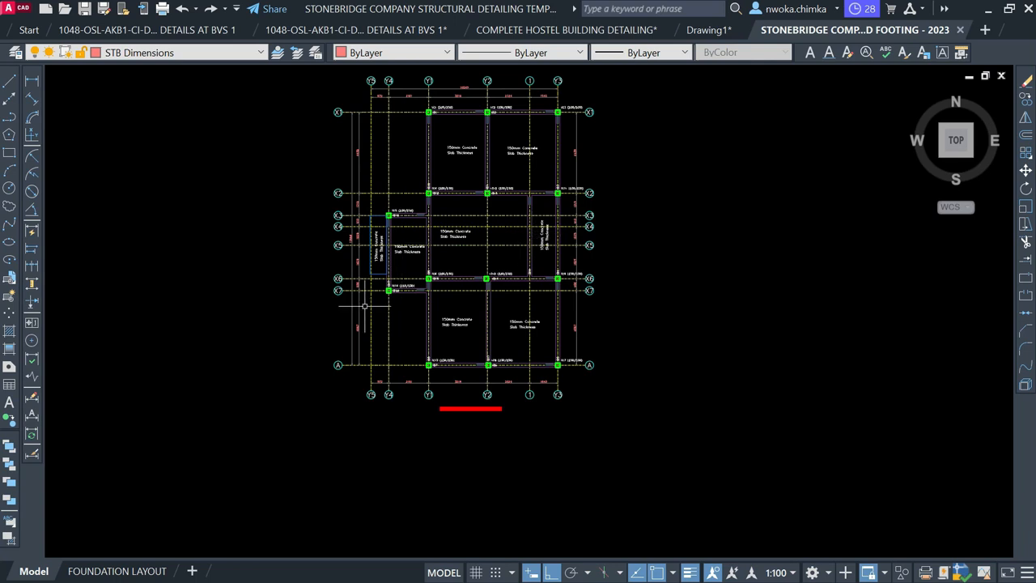
scroll(400, 303, down, 2)
scroll(518, 324, down, 4)
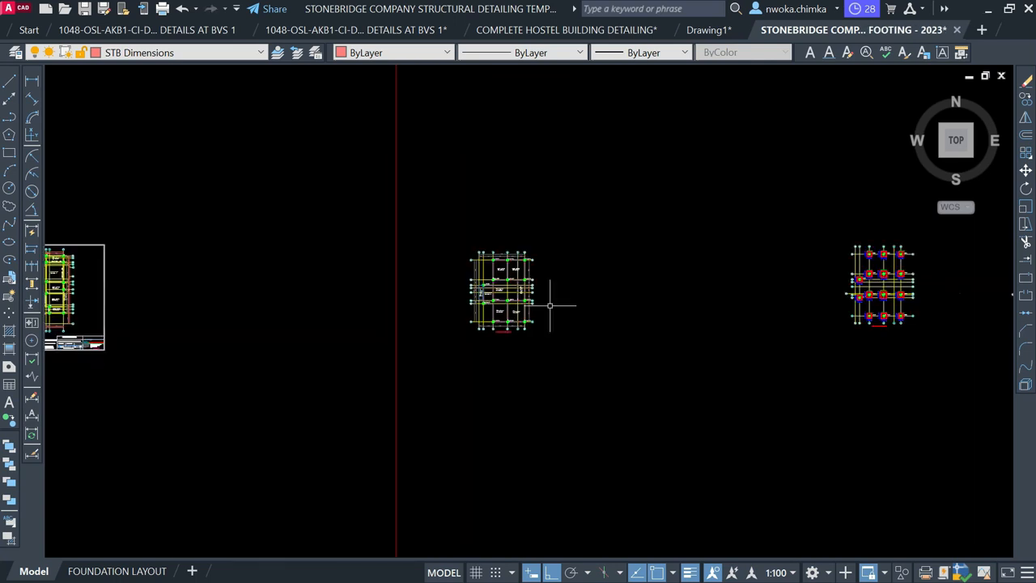
Copy the FIRST FLOOR BEAM AND COLUMN LAYOUT title beneath the new beam layout plan
middle_drag(133, 344, 409, 336)
scroll(303, 330, up, 3)
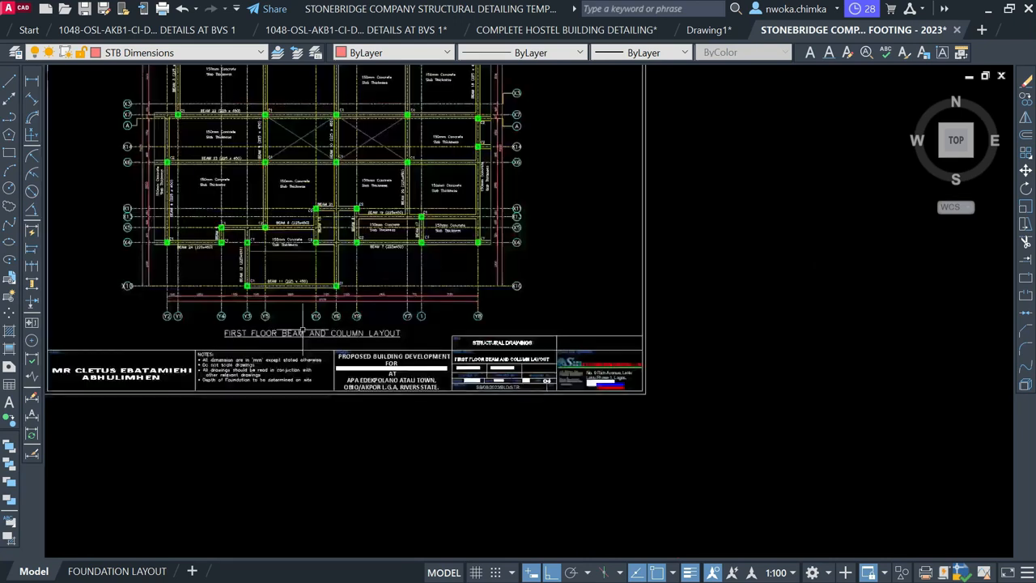
click(301, 334)
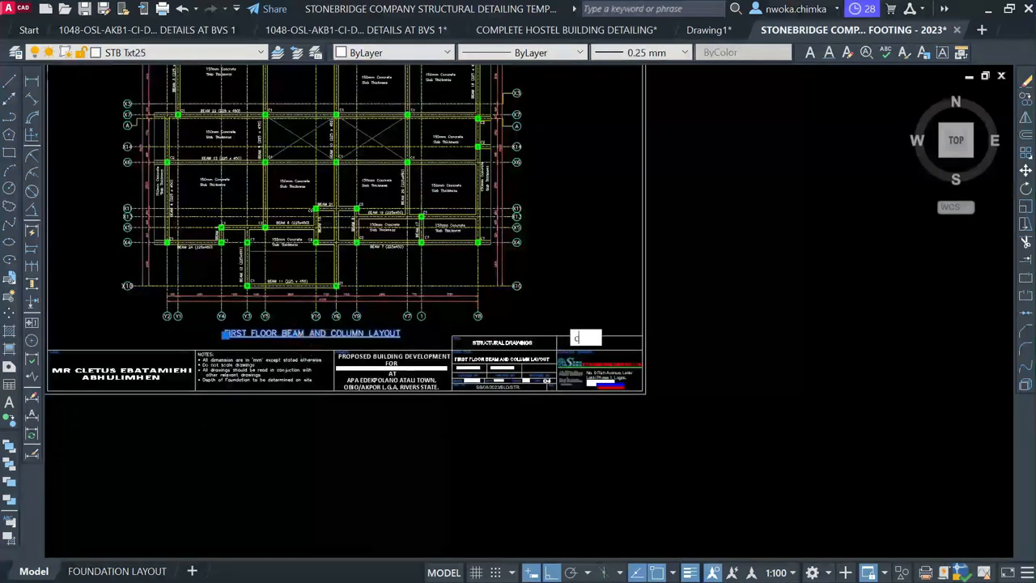
text(co)
key(space)
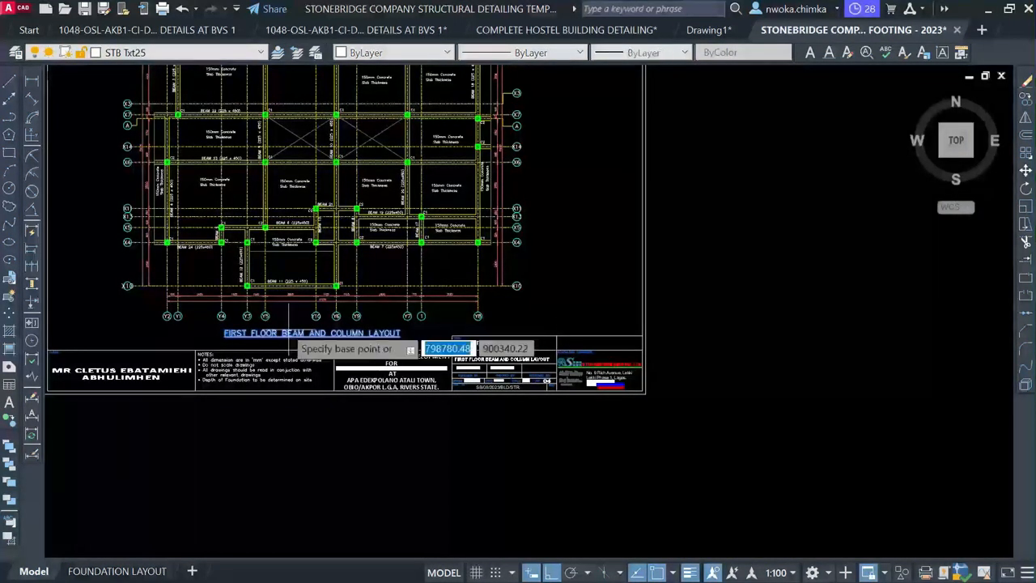
click(318, 322)
scroll(112, 340, down, 2)
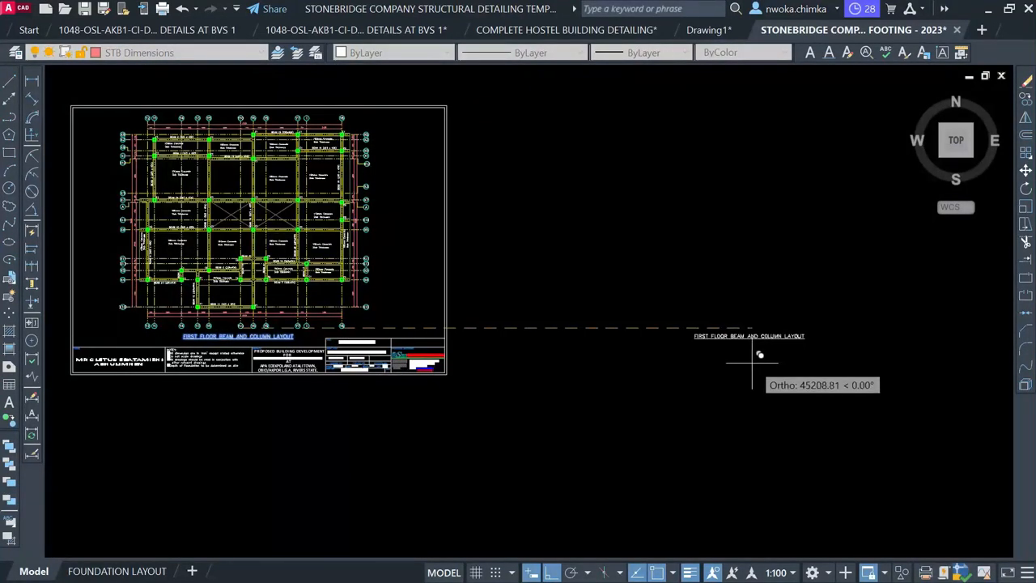
scroll(759, 355, down, 2)
scroll(758, 332, down, 2)
middle_drag(758, 336, 487, 315)
scroll(483, 312, up, 3)
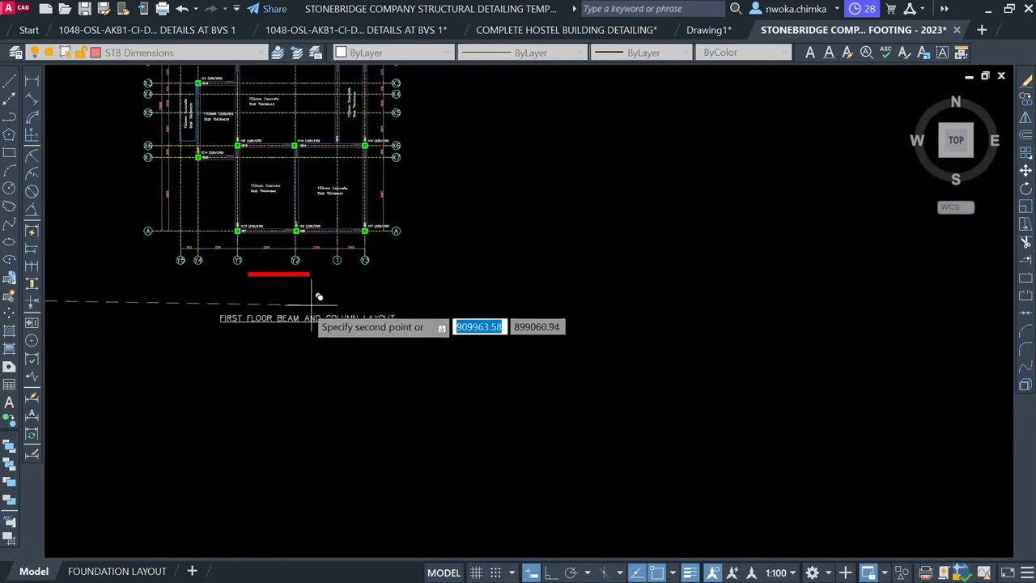
scroll(283, 277, up, 1)
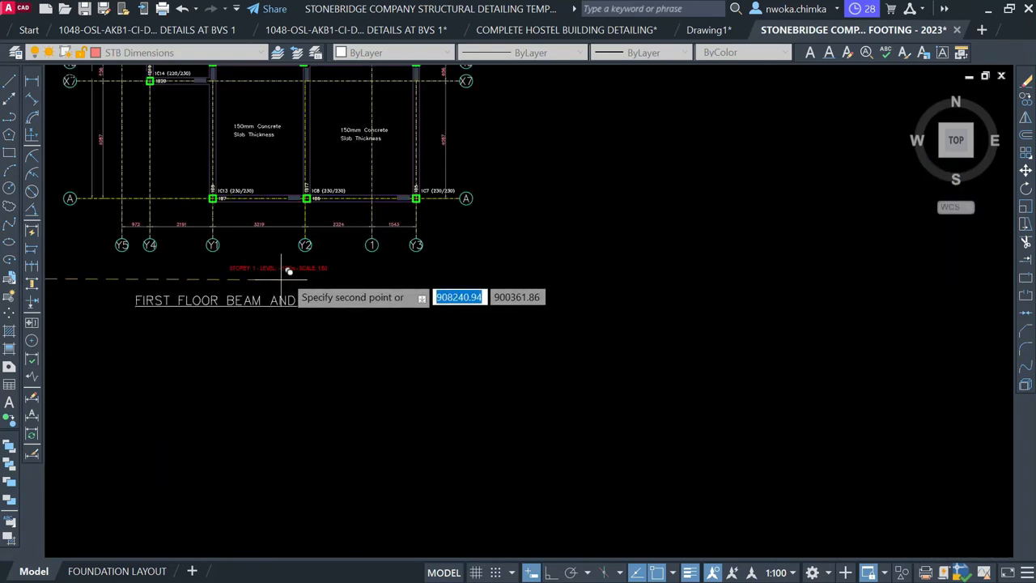
click(286, 267)
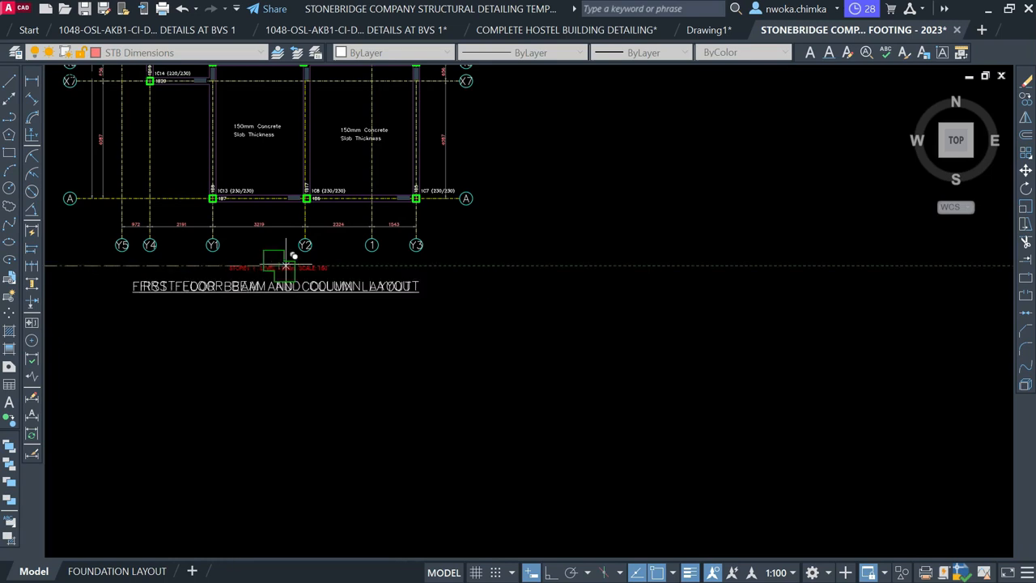
click(272, 267)
Erase the red storey, level and scale note
scroll(264, 267, up, 2)
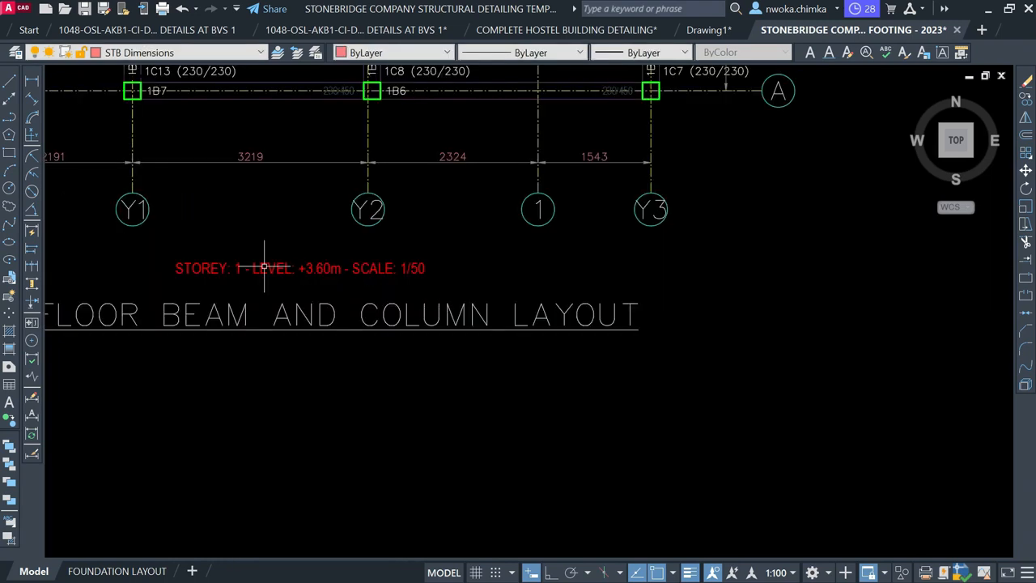
click(272, 269)
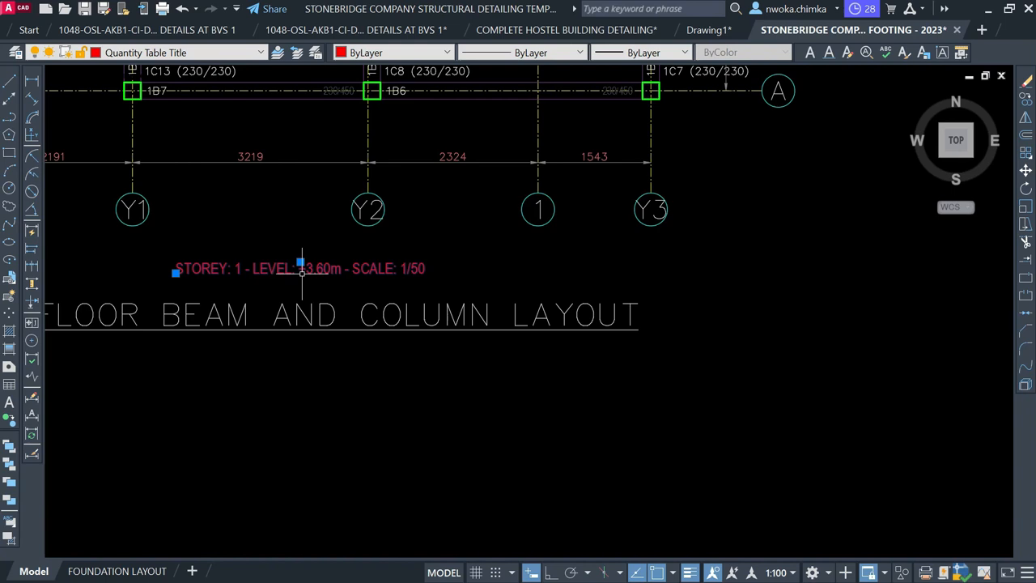
text(e)
key(Return)
scroll(532, 268, down, 3)
Move the copied layout title into position just below the grid
click(483, 315)
click(473, 273)
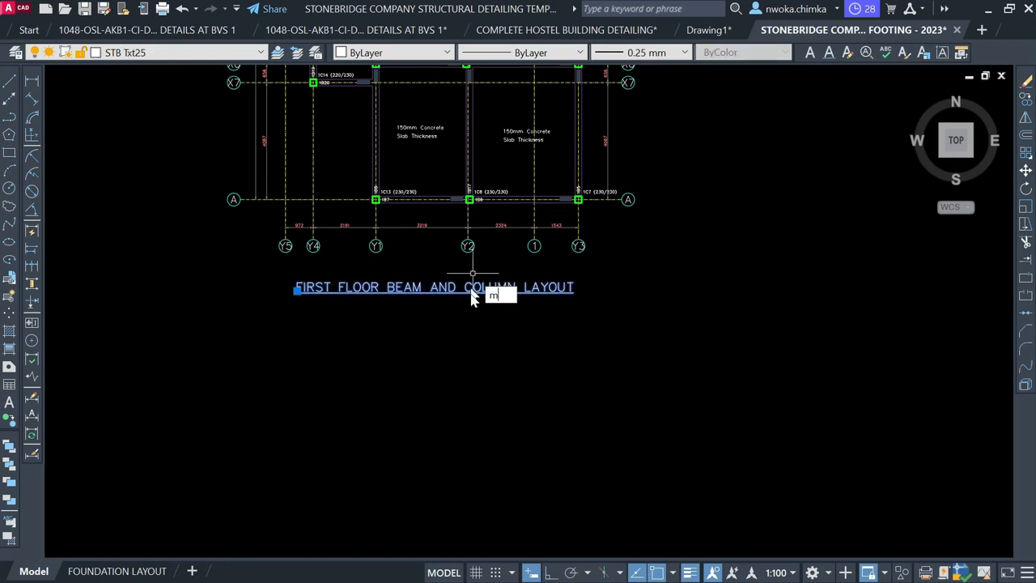
text(m)
key(Return)
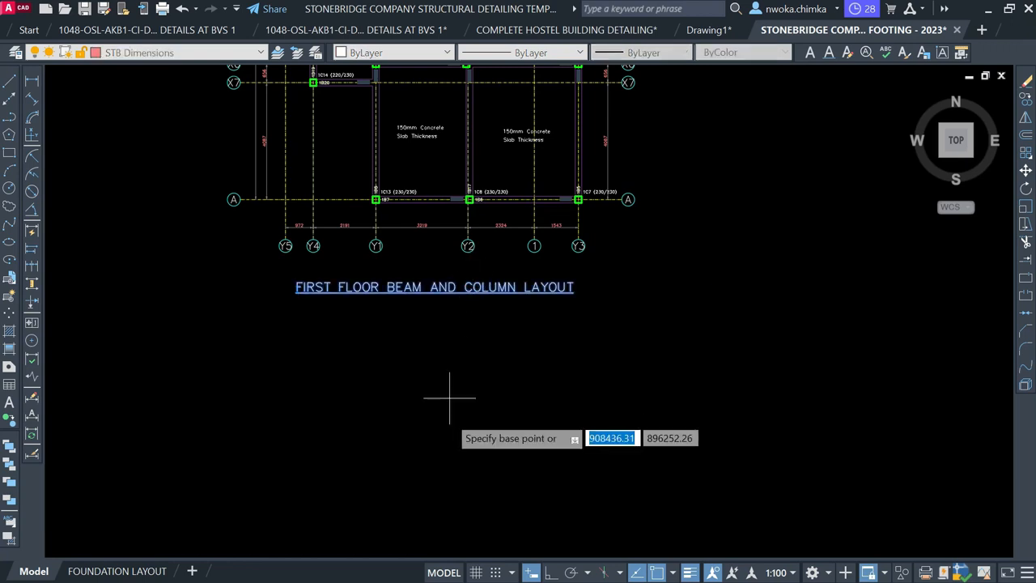
click(443, 417)
click(451, 409)
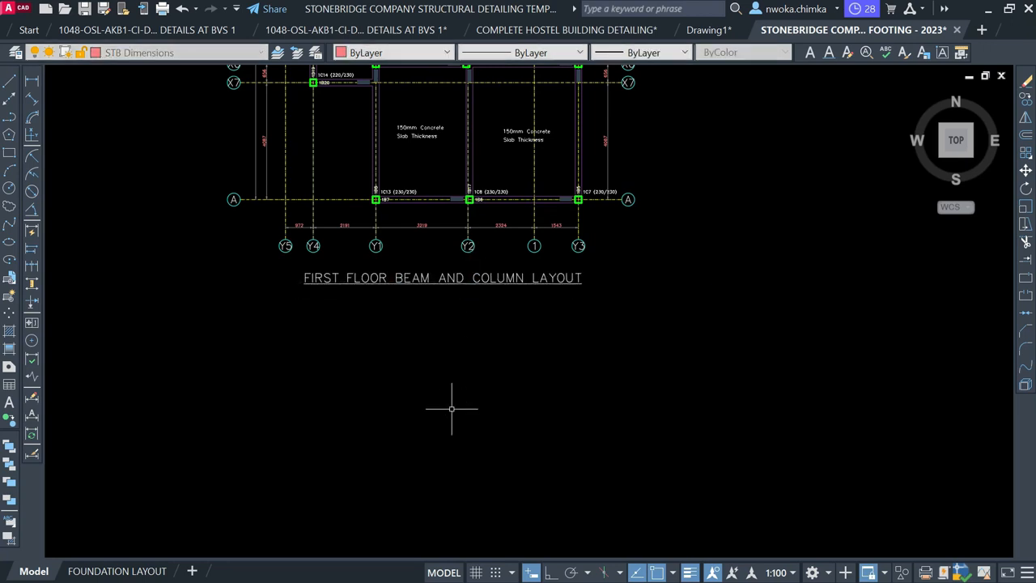
scroll(580, 348, down, 2)
scroll(580, 348, down, 2)
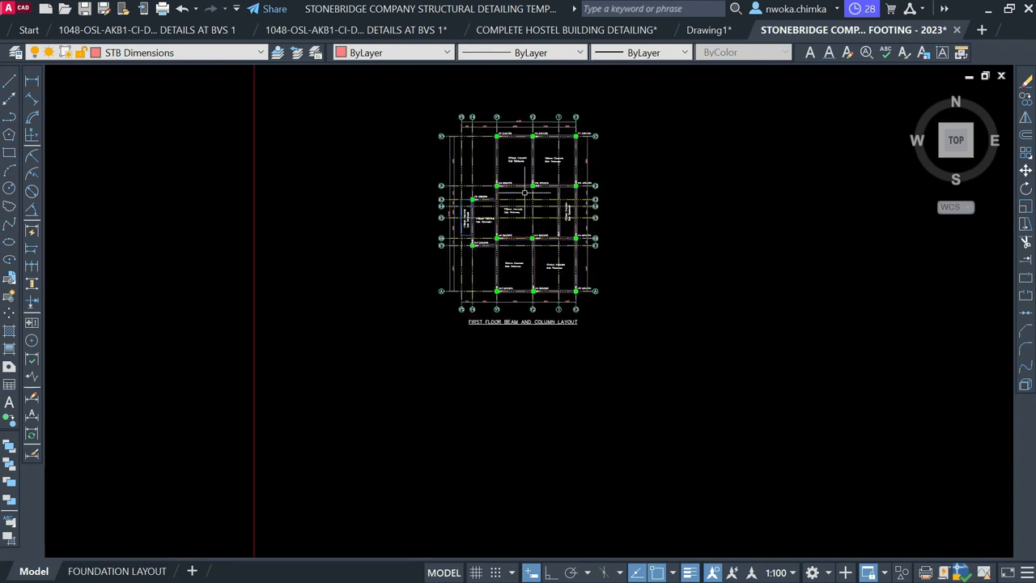
scroll(524, 192, up, 6)
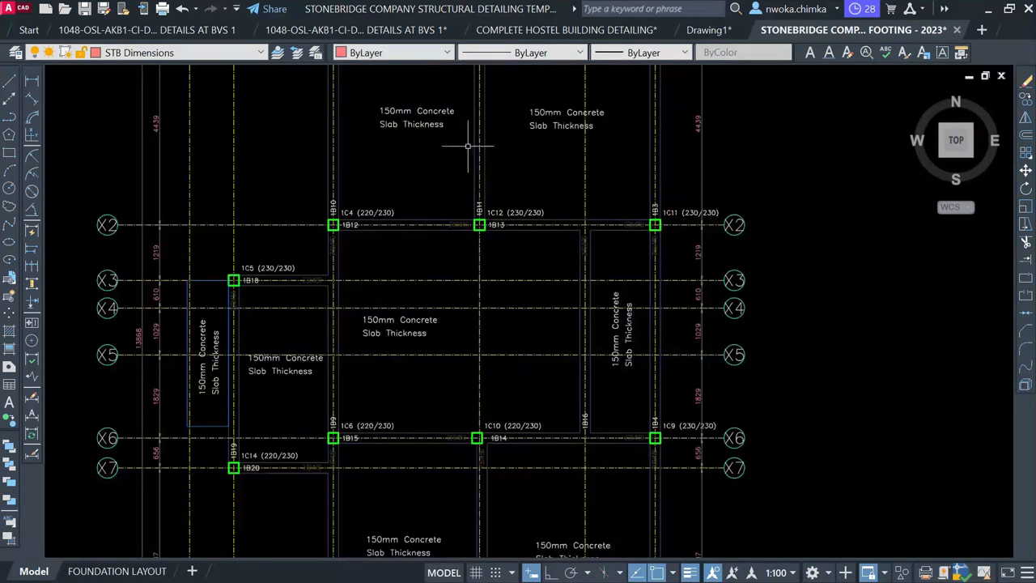
scroll(468, 147, up, 4)
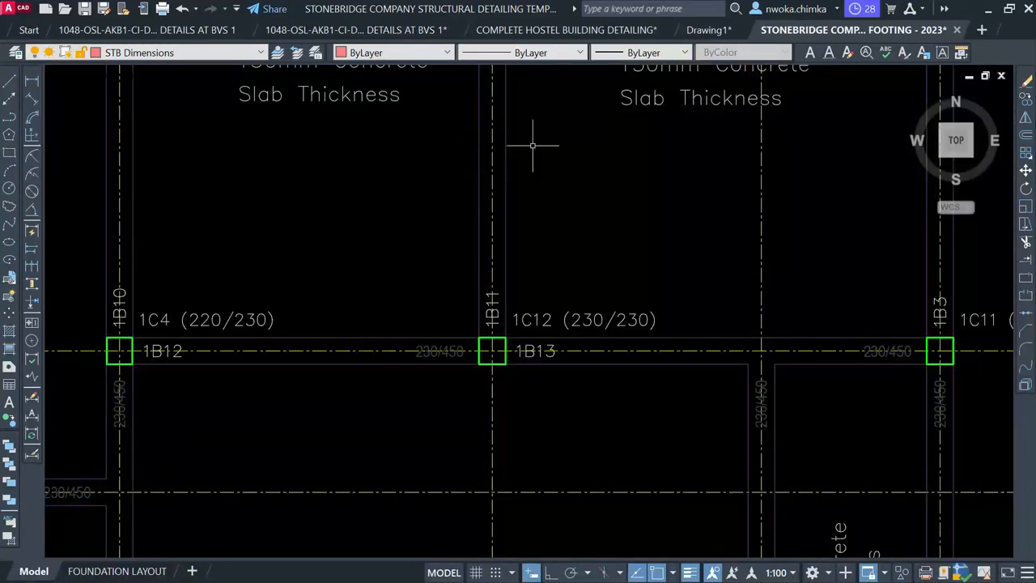
scroll(533, 146, down, 8)
middle_drag(340, 232, 753, 234)
scroll(664, 239, down, 2)
middle_drag(324, 230, 790, 218)
scroll(137, 204, up, 2)
scroll(137, 203, up, 3)
scroll(254, 184, up, 1)
scroll(251, 162, up, 2)
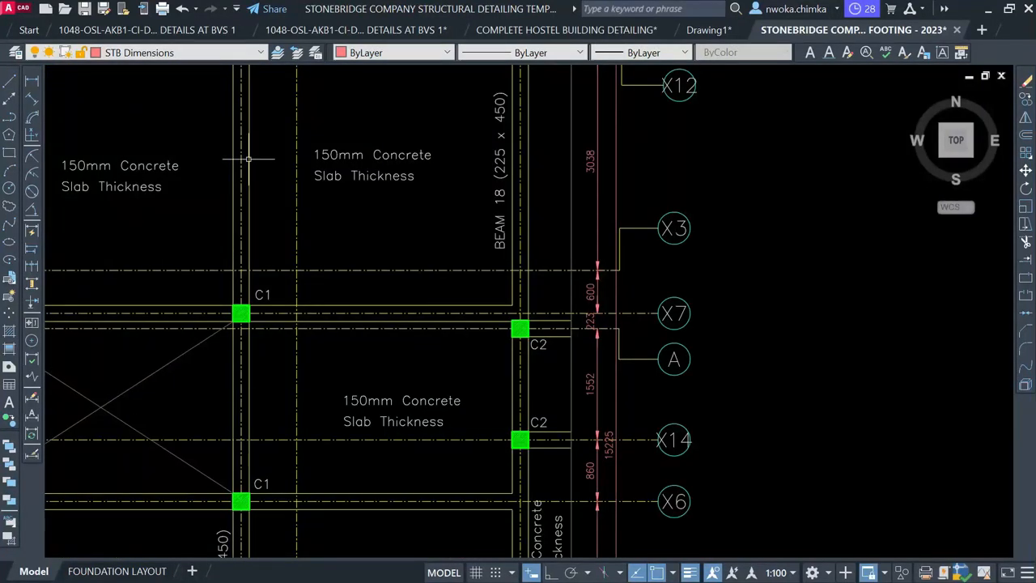
click(250, 160)
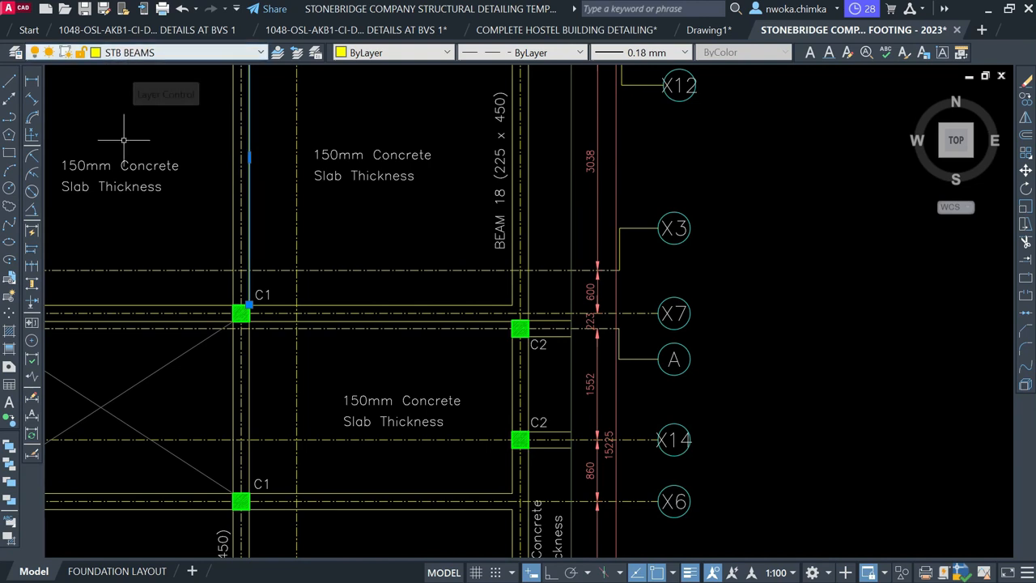
scroll(141, 241, down, 3)
key(Escape)
scroll(145, 254, down, 2)
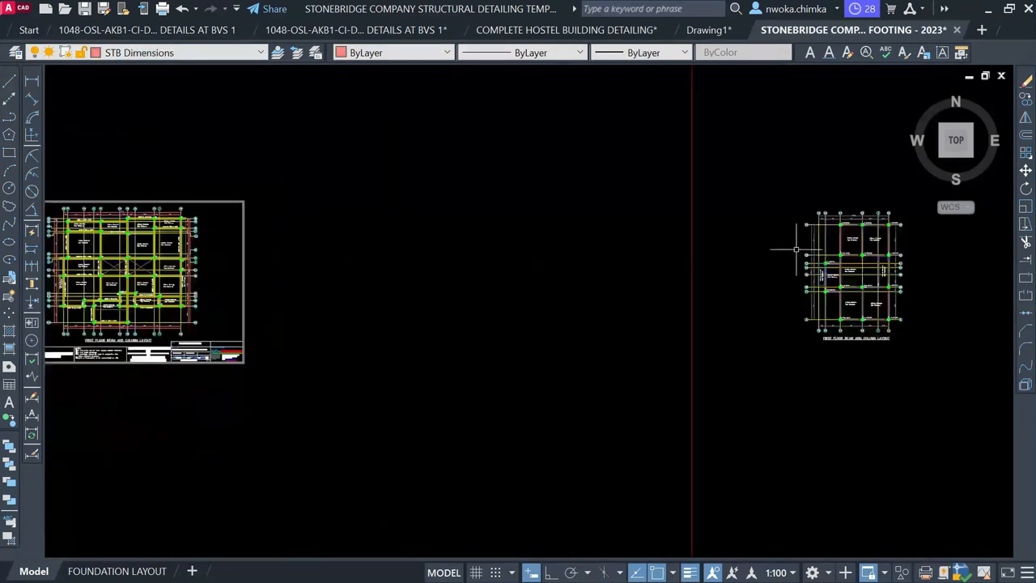
scroll(838, 234, up, 2)
scroll(858, 239, up, 5)
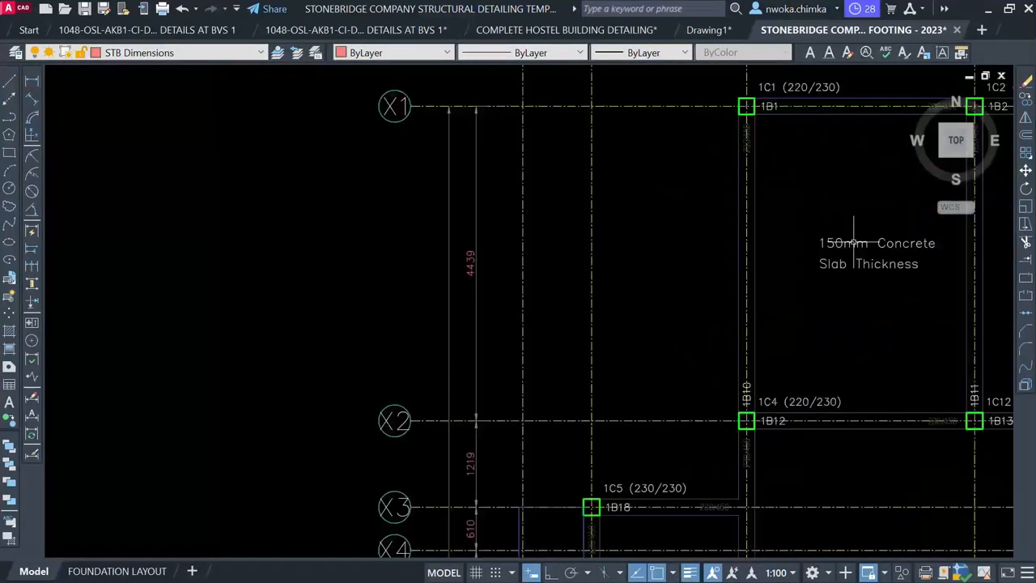
click(739, 250)
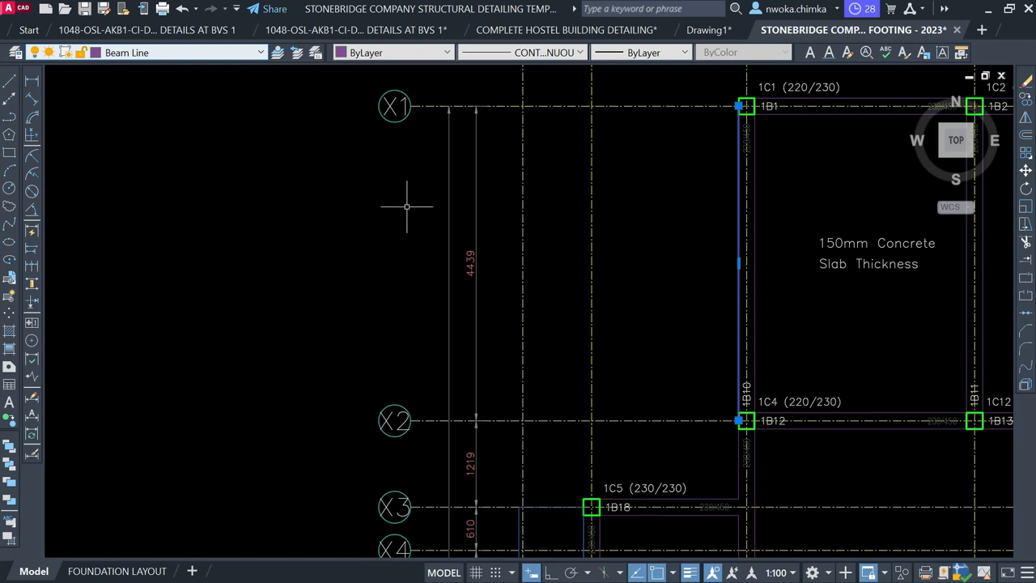
scroll(838, 210, down, 4)
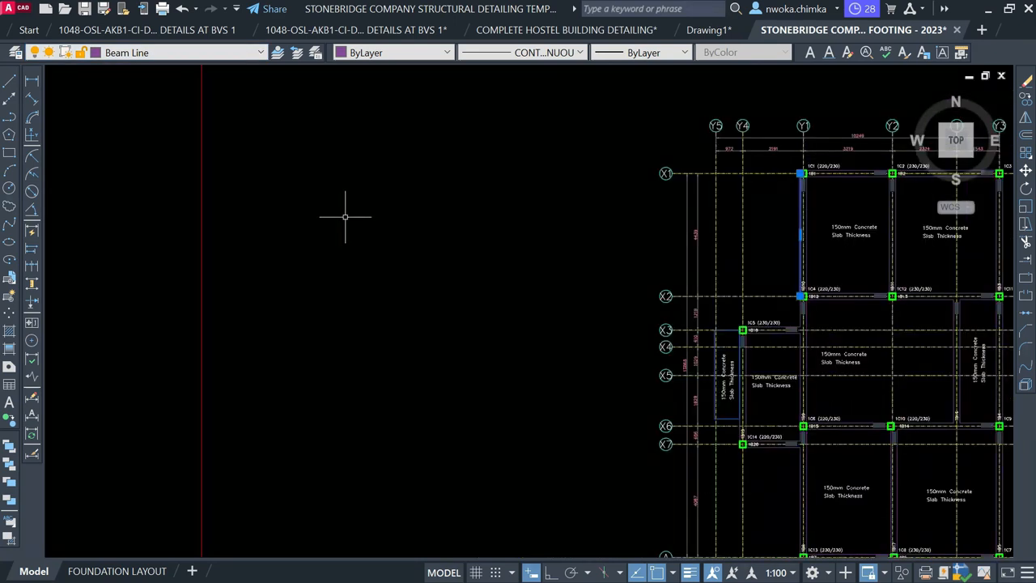
scroll(353, 221, down, 5)
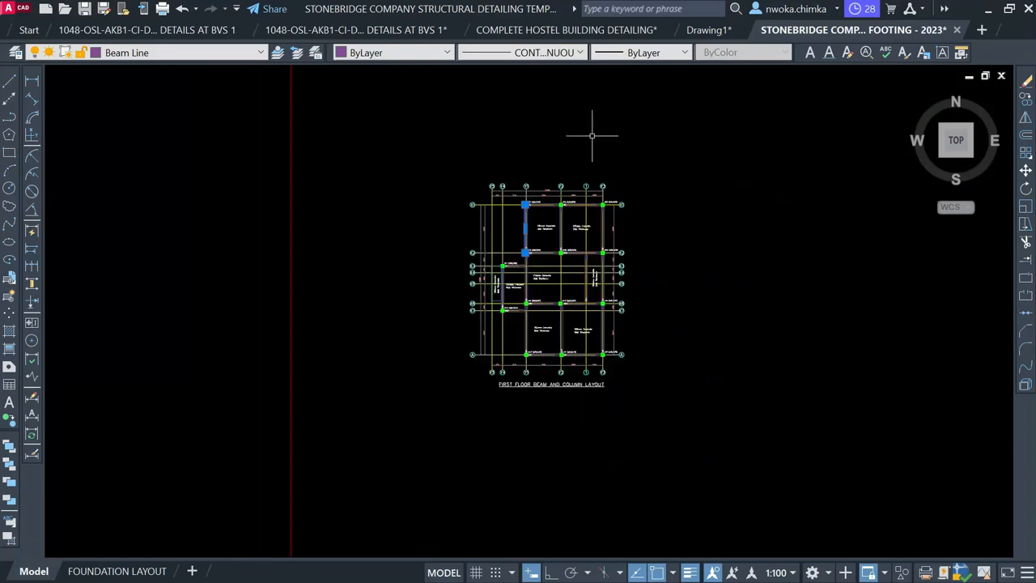
scroll(505, 229, up, 6)
Select every beam line similar to 1B10 and put them on the STB BEAMS layer
key(Escape)
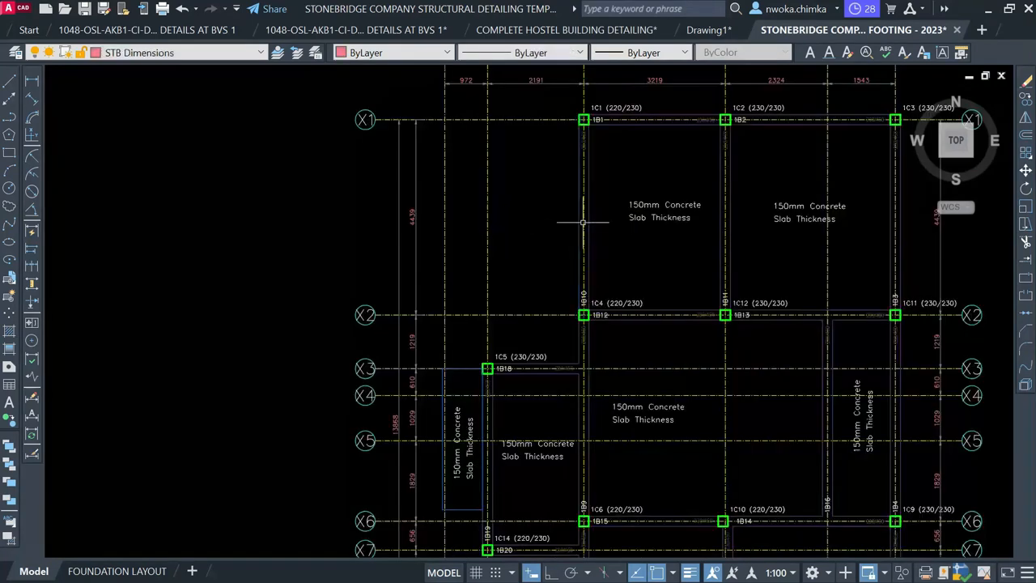
click(580, 220)
right_click(503, 178)
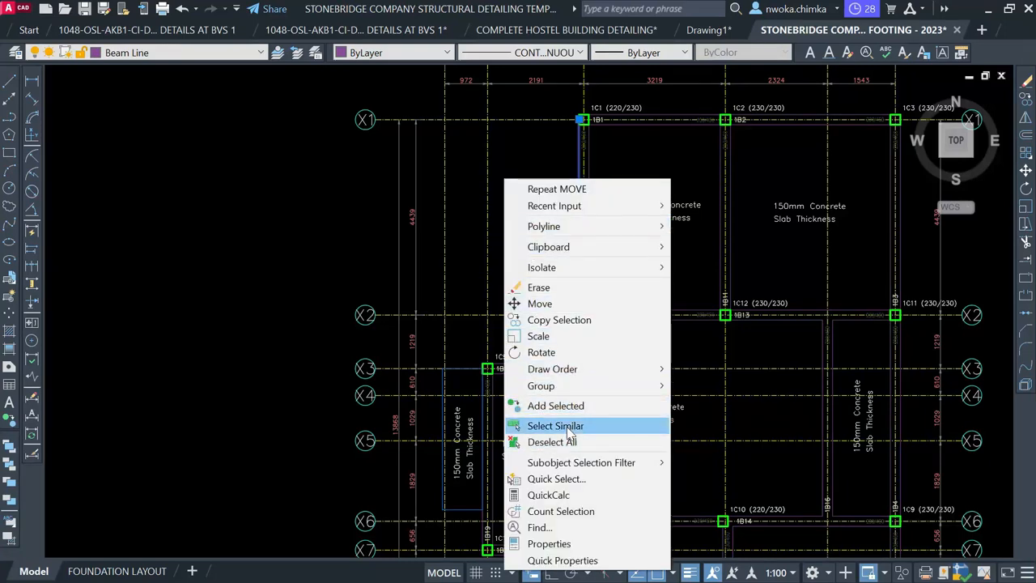
click(569, 427)
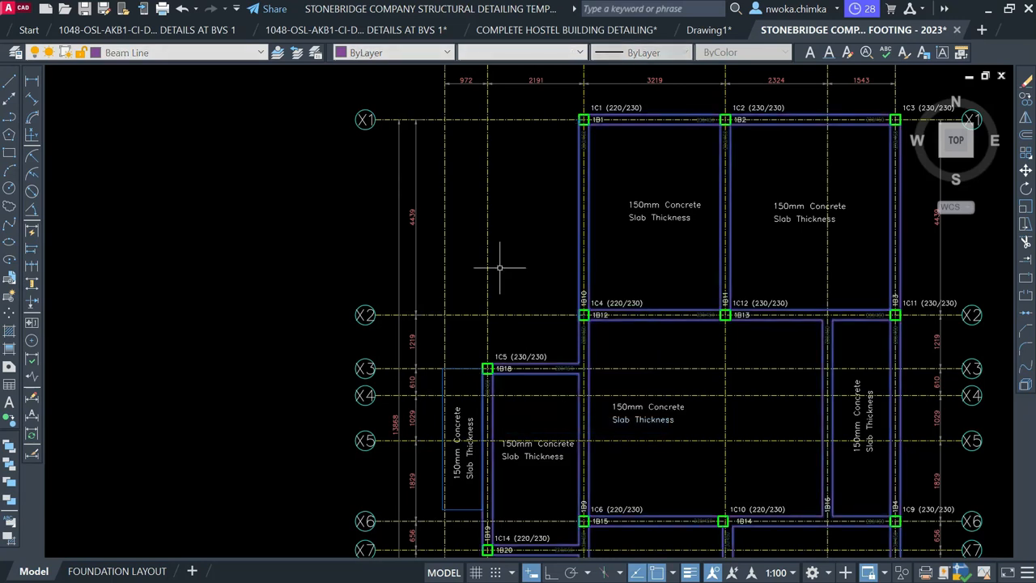
scroll(600, 211, down, 2)
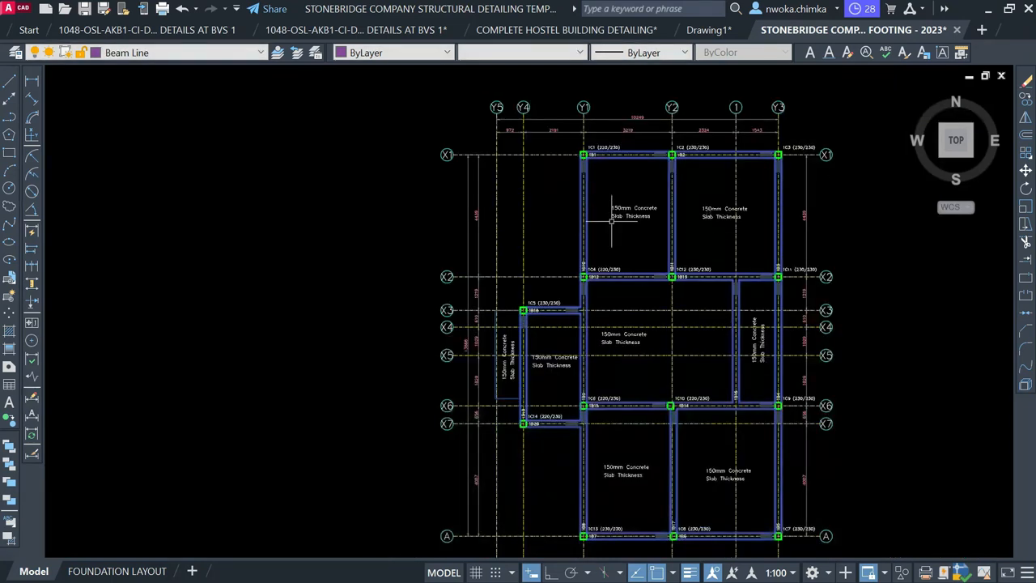
click(170, 53)
scroll(150, 161, down, 20)
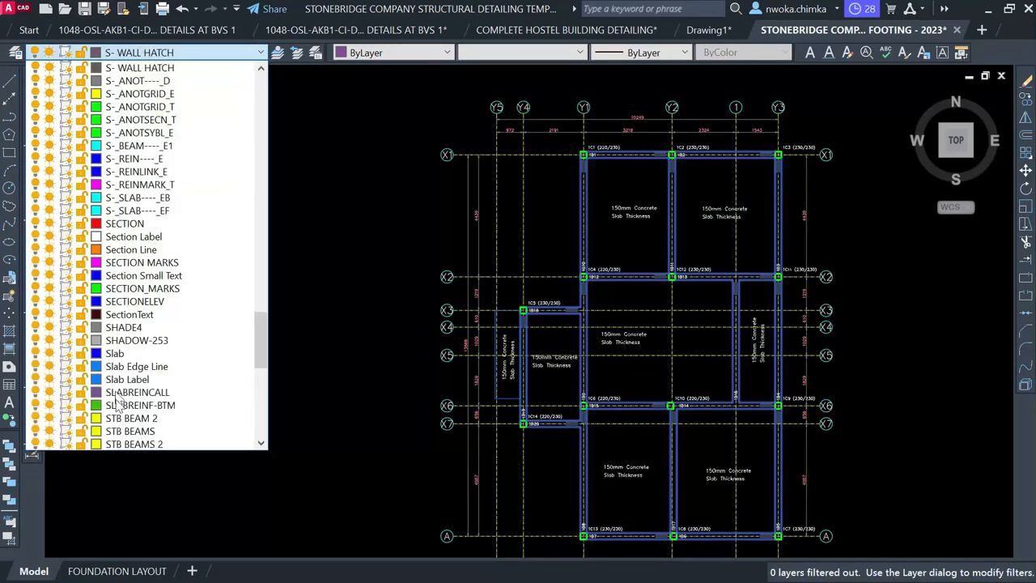
click(137, 431)
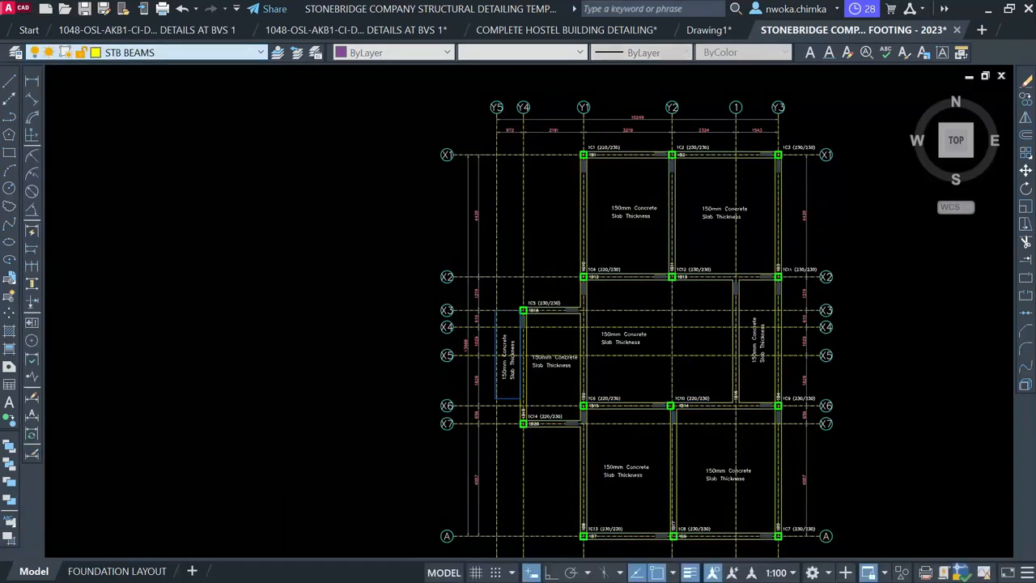
scroll(677, 207, up, 8)
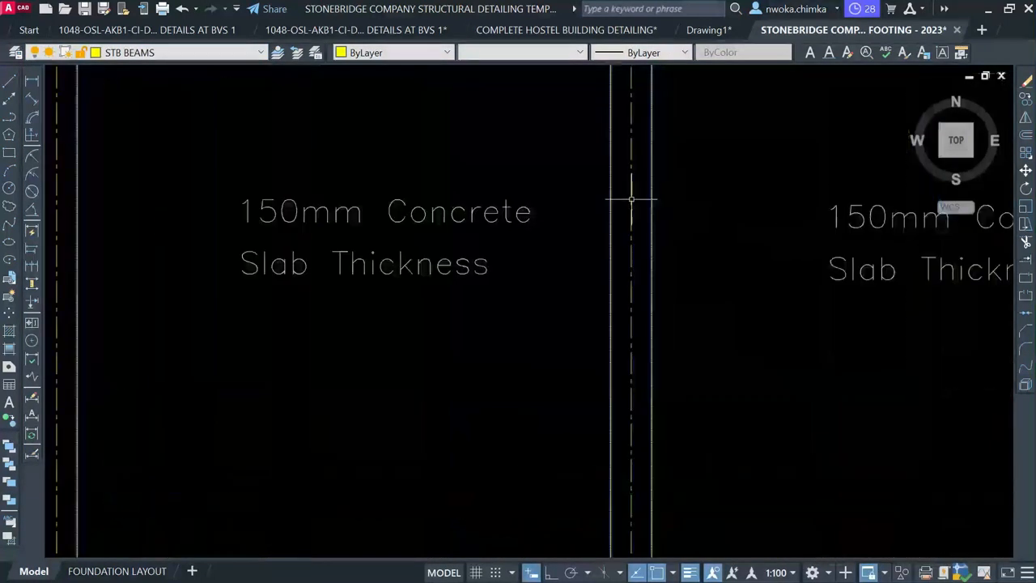
scroll(636, 193, up, 2)
scroll(532, 188, down, 8)
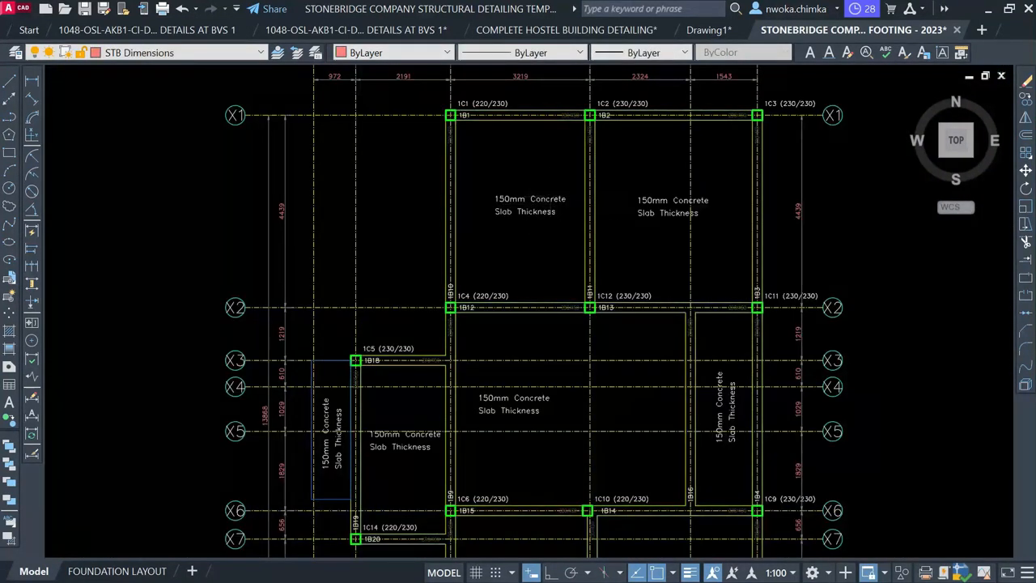
scroll(553, 314, down, 2)
scroll(595, 409, up, 2)
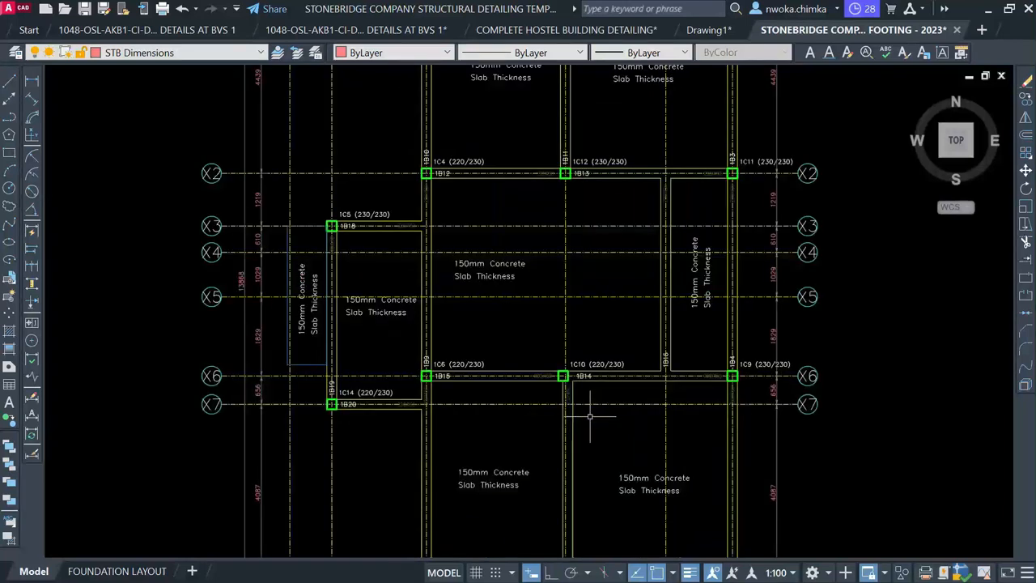
scroll(493, 283, down, 2)
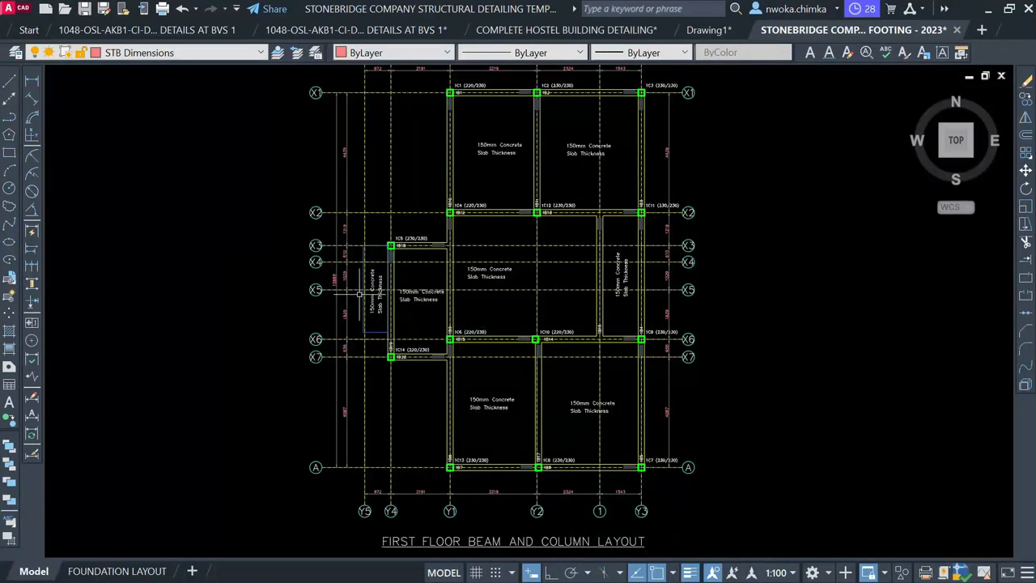
scroll(360, 293, up, 3)
scroll(793, 270, down, 6)
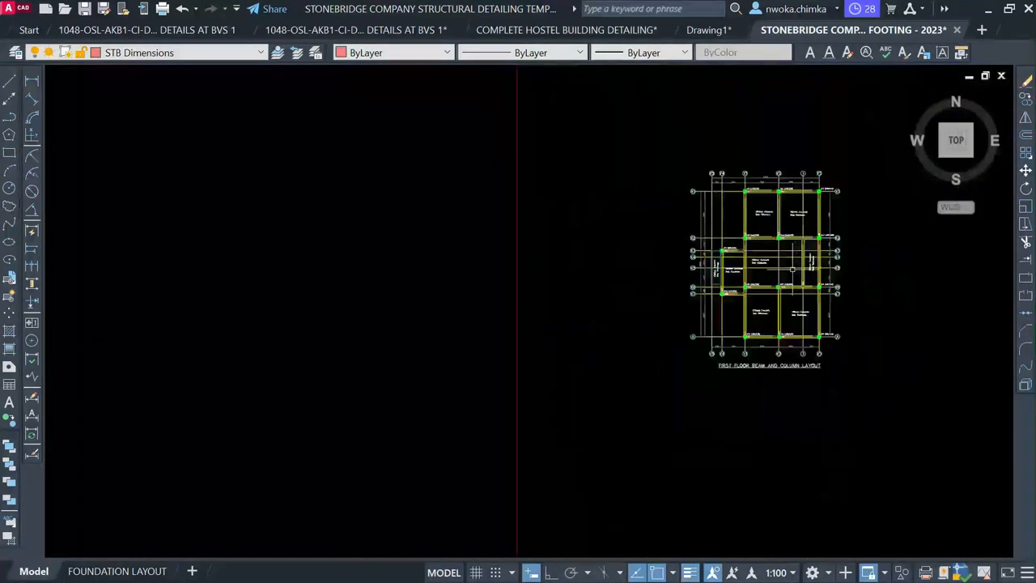
Check the vertical slab line beside the 150mm slab note on another floor layout
mouse_move(365, 280)
middle_down()
mouse_move(592, 272)
mouse_move(273, 262)
mouse_move(296, 256)
mouse_move(263, 243)
middle_up()
scroll(716, 243, up, 8)
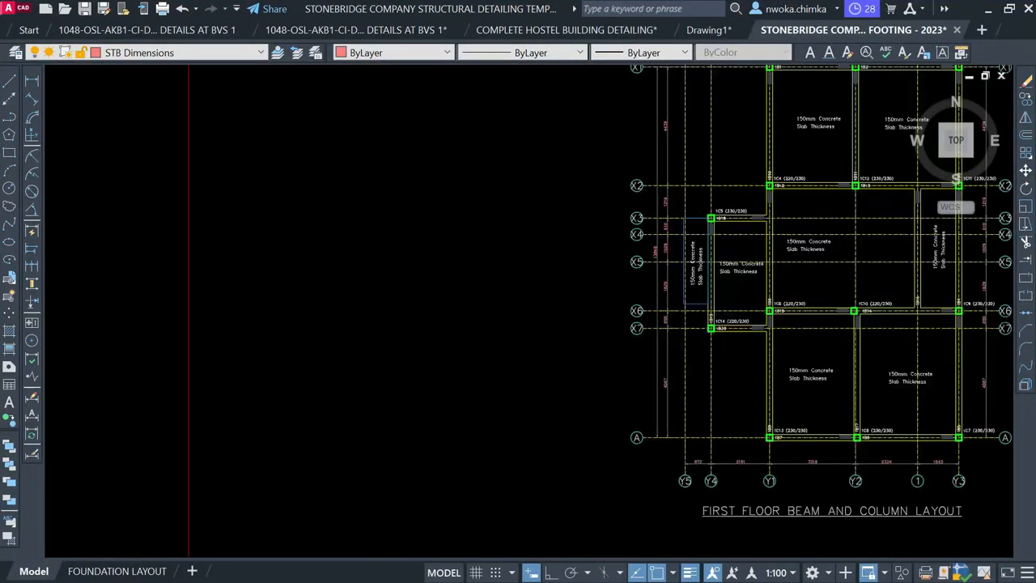
scroll(753, 268, down, 8)
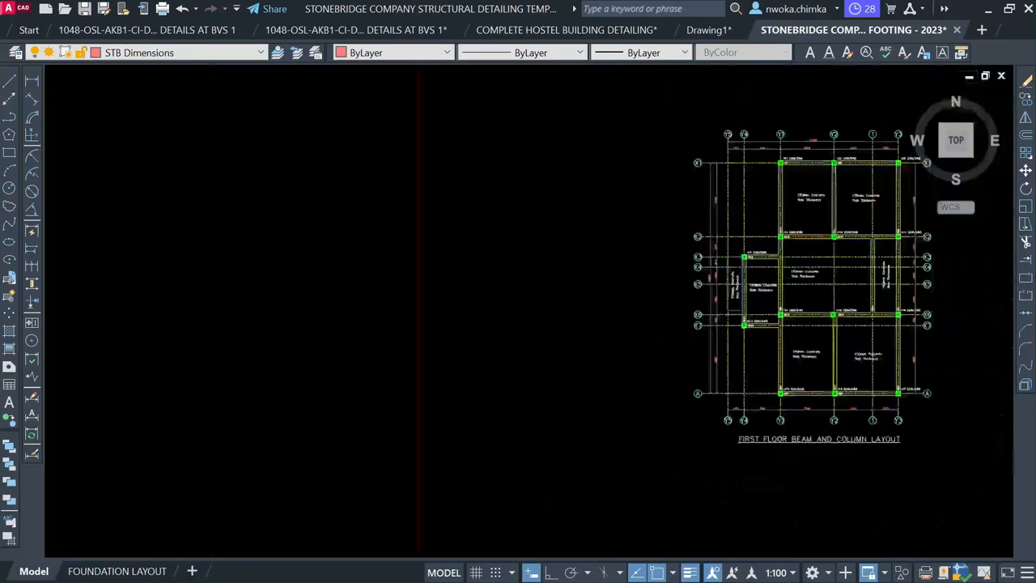
middle_drag(365, 293, 1010, 263)
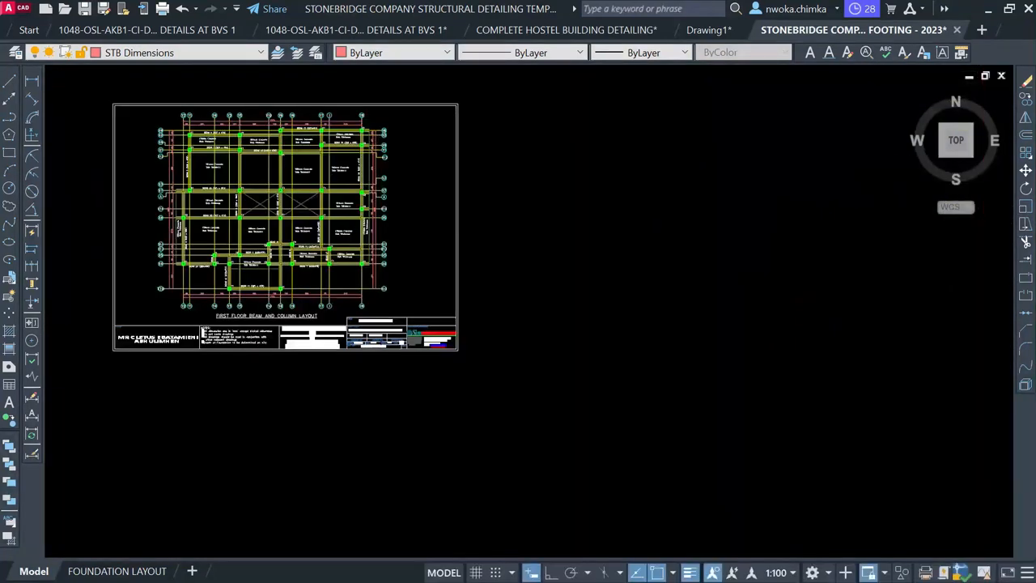
scroll(172, 162, up, 4)
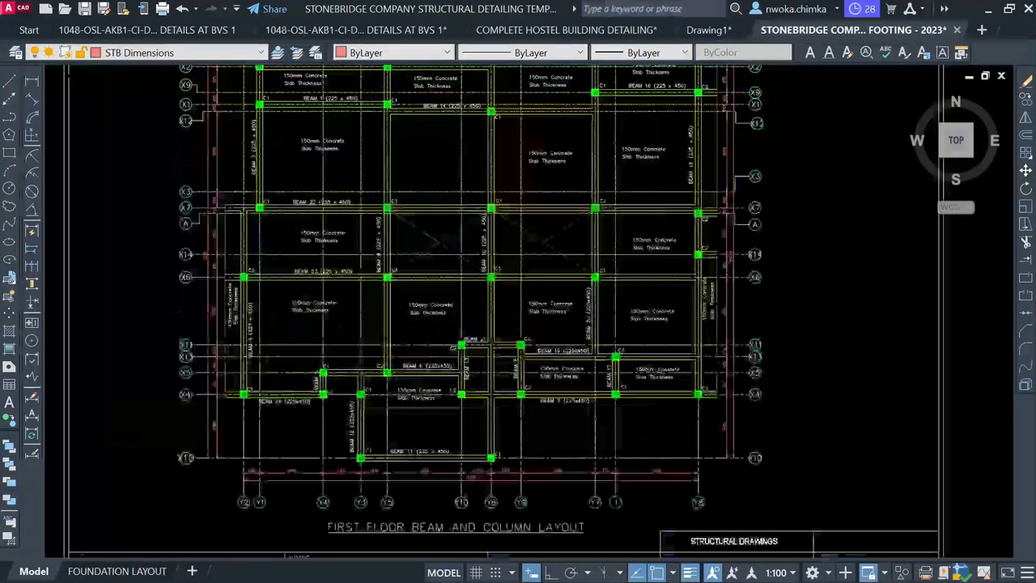
scroll(162, 154, up, 2)
scroll(254, 265, up, 4)
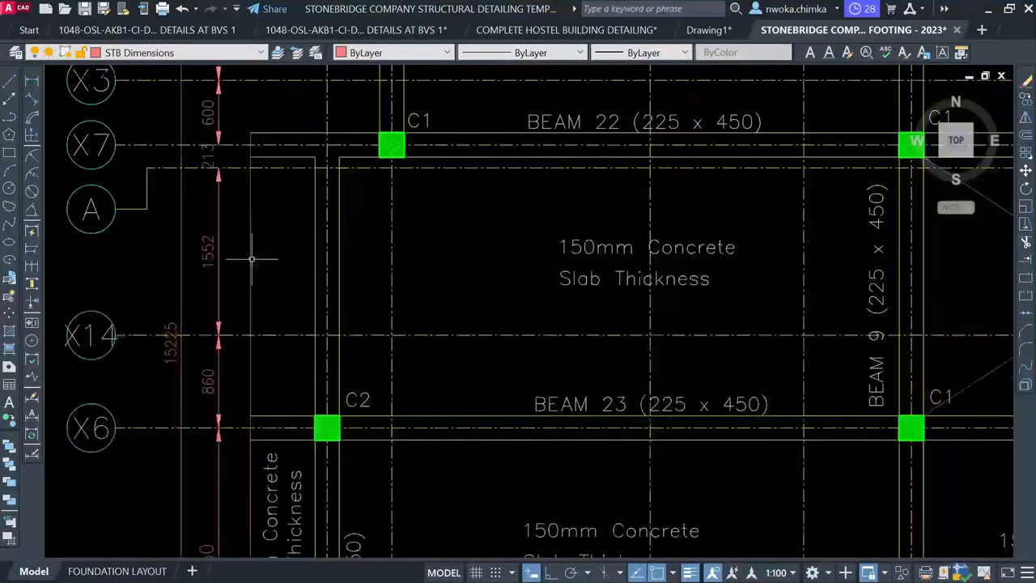
click(253, 216)
click(220, 239)
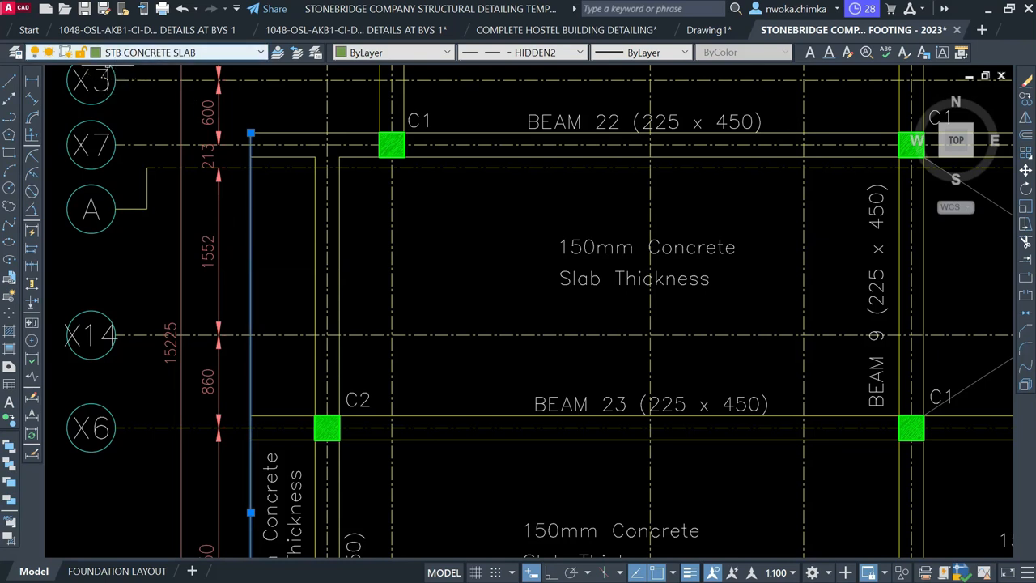
key(Escape)
Select the slab rectangle between X3 and X6 and move it onto STB CONCRETE SLAB
scroll(99, 221, down, 10)
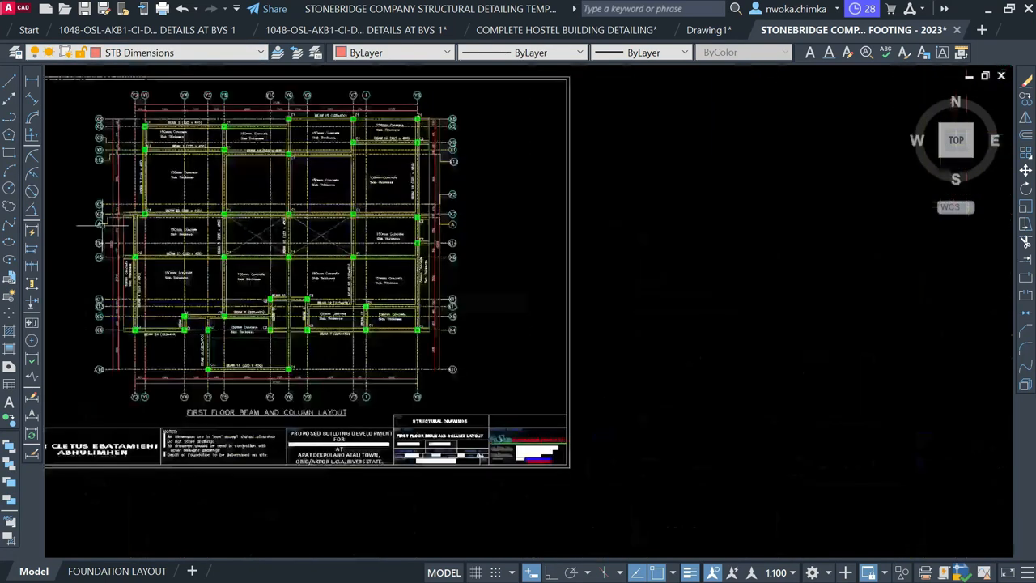
scroll(105, 226, down, 4)
scroll(839, 230, up, 2)
middle_drag(827, 238, 518, 250)
scroll(527, 250, up, 2)
scroll(525, 252, up, 8)
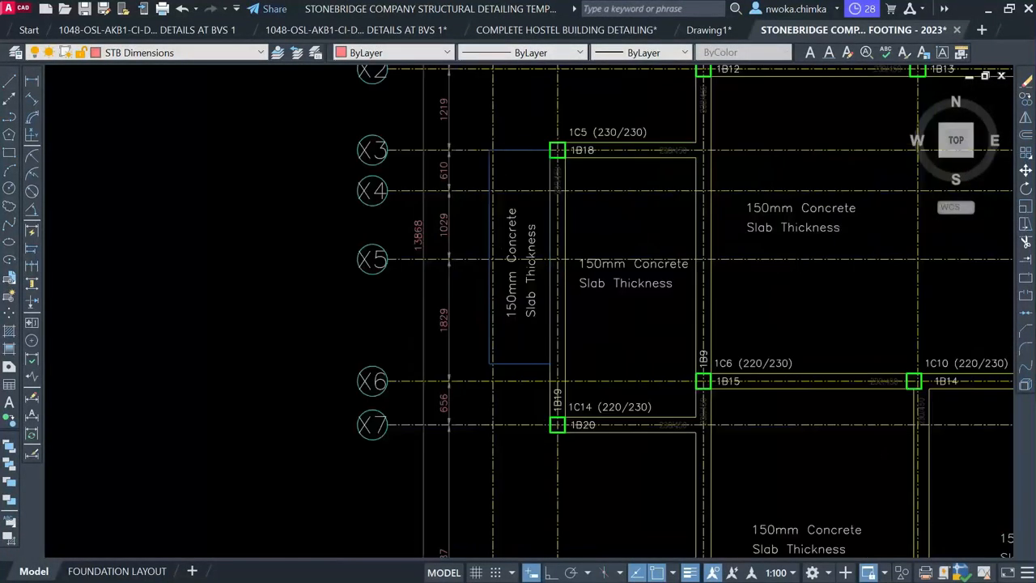
click(522, 411)
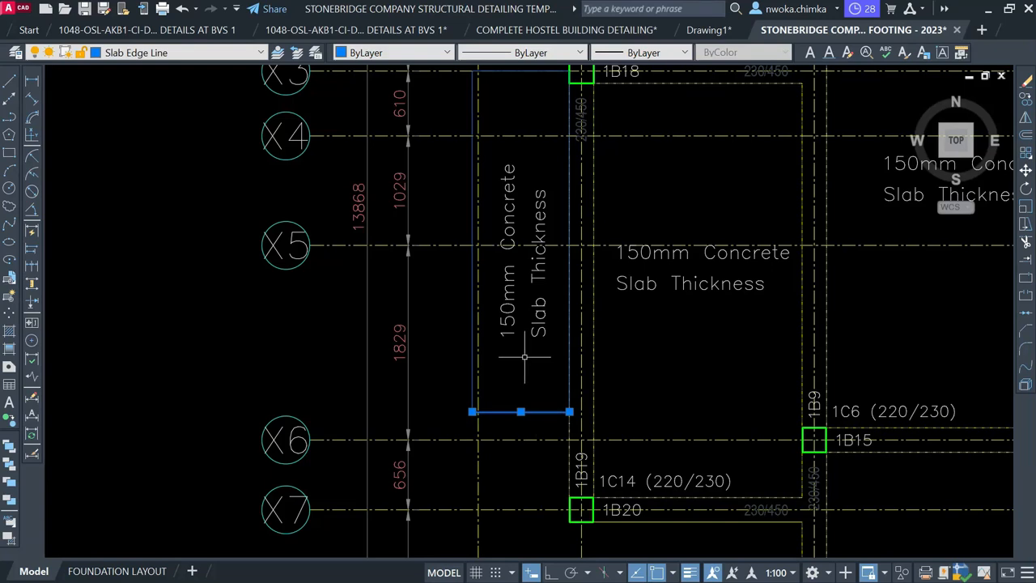
right_click(524, 364)
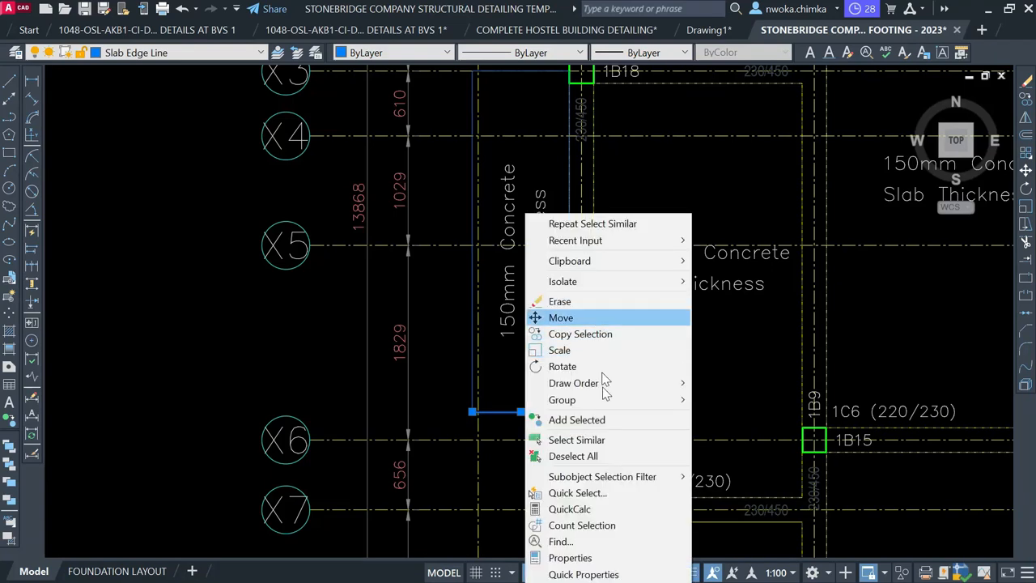
click(589, 439)
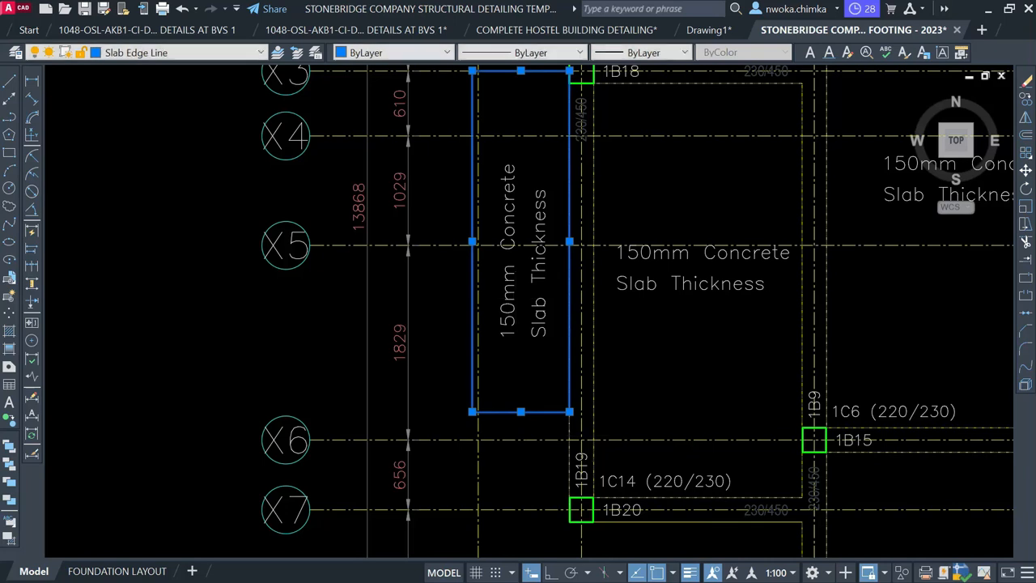
scroll(493, 353, down, 2)
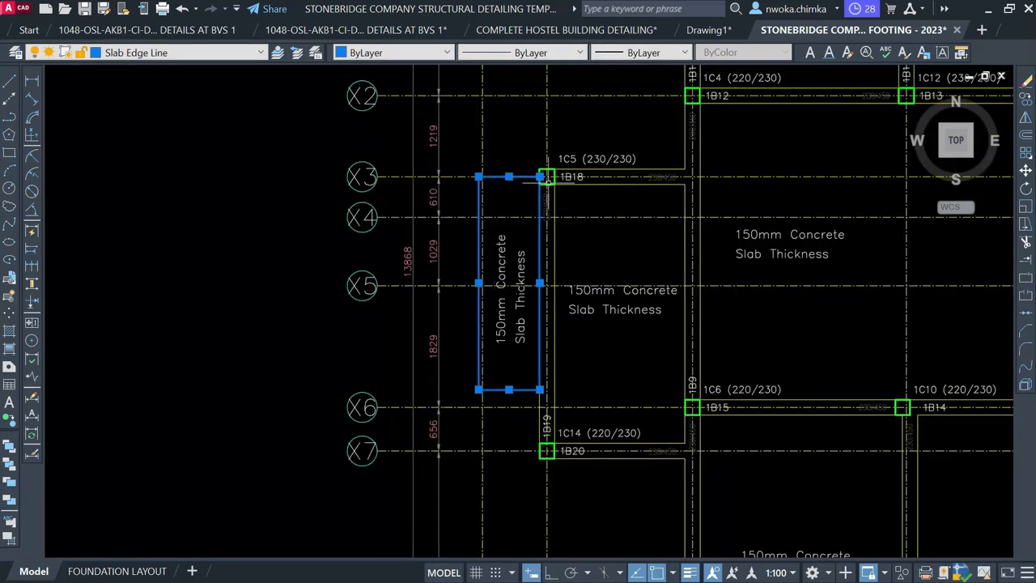
click(175, 52)
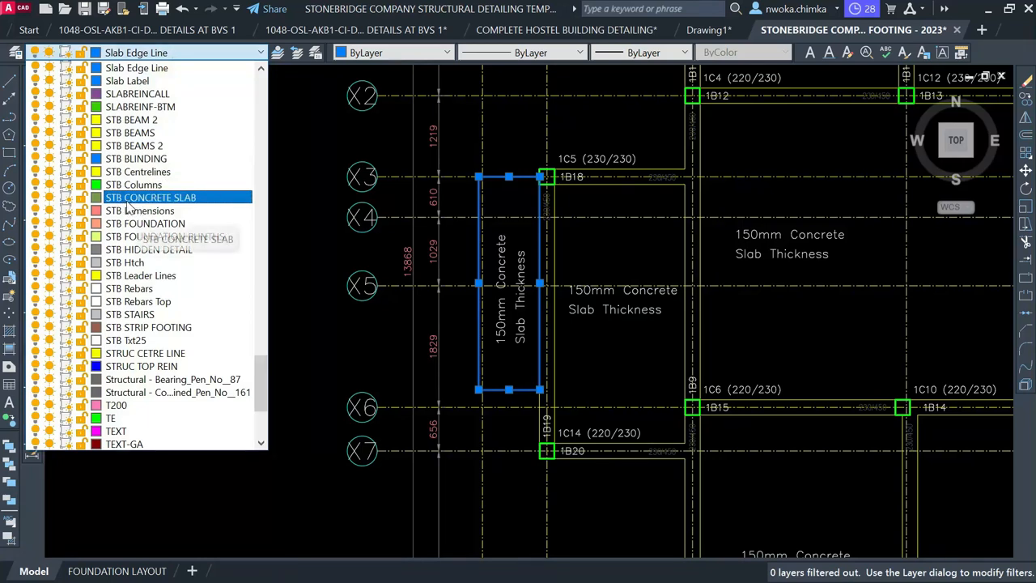
click(181, 205)
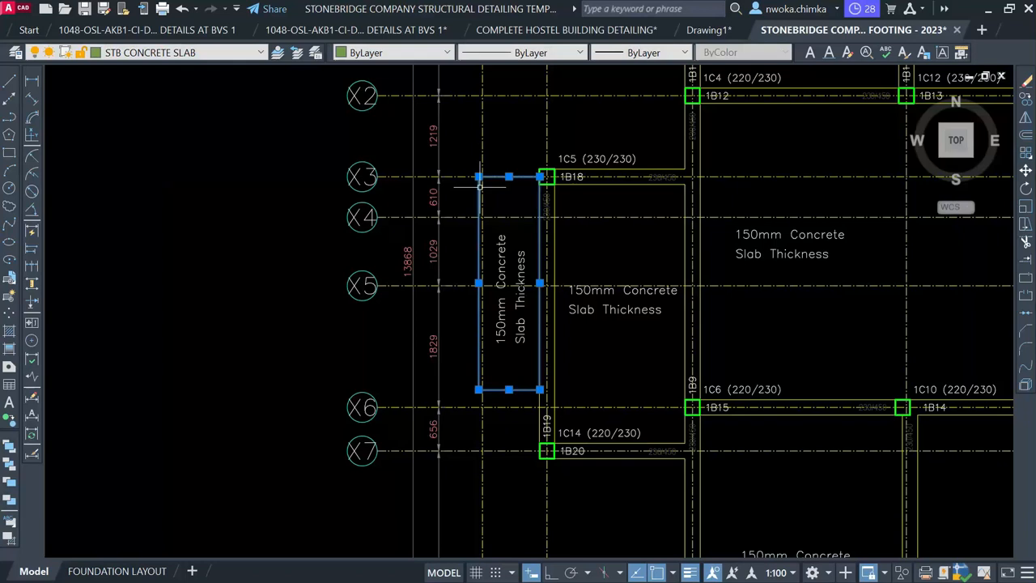
key(Escape)
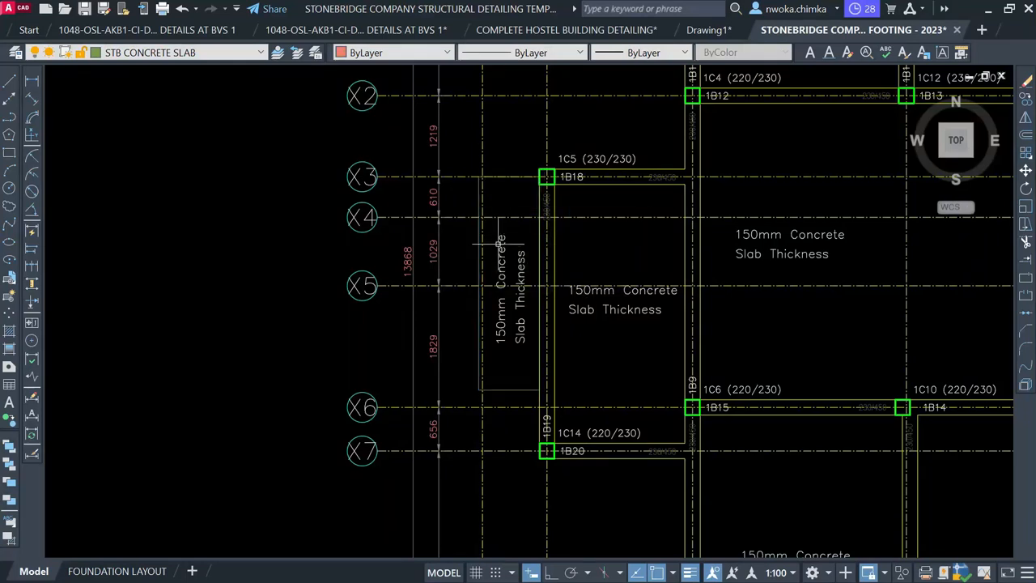
scroll(407, 229, down, 6)
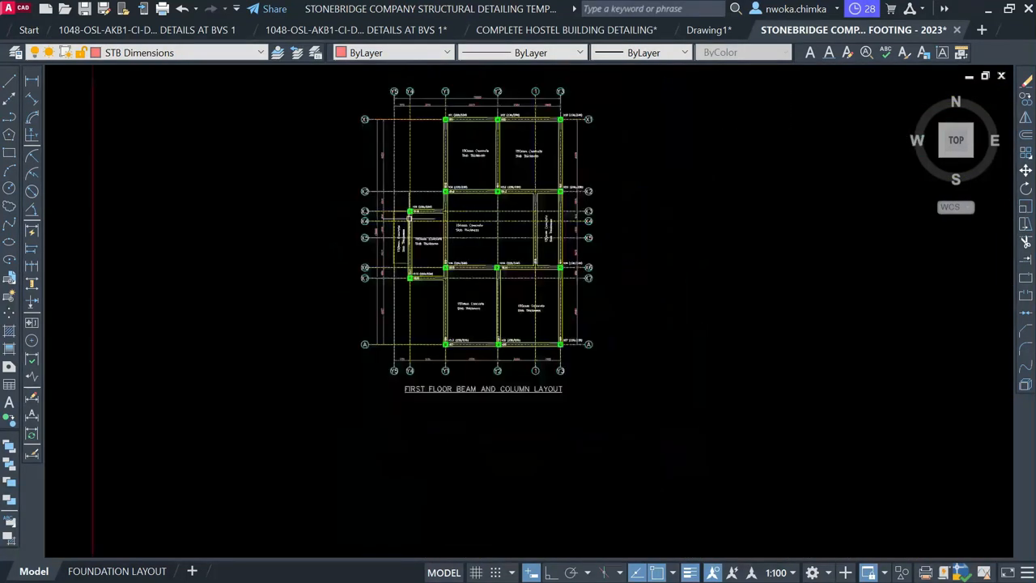
Pan and zoom from the first floor layout to the framed layout's BEAM 2 (225 x 450) label
scroll(541, 148, up, 5)
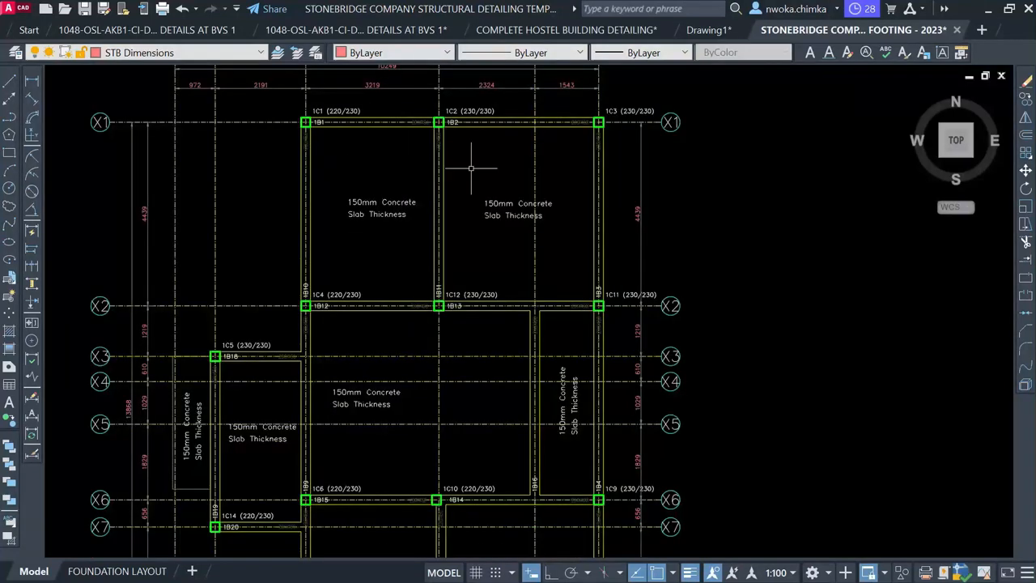
middle_drag(449, 121, 427, 147)
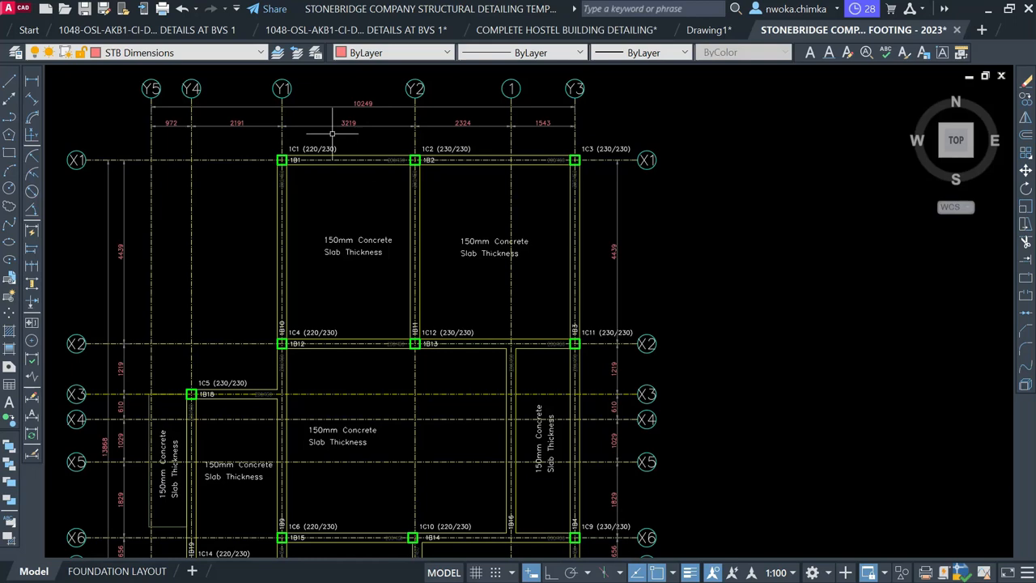
scroll(307, 136, up, 4)
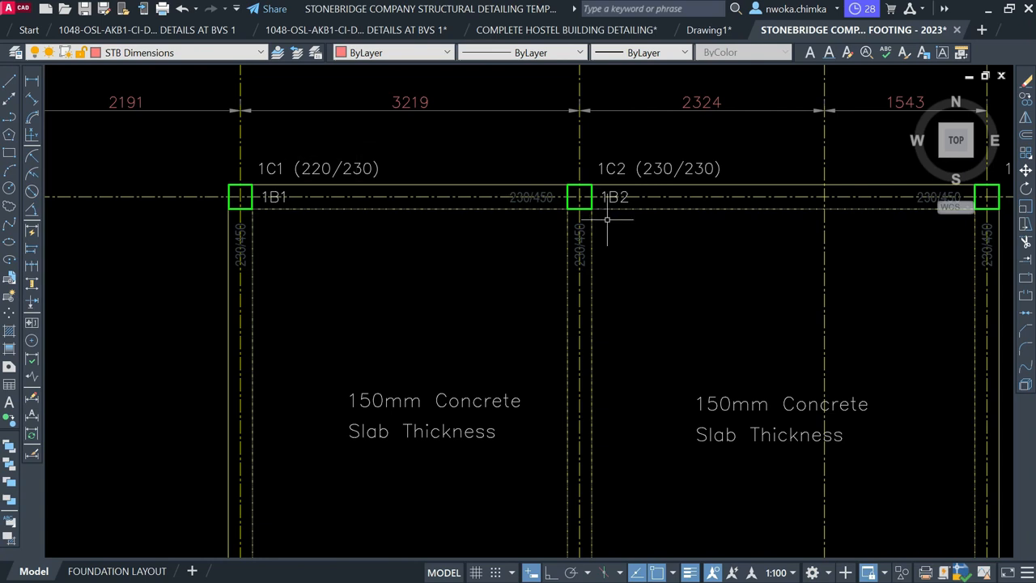
middle_drag(608, 218, 470, 200)
scroll(555, 171, down, 4)
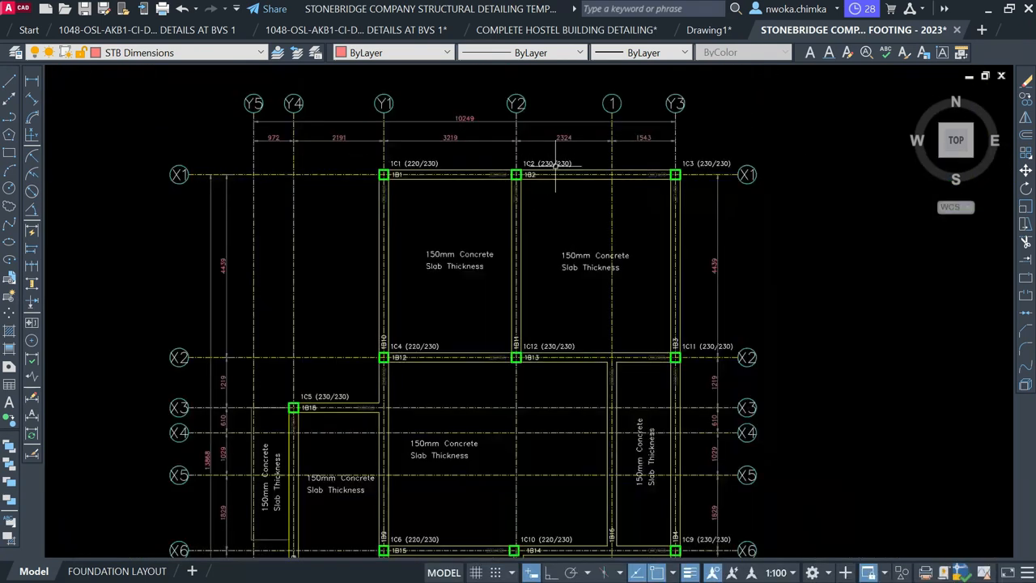
scroll(503, 171, up, 4)
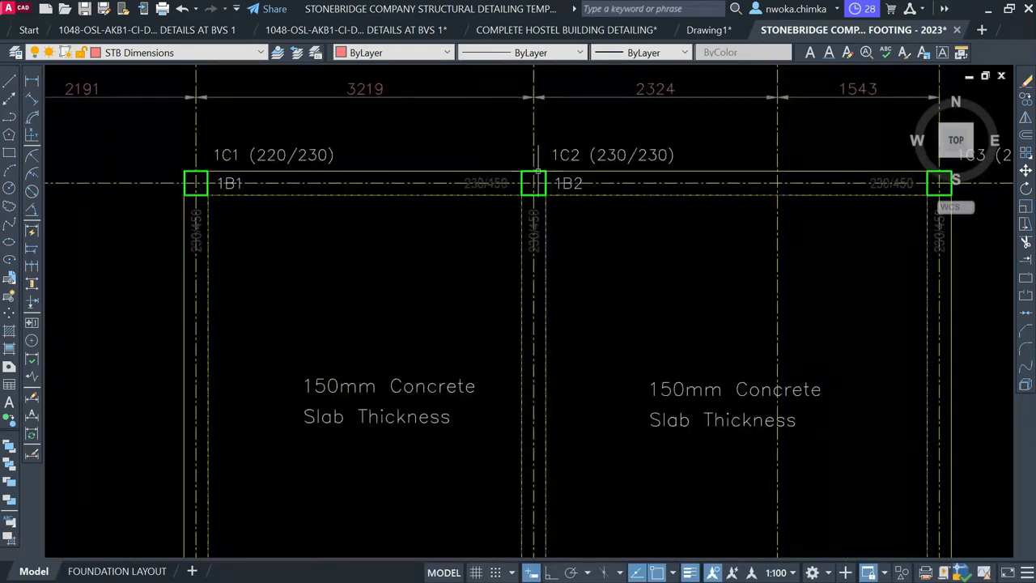
scroll(357, 162, down, 2)
scroll(414, 142, down, 8)
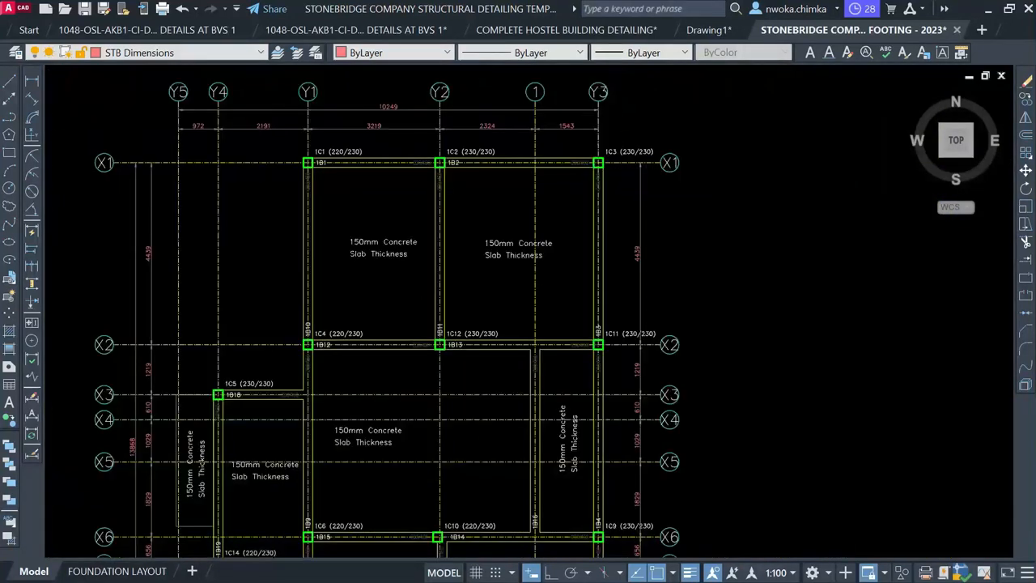
scroll(411, 274, up, 4)
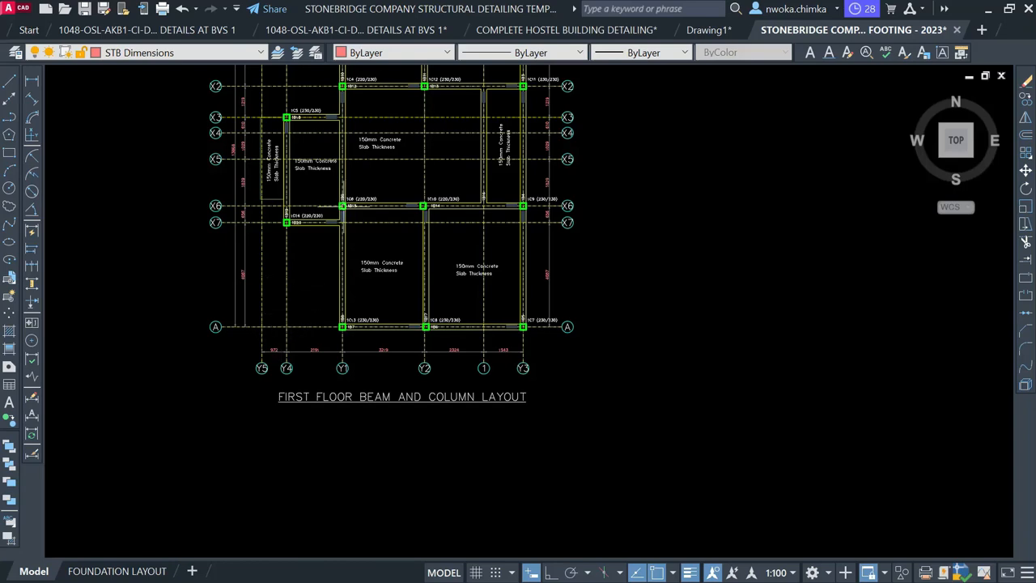
scroll(349, 305, down, 6)
middle_drag(745, 249, 720, 248)
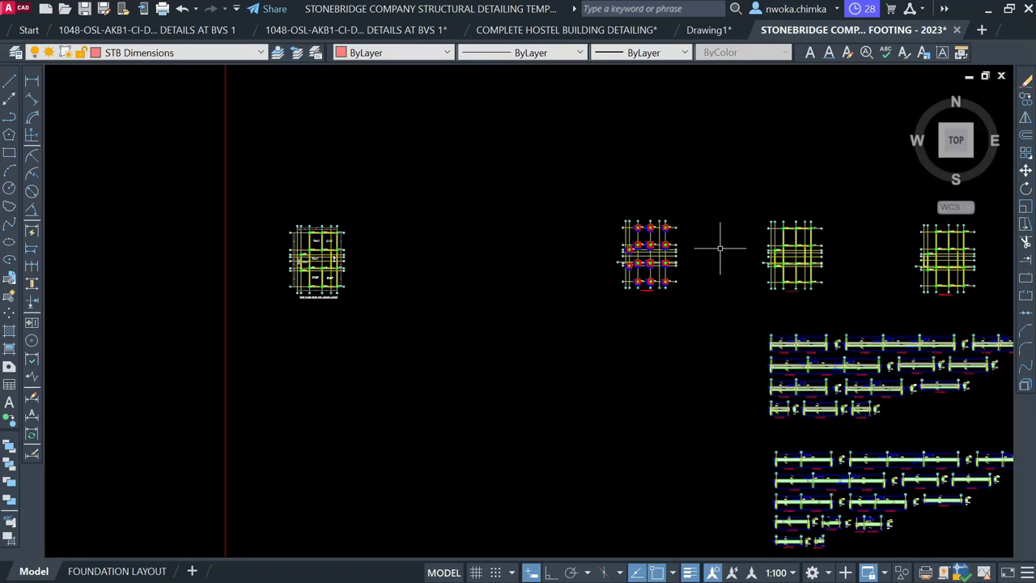
middle_drag(339, 254, 717, 240)
scroll(225, 219, up, 8)
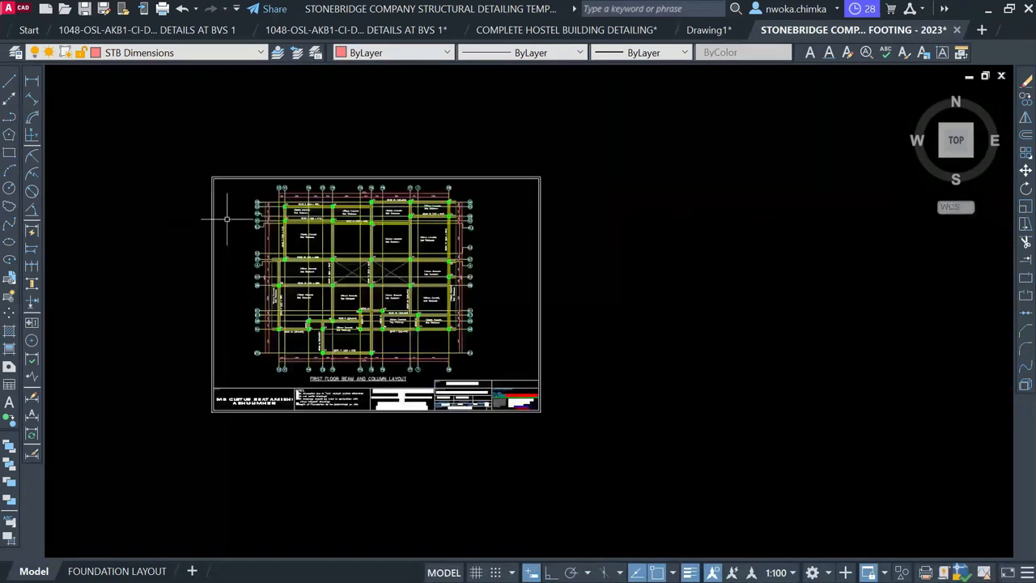
scroll(364, 214, up, 7)
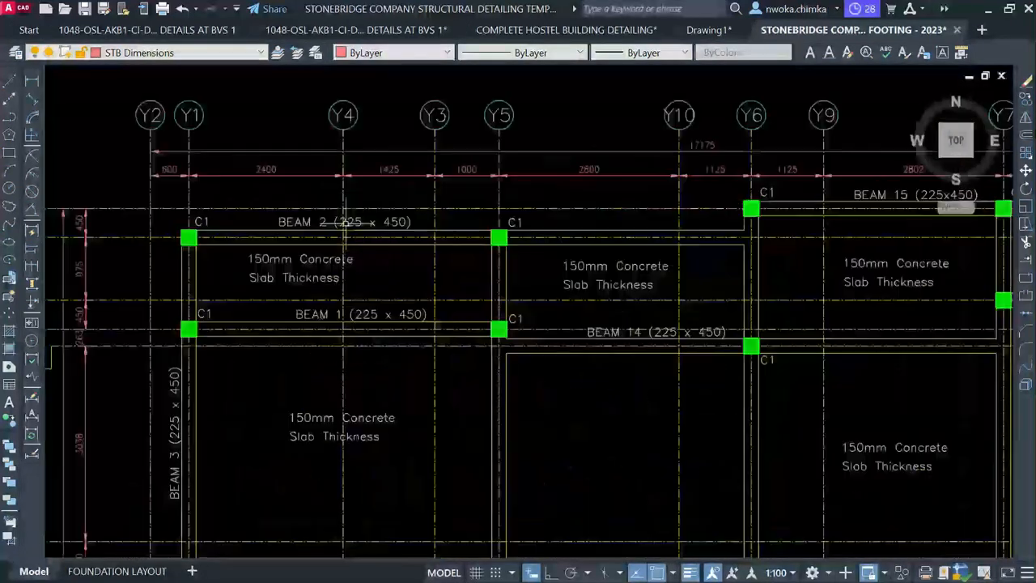
scroll(310, 225, down, 6)
scroll(679, 213, up, 7)
scroll(691, 204, down, 2)
scroll(691, 204, down, 2)
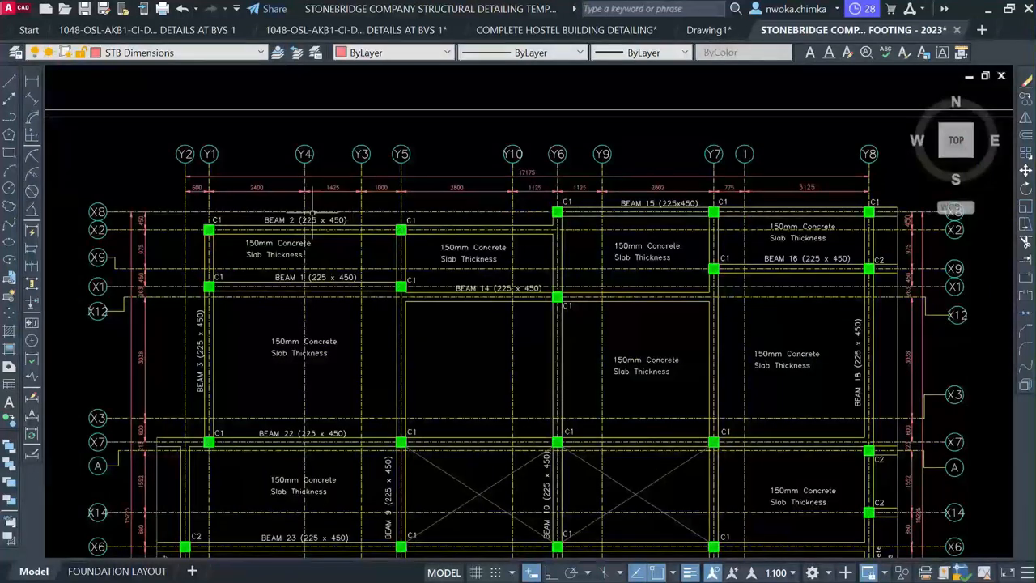
scroll(288, 202, up, 3)
scroll(284, 203, down, 1)
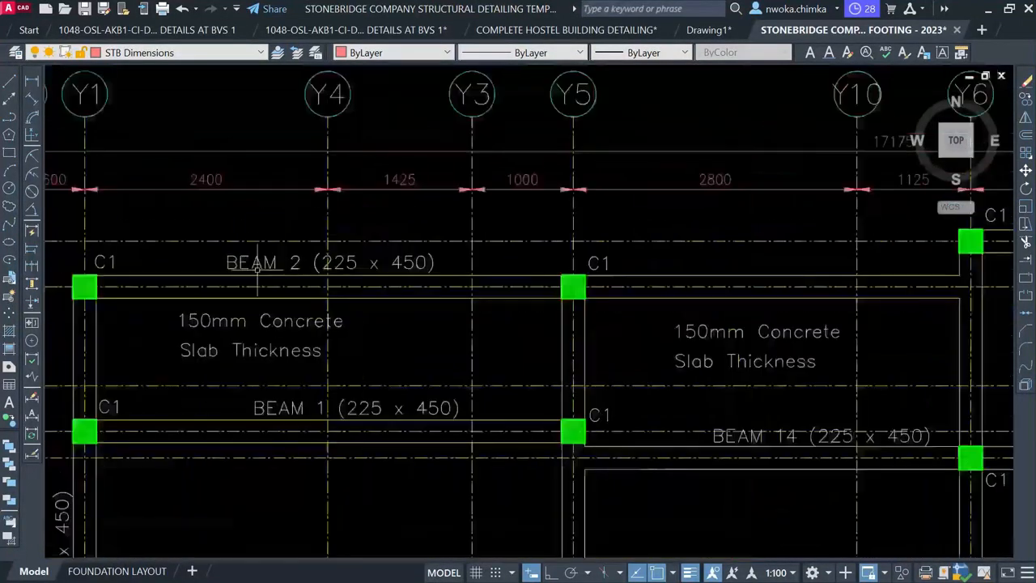
Copy the BEAM 2 (225 x 450) label over to the first floor beam layout
click(269, 262)
text(co)
key(Return)
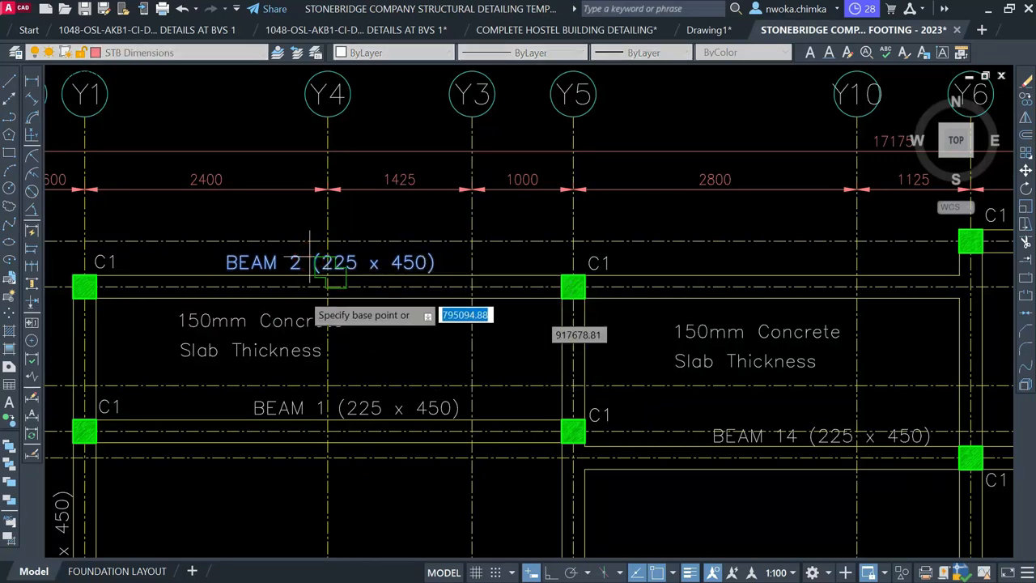
click(328, 263)
scroll(201, 213, down, 1)
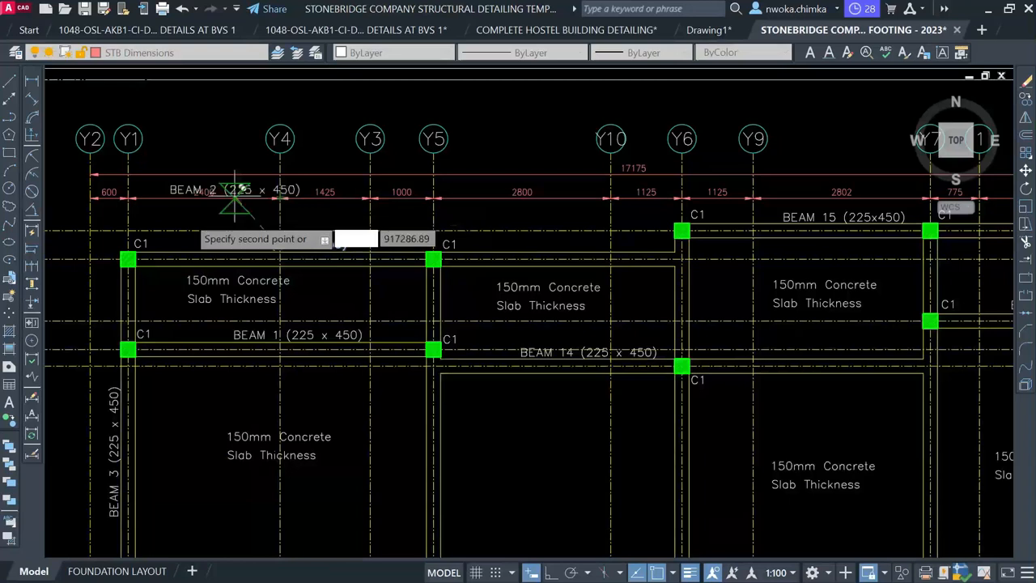
scroll(194, 214, down, 4)
scroll(198, 242, down, 2)
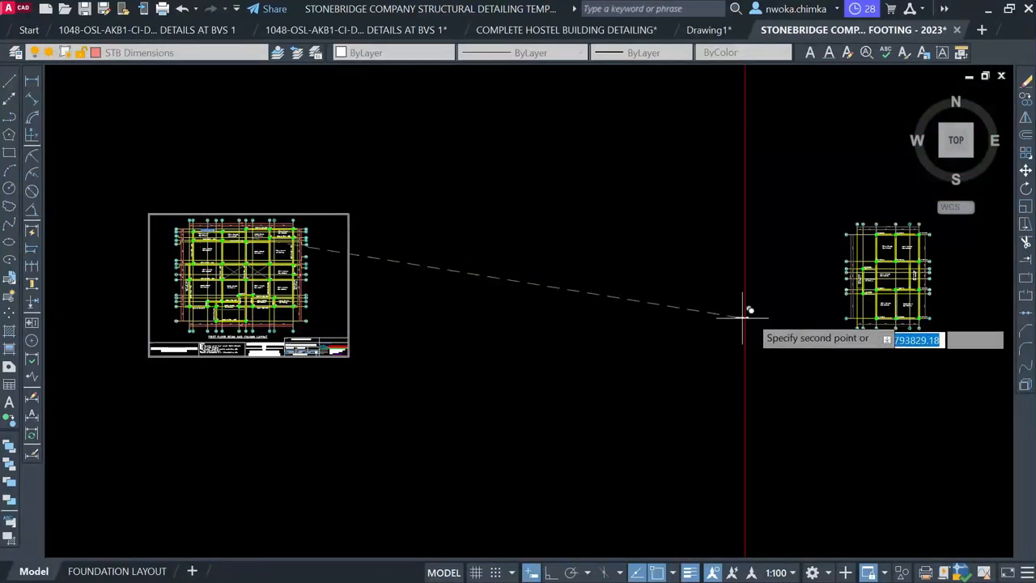
middle_drag(740, 309, 458, 305)
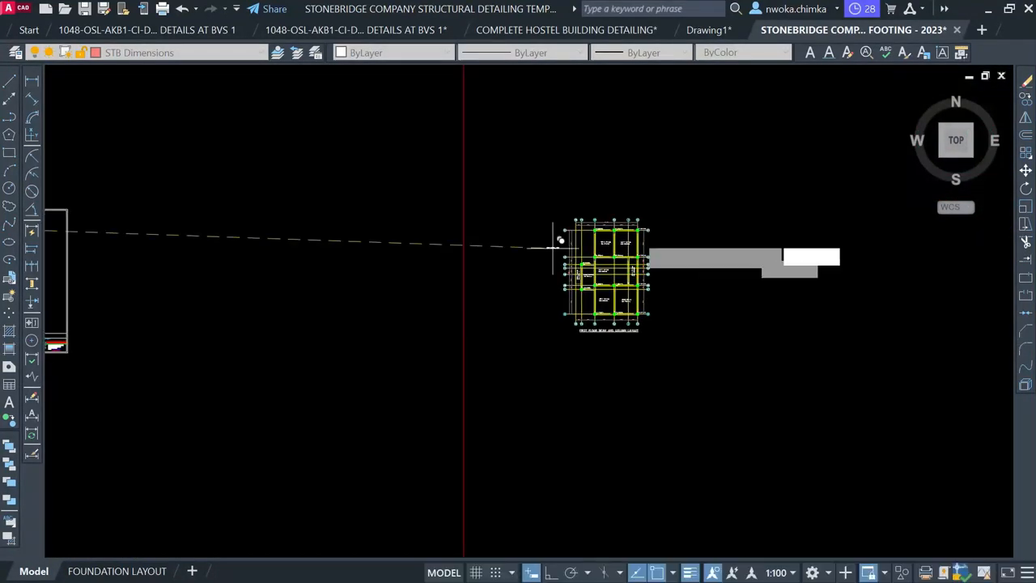
scroll(562, 239, up, 5)
scroll(538, 215, up, 1)
scroll(529, 200, up, 8)
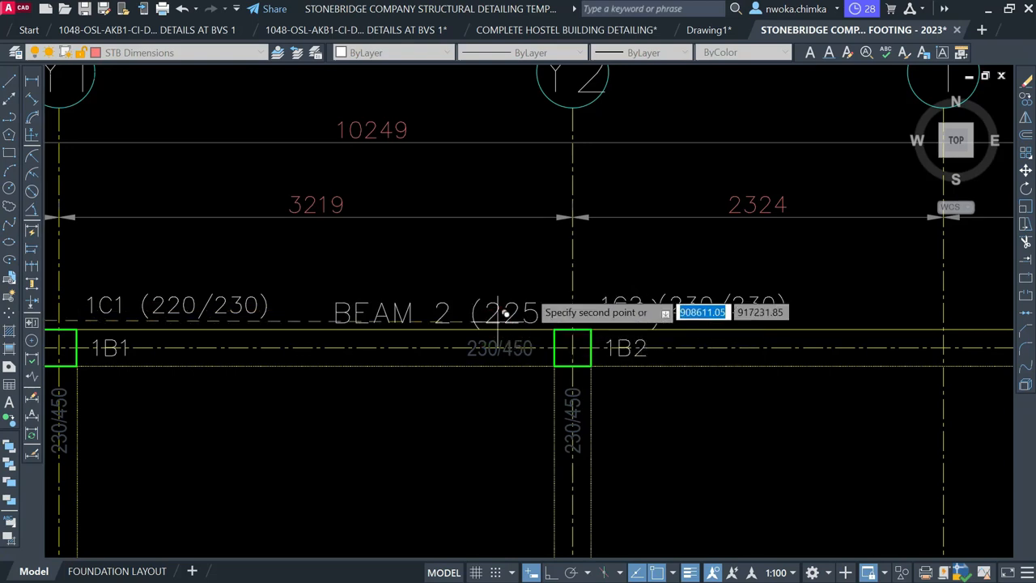
key(Escape)
Move the 1C2 (230/230) label down below beam 1B2
middle_drag(680, 300, 546, 251)
click(551, 250)
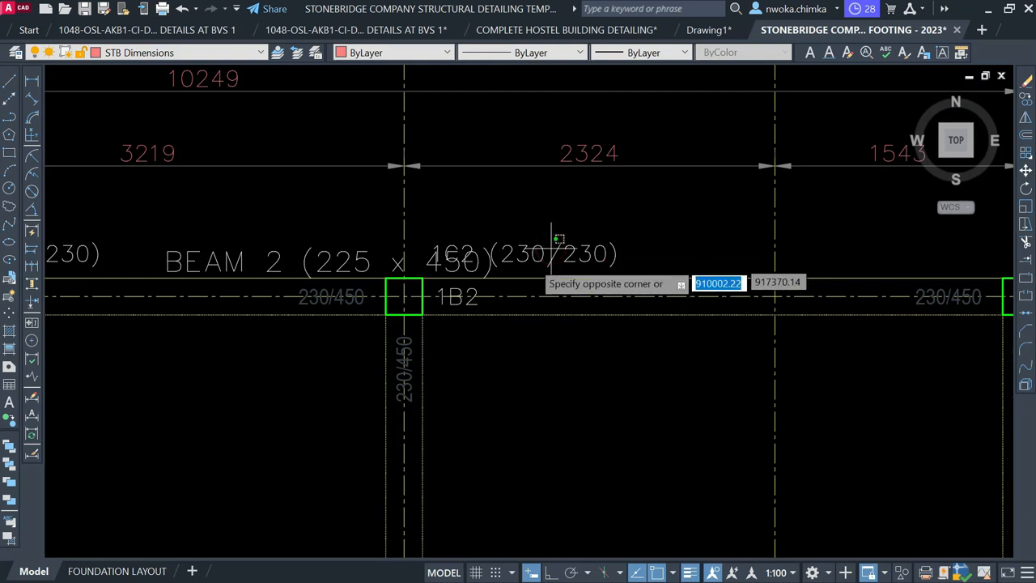
click(617, 251)
text(m)
key(space)
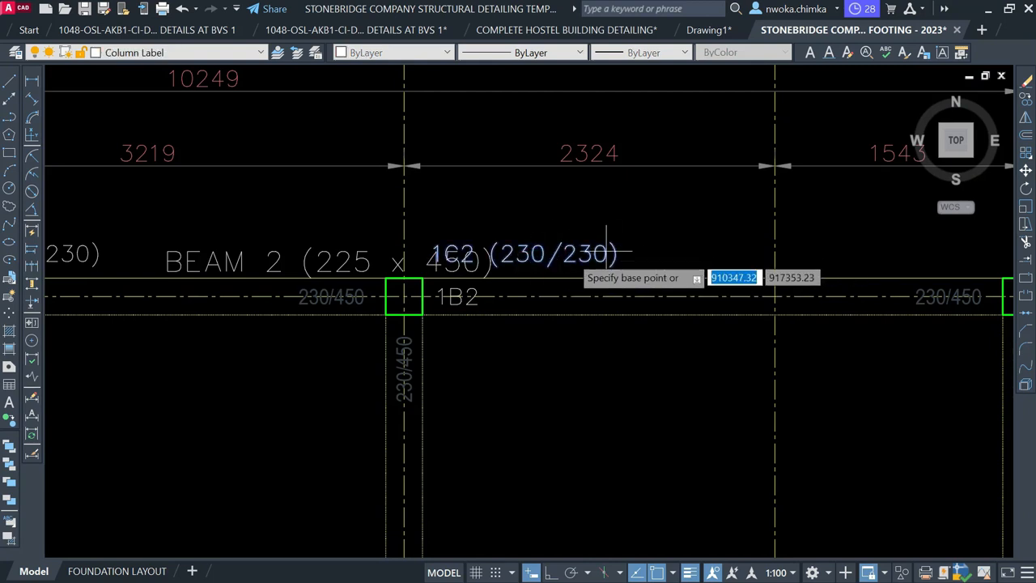
click(445, 252)
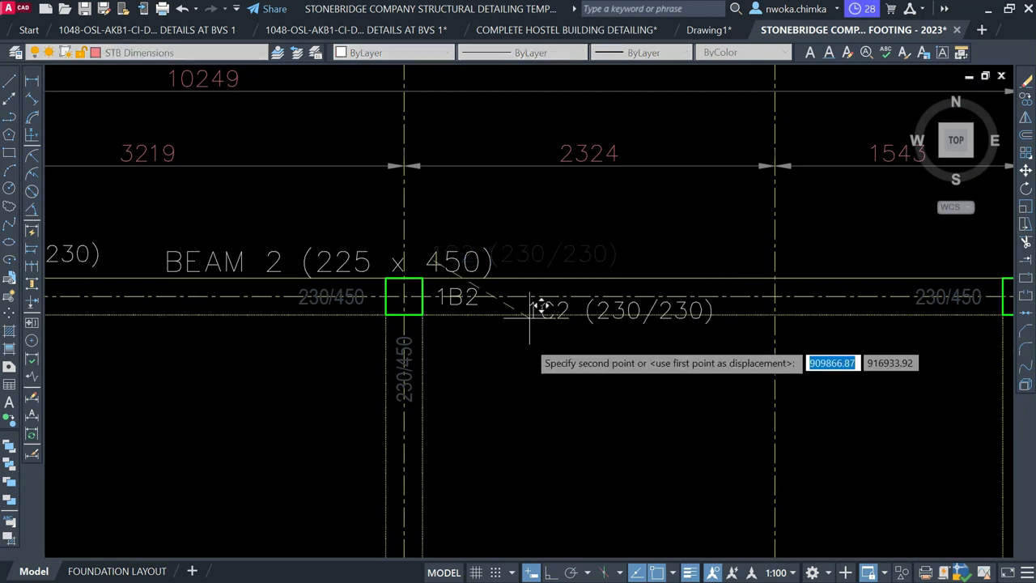
click(451, 348)
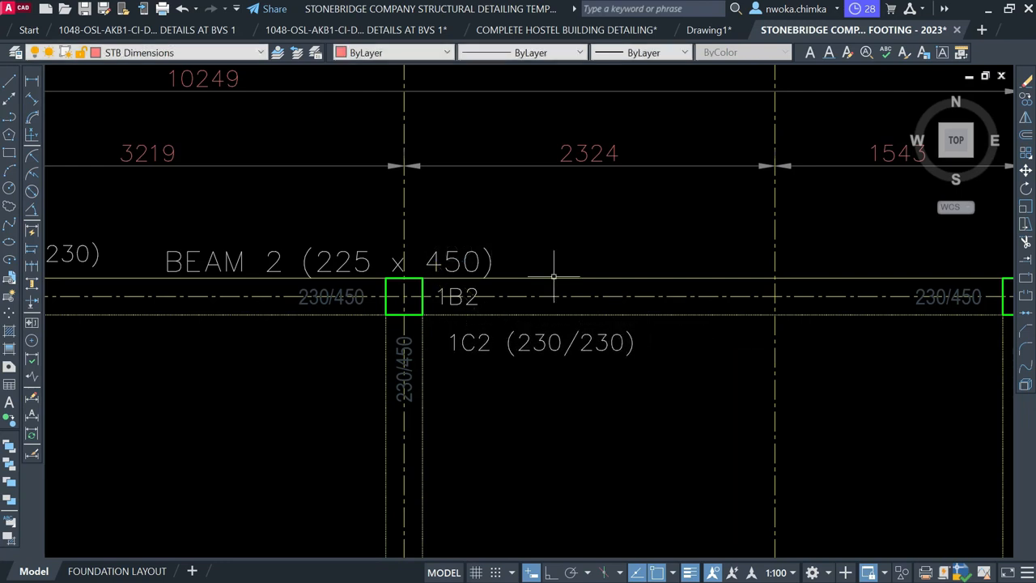
scroll(550, 278, down, 2)
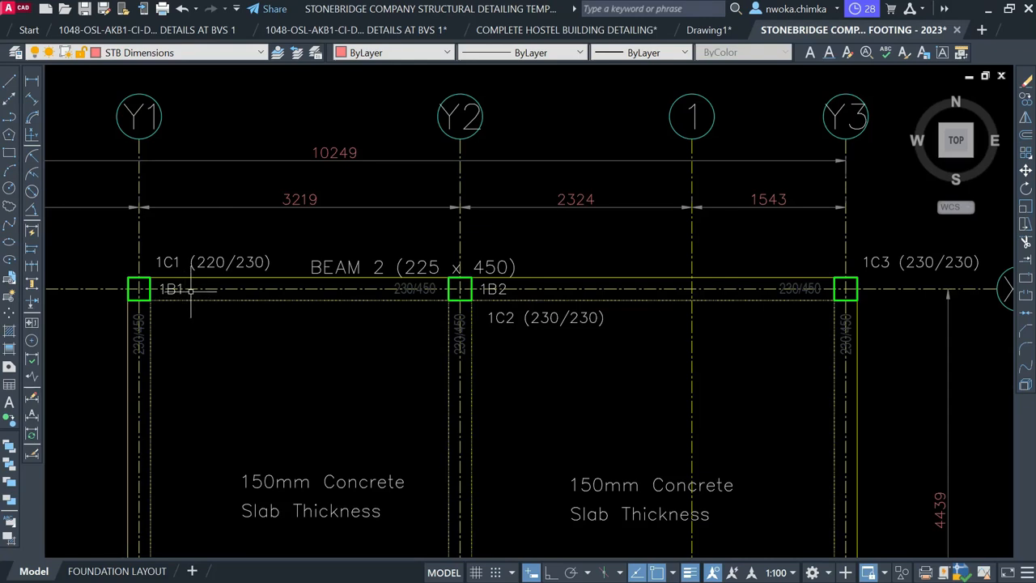
scroll(172, 288, up, 2)
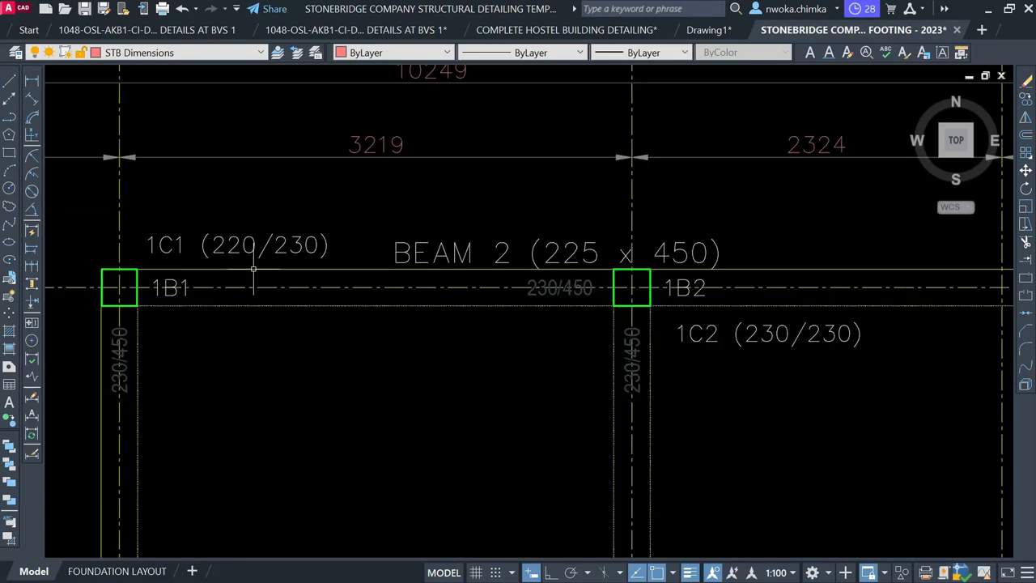
scroll(380, 229, down, 2)
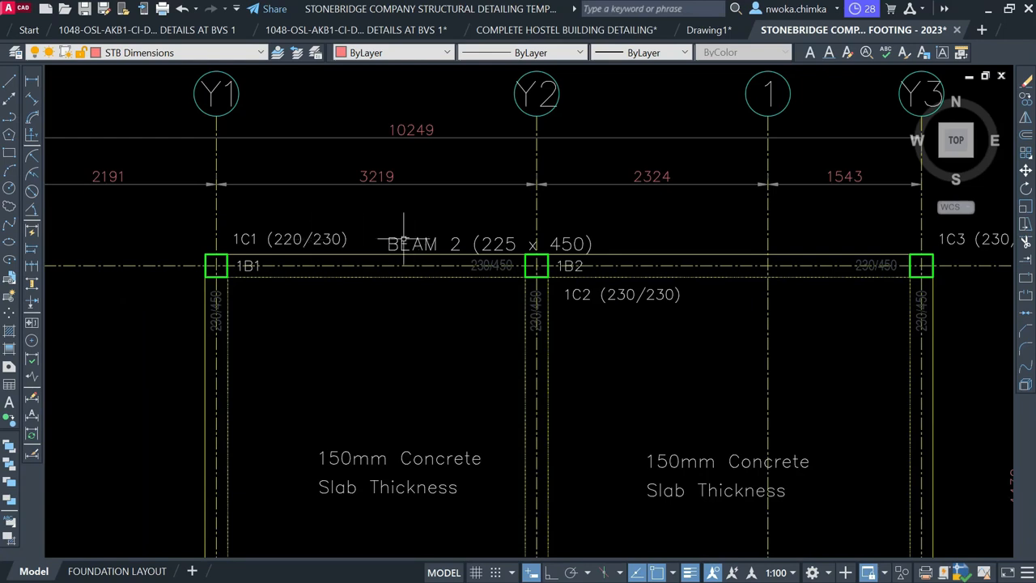
Move the copied BEAM 2 title above the beam line, centred over gridline Y2
click(490, 241)
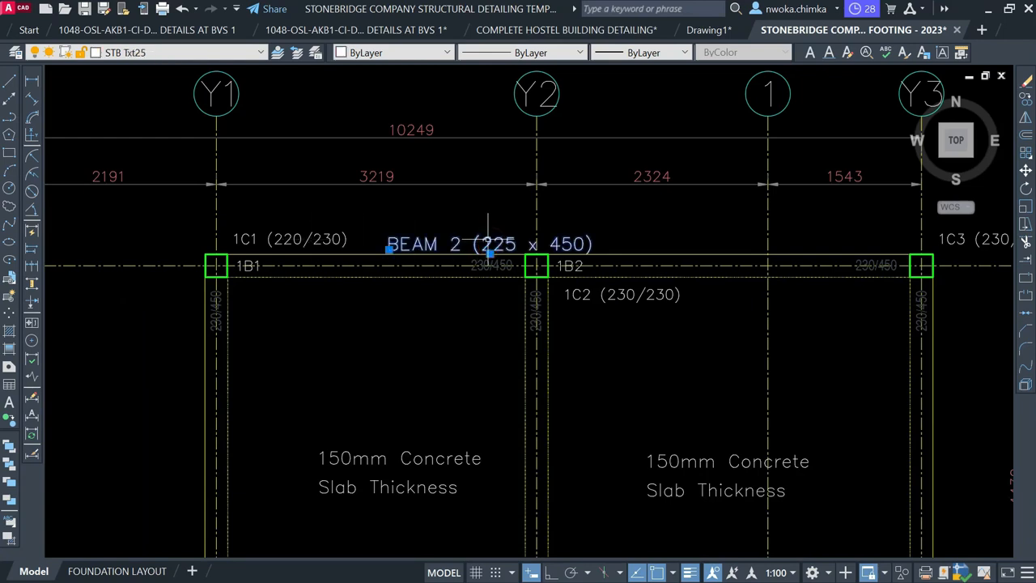
text(m)
key(Return)
scroll(489, 240, up, 2)
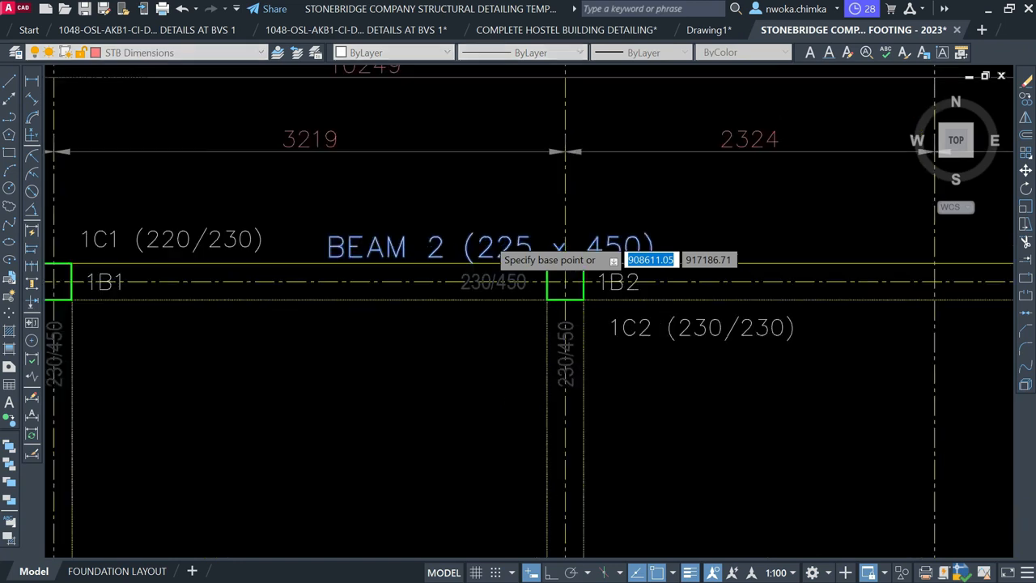
click(435, 247)
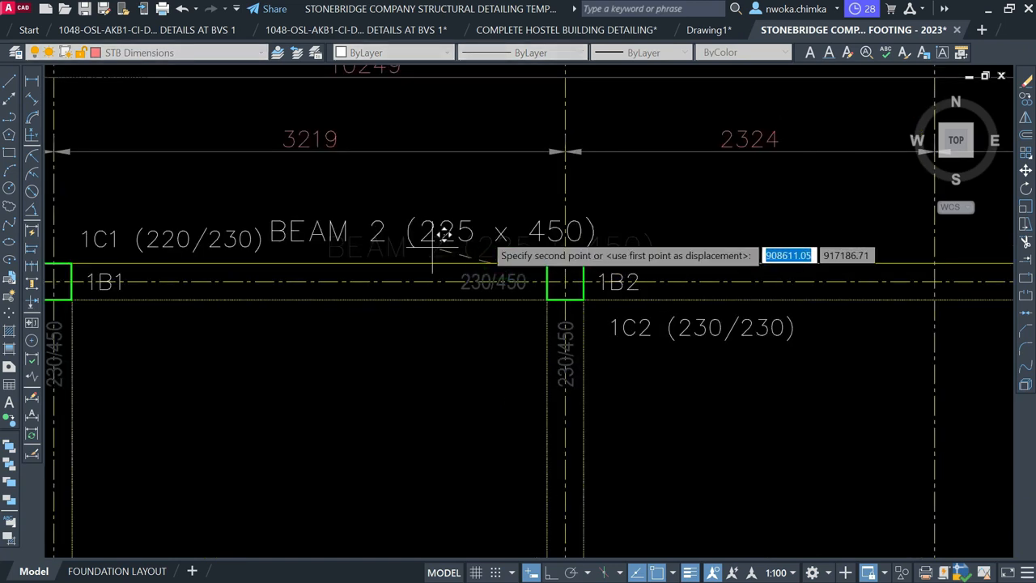
scroll(511, 223, up, 2)
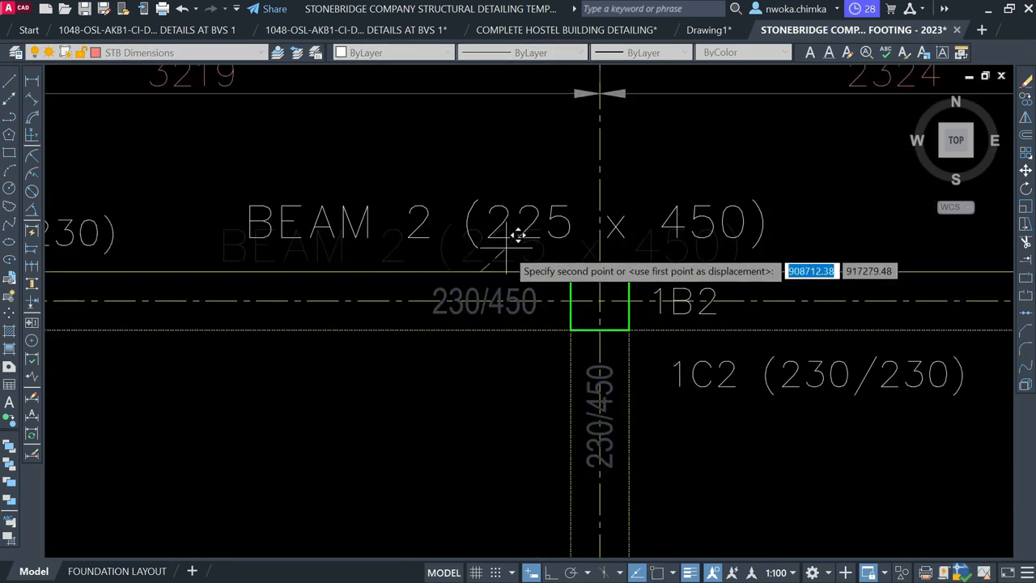
click(558, 260)
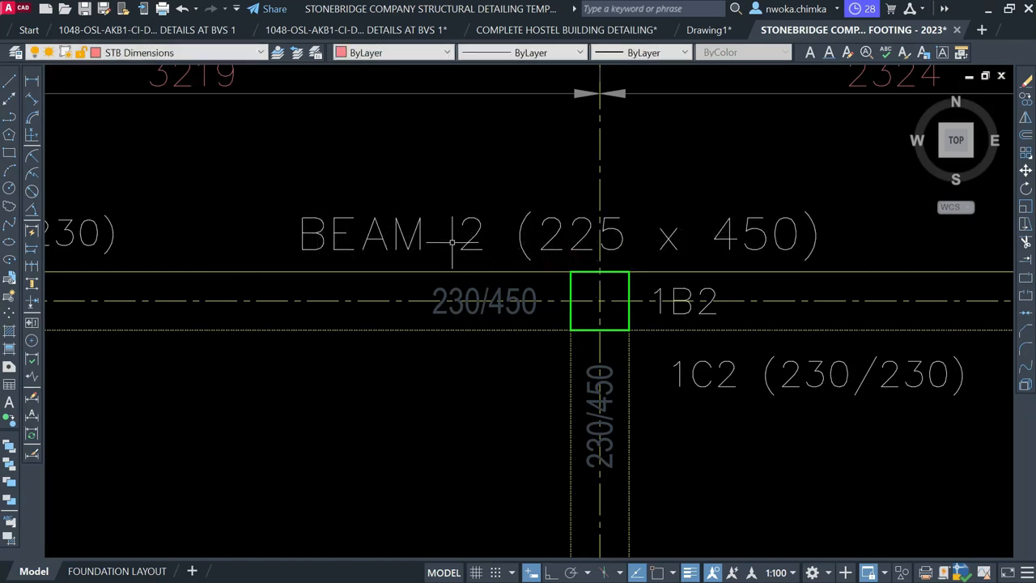
scroll(500, 228, down, 2)
scroll(589, 216, up, 2)
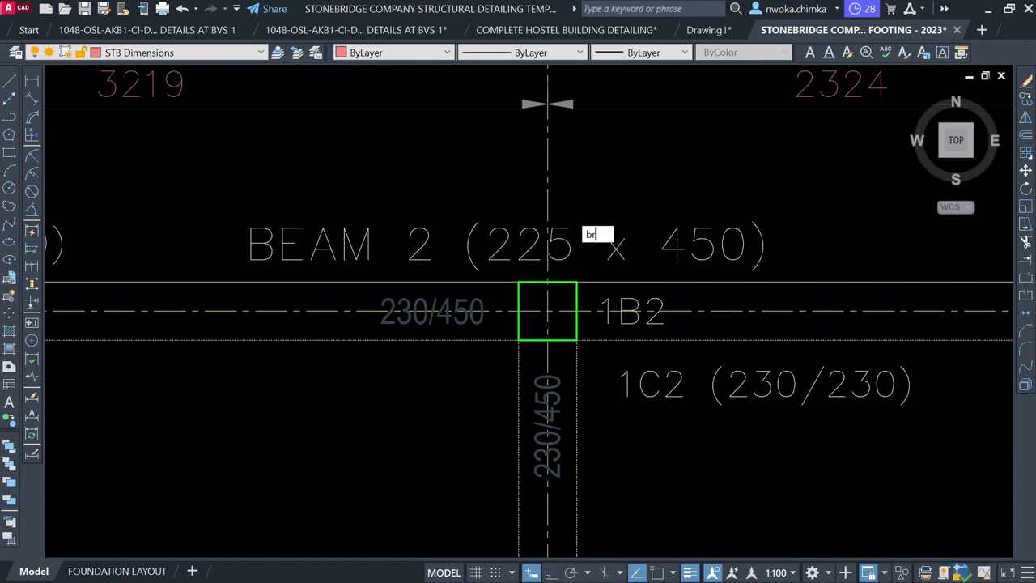
Break the vertical grid line at column 1C2
key(Return)
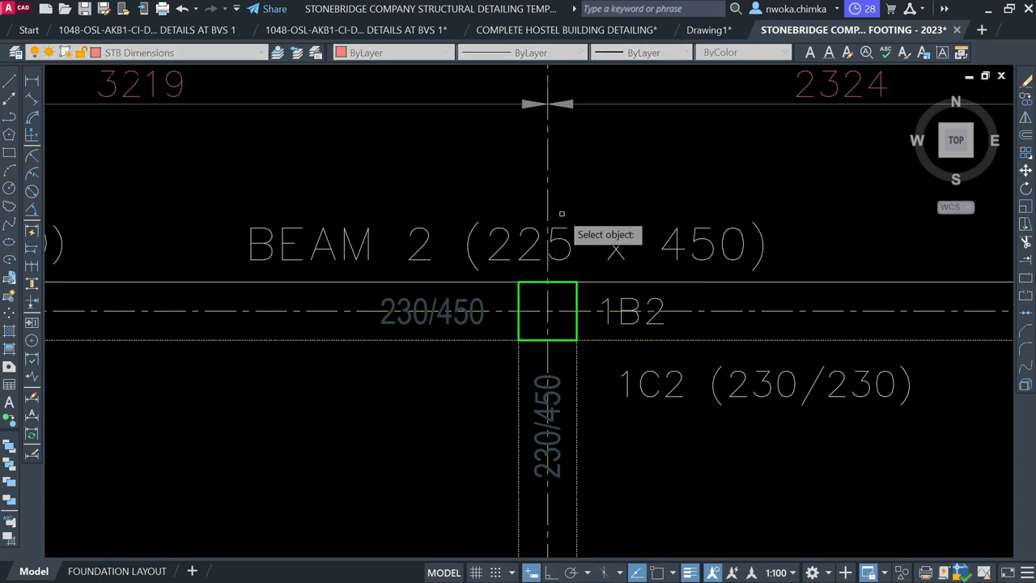
click(548, 199)
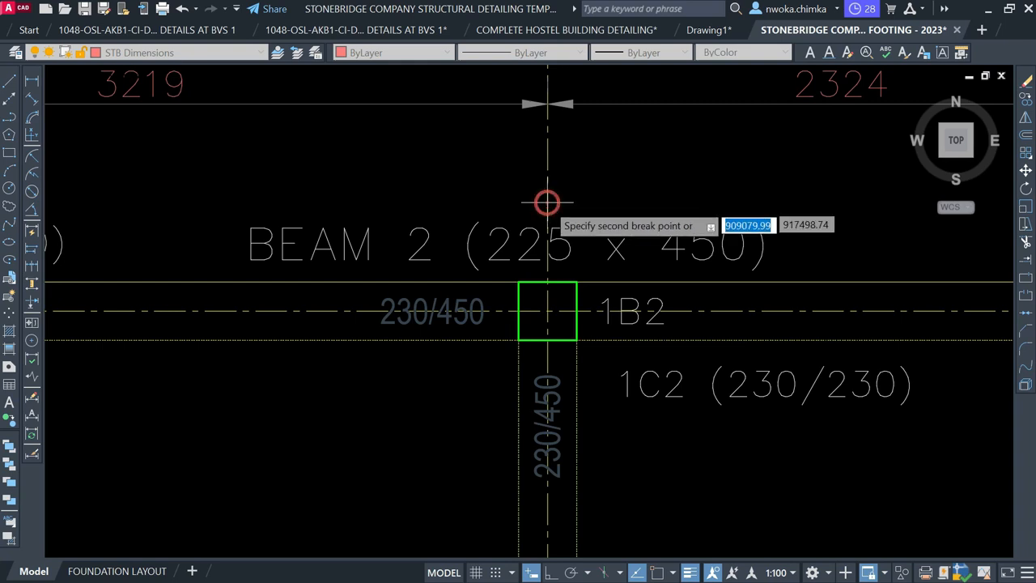
scroll(550, 262, up, 4)
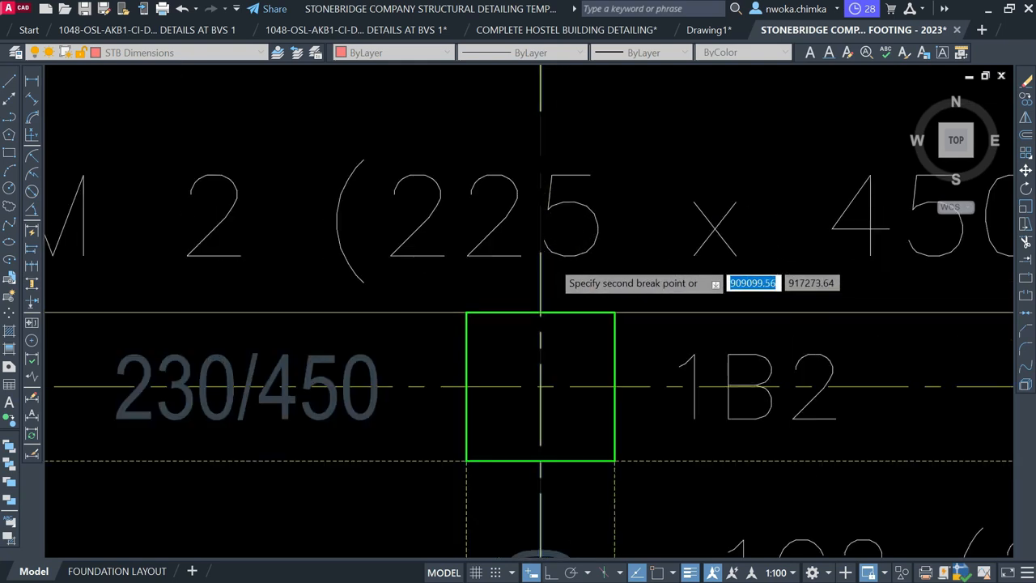
click(537, 286)
scroll(486, 277, down, 8)
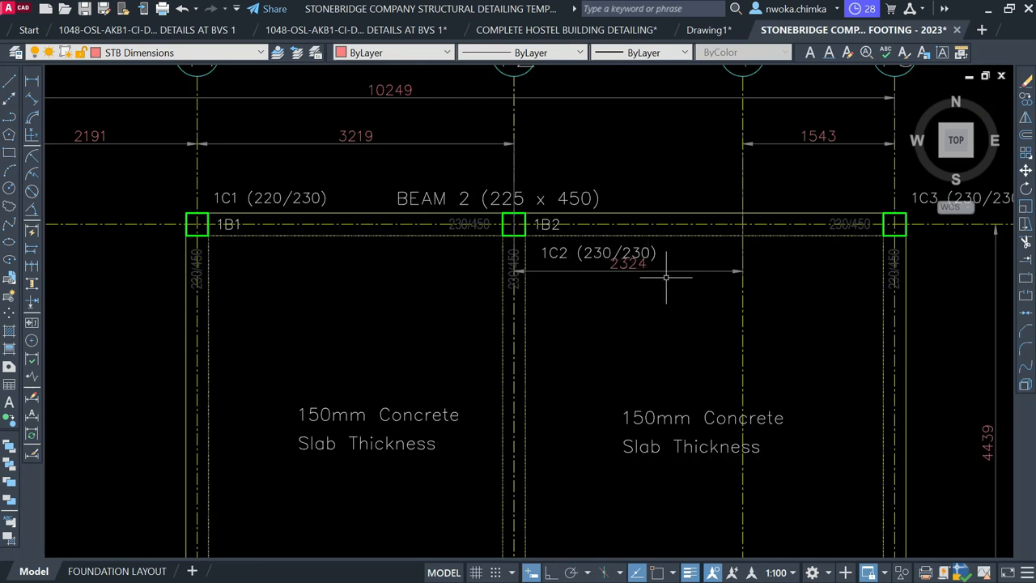
Stretch the 2324 dimension into the top dimension row, snapping its extension line to the grid line
click(674, 273)
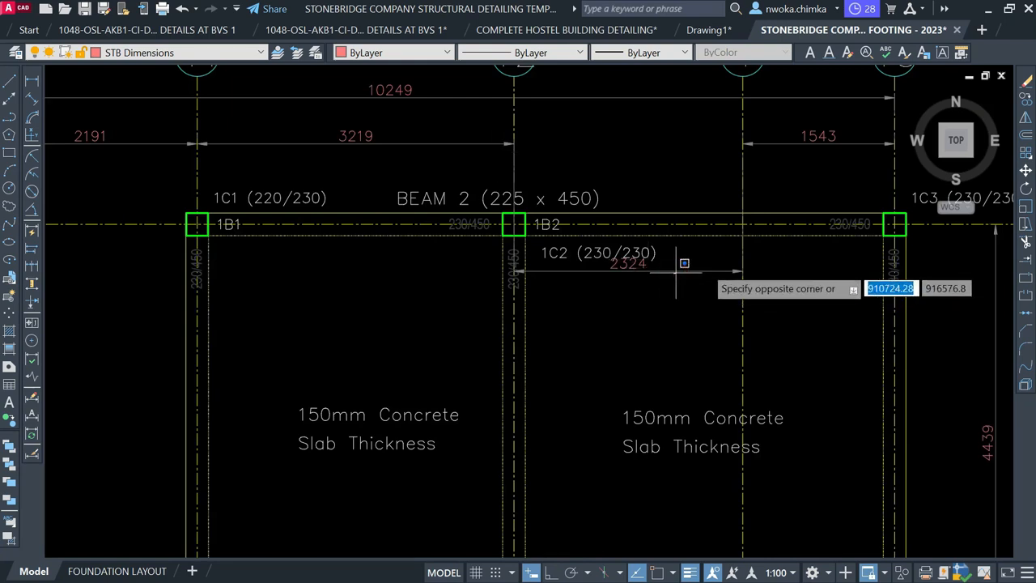
click(695, 270)
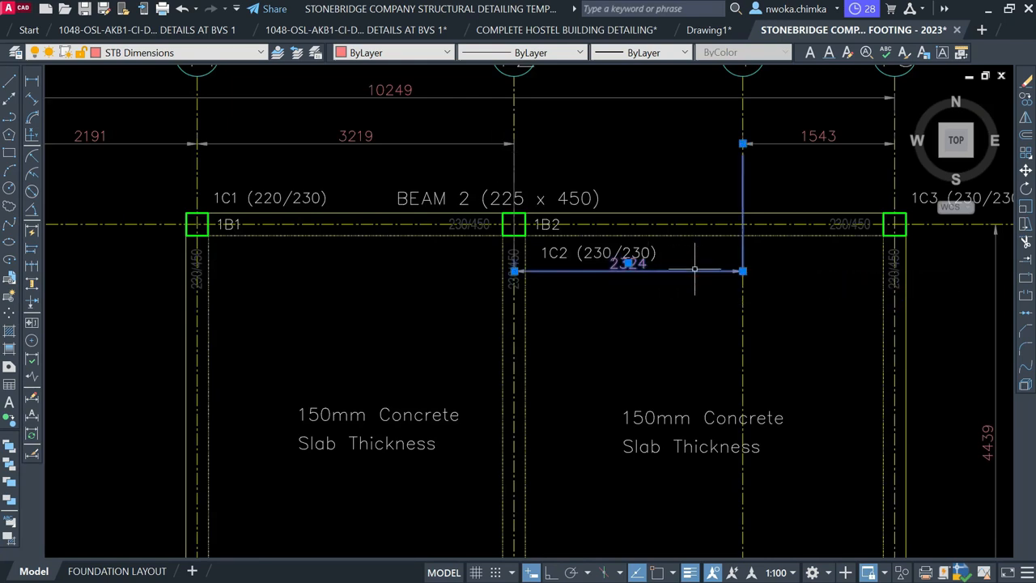
scroll(753, 272, up, 4)
click(742, 266)
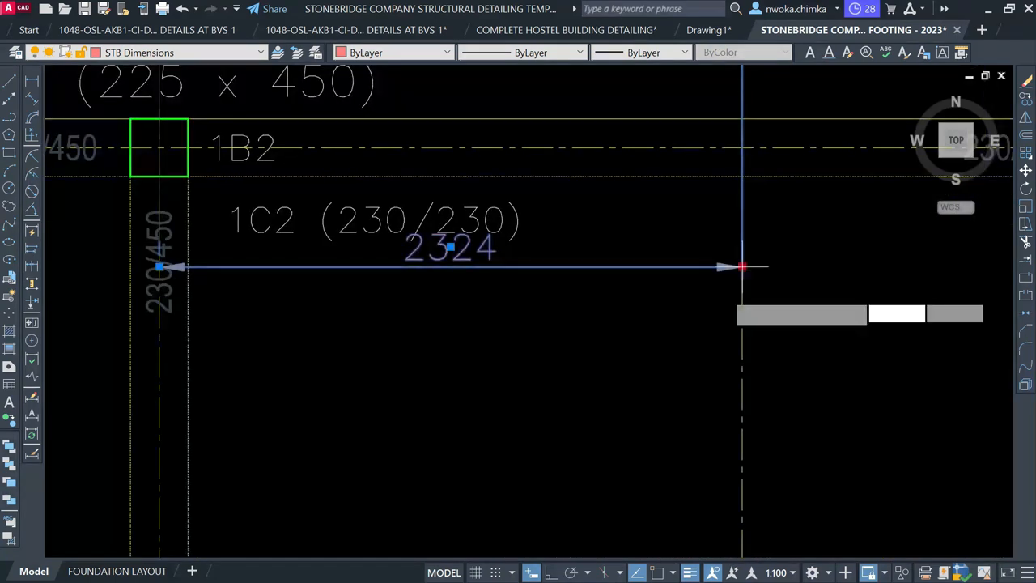
scroll(695, 320, down, 4)
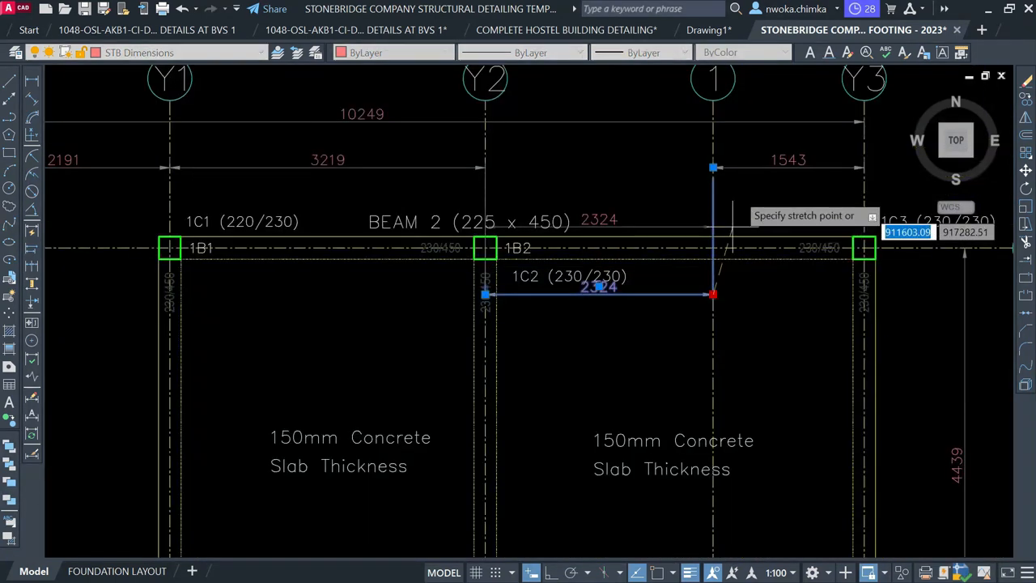
click(713, 168)
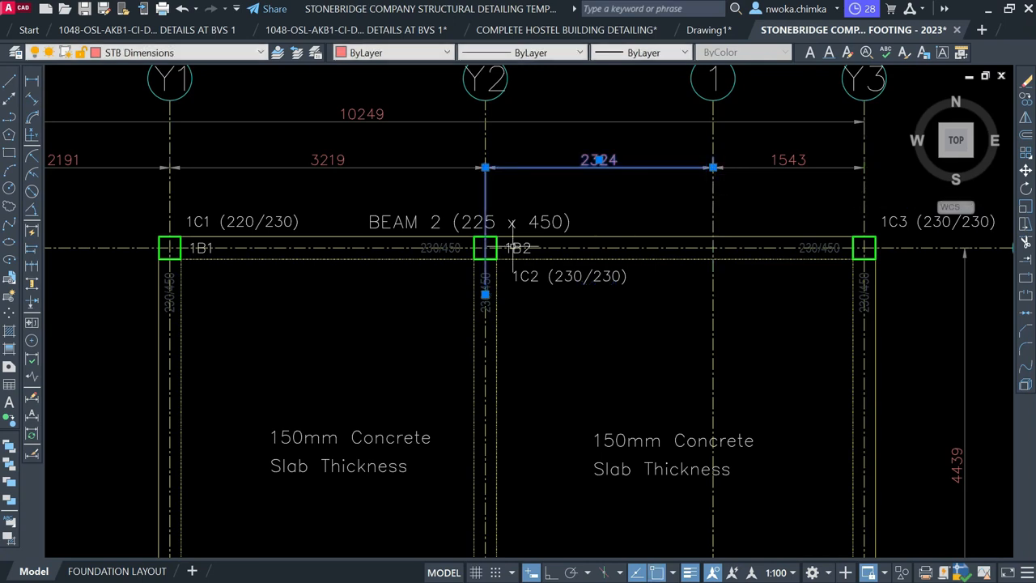
click(485, 294)
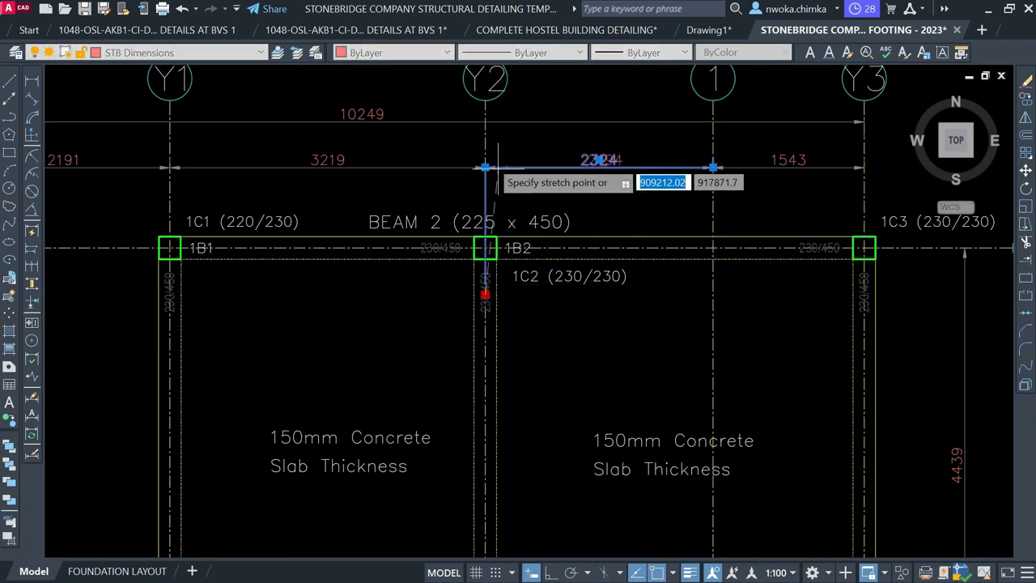
scroll(486, 172, up, 4)
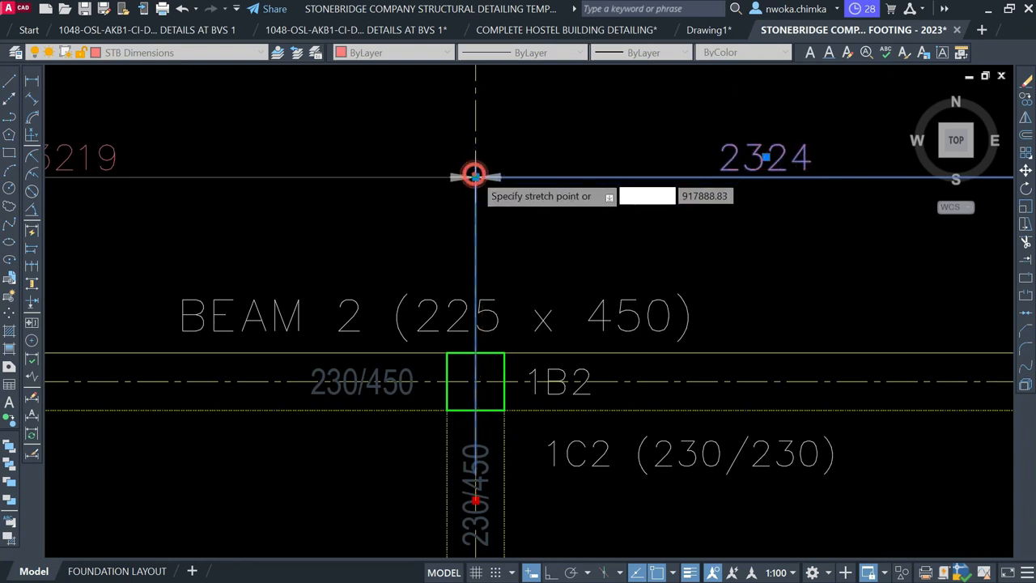
click(475, 174)
key(Escape)
Shorten the 3219 dimension's extension line so it ends at gridline Y2
scroll(476, 175, down, 4)
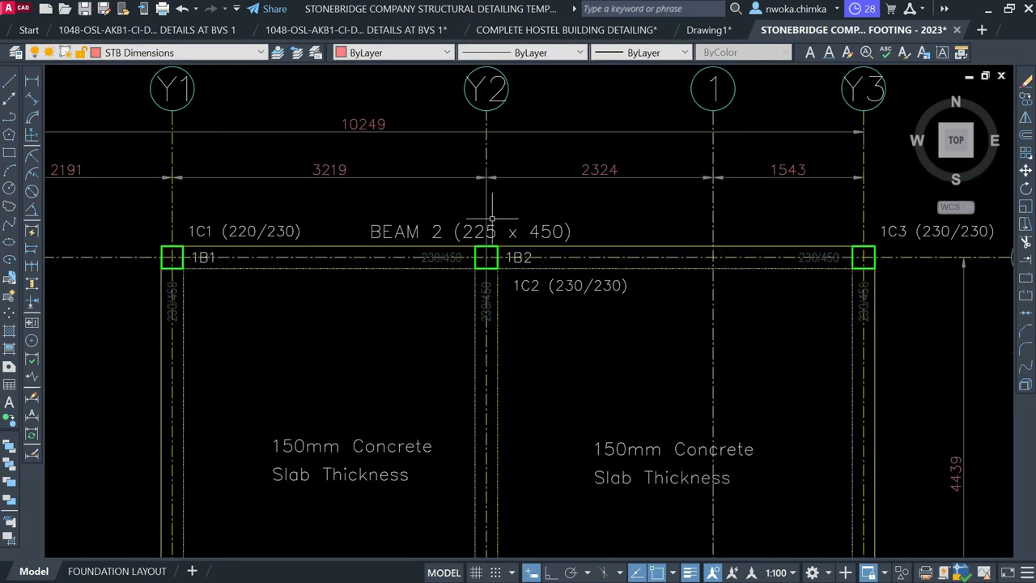
scroll(490, 228, up, 3)
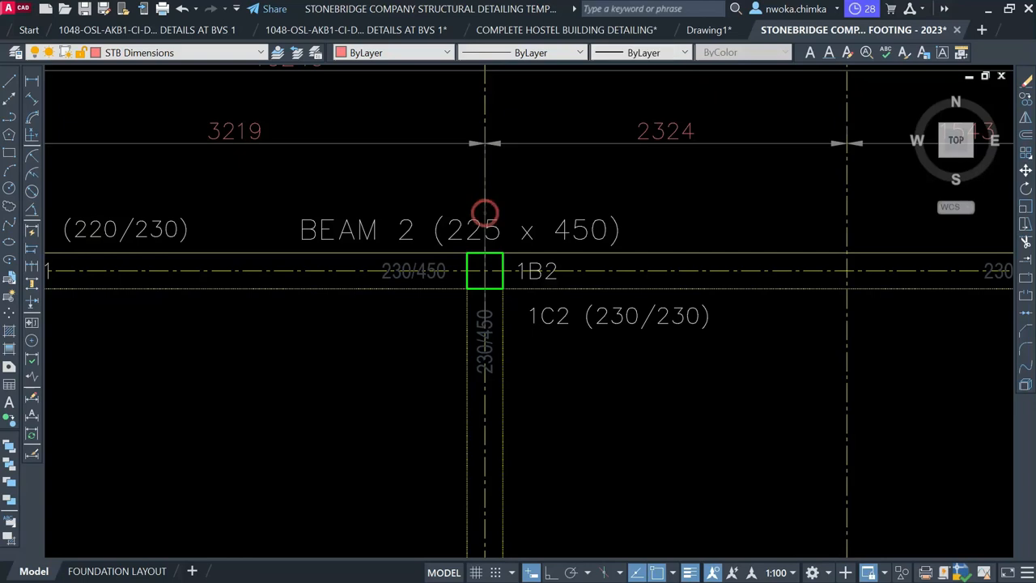
click(485, 212)
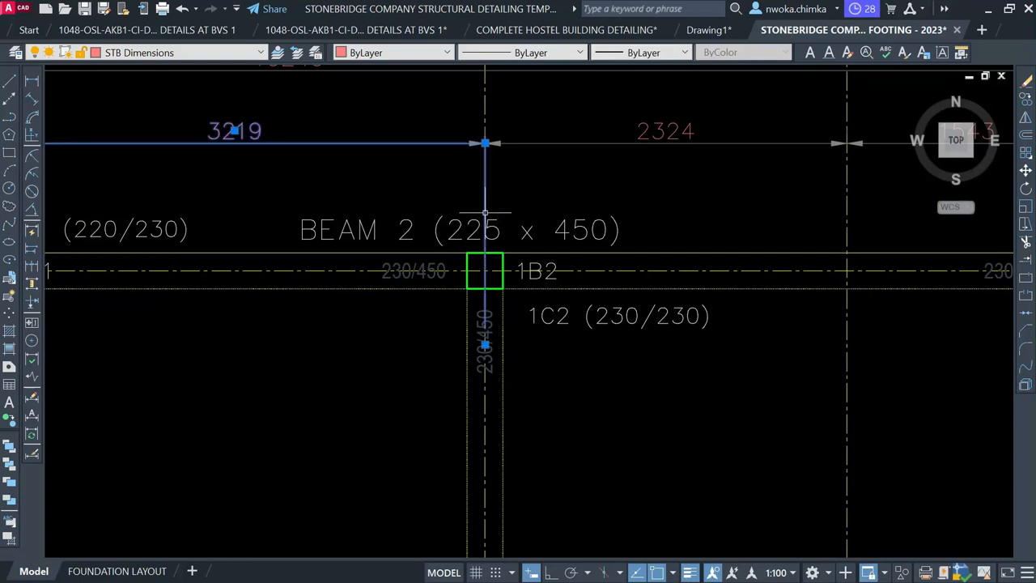
click(485, 345)
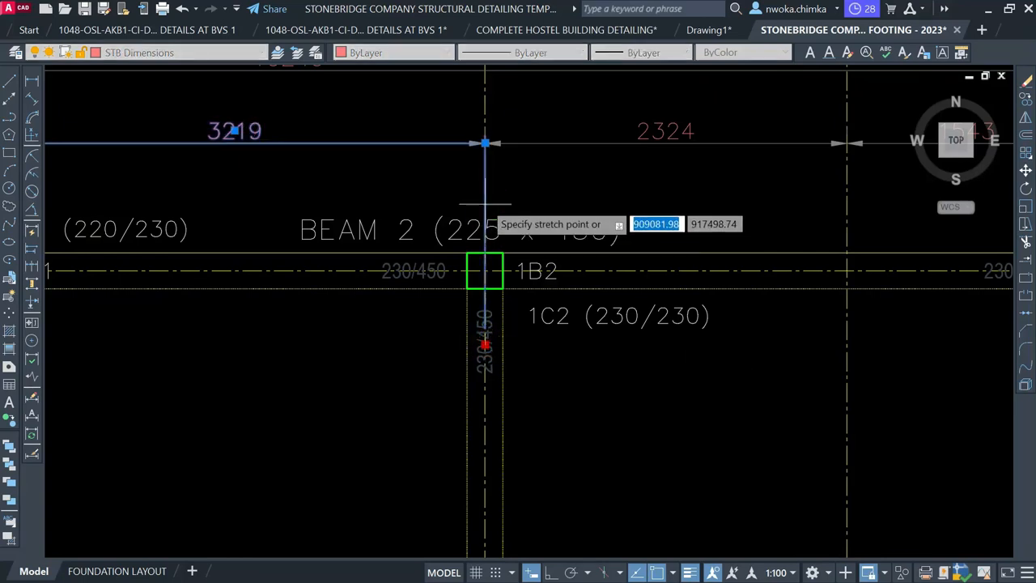
scroll(485, 196, up, 2)
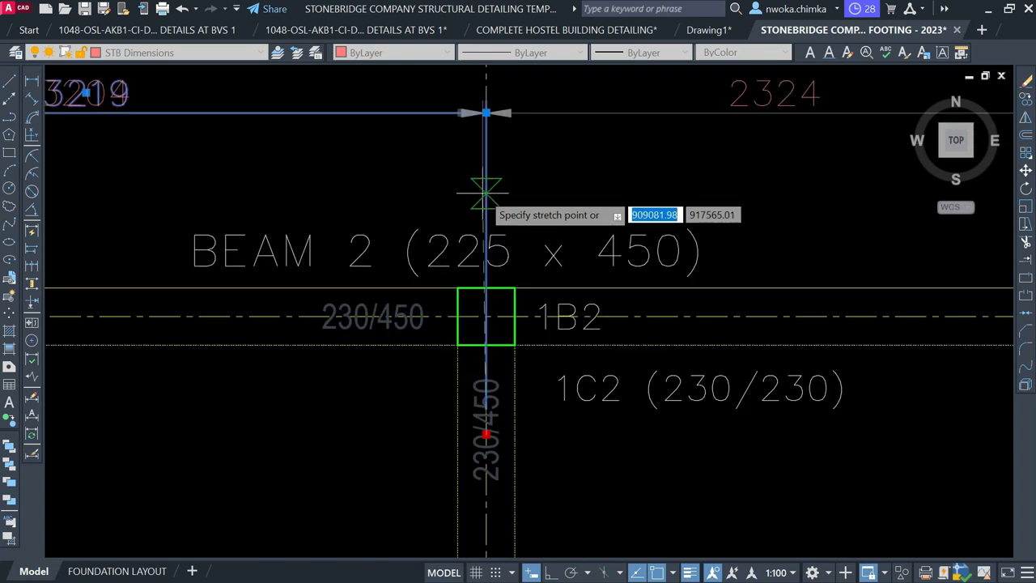
click(486, 113)
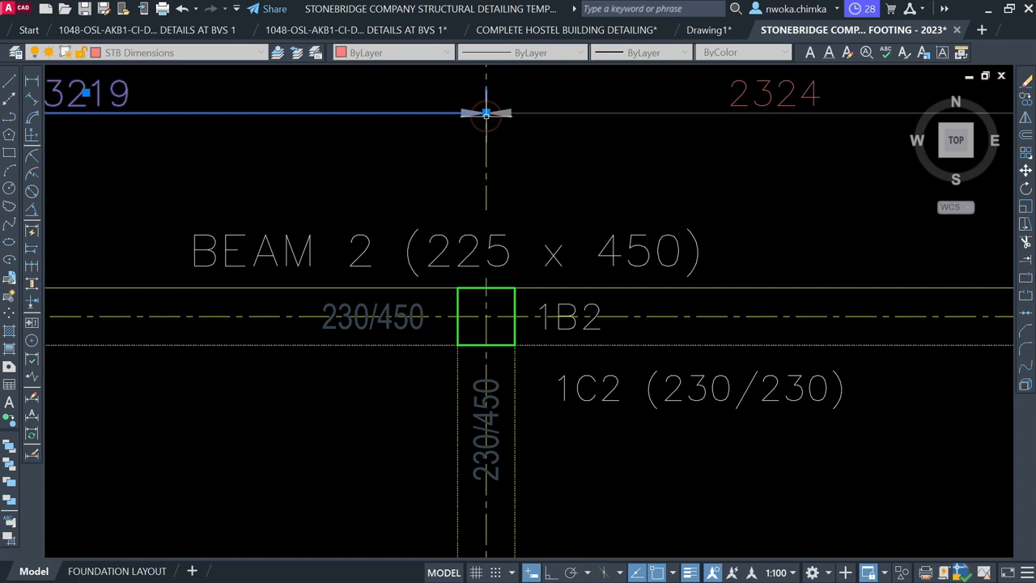
key(Escape)
scroll(618, 163, down, 2)
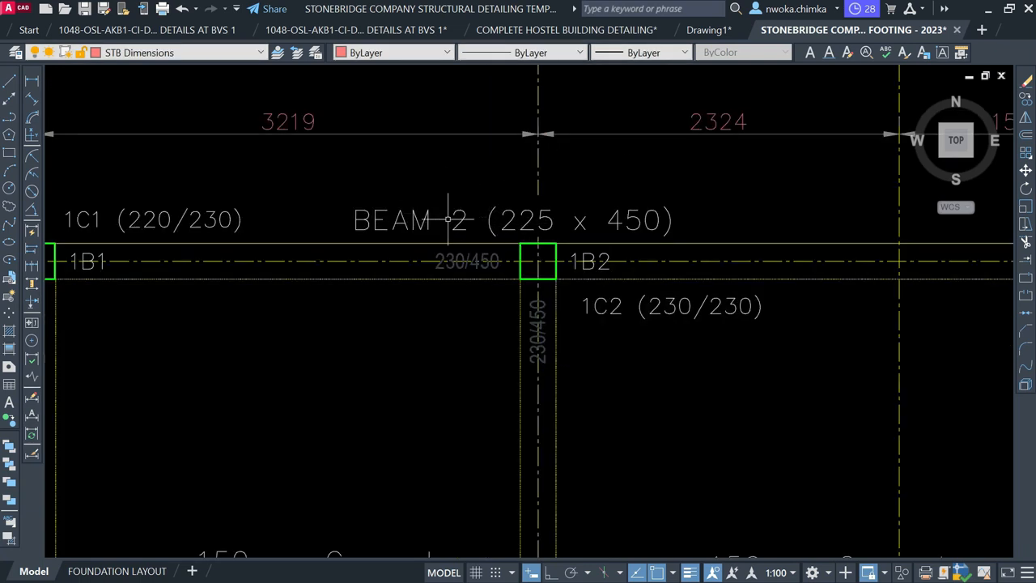
scroll(441, 219, up, 2)
scroll(415, 217, down, 3)
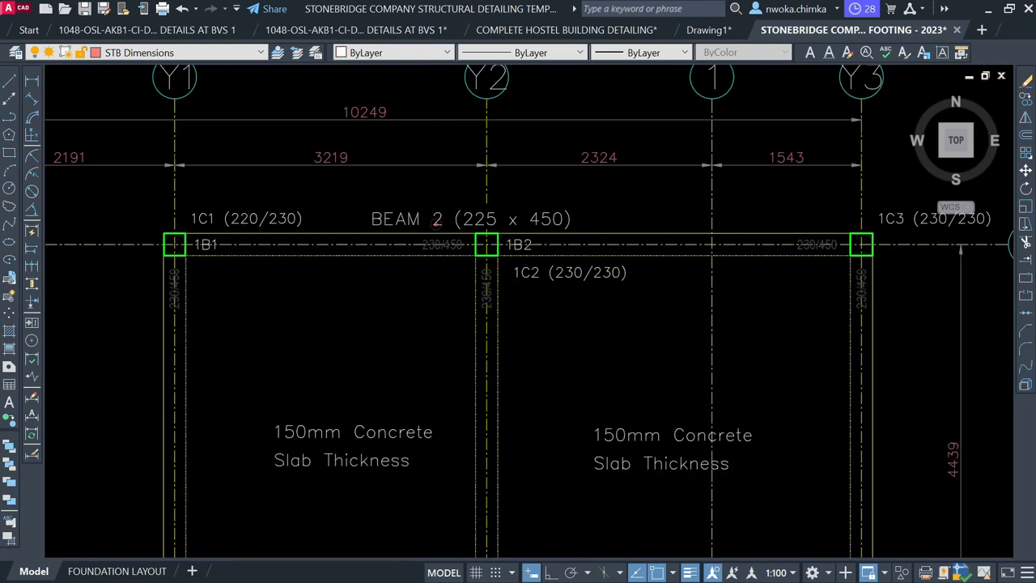
Change the 2 in the BEAM 2 title to 1 so it reads BEAM 1 (225 x 450)
click(435, 221)
double_click(435, 221)
scroll(435, 224, up, 2)
double_click(439, 219)
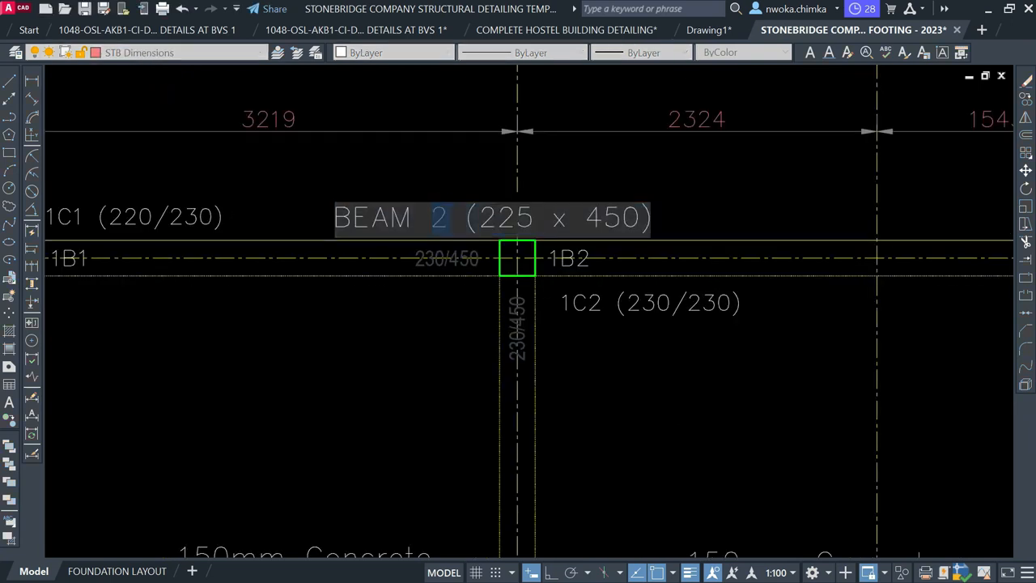
text(1)
click(437, 324)
scroll(438, 324, down, 3)
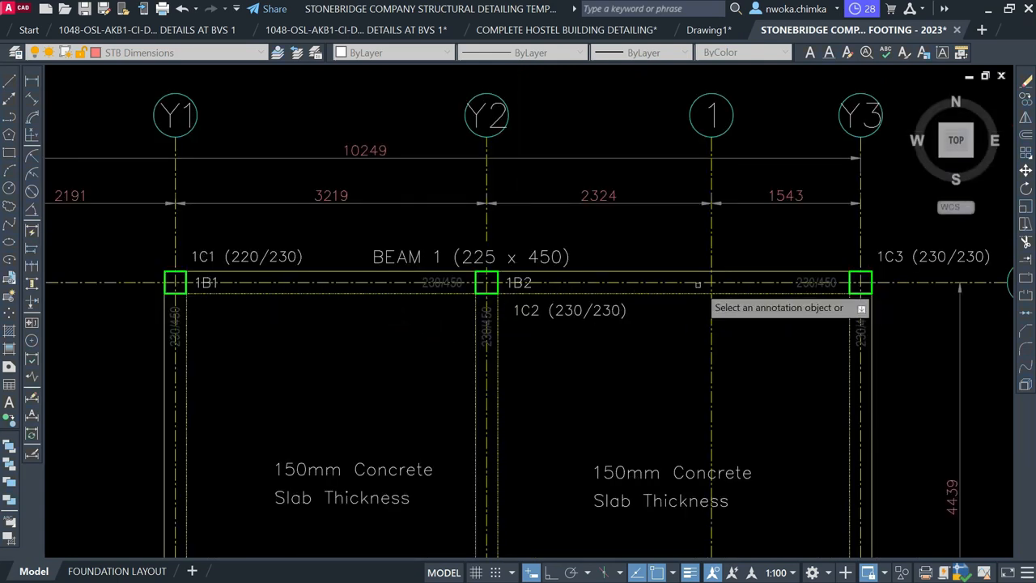
scroll(636, 292, up, 2)
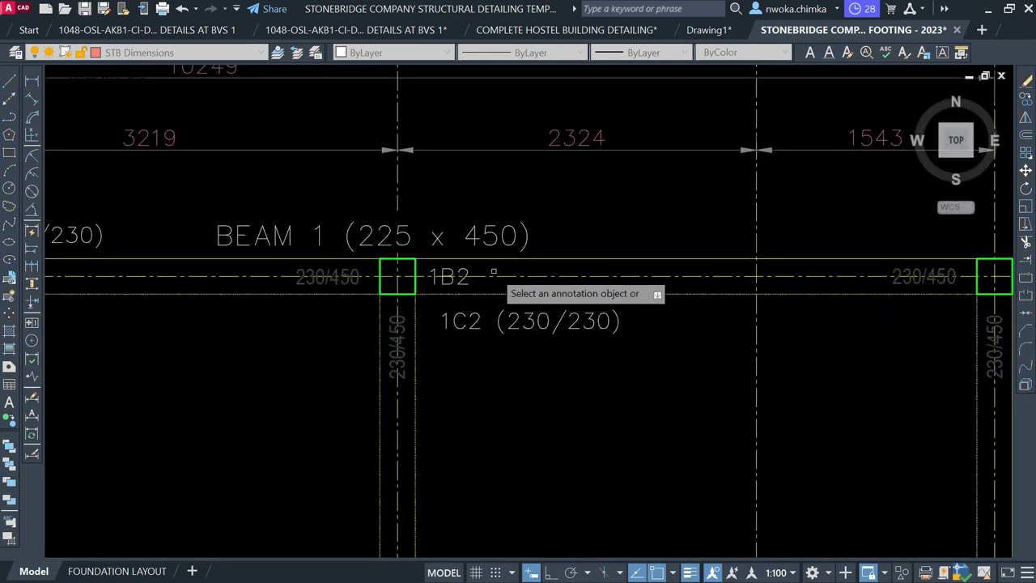
key(Escape)
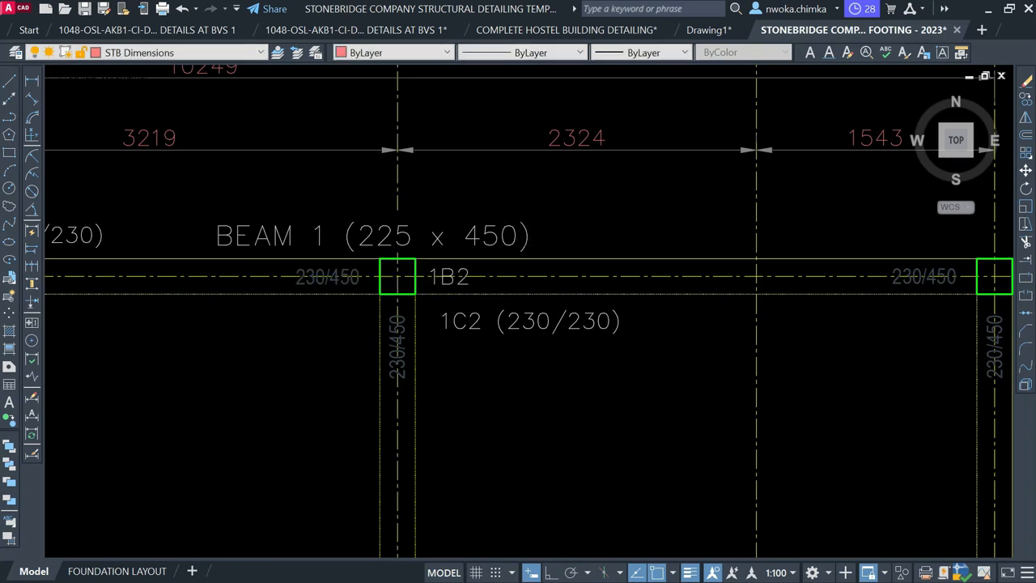
scroll(510, 234, down, 2)
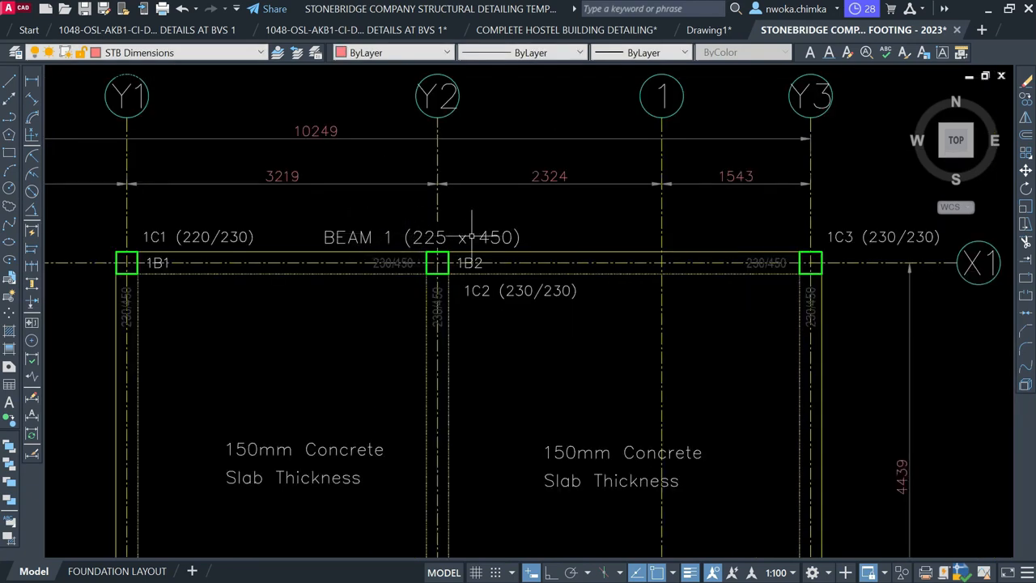
scroll(161, 267, up, 2)
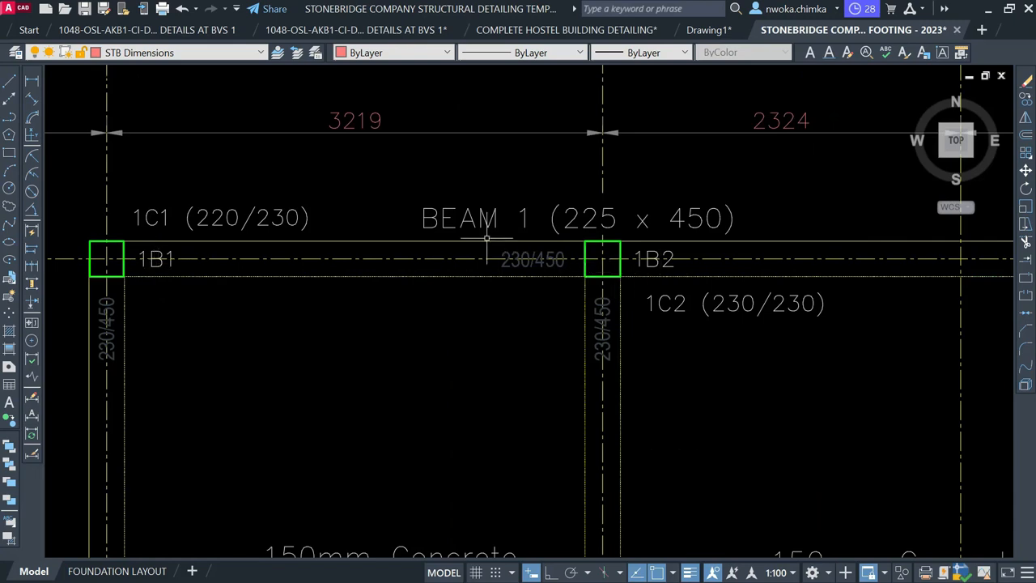
Zoom out and pan down to the lower frame of beam detail sheets
scroll(466, 229, down, 8)
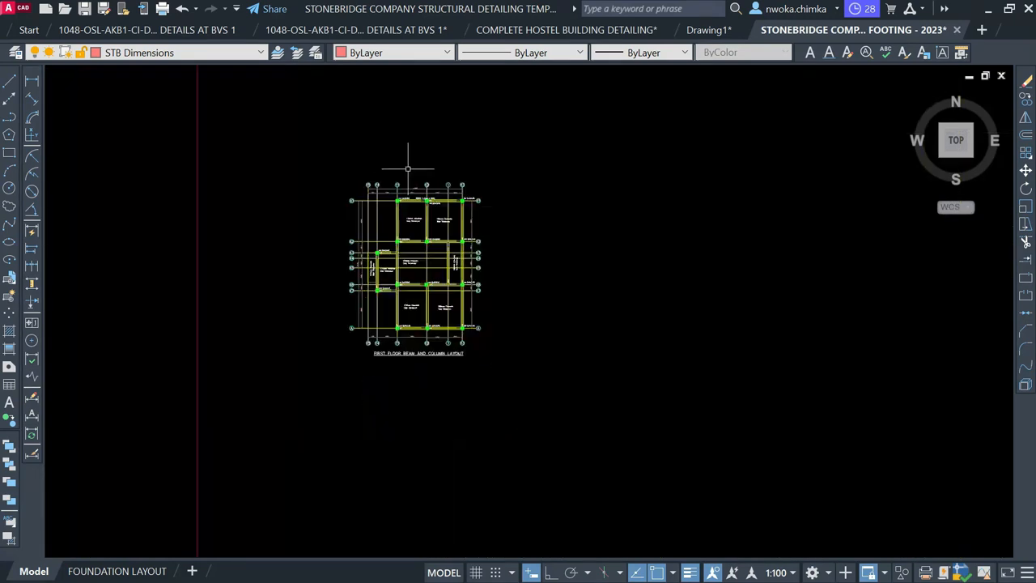
scroll(417, 170, down, 4)
scroll(520, 365, down, 2)
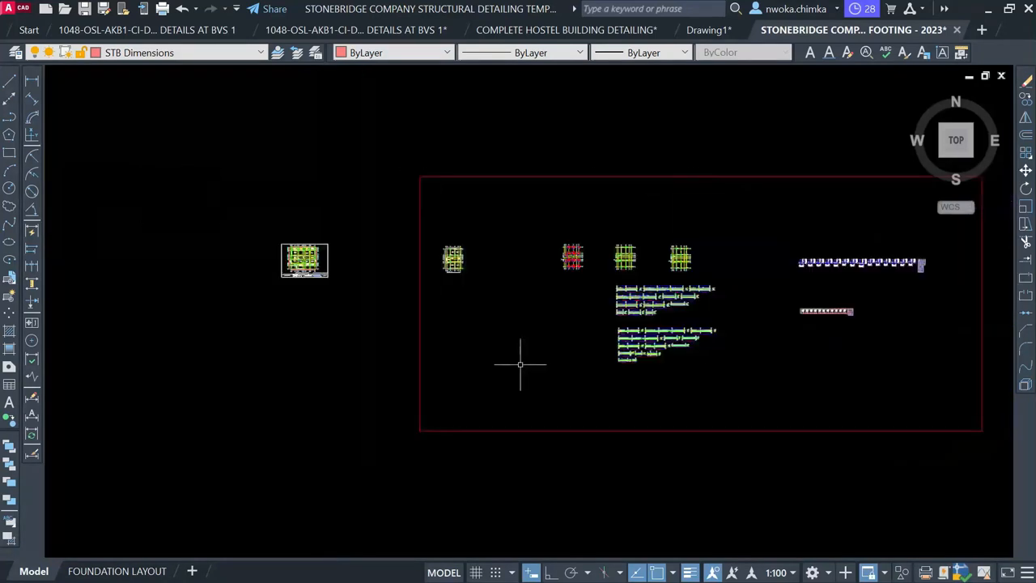
middle_drag(584, 447, 530, 246)
scroll(527, 197, down, 4)
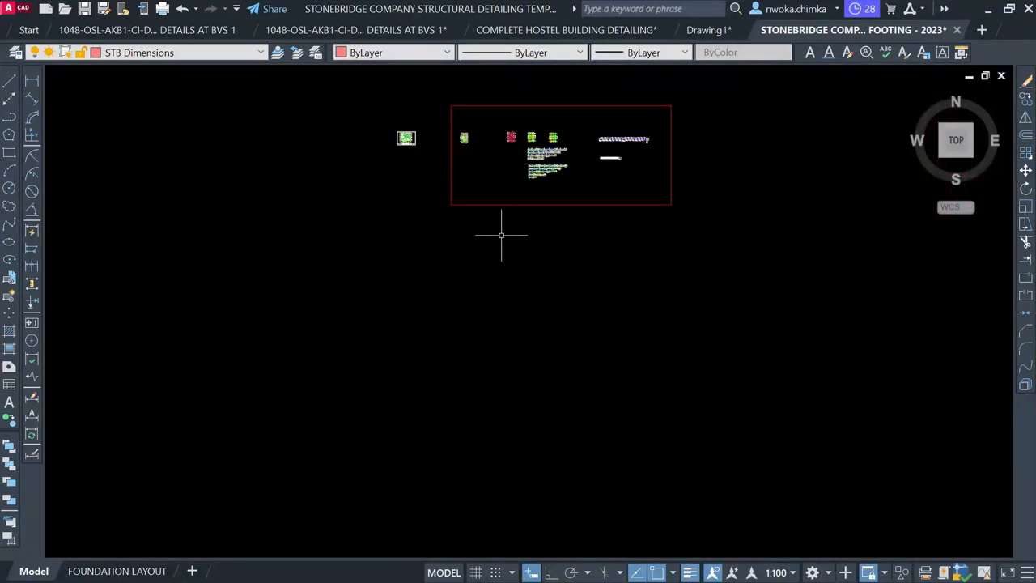
middle_drag(535, 405, 514, 223)
scroll(502, 239, down, 4)
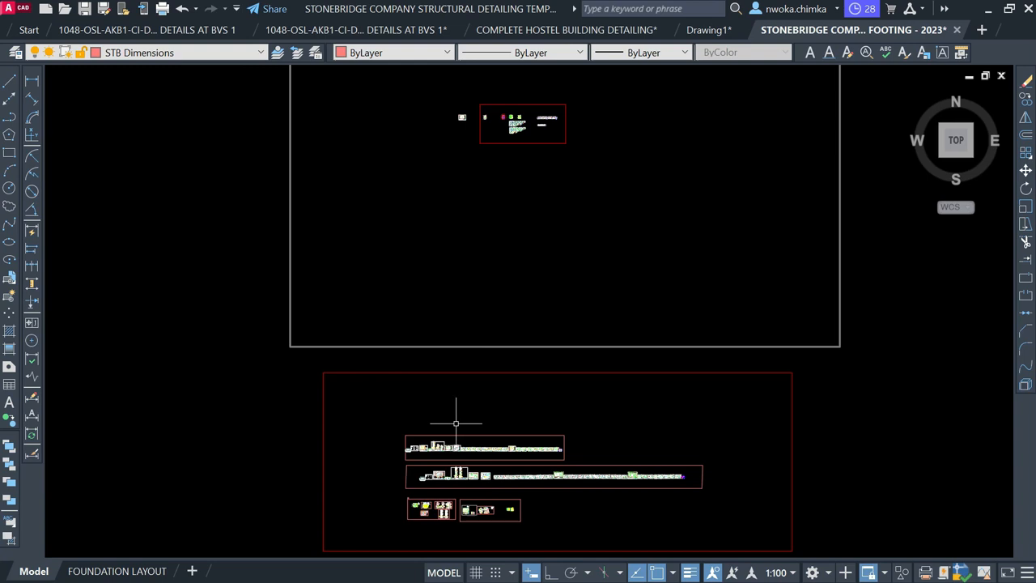
scroll(456, 423, up, 6)
scroll(583, 468, up, 6)
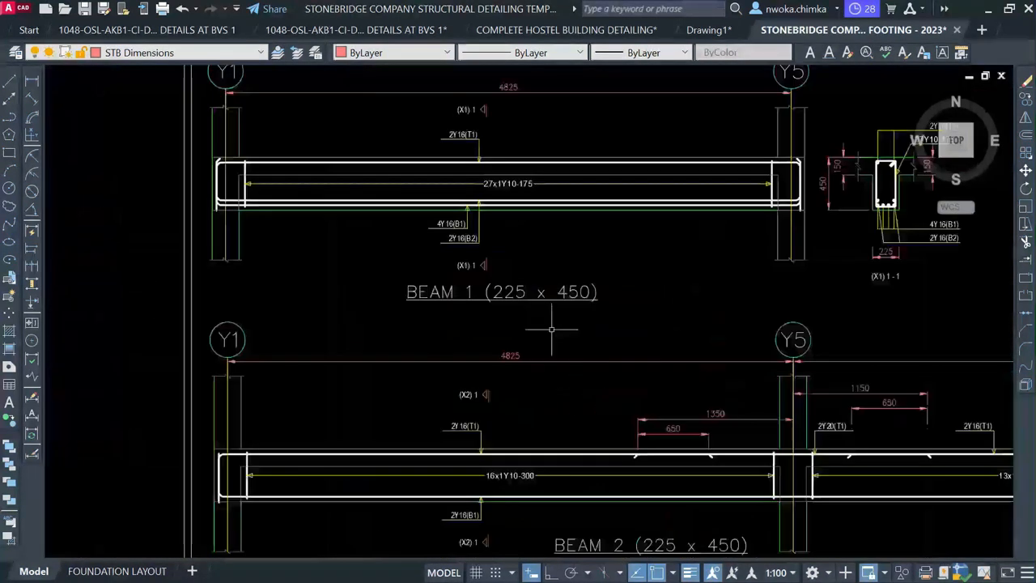
Start moving the BEAM 1 (225 x 450) label with M, carrying it toward the footing details
click(511, 290)
text(m)
key(Return)
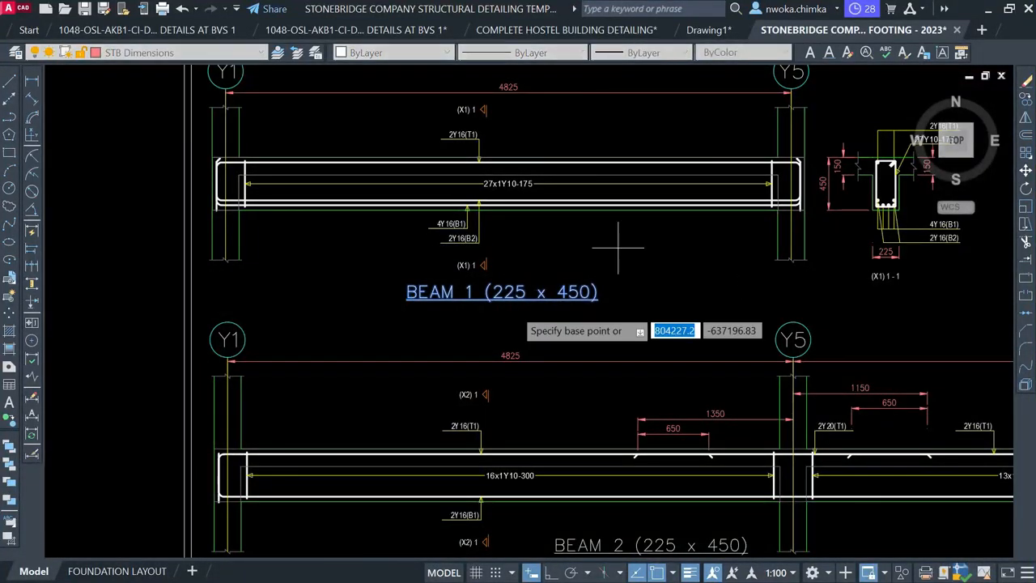
click(494, 300)
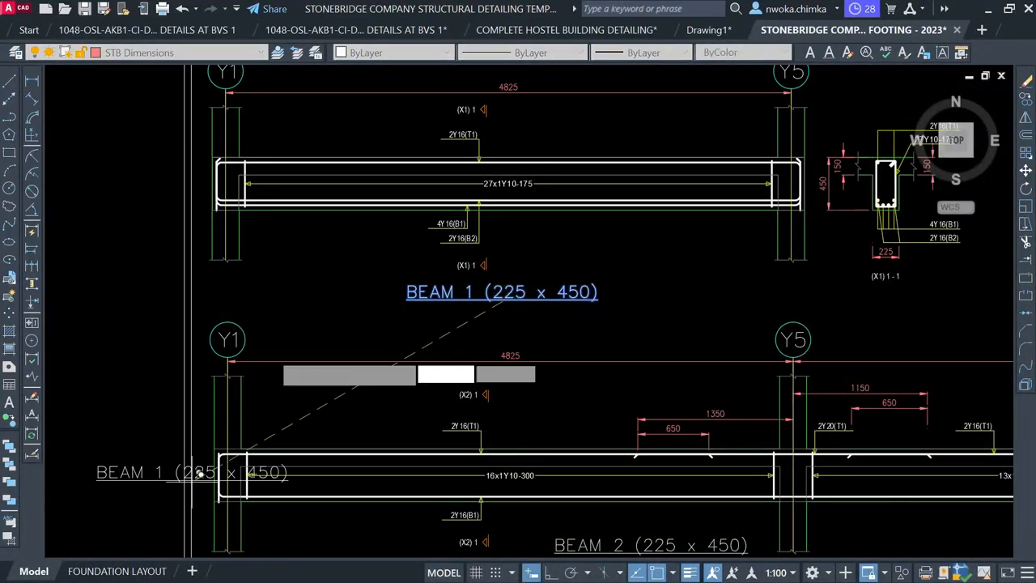
scroll(438, 361, down, 5)
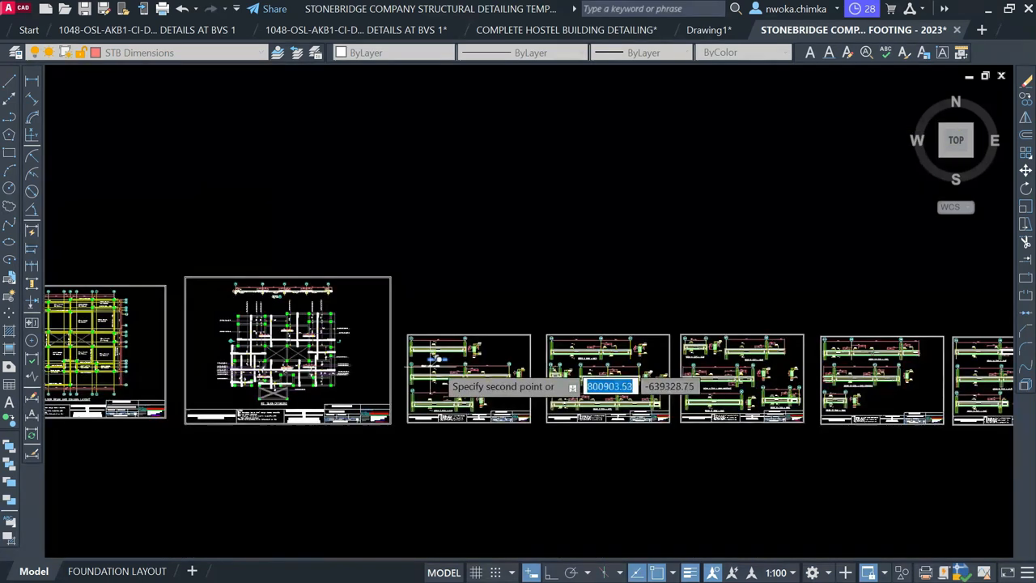
scroll(437, 360, down, 3)
scroll(505, 338, up, 10)
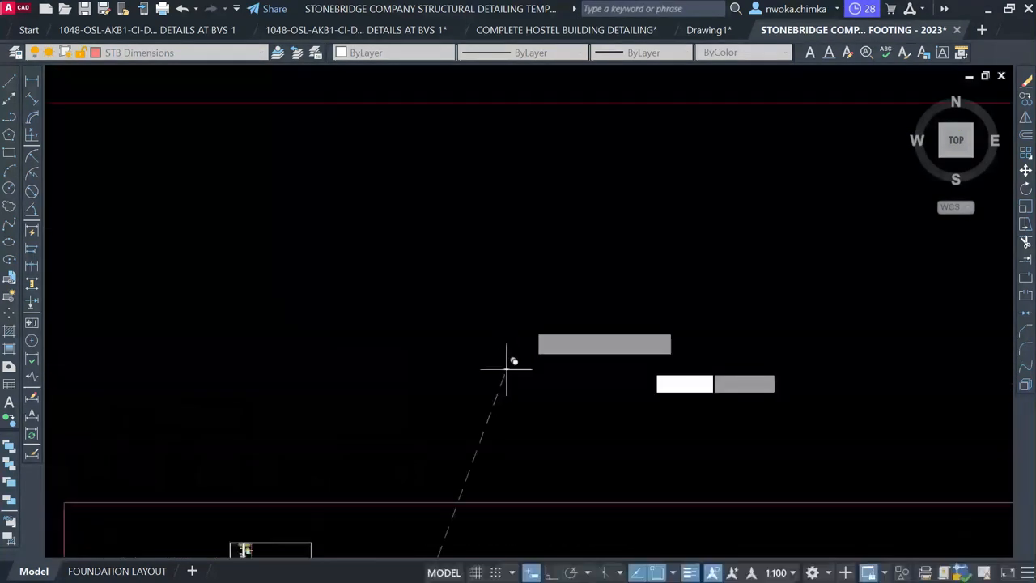
middle_drag(539, 262, 493, 530)
scroll(495, 514, down, 3)
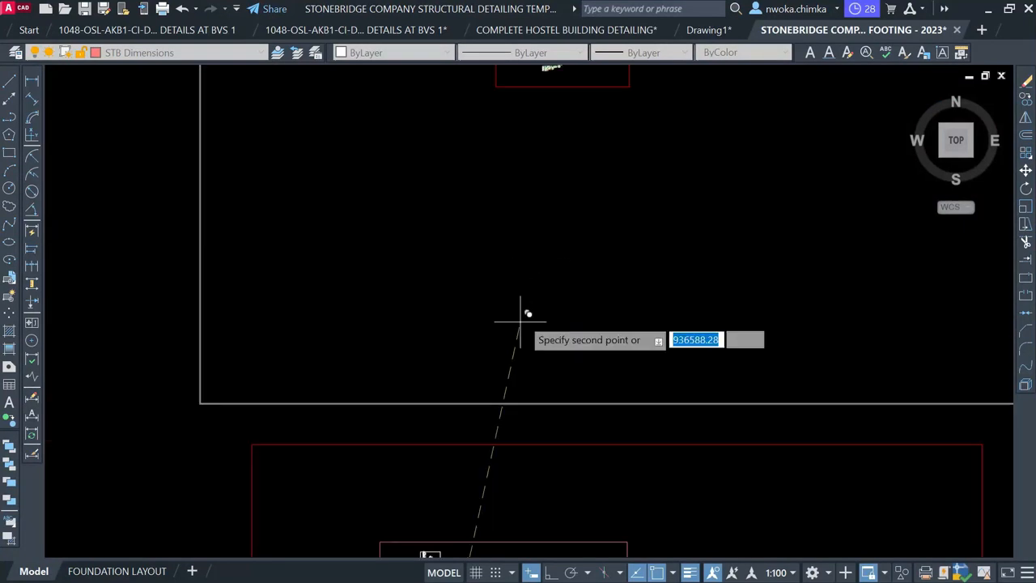
middle_drag(525, 265, 446, 489)
scroll(459, 315, up, 2)
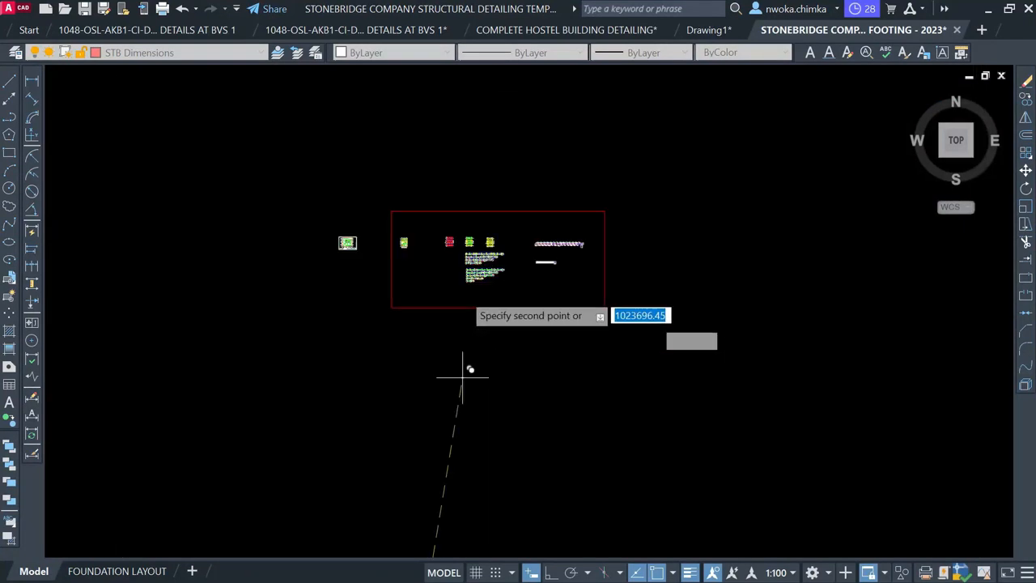
scroll(460, 257, up, 8)
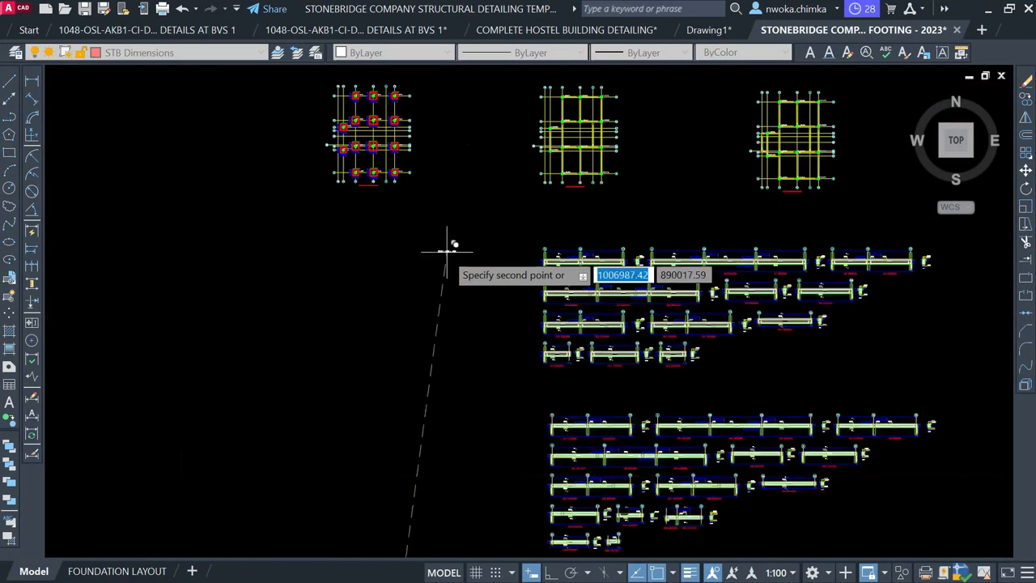
scroll(446, 251, up, 3)
Place the BEAM 1 label left of the beam detail rows and begin a rectangle frame nearby
click(411, 253)
click(8, 153)
scroll(538, 257, down, 3)
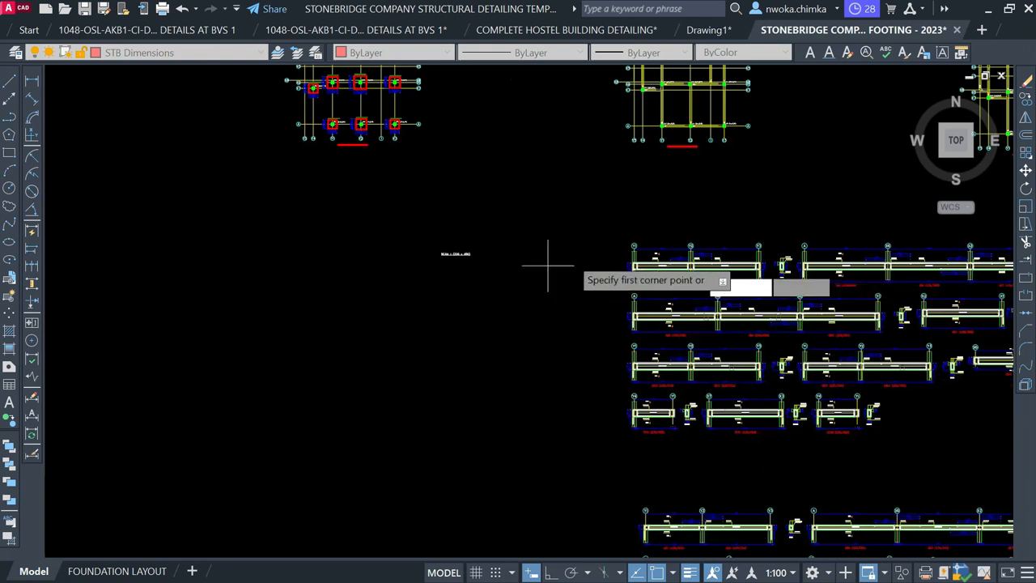
scroll(547, 266, down, 3)
scroll(628, 263, down, 2)
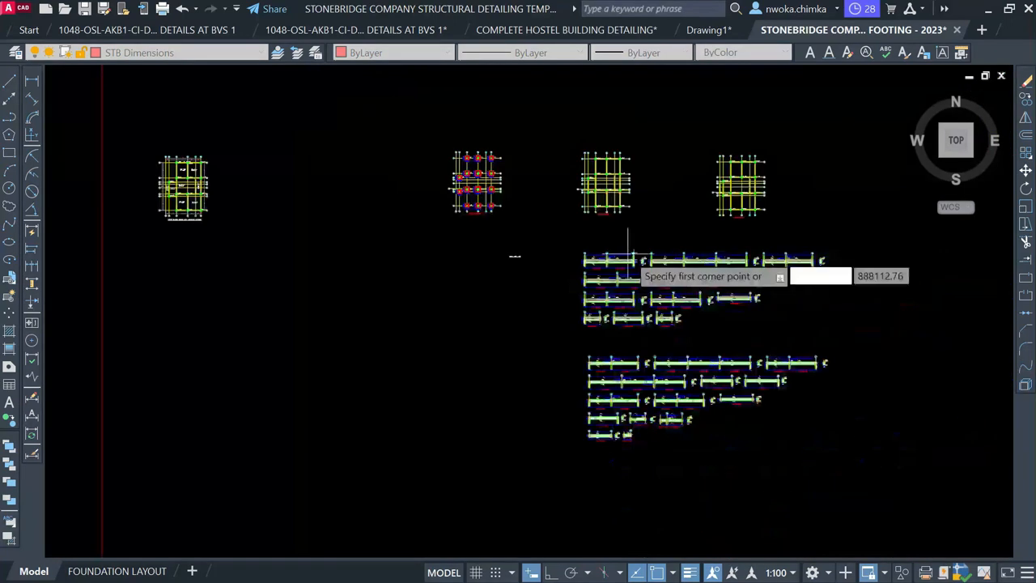
scroll(628, 254, down, 1)
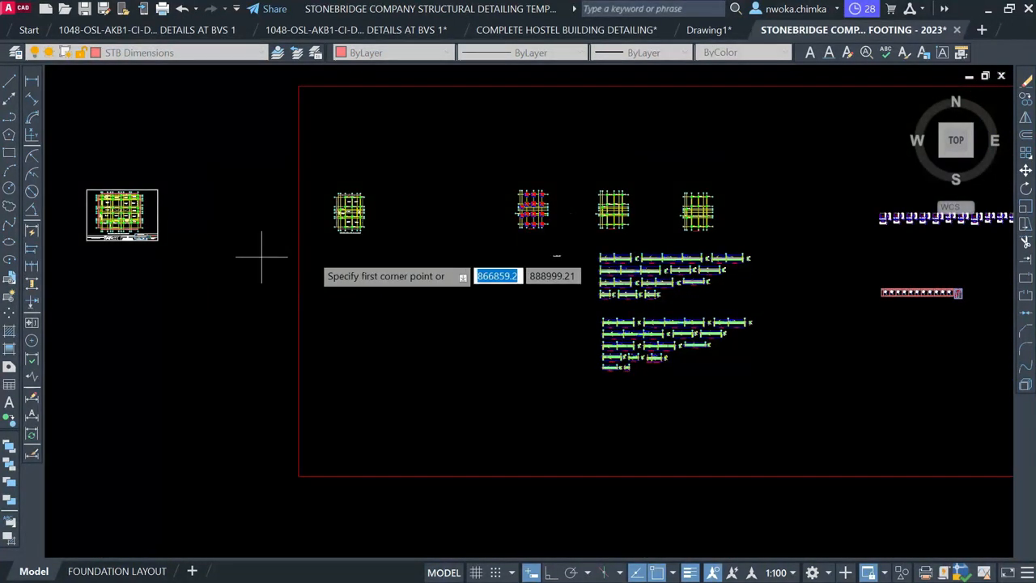
scroll(307, 249, up, 2)
click(312, 255)
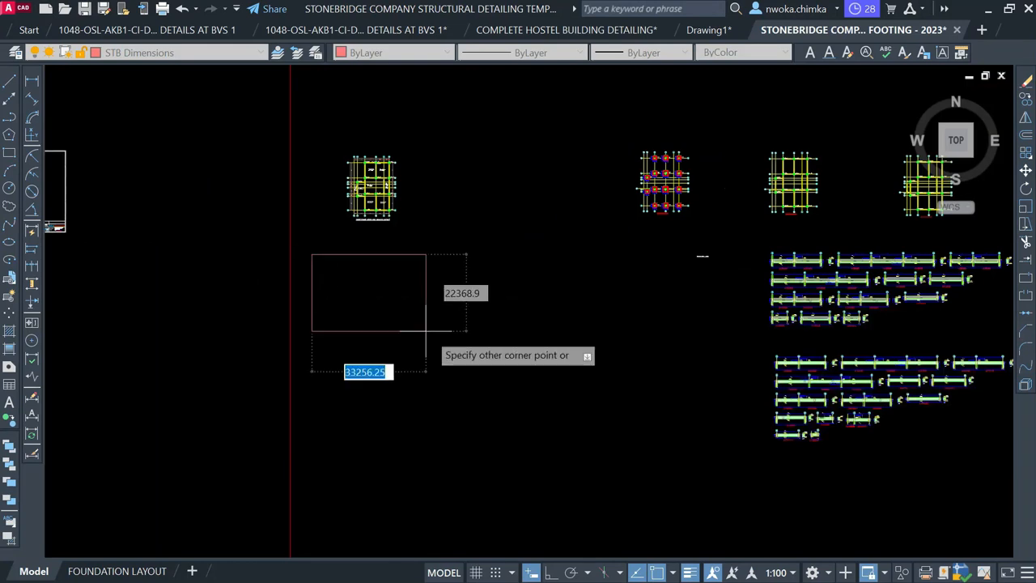
click(477, 354)
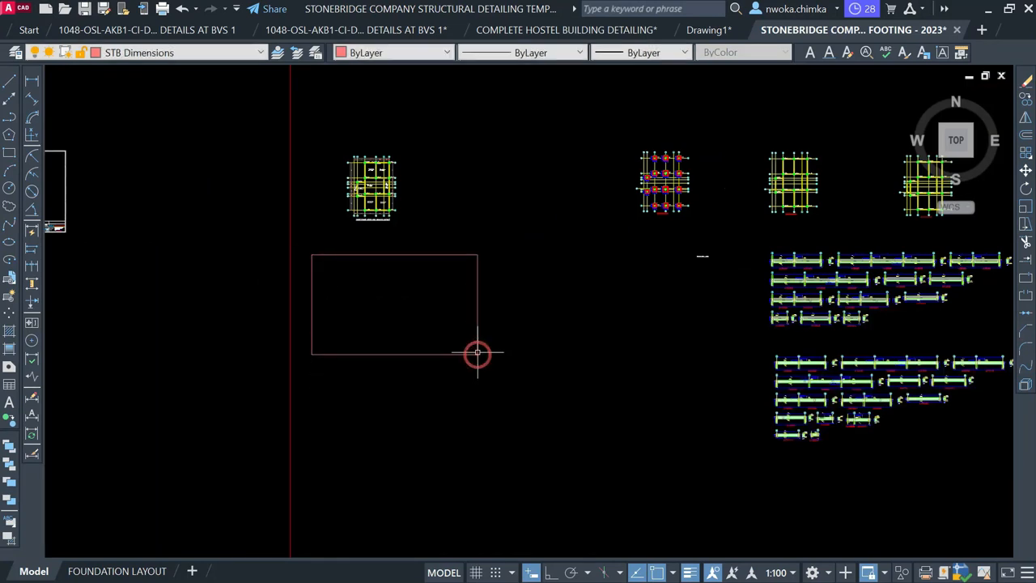
click(125, 571)
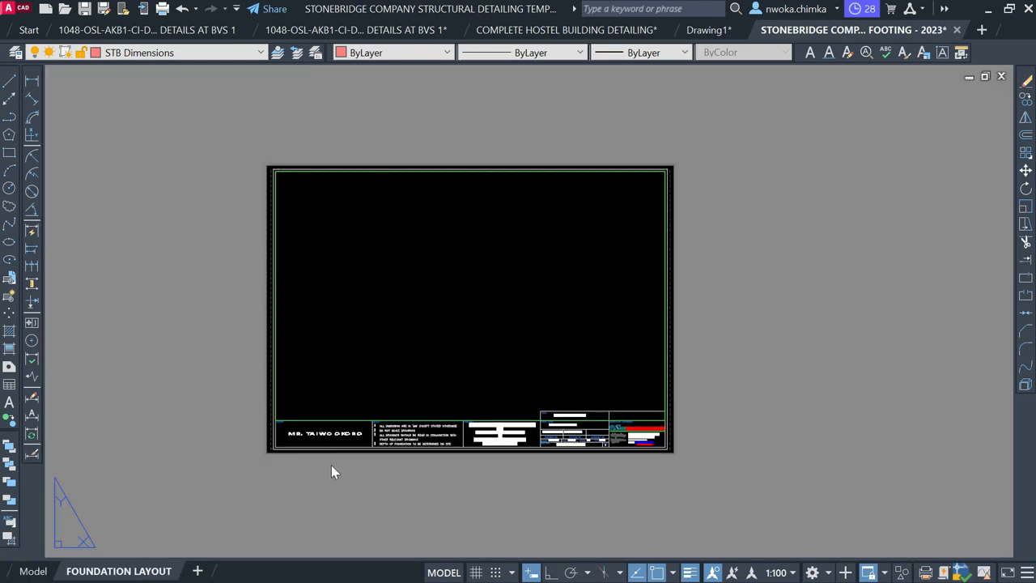
scroll(413, 224, up, 1)
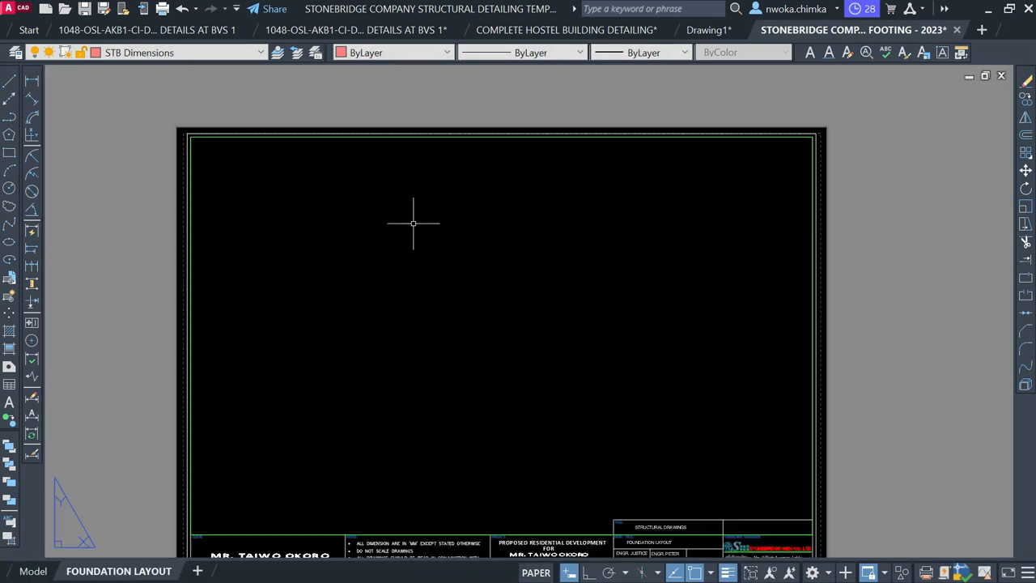
scroll(375, 214, down, 1)
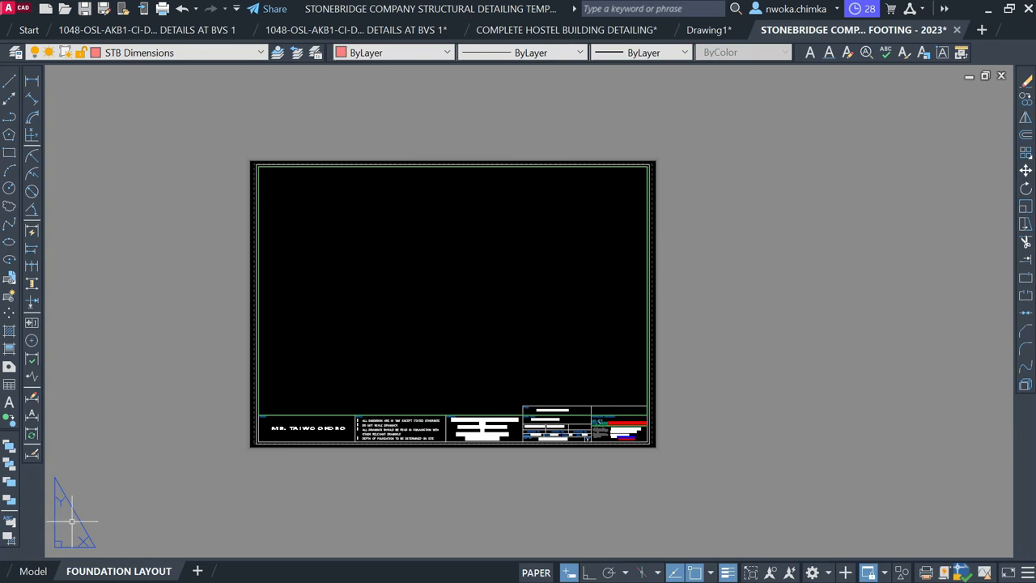
click(34, 571)
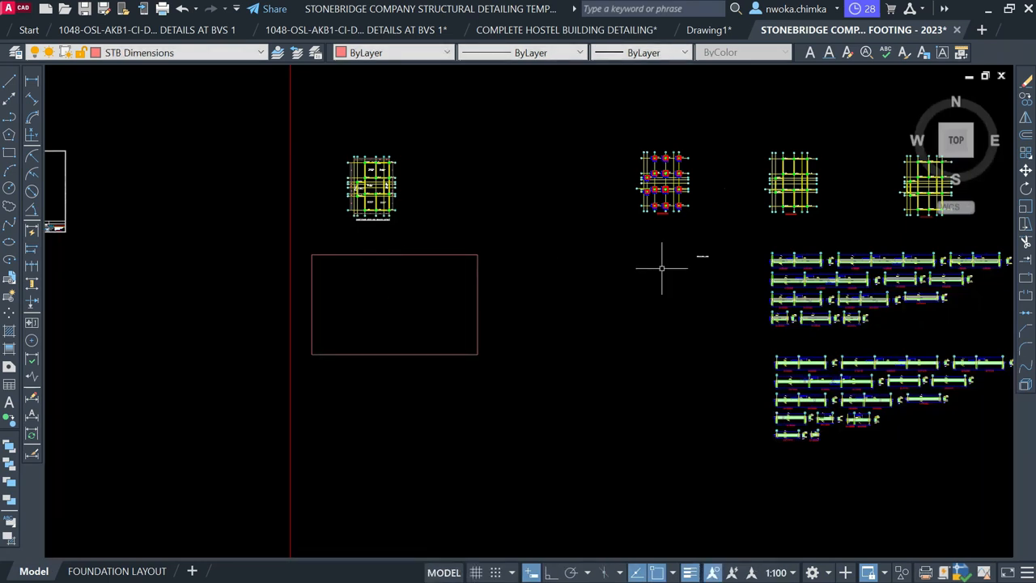
Zoom and pan to inspect the BEAM 1 label on the first-floor plan and the 1B1/1B2 details
scroll(310, 154, up, 10)
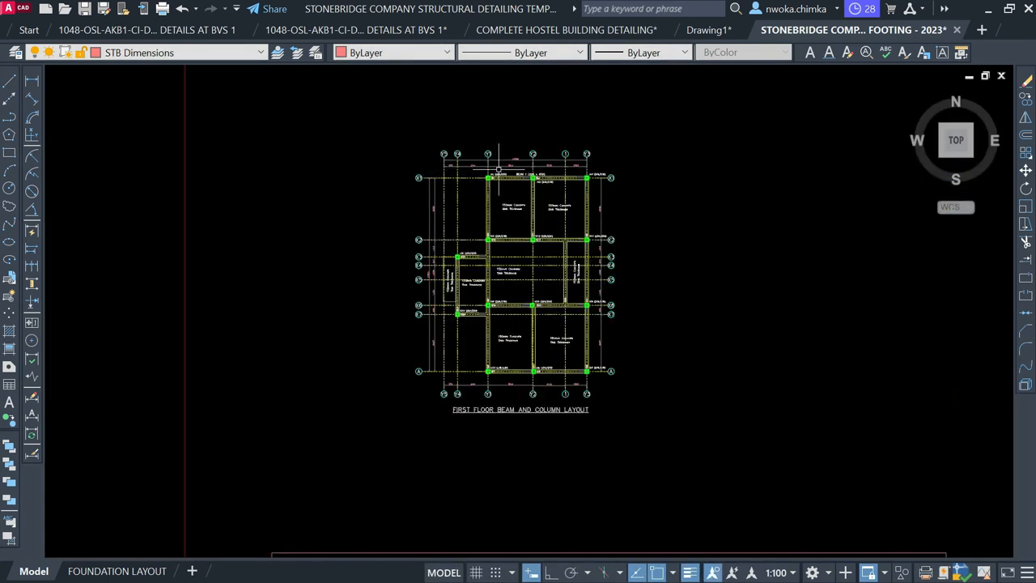
scroll(503, 168, up, 5)
scroll(437, 214, up, 3)
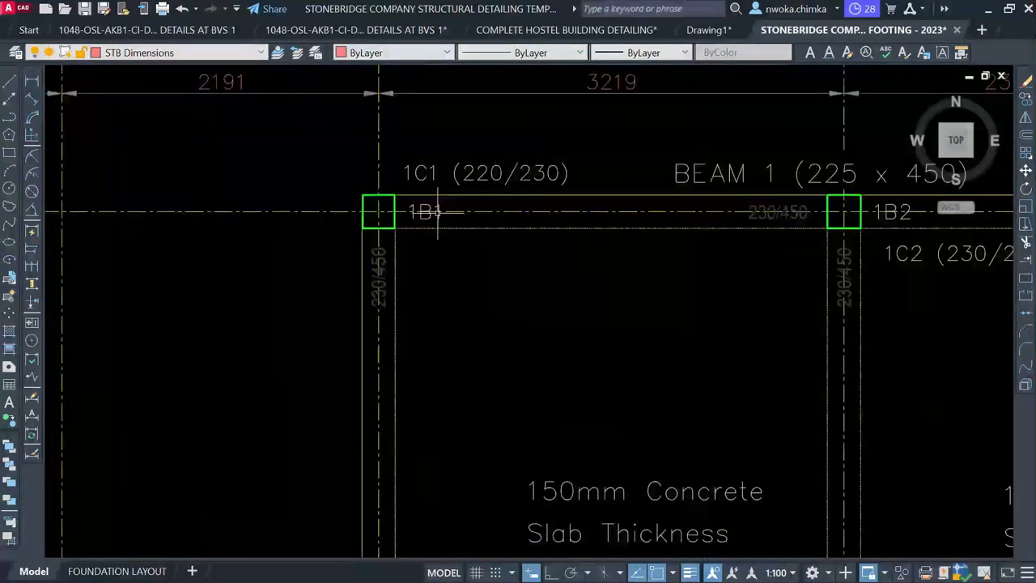
middle_drag(825, 241, 696, 231)
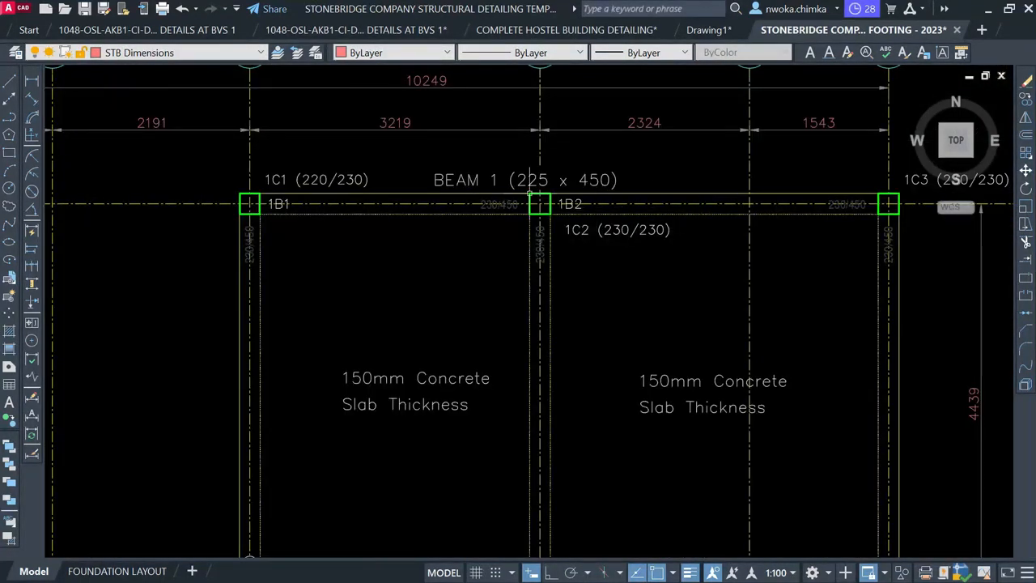
scroll(470, 180, down, 12)
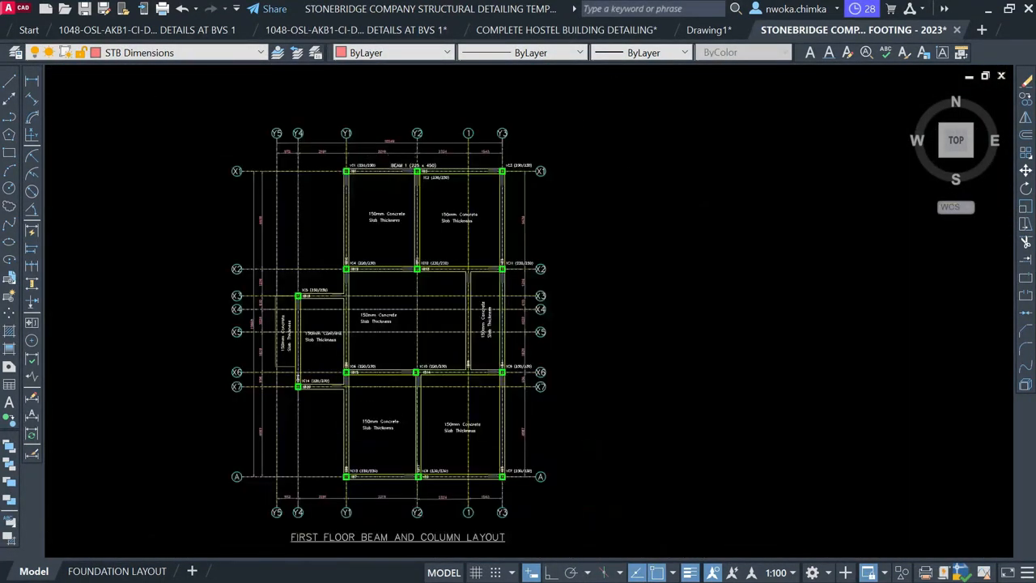
scroll(447, 194, down, 2)
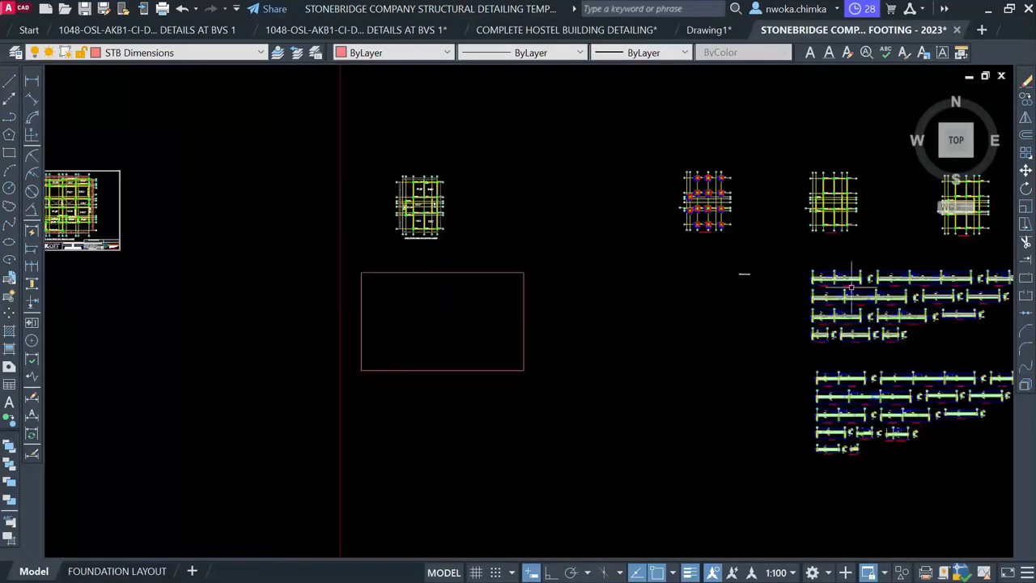
scroll(844, 283, up, 8)
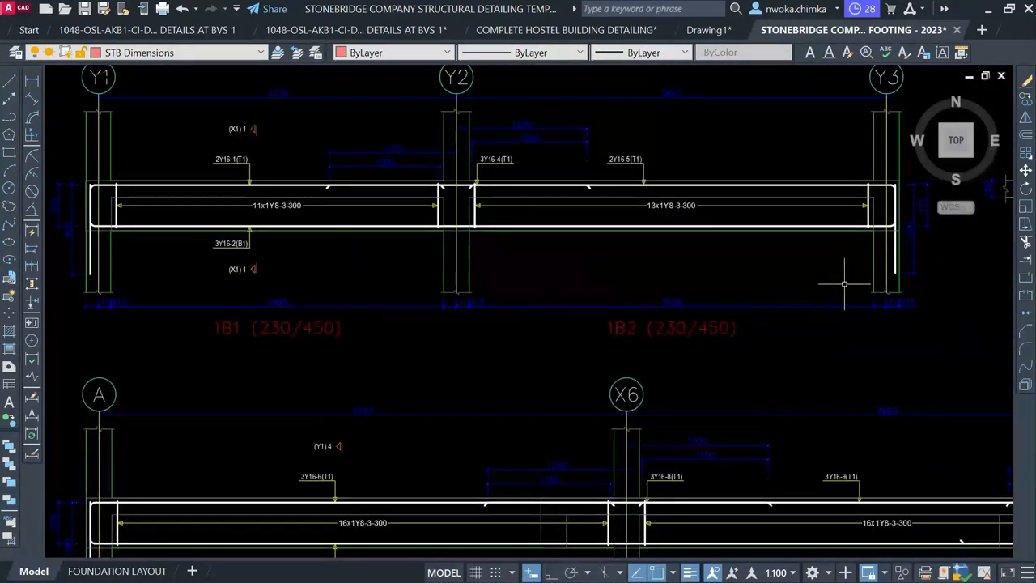
scroll(367, 252, down, 2)
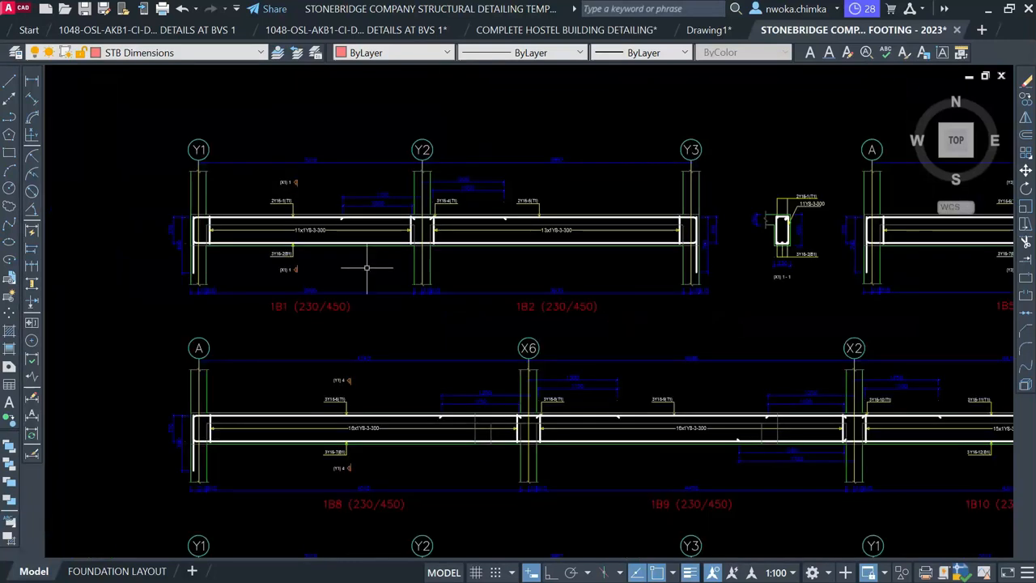
Window-select the 1B1/1B2 beam elevation with its section and start MOVE from grid Y2
click(103, 96)
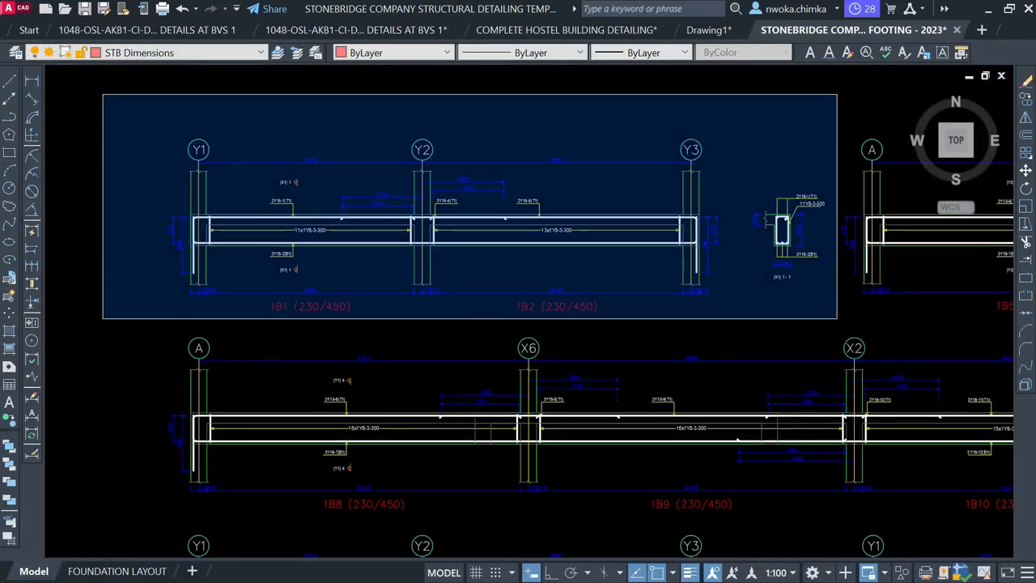
click(837, 317)
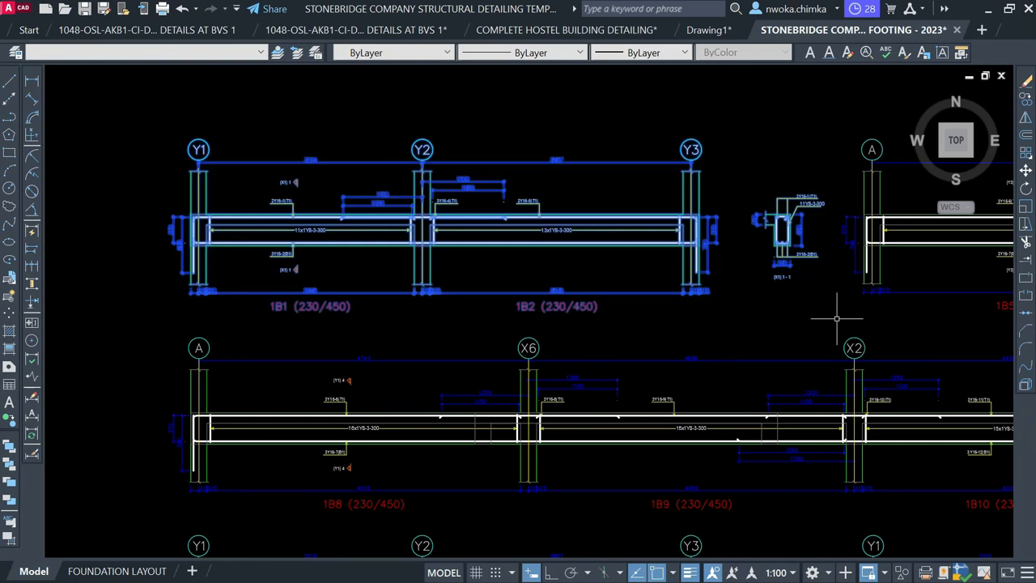
text(M)
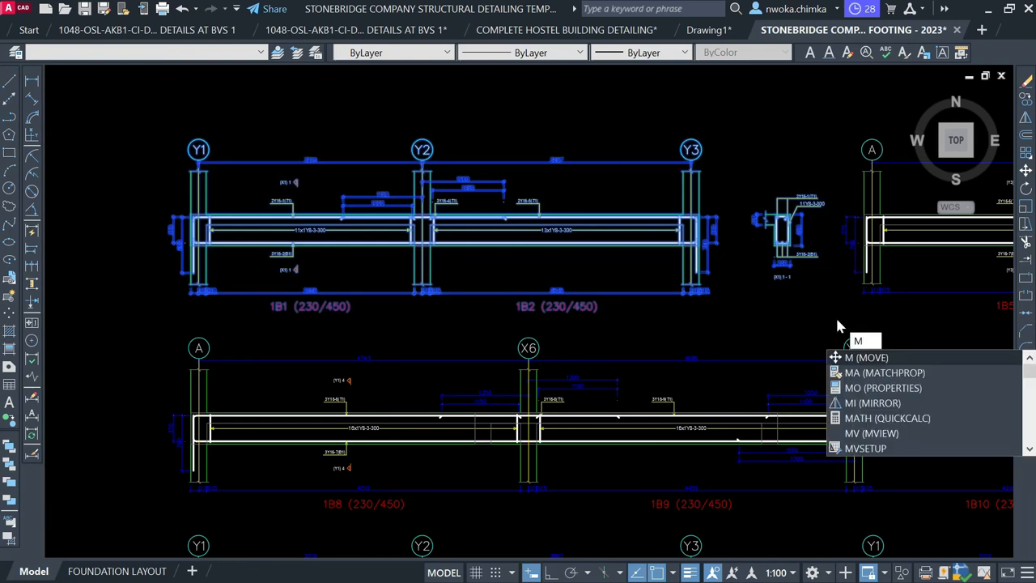
key(Return)
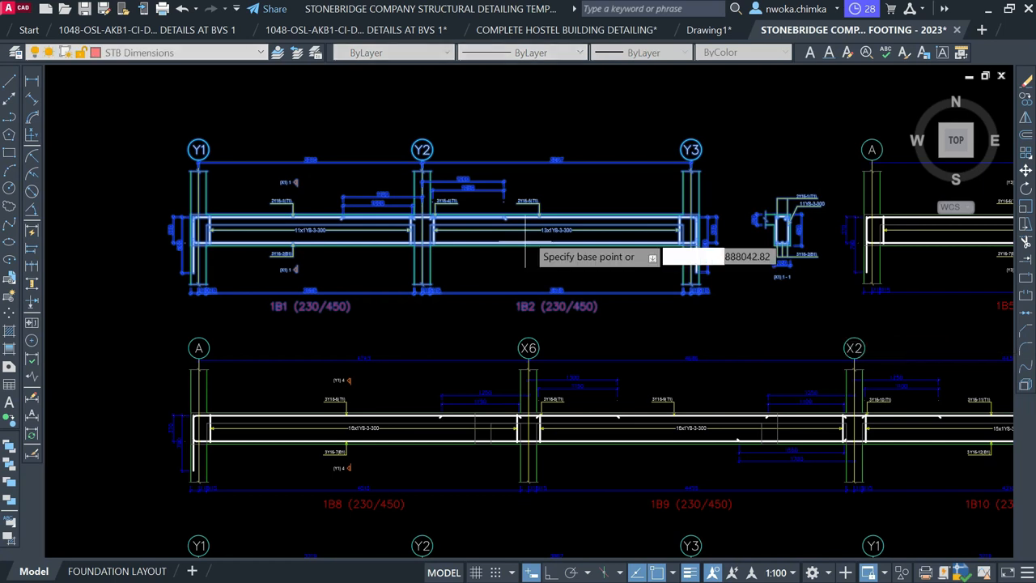
scroll(498, 259, down, 5)
scroll(496, 258, up, 3)
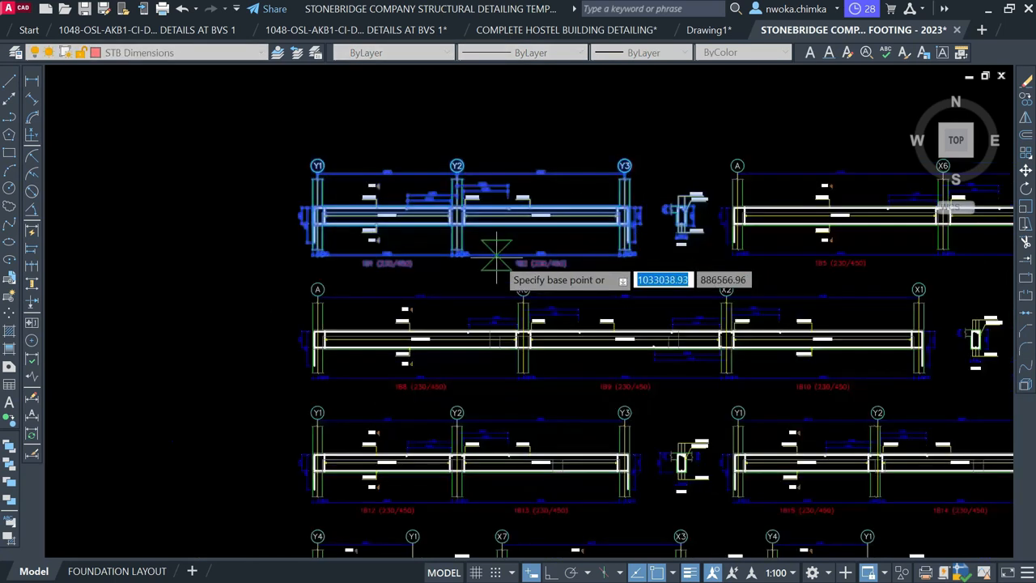
click(474, 212)
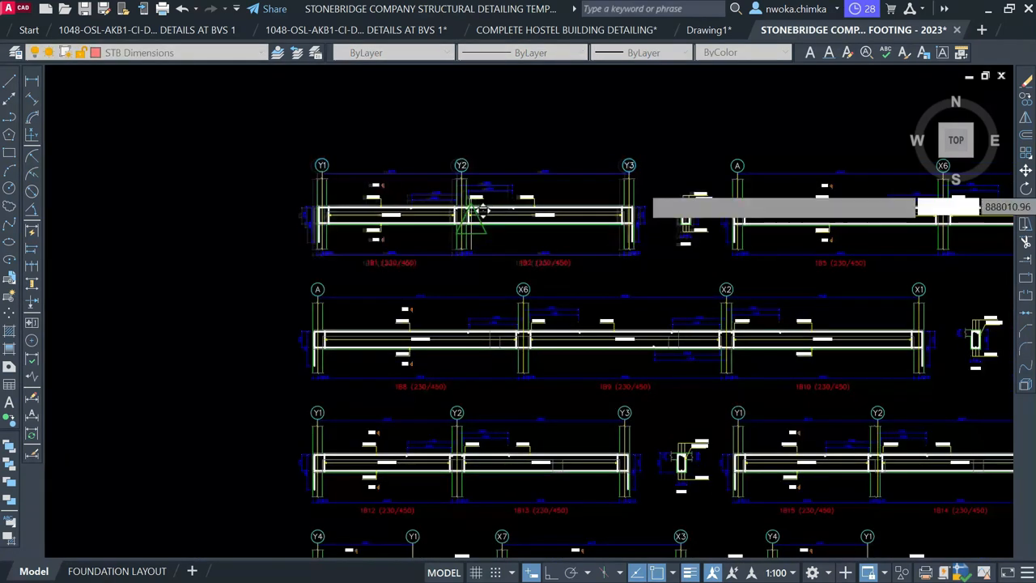
Place the beam elevation inside the empty red-bordered frame
scroll(742, 185, down, 2)
scroll(746, 186, down, 1)
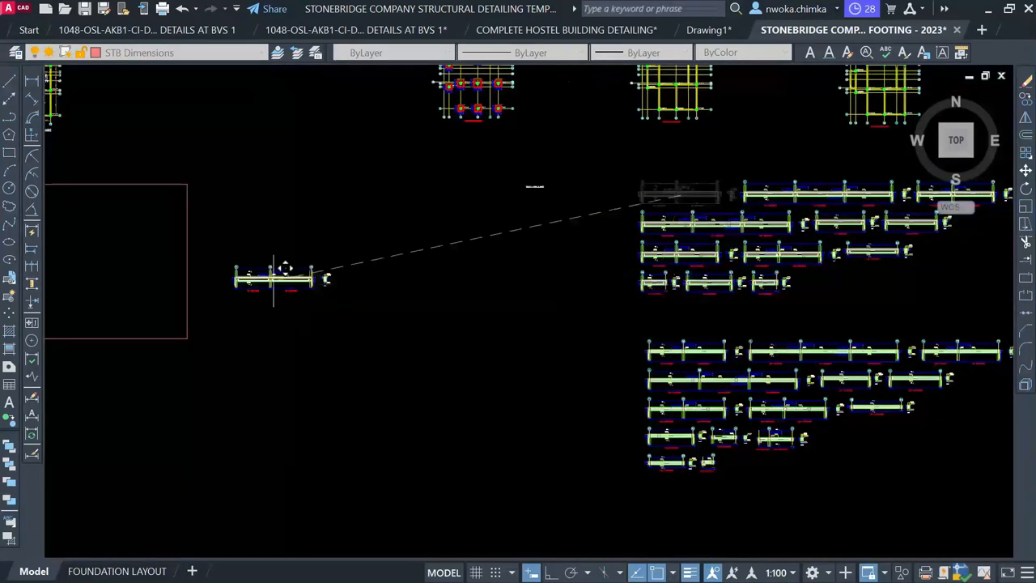
middle_drag(274, 279, 641, 267)
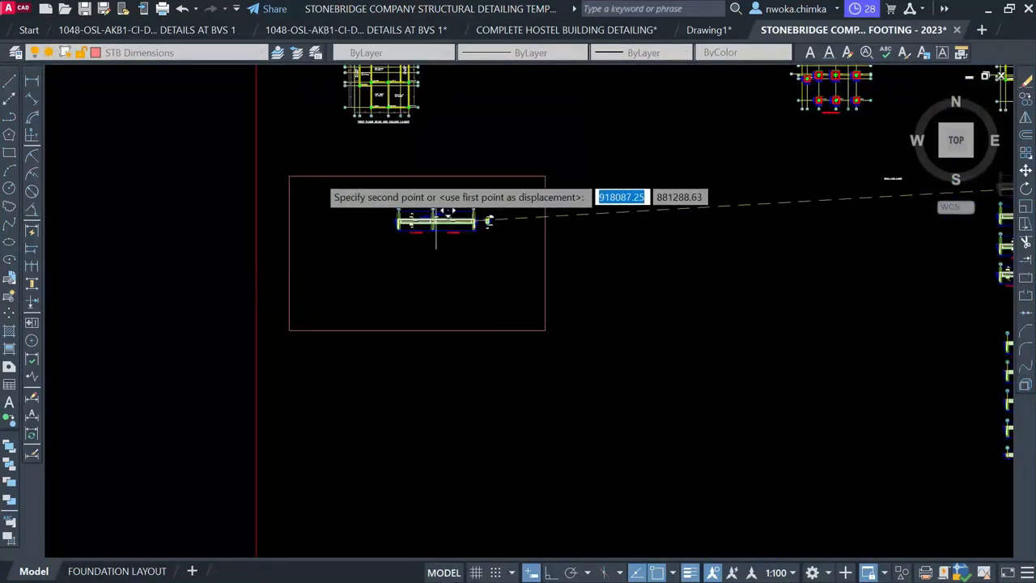
scroll(398, 170, up, 2)
scroll(537, 166, up, 4)
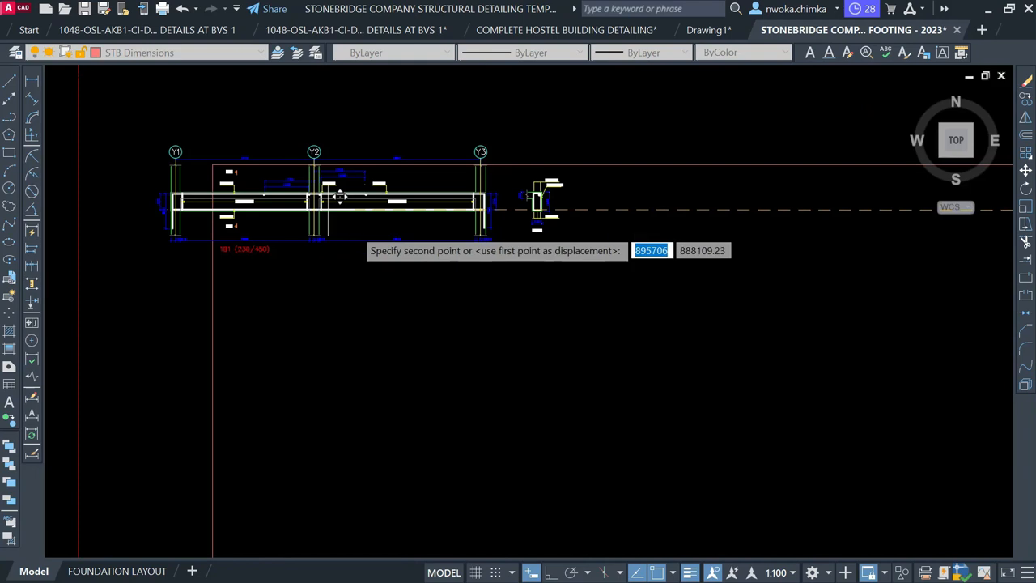
click(389, 236)
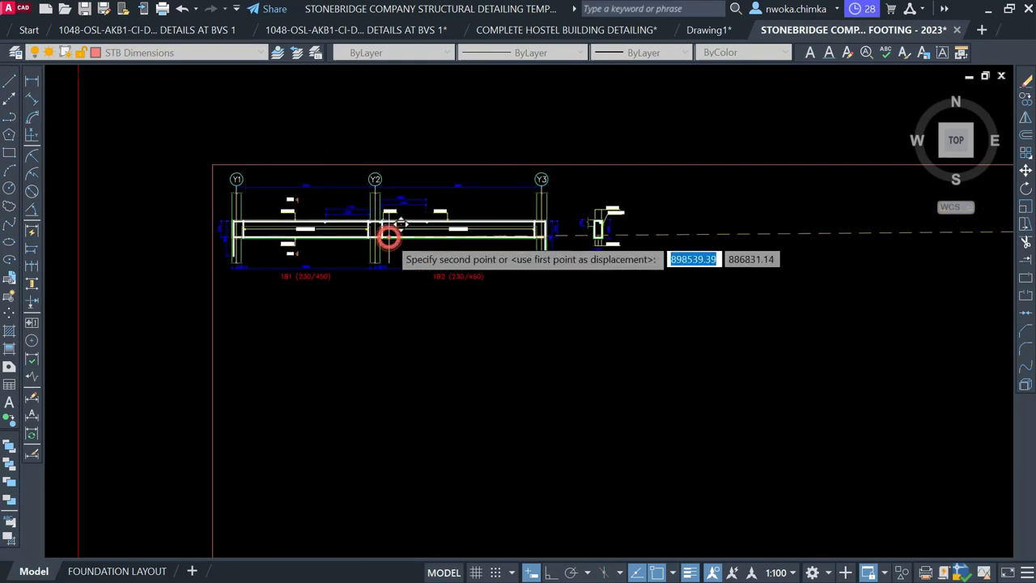
scroll(349, 196, down, 2)
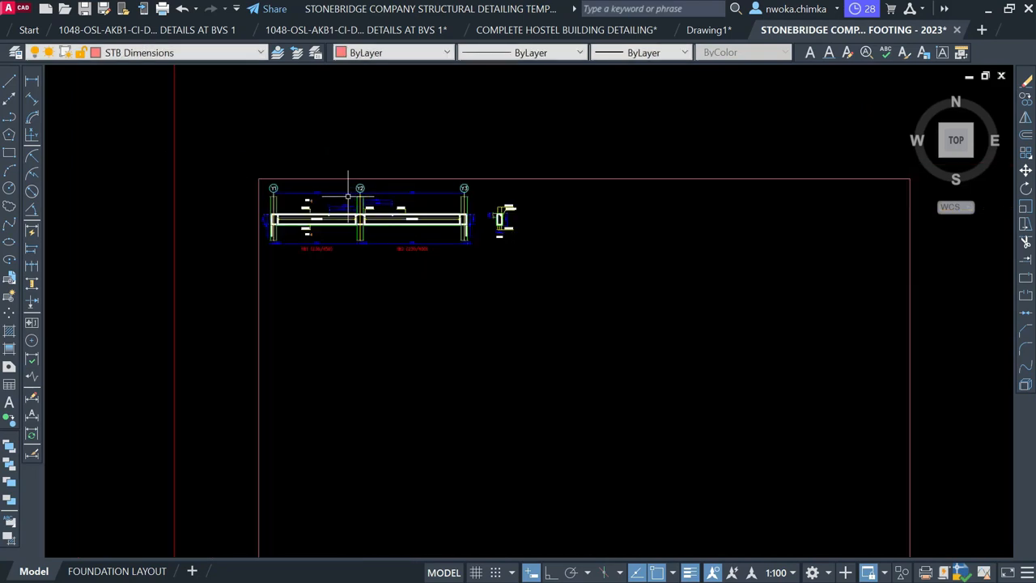
scroll(283, 215, up, 2)
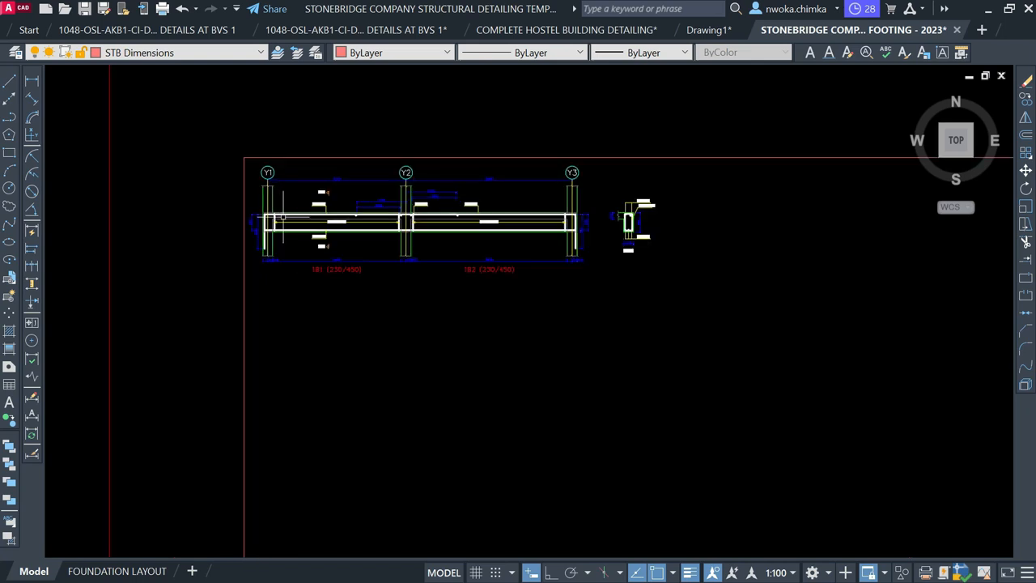
scroll(247, 217, up, 6)
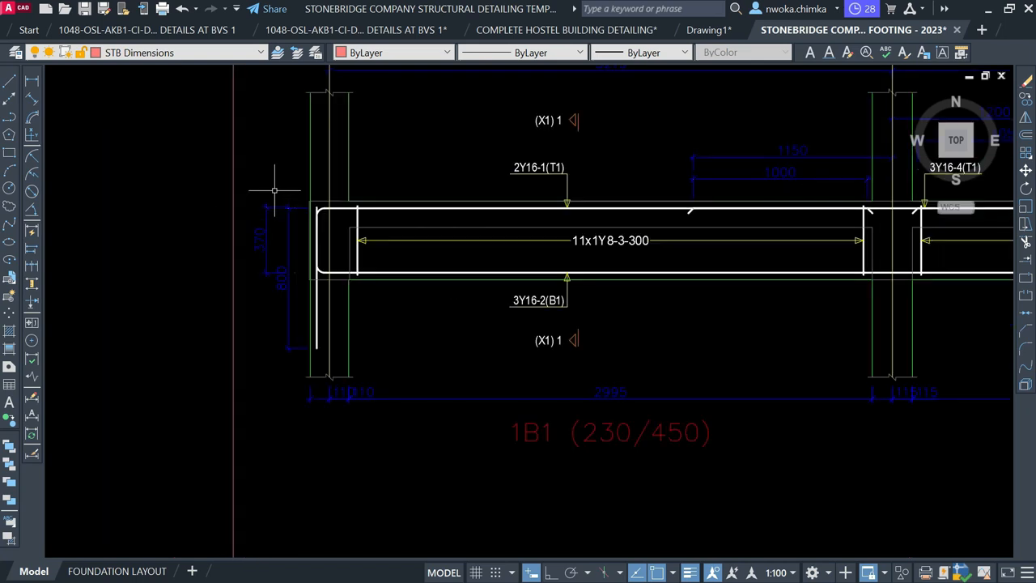
Select and delete the vertical 300 and 800 dimensions left of grid Y1
click(291, 176)
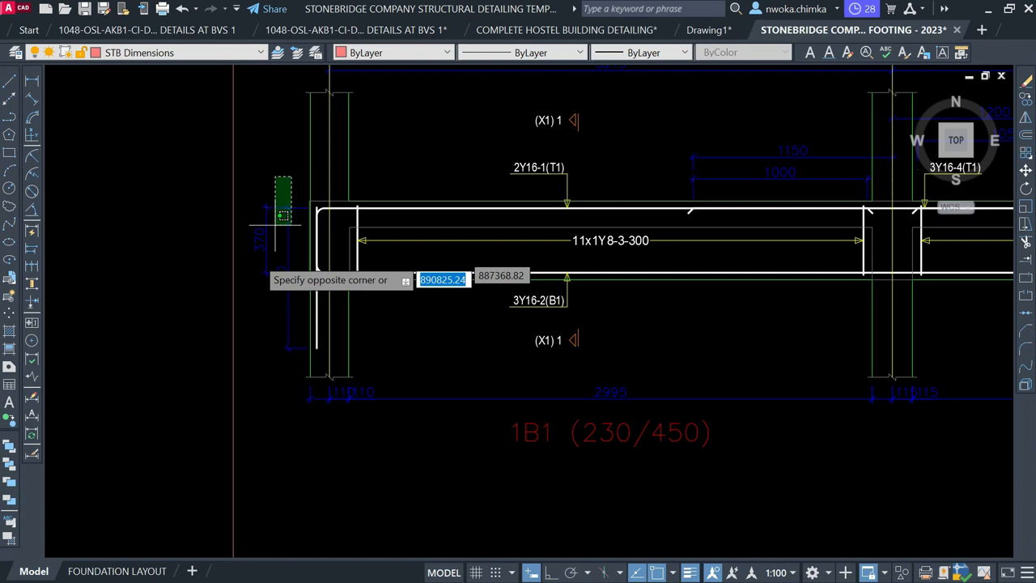
click(255, 256)
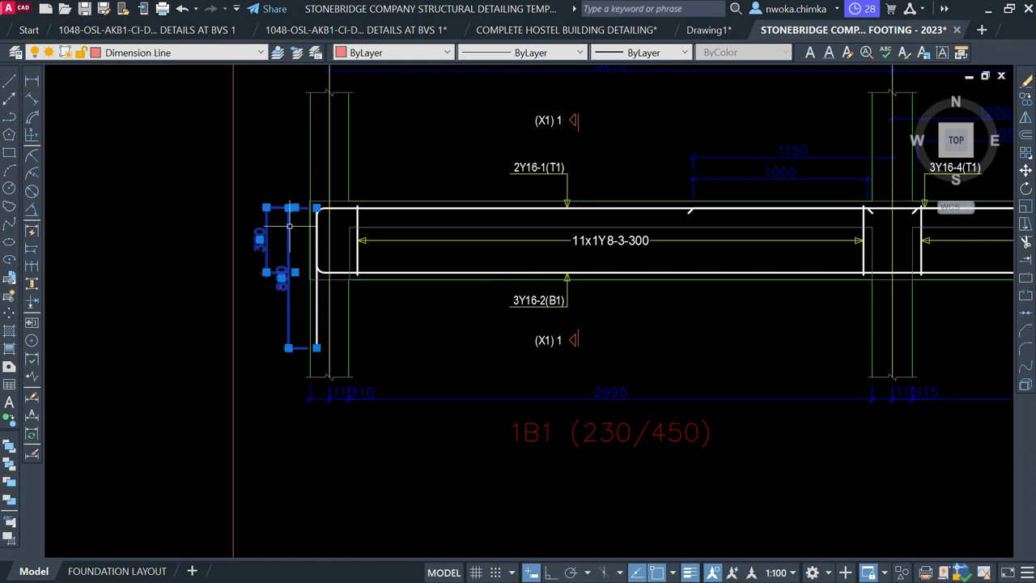
key(Escape)
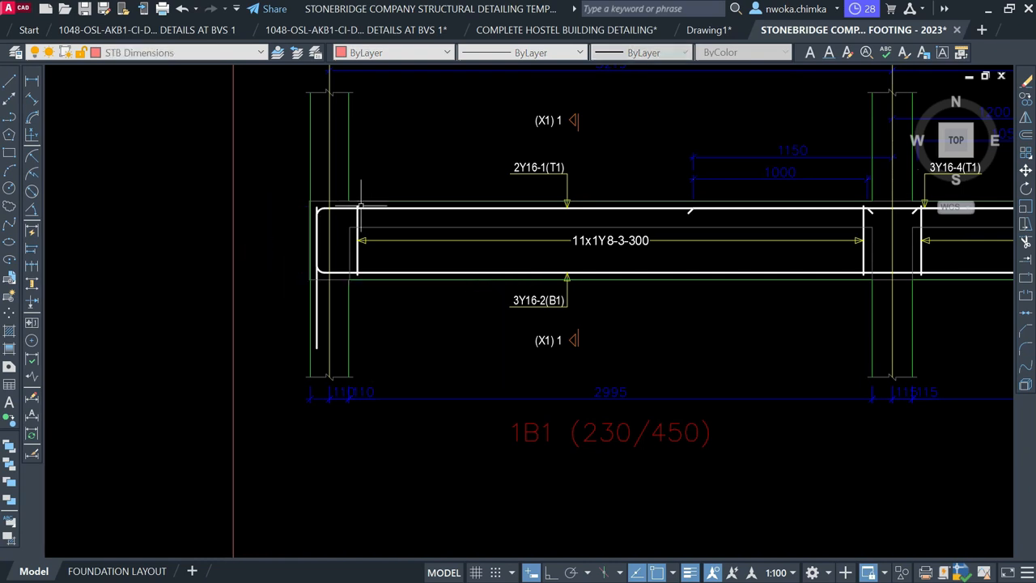
scroll(336, 180, down, 8)
scroll(377, 203, down, 4)
middle_drag(489, 429, 451, 185)
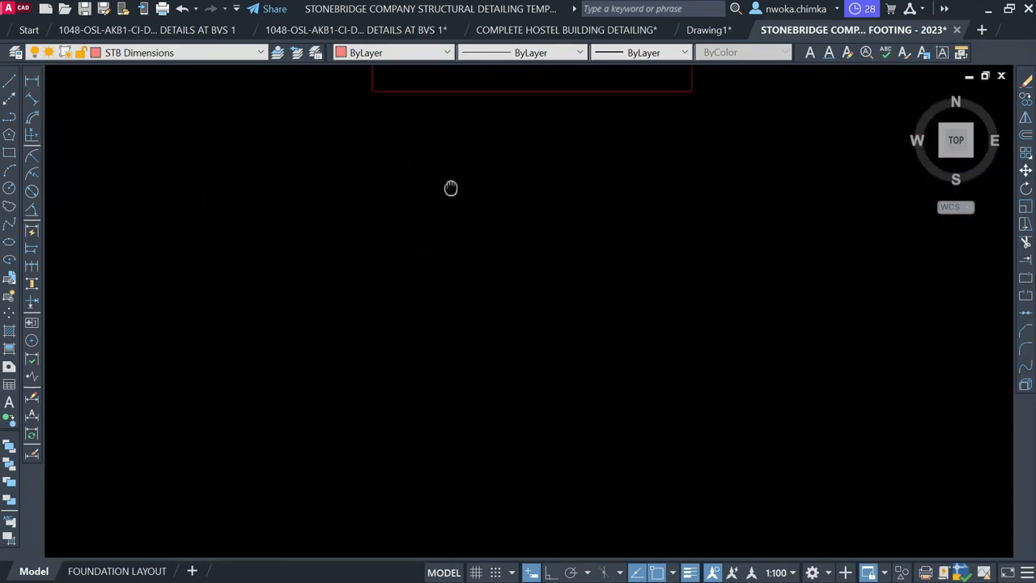
scroll(451, 185, down, 2)
middle_drag(453, 413, 460, 183)
scroll(451, 253, down, 4)
scroll(391, 368, up, 2)
scroll(391, 368, up, 6)
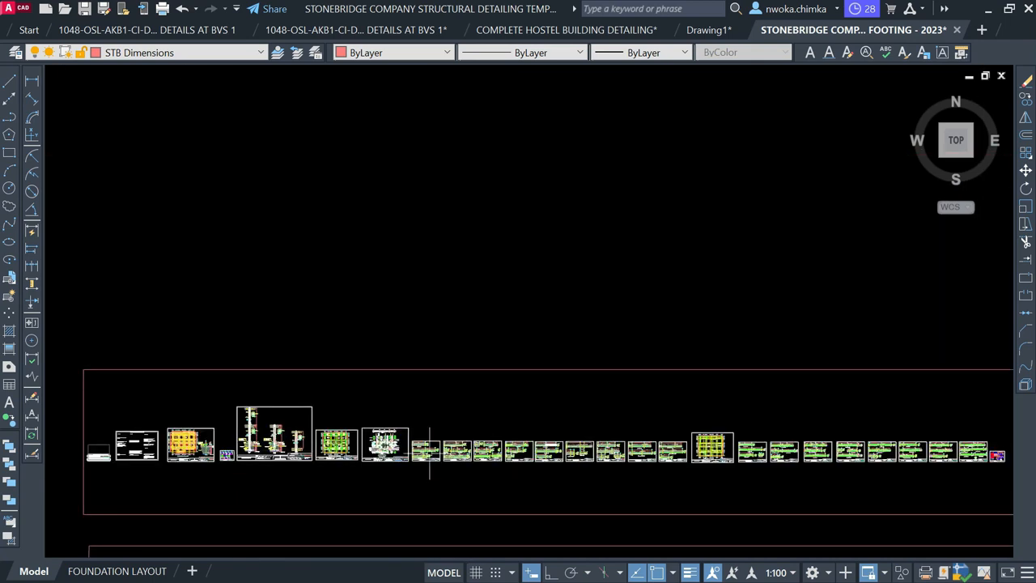
scroll(466, 386, up, 8)
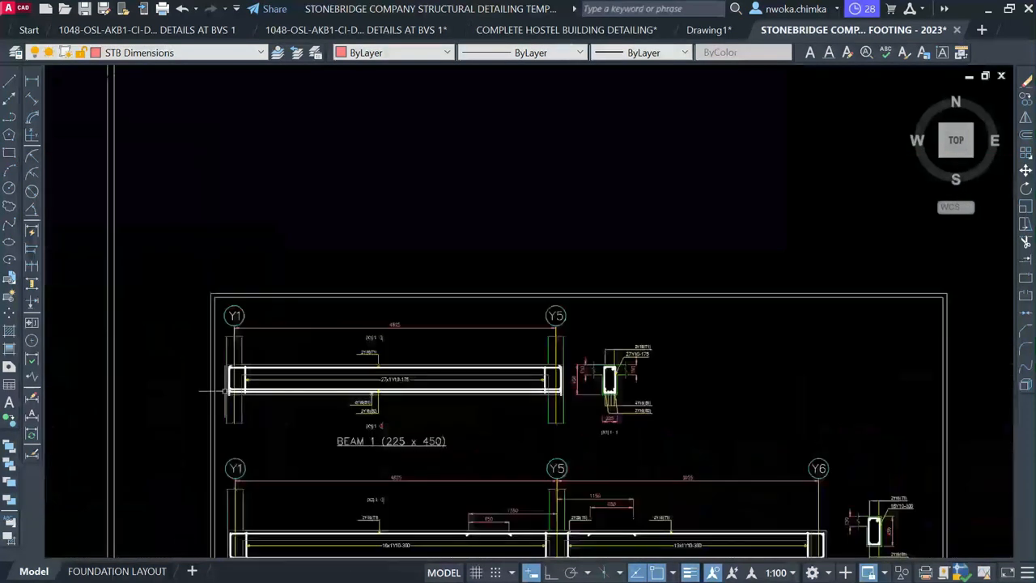
middle_drag(597, 416, 356, 384)
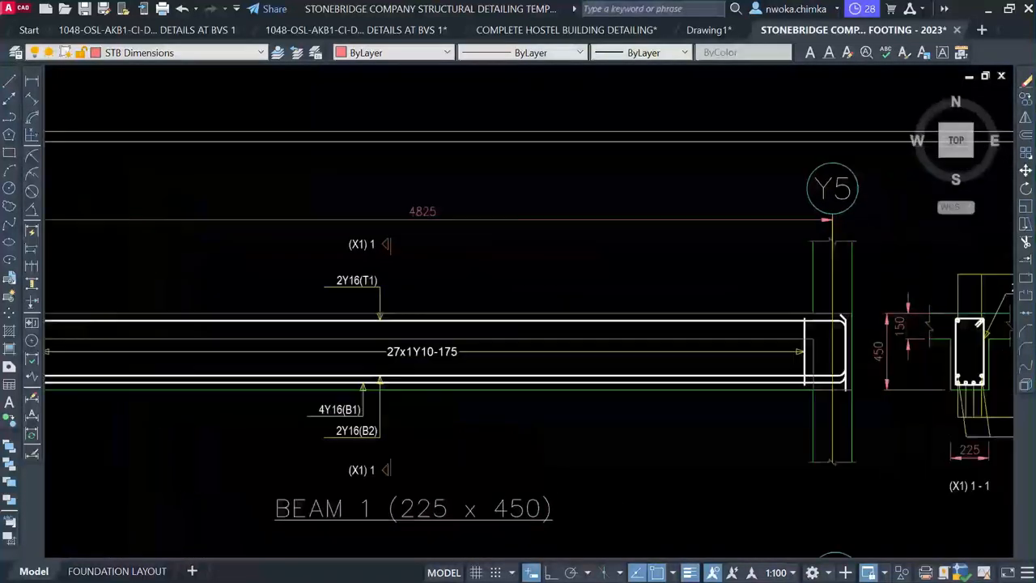
scroll(356, 382, down, 2)
scroll(342, 225, down, 4)
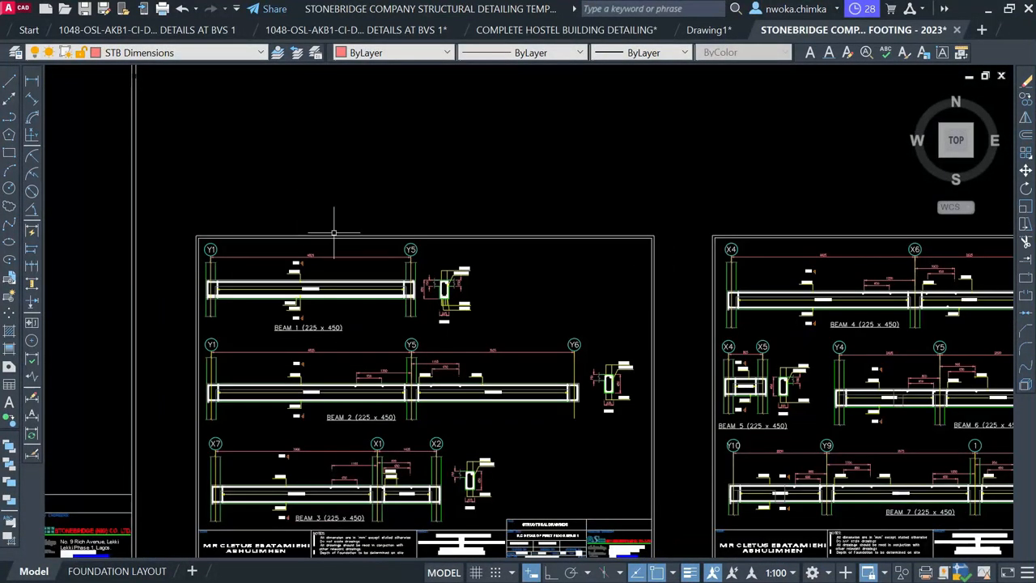
scroll(245, 358, up, 4)
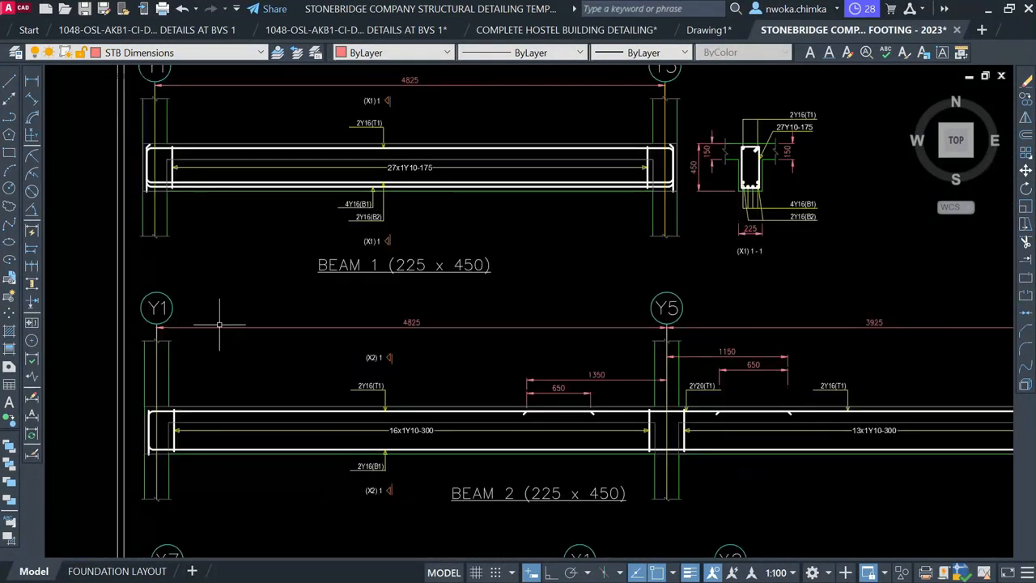
middle_drag(786, 340, 703, 341)
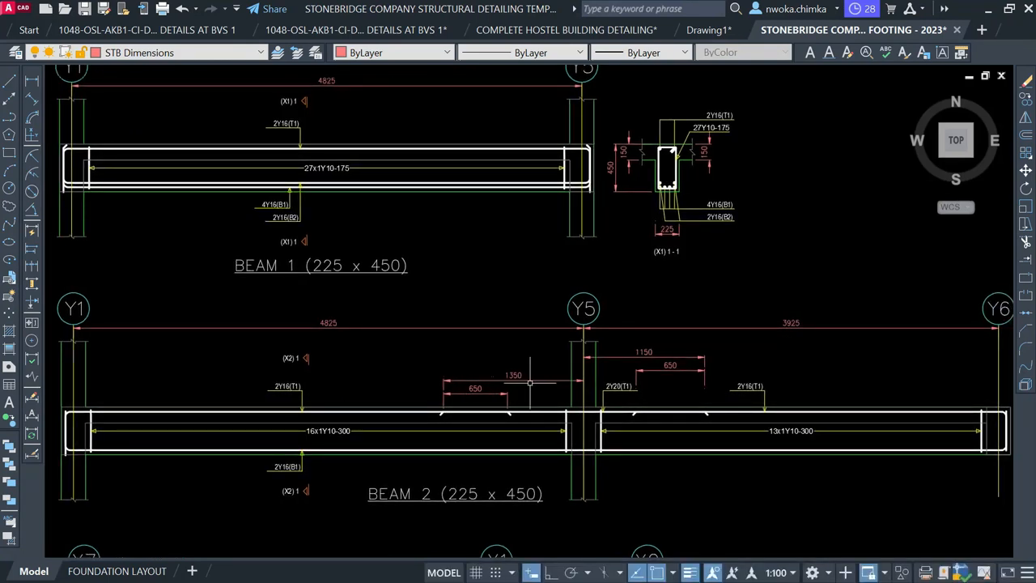
scroll(567, 351, down, 5)
middle_drag(416, 249, 626, 472)
scroll(558, 388, down, 2)
scroll(513, 311, down, 1)
middle_drag(512, 311, 617, 557)
scroll(479, 296, down, 2)
middle_drag(479, 243, 508, 557)
scroll(511, 411, down, 1)
middle_drag(489, 282, 486, 477)
scroll(479, 396, down, 1)
middle_drag(534, 198, 498, 348)
Erase the 115 dimension at the left end of beam 1B1
scroll(510, 304, up, 3)
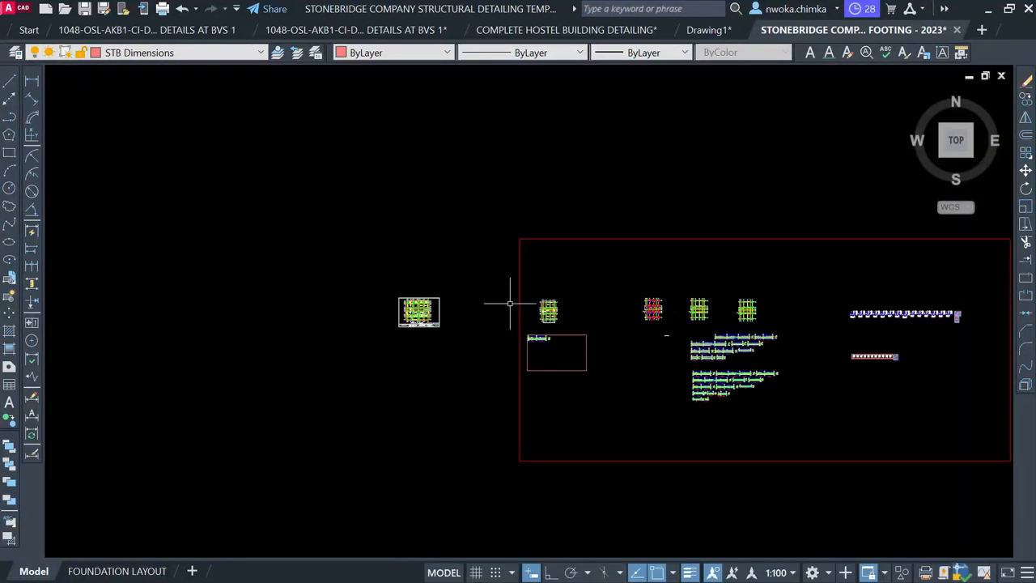
middle_drag(637, 394, 588, 361)
scroll(588, 361, up, 2)
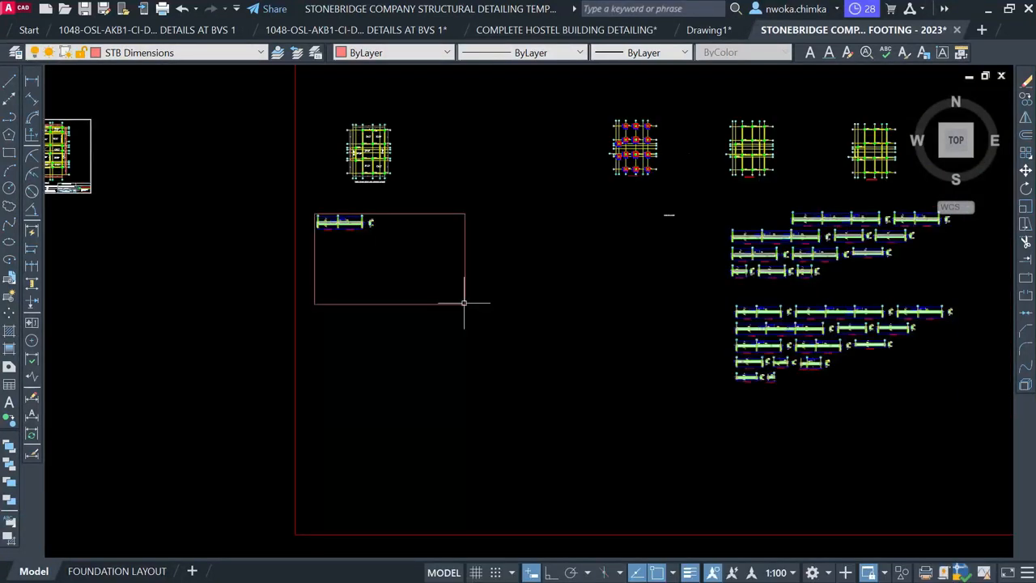
scroll(327, 229, up, 2)
scroll(324, 229, up, 5)
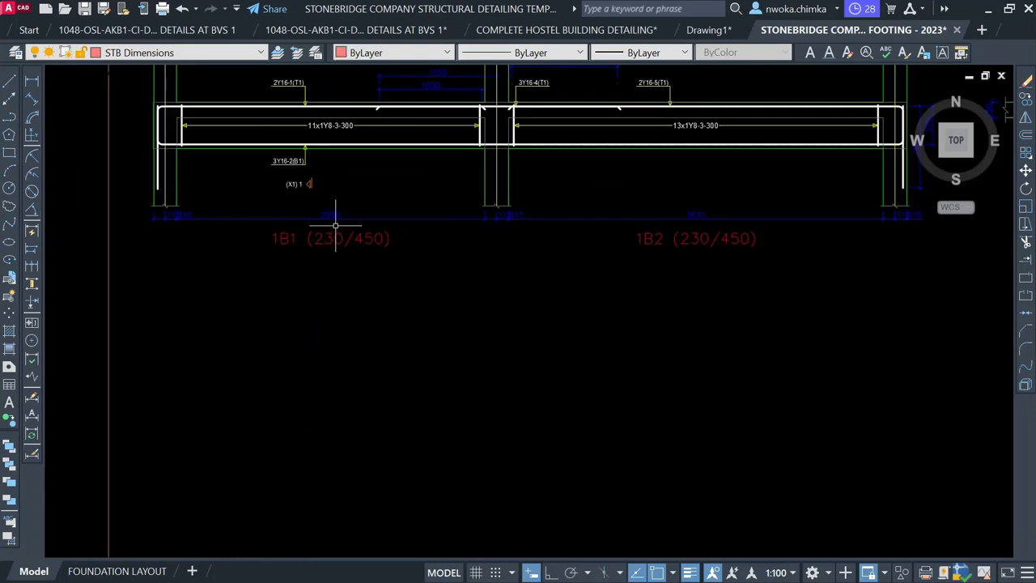
scroll(183, 238, up, 2)
click(212, 227)
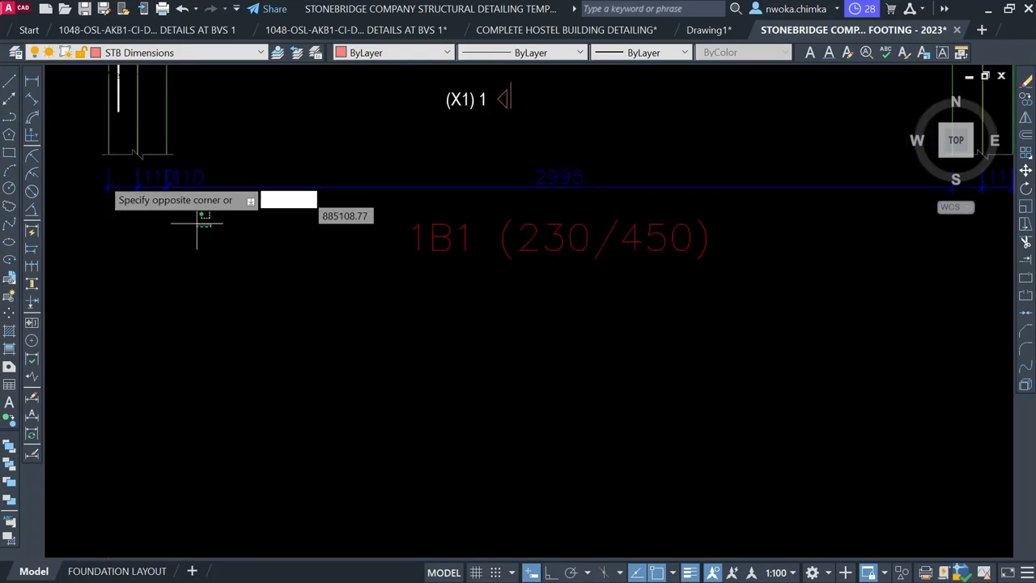
click(102, 172)
scroll(113, 203, down, 5)
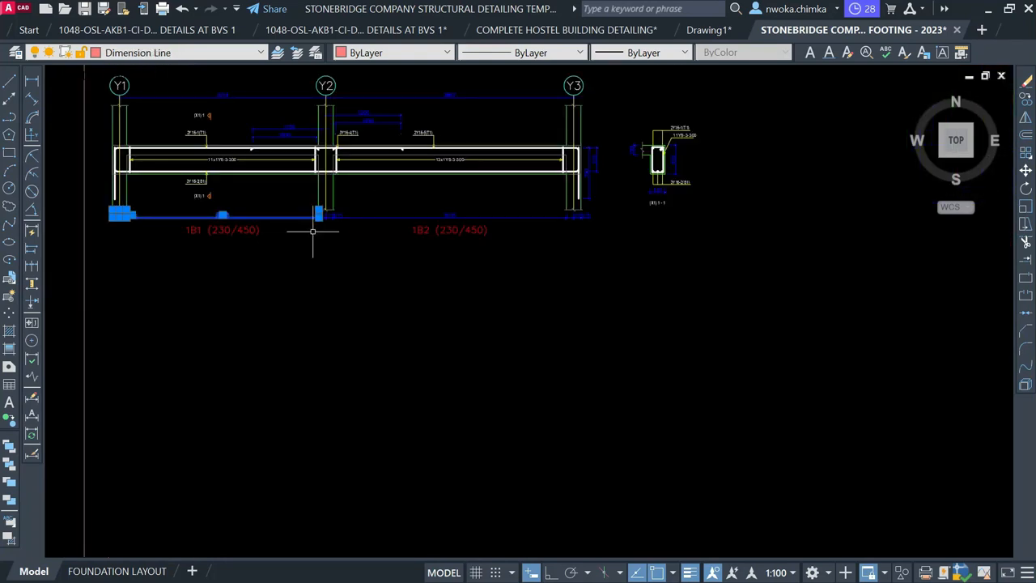
scroll(314, 230, up, 5)
scroll(361, 210, up, 3)
click(358, 199)
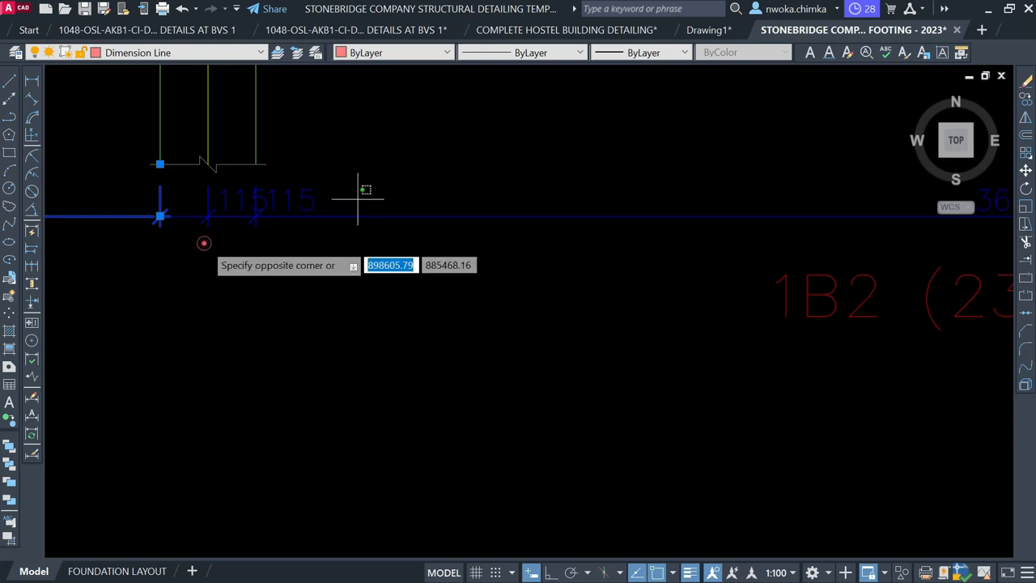
click(203, 243)
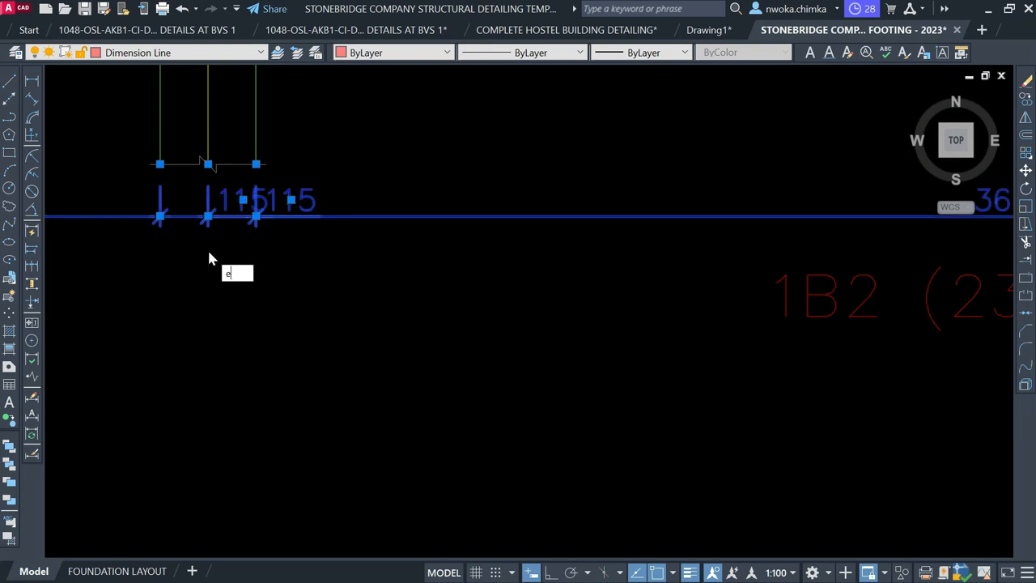
key(Return)
Erase the two 115 dimensions below grid Y3
scroll(211, 249, down, 5)
scroll(560, 260, up, 4)
scroll(735, 294, up, 5)
click(834, 268)
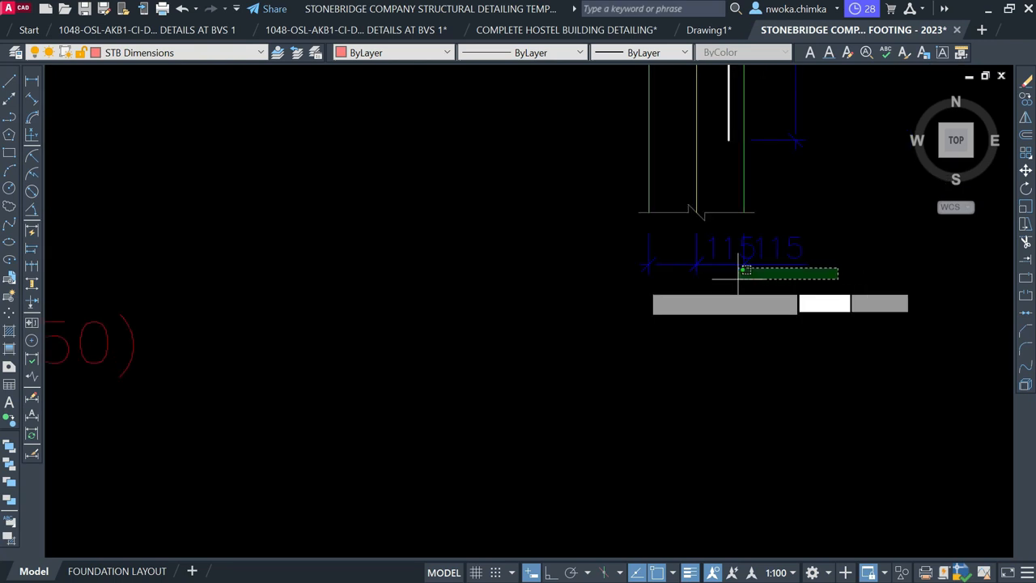
click(569, 273)
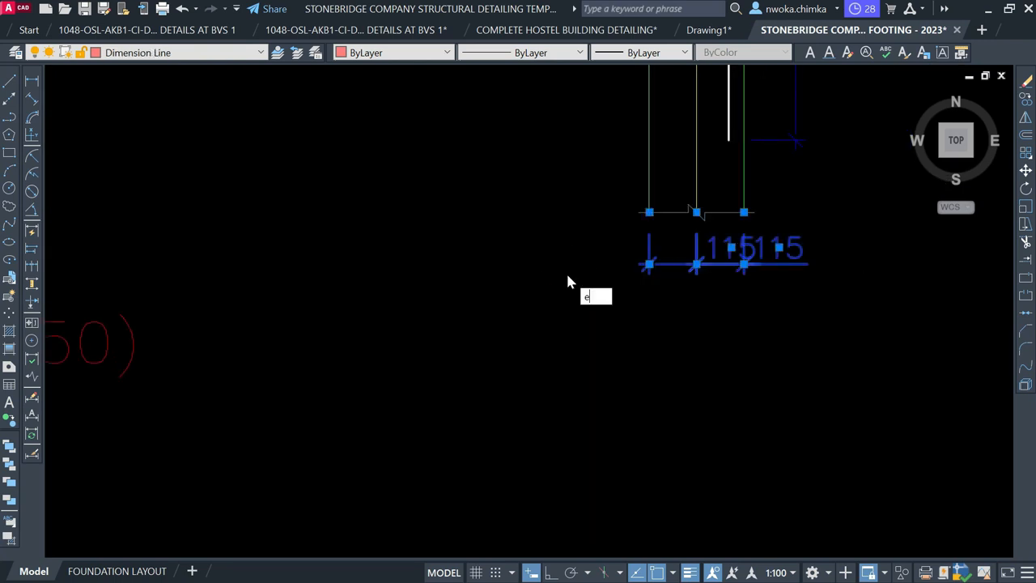
key(Return)
Erase the 790 and 370 end dimensions with E
scroll(567, 273, down, 4)
scroll(606, 250, up, 4)
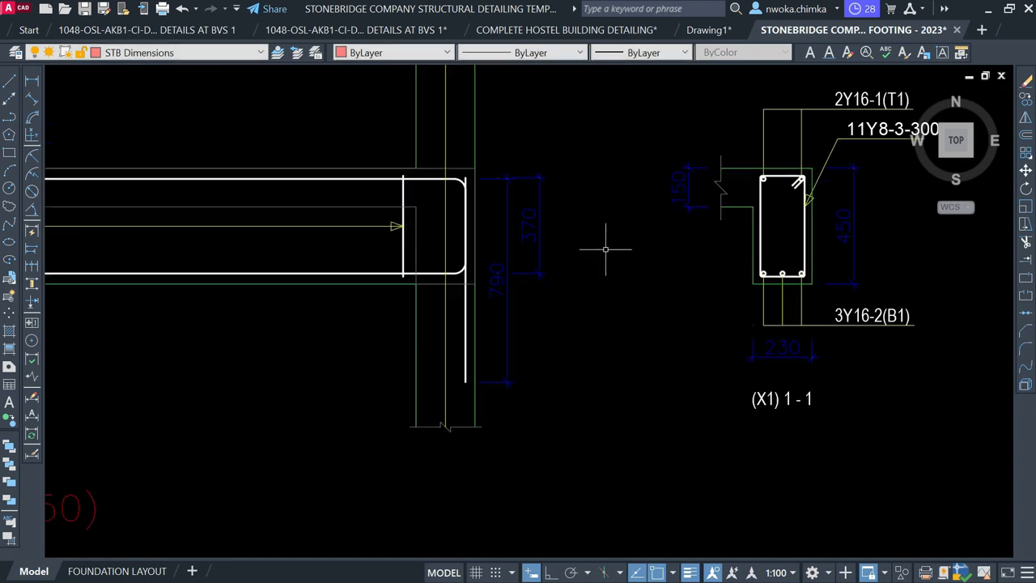
click(587, 232)
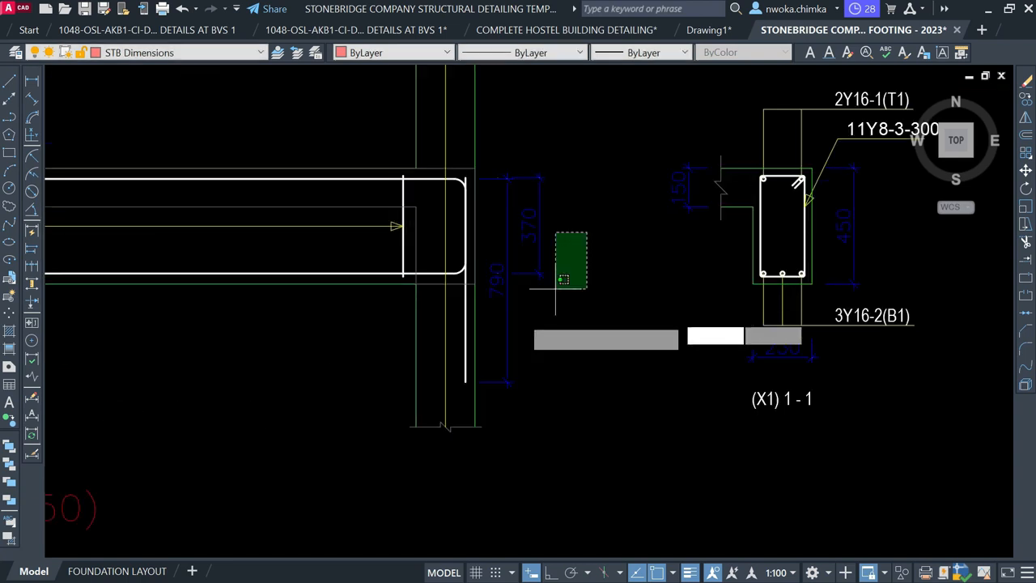
click(504, 340)
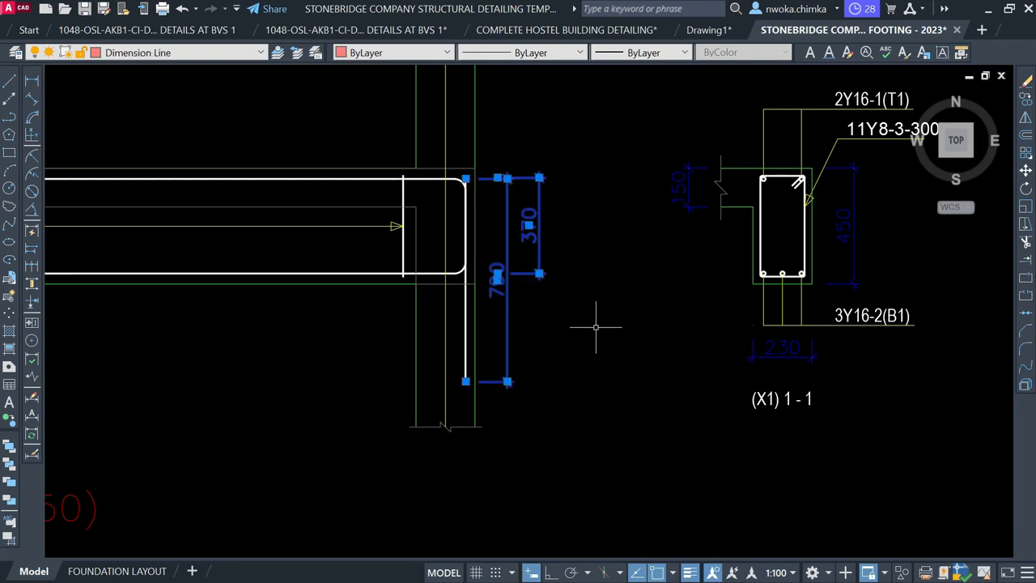
text(e)
key(Return)
Pan and zoom to the red beam details sheet holding the BEAM 1 and BEAM 2 elevations
scroll(600, 326, down, 6)
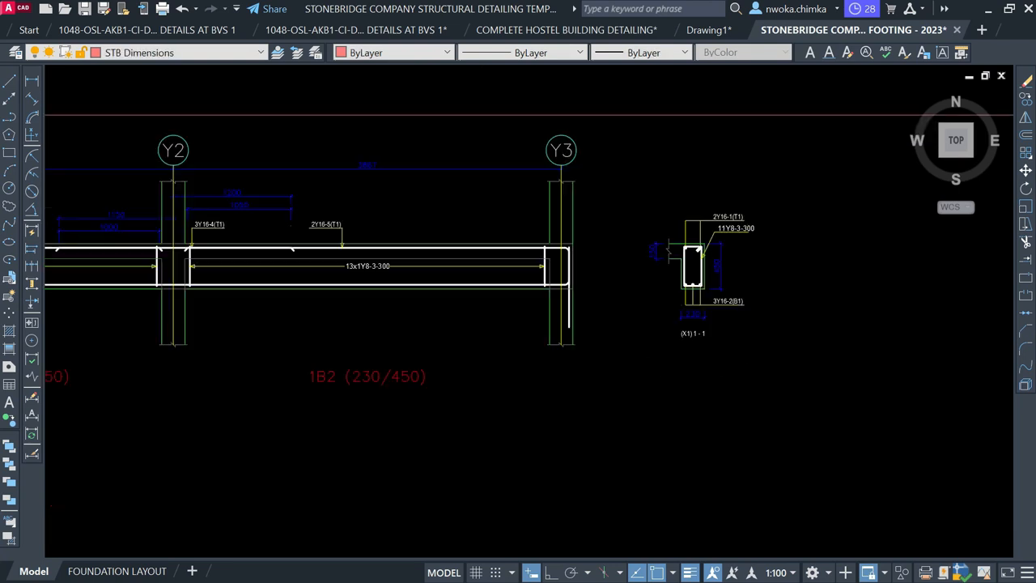
scroll(520, 283, up, 2)
scroll(502, 243, down, 10)
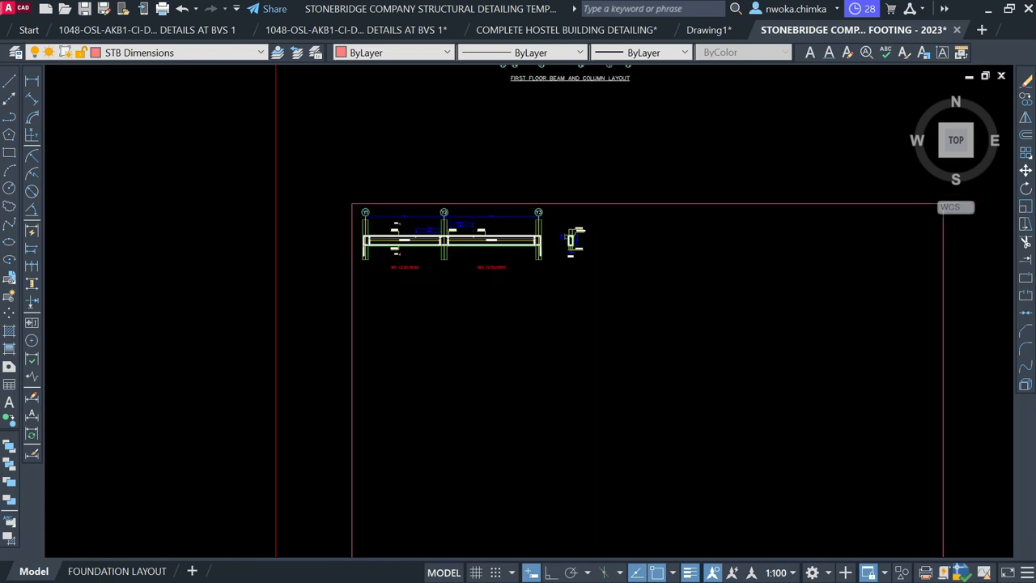
scroll(517, 221, down, 4)
middle_drag(650, 401, 534, 160)
scroll(530, 177, down, 3)
middle_drag(545, 373, 503, 176)
scroll(425, 373, up, 5)
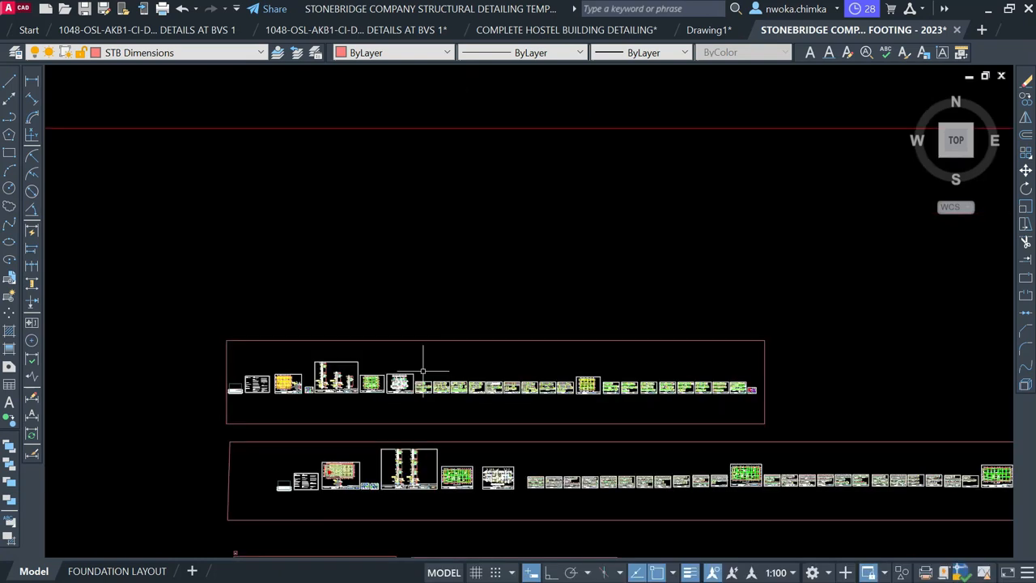
scroll(407, 418, up, 5)
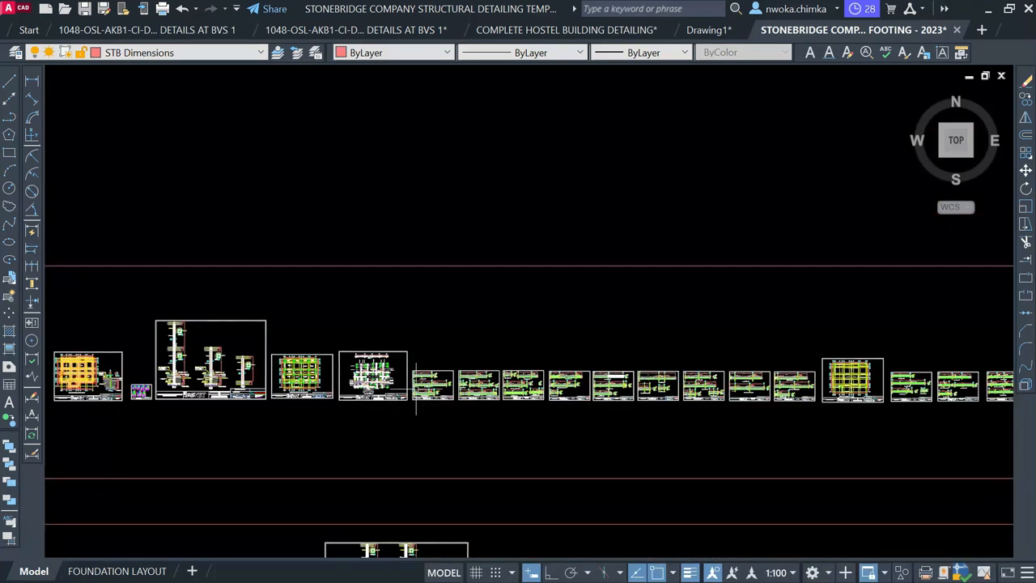
scroll(409, 373, up, 2)
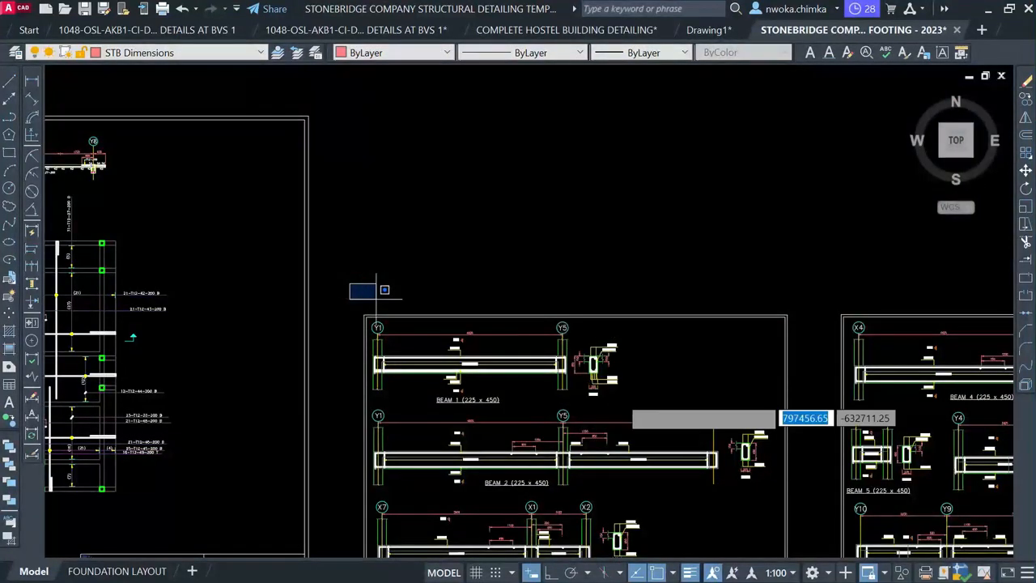
scroll(618, 397, up, 2)
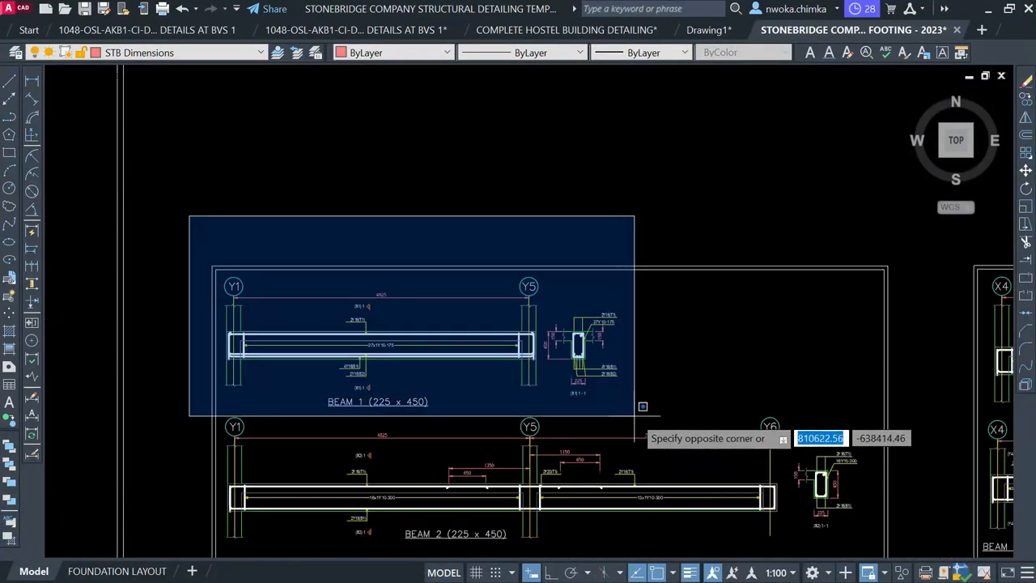
Select the BEAM 1 (225 x 450) elevation and section and start COPY from a base point
click(643, 404)
text(c)
key(Escape)
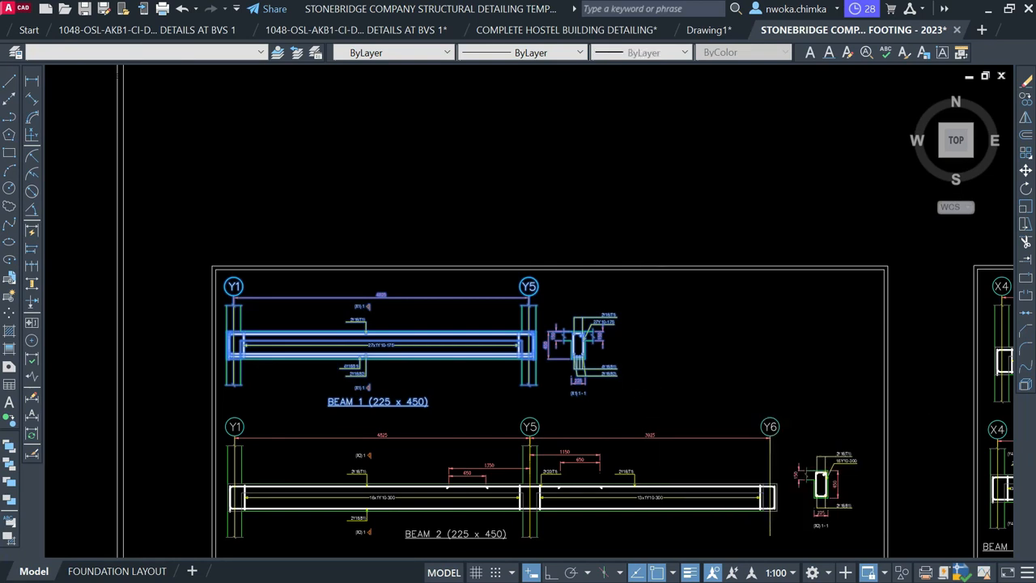
click(702, 364)
Drop the BEAM 1 detail copy just below the first floor beam and column layout and end COPY
scroll(837, 401, down, 2)
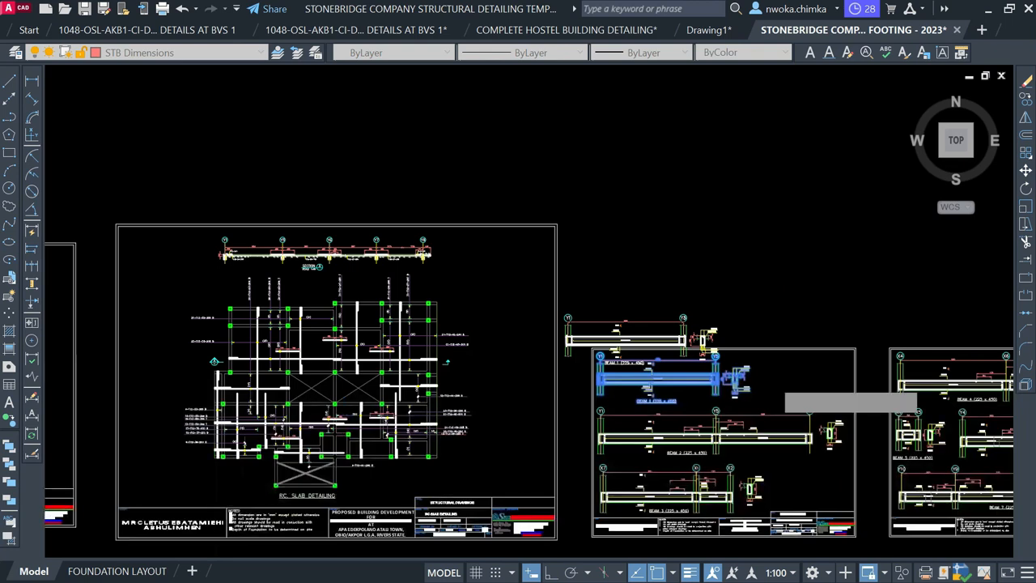
scroll(672, 329, down, 4)
mouse_move(657, 275)
middle_down()
mouse_move(708, 523)
mouse_move(656, 278)
middle_up()
scroll(613, 386, up, 3)
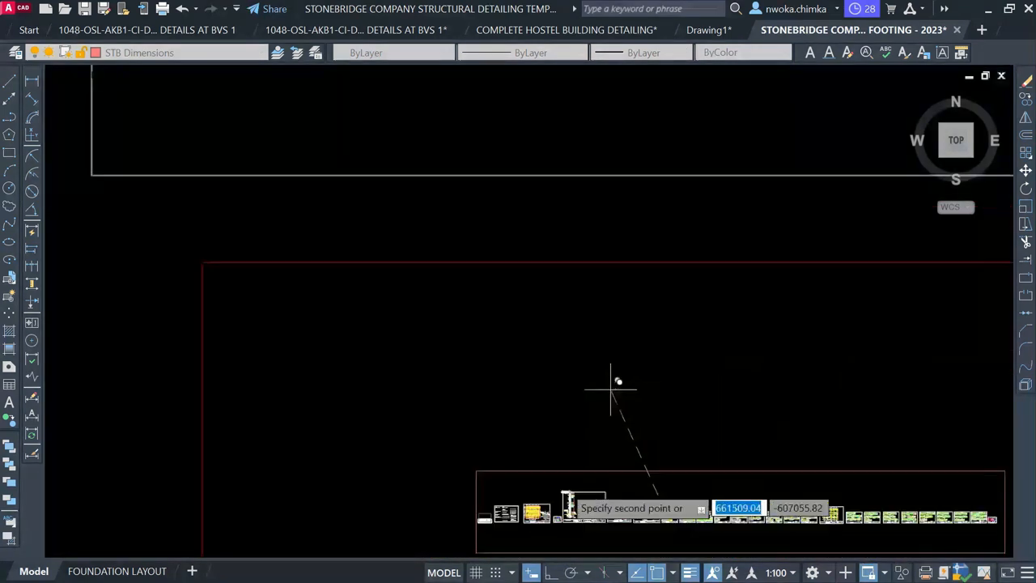
scroll(542, 457, up, 4)
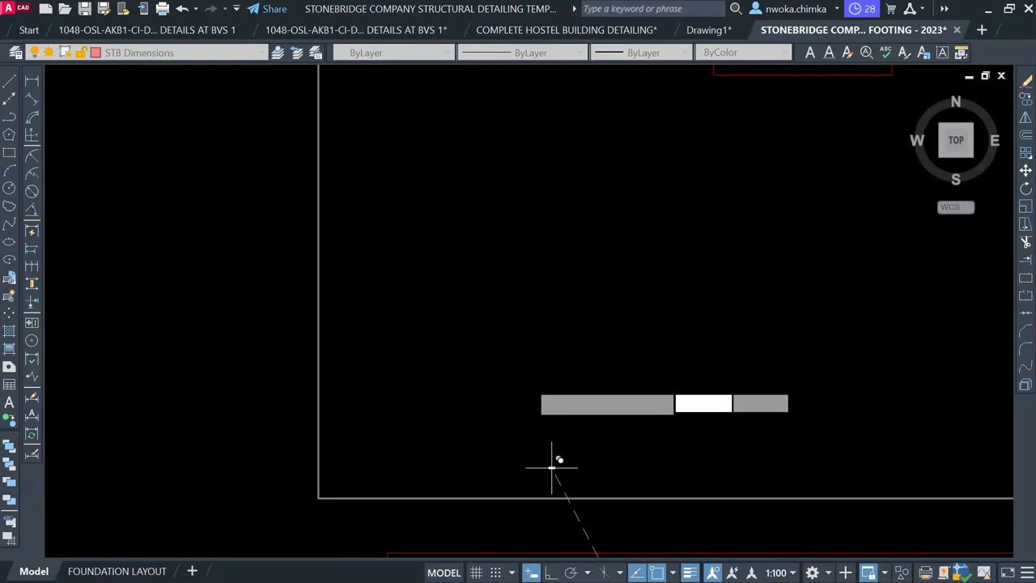
scroll(551, 468, down, 4)
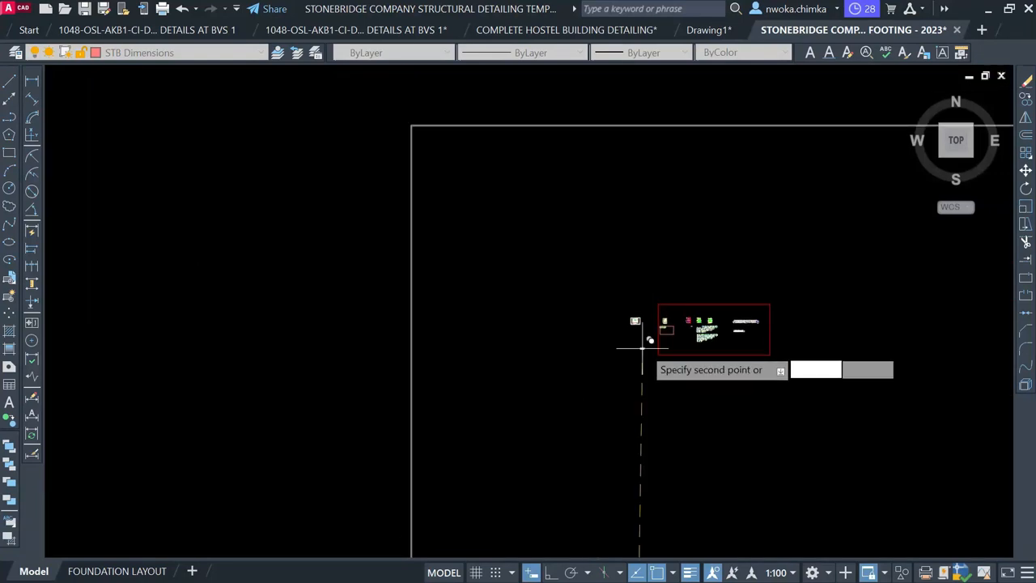
scroll(643, 343, up, 6)
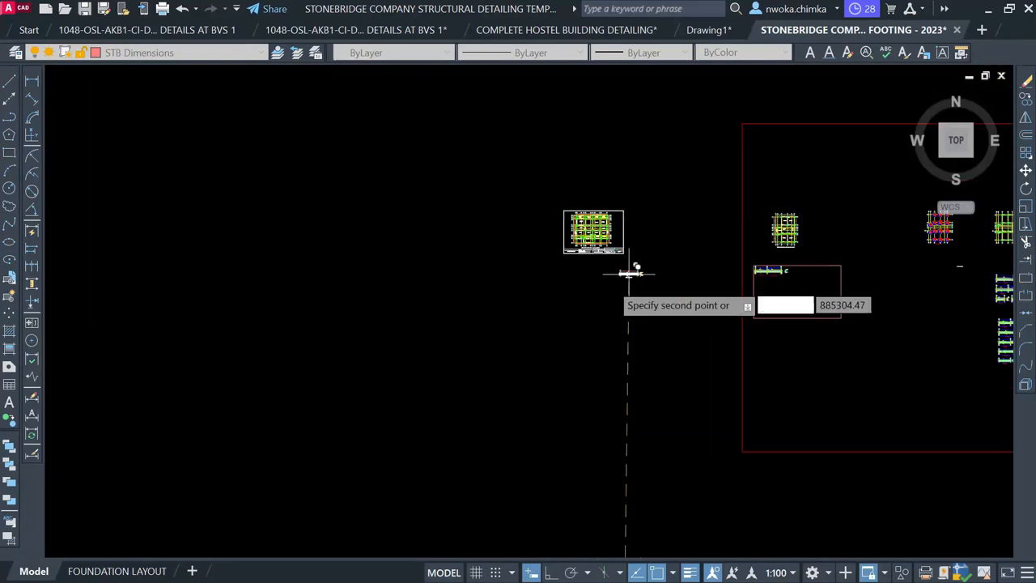
scroll(628, 273, up, 3)
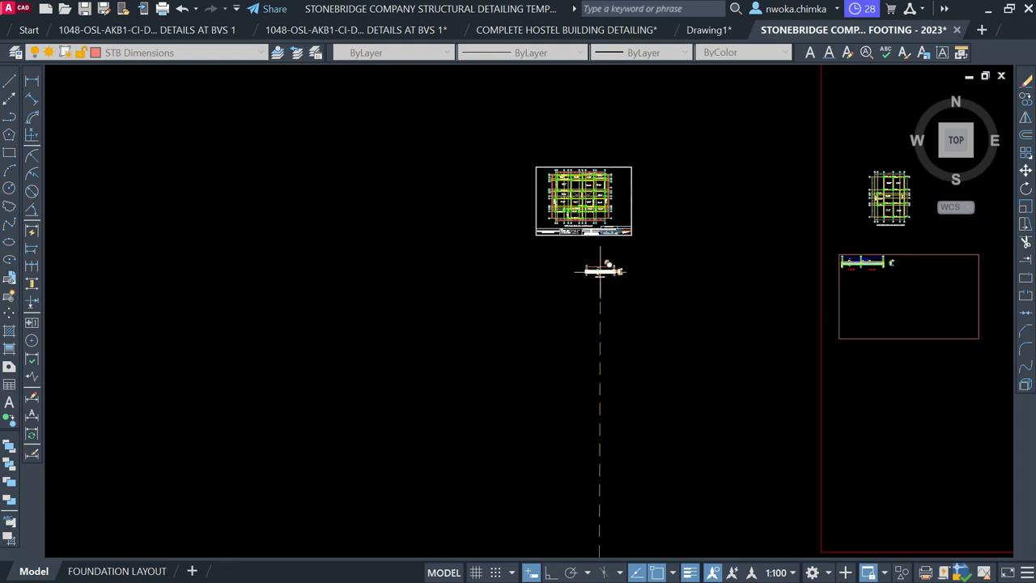
click(600, 272)
key(Escape)
scroll(301, 221, down, 2)
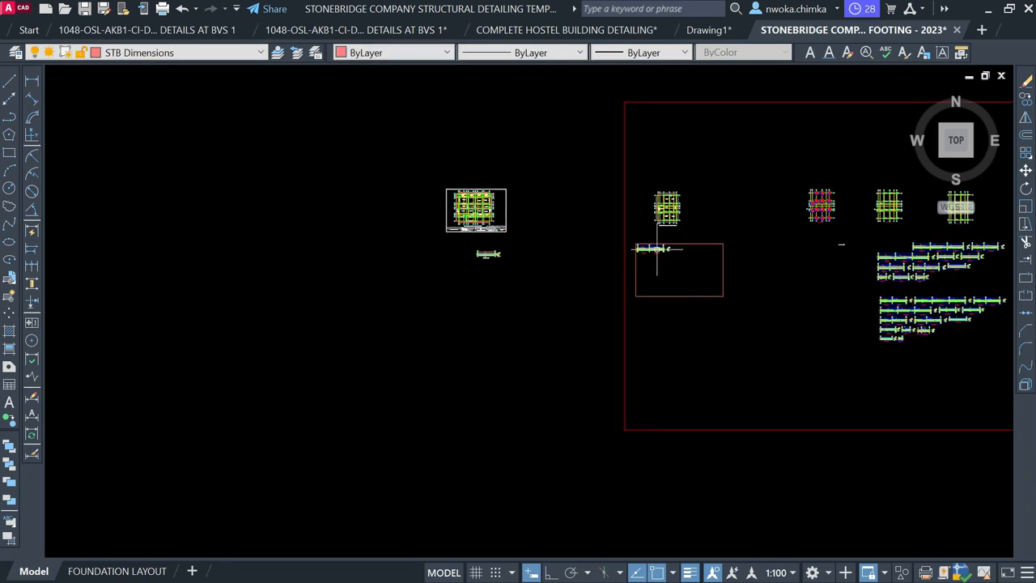
scroll(580, 234, down, 2)
middle_drag(616, 204, 406, 243)
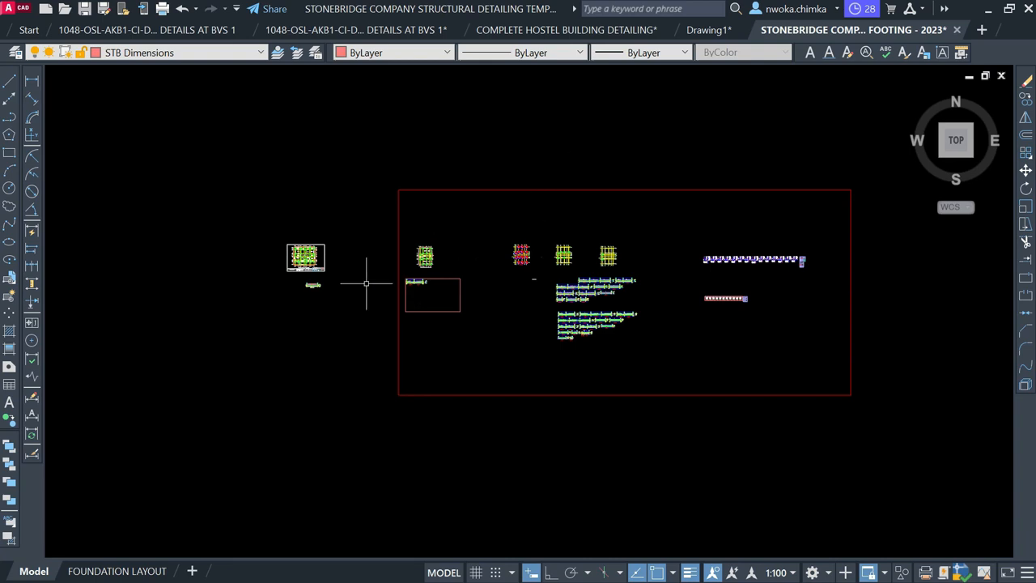
scroll(313, 282, up, 4)
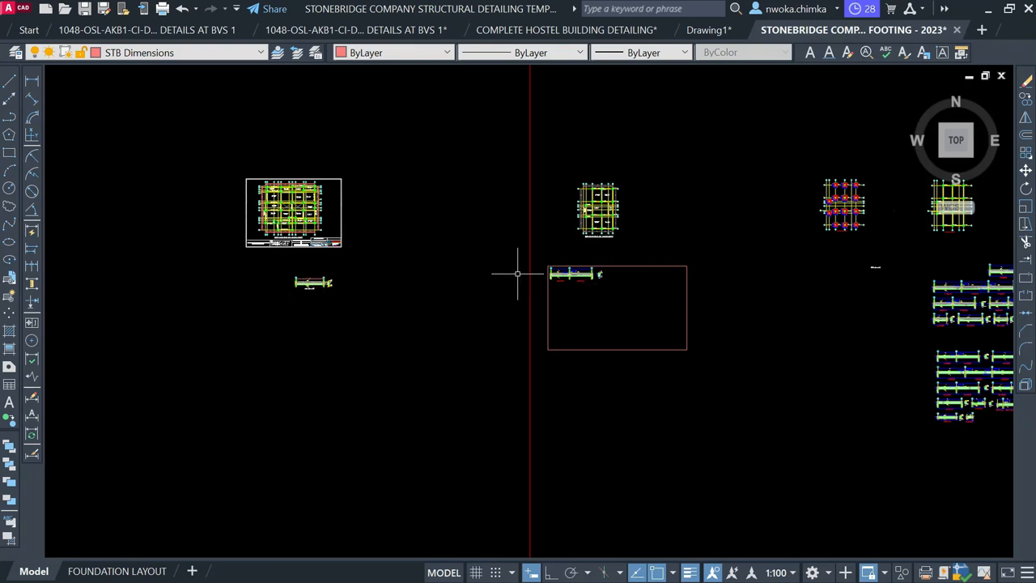
Start MATCHPROP (MA) and pick the copied BEAM 1 detail's dimension as the source
scroll(530, 277, up, 2)
text(ma)
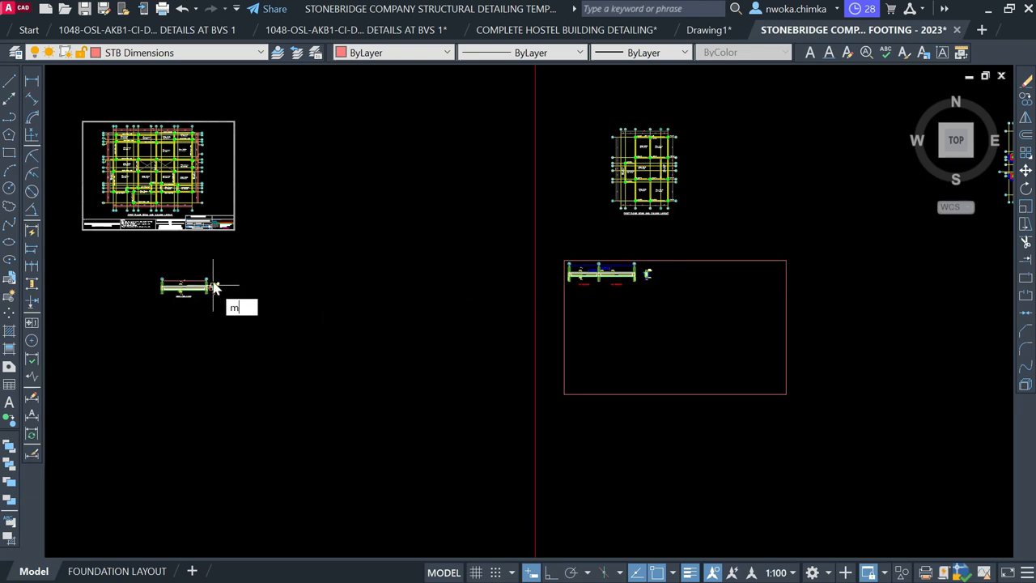
key(Return)
scroll(215, 282, up, 2)
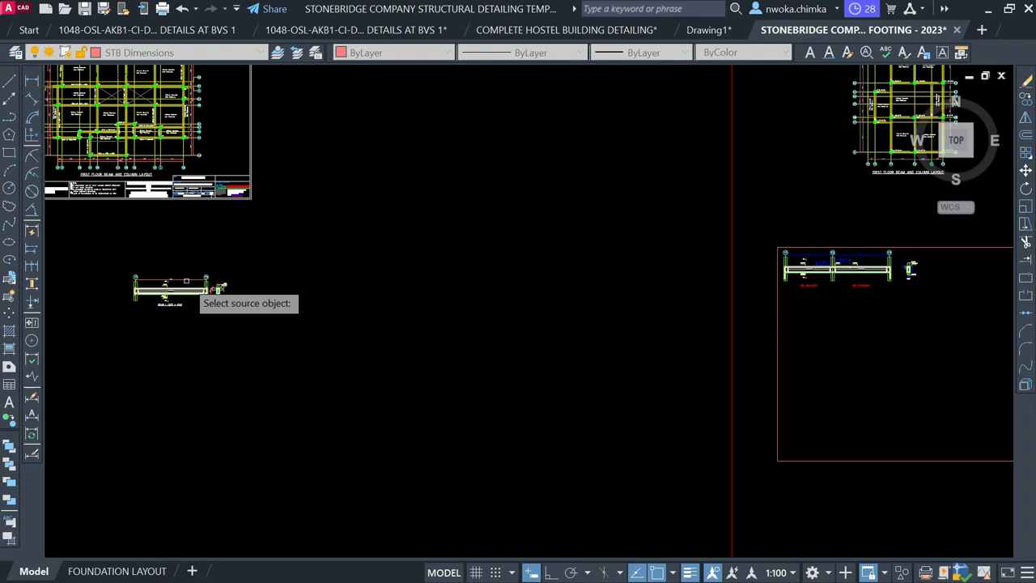
click(186, 280)
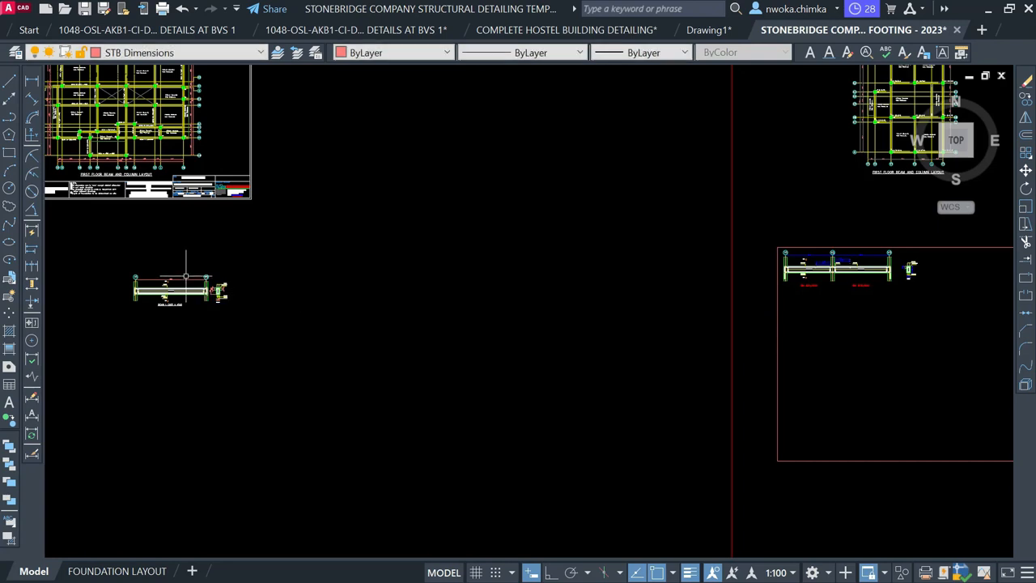
scroll(203, 255, down, 3)
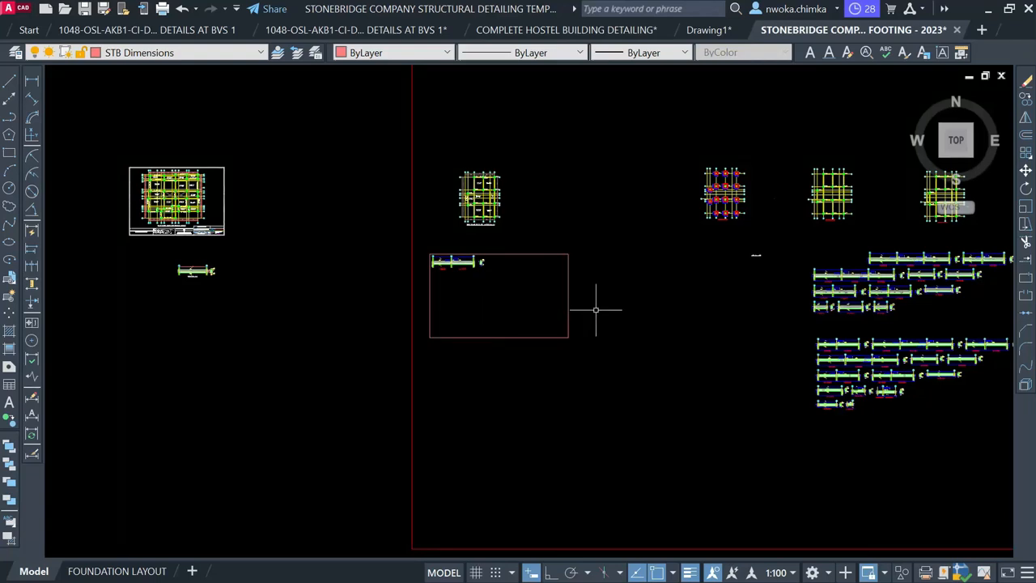
scroll(686, 276, up, 5)
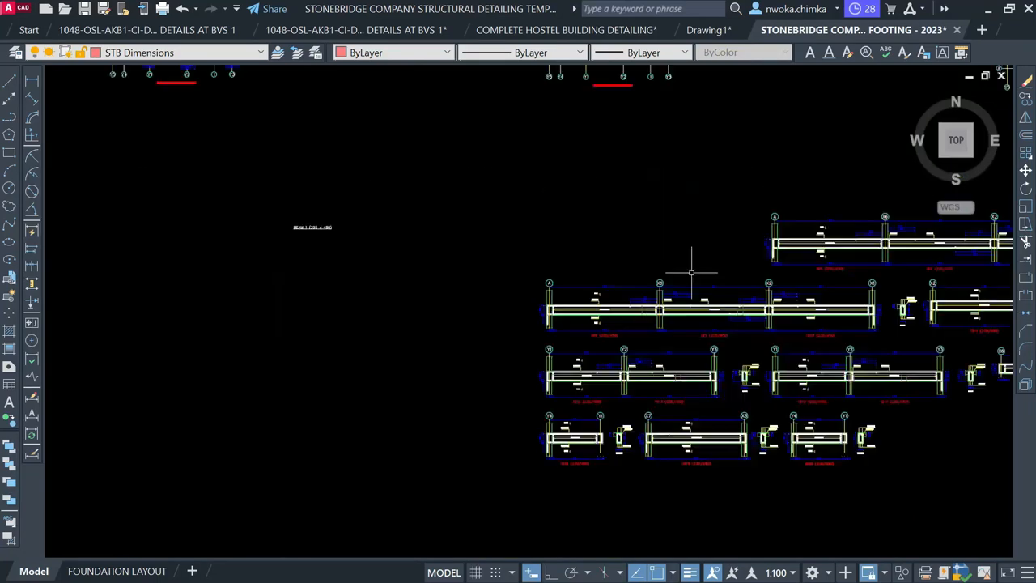
Select a beam elevation dimension and use Select Similar to gather every matching dimension
click(570, 297)
right_click(571, 253)
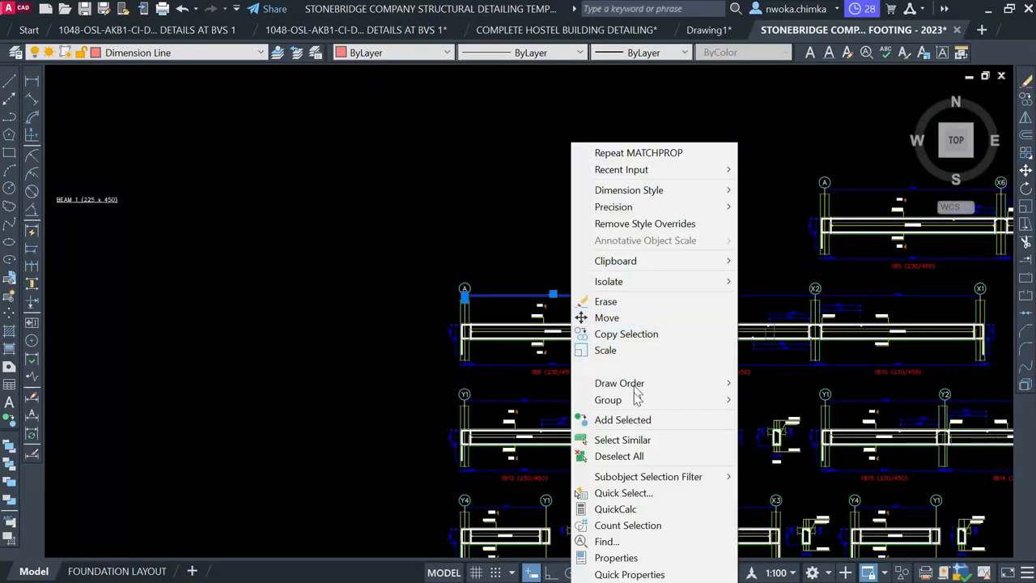
click(623, 439)
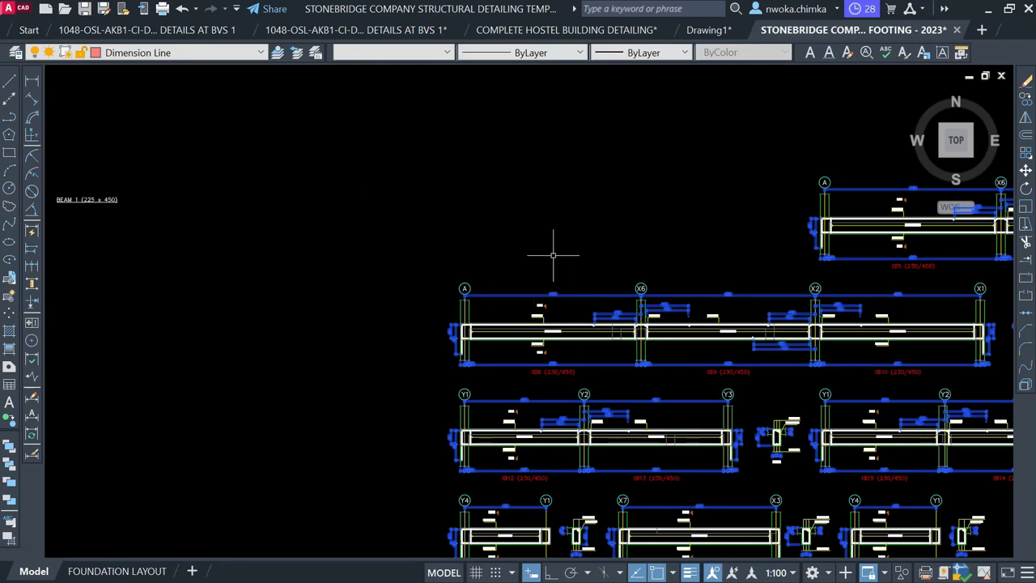
scroll(554, 257, down, 5)
scroll(247, 269, up, 6)
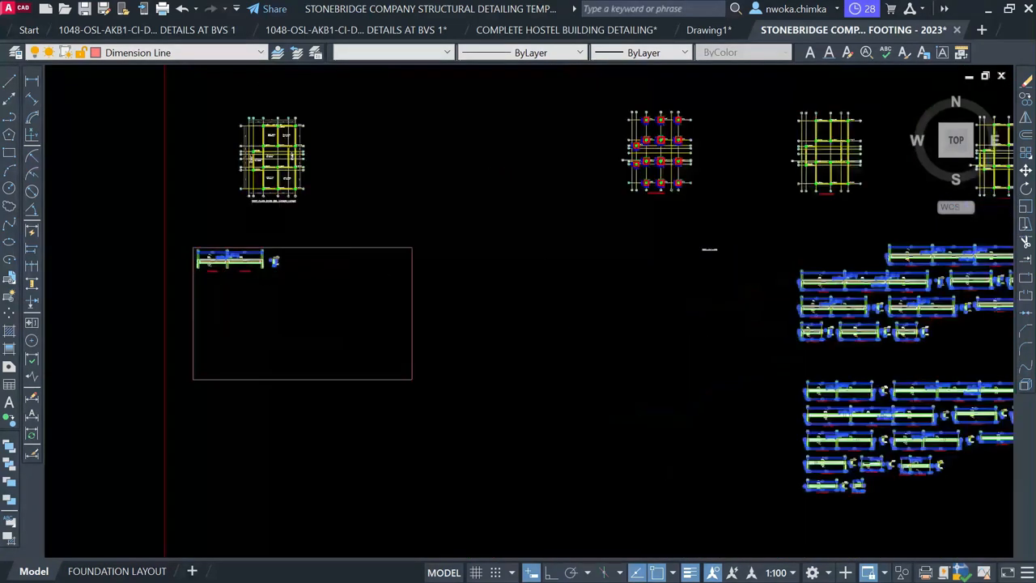
scroll(224, 241, down, 7)
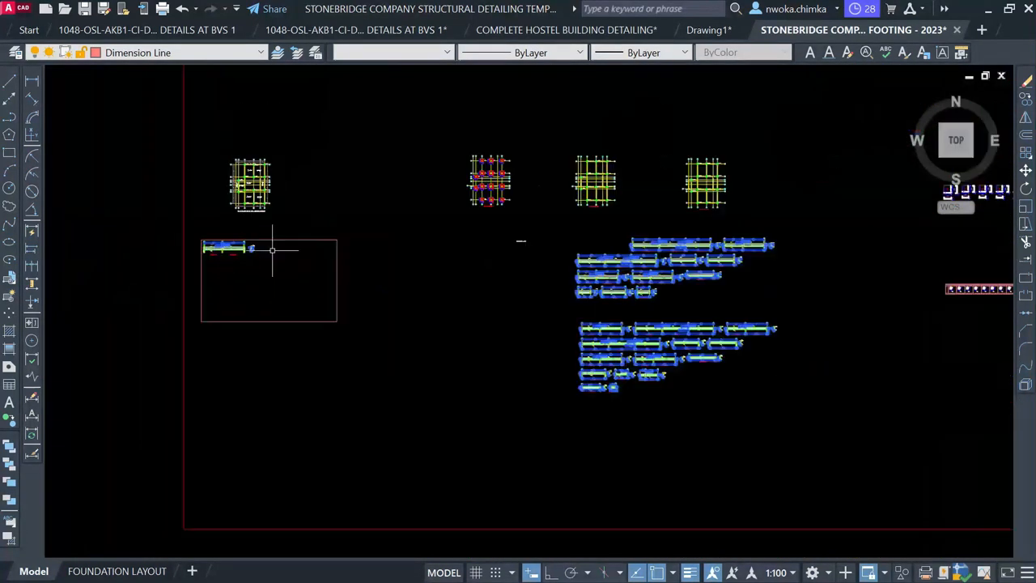
scroll(349, 220, up, 3)
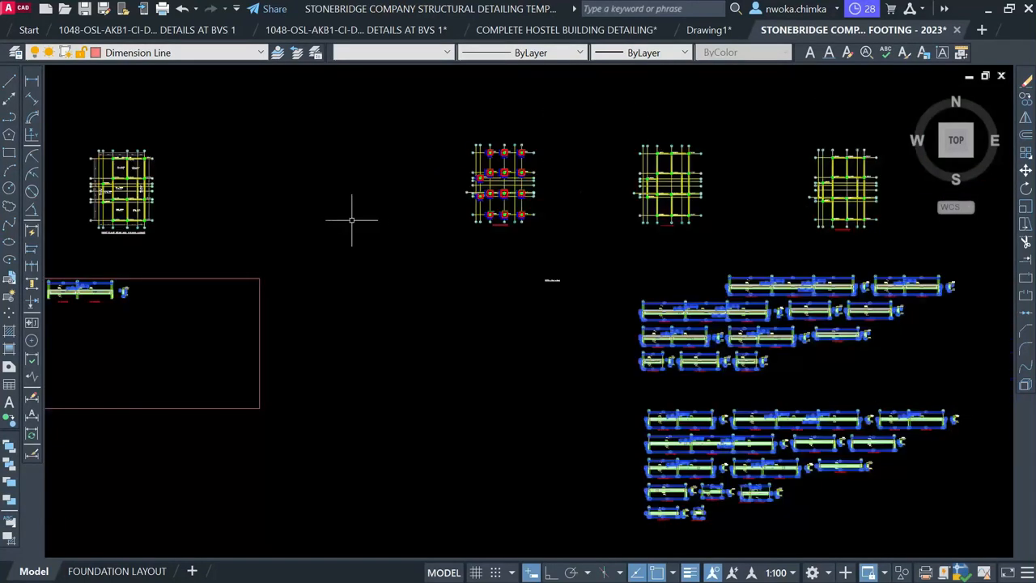
Open Properties (CH) for the 1237 rotated dimensions and review the Dim style list
text(ch)
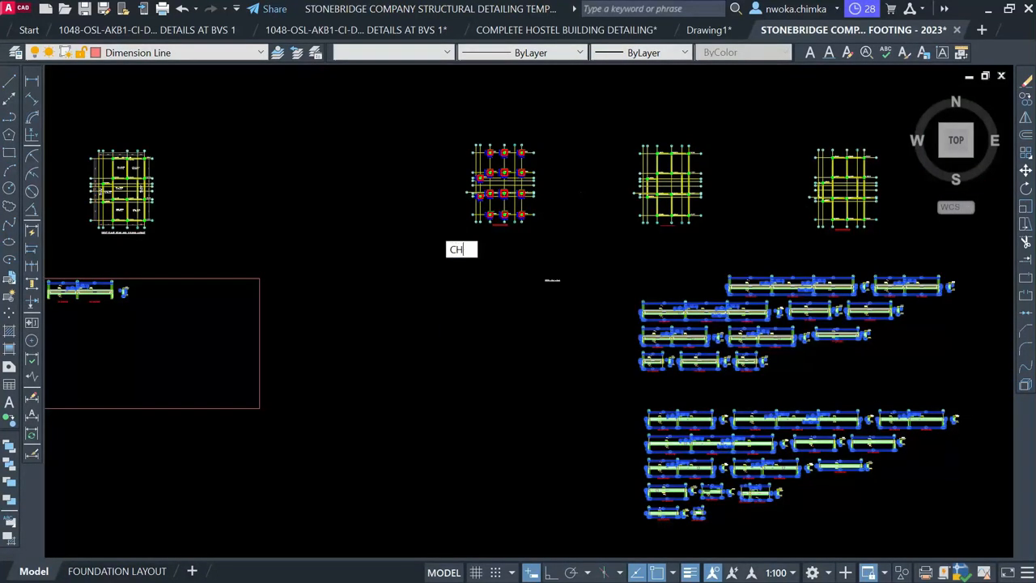
key(Return)
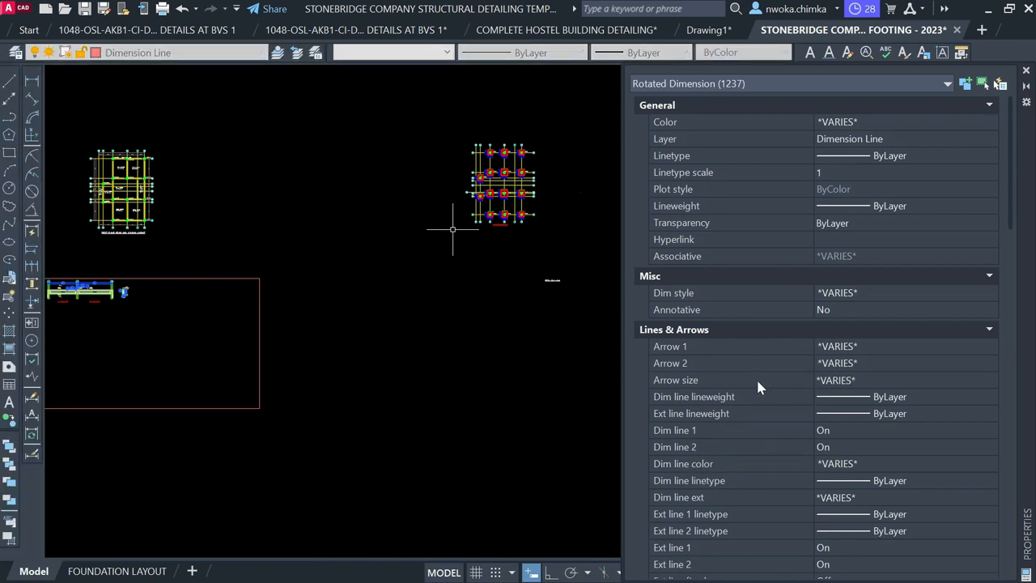
drag(960, 135, 744, 96)
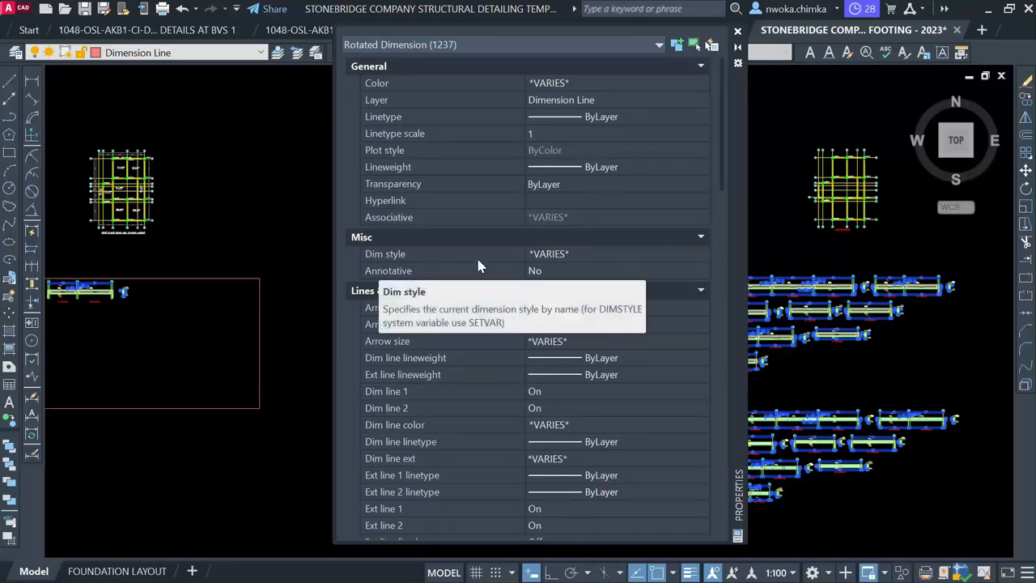
click(584, 256)
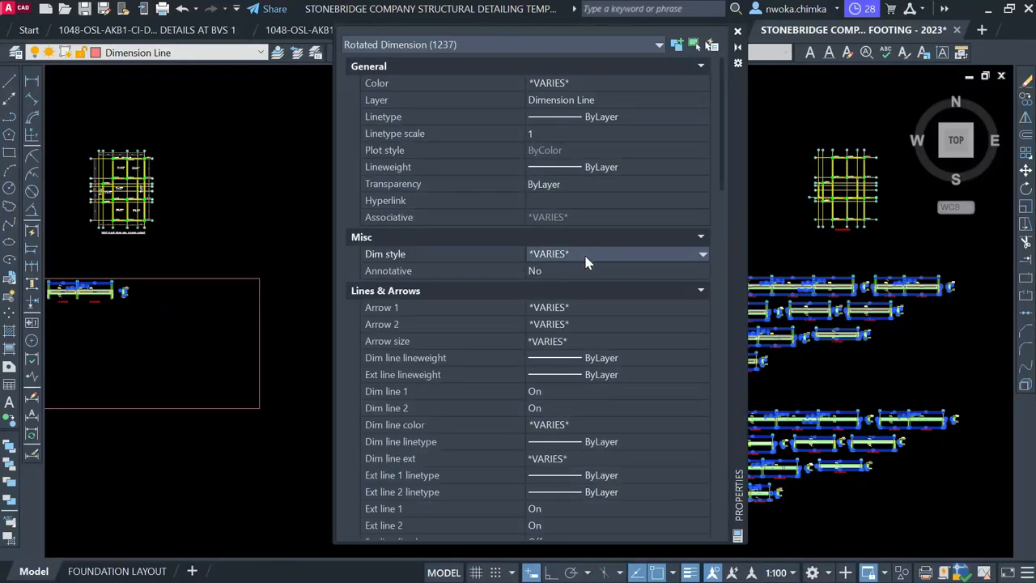
click(586, 261)
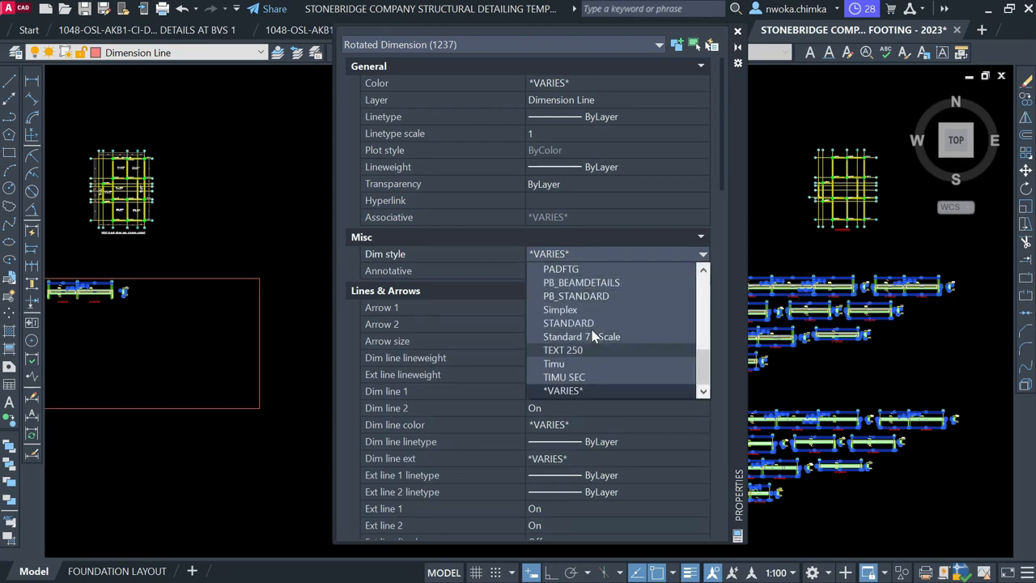
scroll(592, 332, up, 2)
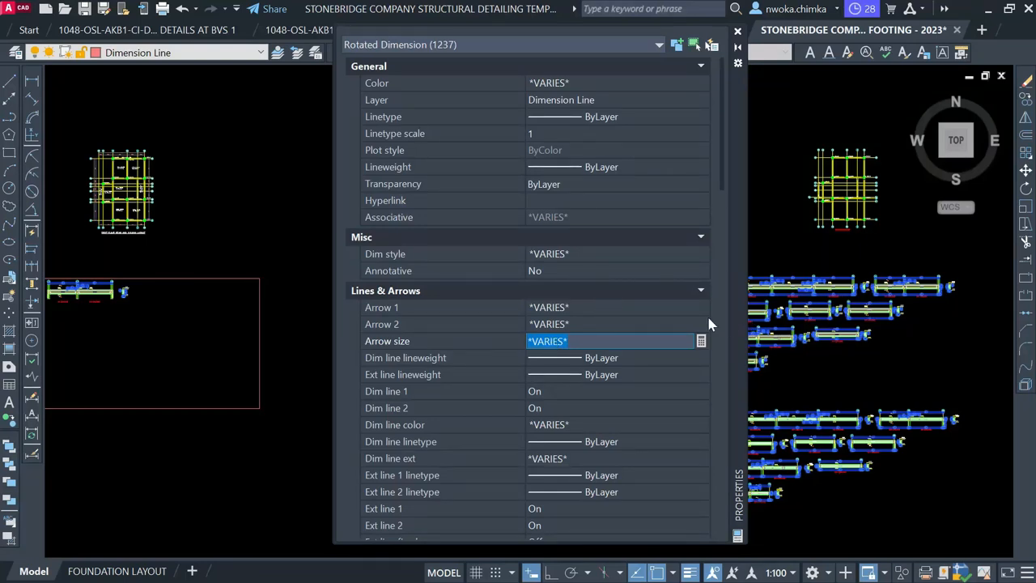
Set the Dim style of all 1237 selected dimensions to NLNG DIM 50
click(600, 257)
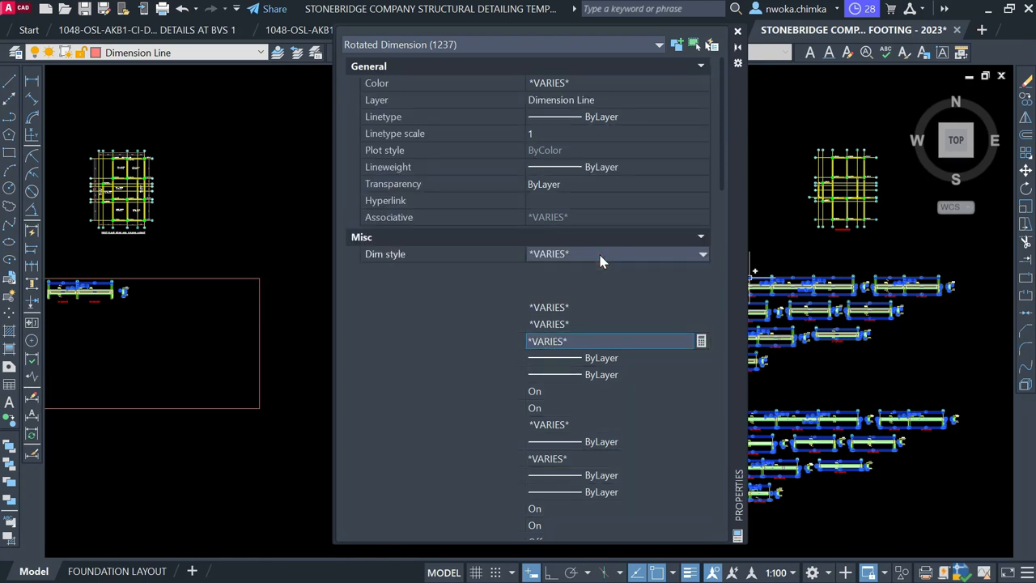
click(613, 258)
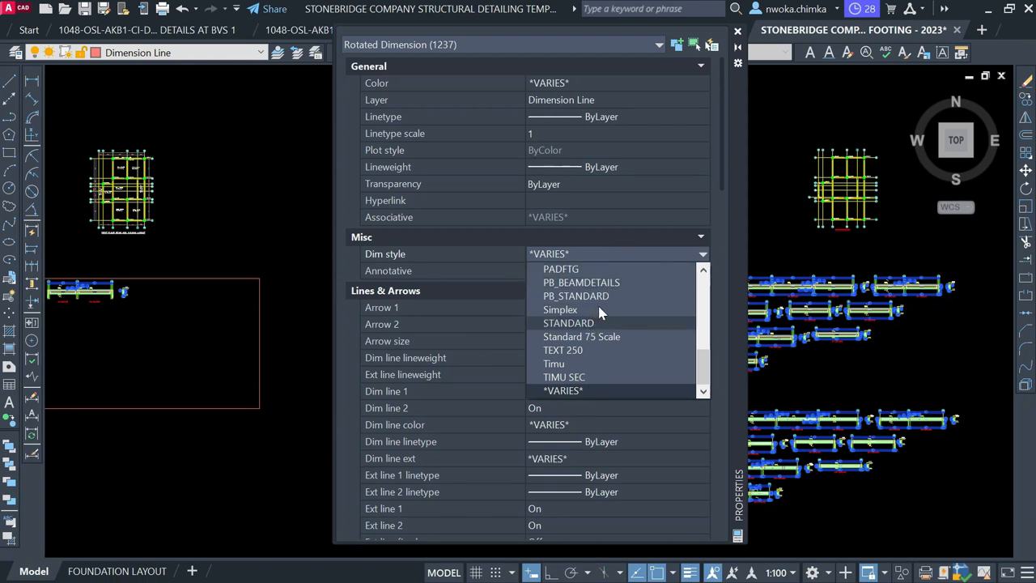
scroll(686, 369, up, 2)
scroll(687, 370, down, 2)
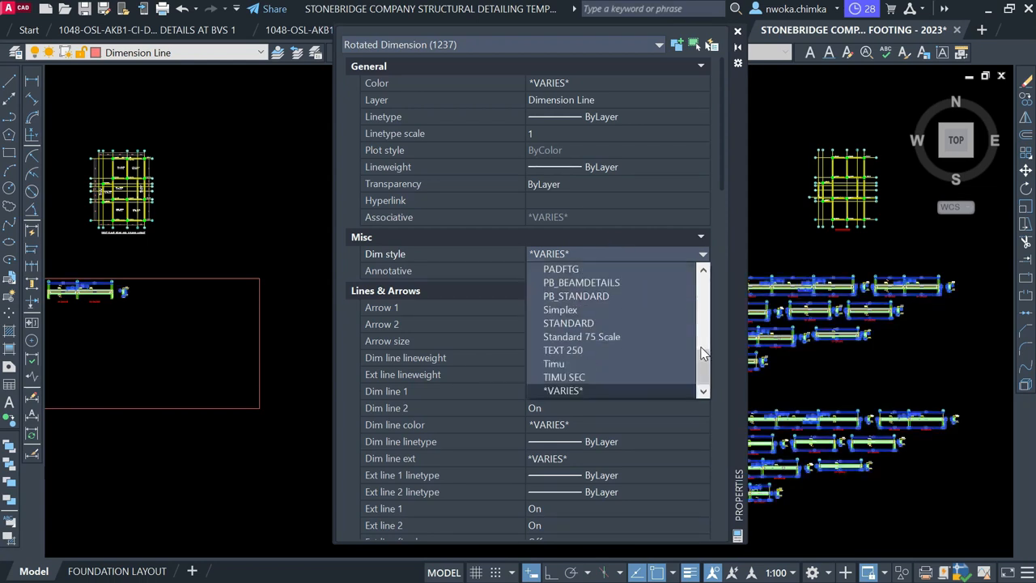
drag(701, 362, 703, 334)
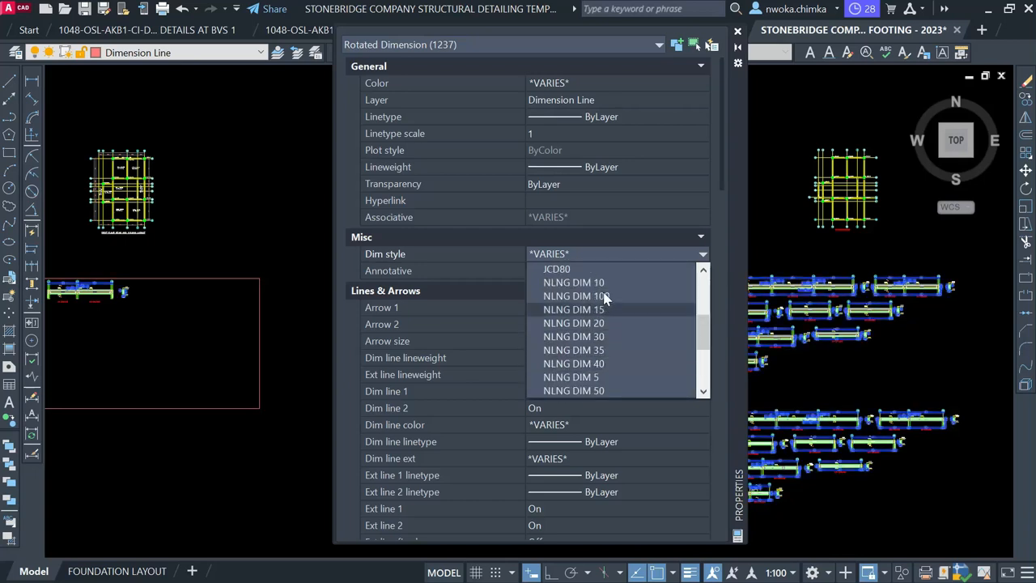
click(584, 391)
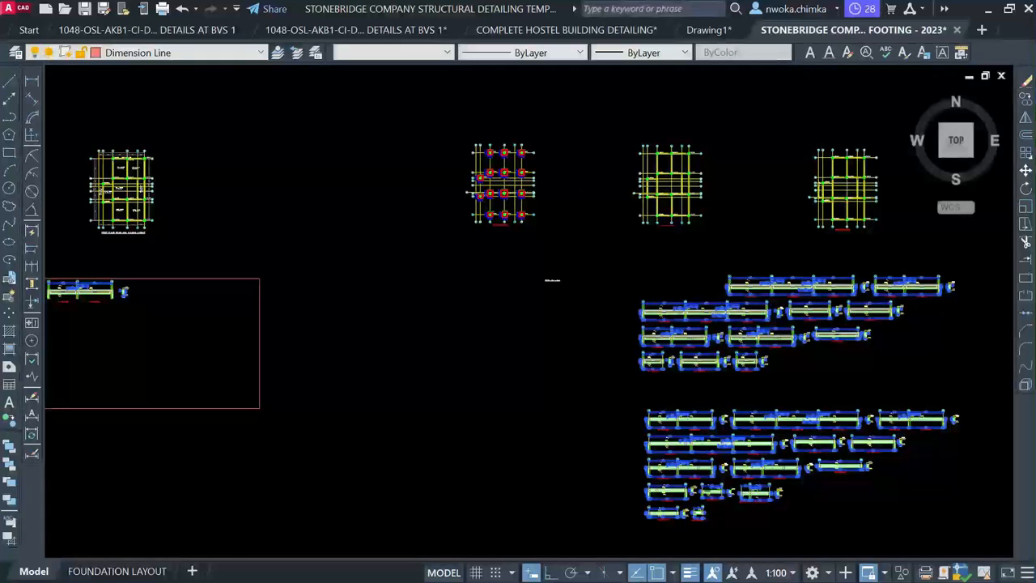
key(ctrl+s)
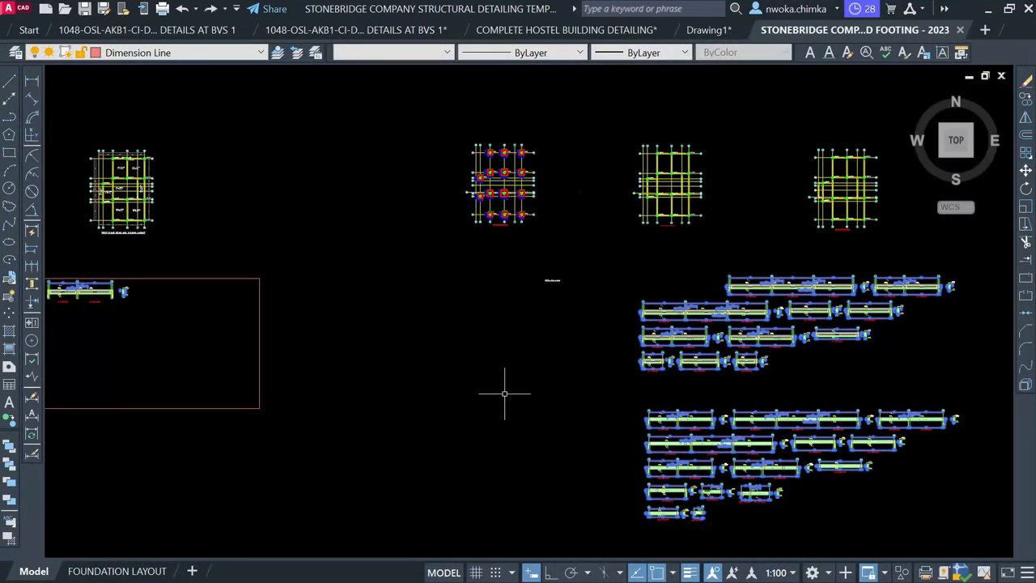
key(Escape)
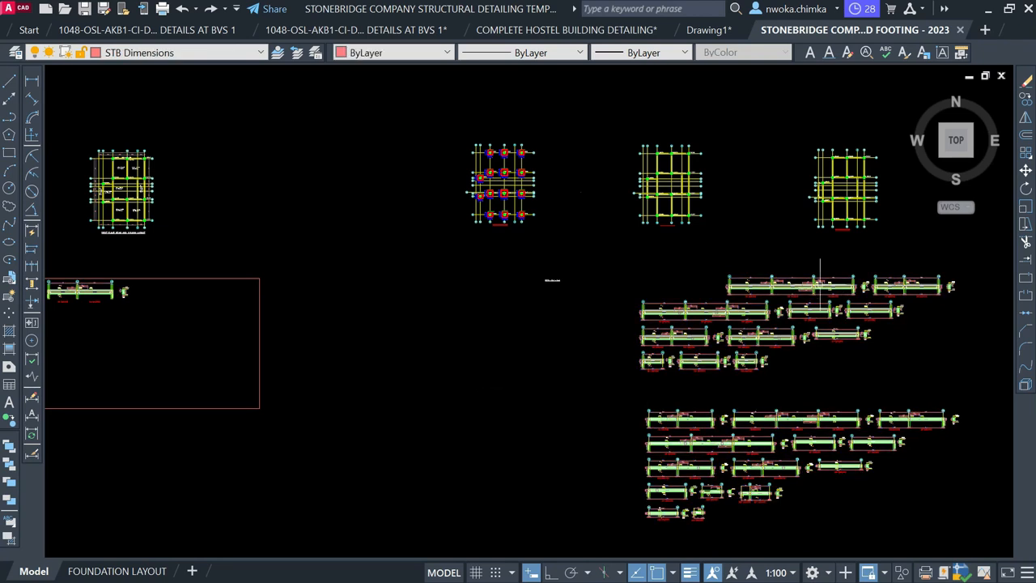
scroll(813, 290, up, 6)
scroll(799, 288, down, 2)
scroll(799, 288, up, 3)
scroll(810, 283, down, 7)
scroll(871, 265, down, 2)
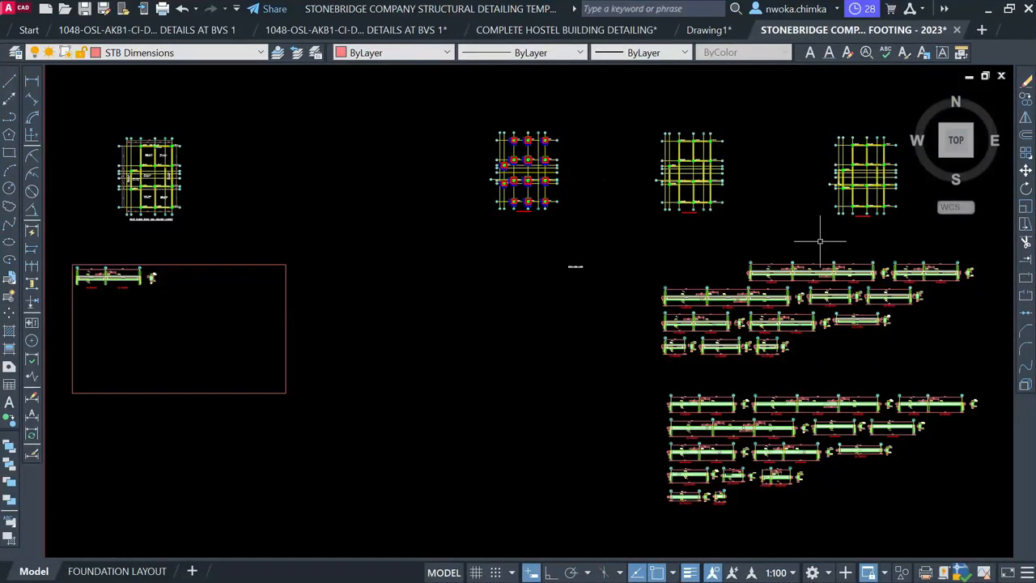
scroll(639, 236, down, 3)
scroll(389, 259, down, 4)
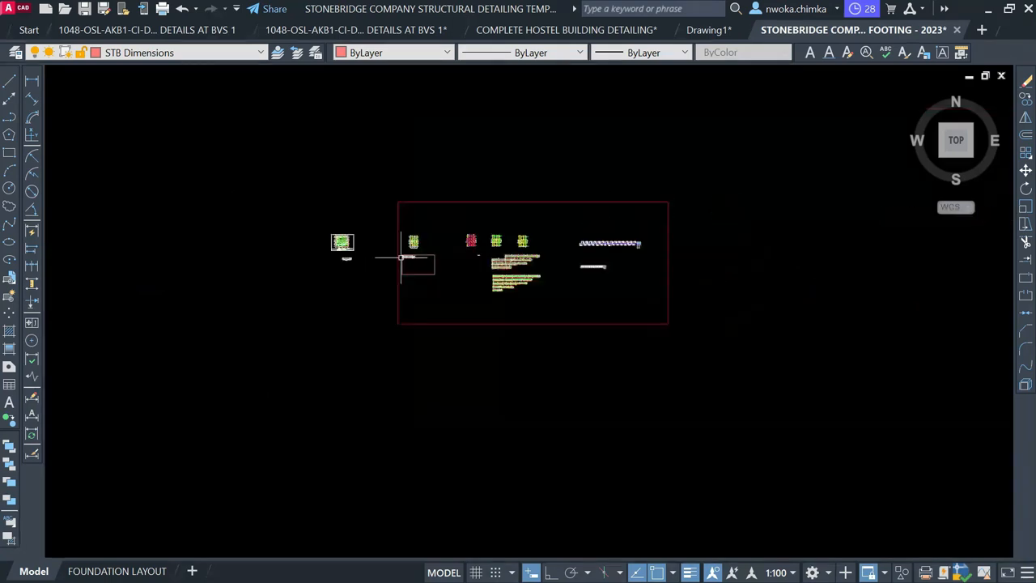
scroll(437, 284, down, 2)
scroll(445, 393, down, 2)
middle_drag(468, 437, 483, 282)
scroll(469, 346, down, 1)
scroll(429, 464, up, 6)
scroll(413, 378, up, 8)
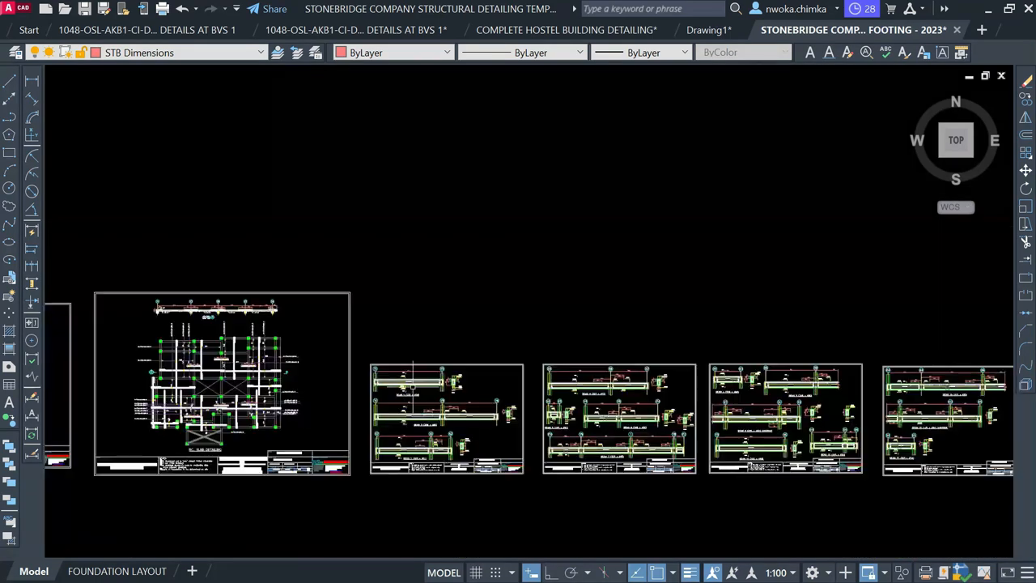
scroll(415, 322, up, 4)
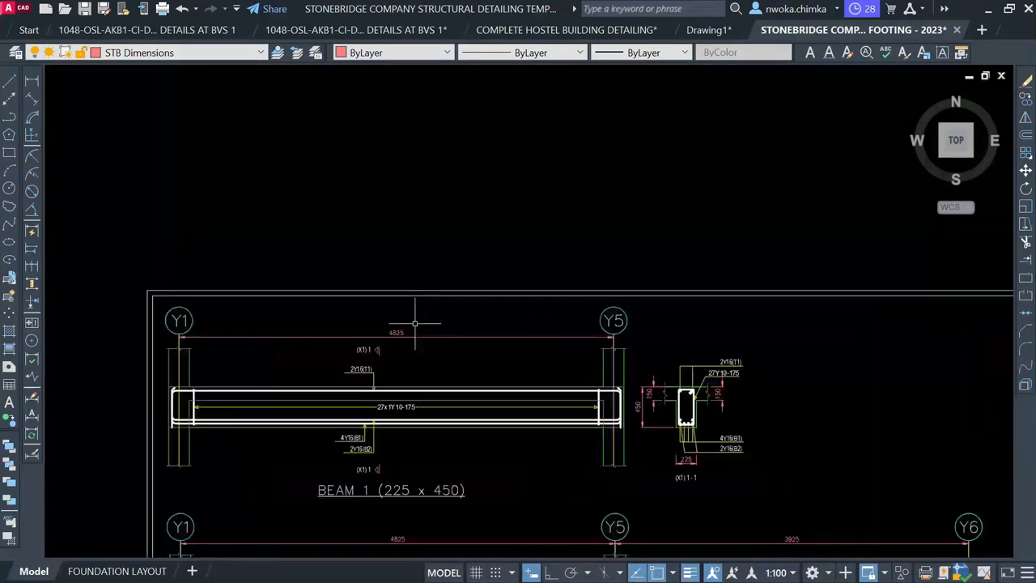
scroll(418, 322, down, 5)
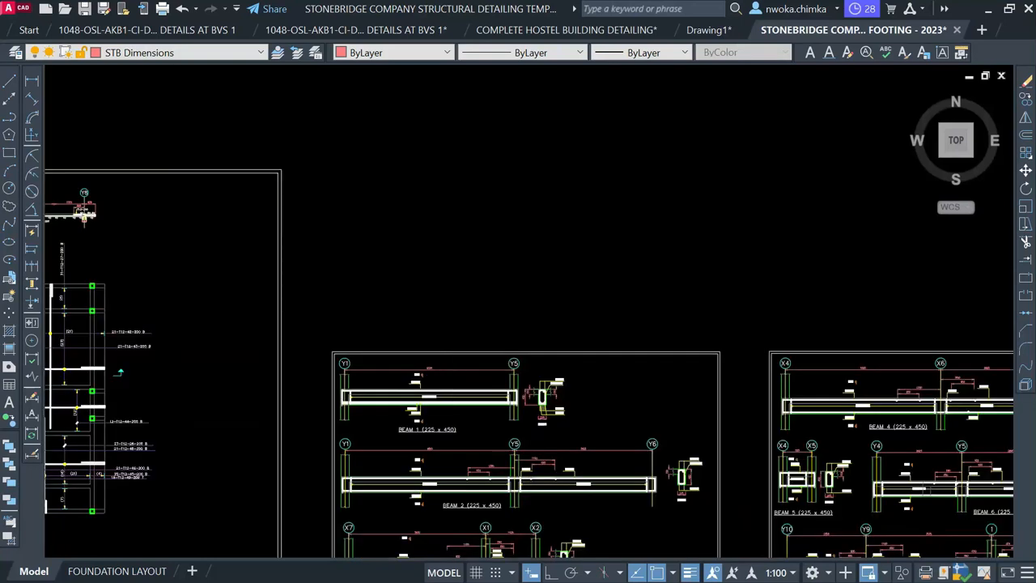
middle_drag(509, 238, 467, 486)
scroll(458, 405, down, 5)
middle_drag(519, 373, 525, 567)
middle_drag(531, 255, 523, 528)
scroll(551, 162, down, 5)
middle_drag(561, 211, 536, 292)
scroll(536, 293, up, 2)
scroll(497, 228, up, 2)
scroll(497, 229, up, 2)
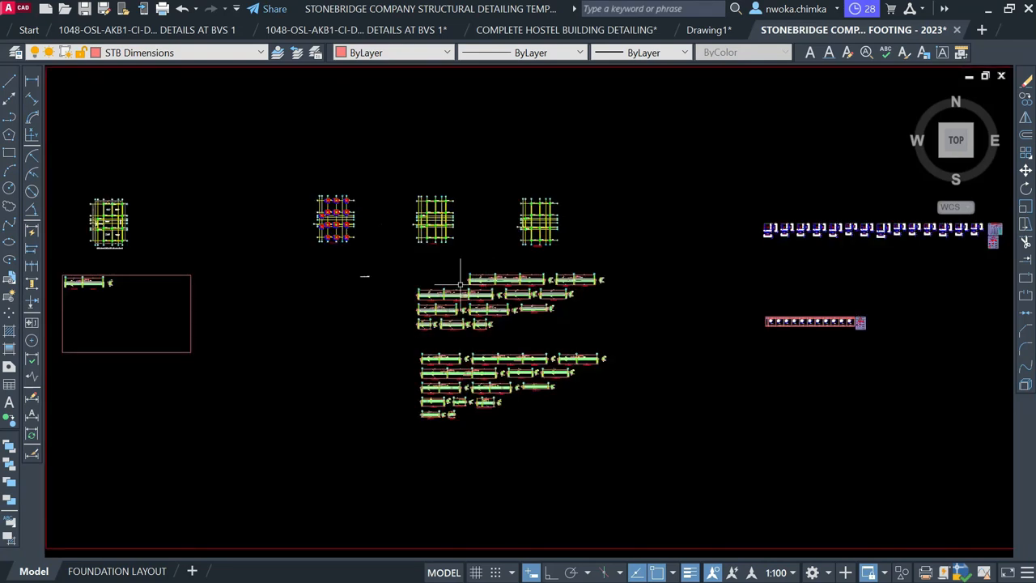
scroll(455, 288, up, 2)
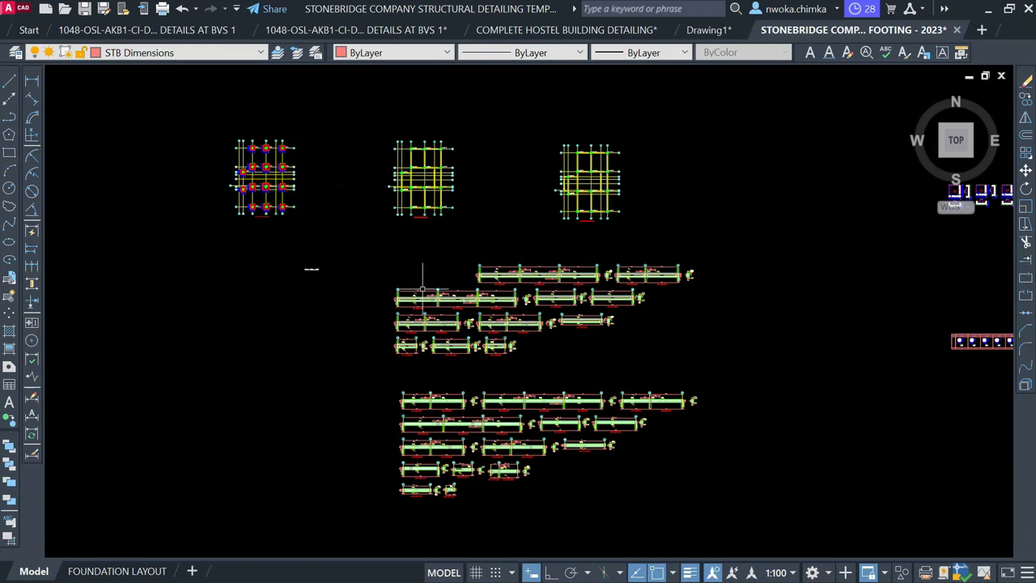
scroll(415, 287, up, 2)
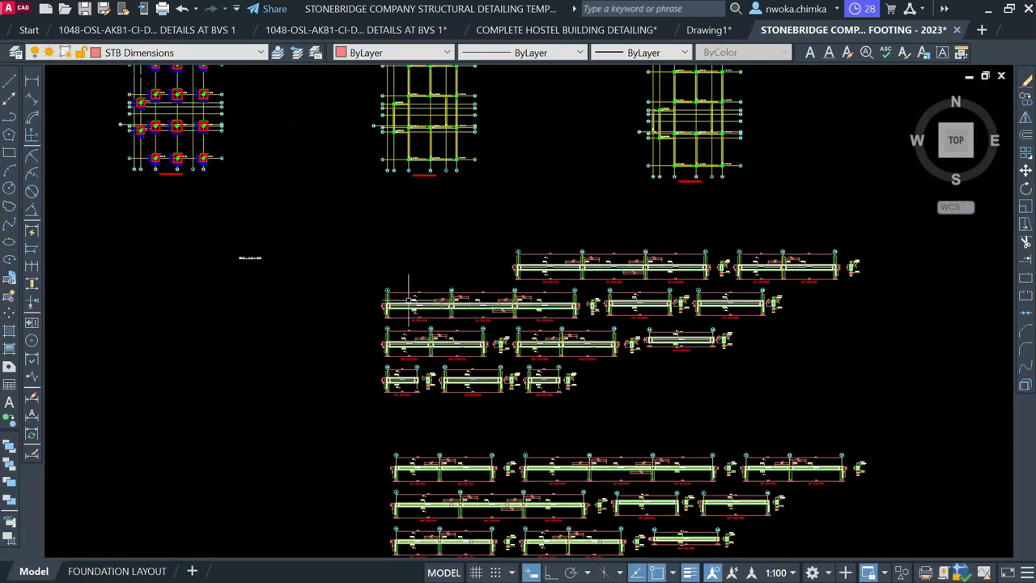
scroll(410, 301, up, 2)
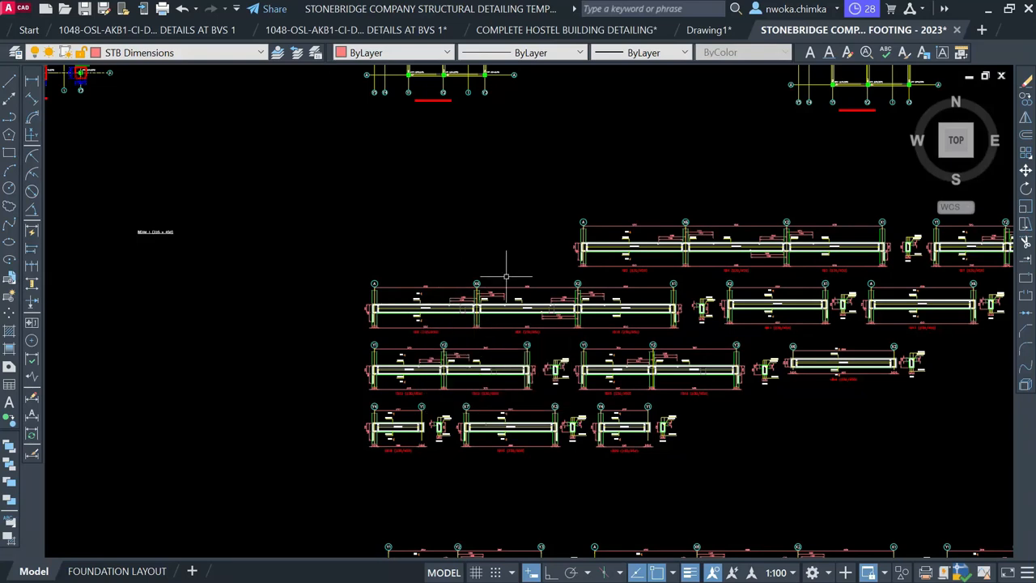
middle_drag(826, 257, 845, 258)
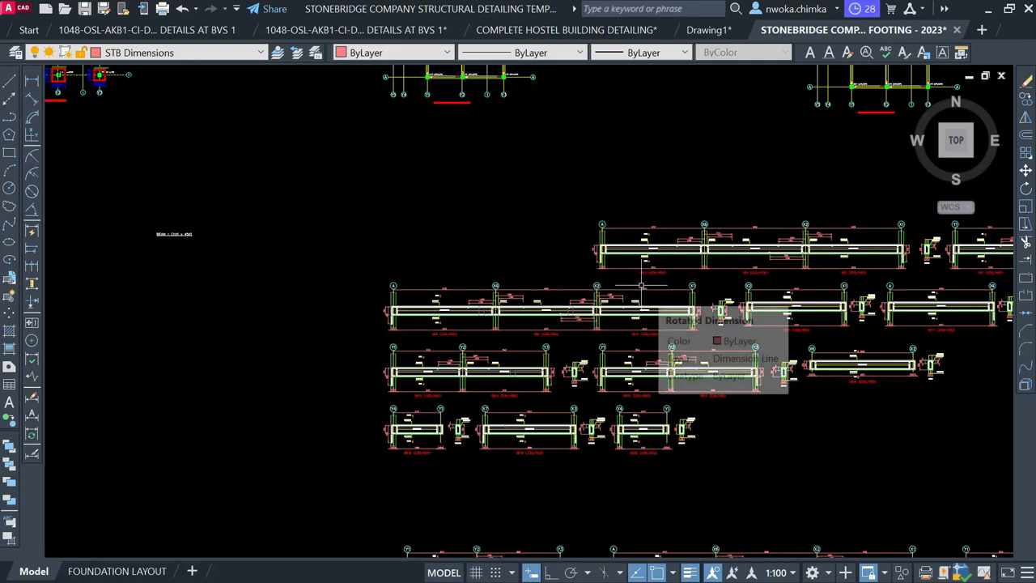
scroll(637, 285, down, 2)
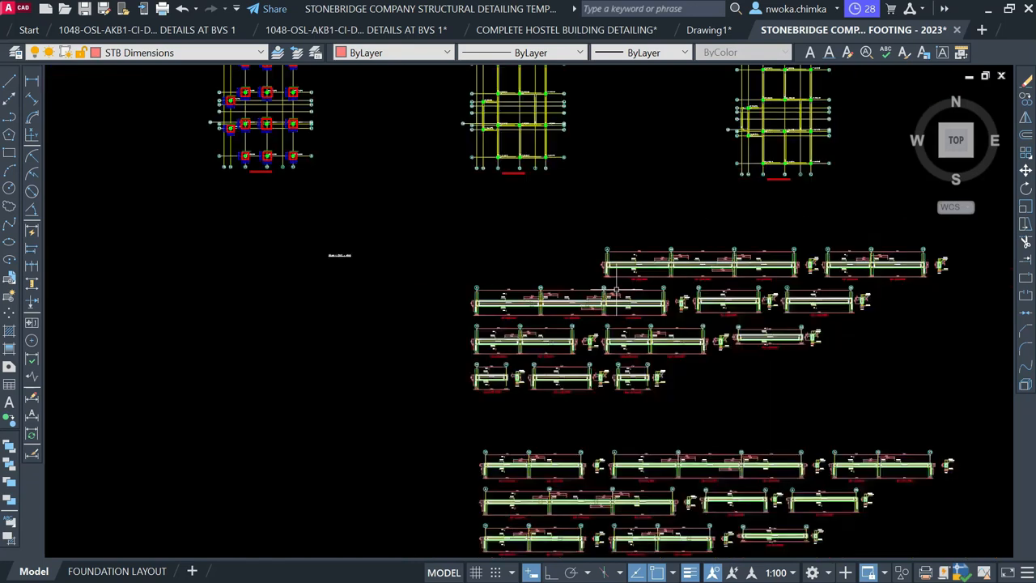
middle_drag(589, 287, 746, 256)
scroll(747, 256, down, 2)
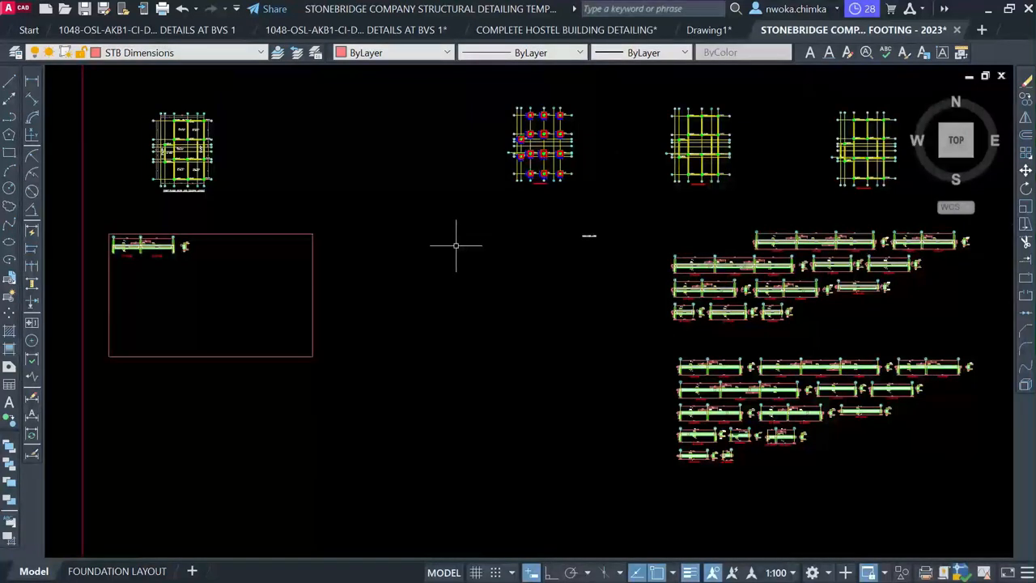
scroll(104, 239, up, 5)
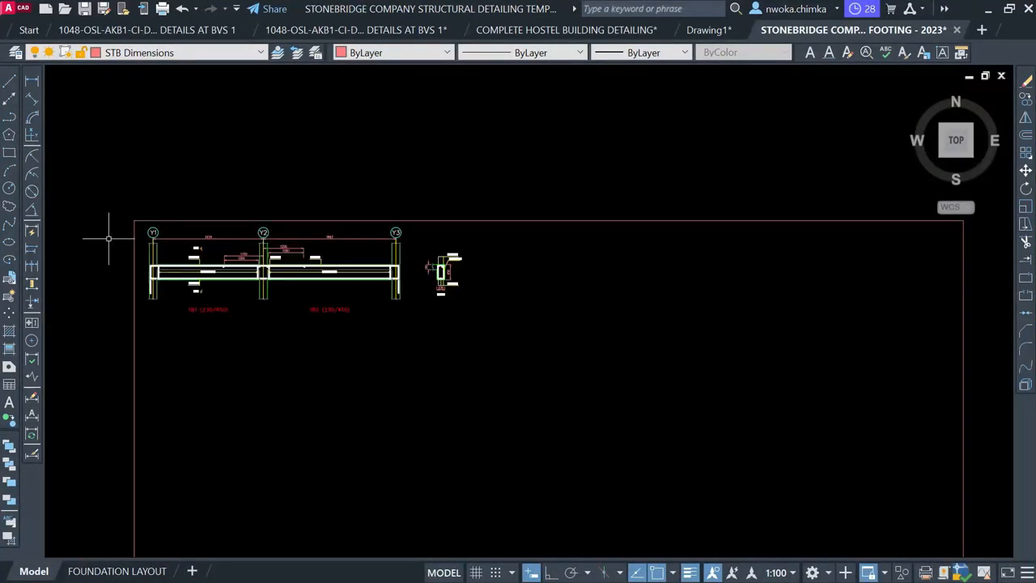
scroll(129, 240, up, 3)
scroll(221, 250, down, 6)
middle_drag(379, 221, 373, 267)
scroll(315, 181, up, 8)
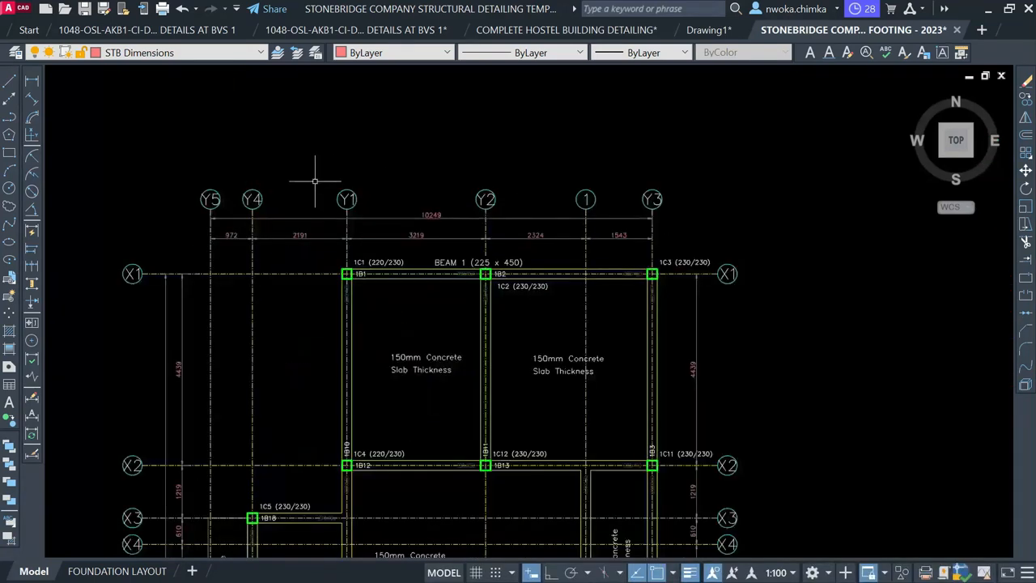
scroll(315, 182, up, 2)
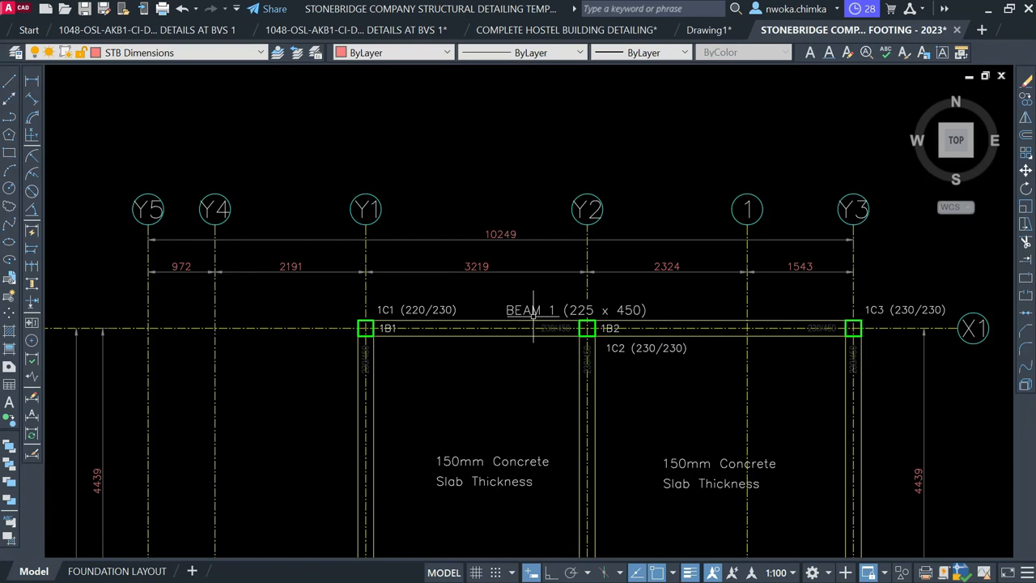
scroll(567, 296, down, 10)
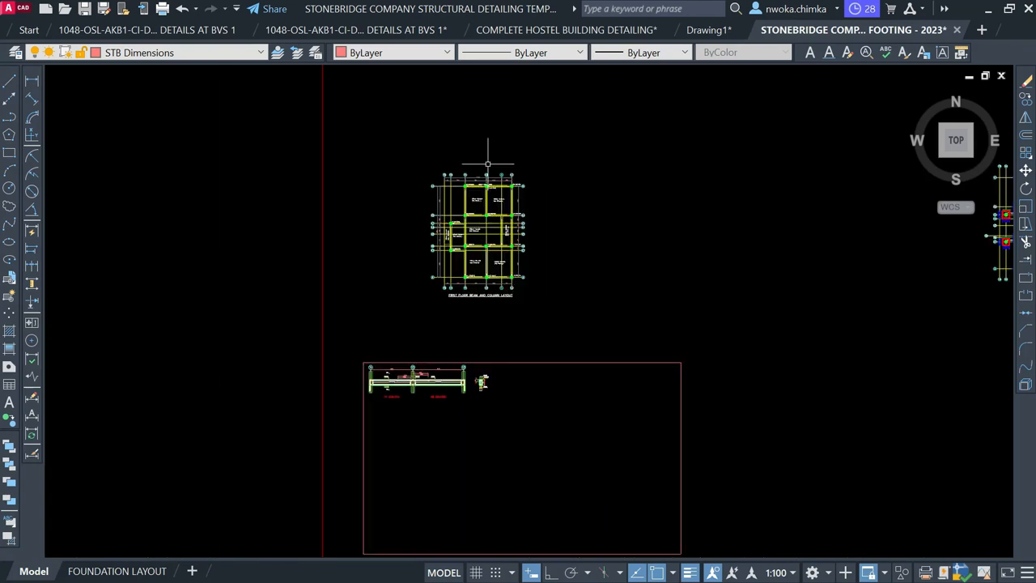
scroll(445, 272, down, 2)
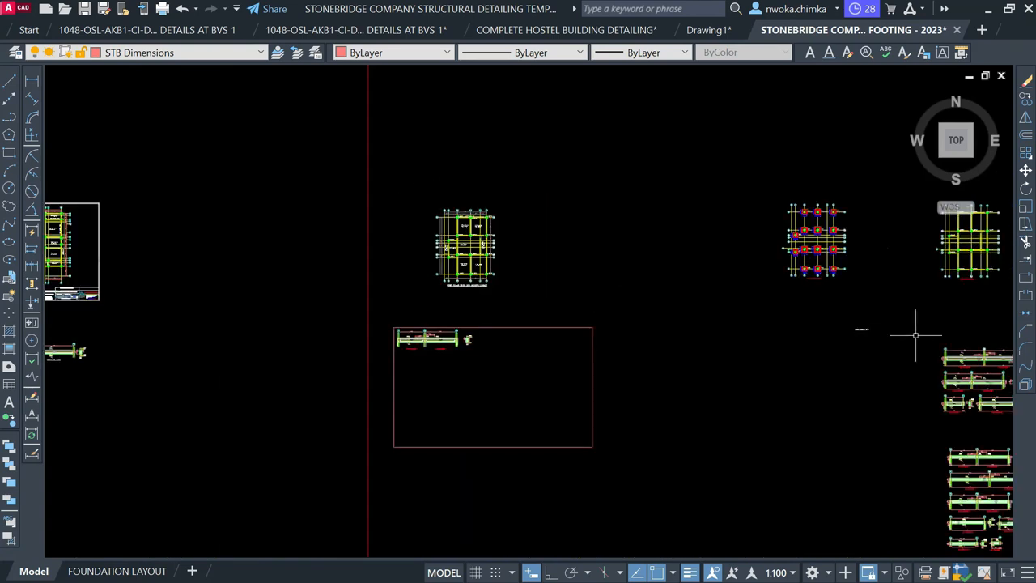
Inspect the BEAM 1 title text's properties in the Properties panel
scroll(879, 319, up, 3)
key(ctrl+1)
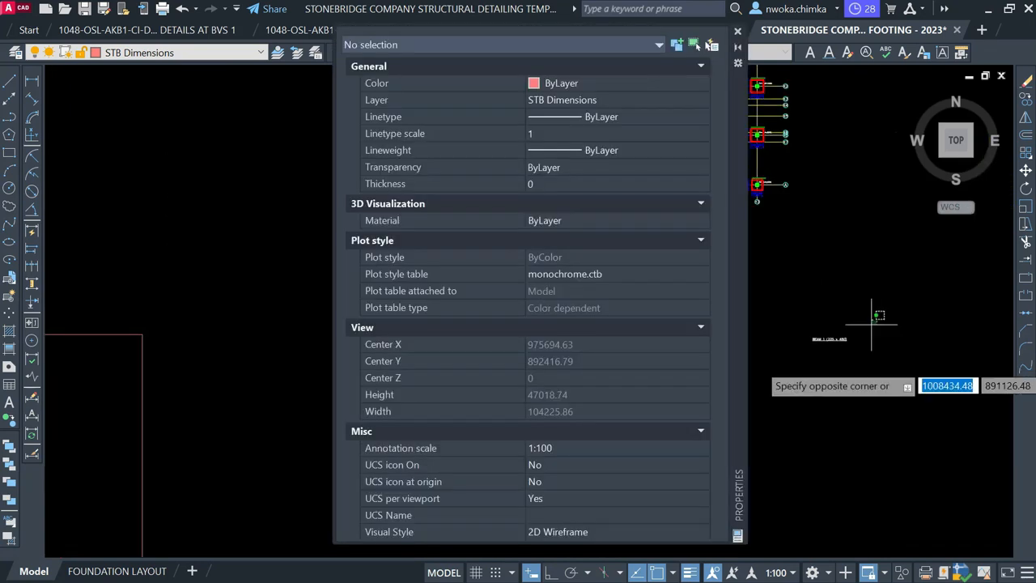
click(811, 364)
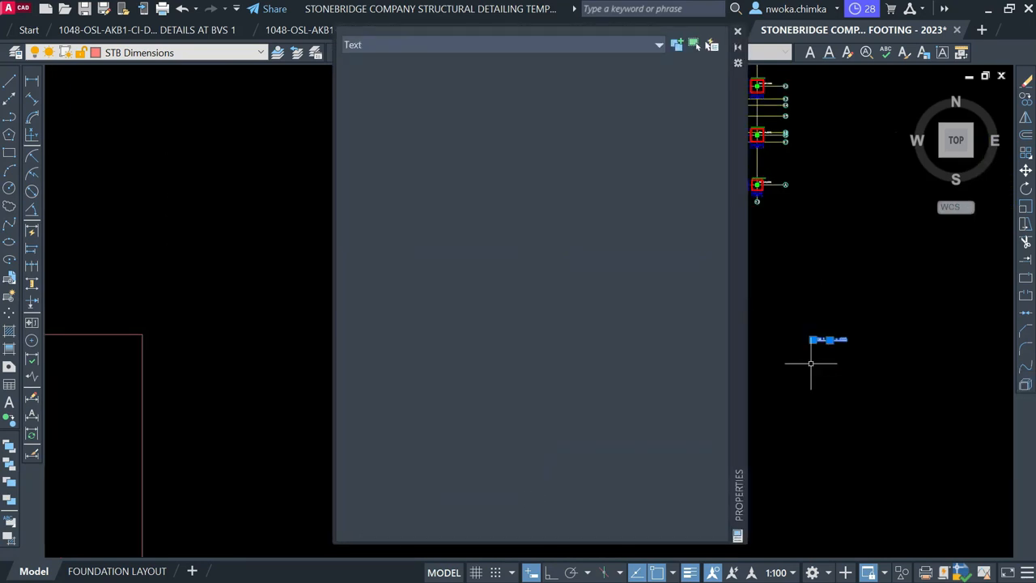
click(737, 32)
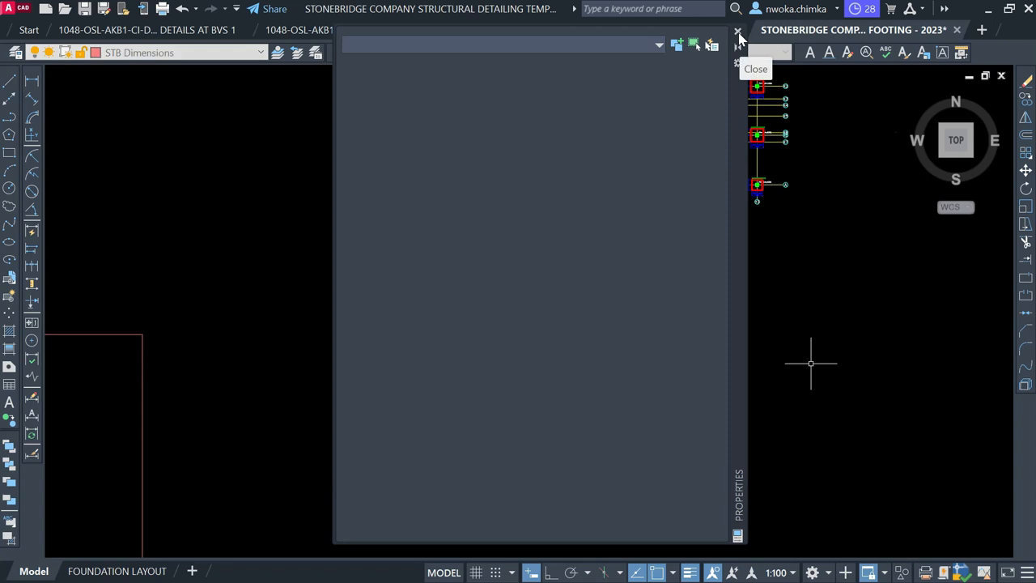
Copy the BEAM 1 (225 x 450) title from a base point on it toward the beam elevation
scroll(661, 207, down, 5)
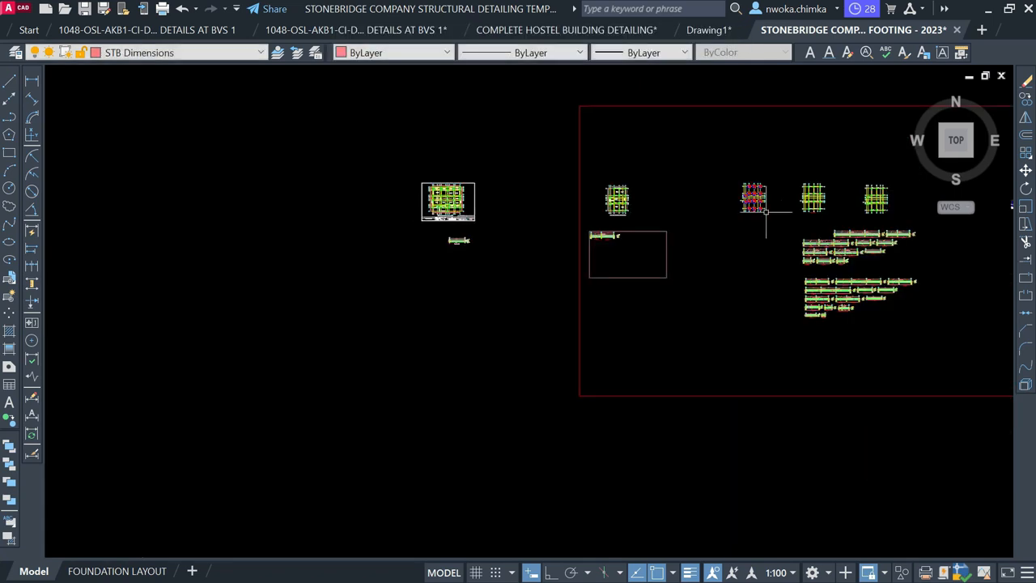
scroll(463, 231, up, 3)
scroll(440, 291, up, 3)
scroll(463, 241, up, 2)
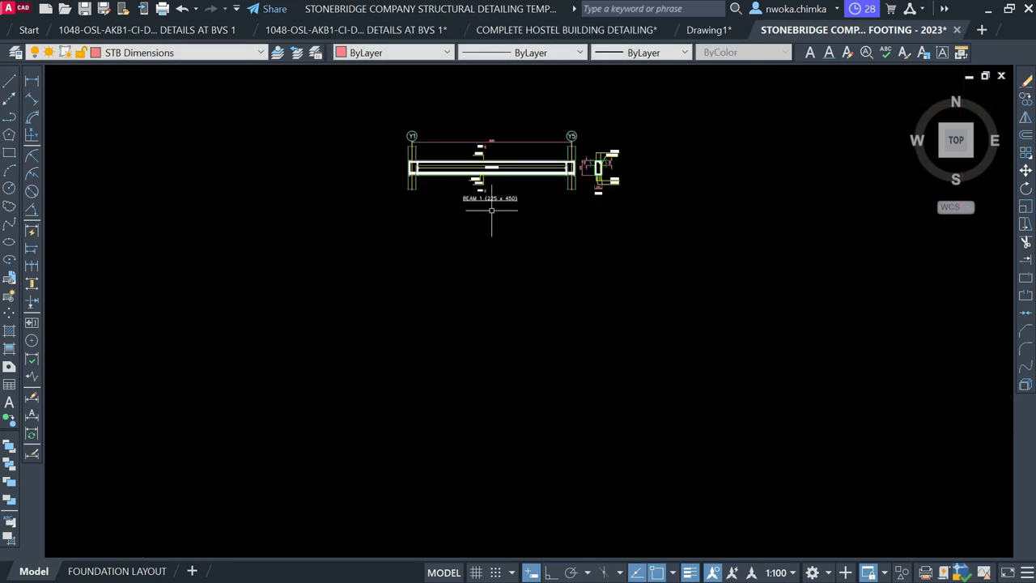
click(489, 198)
text(co)
key(Return)
scroll(506, 202, up, 3)
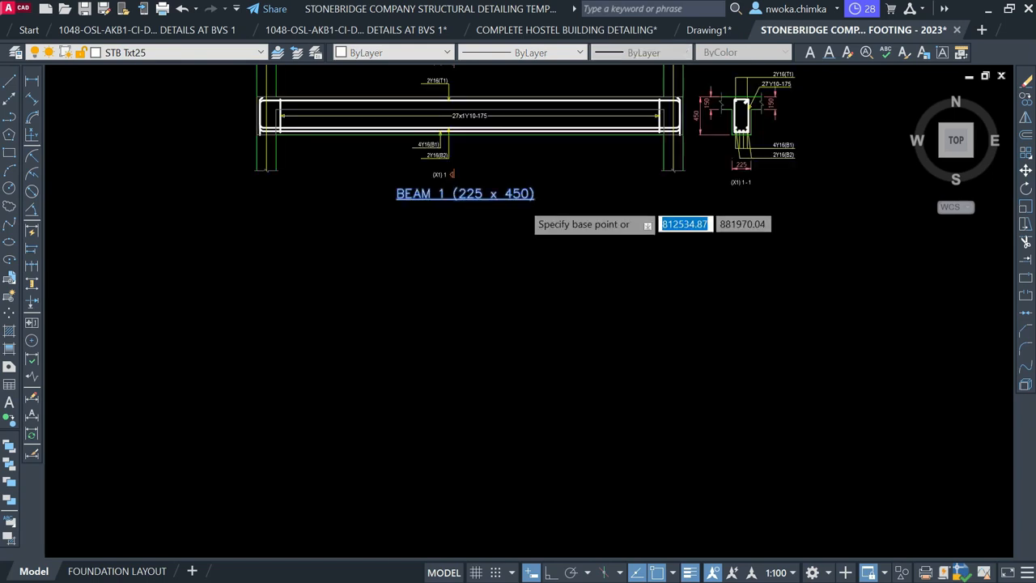
click(482, 202)
scroll(486, 204, down, 5)
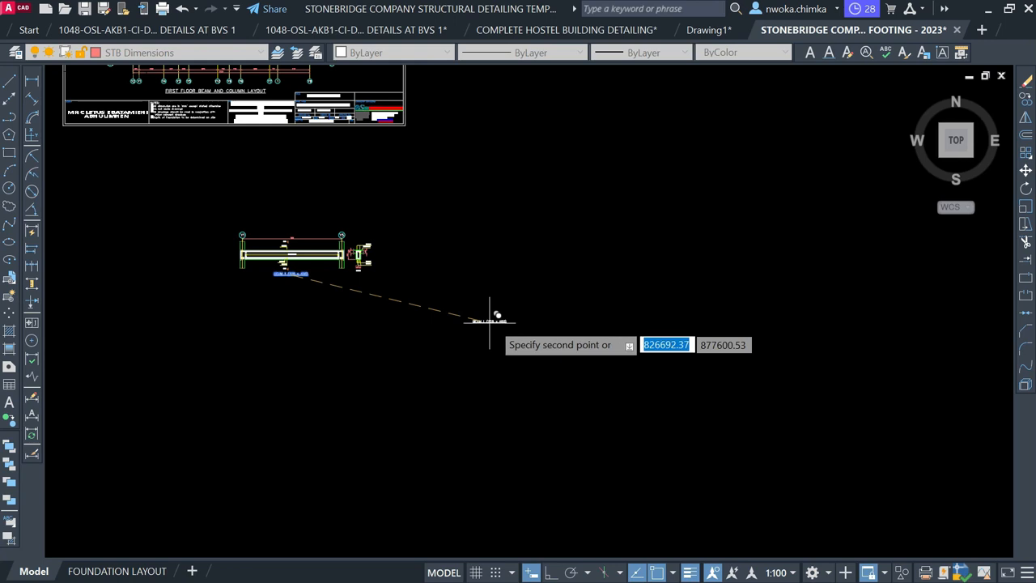
scroll(491, 319, down, 4)
scroll(521, 301, up, 4)
scroll(521, 301, up, 6)
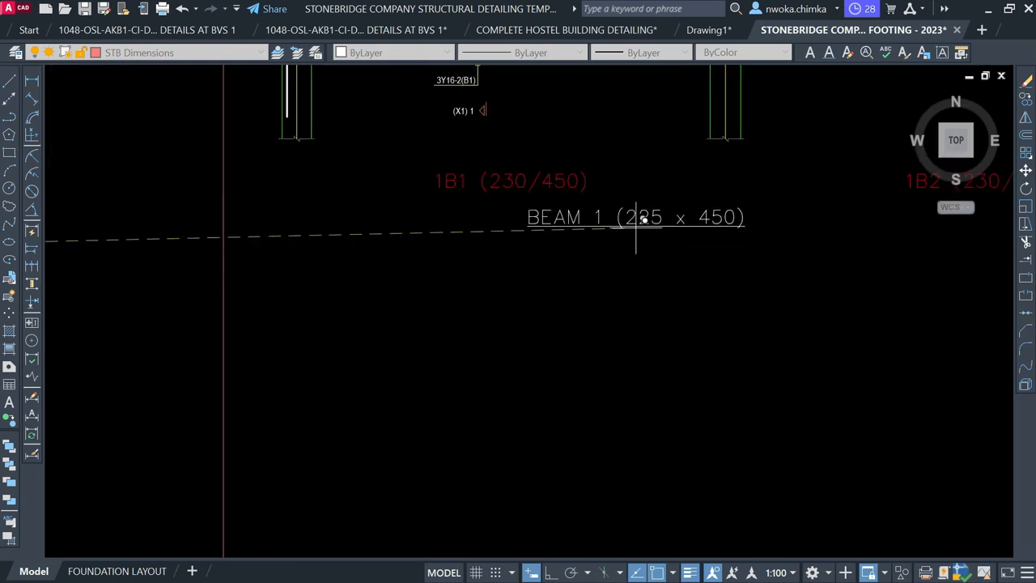
middle_drag(637, 218, 419, 305)
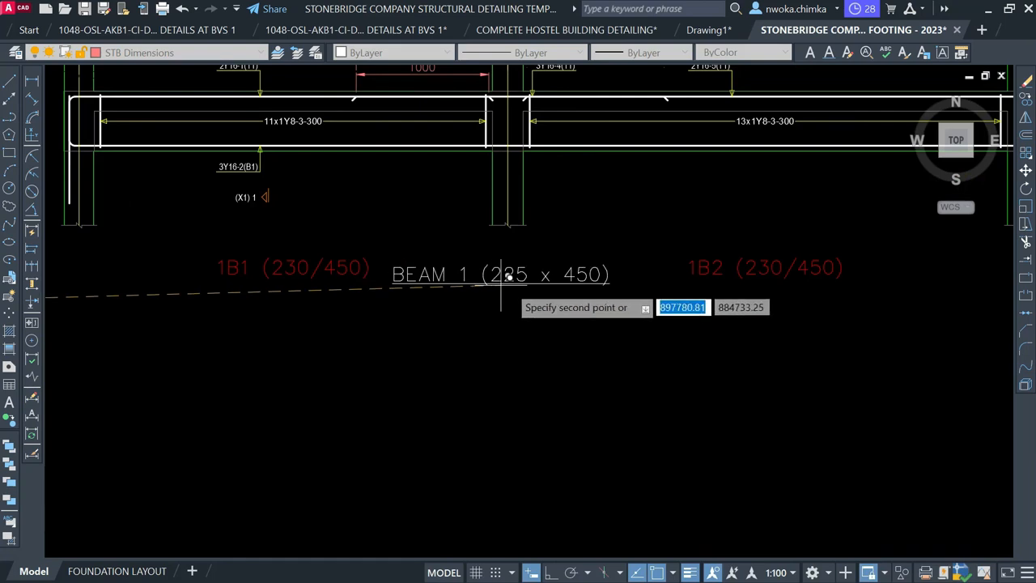
End the title copy and check BEAM 1 spanning 1B1 and 1B2 on the first floor layout
key(Escape)
scroll(388, 450, down, 4)
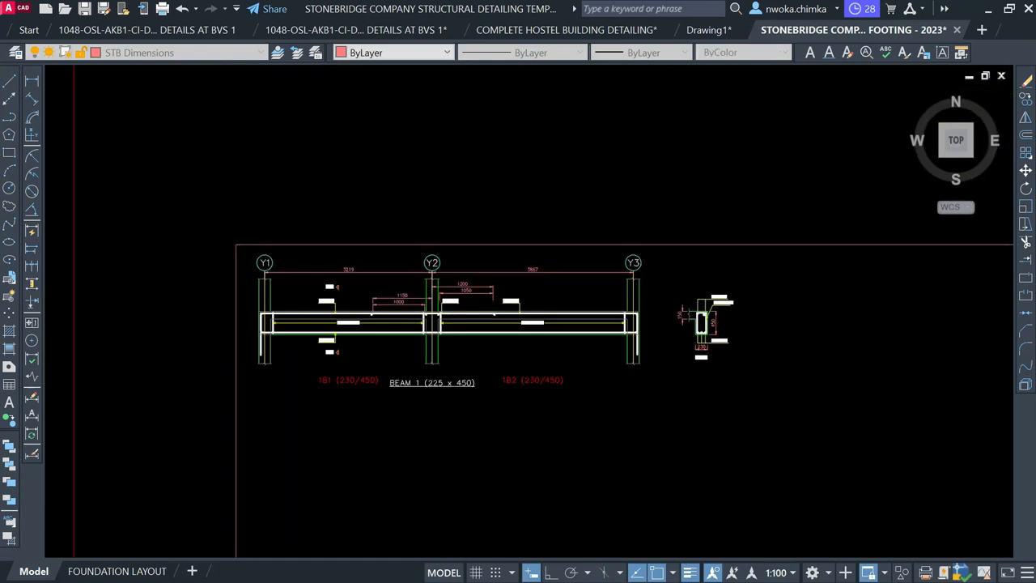
scroll(429, 394, down, 1)
middle_drag(478, 242, 400, 451)
middle_drag(507, 167, 475, 302)
scroll(481, 194, up, 4)
scroll(468, 228, up, 4)
scroll(473, 240, up, 2)
scroll(654, 238, up, 2)
middle_drag(654, 238, 566, 238)
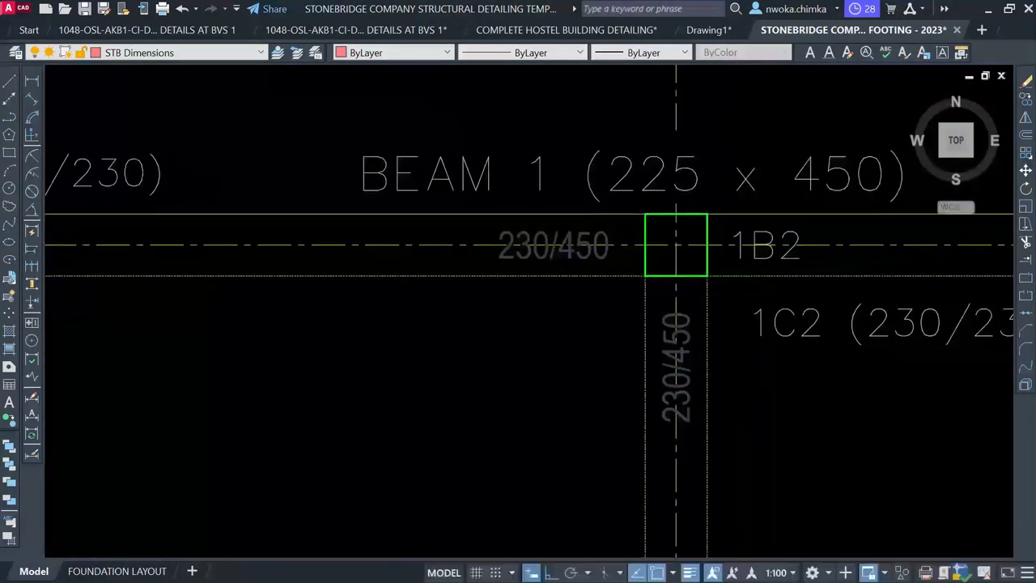
scroll(537, 241, up, 2)
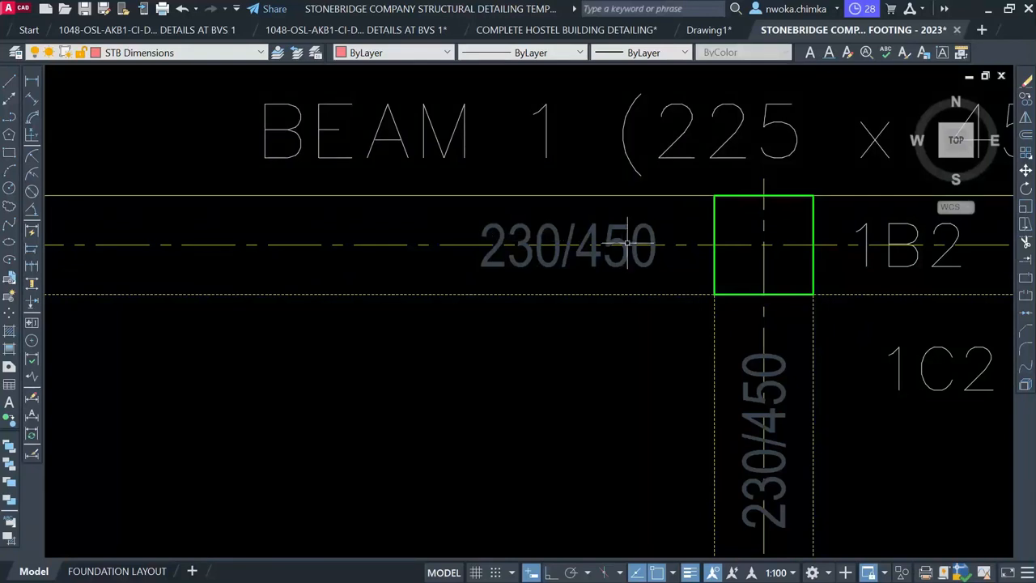
Edit the elevation's title from 225 to read BEAM 1 (230 x 450)
scroll(535, 263, down, 3)
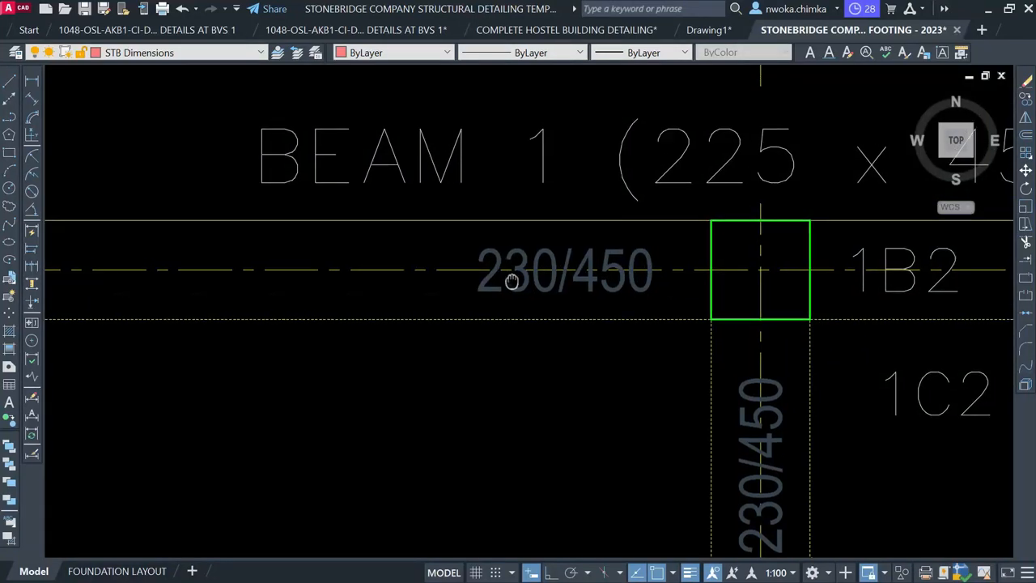
scroll(227, 239, down, 1)
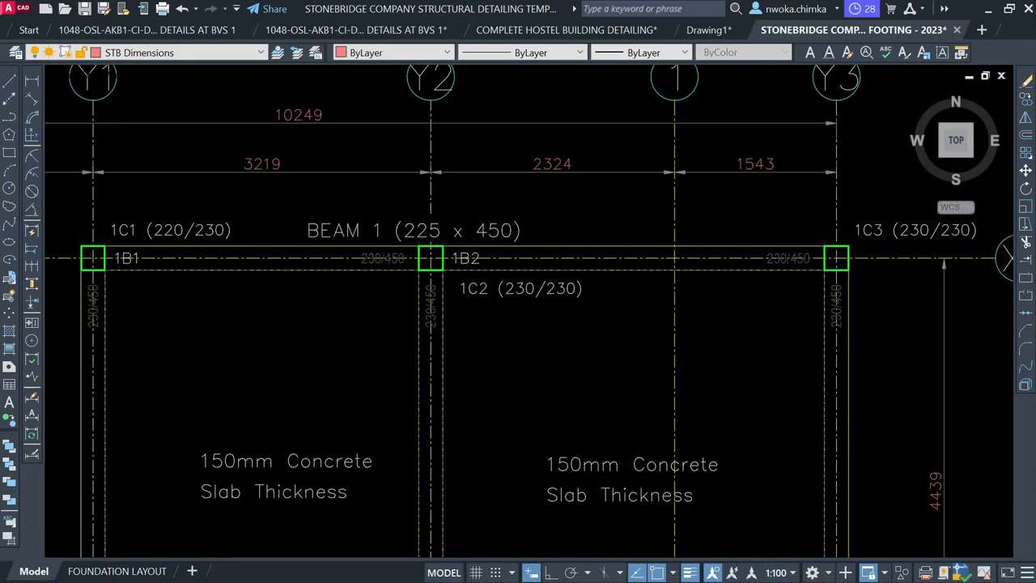
scroll(541, 177, down, 4)
middle_drag(428, 340, 575, 71)
scroll(575, 73, down, 5)
middle_drag(411, 314, 488, 136)
scroll(497, 315, up, 3)
scroll(500, 315, up, 4)
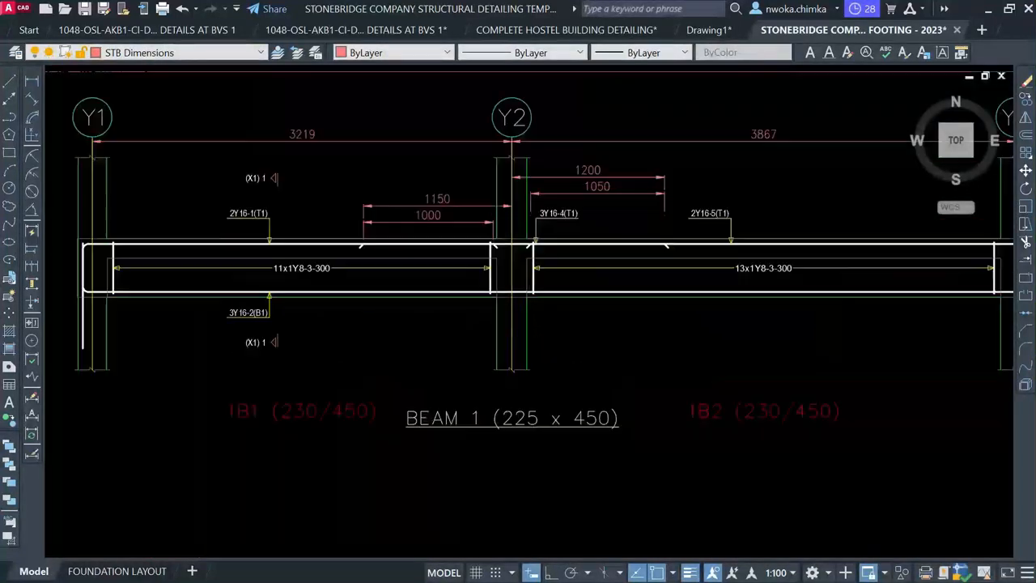
click(512, 418)
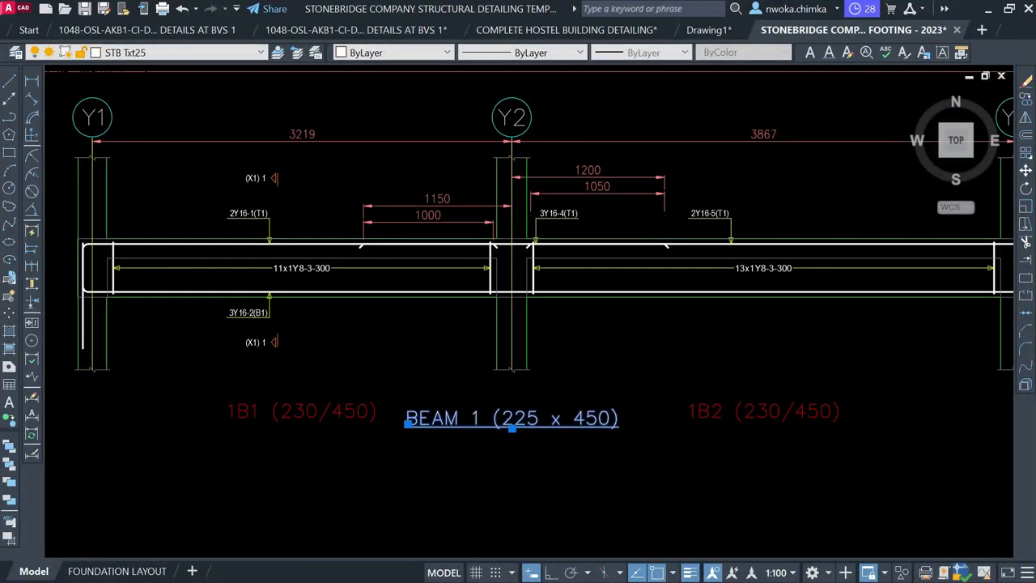
double_click(512, 419)
scroll(506, 421, up, 2)
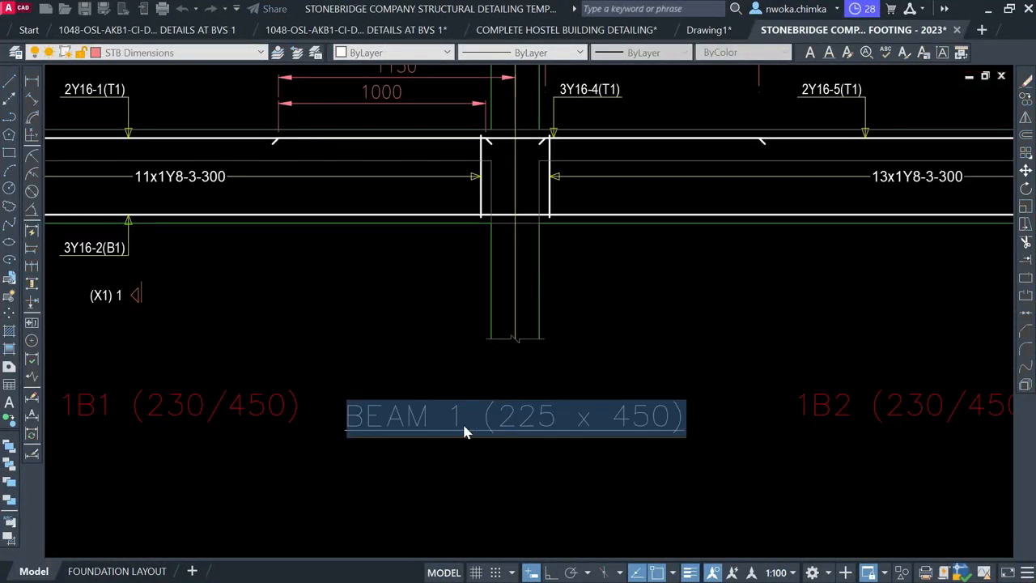
double_click(461, 417)
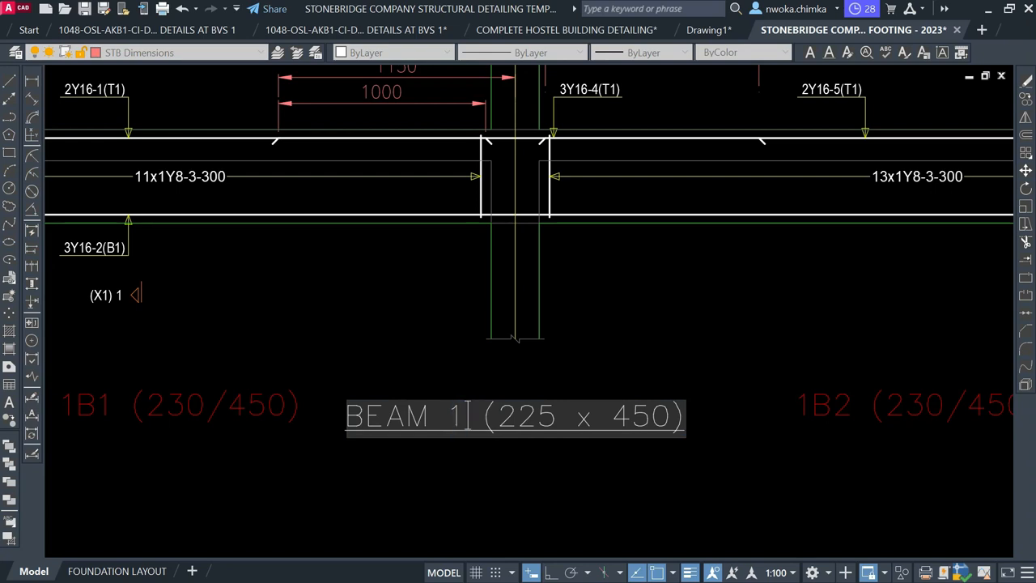
text(30)
key(Return)
scroll(439, 217, down, 2)
key(Escape)
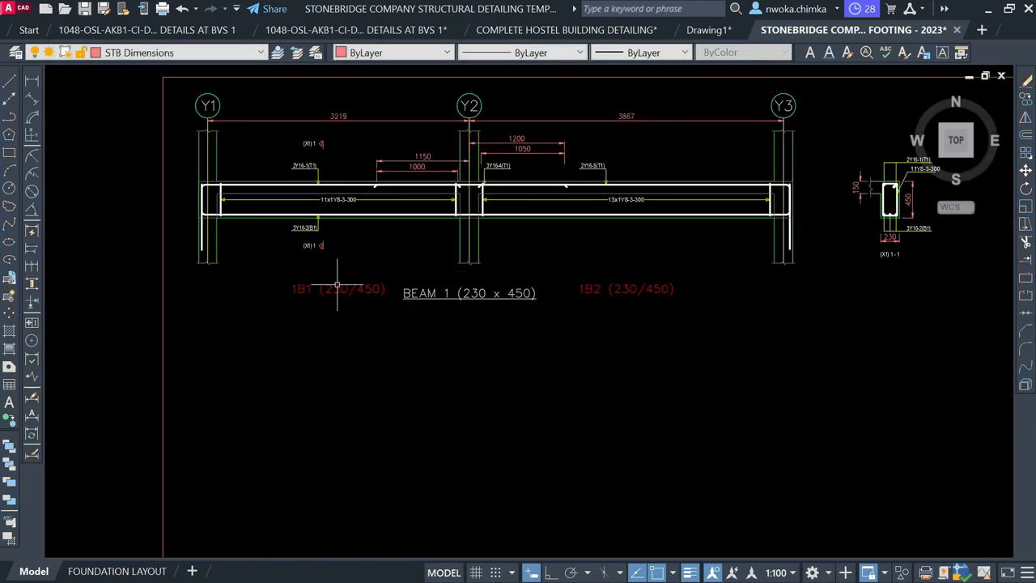
Delete the red 1B1 and 1B2 elevation labels, then cancel a started move of the title
click(334, 287)
click(626, 292)
key(Delete)
click(542, 308)
click(470, 297)
text(m)
key(Return)
click(486, 359)
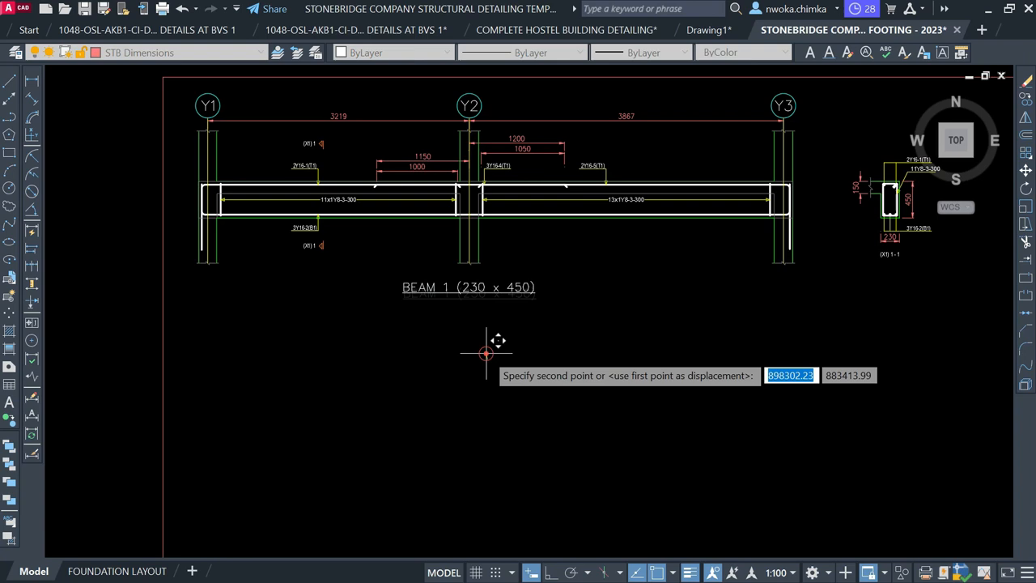
key(Escape)
scroll(324, 405, down, 6)
middle_drag(502, 240, 486, 362)
scroll(400, 283, up, 10)
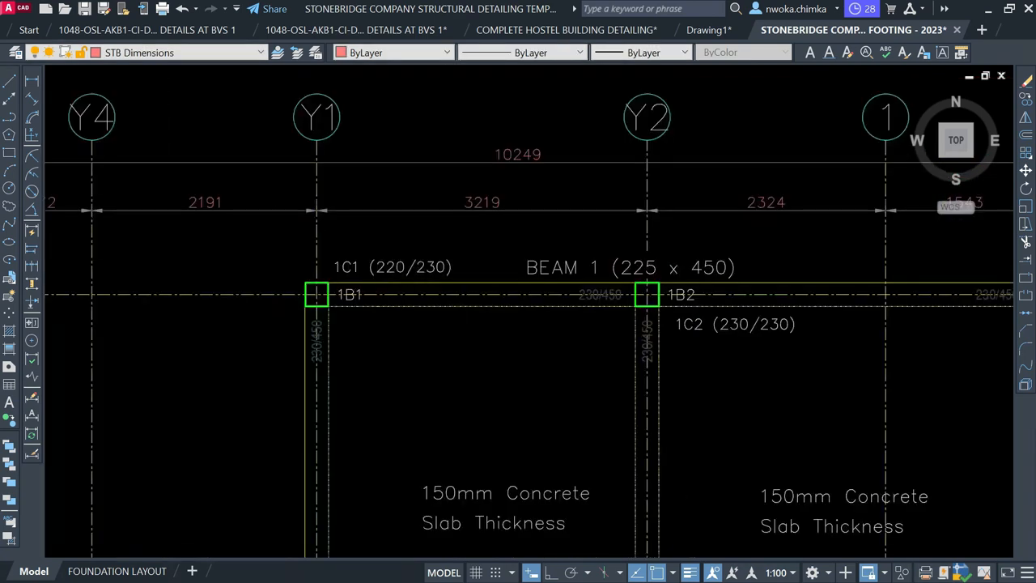
Select the 1B1, 1B2 and both 230/450 labels along BEAM 1 toward 1C3 and delete them
scroll(381, 295, up, 2)
click(326, 297)
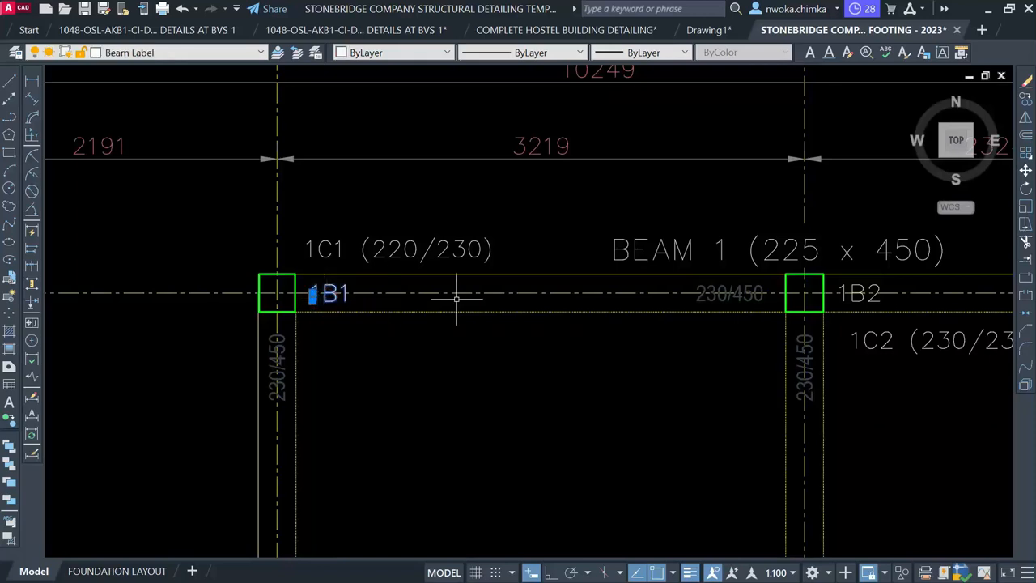
click(735, 294)
middle_drag(889, 308, 557, 285)
click(543, 275)
middle_drag(656, 305, 317, 261)
click(696, 229)
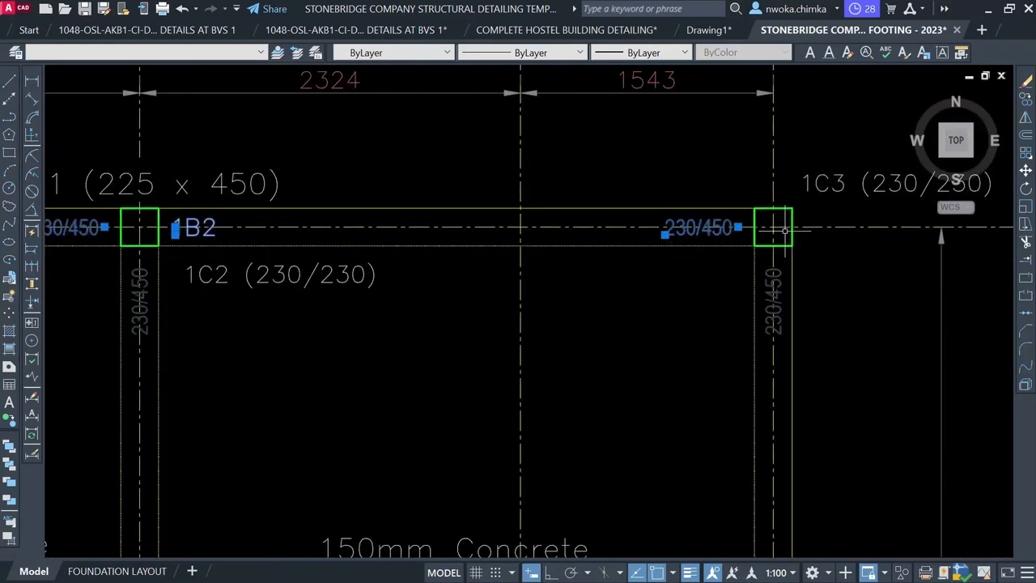
key(Delete)
scroll(728, 223, down, 2)
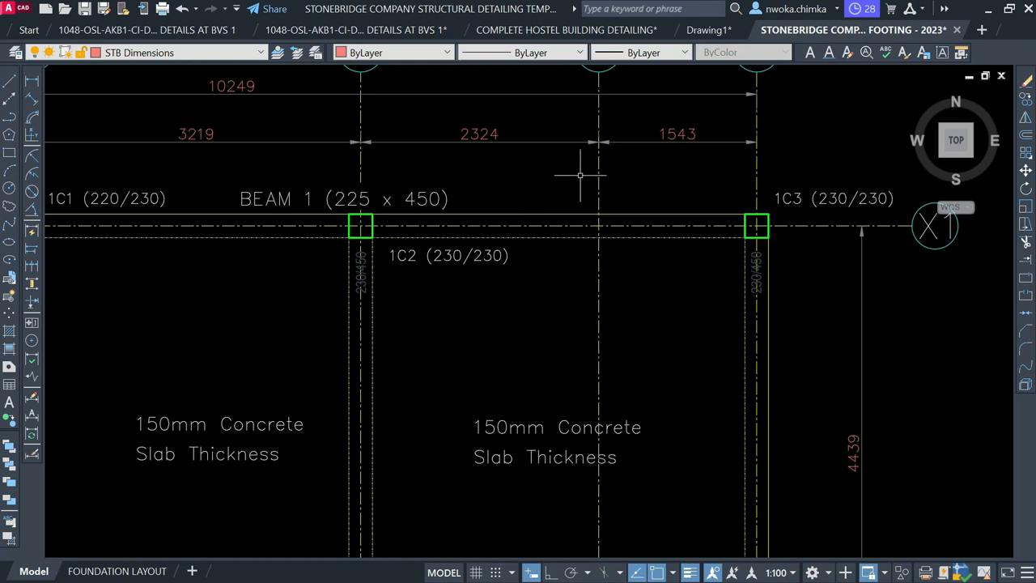
scroll(580, 175, down, 2)
scroll(295, 189, up, 2)
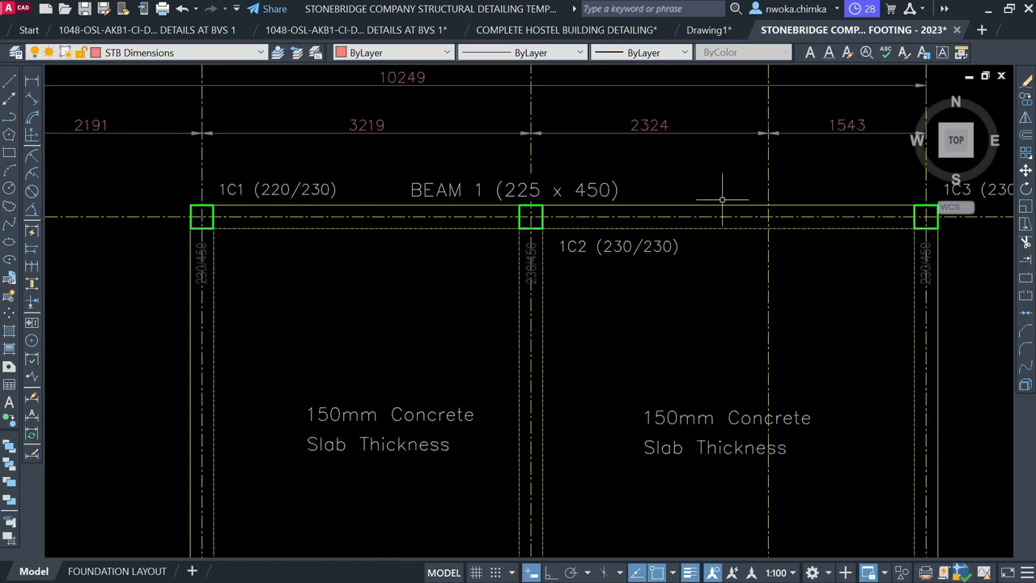
middle_drag(624, 197, 533, 208)
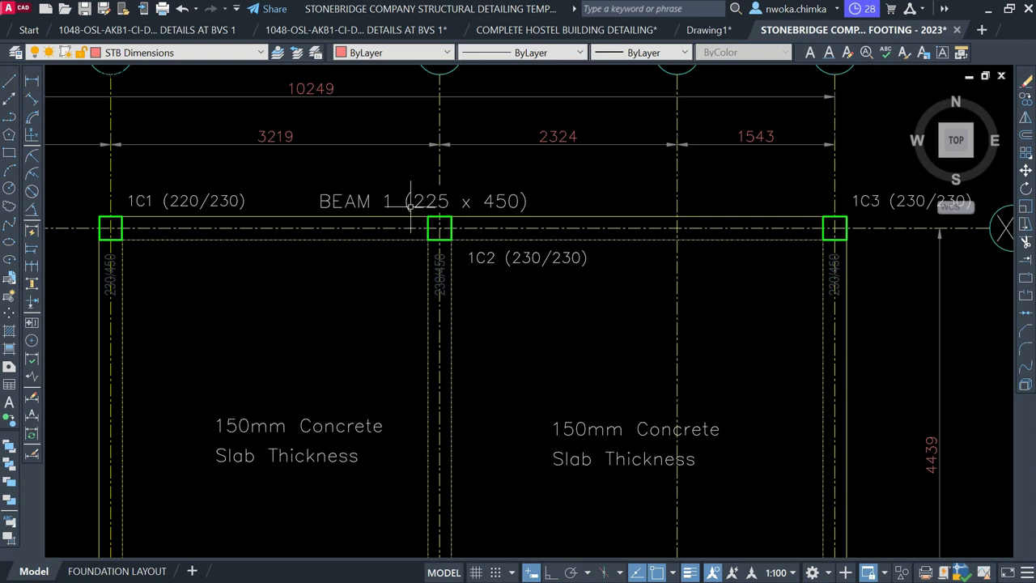
Copy the BEAM 1 label from the X1 beam onto the X2 beam
scroll(423, 186, down, 5)
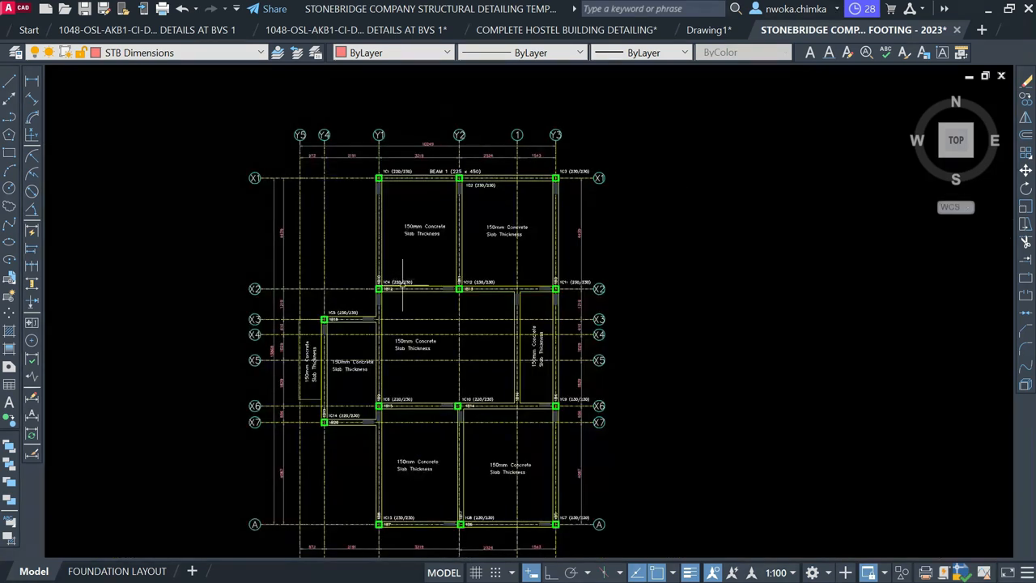
scroll(402, 283, up, 4)
scroll(374, 302, up, 4)
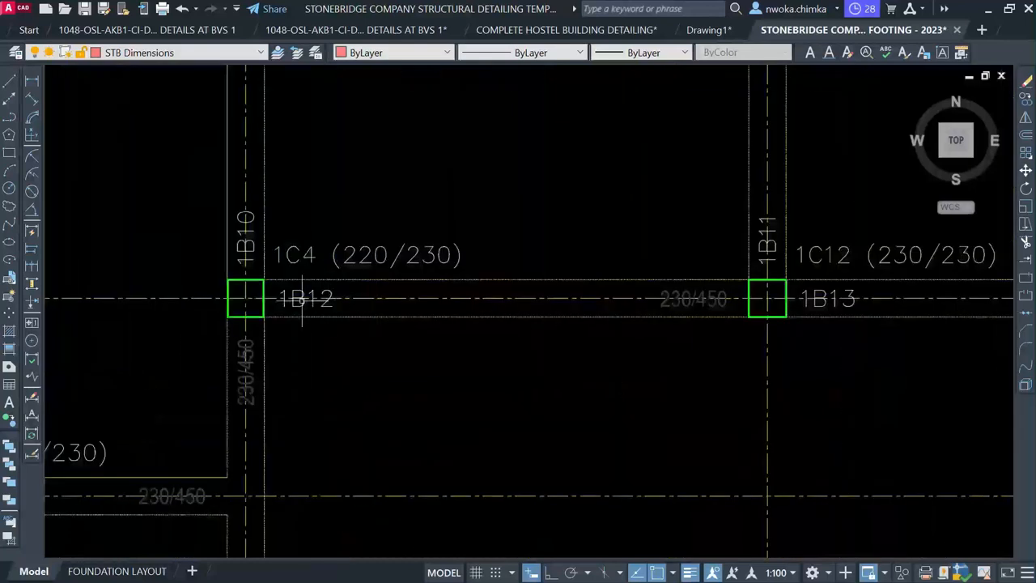
scroll(546, 231, down, 4)
mouse_move(546, 231)
middle_down()
mouse_move(462, 303)
mouse_move(406, 423)
middle_up()
click(527, 151)
text(co)
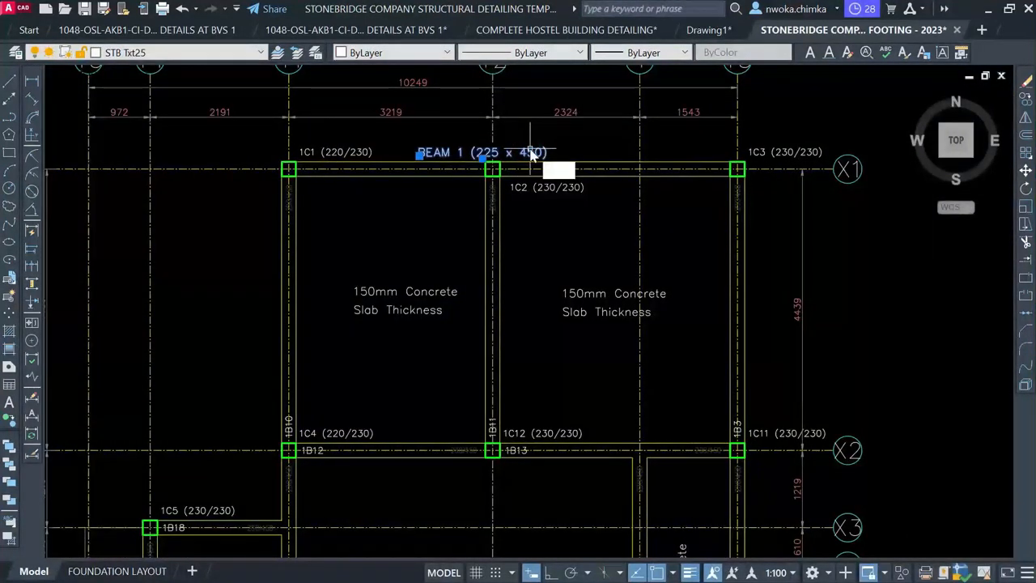
key(Return)
scroll(511, 163, up, 2)
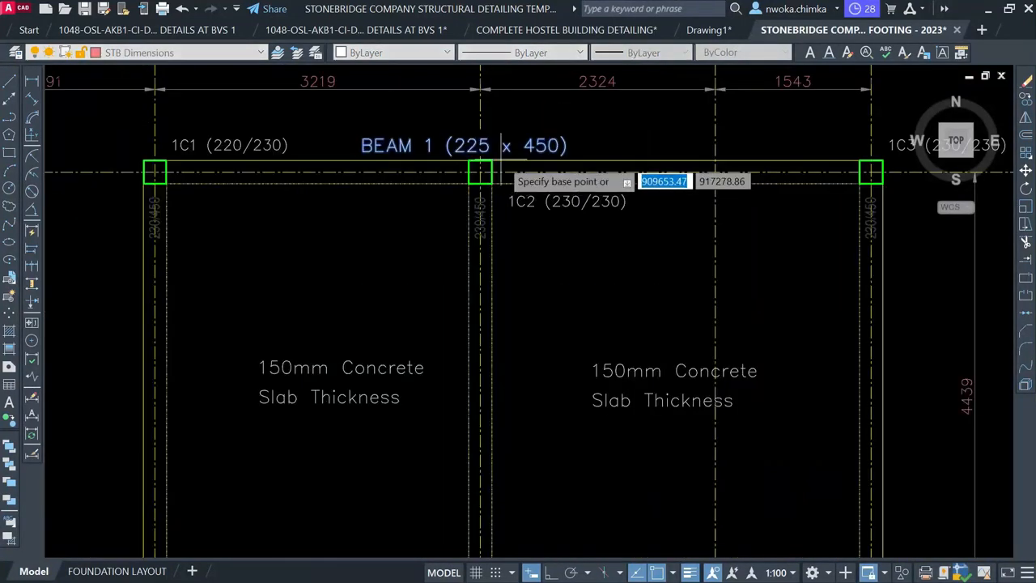
click(480, 172)
scroll(474, 169, down, 4)
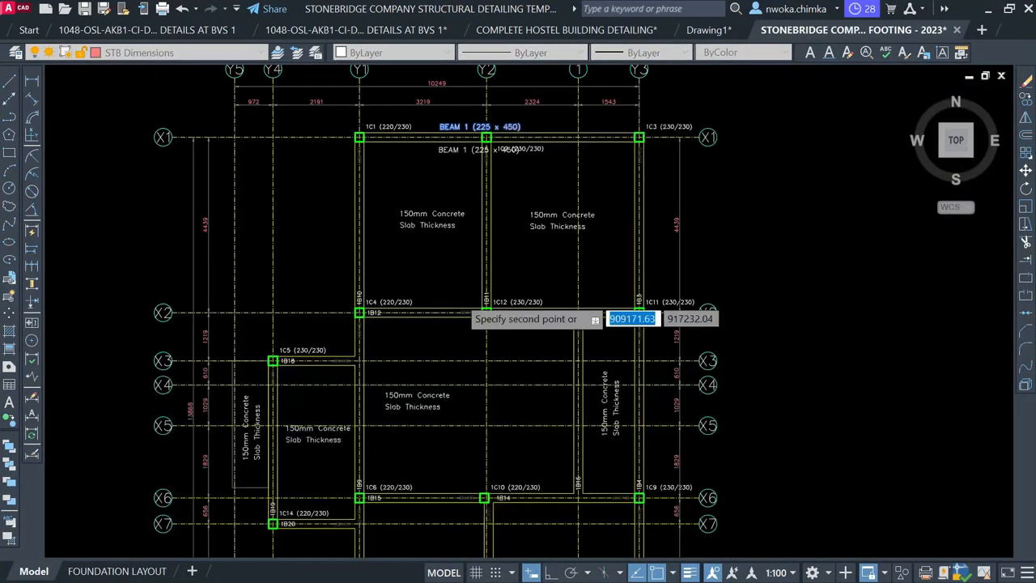
scroll(441, 301, up, 4)
scroll(459, 287, up, 2)
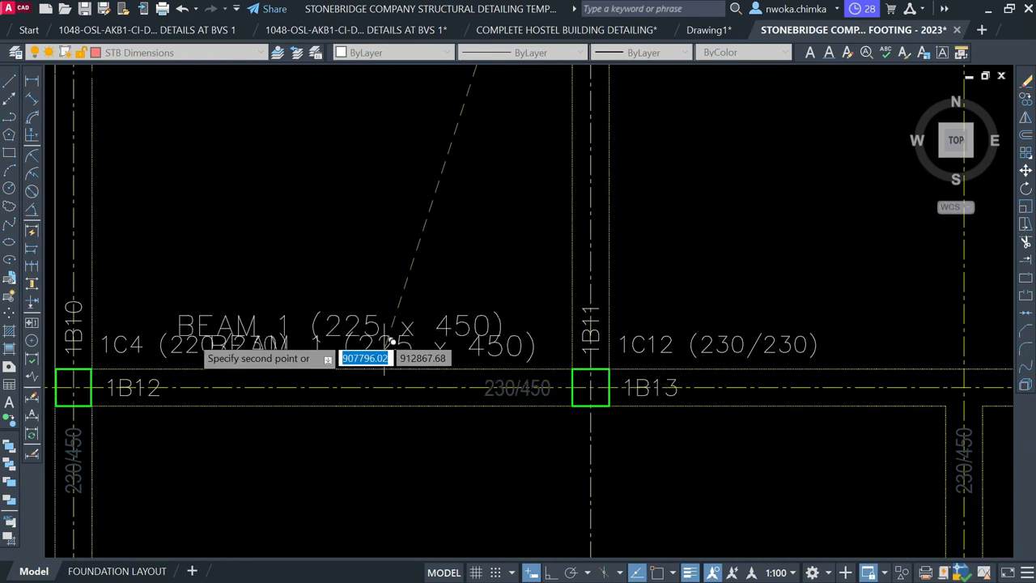
key(Escape)
Move the 1C4 (220/230) label down below beam 1B12
click(178, 349)
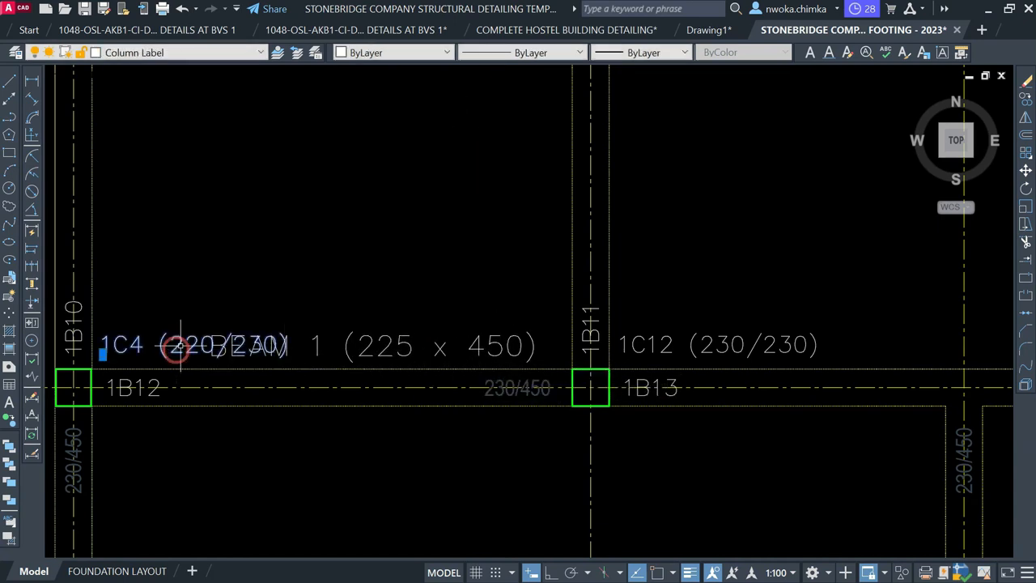
key(Return)
click(192, 337)
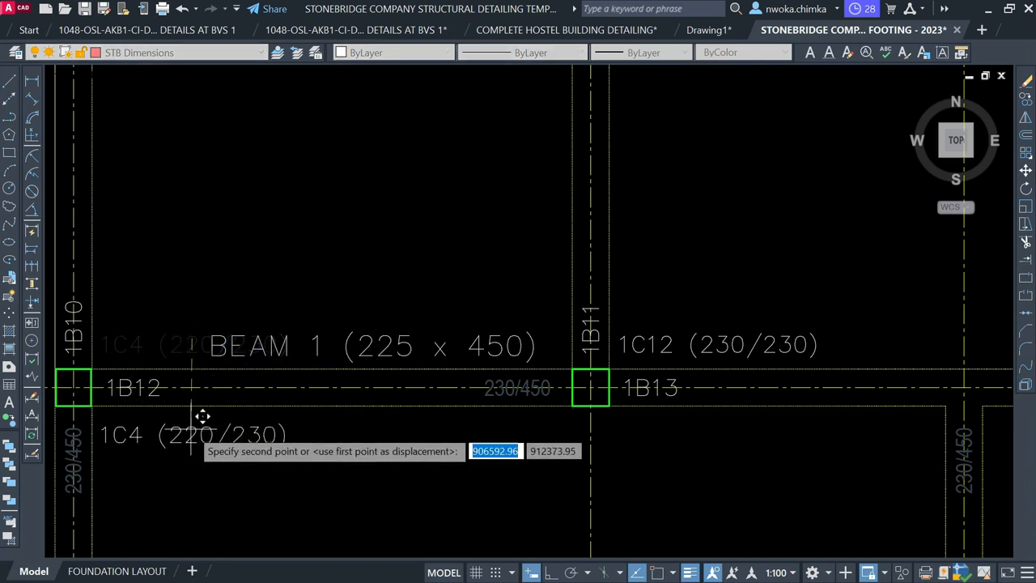
click(192, 415)
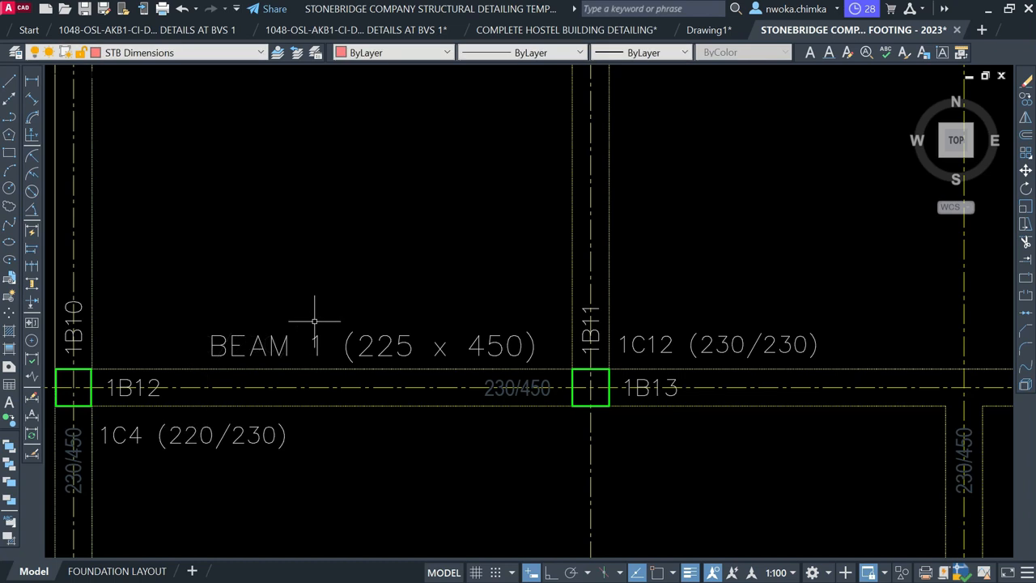
scroll(395, 259, down, 2)
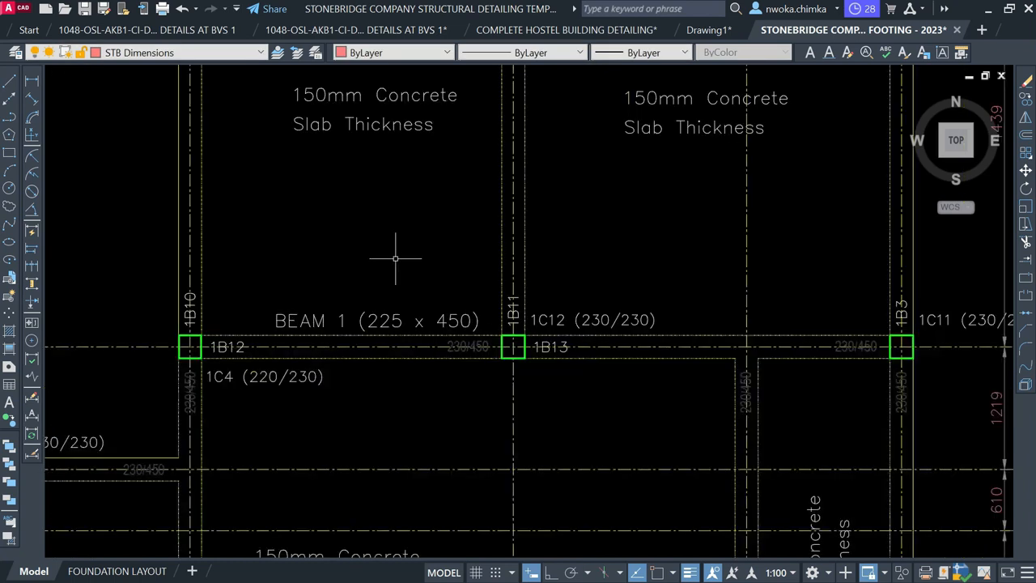
Rename the copied label on the X2 beam from BEAM 1 to BEAM 2
click(360, 321)
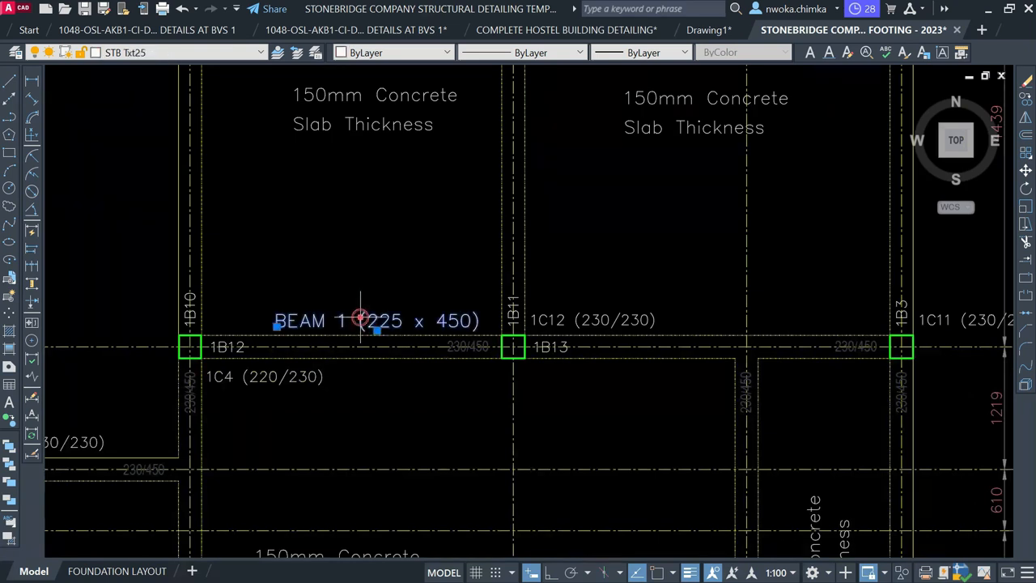
scroll(336, 319, up, 2)
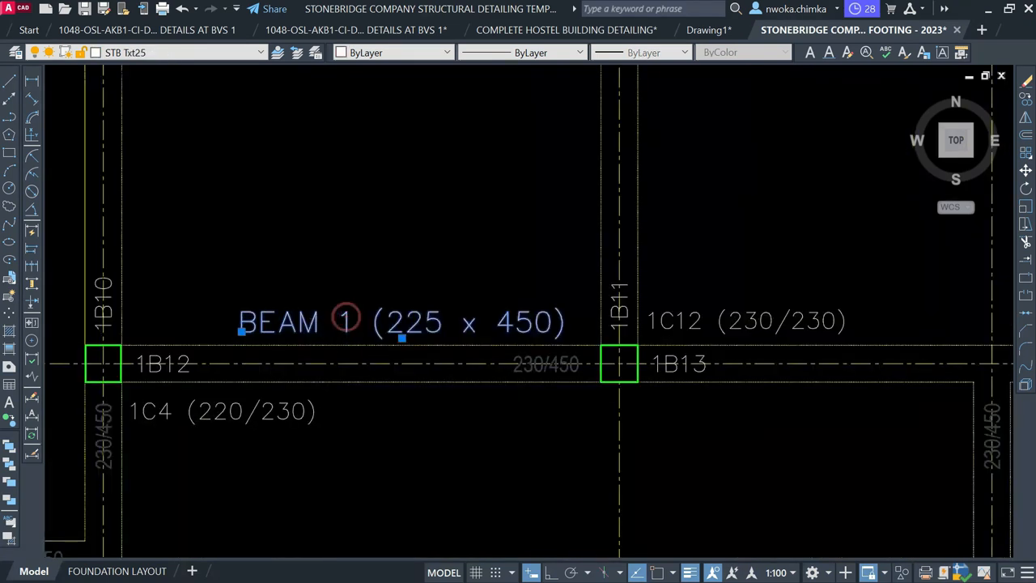
double_click(343, 321)
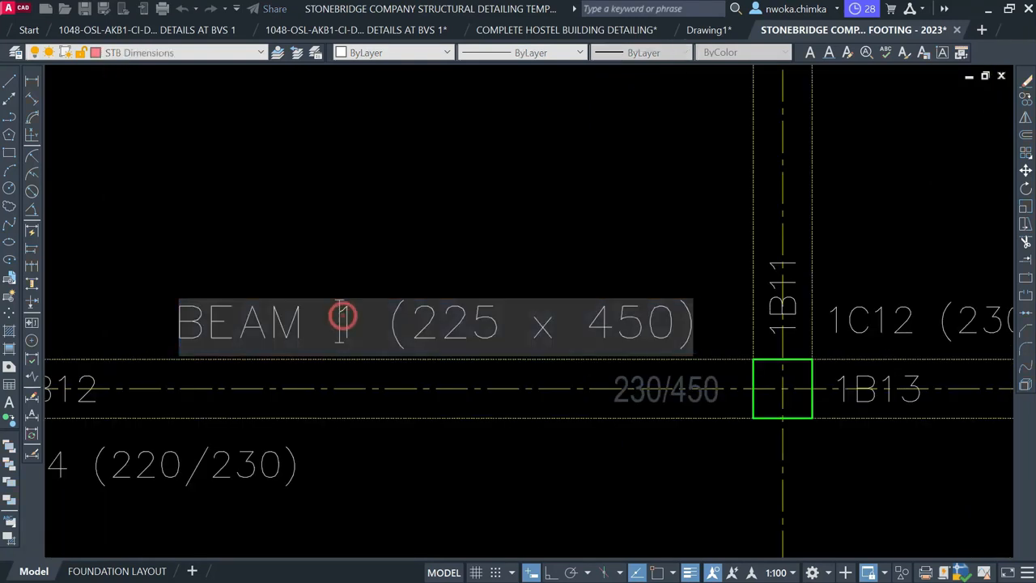
text(2)
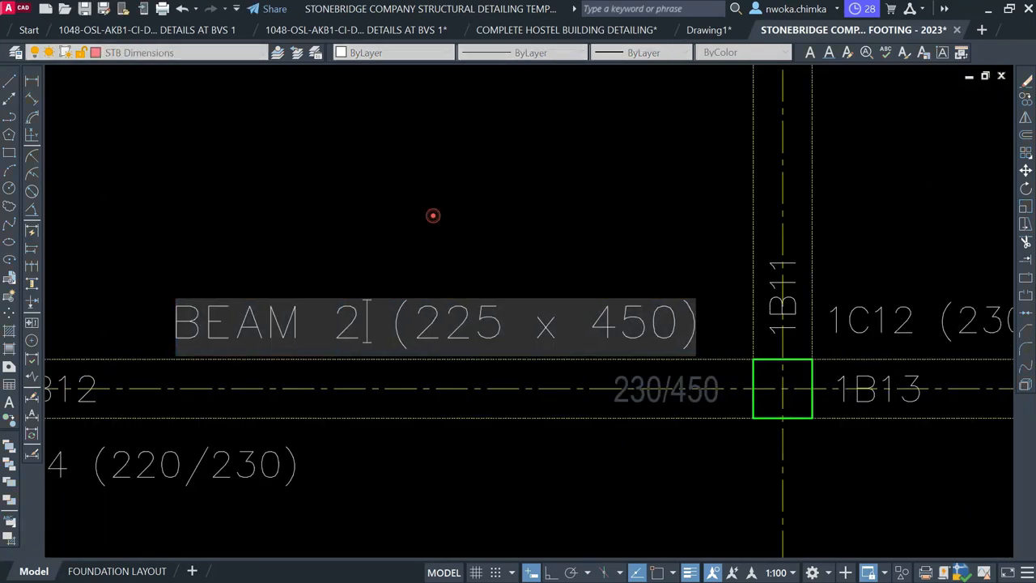
click(433, 216)
scroll(433, 215, down, 4)
scroll(494, 243, up, 5)
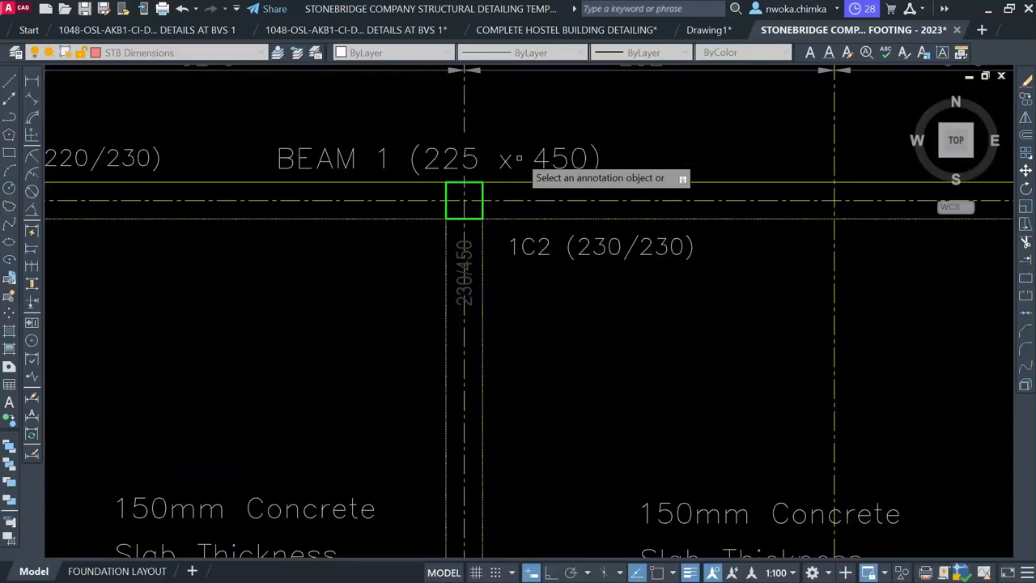
scroll(496, 155, up, 2)
Change the BEAM 1 label's size from 225 to 230 x 450
click(455, 156)
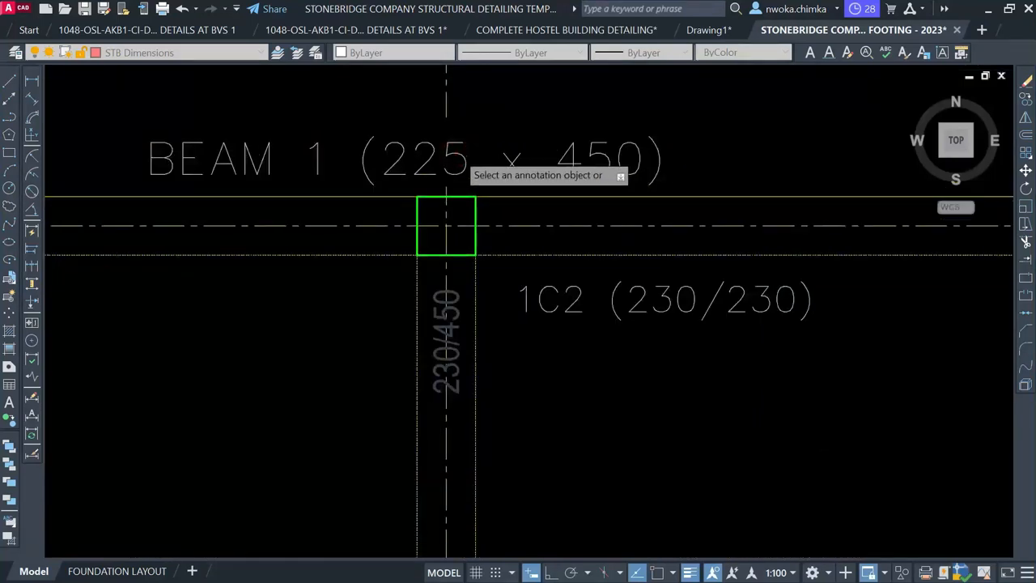
drag(467, 163, 447, 163)
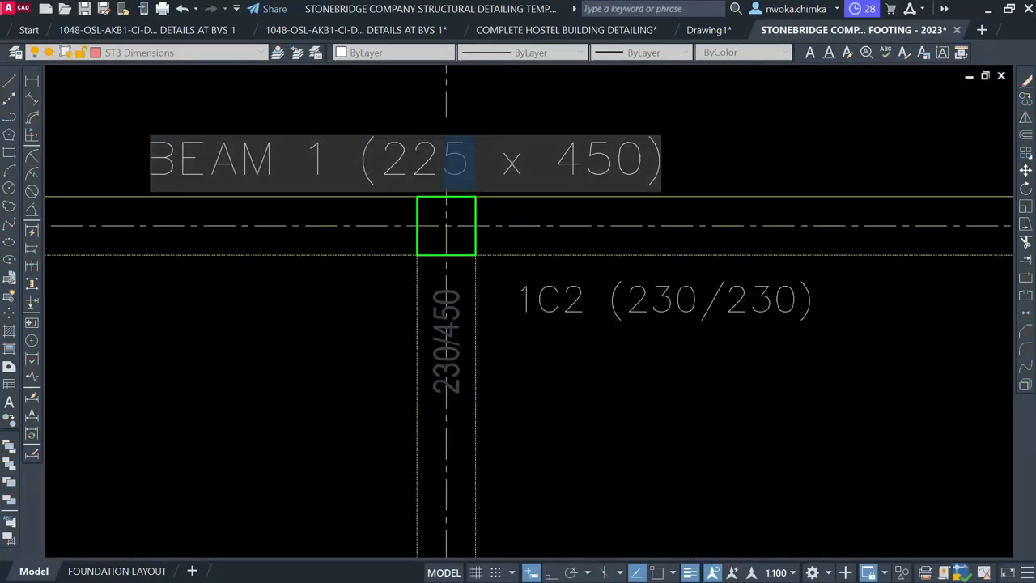
text(30)
click(481, 294)
scroll(481, 294, down, 6)
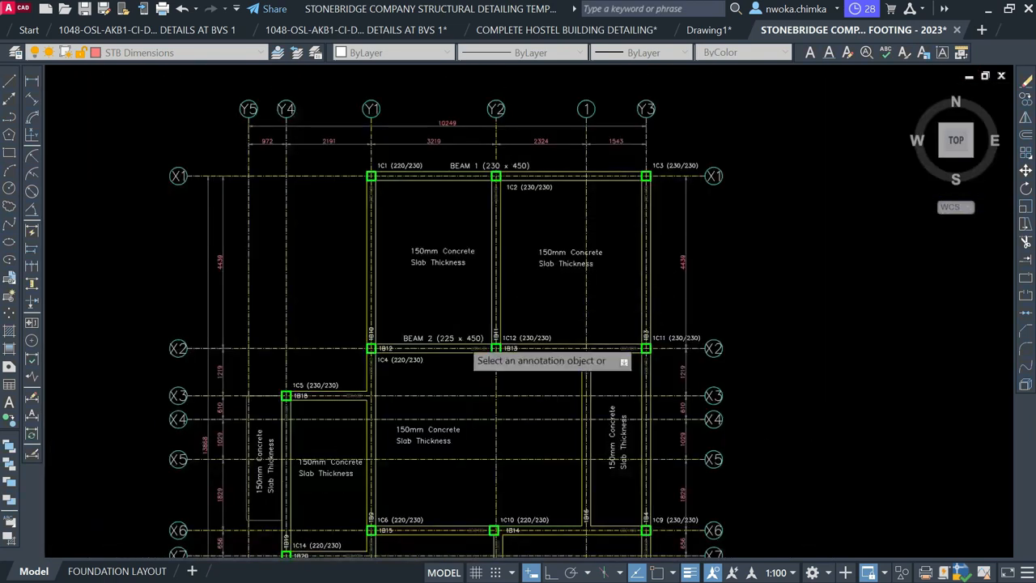
scroll(451, 356, up, 4)
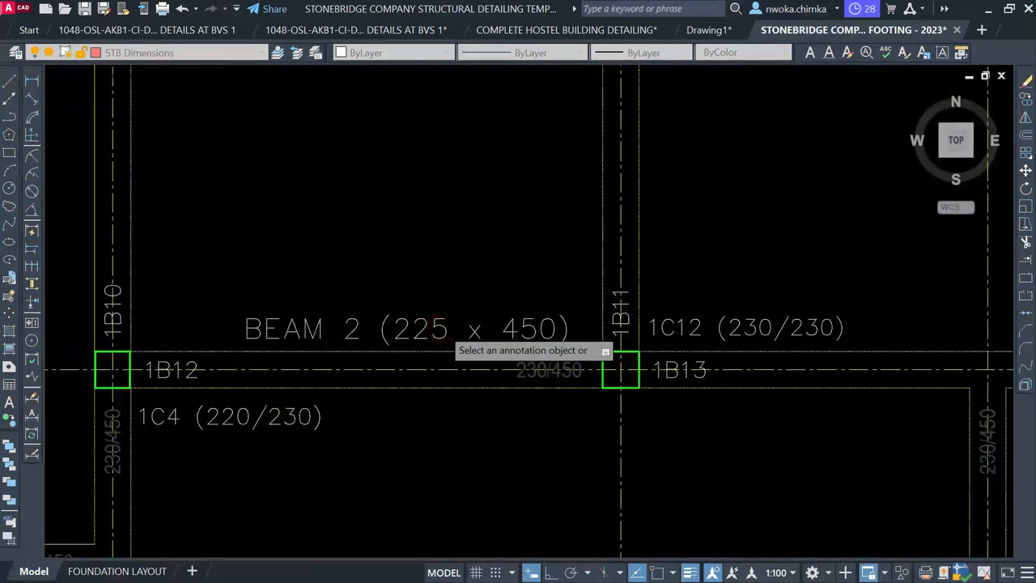
Change the BEAM 2 label's size from 225 to 230 x 450
click(446, 334)
scroll(544, 383, up, 2)
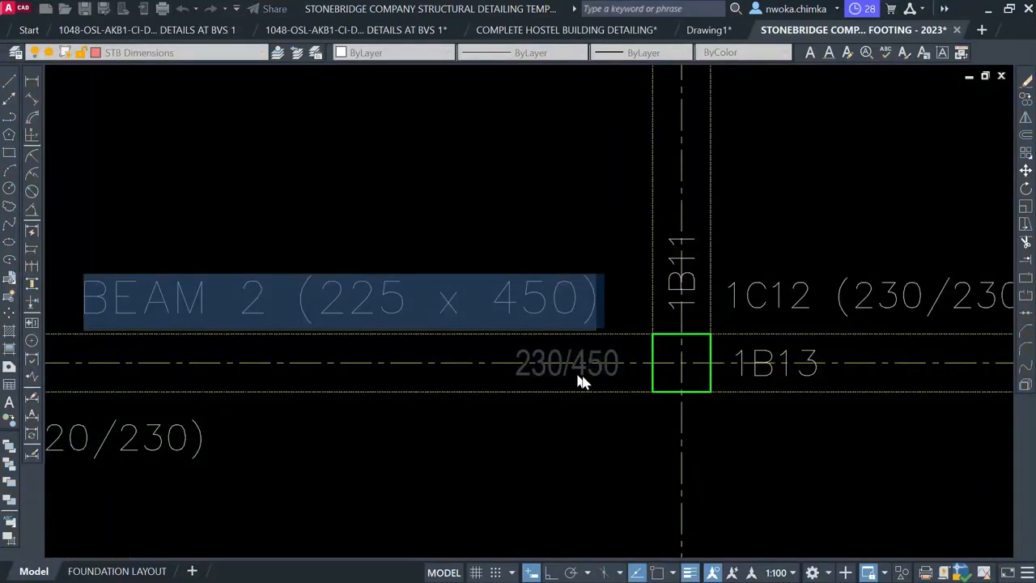
click(411, 304)
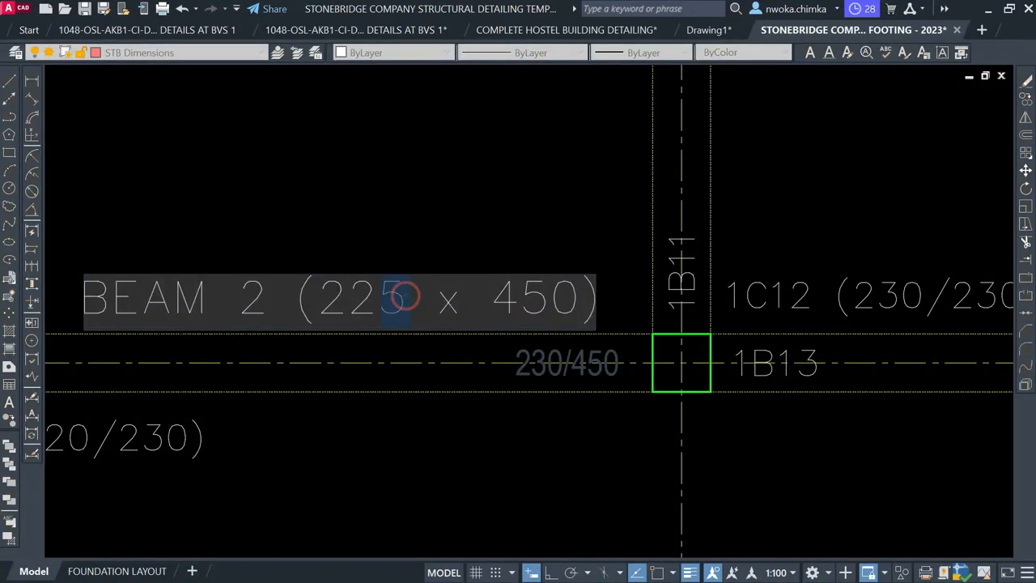
text(30)
click(451, 218)
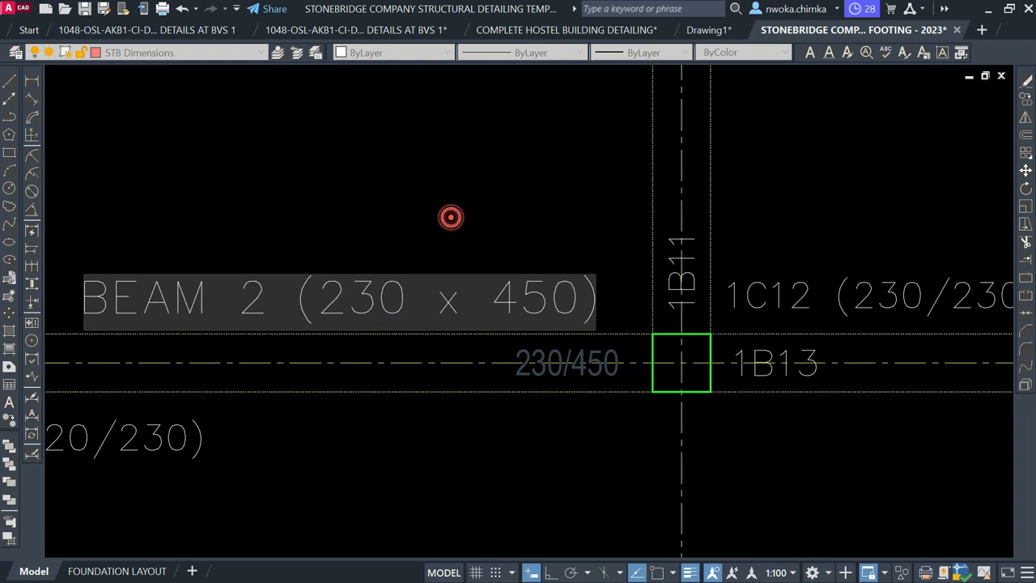
scroll(455, 202, down, 4)
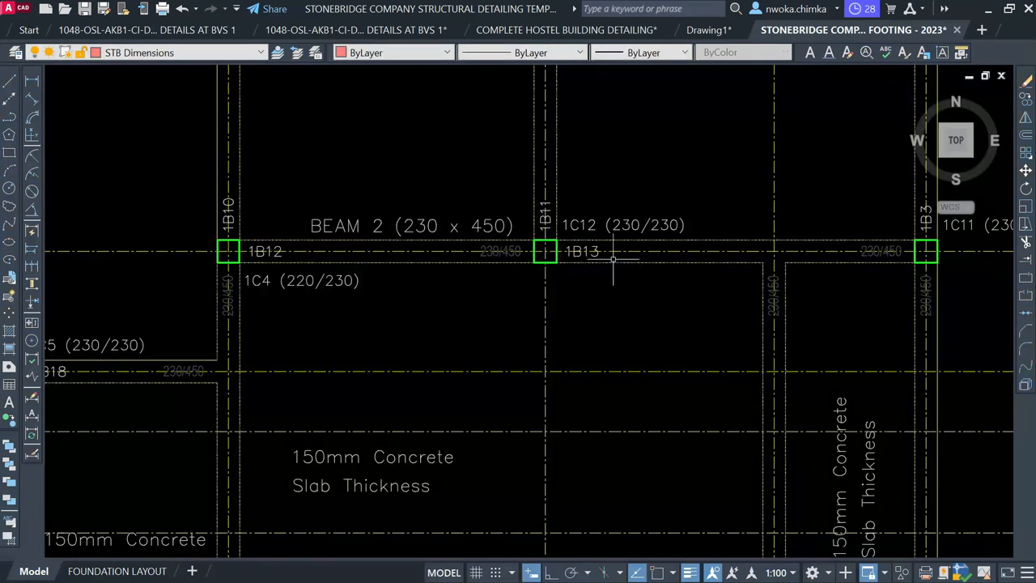
scroll(437, 254, down, 3)
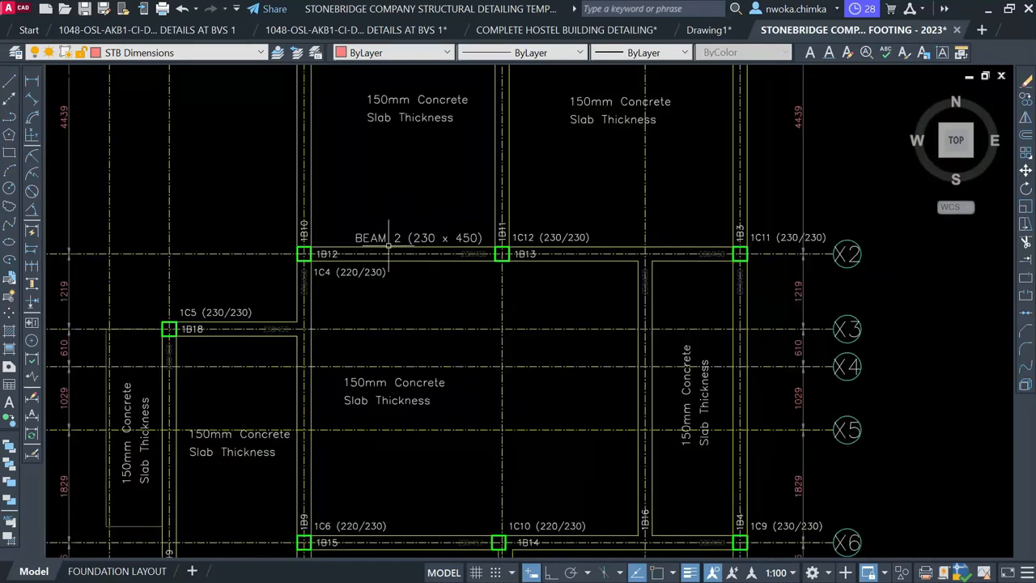
scroll(389, 246, down, 9)
Window-select the whole 1B12/1B13 beam elevation and section detail
mouse_move(740, 287)
middle_down()
mouse_move(688, 288)
mouse_move(504, 247)
middle_up()
scroll(810, 275, up, 6)
scroll(810, 276, up, 4)
scroll(766, 261, down, 6)
scroll(424, 264, up, 4)
scroll(425, 264, down, 6)
scroll(365, 308, up, 8)
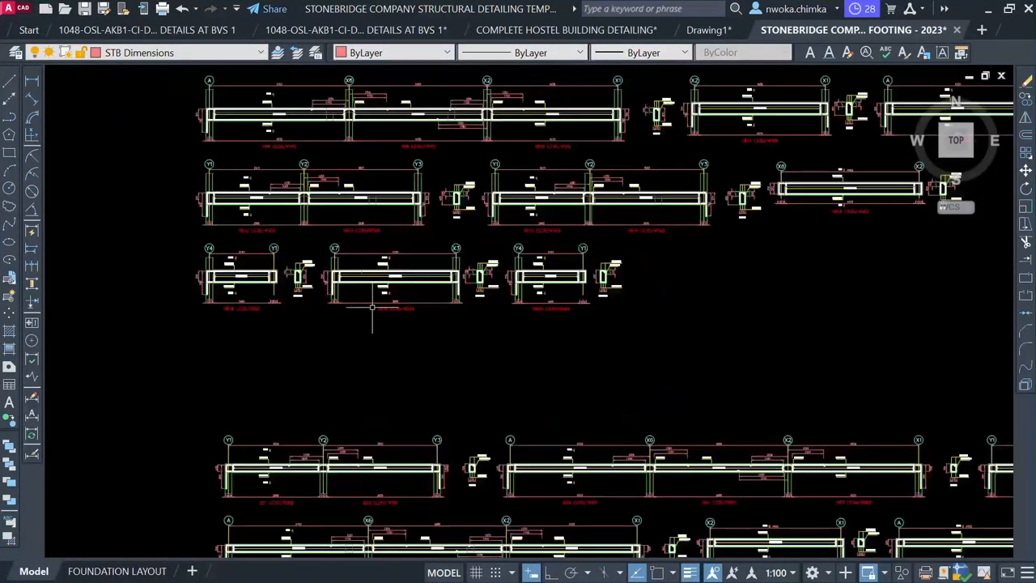
mouse_move(425, 314)
middle_down()
mouse_move(473, 347)
mouse_move(609, 402)
middle_up()
click(157, 160)
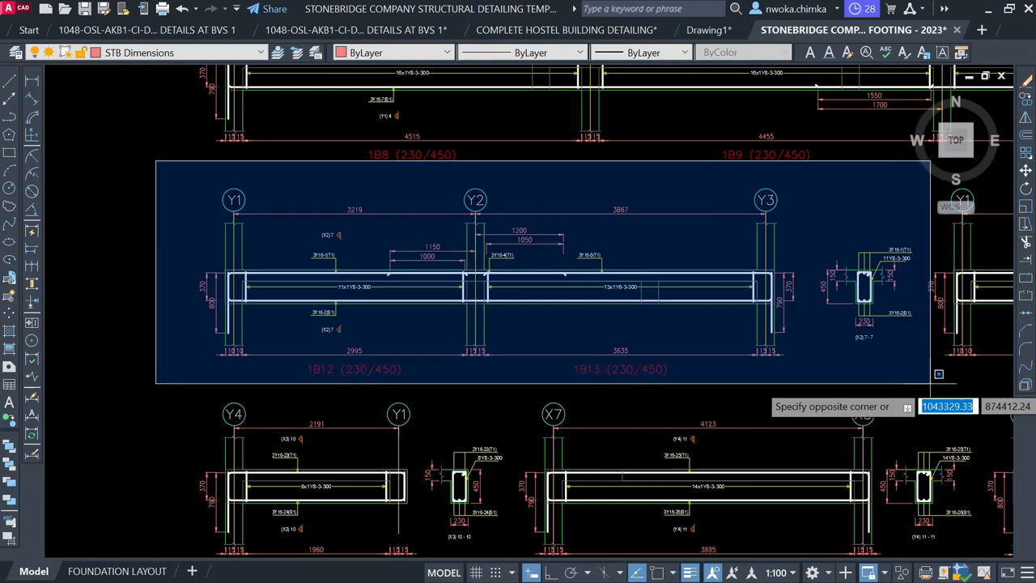
click(927, 379)
Move the 1B12/1B13 detail into the sheet border beside BEAM 1
text(m)
key(Return)
click(592, 268)
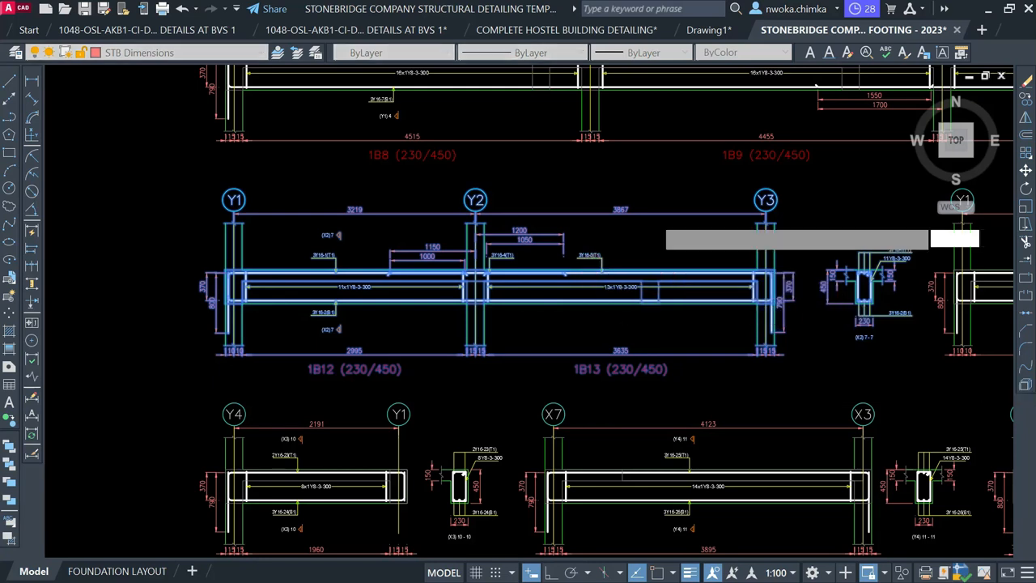
scroll(637, 285, down, 5)
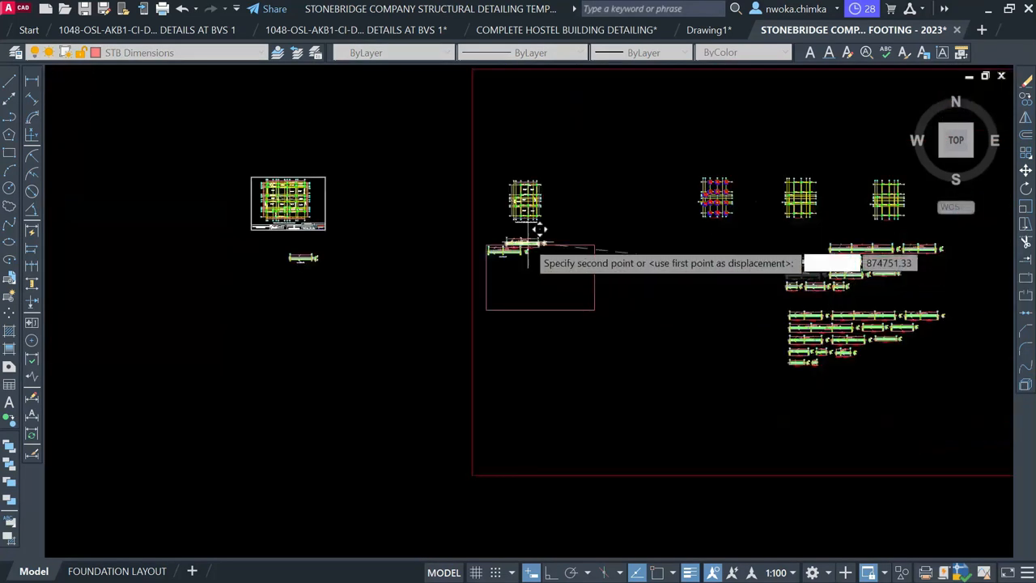
scroll(537, 233, up, 6)
scroll(577, 243, up, 2)
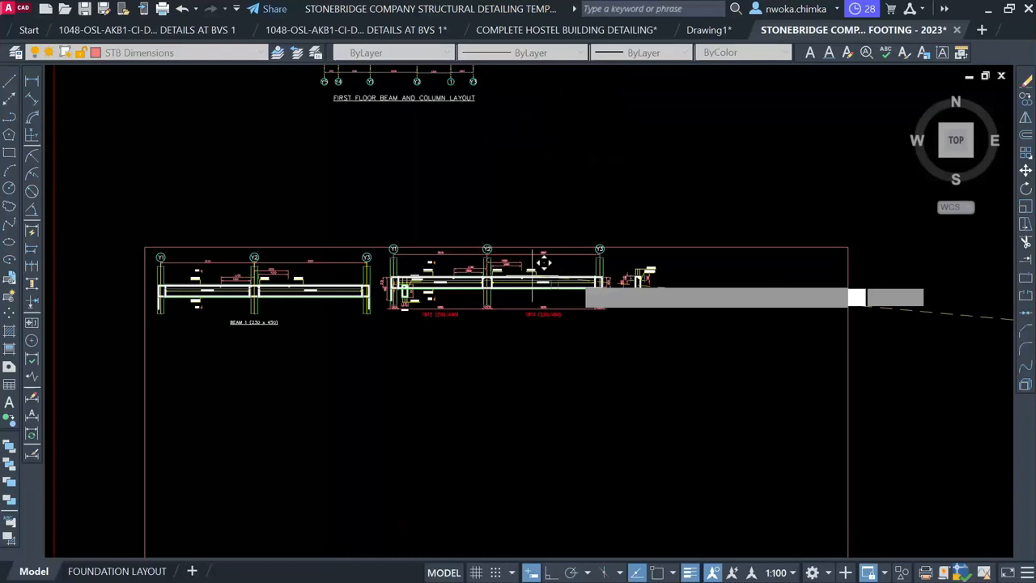
scroll(608, 264, up, 2)
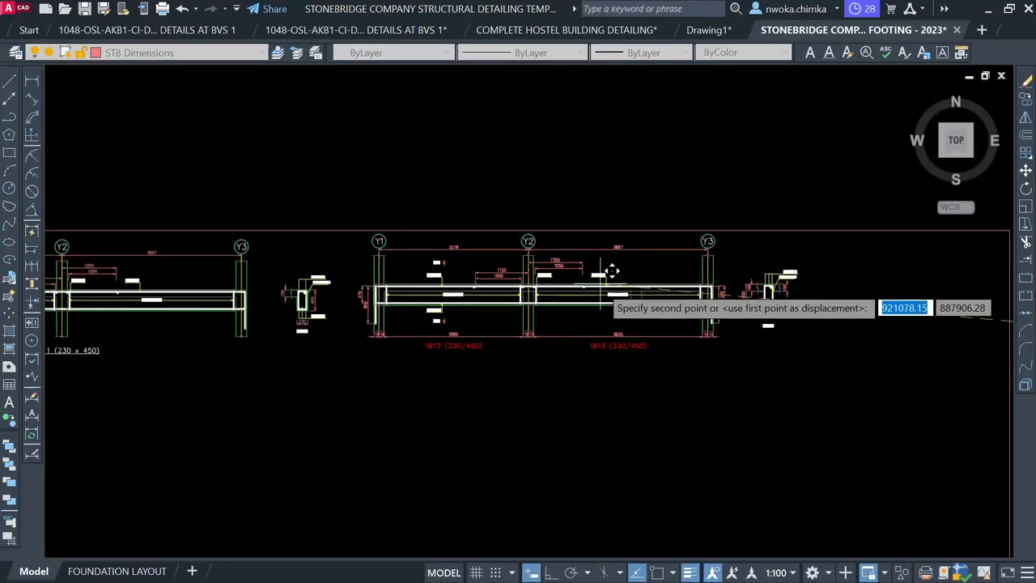
click(603, 278)
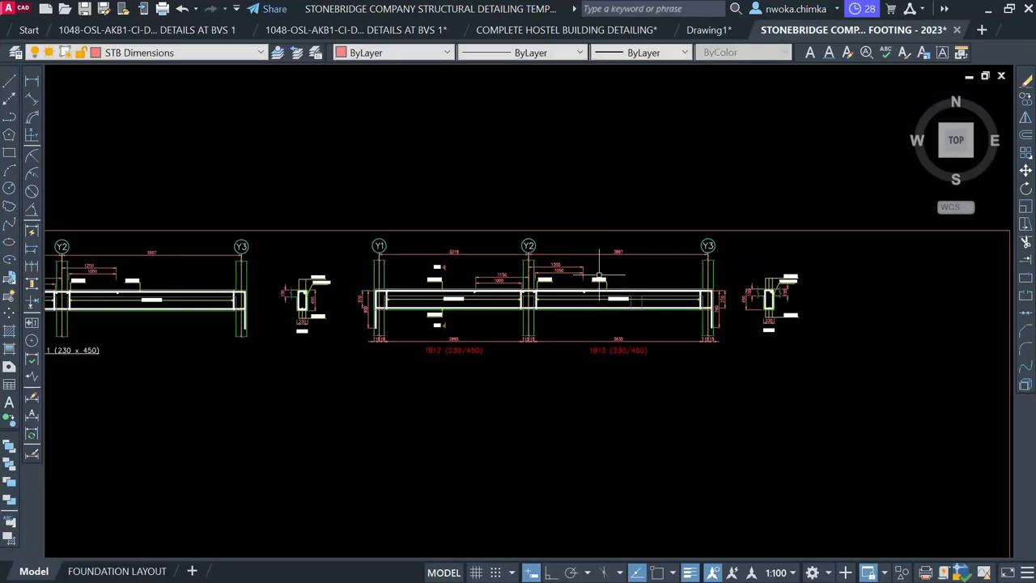
Erase the 370/800 height dimension at the beam's left end
scroll(360, 299, up, 3)
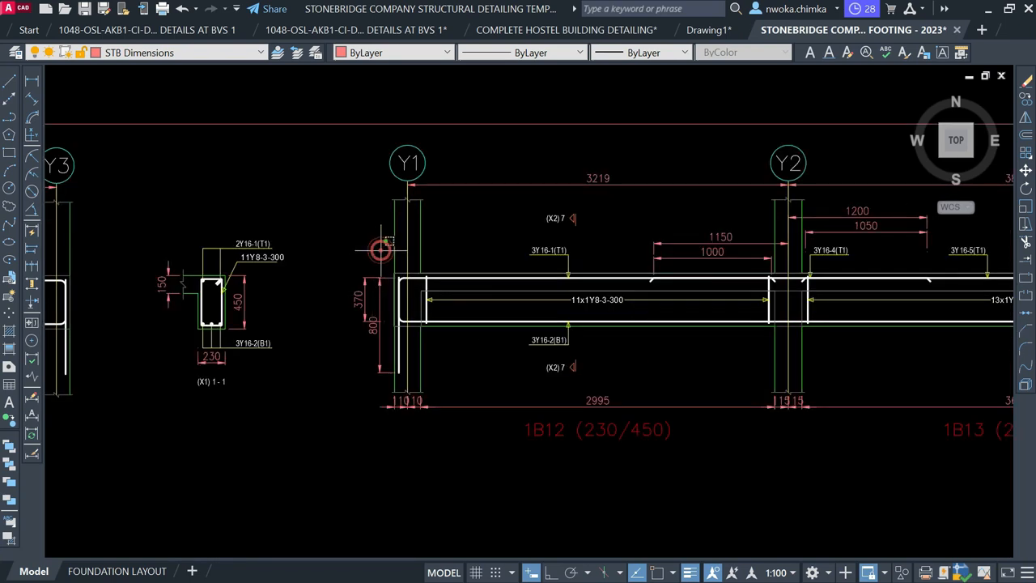
click(381, 250)
click(340, 350)
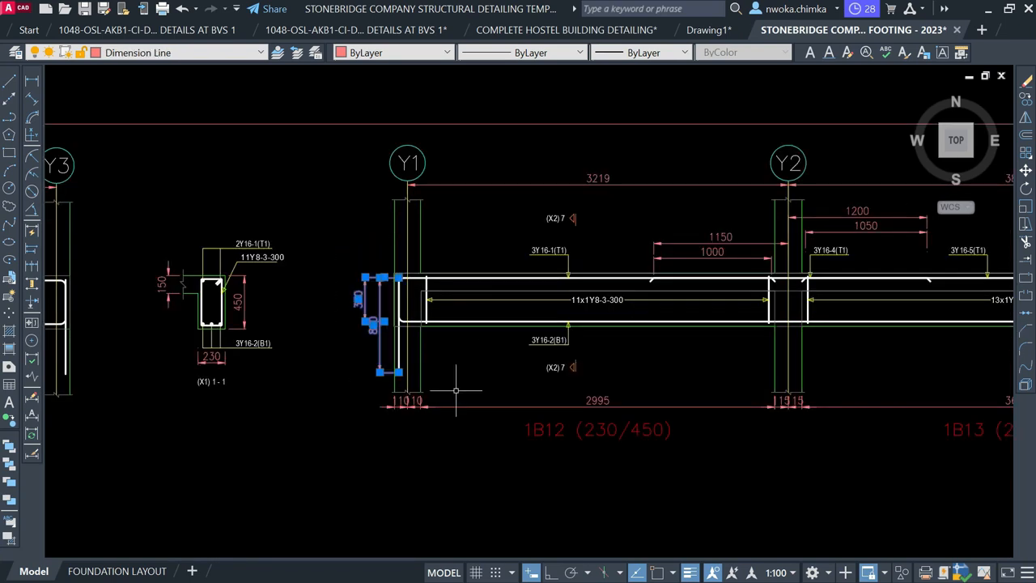
text(e)
key(Return)
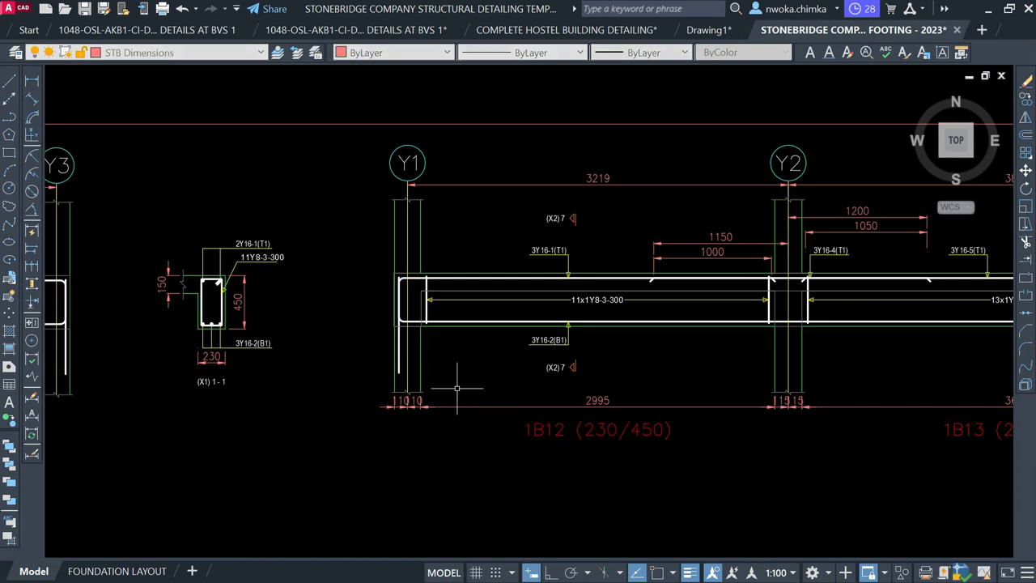
Select the 110, 10, 2995 and 15/15/3635 column dimensions, then cancel the selection
middle_drag(506, 355, 473, 299)
scroll(474, 300, down, 2)
scroll(359, 277, up, 5)
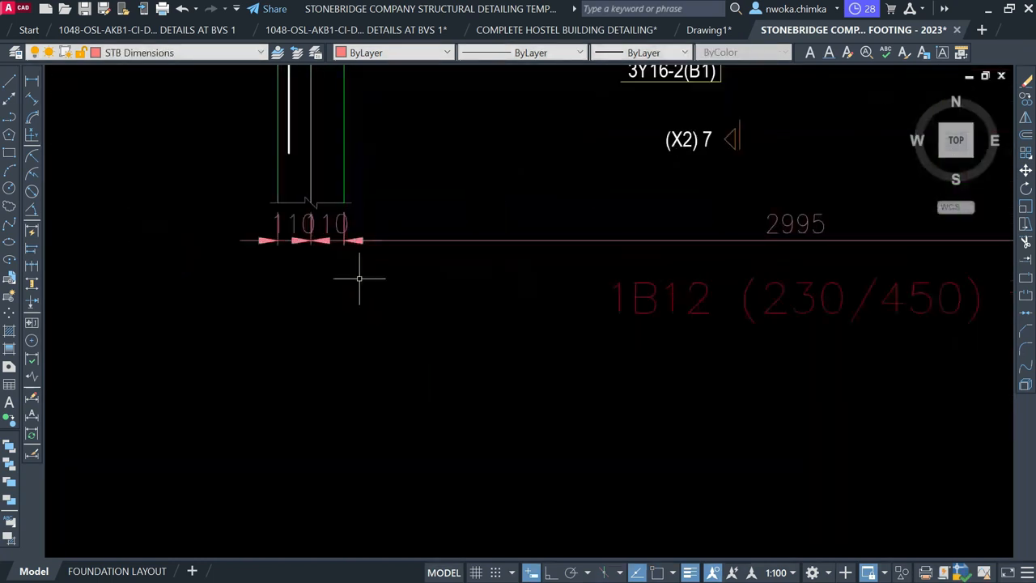
click(427, 302)
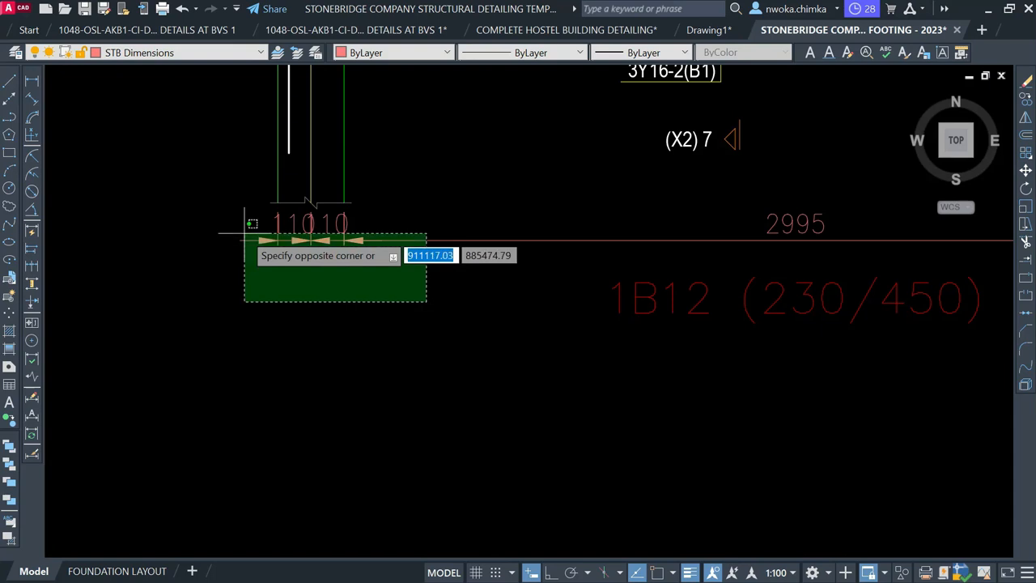
click(248, 224)
scroll(205, 240, down, 4)
scroll(517, 260, up, 4)
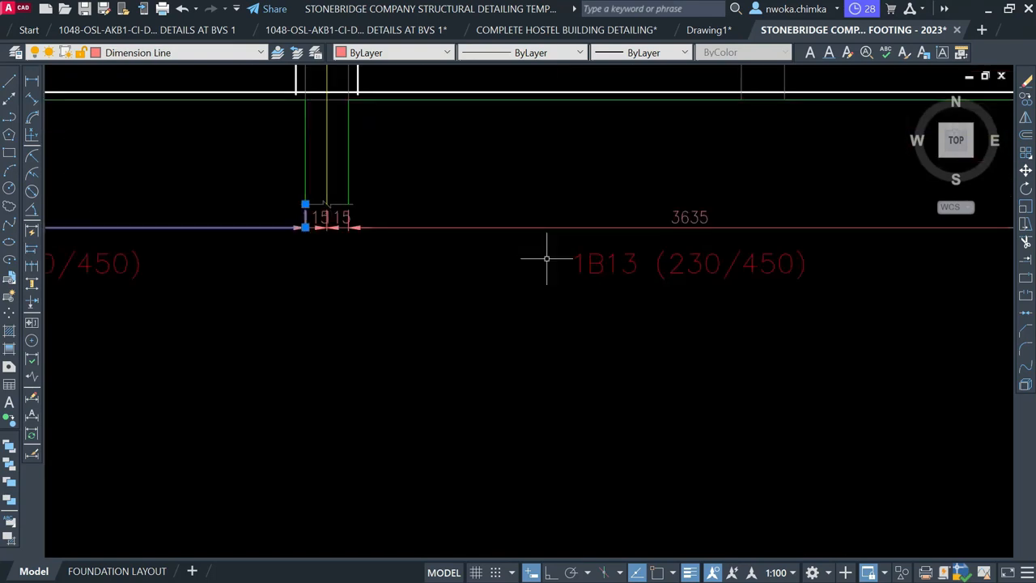
click(443, 286)
click(269, 220)
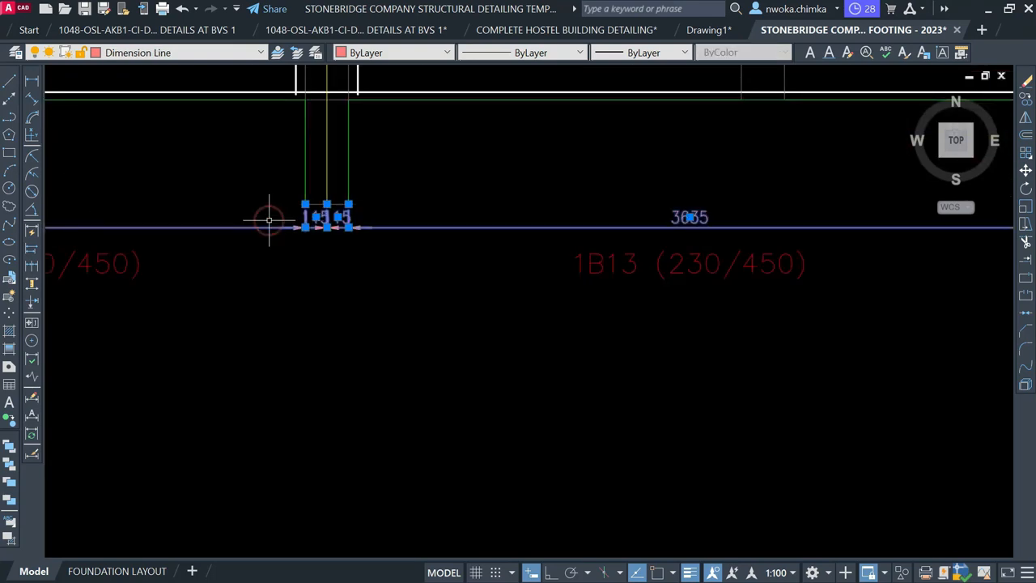
key(Escape)
Erase only the two 15 column-offset dimensions
scroll(631, 261, down, 4)
scroll(631, 261, up, 6)
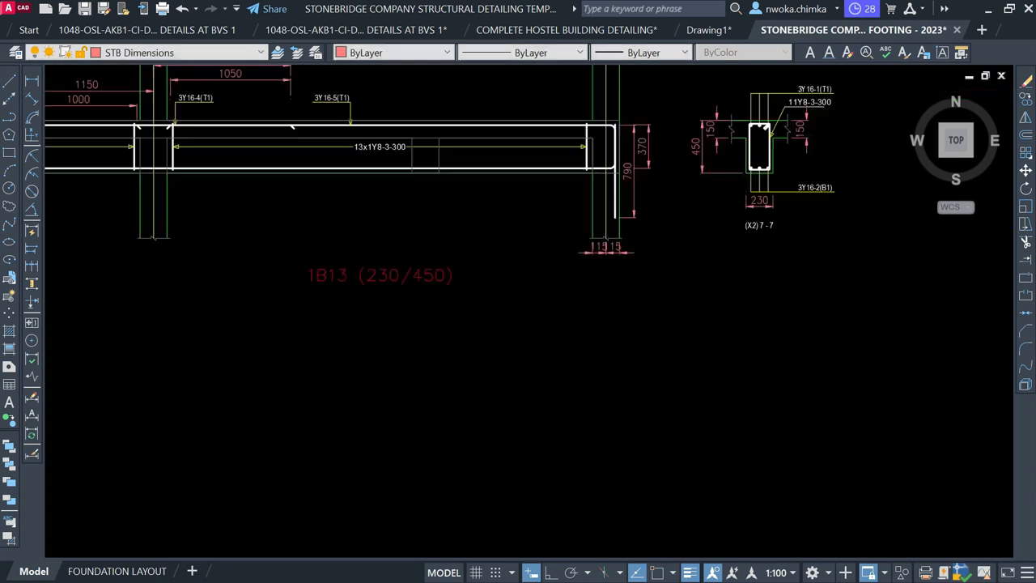
click(631, 265)
click(460, 213)
click(401, 258)
click(380, 300)
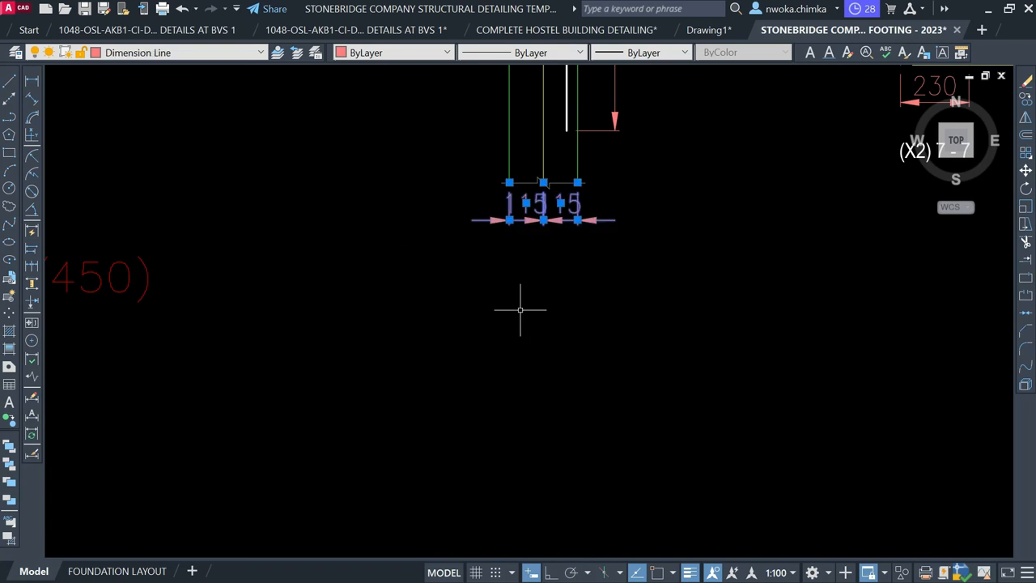
key(Return)
Delete the 370 and 790 height dimensions at the beam's right end
scroll(508, 324, down, 3)
middle_drag(553, 225, 481, 350)
click(551, 150)
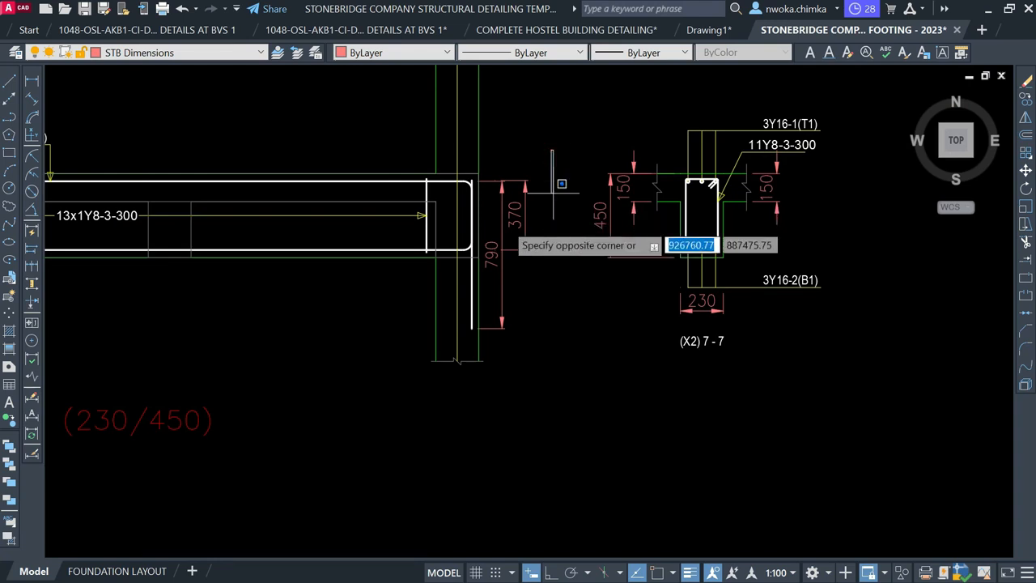
click(490, 233)
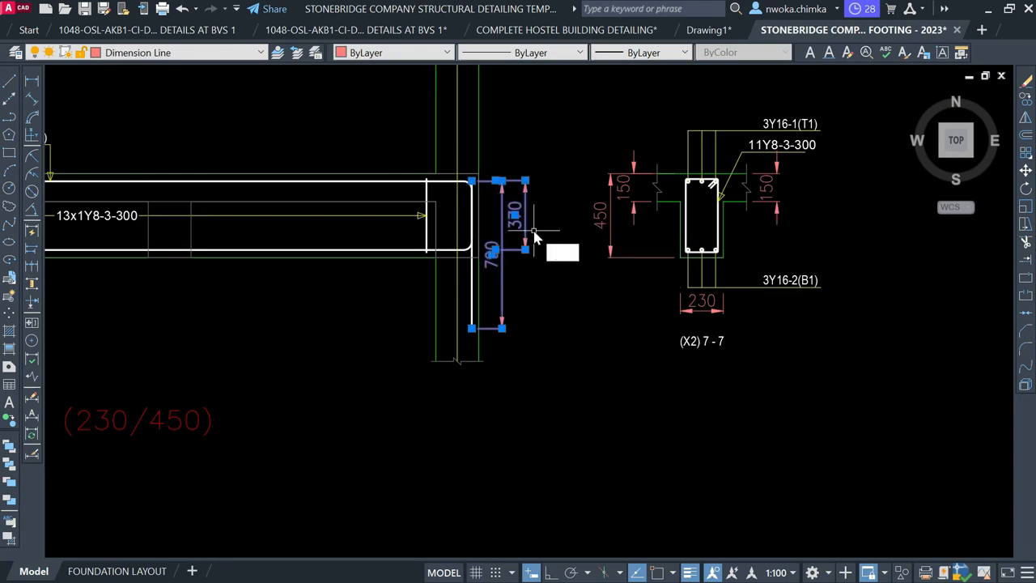
key(Delete)
Window-select the 1B12–1B13 elevation with its section for moving
scroll(447, 191, down, 5)
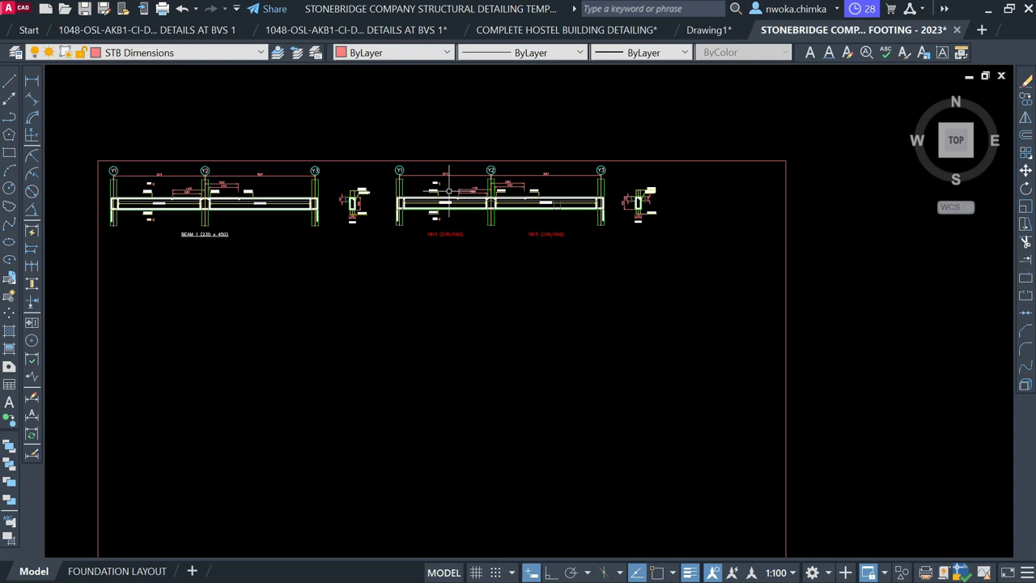
scroll(369, 180, up, 2)
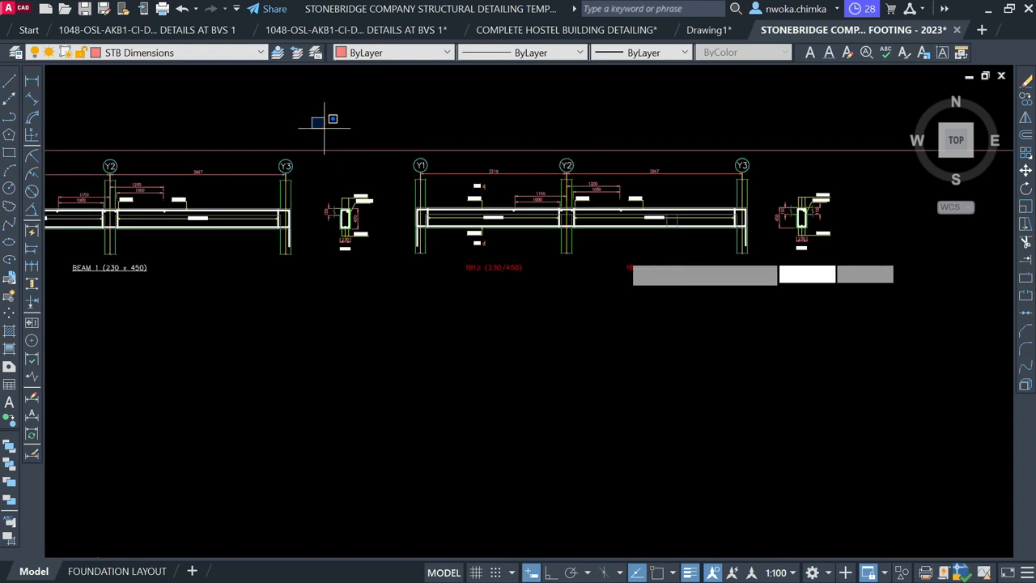
click(312, 118)
click(949, 356)
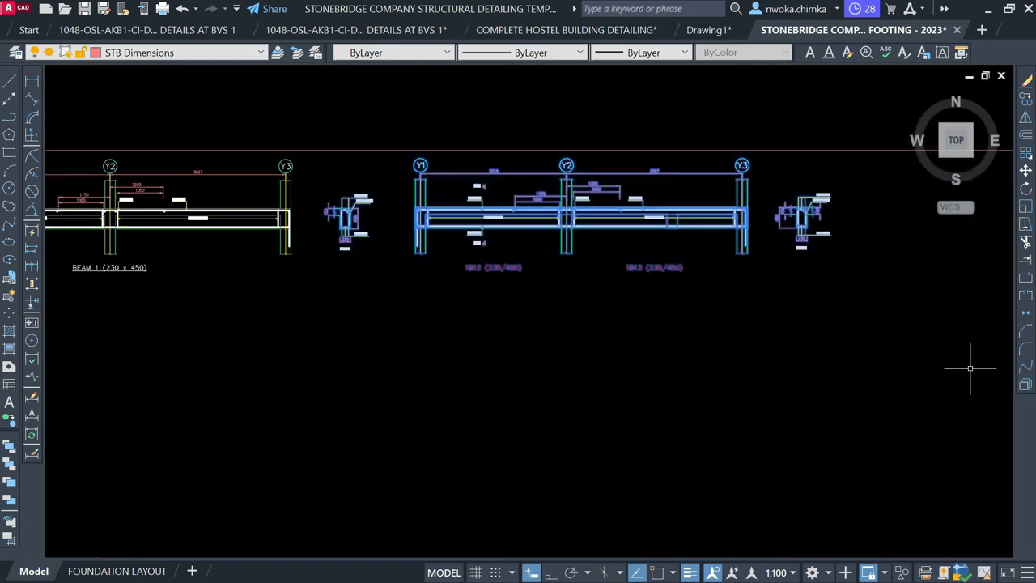
text(m)
key(space)
Nudge the 1B12–1B13 elevation slightly down and left
scroll(342, 259, up, 2)
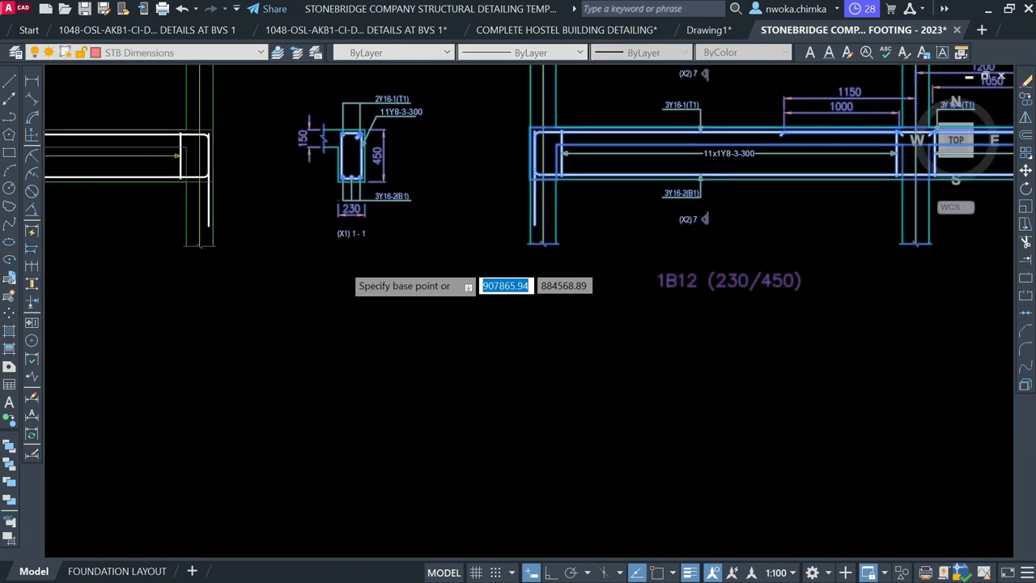
click(353, 276)
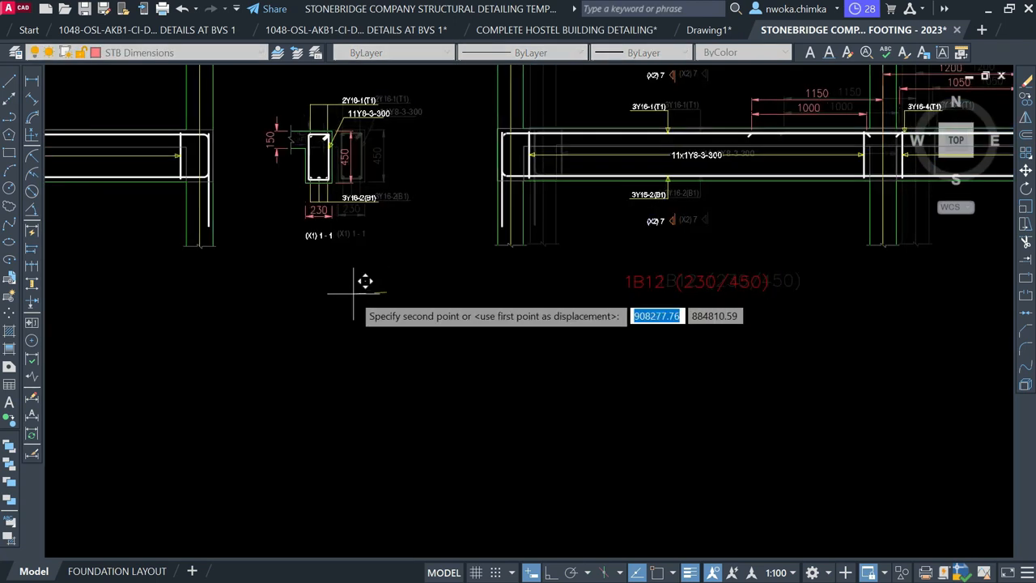
click(342, 288)
scroll(339, 292, down, 2)
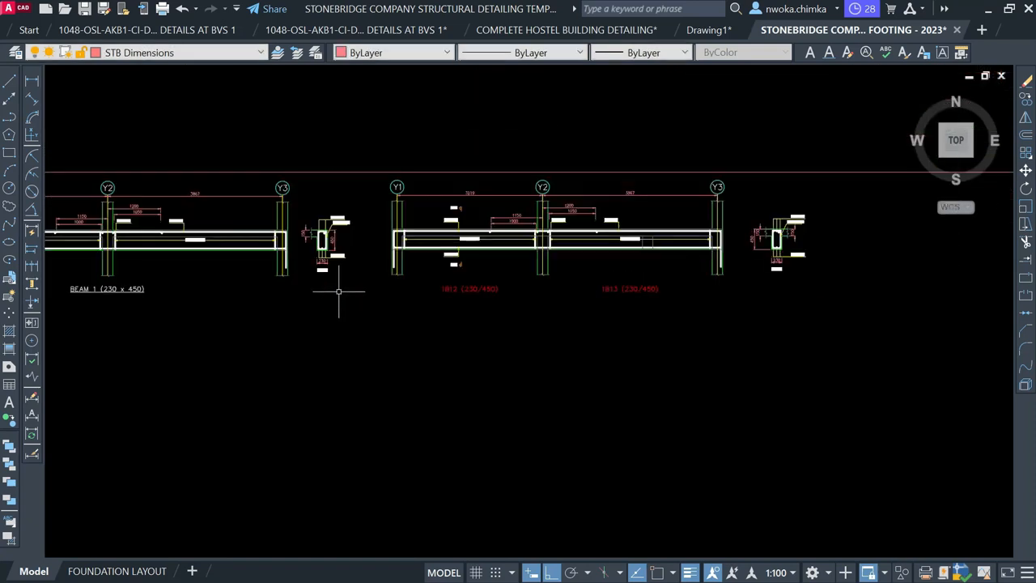
Shift the 1B12–1B13 elevation and its section a little further left
click(374, 138)
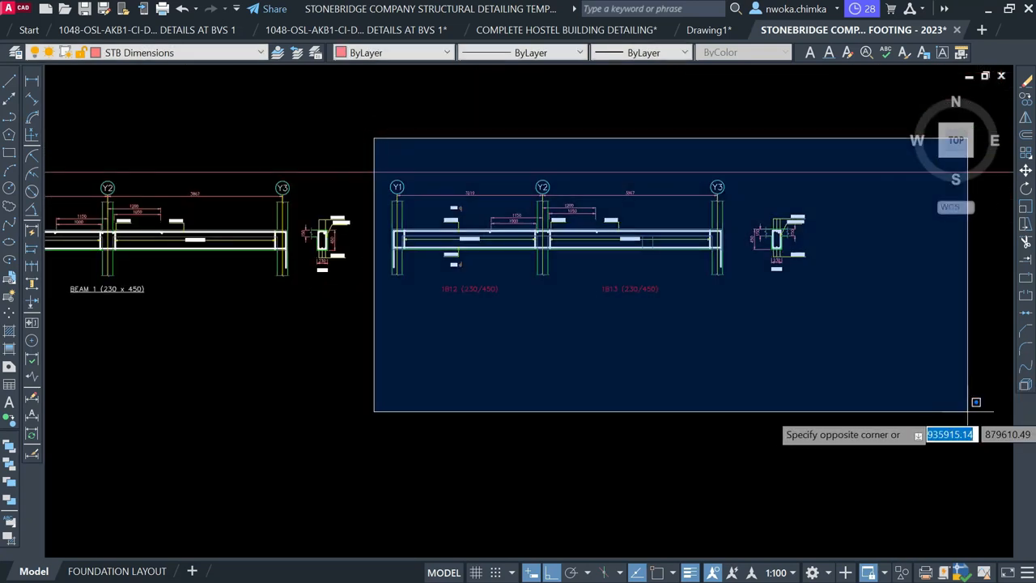
click(924, 411)
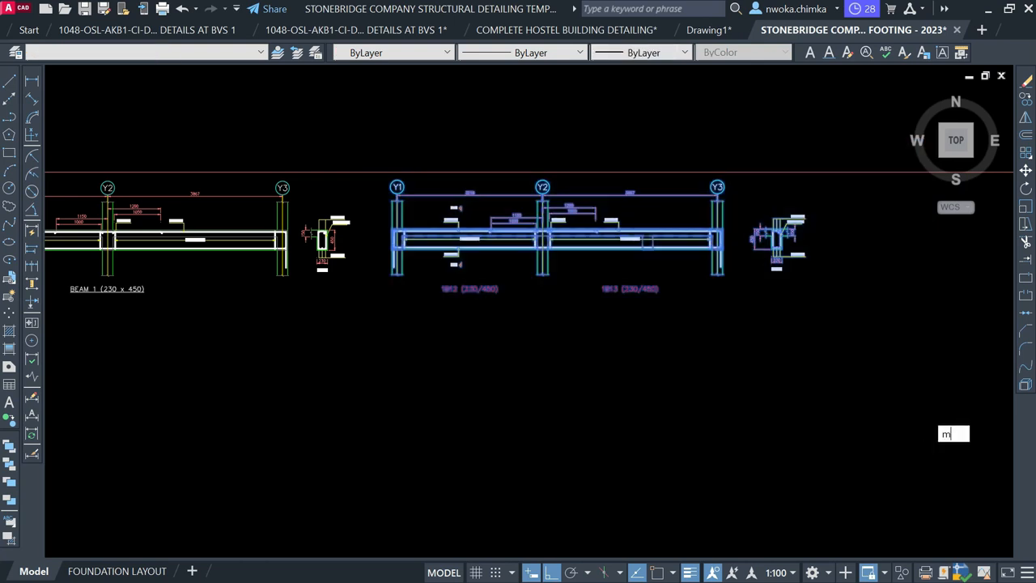
text(m)
key(Return)
click(646, 383)
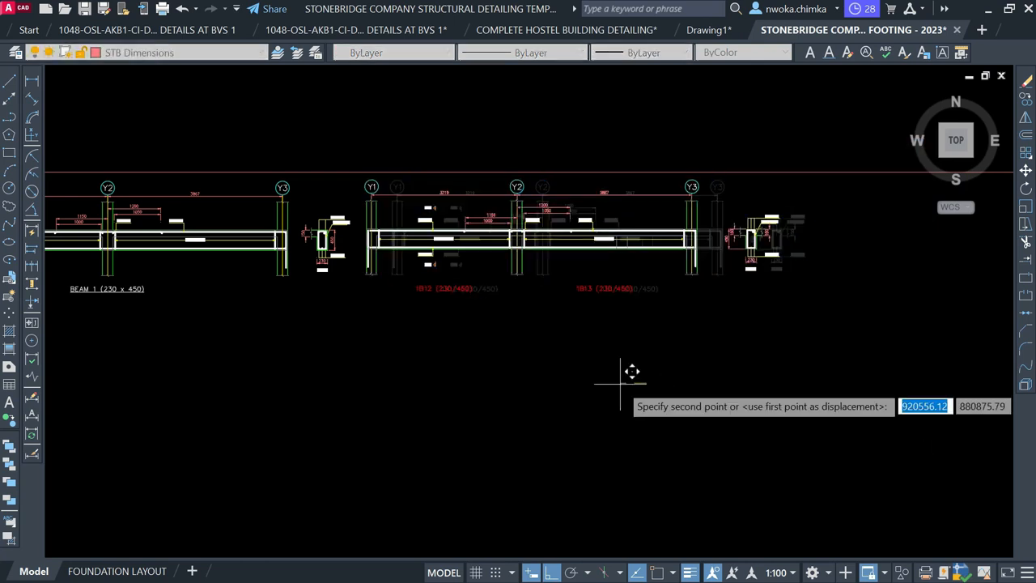
click(624, 384)
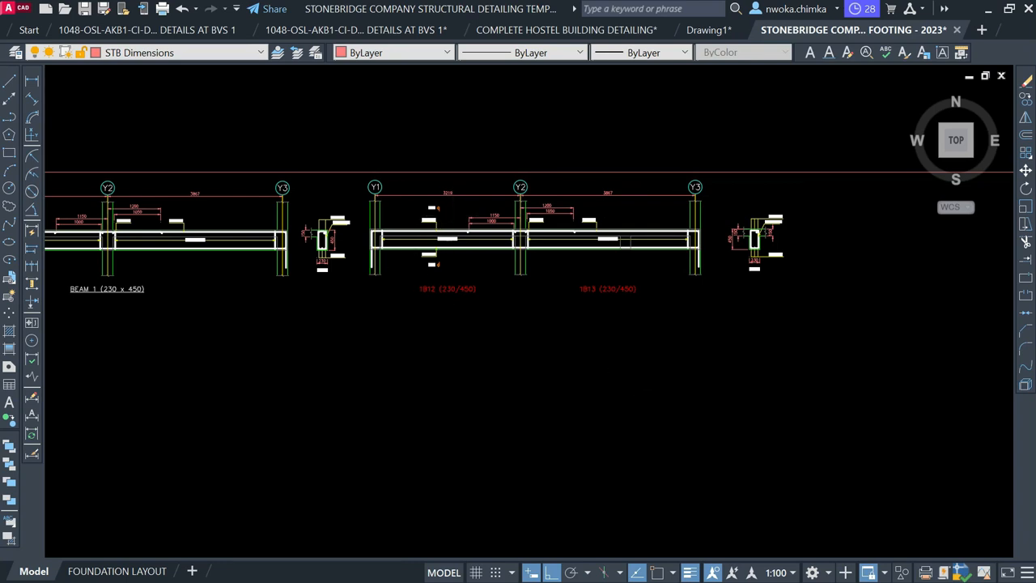
scroll(471, 220, down, 2)
middle_drag(526, 222, 502, 242)
scroll(344, 243, up, 3)
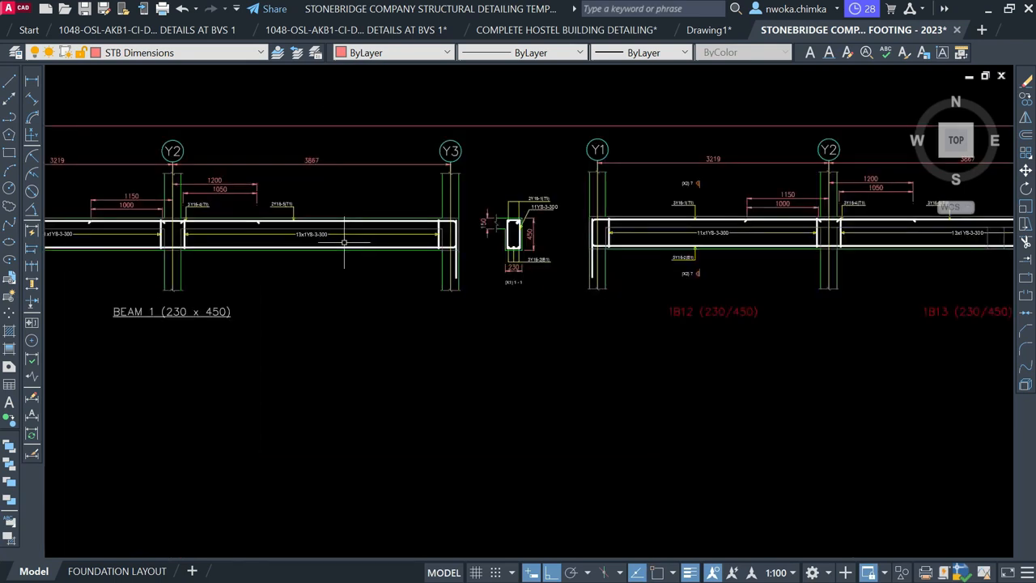
Copy the BEAM 1 (230 x 450) title beneath the elevation between 1B12 and 1B13
click(160, 316)
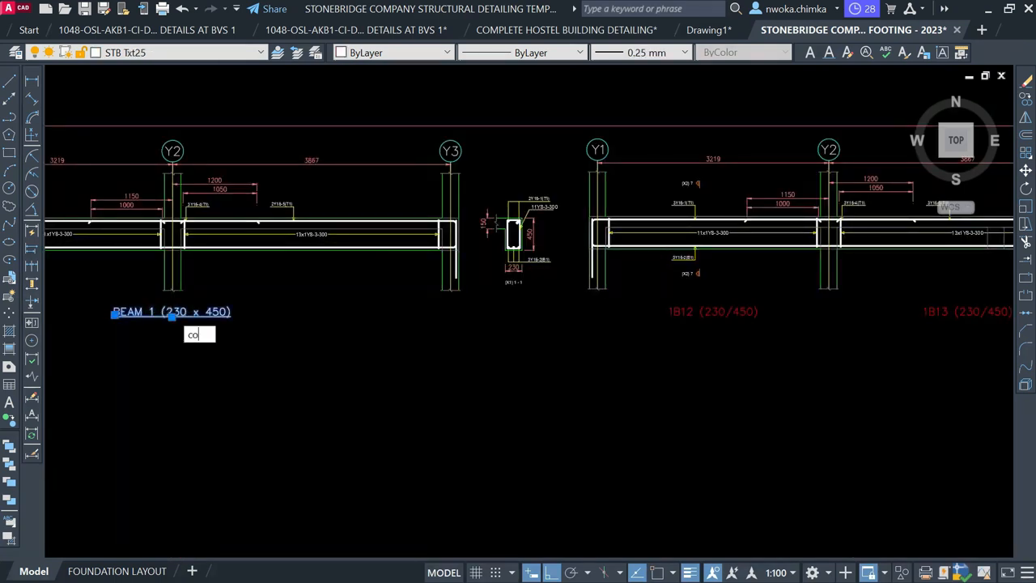
key(Return)
scroll(190, 324, down, 2)
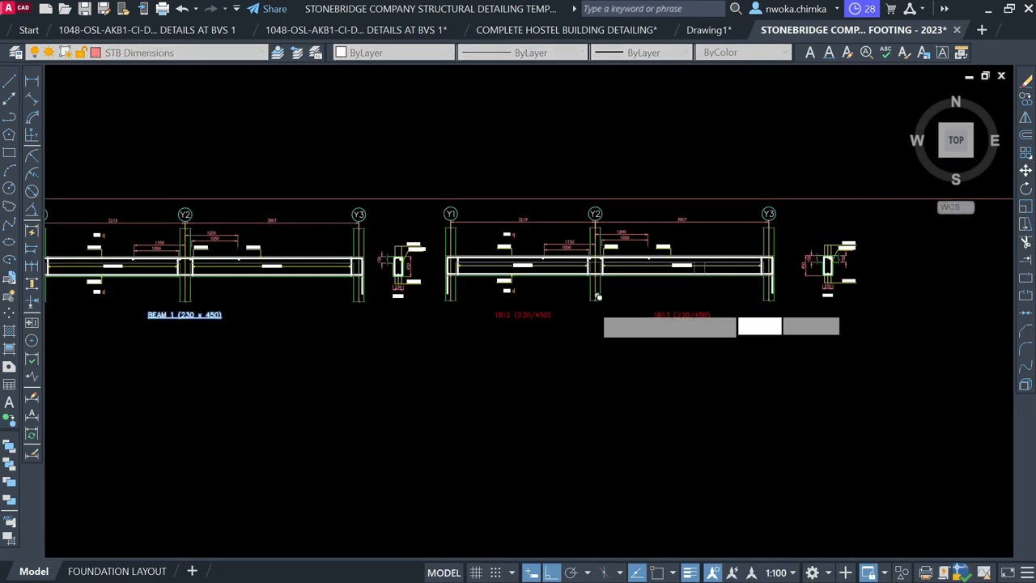
scroll(603, 309, up, 4)
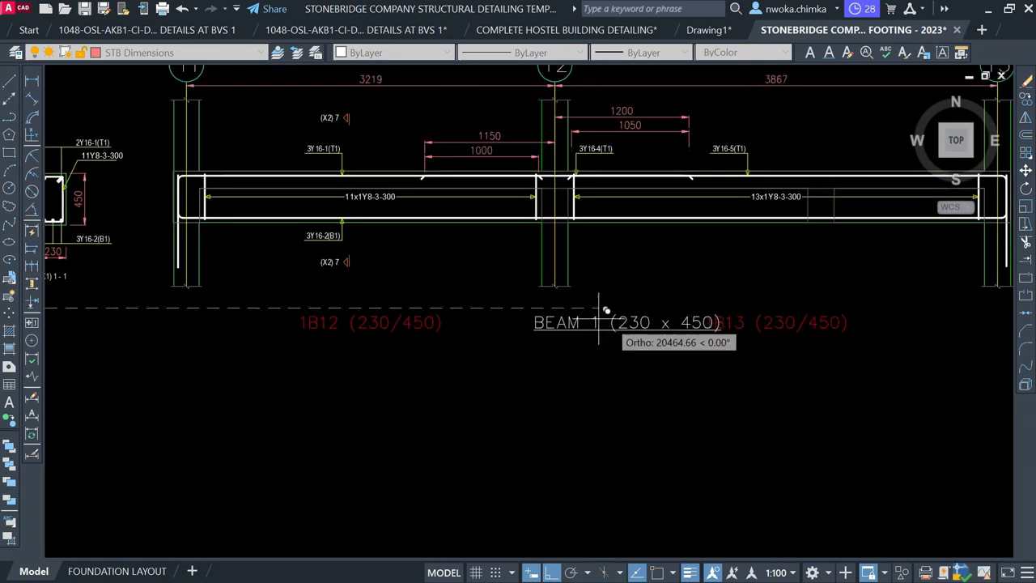
click(544, 306)
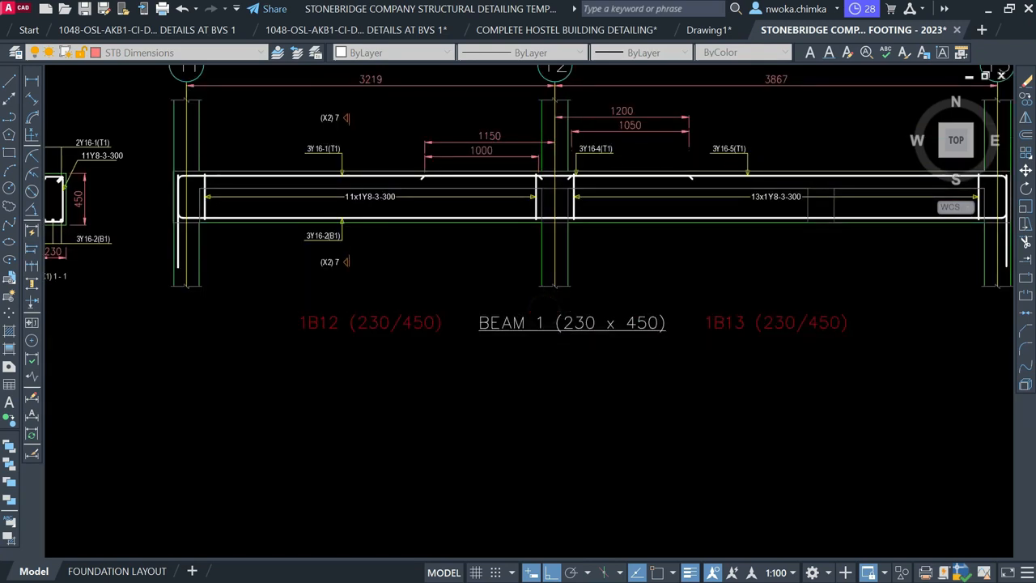
key(Escape)
scroll(526, 410, down, 4)
middle_drag(504, 288, 502, 394)
scroll(428, 209, up, 6)
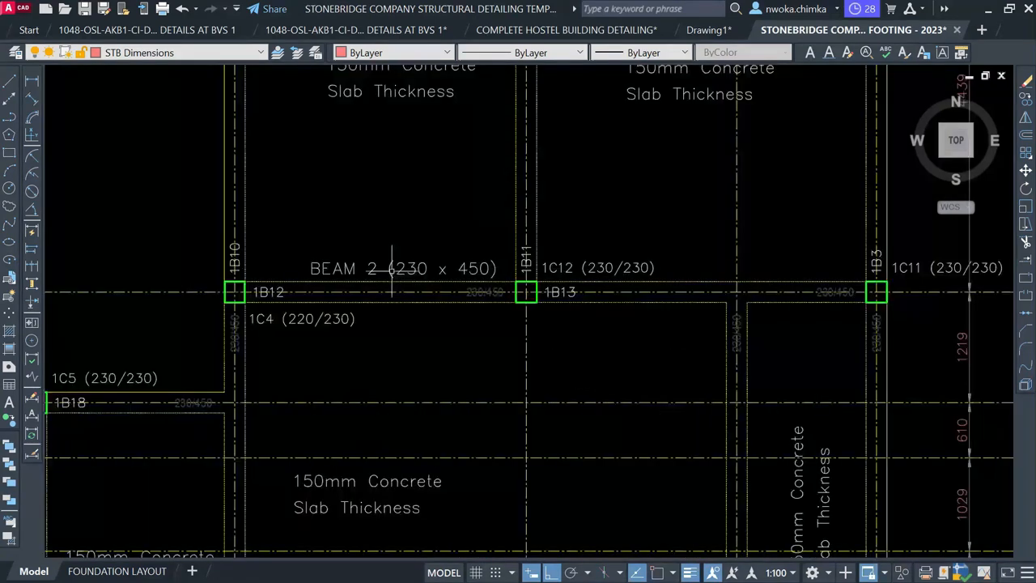
scroll(412, 273, down, 8)
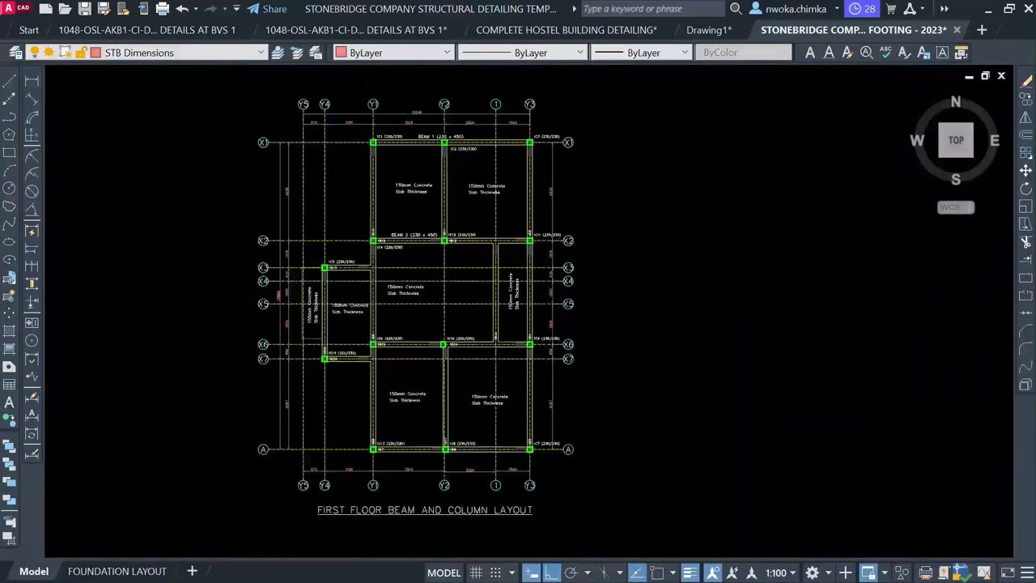
scroll(471, 410, up, 2)
scroll(472, 410, up, 8)
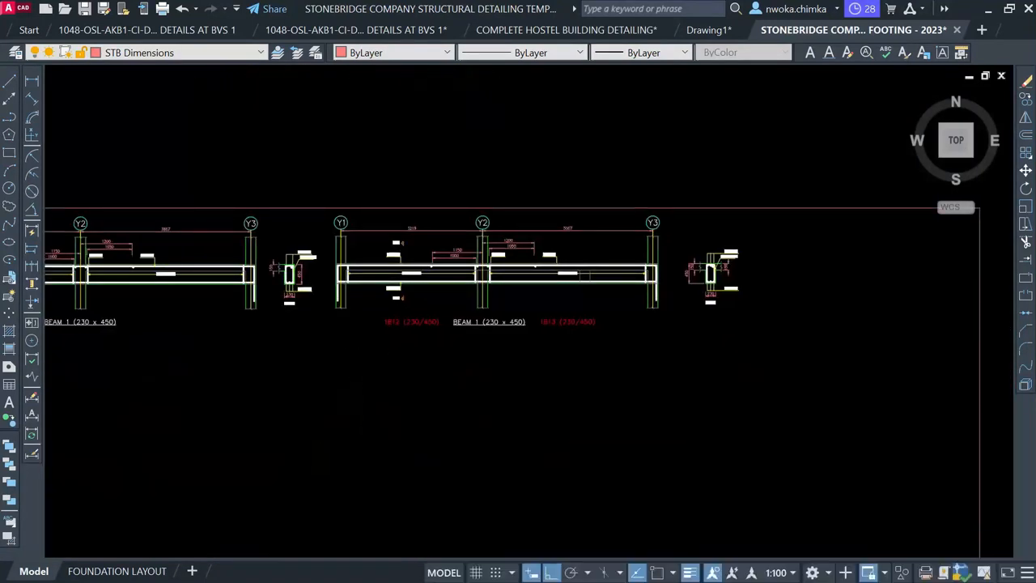
Edit the copied title's beam number so it reads BEAM 2 (230 x 450)
click(468, 339)
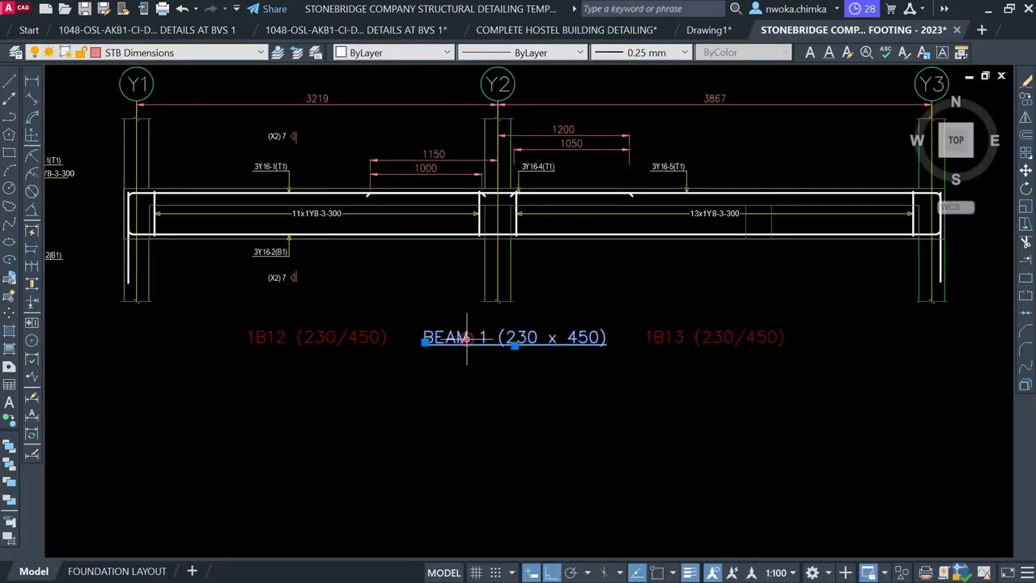
scroll(473, 341, up, 2)
double_click(473, 340)
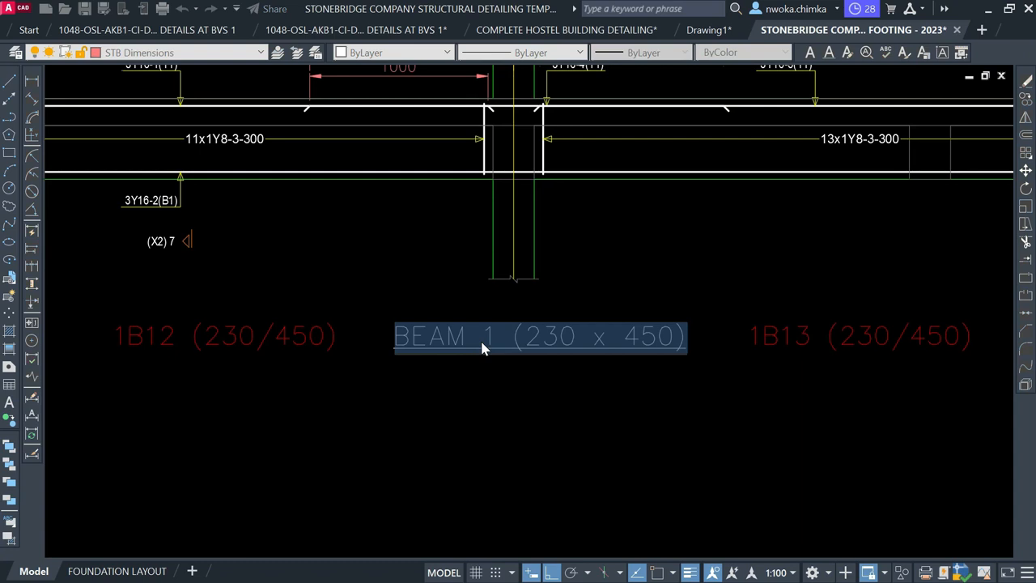
click(486, 336)
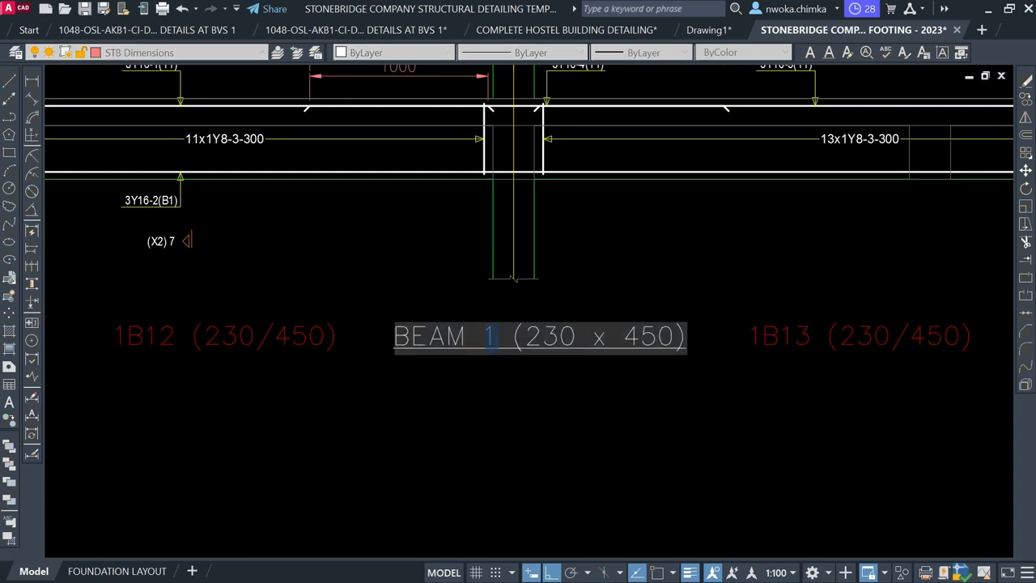
text(2)
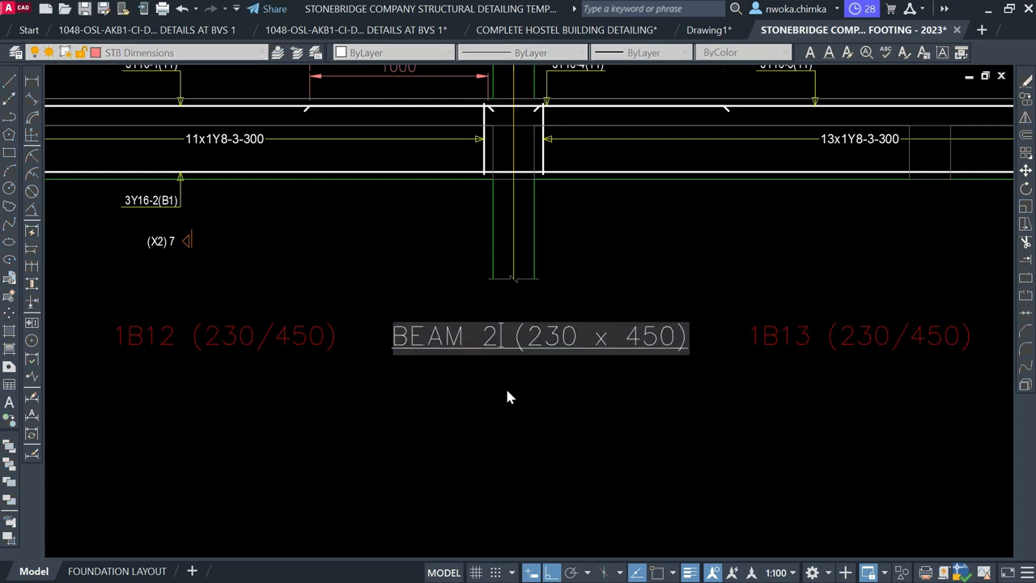
click(507, 395)
scroll(512, 278, down, 5)
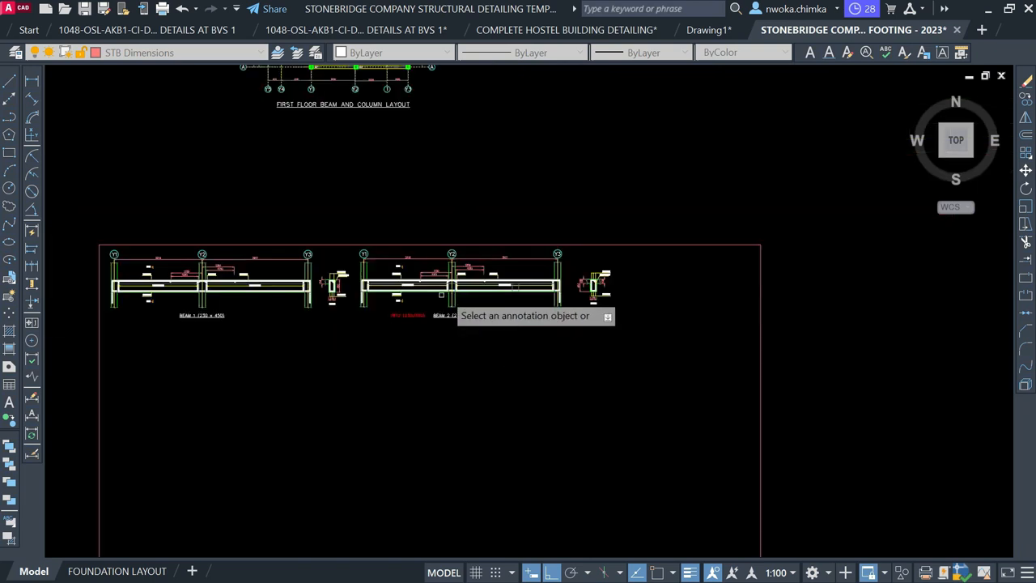
Copy the BEAM 2 (230 x 450) label from its beam onto beam 1B18
middle_drag(407, 251, 474, 447)
middle_drag(405, 124, 409, 208)
scroll(410, 204, up, 3)
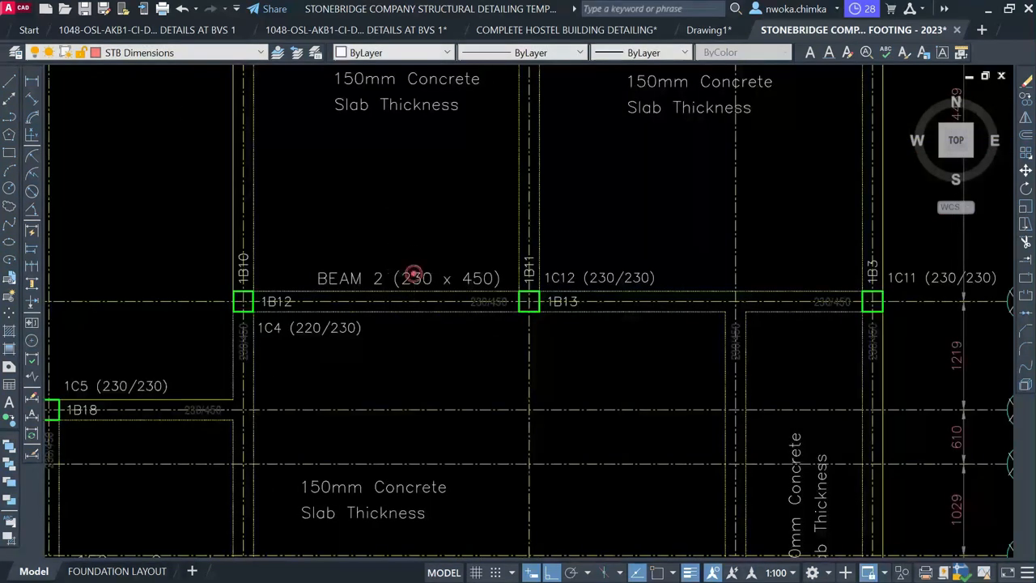
text(o)
key(Return)
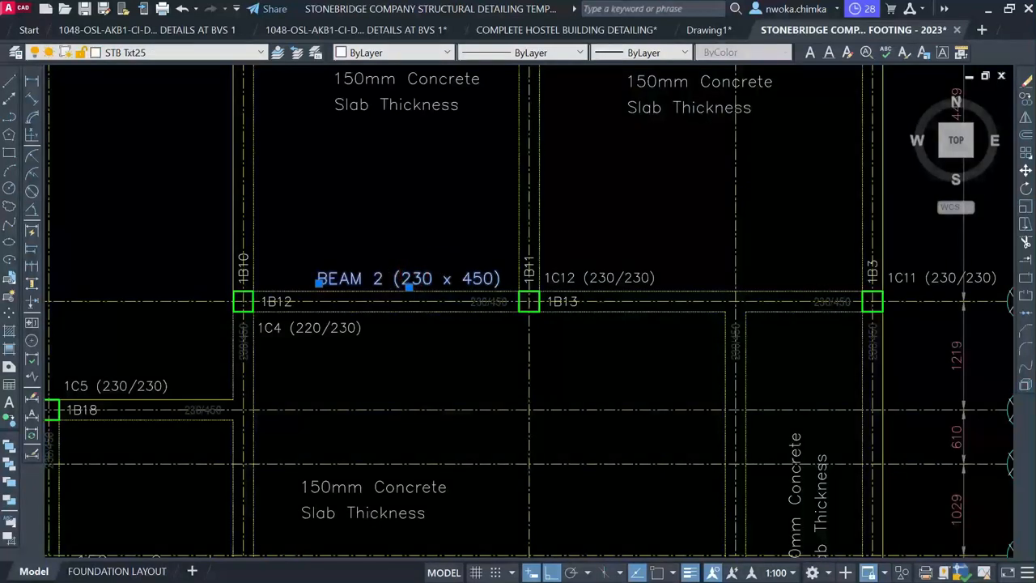
click(442, 273)
scroll(395, 169, down, 4)
middle_drag(410, 308, 506, 256)
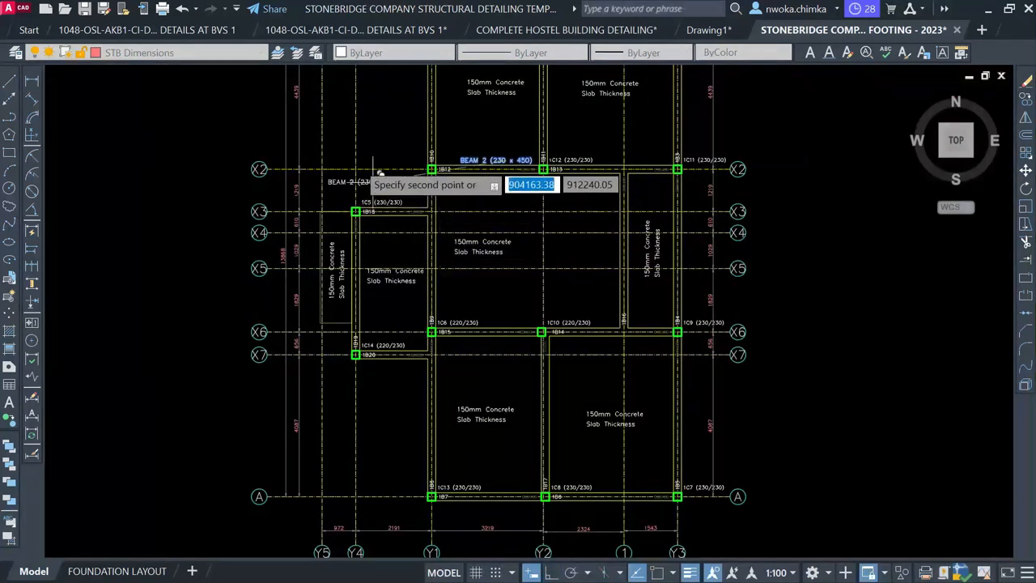
scroll(356, 186, up, 7)
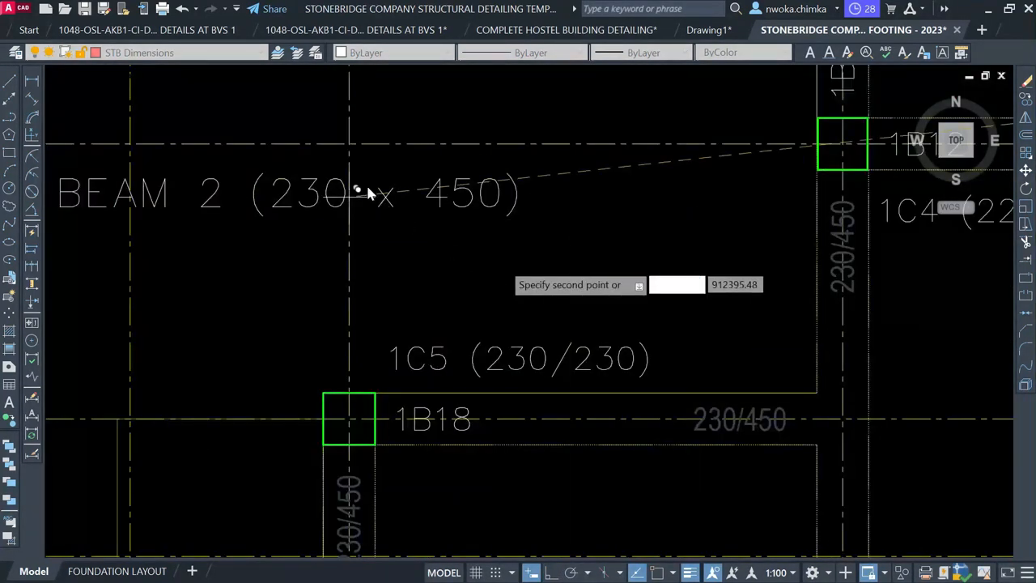
scroll(369, 158, down, 5)
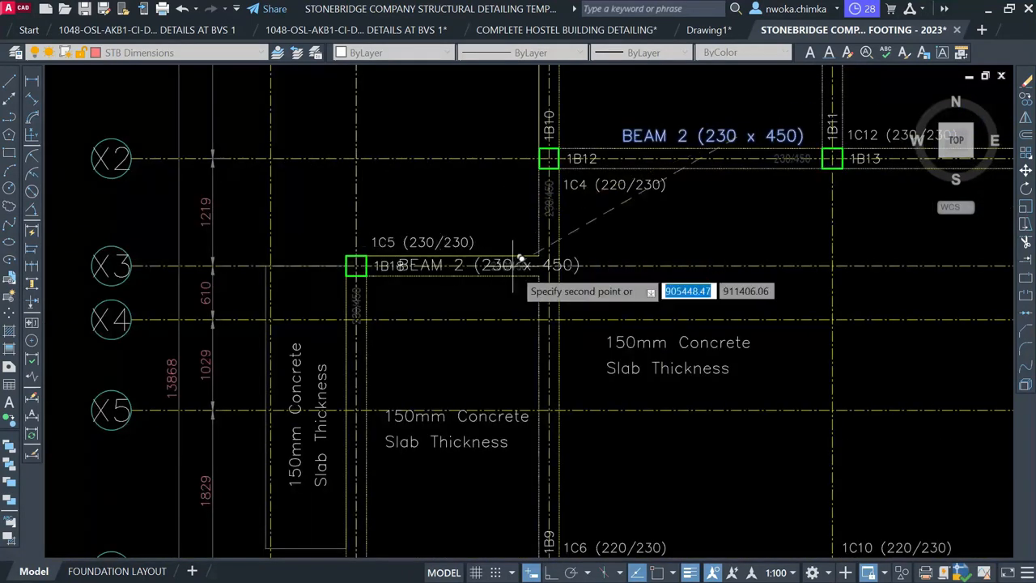
scroll(518, 261, up, 4)
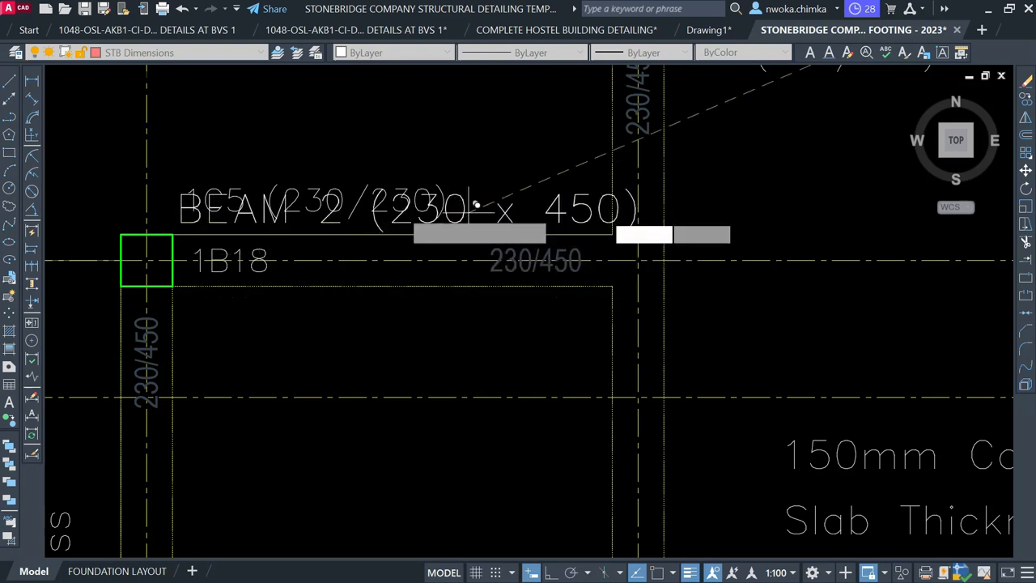
key(Escape)
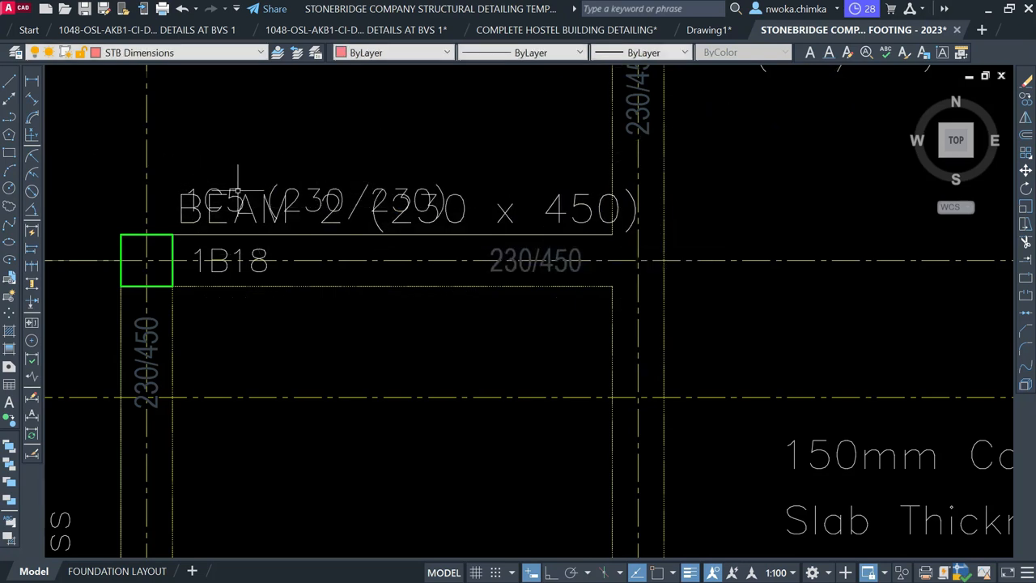
Move the 1C5 (230/230) column label below the 1B18 beam line
click(236, 190)
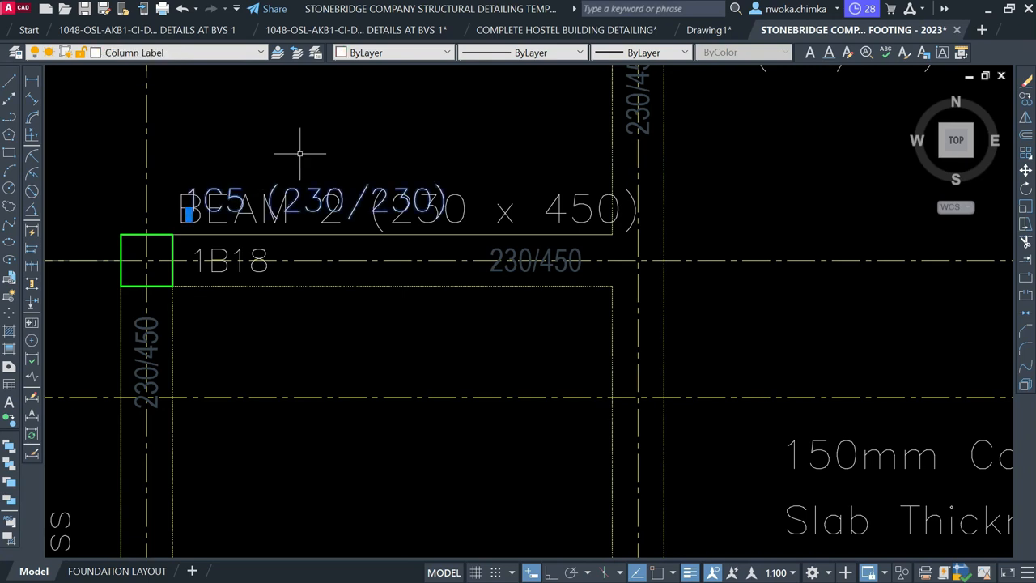
text(m)
key(space)
click(287, 204)
scroll(645, 160, down, 1)
middle_drag(246, 193, 398, 201)
scroll(396, 197, up, 1)
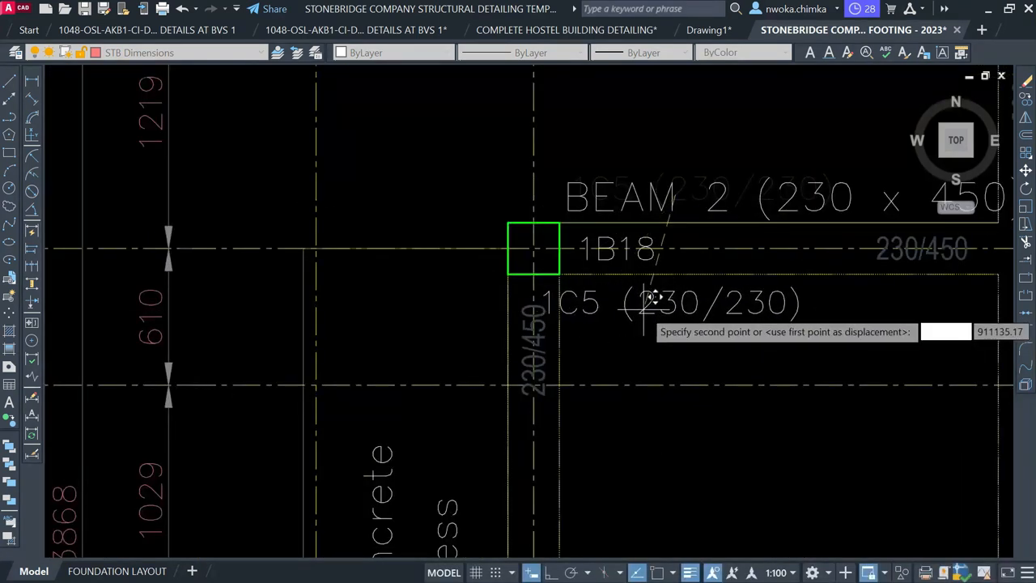
click(665, 305)
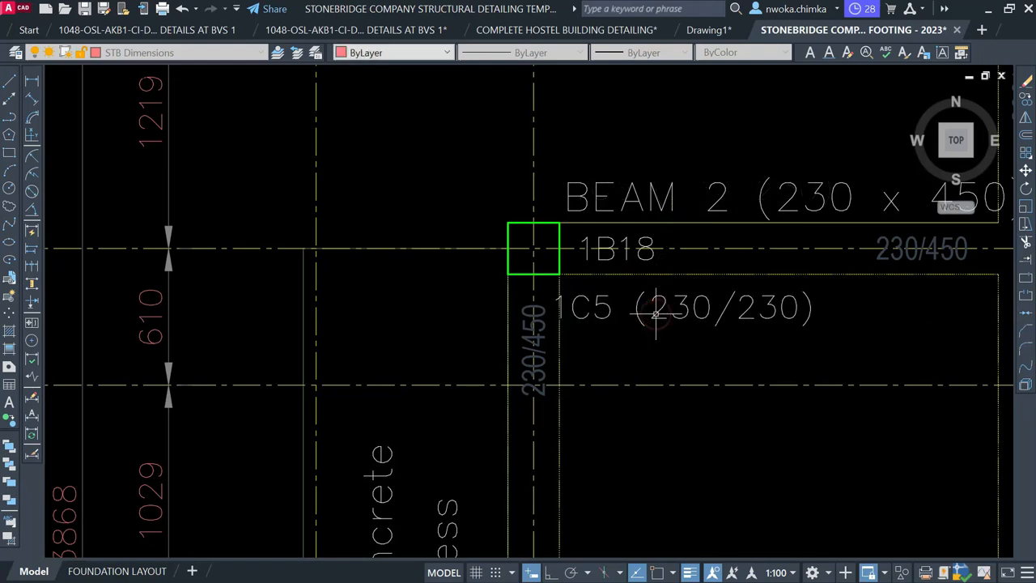
Move the copied BEAM 2 label to sit just above beam 1B18
middle_drag(679, 281, 462, 307)
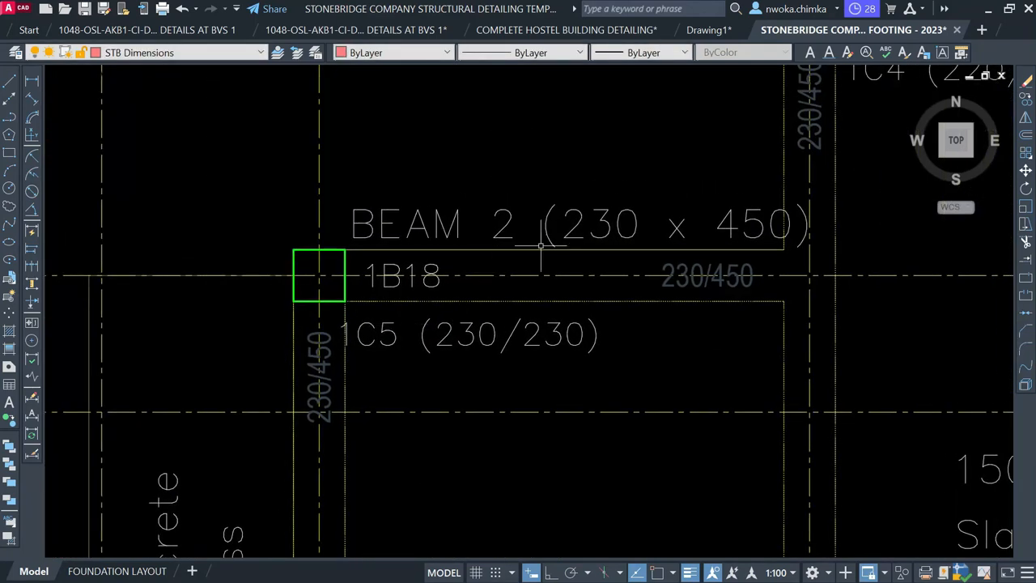
middle_drag(541, 257, 412, 299)
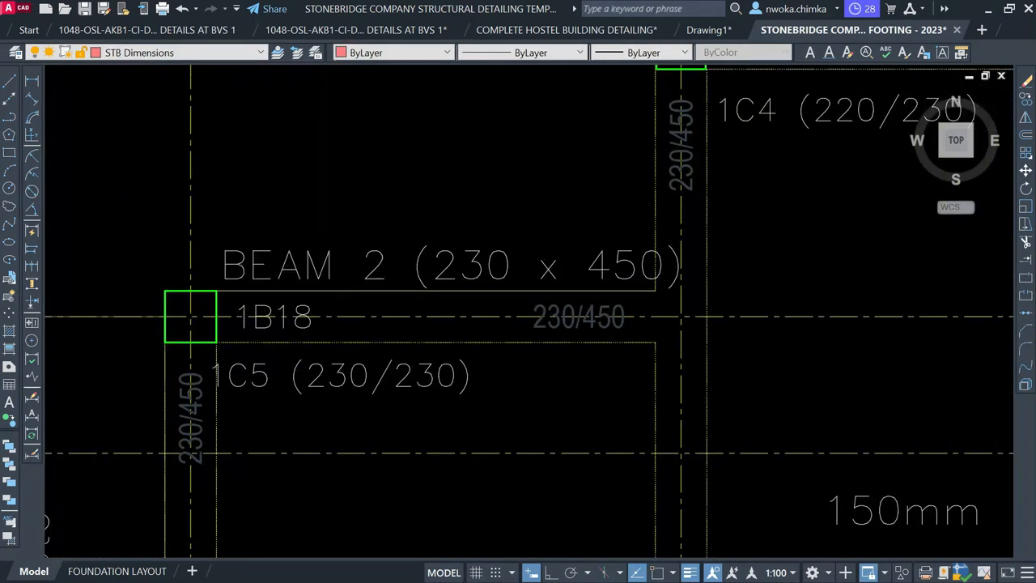
click(472, 252)
key(m)
key(Return)
click(489, 157)
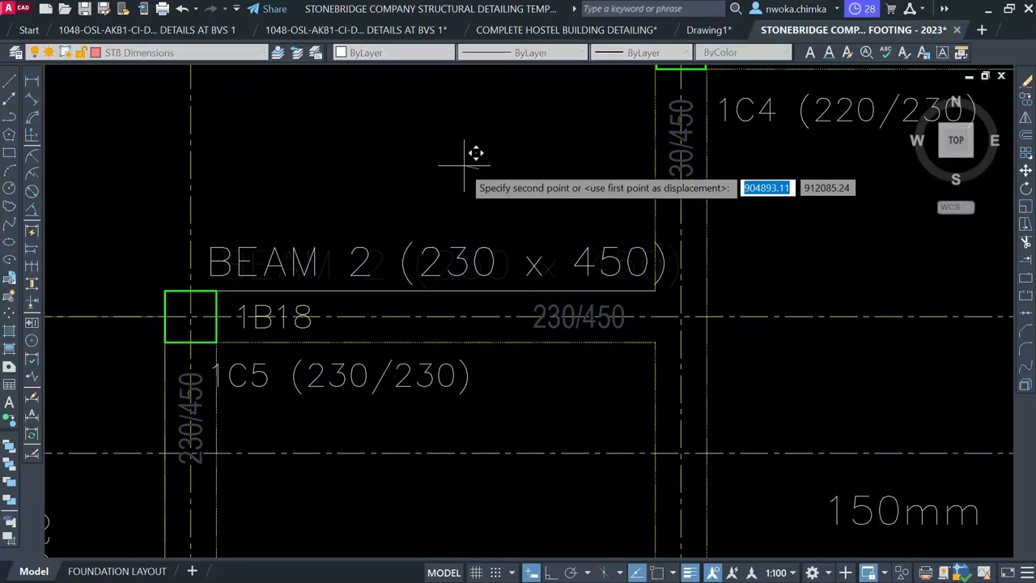
click(474, 156)
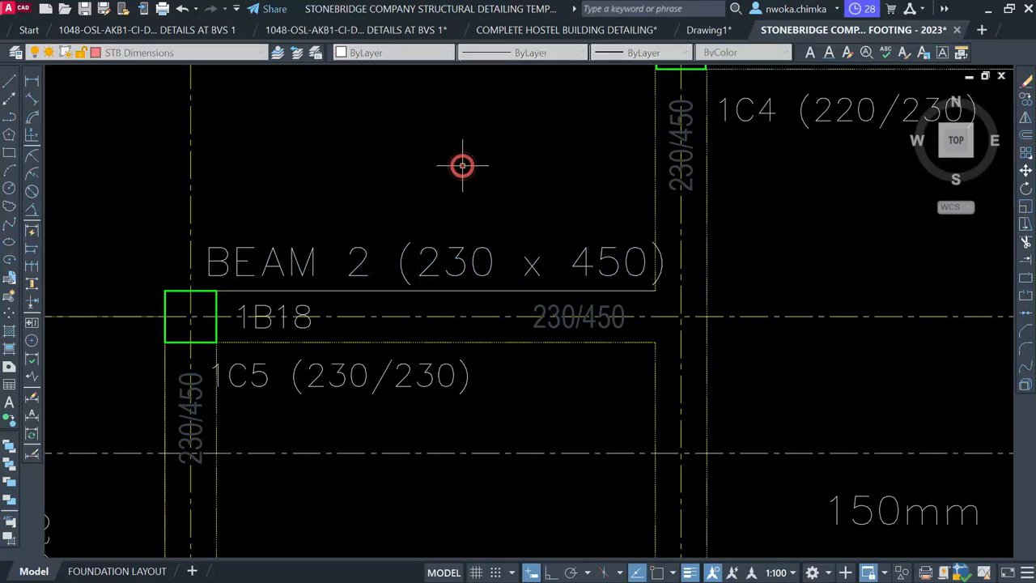
Edit the copied label above 1B18 to read BEAM 3, dropping the (230 x 450) size
click(408, 247)
double_click(391, 256)
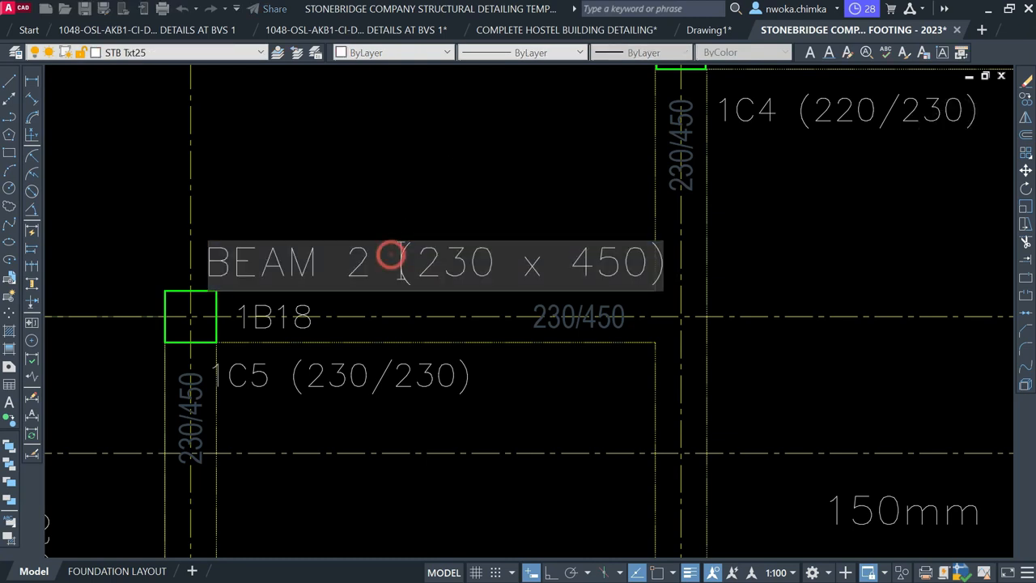
drag(625, 264, 669, 264)
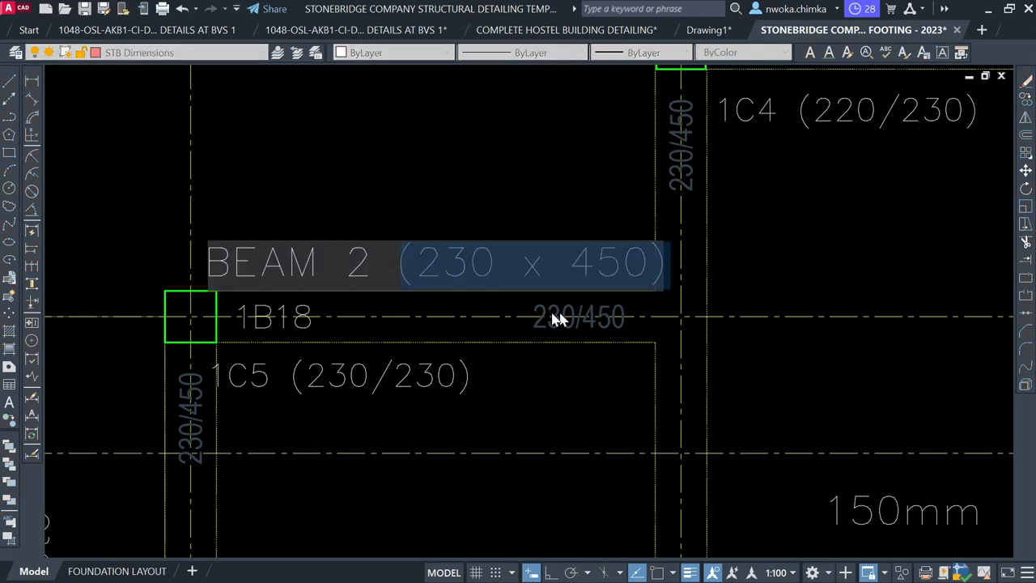
key(BackSpace)
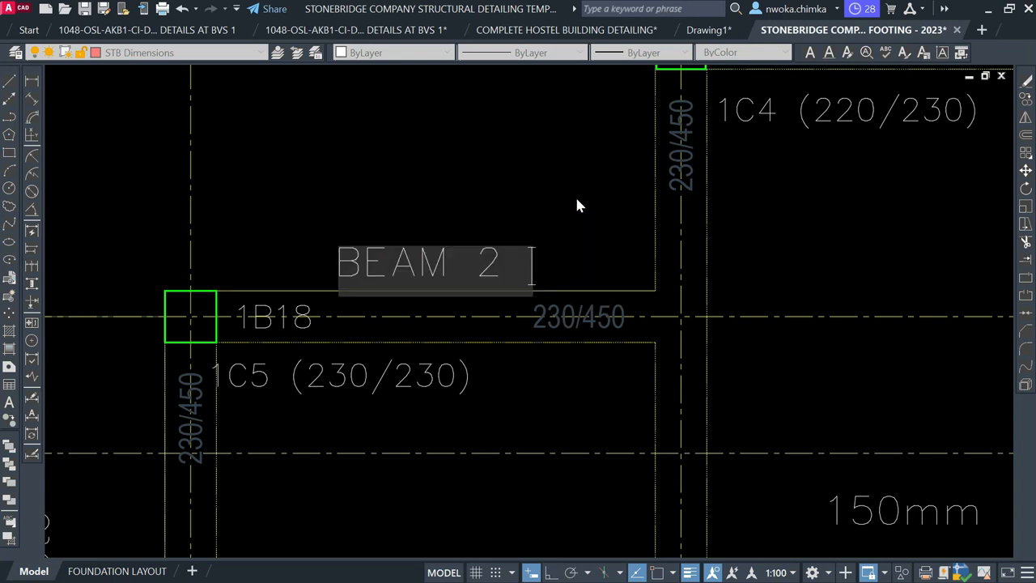
click(574, 192)
key(Escape)
click(489, 261)
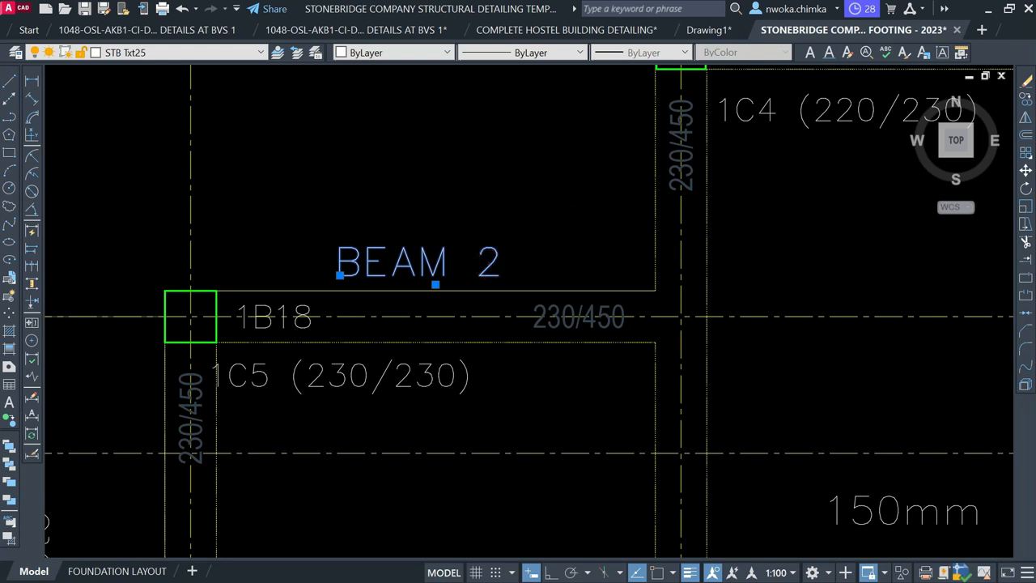
double_click(474, 263)
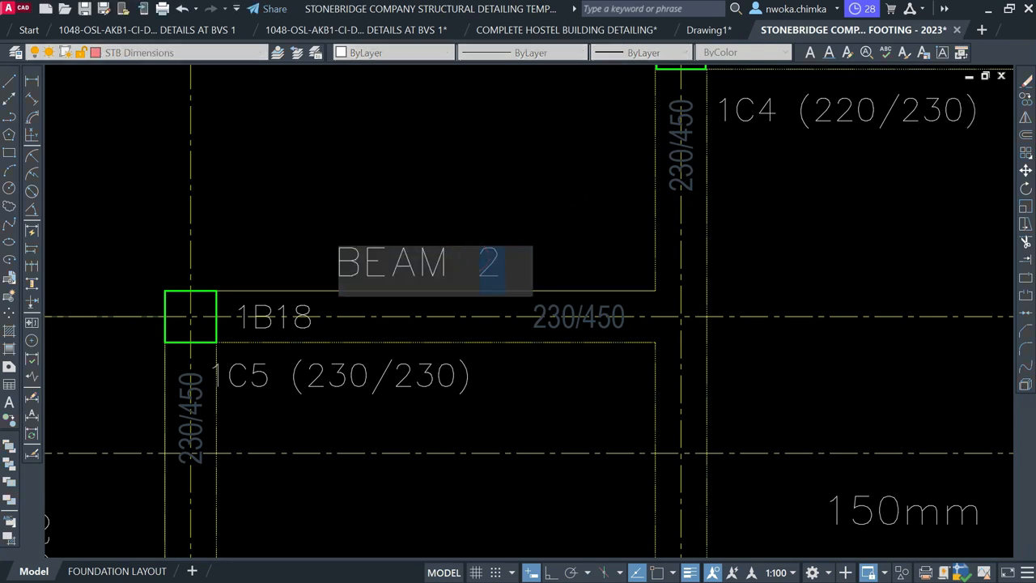
text(3)
click(508, 213)
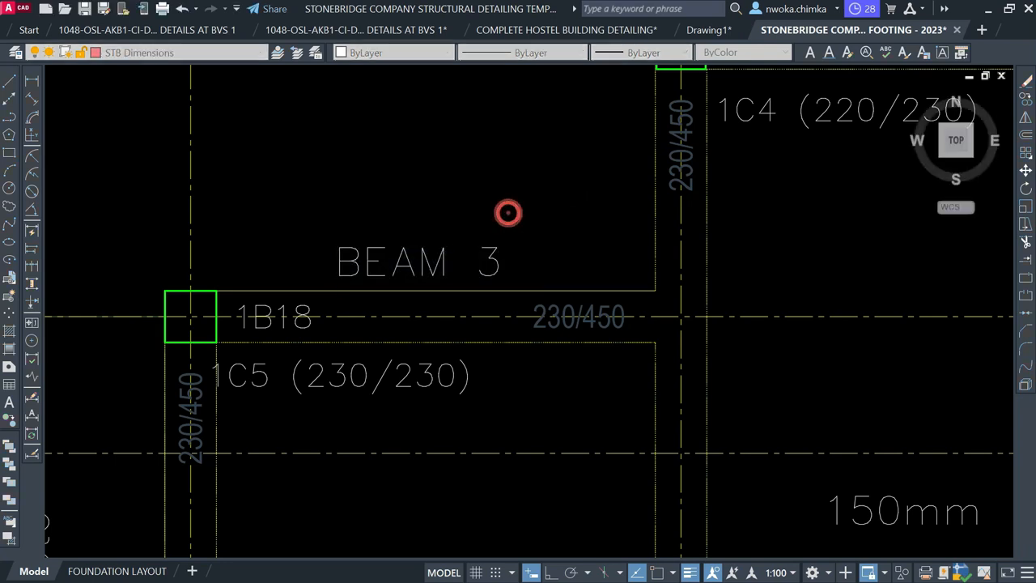
key(Escape)
Zoom out and pan from the floor layout to the rows of beam elevation details
scroll(387, 292, down, 2)
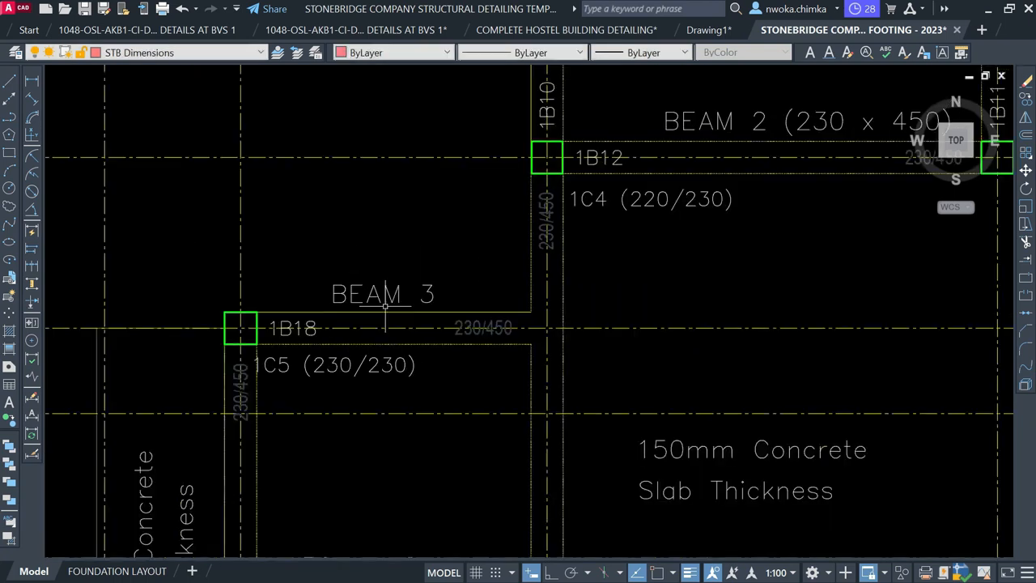
scroll(407, 297, down, 2)
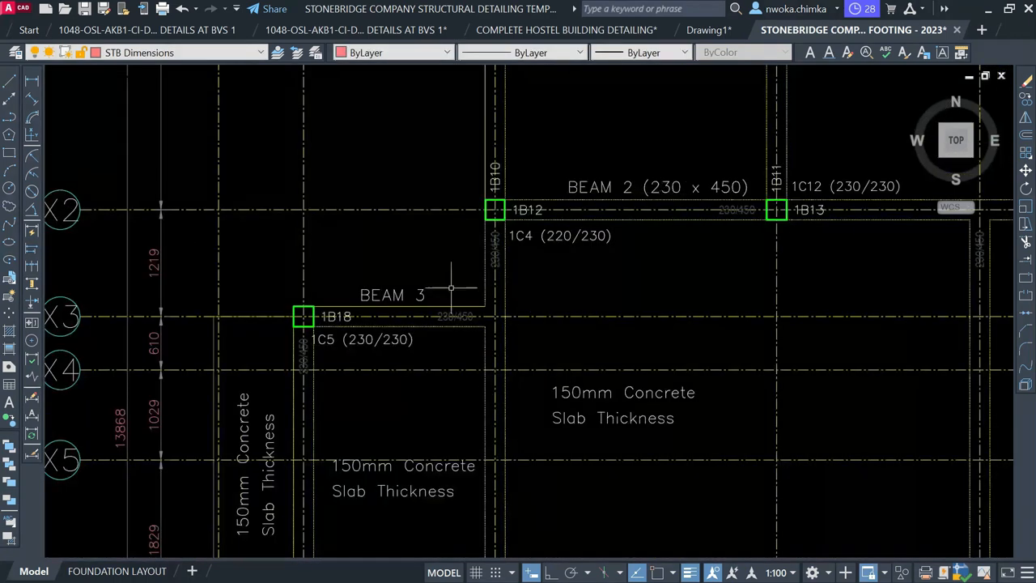
scroll(416, 297, up, 2)
scroll(421, 288, down, 1)
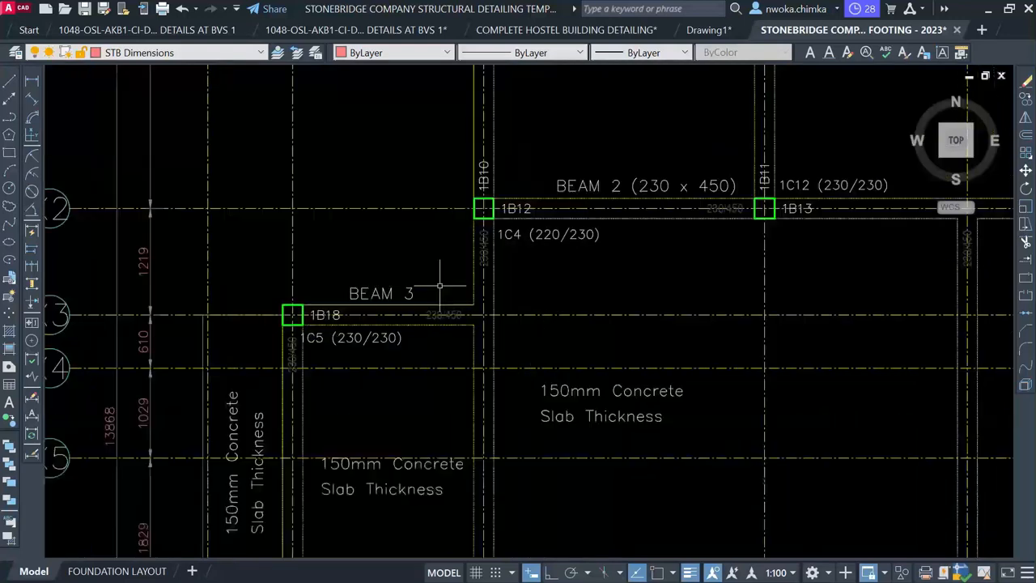
scroll(399, 293, up, 2)
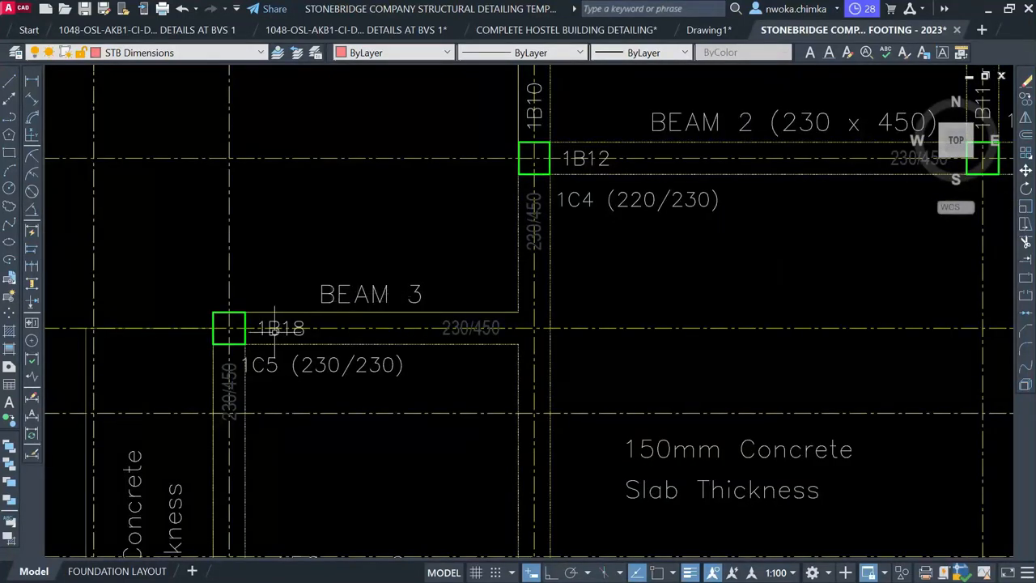
scroll(272, 332, up, 2)
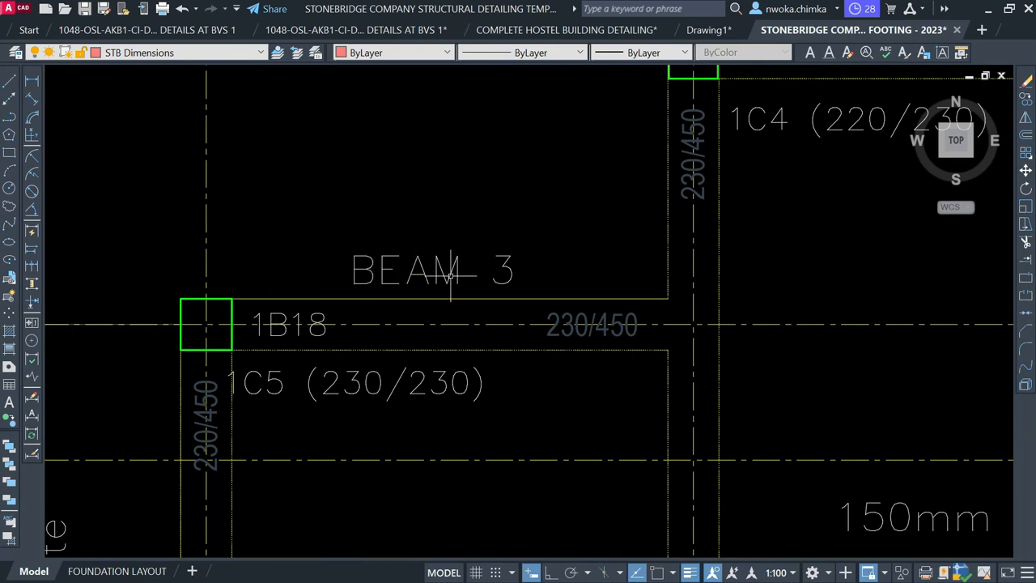
scroll(421, 259, down, 3)
scroll(401, 255, up, 2)
scroll(377, 263, down, 3)
scroll(384, 227, down, 5)
scroll(394, 218, up, 2)
scroll(377, 204, down, 4)
scroll(458, 300, up, 1)
middle_drag(458, 300, 245, 313)
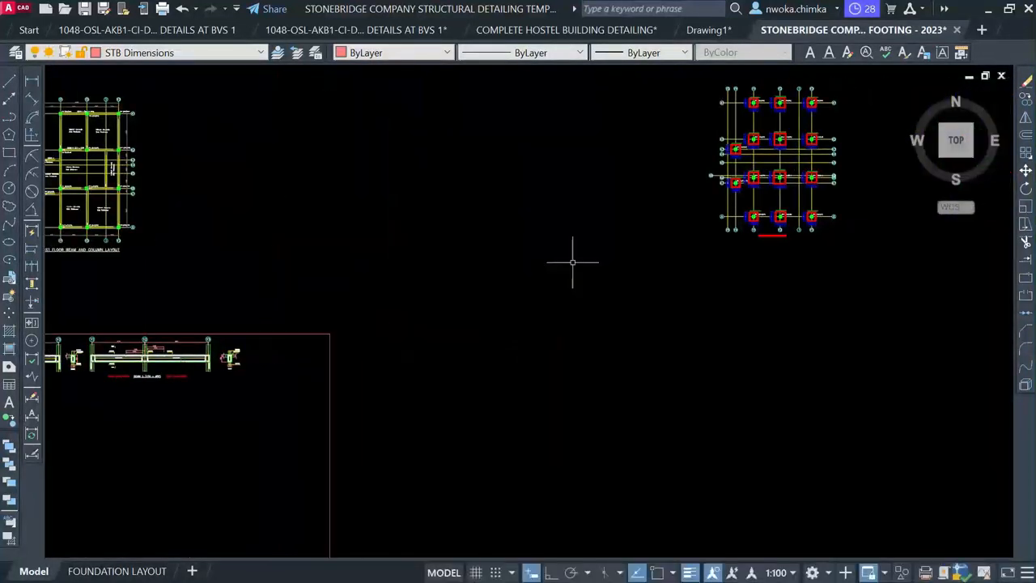
scroll(506, 269, down, 3)
scroll(769, 341, up, 8)
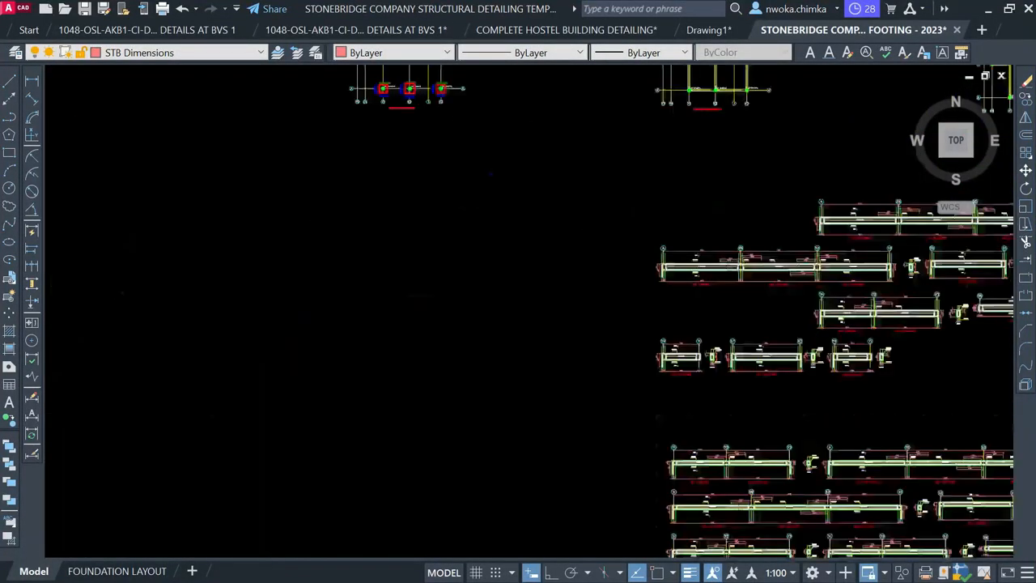
Window-select the 1B18 (230/450) elevation and section and move them under the BEAM 1 detail
middle_drag(717, 377, 519, 386)
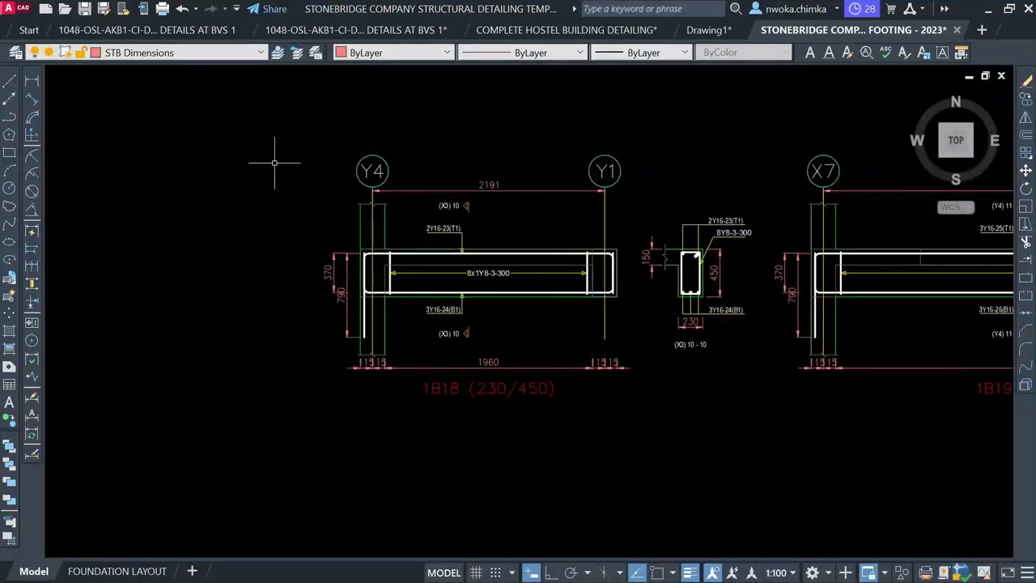
click(244, 106)
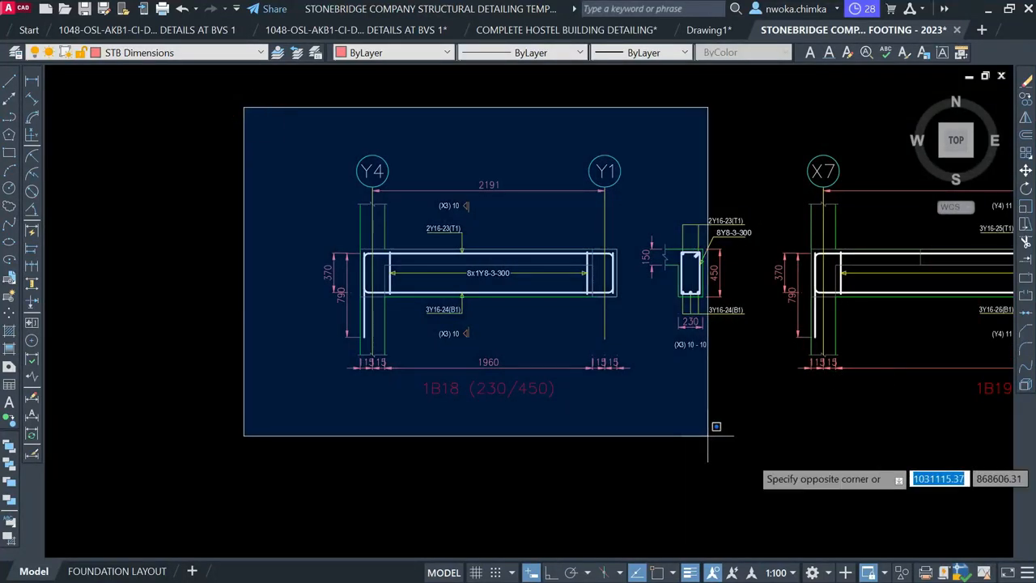
click(785, 472)
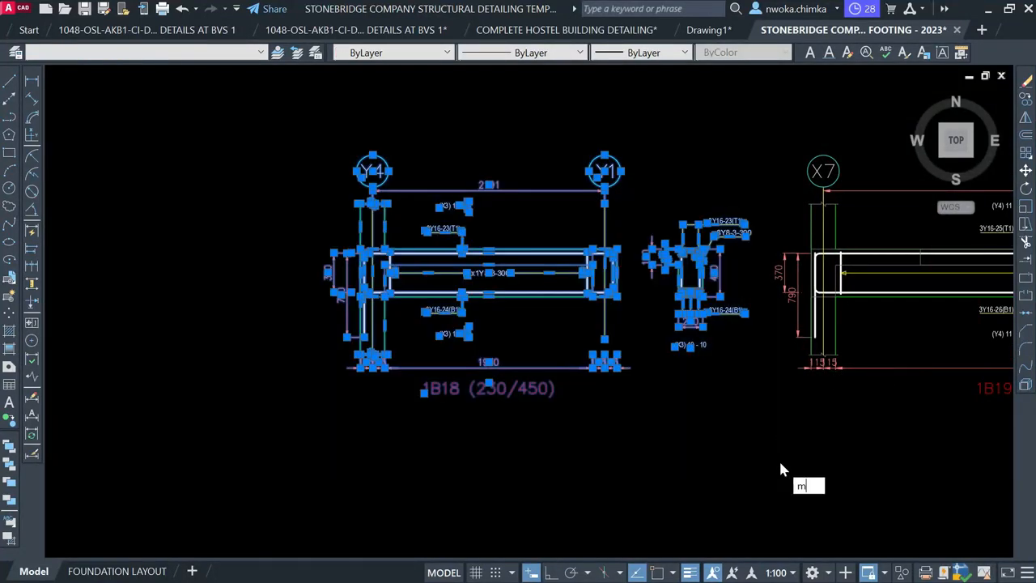
text(m)
key(Return)
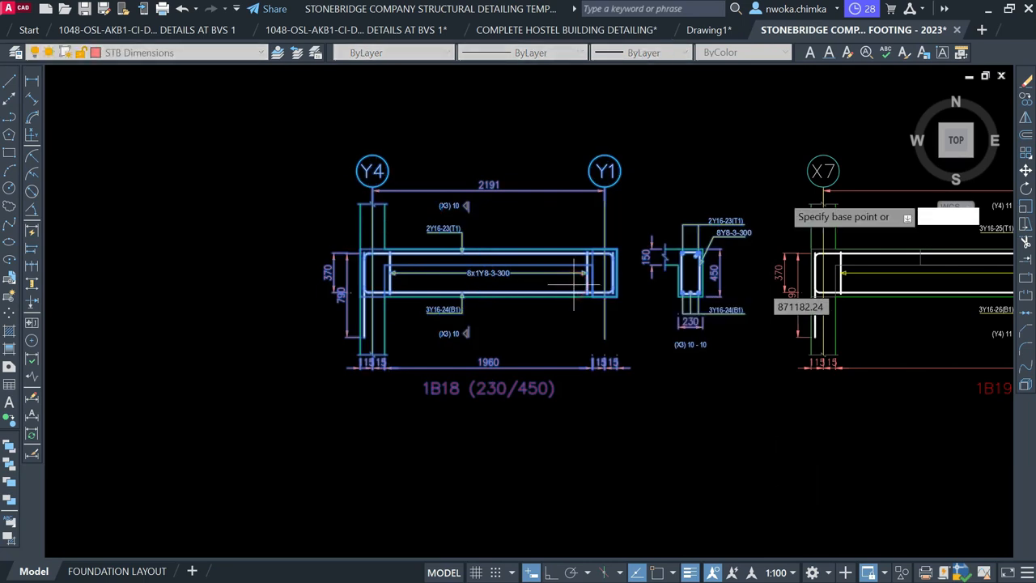
click(574, 284)
scroll(674, 271, down, 7)
scroll(312, 231, down, 1)
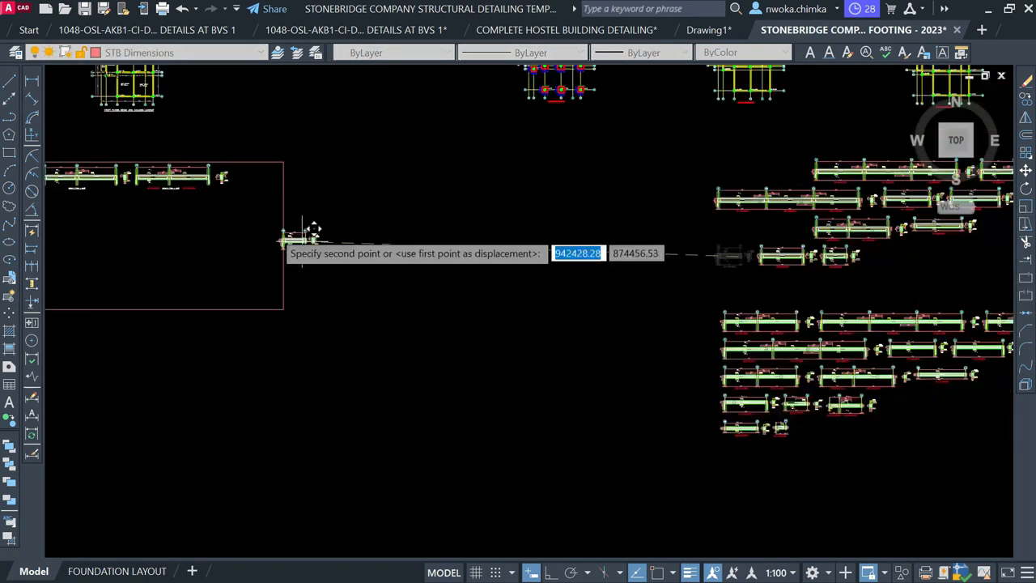
middle_drag(312, 231, 667, 292)
scroll(527, 280, up, 5)
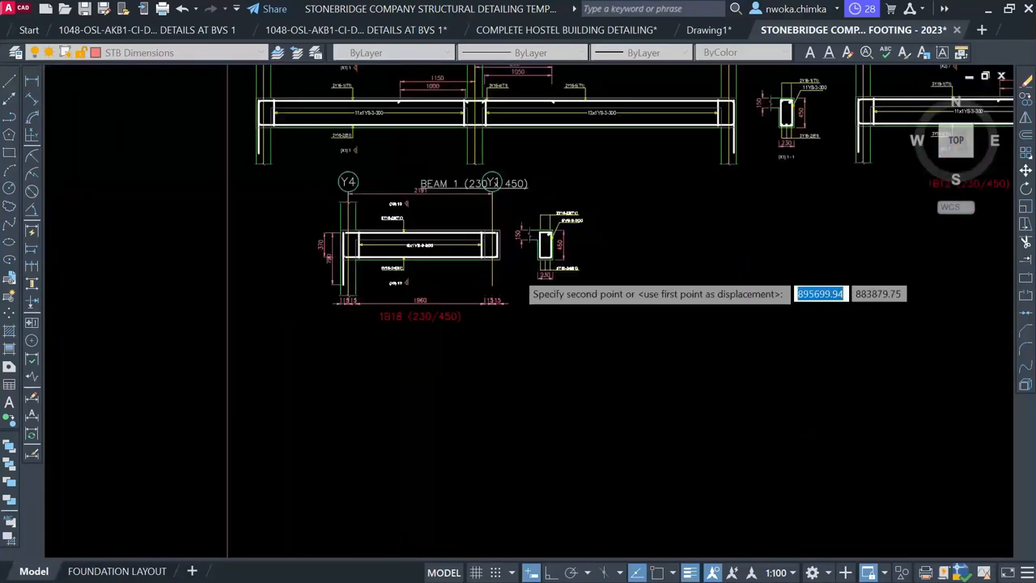
middle_drag(548, 322, 370, 340)
scroll(370, 340, down, 1)
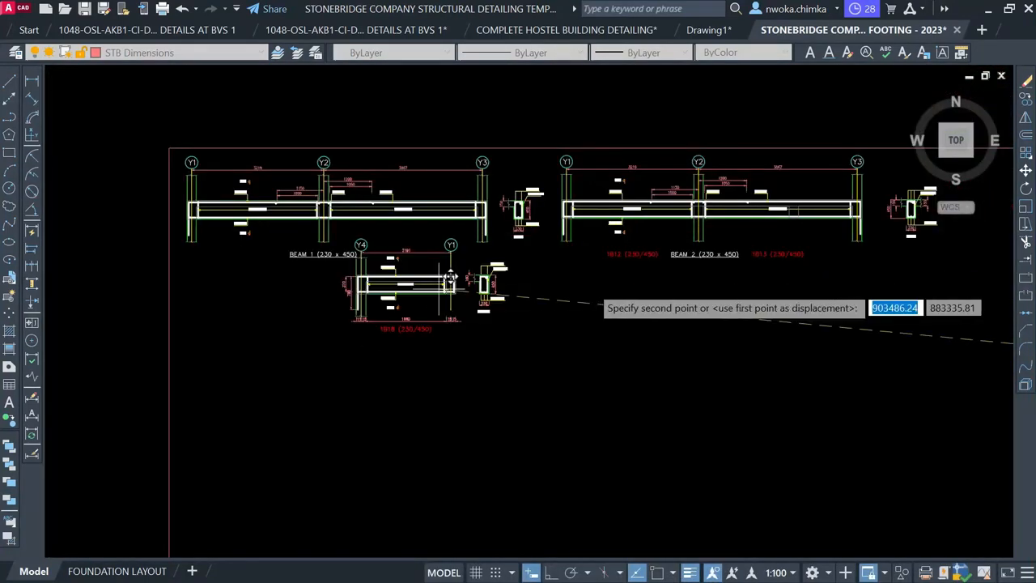
middle_drag(769, 312, 493, 320)
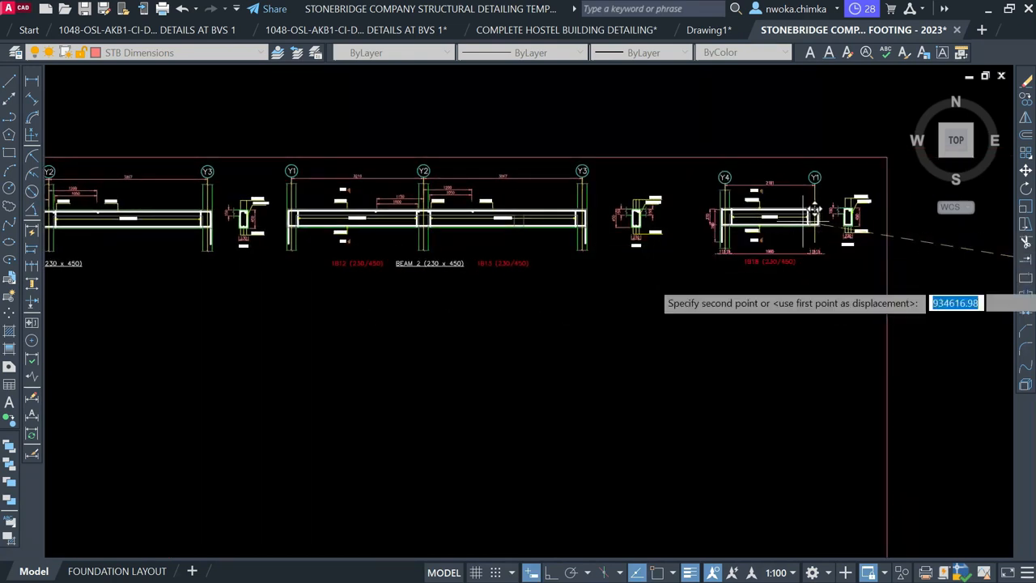
middle_drag(132, 301, 449, 279)
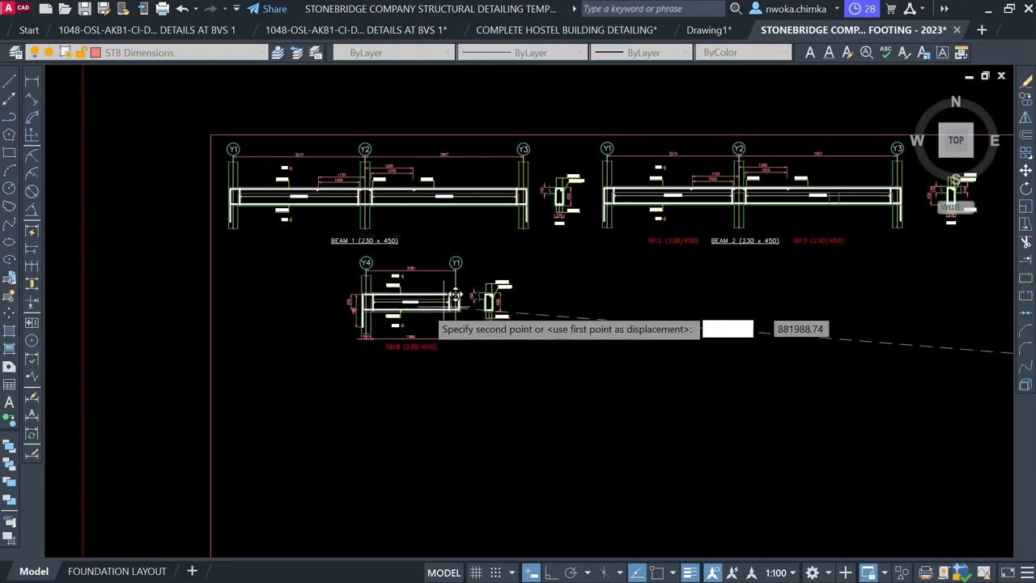
scroll(357, 306, up, 2)
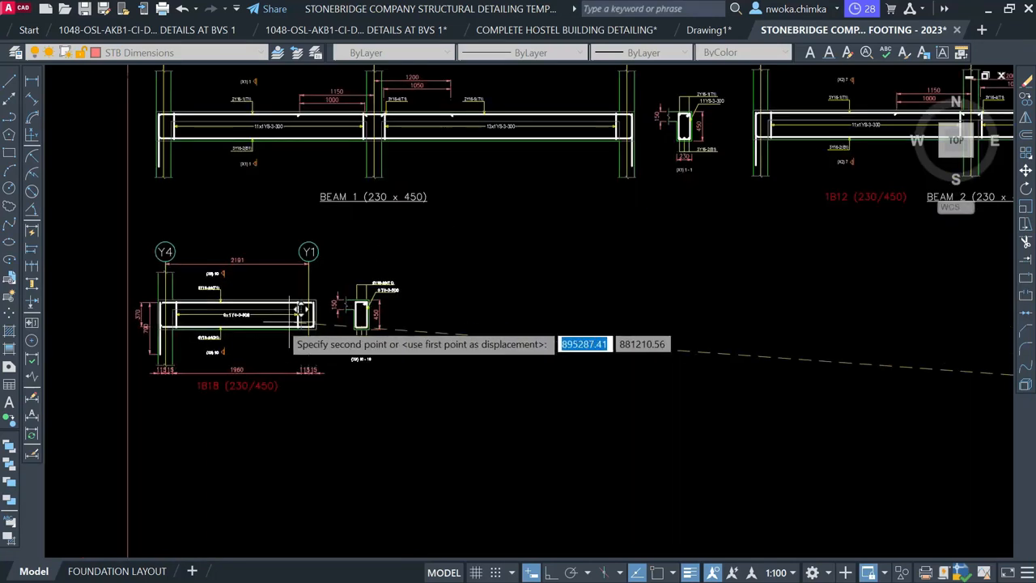
click(292, 310)
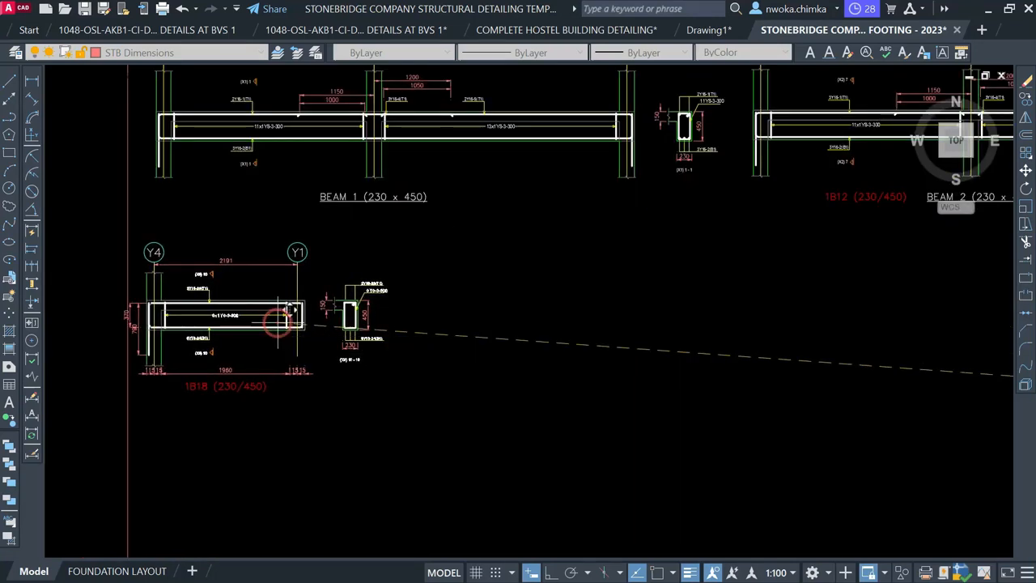
scroll(142, 332, up, 4)
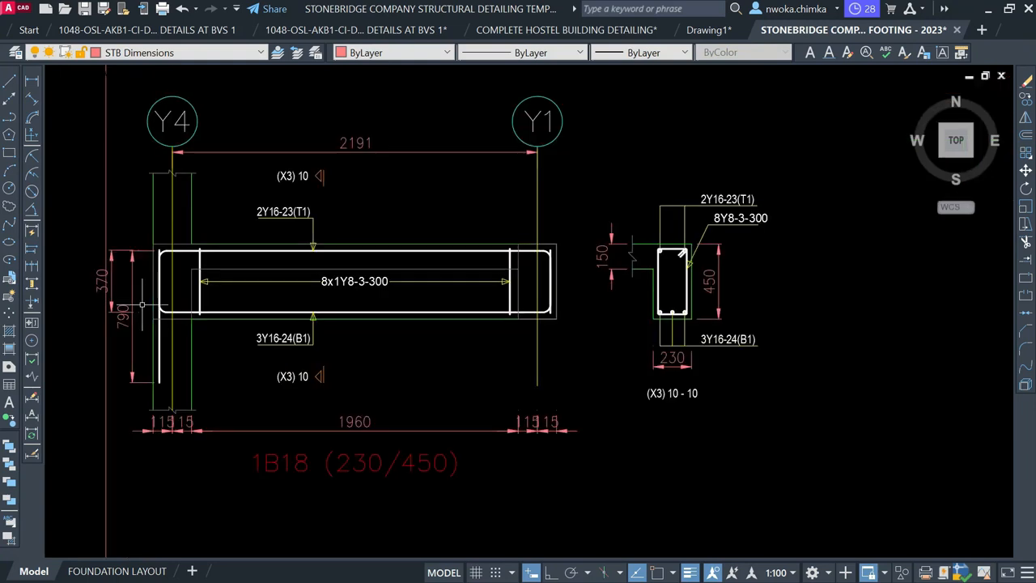
Erase the two vertical height dimensions and the 115, 15 and 1960 bottom dimensions
scroll(137, 237, up, 4)
click(141, 233)
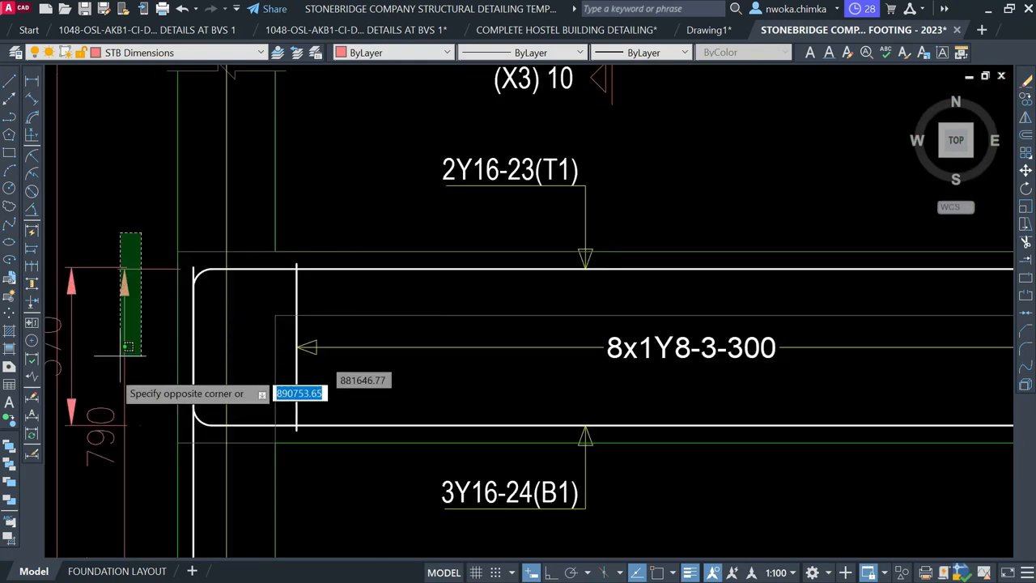
click(115, 402)
scroll(239, 381, down, 4)
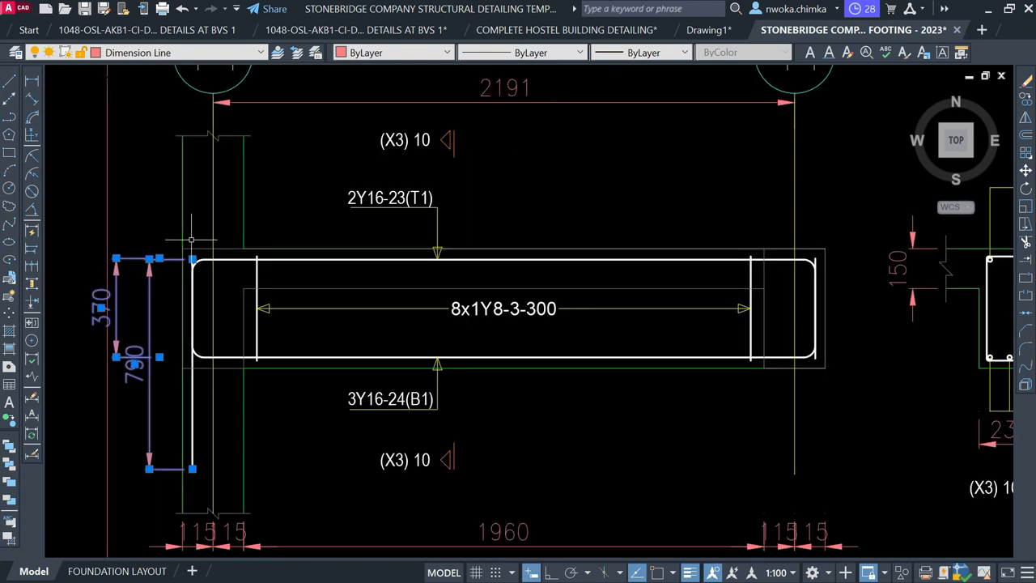
scroll(216, 421, up, 1)
scroll(216, 421, up, 2)
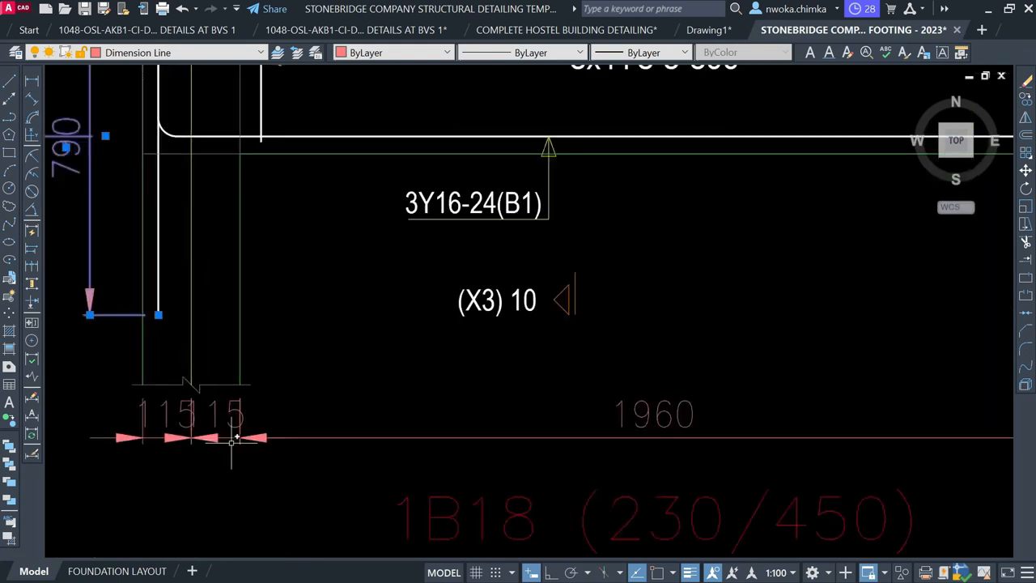
click(289, 456)
click(137, 441)
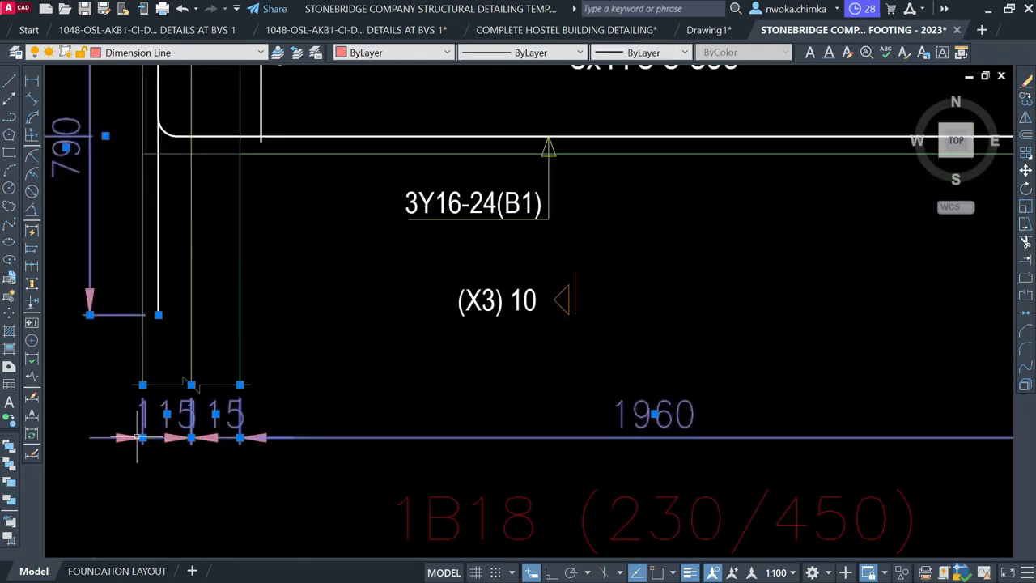
key(Return)
Delete the remaining 115 and 15 dimensions under the 1B18 elevation
scroll(154, 416, down, 4)
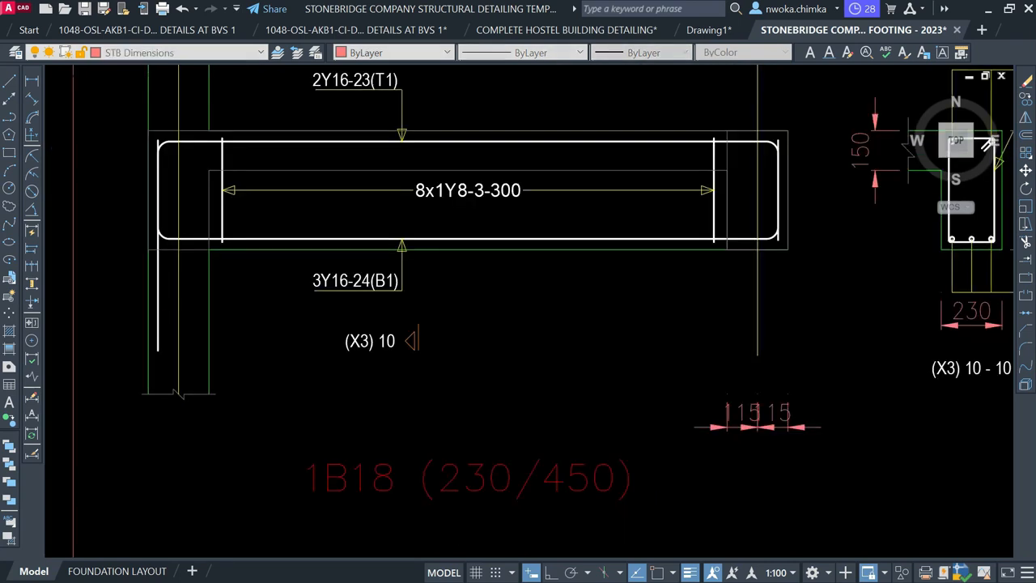
scroll(657, 402, up, 2)
click(547, 395)
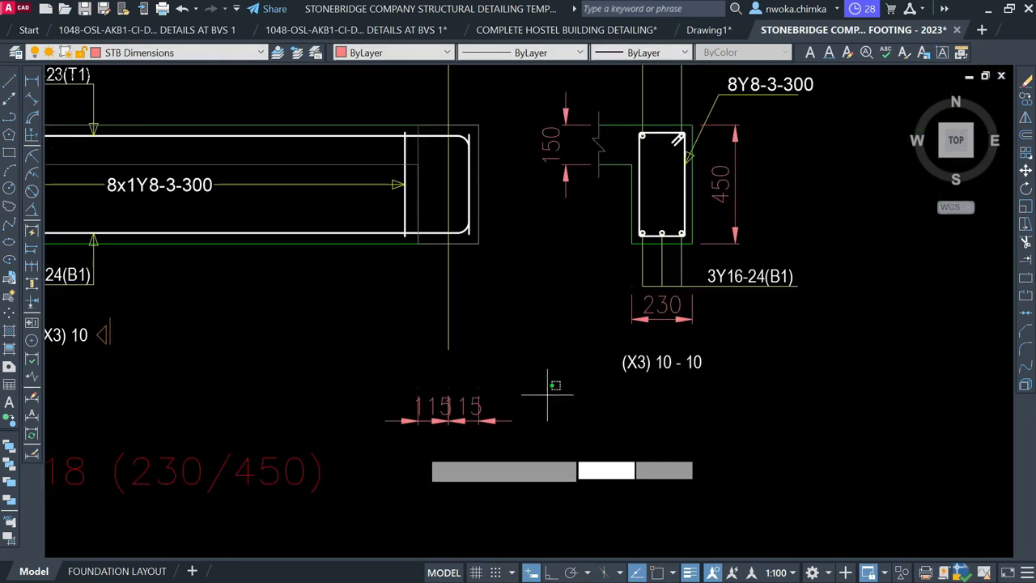
click(400, 451)
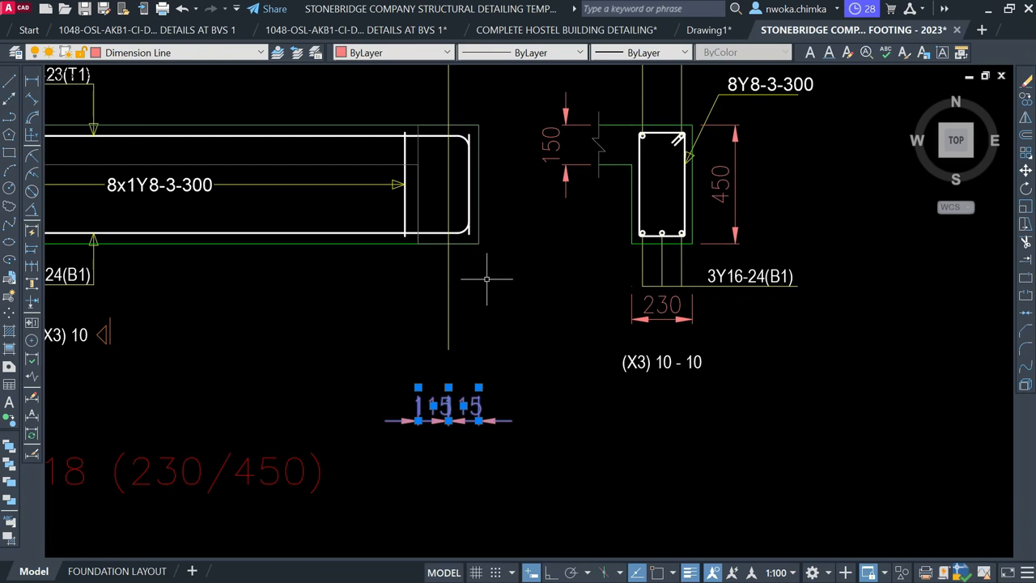
key(Delete)
scroll(511, 316, down, 7)
middle_drag(482, 233, 280, 270)
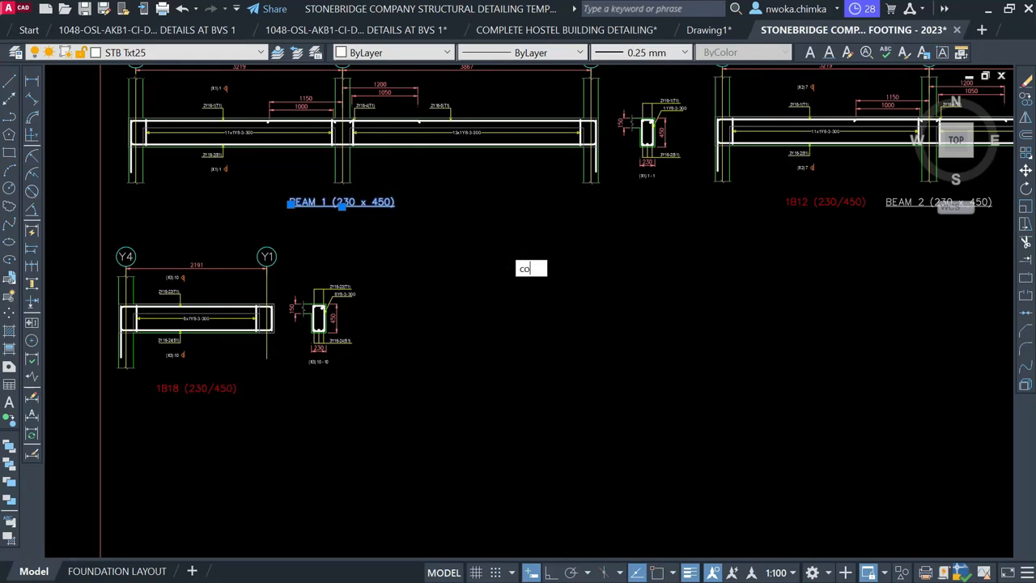
Copy the BEAM 1 title down to the 1B18 elevation's label position
text(co)
key(space)
click(357, 200)
scroll(219, 364, up, 4)
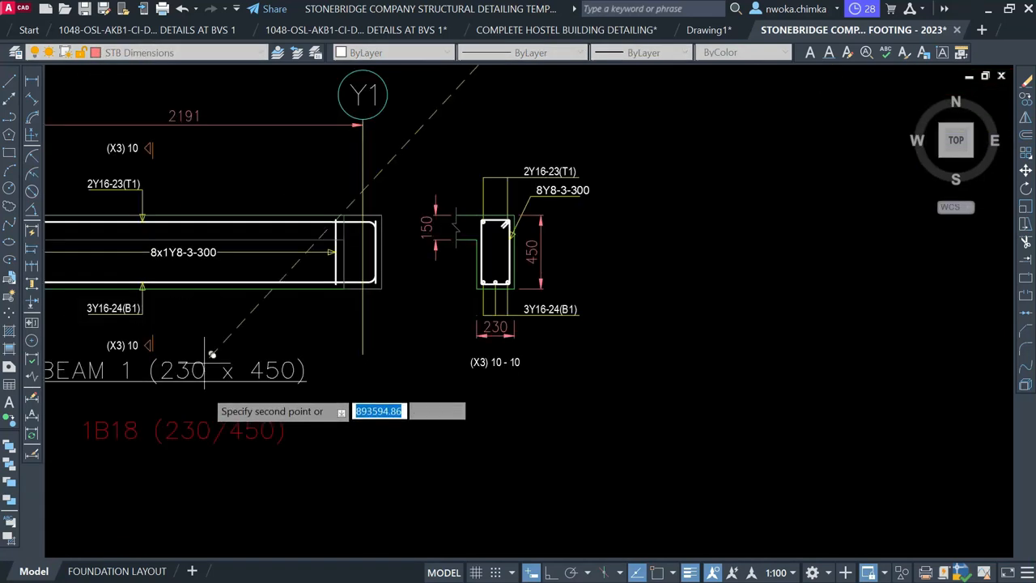
middle_drag(186, 441, 396, 245)
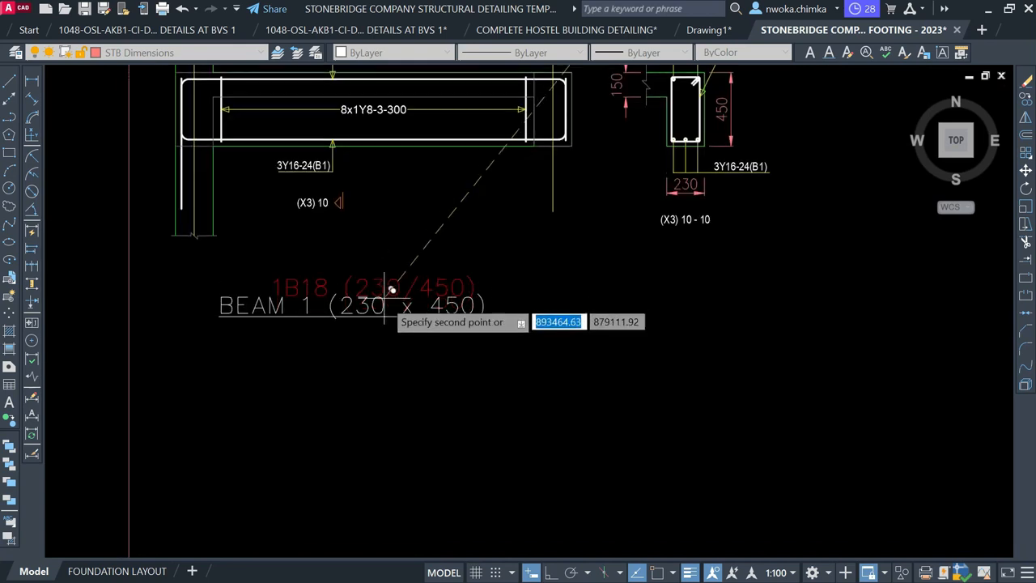
click(357, 314)
key(Return)
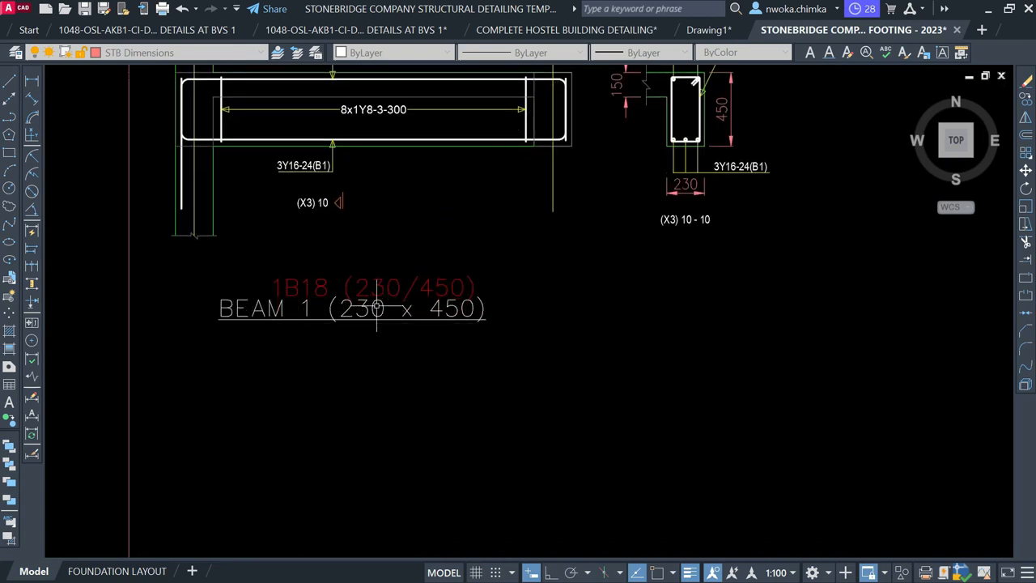
Change the copied title's number from 1 to 3, making it BEAM 3 (230 x 450)
scroll(357, 314, up, 3)
click(338, 300)
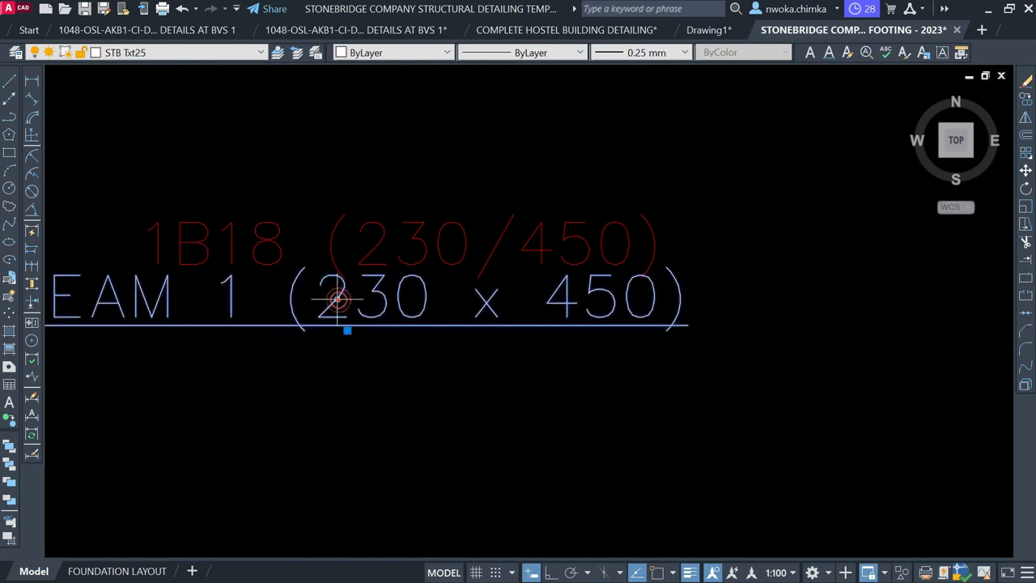
double_click(231, 299)
click(231, 296)
text(3)
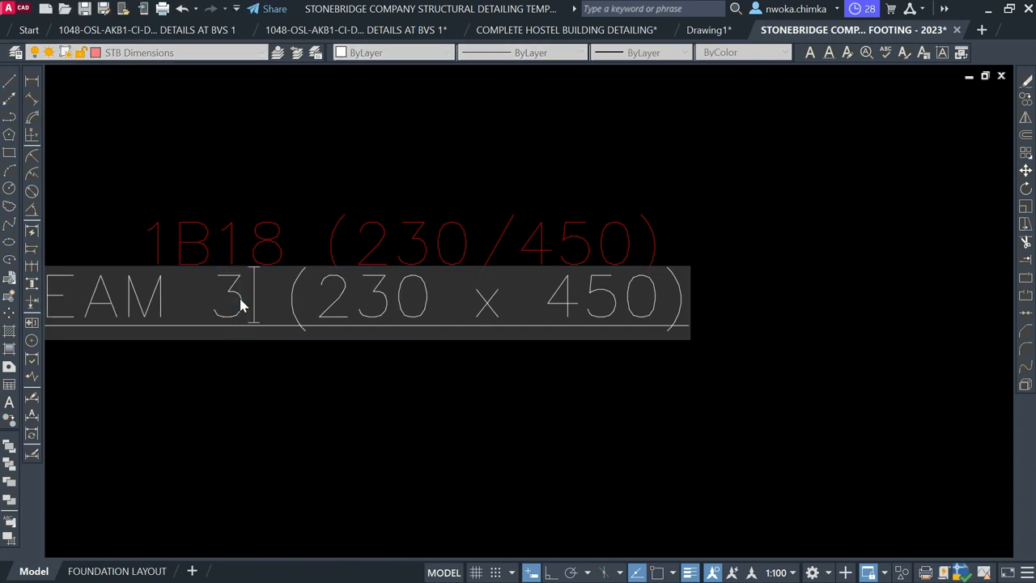
click(347, 347)
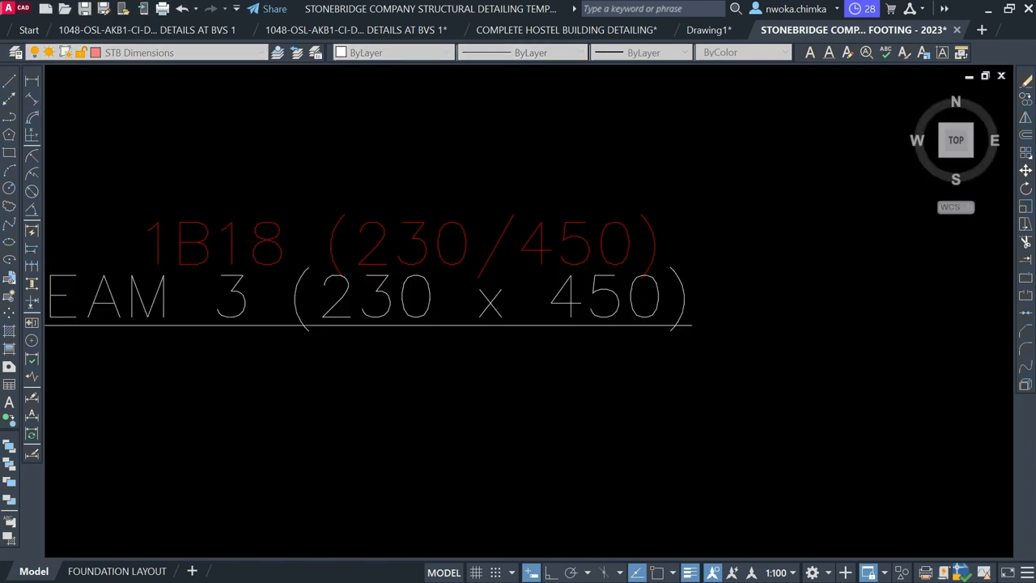
Delete the red 1B18 (230/450) label
click(494, 226)
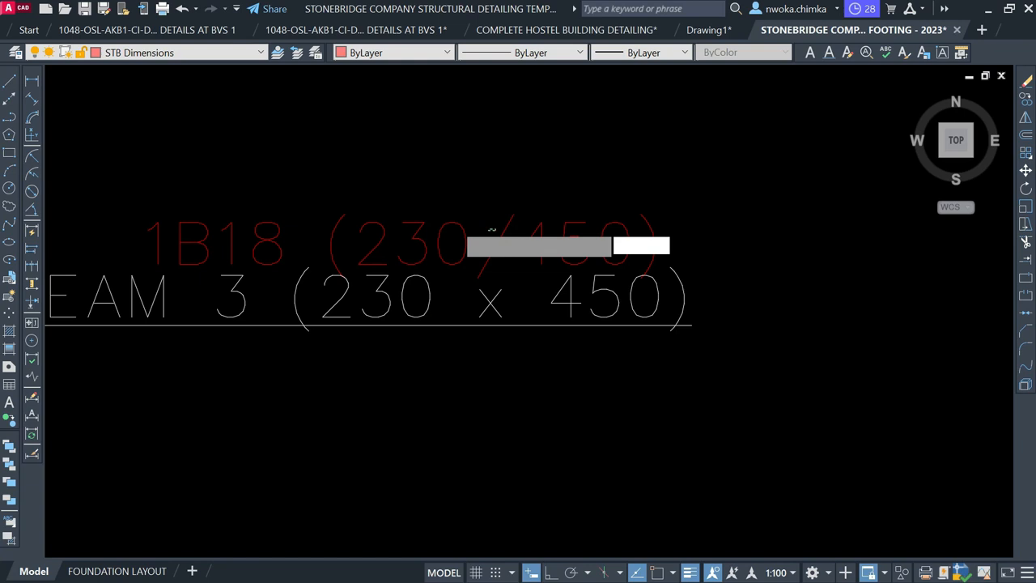
click(456, 223)
key(Delete)
Copy the BEAM 3 (230 x 450) title to a slightly higher position
click(438, 251)
click(357, 376)
text(co)
key(space)
scroll(511, 345, down, 3)
click(508, 428)
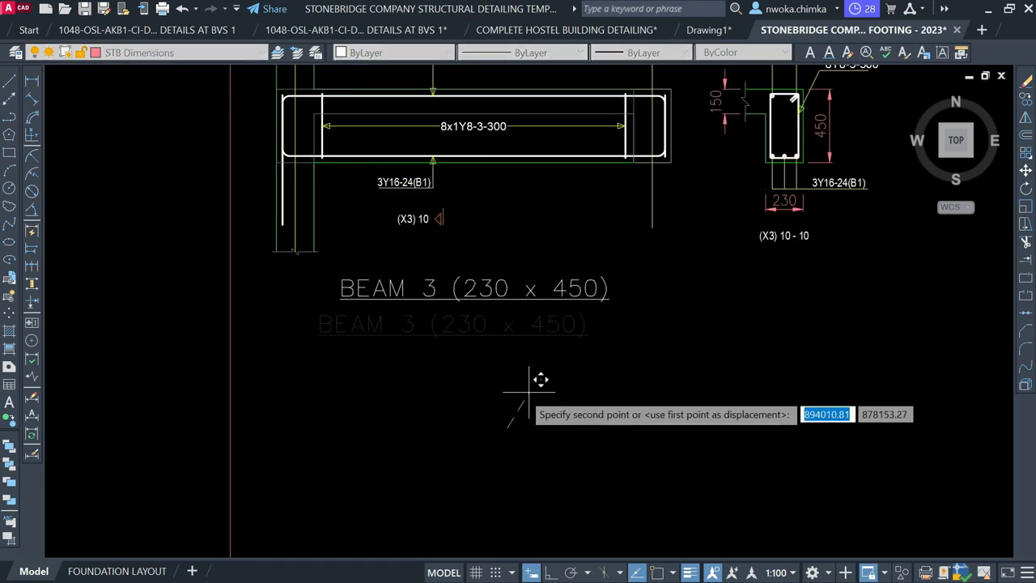
click(530, 375)
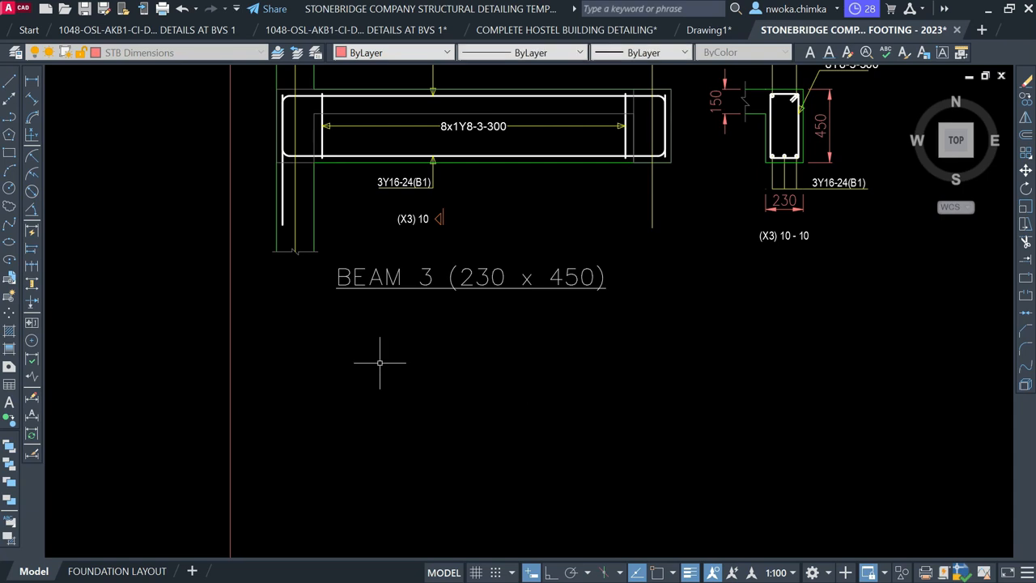
scroll(380, 363, down, 5)
scroll(475, 292, up, 3)
scroll(476, 291, up, 6)
scroll(479, 285, down, 6)
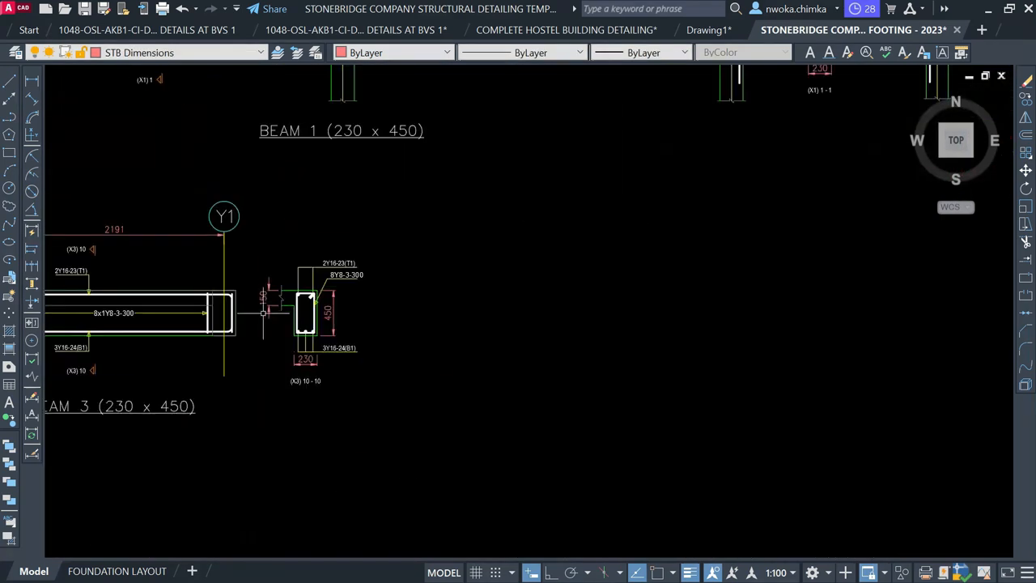
scroll(331, 286, down, 1)
Delete the red 1B12 and 1B13 labels from the BEAM 2 detail
middle_drag(527, 306, 380, 310)
mouse_move(635, 291)
middle_down()
mouse_move(552, 319)
mouse_move(465, 319)
middle_up()
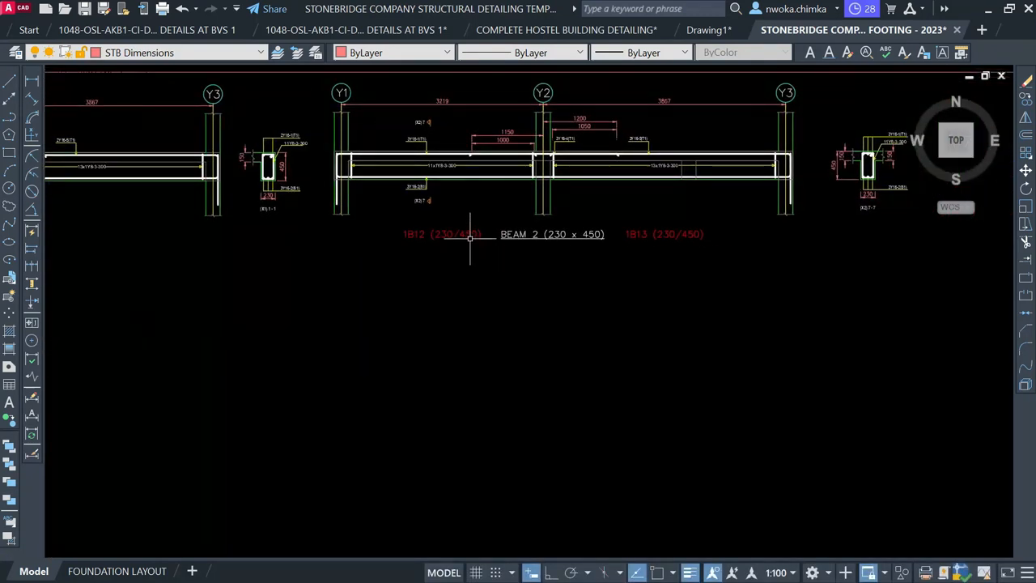
click(680, 241)
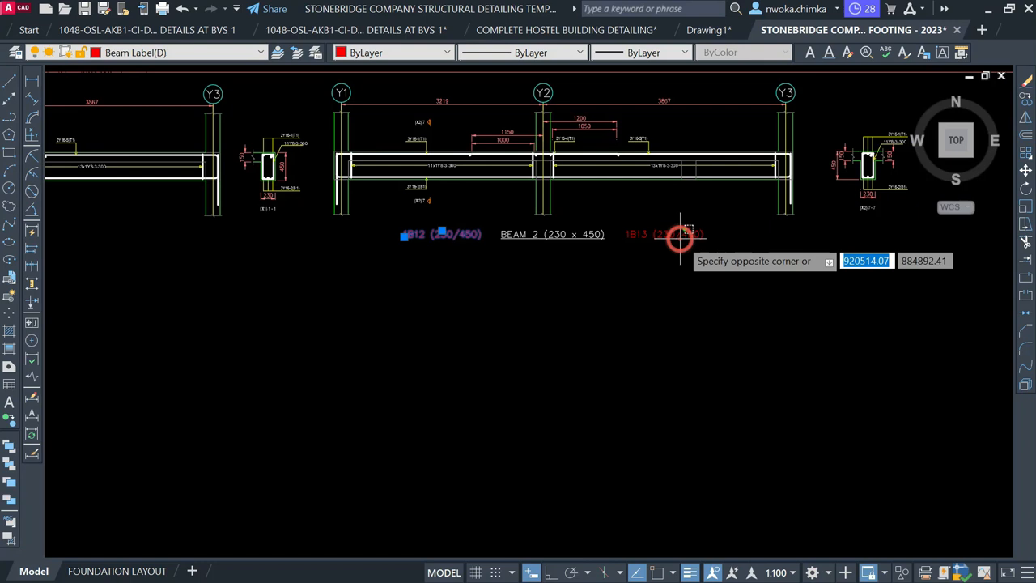
click(640, 194)
key(Delete)
scroll(519, 364, down, 6)
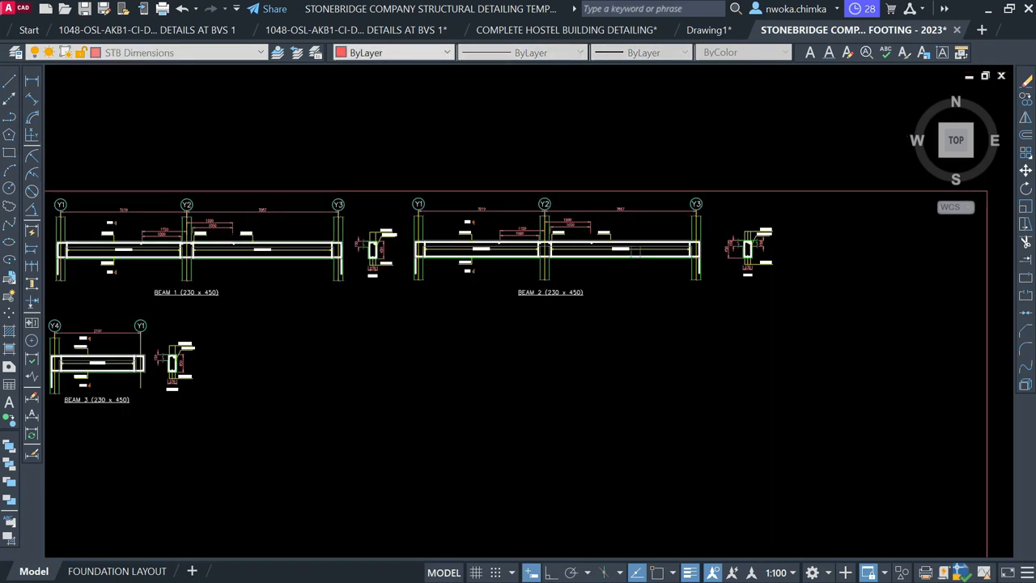
scroll(696, 106, up, 2)
scroll(347, 152, up, 6)
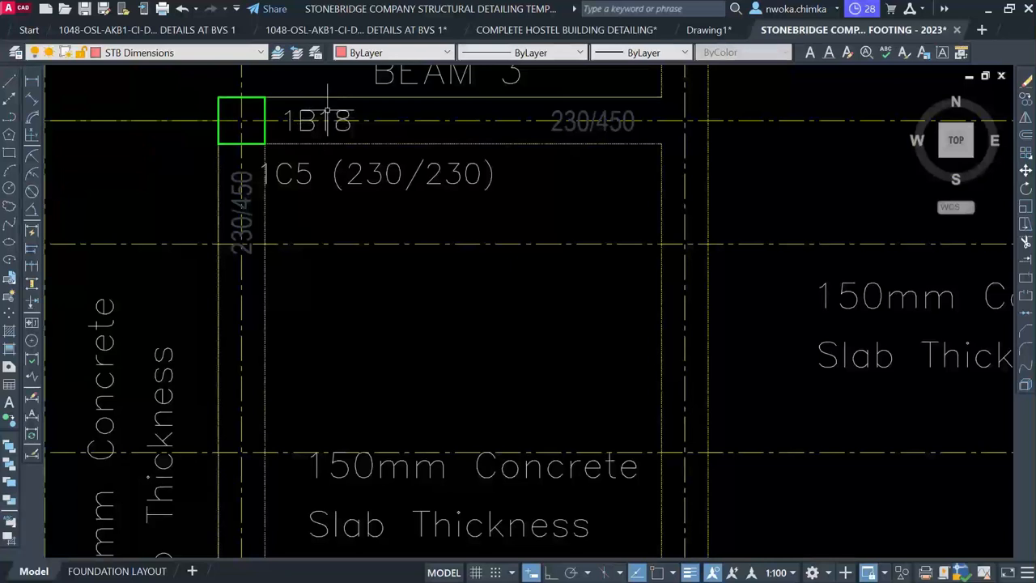
Delete the 1B18 beam mark and its 230/450 size label from the floor plan
click(327, 110)
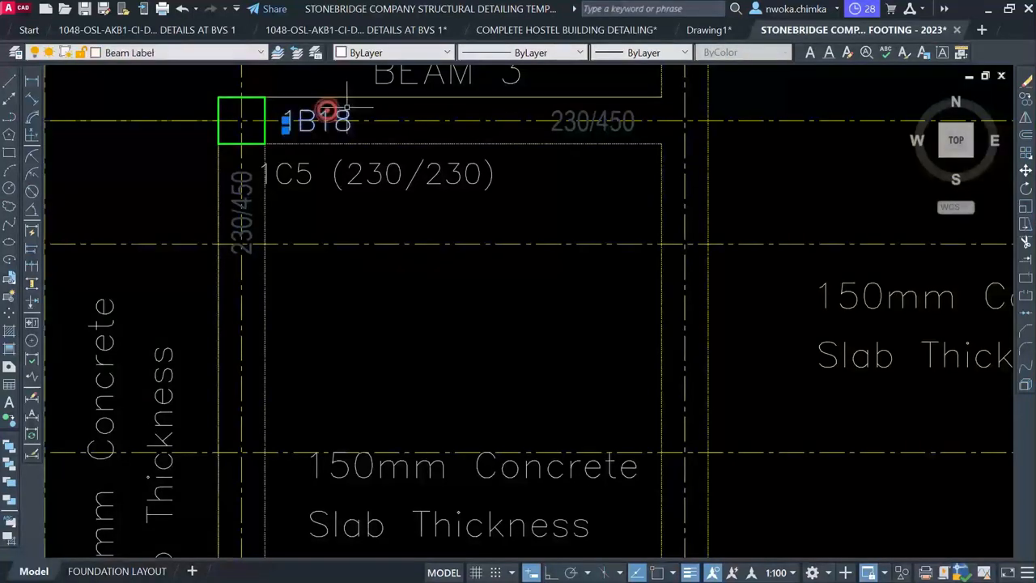
click(586, 109)
key(Delete)
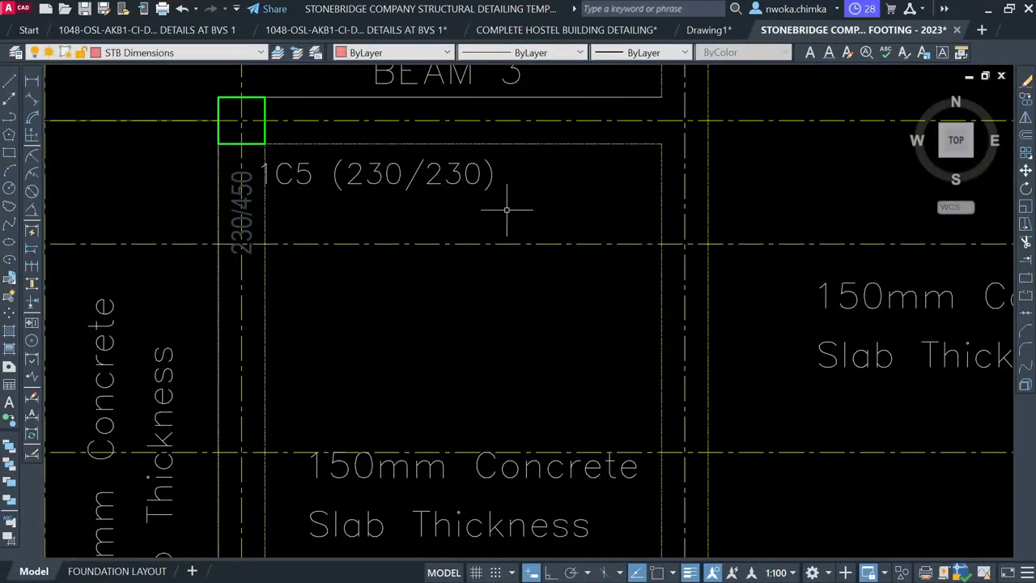
Erase the 230/450 size labels beside 1B12 and beside the 1B3 column
middle_drag(506, 209, 285, 438)
scroll(285, 437, down, 3)
scroll(447, 302, up, 4)
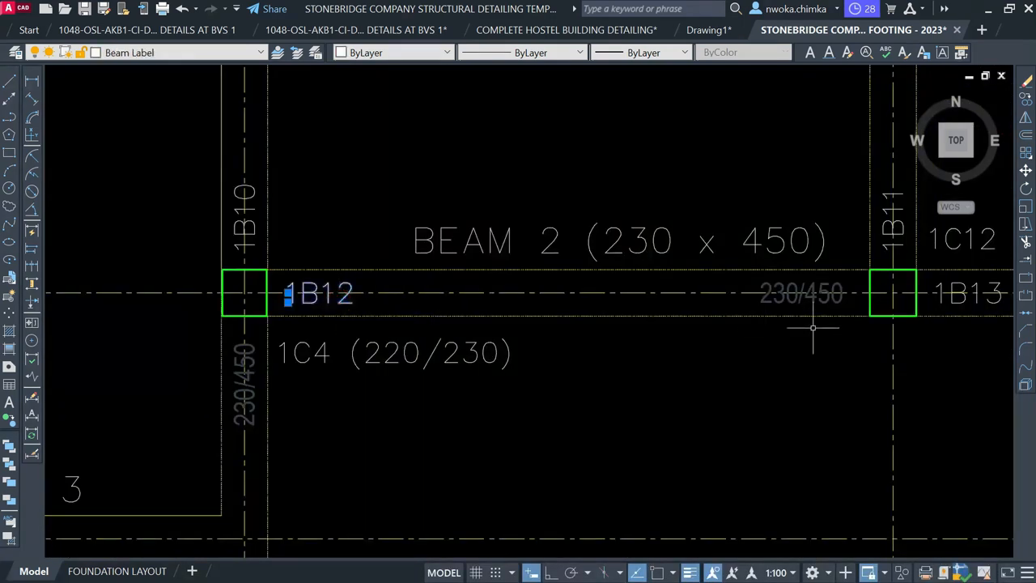
click(815, 297)
middle_drag(731, 300, 302, 268)
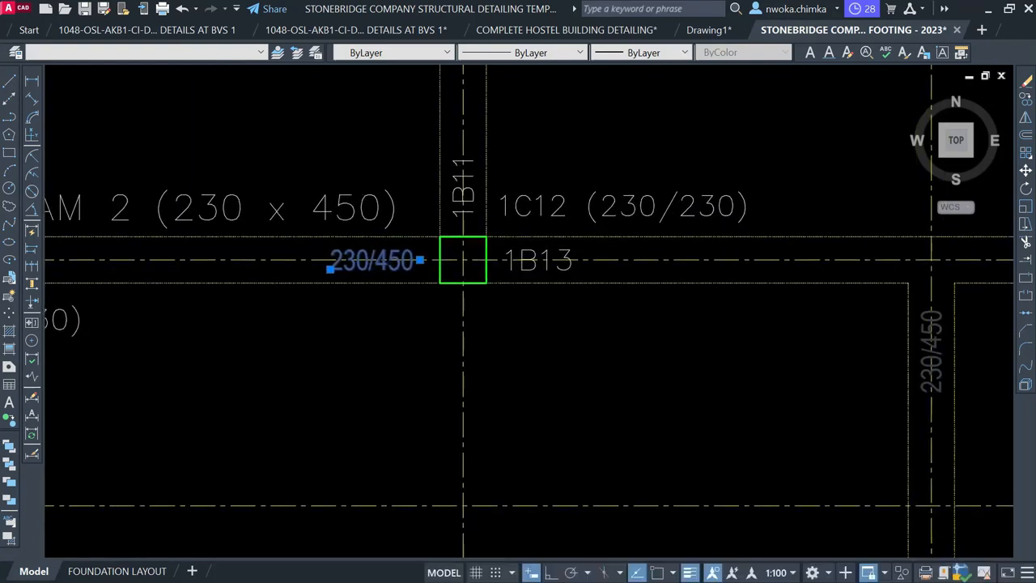
scroll(575, 267, down, 2)
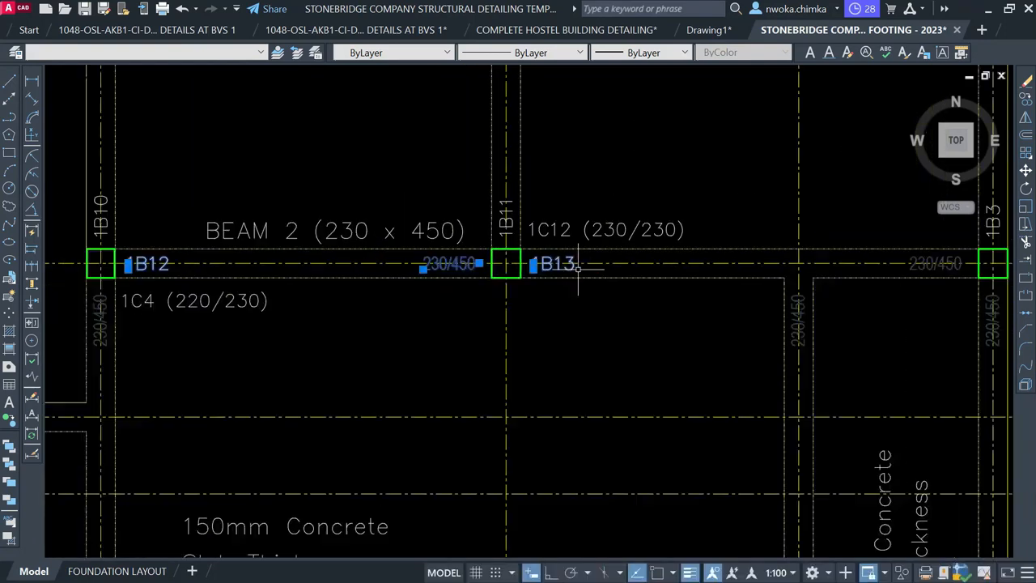
middle_drag(720, 287, 405, 261)
scroll(623, 267, up, 4)
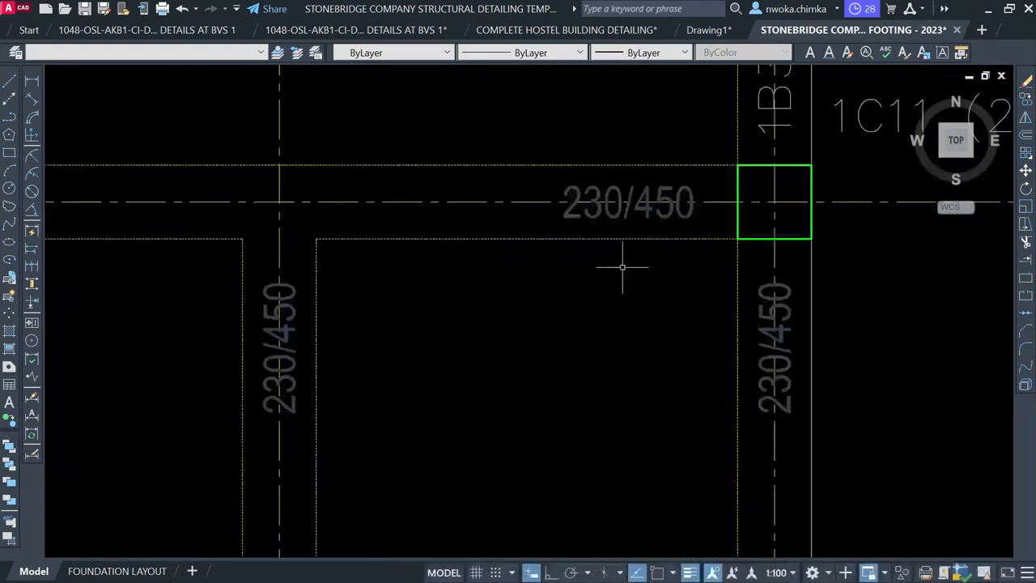
click(645, 196)
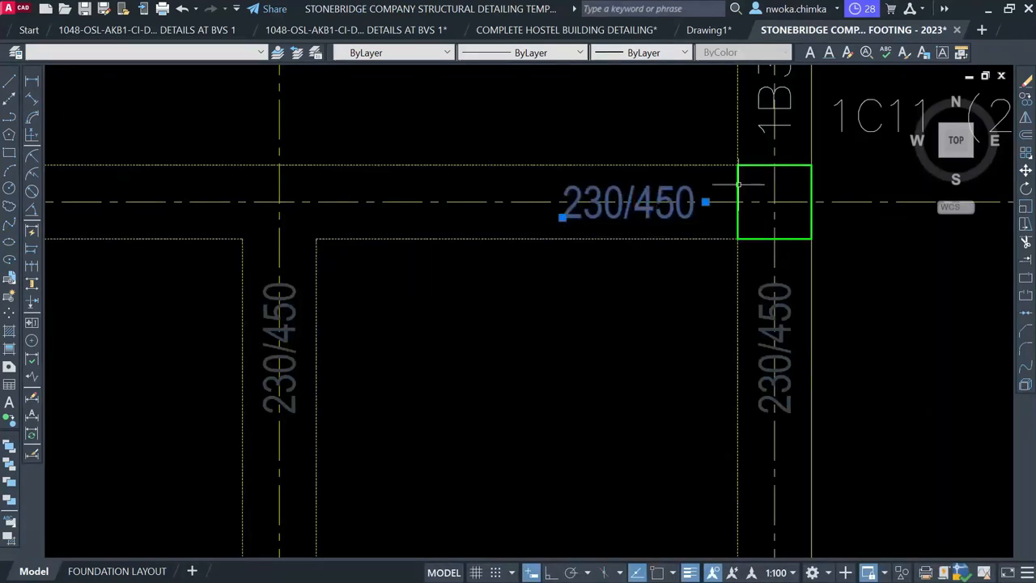
key(Return)
Select the BEAM 2 (230 x 450) title on the floor plan
scroll(777, 204, down, 5)
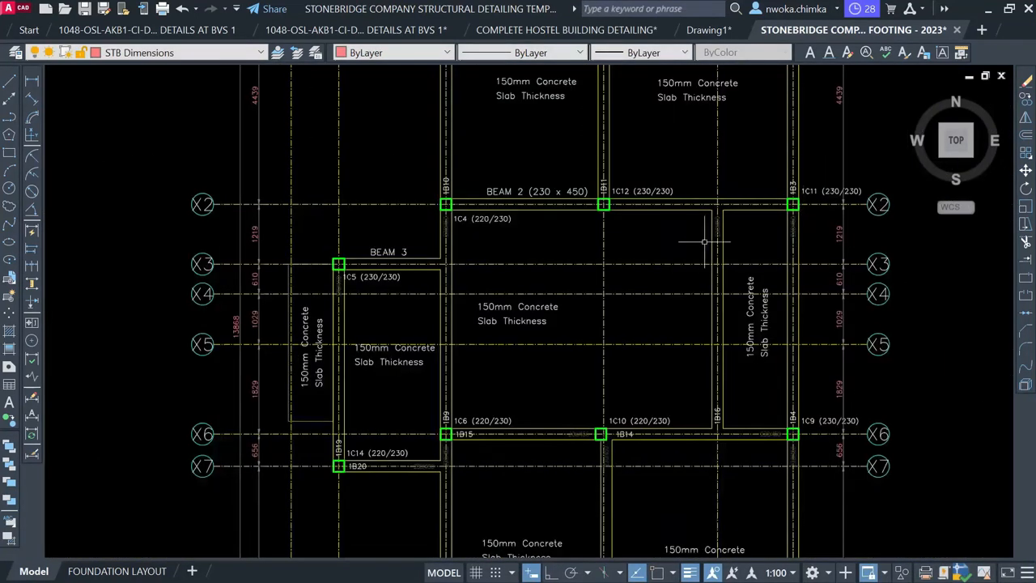
middle_drag(559, 250, 525, 178)
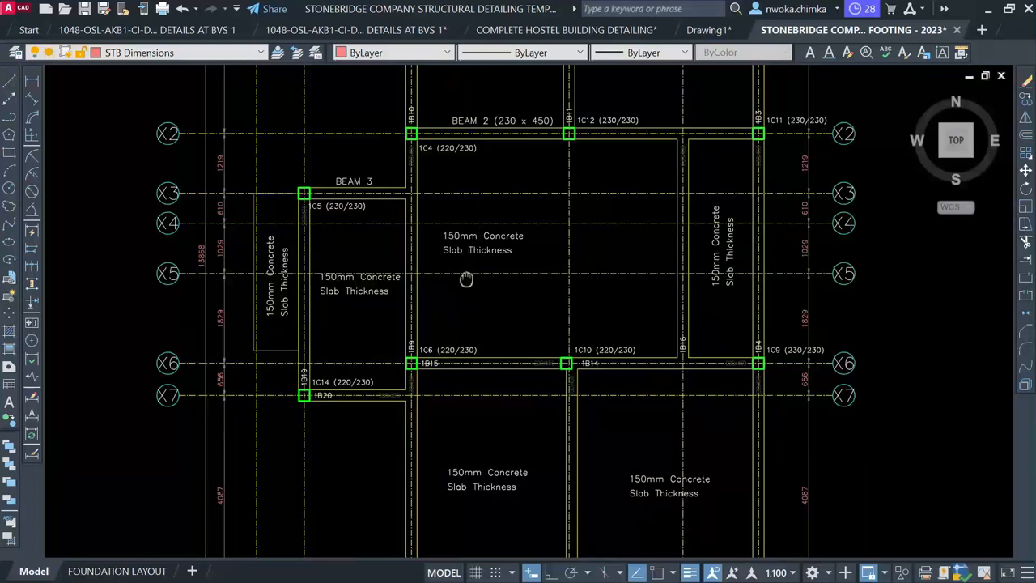
scroll(467, 280, down, 3)
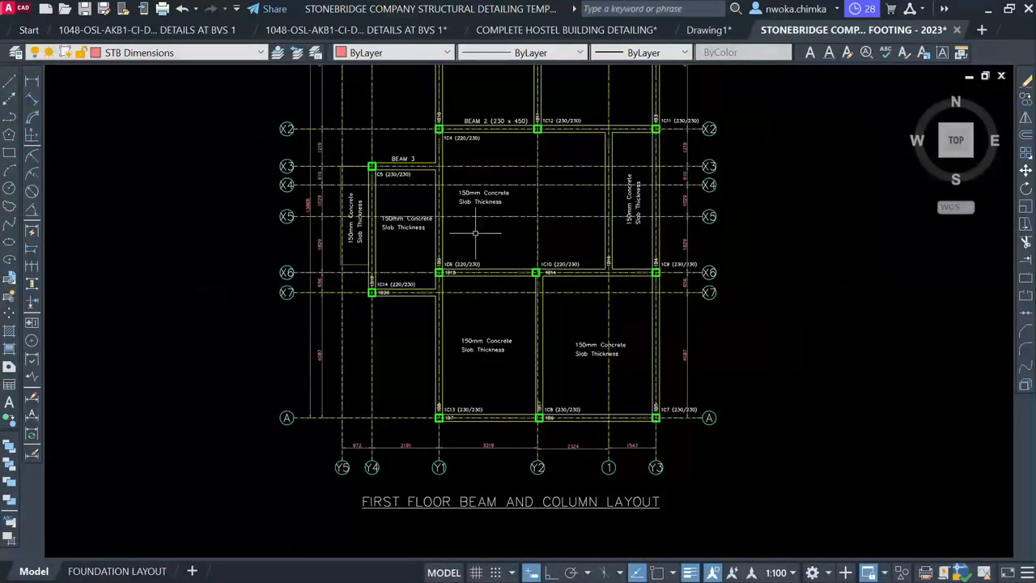
scroll(475, 233, up, 4)
mouse_move(534, 193)
middle_down()
mouse_move(480, 257)
mouse_move(476, 392)
middle_up()
scroll(479, 353, down, 1)
scroll(442, 189, up, 1)
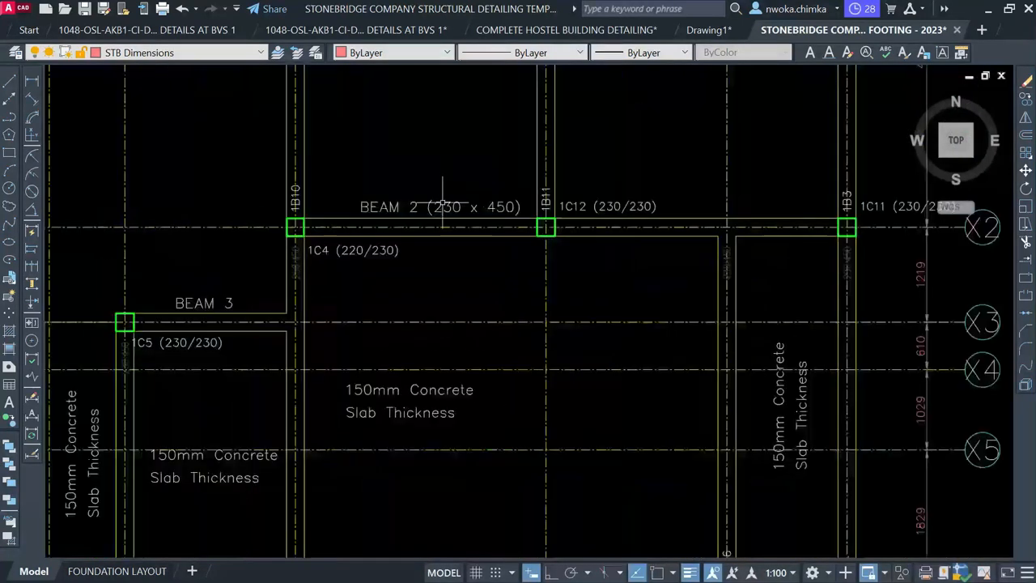
click(443, 200)
Copy the BEAM 2 (230 x 450) title down onto the lower beam line
text(co)
key(Return)
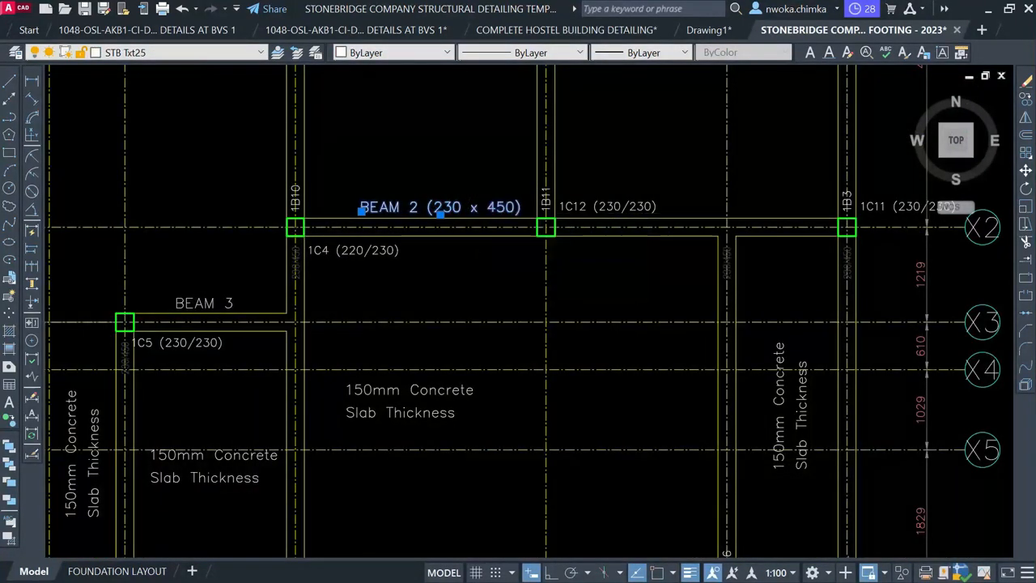
click(455, 209)
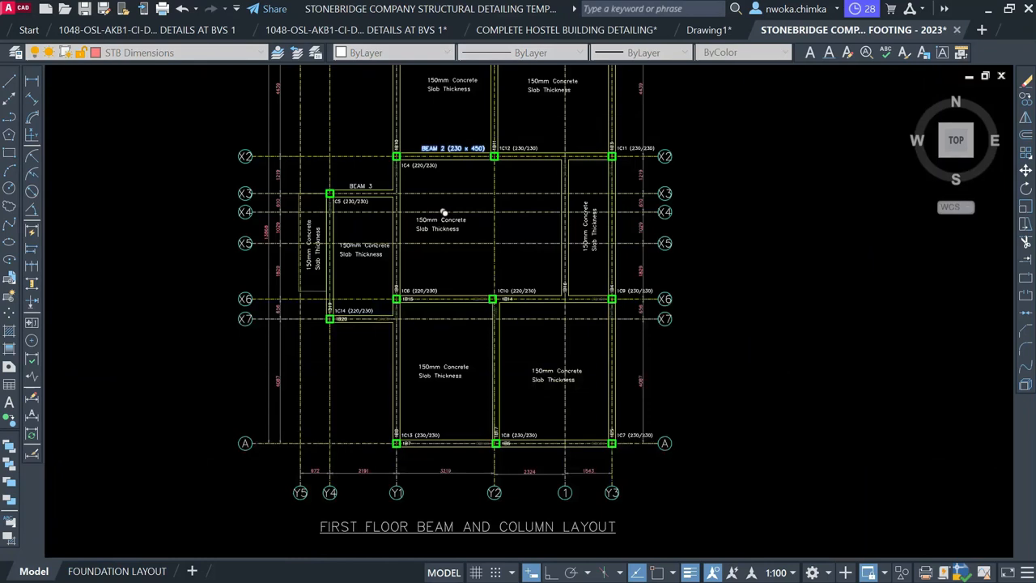
scroll(486, 284, up, 4)
scroll(518, 305, up, 4)
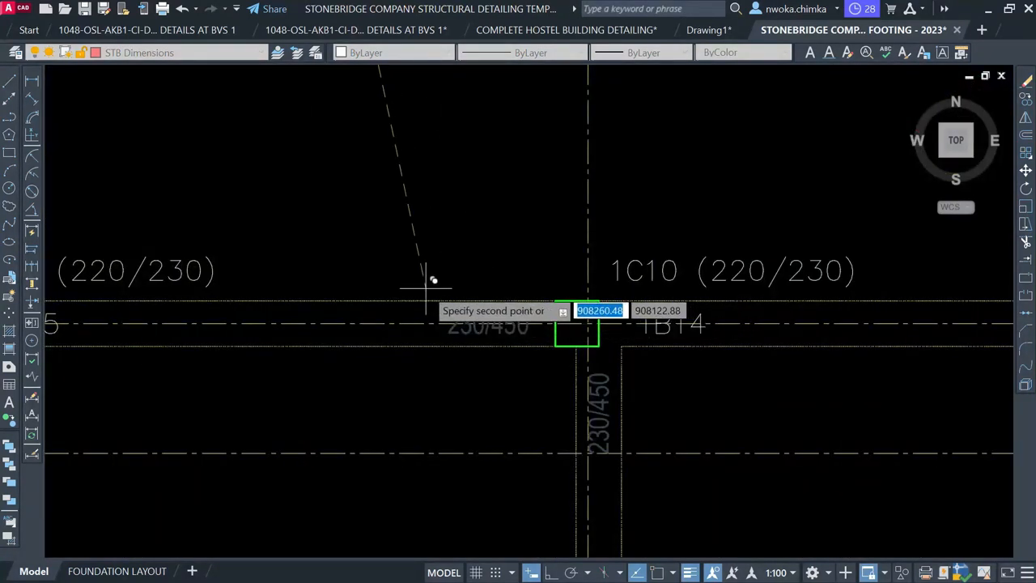
scroll(403, 281, down, 4)
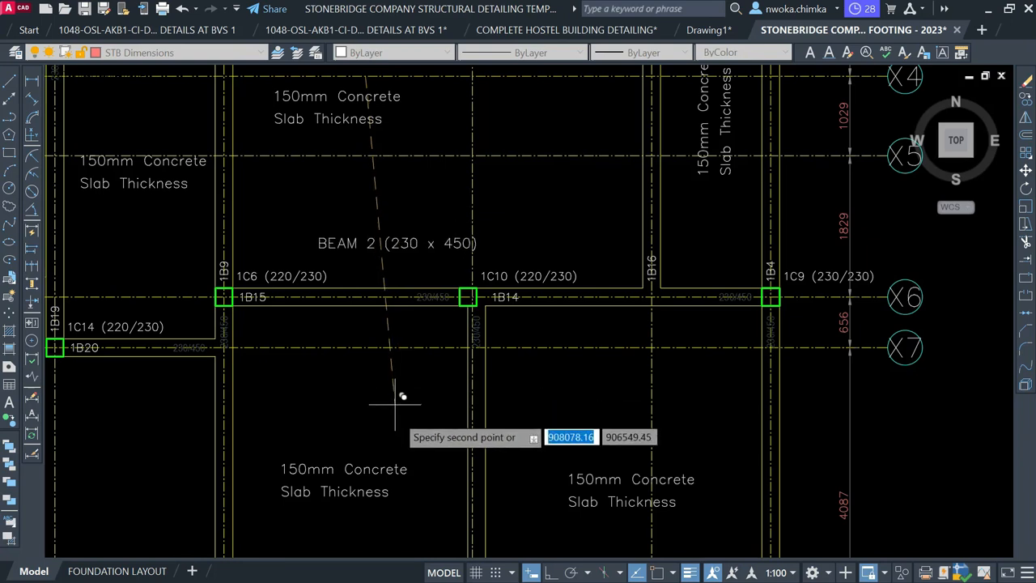
key(Escape)
scroll(407, 326, down, 2)
middle_drag(414, 250, 419, 348)
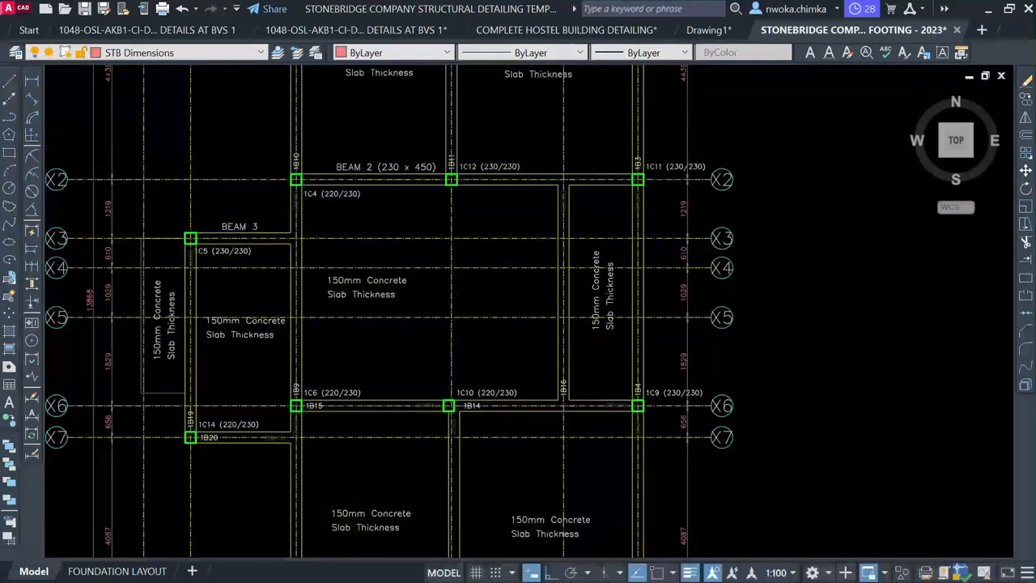
click(408, 164)
text(co)
key(Return)
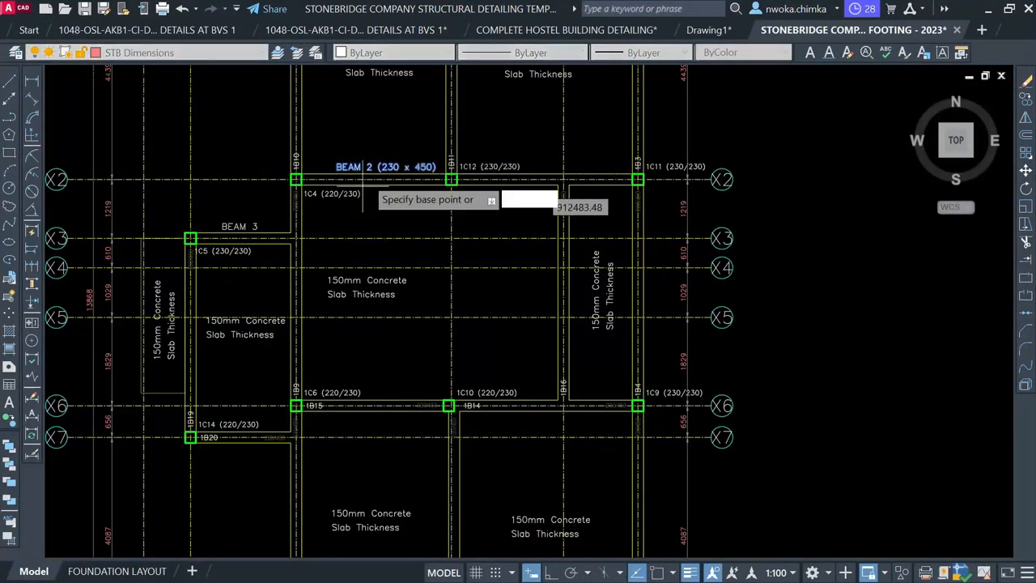
click(368, 170)
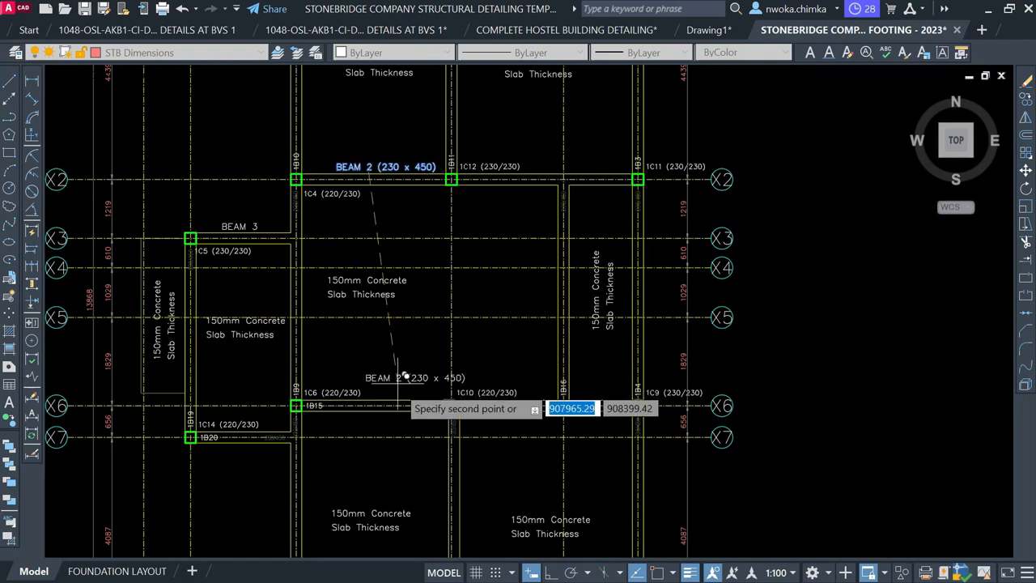
scroll(401, 371, up, 5)
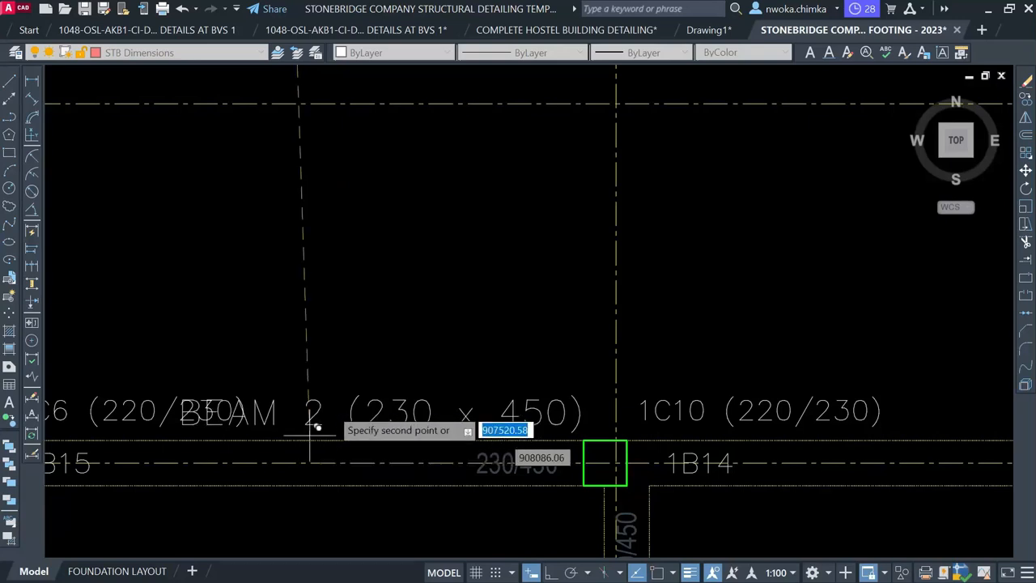
scroll(307, 434, down, 2)
click(335, 397)
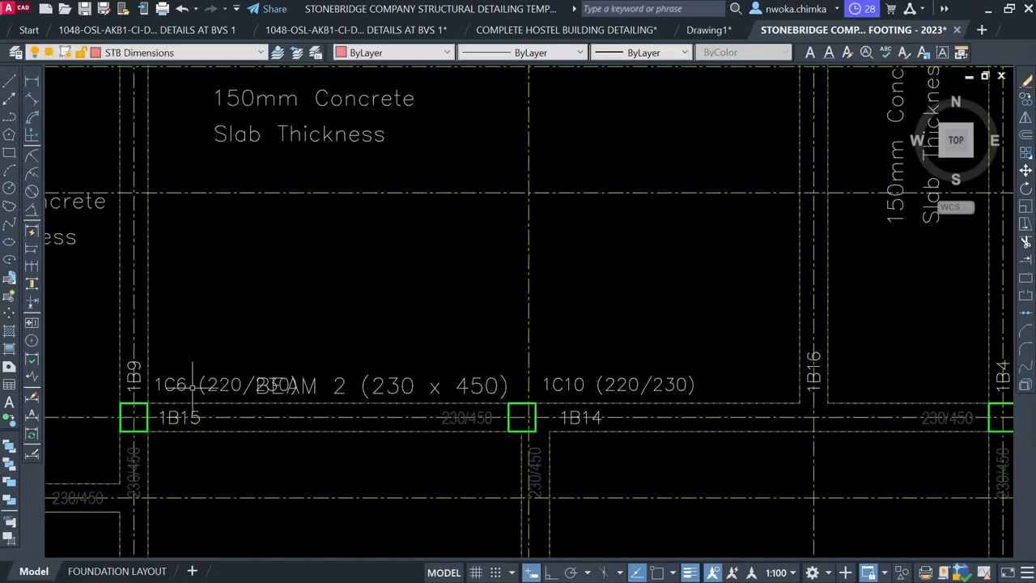
Reposition the 1C6 and 1C10 column labels below the beam line
click(190, 387)
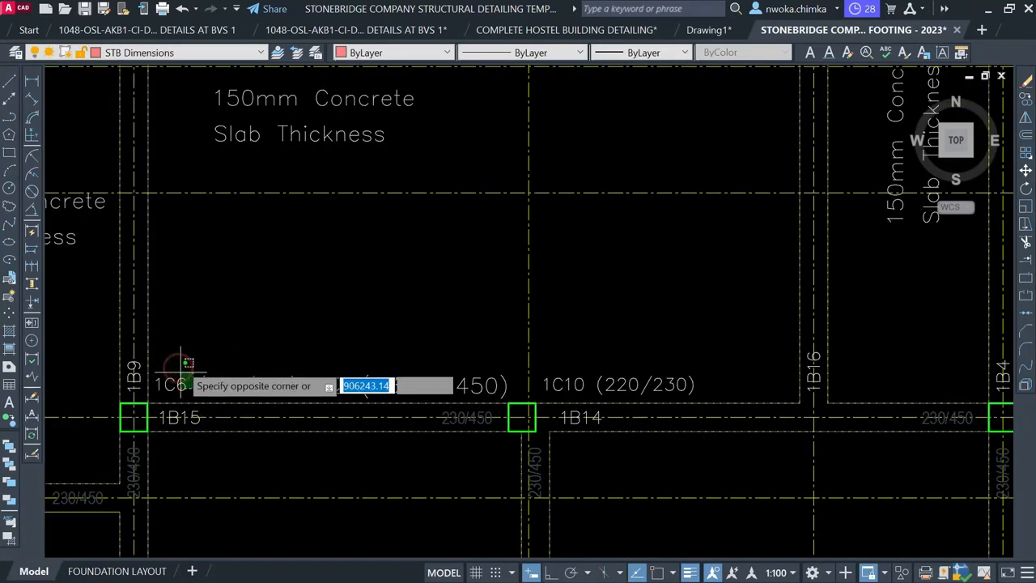
click(186, 365)
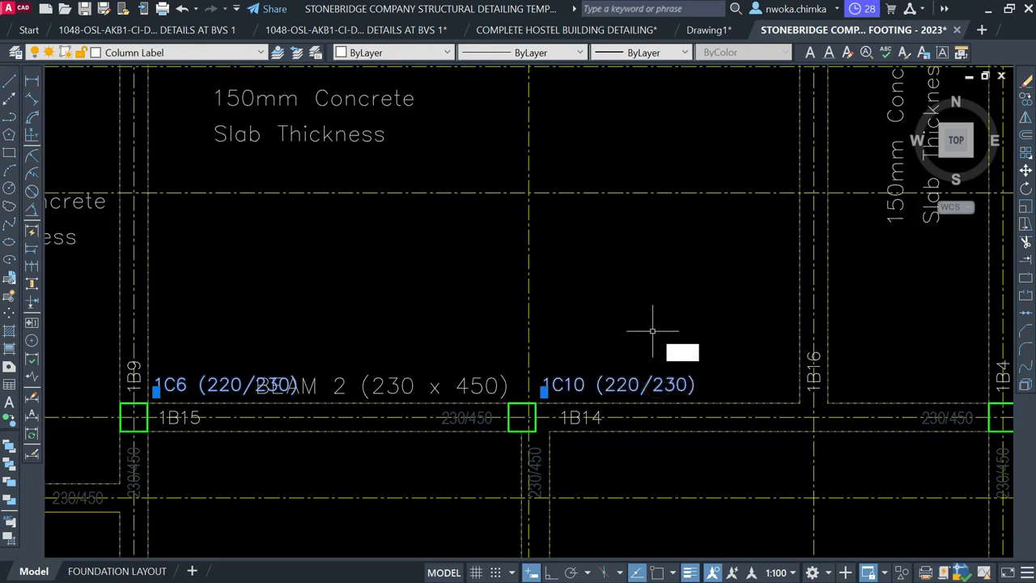
text(co)
key(Return)
click(670, 278)
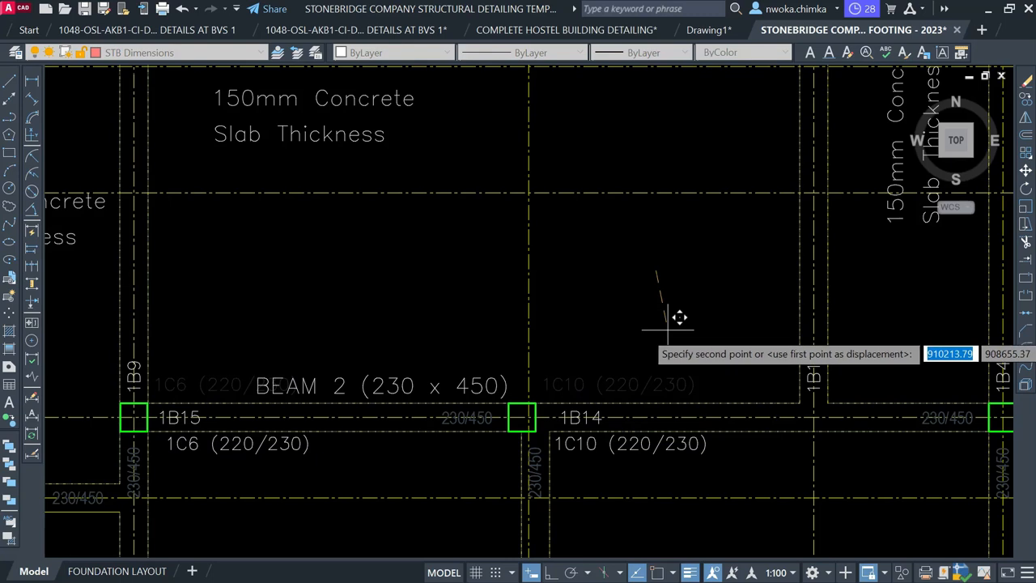
key(Escape)
scroll(487, 310, down, 4)
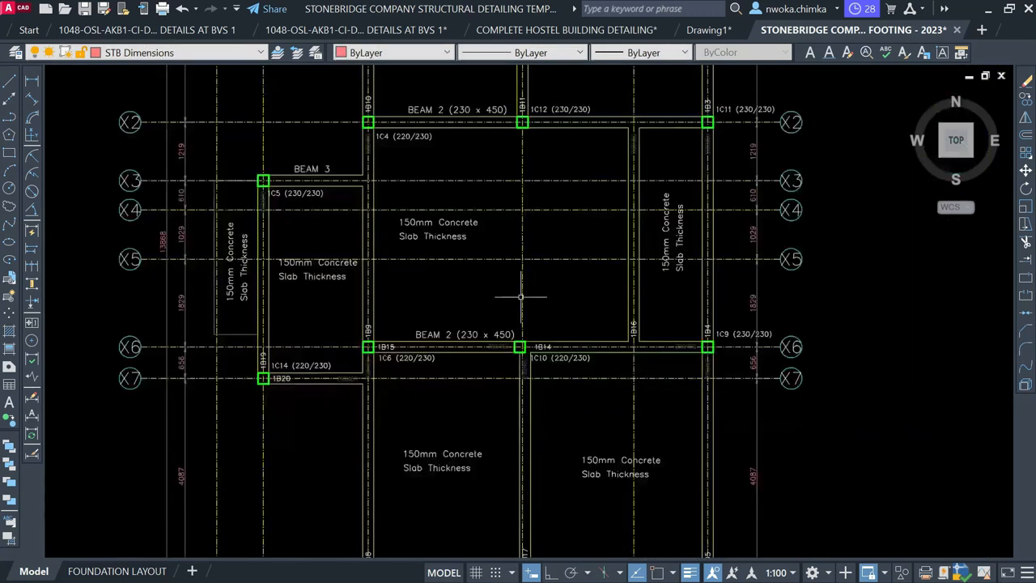
scroll(500, 315, up, 2)
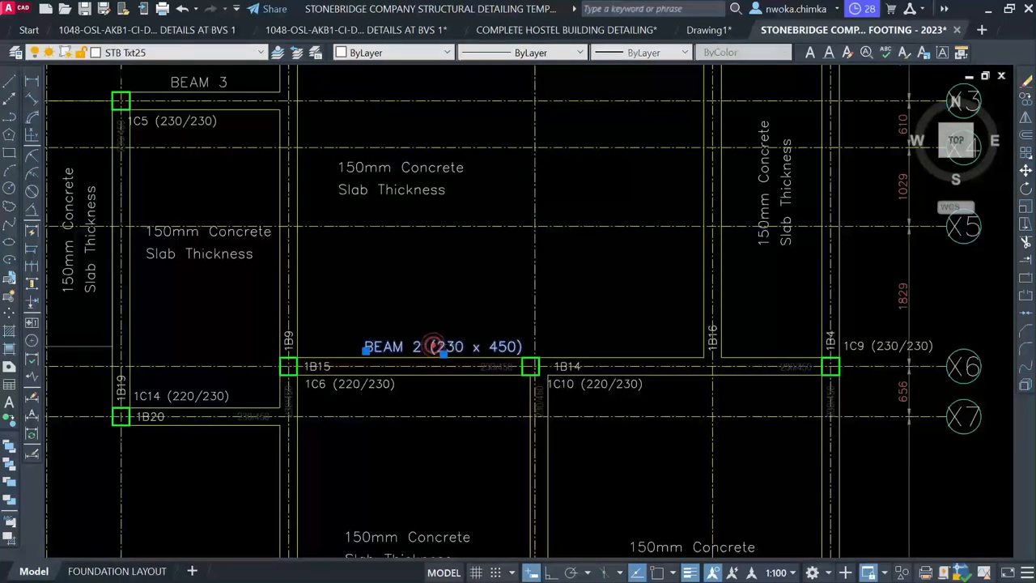
Edit the copied title so it reads BEAM 4 (230 x 450)
double_click(417, 347)
click(424, 340)
double_click(415, 336)
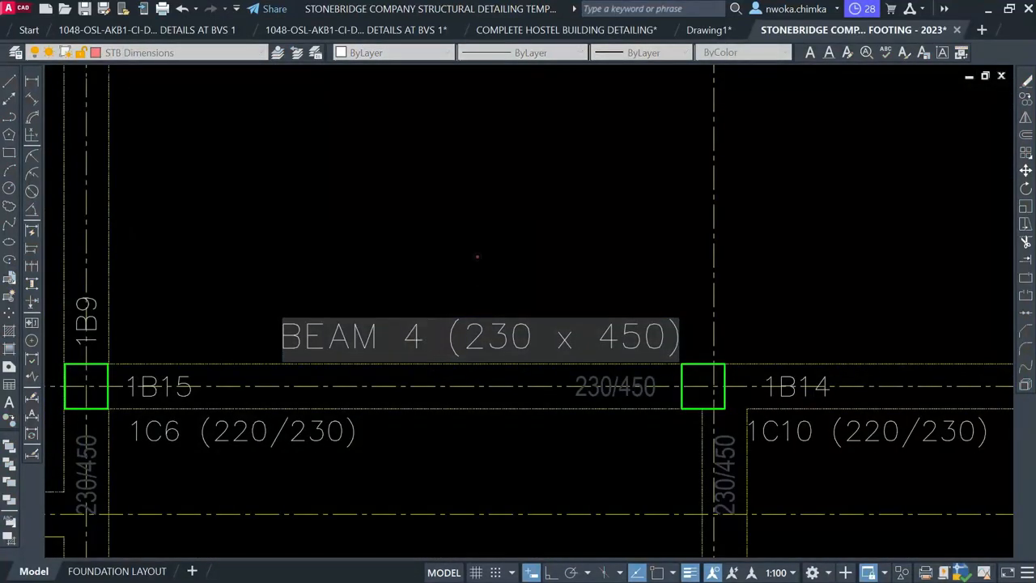
click(478, 256)
middle_drag(508, 289, 495, 349)
scroll(377, 294, up, 1)
scroll(380, 297, up, 1)
scroll(406, 174, down, 2)
scroll(486, 377, up, 2)
scroll(480, 380, up, 1)
middle_drag(454, 413, 397, 249)
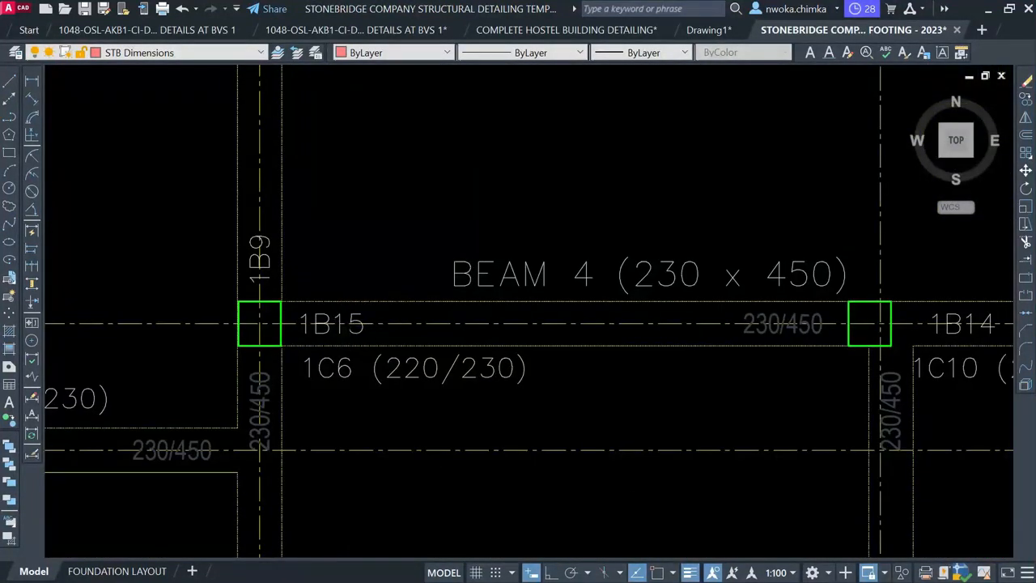
scroll(322, 314, down, 1)
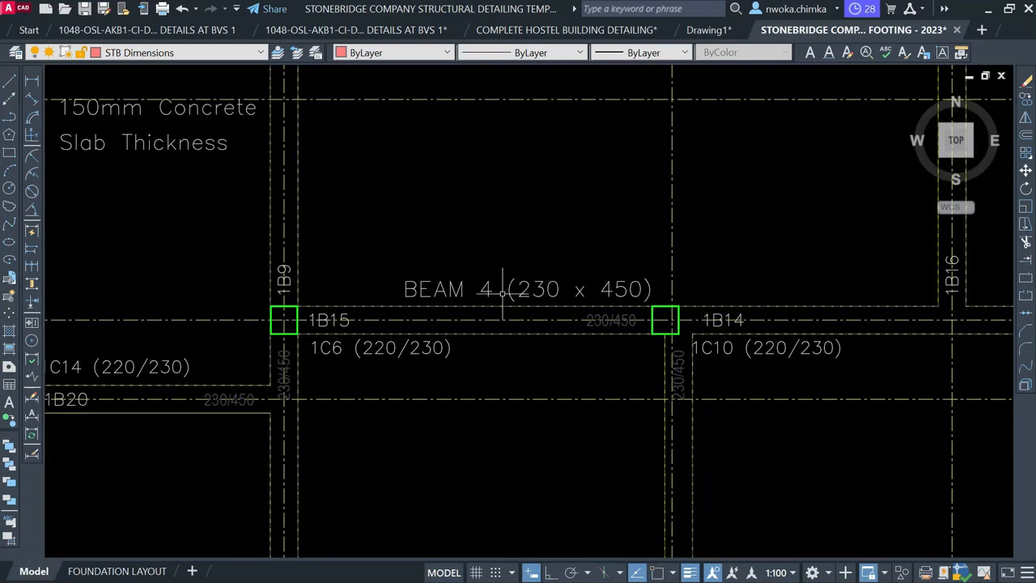
scroll(491, 267, down, 4)
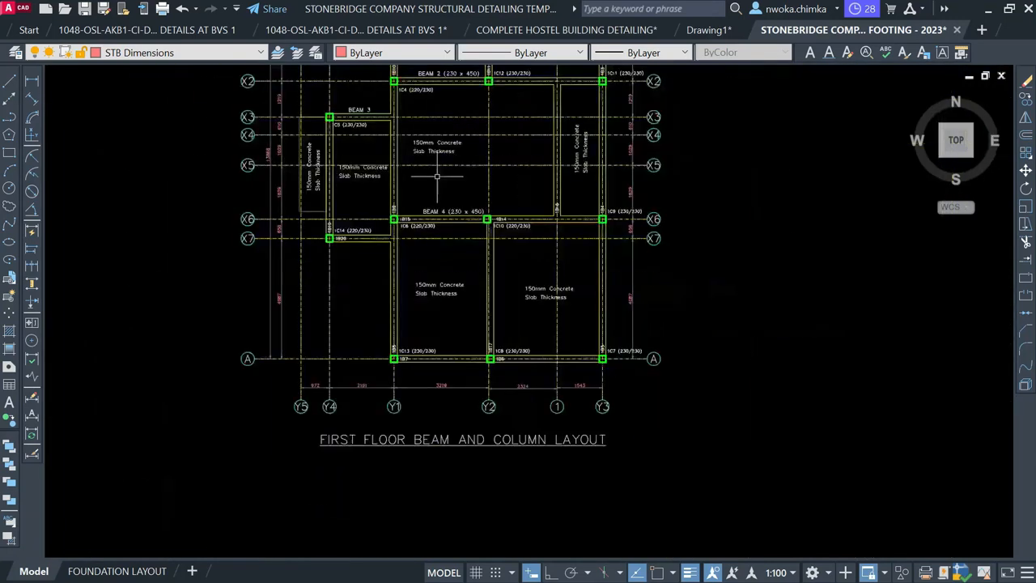
Window-select the 1B15/1B14 beam elevation together with its section
middle_drag(729, 324, 417, 202)
scroll(417, 202, down, 4)
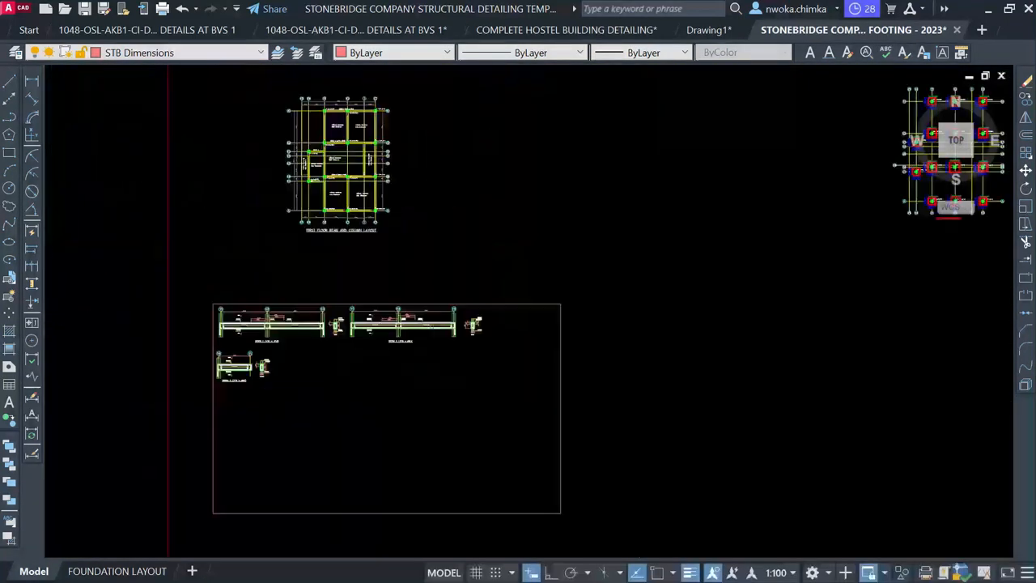
mouse_move(675, 278)
middle_down()
mouse_move(491, 256)
mouse_move(345, 220)
middle_up()
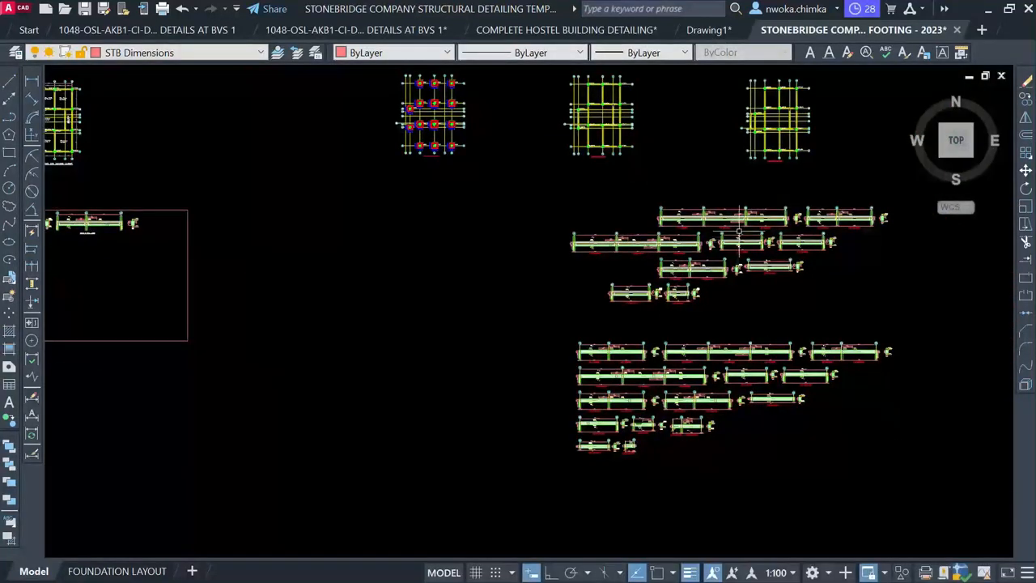
scroll(739, 218, up, 6)
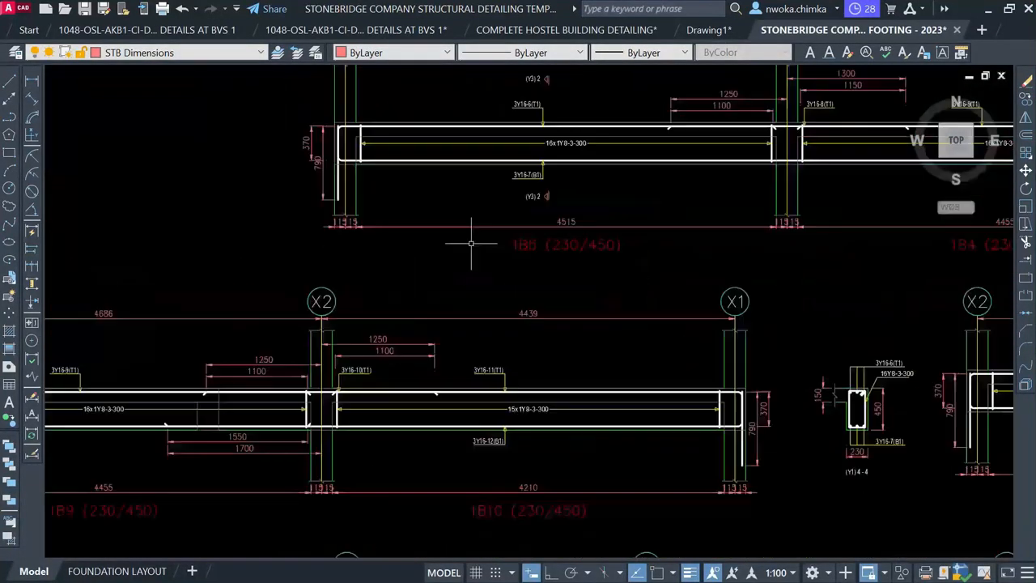
scroll(504, 202, down, 3)
scroll(304, 295, up, 1)
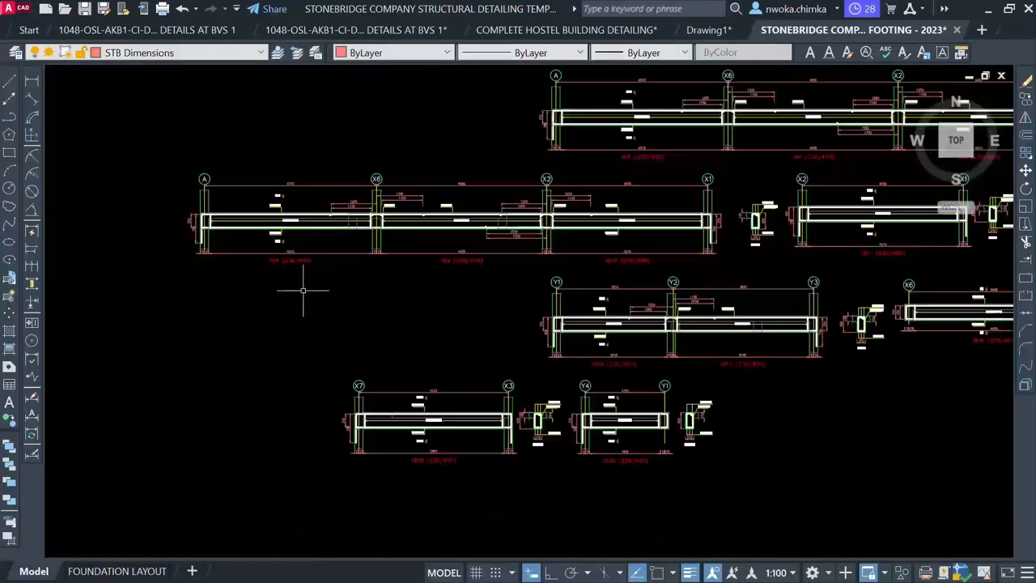
scroll(765, 392, up, 4)
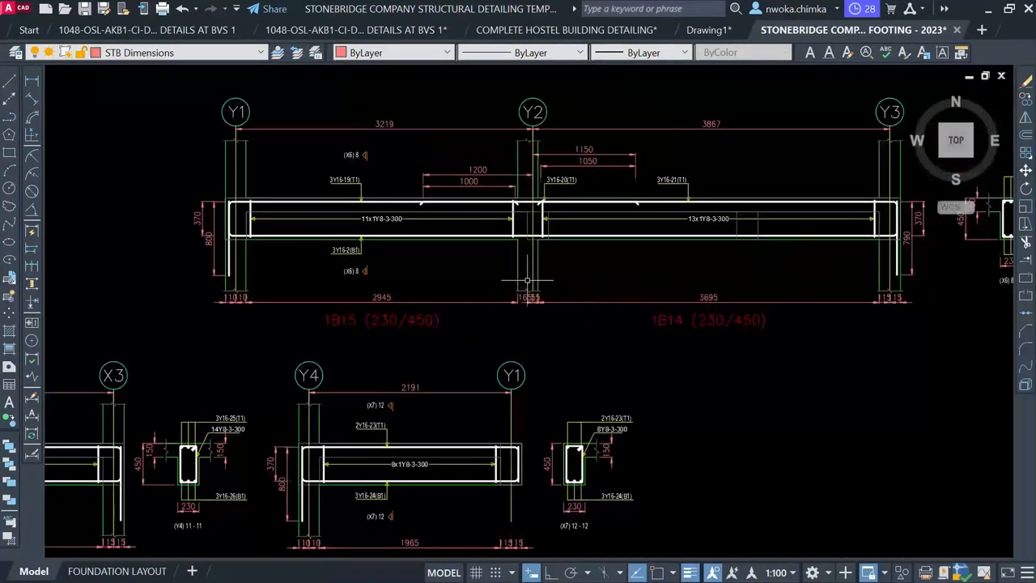
scroll(276, 212, down, 2)
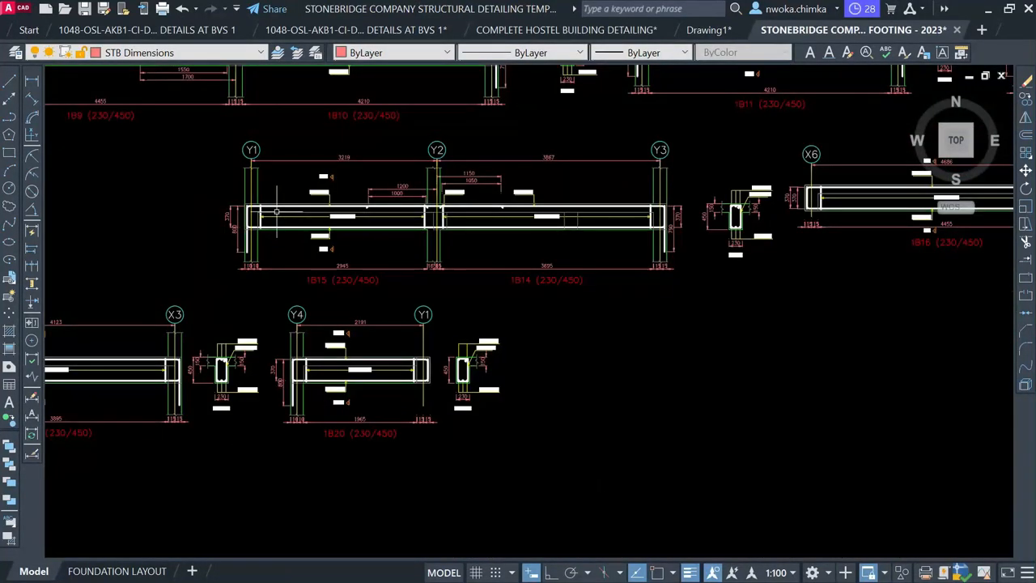
click(194, 130)
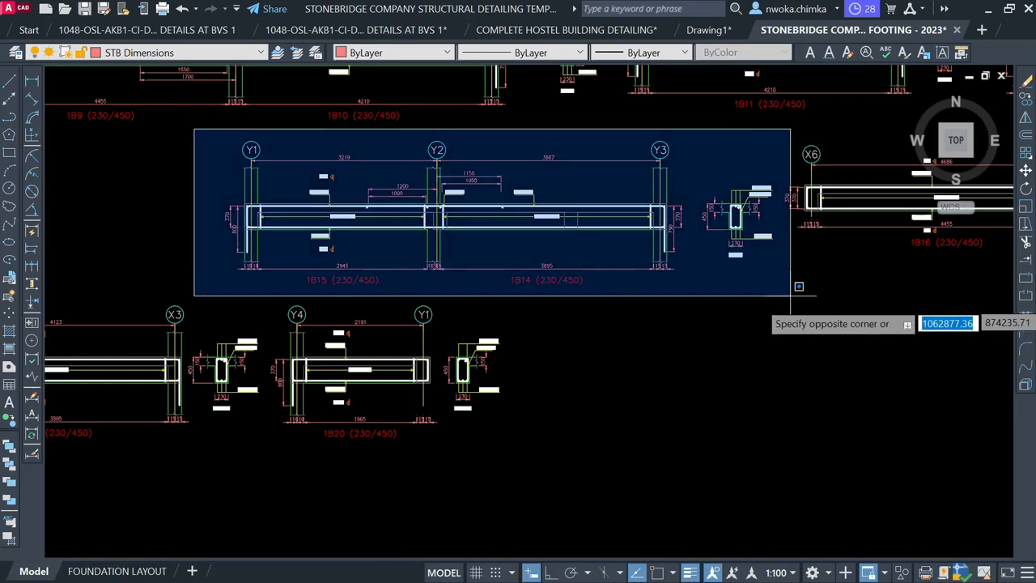
click(790, 301)
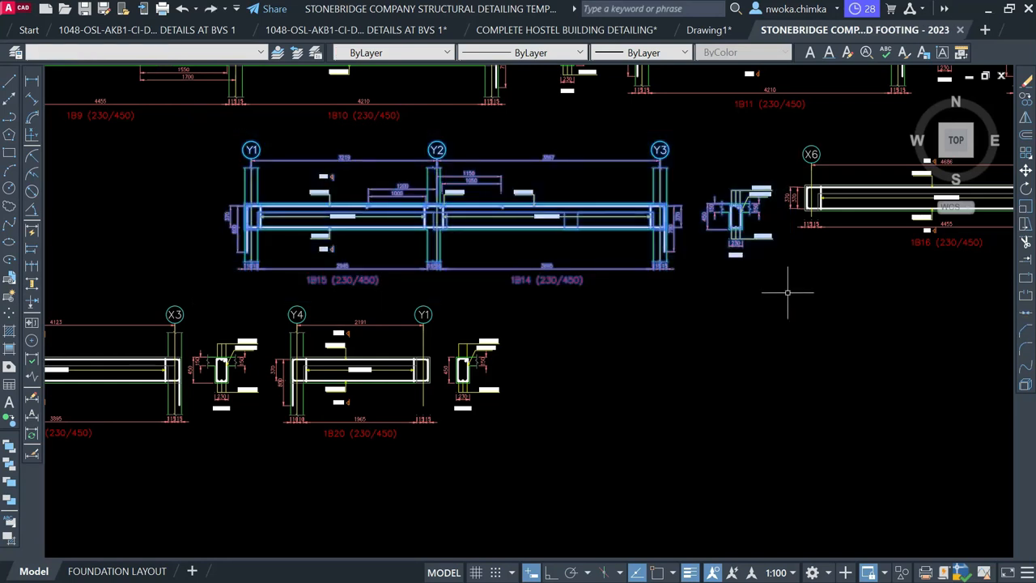
Move the selected detail into the sheet frame next to the BEAM 3 detail
key(Return)
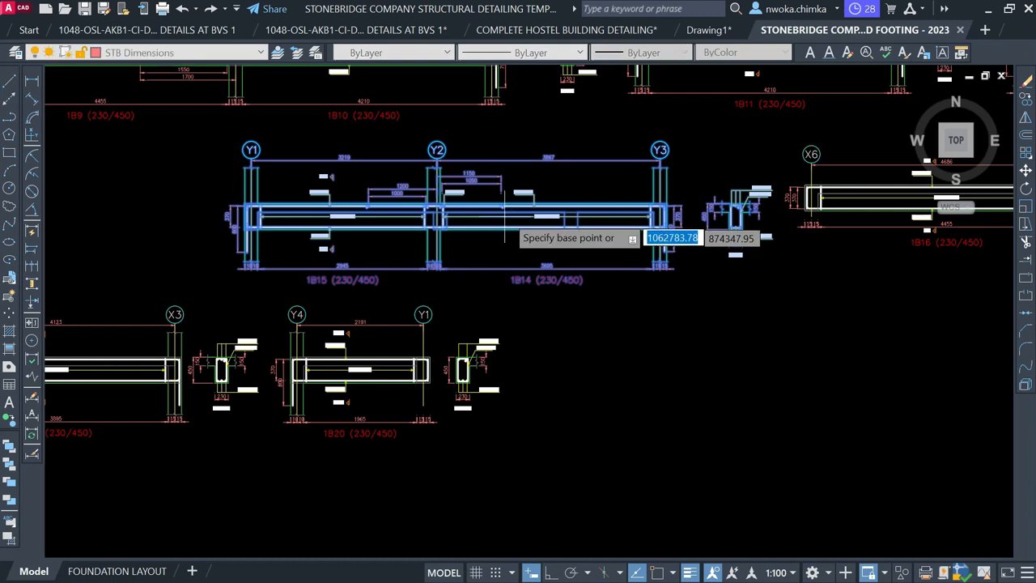
click(511, 212)
scroll(726, 240, down, 4)
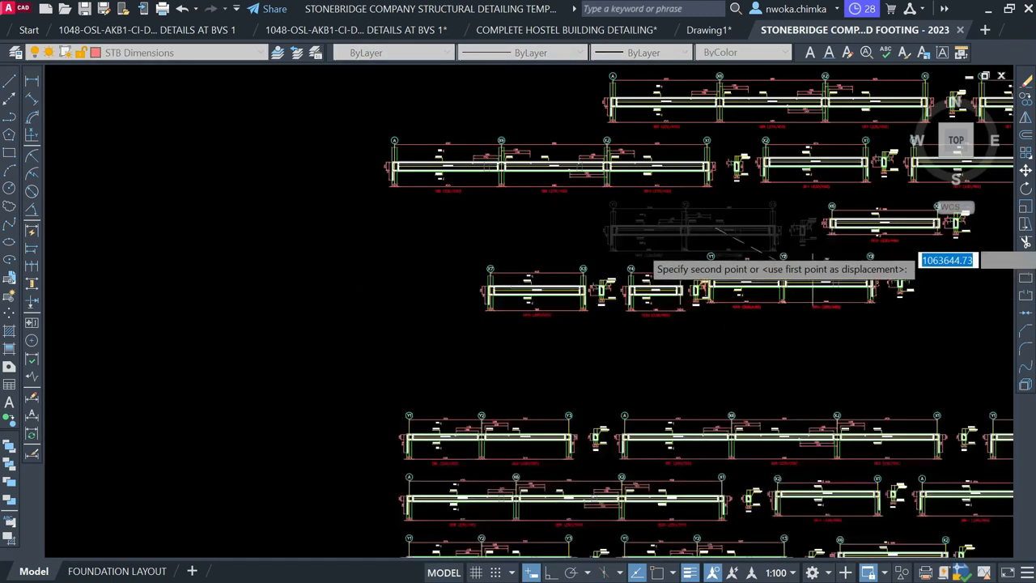
middle_drag(418, 222, 1001, 324)
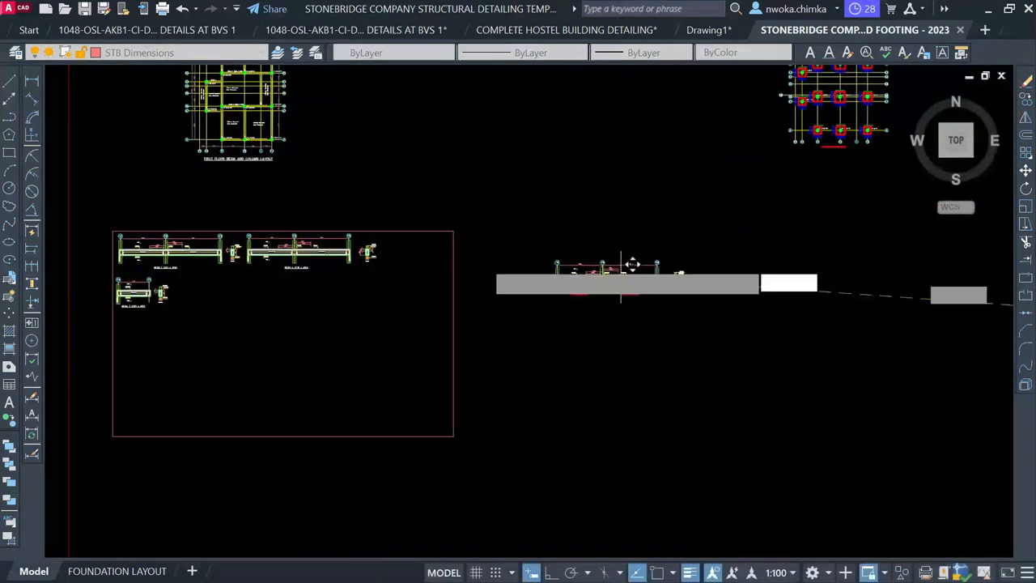
scroll(231, 311, up, 2)
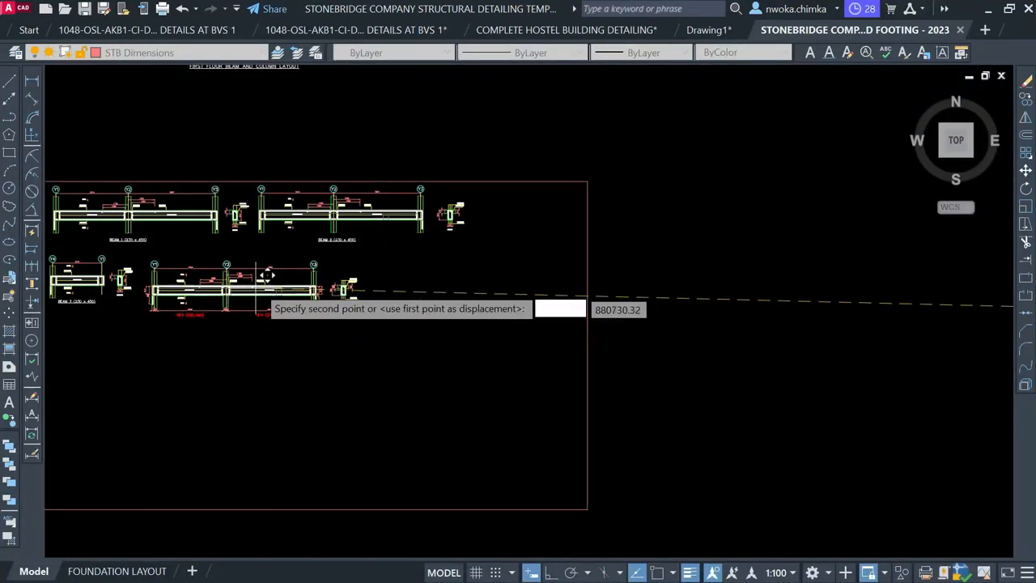
click(267, 275)
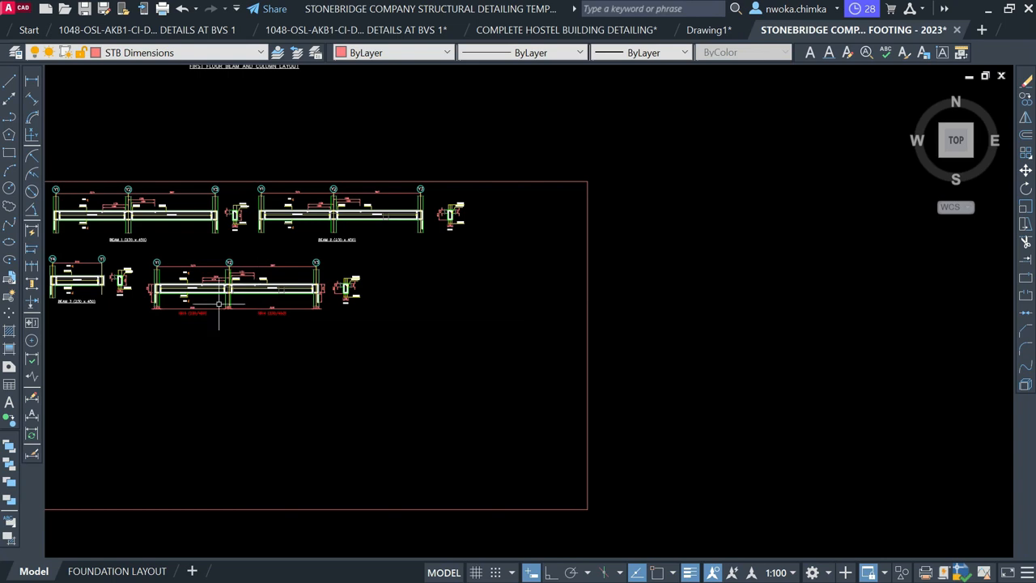
scroll(202, 301, up, 2)
scroll(201, 300, up, 4)
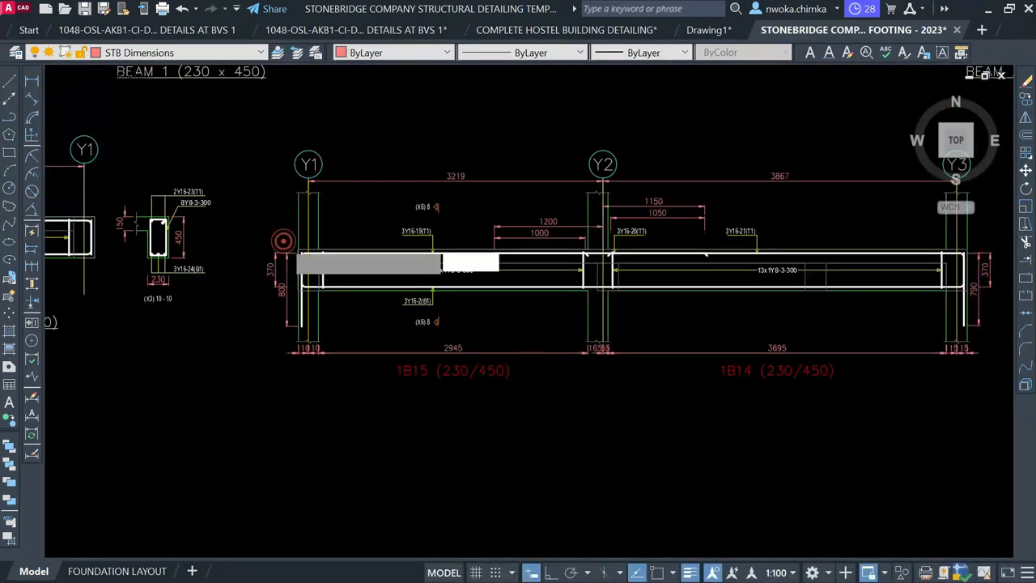
Delete the left-end bottom dimensions and the 1515 dimension at Y3
click(300, 234)
click(261, 324)
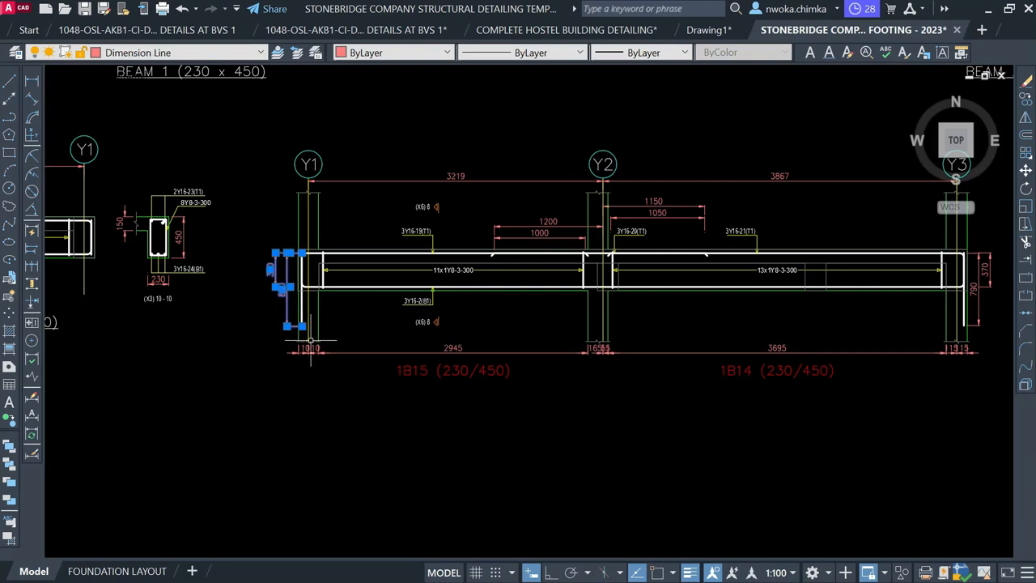
scroll(311, 344, up, 4)
click(338, 346)
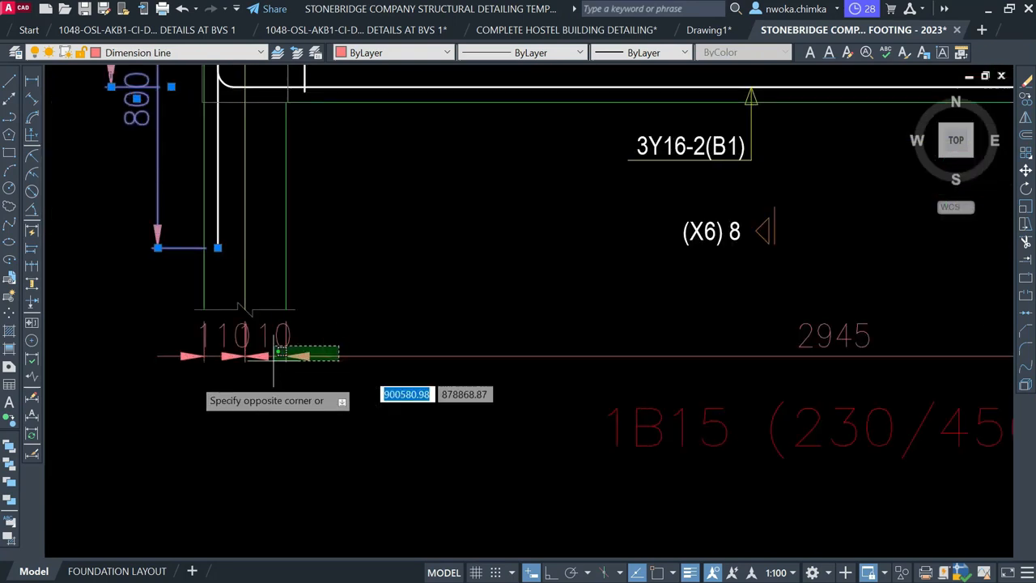
click(198, 380)
scroll(192, 365, down, 5)
scroll(537, 366, up, 8)
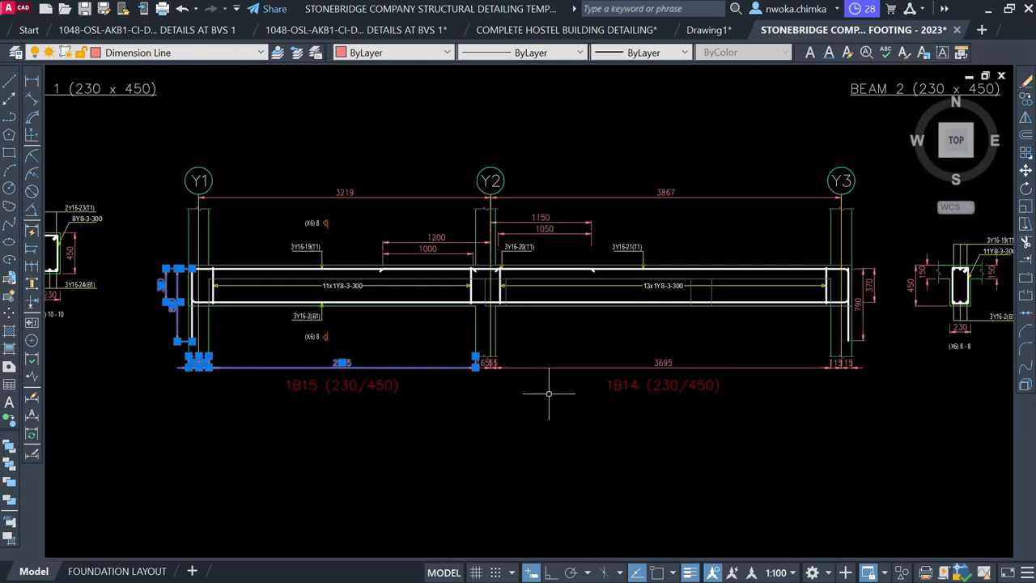
click(272, 326)
scroll(267, 324, down, 5)
scroll(613, 331, up, 6)
click(740, 346)
click(597, 290)
key(Delete)
Erase the stray 370 and 780 dimensions near the Y3 end
scroll(585, 294, down, 6)
scroll(622, 243, up, 4)
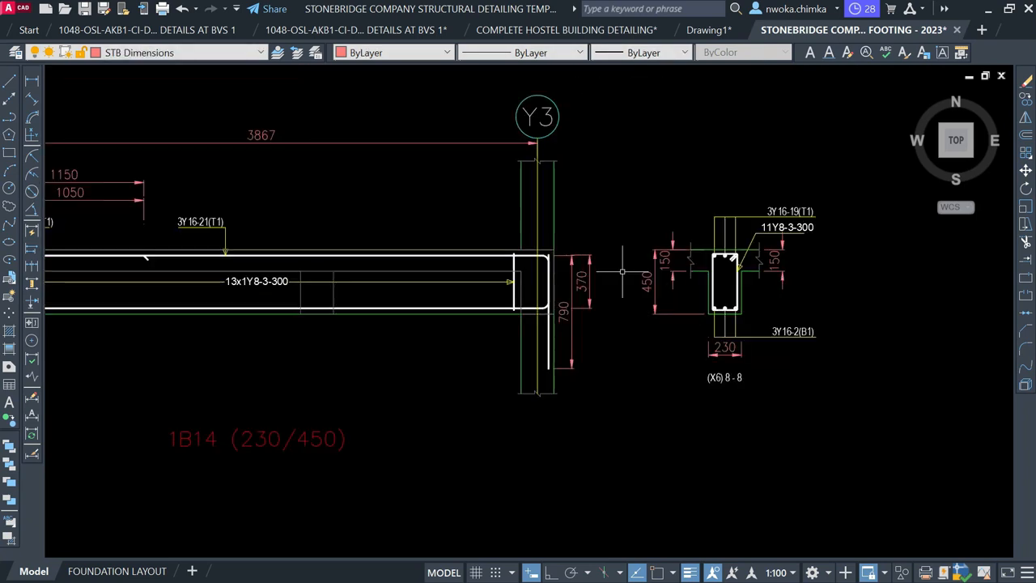
click(625, 240)
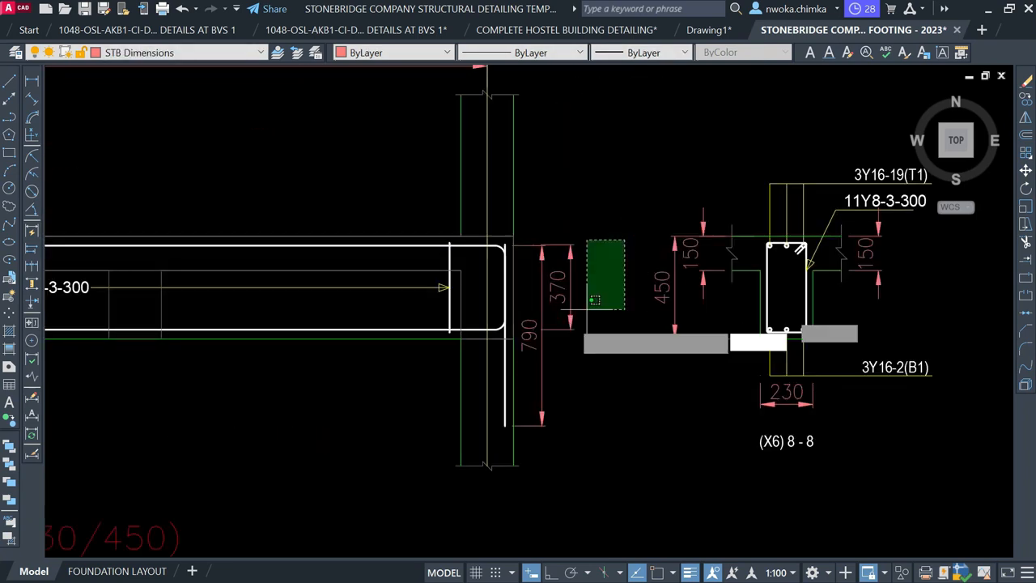
click(547, 332)
key(Delete)
scroll(588, 240, down, 5)
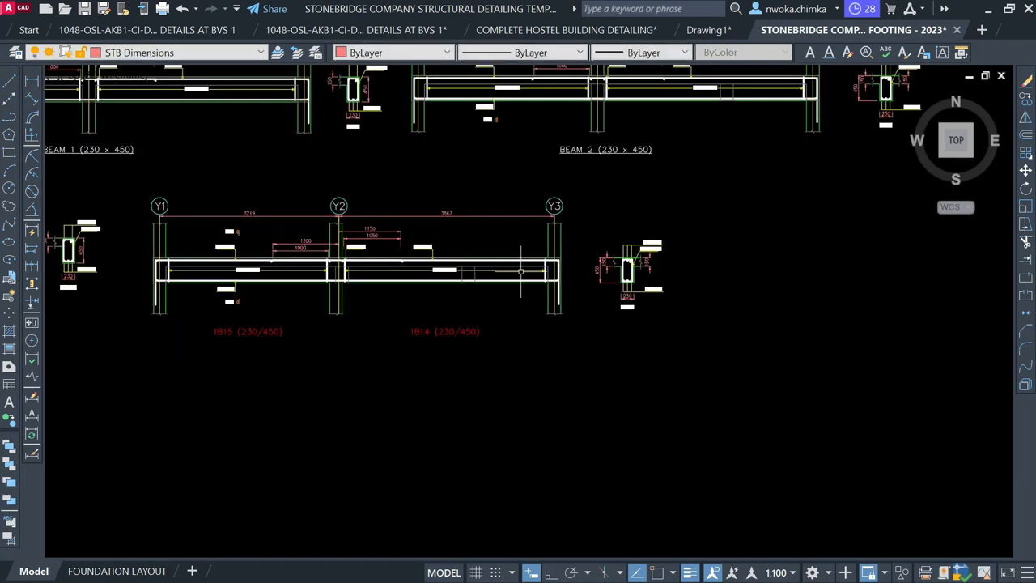
middle_drag(302, 300, 548, 303)
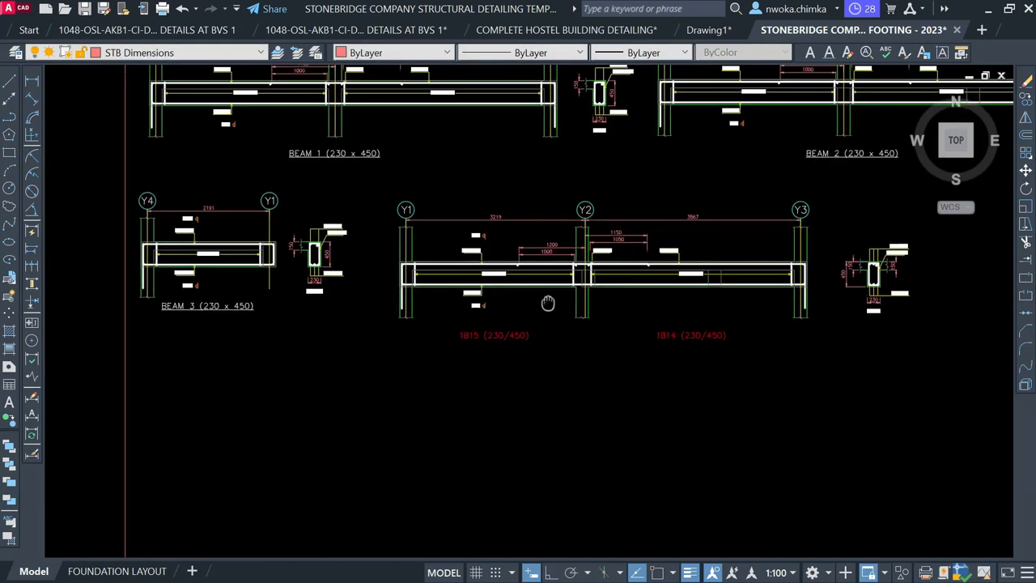
Copy the BEAM 3 title under the Y1–Y3 beam and change it to BEAM 4
text(co)
key(space)
click(225, 317)
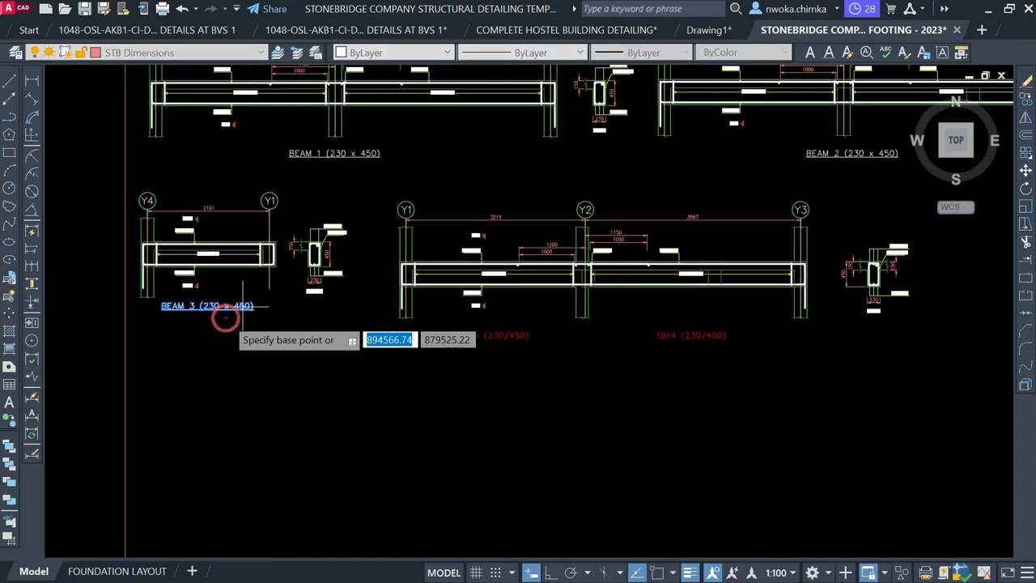
scroll(615, 339, up, 2)
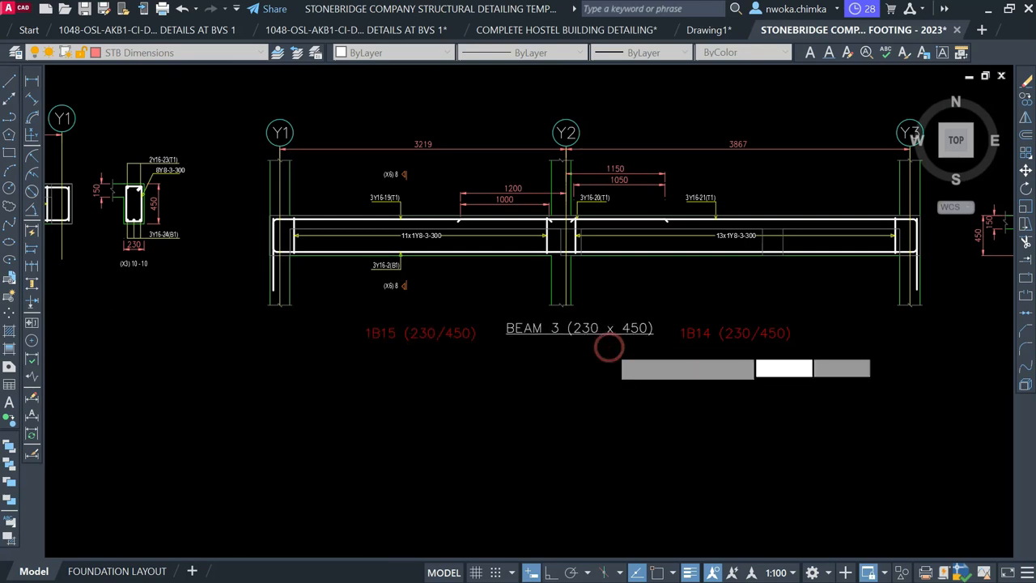
key(Escape)
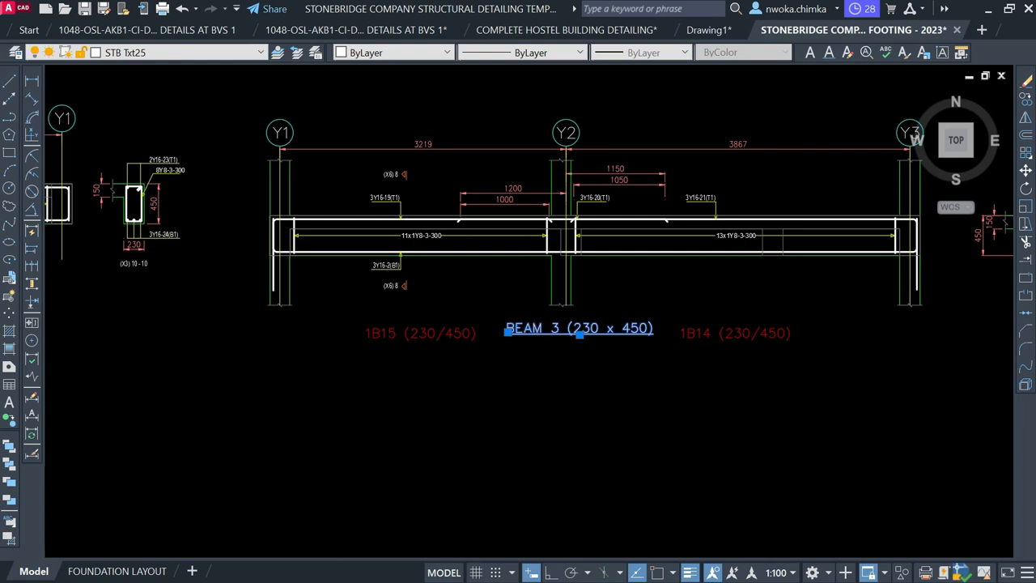
double_click(553, 329)
scroll(552, 326, up, 4)
drag(552, 326, 560, 324)
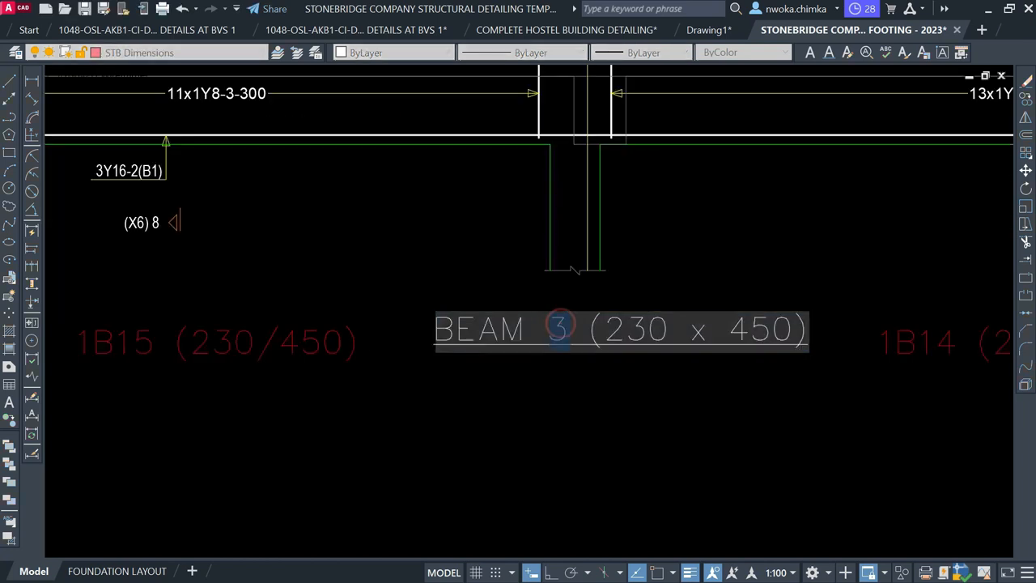
key(Return)
scroll(463, 336, down, 2)
key(Escape)
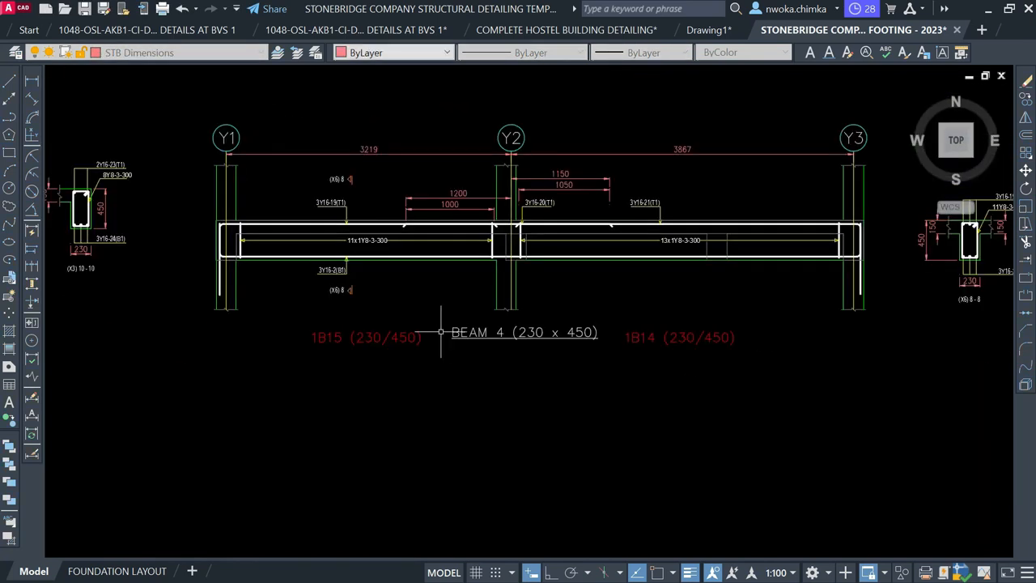
Delete the red 1B15 and 1B14 labels from the elevation
click(430, 342)
click(399, 324)
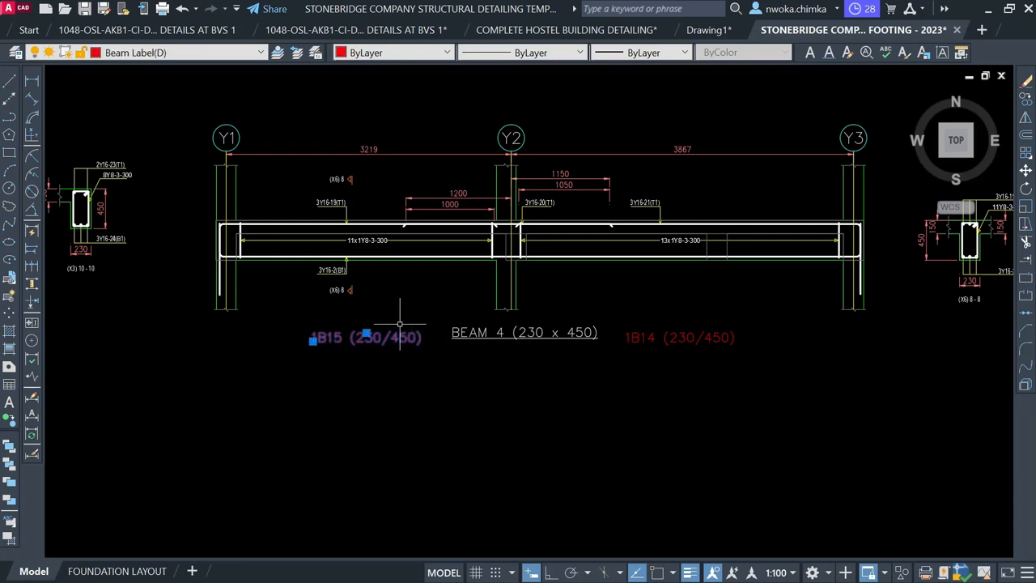
click(715, 338)
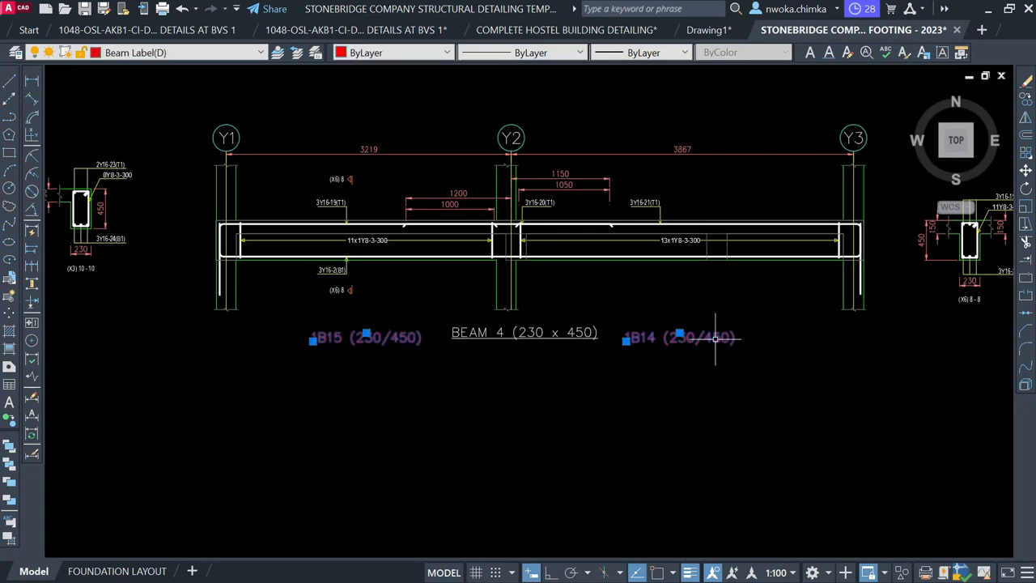
key(Delete)
scroll(423, 308, down, 4)
middle_drag(516, 270, 427, 381)
Copy the BEAM 3 label onto the beam beside 1B20 on the first floor layout
scroll(377, 223, up, 8)
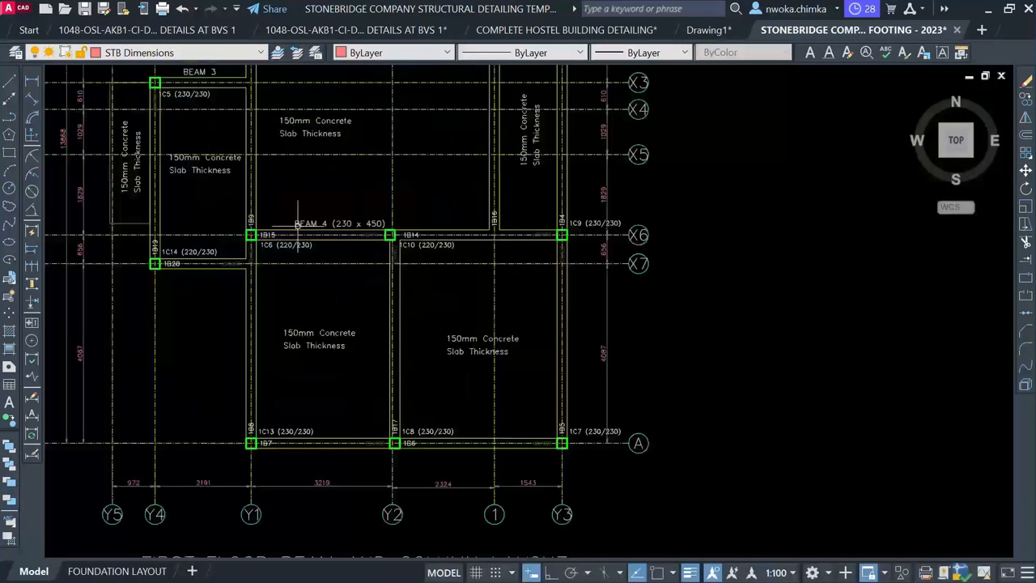
middle_drag(292, 266, 363, 173)
mouse_move(267, 162)
middle_down()
mouse_move(324, 310)
mouse_move(347, 319)
middle_up()
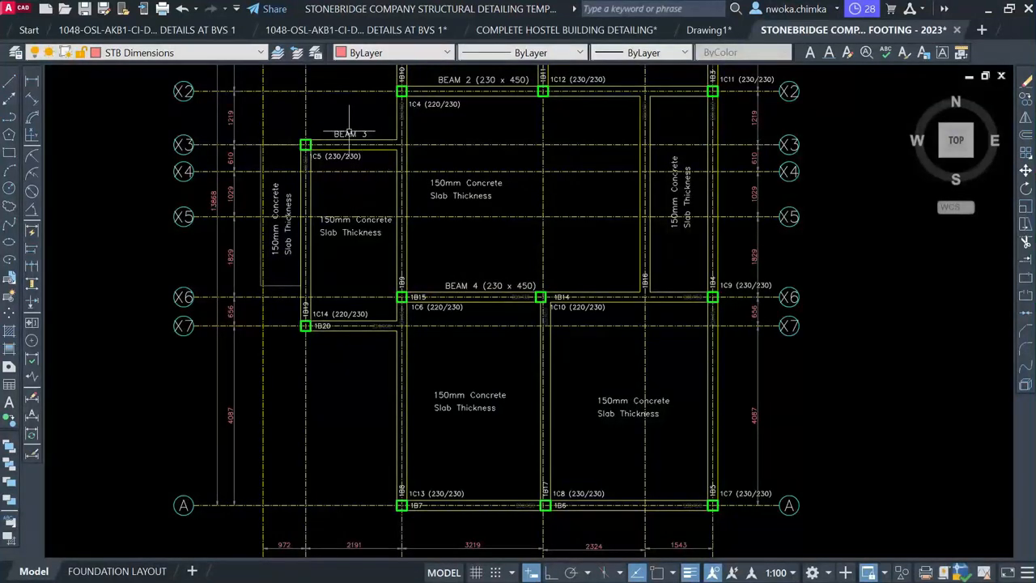
text(co)
key(Return)
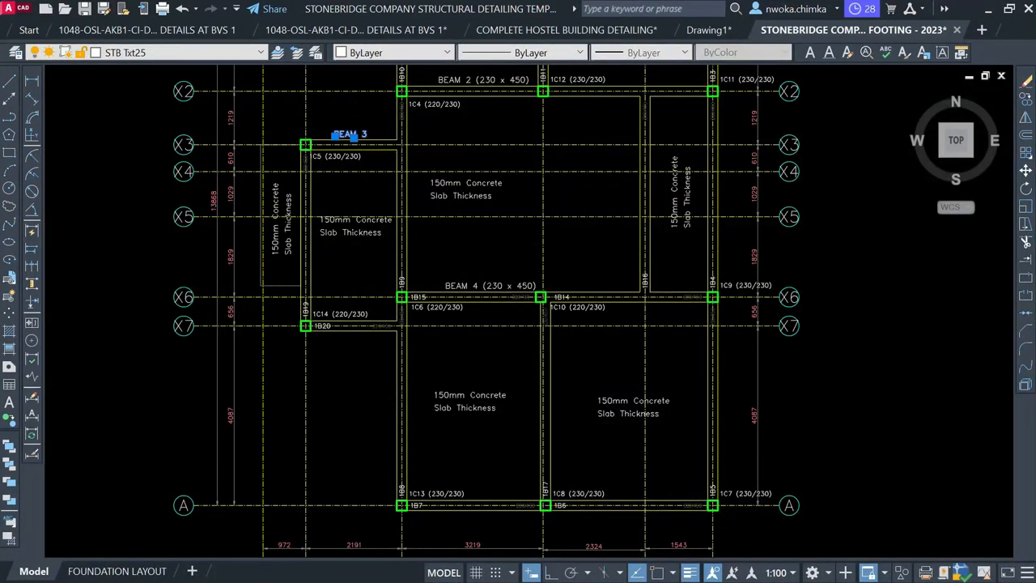
scroll(370, 146, up, 1)
click(363, 138)
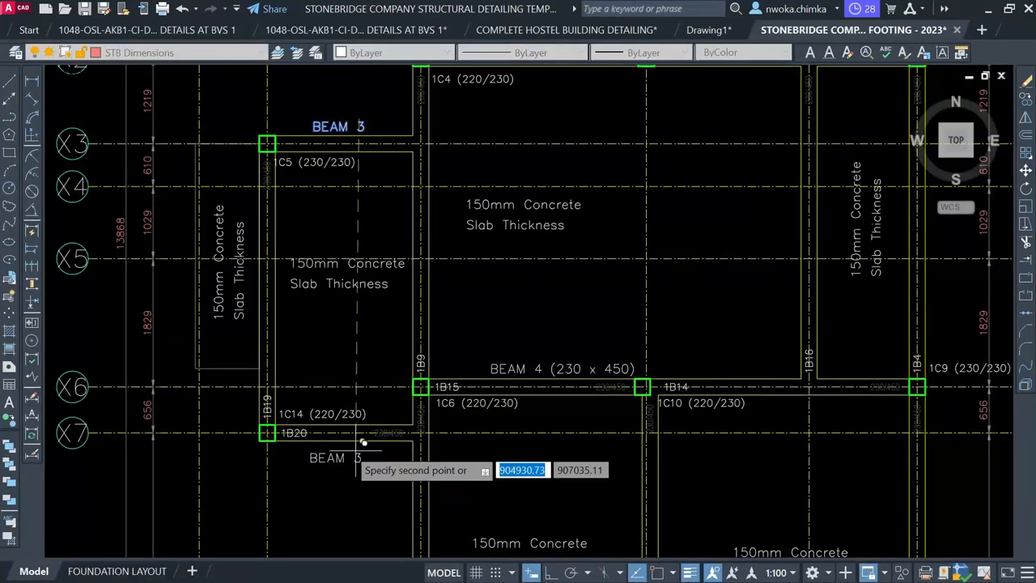
scroll(355, 439, up, 2)
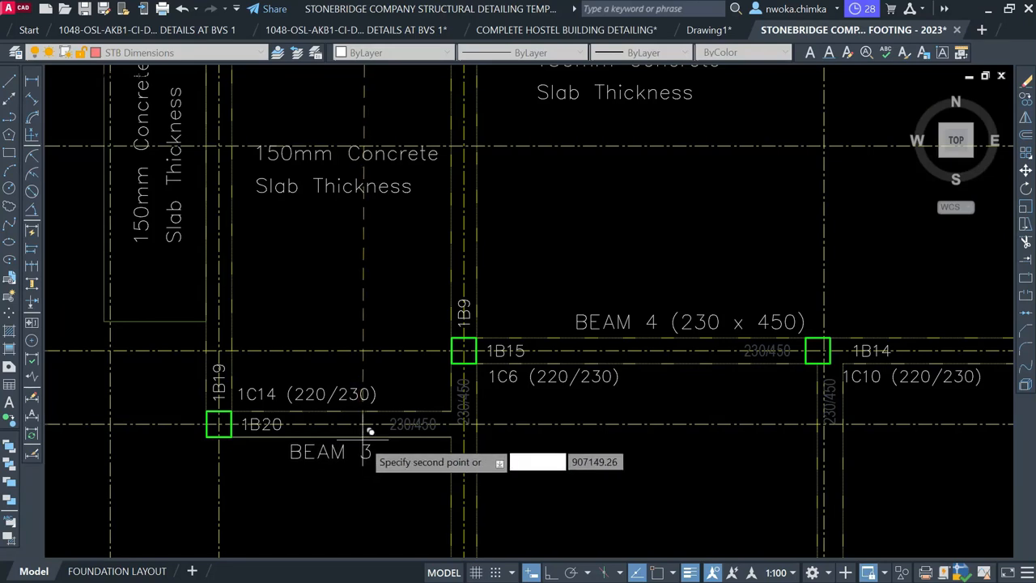
scroll(278, 438, up, 2)
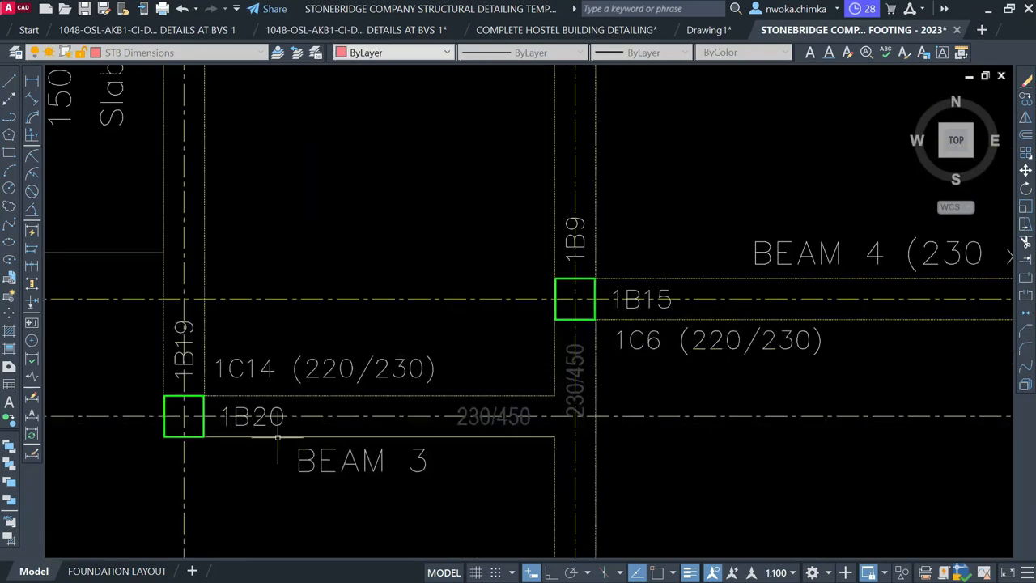
scroll(277, 438, down, 5)
scroll(453, 377, up, 7)
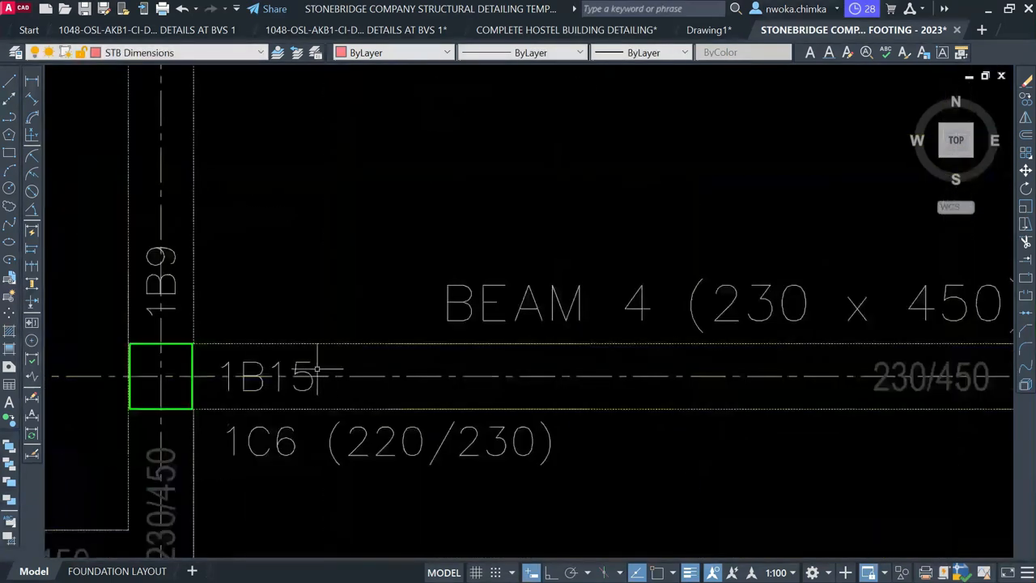
scroll(221, 364, down, 6)
scroll(516, 377, up, 6)
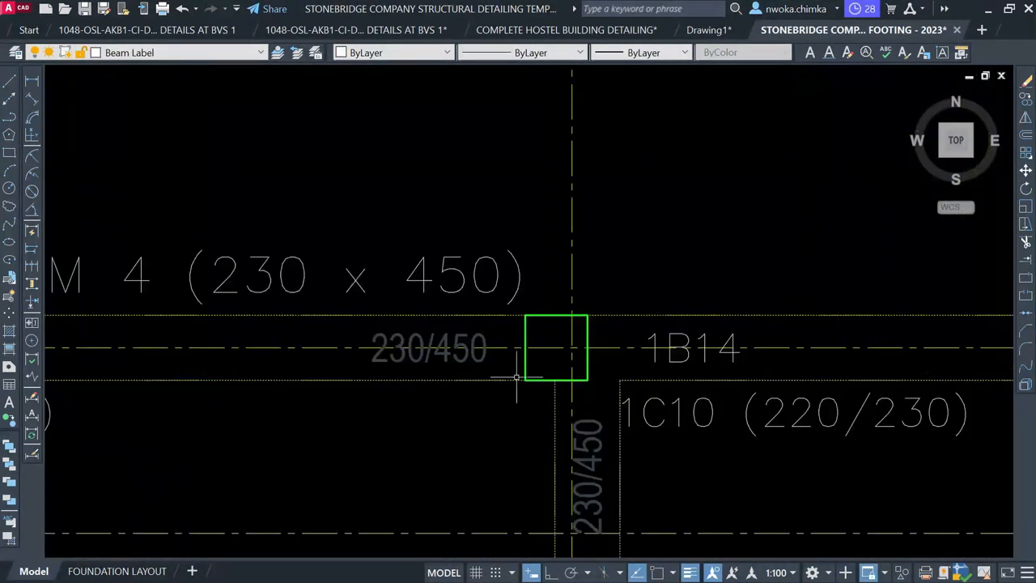
Delete the two 230/450 size tags and the 1B14 mark along Beam 4
click(474, 363)
scroll(467, 367, down, 2)
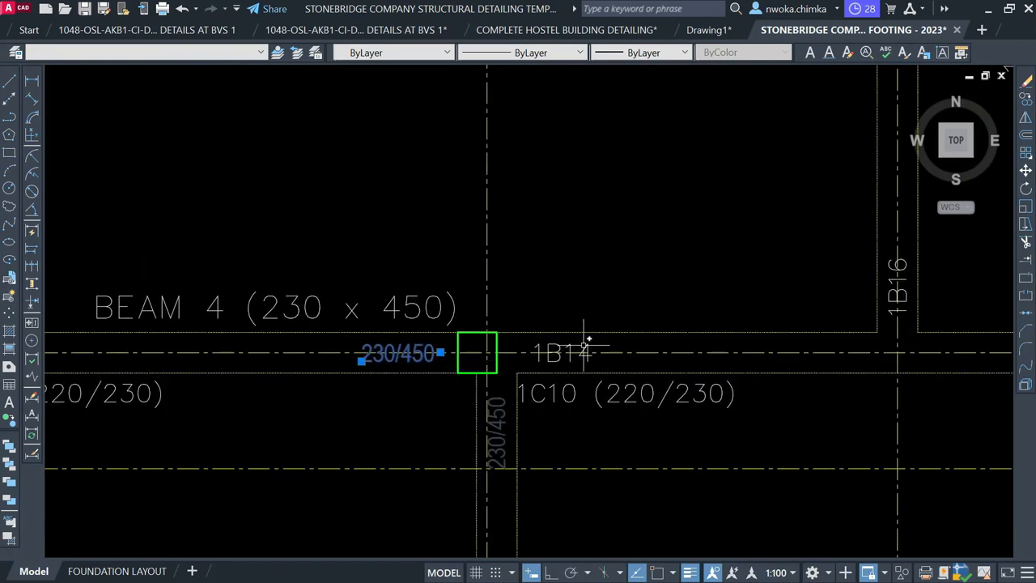
middle_drag(698, 360, 445, 331)
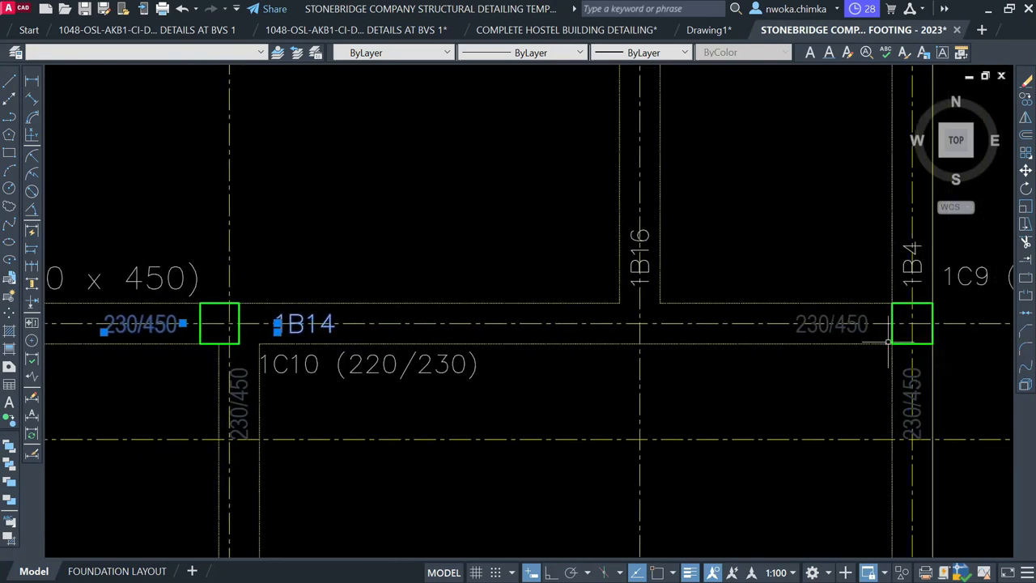
click(849, 325)
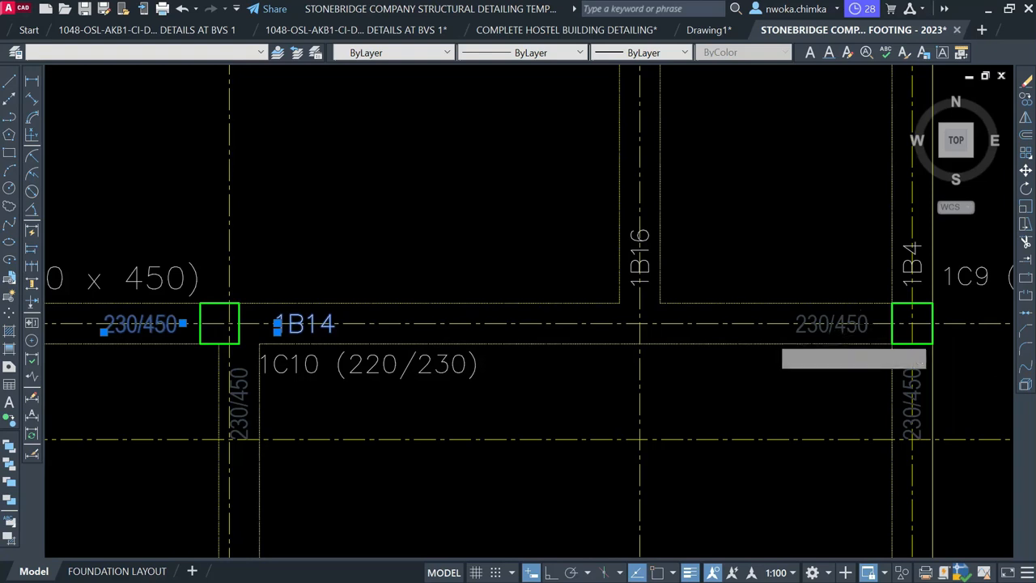
click(853, 334)
key(Delete)
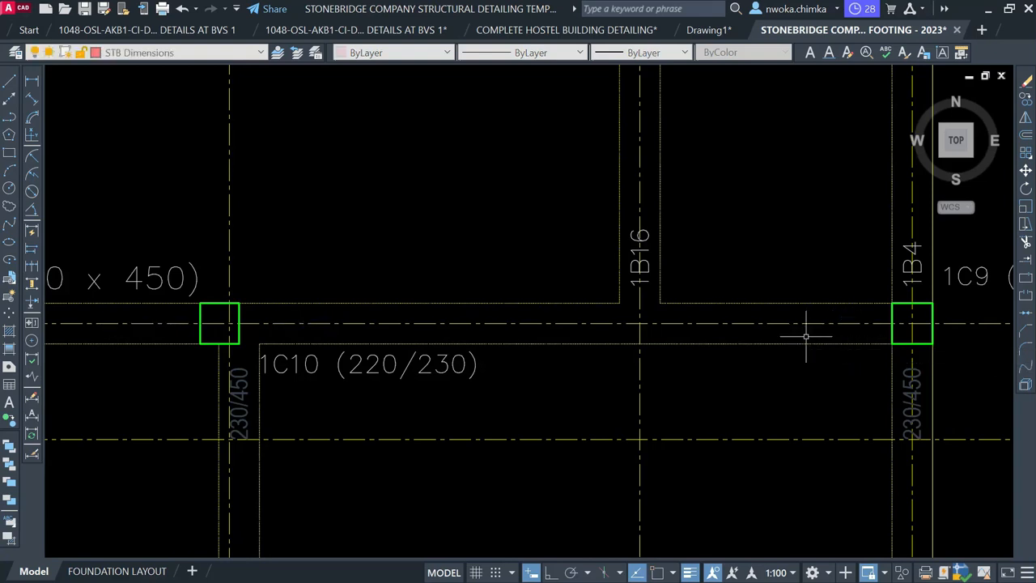
scroll(782, 339, down, 4)
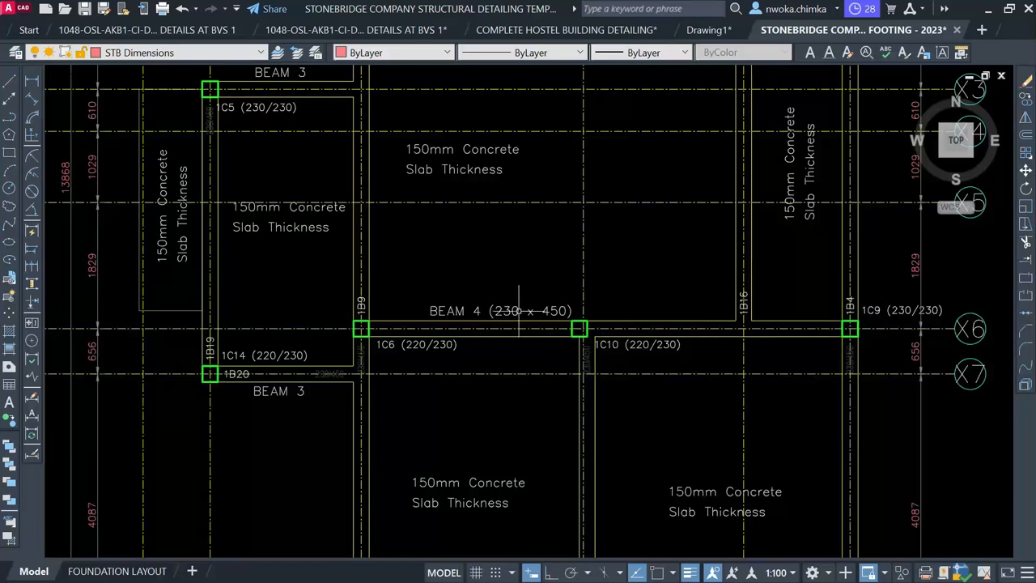
middle_drag(519, 310, 624, 224)
scroll(403, 285, up, 4)
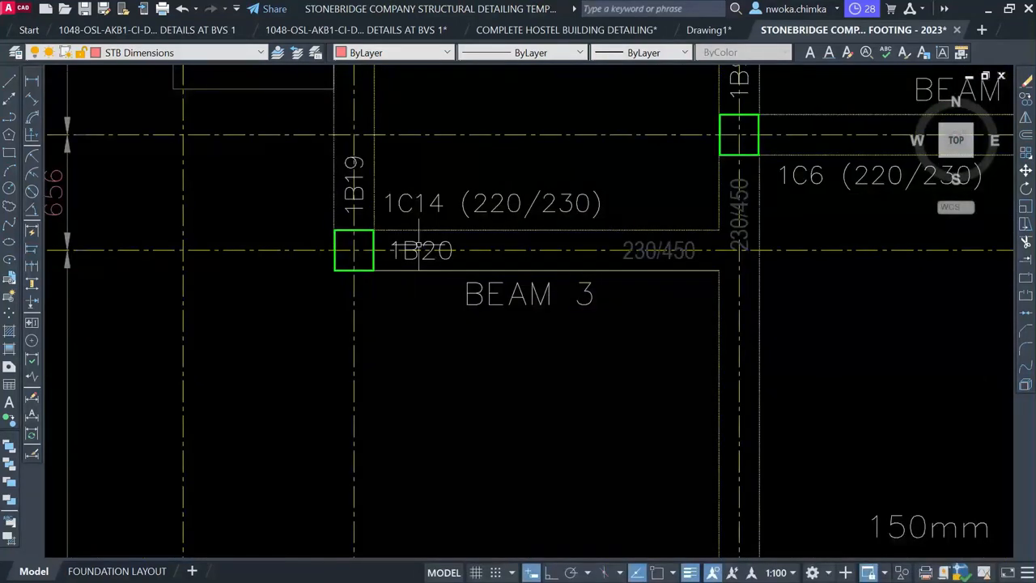
middle_drag(535, 293, 483, 390)
scroll(484, 390, down, 2)
middle_drag(483, 231, 465, 342)
middle_drag(461, 160, 432, 282)
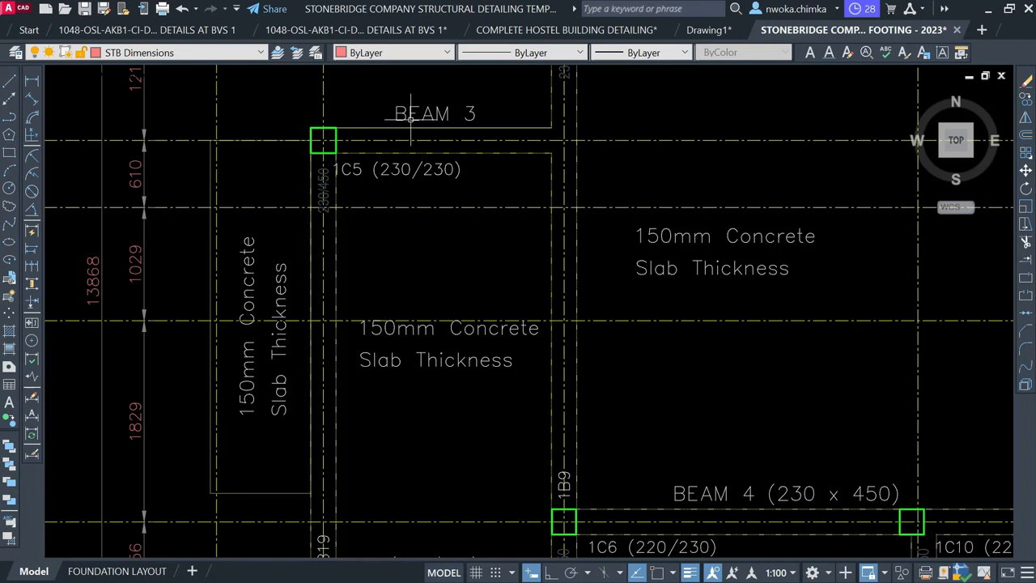
scroll(416, 119, down, 2)
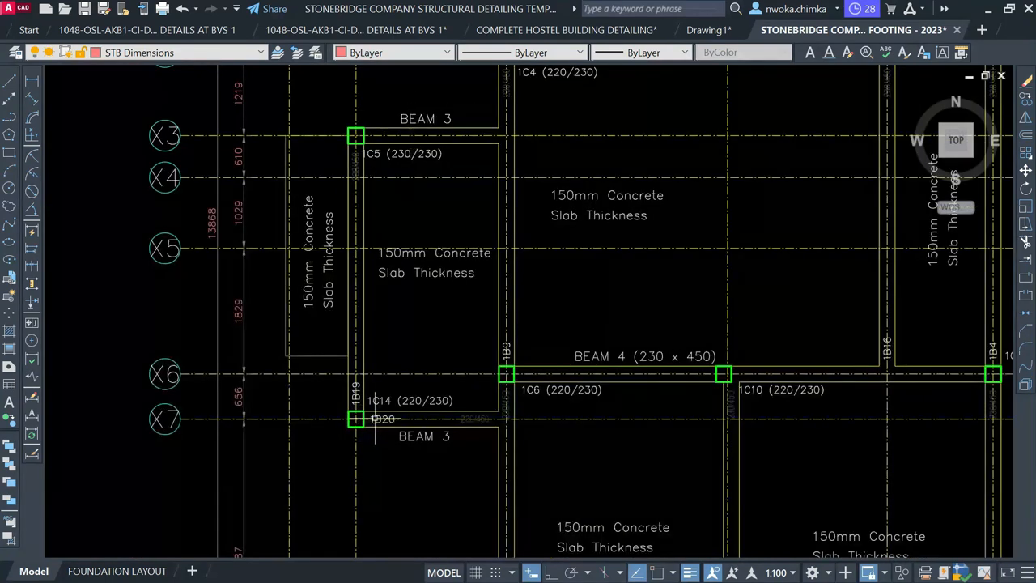
scroll(375, 418, down, 8)
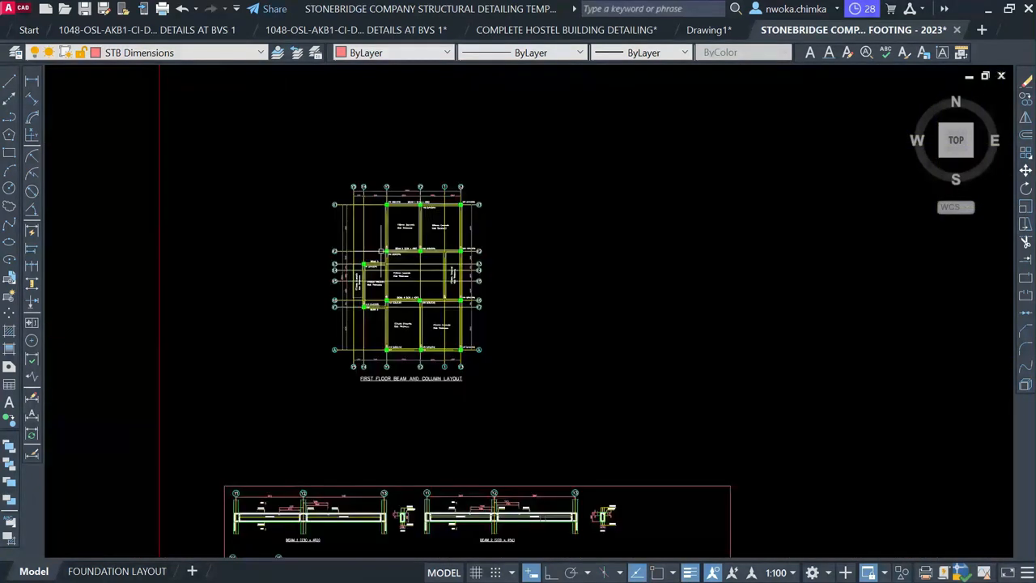
middle_drag(638, 370, 633, 147)
scroll(353, 320, down, 4)
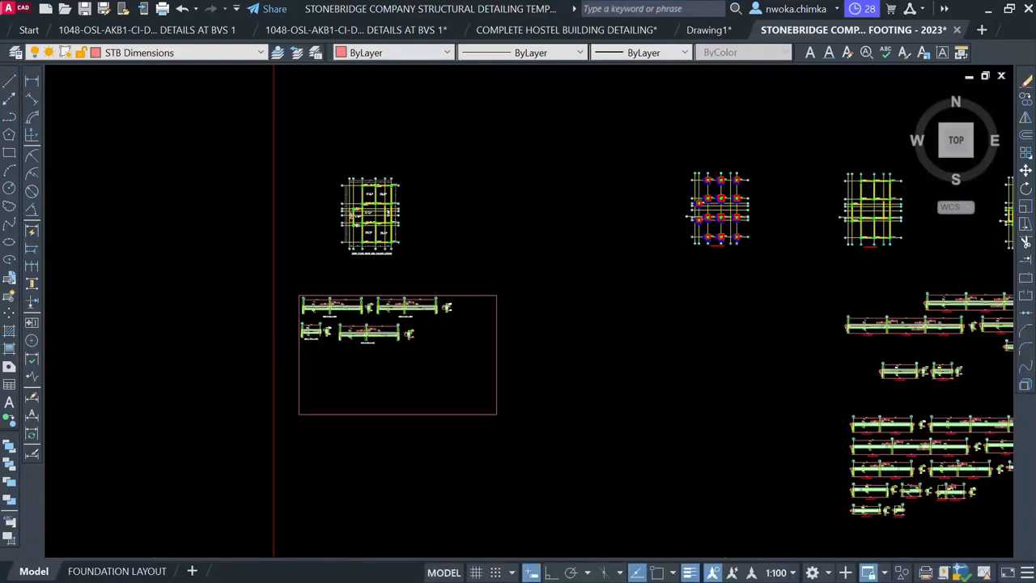
middle_drag(763, 311, 544, 275)
scroll(741, 357, up, 8)
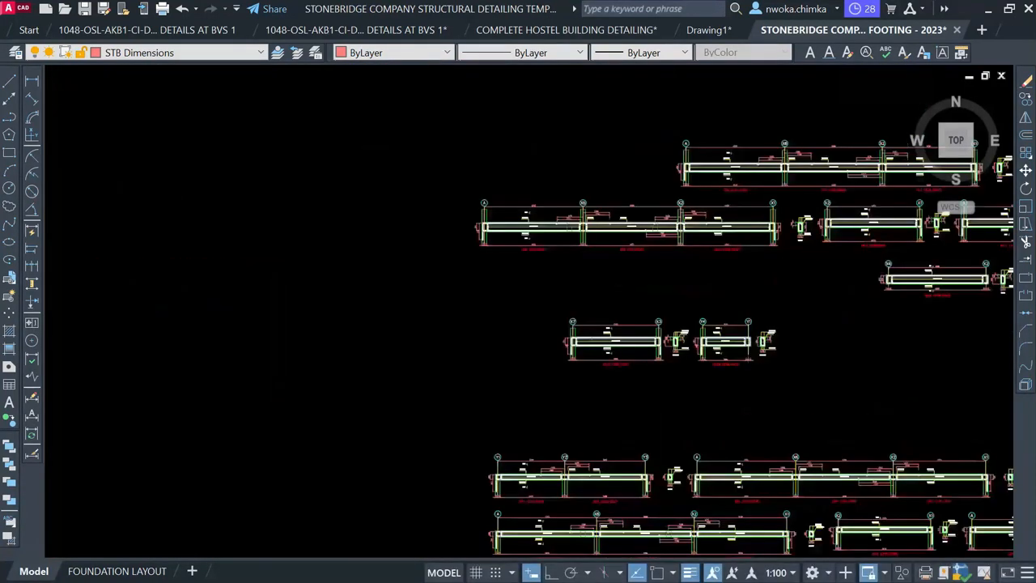
Window-select the 1B20 beam elevation and section, and start copying it with CO
click(511, 152)
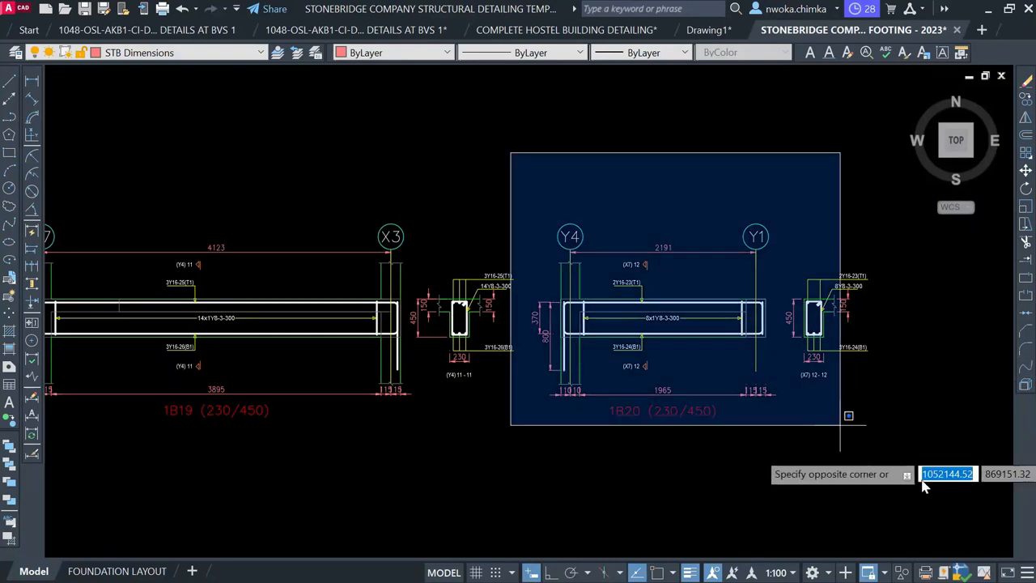
click(934, 486)
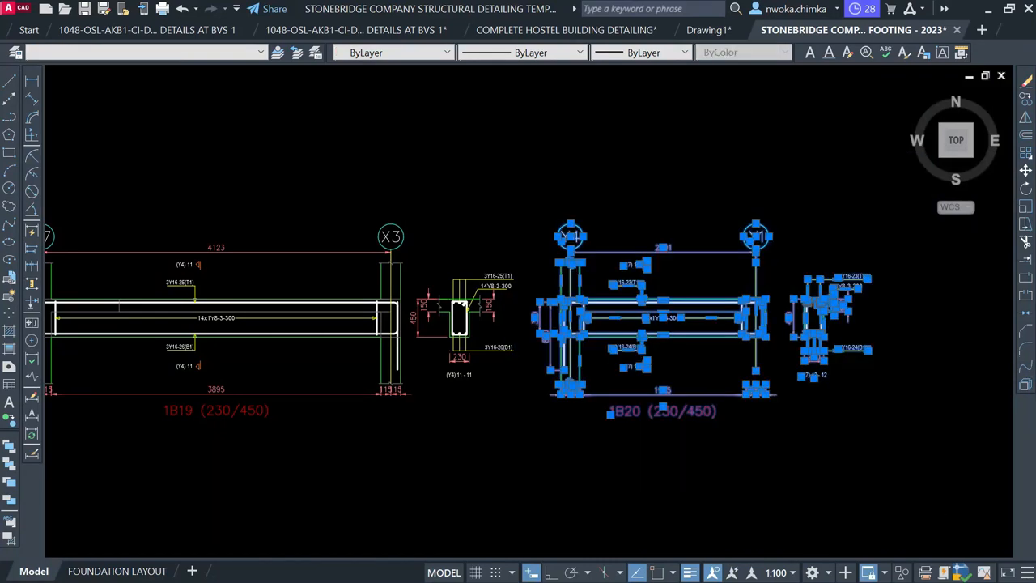
text(co)
key(Return)
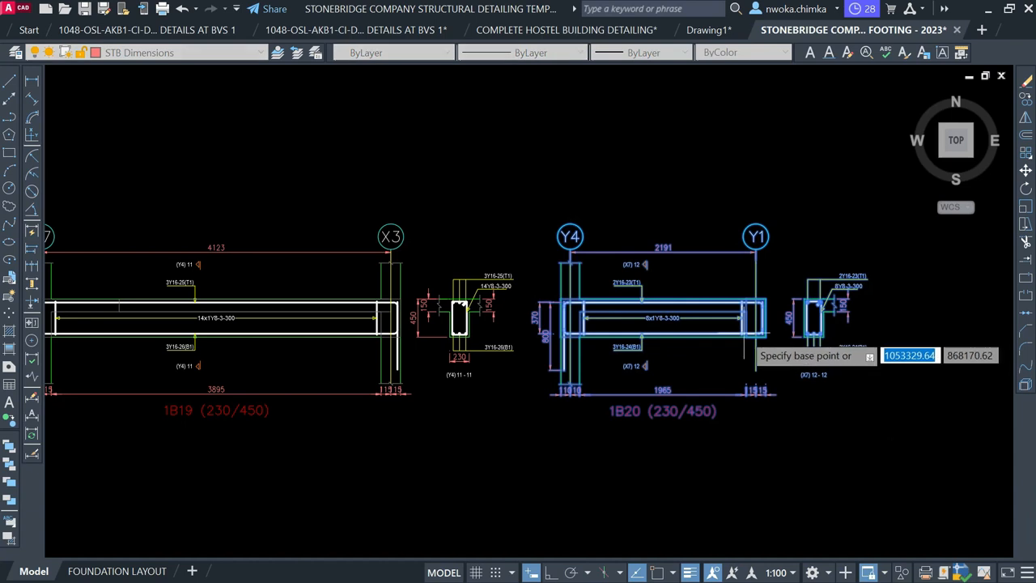
Place the 1B20 (230/450) elevation and X7 12–12 section copy directly below the BEAM 3 detail
scroll(846, 306, down, 2)
scroll(744, 319, down, 3)
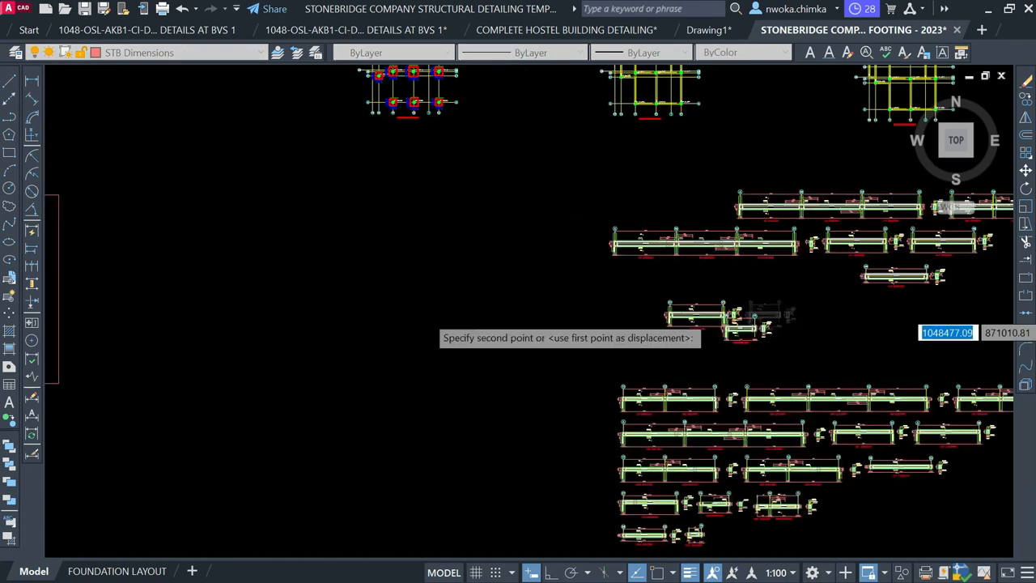
middle_drag(428, 318, 964, 305)
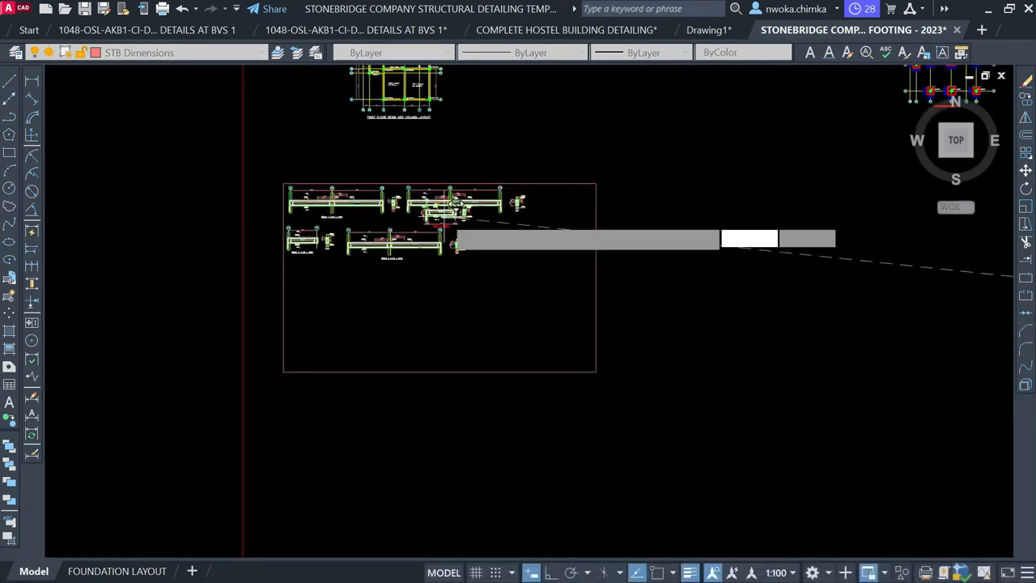
scroll(266, 271, up, 6)
middle_drag(266, 271, 381, 254)
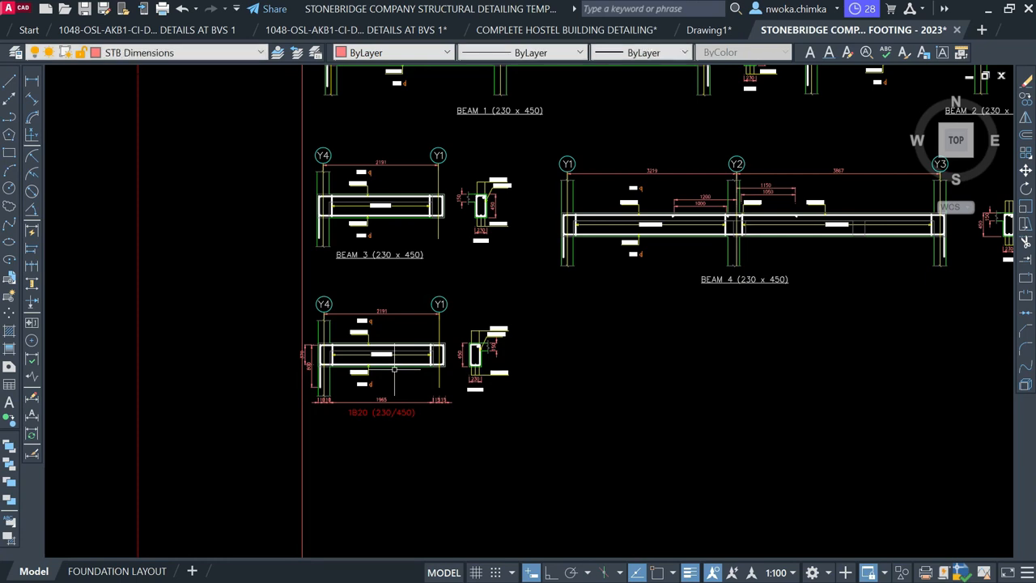
scroll(367, 251, up, 6)
middle_drag(435, 283, 454, 489)
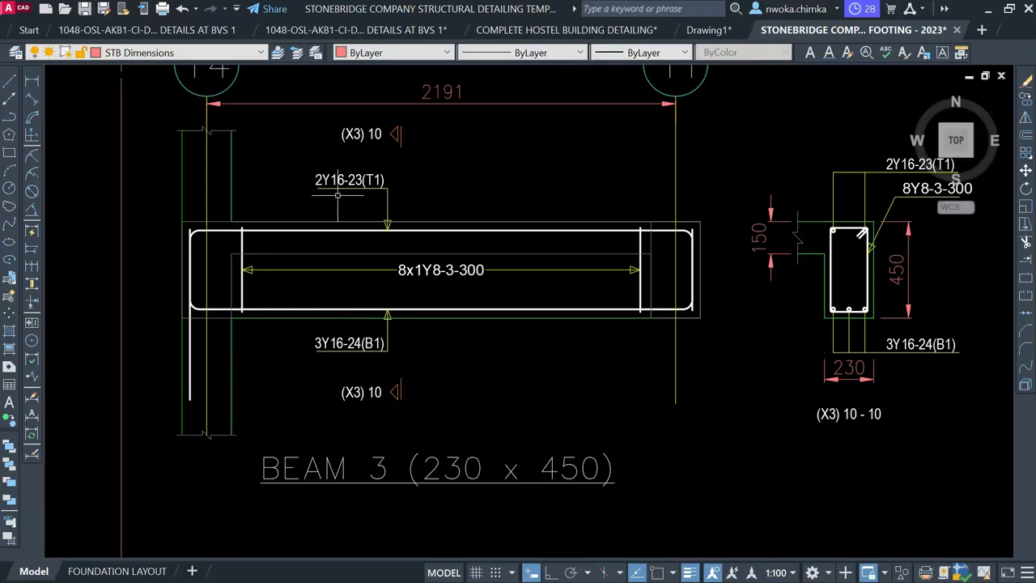
middle_drag(467, 308, 501, 66)
scroll(419, 465, down, 1)
middle_drag(419, 464, 436, 130)
scroll(418, 232, up, 3)
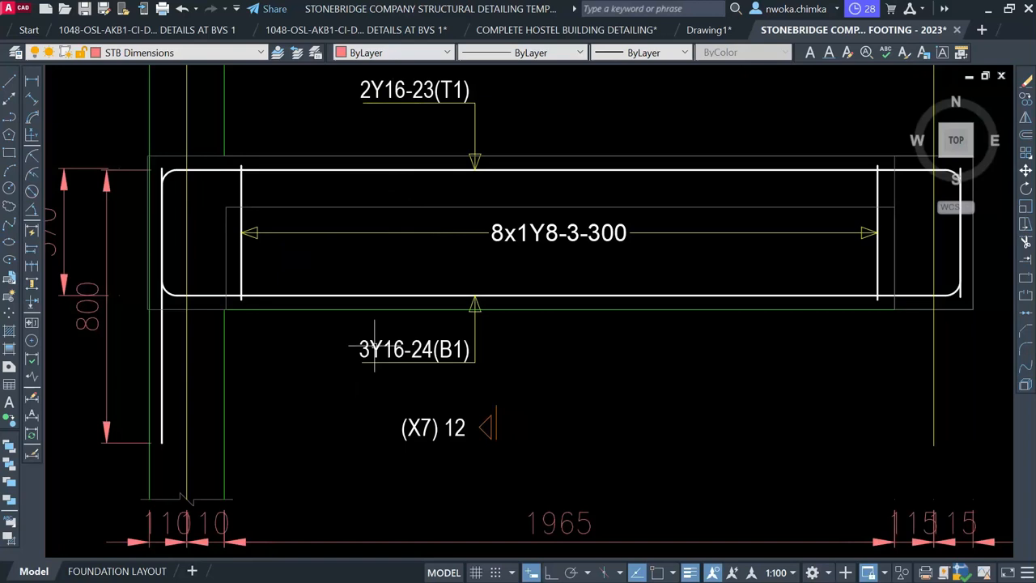
scroll(408, 340, down, 3)
scroll(454, 292, up, 1)
middle_drag(459, 291, 454, 305)
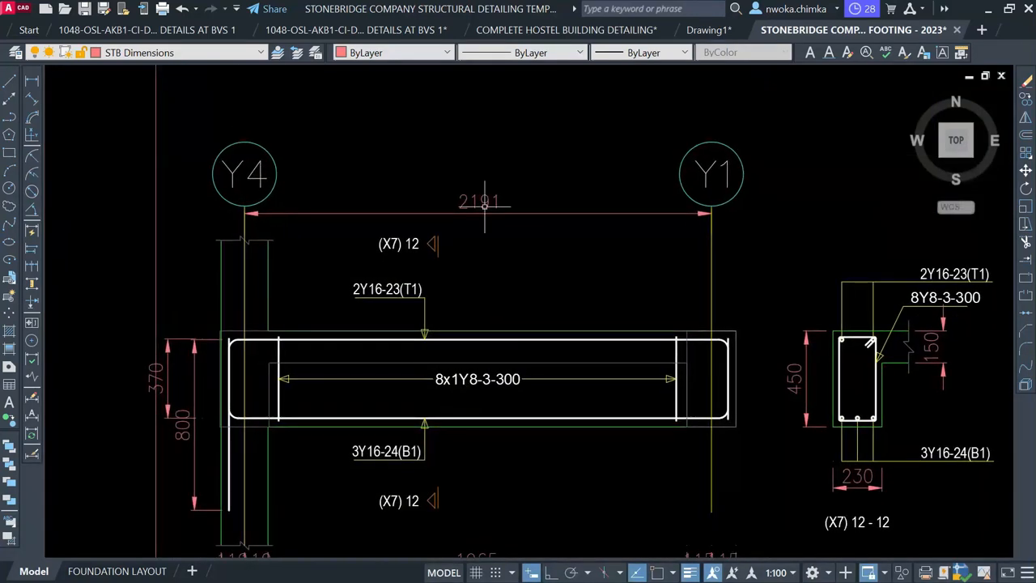
middle_drag(493, 194, 477, 505)
scroll(477, 505, down, 1)
middle_drag(491, 286, 477, 408)
scroll(474, 214, up, 1)
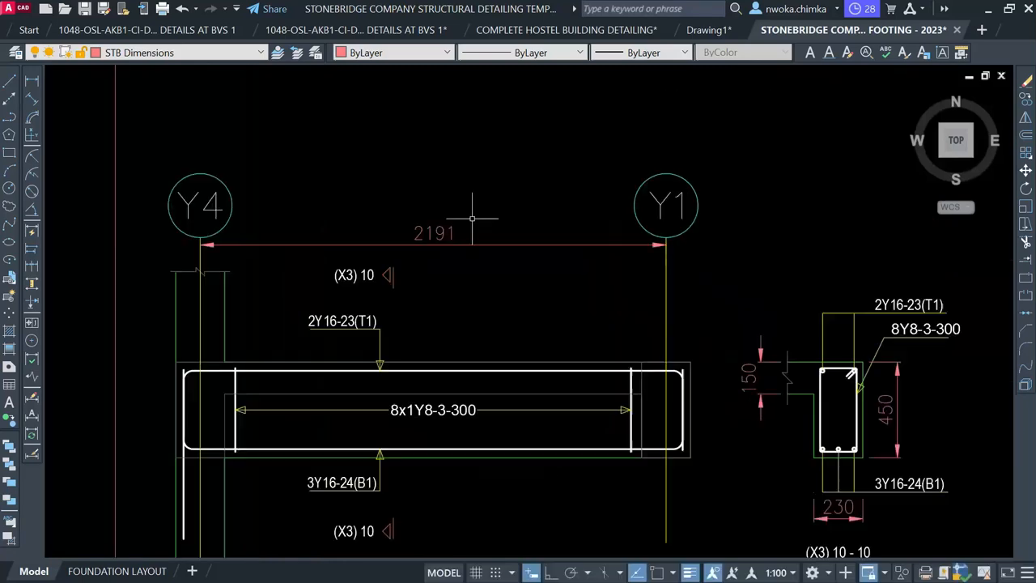
scroll(478, 191, down, 1)
middle_drag(604, 386, 564, 190)
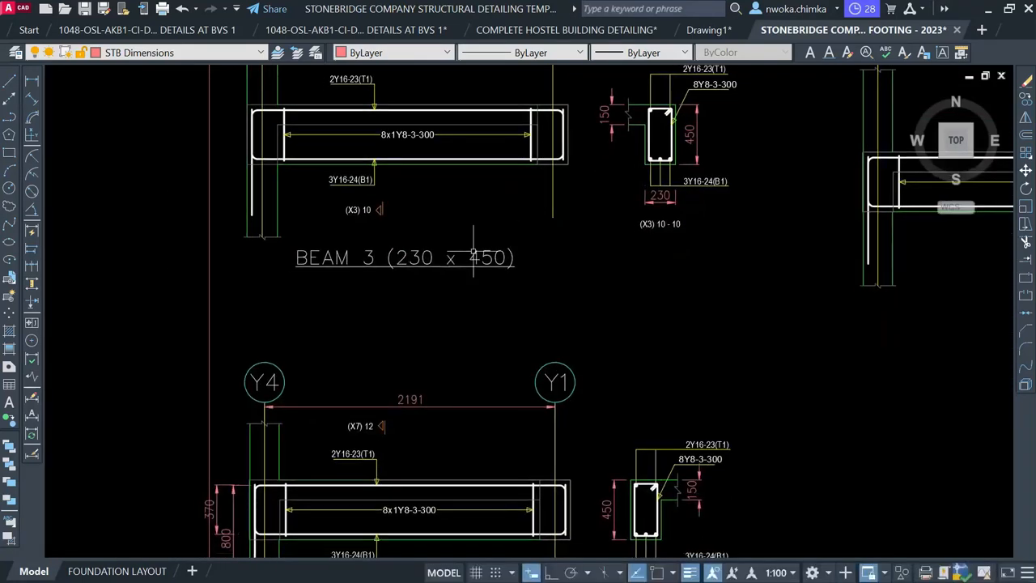
scroll(614, 251, up, 2)
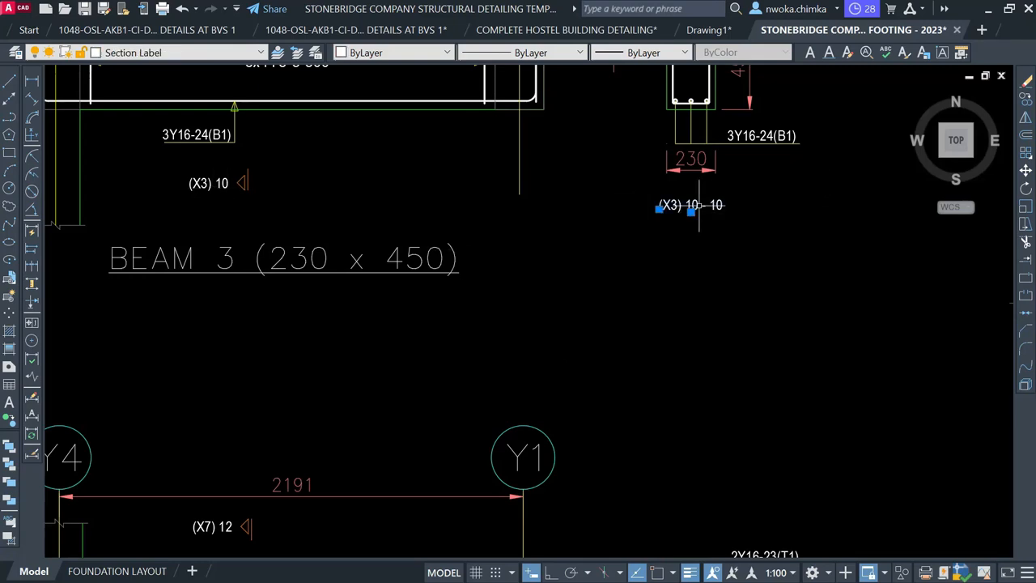
key(Return)
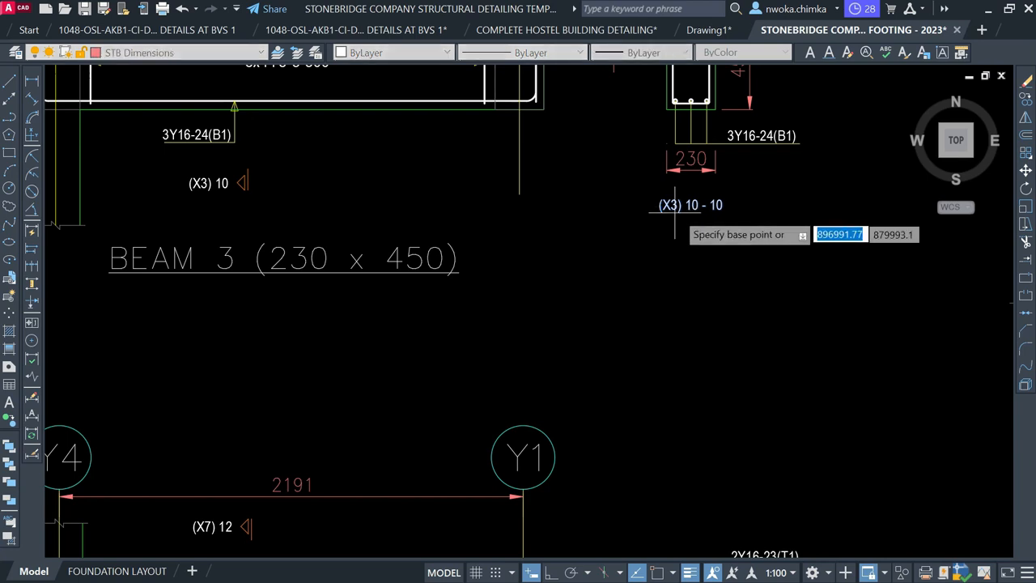
key(Escape)
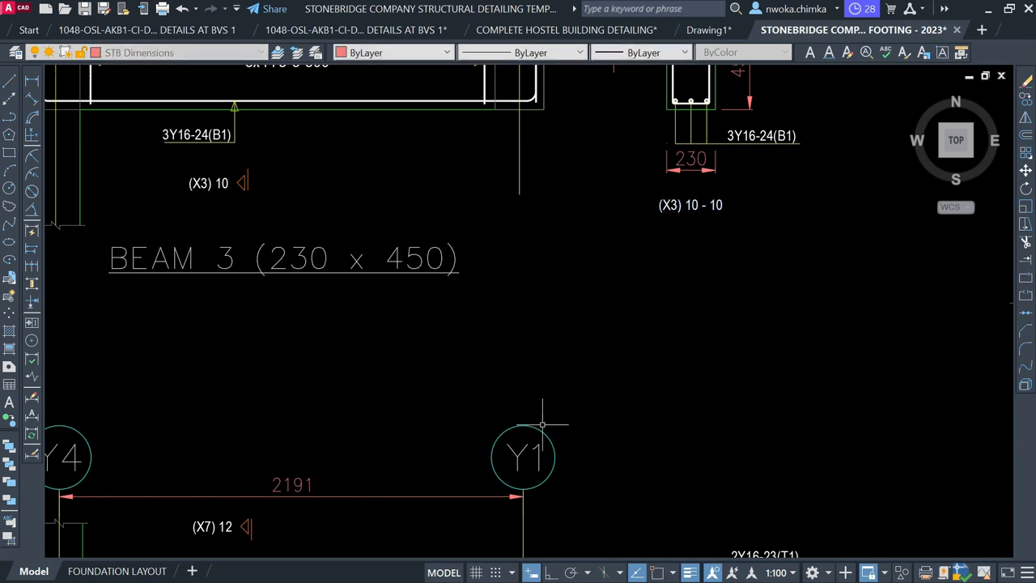
click(539, 446)
text(co)
key(Return)
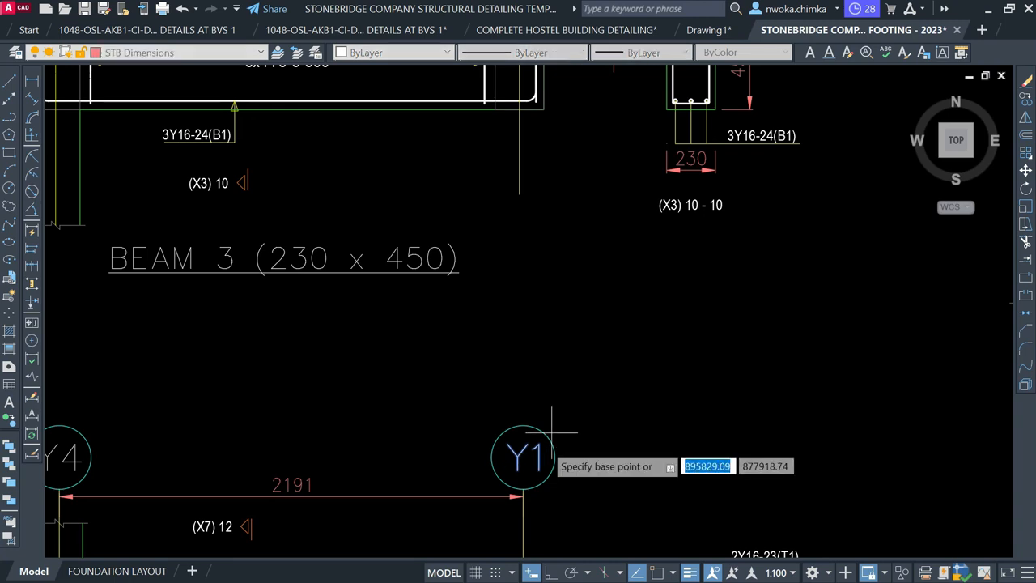
click(535, 468)
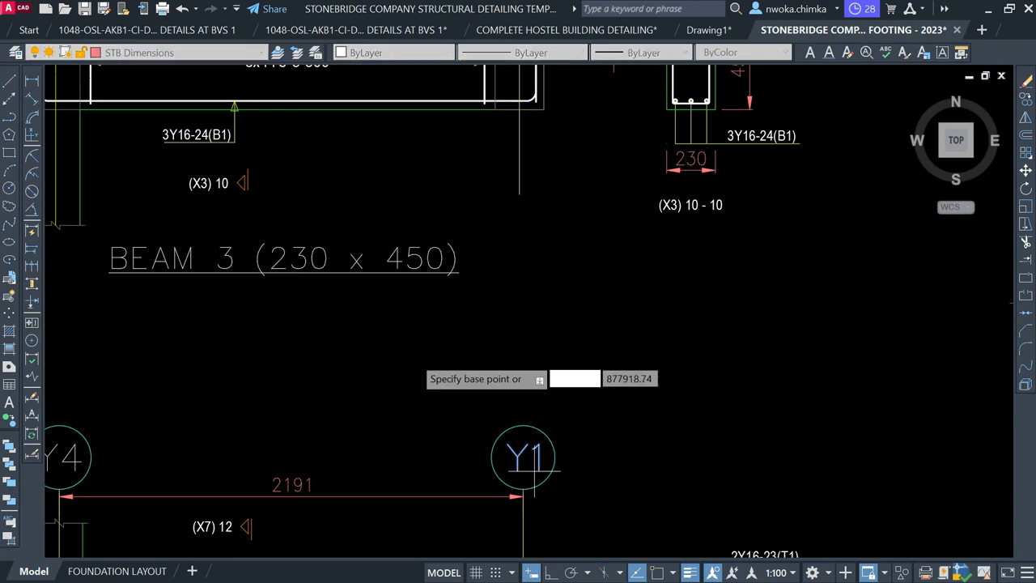
click(265, 306)
key(Return)
click(240, 298)
double_click(241, 298)
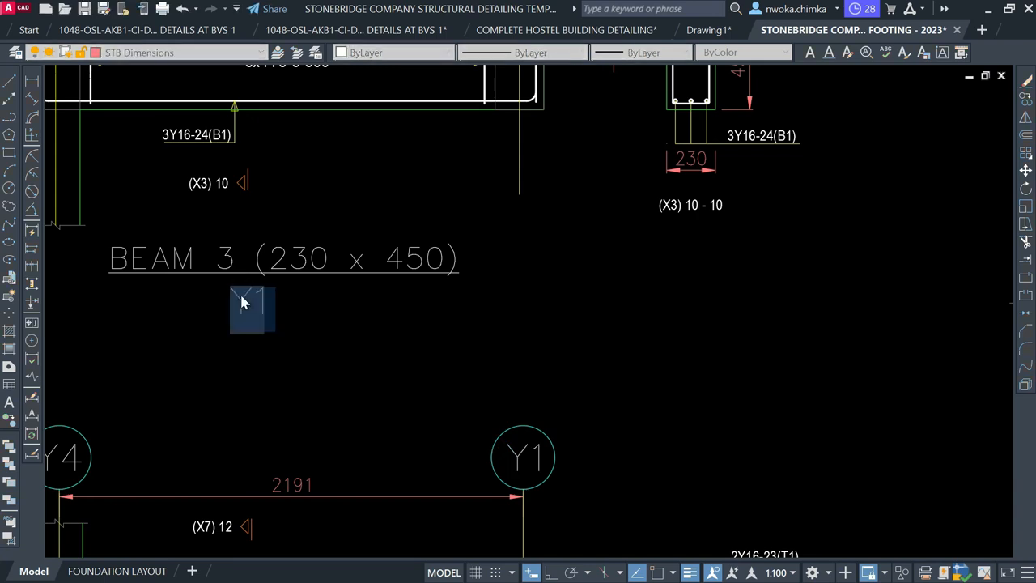
text(2 NOS THUS)
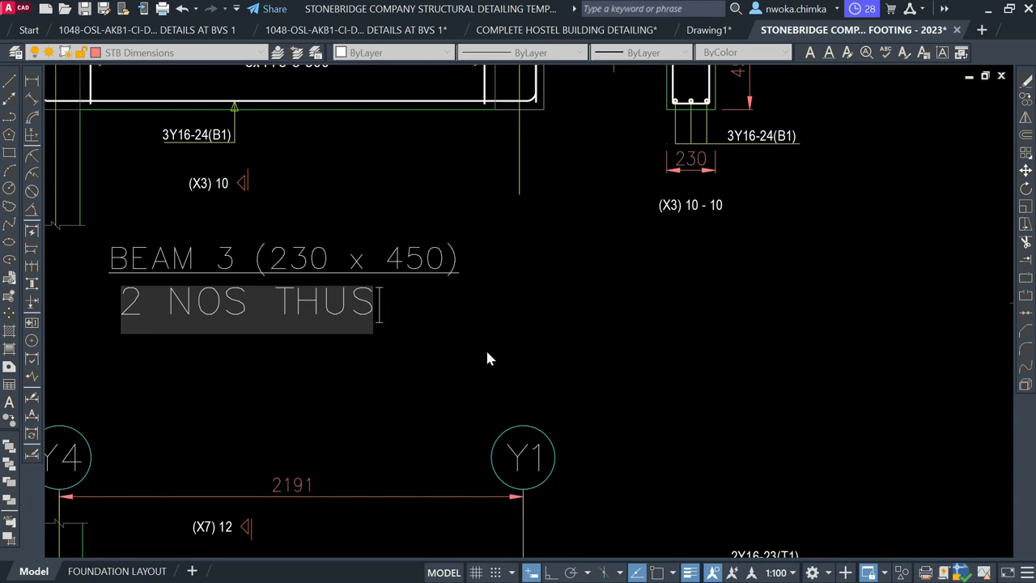
click(521, 340)
scroll(517, 338, down, 2)
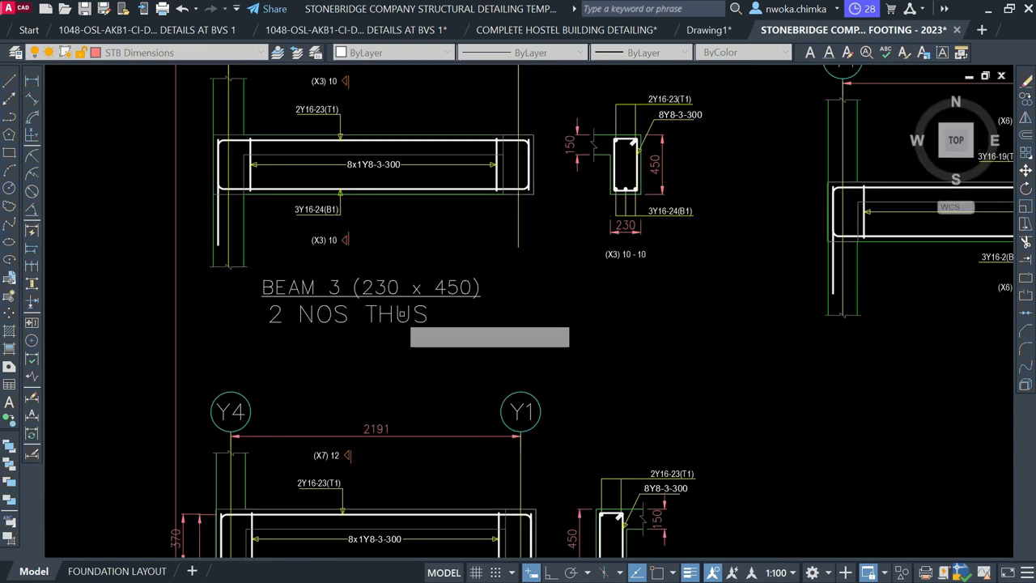
click(395, 319)
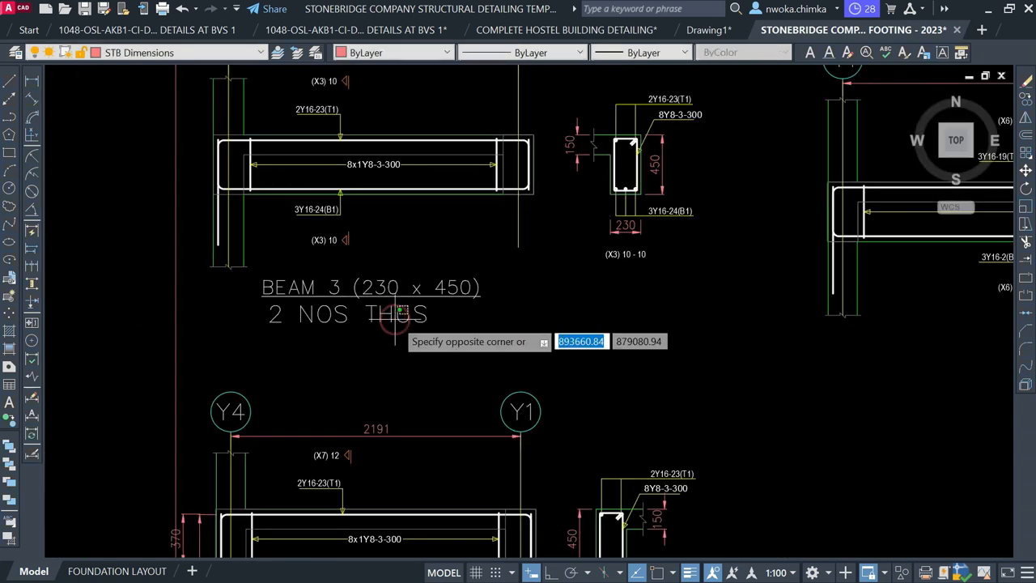
click(345, 317)
Delete the '2 NOS THUS' note and bring the first-floor beam layout into view
key(Delete)
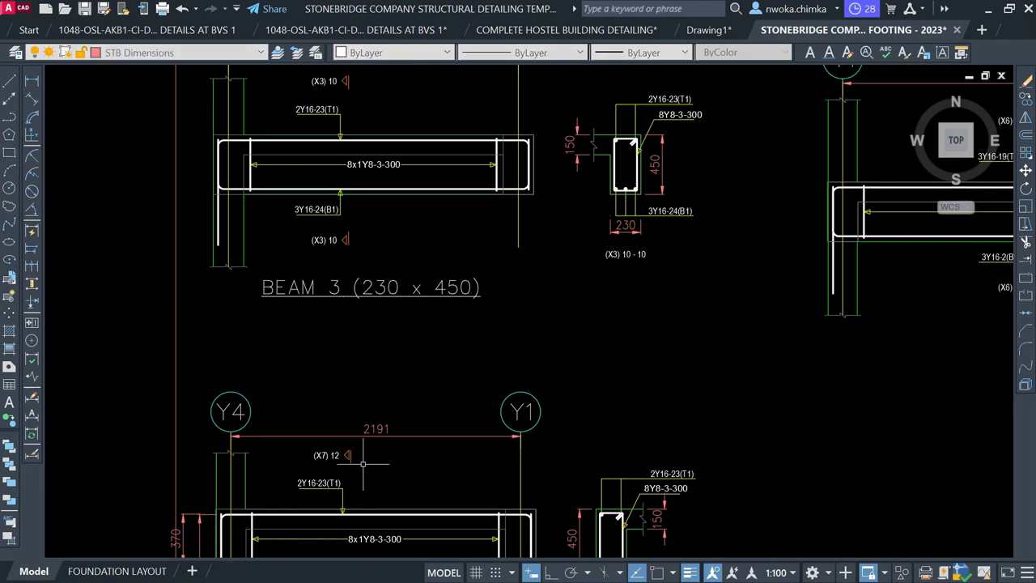
scroll(348, 318, down, 3)
middle_drag(334, 362, 174, 339)
scroll(248, 308, down, 5)
middle_drag(517, 262, 523, 421)
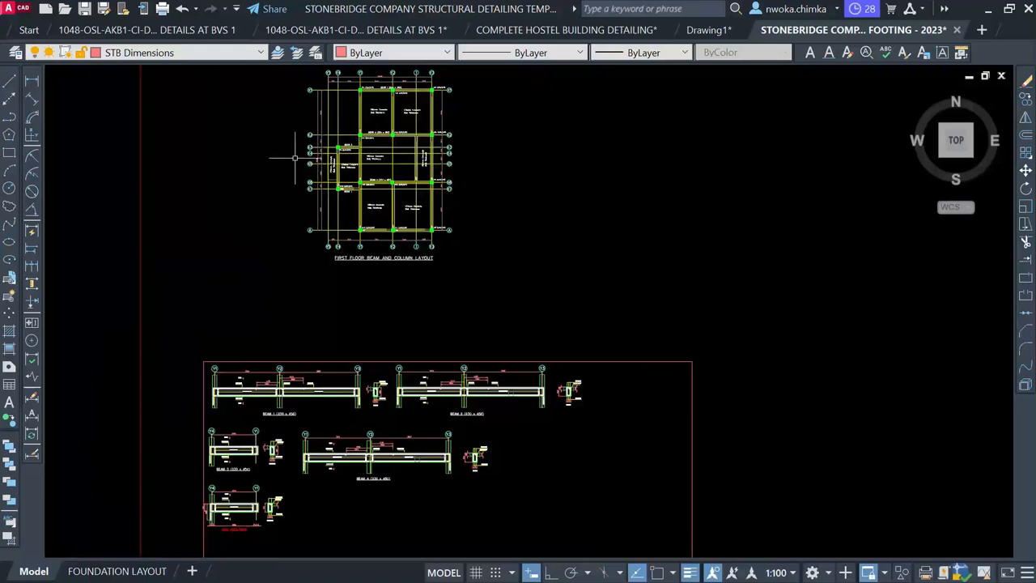
scroll(376, 165, up, 10)
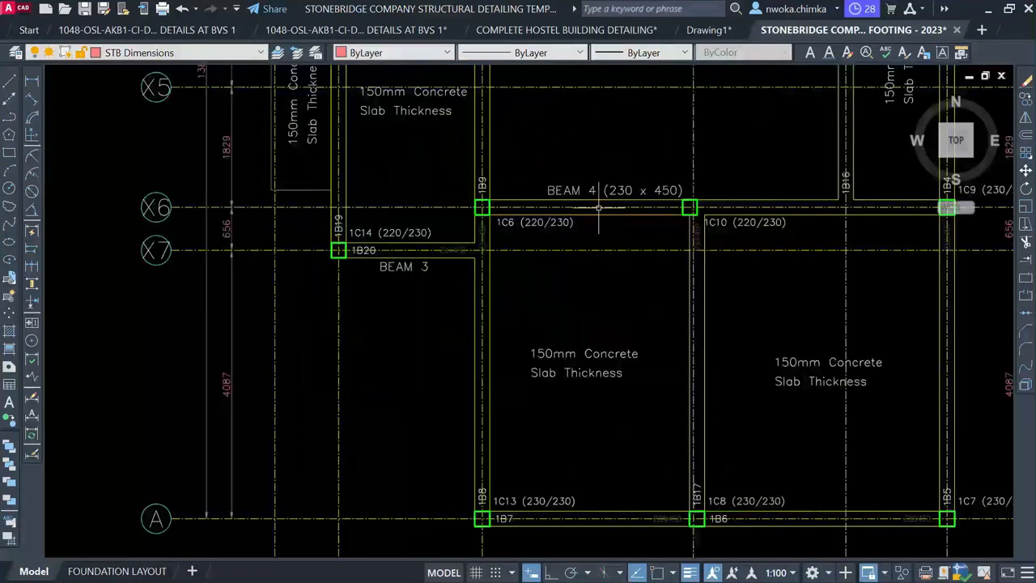
scroll(385, 273, up, 2)
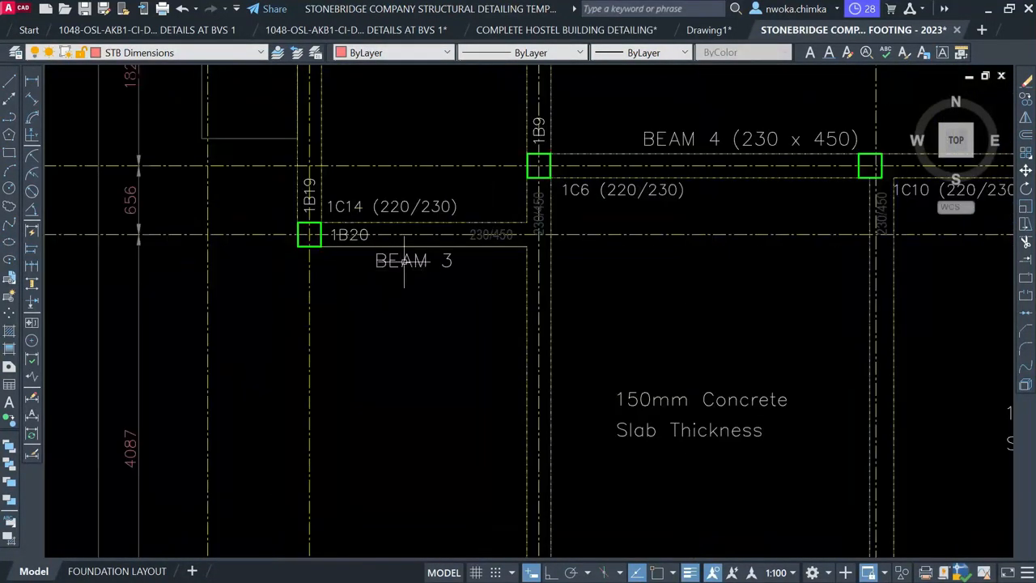
Open the BEAM 3 label beside 1B20 for editing and select its number 3
double_click(421, 263)
scroll(444, 263, up, 3)
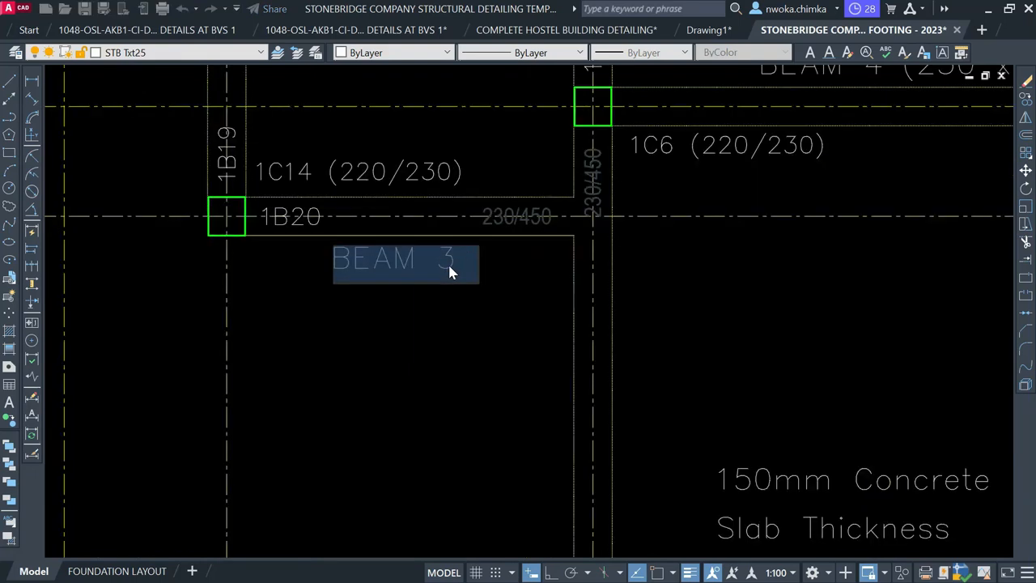
click(442, 252)
double_click(440, 255)
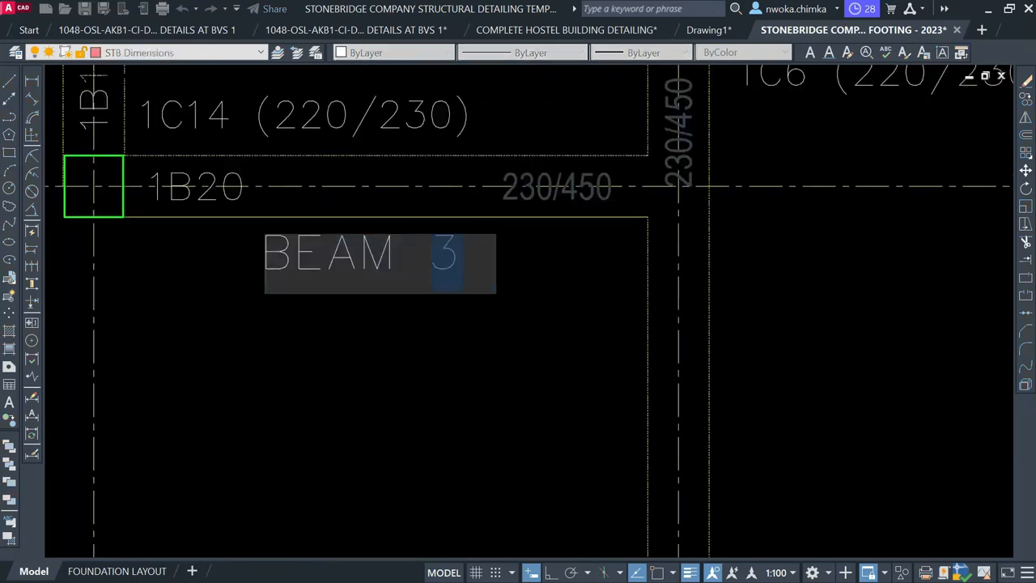
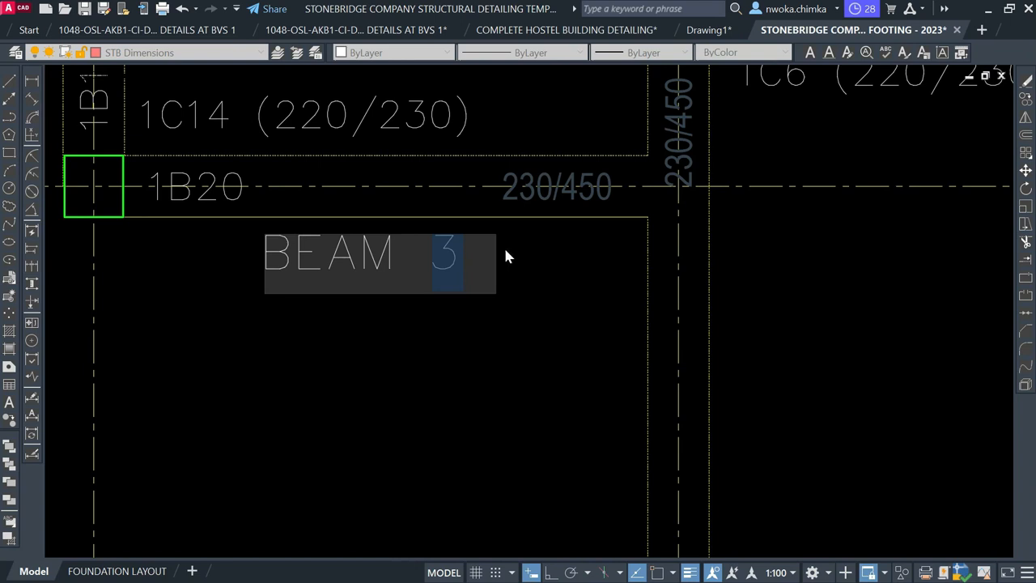
Change the beam label beside 1B20 from BEAM 3 to BEAM 5
text(5)
key(Return)
scroll(576, 188, down, 5)
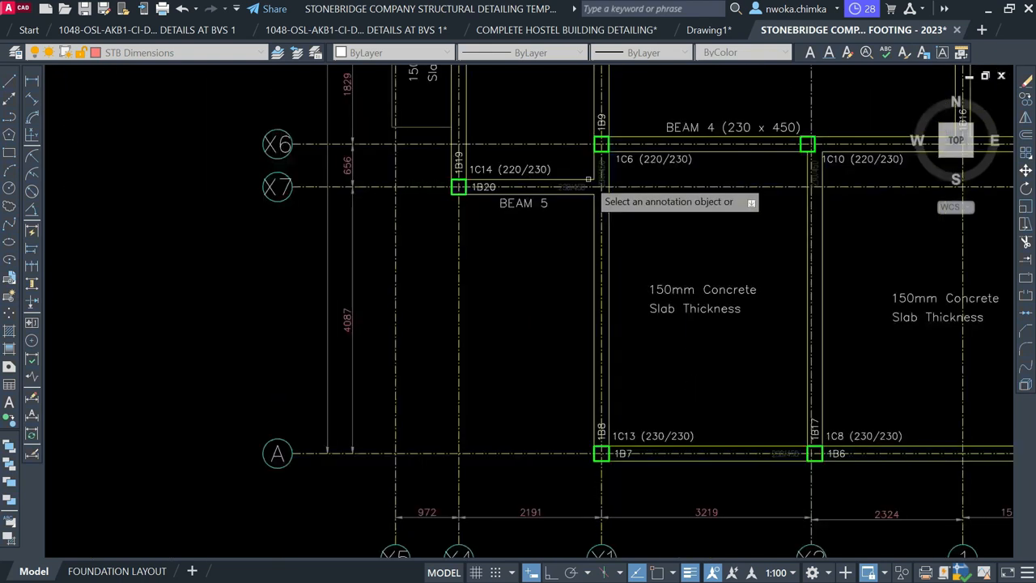
scroll(585, 185, up, 3)
key(Escape)
Select the 230/450 and 1B20 tags on beam 5 to remove them
scroll(575, 186, up, 2)
click(565, 188)
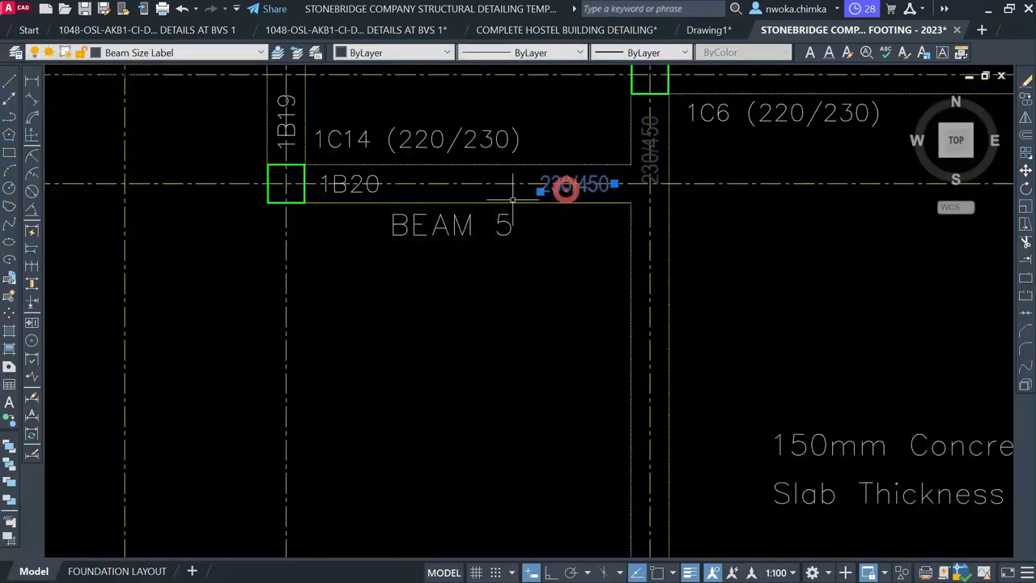
click(336, 186)
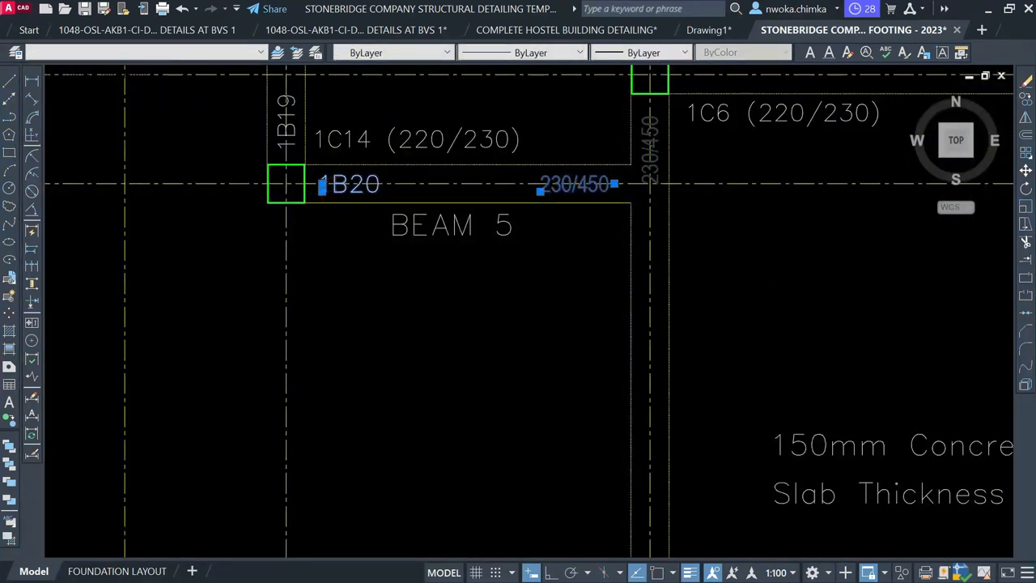
key(Escape)
scroll(536, 151, down, 5)
Copy the BEAM 3 title to just below the 1B20 beam detail
scroll(494, 298, down, 2)
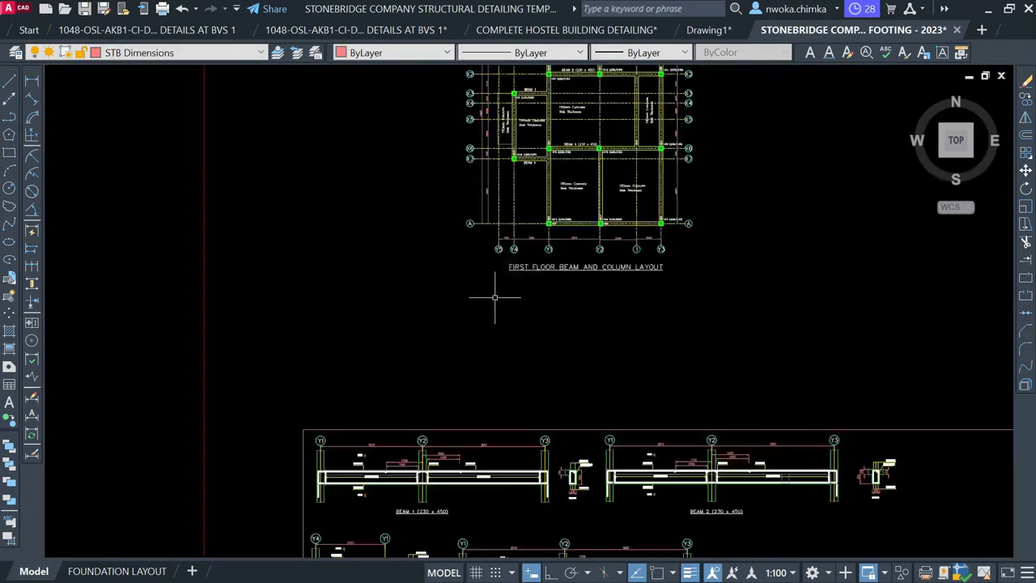
middle_drag(495, 328, 513, 77)
scroll(373, 421, up, 3)
scroll(385, 466, up, 3)
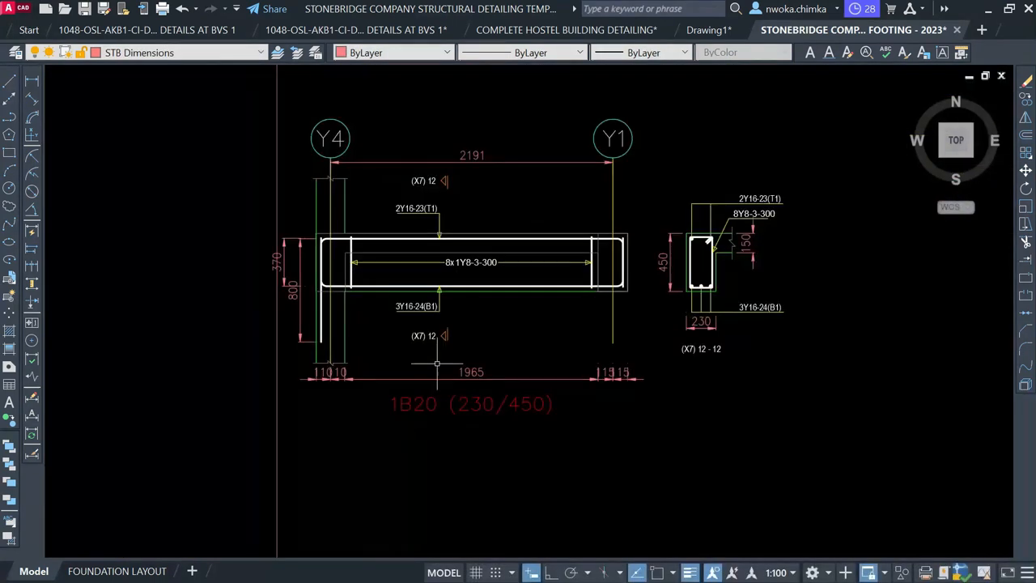
scroll(450, 351, down, 3)
click(447, 211)
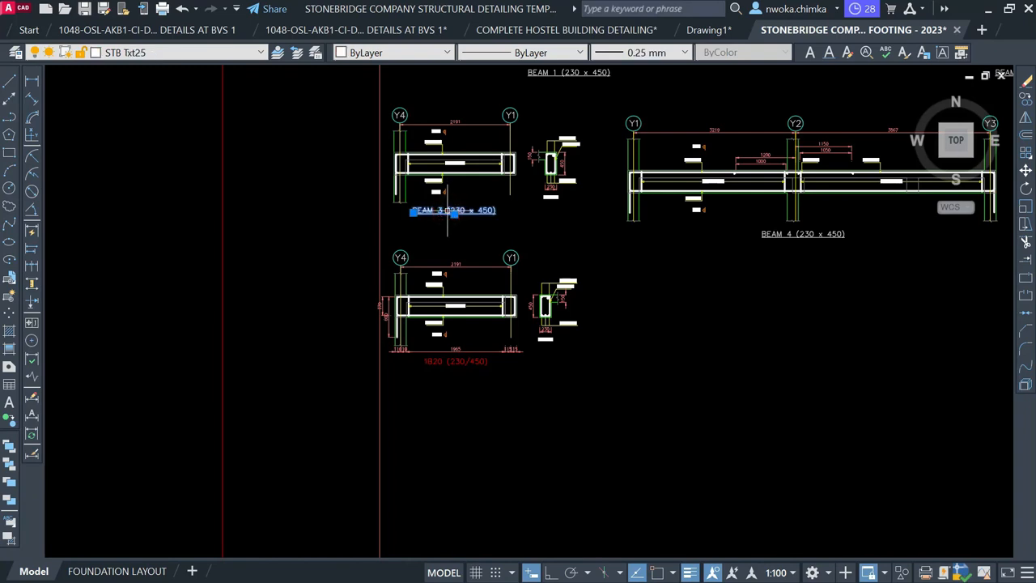
text(co)
key(space)
click(447, 211)
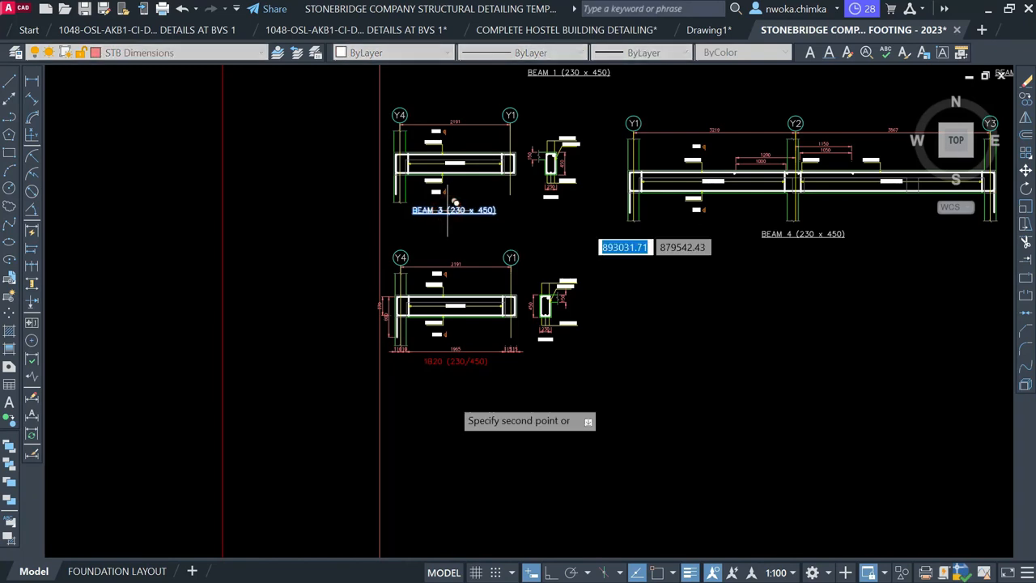
scroll(446, 396, up, 1)
scroll(443, 368, up, 2)
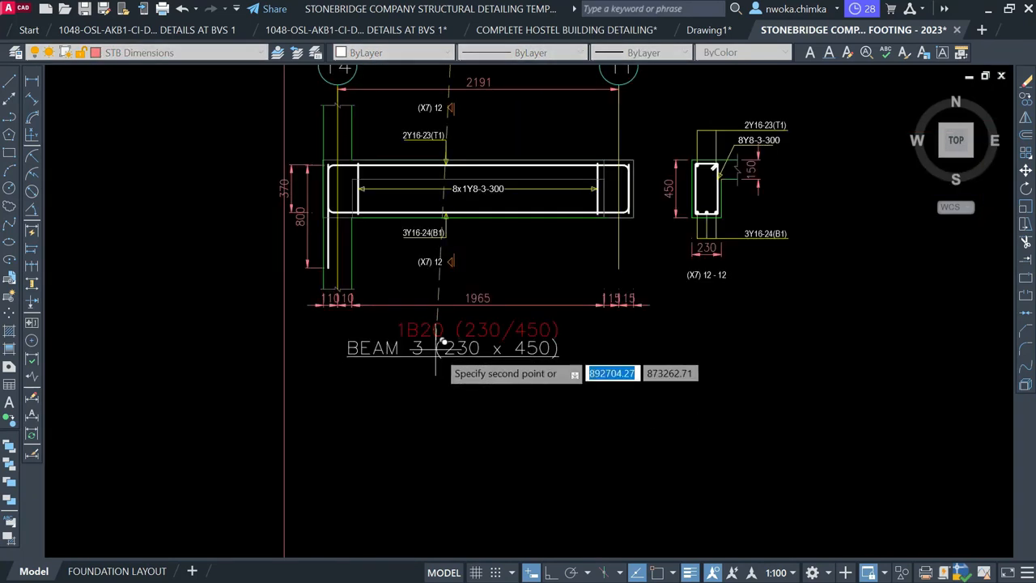
click(444, 350)
key(Escape)
Edit the copied title to read BEAM 5 (230 x 450), then select the 1B20 (230/450) label
click(457, 365)
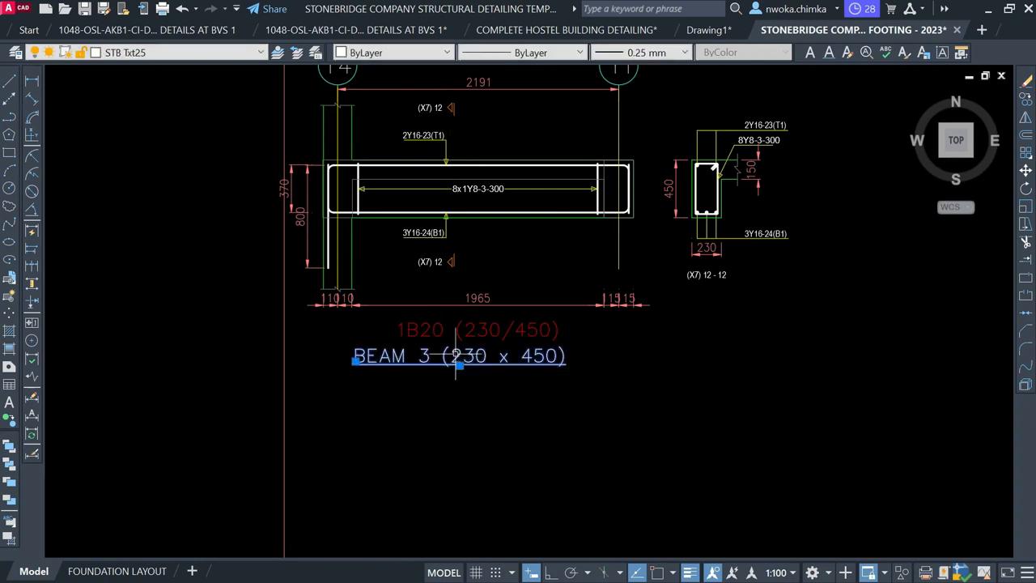
double_click(457, 361)
scroll(454, 361, up, 2)
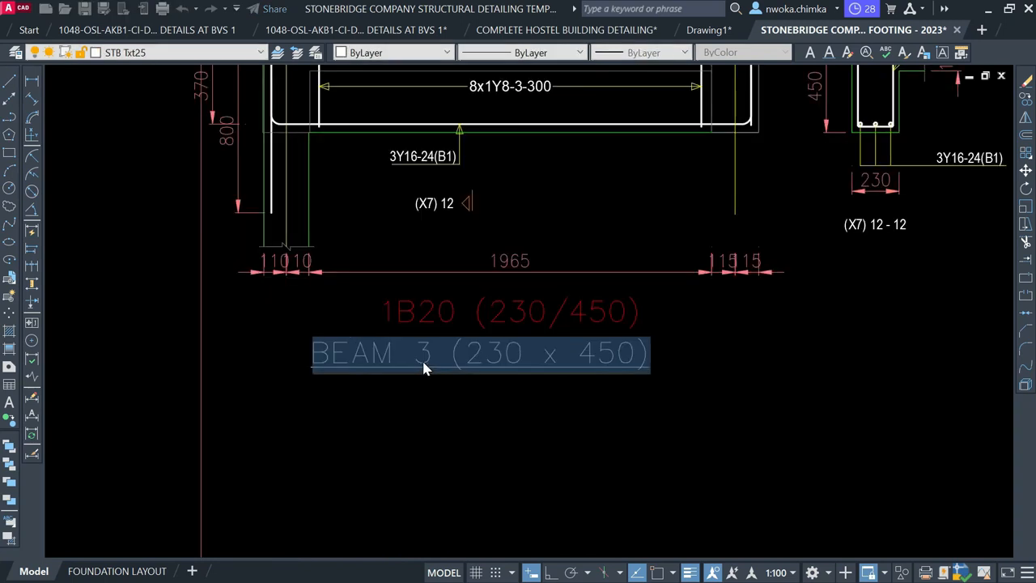
double_click(429, 367)
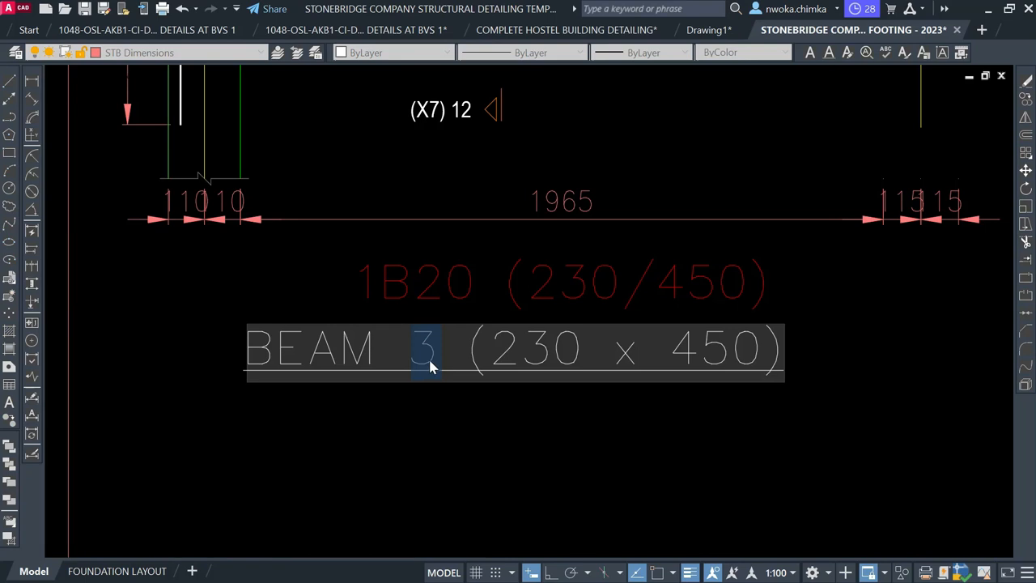
text(5)
key(Return)
scroll(453, 388, down, 2)
click(513, 332)
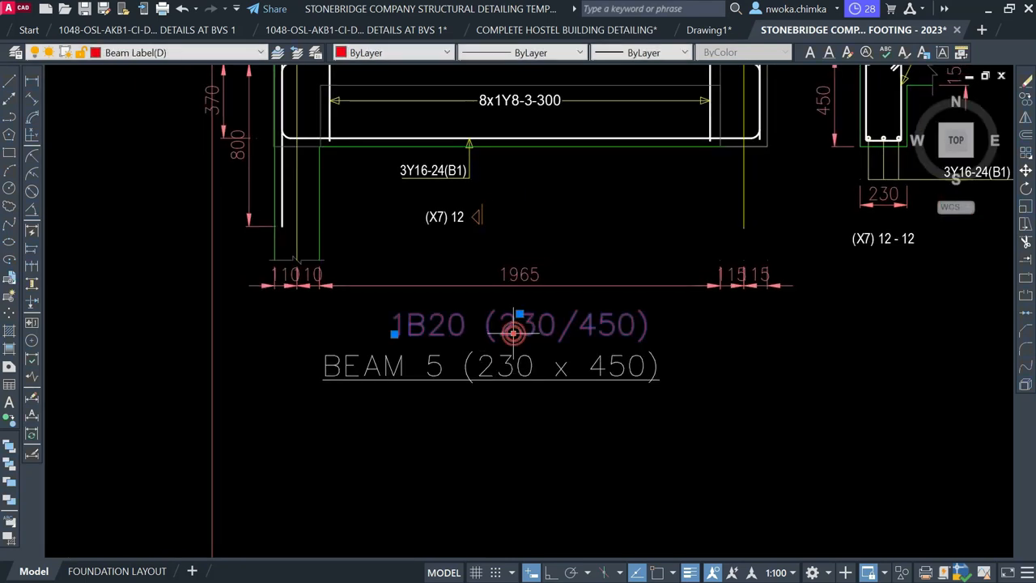
Erase the 1B20 (230/450) label and the bottom dimension row of the BEAM 5 detail
key(Return)
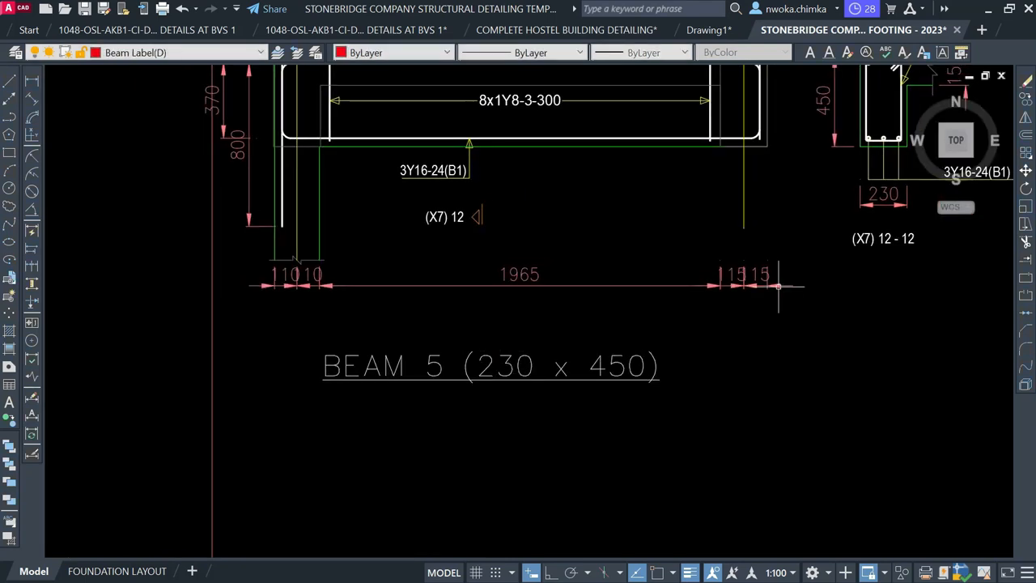
click(813, 279)
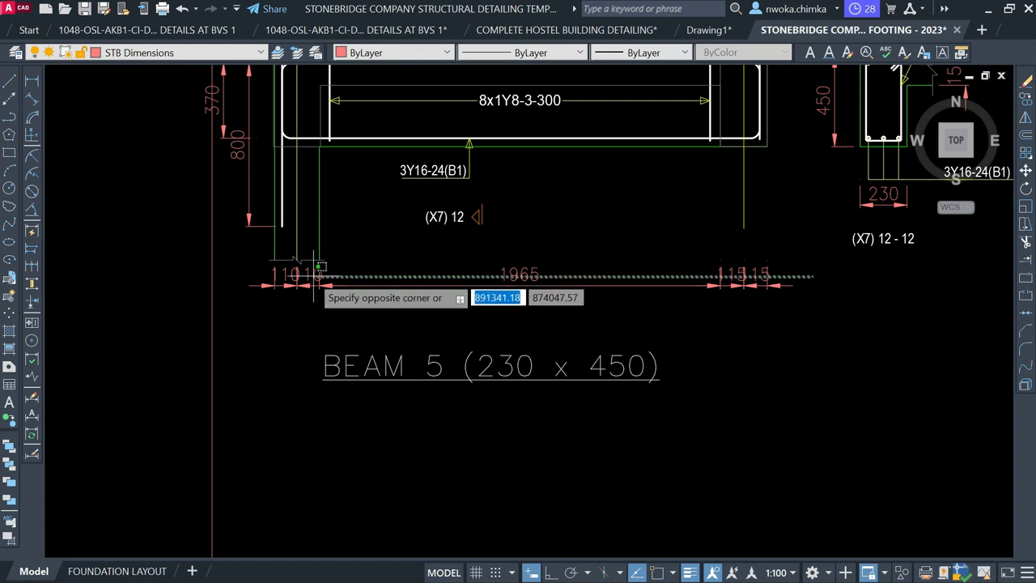
click(285, 275)
mouse_move(308, 274)
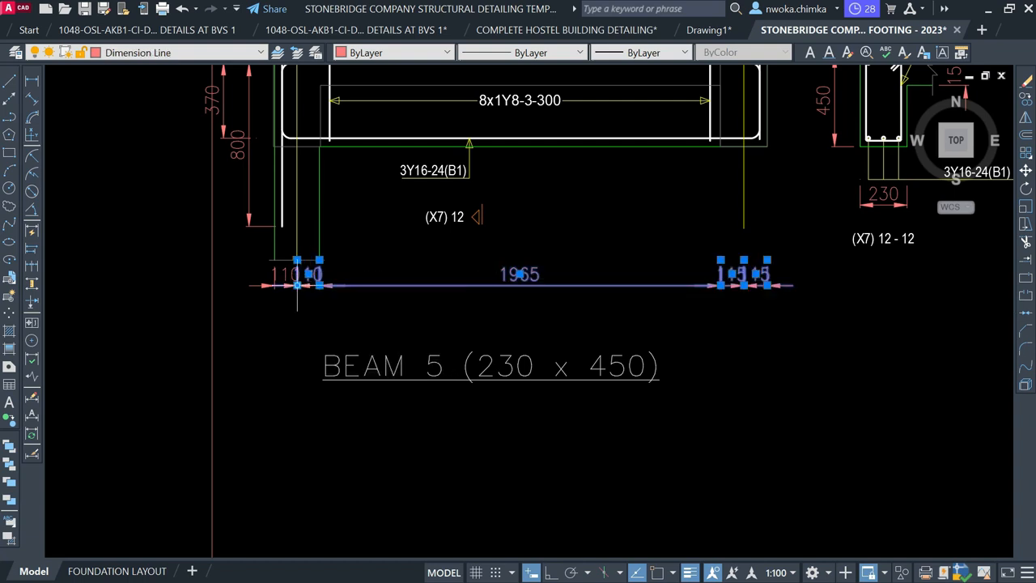
click(285, 272)
key(Delete)
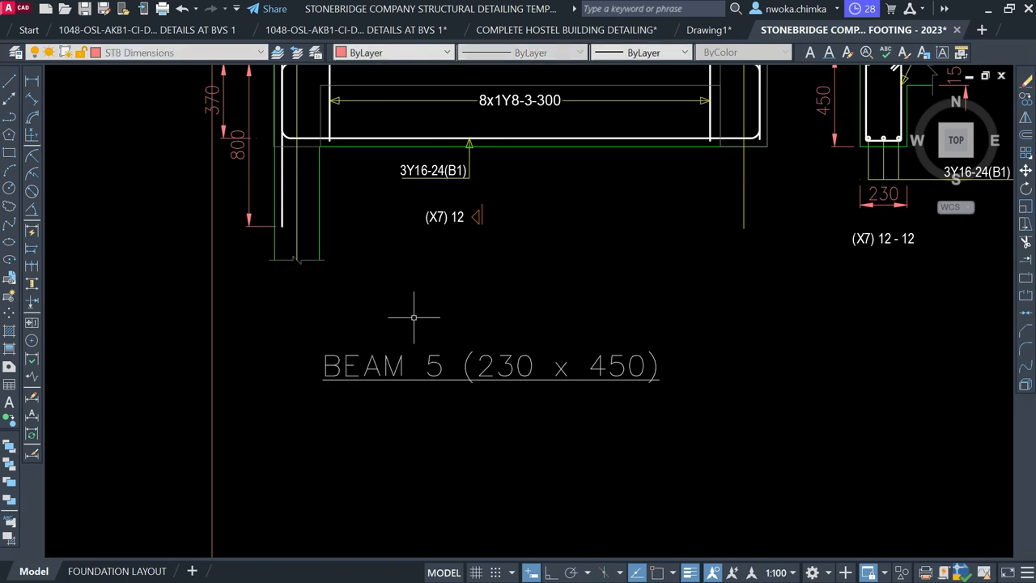
scroll(416, 312, down, 1)
scroll(317, 108, up, 3)
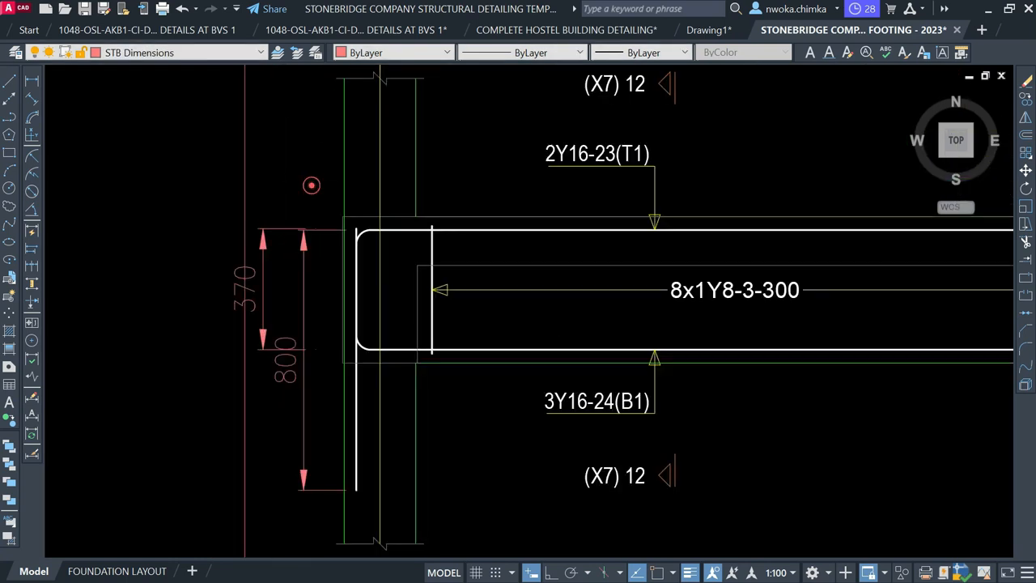
Delete the 370 and 800 end dimensions, leaving only the 2191 span
click(311, 185)
click(274, 271)
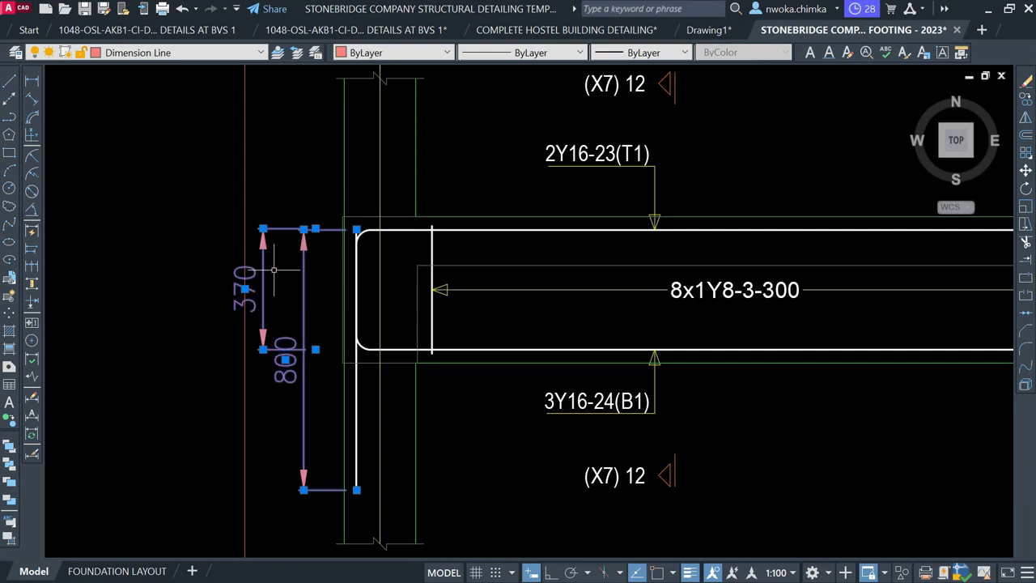
key(Delete)
scroll(271, 191, down, 3)
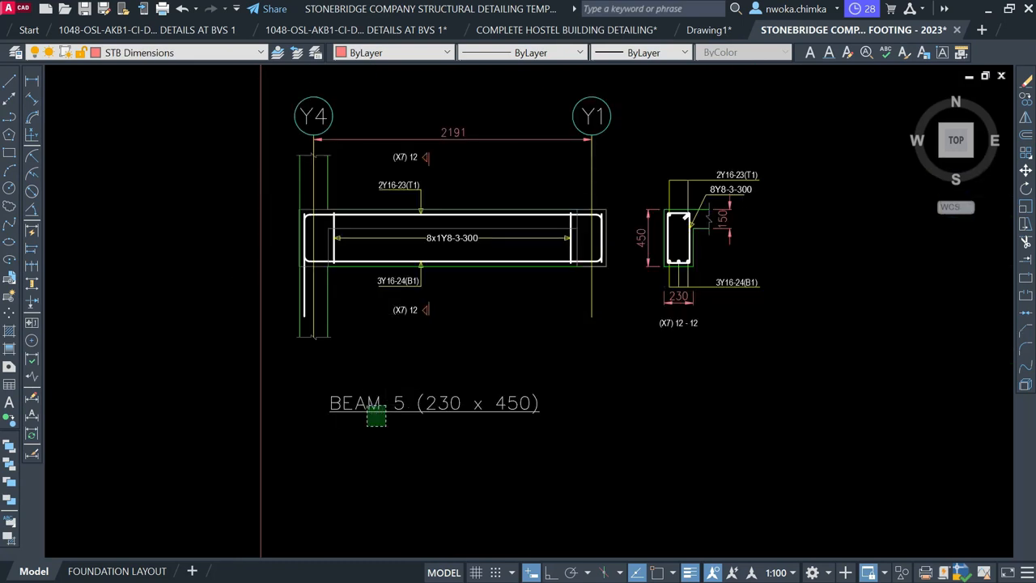
Move the BEAM 5 title closer beneath its detail
click(371, 412)
text(m)
key(Return)
click(463, 473)
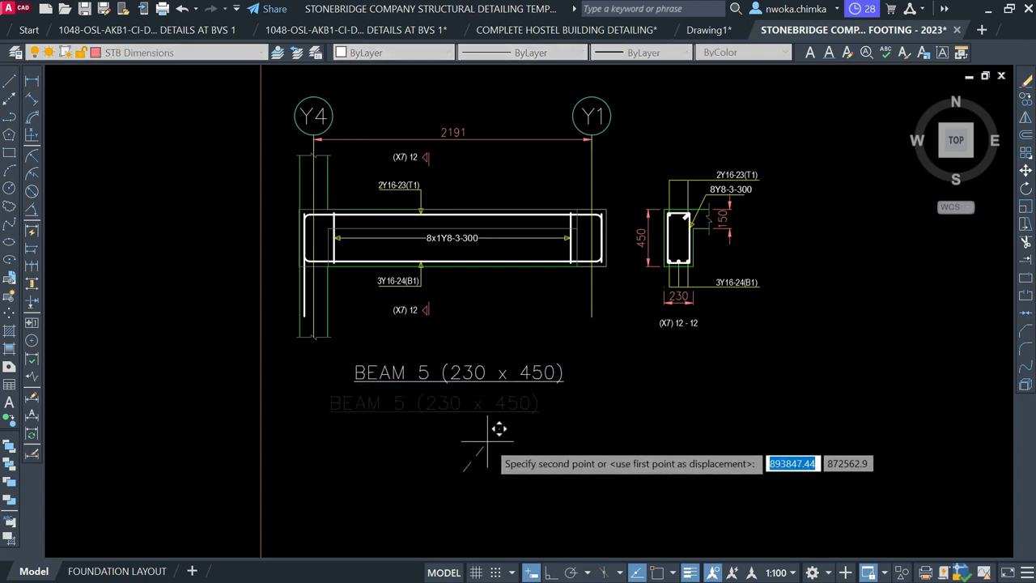
click(484, 442)
scroll(476, 404, down, 2)
scroll(451, 368, down, 2)
Move the whole BEAM 5 detail directly beneath BEAM 3 and begin repositioning its title
click(300, 251)
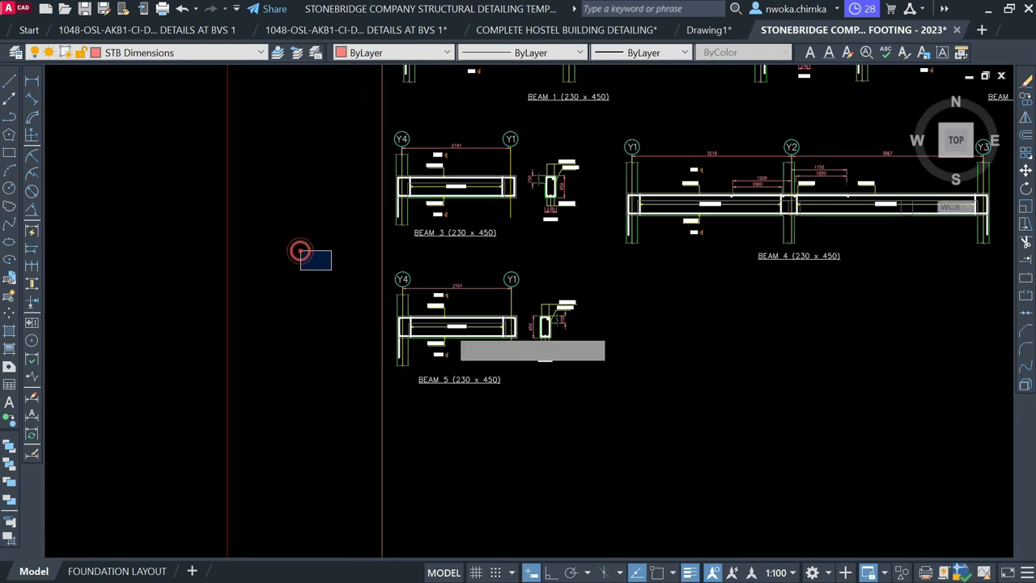
click(643, 447)
text(M)
key(Return)
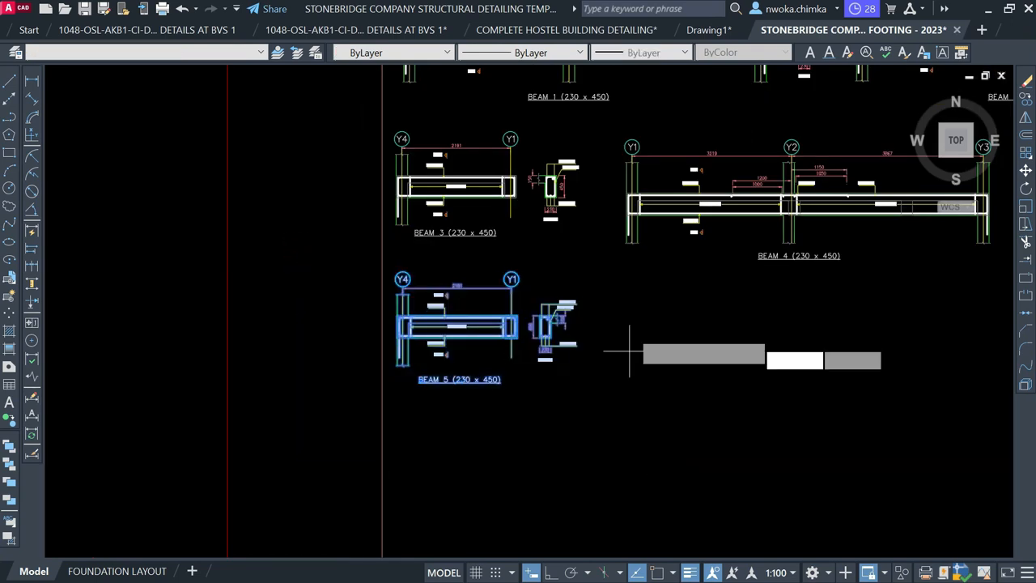
scroll(621, 351, up, 2)
click(633, 330)
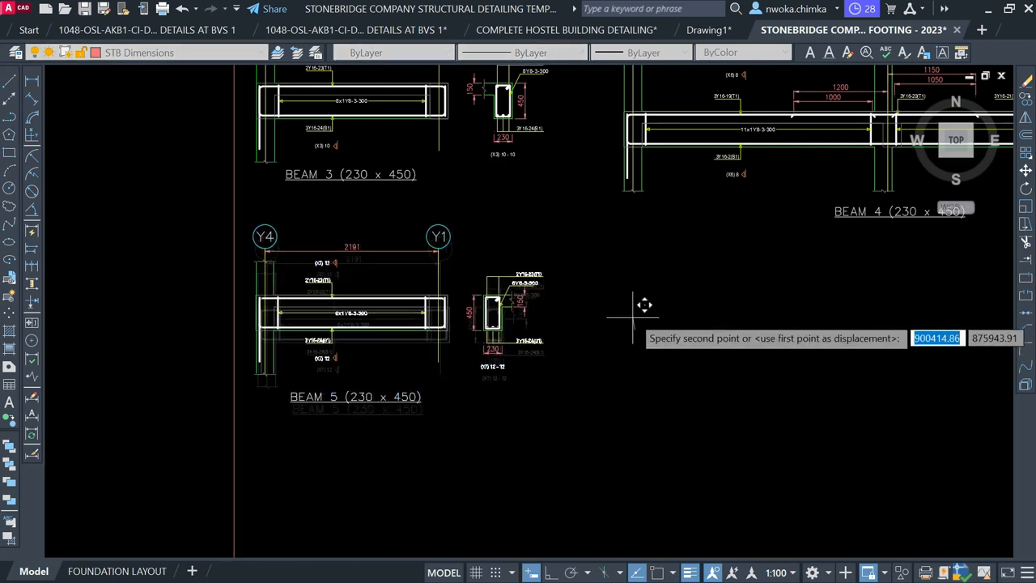
click(631, 321)
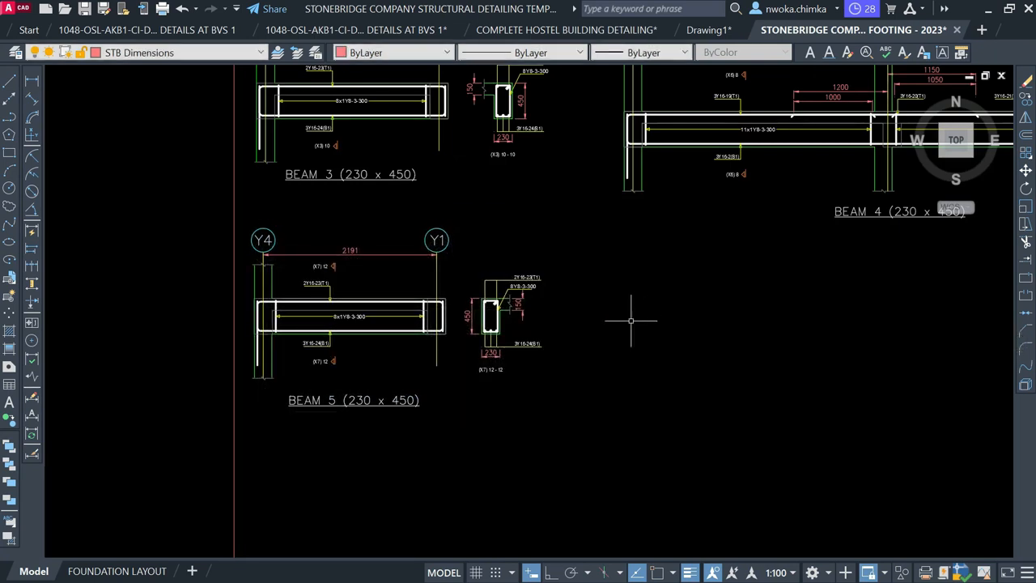
click(402, 401)
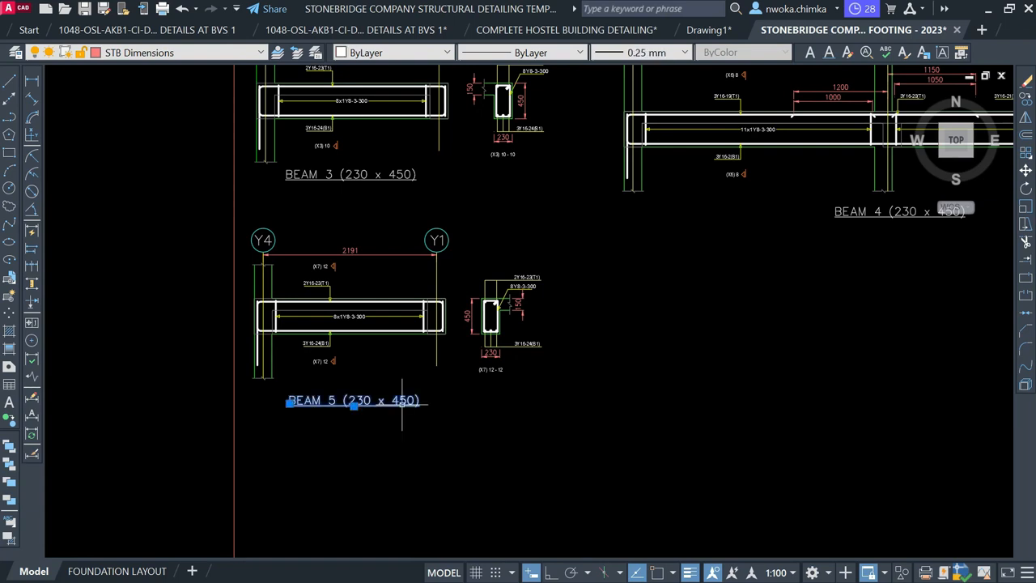
key(space)
click(503, 434)
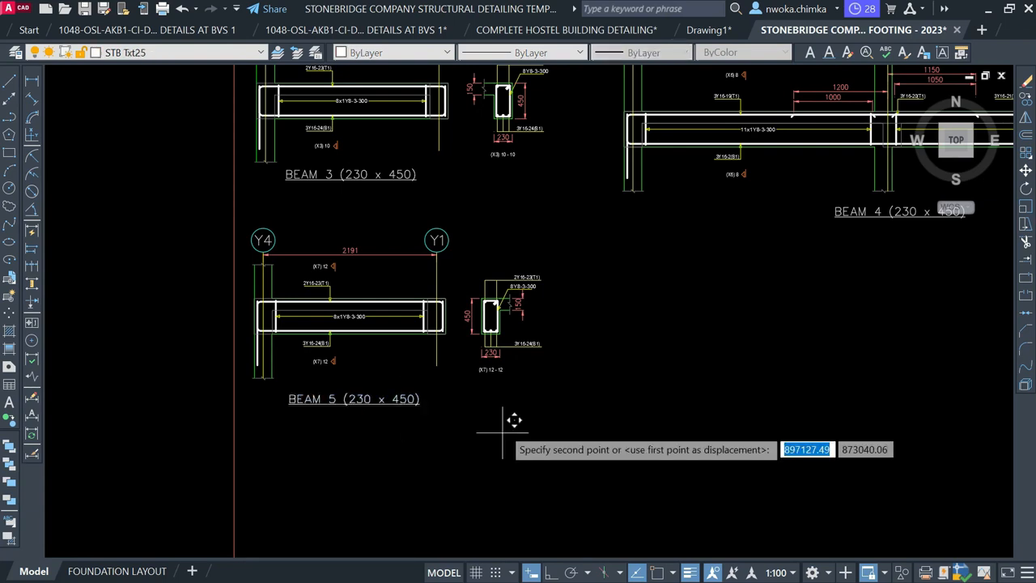
Nudge the BEAM 5 title slightly up into line under its detail
click(502, 427)
scroll(348, 426, down, 4)
scroll(348, 425, up, 4)
scroll(348, 425, down, 4)
scroll(475, 247, down, 2)
scroll(475, 247, up, 4)
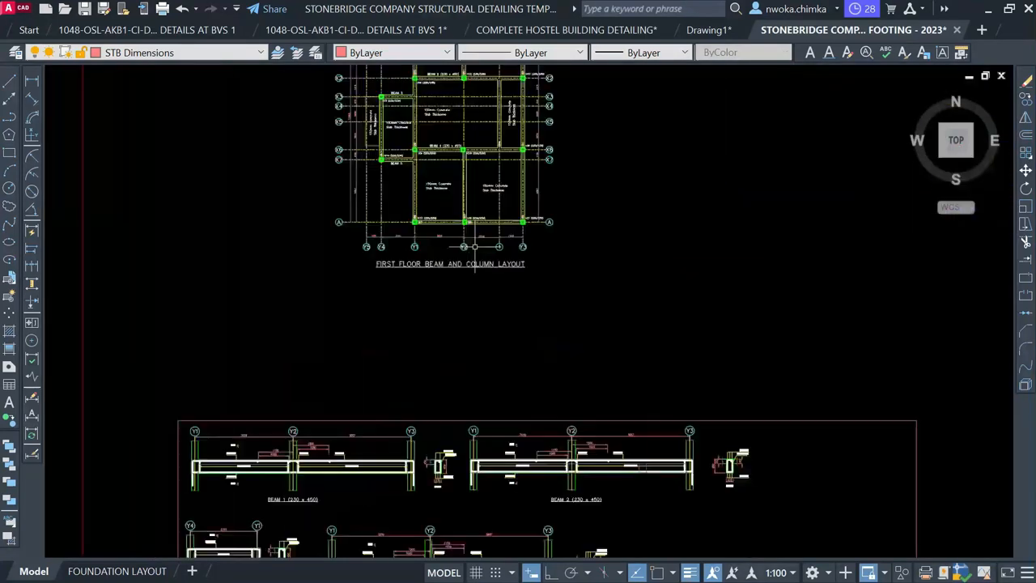
scroll(436, 196, up, 5)
Copy the BEAM 4 (230 x 450) label to below the beam along grid A
middle_drag(467, 250, 425, 416)
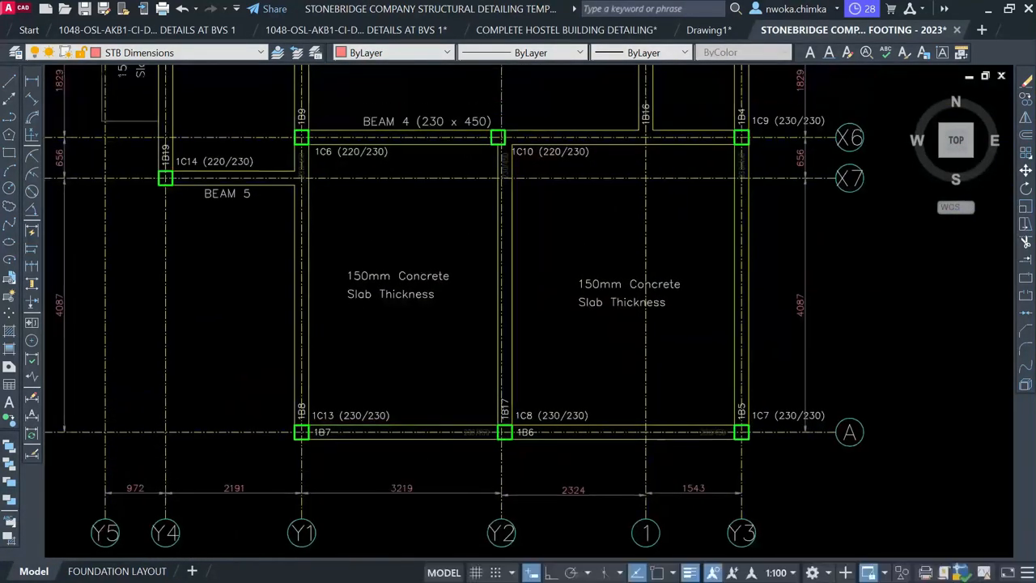
click(437, 121)
text(co)
key(Return)
click(437, 122)
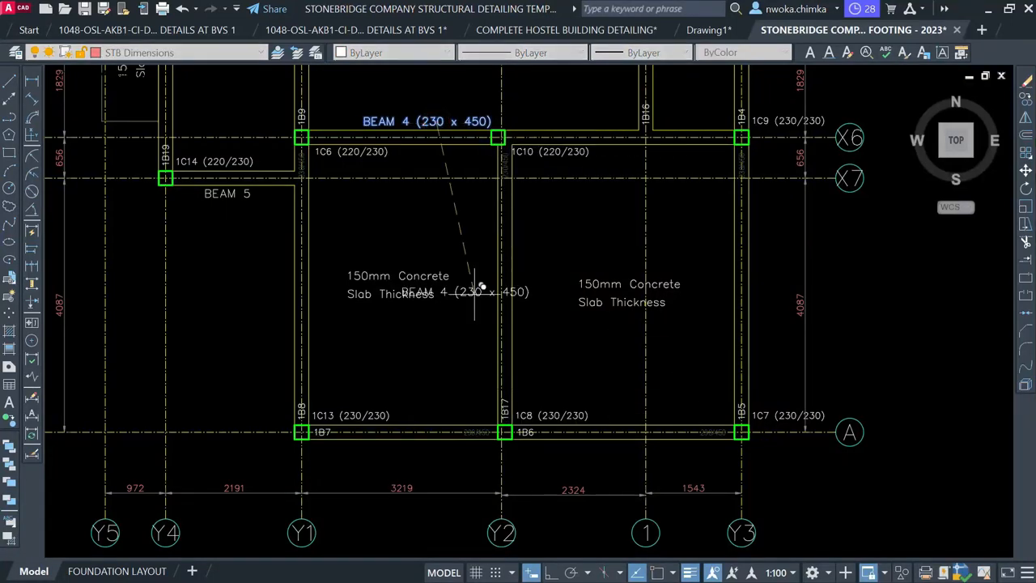
scroll(442, 405, up, 5)
mouse_move(400, 408)
middle_down()
mouse_move(494, 305)
mouse_move(517, 216)
middle_up()
scroll(442, 360, down, 1)
scroll(450, 353, up, 2)
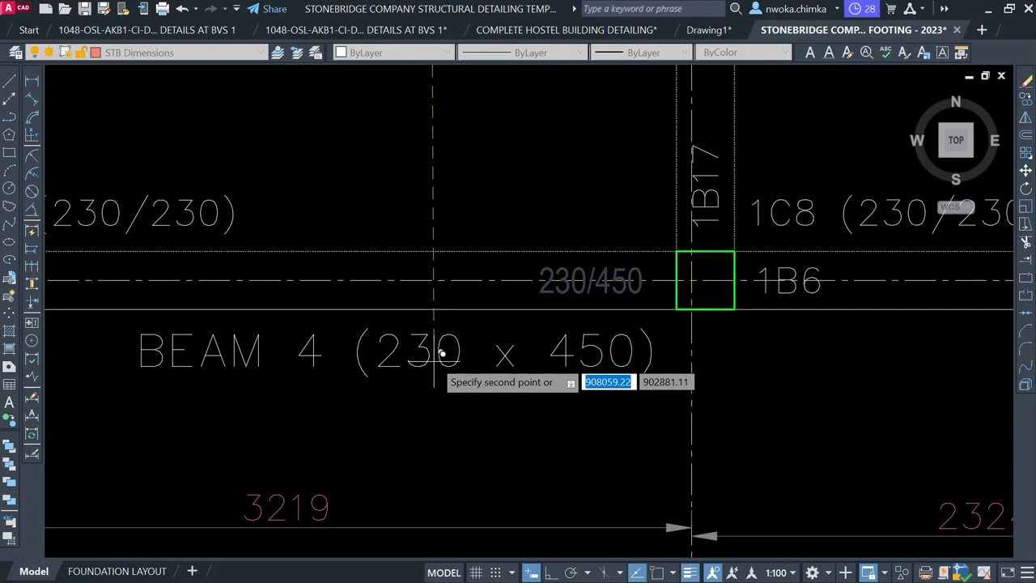
click(442, 351)
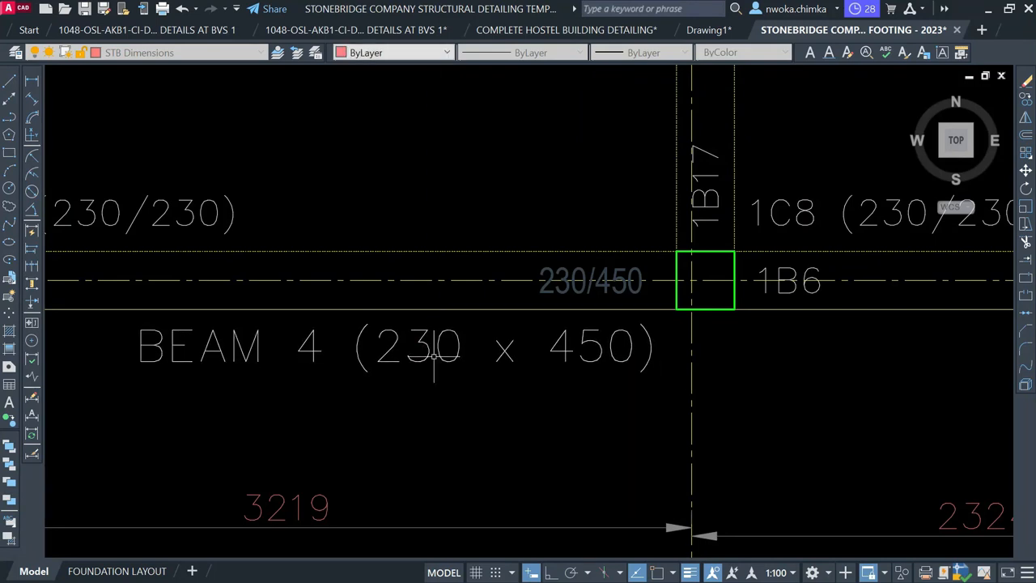
Change the copied label's number so it reads BEAM 6 (230 x 450)
click(315, 354)
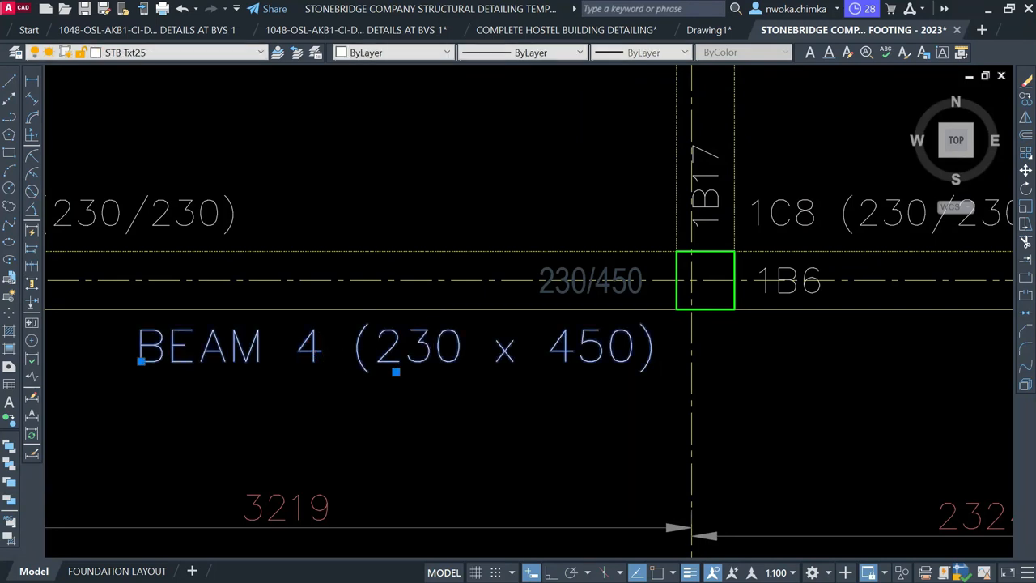
double_click(315, 354)
click(321, 348)
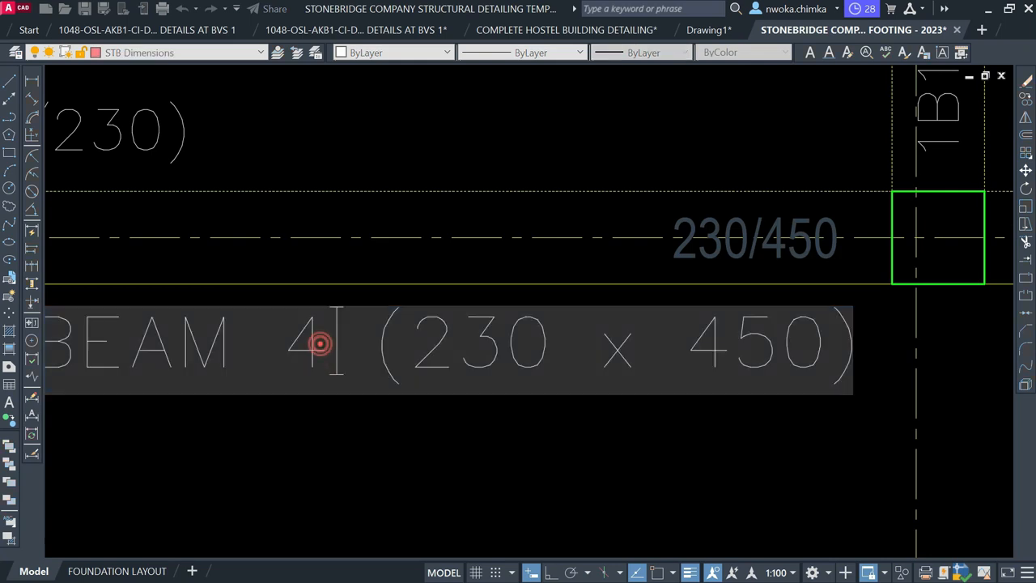
double_click(314, 347)
text(6)
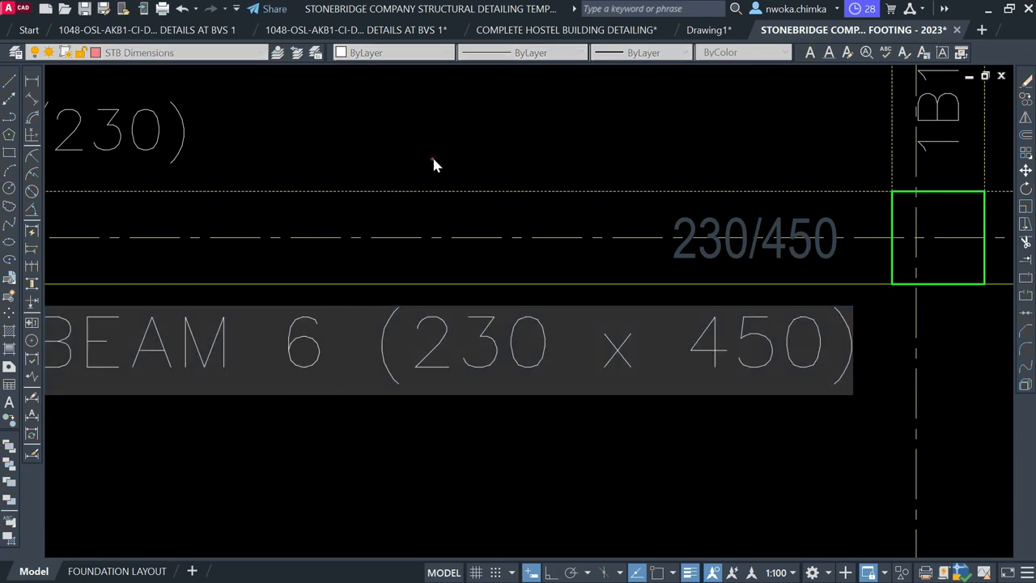
key(Return)
key(Escape)
scroll(433, 231, down, 6)
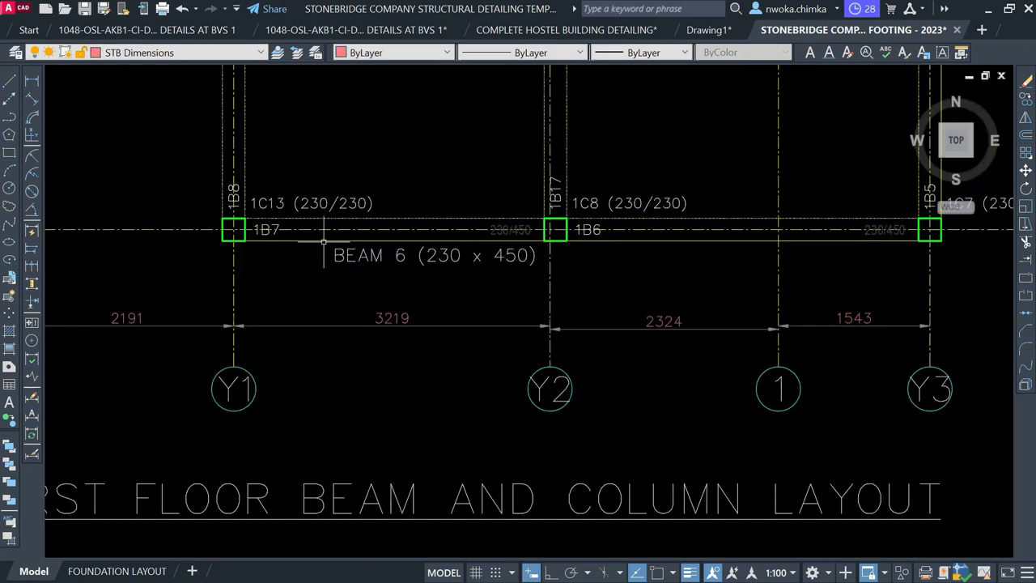
scroll(307, 232, up, 2)
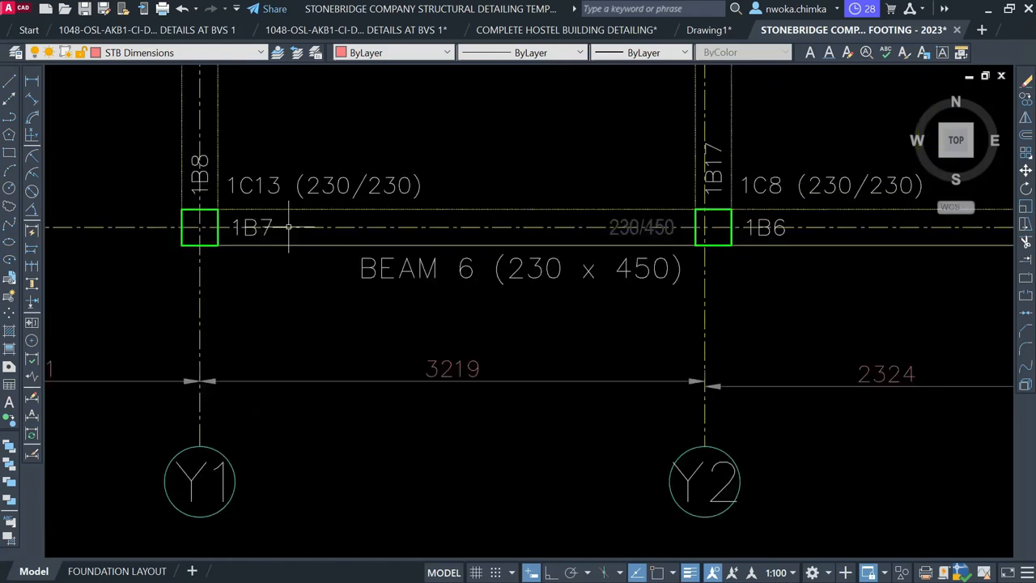
scroll(478, 278, down, 12)
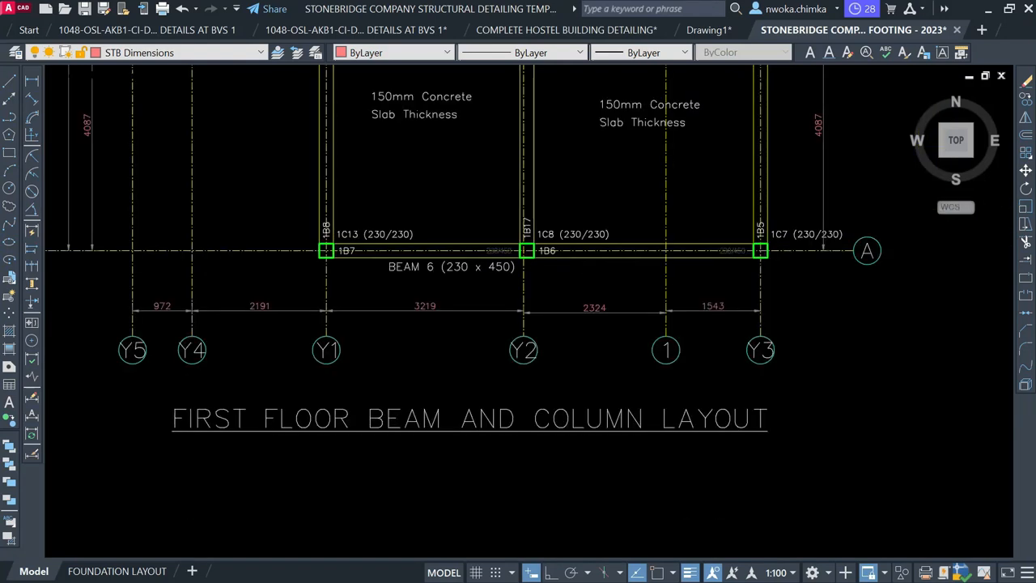
Window-select the whole Y1–Y3 reinforcement detail of beams 1B7 and 1B6 for moving
scroll(553, 296, down, 3)
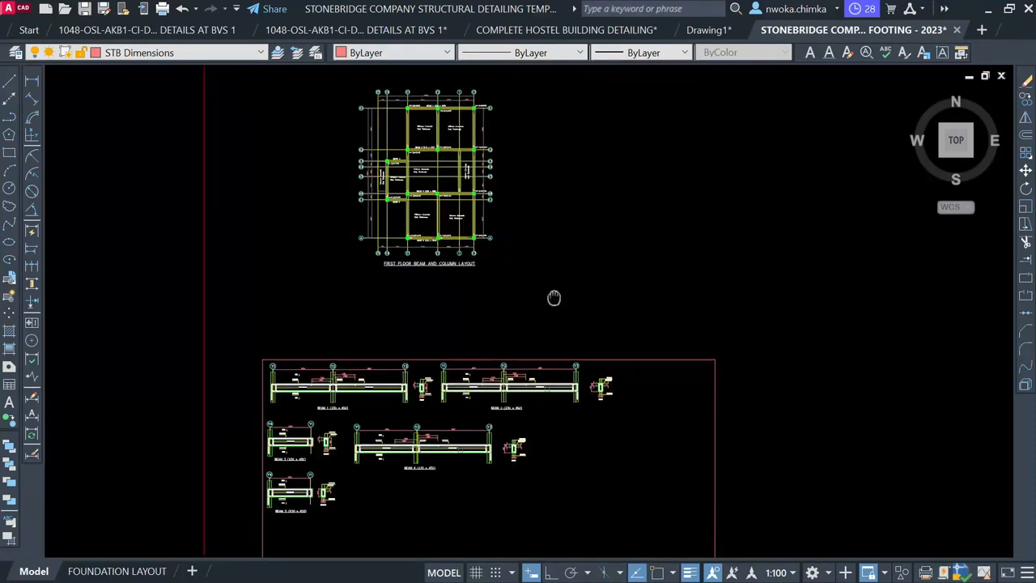
mouse_move(702, 321)
middle_down()
mouse_move(403, 266)
mouse_move(530, 321)
mouse_move(352, 344)
middle_up()
scroll(713, 210, up, 8)
scroll(475, 267, down, 3)
click(282, 81)
scroll(289, 104, down, 2)
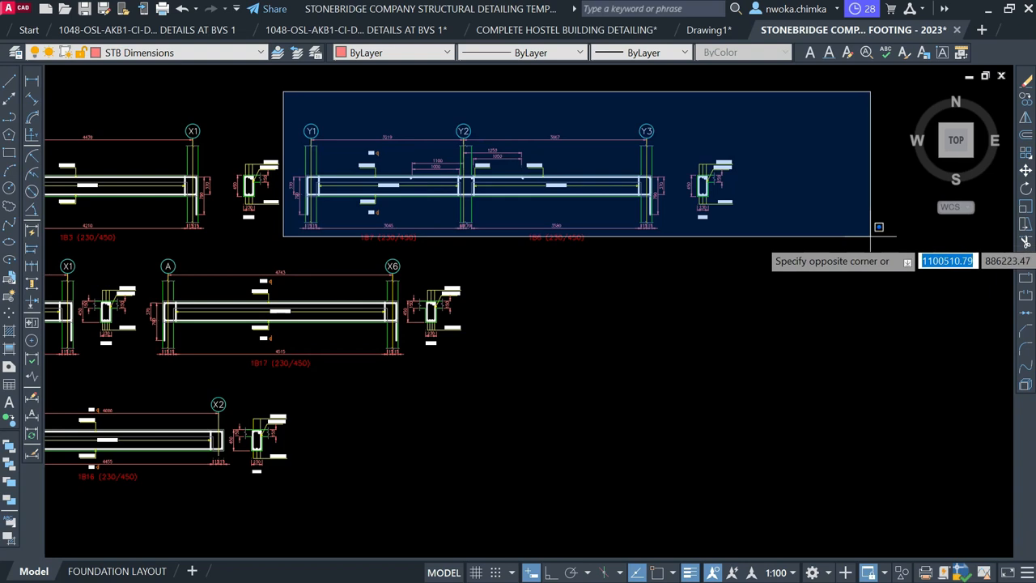
click(872, 260)
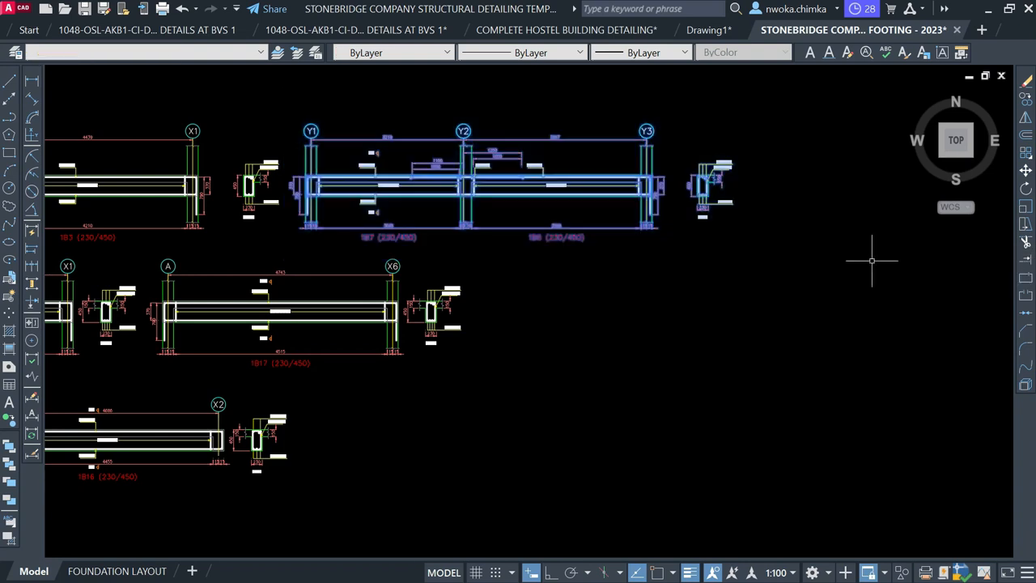
key(Return)
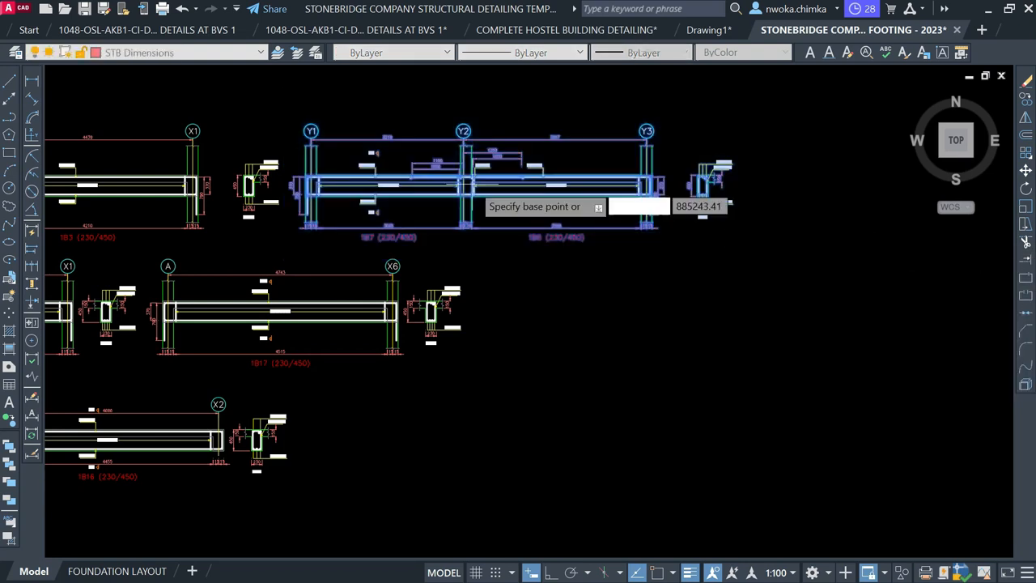
Place the Y1–Y3 detail inside the detail sheet frame, just beneath BEAM 4
click(473, 182)
scroll(718, 163, down, 3)
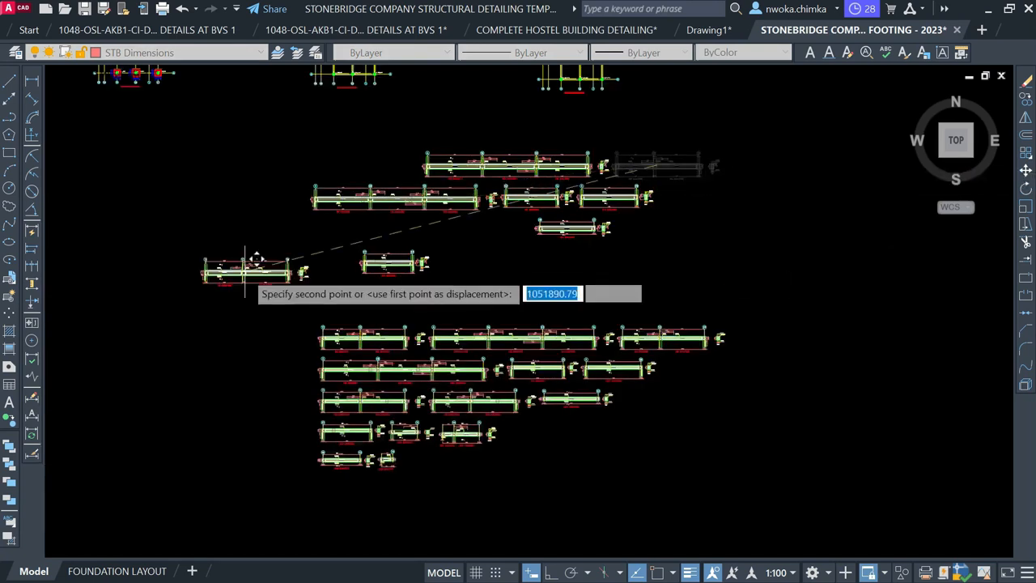
middle_drag(255, 259, 995, 280)
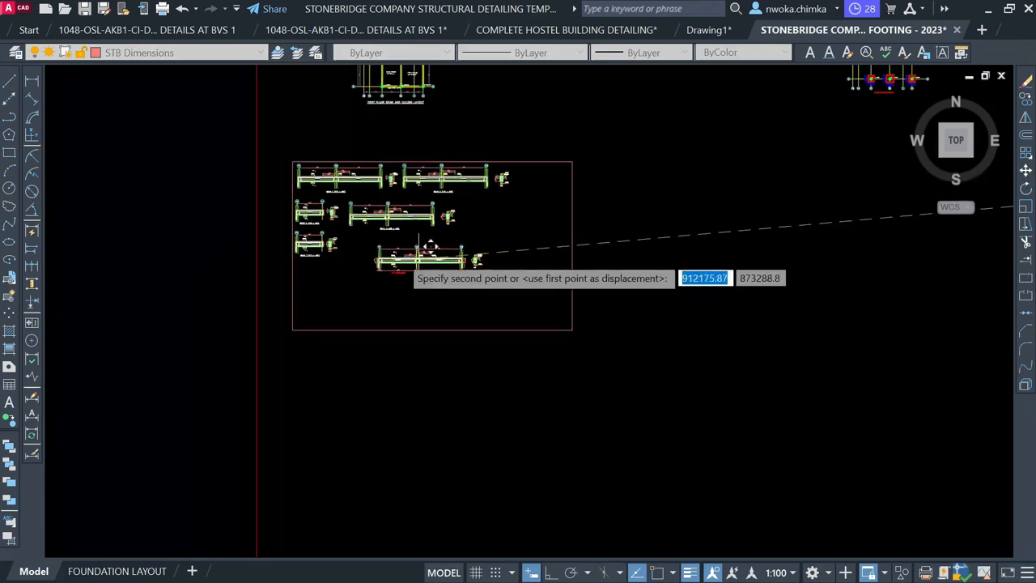
scroll(405, 247, up, 4)
scroll(376, 227, up, 2)
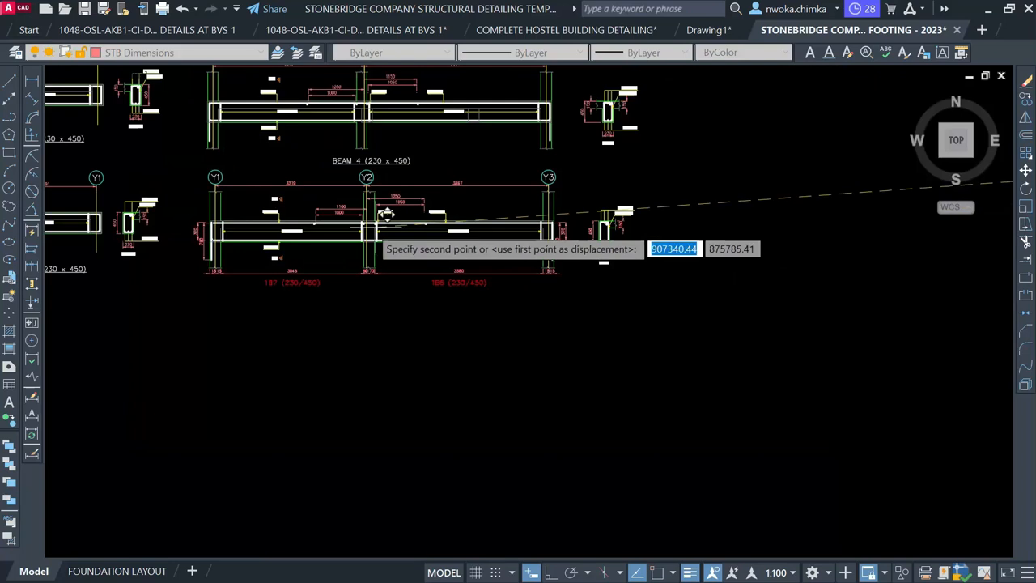
click(382, 224)
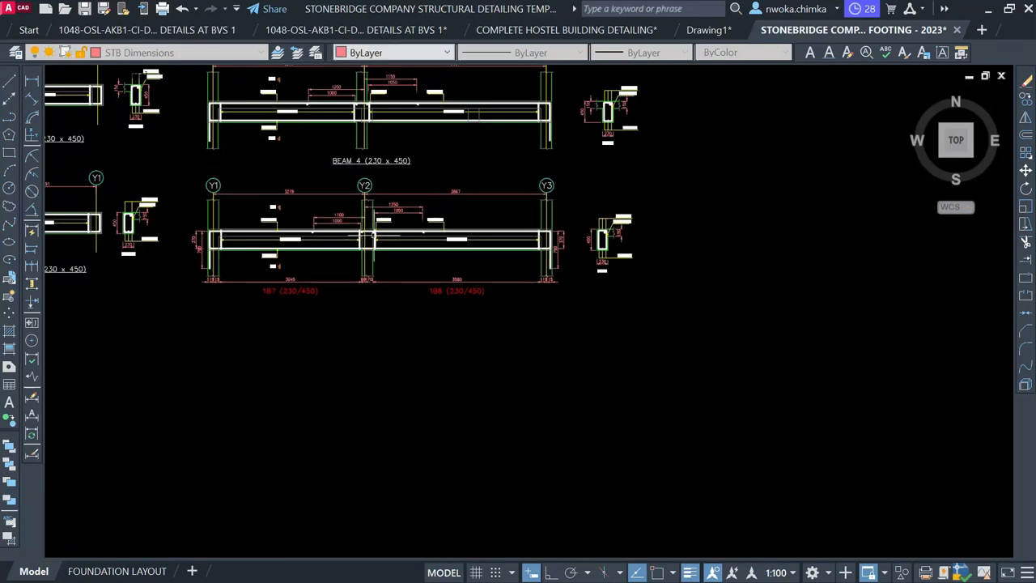
middle_drag(377, 228, 583, 254)
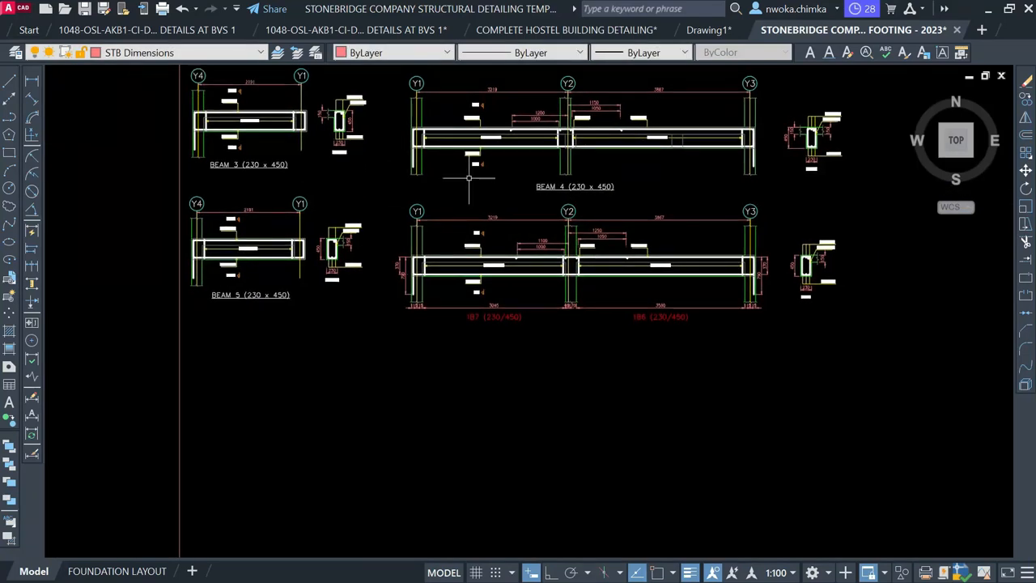
Select the left-end 370 and 790 dimensions and the 3580 dimension on the lower beam
middle_drag(552, 120, 554, 136)
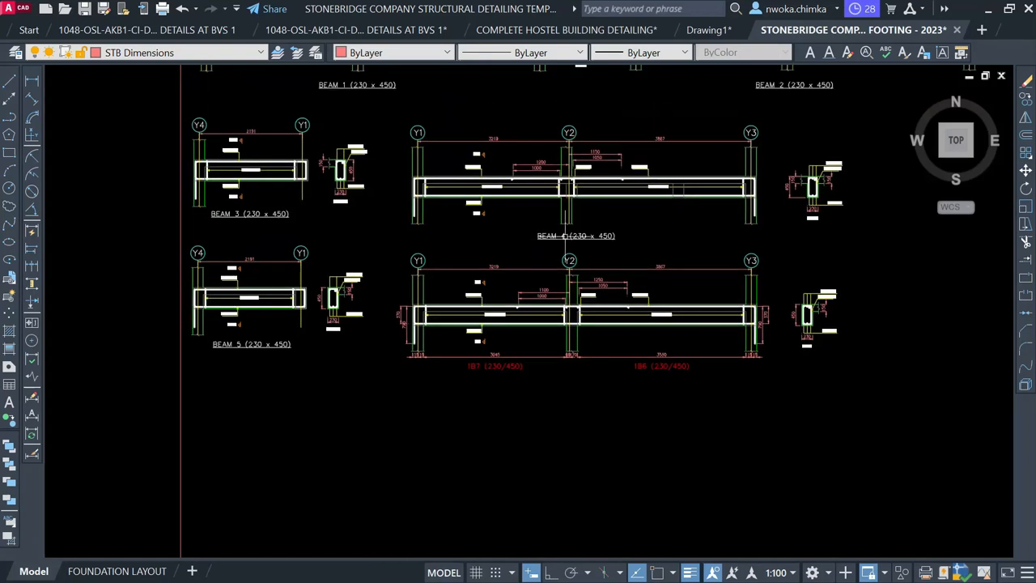
scroll(567, 252, up, 2)
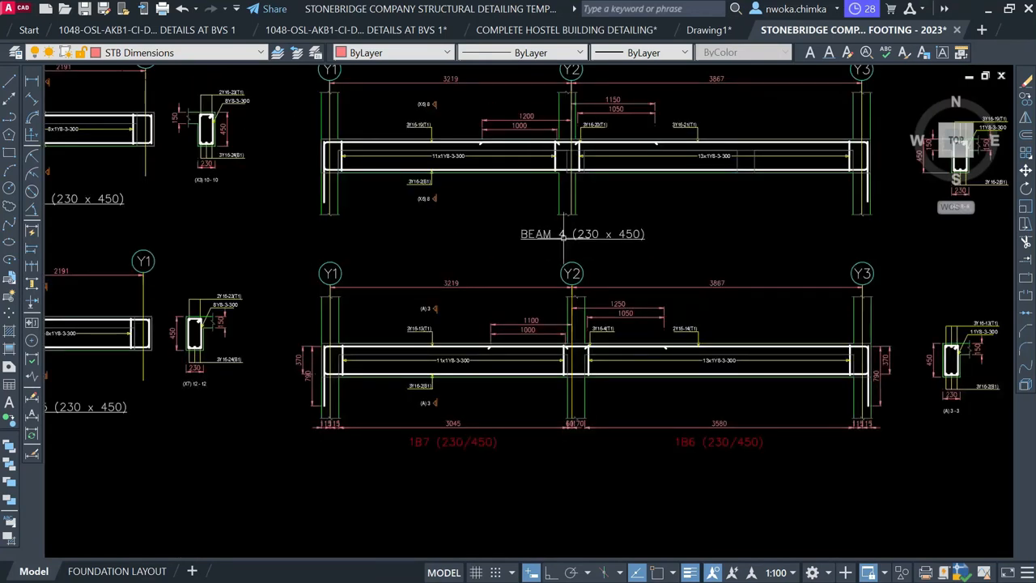
middle_drag(475, 380, 519, 256)
scroll(318, 245, up, 2)
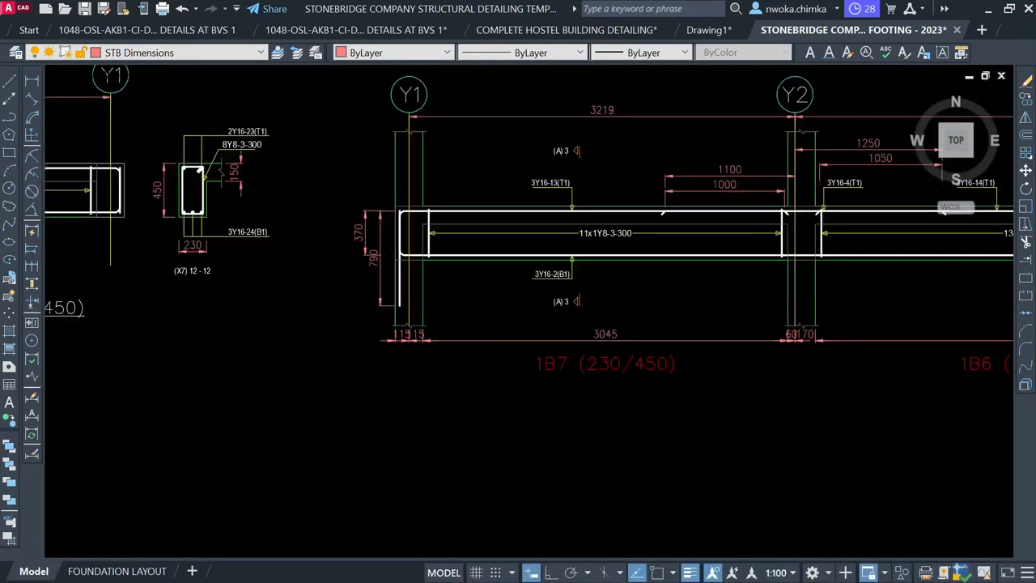
drag(422, 159, 330, 332)
scroll(306, 247, down, 2)
scroll(396, 324, up, 3)
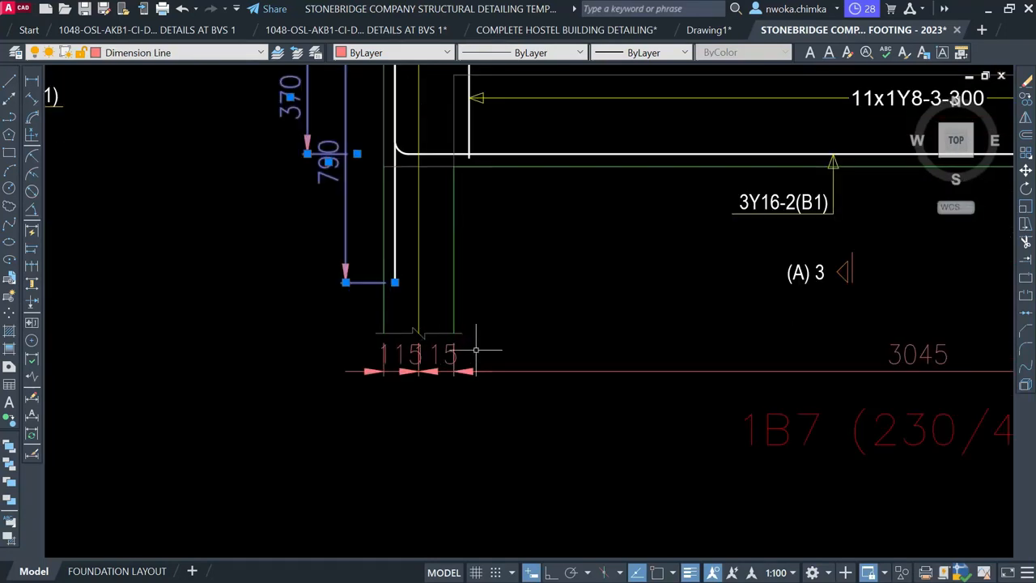
click(476, 351)
scroll(148, 289, down, 2)
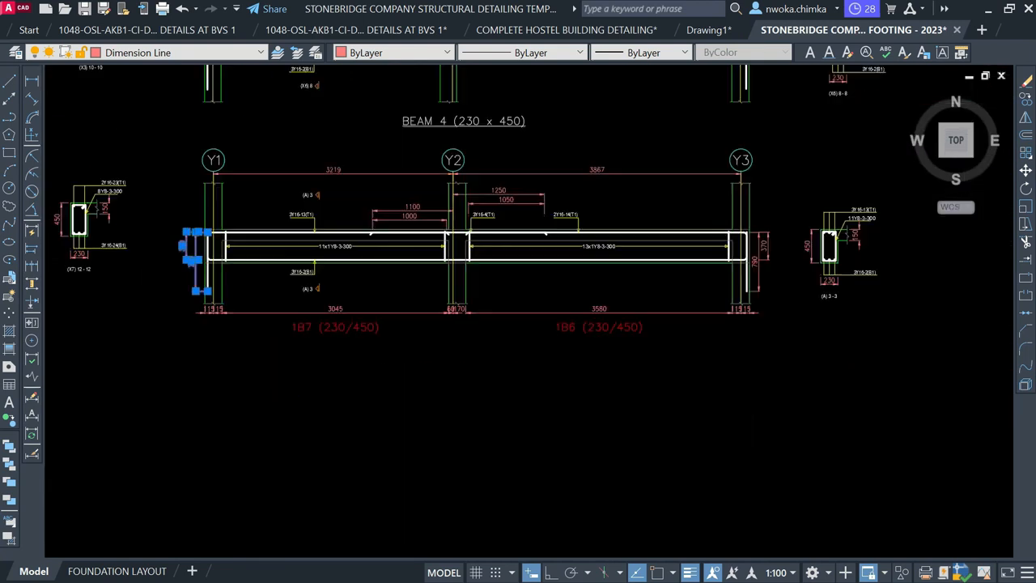
scroll(639, 308, up, 3)
click(609, 295)
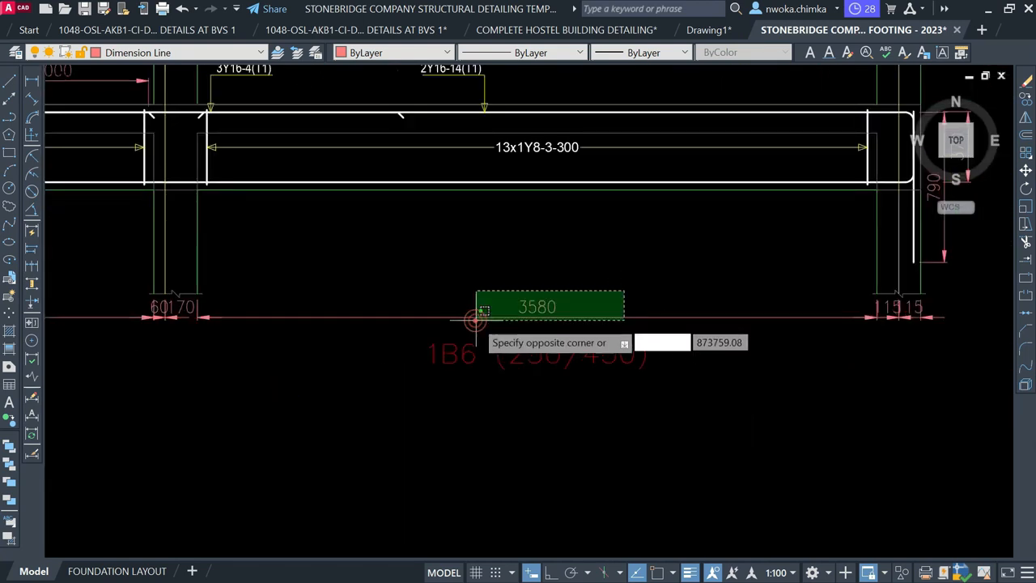
click(334, 339)
Add the 60, 170, two 15 and right-end 370/790 dimensions, then delete them all
click(287, 362)
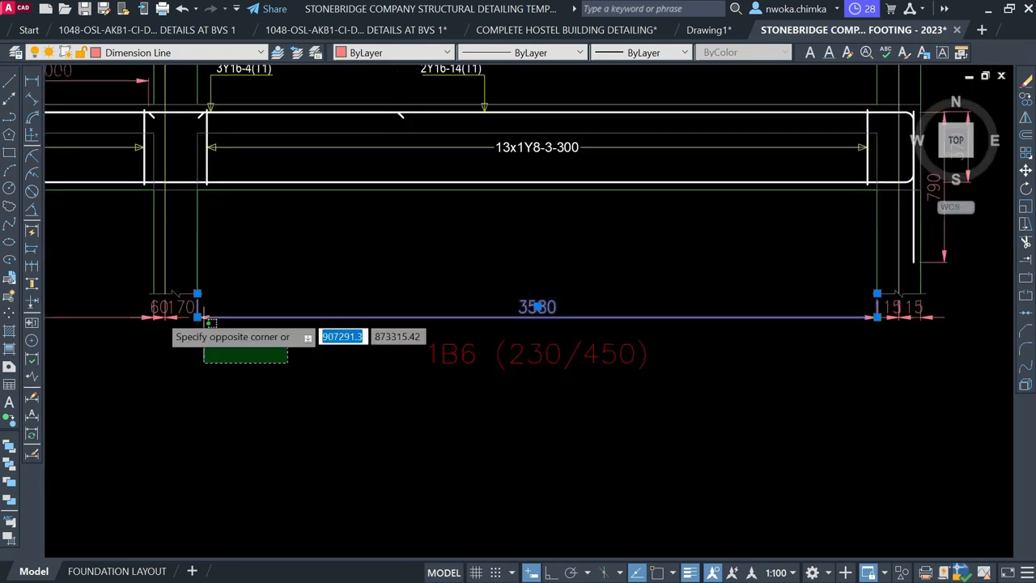
click(127, 311)
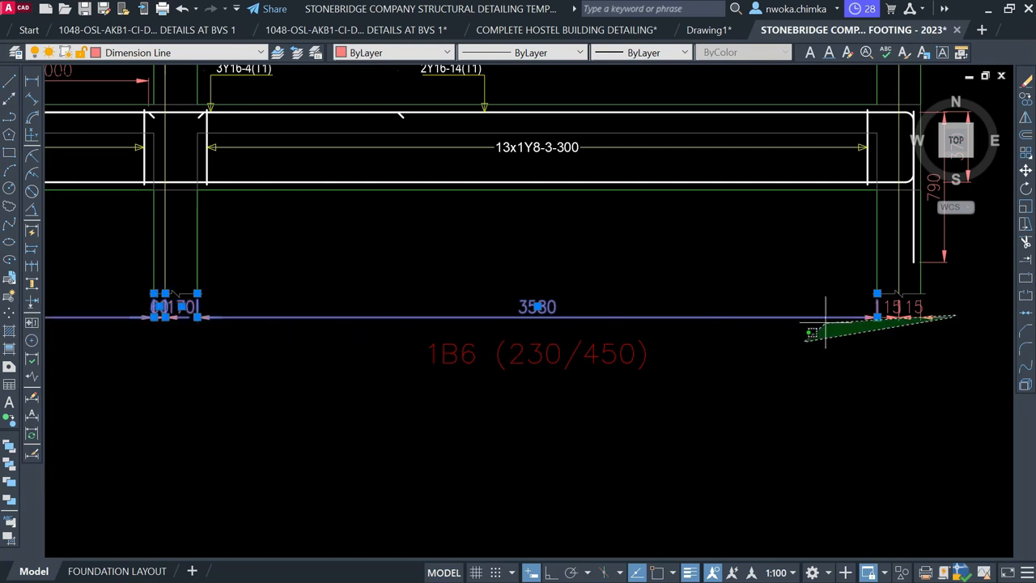
click(810, 339)
middle_drag(877, 360, 596, 377)
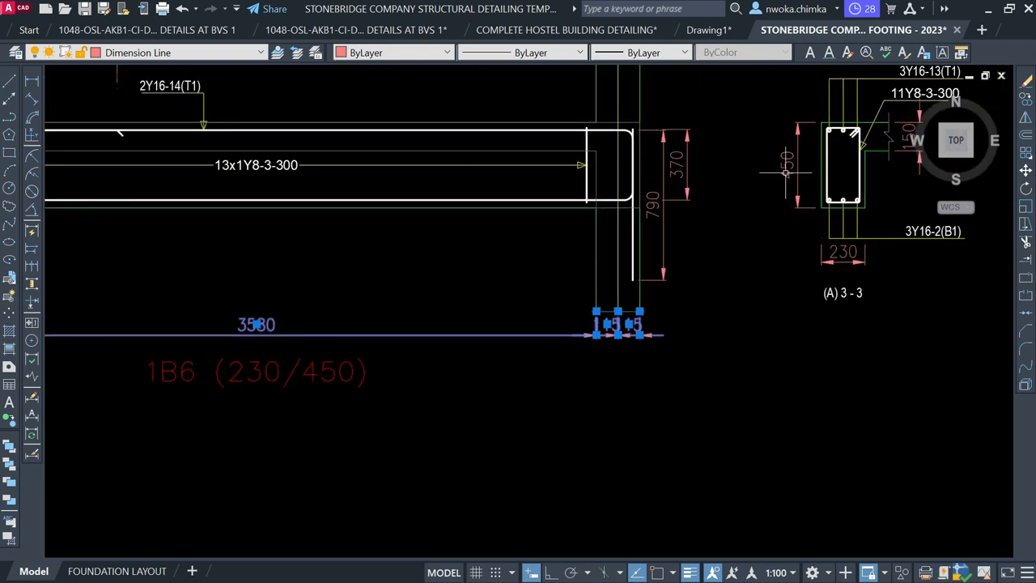
click(712, 117)
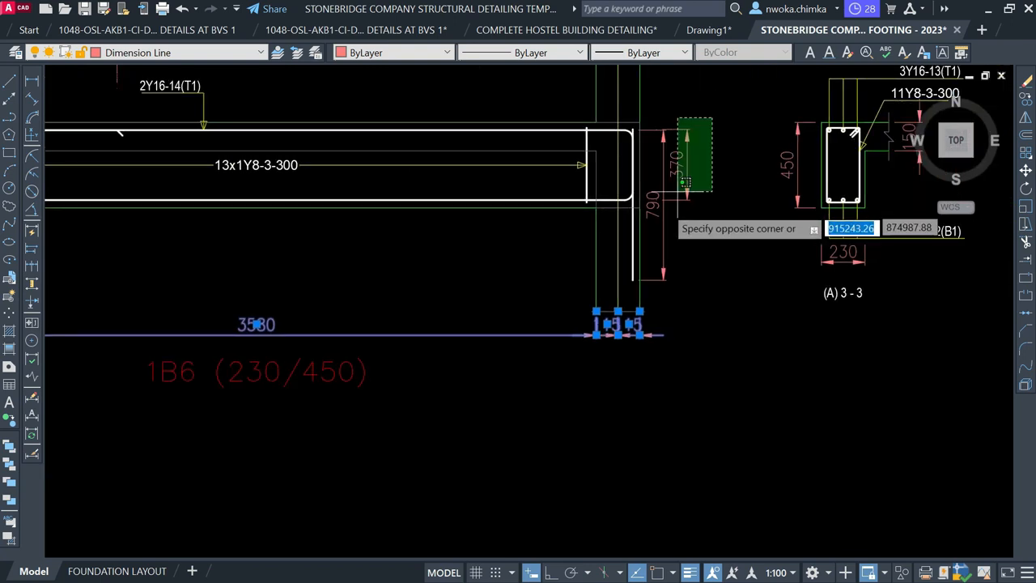
click(664, 215)
key(Delete)
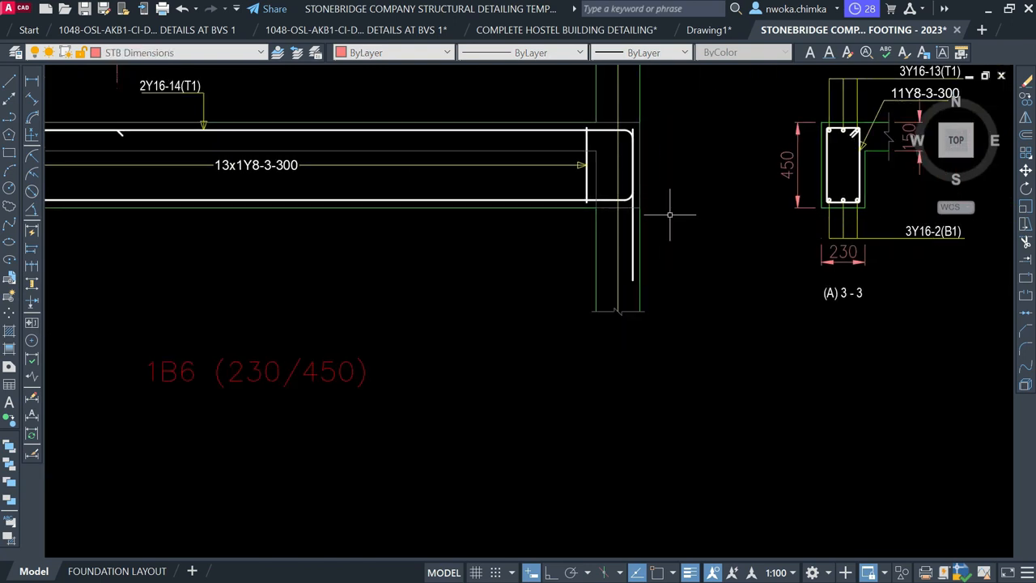
Copy the BEAM 5 title to a spot beneath the 1B7 beam detail
scroll(729, 219, down, 5)
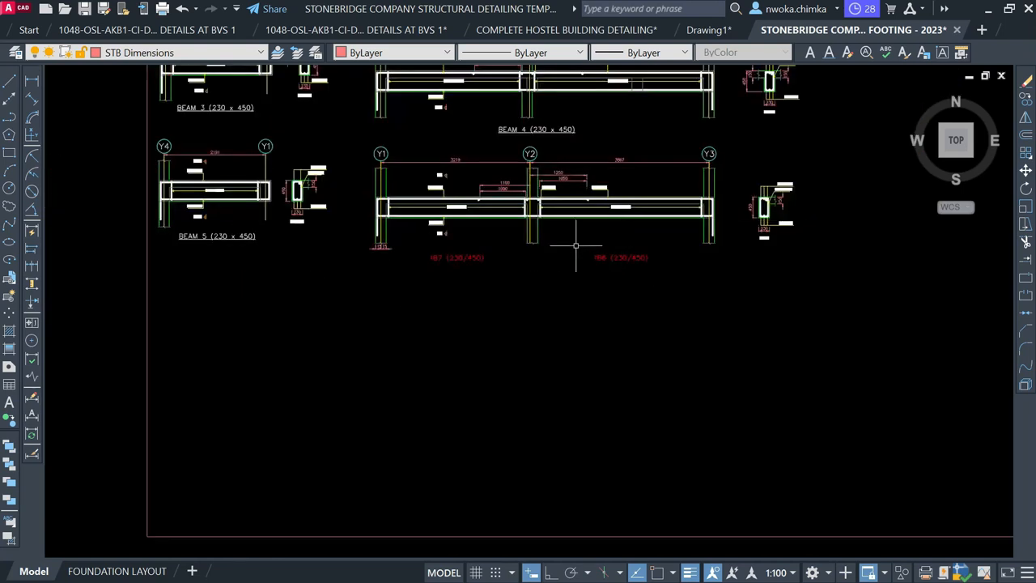
scroll(273, 266, up, 5)
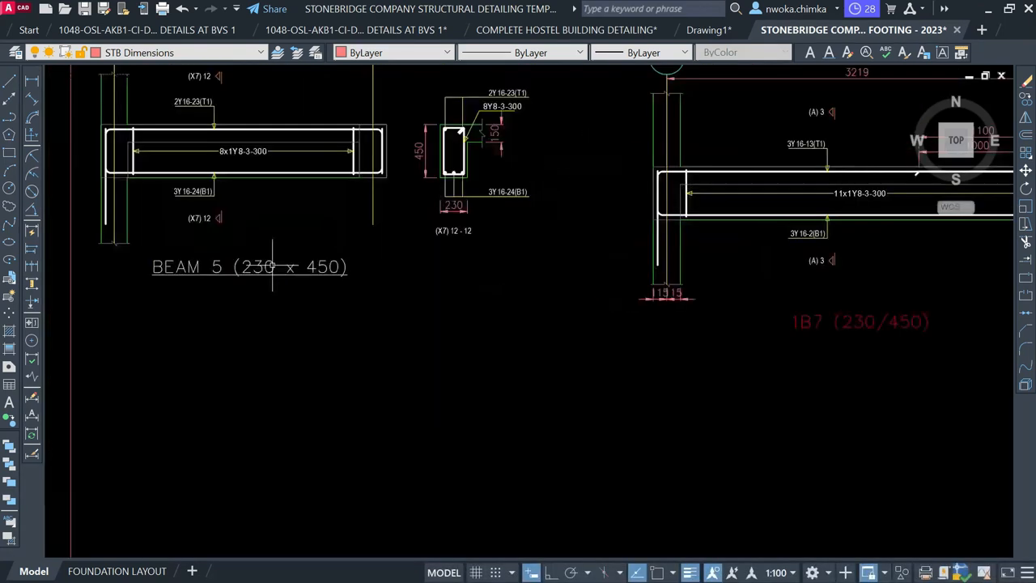
click(273, 266)
text(co)
key(Return)
scroll(178, 268, down, 2)
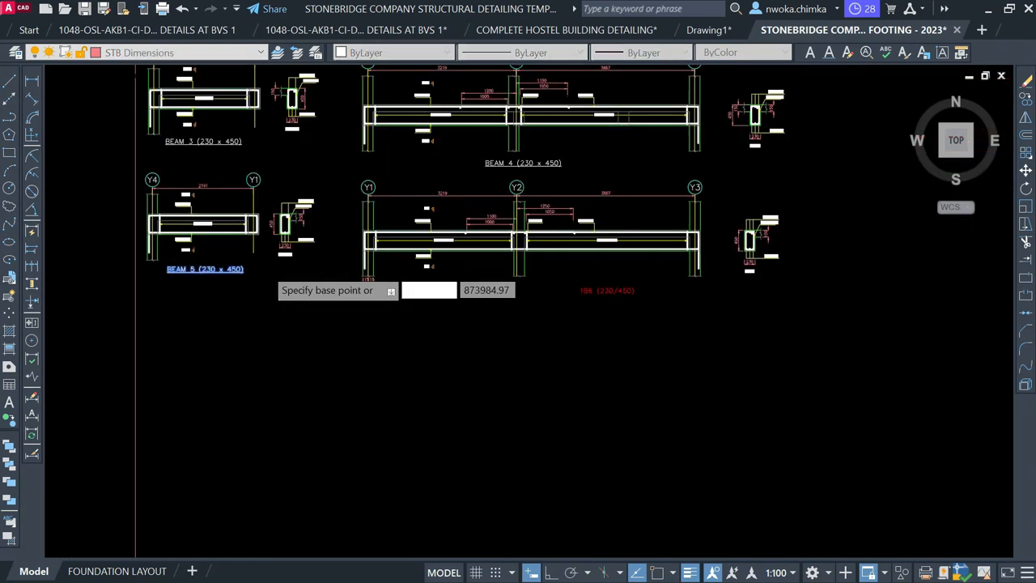
click(275, 267)
scroll(304, 268, up, 1)
scroll(518, 279, up, 5)
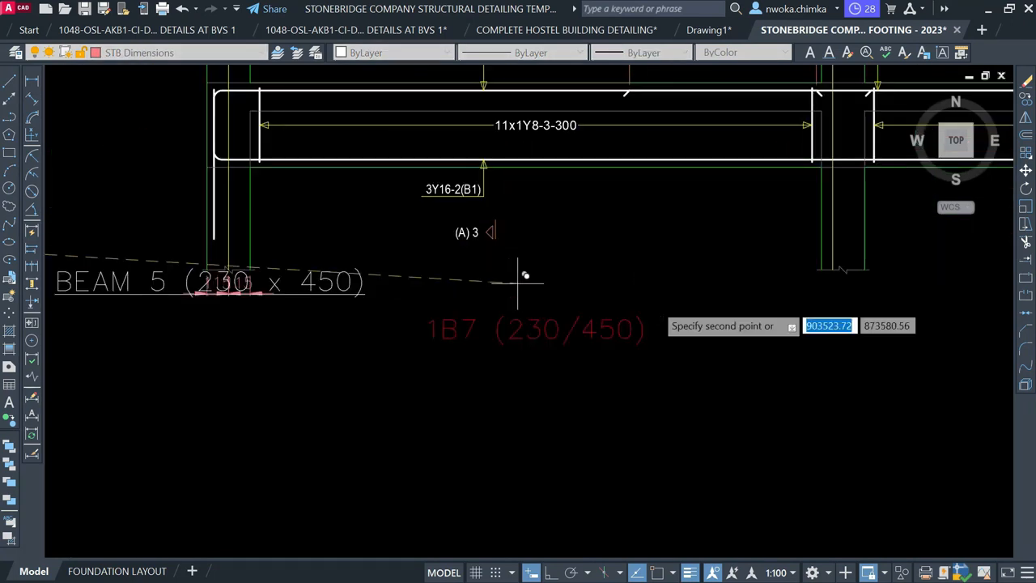
click(852, 301)
key(Escape)
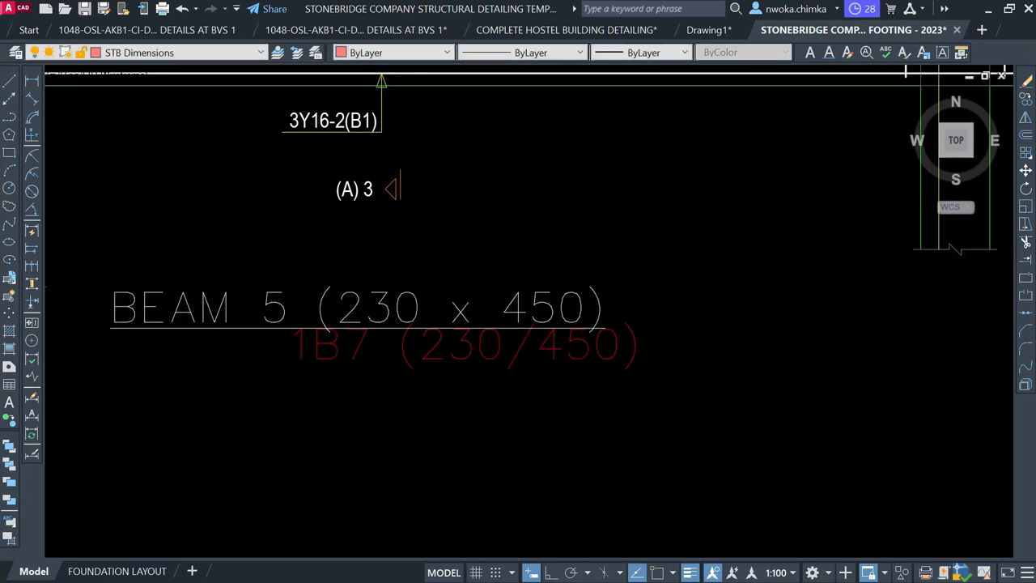
Delete the leftover end dimension from the copied detail
scroll(879, 277, down, 4)
scroll(507, 285, up, 4)
click(625, 258)
click(402, 314)
key(Delete)
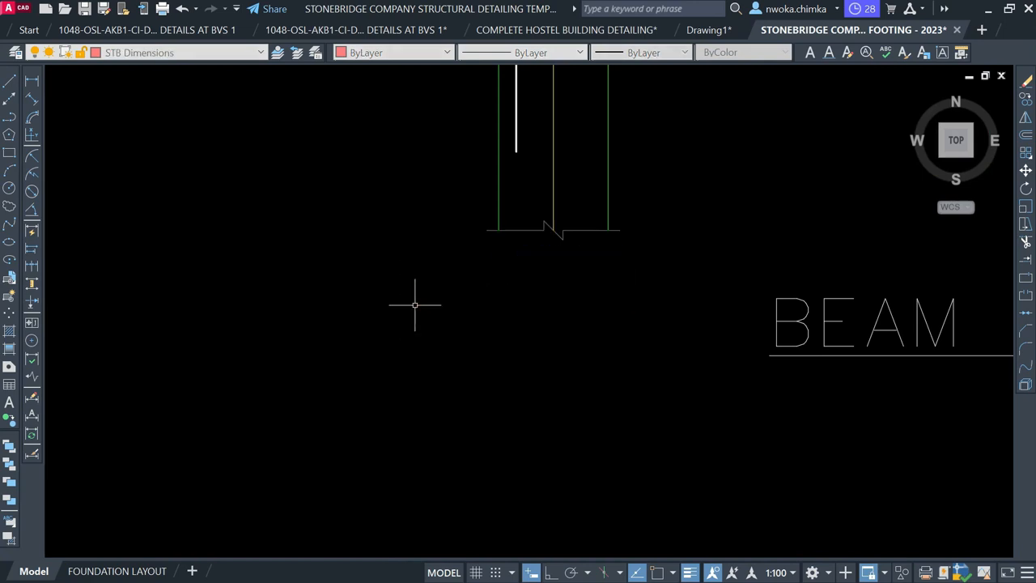
Edit the copied title to read BEAM 6 (230 x 450)
scroll(410, 308, down, 3)
scroll(701, 296, up, 2)
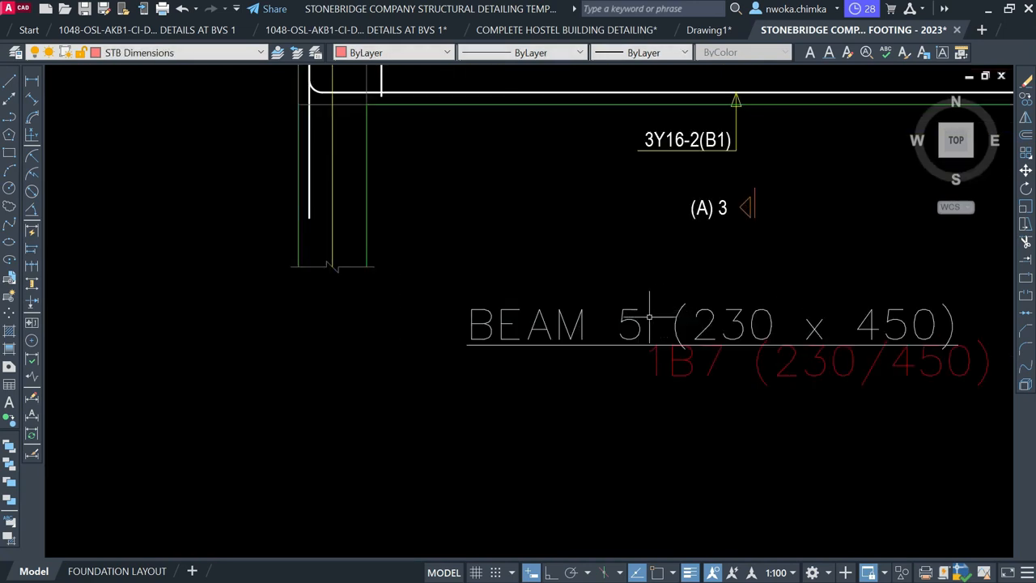
click(632, 324)
click(638, 314)
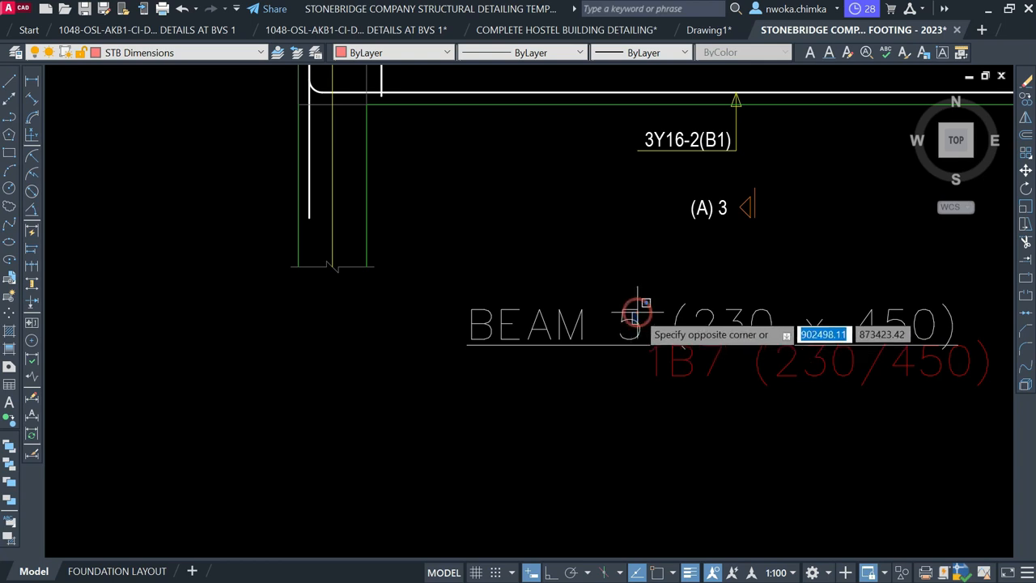
click(625, 322)
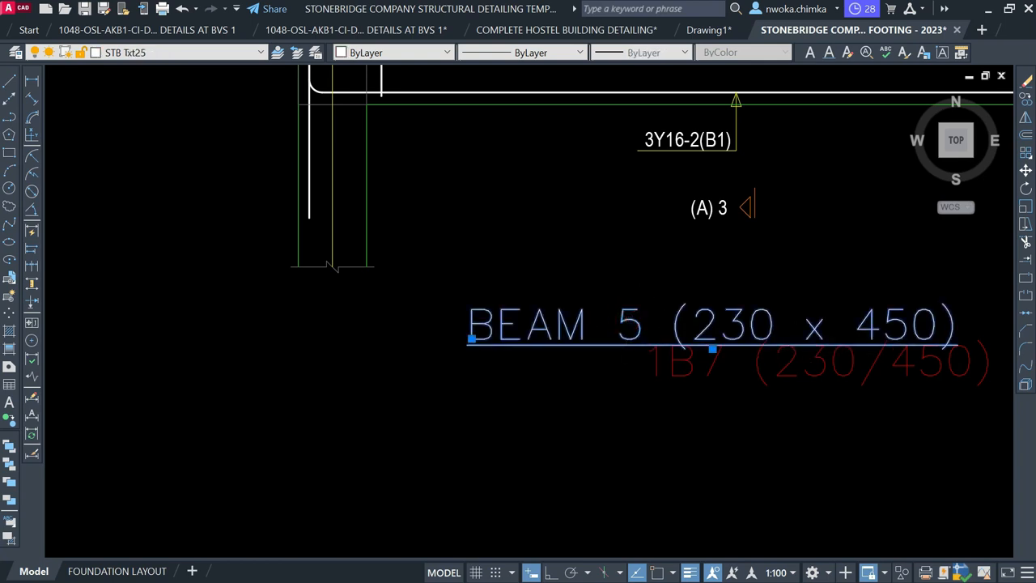
double_click(628, 324)
double_click(629, 325)
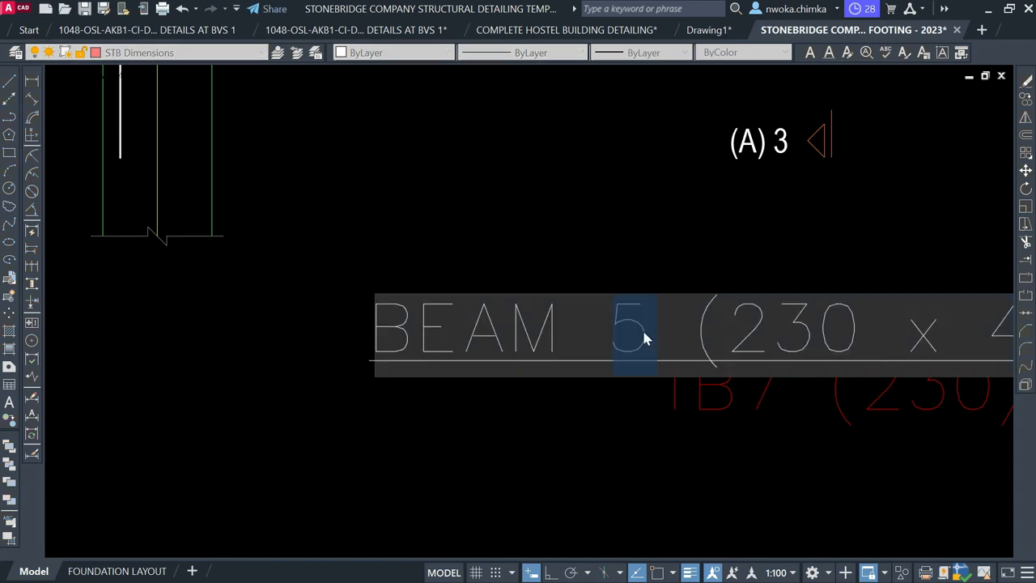
text(6)
click(613, 437)
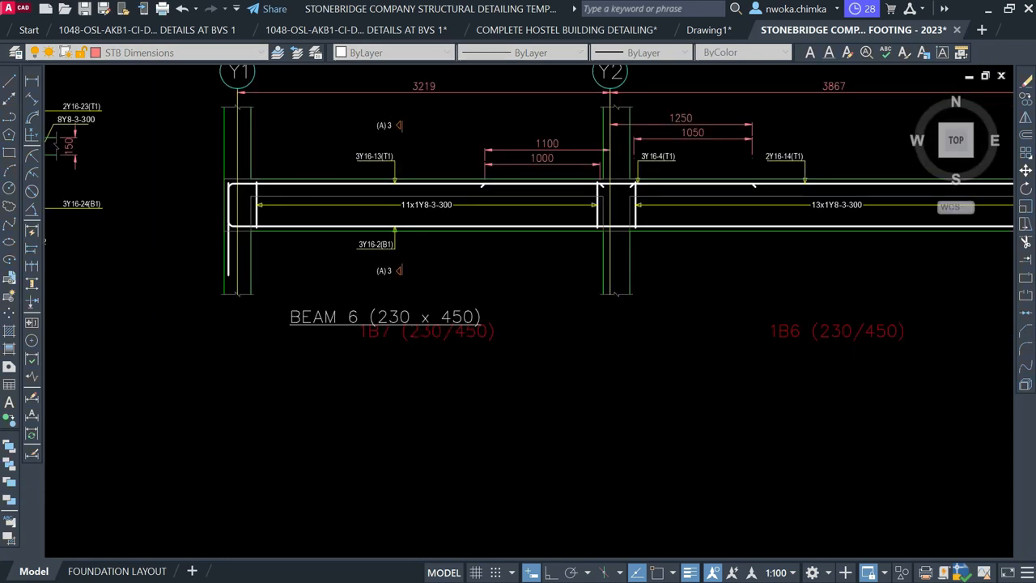
Delete the red 1B7 (230/450) and 1B6 (230/450) labels
click(429, 332)
click(810, 327)
click(695, 366)
key(Delete)
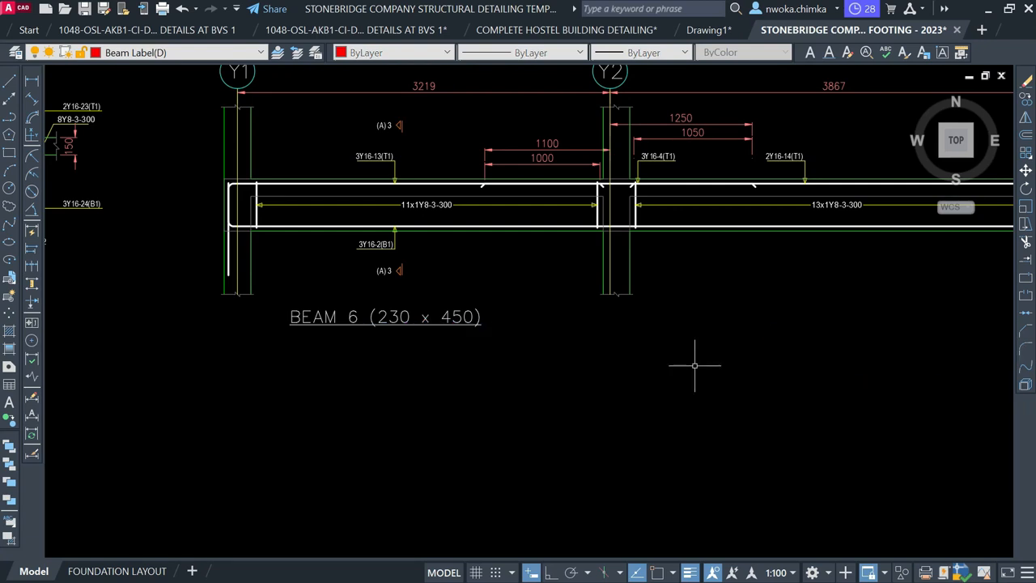
Move the BEAM 6 title so it sits centred under the beam detail
click(437, 308)
click(412, 342)
text(m)
key(Return)
click(422, 327)
scroll(512, 340, down, 2)
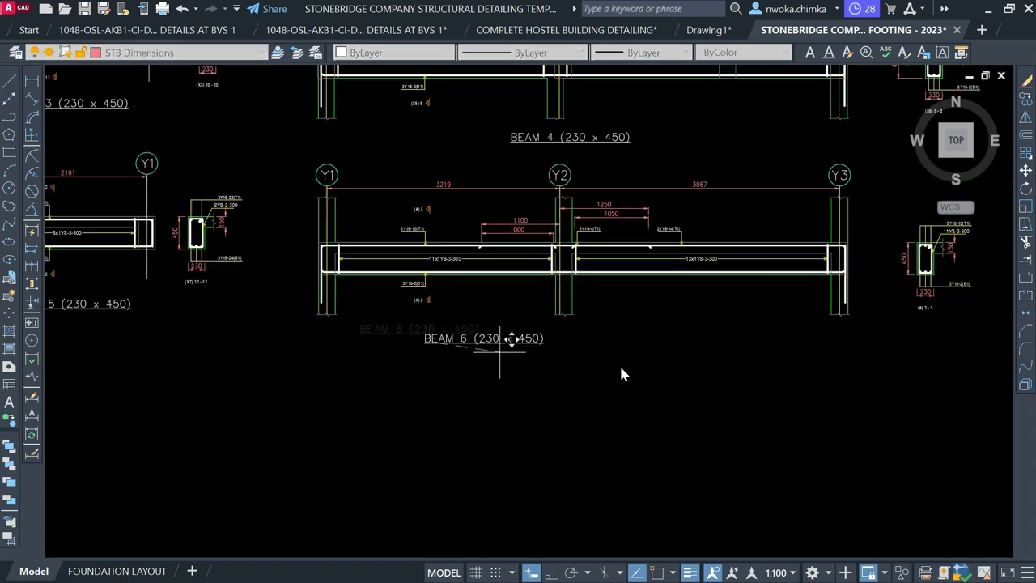
scroll(632, 350, up, 2)
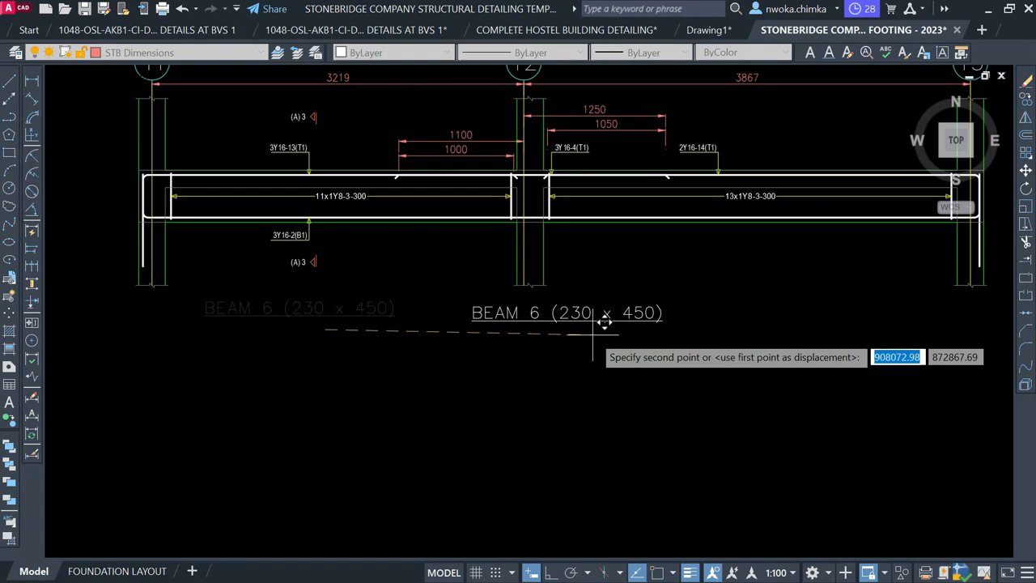
click(593, 333)
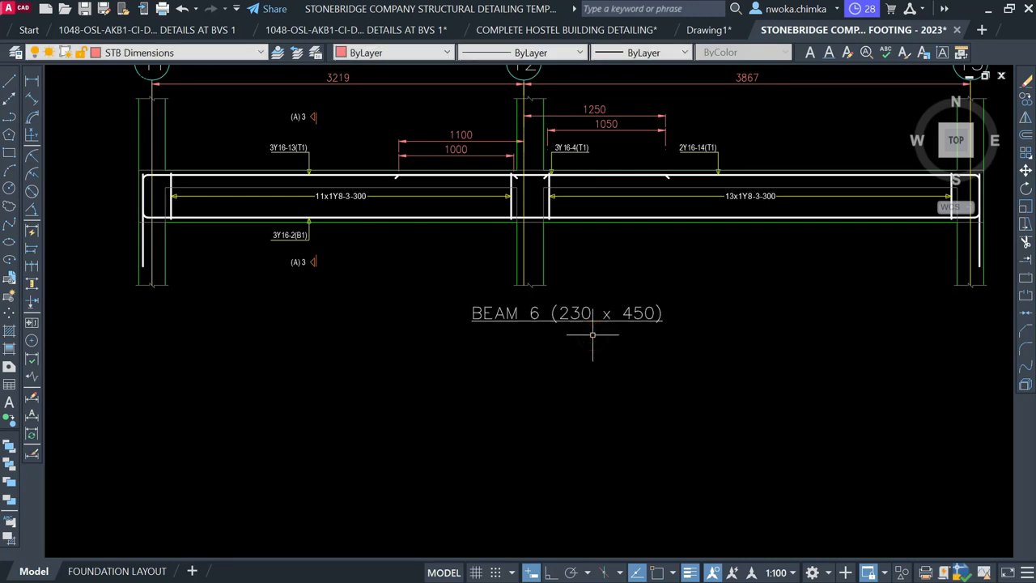
scroll(592, 334, down, 1)
scroll(596, 322, down, 1)
middle_drag(615, 299, 554, 287)
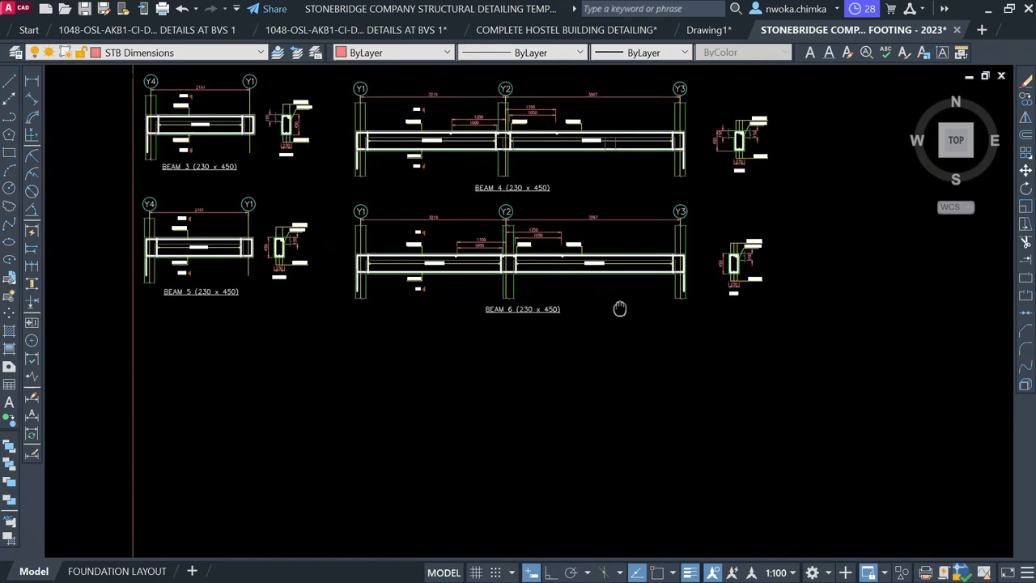
On the first-floor layout, erase the 230/450 label beside column 1C8 and the 1B6 label
middle_drag(620, 308, 572, 306)
scroll(599, 291, down, 1)
scroll(599, 291, up, 1)
scroll(424, 322, up, 2)
scroll(424, 319, down, 4)
mouse_move(470, 313)
middle_down()
mouse_move(477, 363)
mouse_move(447, 427)
middle_up()
scroll(408, 271, up, 1)
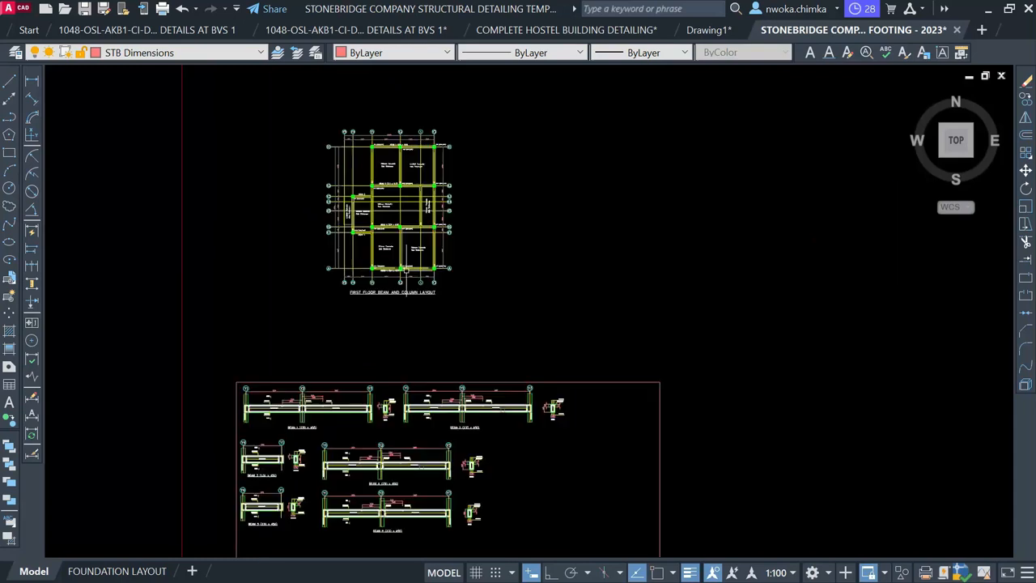
scroll(373, 272, up, 4)
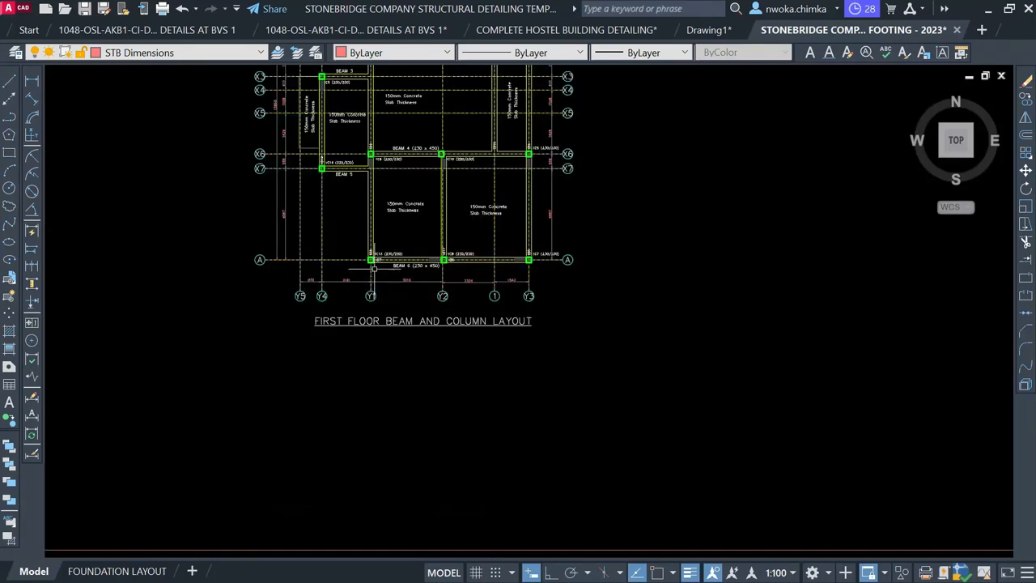
scroll(375, 263, up, 2)
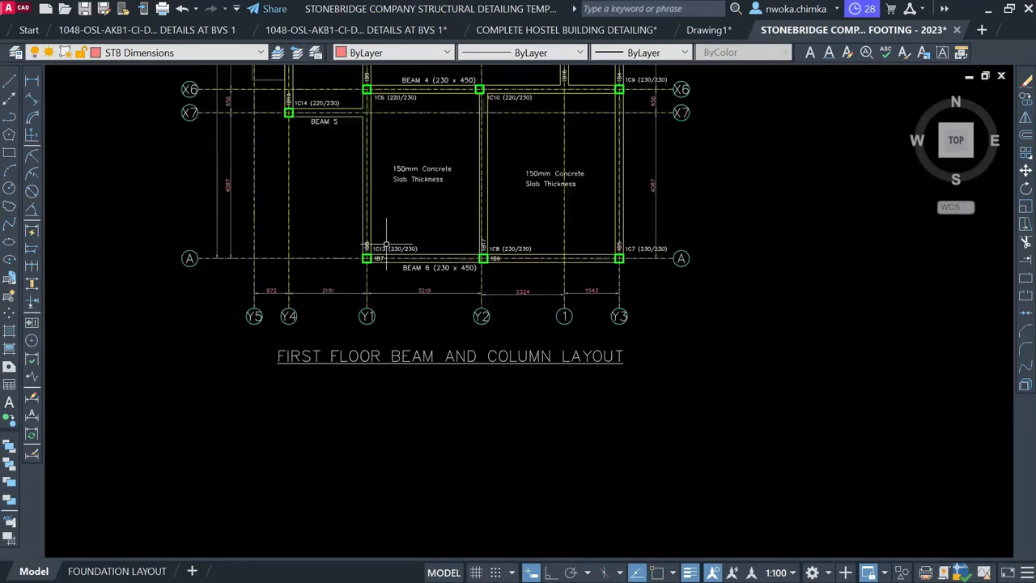
scroll(395, 247, up, 4)
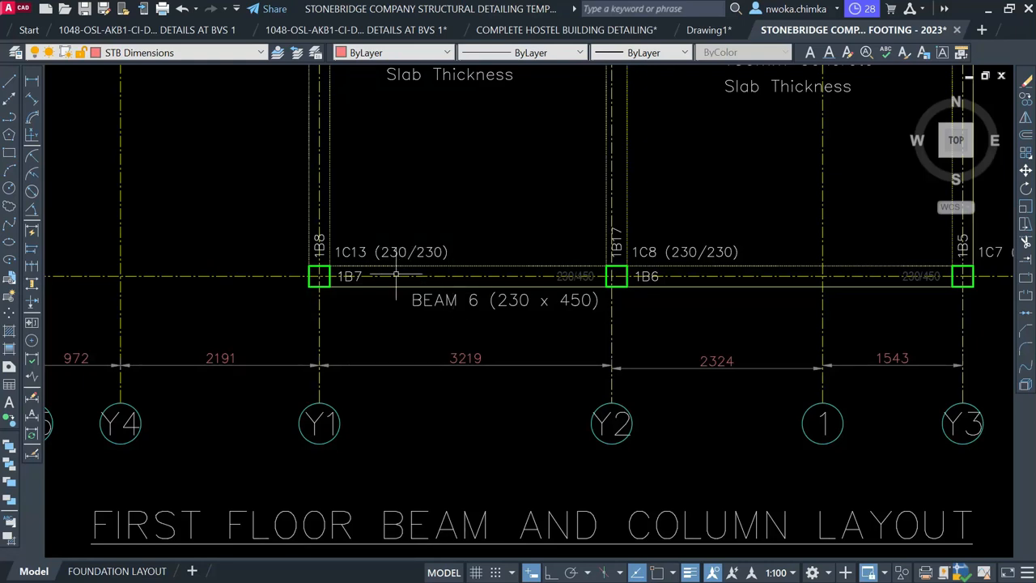
scroll(370, 275, up, 2)
double_click(351, 268)
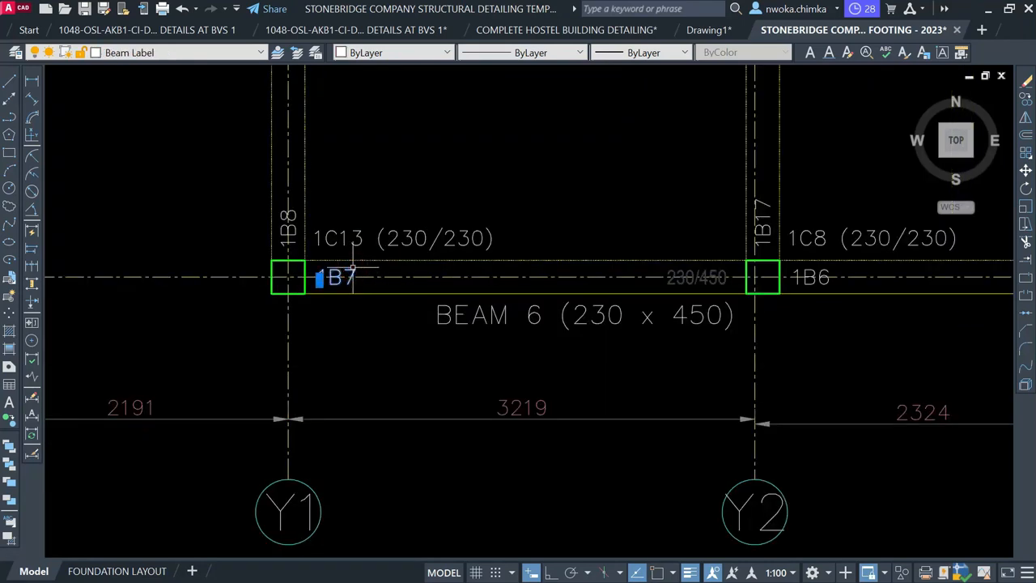
middle_drag(775, 286, 627, 288)
scroll(567, 280, up, 2)
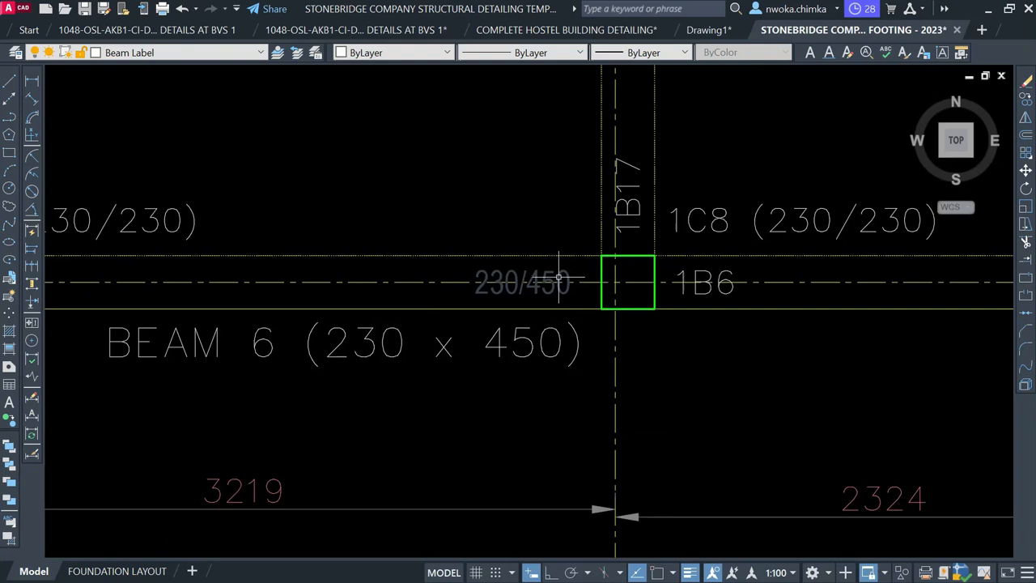
click(555, 264)
middle_drag(702, 263, 477, 296)
click(463, 296)
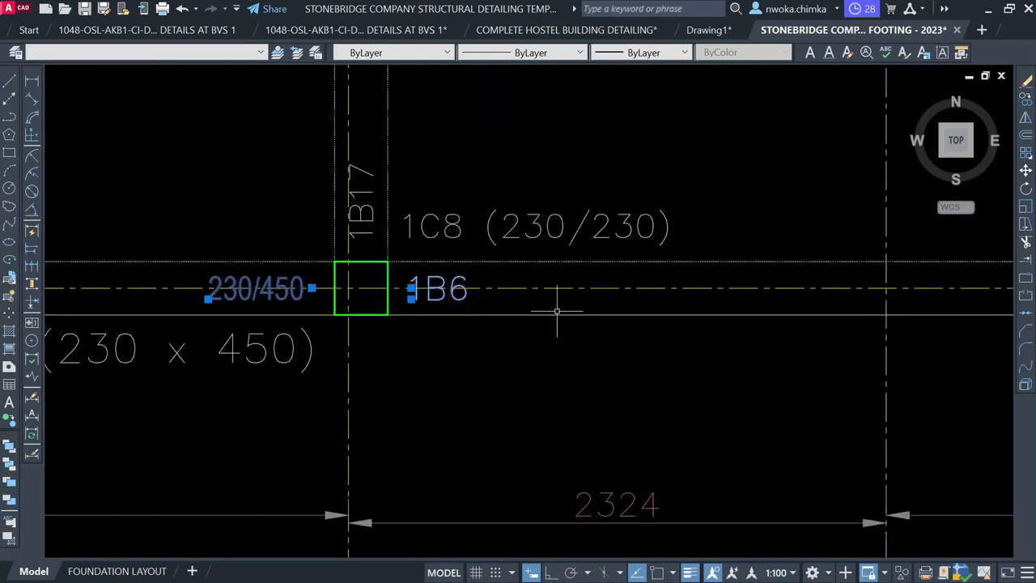
text(E)
key(Return)
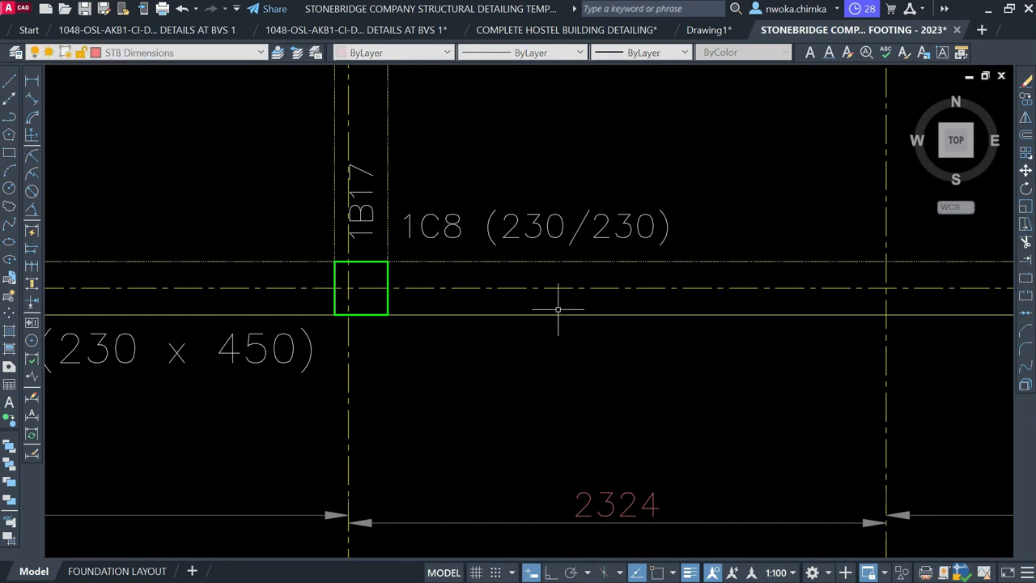
Erase the 230/450 label beside column 1C7
scroll(559, 306, down, 4)
scroll(656, 307, up, 4)
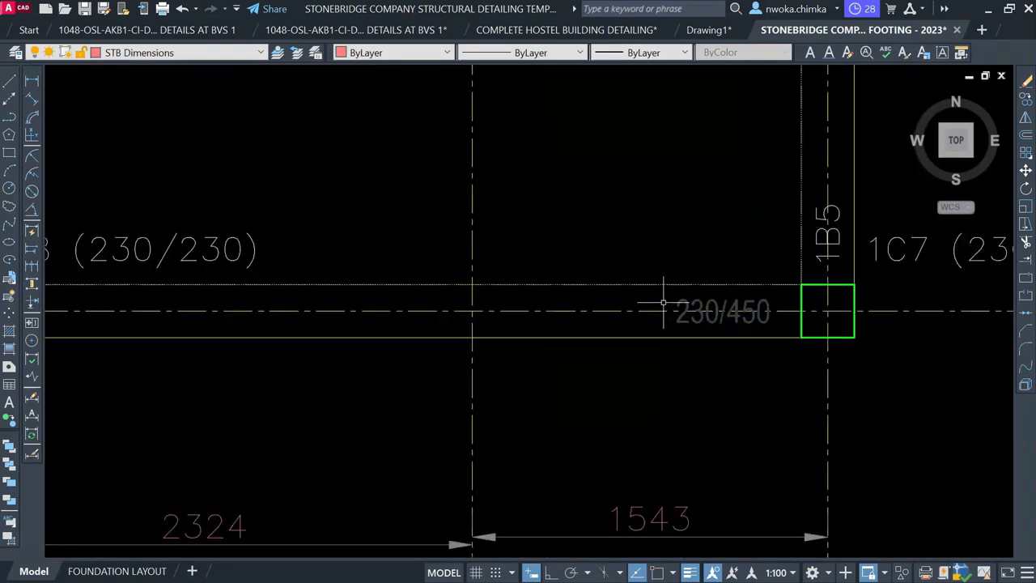
click(618, 246)
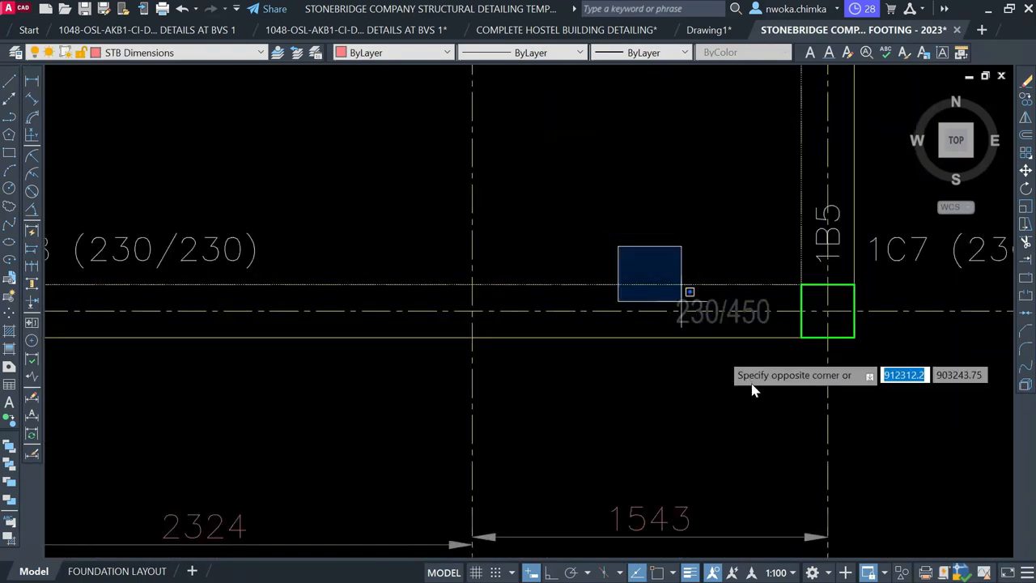
click(777, 411)
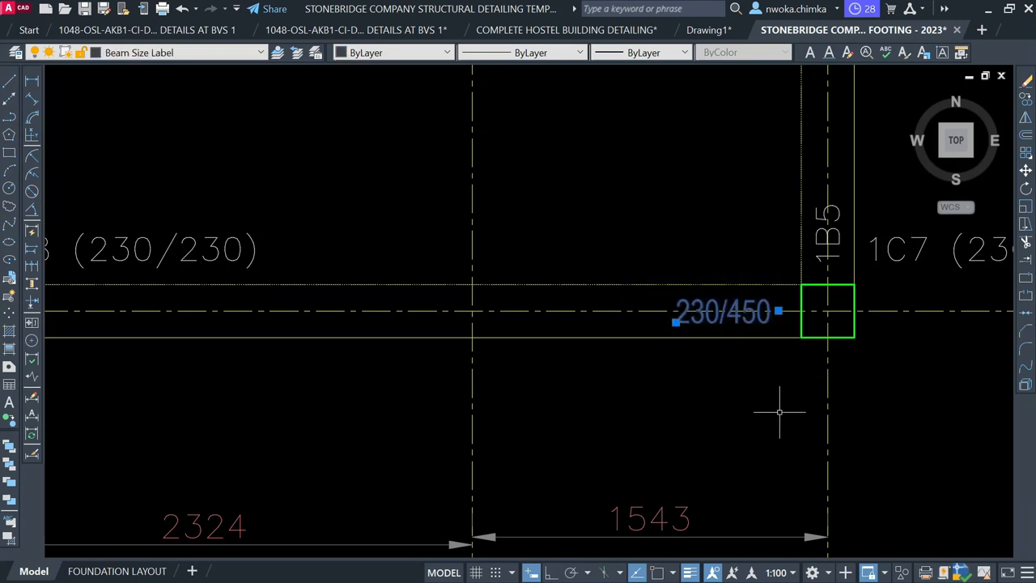
text(E)
key(Return)
scroll(707, 361, down, 4)
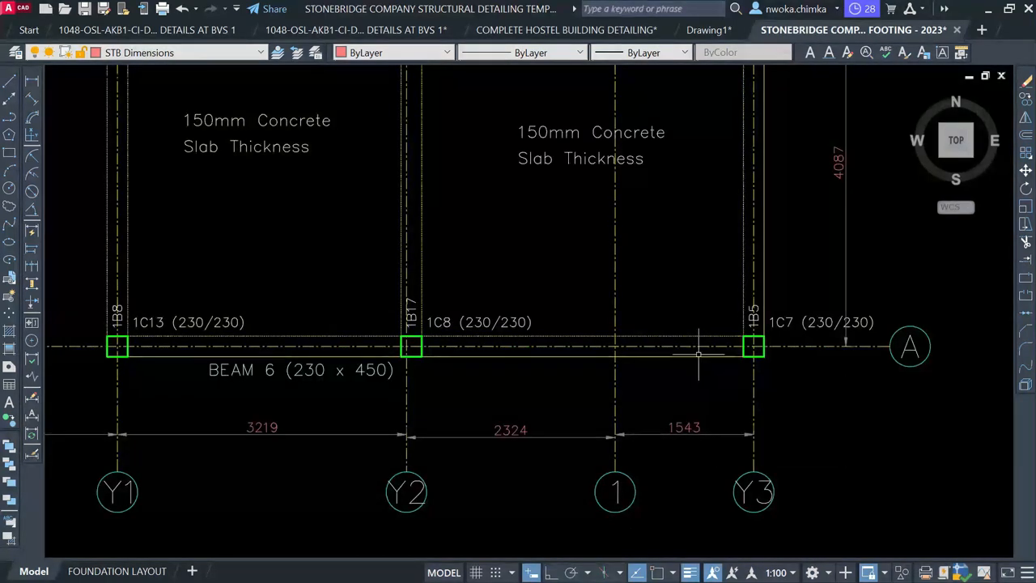
scroll(698, 353, down, 2)
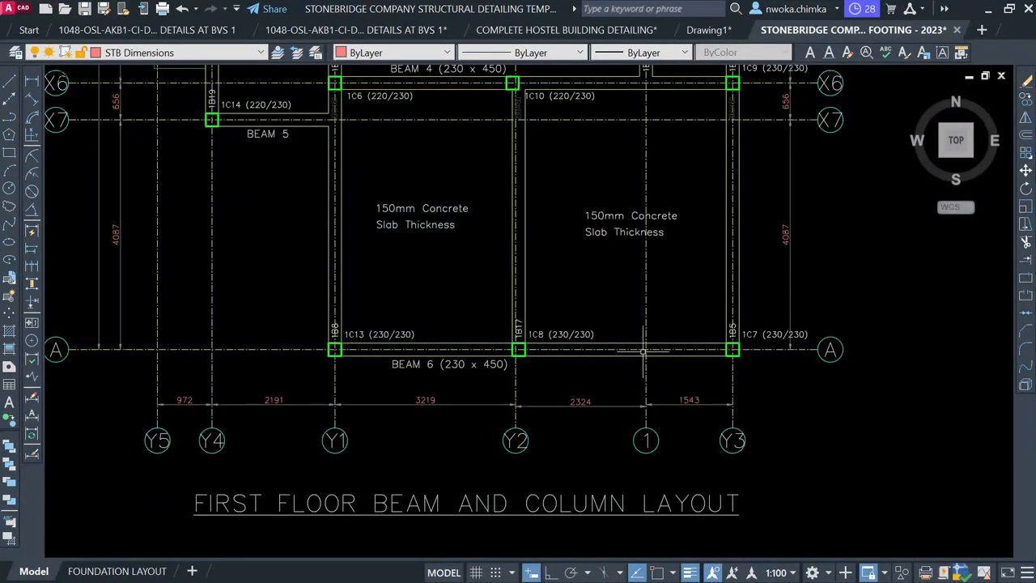
scroll(547, 347, up, 2)
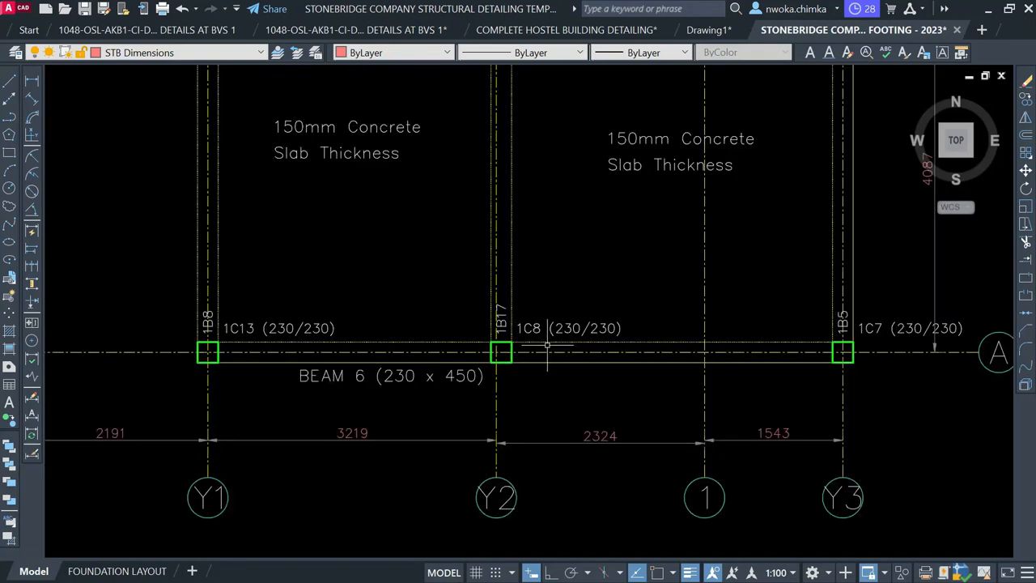
click(473, 375)
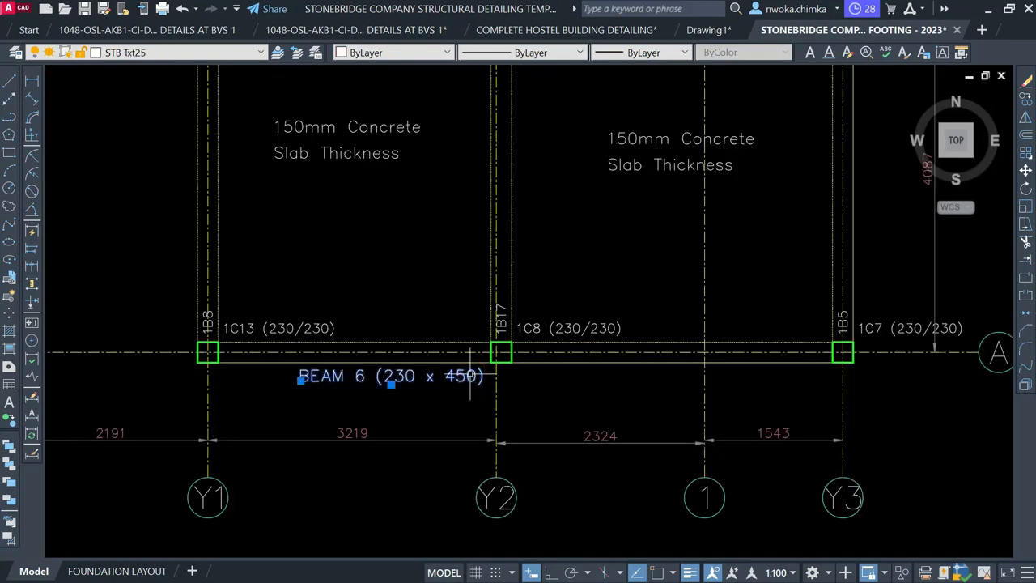
text(m)
key(Return)
scroll(406, 404, up, 2)
click(435, 391)
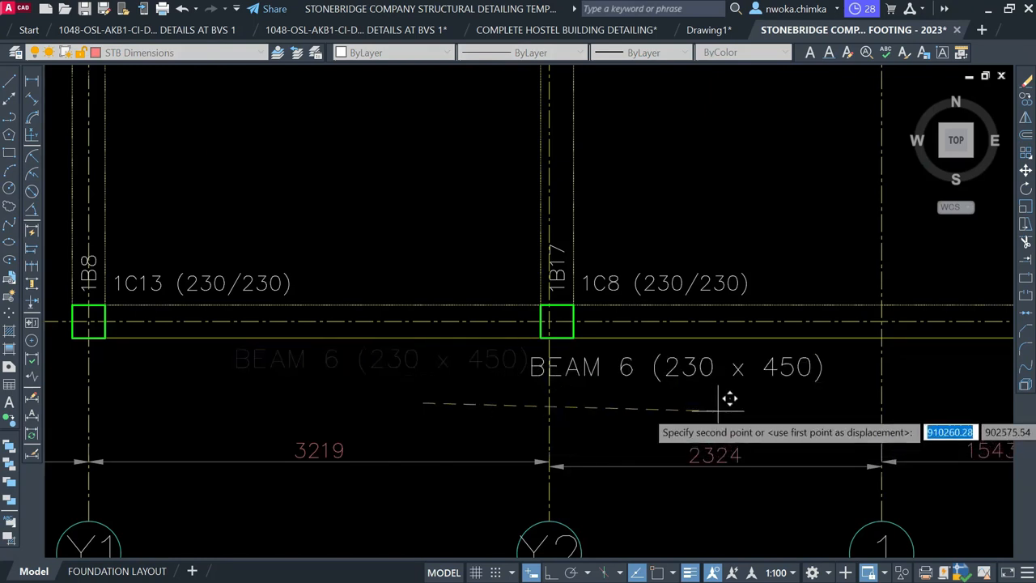
click(404, 322)
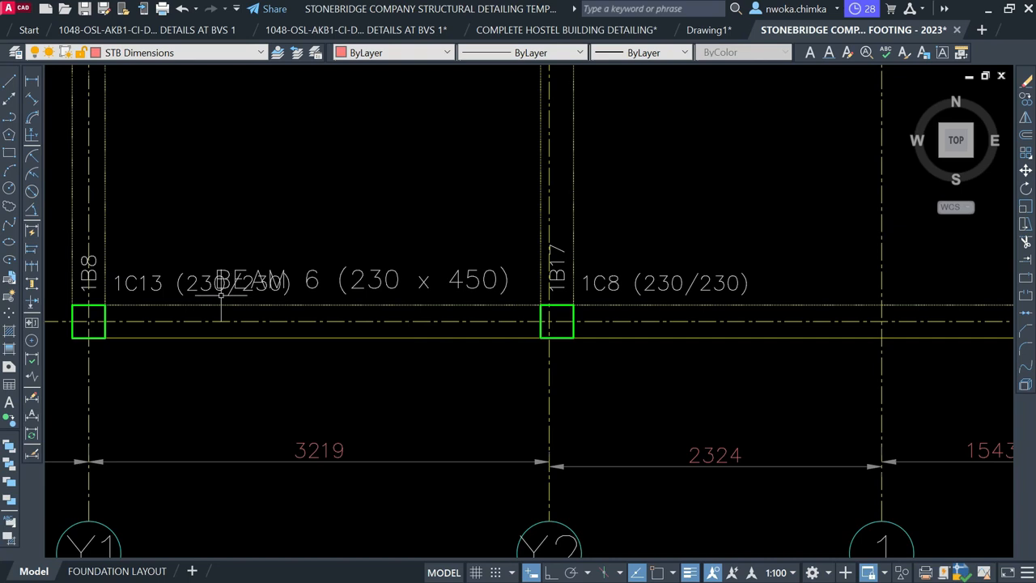
click(153, 277)
key(m)
key(Return)
click(208, 168)
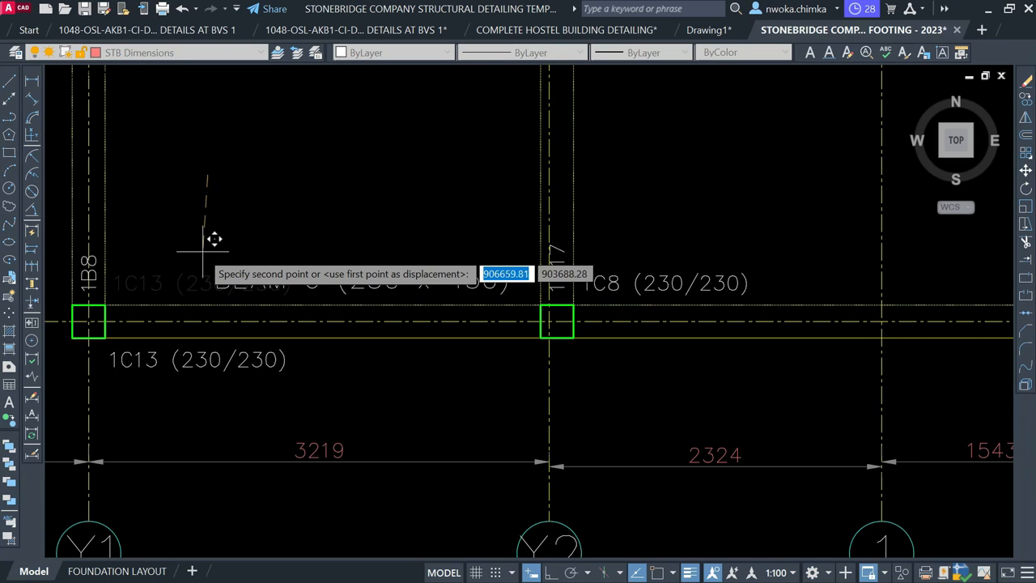
key(Escape)
scroll(500, 254, down, 2)
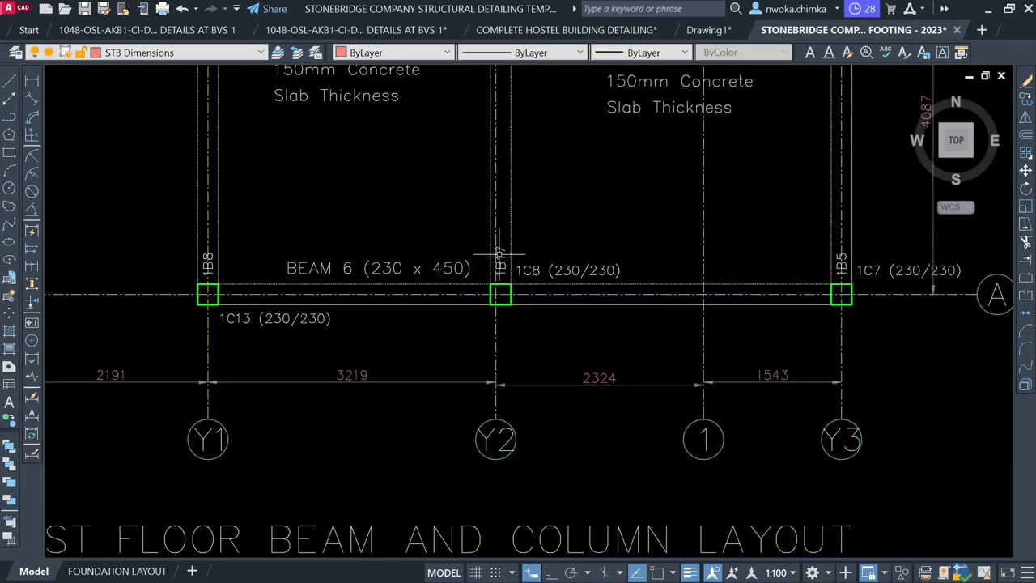
middle_drag(544, 235, 526, 312)
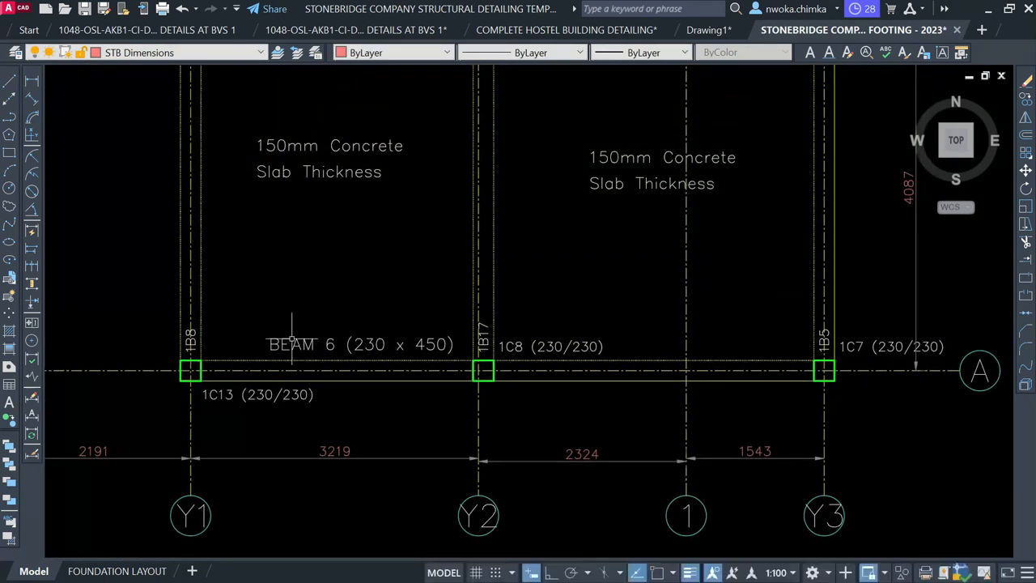
scroll(402, 309, down, 2)
middle_drag(401, 255, 420, 385)
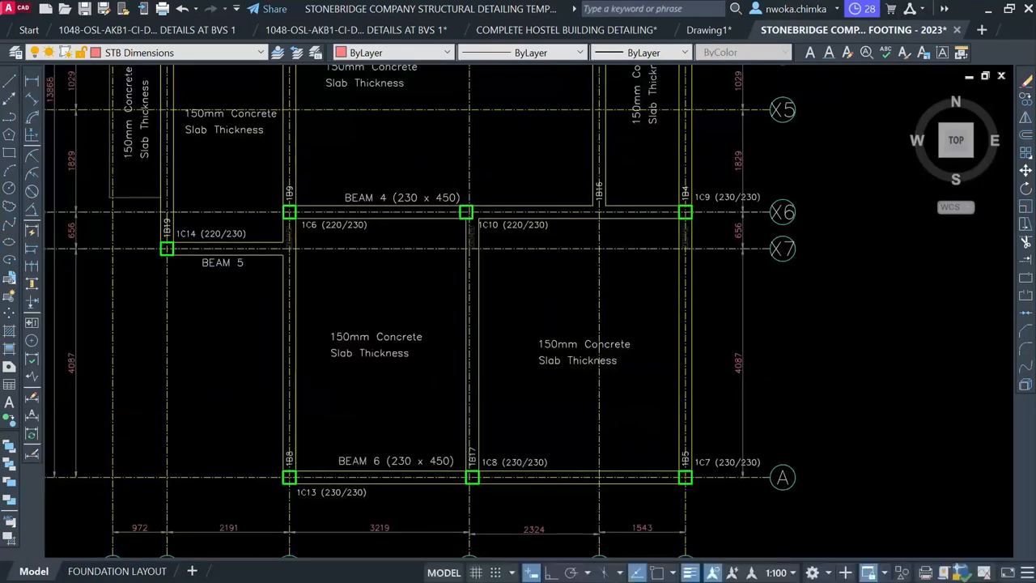
scroll(422, 337, down, 2)
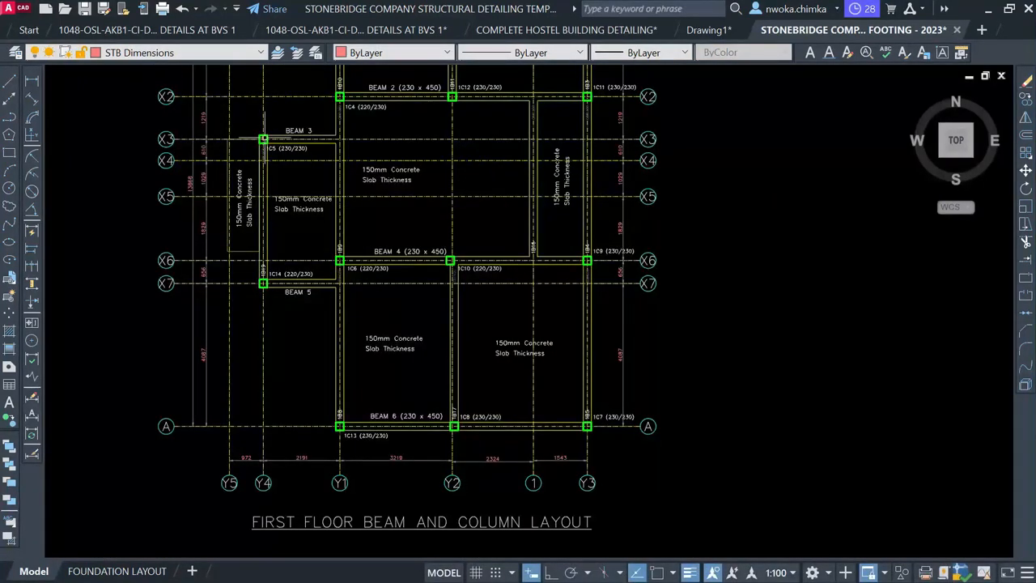
scroll(389, 267, down, 1)
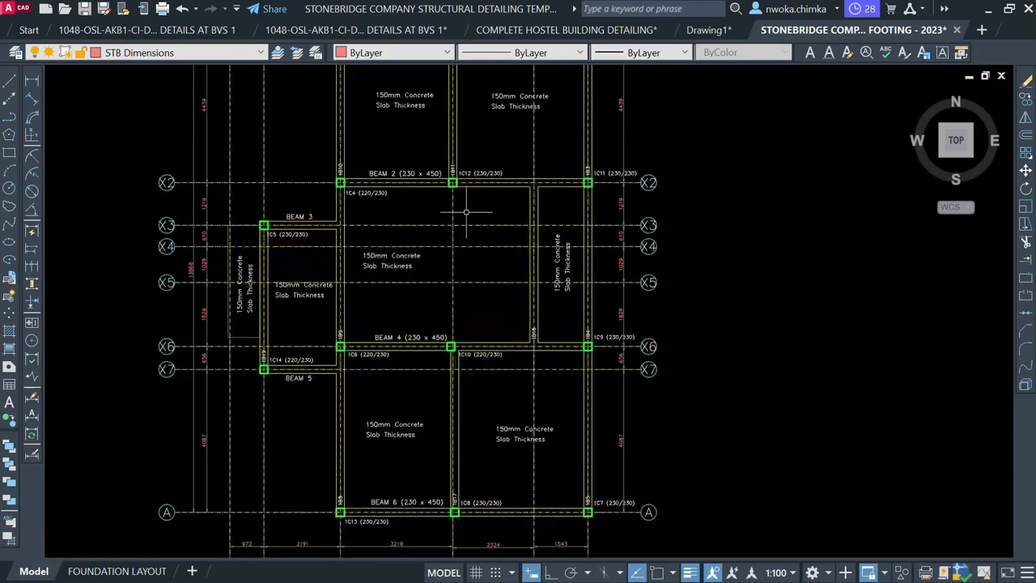
scroll(445, 225, down, 1)
scroll(352, 234, up, 2)
scroll(343, 307, up, 2)
scroll(326, 372, up, 2)
scroll(296, 344, up, 2)
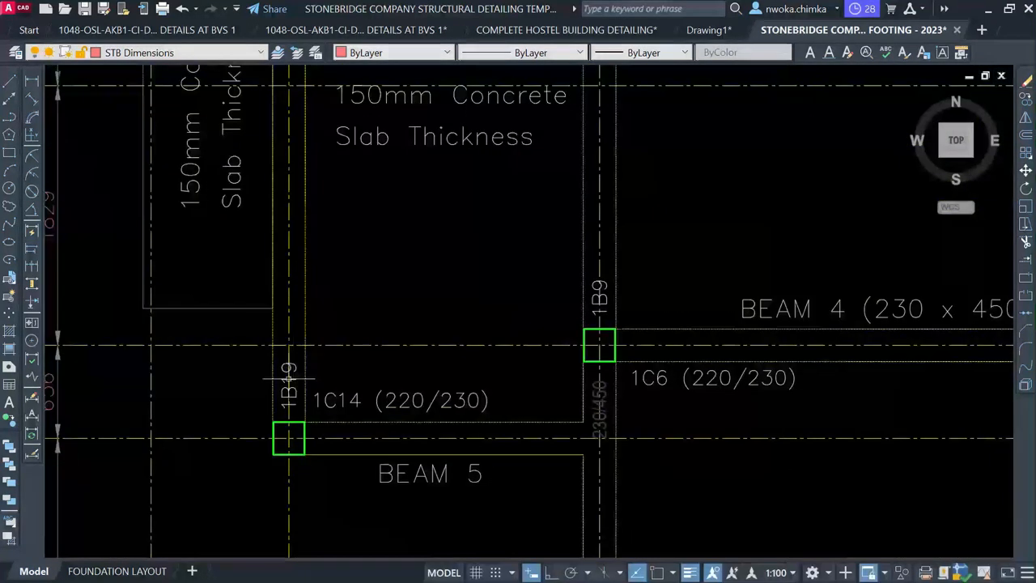
scroll(290, 378, up, 2)
scroll(290, 324, down, 5)
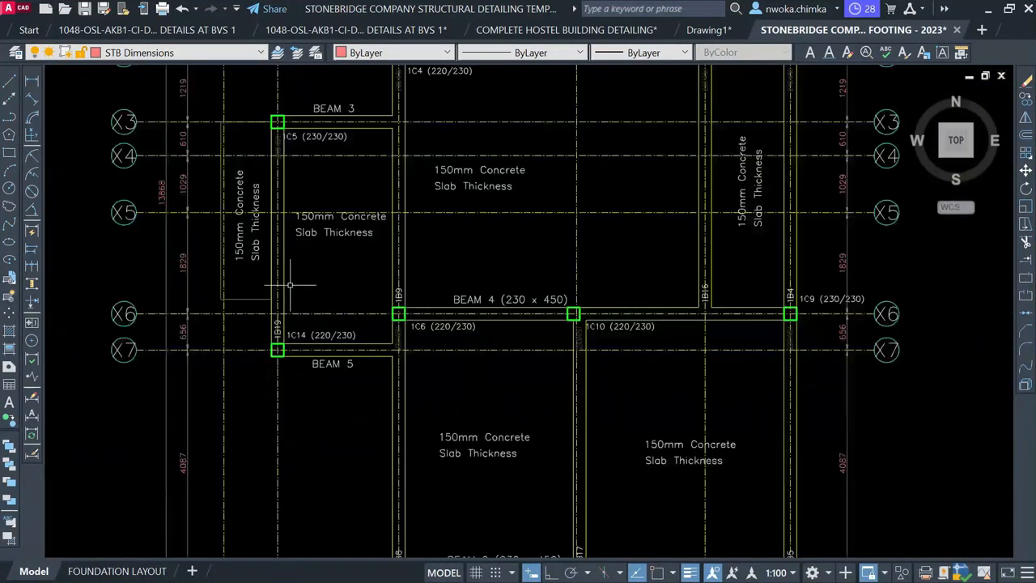
scroll(302, 257, down, 2)
scroll(421, 445, up, 4)
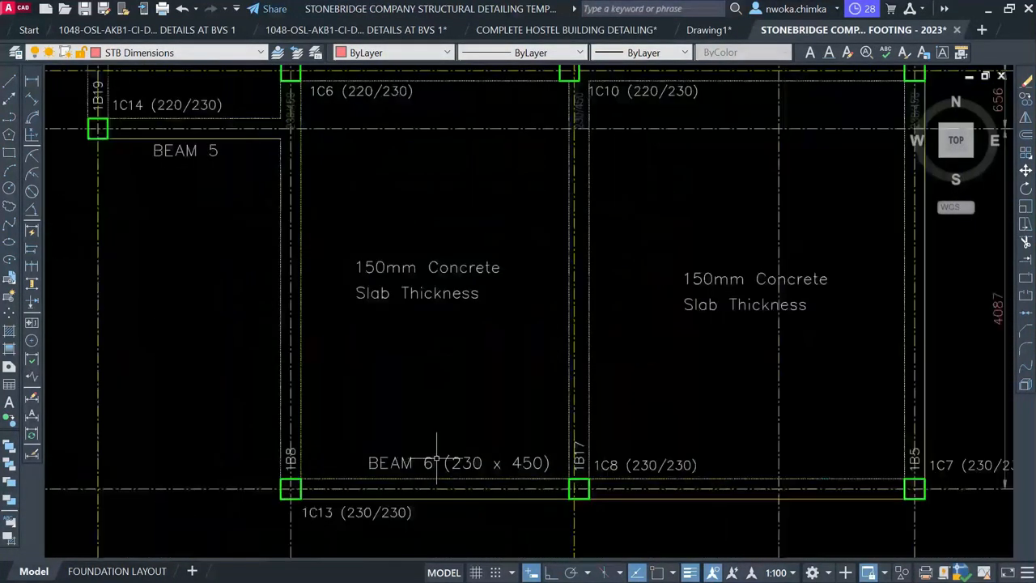
Copy the BEAM 6 (230 x 450) label into the open space left of the first-floor layout
click(428, 463)
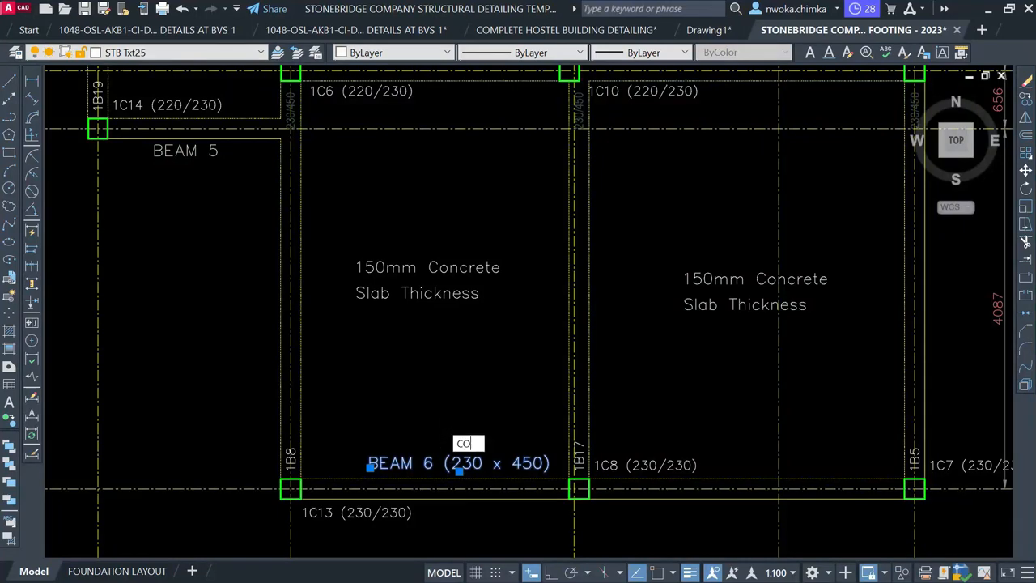
key(Return)
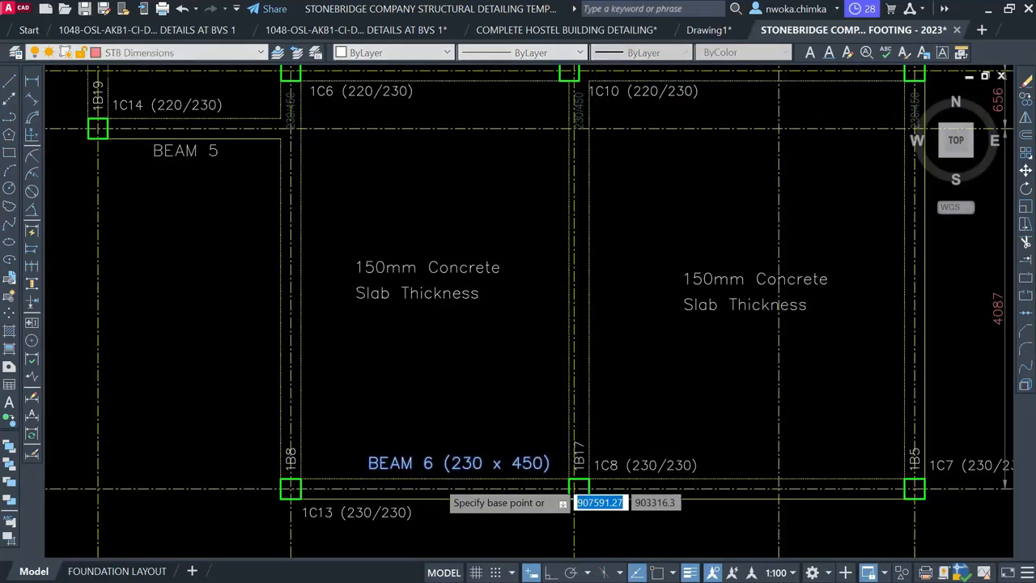
scroll(669, 345, down, 3)
click(436, 480)
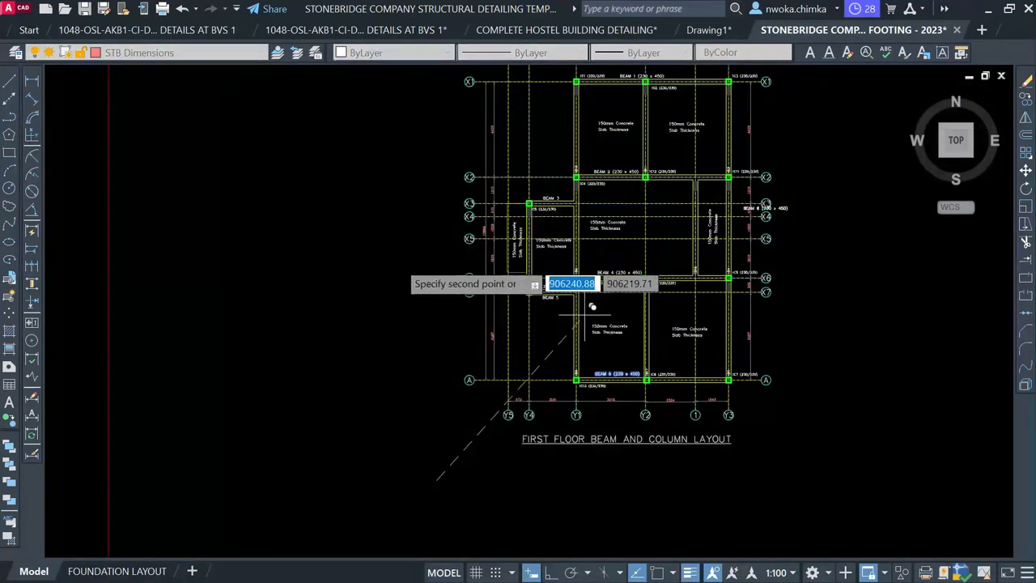
key(Escape)
scroll(634, 374, up, 2)
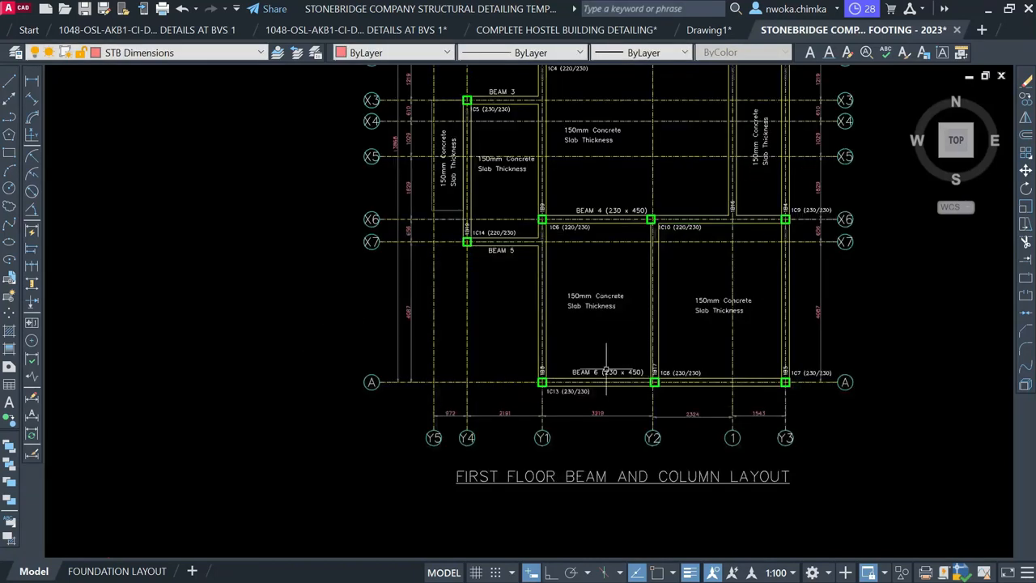
click(606, 372)
key(Return)
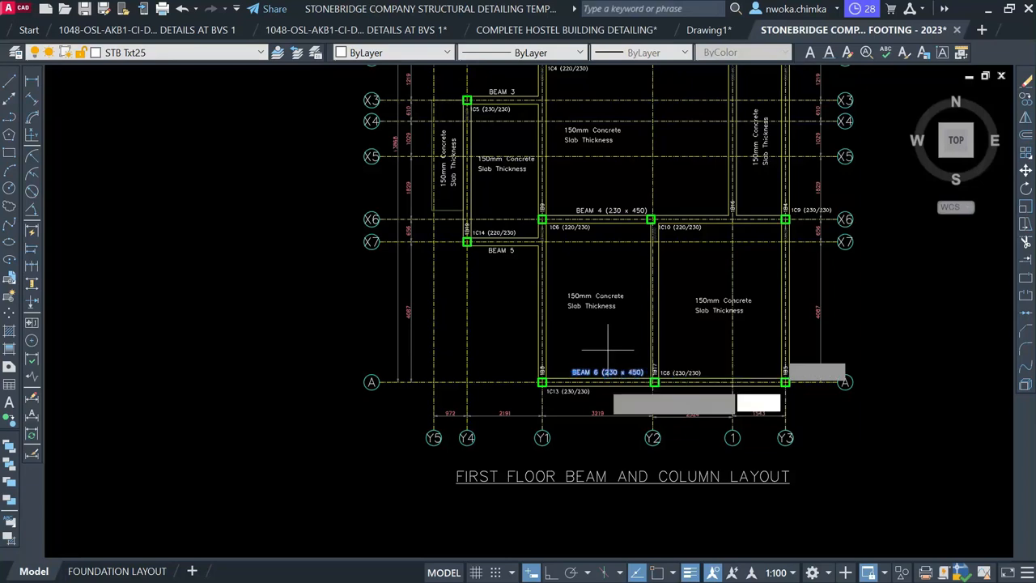
click(597, 379)
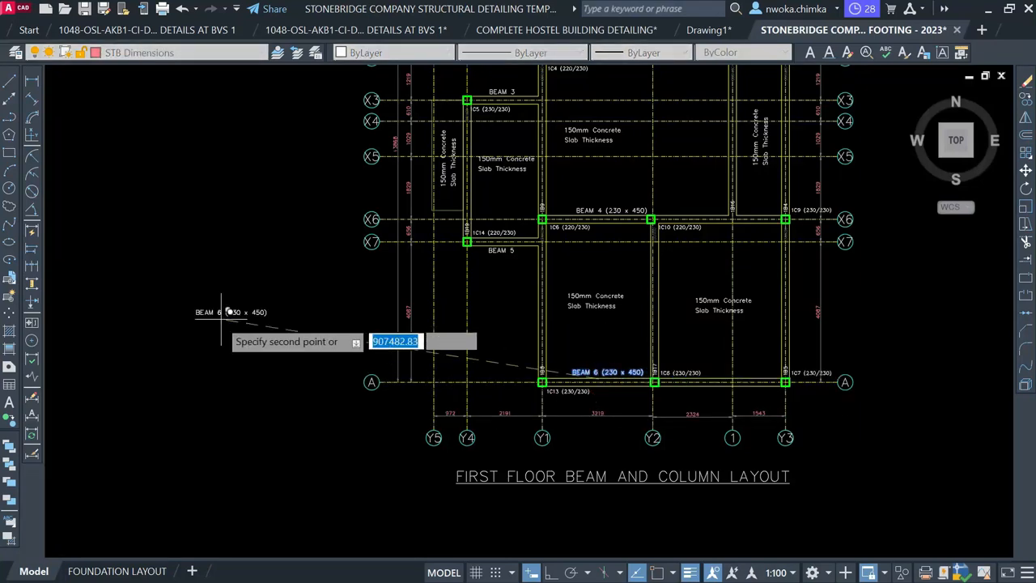
click(202, 300)
key(Return)
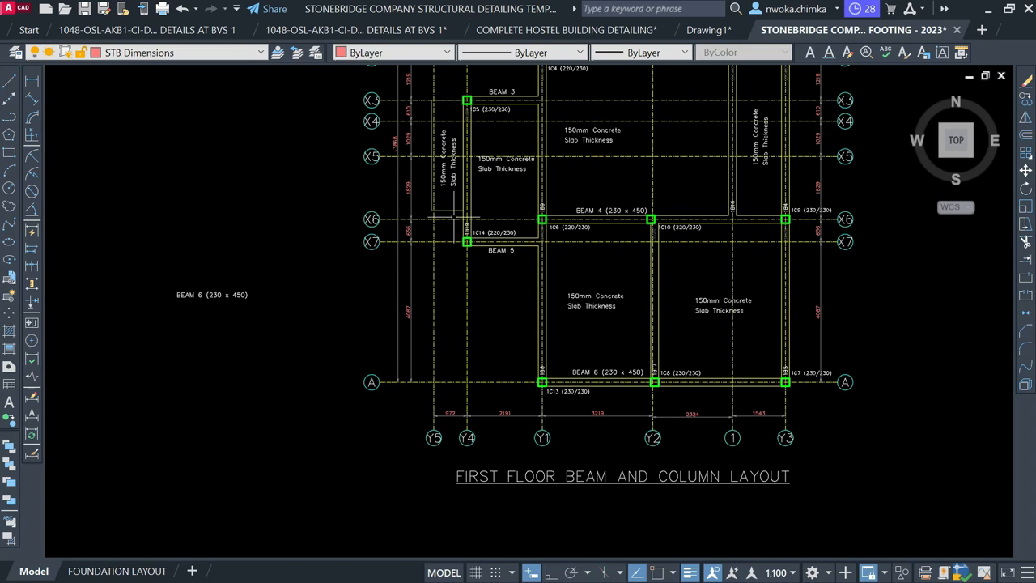
scroll(190, 296, up, 2)
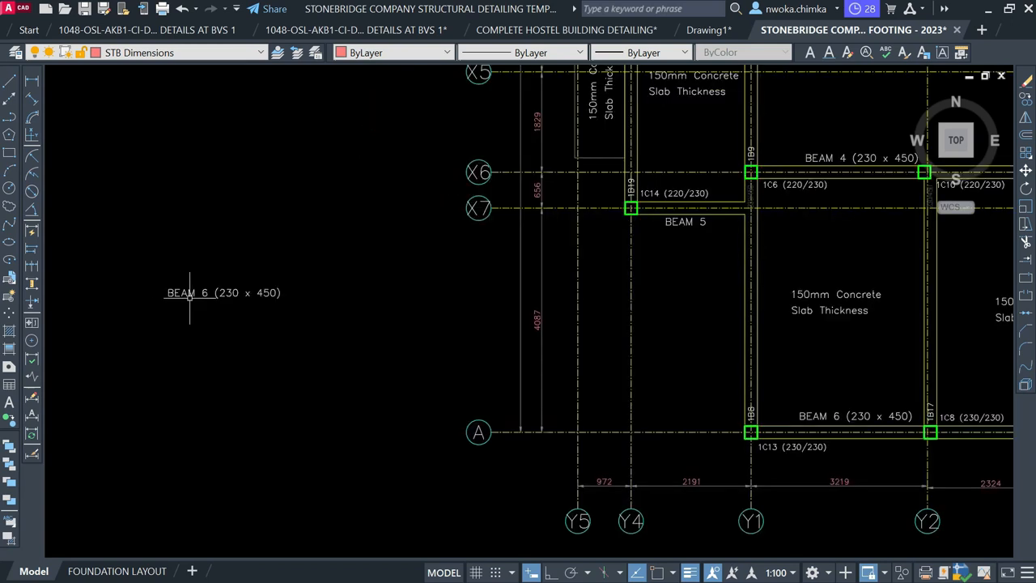
Change the copied label's text to BEAM 7 (230 x 450)
click(183, 295)
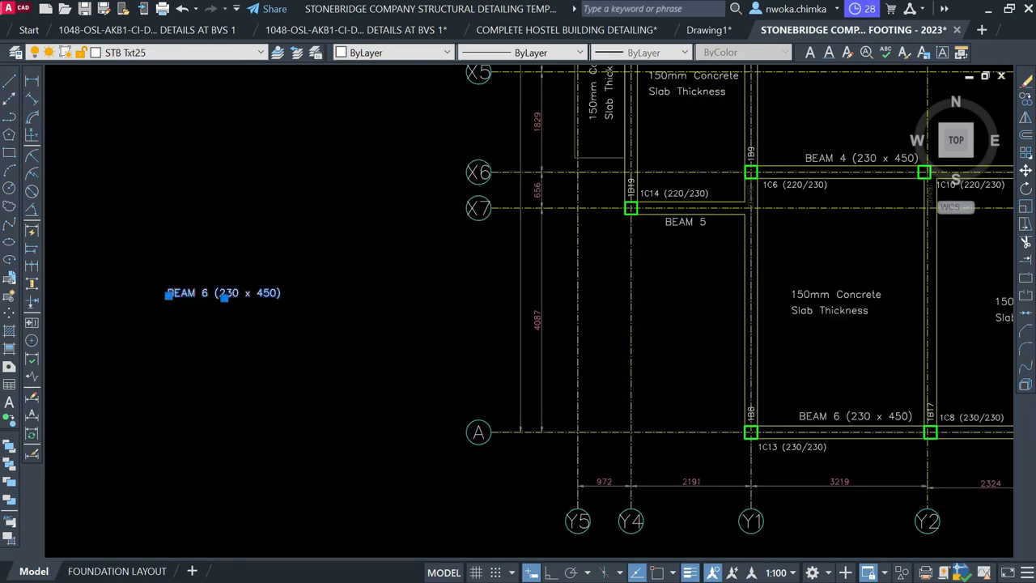
double_click(204, 294)
double_click(204, 297)
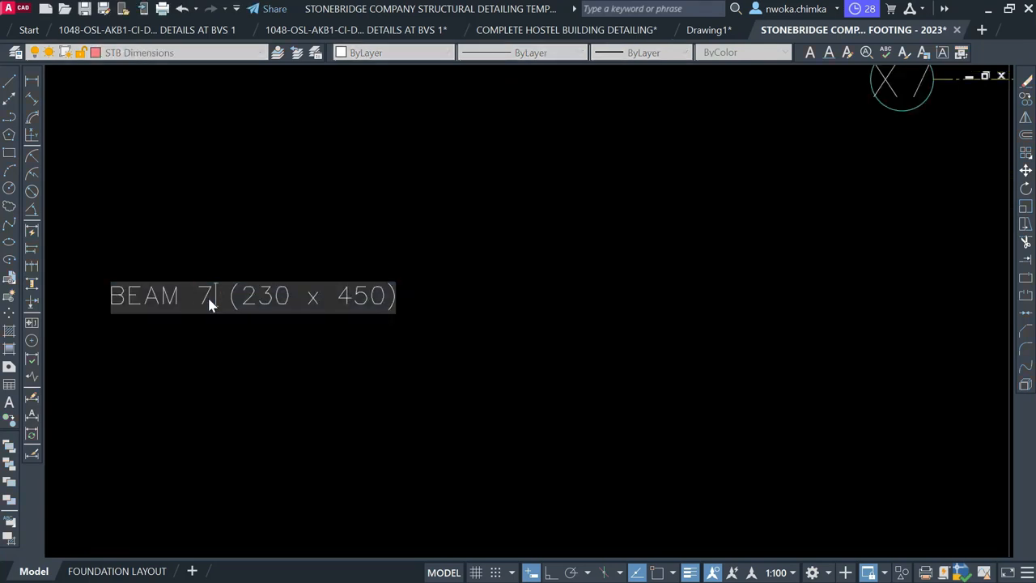
click(282, 236)
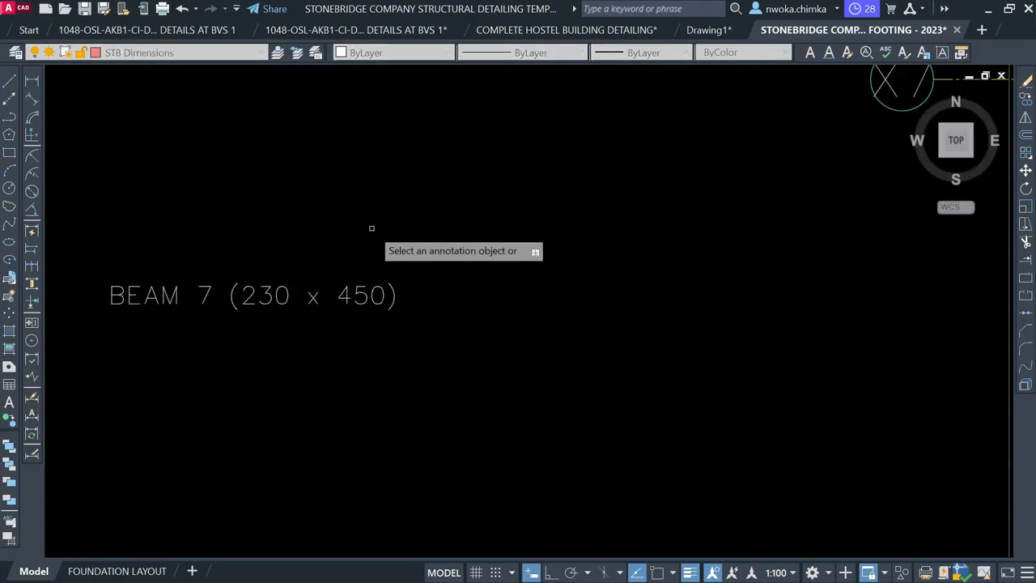
key(Escape)
Rotate the BEAM 7 label 90° about its left end so it runs vertically
click(409, 215)
click(316, 335)
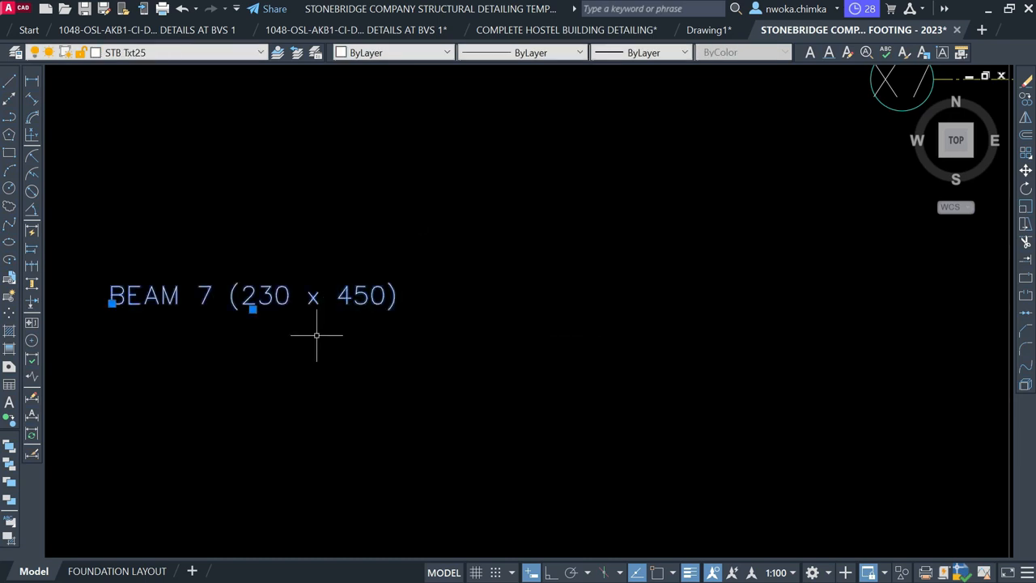
key(Return)
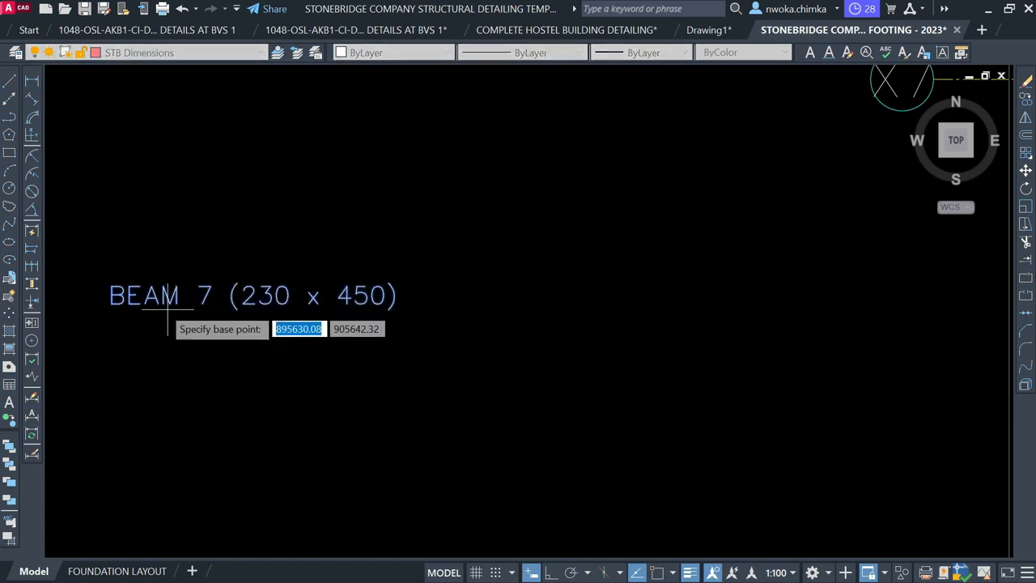
click(139, 302)
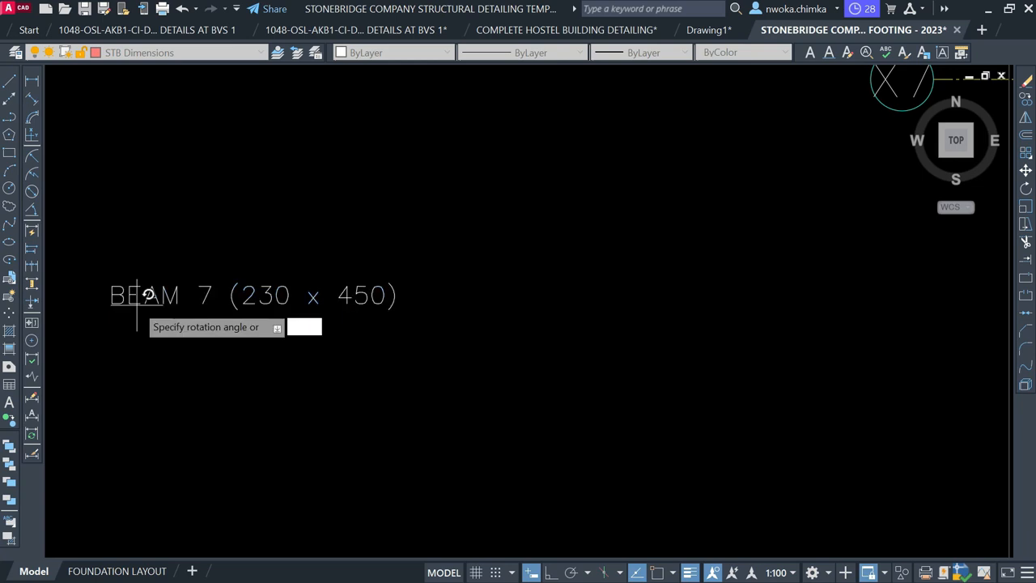
key(Return)
Select the vertical BEAM 7 label and begin moving it with M from a base point
scroll(272, 285, down, 3)
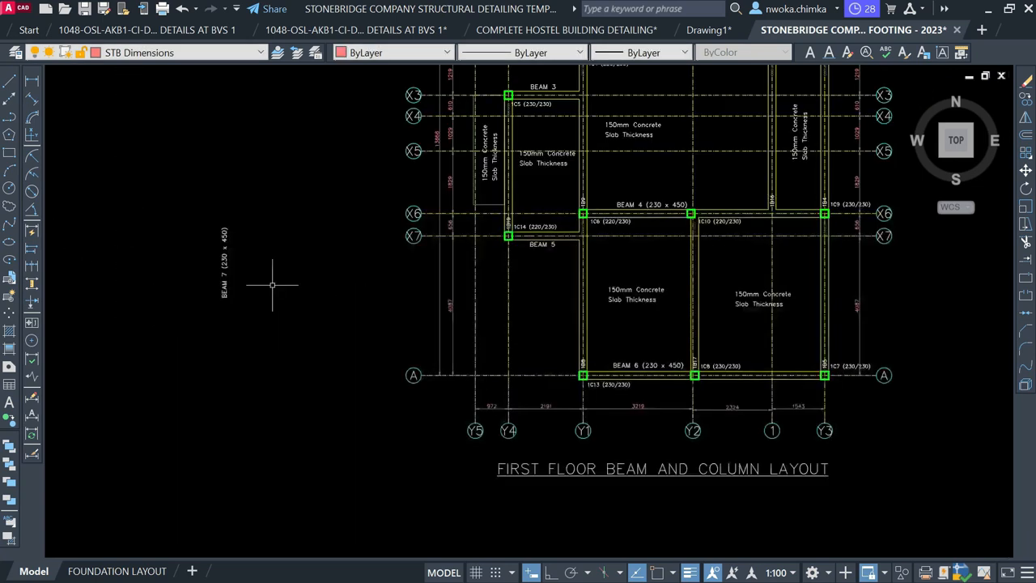
click(254, 257)
click(198, 313)
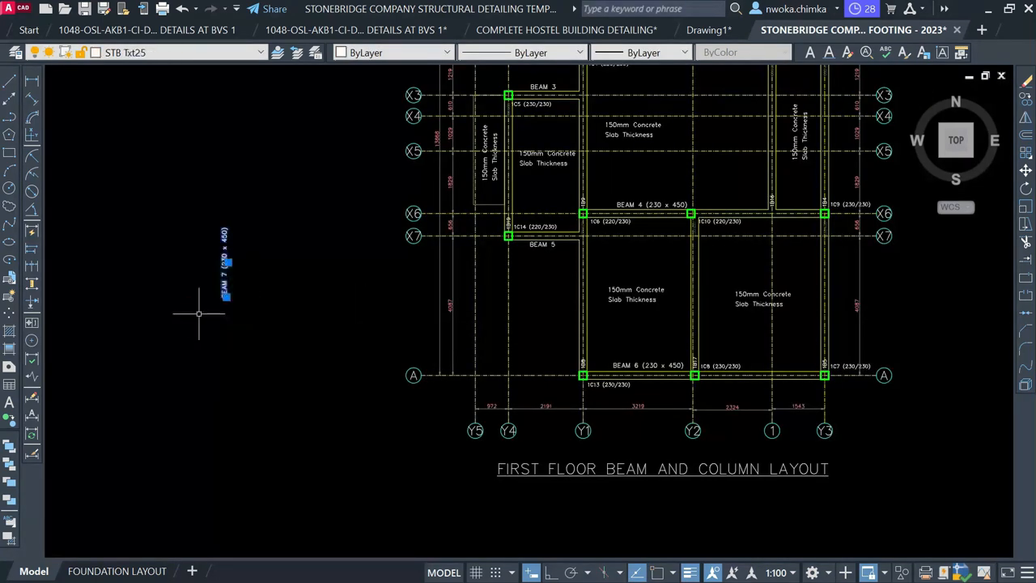
text(m)
key(Return)
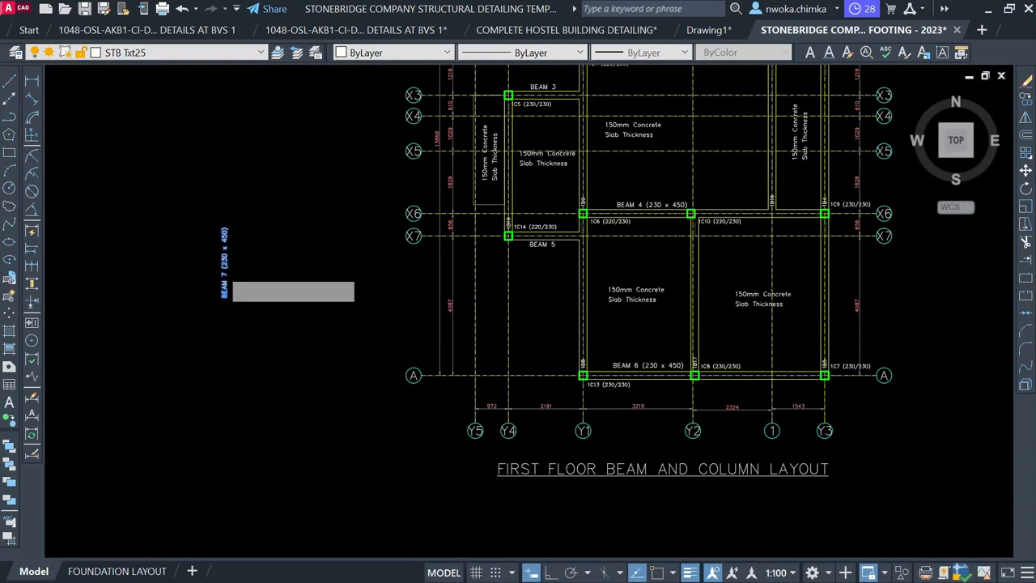
click(217, 264)
Drop the BEAM 7 label along the vertical beam near gridline X5
scroll(465, 243, up, 4)
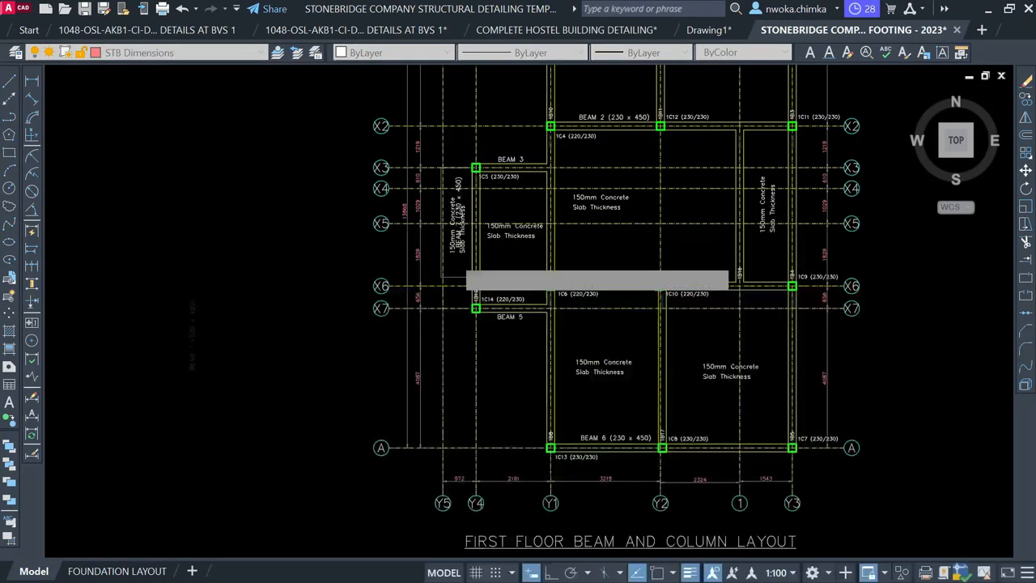
middle_drag(498, 217, 464, 295)
scroll(486, 249, up, 2)
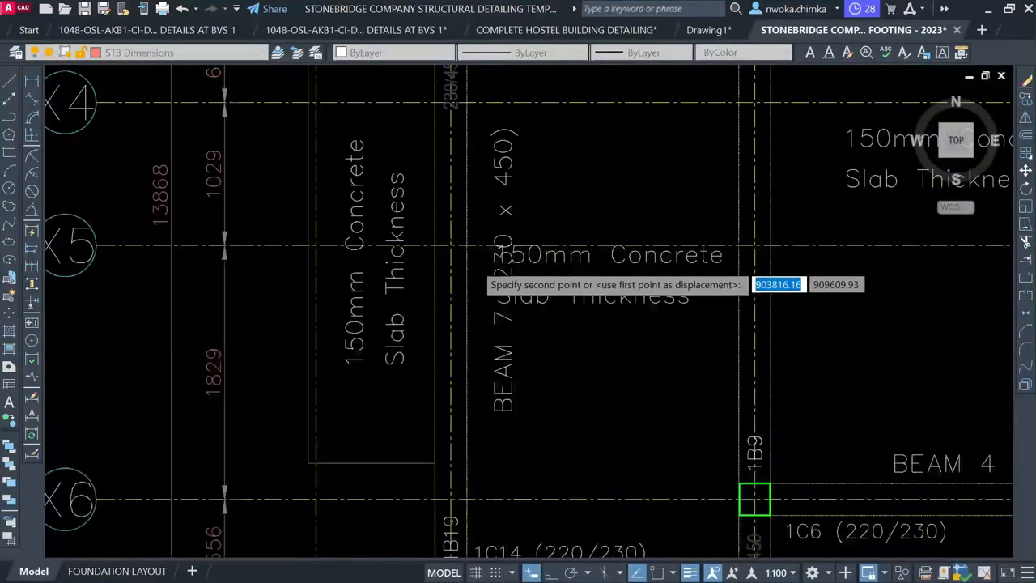
middle_drag(466, 243, 474, 311)
scroll(470, 299, down, 3)
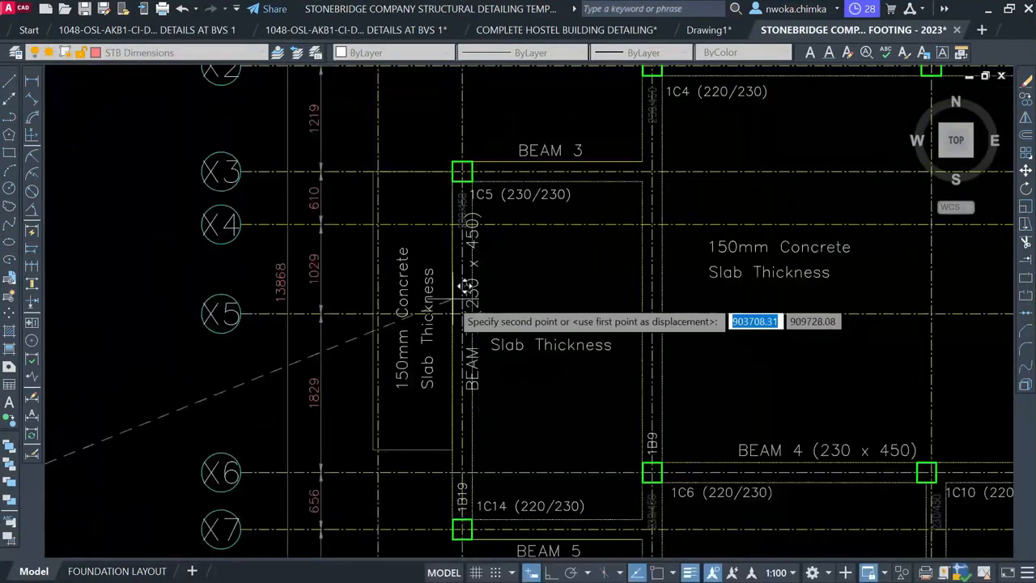
scroll(494, 311, up, 3)
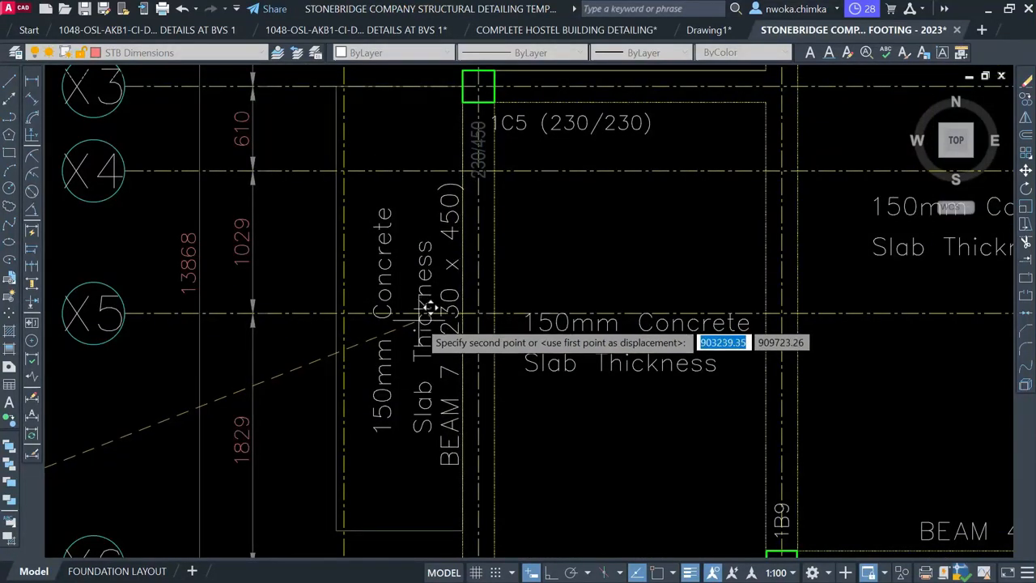
click(419, 314)
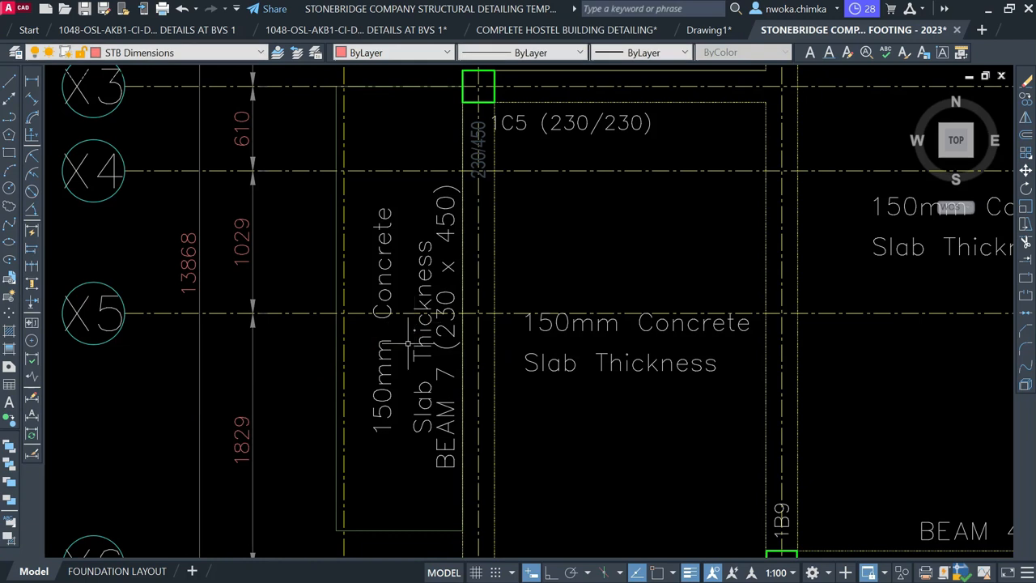
Move the overlapping Slab Thickness text clear of the BEAM 7 label
scroll(411, 352, up, 2)
click(417, 338)
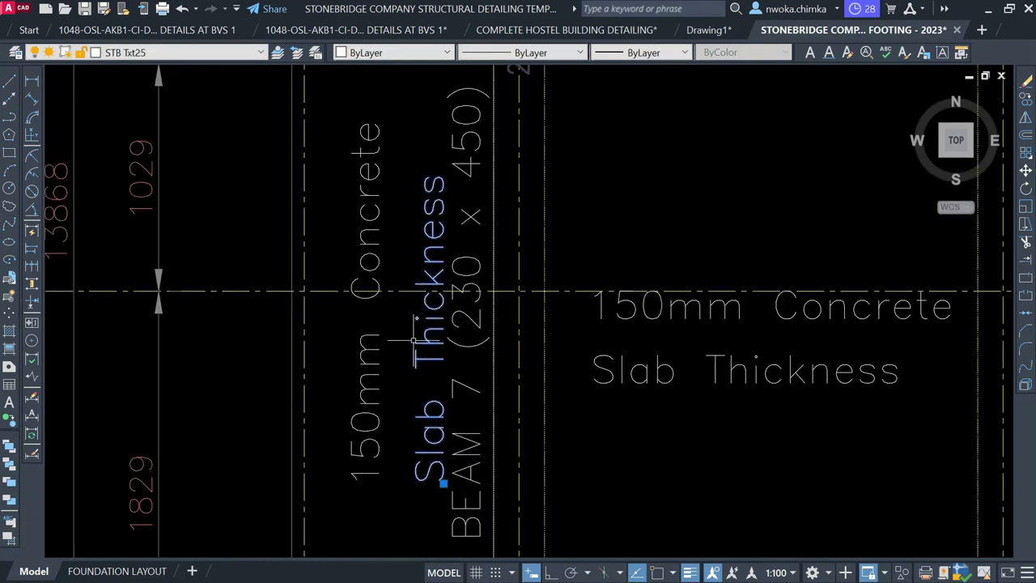
key(m)
key(space)
click(733, 425)
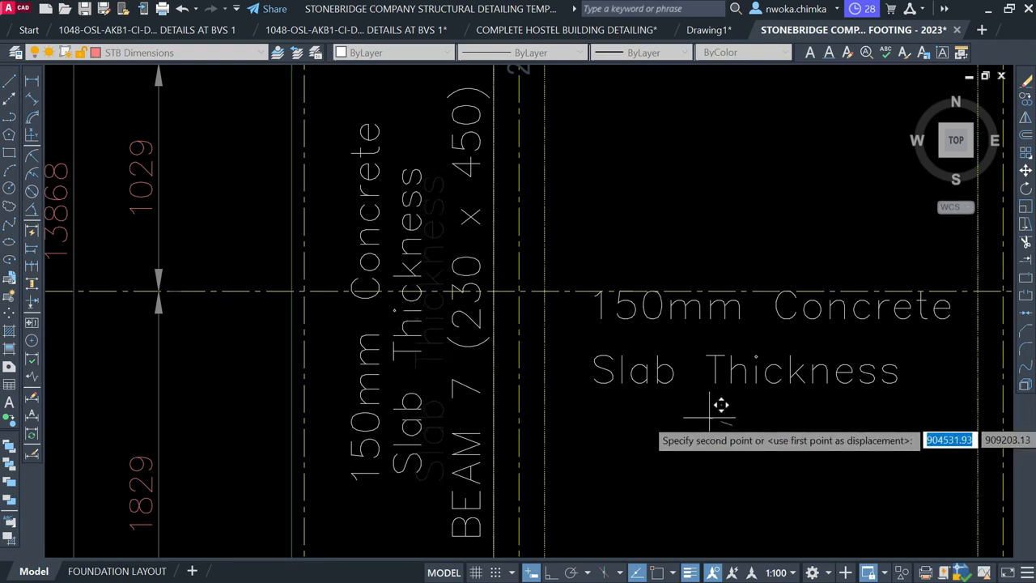
click(713, 411)
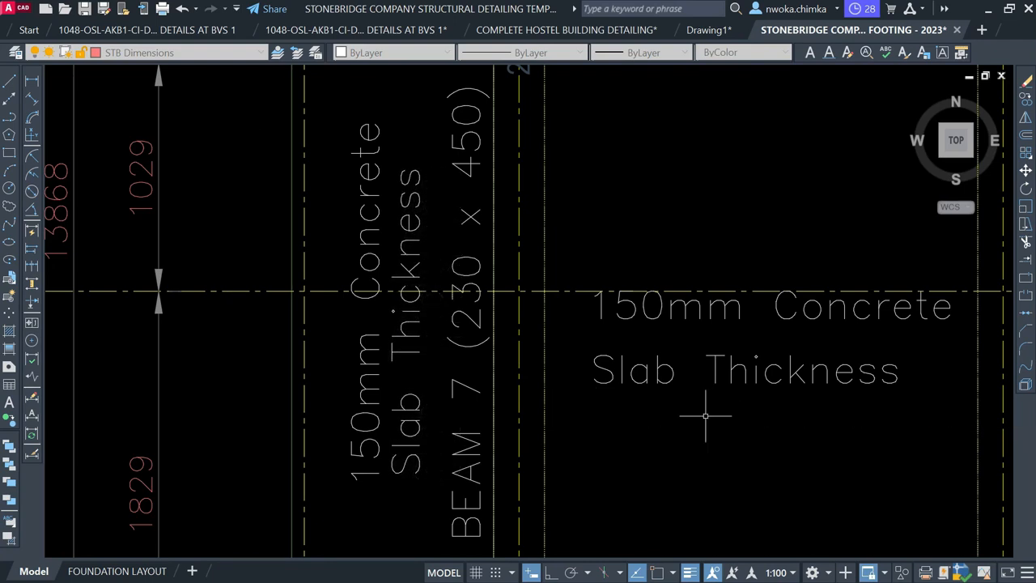
Move the 150mm Concrete slab note down, clear of BEAM 7
click(424, 374)
click(353, 428)
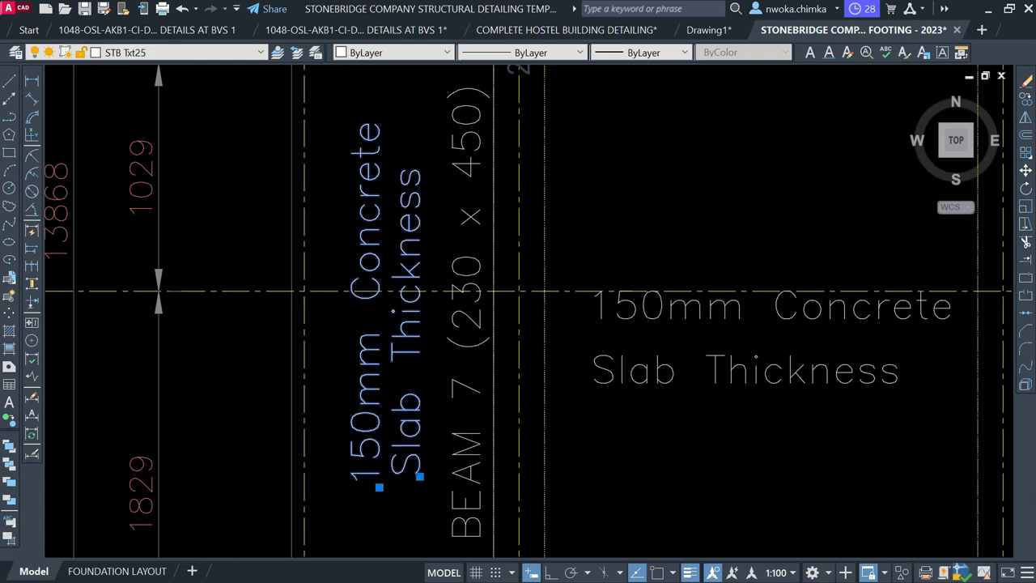
key(m)
key(Return)
scroll(421, 373, down, 2)
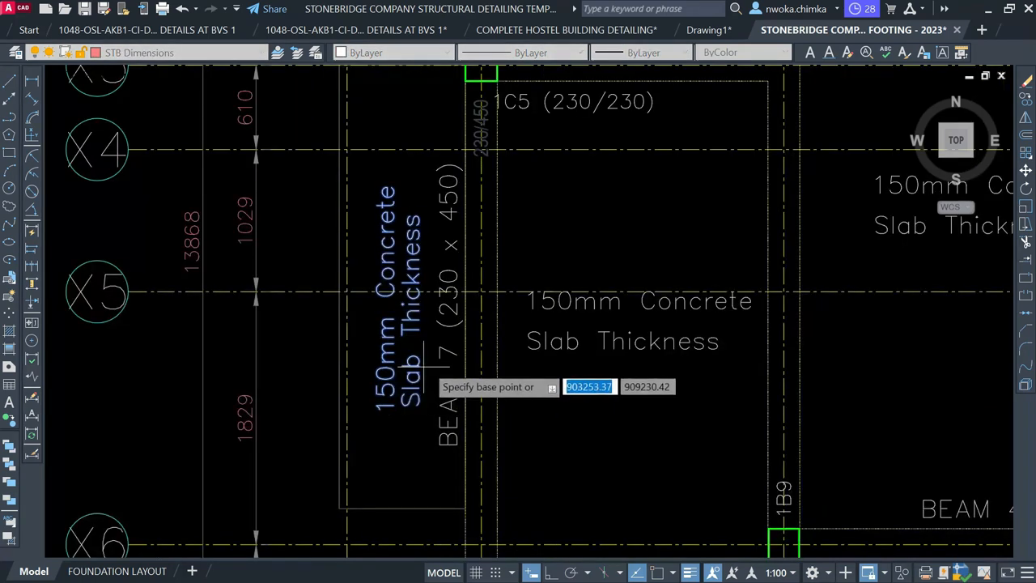
click(395, 369)
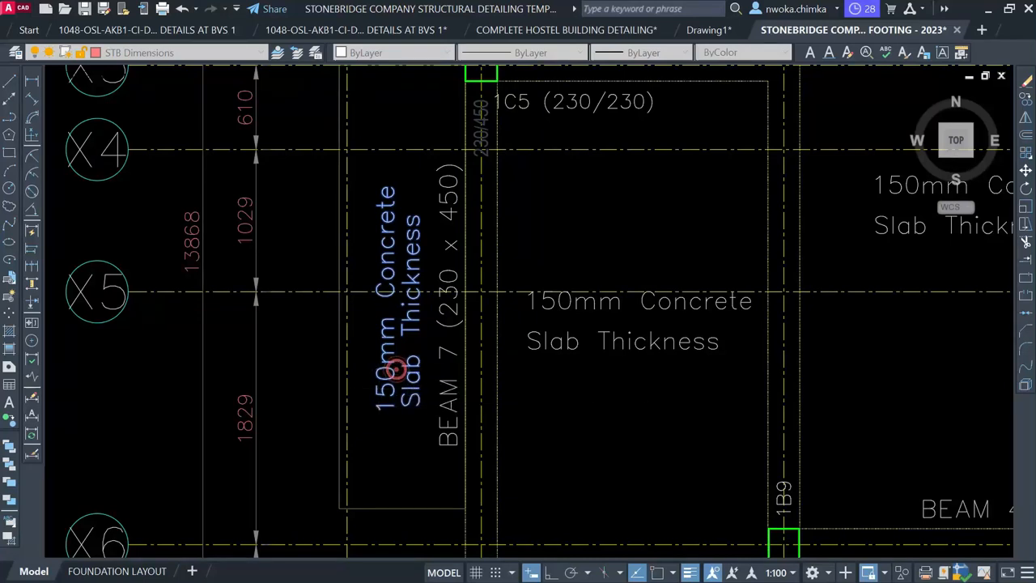
click(391, 414)
Shift the BEAM 7 (230 x 450) label slightly higher along its beam
scroll(397, 409, down, 3)
middle_drag(433, 441, 431, 327)
scroll(437, 392, up, 4)
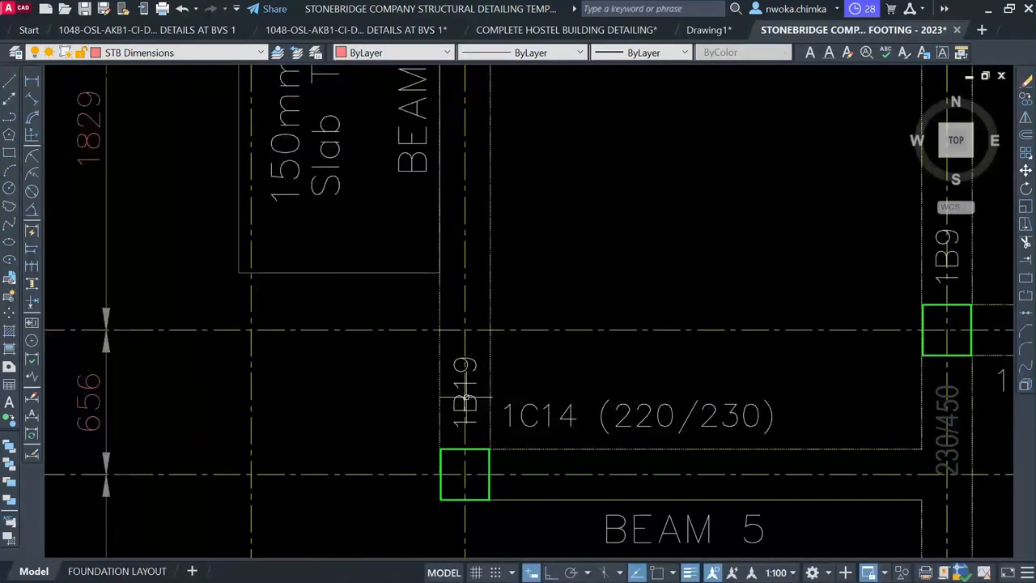
scroll(464, 366, down, 2)
middle_drag(464, 366, 442, 464)
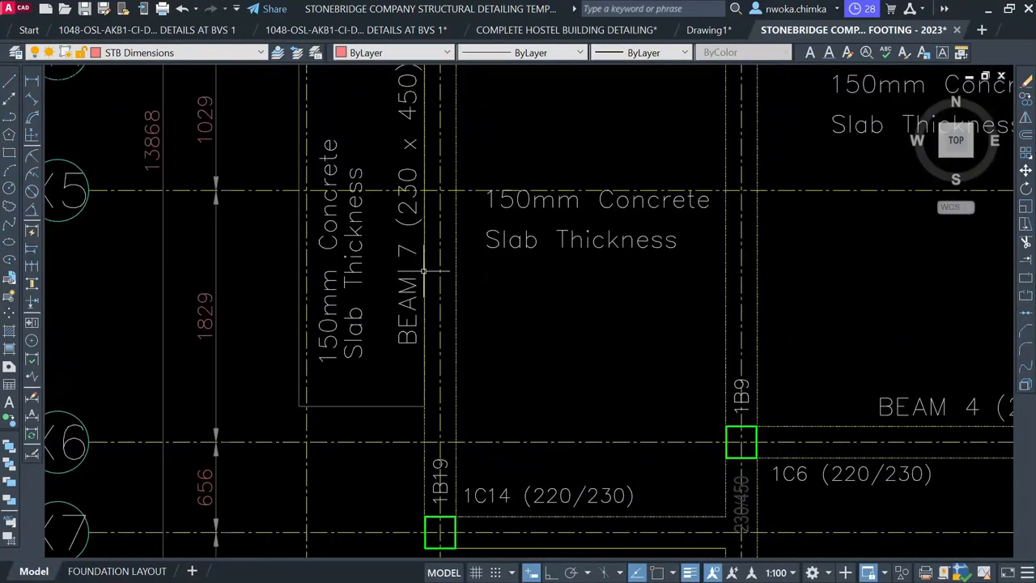
scroll(421, 190, up, 6)
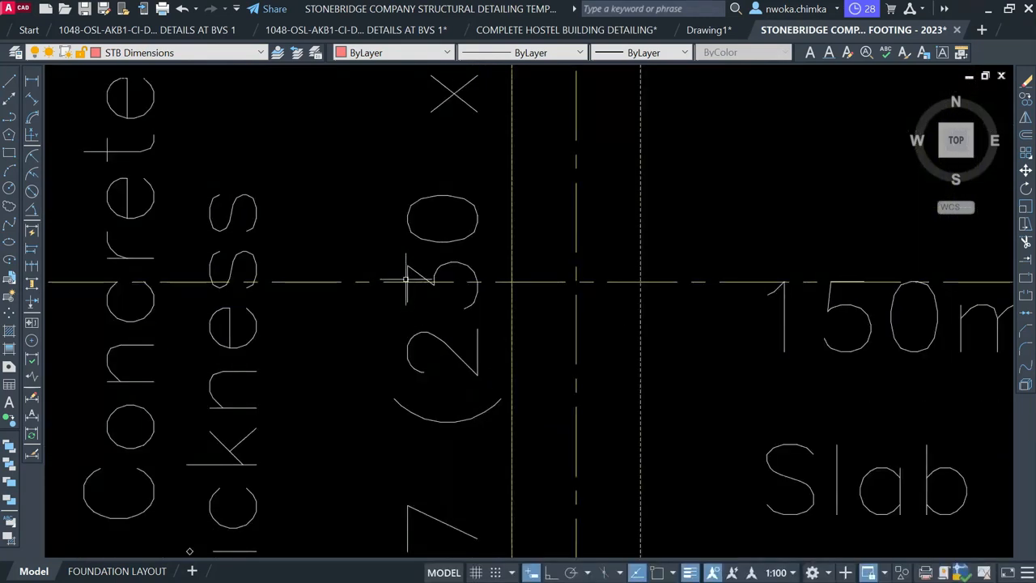
scroll(435, 274, down, 2)
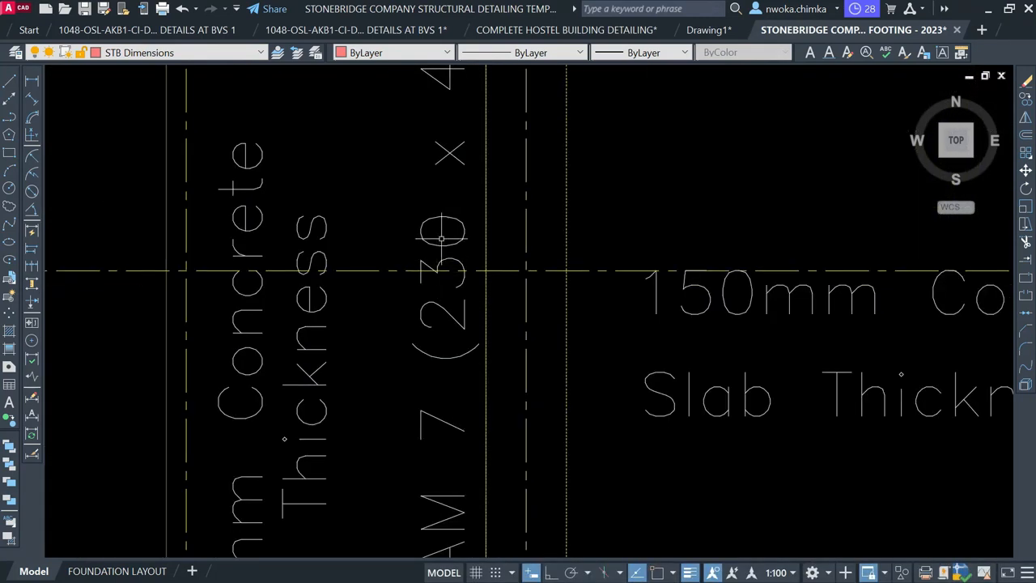
click(446, 221)
click(424, 199)
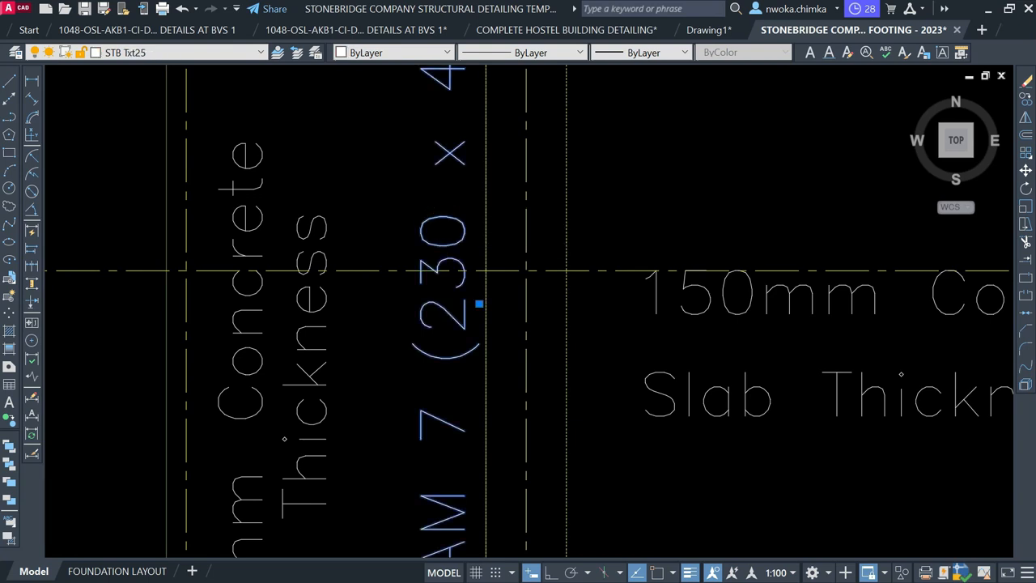
scroll(438, 290, down, 4)
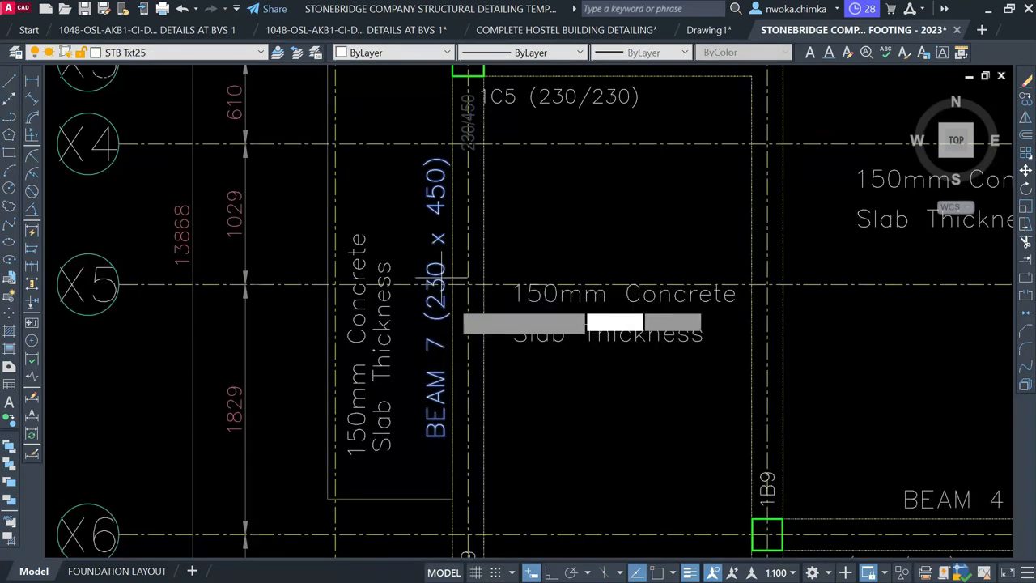
key(Return)
scroll(429, 324, up, 4)
click(430, 334)
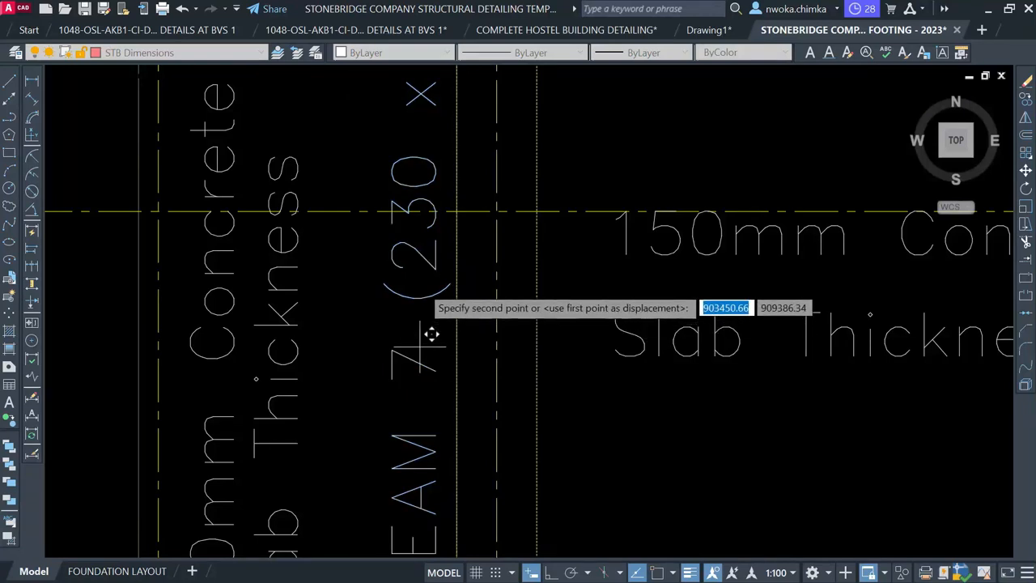
click(417, 251)
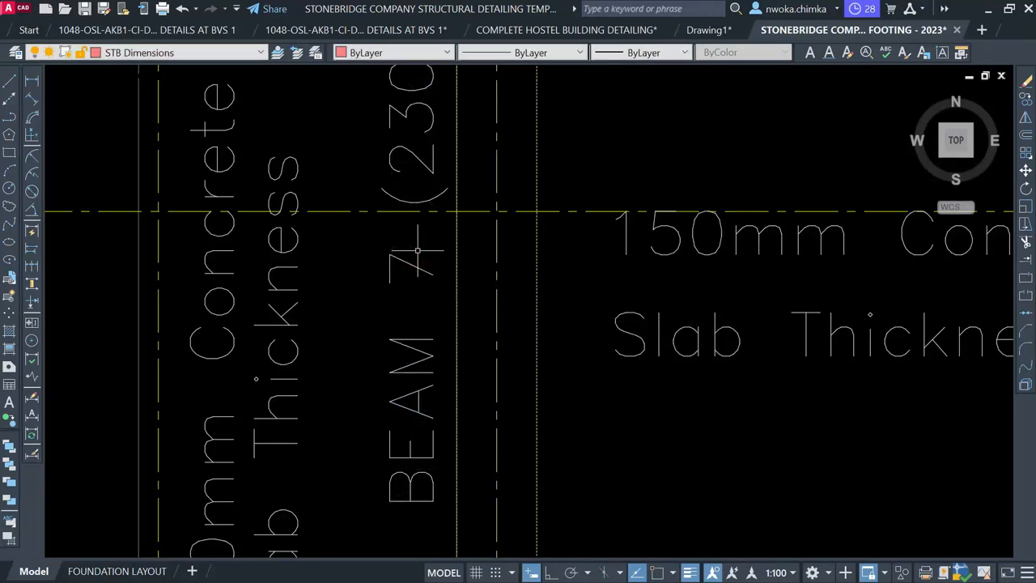
scroll(391, 276, down, 4)
scroll(444, 273, down, 2)
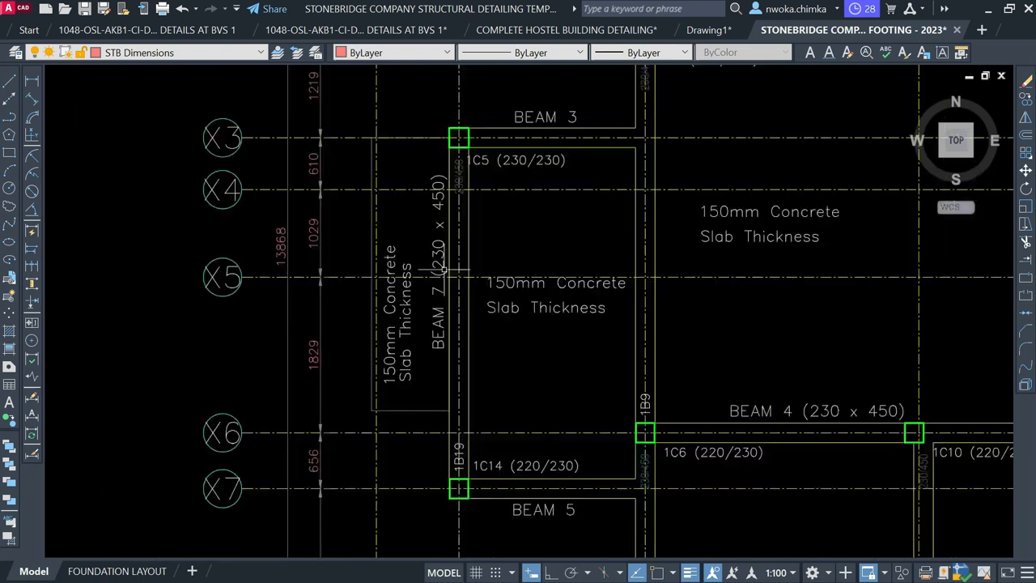
middle_drag(473, 270, 413, 197)
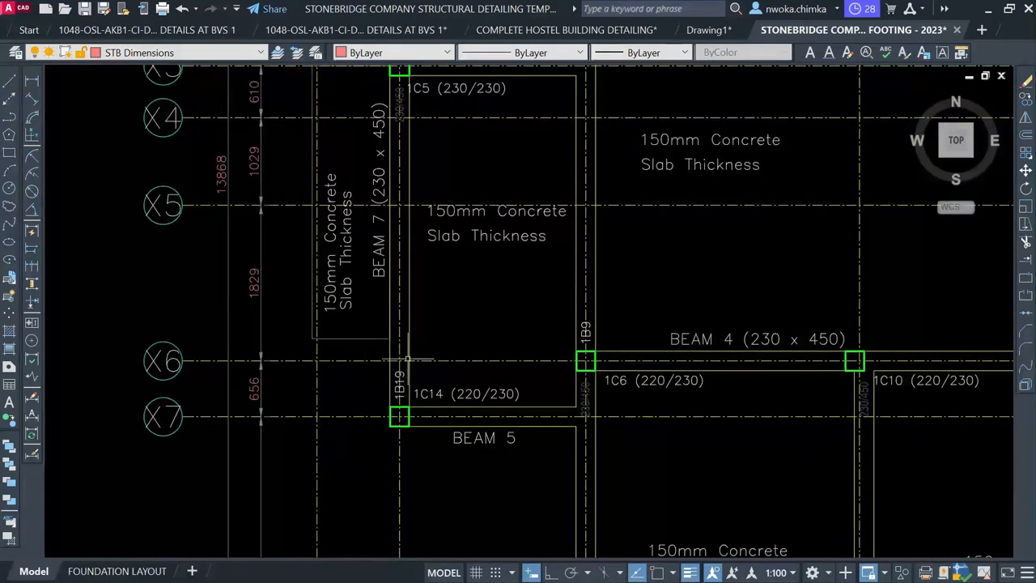
scroll(399, 389, up, 2)
scroll(366, 228, down, 9)
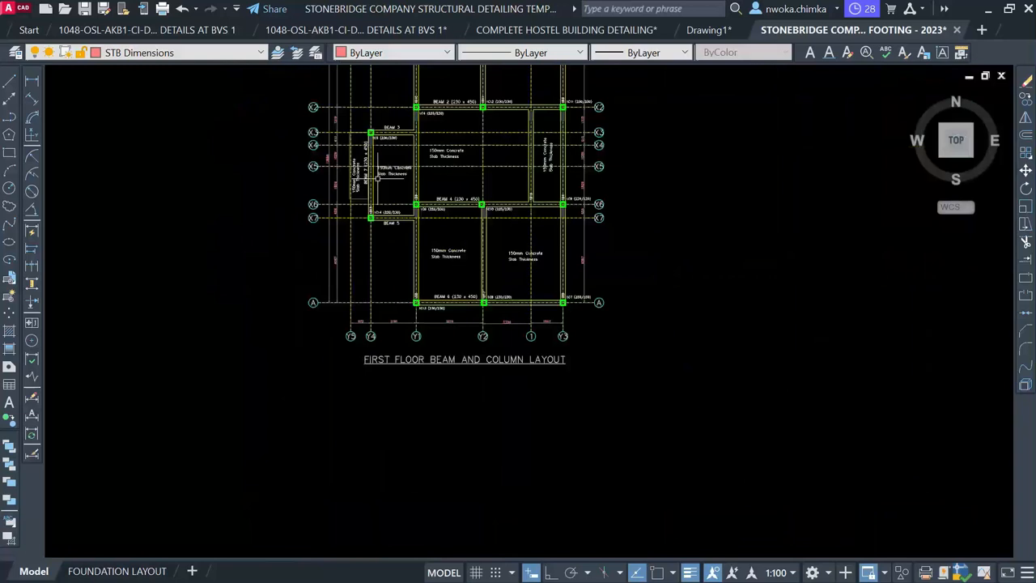
Window-select the whole X7–X3 beam reinforcement detail
middle_drag(612, 405, 345, 261)
scroll(413, 266, down, 4)
middle_drag(681, 292, 605, 272)
scroll(636, 300, up, 7)
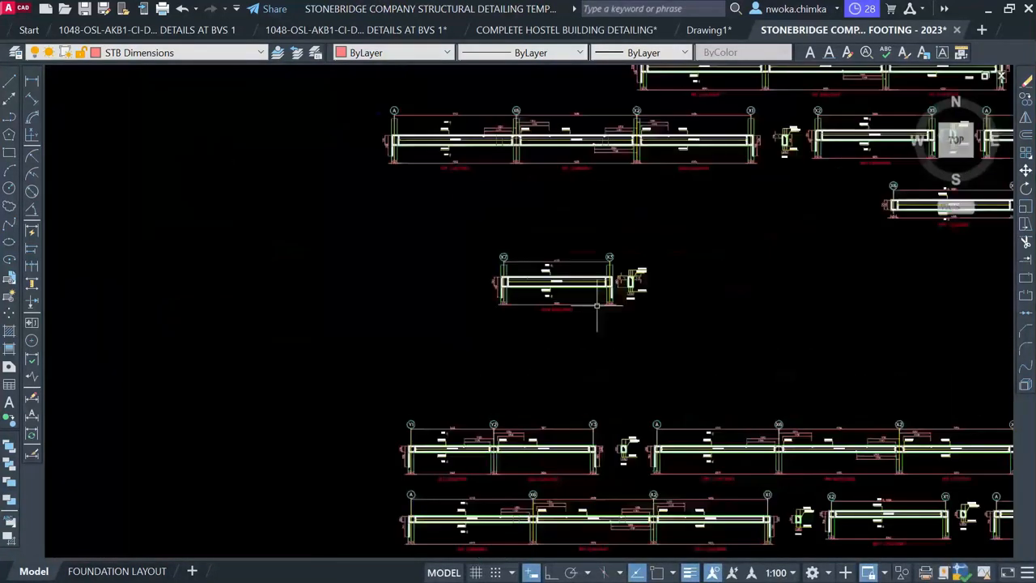
middle_drag(502, 279, 443, 270)
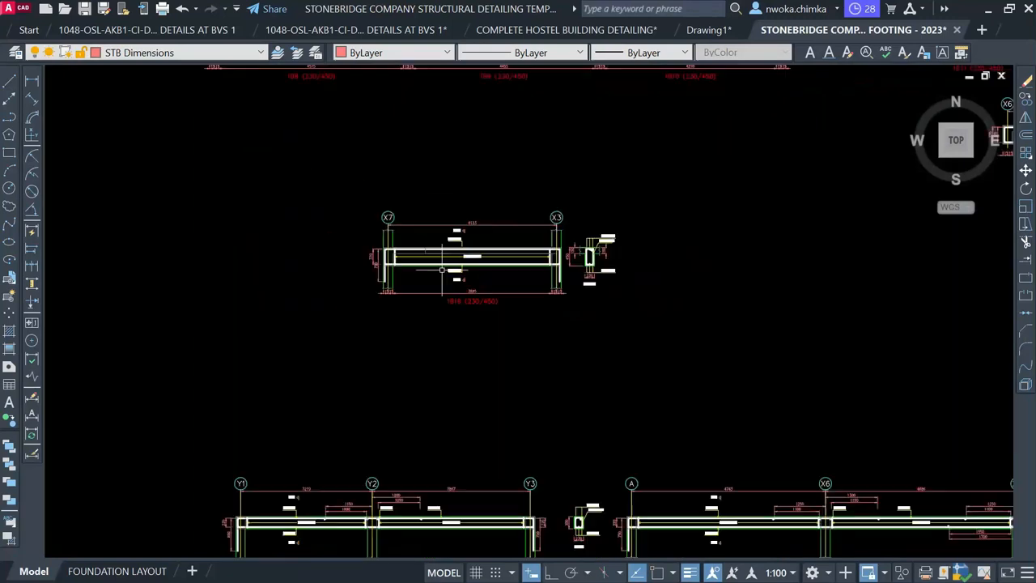
click(262, 135)
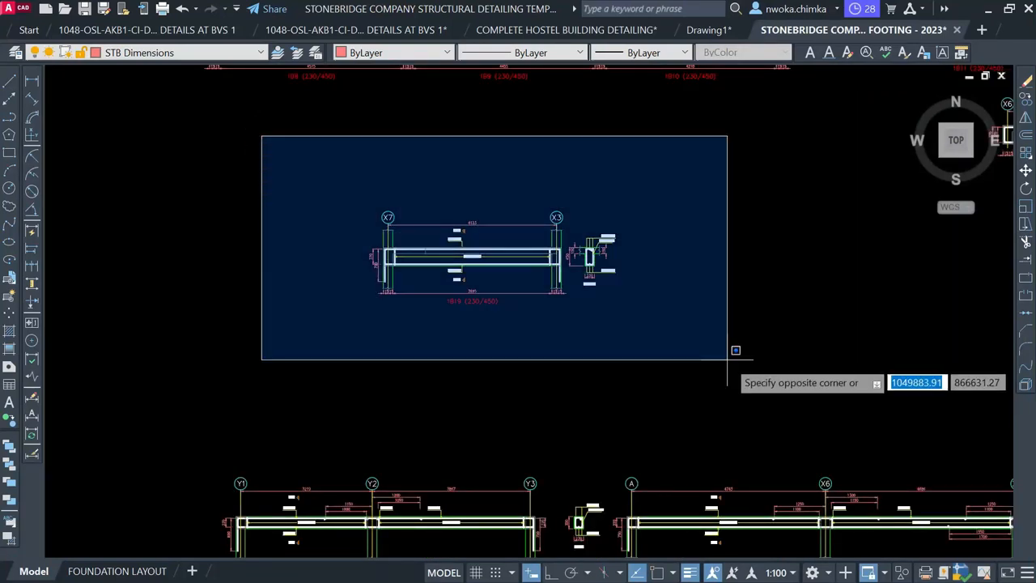
click(735, 350)
Move the selected detail into the sheet frame, just below the BEAM 5 detail
key(space)
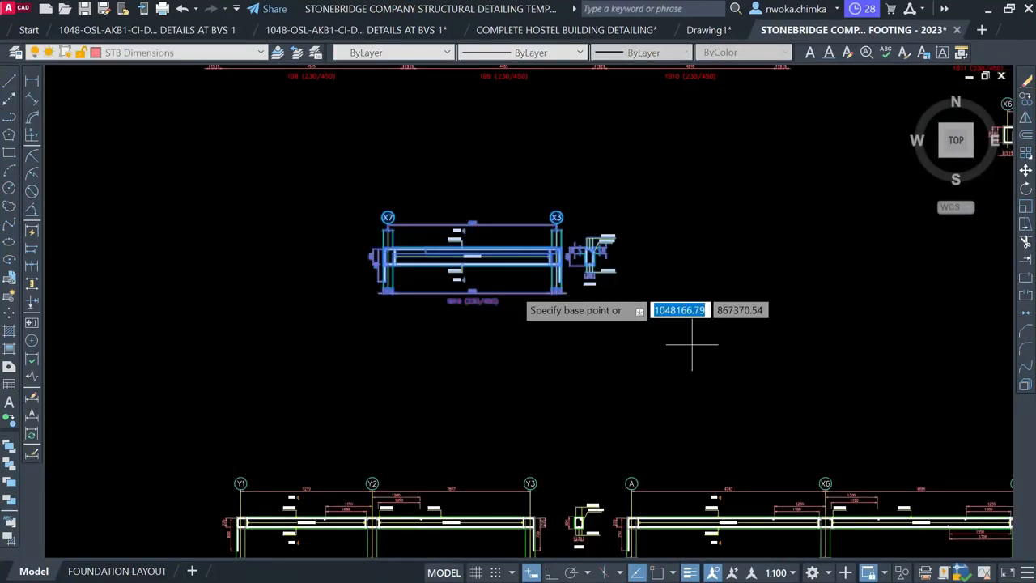
click(504, 267)
scroll(634, 252, down, 2)
scroll(634, 253, down, 4)
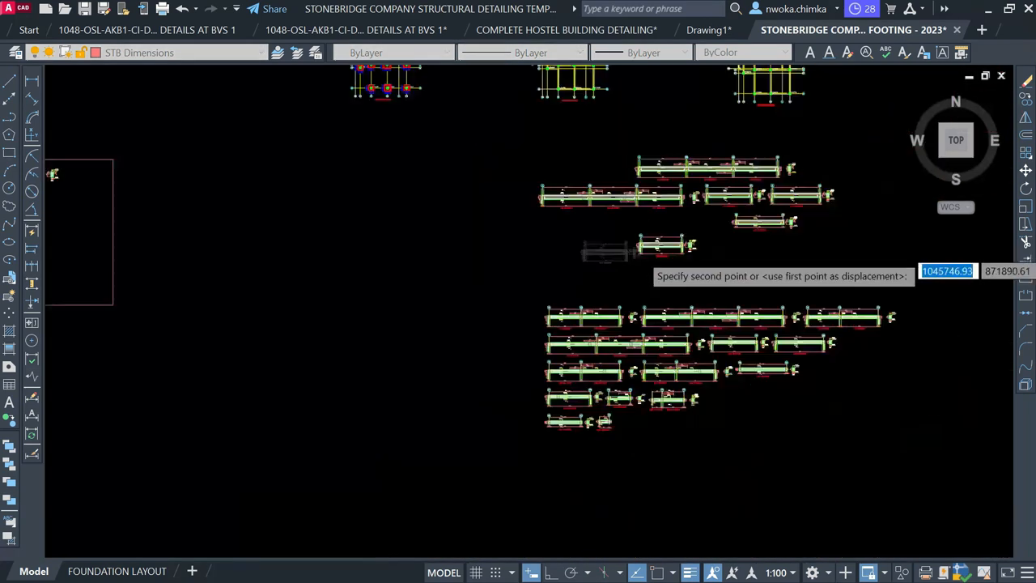
middle_drag(328, 286, 687, 271)
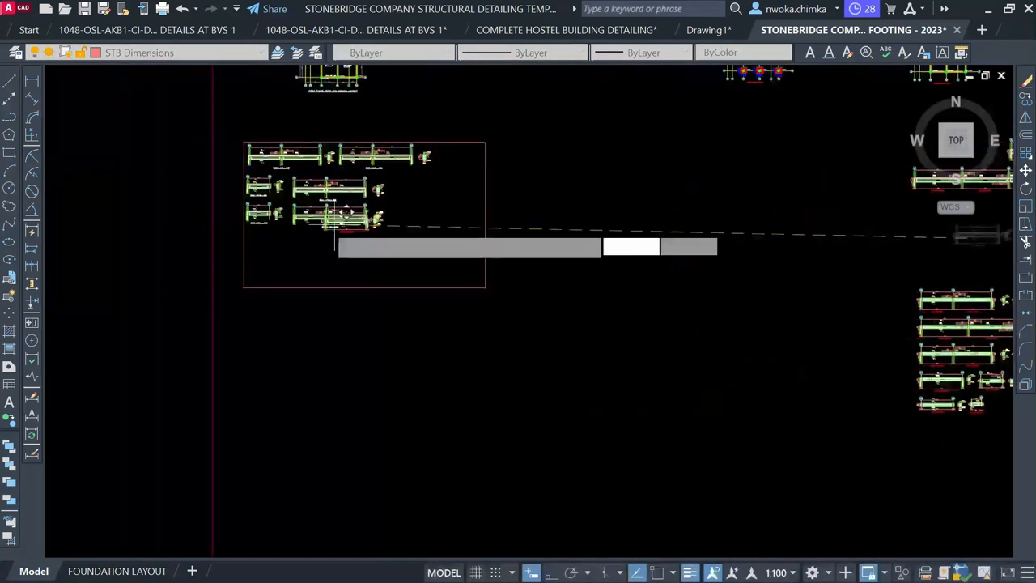
scroll(304, 227, up, 3)
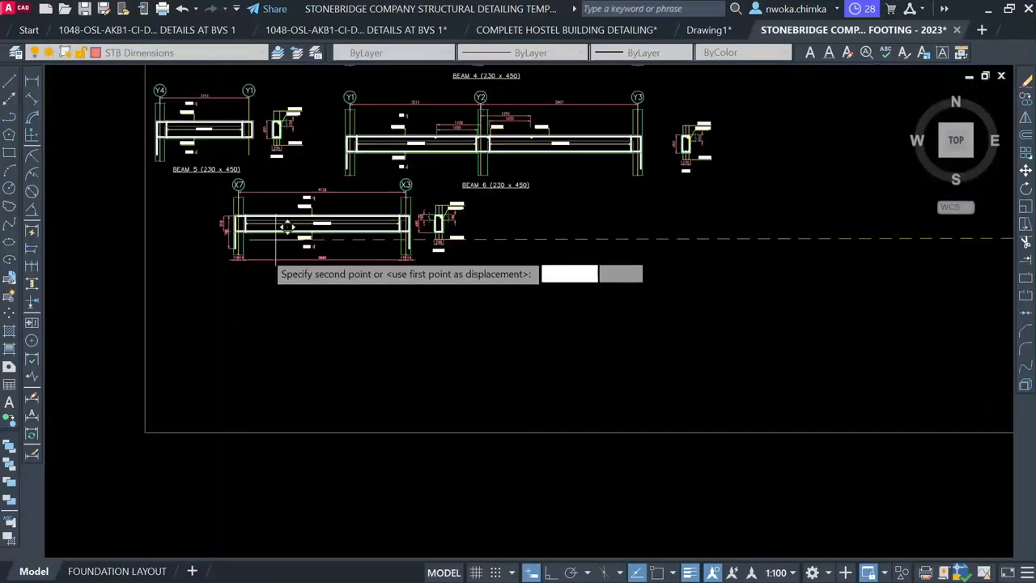
scroll(307, 251, up, 1)
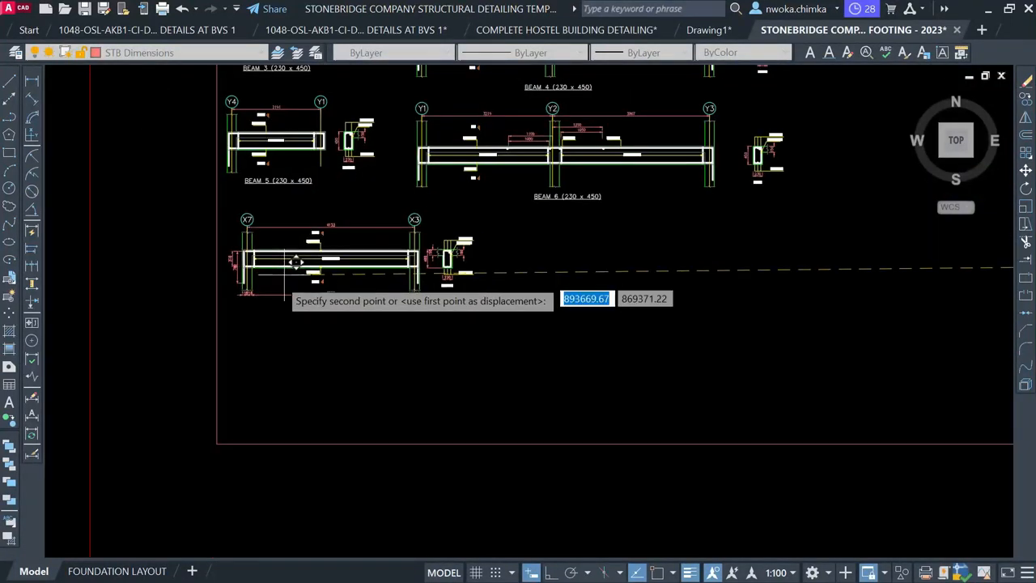
click(287, 260)
Begin a window selection around the 3805 dimension and the 1B19 label
scroll(287, 260, up, 4)
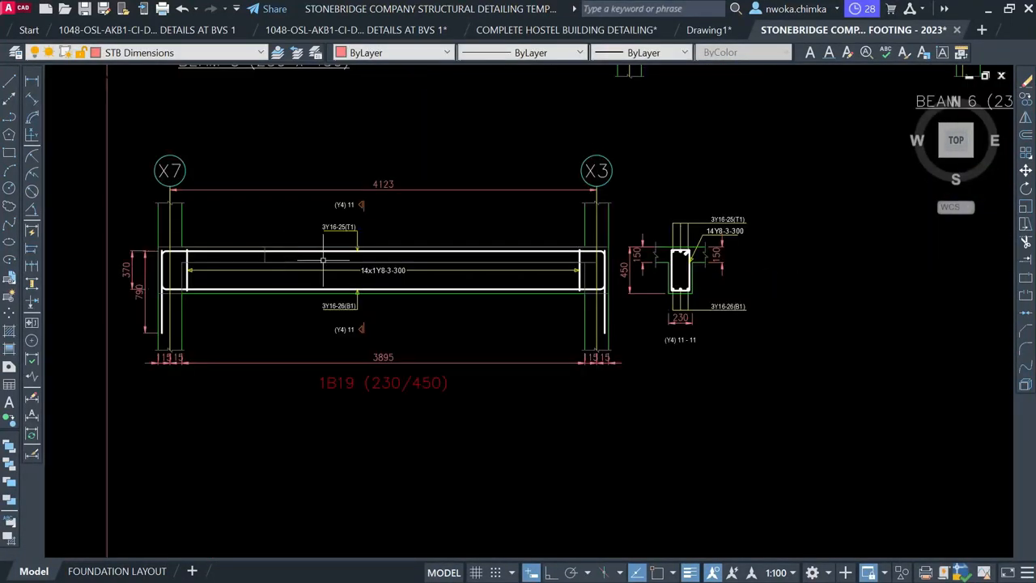
scroll(332, 392, up, 2)
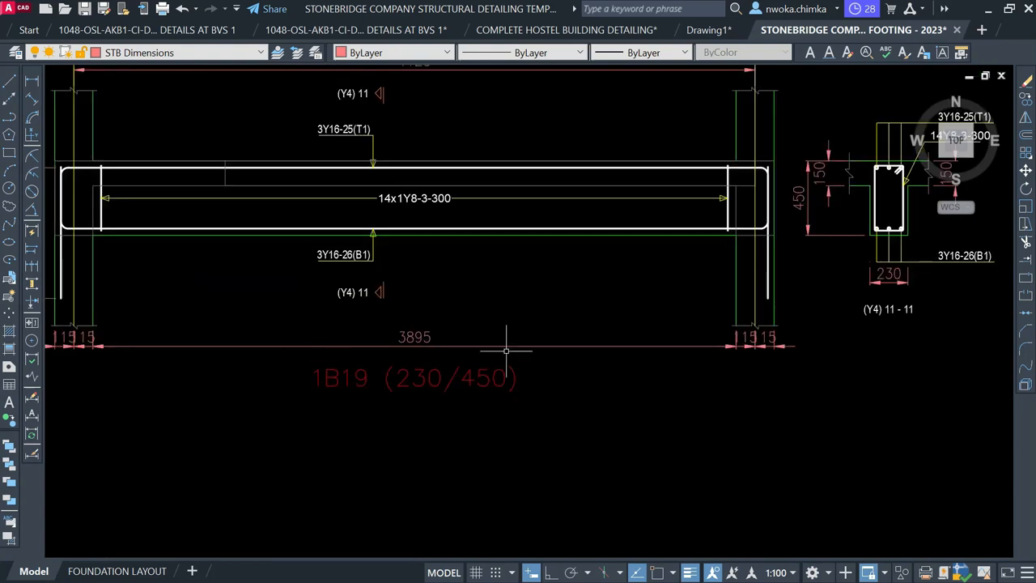
scroll(551, 350, down, 2)
scroll(683, 349, up, 2)
click(719, 338)
scroll(719, 339, down, 2)
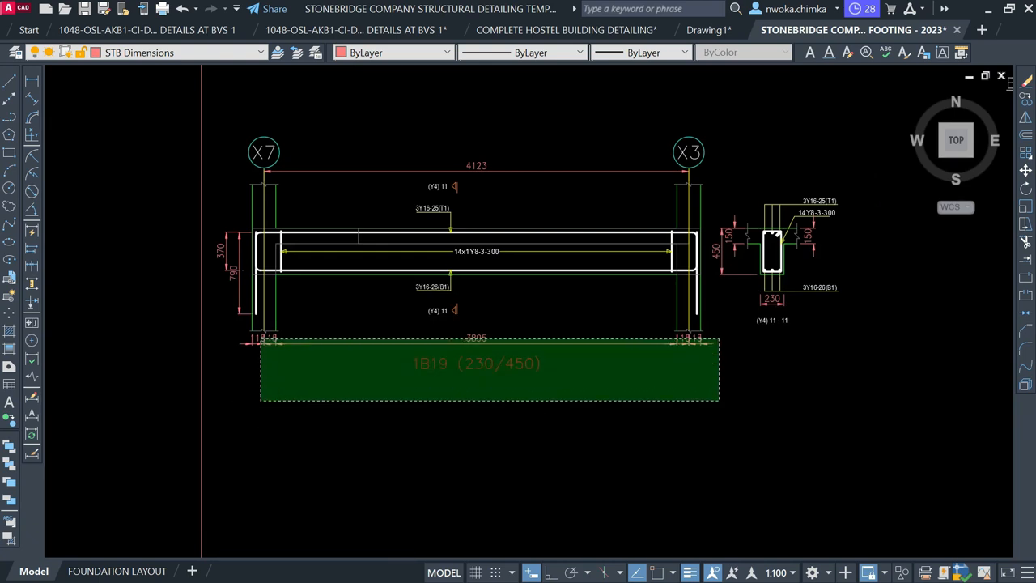
Delete the 3805 dimension, the 1B19 label, and the 370 and 790 dimensions from the moved detail
click(261, 400)
key(Delete)
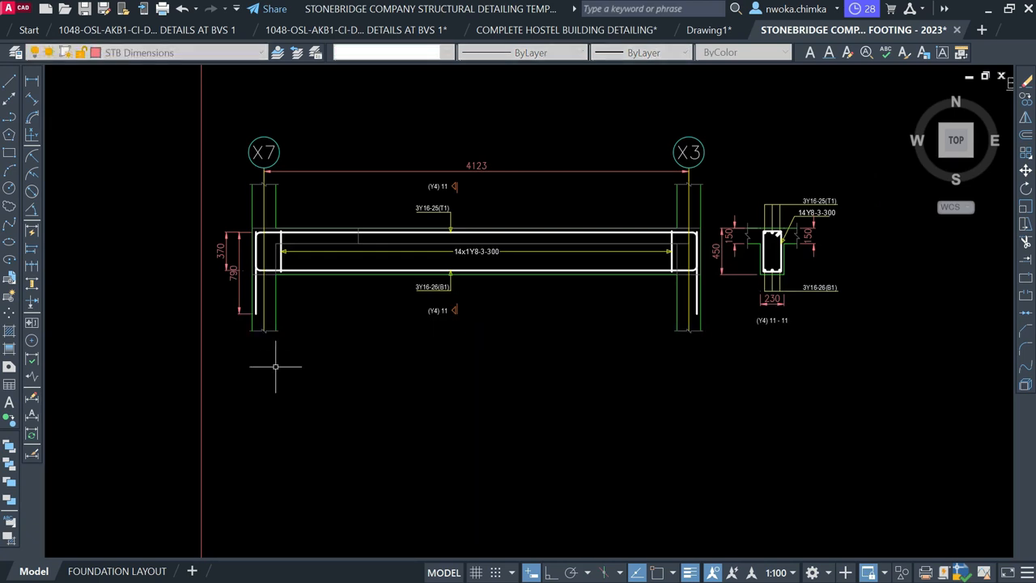
scroll(243, 214, up, 4)
click(253, 210)
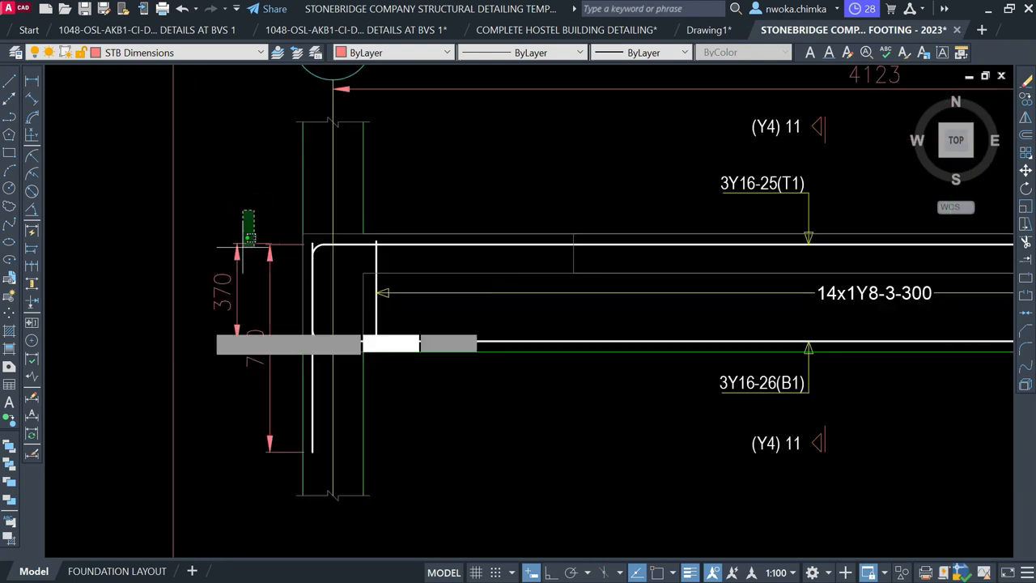
click(186, 363)
key(Delete)
Copy the BEAM 6 title with CP and place it below the X7–X3 beam detail
scroll(240, 355, down, 2)
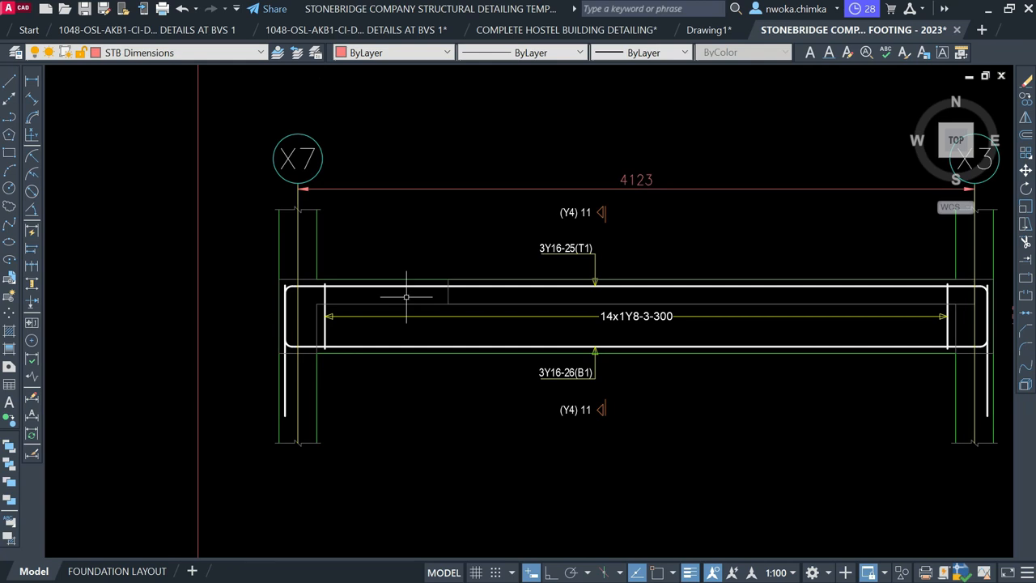
middle_drag(407, 297, 305, 308)
scroll(367, 308, down, 2)
middle_drag(528, 294, 428, 351)
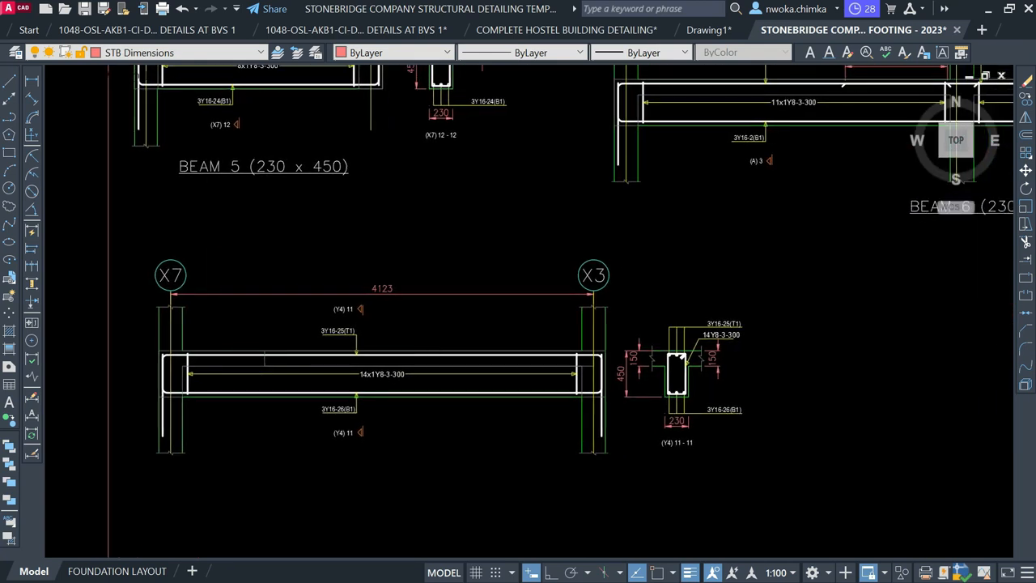
scroll(411, 239, down, 2)
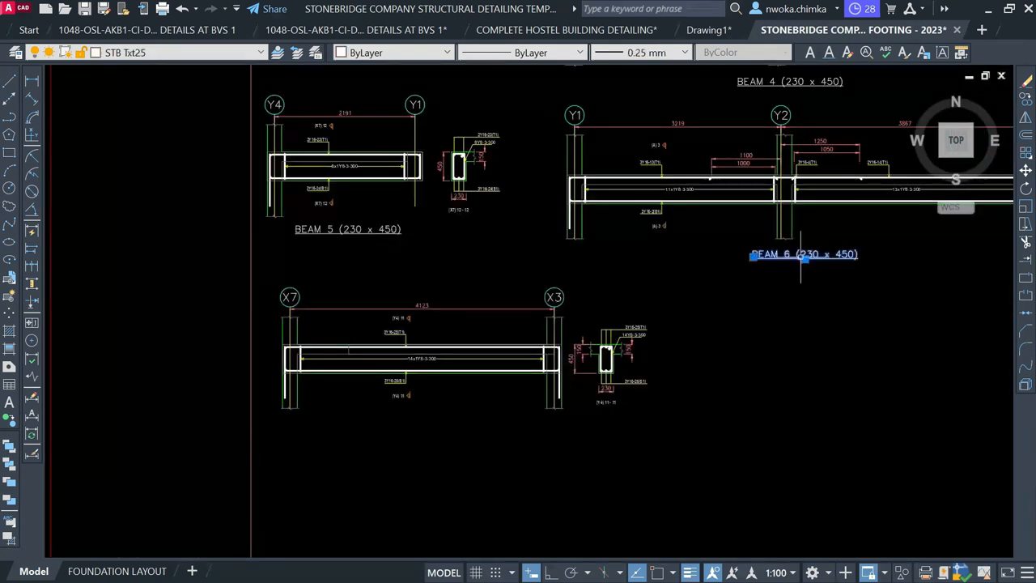
text(cp)
key(space)
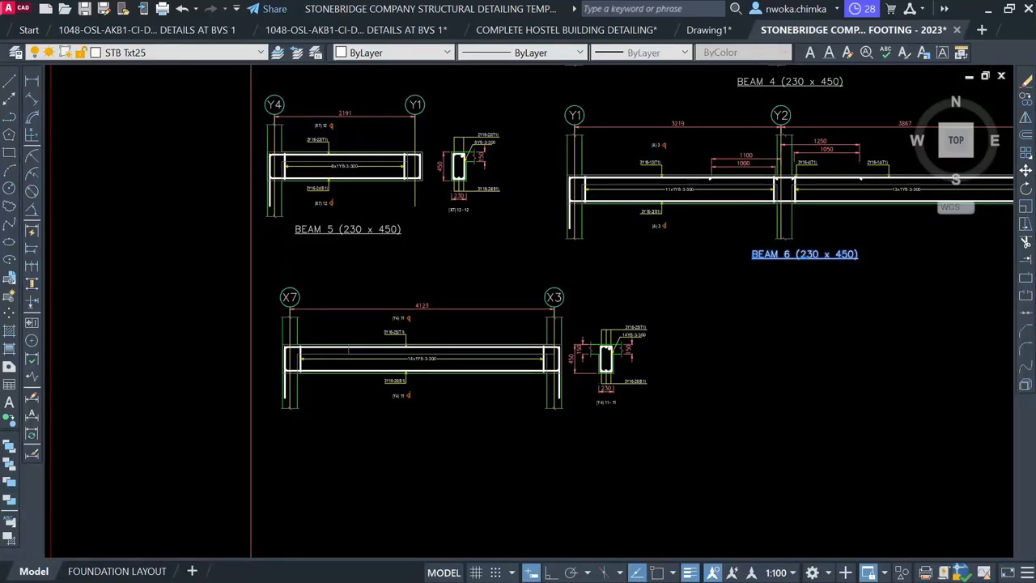
click(806, 262)
scroll(424, 415, up, 1)
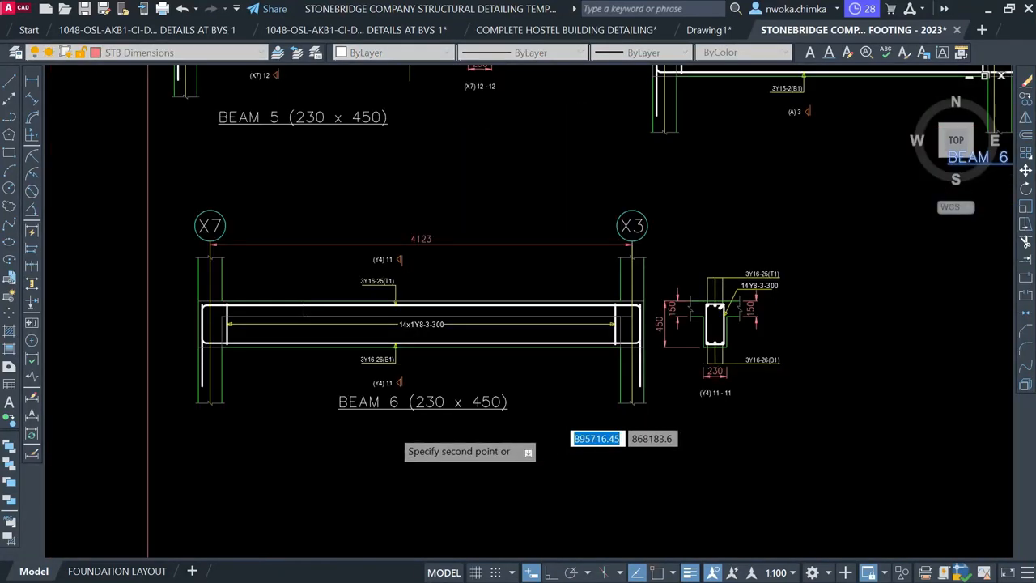
scroll(396, 425, up, 1)
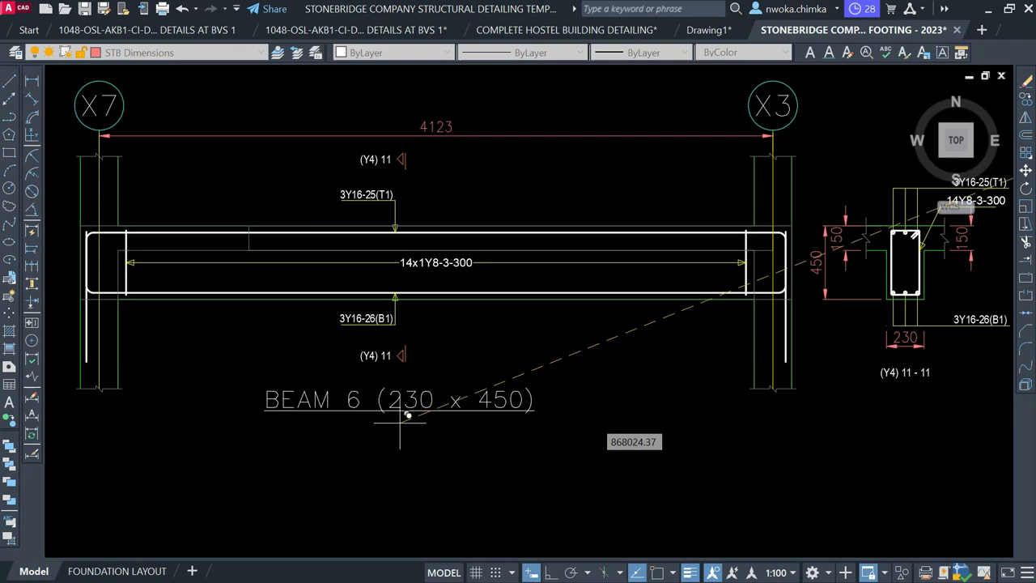
click(399, 421)
key(Escape)
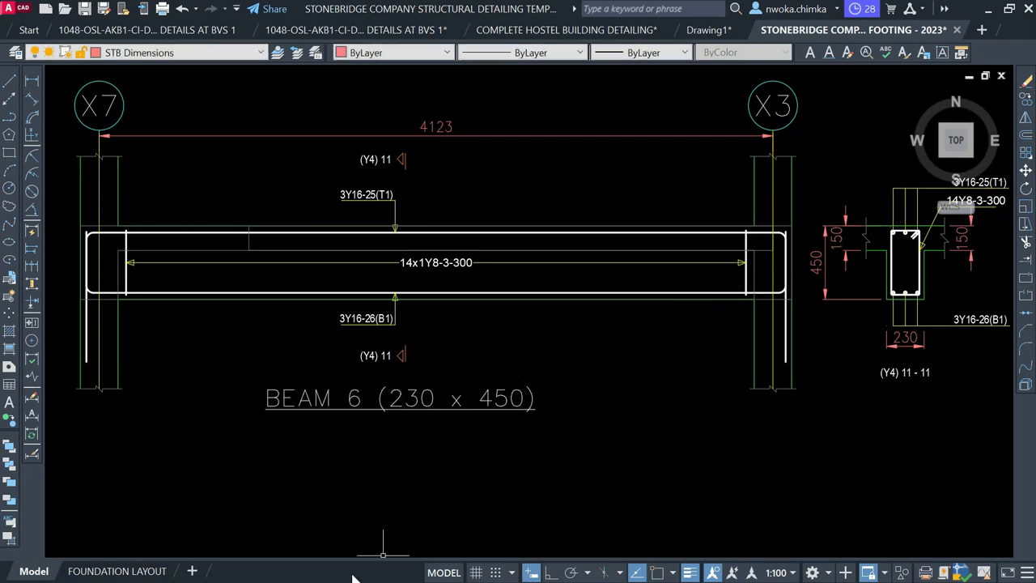
Change the number in the copied title from 6 to 7, so it reads BEAM 7
click(400, 409)
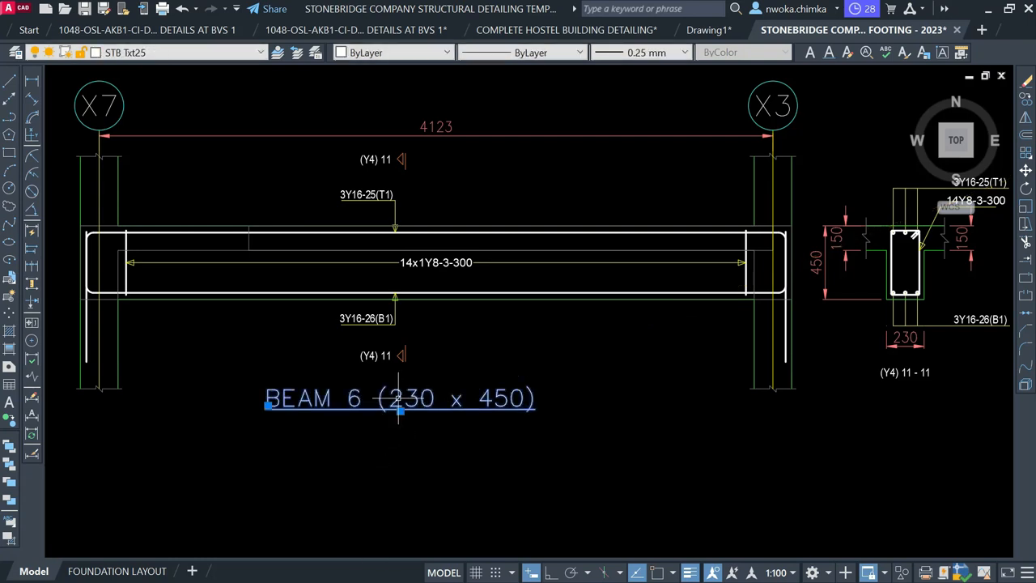
double_click(353, 407)
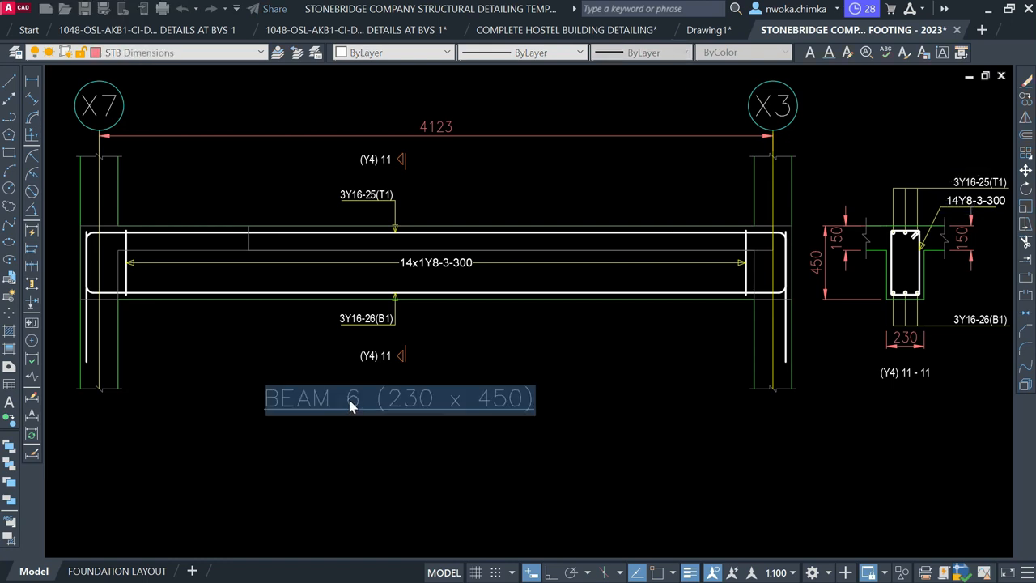
double_click(353, 398)
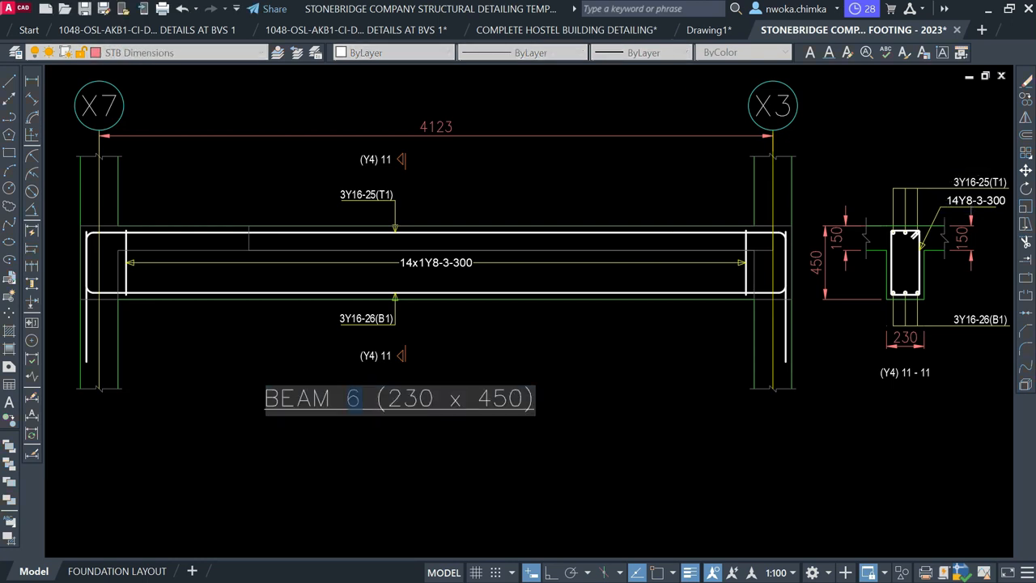
click(380, 494)
Erase the 1B19 beam mark on the first-floor layout
scroll(389, 438, down, 10)
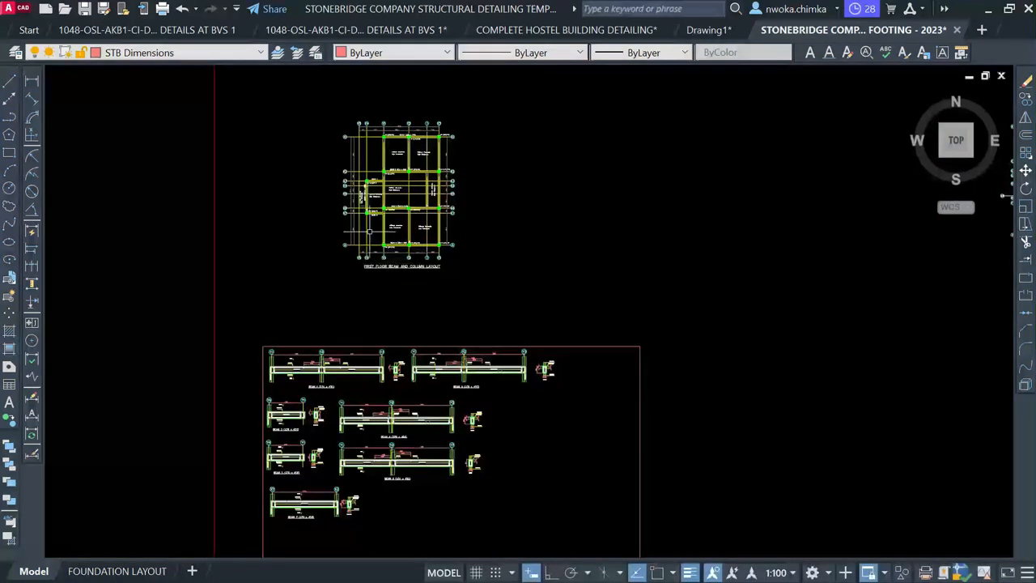
scroll(370, 232, up, 6)
scroll(354, 320, up, 4)
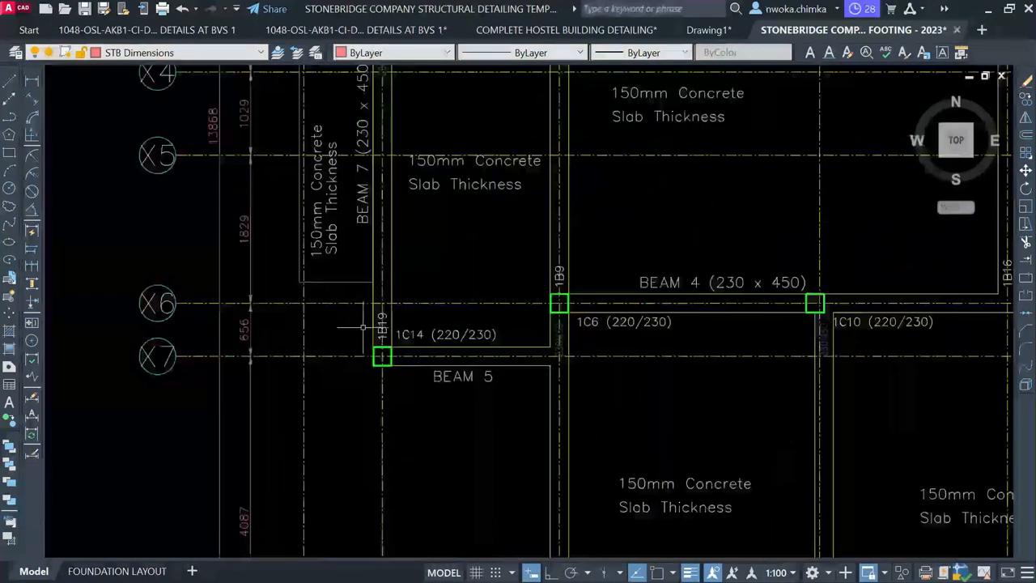
click(382, 322)
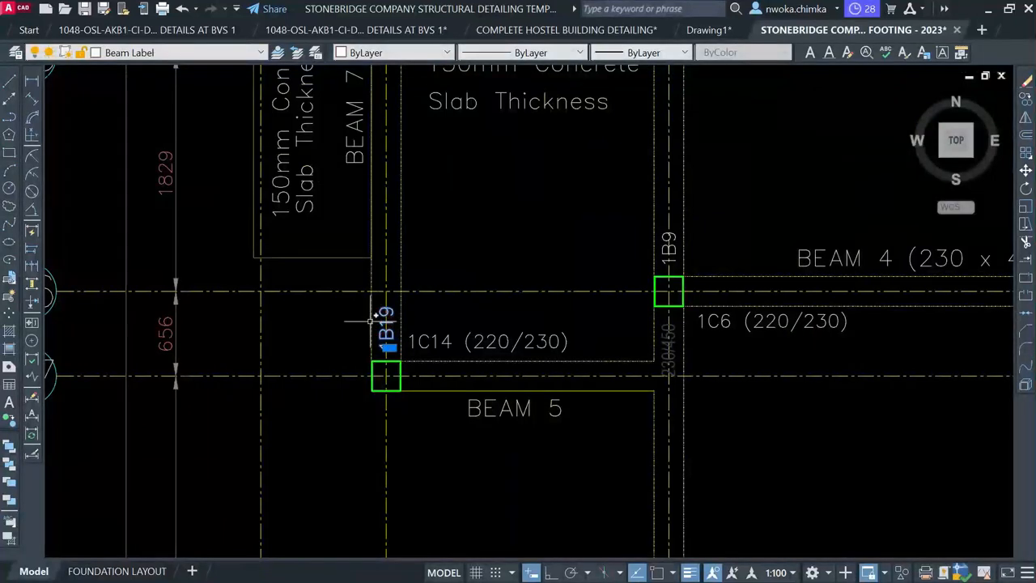
text(e)
key(Return)
Delete the vertical 230/450 size label near column 1C5
scroll(371, 323, down, 2)
middle_drag(398, 264, 373, 422)
scroll(363, 221, up, 4)
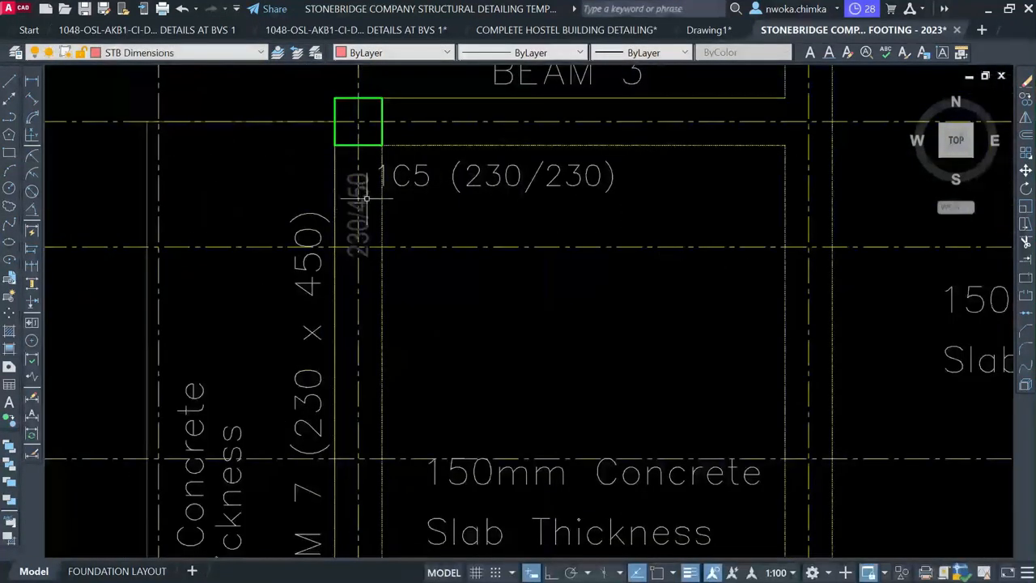
click(366, 199)
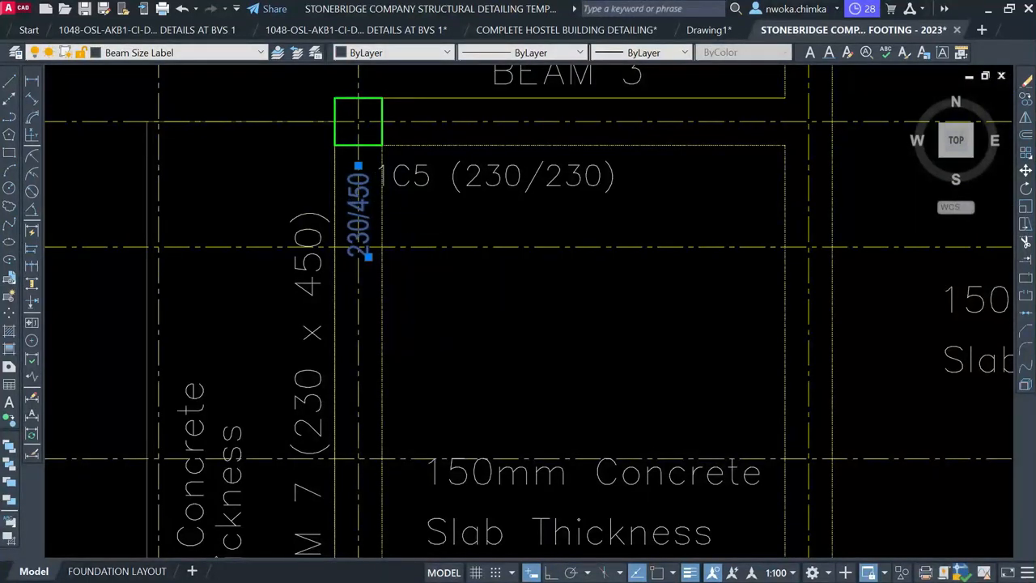
key(Delete)
scroll(405, 180, down, 5)
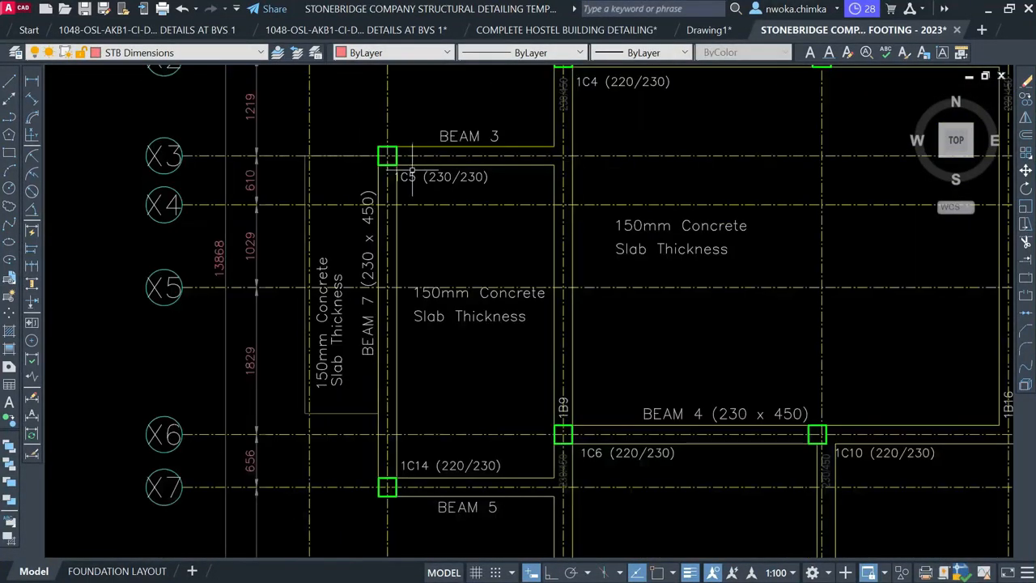
scroll(411, 301, up, 2)
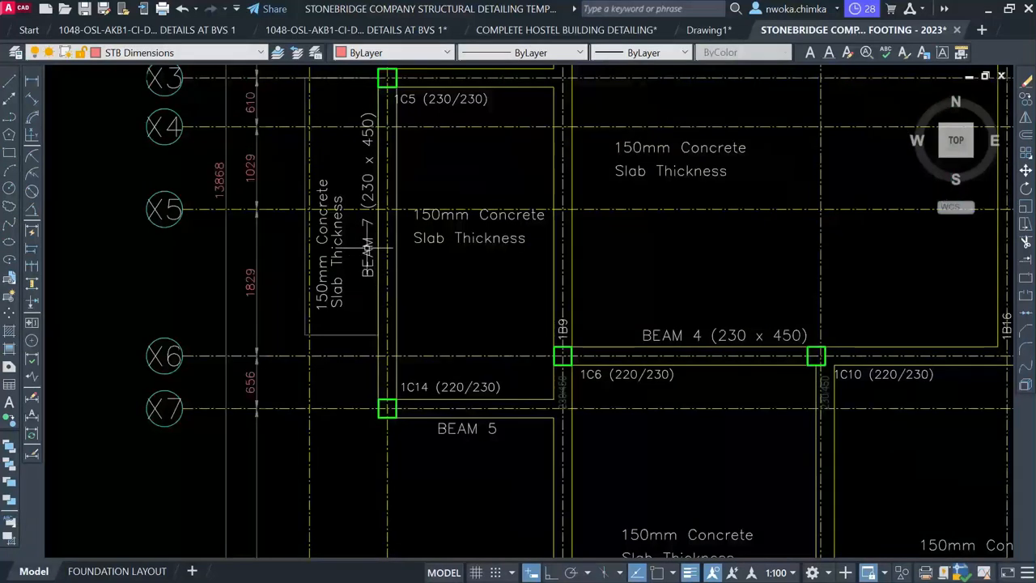
Copy the vertical BEAM 7 label onto the gridline Y1 beam between Beam 5 and Beam 6
click(388, 249)
text(CO)
key(Return)
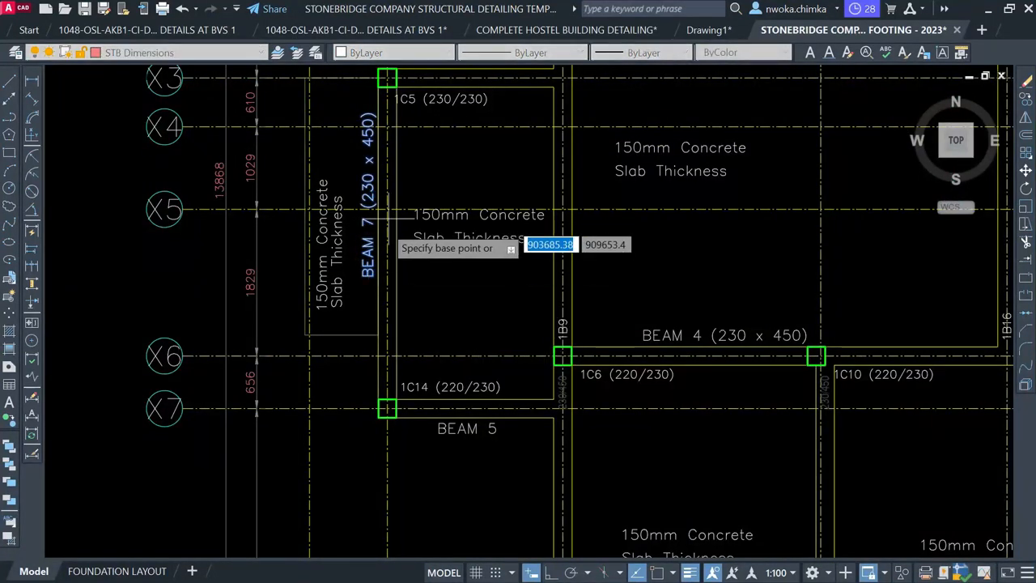
click(389, 220)
scroll(389, 220, down, 4)
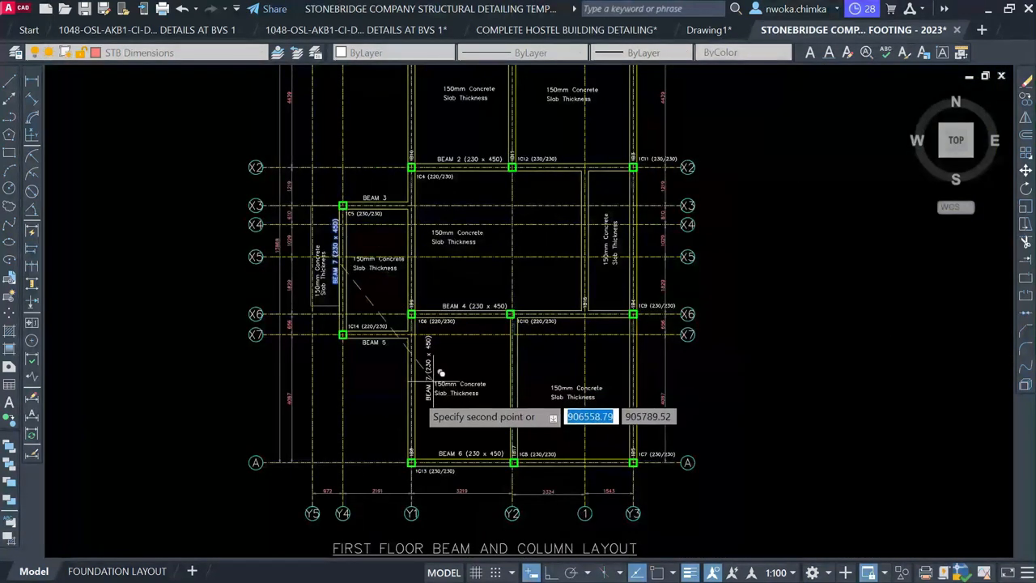
scroll(404, 385, up, 4)
scroll(403, 387, up, 2)
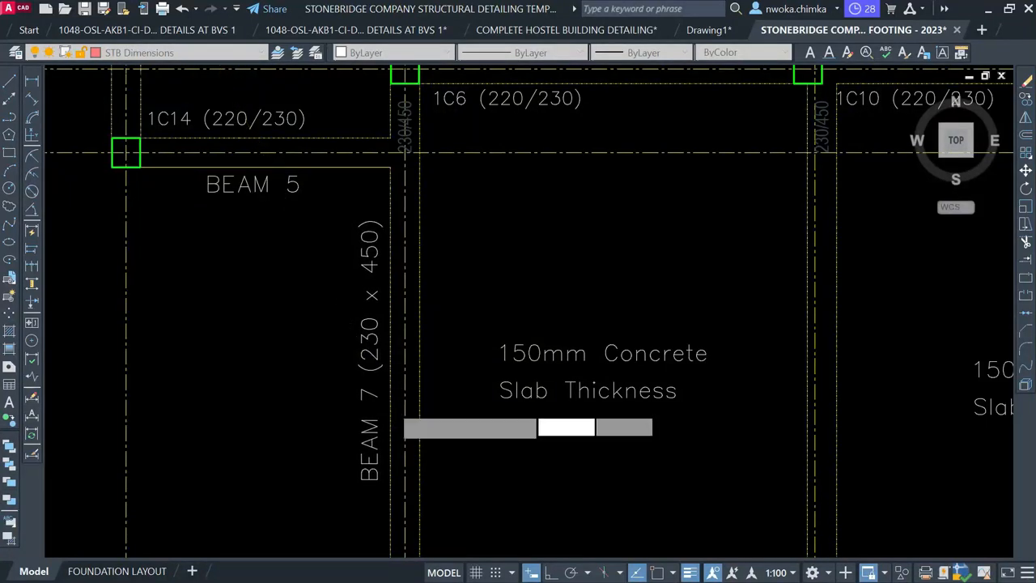
click(397, 394)
key(Escape)
Pan across the layout to check the new label below Beam 5 and select it
scroll(403, 319, down, 4)
scroll(405, 438, down, 1)
scroll(405, 437, up, 4)
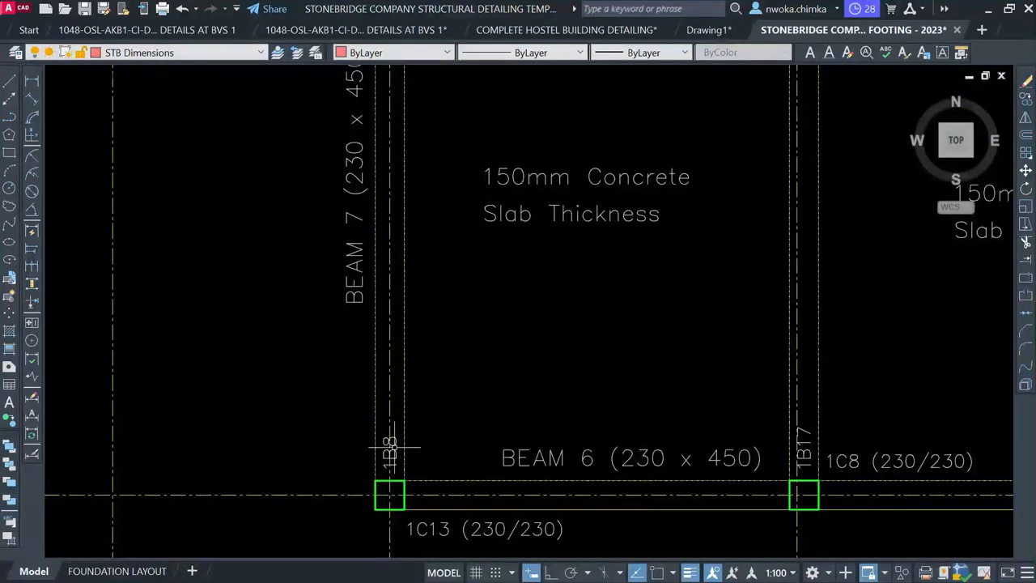
scroll(390, 452, up, 2)
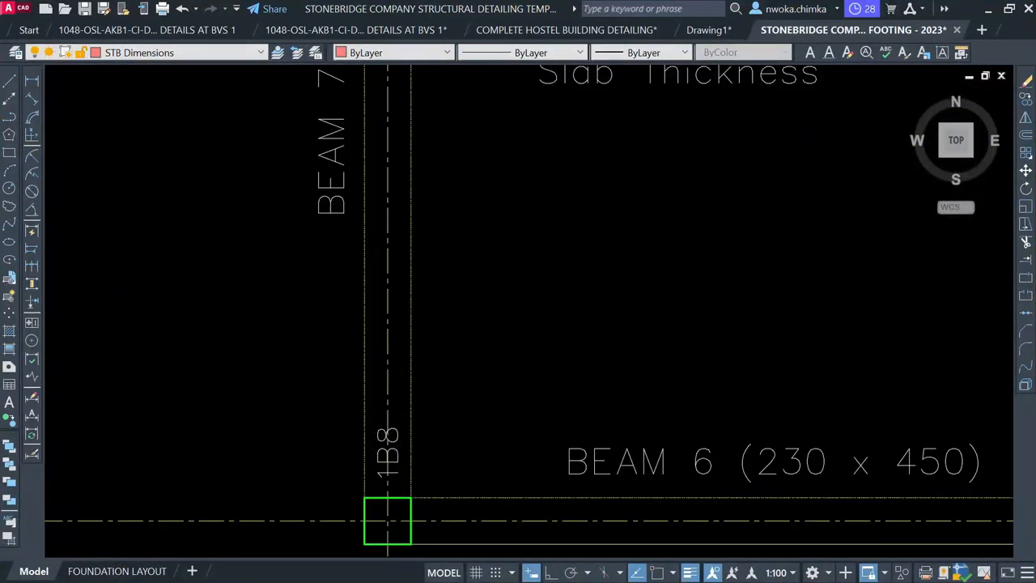
scroll(411, 275, down, 1)
middle_drag(412, 275, 411, 532)
scroll(409, 484, down, 1)
scroll(416, 271, up, 1)
middle_drag(416, 271, 419, 467)
middle_drag(396, 335, 413, 511)
middle_drag(408, 278, 408, 529)
middle_drag(410, 308, 410, 421)
middle_drag(410, 195, 409, 438)
scroll(405, 438, down, 1)
mouse_move(394, 275)
middle_down()
mouse_move(394, 389)
mouse_move(393, 159)
middle_up()
mouse_move(418, 386)
middle_down()
mouse_move(407, 220)
mouse_move(421, 132)
middle_up()
scroll(410, 175, down, 1)
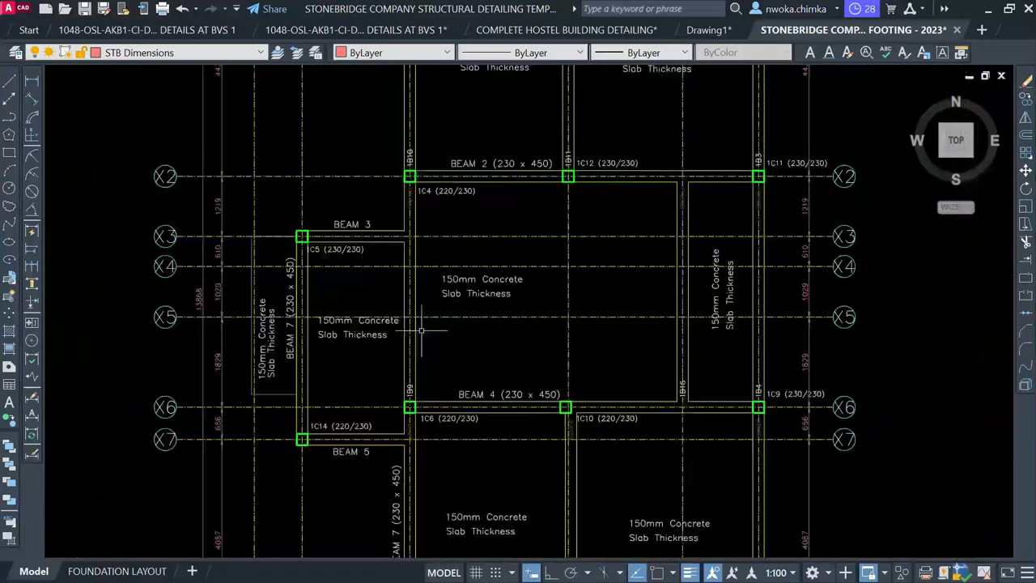
middle_drag(421, 331, 420, 148)
middle_drag(400, 410, 398, 385)
scroll(385, 324, up, 2)
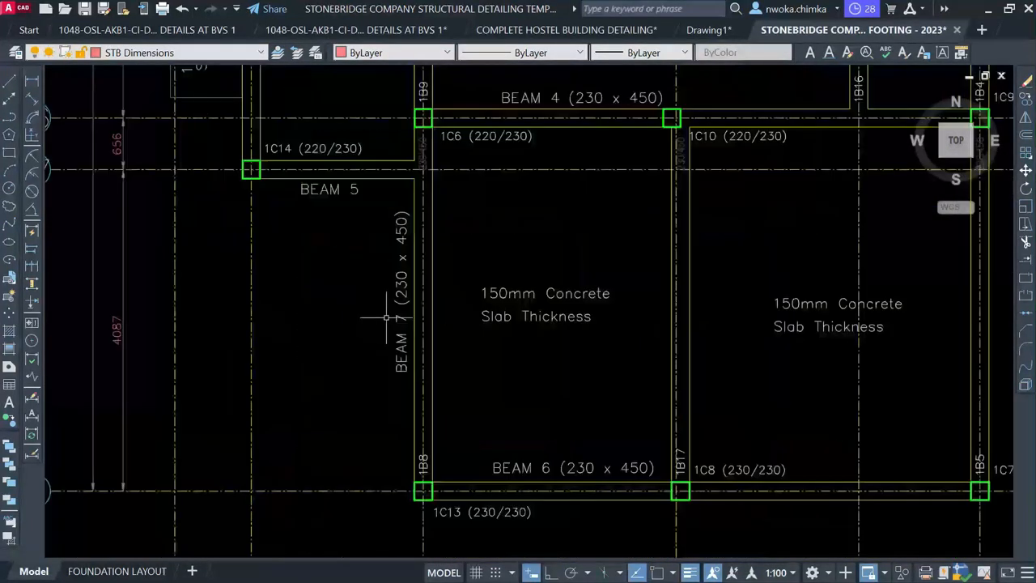
scroll(387, 318, up, 2)
click(410, 295)
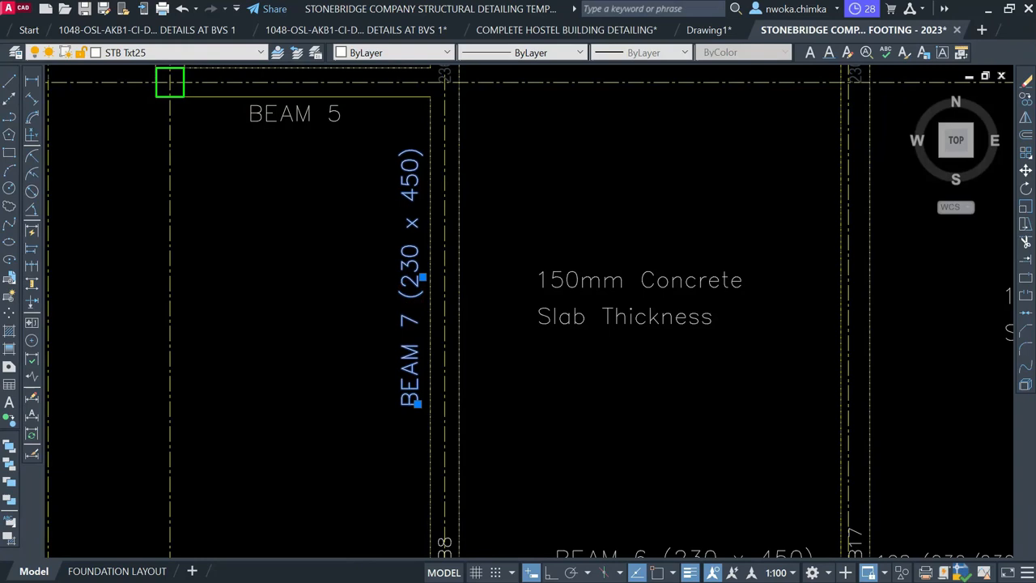
Change the copied label's number from 7 to 8 so it reads BEAM 8 (230 x 450)
double_click(410, 295)
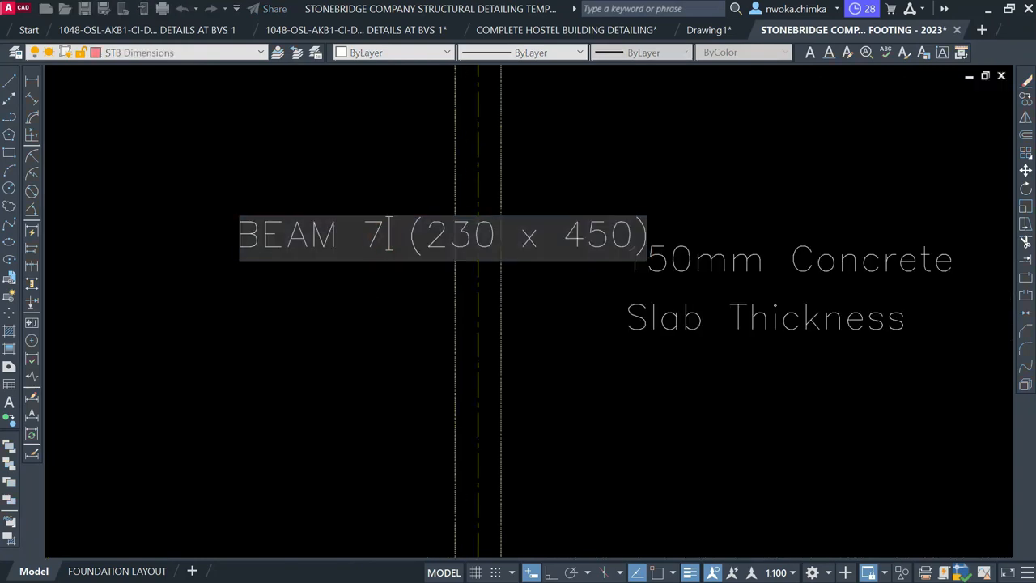
key(Escape)
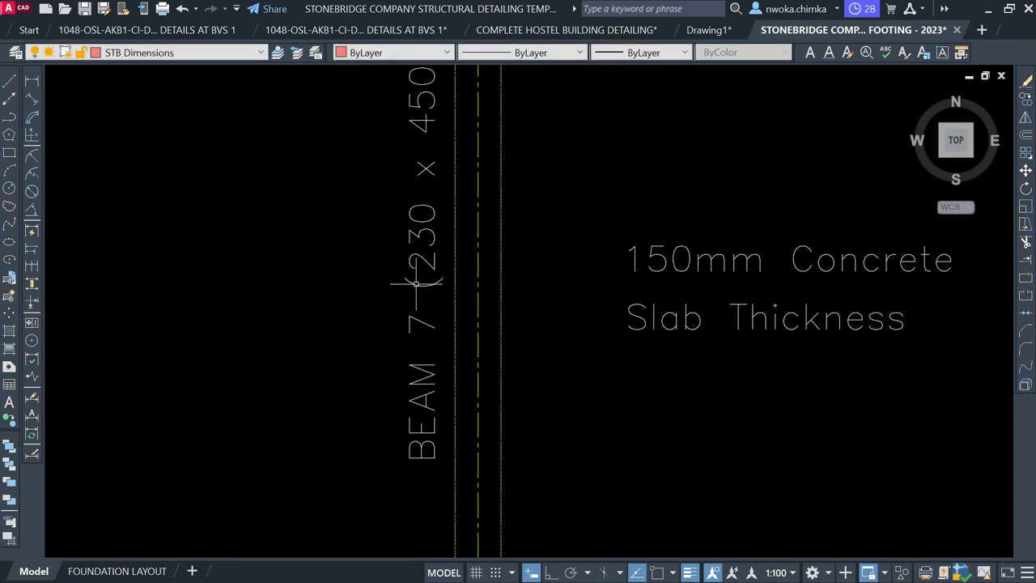
click(415, 283)
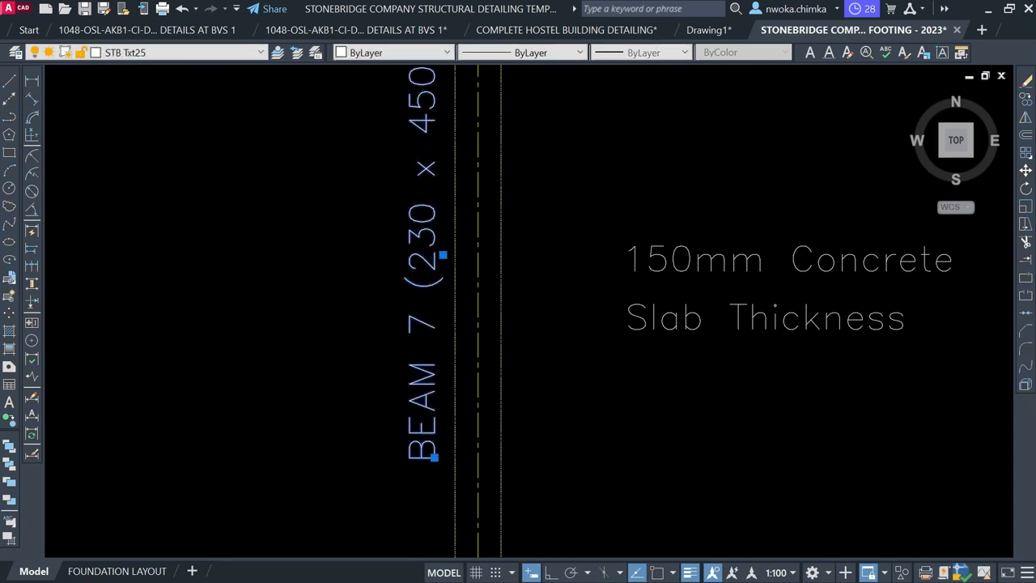
double_click(417, 267)
click(390, 235)
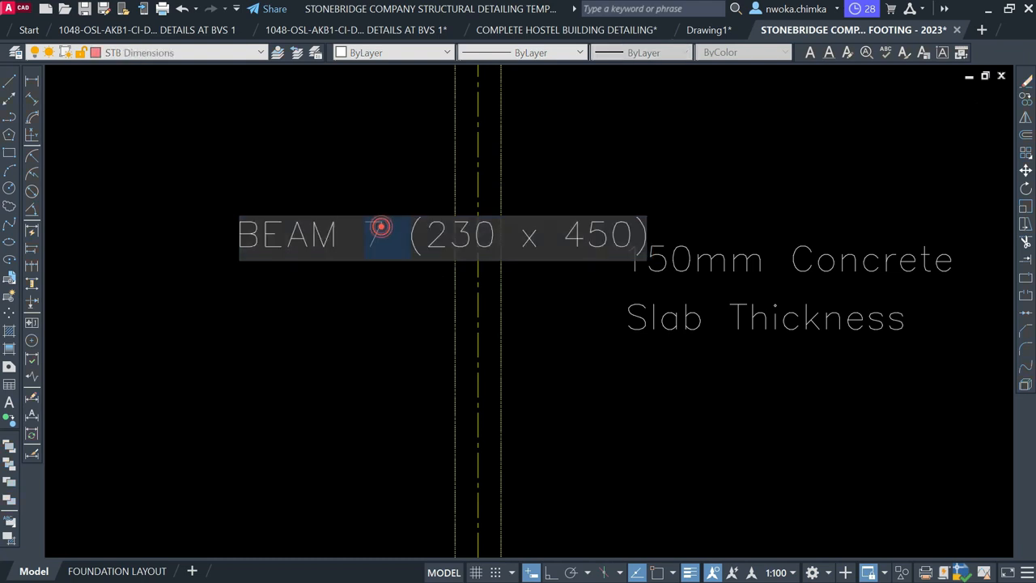
click(382, 231)
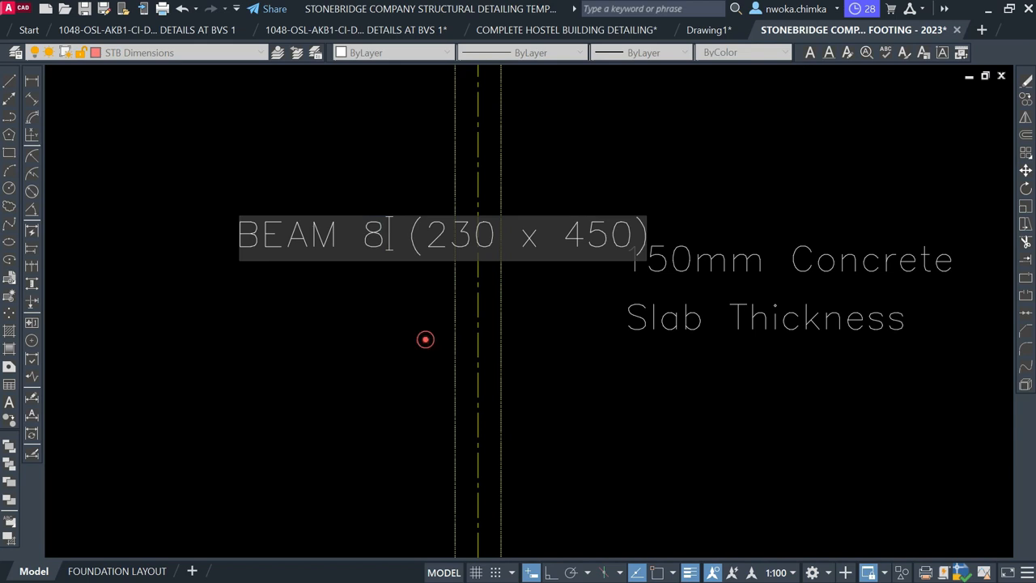
click(425, 339)
scroll(453, 340, down, 5)
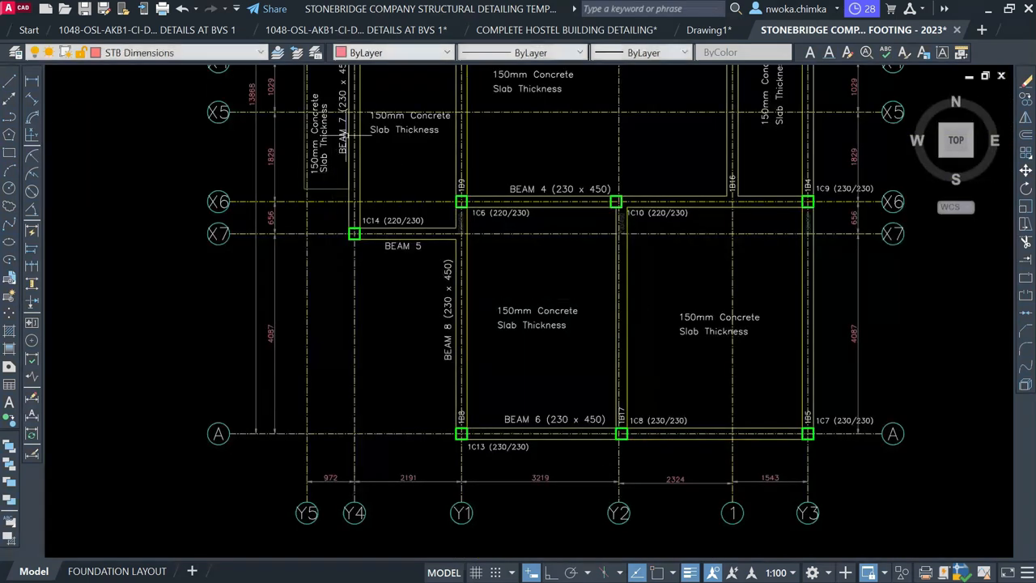
scroll(354, 122, up, 4)
scroll(368, 149, down, 4)
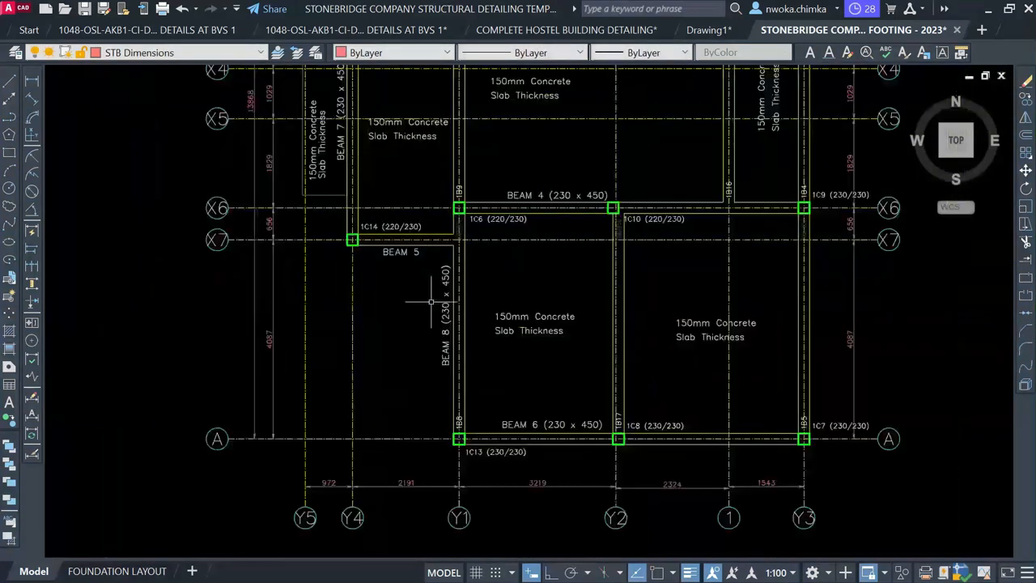
Draw a temporary rectangle around the vertical BEAM 7 label near column 1C5
middle_drag(414, 252, 440, 351)
scroll(338, 166, up, 4)
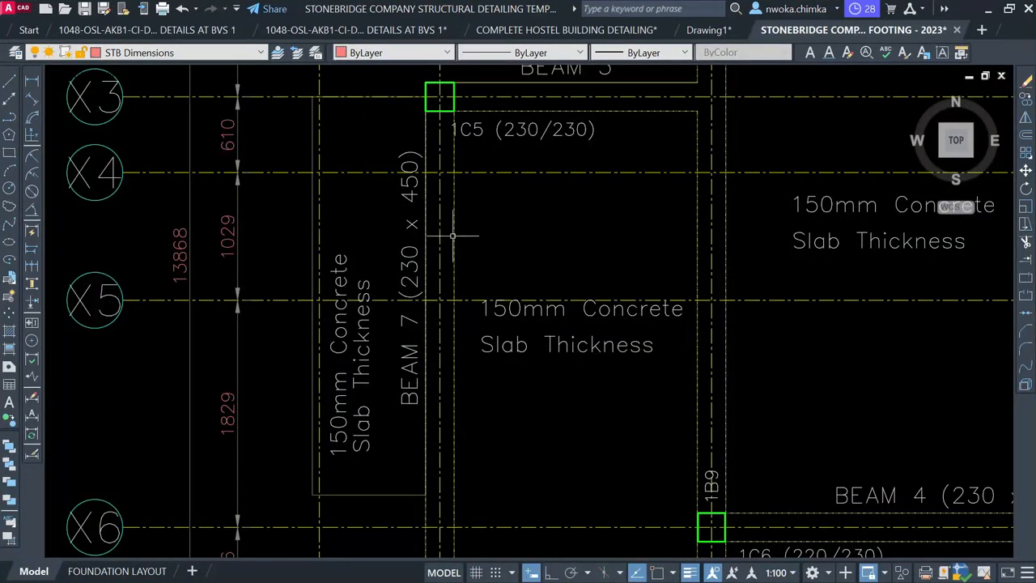
text(C)
key(Return)
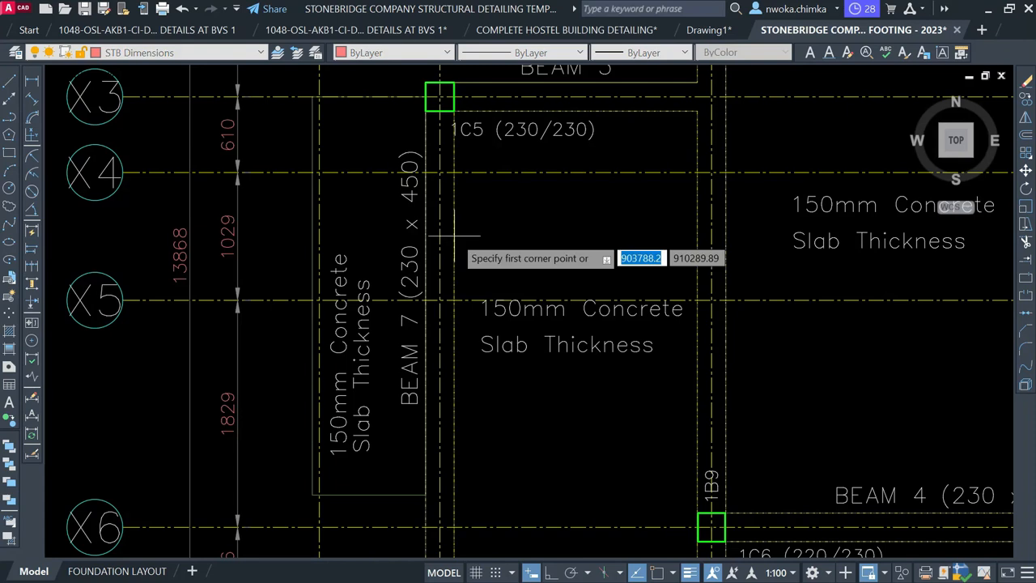
scroll(410, 184, up, 2)
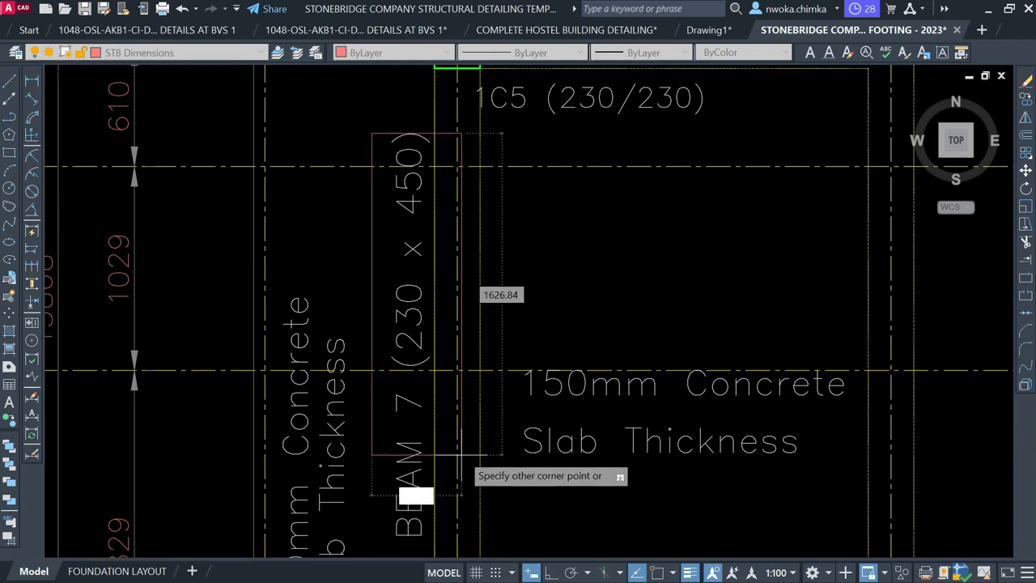
click(456, 420)
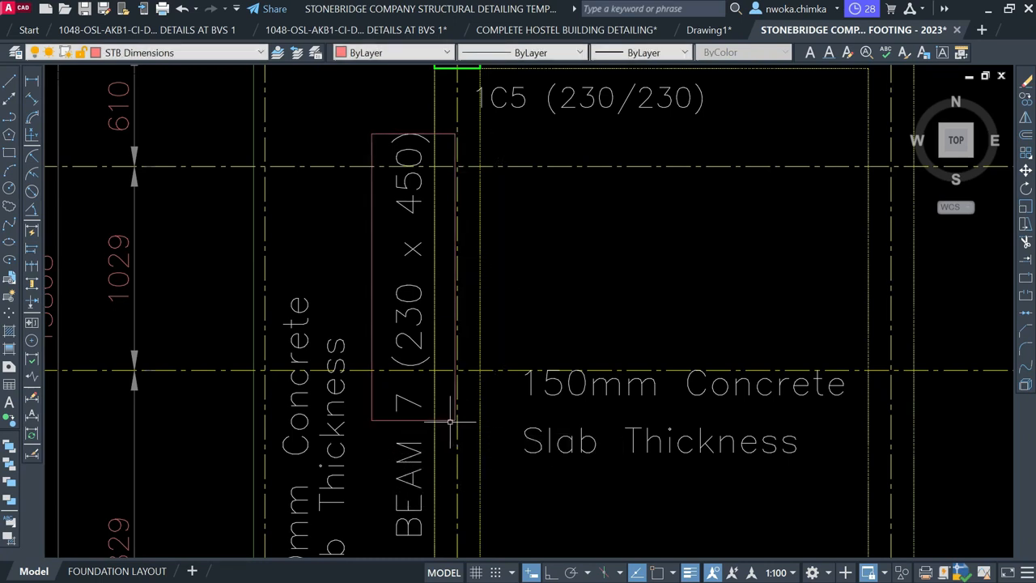
Trim the gridlines crossing the label against the rectangle, then delete the rectangle
click(384, 420)
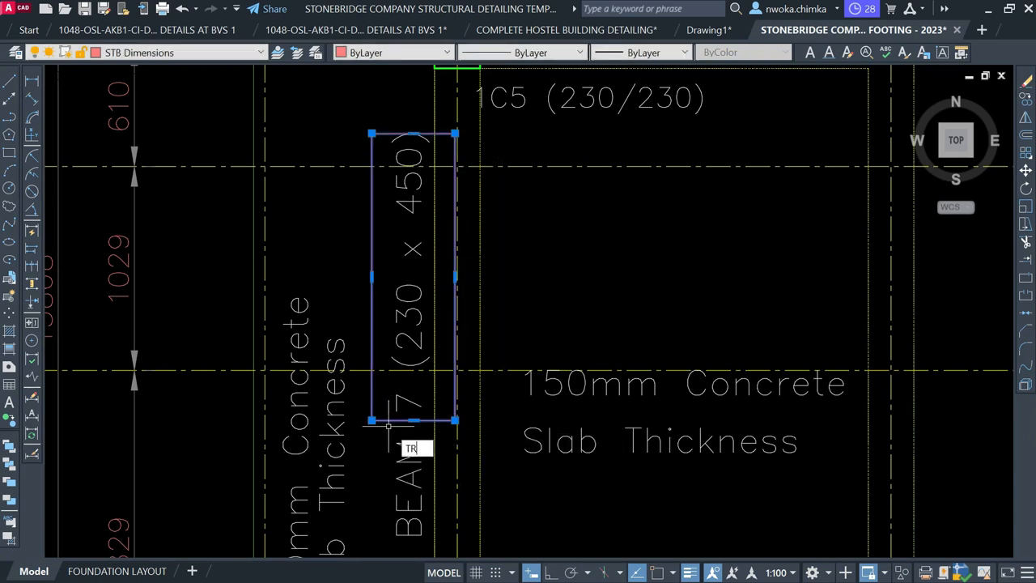
key(Return)
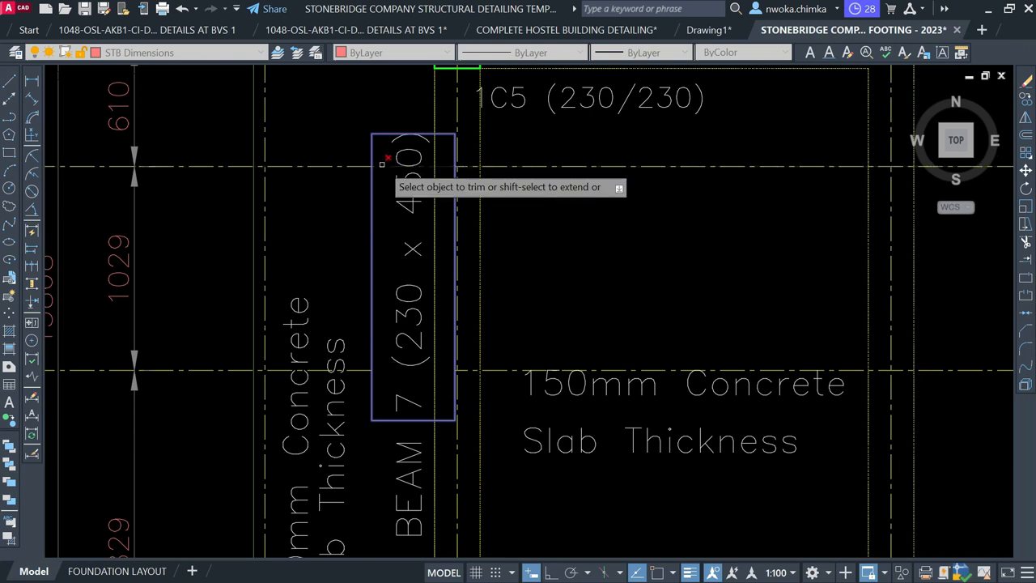
key(Escape)
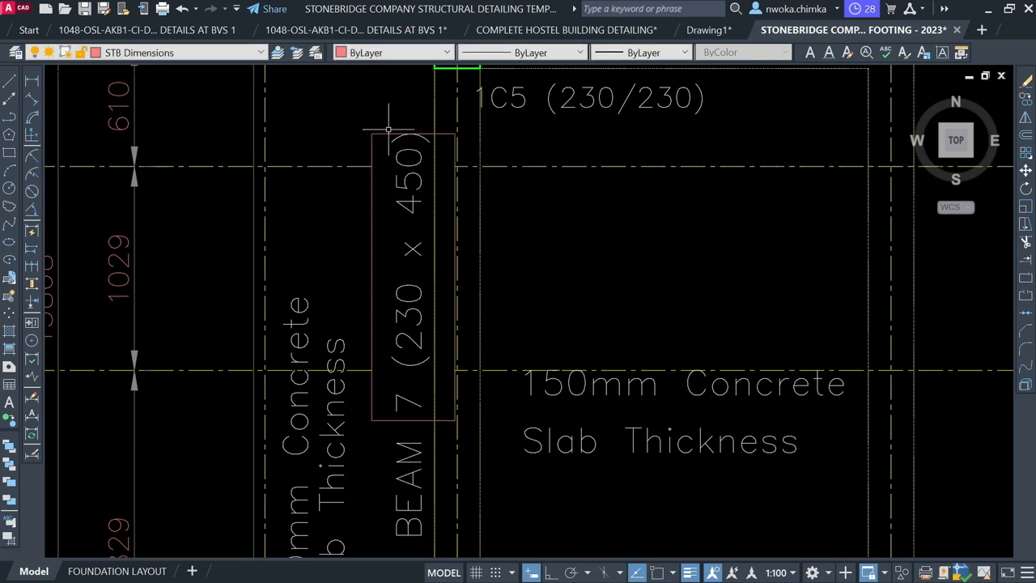
click(387, 132)
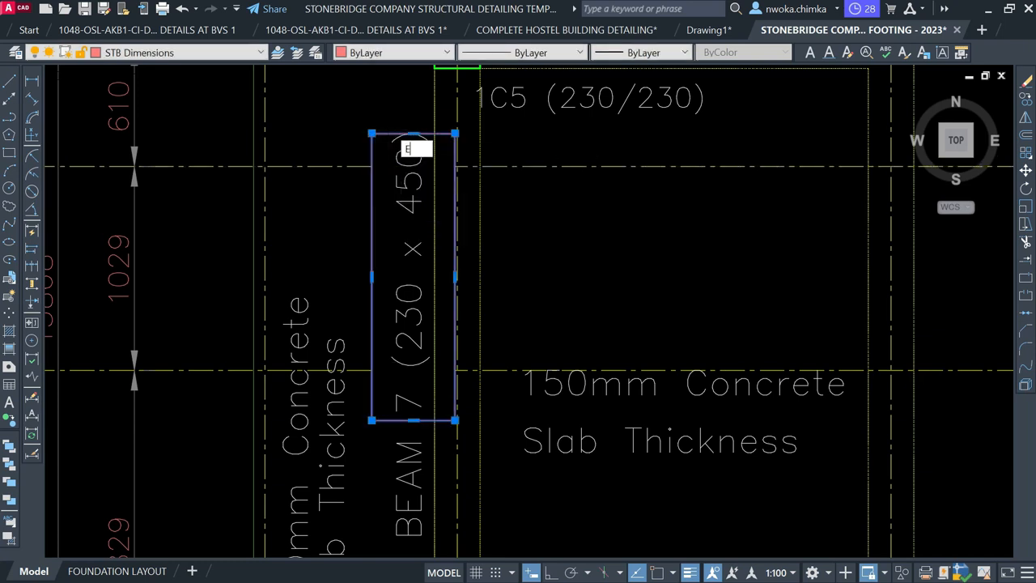
key(Delete)
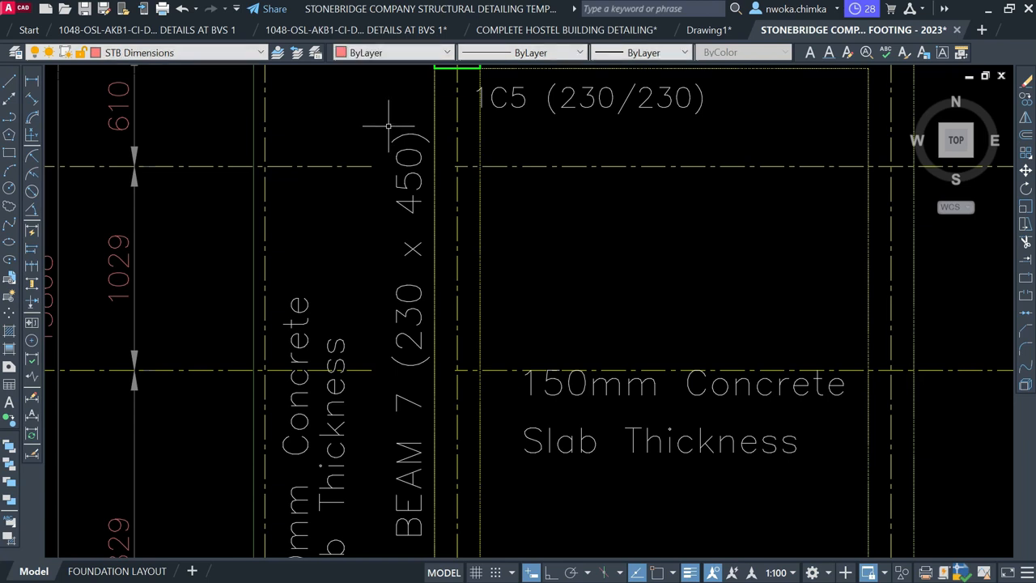
scroll(295, 261, down, 8)
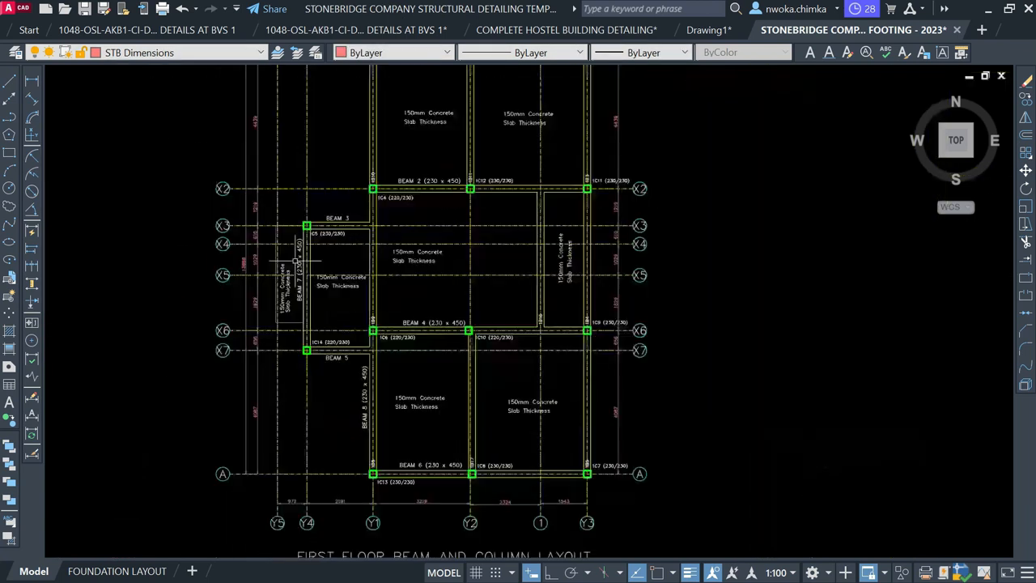
Pan from the first-floor layout over to the beam reinforcement details
middle_drag(405, 391, 398, 239)
scroll(382, 283, up, 4)
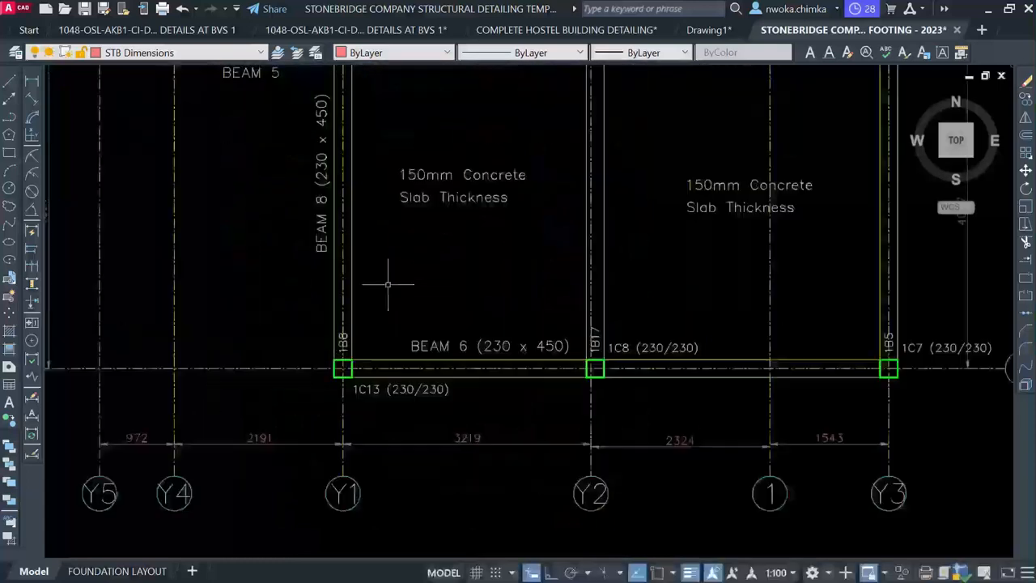
scroll(344, 330, up, 2)
scroll(344, 330, down, 3)
middle_drag(359, 289, 340, 491)
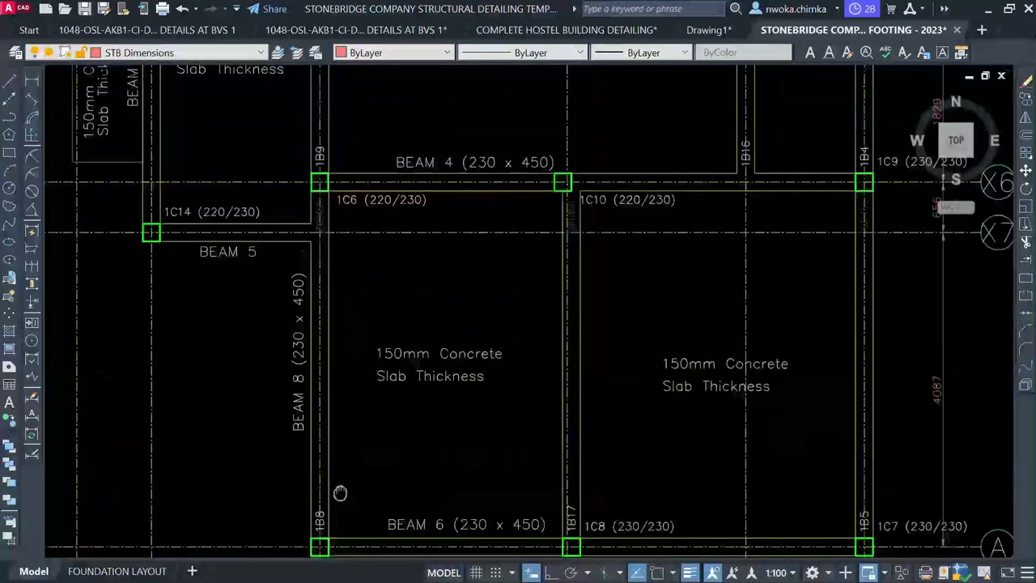
scroll(348, 289, down, 3)
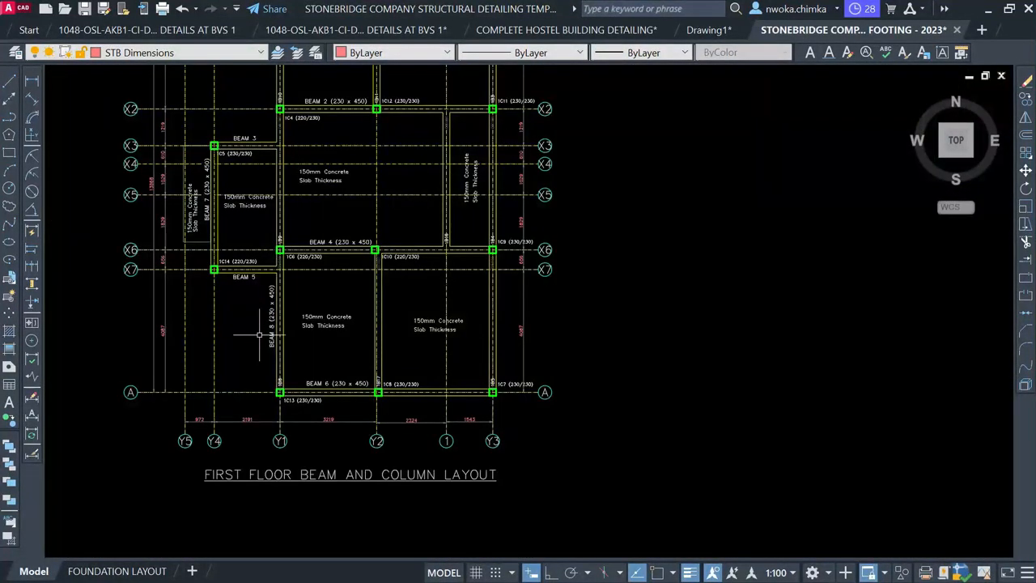
scroll(260, 335, up, 4)
scroll(317, 303, down, 5)
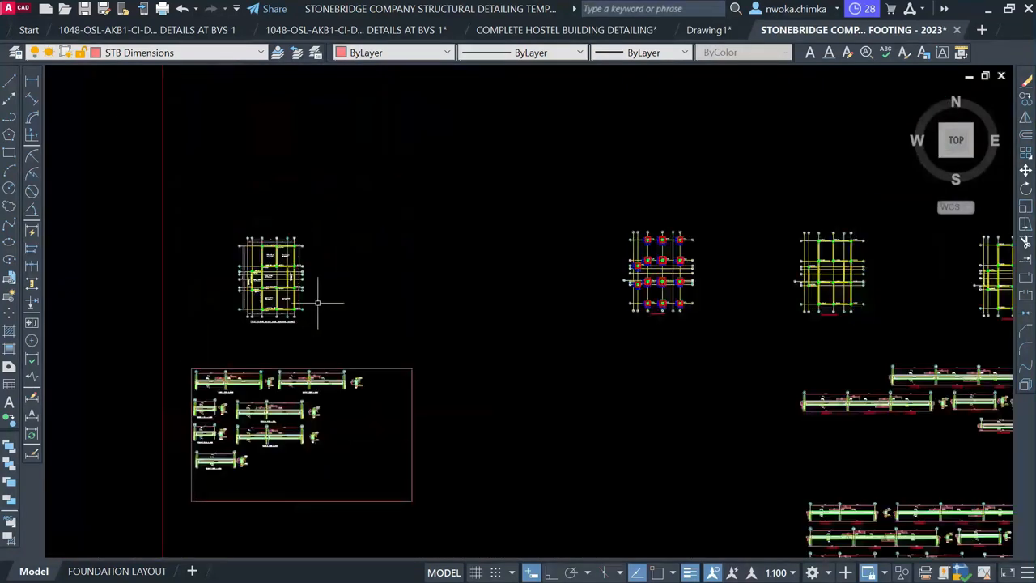
middle_drag(730, 377, 445, 339)
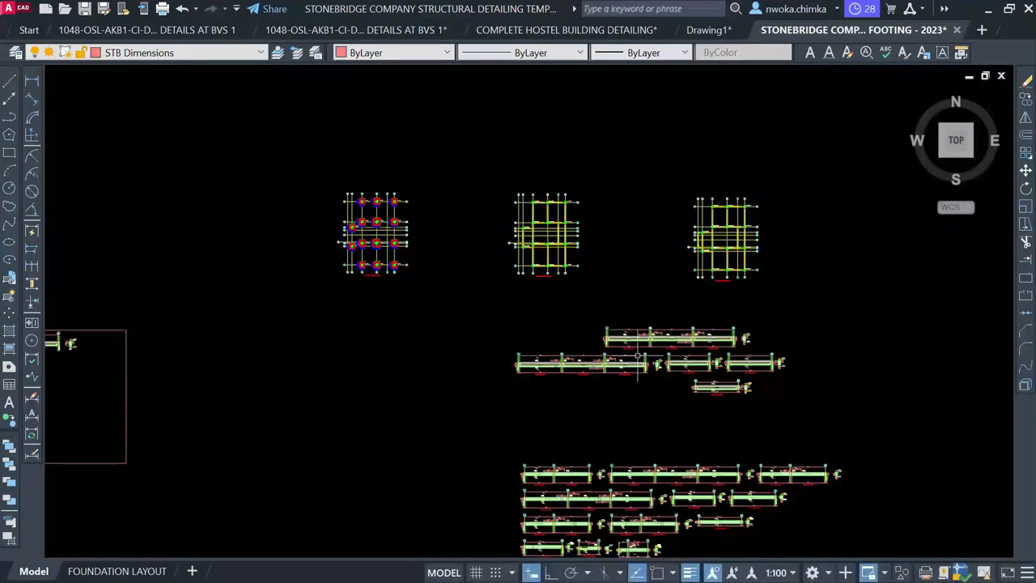
scroll(640, 358, up, 8)
scroll(551, 316, down, 5)
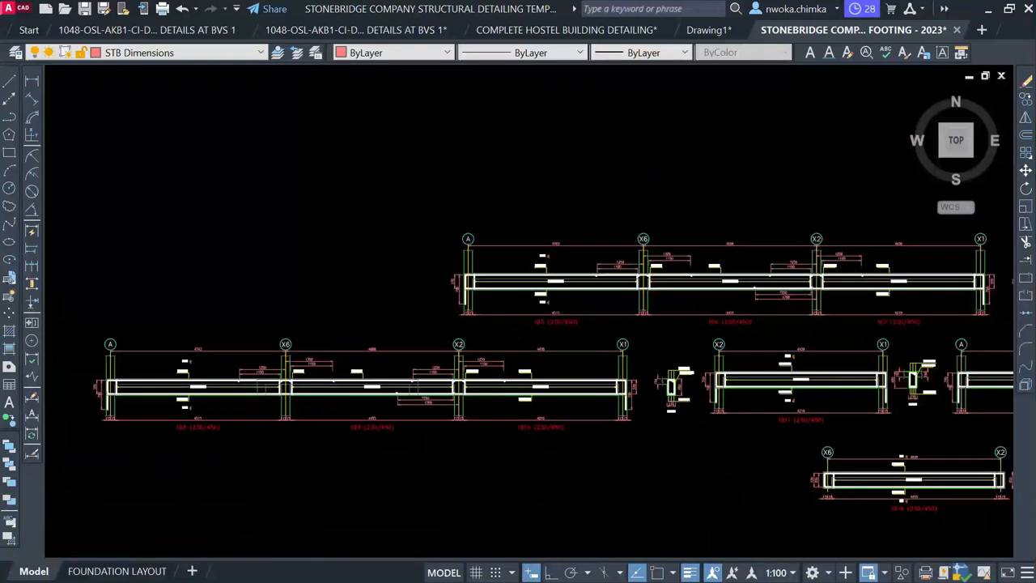
scroll(204, 438, up, 6)
scroll(257, 429, down, 3)
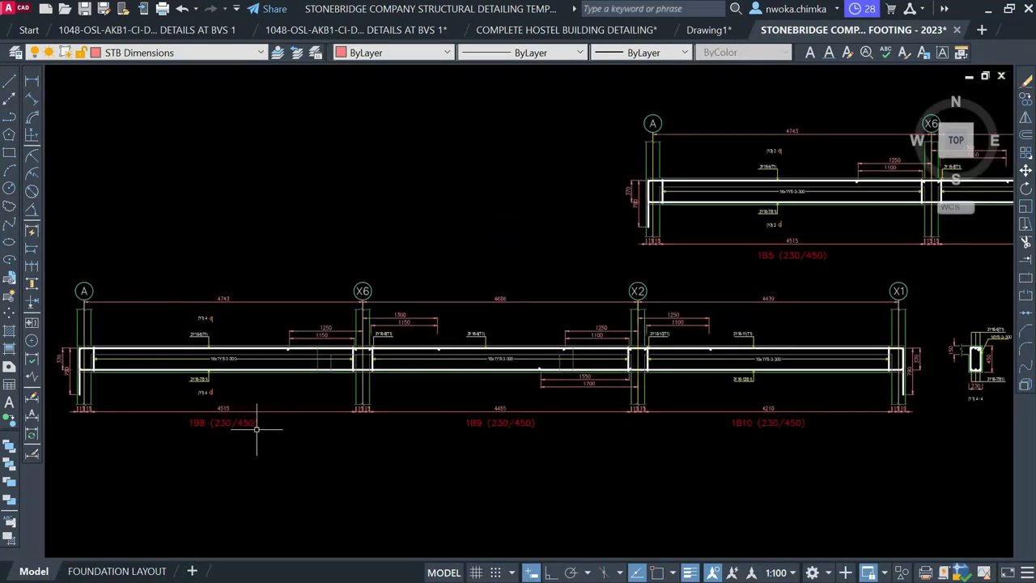
scroll(520, 389, down, 2)
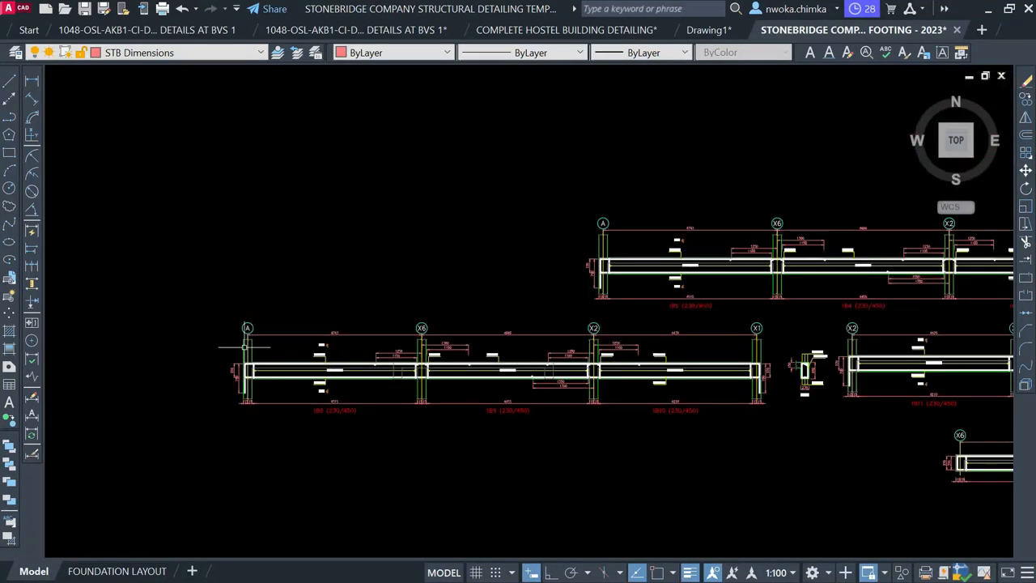
Window-select the 1B8–1B10 beam elevation together with its cross-section detail
click(218, 316)
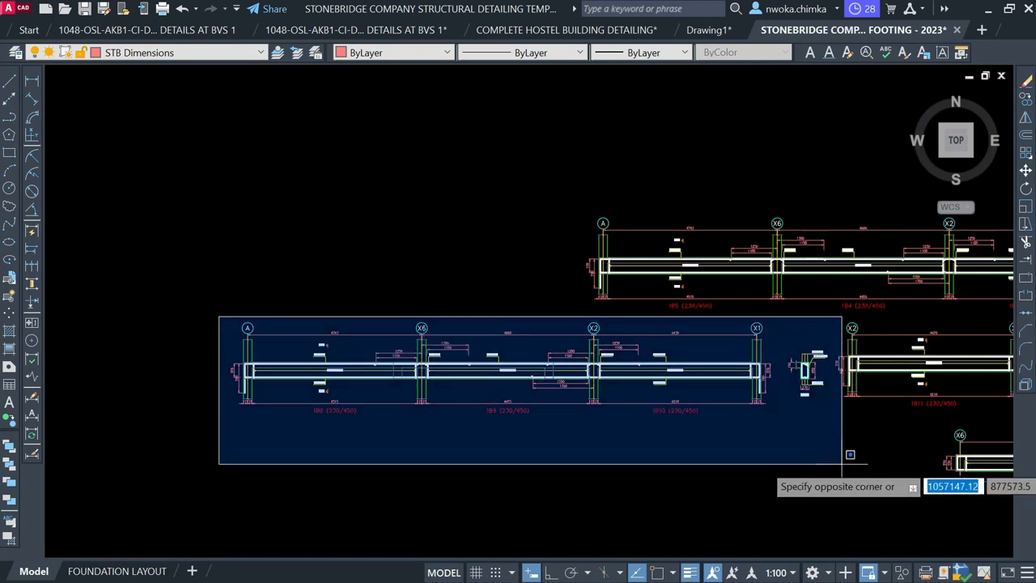
click(820, 466)
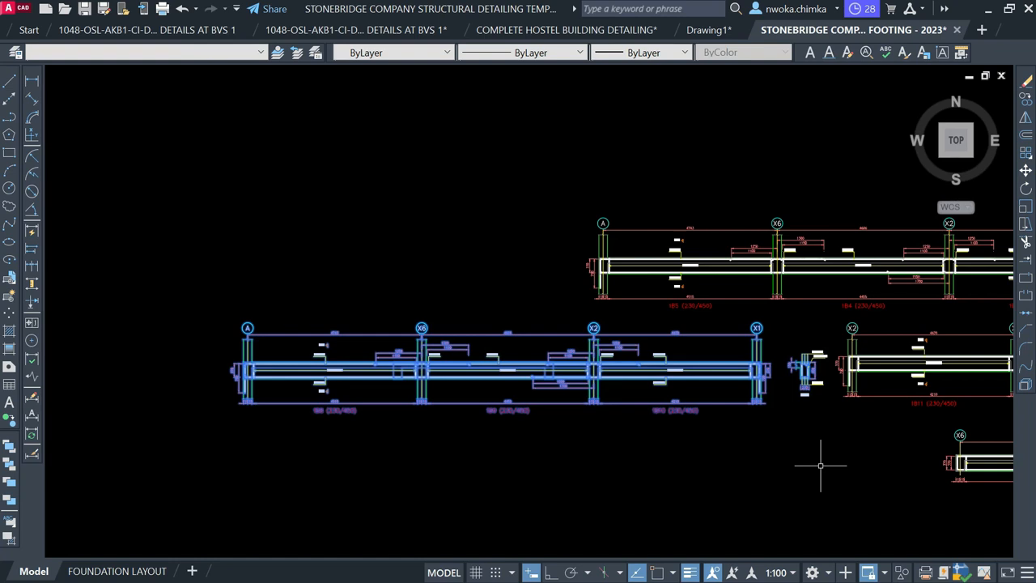
scroll(830, 366, up, 2)
click(833, 334)
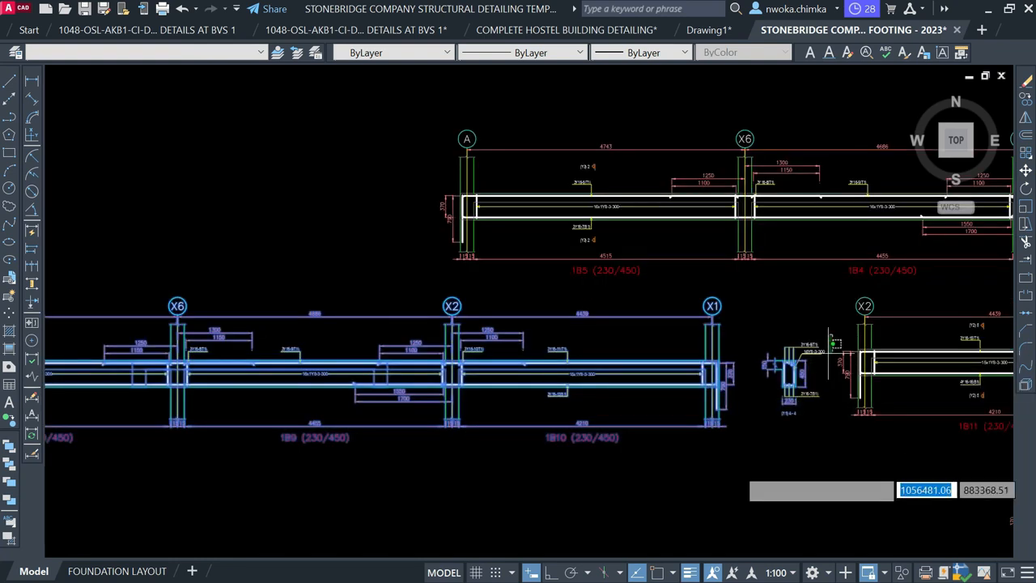
click(660, 479)
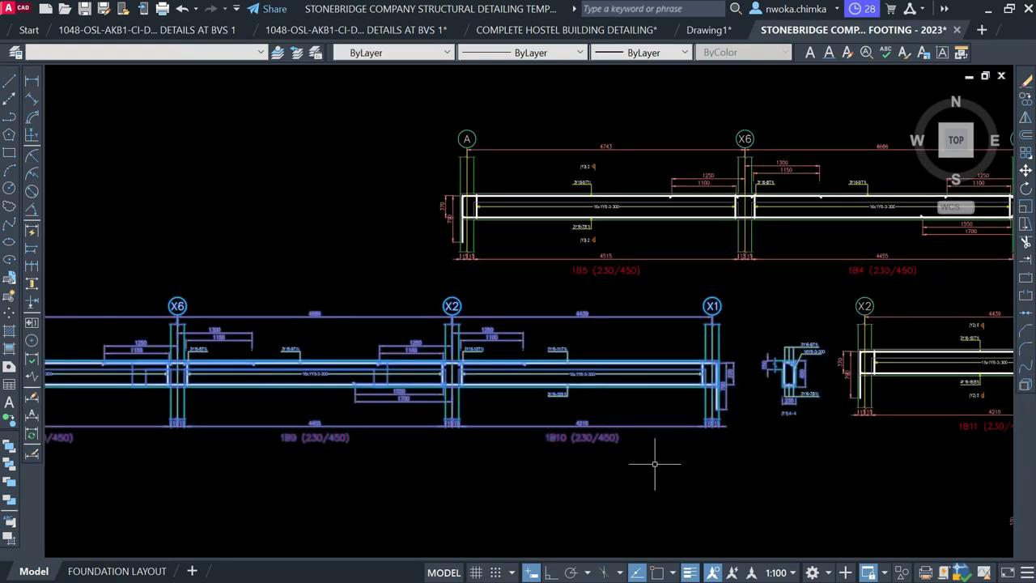
Move the selected detail into the sheet frame, beside the BEAM 7 detail
text(m)
key(space)
scroll(733, 378, down, 2)
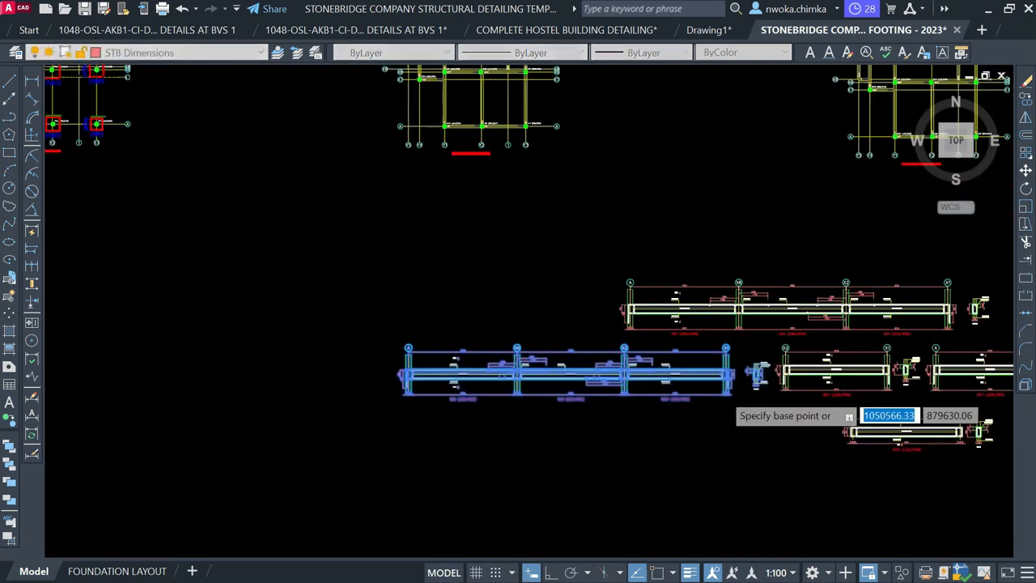
click(434, 361)
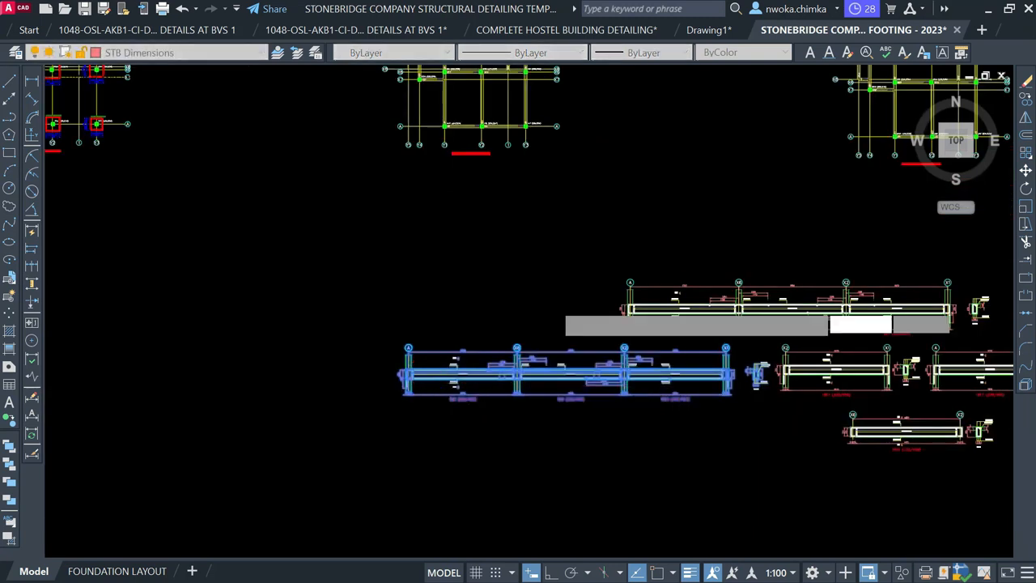
scroll(495, 323, down, 2)
middle_drag(324, 359, 574, 324)
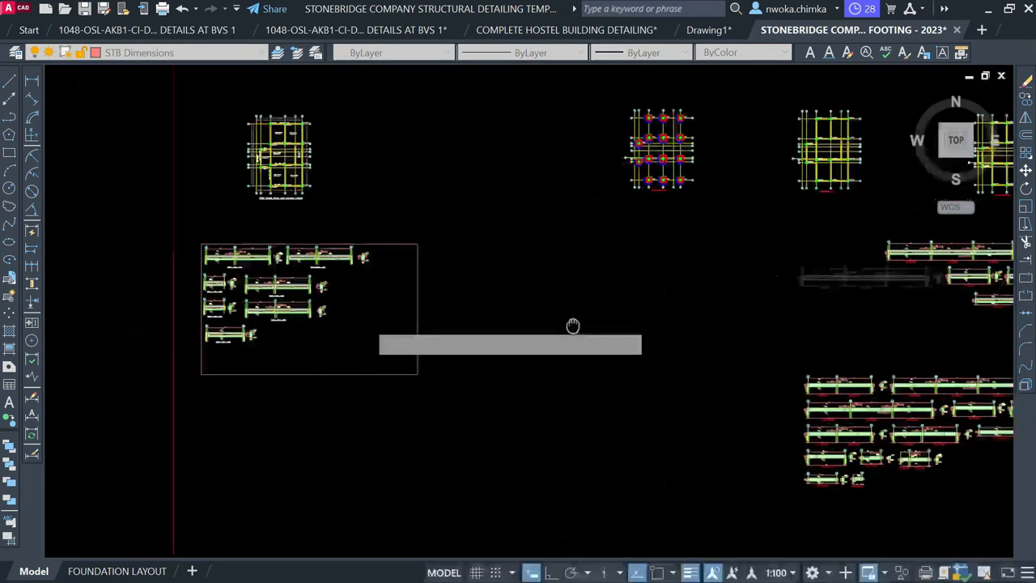
scroll(276, 332, up, 3)
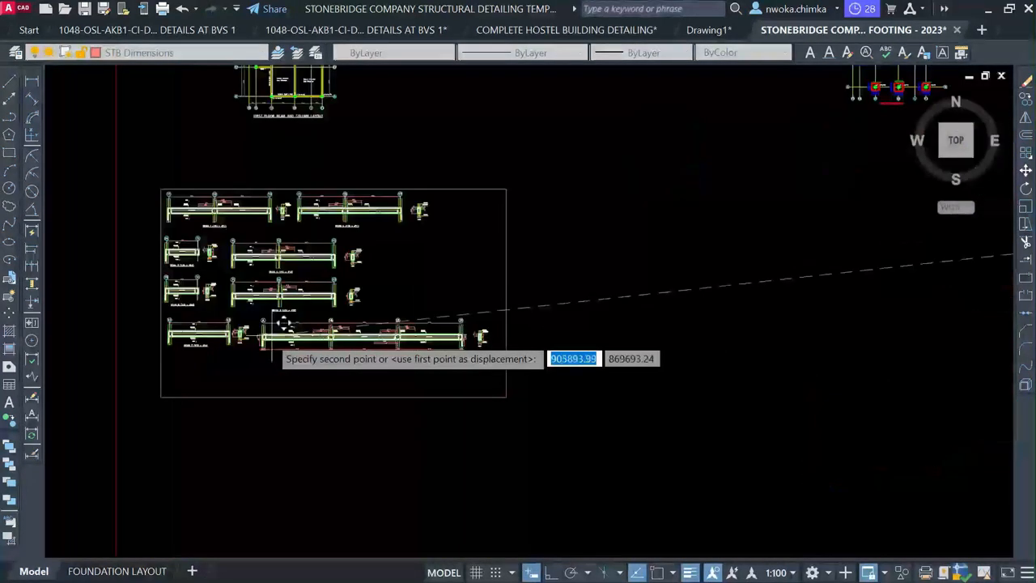
scroll(279, 324, up, 2)
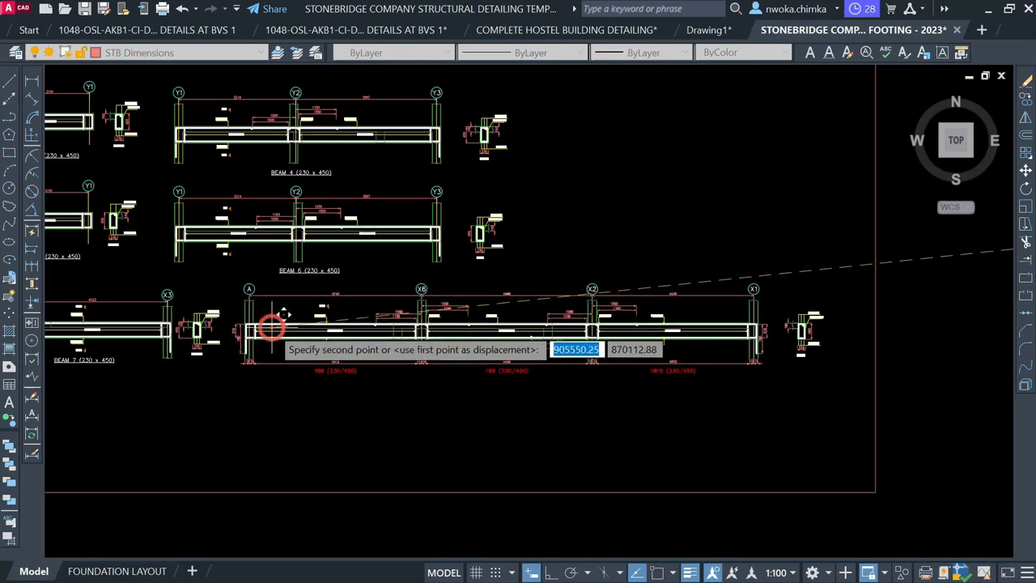
click(274, 327)
scroll(363, 350, down, 4)
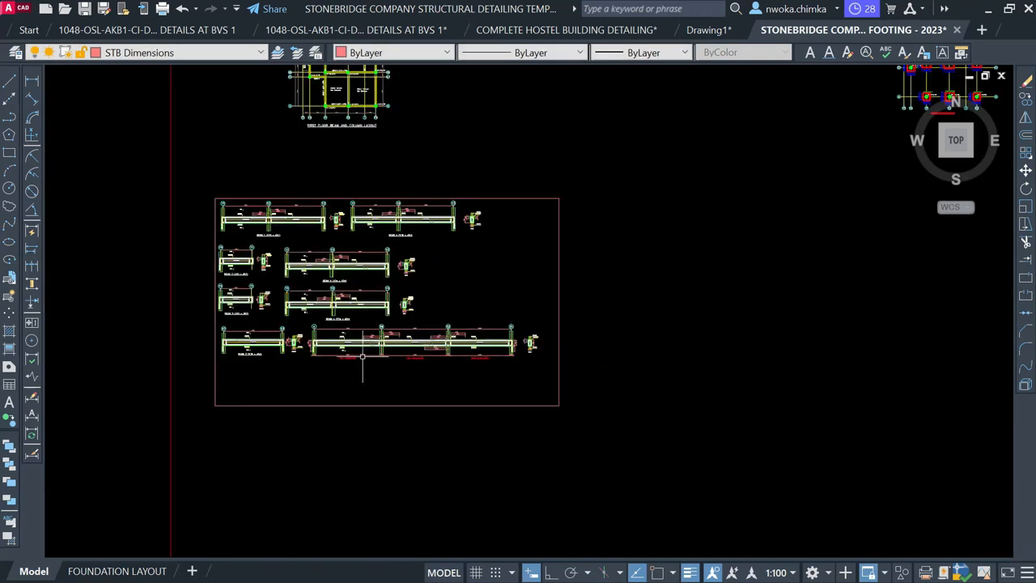
scroll(302, 347, up, 4)
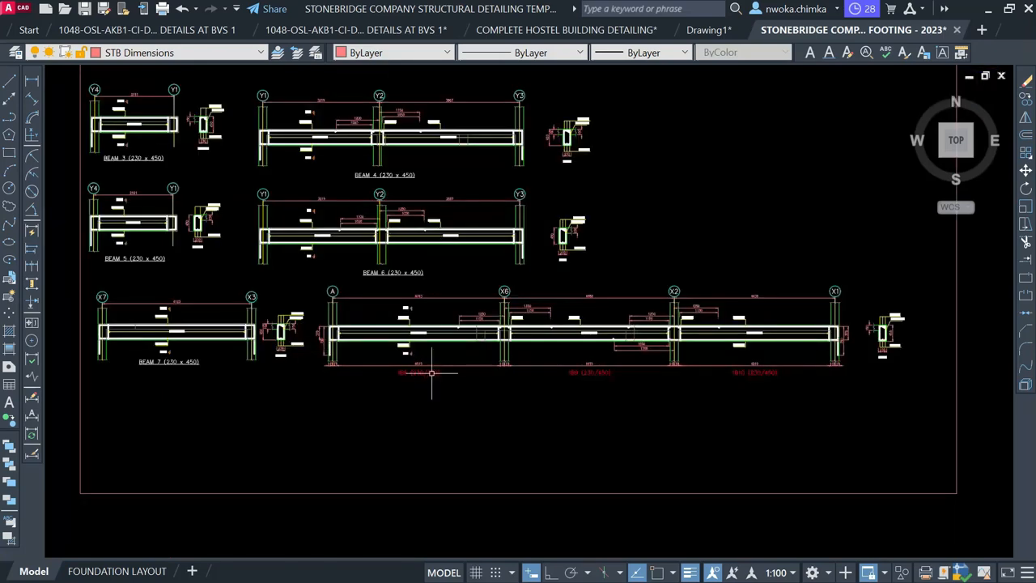
scroll(365, 372, up, 5)
Select the 4515 dimension row under beam 1B8, the left-support dimensions and the dimensions near X6
click(316, 372)
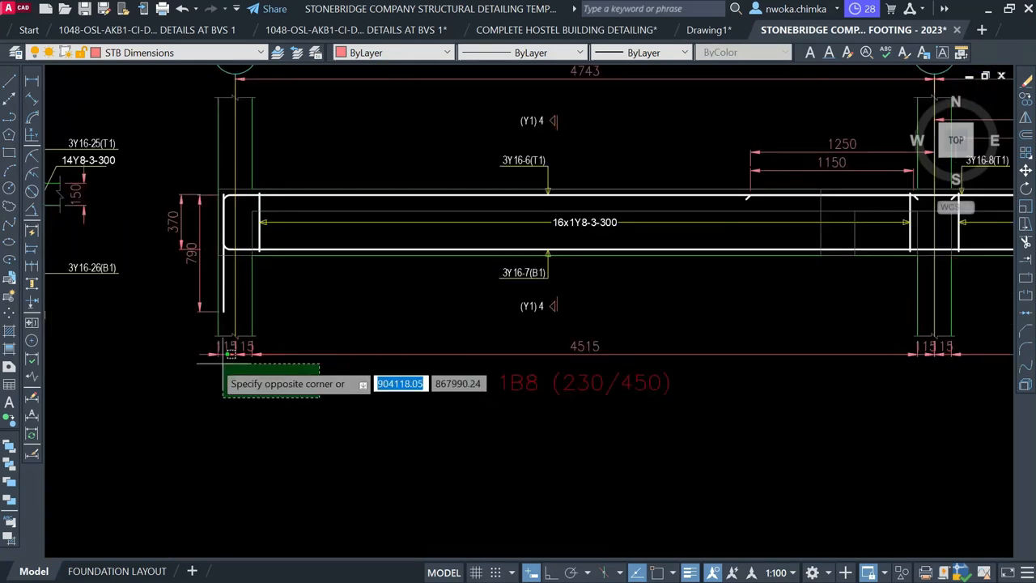
click(203, 356)
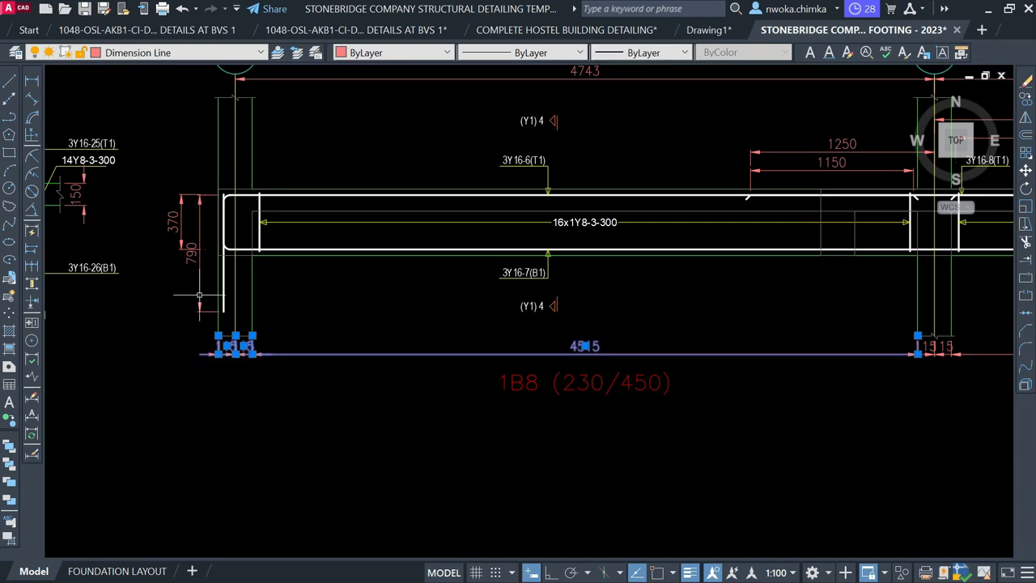
click(201, 181)
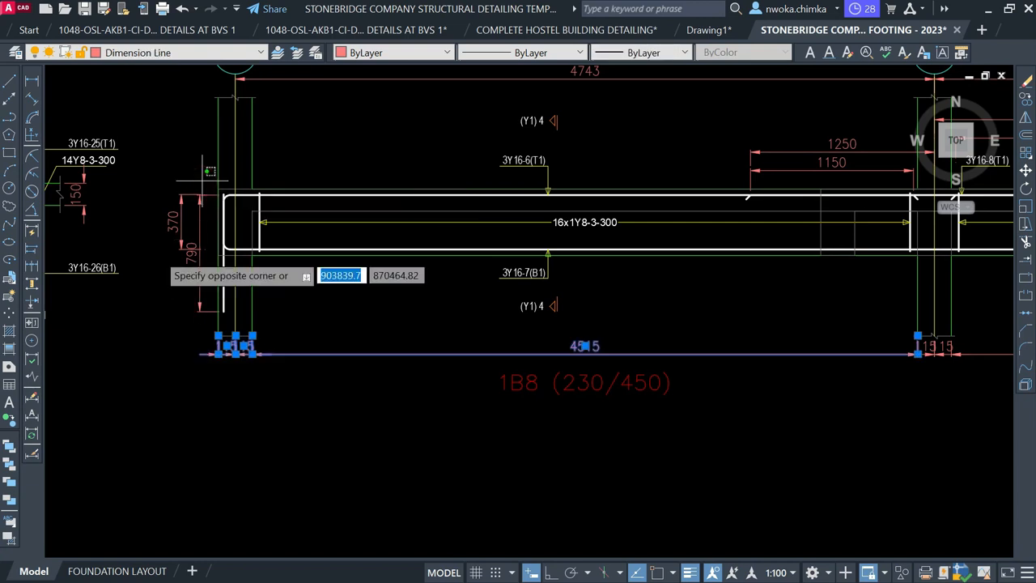
click(149, 266)
scroll(148, 267, down, 3)
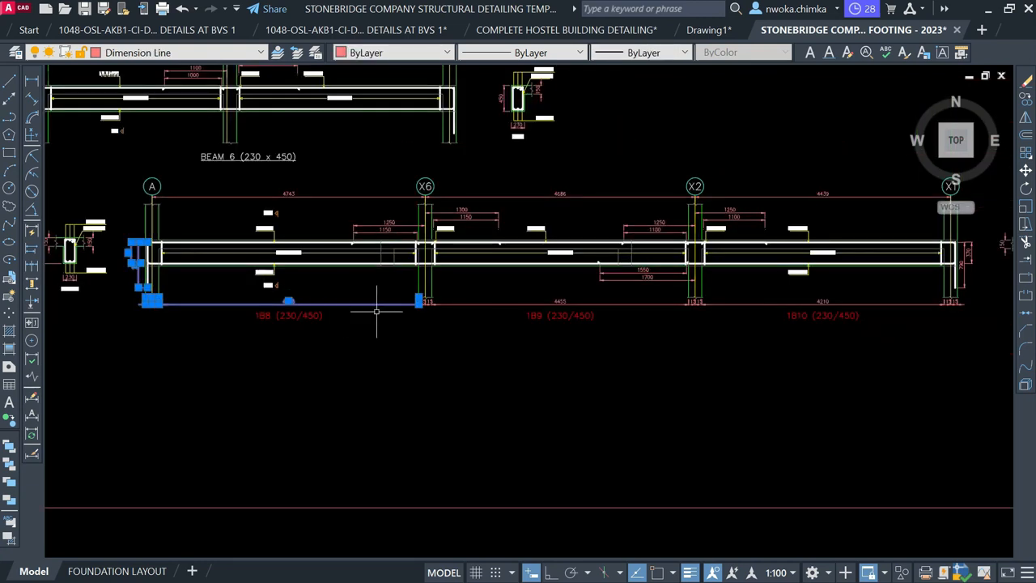
scroll(442, 303, up, 6)
click(416, 287)
click(273, 342)
scroll(765, 334, down, 5)
Add the 4210 dimension under 1B10 and its left-support dimensions to the selection
middle_drag(818, 320, 477, 298)
scroll(575, 297, up, 2)
click(633, 288)
click(558, 314)
click(360, 353)
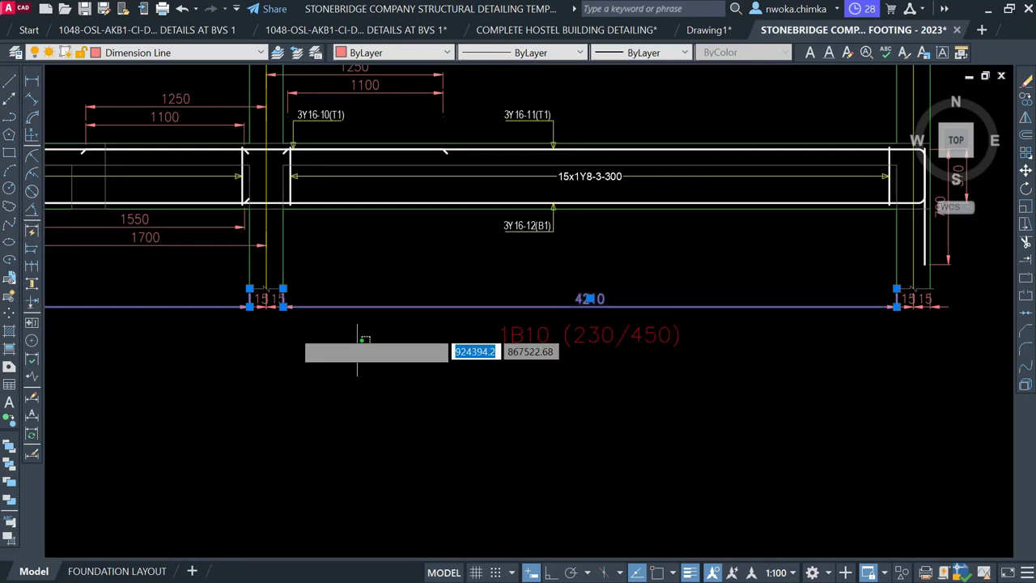
click(221, 309)
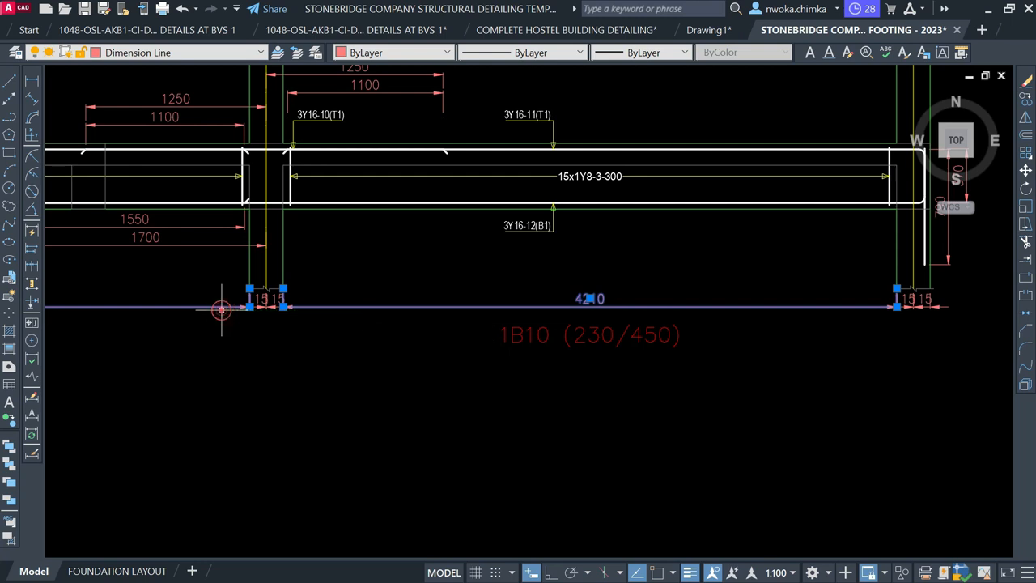
scroll(282, 306, up, 2)
Add the small 15 dimensions, including those at the right end, to the selection
click(300, 300)
click(189, 331)
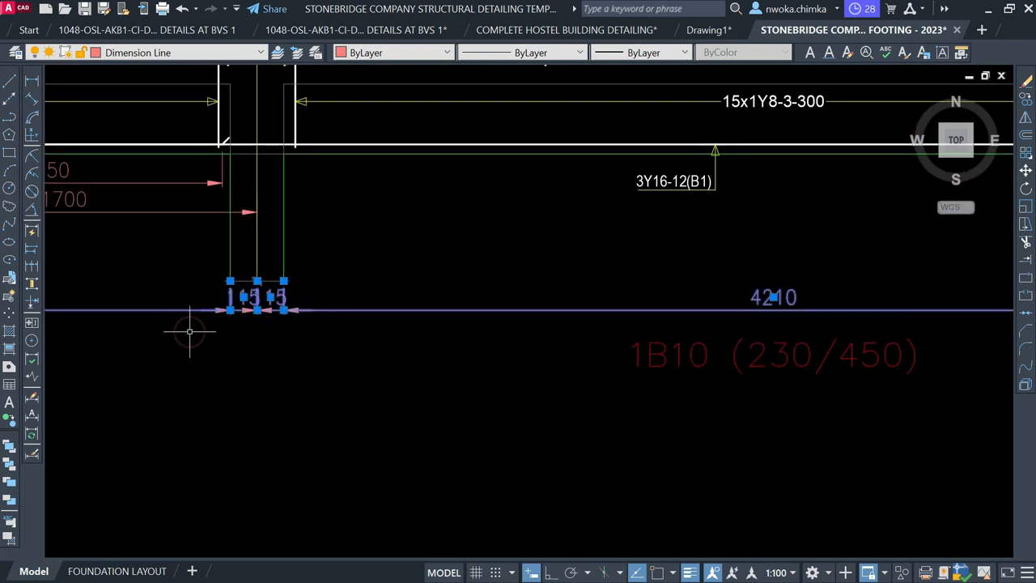
scroll(301, 308, down, 5)
scroll(489, 333, up, 5)
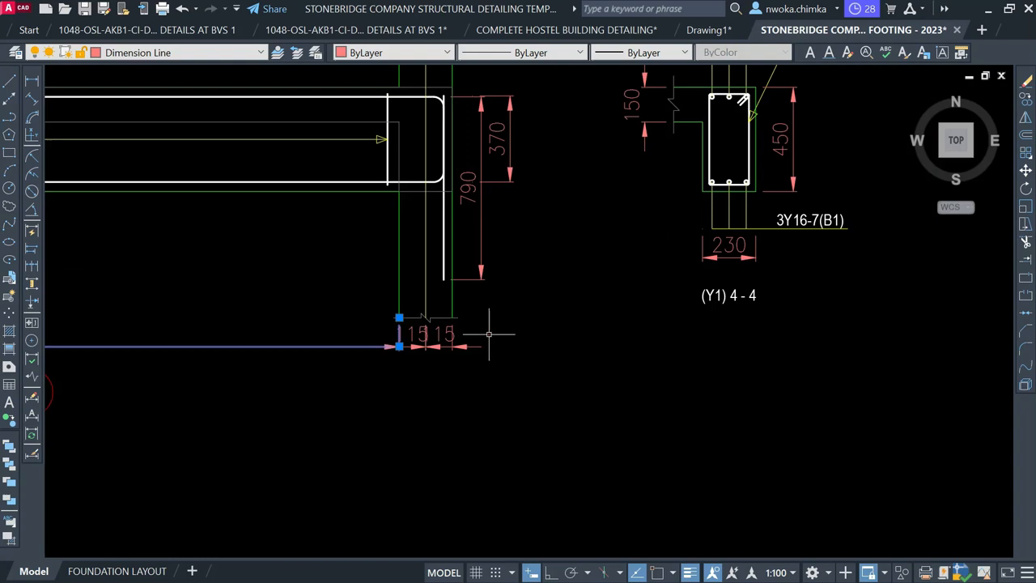
click(489, 333)
click(405, 366)
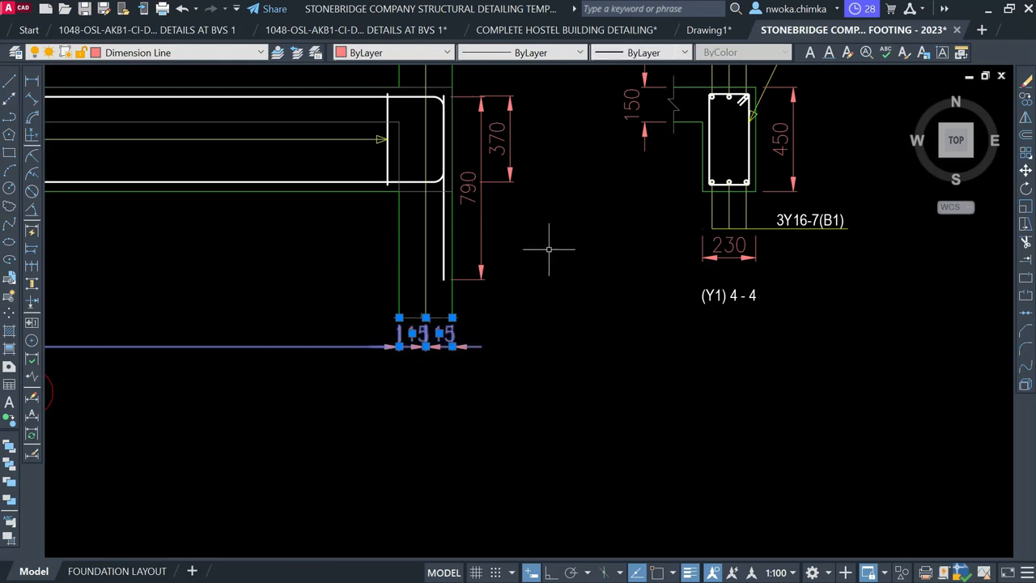
Add the 370 and 790 end dimensions and erase the whole selection
click(561, 146)
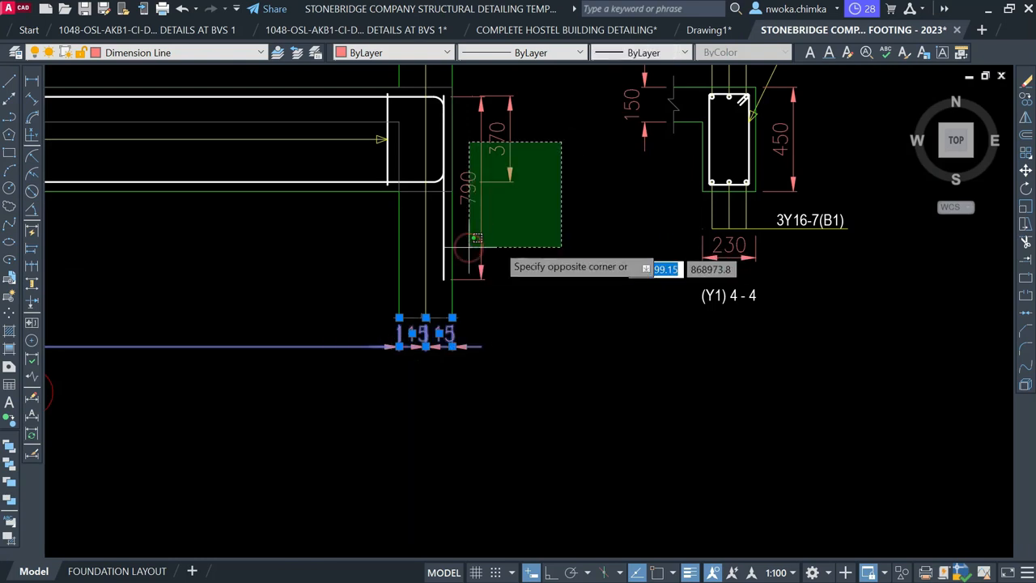
click(468, 251)
text(E)
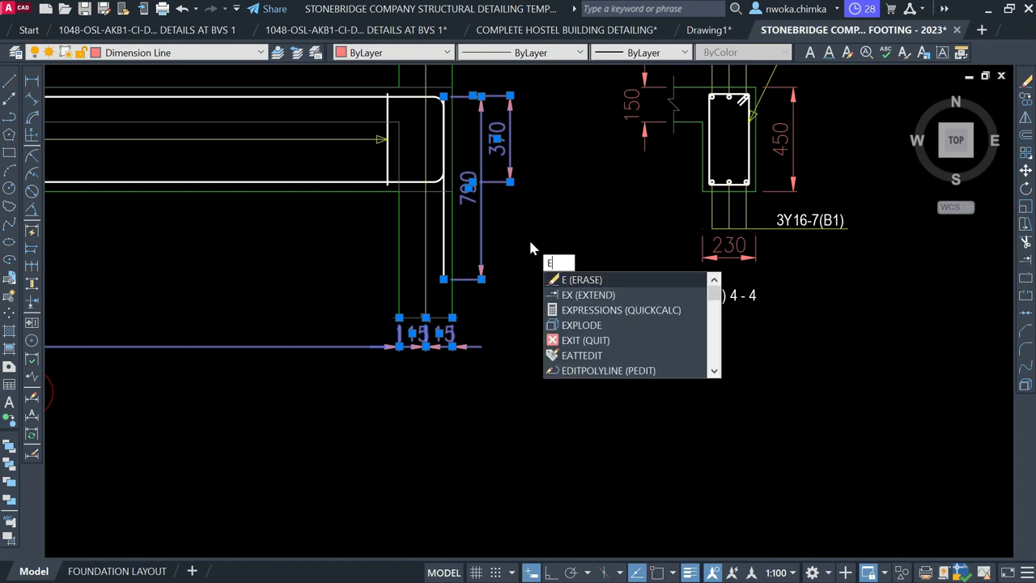
key(Return)
Pan across the beam detail rows to the BEAM 7 detail
scroll(629, 229, down, 4)
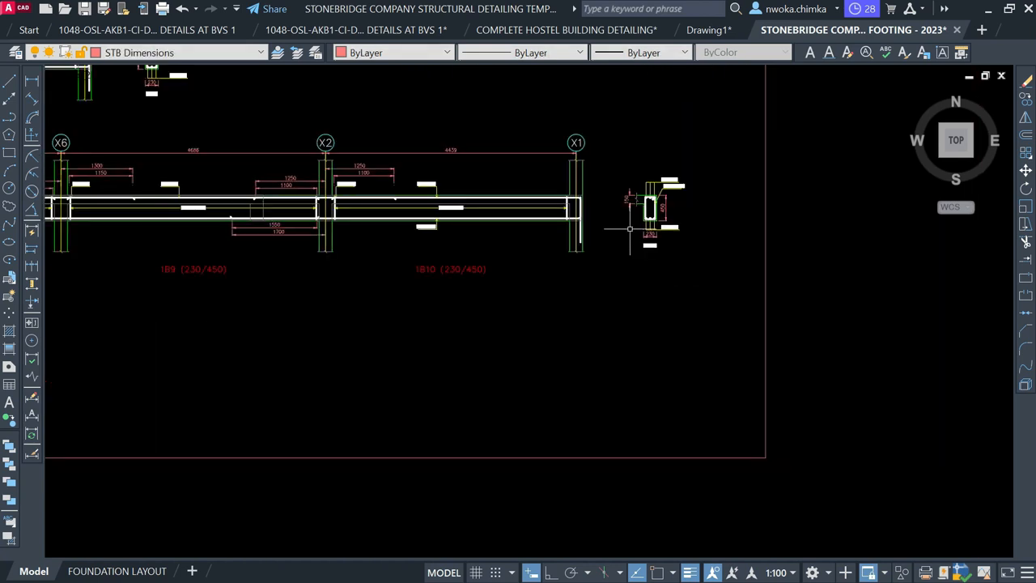
middle_drag(374, 259, 516, 284)
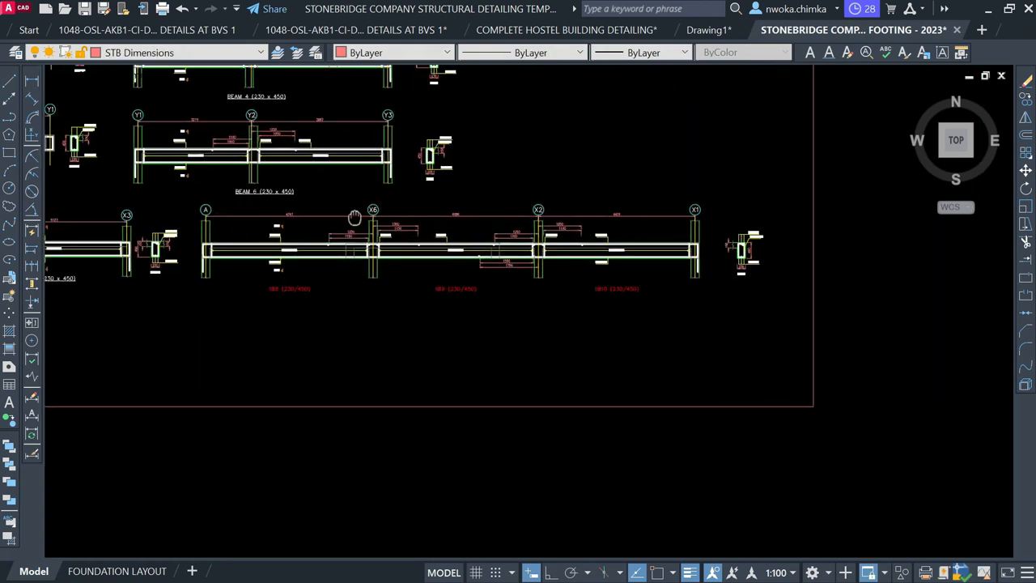
middle_drag(354, 217, 555, 194)
scroll(216, 269, up, 5)
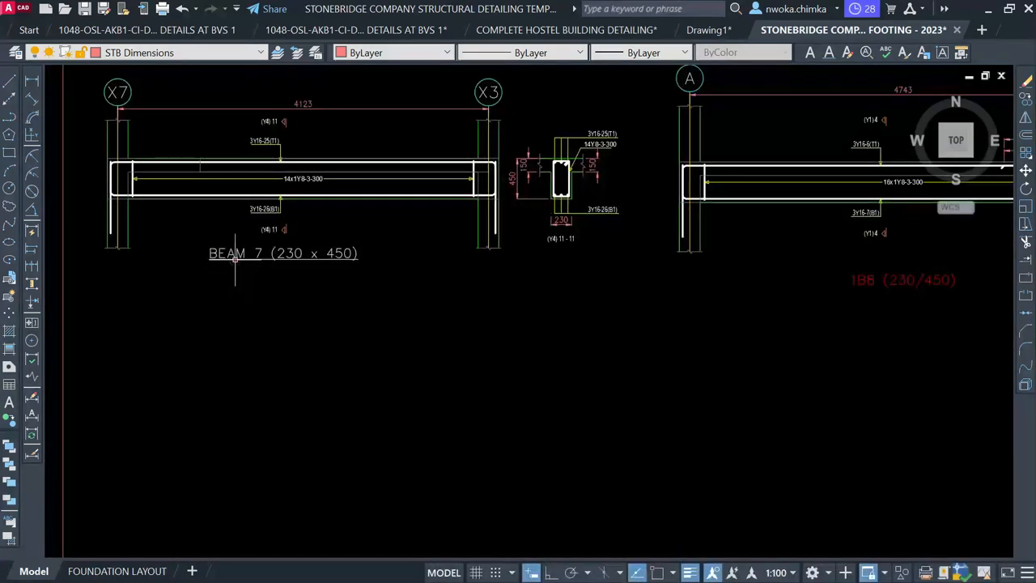
Copy the BEAM 7 (230 x 450) title to a spot under the 1B9 beam detail
click(235, 257)
text(co)
key(space)
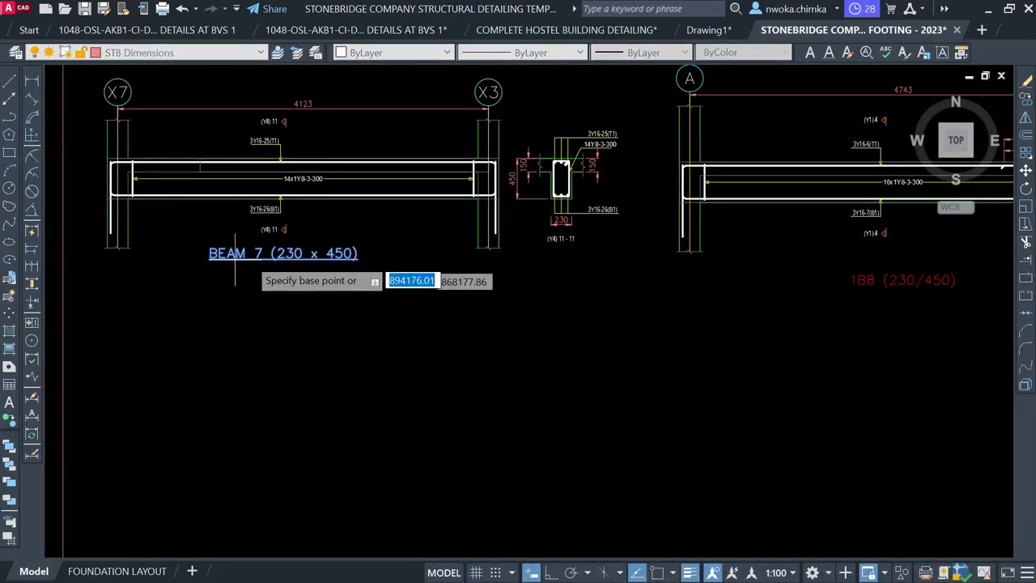
click(247, 260)
scroll(148, 292, down, 2)
middle_drag(631, 317, 348, 316)
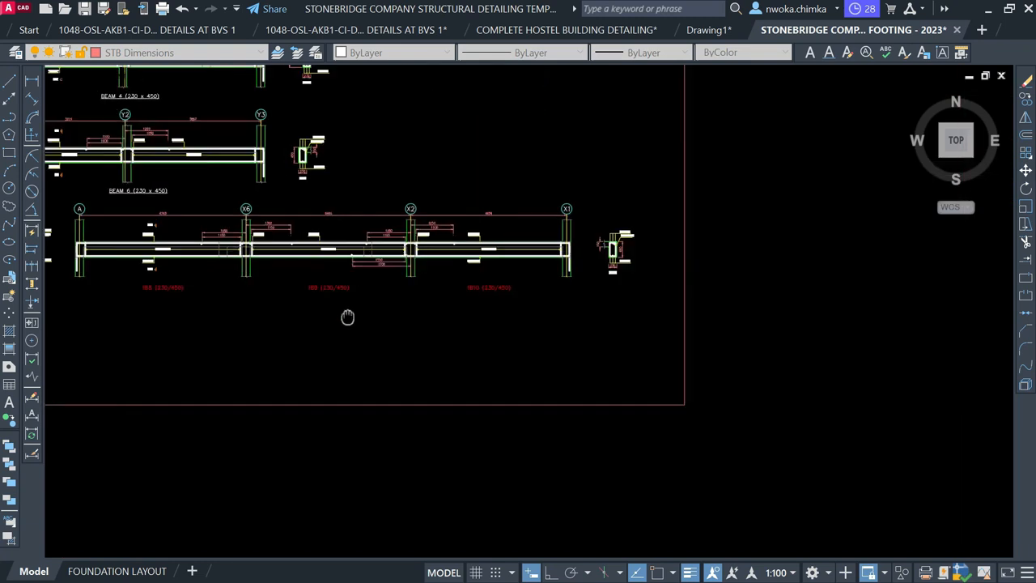
scroll(394, 292, up, 6)
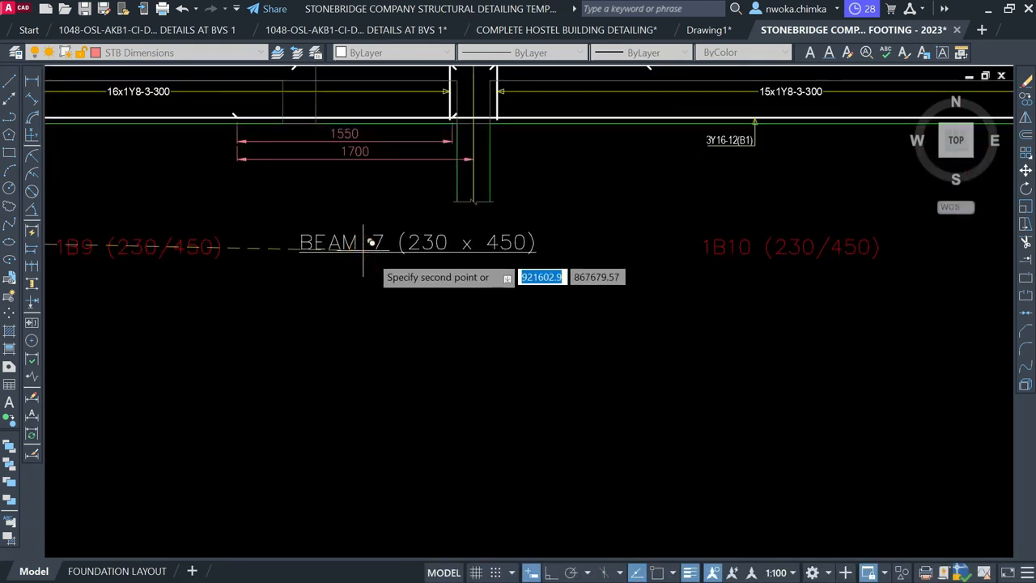
click(370, 243)
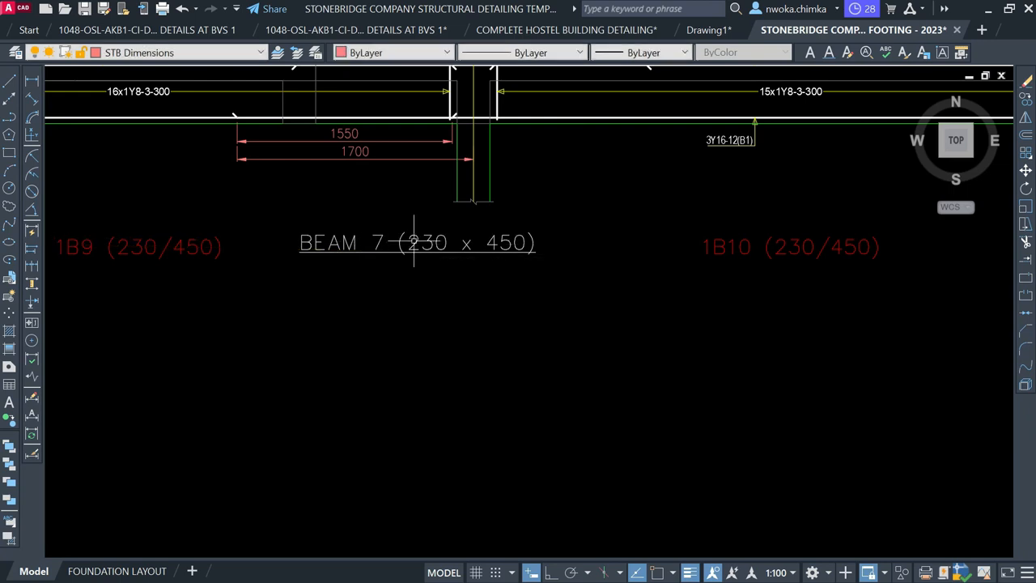
Edit the copied title so it reads BEAM 8 (230 x 450)
click(402, 238)
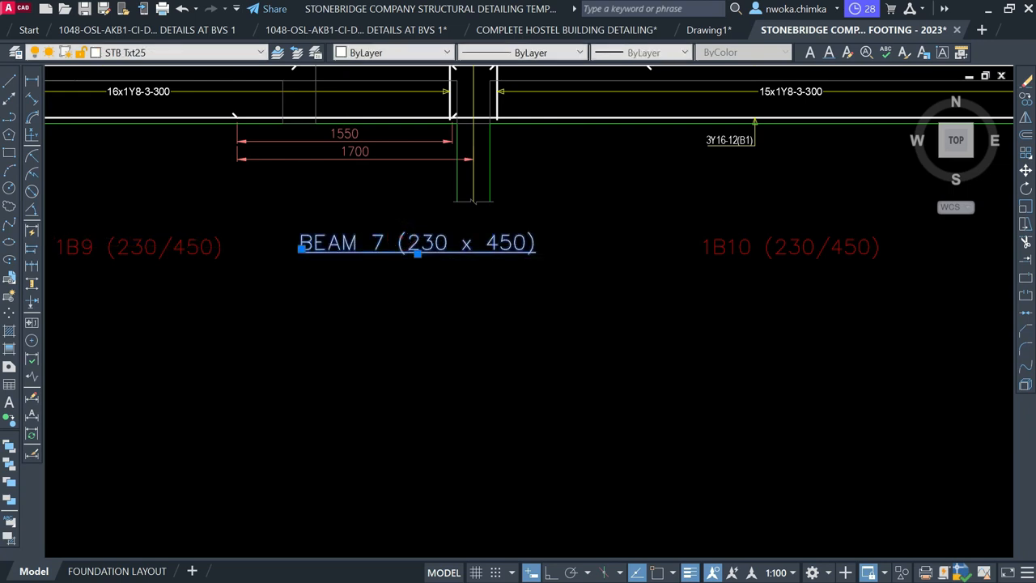
double_click(377, 247)
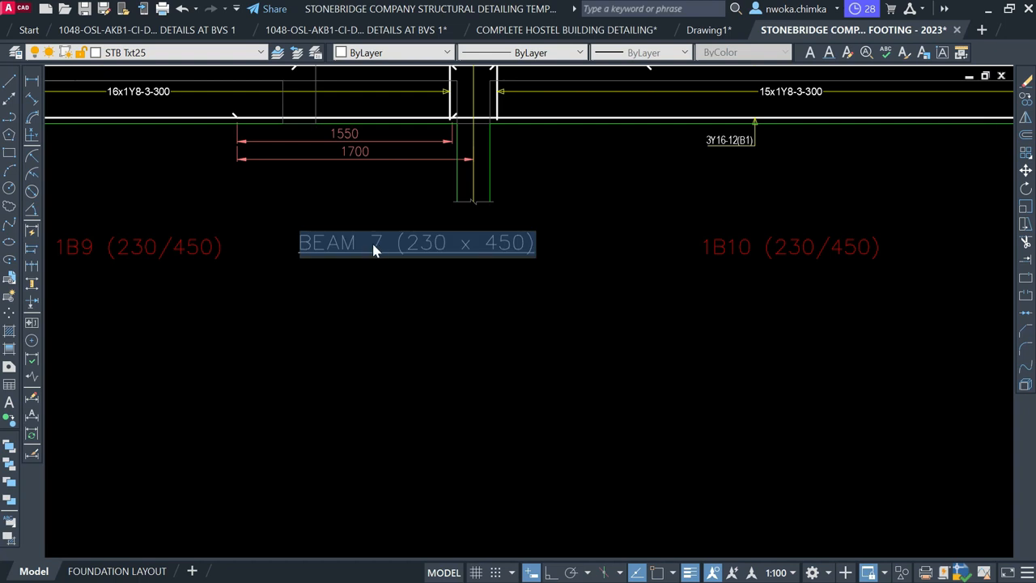
scroll(372, 248, up, 2)
click(377, 241)
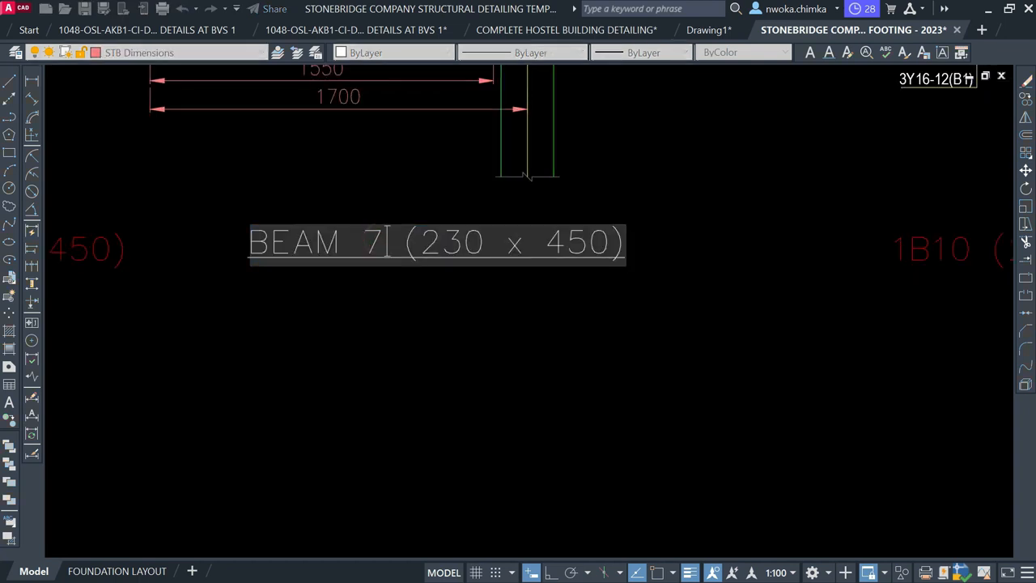
text(8)
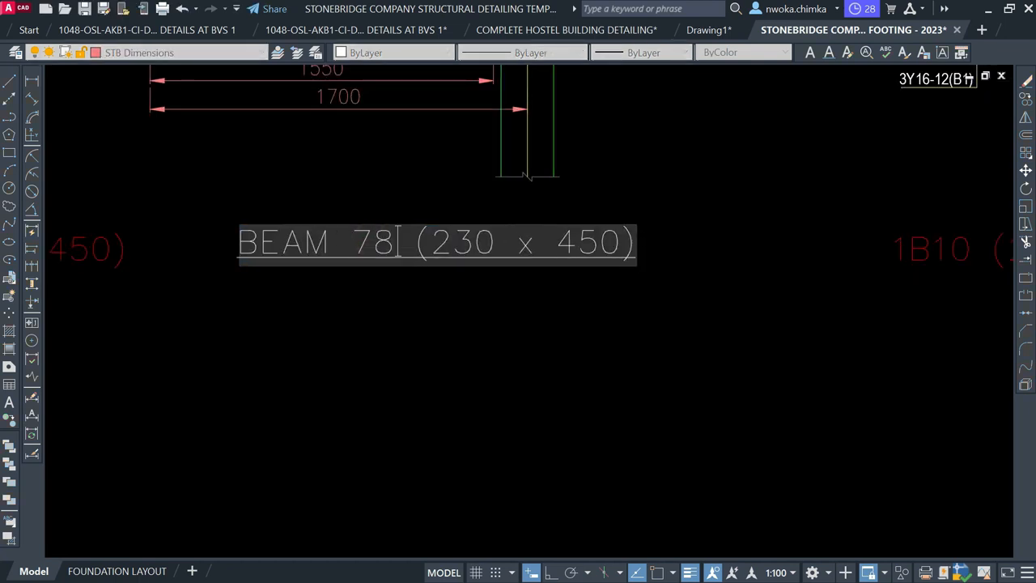
key(BackSpace)
click(428, 340)
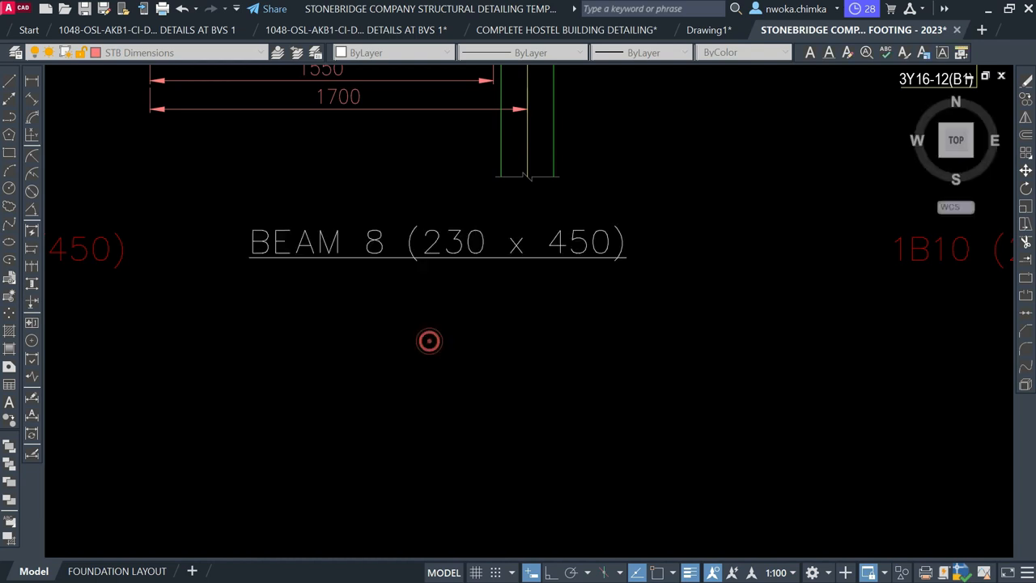
scroll(428, 340, down, 3)
key(Return)
key(Escape)
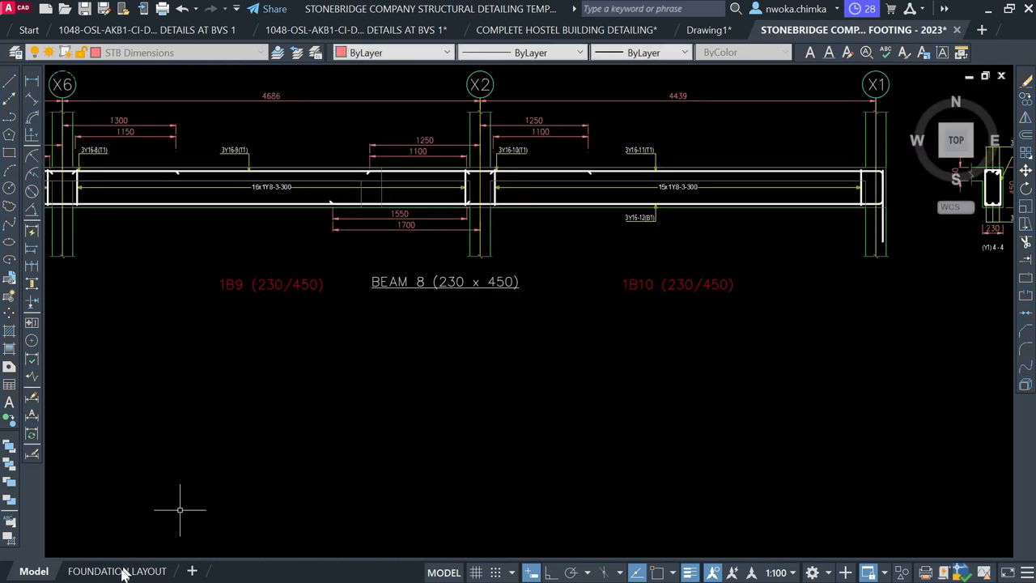
Check the FOUNDATION LAYOUT sheet, then back in Model delete the red 1B8, 1B9 and 1B10 labels
click(120, 571)
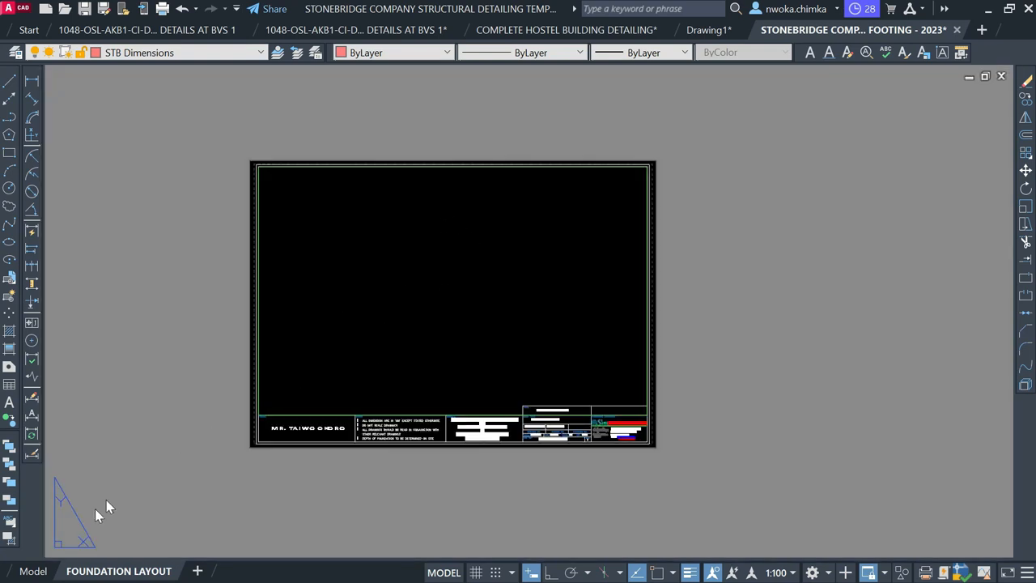
click(33, 571)
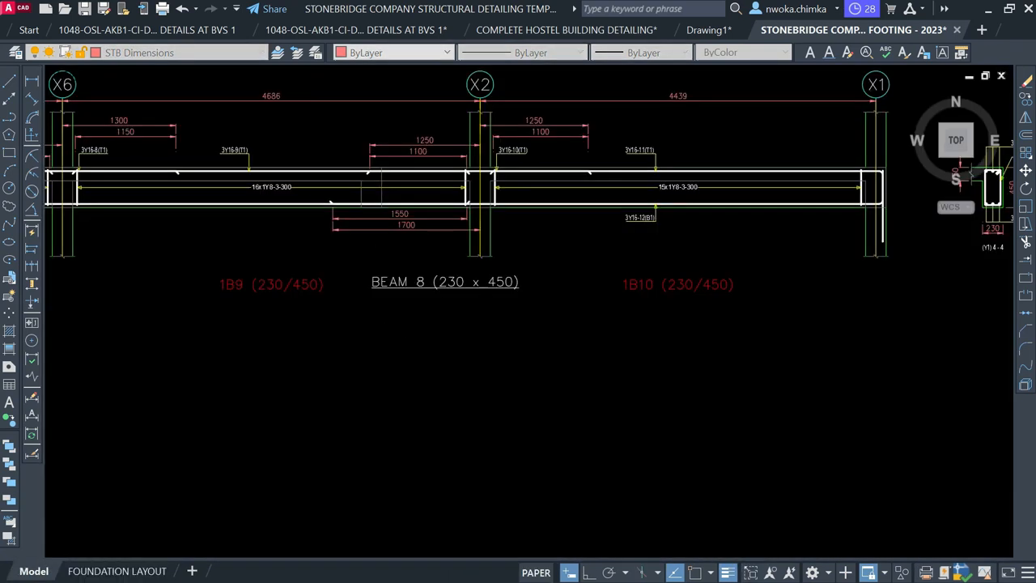
scroll(357, 292, down, 2)
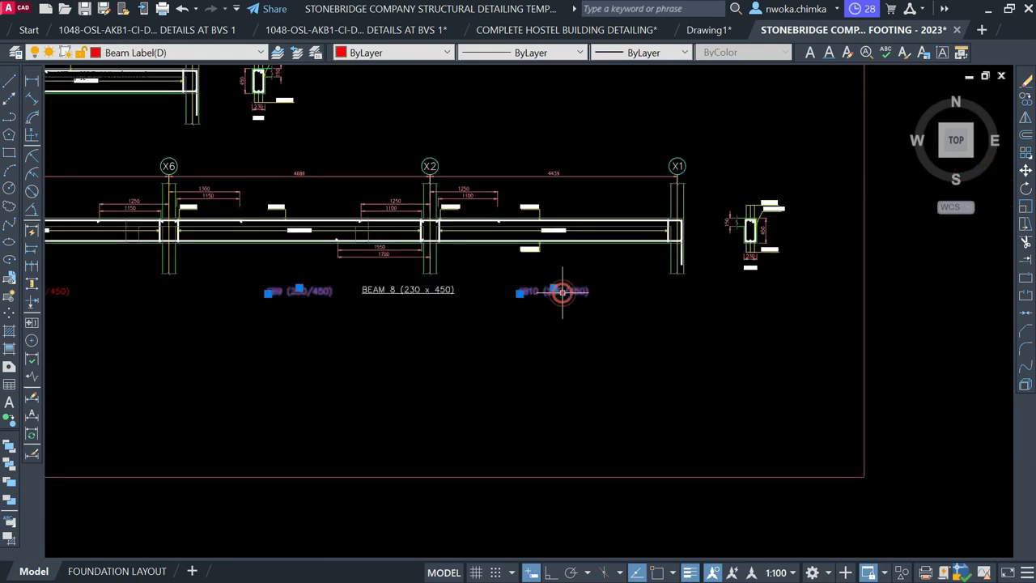
middle_drag(168, 333, 421, 324)
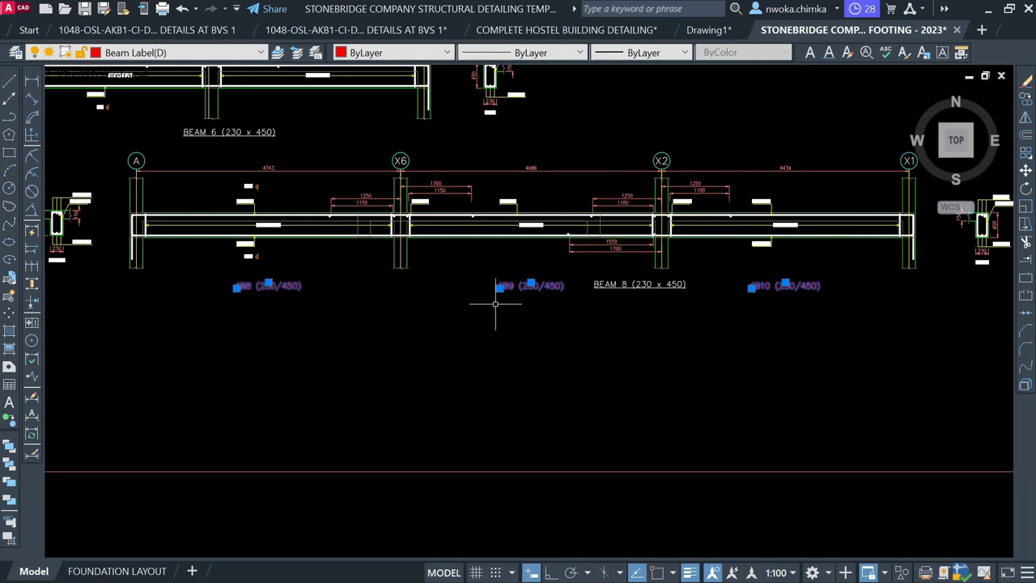
key(Delete)
Move the BEAM 8 title left so it sits centred under the A–X1 beam
click(623, 285)
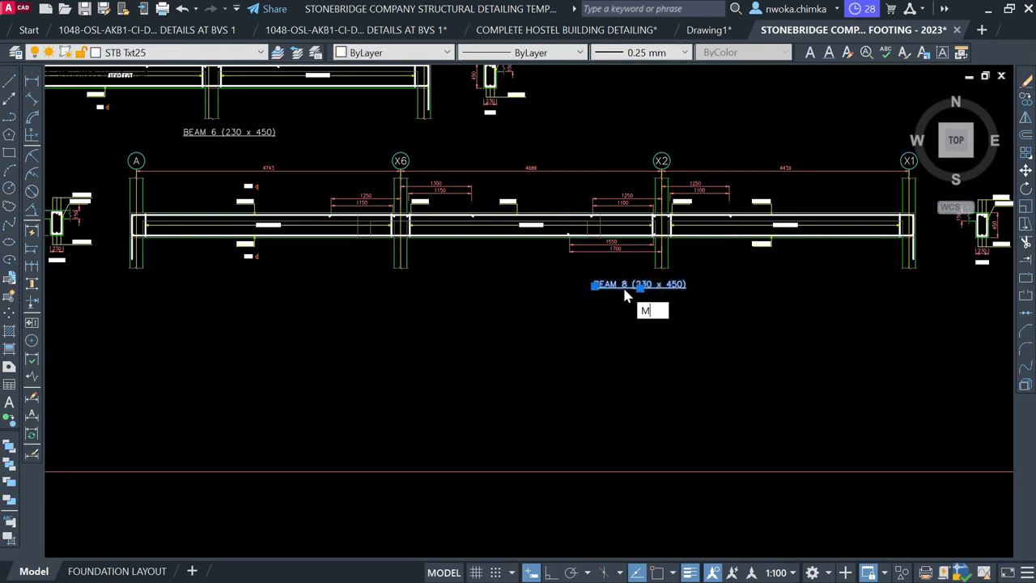
text(m)
key(Return)
click(674, 355)
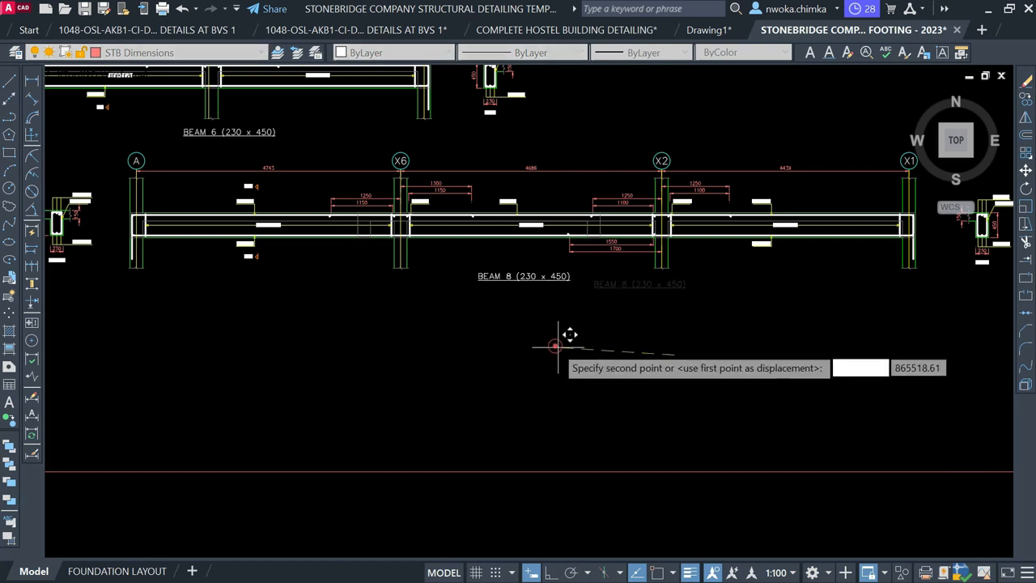
click(555, 346)
scroll(325, 368, down, 4)
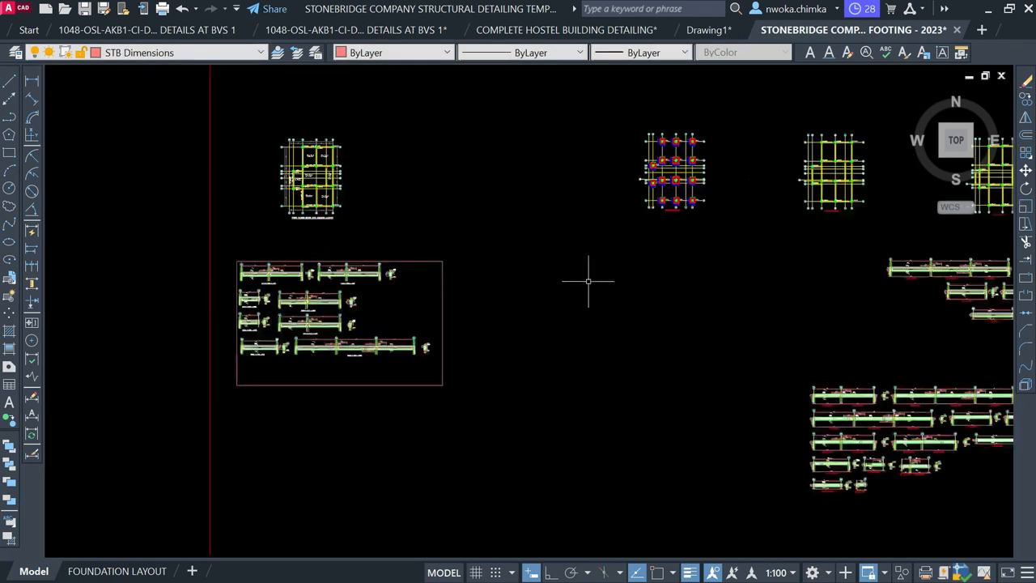
Navigate to the first-floor beam layout and inspect the vertical 230/450 label near BEAM 4
middle_drag(553, 300, 339, 365)
scroll(75, 240, up, 3)
middle_drag(79, 240, 240, 243)
scroll(280, 269, up, 2)
middle_drag(313, 365, 313, 365)
scroll(314, 366, up, 4)
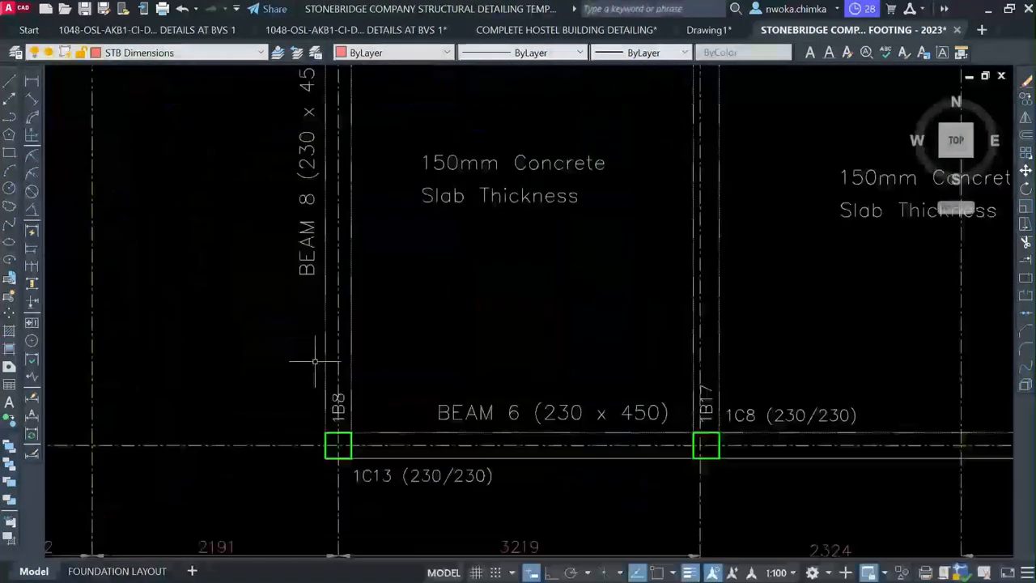
scroll(340, 405, up, 2)
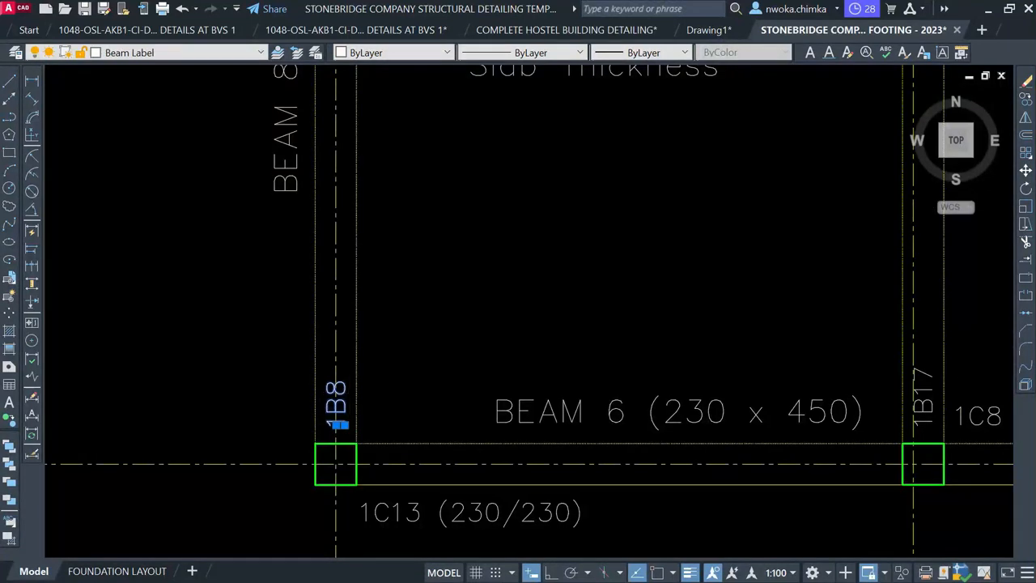
scroll(321, 397, down, 4)
middle_drag(322, 354, 335, 435)
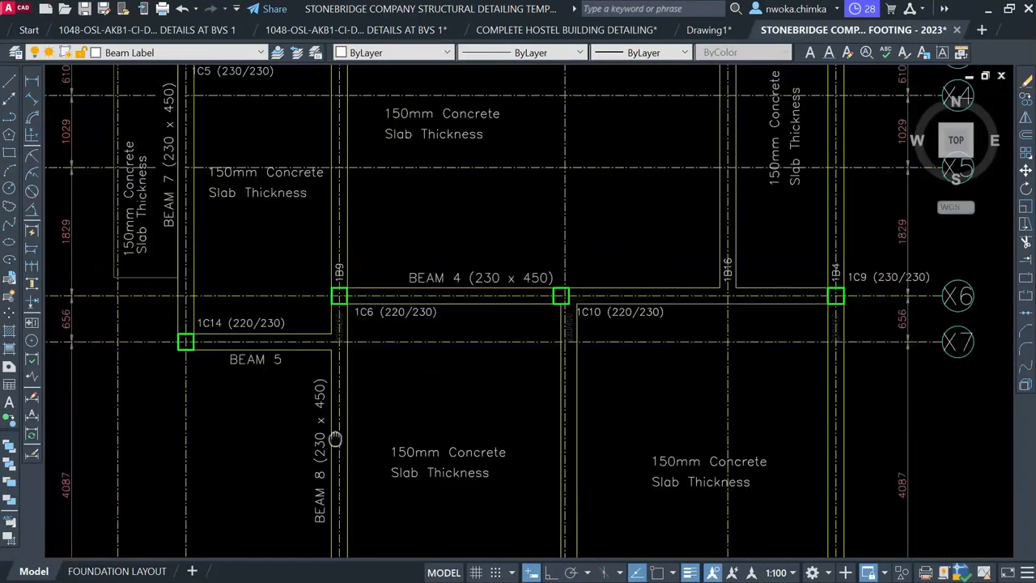
scroll(362, 324, up, 2)
scroll(328, 336, up, 2)
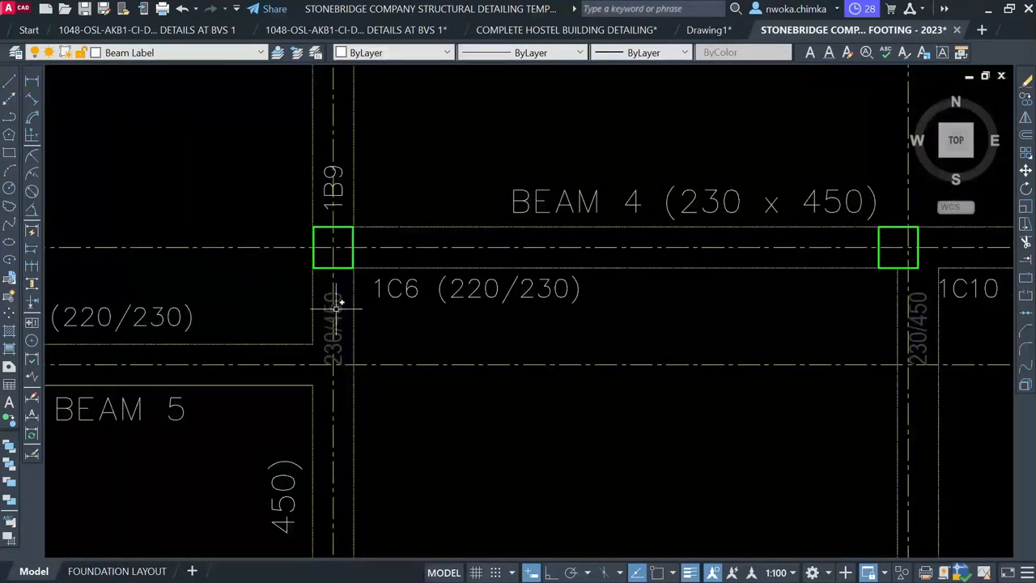
click(337, 307)
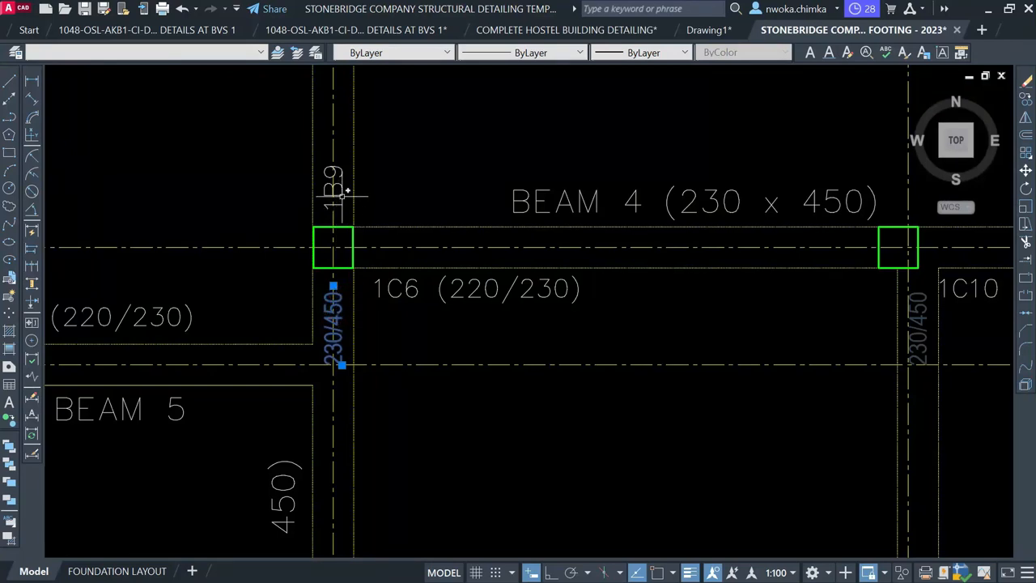
Inspect the vertical 230/450 label near 1C4, then continue down the layout toward BEAM 1
middle_drag(411, 189, 389, 493)
scroll(389, 492, down, 1)
middle_drag(379, 316, 381, 501)
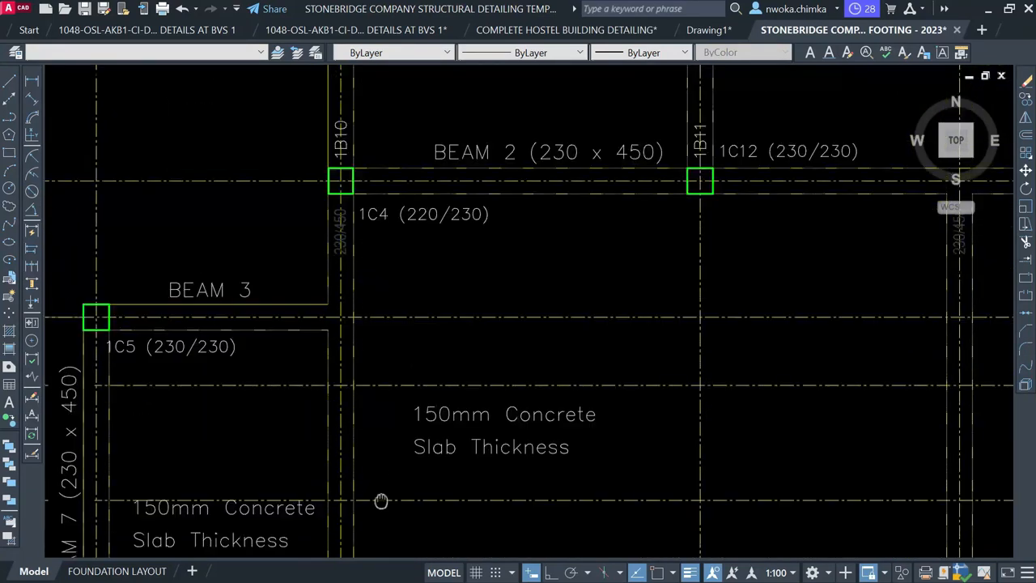
scroll(383, 236, up, 2)
scroll(321, 236, up, 2)
click(323, 233)
middle_drag(340, 245, 342, 530)
click(326, 259)
middle_drag(390, 241, 394, 382)
scroll(394, 381, down, 6)
scroll(376, 252, up, 6)
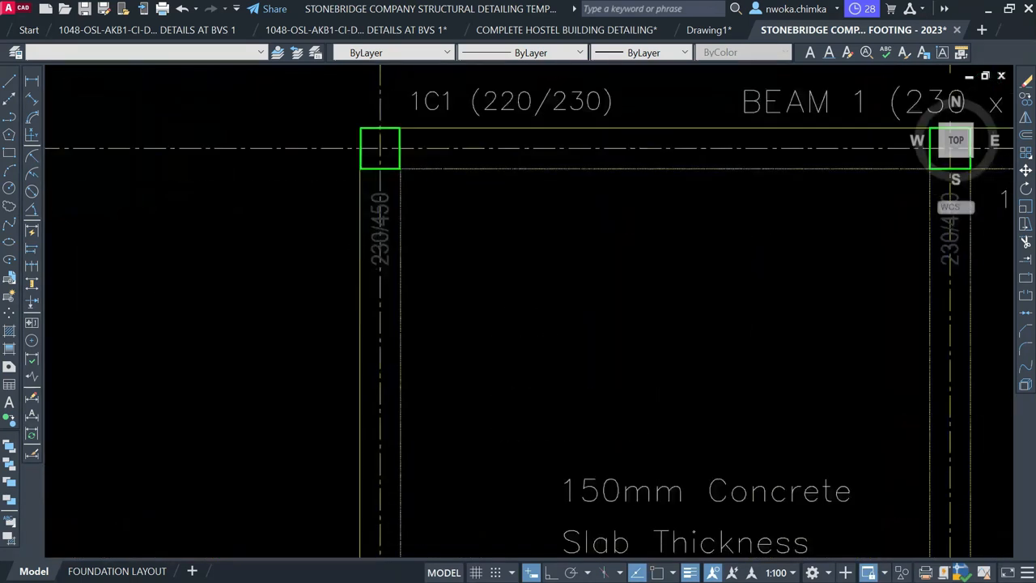
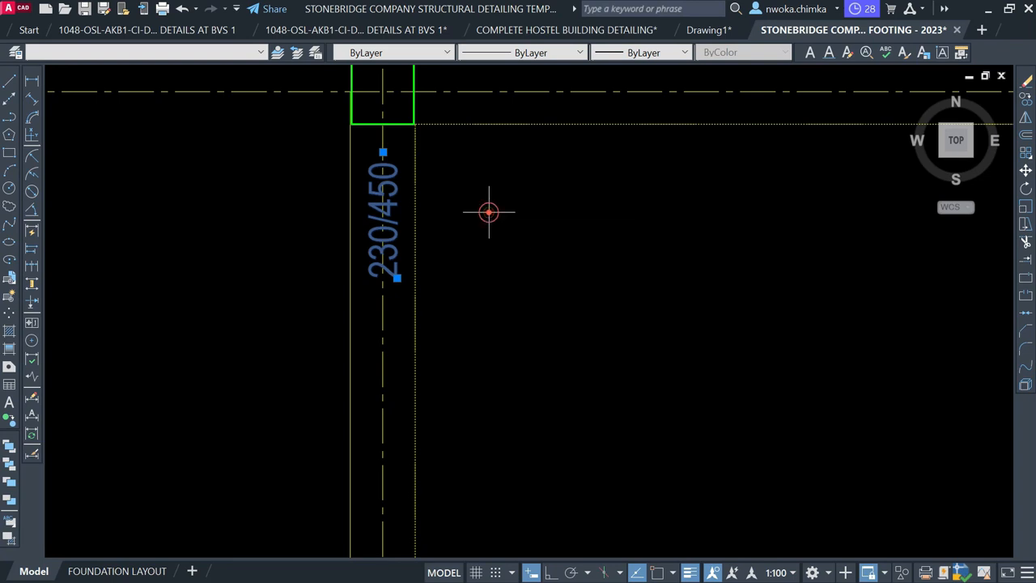
Delete the stray 230/450 label near the beam to column 1C8
click(489, 212)
click(512, 217)
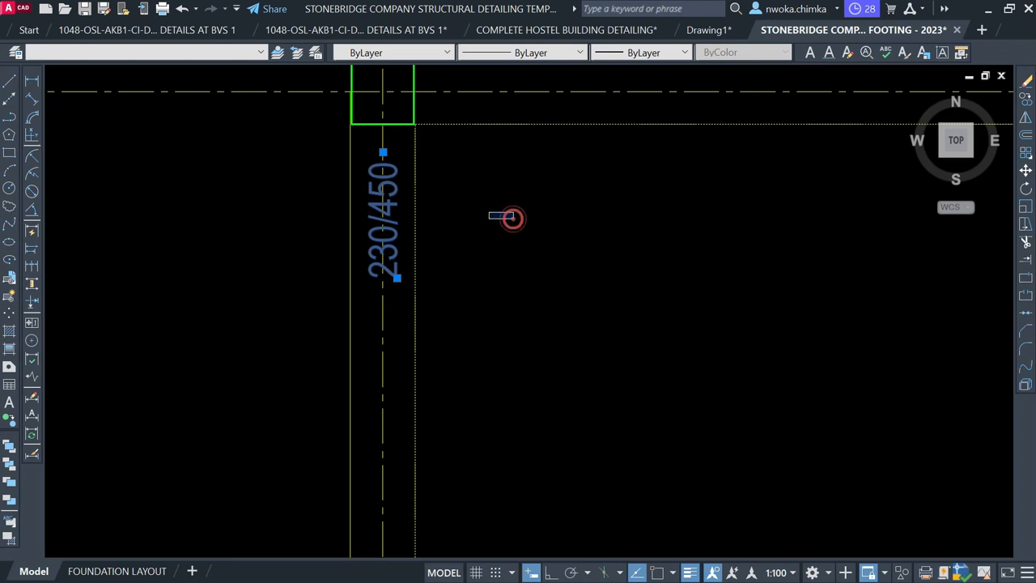
key(Delete)
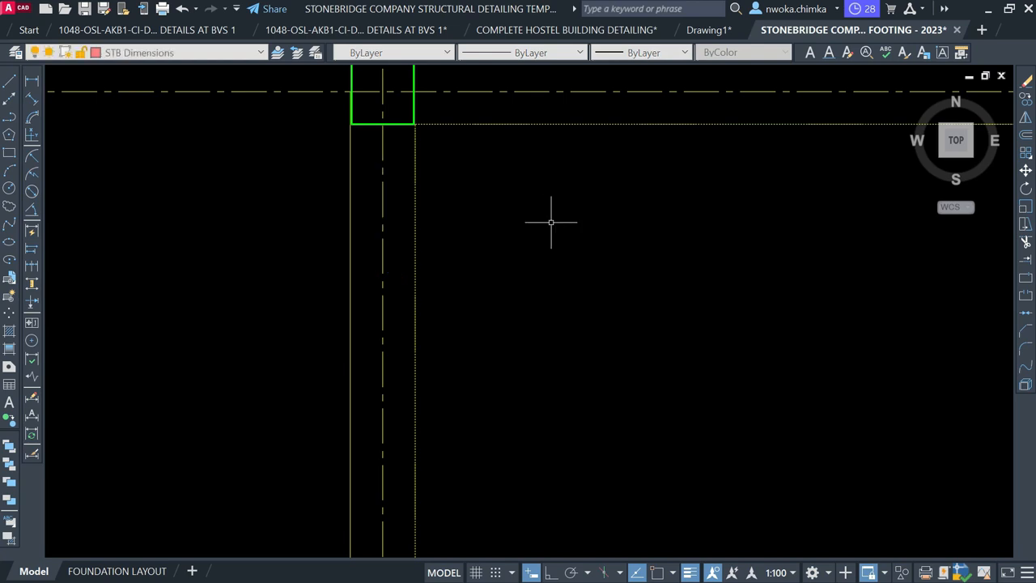
Copy the BEAM 8 label to sit beside the next beam, 1B17
scroll(552, 224, down, 8)
middle_drag(449, 286, 422, 130)
scroll(388, 273, up, 2)
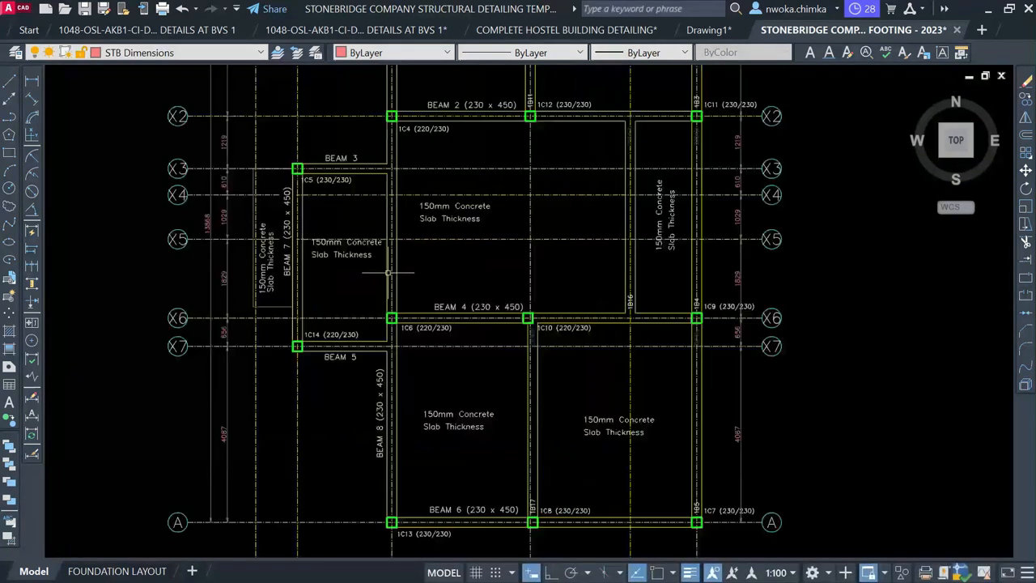
middle_drag(396, 232, 385, 174)
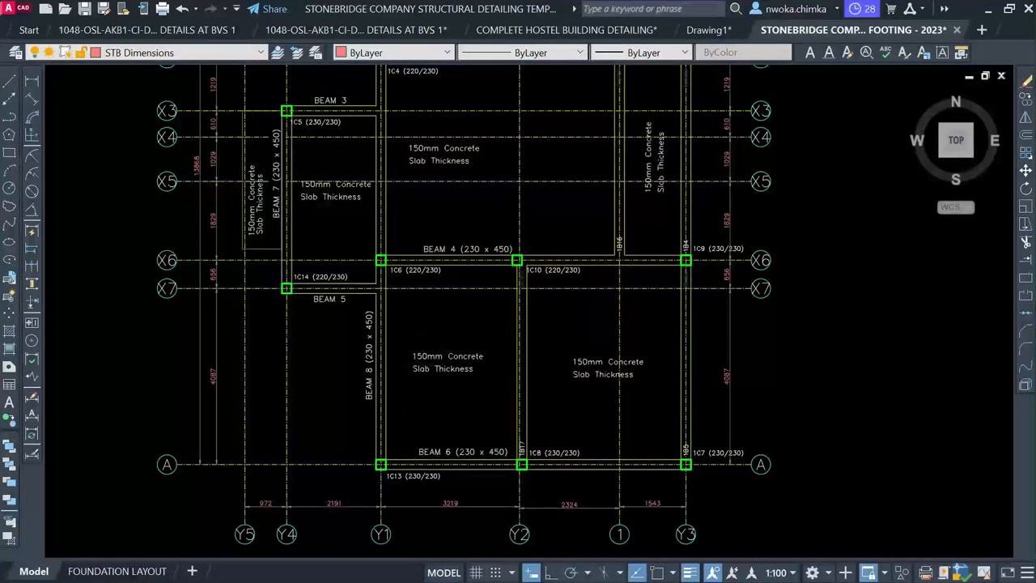
scroll(396, 434, down, 2)
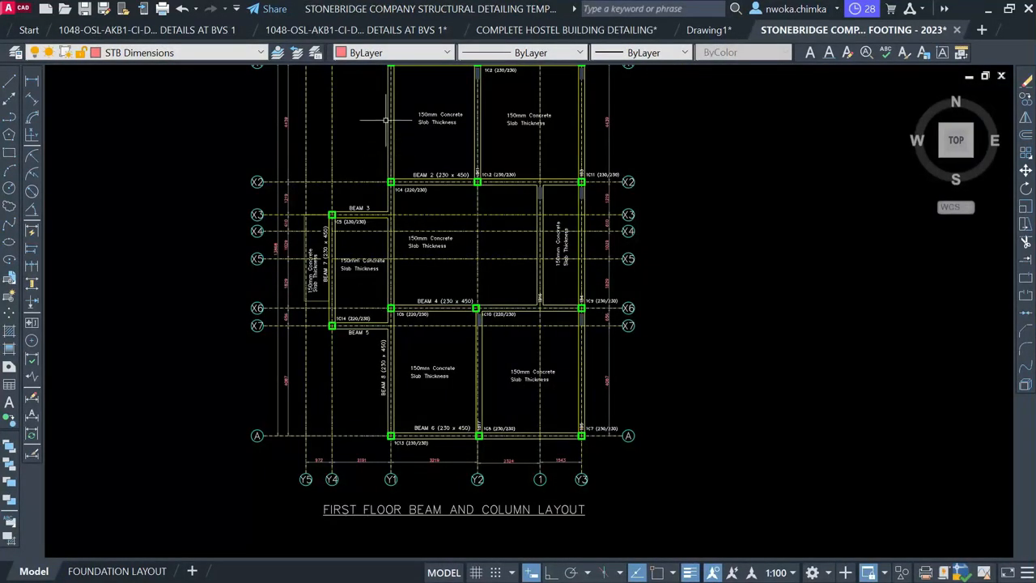
scroll(397, 377, up, 4)
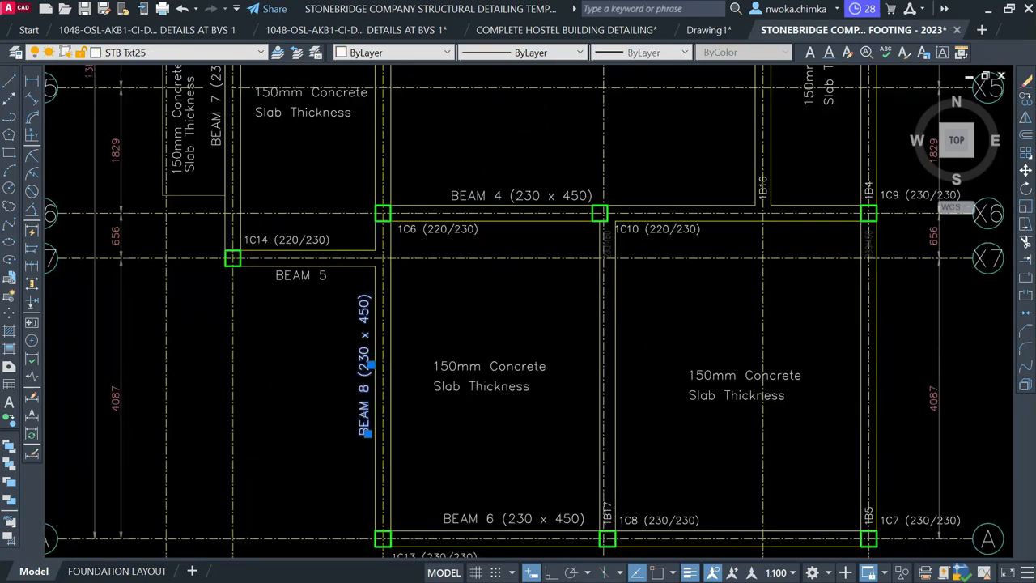
text(co)
key(space)
click(363, 389)
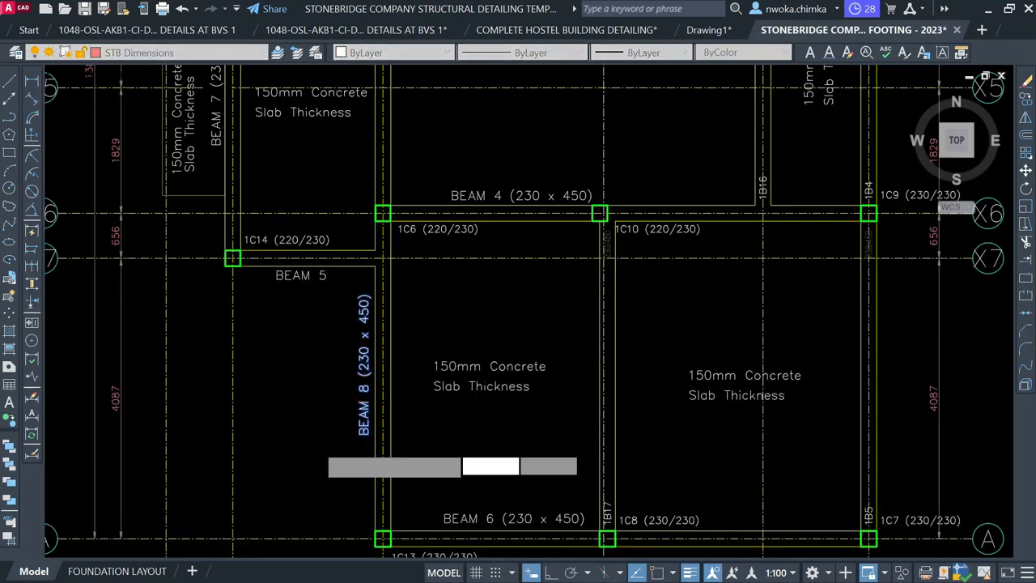
scroll(356, 417, down, 2)
scroll(344, 429, down, 2)
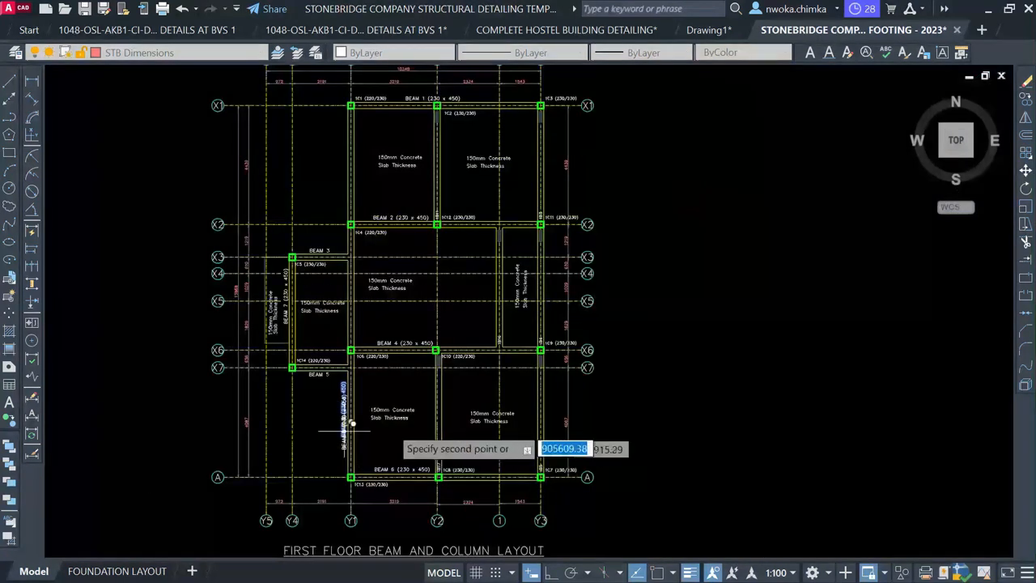
scroll(389, 438, up, 2)
scroll(417, 429, up, 2)
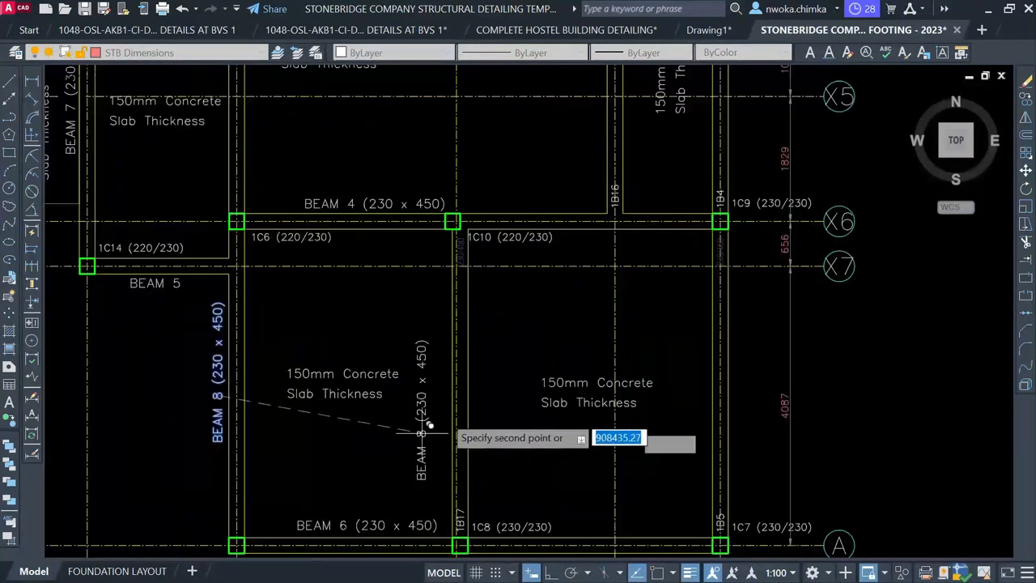
scroll(447, 402, up, 2)
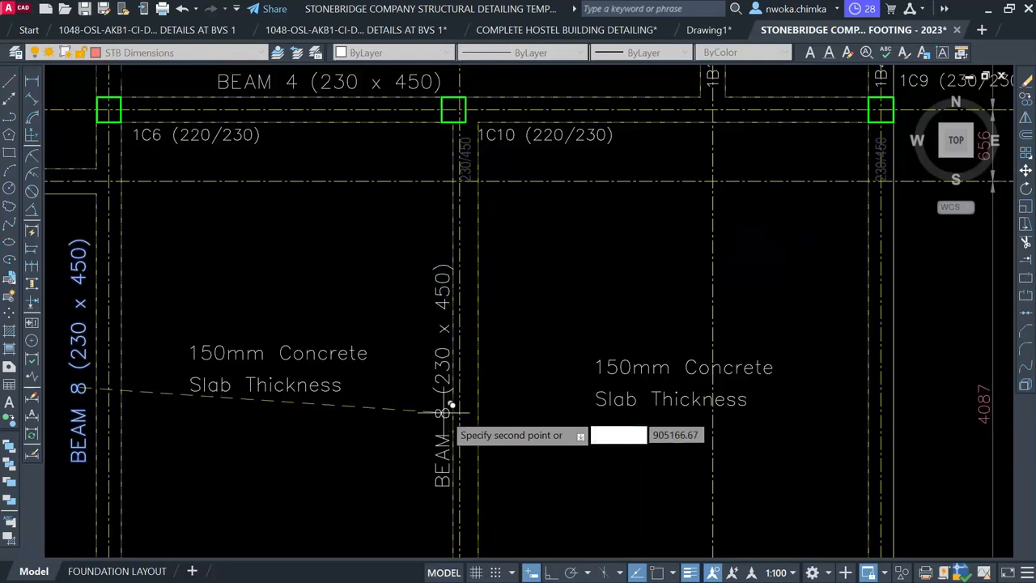
click(450, 409)
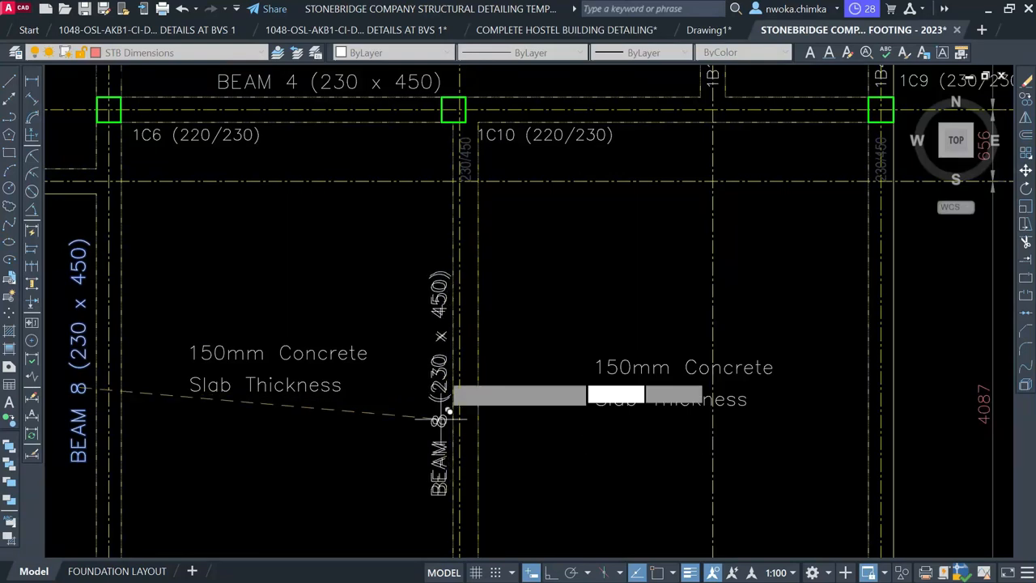
scroll(449, 412, down, 4)
scroll(424, 381, up, 4)
scroll(438, 435, up, 3)
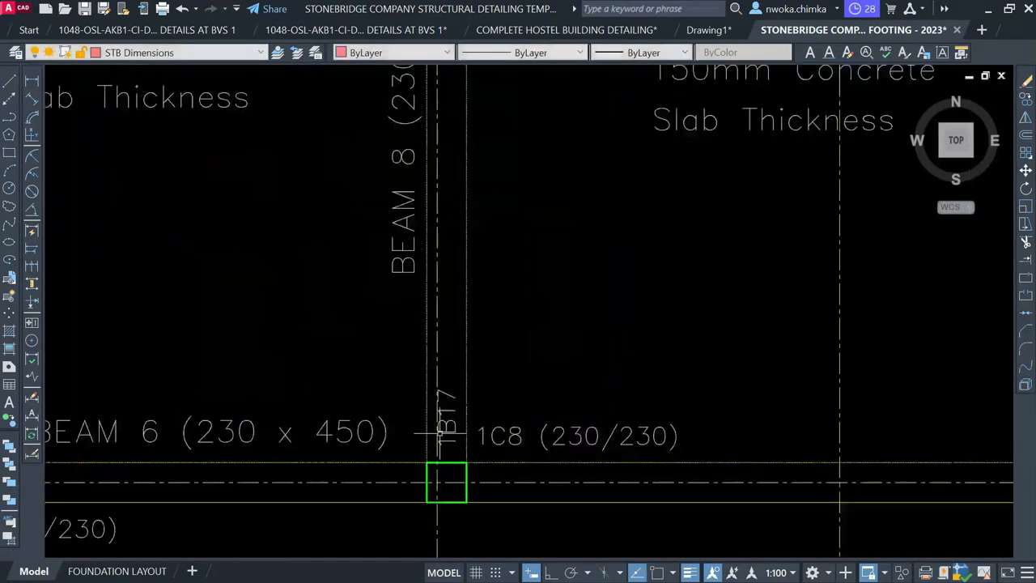
Edit the copied label so it reads BEAM 9 (230 x 450)
click(404, 156)
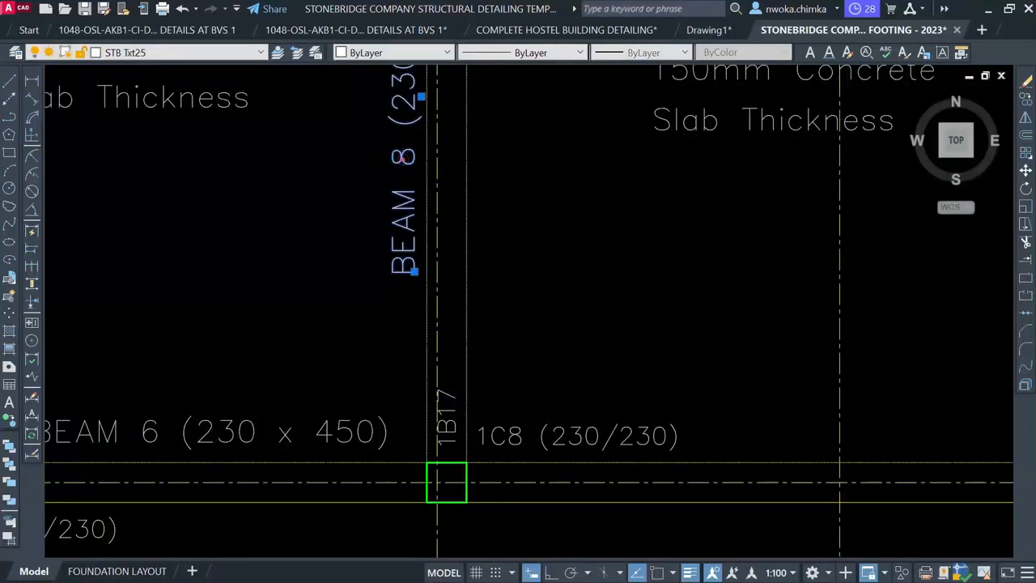
double_click(396, 134)
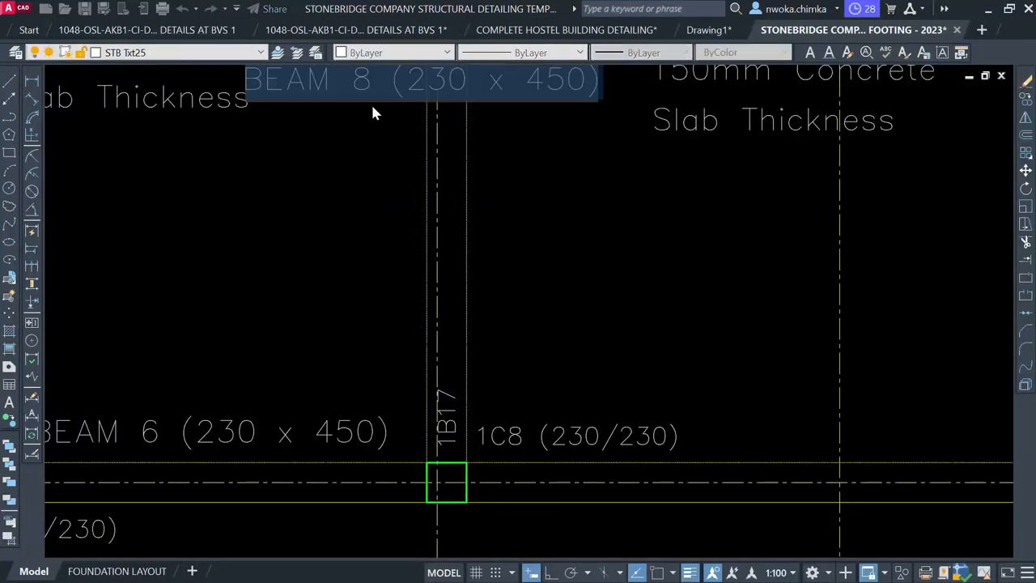
click(366, 79)
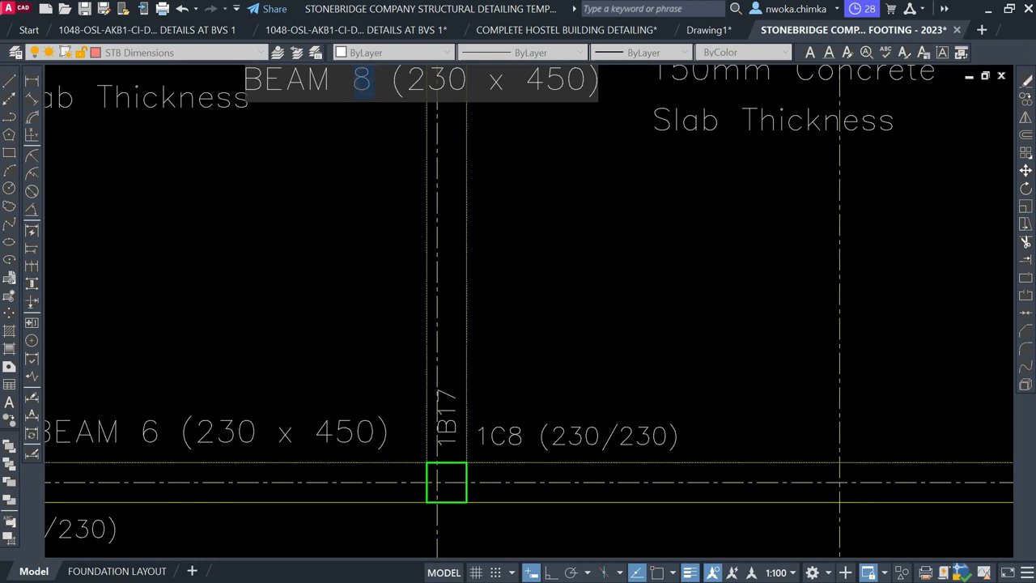
click(417, 229)
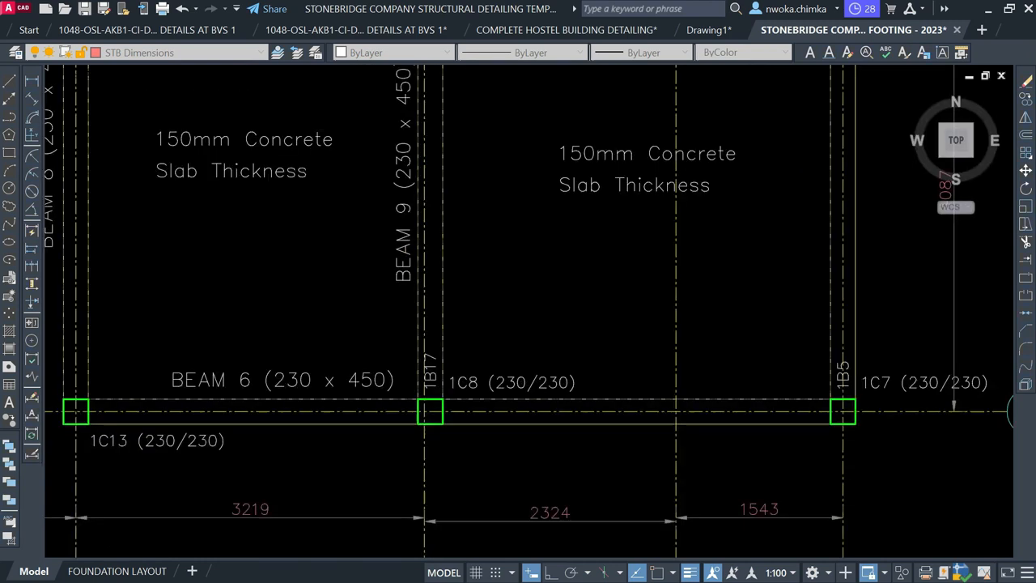
scroll(364, 324, down, 5)
Move the whole 1B17 beam detail into the sheet frame below BEAM 7
scroll(464, 254, down, 5)
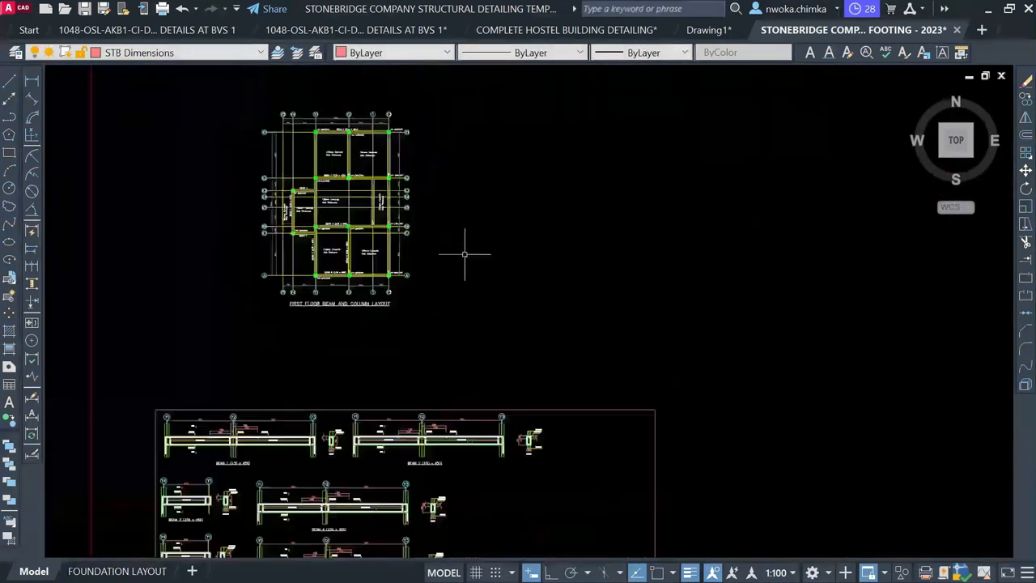
middle_drag(685, 343, 258, 221)
scroll(257, 221, down, 2)
middle_drag(617, 282, 266, 235)
scroll(745, 278, up, 5)
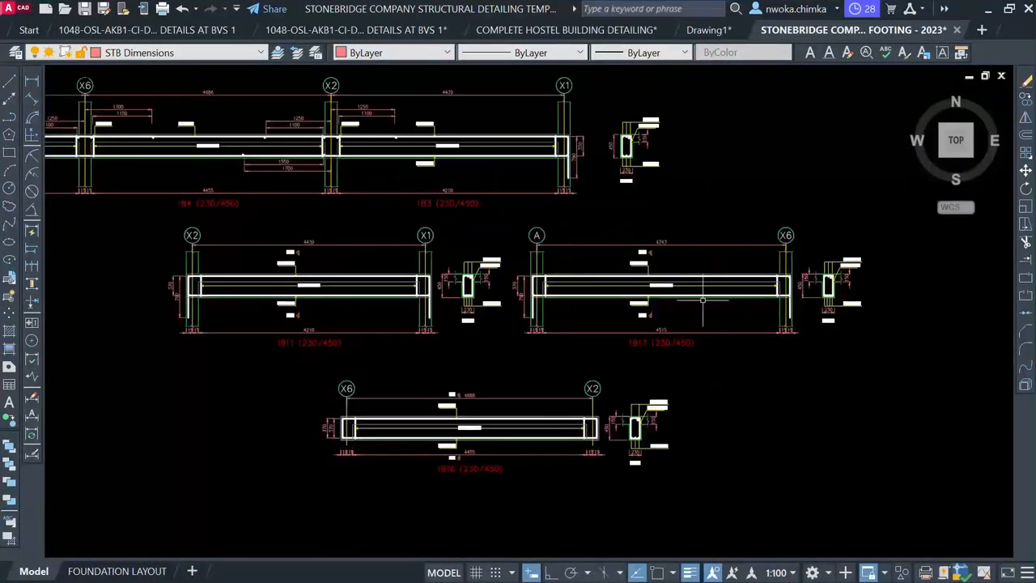
scroll(851, 285, up, 2)
click(305, 163)
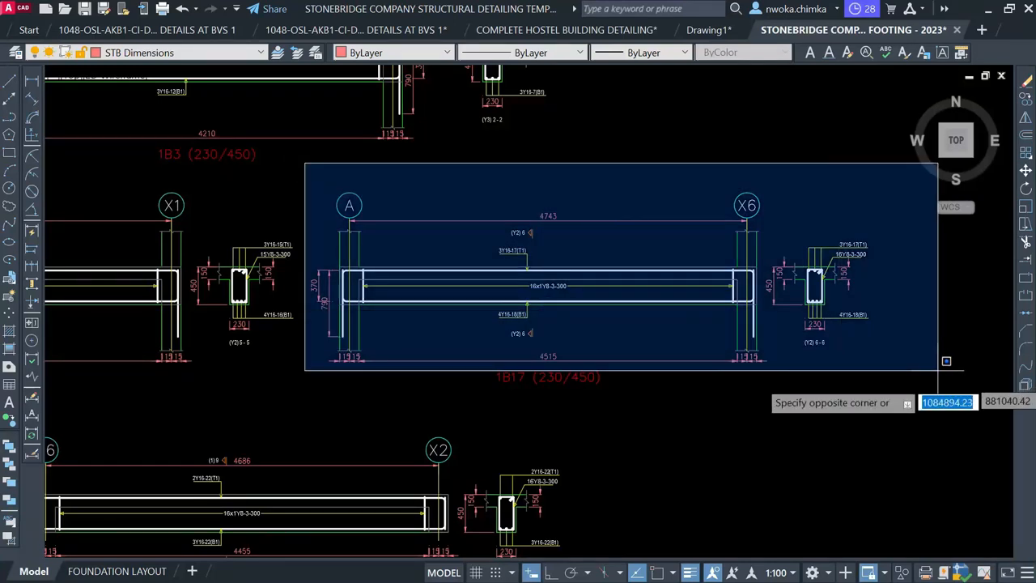
click(949, 393)
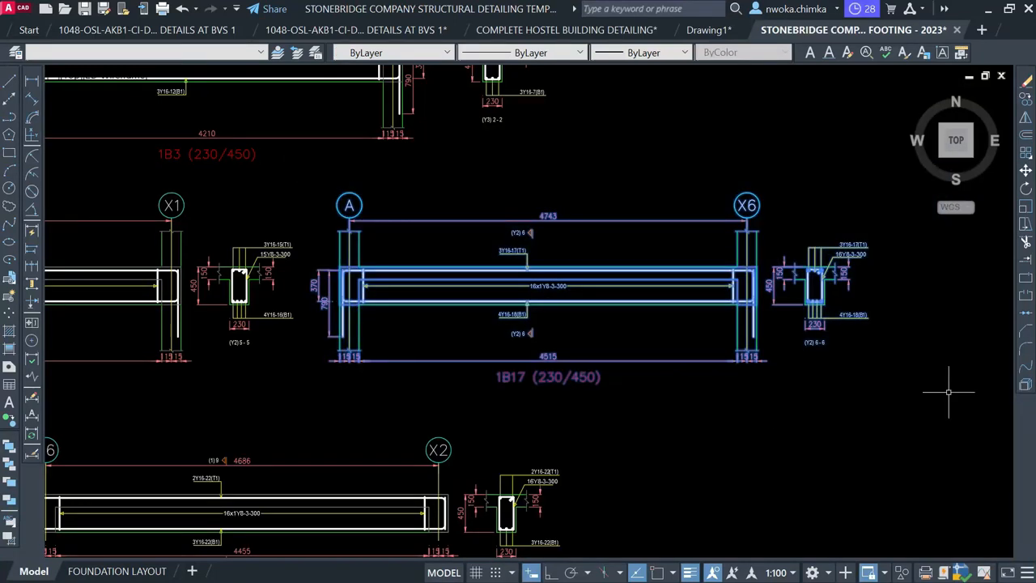
text(M)
key(space)
click(606, 282)
scroll(620, 270, down, 3)
scroll(794, 243, down, 3)
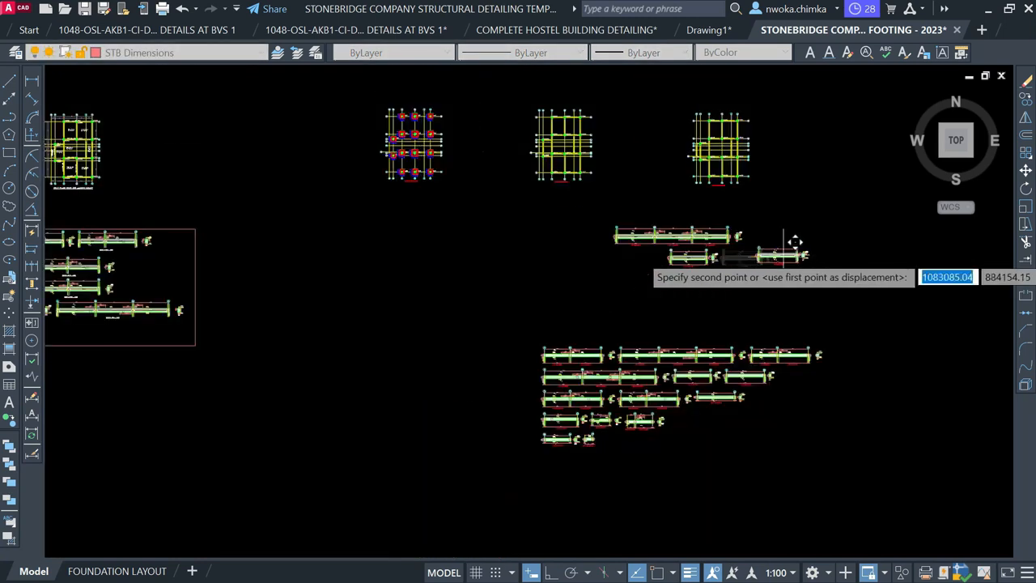
middle_drag(270, 304, 579, 294)
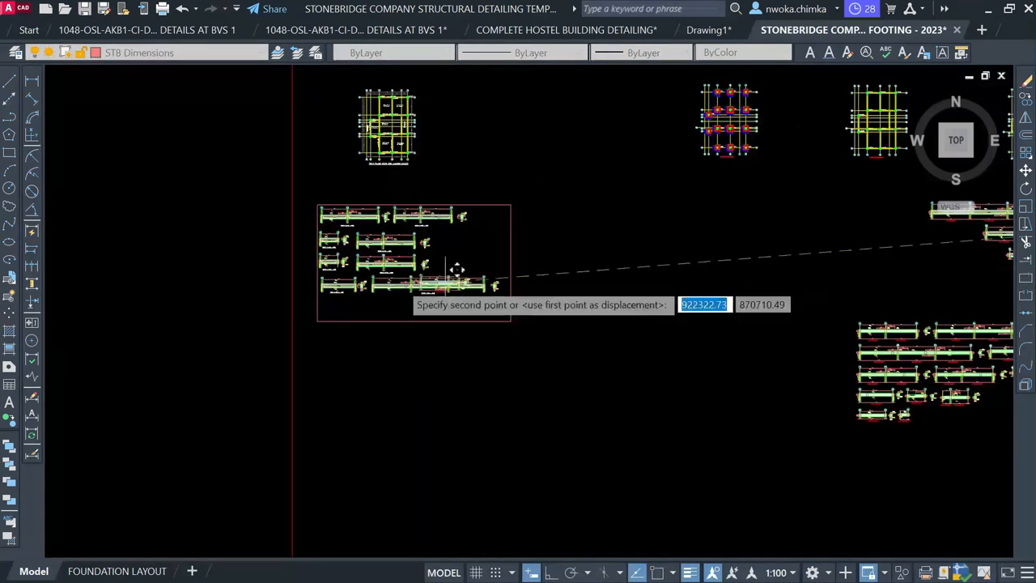
scroll(308, 293, up, 4)
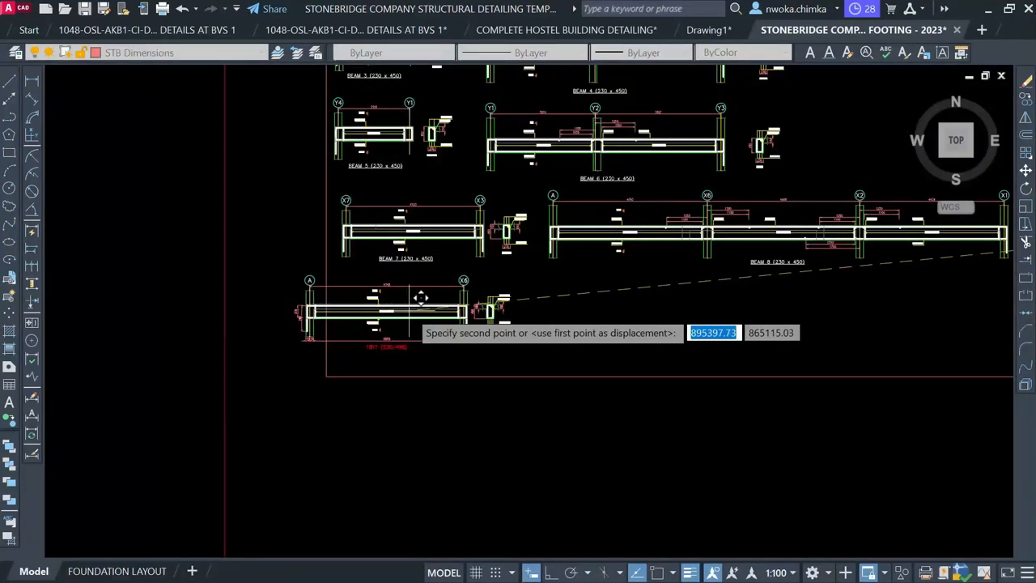
scroll(437, 298, up, 2)
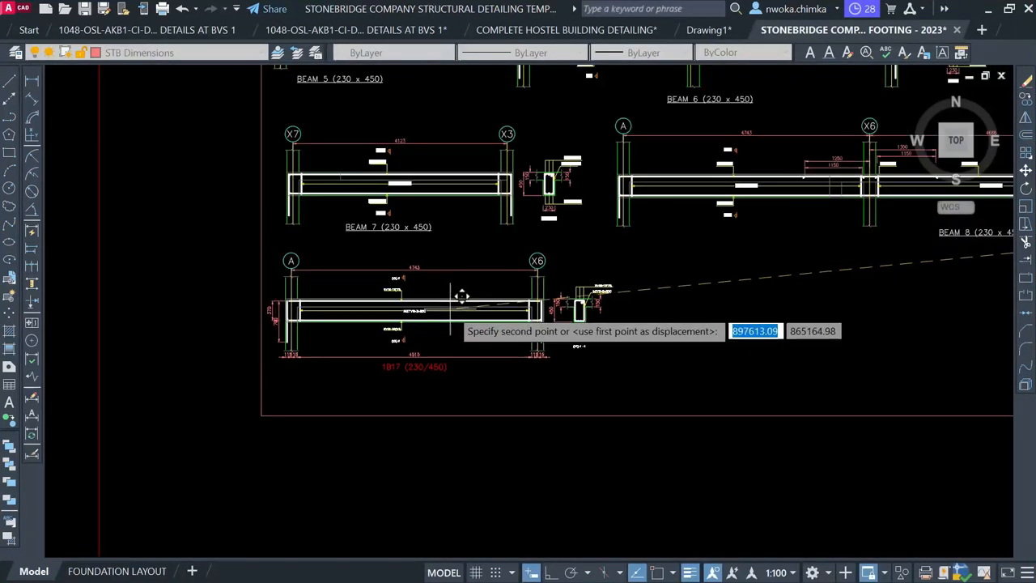
click(450, 309)
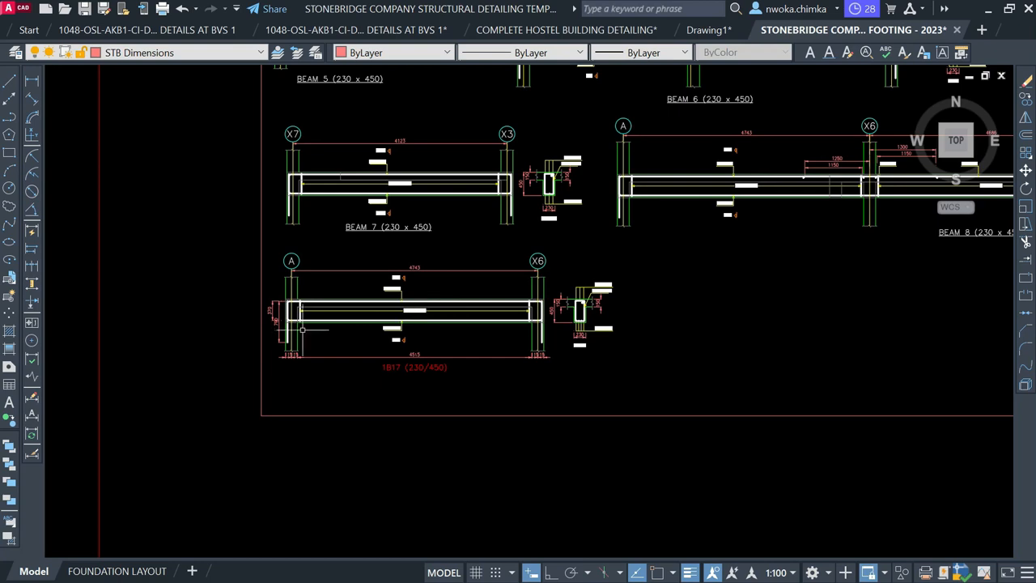
Select and erase the small dimensions, including the 15 | 15 pair, at the detail's end
scroll(301, 329, up, 4)
click(288, 285)
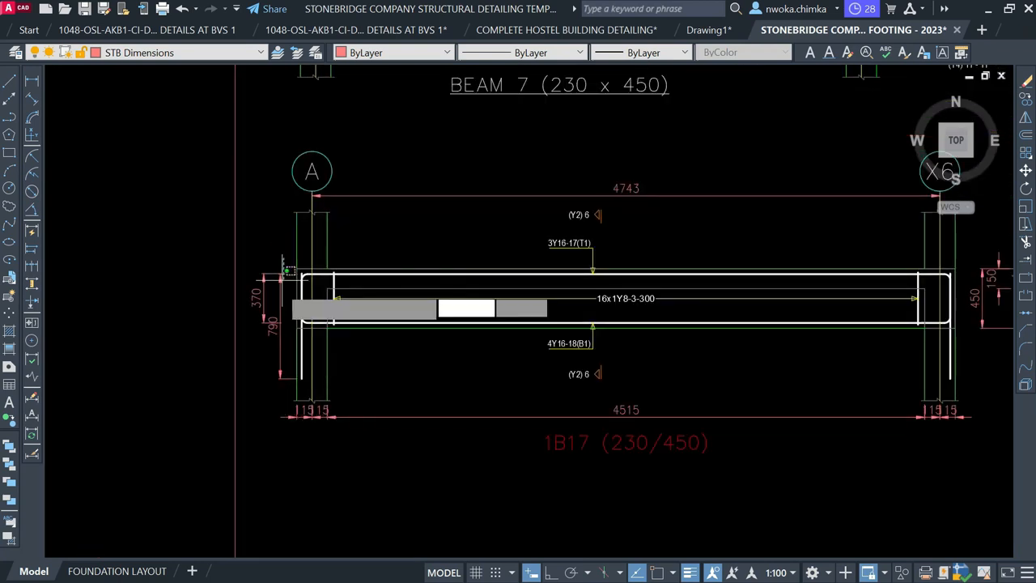
click(264, 321)
scroll(328, 404, up, 3)
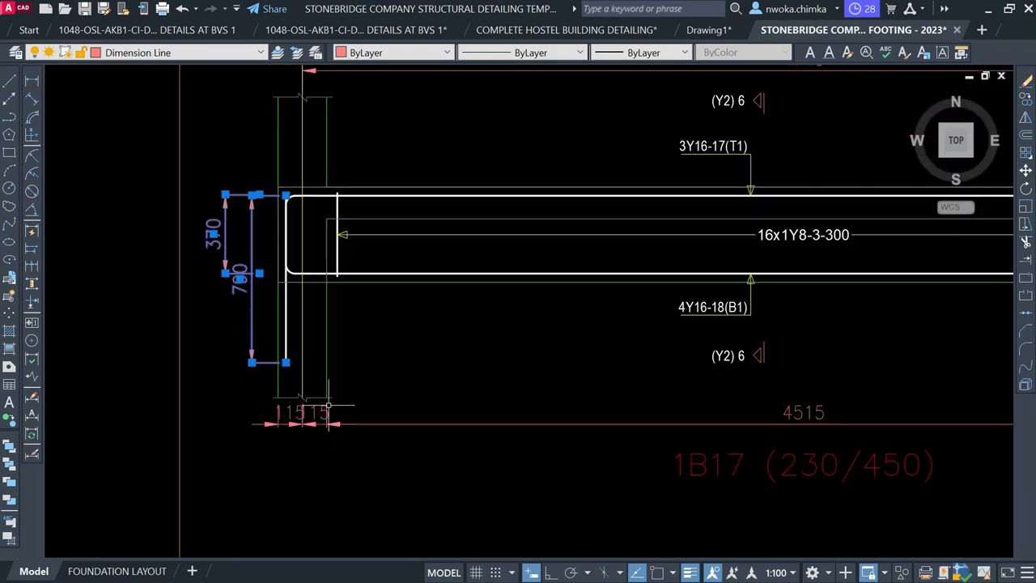
click(342, 413)
click(292, 437)
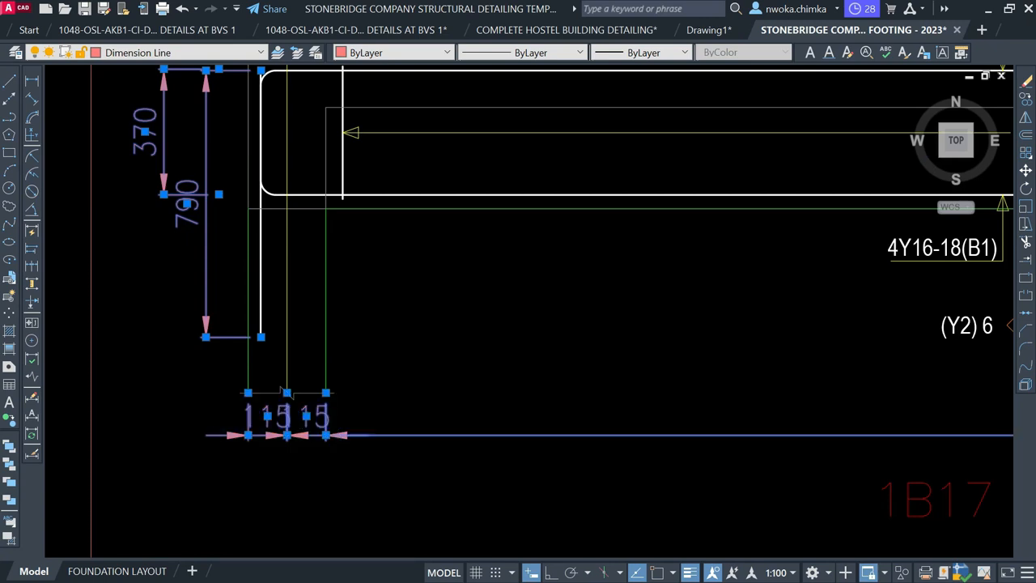
scroll(214, 442, down, 5)
scroll(623, 385, up, 5)
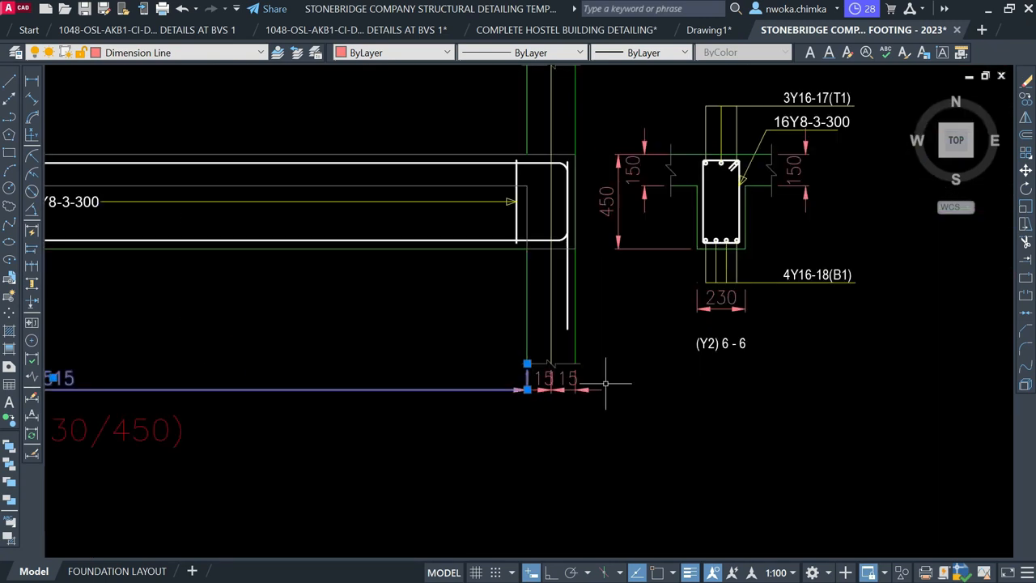
scroll(604, 378, up, 2)
click(605, 378)
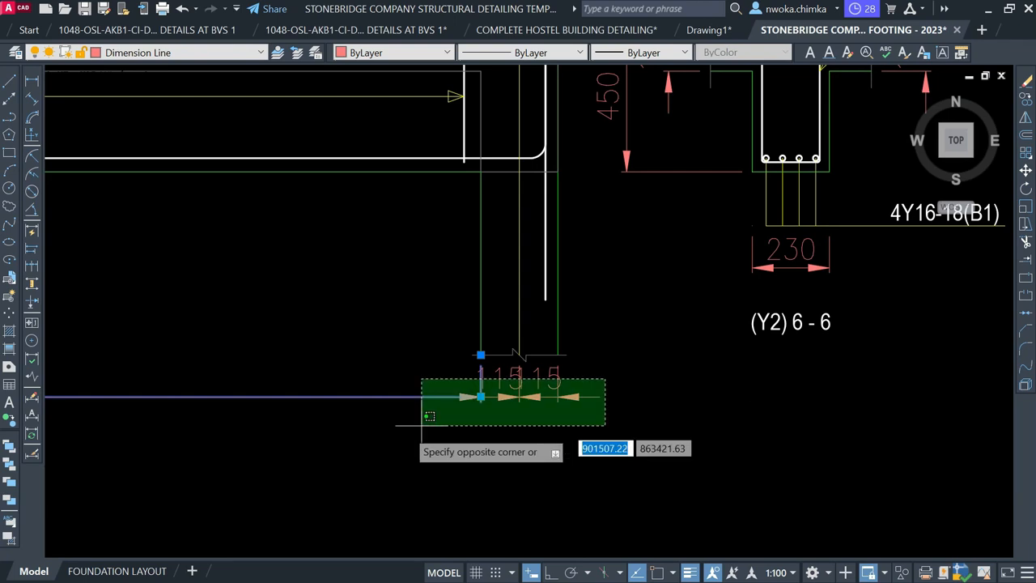
click(393, 434)
scroll(398, 428, down, 5)
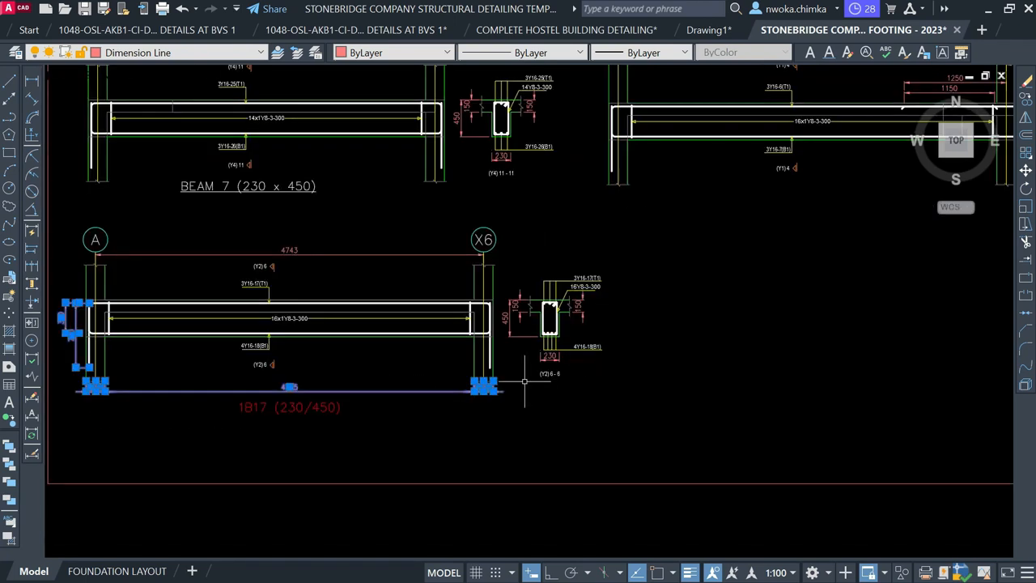
key(Return)
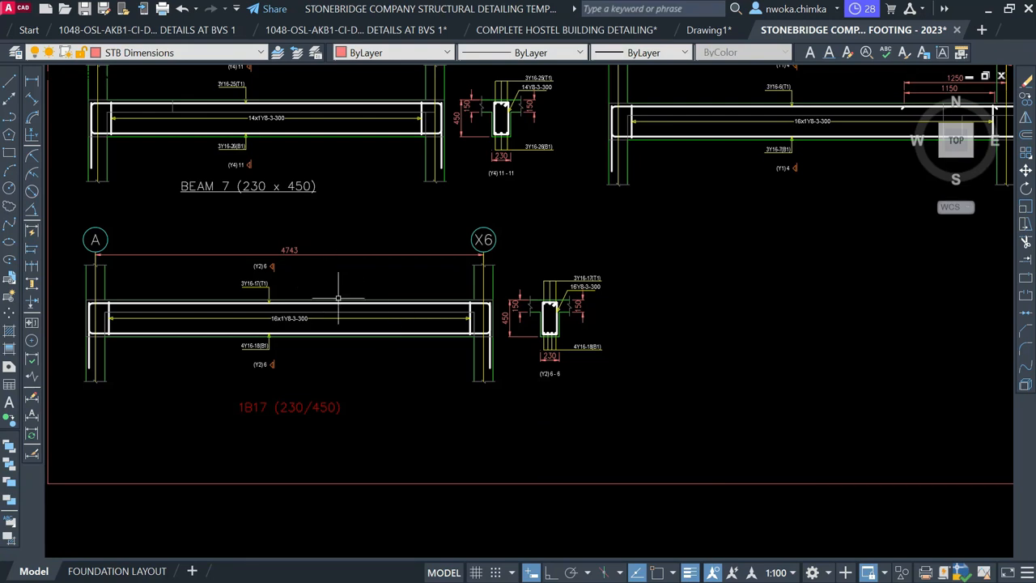
middle_drag(373, 382, 285, 364)
scroll(290, 359, down, 1)
middle_drag(576, 297, 409, 310)
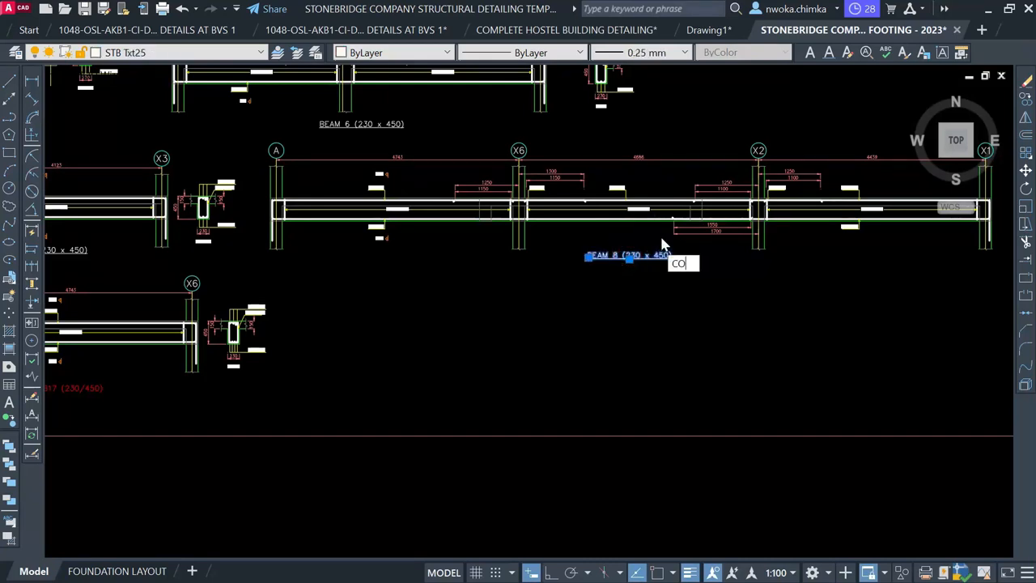
Copy the BEAM 8 title beneath the 1B17 label and renumber it BEAM 9 (230 x 450)
key(Return)
click(636, 249)
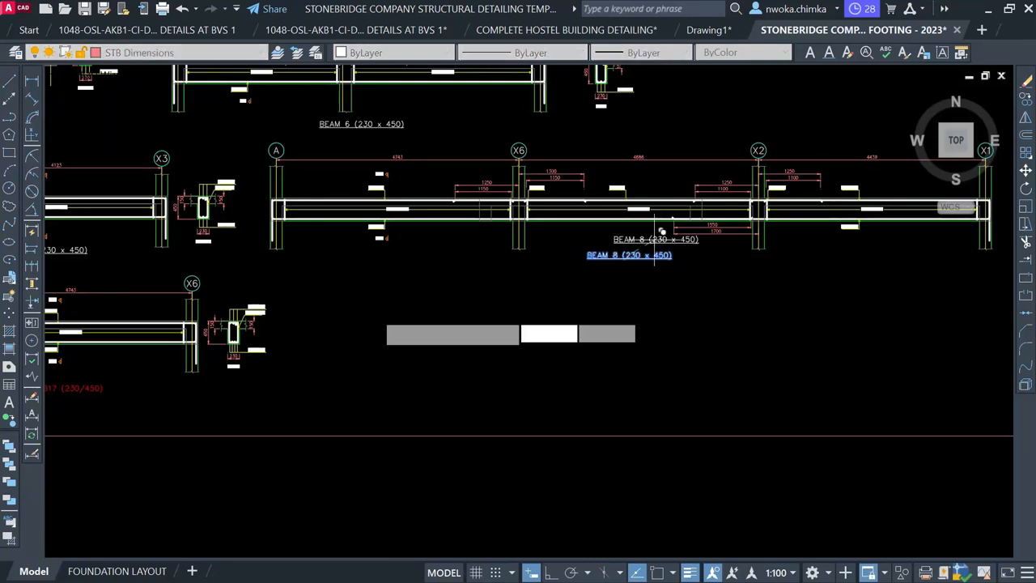
scroll(662, 233, down, 4)
scroll(443, 293, up, 4)
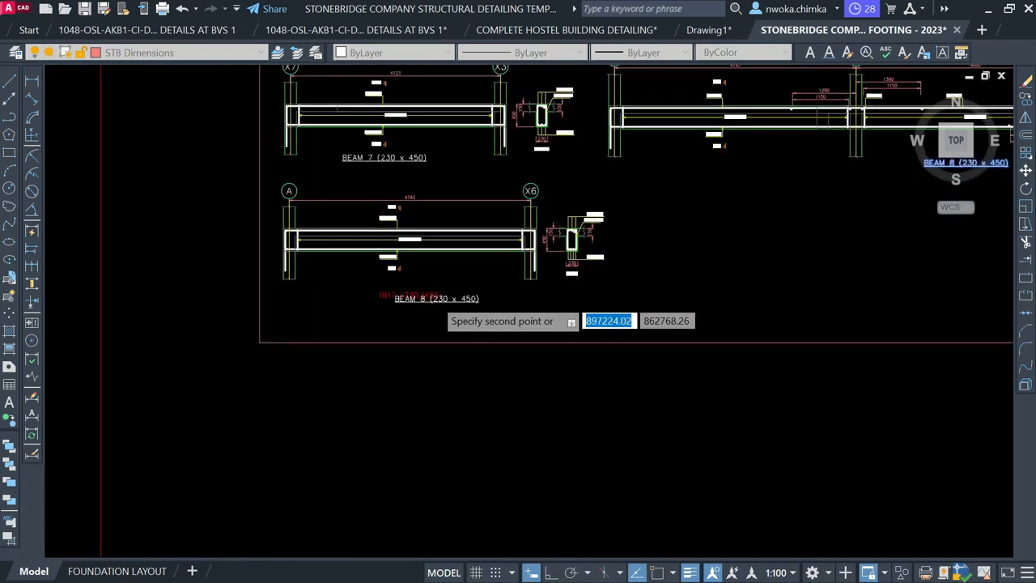
scroll(429, 291, up, 2)
scroll(394, 300, up, 2)
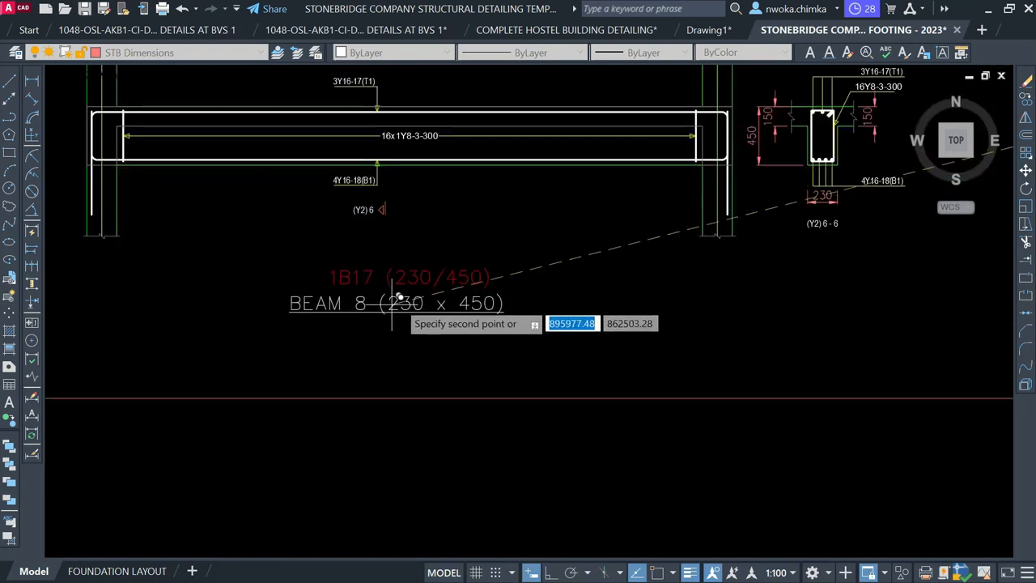
click(387, 307)
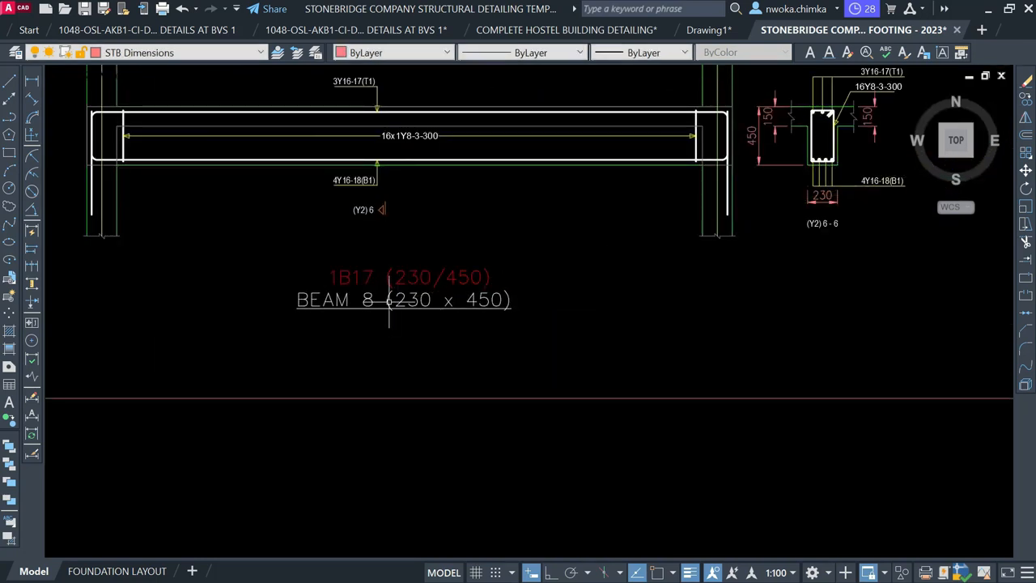
click(389, 300)
double_click(376, 307)
scroll(375, 302, up, 2)
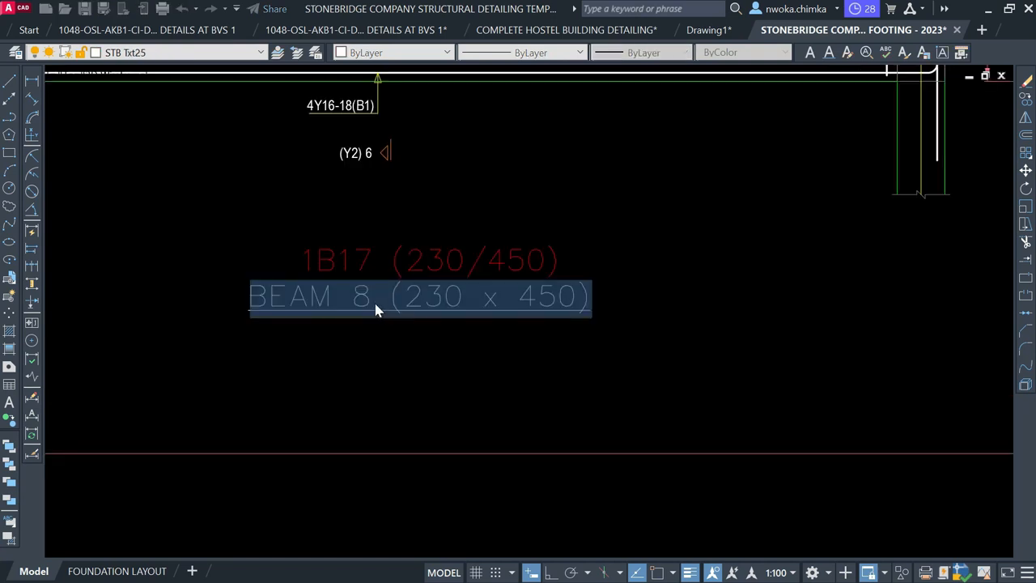
click(370, 292)
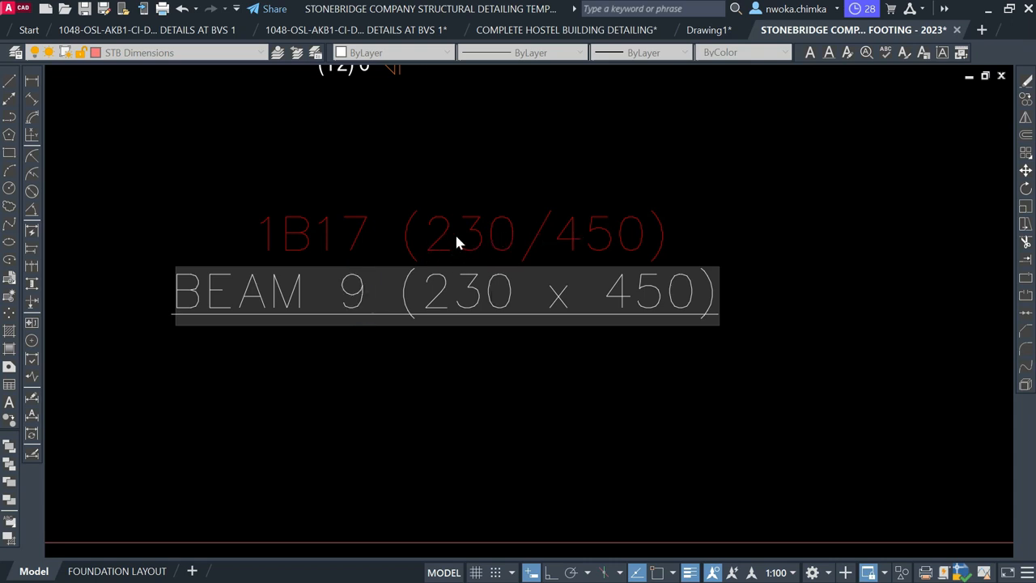
click(498, 377)
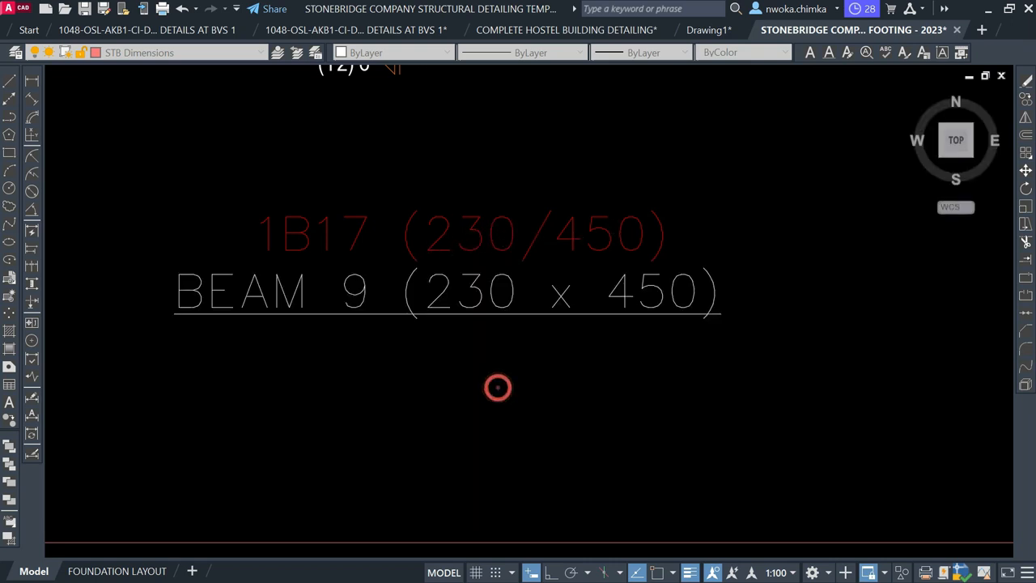
scroll(498, 357, down, 1)
Delete the old 1B17 (230/450) caption and move the BEAM 9 title up into place
click(500, 276)
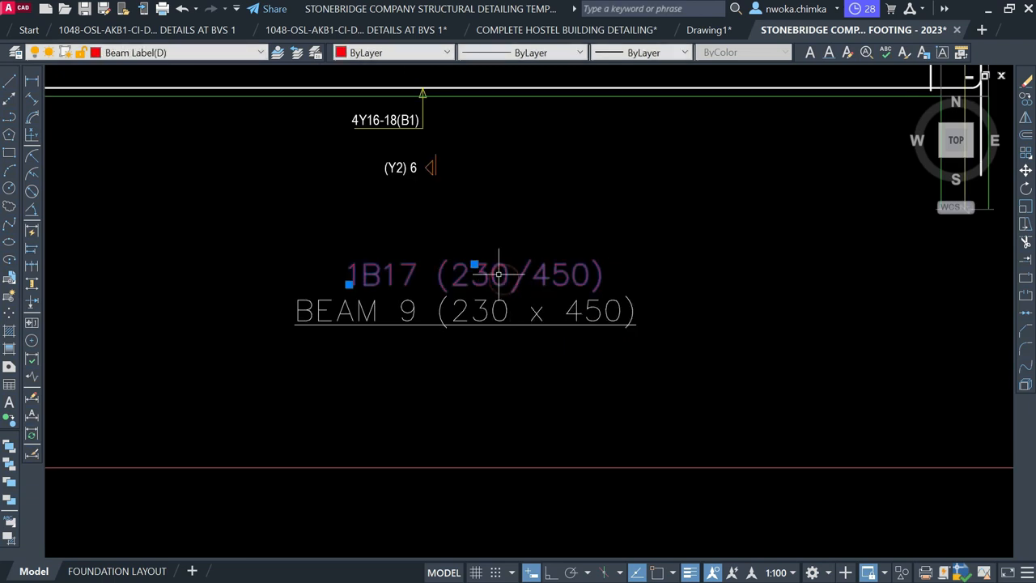
key(Delete)
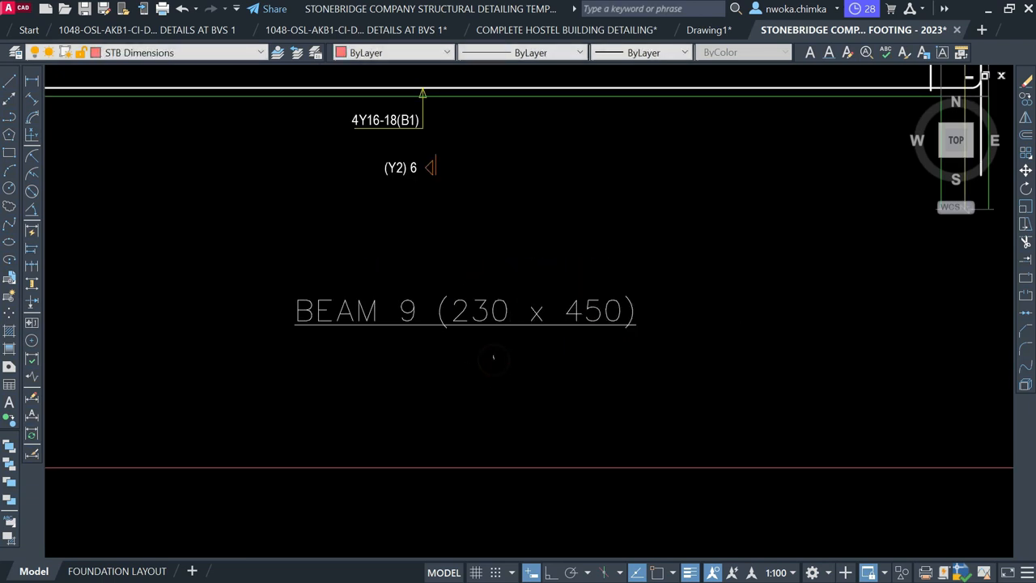
click(465, 310)
text(m)
key(Return)
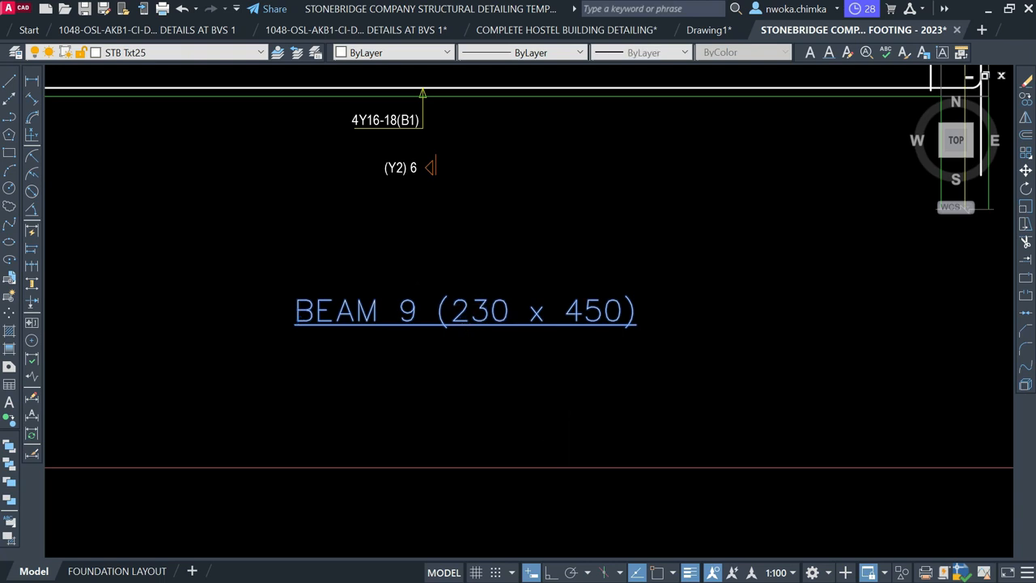
click(572, 435)
click(572, 363)
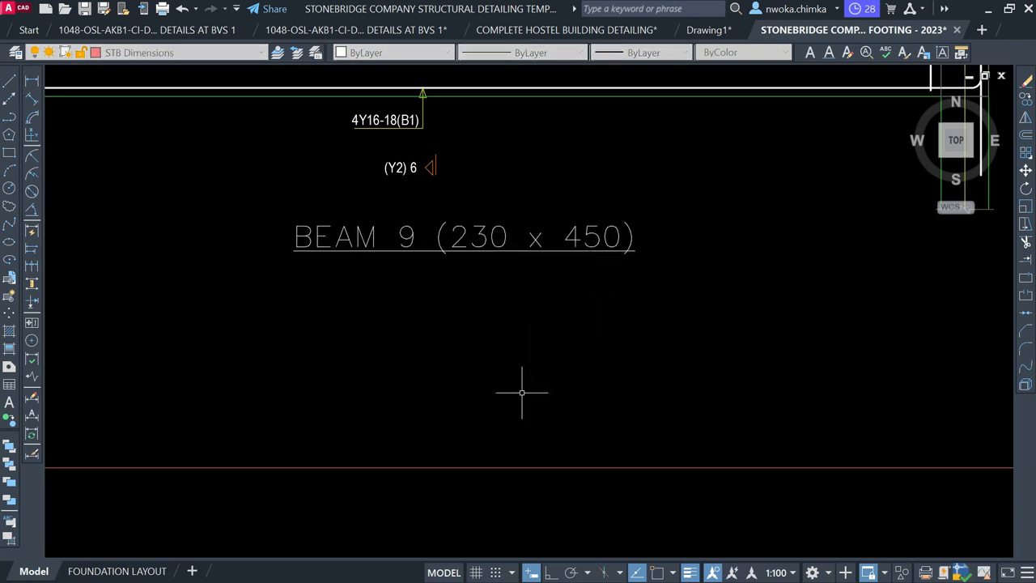
scroll(523, 396, down, 8)
middle_drag(677, 345, 659, 458)
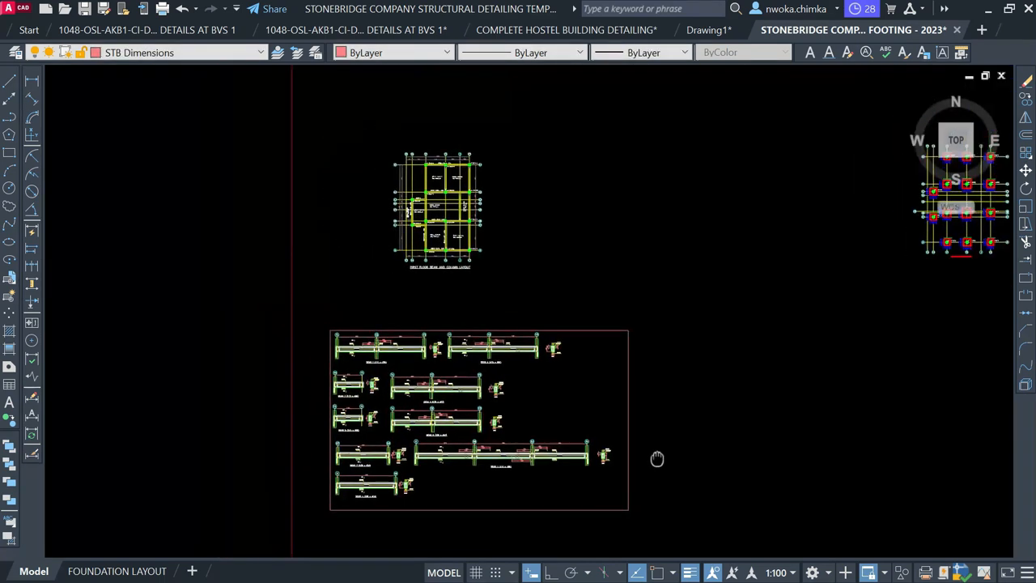
scroll(444, 230, up, 6)
Copy the BEAM 9 label on the plan to a spot above BEAM 2
scroll(444, 231, up, 6)
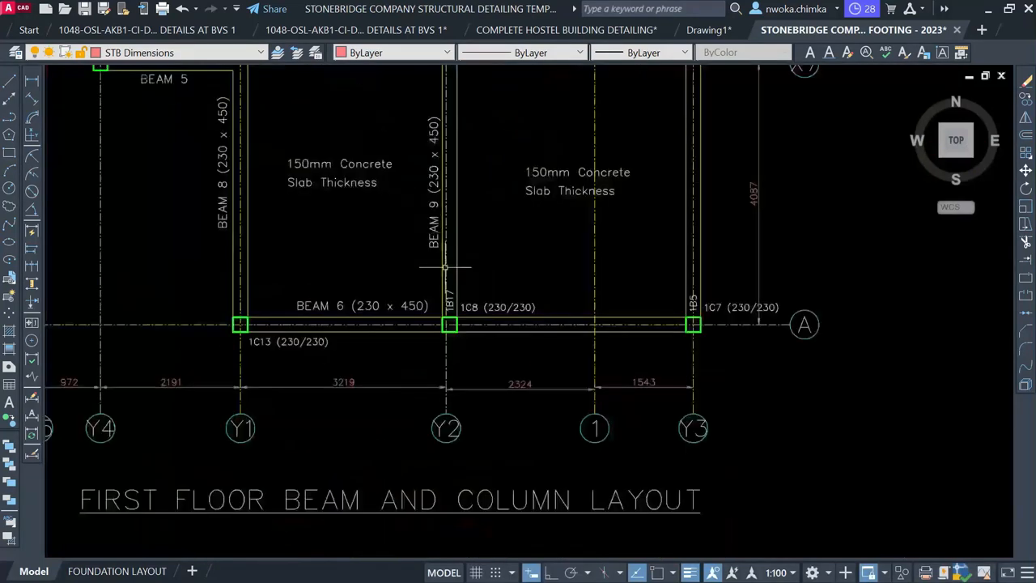
click(455, 320)
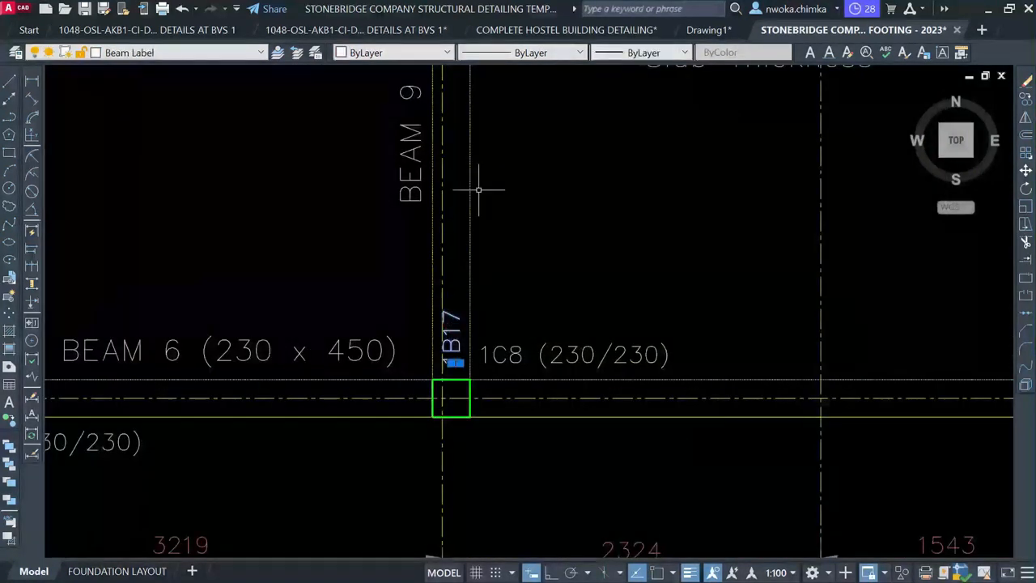
middle_drag(475, 189, 460, 456)
scroll(451, 374, down, 2)
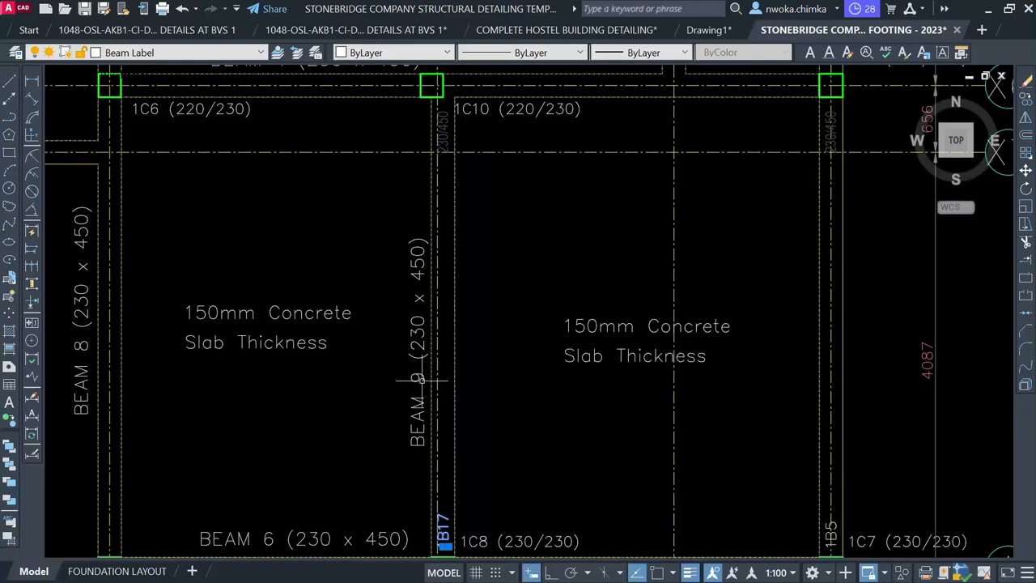
scroll(451, 146, up, 2)
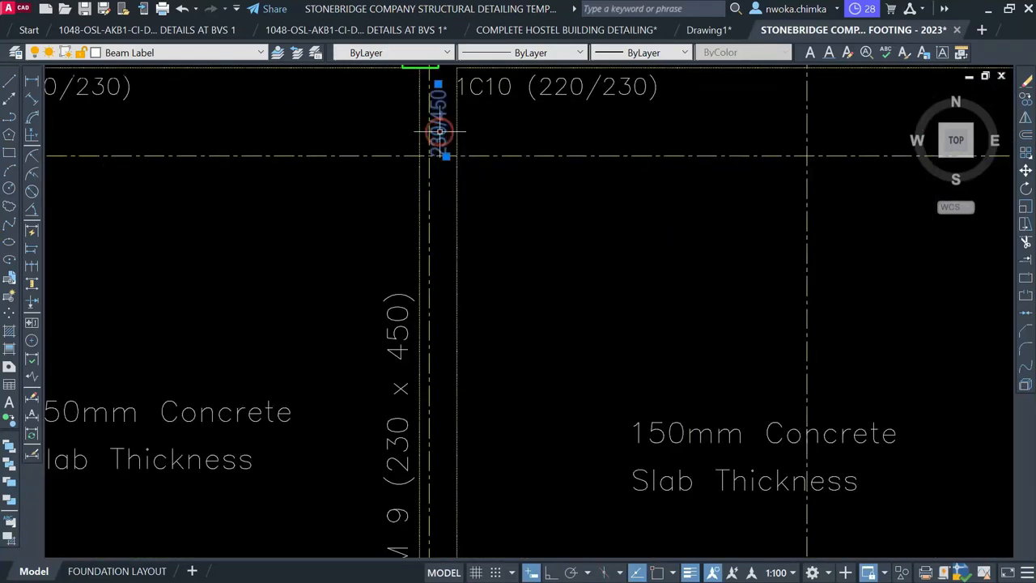
scroll(403, 308, down, 2)
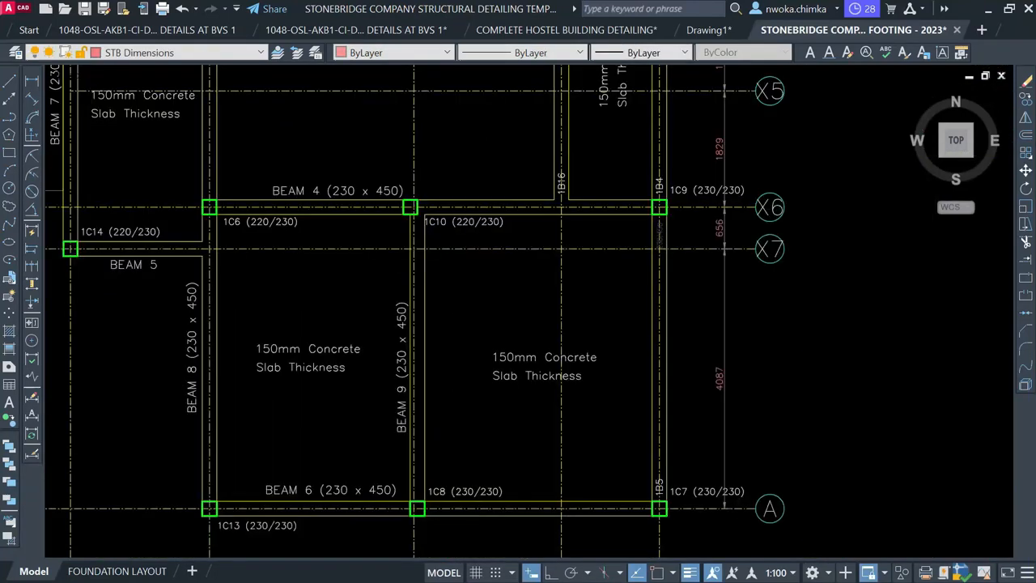
text(O)
key(Return)
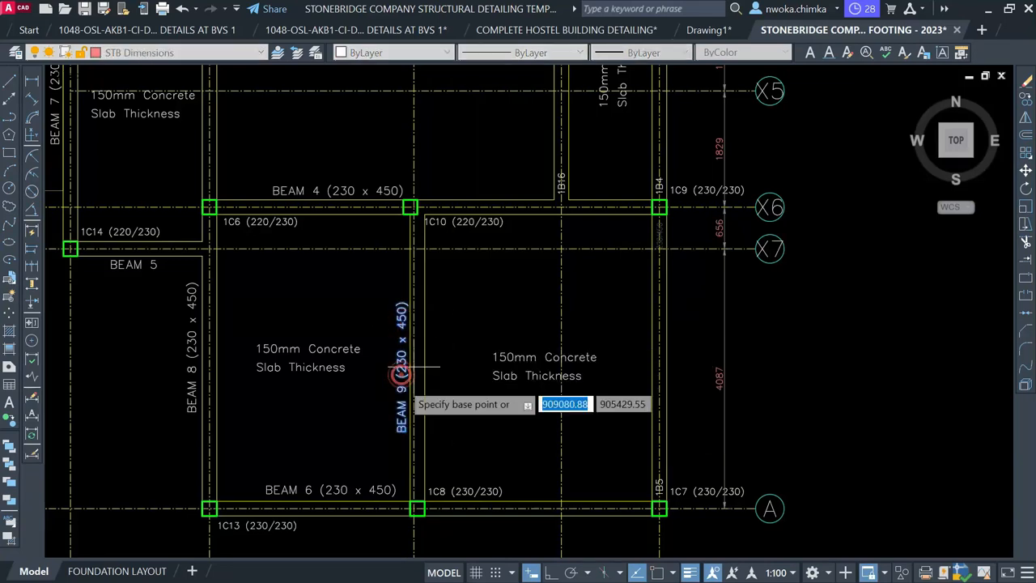
click(445, 433)
scroll(438, 409, down, 2)
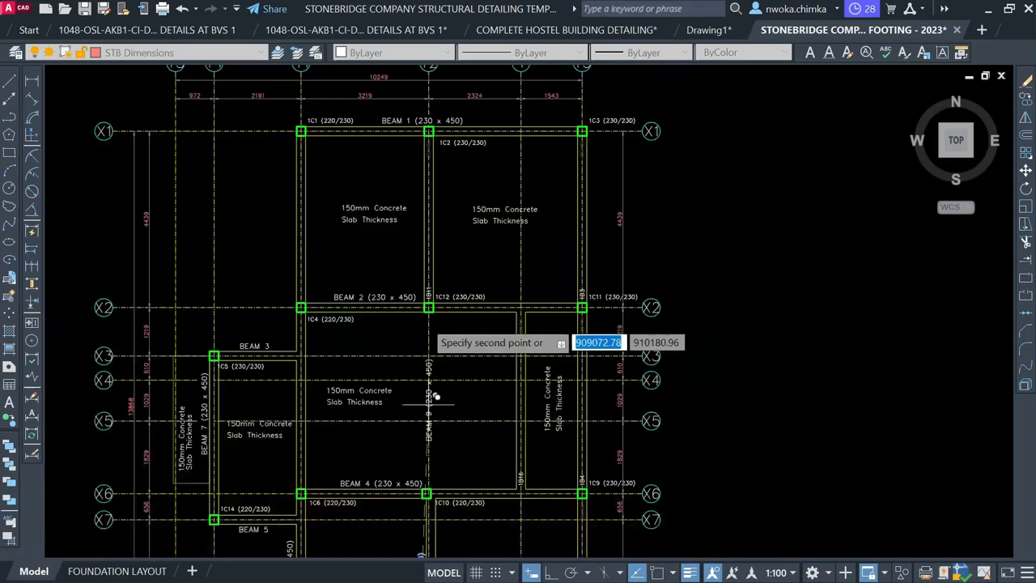
scroll(430, 212, up, 5)
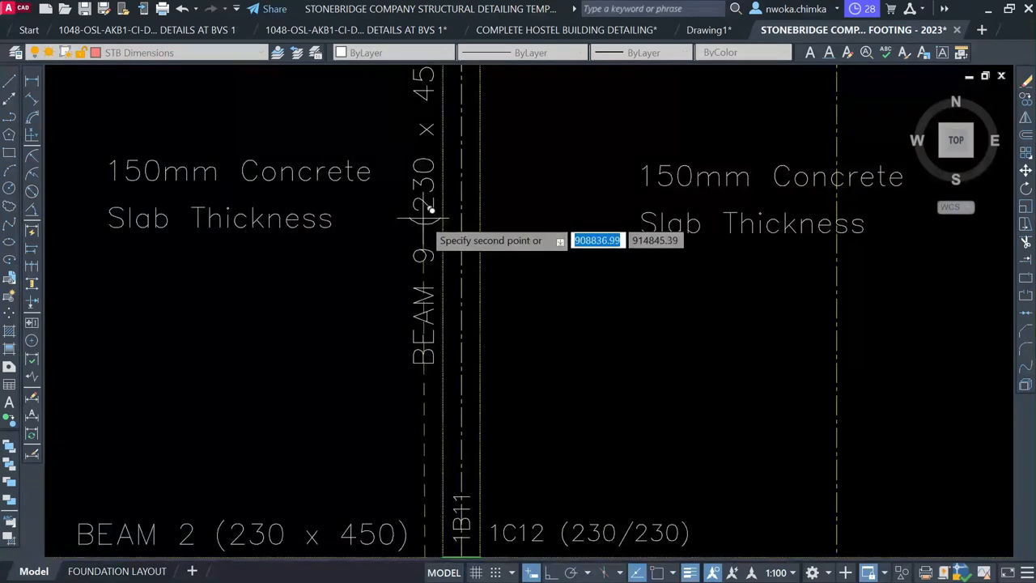
scroll(425, 219, down, 2)
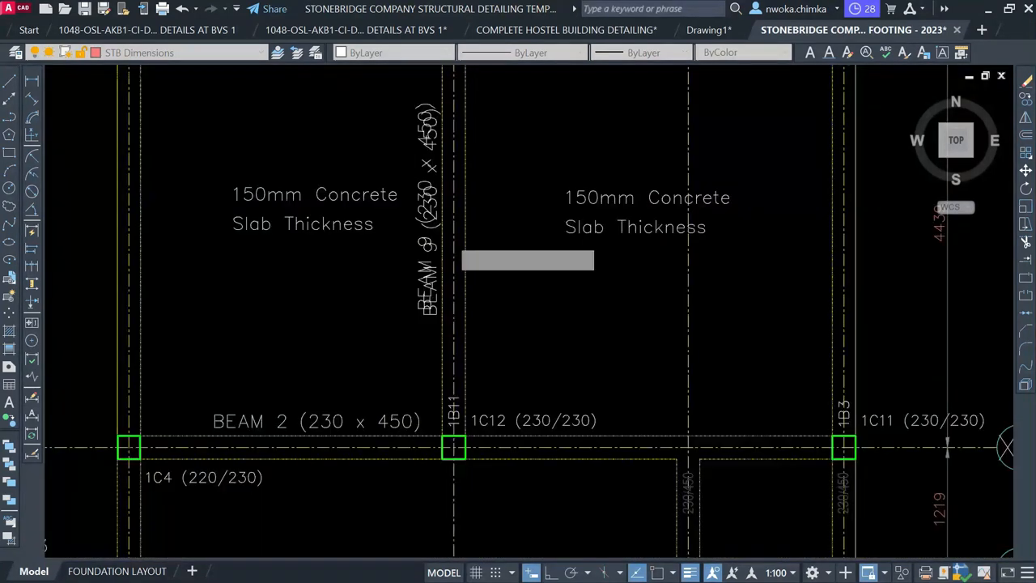
key(Escape)
click(365, 164)
Begin moving the 150mm Concrete Slab Thickness text, then cancel the move
click(314, 263)
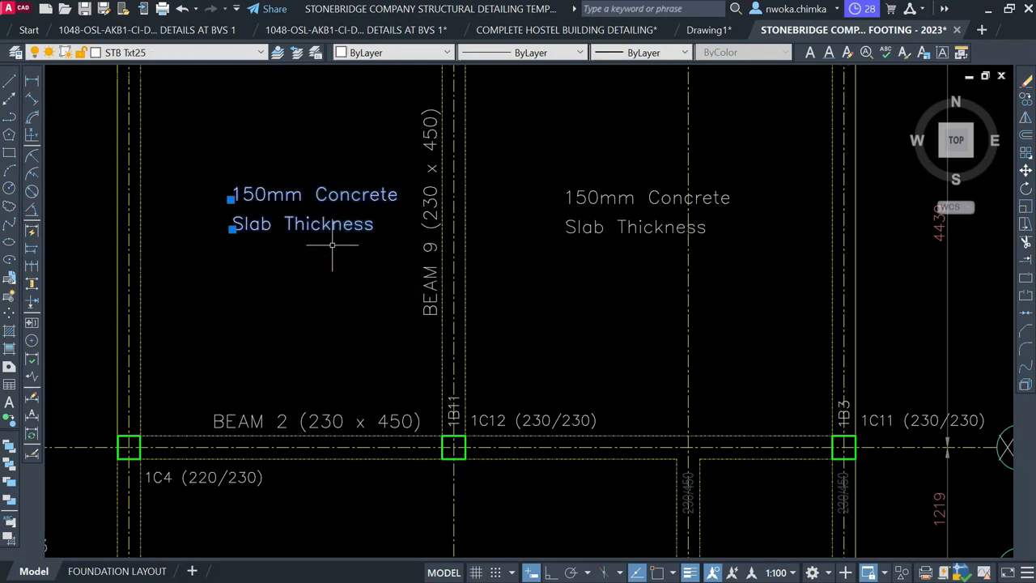
text(m)
key(space)
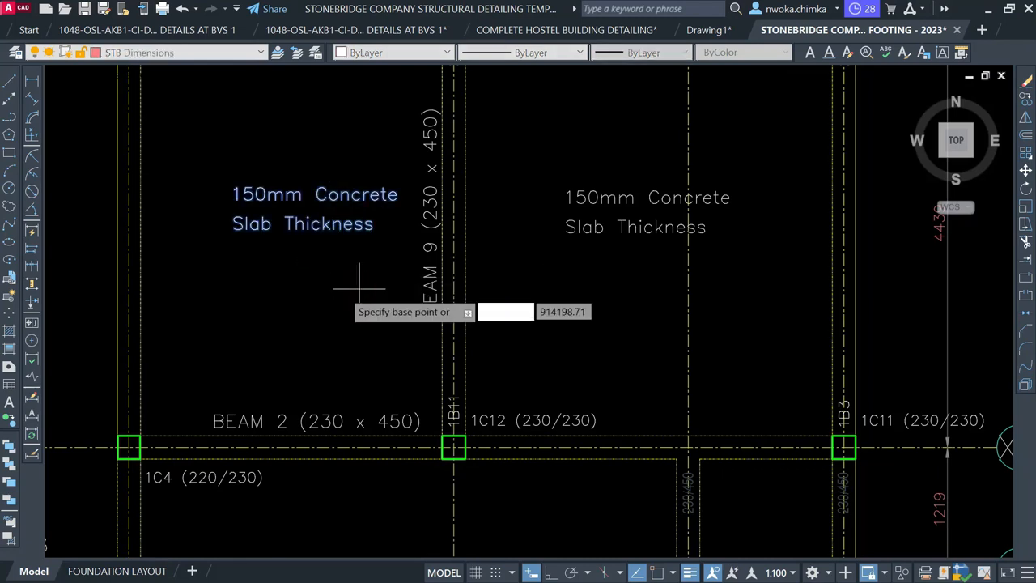
click(360, 289)
key(Escape)
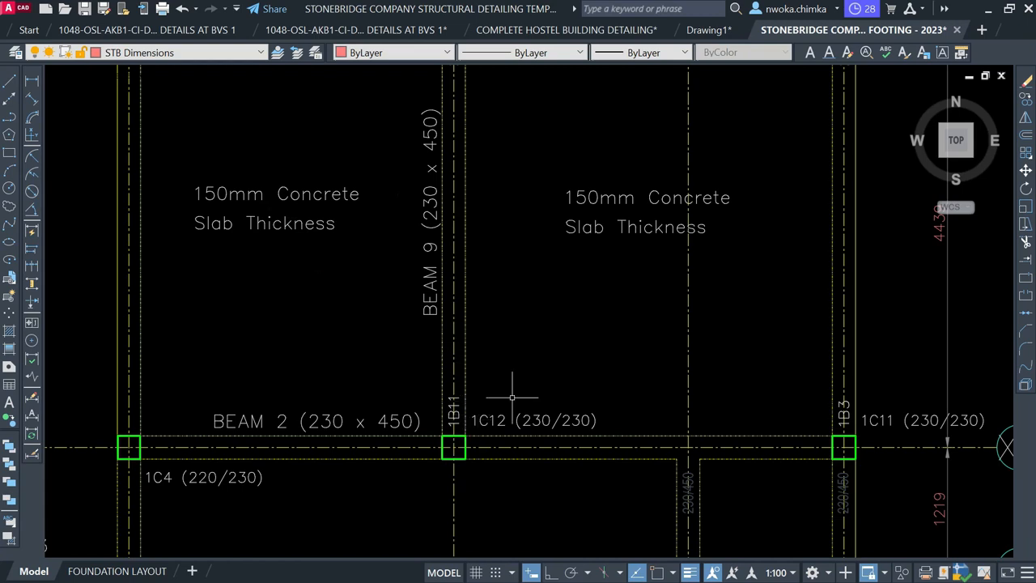
Renumber the label between the 150mm slab panels from BEAM 9 to BEAM 10
scroll(512, 398, up, 3)
middle_drag(412, 407, 422, 523)
click(372, 272)
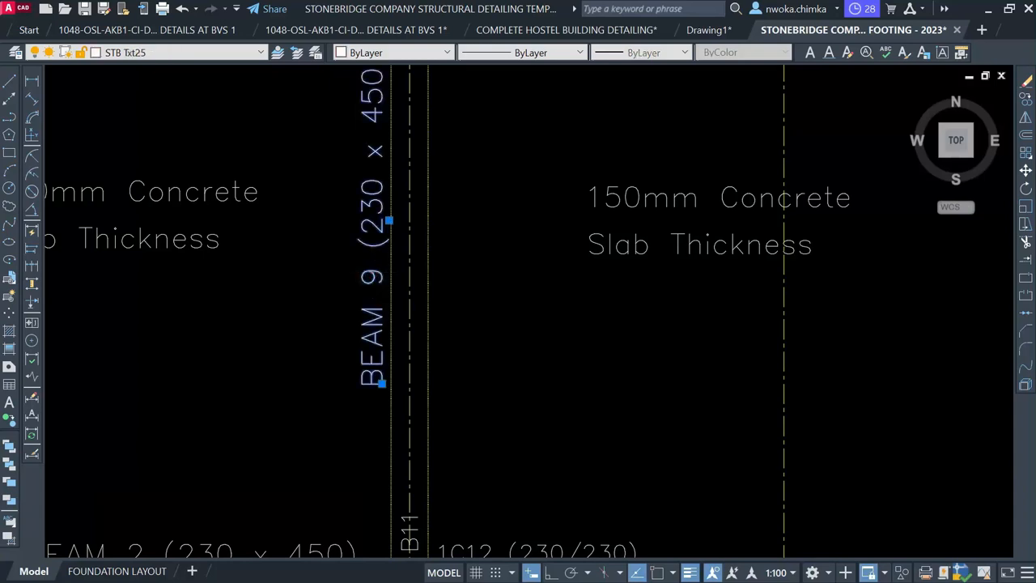
double_click(373, 278)
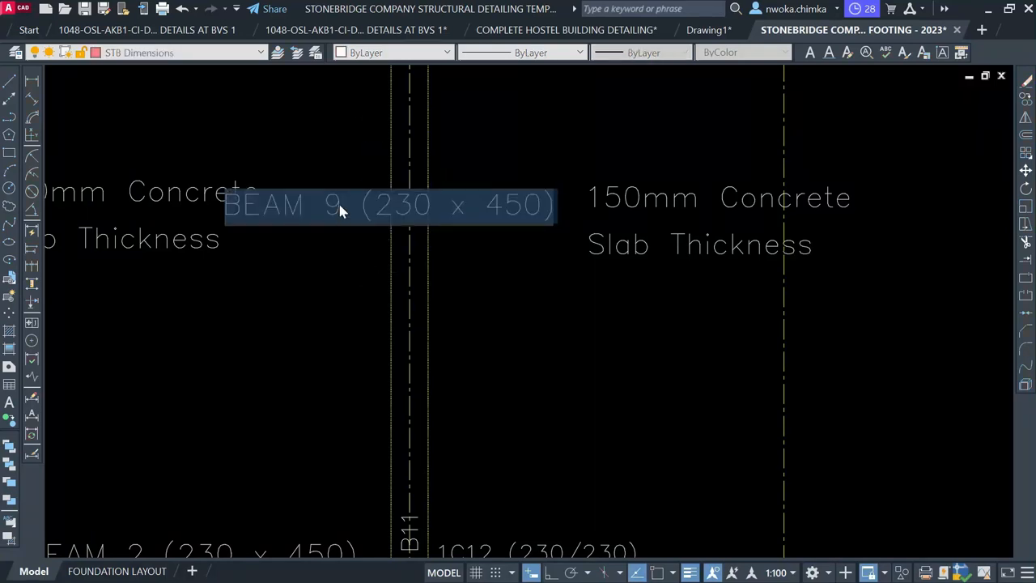
scroll(340, 209, up, 2)
text(10)
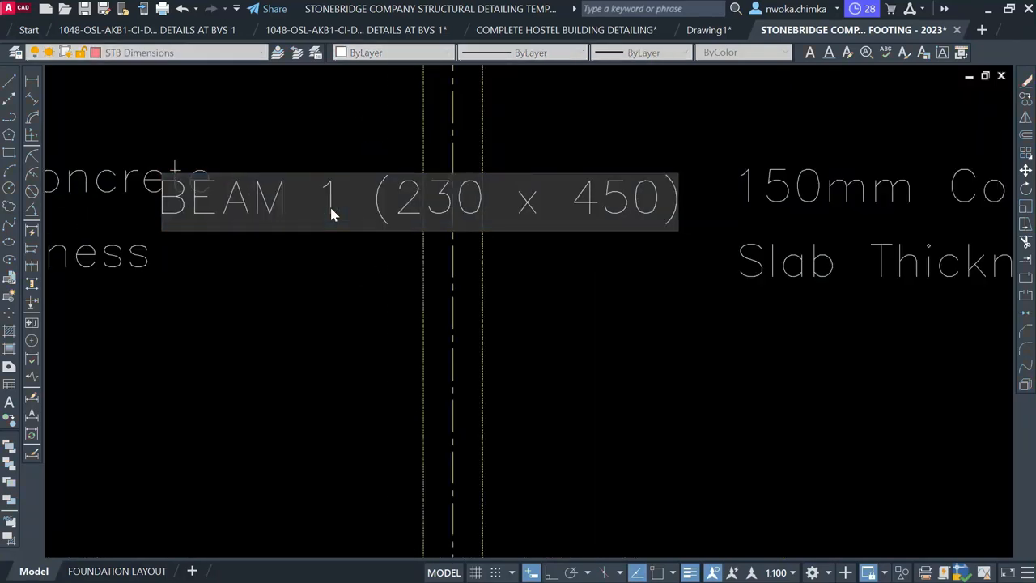
click(407, 334)
Pan and zoom across to the 1B11 (230/450) beam reinforcement detail
scroll(407, 334, down, 5)
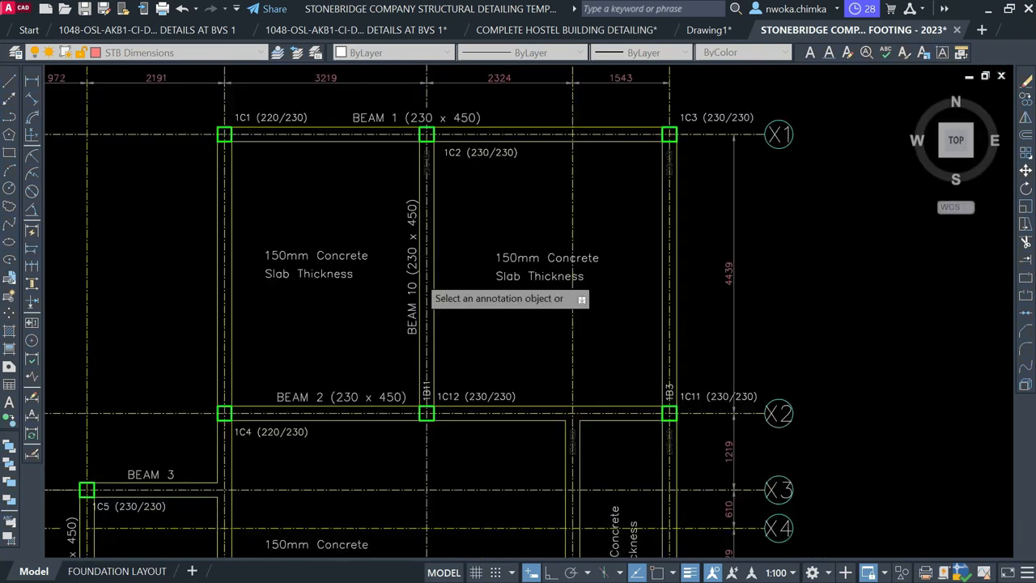
middle_drag(471, 420, 433, 319)
scroll(426, 312, up, 2)
scroll(383, 287, up, 2)
scroll(381, 247, down, 7)
scroll(381, 247, down, 2)
middle_drag(573, 427, 469, 248)
scroll(465, 243, down, 1)
scroll(464, 242, down, 2)
middle_drag(640, 329, 451, 314)
scroll(807, 275, up, 4)
scroll(735, 368, up, 5)
middle_drag(735, 366, 664, 404)
middle_drag(534, 299, 536, 411)
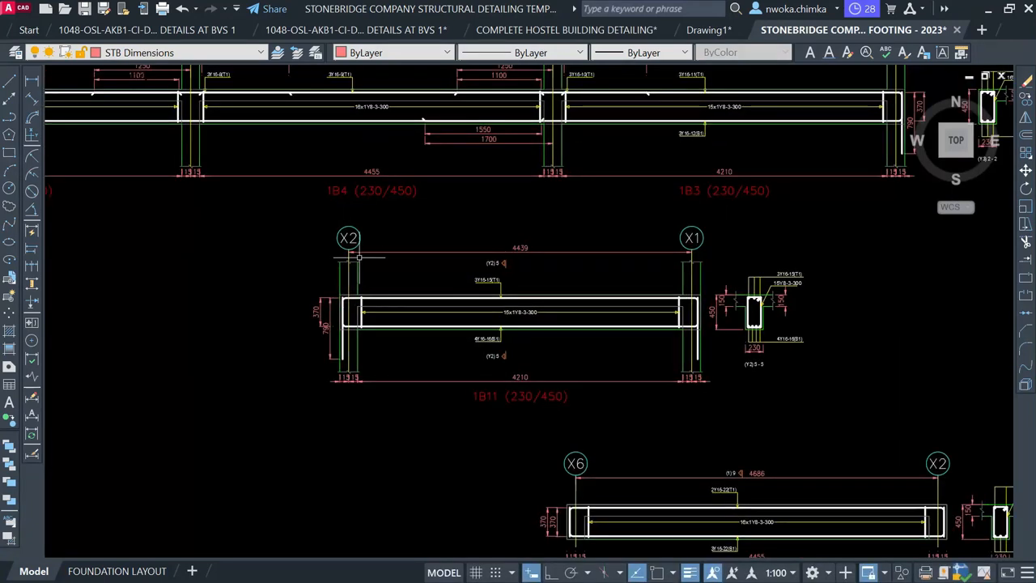
Move the whole 1B11 (230/450) detail into the sheet frame beside BEAM 9, below BEAM 8
click(268, 213)
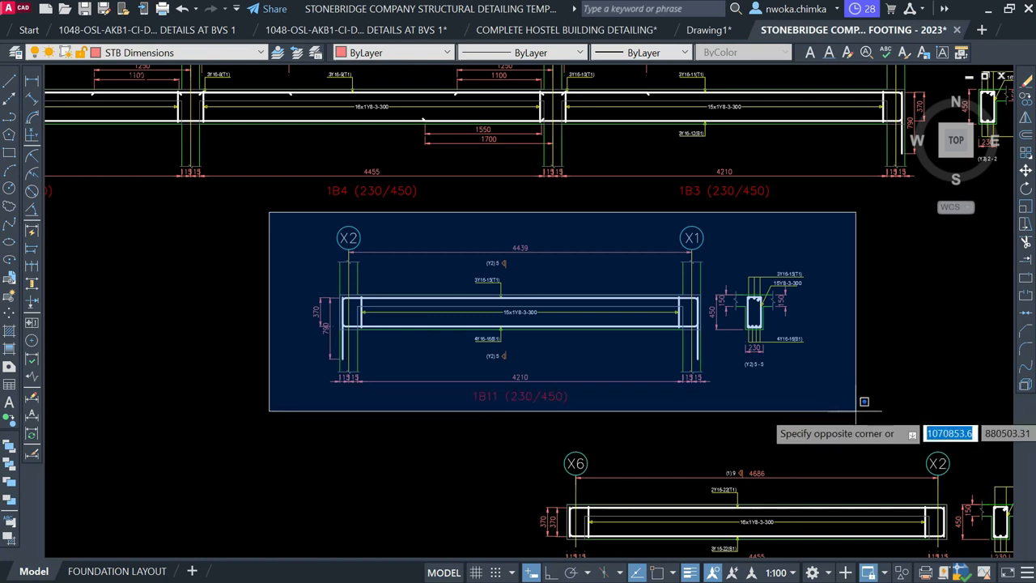
click(859, 413)
text(M)
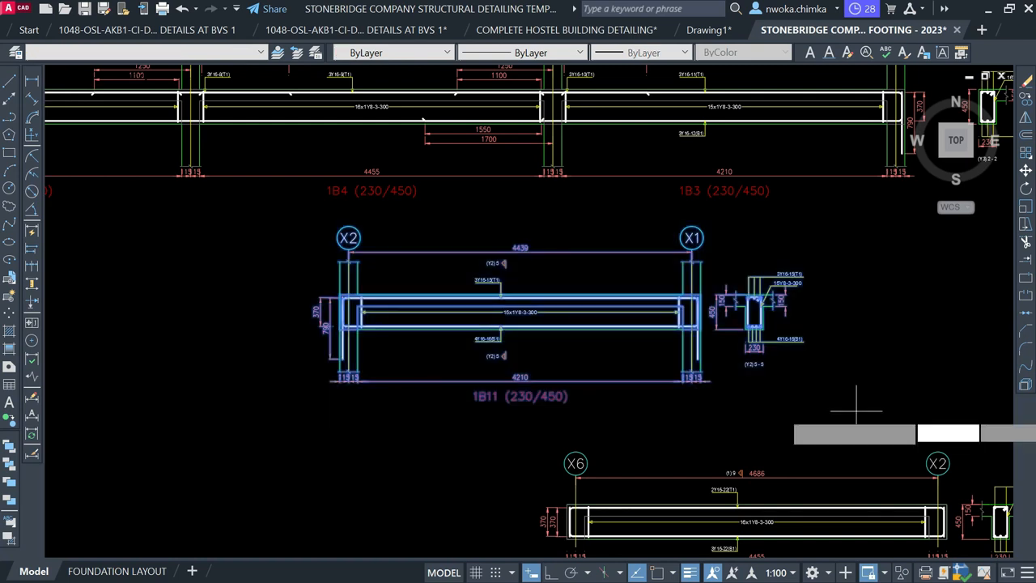
key(Return)
click(579, 330)
scroll(638, 286, down, 6)
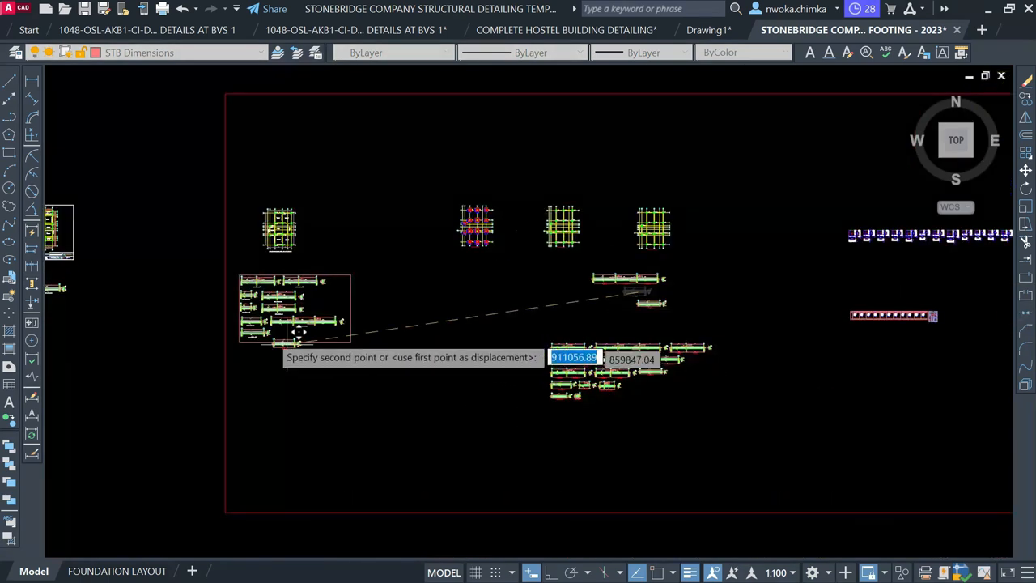
scroll(271, 335, up, 6)
scroll(339, 330, up, 2)
scroll(353, 317, up, 2)
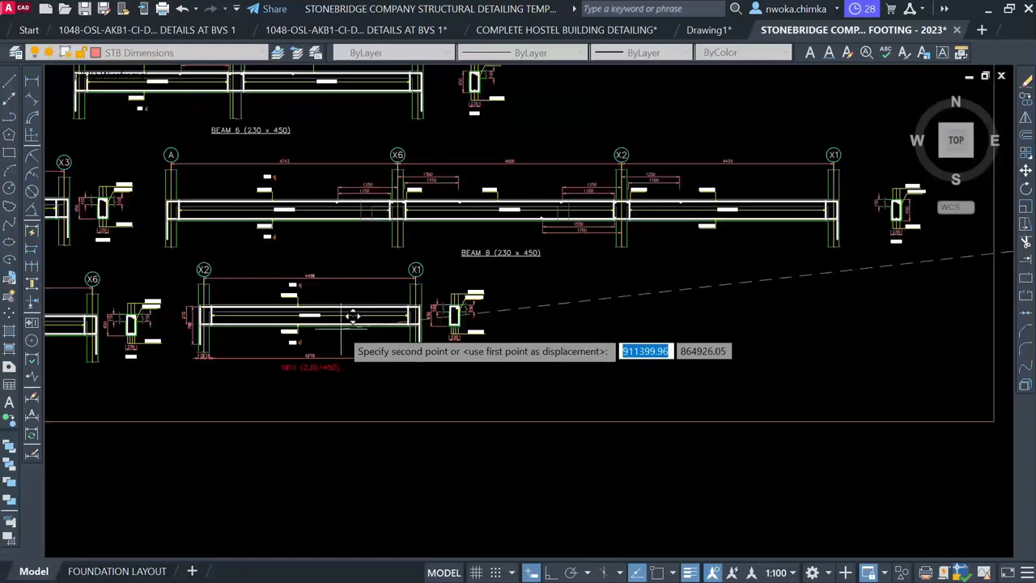
click(353, 321)
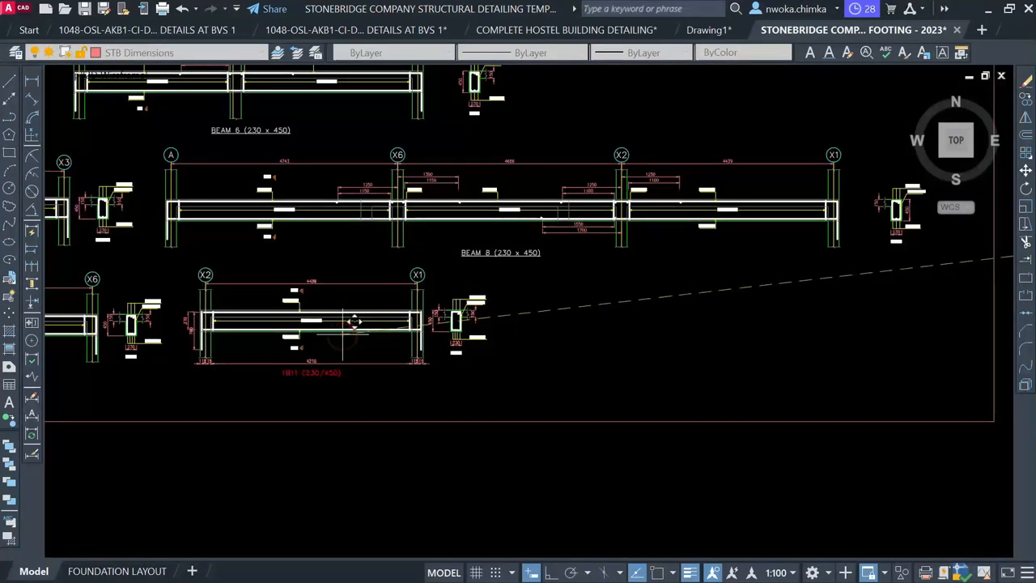
scroll(342, 372, up, 2)
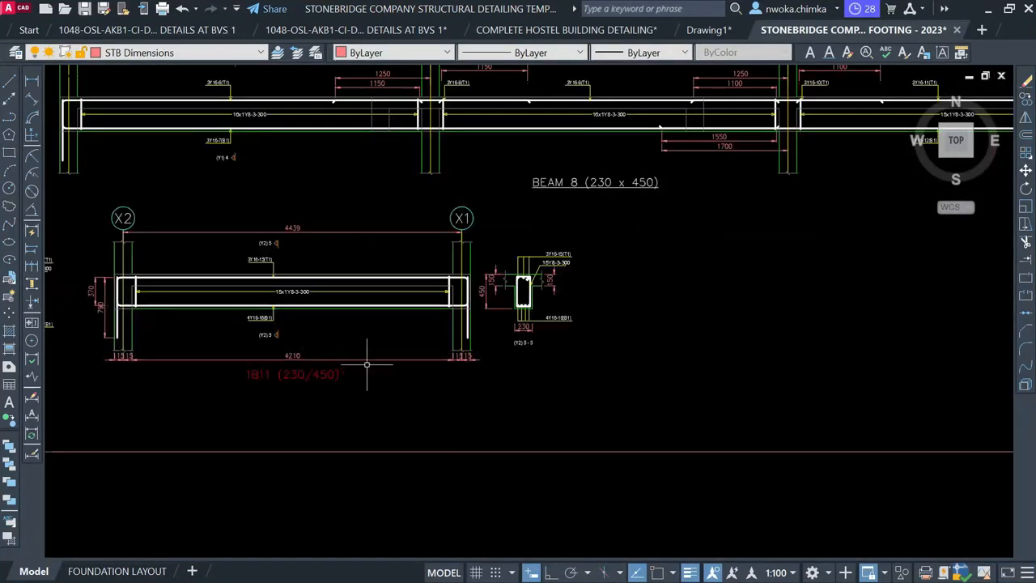
scroll(622, 233, down, 2)
middle_drag(232, 309, 357, 296)
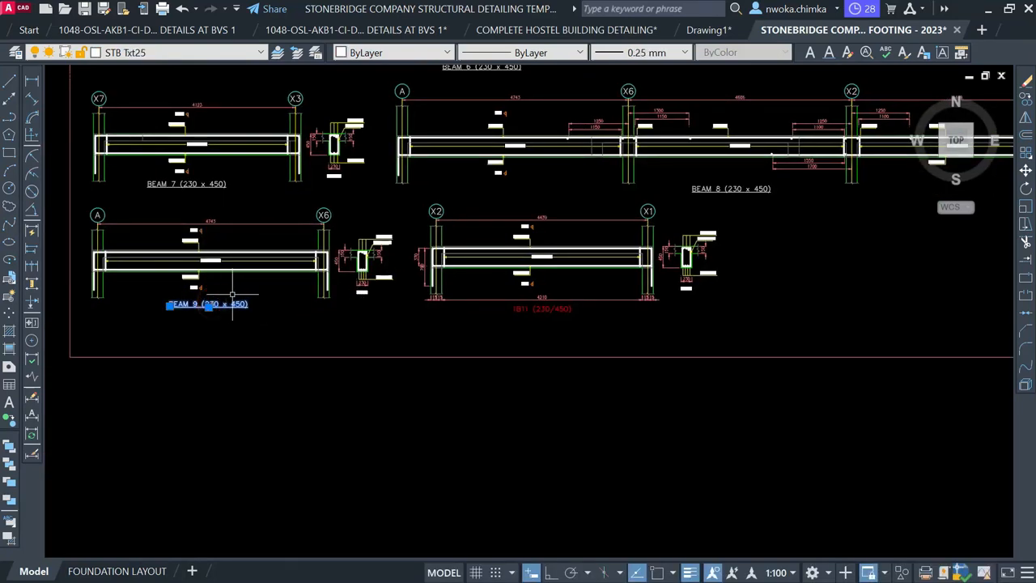
Copy the BEAM 9 label under the X2–X1 detail and renumber it to BEAM 10
key(Return)
scroll(212, 303, up, 4)
click(213, 304)
middle_drag(817, 316, 365, 330)
scroll(603, 366, up, 2)
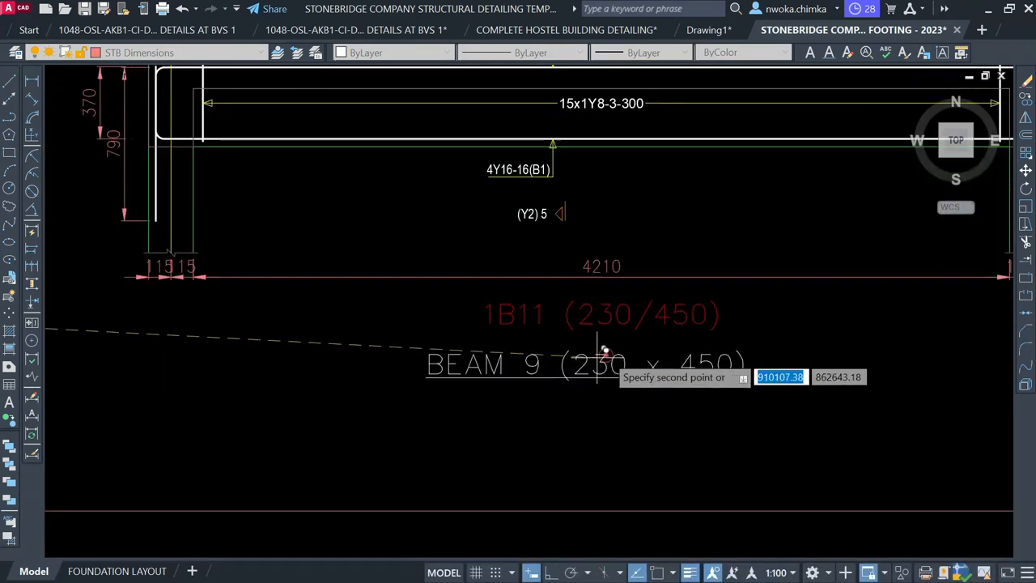
click(608, 356)
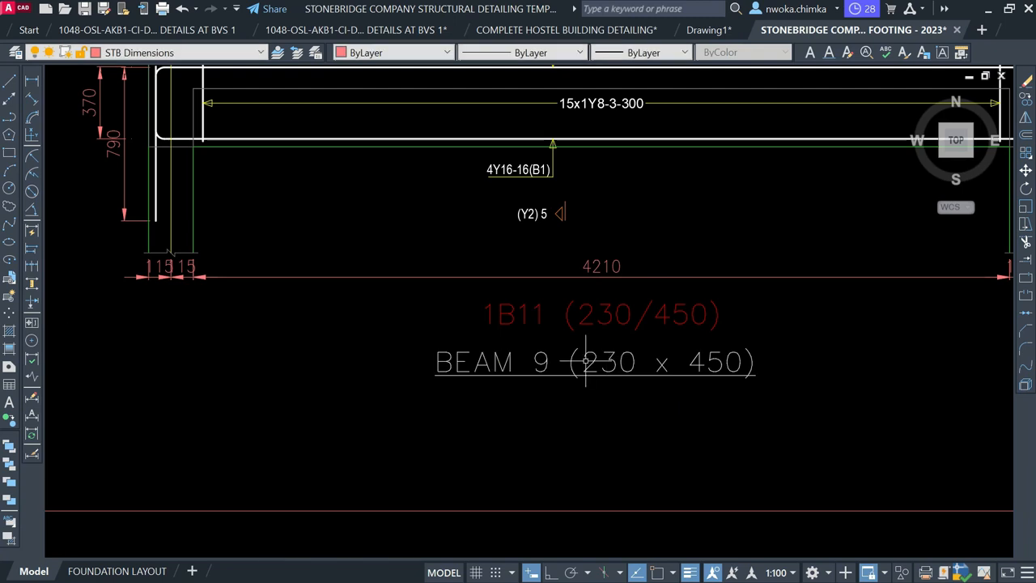
click(589, 360)
double_click(552, 366)
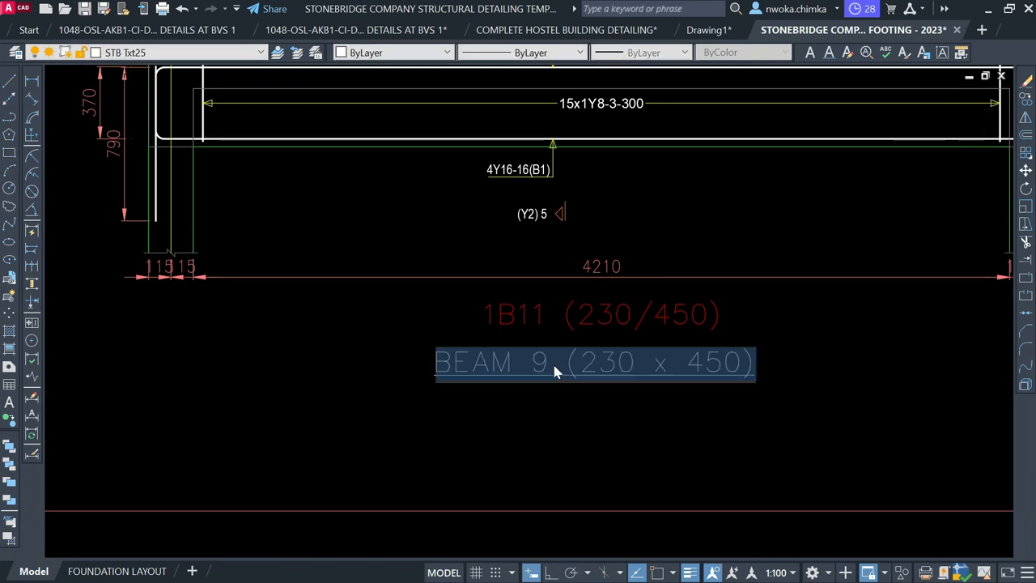
scroll(544, 362, up, 4)
double_click(544, 358)
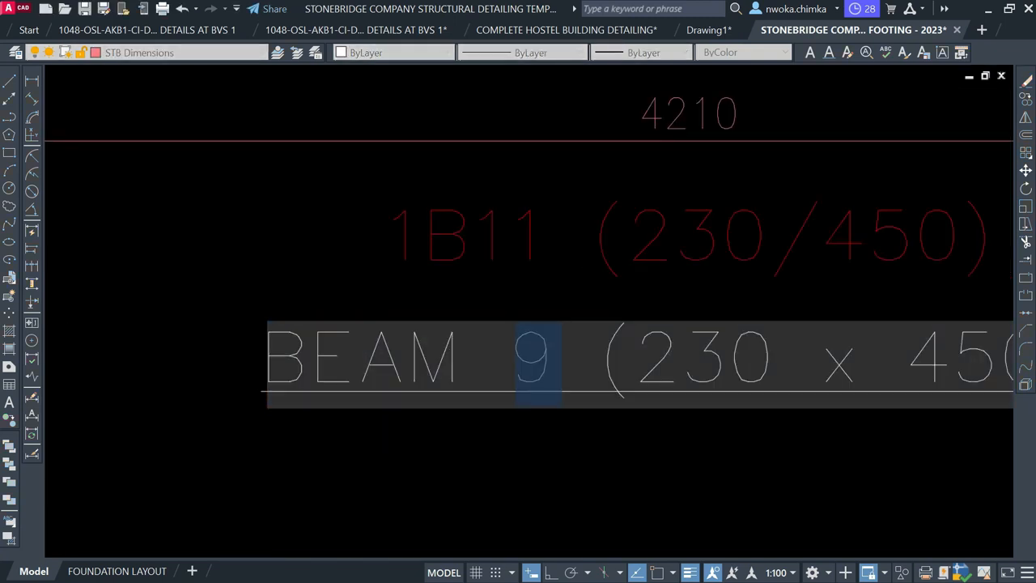
text(10)
click(544, 437)
Delete the old 1B11 (230/450) title and the 4210 dimension
scroll(567, 373, down, 4)
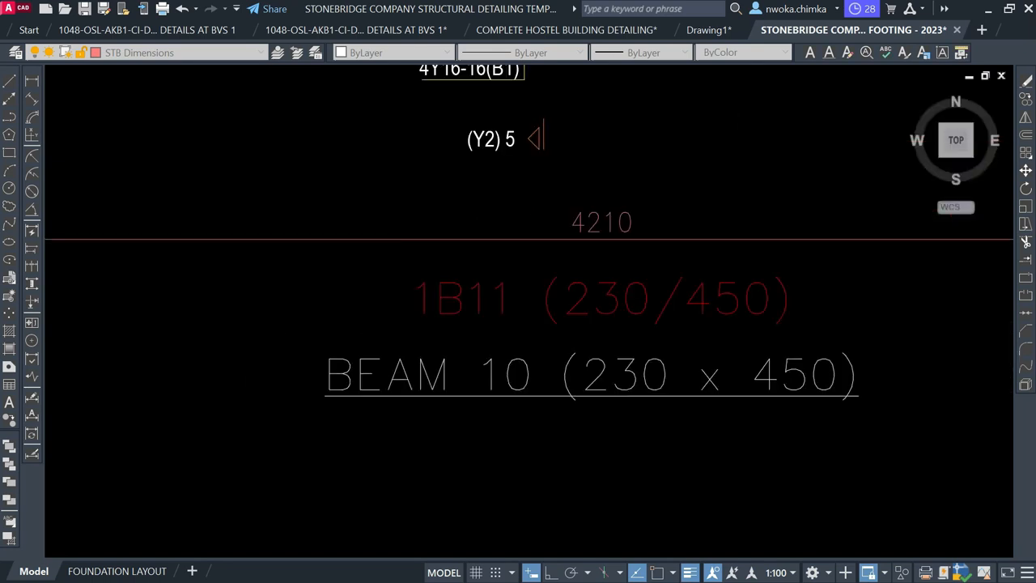
click(619, 348)
click(551, 313)
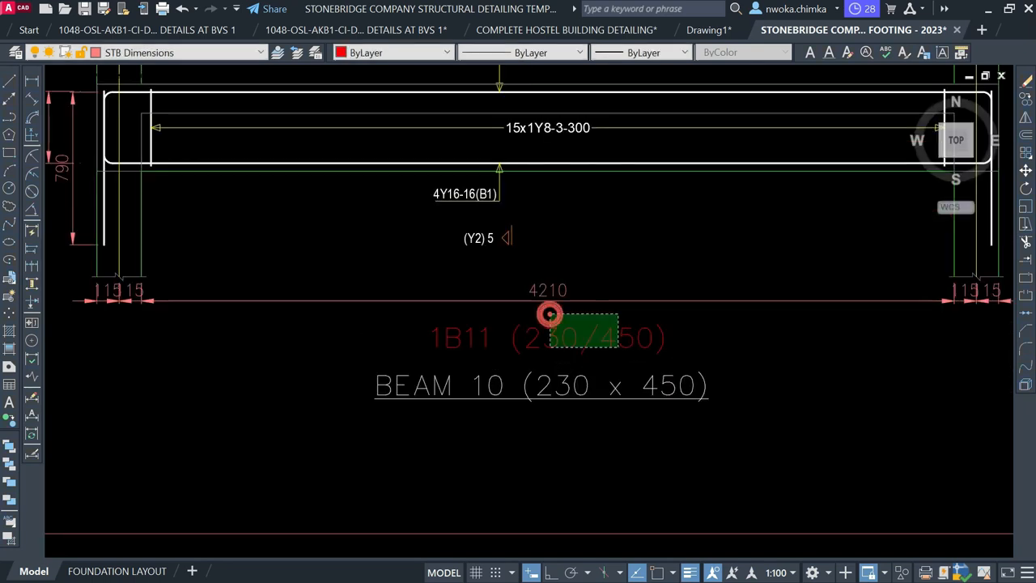
click(491, 294)
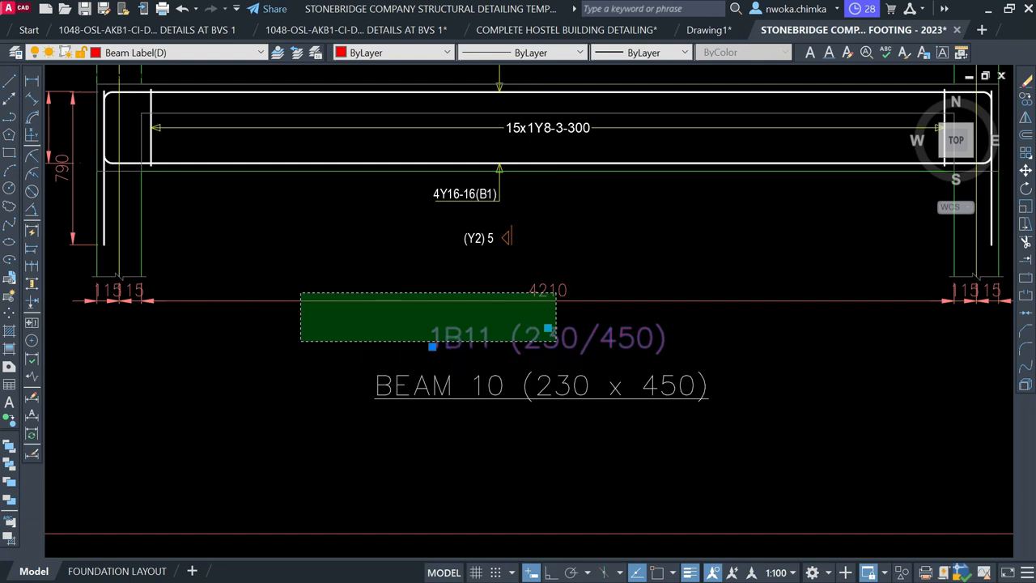
click(304, 336)
key(Return)
Erase the 115/15 and 370/790 end dimensions at both ends of the beam
middle_drag(347, 372, 528, 362)
click(374, 287)
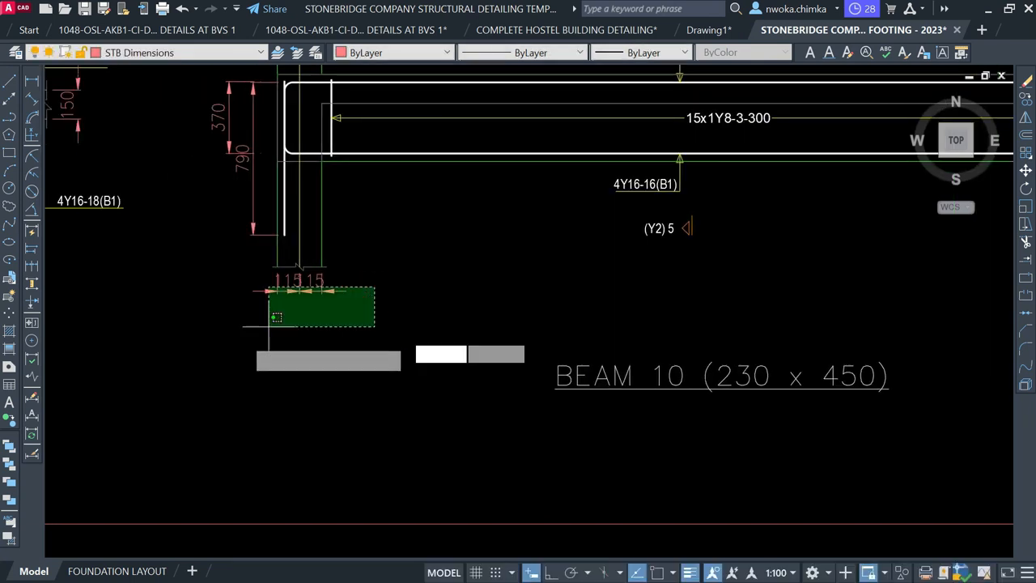
click(236, 298)
click(240, 291)
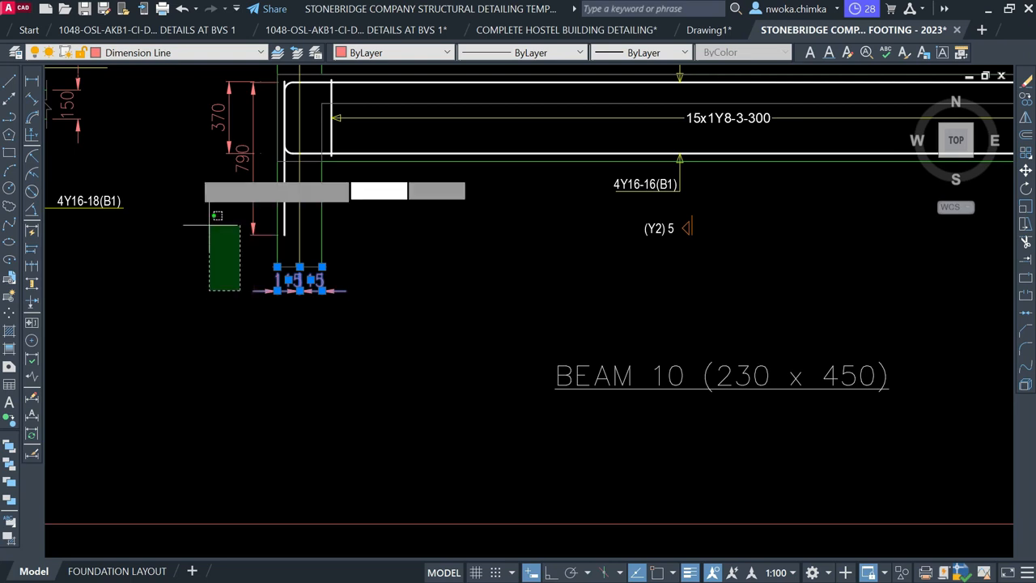
click(181, 135)
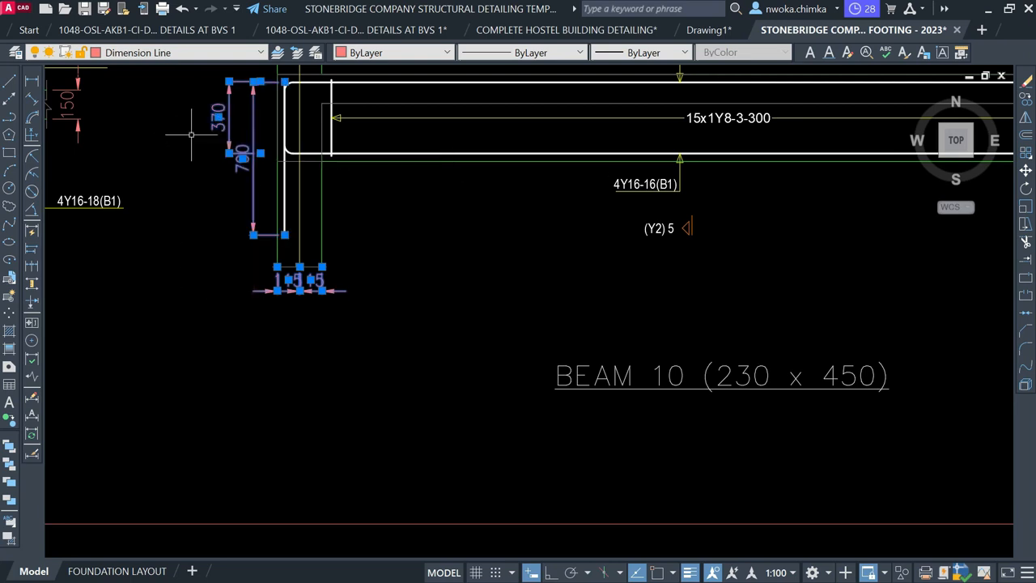
key(Return)
scroll(190, 194, down, 4)
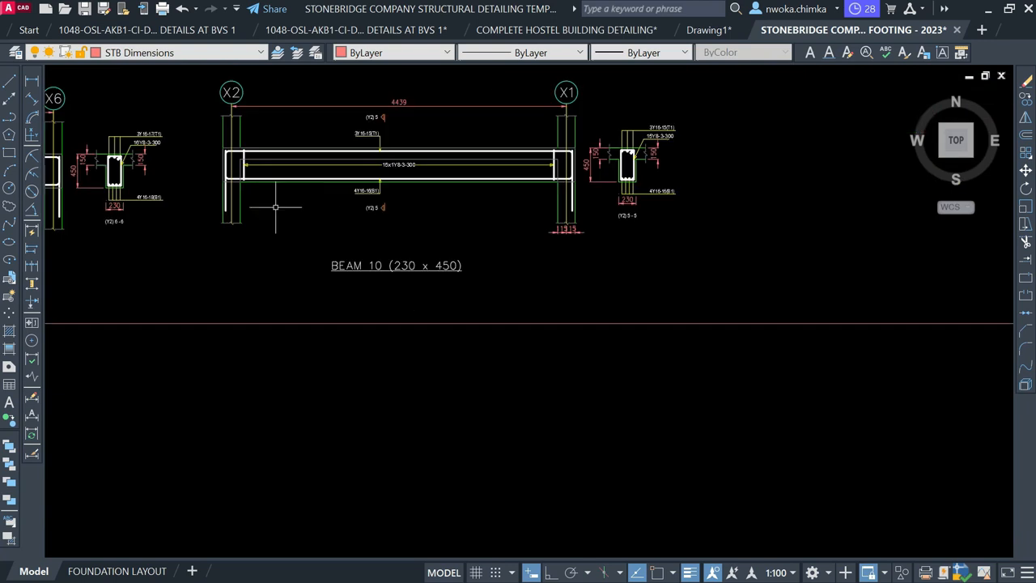
scroll(523, 234, up, 4)
click(673, 225)
click(518, 260)
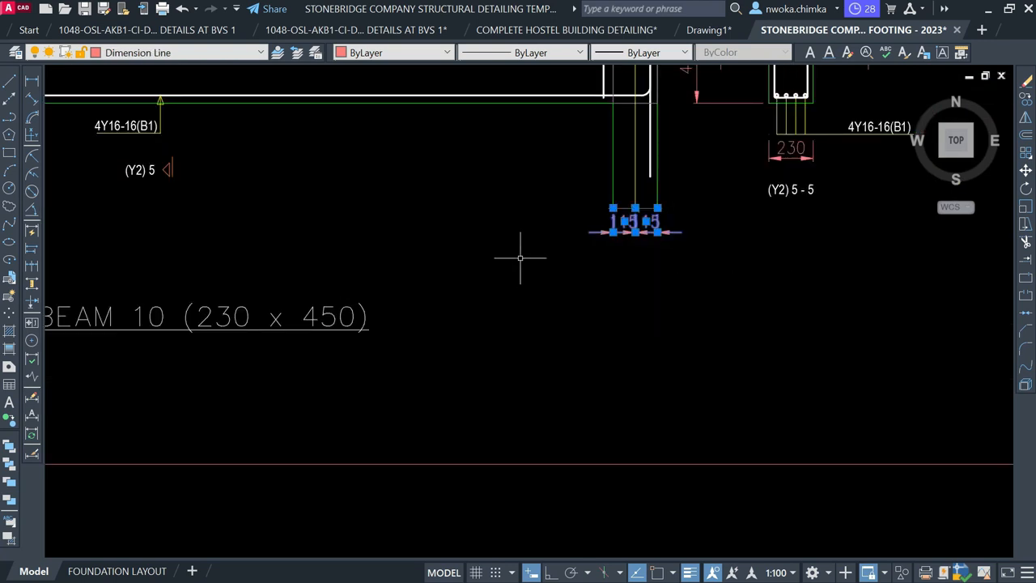
scroll(597, 239, down, 2)
key(Delete)
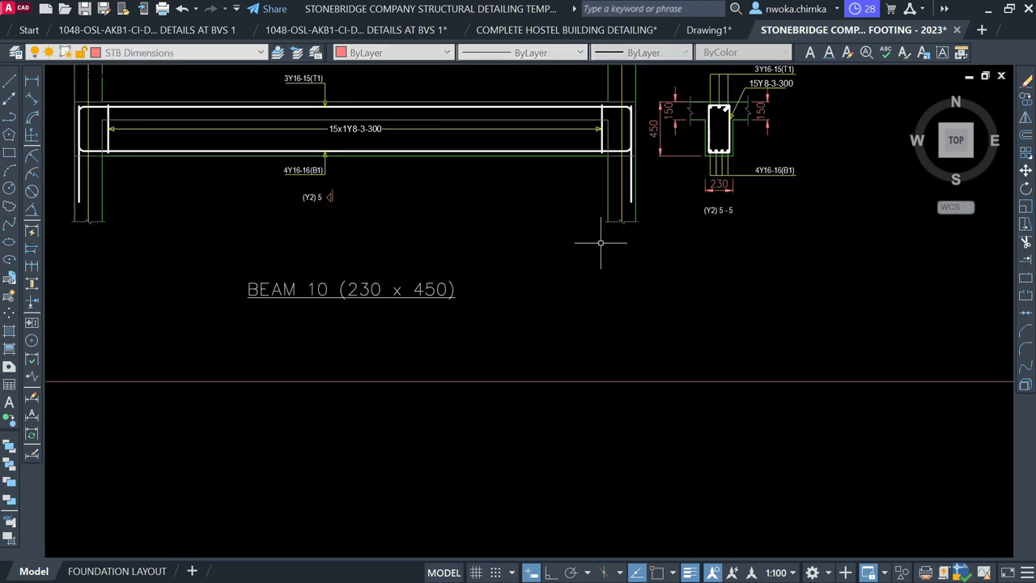
Move the BEAM 10 label up, closer under the beam
click(379, 243)
click(320, 289)
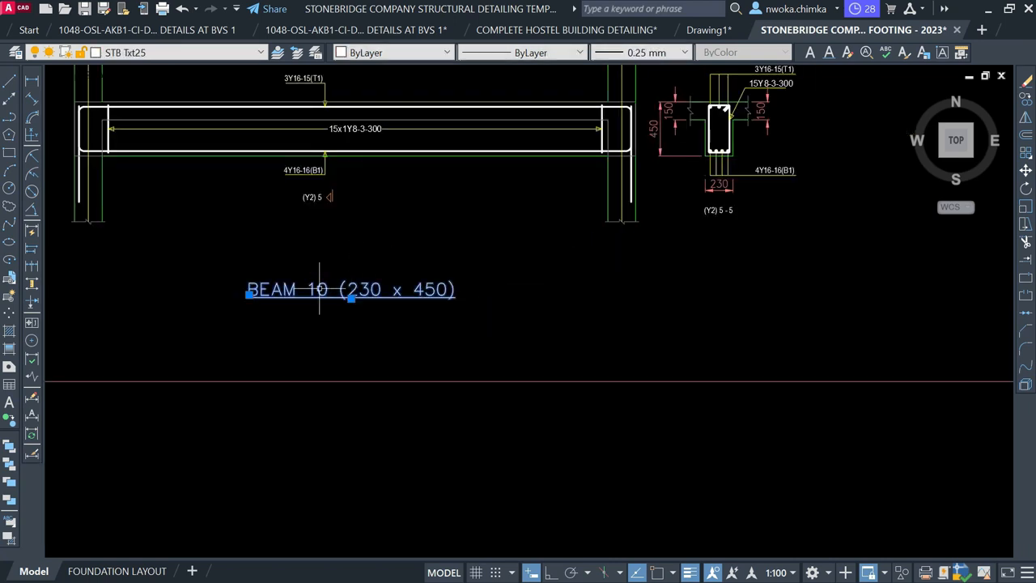
key(m)
key(space)
click(454, 342)
click(454, 342)
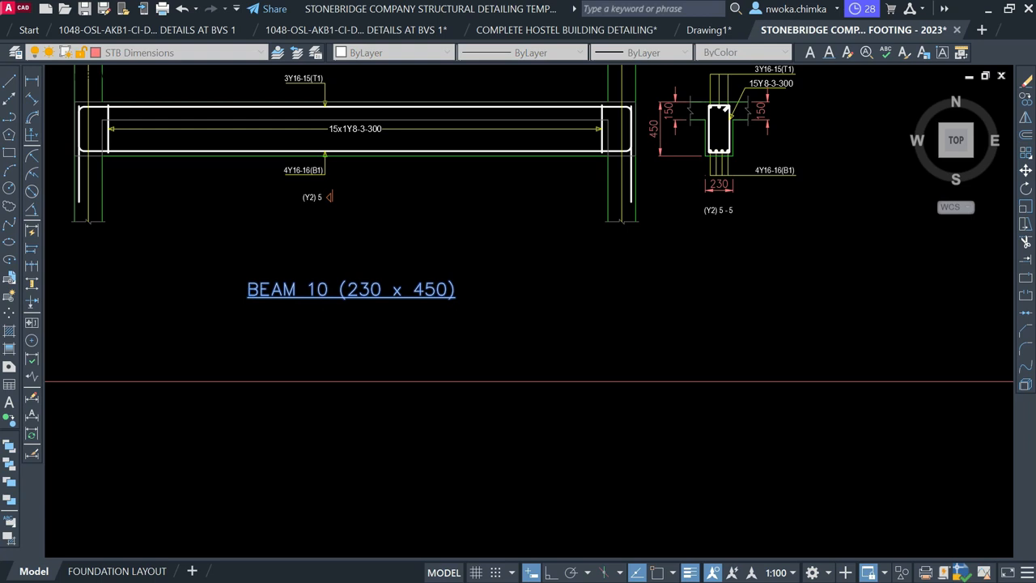
click(472, 309)
scroll(475, 306, down, 5)
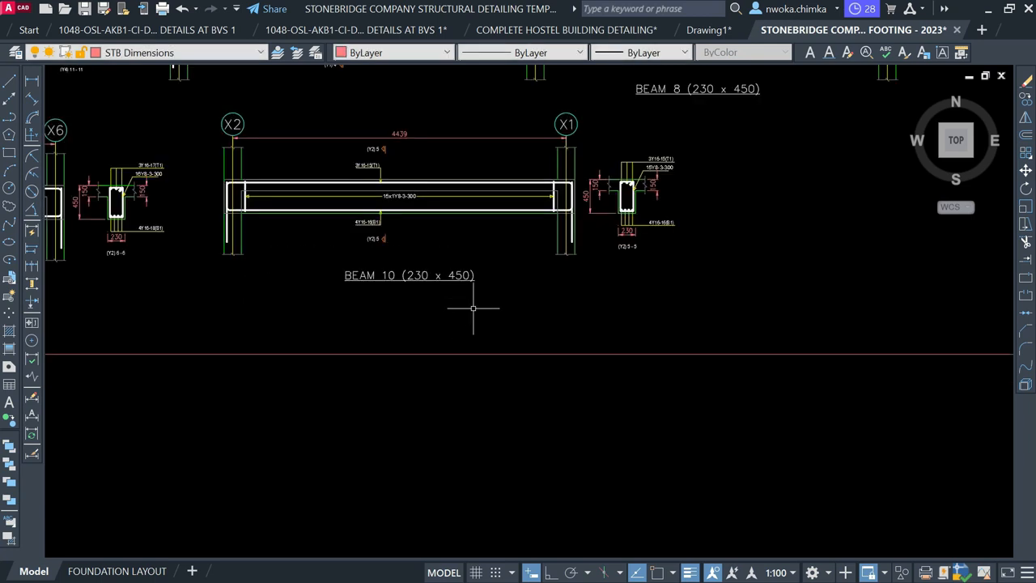
Copy the BEAM 10 label onto the X2–X6 beam in the first floor layout
middle_drag(445, 283, 368, 283)
scroll(370, 283, down, 2)
middle_drag(605, 280, 429, 313)
scroll(446, 308, down, 1)
middle_drag(556, 302, 341, 323)
scroll(454, 305, down, 2)
scroll(543, 215, up, 2)
middle_drag(578, 162, 509, 204)
scroll(499, 185, up, 1)
scroll(503, 185, down, 1)
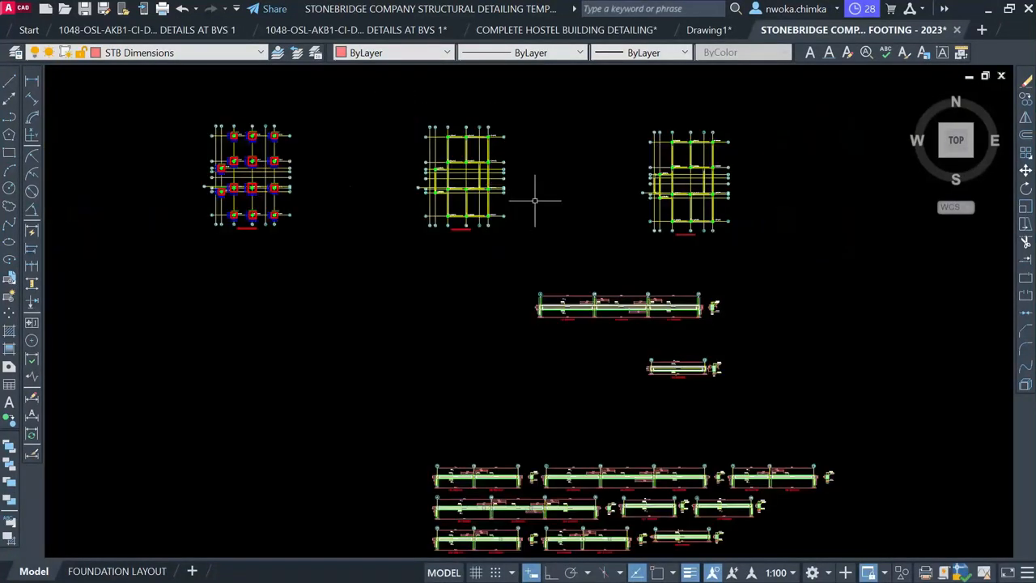
middle_drag(447, 272, 850, 272)
scroll(148, 168, up, 3)
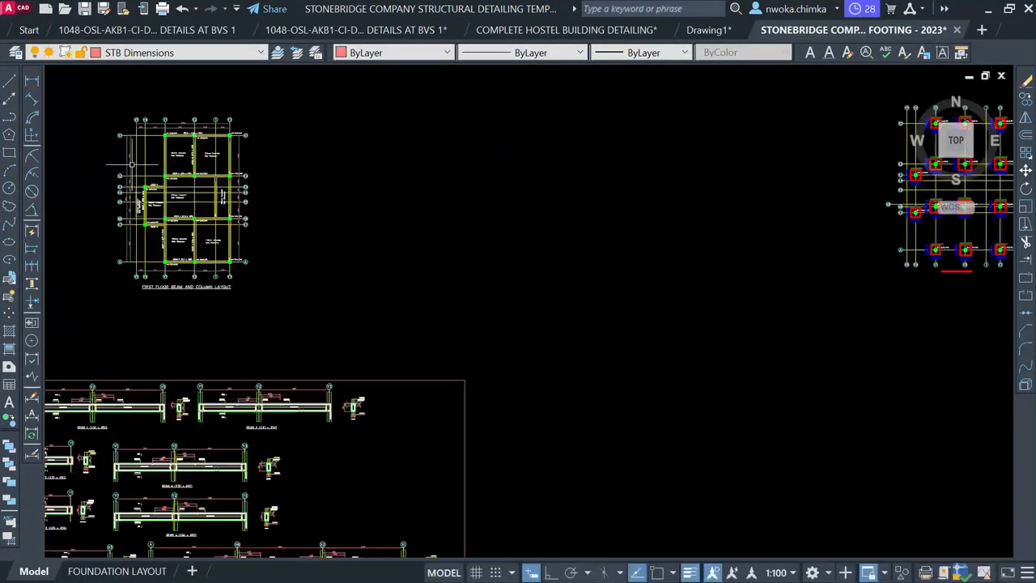
scroll(285, 143, up, 2)
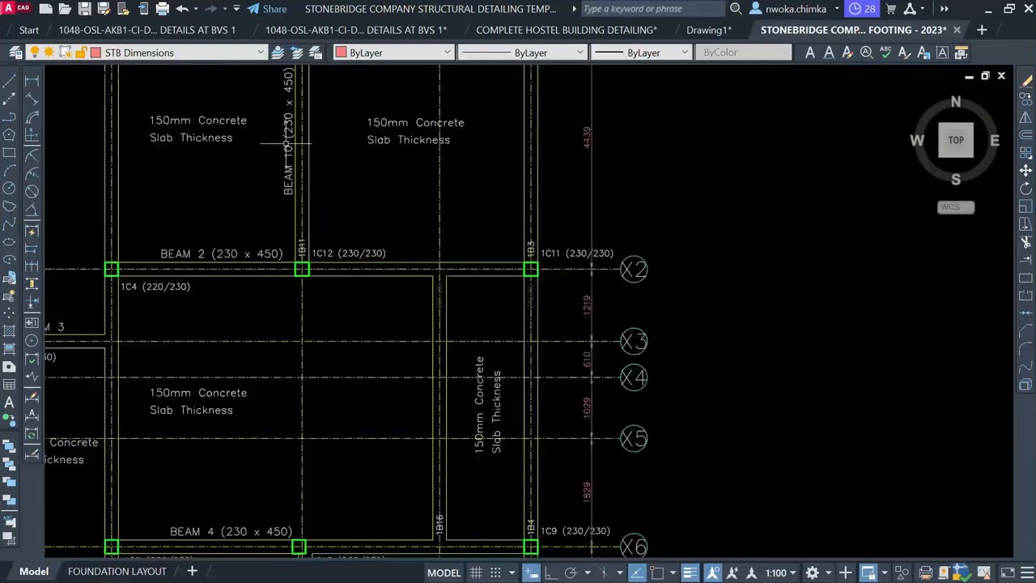
text(co)
key(Return)
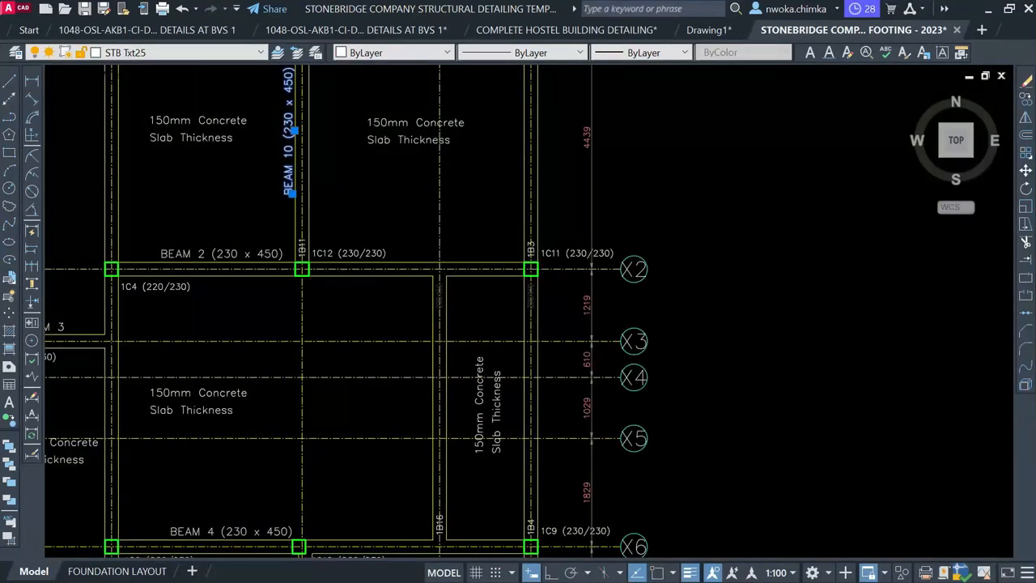
click(305, 157)
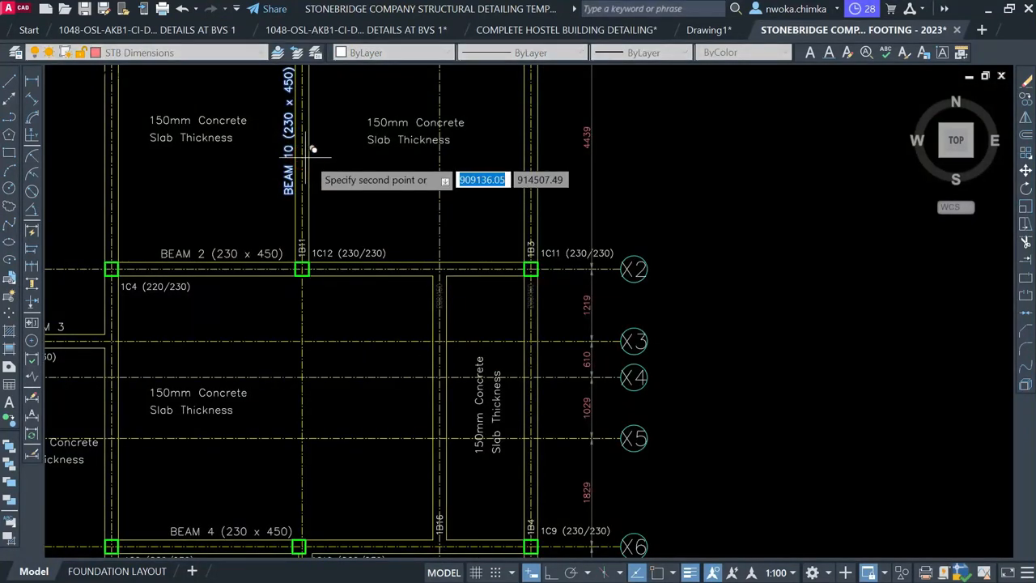
scroll(312, 150, down, 2)
scroll(411, 340, up, 2)
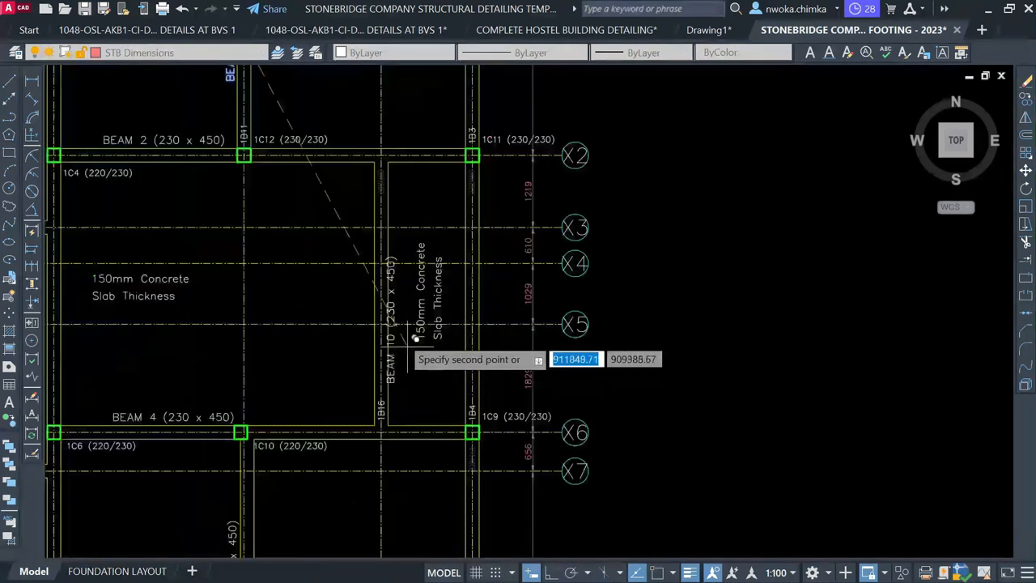
scroll(387, 318, up, 2)
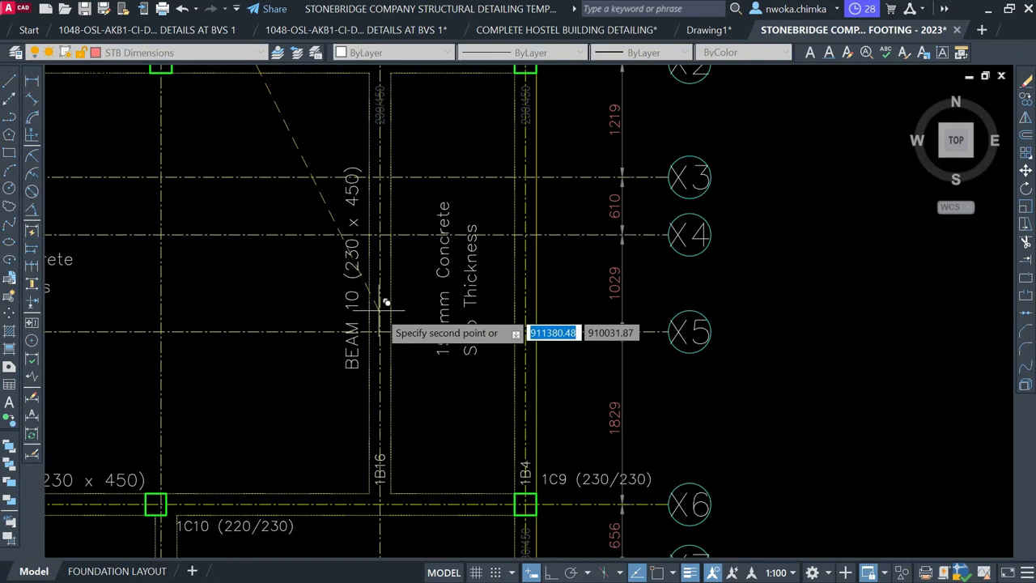
click(379, 312)
key(Escape)
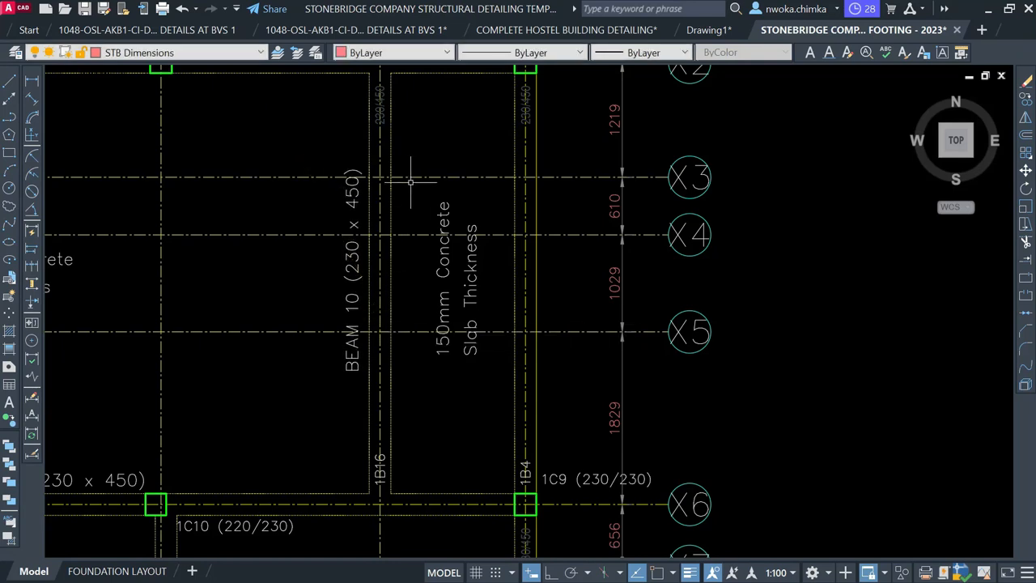
Change the copied label's number from 10 to 11, making it BEAM 11
scroll(392, 469, up, 4)
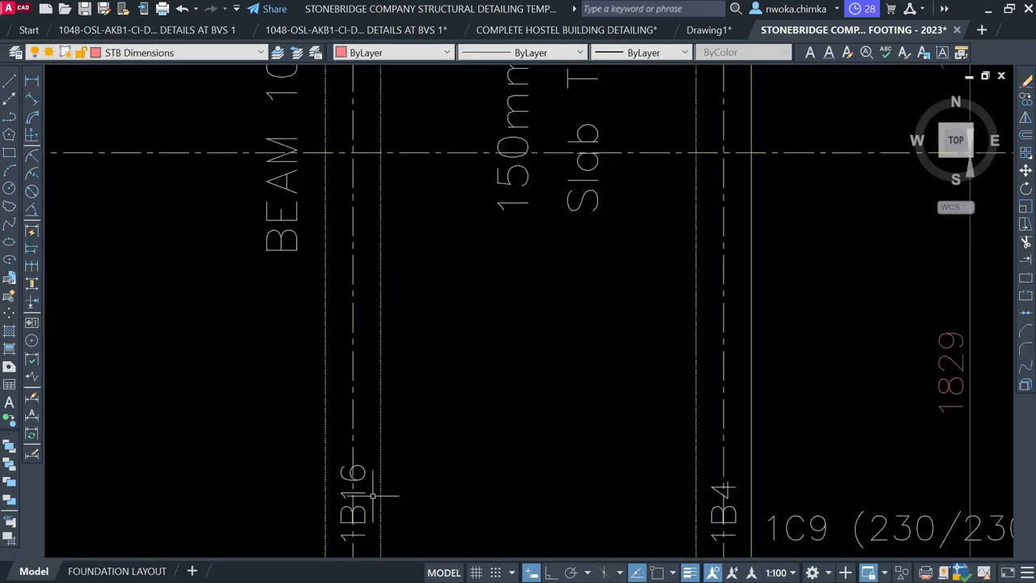
scroll(374, 495, down, 2)
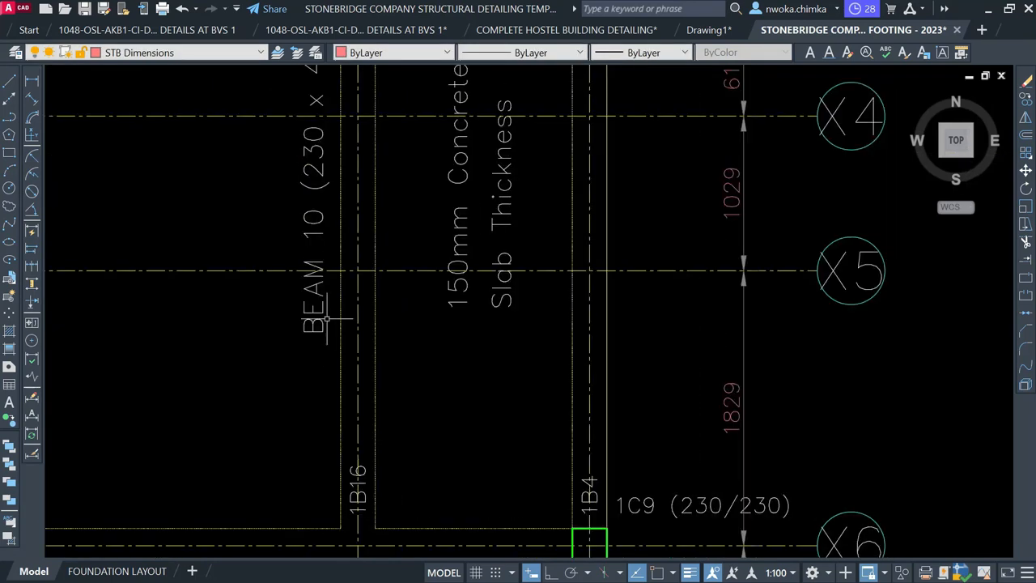
click(314, 220)
double_click(310, 221)
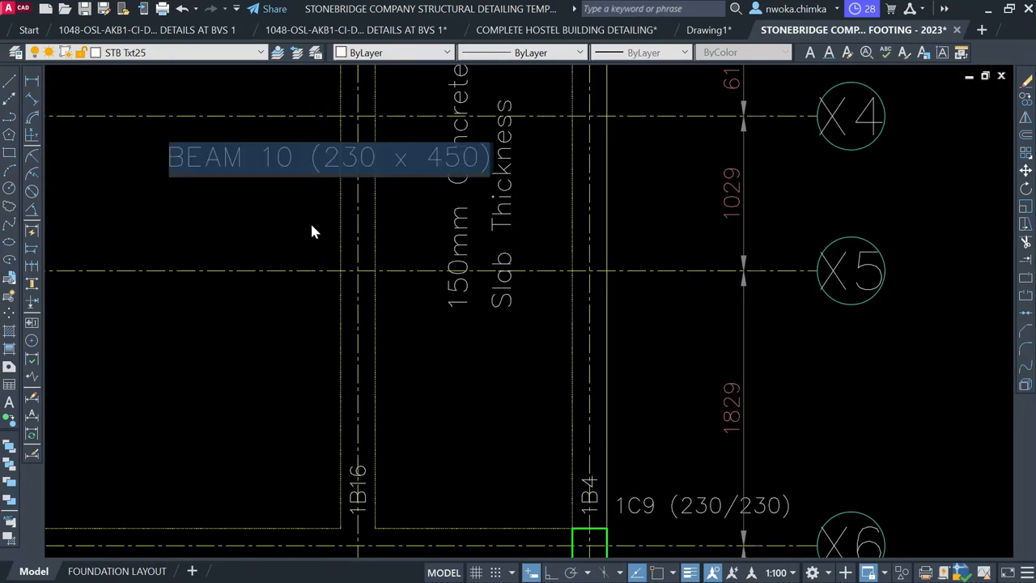
scroll(278, 156, up, 3)
drag(277, 155, 293, 166)
text(1)
click(323, 332)
scroll(348, 280, down, 2)
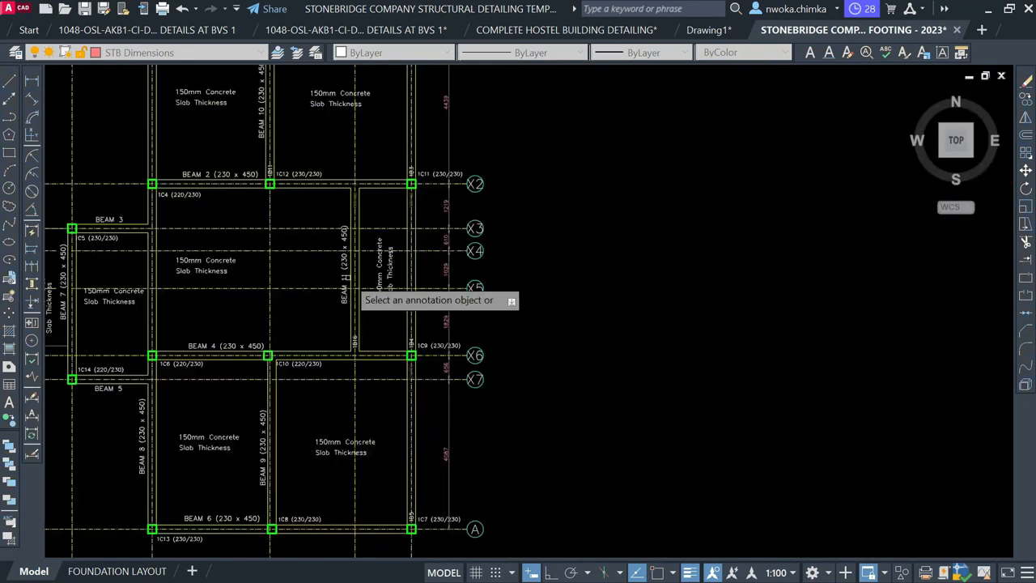
key(Escape)
scroll(229, 128, up, 1)
Delete the stray 1B11 and 230/450 tags along BEAM 10 near column 1C2
middle_drag(241, 158, 299, 308)
scroll(357, 305, up, 2)
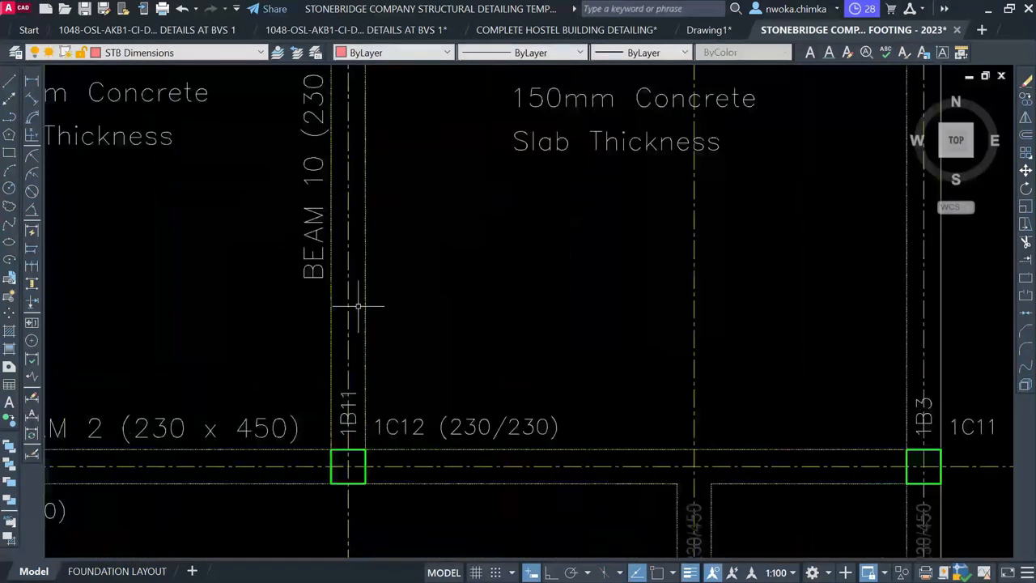
click(354, 410)
click(350, 357)
middle_drag(376, 294, 374, 511)
middle_drag(356, 178, 335, 344)
scroll(328, 227, up, 2)
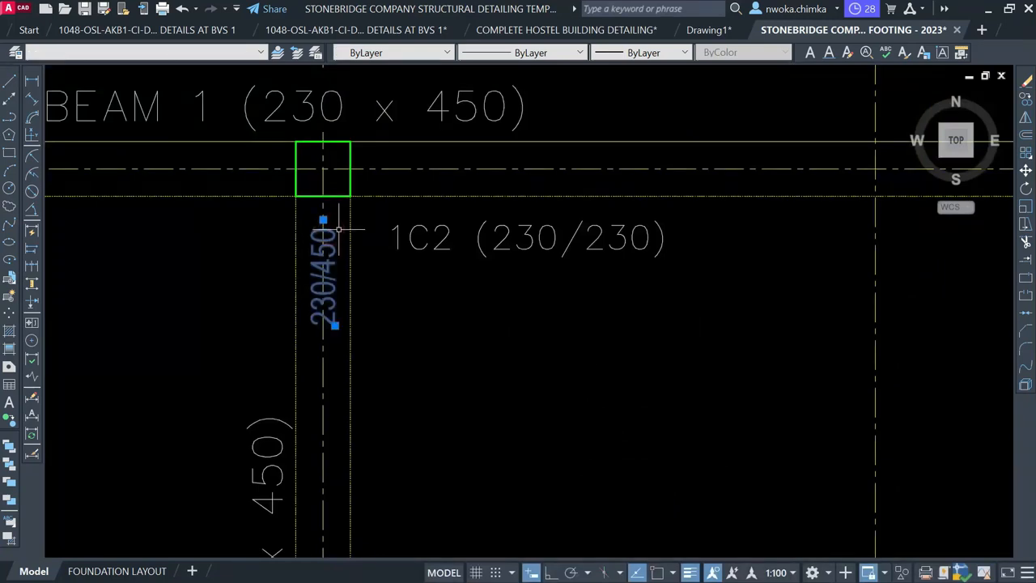
key(Delete)
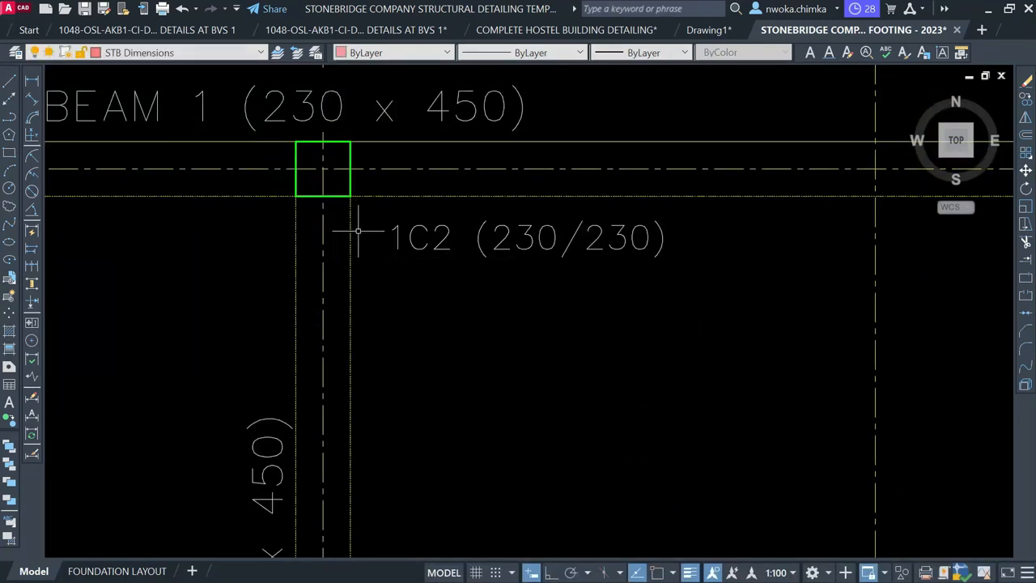
scroll(358, 232, down, 4)
scroll(338, 207, down, 2)
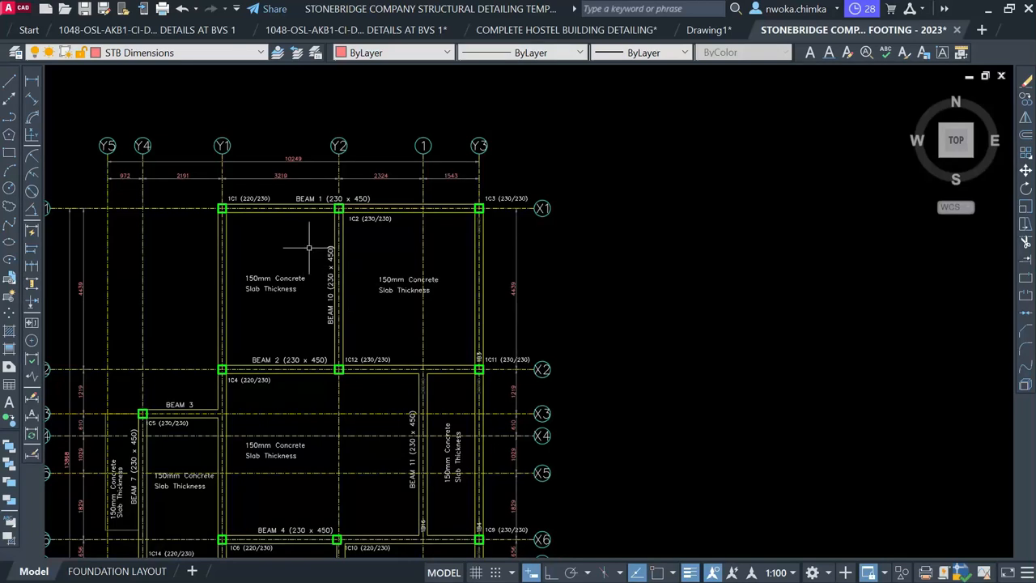
Window-select the separate 1B16 beam detail
mouse_move(364, 336)
middle_down()
mouse_move(344, 226)
mouse_move(293, 237)
middle_up()
scroll(293, 238, down, 1)
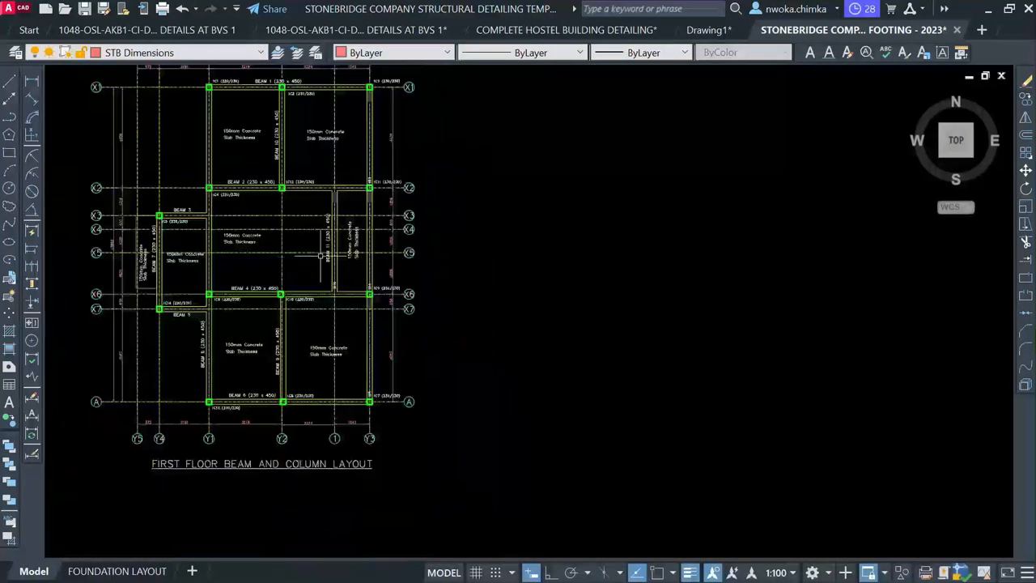
scroll(320, 255, up, 5)
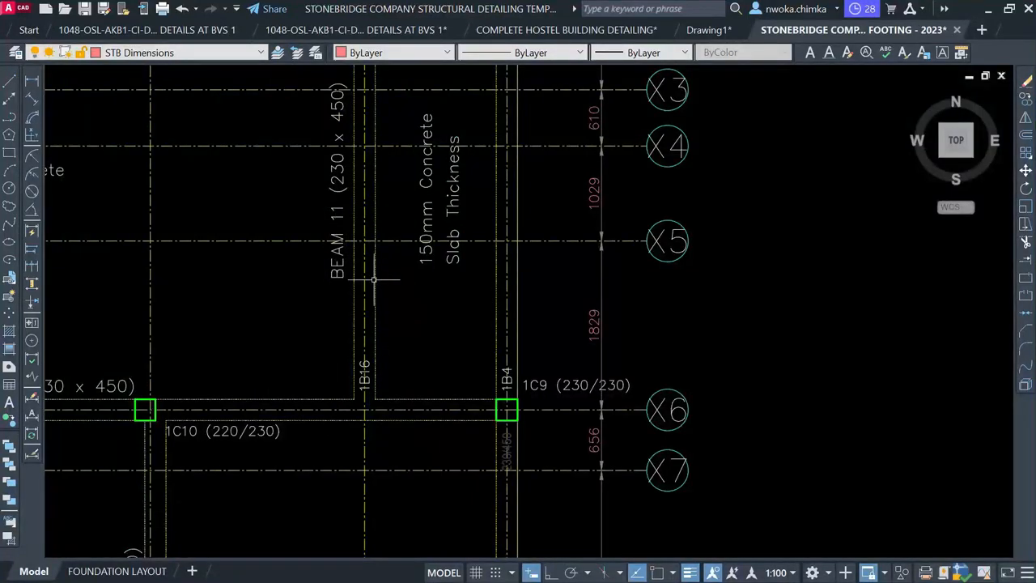
scroll(364, 378, up, 2)
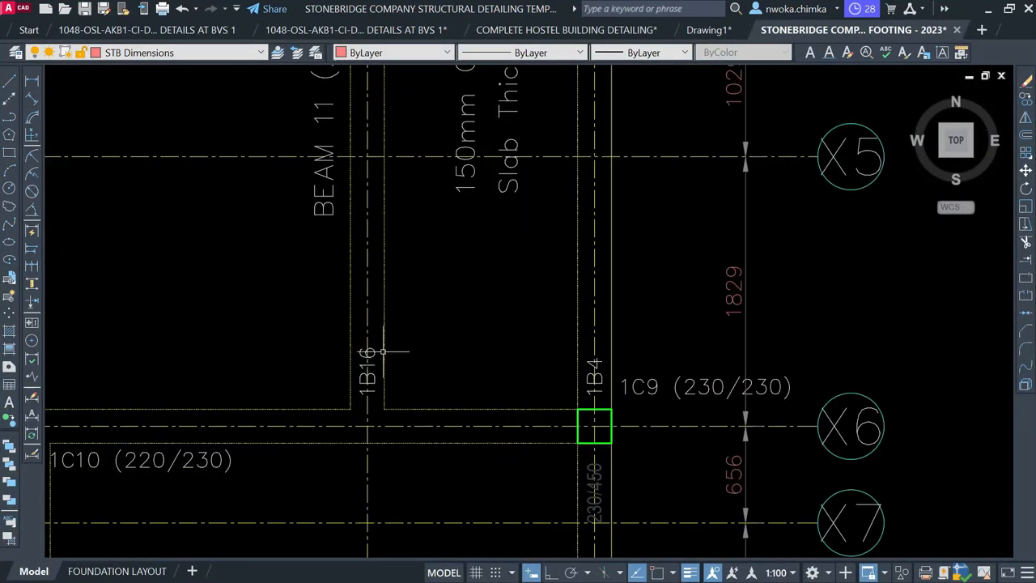
scroll(357, 256, down, 10)
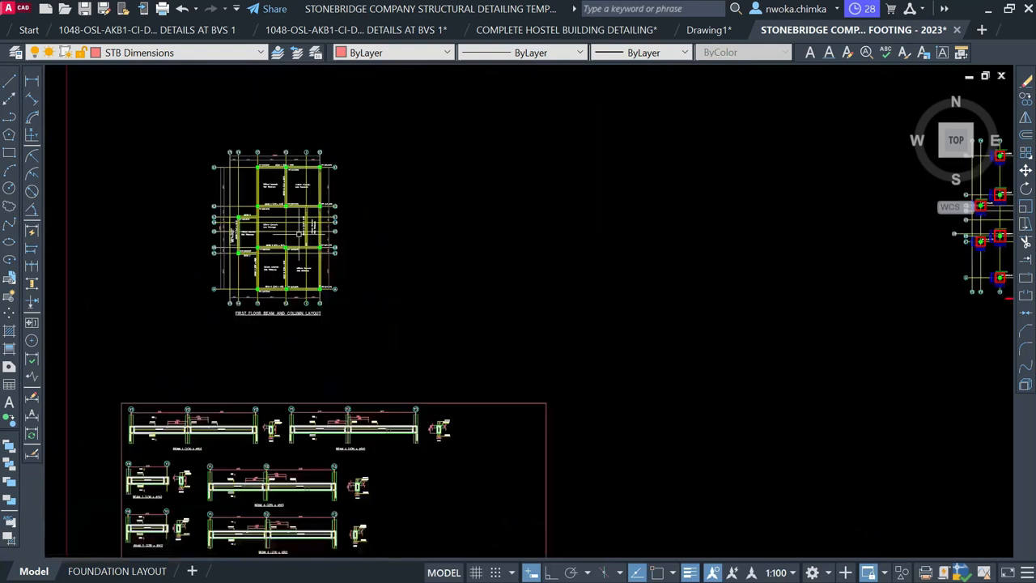
middle_drag(699, 360, 430, 200)
scroll(447, 187, down, 2)
middle_drag(745, 223, 560, 247)
scroll(534, 243, up, 10)
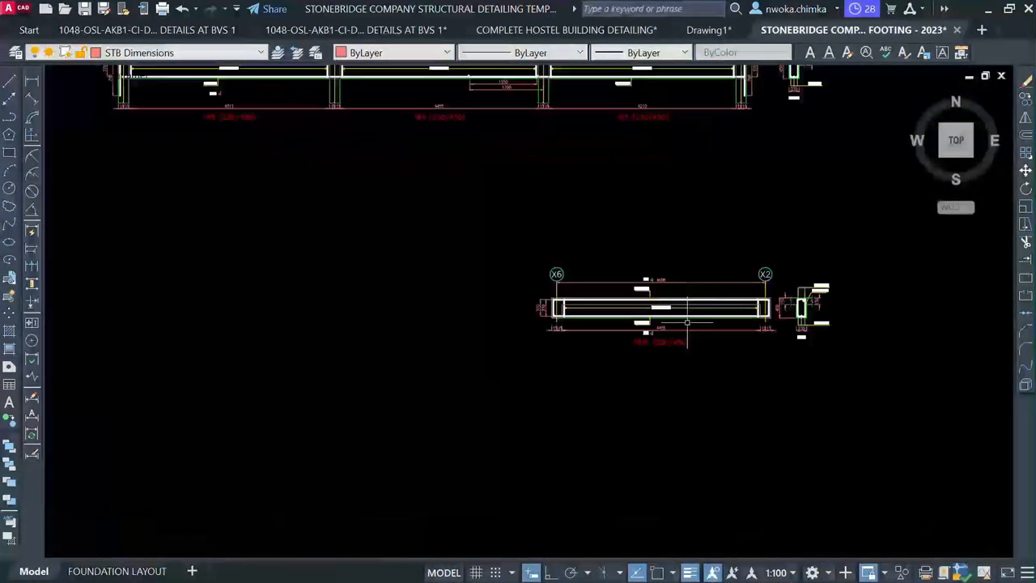
scroll(405, 315, down, 3)
click(316, 215)
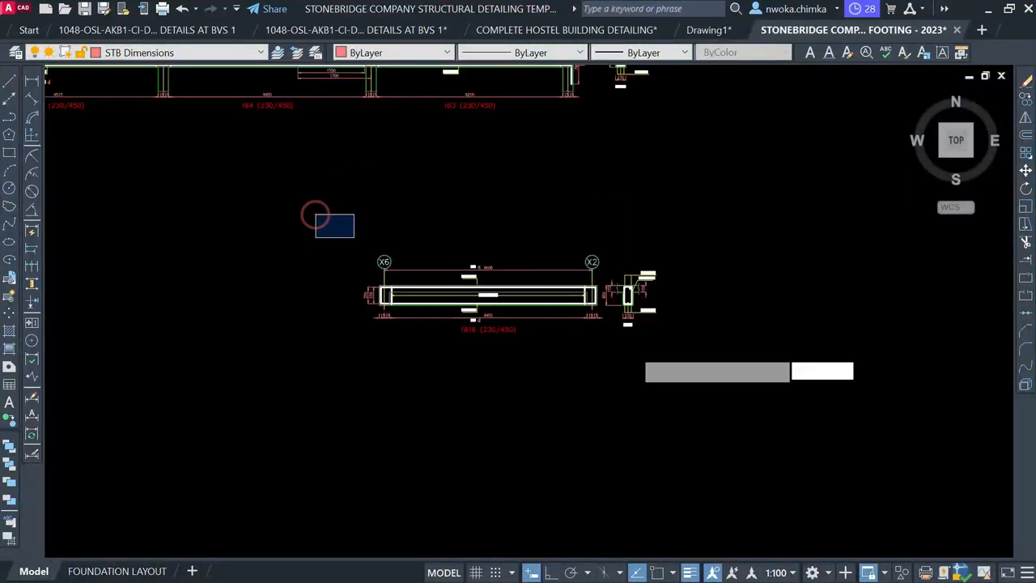
click(763, 424)
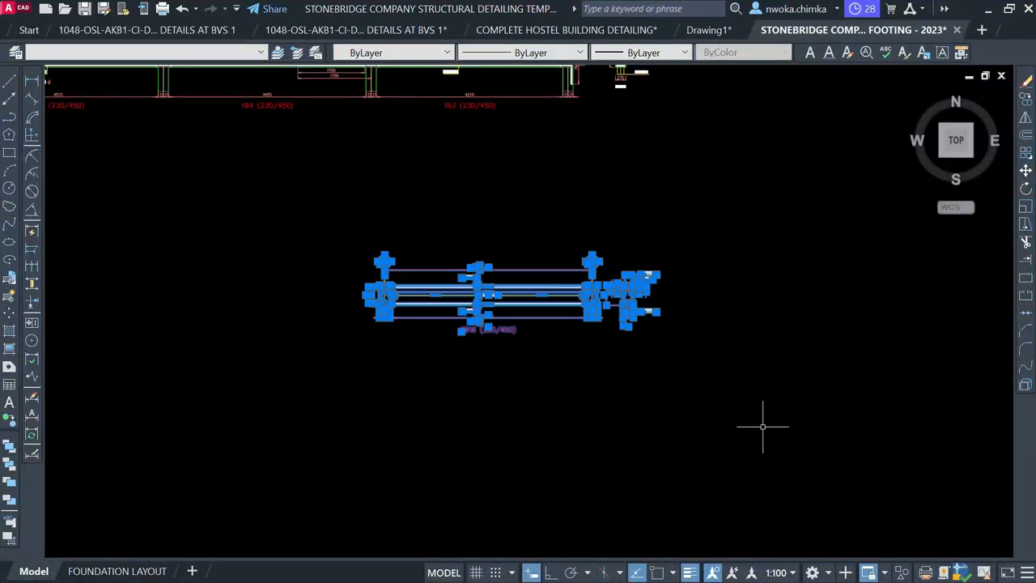
Move the 1B16 detail into the framed sheet beside the BEAM 10 detail
key(m)
key(space)
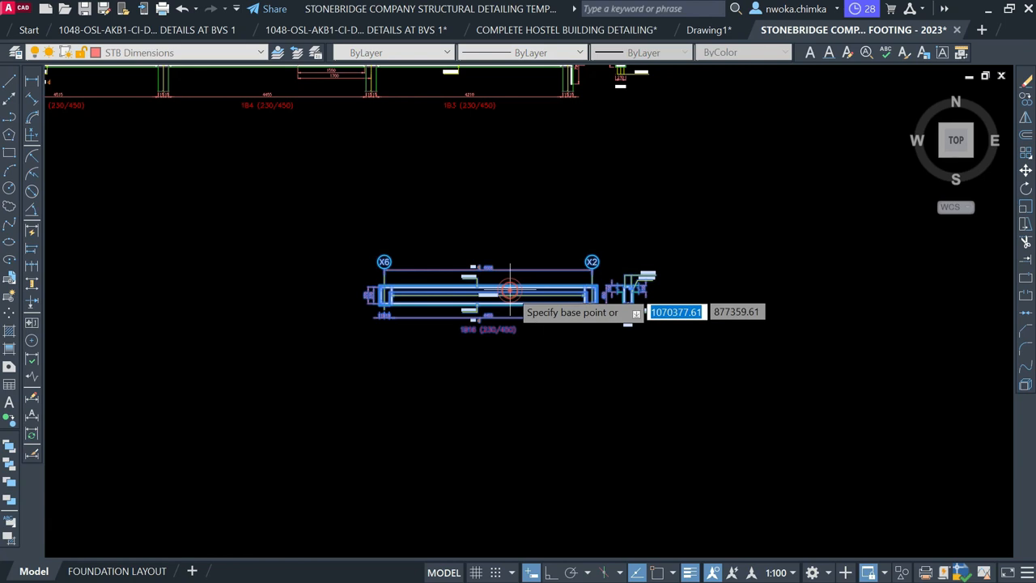
scroll(738, 238, down, 3)
middle_drag(661, 276, 661, 276)
click(509, 291)
scroll(379, 395, down, 2)
mouse_move(205, 434)
middle_down()
mouse_move(518, 348)
mouse_move(720, 325)
middle_up()
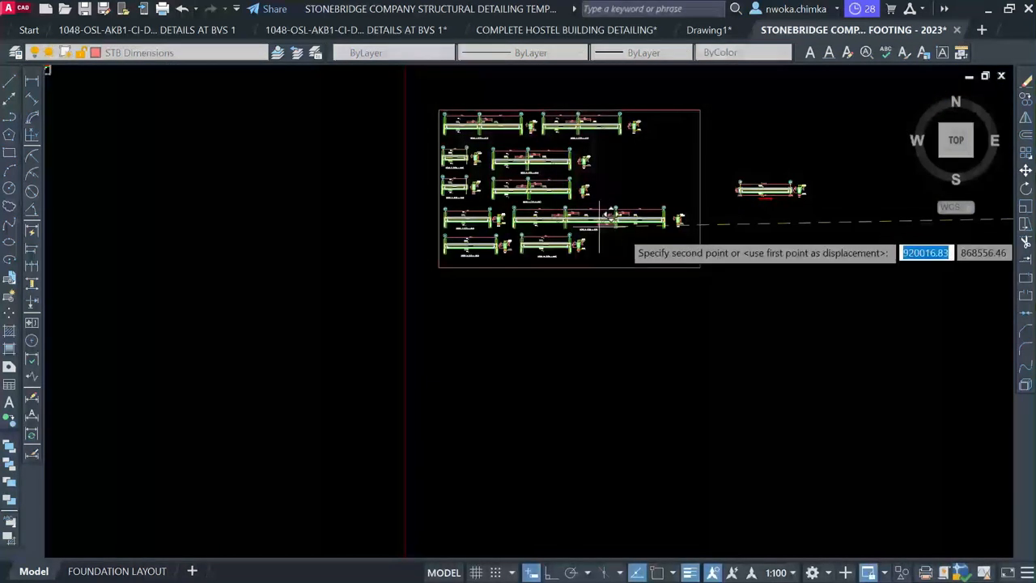
scroll(611, 231, up, 4)
scroll(628, 235, up, 2)
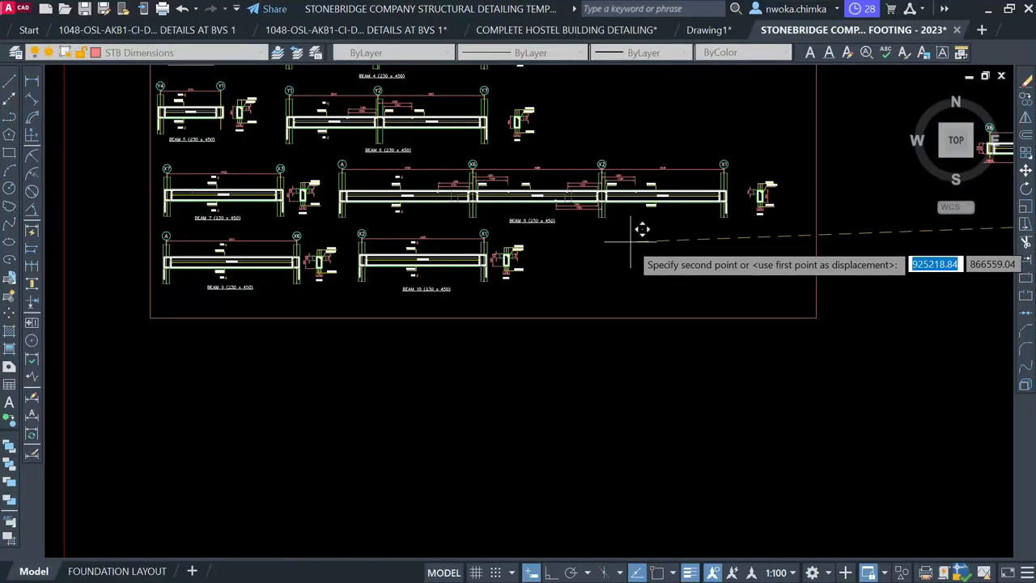
middle_drag(631, 243, 452, 296)
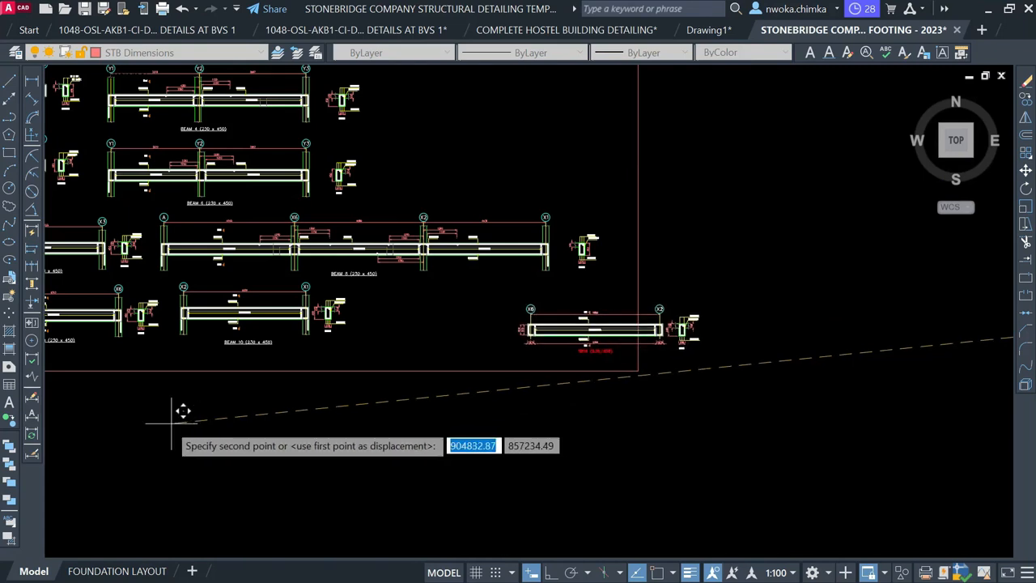
click(69, 398)
scroll(403, 330, up, 2)
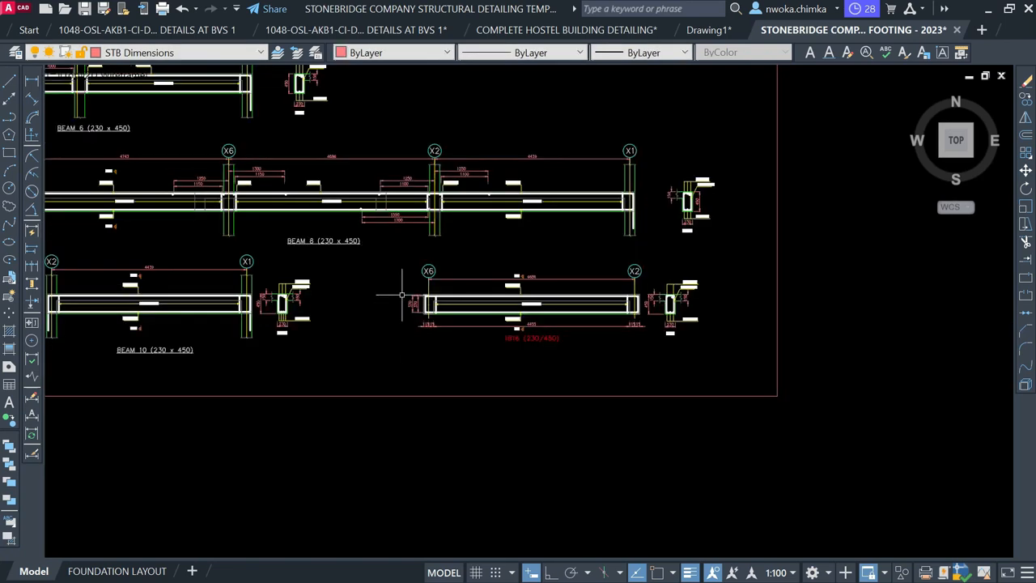
Reselect the moved 1B16 detail and shift it closer beside BEAM 10
click(394, 251)
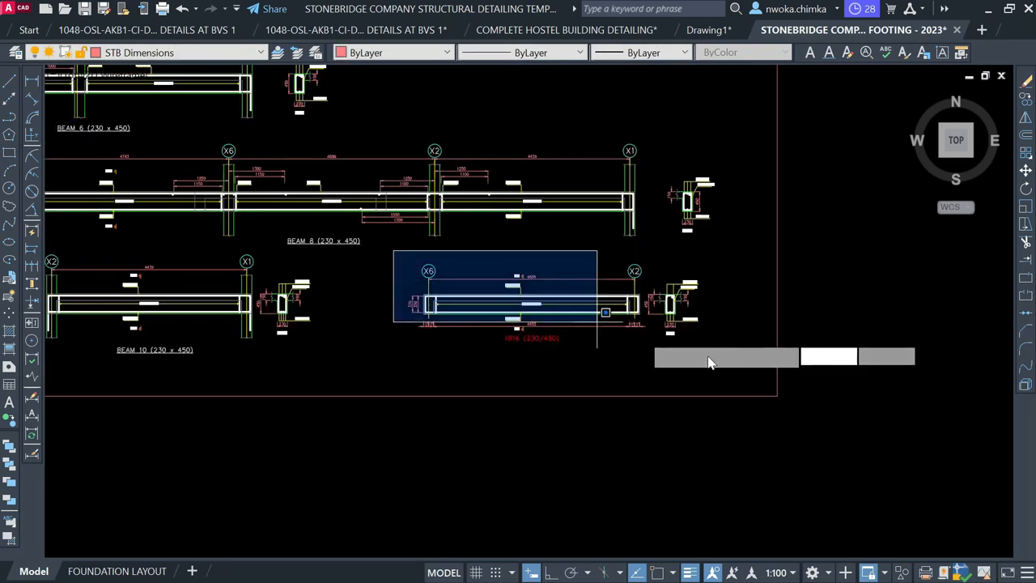
click(743, 379)
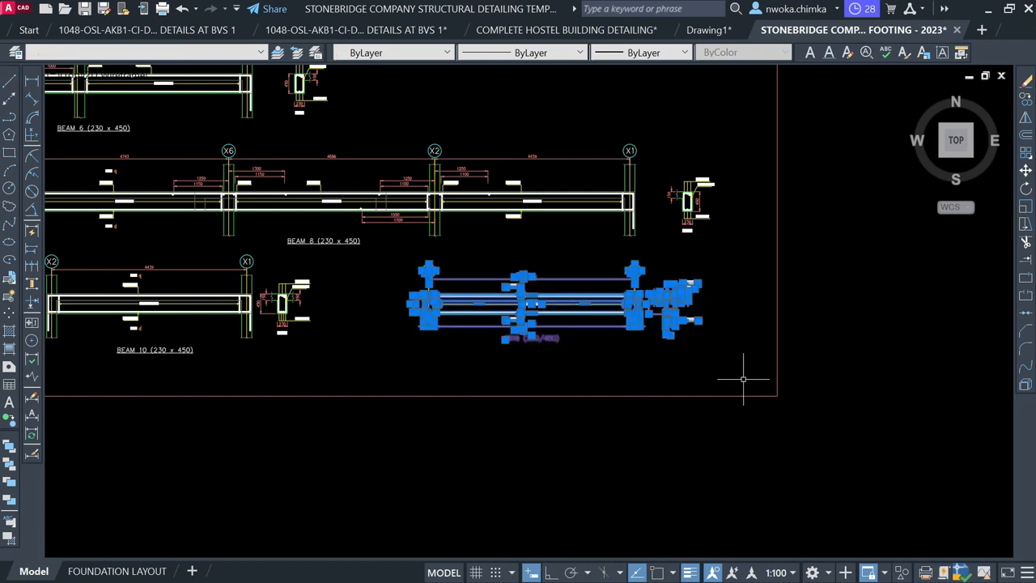
key(Return)
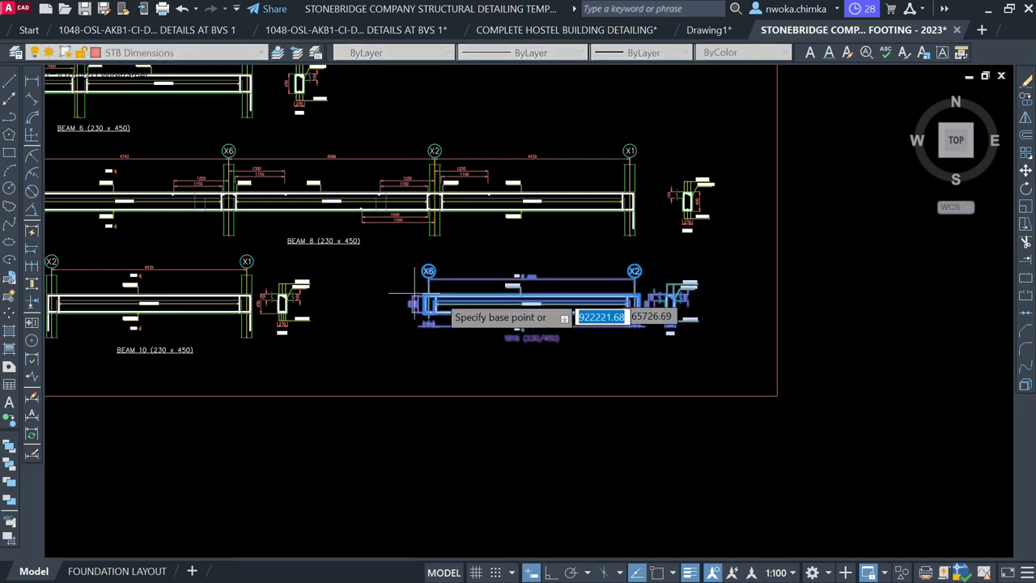
click(466, 299)
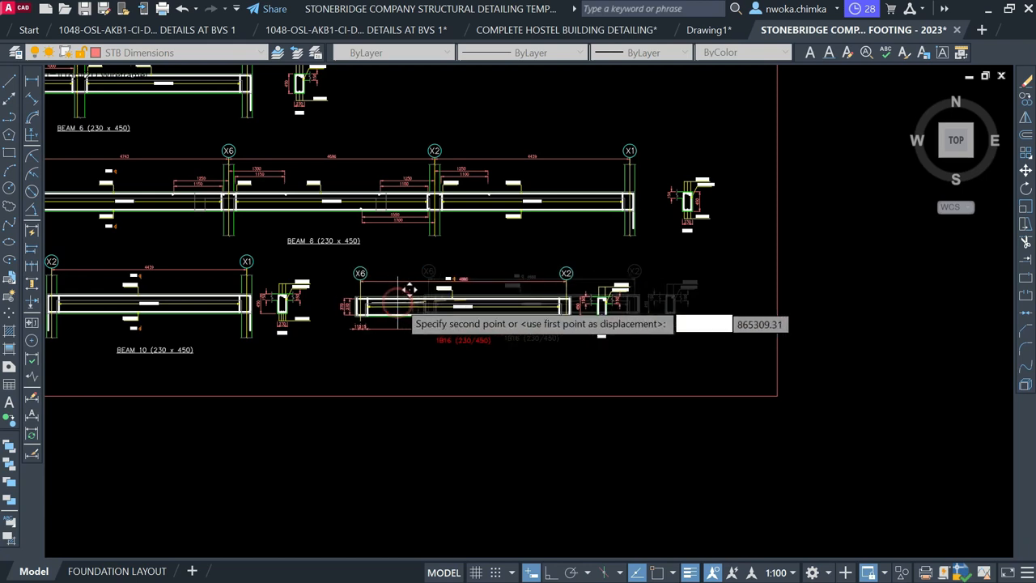
click(409, 290)
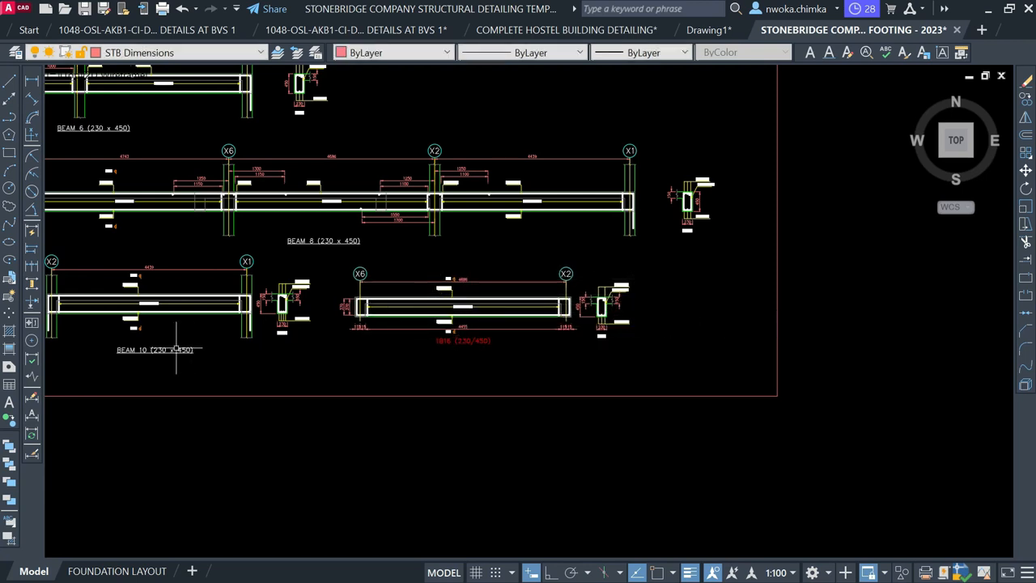
Copy the BEAM 10 title to sit under the new 1B16 beam detail
text(co)
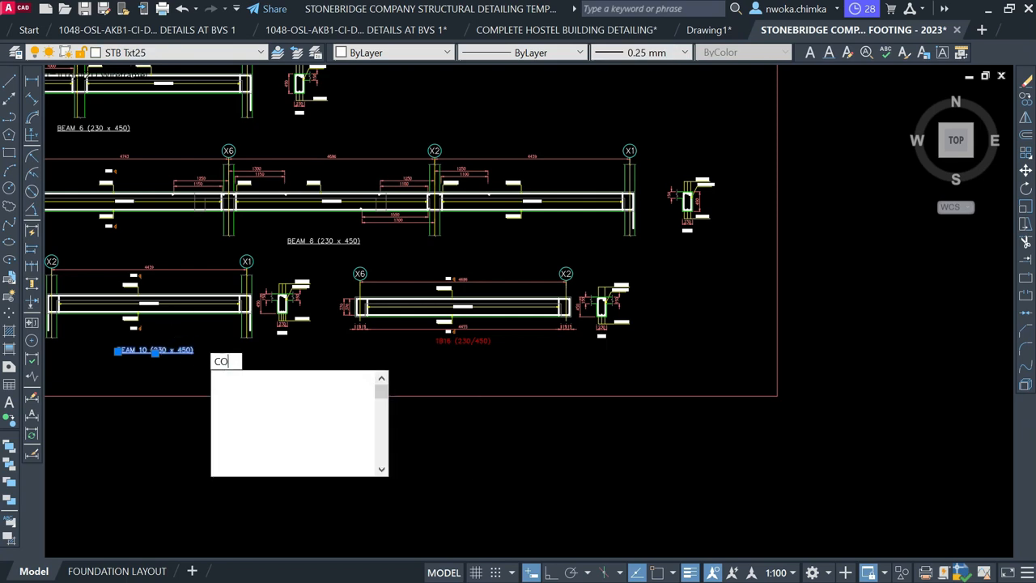
key(Return)
click(160, 351)
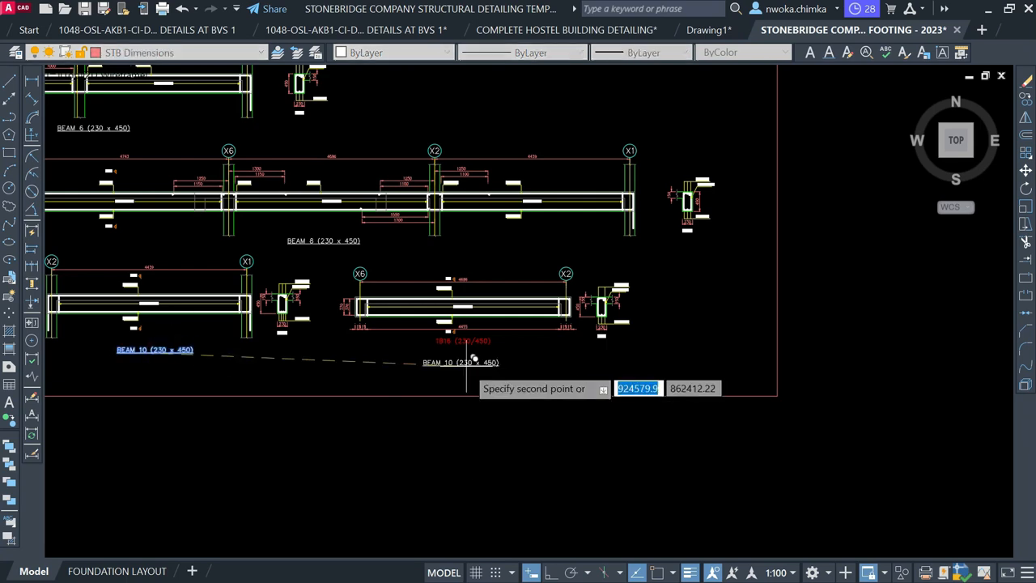
scroll(471, 356, up, 2)
scroll(470, 357, up, 1)
click(476, 349)
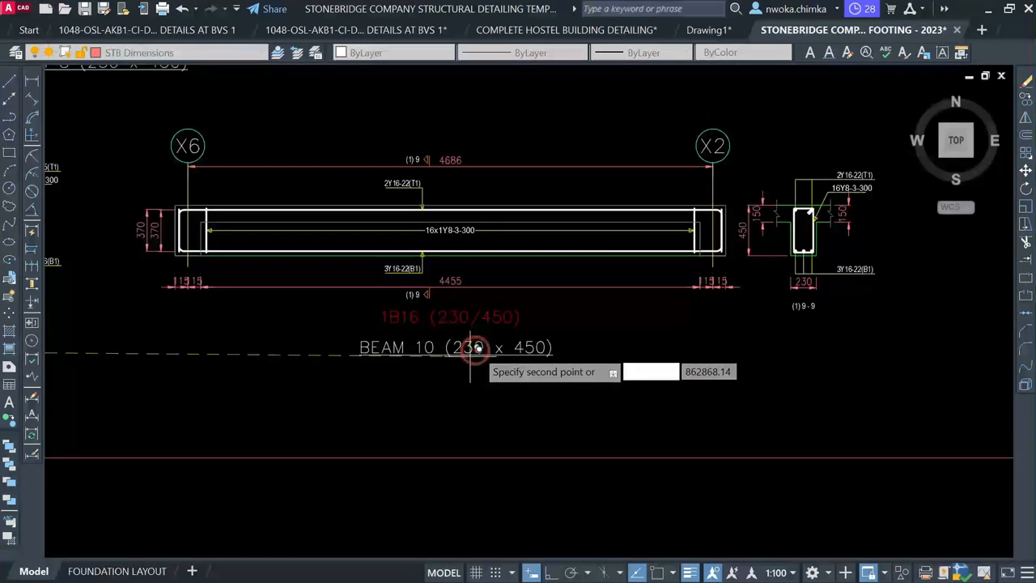
key(Escape)
Edit the copied title to read BEAM 11 (230 x 450) and save the drawing
click(434, 341)
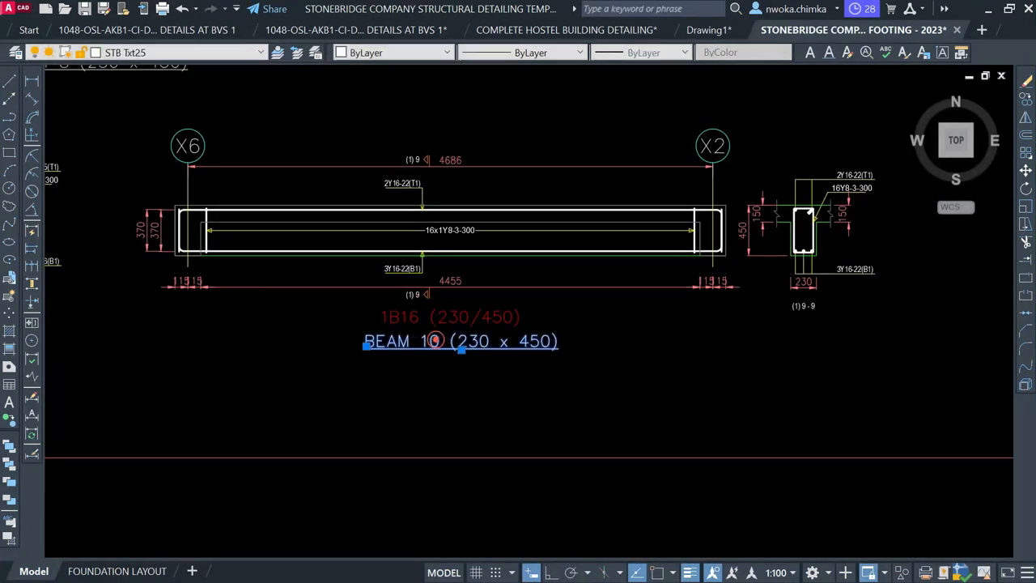
double_click(435, 341)
scroll(435, 347, up, 1)
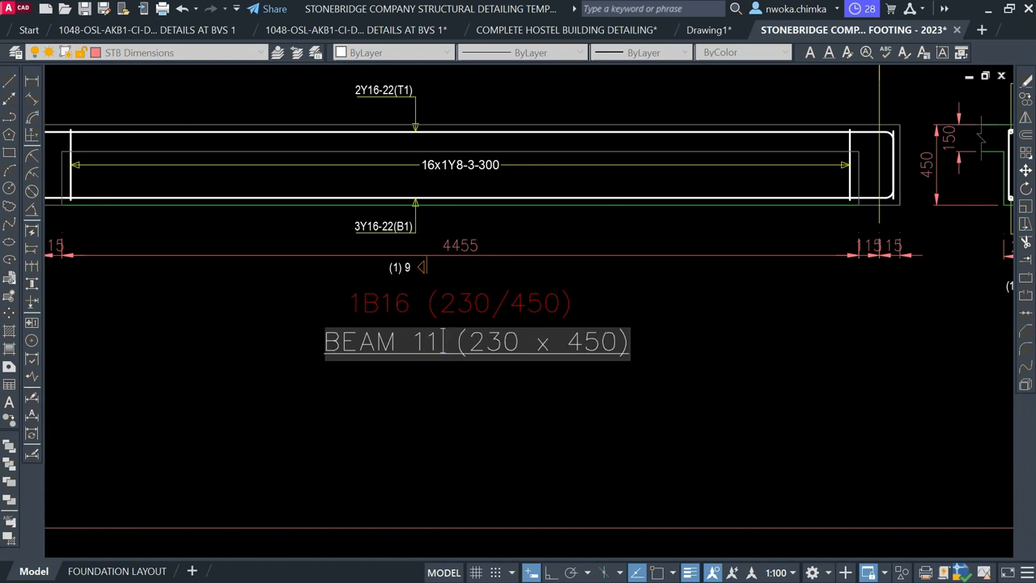
click(450, 397)
scroll(516, 380, down, 1)
key(Escape)
key(ctrl+s)
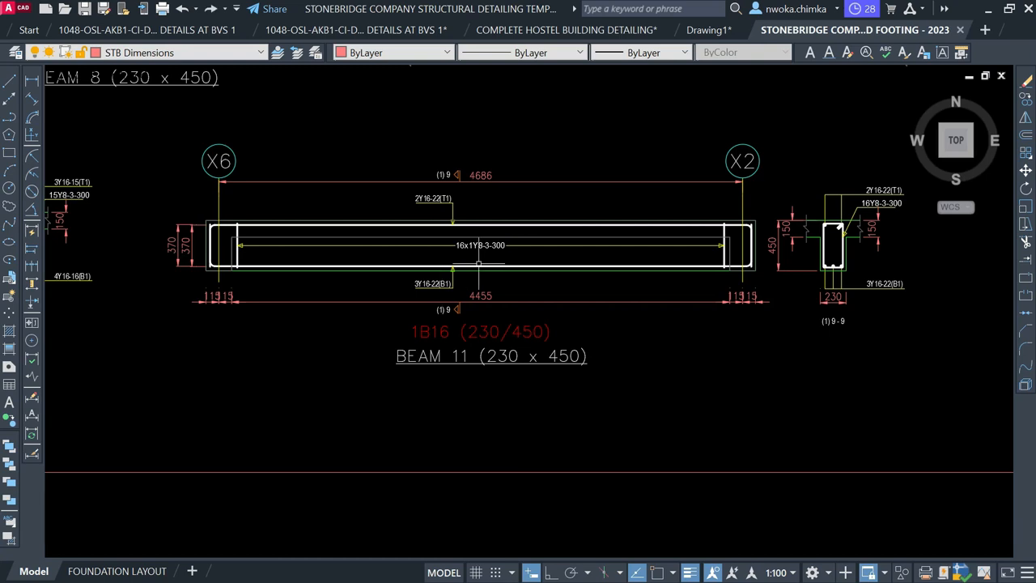
Erase the 4455 dimension, both 15/15 end dimensions and the two 370 dimensions from the BEAM 11 detail
click(484, 294)
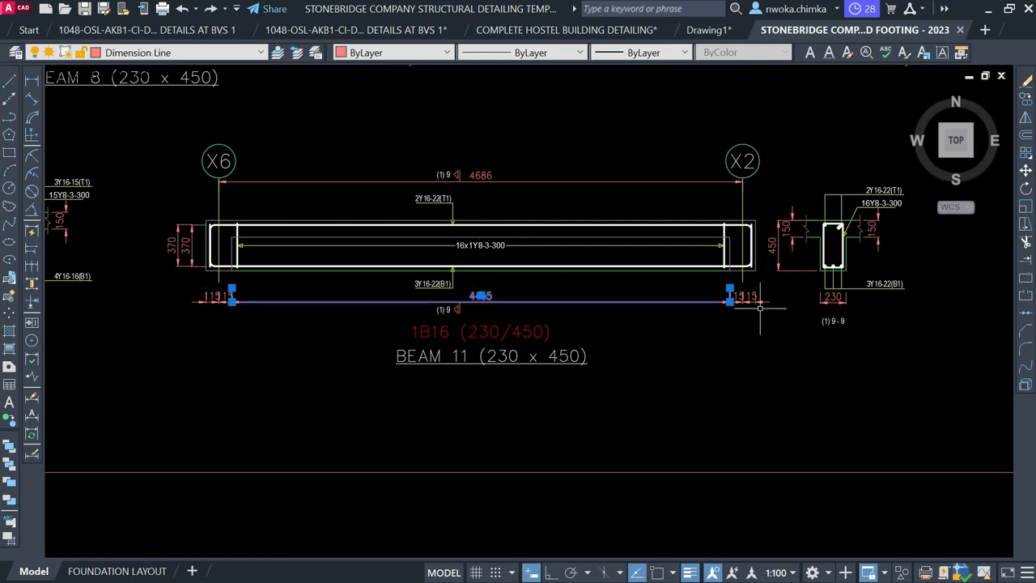
scroll(779, 291, up, 1)
click(777, 297)
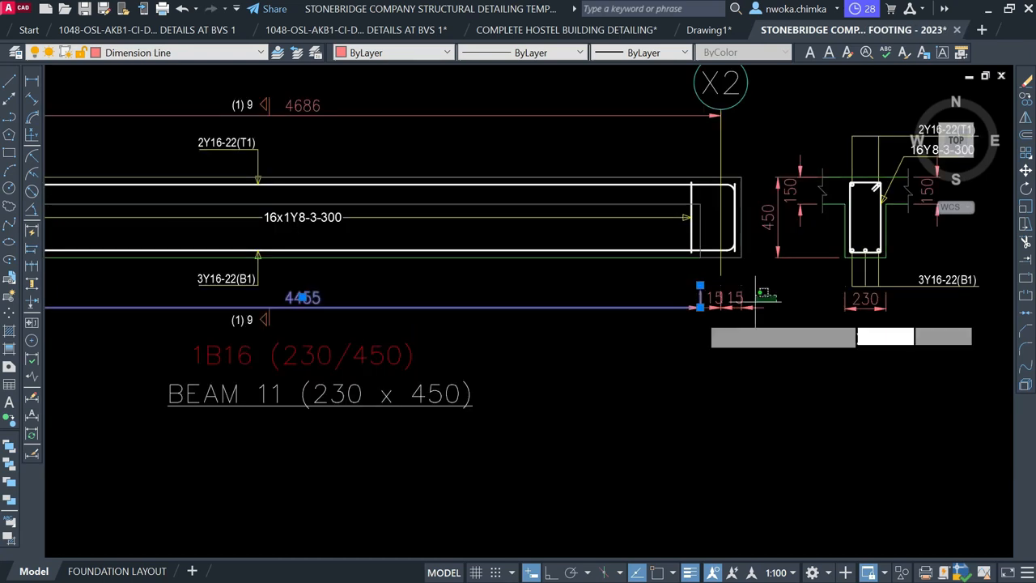
click(668, 327)
key(Return)
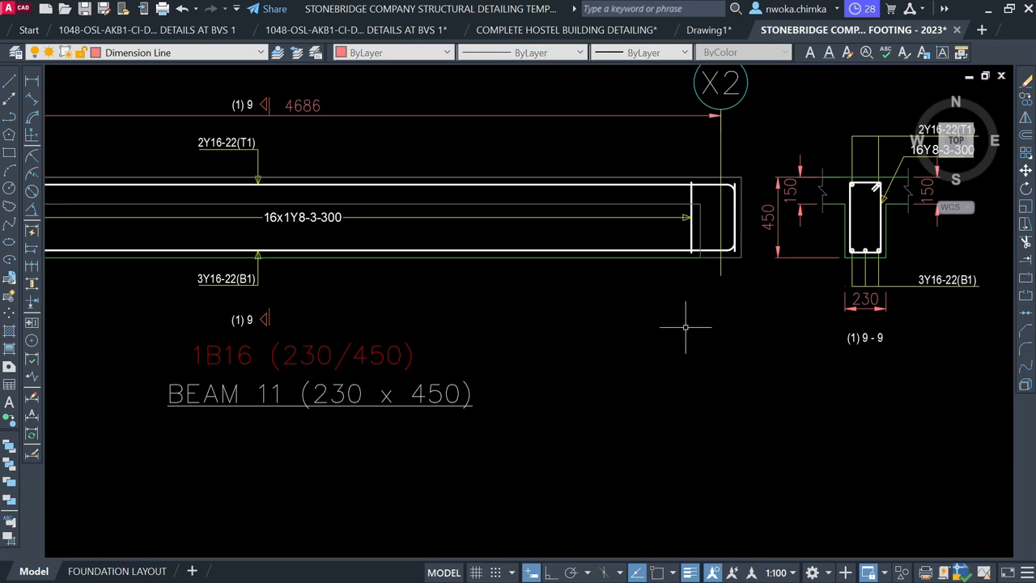
scroll(815, 310, down, 1)
scroll(255, 274, up, 1)
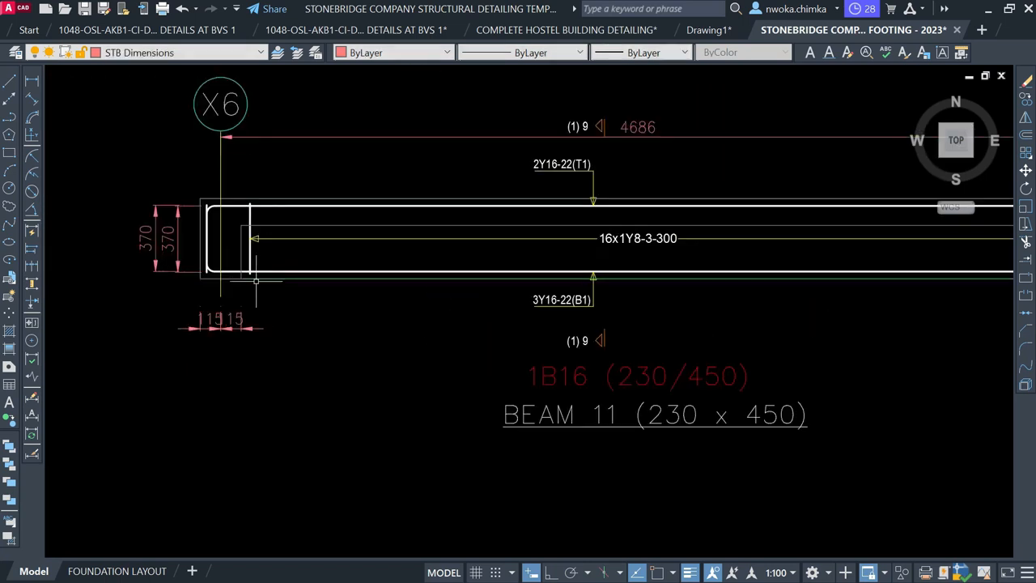
click(276, 318)
click(173, 351)
click(186, 310)
click(141, 194)
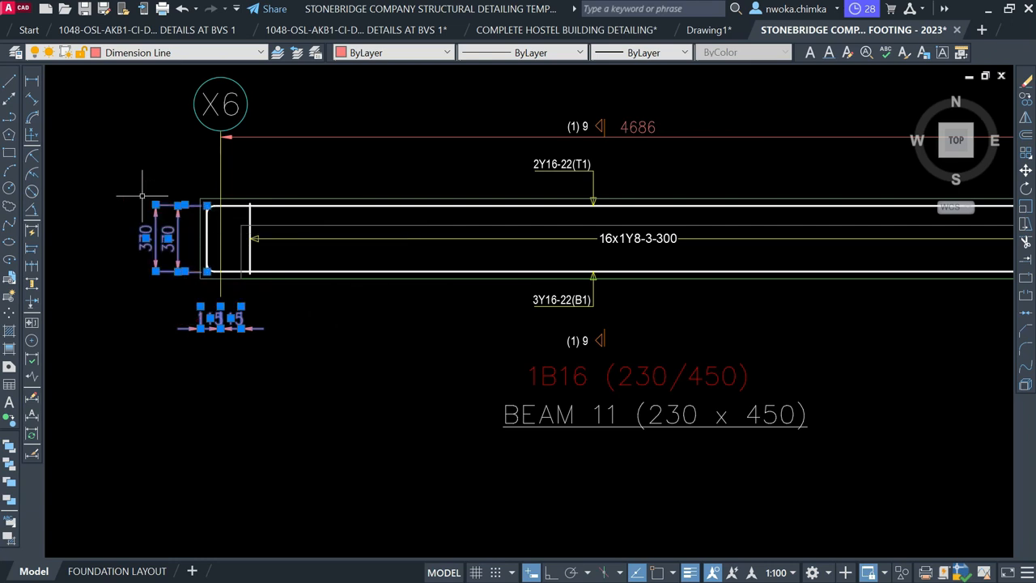
key(Delete)
Erase the red 1B16 (230/450) label from the detail
scroll(172, 224, down, 1)
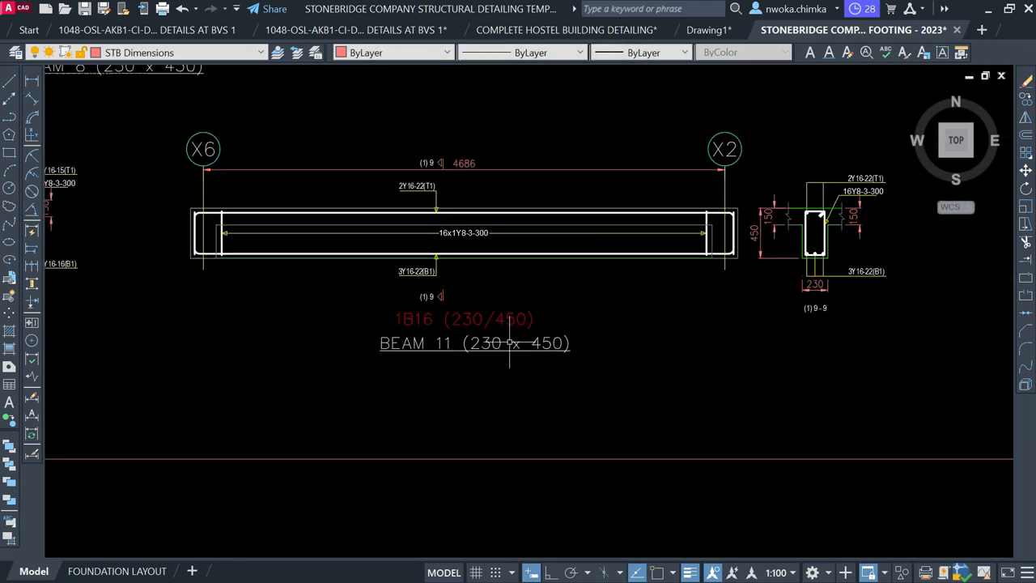
click(492, 320)
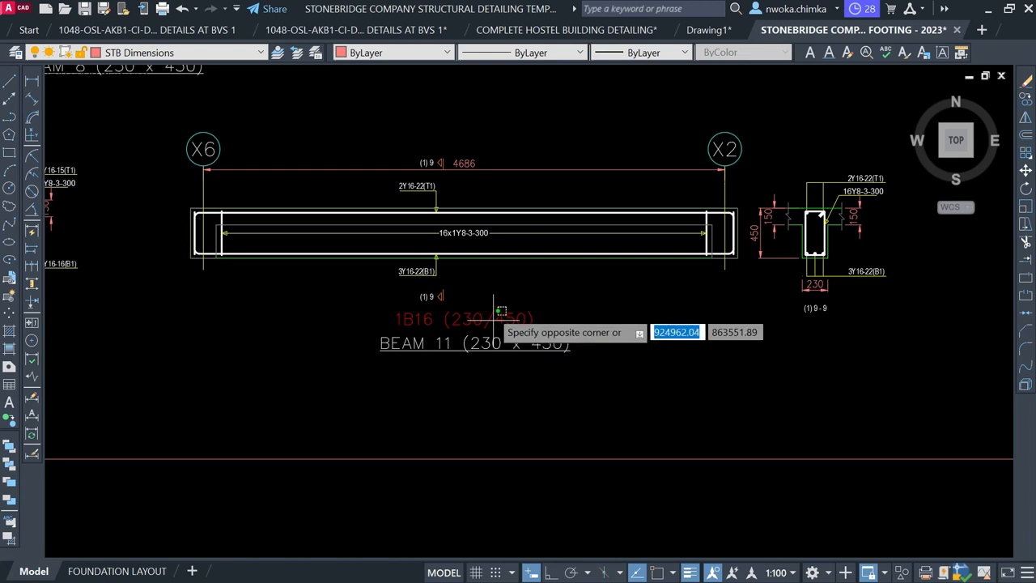
click(484, 306)
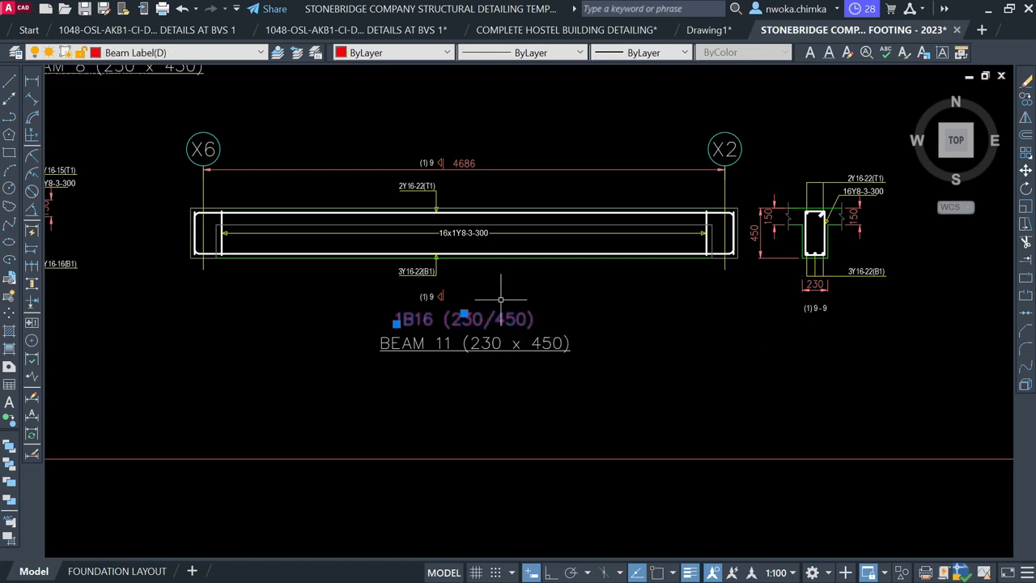
key(Return)
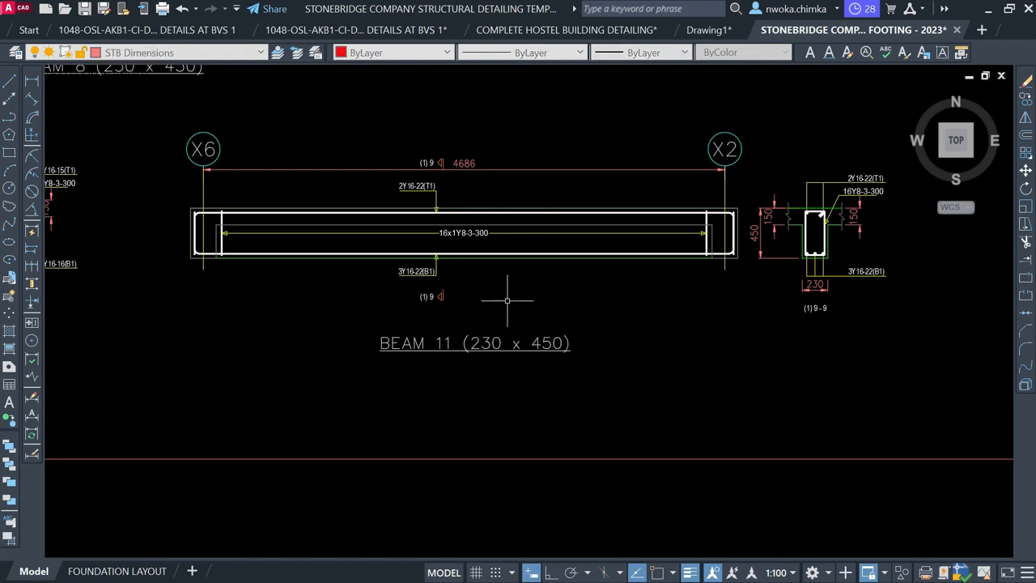
Move the BEAM 11 (230 x 450) title slightly higher
click(512, 310)
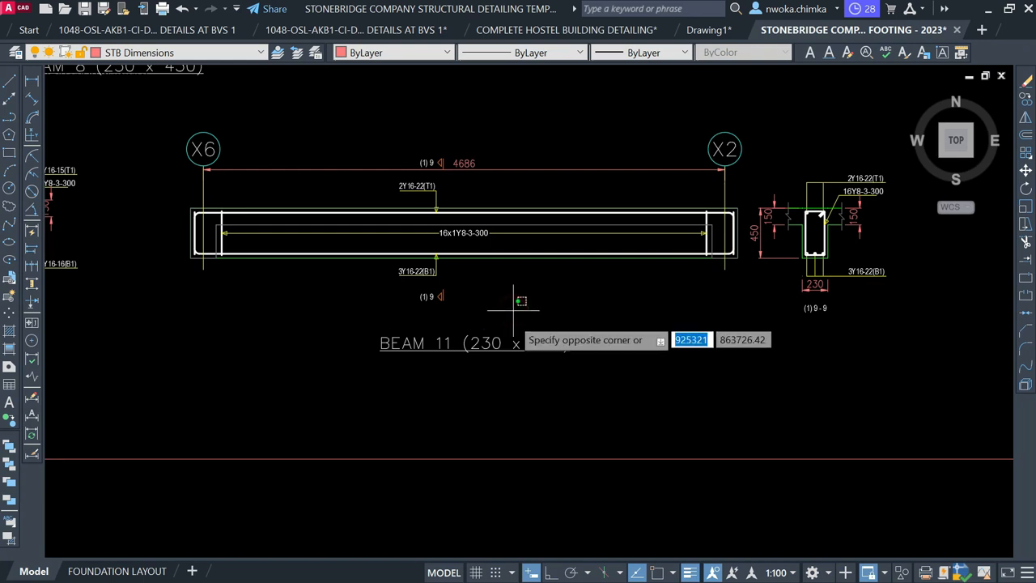
click(462, 372)
text(m)
key(Return)
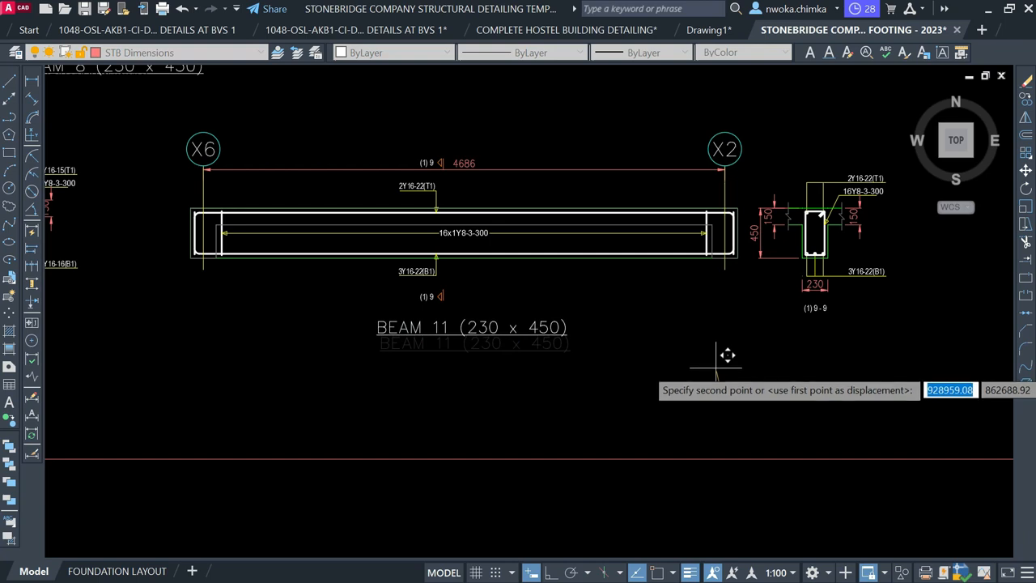
click(715, 368)
scroll(462, 308, down, 2)
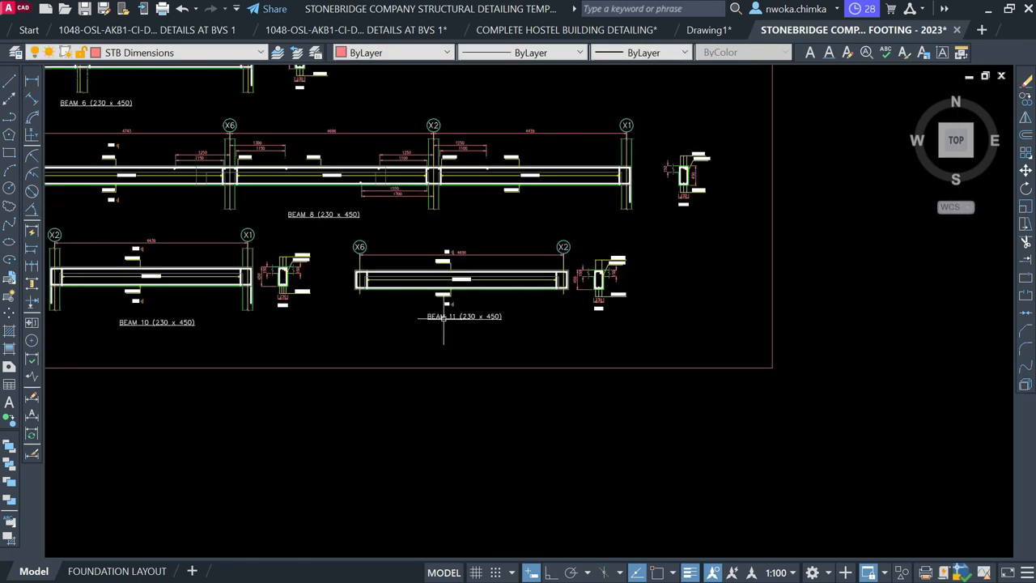
scroll(491, 308, up, 4)
scroll(405, 338, down, 8)
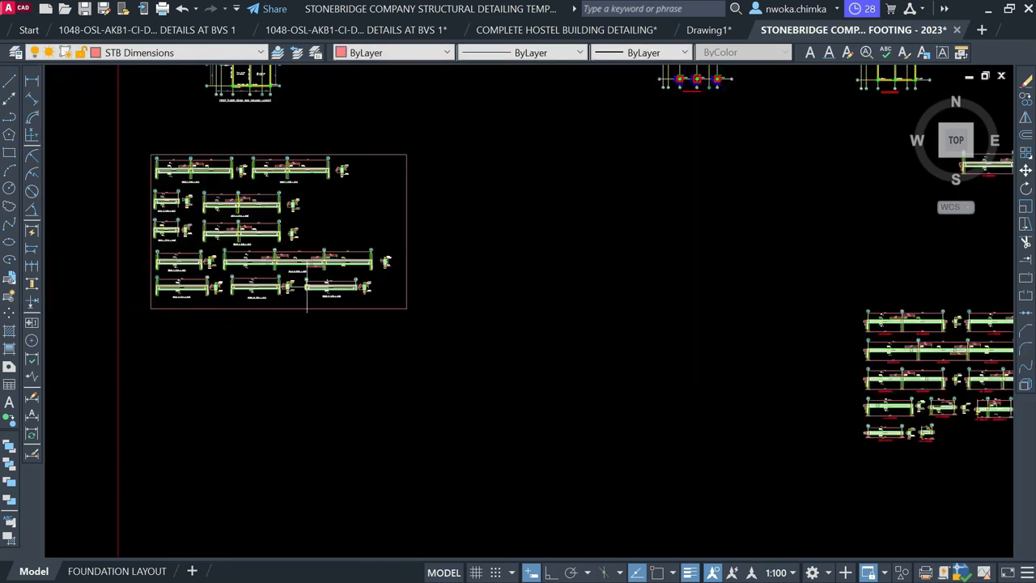
middle_drag(490, 283, 516, 381)
Copy the BEAM 11 (230 x 450) label onto the X7–A beam running down to column 1C7
scroll(304, 237, up, 12)
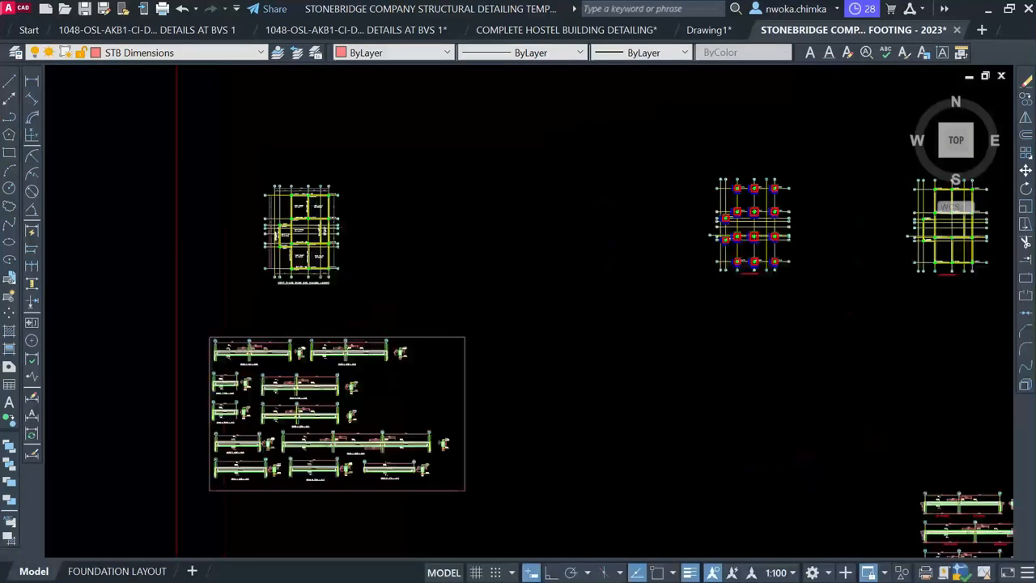
scroll(325, 322, up, 2)
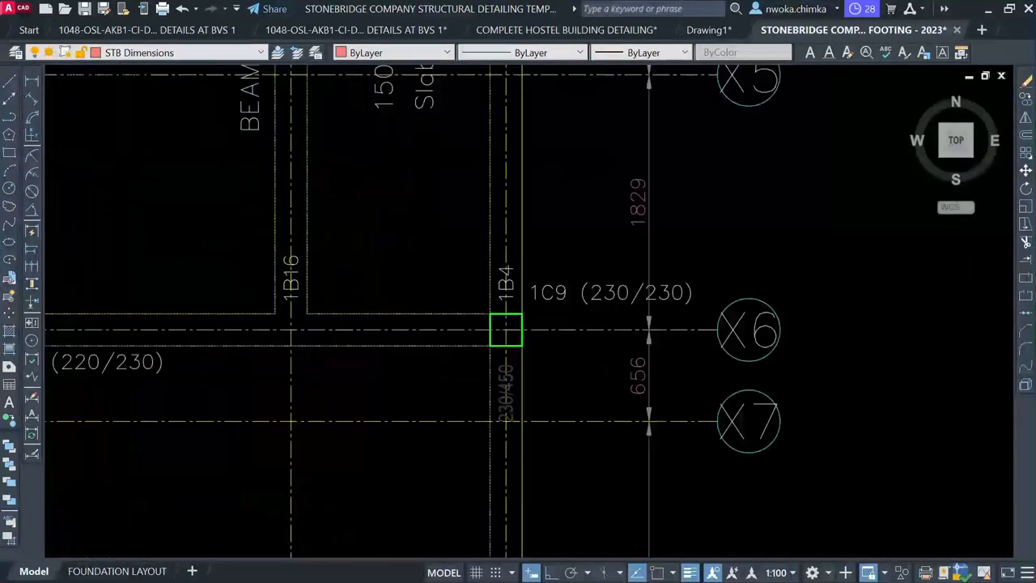
mouse_move(337, 258)
middle_down()
mouse_move(342, 527)
mouse_move(308, 426)
mouse_move(308, 512)
middle_up()
scroll(333, 234, up, 2)
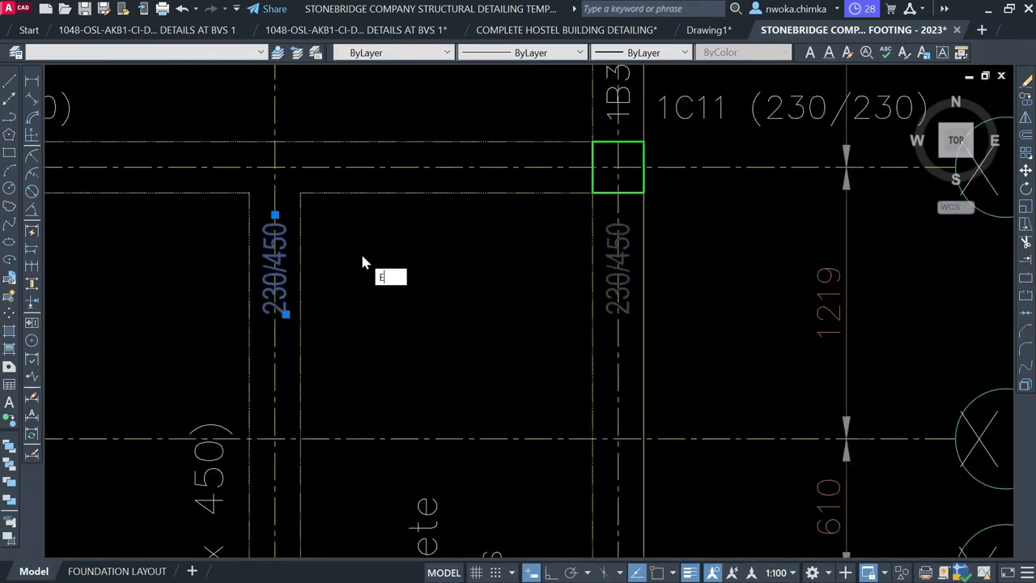
scroll(362, 254, down, 6)
scroll(254, 355, up, 2)
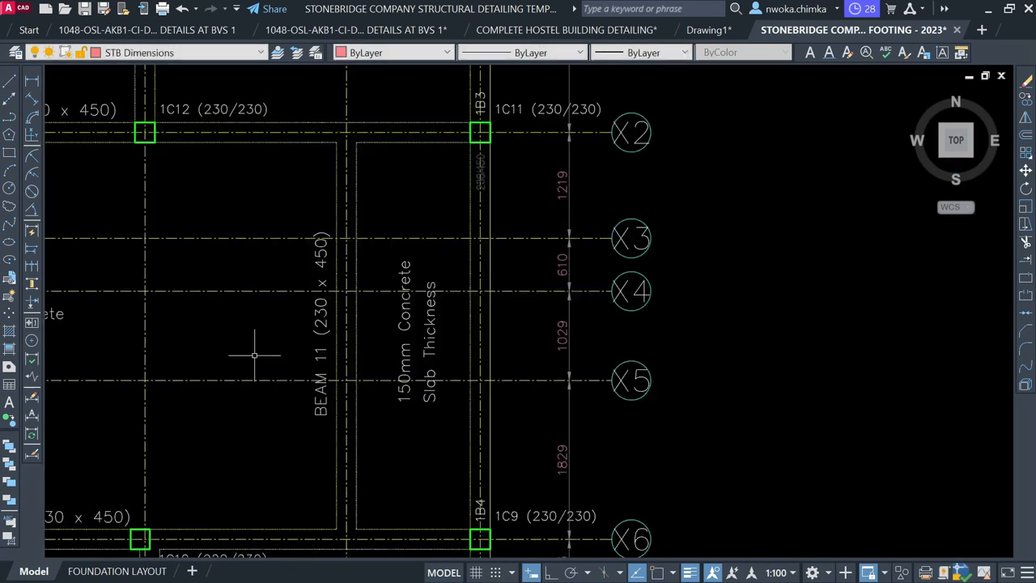
key(Return)
click(319, 323)
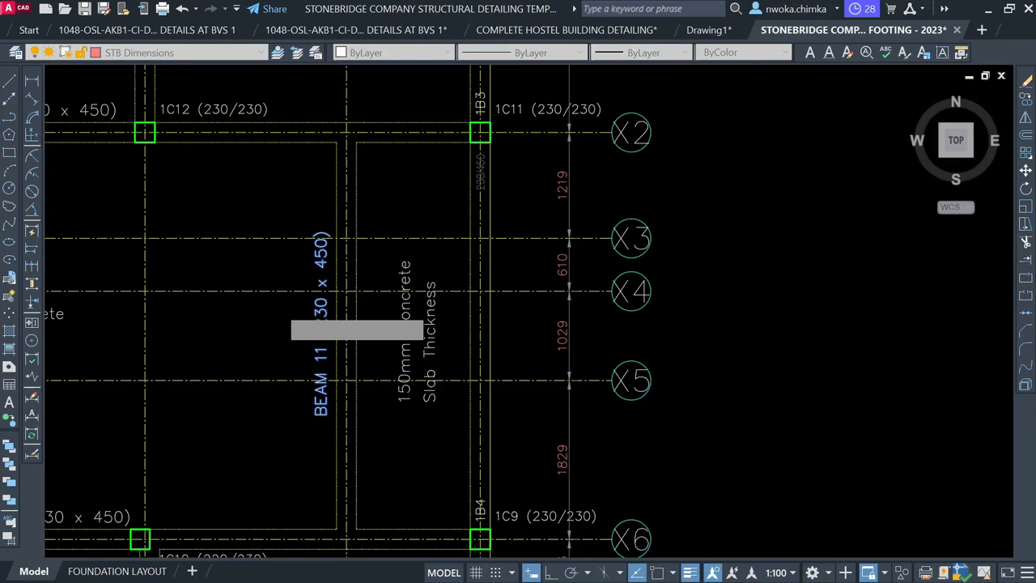
scroll(419, 291, down, 6)
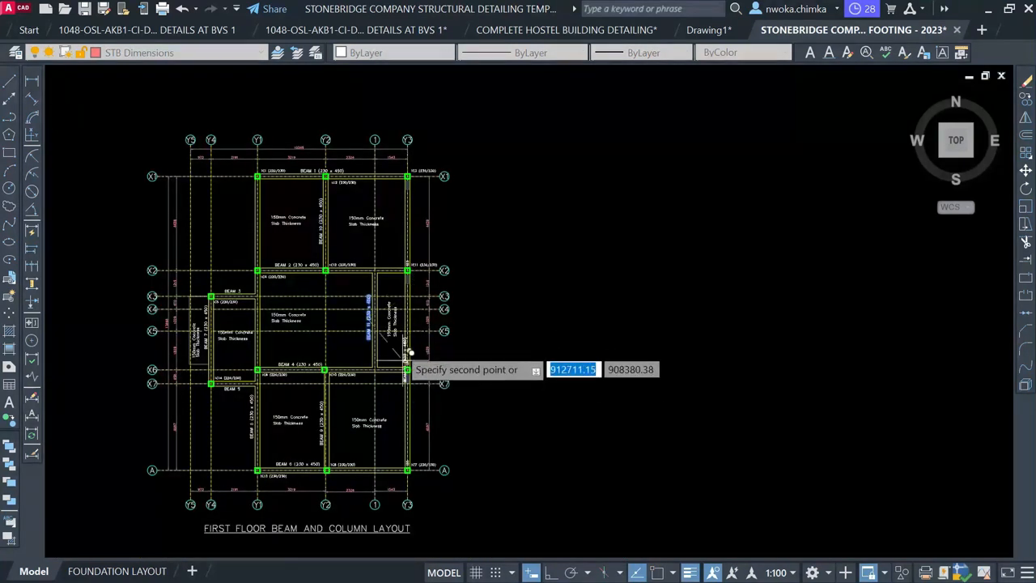
scroll(404, 425, up, 8)
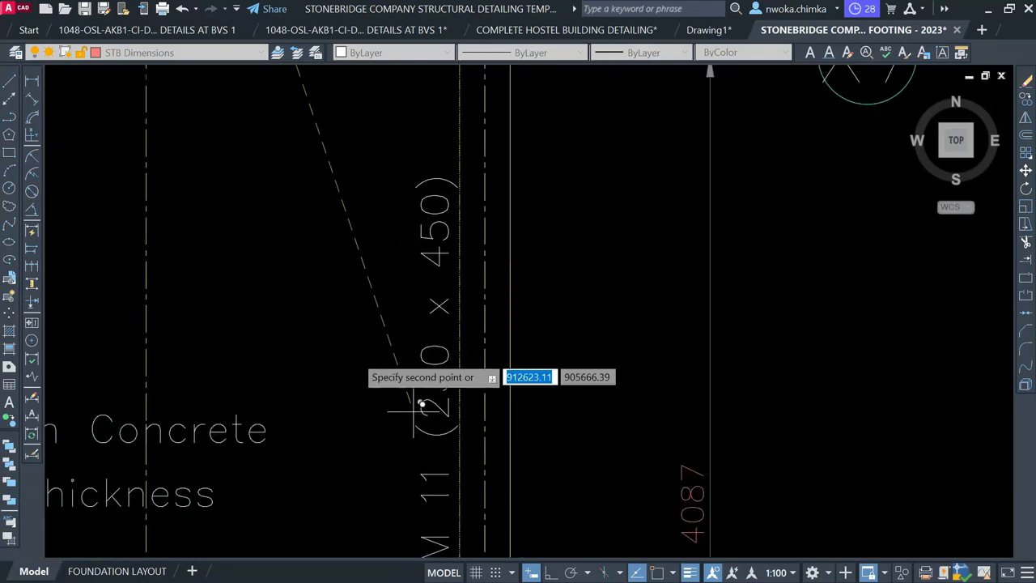
scroll(359, 335, down, 5)
key(Escape)
mouse_move(405, 430)
middle_down()
mouse_move(376, 301)
mouse_move(377, 553)
middle_up()
scroll(376, 370, up, 3)
scroll(394, 409, down, 4)
middle_drag(389, 281, 376, 438)
scroll(354, 294, up, 3)
scroll(354, 267, down, 4)
middle_drag(373, 363, 401, 184)
scroll(353, 329, up, 4)
scroll(405, 320, up, 2)
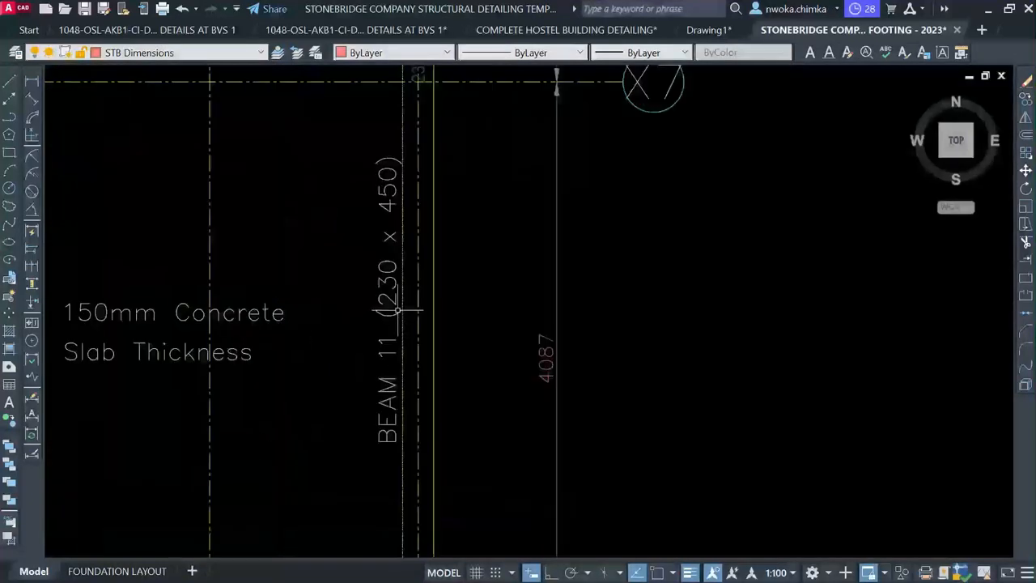
Change the copied label's number from 11 to 12 so it reads BEAM 12 (230 x 450)
click(396, 305)
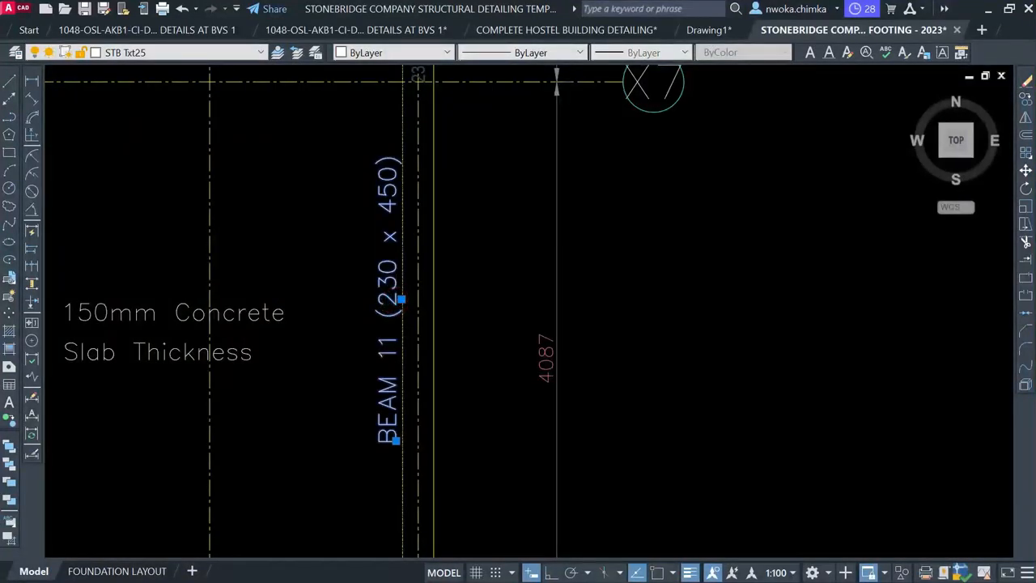
double_click(396, 304)
scroll(360, 308, up, 5)
click(357, 260)
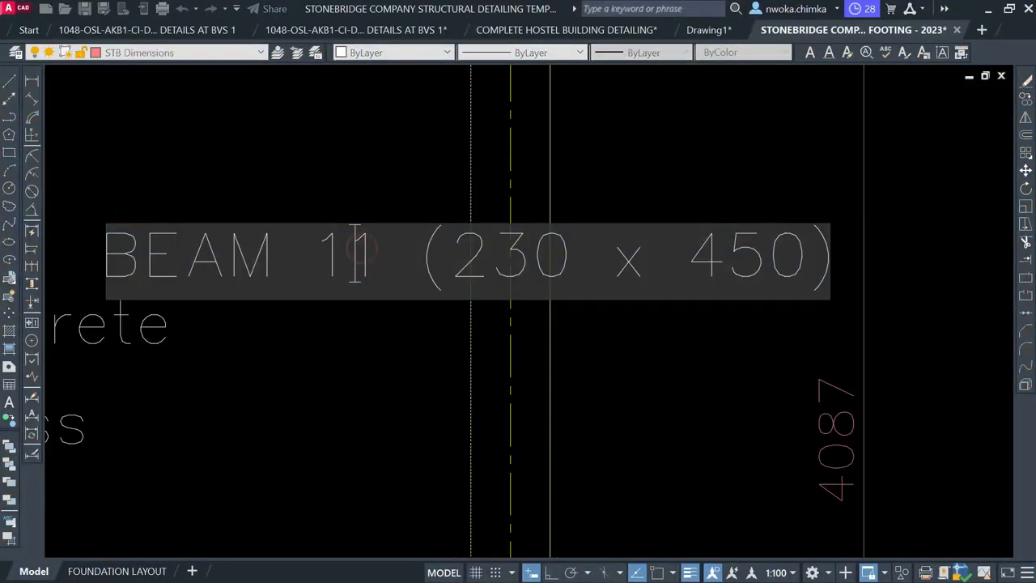
text(2)
click(388, 379)
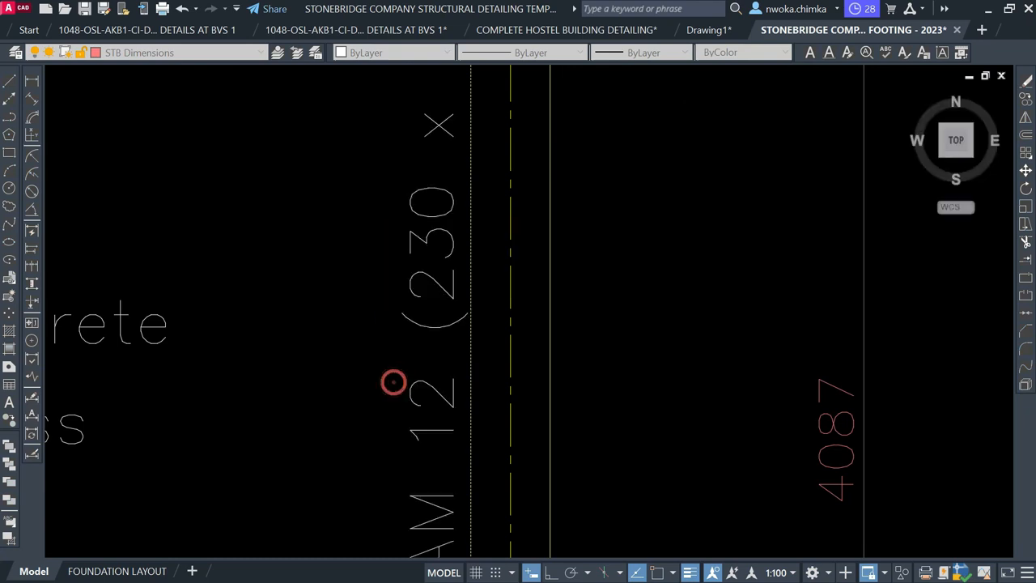
scroll(429, 339, down, 1)
middle_drag(429, 314, 404, 422)
scroll(410, 294, down, 1)
middle_drag(410, 294, 379, 426)
scroll(421, 284, up, 4)
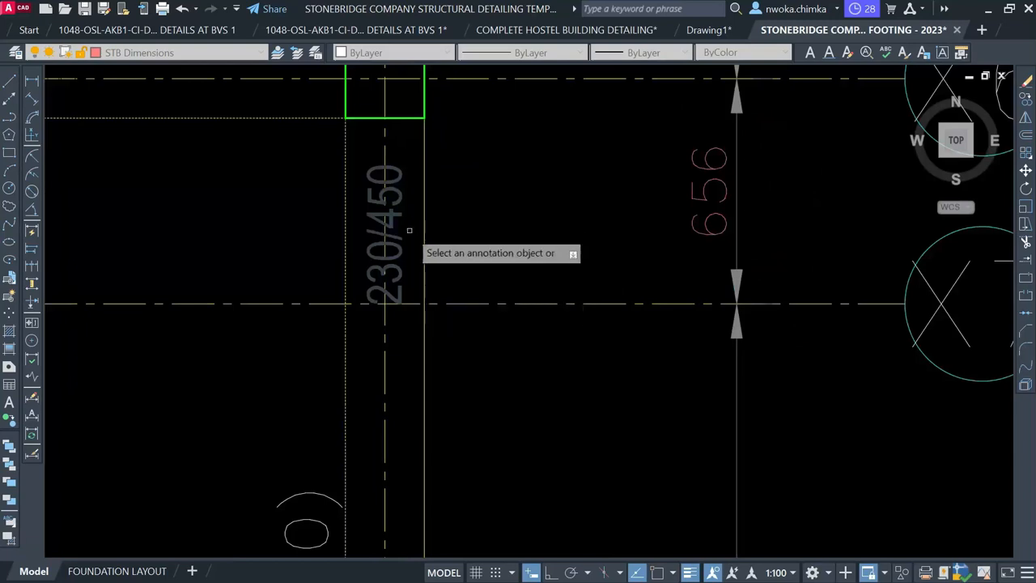
scroll(399, 215, up, 3)
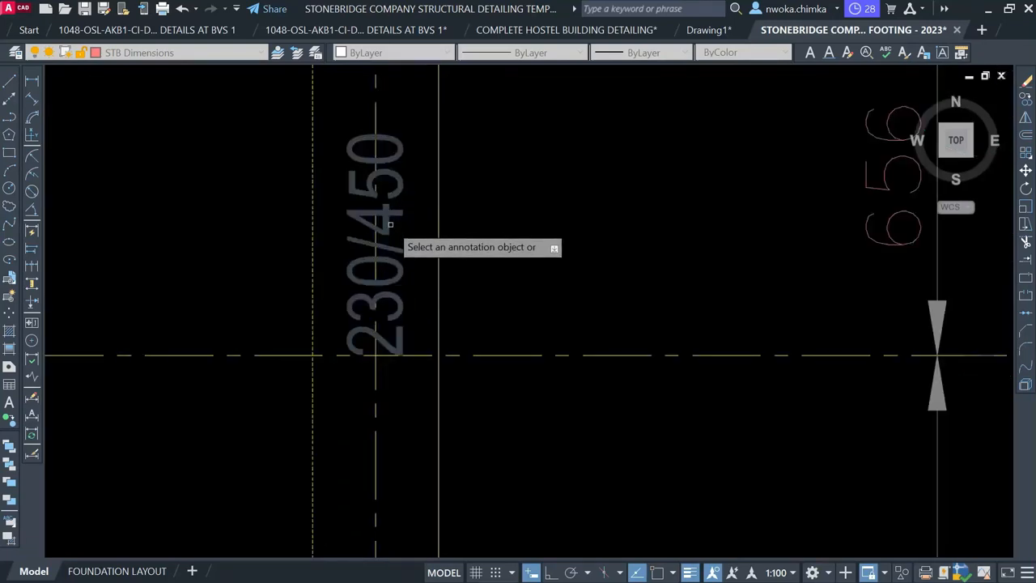
scroll(399, 207, down, 5)
middle_drag(359, 389, 404, 239)
middle_drag(390, 292, 346, 393)
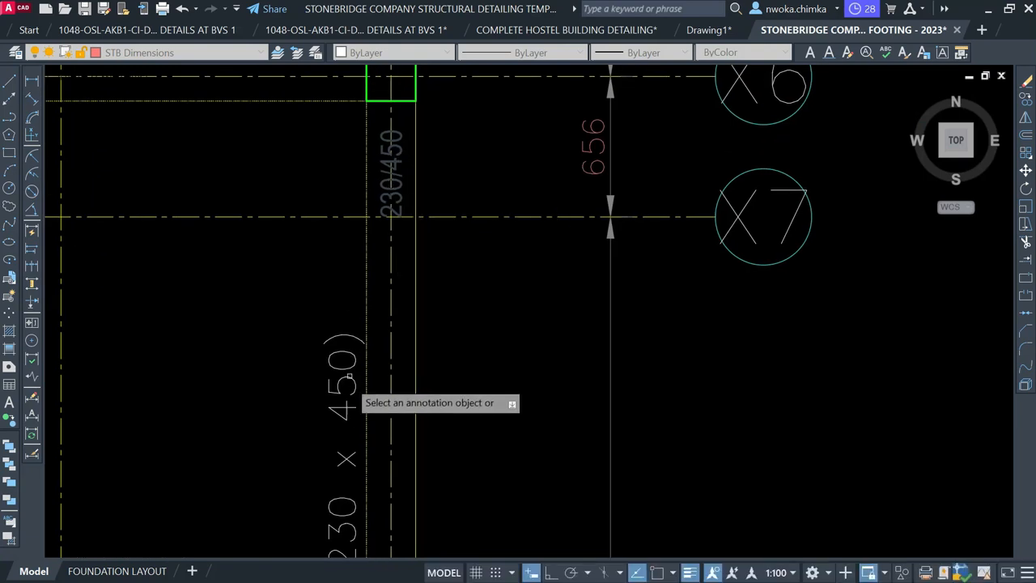
scroll(345, 374, up, 2)
scroll(340, 379, down, 3)
scroll(363, 323, up, 4)
scroll(370, 299, down, 4)
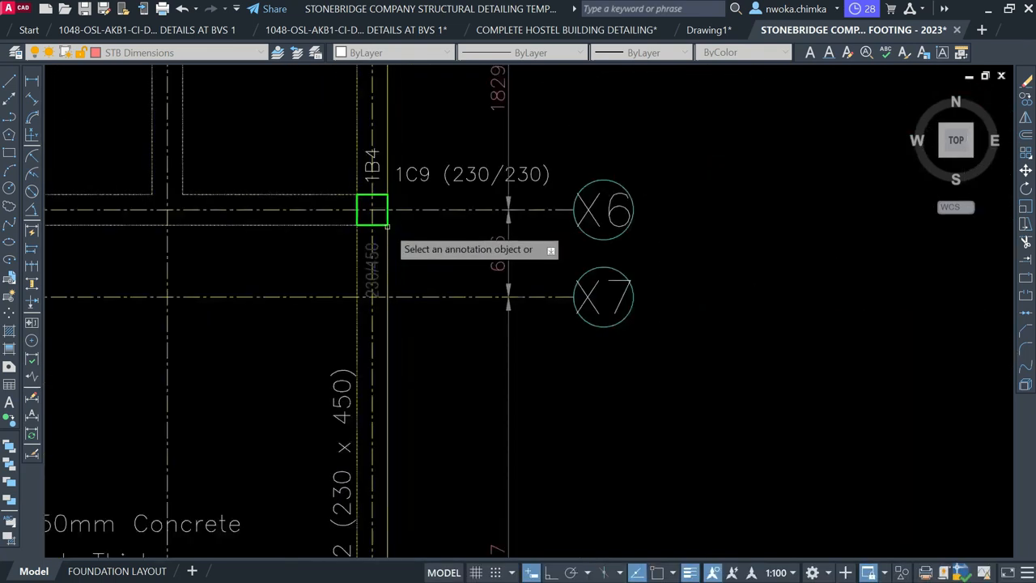
middle_drag(364, 424, 416, 162)
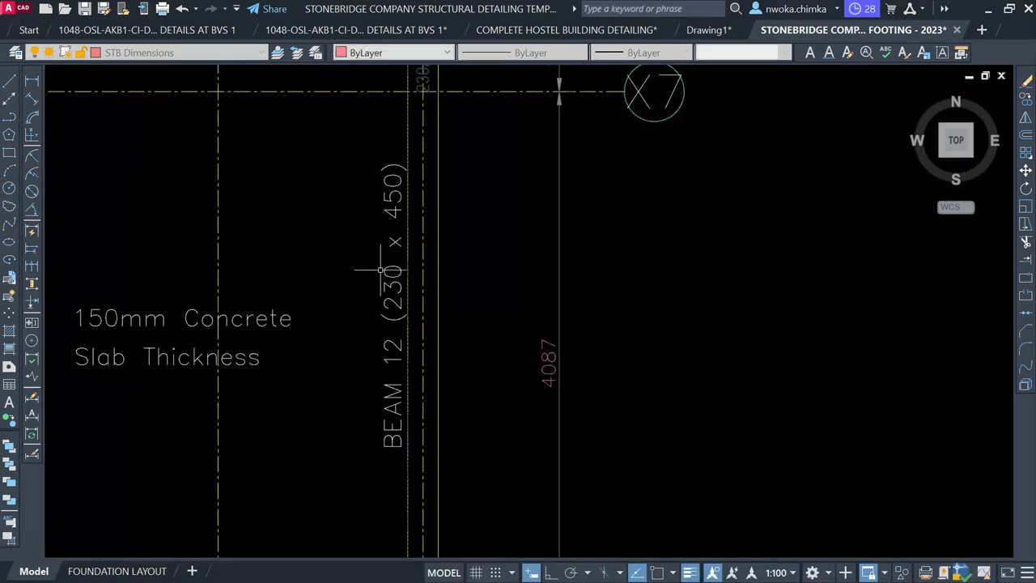
scroll(365, 273, down, 8)
middle_drag(588, 280, 267, 291)
Select the lone A–X1 three-span beam elevation and move it toward the BEAM 9–11 details
scroll(295, 288, down, 1)
scroll(407, 293, down, 1)
middle_drag(675, 343, 218, 246)
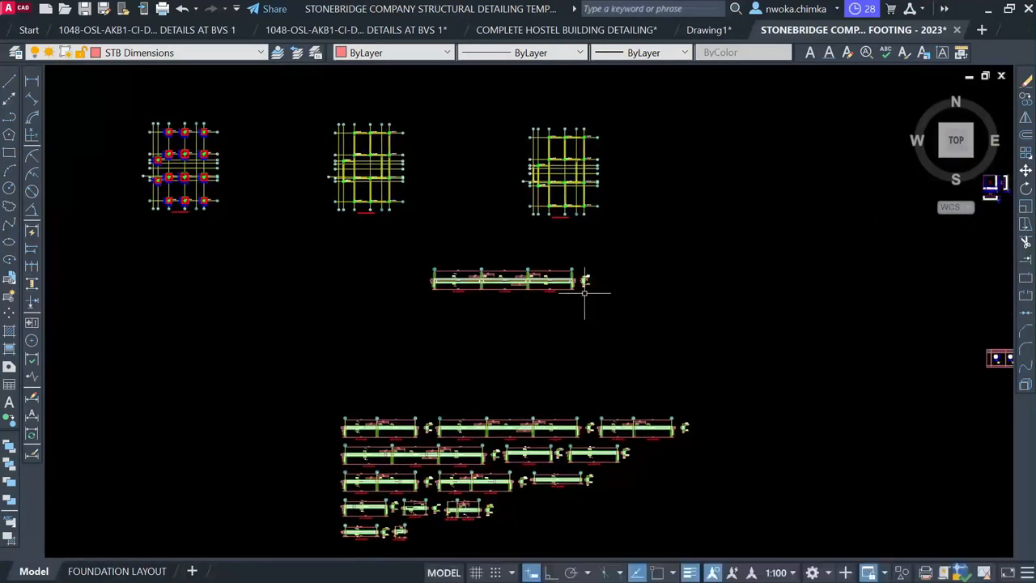
middle_drag(510, 276, 471, 127)
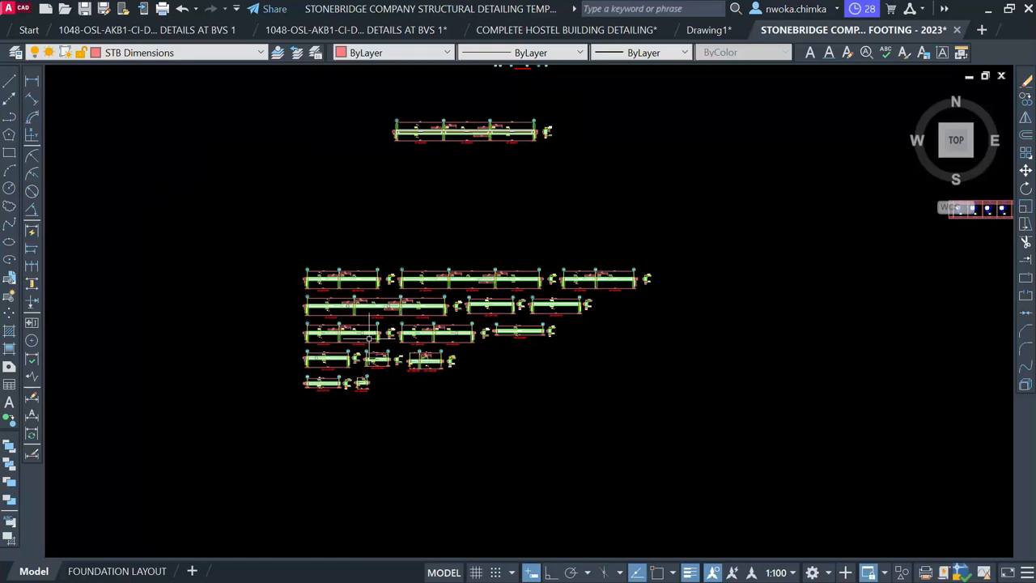
scroll(370, 338, up, 5)
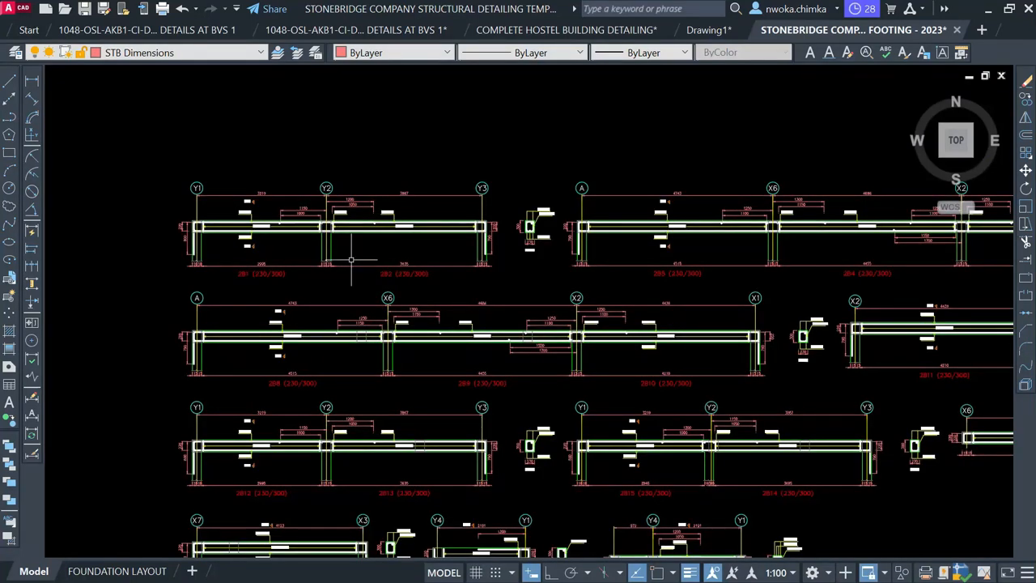
scroll(319, 323, down, 4)
middle_drag(341, 262, 306, 459)
scroll(305, 459, down, 2)
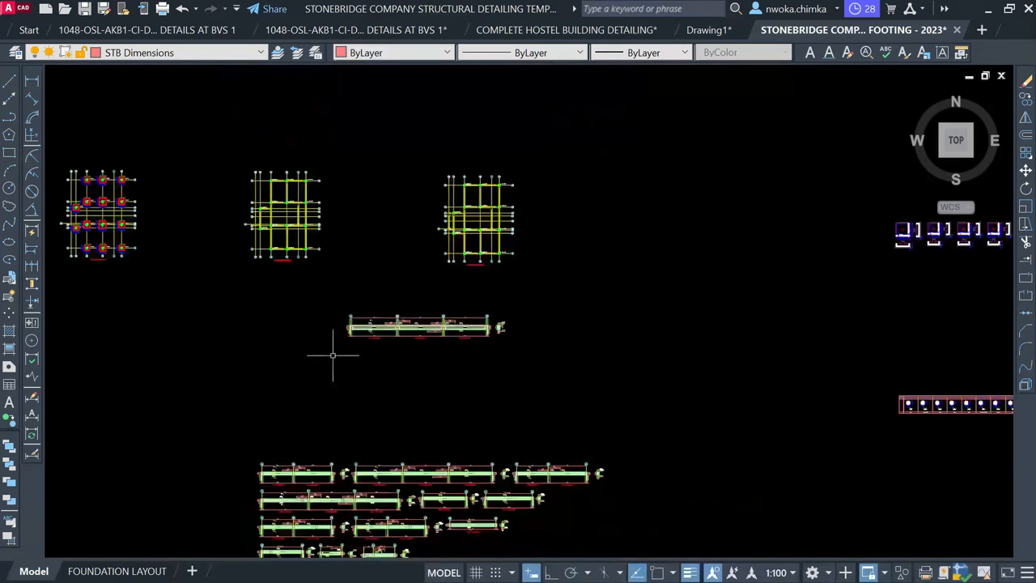
click(332, 297)
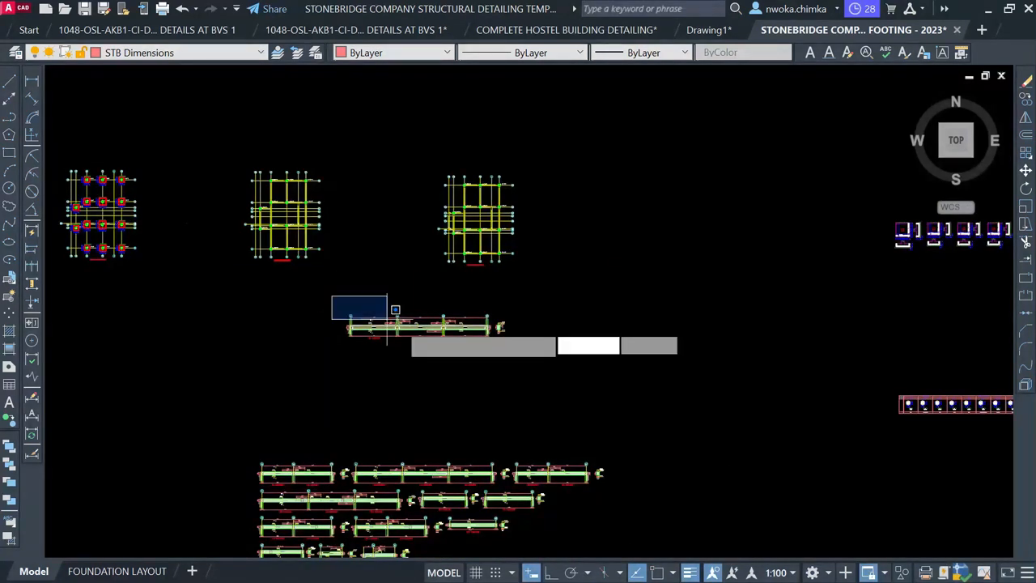
click(555, 361)
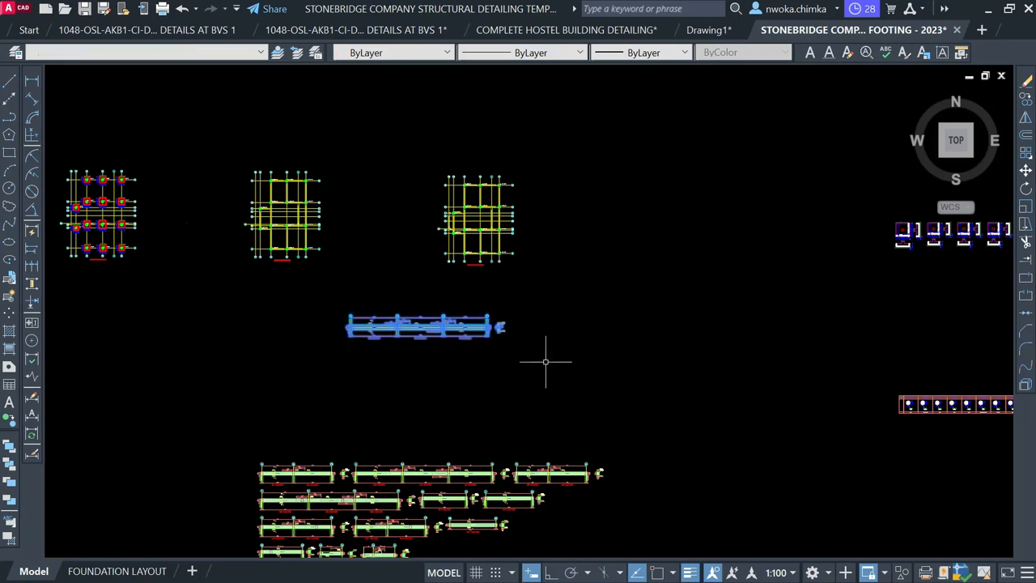
key(Return)
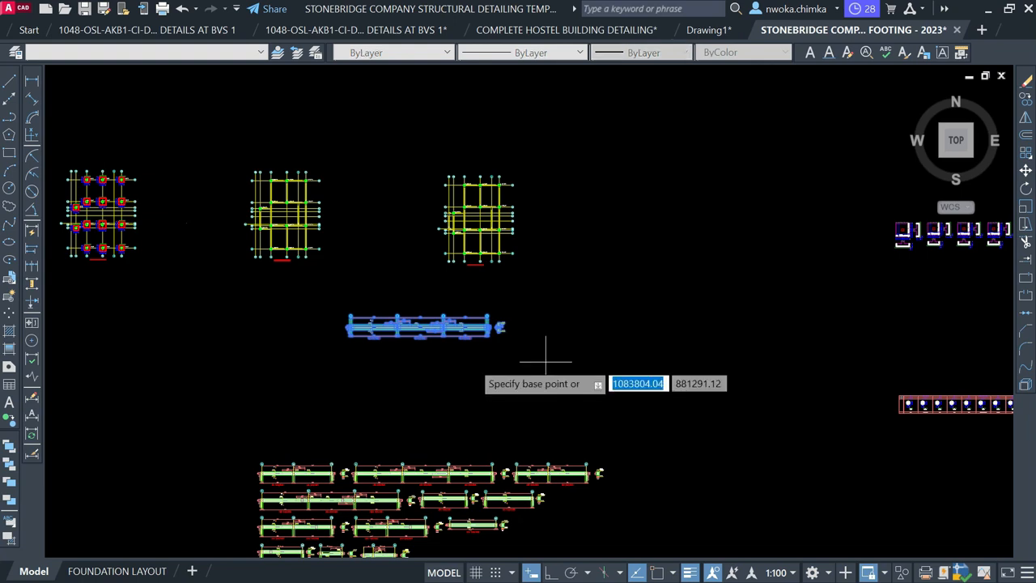
click(447, 357)
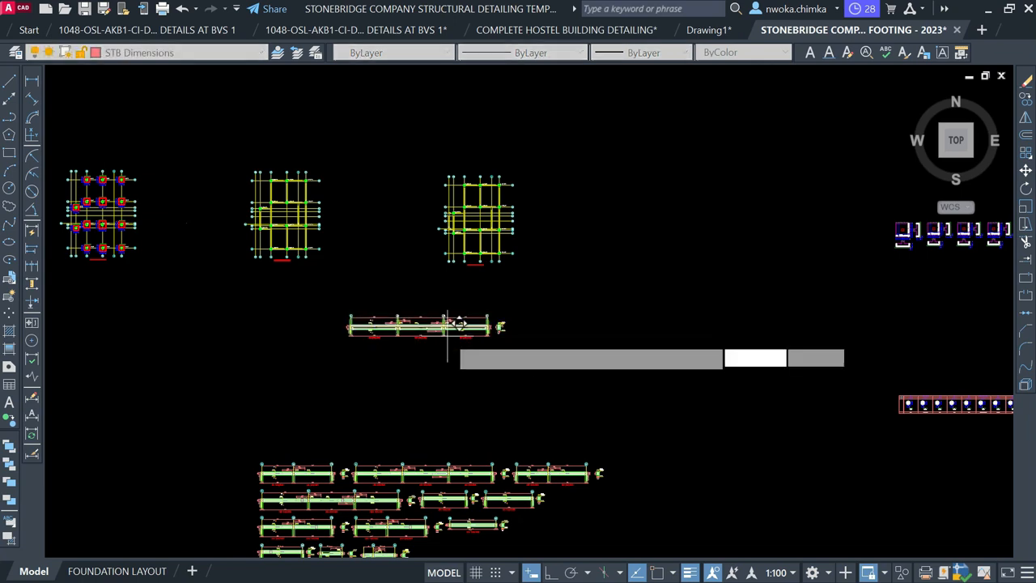
scroll(447, 335, down, 5)
scroll(455, 336, up, 2)
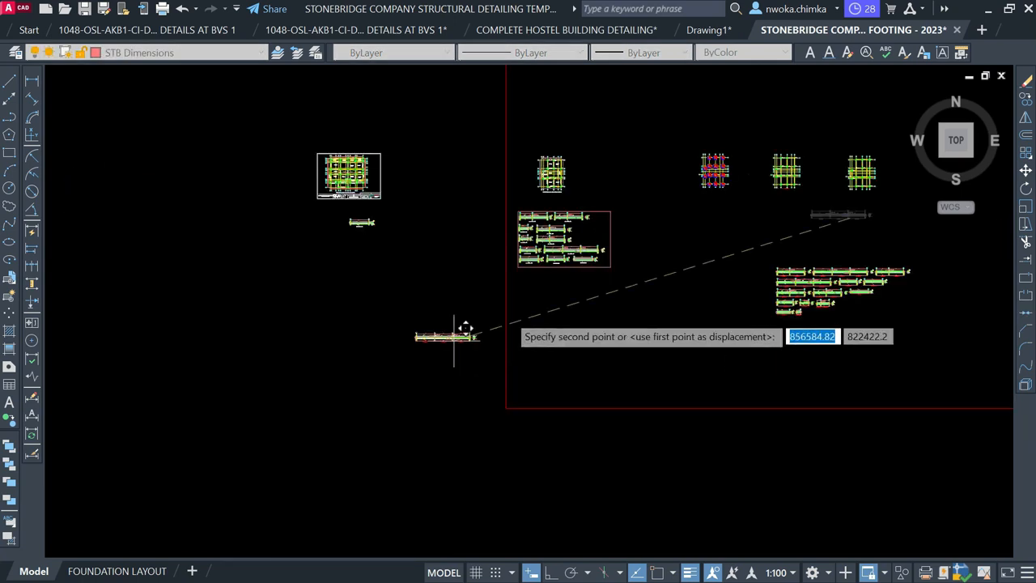
scroll(572, 263, up, 6)
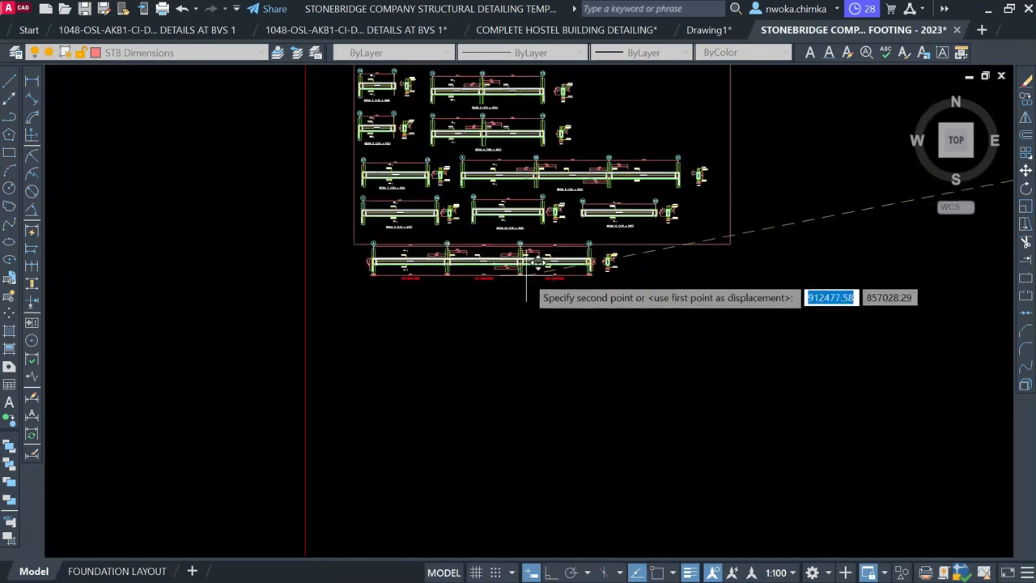
scroll(526, 267, up, 2)
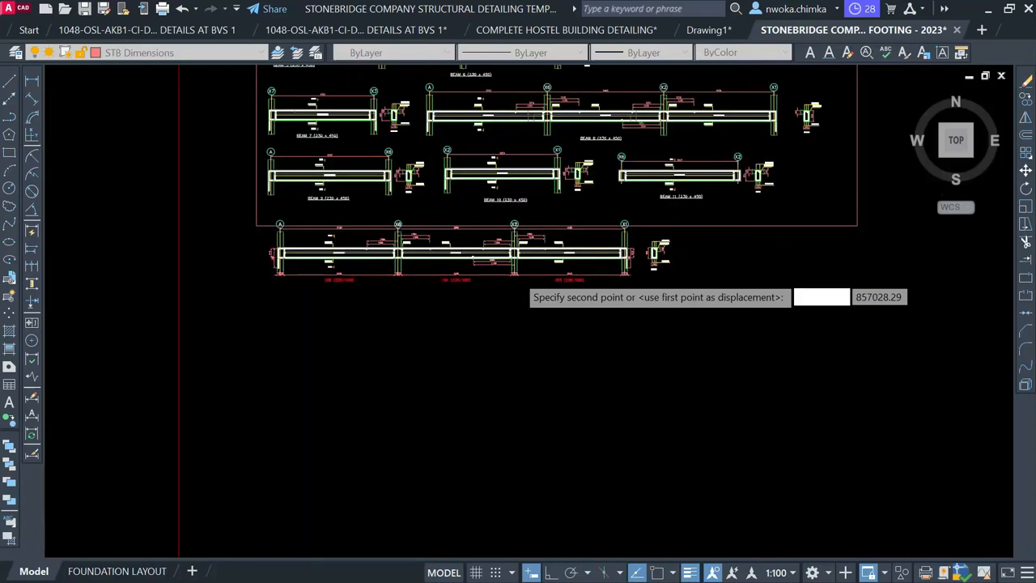
Place the beam below the BEAM 9–11 row and stretch the red sheet frame's bottom edge down
click(515, 271)
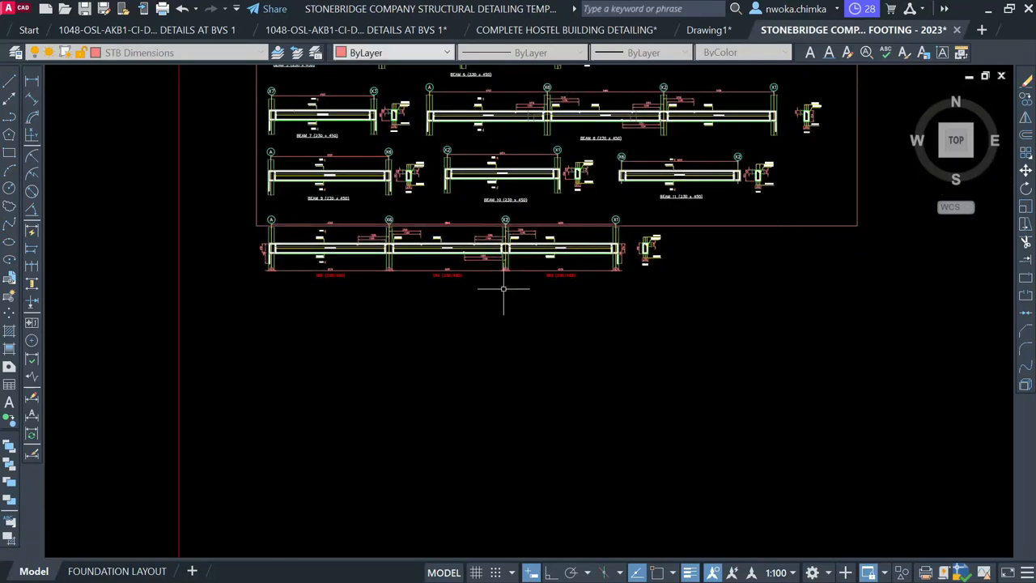
click(656, 226)
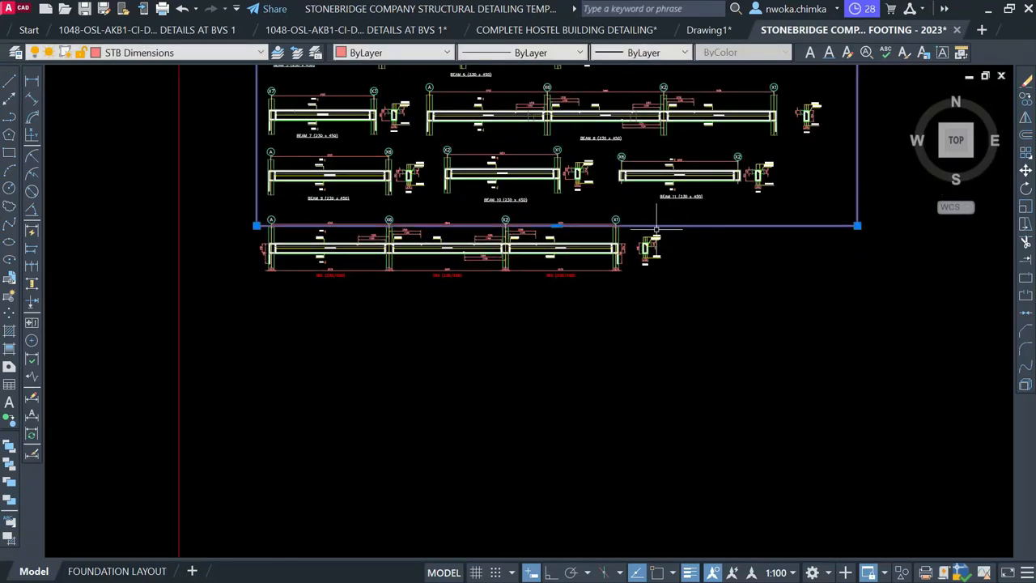
click(561, 225)
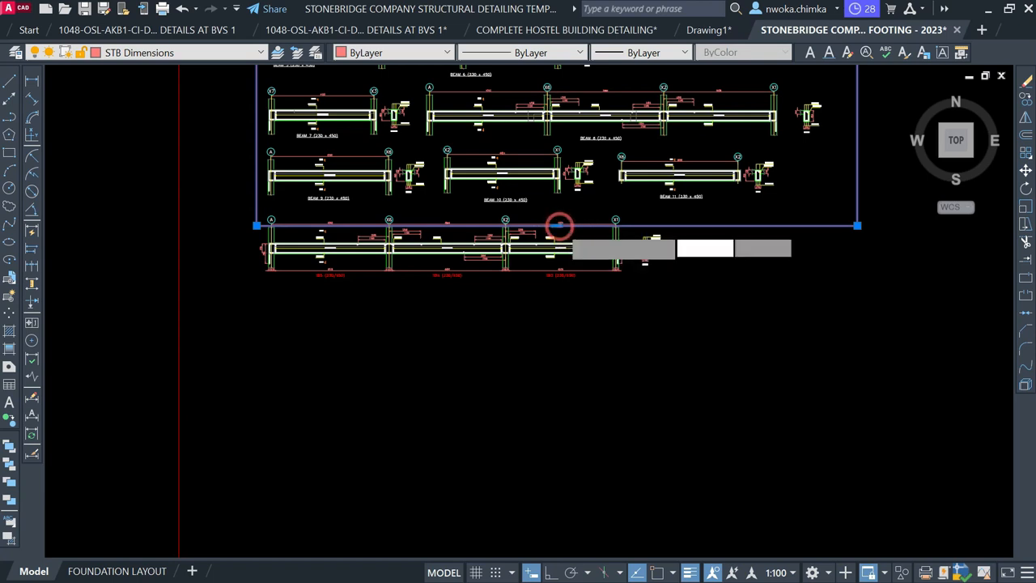
key(F8)
click(556, 308)
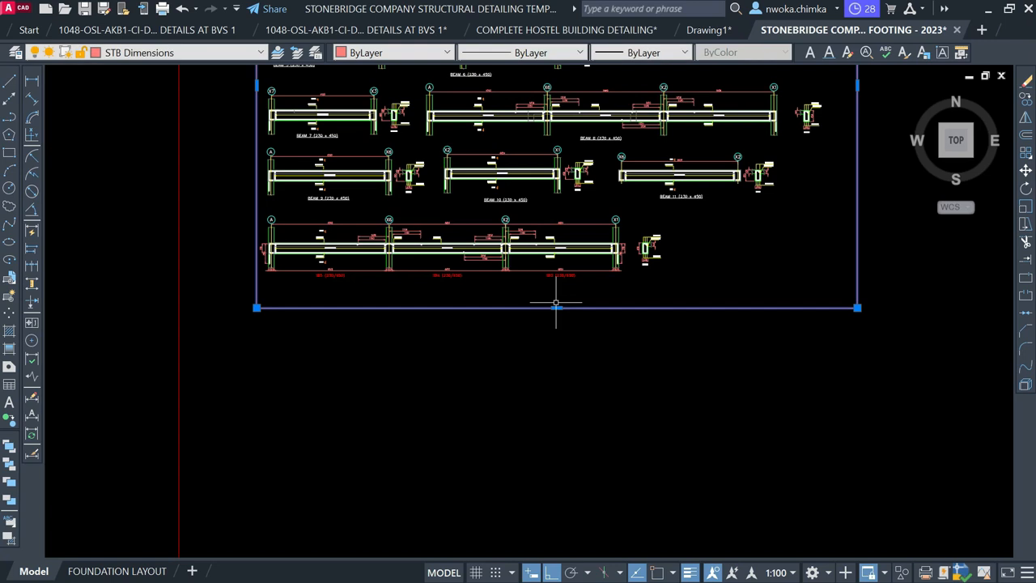
key(Escape)
Erase the two vertical end dimensions at the 1B5 column end
scroll(285, 257, up, 2)
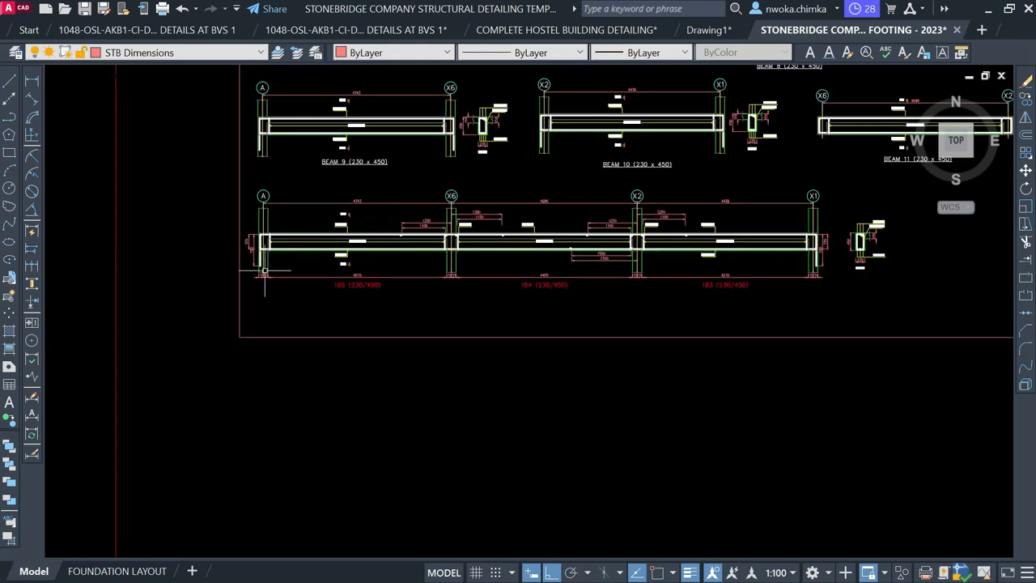
scroll(265, 272, up, 7)
click(247, 168)
click(208, 254)
text(E)
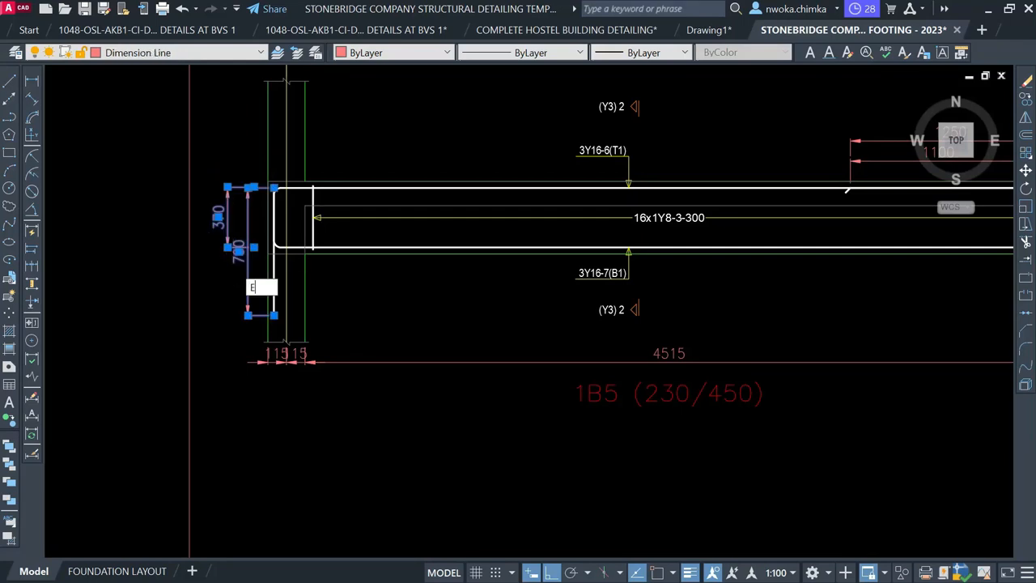
key(Return)
Erase the small 115 end dimensions and the 4455 dimension
click(347, 354)
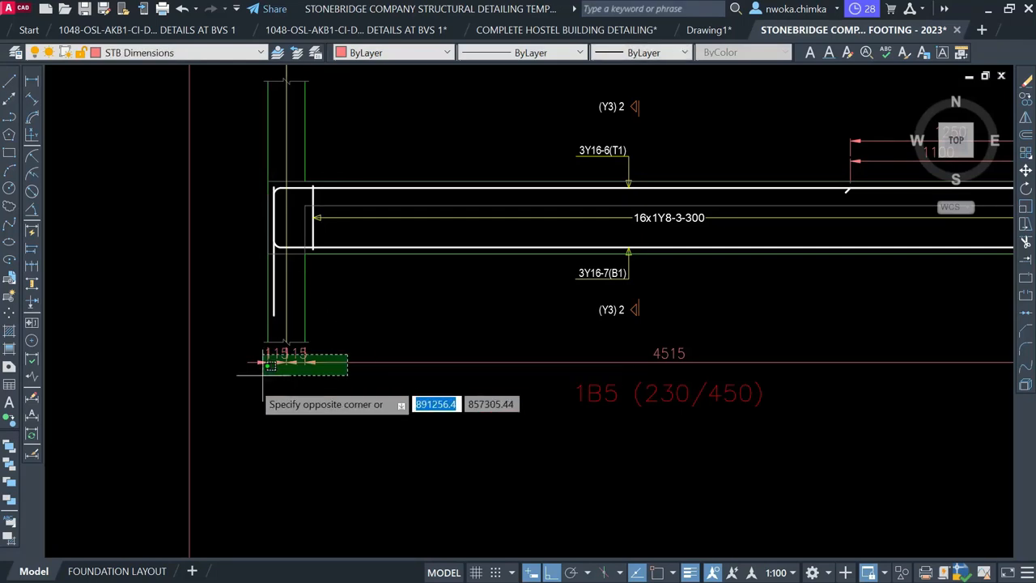
click(248, 383)
scroll(238, 382, down, 8)
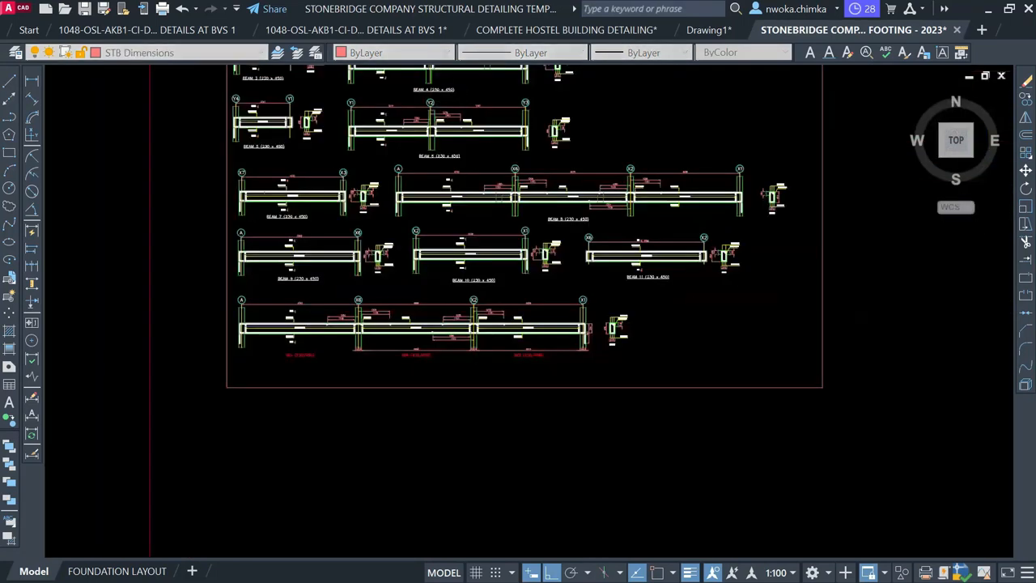
scroll(481, 348, up, 4)
scroll(177, 332, up, 3)
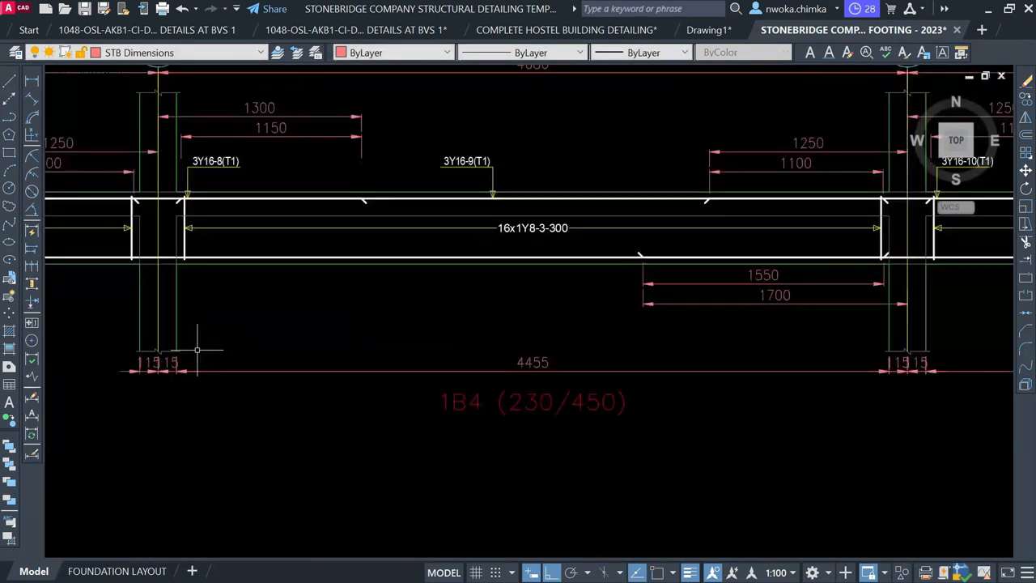
click(196, 363)
click(133, 381)
text(E)
key(Return)
Delete the 4210 and 115 dimensions
scroll(494, 364, down, 3)
scroll(494, 365, up, 3)
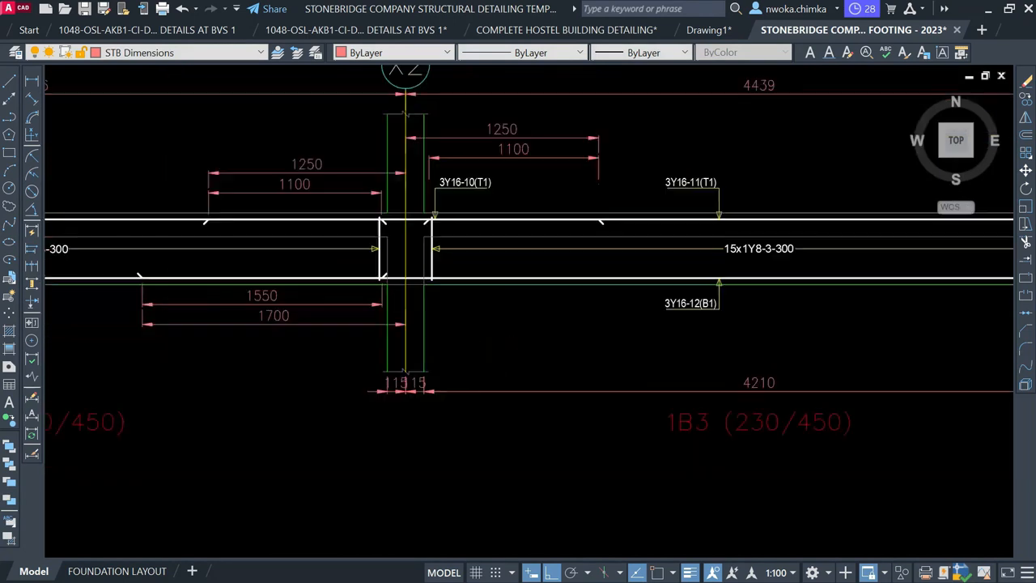
click(430, 389)
click(349, 405)
key(Delete)
Remove the 115|15 dimension and delete the 370 and 790 dimensions
scroll(328, 413, down, 5)
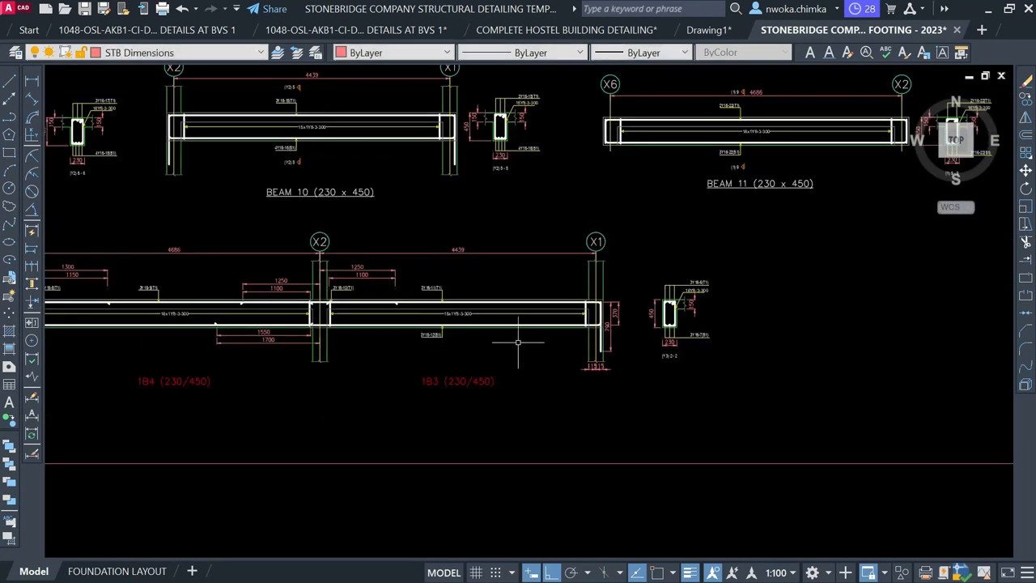
scroll(571, 357, up, 5)
scroll(646, 362, up, 2)
click(657, 374)
click(536, 384)
scroll(497, 405, down, 4)
key(Escape)
scroll(590, 327, up, 3)
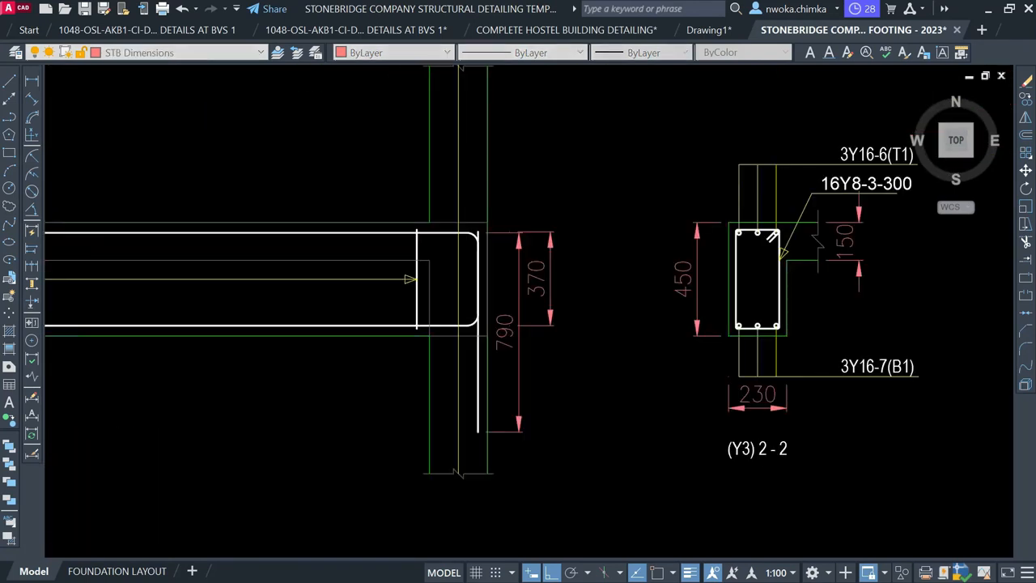
click(569, 304)
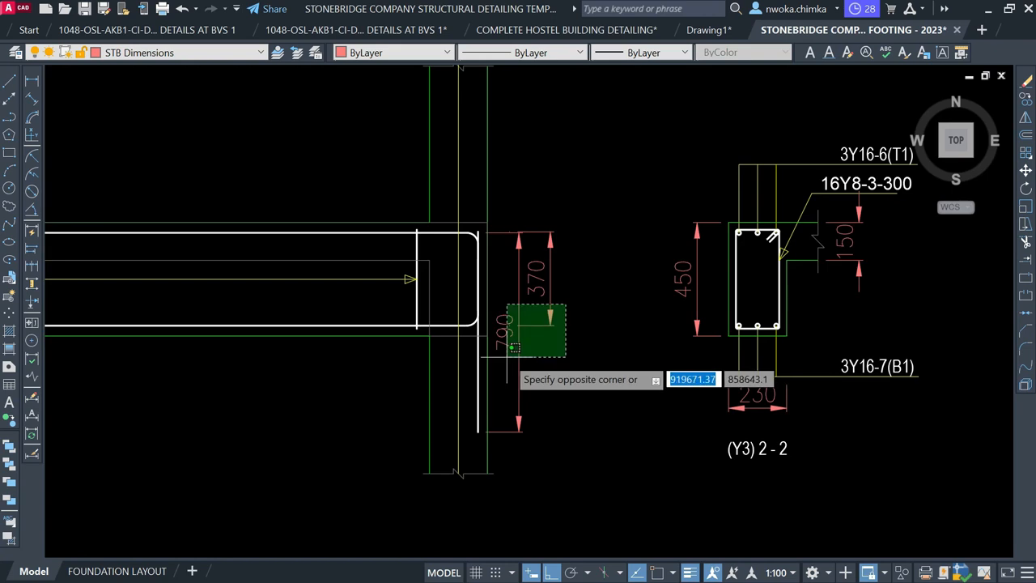
click(525, 242)
key(Delete)
Copy the BEAM 11 (230 x 450) title to a spot under the continuous beam elevation
scroll(620, 178, down, 7)
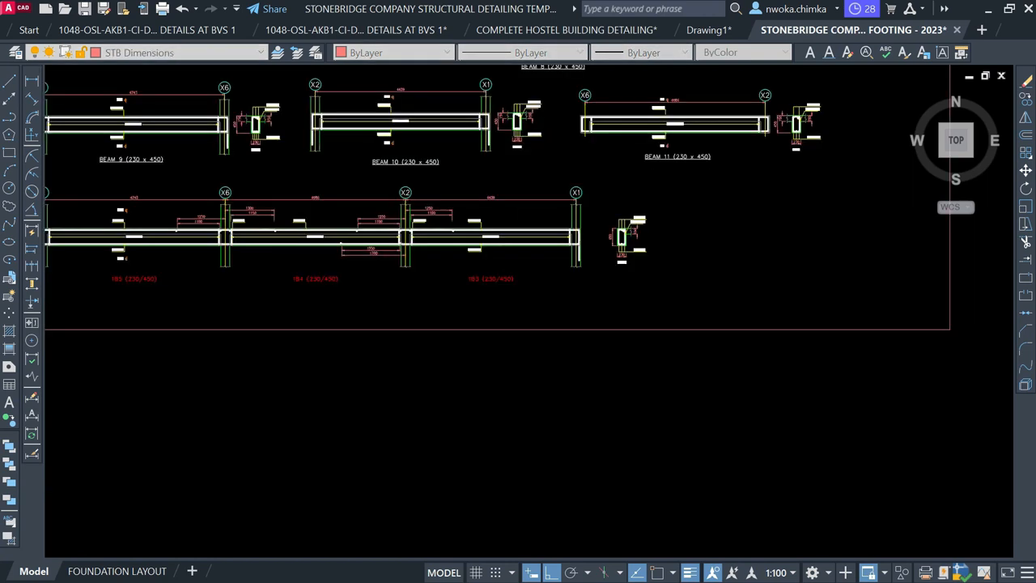
scroll(643, 164, up, 2)
click(700, 152)
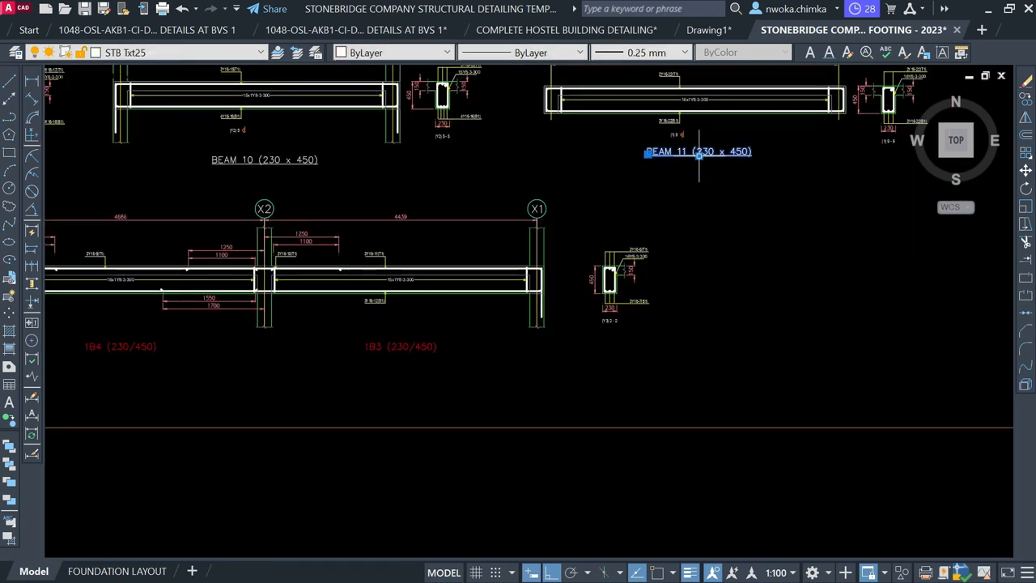
text(co)
key(Return)
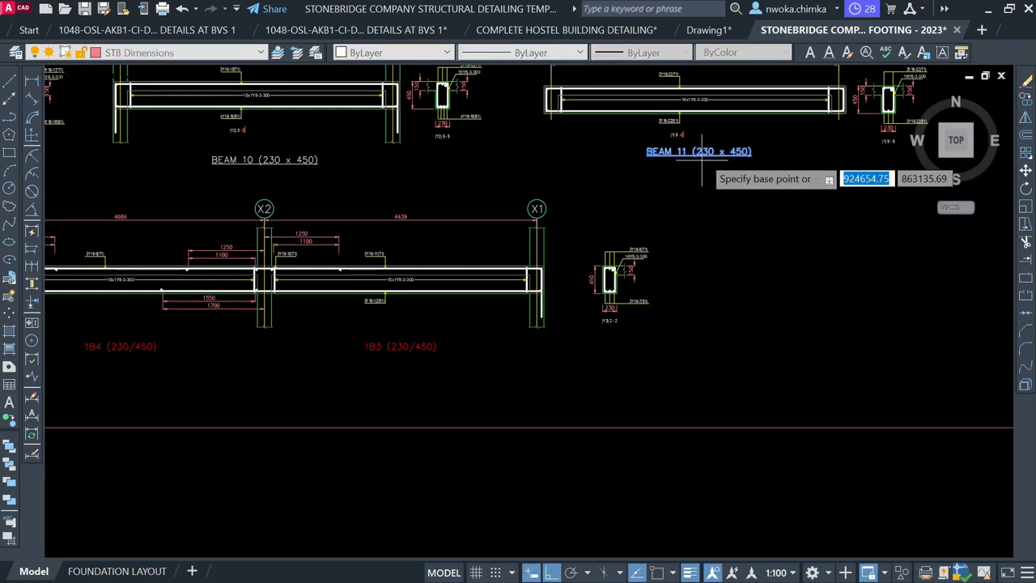
scroll(732, 166, down, 2)
scroll(323, 300, up, 2)
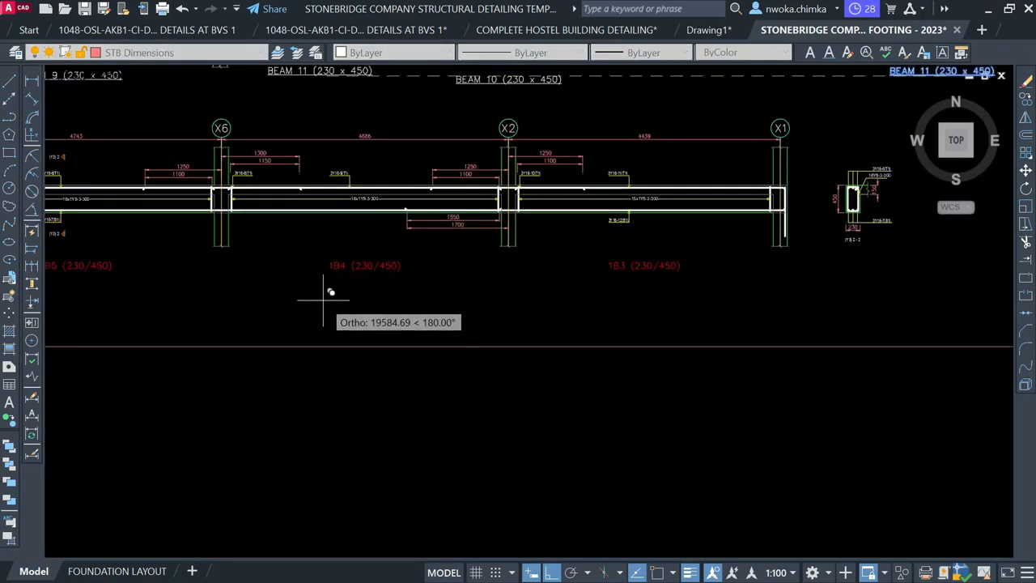
key(F8)
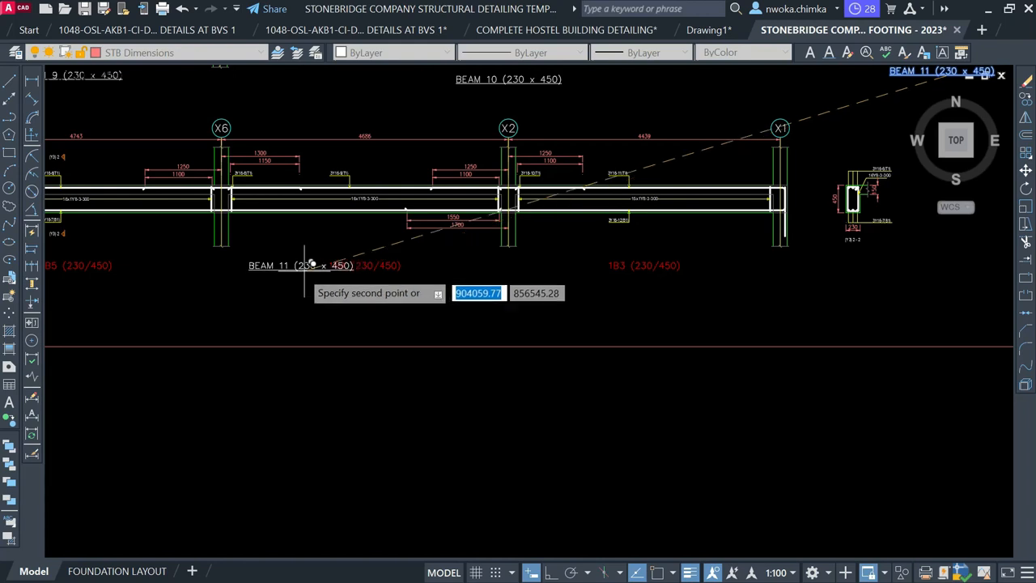
click(300, 260)
key(Escape)
Edit the copied title's number from 11 to 12, making it BEAM 12 (230 x 450)
scroll(299, 262, up, 2)
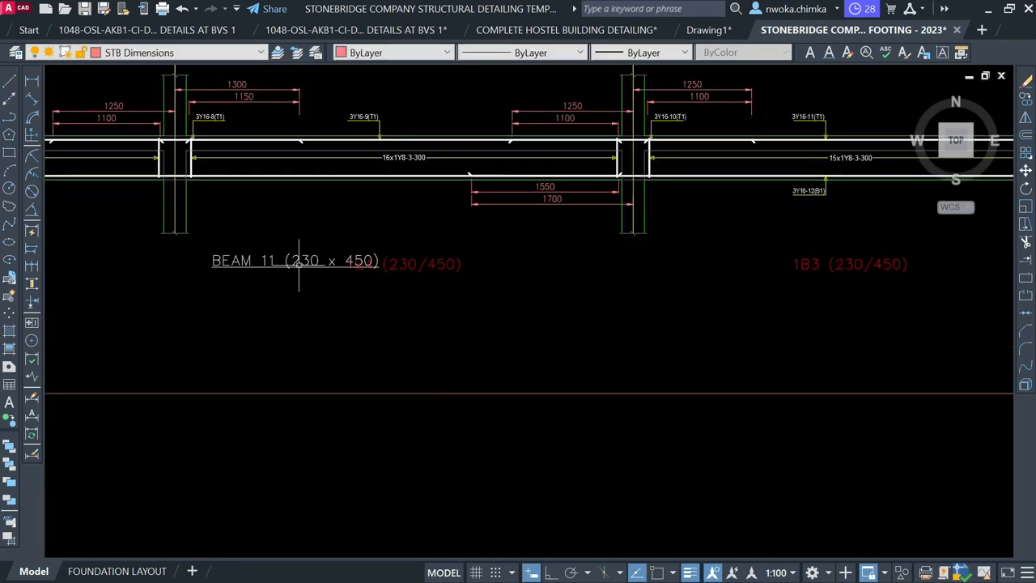
click(297, 262)
double_click(297, 263)
scroll(268, 263, up, 3)
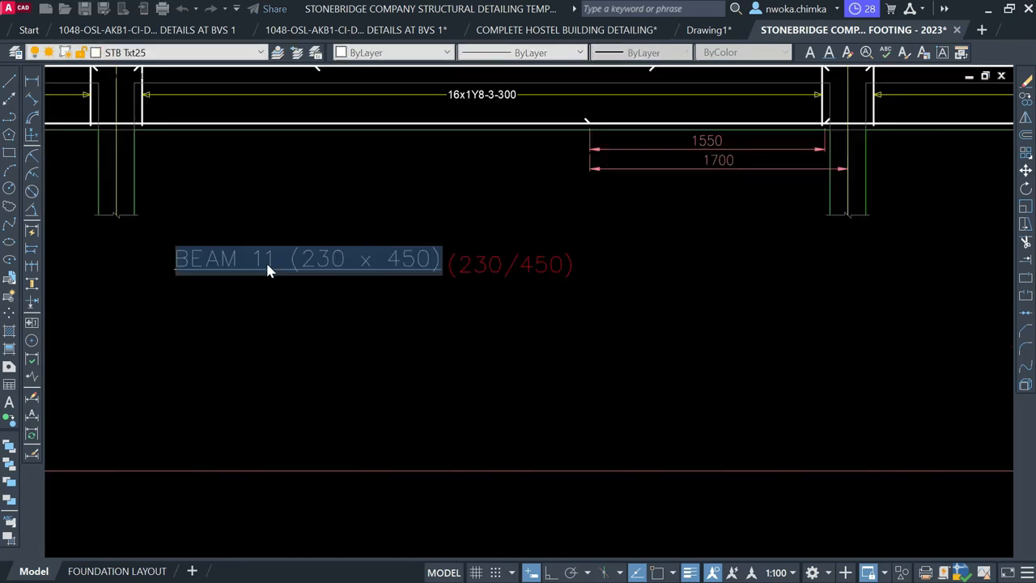
drag(265, 253, 283, 255)
text(2)
click(286, 331)
Erase the old red IB5 (230/450) label from the beam detail
scroll(356, 276, down, 4)
click(485, 260)
scroll(489, 260, down, 2)
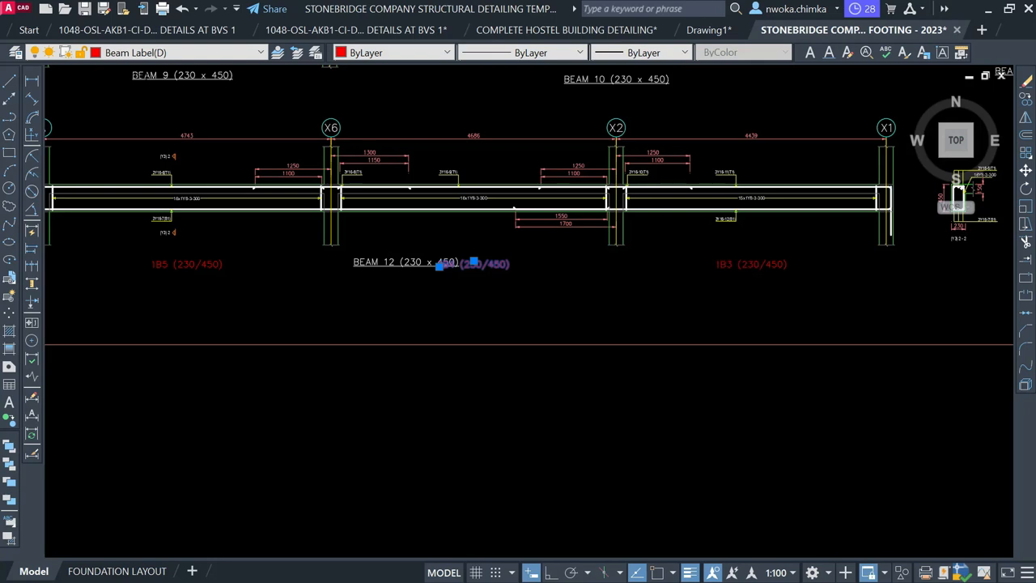
click(731, 262)
click(171, 264)
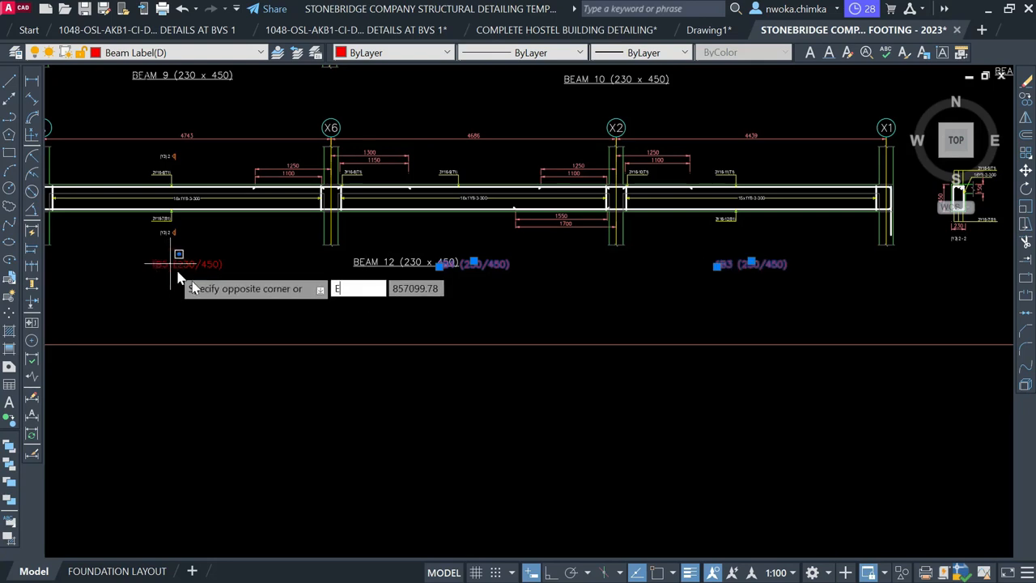
key(Escape)
click(168, 258)
click(124, 283)
key(Delete)
scroll(300, 276, down, 4)
middle_drag(501, 243, 329, 351)
Delete the 1B5 mark near column 1C7 and the 230/450 label near column 1C9
scroll(632, 281, down, 5)
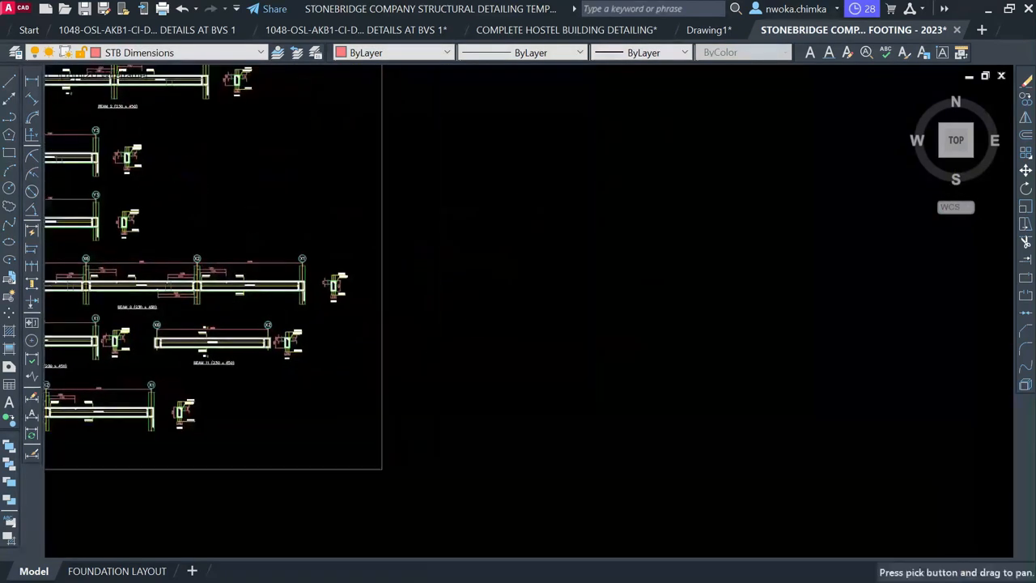
mouse_move(578, 271)
middle_down()
mouse_move(583, 400)
mouse_move(859, 343)
middle_up()
scroll(510, 194, up, 12)
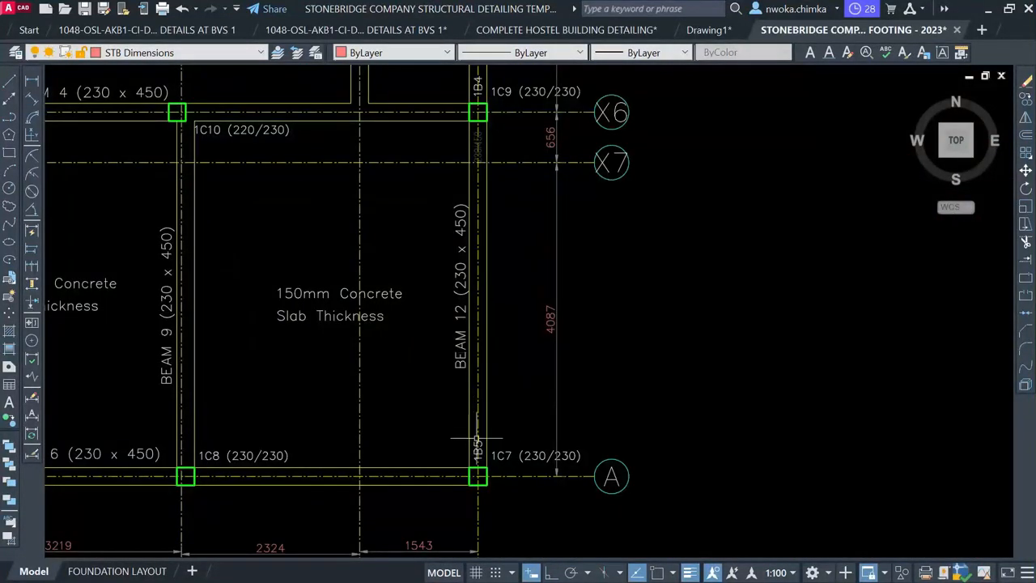
scroll(477, 439, up, 5)
click(481, 449)
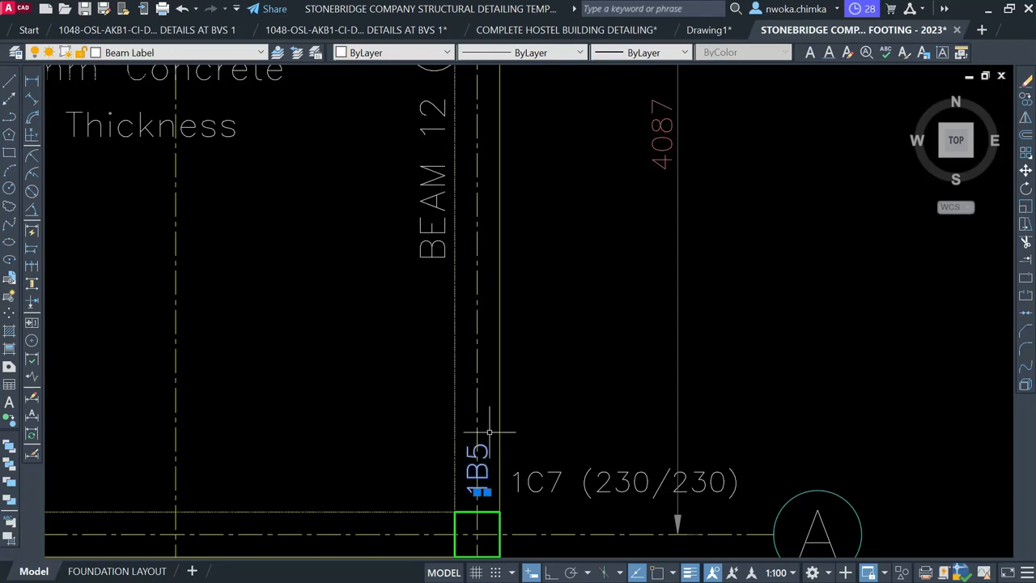
scroll(489, 433, down, 5)
scroll(452, 235, up, 5)
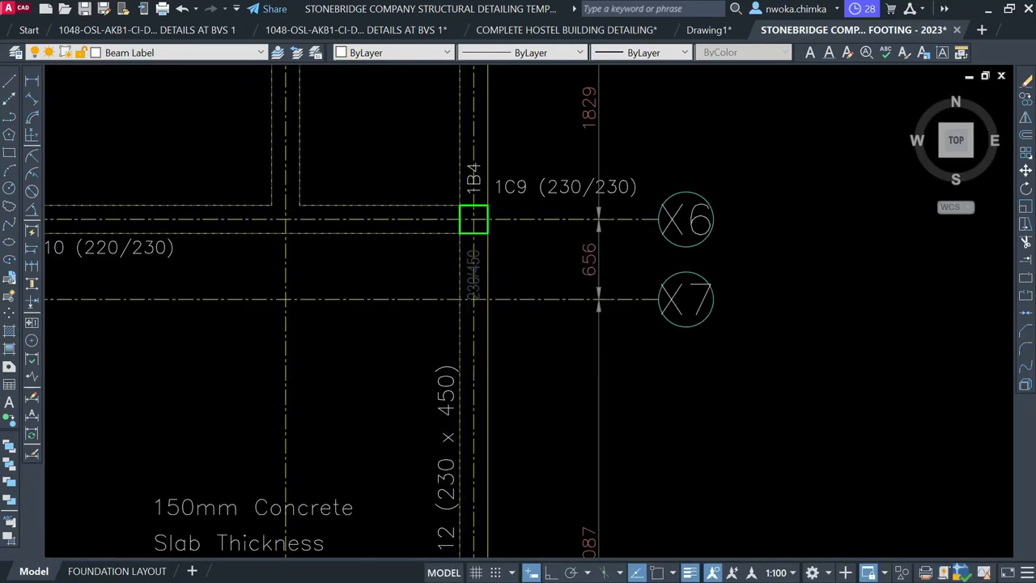
click(484, 265)
key(Delete)
Erase the 1B4 mark and 230/450 label near column 1C9, and the 1B3 mark at column 1C11
middle_drag(497, 299, 445, 546)
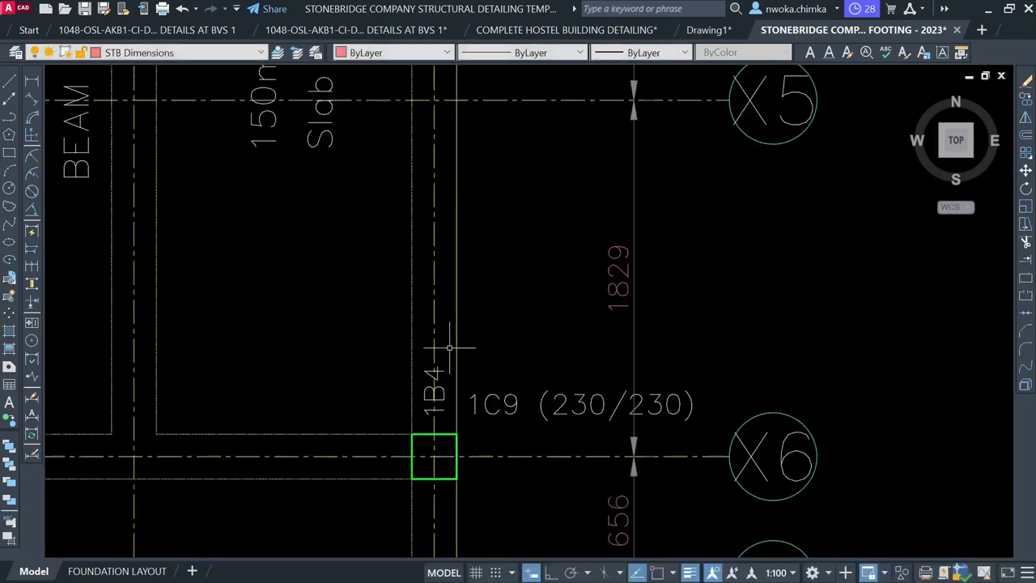
click(442, 385)
scroll(448, 304, down, 3)
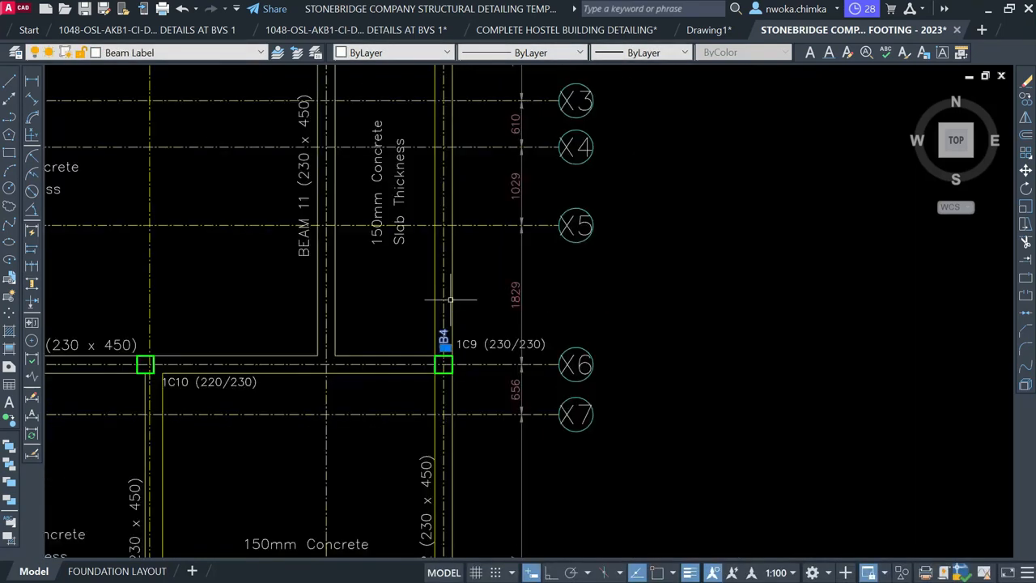
middle_drag(451, 479, 386, 503)
scroll(424, 393, up, 4)
scroll(386, 495, down, 6)
middle_drag(408, 266, 369, 389)
scroll(364, 392, up, 4)
scroll(356, 420, up, 6)
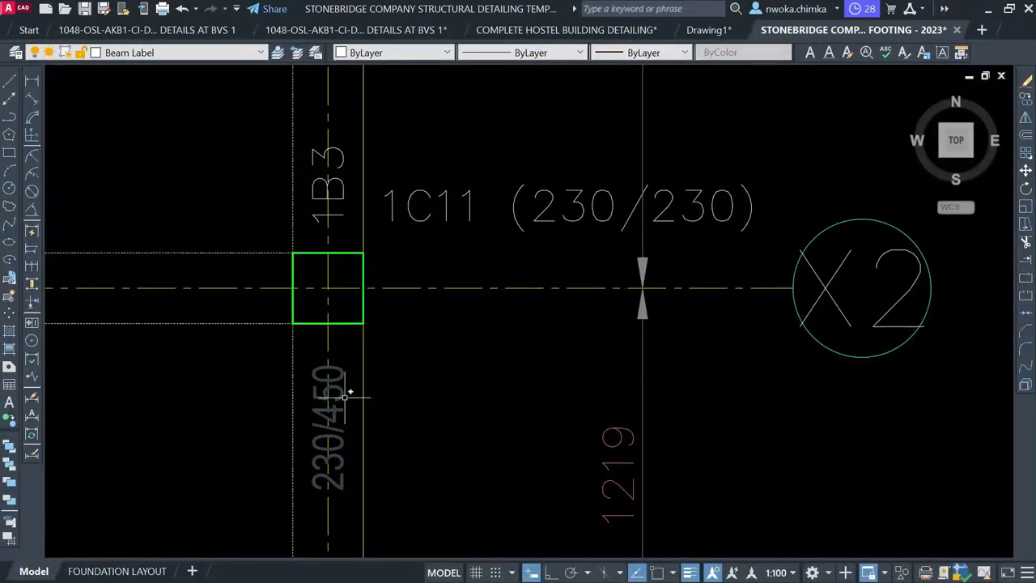
key(Delete)
click(343, 195)
key(Delete)
Delete the 230/450 label beside column 1C11
scroll(409, 267, down, 3)
middle_drag(413, 243, 393, 485)
middle_drag(397, 310, 397, 507)
scroll(384, 234, up, 4)
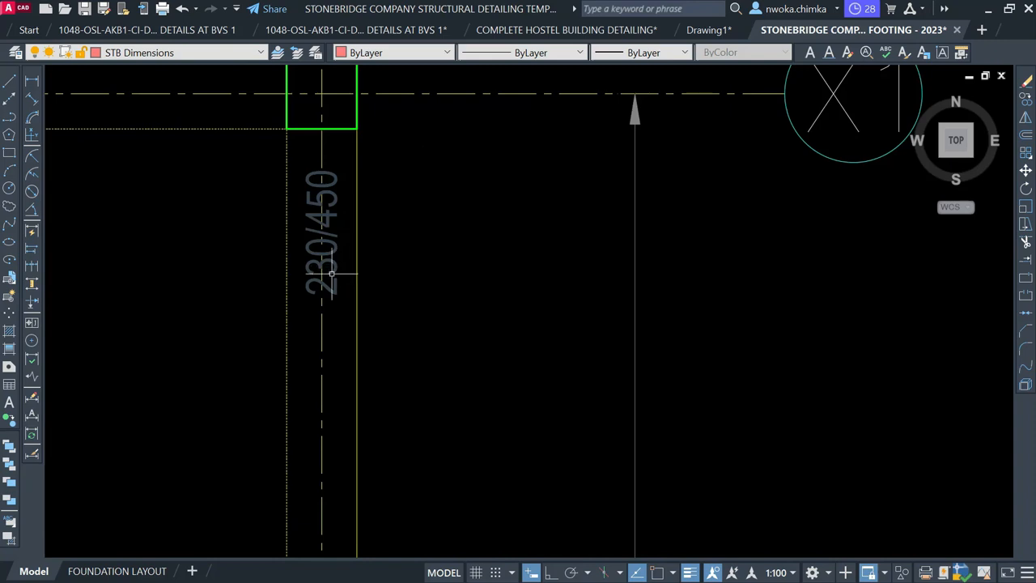
click(339, 268)
key(Delete)
scroll(461, 222, down, 4)
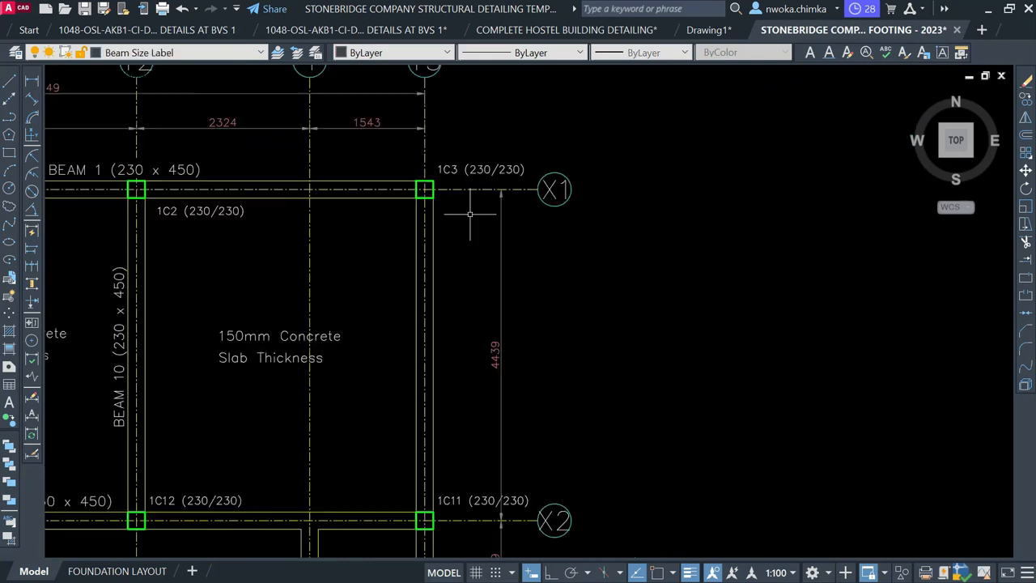
scroll(357, 415, down, 1)
mouse_move(357, 415)
middle_down()
mouse_move(417, 295)
mouse_move(433, 217)
middle_up()
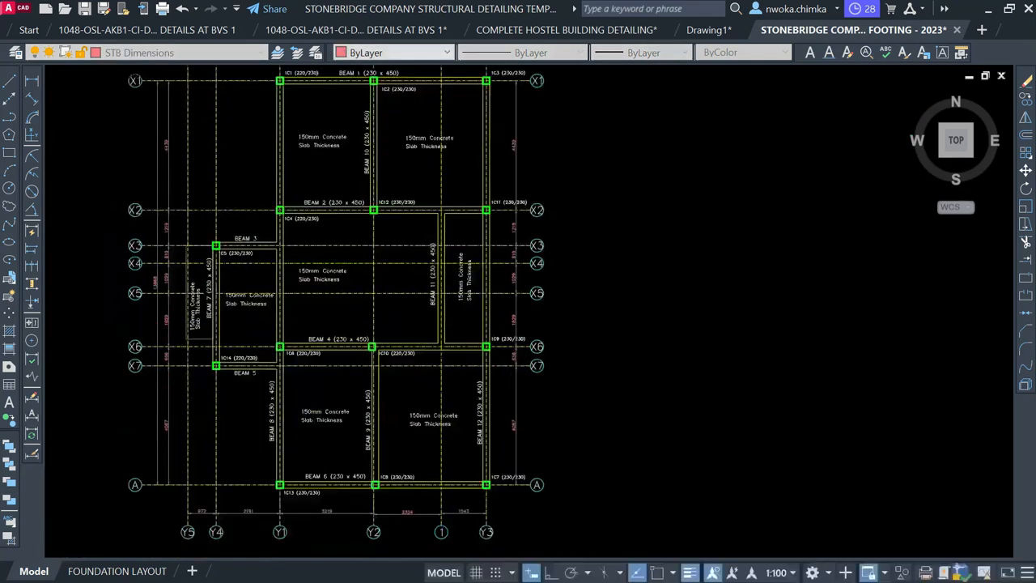
middle_drag(405, 322, 395, 466)
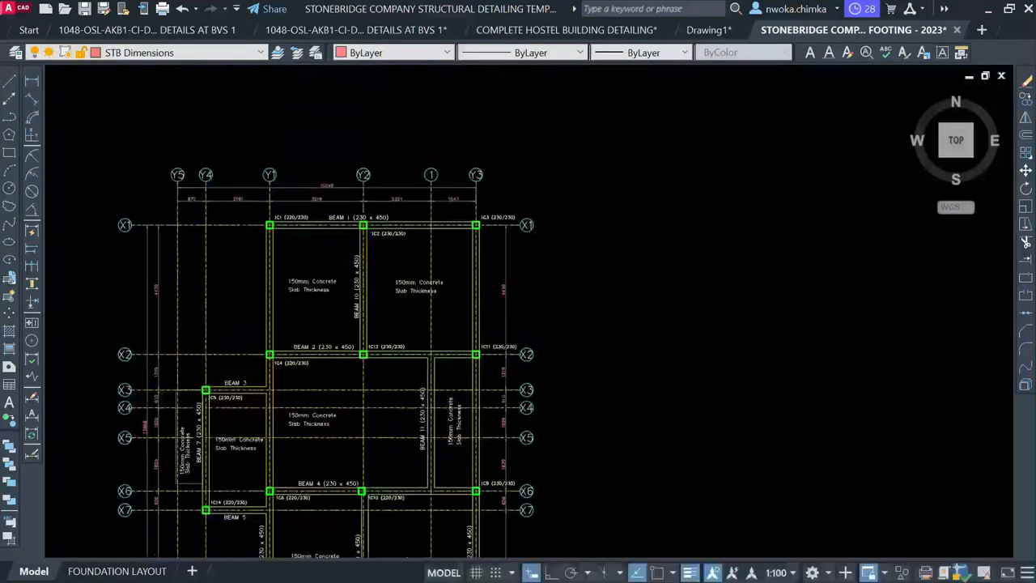
scroll(344, 208, up, 2)
scroll(341, 233, up, 1)
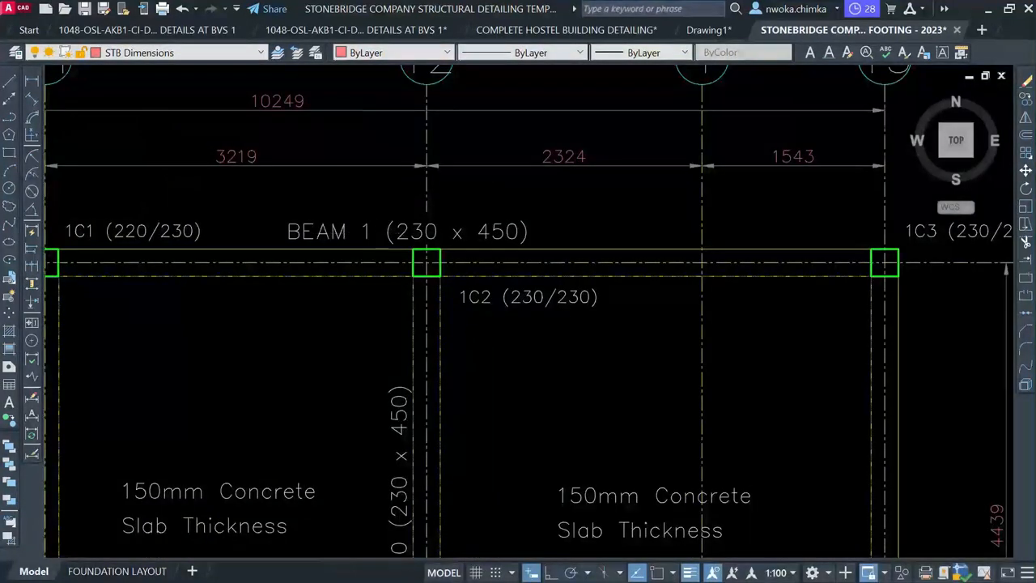
scroll(377, 212, down, 2)
middle_drag(403, 331, 409, 205)
scroll(369, 306, up, 2)
middle_drag(322, 280, 401, 84)
middle_drag(435, 413, 613, 409)
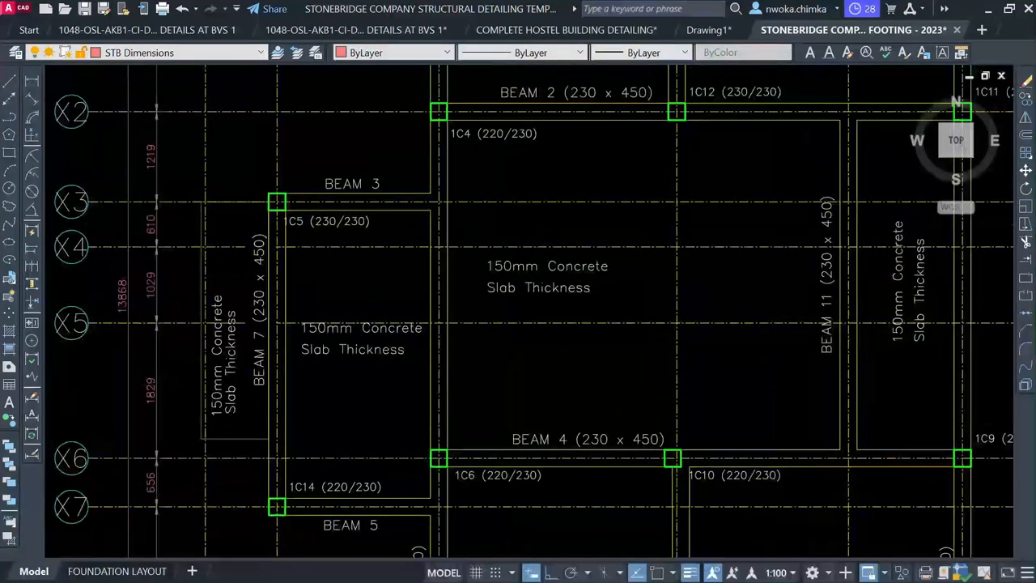
middle_drag(543, 426, 527, 210)
middle_drag(326, 320, 290, 155)
mouse_move(549, 411)
middle_down()
mouse_move(588, 483)
mouse_move(696, 533)
middle_up()
mouse_move(433, 229)
middle_down()
mouse_move(446, 439)
mouse_move(445, 430)
middle_up()
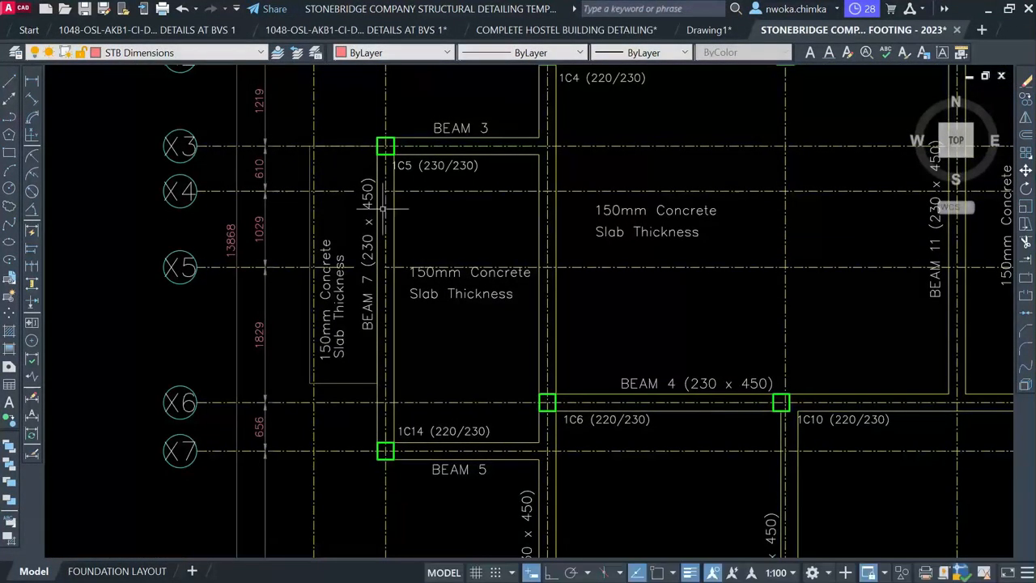
middle_drag(516, 322, 442, 110)
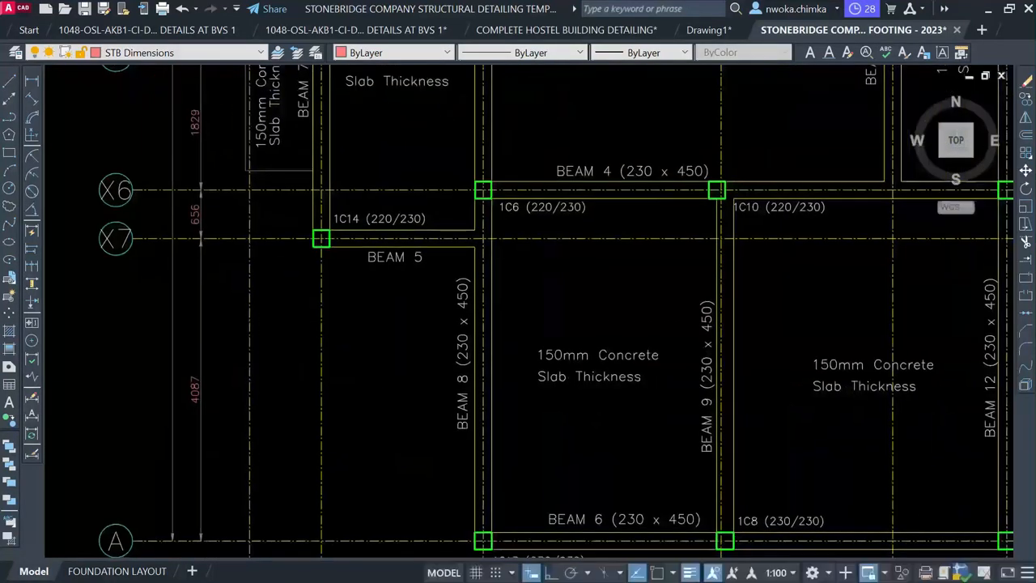
scroll(470, 344, down, 2)
mouse_move(478, 208)
middle_down()
mouse_move(471, 312)
mouse_move(347, 251)
mouse_move(365, 217)
middle_up()
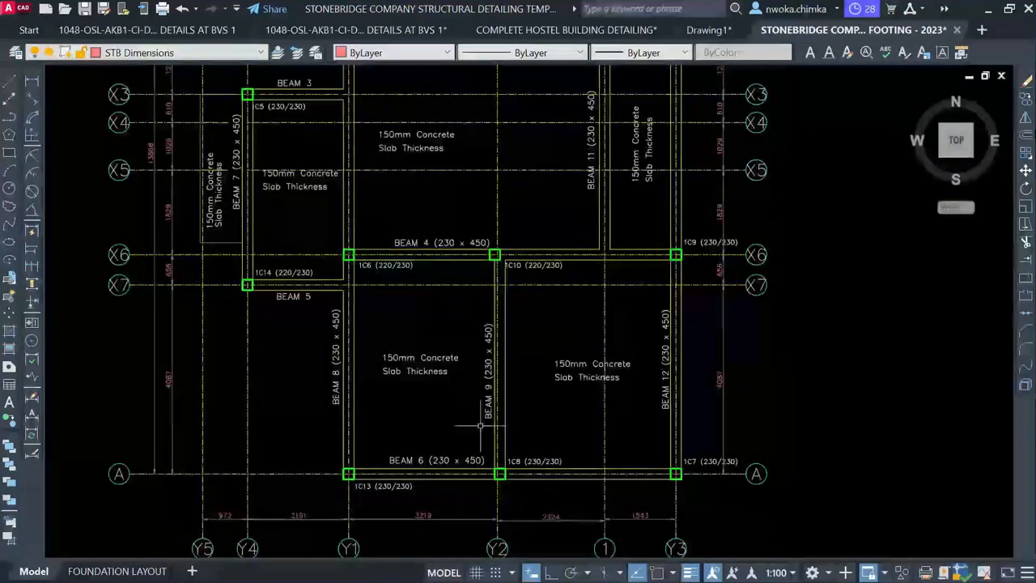
scroll(490, 438, up, 2)
scroll(489, 356, down, 2)
middle_drag(488, 338, 458, 516)
scroll(449, 244, up, 2)
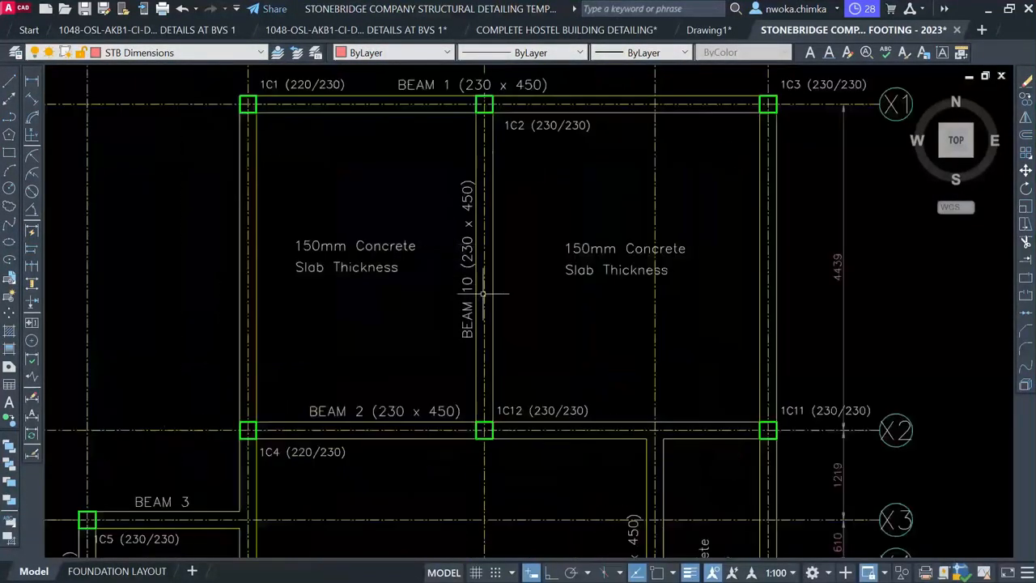
scroll(484, 295, down, 2)
scroll(509, 409, up, 2)
middle_drag(460, 351, 408, 148)
scroll(426, 185, down, 1)
scroll(516, 343, down, 1)
middle_drag(486, 291, 500, 438)
scroll(412, 183, up, 1)
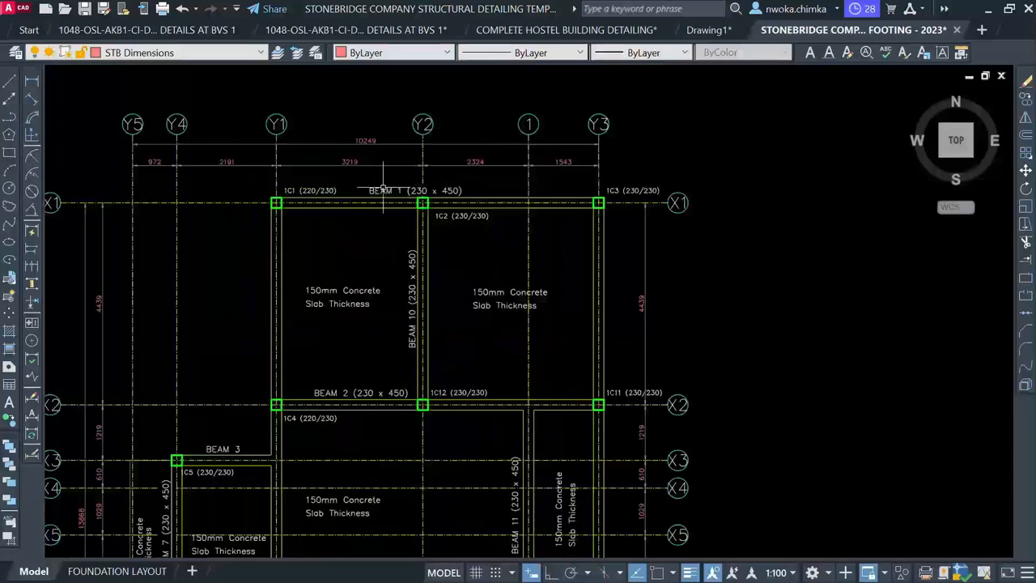
scroll(390, 190, up, 1)
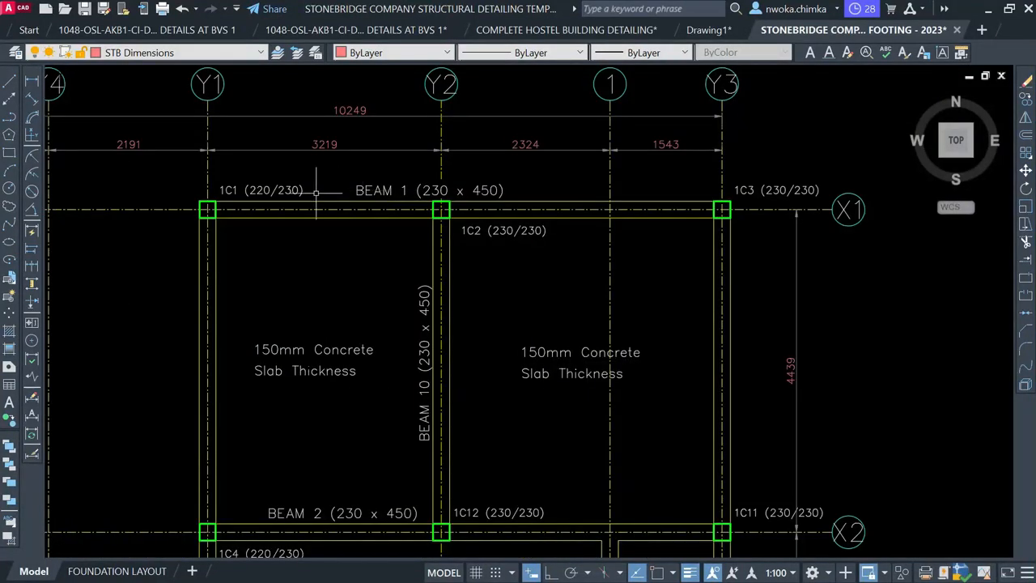
scroll(439, 172, down, 3)
middle_drag(405, 340, 523, 92)
middle_drag(519, 308, 519, 159)
scroll(349, 356, up, 3)
scroll(361, 351, down, 3)
mouse_move(463, 251)
middle_down()
mouse_move(418, 452)
mouse_move(380, 527)
middle_up()
scroll(394, 221, up, 5)
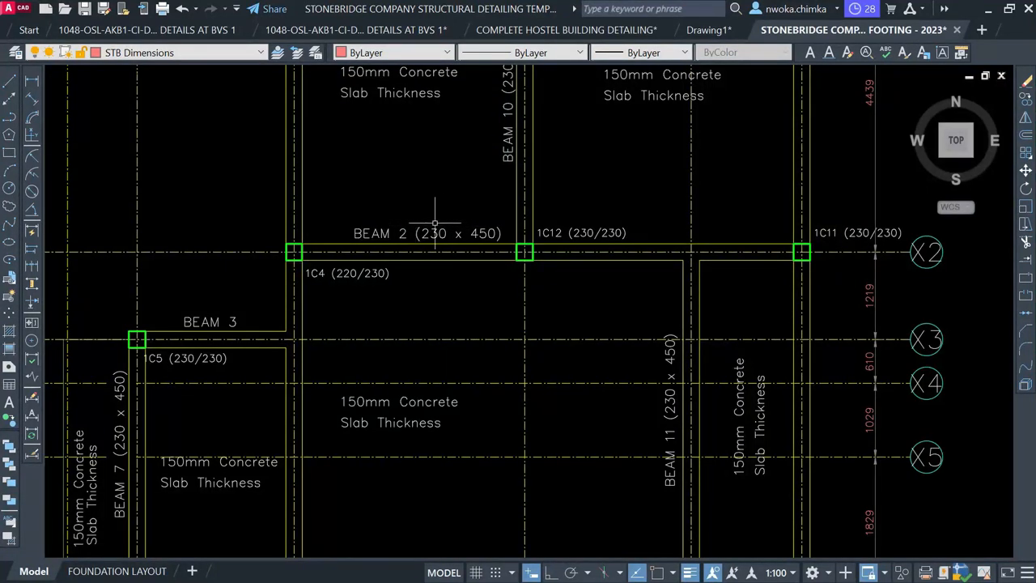
scroll(438, 203, down, 3)
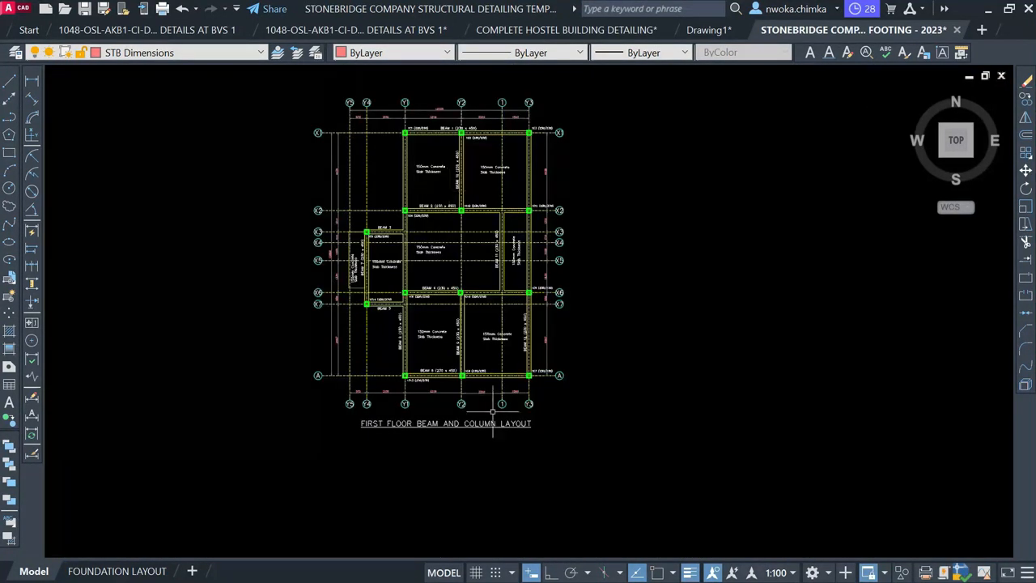
middle_drag(493, 413, 474, 106)
scroll(584, 388, up, 4)
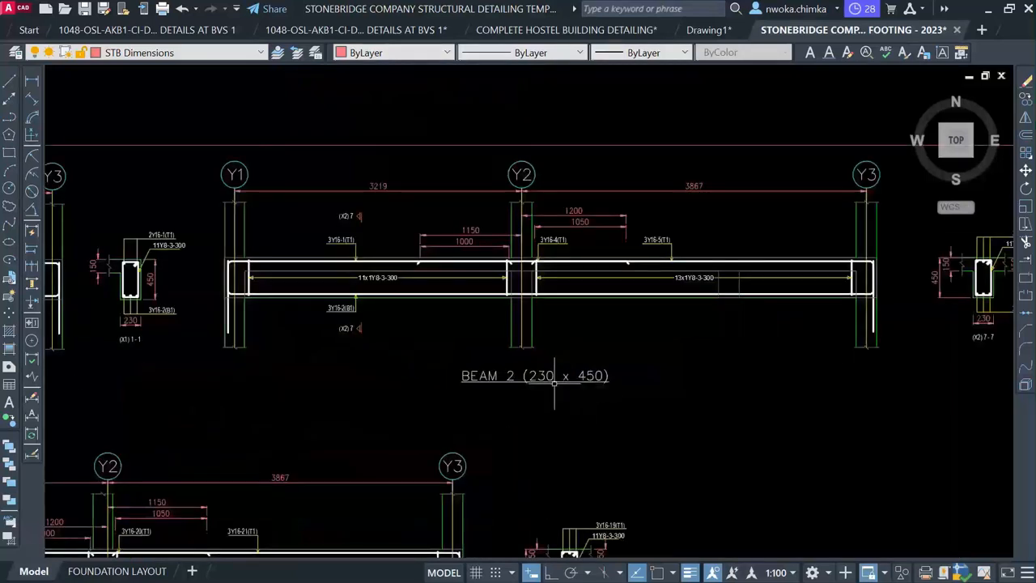
scroll(555, 383, up, 1)
scroll(596, 340, down, 4)
middle_drag(589, 268, 591, 490)
scroll(500, 270, up, 1)
scroll(500, 270, up, 3)
scroll(367, 275, up, 1)
scroll(373, 263, up, 4)
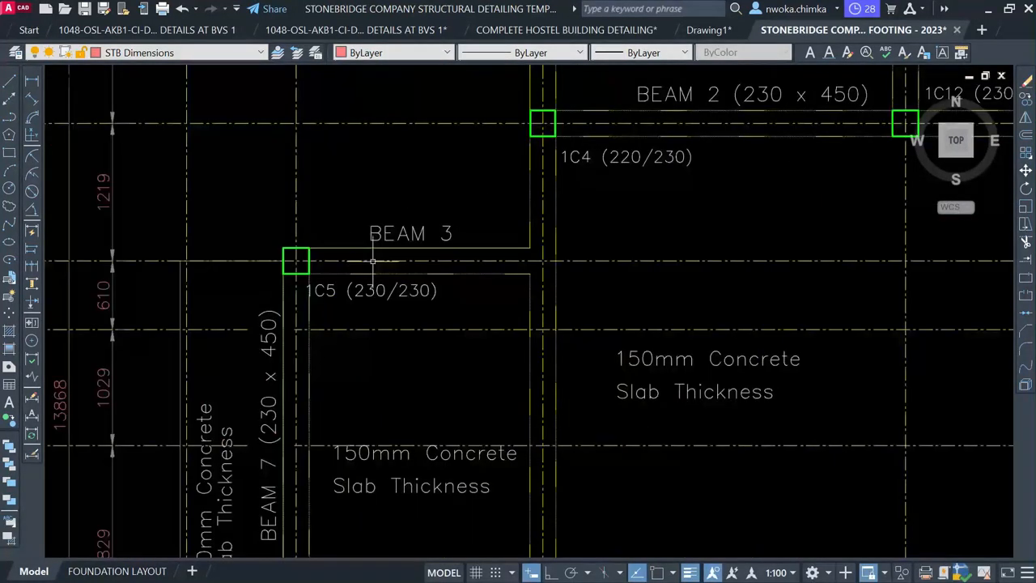
scroll(365, 256, up, 2)
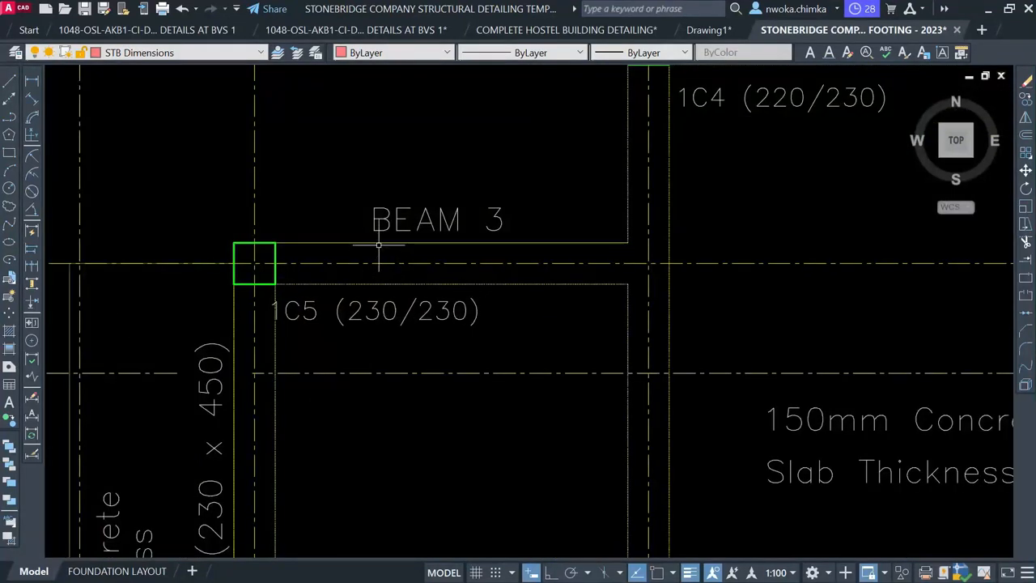
scroll(365, 260, up, 1)
scroll(365, 259, down, 5)
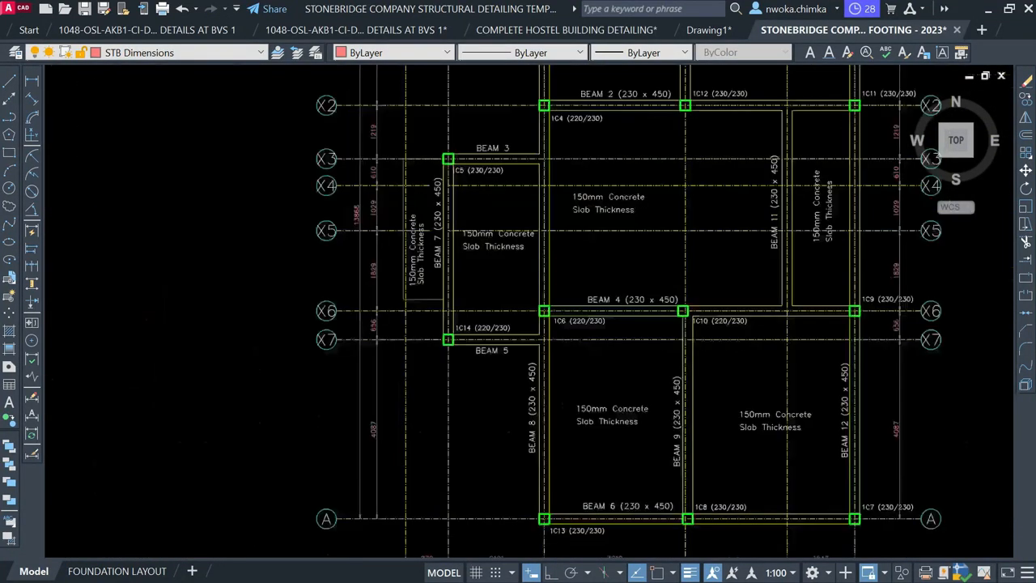
scroll(358, 335, down, 4)
middle_drag(358, 335, 358, 149)
scroll(351, 276, up, 4)
scroll(353, 287, up, 2)
scroll(323, 303, down, 5)
middle_drag(324, 304, 202, 416)
scroll(342, 327, up, 5)
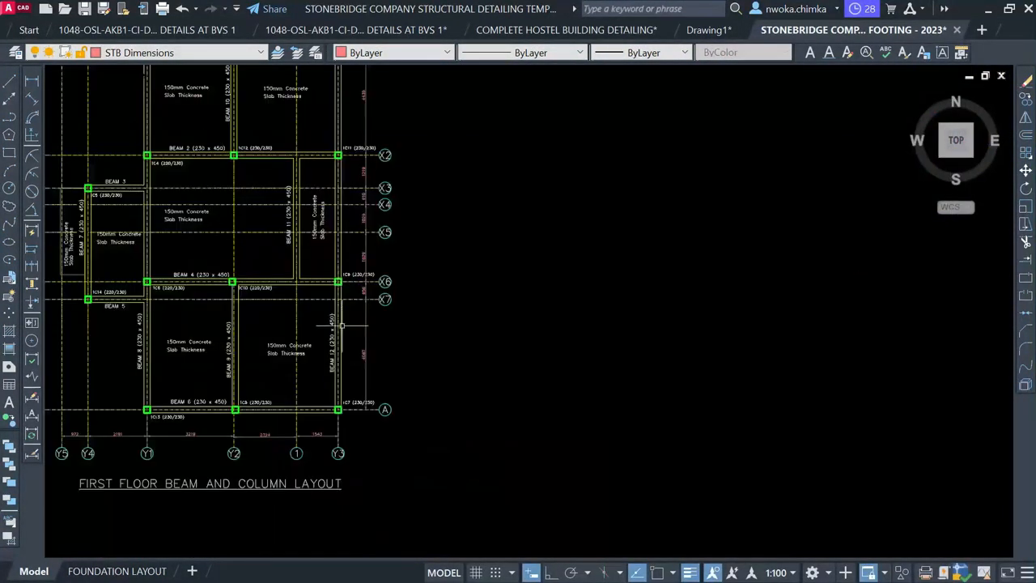
scroll(341, 348, up, 2)
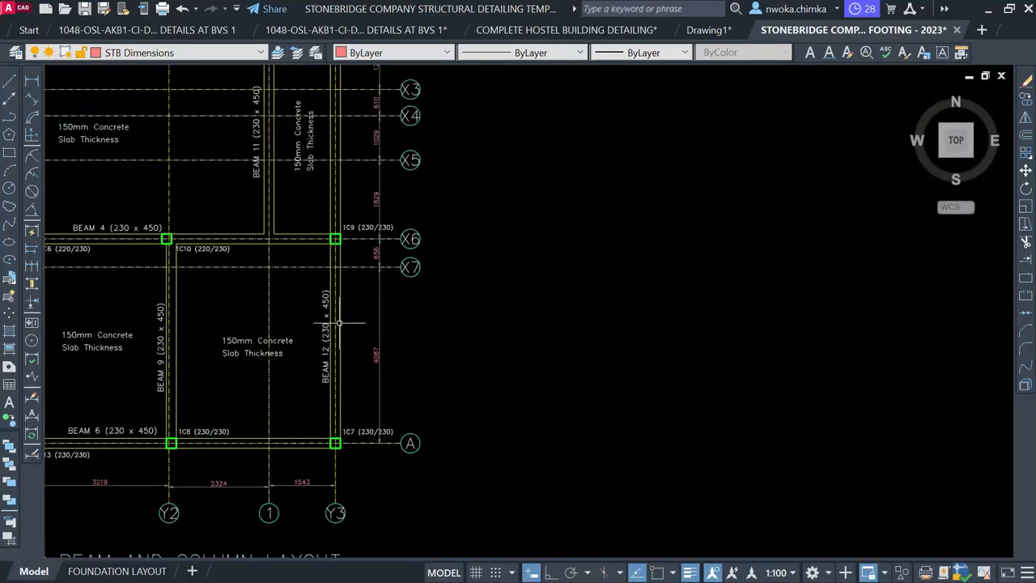
scroll(332, 376, up, 2)
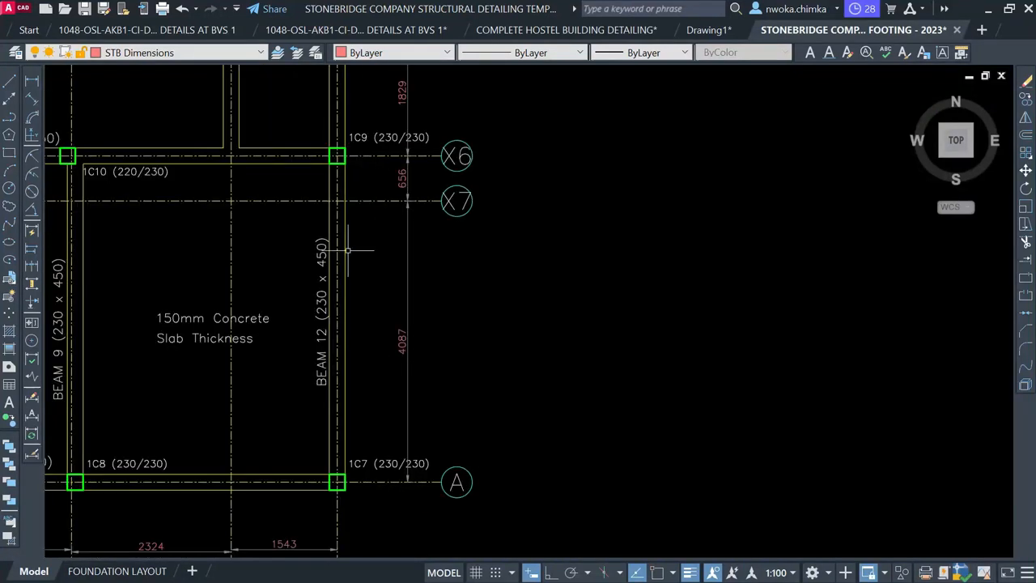
scroll(339, 382, down, 6)
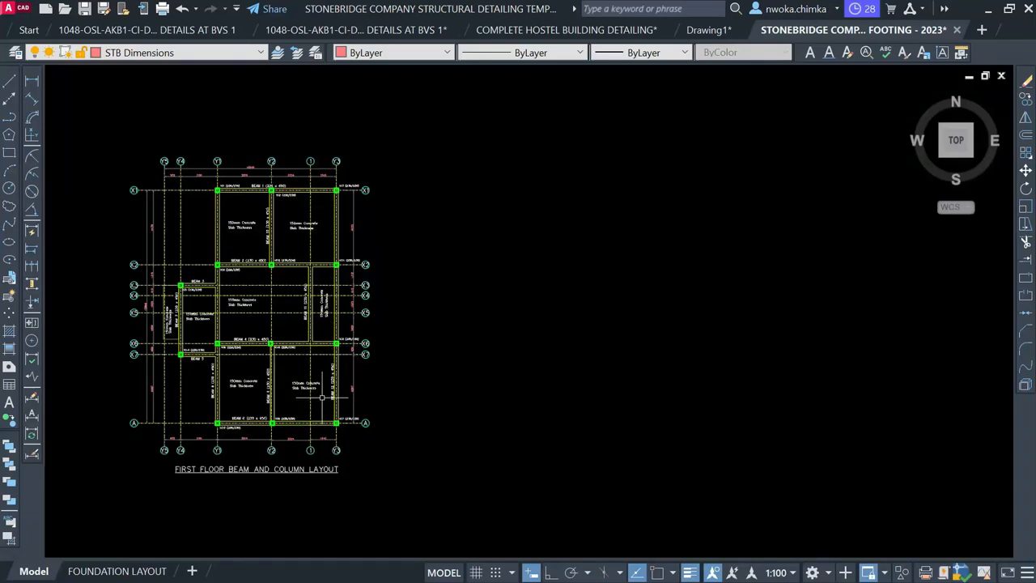
middle_drag(322, 398, 434, 150)
scroll(435, 154, down, 1)
middle_drag(334, 359, 359, 181)
scroll(365, 478, up, 9)
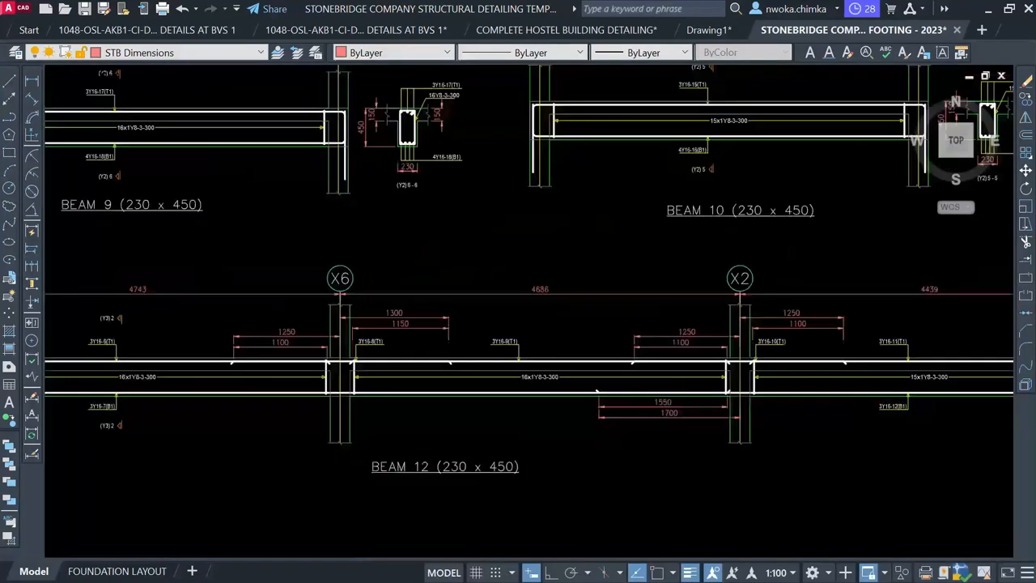
middle_drag(424, 483, 642, 458)
middle_drag(147, 307, 319, 326)
middle_drag(169, 330, 343, 345)
scroll(177, 332, up, 2)
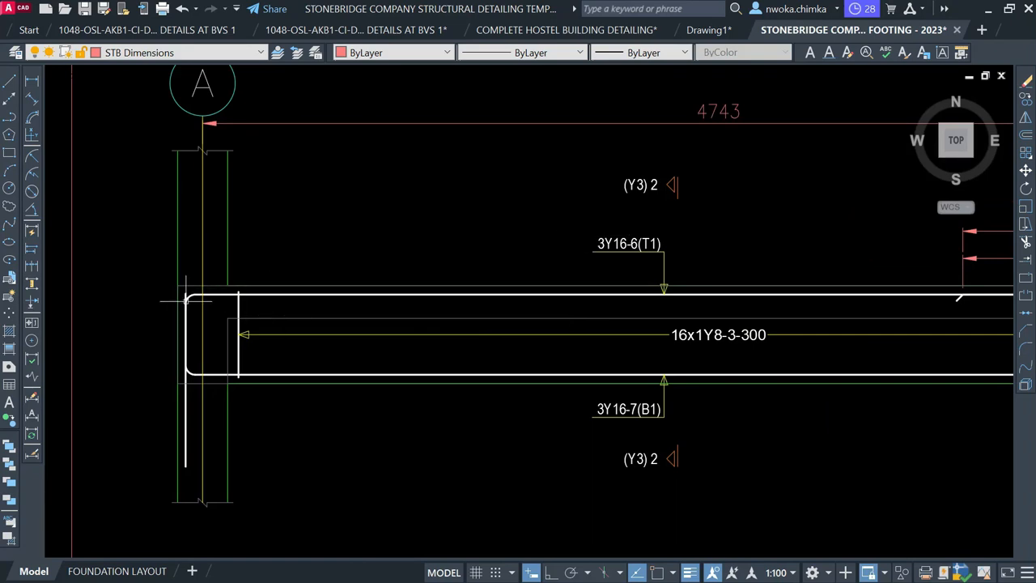
scroll(186, 300, up, 2)
mouse_move(185, 324)
middle_down()
mouse_move(203, 296)
mouse_move(215, 225)
mouse_move(251, 204)
middle_up()
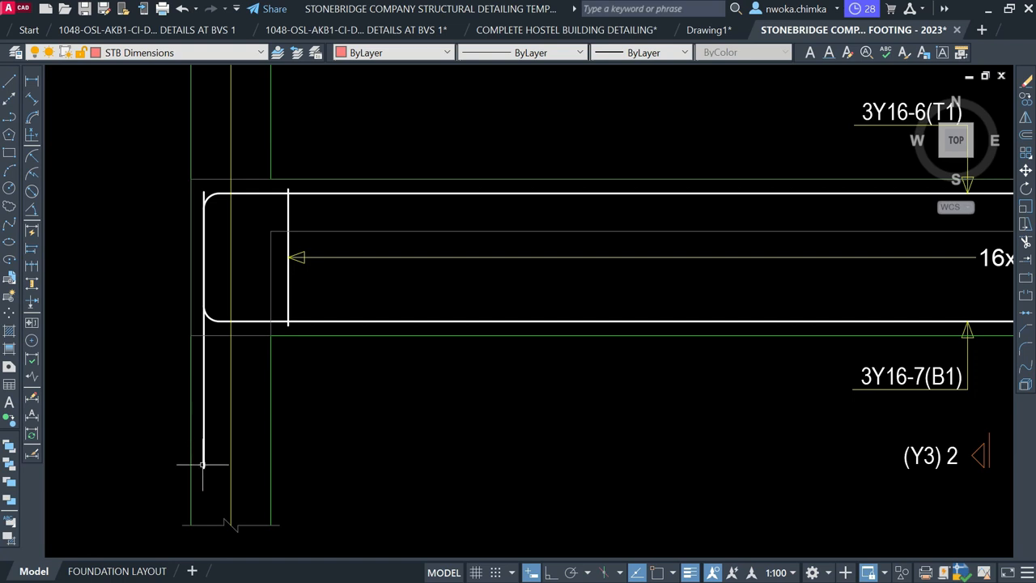
scroll(206, 451, down, 8)
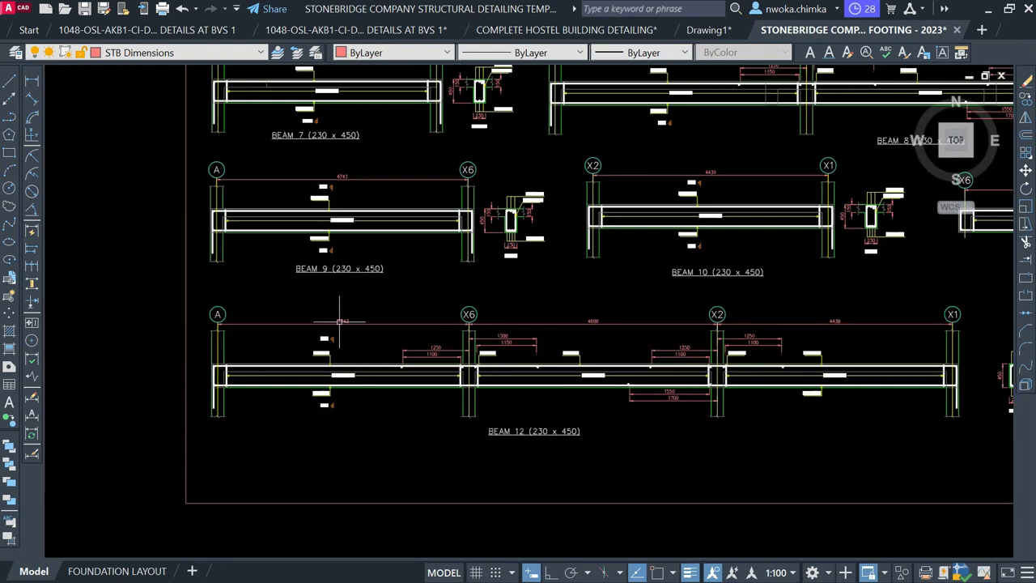
scroll(339, 321, down, 4)
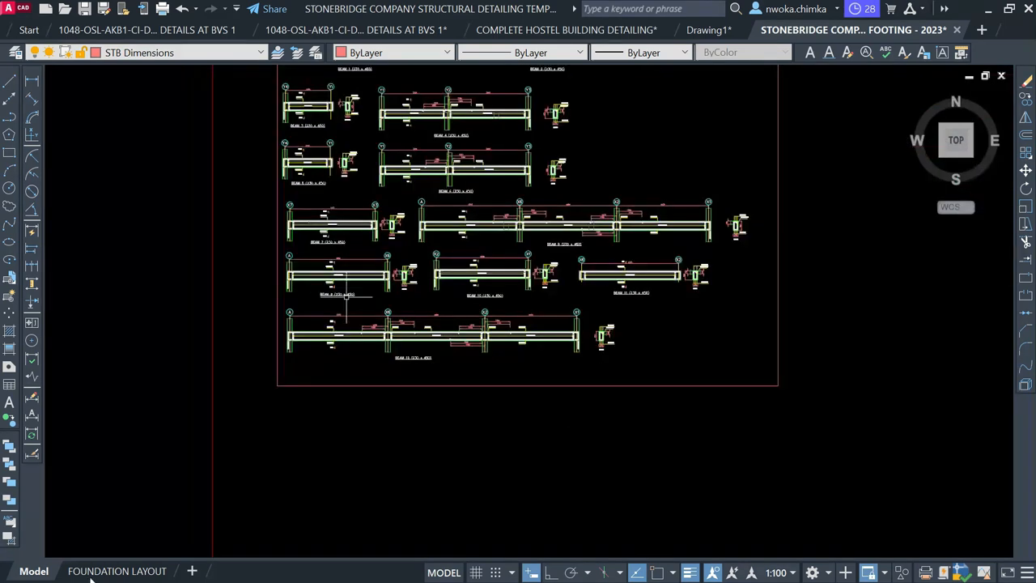
Copy the FOUNDATION LAYOUT tab as FOUNDATION LAYOUT (2), keep the original first, and open the copy
click(103, 571)
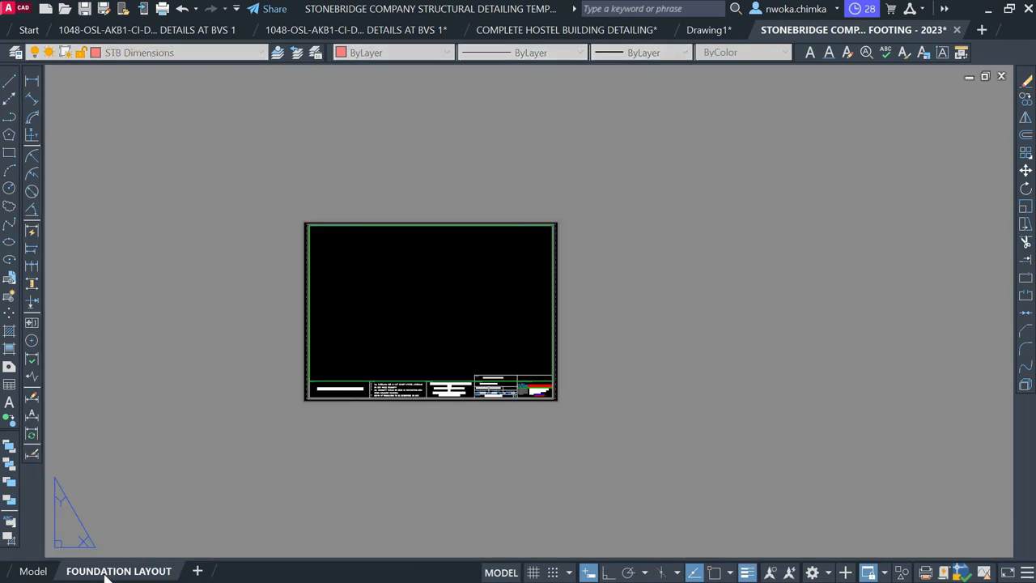
right_click(106, 572)
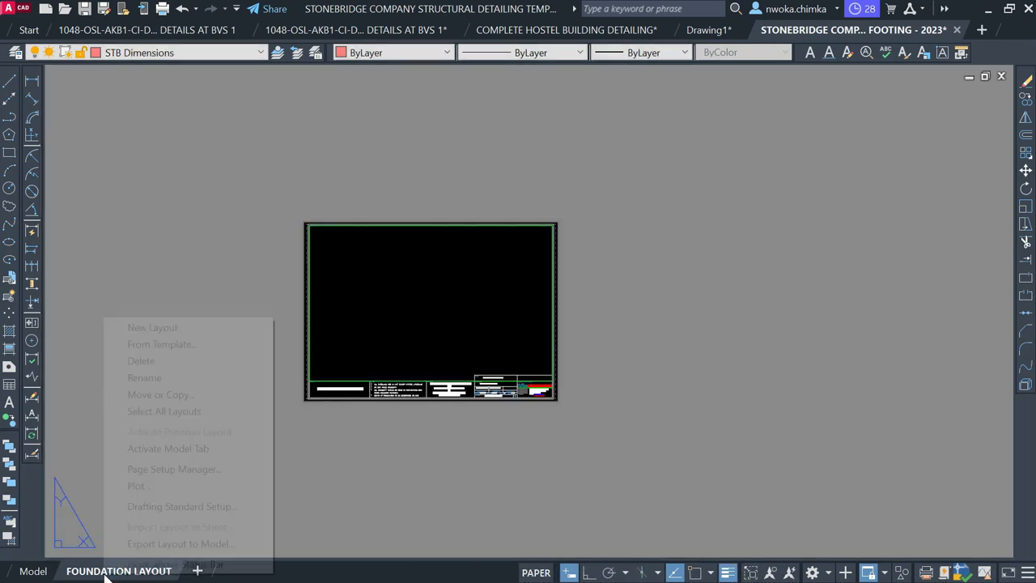
click(169, 396)
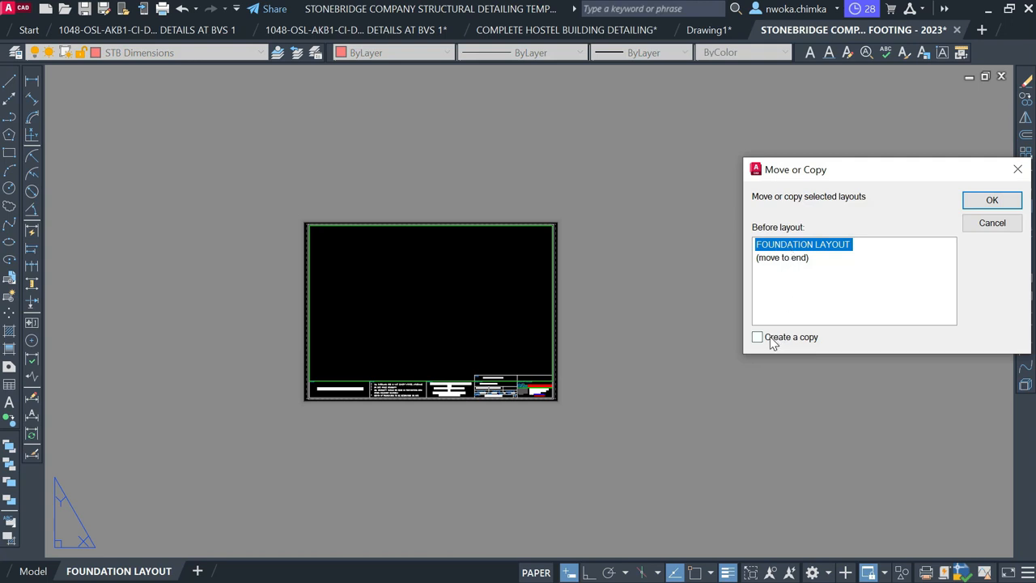
click(759, 337)
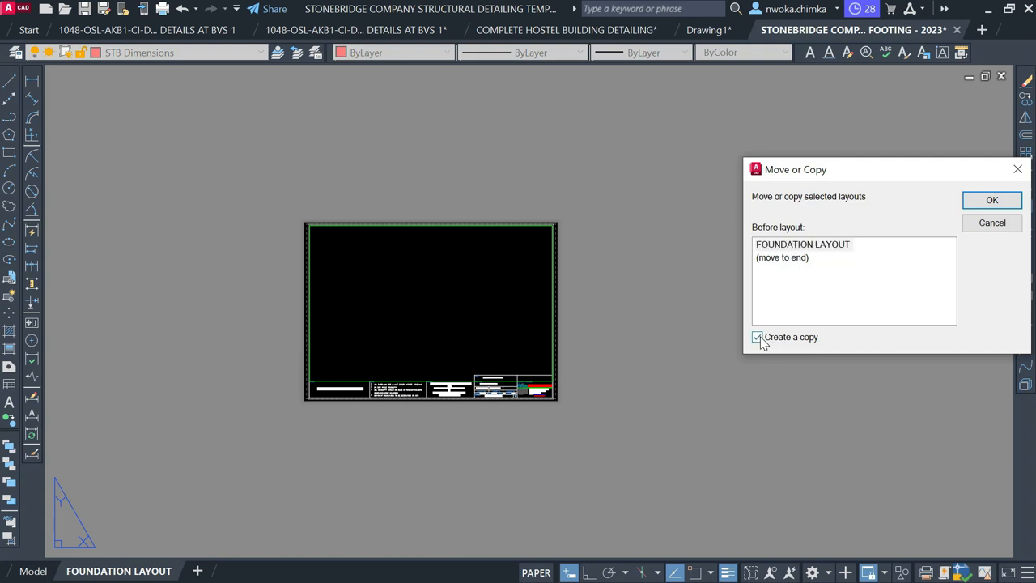
click(992, 203)
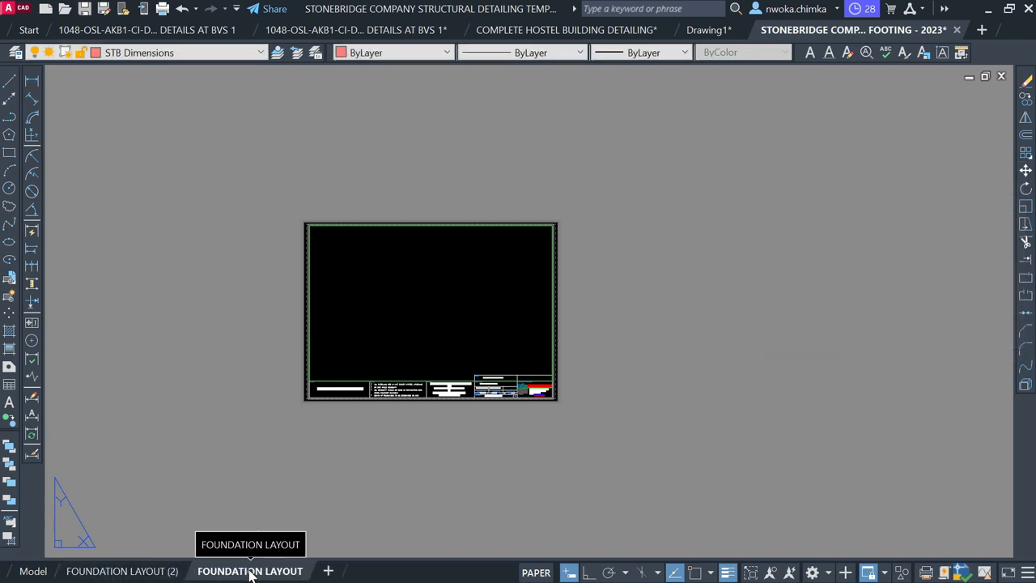
drag(239, 573, 118, 575)
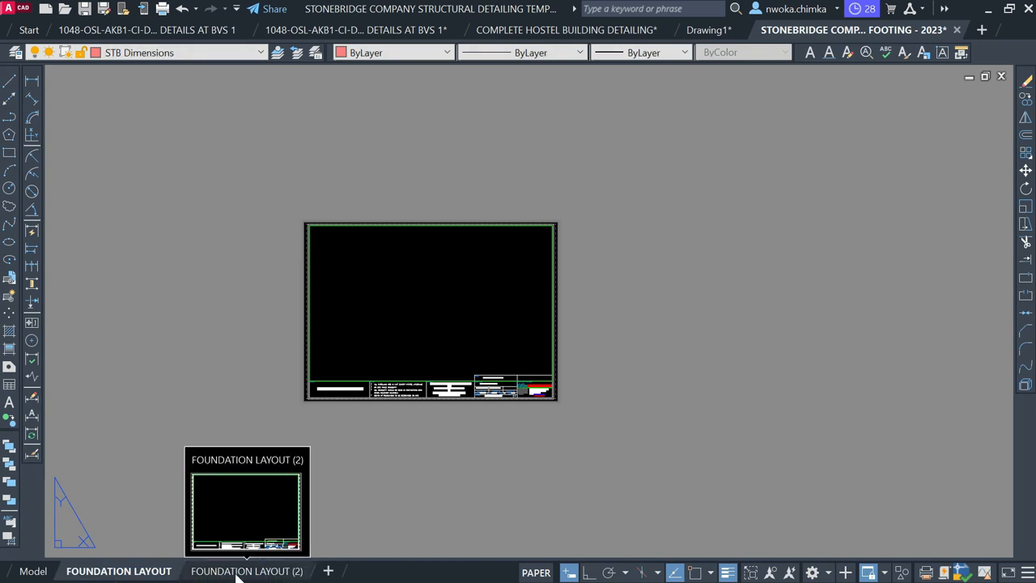
click(239, 572)
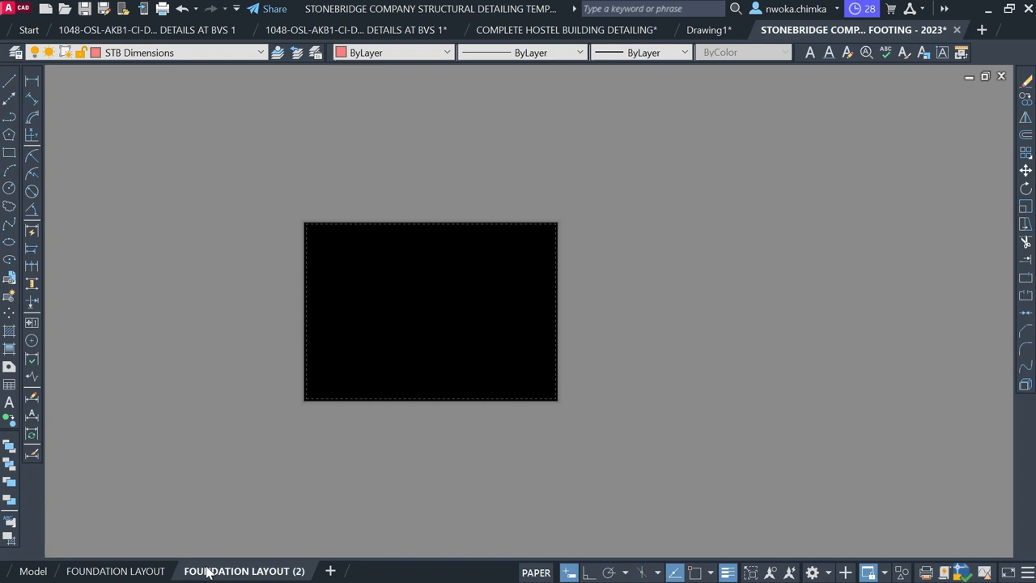
Rename the copied FOUNDATION LAYOUT (2) tab to 'FIRST FLOOR LAYOUT', correcting the typo
right_click(208, 572)
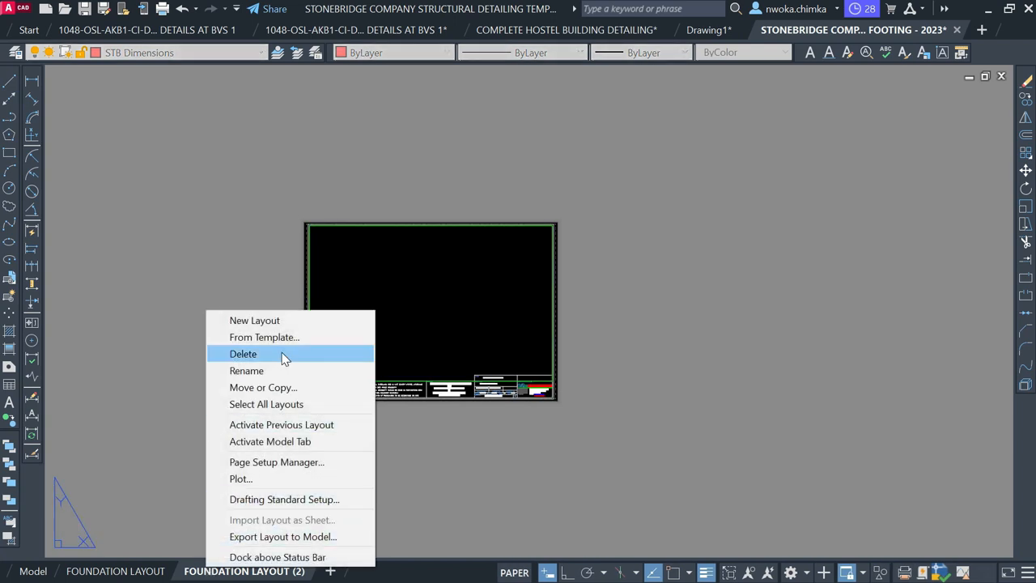
right_click(218, 572)
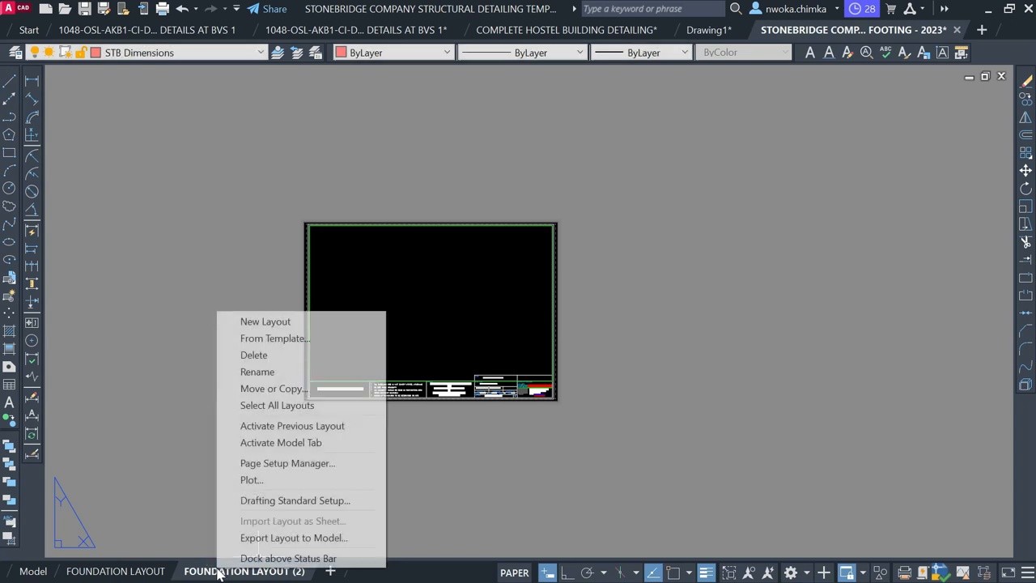
click(296, 372)
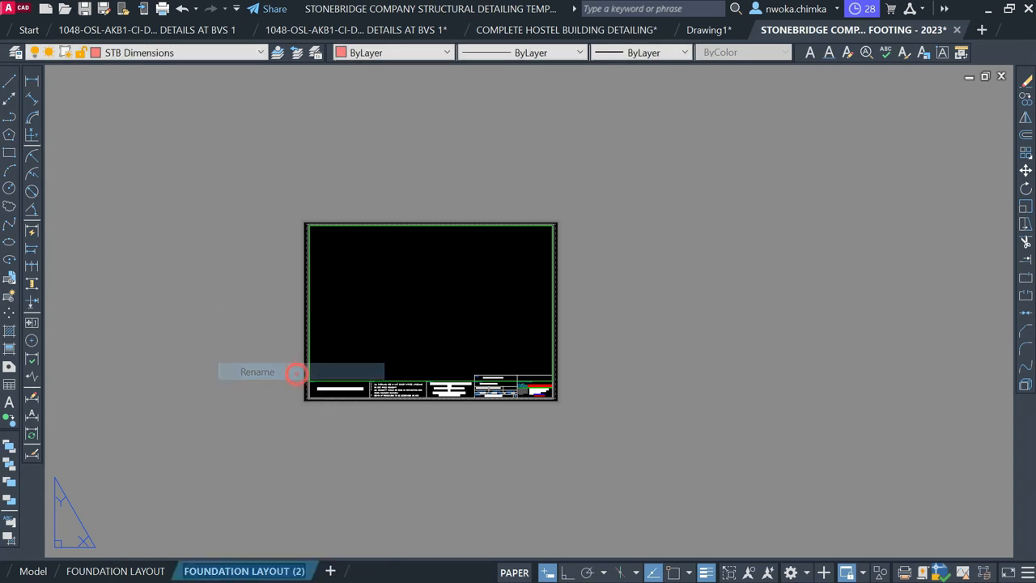
text(FI)
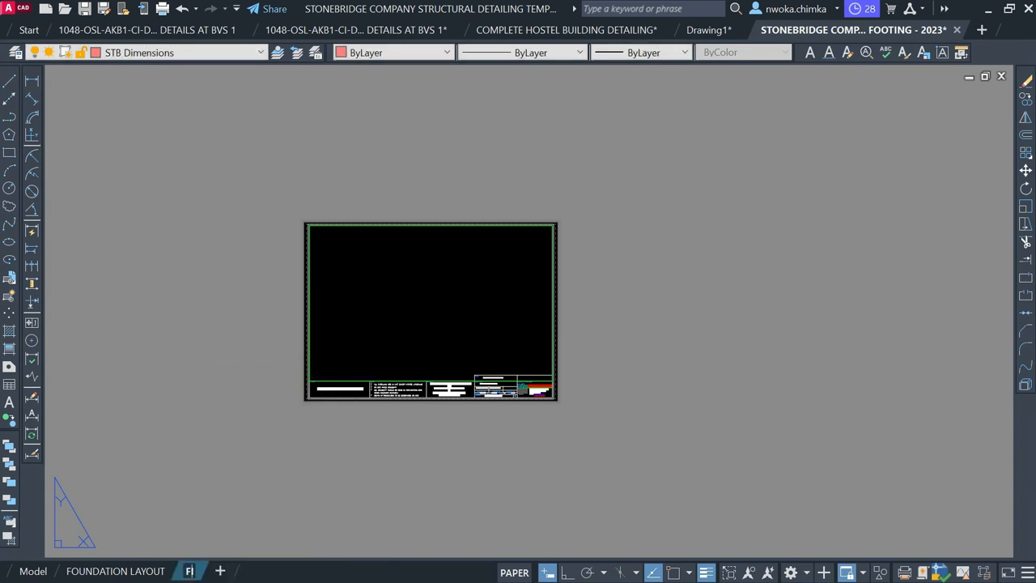
text(RST FLOOR)
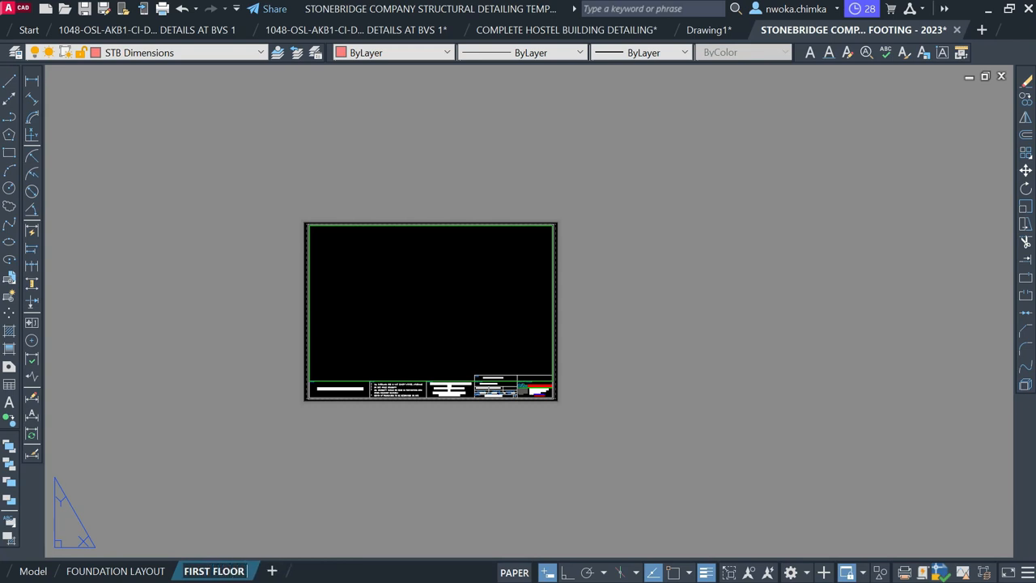
text( LAYOUR)
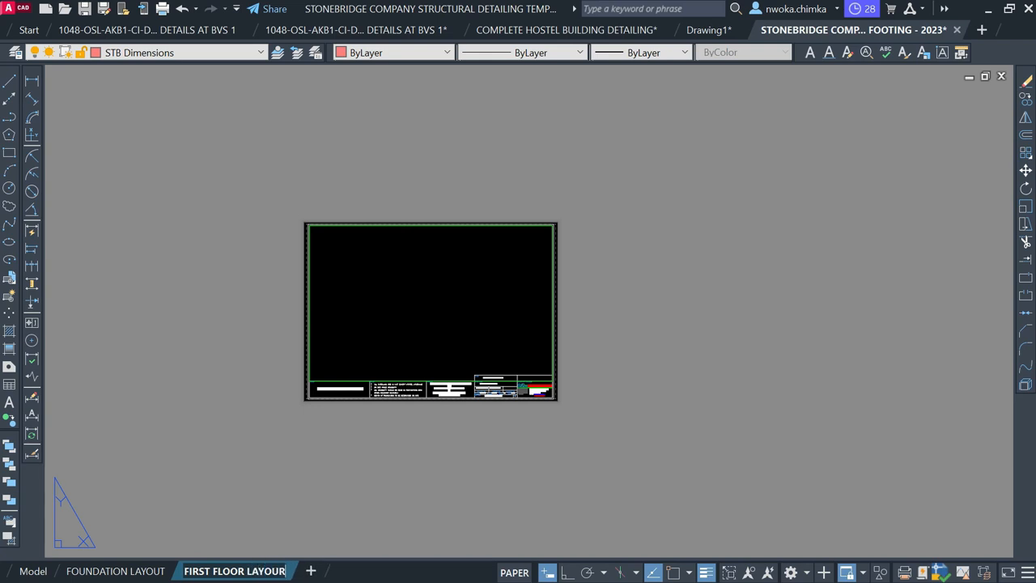
key(BackSpace)
text(T)
click(251, 478)
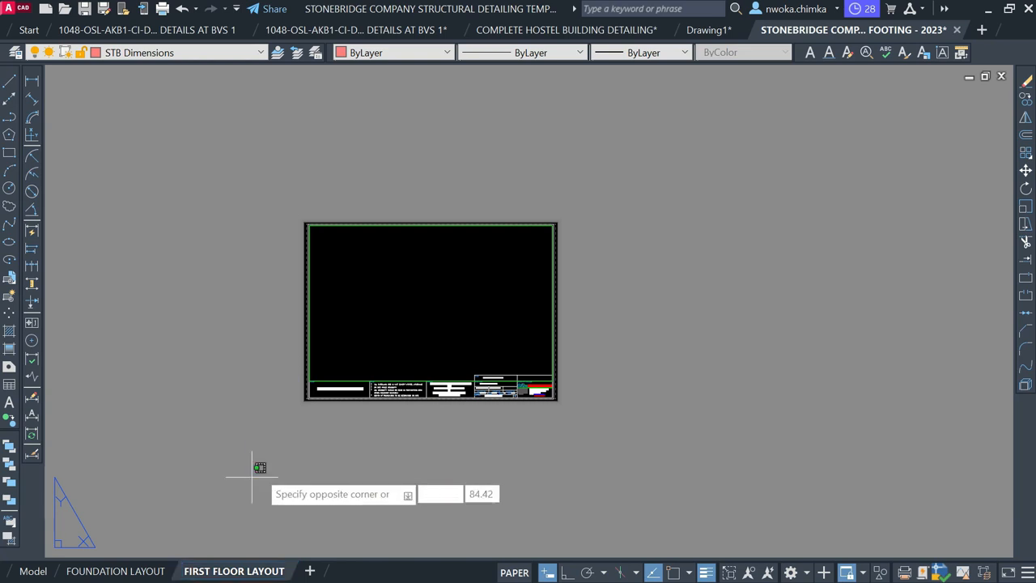
Replace the word FOUNDATION in the title block's drawing title with FIRST
key(Escape)
scroll(503, 405, up, 5)
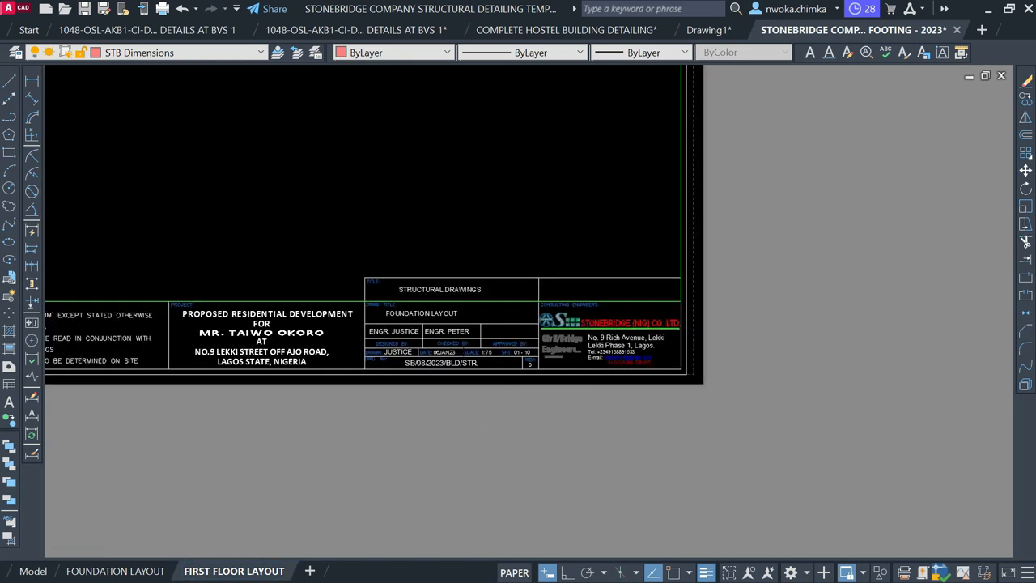
click(250, 212)
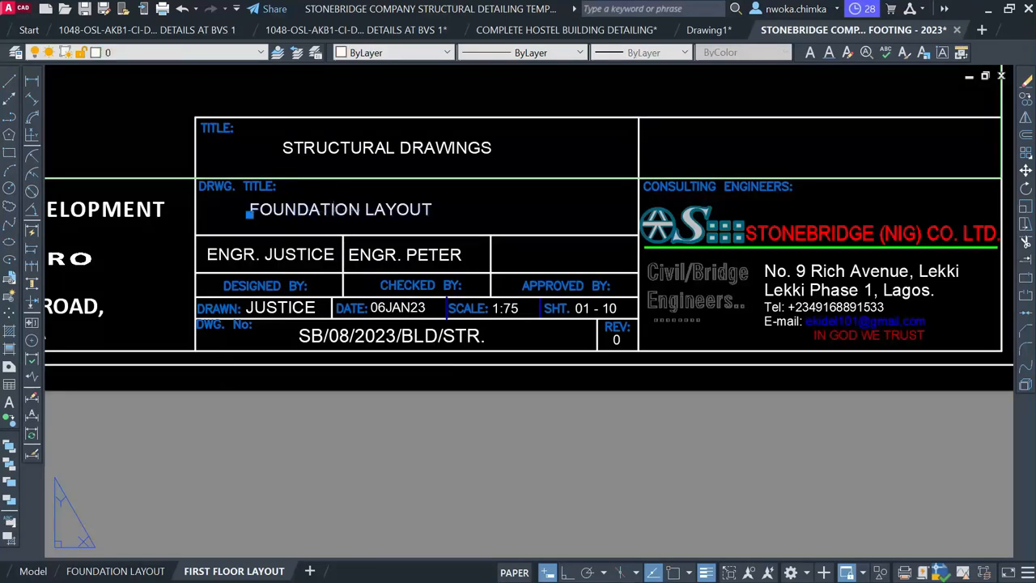
double_click(343, 213)
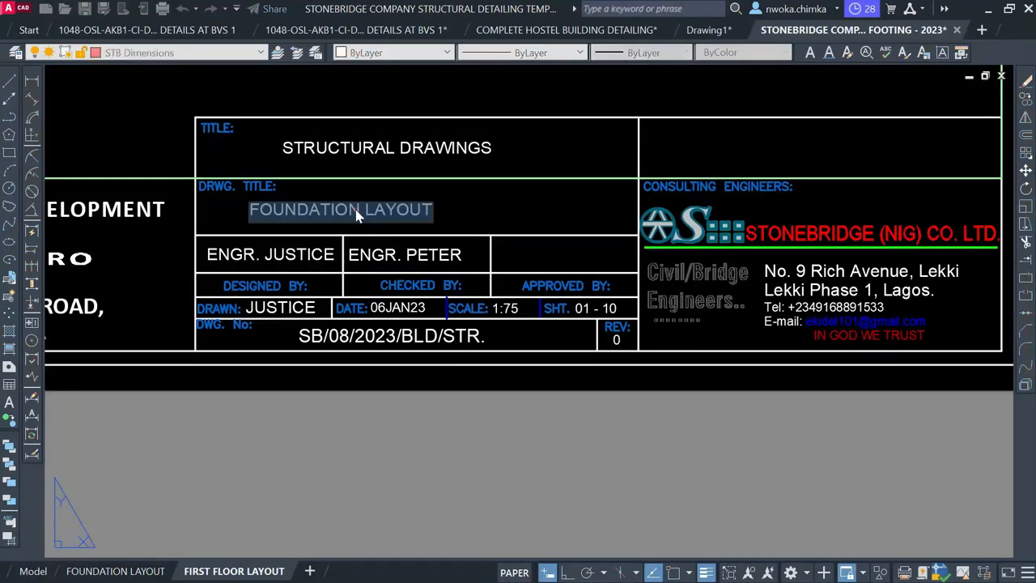
click(362, 211)
drag(362, 212, 216, 209)
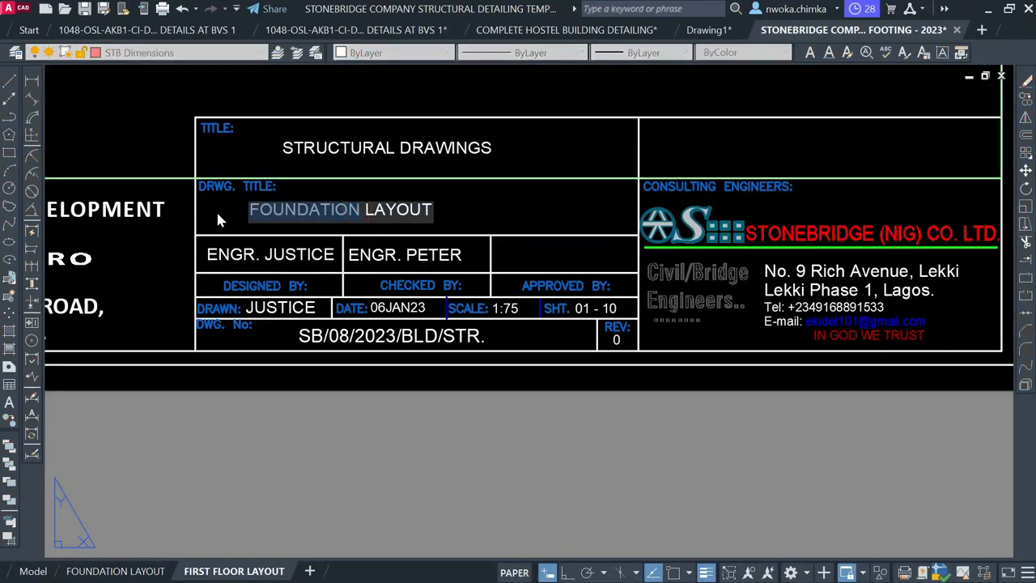
text(FIRST L)
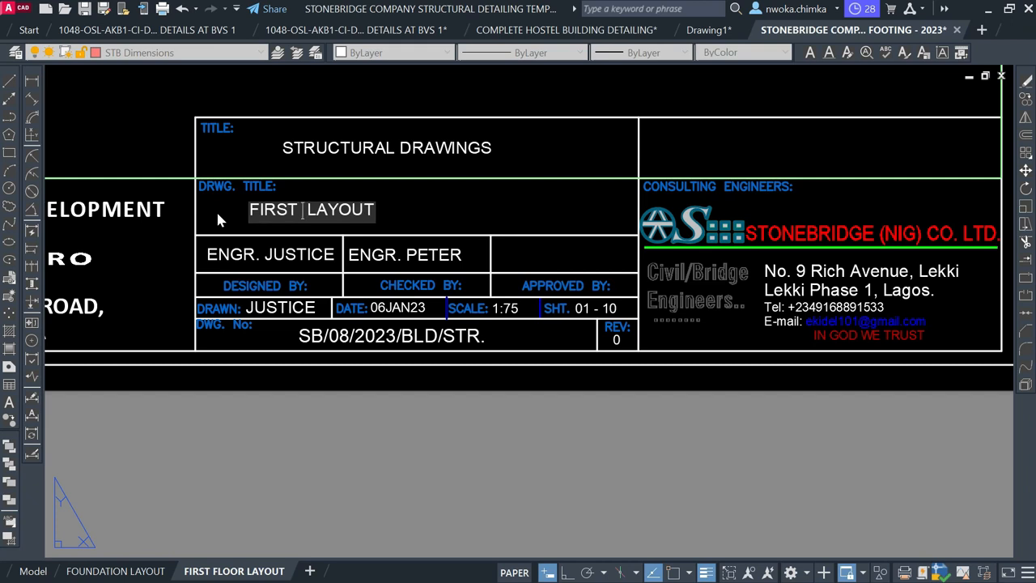
text(AYOUT)
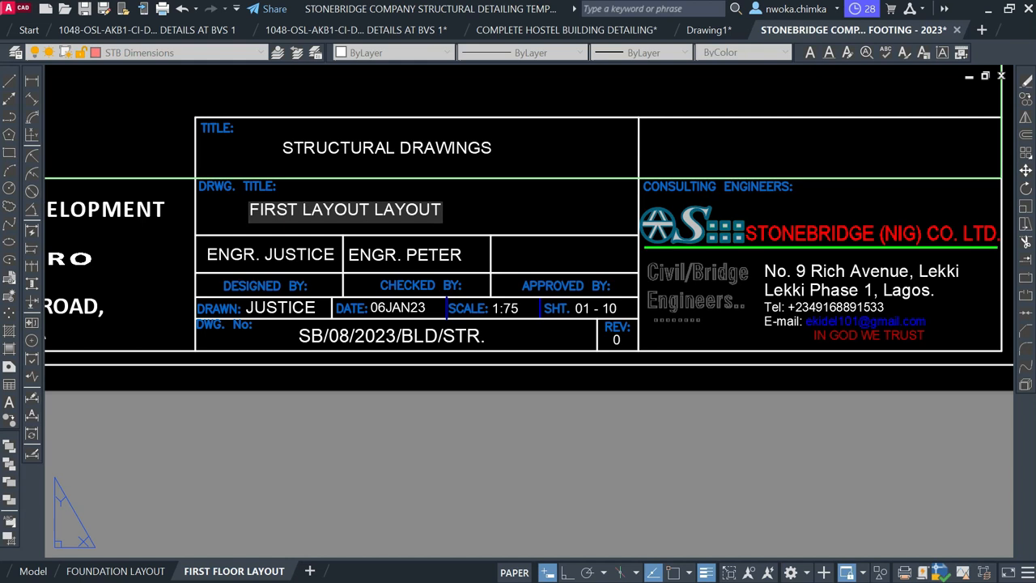
Complete the drawing title as FIRST FLOOR BEAM AND COLUMN LAYOUT, fixing the FLLOR typo
double_click(348, 211)
text(FLLOR BEAM)
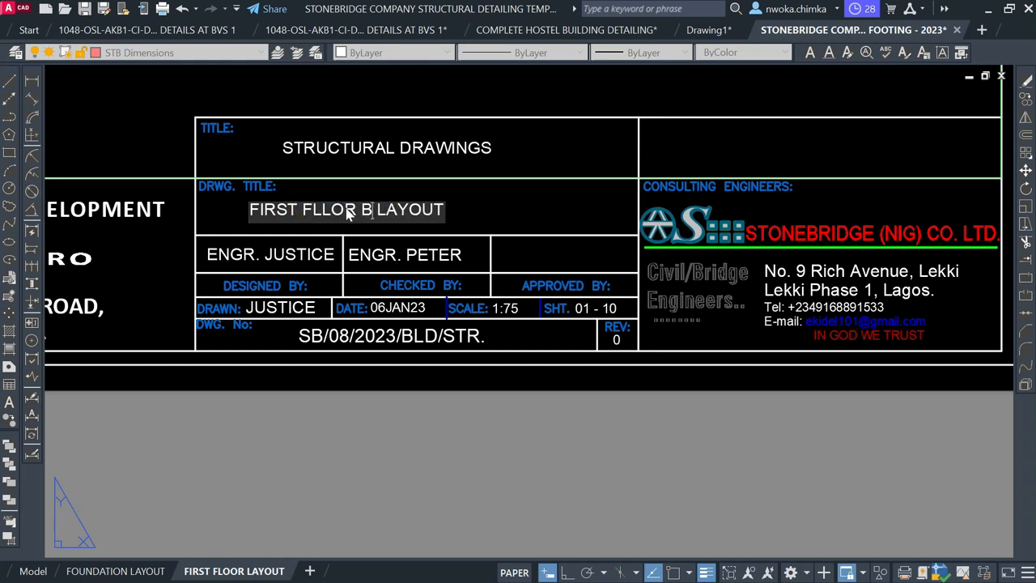
text( AND )
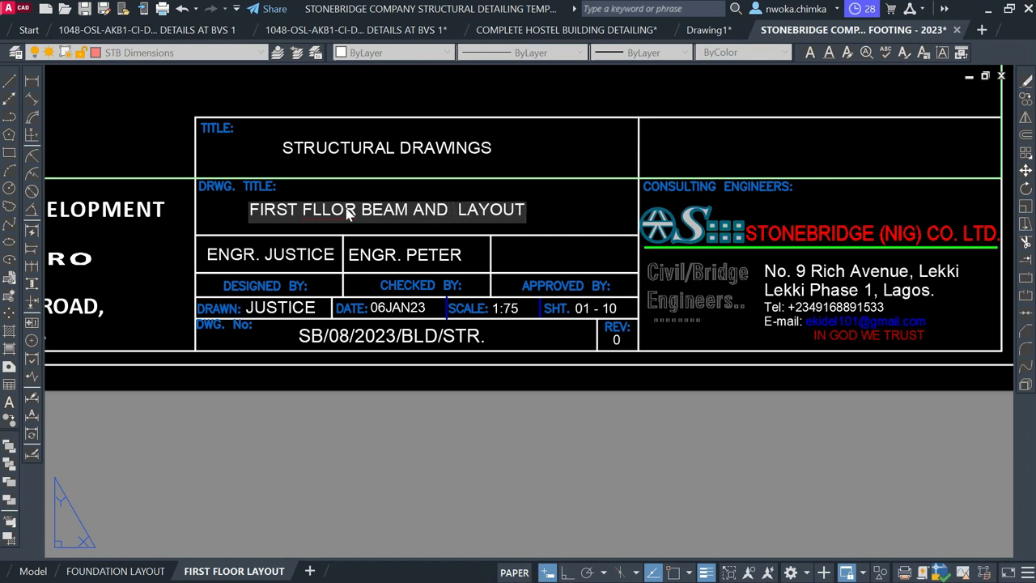
text(COLUMN)
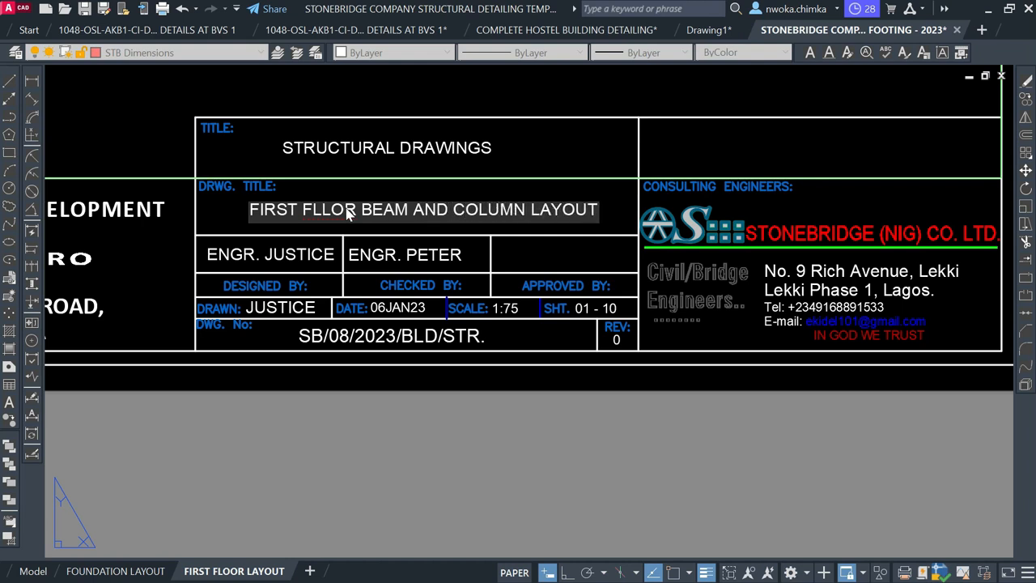
click(323, 209)
key(Delete)
text(O)
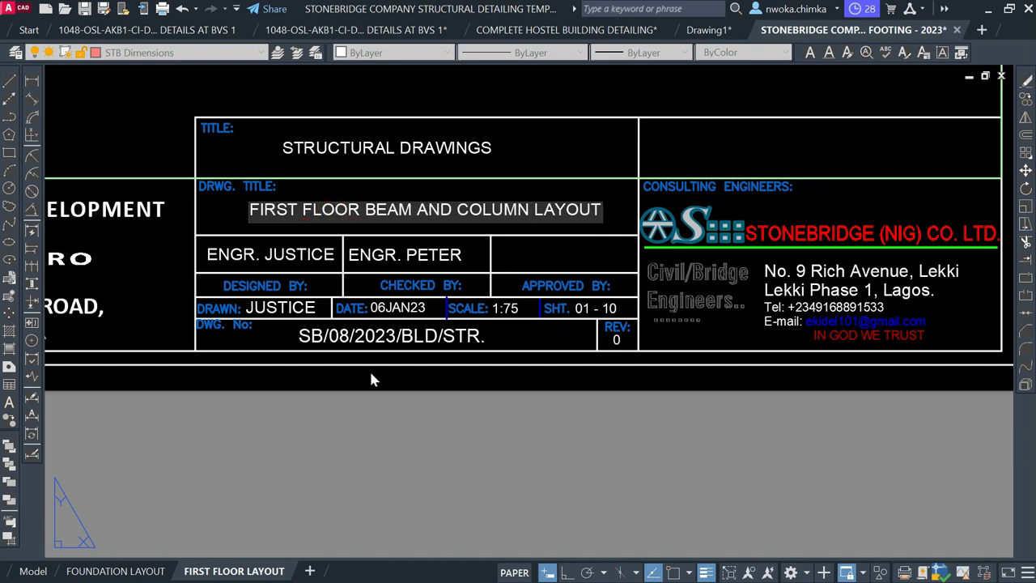
click(412, 411)
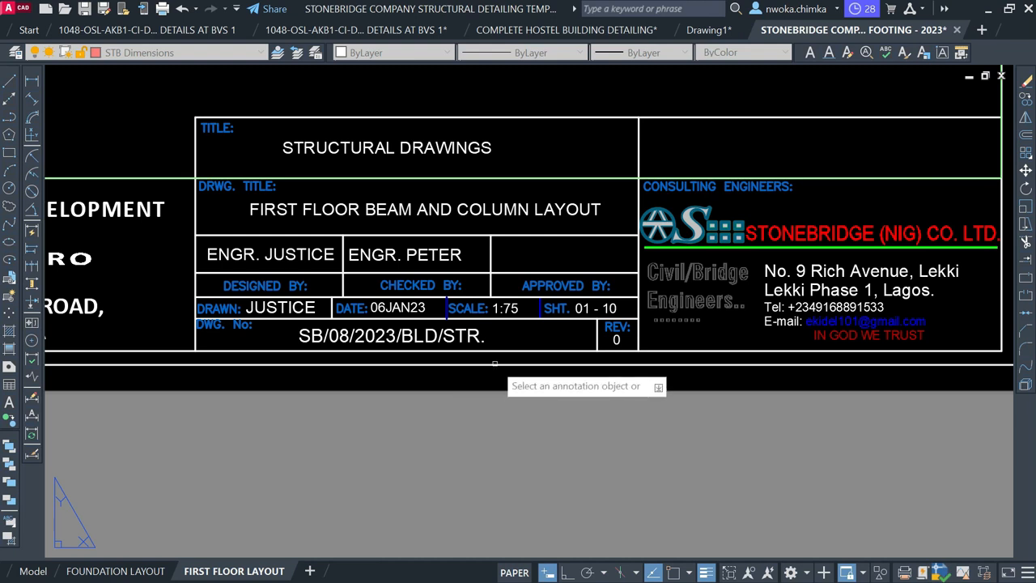
key(Escape)
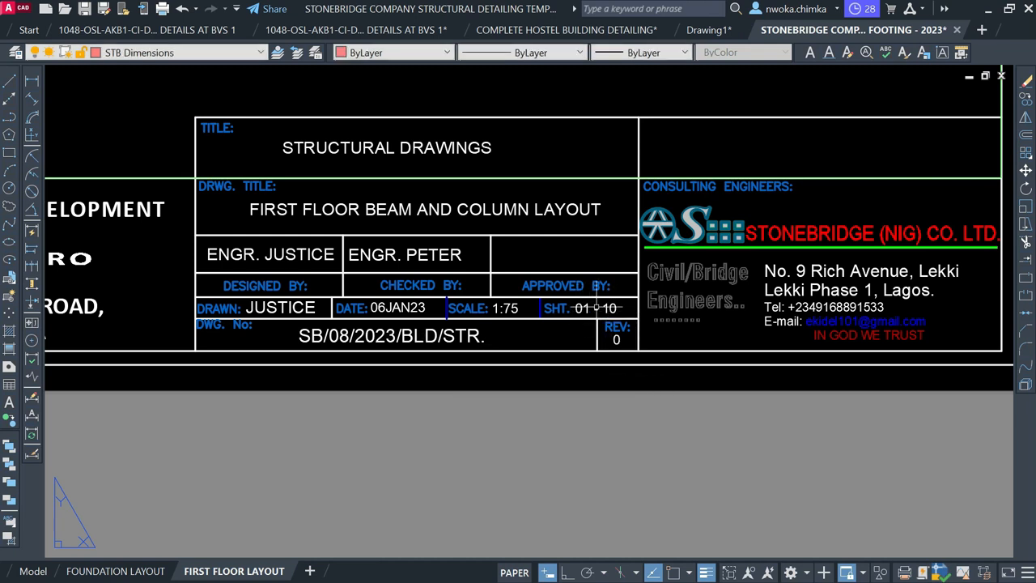
Delete the consultant logo and address block, then undo to restore it
scroll(577, 309, down, 2)
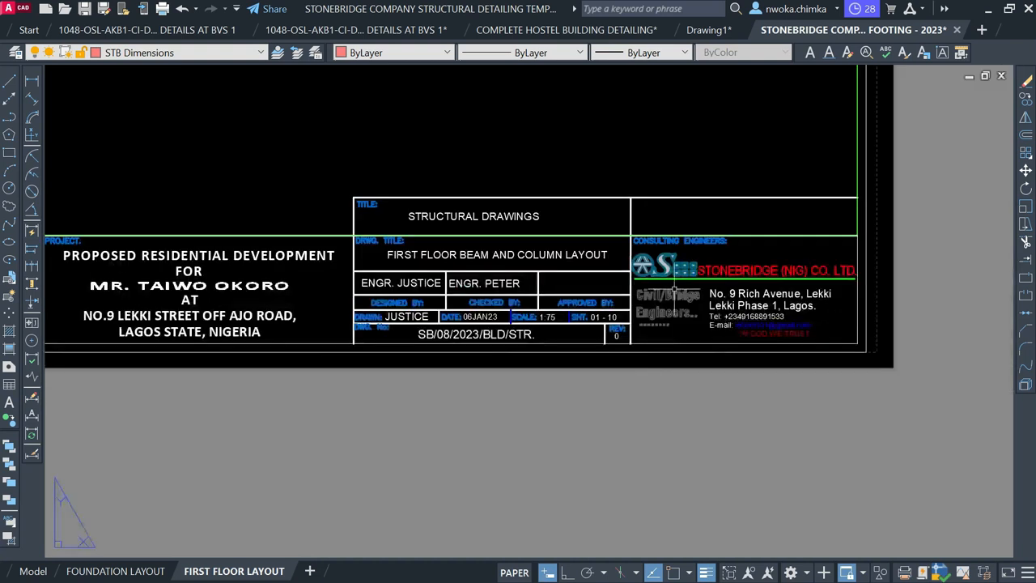
scroll(747, 275, up, 2)
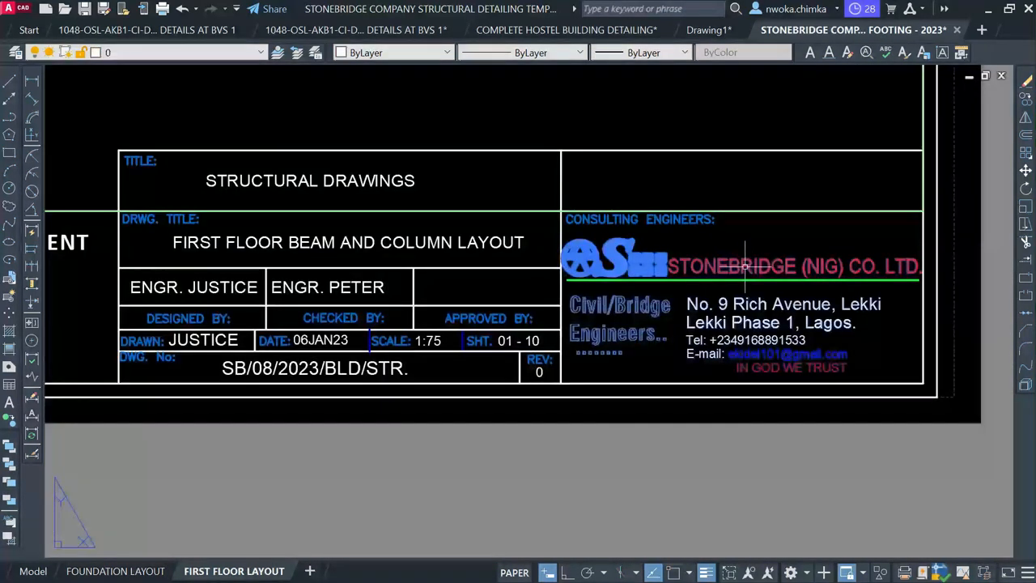
key(Delete)
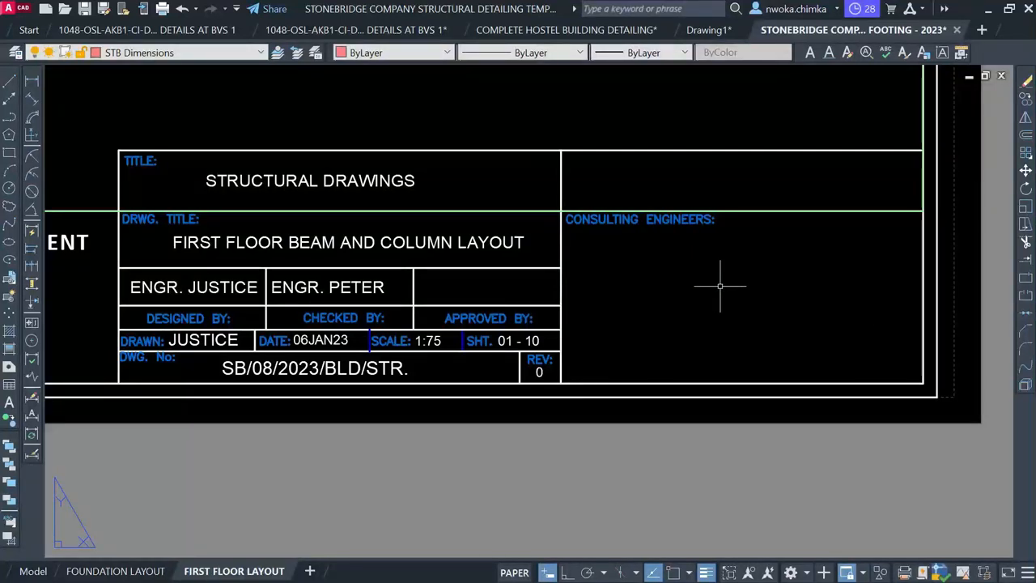
key(ctrl+z)
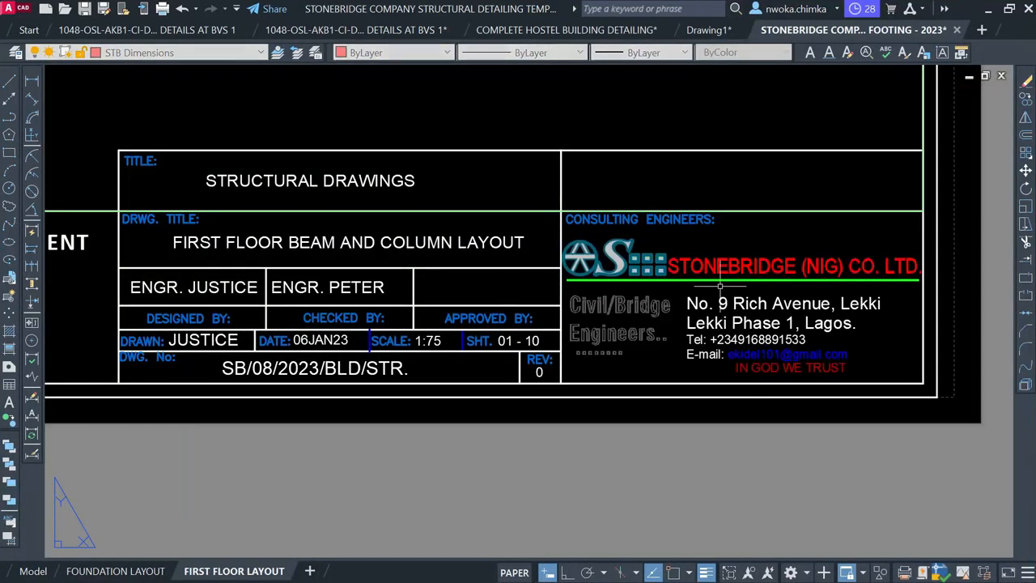
scroll(915, 244, down, 2)
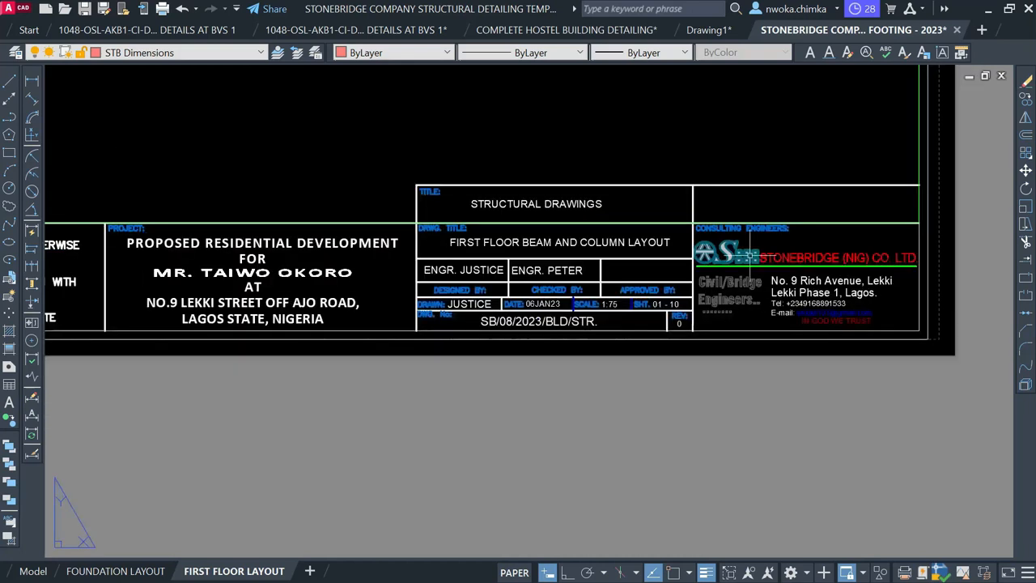
scroll(485, 267, up, 4)
Replace the designer's name in the title block with a new name
click(484, 262)
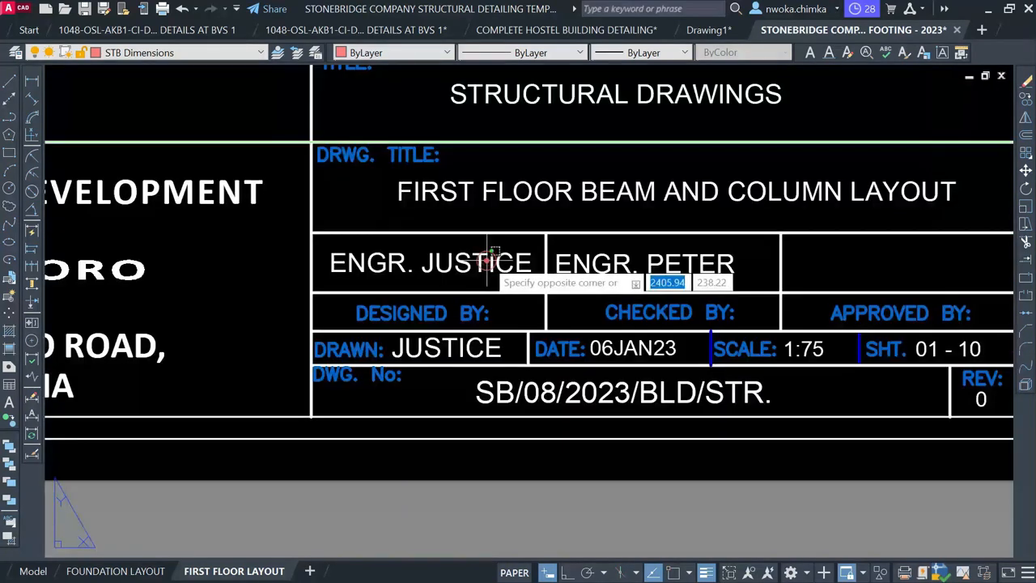
click(494, 248)
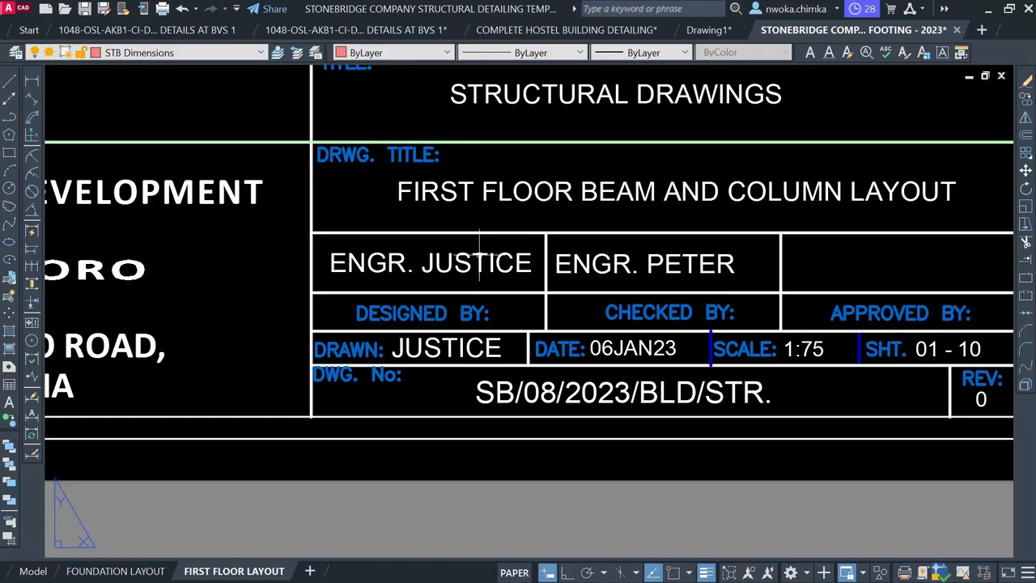
double_click(519, 263)
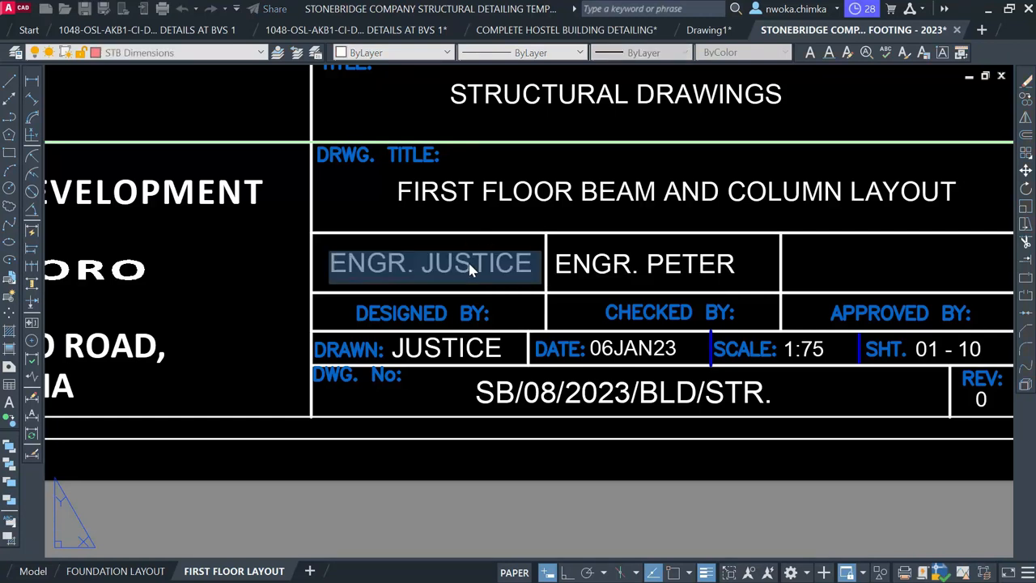
drag(422, 265, 521, 264)
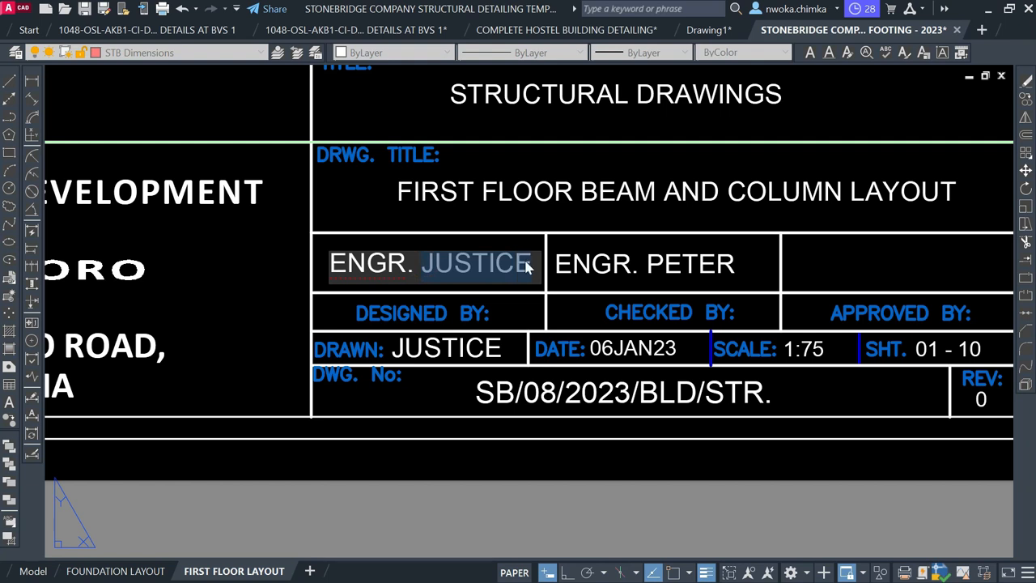
text(JU)
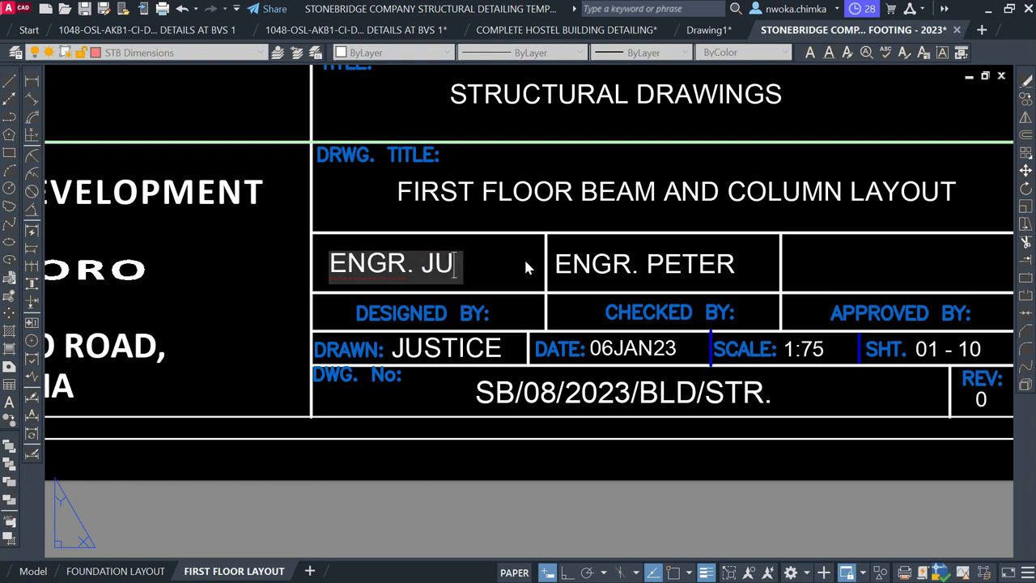
text(ST)
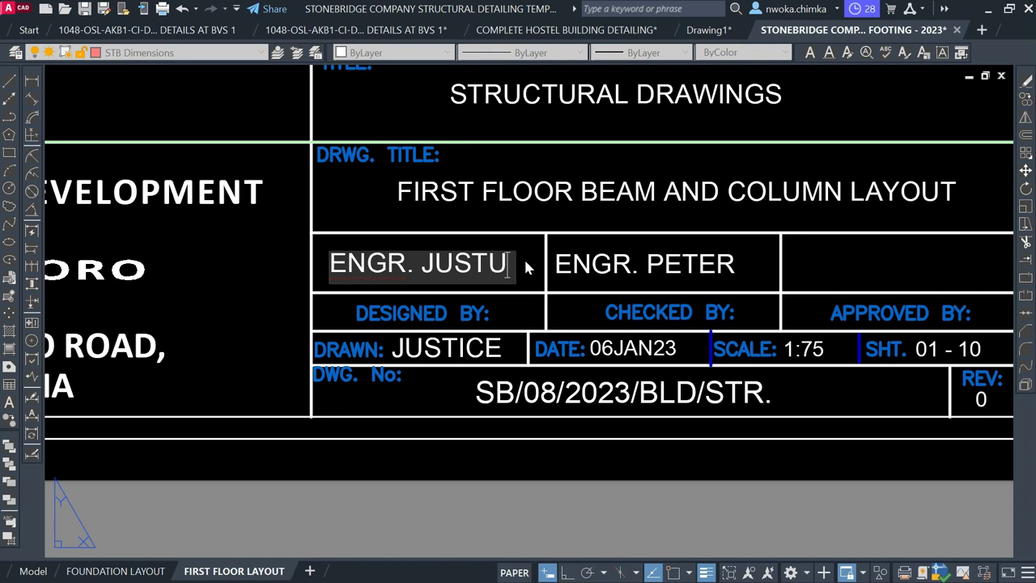
text(ICE)
click(597, 267)
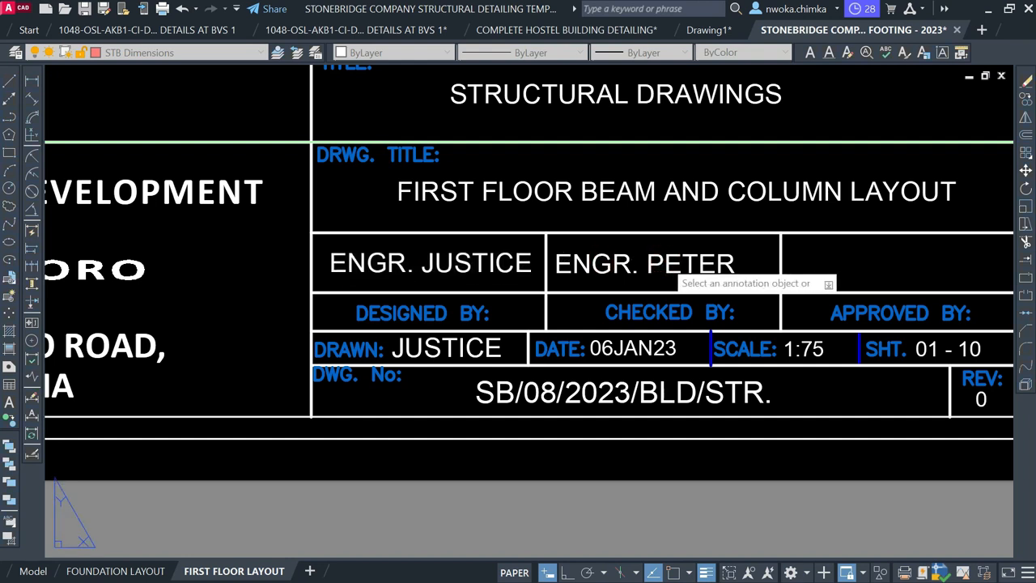
Replace the checker's surname in the title block with a new name
click(660, 270)
click(660, 270)
drag(646, 271, 735, 270)
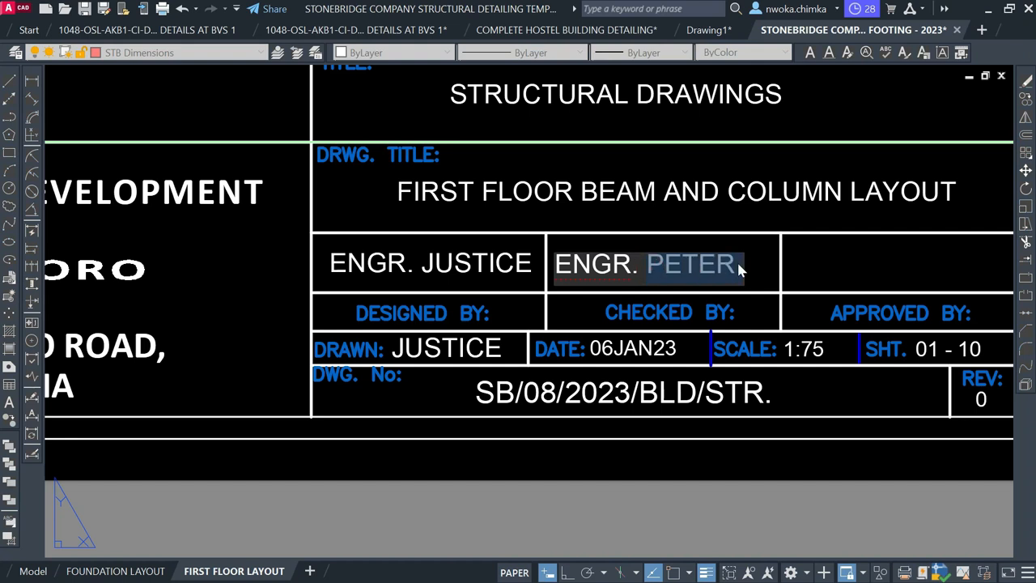
text(TAU)
key(BackSpace)
text(IE)
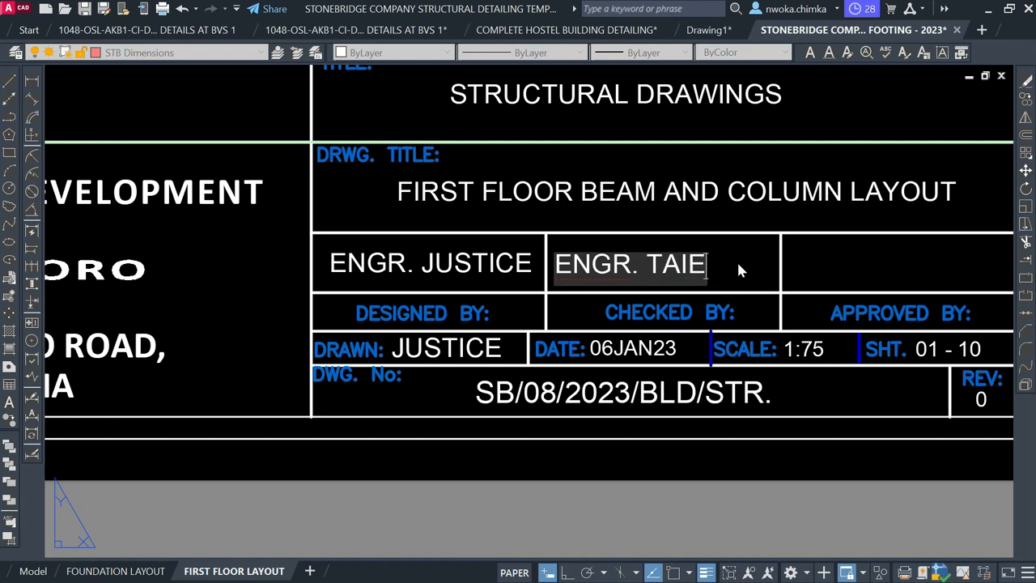
key(BackSpace)
text(WO)
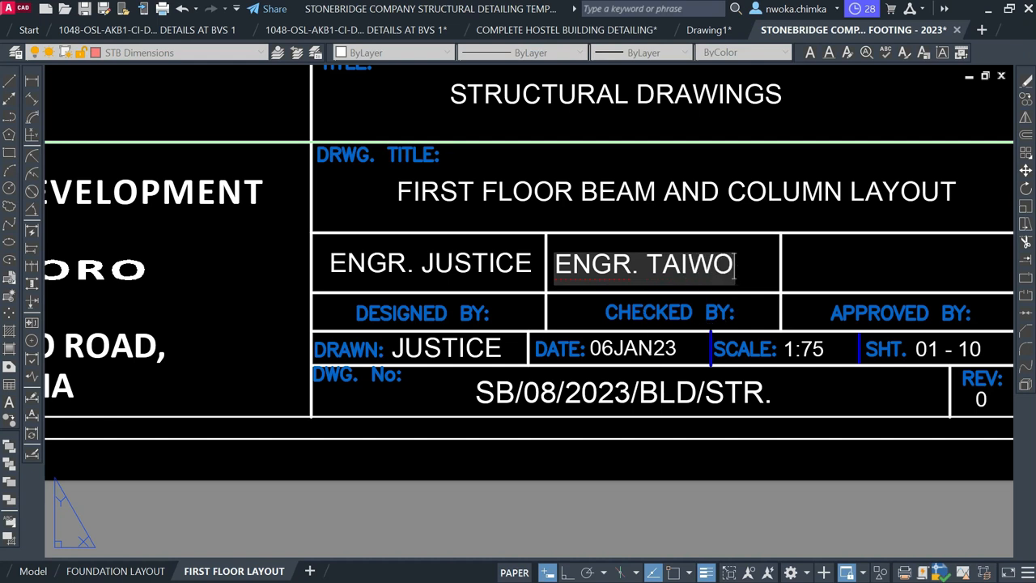
click(578, 458)
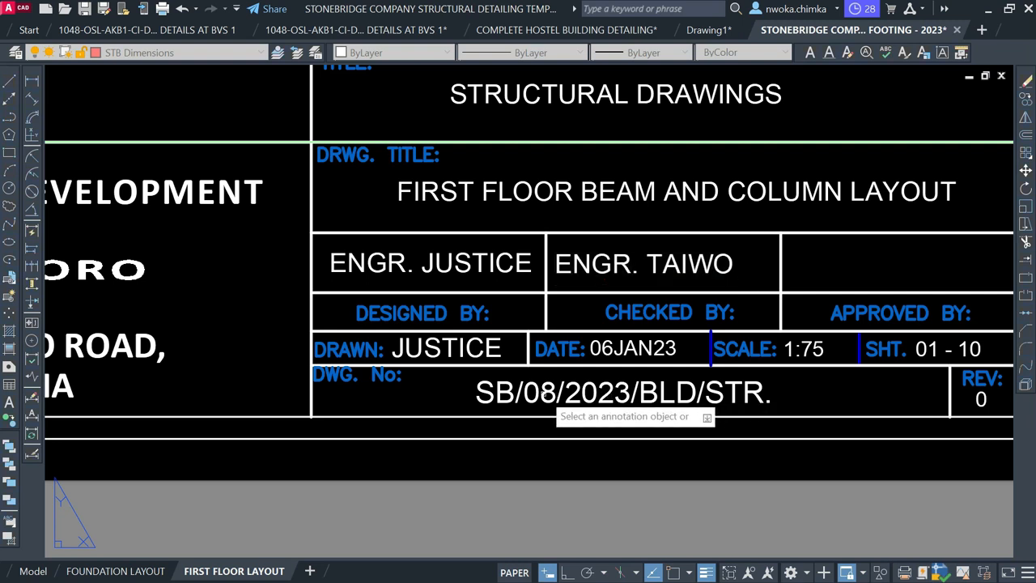
Change the drawing number to SB/02/2023/BLD/STR
click(553, 397)
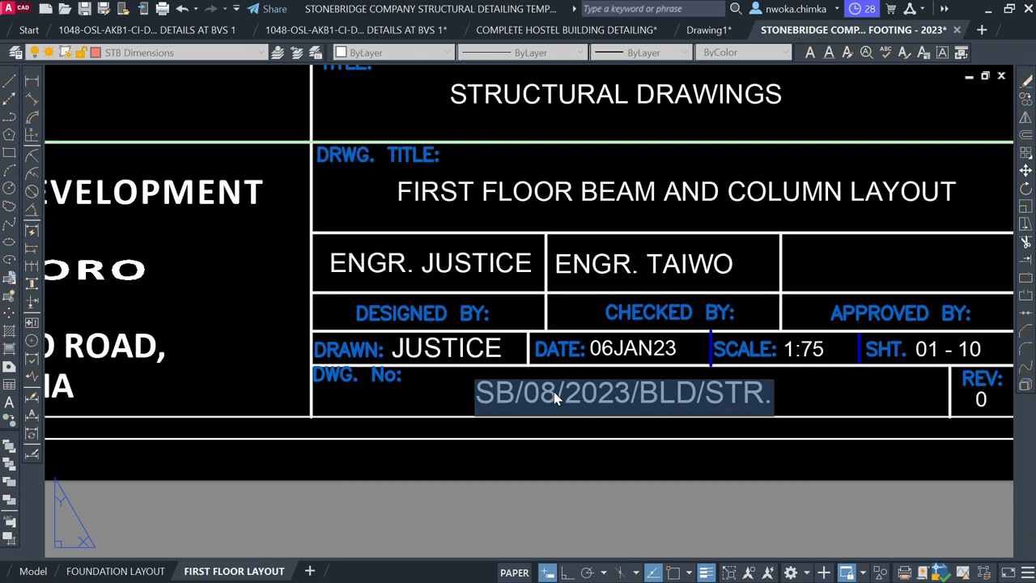
click(555, 397)
key(BackSpace)
text(2)
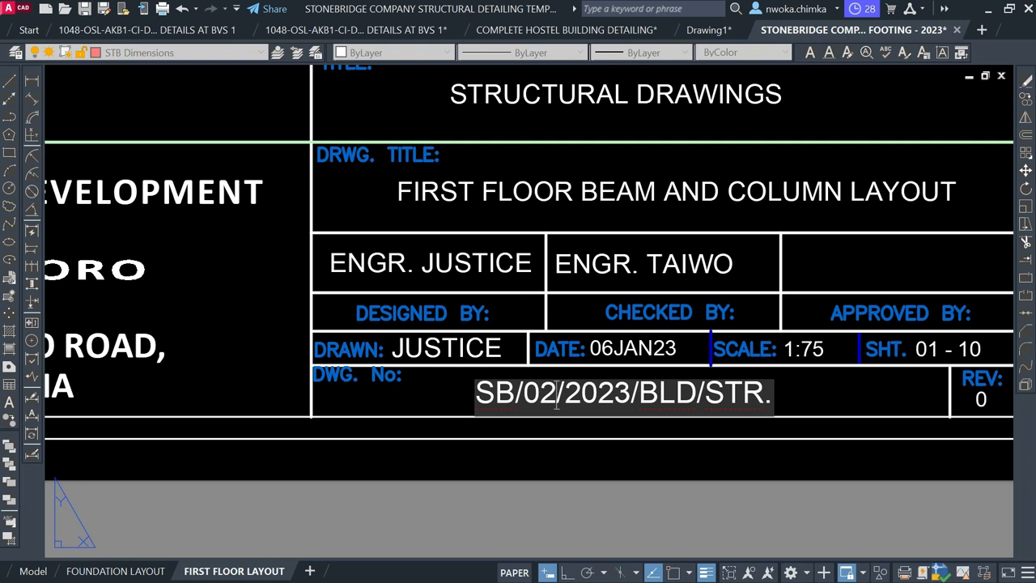
key(Return)
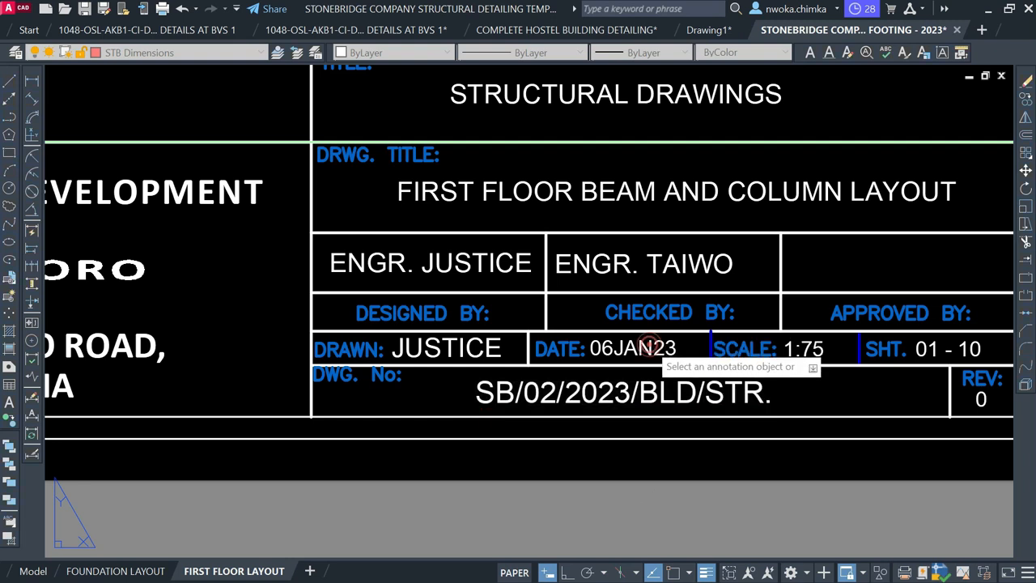
Change the title block date to 05FEB23
click(654, 347)
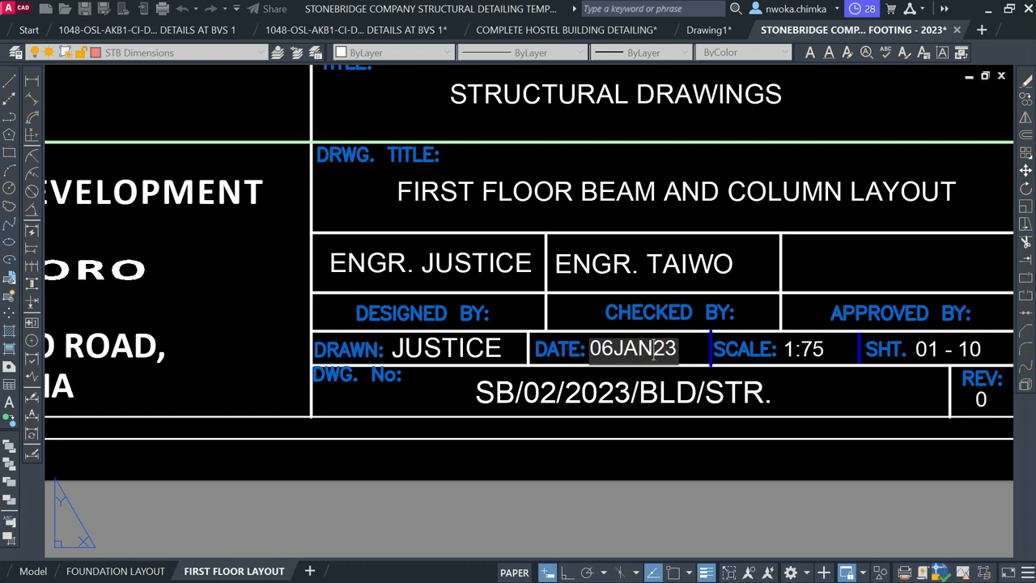
key(shift+Left)
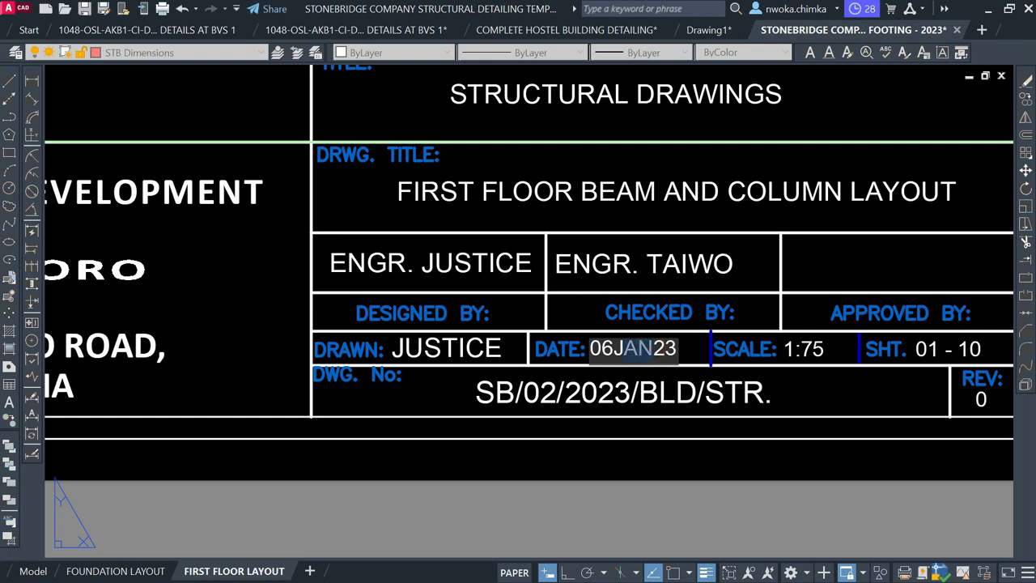
text(FEB)
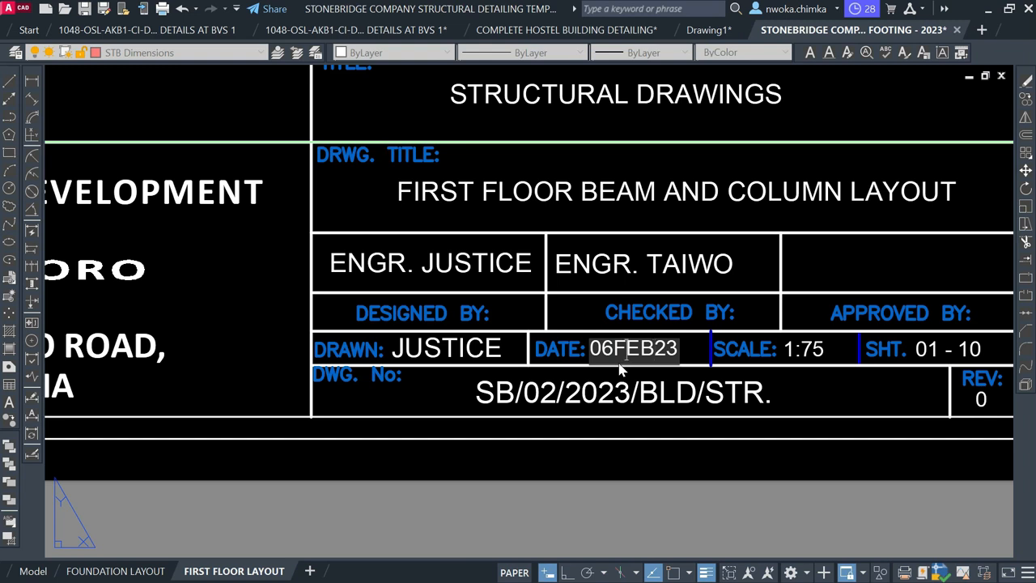
key(BackSpace)
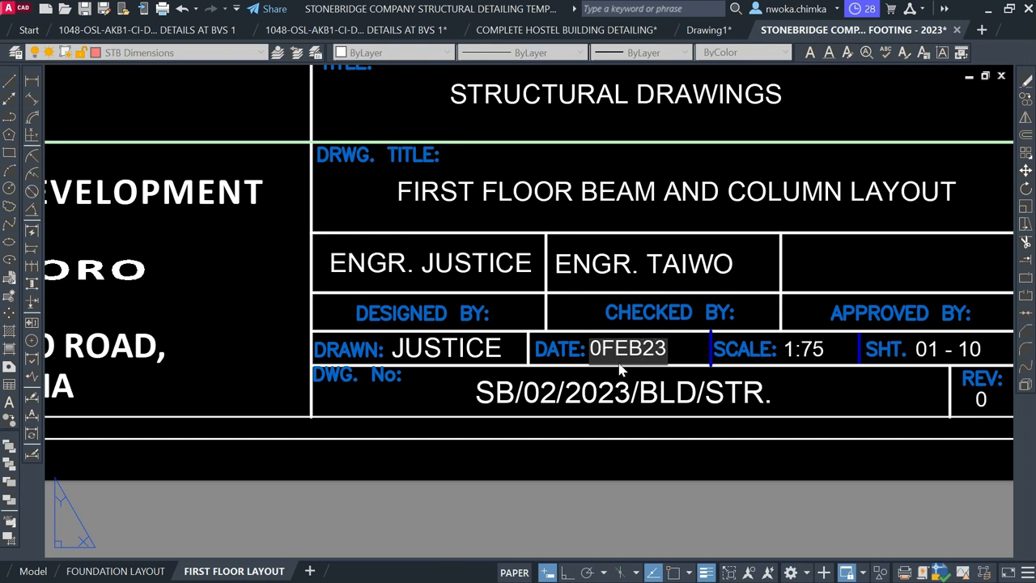
text(5)
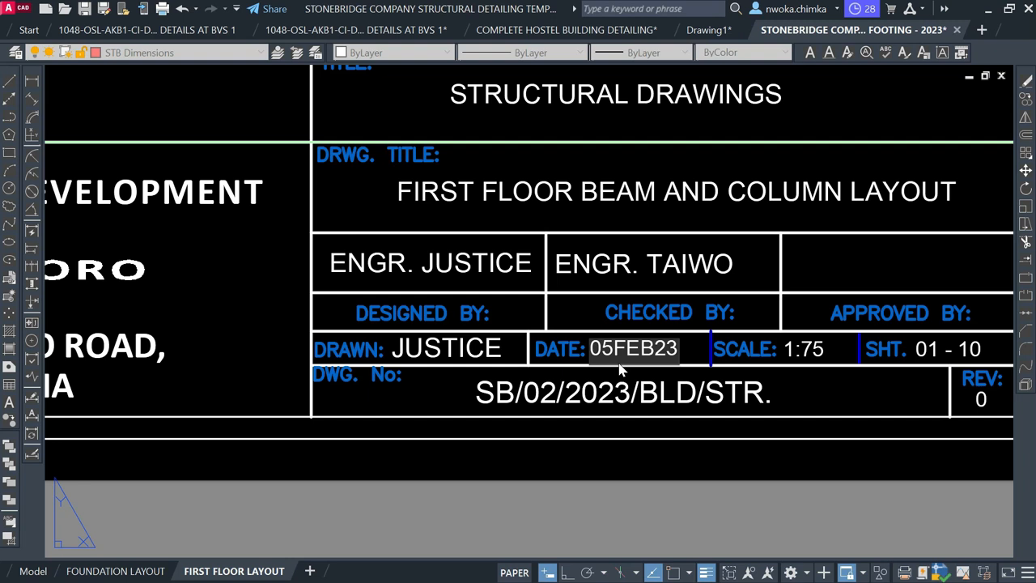
click(561, 482)
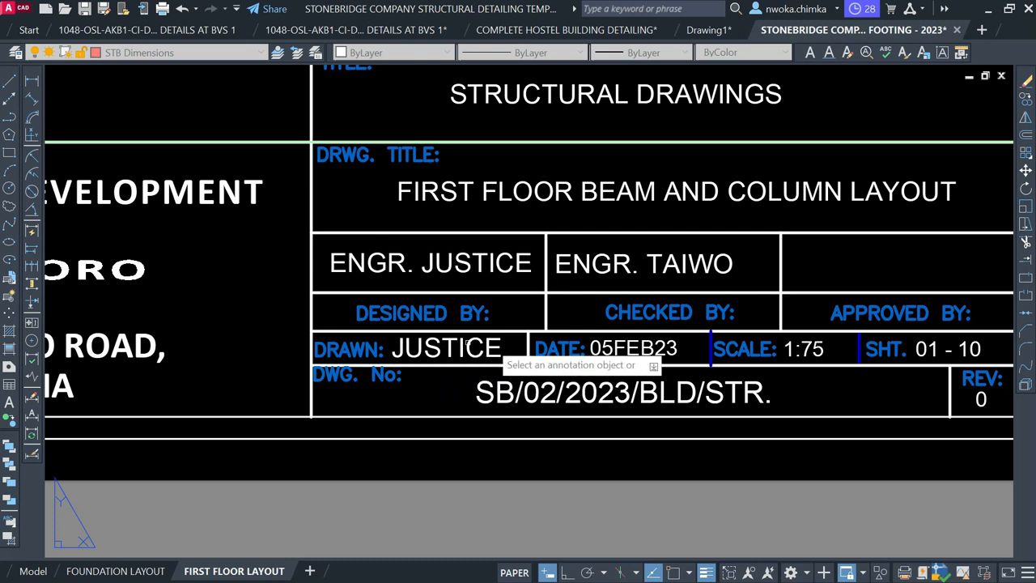
scroll(468, 344, down, 4)
key(Escape)
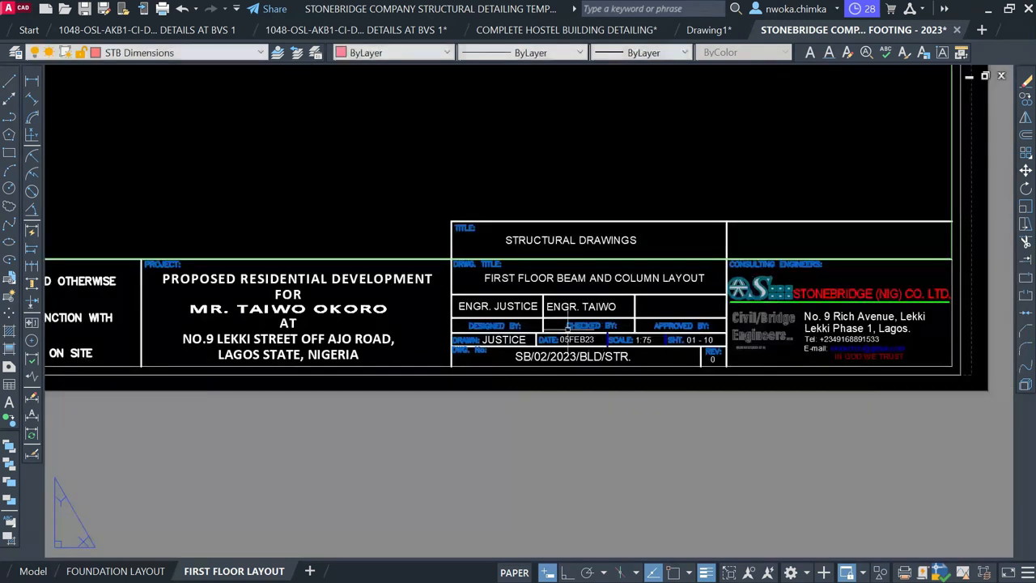
Overwrite the first name and surname in the CLIENT box with the new client's name
middle_drag(266, 331, 454, 318)
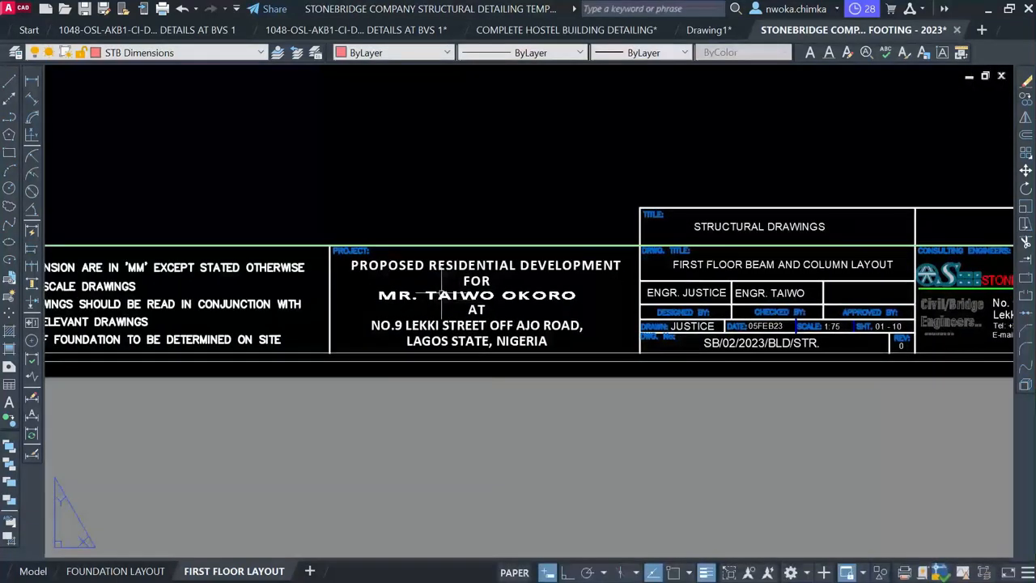
scroll(400, 272, up, 2)
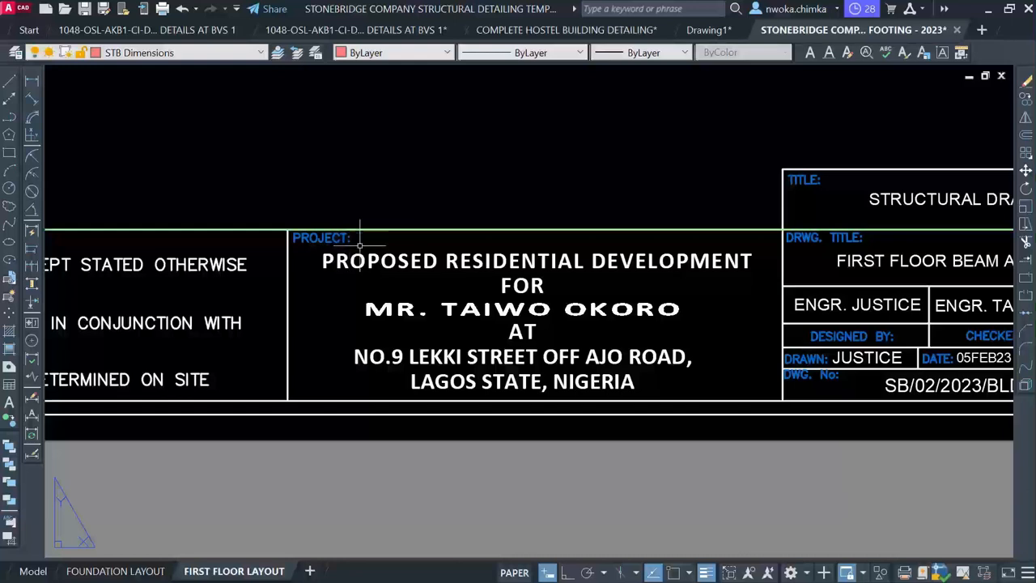
scroll(528, 241, up, 2)
scroll(577, 263, down, 2)
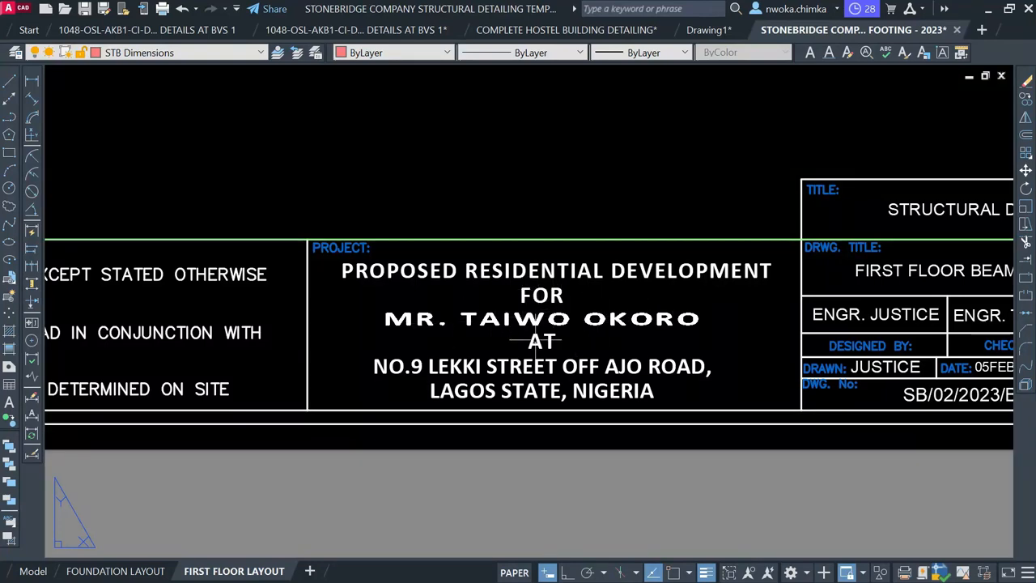
scroll(686, 354, down, 6)
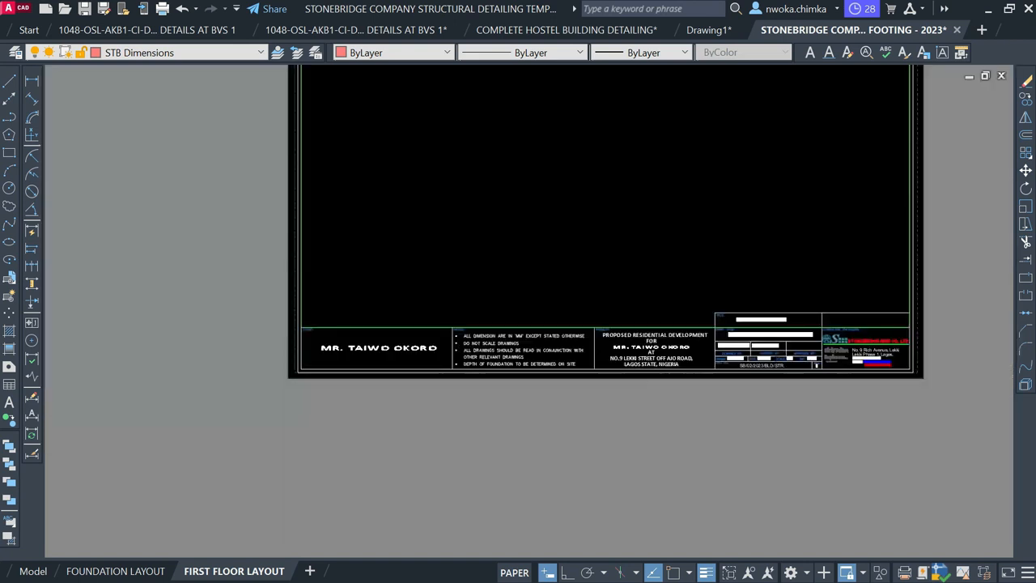
scroll(370, 352, up, 4)
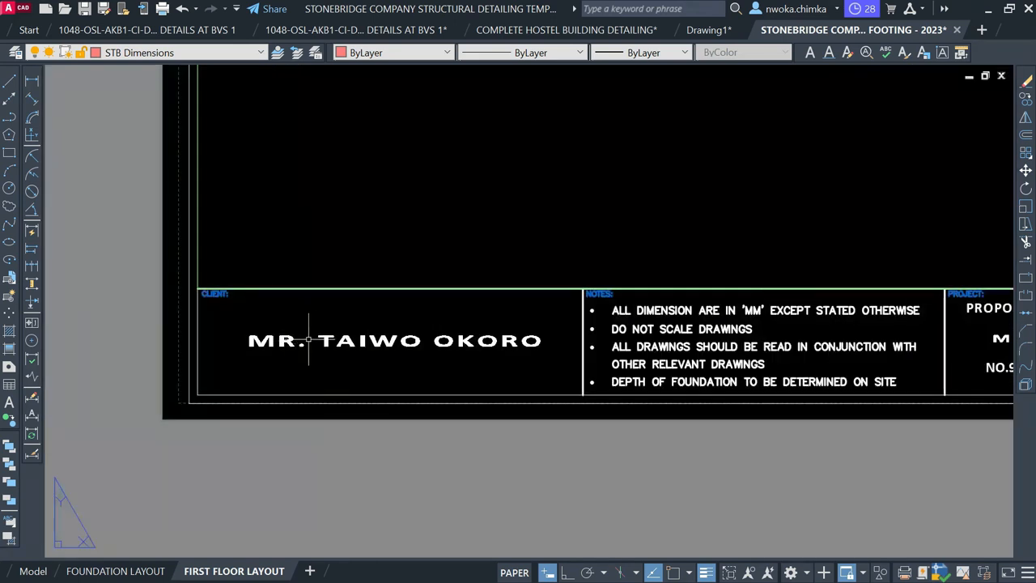
click(349, 341)
double_click(349, 341)
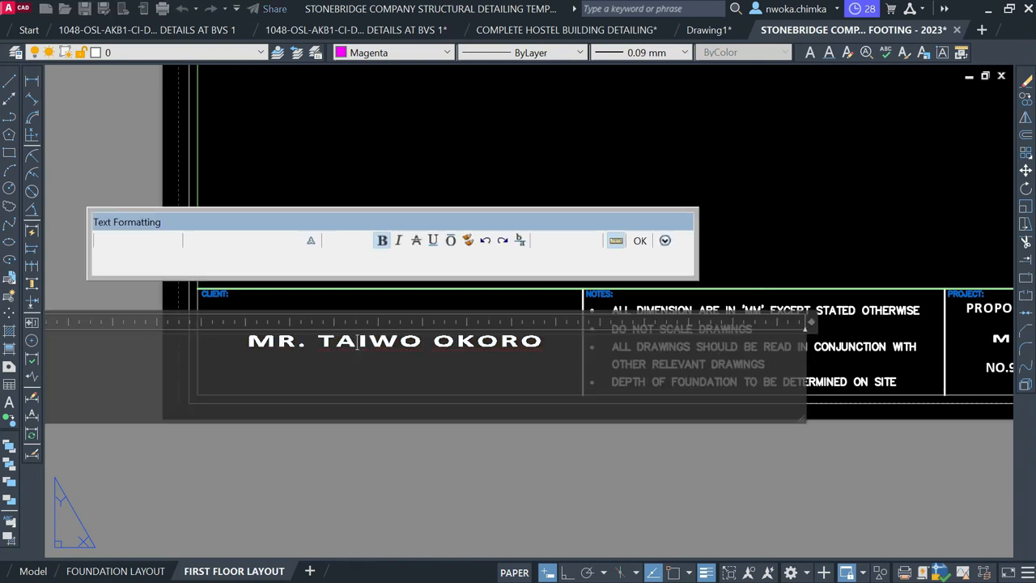
drag(319, 341, 422, 341)
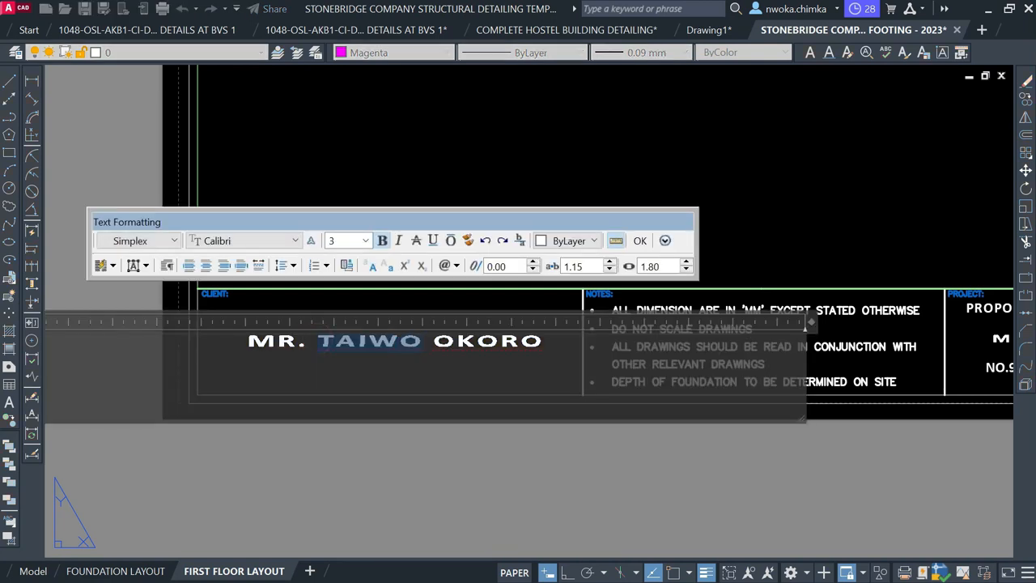
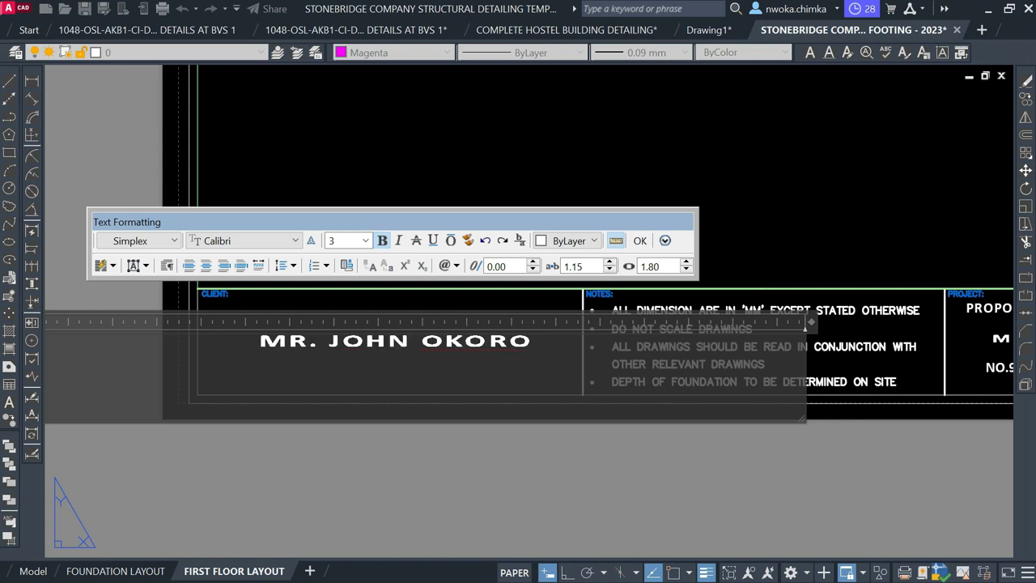
double_click(430, 340)
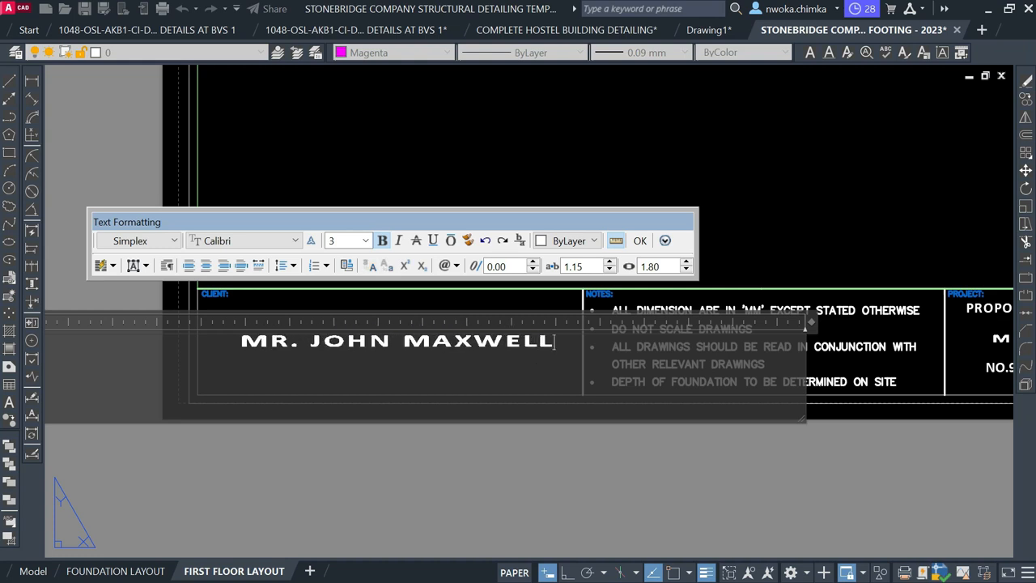
click(642, 241)
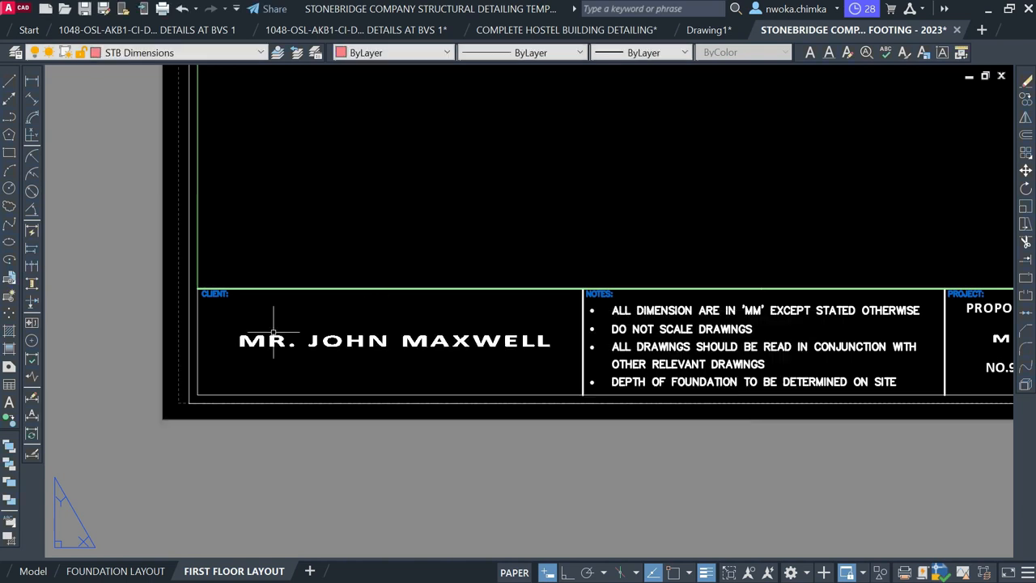
Inside the viewport, zoom and pan until the first floor plan and its title fill the sheet
scroll(268, 324, down, 6)
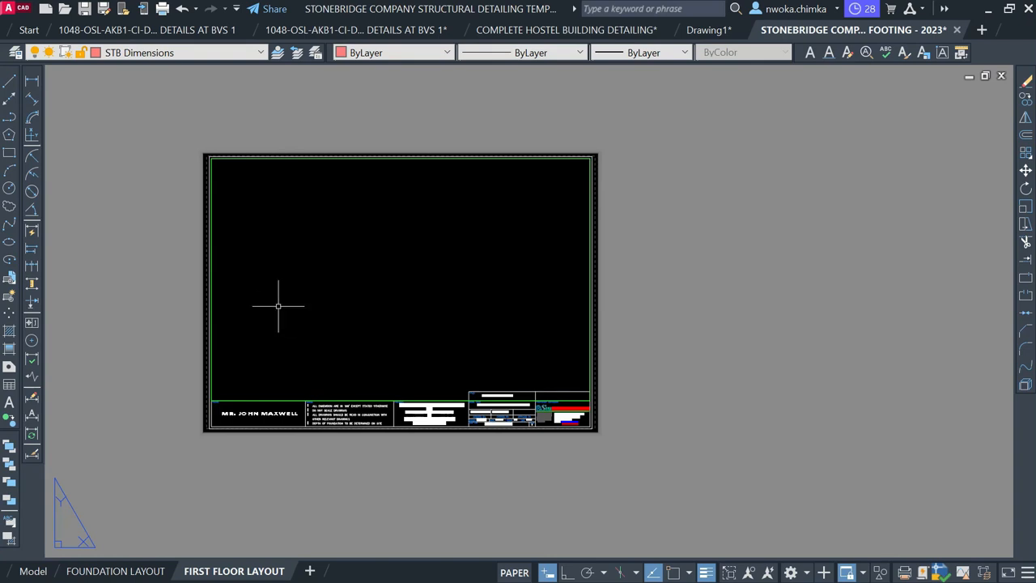
double_click(378, 246)
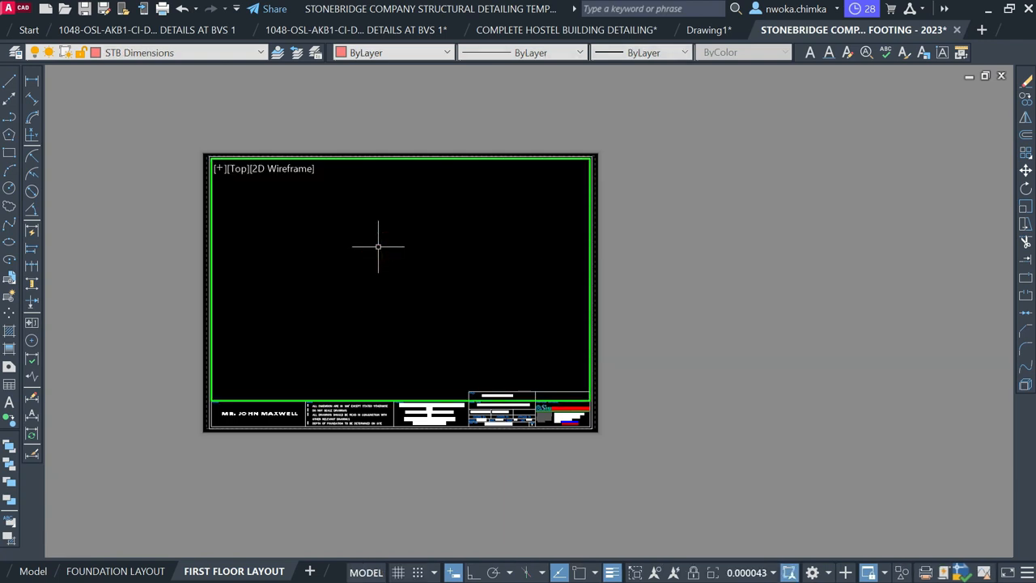
scroll(377, 246, down, 4)
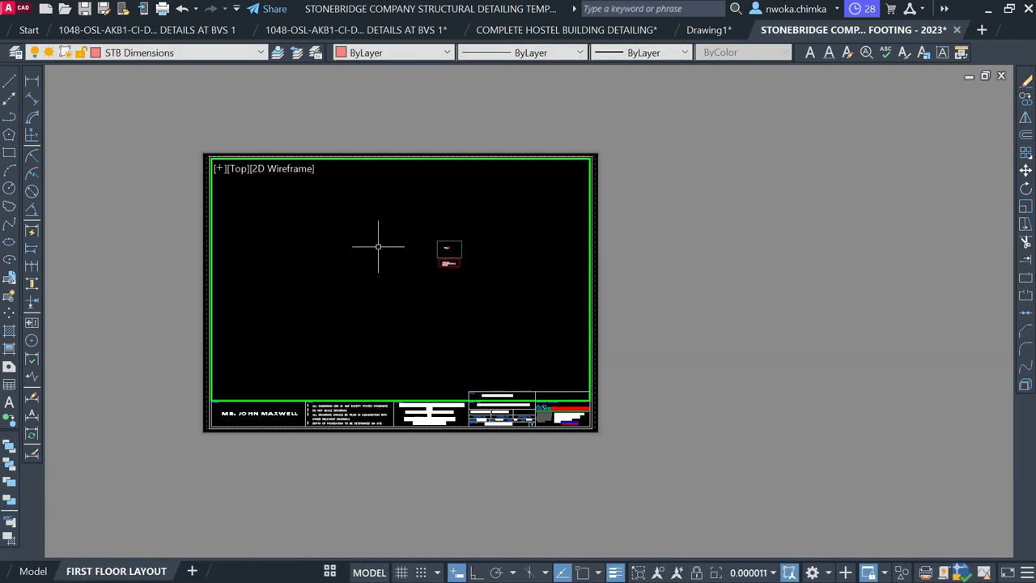
scroll(450, 245, up, 8)
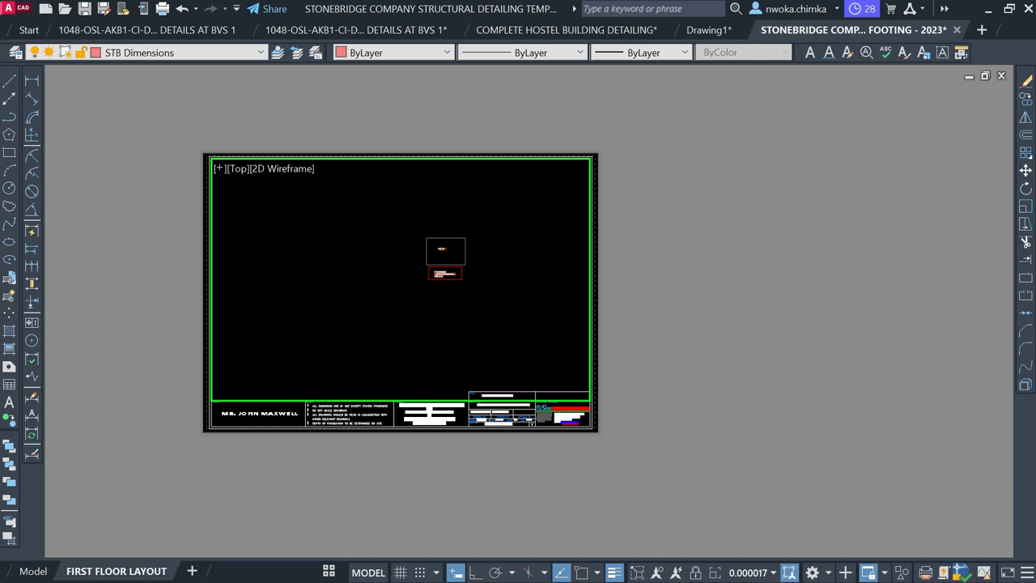
middle_drag(424, 196, 424, 224)
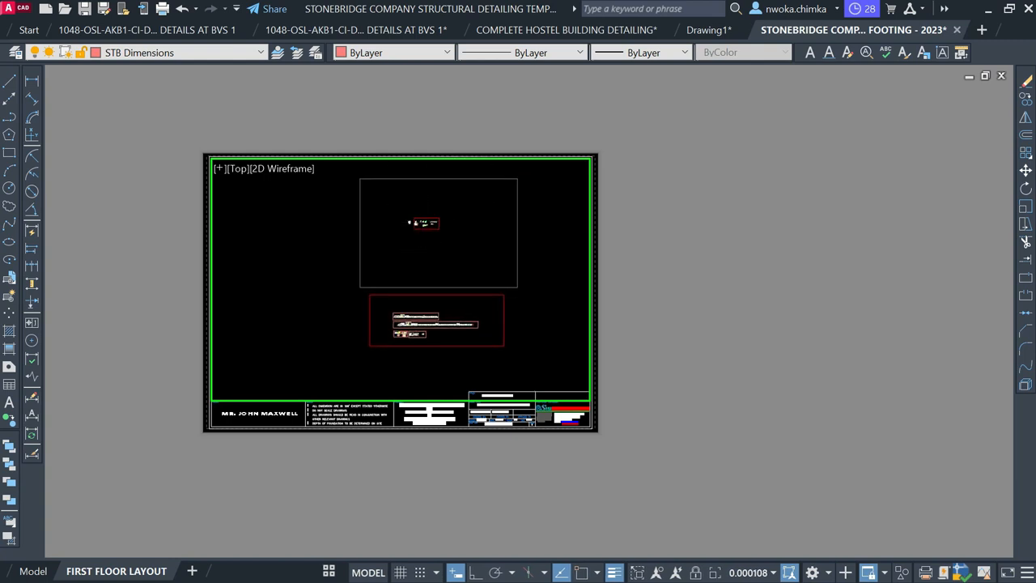
scroll(413, 222, up, 4)
scroll(413, 223, up, 10)
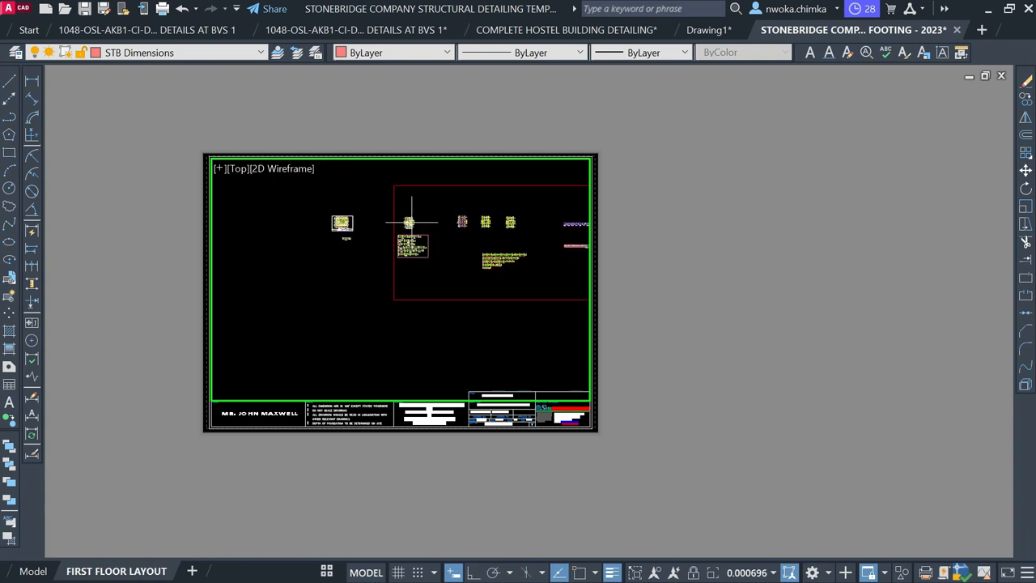
scroll(409, 220, up, 4)
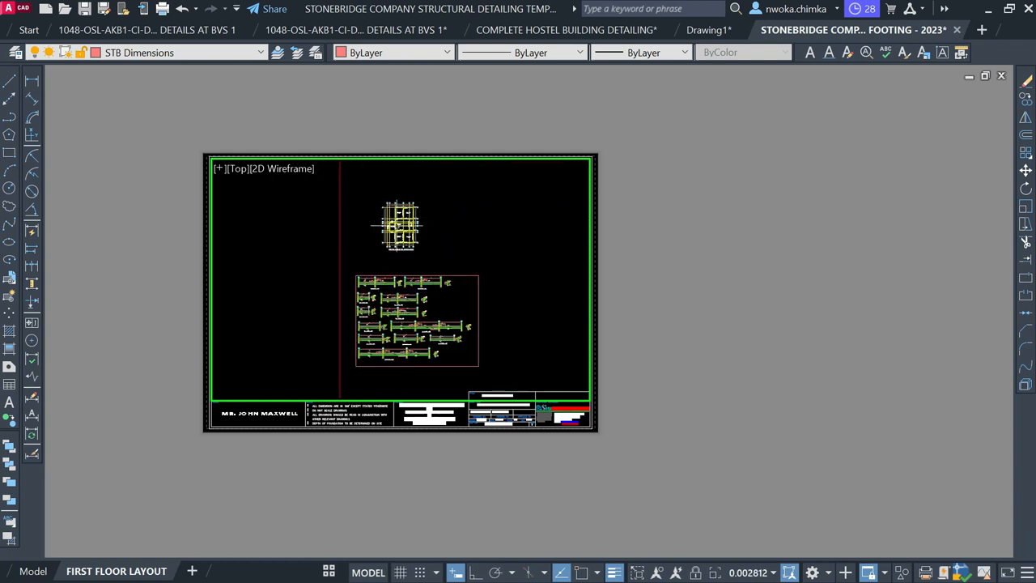
scroll(400, 204, down, 1)
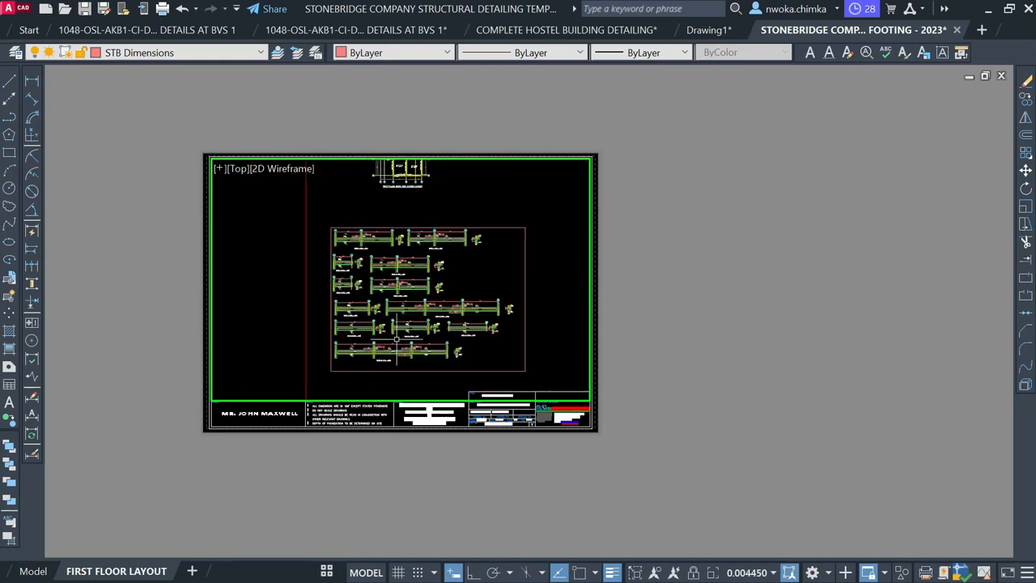
scroll(391, 216, up, 6)
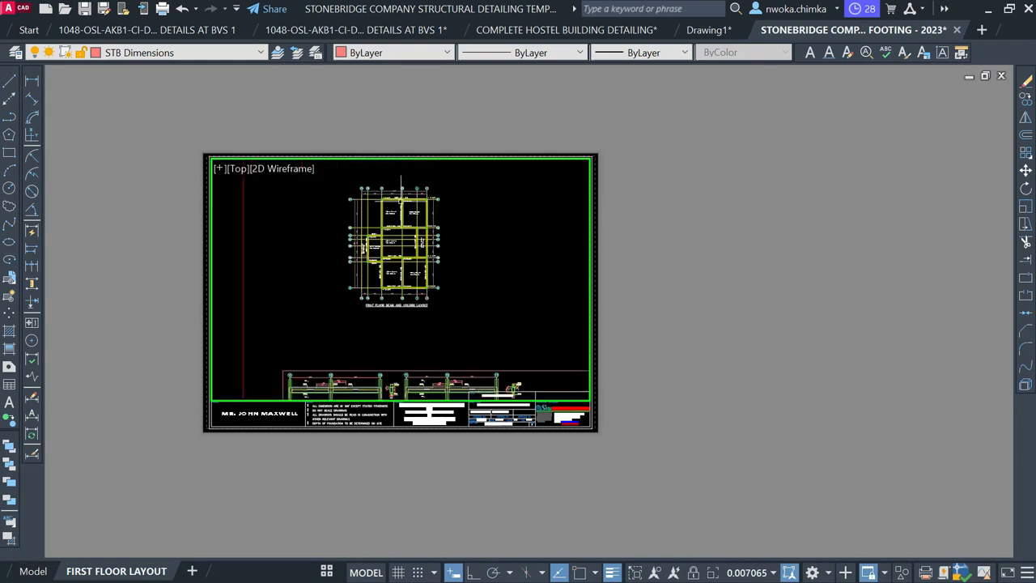
middle_drag(376, 266, 375, 256)
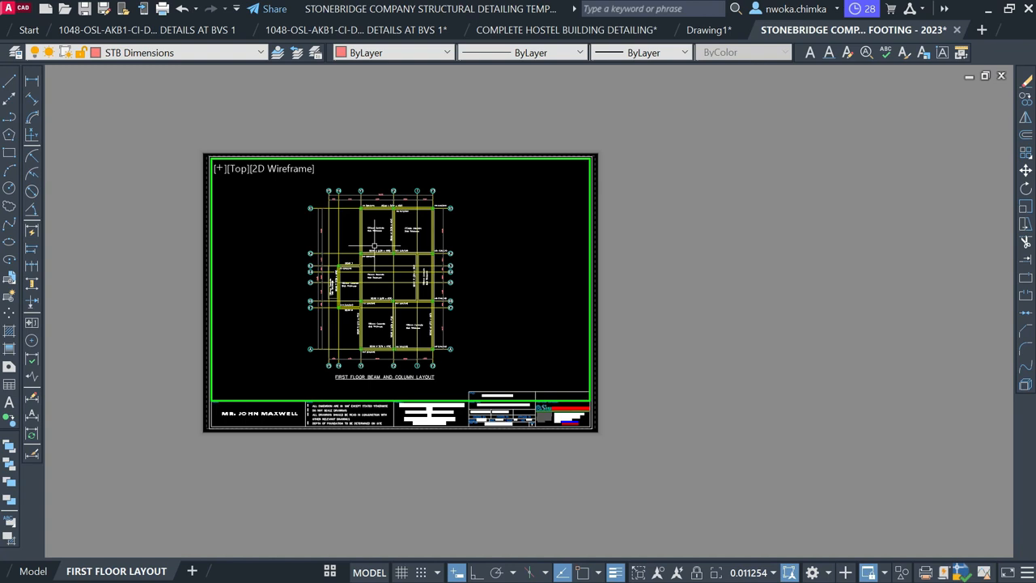
Scale the viewport view to 1:75 with ZOOM 1/75XP
text(z)
key(Return)
text(1/)
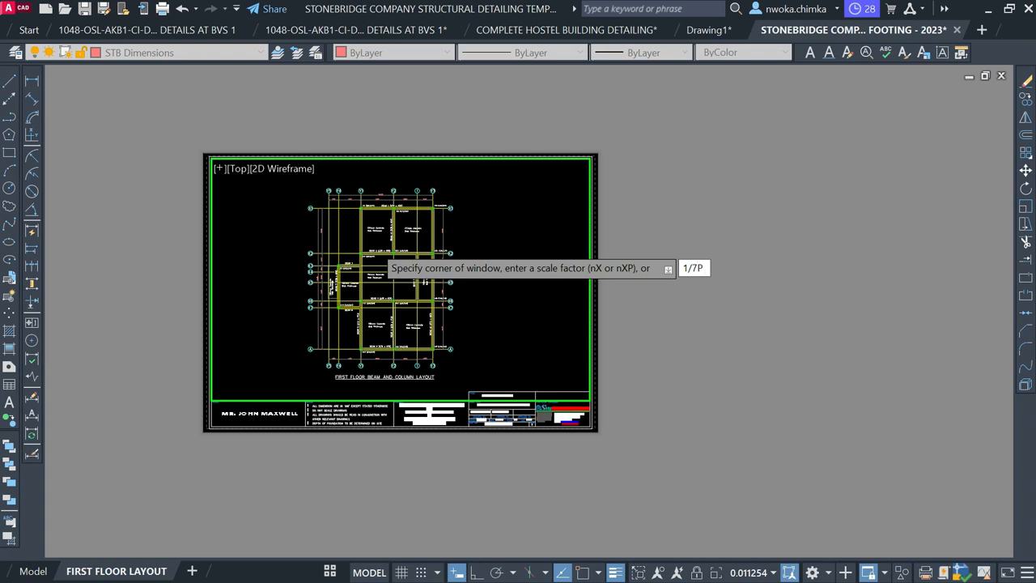
text(75XP)
key(Return)
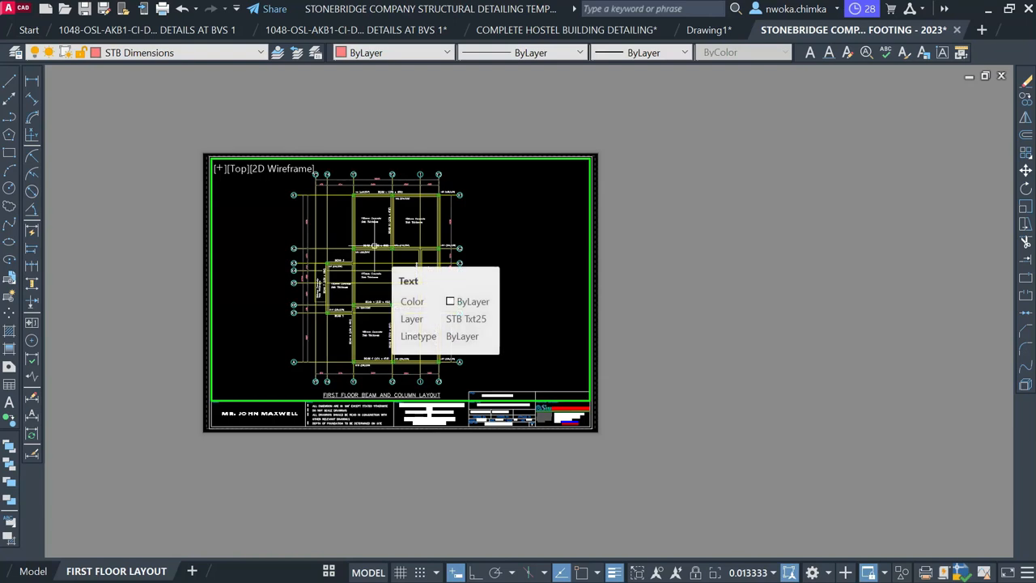
Nudge the plan up slightly, then zoom far out to show all plans and schedules
middle_drag(393, 263, 394, 259)
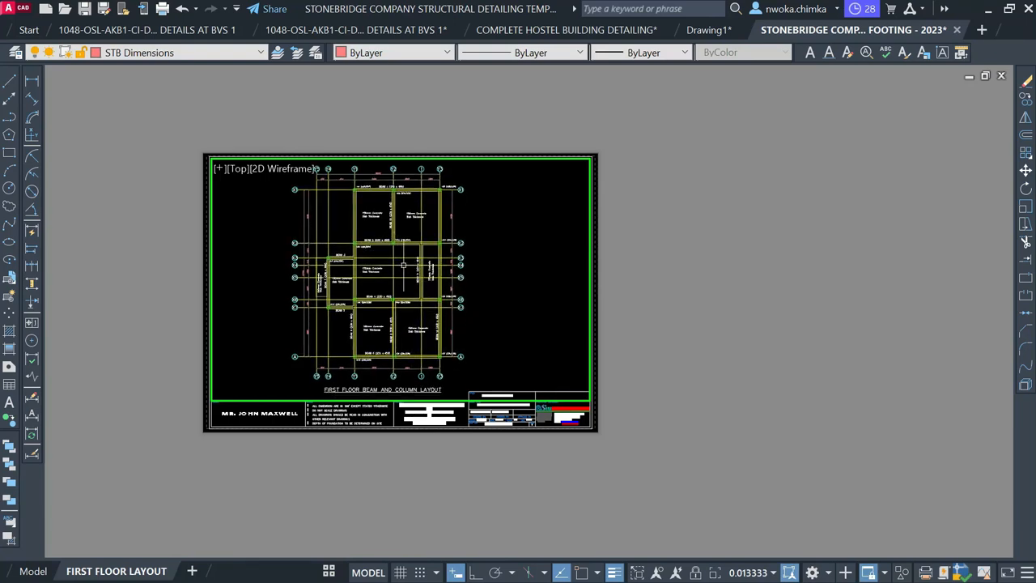
middle_drag(403, 265, 403, 263)
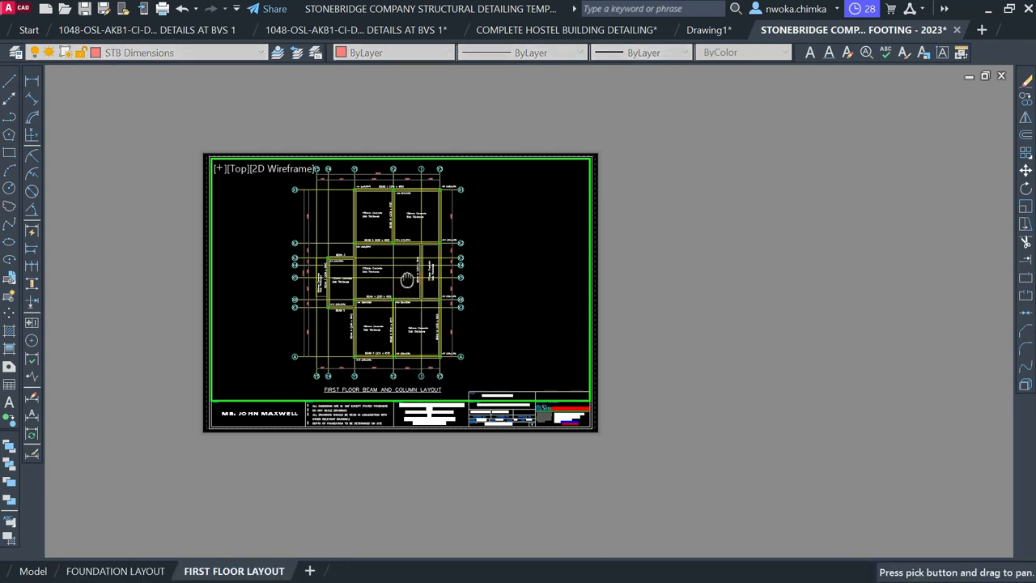
drag(406, 279, 407, 276)
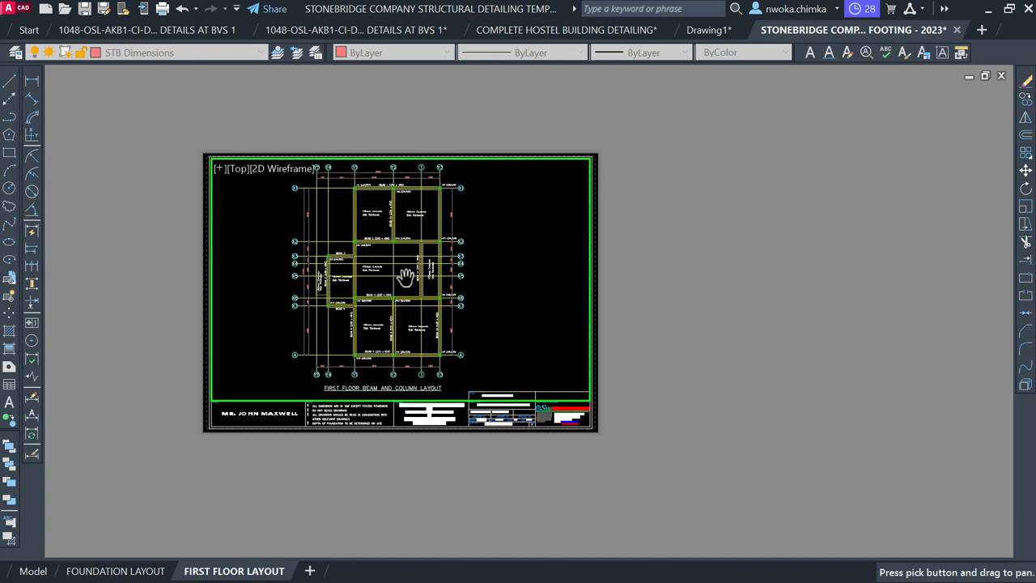
scroll(403, 274, down, 6)
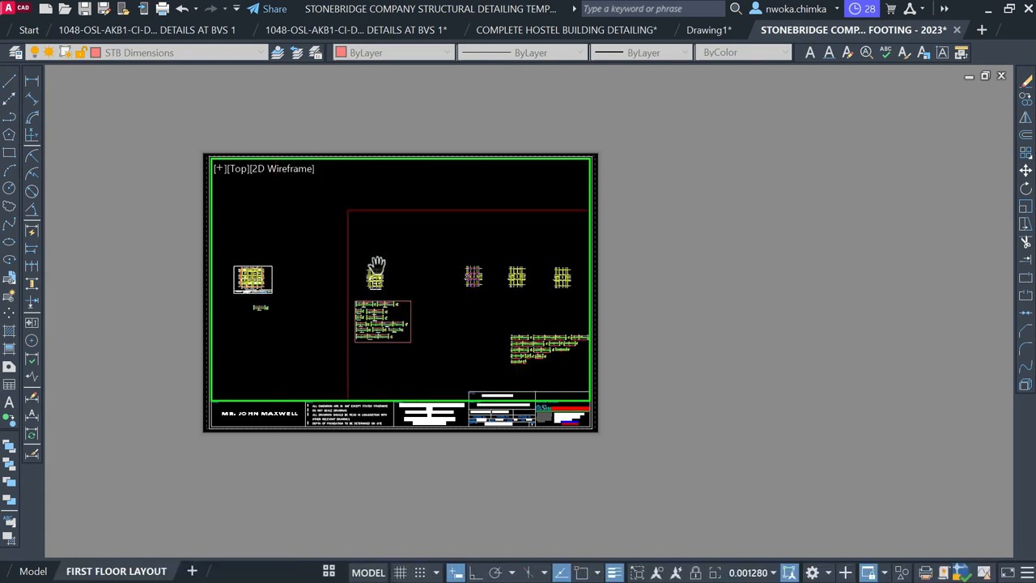
Re-enter the viewport and zoom and pan back to the first floor beam and column plan
double_click(734, 251)
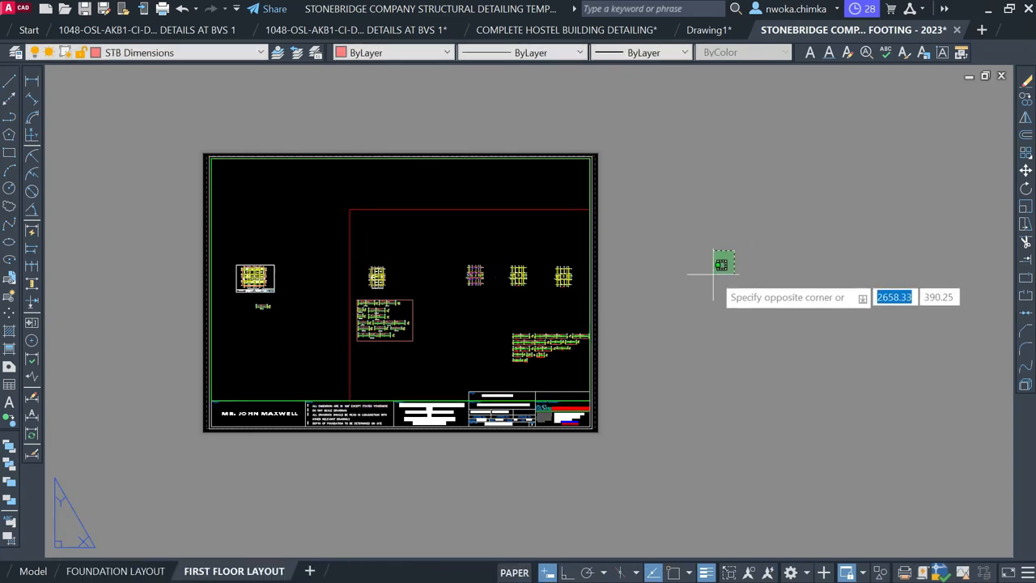
click(676, 280)
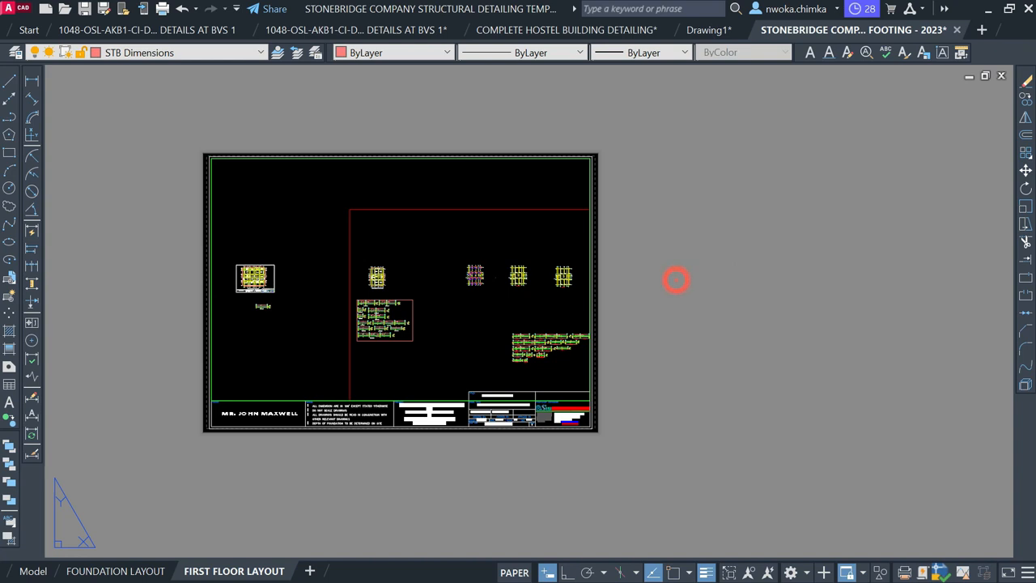
click(781, 273)
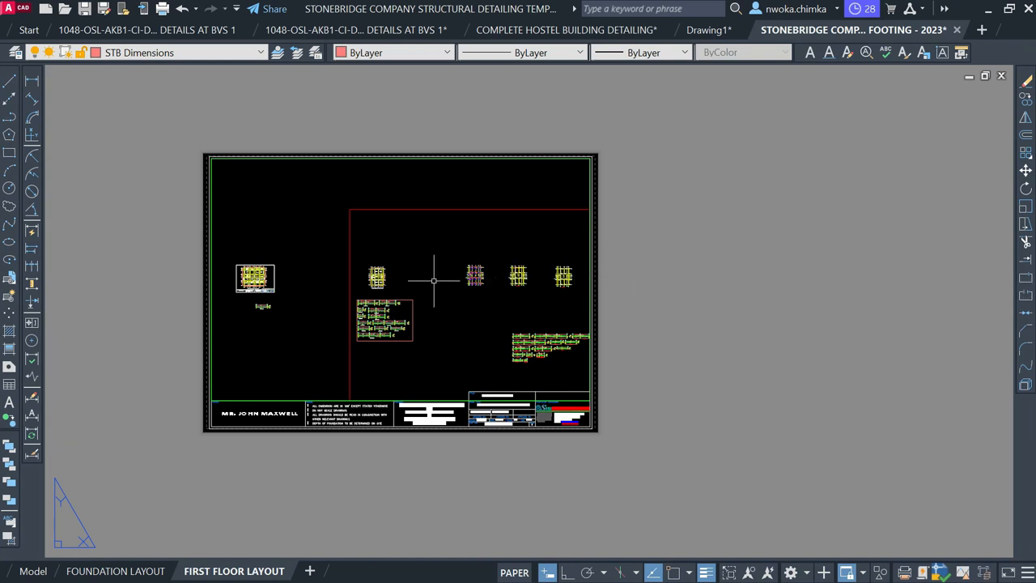
double_click(396, 250)
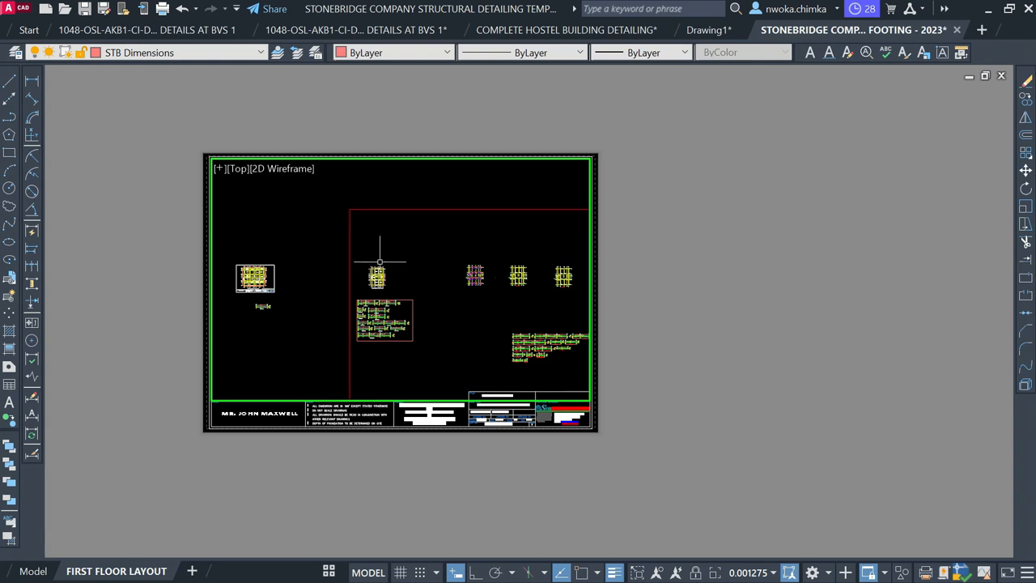
scroll(380, 262, down, 4)
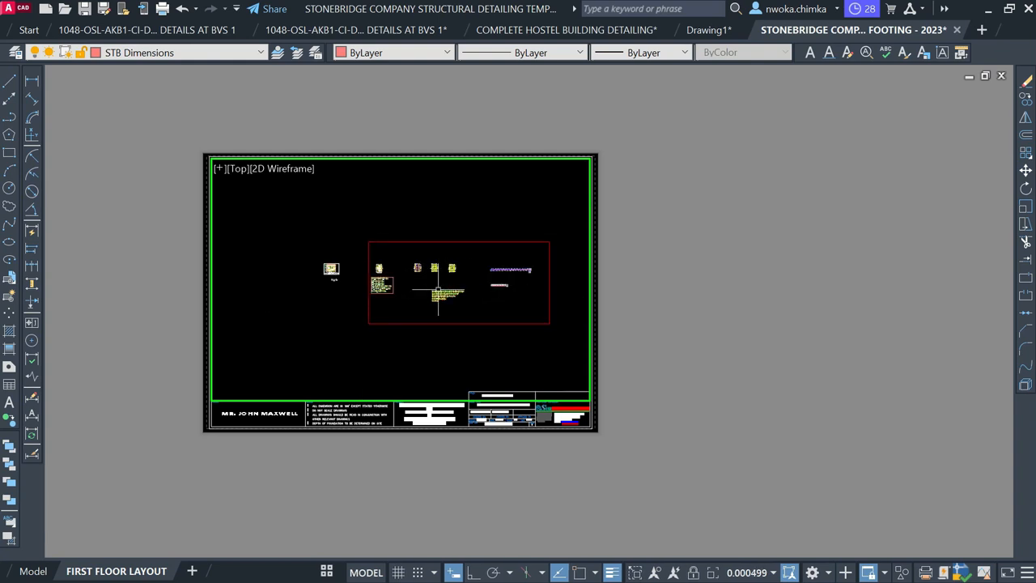
scroll(388, 283, up, 2)
scroll(388, 283, up, 10)
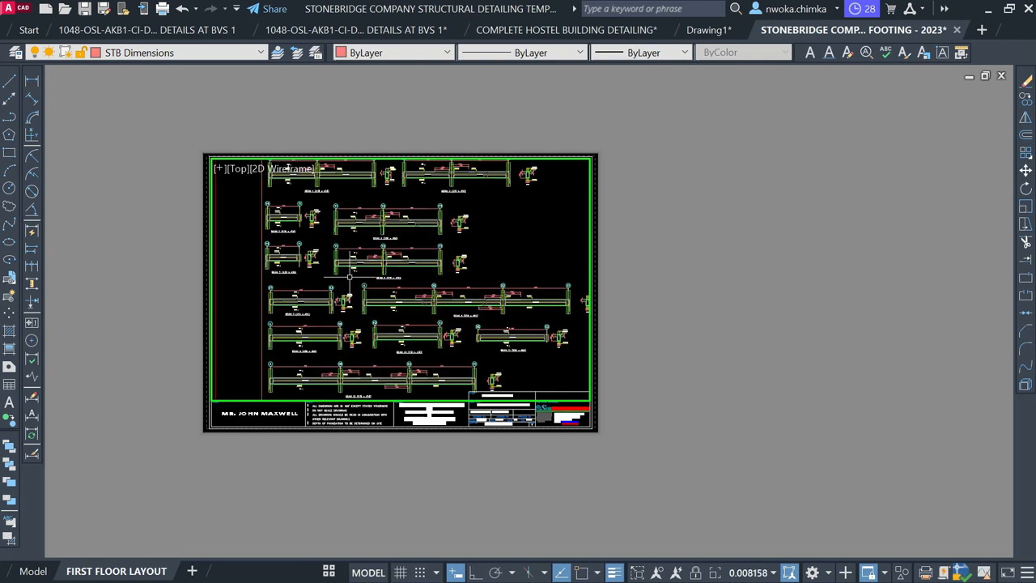
scroll(344, 318, down, 4)
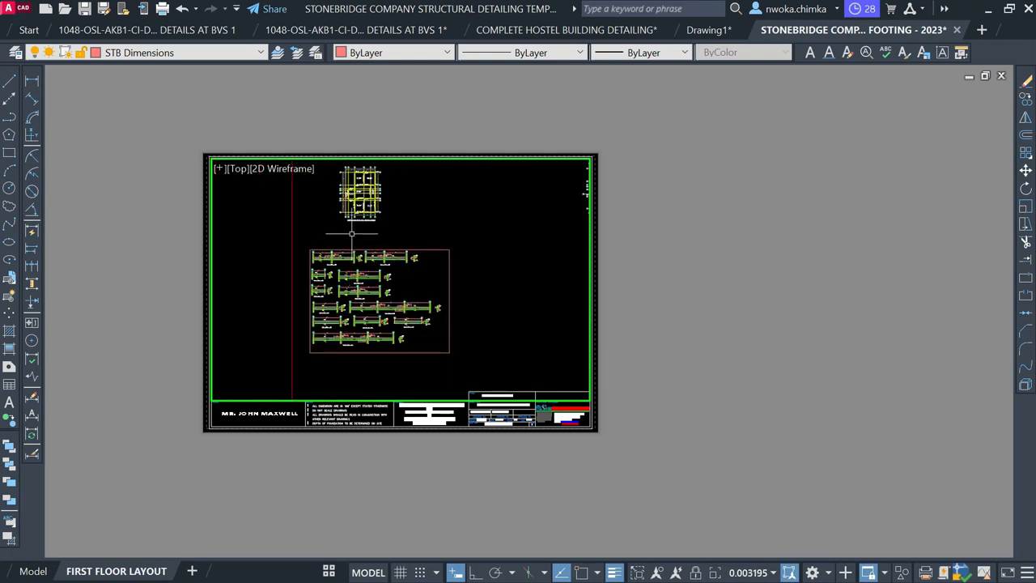
middle_drag(351, 234, 351, 278)
scroll(349, 229, up, 4)
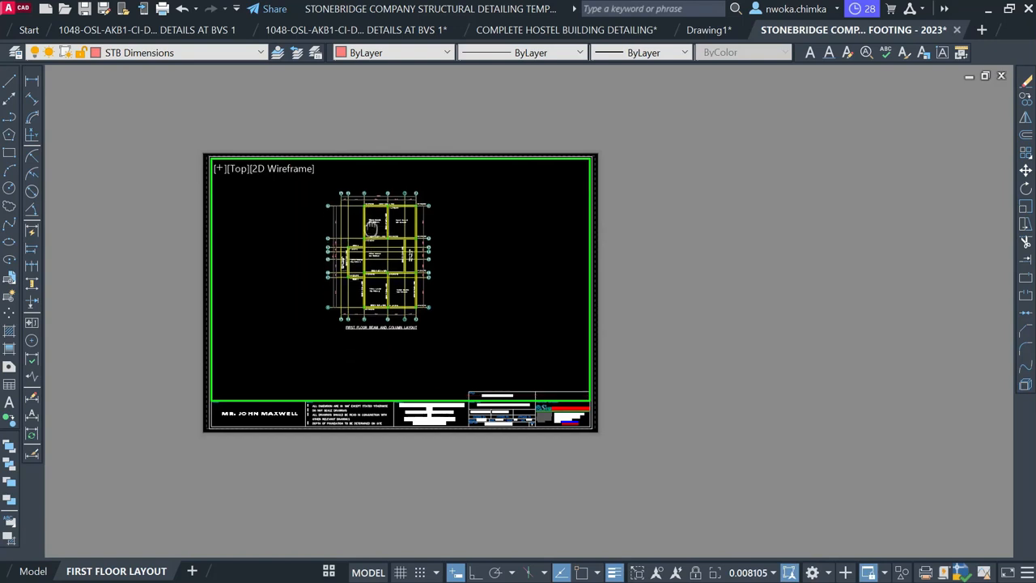
middle_drag(371, 227, 370, 239)
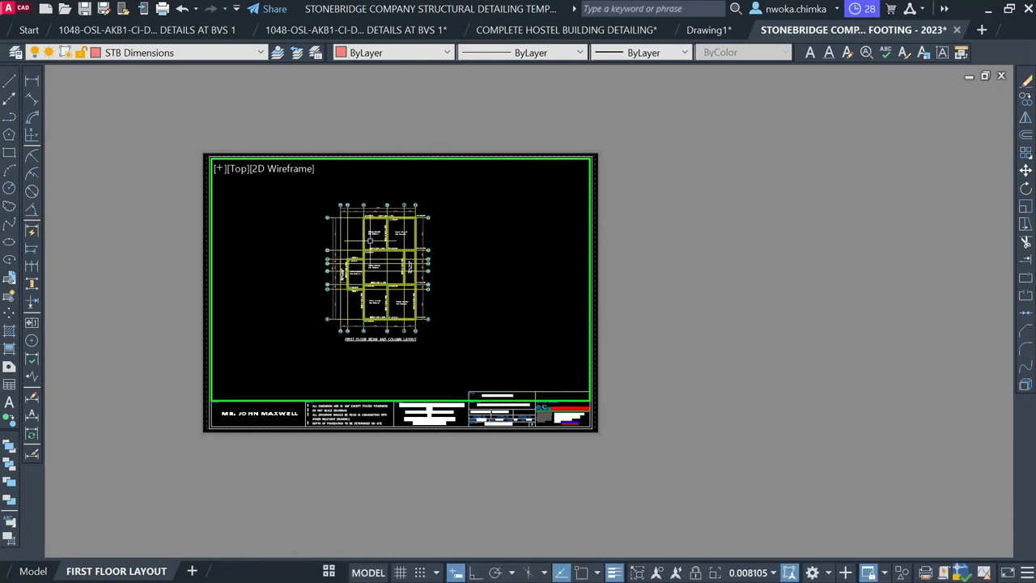
Scale the viewport to 1:75 using ZOOM with 1/75XP
text(z)
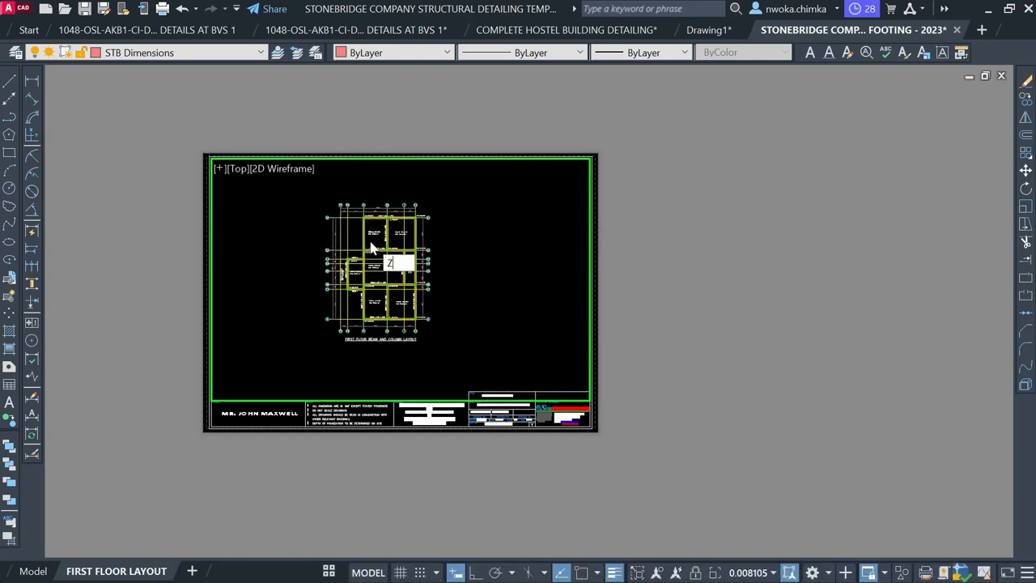
key(Return)
text(1/)
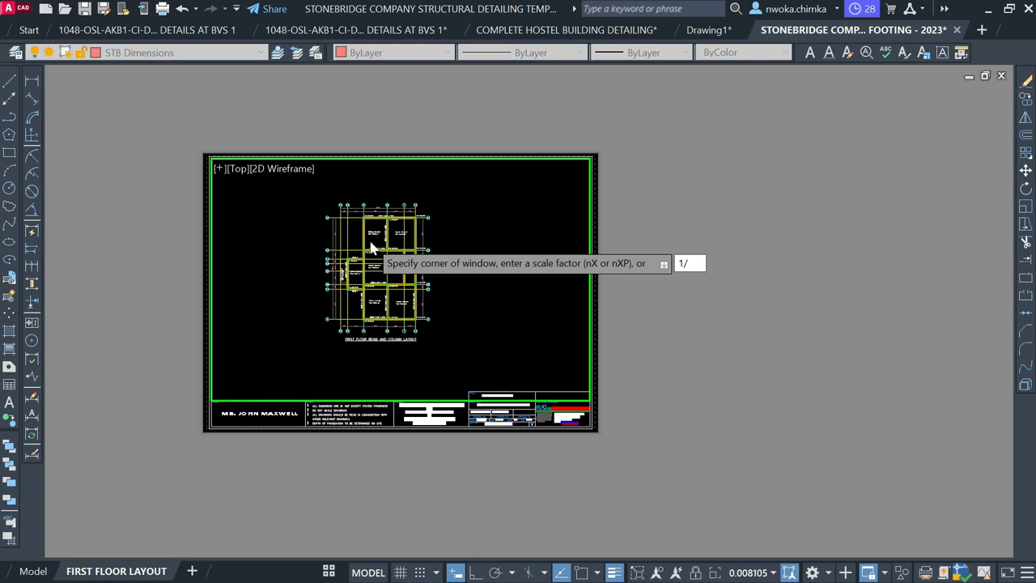
text(1/75XP)
key(Return)
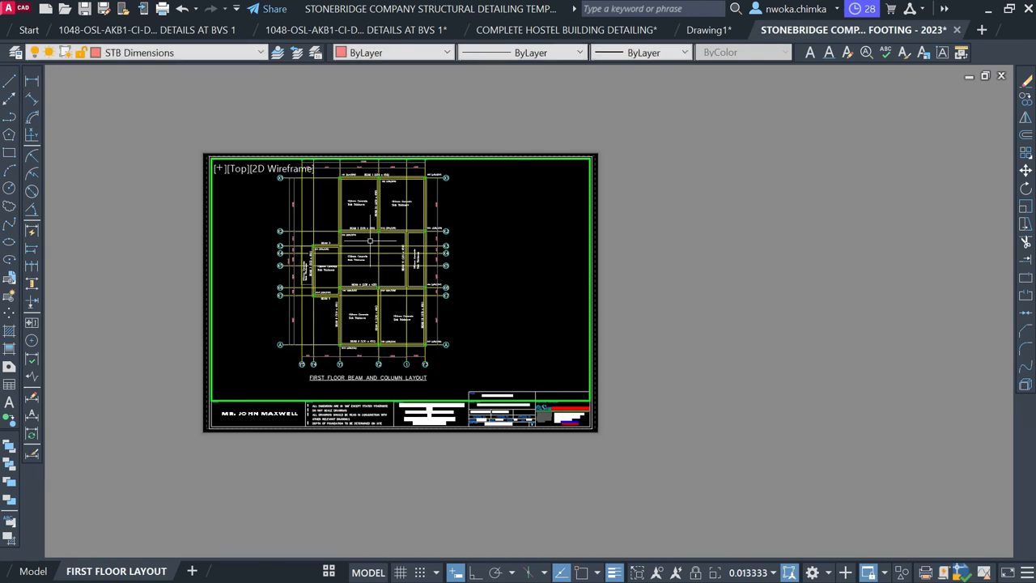
Pan the floor plan down to centre it on the sheet
text(P)
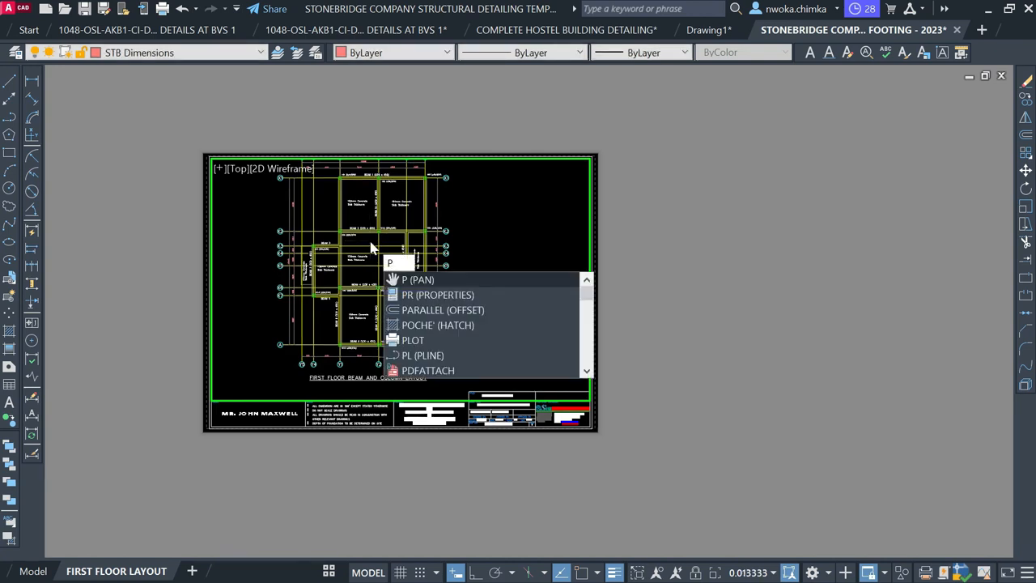
key(Return)
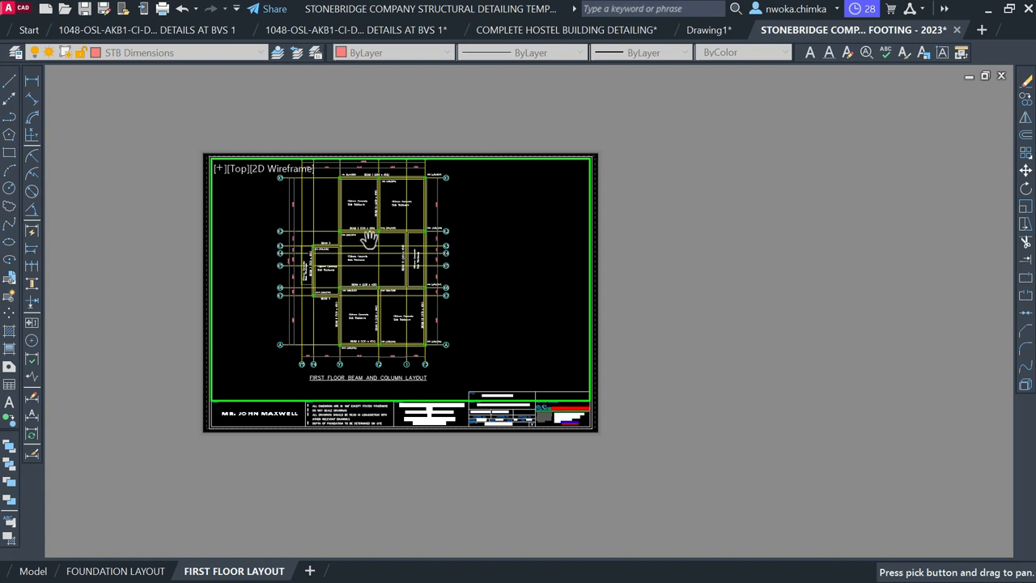
drag(368, 239, 379, 256)
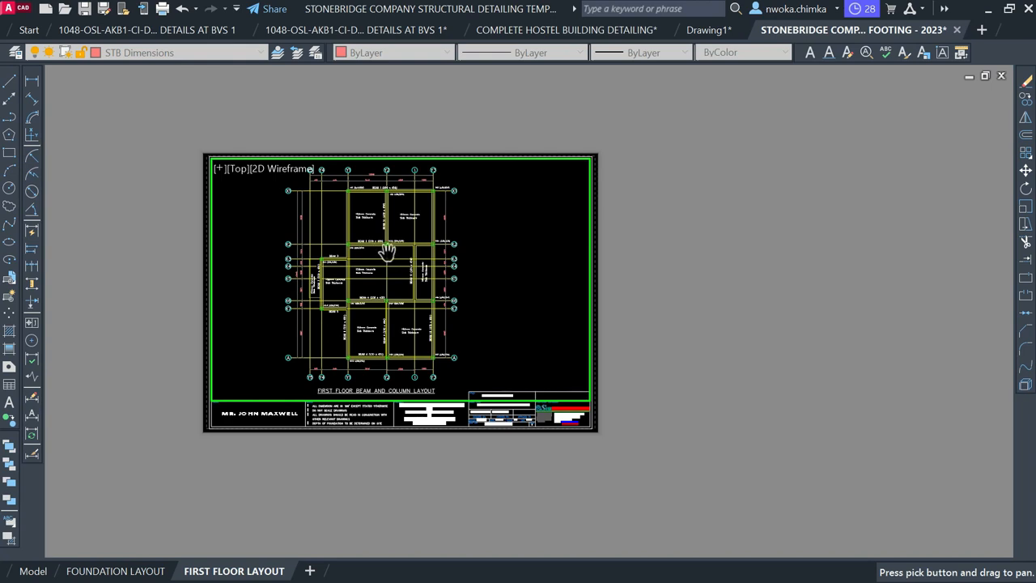
key(Escape)
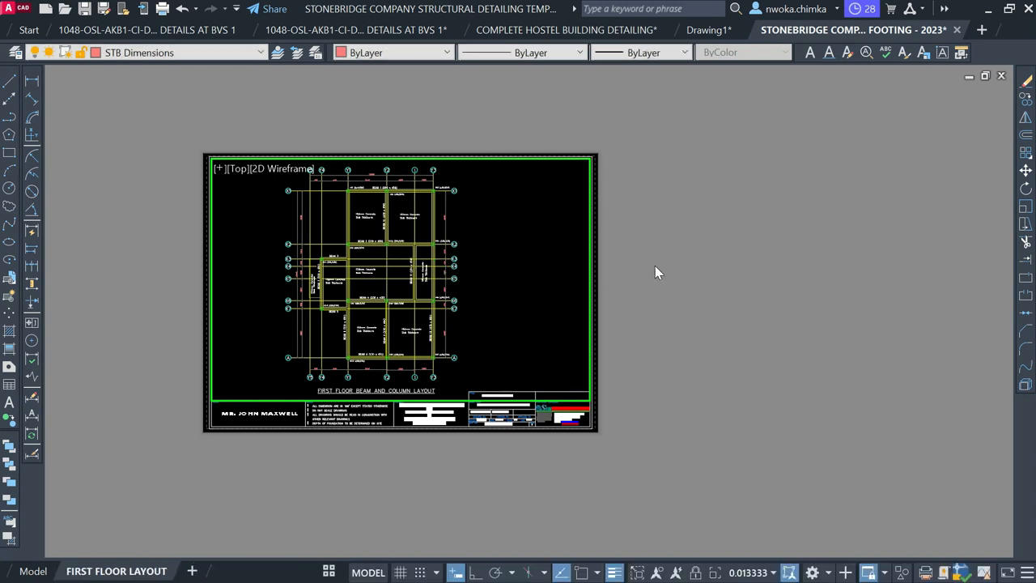
double_click(655, 265)
click(655, 264)
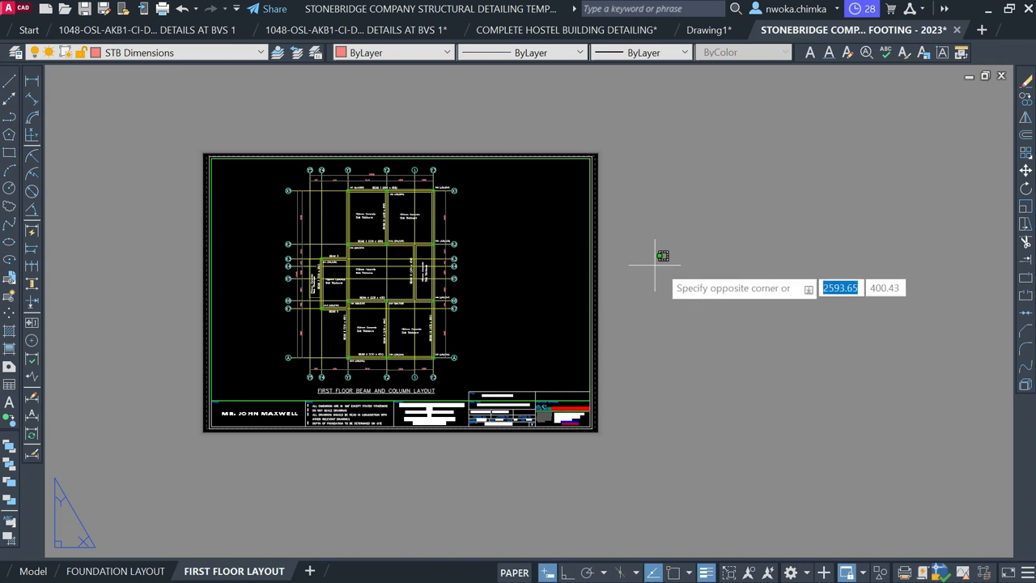
click(733, 213)
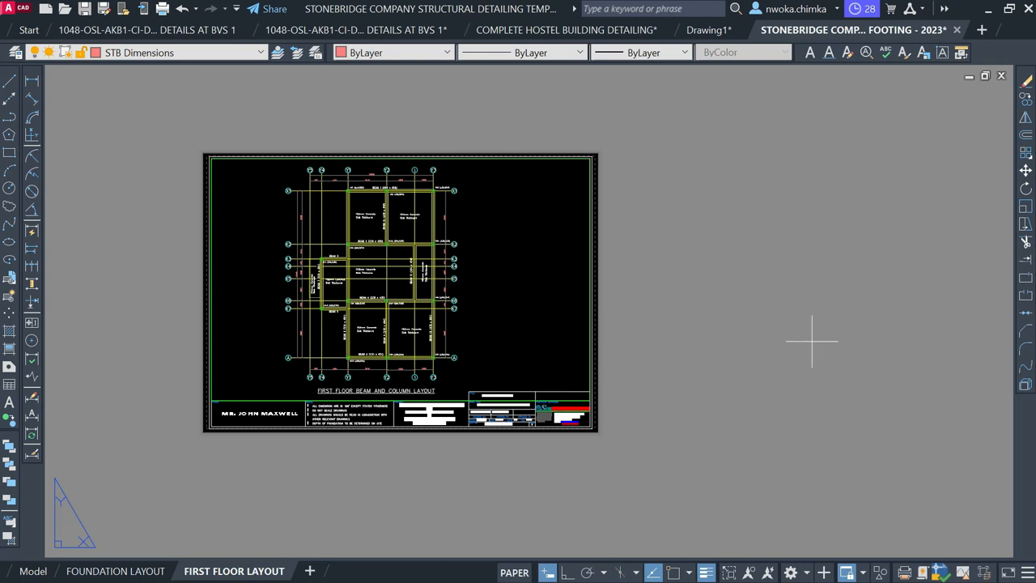
click(812, 341)
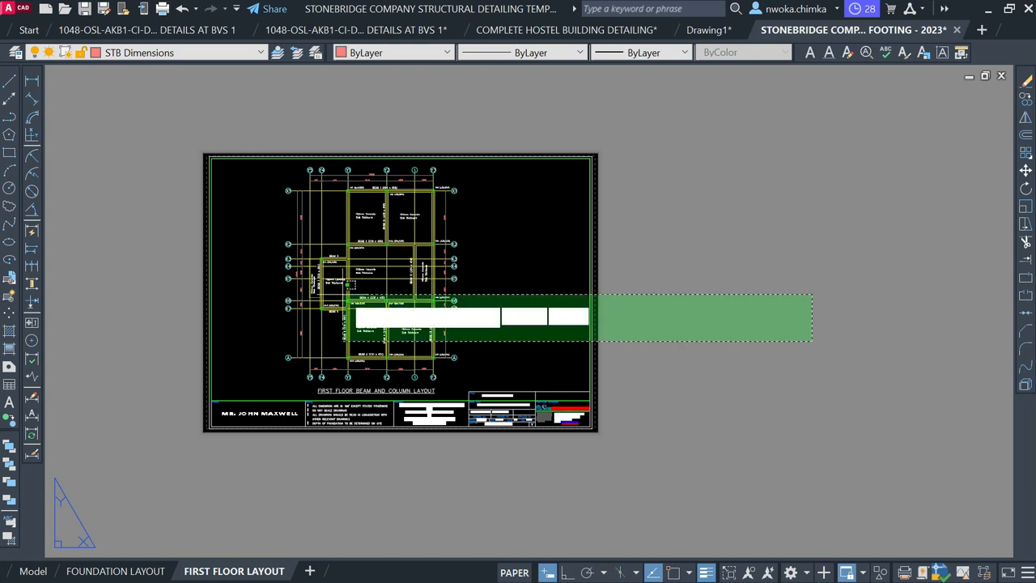
key(Escape)
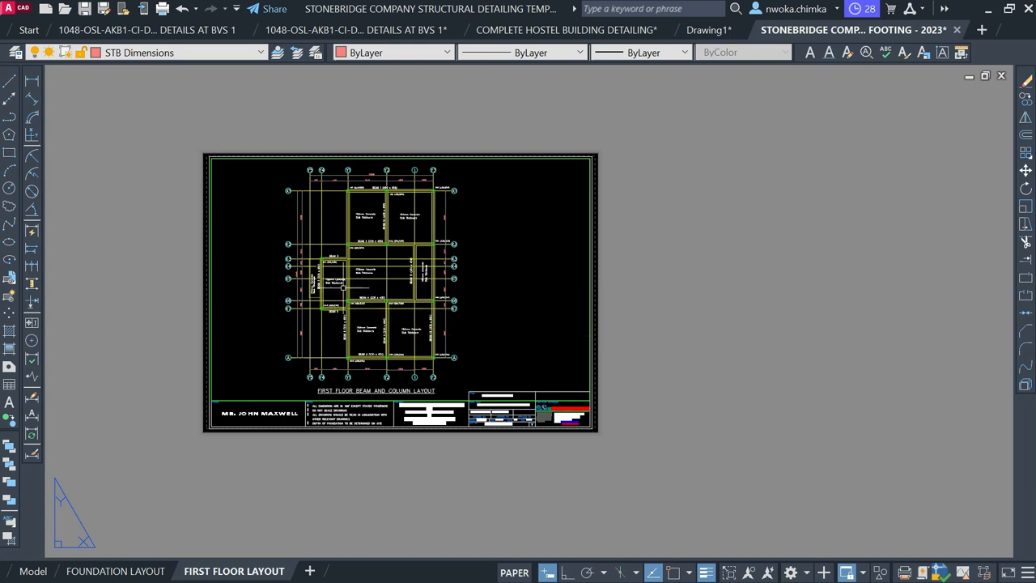
scroll(528, 429, up, 6)
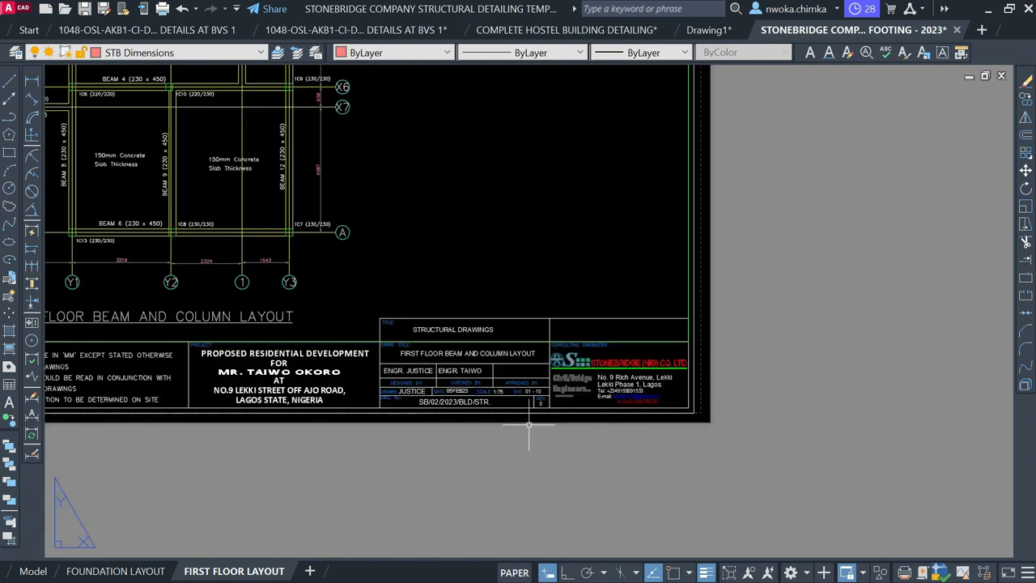
scroll(499, 400, up, 2)
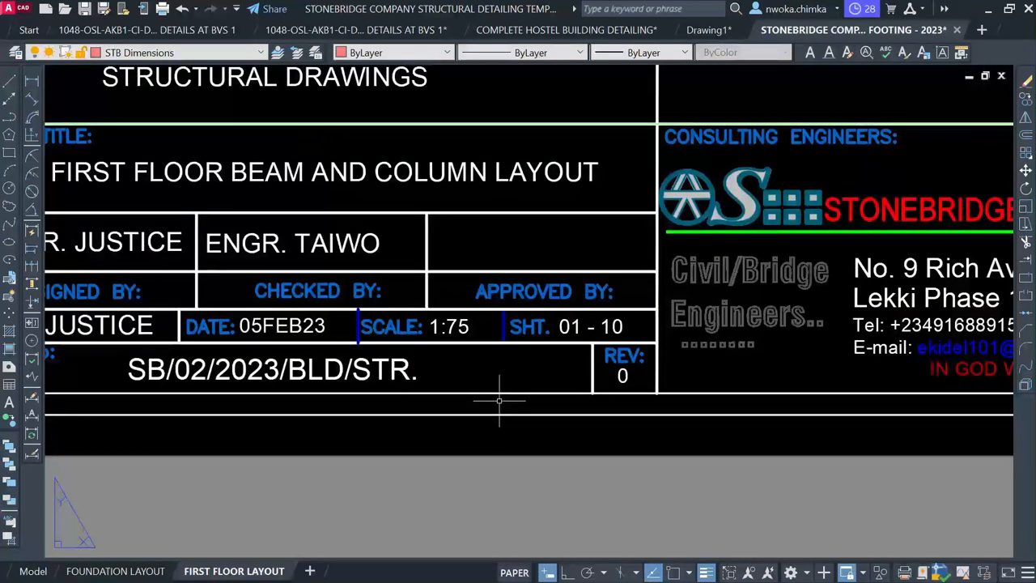
double_click(462, 325)
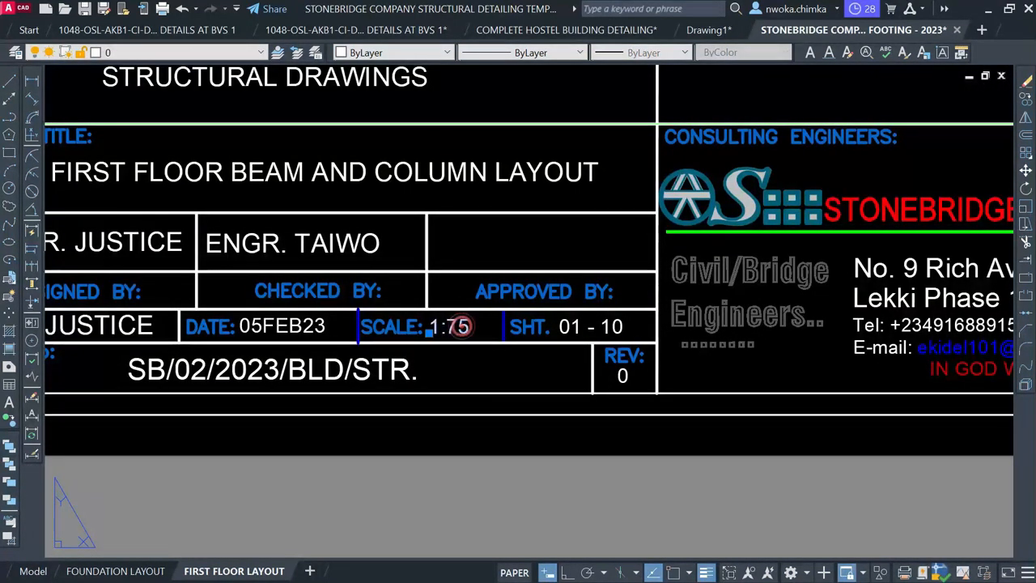
scroll(456, 319, up, 2)
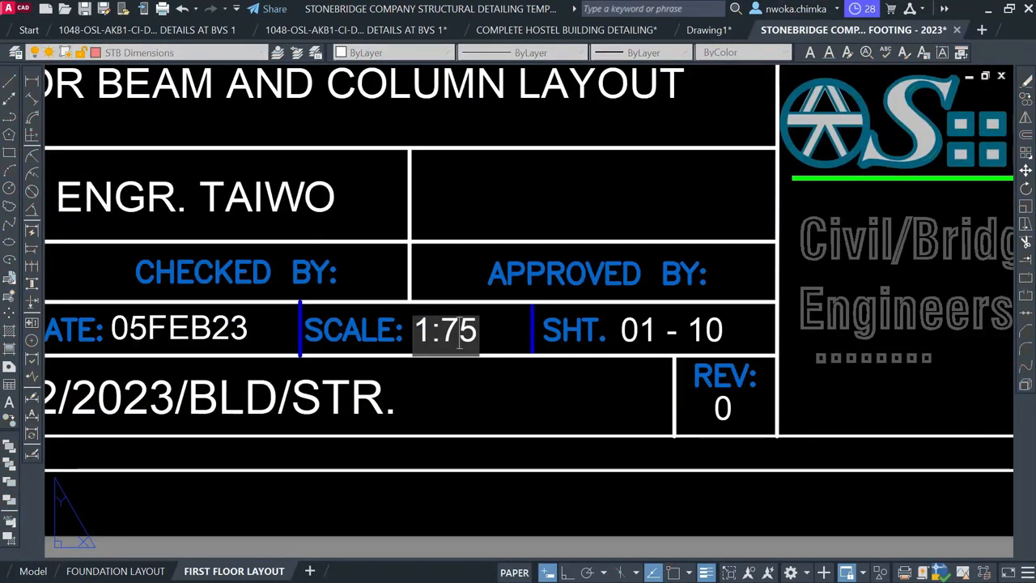
key(Return)
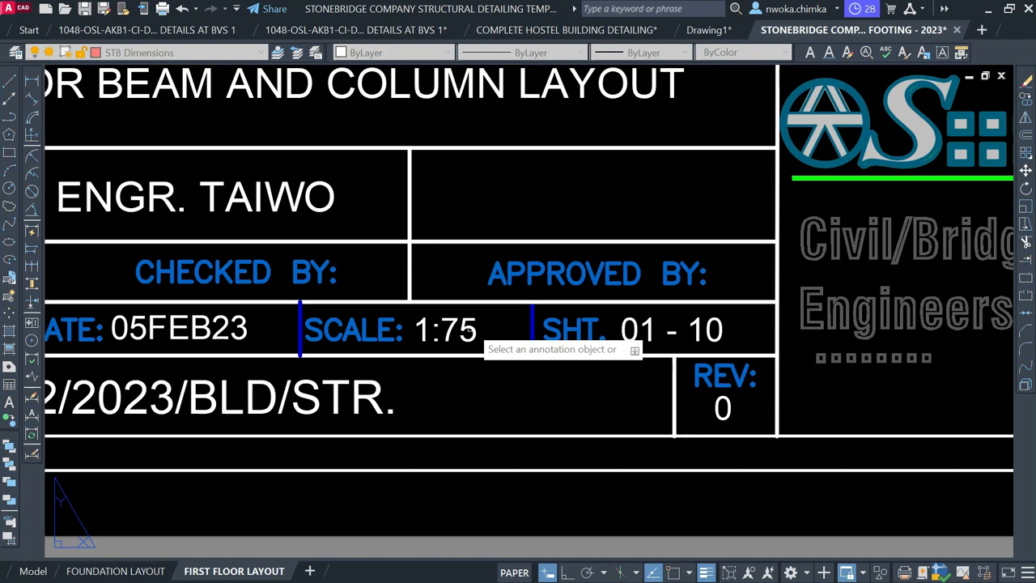
scroll(509, 318, down, 2)
scroll(510, 317, down, 2)
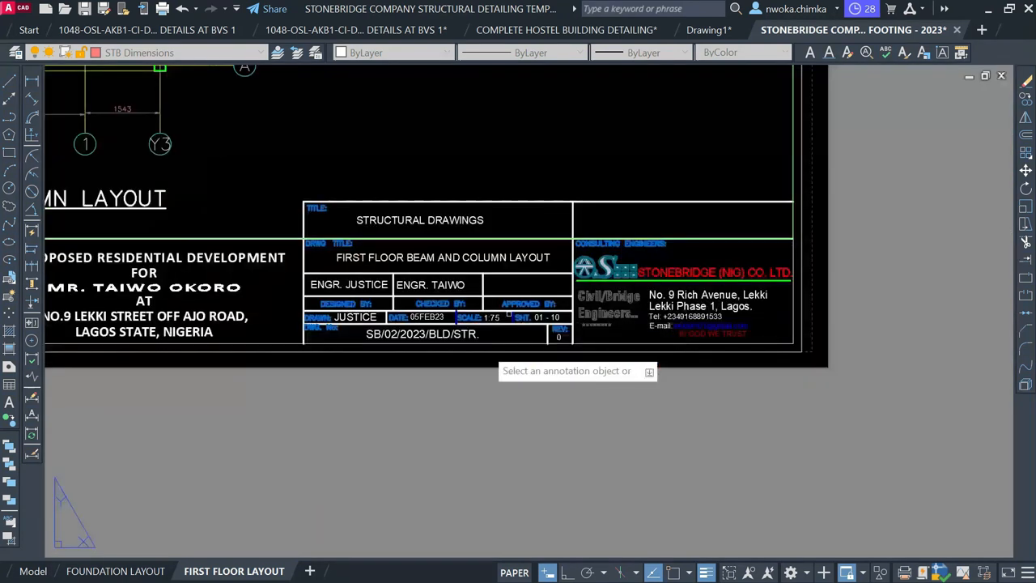
scroll(486, 332, down, 3)
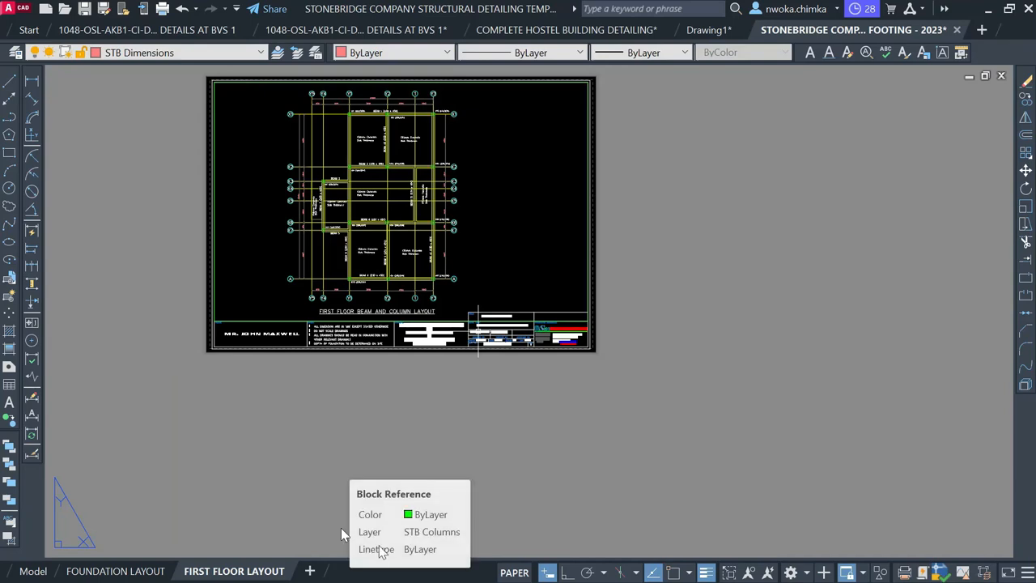
Copy the FIRST FLOOR LAYOUT tab via Move or Copy and open FIRST FLOOR LAYOUT (2)
right_click(248, 571)
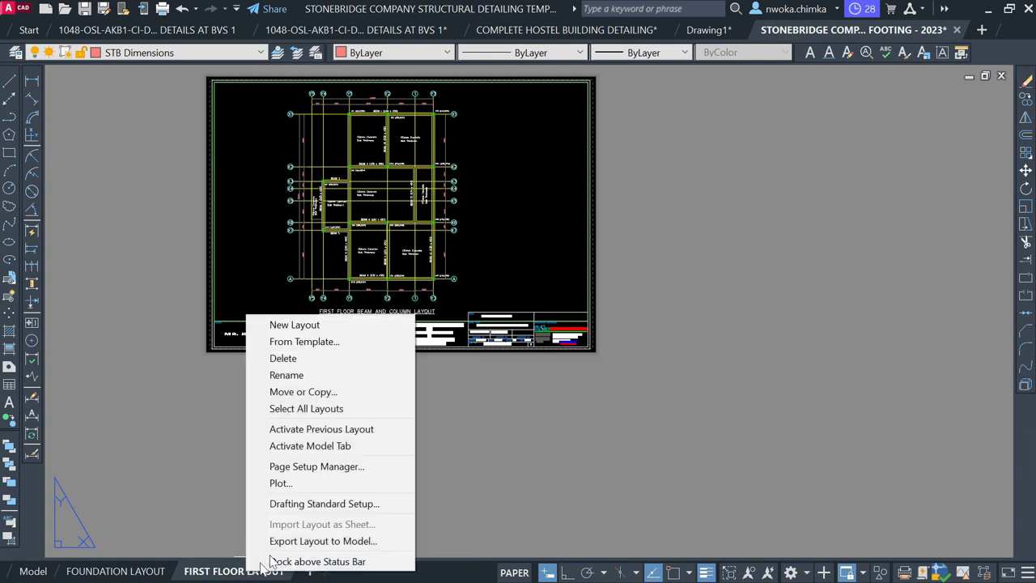
click(357, 391)
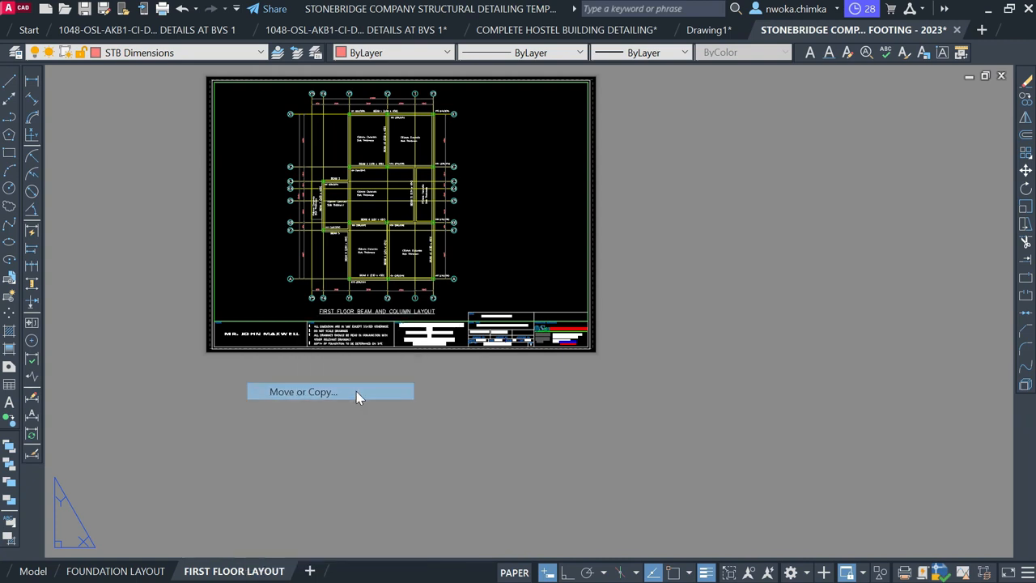
click(769, 340)
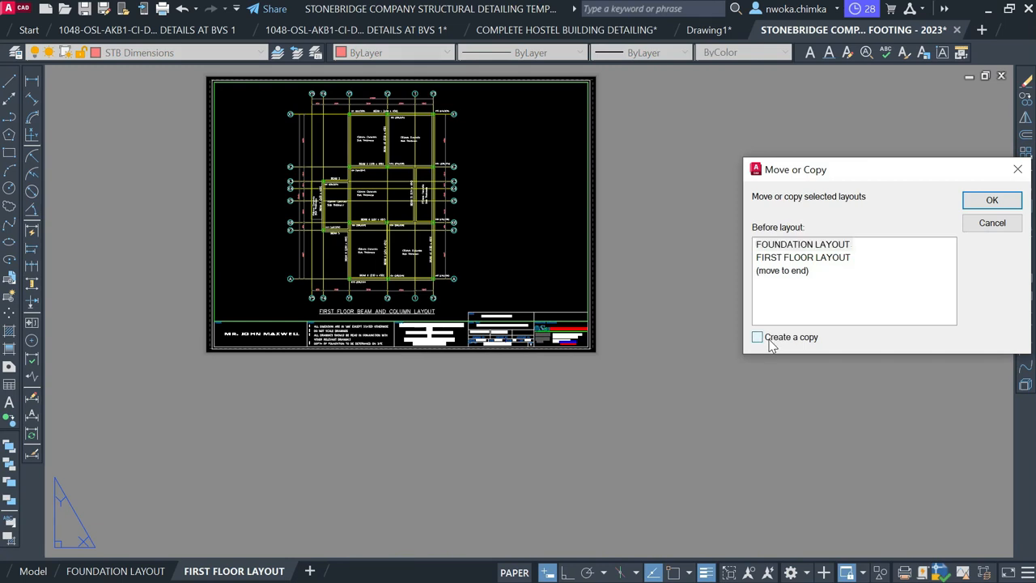
click(813, 257)
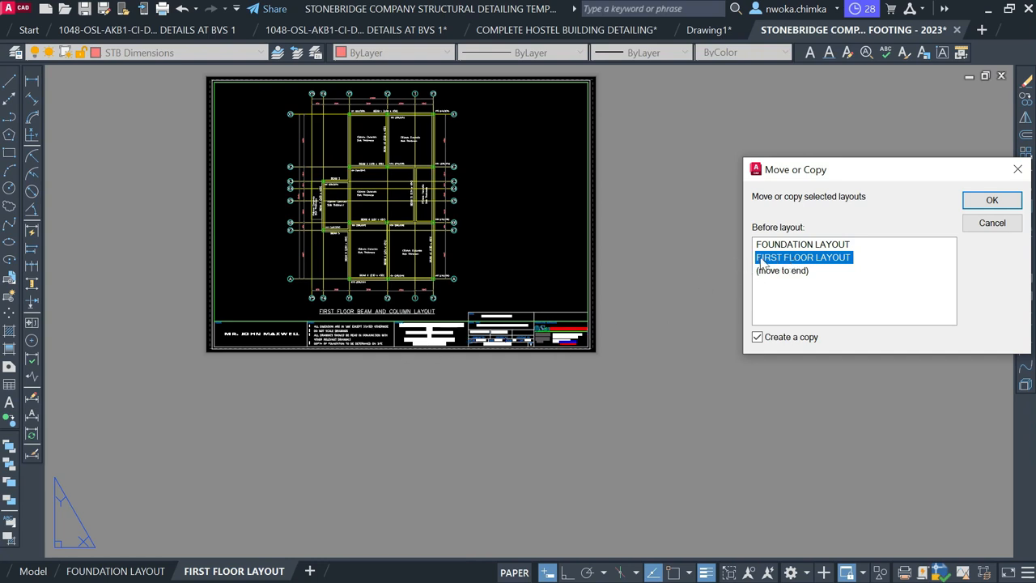
click(993, 202)
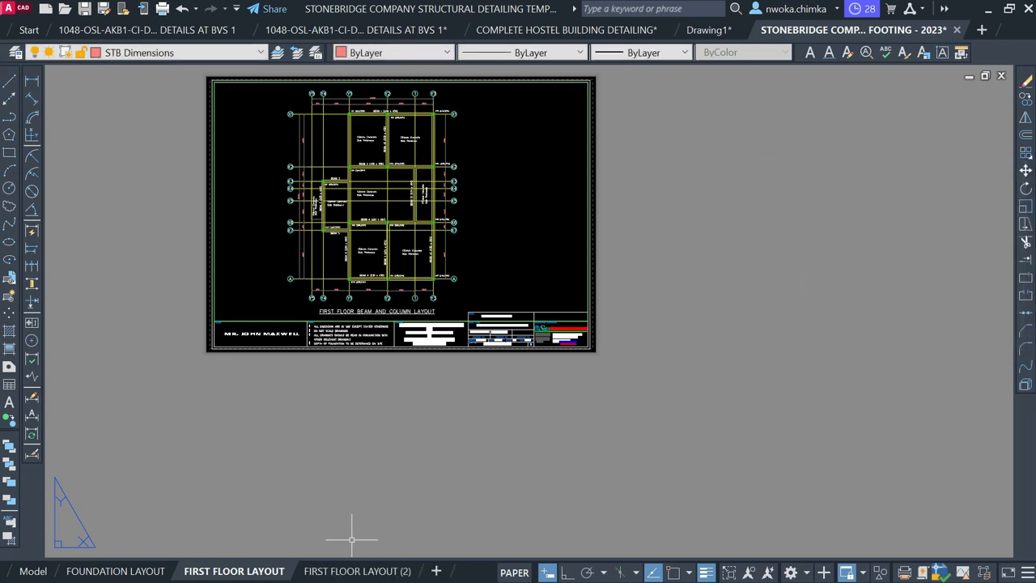
mouse_move(344, 574)
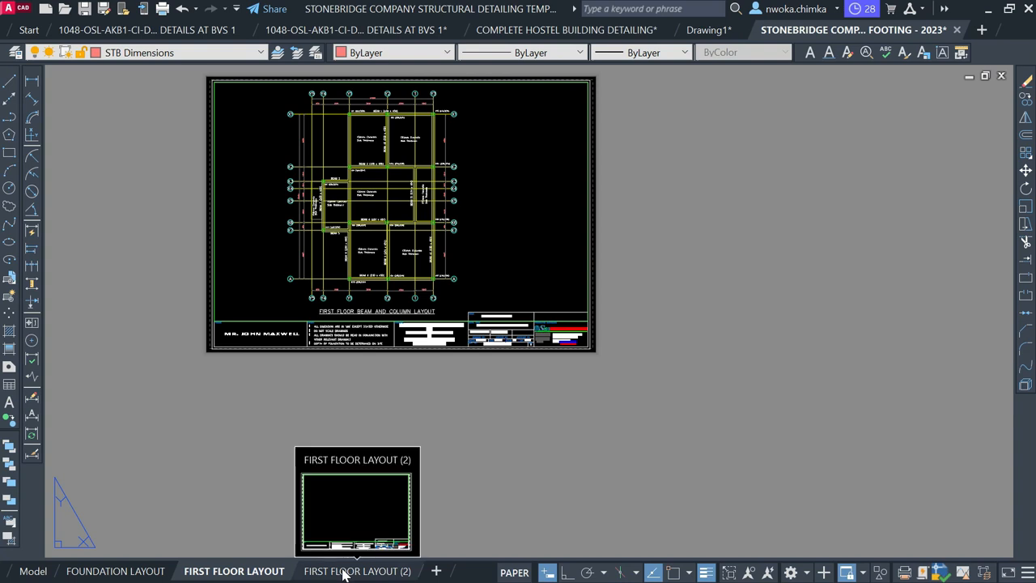
click(343, 572)
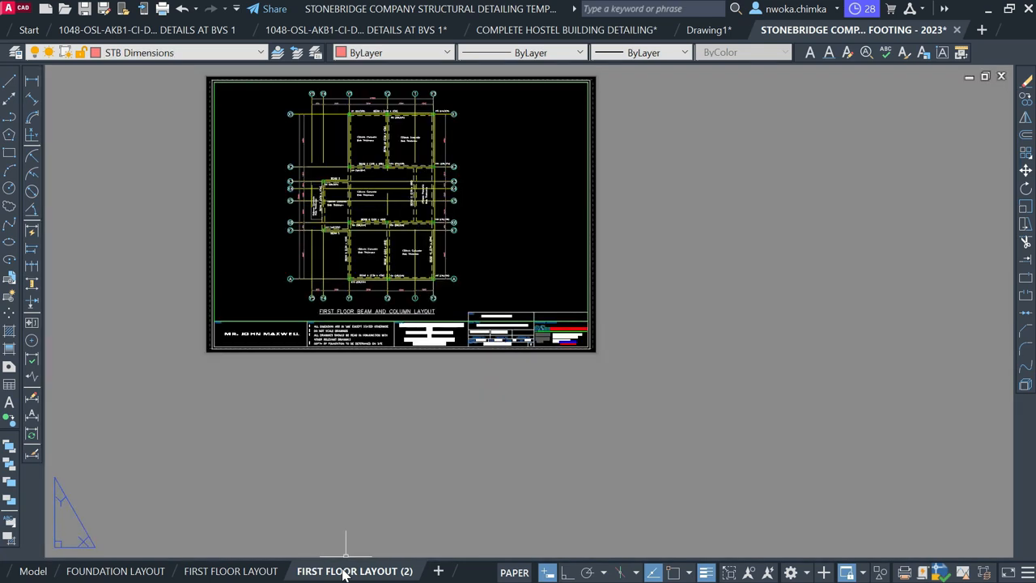
Rename the copied tab to FIRST BEAM DETAILS
right_click(344, 572)
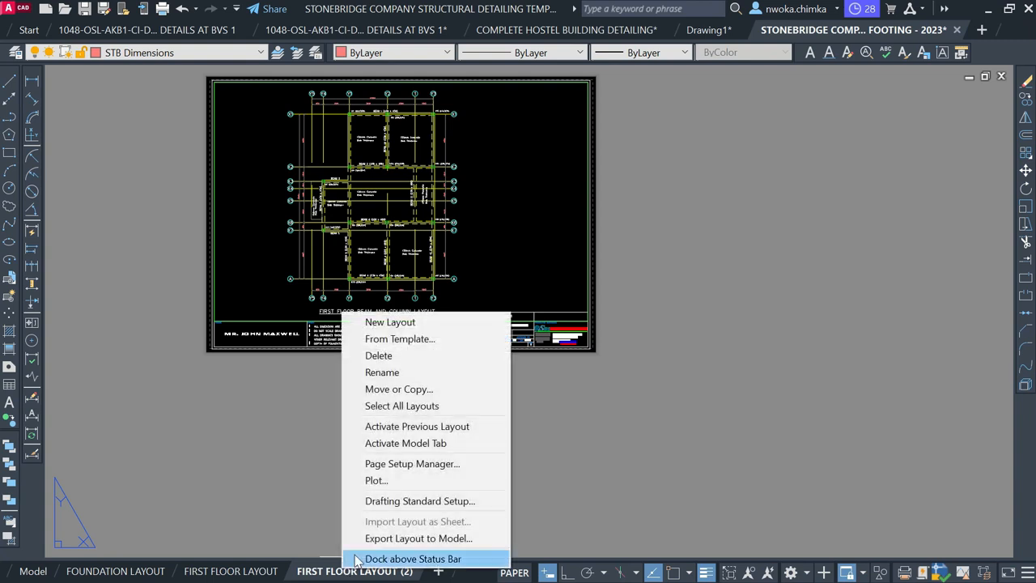
click(423, 377)
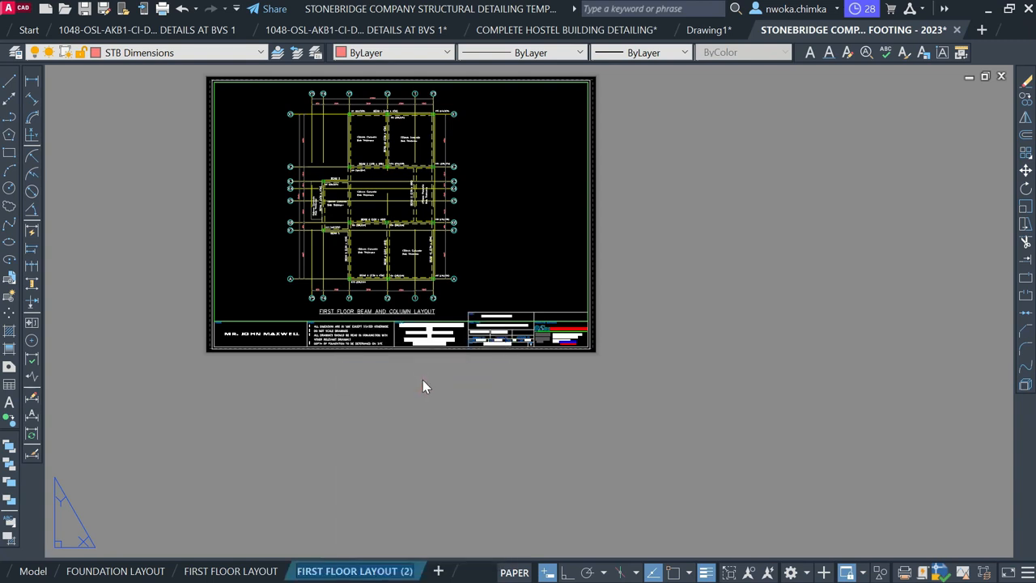
text(FIRST BEAM DETAILS)
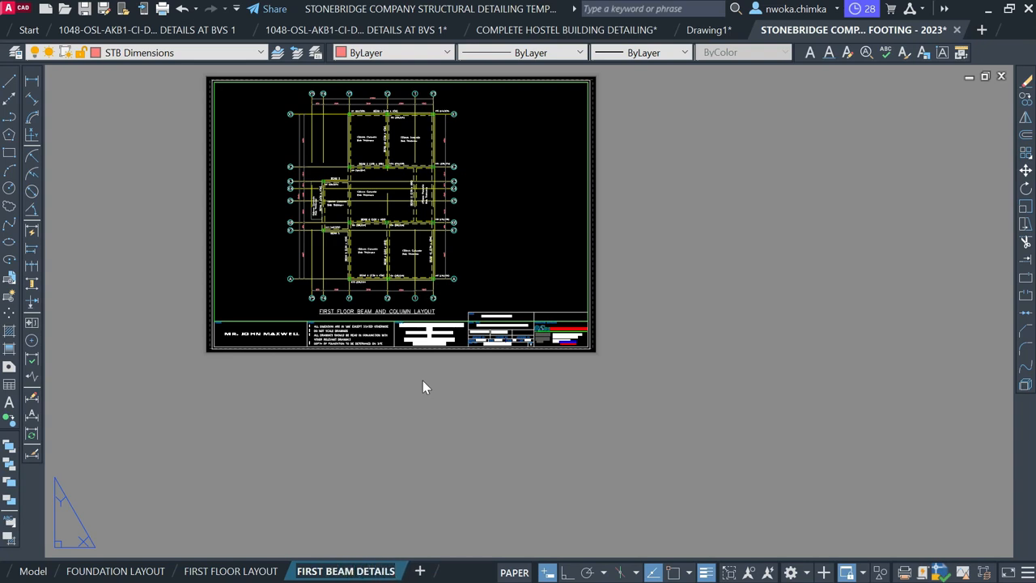
Commit the FIRST BEAM DETAILS name, then zoom and pan the viewport onto the beam detail drawings
key(Return)
click(439, 447)
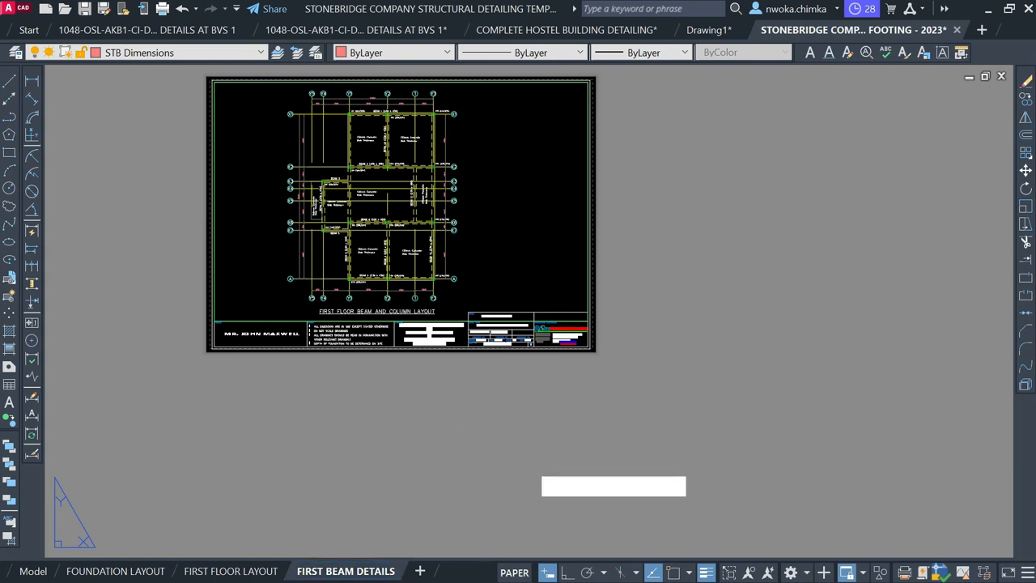
click(654, 430)
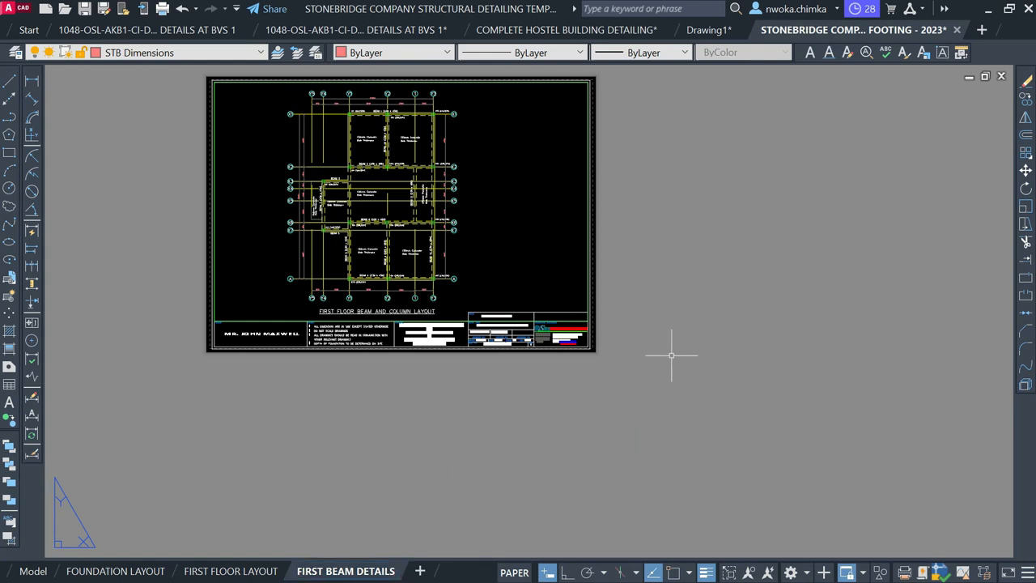
scroll(413, 147, up, 4)
scroll(414, 147, down, 3)
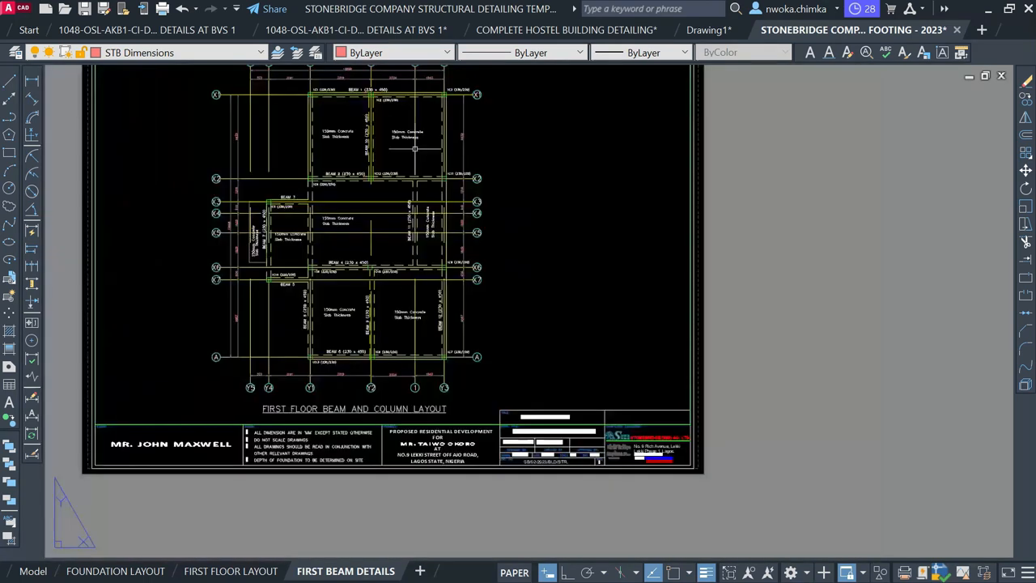
scroll(433, 271, down, 2)
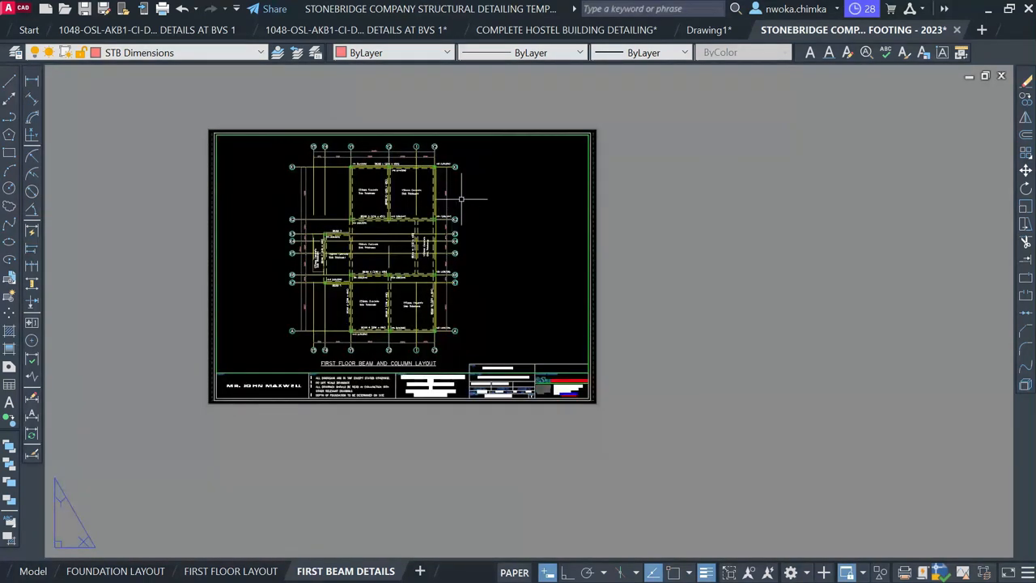
double_click(464, 198)
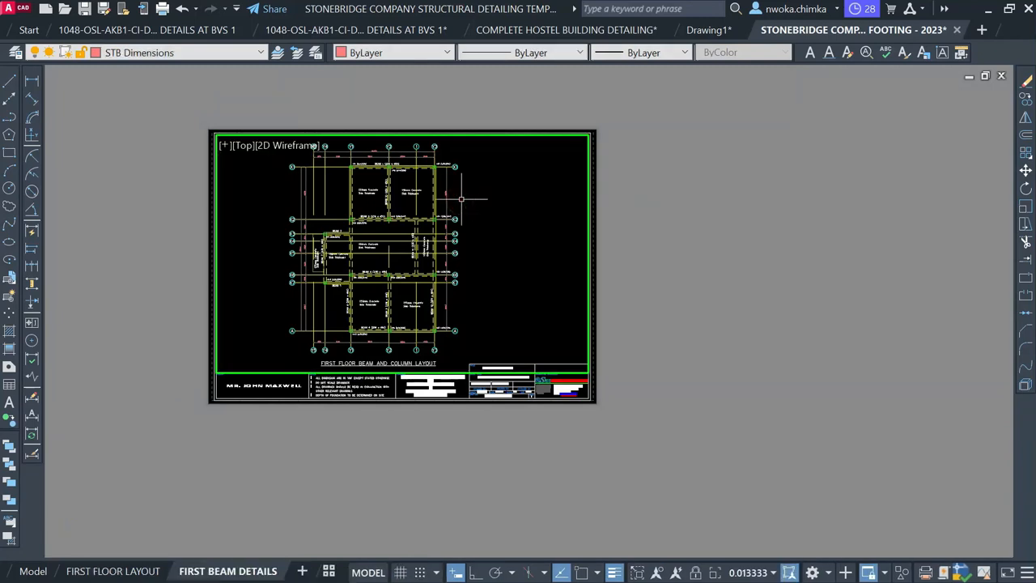
scroll(406, 195, down, 4)
middle_drag(398, 290, 402, 257)
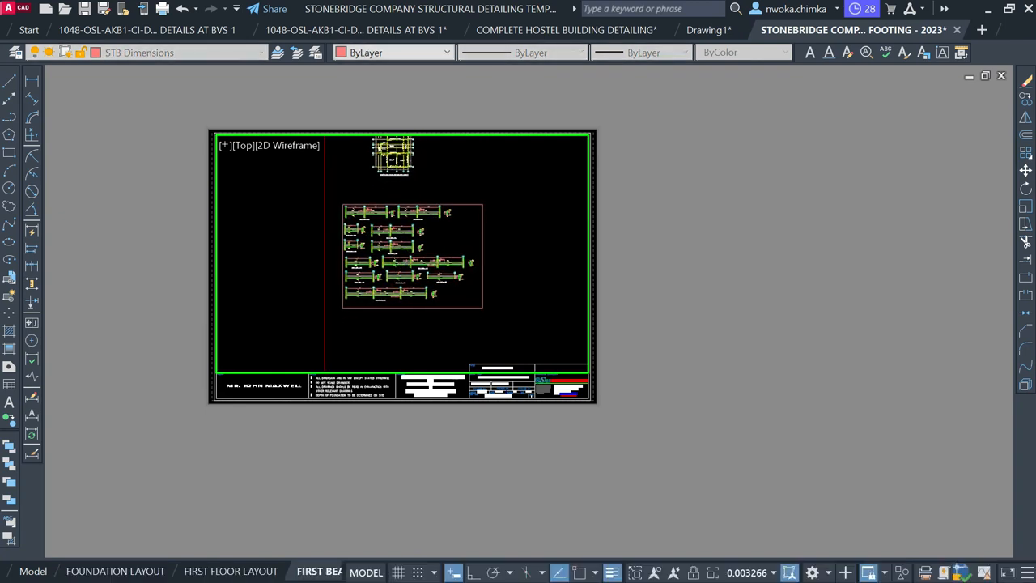
scroll(400, 237, up, 2)
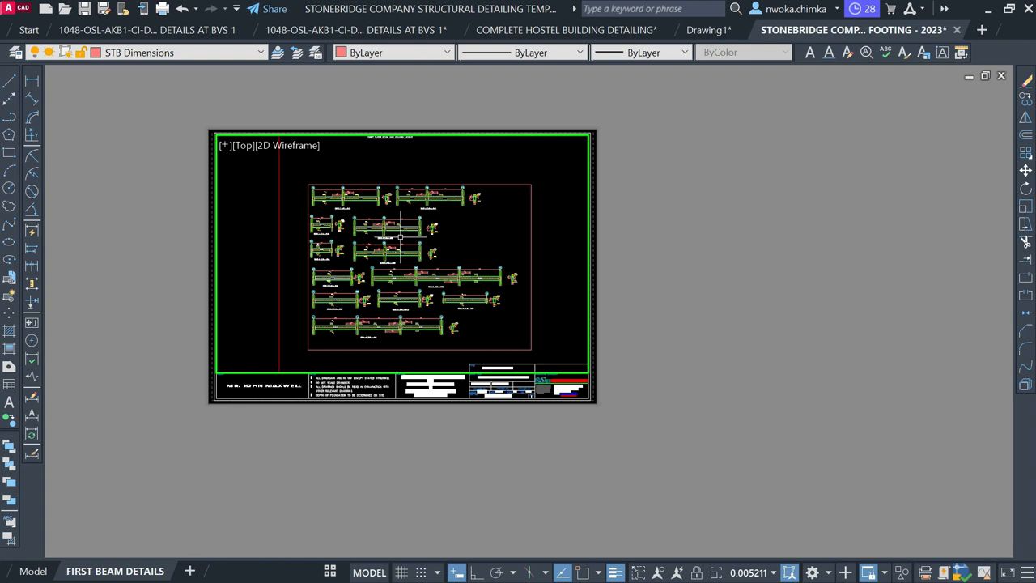
Zoom the viewport to a 1:50 scale, then to 1/75XP, and pan the beam drawings
text(z)
key(Return)
text(1/50XP)
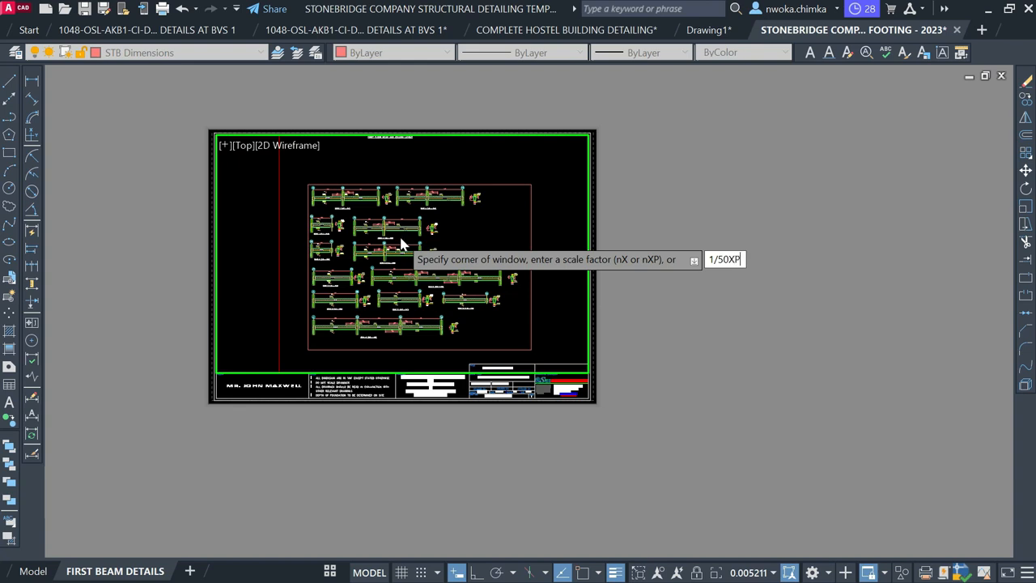
key(Return)
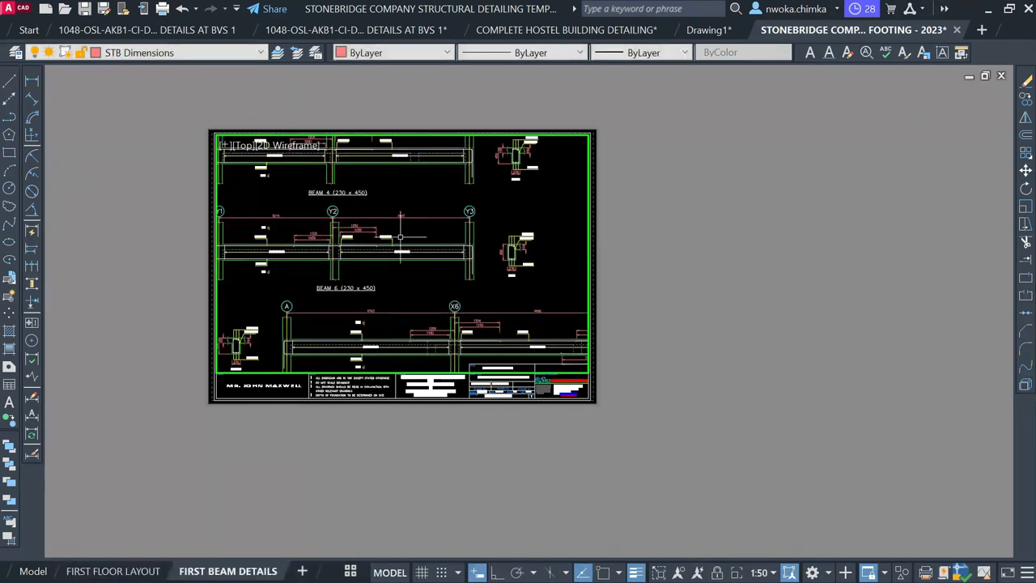
key(Return)
text(1/75)
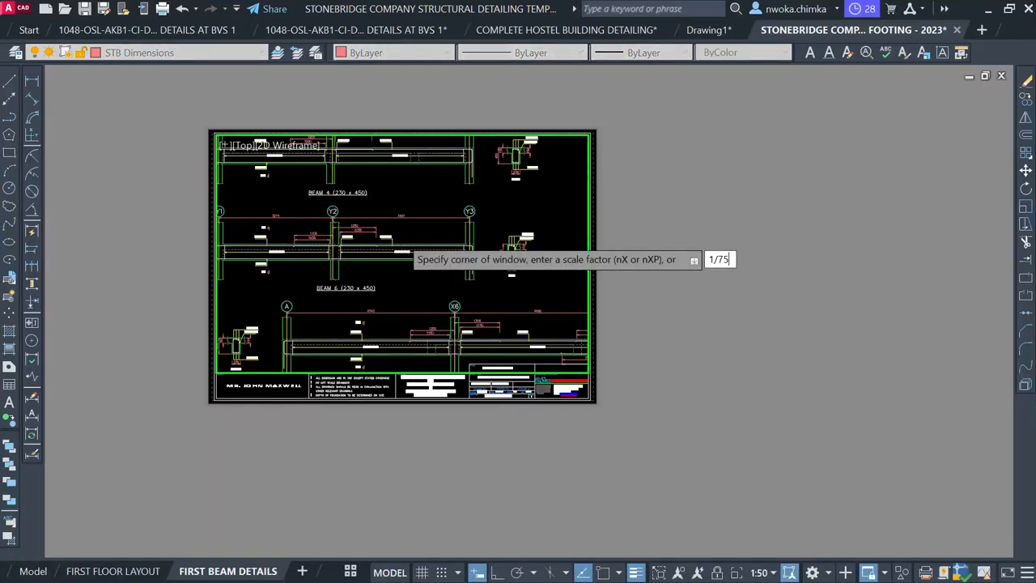
text(XP)
key(Return)
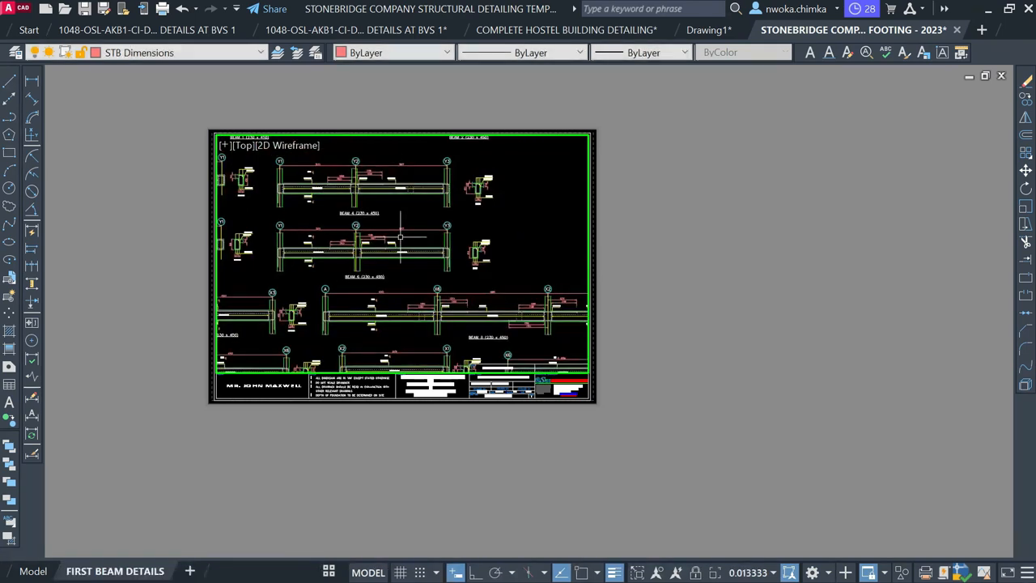
mouse_move(383, 235)
middle_down()
mouse_move(470, 312)
mouse_move(435, 301)
middle_up()
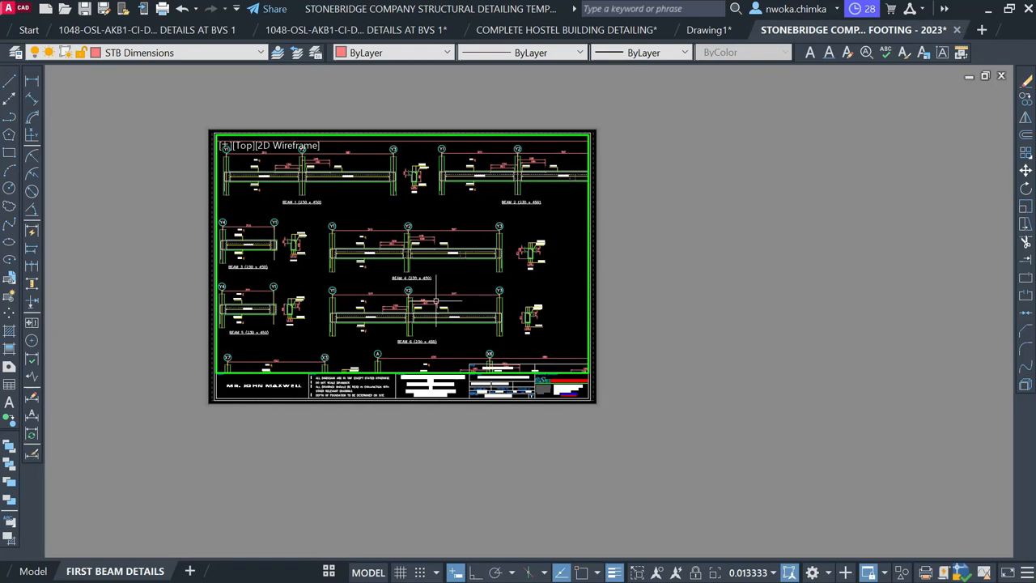
Rescale the viewport to 1:100 and pan the beam details up-left to fit inside the border
text(z)
key(Return)
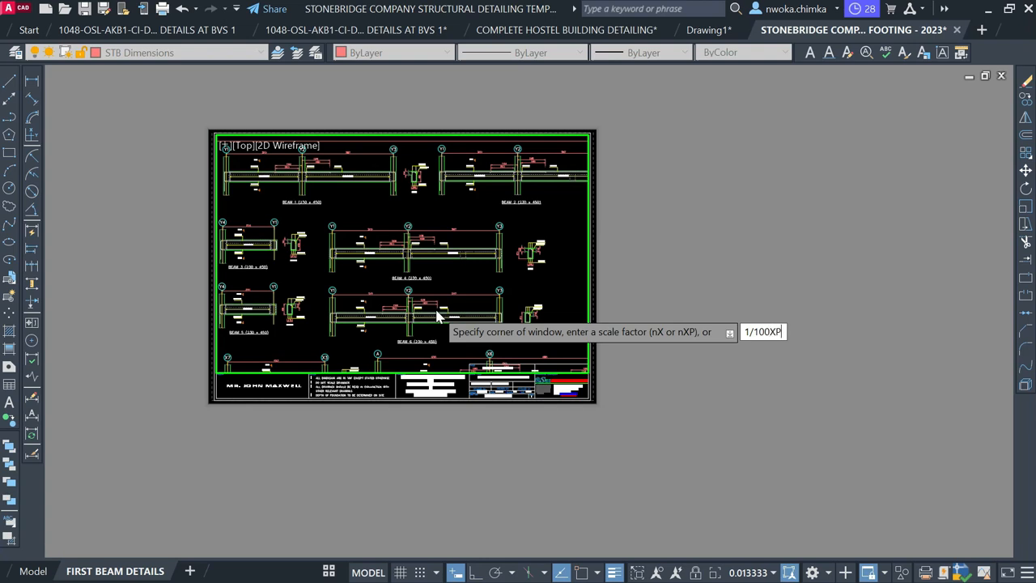
key(Return)
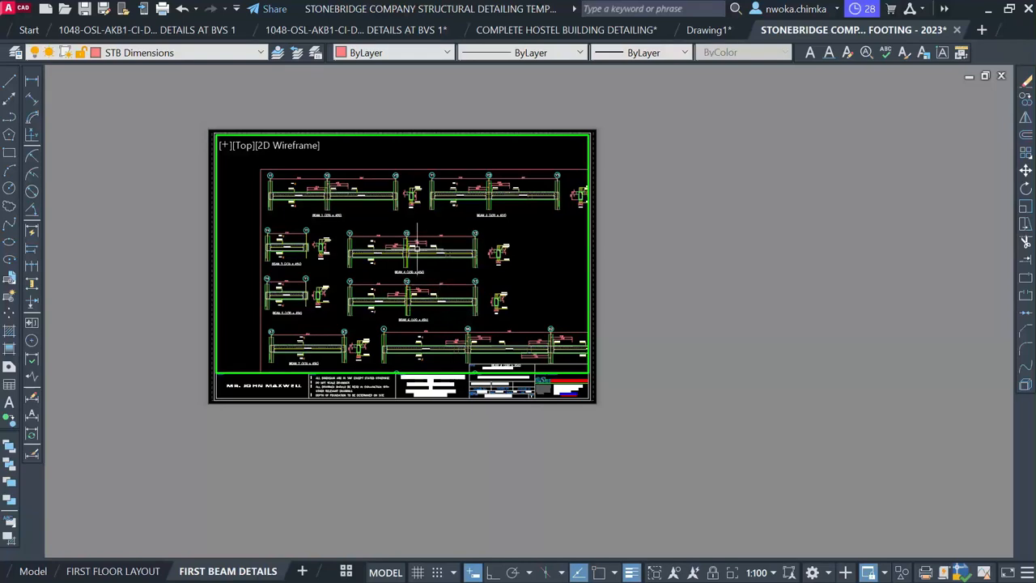
middle_drag(416, 248, 390, 232)
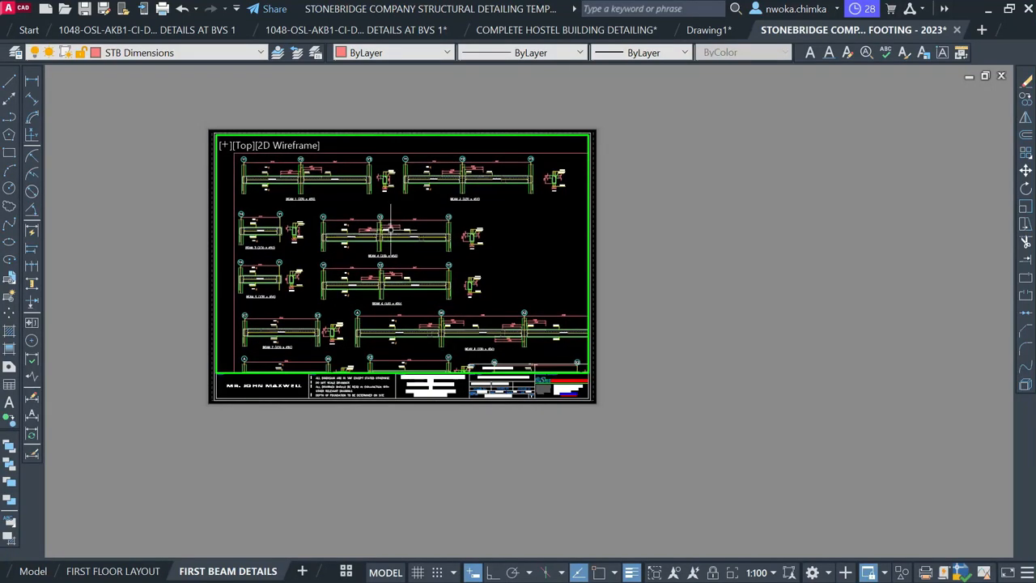
middle_drag(423, 227, 393, 208)
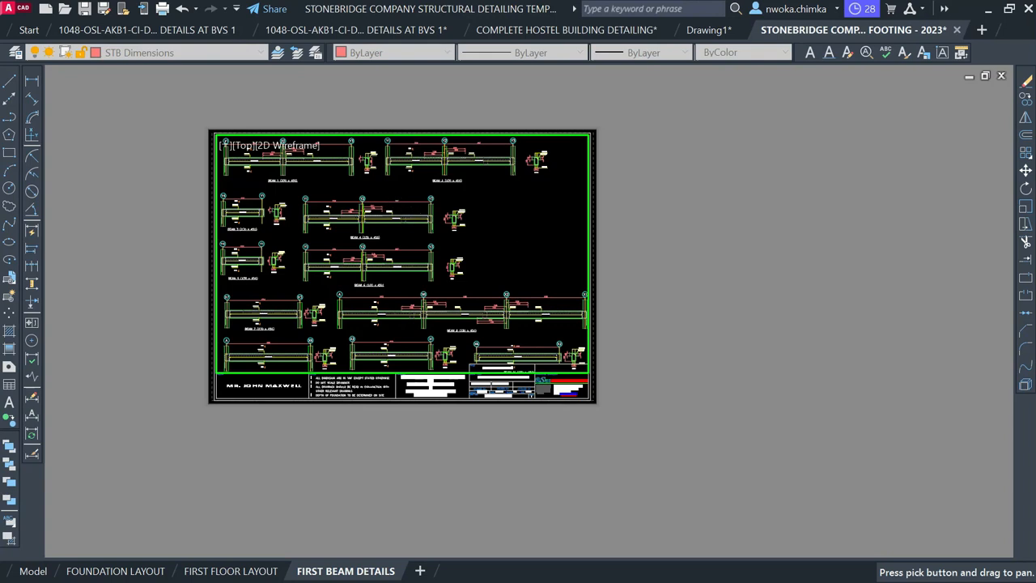
key(Escape)
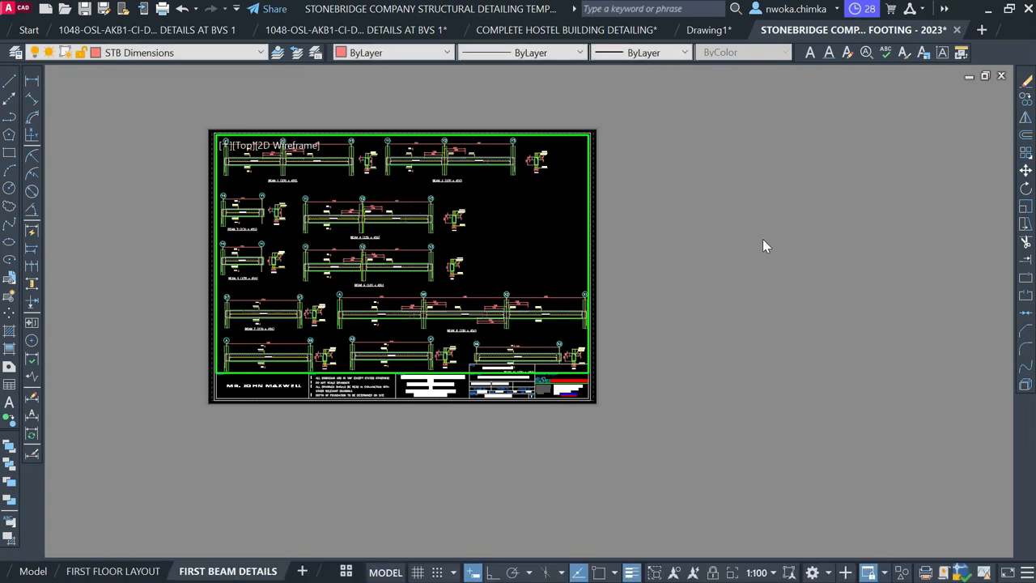
Exit the viewport to paper space, review the sheet, and switch to model space
double_click(763, 239)
click(763, 238)
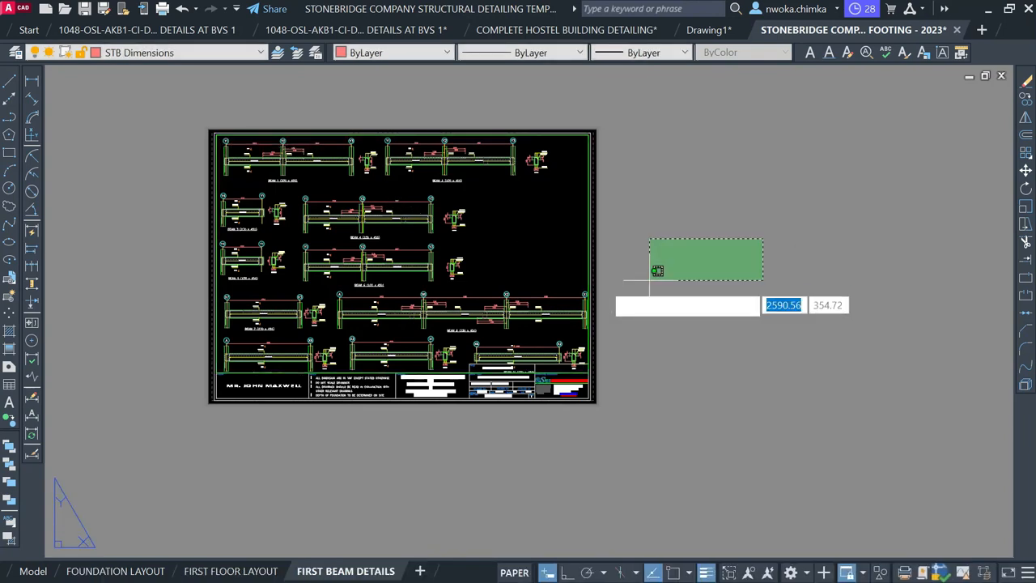
click(732, 249)
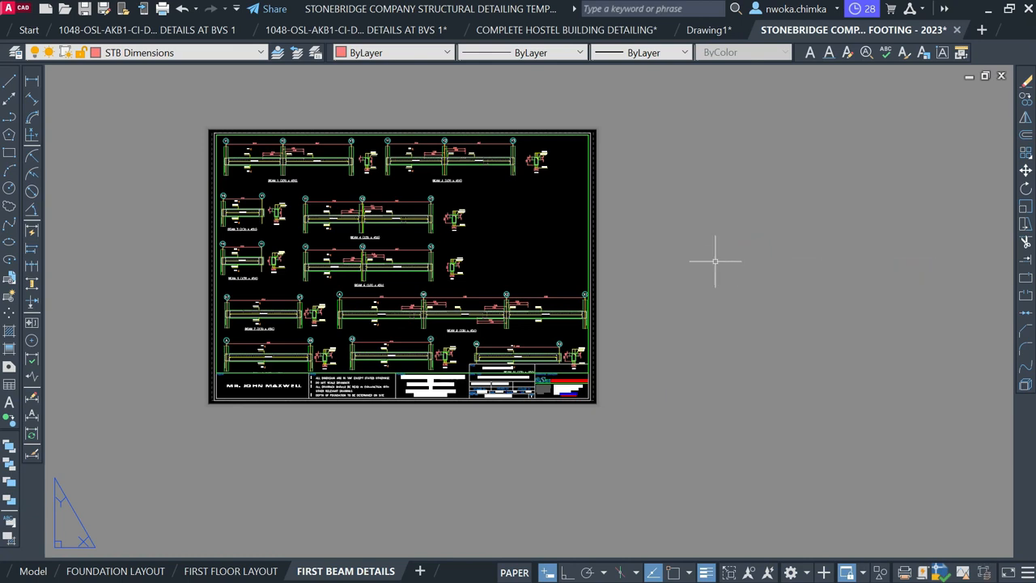
scroll(598, 328, up, 4)
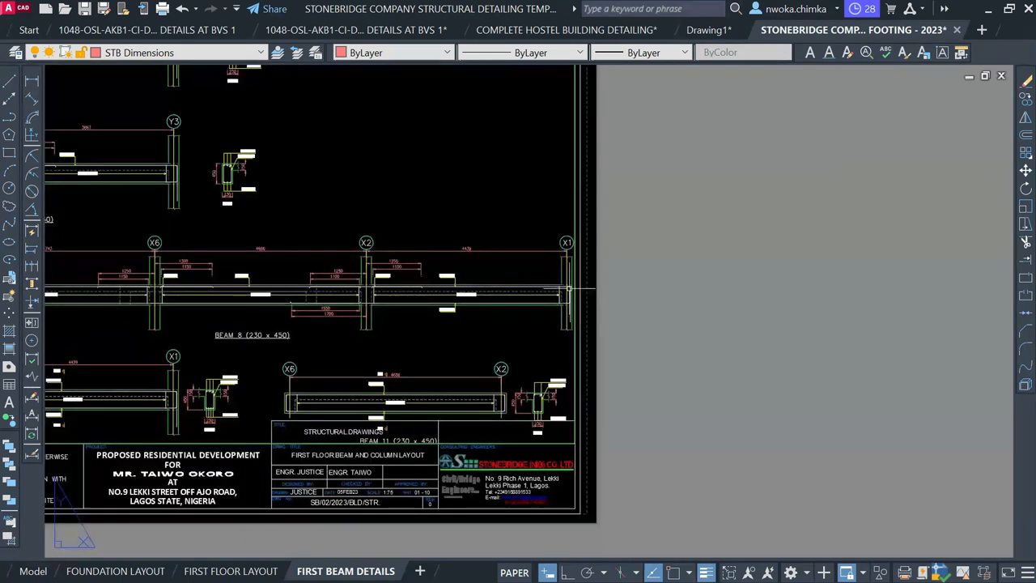
scroll(705, 280, down, 2)
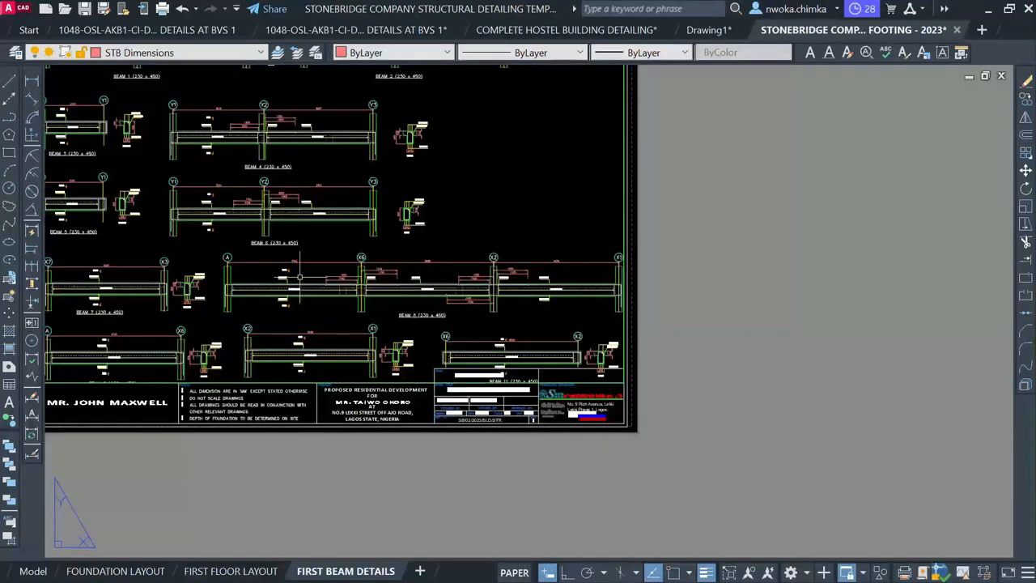
scroll(510, 275, down, 2)
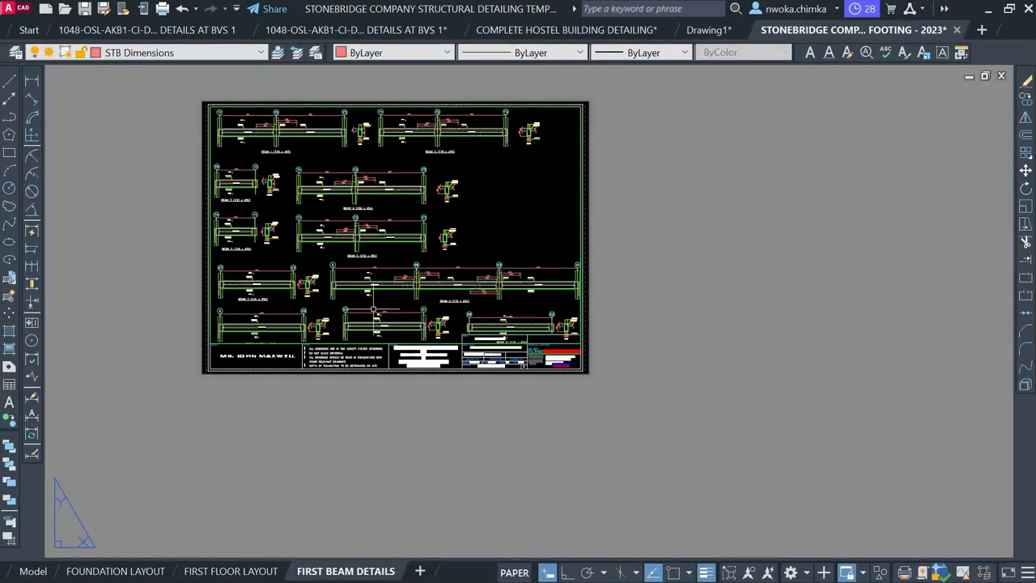
scroll(366, 209, up, 2)
scroll(365, 208, up, 3)
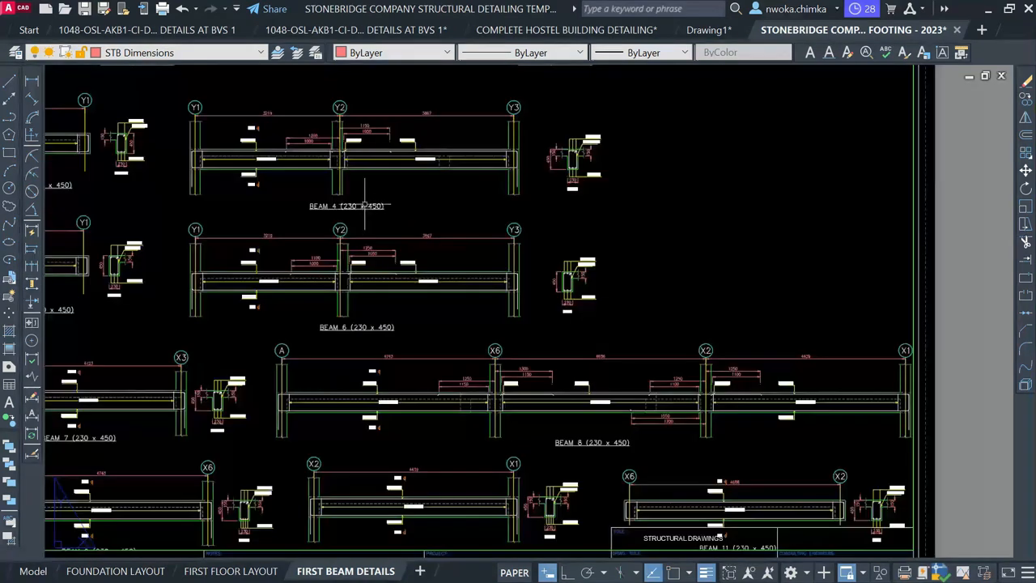
scroll(409, 158, down, 2)
scroll(402, 209, down, 4)
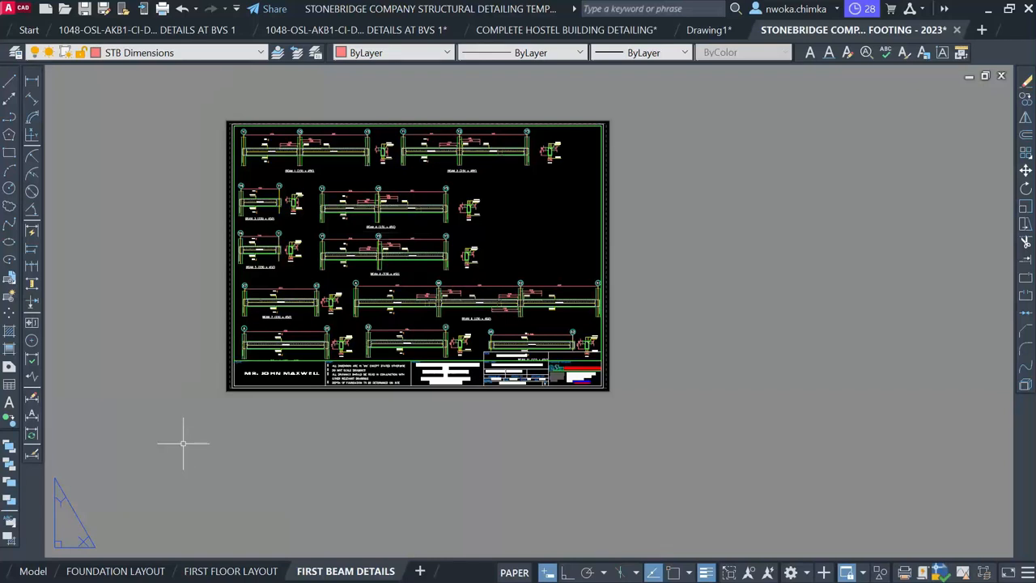
click(33, 571)
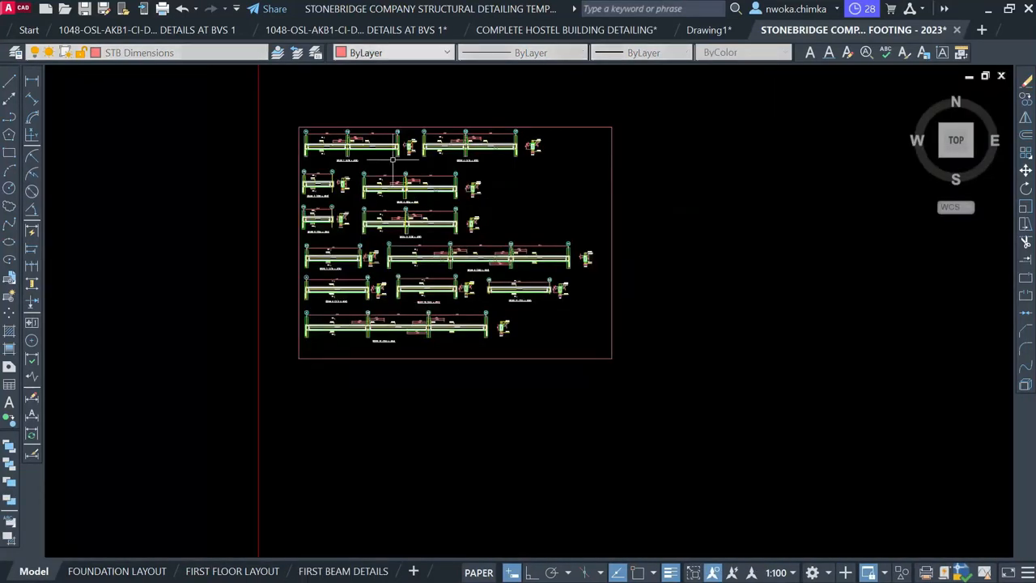
Window-select beams 3 through 12 and move them below the sheet frame
scroll(298, 180, down, 2)
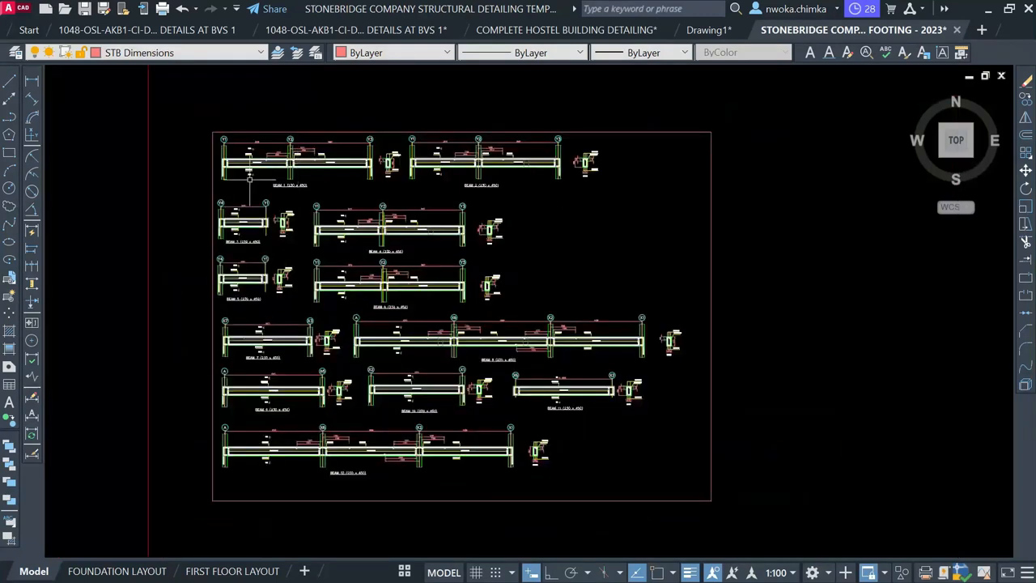
click(182, 192)
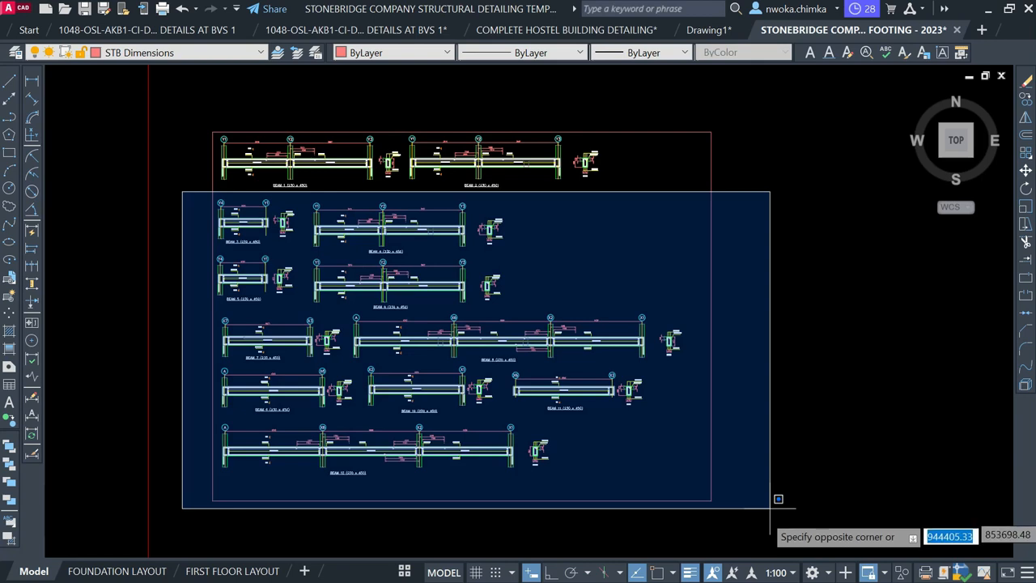
click(777, 511)
text(m)
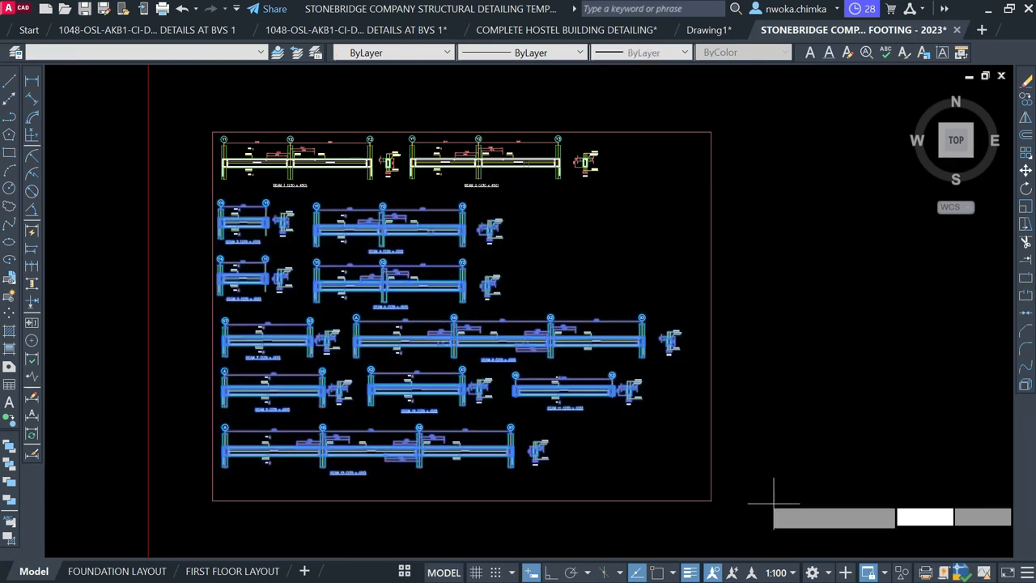
key(Return)
scroll(776, 494, down, 2)
click(492, 217)
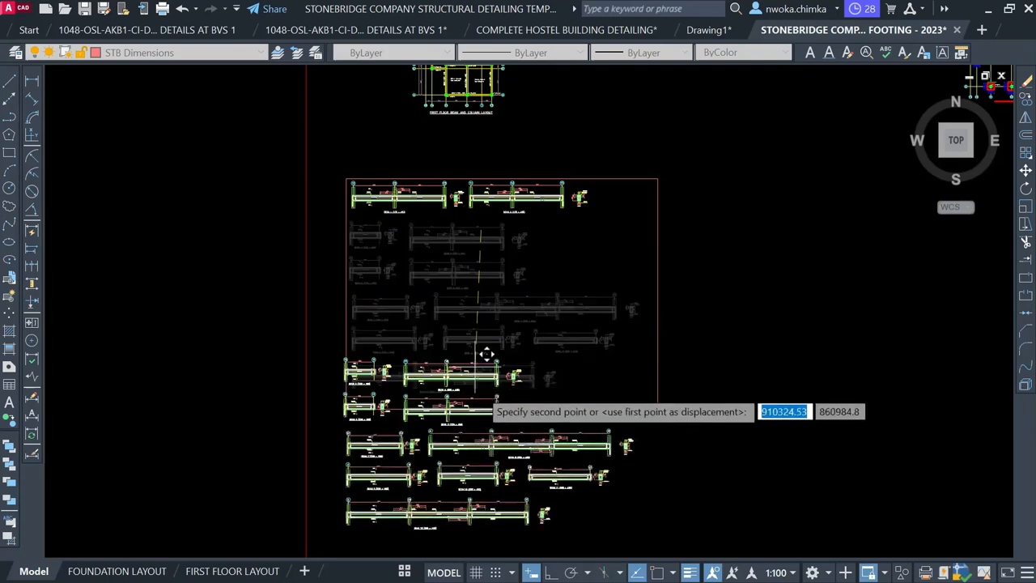
click(486, 417)
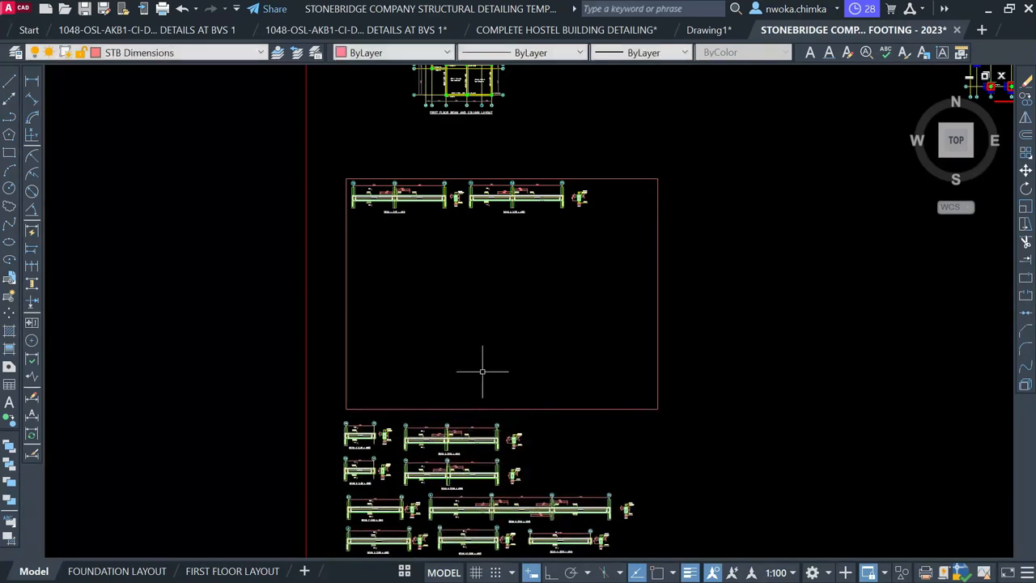
Move Beam 2 directly below Beam 1 and view the FIRST BEAM DETAILS sheet
scroll(485, 211, up, 2)
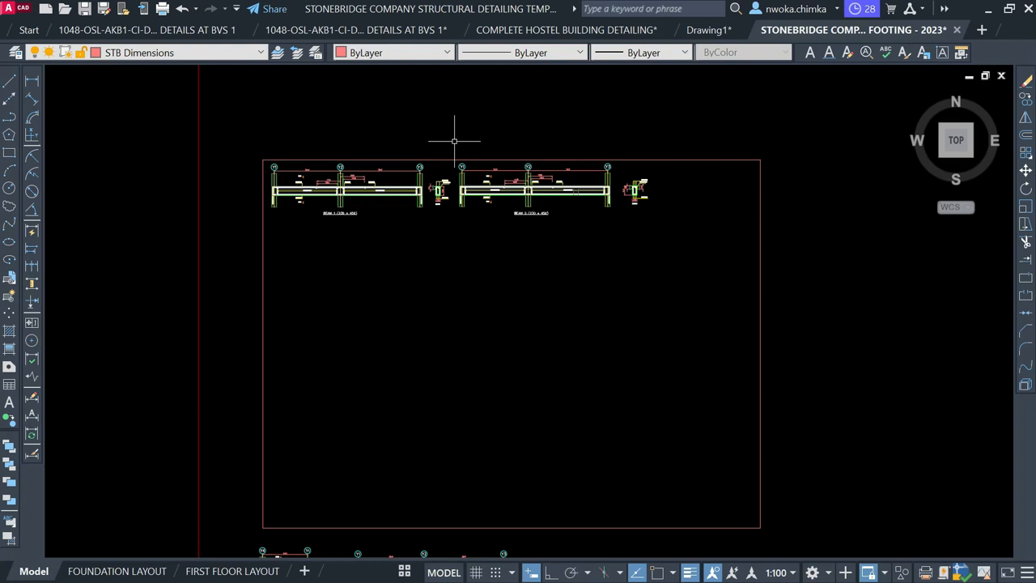
click(454, 142)
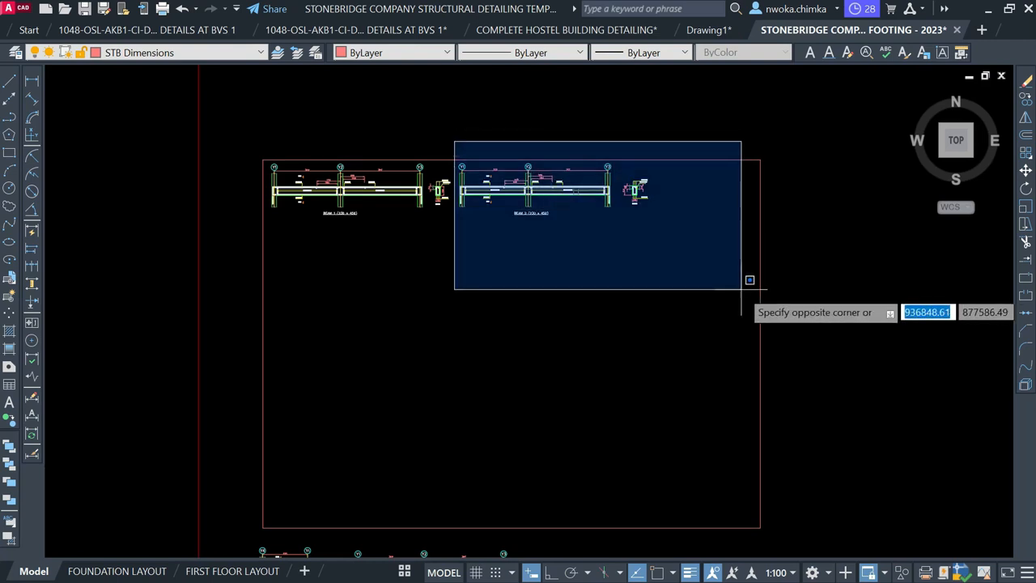
click(741, 284)
text(m)
key(Return)
click(535, 188)
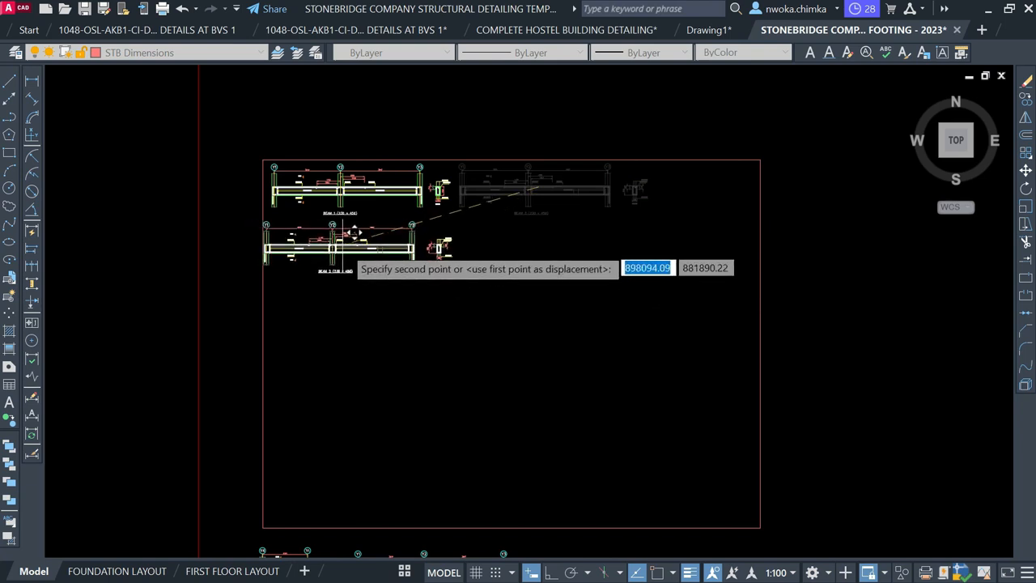
click(344, 249)
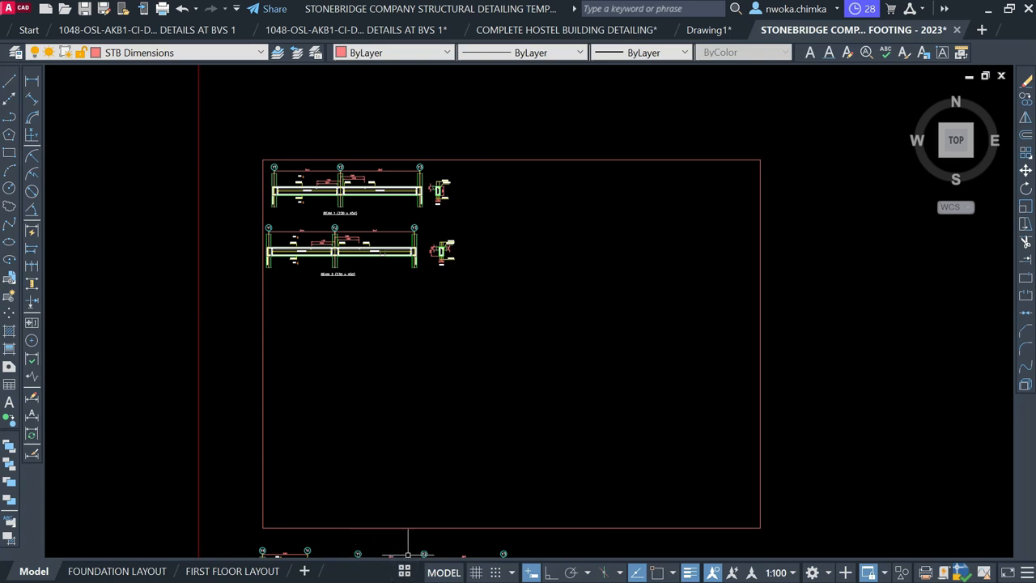
click(404, 571)
click(448, 553)
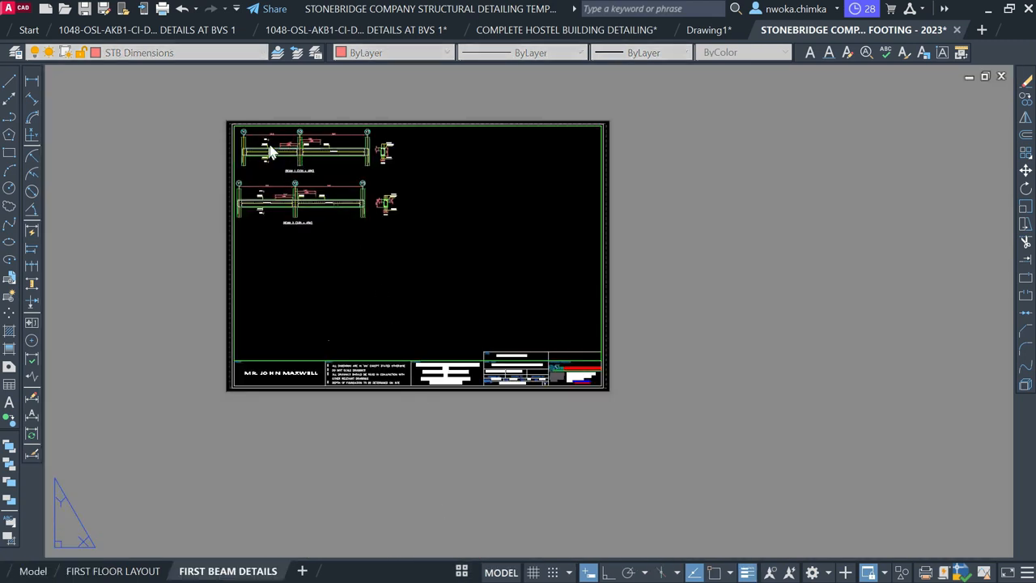
Return from the layout to model space
scroll(287, 161, up, 2)
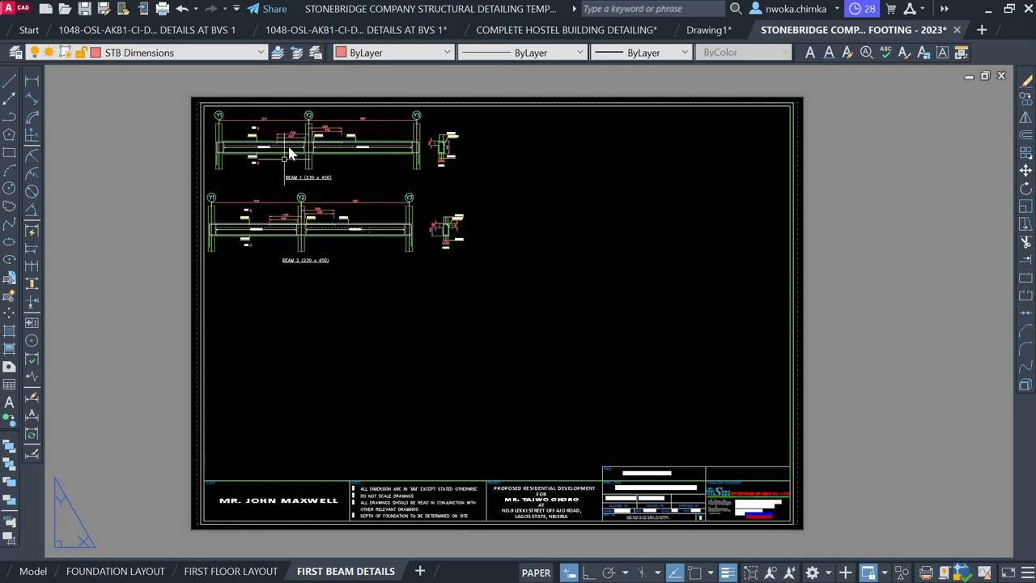
click(150, 194)
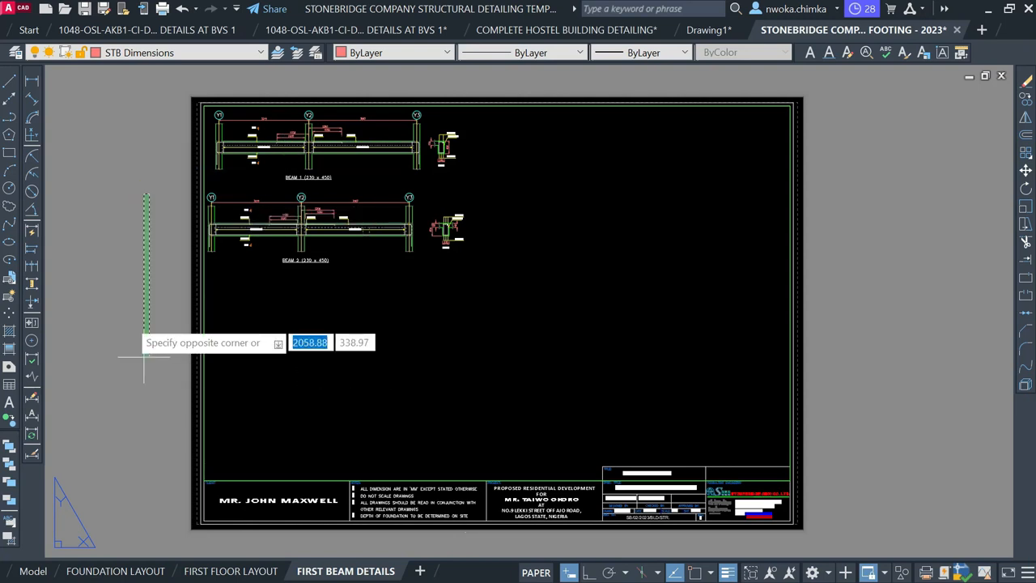
click(121, 448)
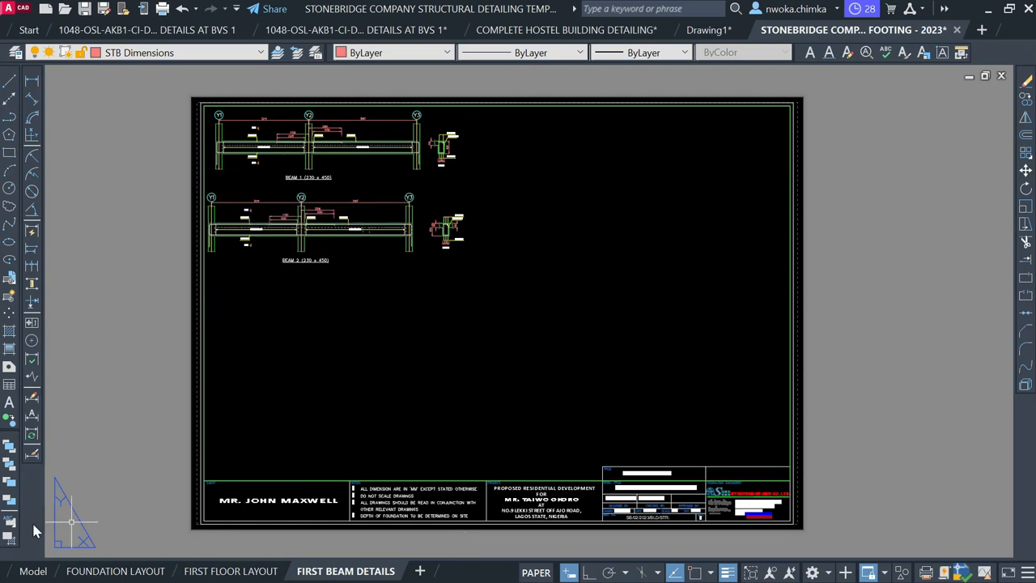
click(27, 570)
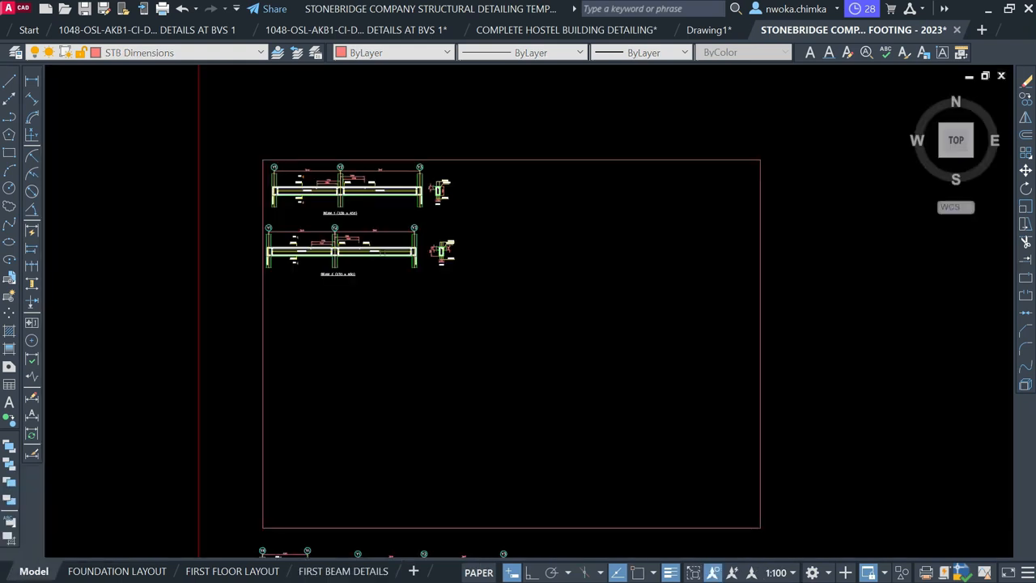
Move the BEAM 3 detail into the frame beside BEAM 1
scroll(337, 198, up, 4)
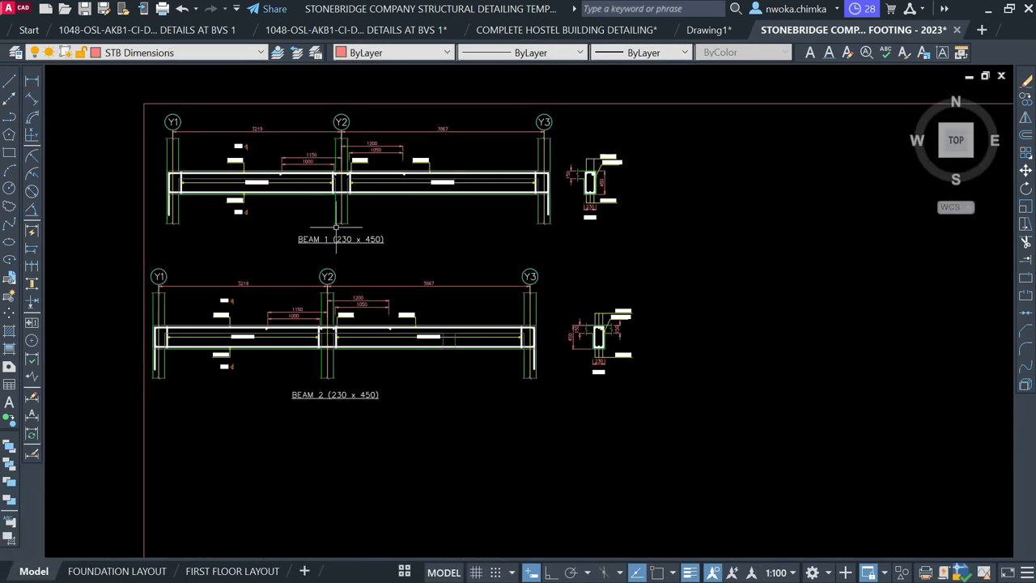
scroll(317, 373, down, 8)
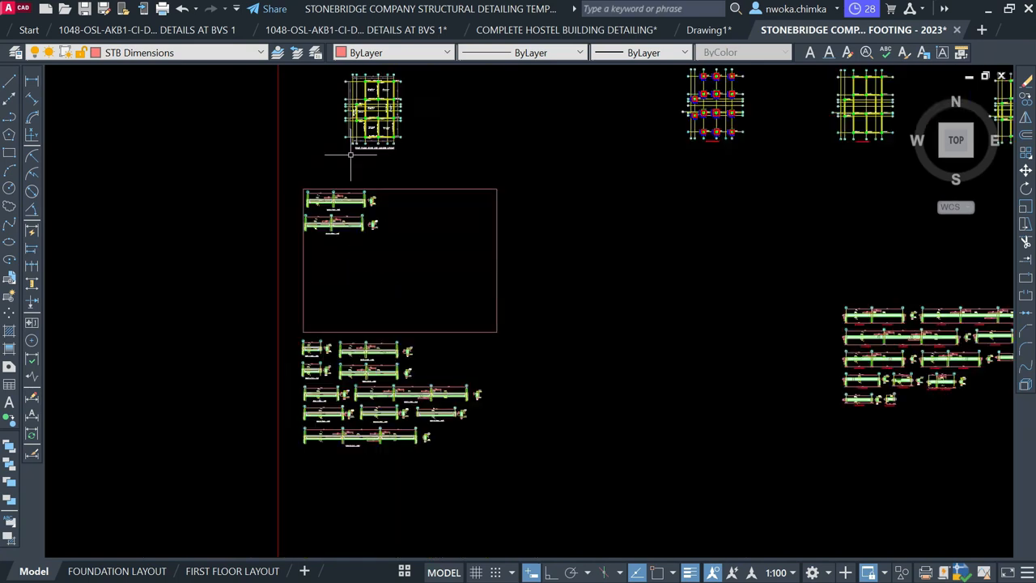
scroll(327, 330, up, 5)
click(230, 350)
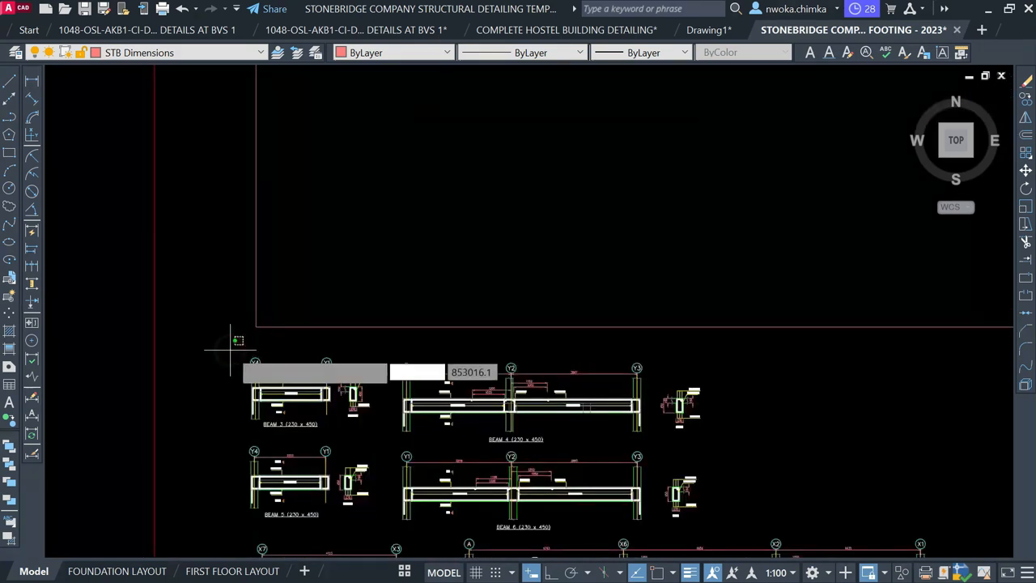
click(377, 438)
text(m)
key(space)
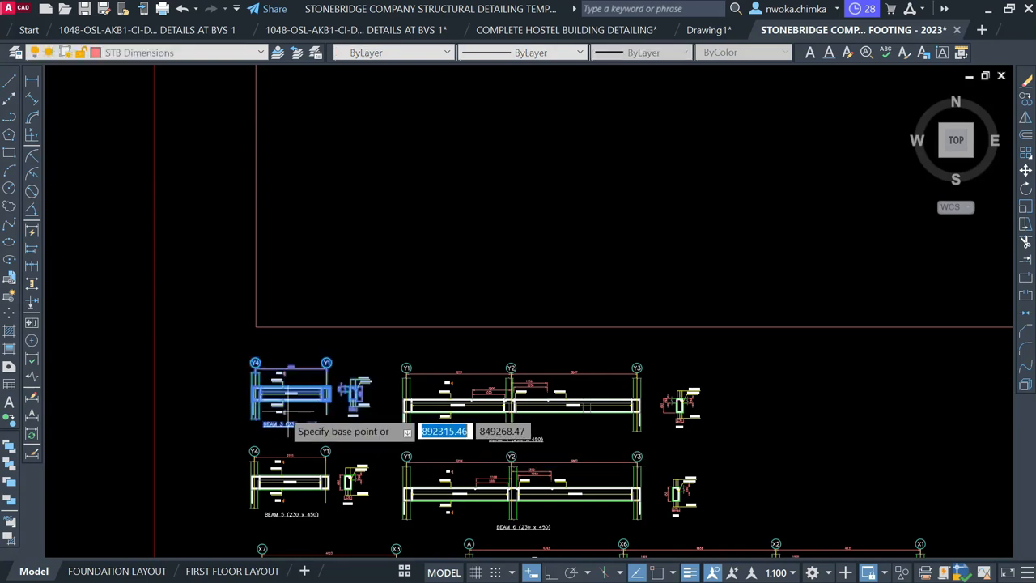
click(308, 402)
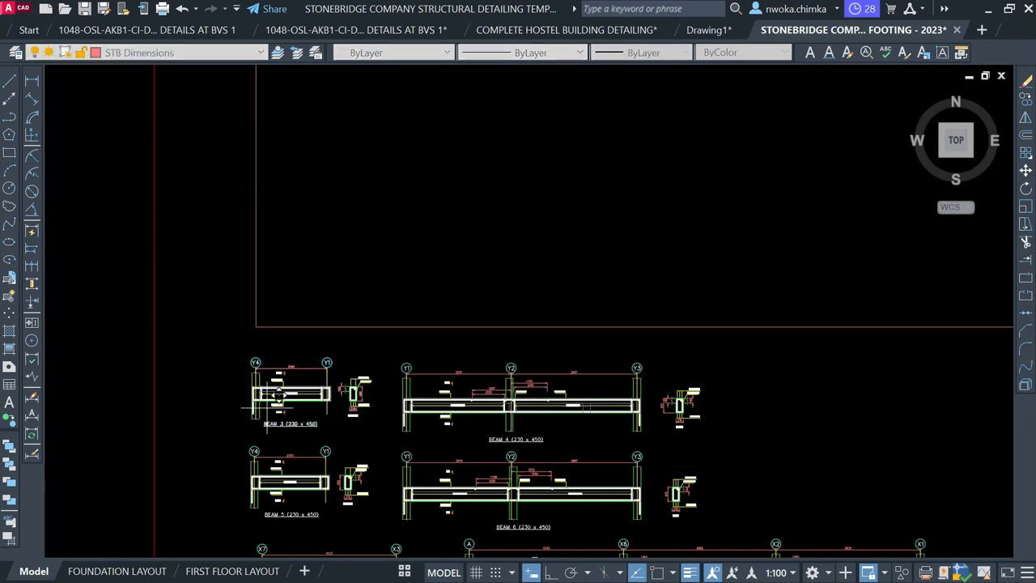
middle_drag(377, 213, 312, 401)
middle_drag(479, 279, 364, 440)
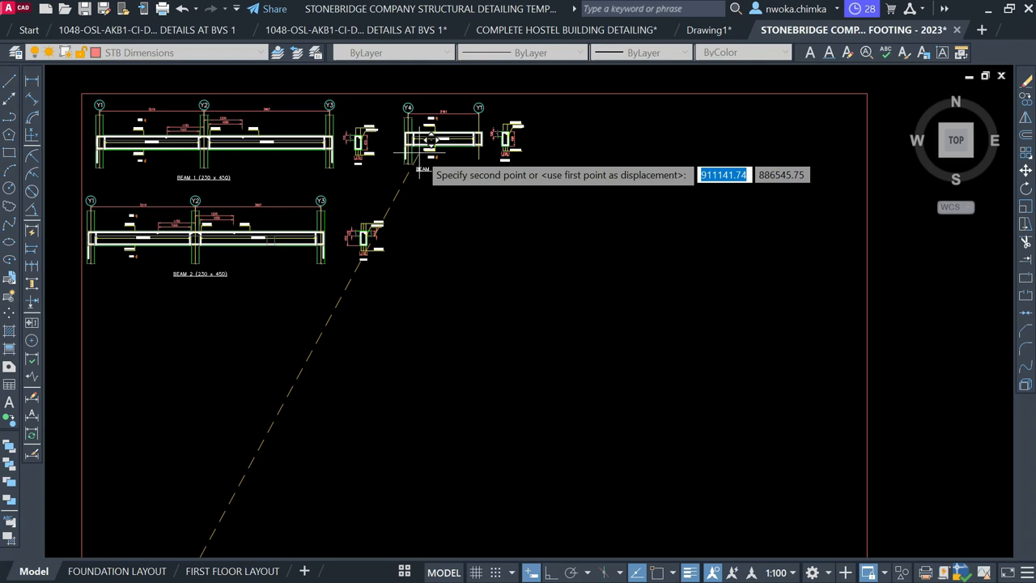
click(419, 168)
Move BEAM 4 beside BEAM 2 and check the FIRST BEAM DETAILS layout
scroll(430, 154, down, 2)
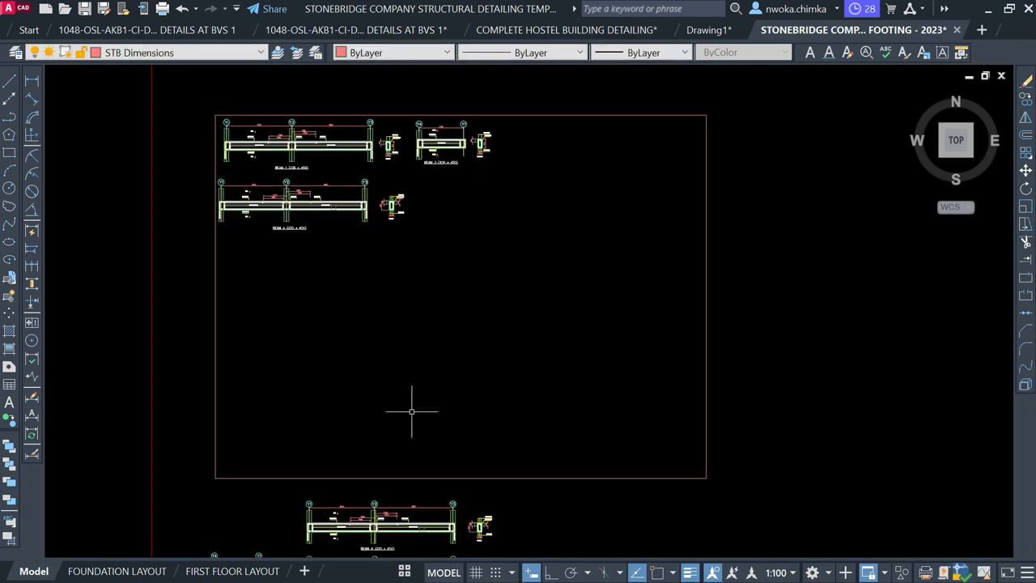
middle_drag(412, 412, 430, 249)
scroll(295, 284, up, 2)
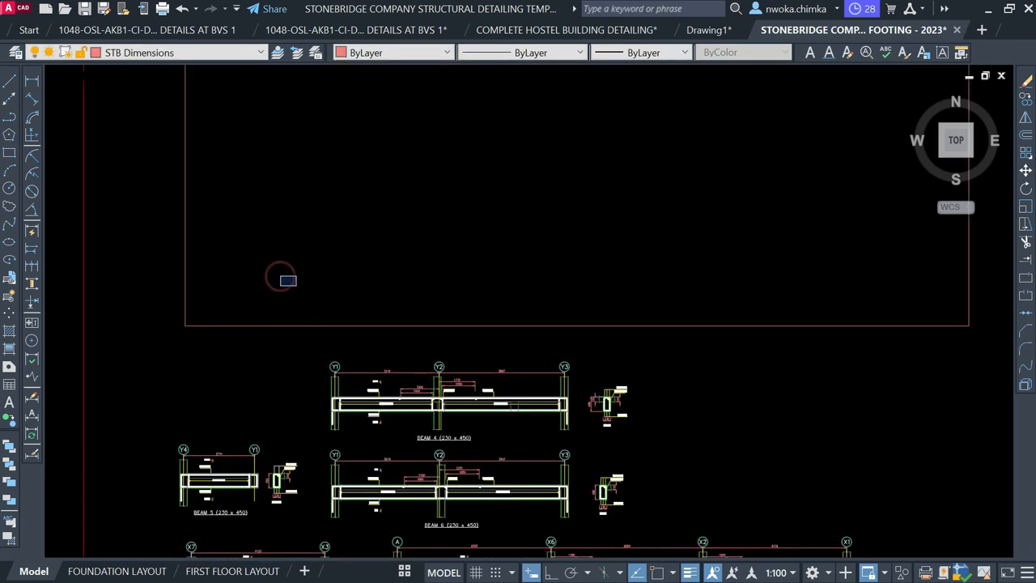
click(280, 276)
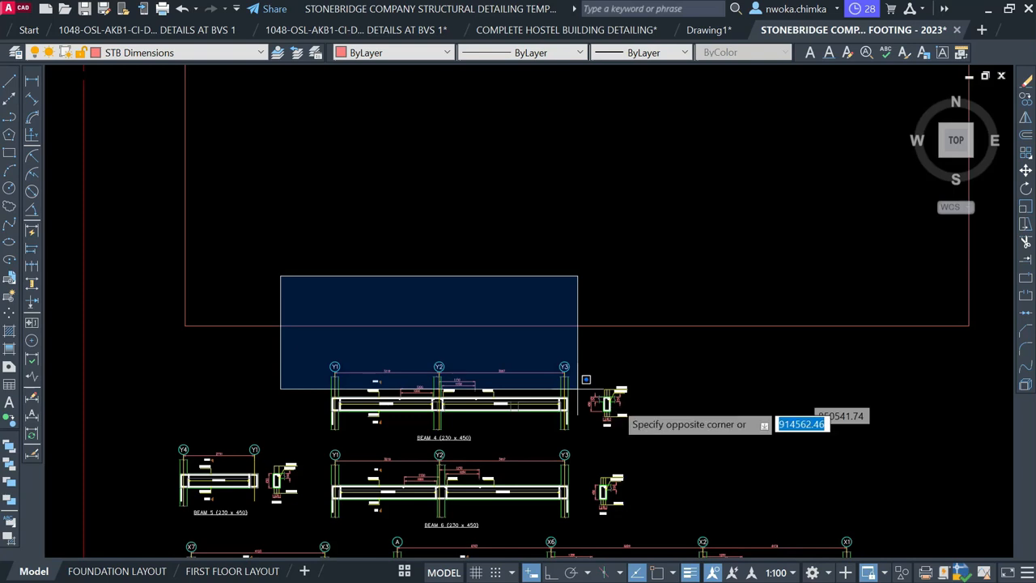
click(666, 443)
key(Return)
click(470, 401)
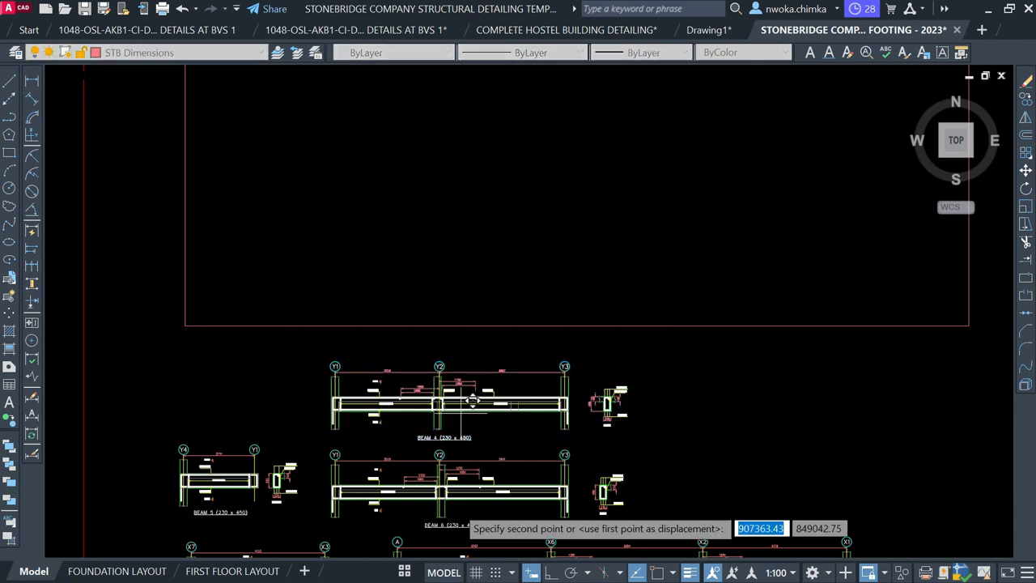
scroll(472, 402, down, 3)
scroll(519, 265, up, 3)
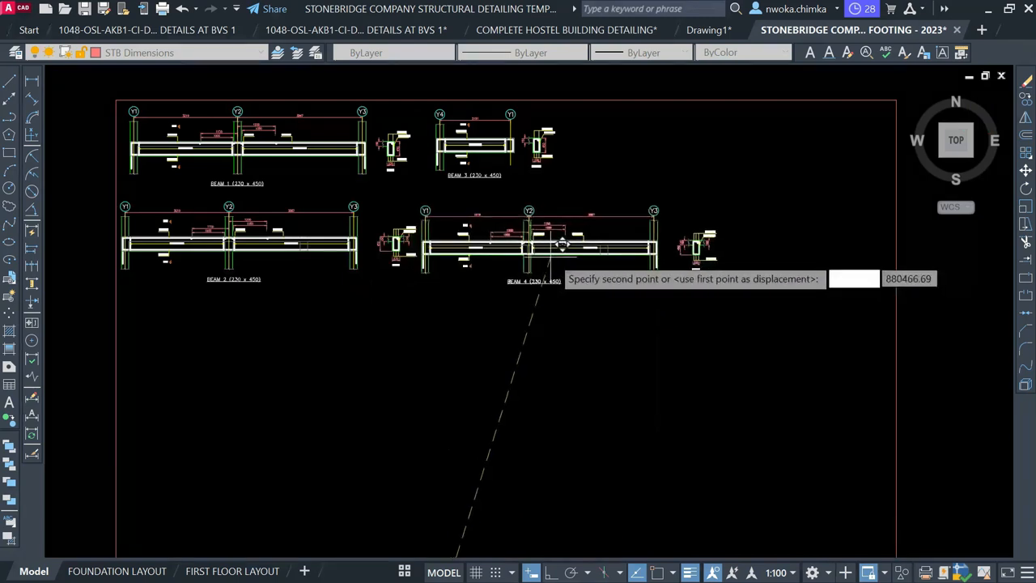
click(566, 243)
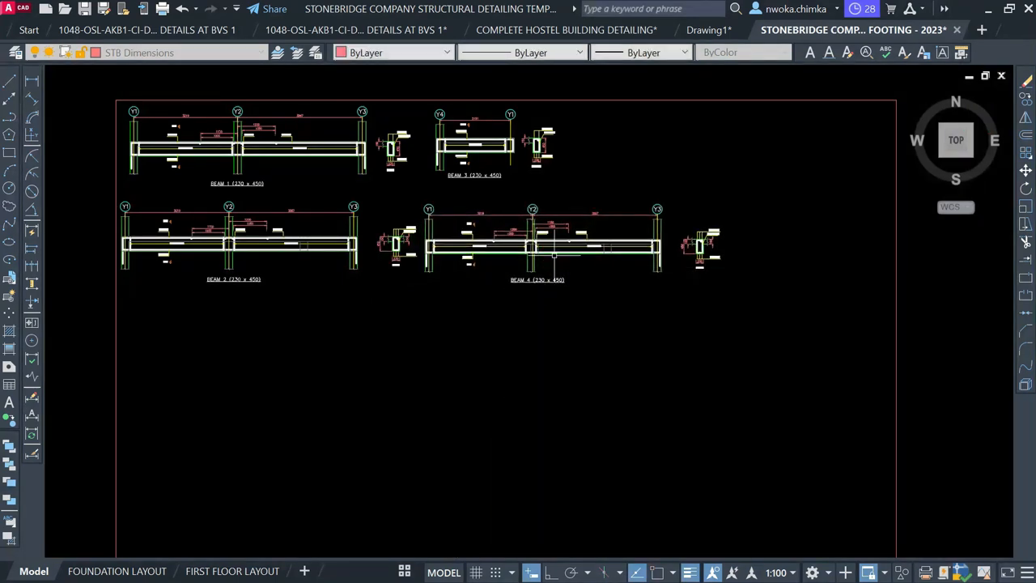
click(405, 572)
click(454, 544)
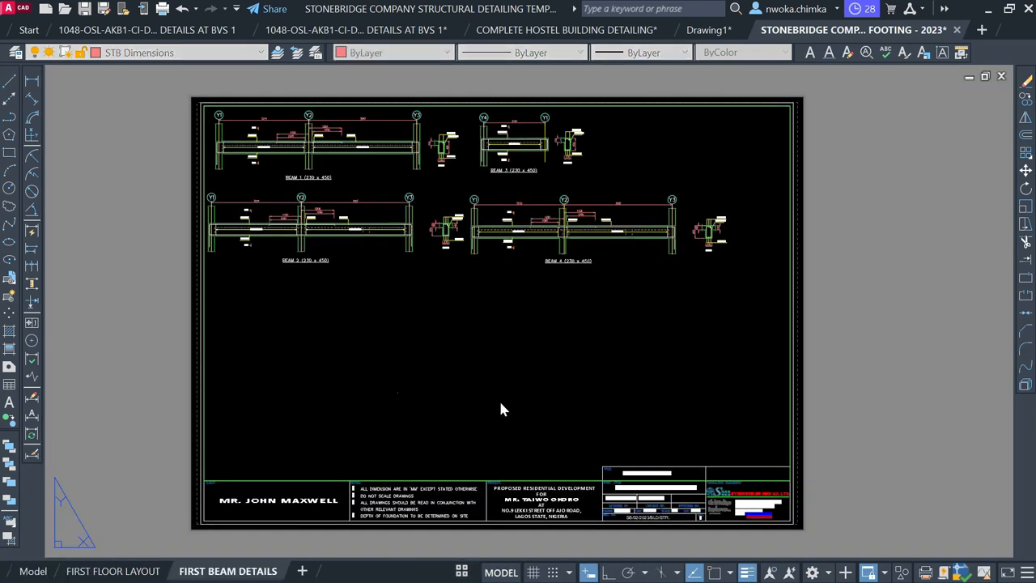
In model space, window-select the BEAM 5 and BEAM 6 details
click(18, 572)
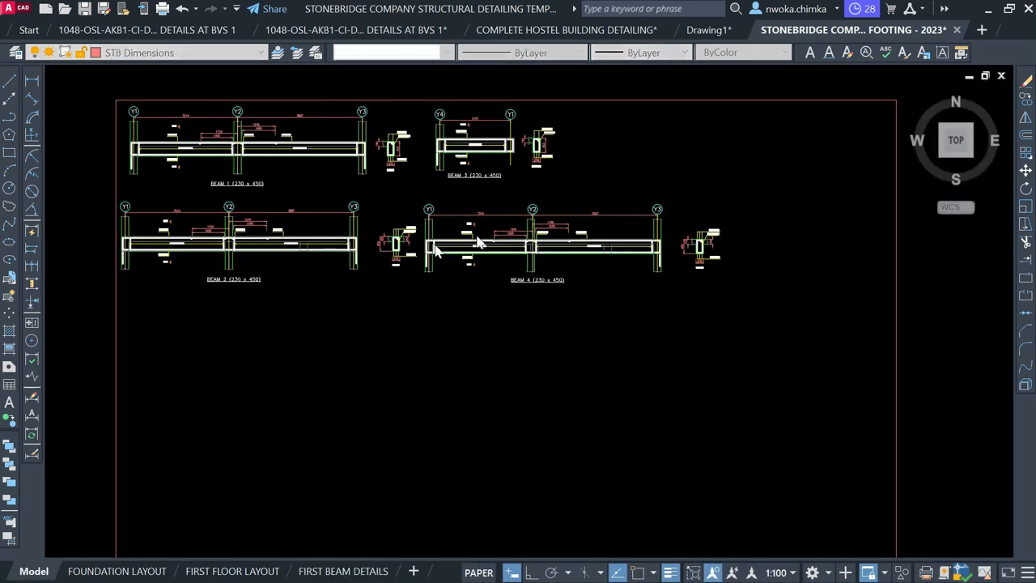
scroll(401, 188, down, 4)
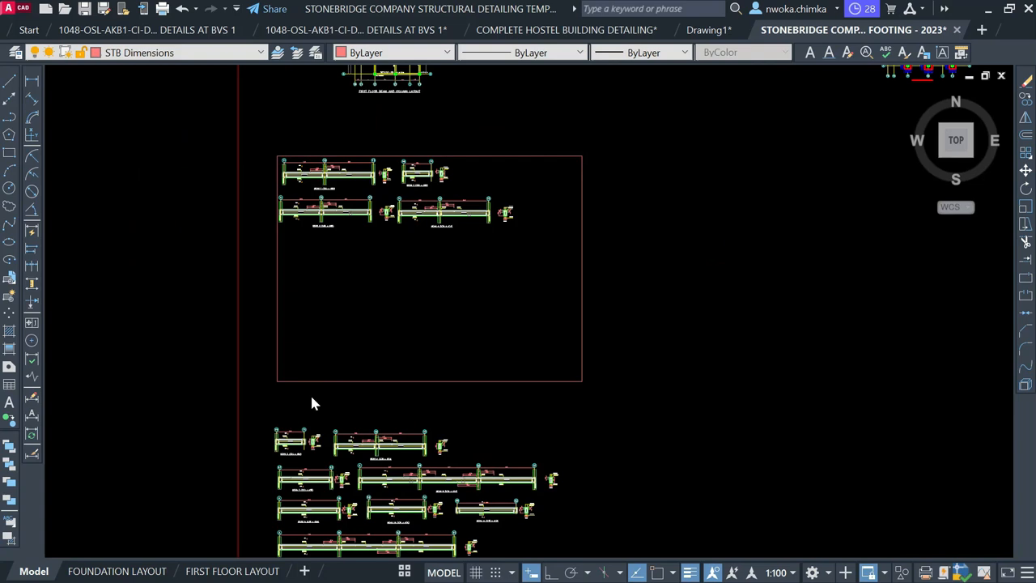
scroll(311, 393, down, 2)
click(156, 364)
click(203, 324)
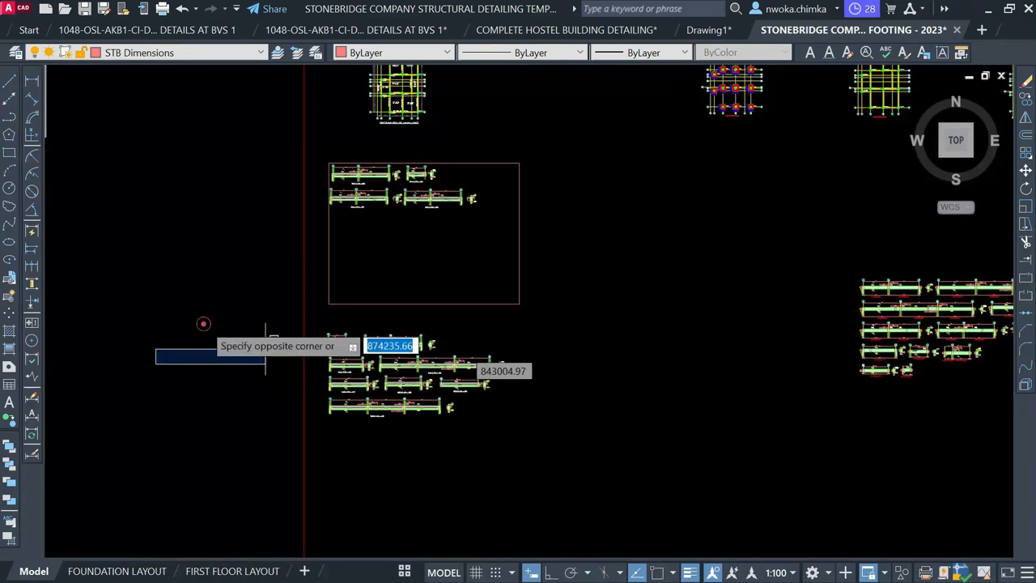
scroll(280, 324, up, 2)
scroll(309, 337, up, 2)
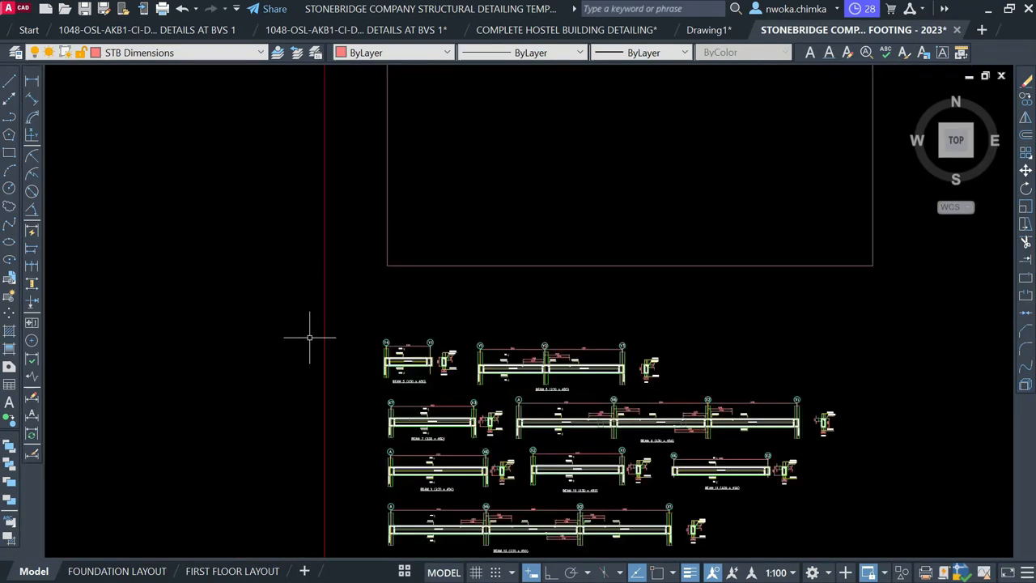
click(366, 301)
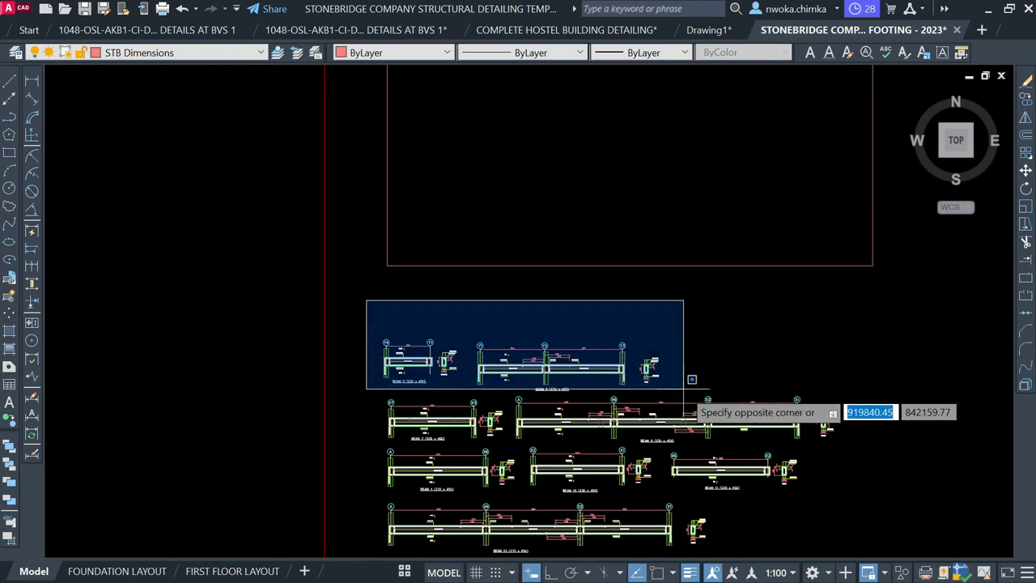
click(685, 396)
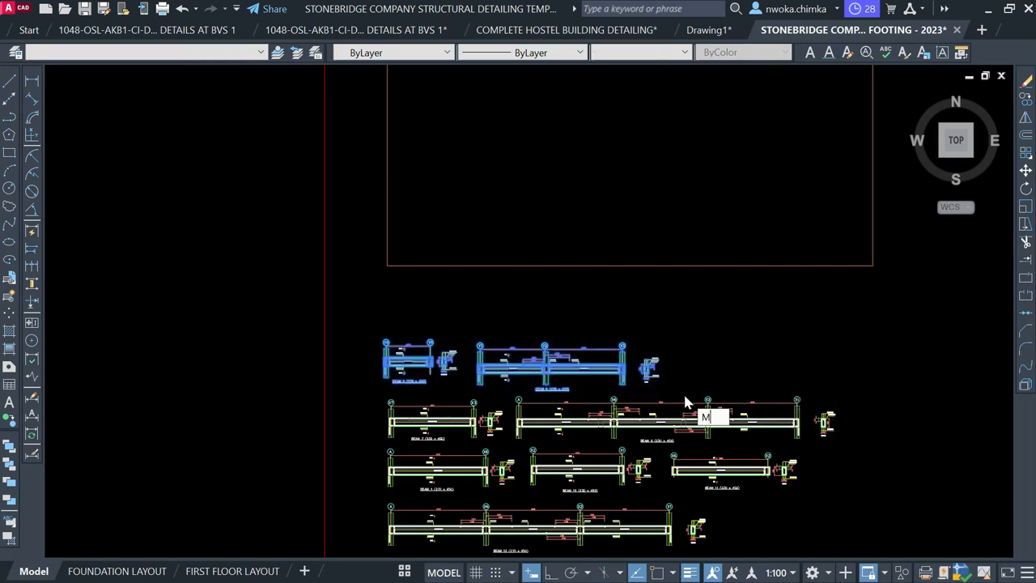
Move beams 5 and 6 below beams 2 and 4 and view the FIRST BEAM DETAILS layout
key(Return)
click(541, 381)
middle_drag(565, 353, 531, 510)
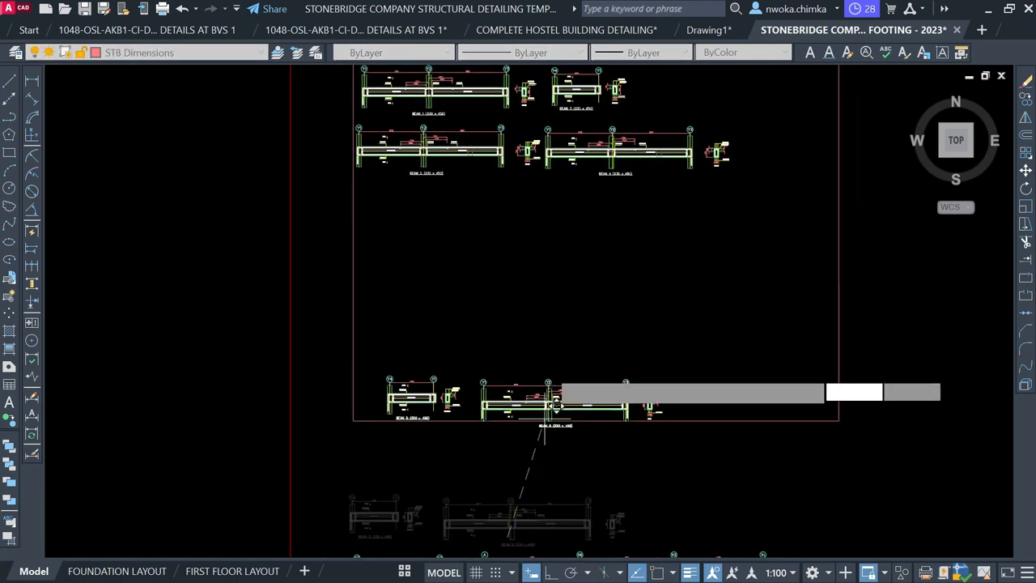
scroll(519, 224, up, 2)
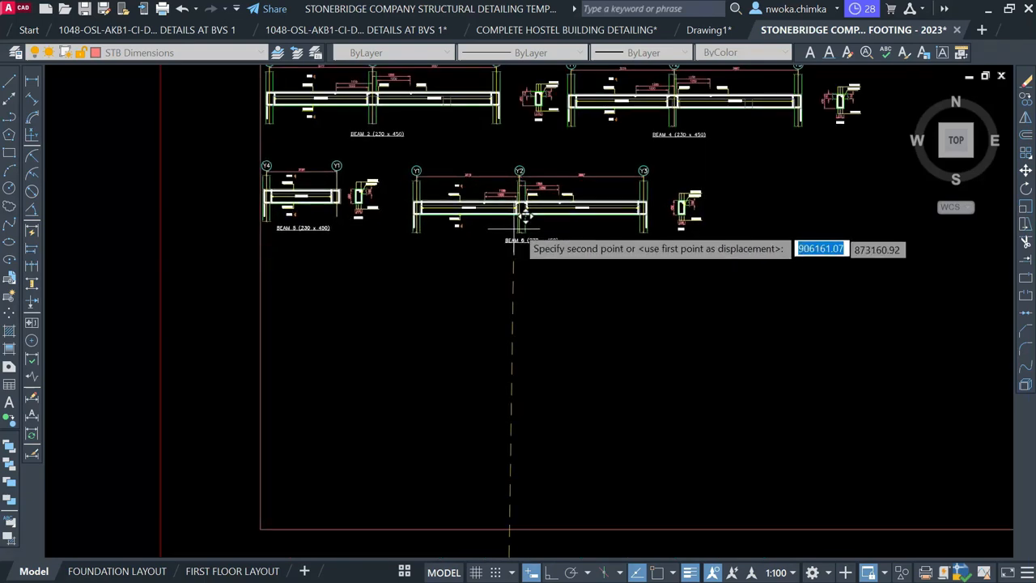
click(519, 225)
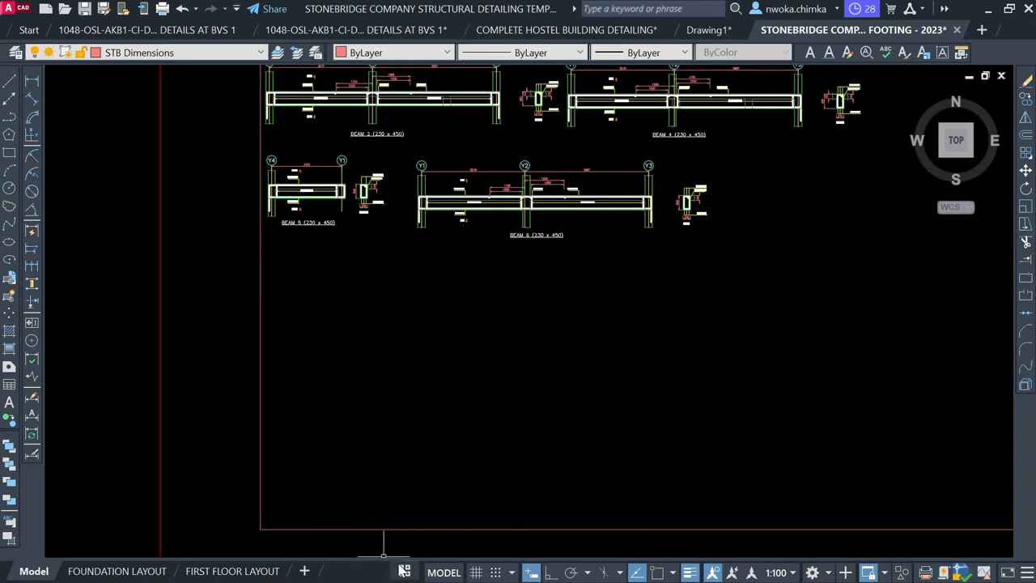
click(404, 571)
click(427, 545)
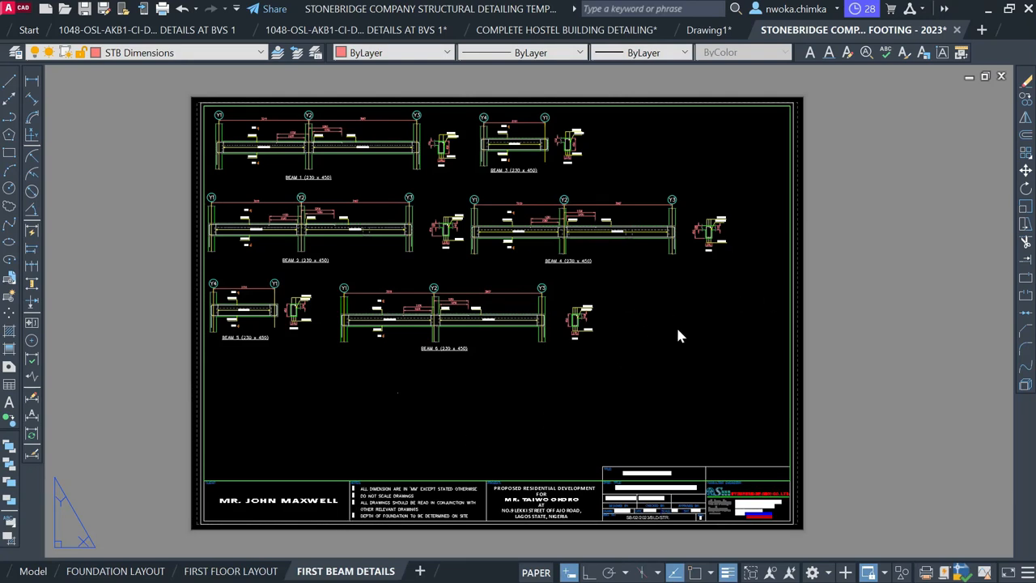
Back in model space, window-select the BEAM 7 detail
click(42, 571)
scroll(434, 262, down, 3)
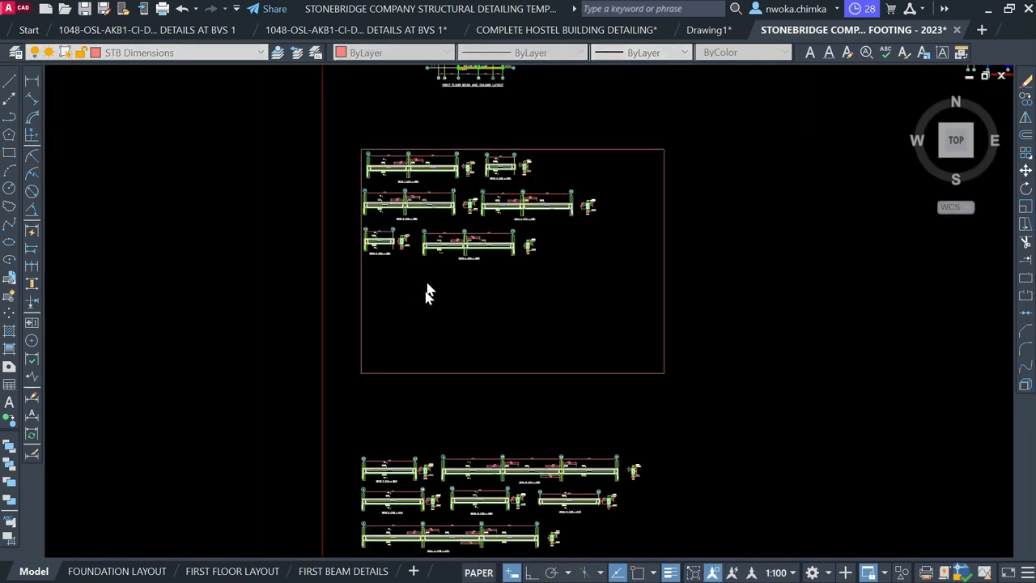
scroll(433, 465, up, 2)
click(434, 408)
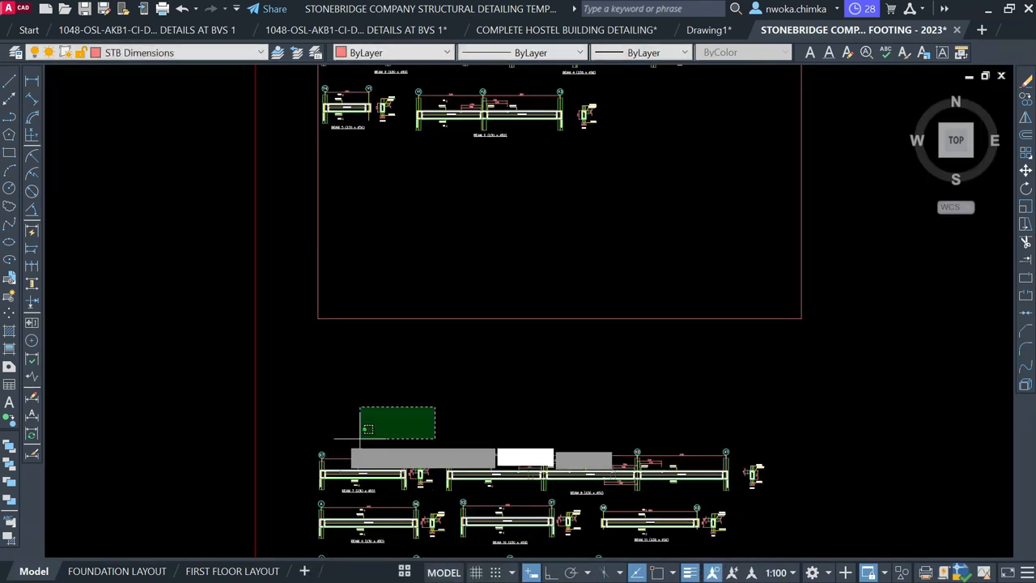
click(312, 431)
click(299, 429)
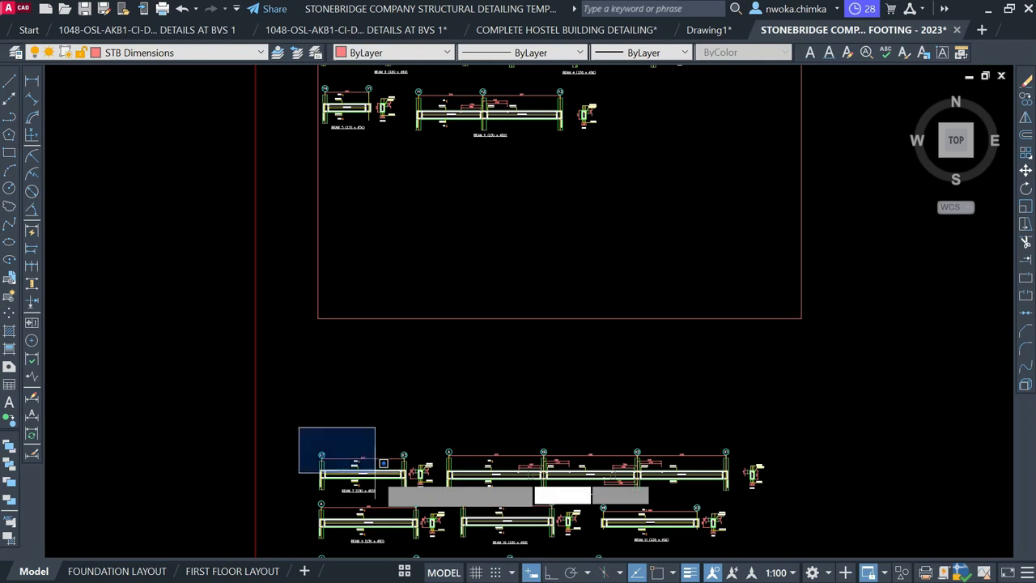
scroll(377, 471, up, 2)
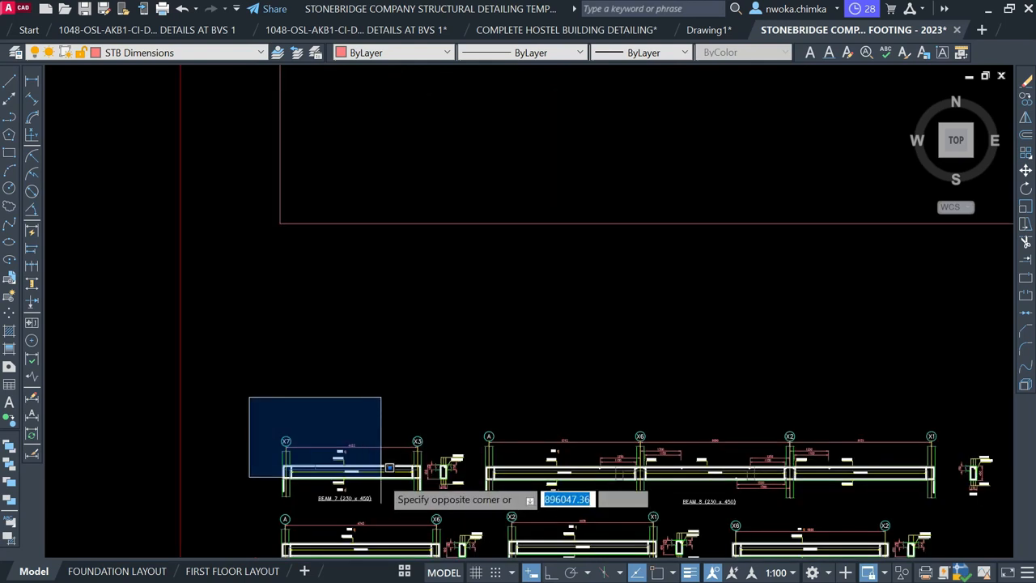
click(477, 509)
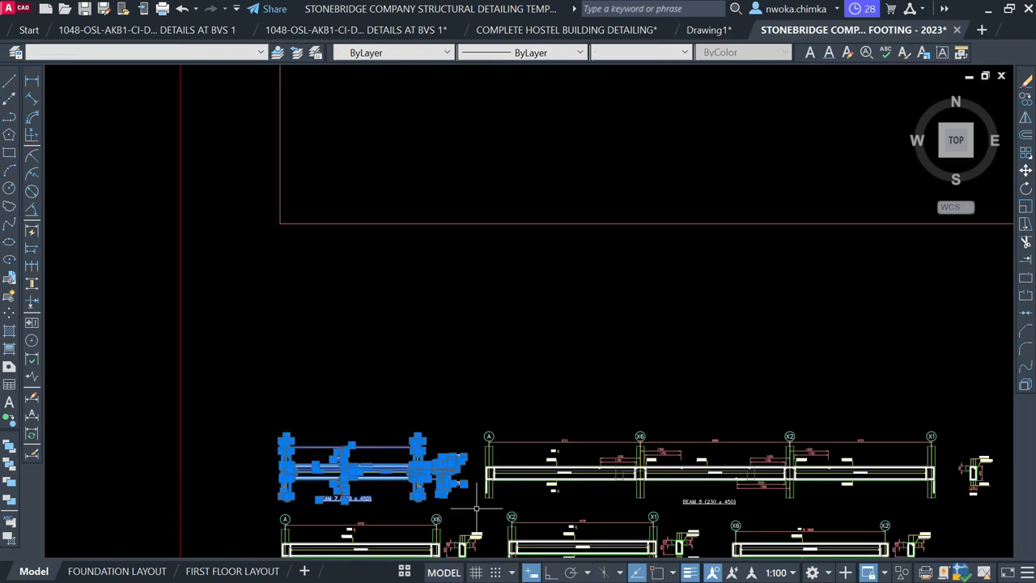
Move Beam 7 beside Beam 6 at the end of the third row and view the FIRST BEAM DETAILS sheet
key(Return)
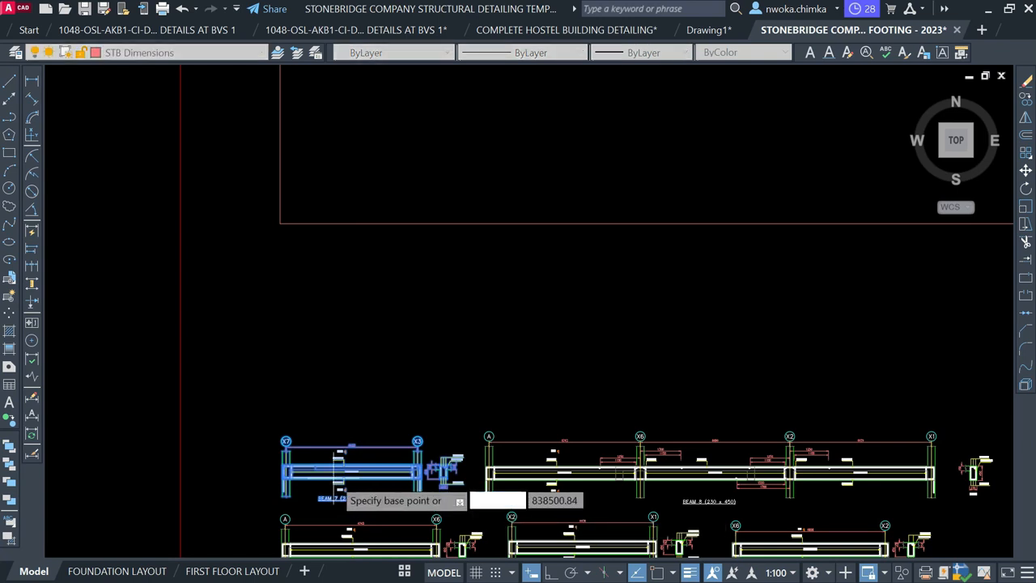
click(288, 494)
scroll(284, 492, down, 1)
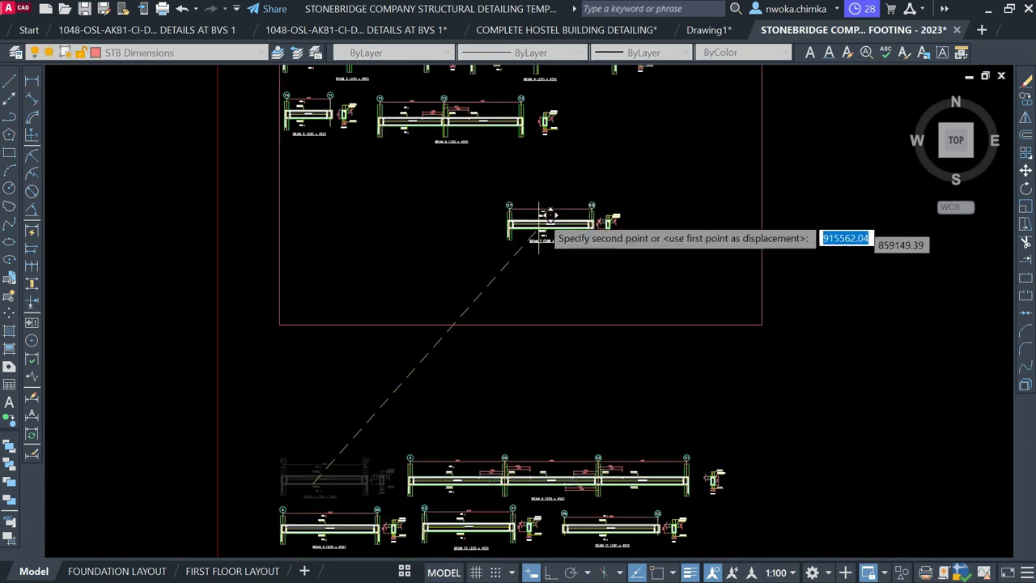
middle_drag(541, 221, 421, 347)
scroll(502, 290, up, 4)
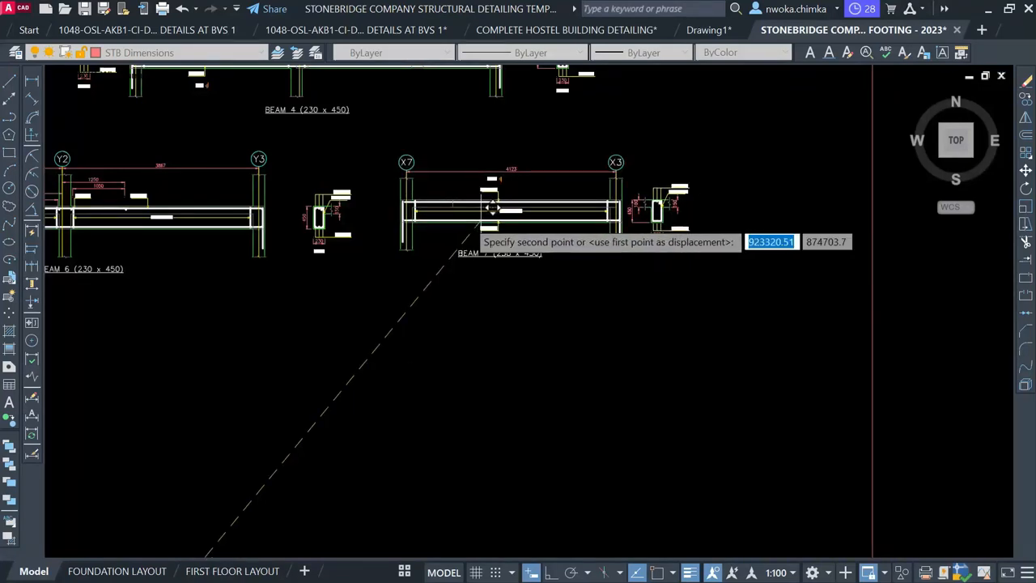
click(478, 208)
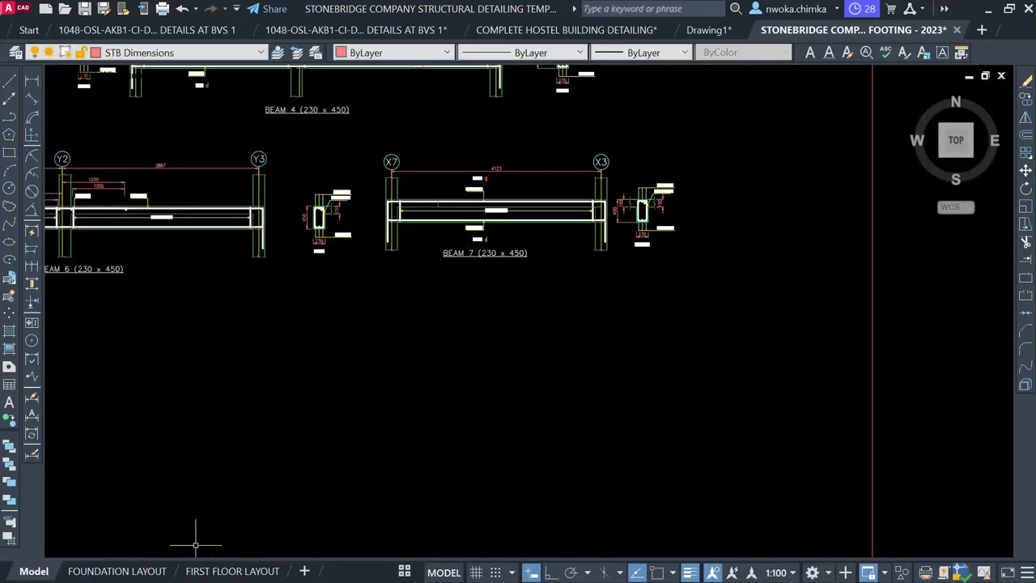
click(402, 571)
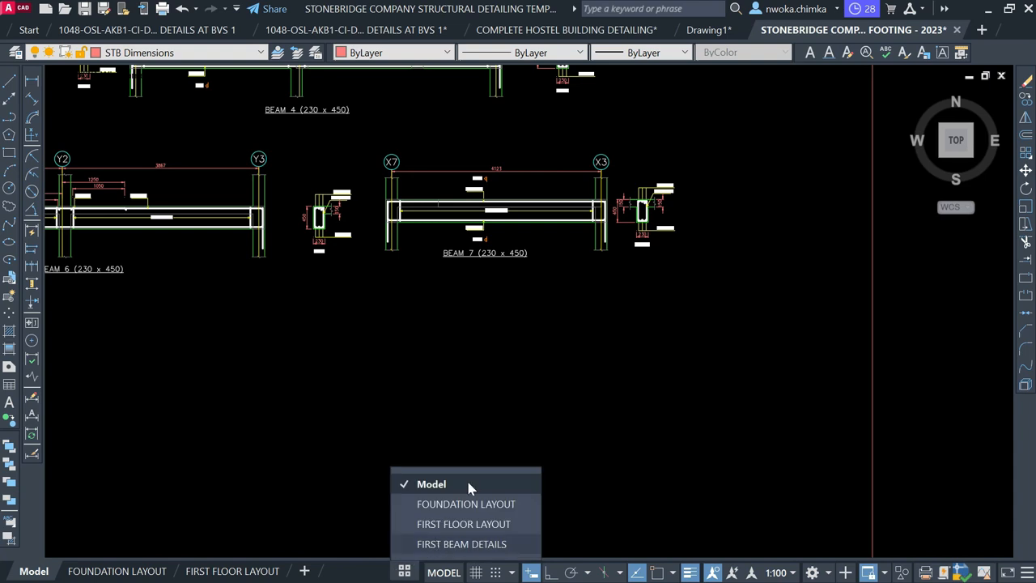
click(458, 544)
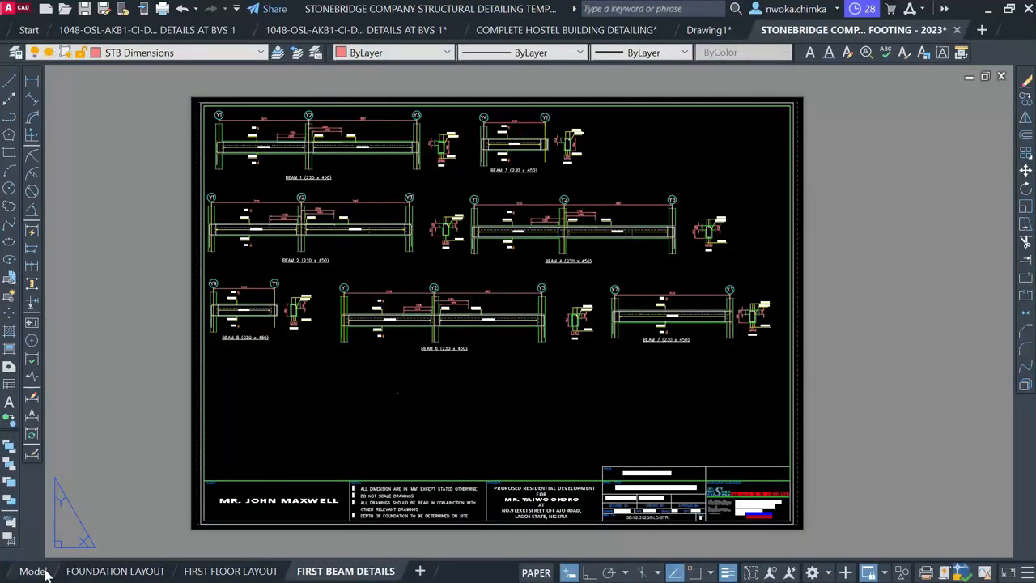
Return to model space and select the whole Beam 8 detail
click(40, 571)
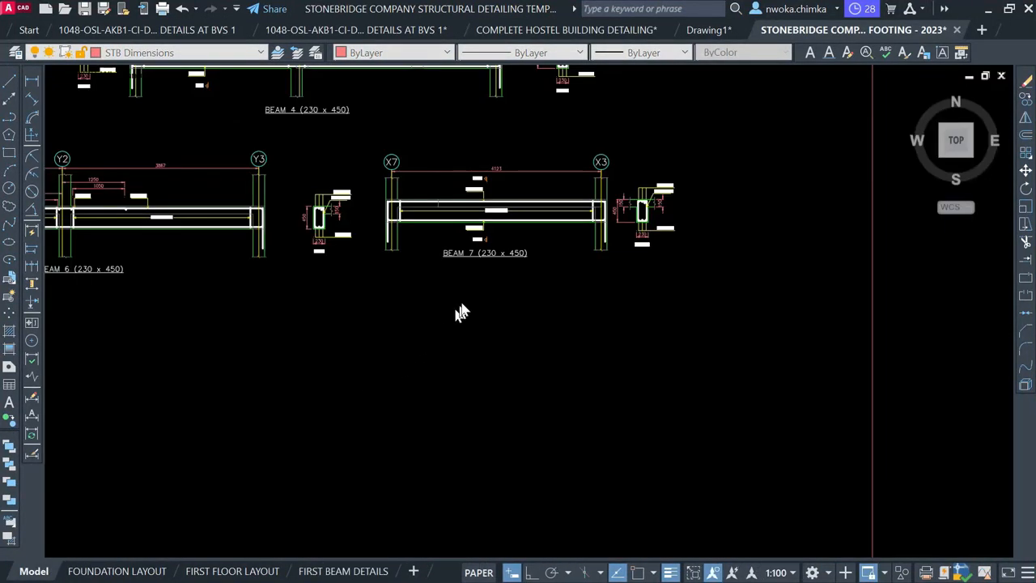
scroll(488, 271, down, 5)
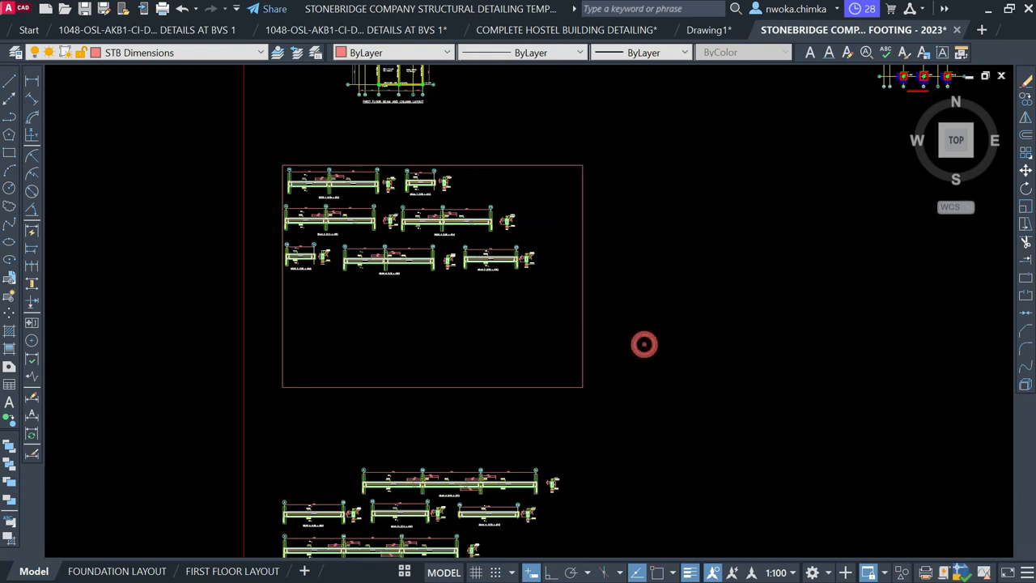
middle_drag(462, 472, 416, 369)
scroll(416, 370, up, 4)
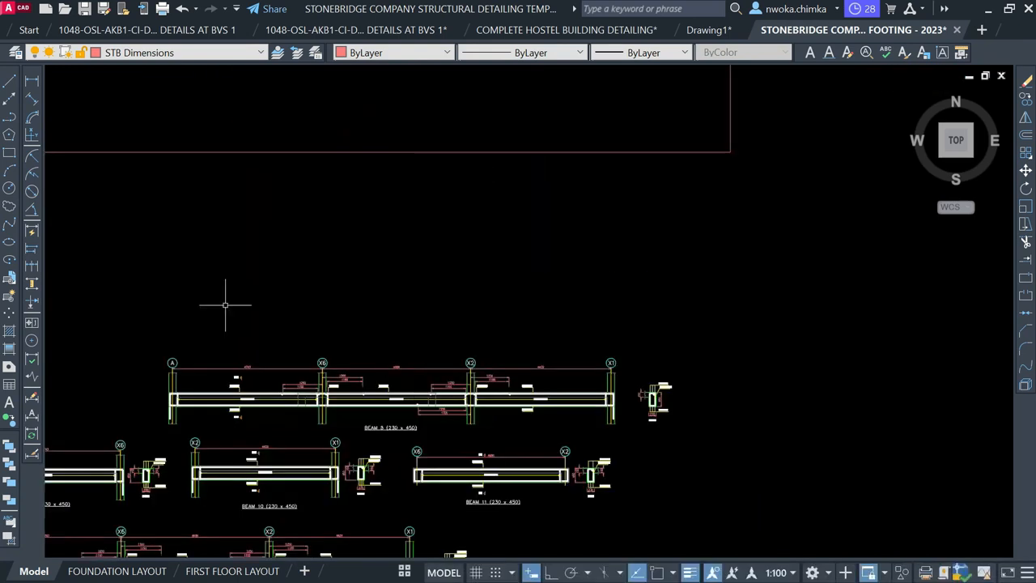
click(675, 436)
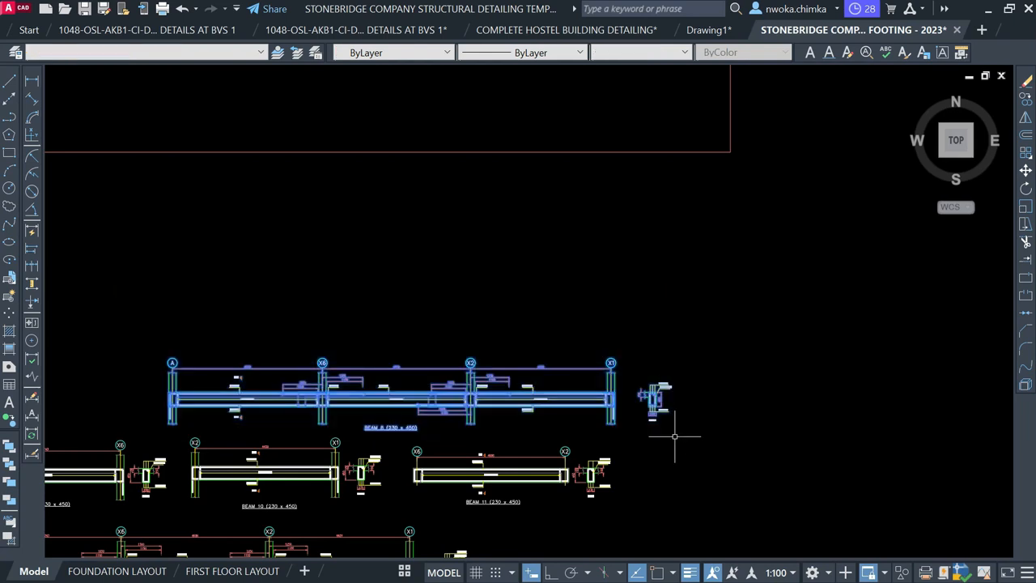
Move Beam 8 into a fourth row below beams 5 and 6 and show the FIRST BEAM DETAILS sheet
text(M)
key(Return)
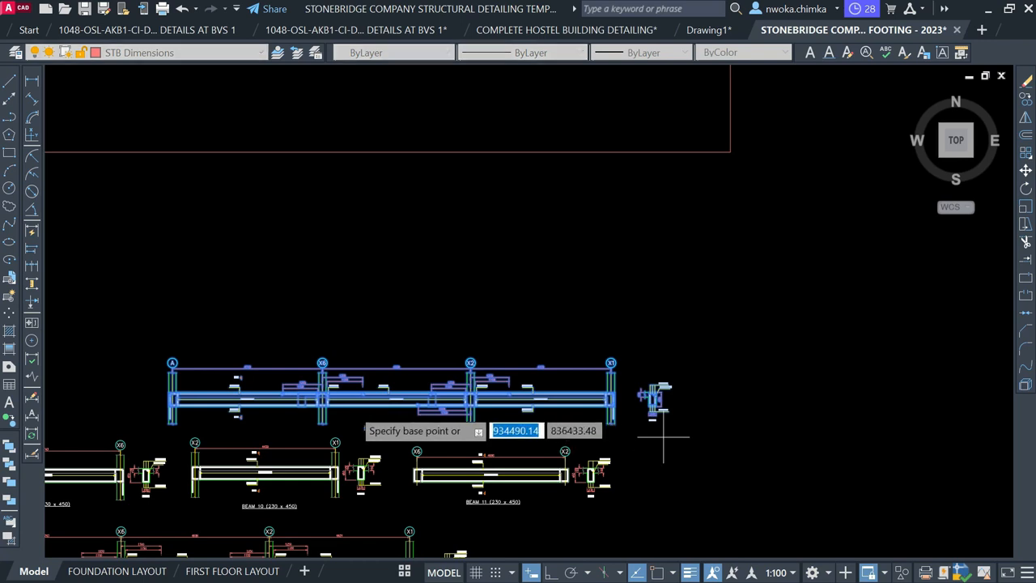
click(350, 407)
scroll(515, 402, down, 1)
middle_drag(456, 314, 564, 453)
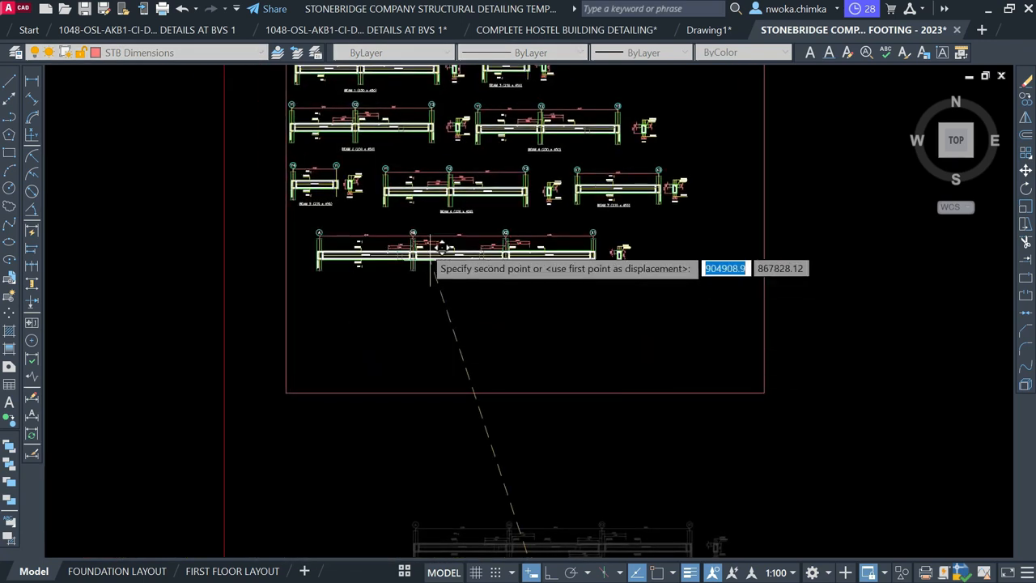
scroll(443, 247, up, 3)
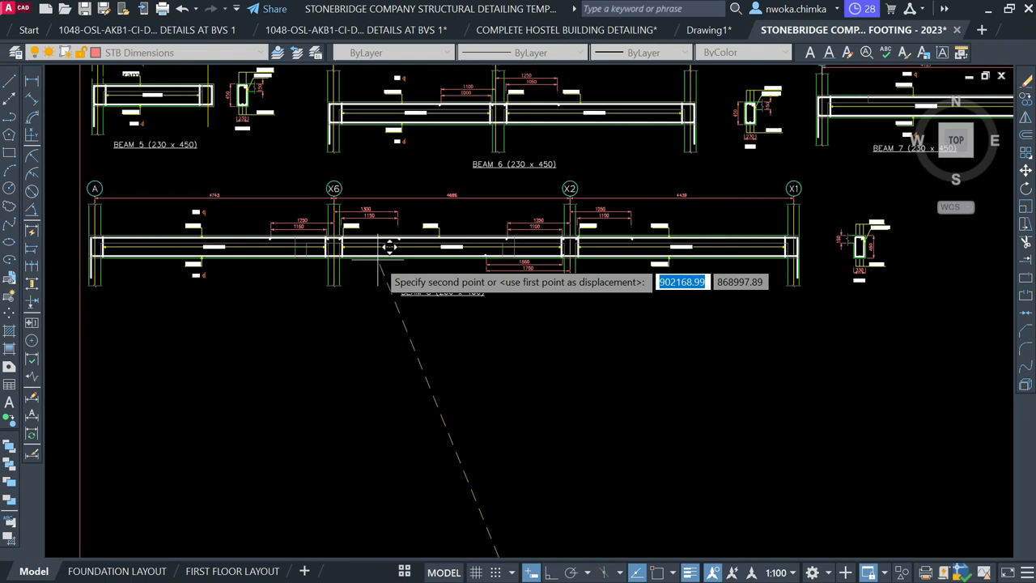
click(377, 259)
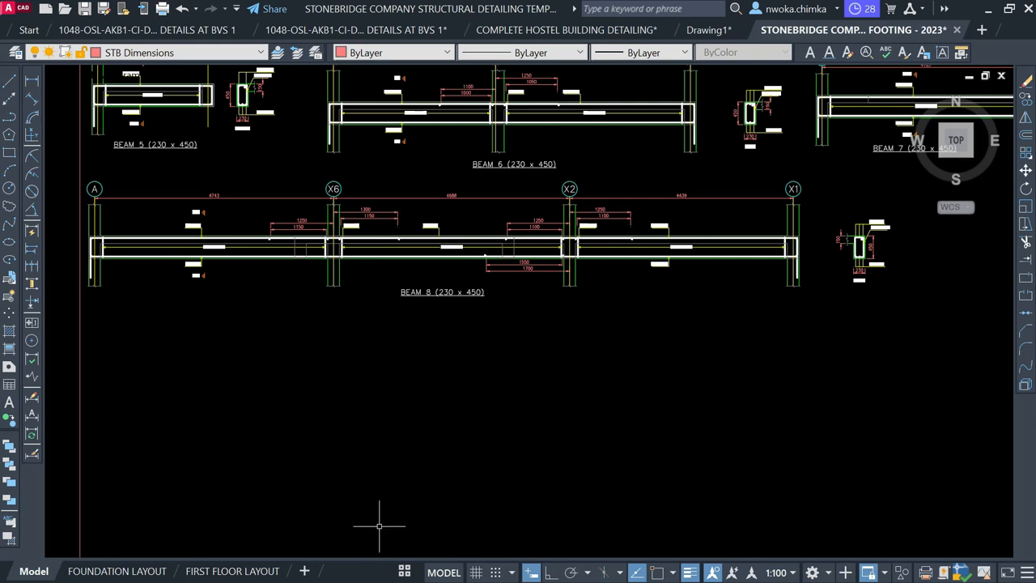
click(405, 571)
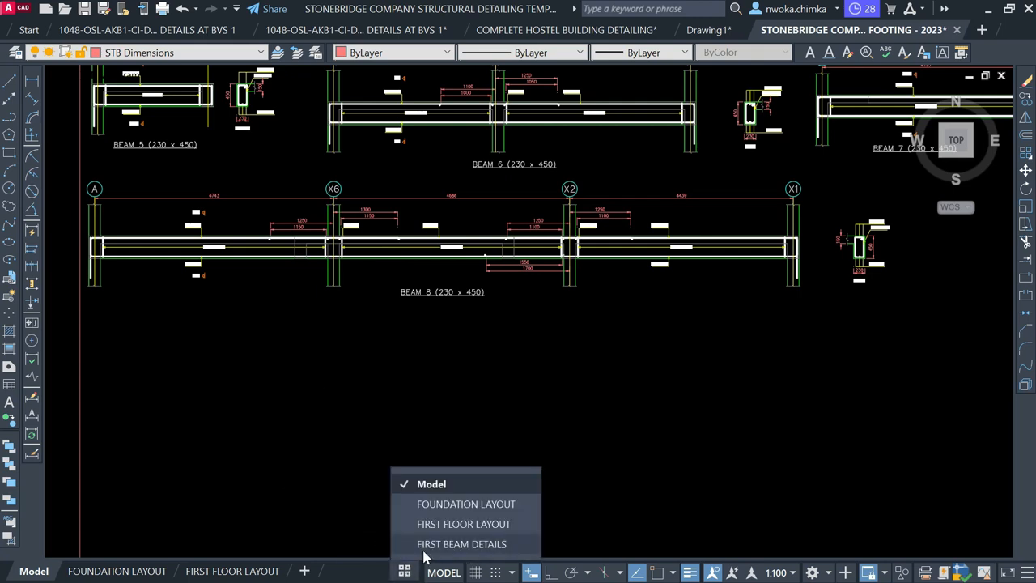
click(424, 550)
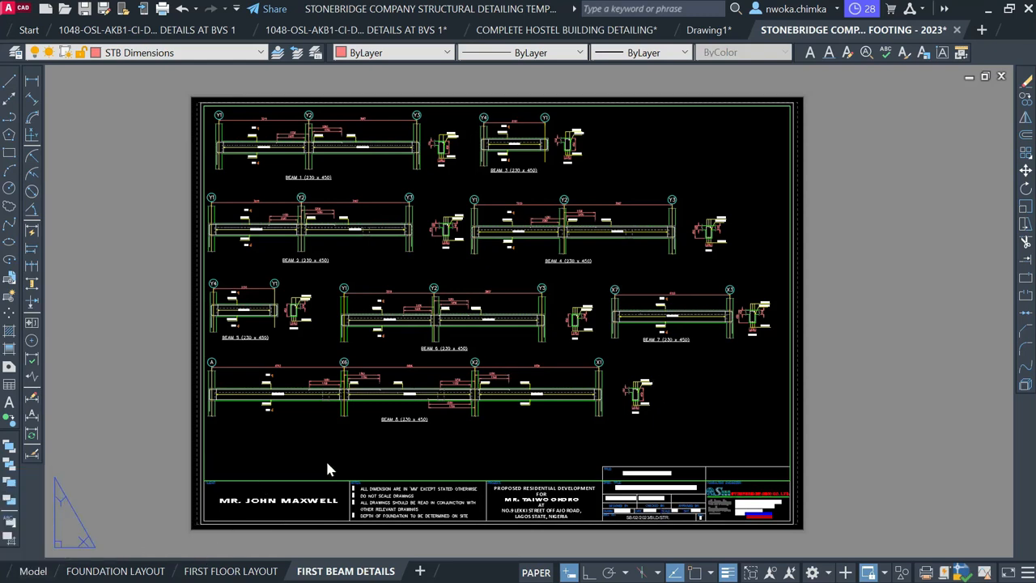
Return to model space and window-select the whole Beam 9 detail
click(36, 571)
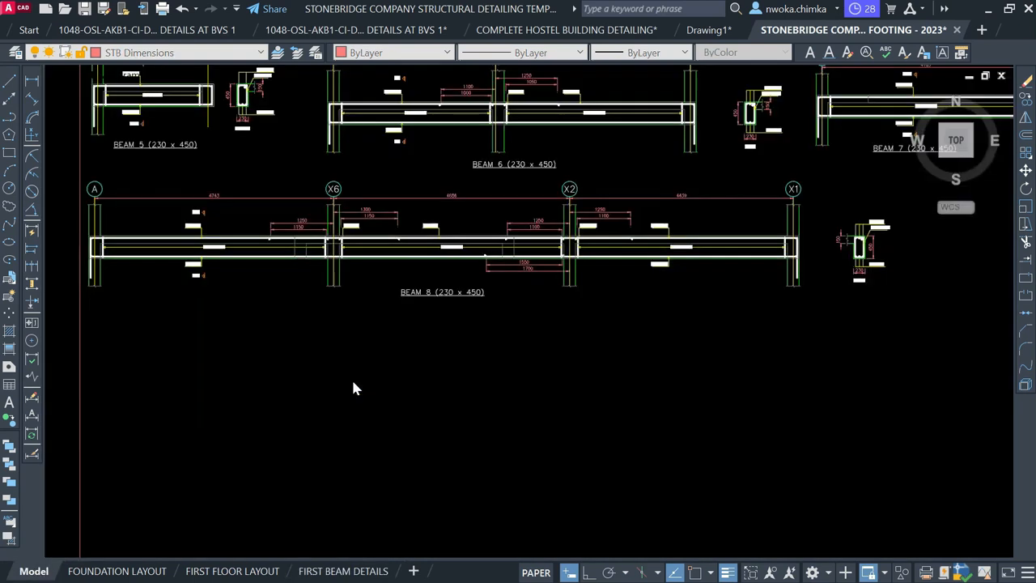
scroll(417, 285, down, 2)
scroll(420, 282, down, 2)
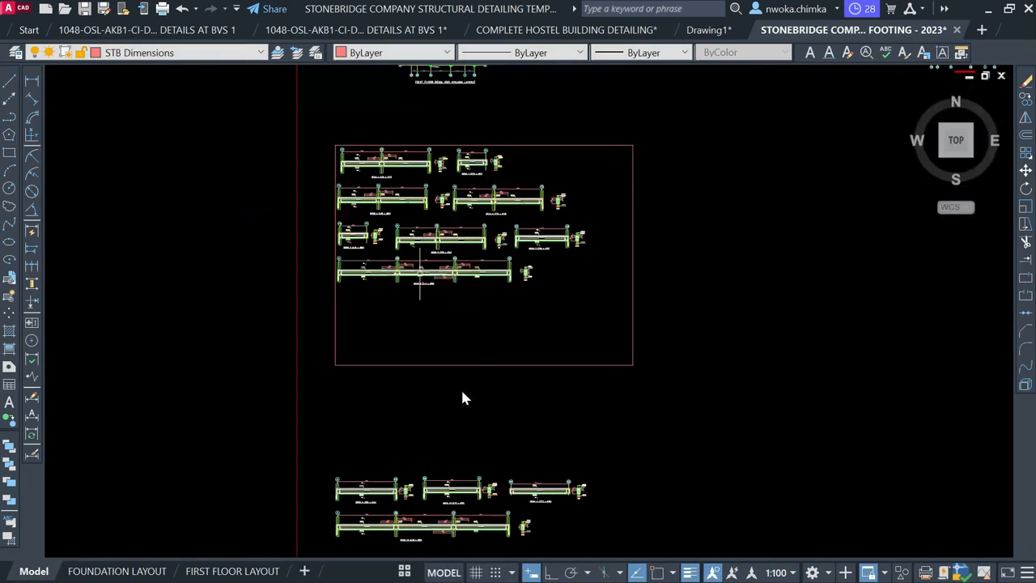
scroll(388, 502, up, 4)
click(341, 365)
middle_drag(343, 358, 273, 244)
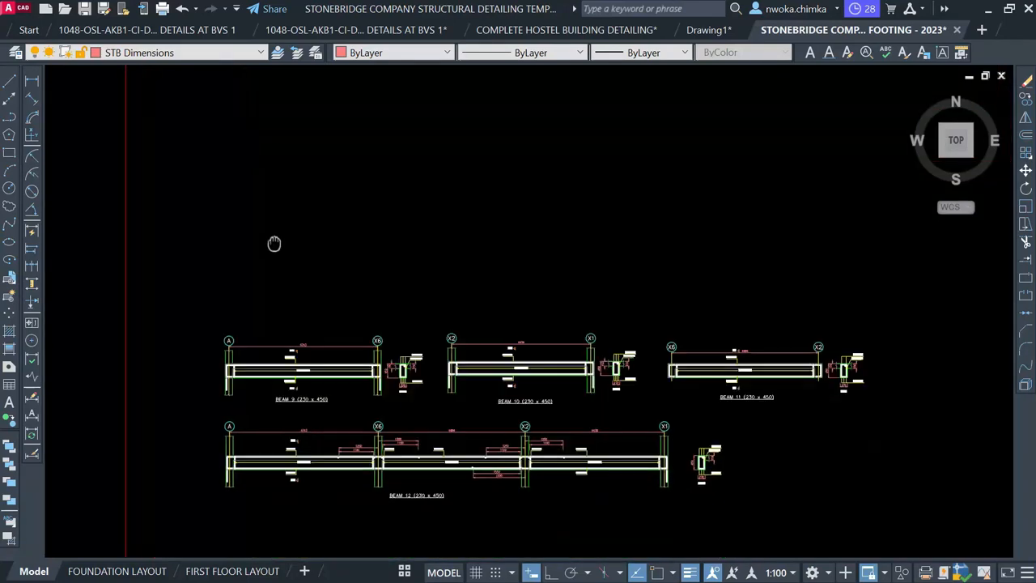
click(201, 323)
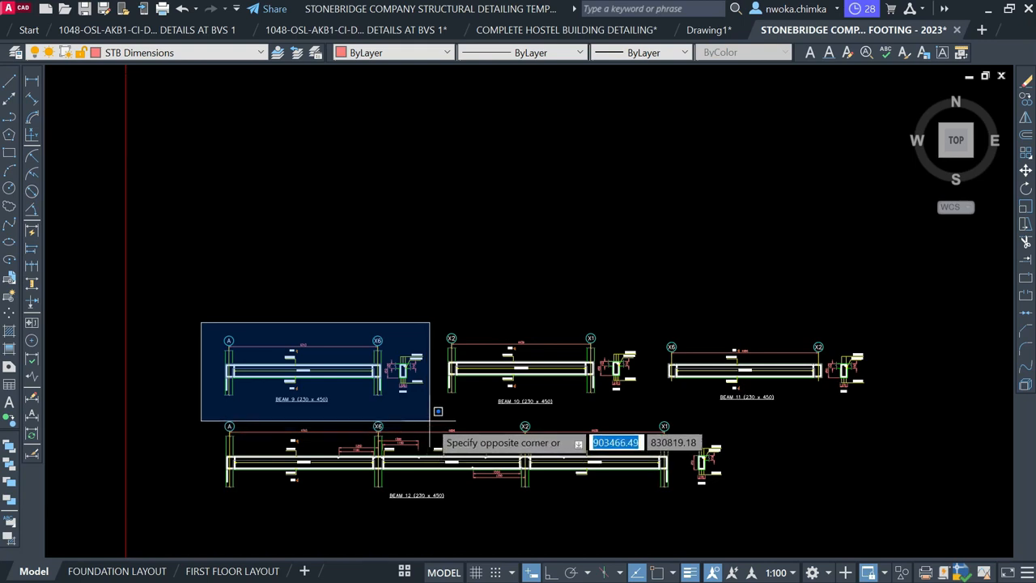
click(431, 418)
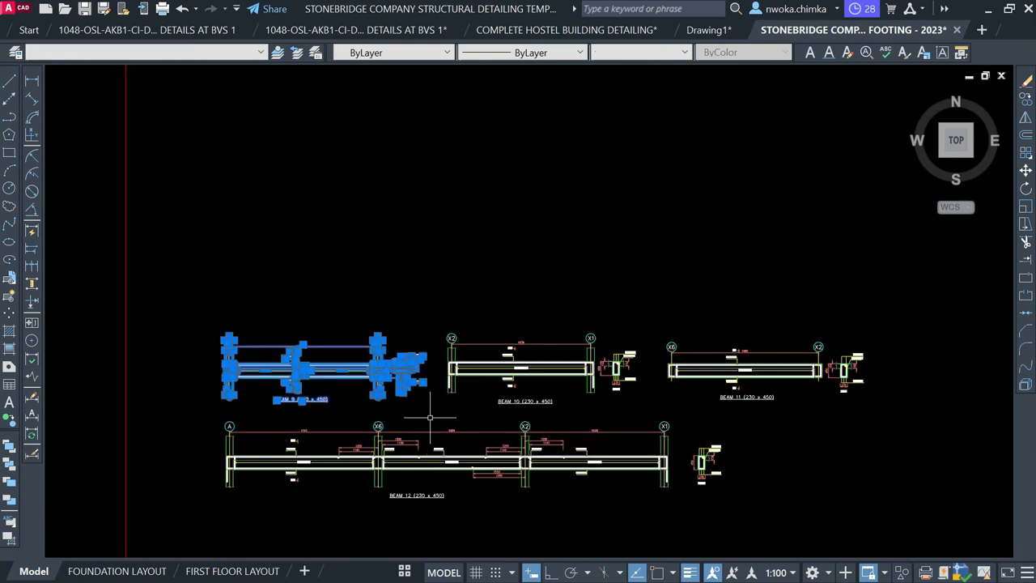
Move Beam 9 beneath Beam 8 inside the frame and switch to the FIRST BEAM DETAILS sheet
key(m)
key(space)
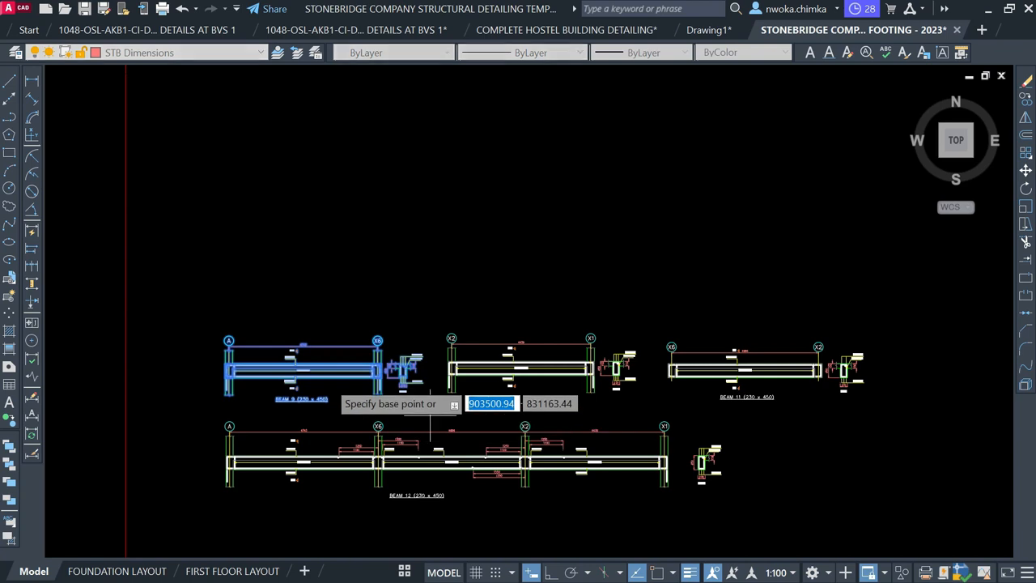
click(327, 378)
scroll(375, 267, down, 2)
middle_drag(376, 267, 393, 483)
scroll(377, 259, up, 4)
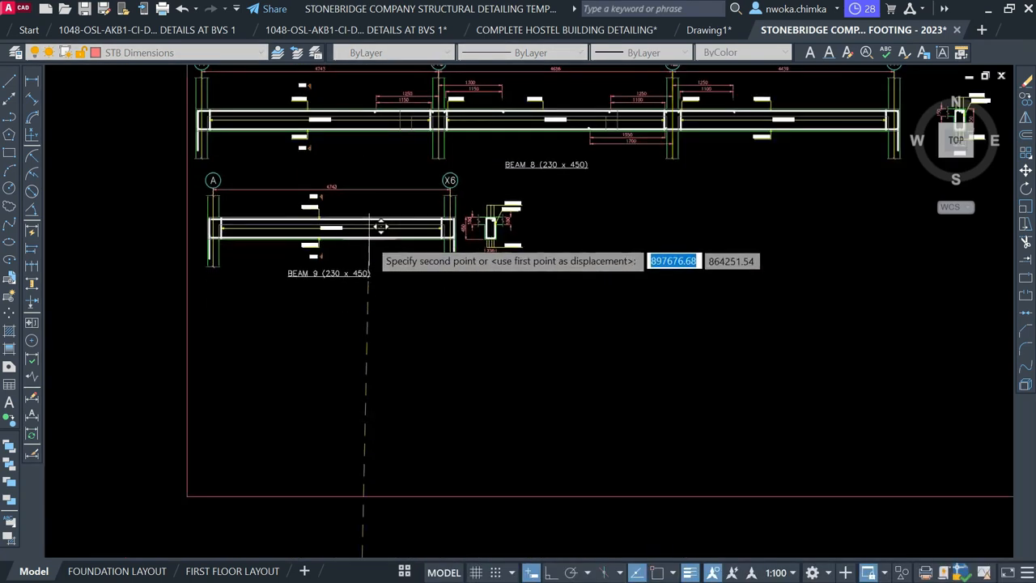
click(370, 234)
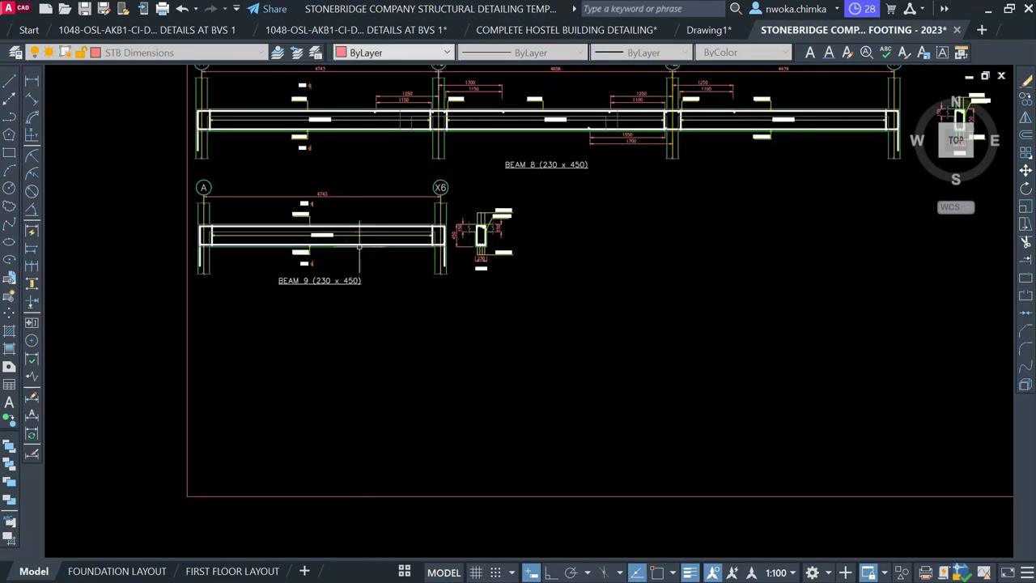
click(404, 572)
click(437, 545)
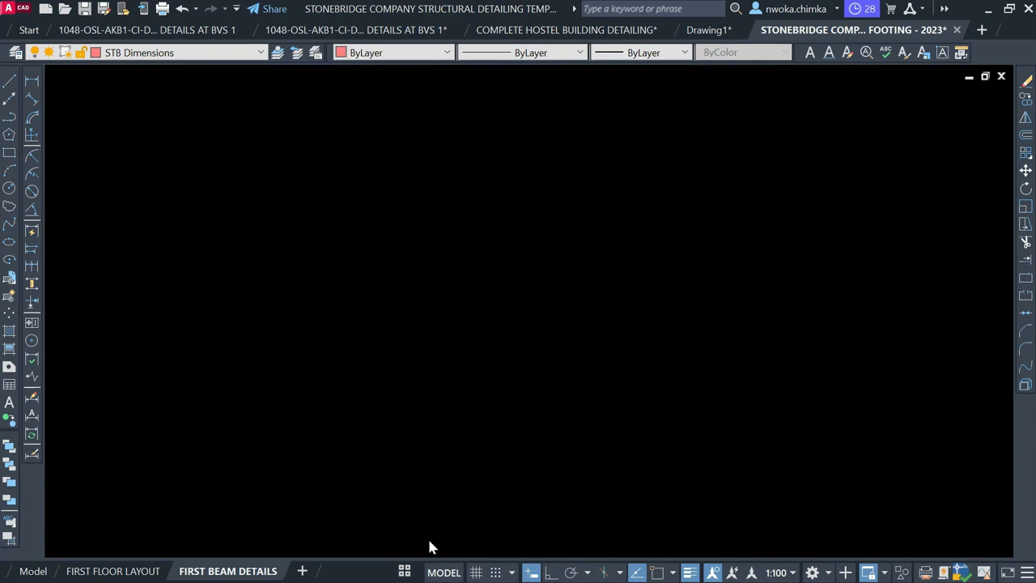
Back in model space, window-select the whole Beam 9 detail
scroll(310, 484, up, 4)
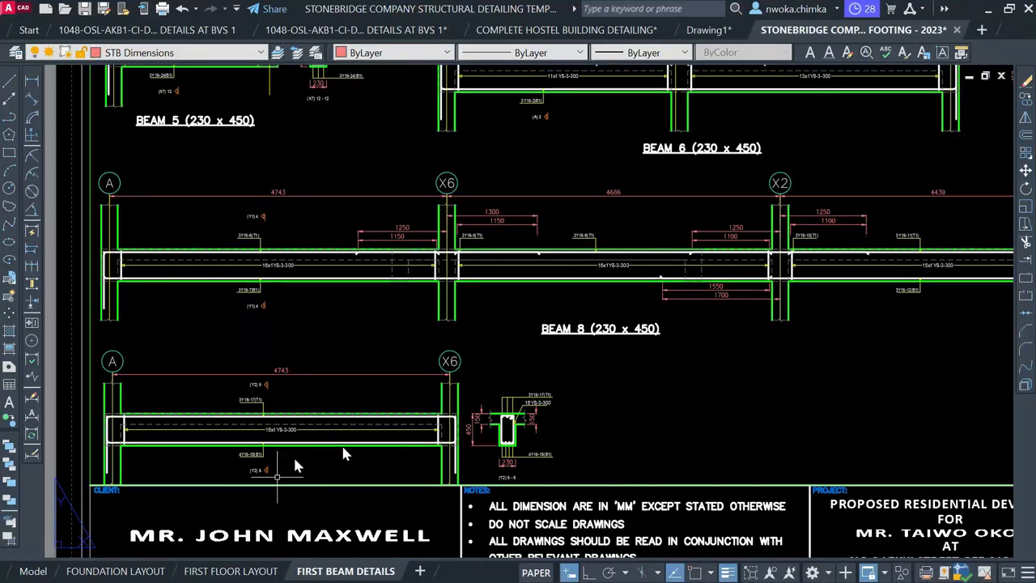
click(35, 571)
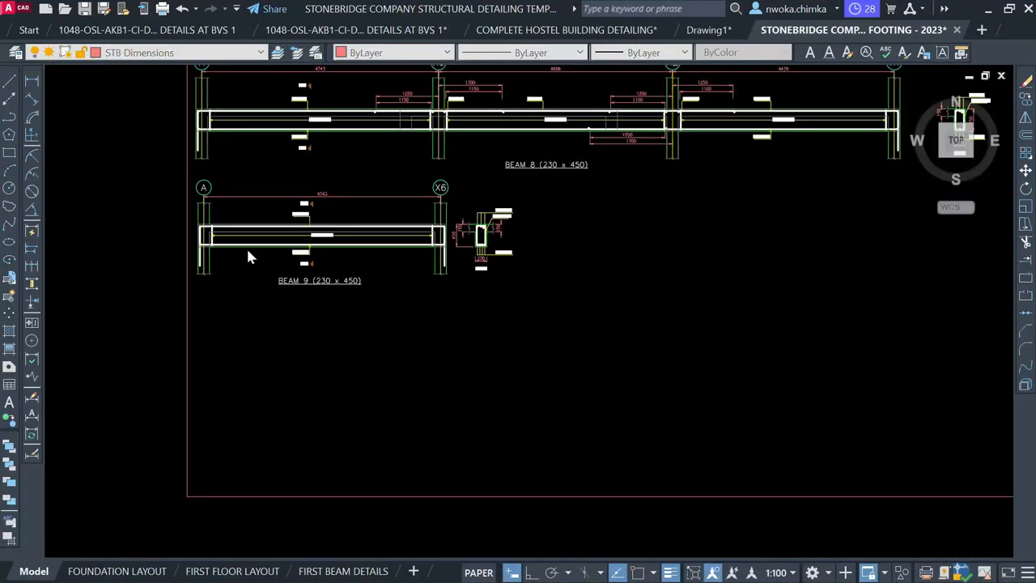
click(141, 183)
click(139, 197)
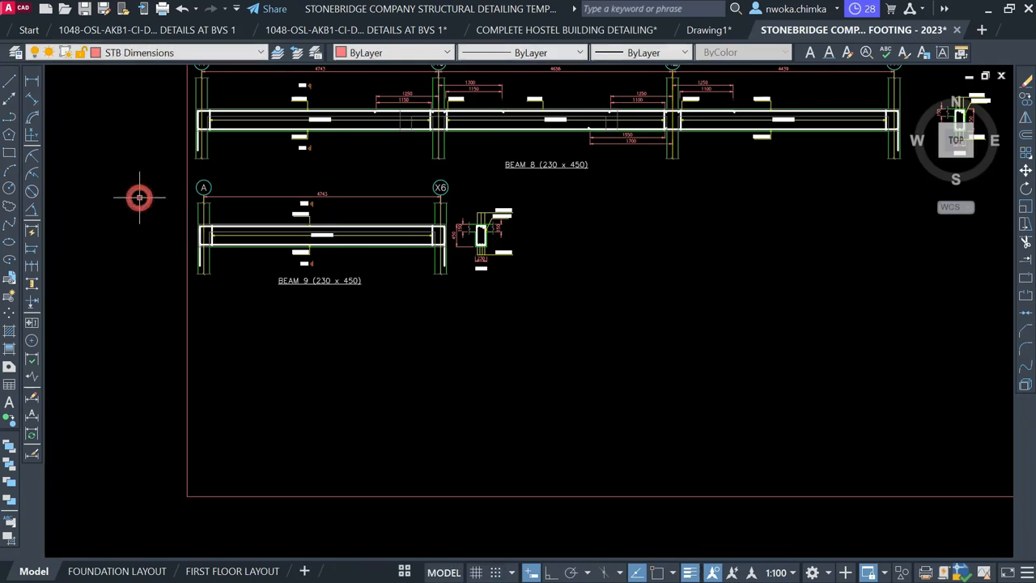
click(154, 173)
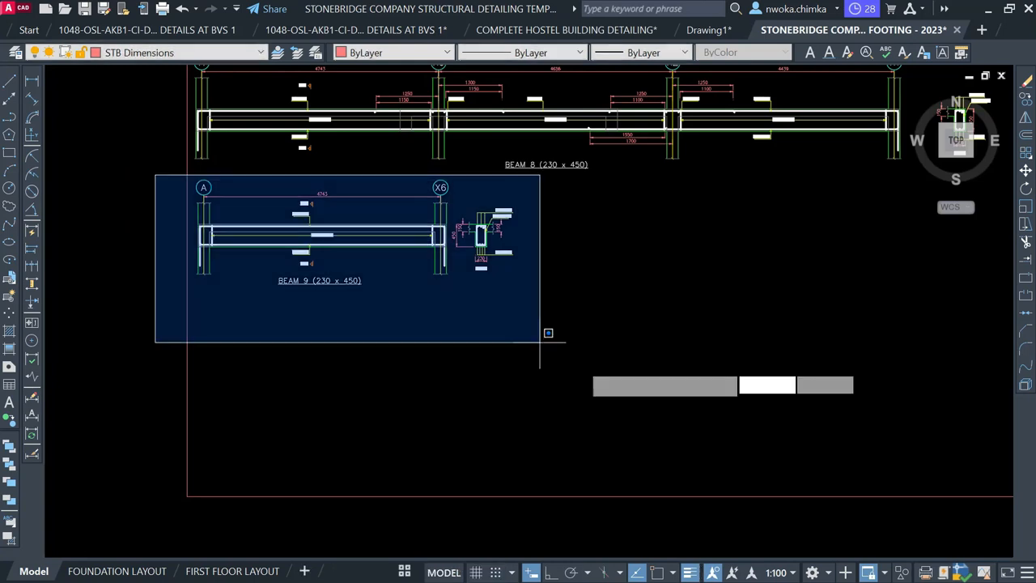
click(586, 366)
Move Beam 9 down beside beams 10 and 11, then select the detail frame
text(m)
key(space)
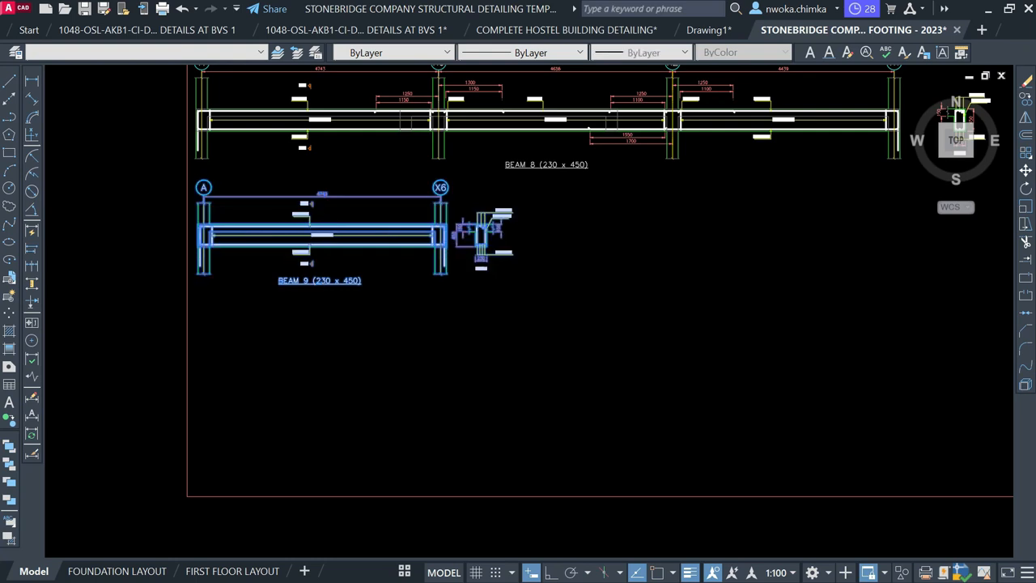
scroll(412, 214, down, 2)
middle_drag(426, 330, 426, 330)
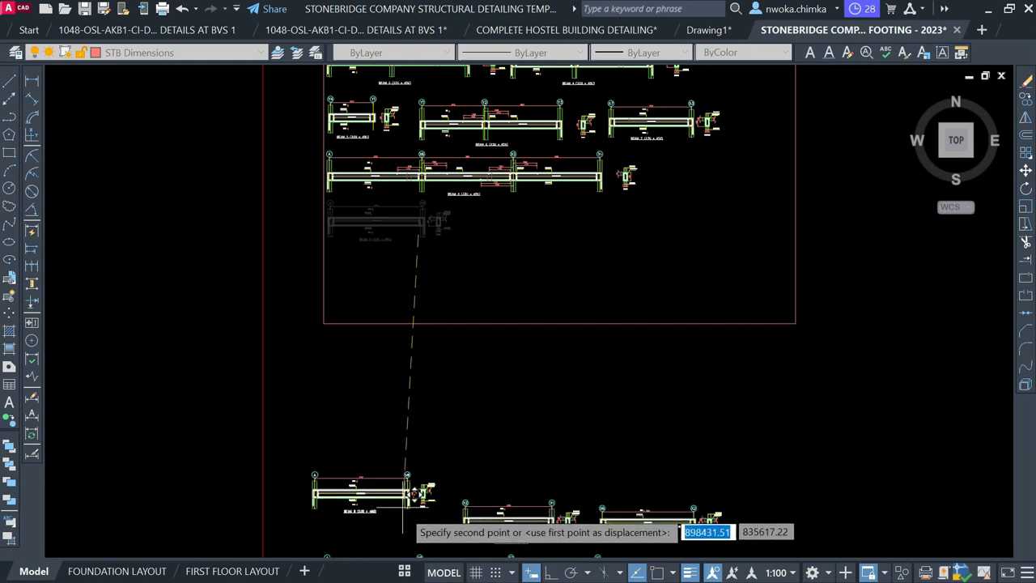
click(405, 479)
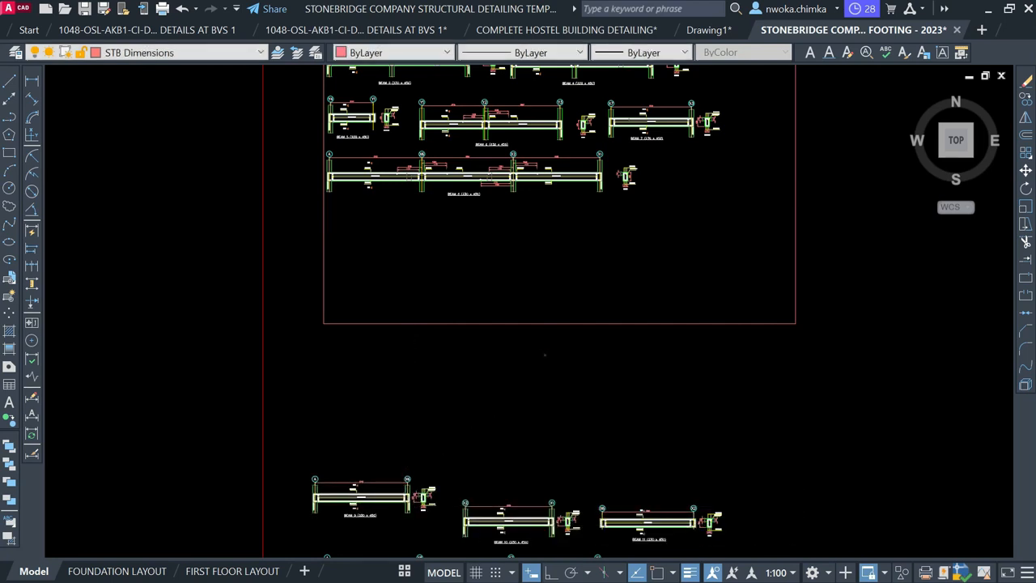
click(546, 355)
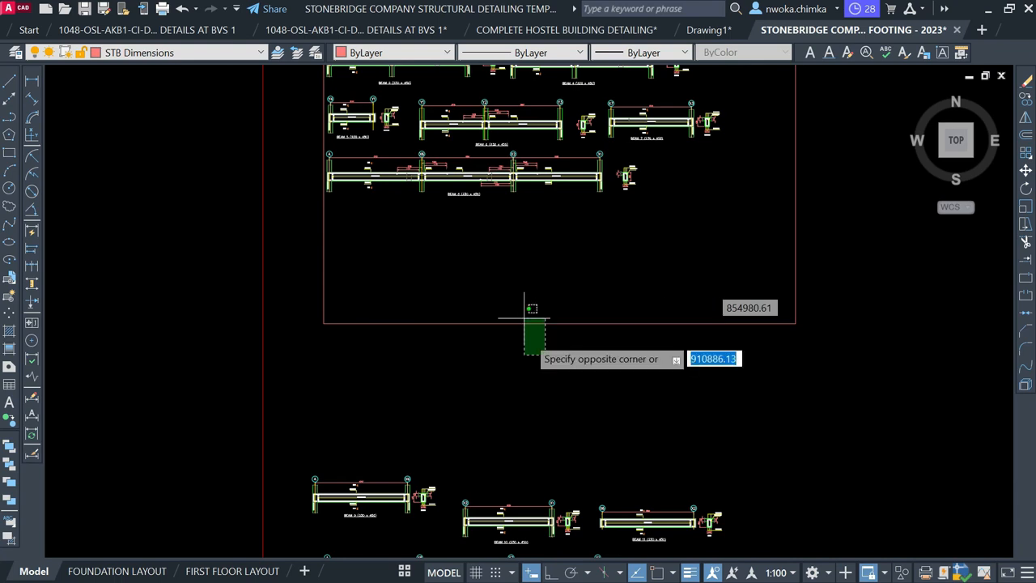
click(507, 286)
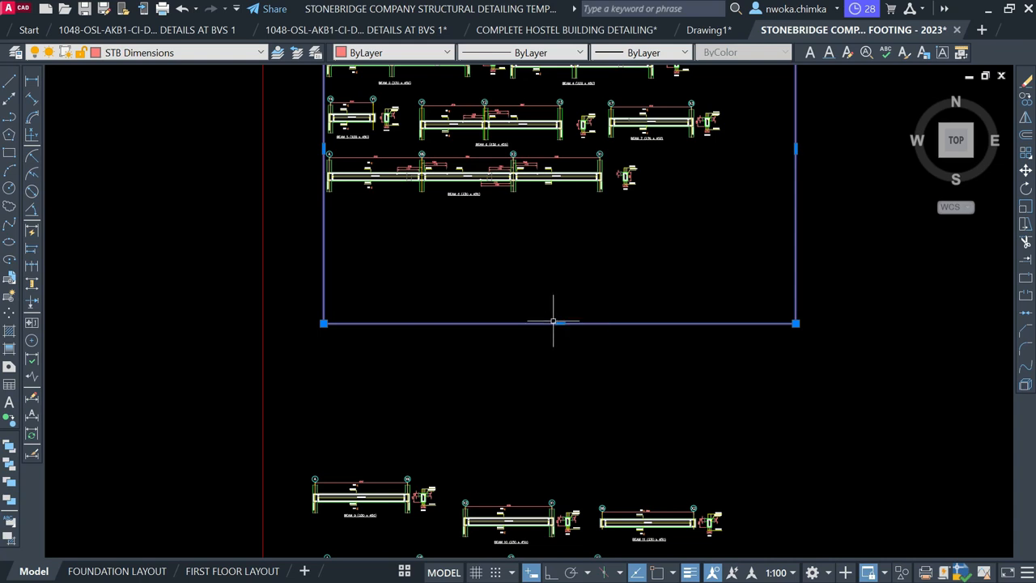
Stretch the frame's bottom edge up to just below Beam 8 so it encloses beams 1–8
click(559, 324)
click(560, 324)
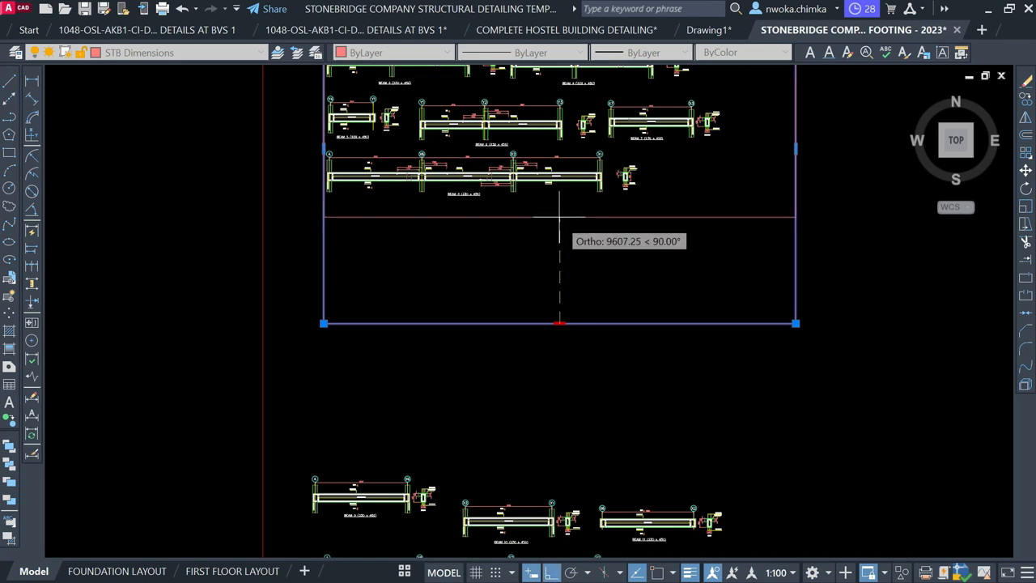
click(558, 214)
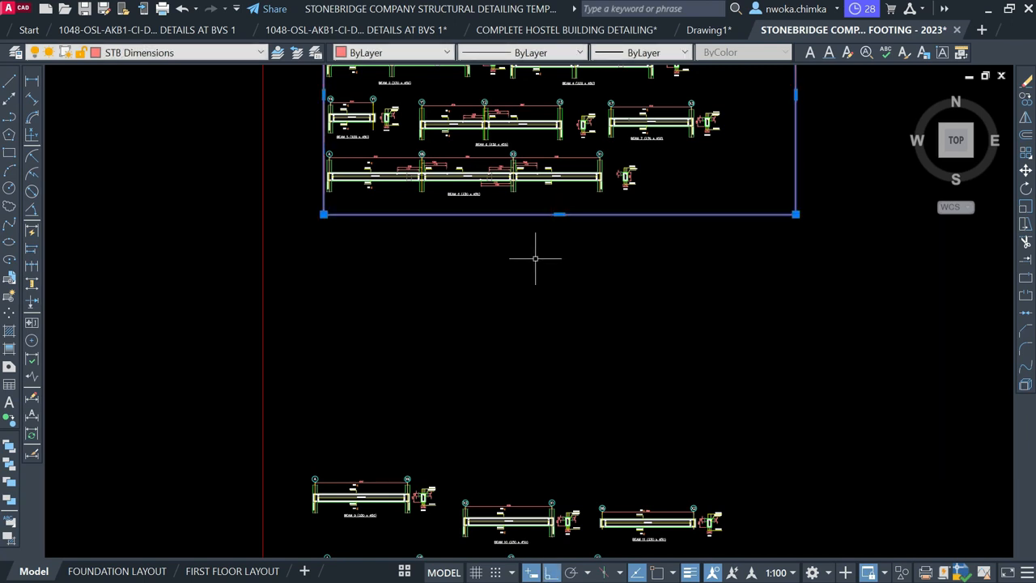
scroll(521, 295, down, 2)
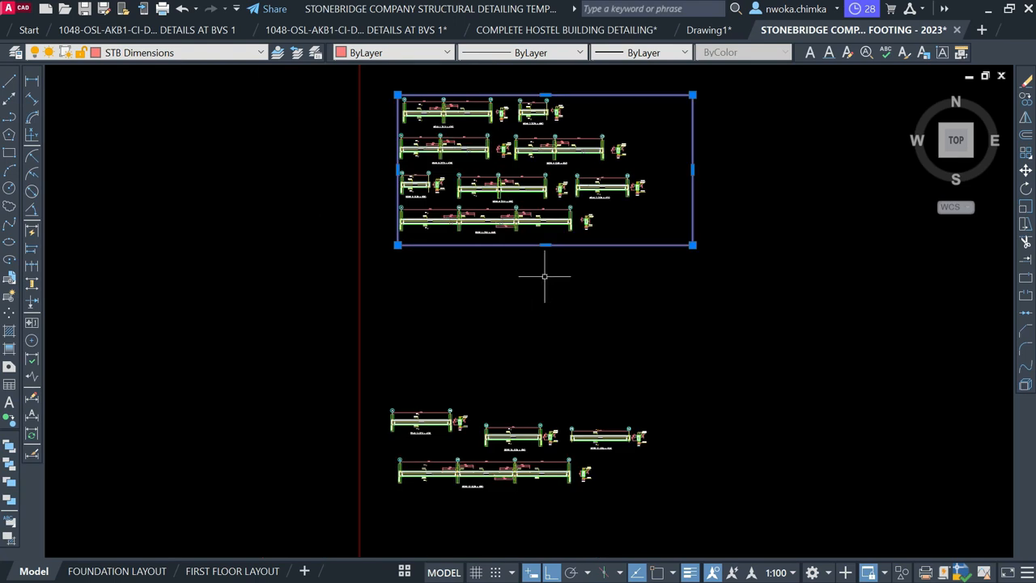
Copy the detail frame straight down below the original with CP, then window-select the lower beams
text(P)
key(Return)
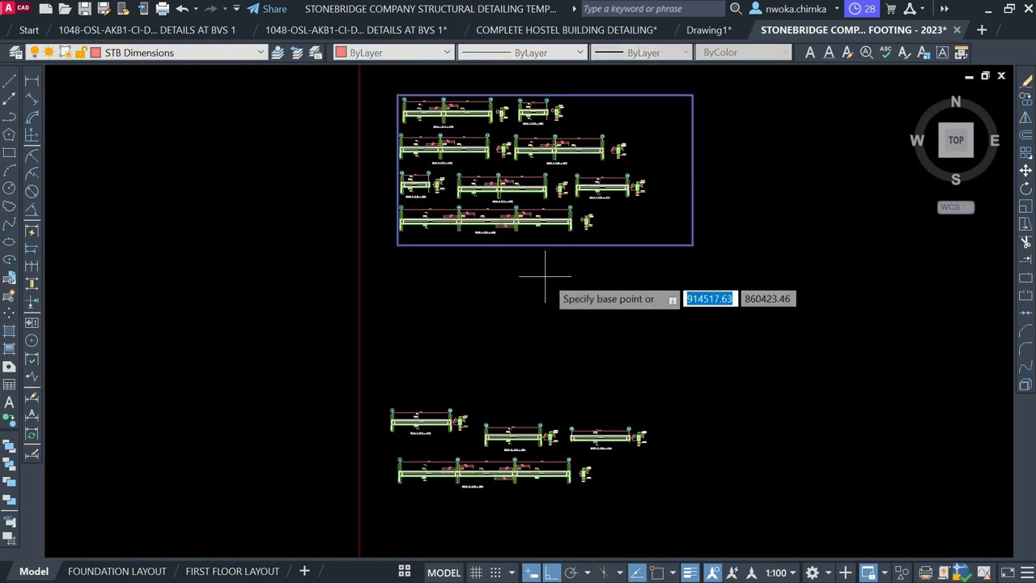
click(639, 153)
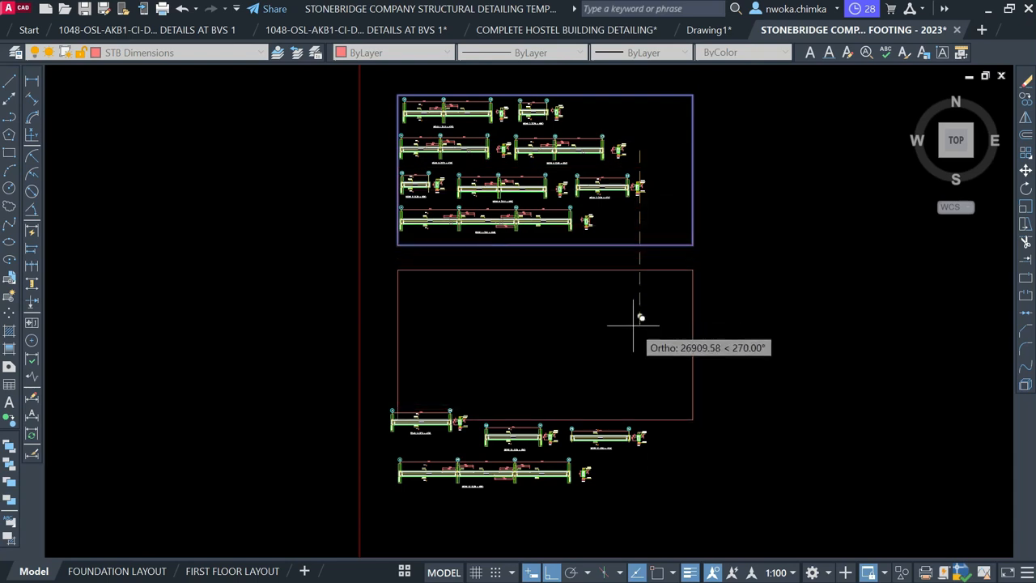
click(633, 354)
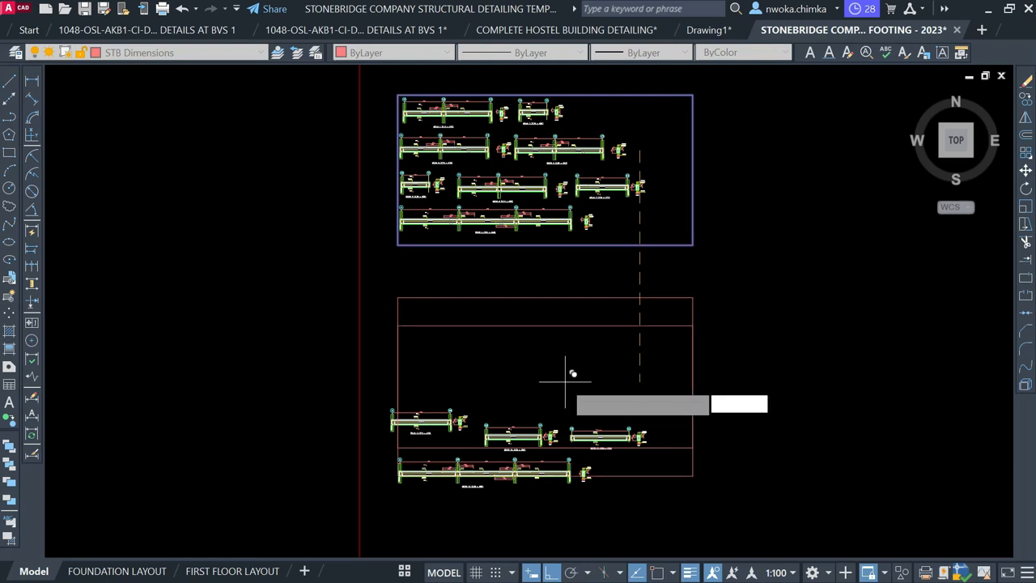
key(Escape)
click(327, 380)
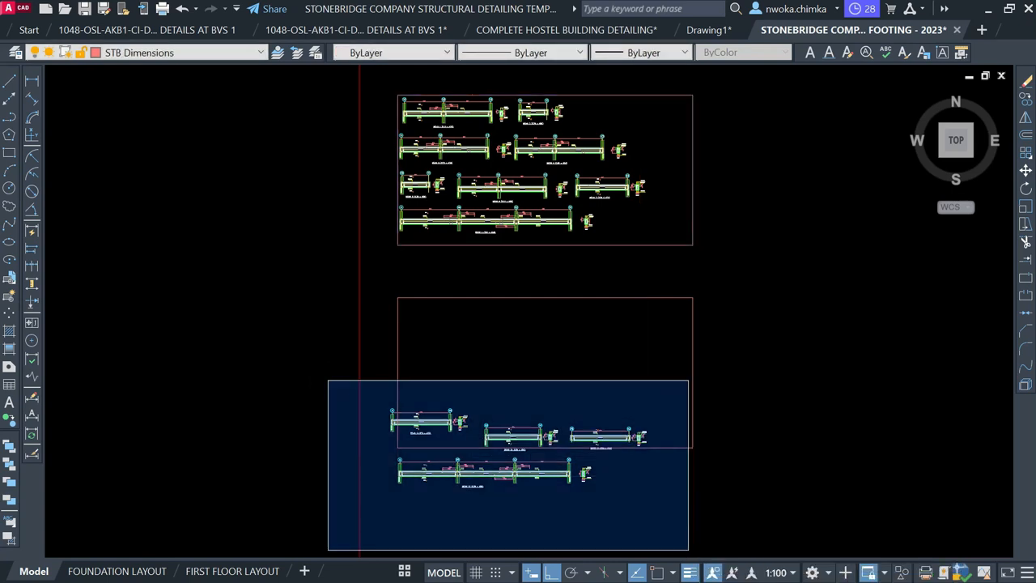
click(689, 550)
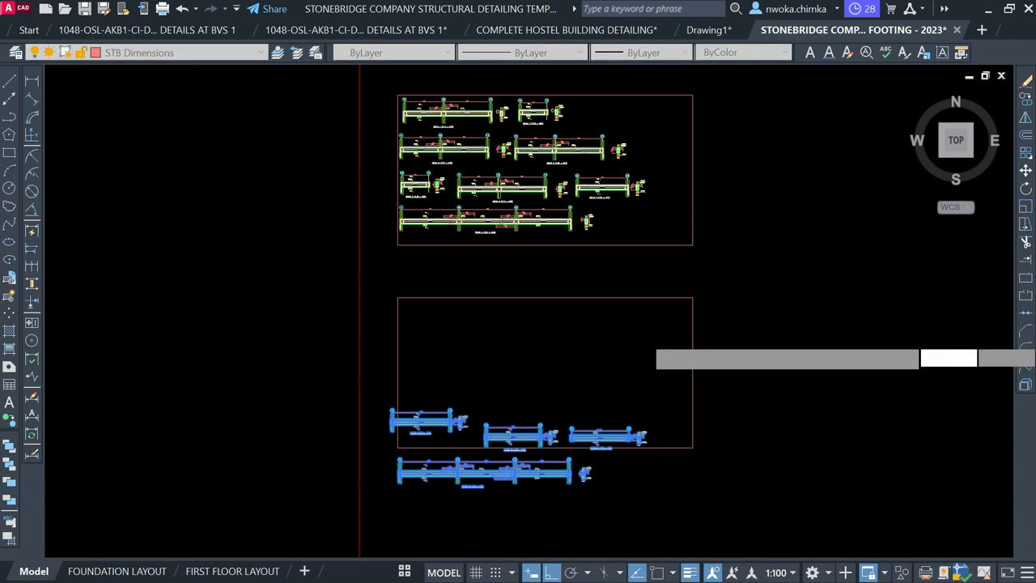
Drop beams 9–12 inside the copied frame
scroll(644, 335, up, 2)
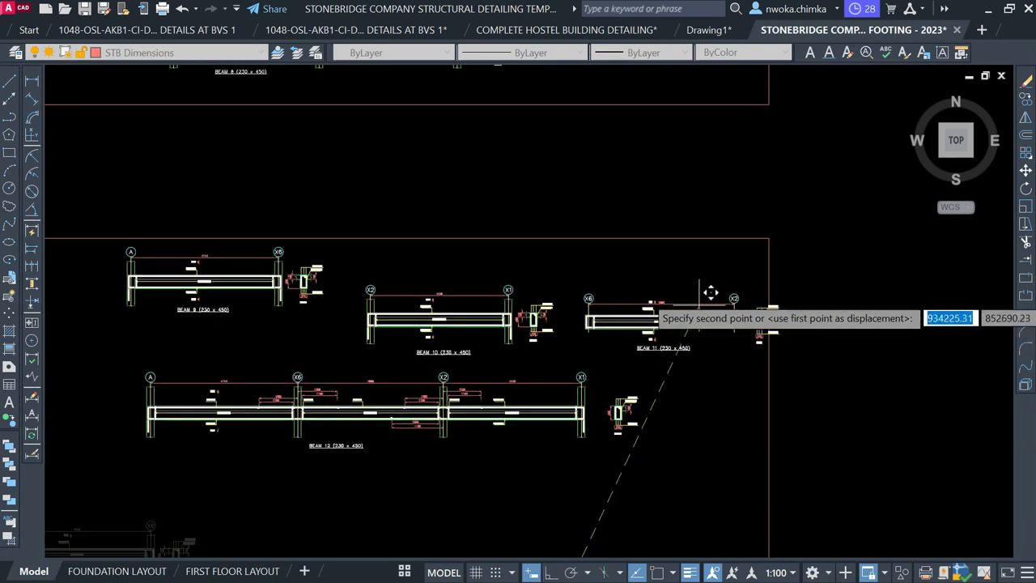
click(622, 305)
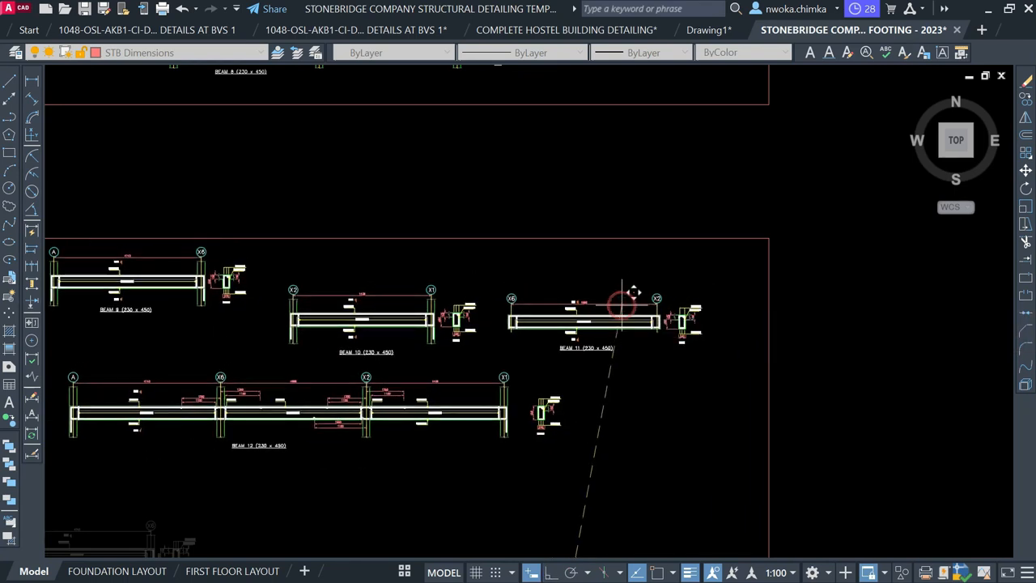
scroll(671, 270, down, 2)
scroll(291, 267, up, 2)
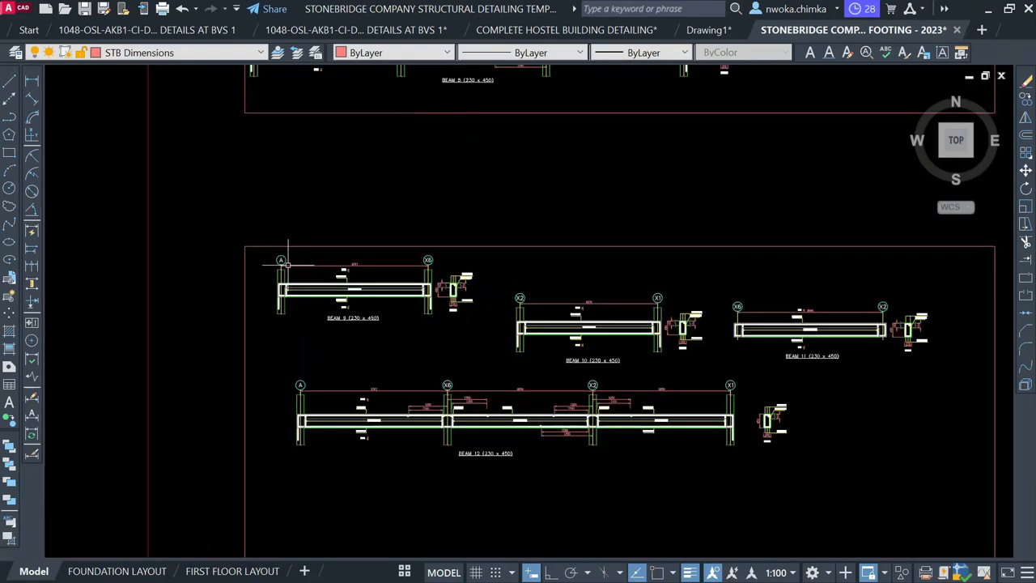
Move Beam 9 so it lines up with beams 10 and 11
click(258, 220)
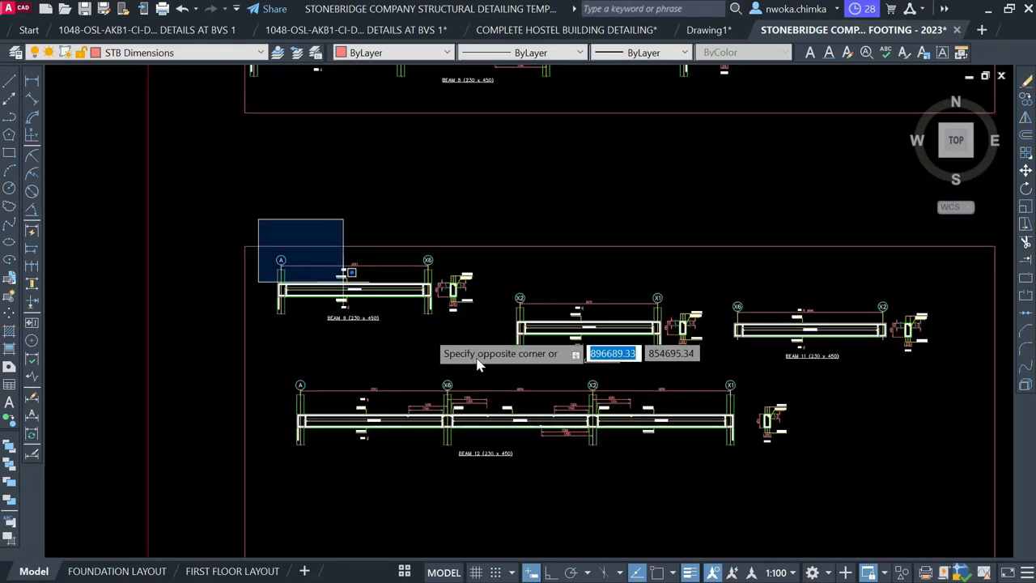
click(500, 358)
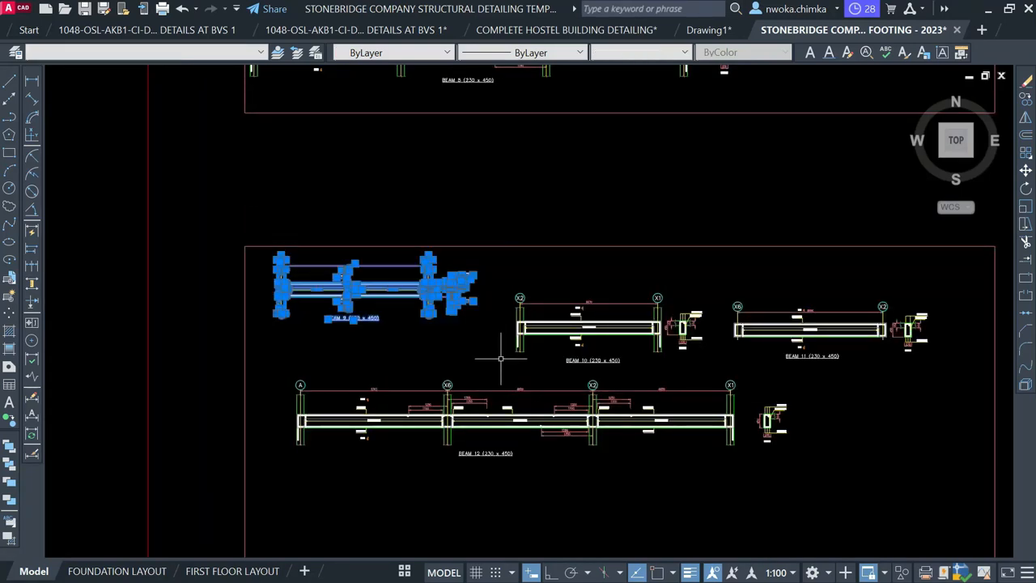
text(m)
key(Return)
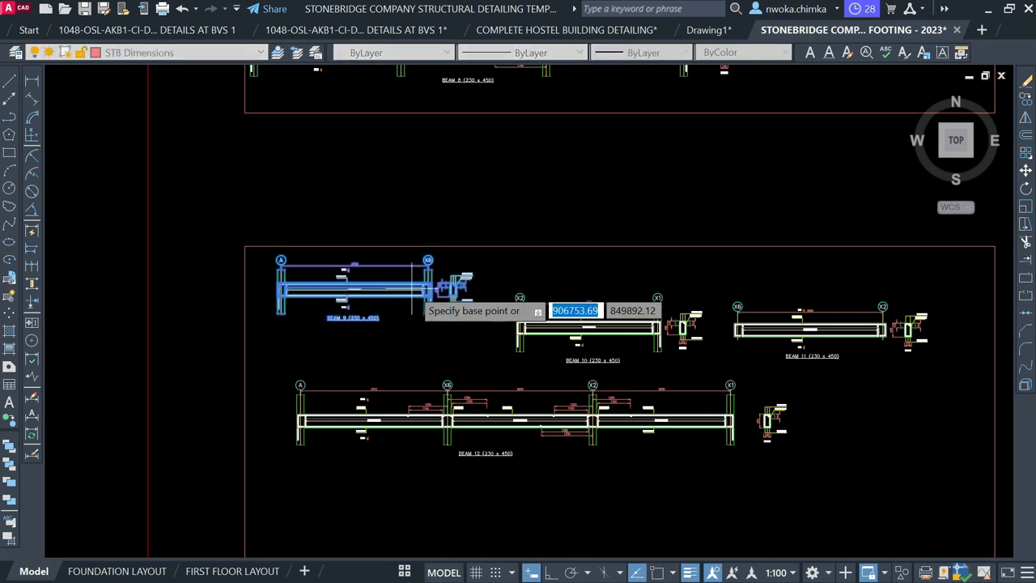
click(397, 266)
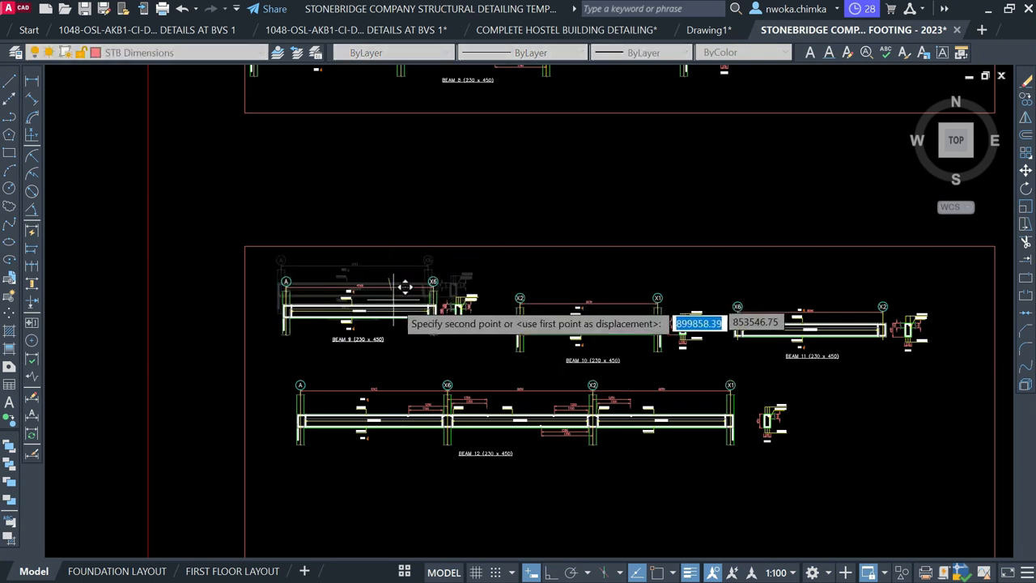
click(409, 298)
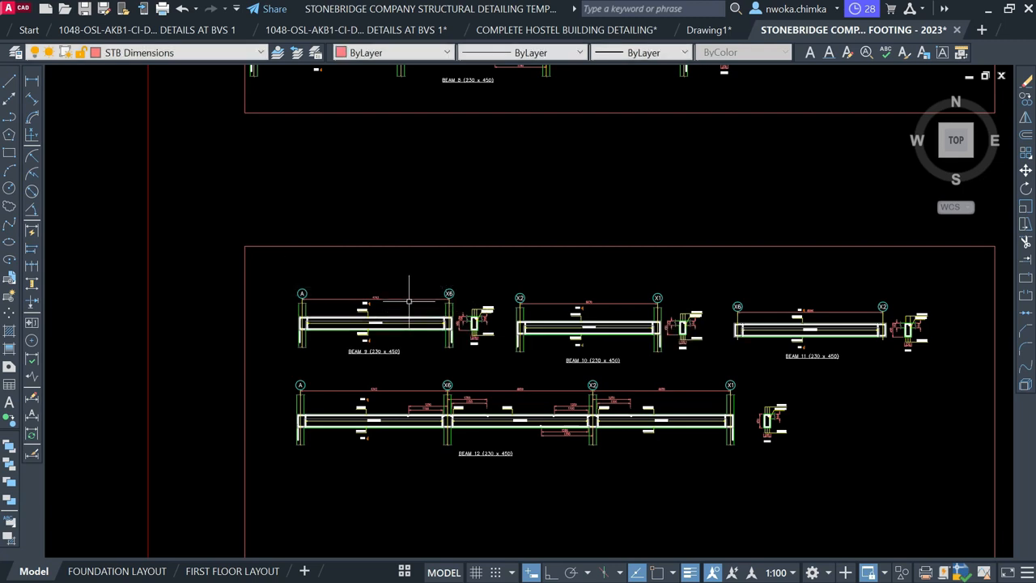
click(404, 571)
Switch to the FIRST BEAM DETAILS layout sheet
click(460, 545)
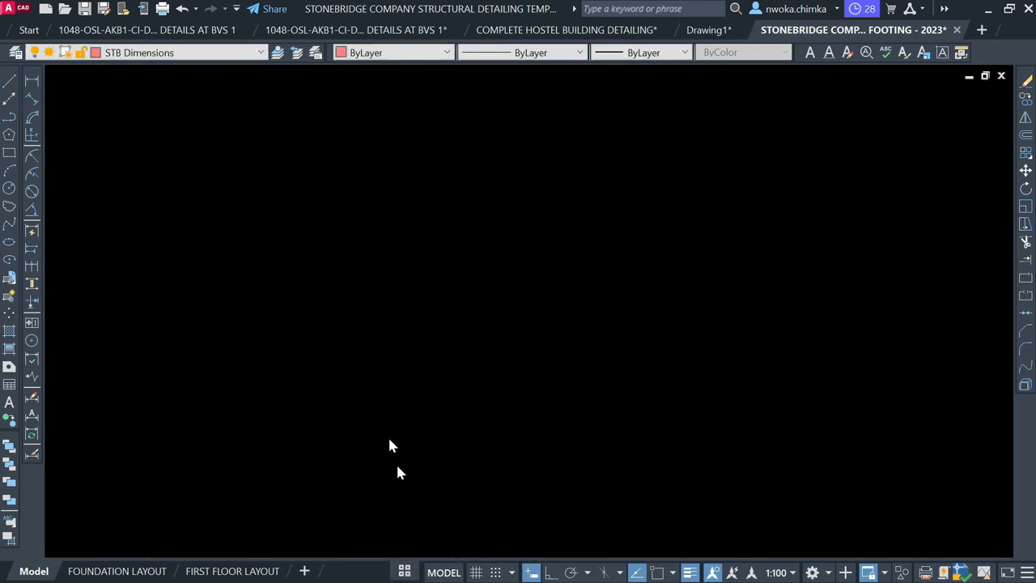
scroll(350, 316, down, 5)
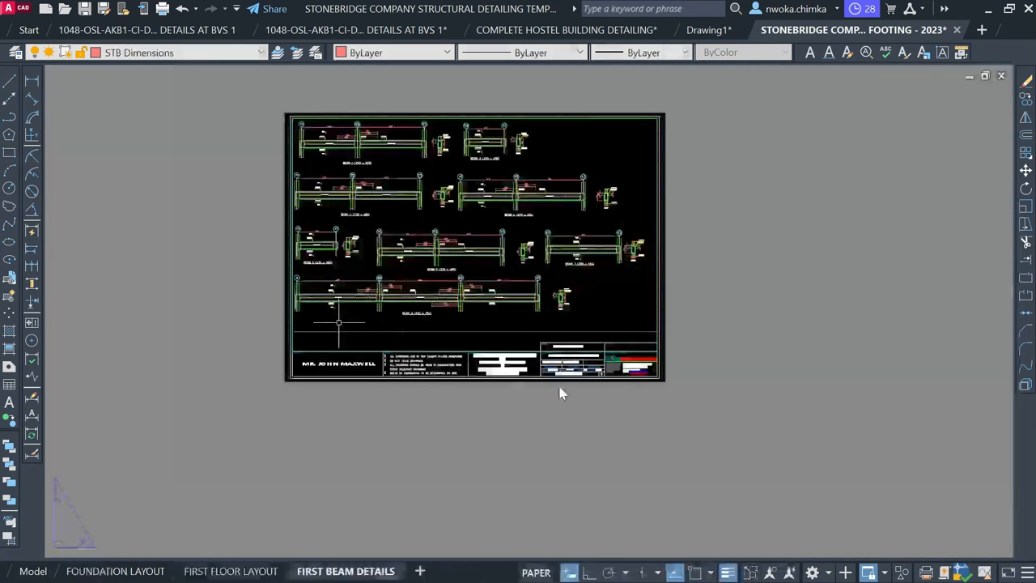
scroll(603, 362, up, 5)
scroll(599, 356, up, 4)
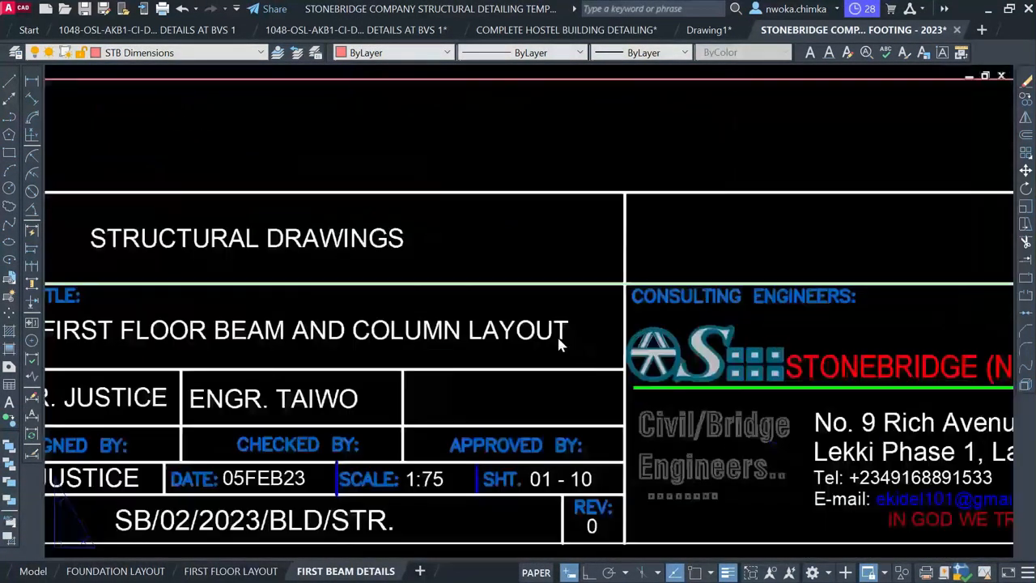
Replace 'AND COLUMN LAYOUT' with 'DETAIL 1' in the title block's drawing title
click(558, 321)
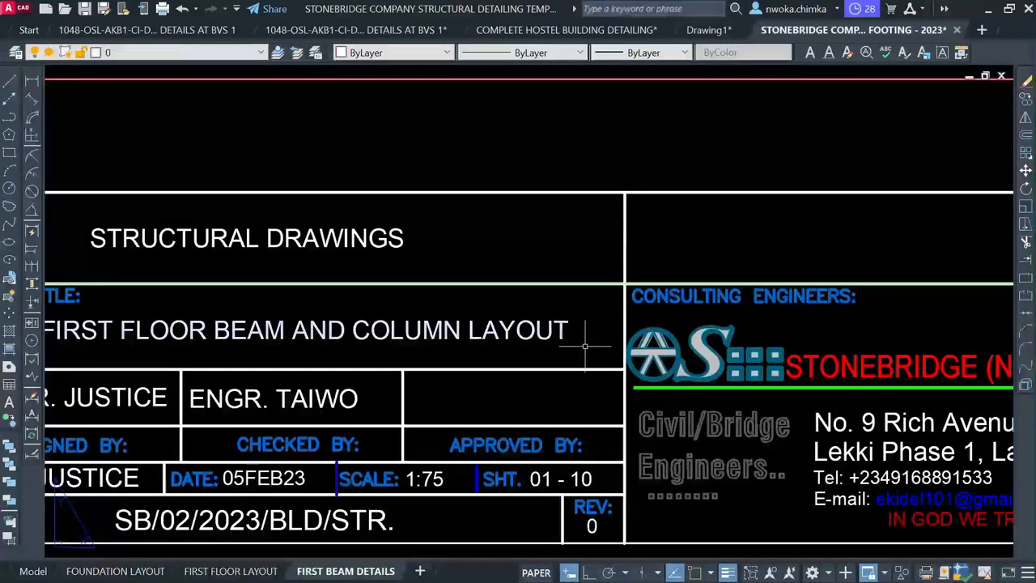
double_click(567, 329)
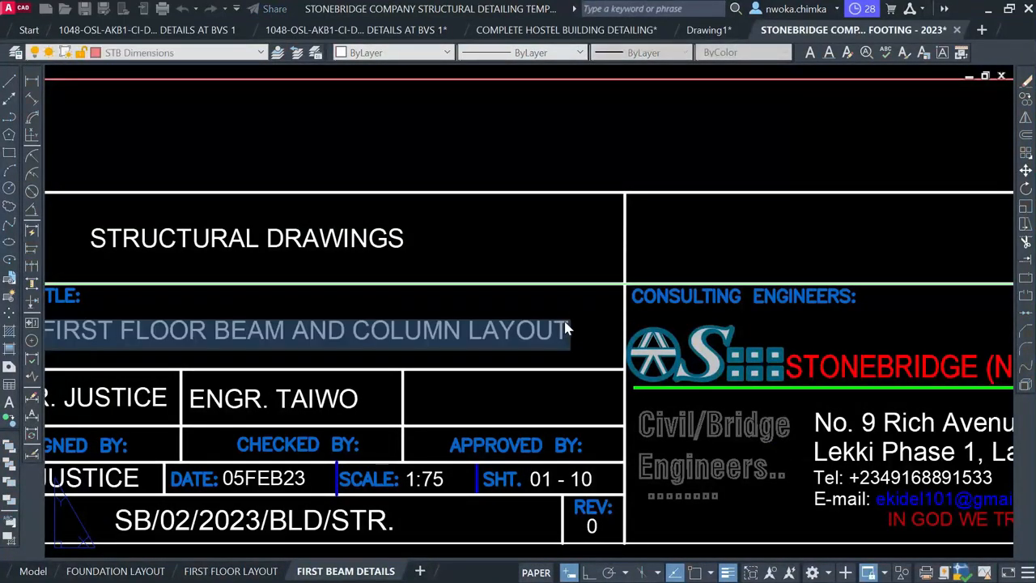
scroll(529, 331, down, 2)
click(487, 326)
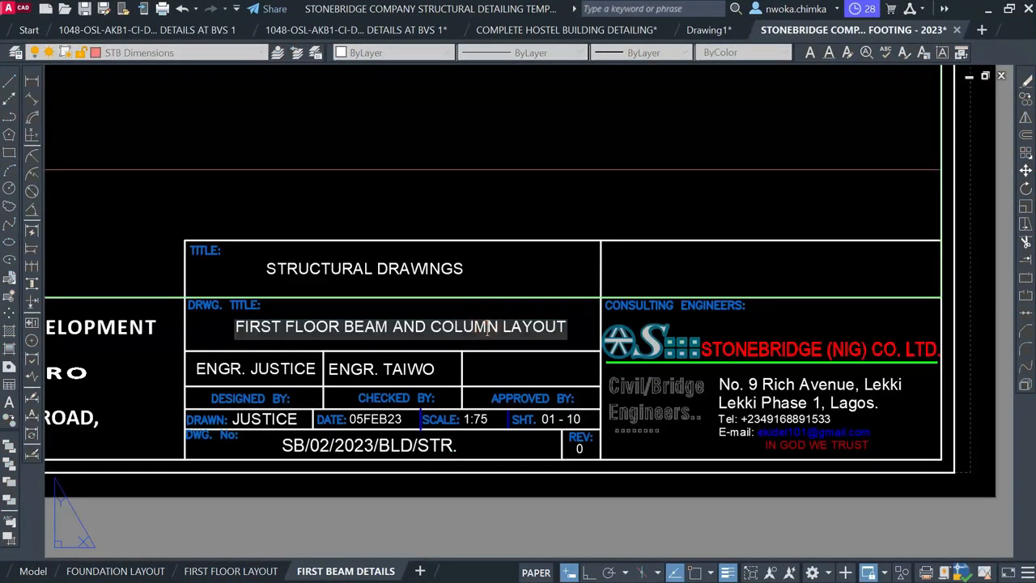
drag(394, 327, 566, 328)
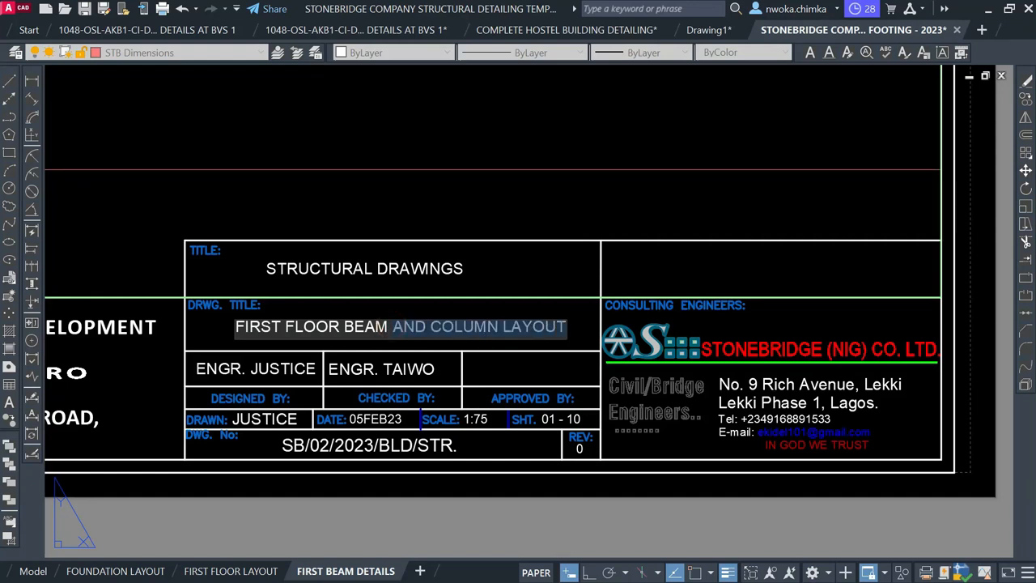
text(DETAIL)
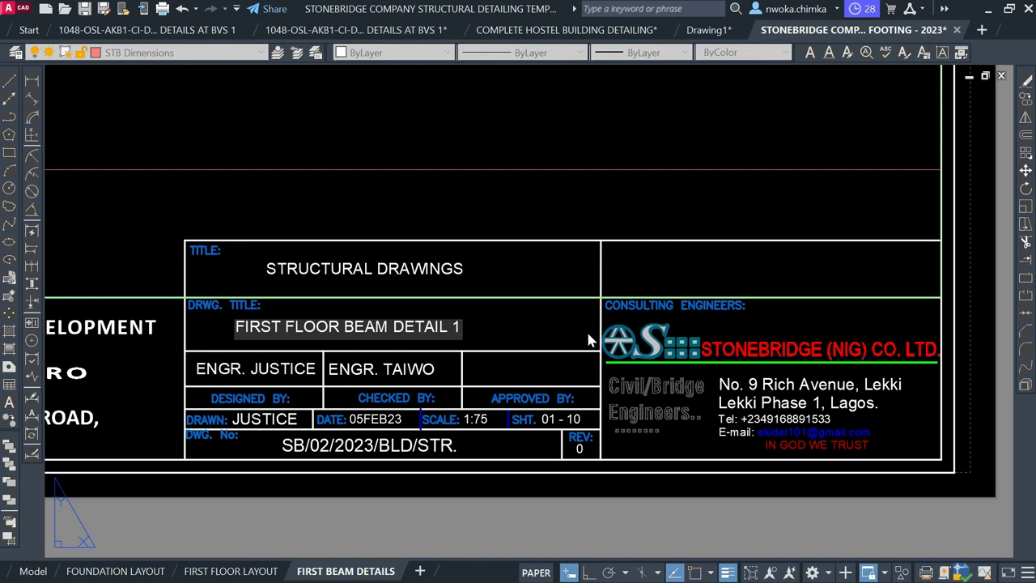
scroll(565, 291, down, 4)
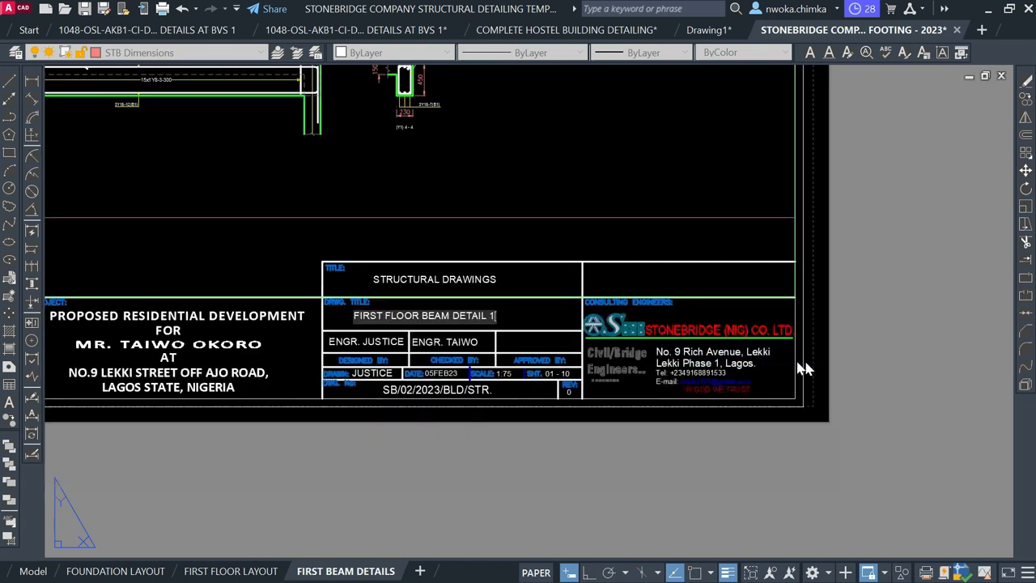
click(739, 418)
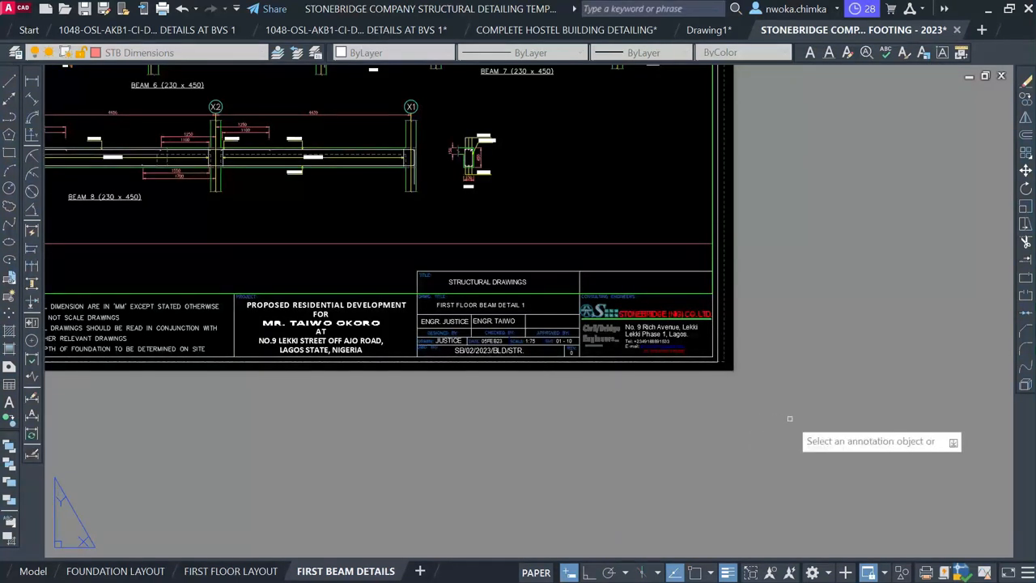
key(Escape)
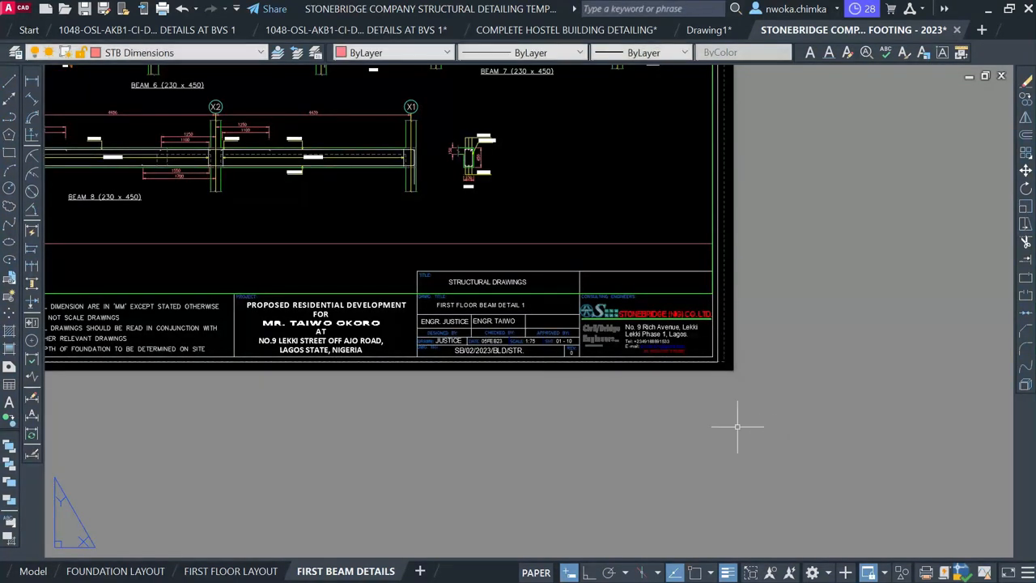
Duplicate the FIRST BEAM DETAILS layout as FIRST BEAM DETAILS (2) and switch to it
right_click(356, 572)
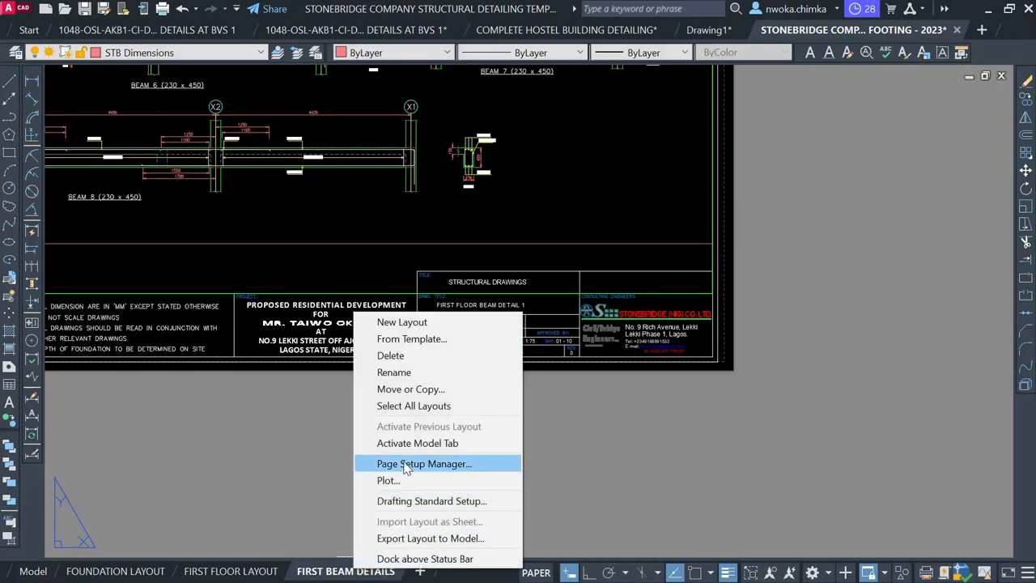
click(430, 392)
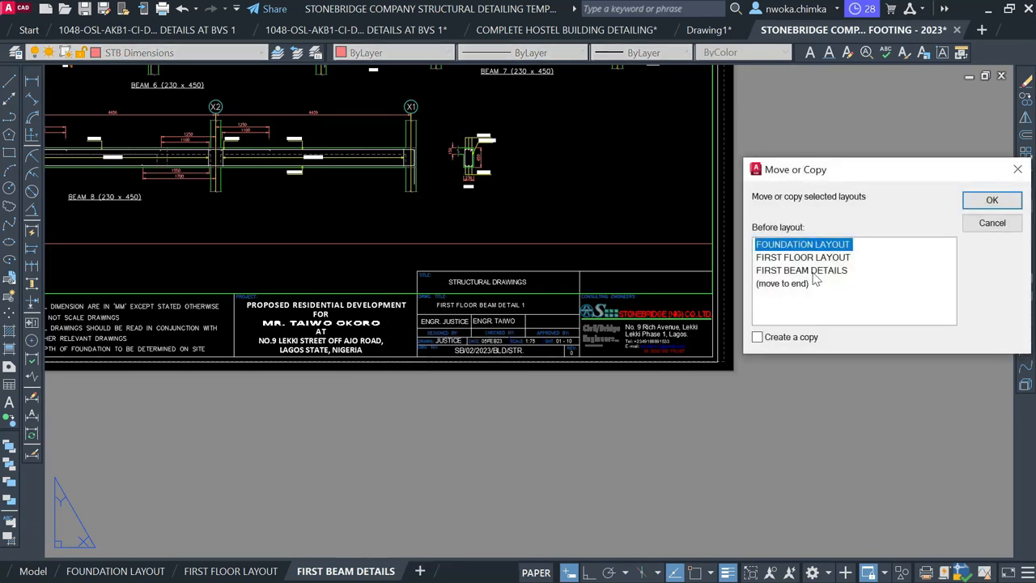
click(812, 271)
click(759, 338)
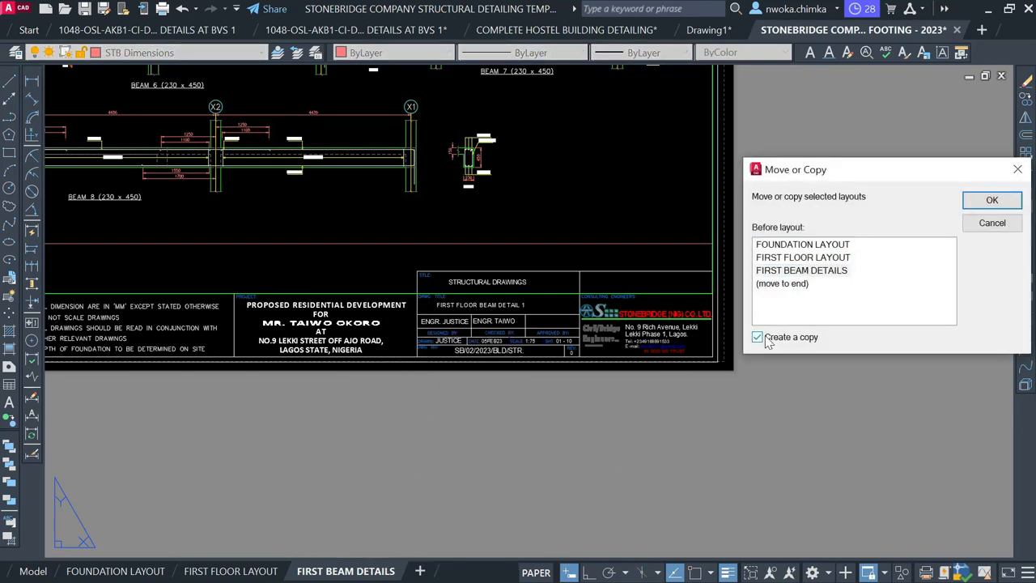
click(788, 272)
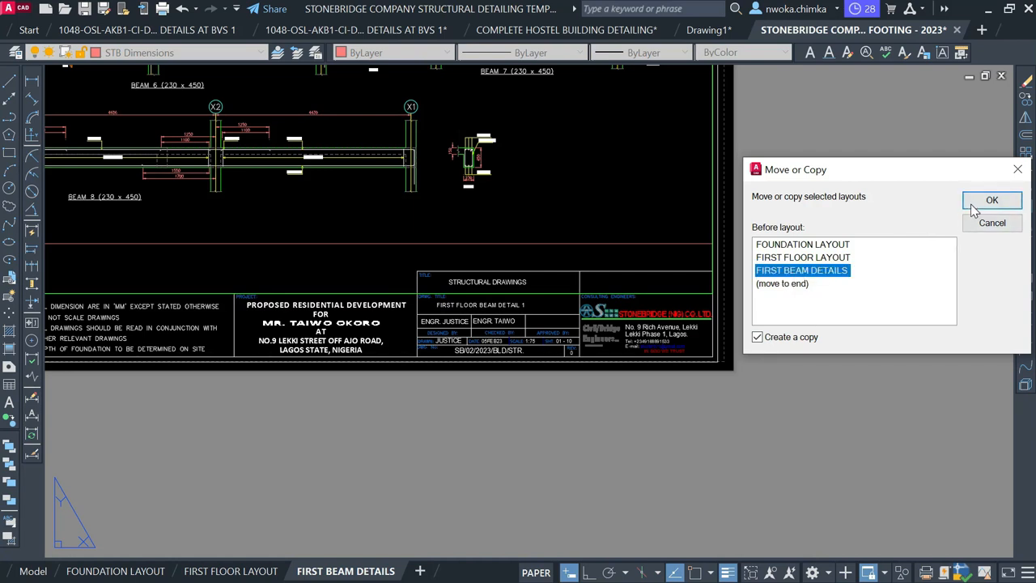
click(974, 204)
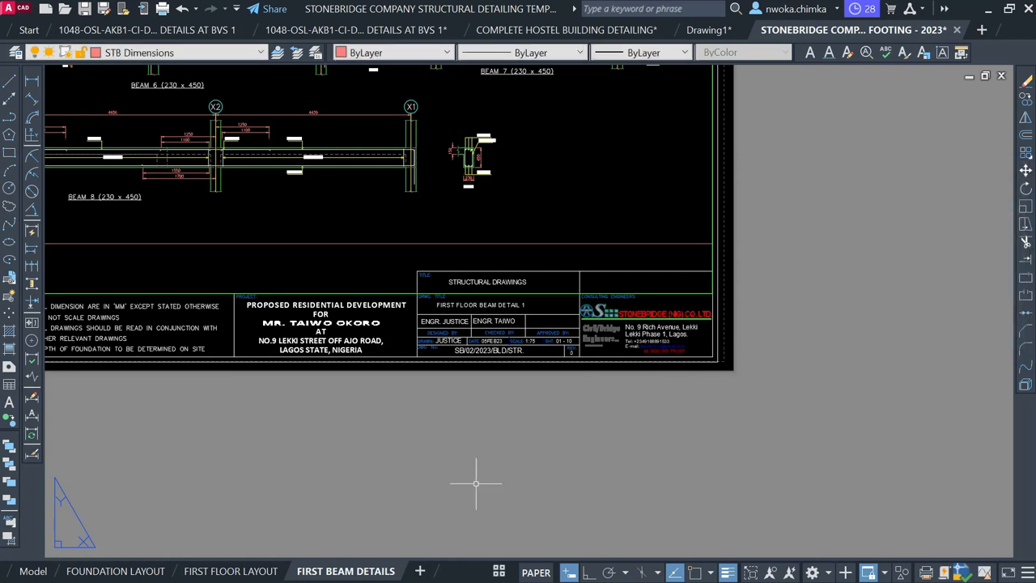
click(500, 572)
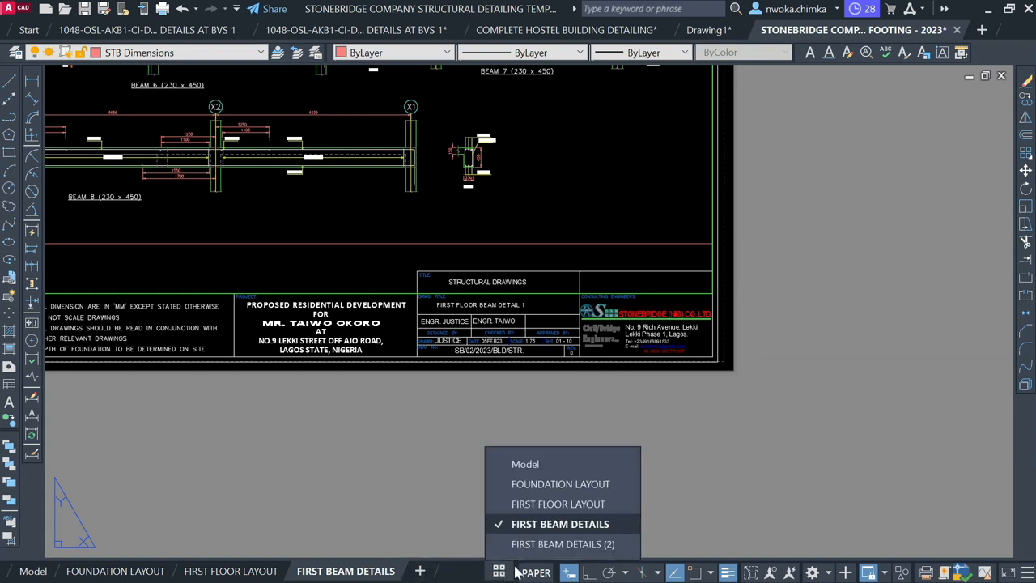
click(566, 553)
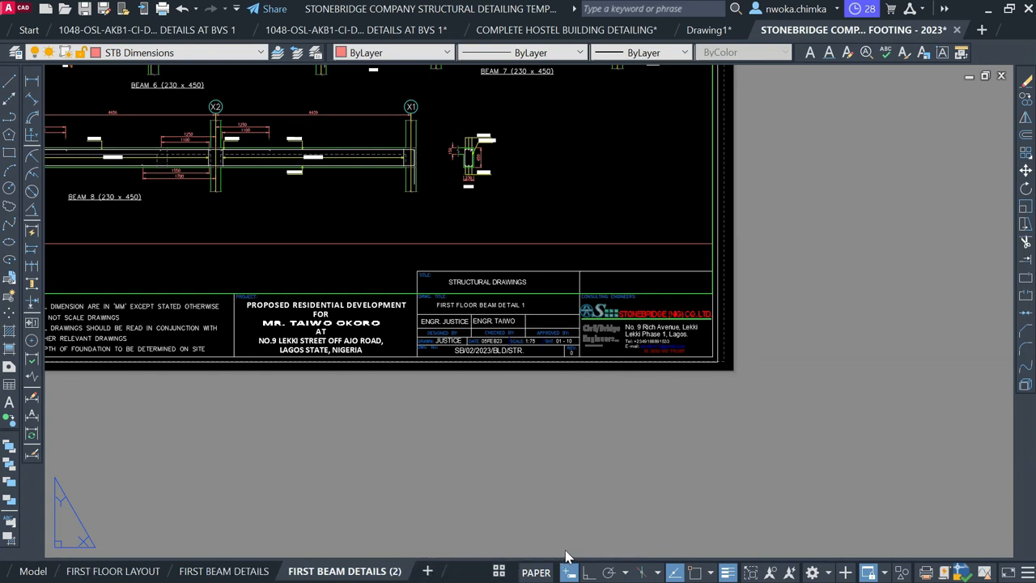
On FIRST BEAM DETAILS (2), change the drawing title's detail number from 1 to 2
click(385, 575)
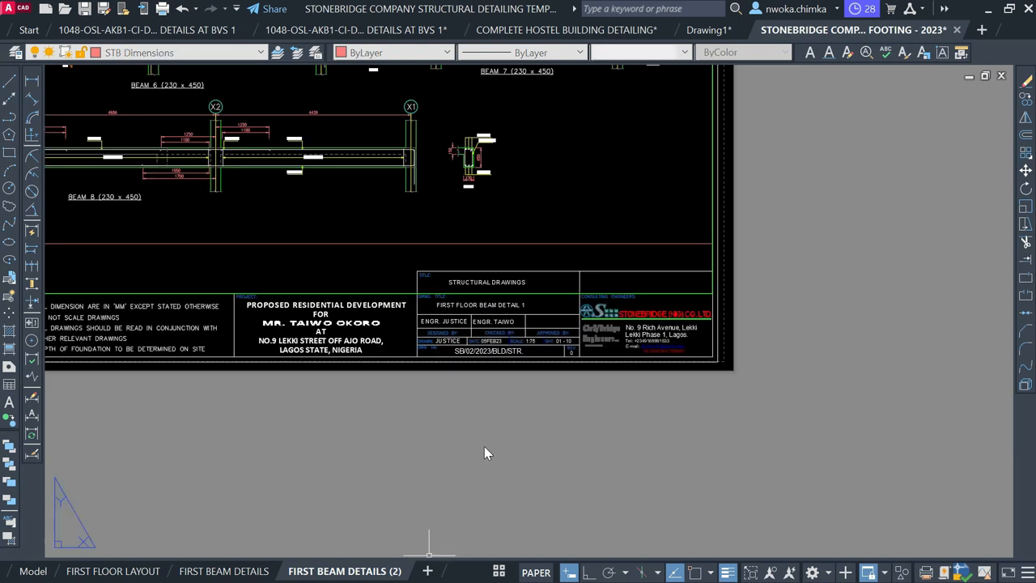
scroll(525, 305, up, 4)
click(524, 306)
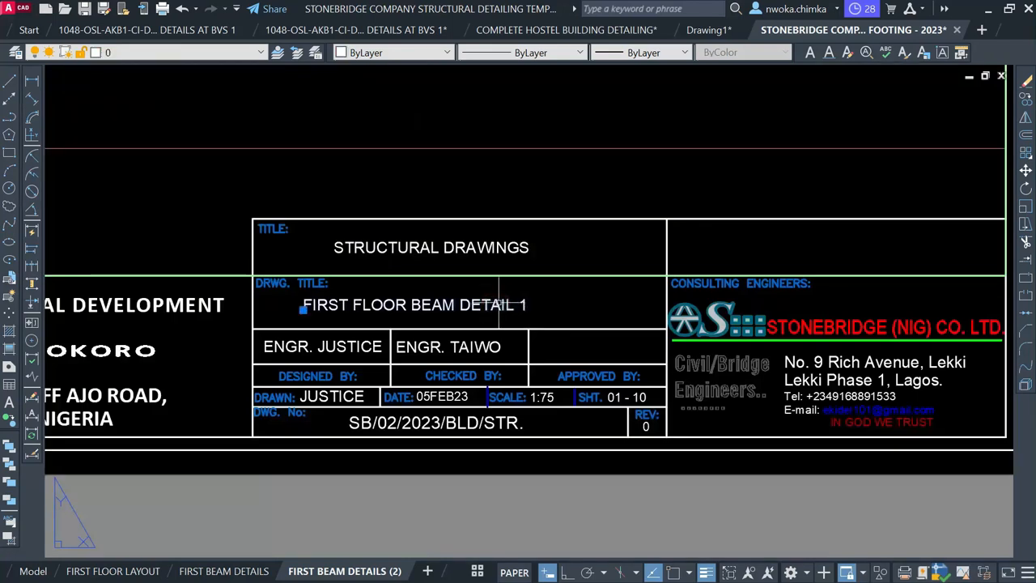
double_click(498, 305)
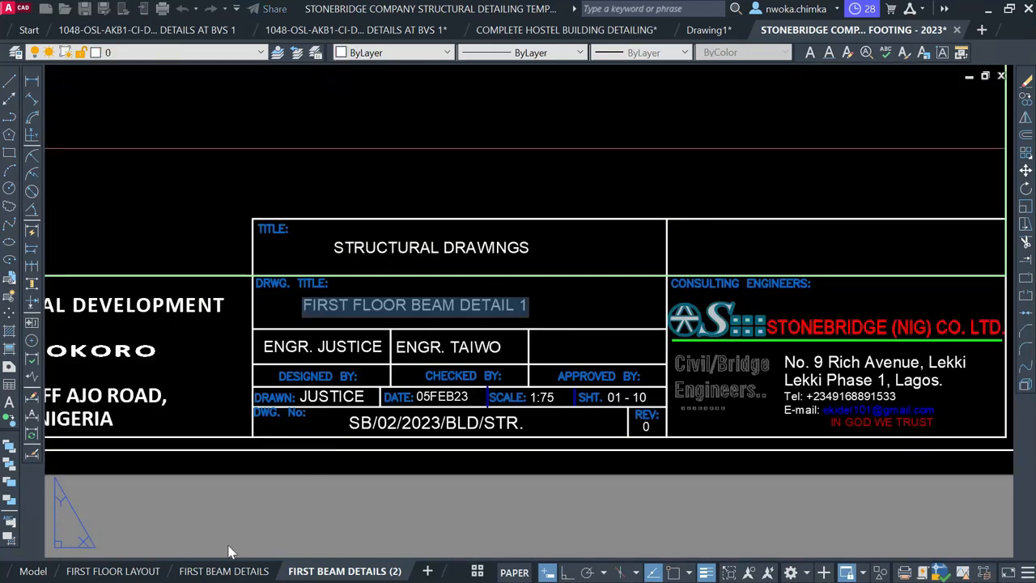
click(527, 308)
key(BackSpace)
text(2)
scroll(548, 312, up, 2)
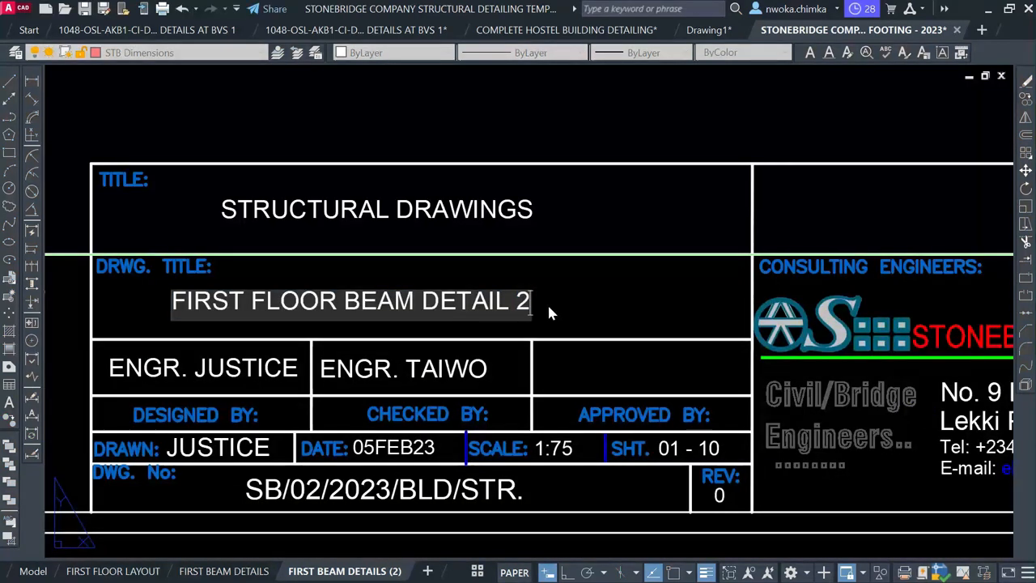
scroll(551, 334, down, 6)
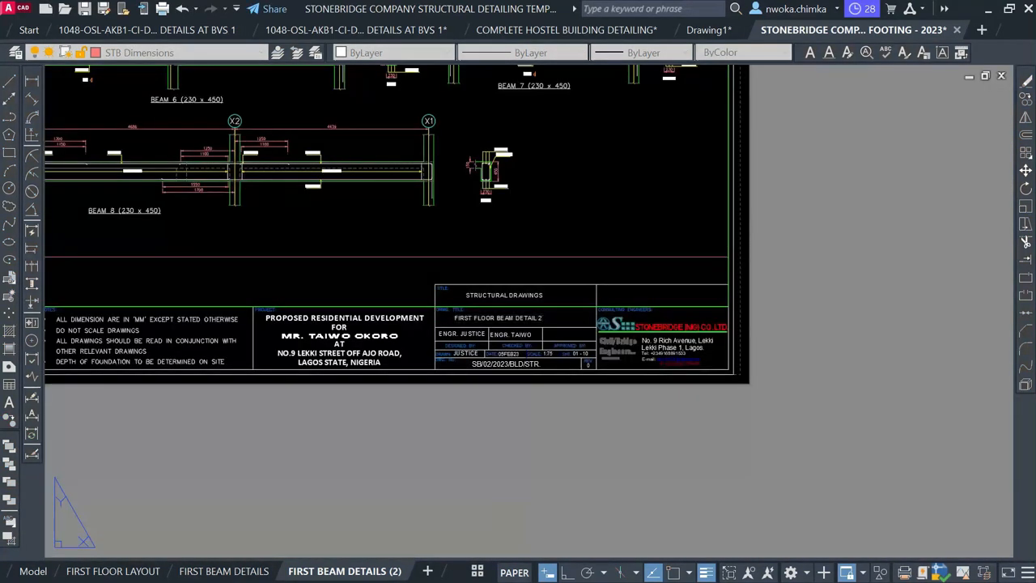
key(Escape)
Zoom out and activate the sheet's viewport for editing
scroll(657, 456, down, 2)
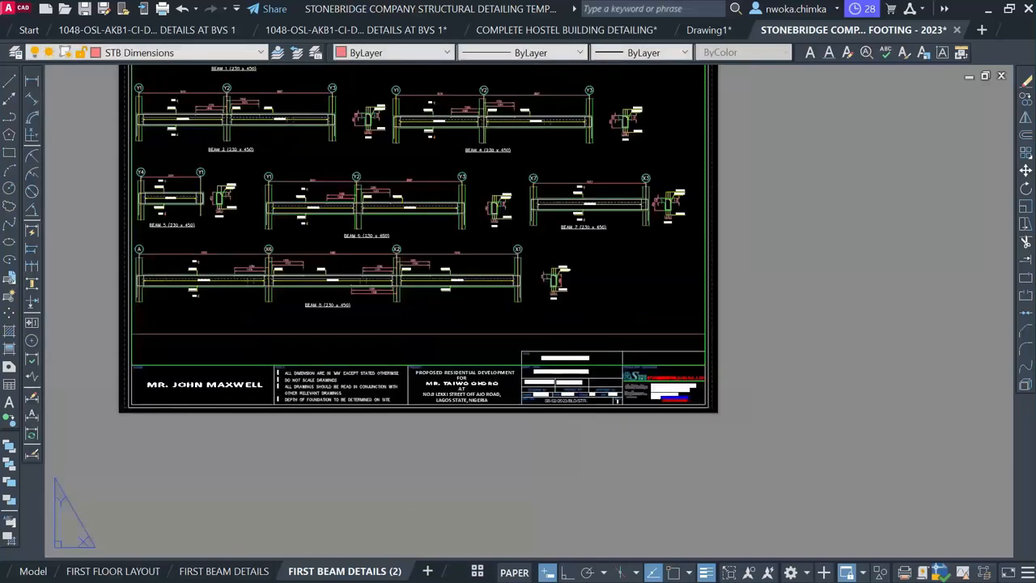
scroll(657, 456, down, 2)
scroll(575, 314, up, 2)
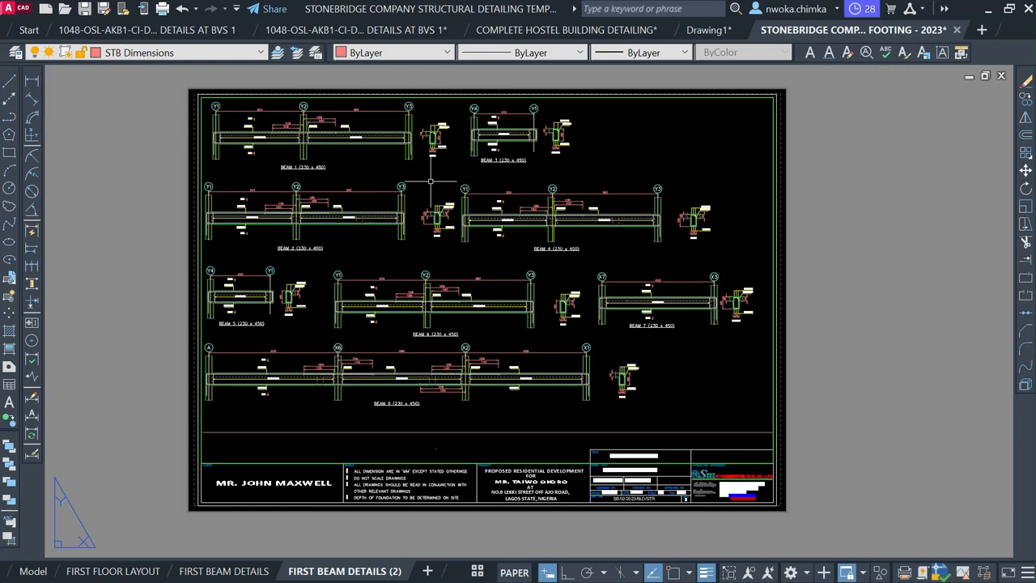
double_click(430, 180)
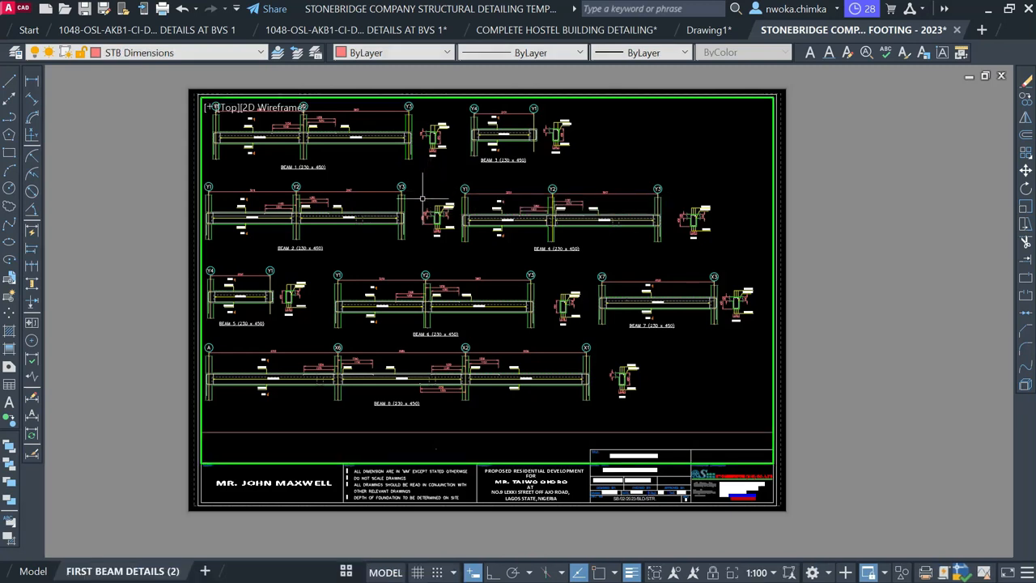
Zoom the viewport to 1/100XP and pan beams 9–12 up near the top of the sheet
scroll(422, 198, down, 5)
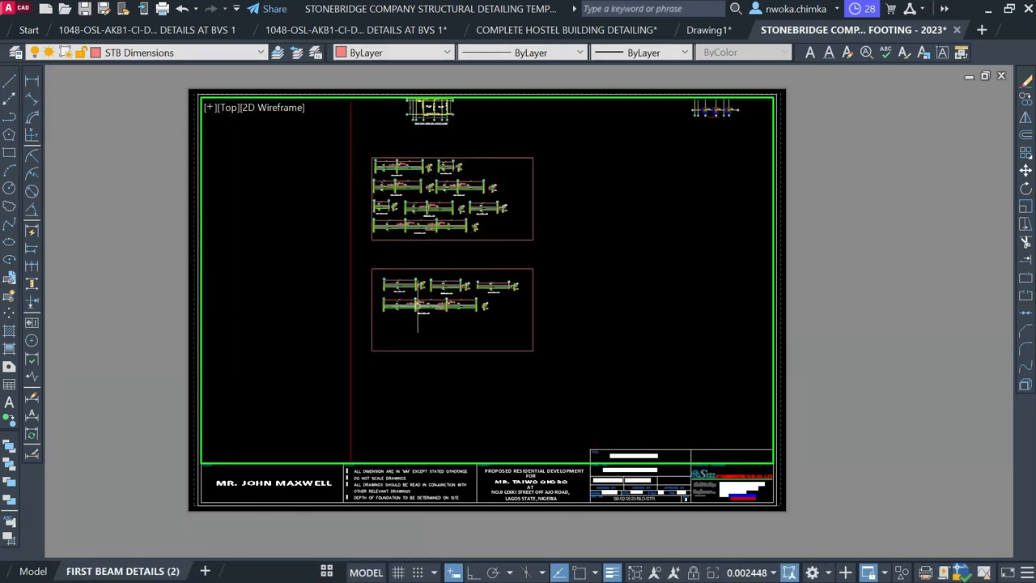
scroll(418, 315, up, 4)
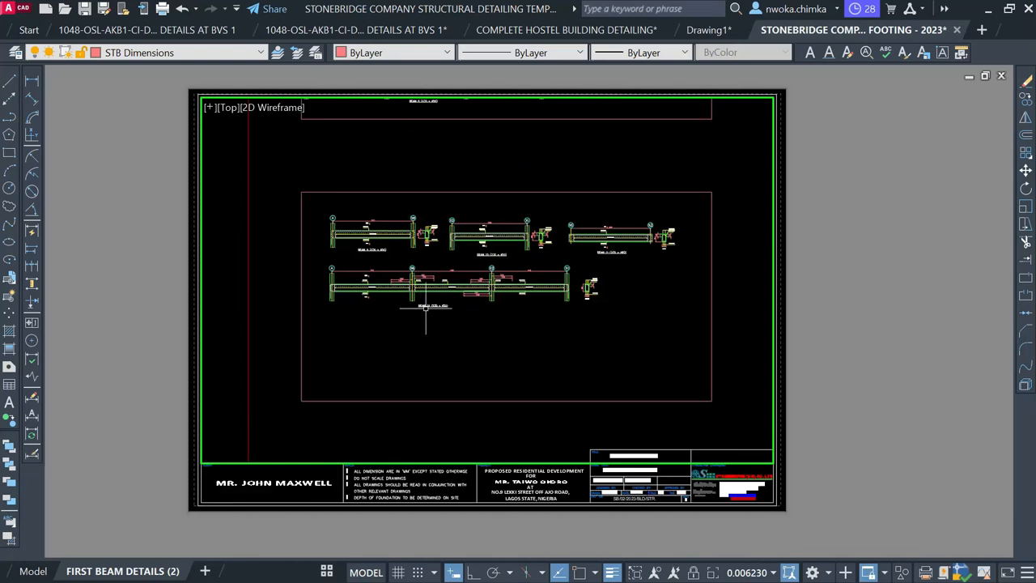
scroll(482, 274, up, 2)
scroll(460, 251, down, 2)
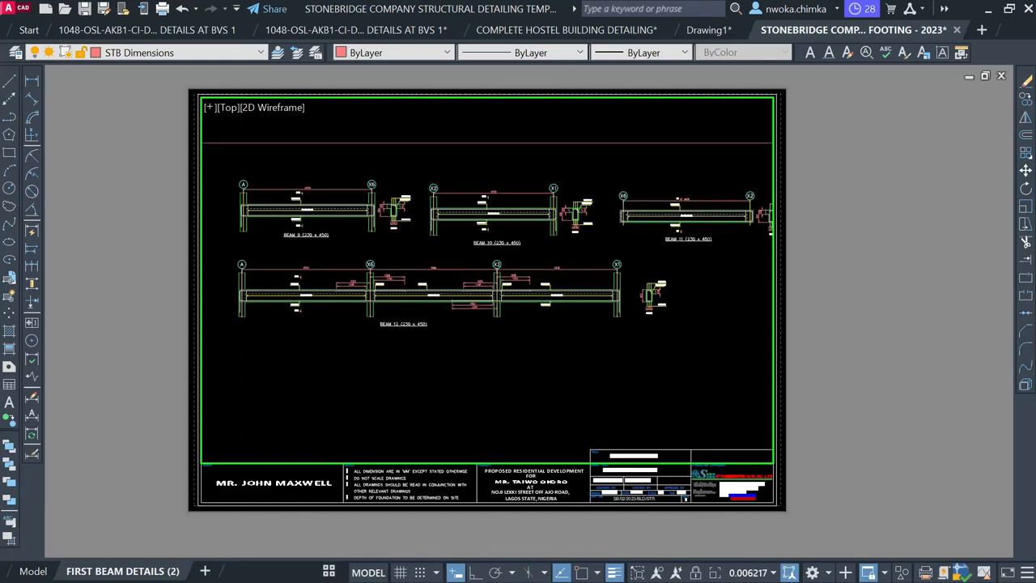
text(z)
key(Return)
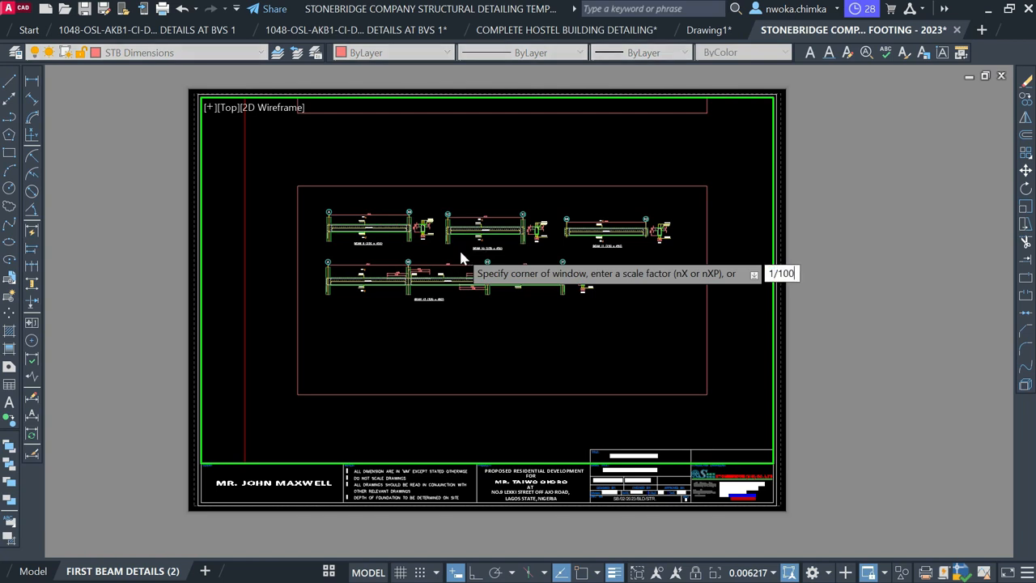
text(1/100XP)
key(Return)
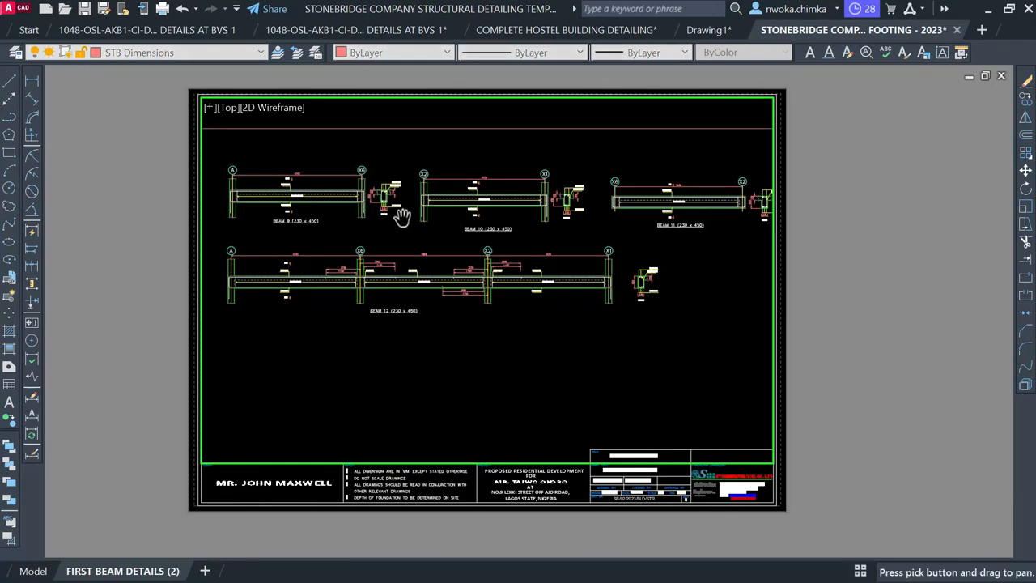
mouse_move(404, 221)
middle_down()
mouse_move(386, 202)
mouse_move(386, 175)
middle_up()
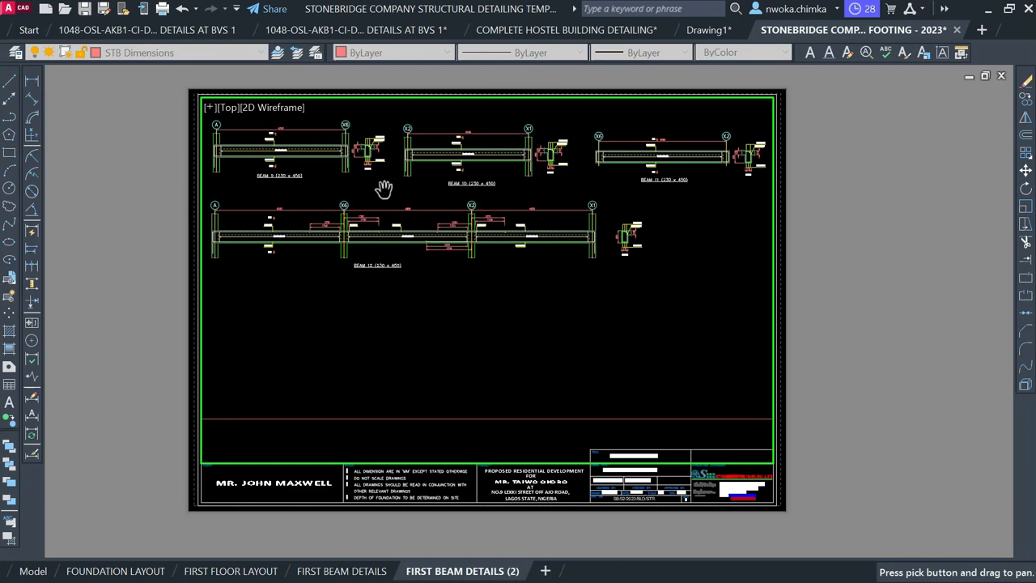
key(Escape)
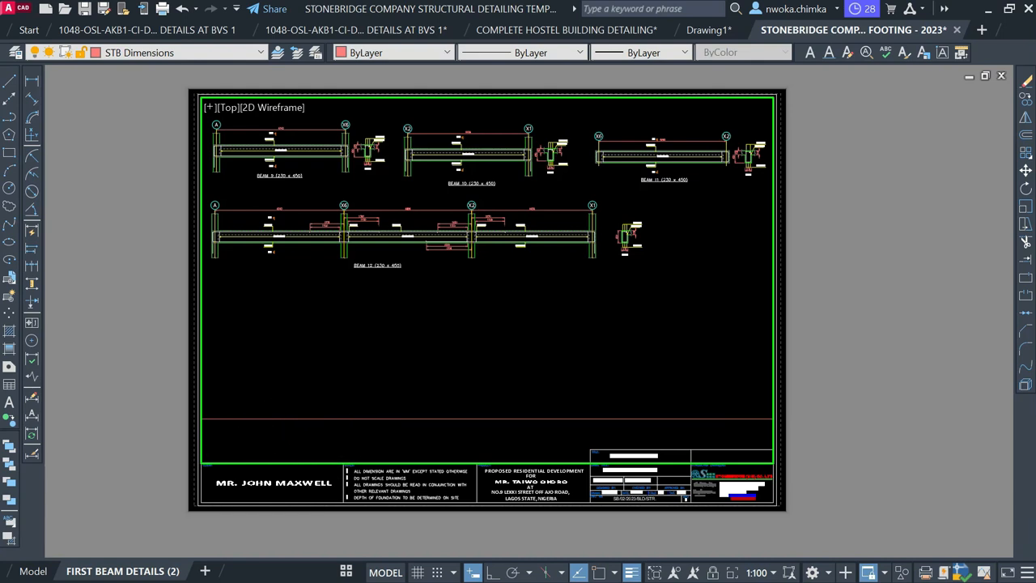
In model space, stretch the lower detail frame's bottom edge downward
click(34, 571)
scroll(382, 250, down, 4)
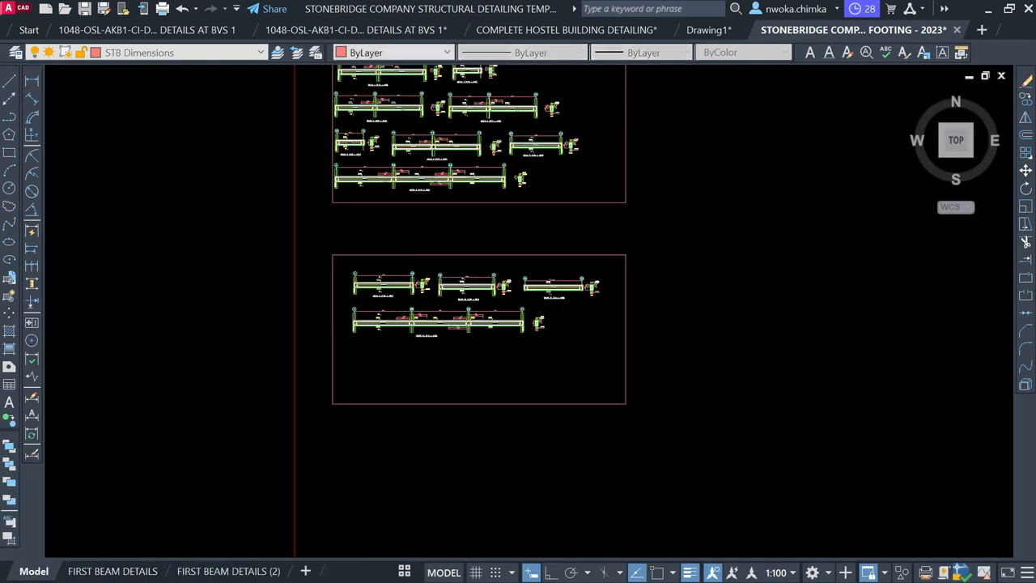
click(466, 390)
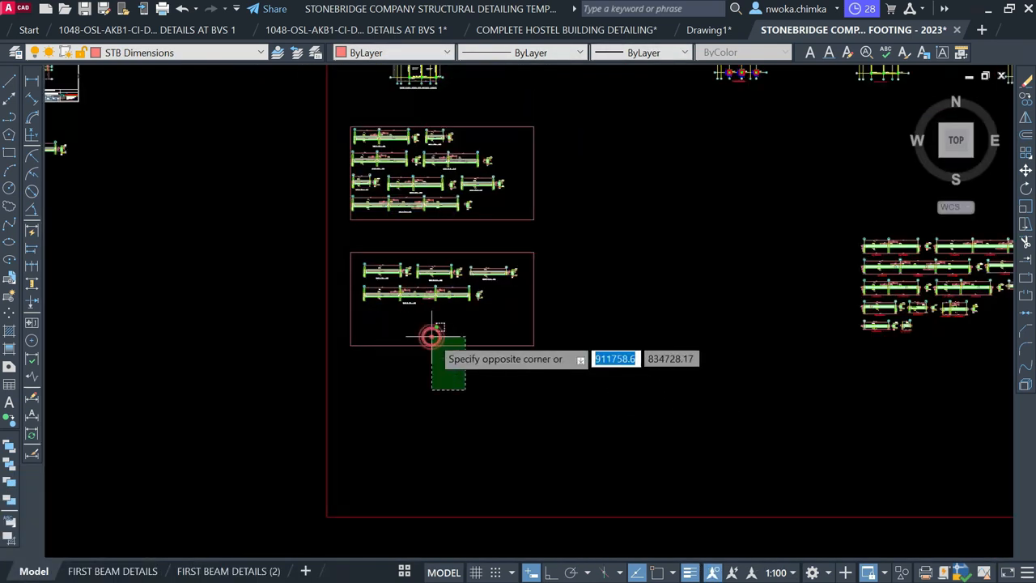
click(432, 334)
click(442, 345)
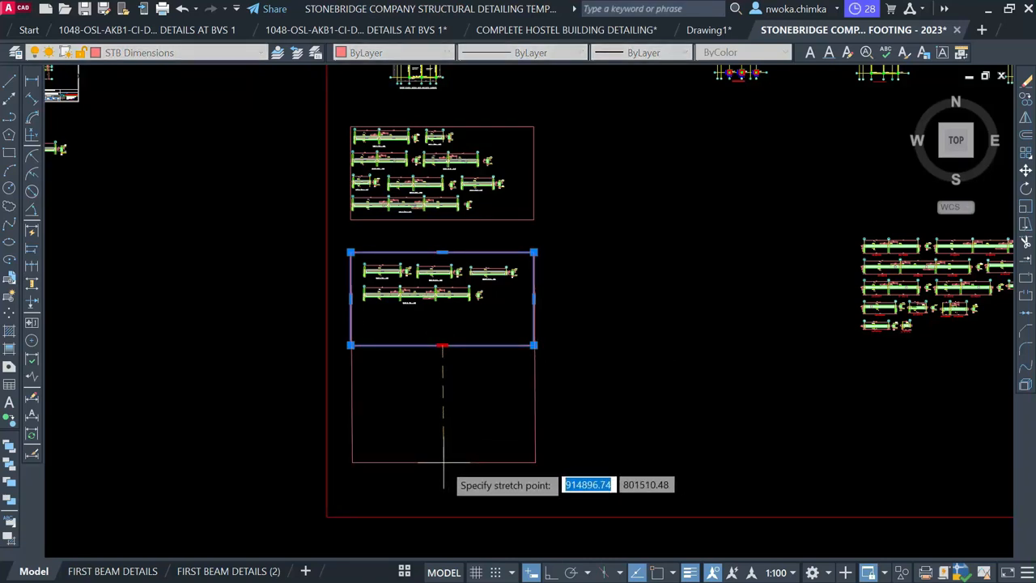
click(446, 463)
key(Escape)
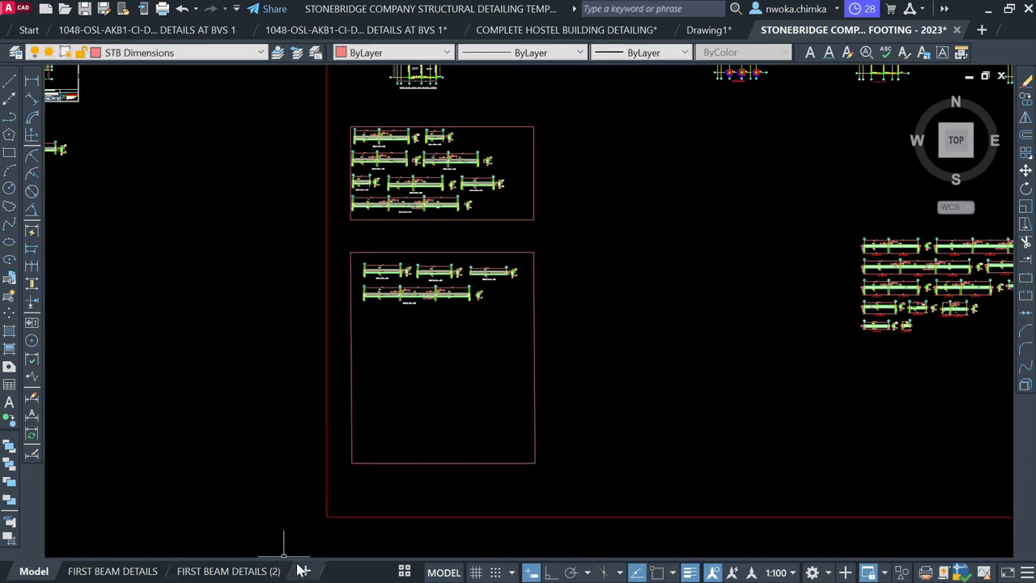
Review the FIRST BEAM DETAILS (2), FIRST FLOOR LAYOUT and FIRST BEAM DETAILS sheets
click(264, 571)
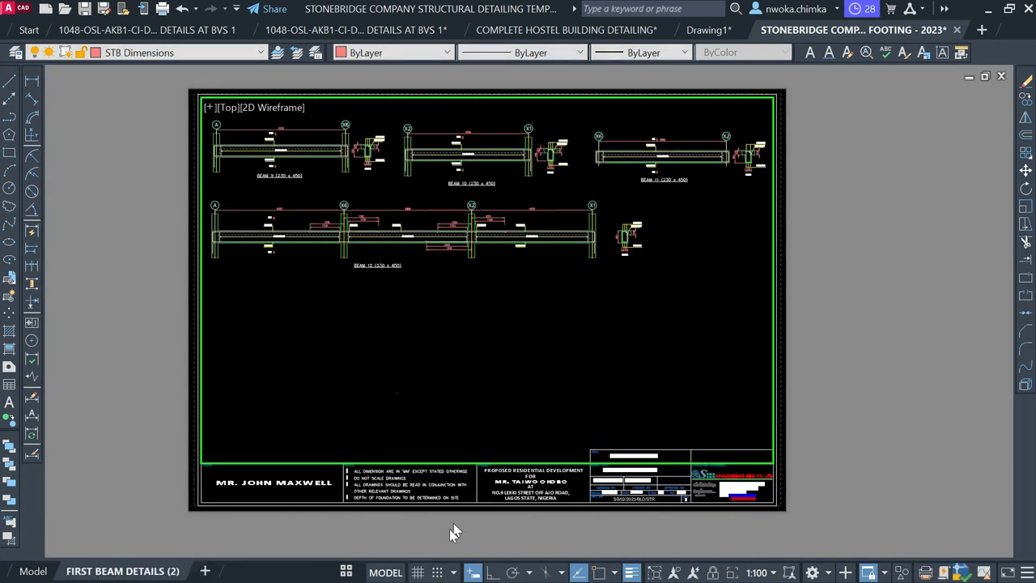
click(346, 573)
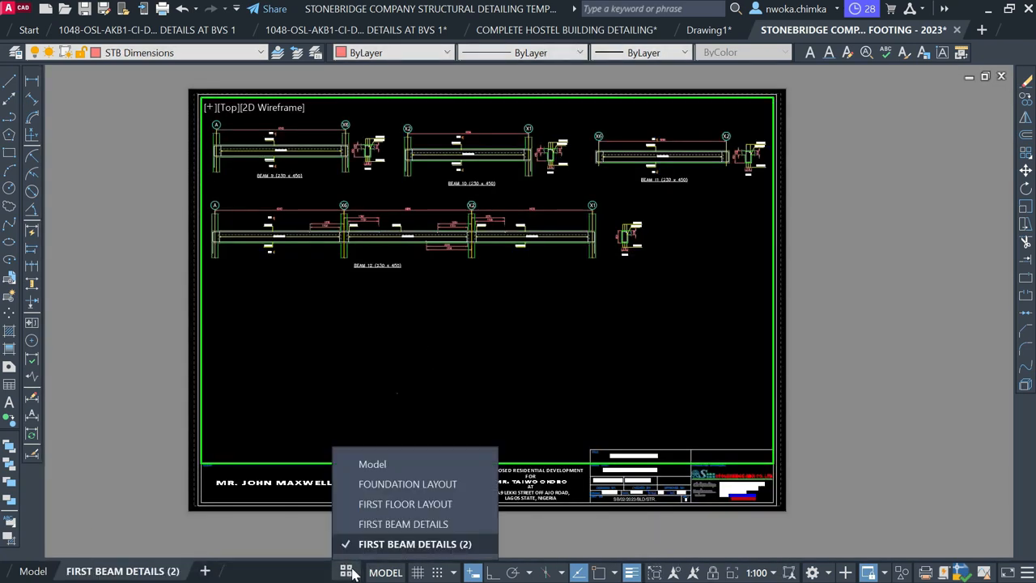
click(395, 510)
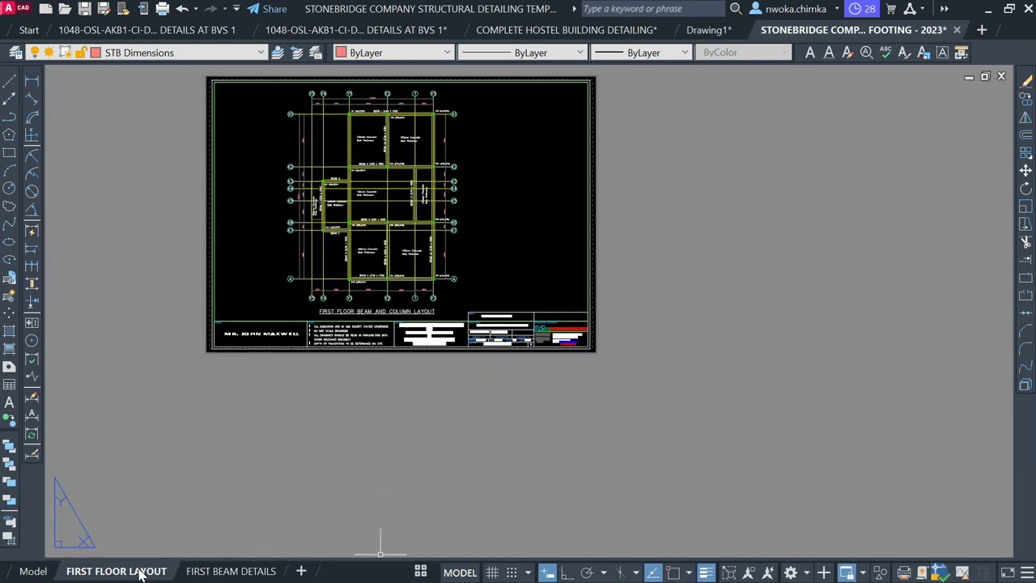
scroll(340, 235, down, 2)
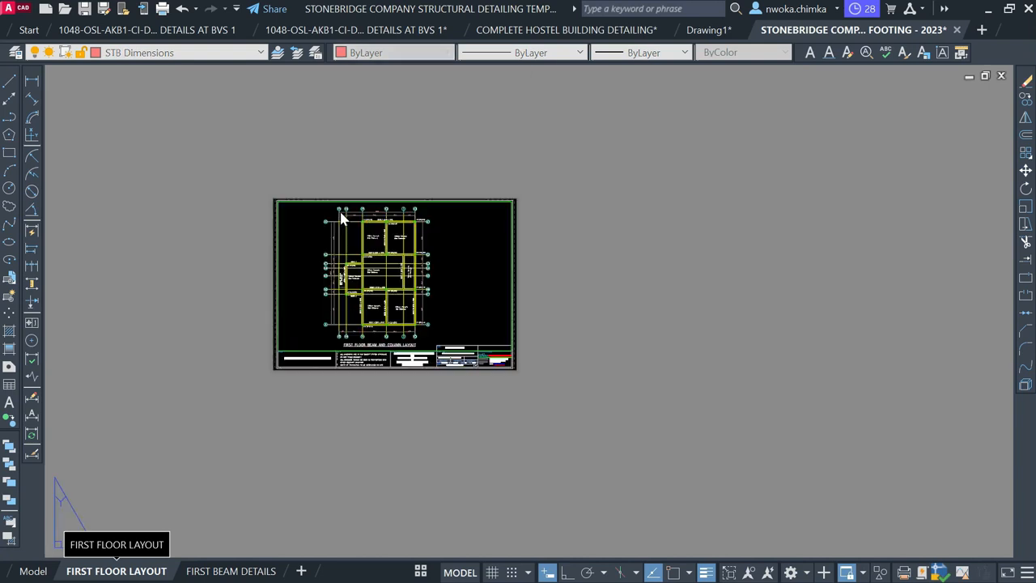
scroll(343, 215, up, 5)
scroll(344, 178, down, 2)
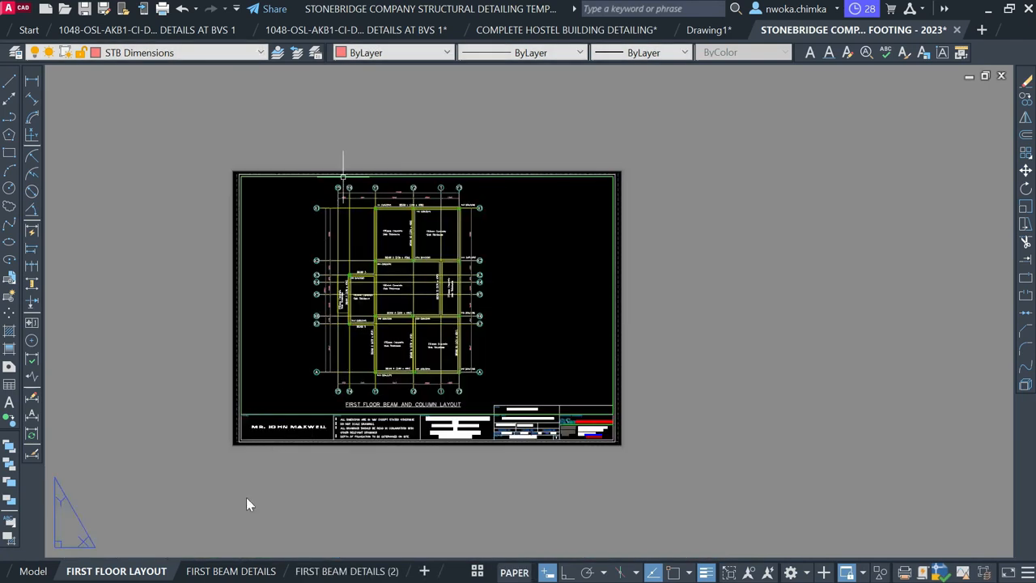
click(219, 572)
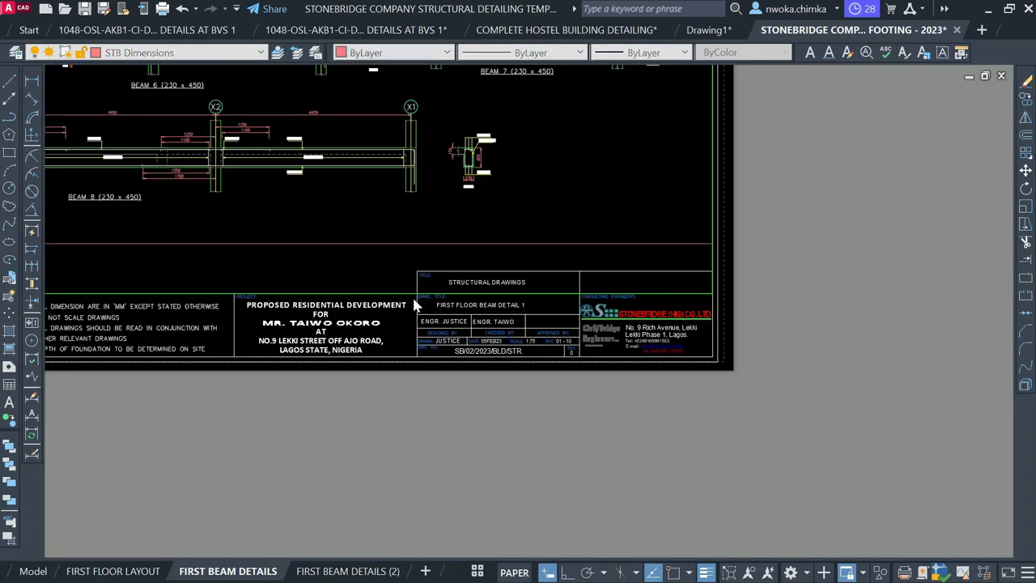
scroll(299, 256, down, 3)
middle_drag(379, 283, 451, 394)
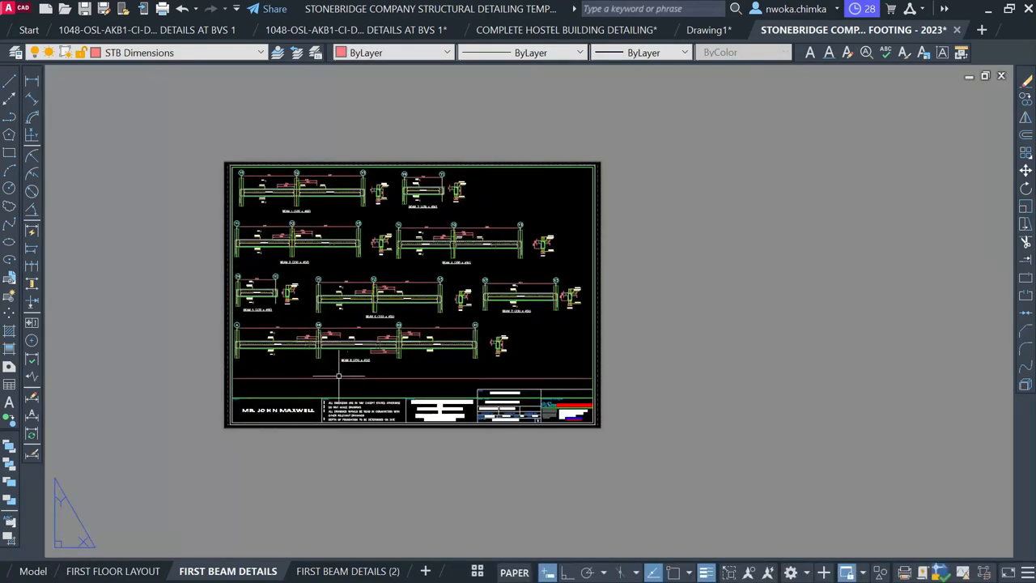
Extend the upper beam frame's lower edge further down with Ortho, then display FIRST FLOOR LAYOUT
click(44, 571)
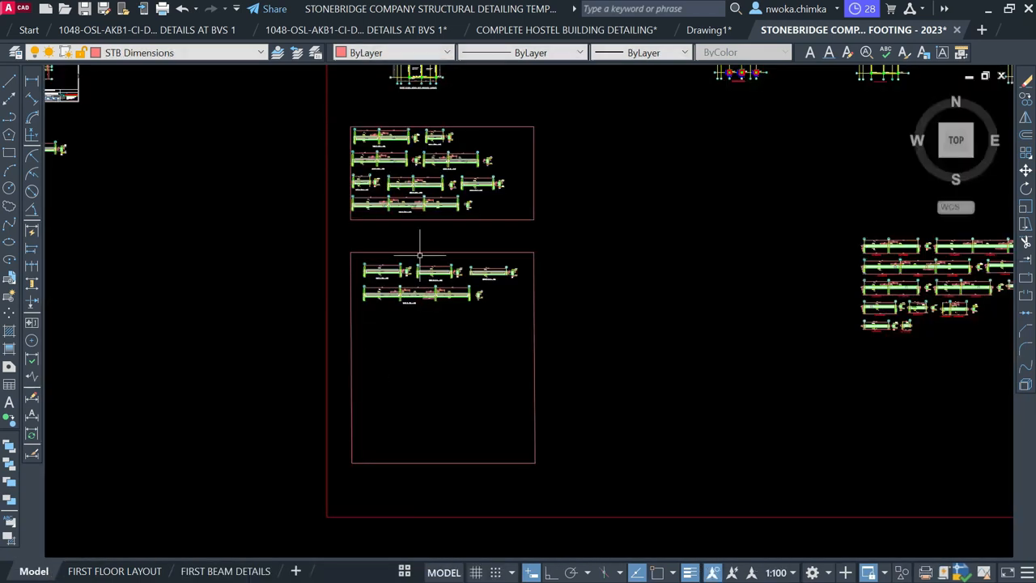
scroll(434, 224, up, 2)
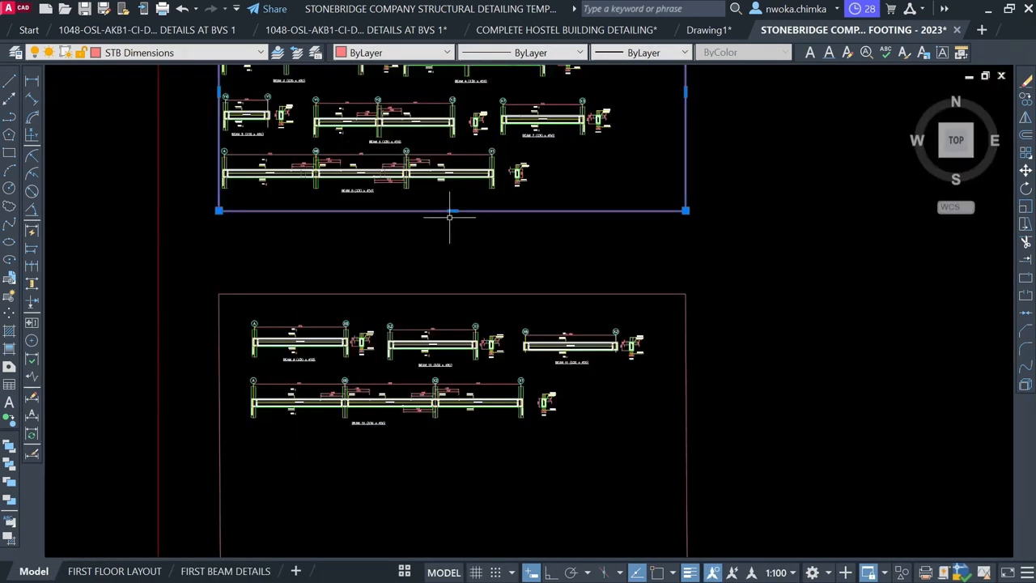
click(453, 211)
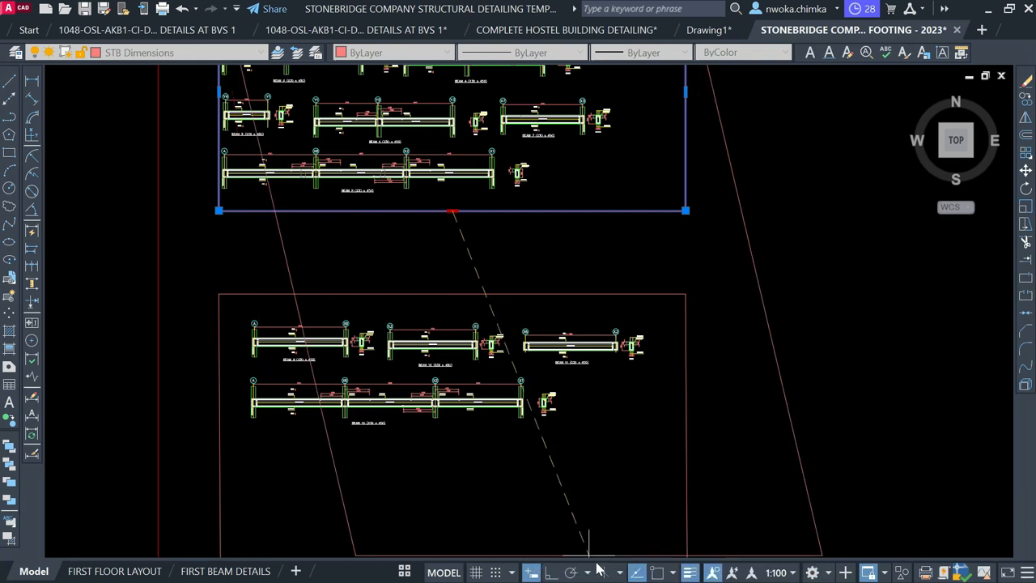
click(551, 572)
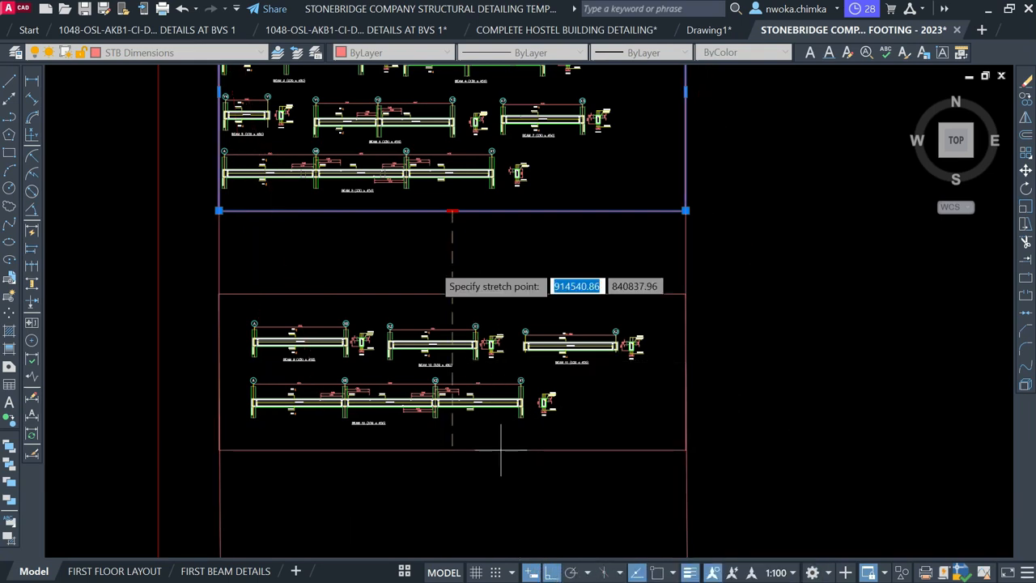
click(431, 264)
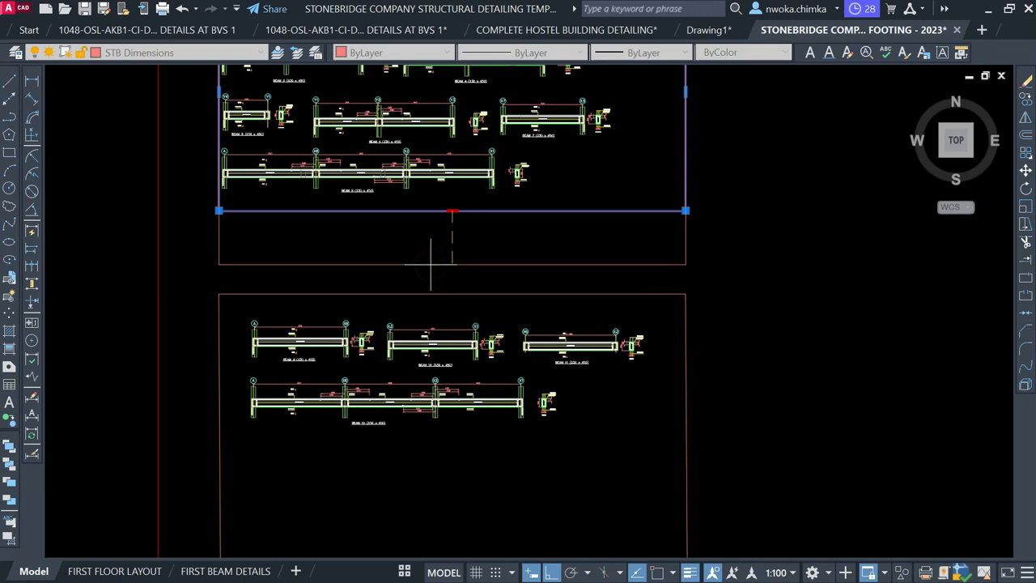
key(Escape)
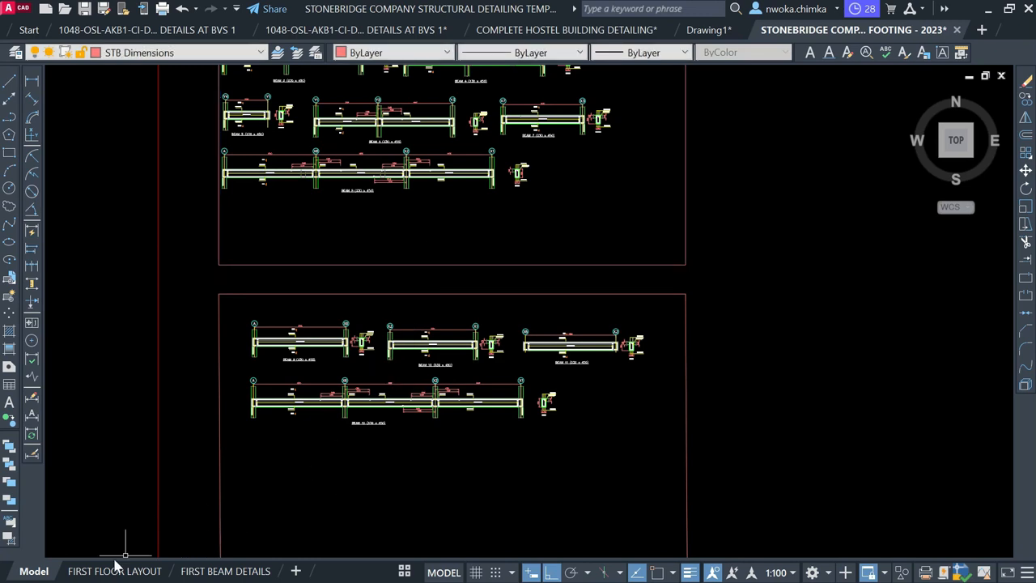
click(405, 572)
click(436, 503)
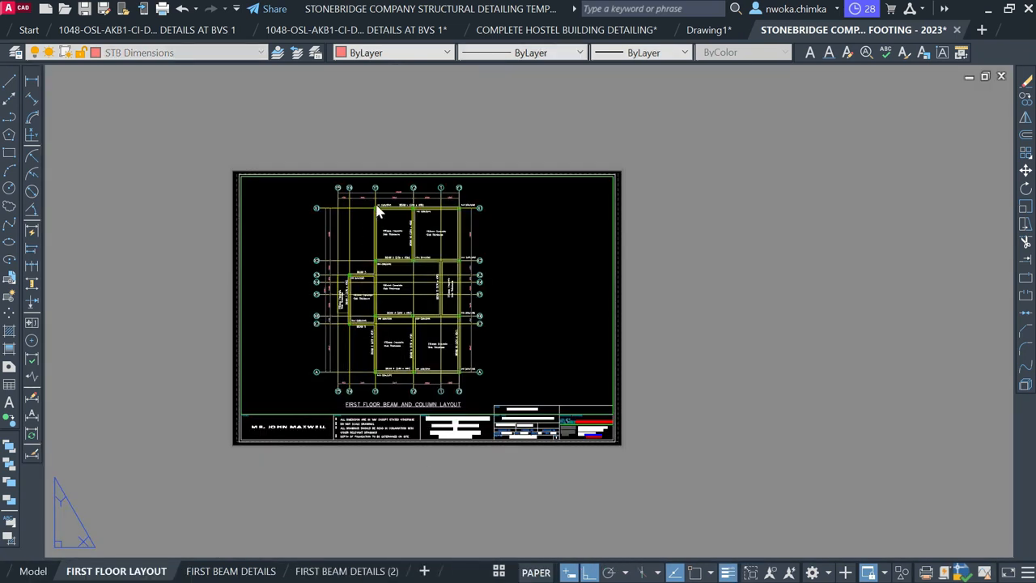
Zoom around the FIRST FLOOR LAYOUT and FIRST BEAM DETAILS sheets to review them
scroll(378, 210, up, 8)
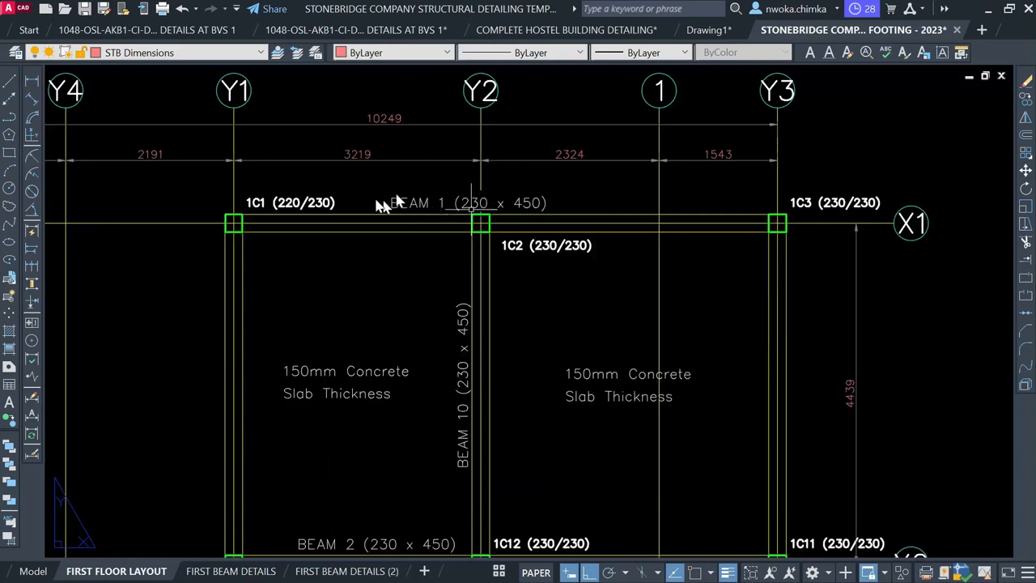
scroll(430, 190, down, 6)
scroll(404, 228, up, 4)
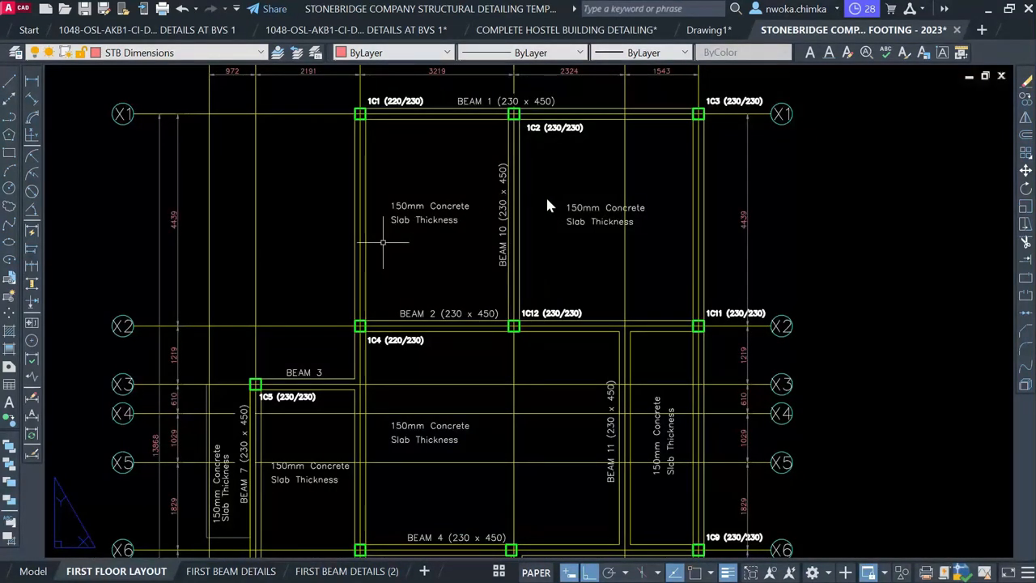
scroll(547, 206, down, 6)
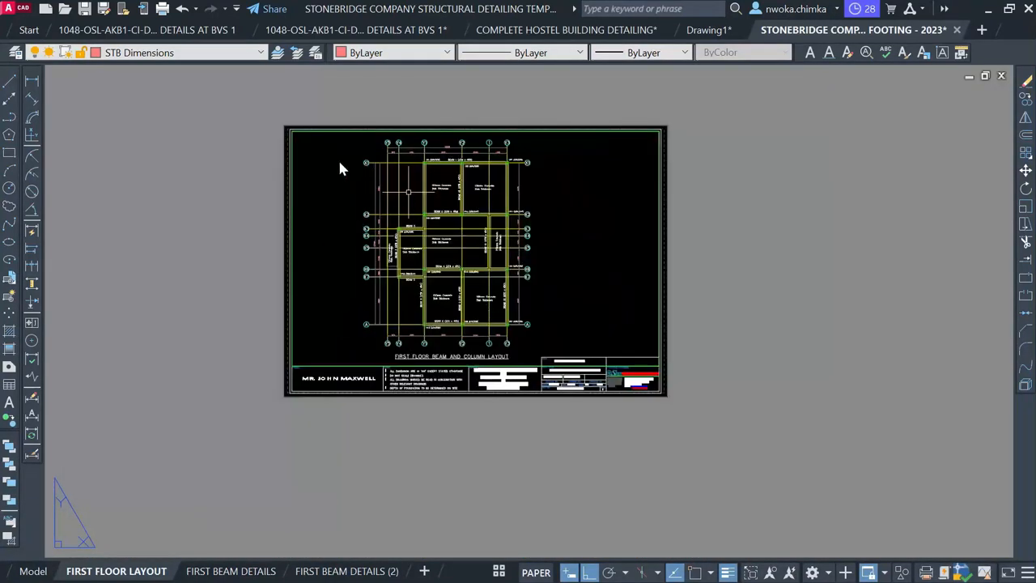
scroll(340, 168, up, 4)
scroll(315, 127, down, 4)
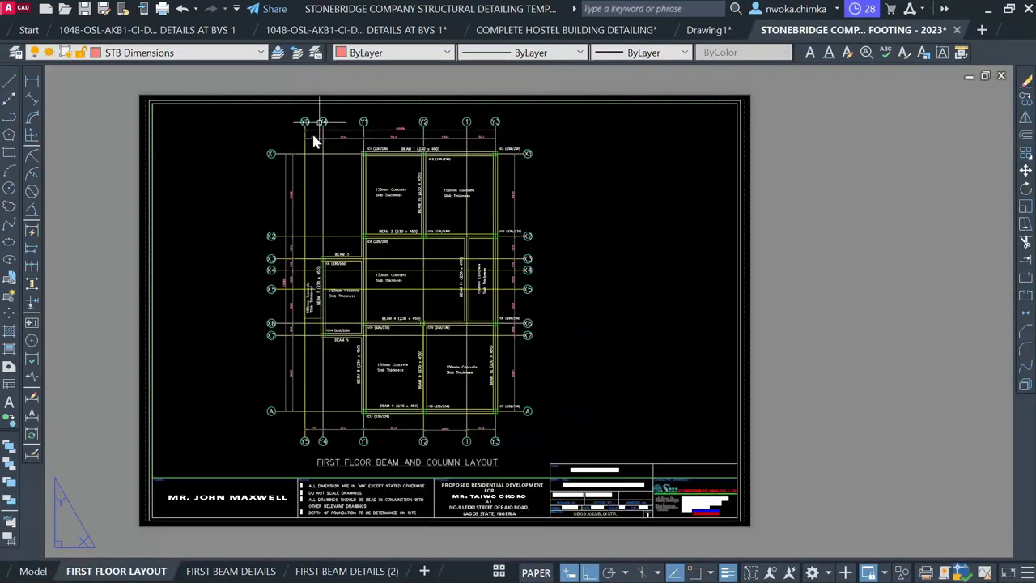
scroll(312, 170, up, 2)
scroll(339, 221, down, 2)
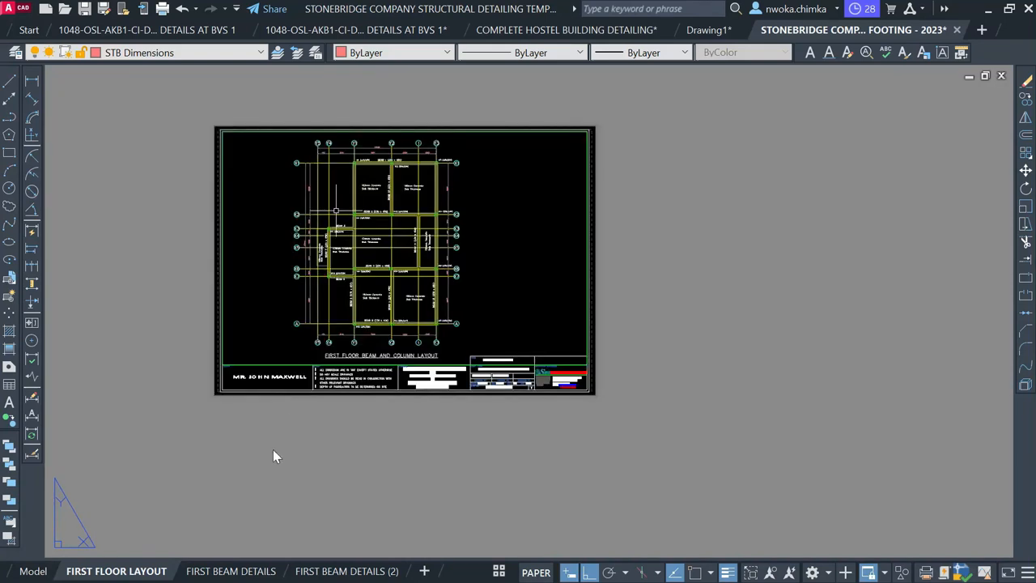
click(223, 570)
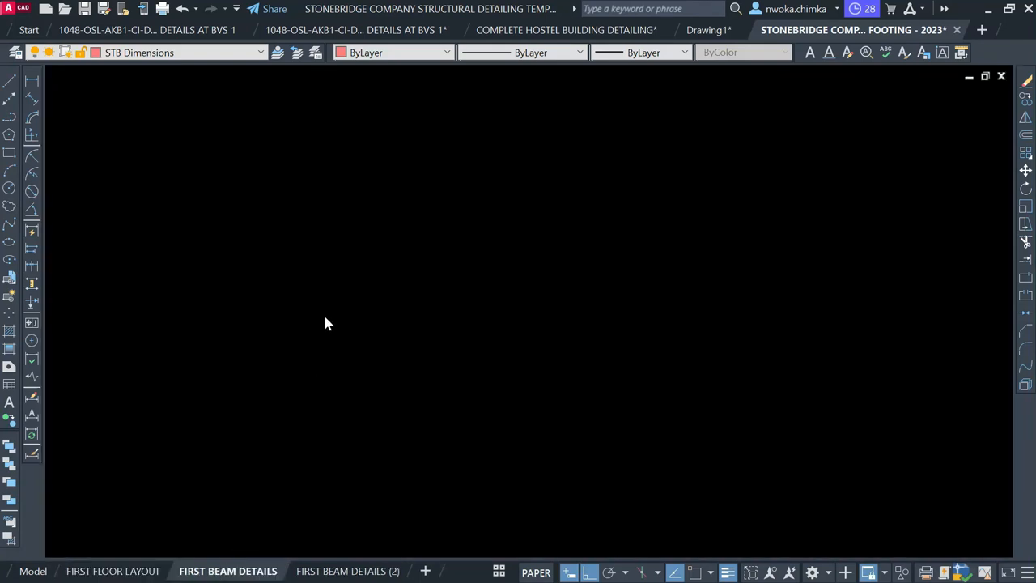
scroll(277, 196, up, 5)
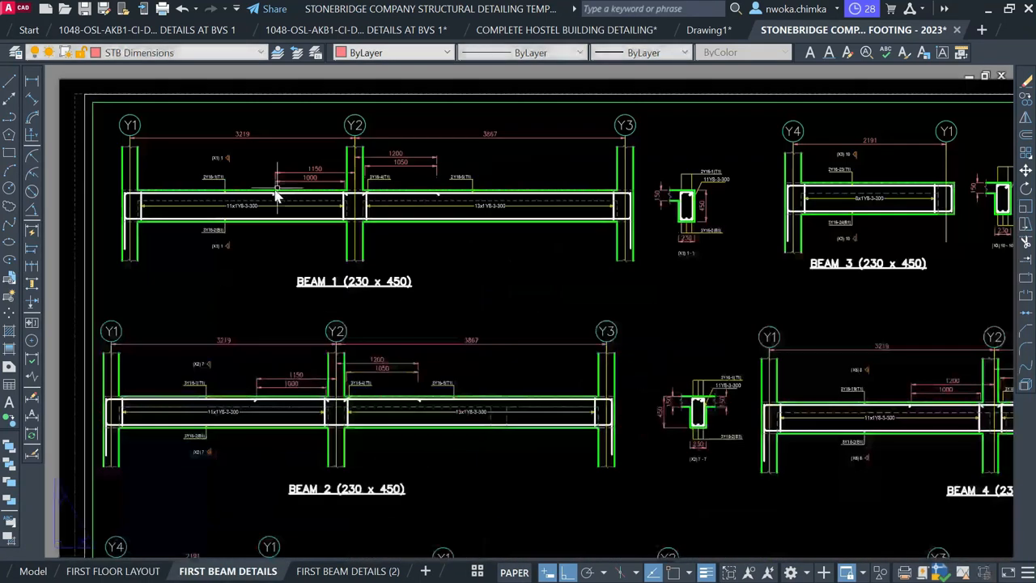
scroll(227, 257, down, 2)
scroll(329, 418, up, 4)
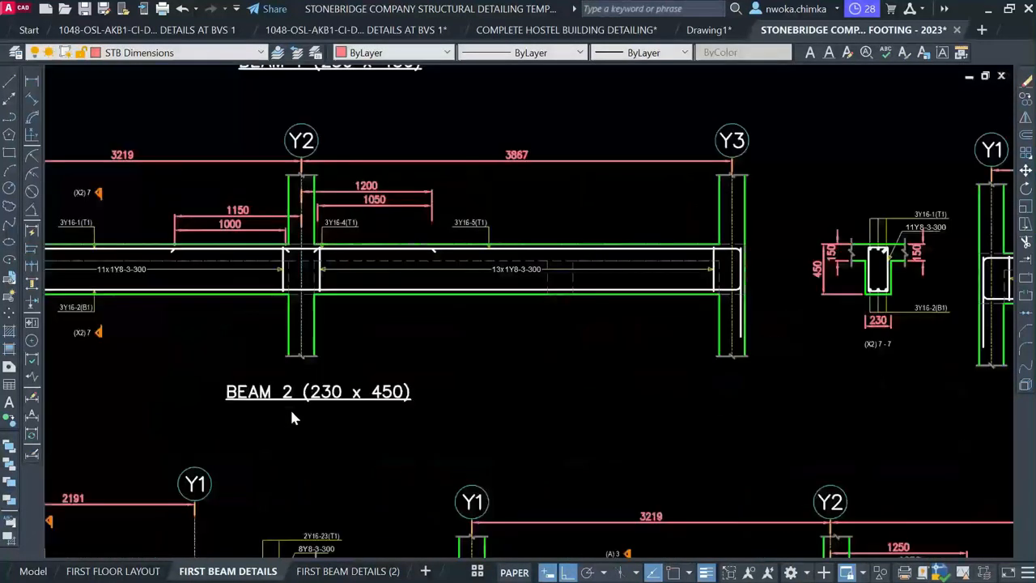
scroll(536, 261, down, 5)
scroll(548, 253, up, 4)
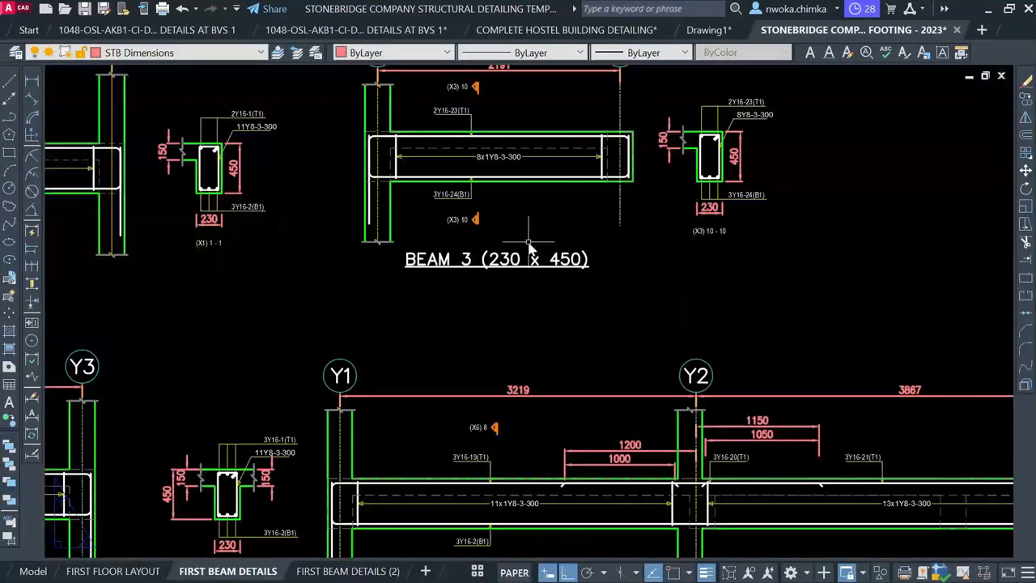
scroll(572, 305, down, 4)
scroll(567, 340, up, 4)
scroll(482, 369, down, 4)
scroll(295, 410, down, 1)
scroll(296, 410, up, 5)
scroll(229, 374, down, 4)
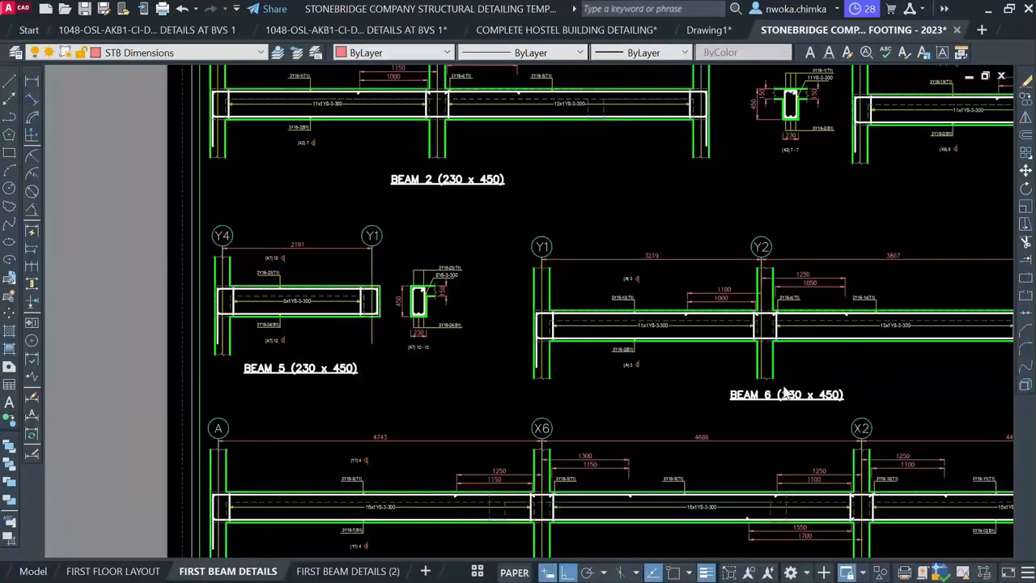
scroll(259, 345, up, 5)
scroll(223, 339, down, 3)
scroll(495, 366, down, 4)
scroll(495, 353, up, 4)
scroll(473, 374, down, 4)
scroll(304, 415, down, 1)
scroll(304, 416, up, 5)
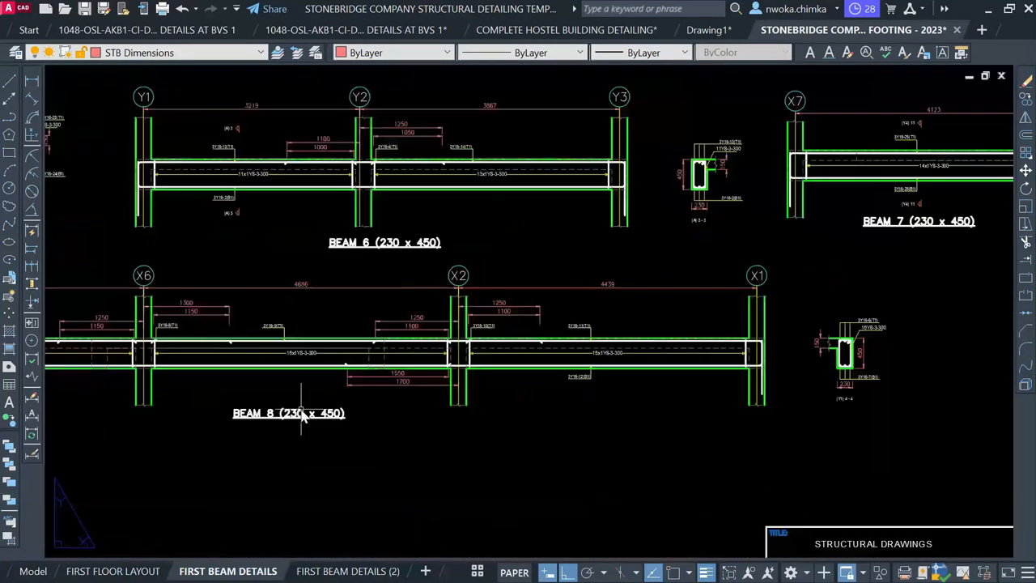
scroll(308, 417, down, 5)
scroll(331, 420, up, 3)
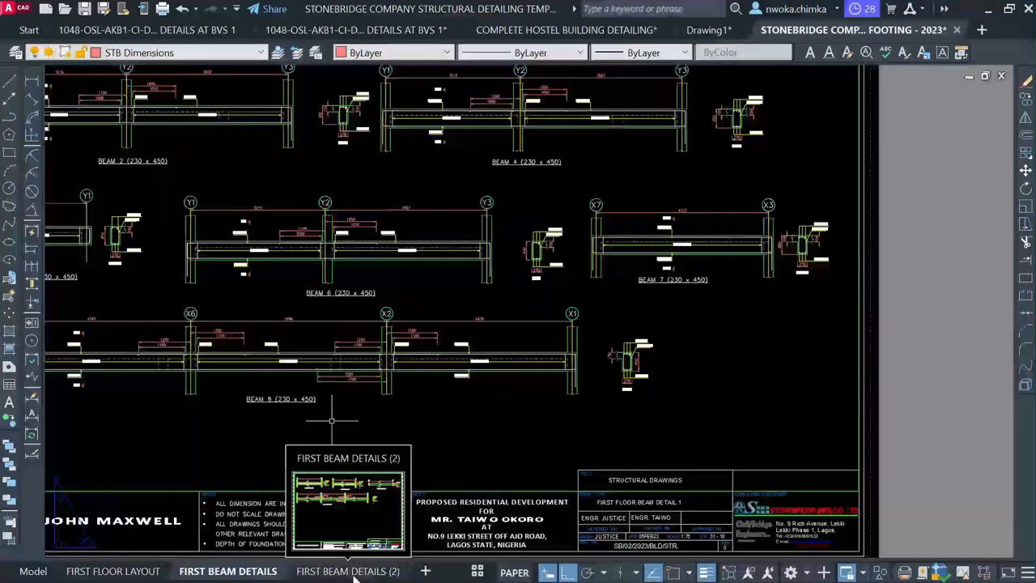
Open FIRST BEAM DETAILS (2) and activate its viewport showing beams 9, 10 and 12
click(354, 573)
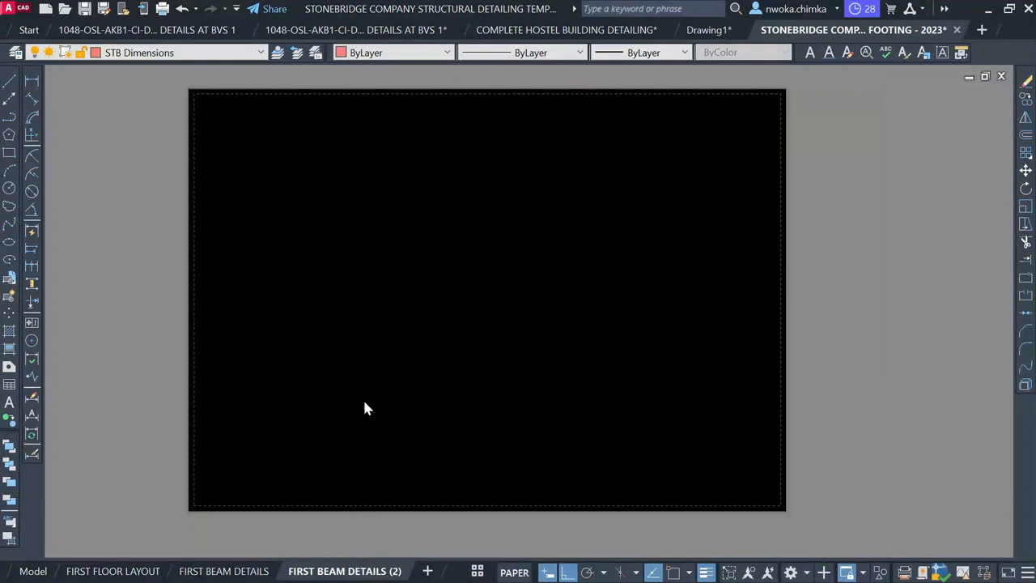
double_click(306, 180)
scroll(307, 180, up, 6)
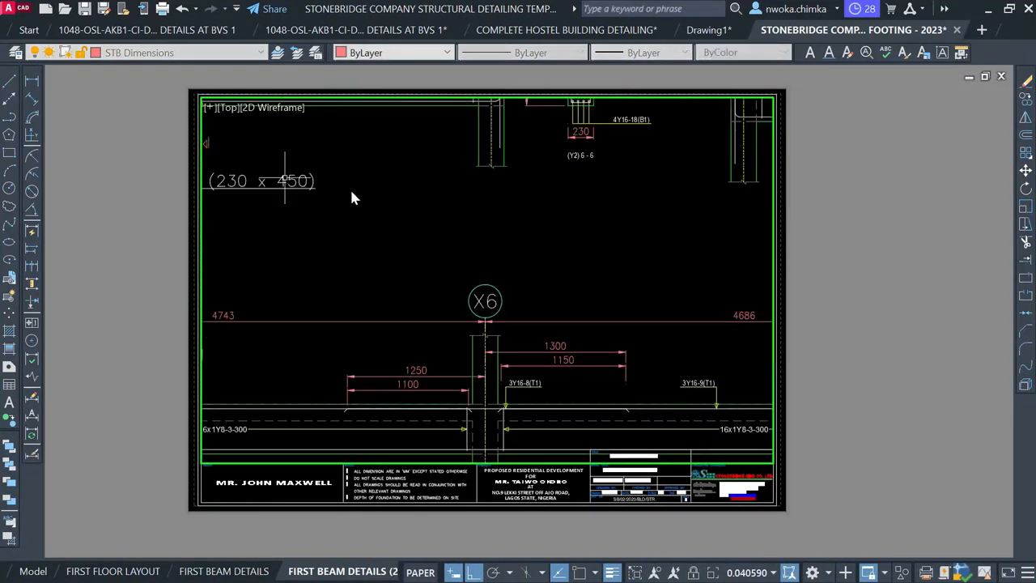
scroll(350, 188, down, 3)
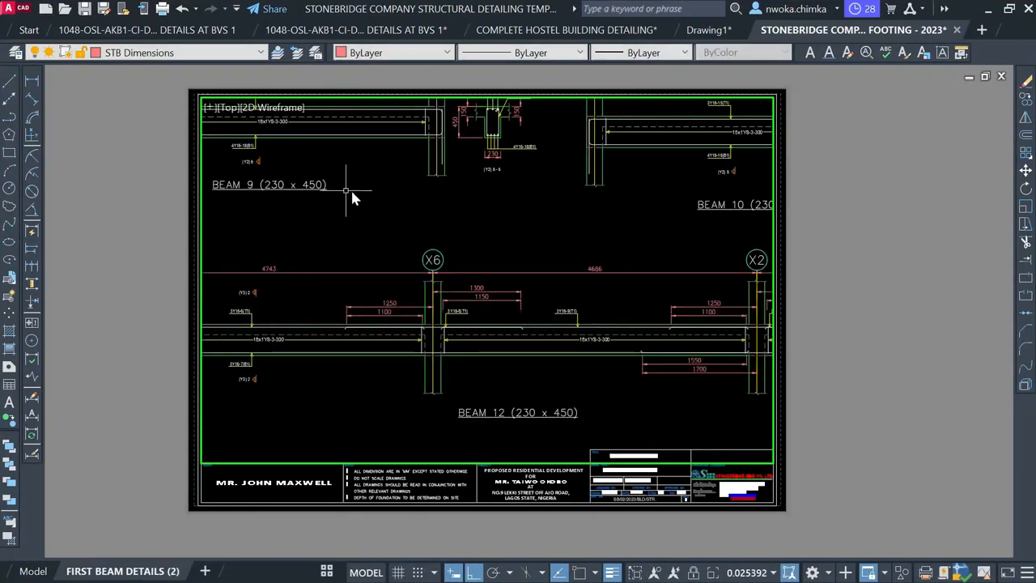
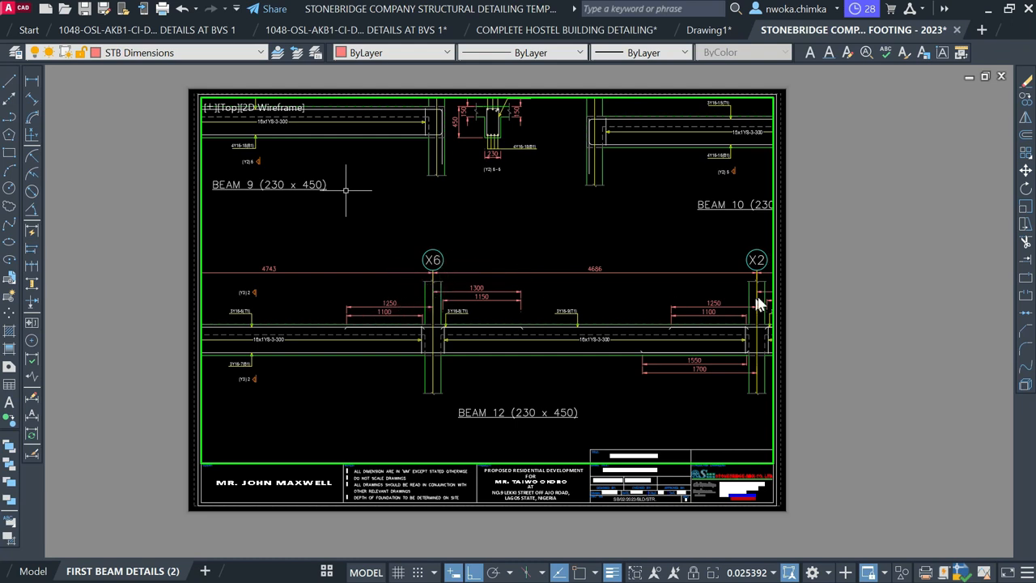
Zoom the FIRST BEAM DETAILS (2) viewport to 1/100xp and pan Beams 9 to 12 into the sheet
double_click(866, 283)
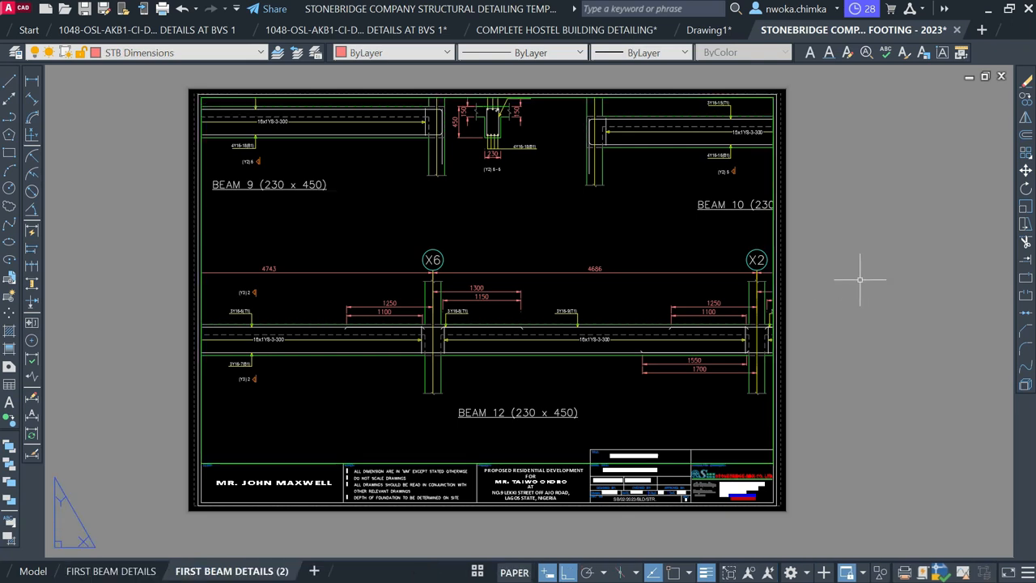
double_click(430, 224)
text(z)
key(Return)
text(1)
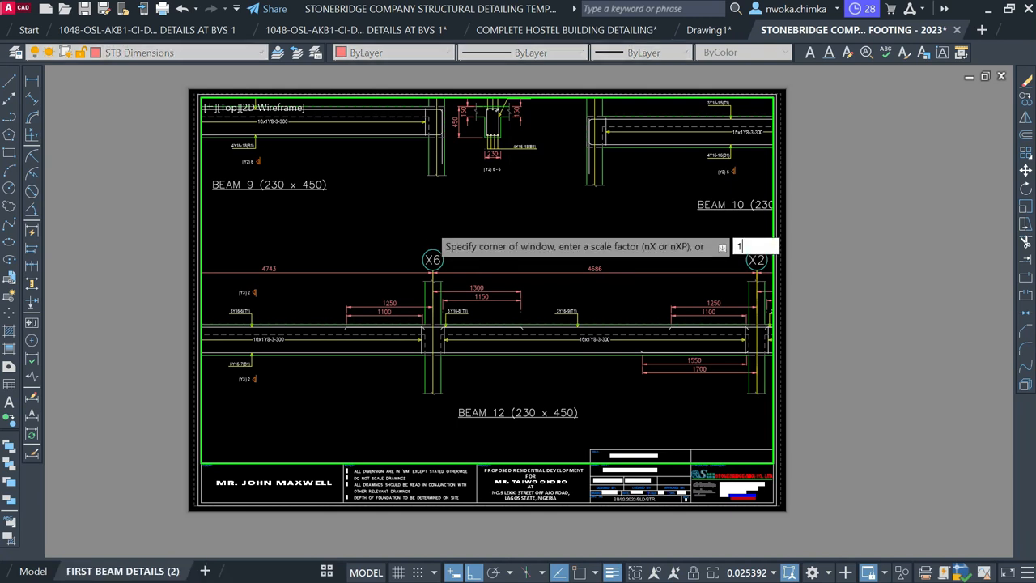
text(/100xp)
key(Return)
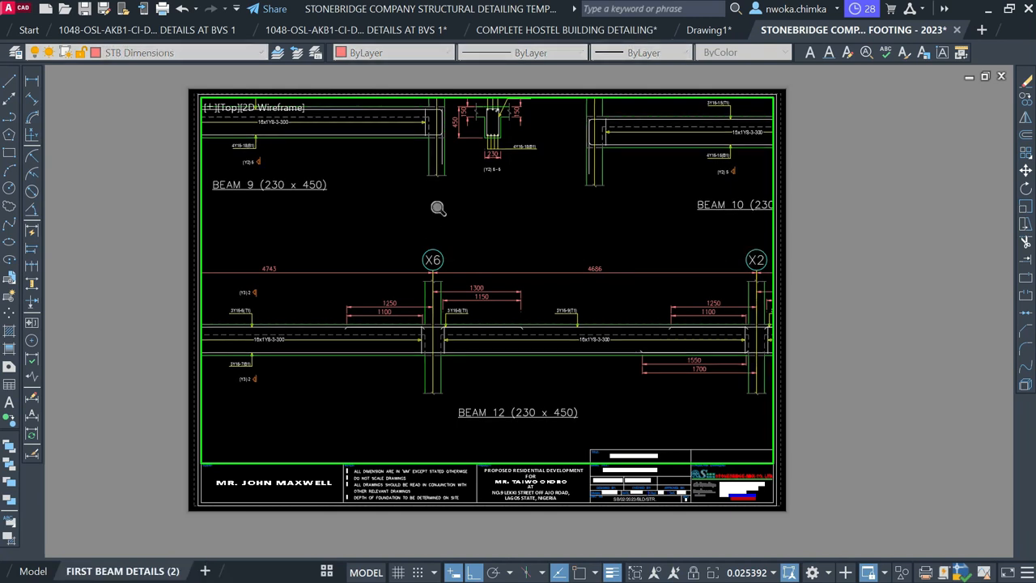
text(p)
key(Return)
drag(562, 265, 443, 212)
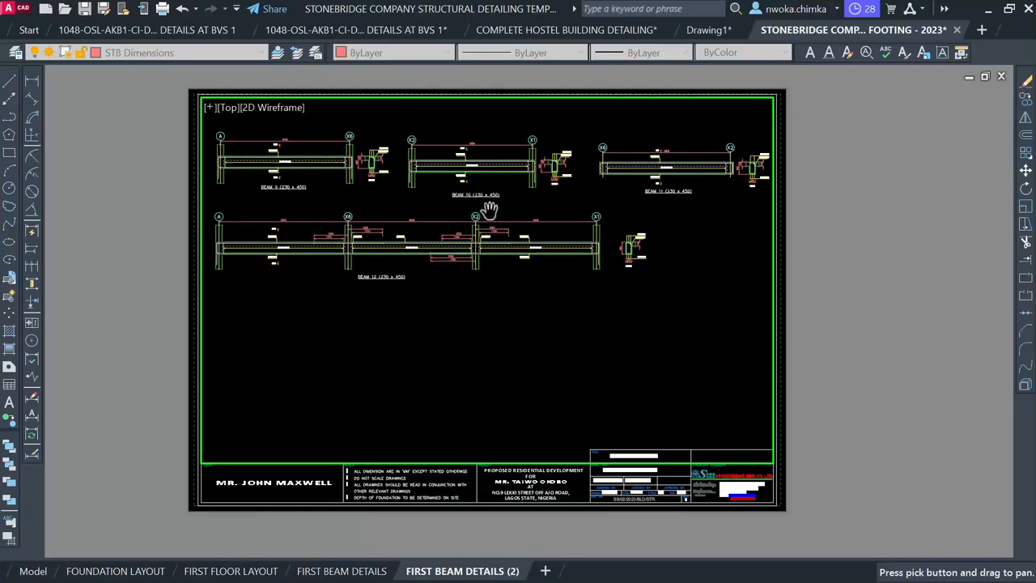
key(Escape)
Return to paper space and zoom in on the FIRST BEAM DETAILS (2) title block
double_click(910, 235)
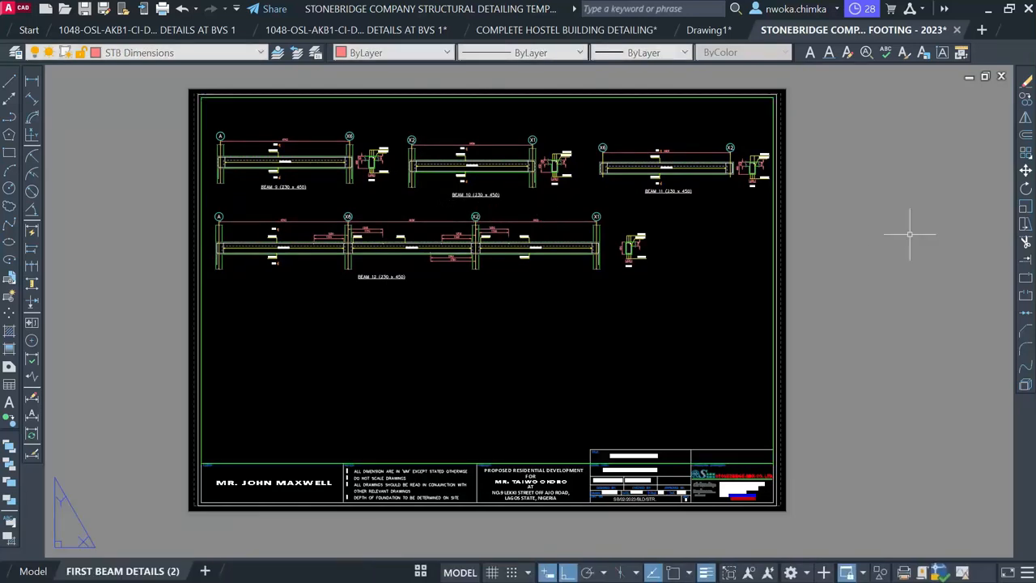
scroll(273, 186, up, 4)
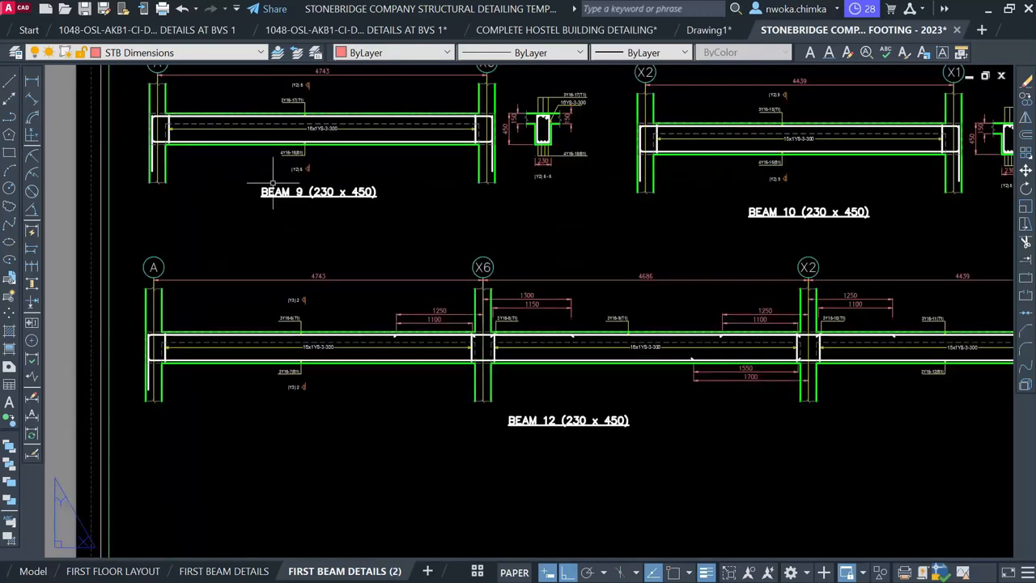
scroll(555, 204, down, 3)
scroll(623, 208, up, 3)
scroll(621, 212, down, 3)
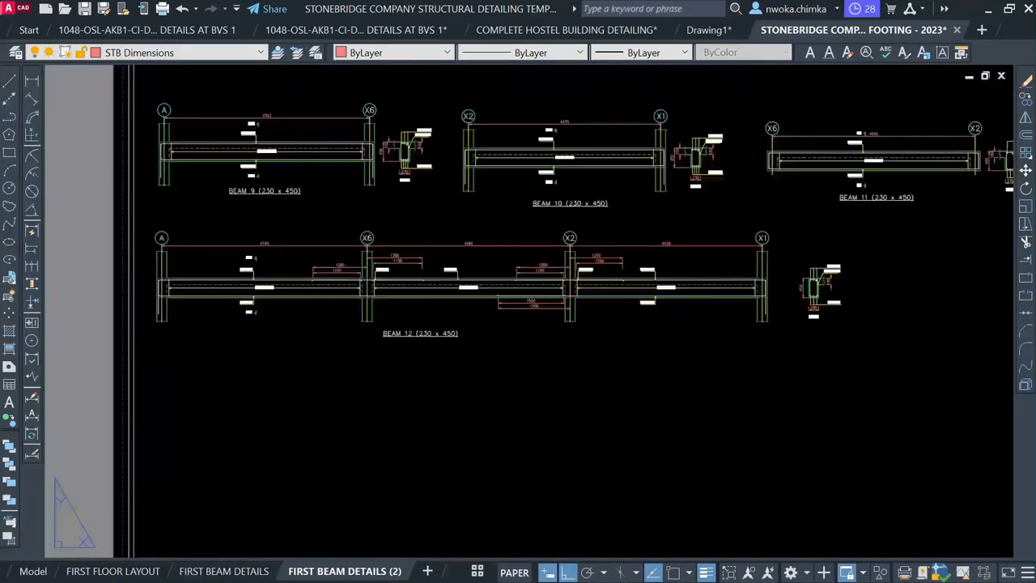
scroll(432, 308, down, 3)
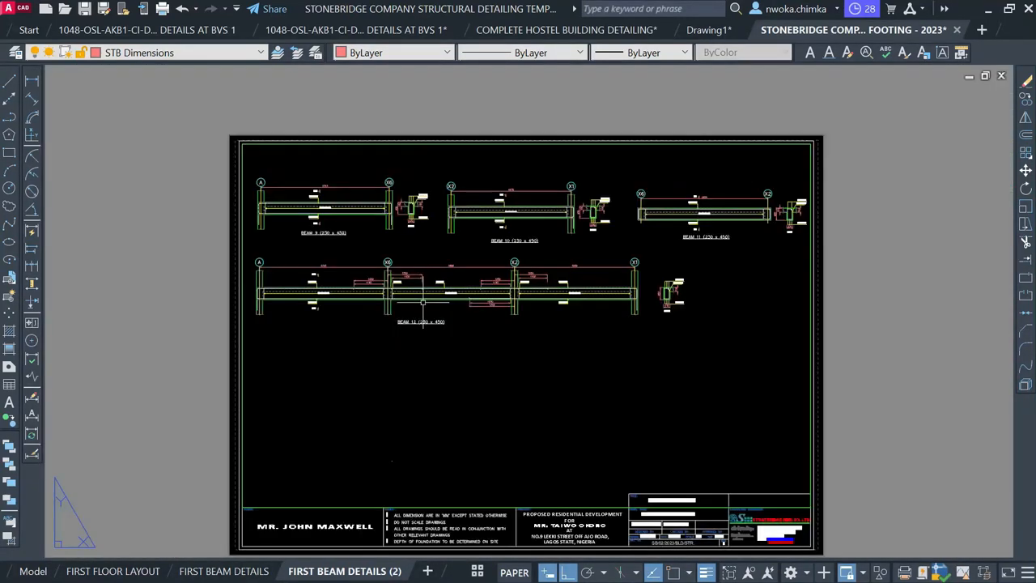
scroll(404, 283, down, 2)
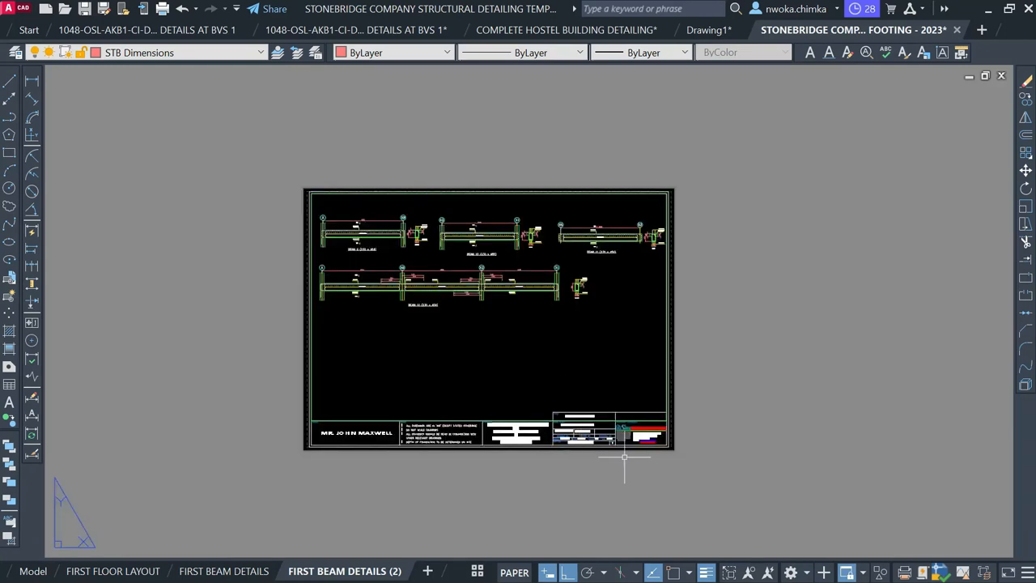
scroll(625, 457, up, 2)
scroll(567, 429, up, 10)
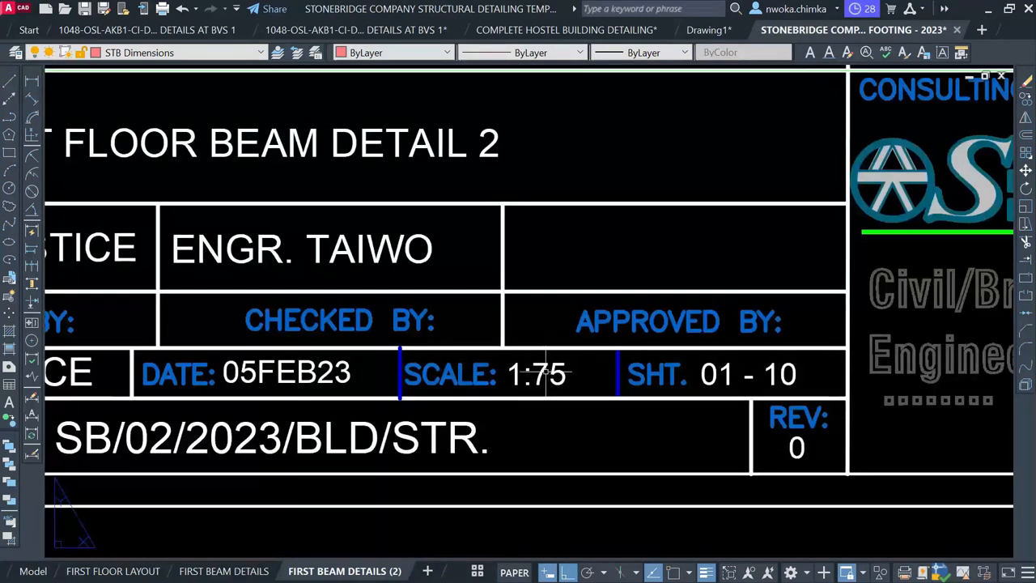
Change the title block scale text from 1:75 to 1:100, then show FIRST BEAM DETAILS
click(539, 374)
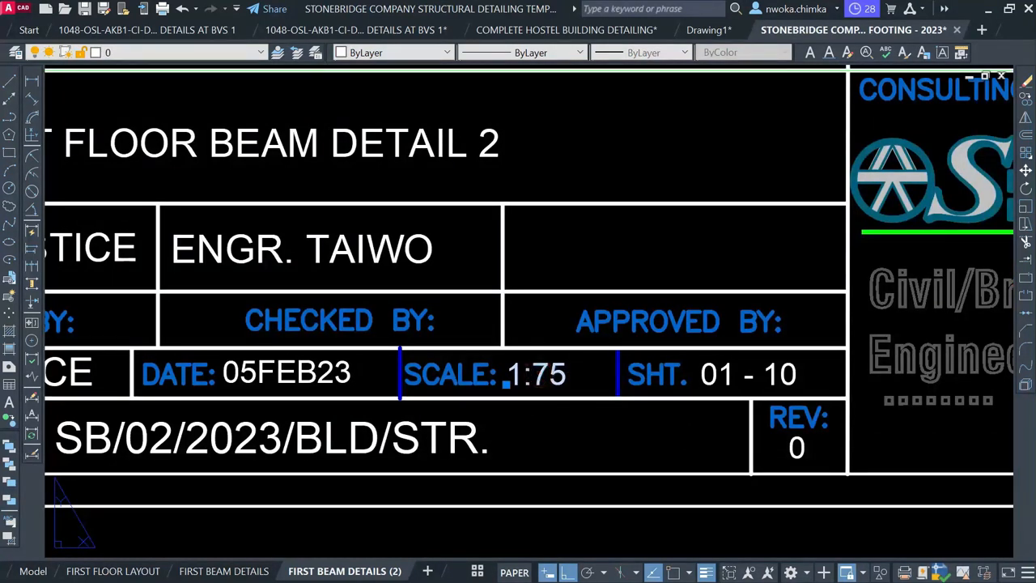
double_click(537, 381)
drag(532, 381, 567, 379)
text(1)
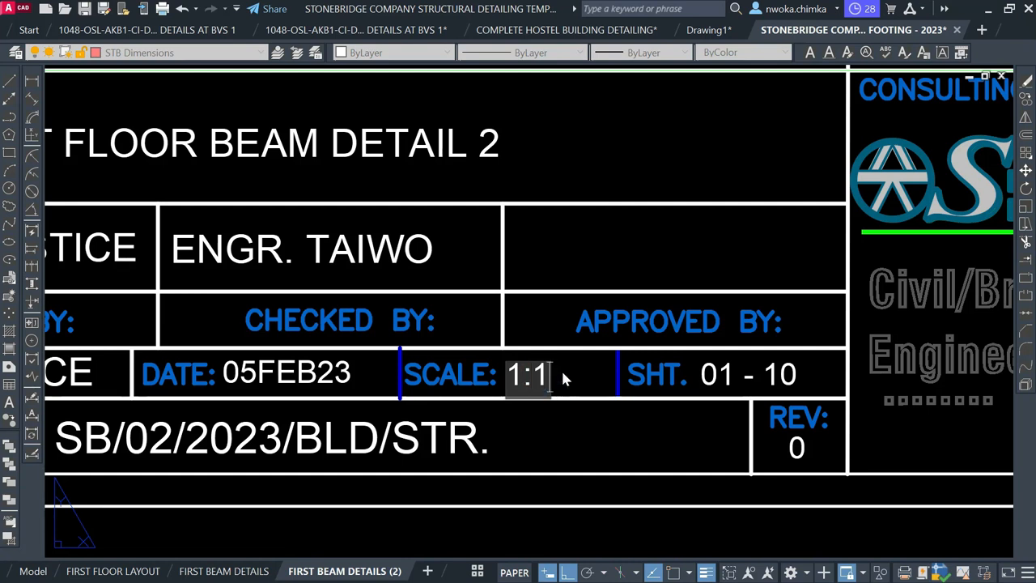
text(00)
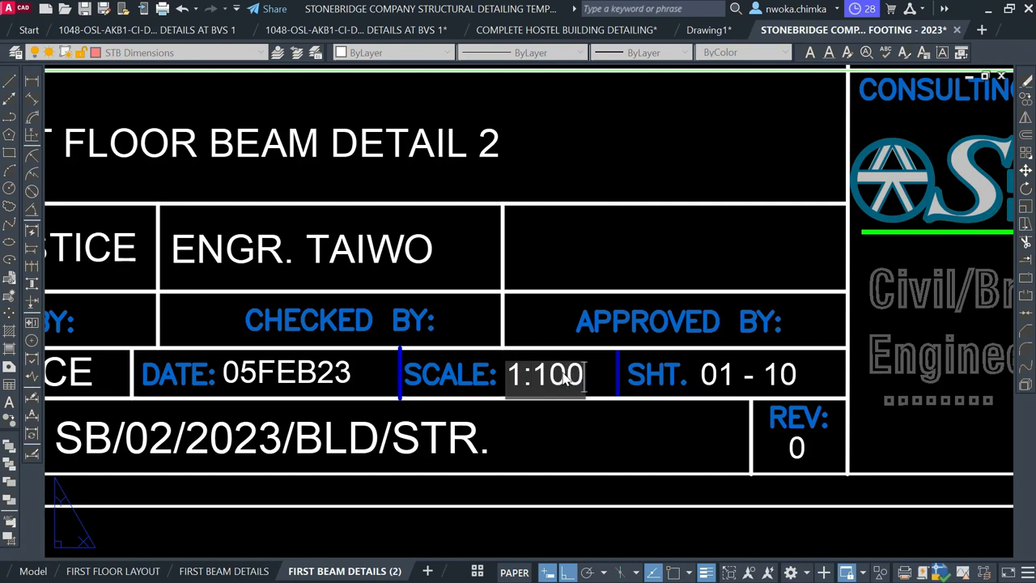
click(572, 419)
scroll(572, 419, down, 4)
key(Escape)
click(214, 571)
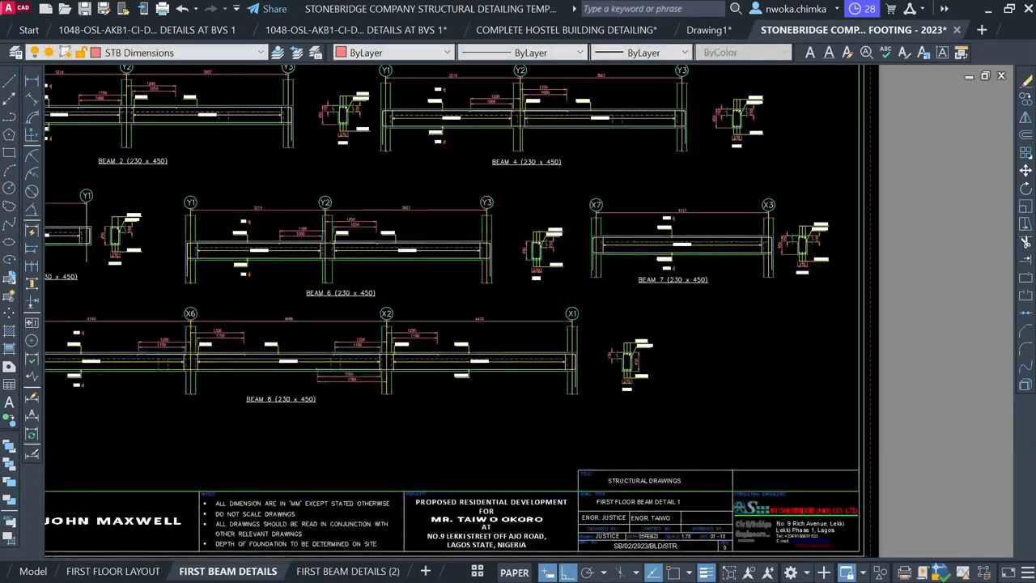
Edit the FIRST BEAM DETAILS title block scale text, replacing 75 with 100, and recentre the sheet
scroll(560, 451, down, 2)
scroll(571, 442, up, 6)
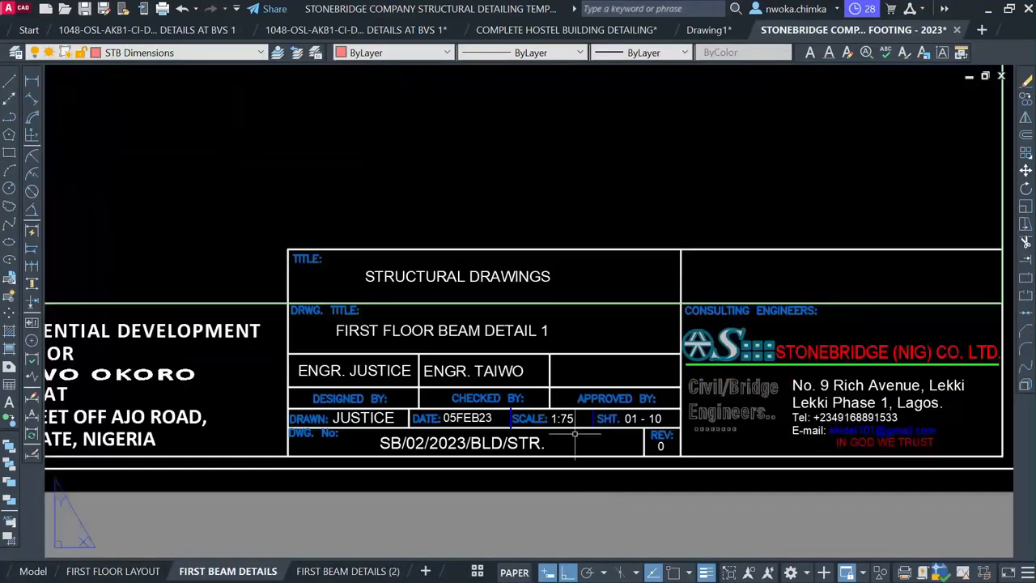
scroll(572, 421, up, 1)
double_click(573, 414)
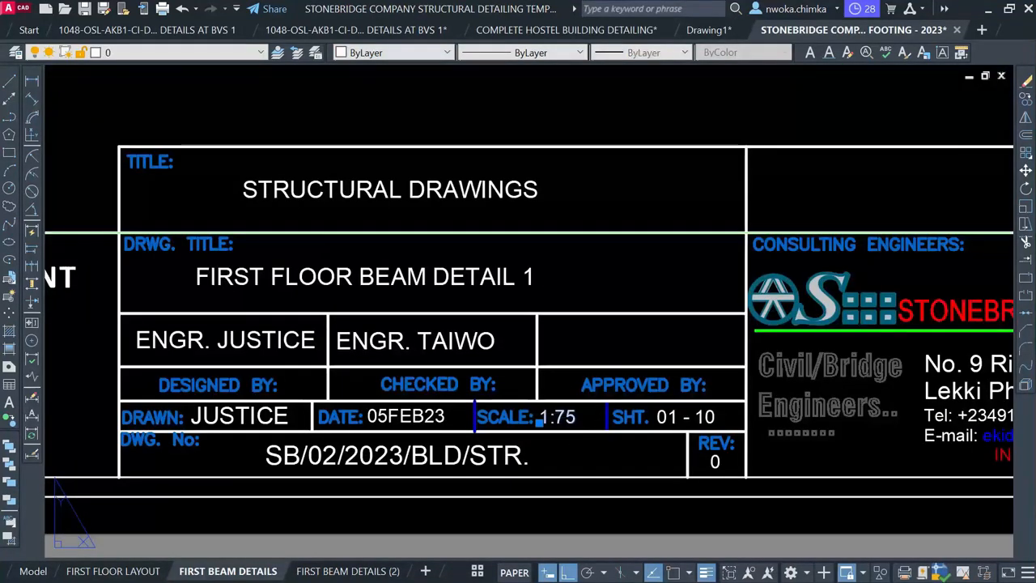
scroll(567, 417, up, 2)
click(561, 433)
double_click(561, 434)
text(100)
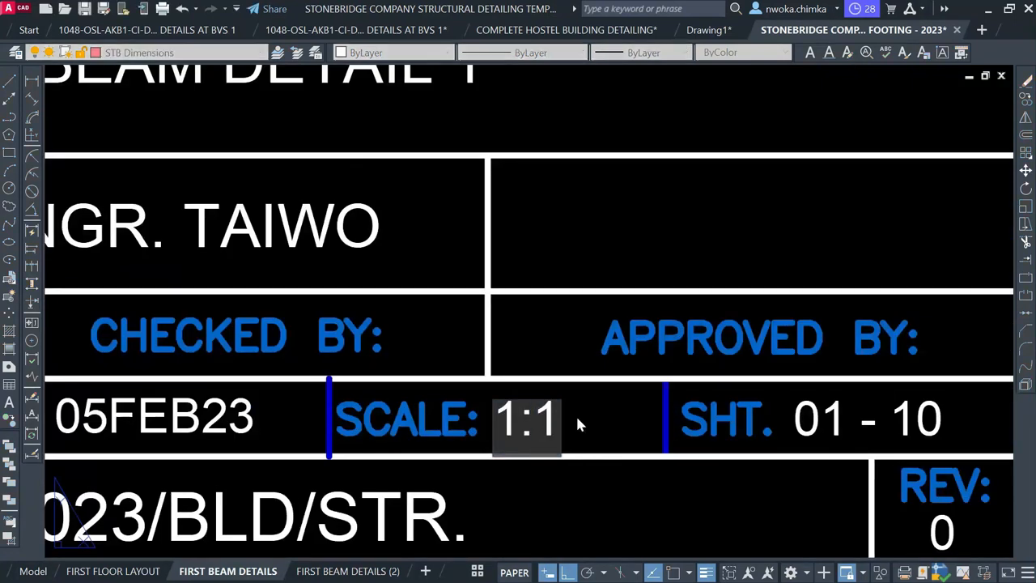
click(579, 480)
scroll(523, 390, down, 6)
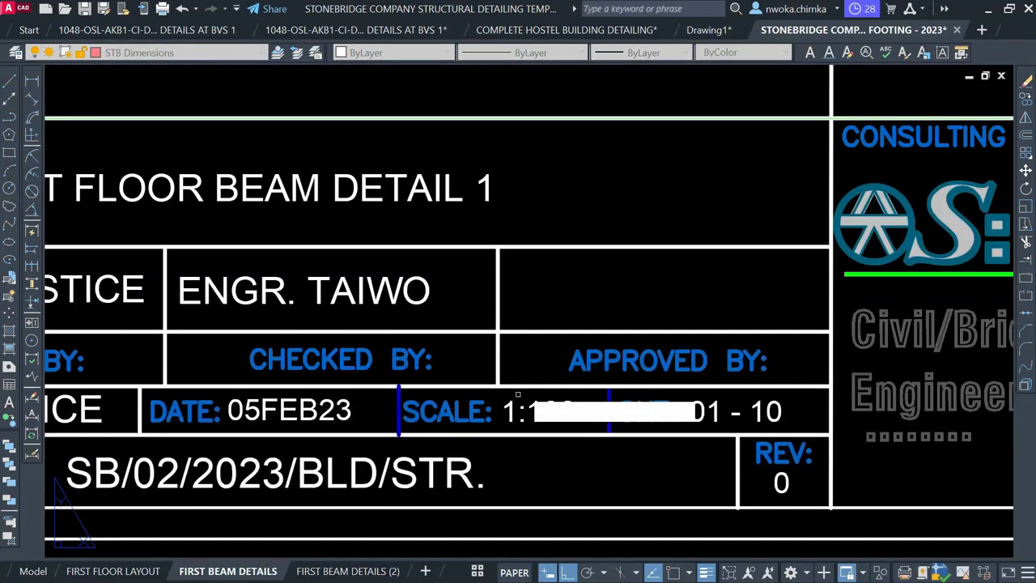
scroll(567, 405, down, 3)
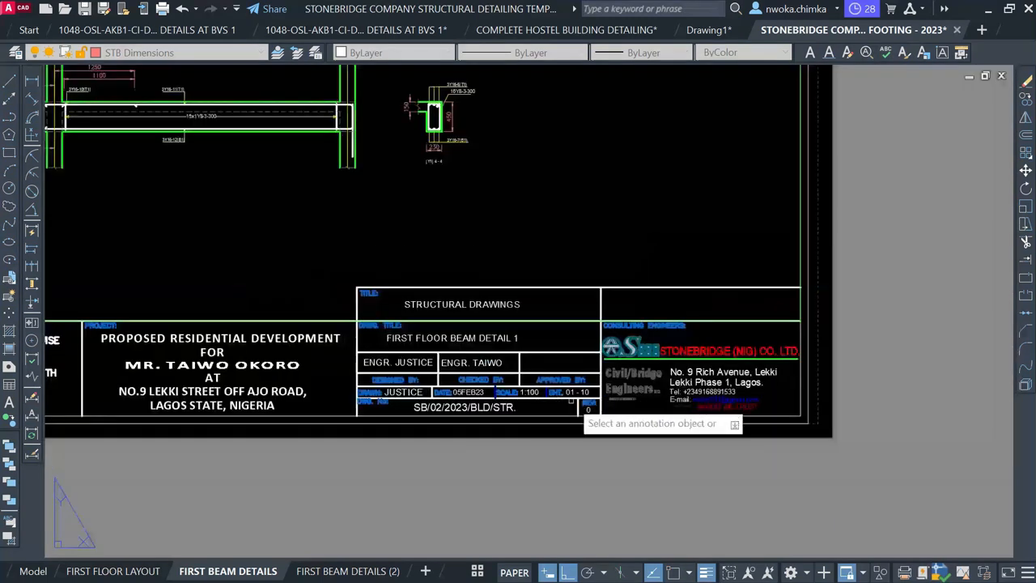
key(Escape)
scroll(578, 404, up, 5)
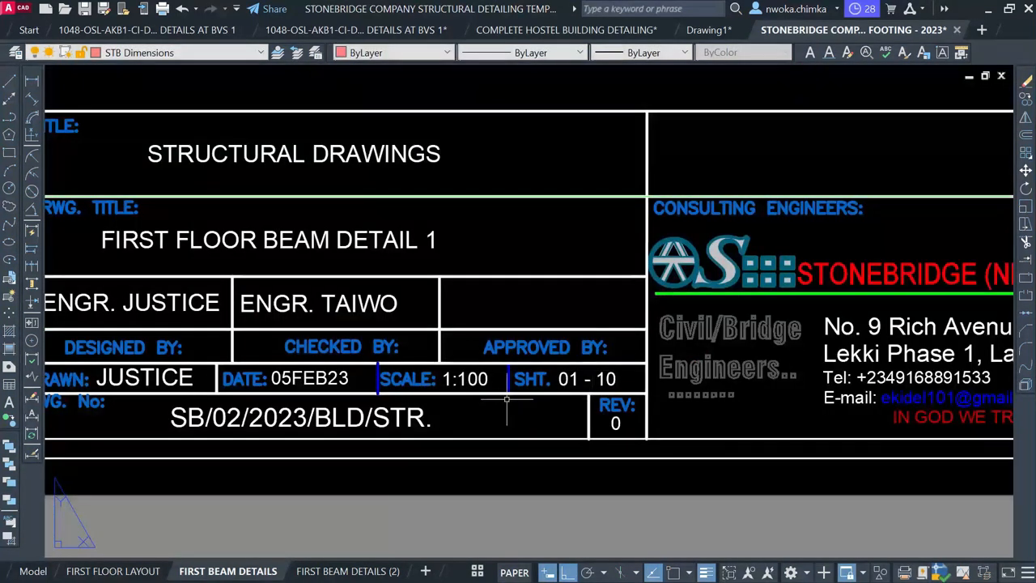
scroll(520, 374, down, 4)
scroll(463, 367, down, 4)
middle_drag(423, 295, 408, 349)
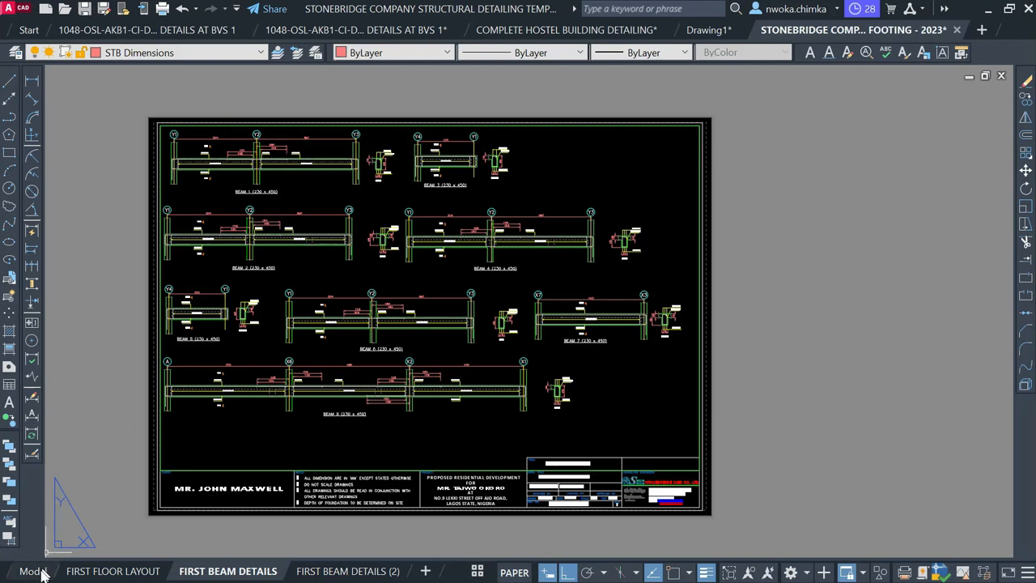
In model space, window-select and delete the small stray drawing and label at the far left
mouse_move(44, 573)
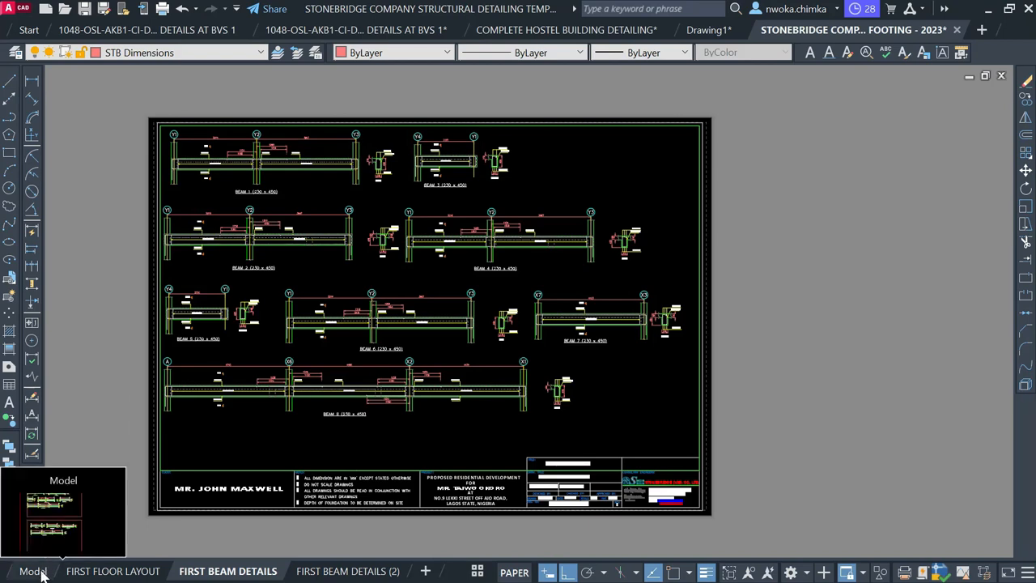
click(42, 572)
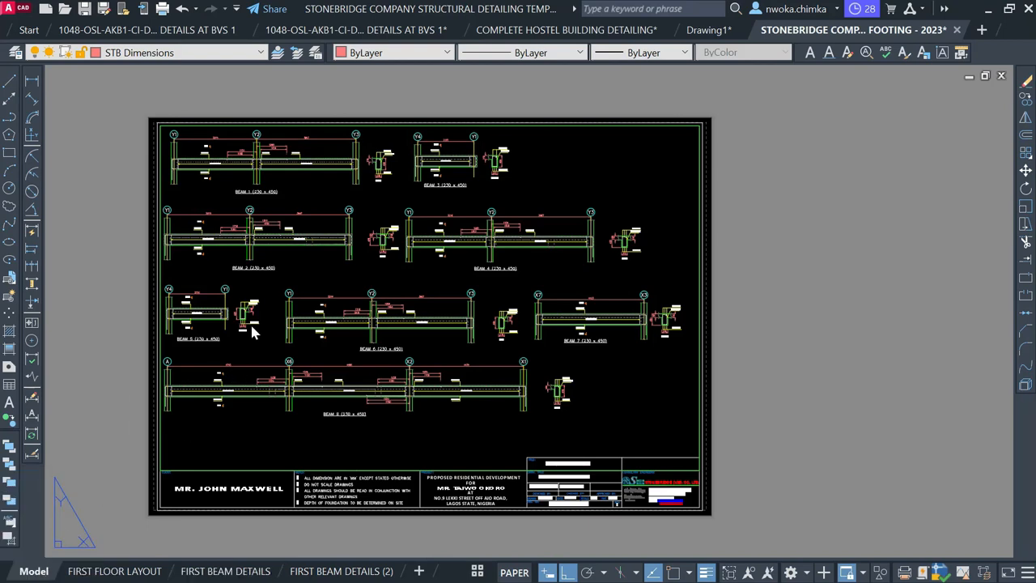
scroll(312, 242, down, 1)
scroll(284, 271, down, 3)
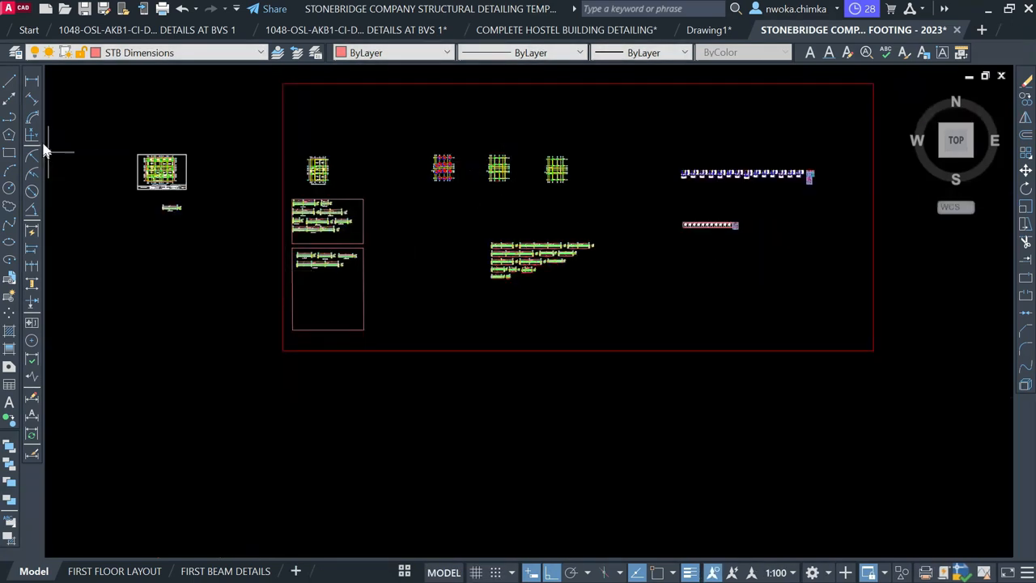
click(116, 127)
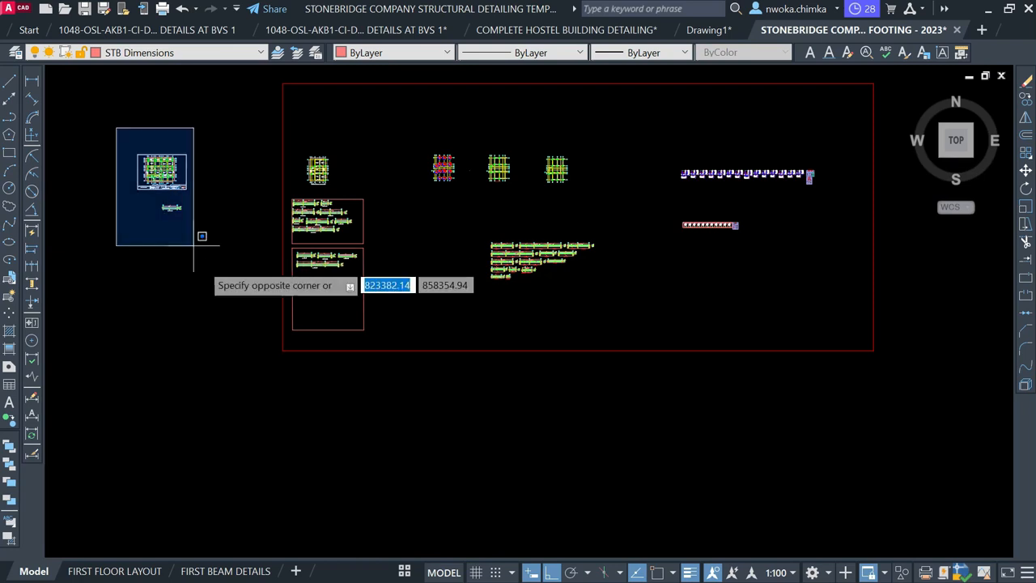
click(204, 268)
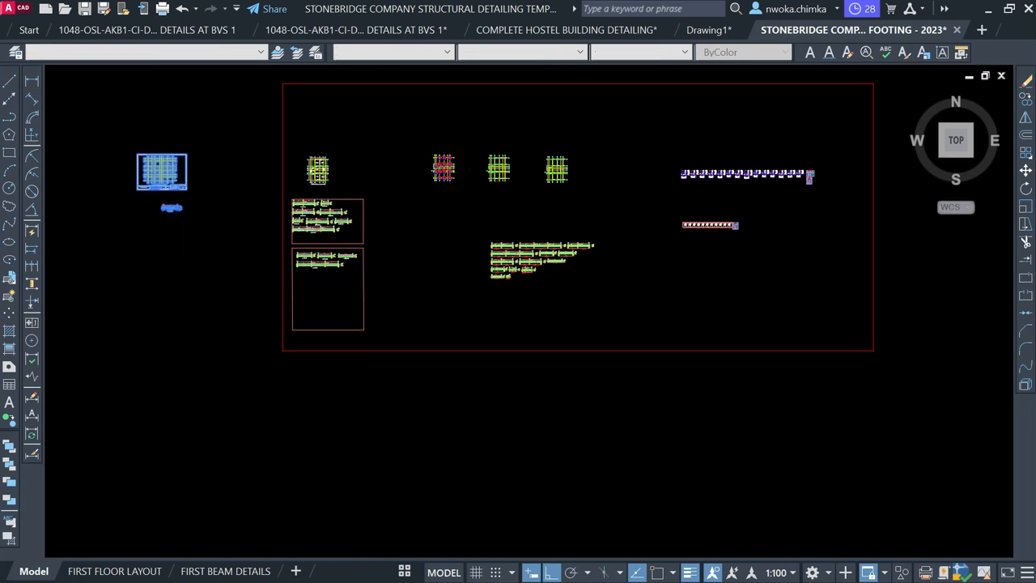
key(Delete)
scroll(285, 170, up, 10)
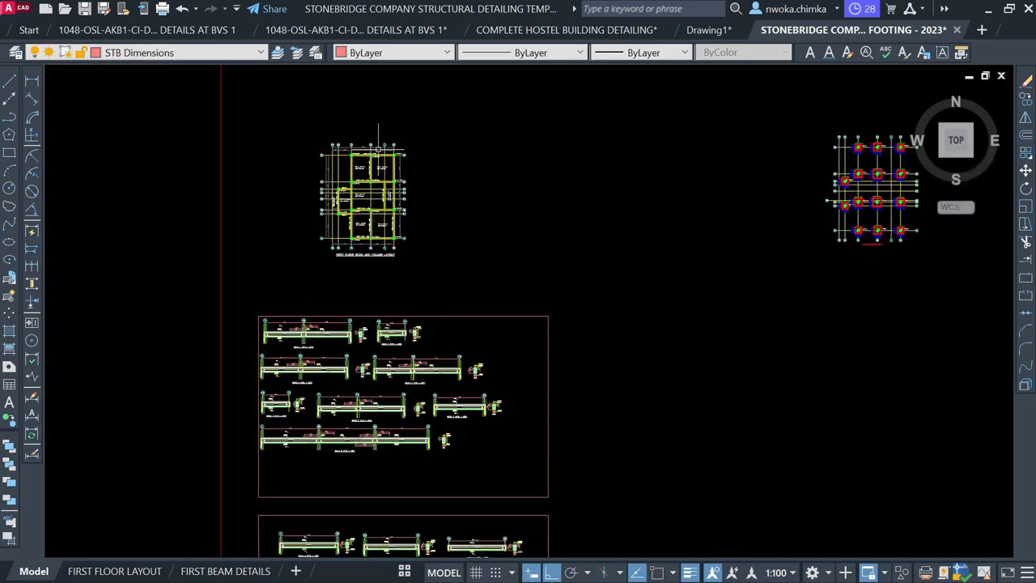
scroll(309, 160, down, 2)
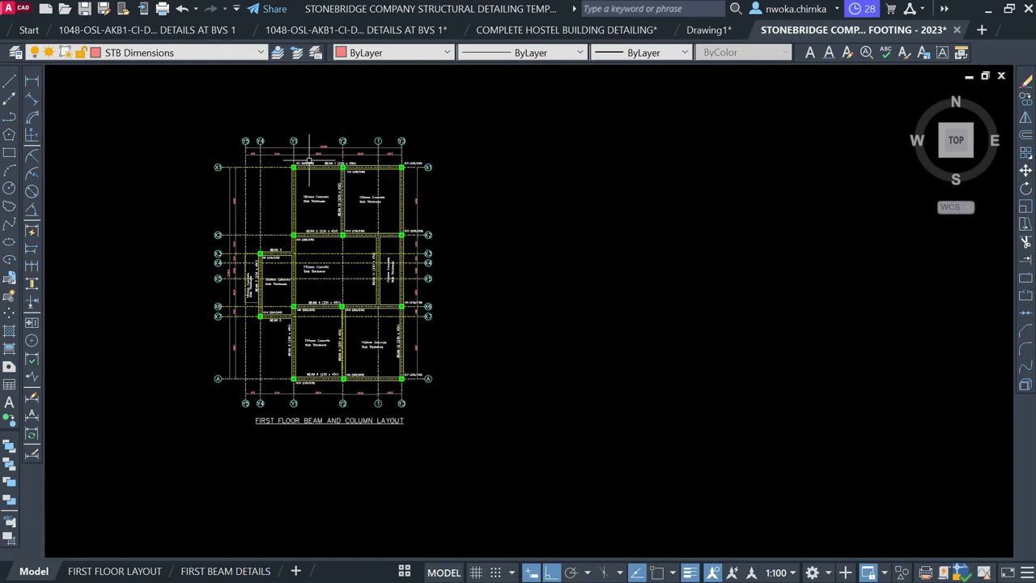
scroll(309, 159, down, 8)
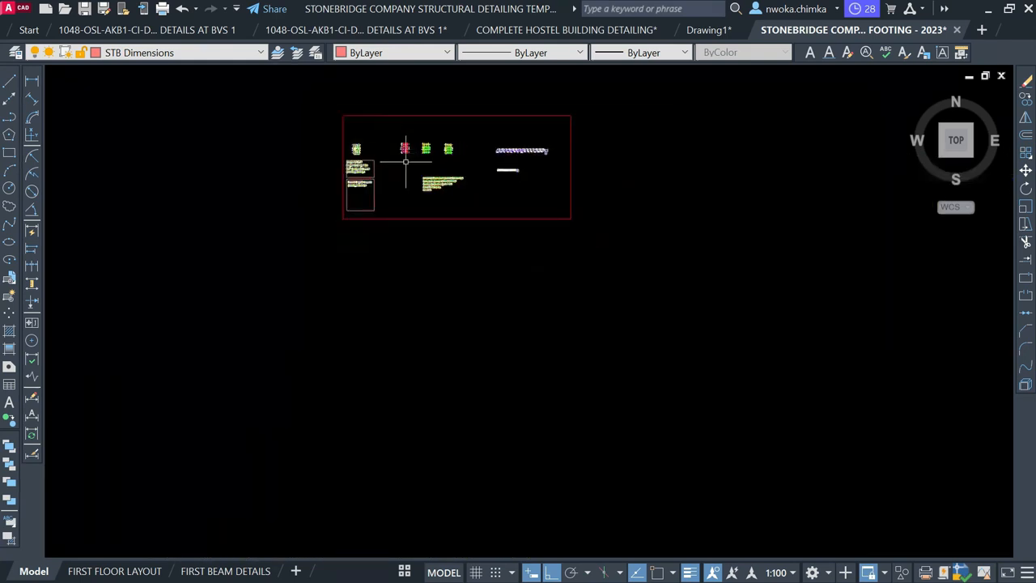
scroll(405, 162, down, 4)
middle_drag(420, 396, 403, 230)
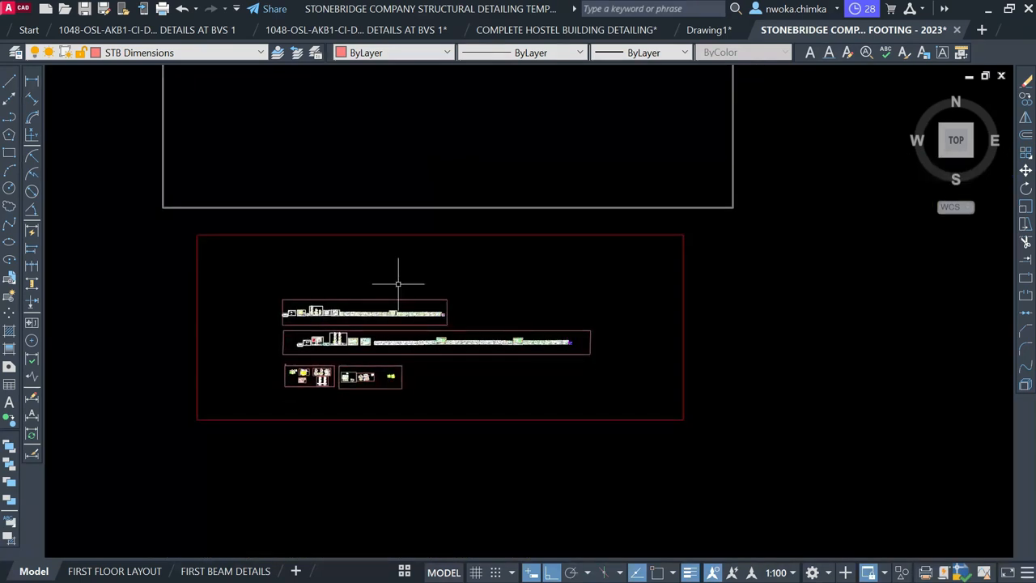
scroll(332, 295, up, 4)
scroll(309, 315, up, 2)
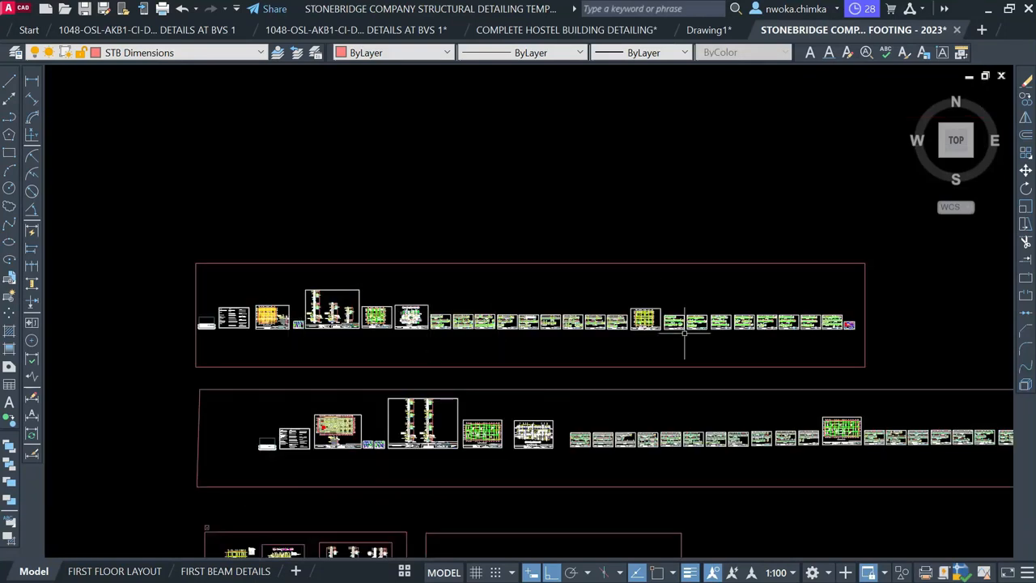
scroll(378, 318, up, 2)
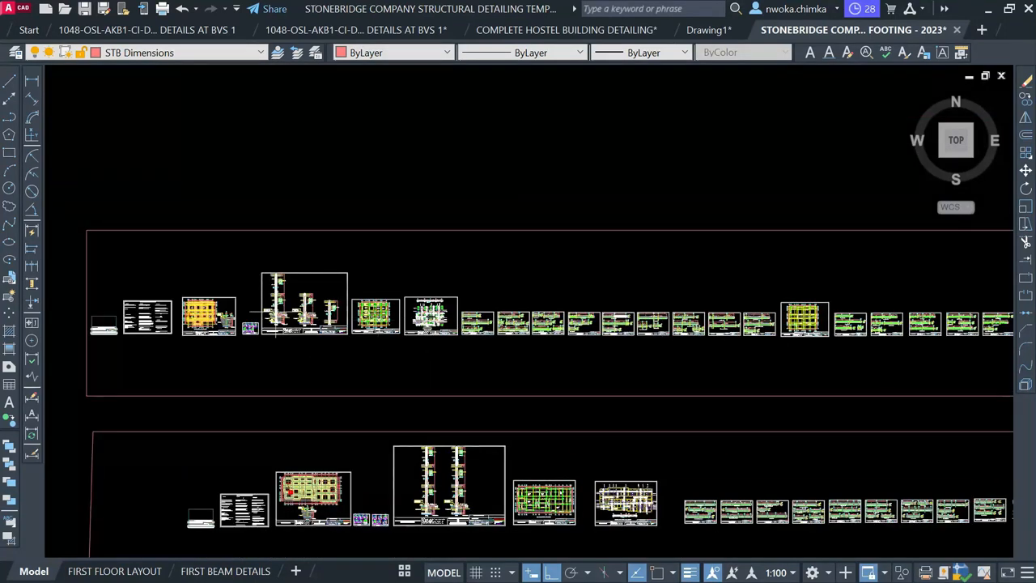
scroll(276, 311, up, 6)
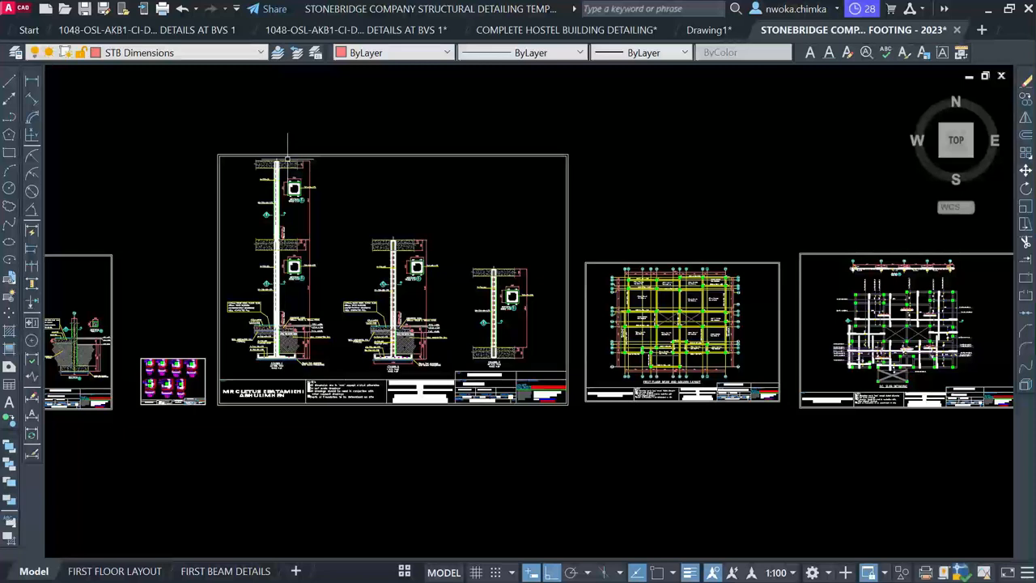
scroll(389, 326, up, 6)
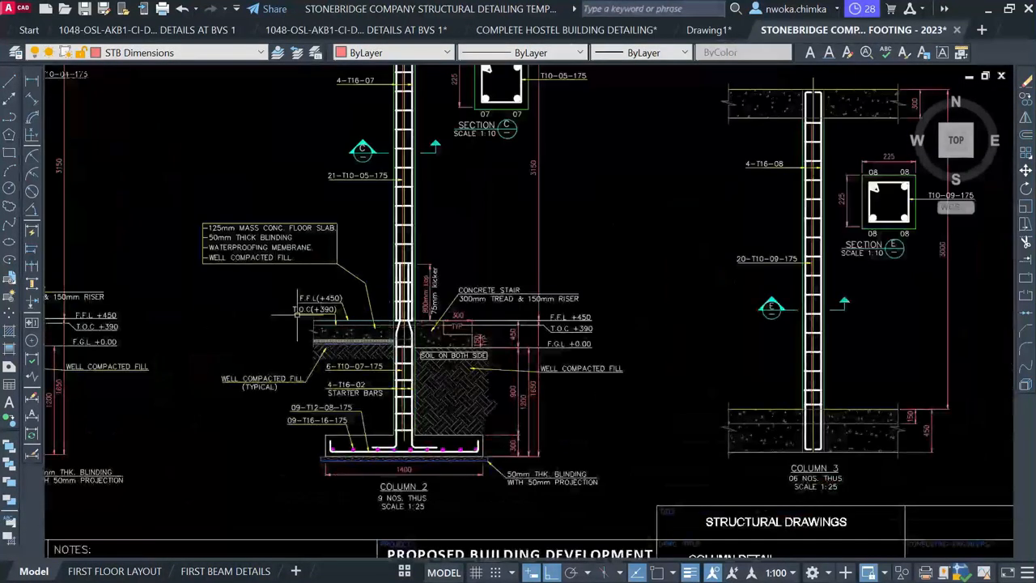
scroll(421, 336, up, 2)
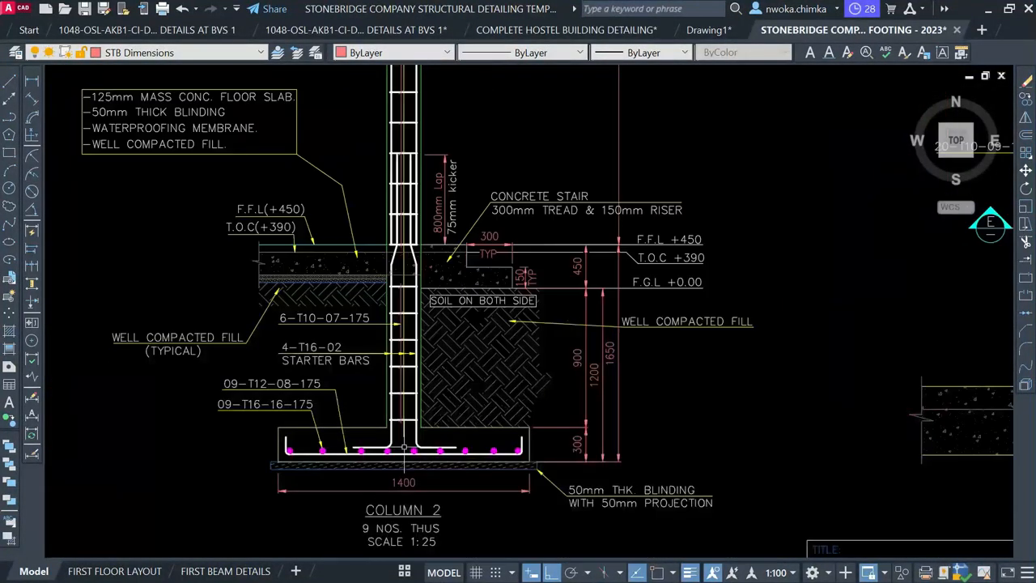
scroll(254, 378, down, 4)
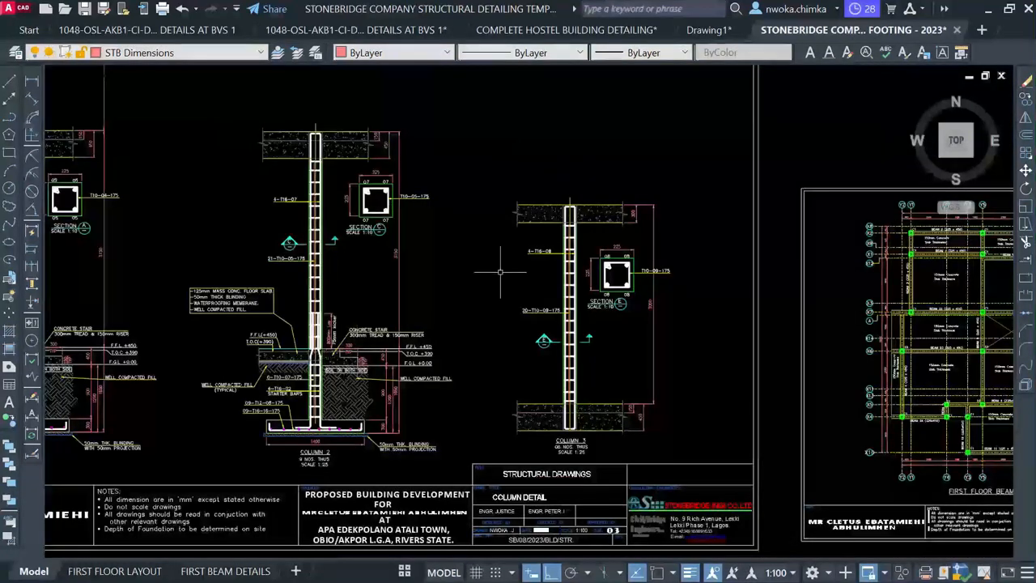
scroll(206, 219, down, 7)
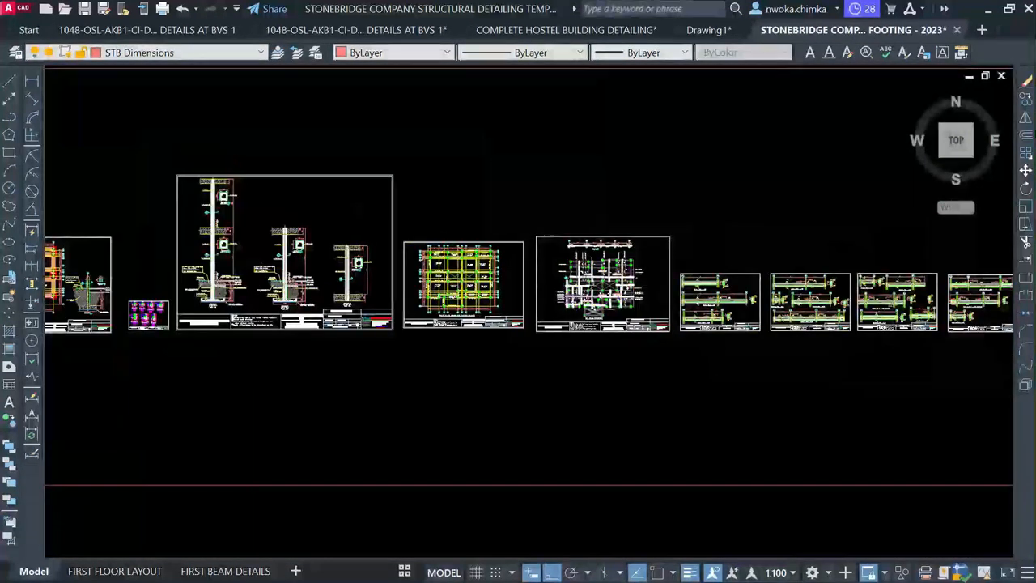
scroll(596, 283, up, 4)
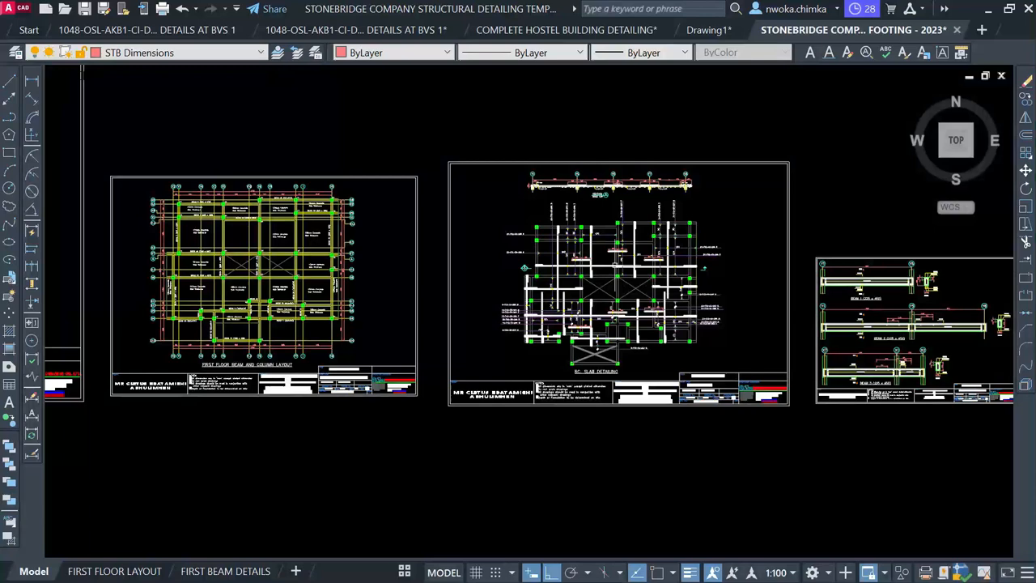
middle_drag(614, 259, 493, 247)
scroll(495, 240, up, 4)
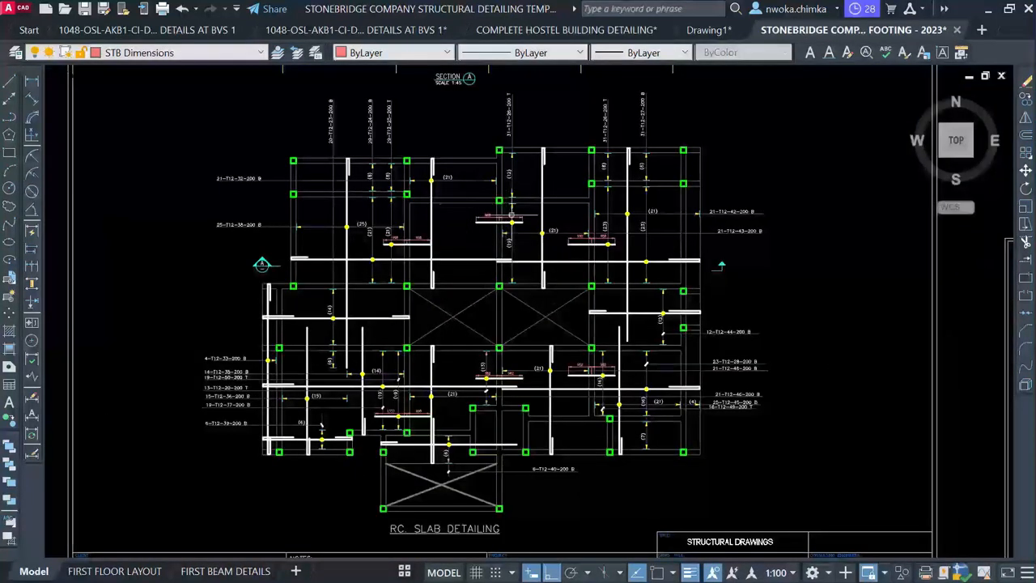
scroll(510, 217, up, 2)
scroll(324, 227, down, 6)
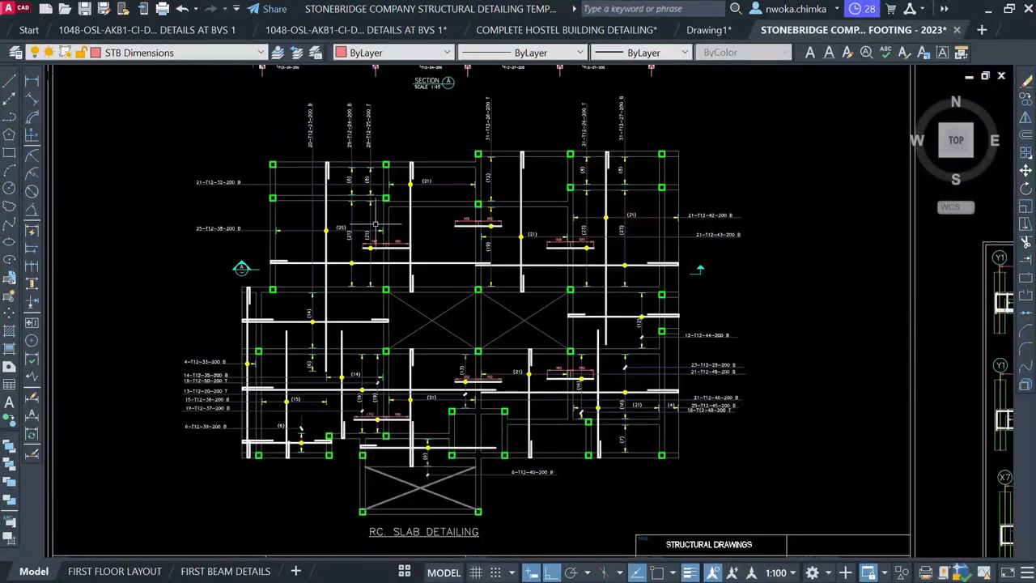
scroll(286, 230, down, 6)
middle_drag(697, 280, 233, 294)
middle_drag(826, 305, 479, 303)
scroll(624, 289, up, 3)
scroll(602, 234, up, 2)
scroll(567, 243, up, 2)
scroll(527, 234, up, 2)
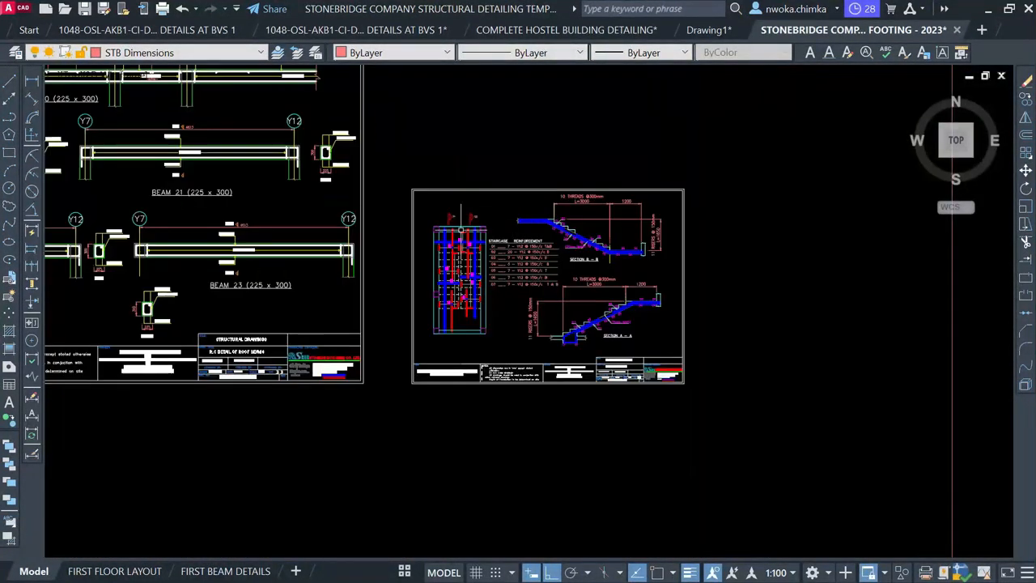
scroll(527, 234, down, 7)
scroll(571, 216, up, 2)
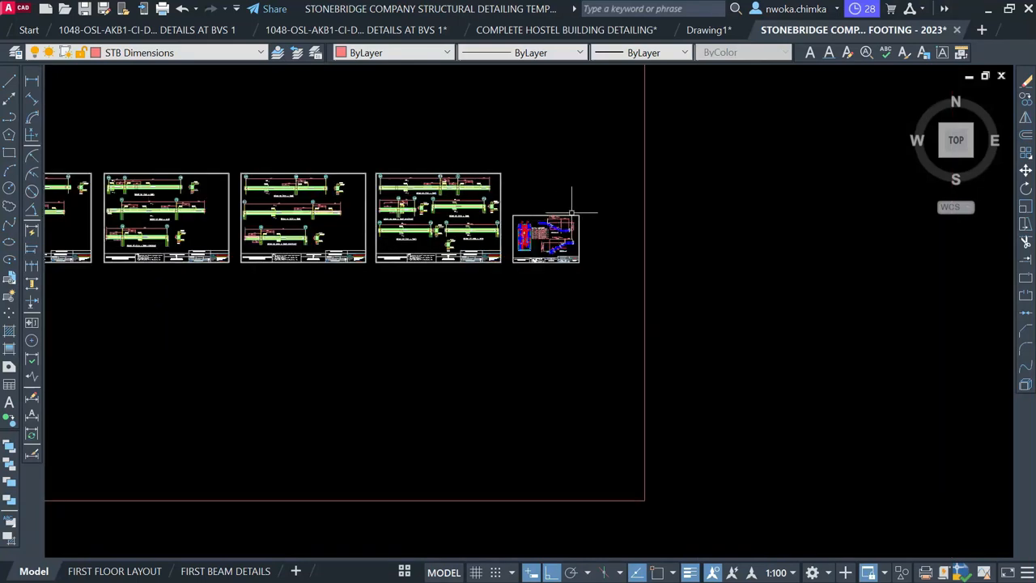
scroll(604, 298, down, 4)
middle_drag(546, 296, 925, 412)
scroll(925, 413, down, 2)
scroll(465, 270, down, 2)
middle_drag(465, 270, 660, 557)
scroll(461, 296, down, 2)
mouse_move(440, 310)
middle_down()
mouse_move(405, 539)
mouse_move(385, 429)
middle_up()
scroll(478, 279, up, 2)
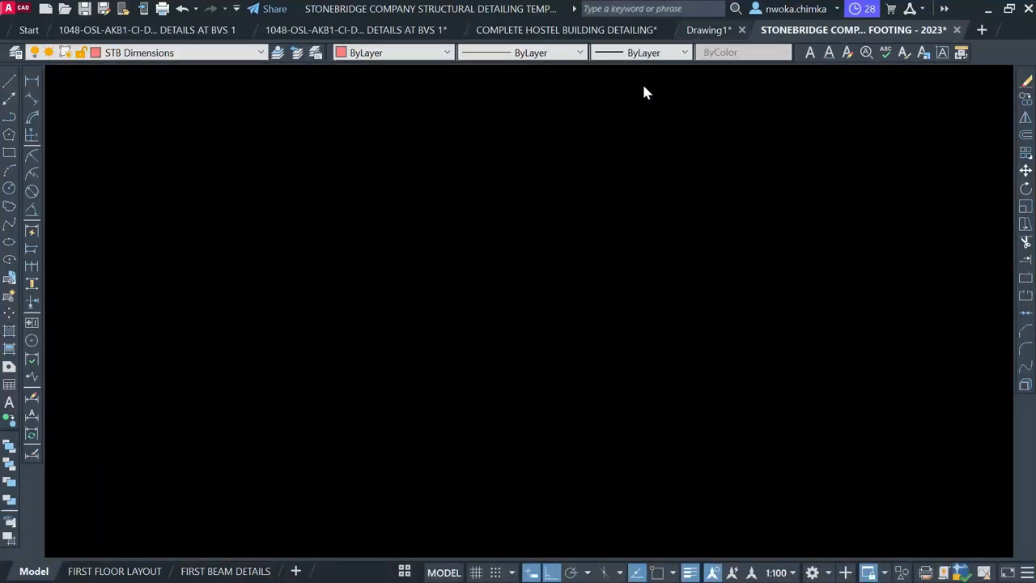
key(ctrl+Tab)
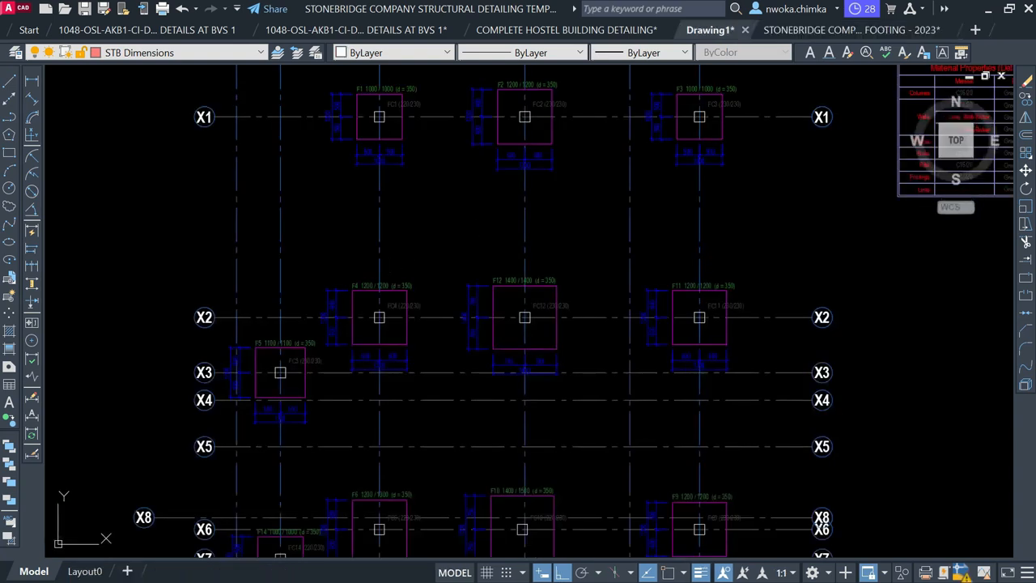
scroll(318, 247, down, 2)
mouse_move(600, 373)
middle_down()
mouse_move(412, 289)
mouse_move(388, 257)
middle_up()
scroll(202, 146, down, 2)
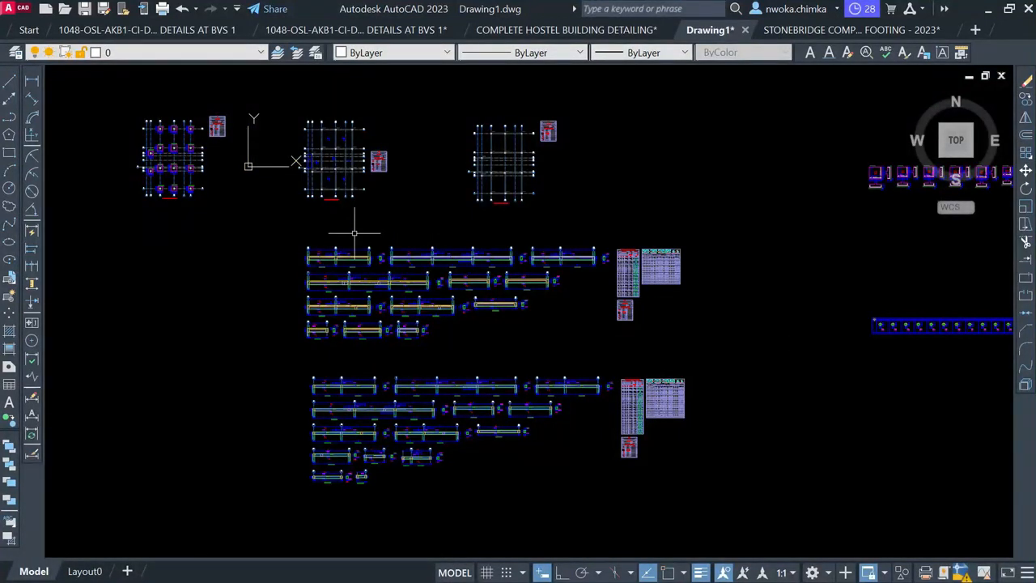
scroll(352, 271, up, 4)
scroll(352, 272, down, 3)
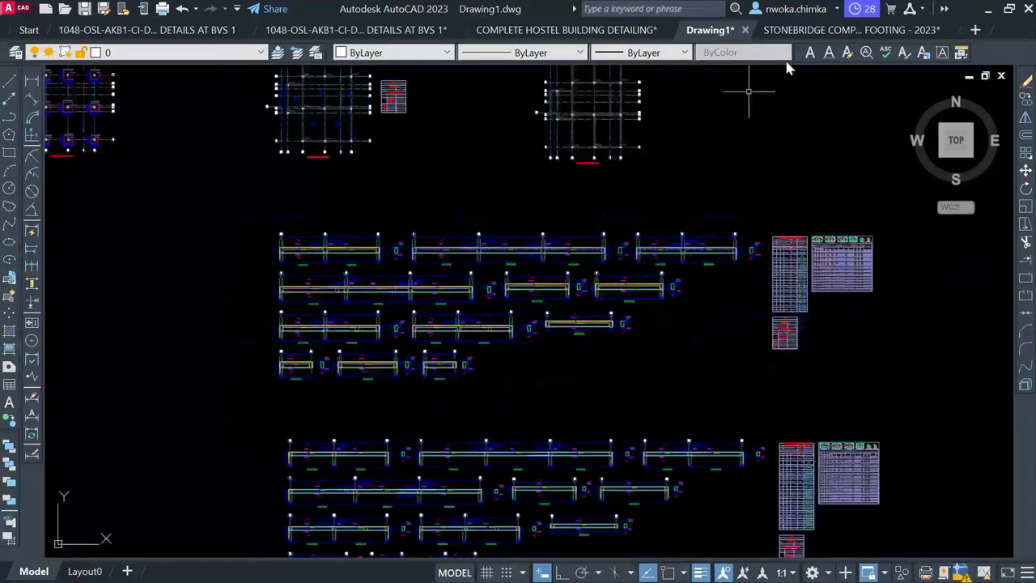
click(800, 36)
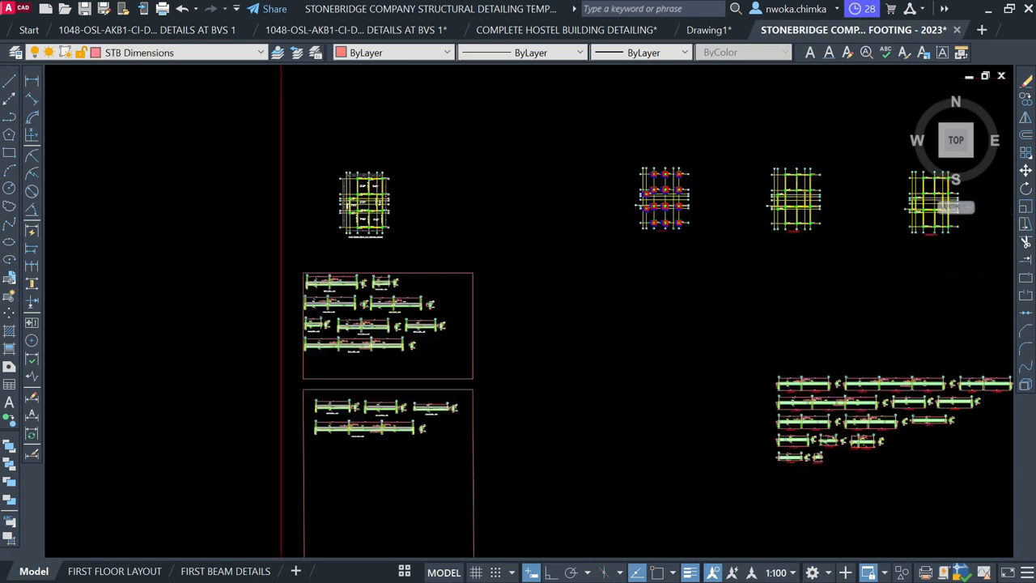
Show the FIRST FLOOR LAYOUT sheet, then view the Drawing1 drawing
click(114, 571)
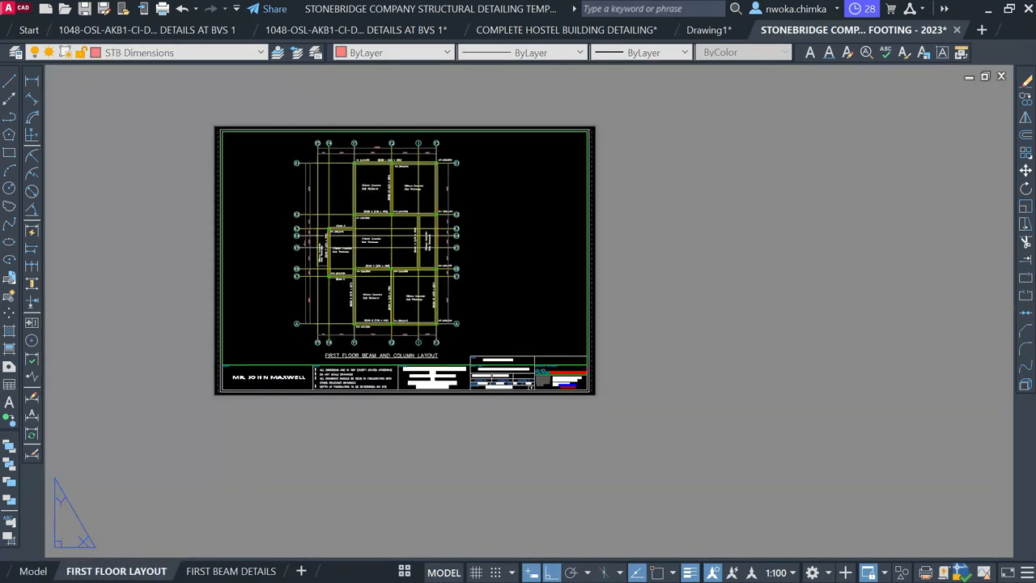
scroll(352, 260, up, 4)
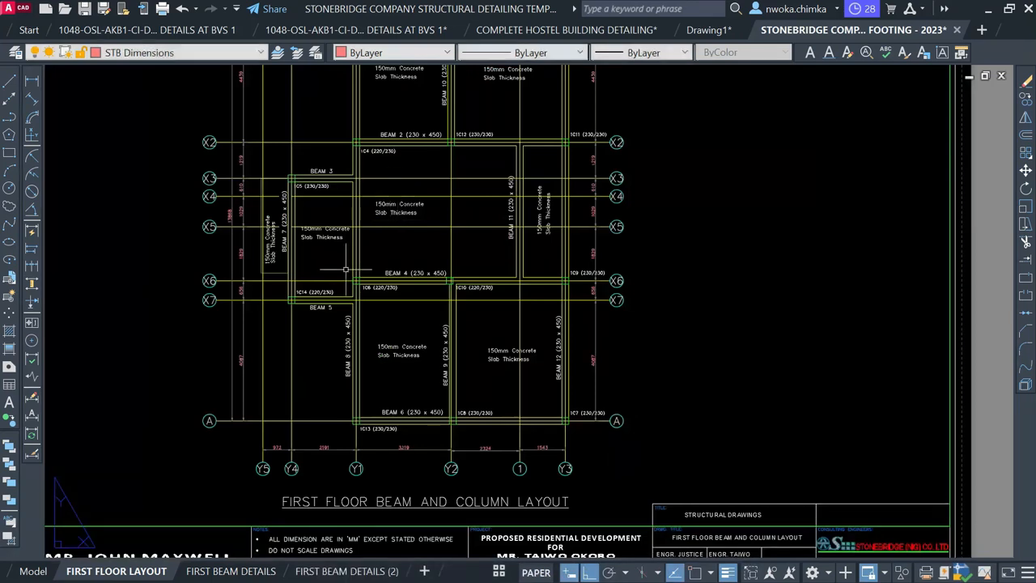
scroll(348, 275, down, 2)
scroll(399, 136, up, 2)
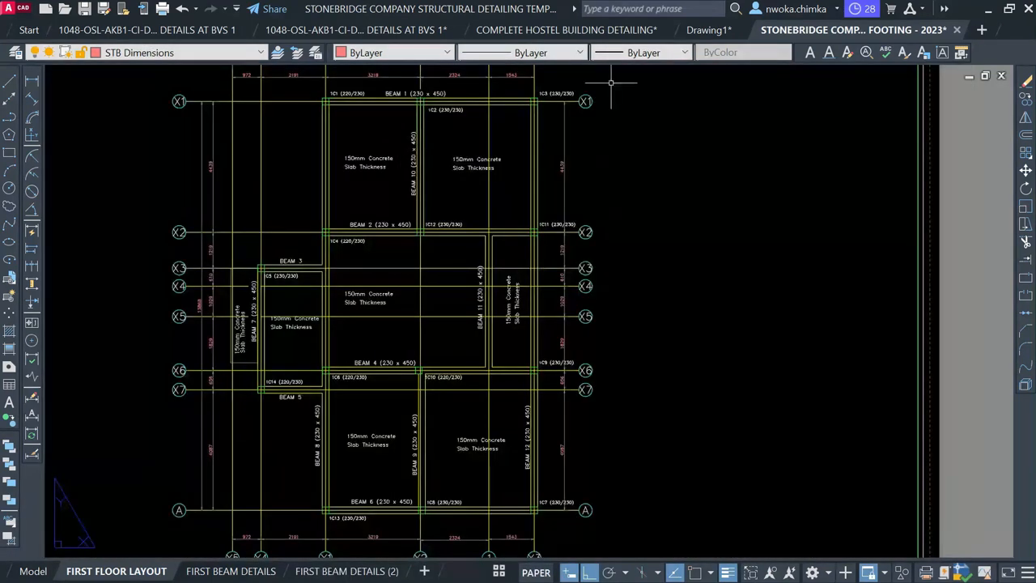
click(717, 33)
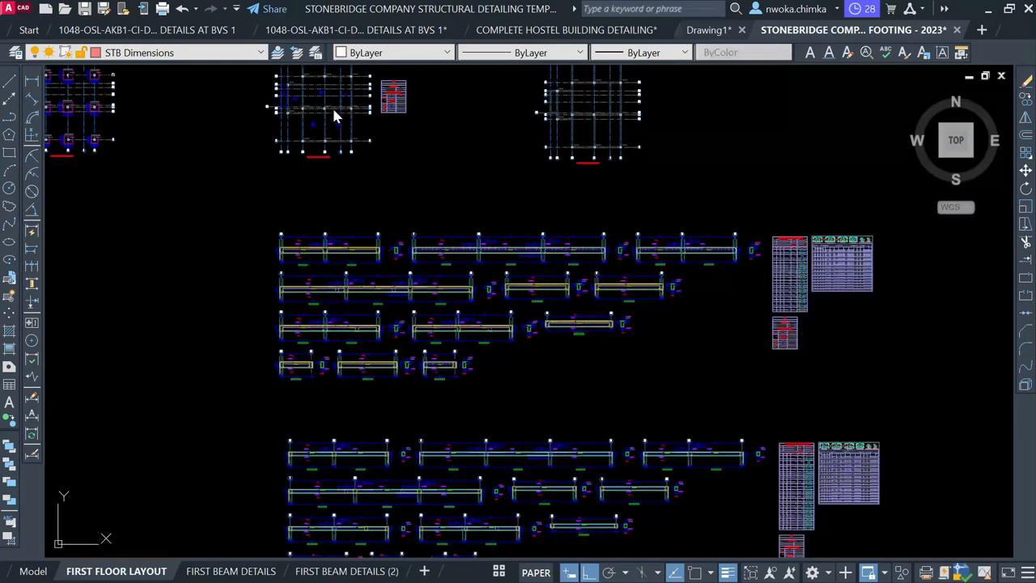
scroll(440, 102, up, 4)
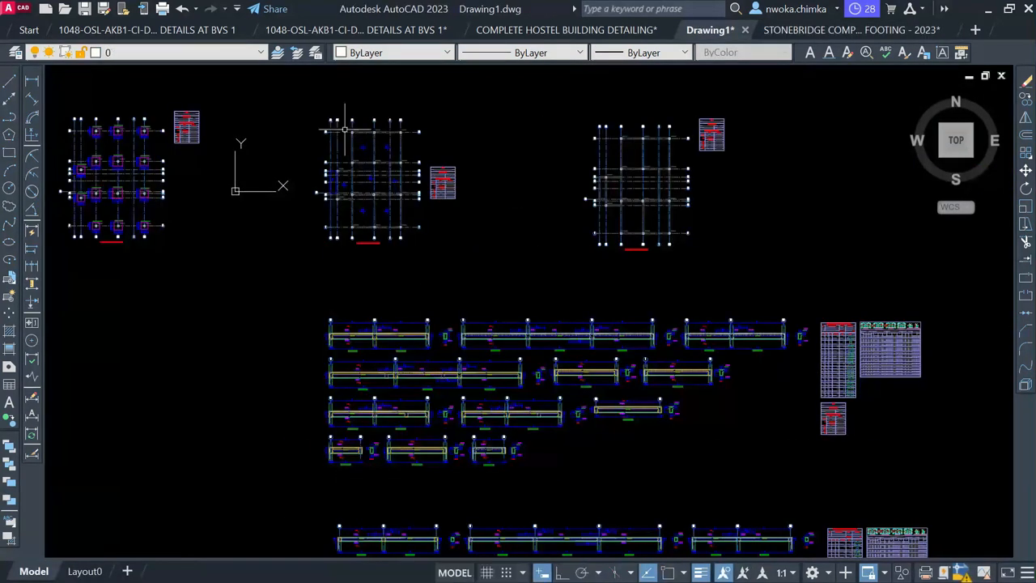
scroll(235, 312, up, 2)
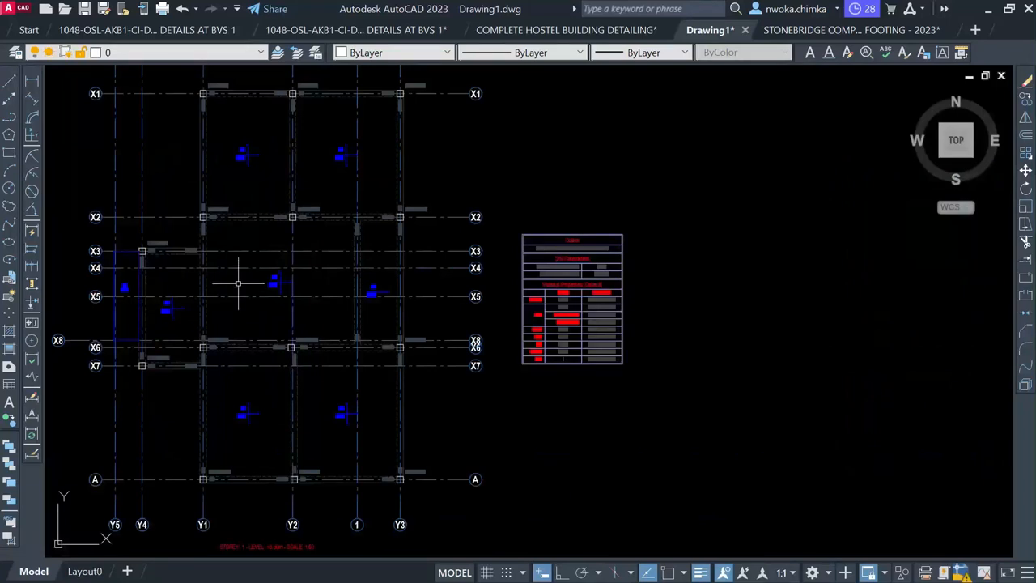
scroll(233, 267, up, 2)
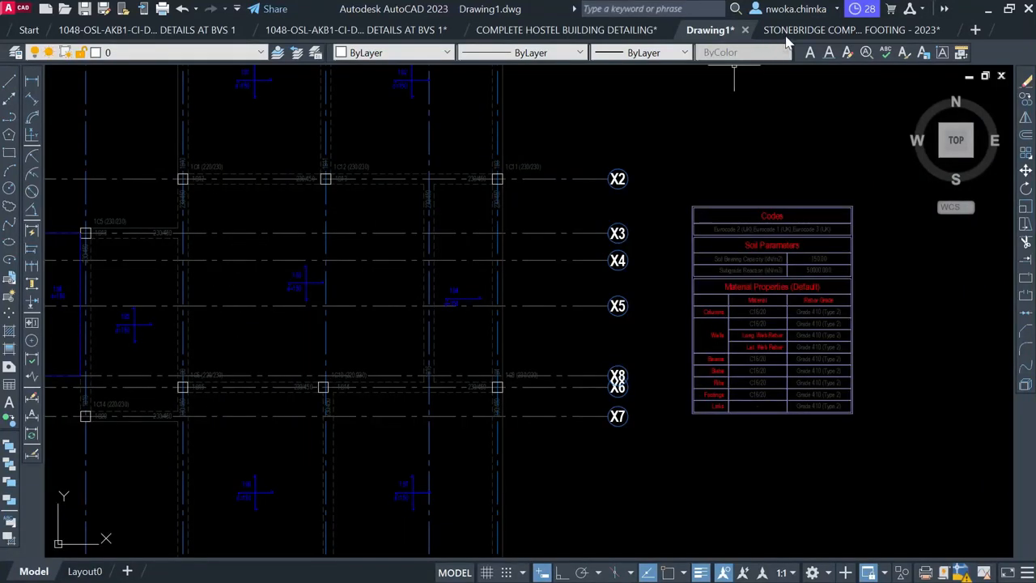
Return to StoneBridge's FIRST BEAM DETAILS sheet, then switch to Drawing1 again
click(786, 36)
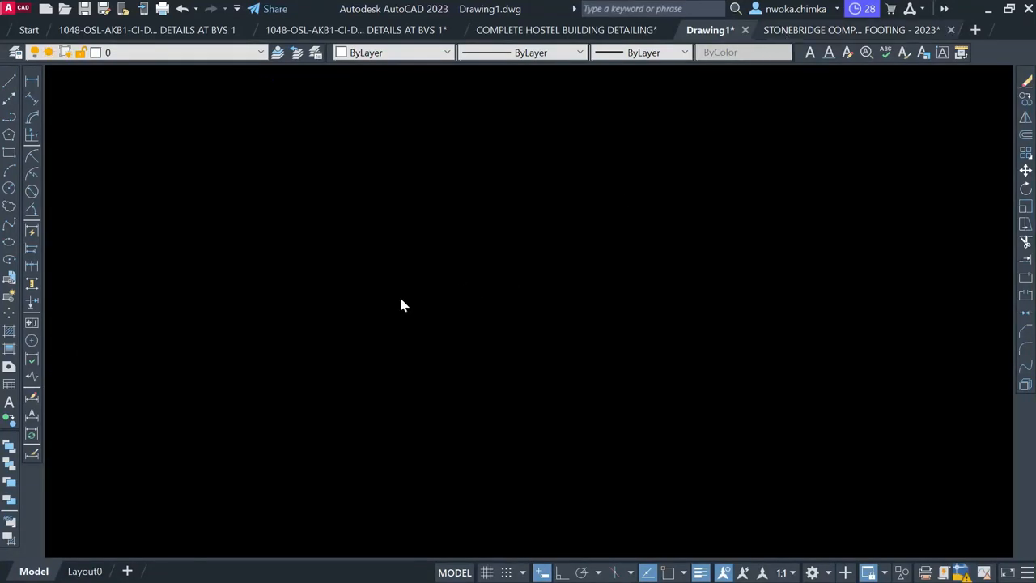
scroll(391, 273, down, 1)
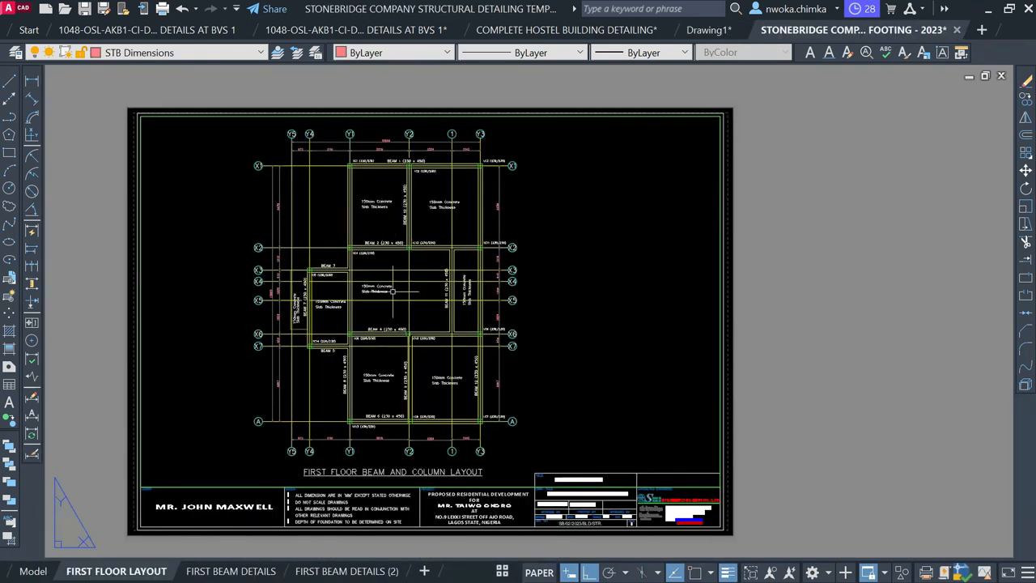
click(231, 572)
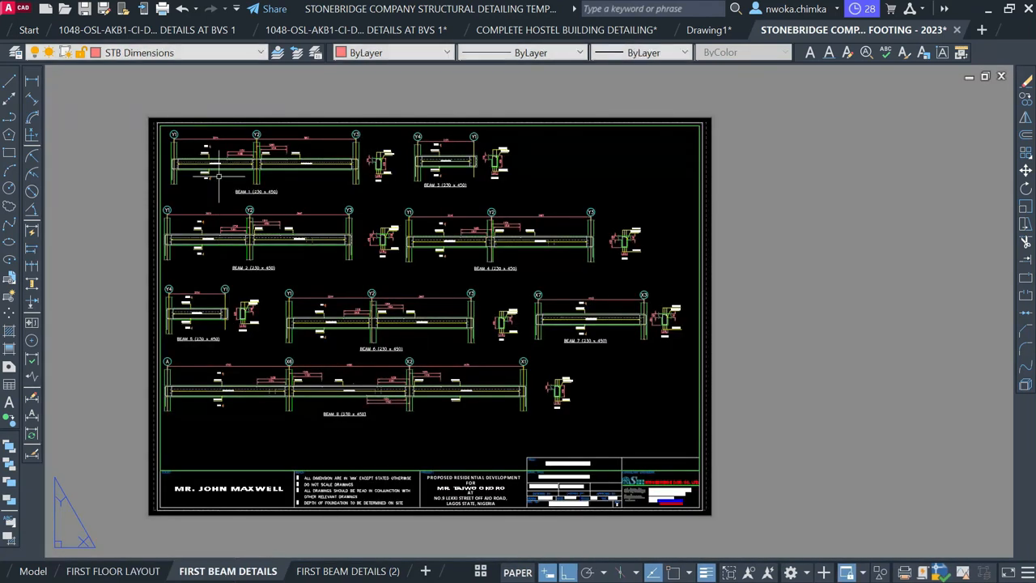
scroll(218, 172, up, 2)
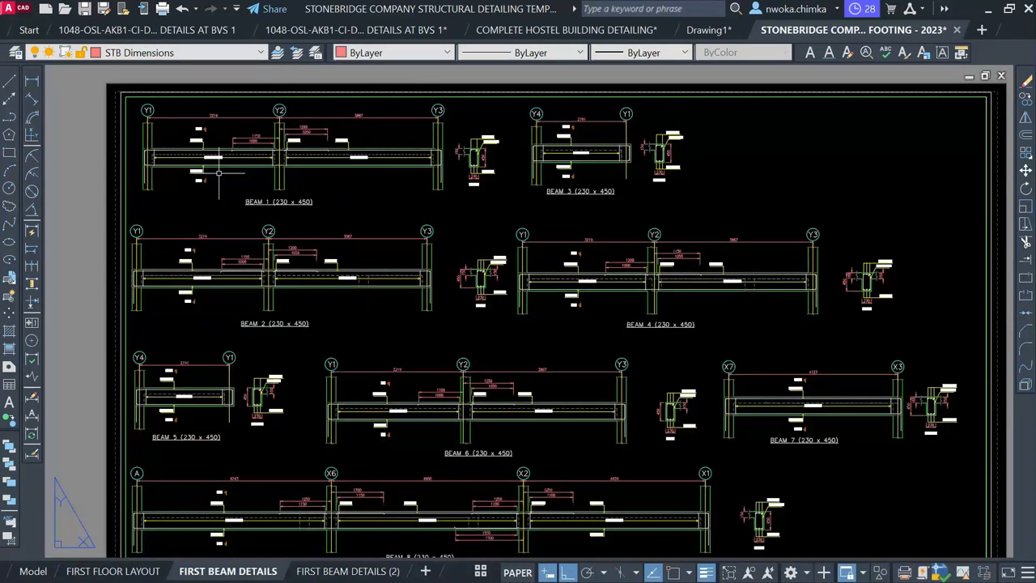
scroll(227, 152, up, 2)
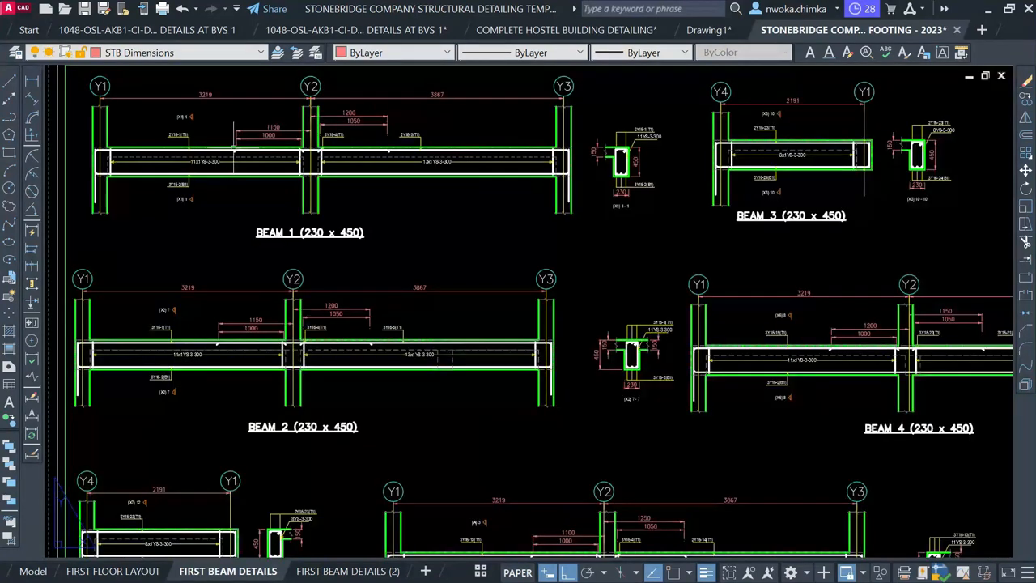
click(709, 31)
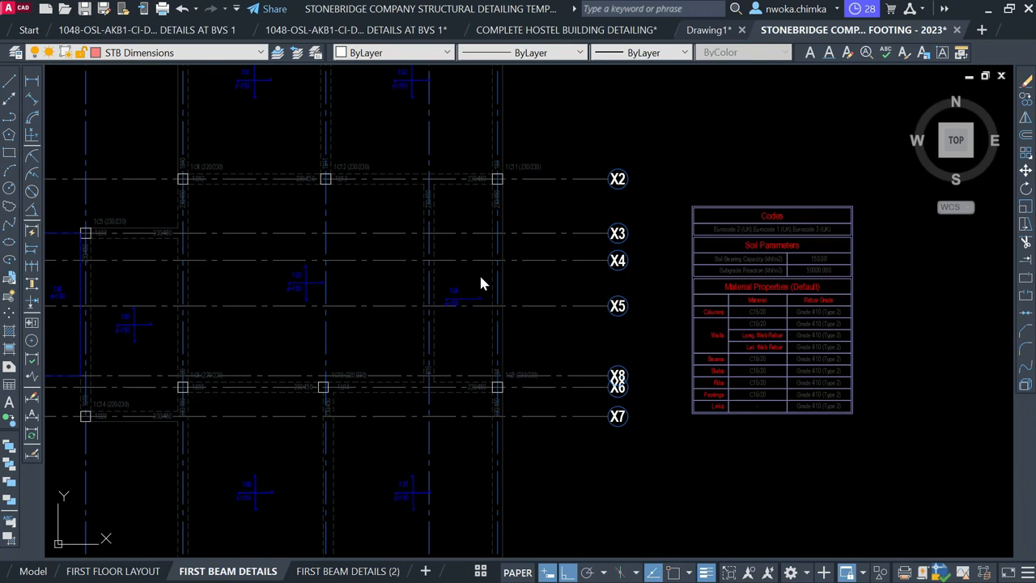
Pan and zoom Drawing1 to centre the copied Y1–Y3 beam detail
scroll(473, 283, down, 4)
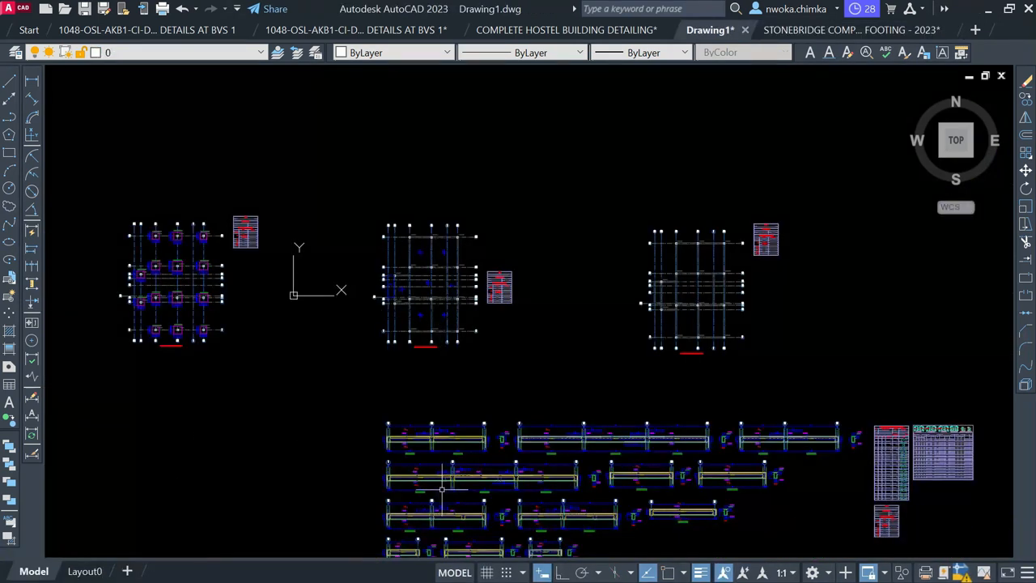
middle_drag(442, 490, 416, 328)
scroll(415, 328, up, 3)
scroll(273, 157, up, 1)
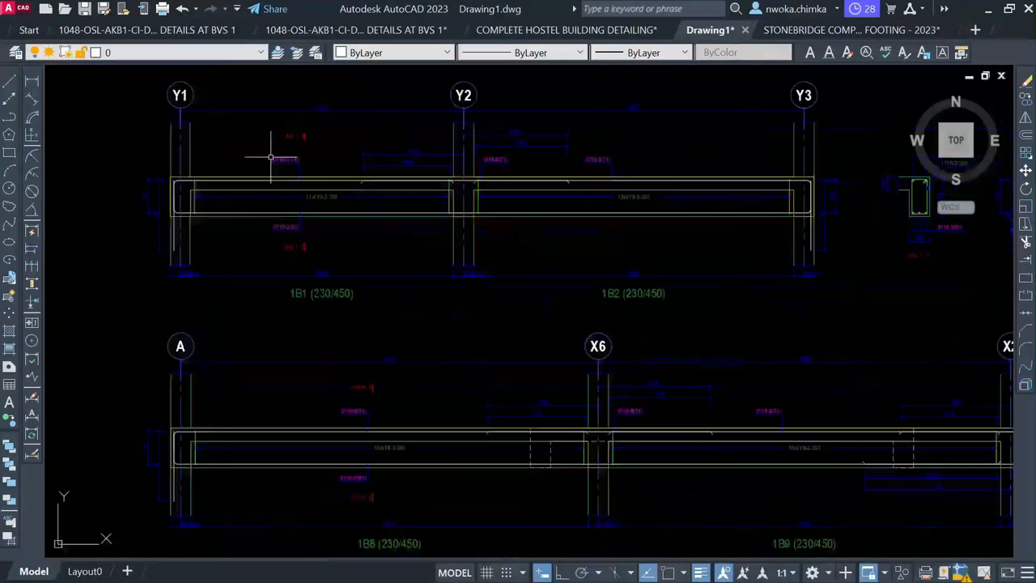
middle_drag(280, 162, 280, 225)
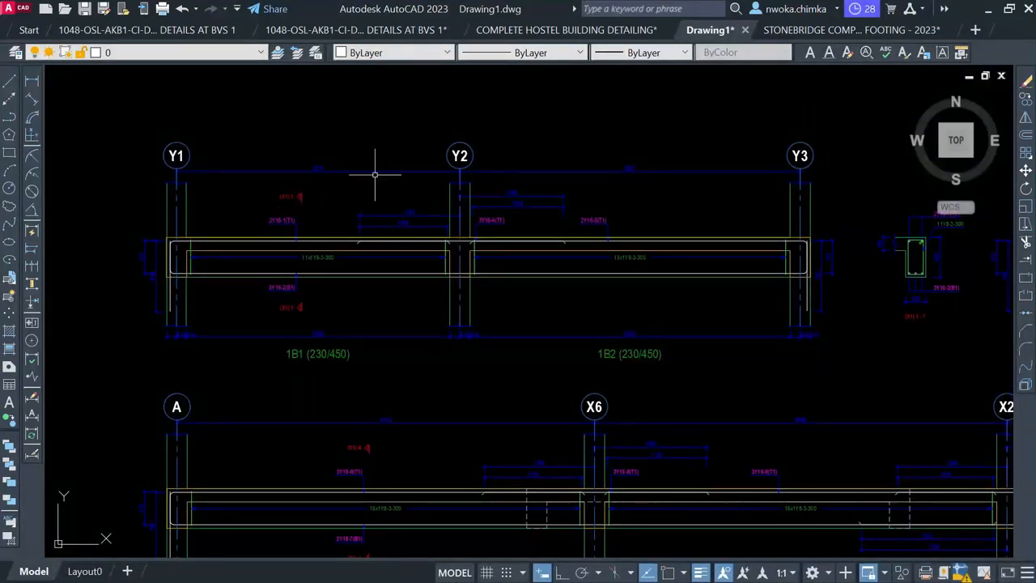
Return to the StoneBridge drawing and zoom the FIRST BEAM DETAILS sheet to fit
click(796, 36)
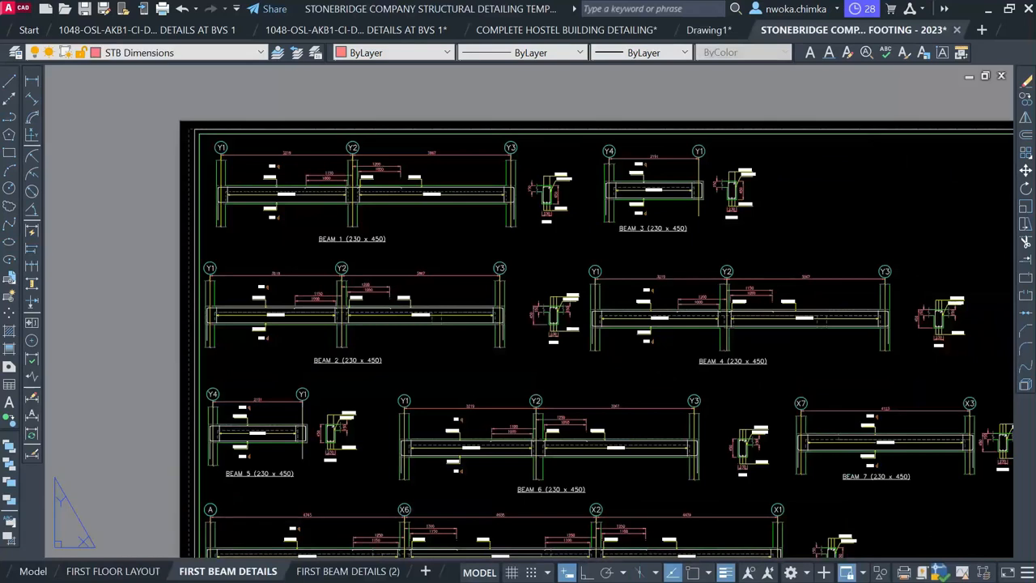
scroll(342, 256, down, 2)
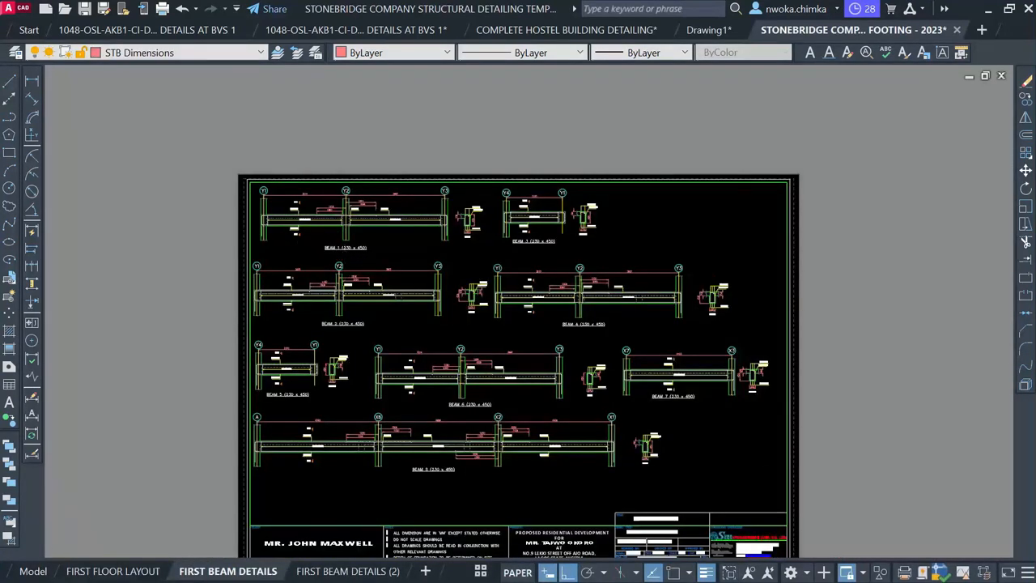
scroll(355, 251, down, 2)
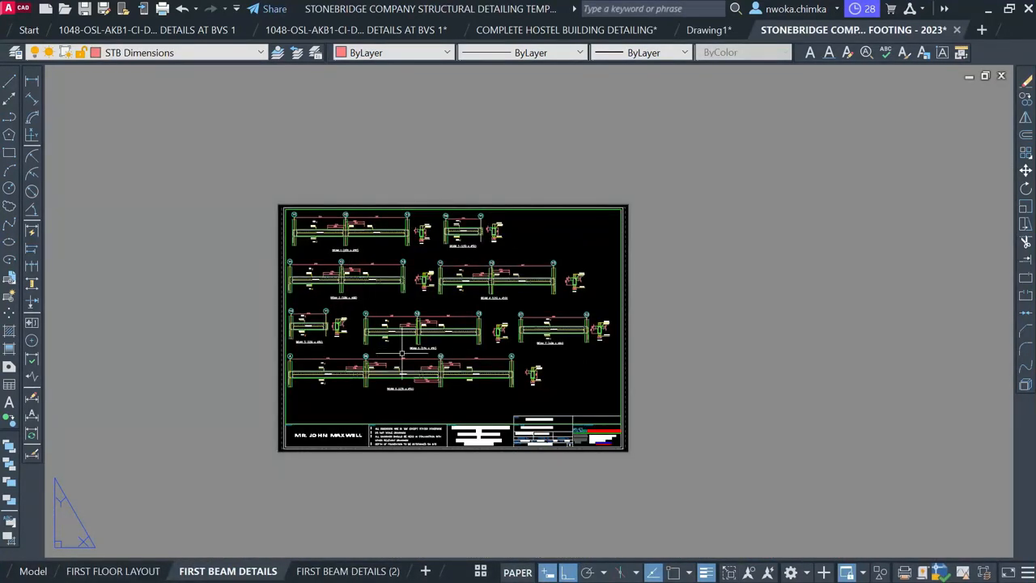
scroll(402, 353, up, 2)
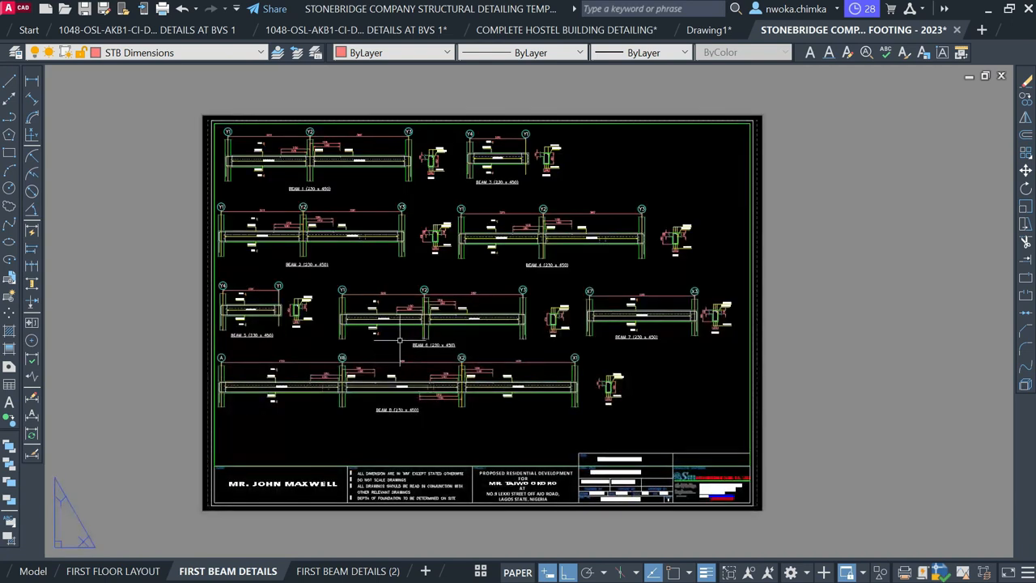
scroll(407, 257, down, 2)
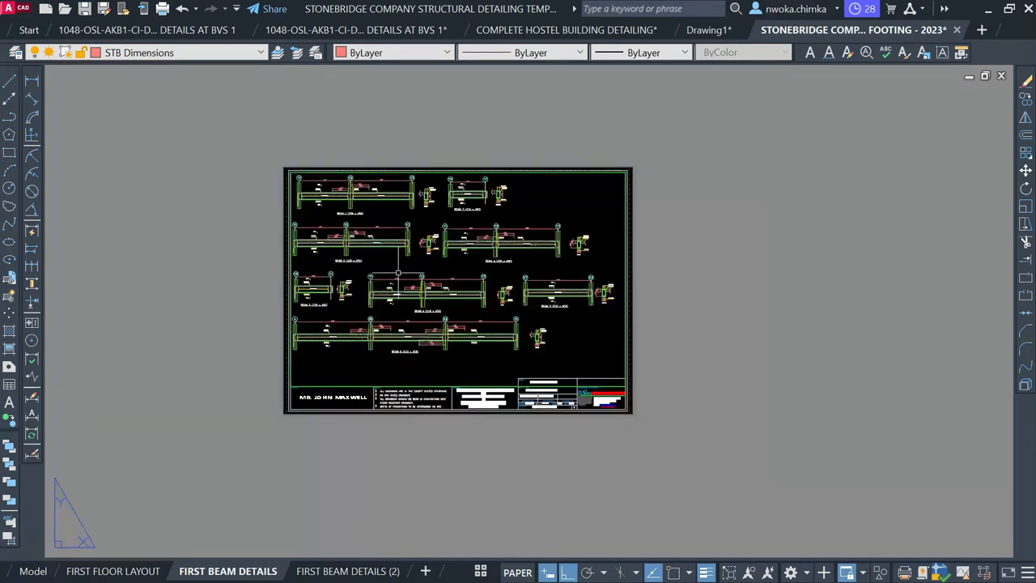
scroll(397, 283, down, 2)
scroll(398, 277, up, 2)
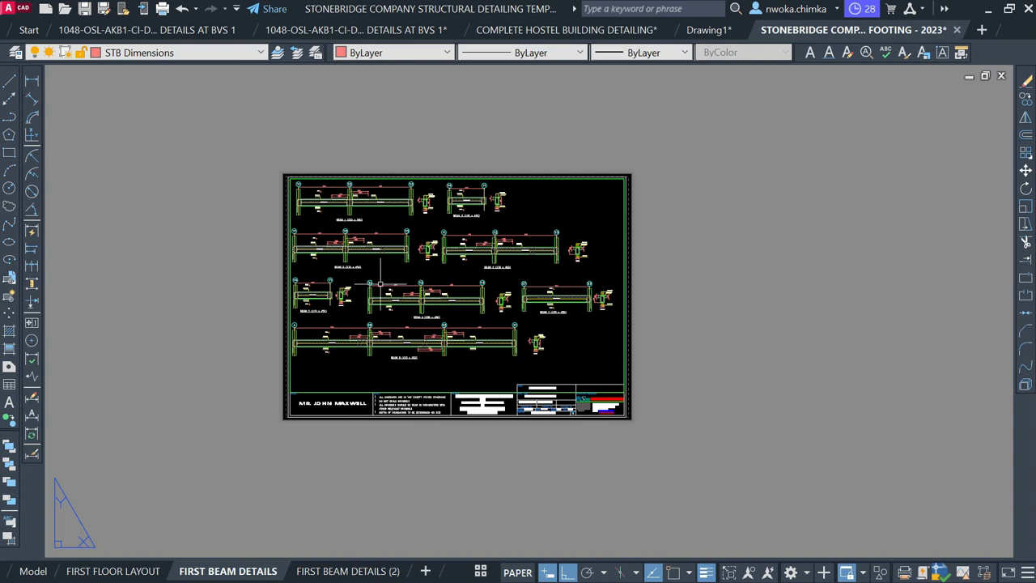
scroll(409, 303, up, 2)
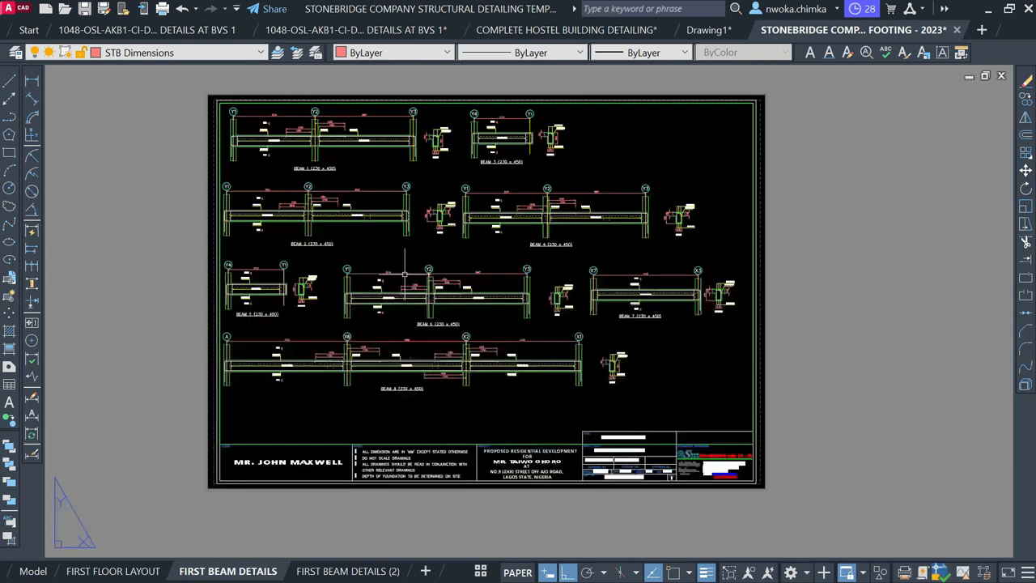
scroll(393, 259, up, 2)
scroll(392, 258, down, 2)
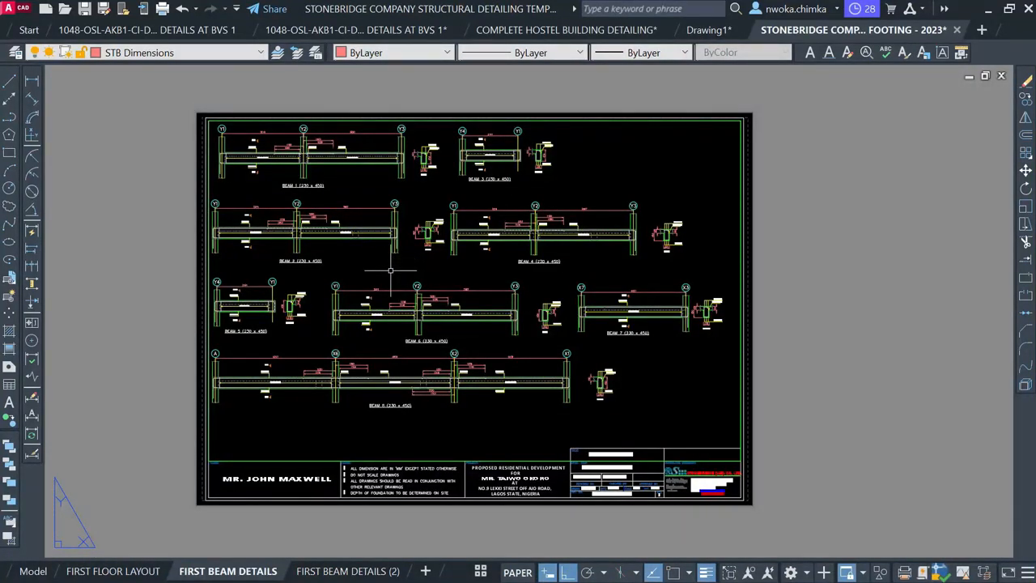
Minimize AutoCAD and pause the screen recording from the tray recorder panel
click(989, 9)
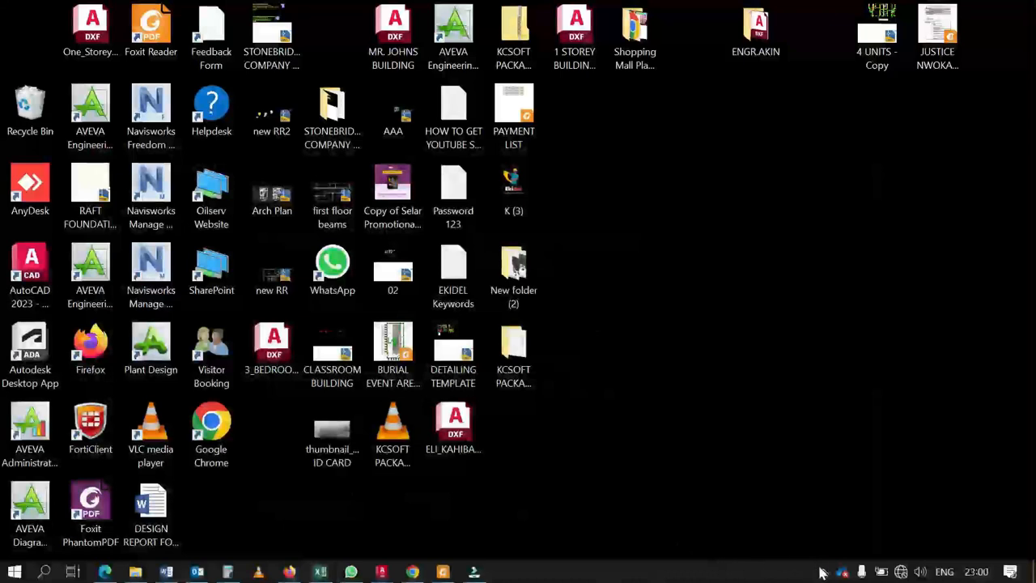
click(823, 571)
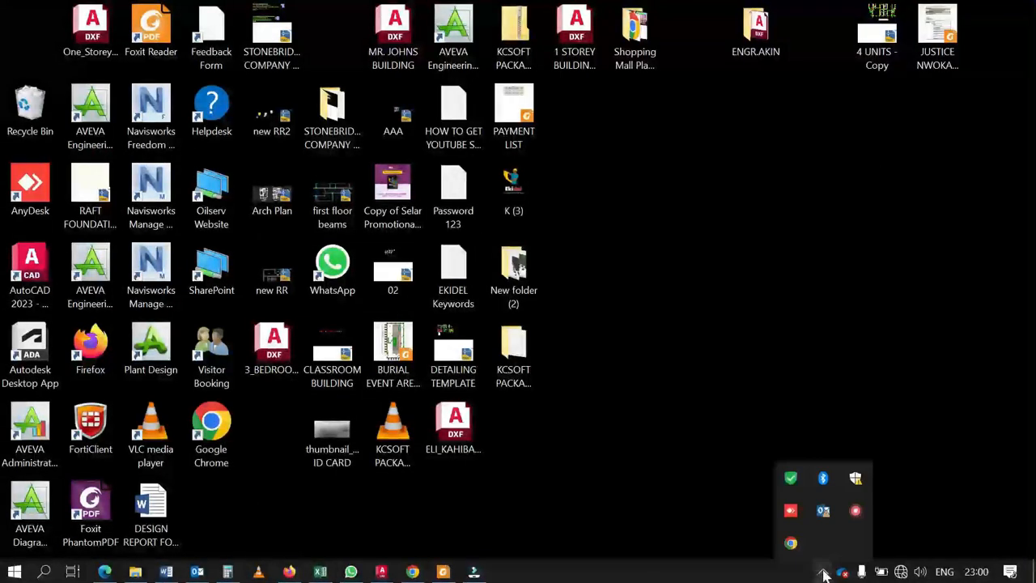
right_click(857, 520)
click(863, 536)
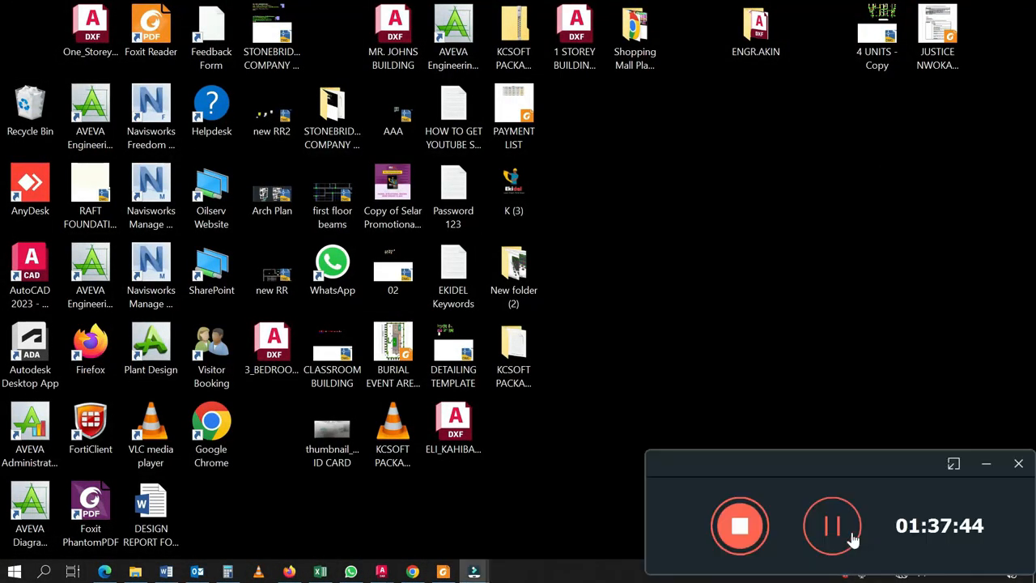
click(738, 528)
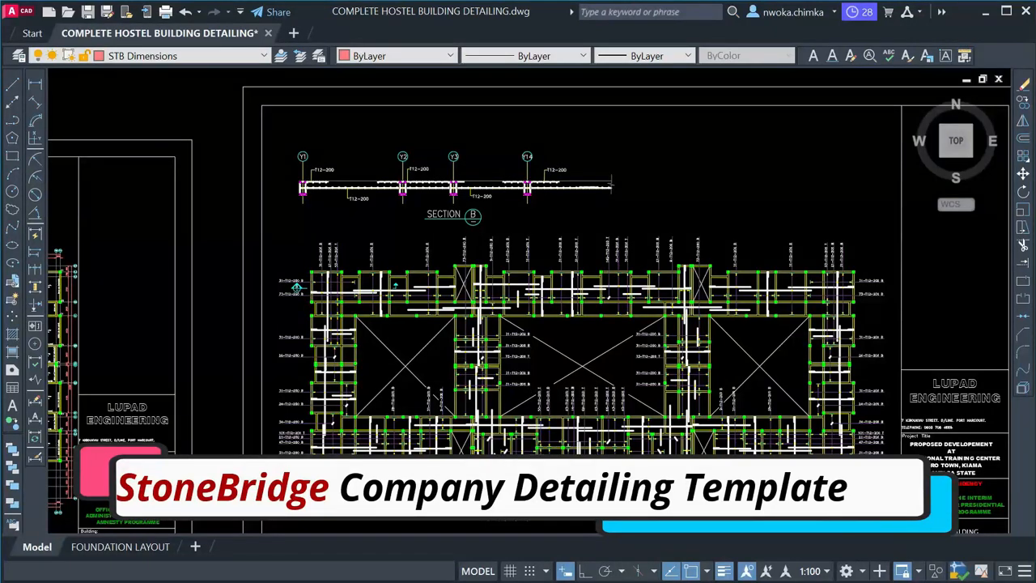
Survey the hostel drawing's slab sheet, first-floor layout plan and beam detail sheets
scroll(478, 328, up, 1)
scroll(485, 320, up, 1)
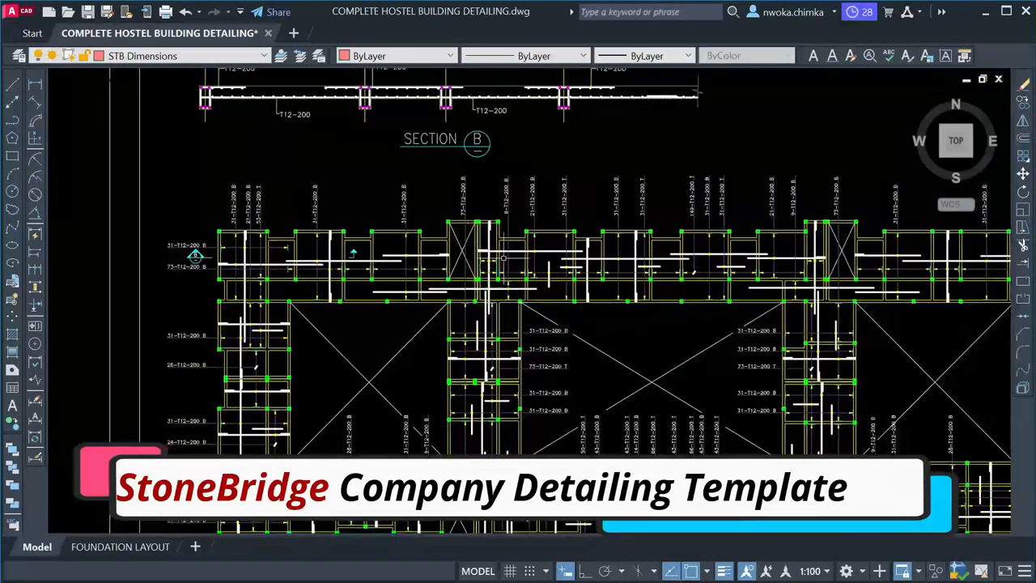
scroll(503, 258, up, 3)
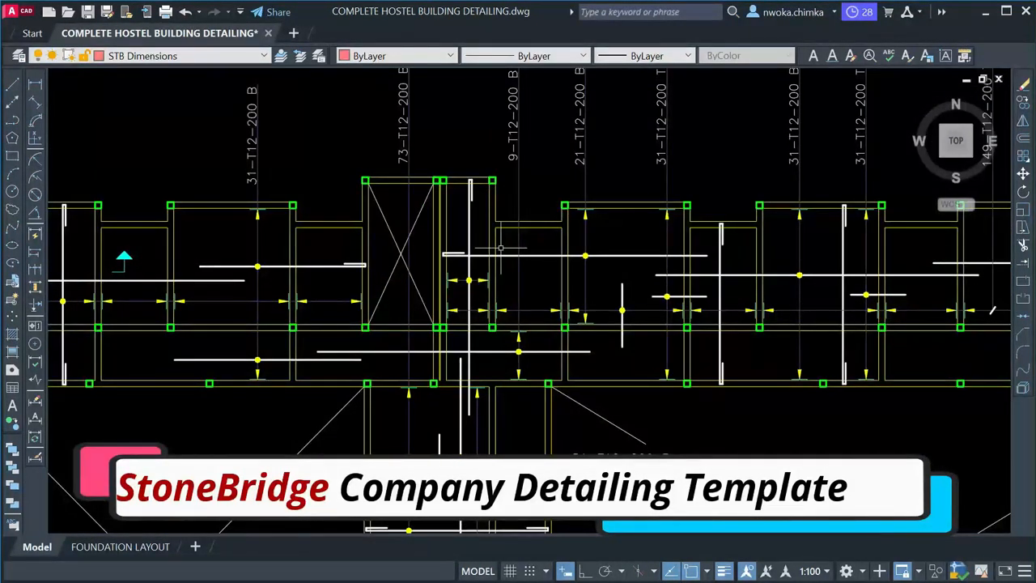
scroll(500, 248, down, 4)
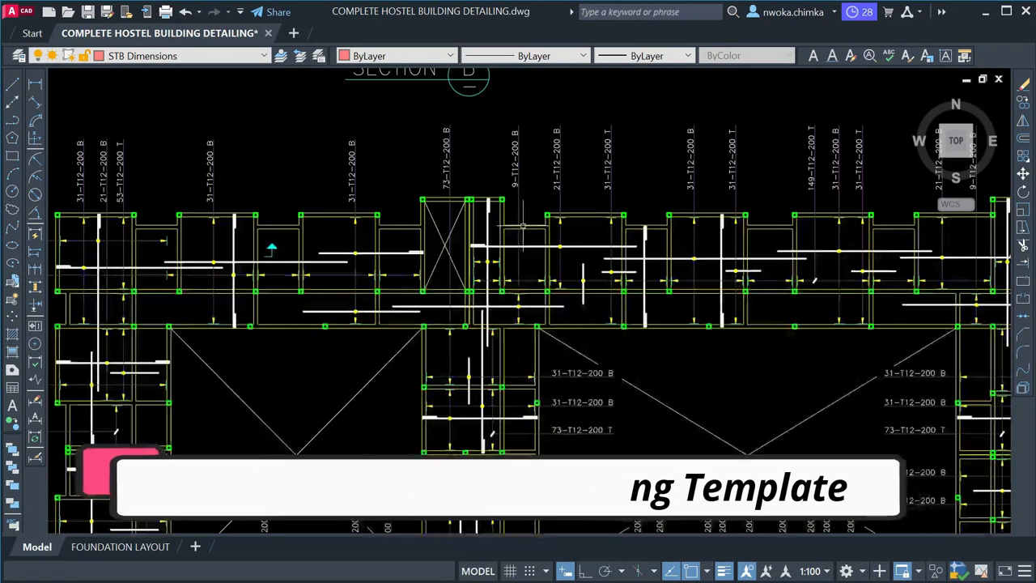
scroll(454, 235, down, 4)
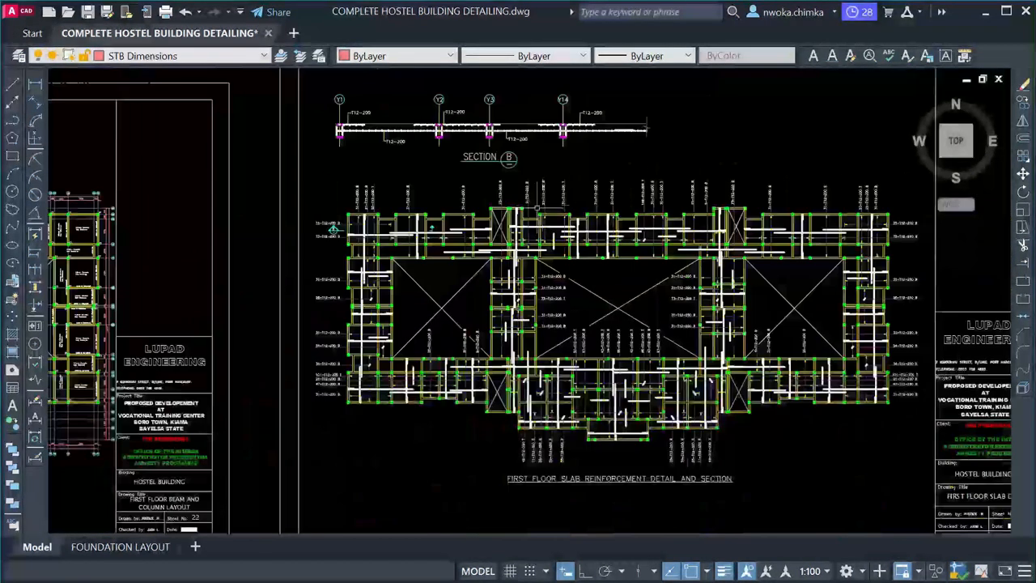
middle_drag(603, 219, 455, 199)
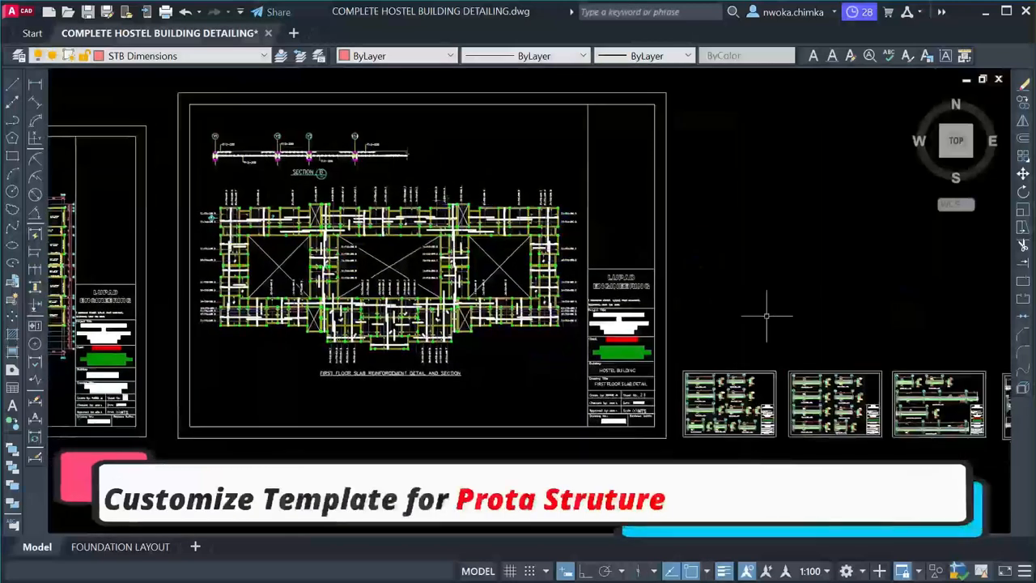
scroll(734, 430, up, 2)
scroll(733, 429, up, 1)
scroll(717, 368, up, 2)
scroll(821, 303, down, 4)
middle_drag(448, 322, 857, 333)
scroll(251, 153, up, 2)
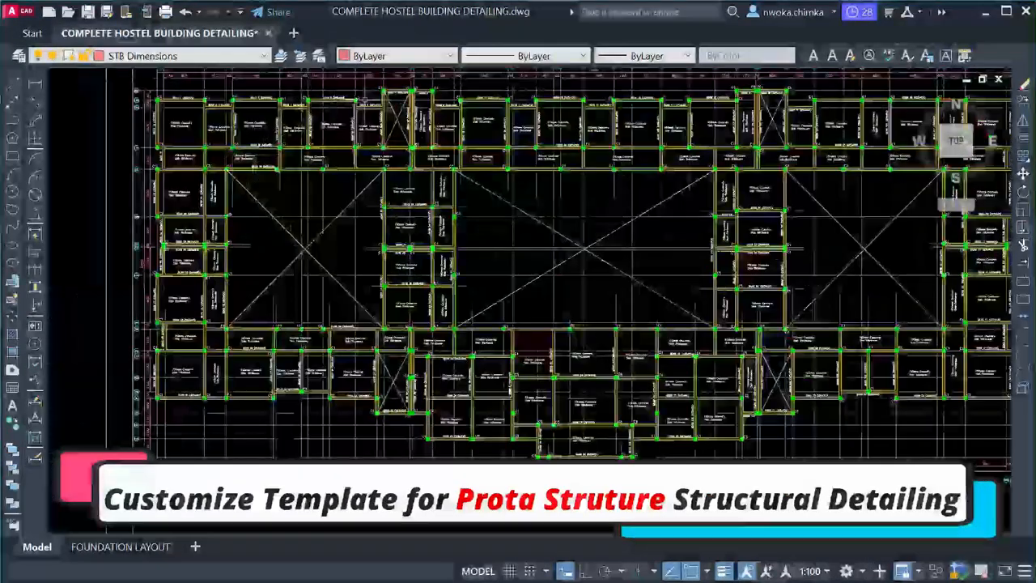
scroll(410, 227, up, 4)
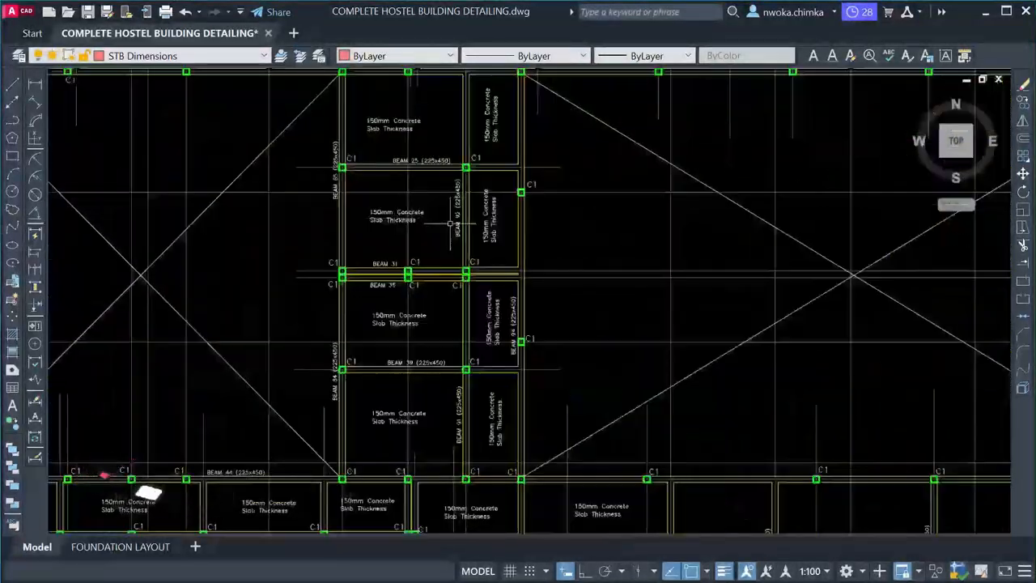
scroll(214, 270, down, 4)
scroll(300, 269, down, 2)
middle_drag(698, 290, 437, 277)
Move across the detail sheets and centre the first floor slab reinforcement plan
scroll(390, 316, up, 3)
scroll(414, 280, up, 6)
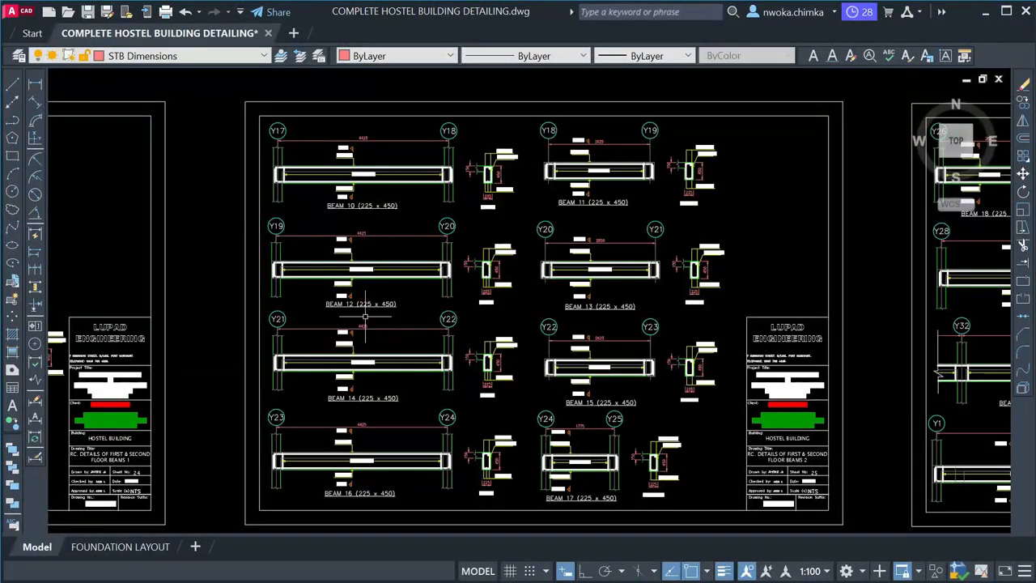
scroll(401, 306, up, 2)
scroll(411, 290, down, 4)
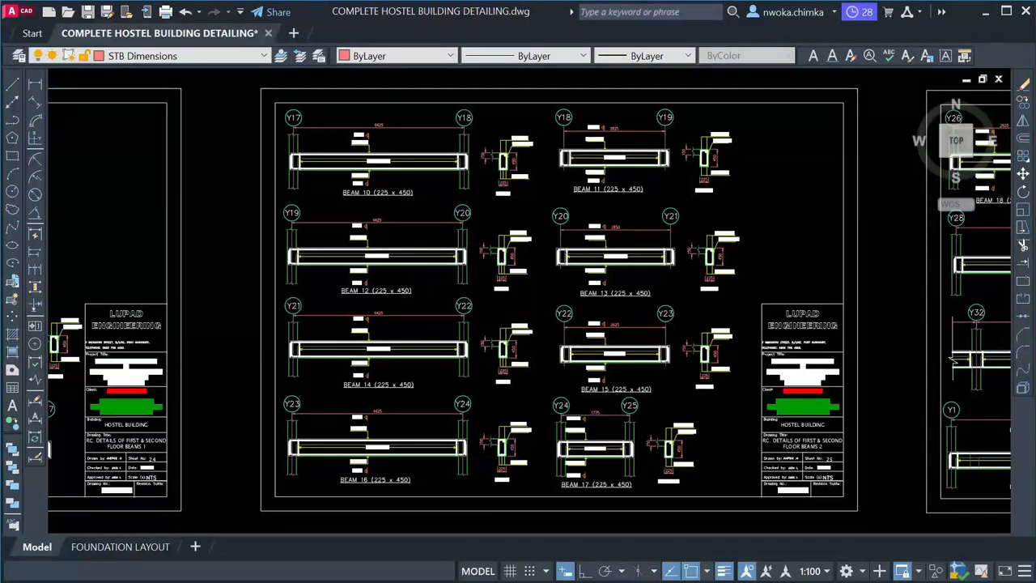
scroll(402, 263, up, 2)
scroll(435, 253, down, 5)
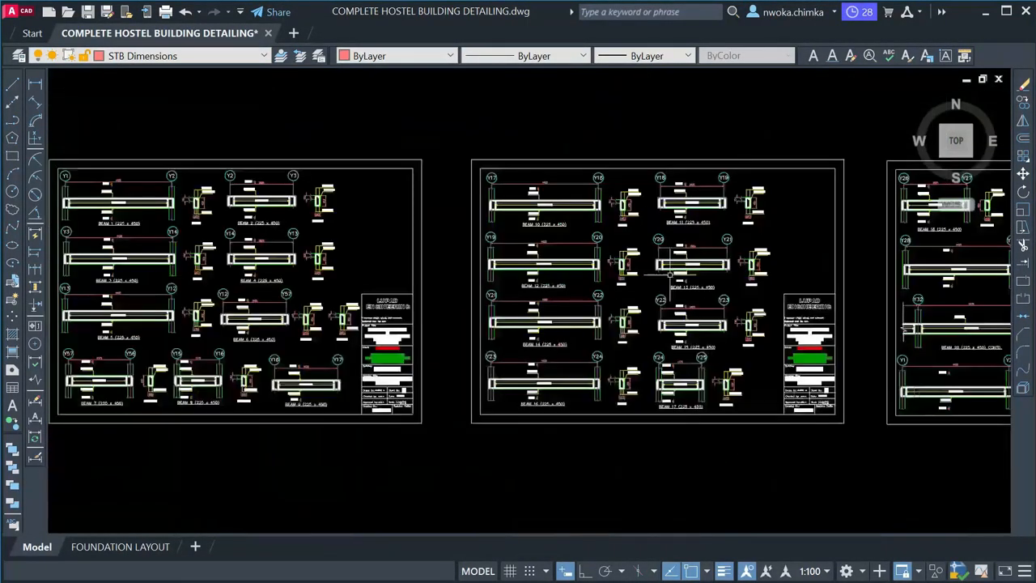
middle_drag(526, 286, 720, 291)
scroll(752, 285, down, 4)
middle_drag(270, 283, 622, 459)
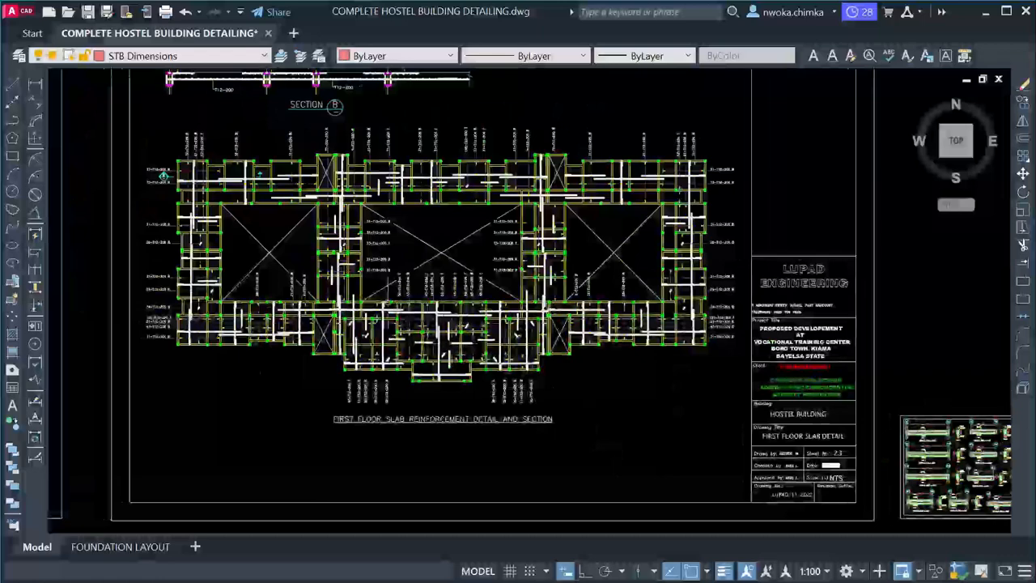
scroll(343, 264, up, 2)
middle_drag(341, 257, 376, 287)
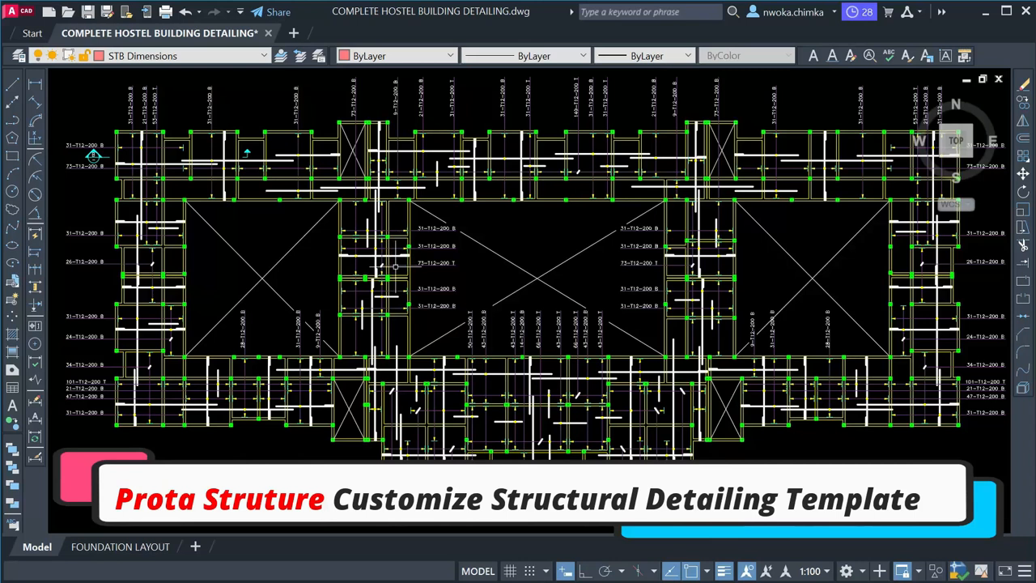
Pan the slab plan down to frame the Section B detail
scroll(440, 234, up, 2)
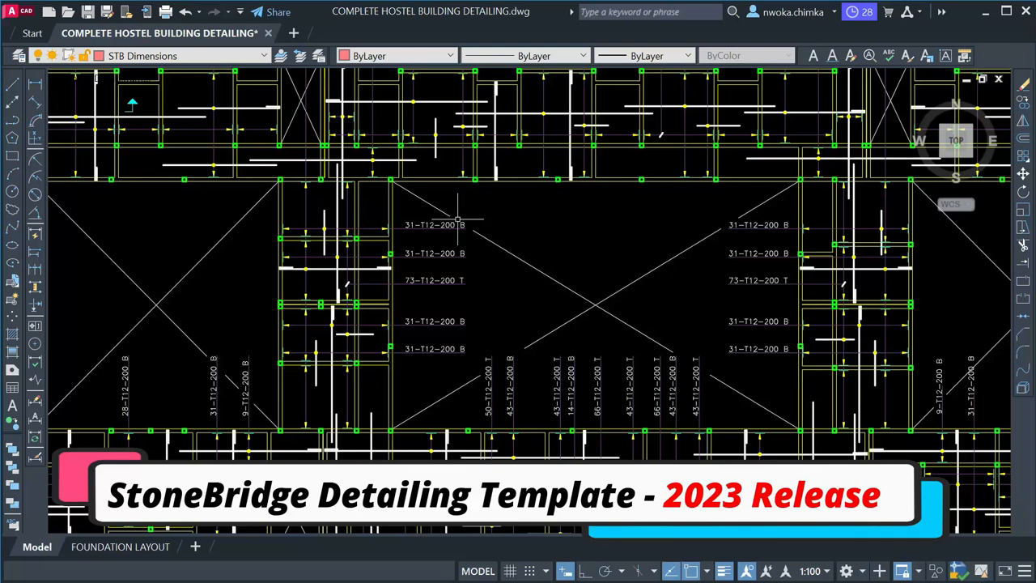
mouse_move(455, 221)
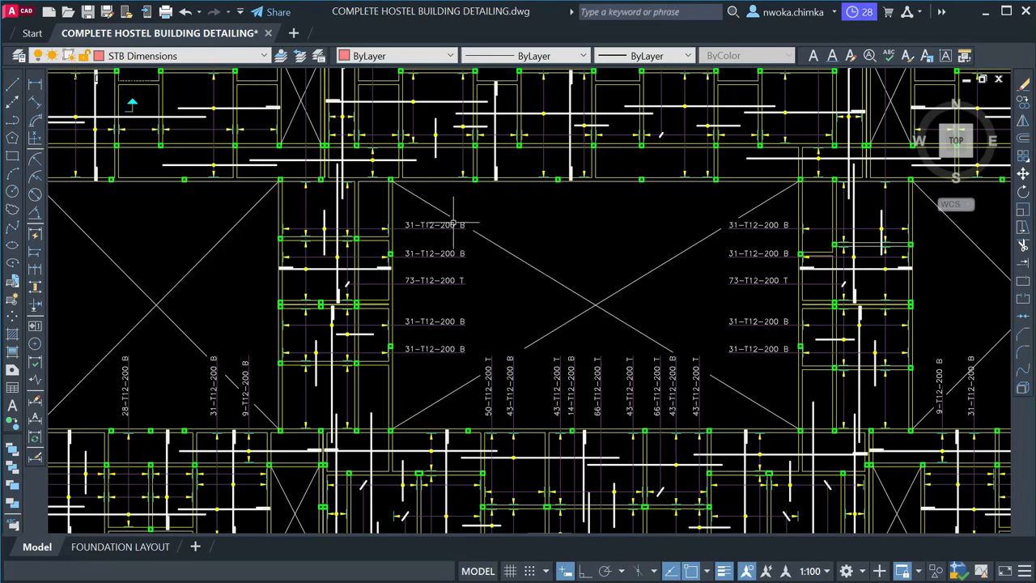
scroll(455, 224, down, 2)
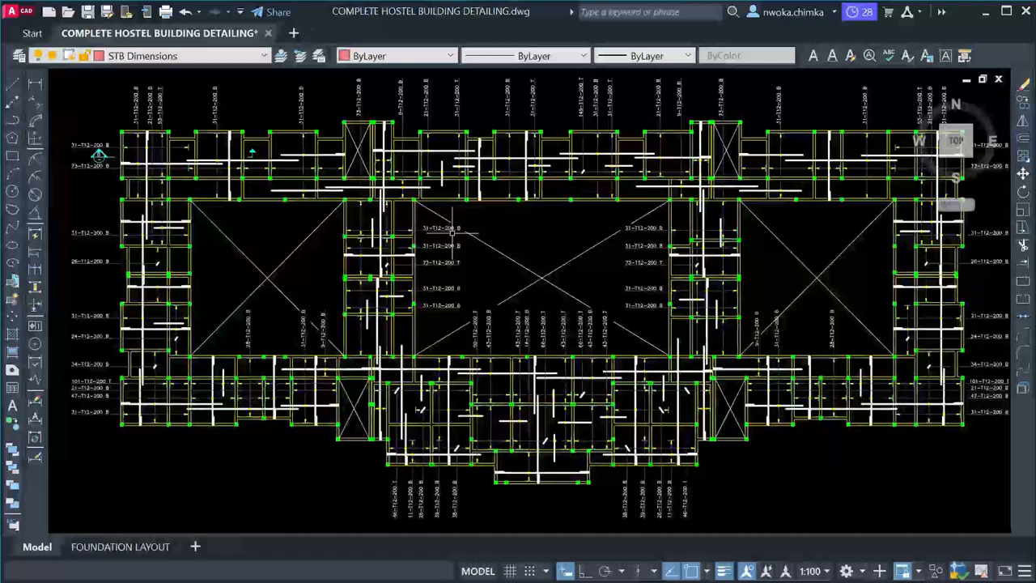
middle_drag(357, 194, 452, 324)
middle_drag(259, 150, 302, 224)
scroll(151, 159, up, 1)
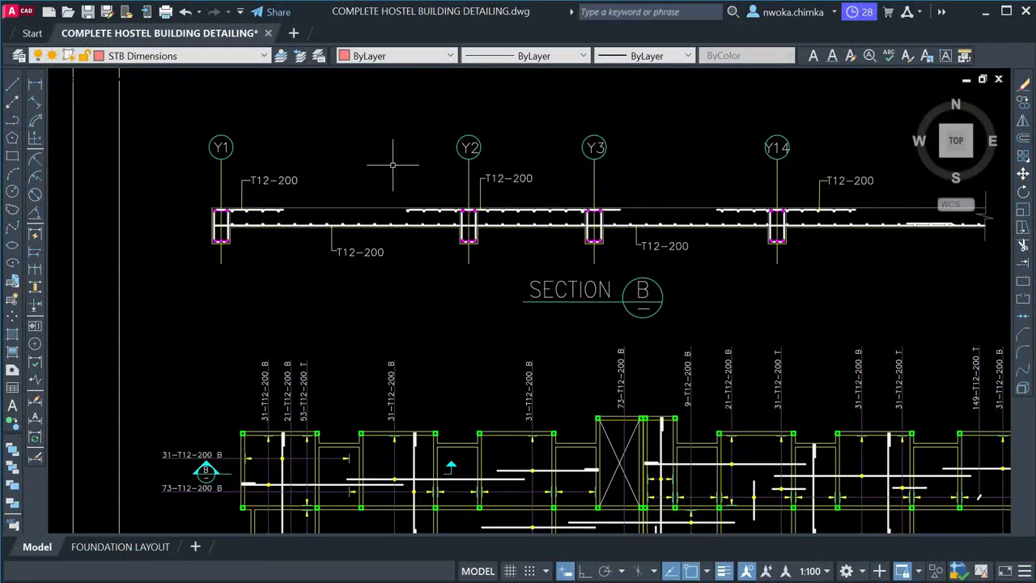
scroll(393, 164, down, 2)
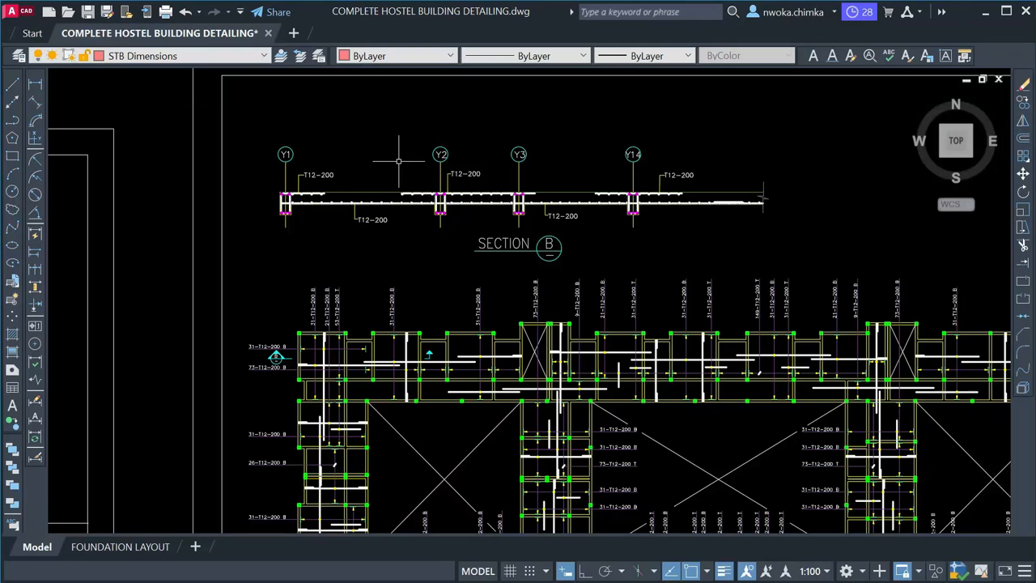
middle_drag(399, 161, 400, 209)
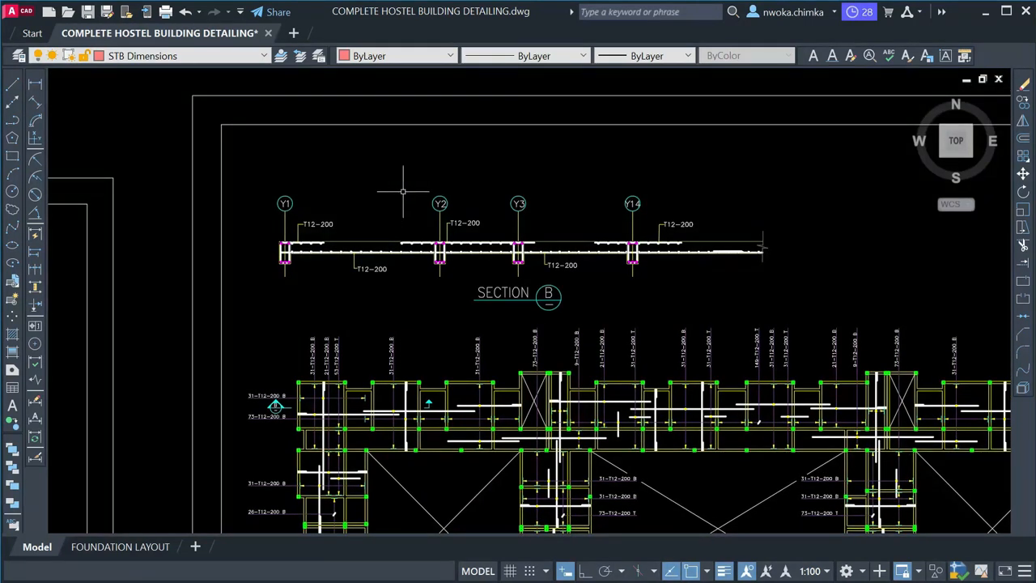
Minimize AutoCAD, close the StoneBridge folder window, and browse the Documents folder in File Explorer
click(986, 13)
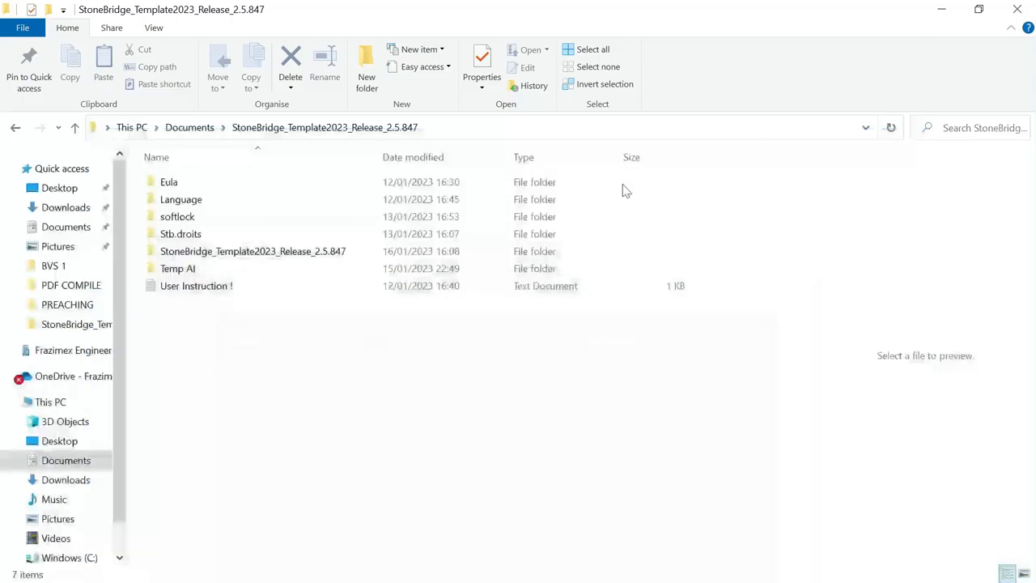
click(1014, 10)
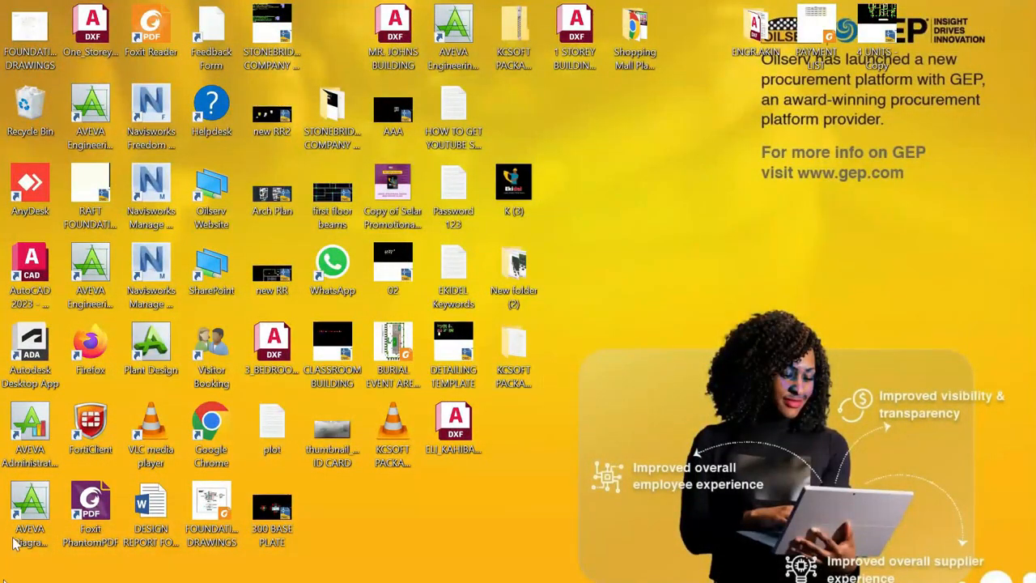
mouse_move(8, 581)
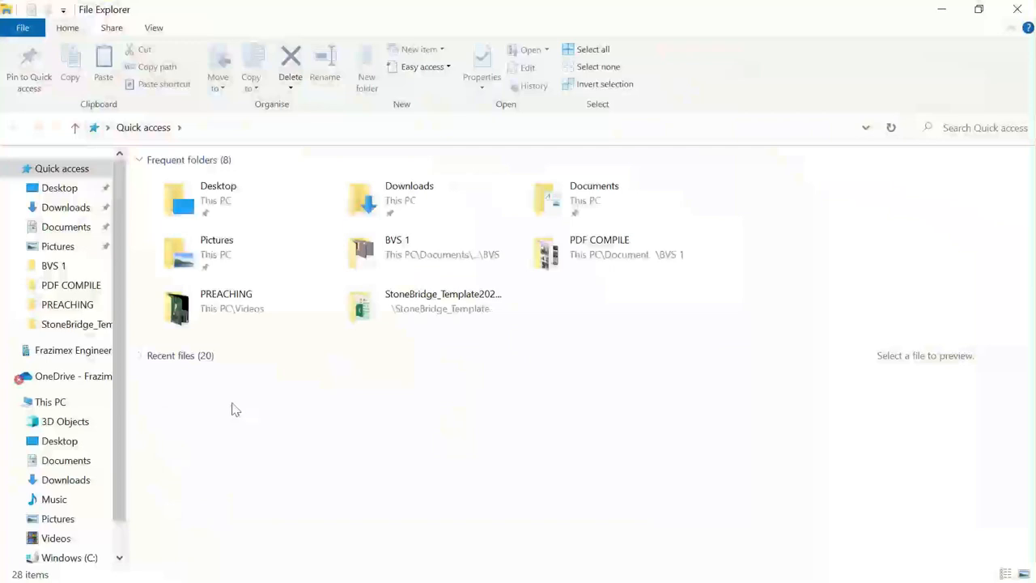
click(49, 228)
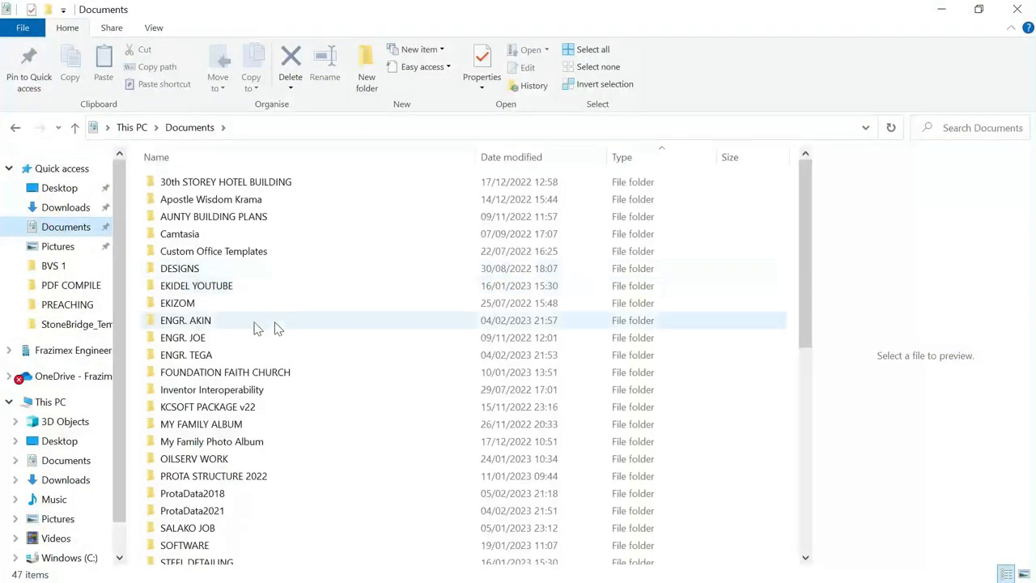
scroll(253, 236, down, 2)
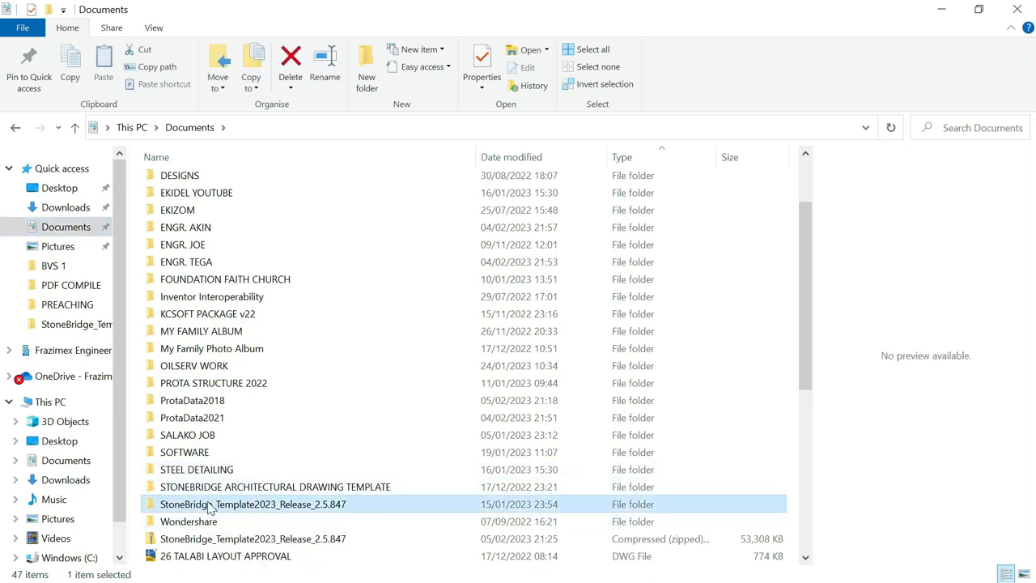
Open StoneBridge_Template2023_Release_2.5.847, its inner release folder, and the template workbook in Excel
double_click(208, 505)
double_click(255, 253)
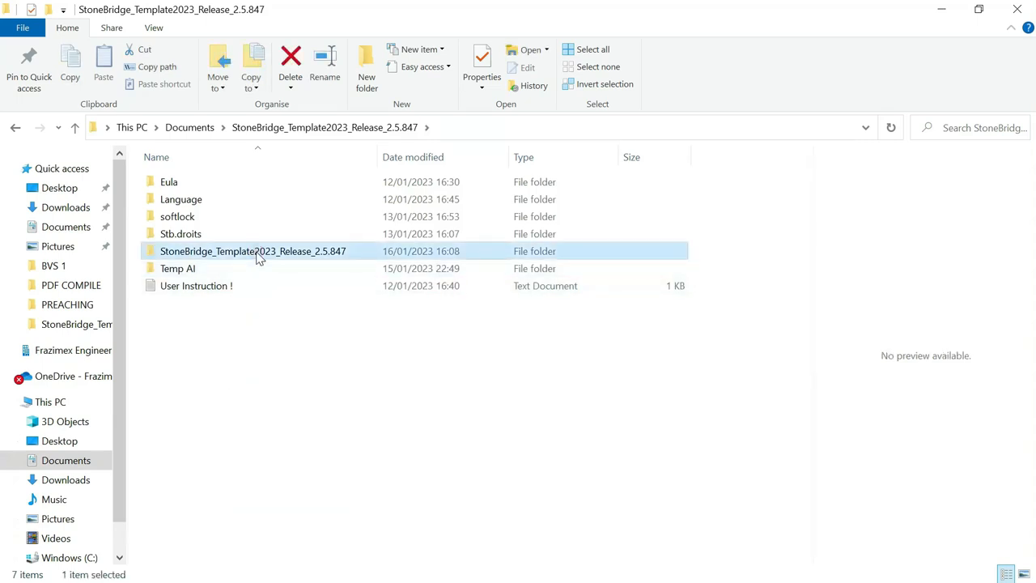
double_click(214, 183)
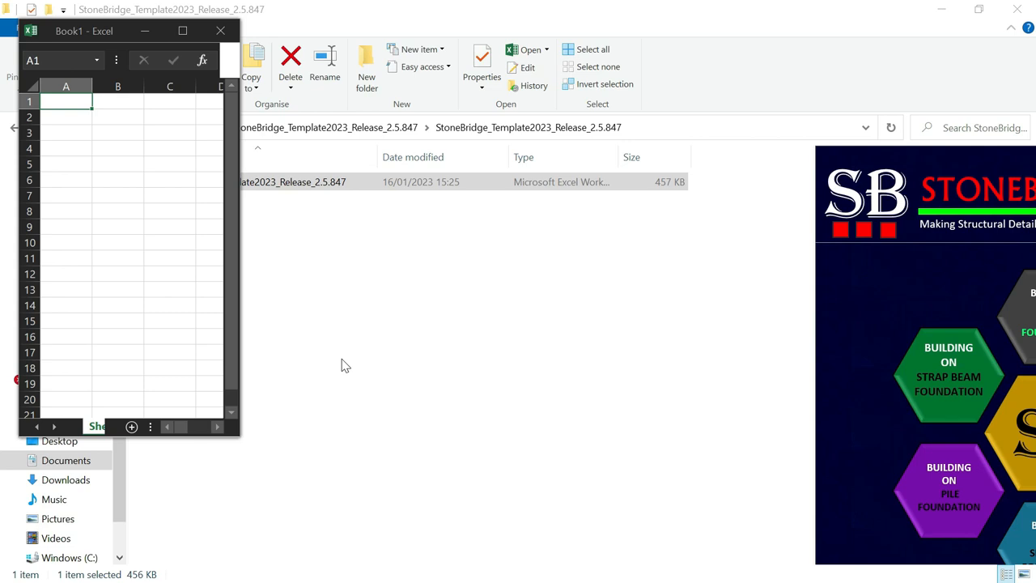
Bring the StoneBridge_Template2023_Release_2.5.847 Excel workbook to the front from the taskbar
key(super)
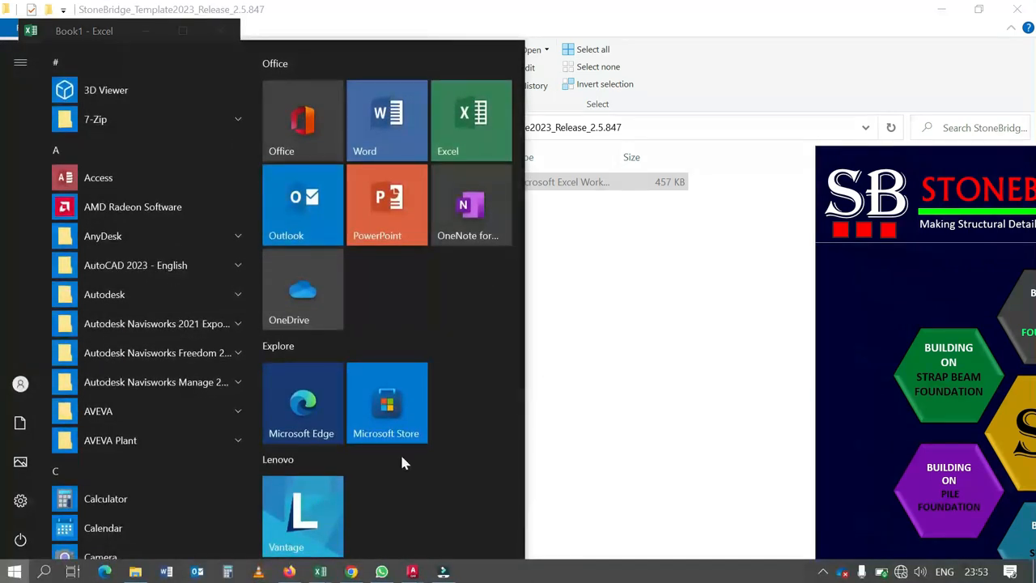
mouse_move(320, 572)
click(307, 504)
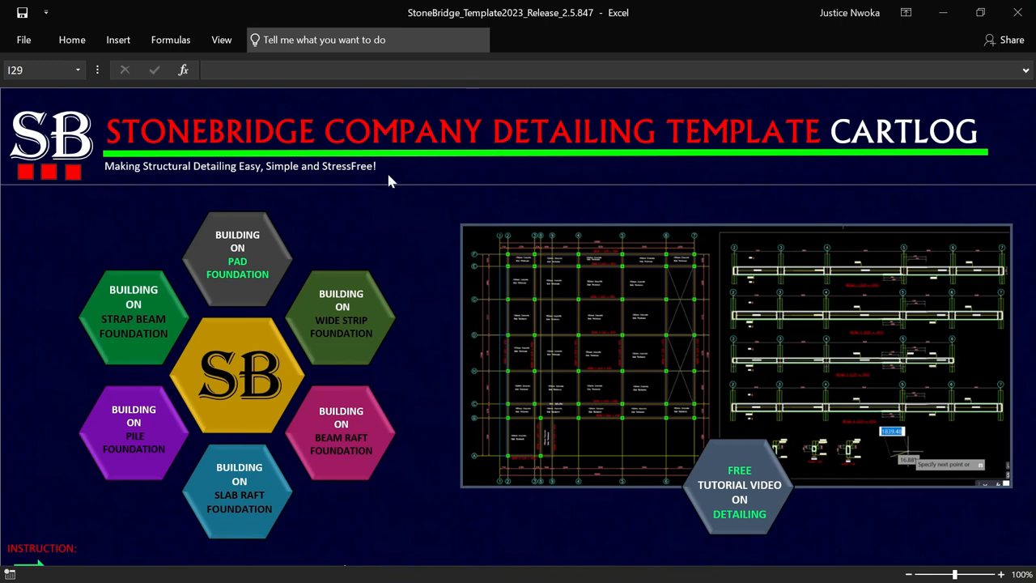
Run the PAD FOUNDATION template macro from the StoneBridge CARTLOG foundation menu
click(236, 259)
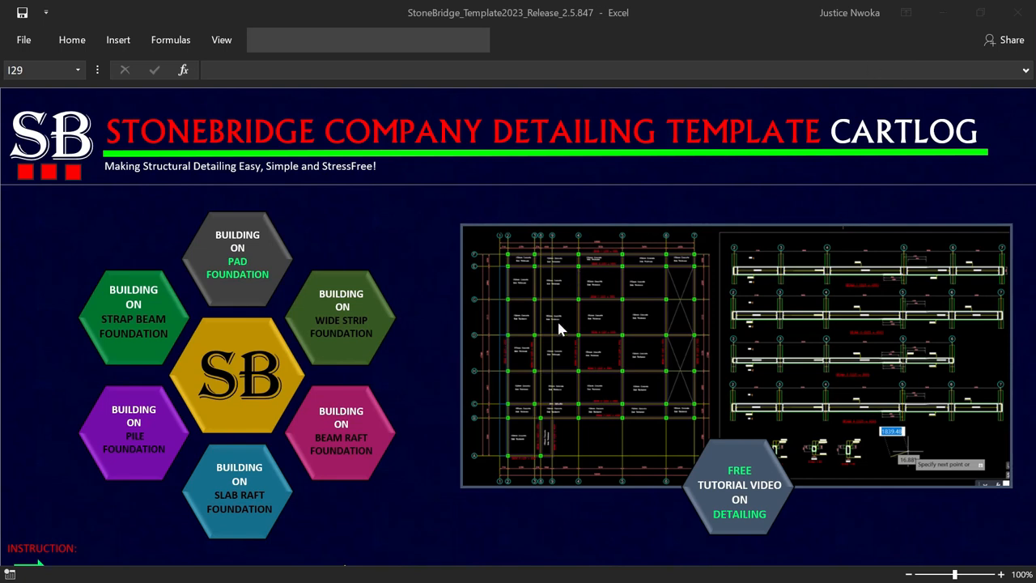
key(super)
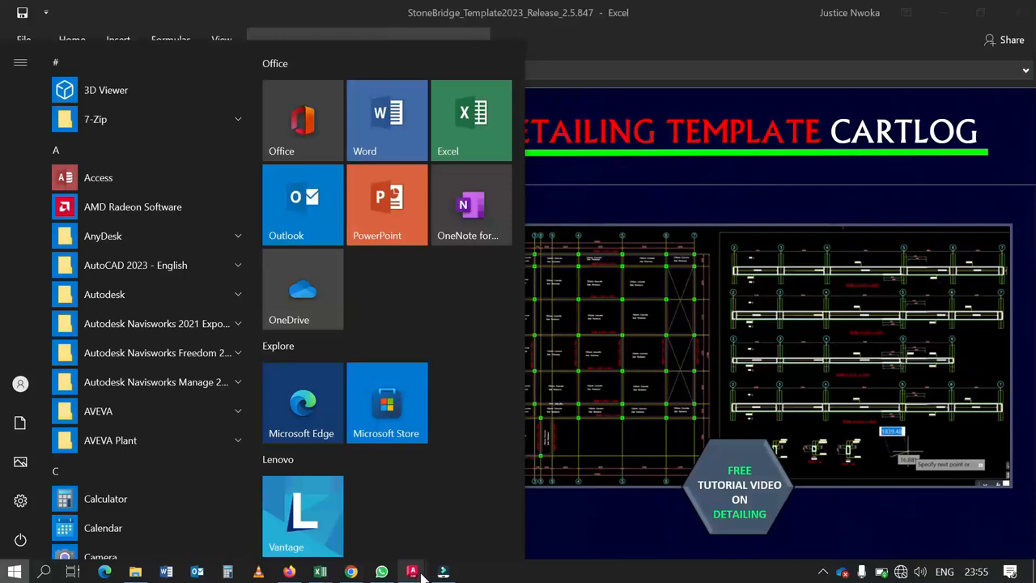
Close the StoneBridge PAD FOOTING 2023 drawing without saving, then minimize AutoCAD
mouse_move(414, 570)
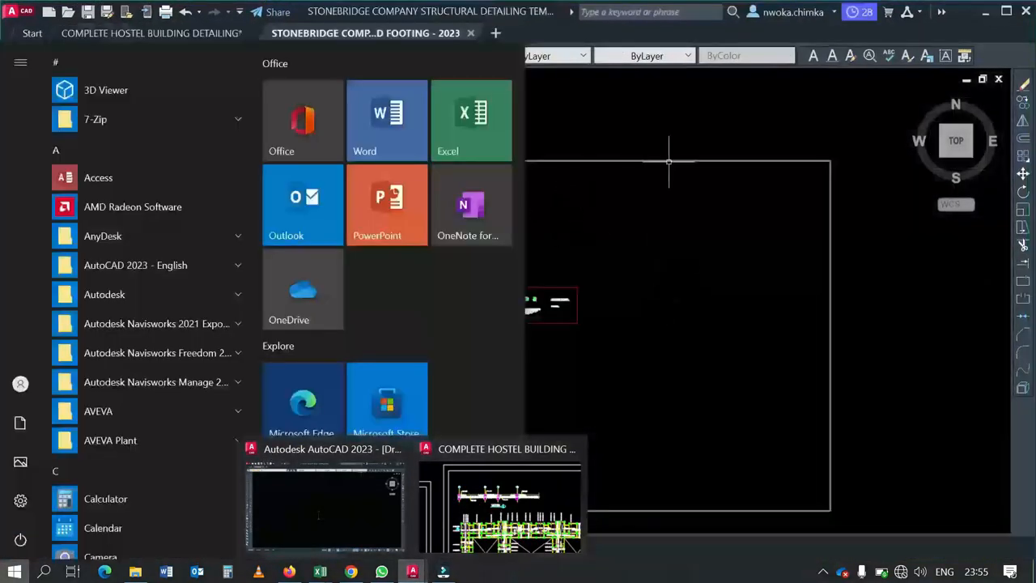
click(639, 84)
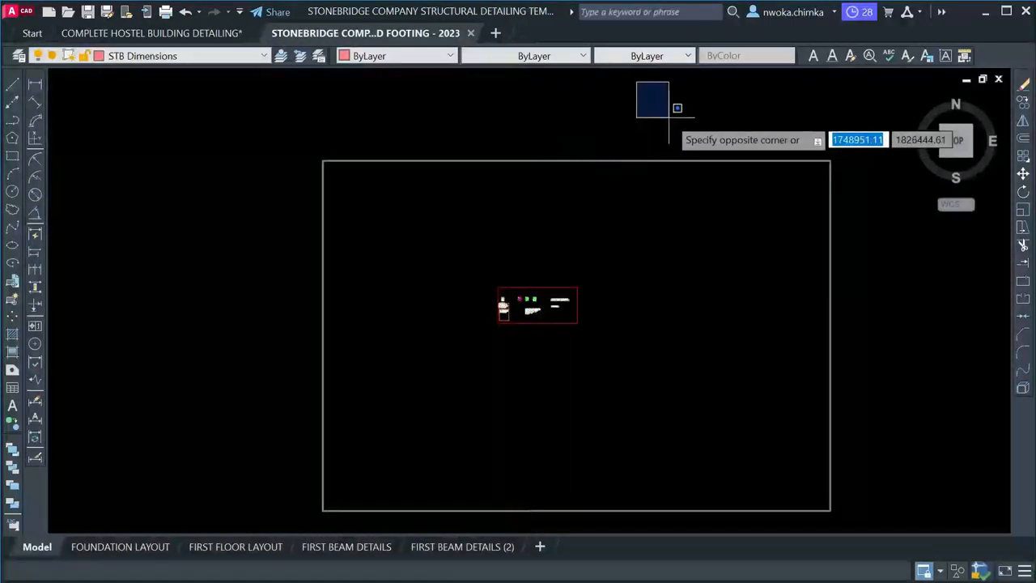
click(671, 114)
scroll(505, 300, up, 8)
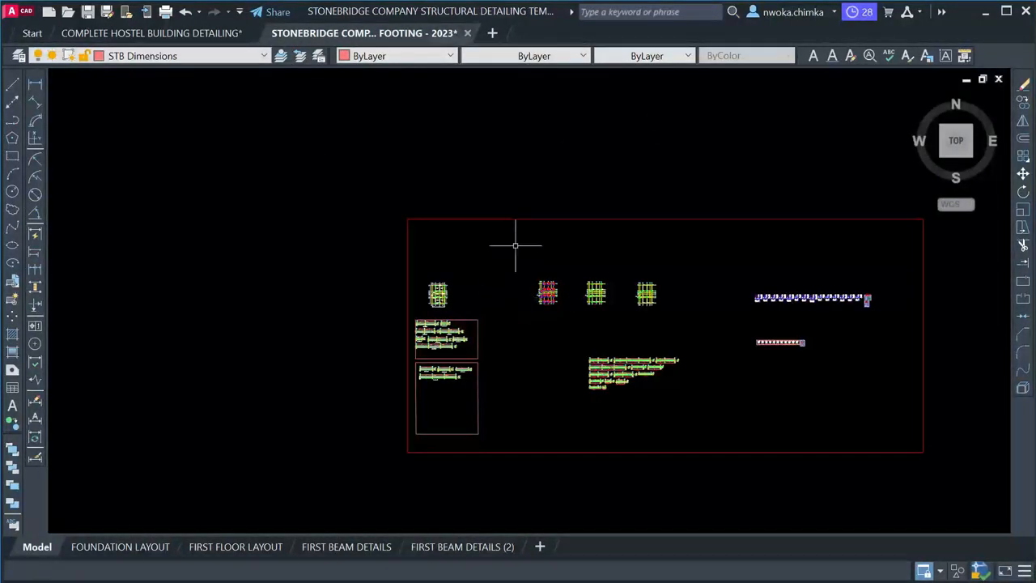
click(468, 34)
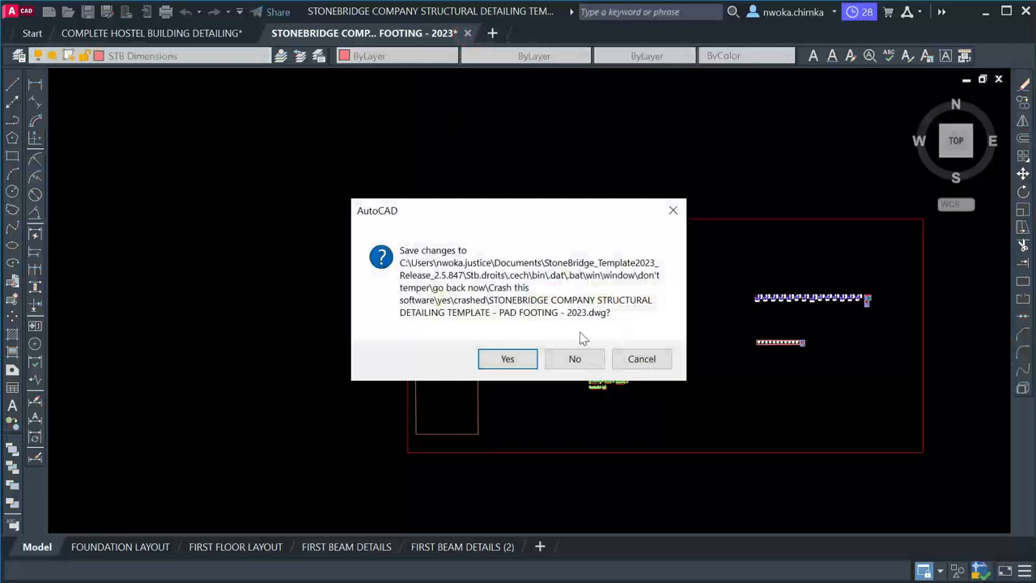
click(574, 359)
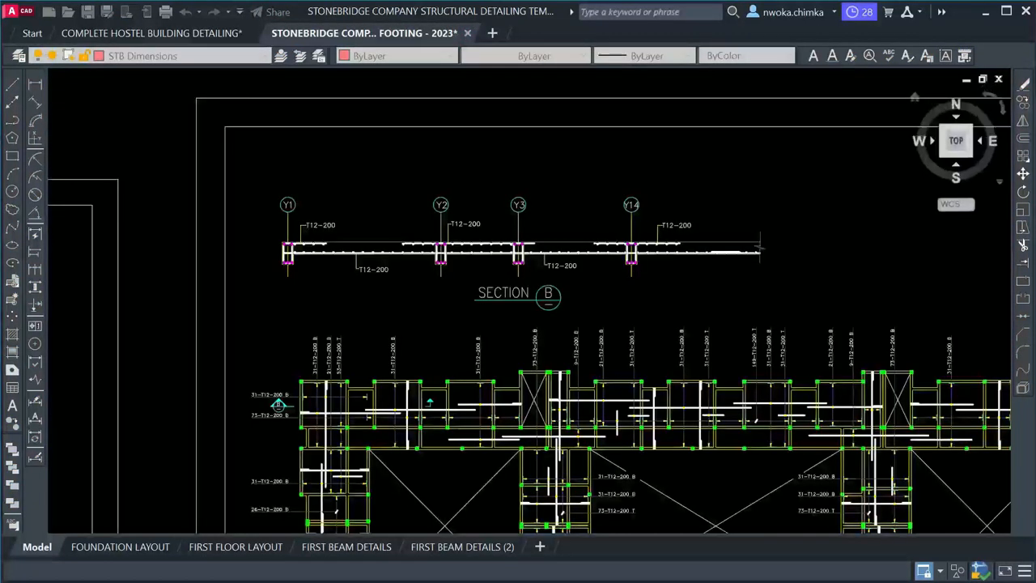
click(986, 12)
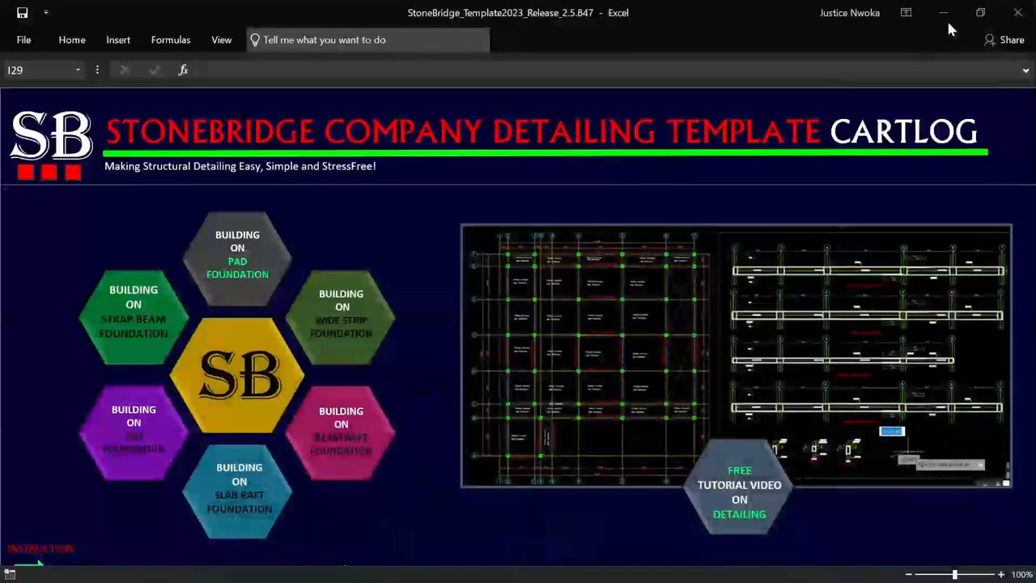
click(980, 12)
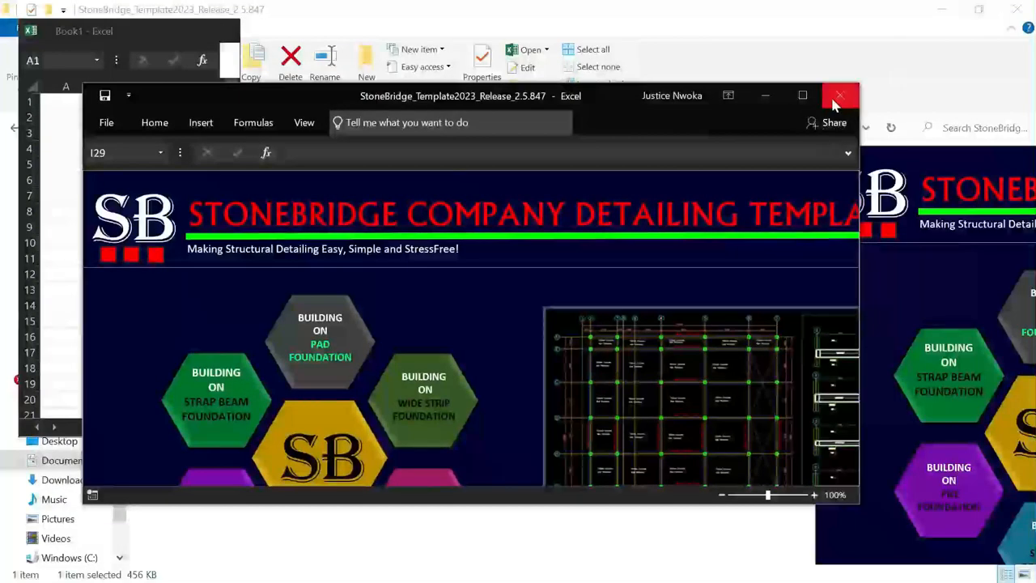
drag(859, 83, 1035, 95)
mouse_move(669, 127)
mouse_down()
mouse_move(662, 101)
mouse_move(669, 139)
mouse_up()
click(216, 30)
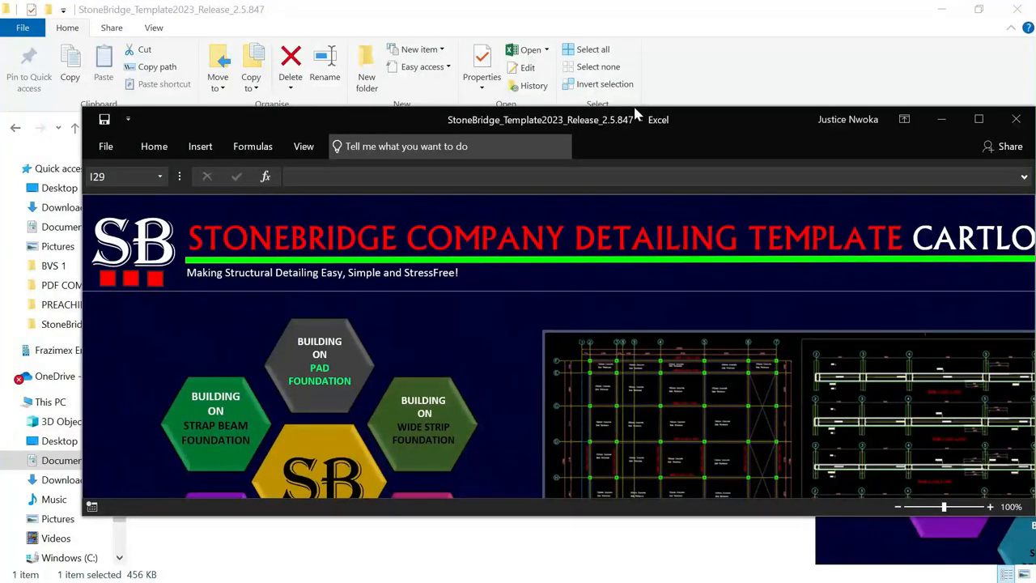
drag(682, 113, 685, 78)
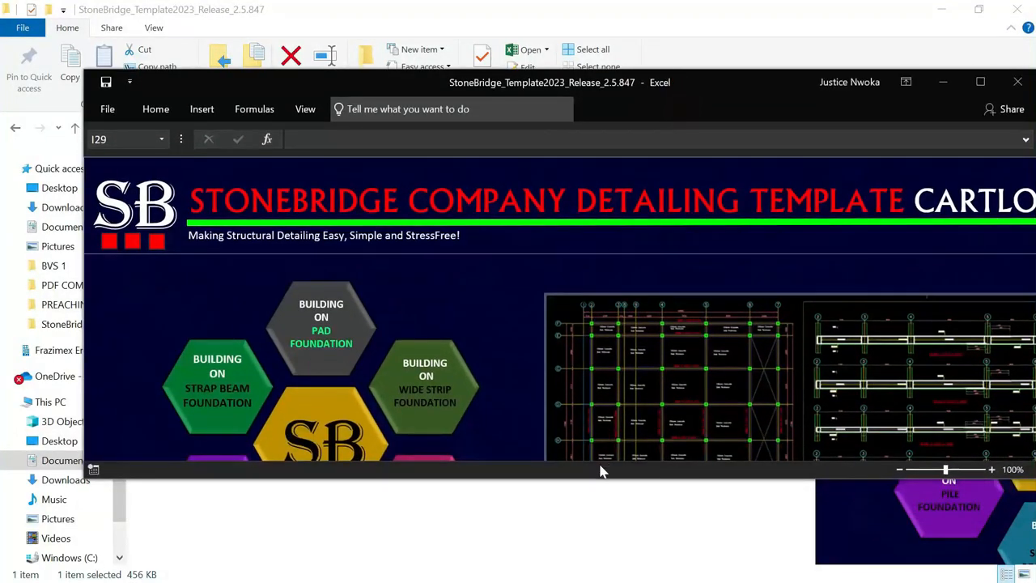
drag(599, 478, 582, 577)
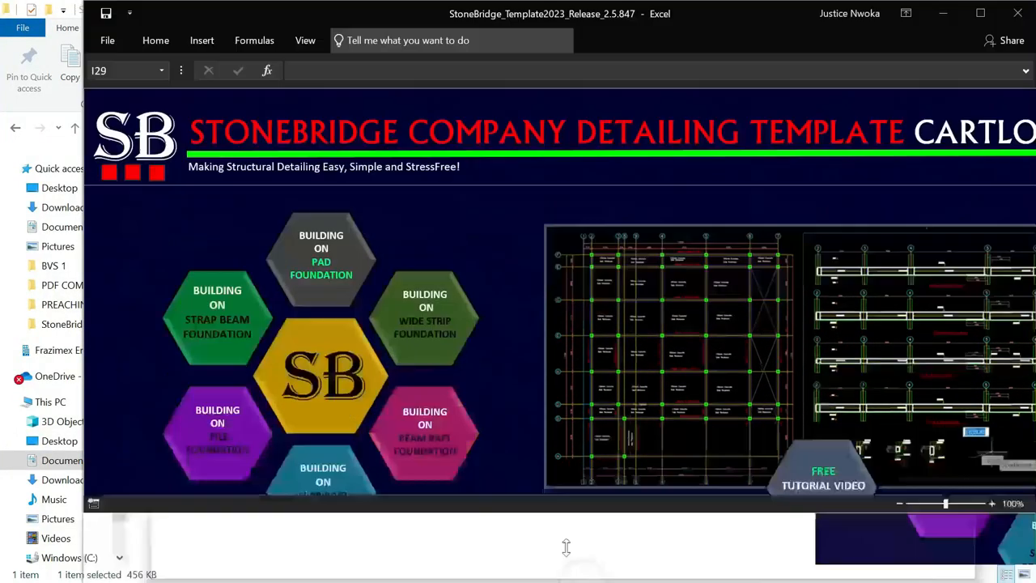
drag(686, 28, 641, 29)
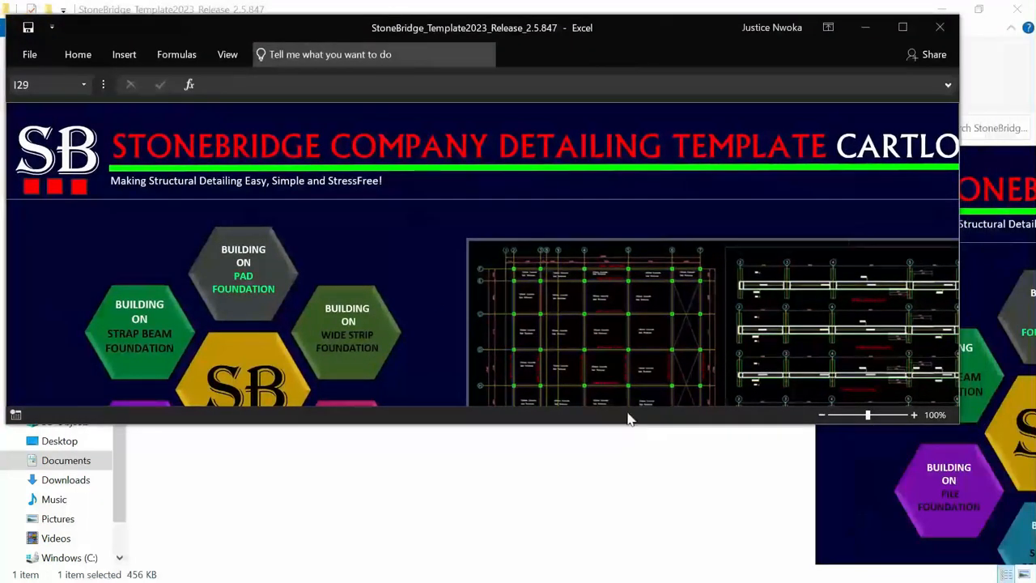
drag(604, 427, 673, 565)
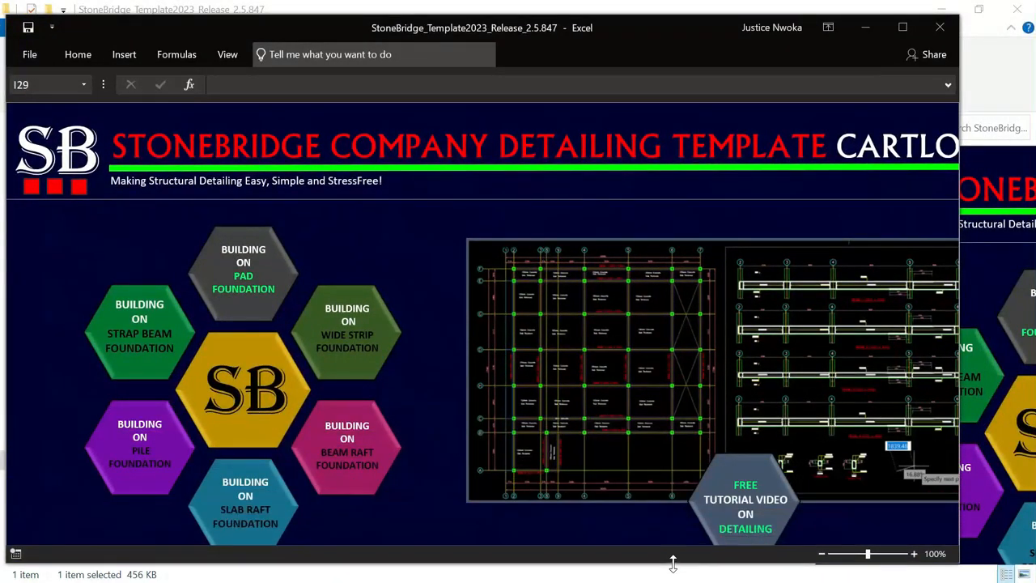
click(245, 271)
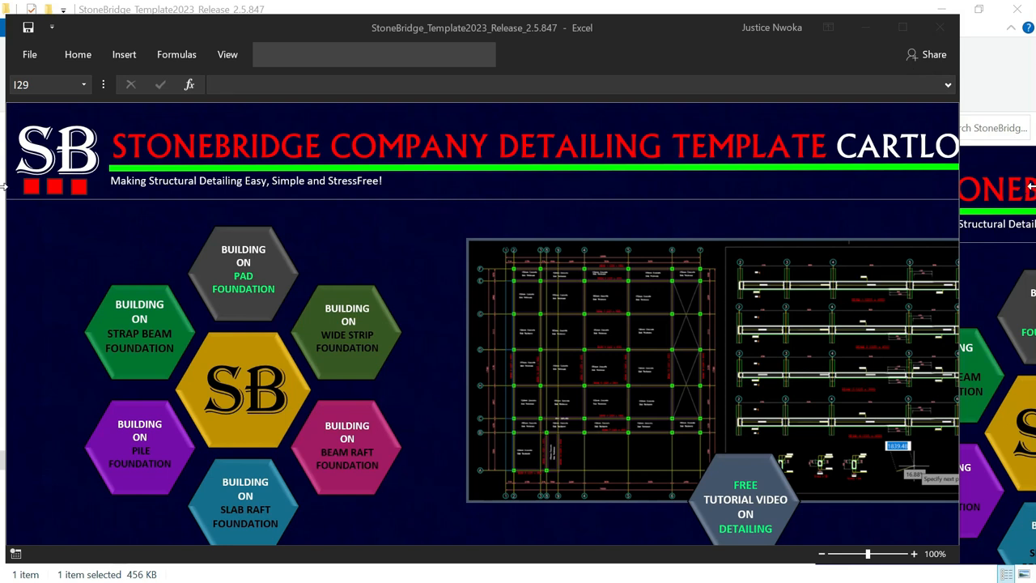
Return to the STONEBRIDGE FOOTING 2023 drawing, frame both sheet frames, and maximize AutoCAD
click(994, 73)
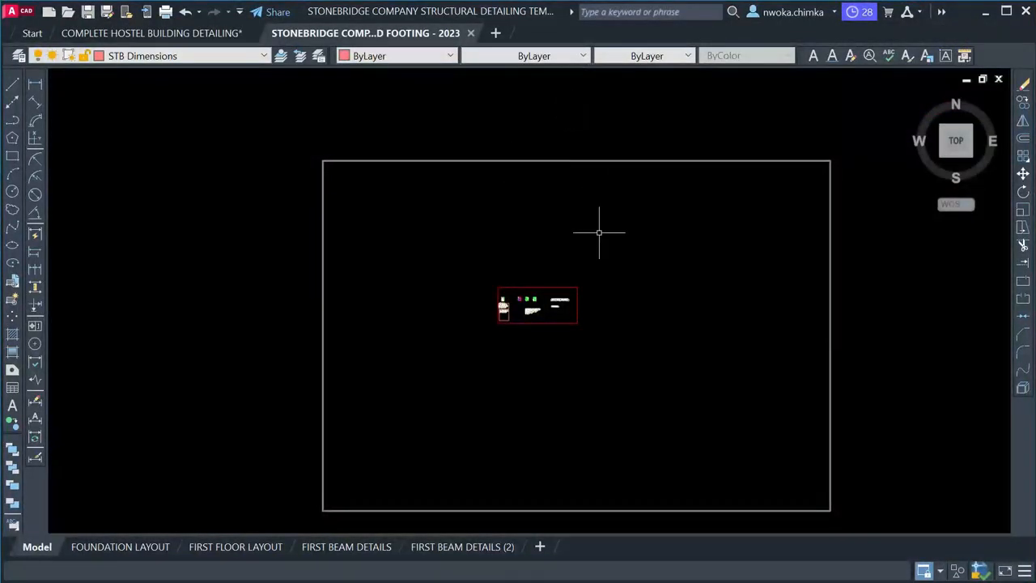
scroll(522, 307, up, 4)
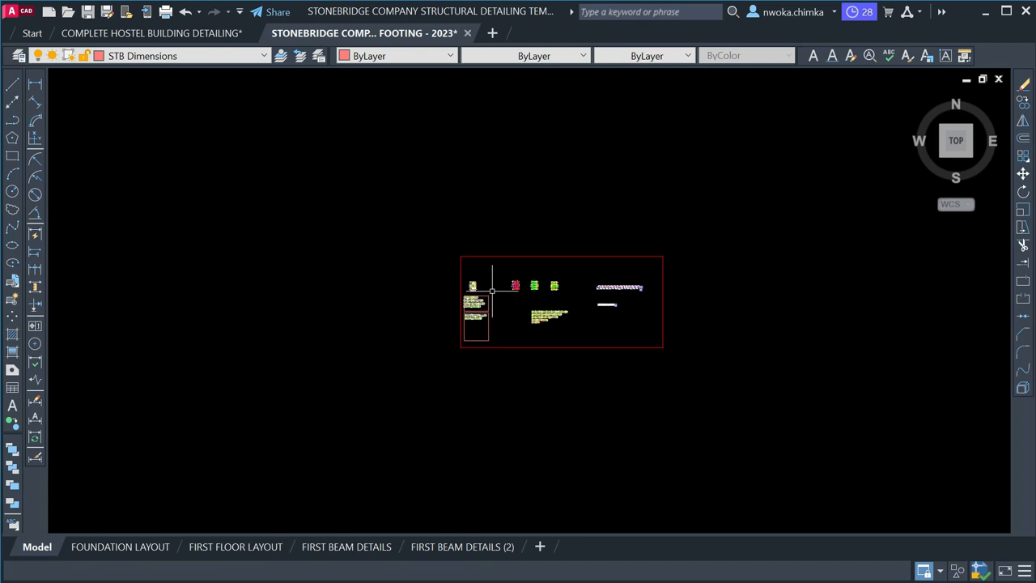
scroll(481, 288, up, 4)
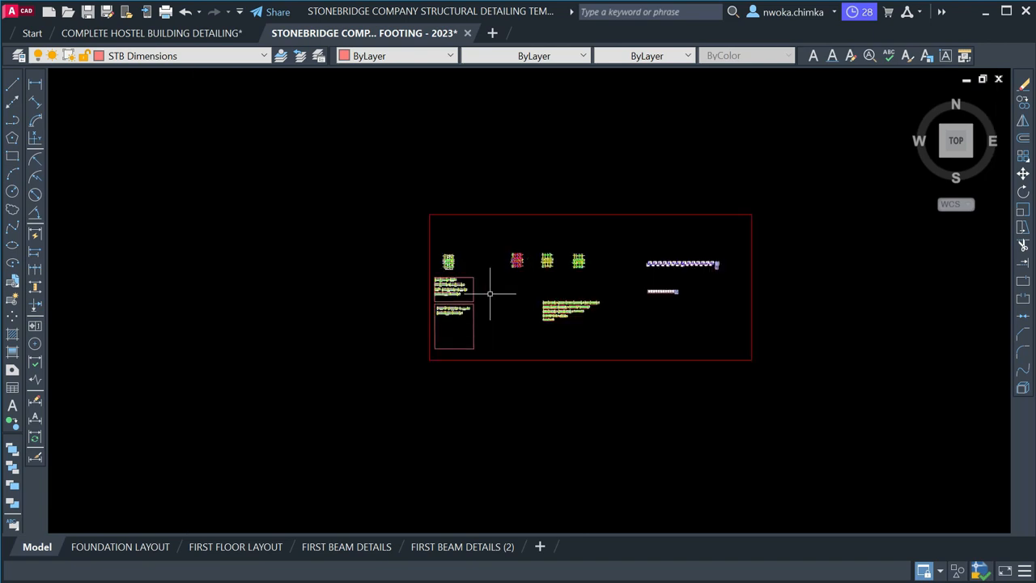
scroll(445, 281, up, 4)
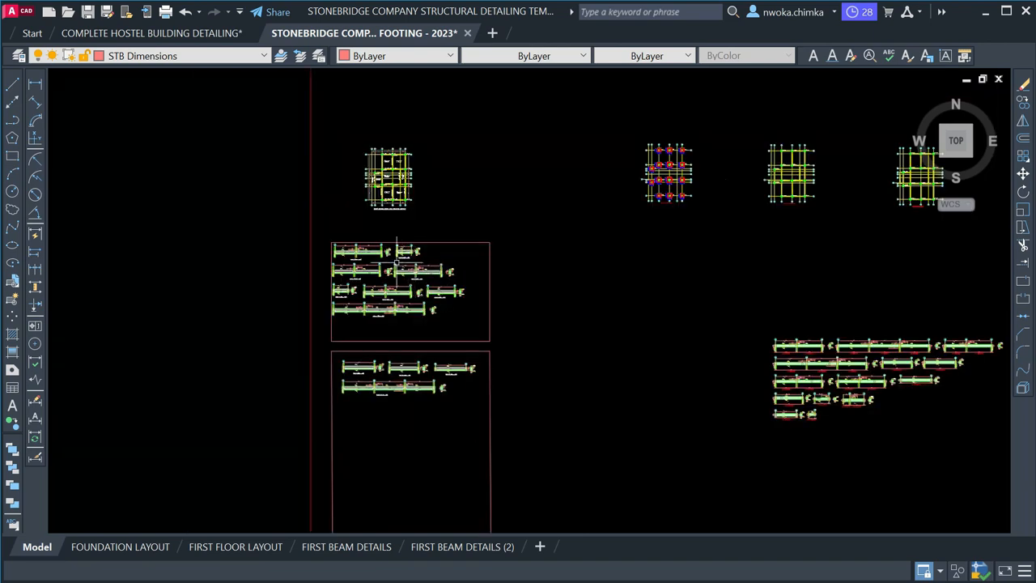
scroll(390, 251, down, 6)
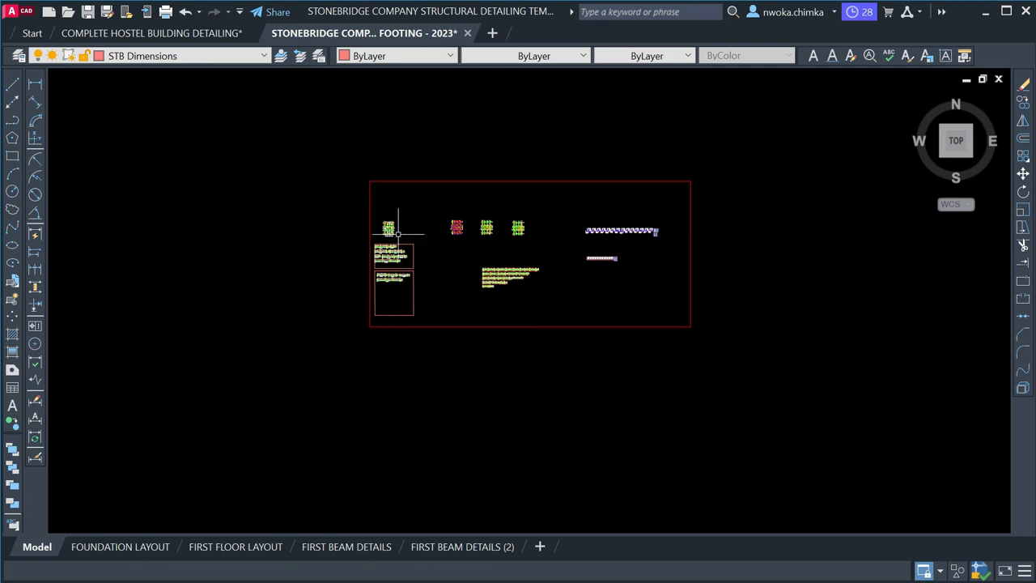
middle_drag(400, 233, 672, 242)
scroll(556, 234, down, 4)
scroll(713, 244, down, 3)
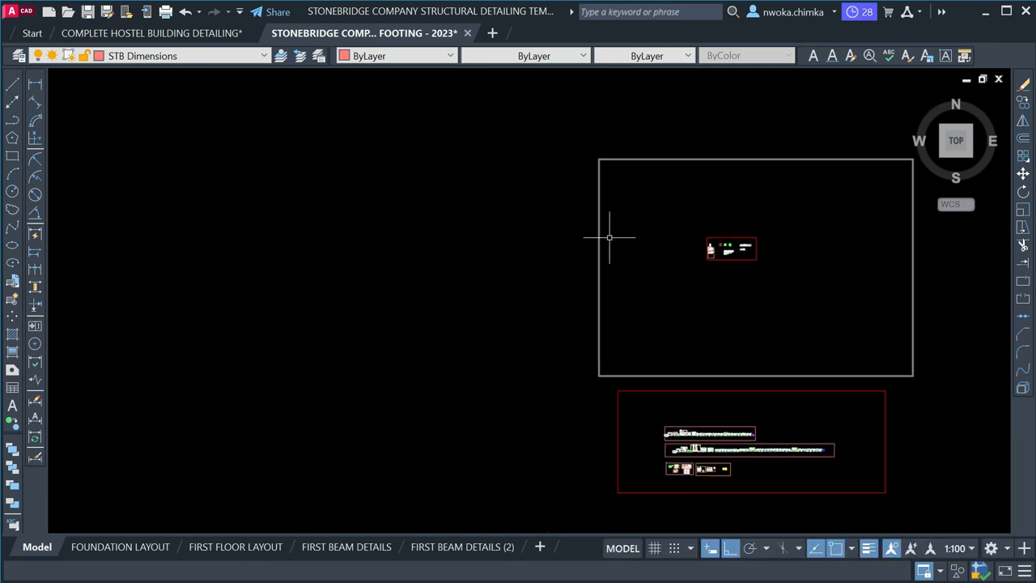
scroll(672, 242, up, 4)
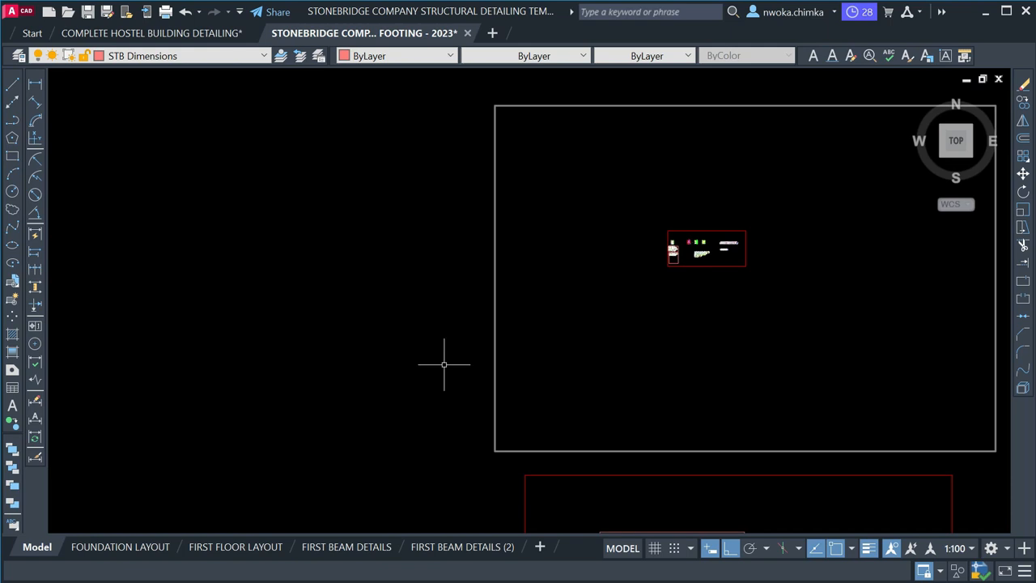
click(1007, 11)
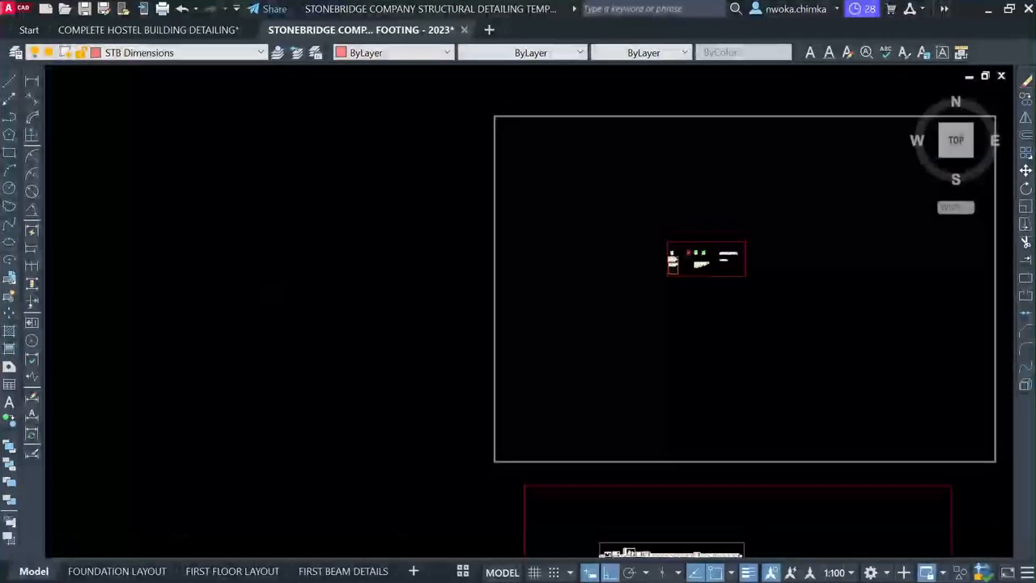
Open Drawing1.dwg from Documents > ProtaData2018 > CLASSROOM_BLOCK_BUILDING > ExportedDrawings
key(super)
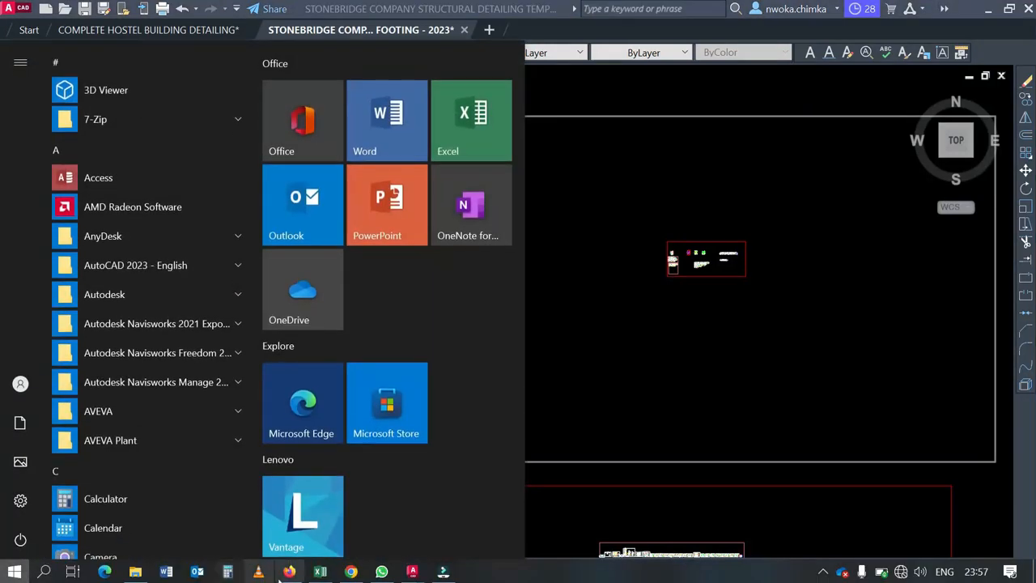
click(135, 571)
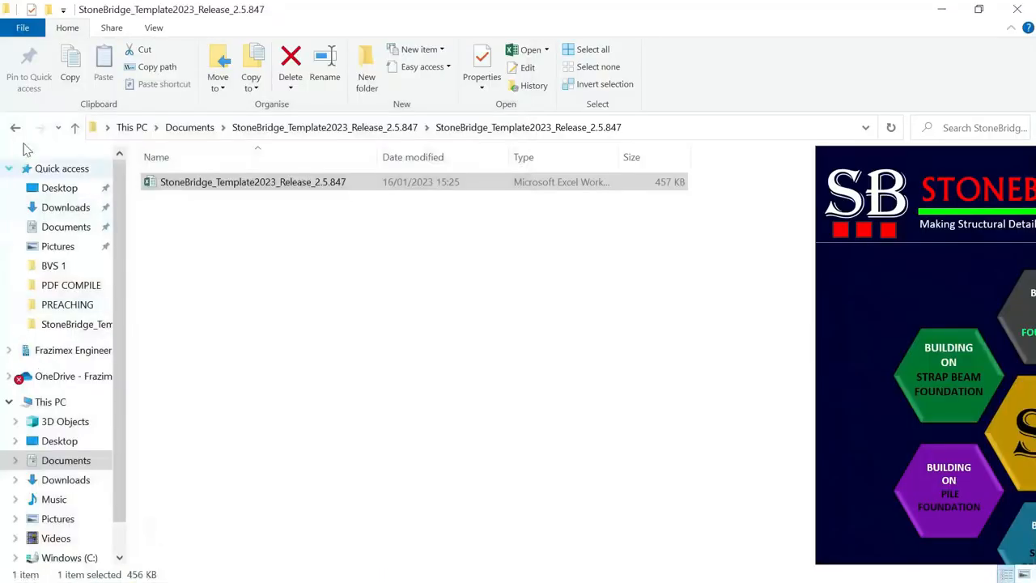
click(75, 127)
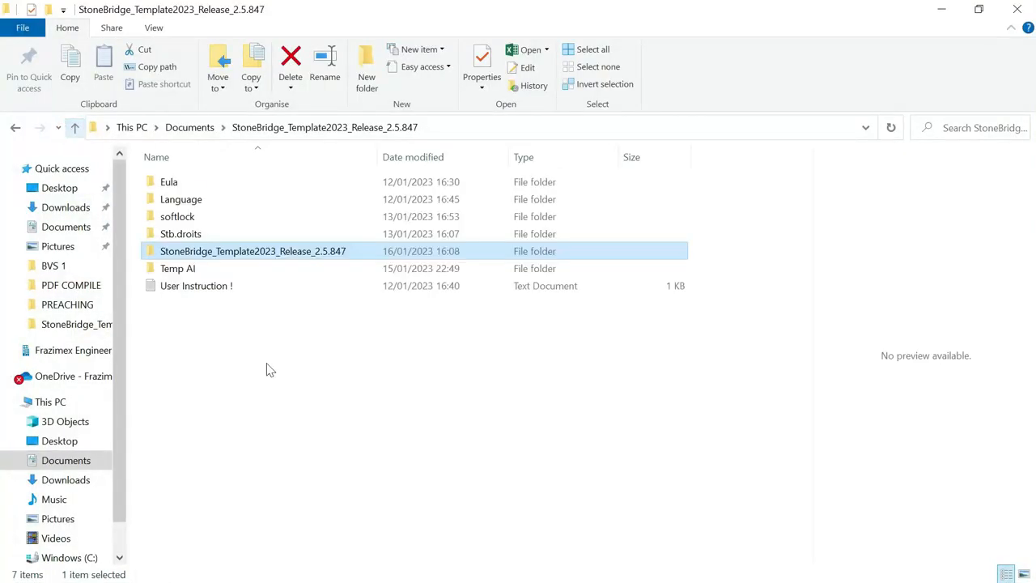
click(190, 127)
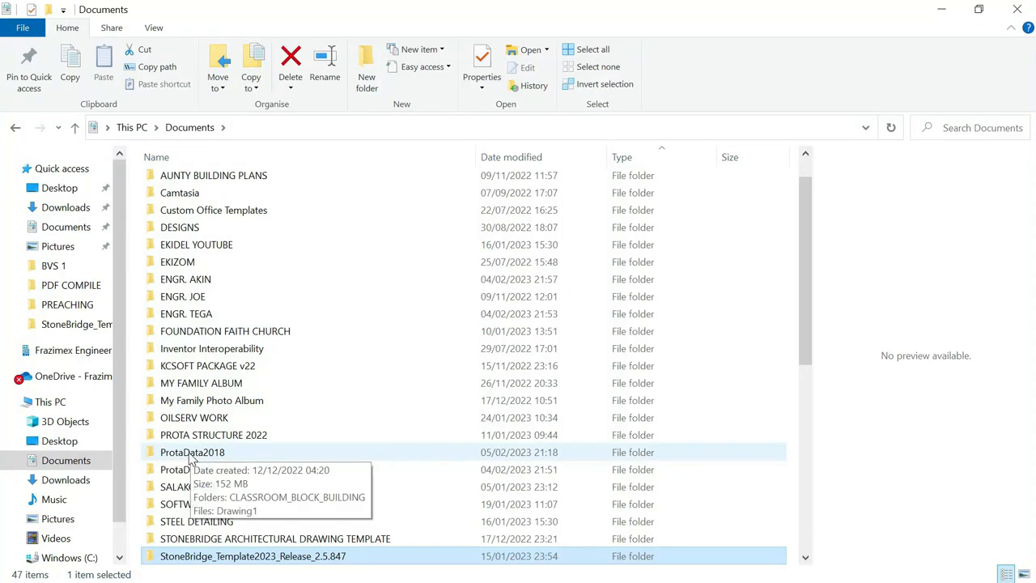
click(192, 458)
double_click(192, 459)
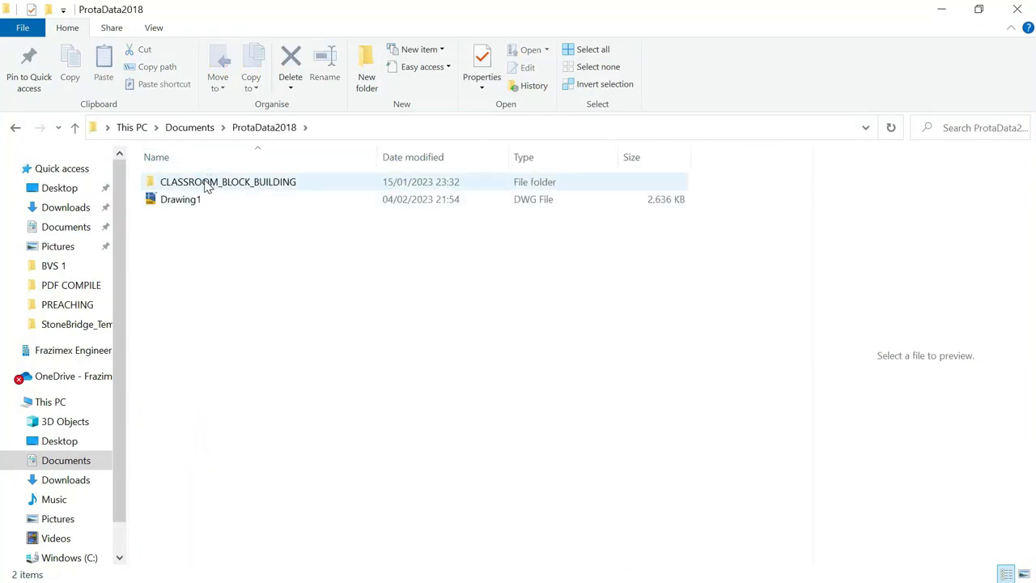
click(208, 183)
double_click(208, 183)
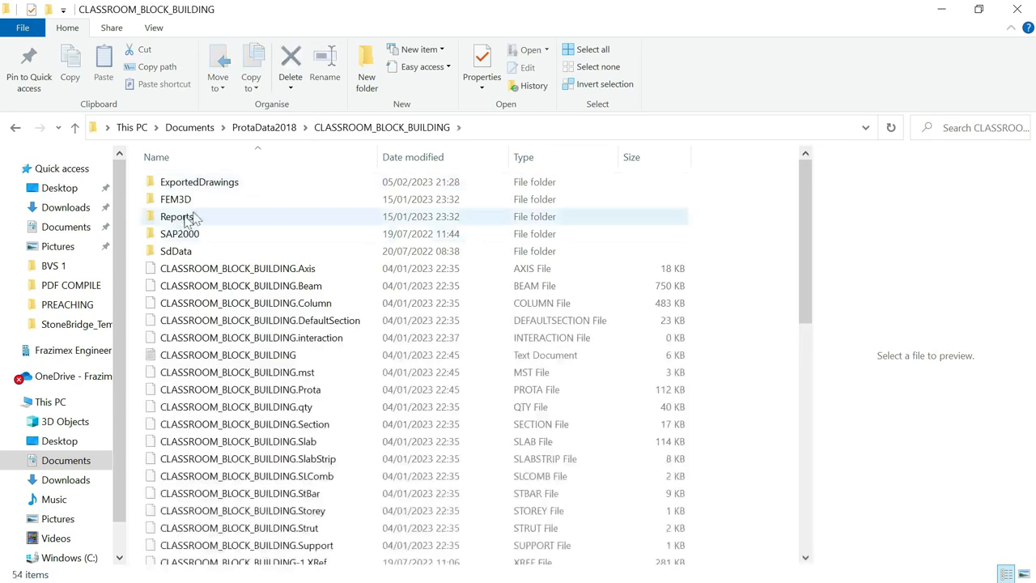
click(209, 185)
double_click(209, 184)
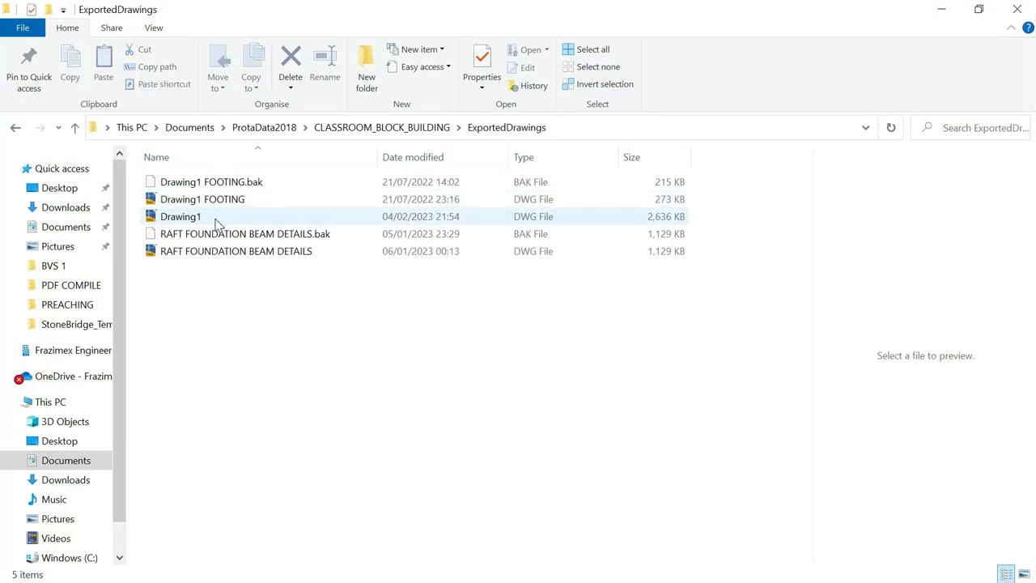
double_click(182, 216)
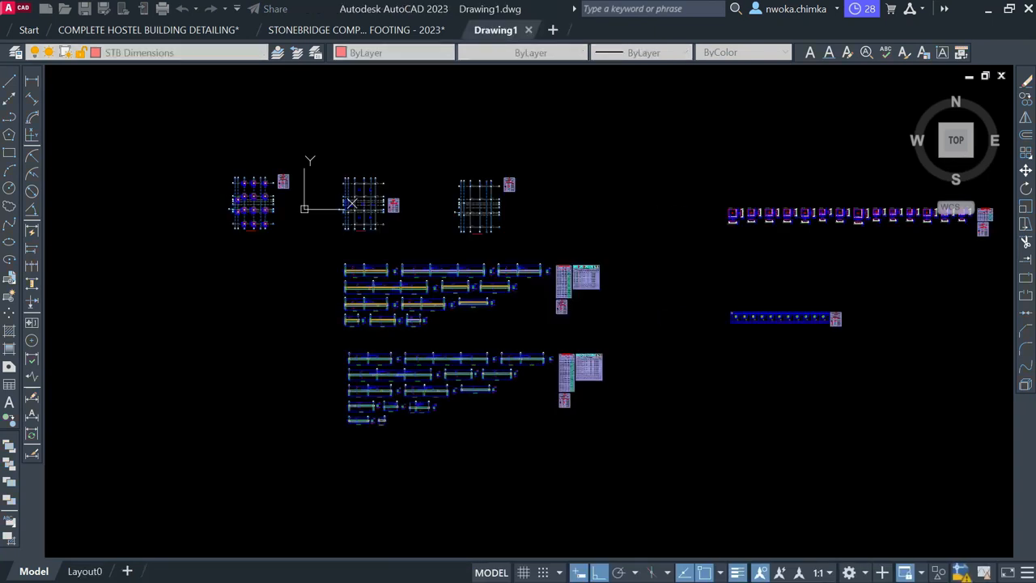
Zoom and pan around Drawing1 to inspect the three column grid plans, schedules and beam details
scroll(354, 253, up, 2)
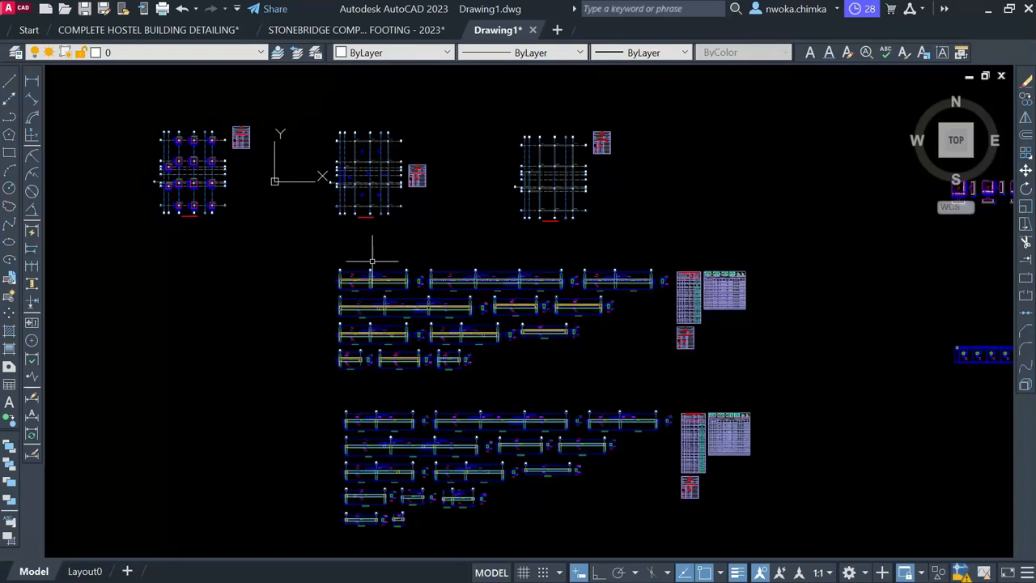
scroll(379, 304, up, 5)
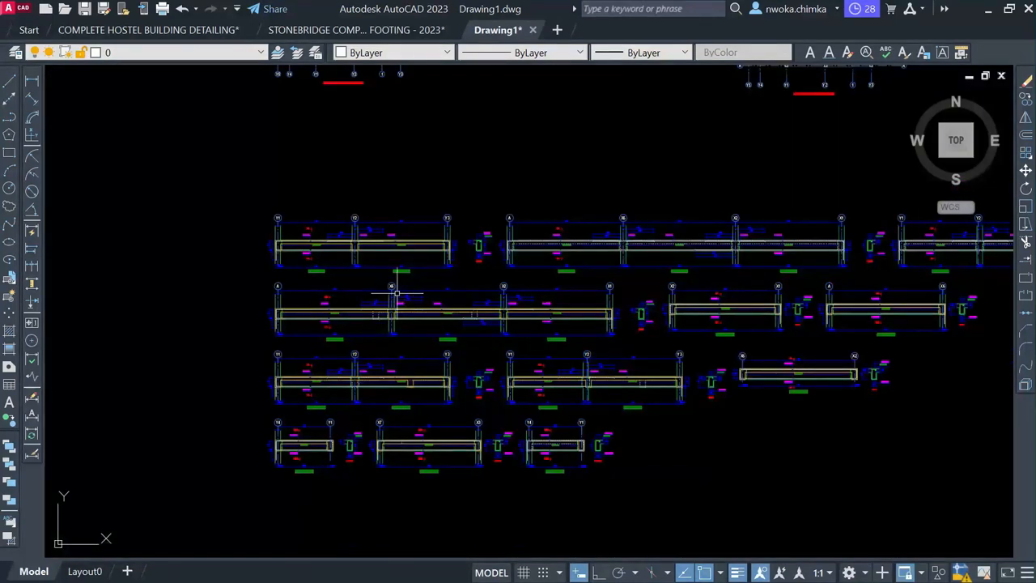
scroll(397, 291, up, 2)
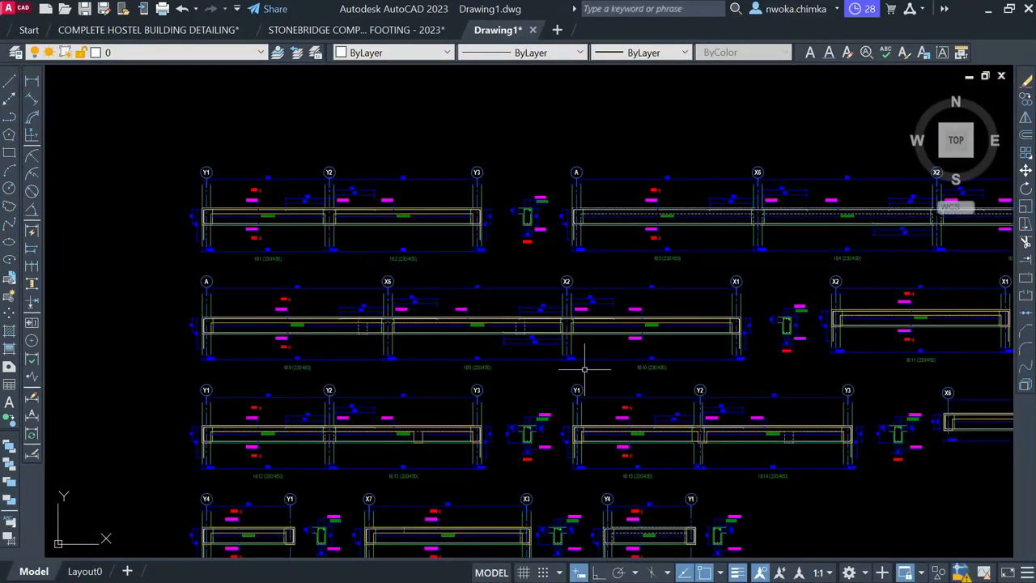
scroll(710, 381, up, 2)
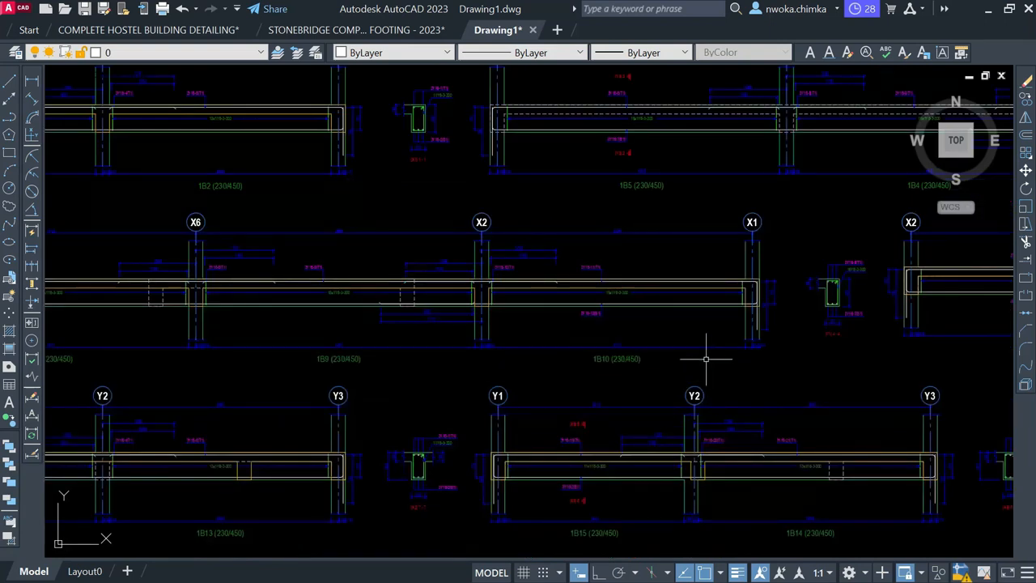
scroll(706, 358, down, 3)
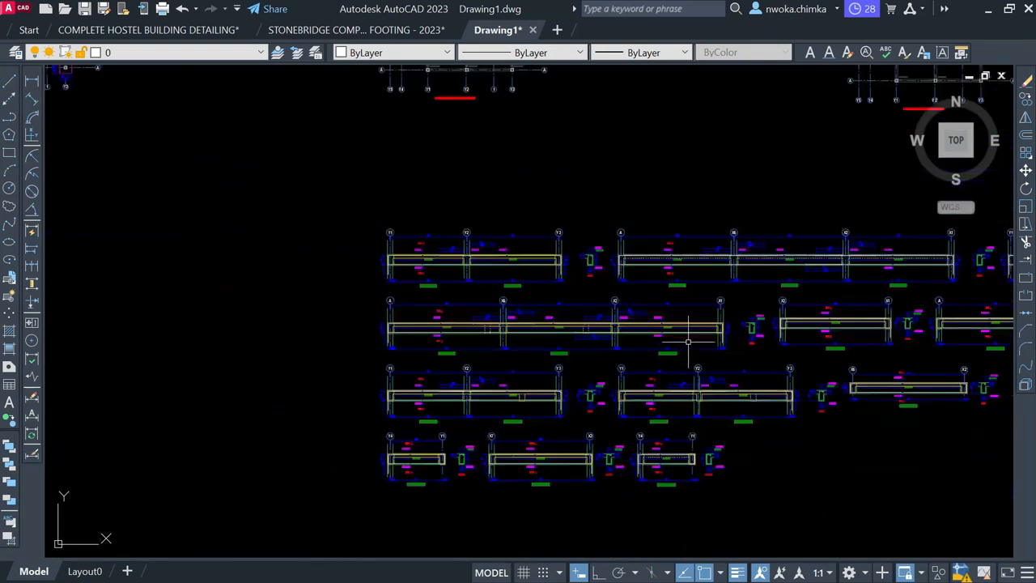
scroll(655, 330, down, 1)
middle_drag(548, 268, 547, 385)
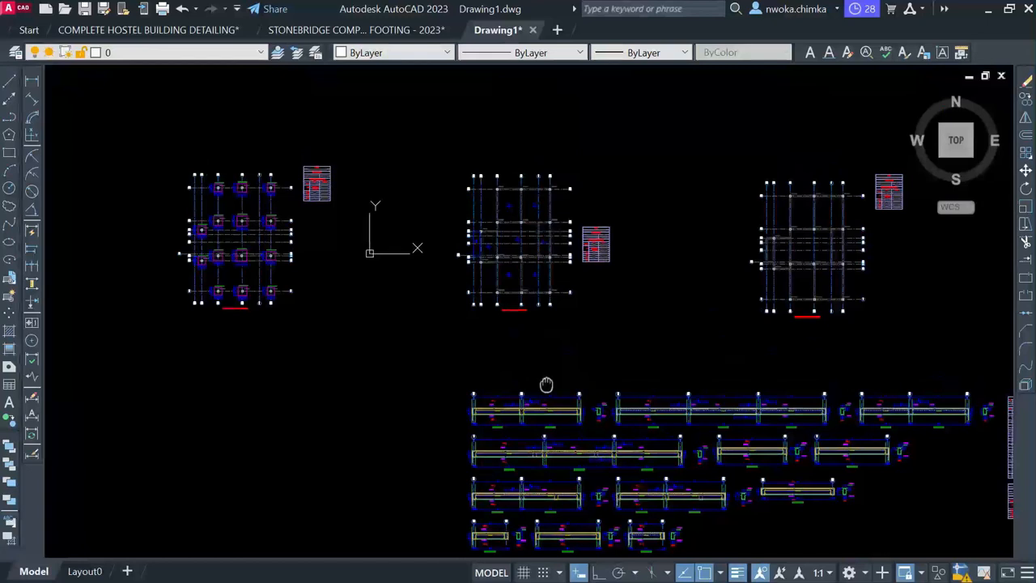
middle_drag(574, 317, 508, 222)
scroll(413, 91, up, 2)
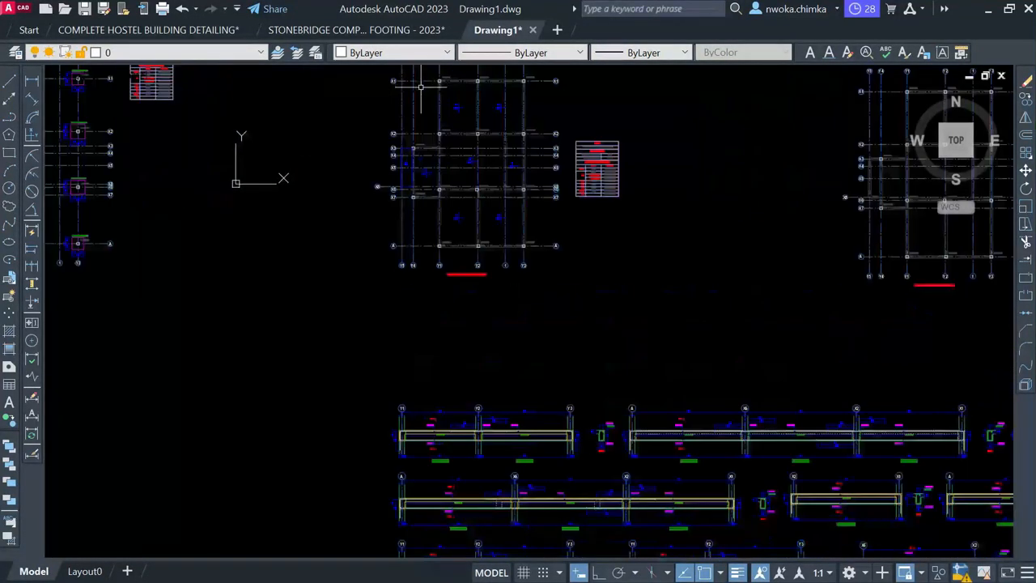
middle_drag(459, 119, 476, 209)
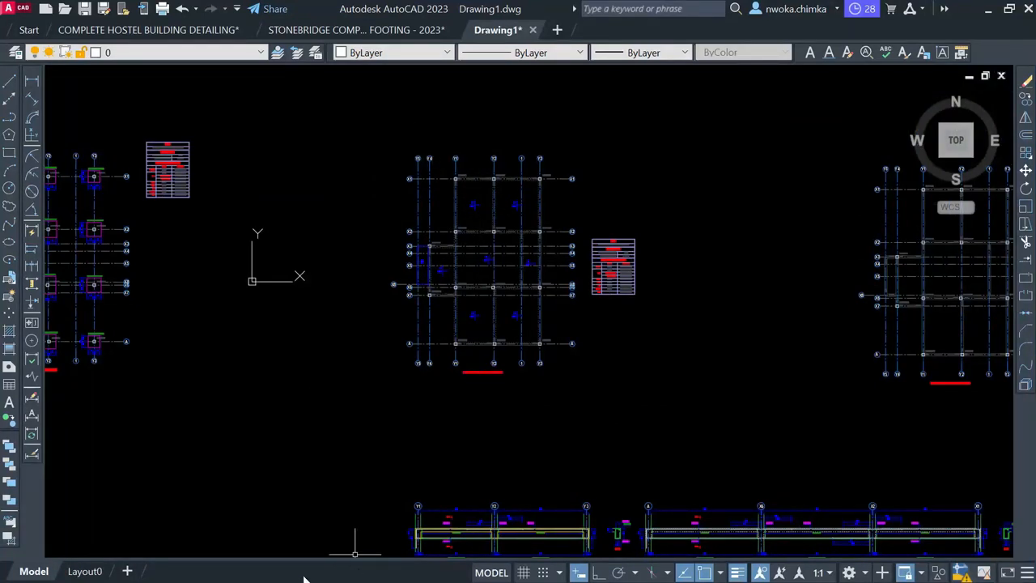
key(super)
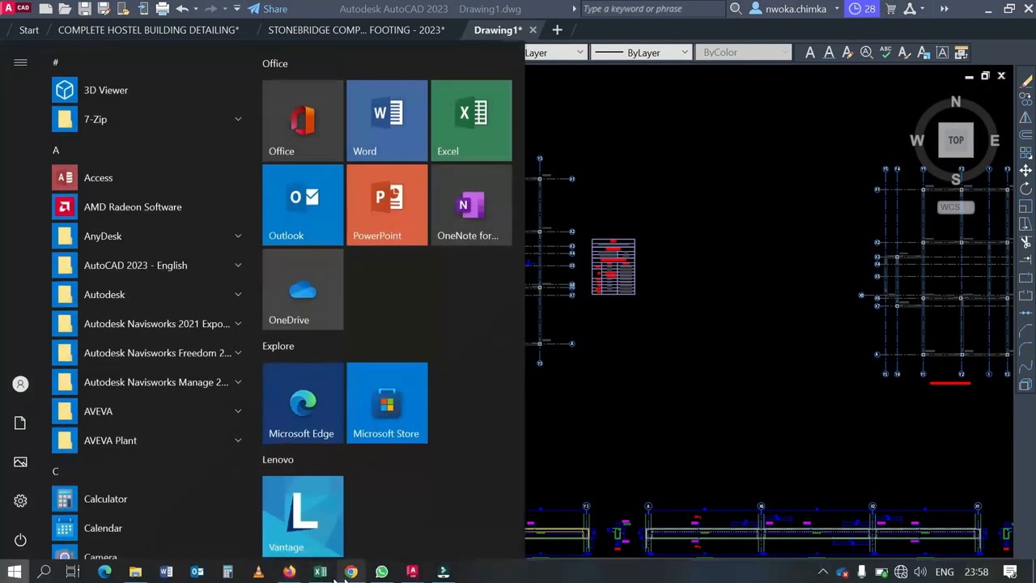
click(321, 572)
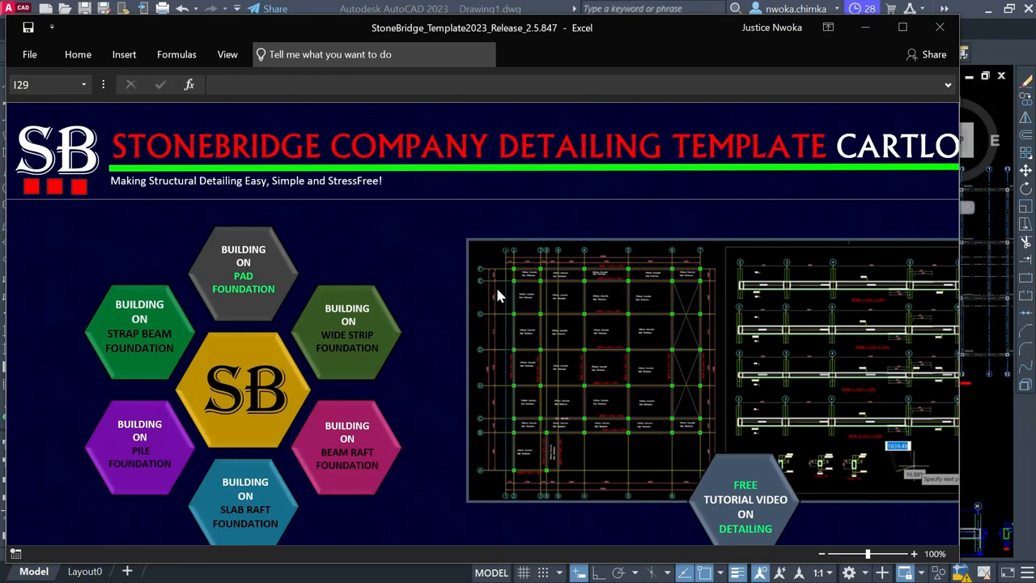
click(867, 28)
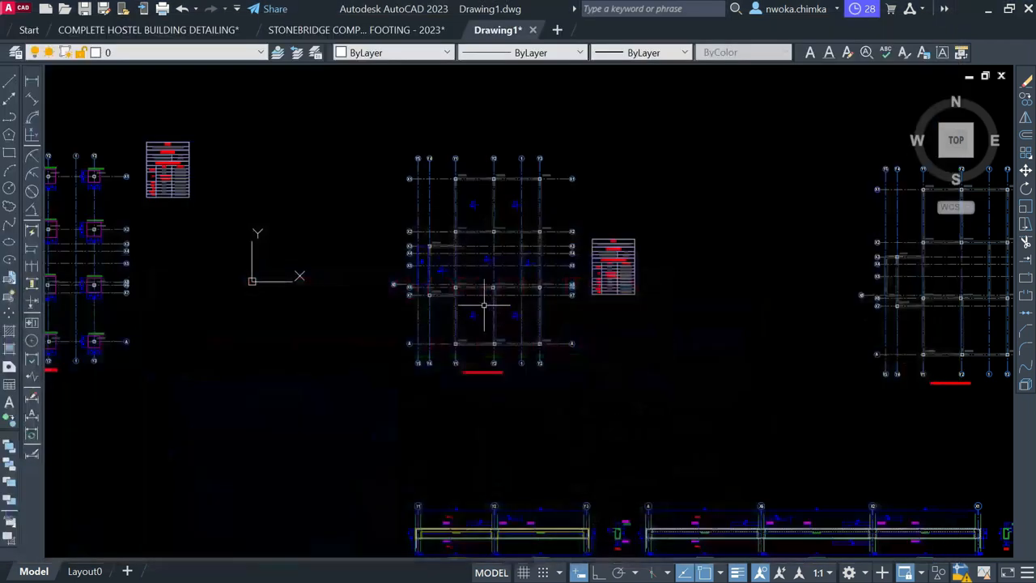
Copy all of Drawing1's footing plans and beam details to the clipboard, then switch to the StoneBridge drawing
scroll(479, 207, down, 4)
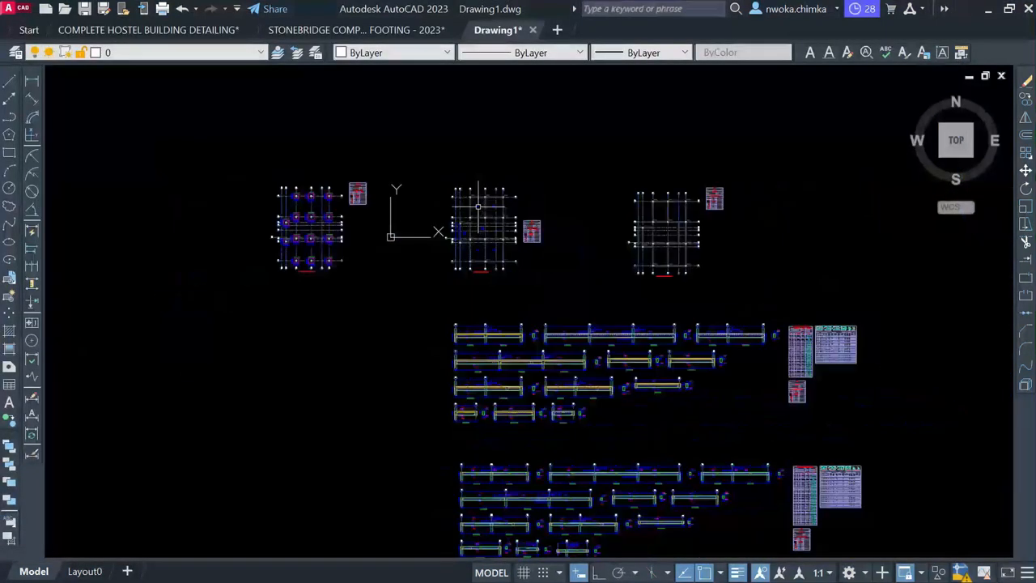
scroll(482, 199, down, 5)
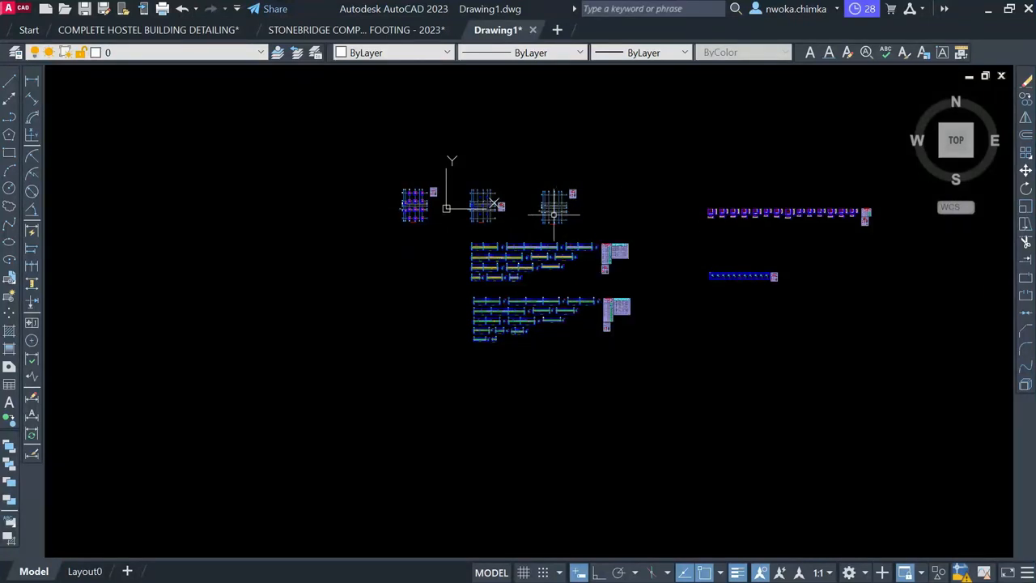
scroll(558, 212, up, 4)
scroll(279, 189, up, 4)
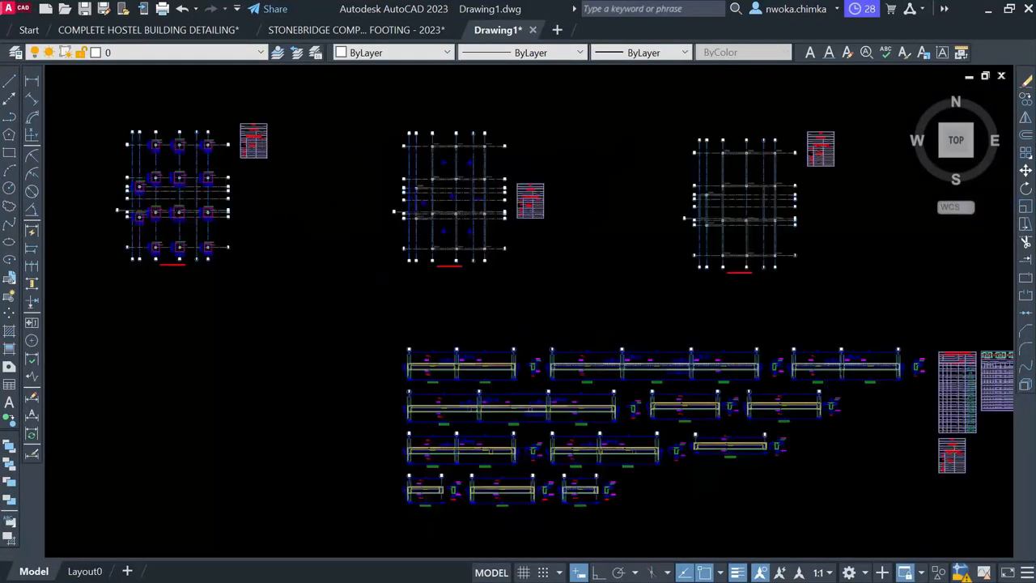
scroll(462, 158, down, 8)
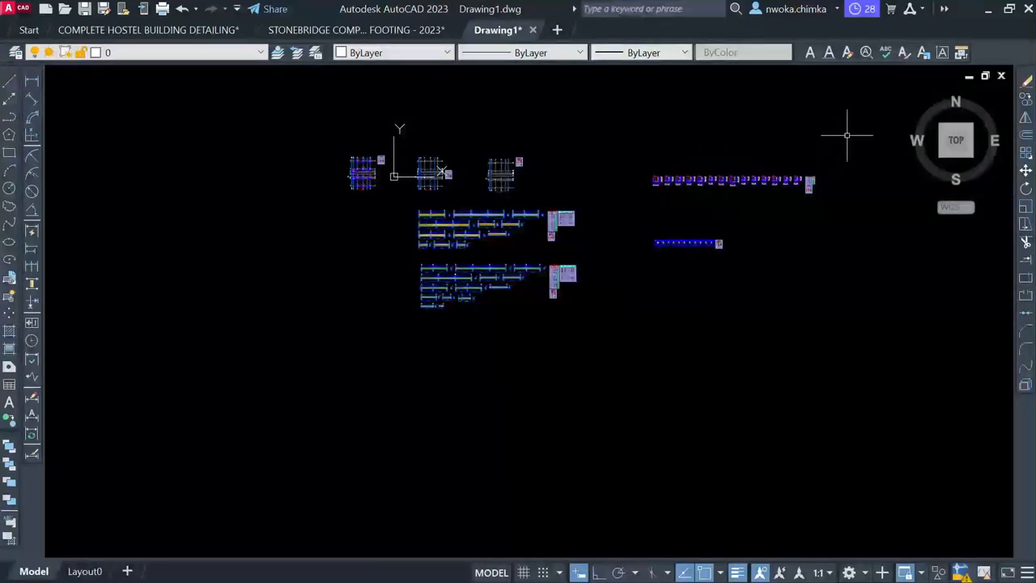
drag(857, 102, 293, 374)
click(293, 374)
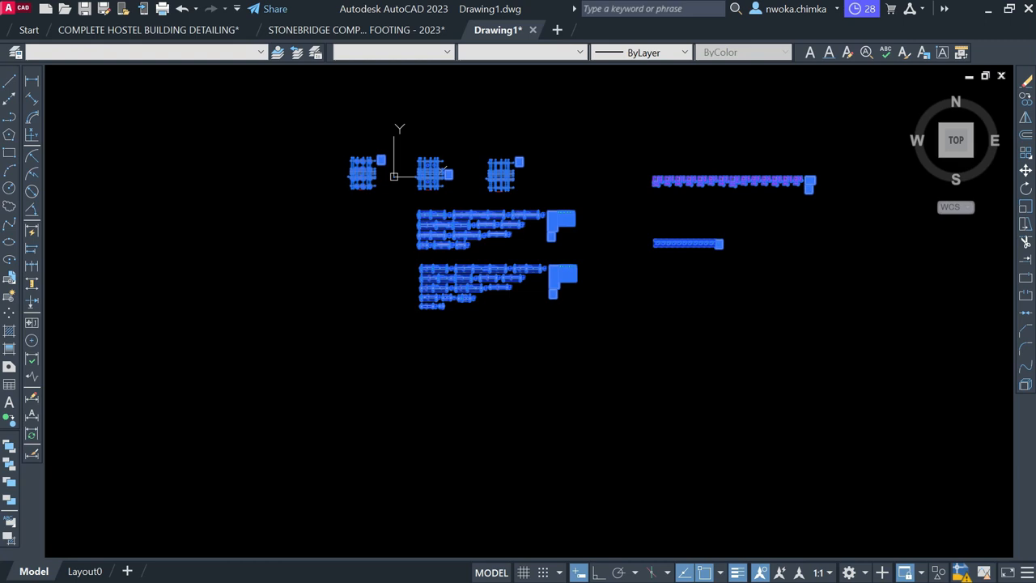
right_click(417, 246)
mouse_move(502, 280)
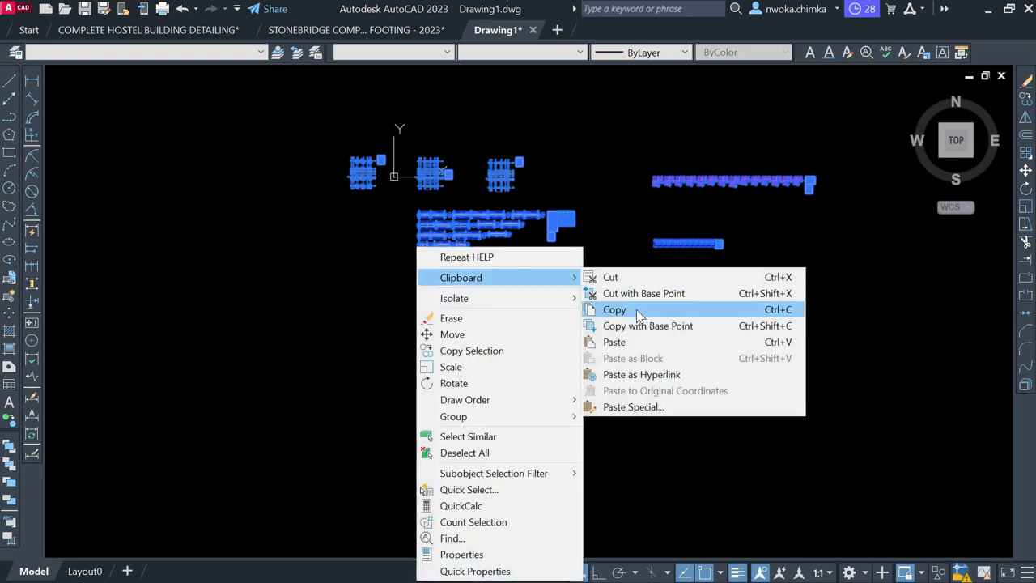
click(637, 309)
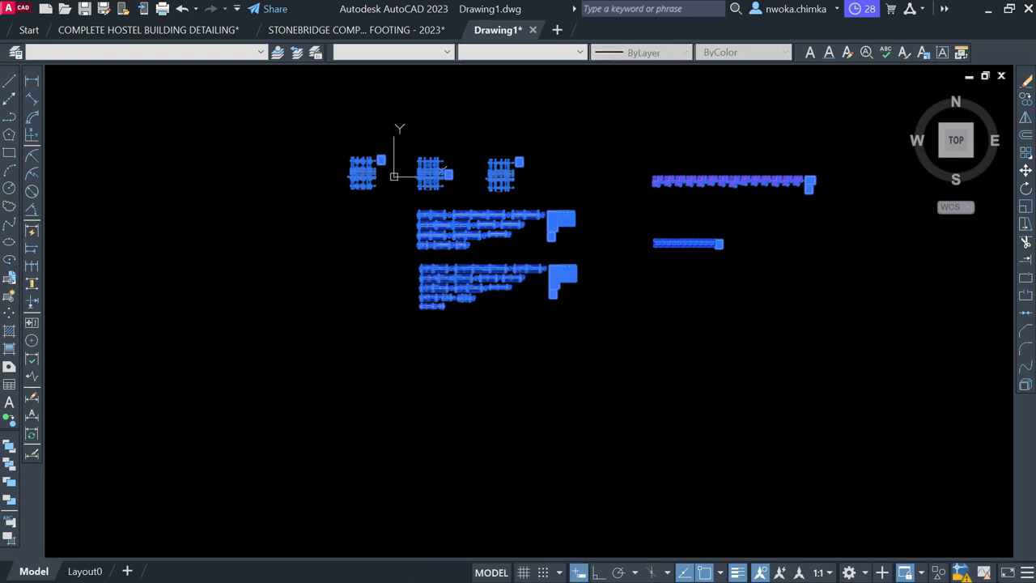
key(Escape)
click(394, 30)
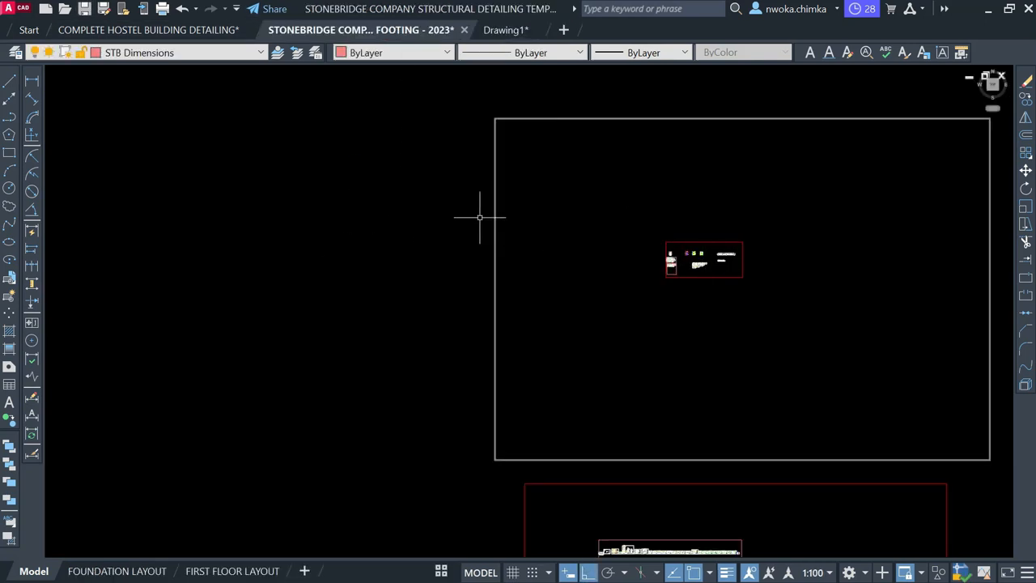
Paste the copied drawings above-right of the red frame and zoom in on beams 1B1 and 1B2
scroll(479, 217, down, 2)
scroll(764, 238, up, 2)
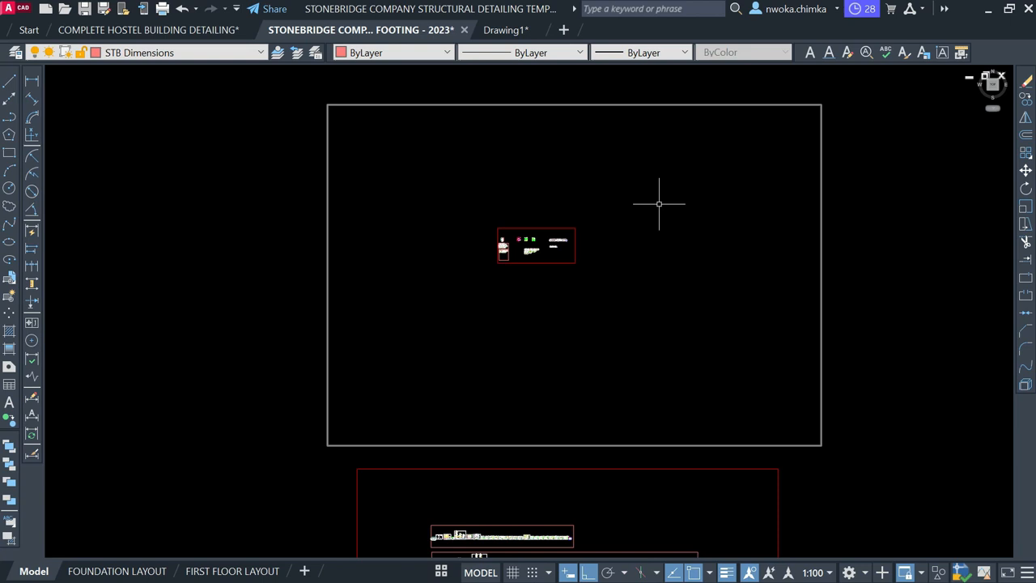
scroll(650, 172, up, 4)
right_click(662, 163)
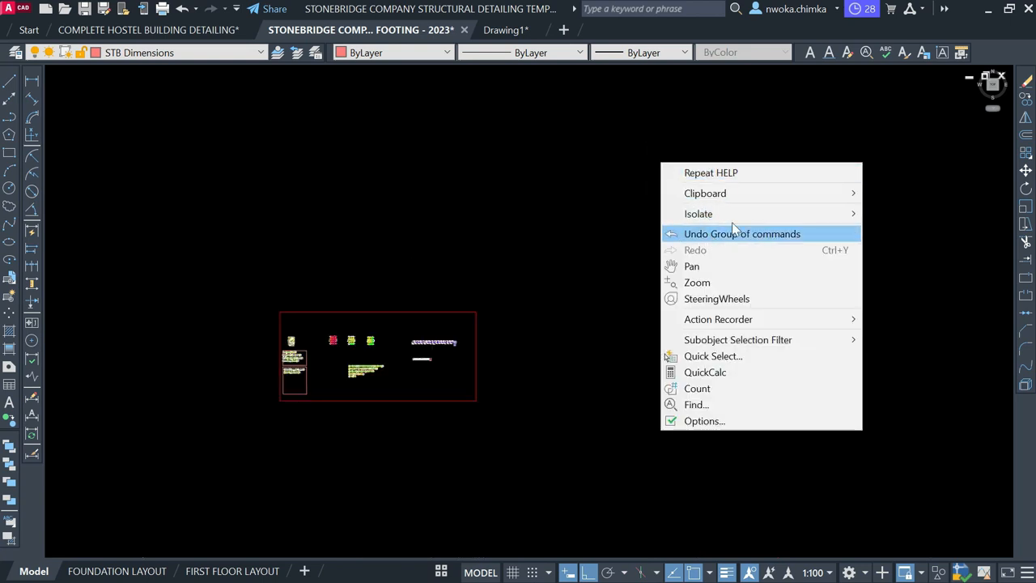
mouse_move(782, 203)
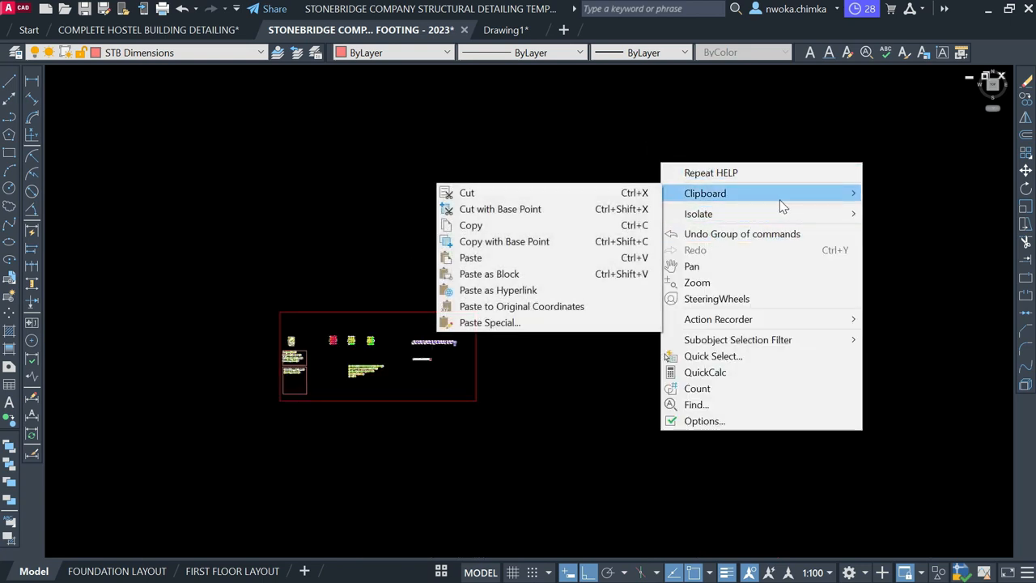
click(555, 261)
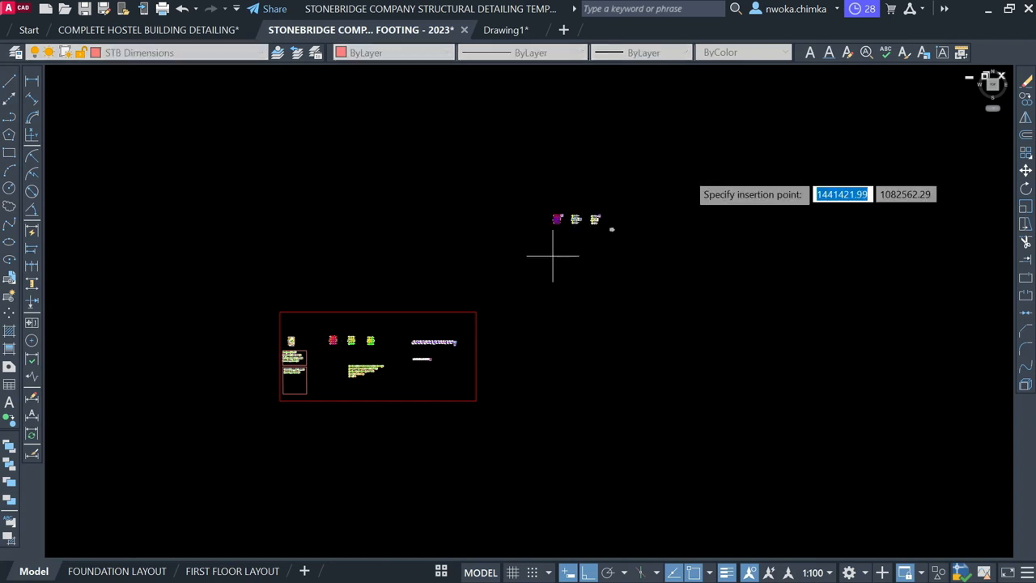
click(643, 168)
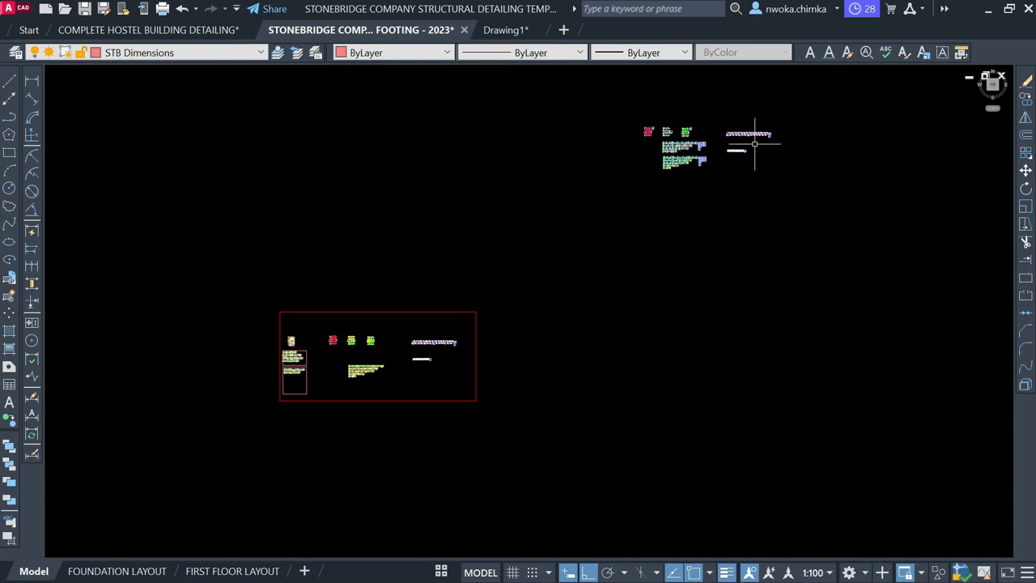
scroll(710, 123, up, 2)
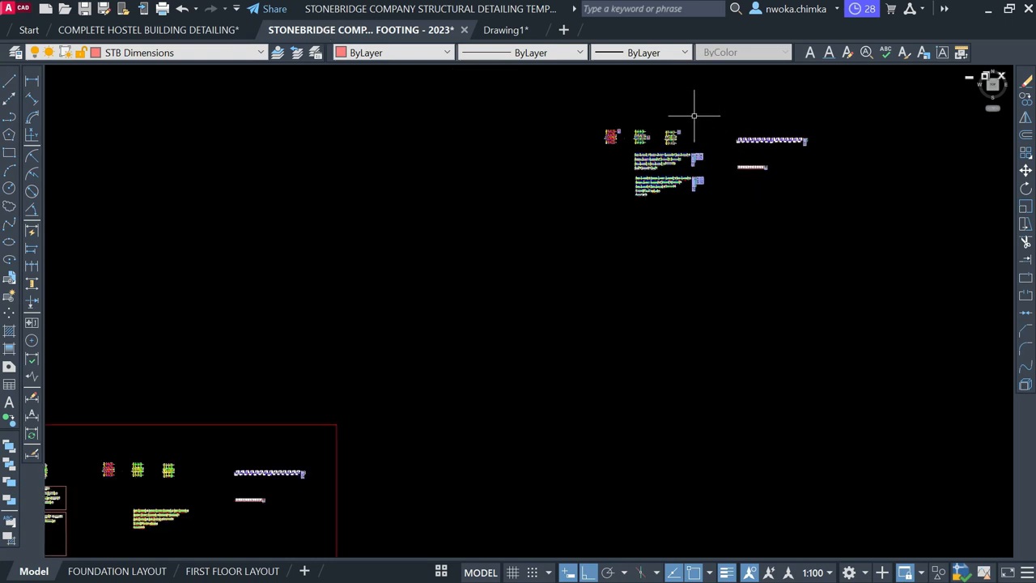
scroll(694, 116, up, 8)
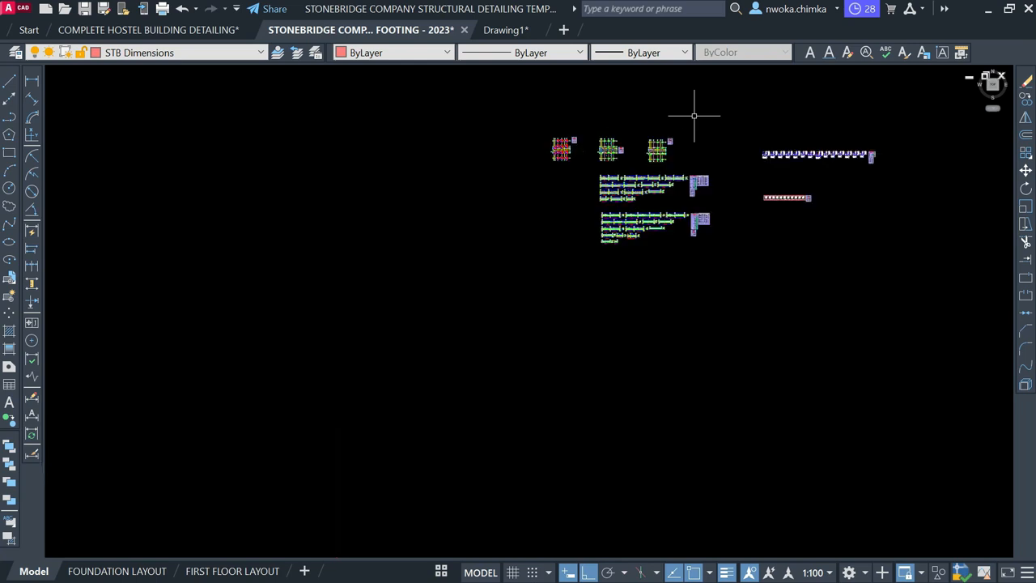
scroll(364, 235, up, 6)
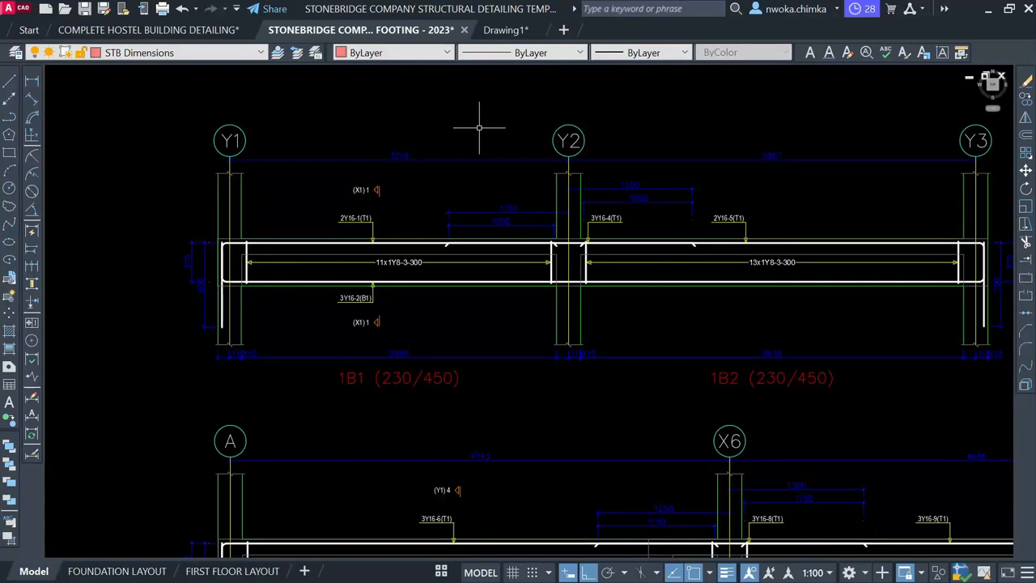
click(518, 30)
scroll(382, 219, up, 3)
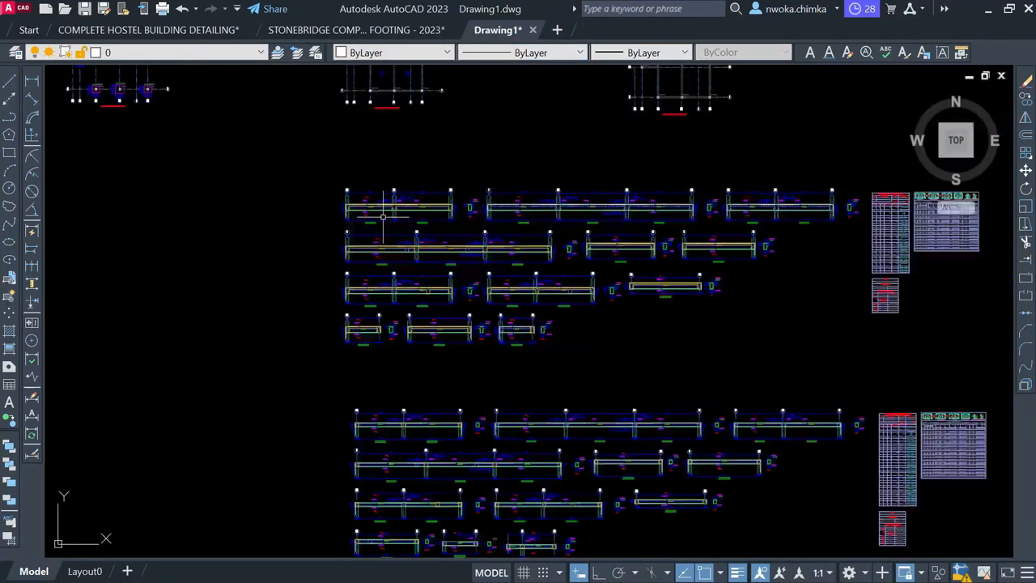
scroll(383, 217, up, 1)
scroll(381, 213, up, 1)
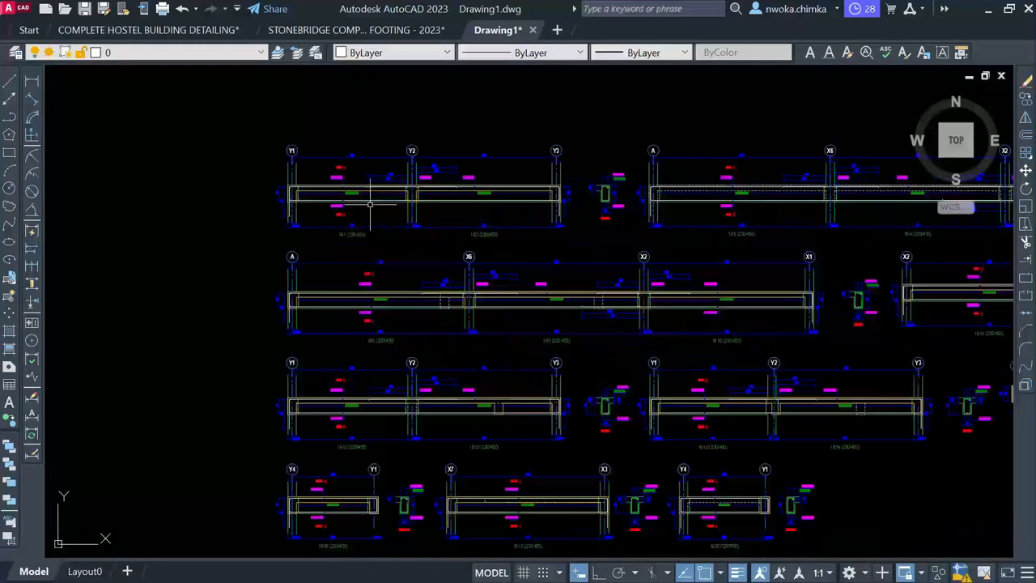
scroll(357, 183, up, 4)
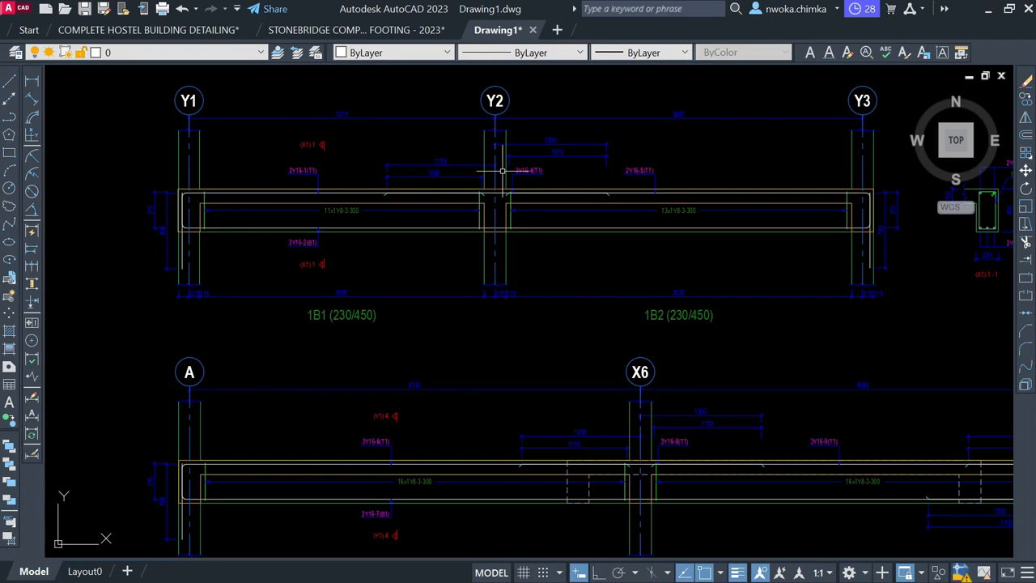
click(397, 30)
scroll(353, 258, up, 4)
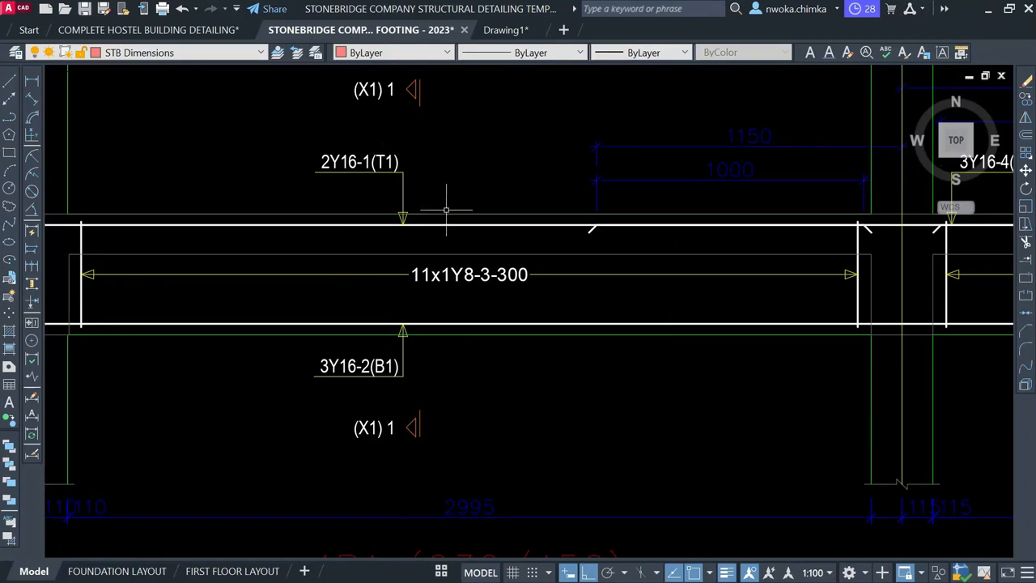
scroll(466, 225, down, 2)
scroll(466, 225, down, 8)
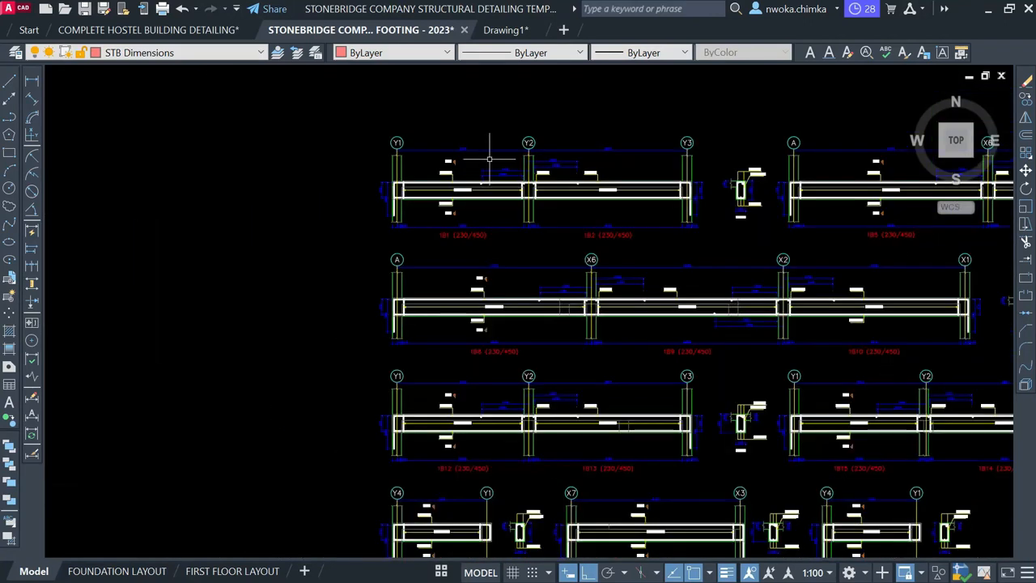
scroll(497, 170, down, 4)
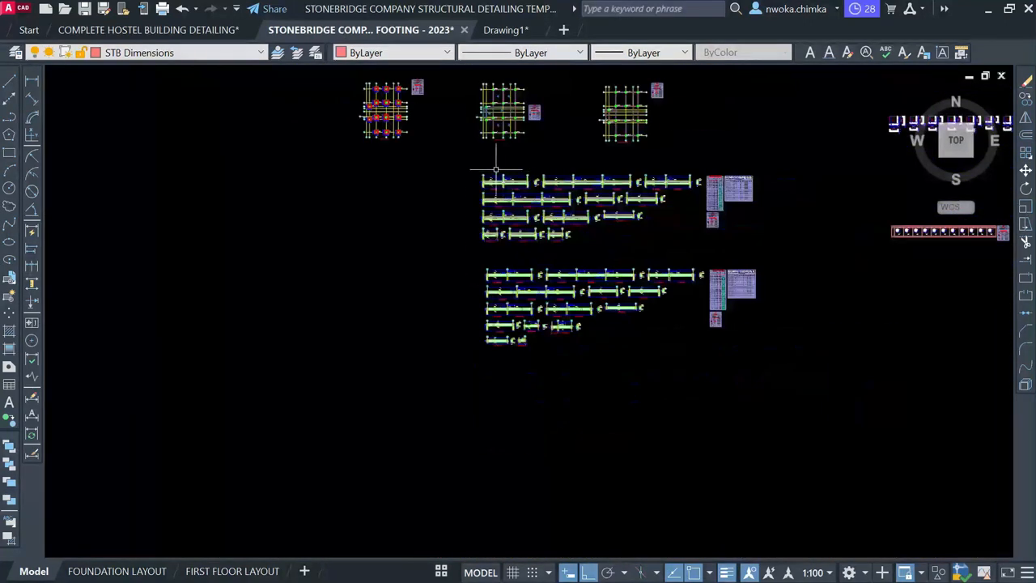
scroll(470, 160, down, 6)
mouse_move(440, 342)
middle_down()
mouse_move(453, 242)
mouse_move(481, 169)
middle_up()
scroll(481, 169, down, 2)
middle_drag(421, 397, 445, 259)
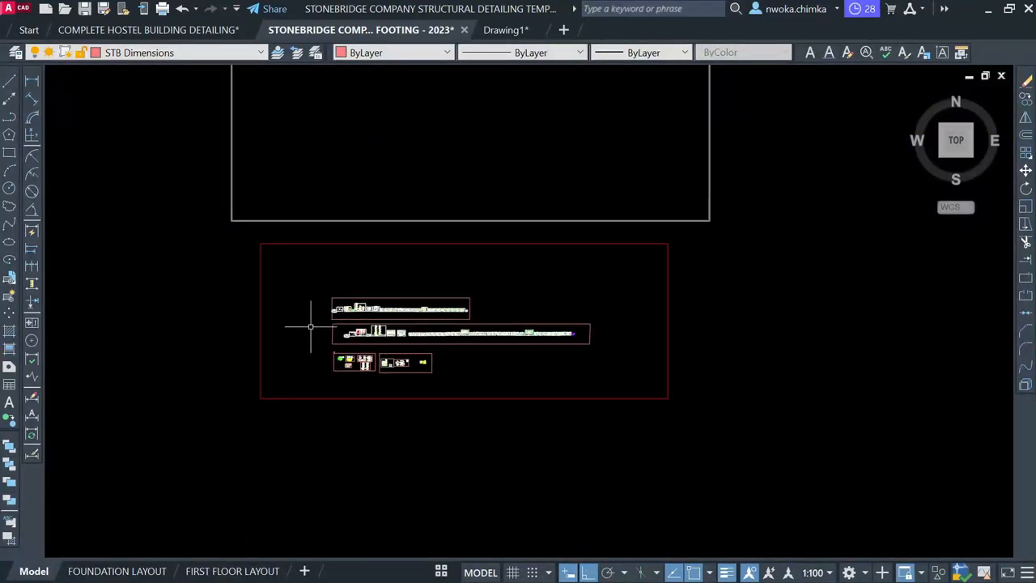
scroll(348, 328, up, 6)
scroll(356, 229, up, 4)
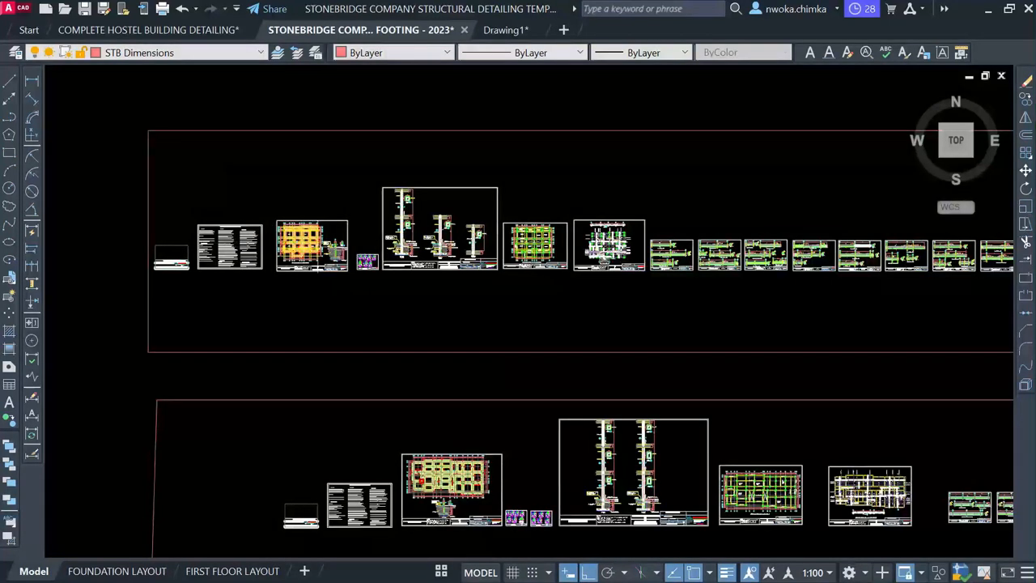
scroll(420, 220, up, 4)
scroll(421, 220, up, 6)
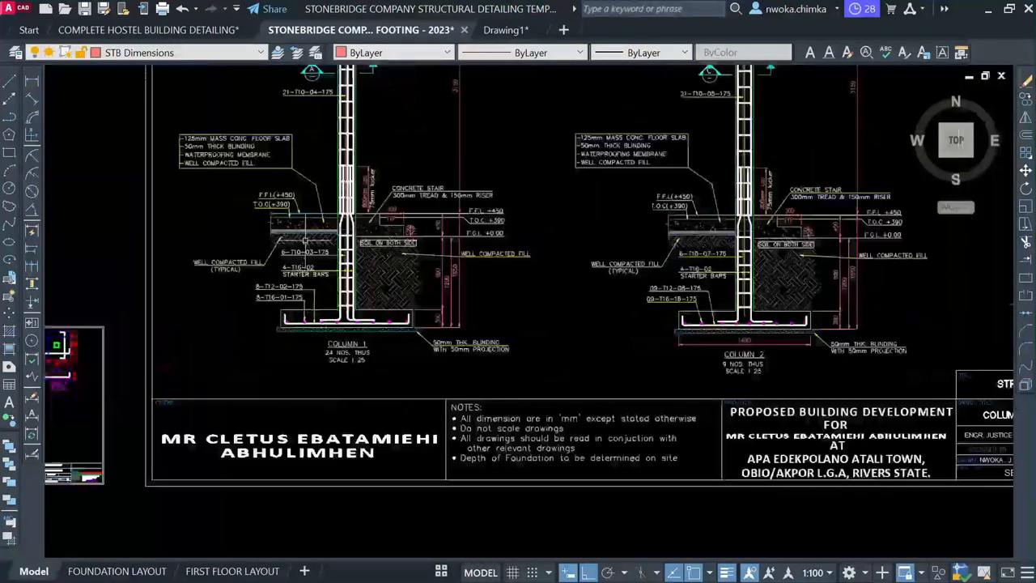
scroll(390, 323, up, 2)
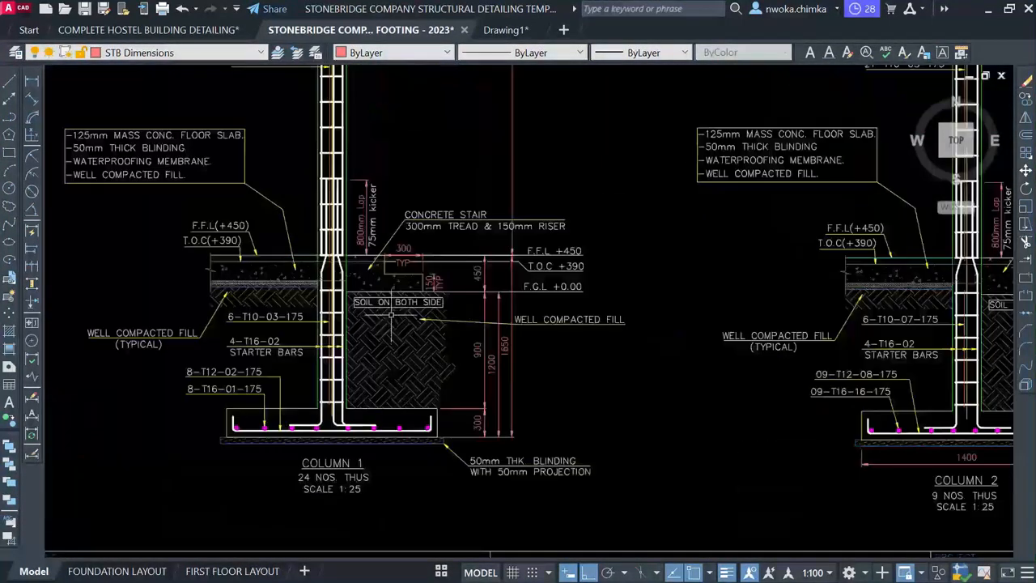
scroll(384, 265, down, 2)
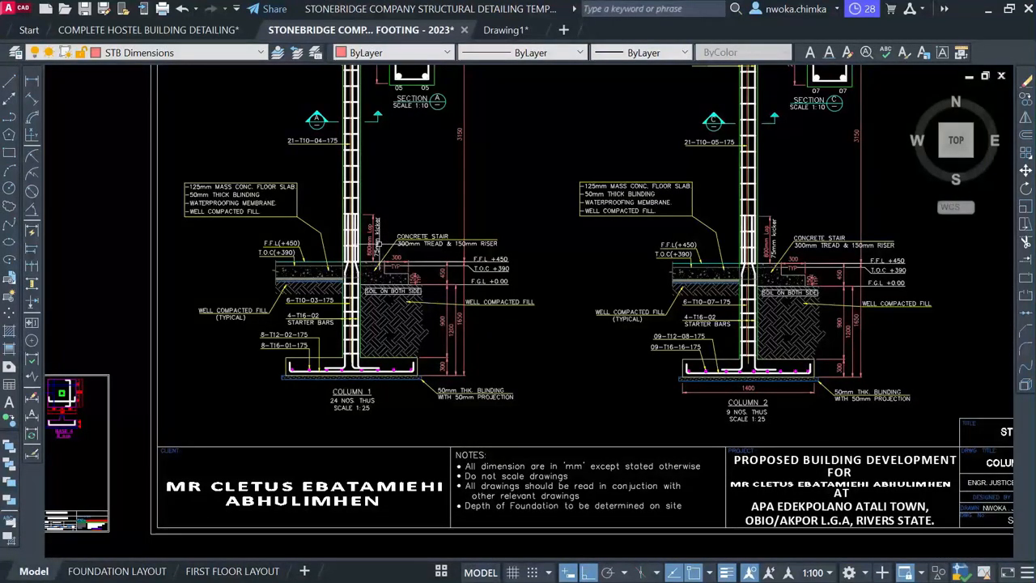
scroll(376, 243, down, 6)
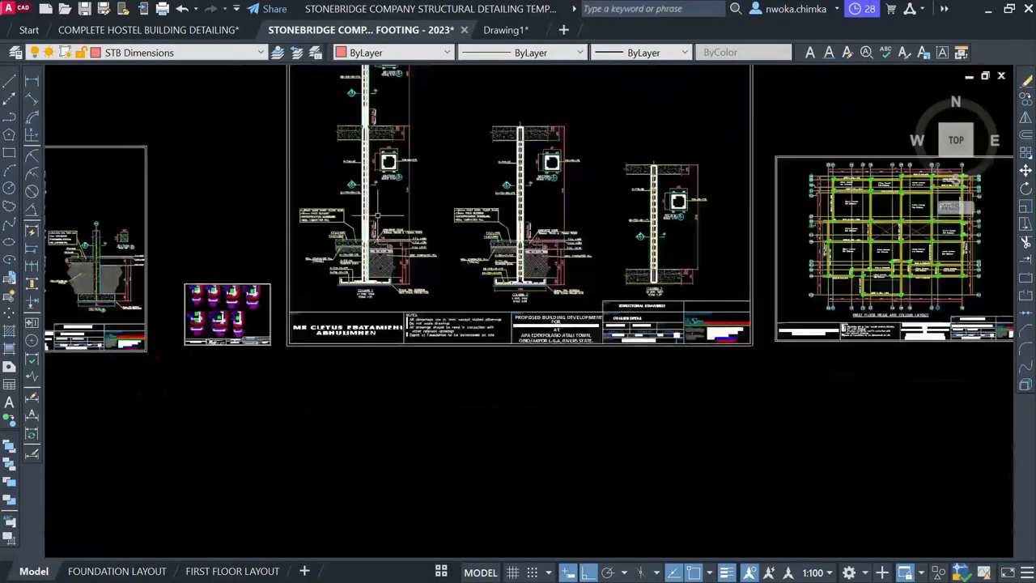
scroll(719, 224, up, 6)
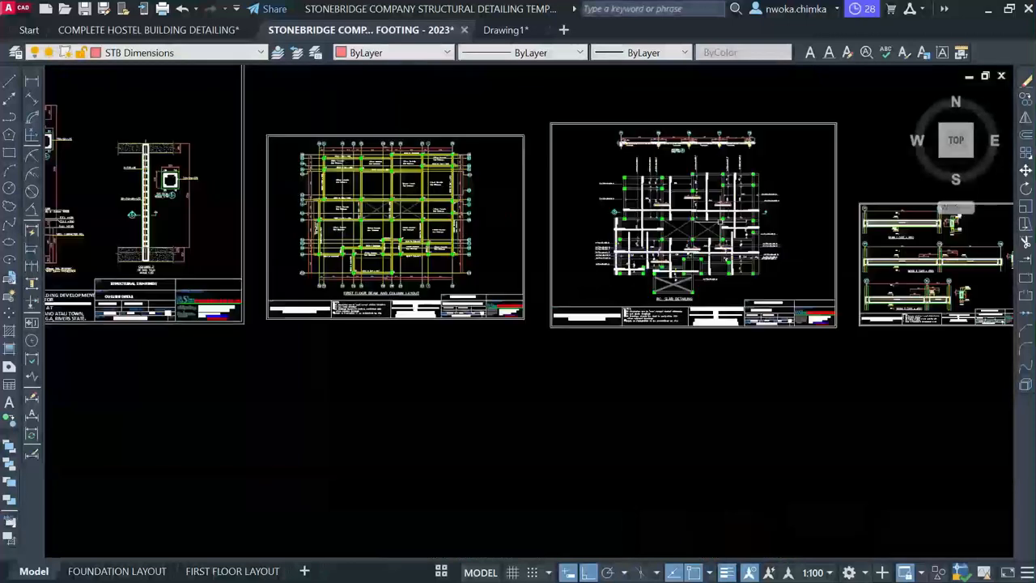
scroll(639, 251, up, 5)
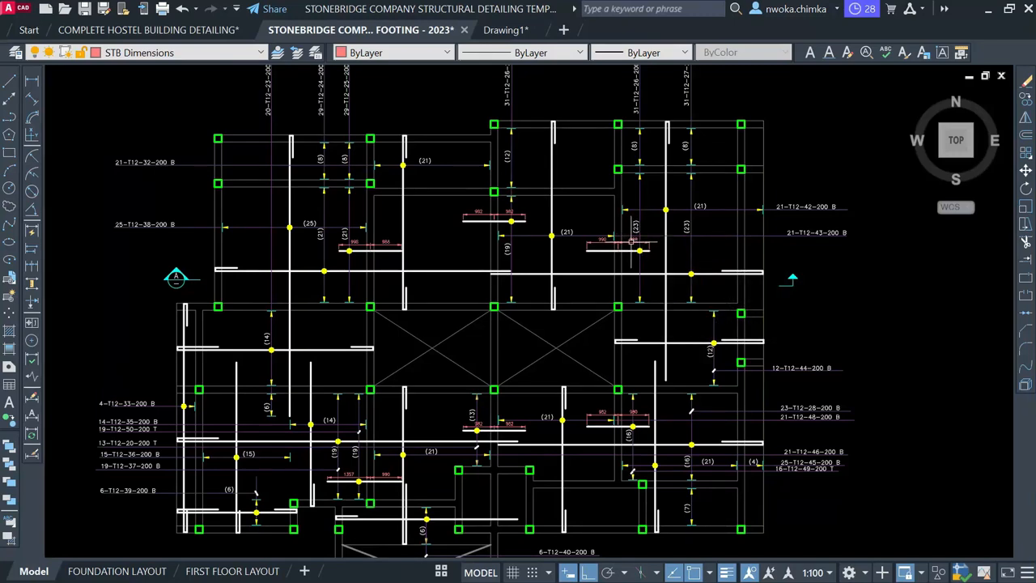
scroll(639, 243, down, 8)
scroll(721, 219, up, 8)
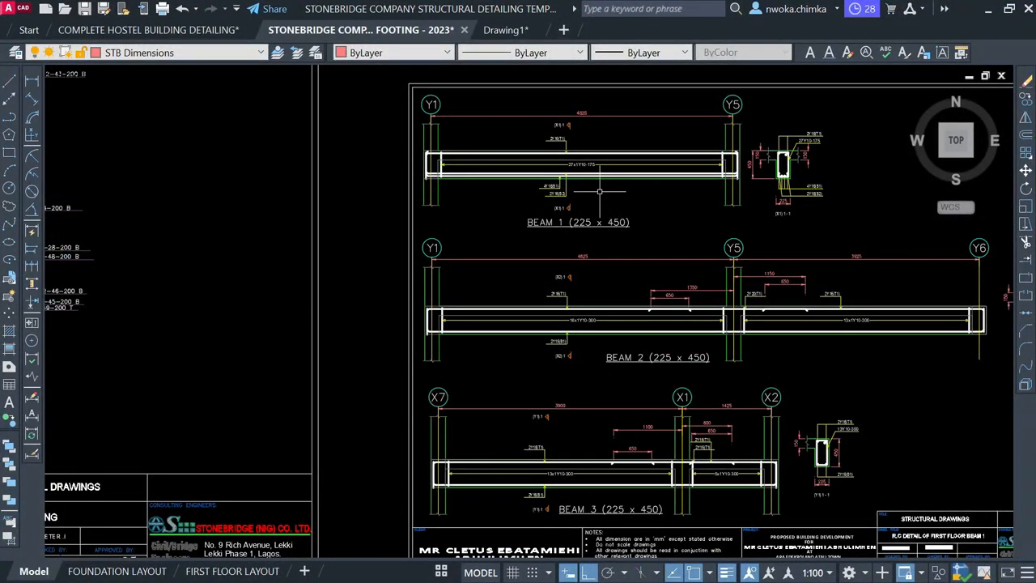
Review the FIRST FLOOR LAYOUT beam and column sheet, then switch to FIRST BEAM DETAILS
click(229, 571)
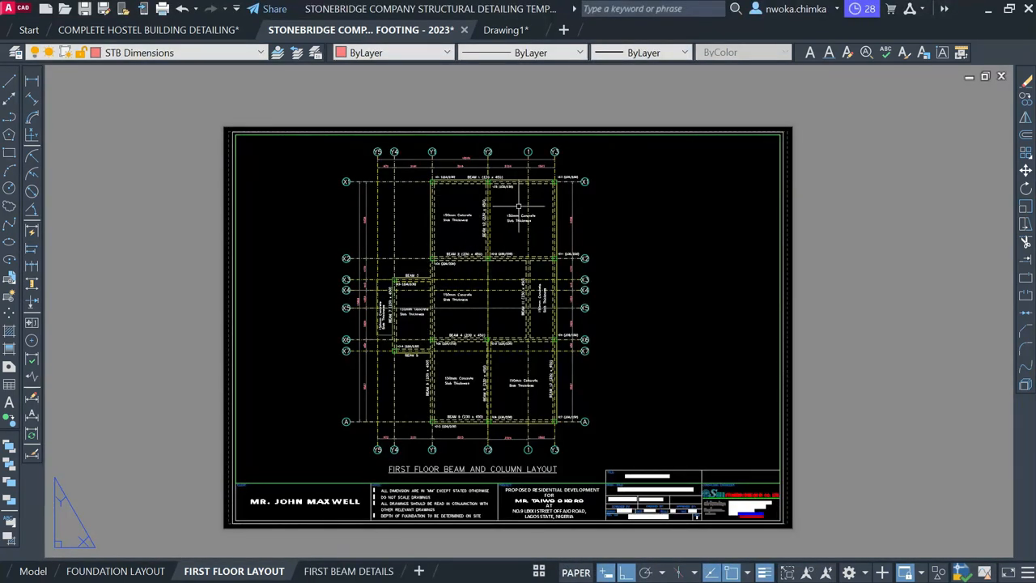
scroll(491, 268, up, 3)
scroll(488, 219, up, 2)
scroll(470, 195, down, 4)
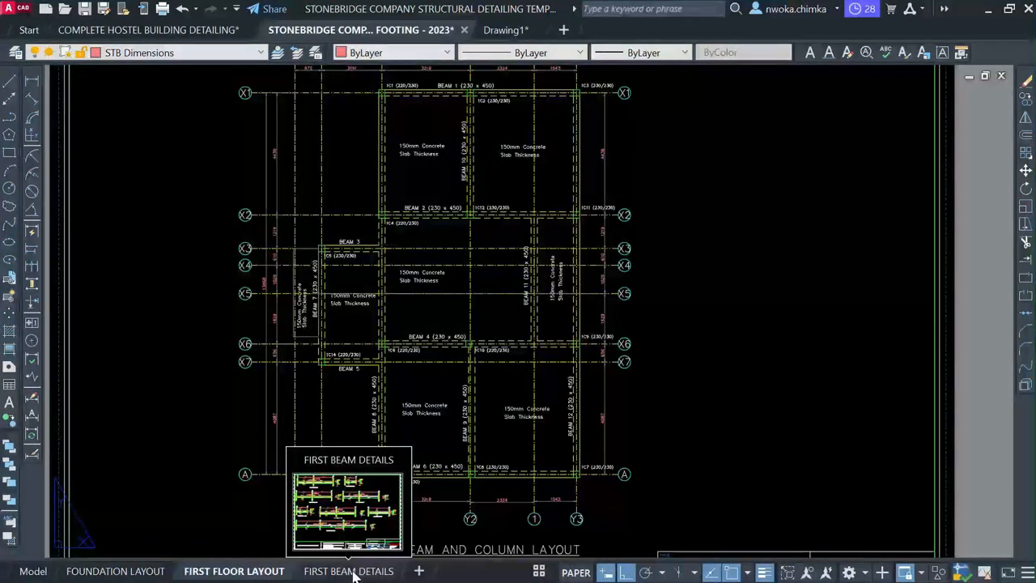
scroll(433, 71, up, 3)
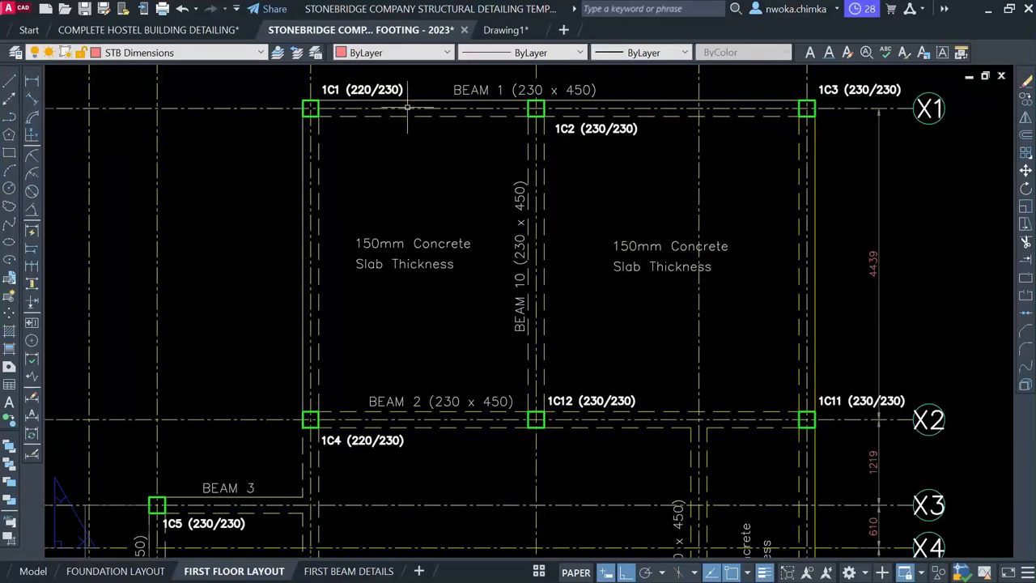
click(359, 572)
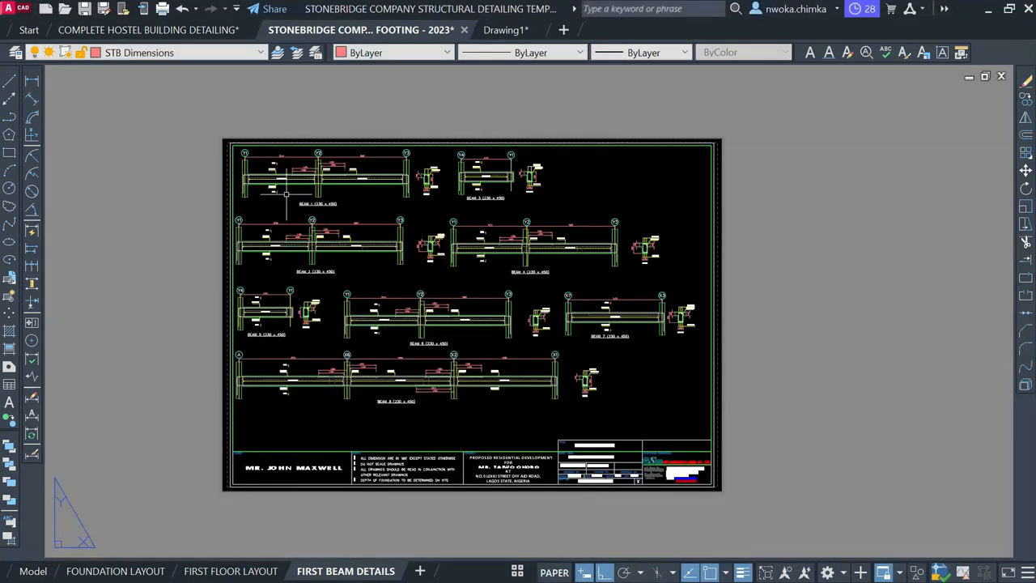
scroll(286, 187, up, 3)
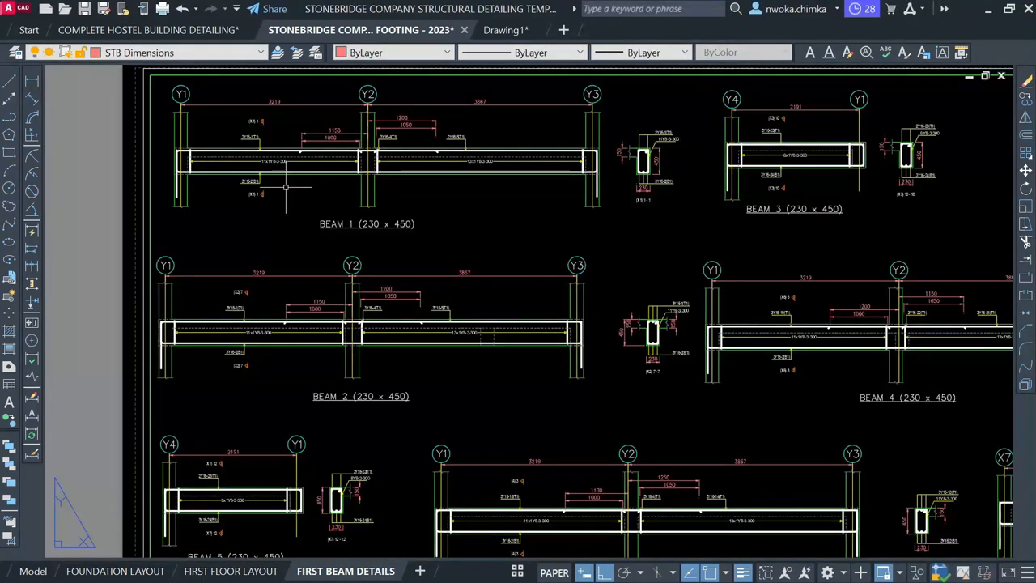
scroll(286, 187, down, 3)
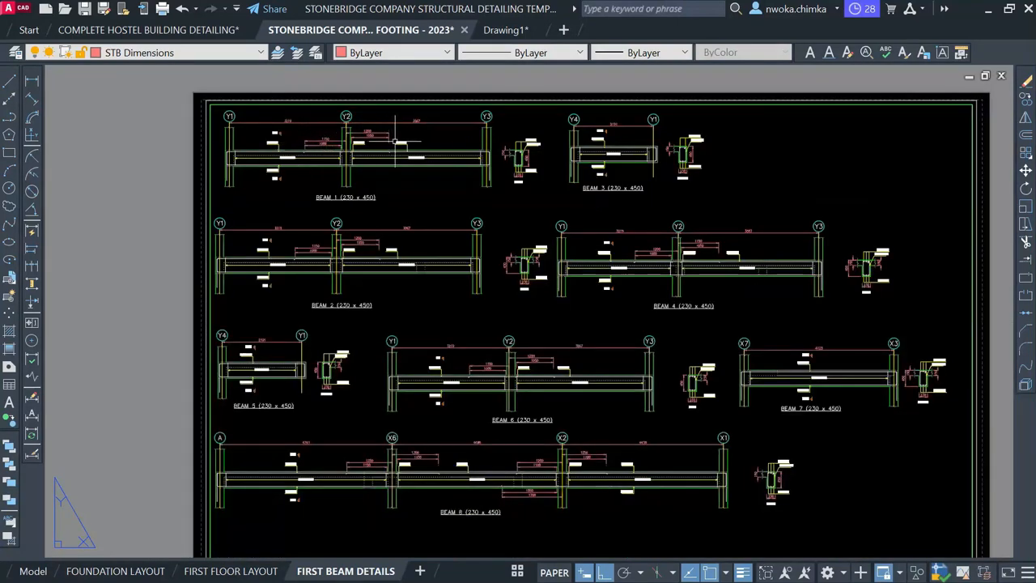
scroll(352, 121, down, 2)
scroll(326, 147, up, 3)
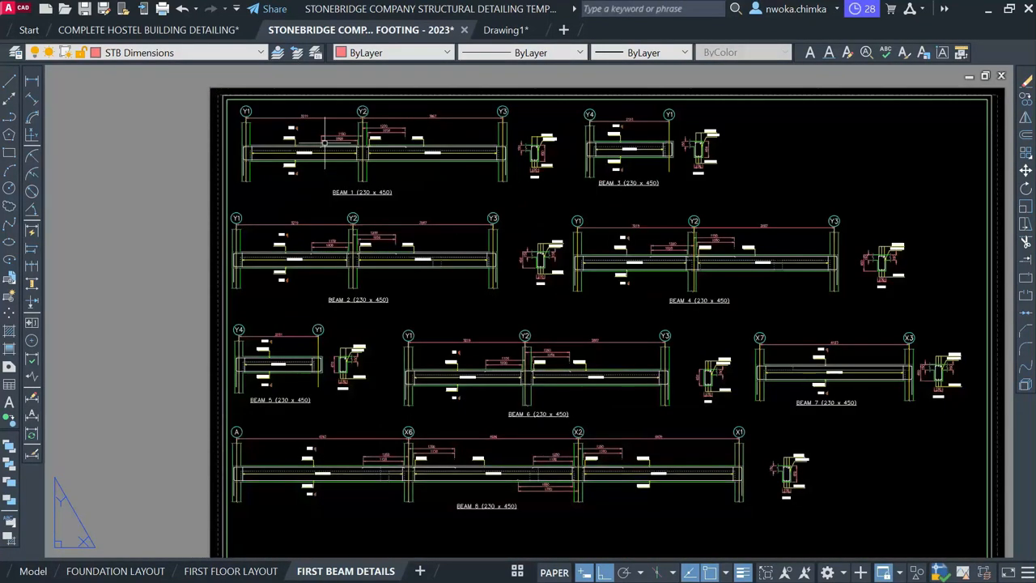
scroll(324, 143, up, 3)
middle_drag(339, 147, 386, 238)
scroll(422, 221, down, 2)
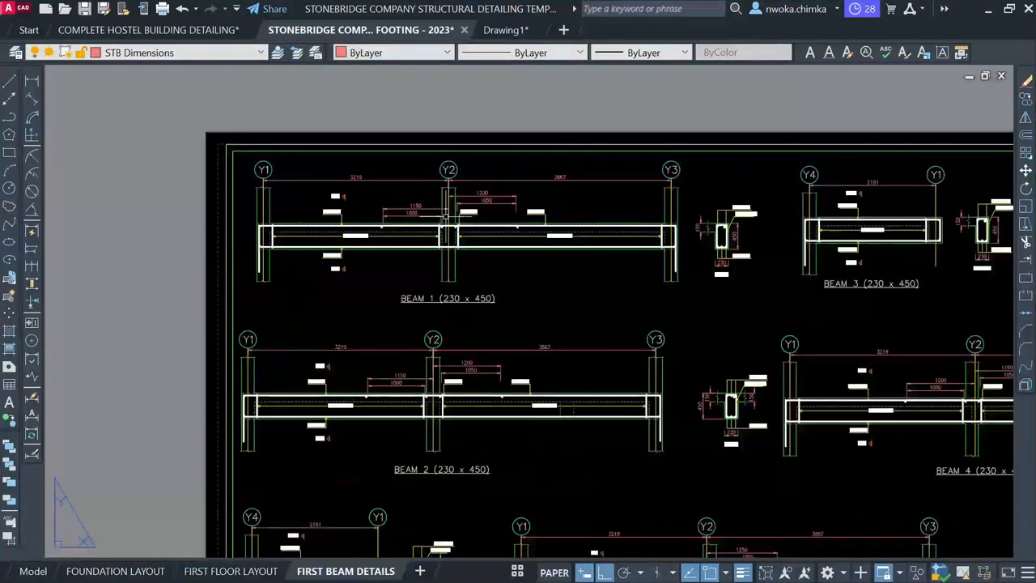
click(499, 33)
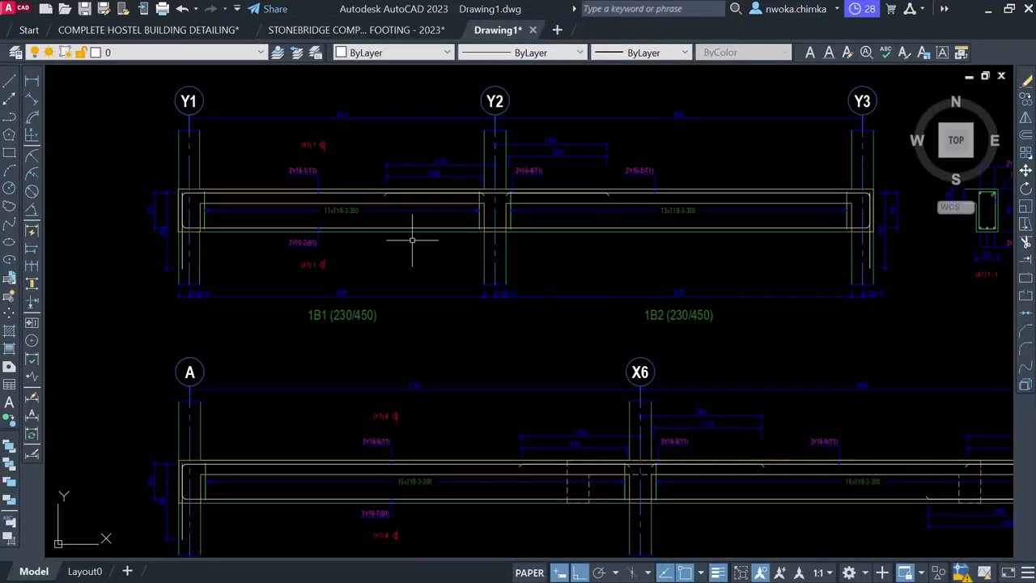
scroll(438, 217, down, 2)
scroll(338, 204, up, 5)
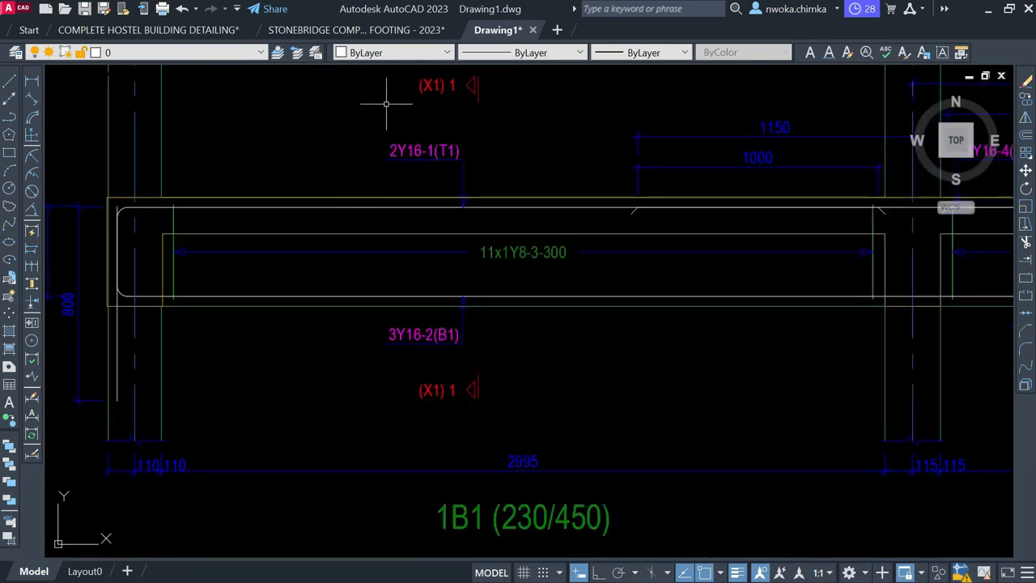
click(398, 31)
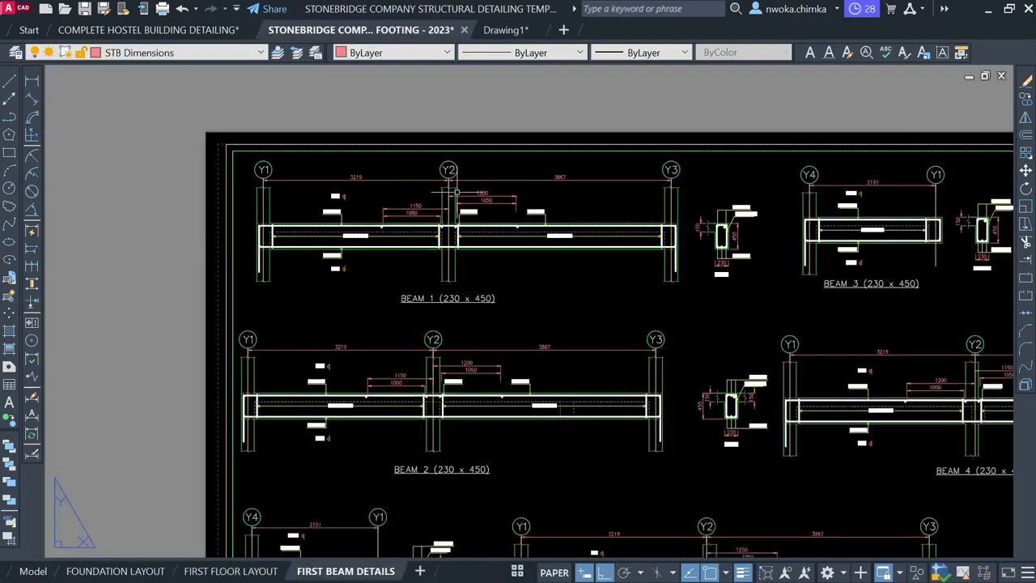
scroll(425, 203, down, 5)
scroll(458, 258, up, 3)
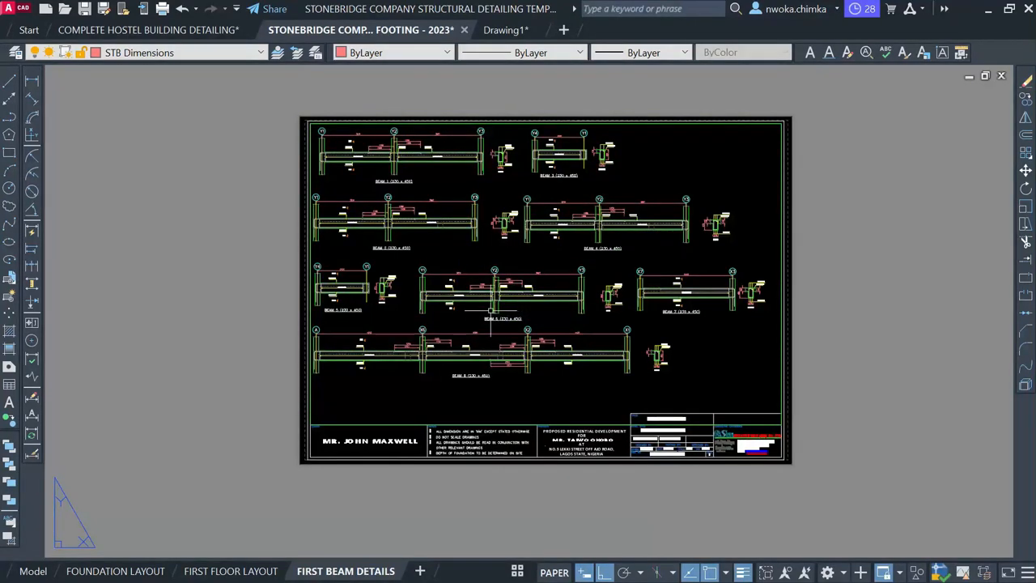
scroll(437, 362, up, 2)
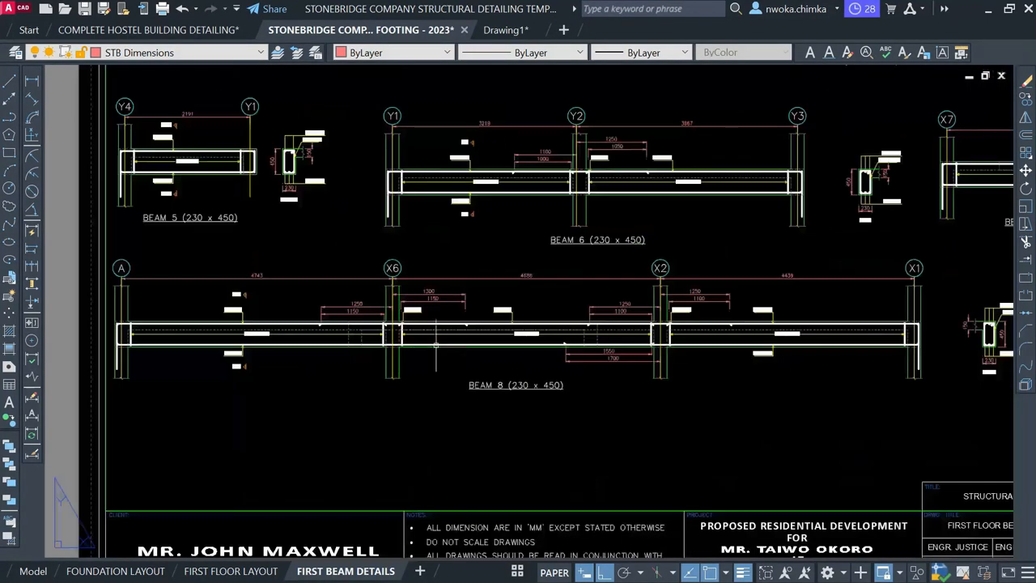
click(505, 30)
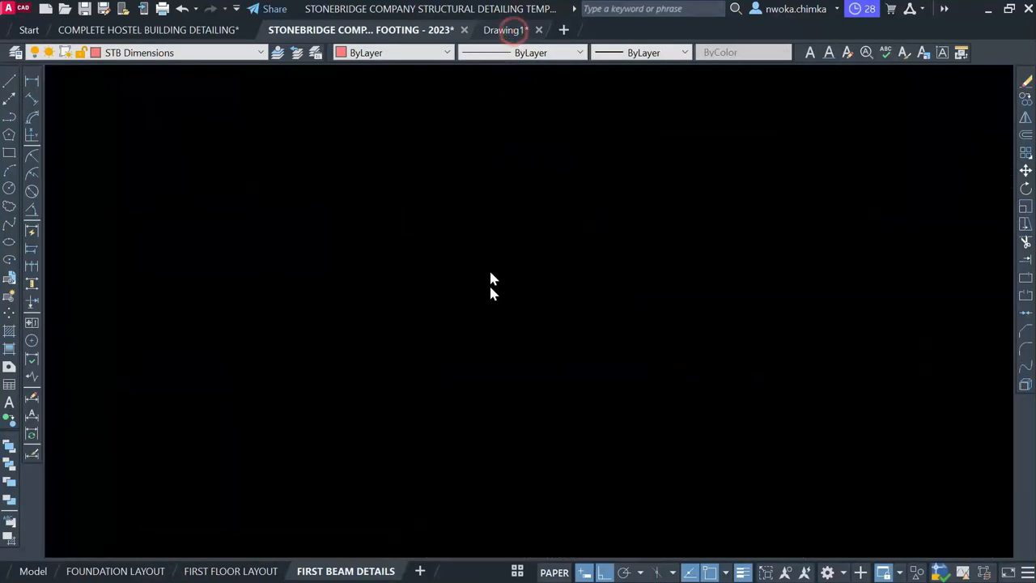
scroll(393, 297, down, 3)
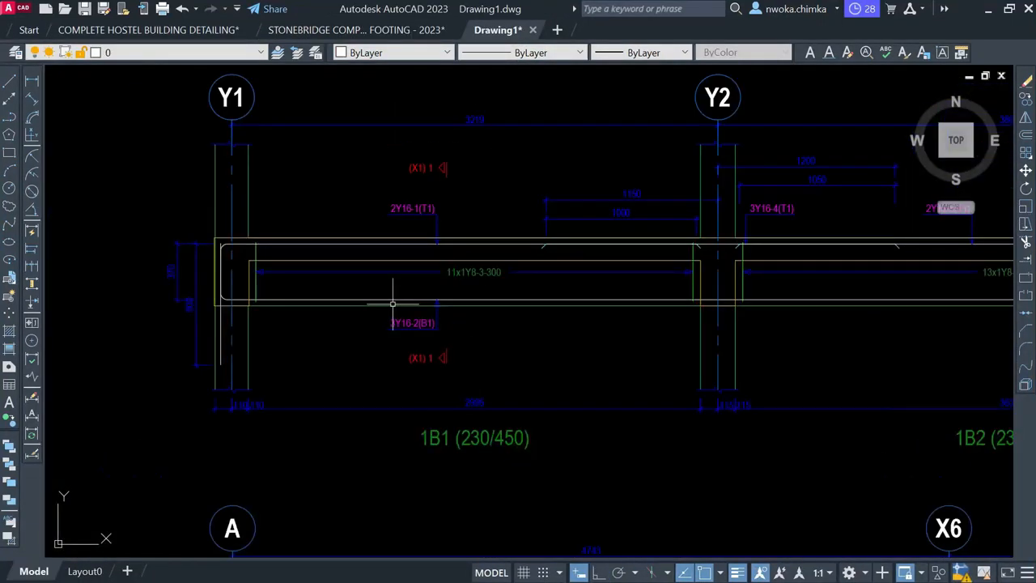
scroll(393, 296, down, 2)
scroll(425, 283, down, 2)
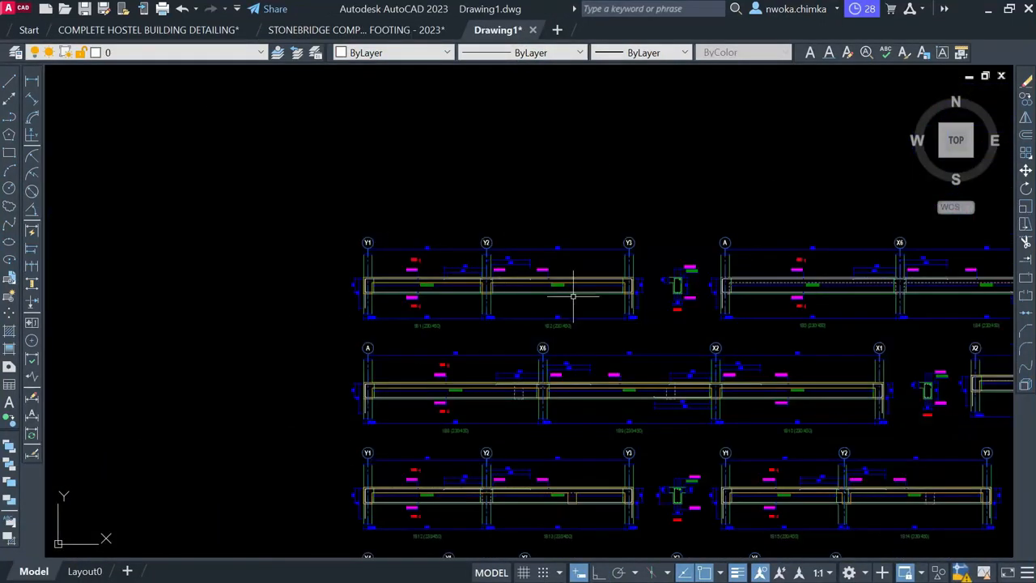
scroll(495, 298, up, 3)
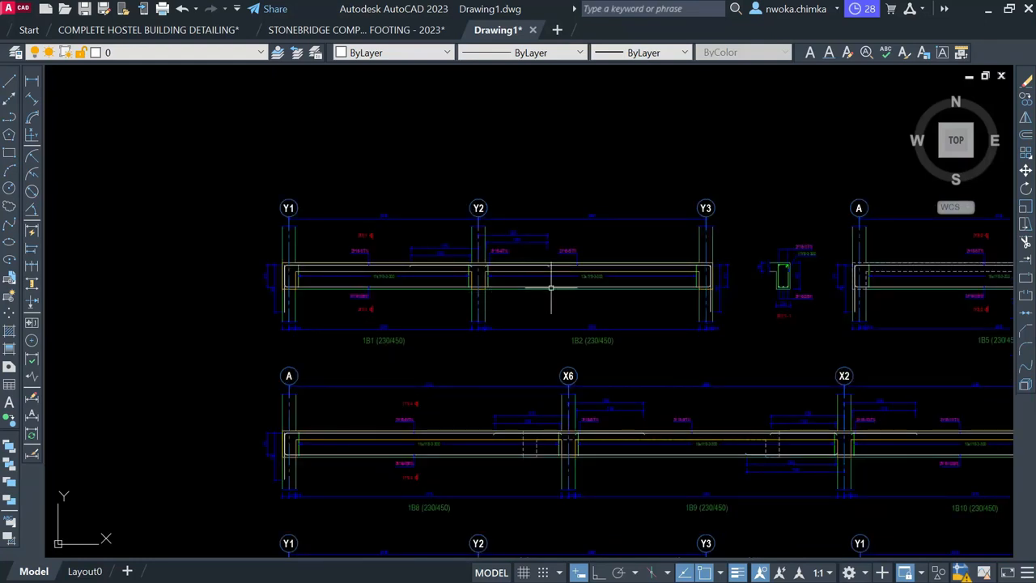
scroll(831, 248, up, 2)
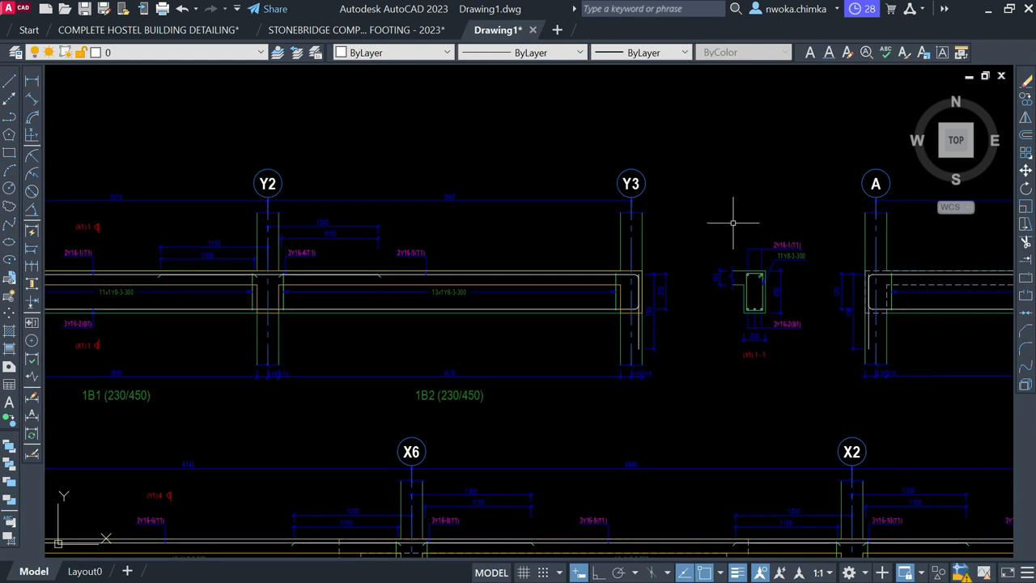
click(413, 32)
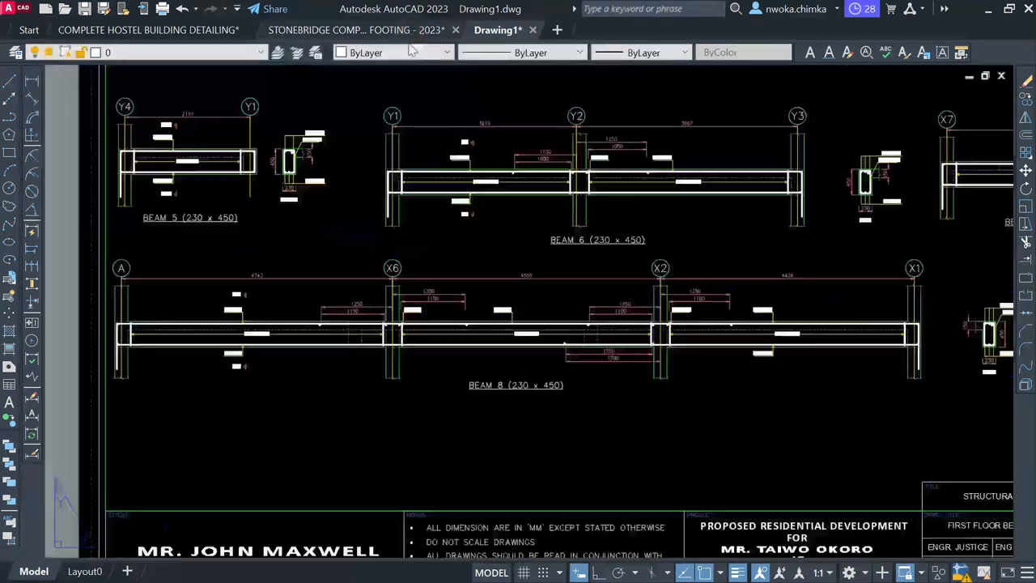
scroll(344, 273, down, 4)
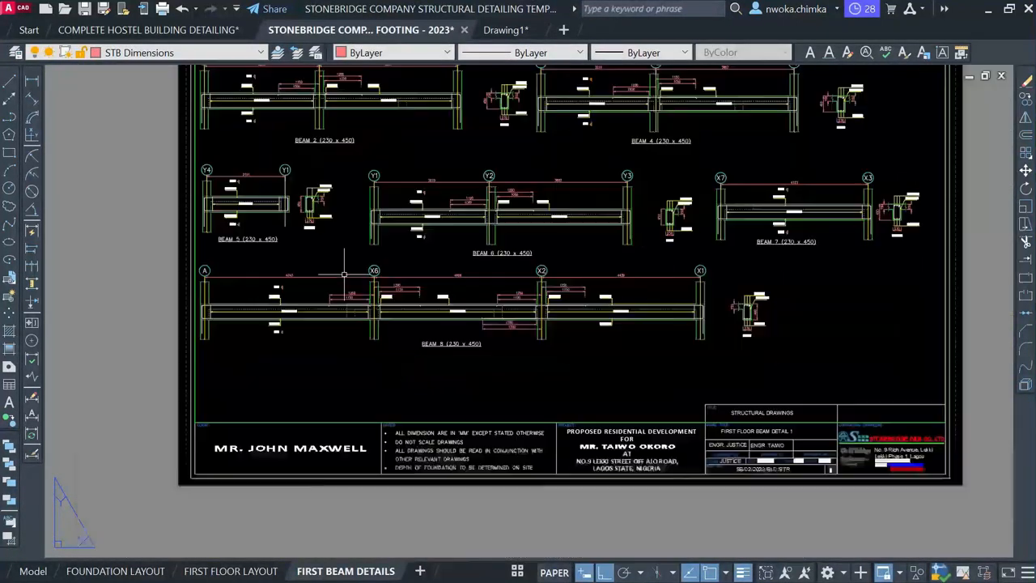
click(517, 571)
Check the FIRST BEAM DETAILS (2) sheet zoomed out, then return to model space
click(549, 545)
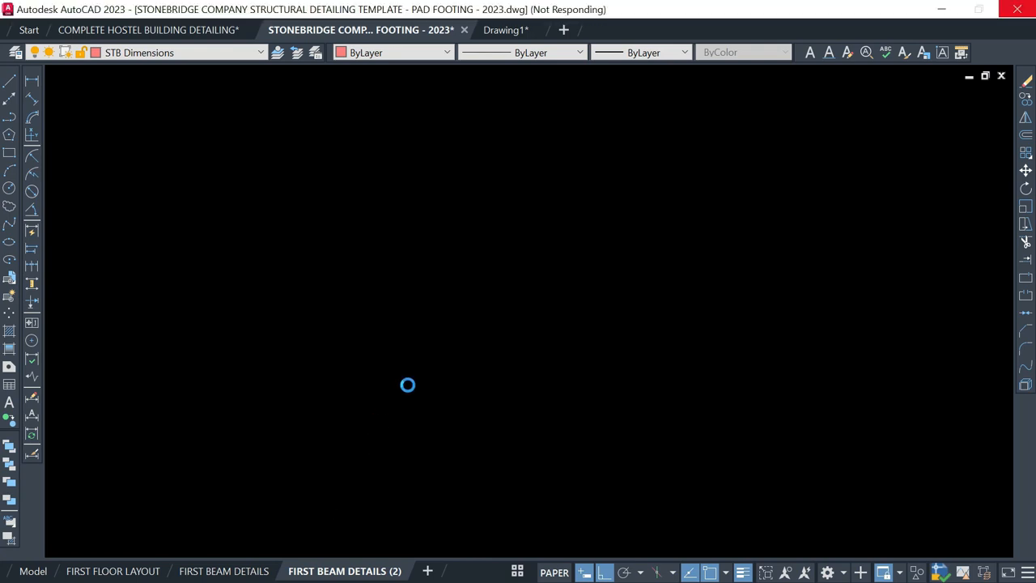
scroll(415, 356, down, 4)
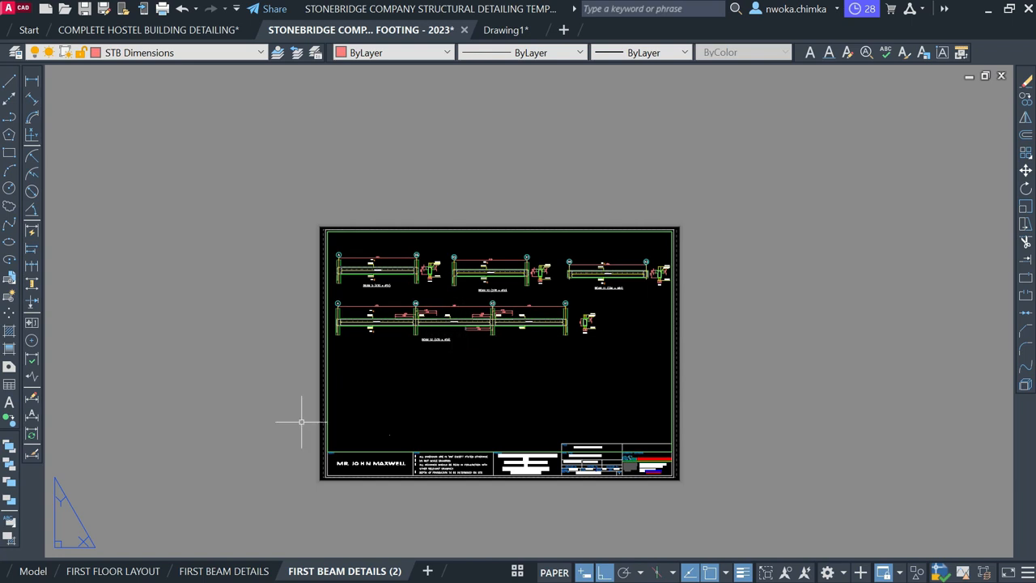
click(33, 571)
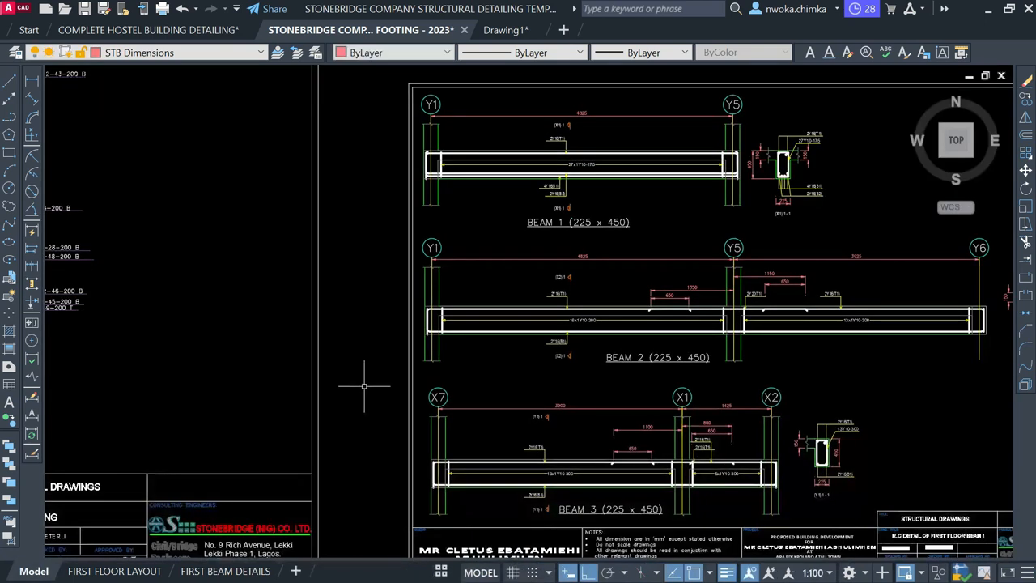
scroll(698, 298, down, 5)
middle_drag(580, 319, 575, 502)
scroll(569, 502, down, 2)
scroll(558, 326, down, 1)
middle_drag(558, 275, 558, 468)
scroll(583, 352, down, 2)
scroll(567, 382, up, 3)
scroll(375, 289, up, 2)
scroll(389, 243, up, 4)
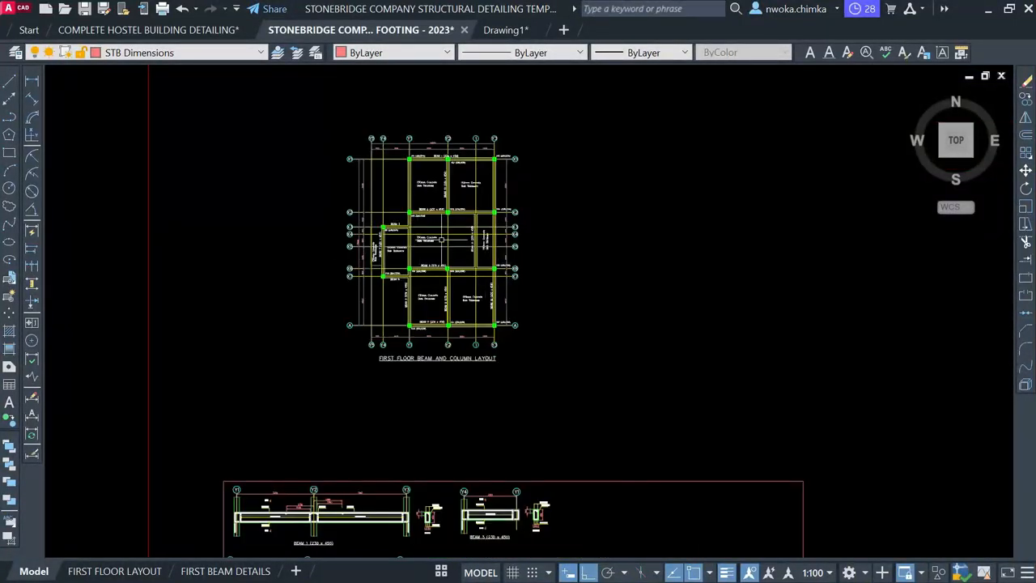
scroll(433, 216, up, 2)
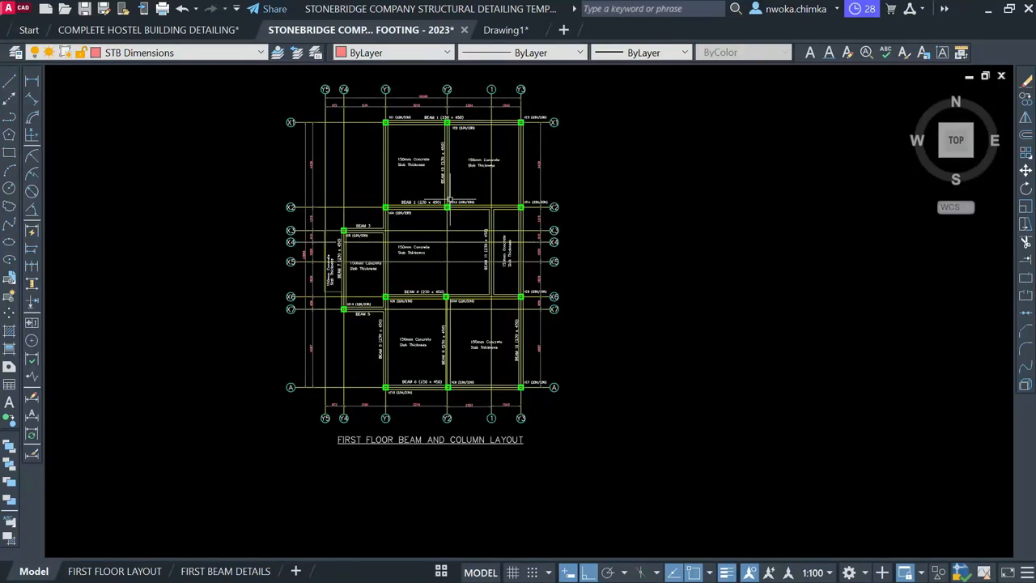
scroll(462, 219, down, 8)
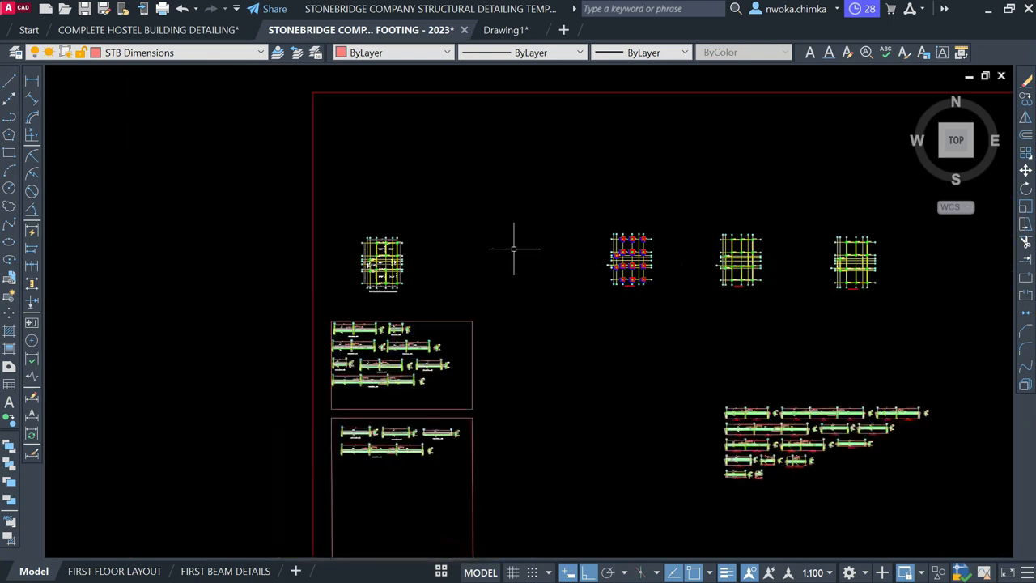
scroll(511, 288, down, 2)
middle_drag(583, 287, 401, 389)
scroll(567, 188, up, 2)
scroll(491, 257, up, 4)
scroll(478, 228, up, 2)
scroll(486, 218, down, 6)
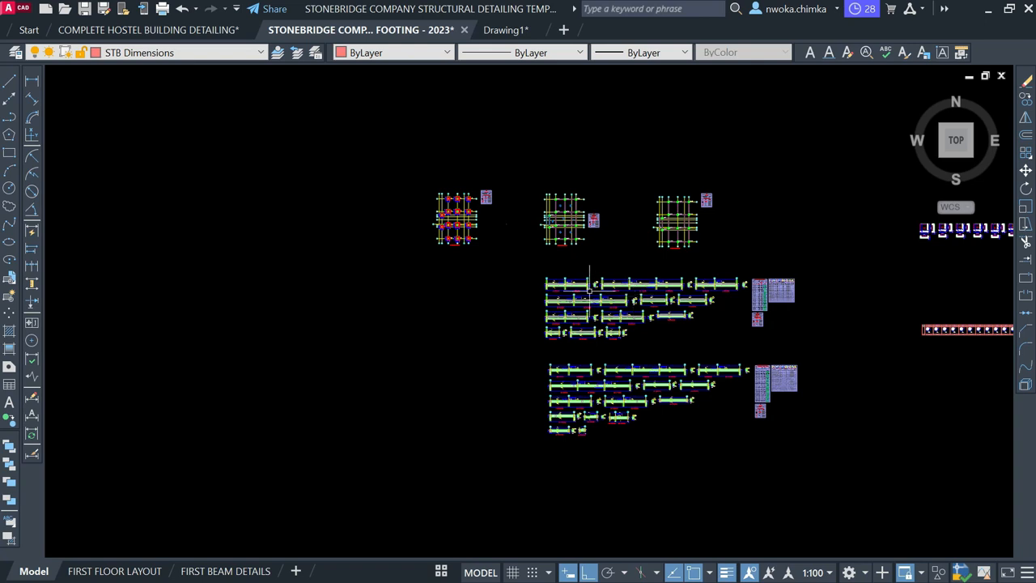
mouse_move(589, 289)
middle_drag(574, 268, 489, 265)
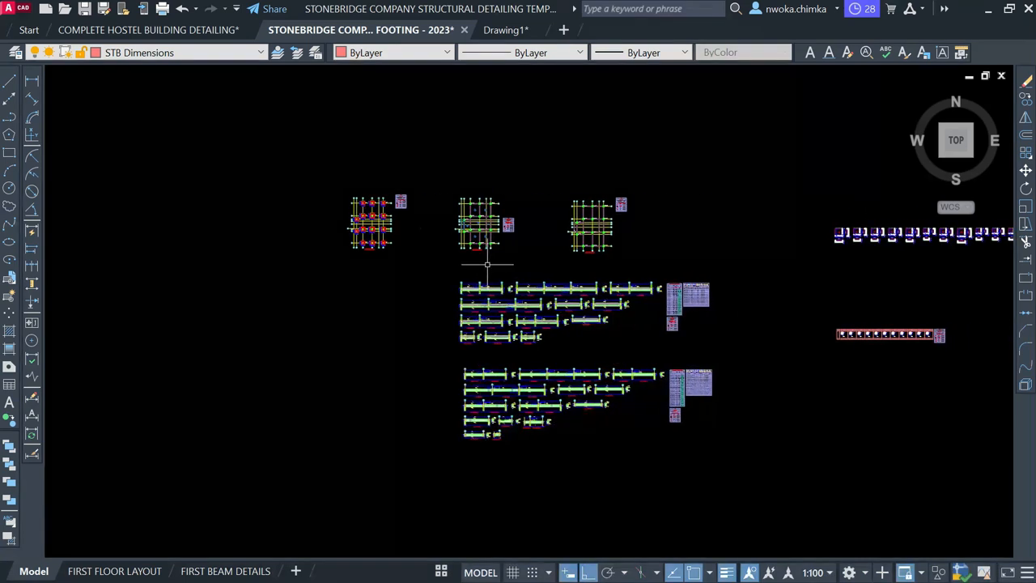
scroll(487, 264, down, 5)
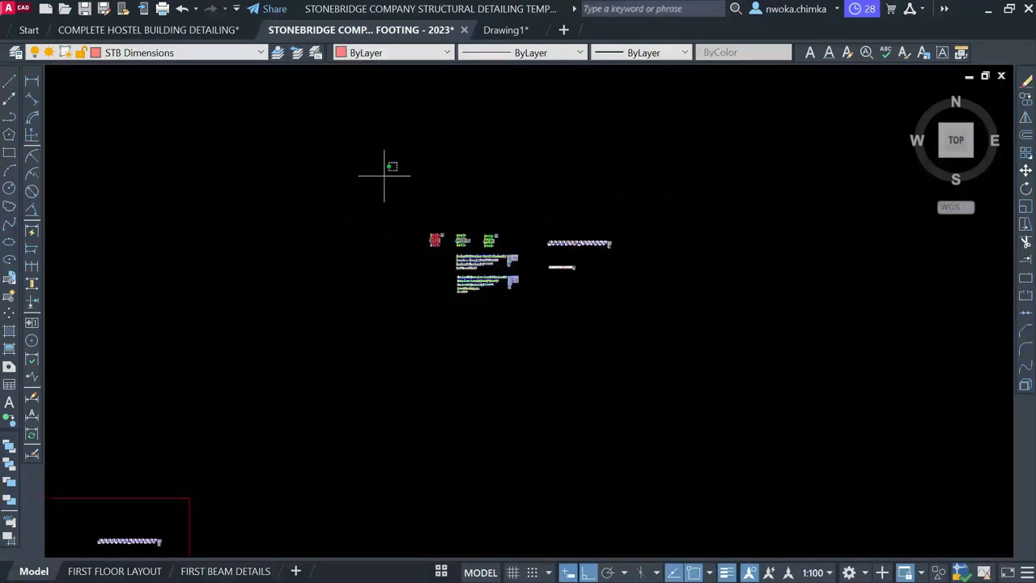
Window-select the small group of details, then cancel the selection with Esc
click(385, 176)
click(790, 387)
scroll(611, 208, down, 2)
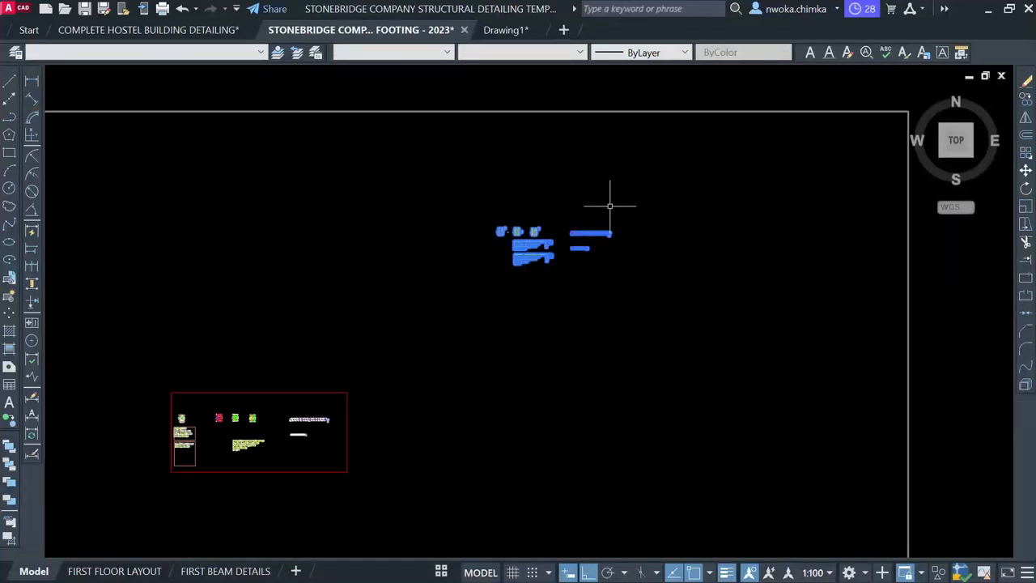
scroll(410, 348, up, 4)
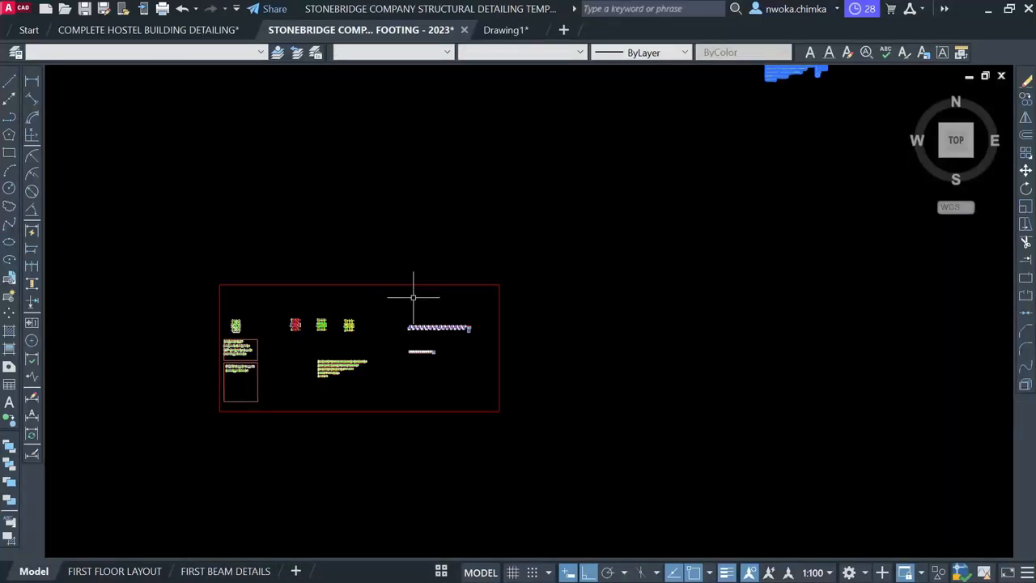
key(Escape)
Zoom and pan past the footing plans to the FIRST FLOOR BEAM AND COLUMN LAYOUT and its beam details
scroll(243, 319, up, 4)
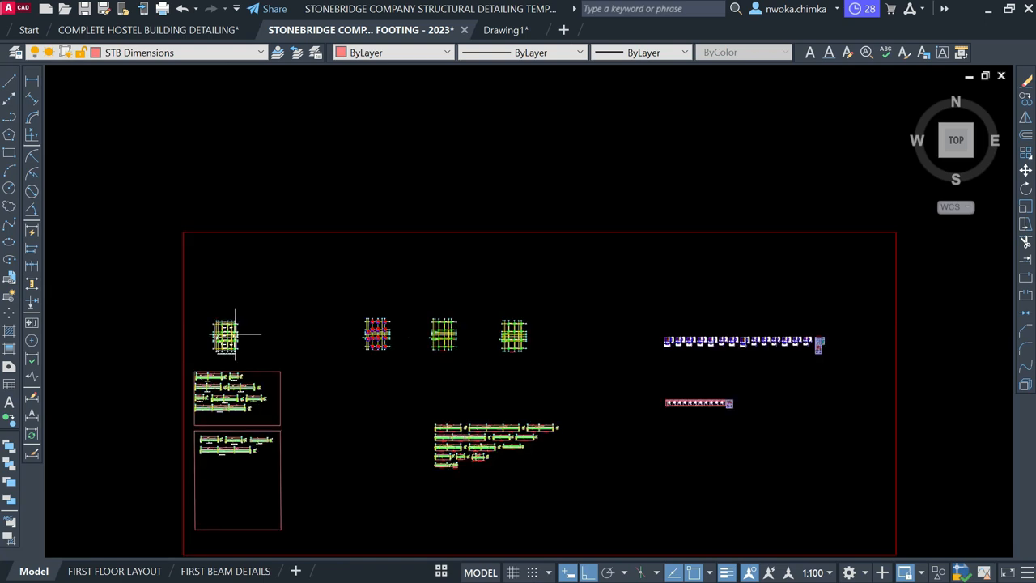
scroll(224, 337, up, 2)
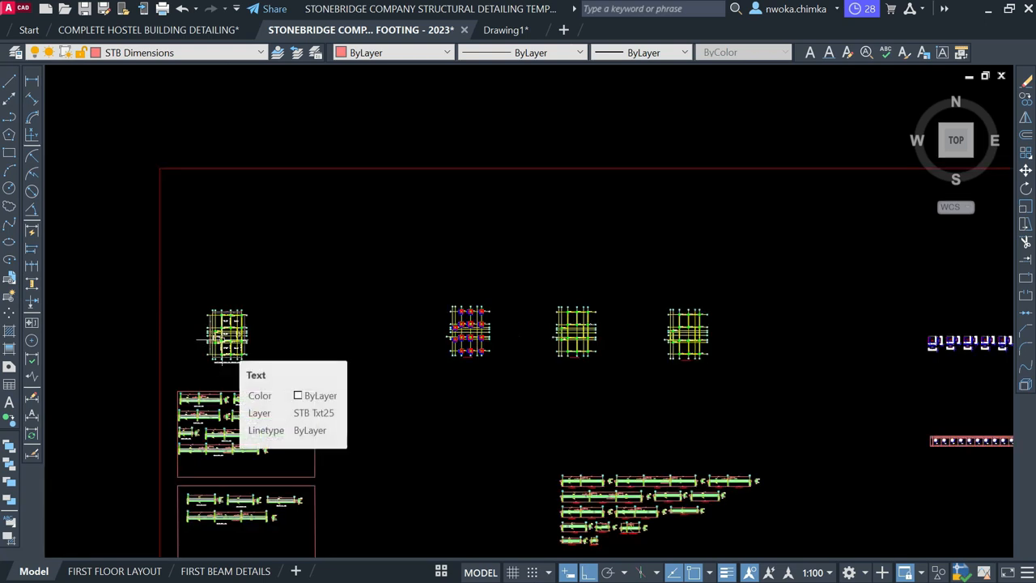
scroll(220, 340, up, 2)
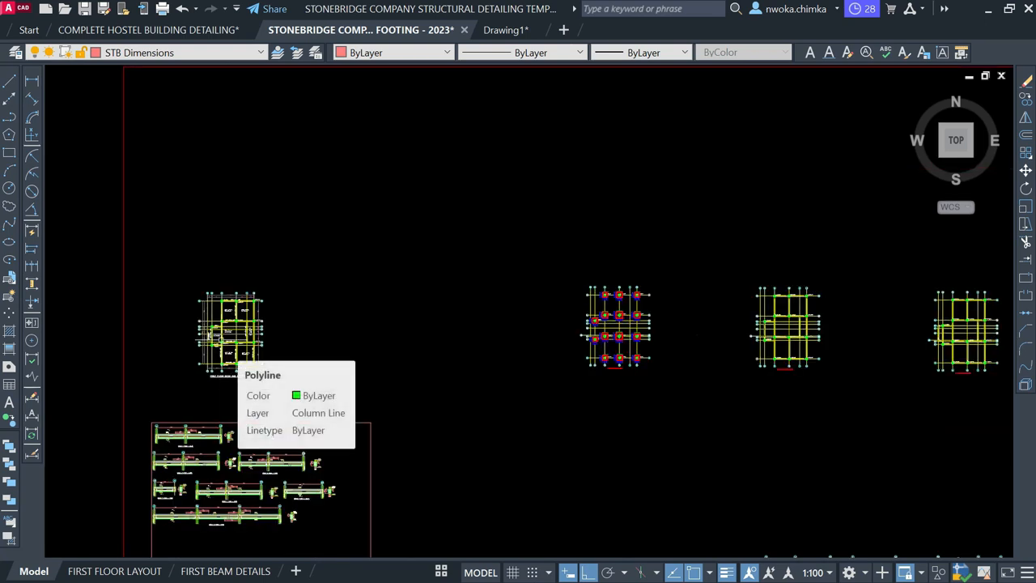
middle_drag(545, 354, 349, 358)
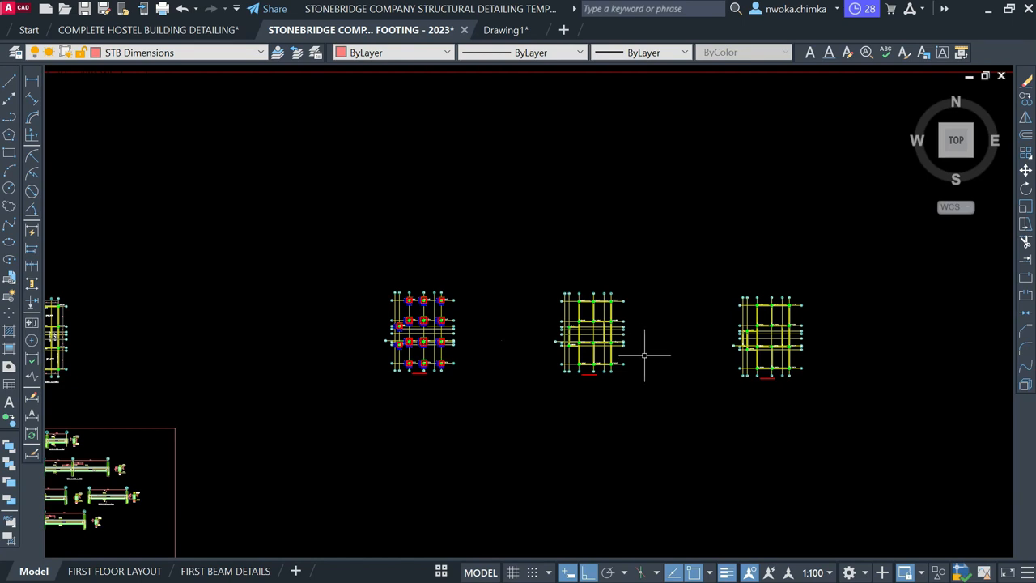
scroll(634, 346, up, 2)
scroll(627, 340, down, 2)
scroll(542, 332, down, 2)
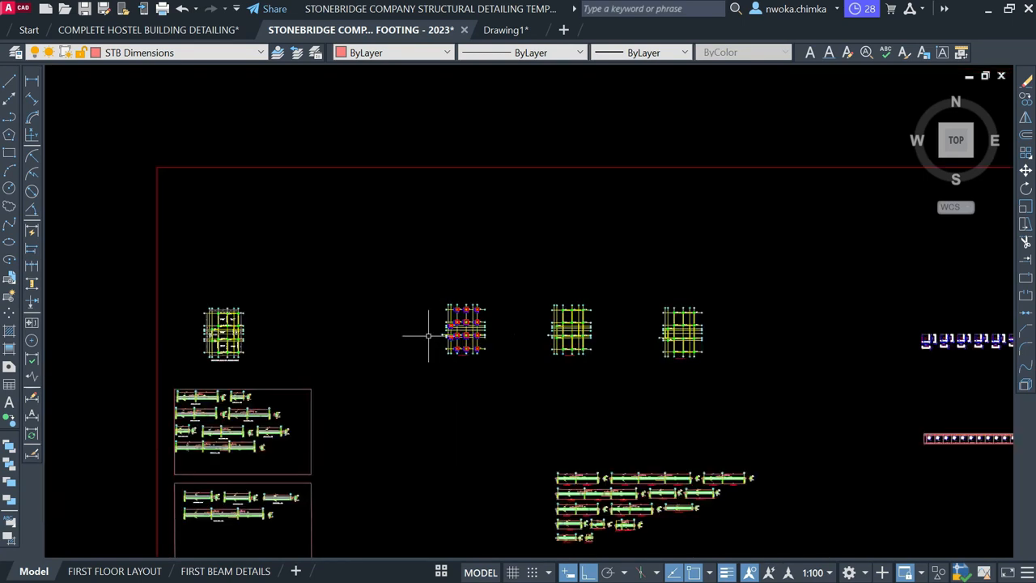
middle_drag(356, 318, 514, 347)
mouse_move(365, 350)
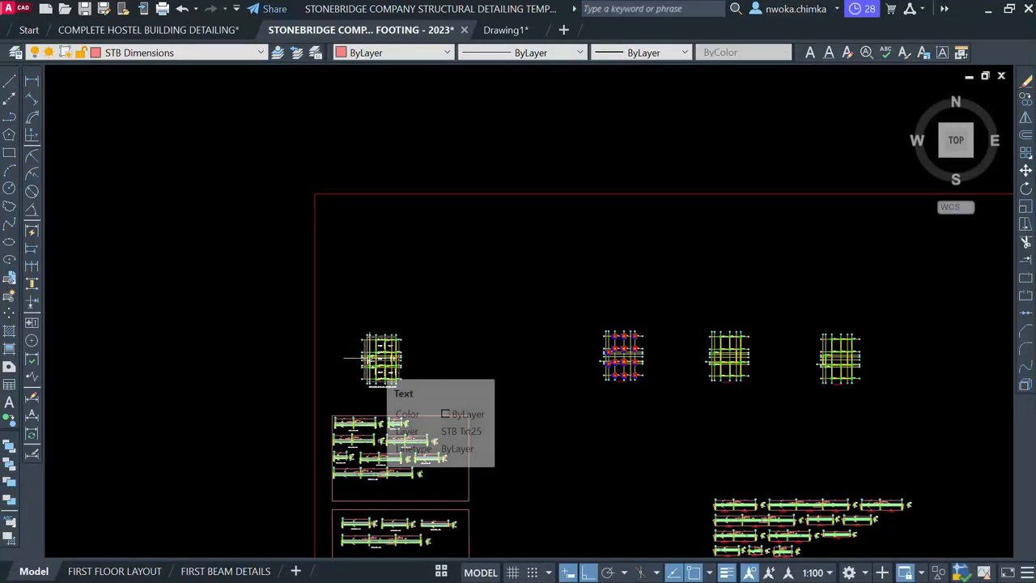
mouse_move(374, 374)
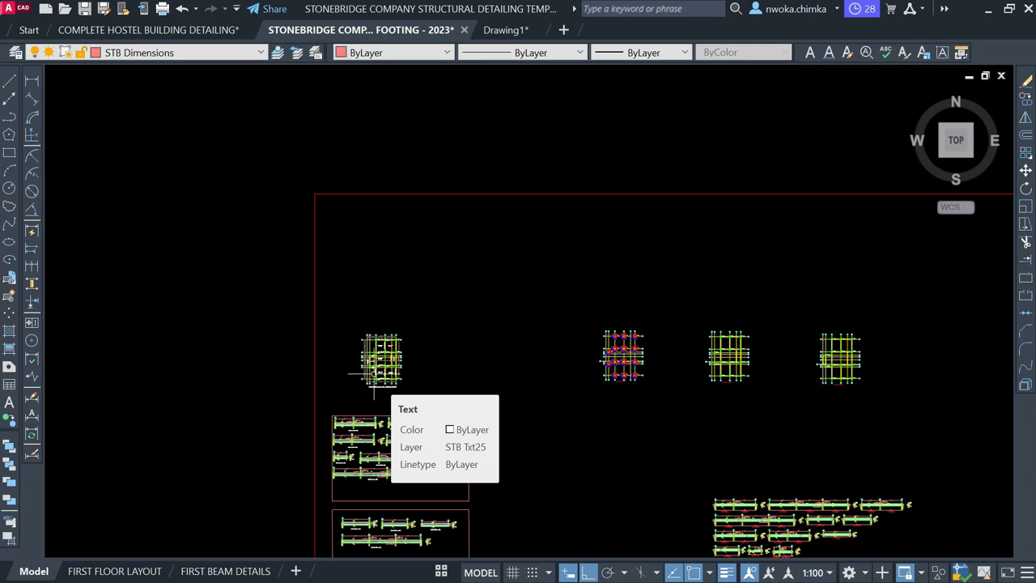
scroll(376, 373, up, 8)
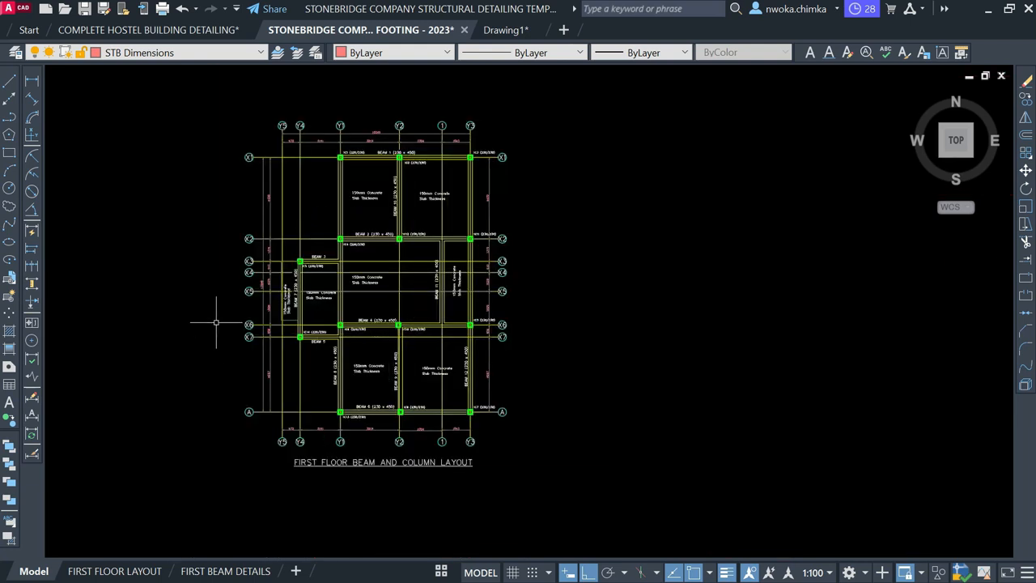
scroll(381, 243, down, 5)
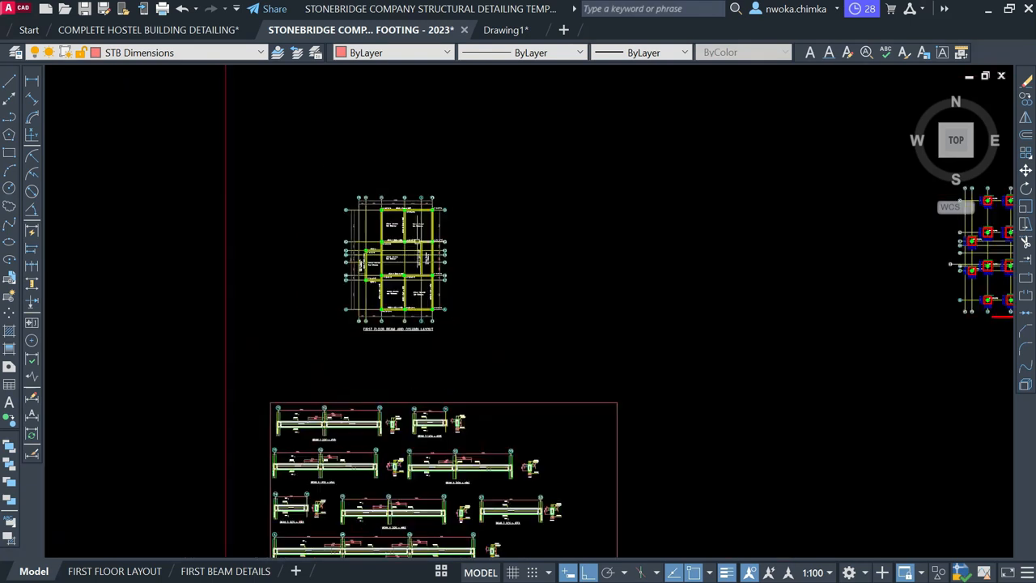
scroll(432, 219, up, 6)
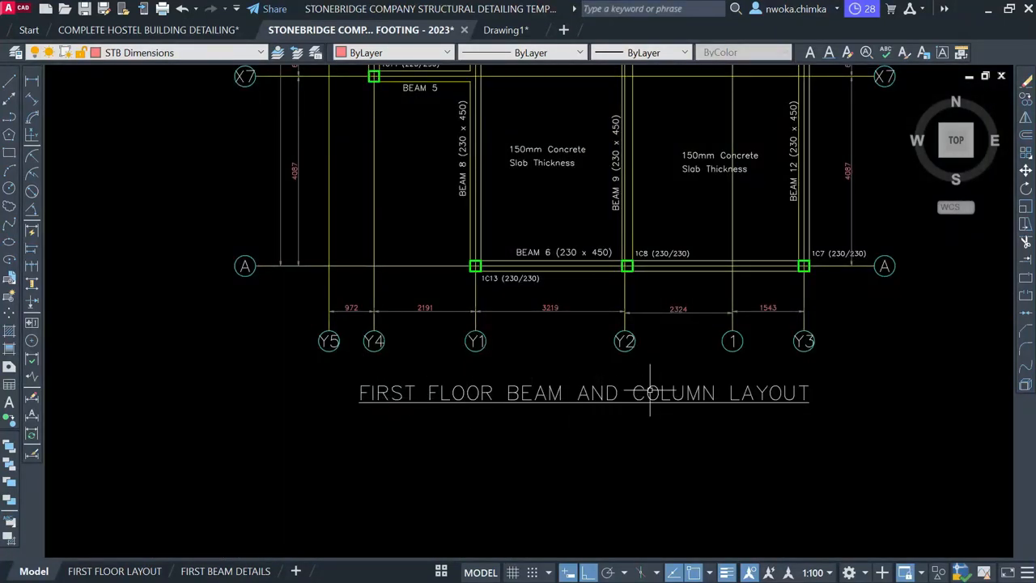
scroll(651, 392, down, 6)
middle_drag(536, 456, 509, 504)
scroll(518, 217, up, 2)
scroll(524, 212, down, 2)
scroll(461, 438, up, 8)
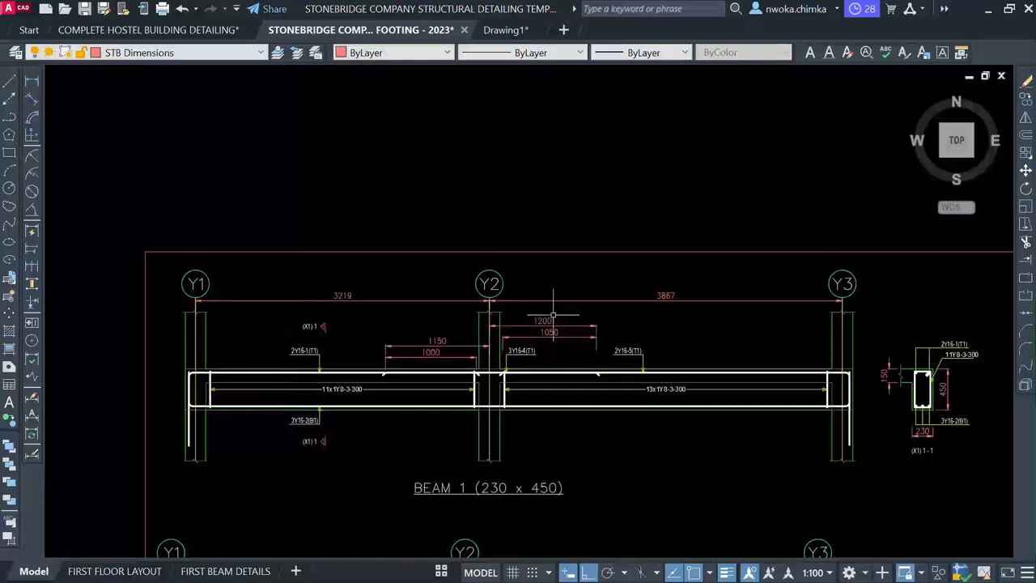
scroll(421, 383, up, 2)
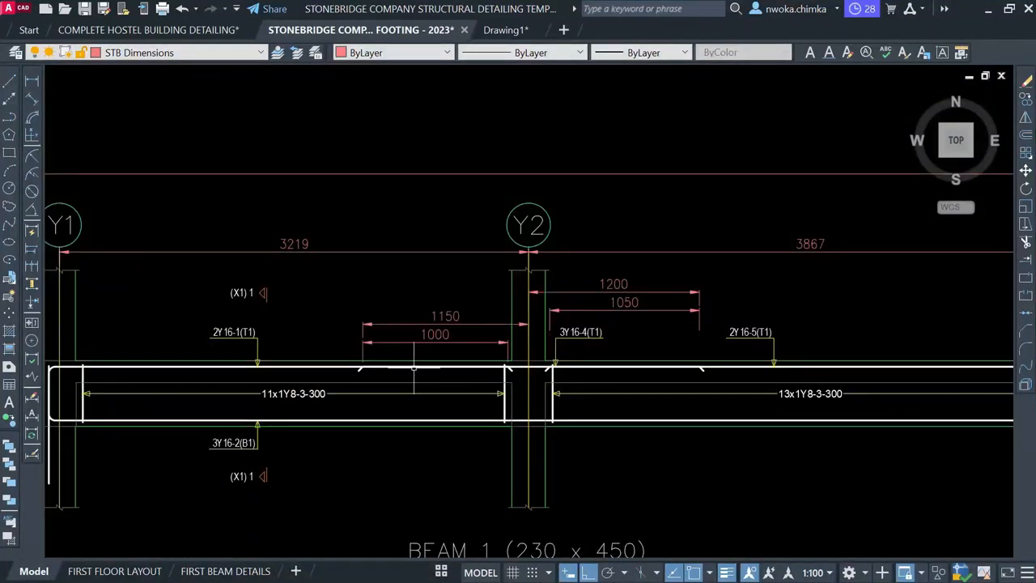
scroll(414, 368, down, 4)
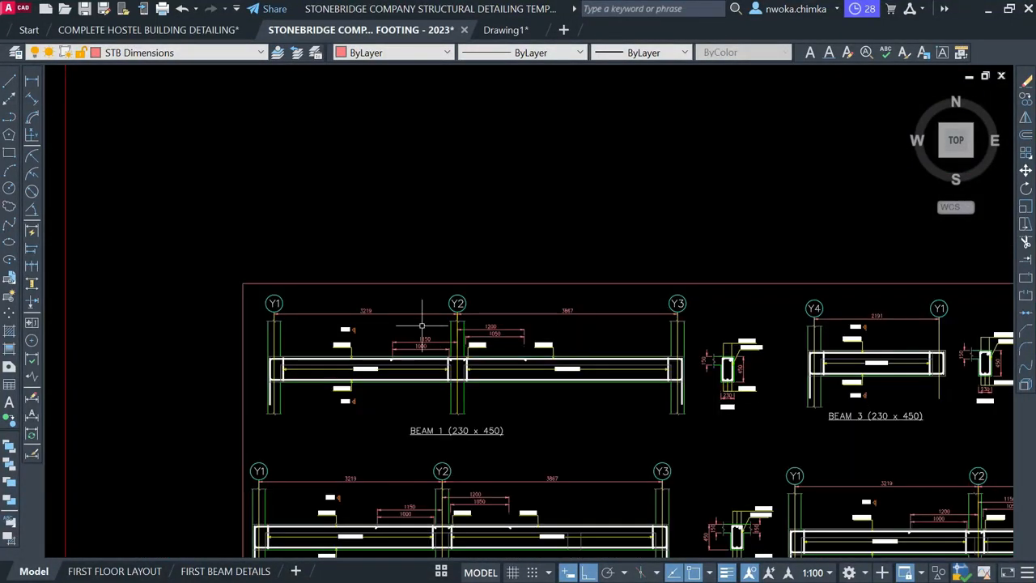
scroll(426, 316, down, 2)
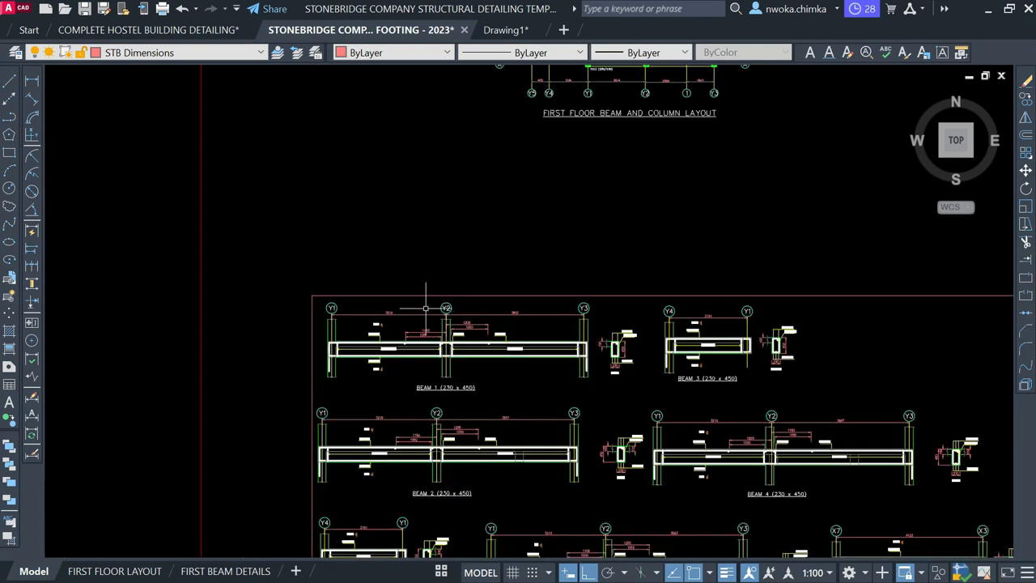
scroll(445, 307, down, 3)
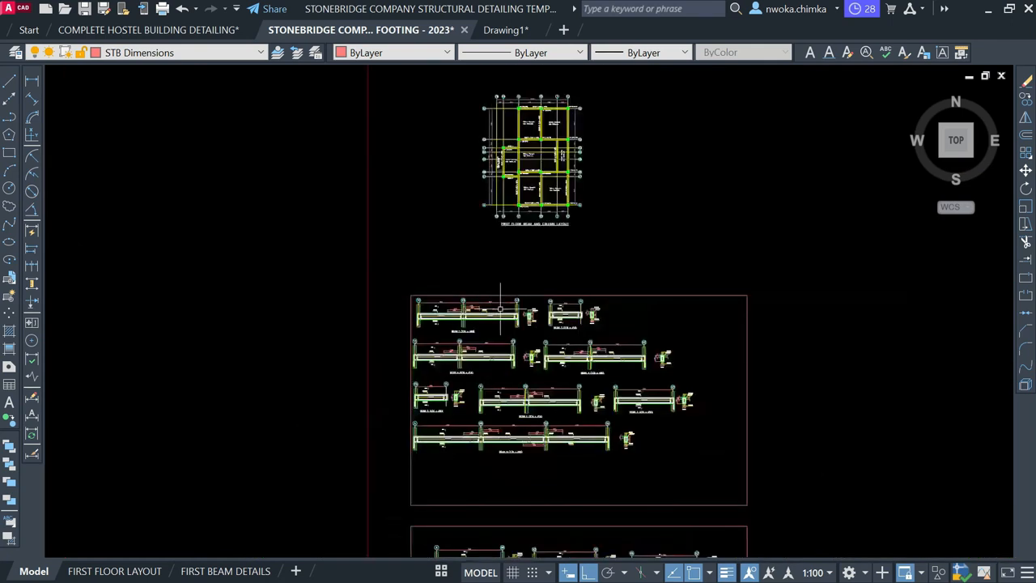
middle_drag(544, 229, 536, 299)
scroll(507, 208, up, 4)
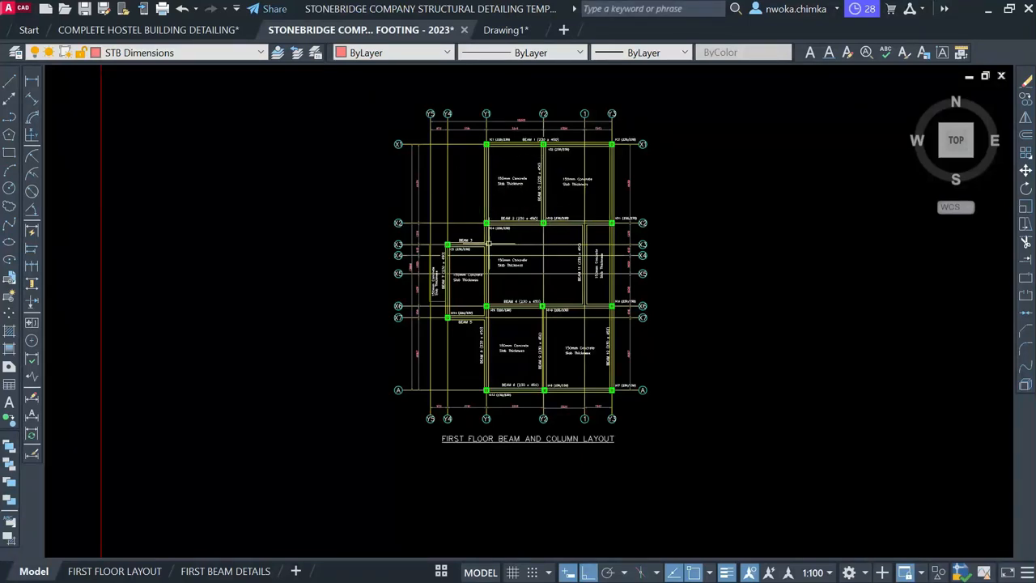
scroll(490, 244, down, 3)
Copy the whole first-floor layout with CO into empty space left of the sheet, Ortho off
click(592, 149)
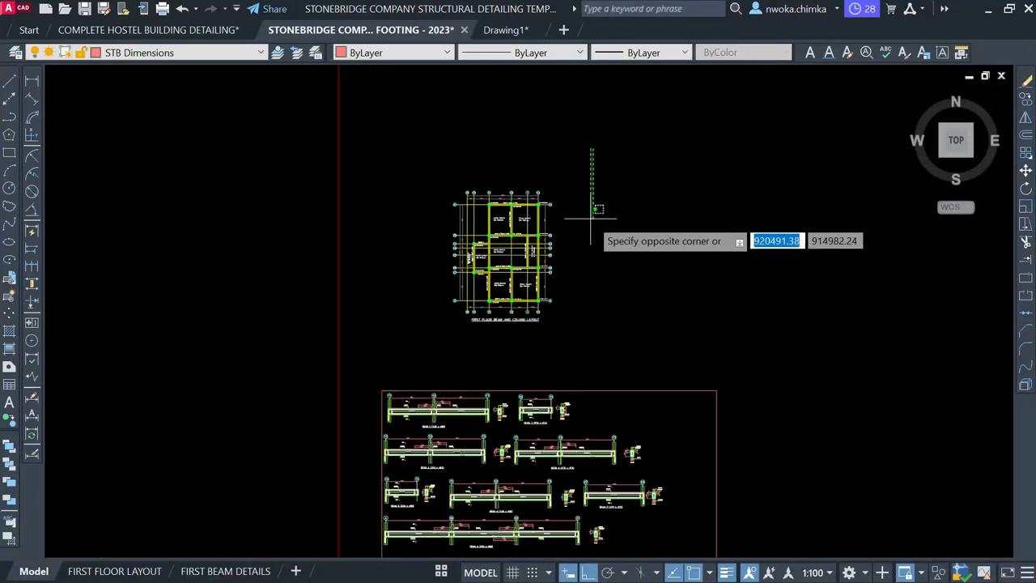
click(429, 337)
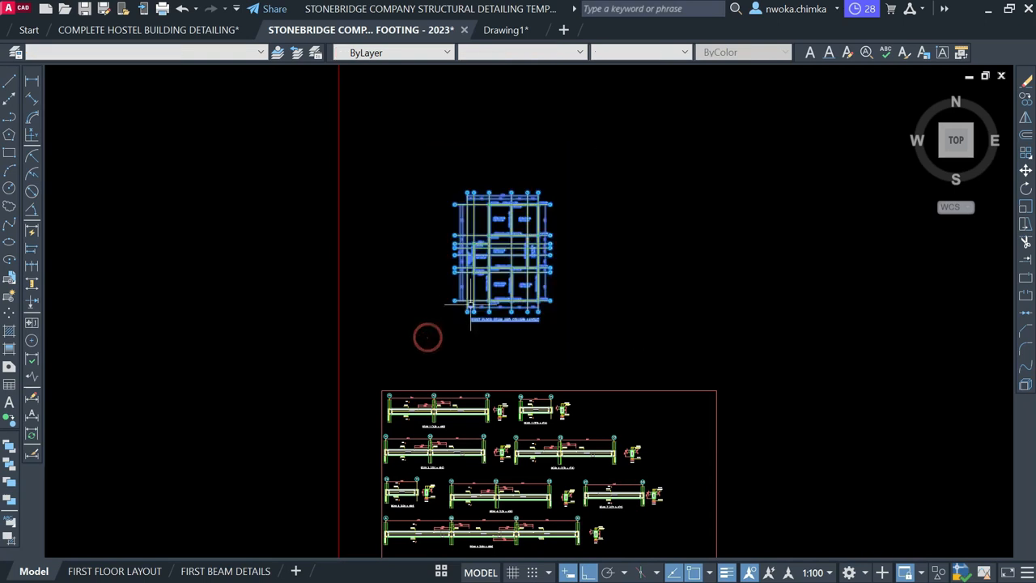
text(co)
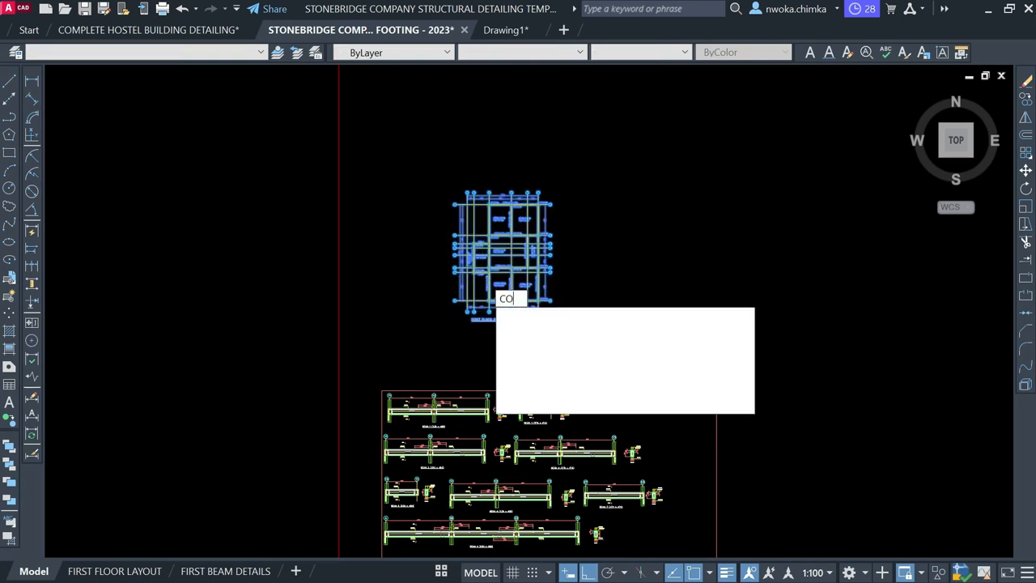
key(Return)
click(489, 264)
scroll(432, 327, down, 2)
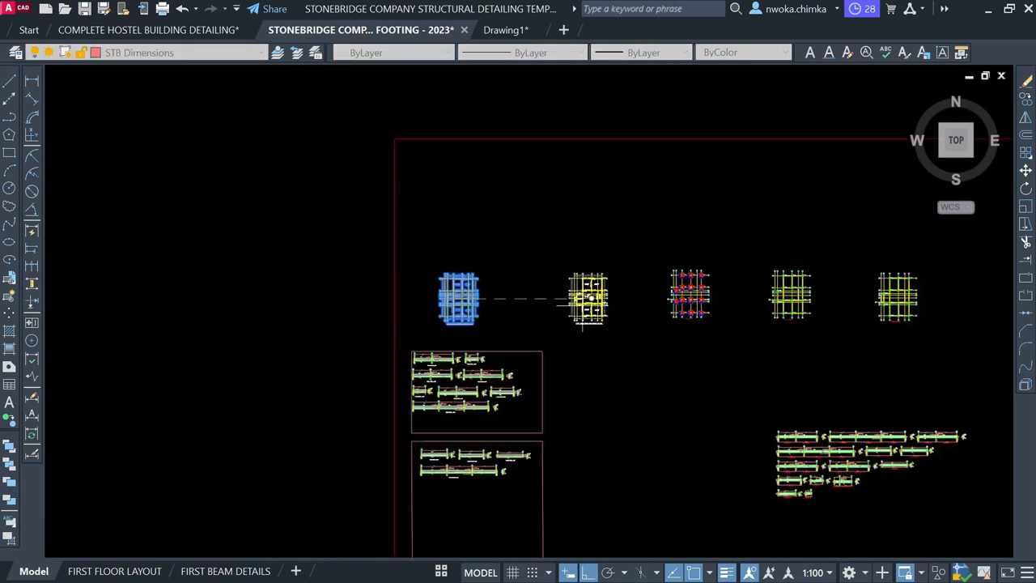
key(F8)
scroll(863, 350, down, 2)
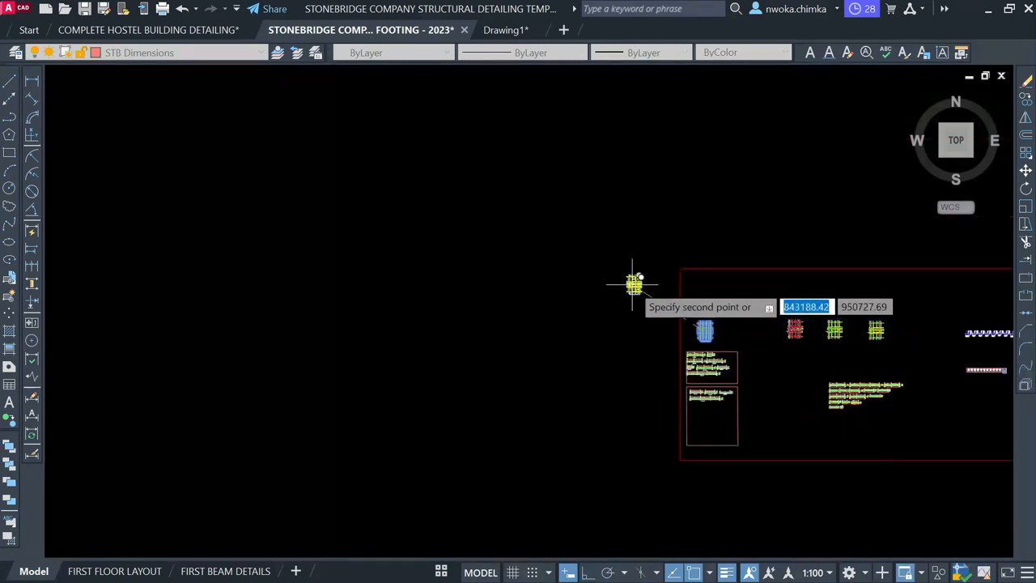
scroll(628, 277, up, 1)
scroll(683, 317, down, 1)
click(527, 254)
key(Escape)
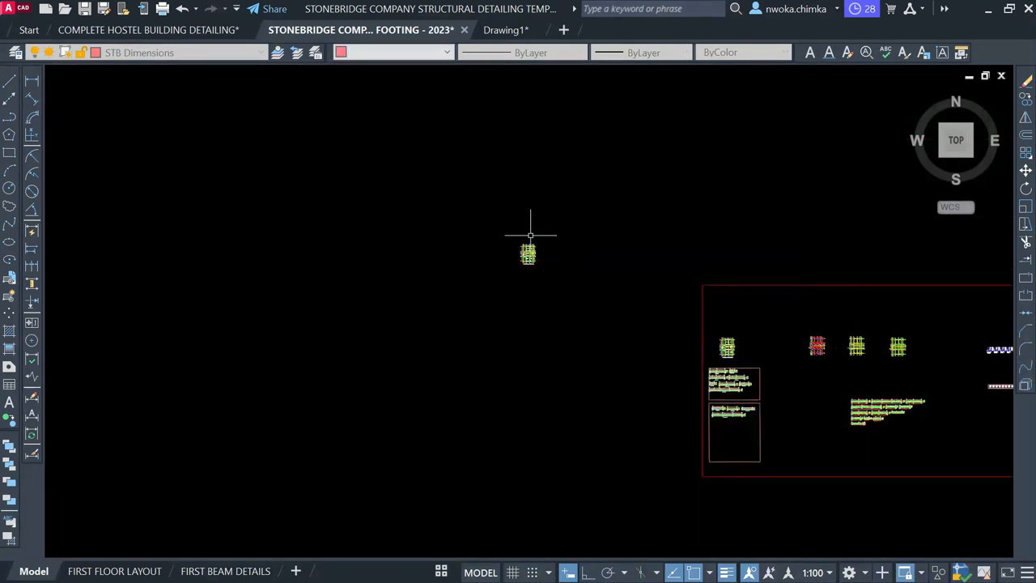
Draw a rectangle framing the copied first-floor layout
click(9, 153)
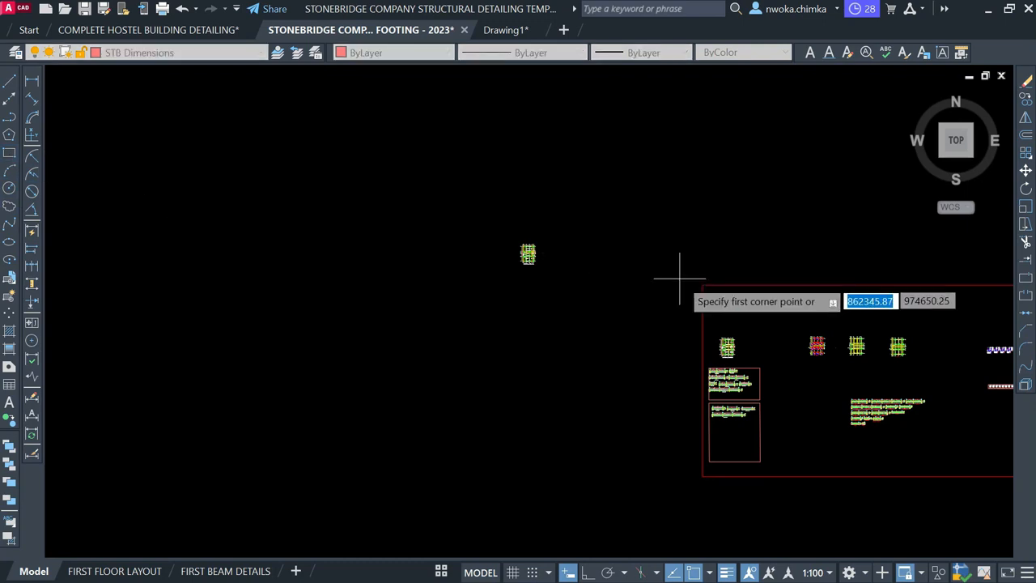
scroll(528, 260, up, 2)
click(477, 203)
click(589, 312)
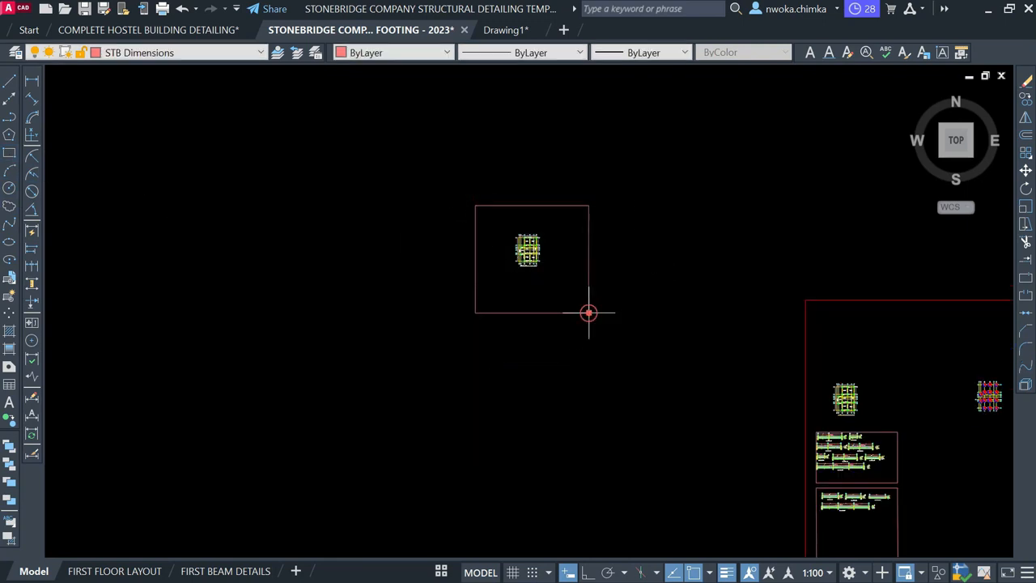
scroll(527, 259, up, 2)
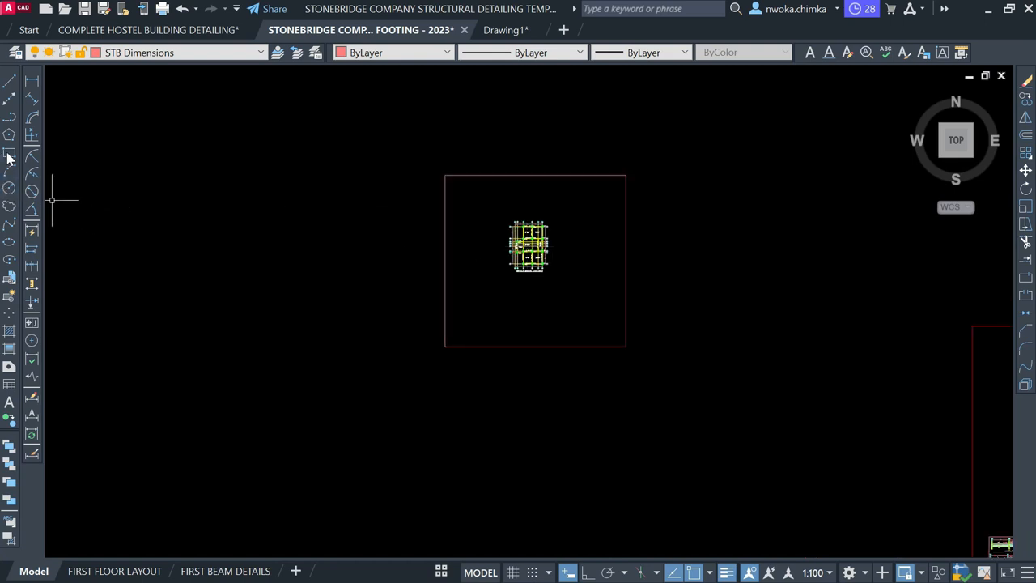
scroll(486, 264, up, 10)
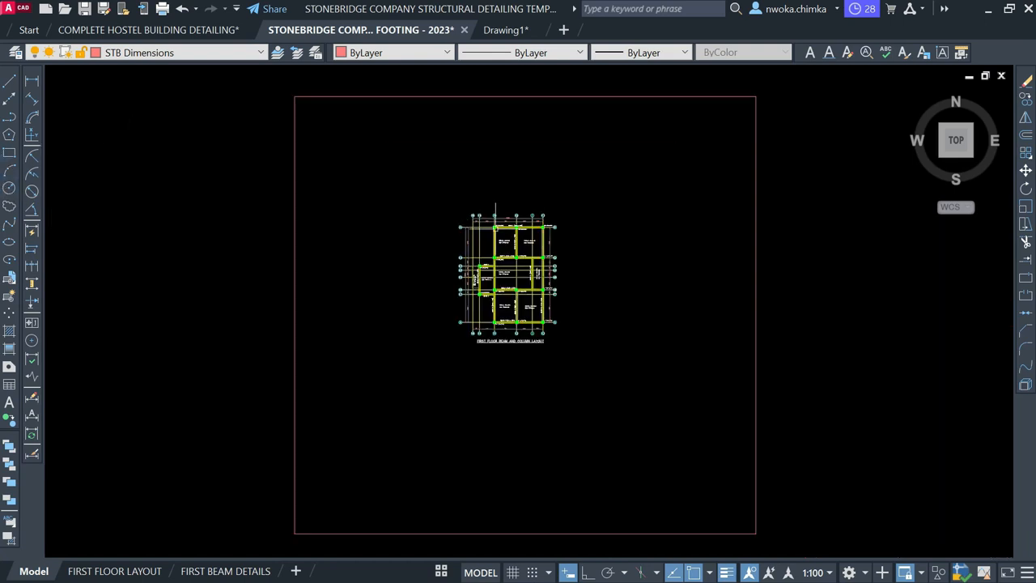
Crossing-select and delete the dimension row above the top gridline, then zoom out
click(791, 148)
click(361, 208)
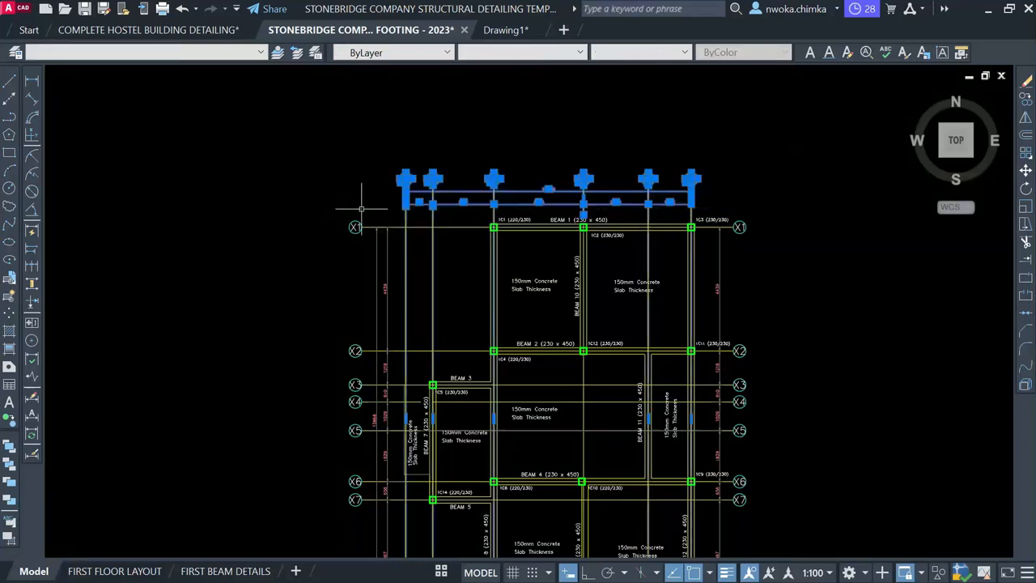
key(Delete)
scroll(486, 194, down, 4)
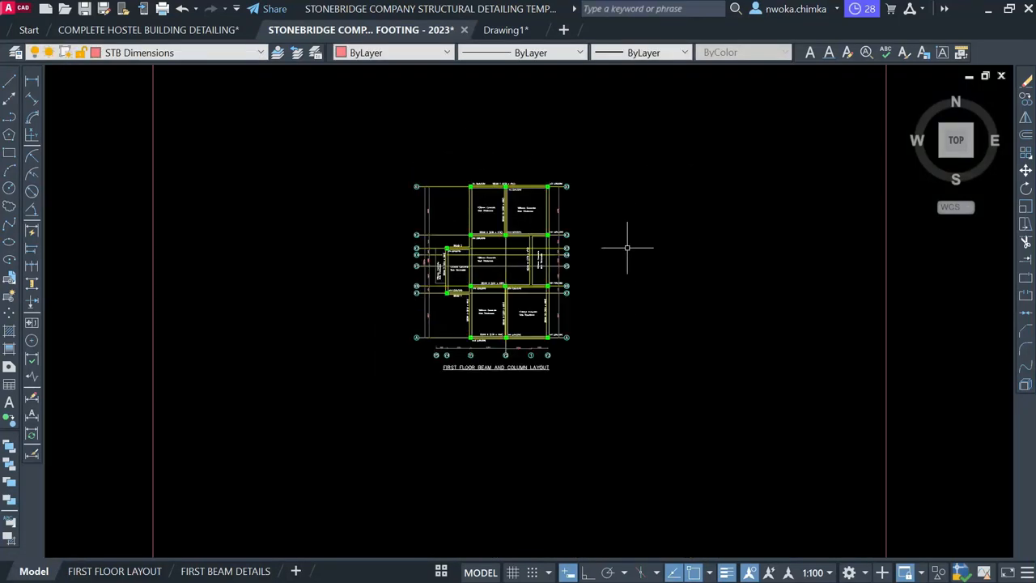
scroll(528, 233, down, 8)
scroll(530, 231, down, 6)
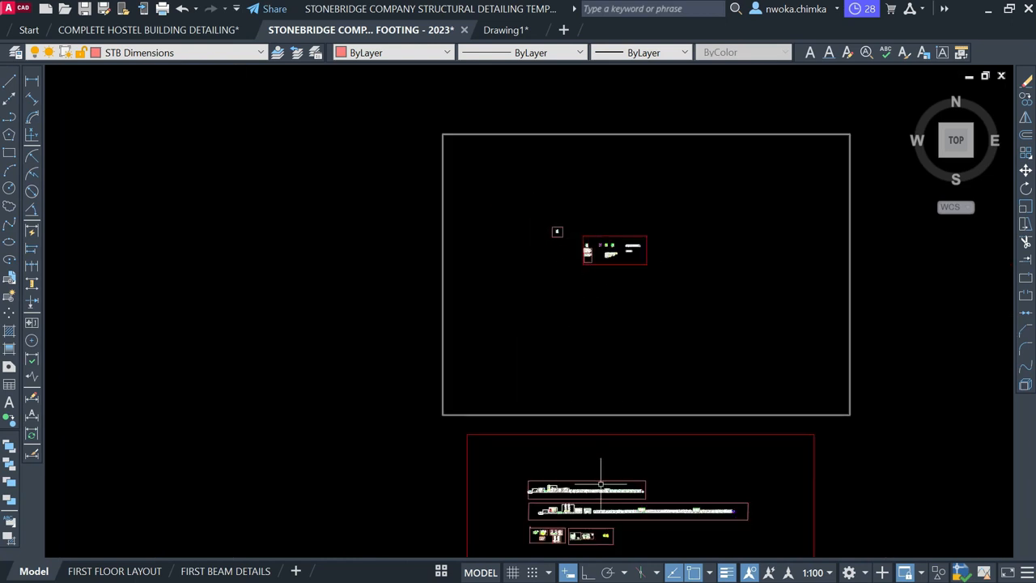
Window-select the whole RC Slab Detailing sheet
scroll(601, 484, up, 5)
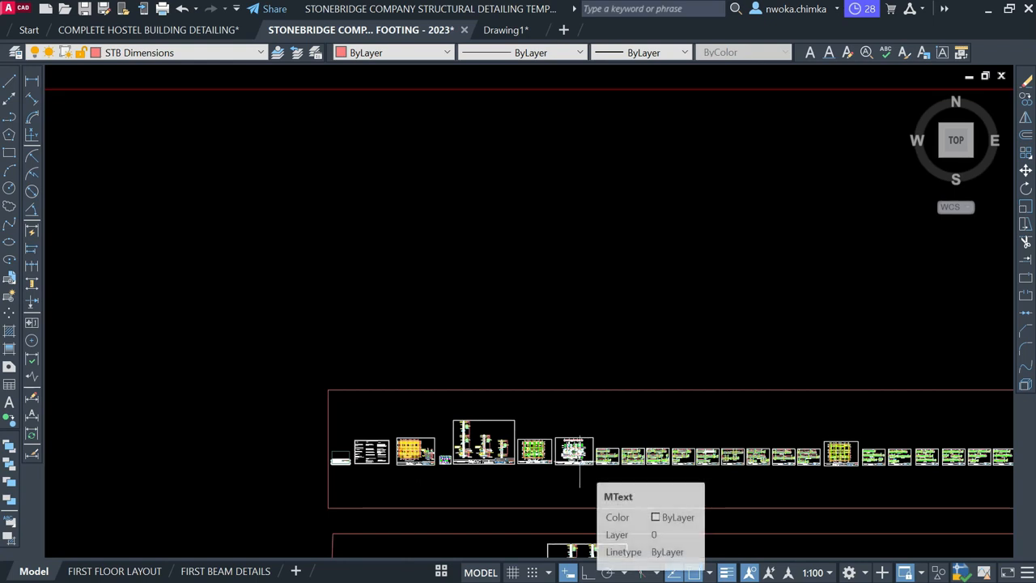
scroll(580, 462, up, 2)
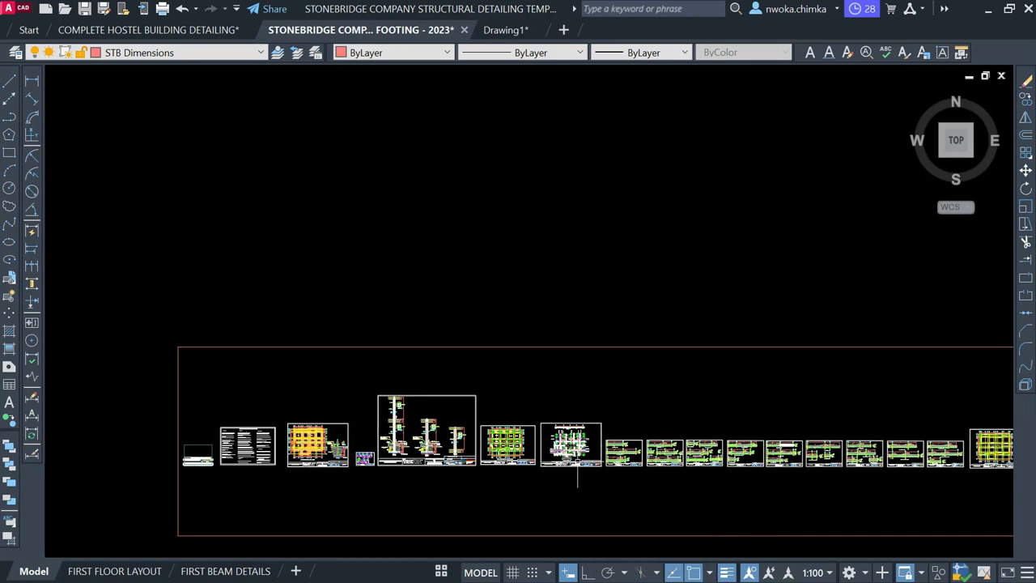
scroll(580, 476, up, 4)
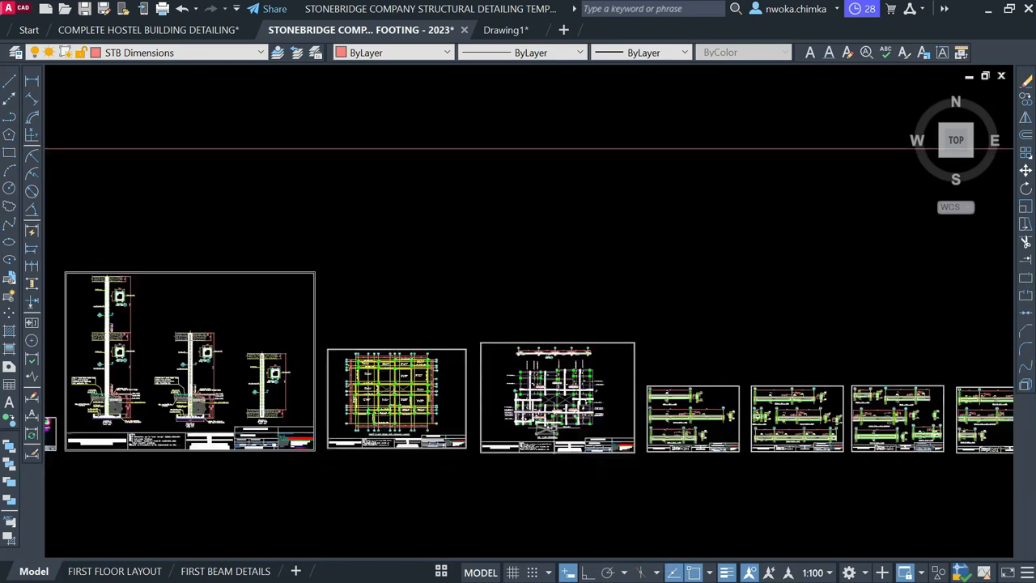
scroll(552, 437, up, 10)
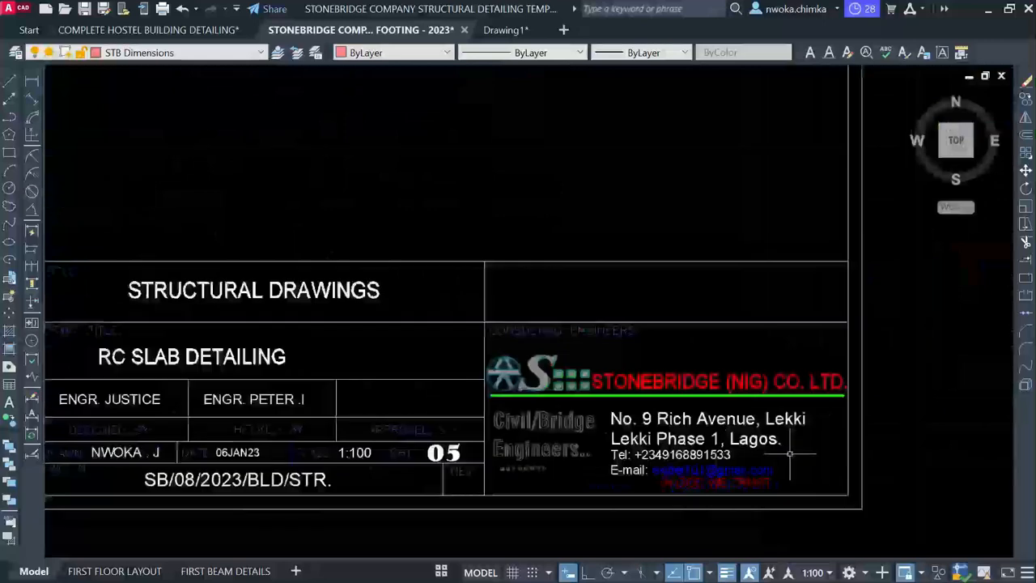
scroll(790, 455, down, 10)
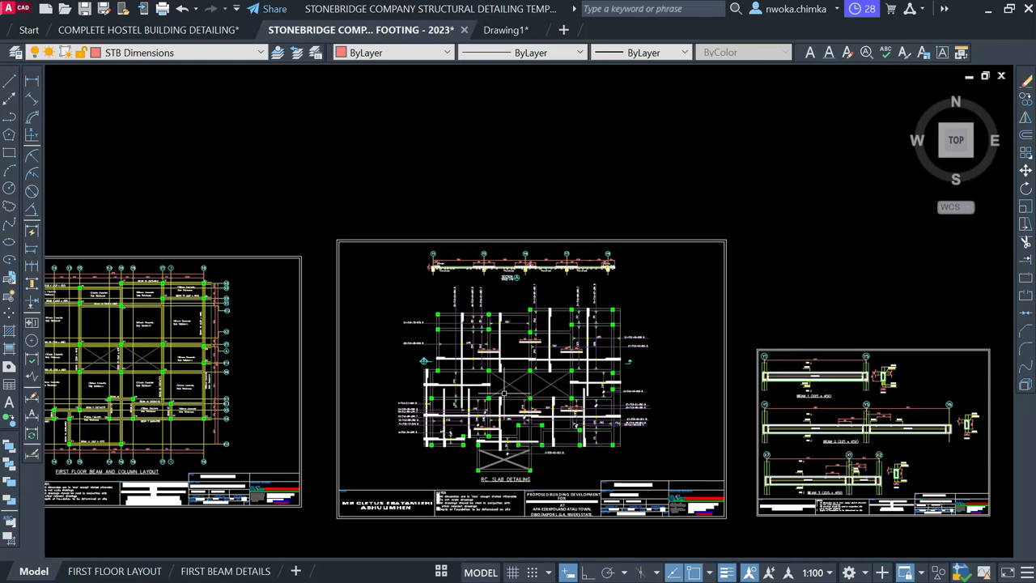
scroll(540, 382, down, 2)
click(395, 253)
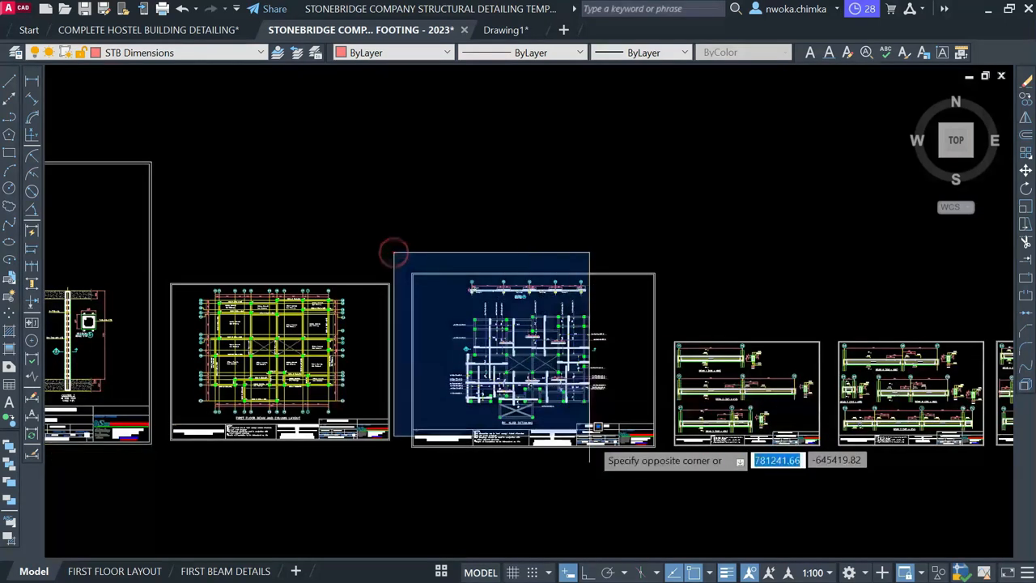
click(663, 475)
Copy the slab sheet with CO into the upper area beside the framed first-floor layout
text(c)
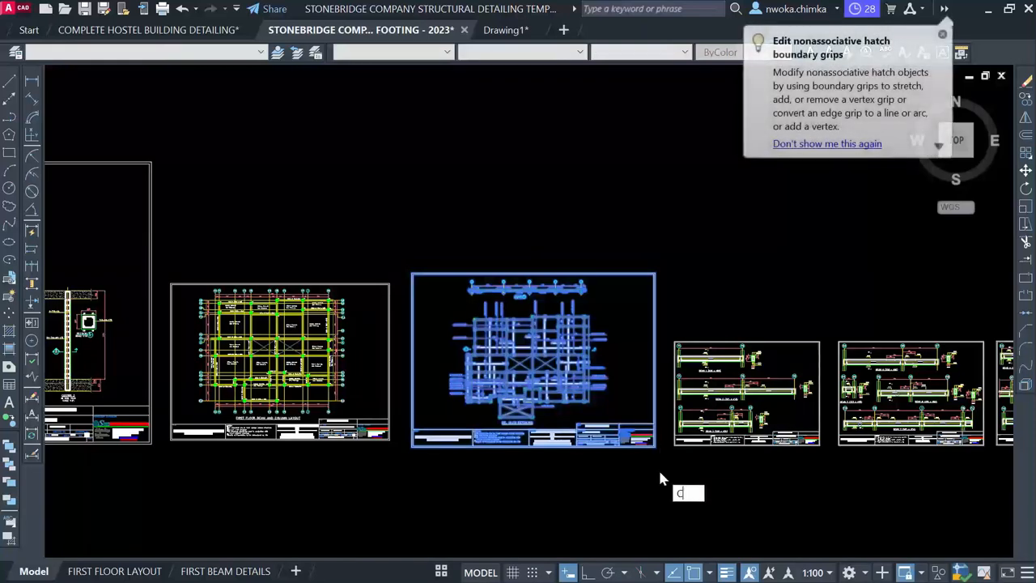
text(o)
key(Return)
click(577, 370)
scroll(717, 397, down, 6)
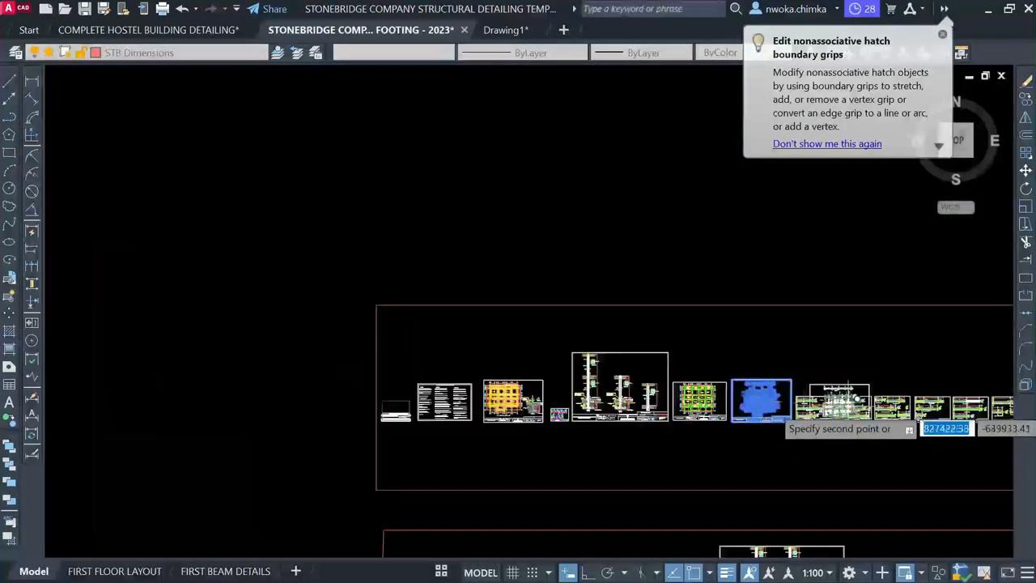
scroll(767, 349, up, 4)
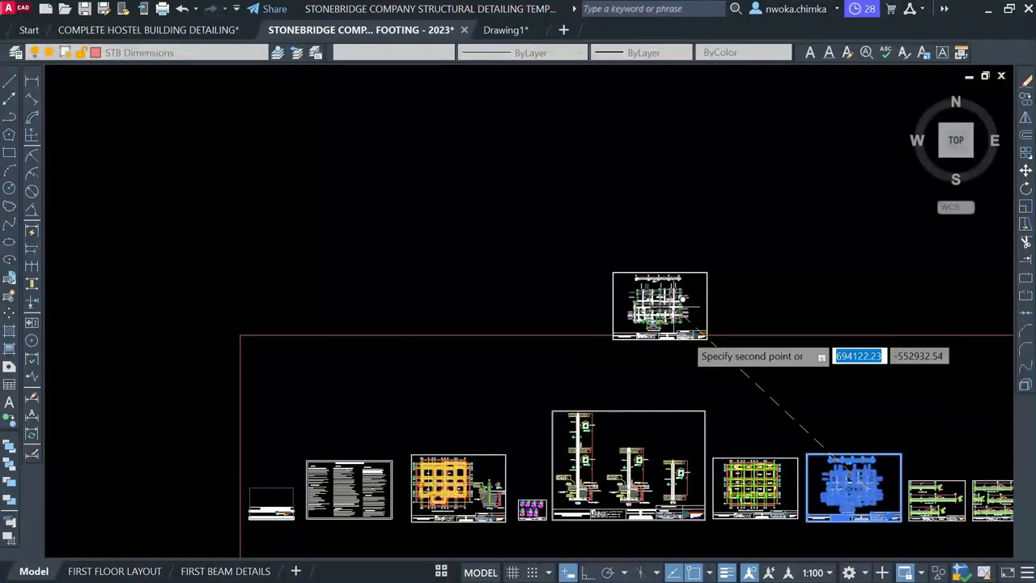
scroll(666, 511, up, 4)
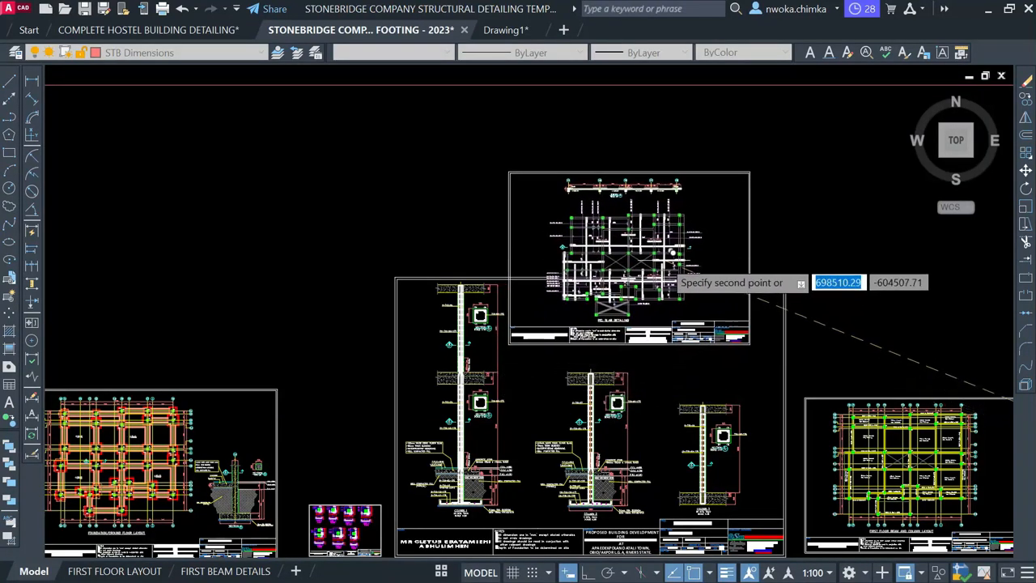
scroll(527, 502, up, 4)
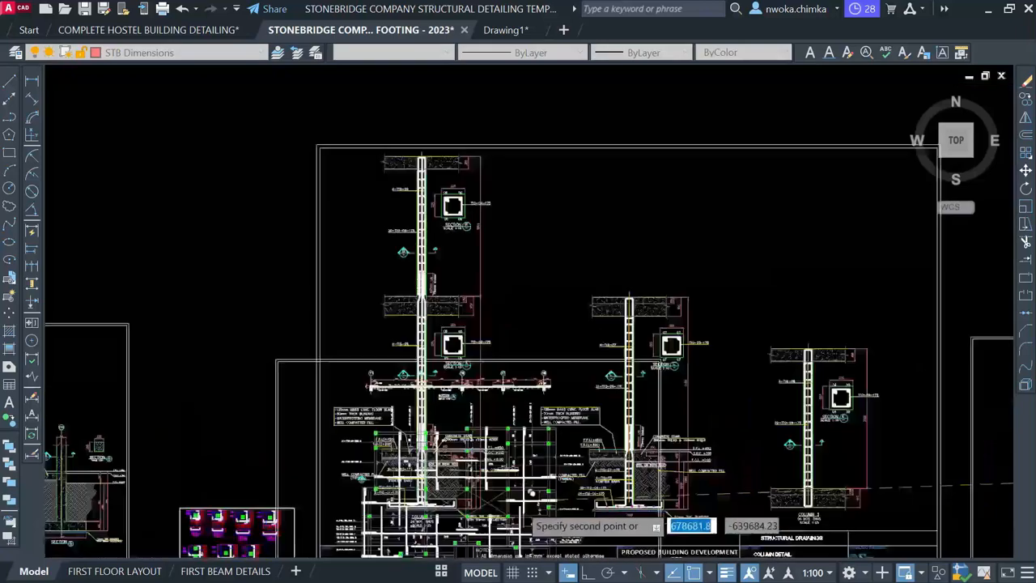
scroll(495, 431, down, 6)
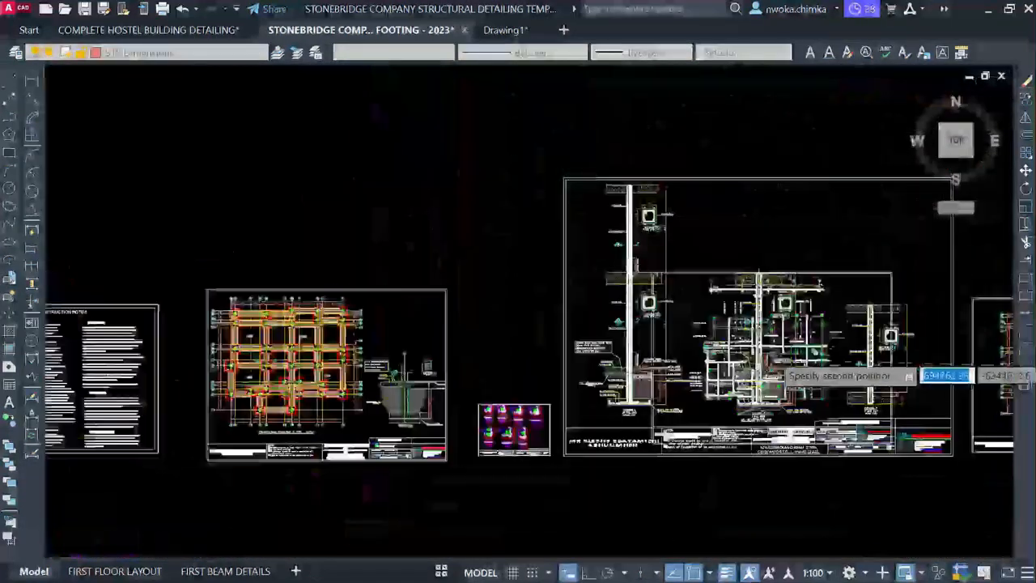
scroll(813, 327, down, 2)
middle_drag(623, 209, 653, 375)
scroll(652, 373, down, 2)
middle_drag(557, 248, 631, 546)
scroll(630, 546, down, 2)
middle_drag(569, 290, 580, 372)
scroll(797, 269, up, 4)
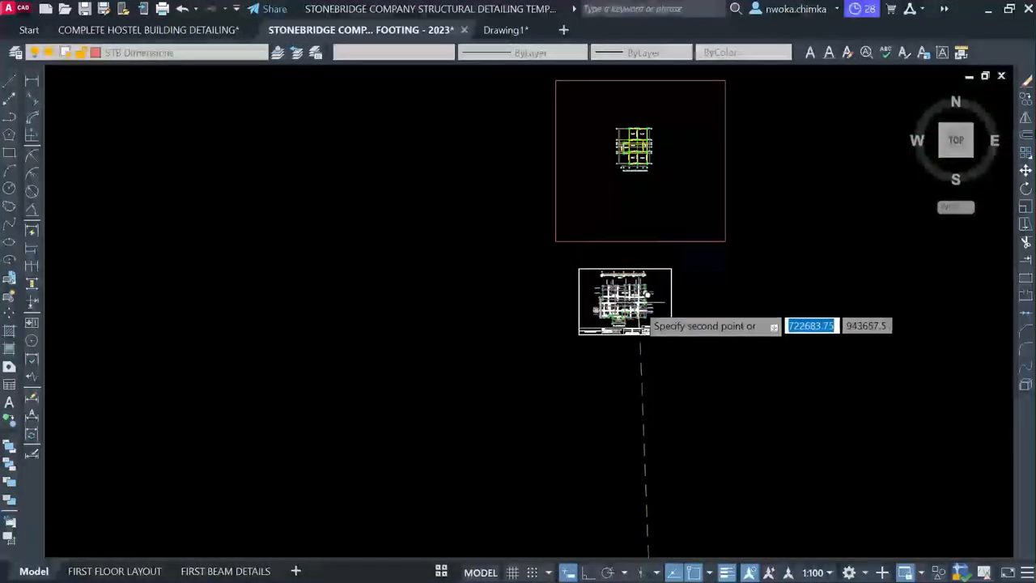
click(396, 233)
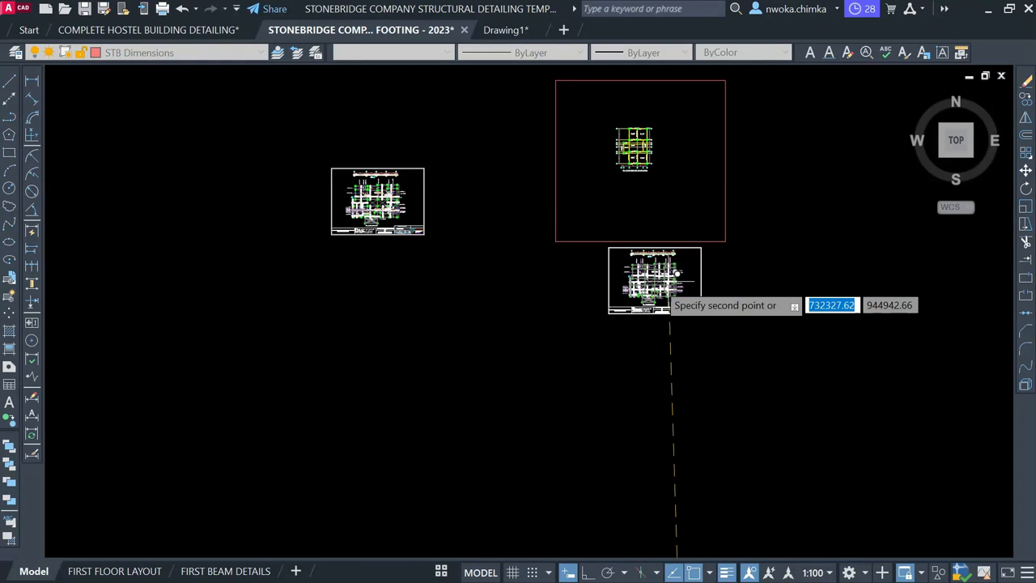
key(Escape)
scroll(398, 109, down, 7)
scroll(532, 196, up, 3)
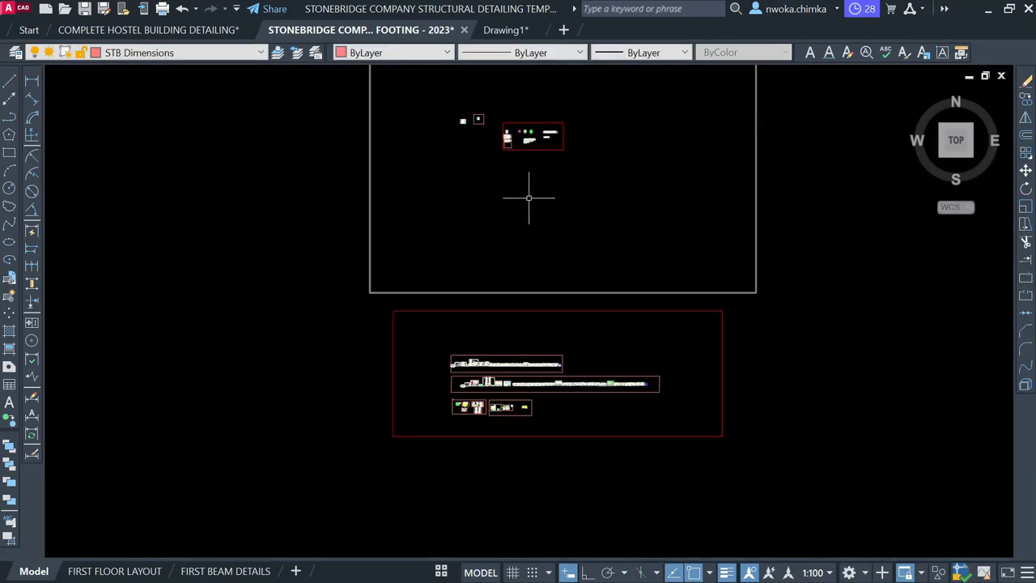
scroll(474, 363, up, 2)
scroll(479, 381, up, 8)
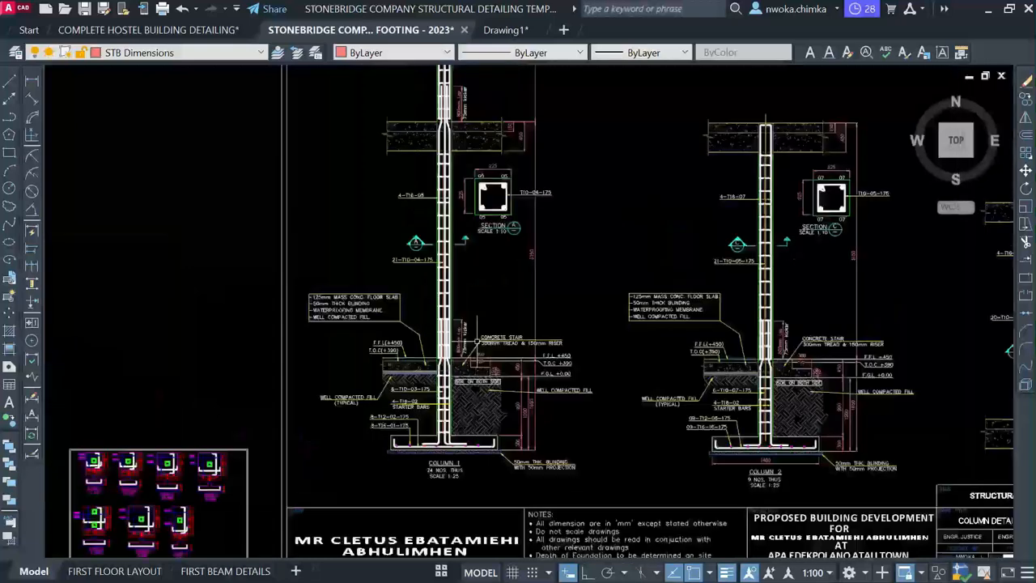
scroll(484, 364, up, 3)
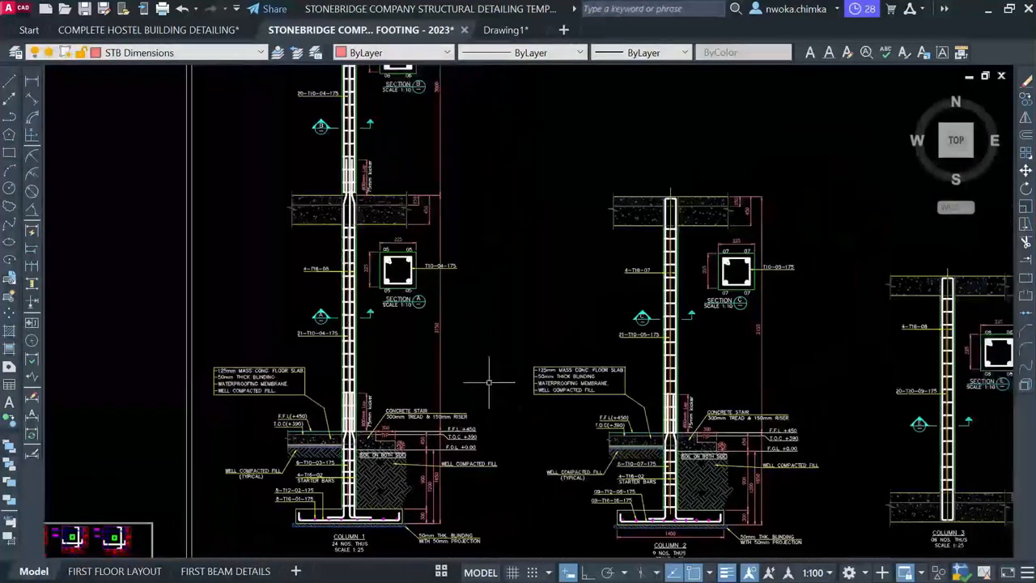
scroll(336, 151, up, 3)
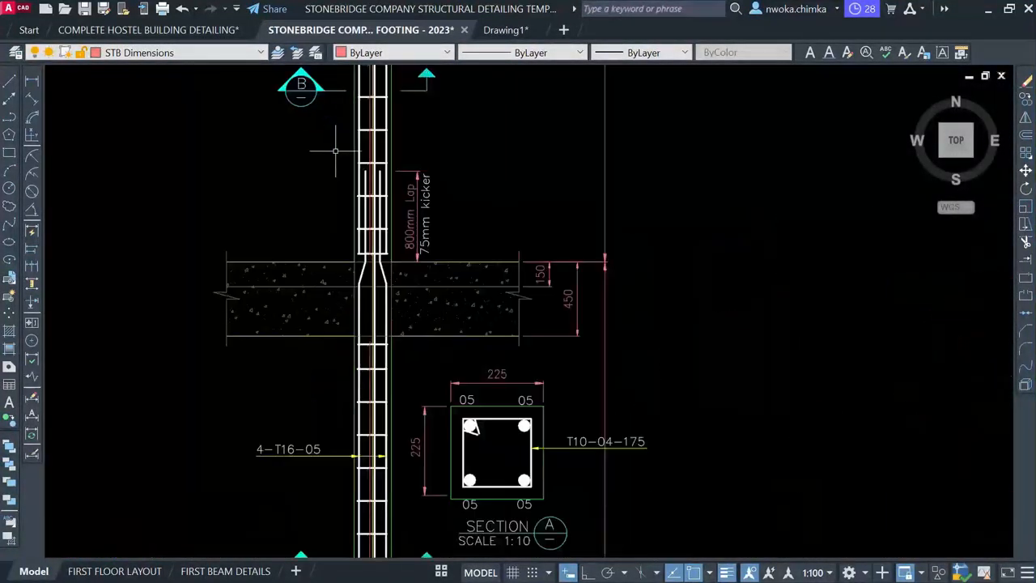
scroll(362, 164, up, 2)
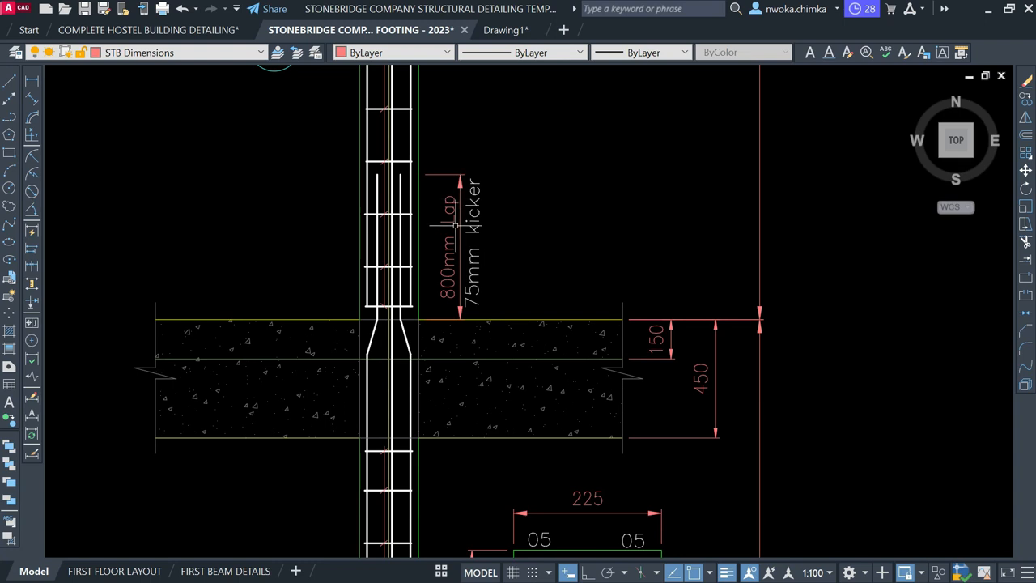
scroll(446, 193, up, 2)
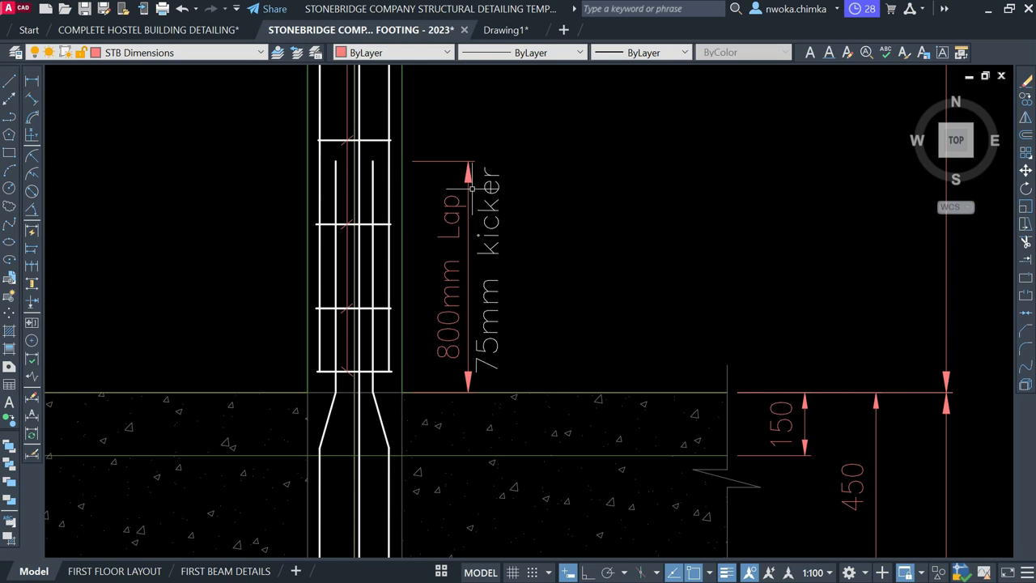
scroll(469, 188, down, 3)
mouse_move(467, 229)
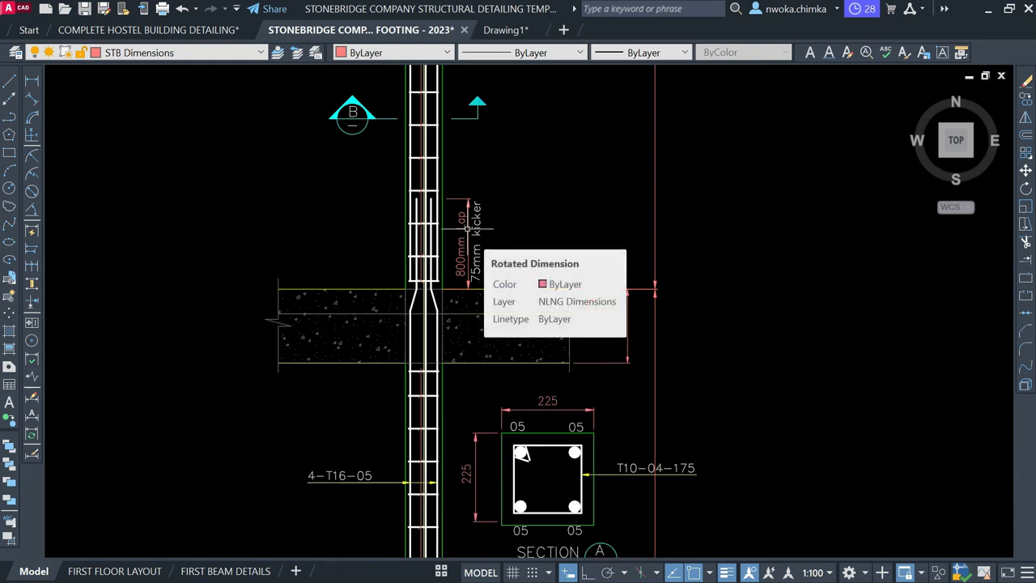
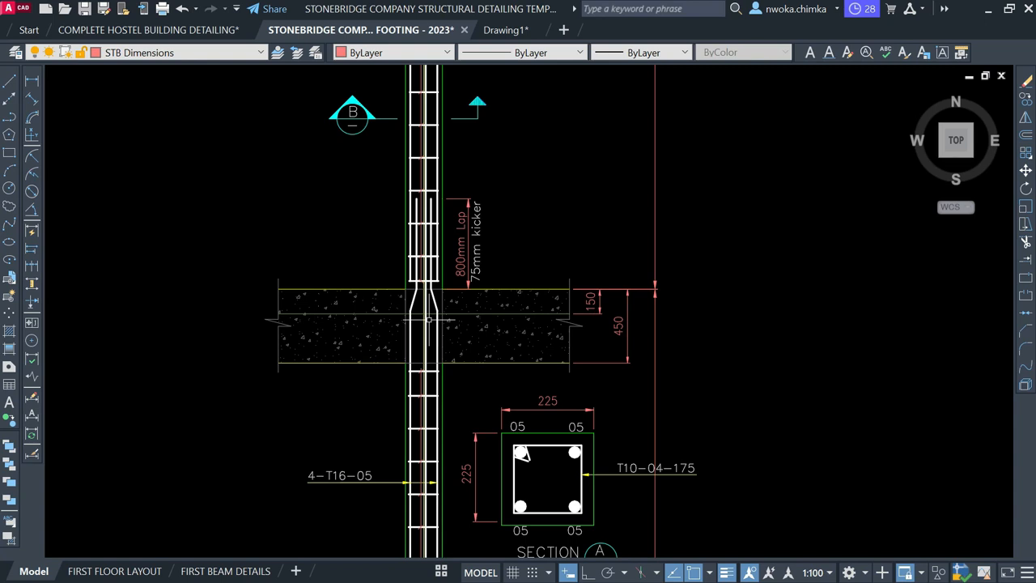
Pan and zoom past the column footing details to the red-framed First Floor Beam and Column Layout sheet
scroll(427, 322, down, 3)
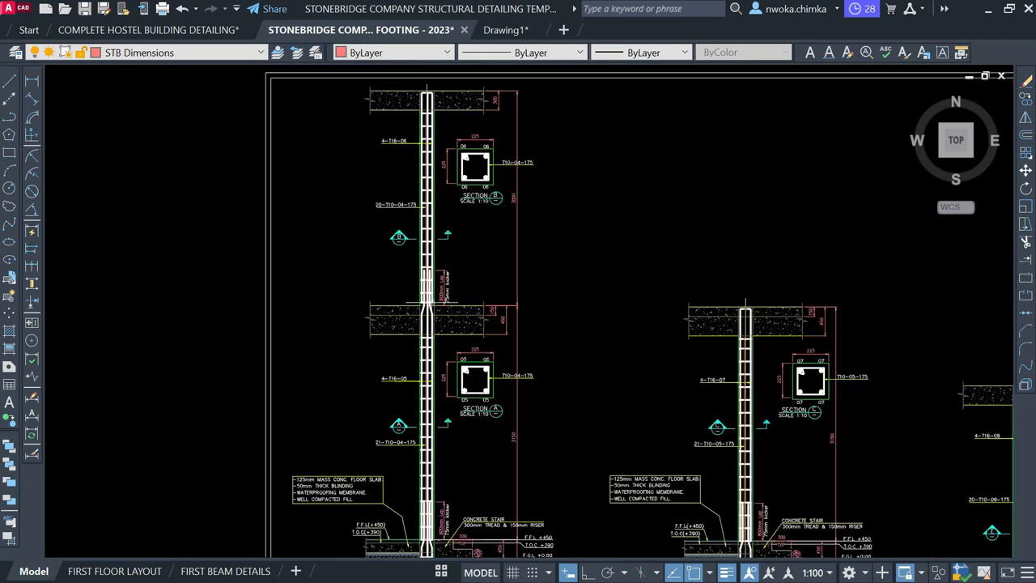
scroll(428, 322, down, 3)
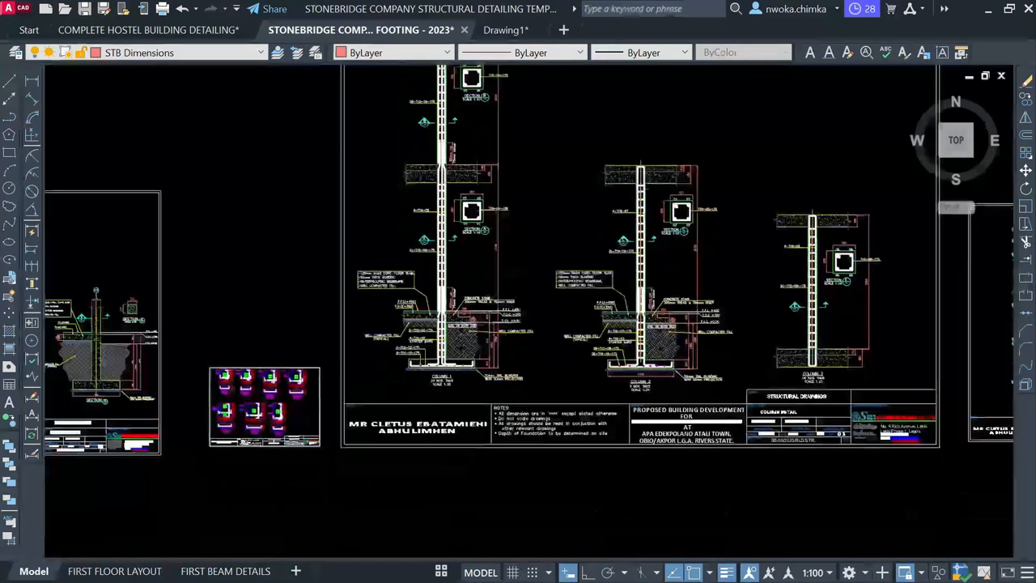
scroll(479, 338, up, 5)
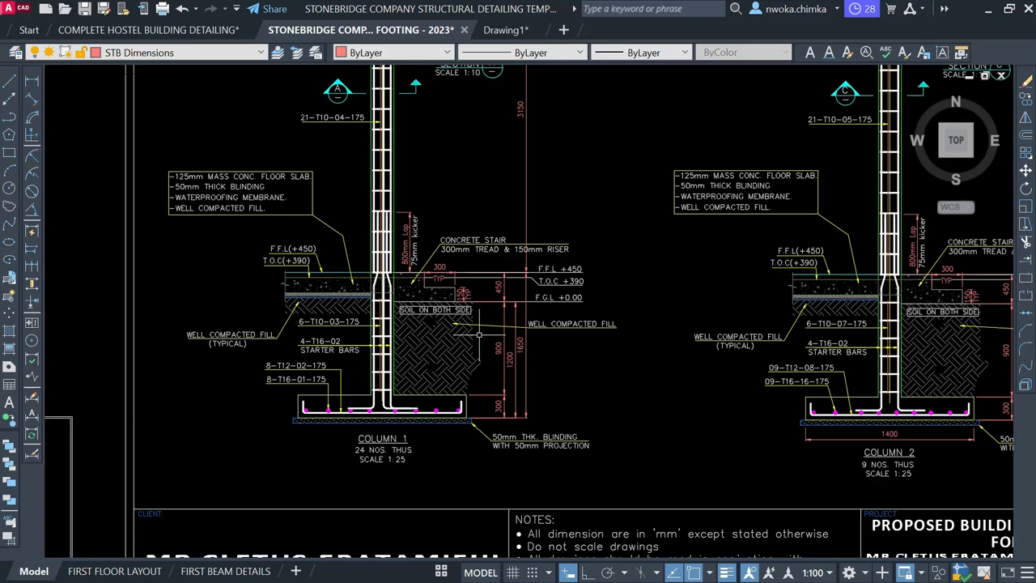
scroll(480, 337, down, 8)
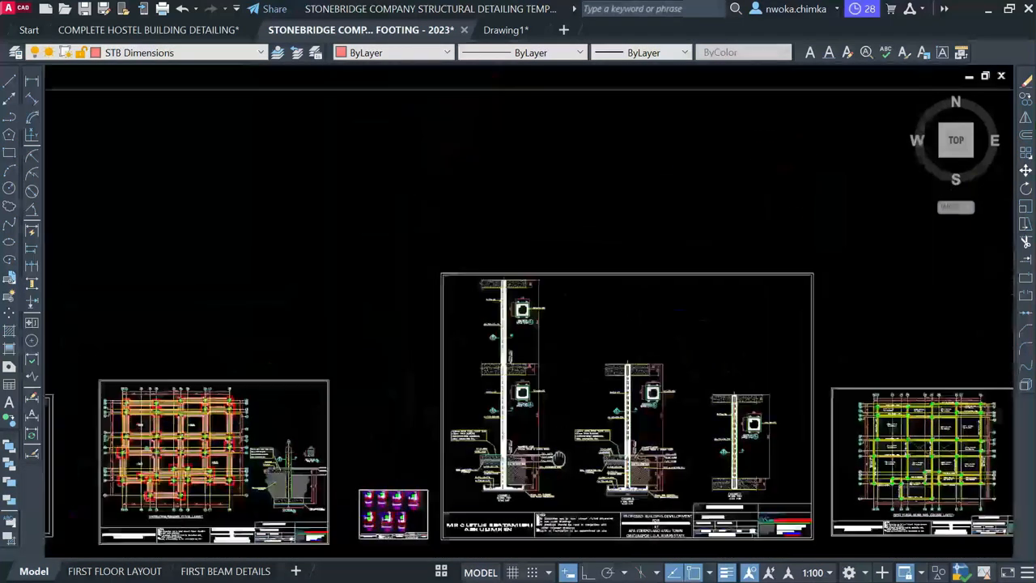
middle_drag(508, 351, 624, 483)
scroll(535, 350, down, 2)
middle_drag(382, 191, 548, 383)
middle_drag(558, 234, 604, 492)
scroll(591, 412, down, 4)
middle_drag(578, 347, 609, 532)
scroll(599, 470, down, 4)
scroll(624, 320, up, 4)
scroll(648, 348, up, 8)
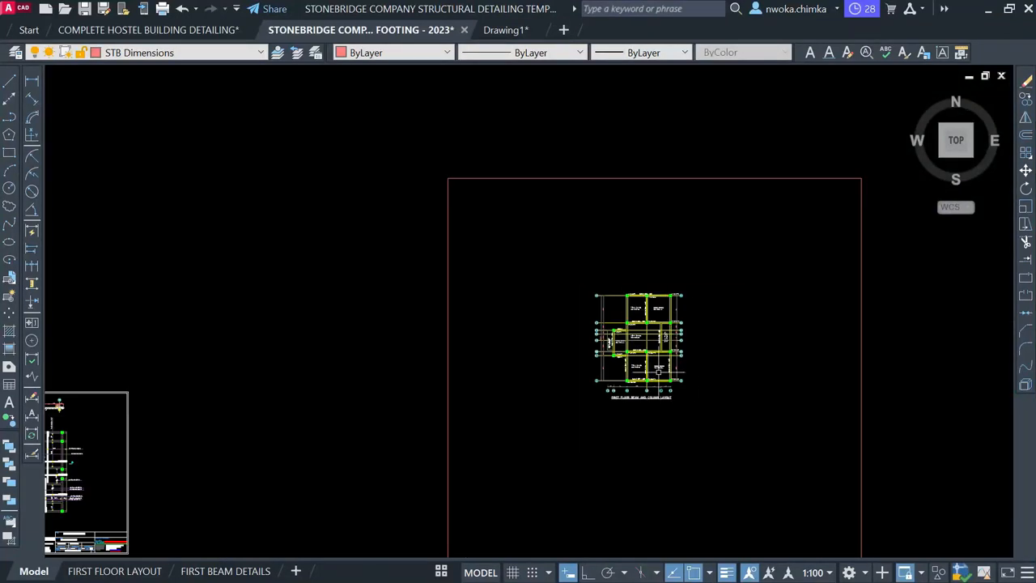
Zoom into the RC Slab Detailing rebar dimensions and save the drawing with Ctrl+S
middle_drag(257, 452, 701, 336)
scroll(417, 340, up, 2)
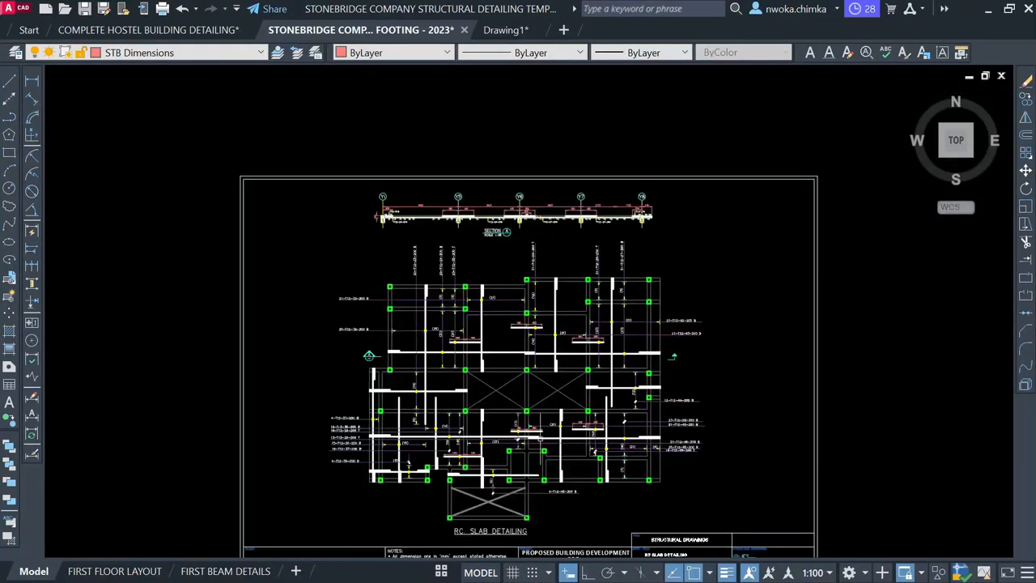
scroll(439, 486, up, 2)
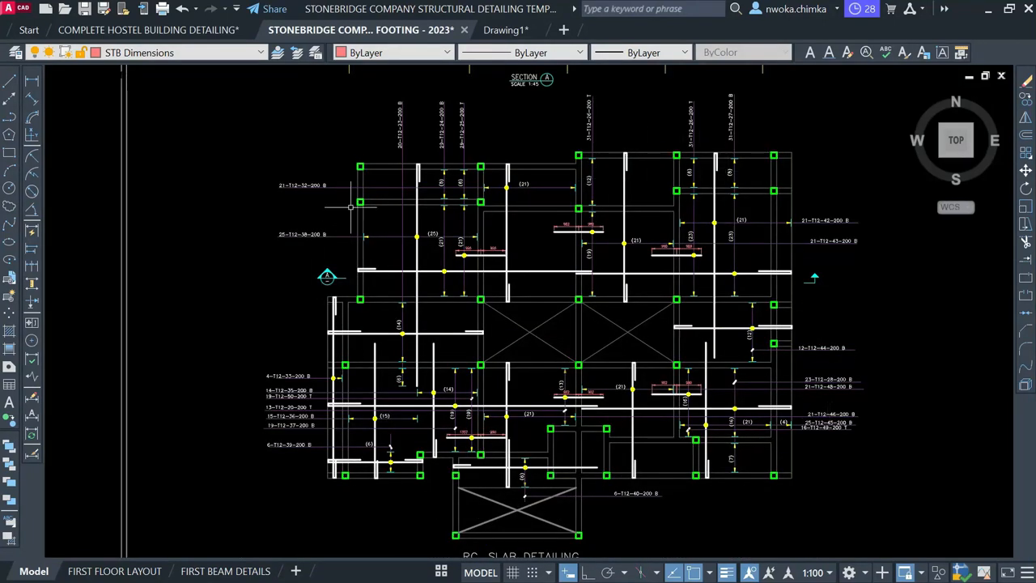
scroll(535, 231, up, 2)
scroll(565, 213, up, 3)
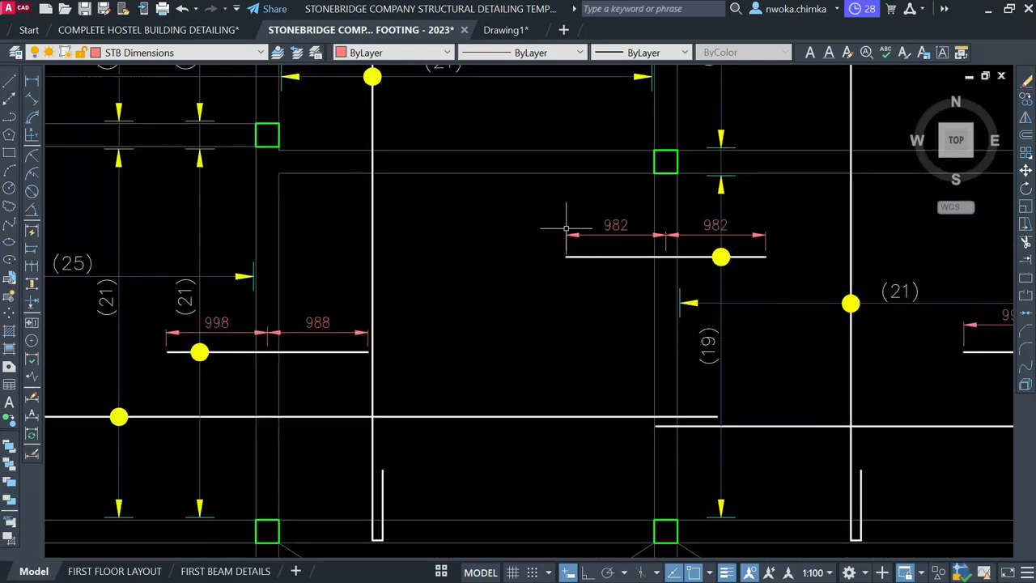
key(ctrl+s)
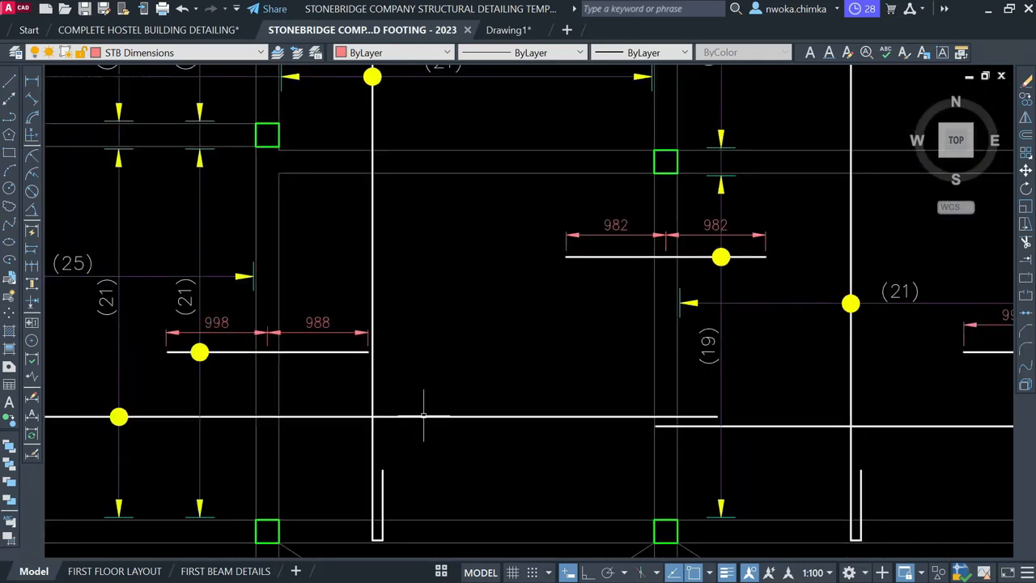
Zoom and pan back to the First Floor Beam and Column Layout sheet
scroll(388, 279, down, 3)
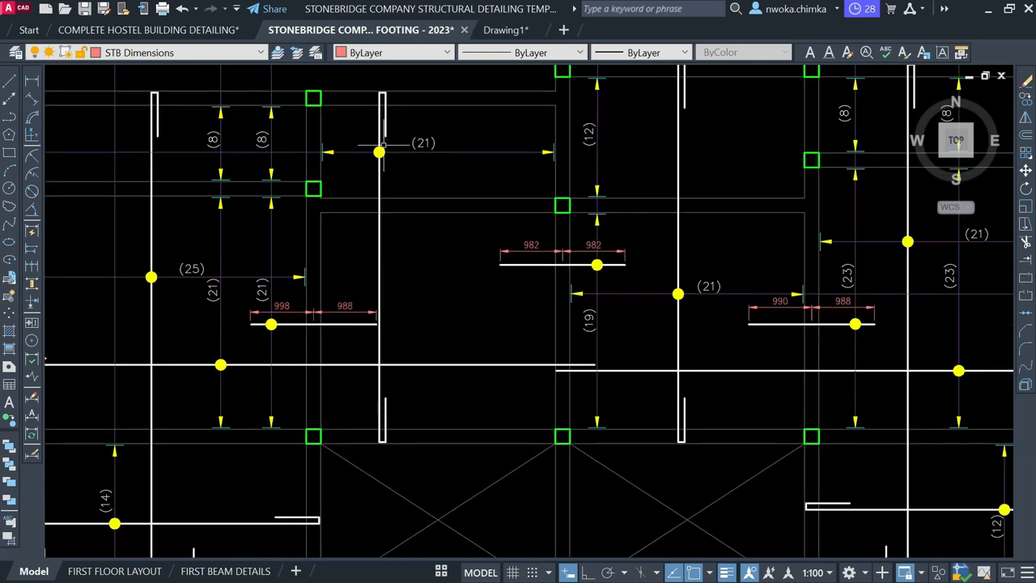
scroll(412, 265, down, 4)
middle_drag(432, 241, 385, 308)
scroll(283, 196, up, 2)
scroll(313, 172, down, 4)
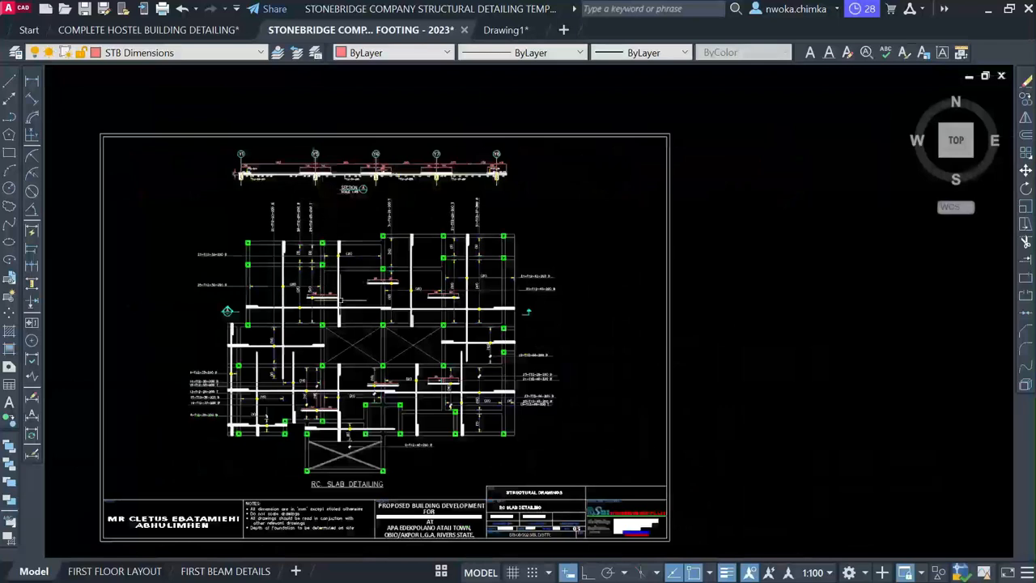
scroll(328, 279, up, 3)
scroll(275, 256, down, 3)
scroll(276, 256, down, 2)
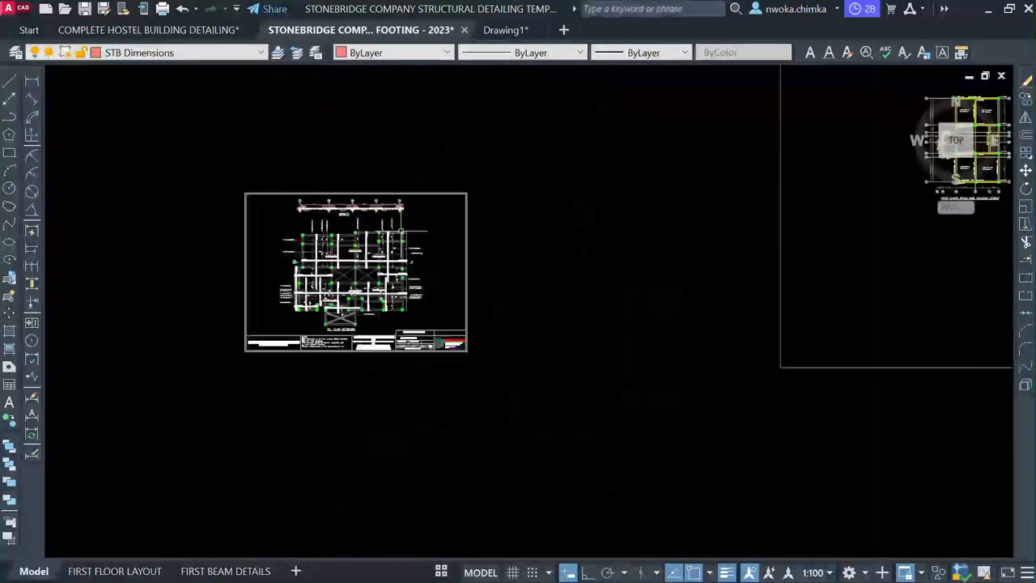
middle_drag(420, 327, 407, 342)
scroll(344, 303, up, 1)
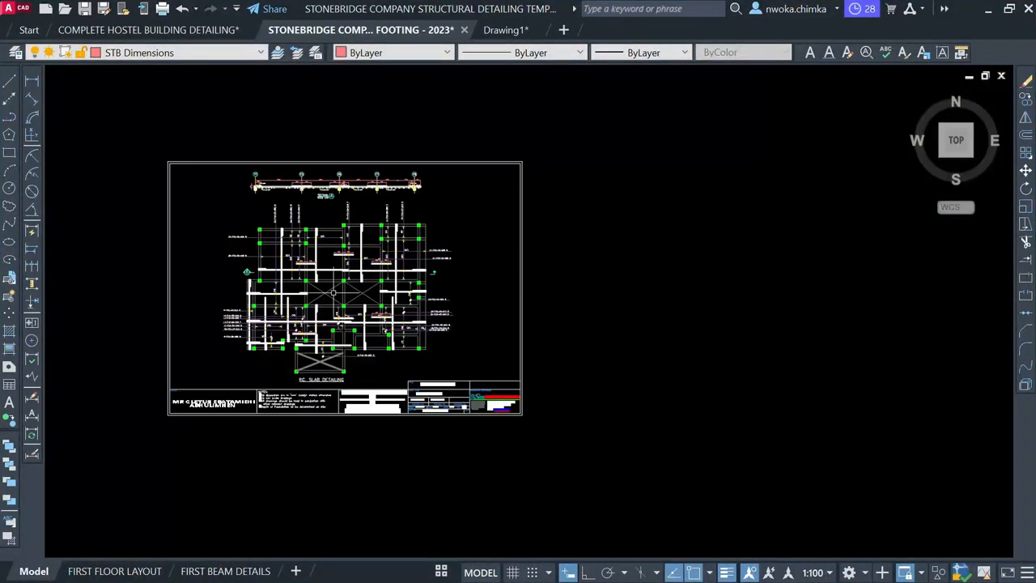
scroll(286, 337, up, 2)
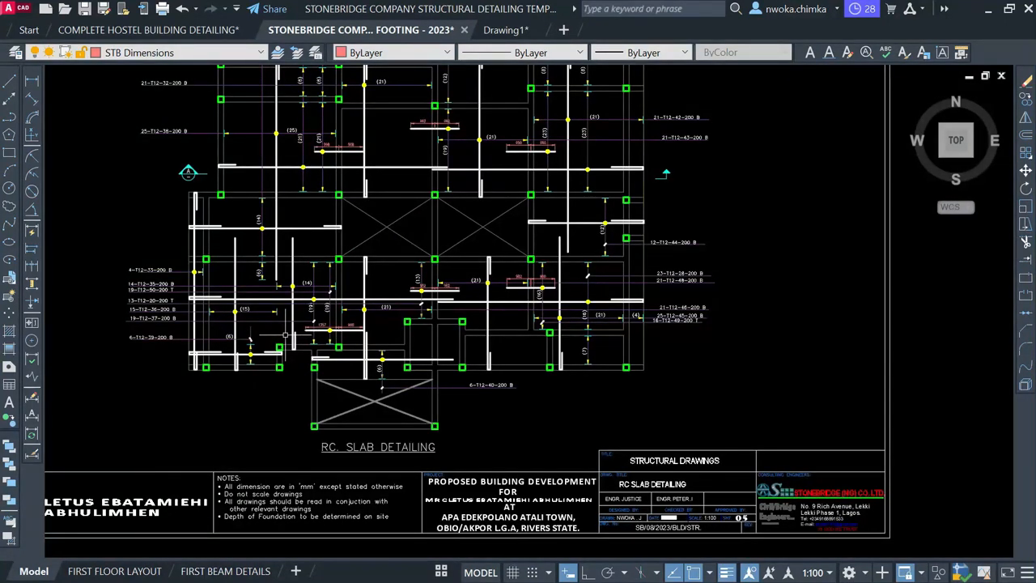
scroll(285, 334, down, 1)
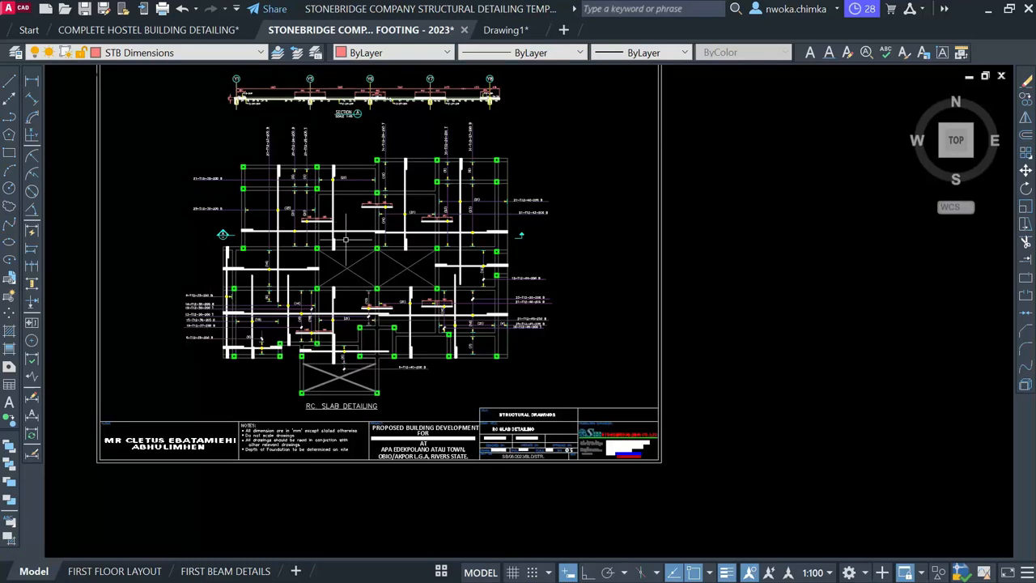
scroll(195, 272, down, 5)
scroll(455, 235, up, 5)
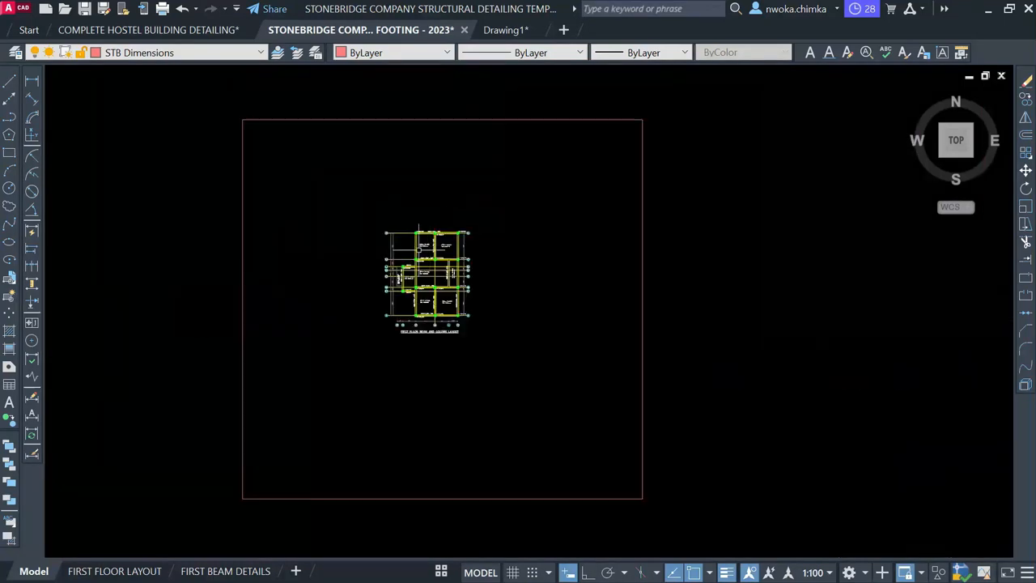
Erase the grid bubbles and dimensions along the plan's left side
click(395, 184)
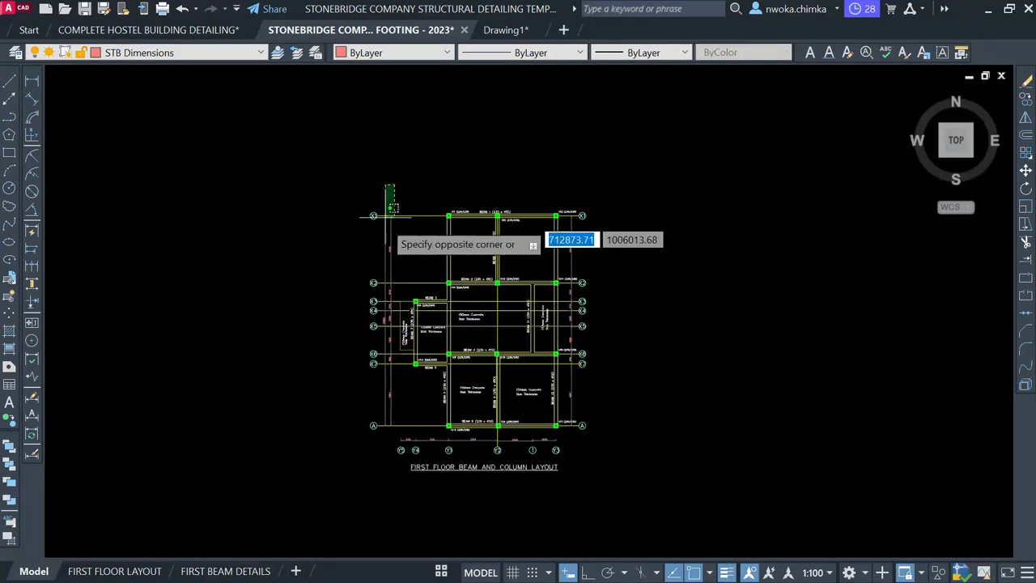
click(349, 456)
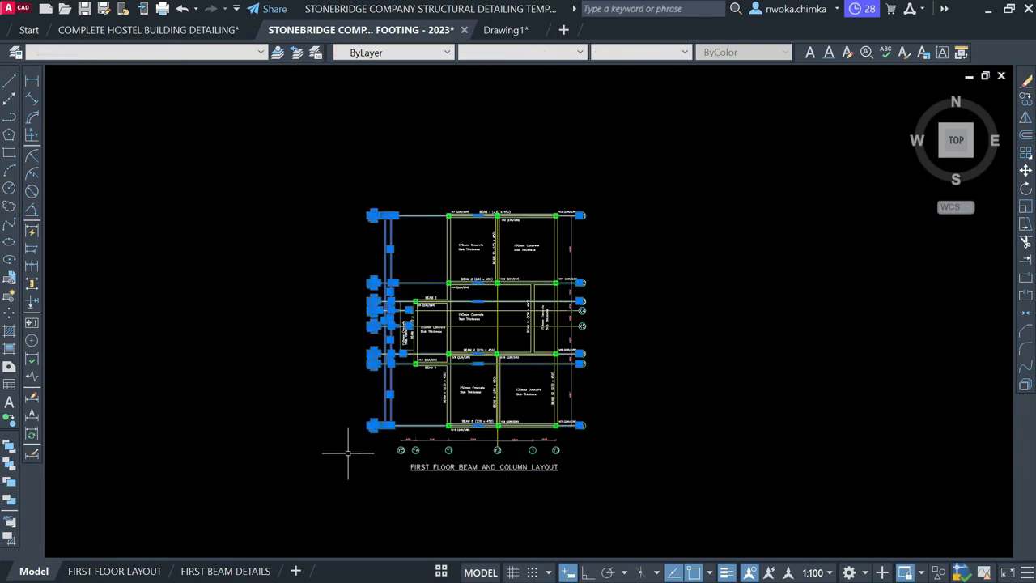
text(E)
key(Return)
scroll(471, 466, up, 4)
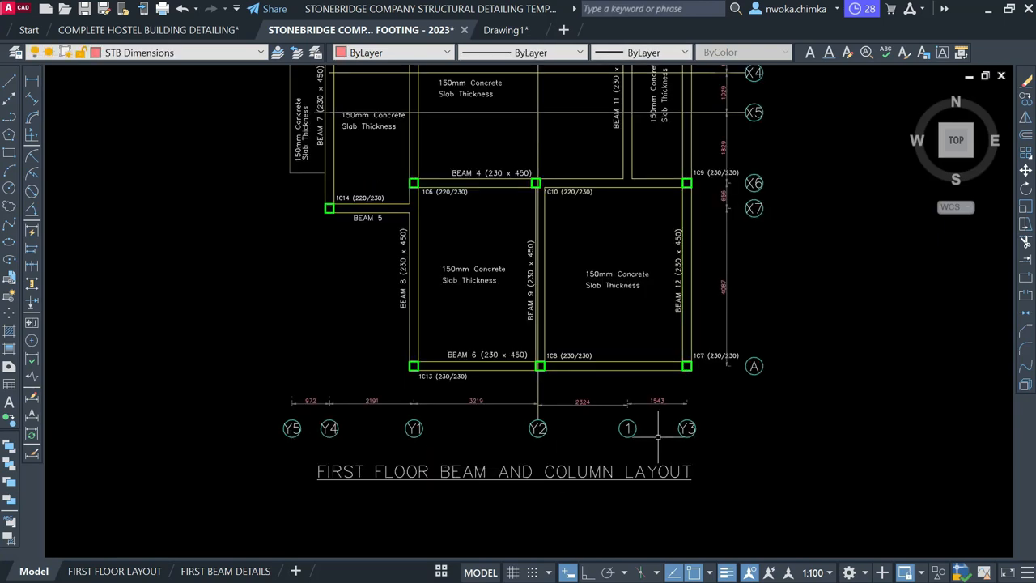
Erase the bottom dimensions and grid bubbles
click(729, 393)
click(228, 444)
text(e)
key(Return)
scroll(250, 433, down, 4)
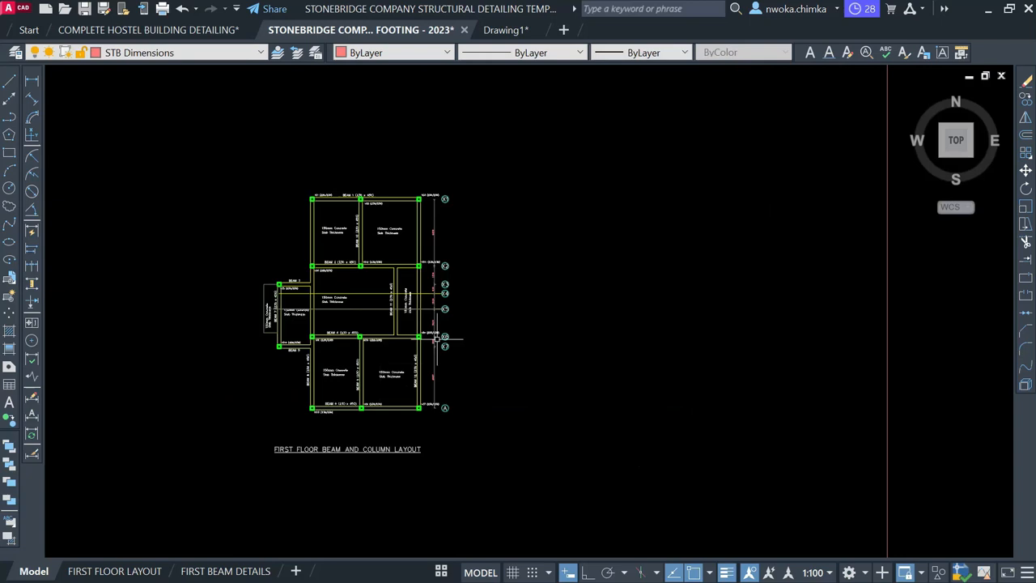
scroll(472, 201, up, 2)
Erase the right-side grid bubbles and dimensions
click(478, 186)
click(397, 551)
text(e)
key(Return)
scroll(650, 220, down, 3)
Delete the top-left bay's 150mm Concrete Slab Thickness text, BEAM 1 and 1C1 labels
middle_drag(182, 354, 770, 270)
scroll(494, 271, up, 1)
scroll(530, 267, up, 10)
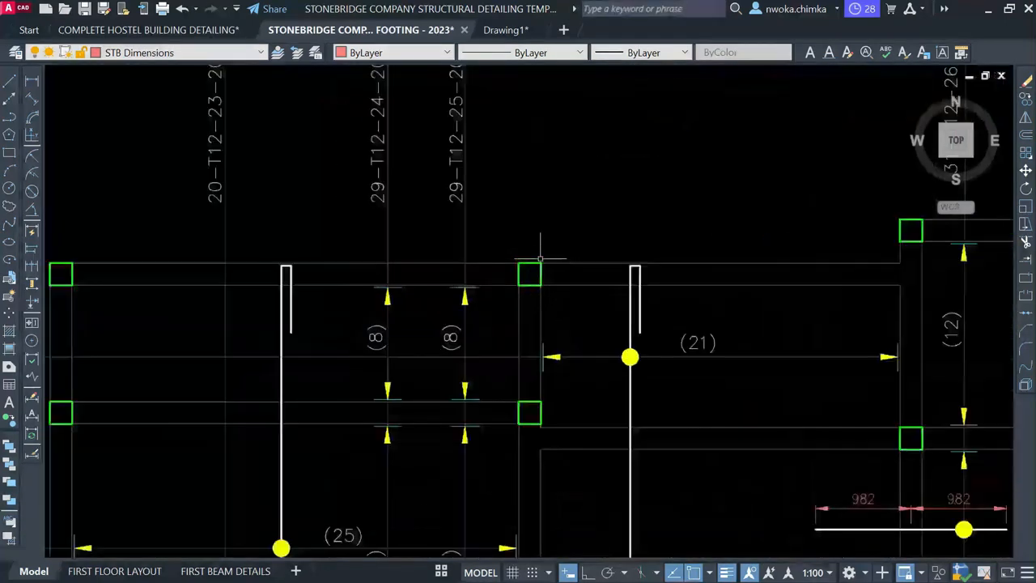
scroll(254, 294, down, 2)
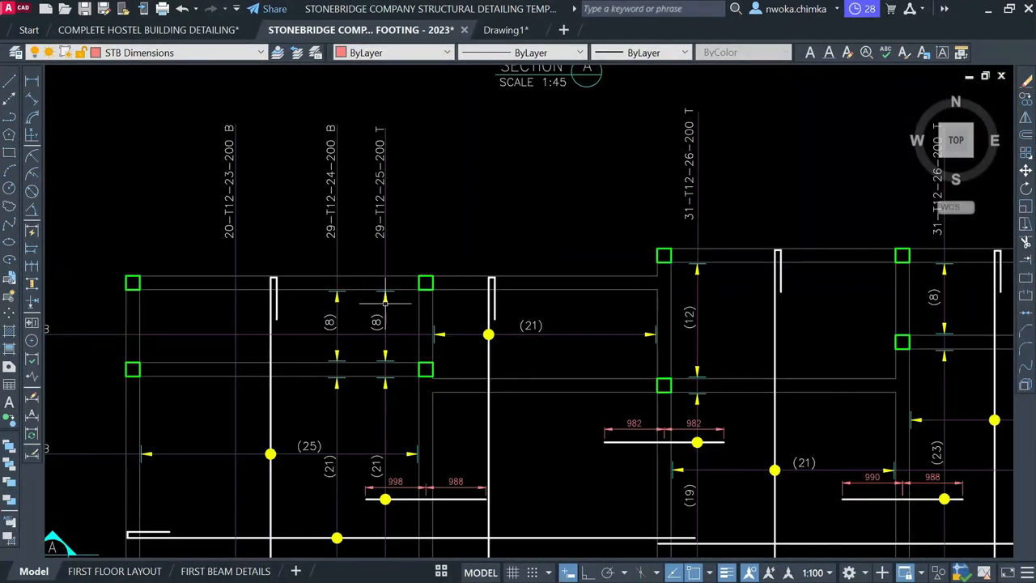
scroll(384, 288, down, 2)
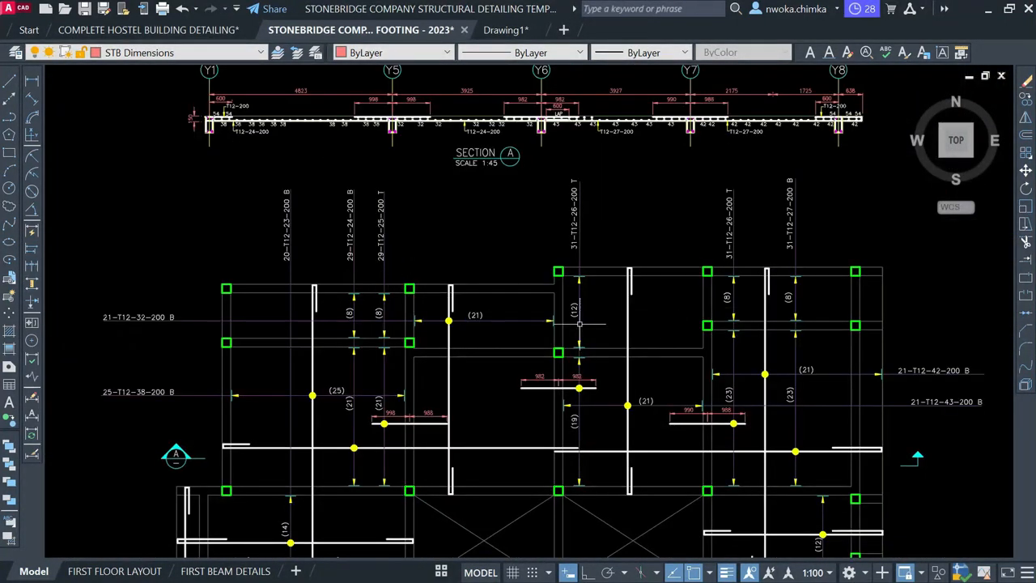
scroll(579, 323, down, 6)
scroll(609, 248, up, 5)
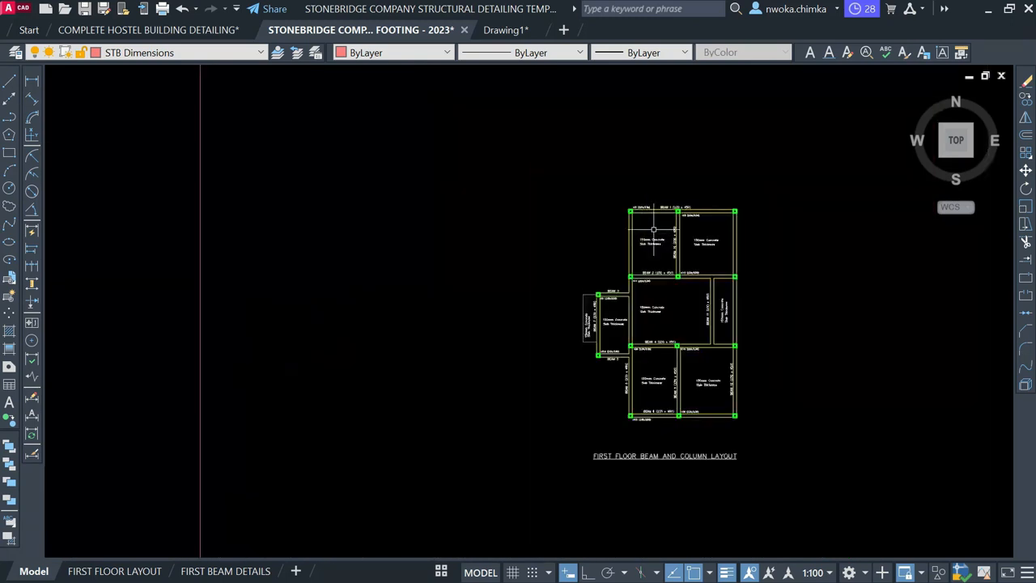
scroll(653, 230, up, 6)
click(672, 237)
click(576, 311)
click(724, 146)
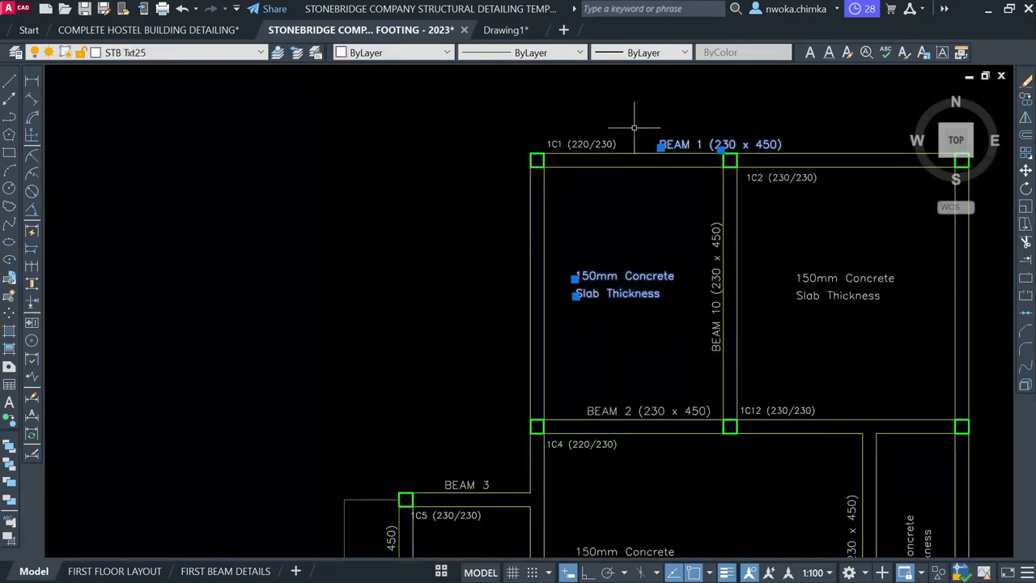
click(595, 144)
key(Delete)
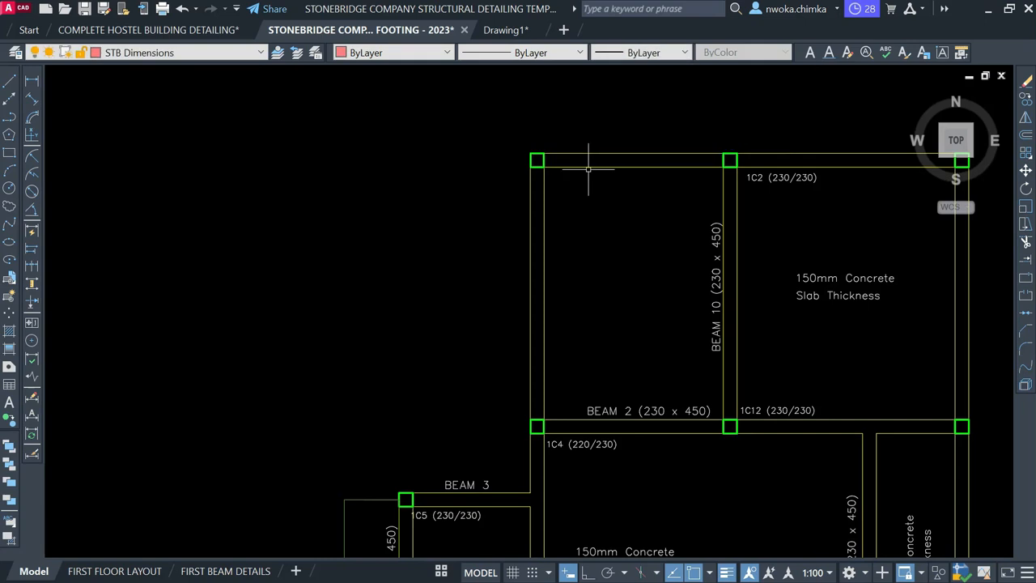
Select the 1C2 (230/230) label, then window-select the whole floor plan
click(798, 177)
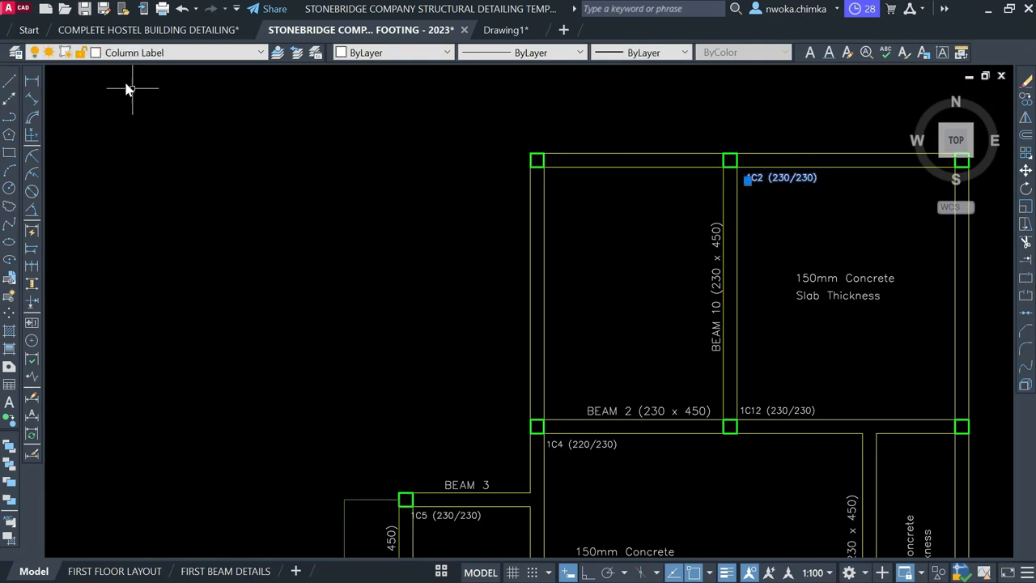
scroll(413, 202, down, 5)
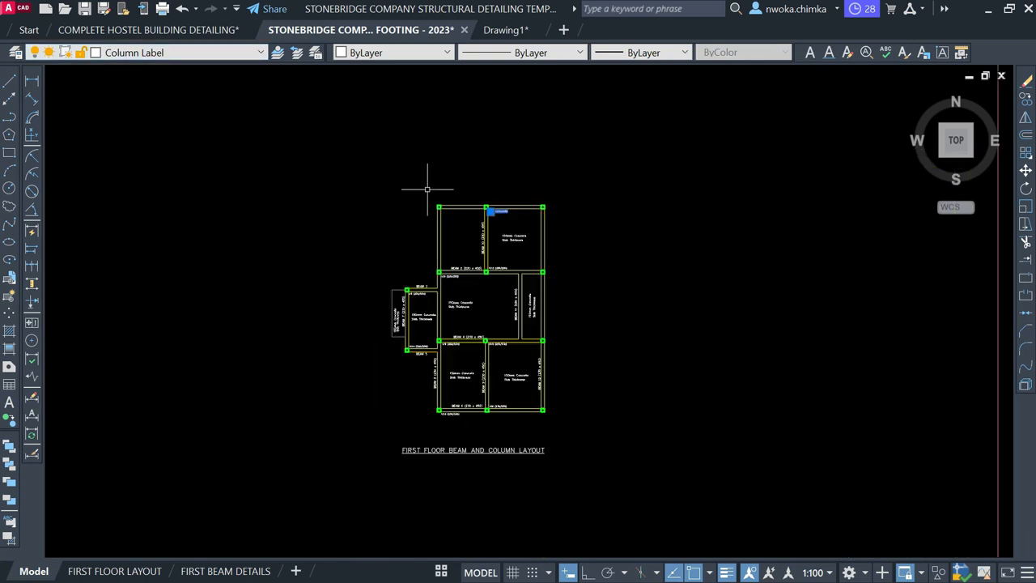
click(312, 154)
click(684, 460)
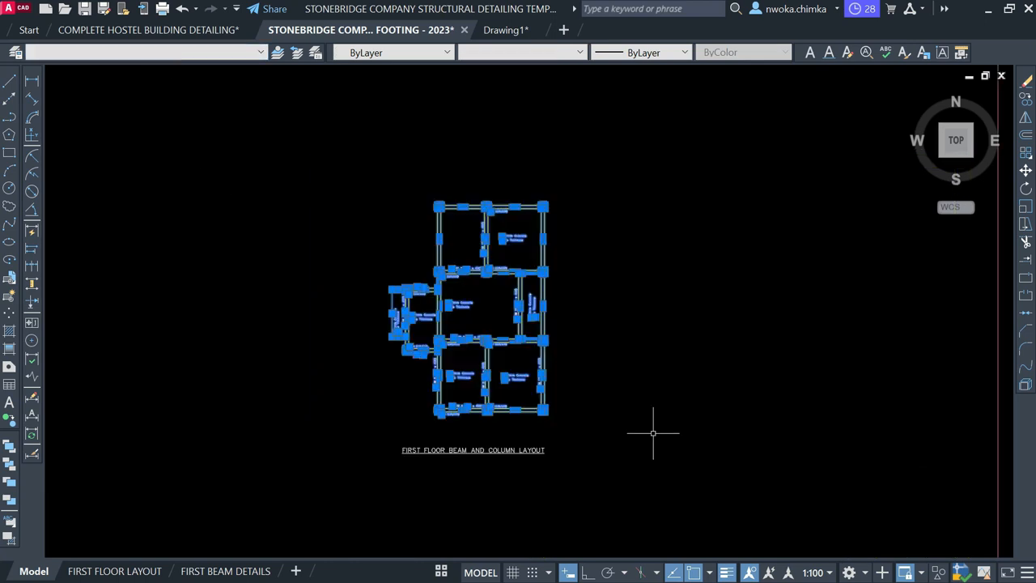
Quick Select objects on the Column Label layer and erase them
right_click(571, 217)
click(623, 479)
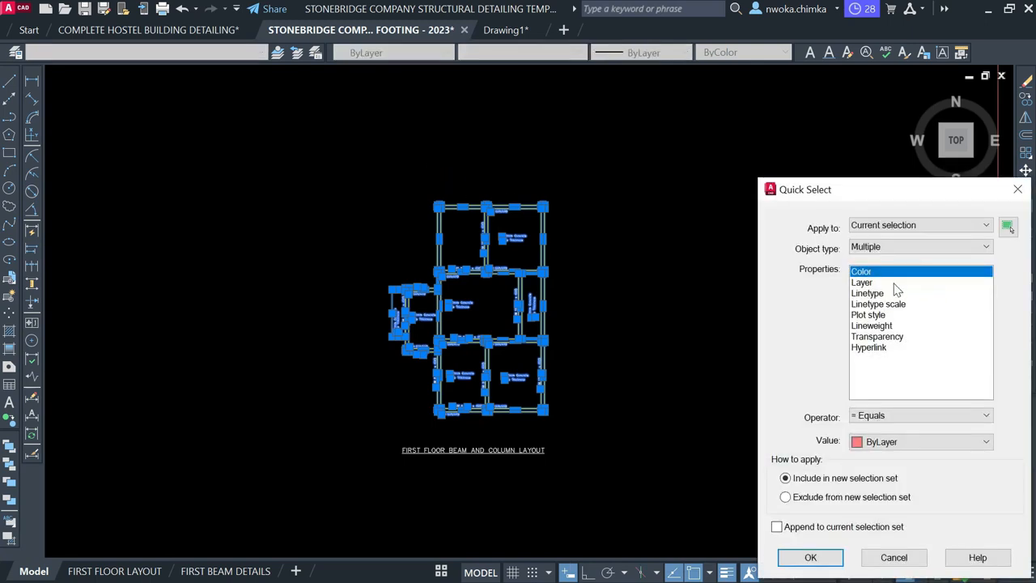
click(893, 282)
drag(818, 190, 467, 131)
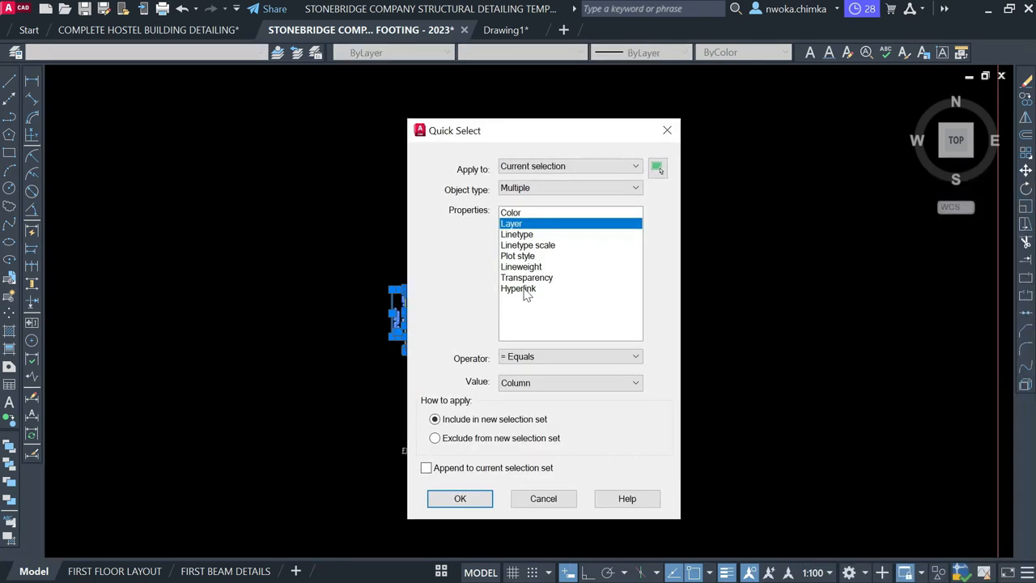
click(528, 379)
scroll(528, 368, up, 1)
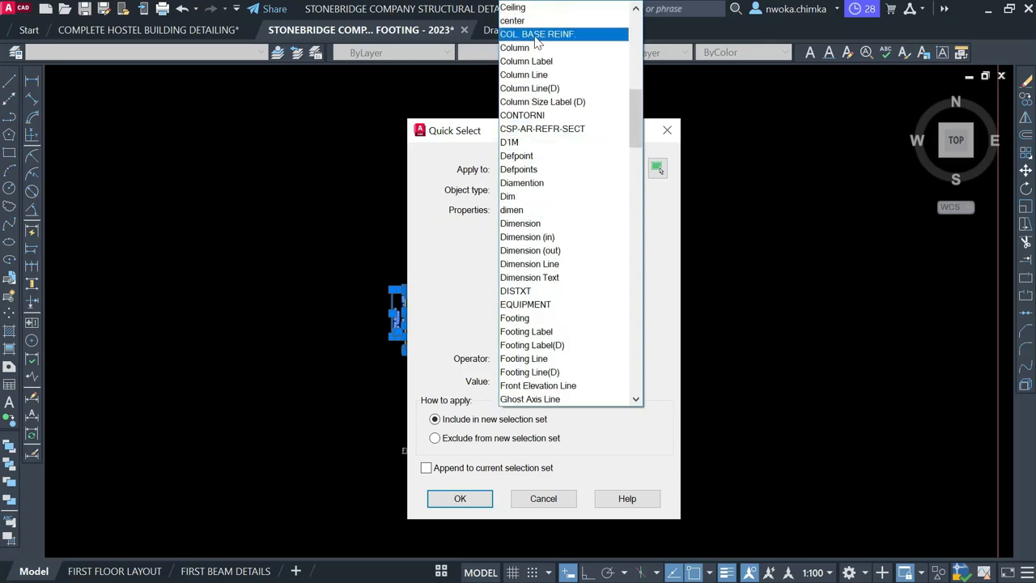
click(541, 63)
click(460, 498)
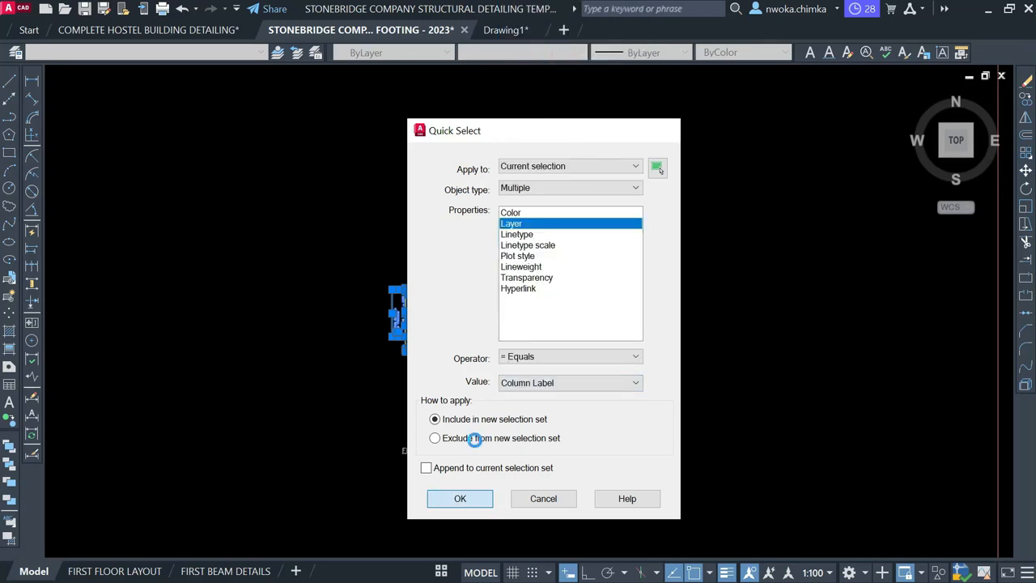
text(E)
key(Return)
scroll(522, 245, up, 4)
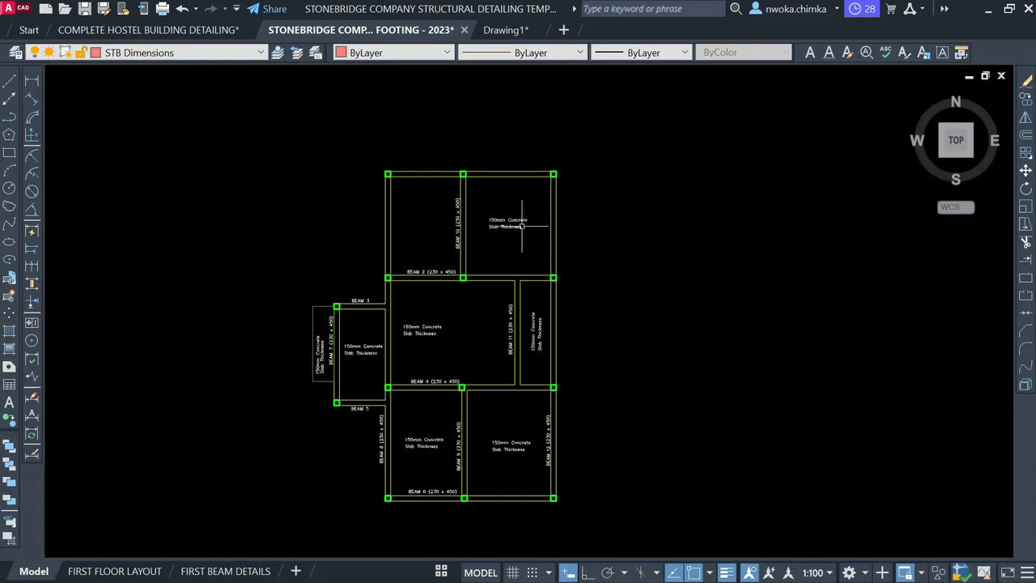
Select the slab-thickness text, then window-select the whole floor plan
click(516, 202)
click(470, 257)
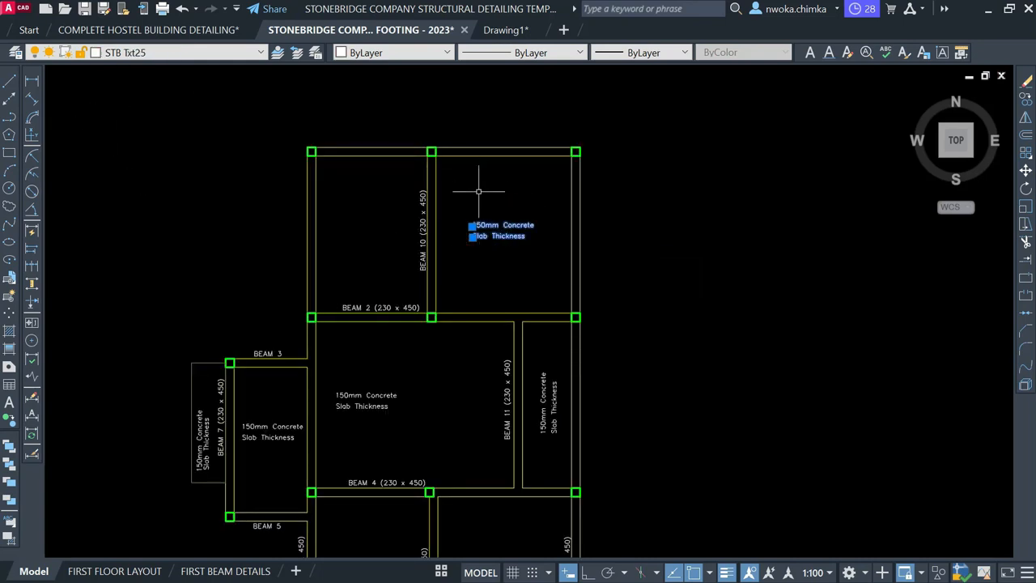
scroll(534, 211, down, 4)
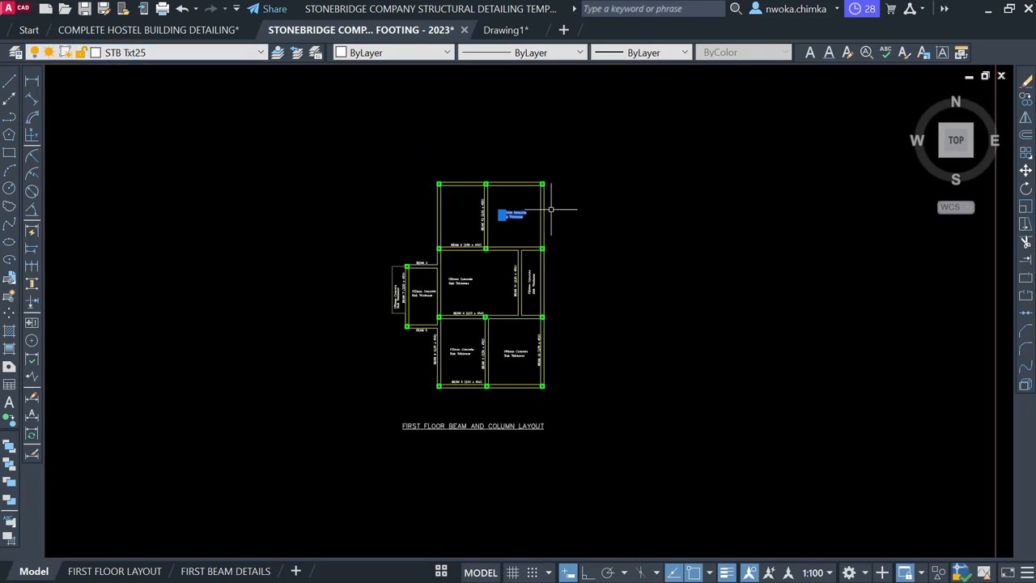
click(632, 157)
click(316, 388)
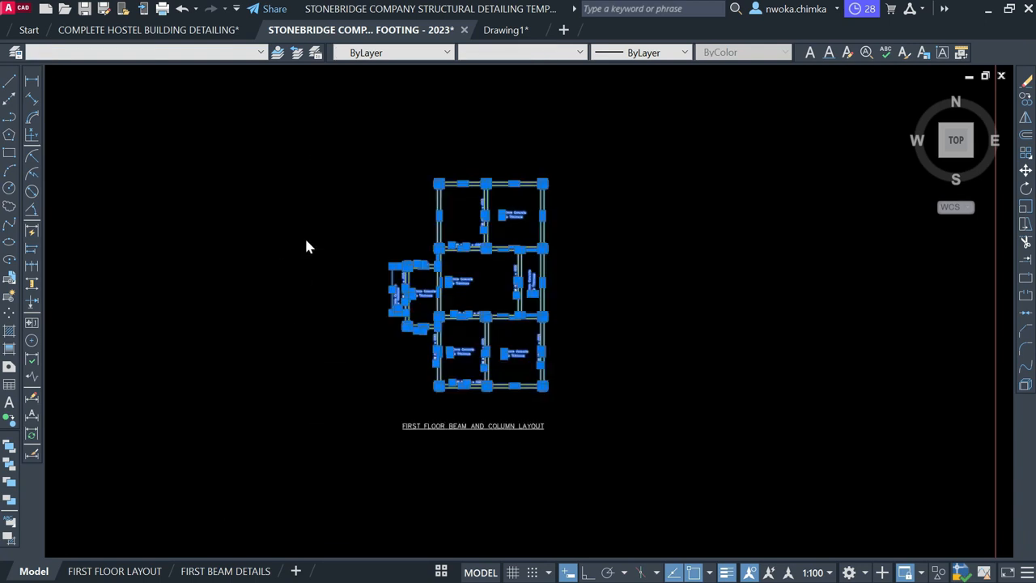
Quick Select everything on the STB Txt25 layer and delete the beam and slab text
right_click(306, 235)
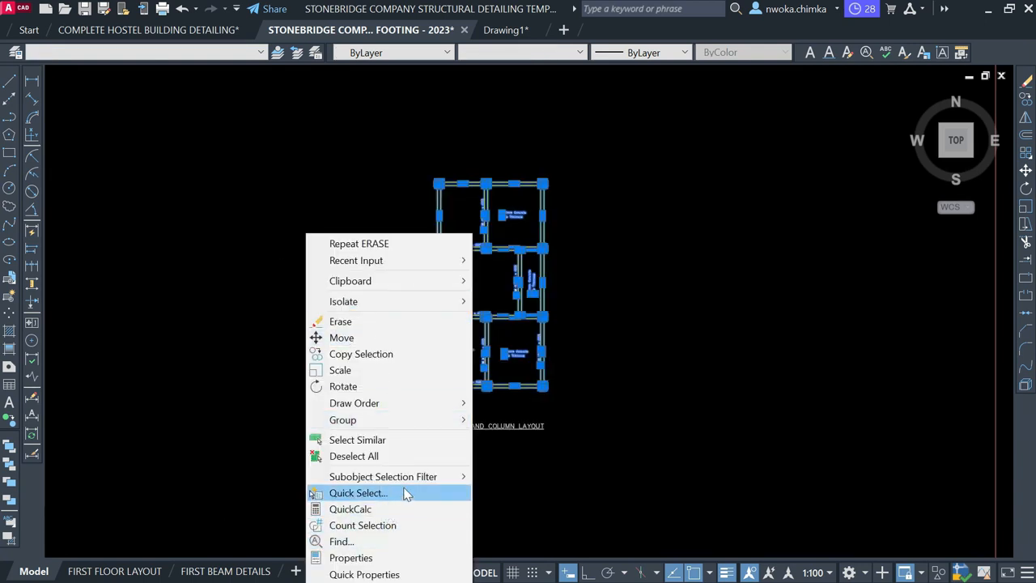
click(406, 495)
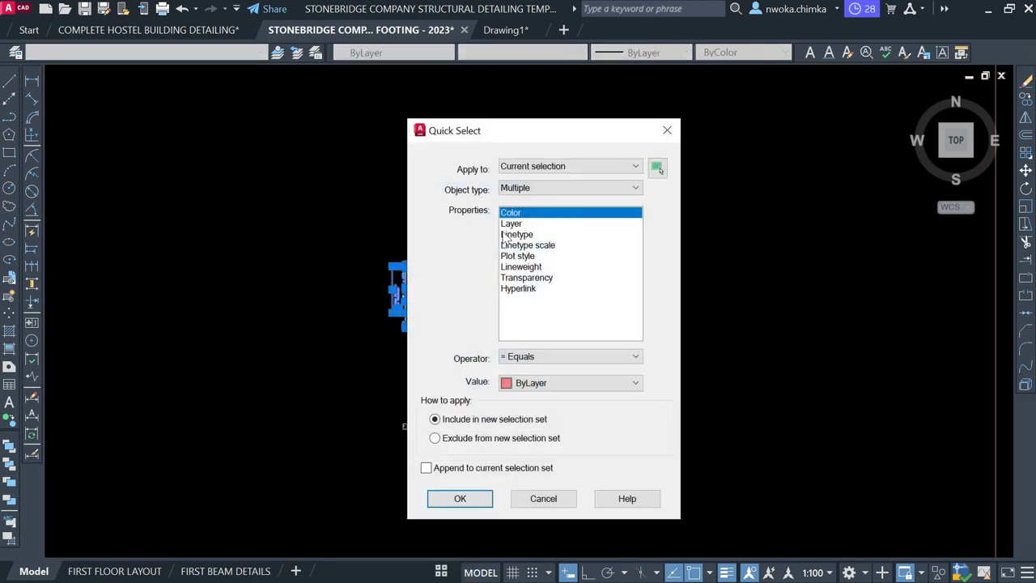
click(512, 223)
click(540, 383)
scroll(540, 387, down, 1)
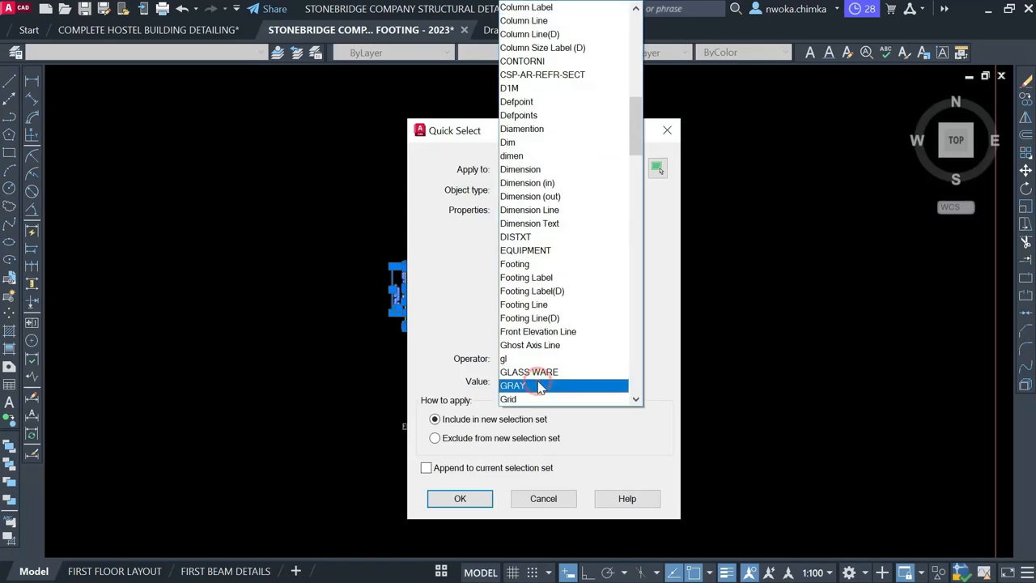
scroll(540, 386, down, 10)
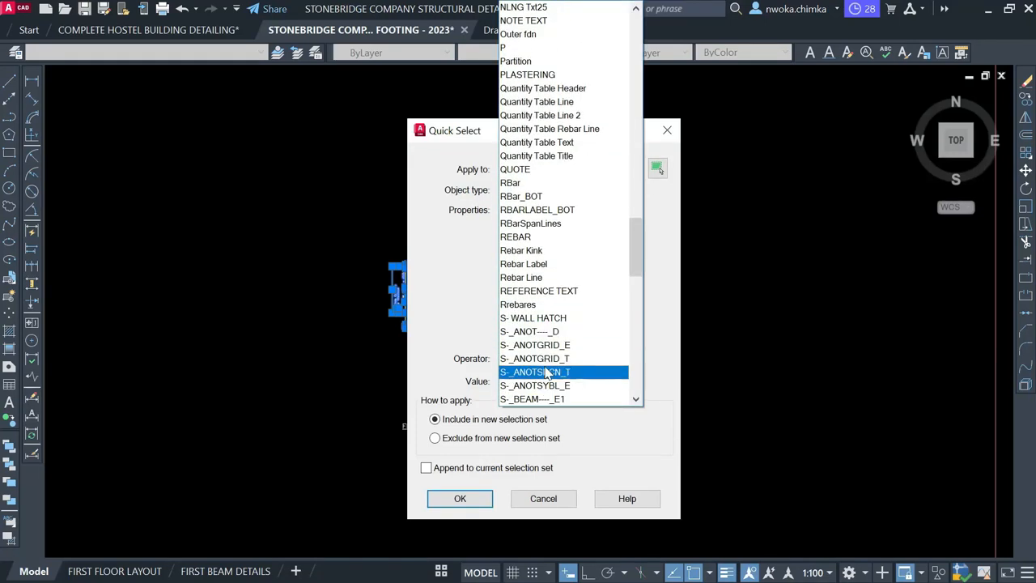
scroll(547, 356, down, 6)
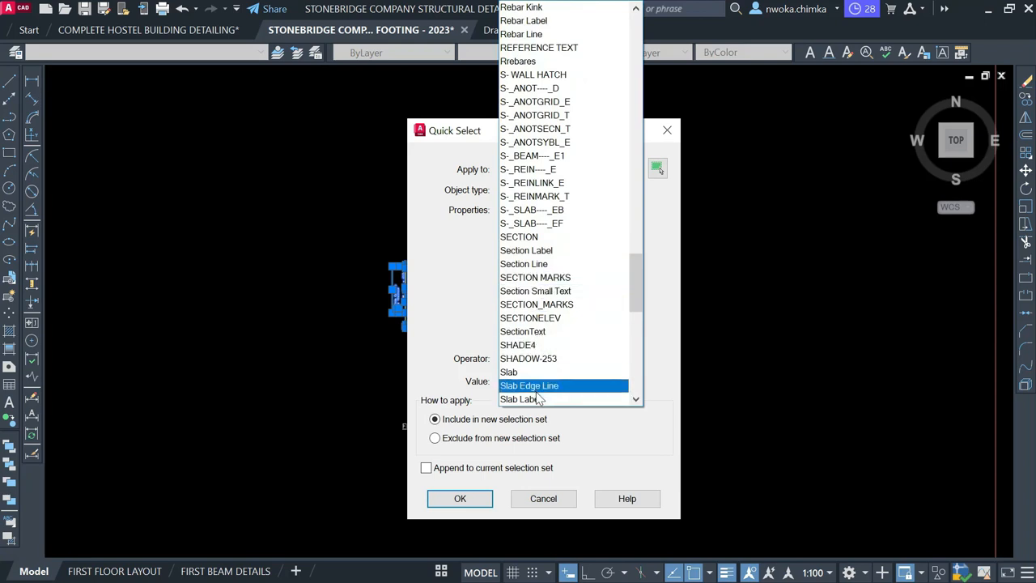
scroll(544, 316, down, 6)
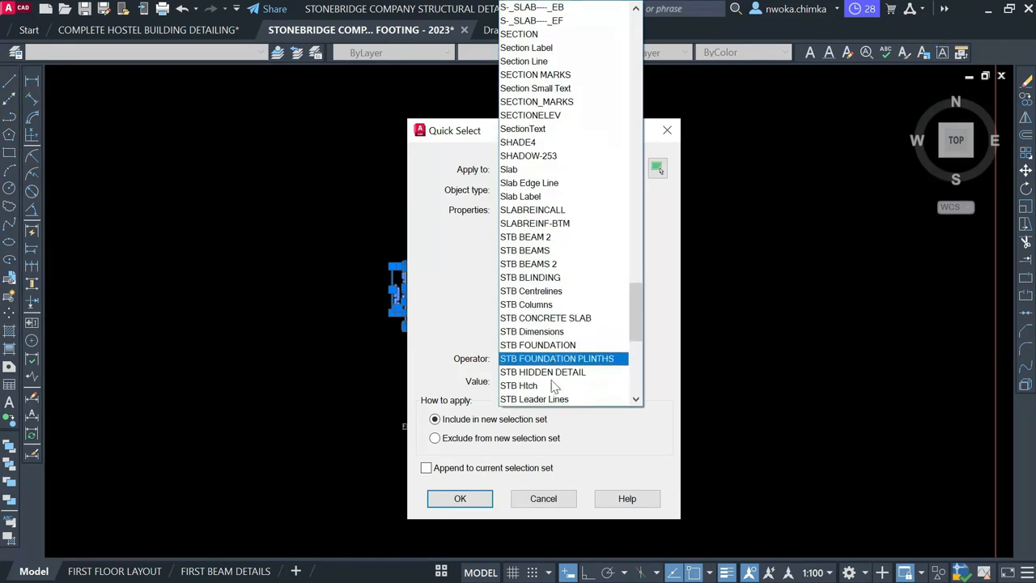
scroll(535, 356, down, 1)
click(521, 343)
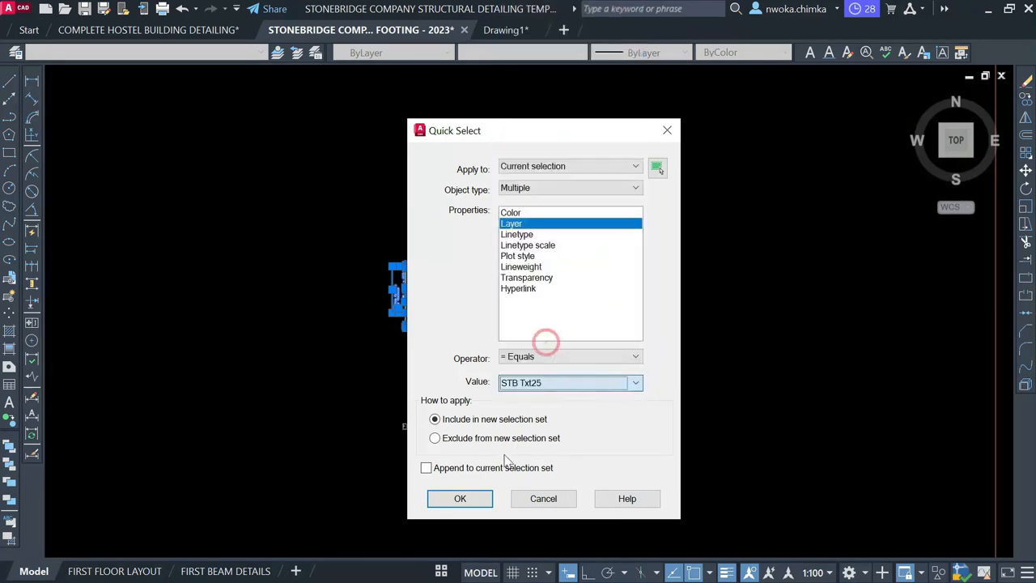
click(460, 498)
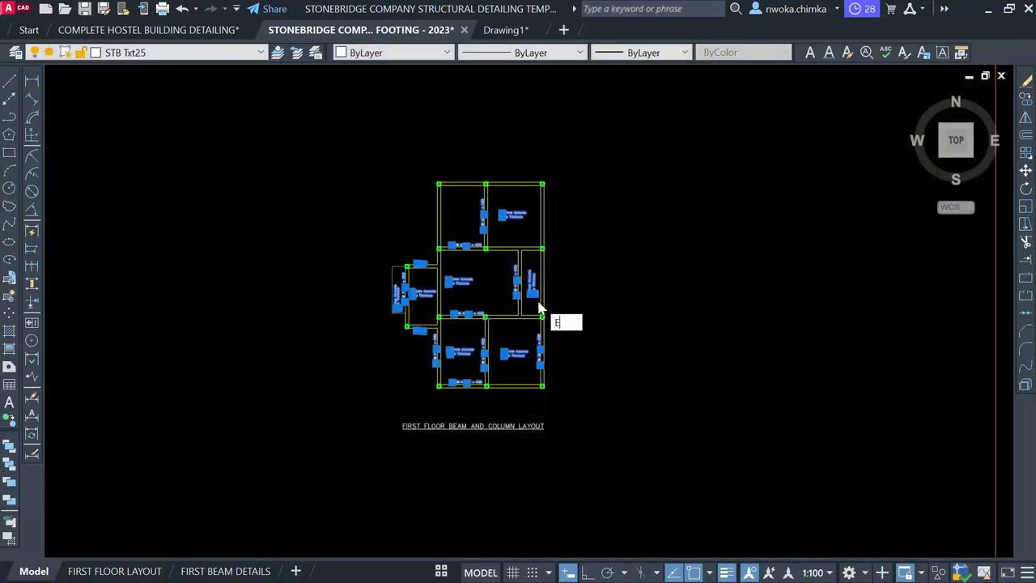
key(Delete)
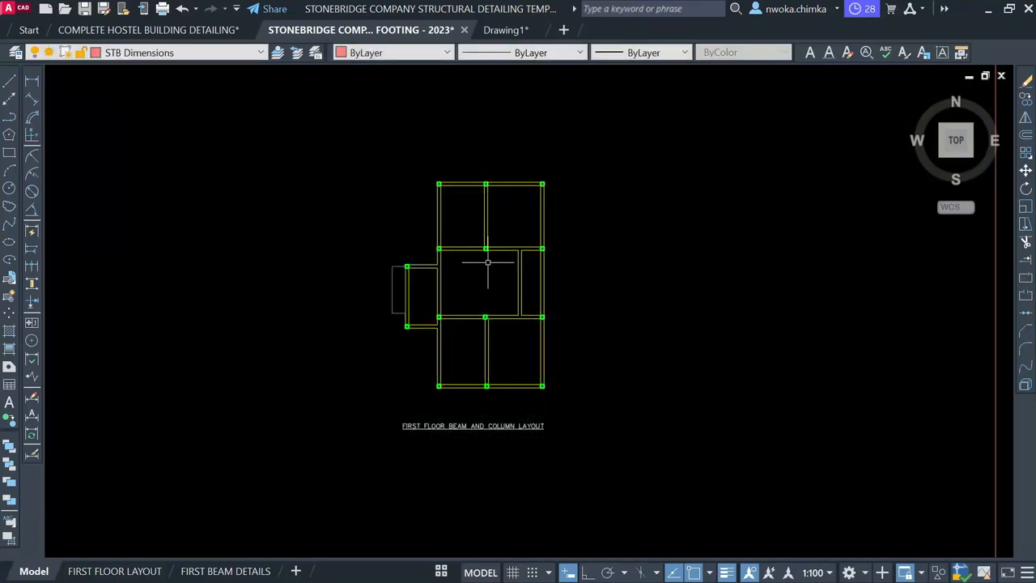
scroll(471, 253, up, 2)
scroll(454, 234, down, 3)
Pan and zoom from the floor layout into the RC Slab Detailing rebar plan with callouts like 21-T12-42-200 B
middle_drag(439, 220, 618, 262)
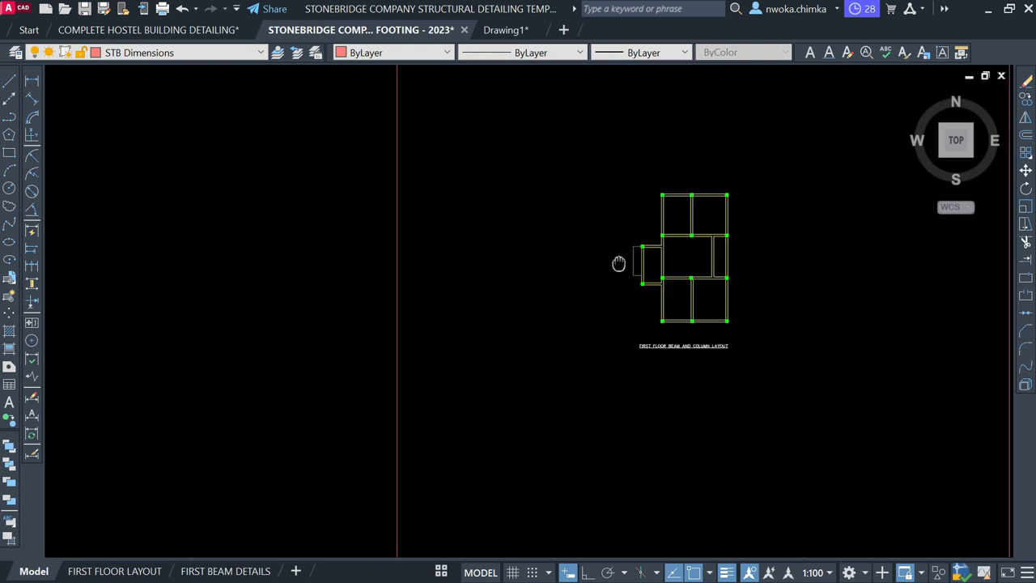
scroll(517, 264, down, 2)
scroll(210, 328, up, 6)
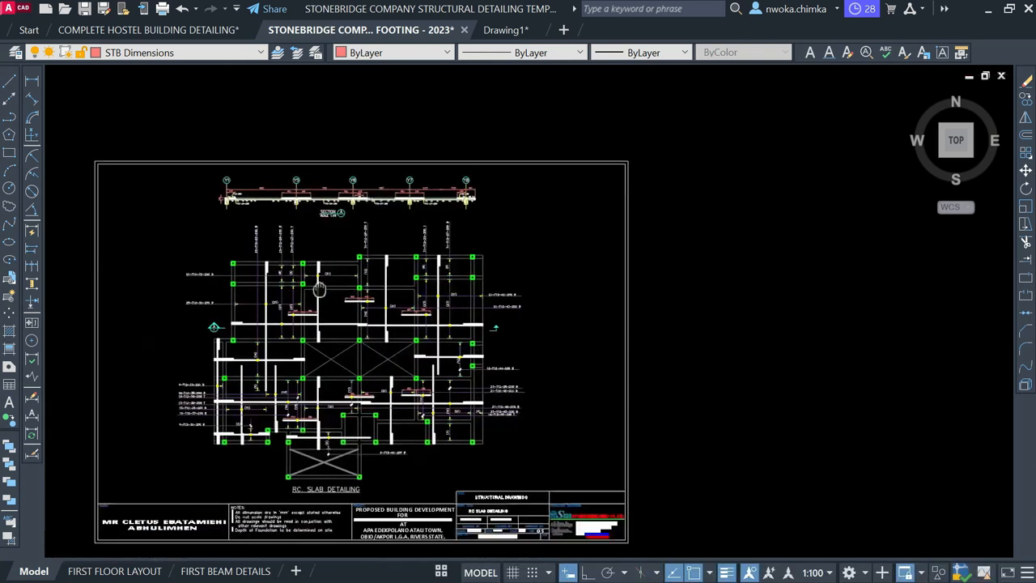
scroll(324, 265, up, 6)
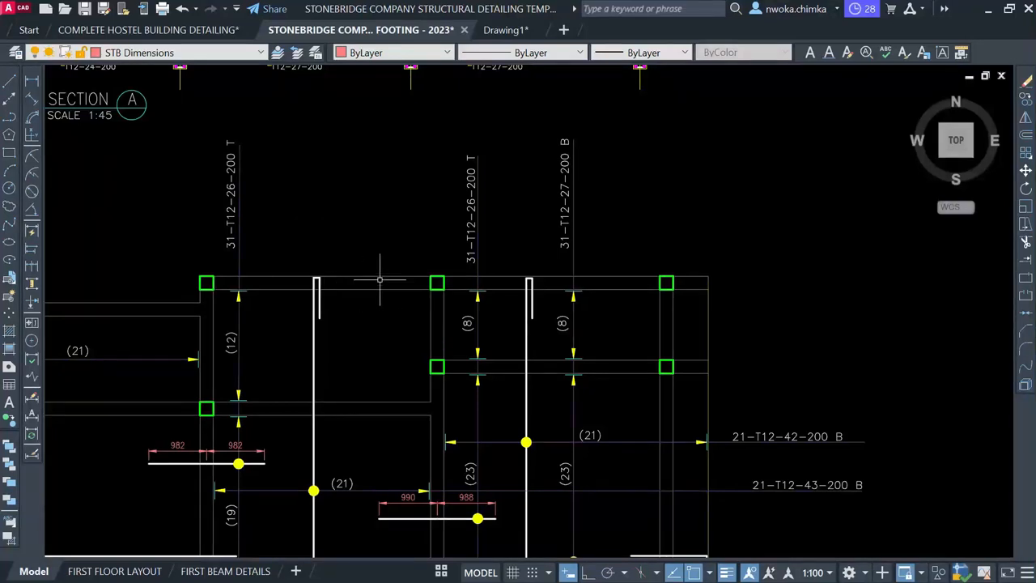
scroll(379, 279, down, 6)
scroll(578, 282, up, 4)
scroll(646, 220, up, 1)
scroll(594, 267, down, 3)
scroll(289, 335, up, 4)
scroll(283, 339, down, 3)
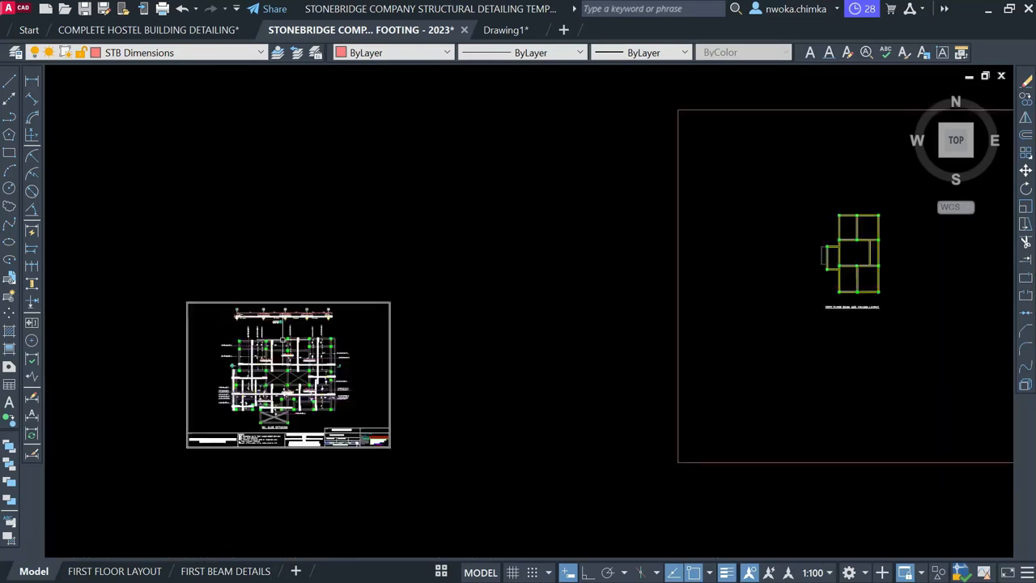
scroll(878, 213, up, 4)
scroll(857, 229, down, 4)
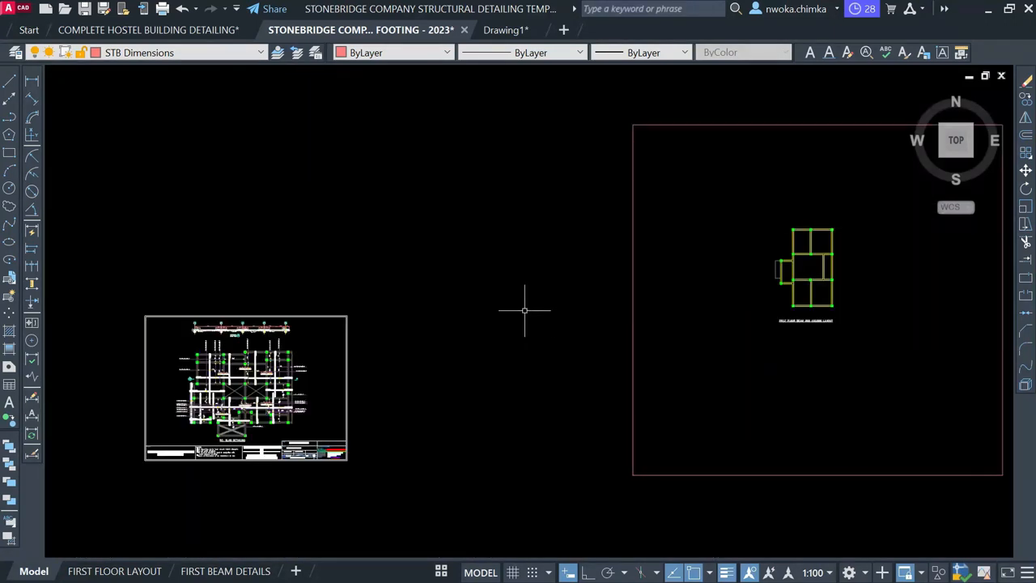
scroll(247, 352, up, 5)
scroll(315, 338, down, 3)
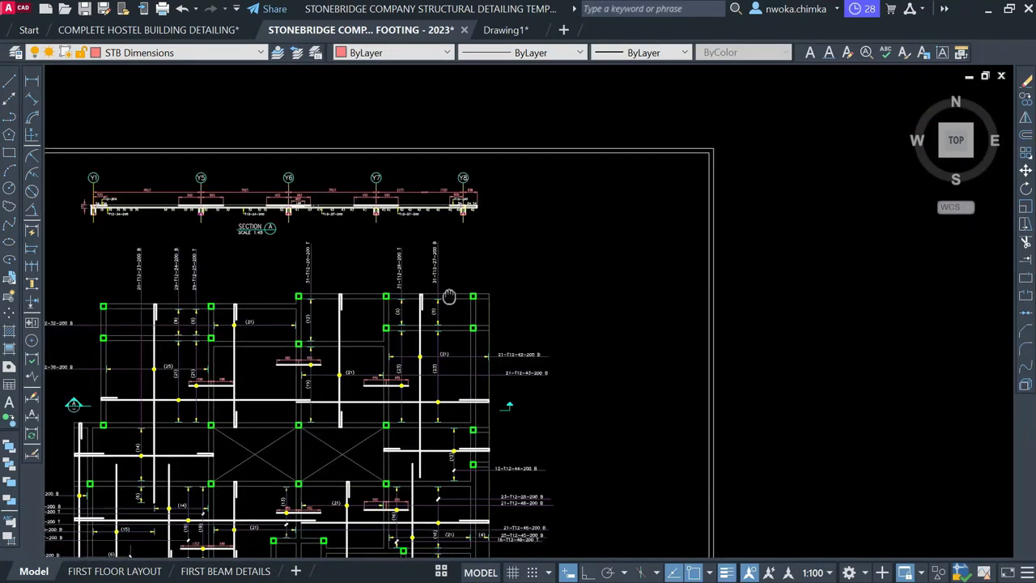
scroll(436, 267, down, 2)
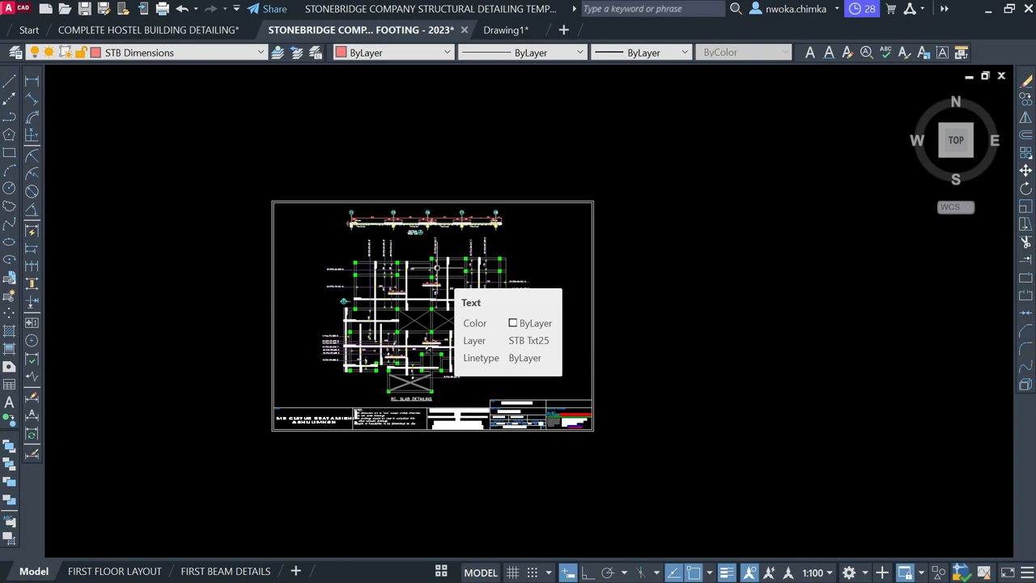
scroll(429, 247, up, 4)
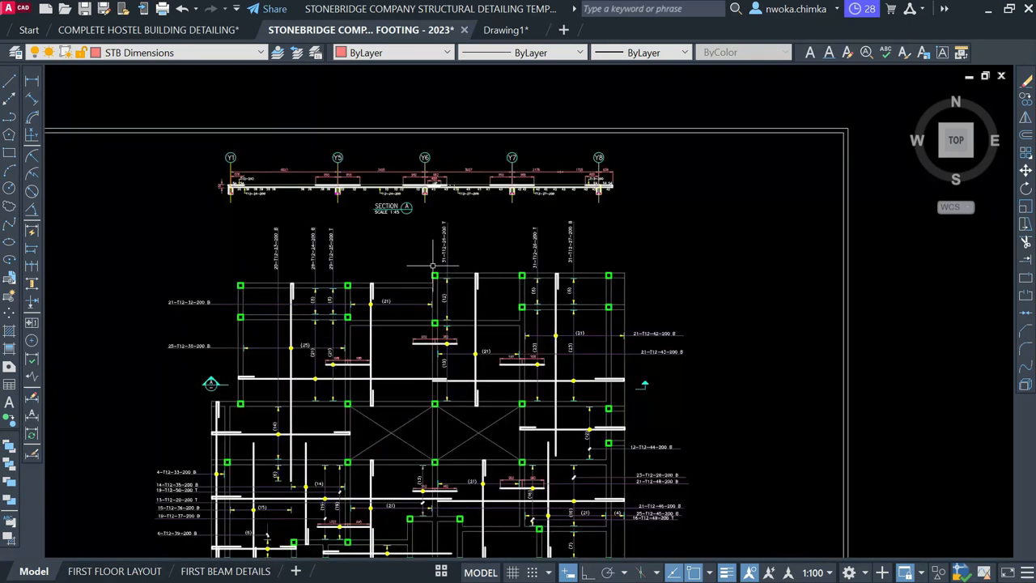
scroll(370, 263, down, 4)
scroll(461, 233, up, 8)
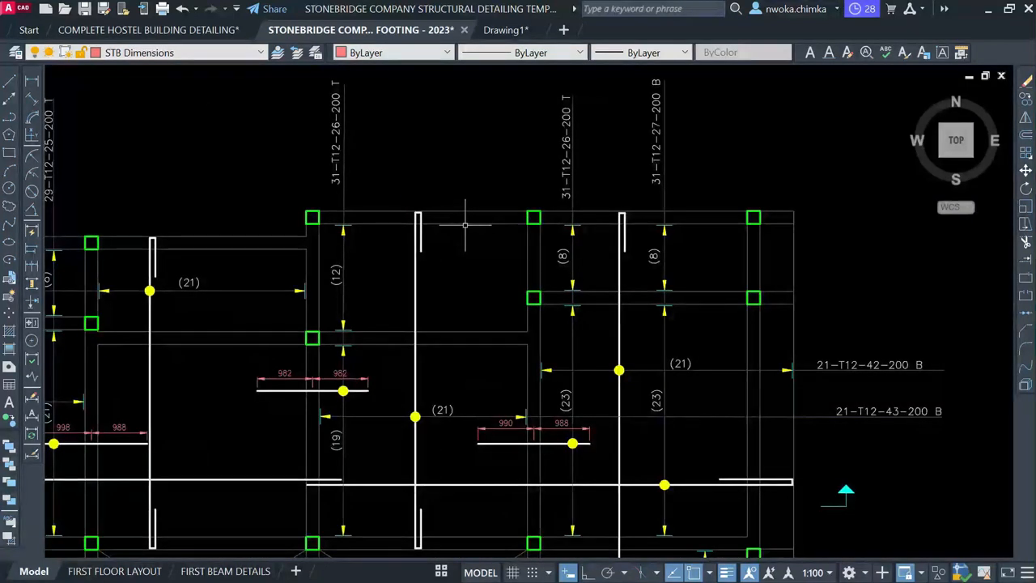
click(466, 224)
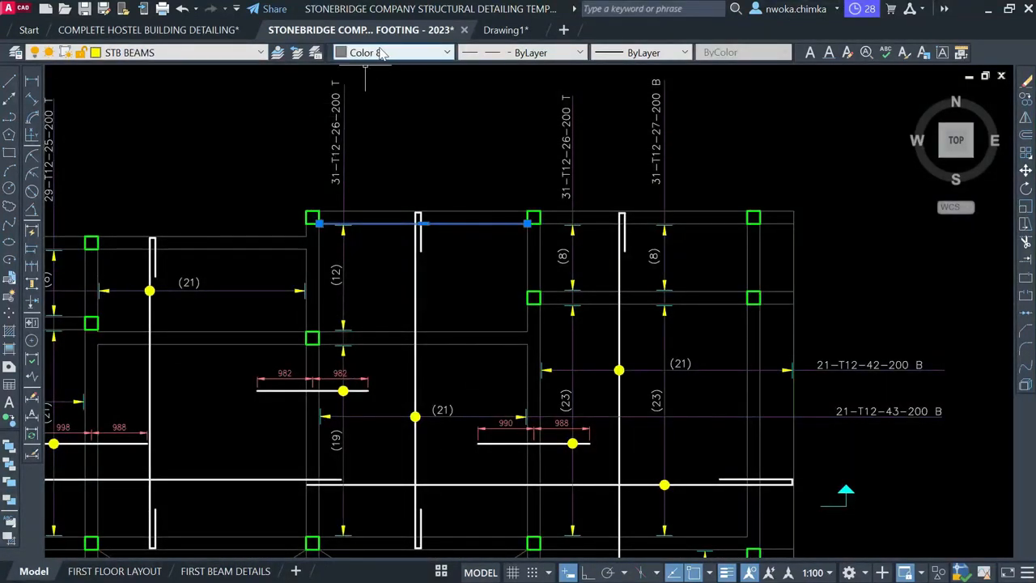
key(Escape)
scroll(225, 295, down, 5)
scroll(583, 206, up, 5)
click(547, 202)
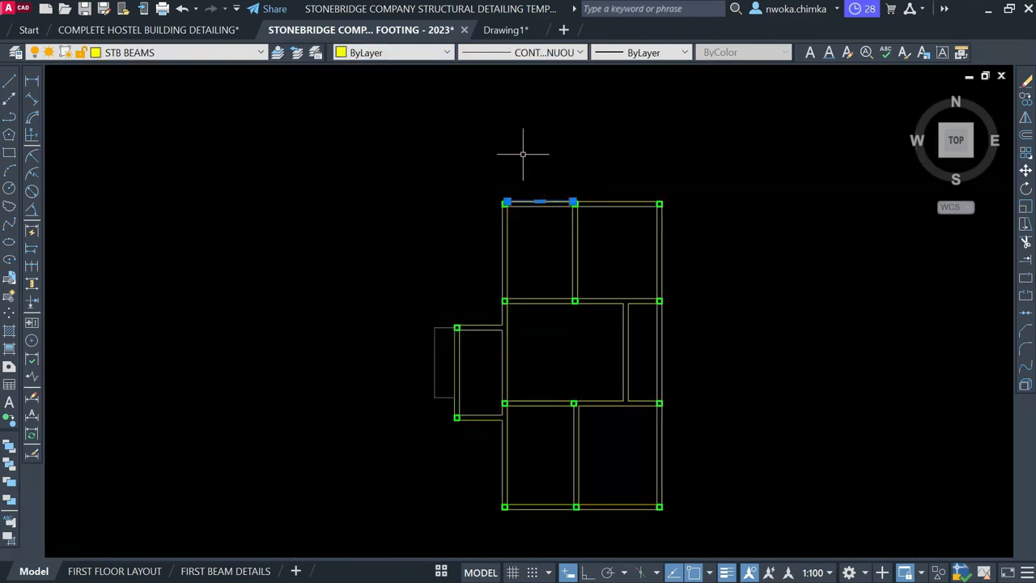
scroll(395, 140, down, 3)
click(348, 123)
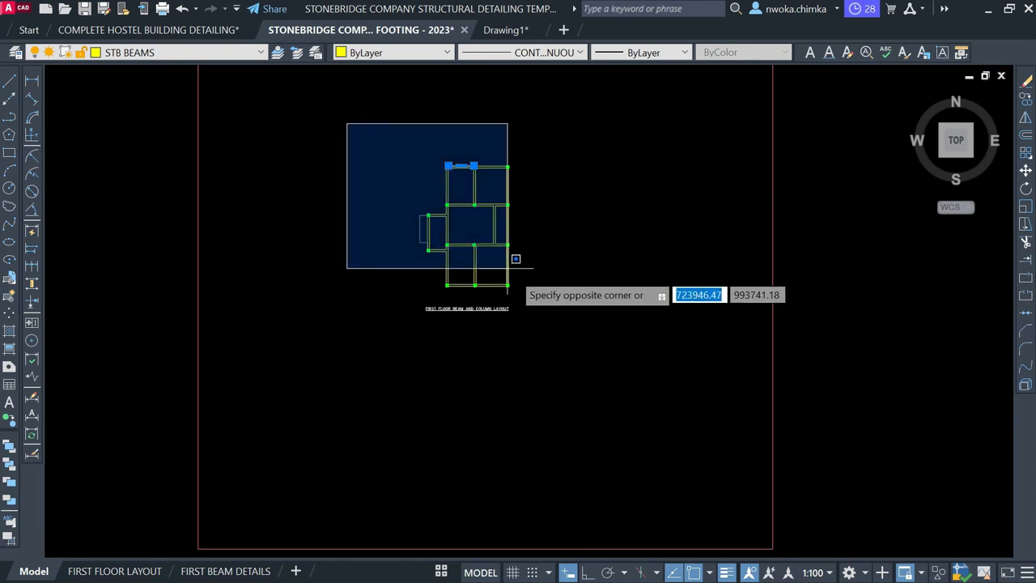
click(381, 97)
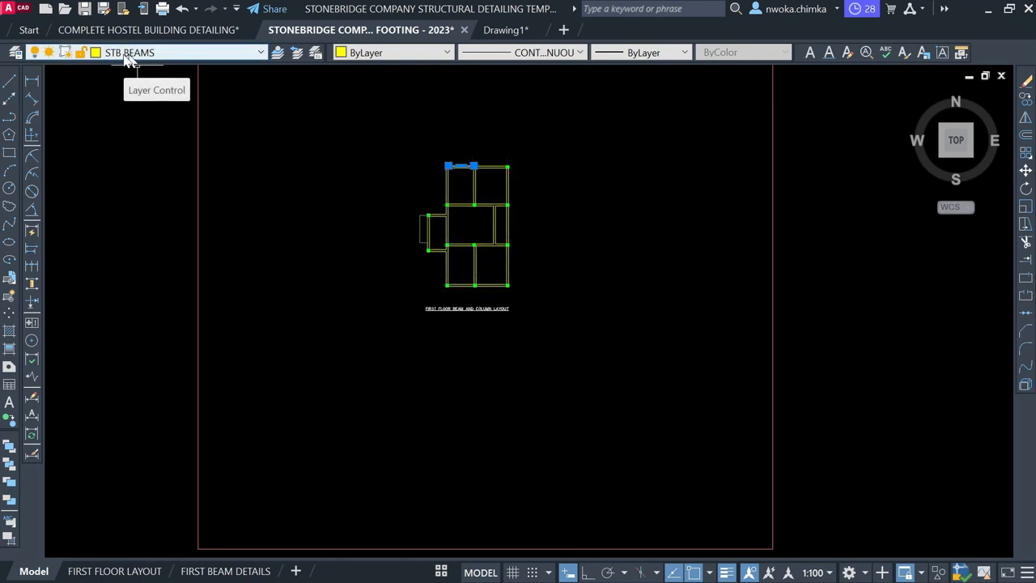
key(Escape)
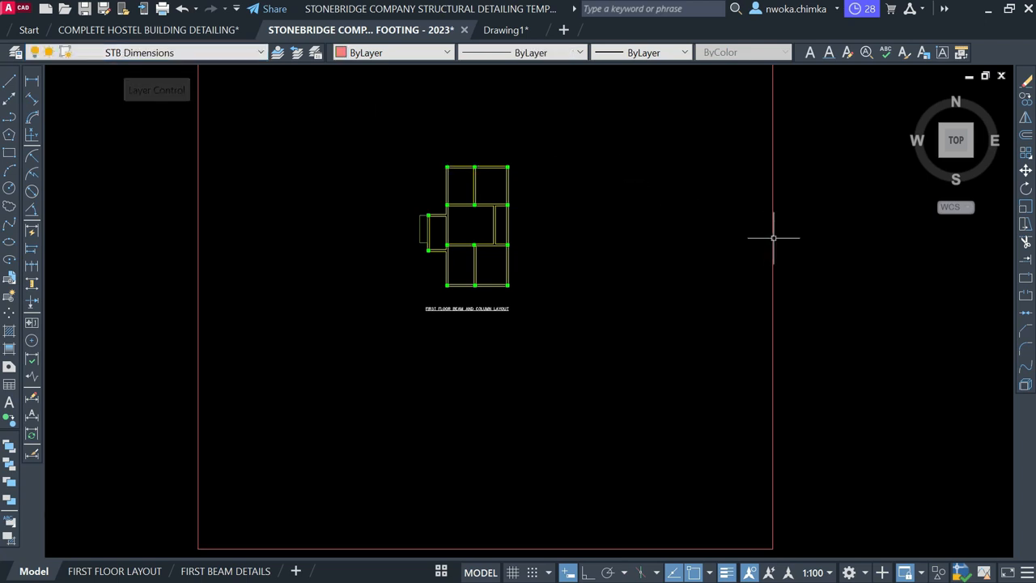
scroll(844, 261, down, 3)
scroll(547, 283, up, 3)
scroll(555, 261, up, 5)
click(570, 268)
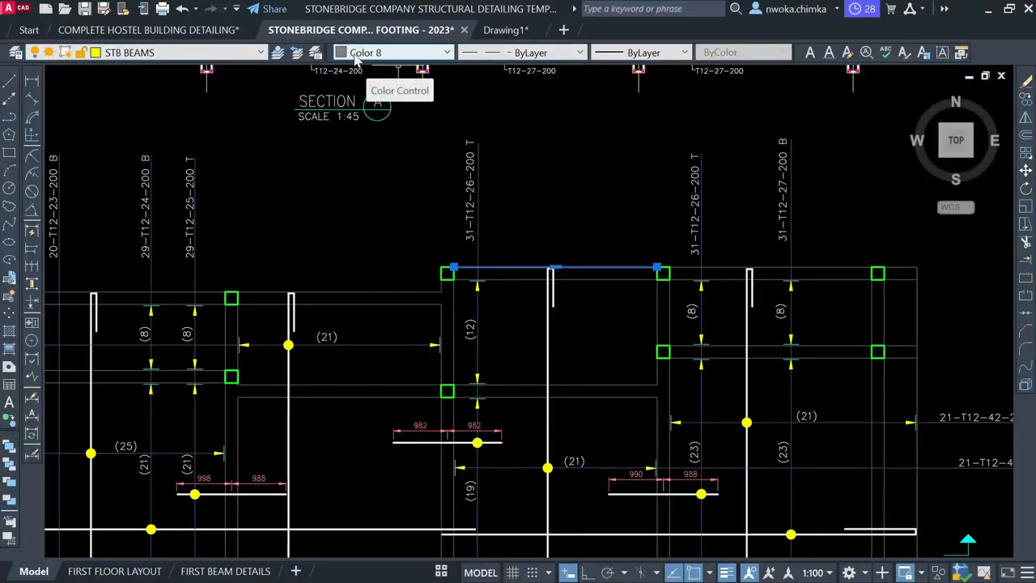
key(Escape)
scroll(230, 275, down, 2)
scroll(295, 255, down, 4)
Window-select the first-floor layout and Quick Select only the STB BEAMS layer objects
middle_drag(646, 244, 567, 251)
scroll(578, 202, up, 4)
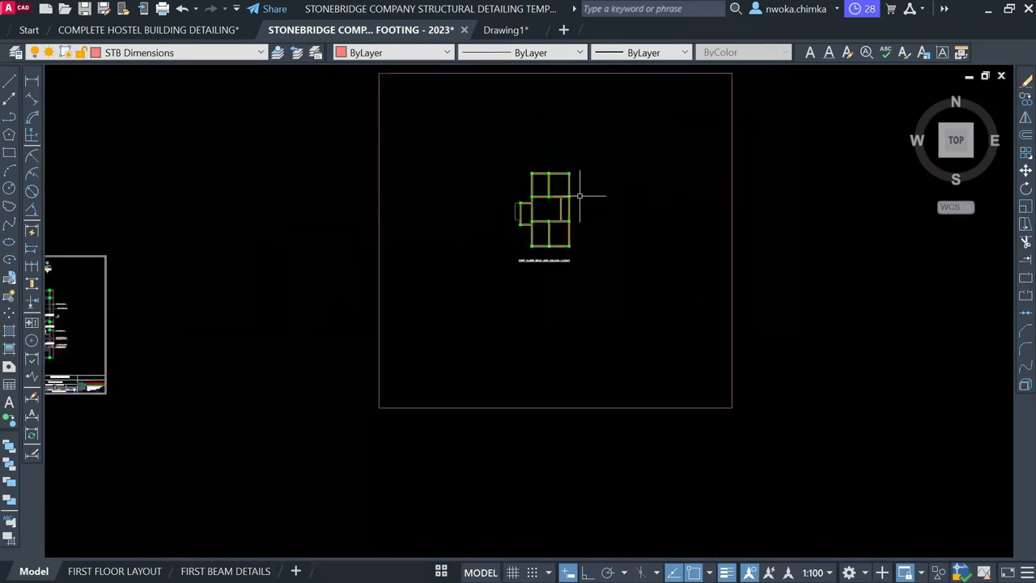
click(527, 150)
click(384, 97)
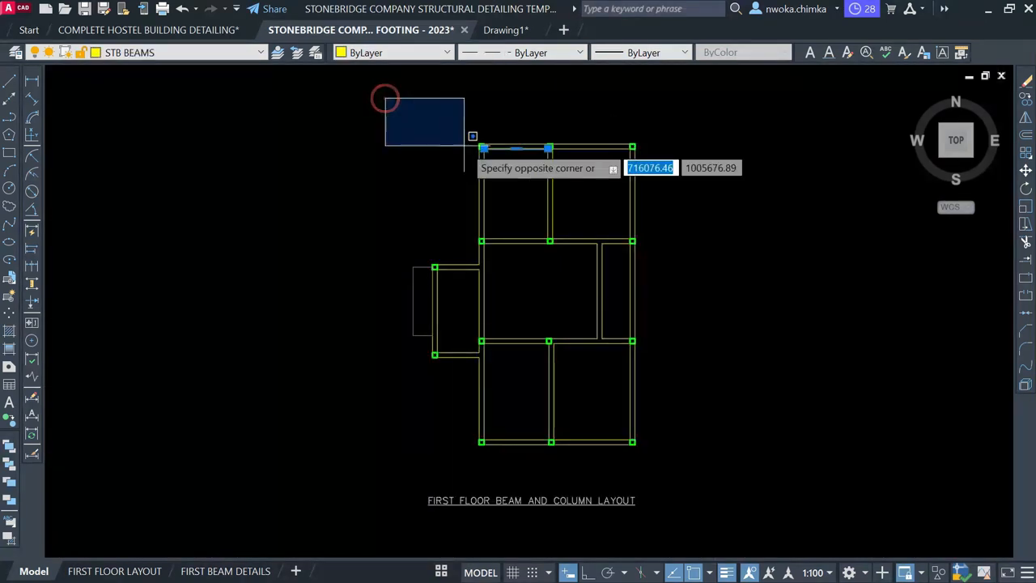
click(789, 465)
right_click(693, 205)
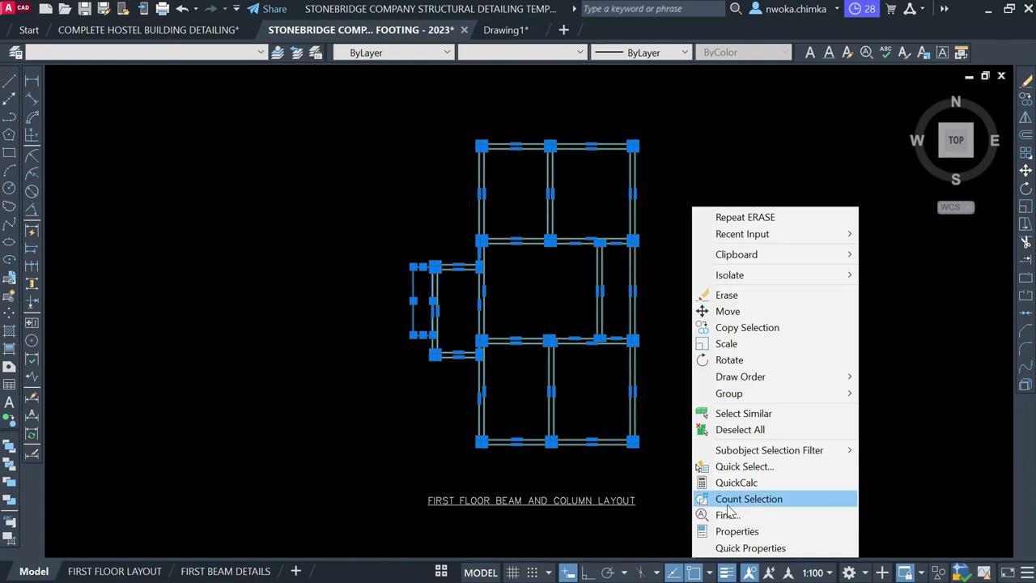
click(721, 465)
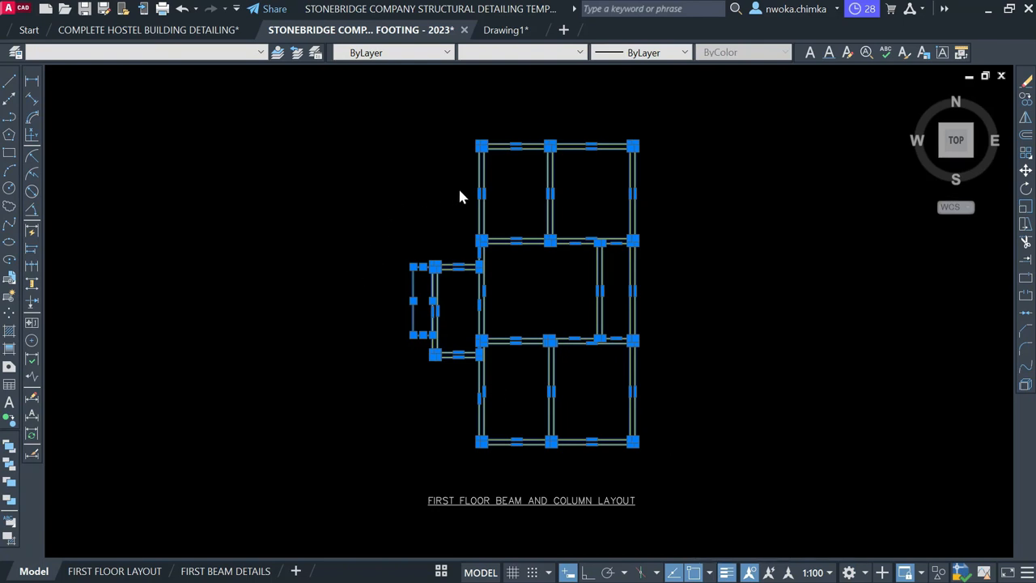
click(511, 225)
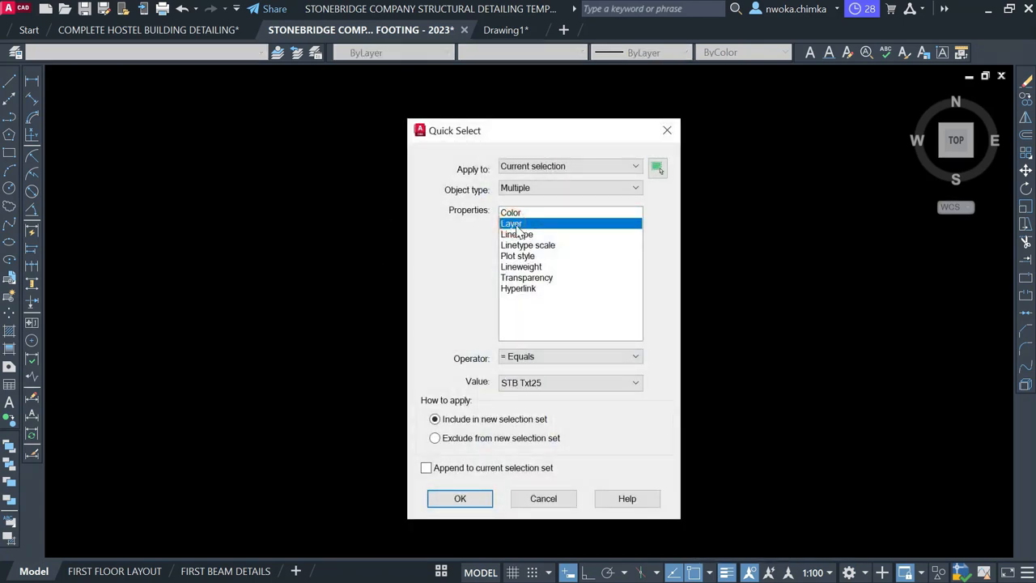
click(523, 383)
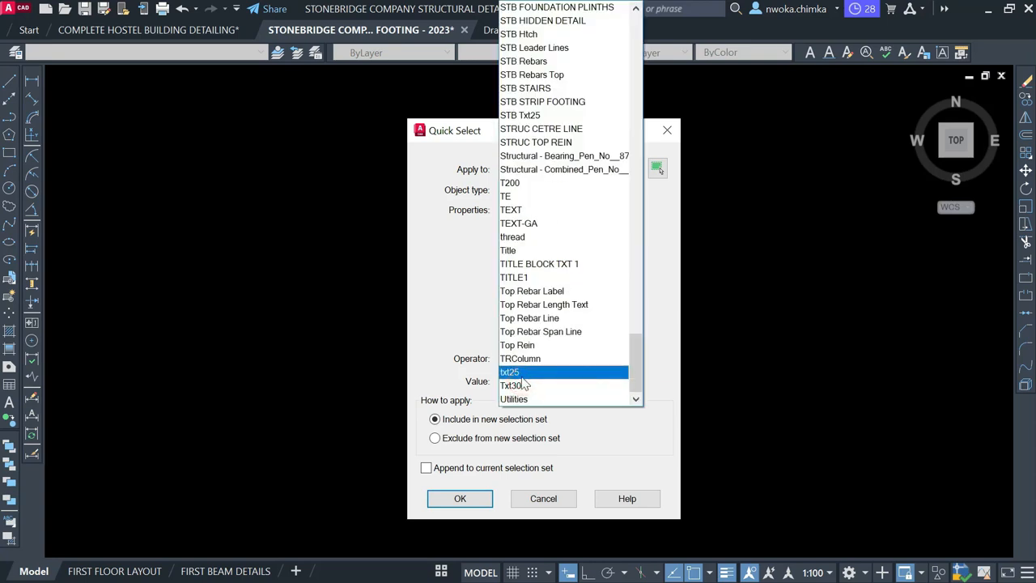
scroll(525, 380, up, 1)
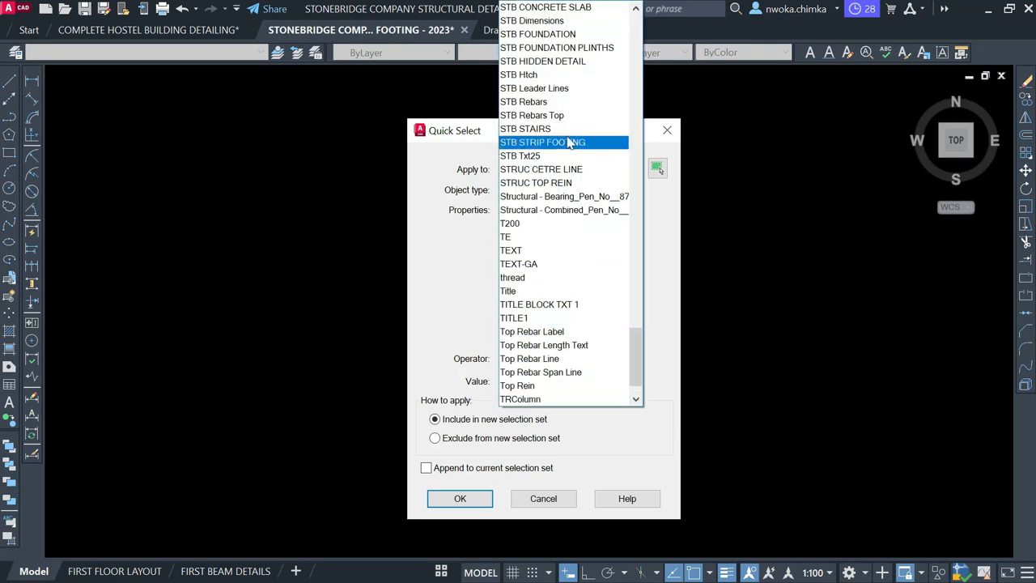
scroll(566, 113, up, 3)
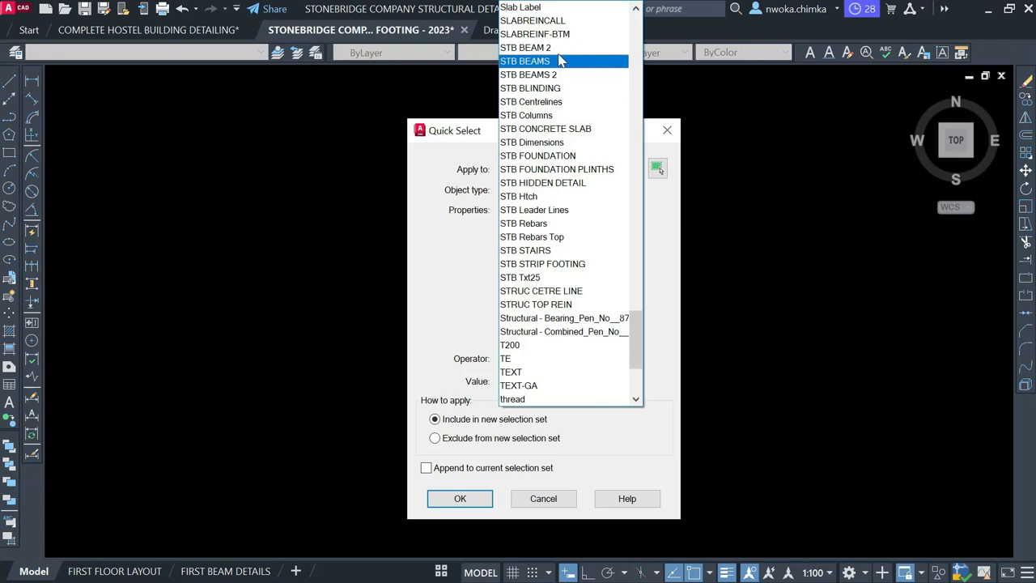
click(559, 60)
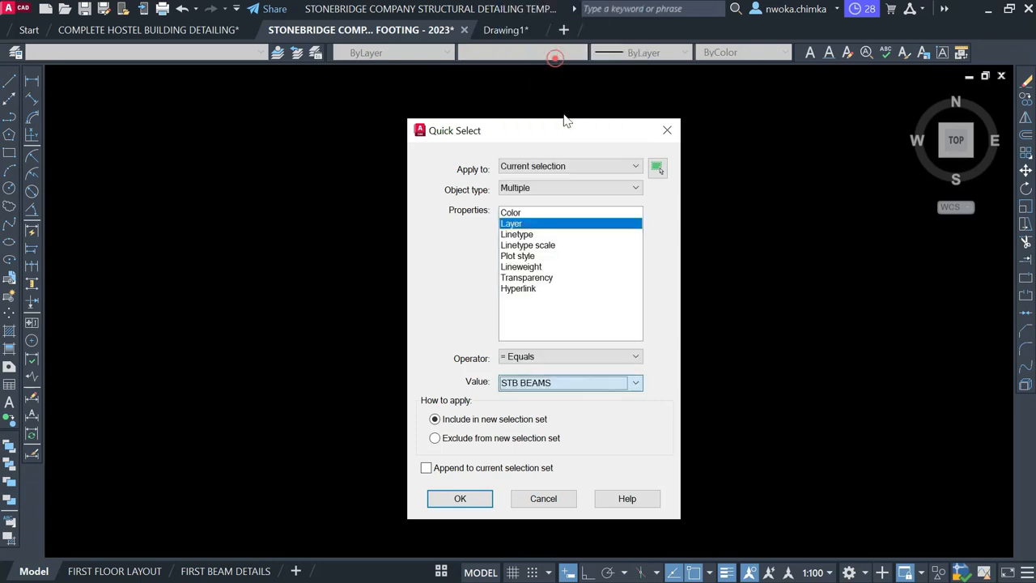
click(460, 499)
Set the selected beams to Color 8 with ByLayer linetype, then clear the selection
click(446, 52)
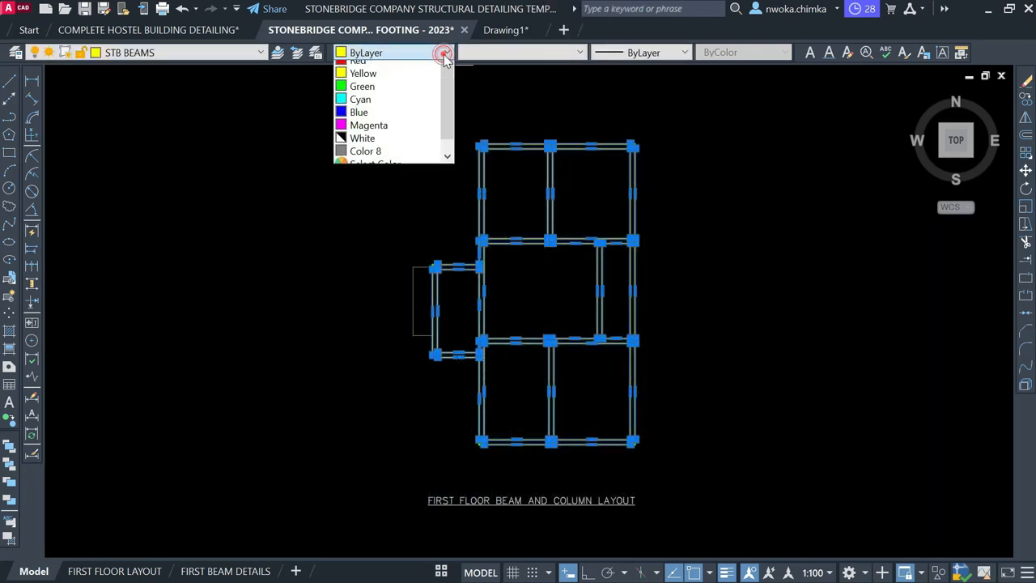
click(398, 180)
click(576, 54)
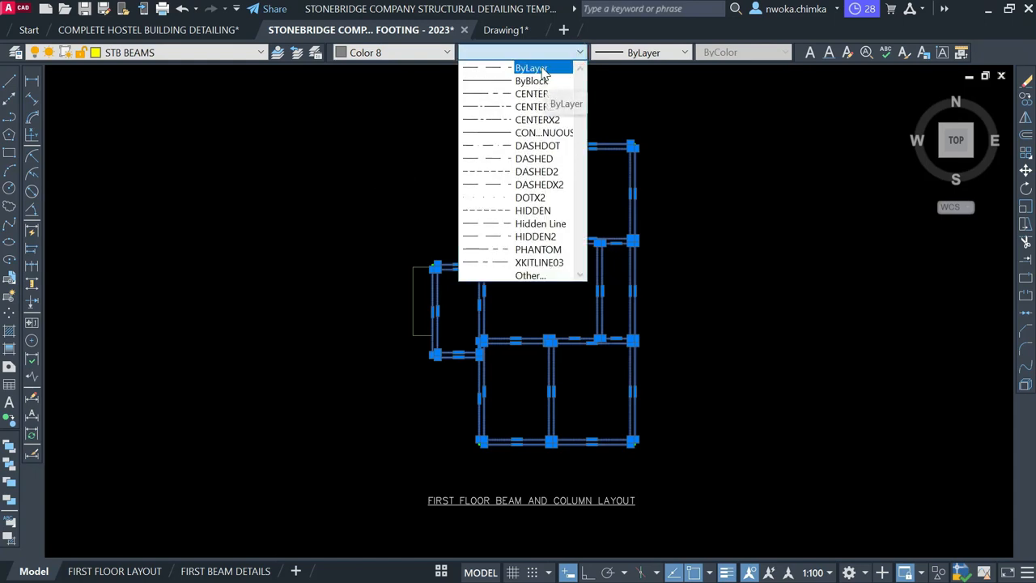
click(531, 68)
key(Escape)
Copy the RC. SLAB DETAILING title text from the slab sheet
scroll(547, 166, up, 4)
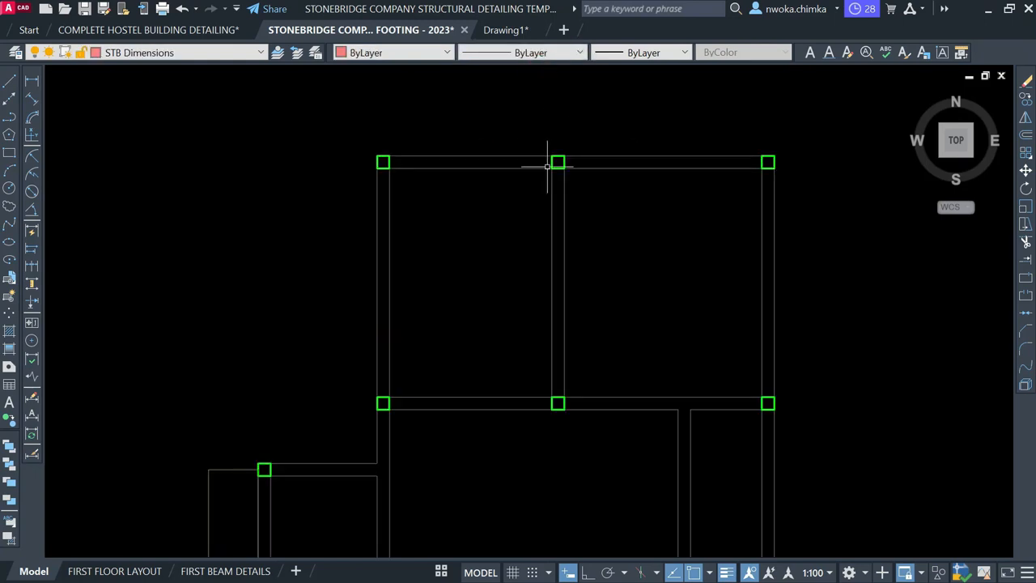
scroll(617, 146, down, 4)
scroll(600, 153, down, 2)
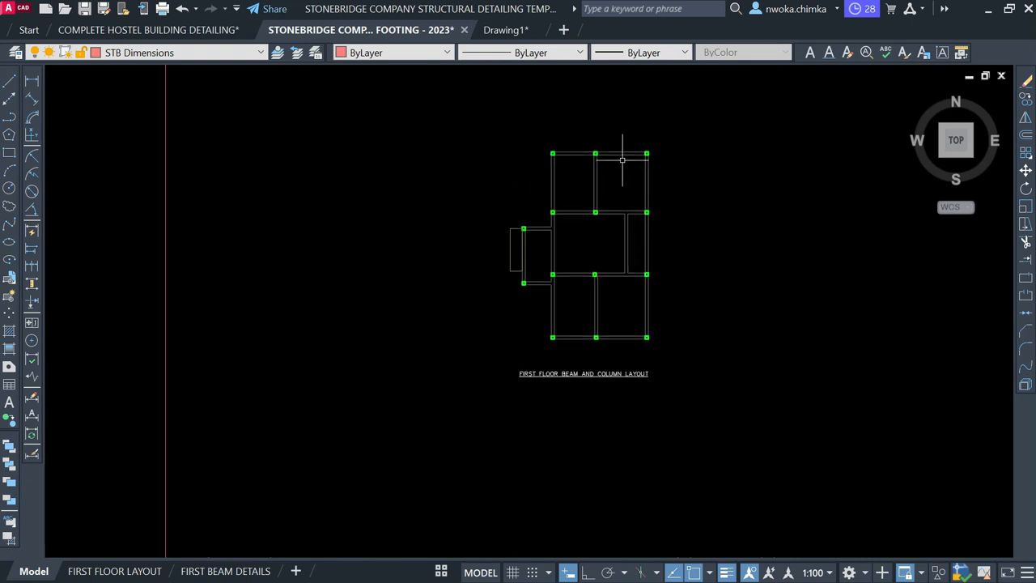
scroll(623, 372, up, 2)
scroll(680, 303, down, 2)
scroll(684, 295, down, 2)
scroll(632, 328, up, 5)
scroll(558, 342, up, 2)
scroll(689, 353, down, 2)
scroll(675, 289, down, 3)
scroll(380, 300, up, 4)
scroll(319, 349, up, 4)
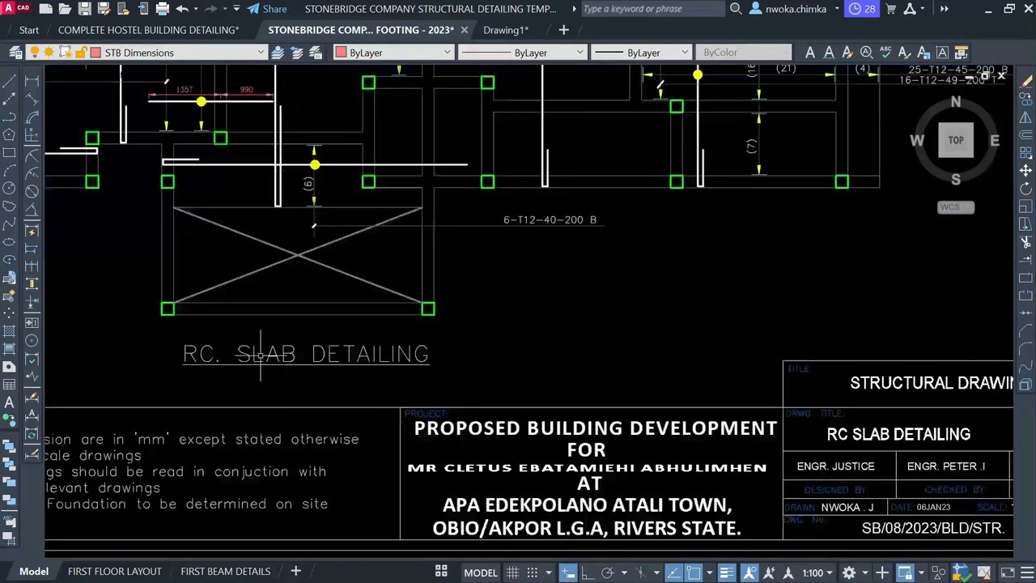
click(293, 353)
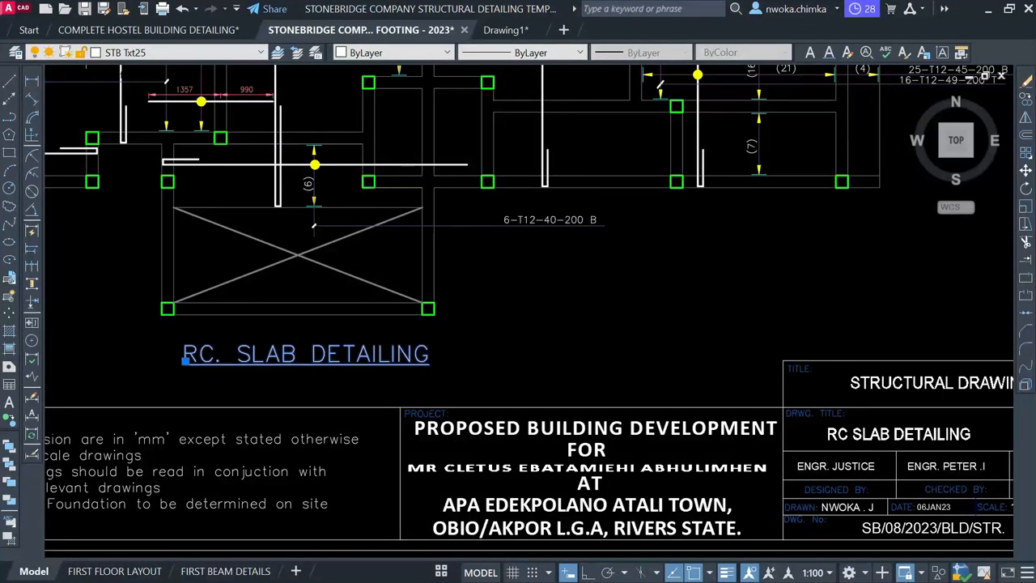
double_click(306, 354)
key(ctrl+c)
right_click(306, 352)
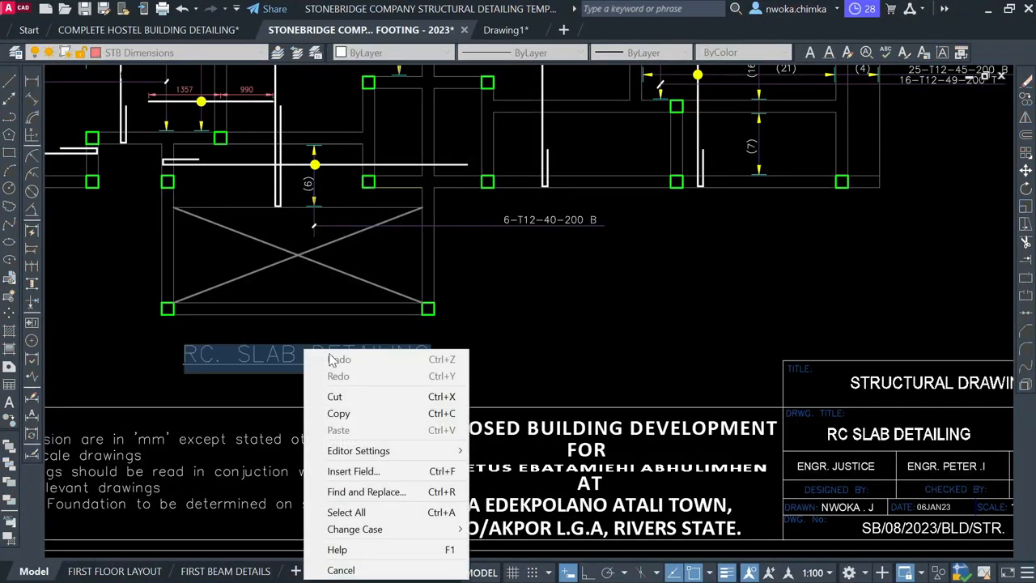
click(338, 416)
scroll(236, 347, down, 7)
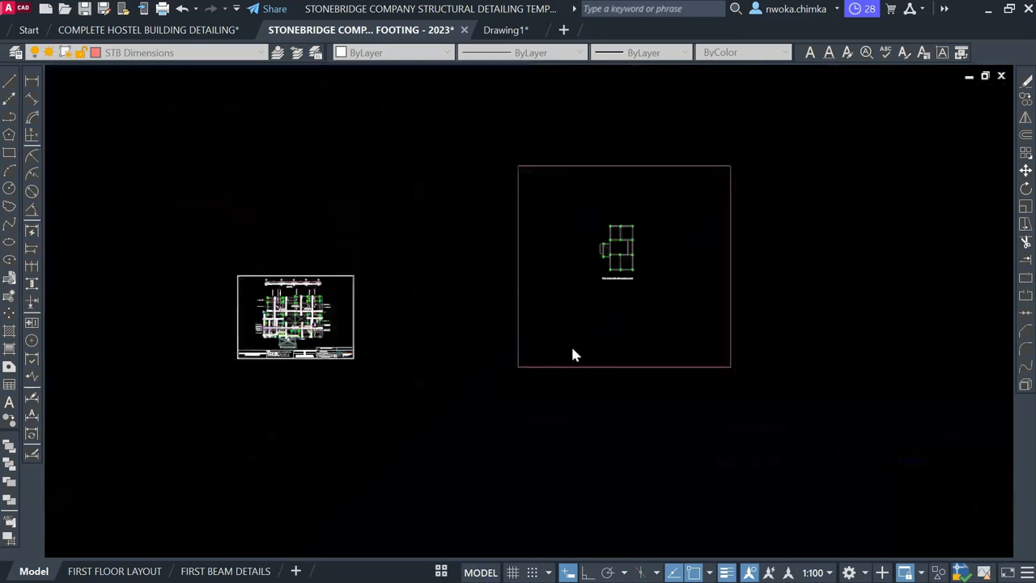
click(572, 347)
Replace the first-floor layout title with the copied RC. SLAB DETAILING text, underlined
scroll(611, 297, up, 6)
click(567, 338)
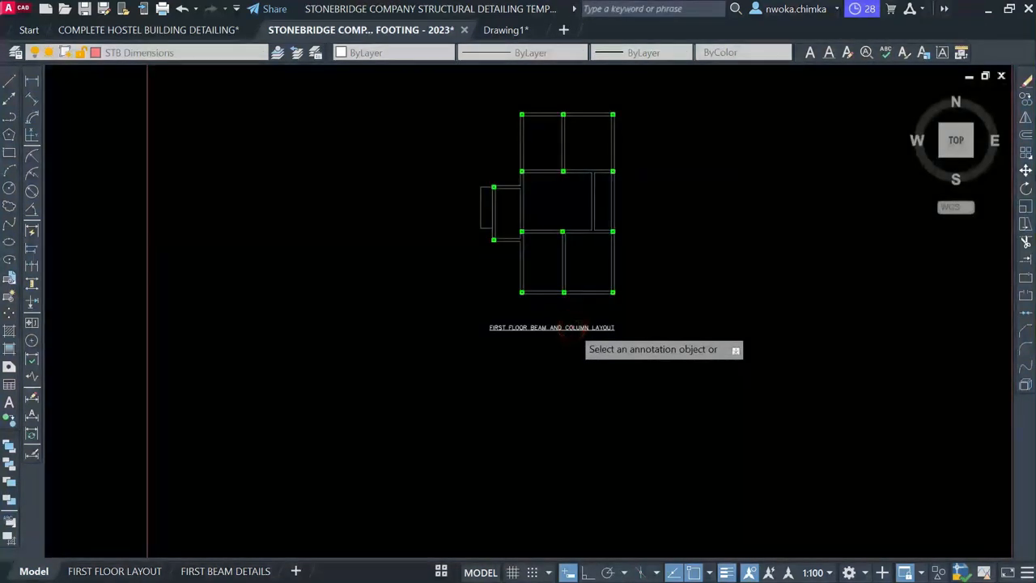
right_click(559, 328)
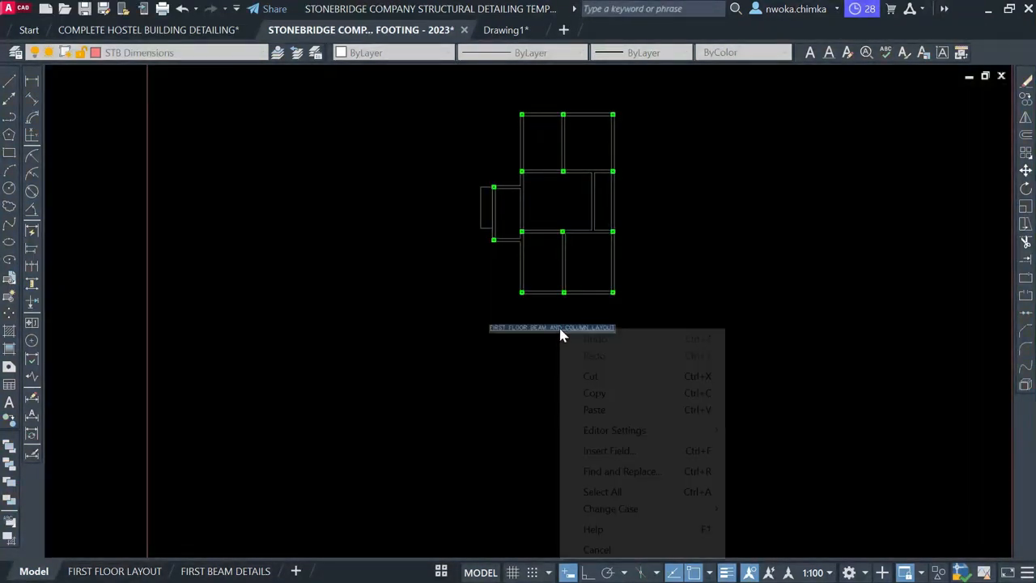
click(597, 411)
scroll(502, 330, up, 3)
key(ctrl+a)
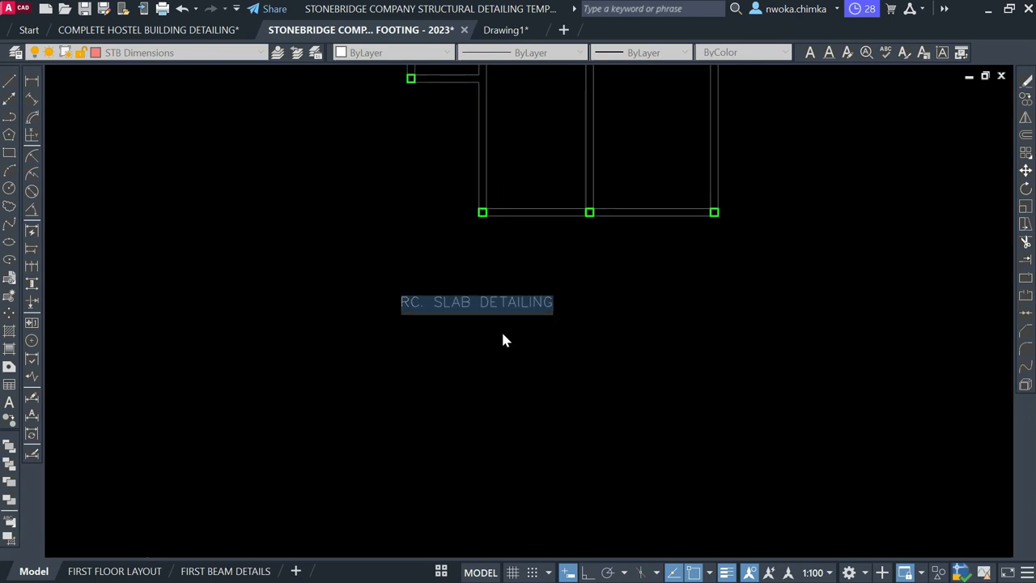
key(ctrl+u)
click(520, 349)
Move the new title so it sits centred below the plan
key(Escape)
click(536, 298)
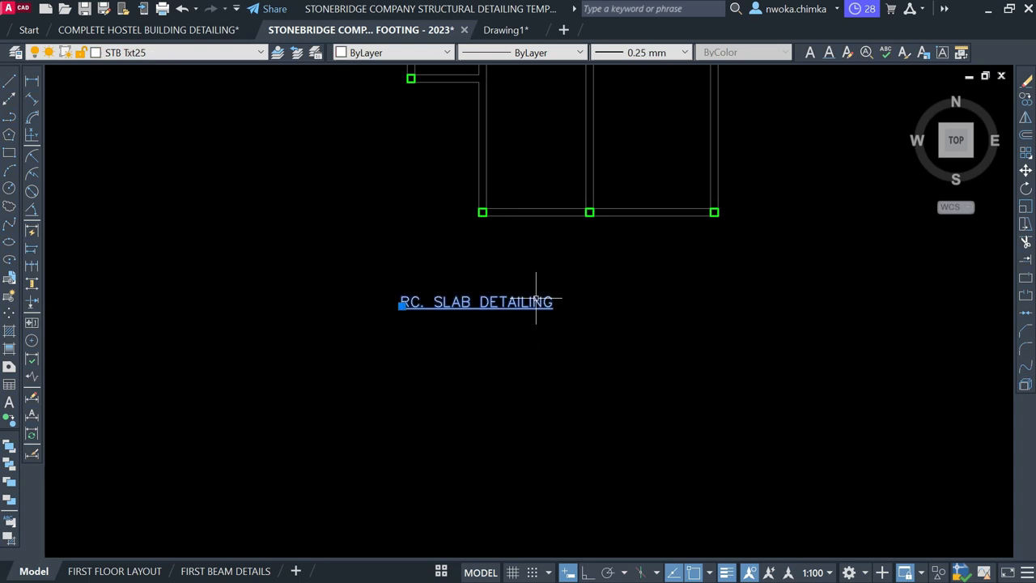
key(m)
key(Return)
click(451, 386)
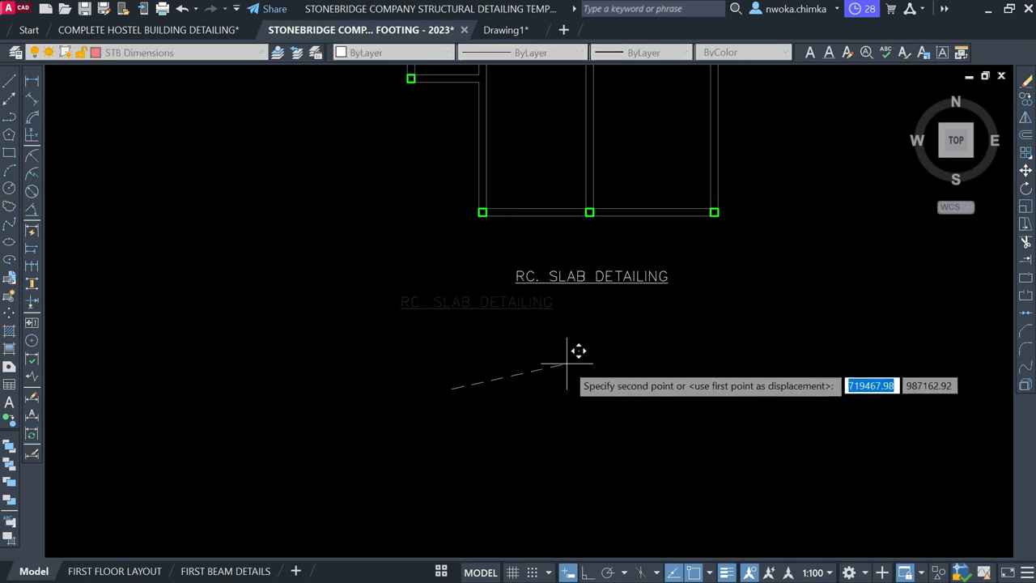
click(569, 355)
scroll(558, 352, down, 5)
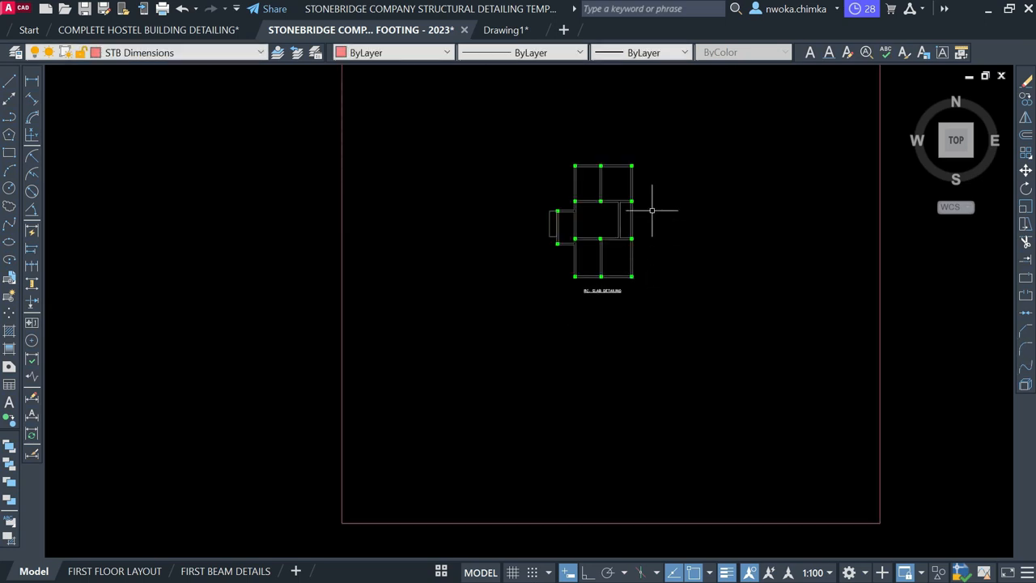
Deselect the finished vertical rebar line and pan to the empty RC. SLAB DETAILING plan
scroll(652, 159, up, 2)
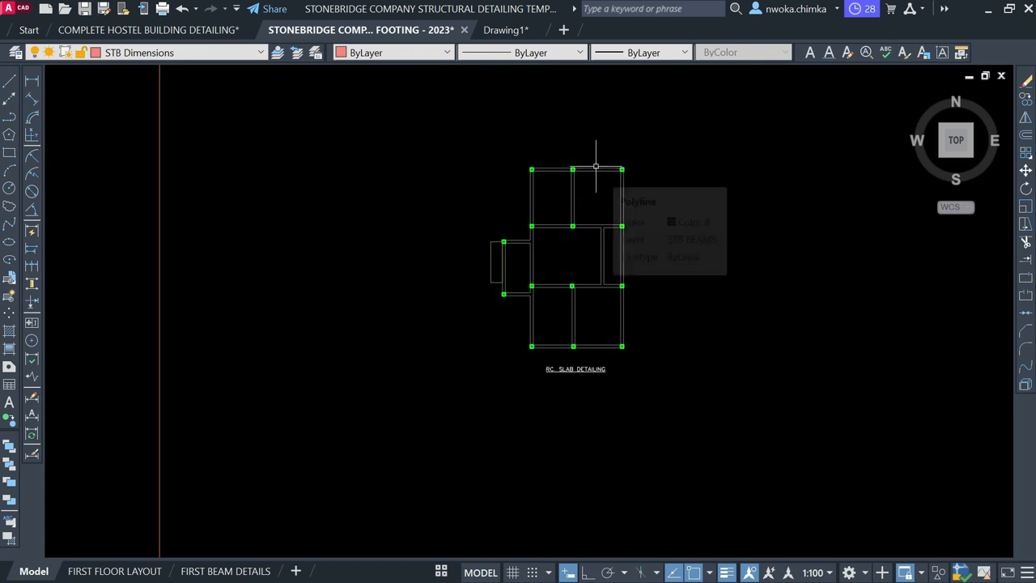
scroll(628, 167, up, 2)
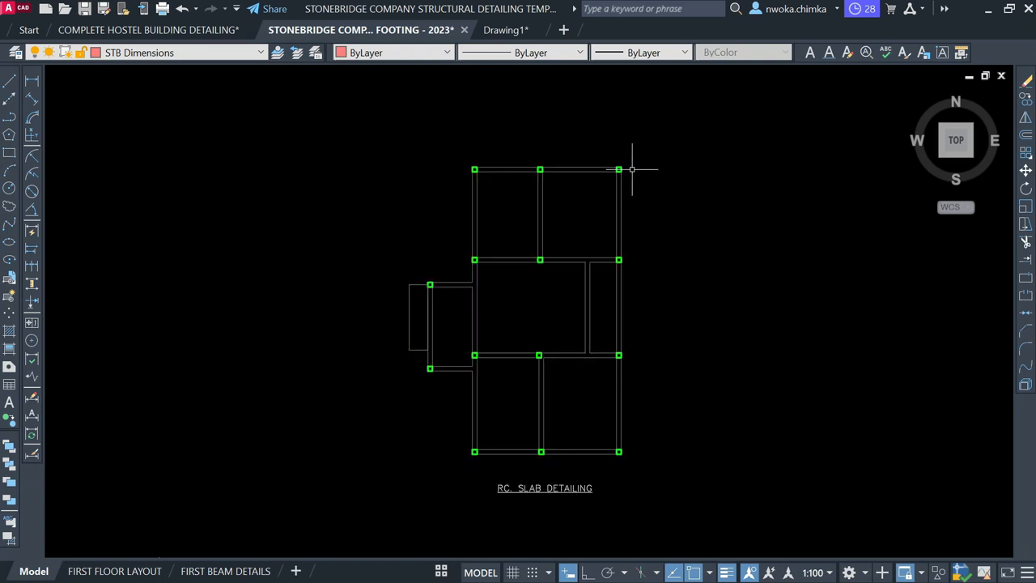
scroll(729, 230, down, 8)
scroll(438, 291, up, 7)
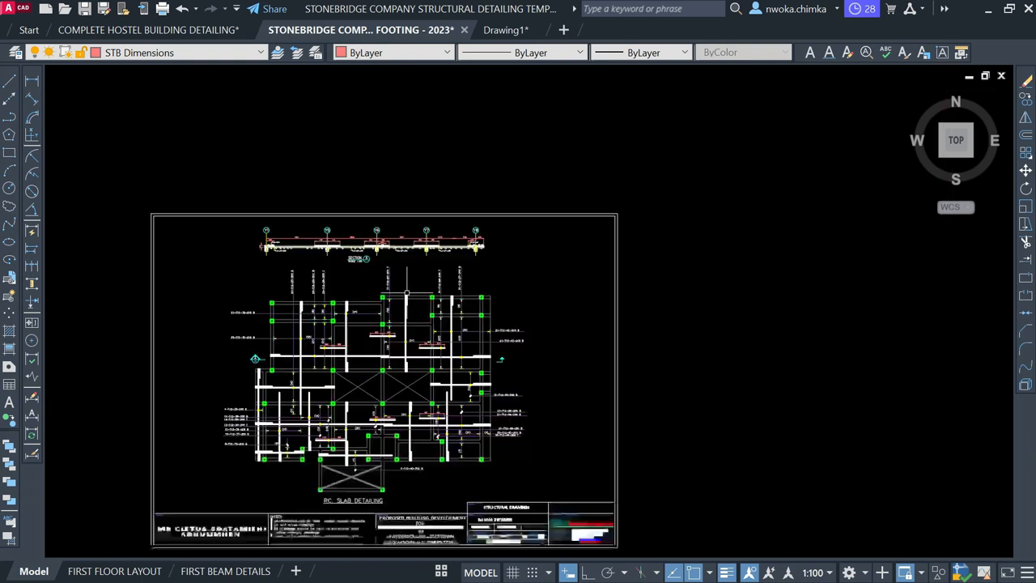
scroll(359, 331, up, 4)
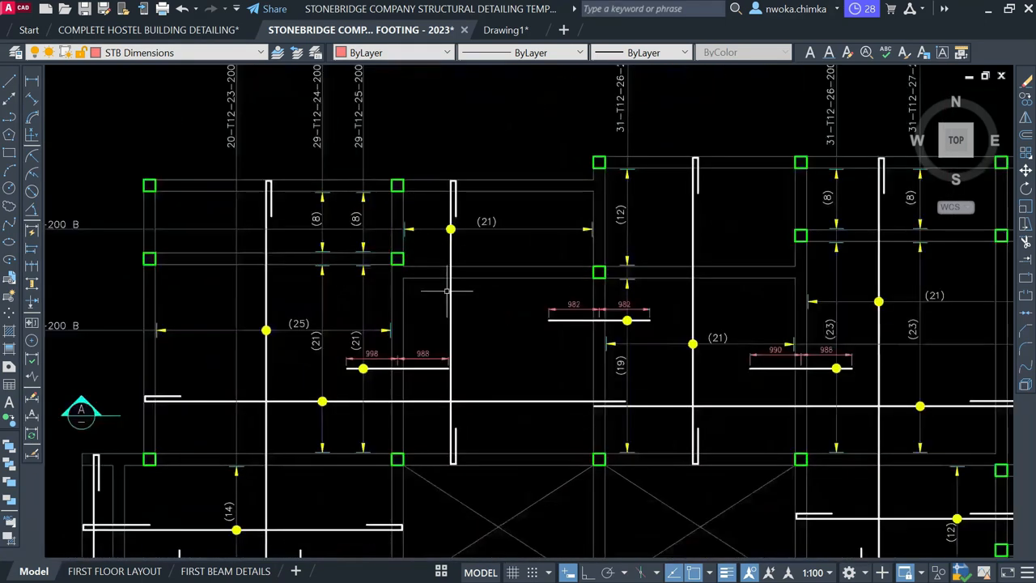
click(503, 307)
click(439, 299)
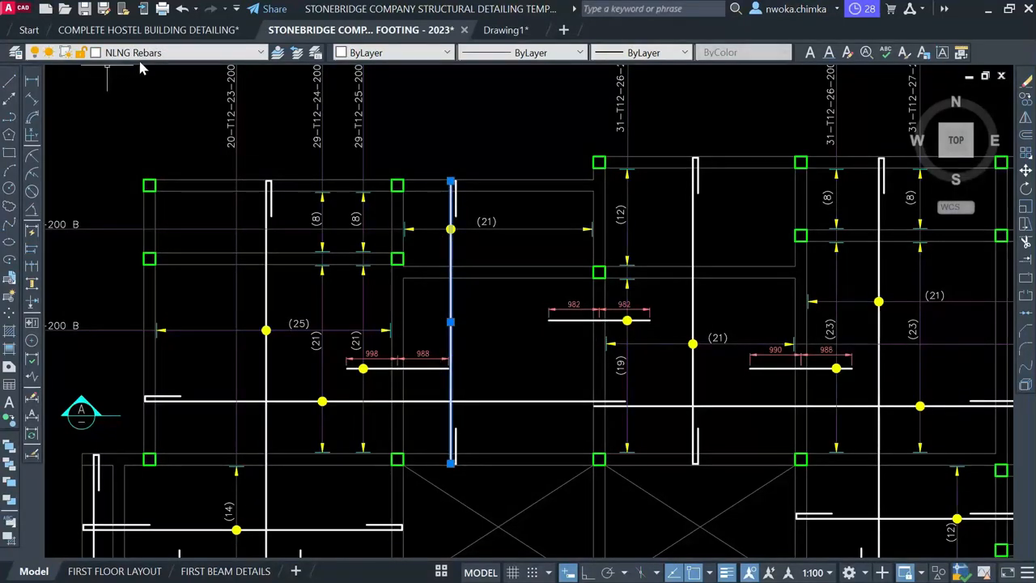
key(Escape)
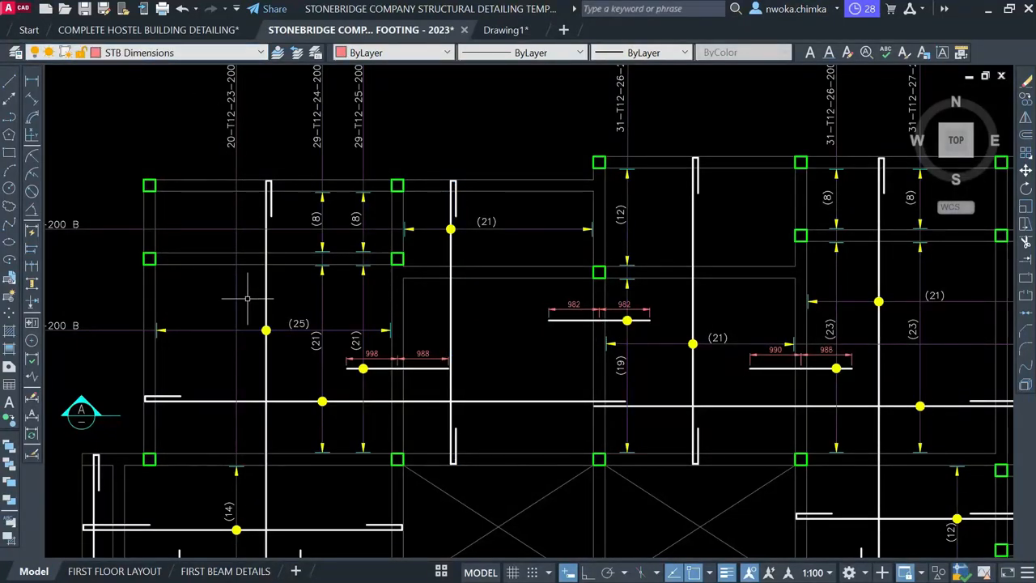
scroll(267, 283, down, 6)
scroll(391, 224, down, 2)
middle_drag(795, 187, 572, 302)
scroll(634, 269, up, 1)
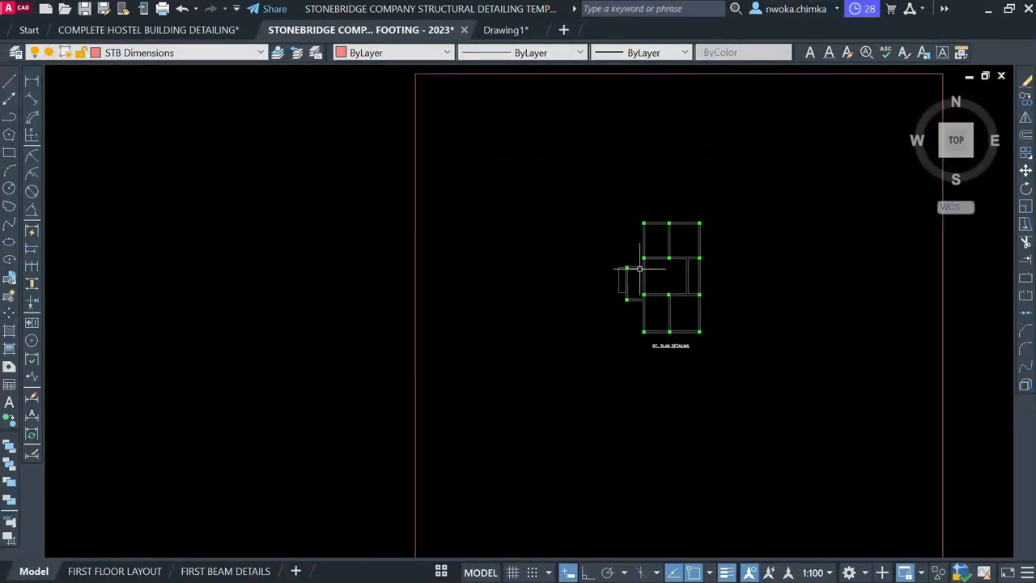
Make STB Rebars the current layer
click(158, 54)
scroll(139, 118, down, 1)
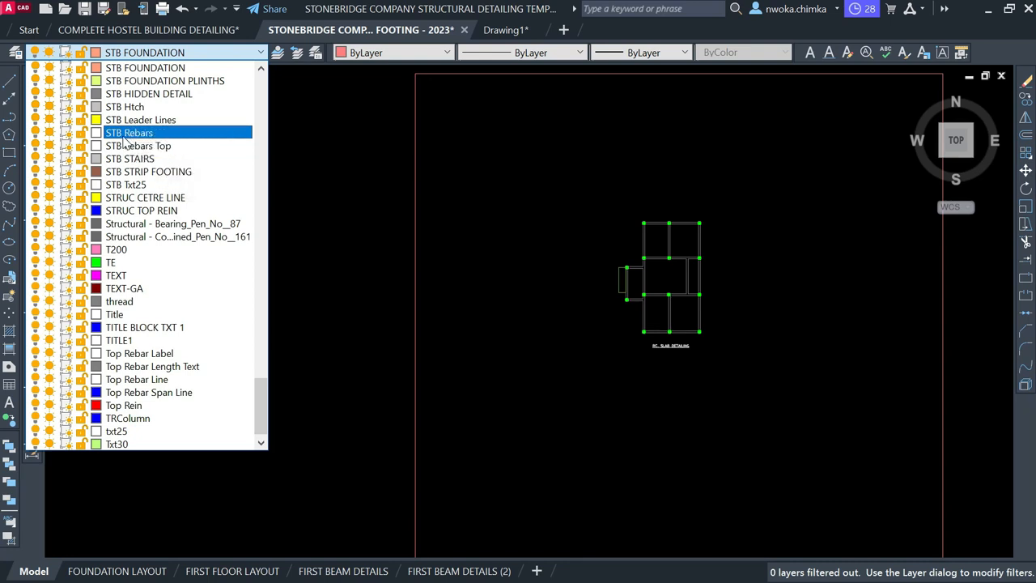
click(127, 136)
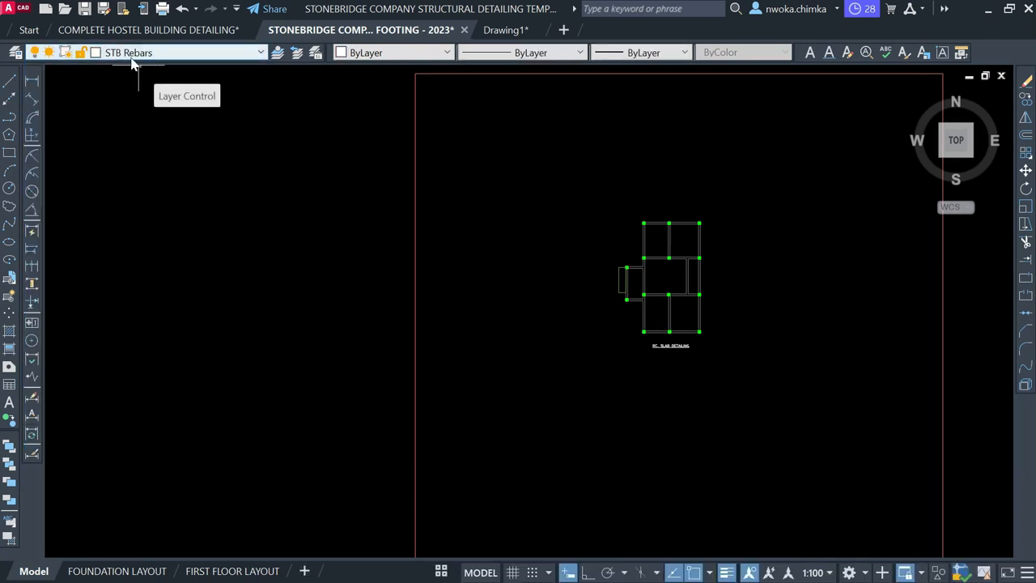
Draw a short horizontal line between the two left wall lines
click(10, 81)
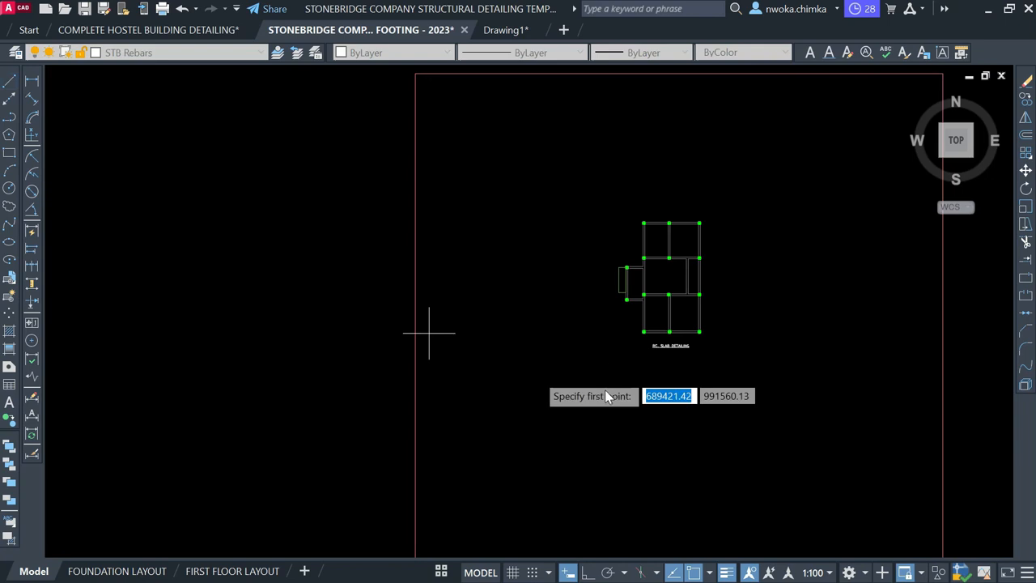
scroll(714, 327, up, 6)
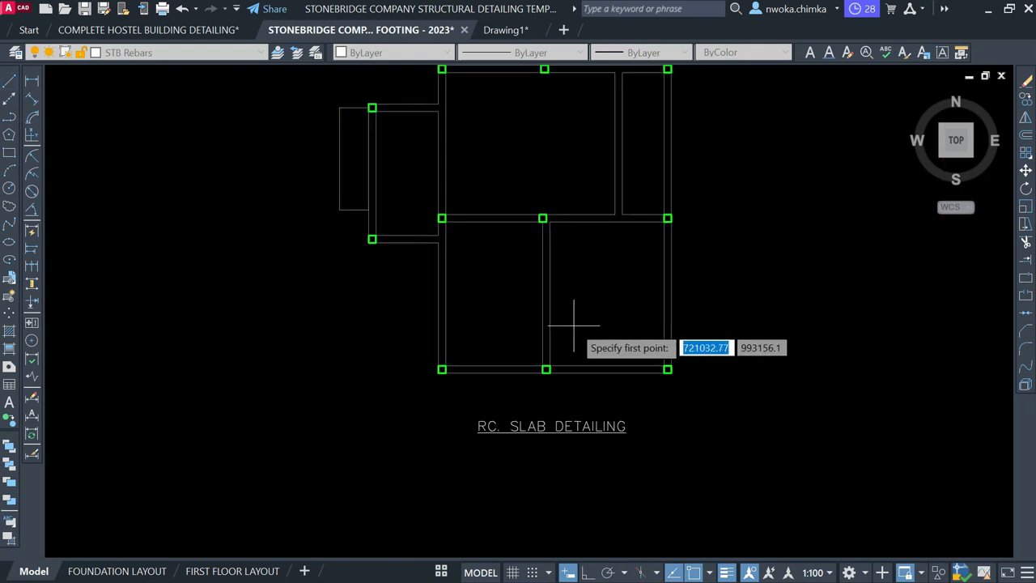
scroll(474, 306, up, 4)
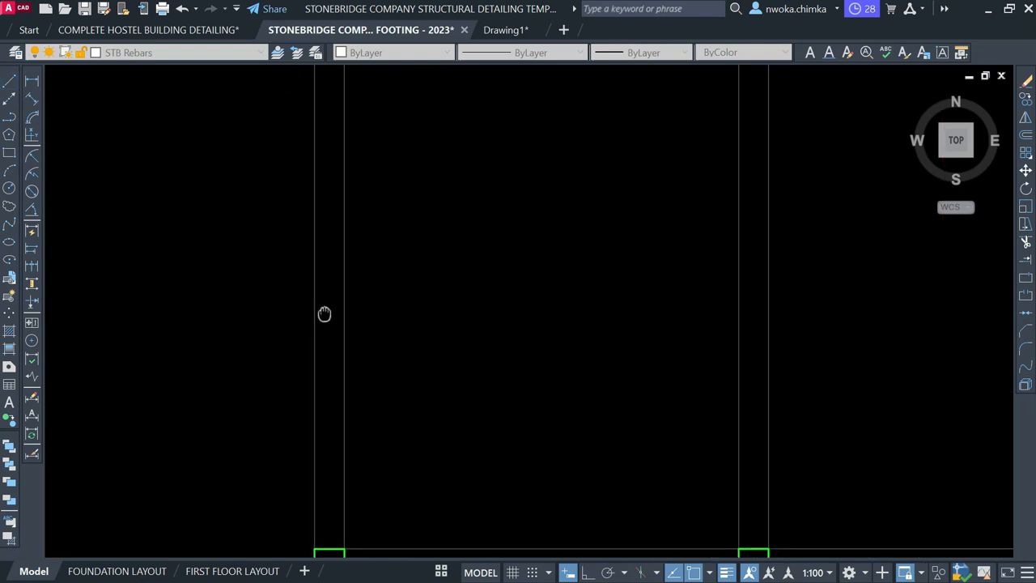
scroll(334, 315, up, 5)
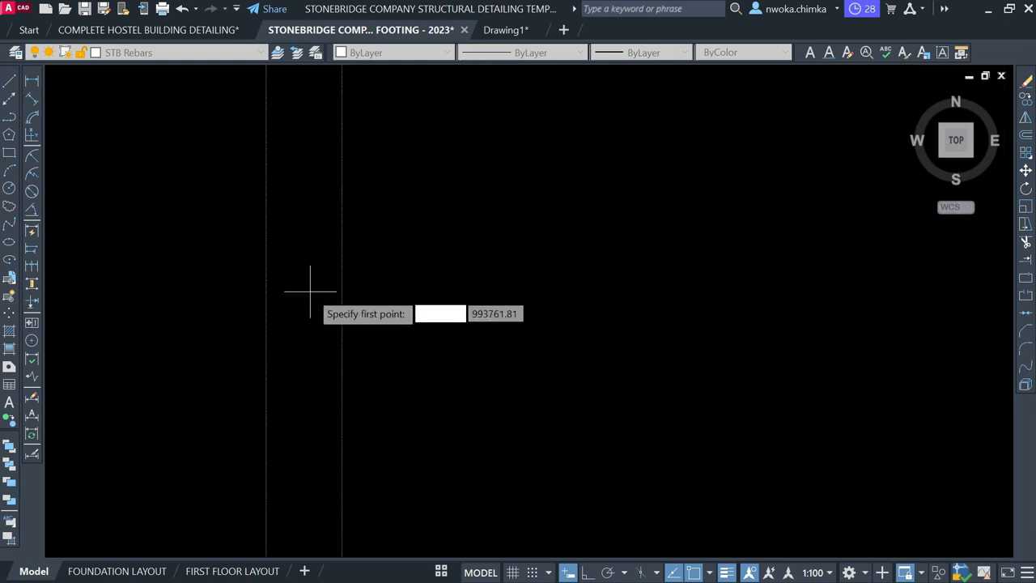
click(328, 291)
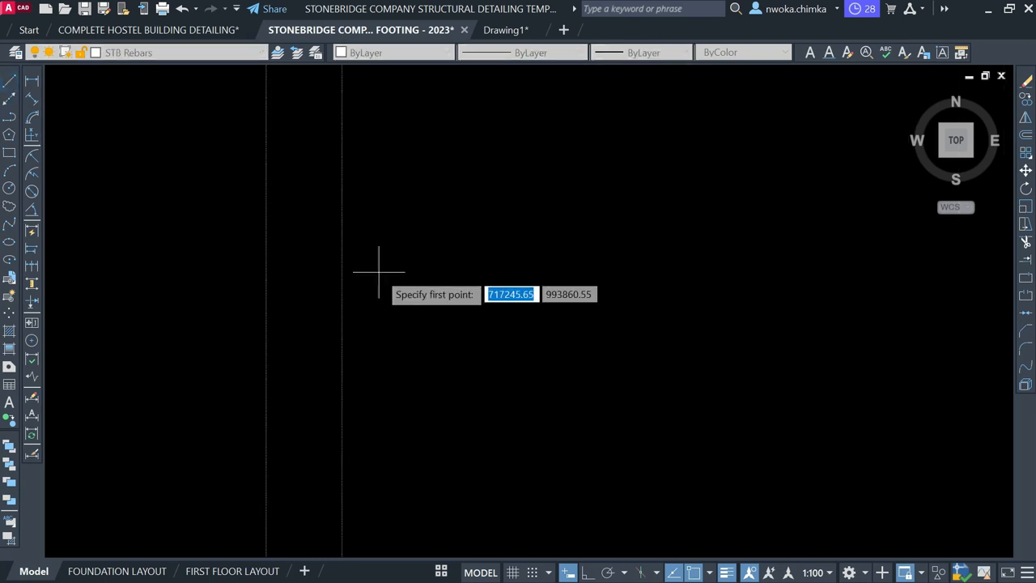
click(266, 282)
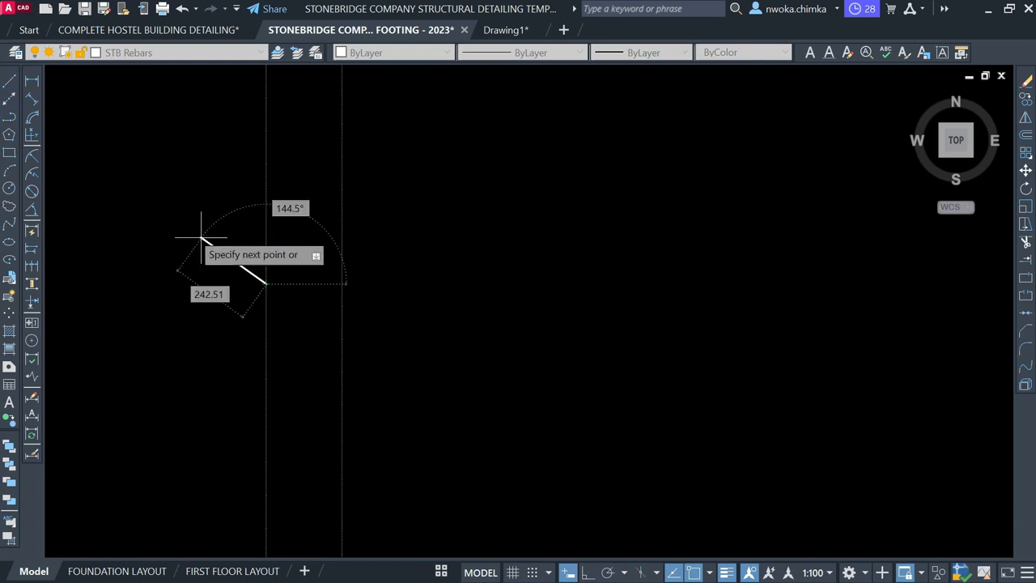
click(7, 86)
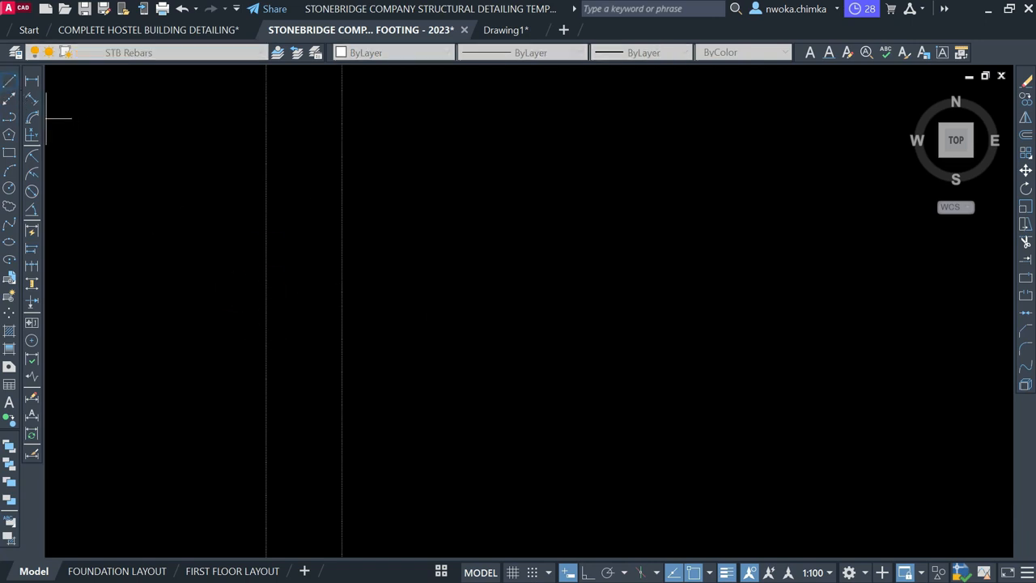
click(266, 294)
click(343, 295)
key(Return)
key(Return)
click(305, 296)
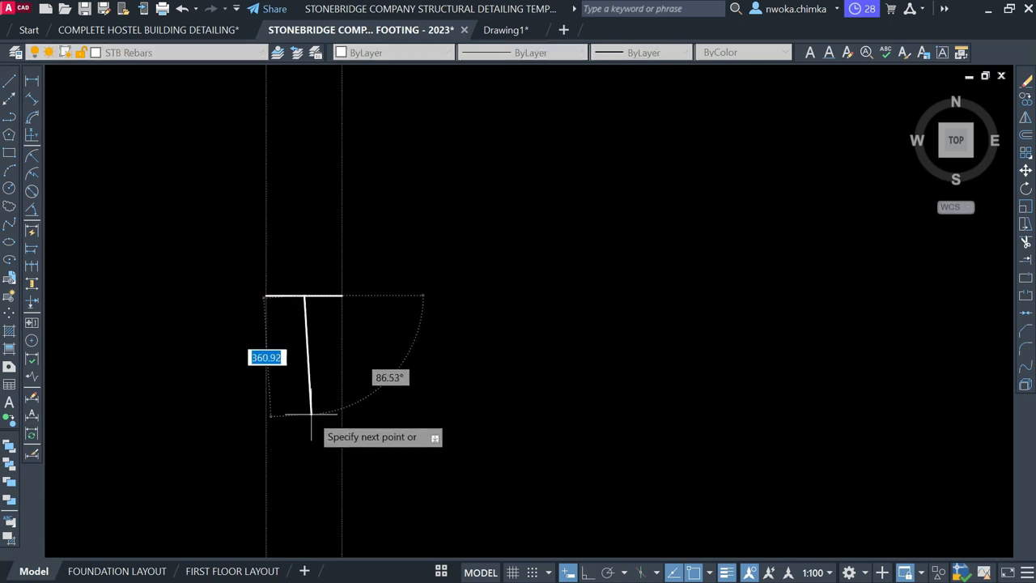
key(Escape)
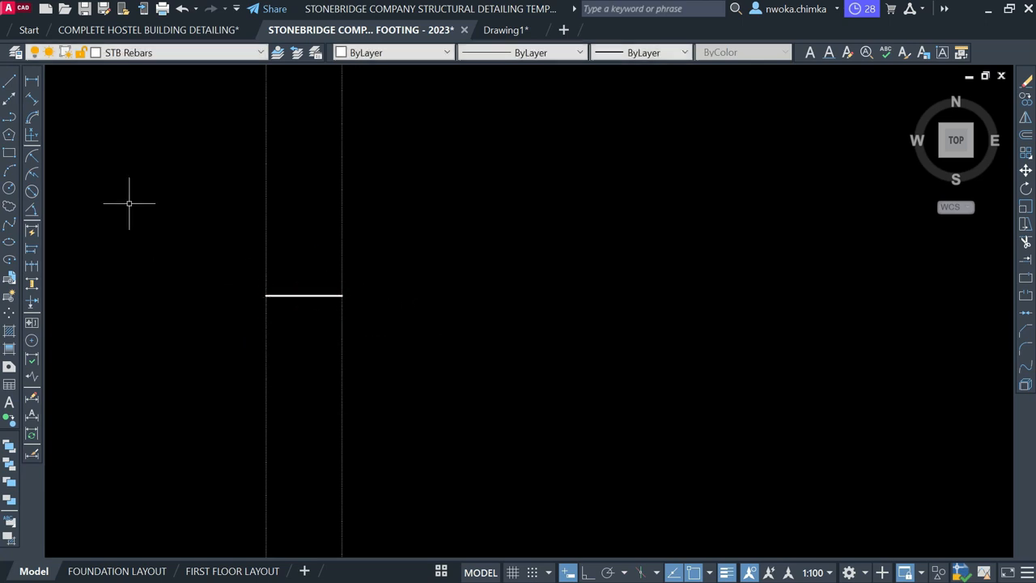
Measure the bar half and the 230 wall width without placing any dimensions
click(32, 80)
click(343, 297)
click(343, 296)
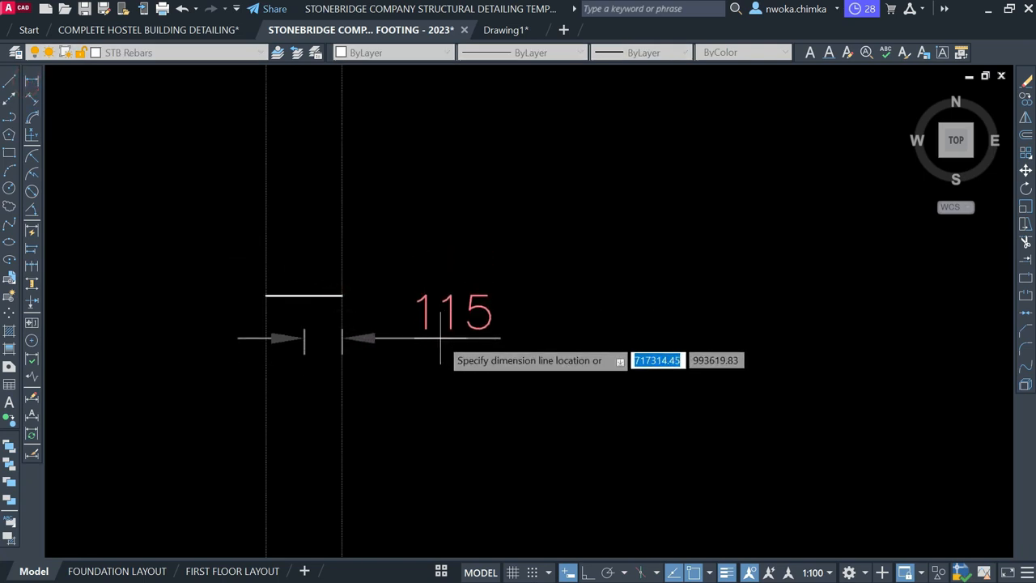
key(Escape)
key(Return)
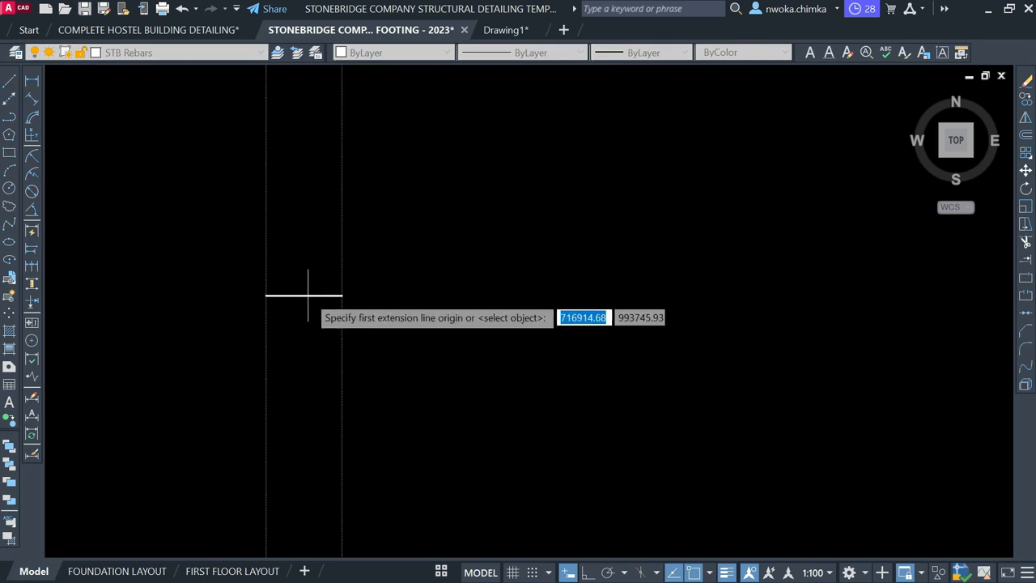
click(304, 296)
click(266, 295)
key(Escape)
key(Return)
click(265, 333)
click(342, 334)
key(Escape)
click(316, 295)
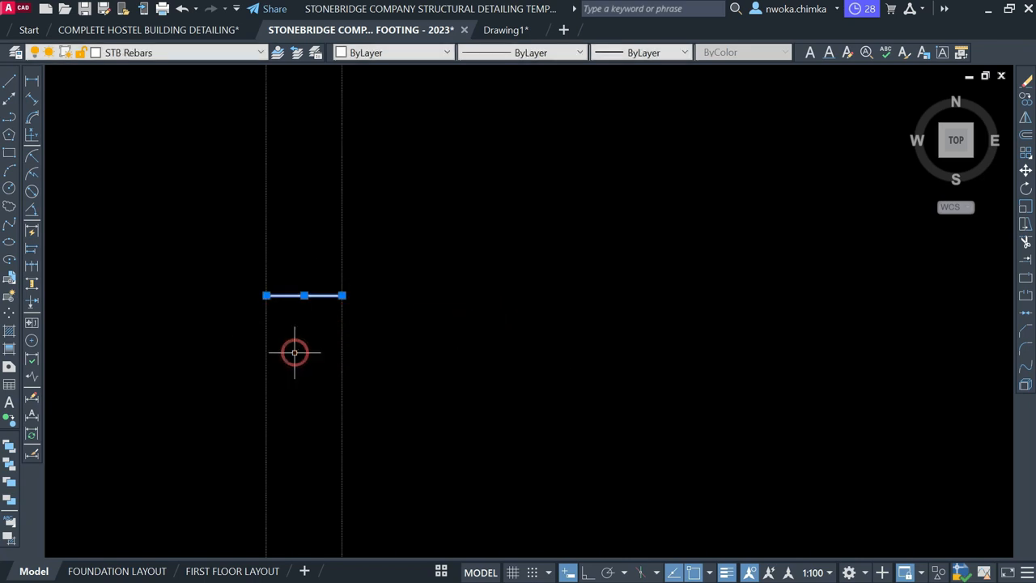
click(11, 83)
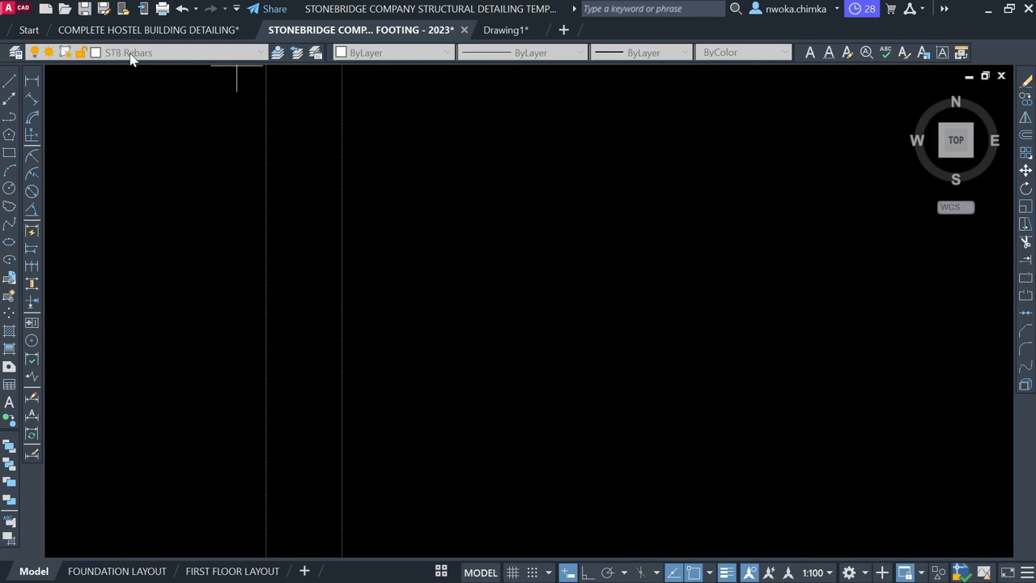
Draw a horizontal rebar line from the left wall intersection to the far column edge
click(266, 295)
scroll(210, 421, down, 3)
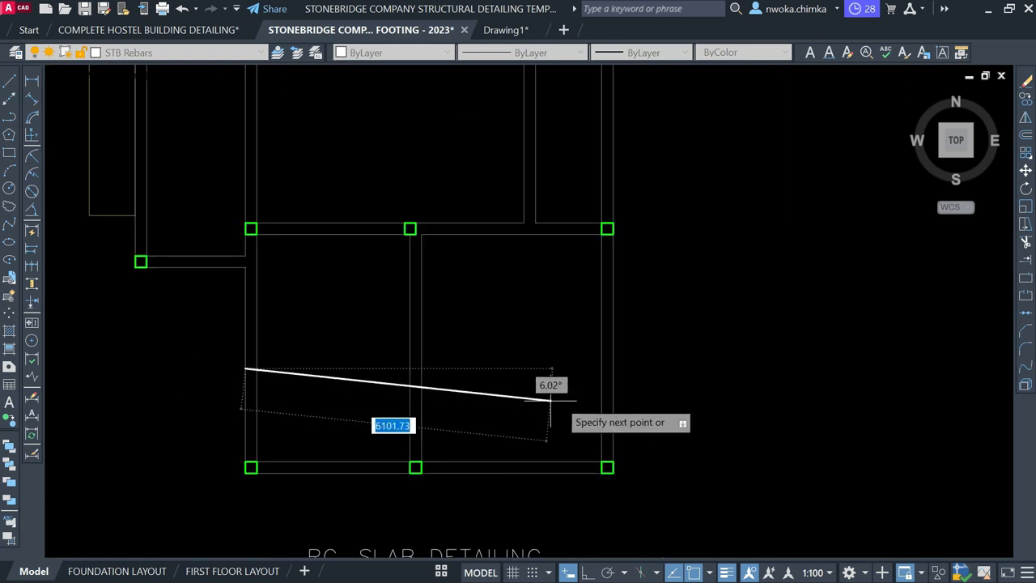
scroll(600, 368, up, 5)
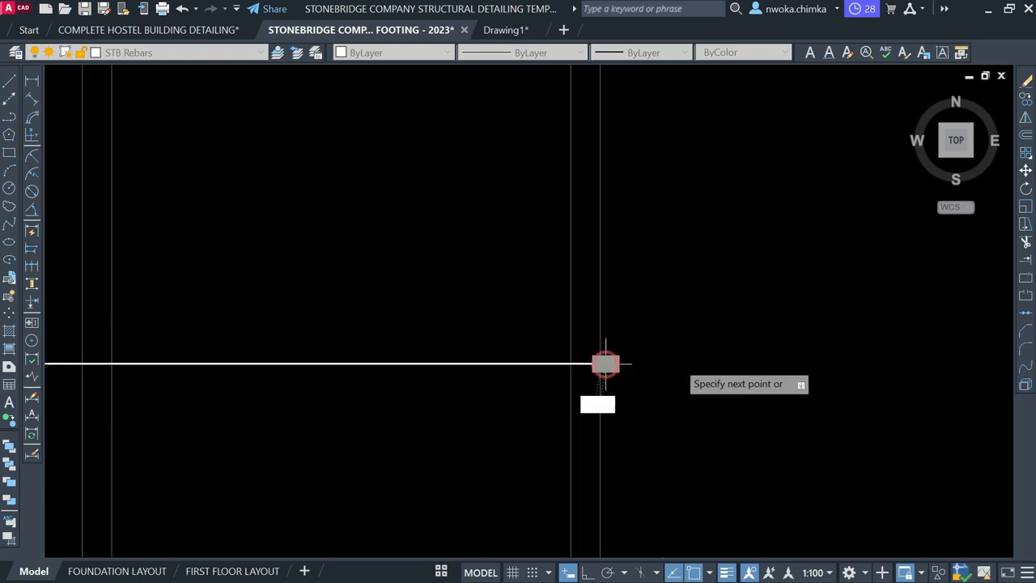
click(603, 362)
scroll(742, 365, down, 2)
key(Return)
scroll(268, 373, down, 2)
middle_drag(370, 359, 477, 370)
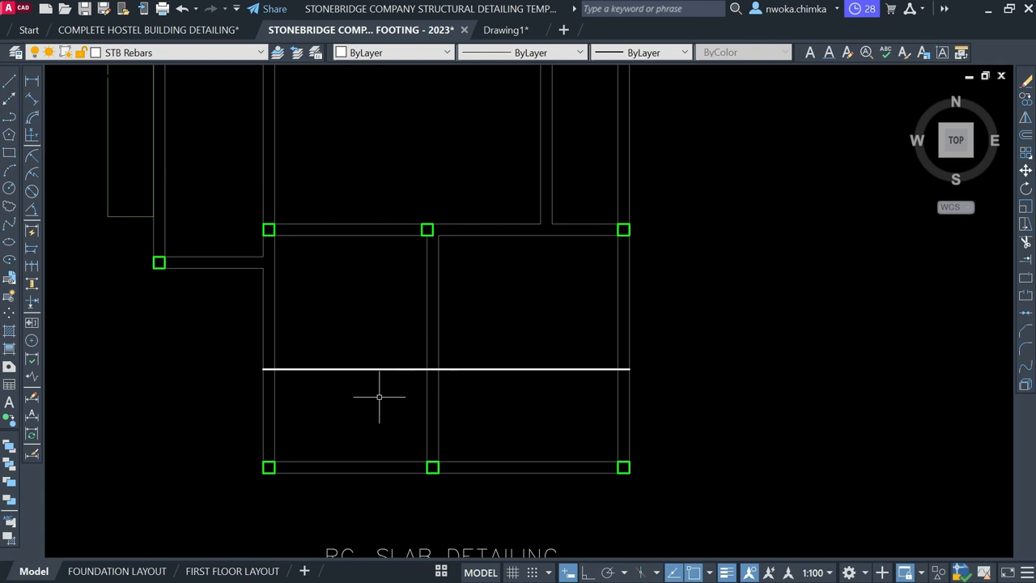
scroll(251, 368, up, 2)
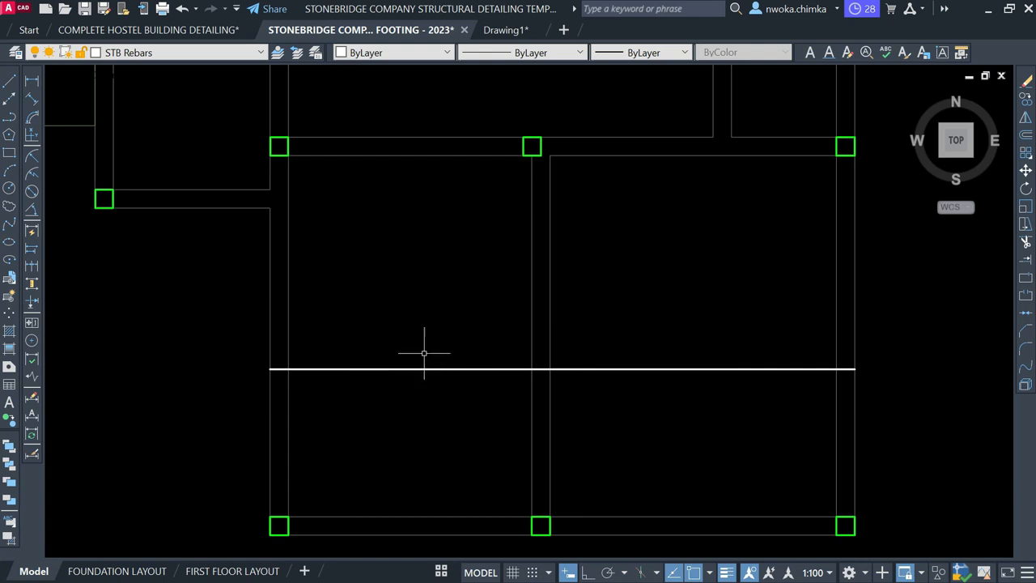
scroll(546, 341, down, 1)
scroll(408, 350, up, 1)
Check the new rebar line's length with a linear dimension, reading 7317
click(32, 81)
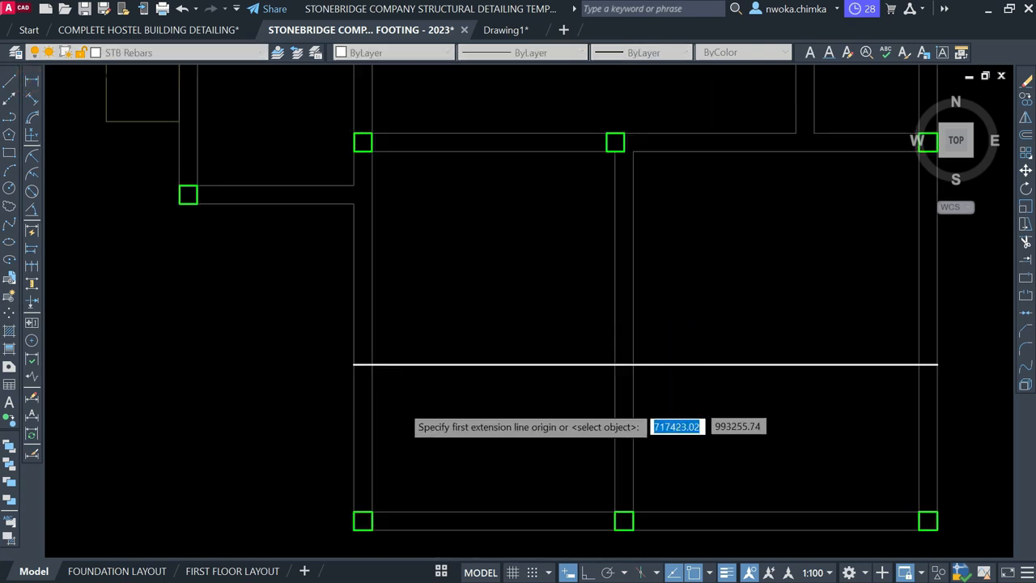
scroll(404, 397, up, 2)
click(323, 340)
scroll(324, 356, down, 4)
scroll(718, 391, up, 2)
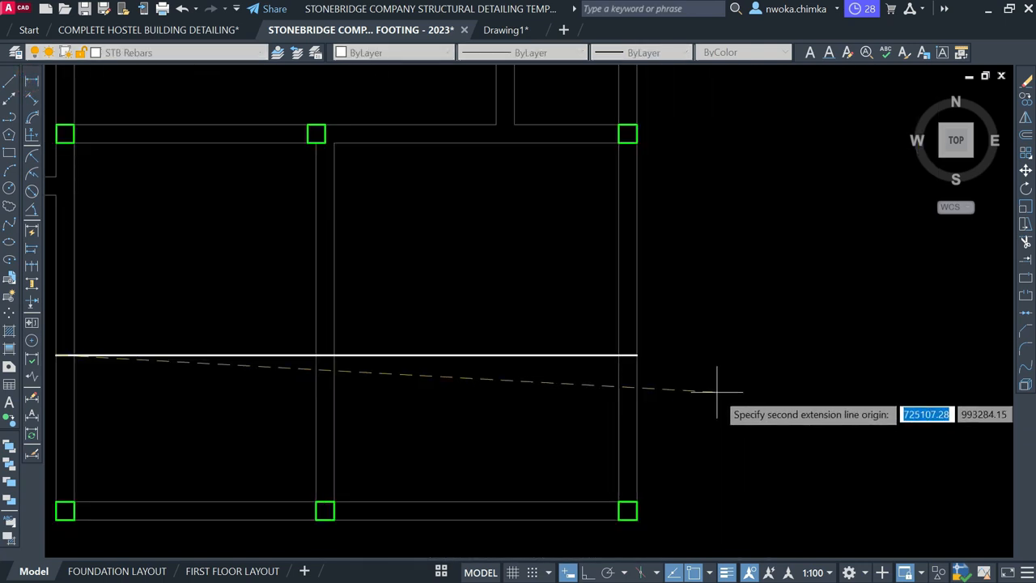
click(637, 353)
scroll(346, 408, up, 4)
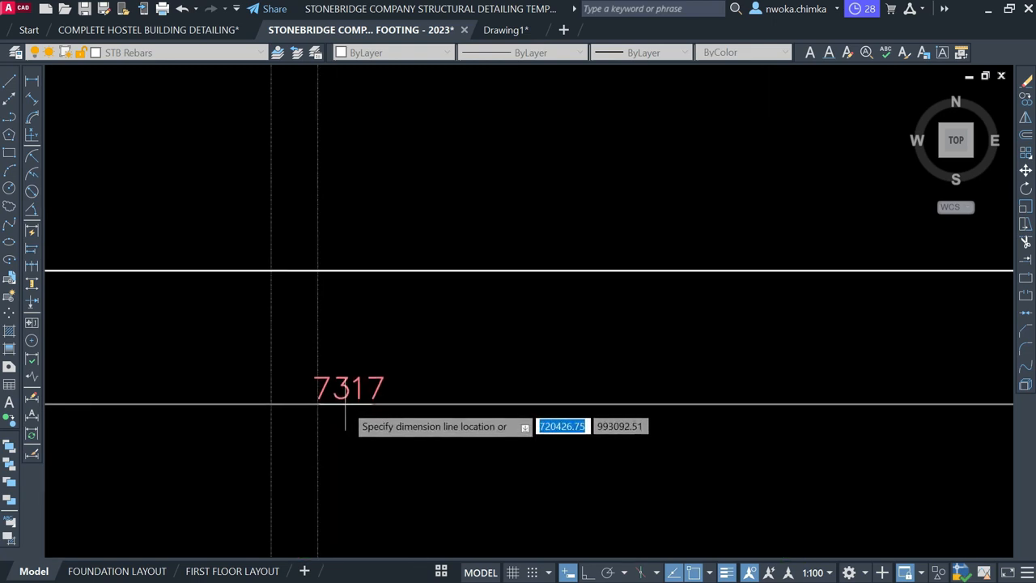
scroll(534, 388, down, 8)
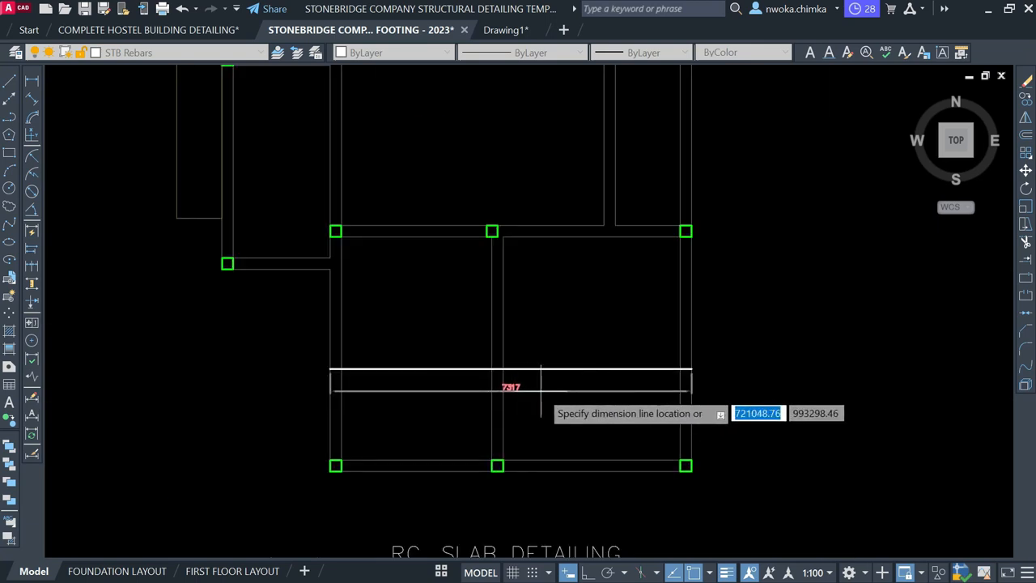
key(Escape)
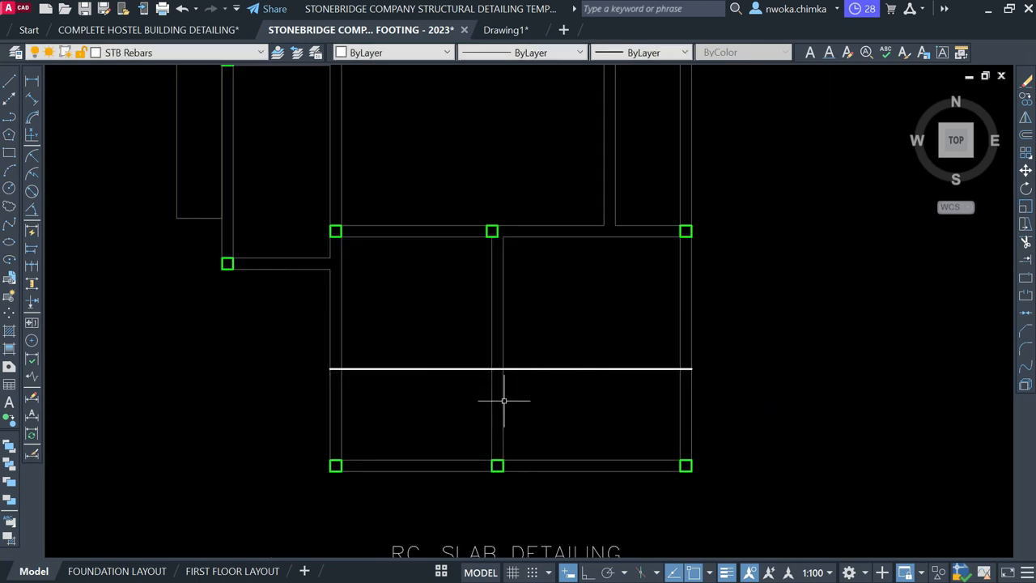
scroll(336, 369, up, 8)
text(o)
key(Return)
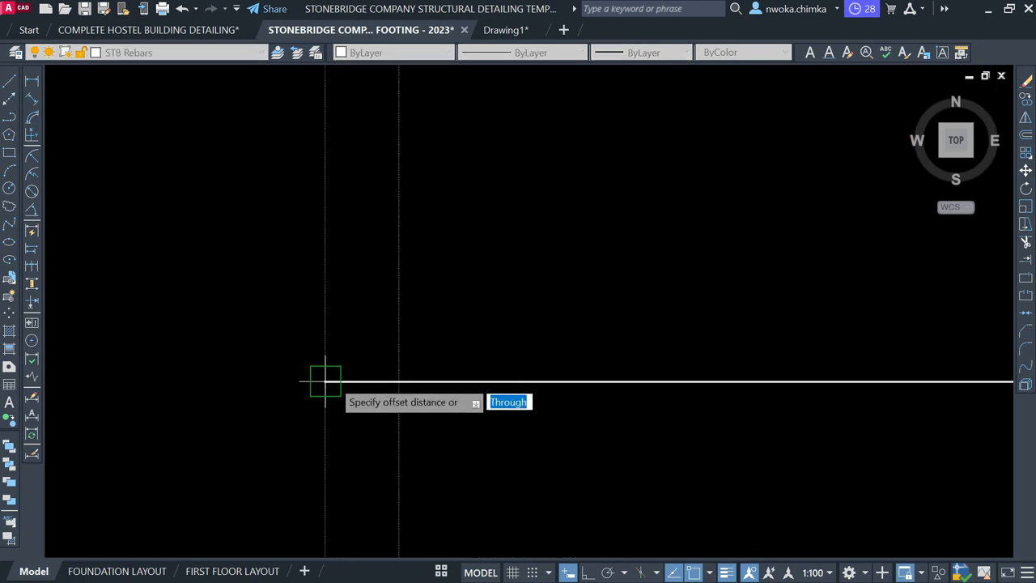
Offset the vertical support line 25 units to the right
key(Escape)
click(325, 328)
scroll(321, 336, down, 2)
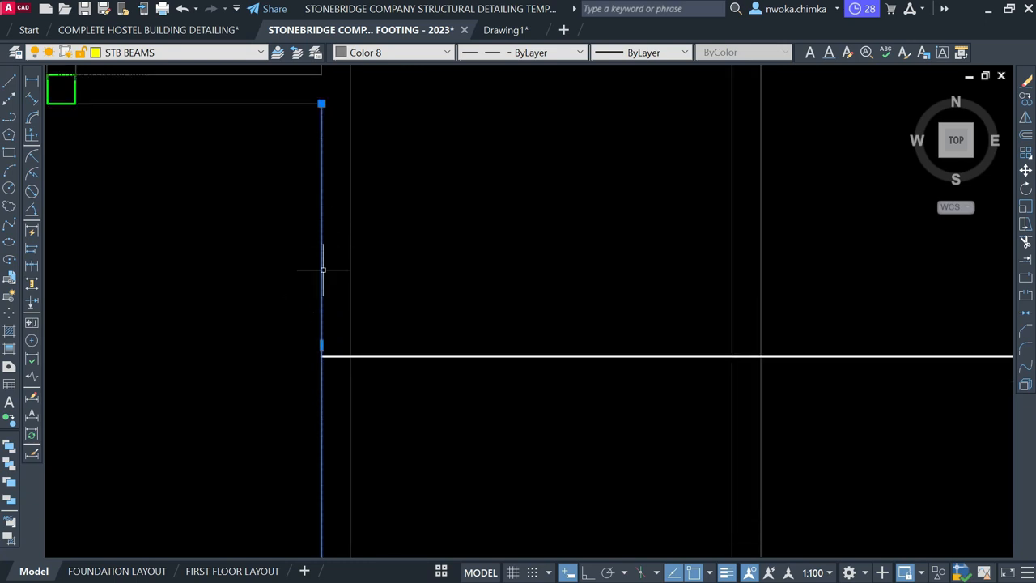
scroll(321, 342, up, 2)
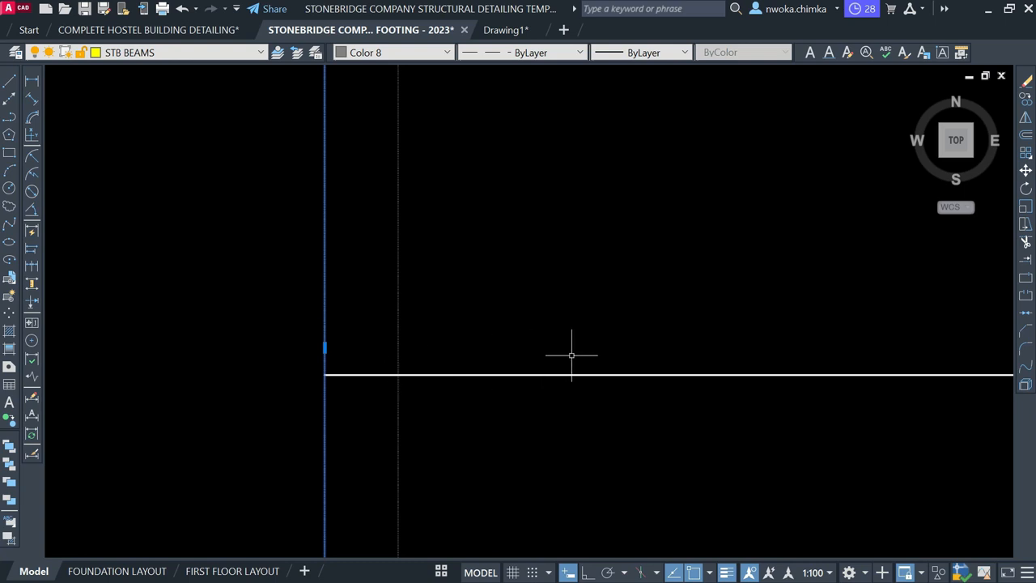
key(Escape)
text(o)
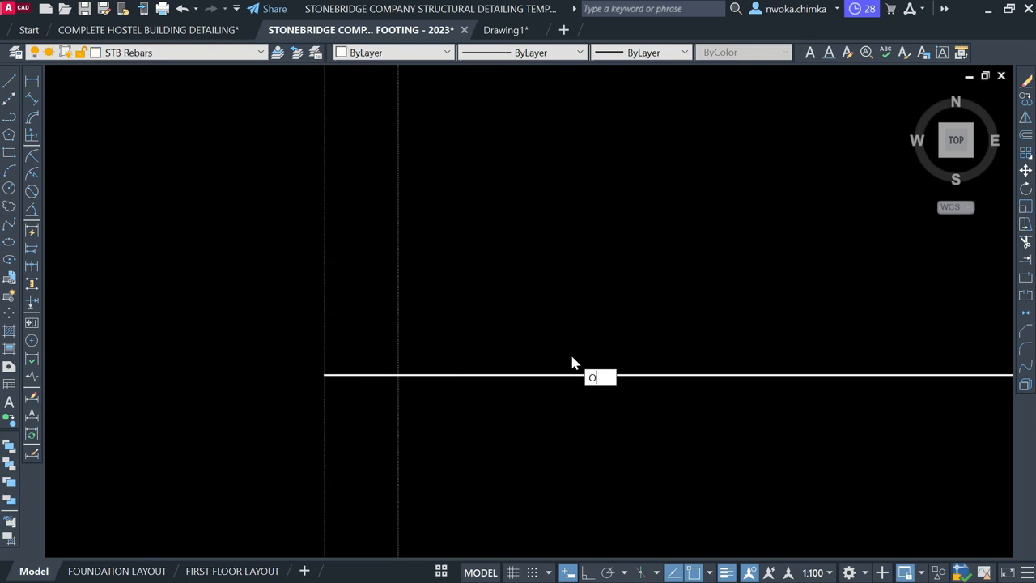
key(Return)
text(25)
key(Return)
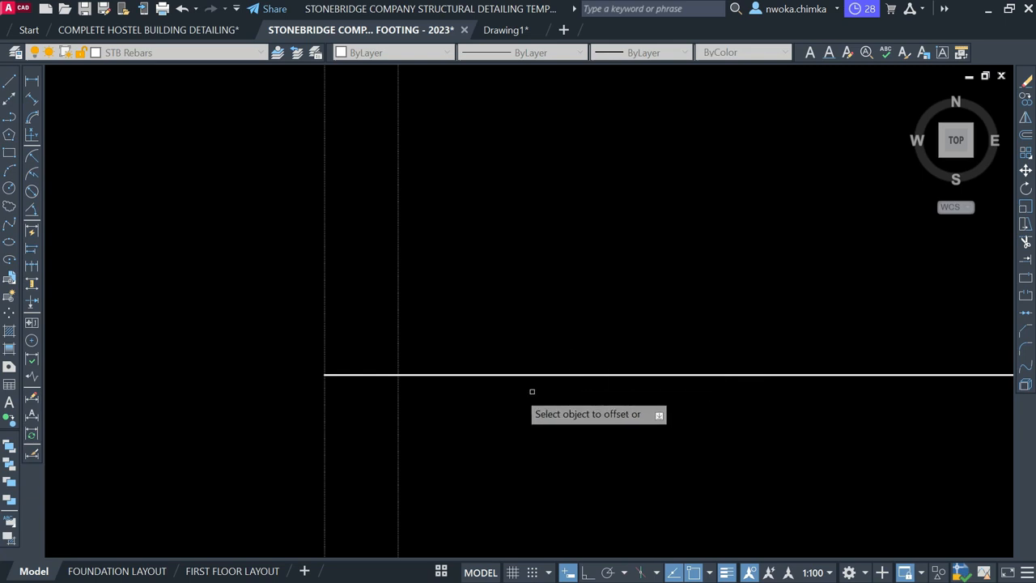
click(326, 330)
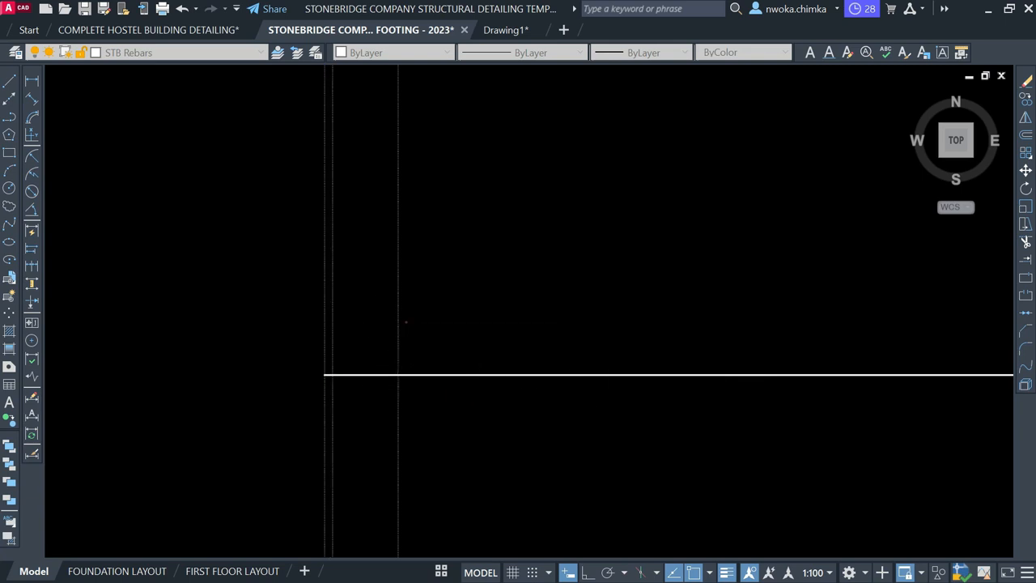
click(368, 365)
Trim the rebar's left stub back to the new offset line
text(TR)
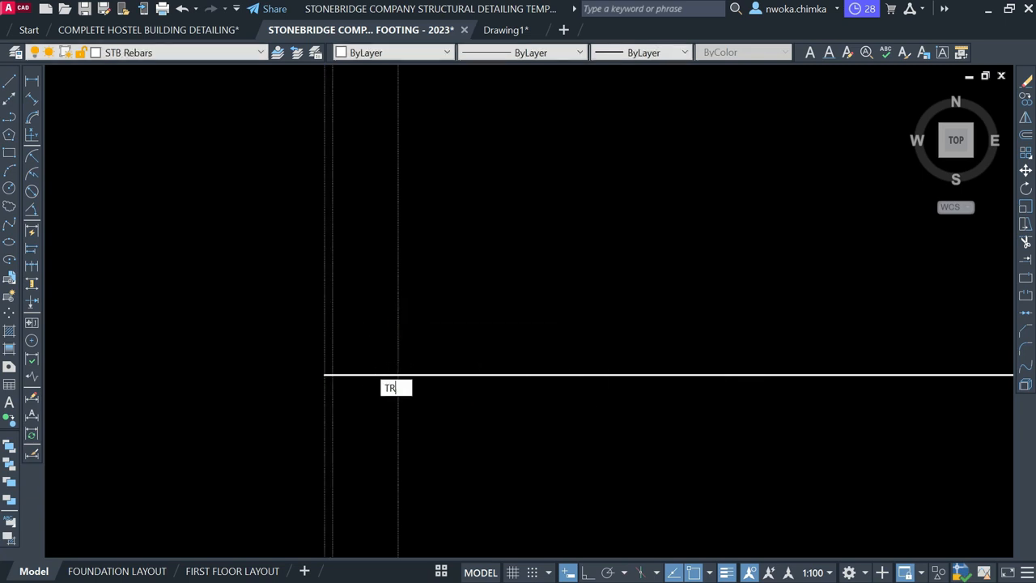
key(Return)
scroll(331, 378, up, 3)
click(330, 366)
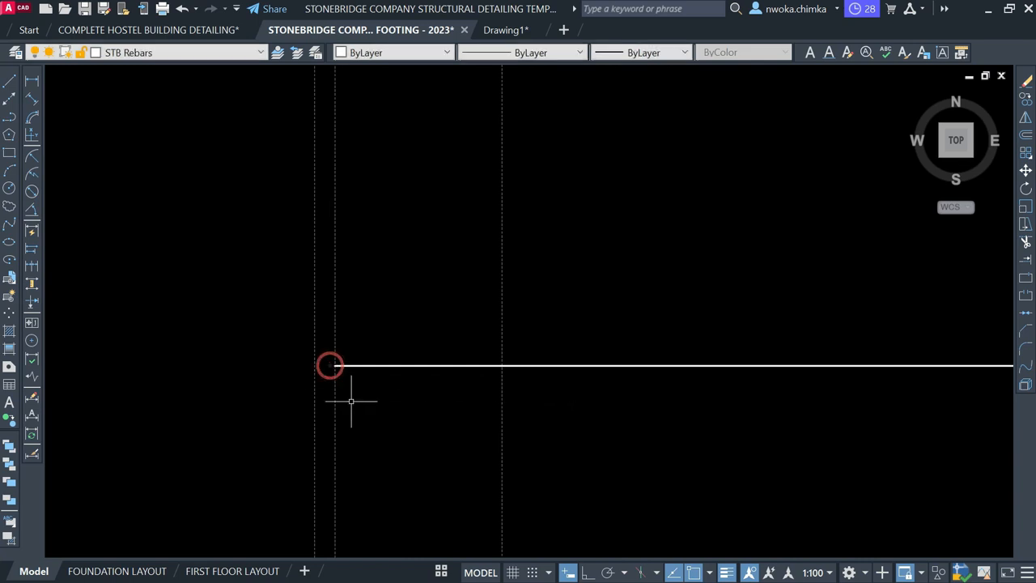
text(L)
key(Escape)
text(L)
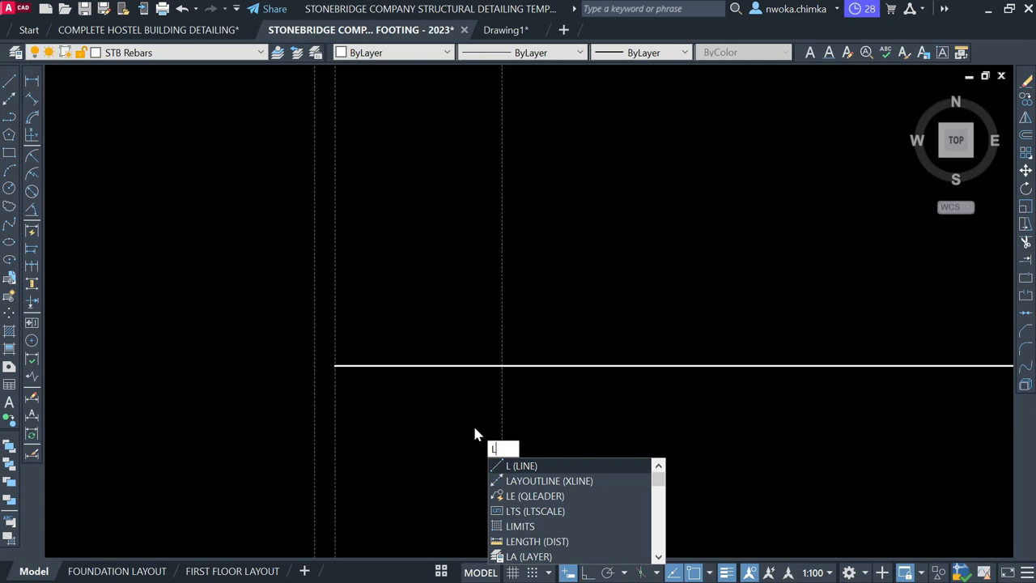
key(Return)
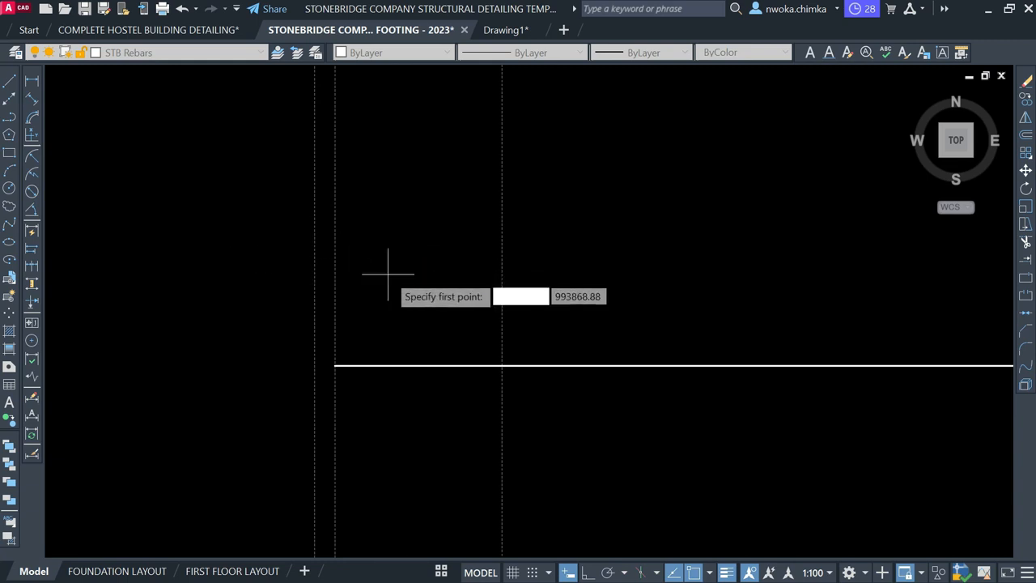
key(Escape)
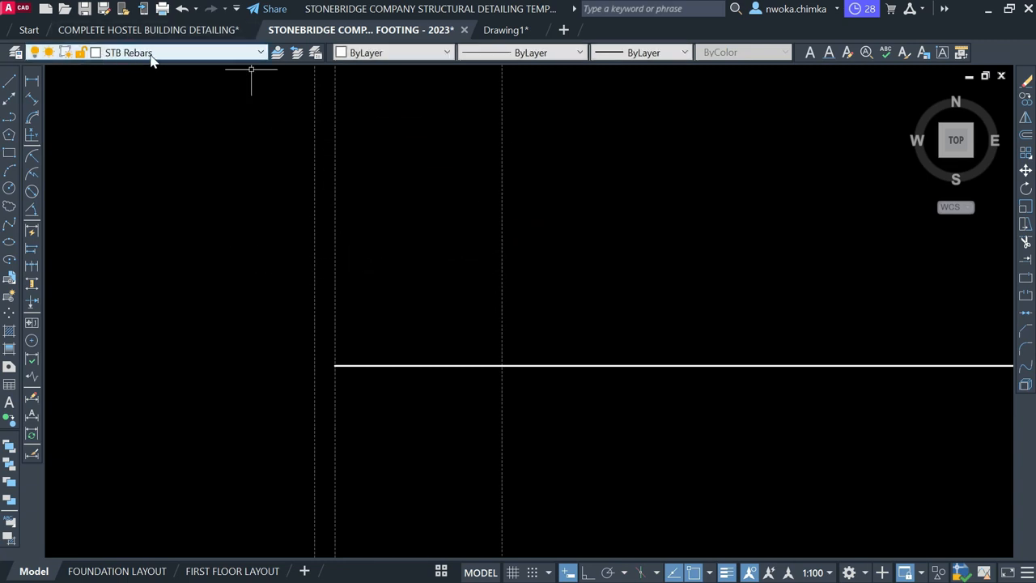
Keep STB Rebars current, draw a 1000-unit vertical line from the rebar's left end with Ortho, then delete it
click(154, 53)
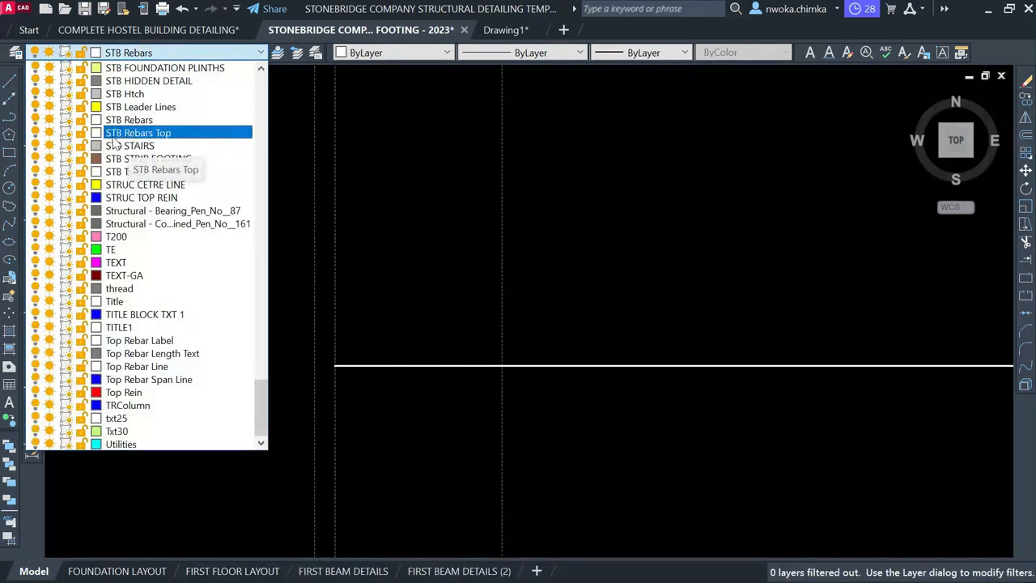
click(481, 208)
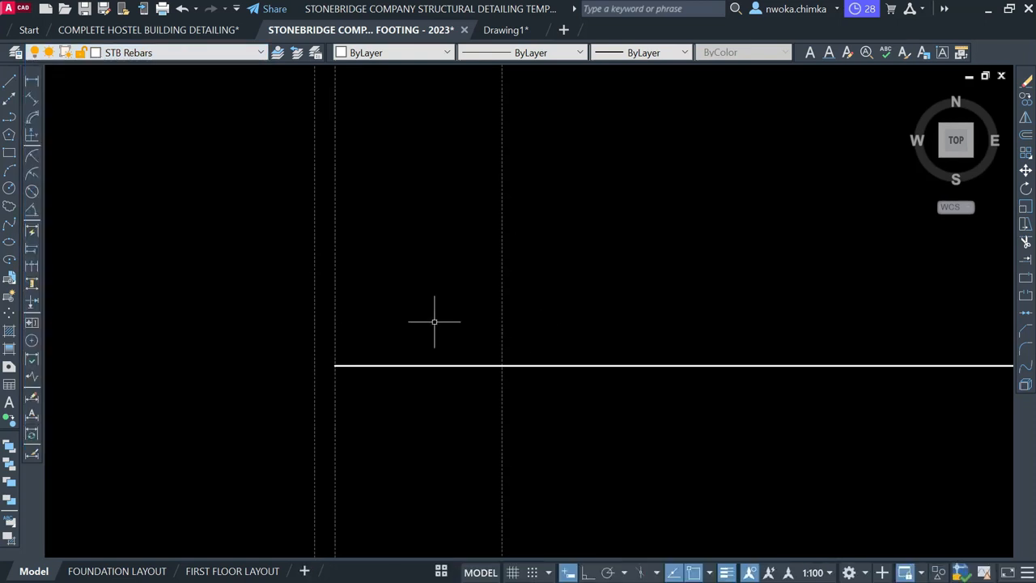
key(l)
key(Return)
click(335, 365)
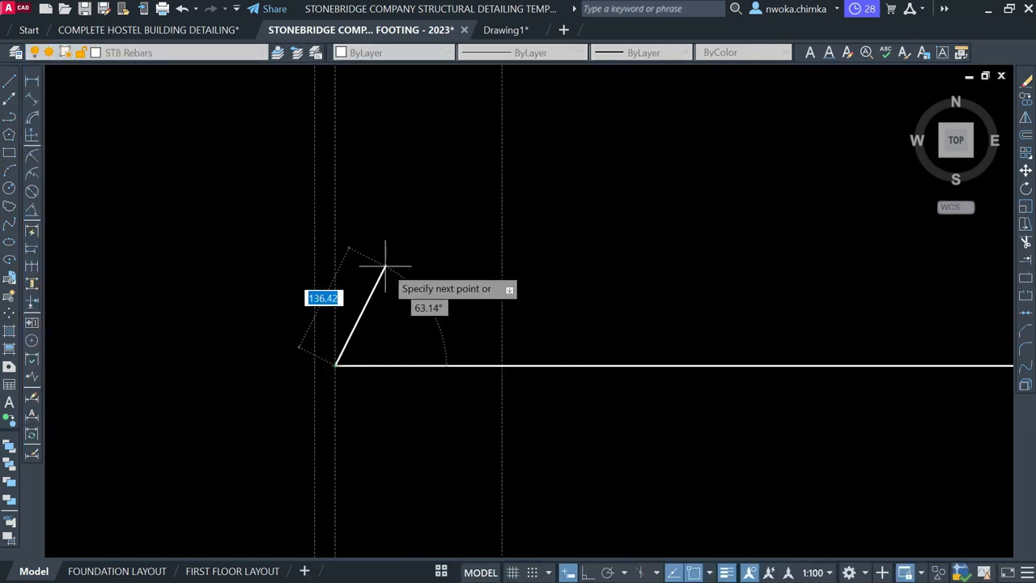
key(F8)
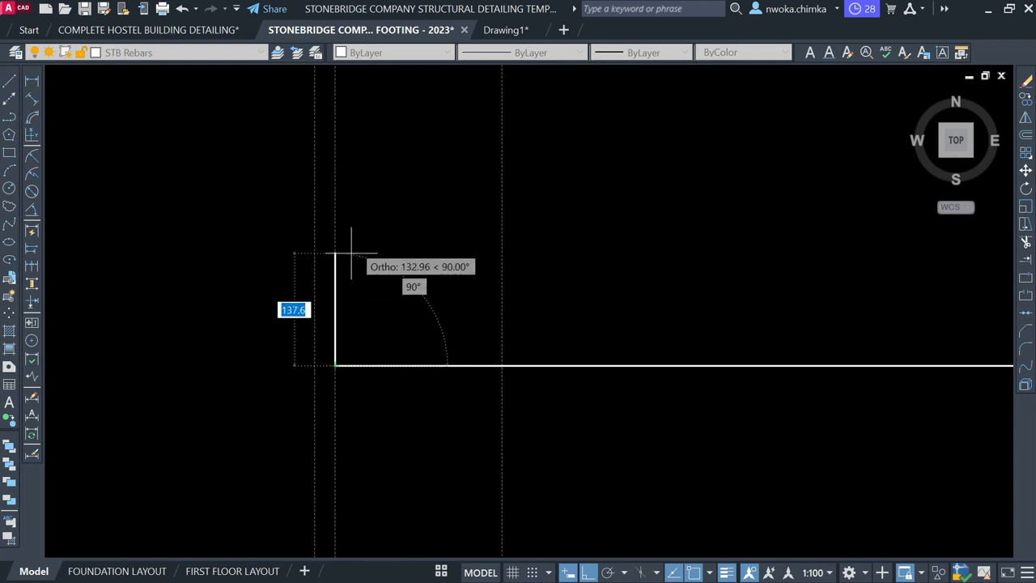
text(1000)
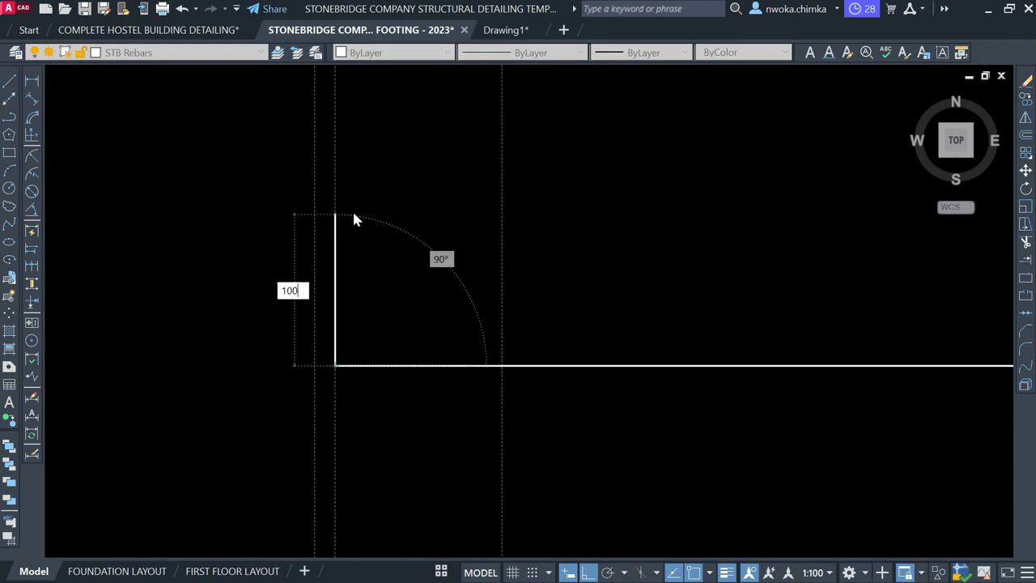
key(Return)
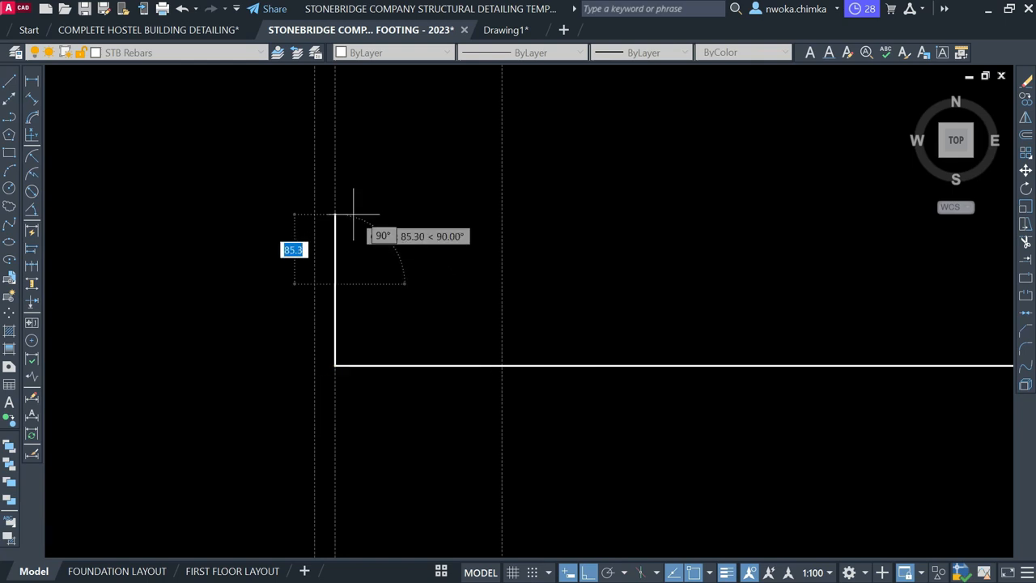
key(Escape)
click(270, 234)
click(399, 375)
key(Delete)
Draw a 100-unit vertical hook up from the rebar's left endpoint
text(l)
key(Return)
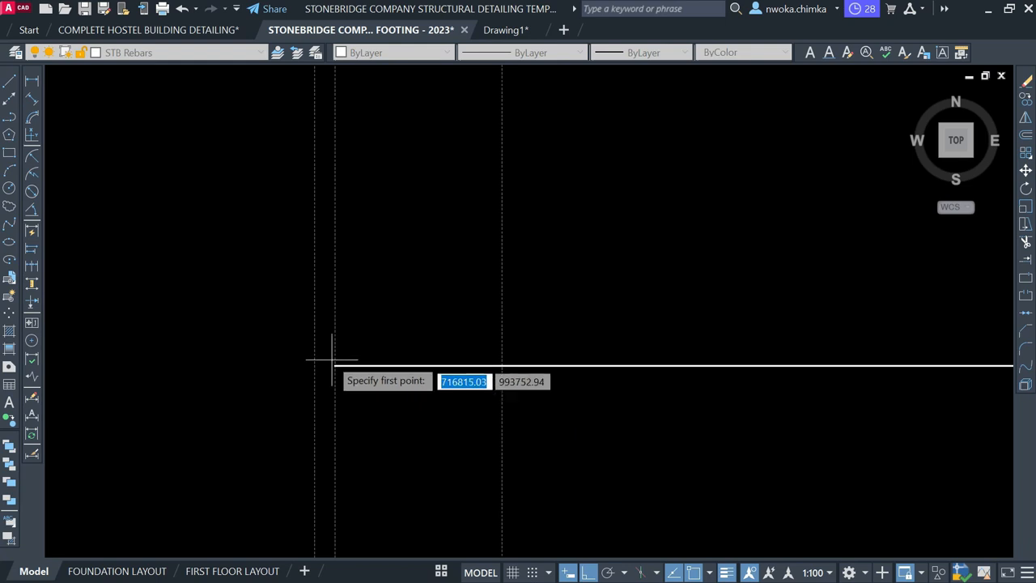
click(336, 365)
text(100)
key(Return)
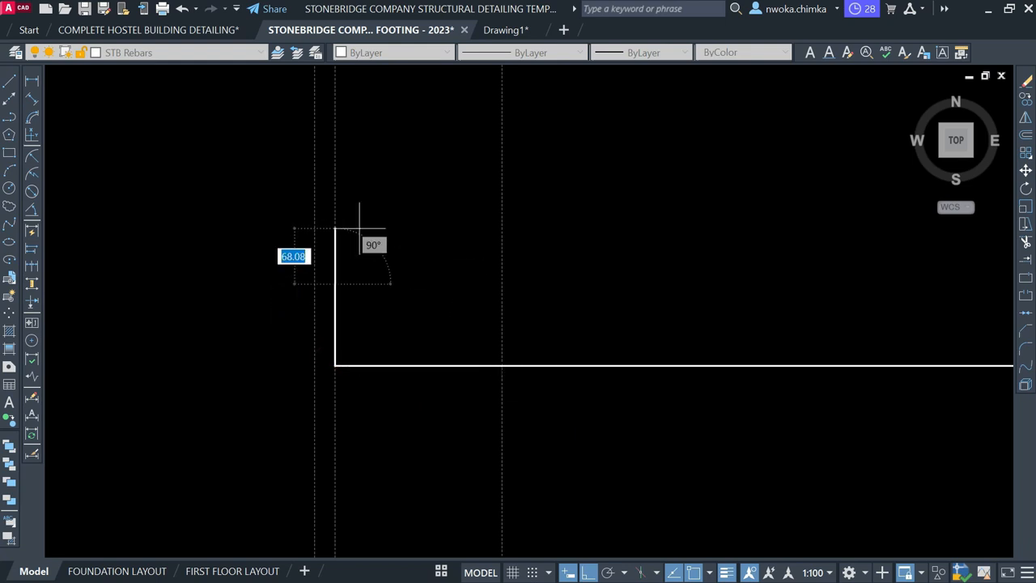
scroll(271, 325, down, 8)
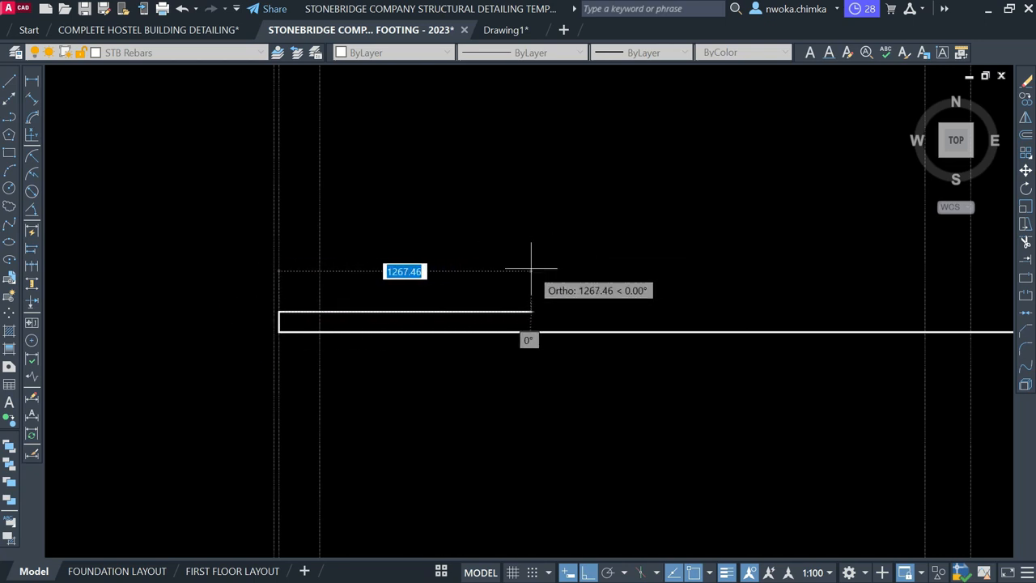
key(Escape)
Window-select the horizontal rebar to check it, then clear the selection
click(609, 262)
click(558, 354)
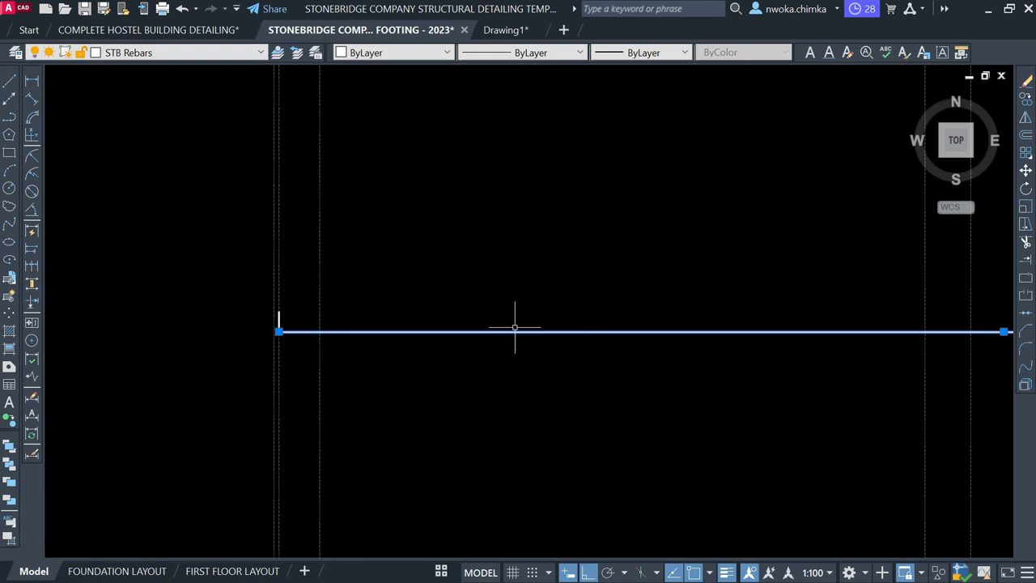
key(Escape)
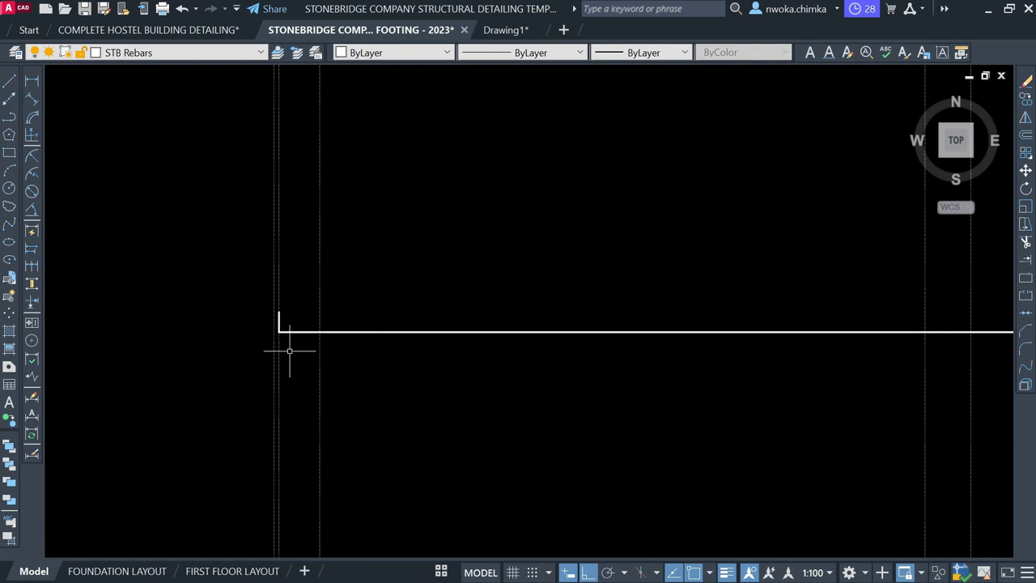
scroll(289, 319, up, 6)
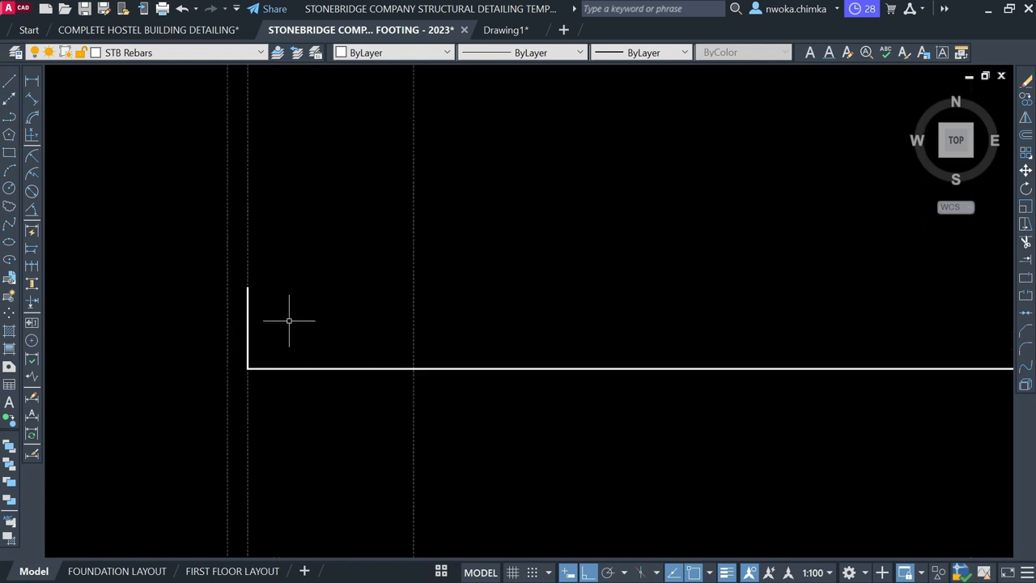
scroll(361, 322, down, 4)
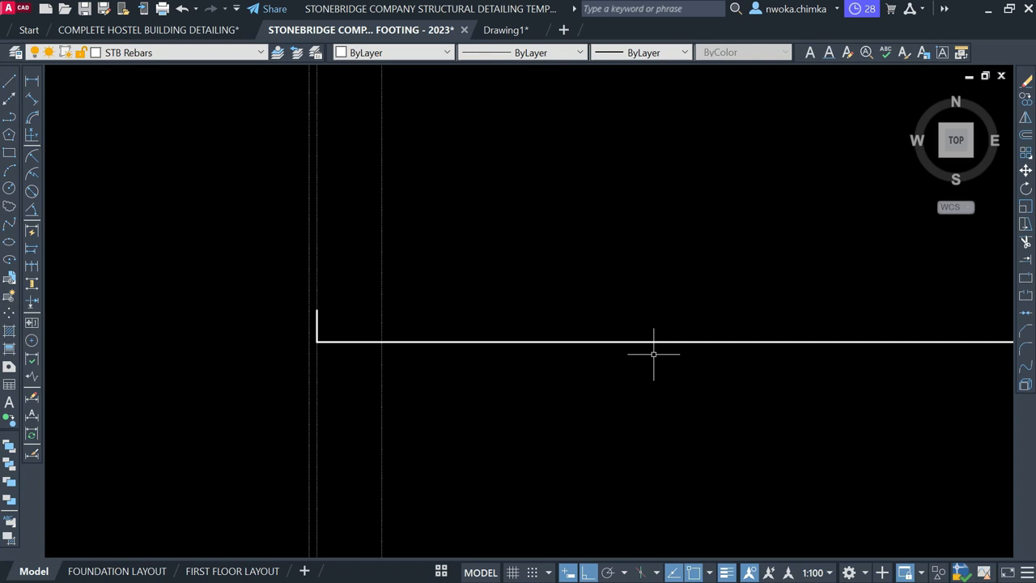
text(L)
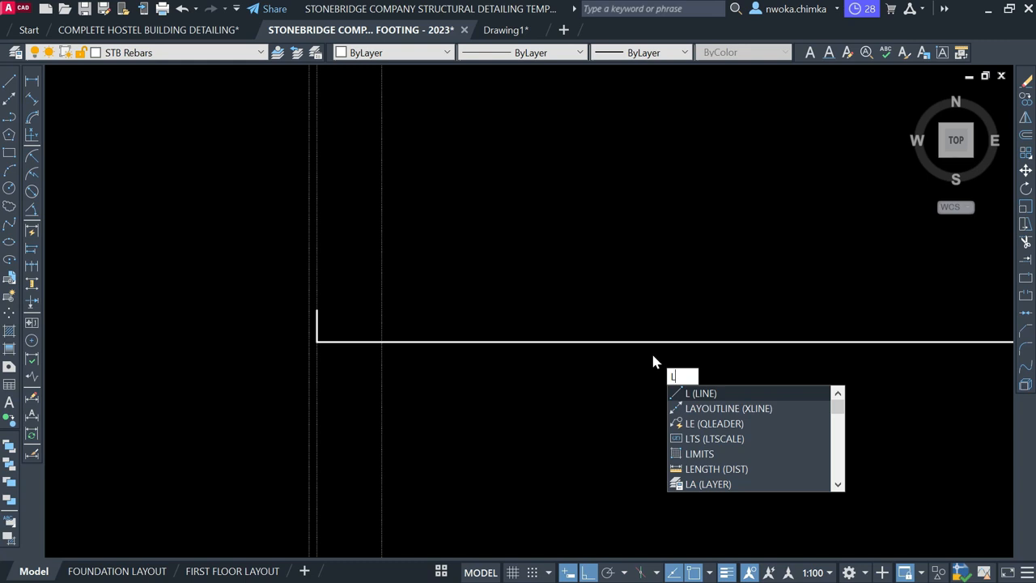
Work out 50*12 = 600 in the QuickCalc calculator
key(BackSpace)
text(QC)
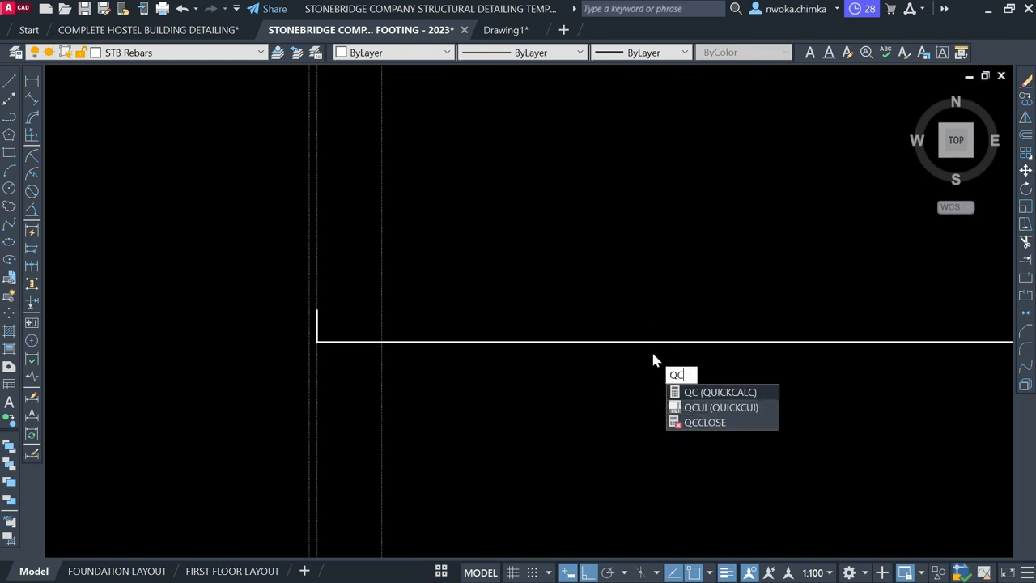
key(Return)
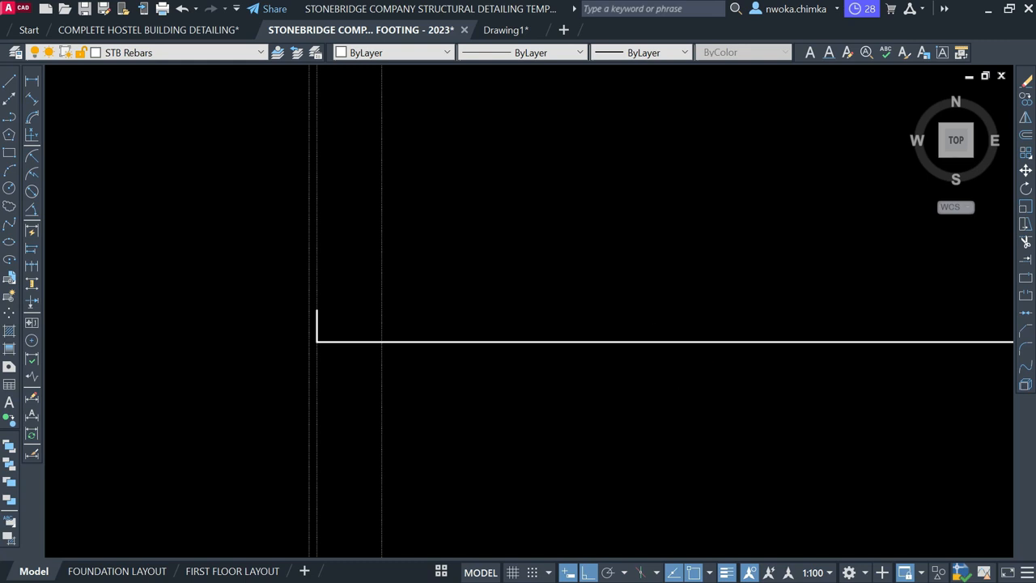
click(677, 308)
click(625, 350)
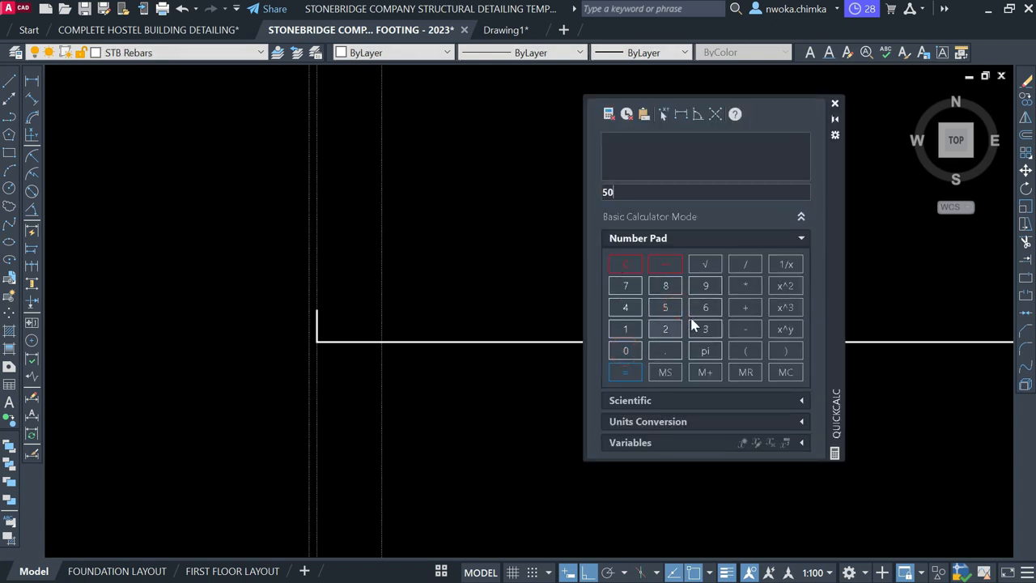
click(745, 291)
click(628, 329)
click(666, 328)
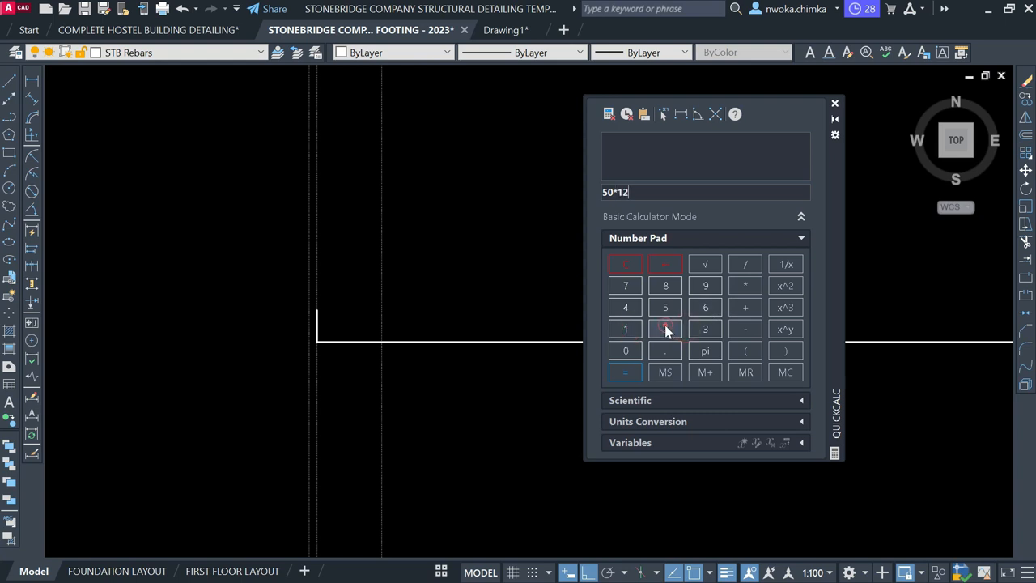
click(625, 372)
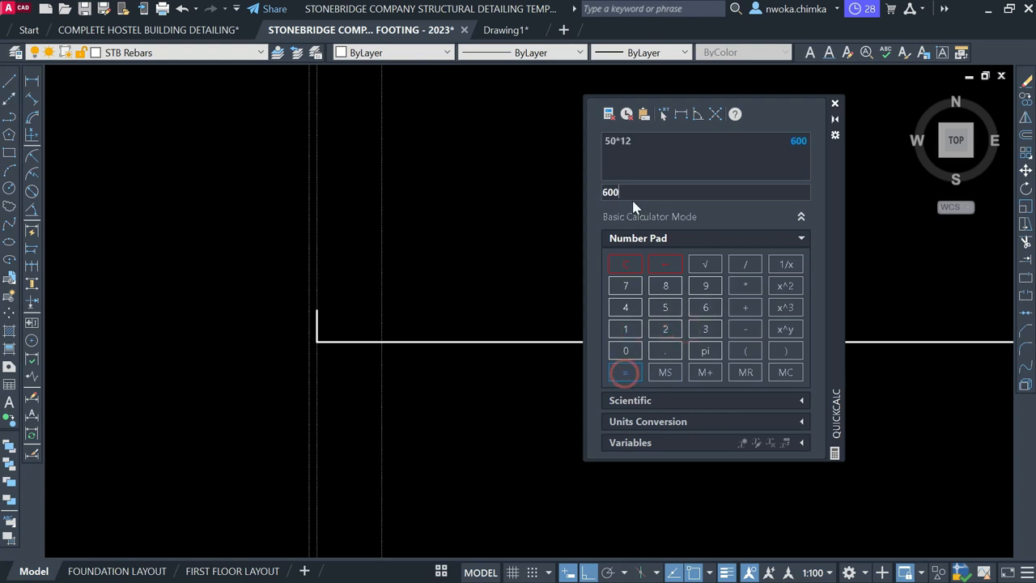
click(835, 102)
Draw a short horizontal return leg from the top of the hook, typing 60 as its length
text(l)
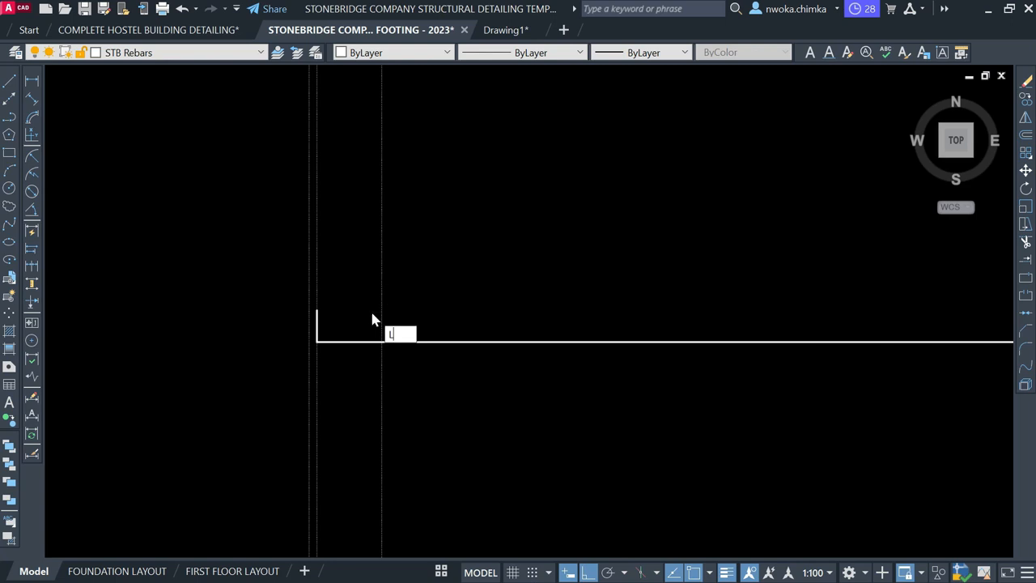
key(Return)
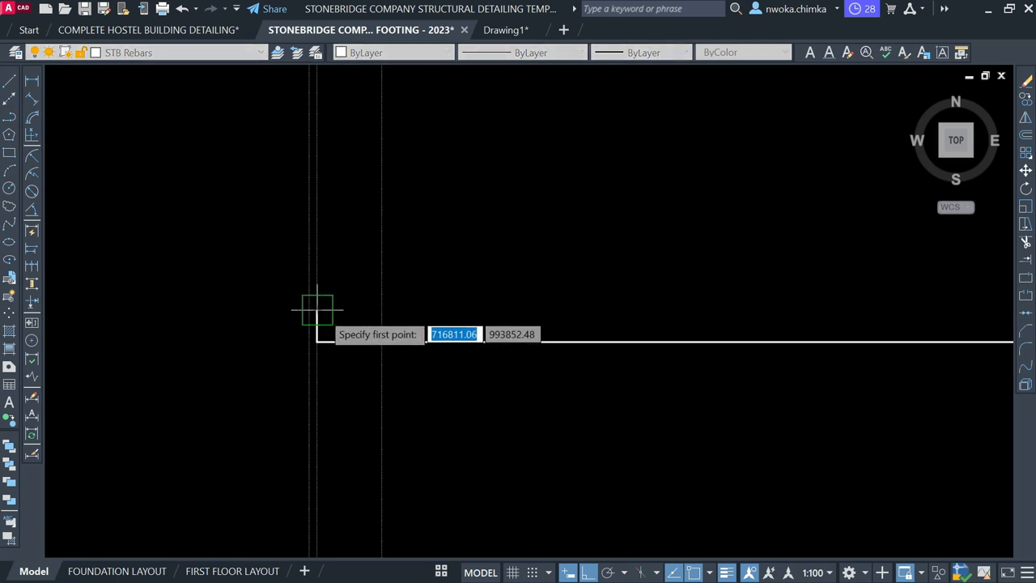
click(316, 309)
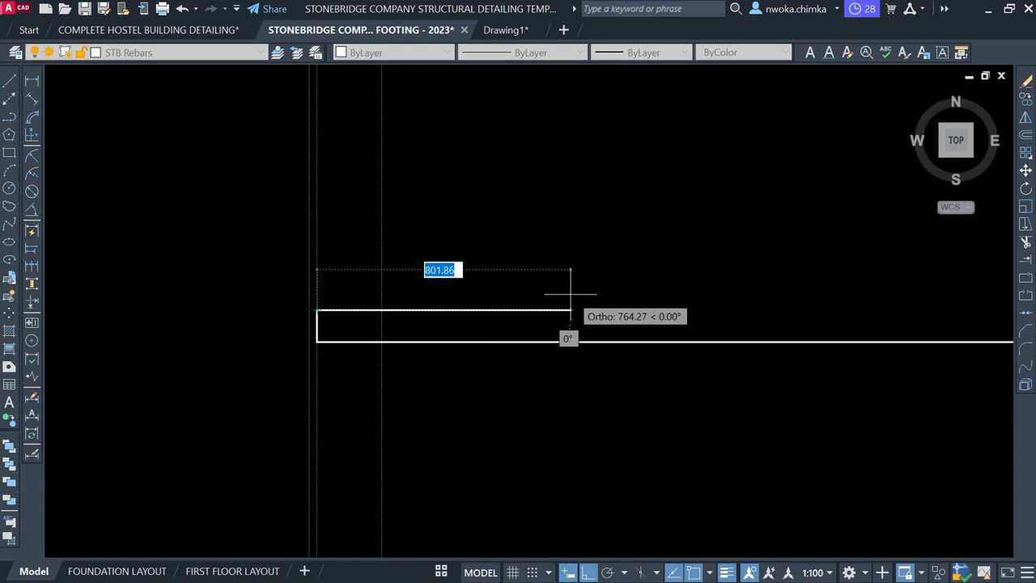
text(600)
key(Return)
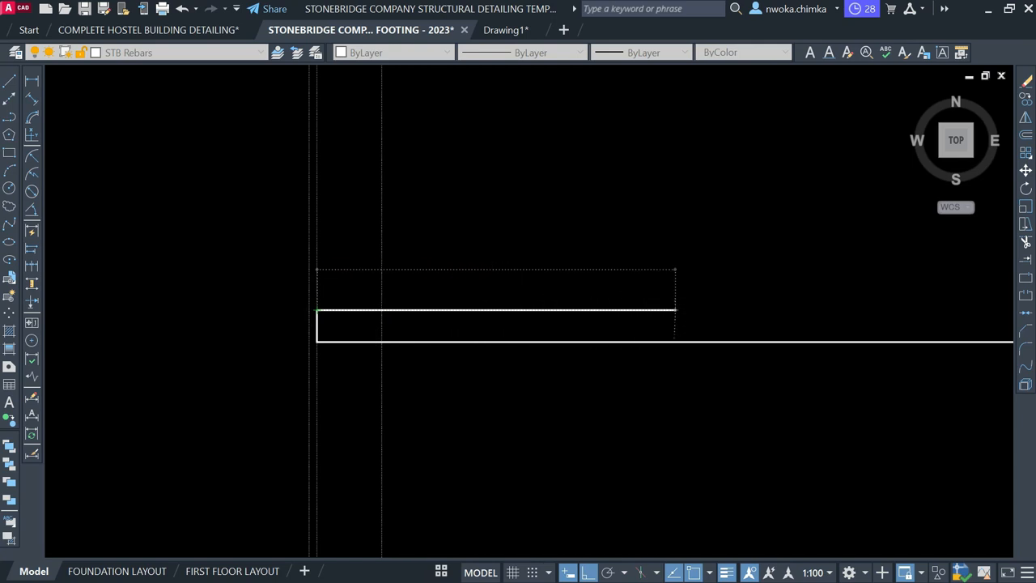
key(Escape)
Erase the stray beam edge line on the left
scroll(471, 289, down, 4)
scroll(431, 304, up, 3)
scroll(486, 287, down, 3)
scroll(457, 293, down, 2)
scroll(437, 301, up, 4)
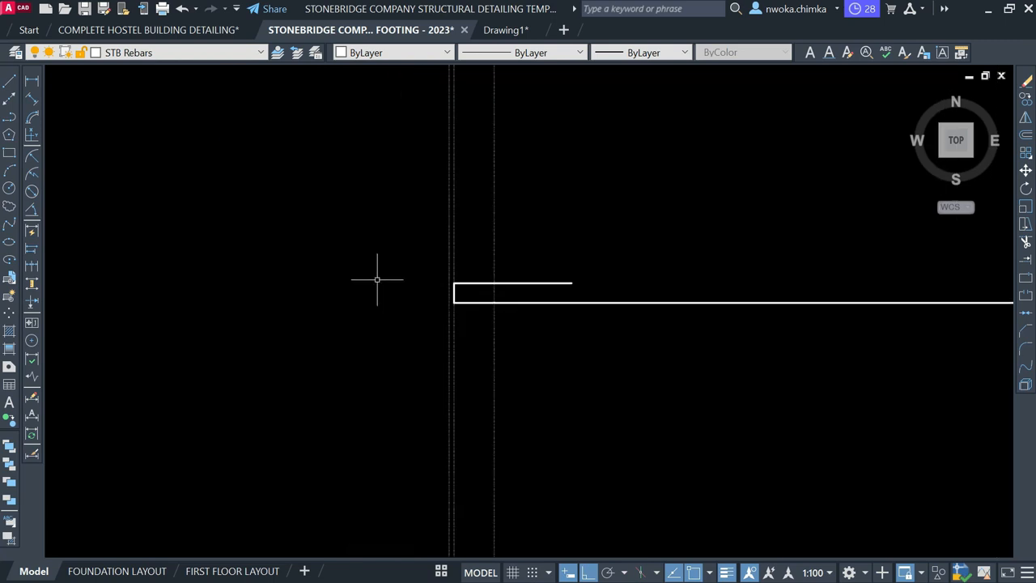
click(458, 246)
scroll(474, 242, down, 5)
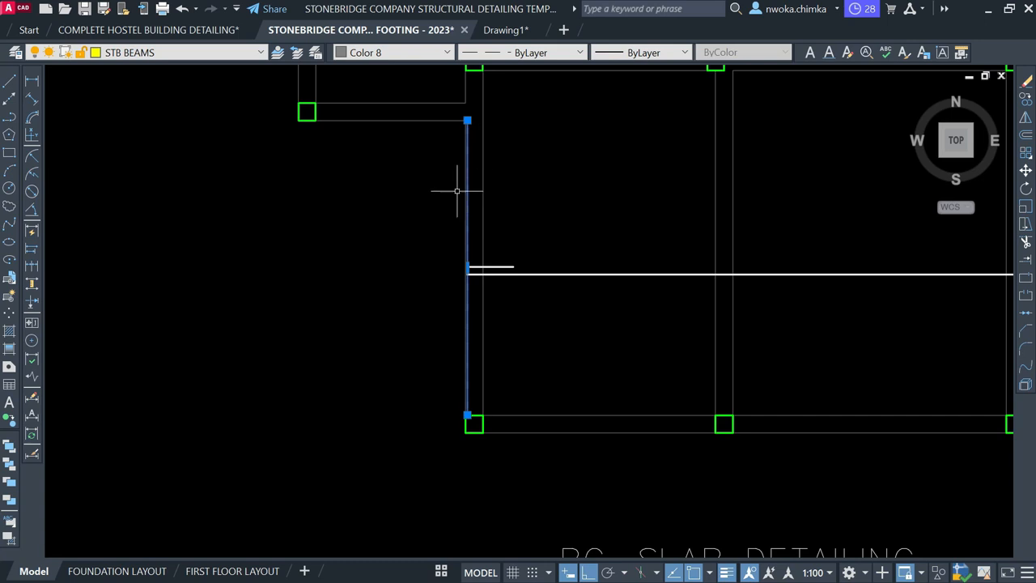
key(Return)
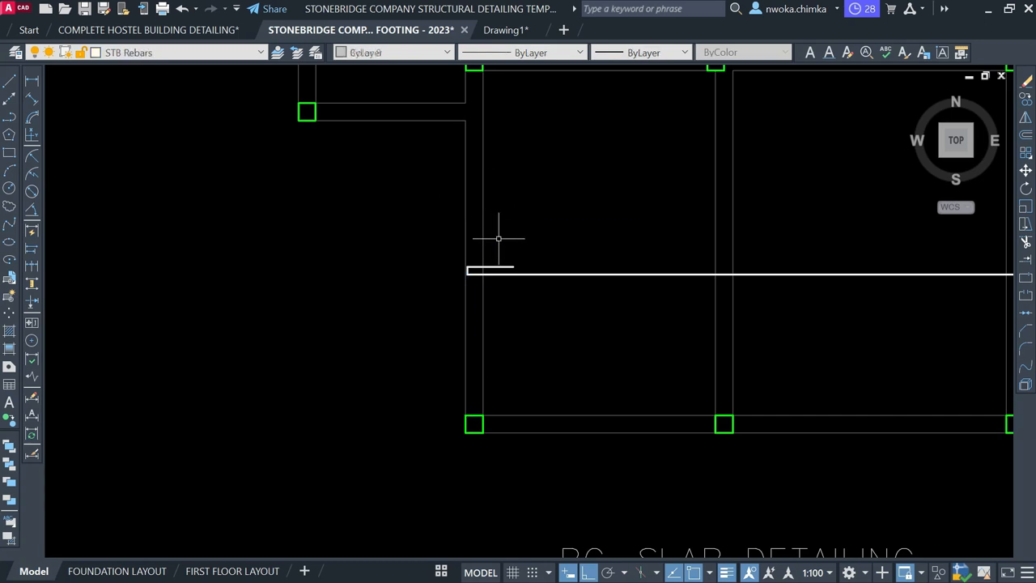
Select the horizontal rebar and window around its end to check the hook geometry
scroll(518, 279, up, 6)
scroll(399, 273, down, 6)
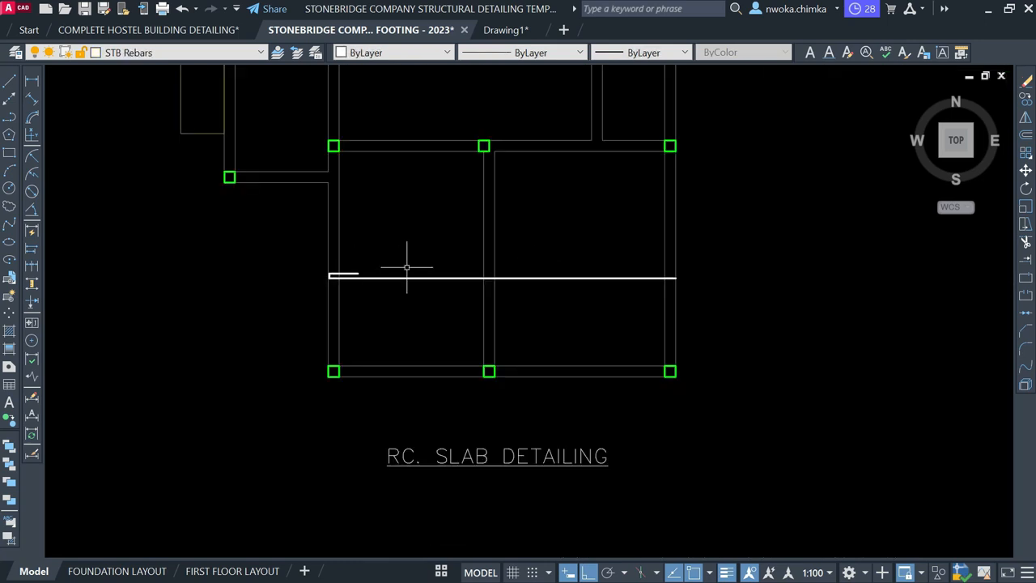
scroll(407, 268, up, 4)
click(569, 343)
scroll(691, 291, down, 2)
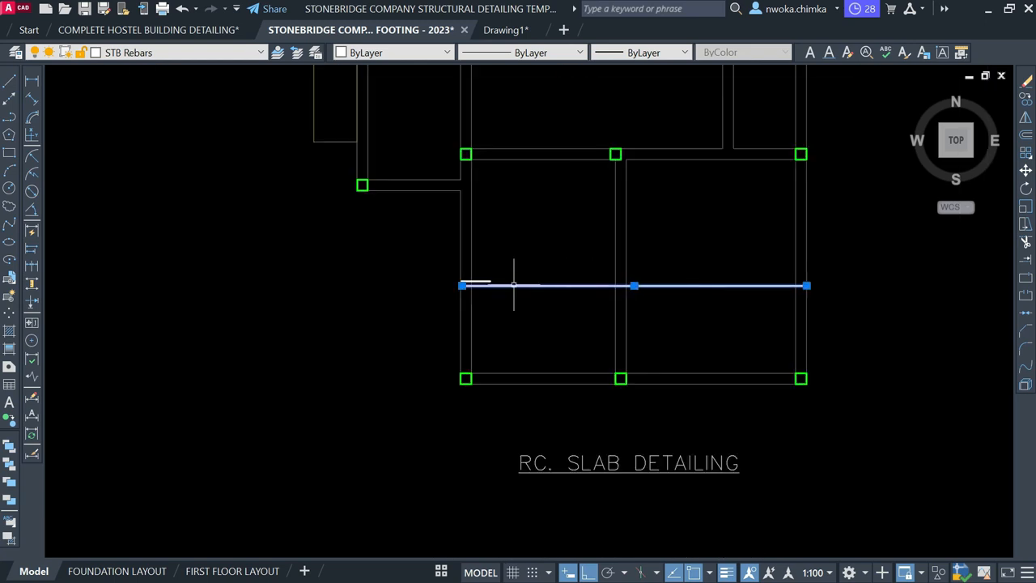
click(411, 261)
click(753, 296)
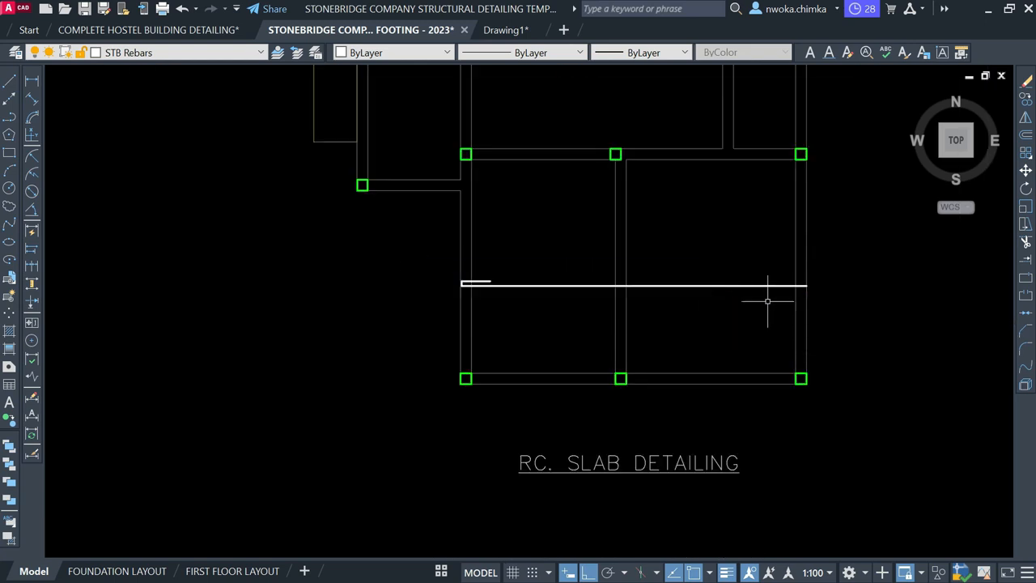
scroll(808, 282, up, 3)
key(Return)
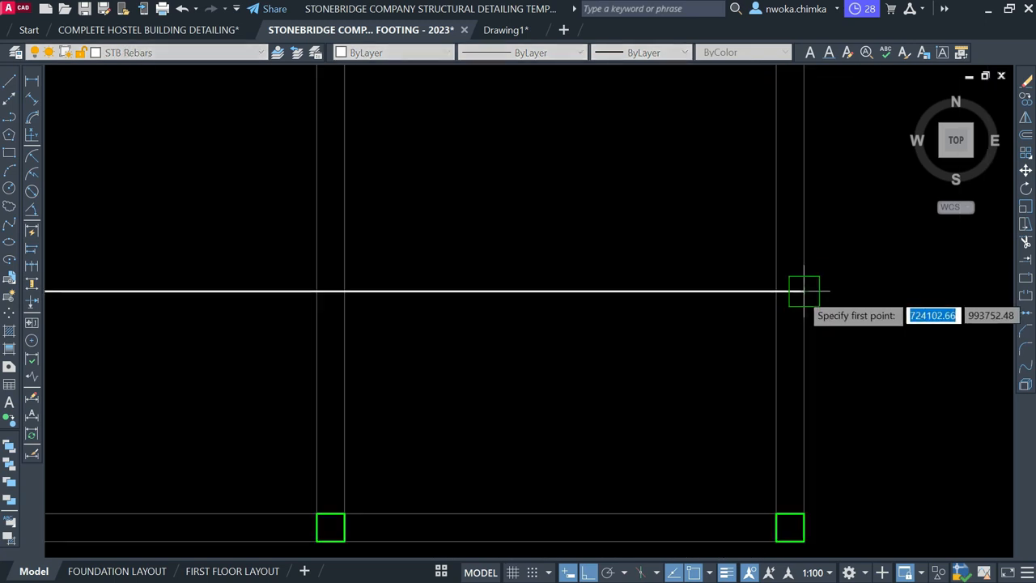
scroll(913, 271, down, 2)
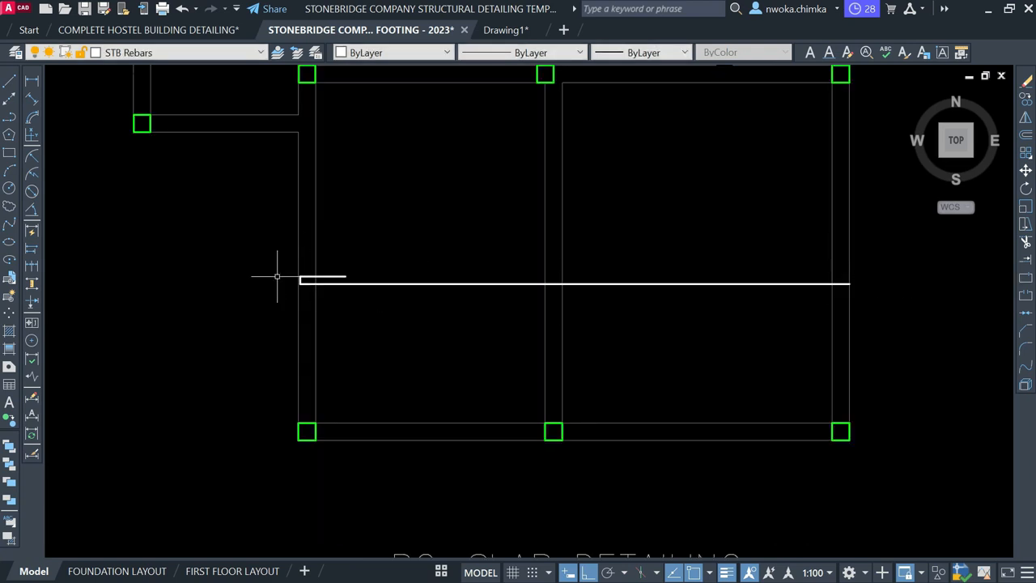
Mirror the left hook about a vertical axis at the bar's midpoint, keeping the original
click(262, 239)
click(439, 339)
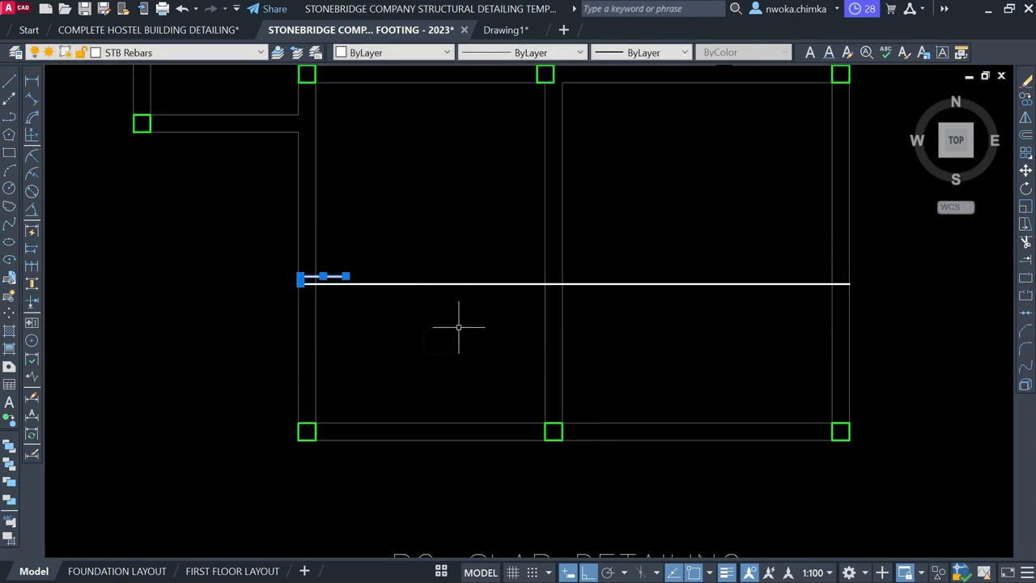
text(MI)
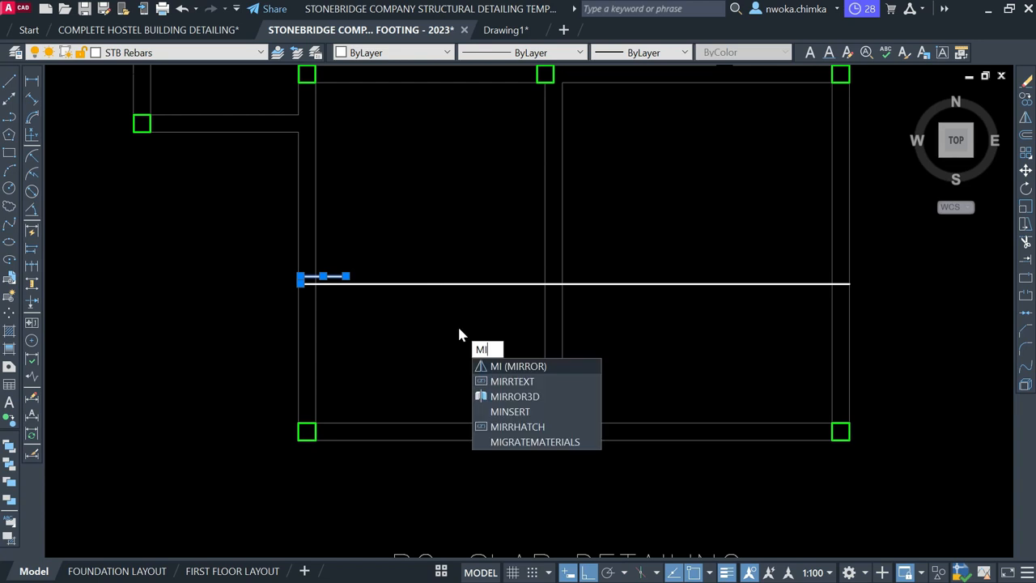
key(Return)
scroll(559, 289, up, 2)
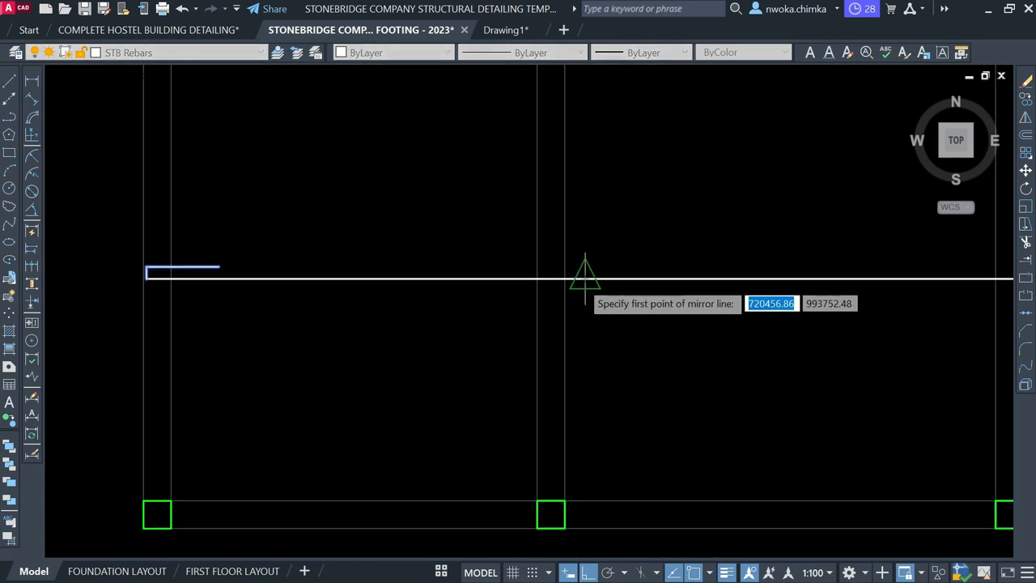
click(585, 276)
scroll(590, 174, down, 2)
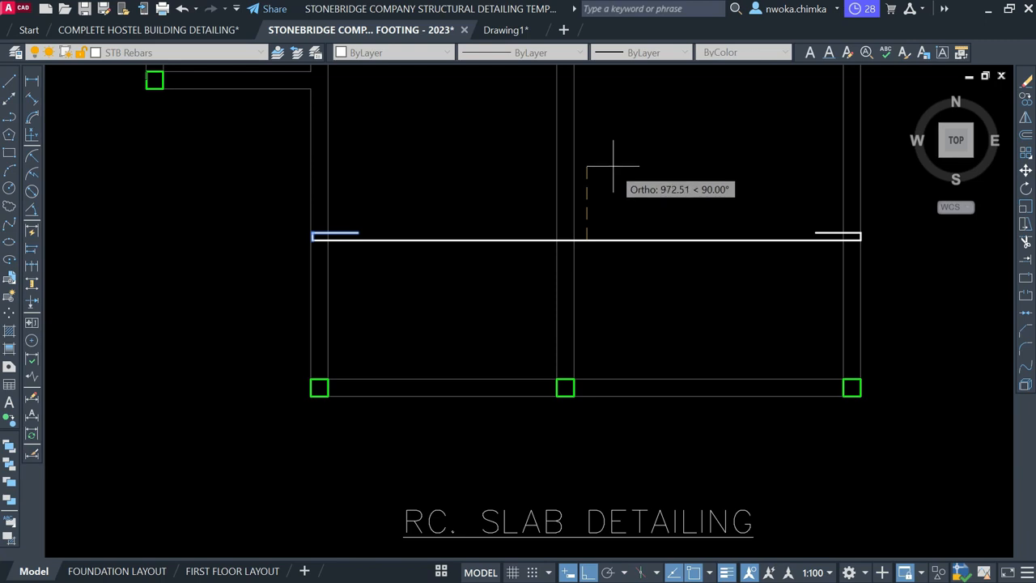
click(613, 167)
click(662, 233)
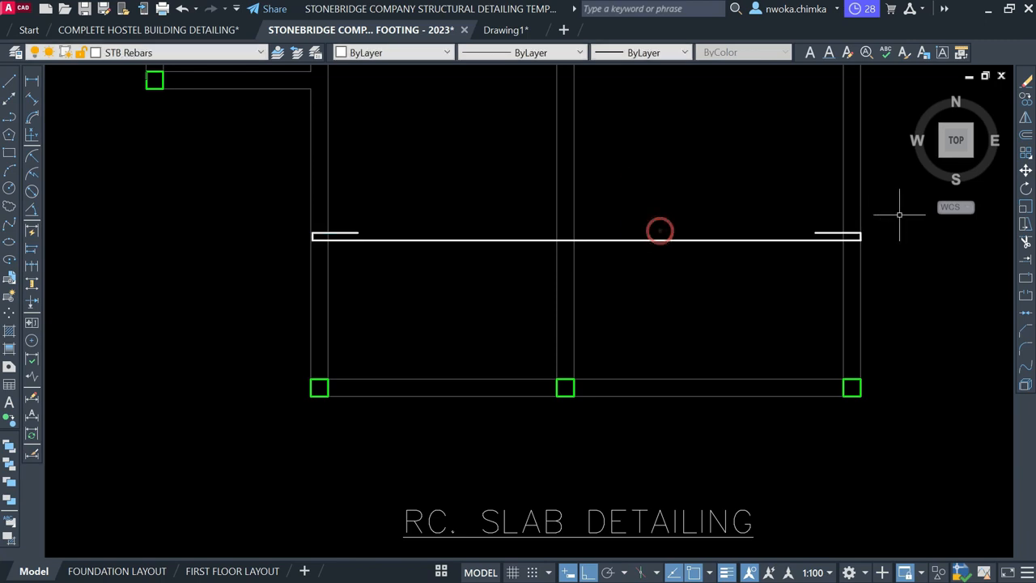
scroll(879, 224, up, 5)
scroll(722, 275, down, 4)
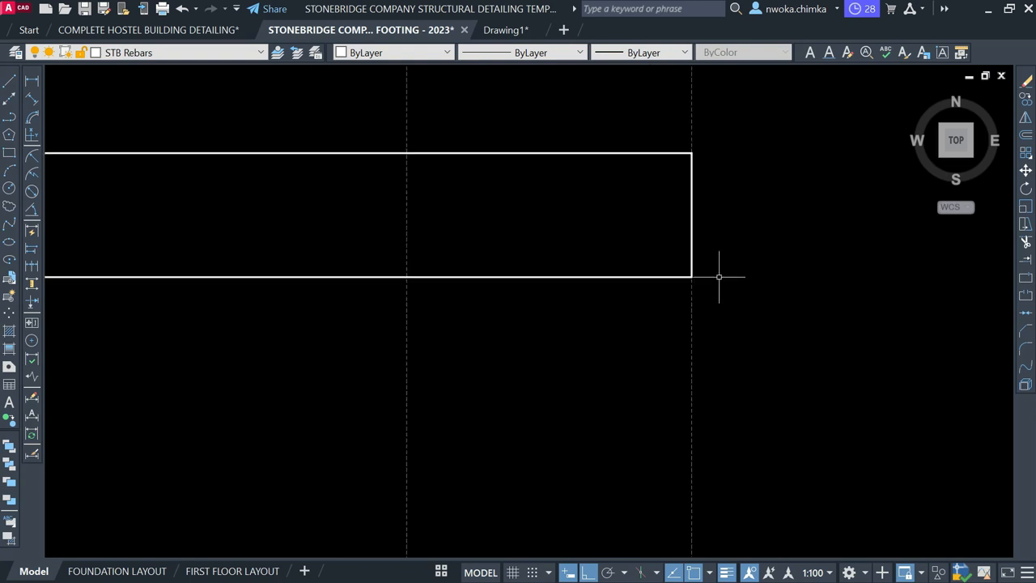
Move the right hook's vertical and top lines 25 units left
click(662, 162)
click(791, 319)
click(667, 220)
click(642, 248)
key(Return)
scroll(713, 259, up, 6)
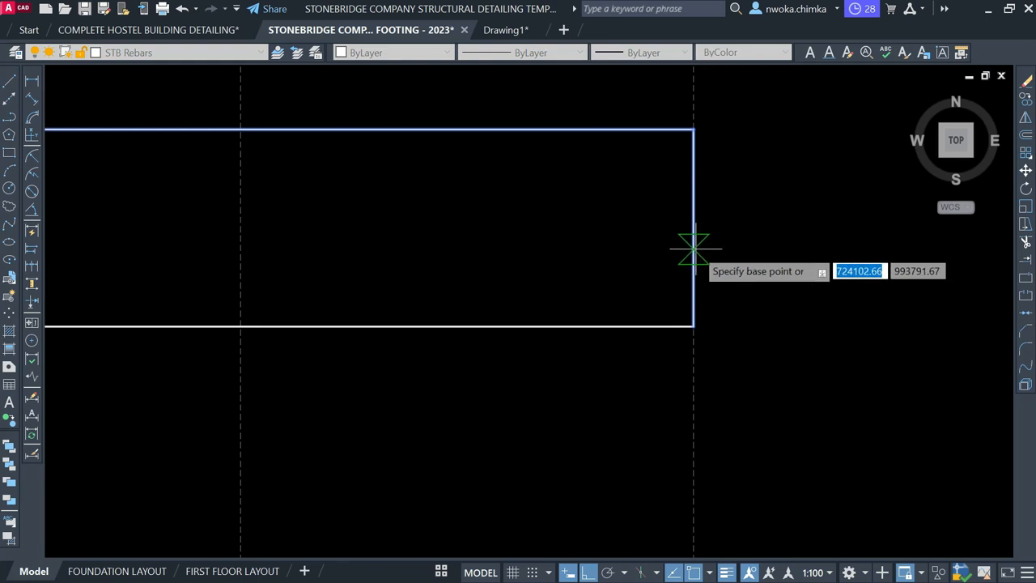
click(694, 248)
text(25)
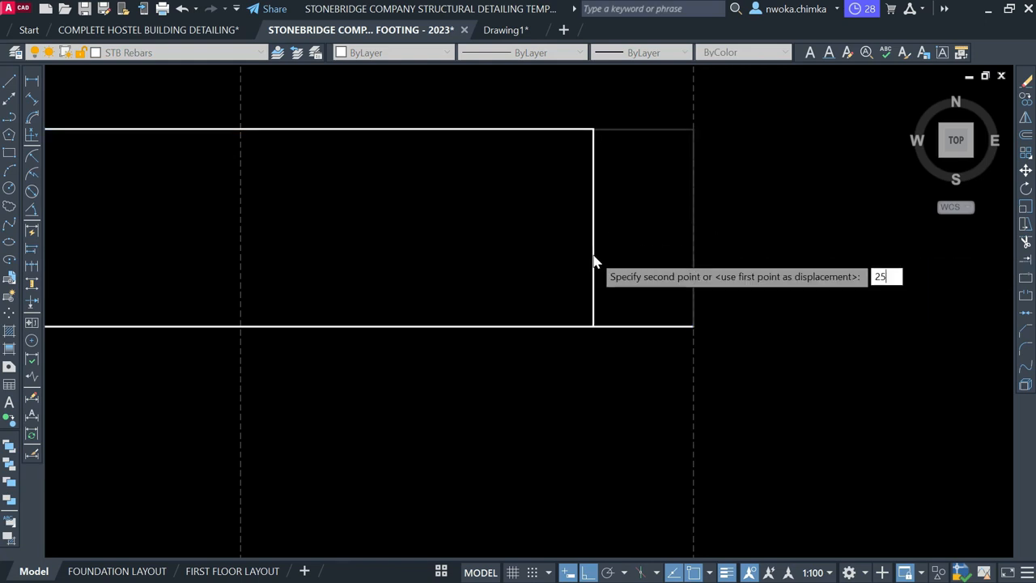
key(Return)
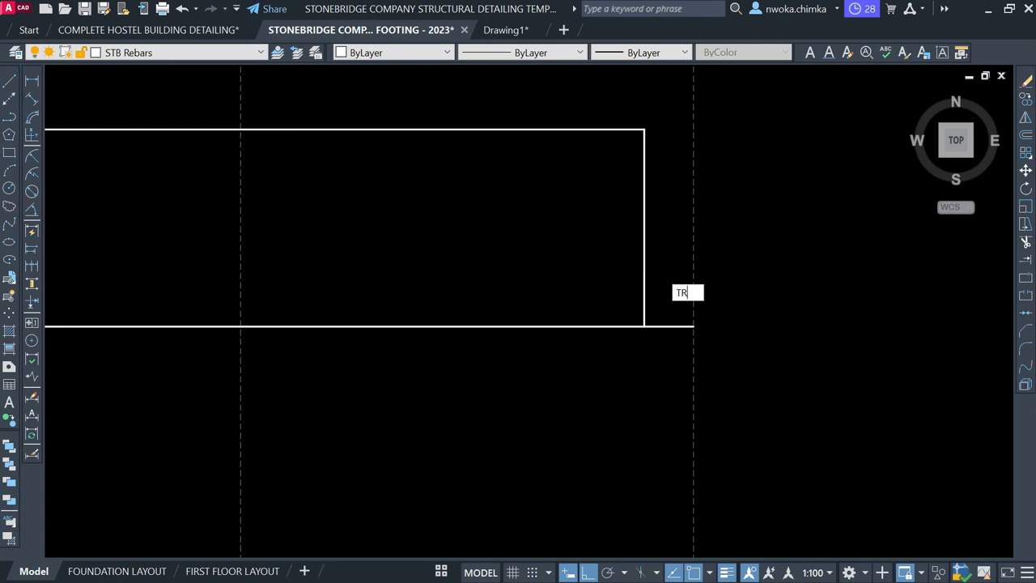
Trim the bar stub beyond the right hook with a fence and recentre the slab plan
key(Return)
click(660, 327)
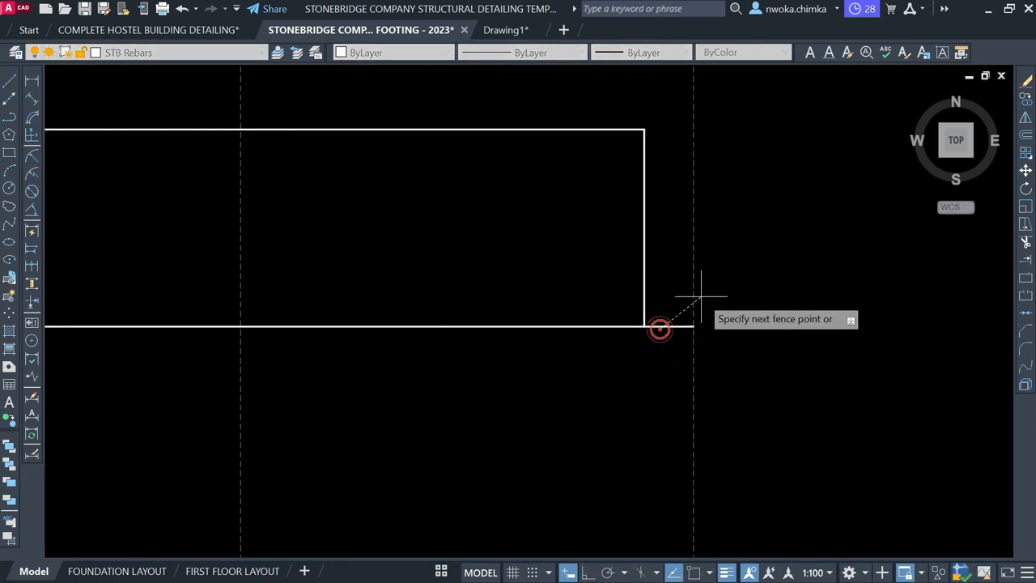
click(675, 287)
scroll(826, 248, down, 8)
middle_drag(538, 247, 579, 318)
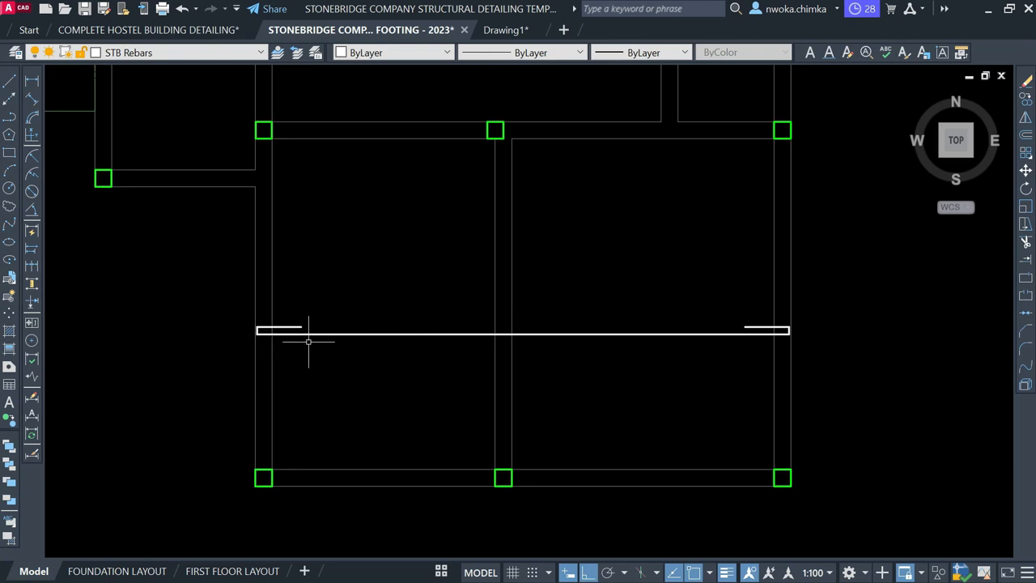
middle_drag(307, 337, 366, 331)
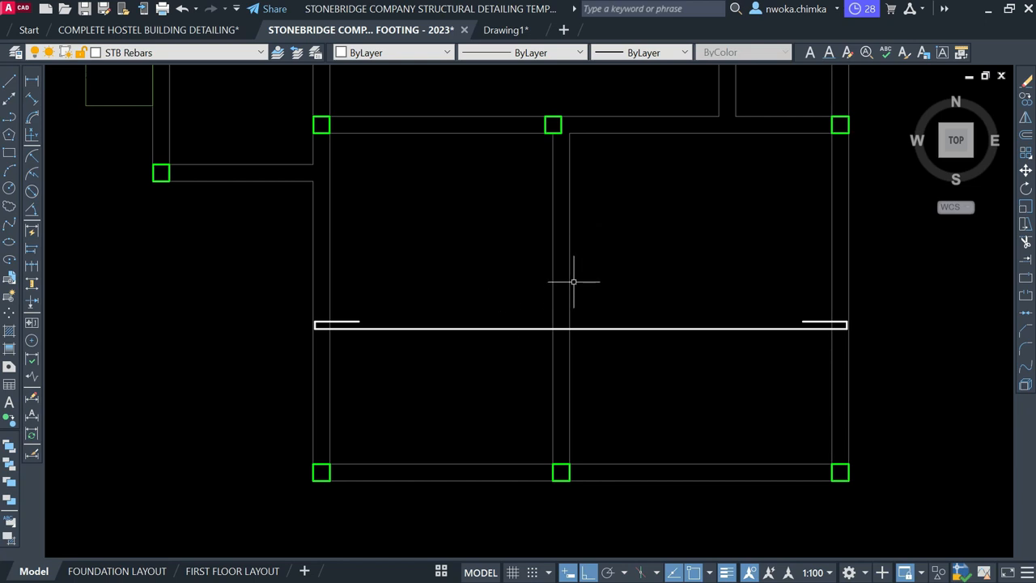
Inspect the 25-T12-38-200 B bar in Section A as a reference
text(l)
key(Return)
key(Escape)
scroll(793, 240, down, 5)
scroll(474, 224, down, 5)
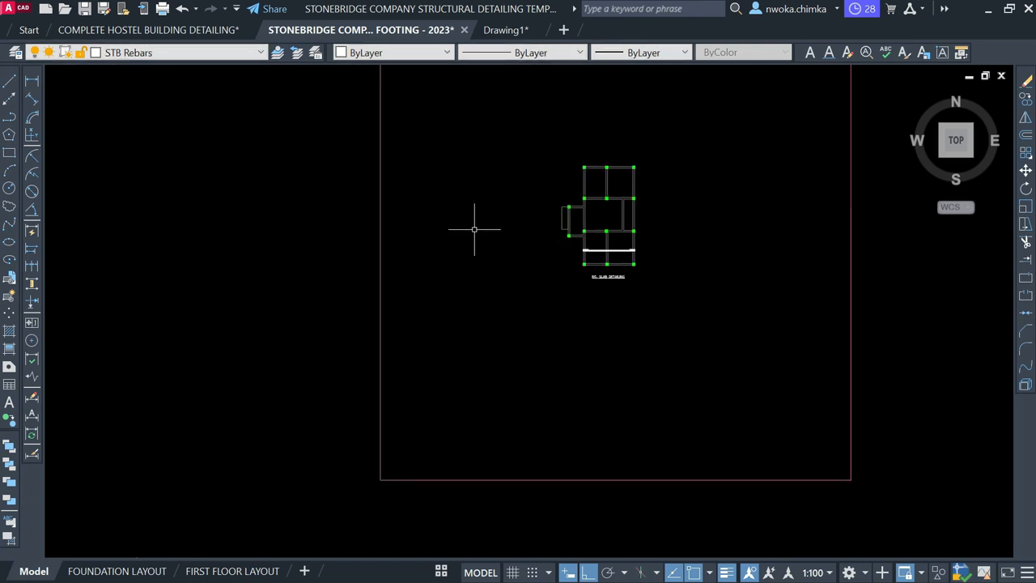
scroll(533, 339, up, 8)
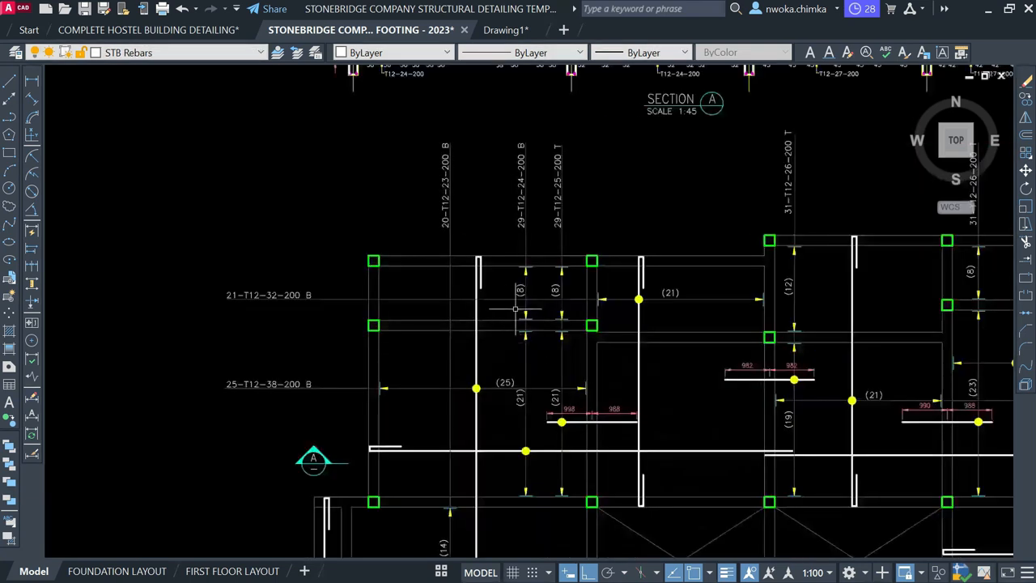
middle_drag(564, 333, 538, 257)
click(514, 271)
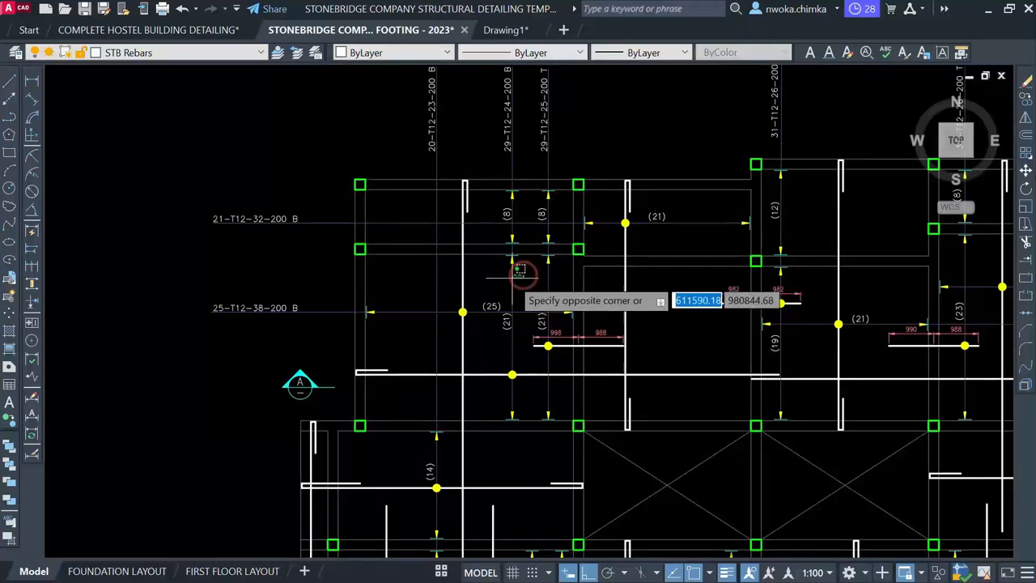
key(Escape)
click(413, 298)
click(401, 322)
scroll(403, 317, up, 5)
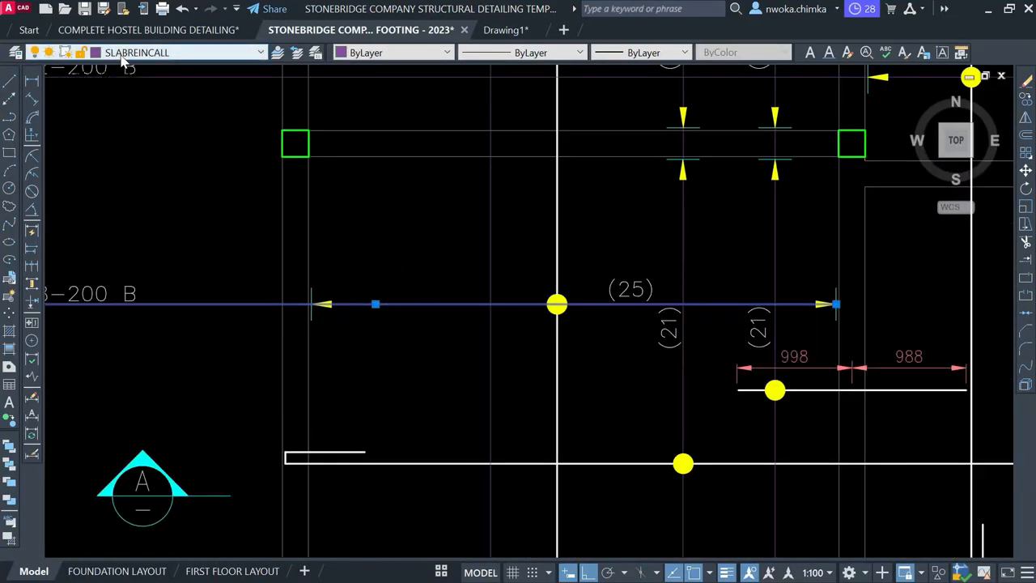
key(Escape)
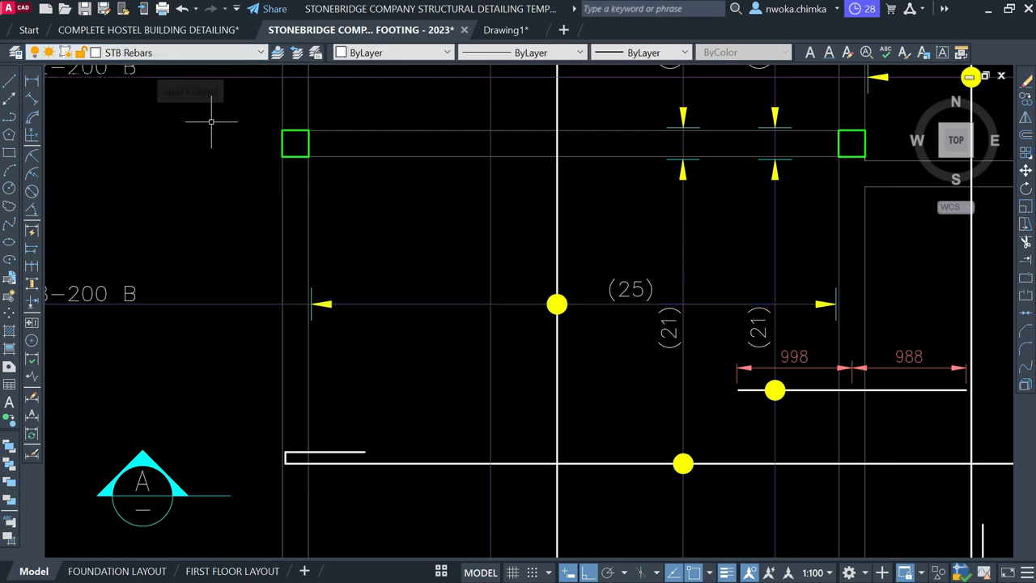
Make SLABREINCALL the current layer and pan back to the RC slab plan
click(149, 52)
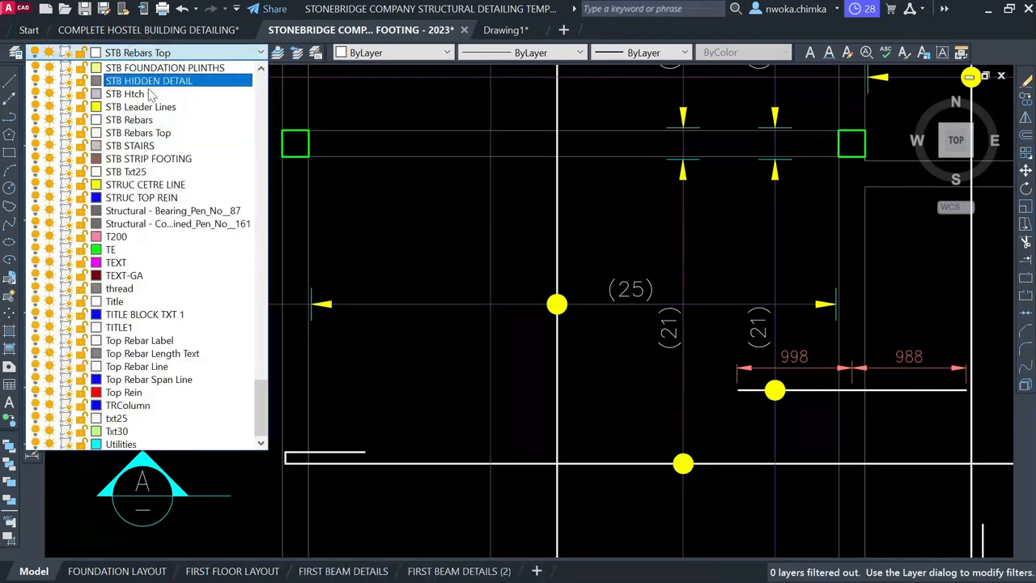
scroll(159, 162, up, 4)
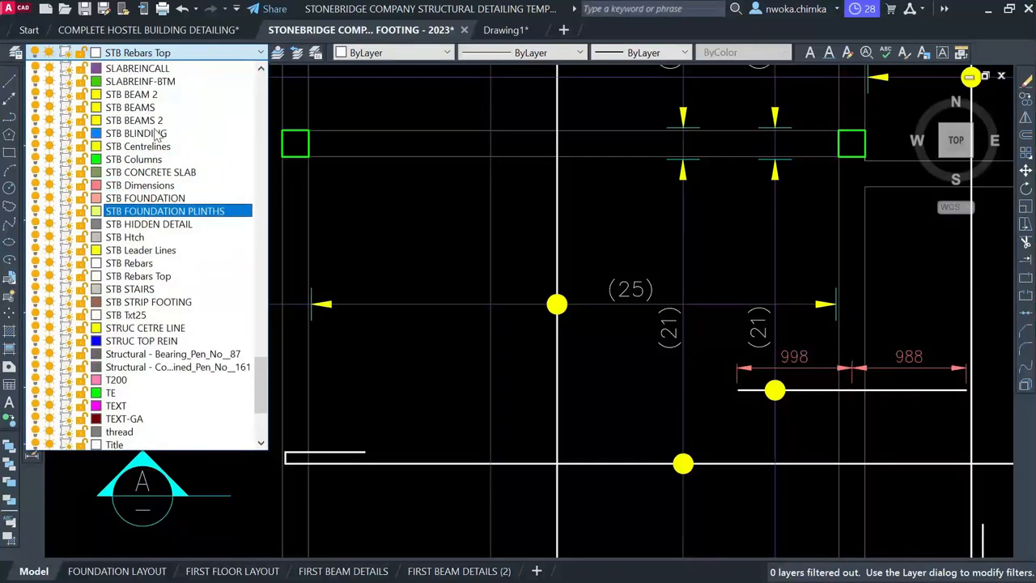
click(150, 120)
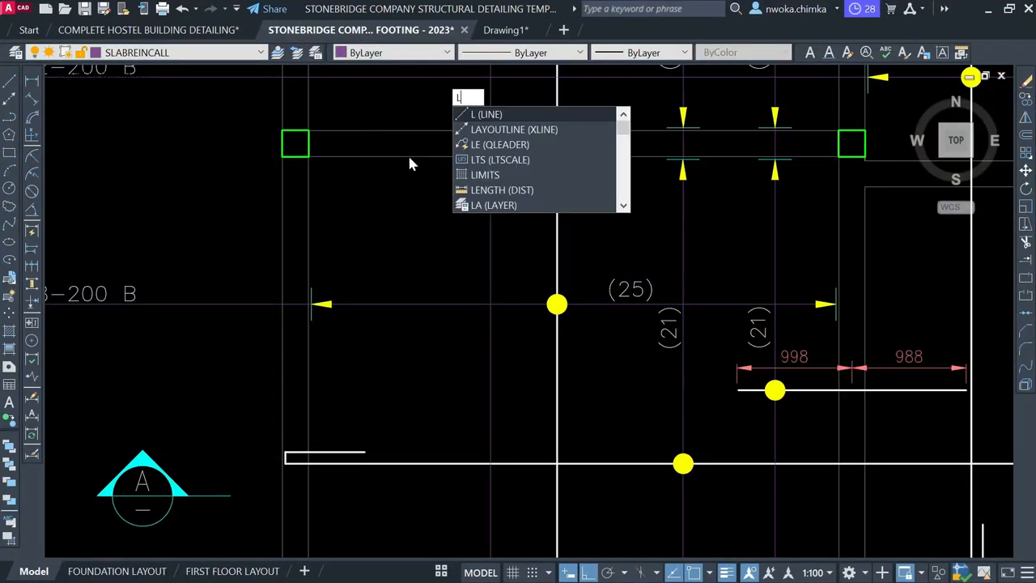
scroll(407, 153, down, 8)
mouse_move(730, 189)
middle_down()
mouse_move(668, 203)
mouse_move(324, 186)
middle_up()
scroll(708, 167, down, 1)
scroll(706, 105, up, 1)
middle_drag(706, 104, 639, 149)
scroll(639, 149, up, 1)
scroll(557, 188, up, 2)
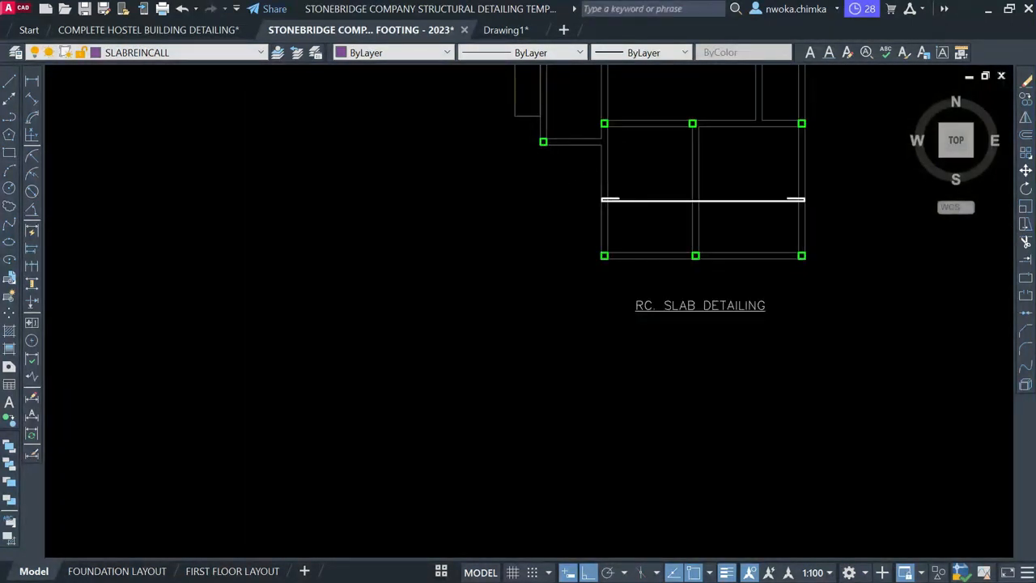
scroll(664, 137, up, 4)
middle_drag(655, 125, 546, 141)
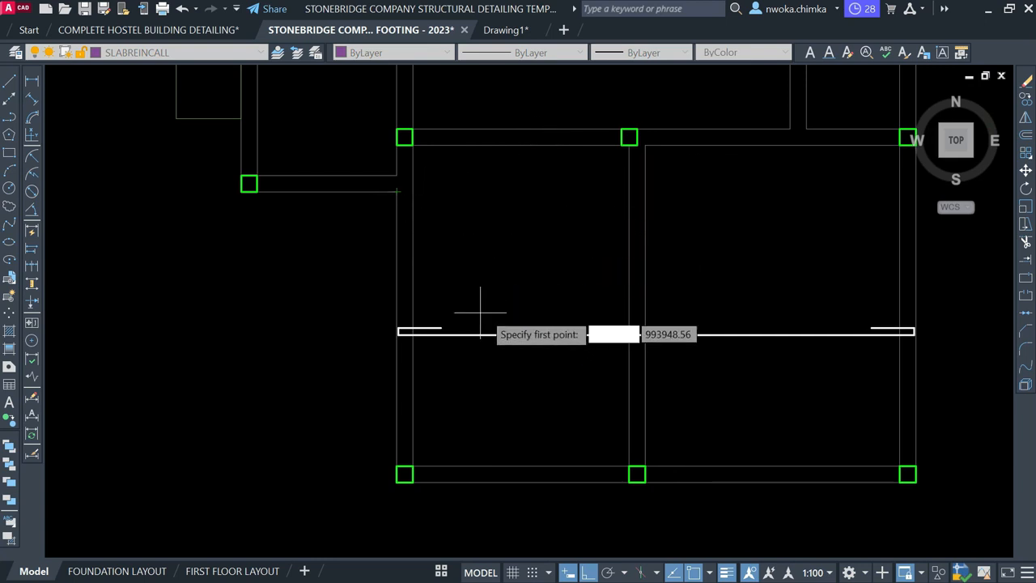
scroll(481, 311, down, 2)
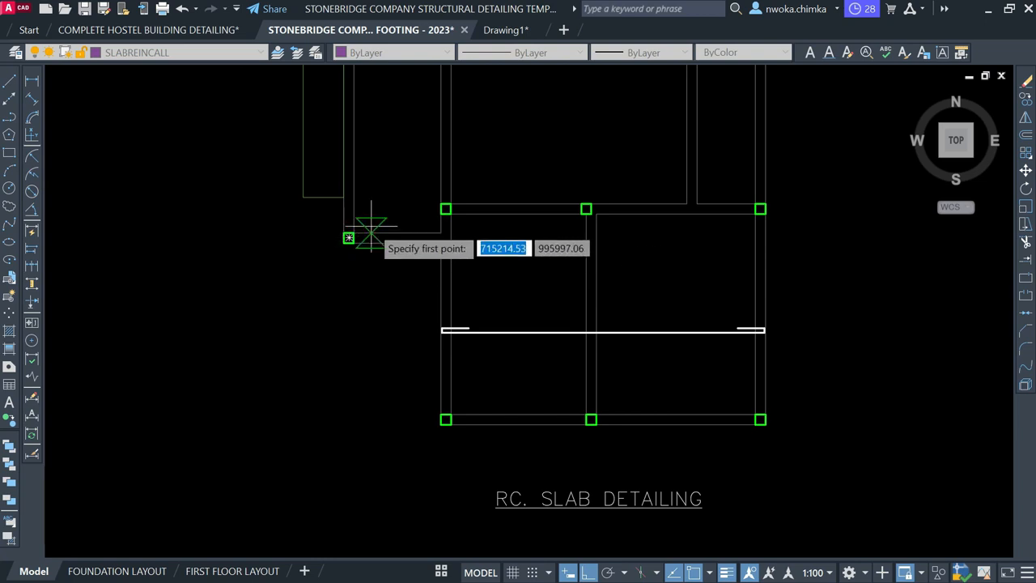
Select the hooked bottom rebar and start copying it from a base point on the bar
key(Escape)
click(409, 308)
click(848, 374)
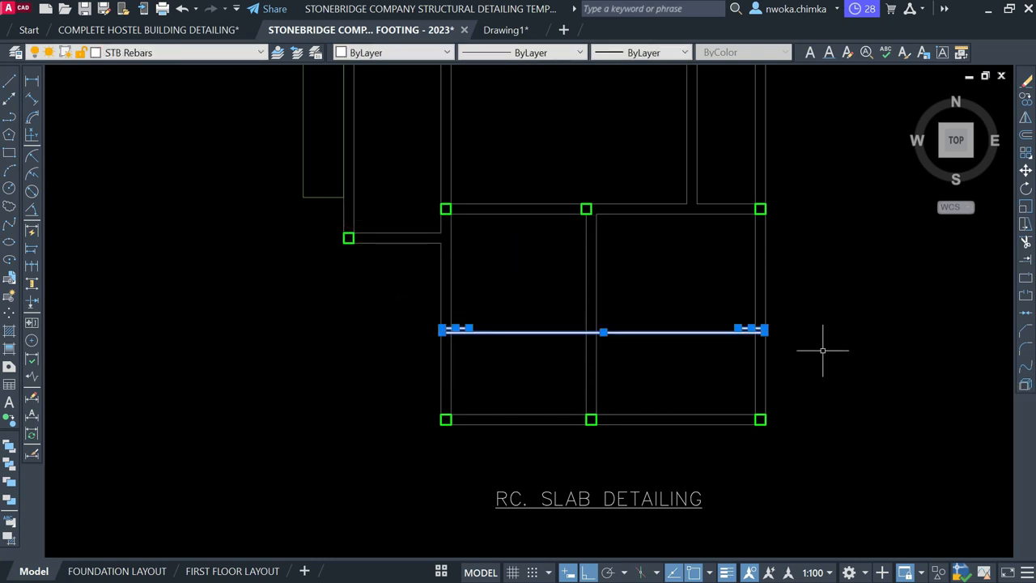
key(Return)
click(541, 330)
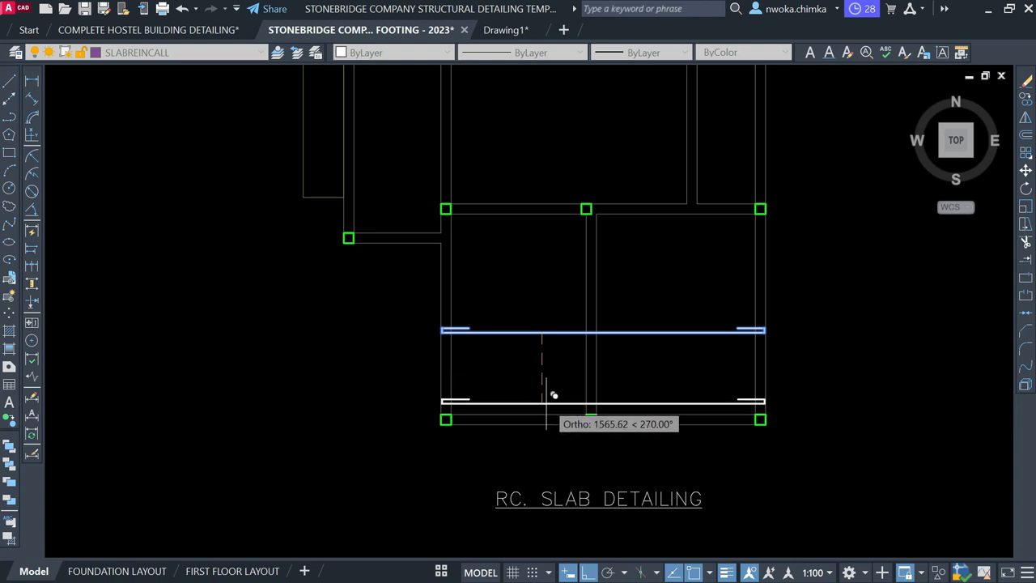
Pan down to the lower slab panel and set the second point to drop the hooked rebar copy
scroll(542, 405, up, 2)
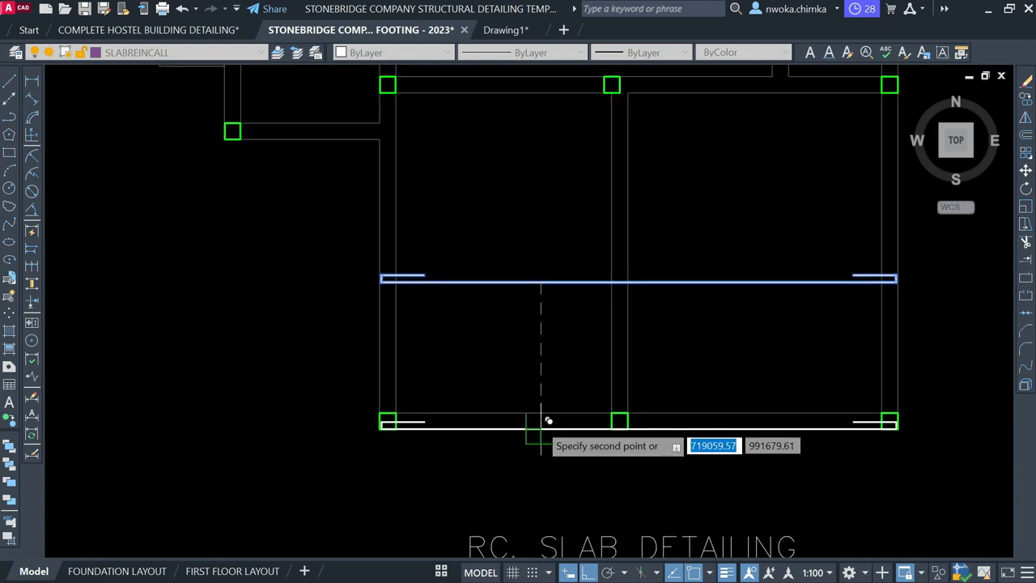
scroll(540, 413, up, 3)
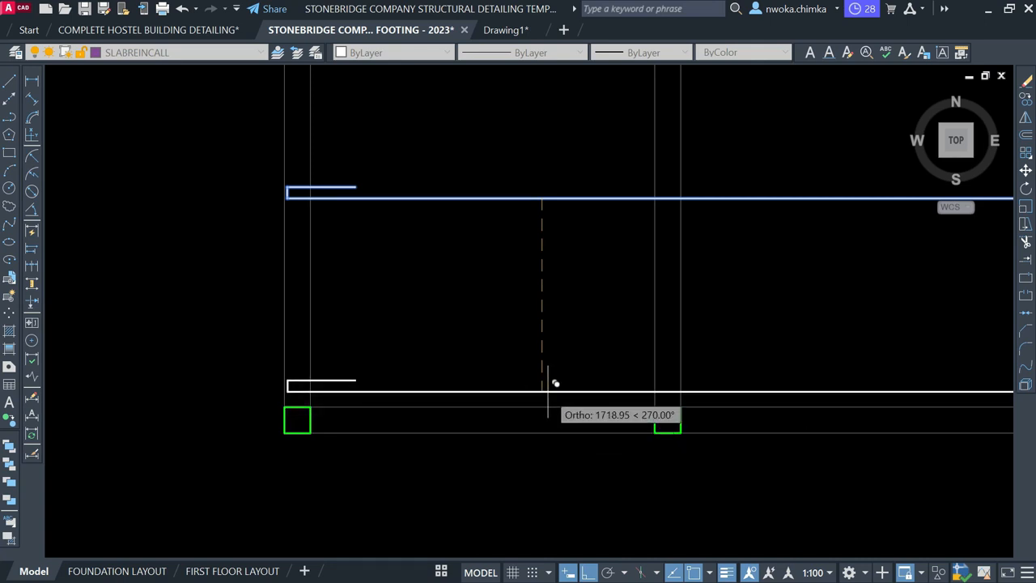
scroll(557, 336, down, 3)
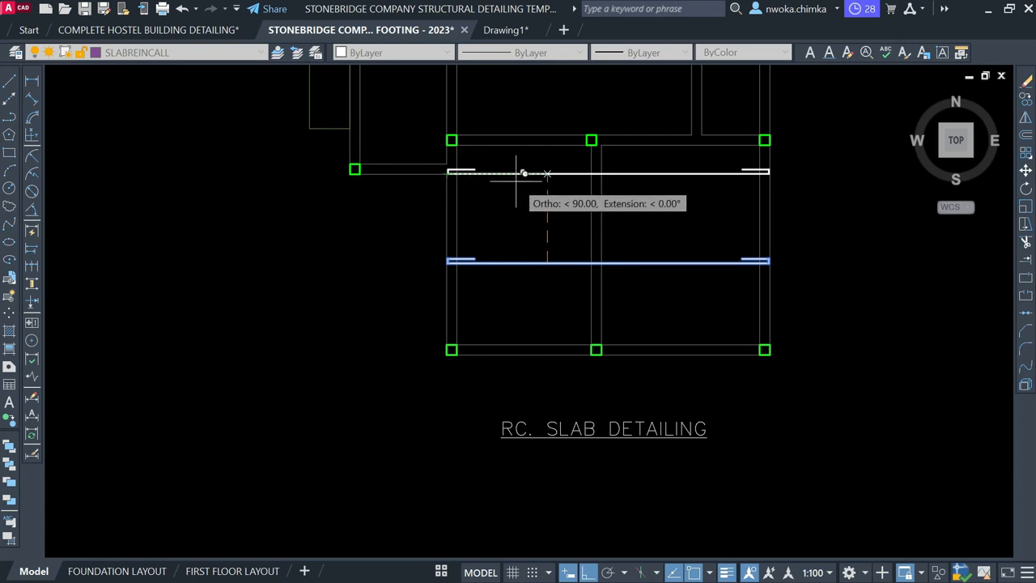
middle_drag(428, 167, 485, 304)
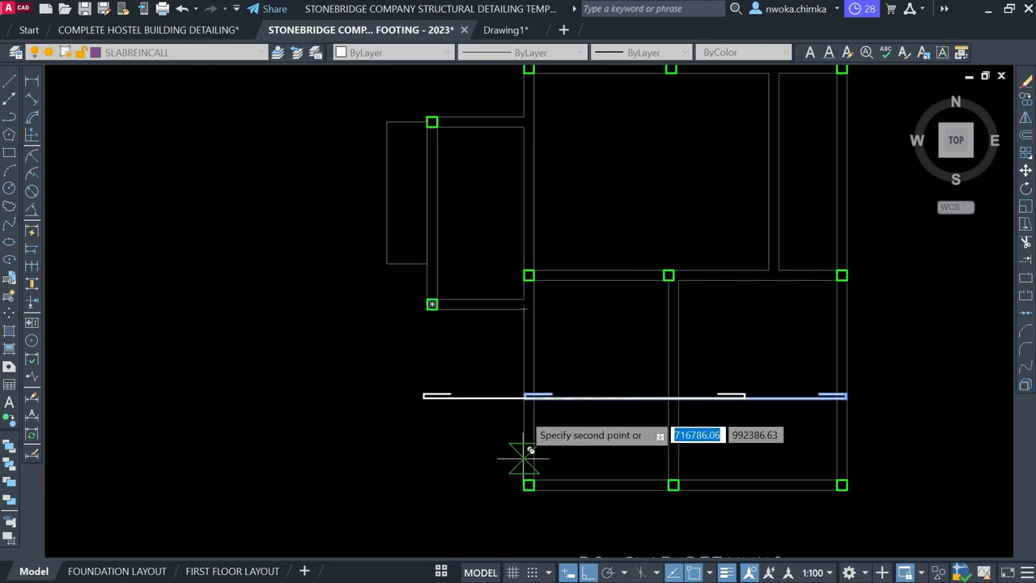
click(583, 395)
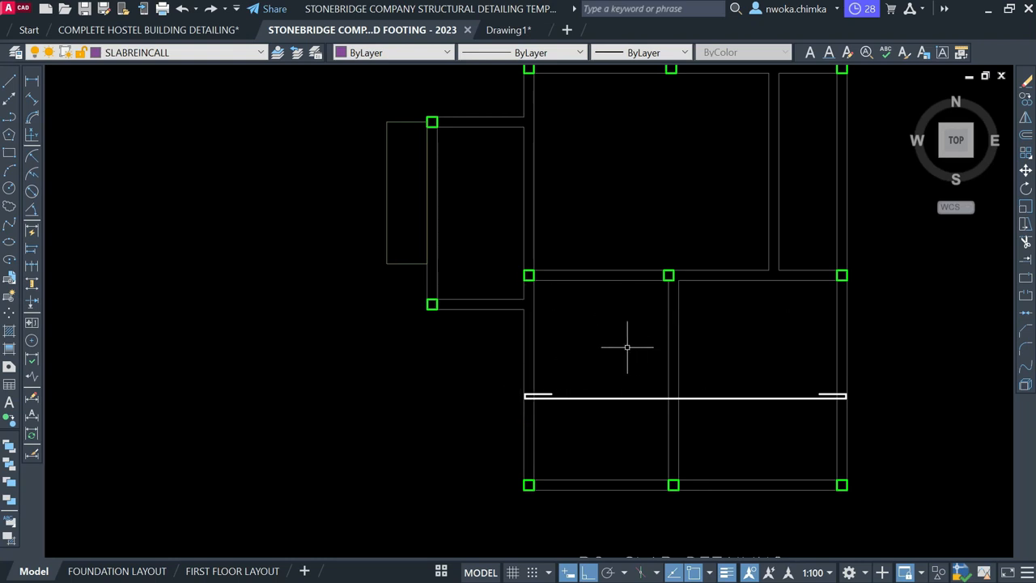
Draw a vertical span line from the beam edge down to the lower beam
click(11, 83)
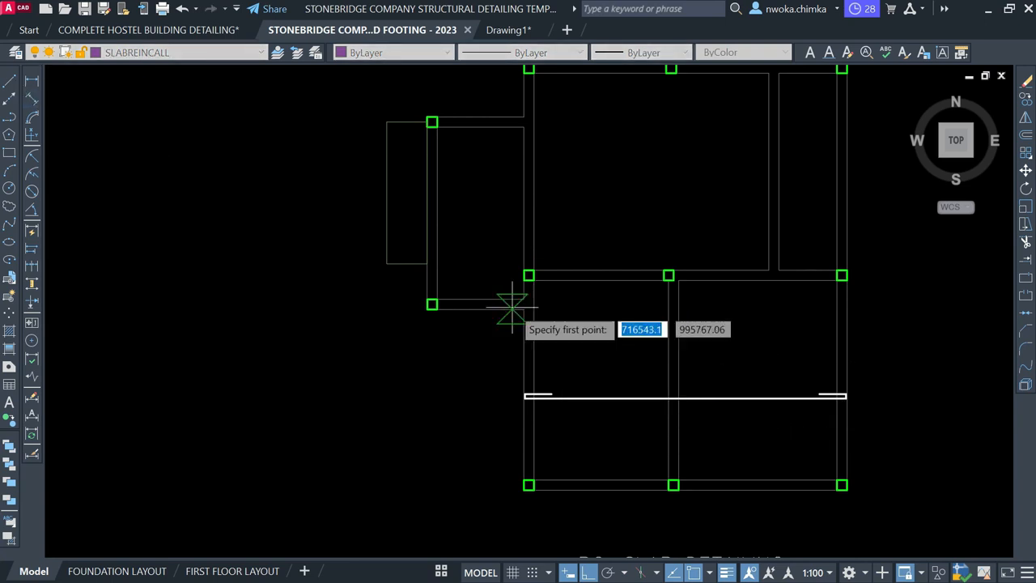
scroll(523, 309, up, 2)
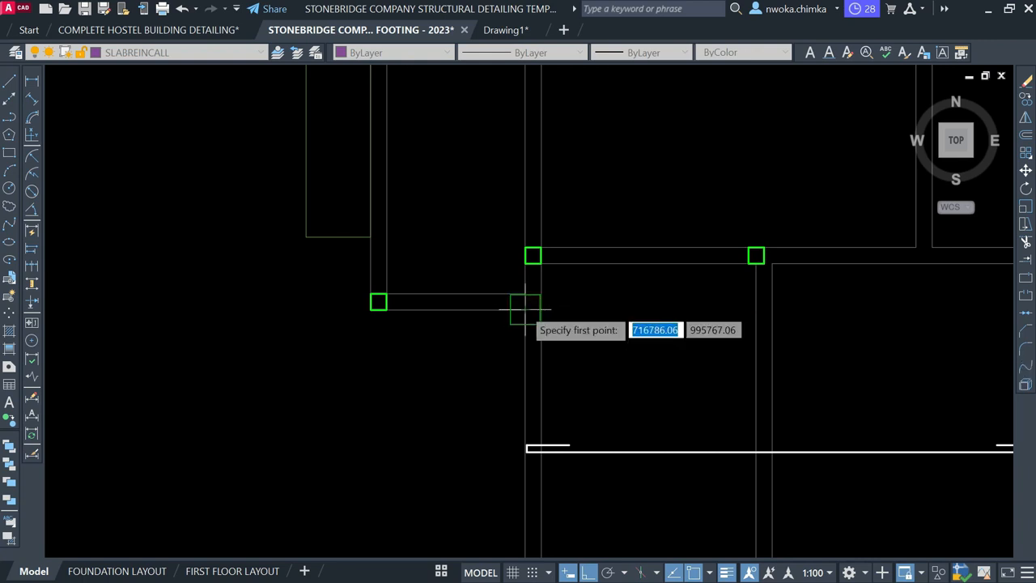
click(665, 309)
scroll(624, 301, down, 3)
scroll(648, 369, up, 3)
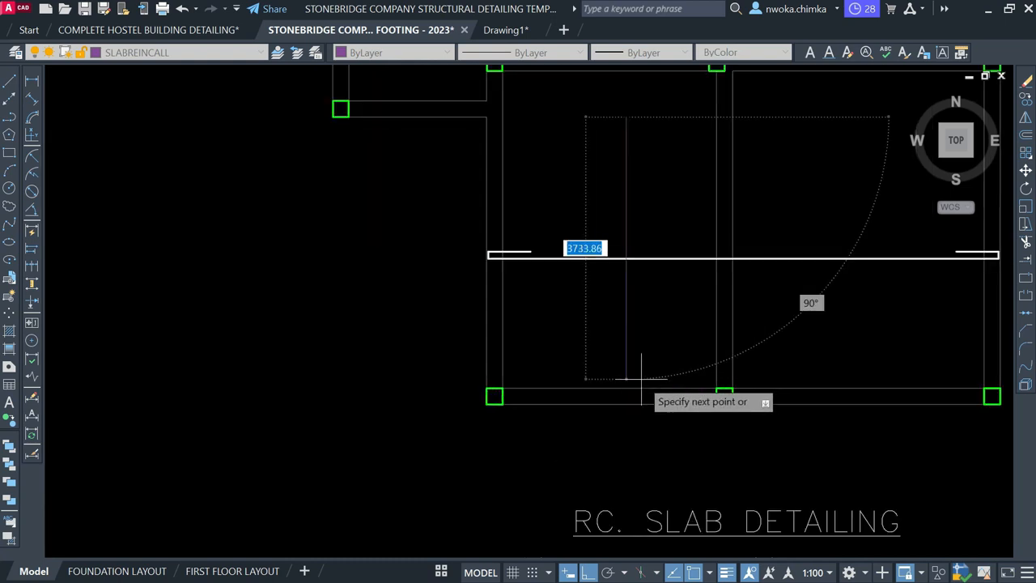
click(624, 387)
key(Escape)
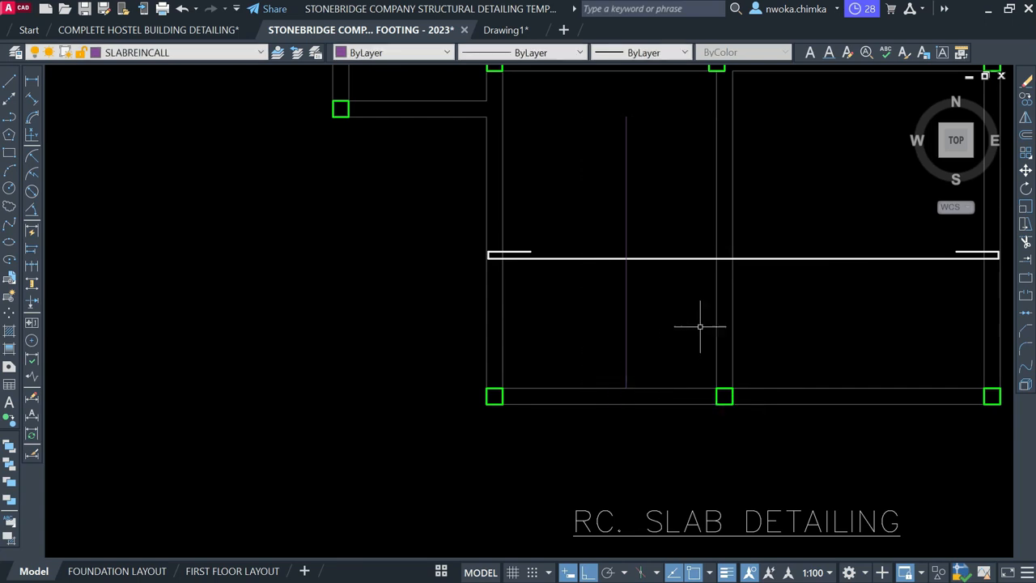
Copy an existing yellow arrow from its tip to the span line's end
scroll(737, 315, down, 6)
scroll(318, 391, up, 3)
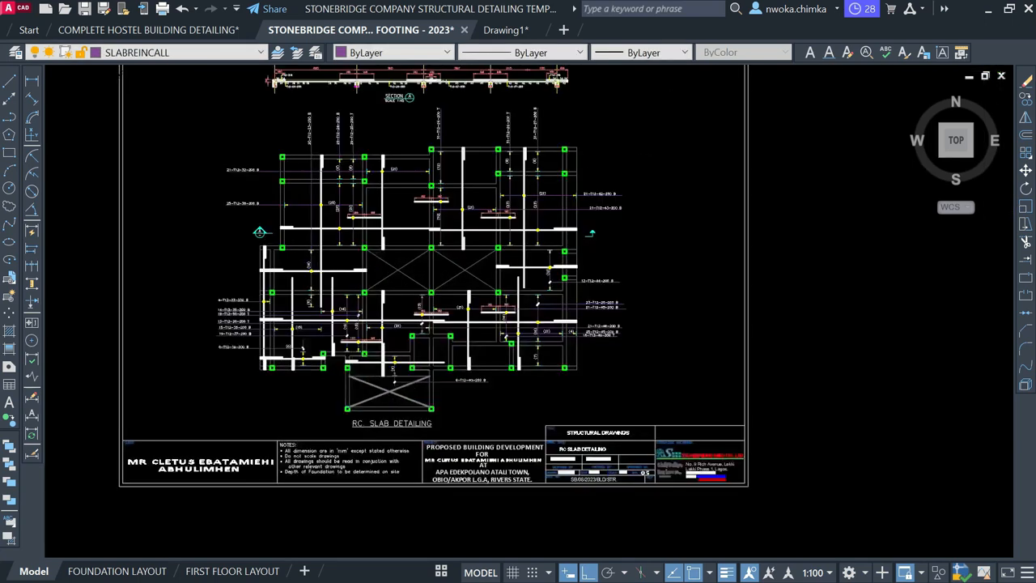
scroll(353, 368, up, 4)
scroll(223, 362, up, 6)
click(203, 327)
click(338, 406)
text(co)
key(Return)
scroll(241, 381, up, 6)
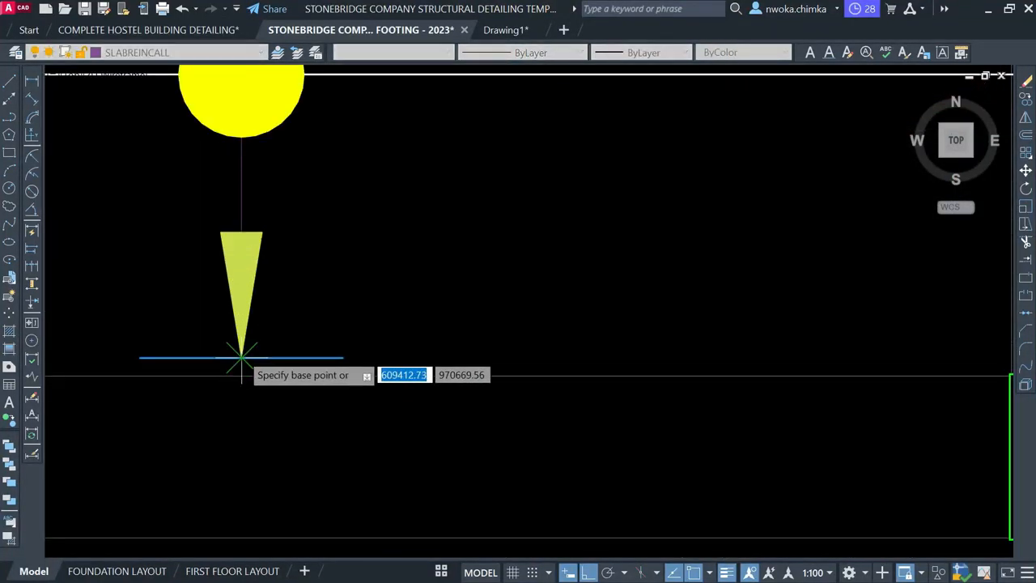
click(241, 356)
scroll(319, 370, down, 8)
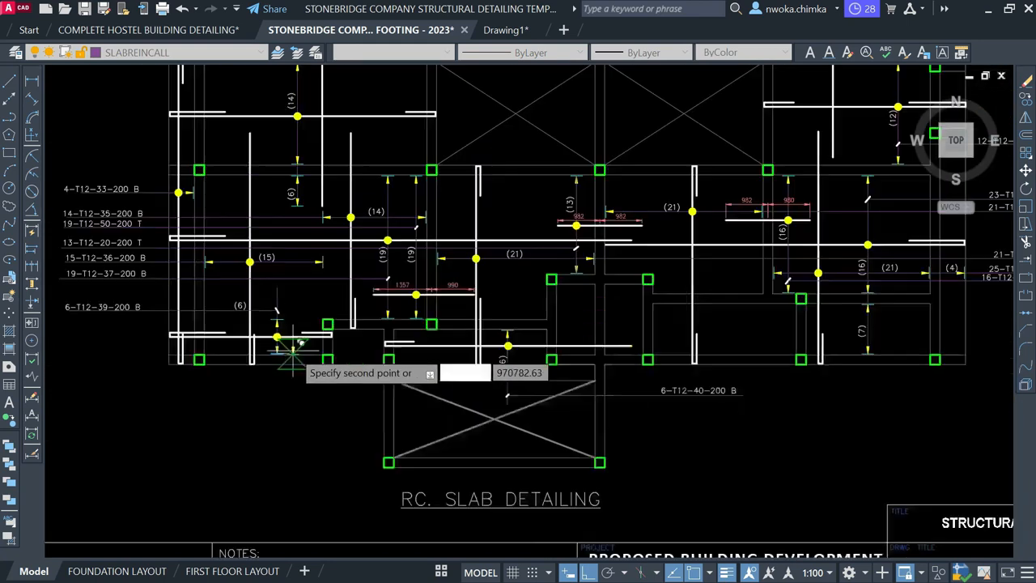
scroll(317, 383, down, 5)
scroll(672, 316, up, 10)
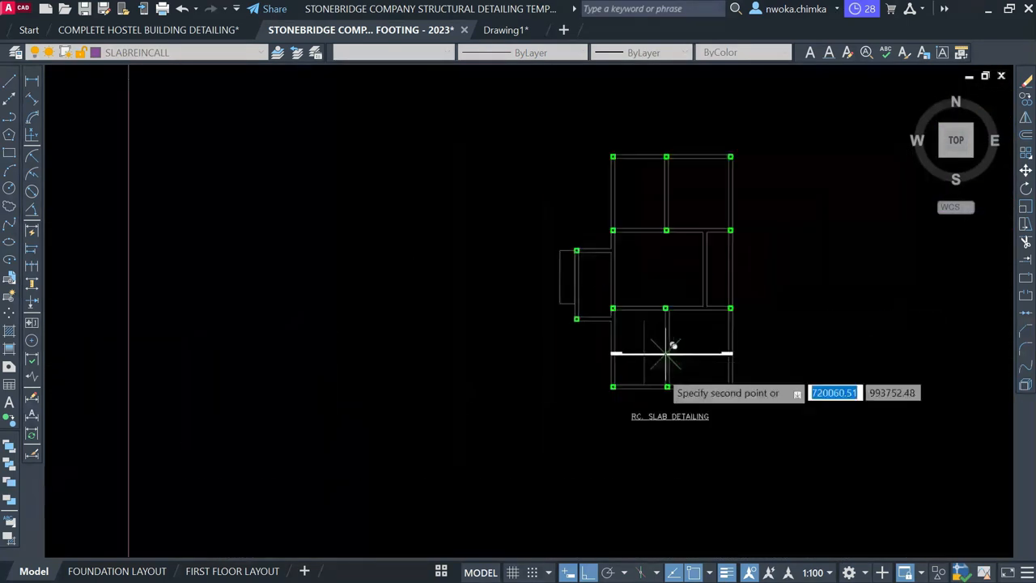
scroll(652, 356, up, 4)
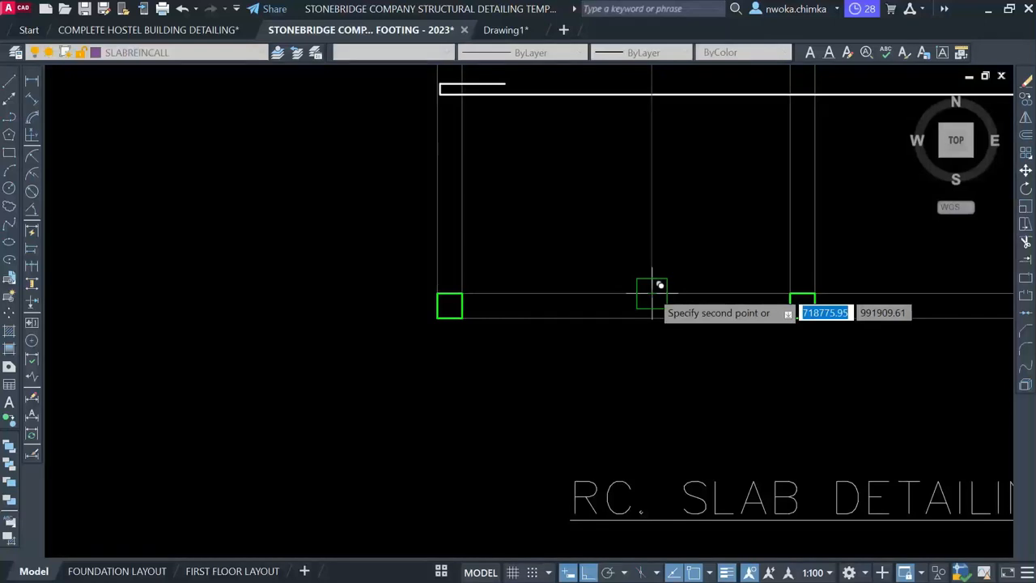
click(652, 287)
Move the newly placed arrow down by 25
scroll(653, 287, up, 4)
click(560, 193)
click(846, 344)
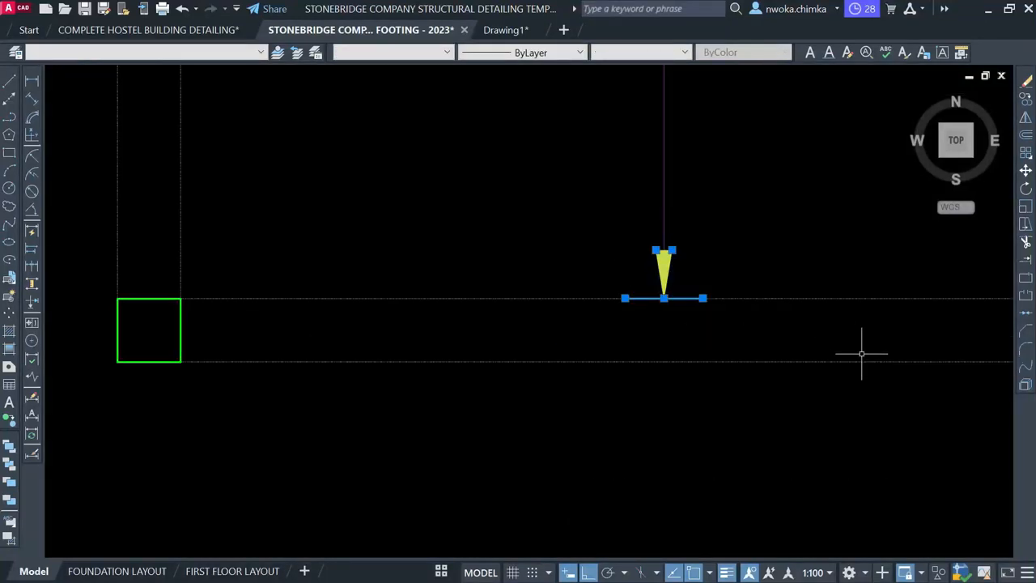
key(Return)
scroll(697, 298, up, 2)
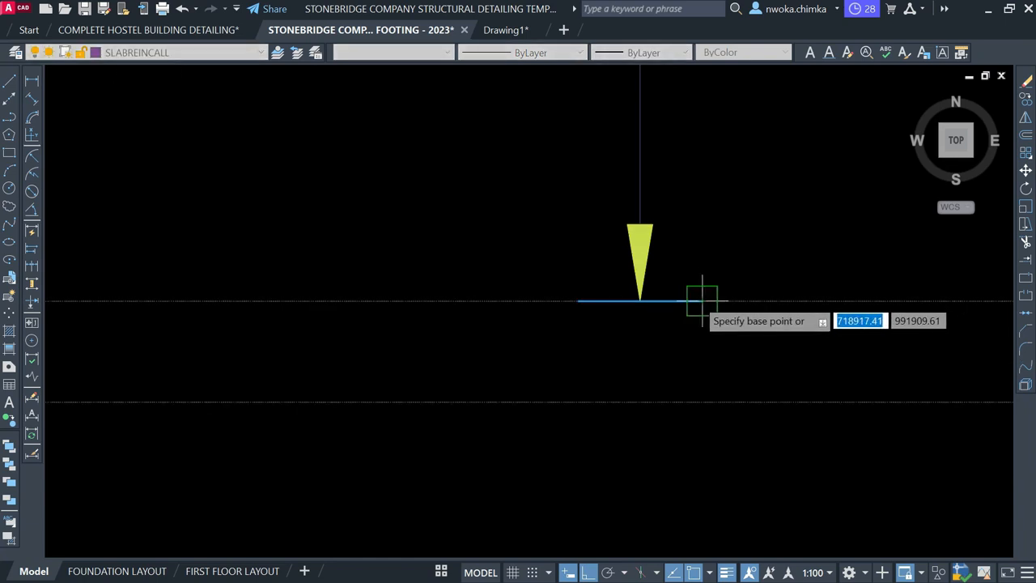
click(699, 279)
text(25)
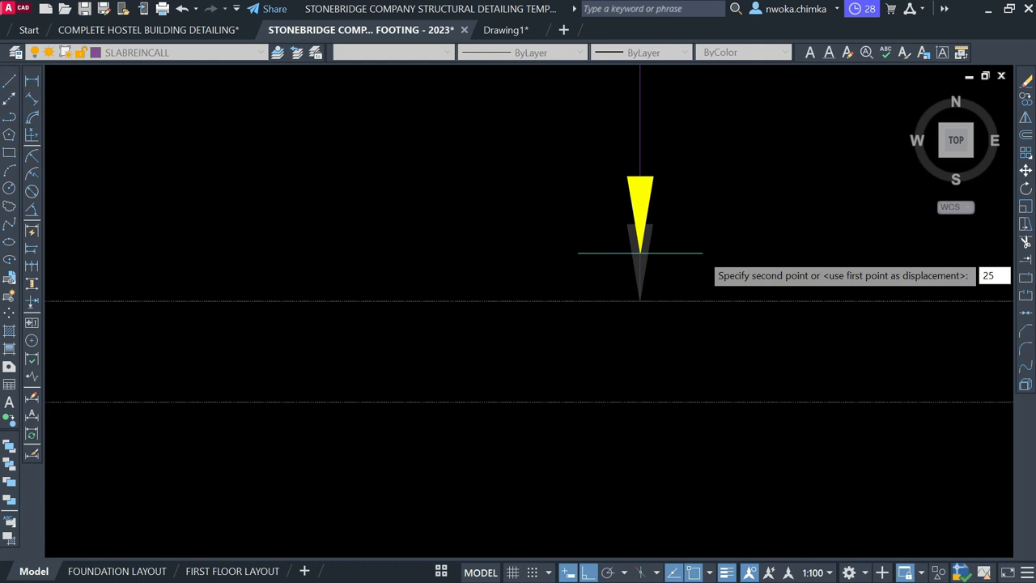
key(Return)
key(Return)
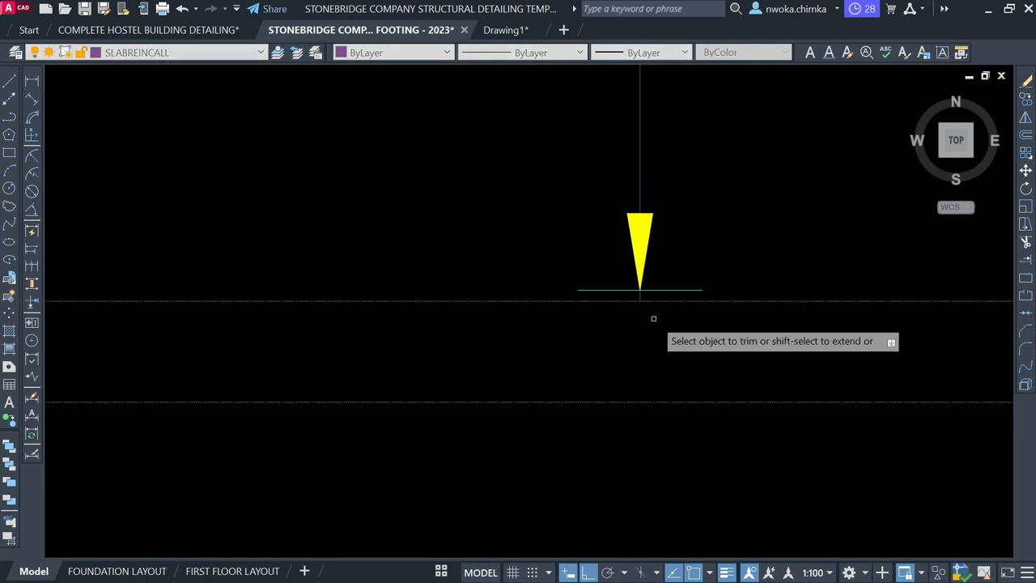
Trim the line stub below the arrow tip
scroll(652, 313, up, 2)
click(634, 285)
key(Escape)
scroll(615, 400, down, 2)
scroll(615, 400, down, 2)
click(556, 315)
click(731, 393)
key(Escape)
Copy an upward-pointing yellow arrow to the span line's top end
scroll(864, 343, down, 10)
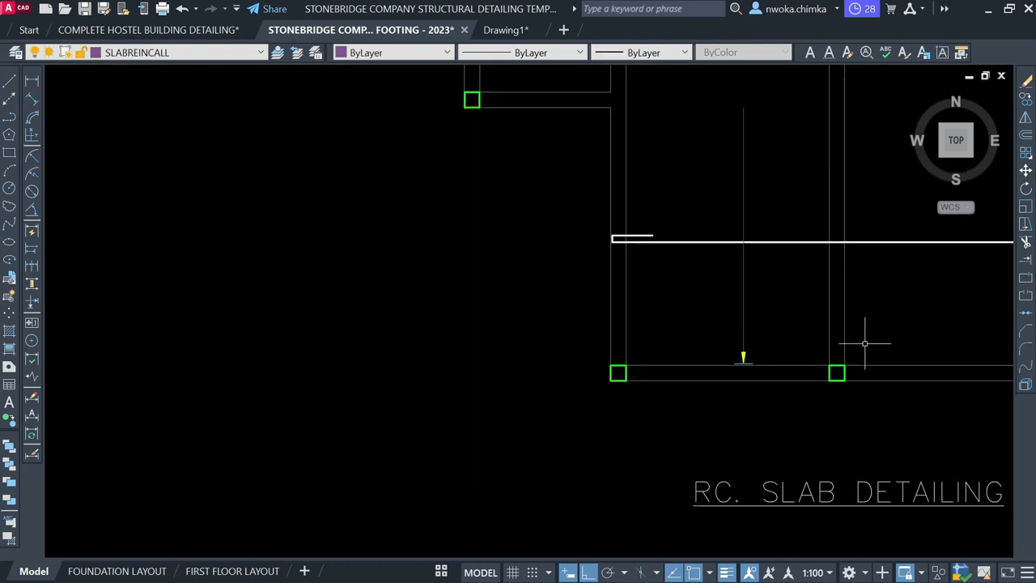
scroll(428, 350, up, 10)
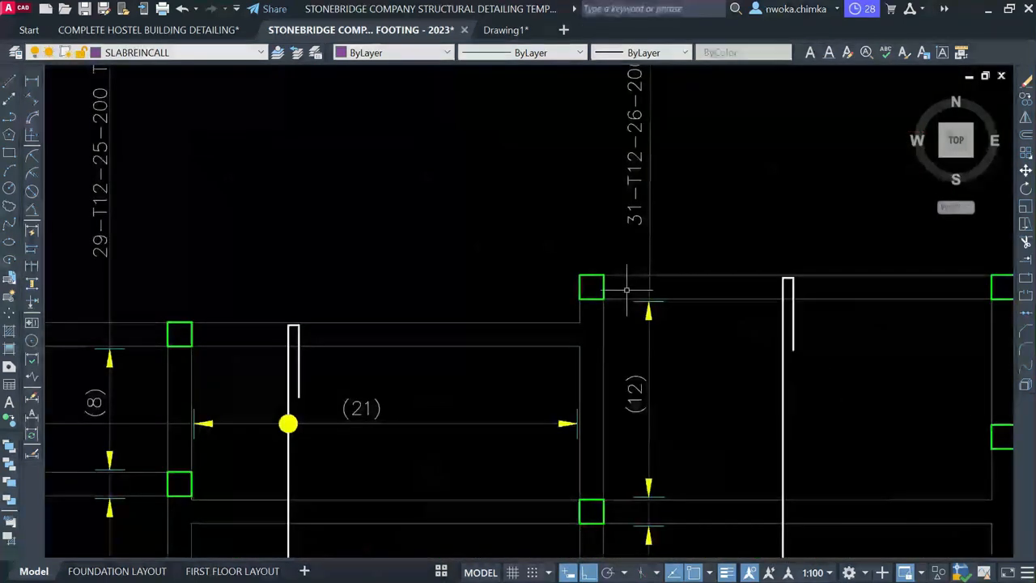
scroll(623, 290, up, 4)
scroll(719, 283, down, 6)
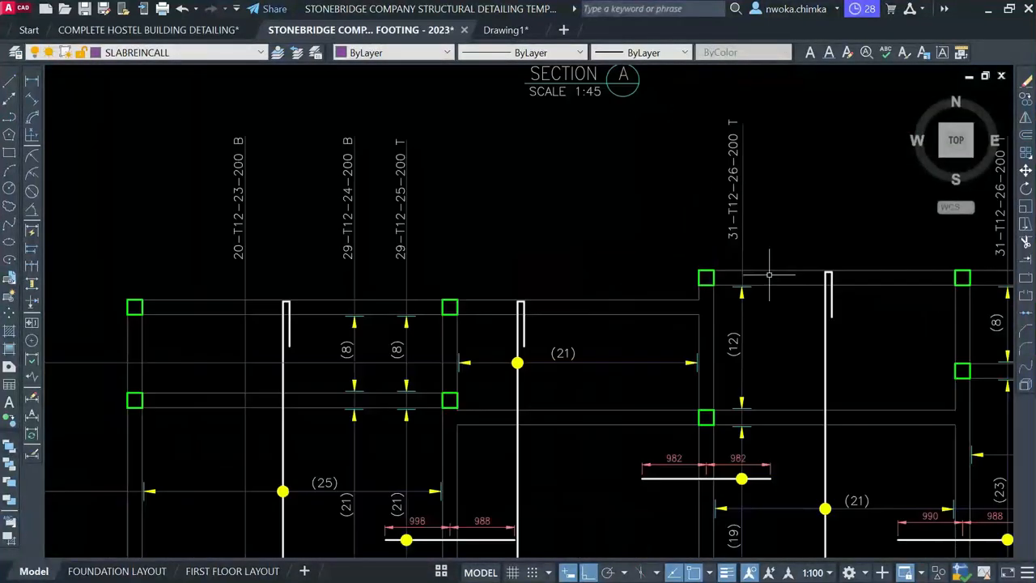
scroll(435, 366, up, 8)
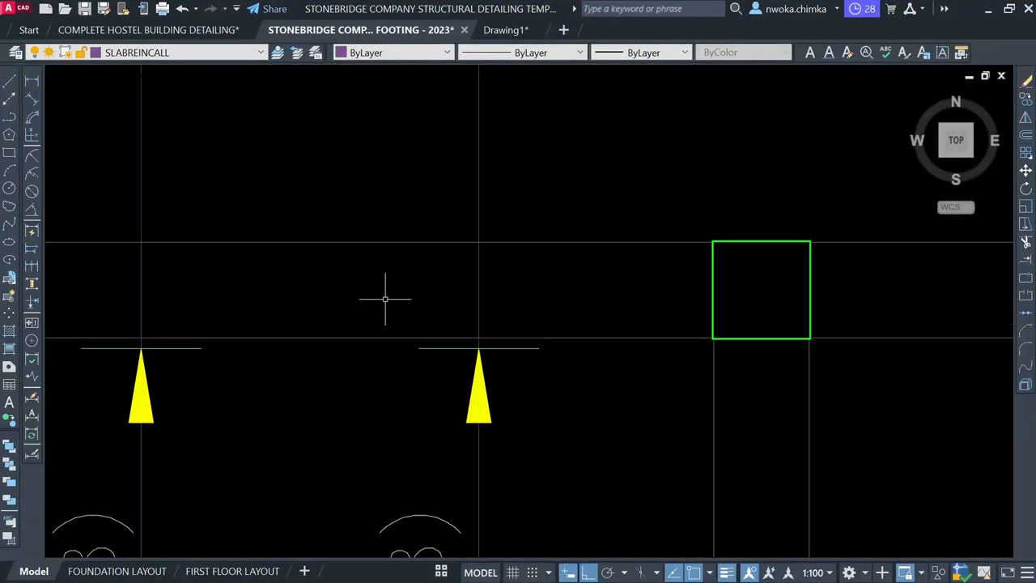
click(382, 298)
click(627, 449)
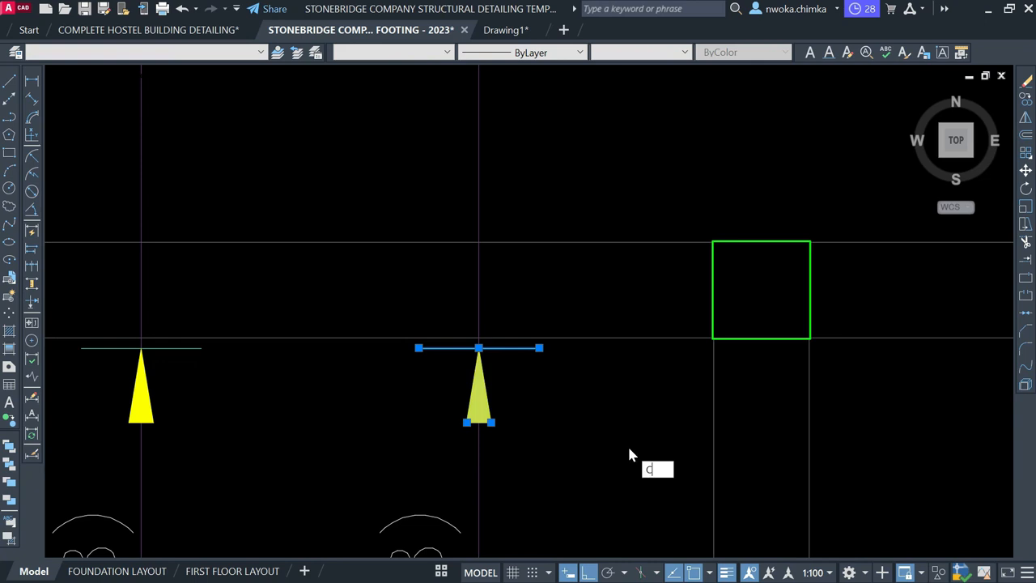
key(Return)
scroll(479, 346, up, 6)
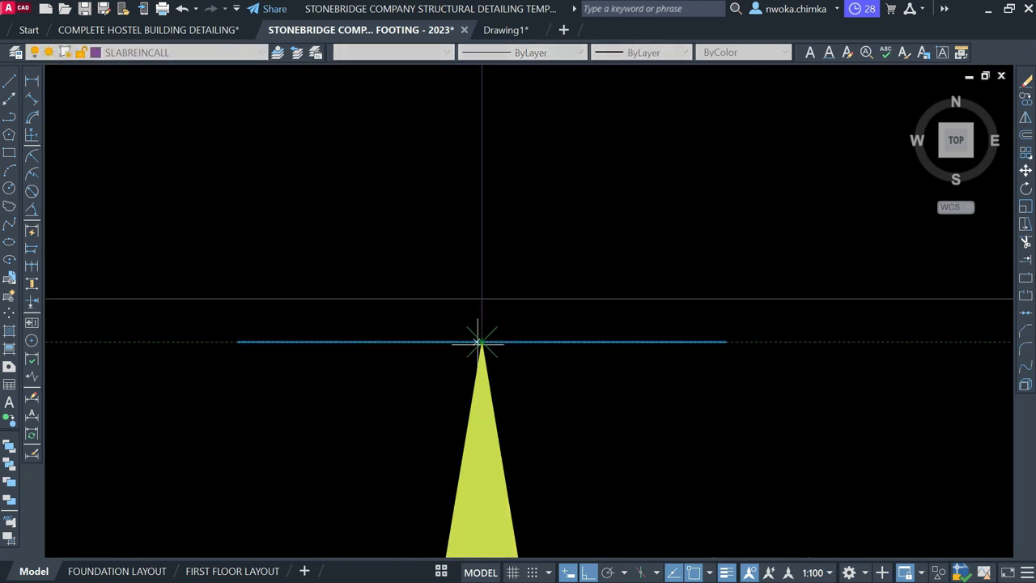
click(481, 342)
scroll(356, 389, down, 12)
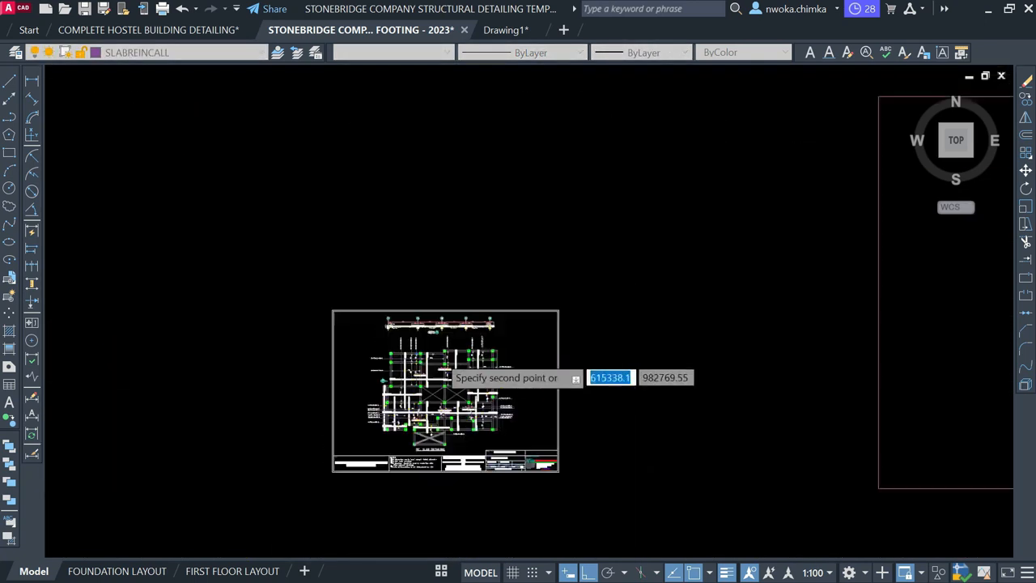
scroll(733, 348, up, 8)
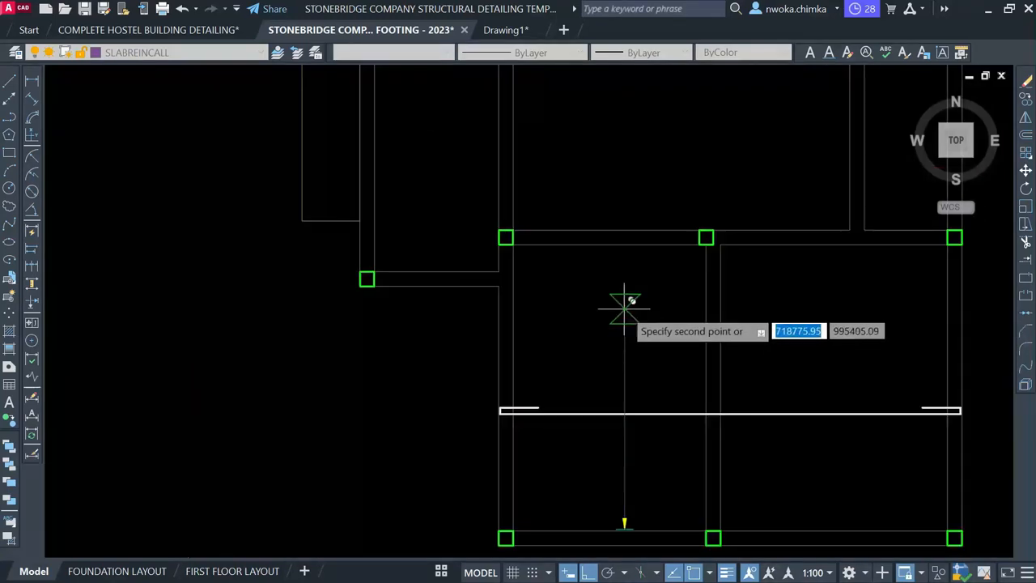
click(624, 289)
key(Escape)
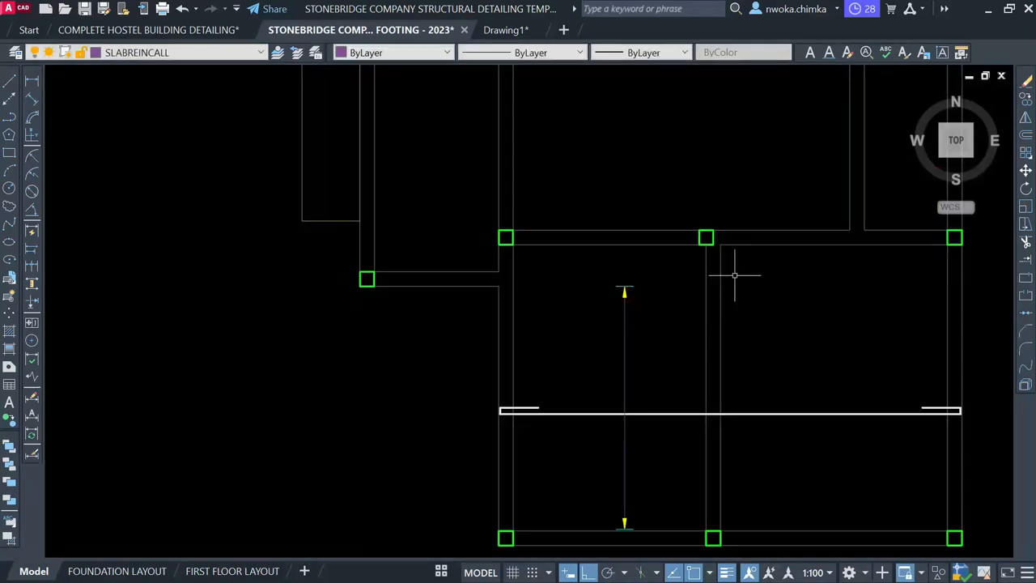
scroll(802, 288, down, 10)
scroll(391, 337, up, 10)
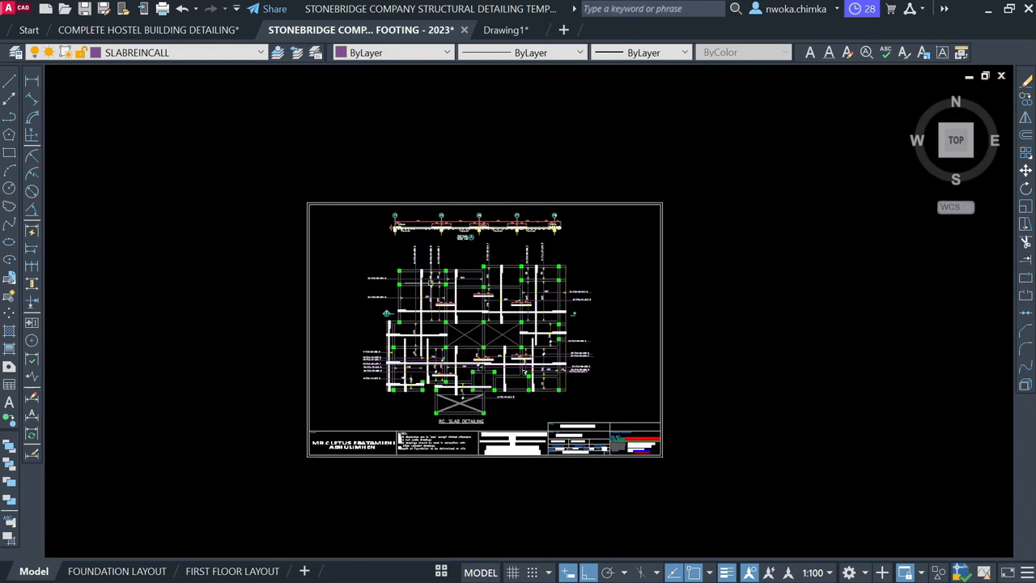
Start copying a yellow dot marker with CO, picking its base point
click(428, 378)
text(co)
key(Return)
scroll(417, 366, up, 4)
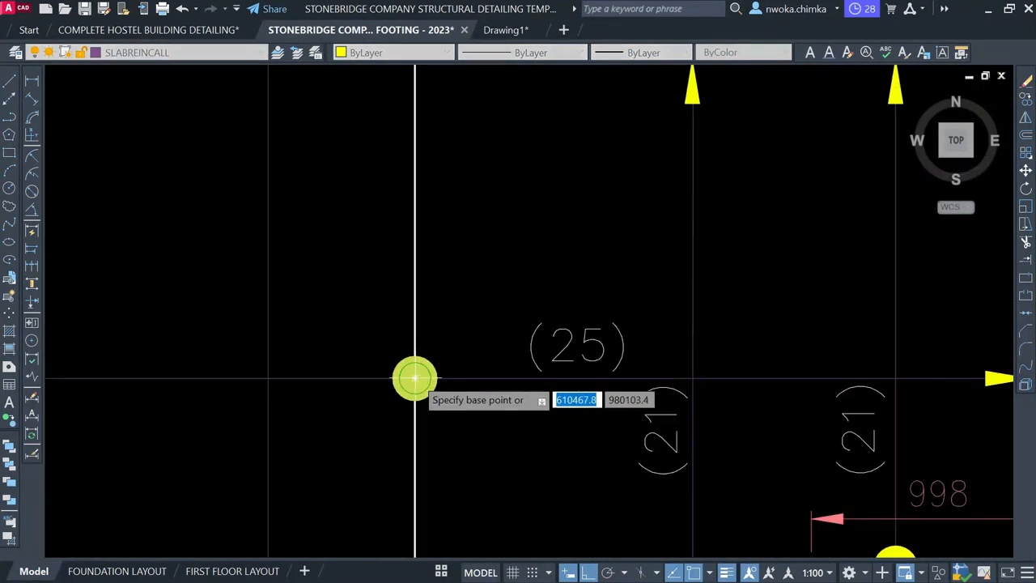
click(412, 377)
scroll(323, 346, down, 6)
scroll(324, 348, down, 6)
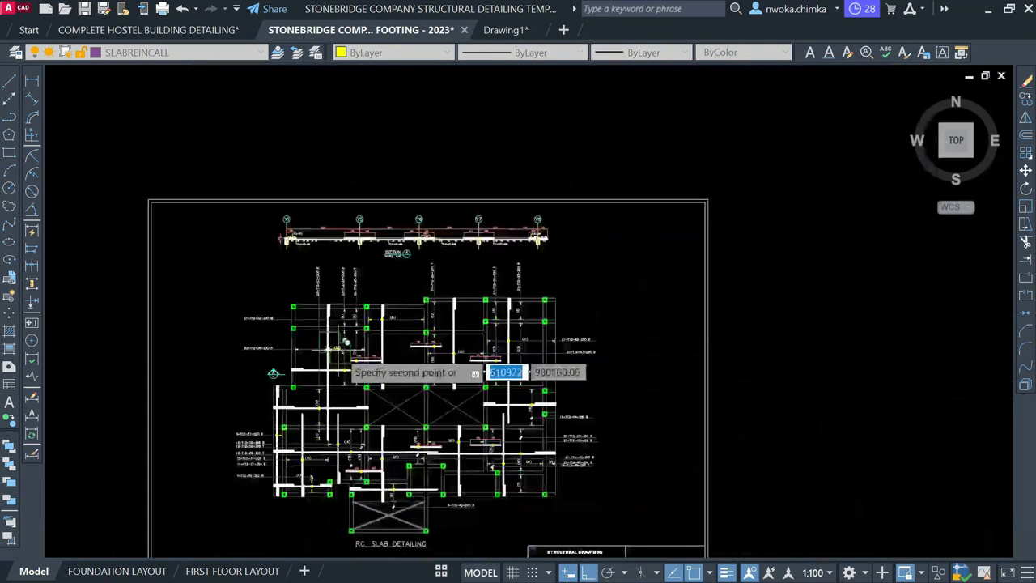
scroll(608, 359, up, 5)
scroll(635, 314, up, 6)
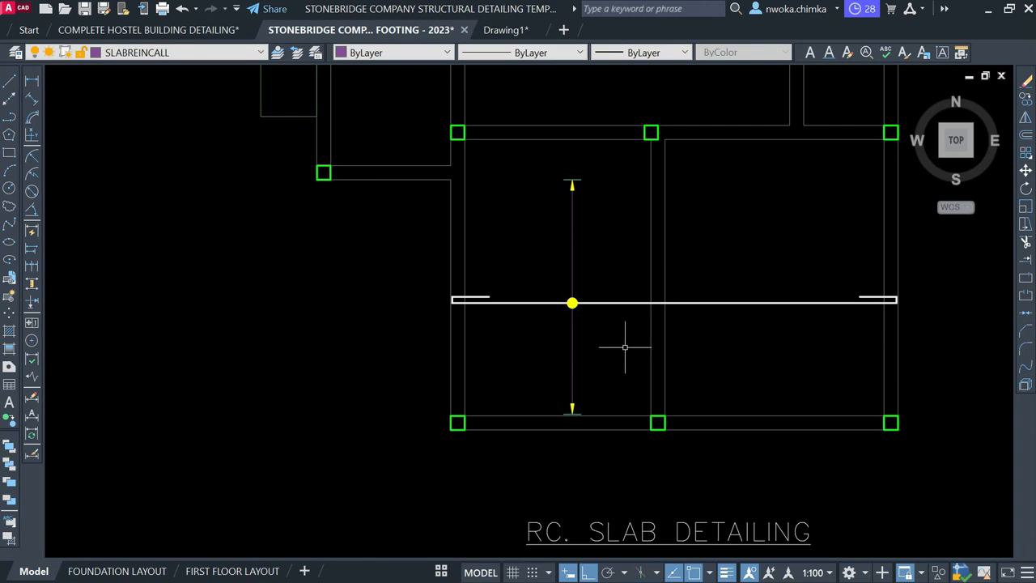
scroll(575, 411, up, 4)
scroll(555, 385, up, 2)
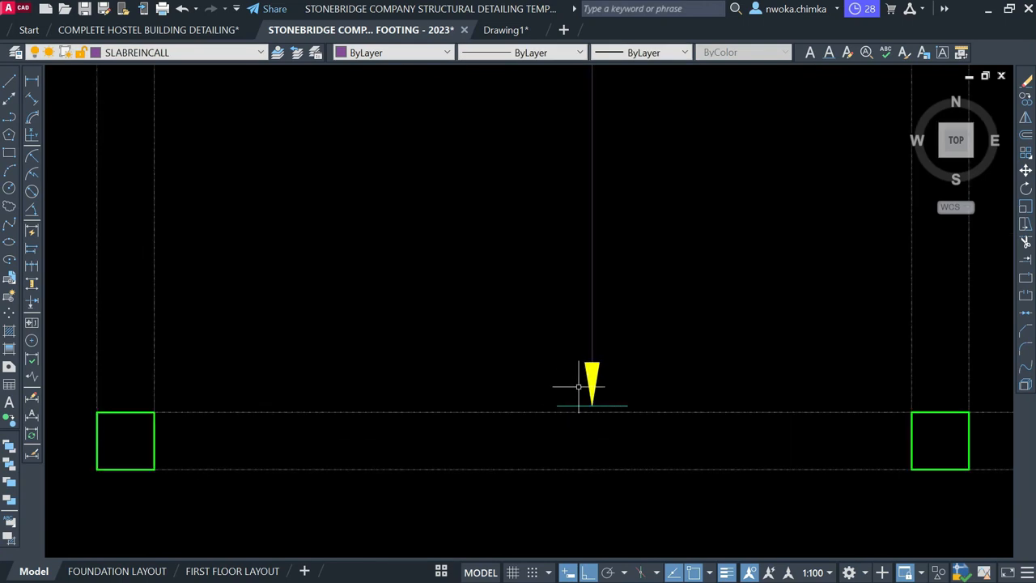
scroll(591, 358, down, 4)
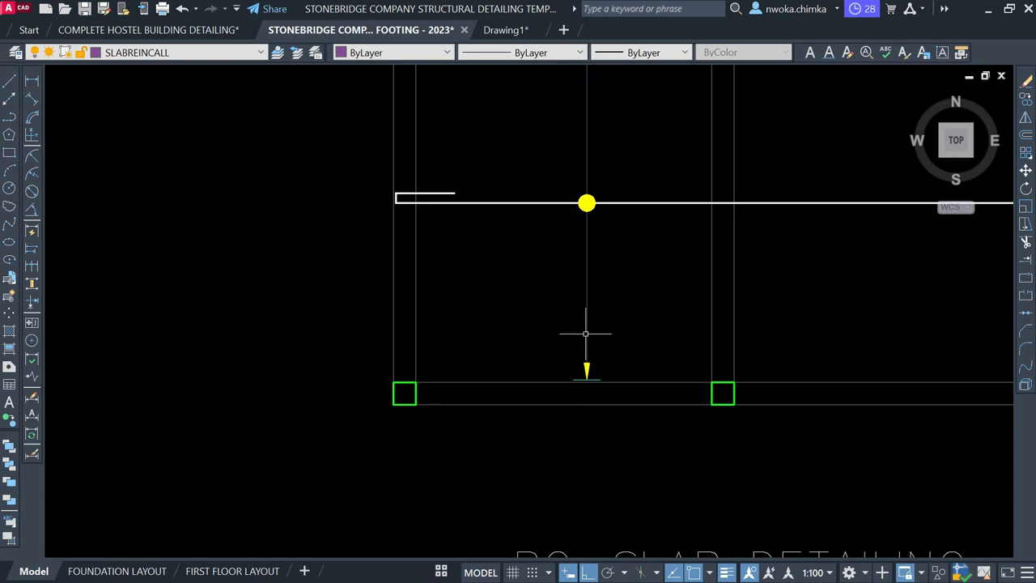
Scale the yellow dot marker on the span line by 0.5 about its centre
middle_drag(594, 276, 538, 397)
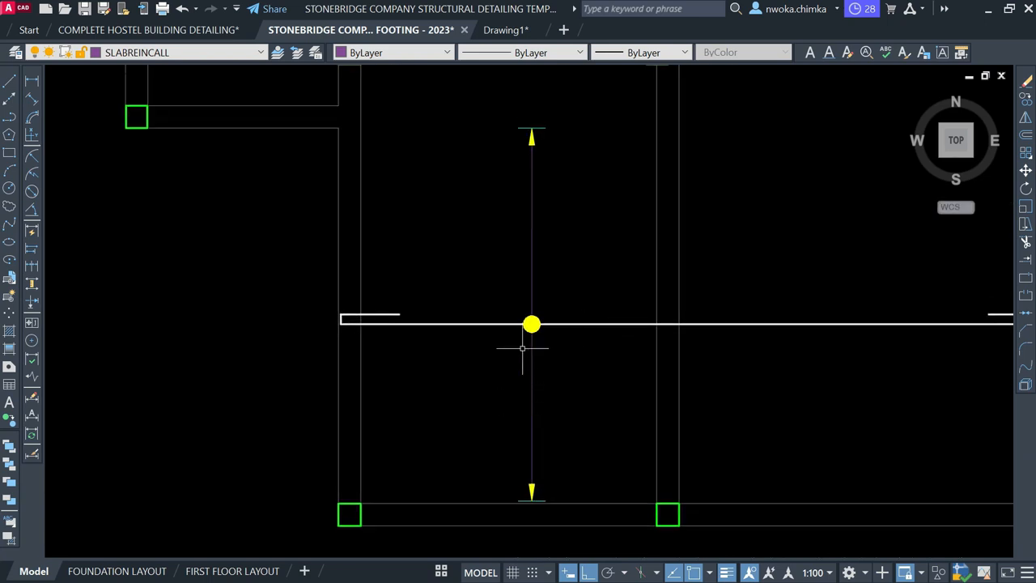
scroll(526, 324, up, 6)
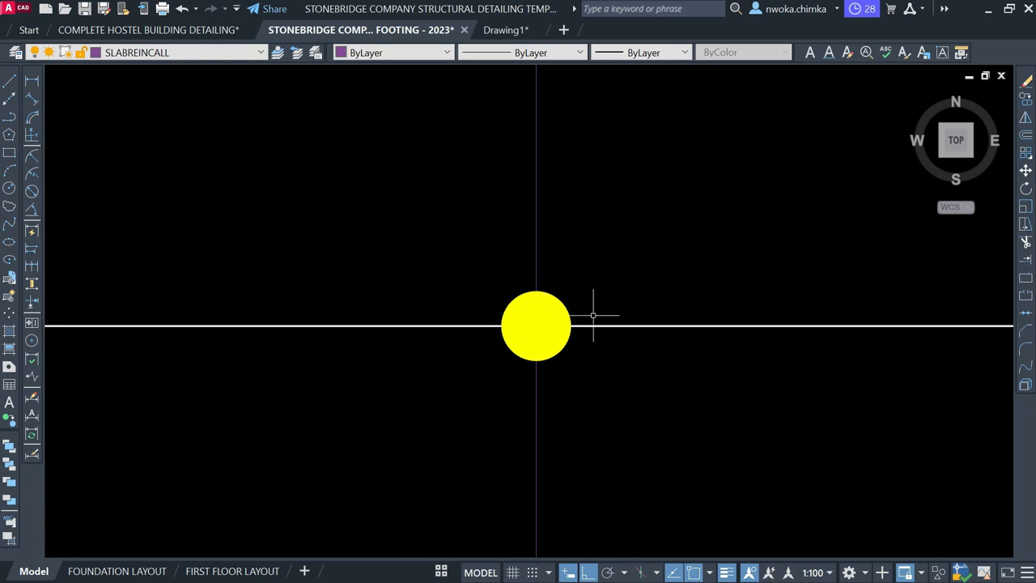
scroll(593, 316, down, 10)
scroll(688, 281, down, 2)
middle_drag(326, 325, 573, 285)
scroll(269, 355, up, 2)
scroll(282, 340, down, 2)
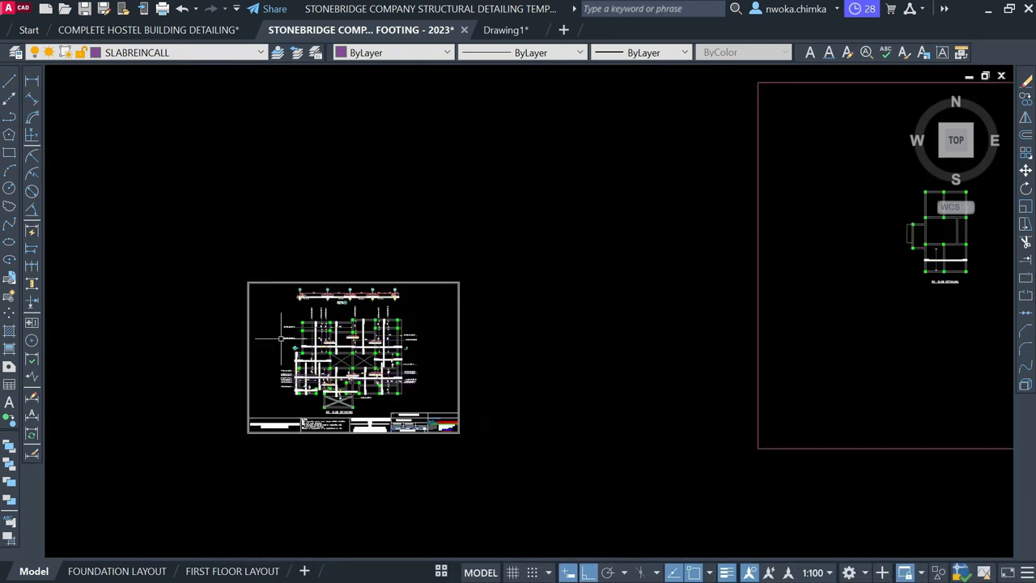
scroll(323, 359, up, 4)
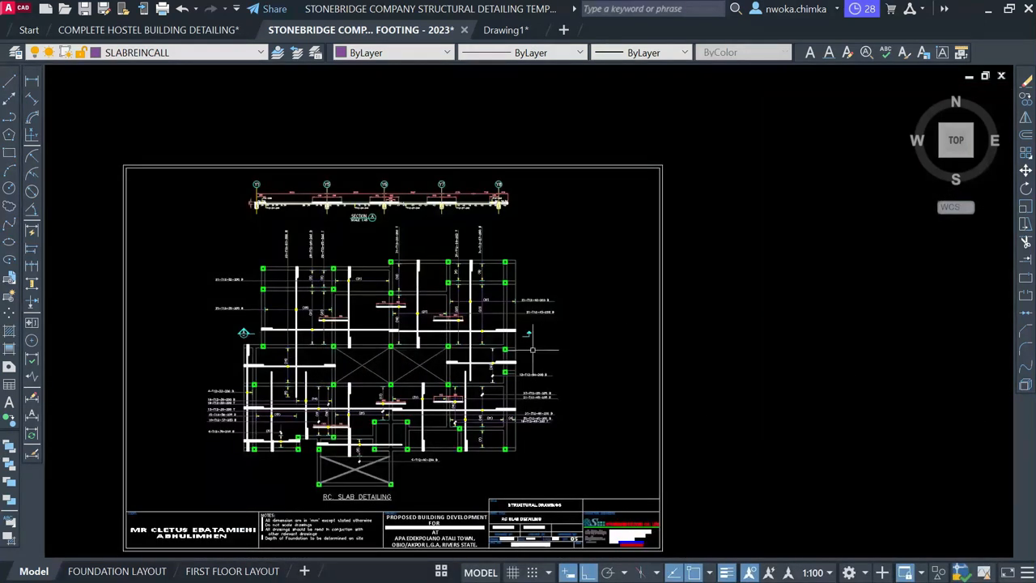
middle_drag(533, 350, 135, 388)
scroll(761, 331, down, 2)
middle_drag(791, 339, 533, 405)
middle_drag(993, 377, 664, 409)
scroll(652, 326, up, 5)
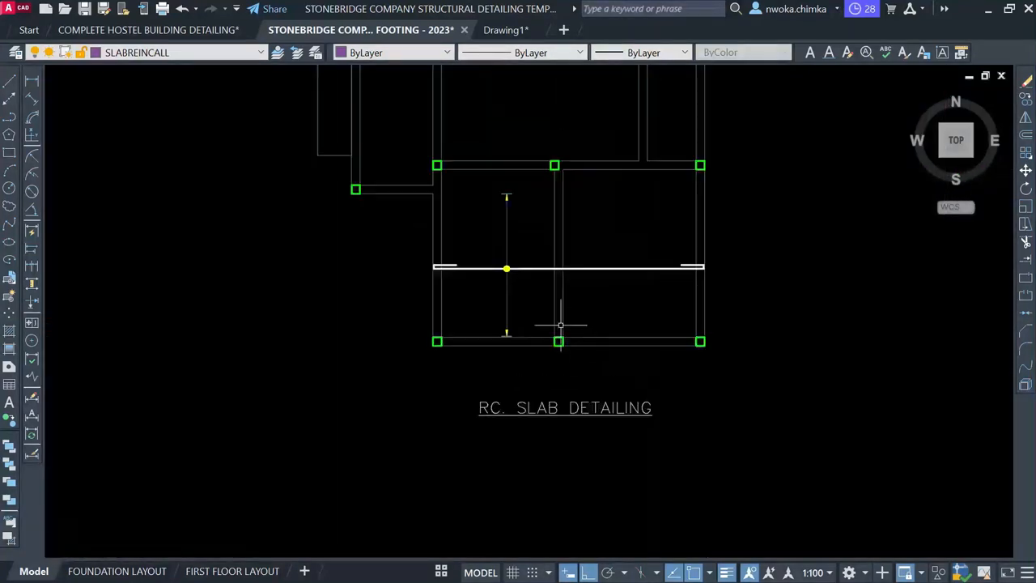
scroll(493, 253, up, 6)
click(540, 226)
click(661, 349)
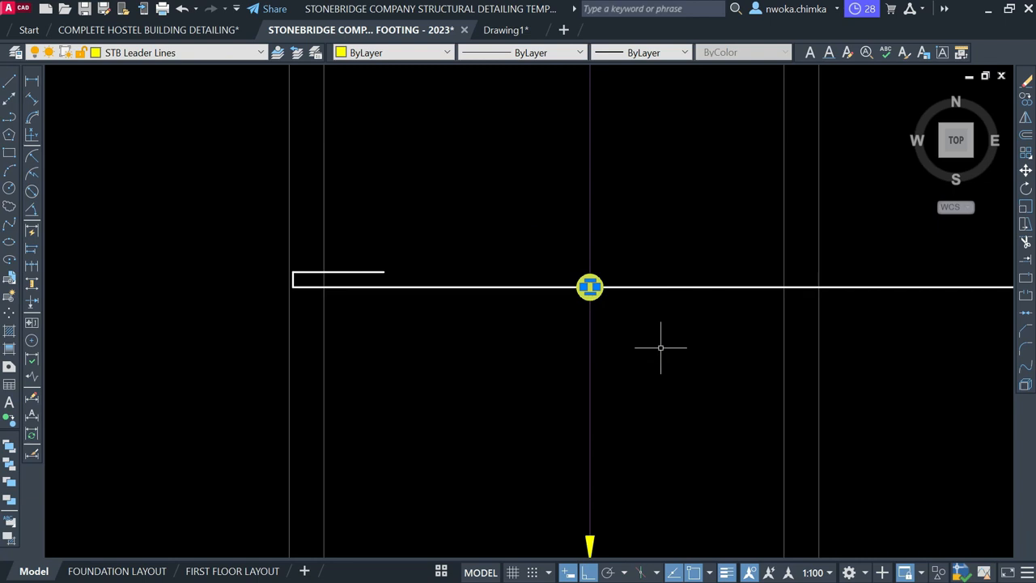
text(sc)
key(Return)
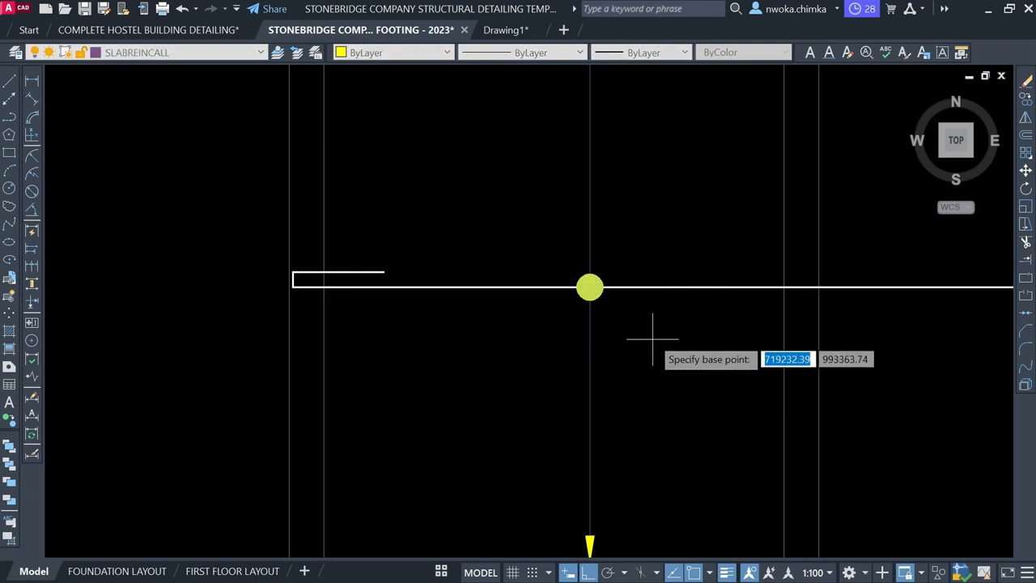
scroll(616, 316, up, 4)
click(538, 284)
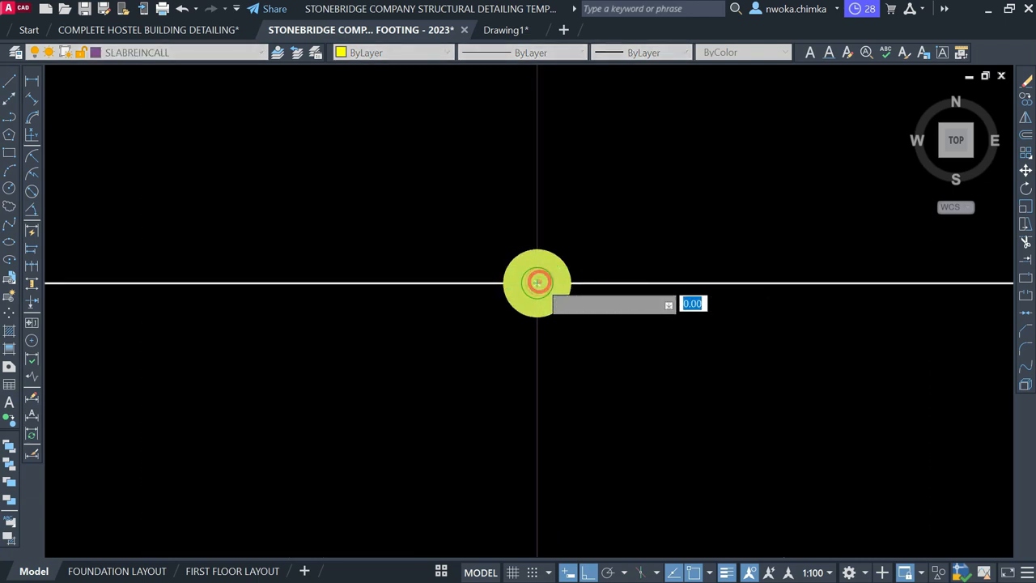
text(0.)
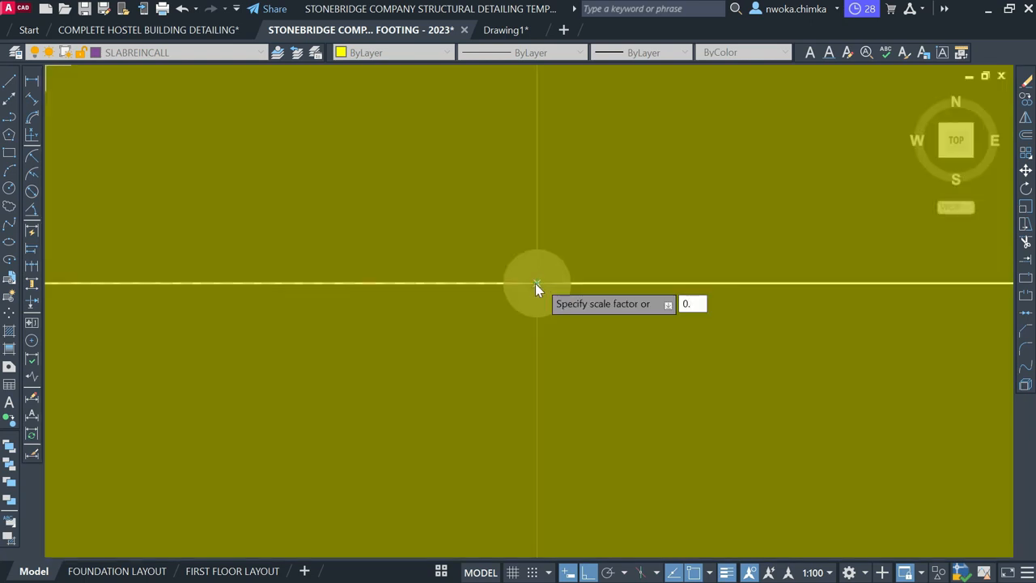
text(5)
key(Return)
scroll(563, 272, down, 3)
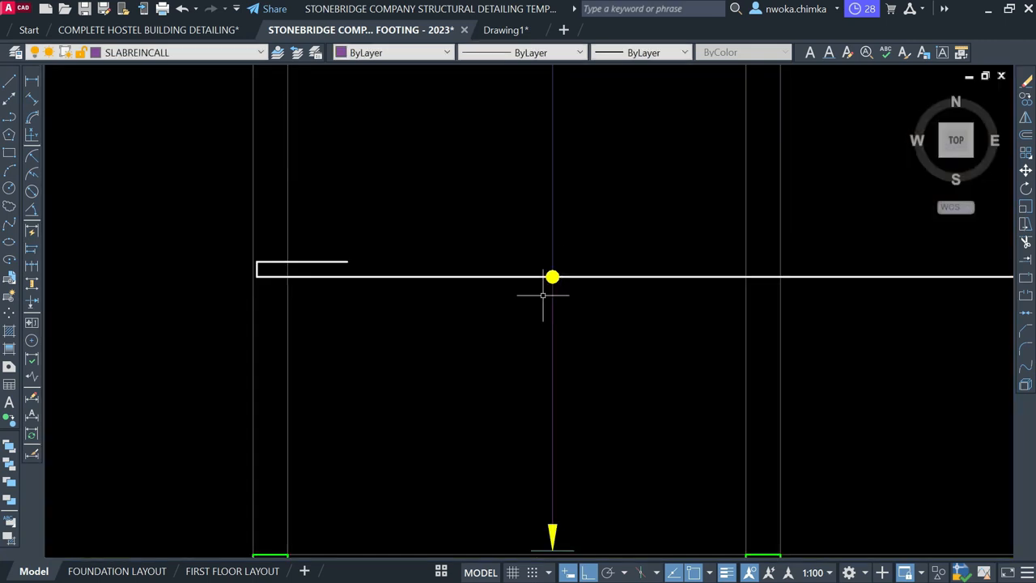
scroll(549, 282, up, 1)
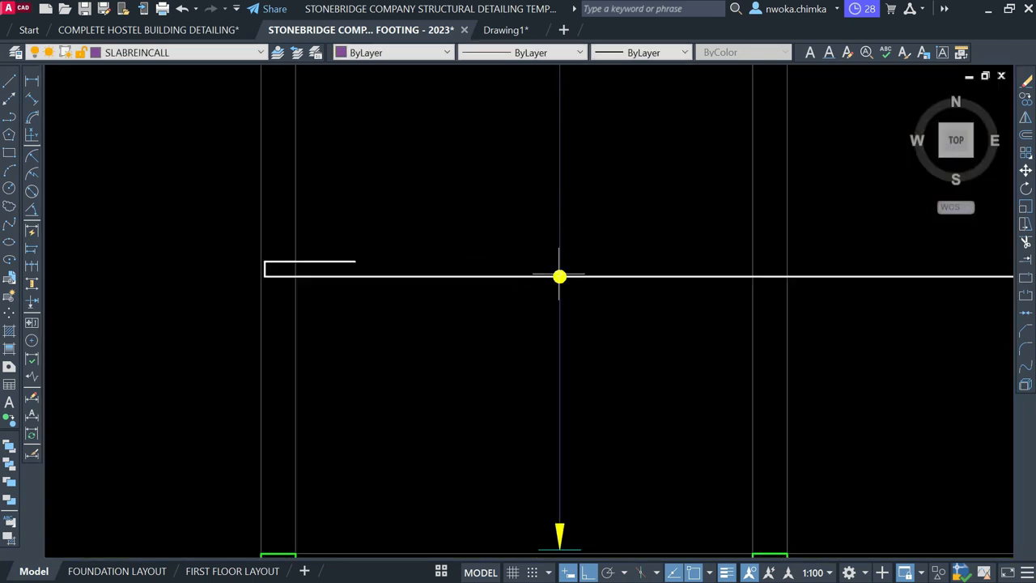
scroll(543, 296, down, 4)
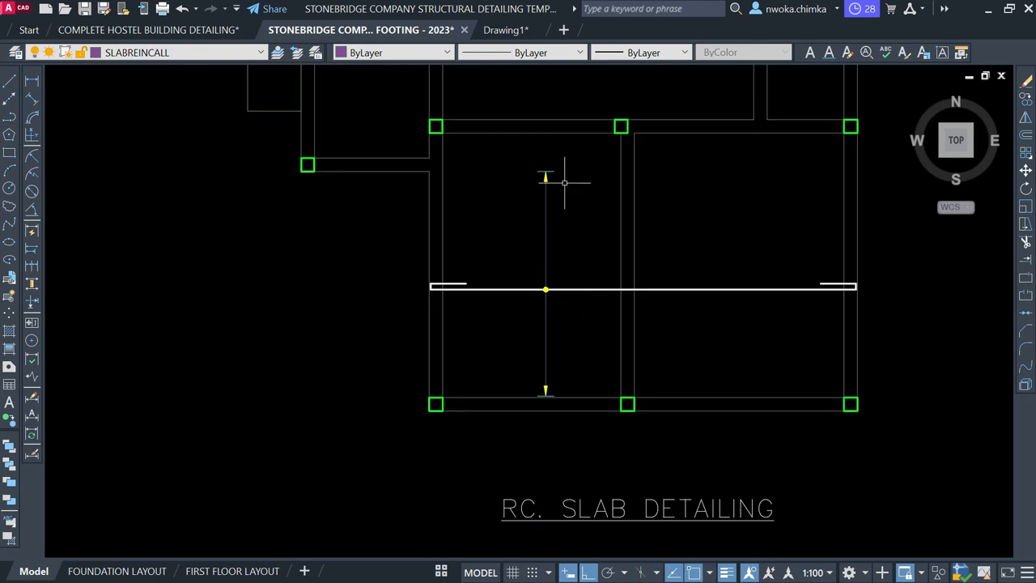
Scale the top arrow end by 0.8 about its tip
scroll(564, 182, up, 4)
click(484, 154)
click(681, 285)
text(SC)
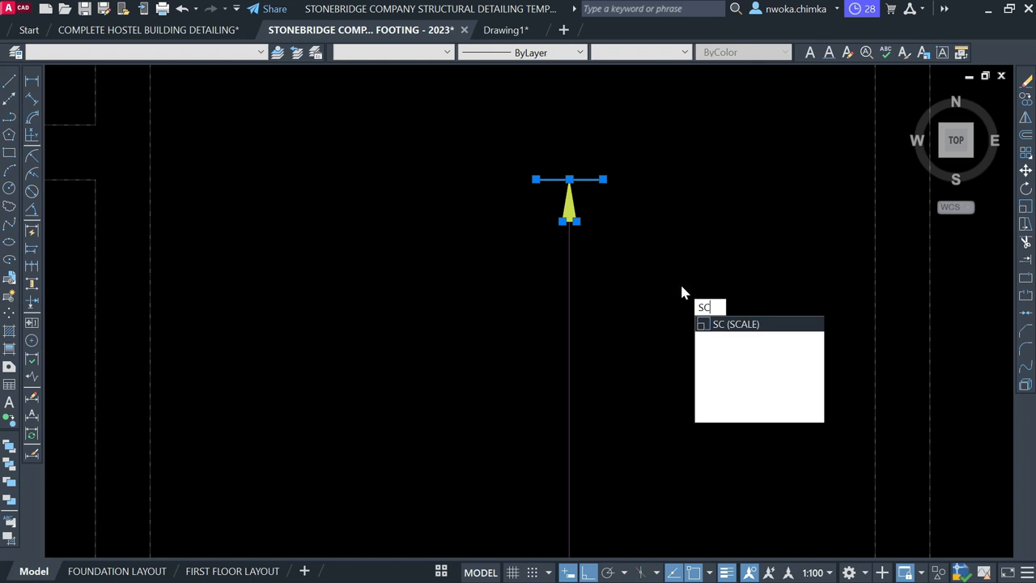
key(Return)
scroll(559, 162, up, 3)
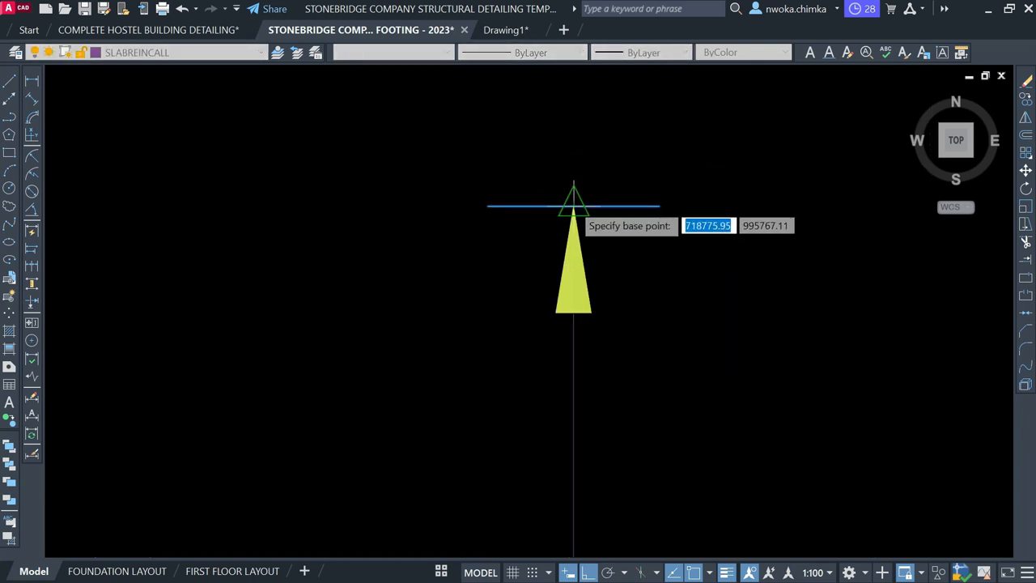
click(573, 204)
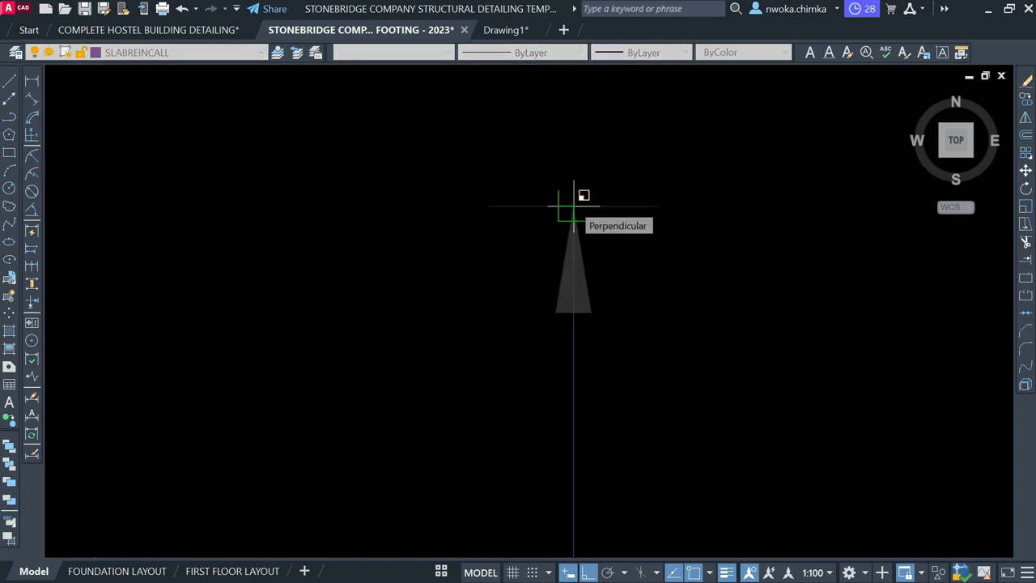
text(0.)
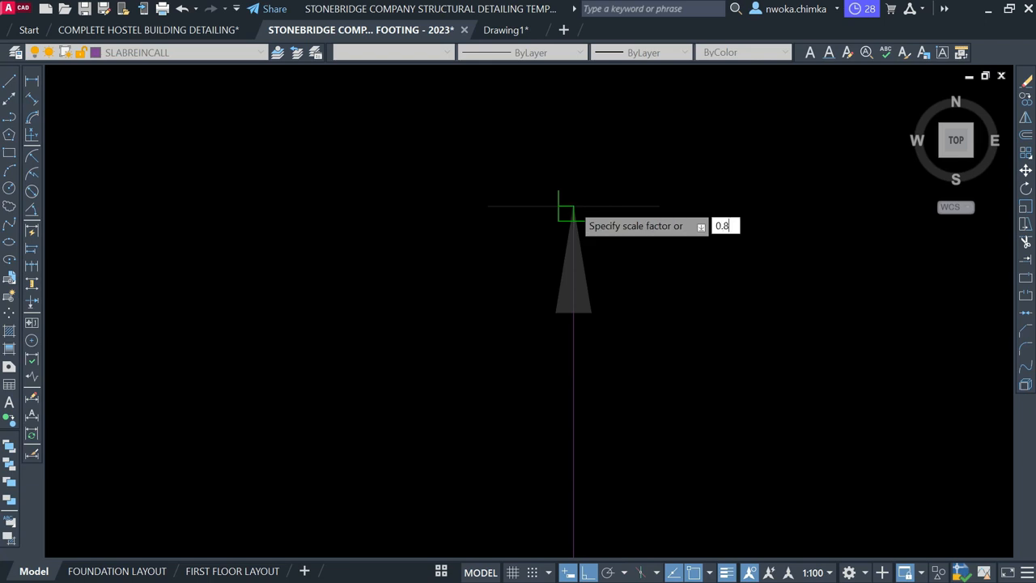
text(8)
key(Return)
Scale the bottom arrow end down about its tip
scroll(564, 138, down, 5)
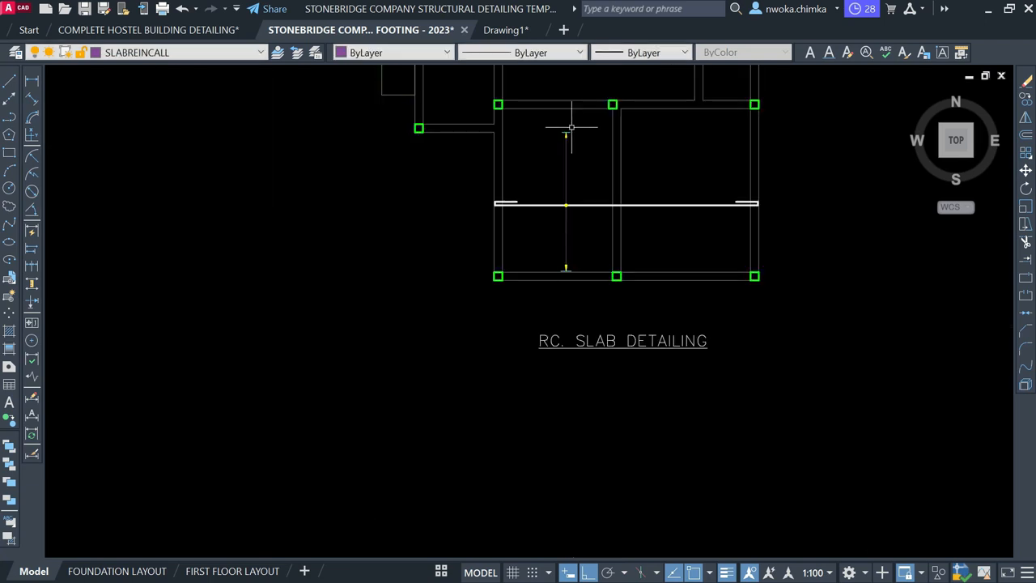
scroll(537, 255, up, 4)
click(542, 255)
click(653, 332)
key(m)
key(space)
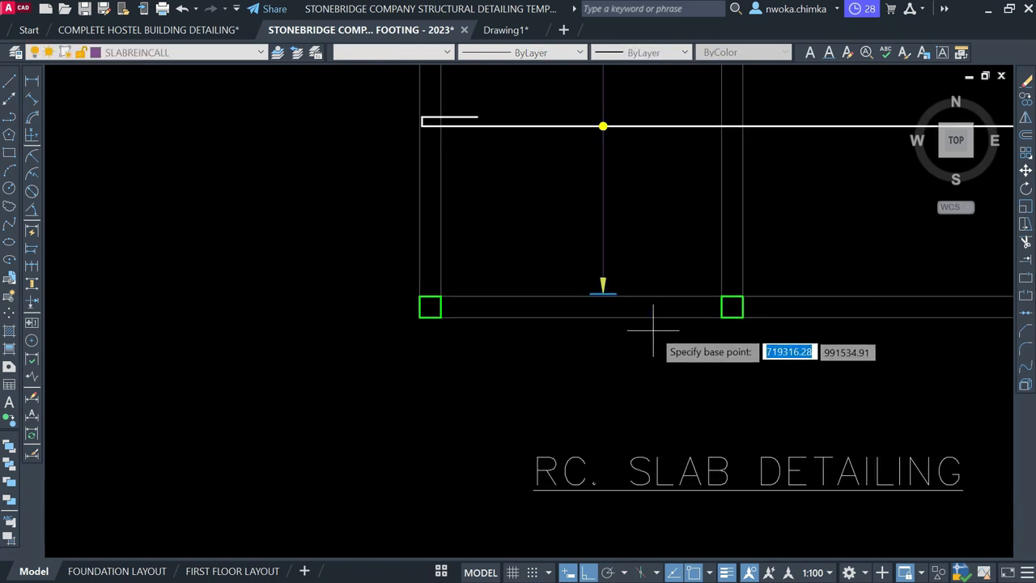
scroll(605, 296, up, 5)
click(544, 255)
scroll(553, 351, down, 4)
click(474, 192)
click(691, 317)
text(sc)
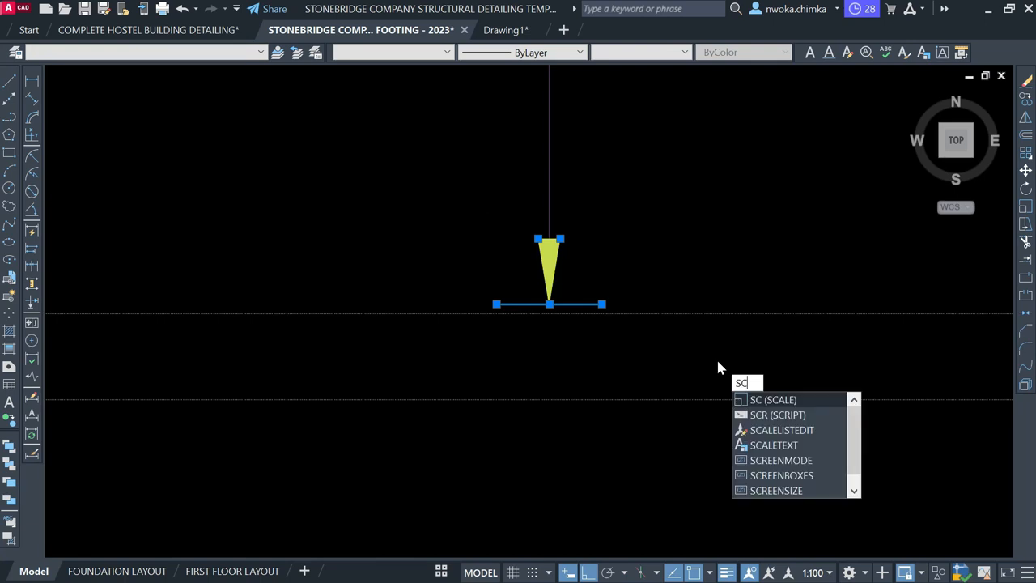
key(space)
scroll(561, 316, up, 4)
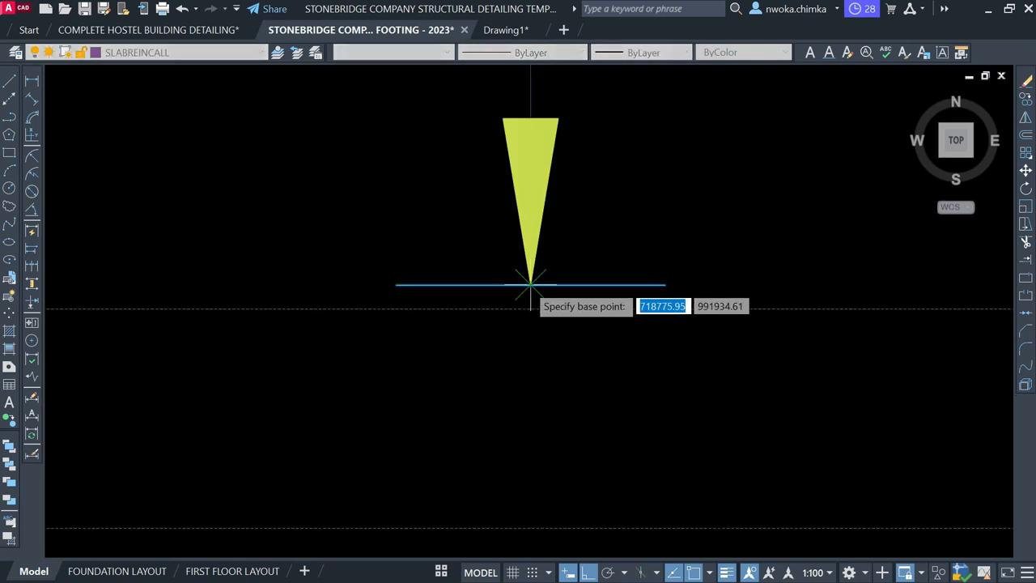
click(530, 285)
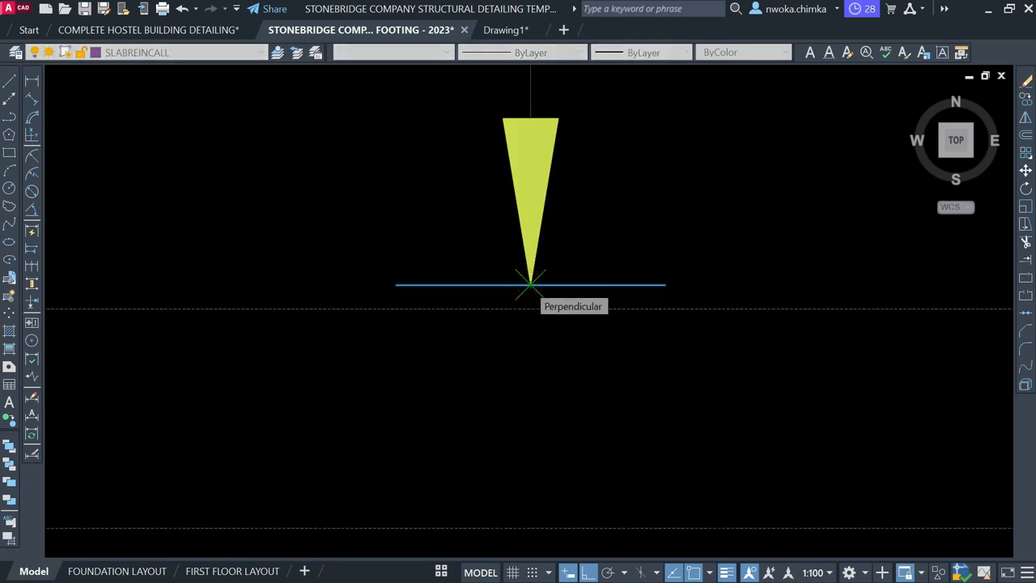
click(531, 286)
text(0.)
key(Return)
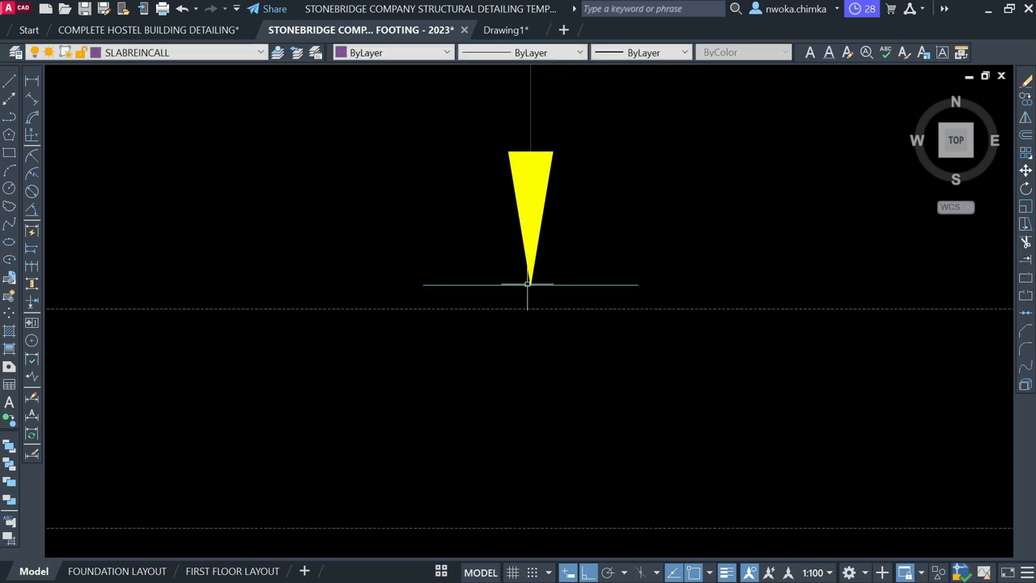
Scale the yellow dot marker by 2 about its centre
scroll(517, 377, down, 5)
scroll(523, 365, up, 4)
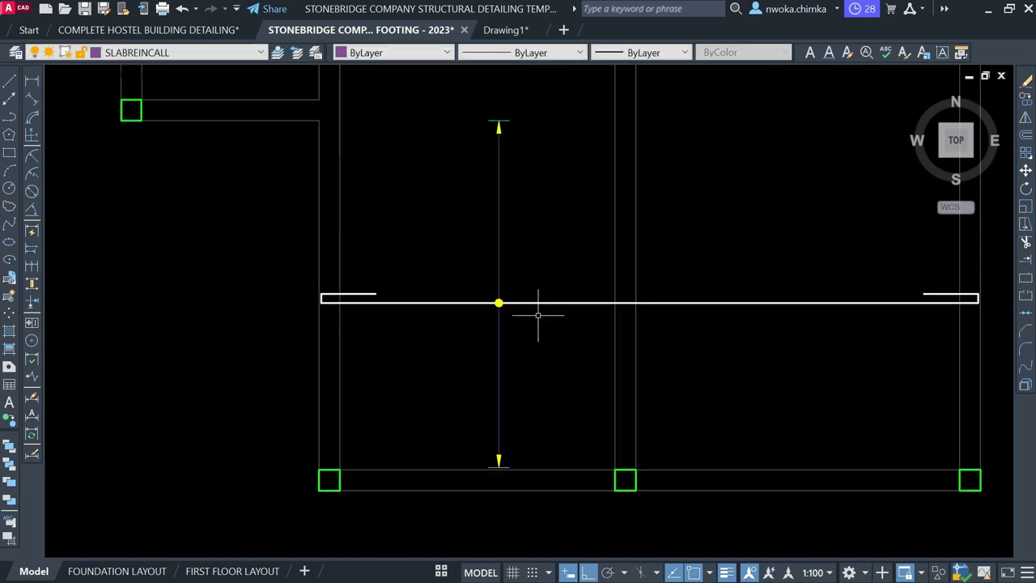
scroll(519, 302, up, 2)
click(454, 277)
click(530, 327)
text(sc)
key(Return)
click(490, 309)
text(2)
key(Return)
scroll(540, 316, down, 5)
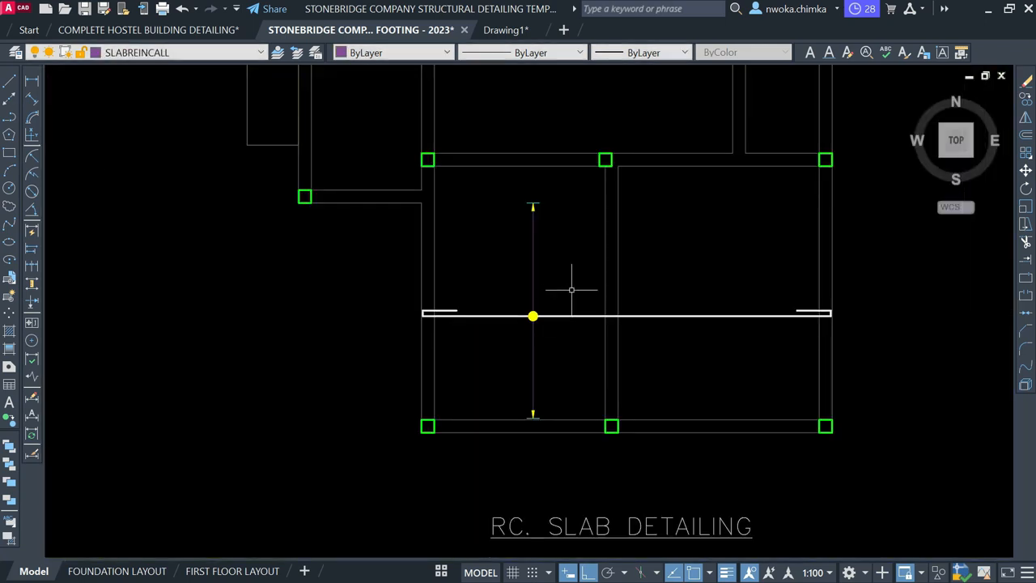
scroll(557, 271, up, 2)
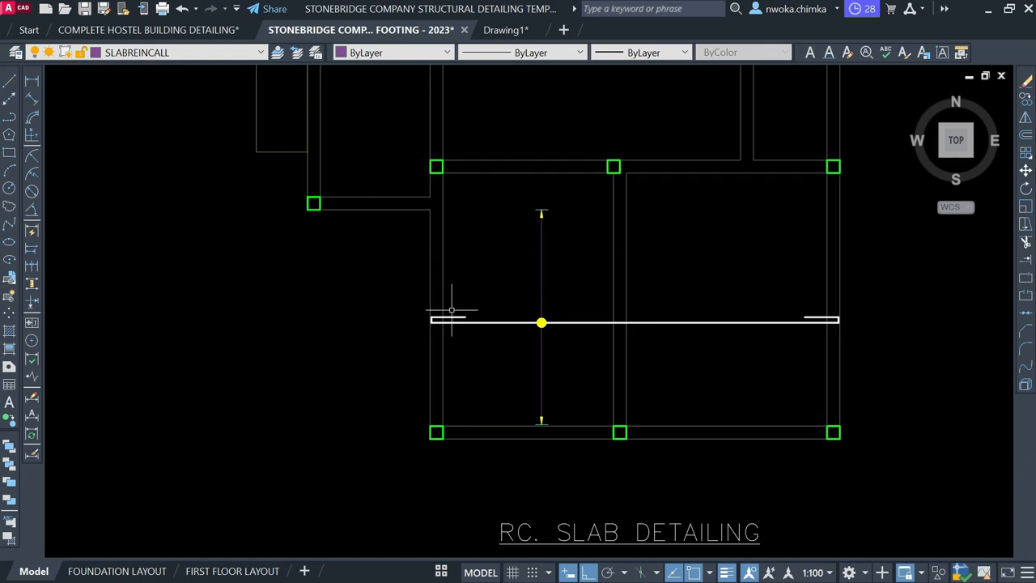
scroll(431, 315, up, 2)
Select the left hook and long rebar line and start copying them from the line's end
click(421, 308)
click(537, 361)
click(496, 368)
click(404, 310)
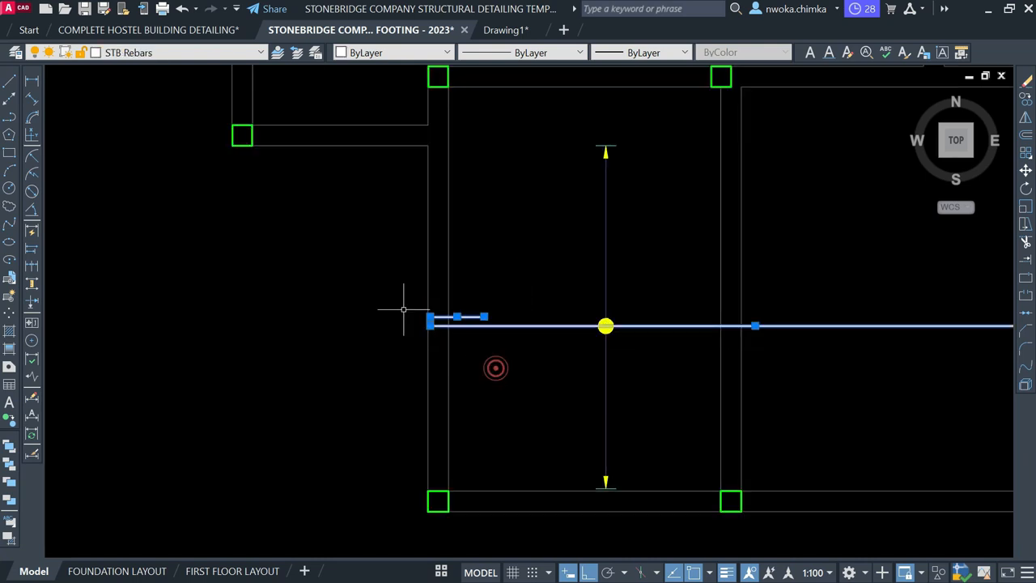
scroll(404, 309, down, 4)
text(o)
key(Return)
scroll(479, 322, up, 6)
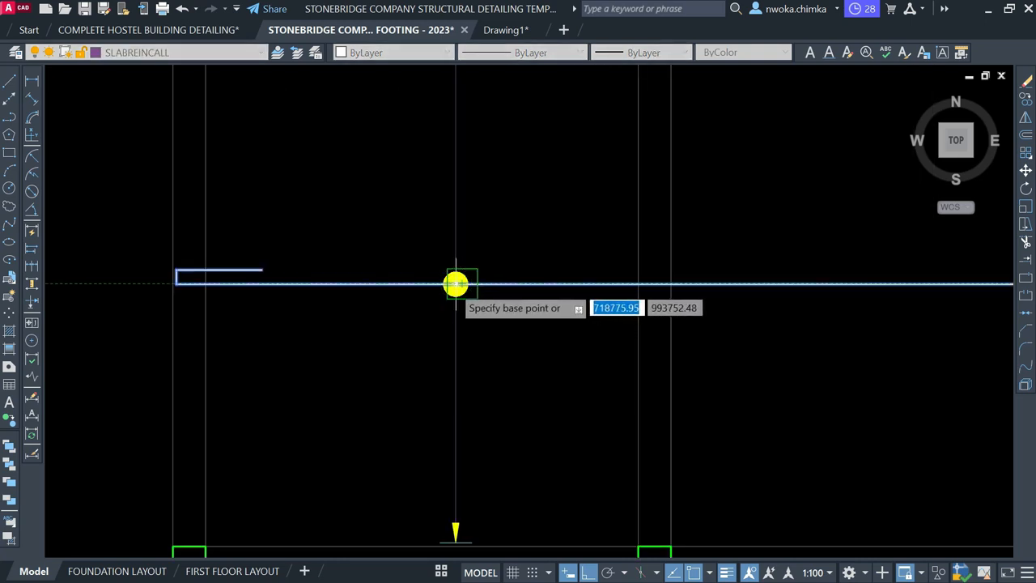
click(456, 283)
scroll(459, 283, down, 2)
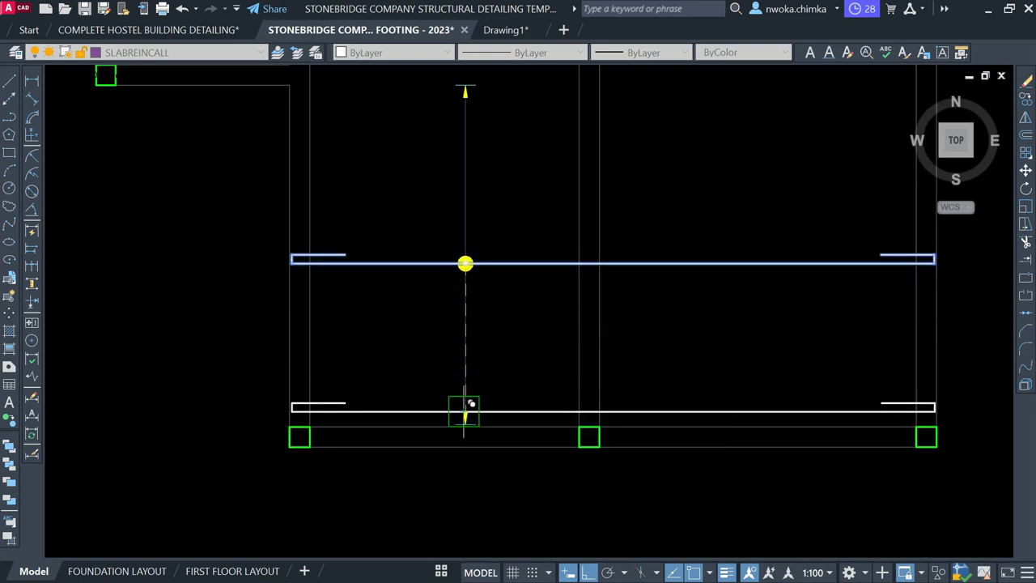
scroll(445, 398, up, 4)
scroll(423, 354, down, 4)
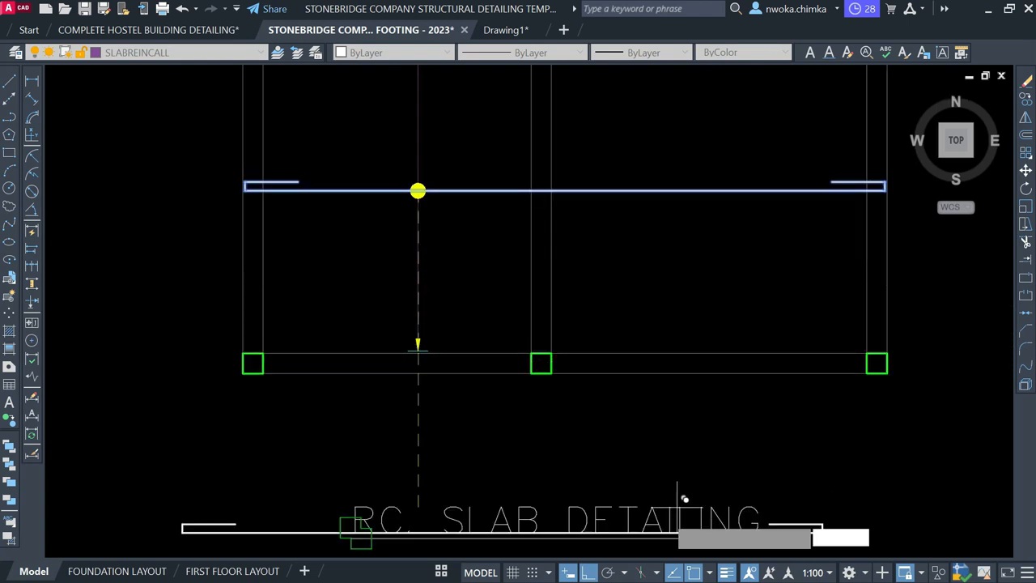
scroll(675, 508, down, 2)
scroll(509, 194, up, 2)
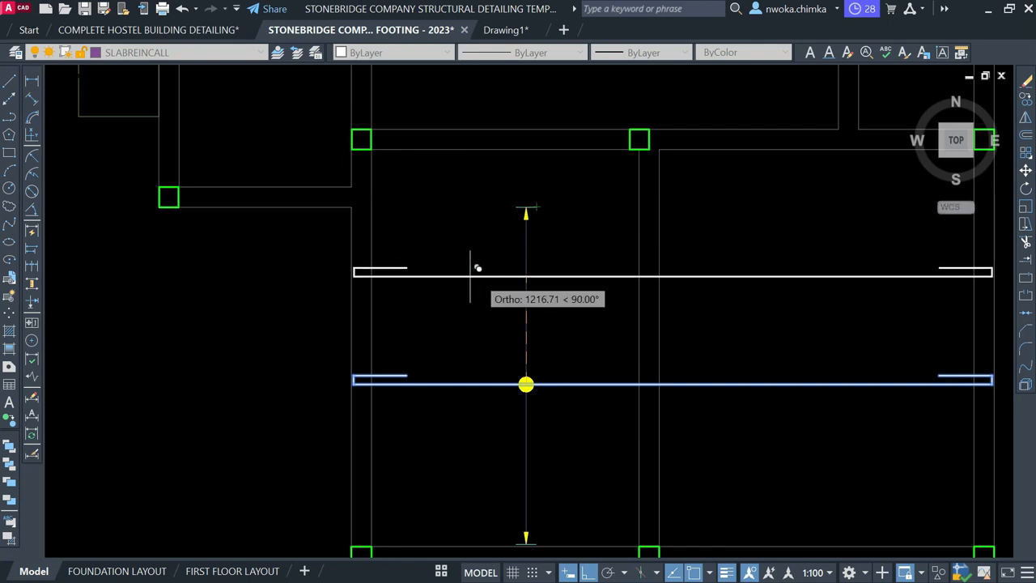
Cancel the copy and move the span line's top arrow to just below the beam
key(Escape)
middle_drag(315, 217, 476, 442)
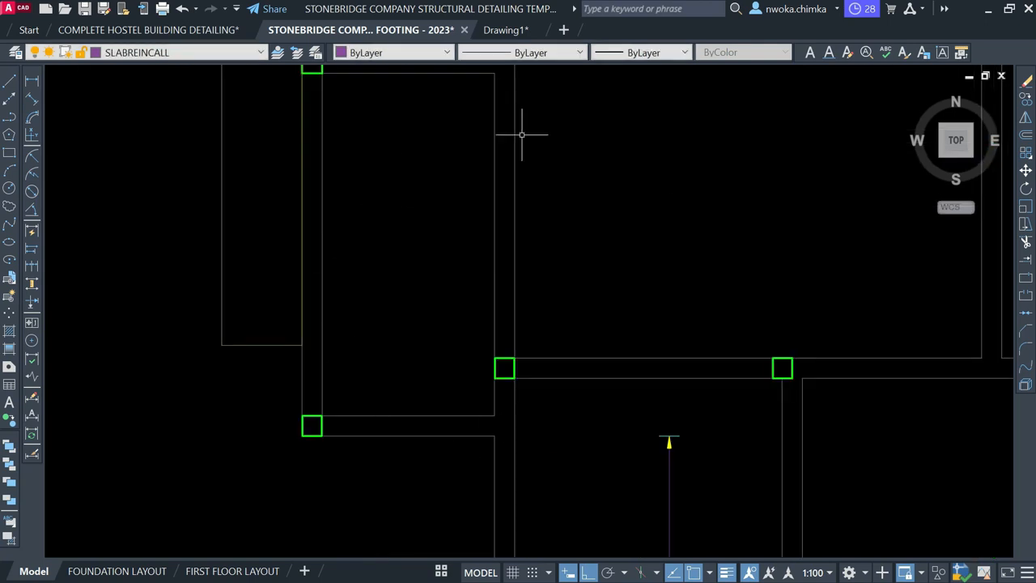
scroll(420, 141, down, 4)
middle_drag(512, 264, 509, 324)
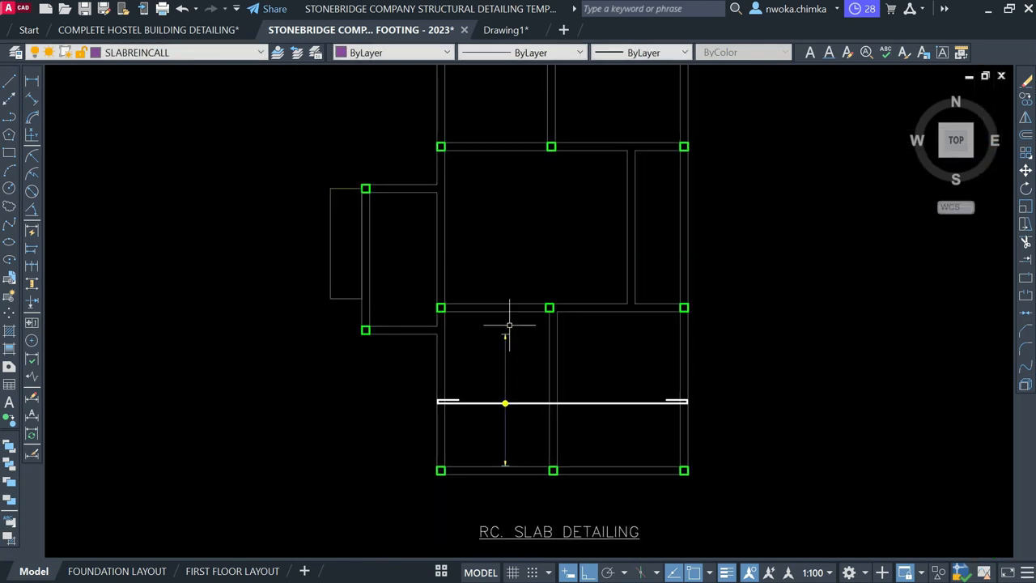
scroll(507, 333, up, 2)
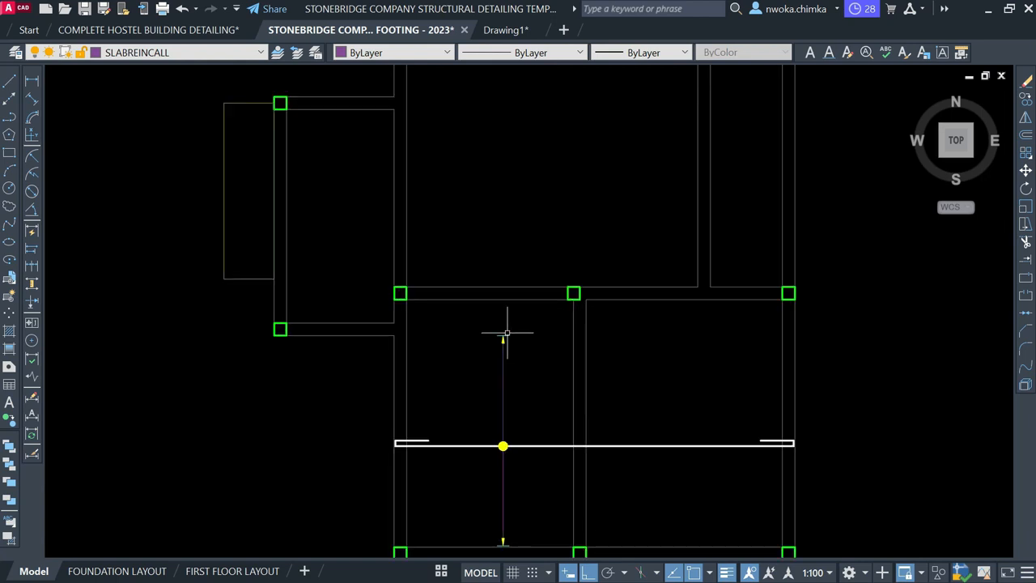
click(511, 340)
On layer STB Rebars, draw a horizontal rebar from the right column to the side bay's edge
click(190, 54)
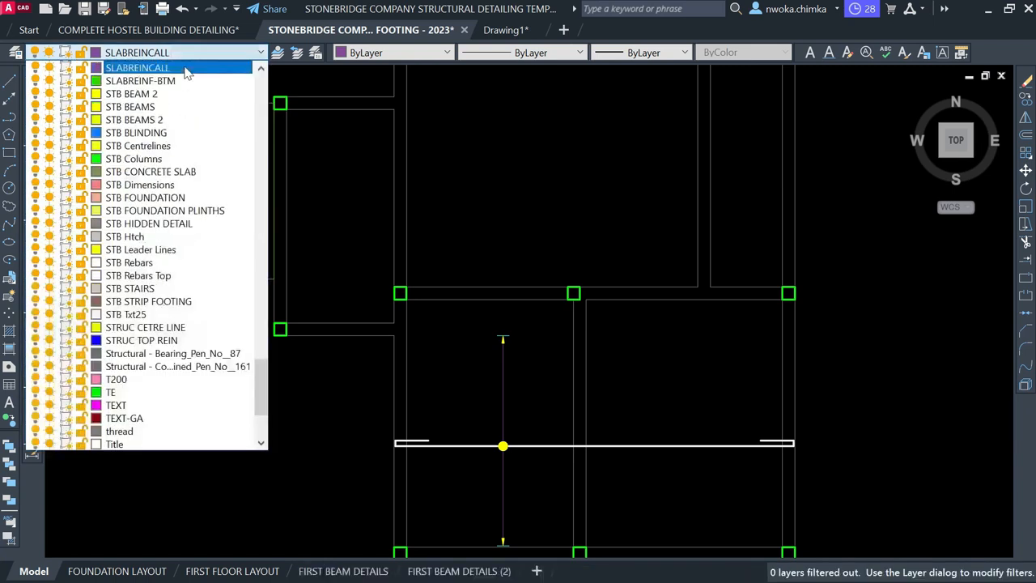
click(129, 264)
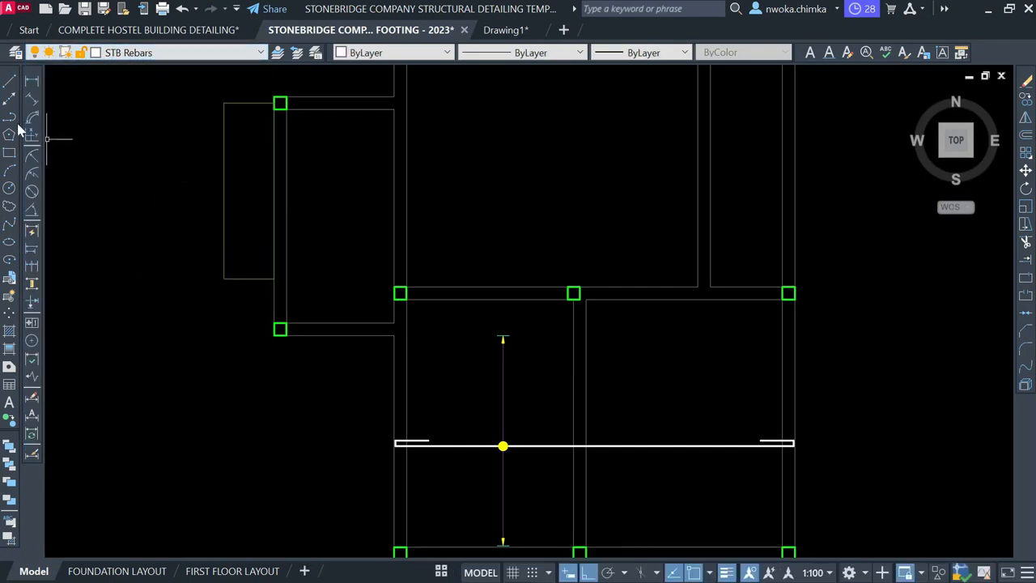
text(l)
key(space)
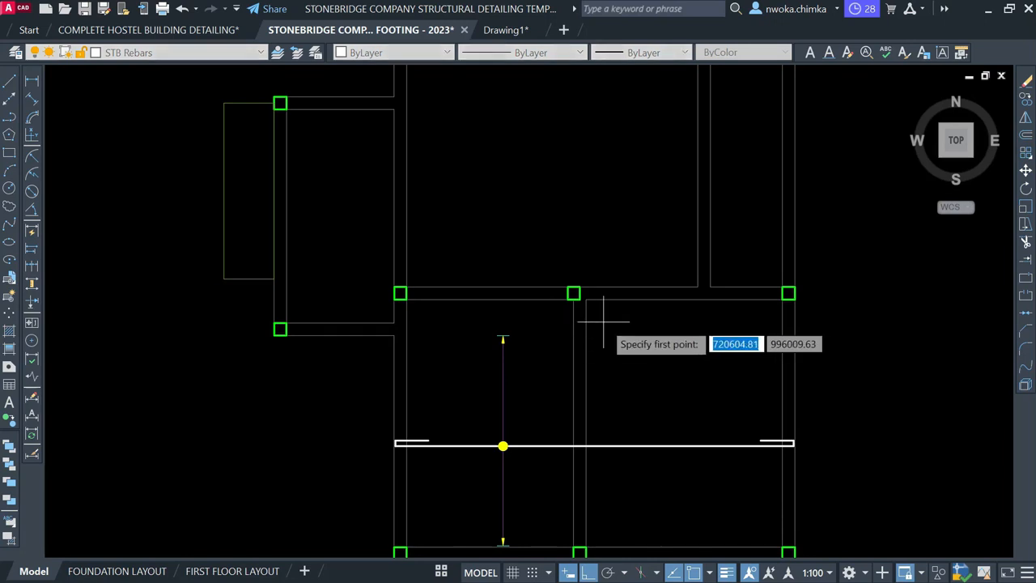
mouse_move(609, 270)
middle_down()
mouse_move(586, 310)
mouse_move(530, 347)
middle_up()
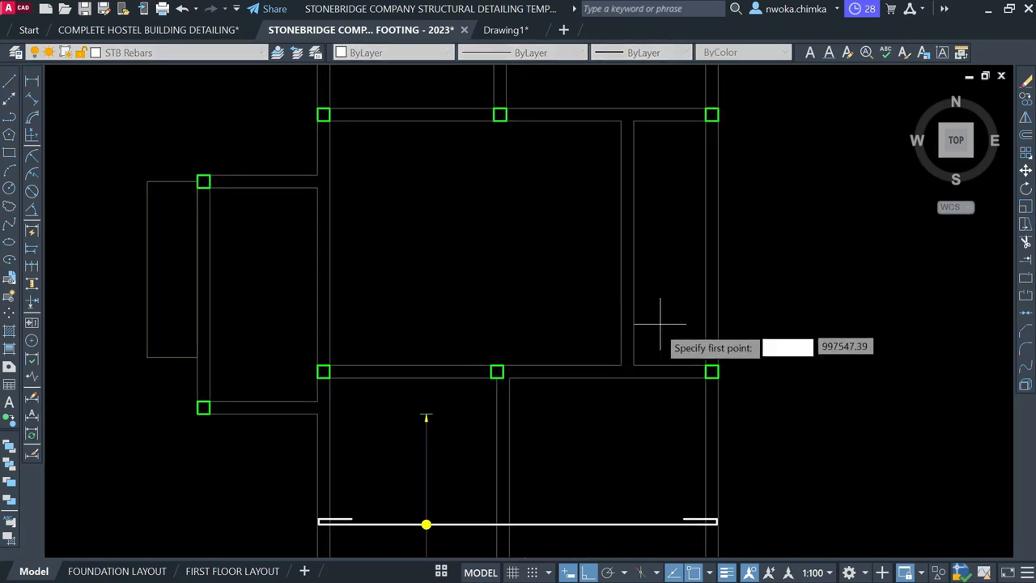
scroll(745, 295, down, 2)
scroll(721, 299, up, 5)
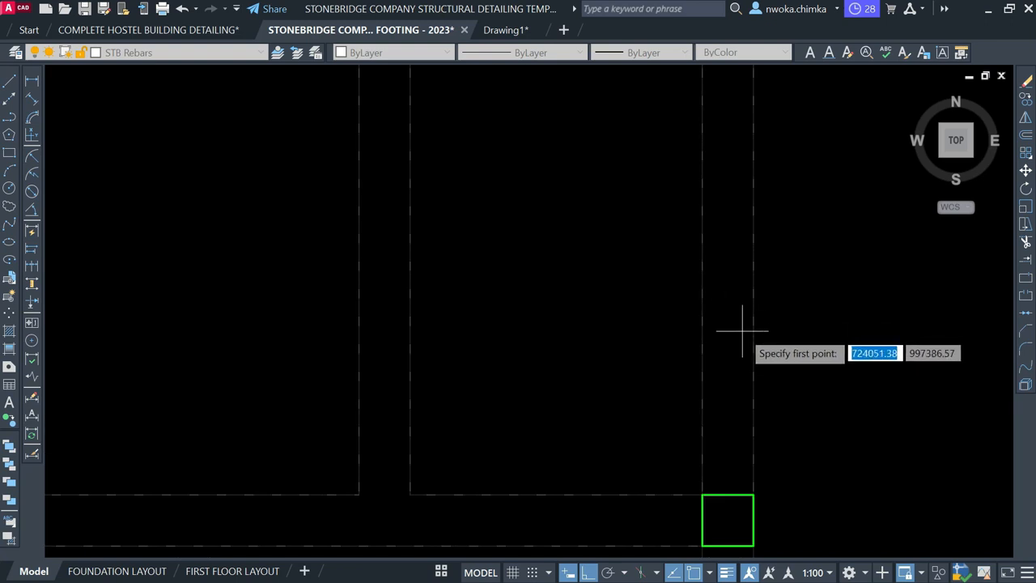
scroll(751, 328, down, 4)
click(746, 304)
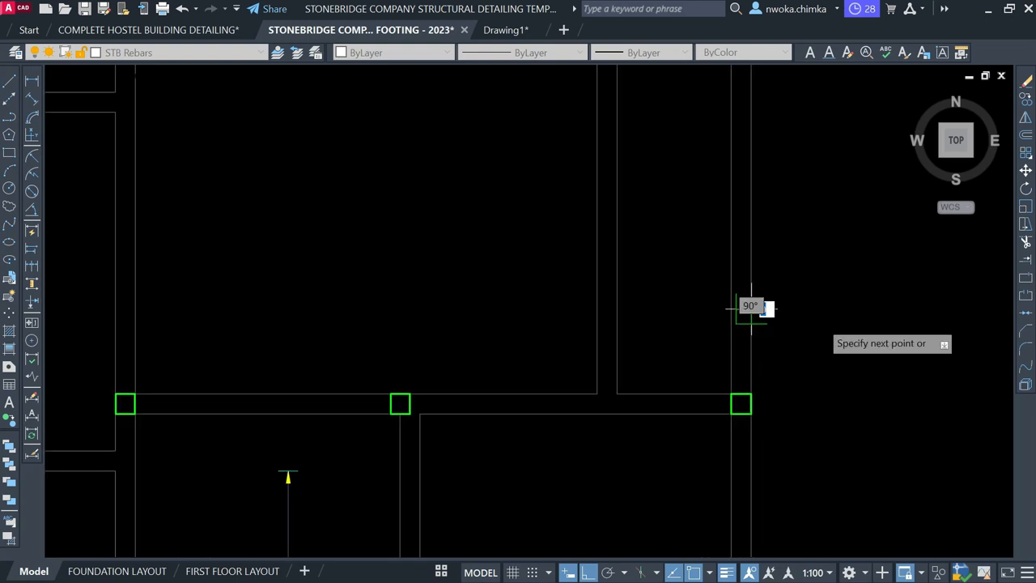
scroll(882, 340, down, 4)
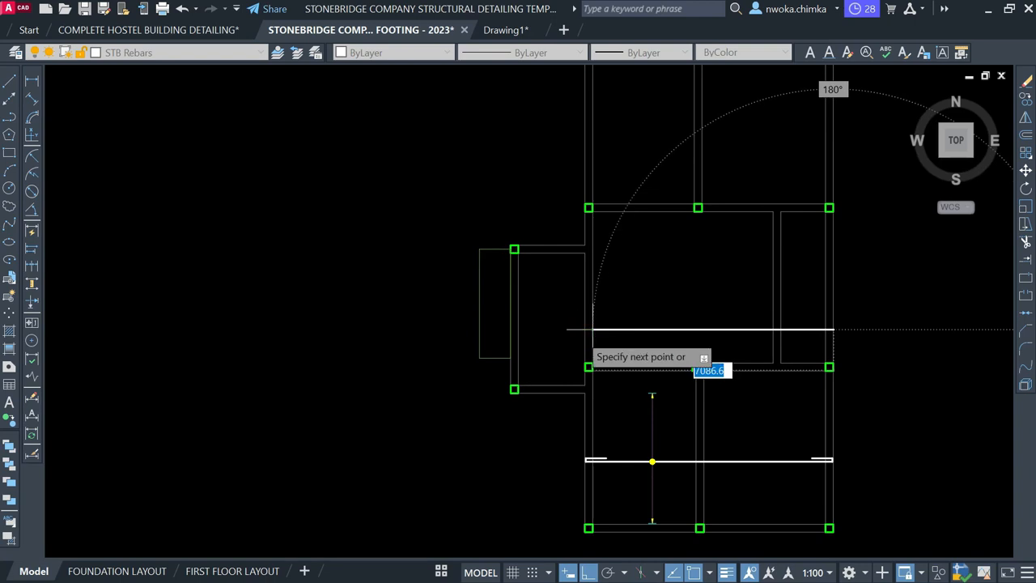
scroll(531, 336, up, 2)
scroll(524, 332, up, 2)
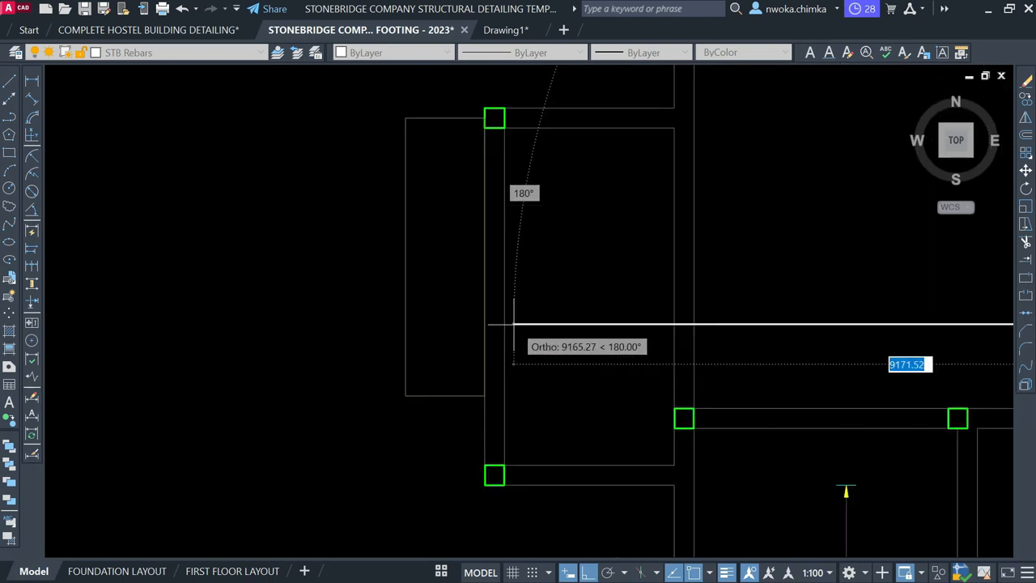
scroll(497, 326, up, 3)
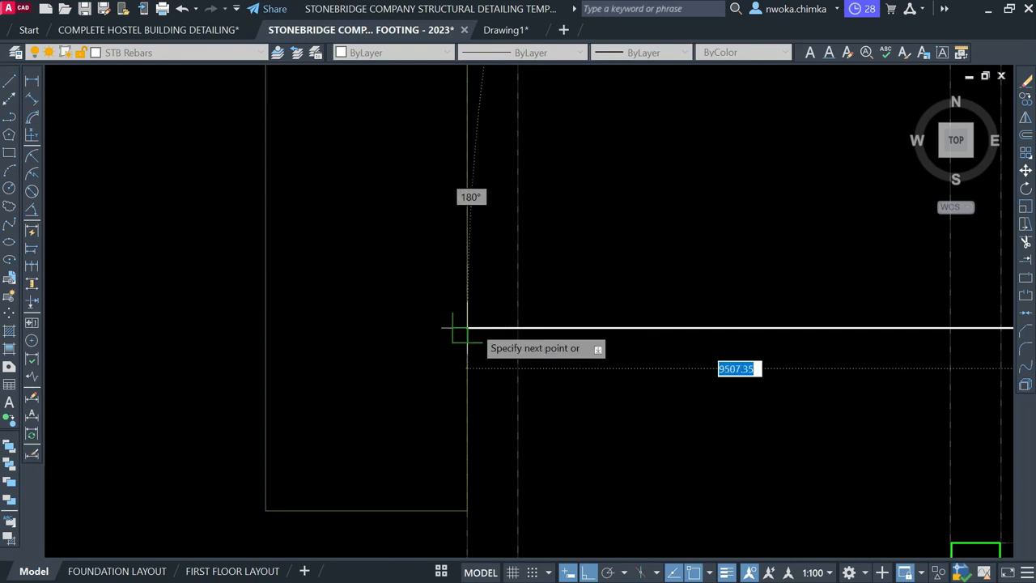
click(466, 329)
key(Escape)
Select the new horizontal rebar line to check it, then deselect it
scroll(573, 324, down, 3)
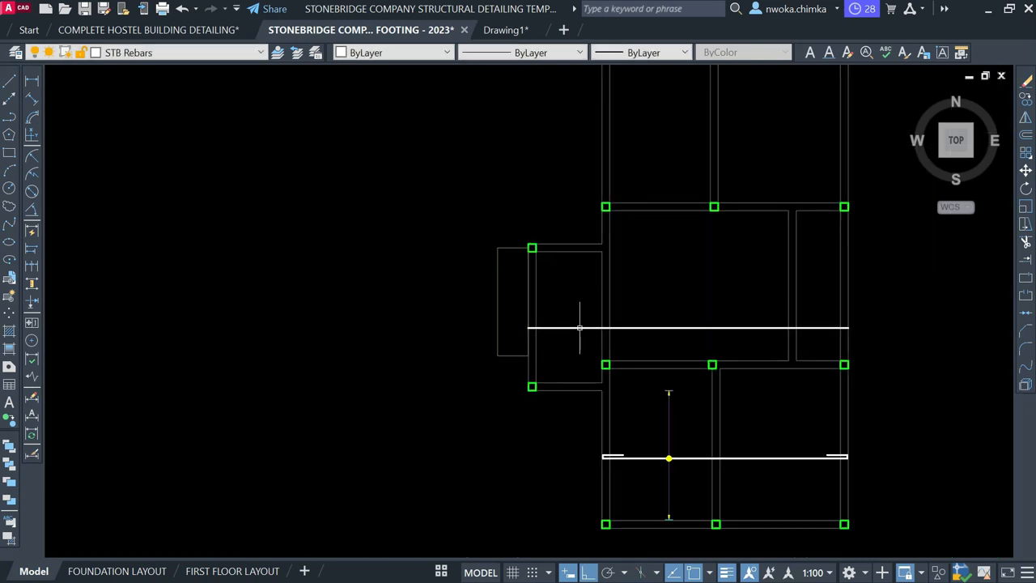
scroll(581, 326, up, 2)
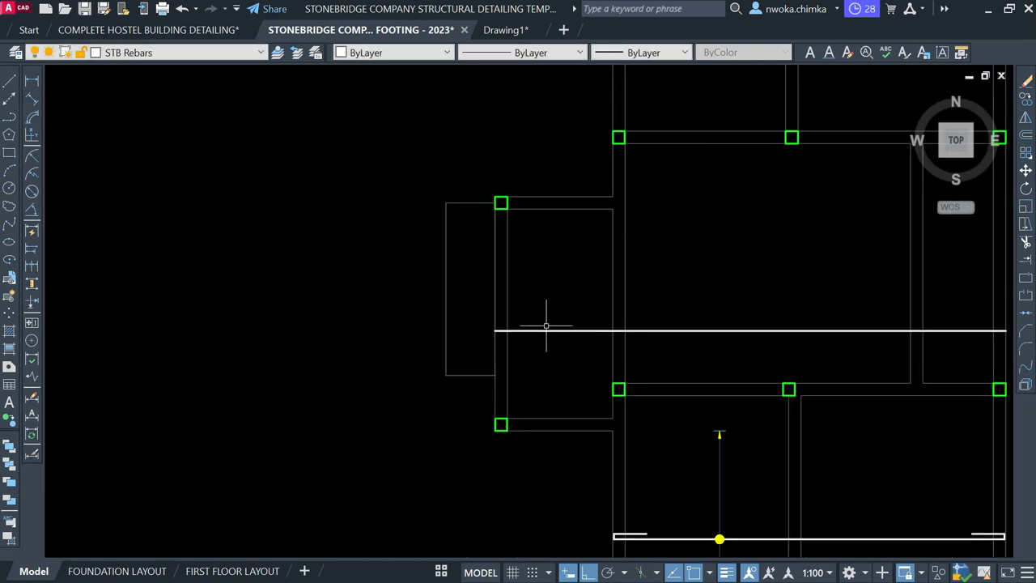
scroll(525, 330, down, 2)
middle_drag(527, 317, 484, 343)
scroll(494, 348, up, 4)
click(446, 350)
click(402, 353)
scroll(390, 338, up, 2)
key(Escape)
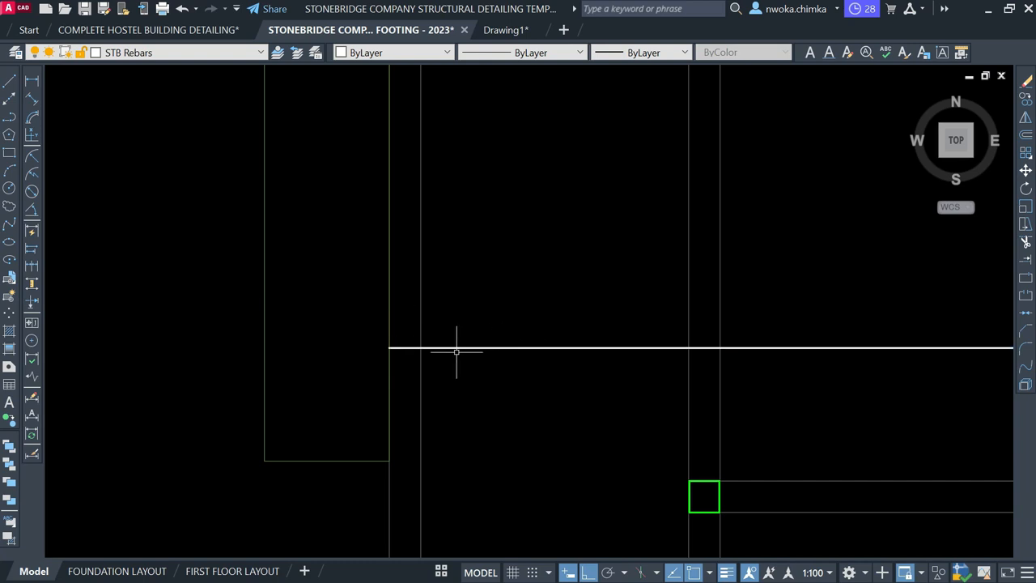
scroll(450, 348, down, 2)
scroll(331, 377, down, 4)
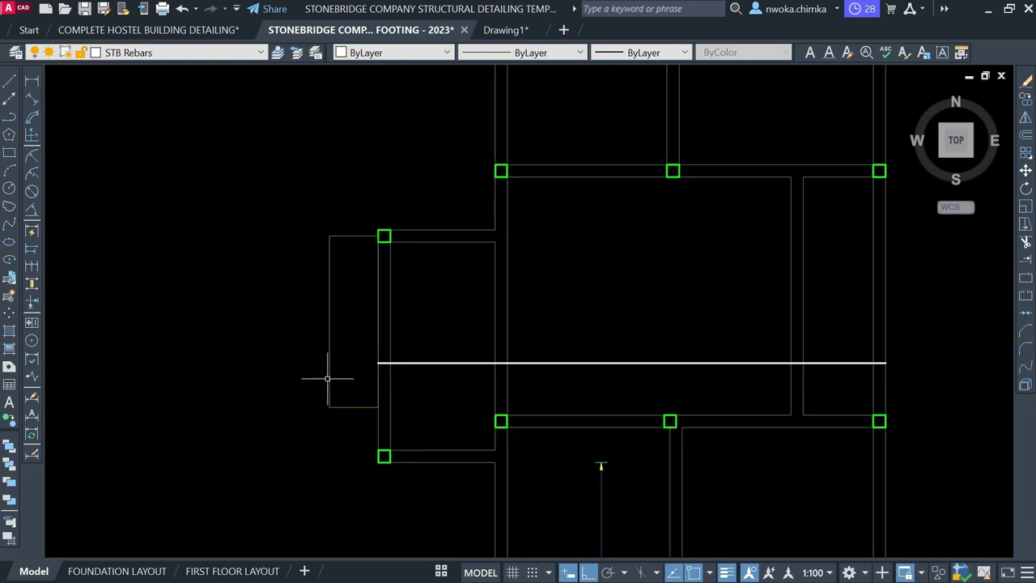
scroll(672, 354, up, 3)
scroll(683, 380, up, 2)
Create a temporary copy of the beam line offset 25 inside the beam
click(685, 373)
scroll(701, 381, up, 3)
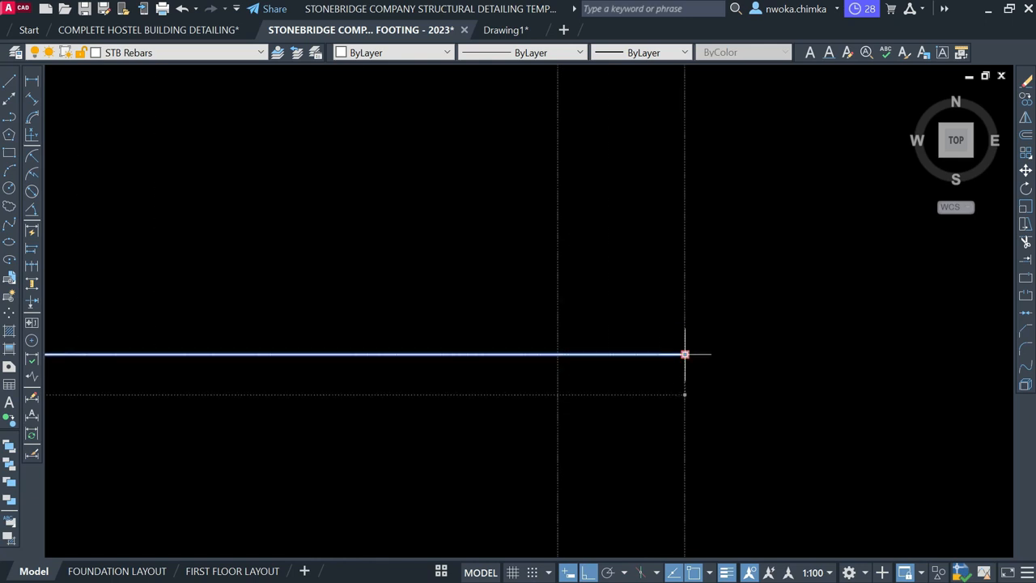
click(686, 354)
scroll(643, 366, up, 2)
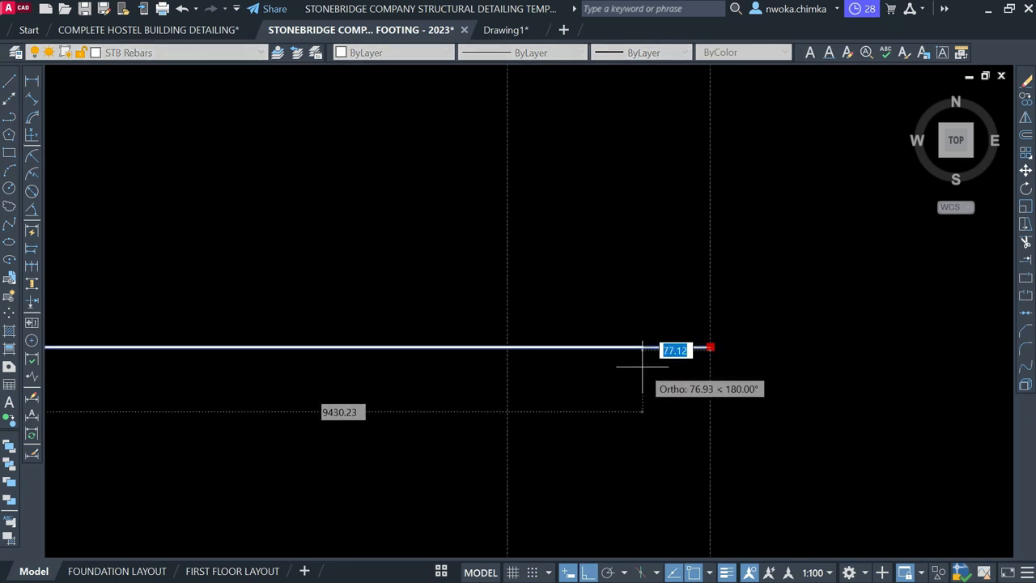
key(Escape)
key(Escape)
text(o)
key(Return)
text(25)
key(Return)
click(710, 316)
click(625, 323)
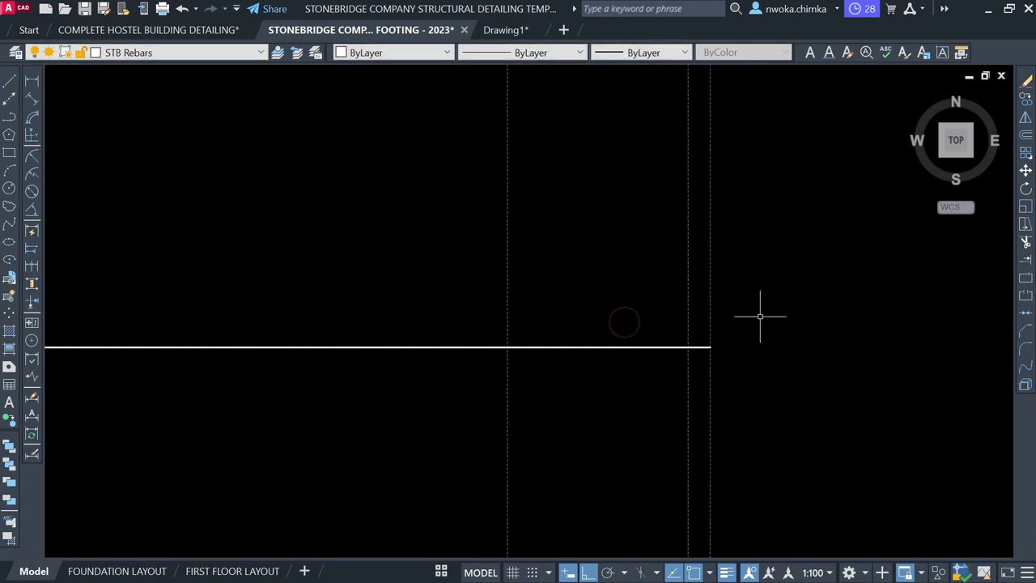
Trim the rebar's right end back to the offset line, then erase the temporary line
key(Return)
click(698, 351)
click(698, 326)
key(Return)
click(695, 301)
click(612, 310)
text(e)
key(Return)
Draw a 100-unit upward hook leg from the rebar's right end
text(l)
key(Return)
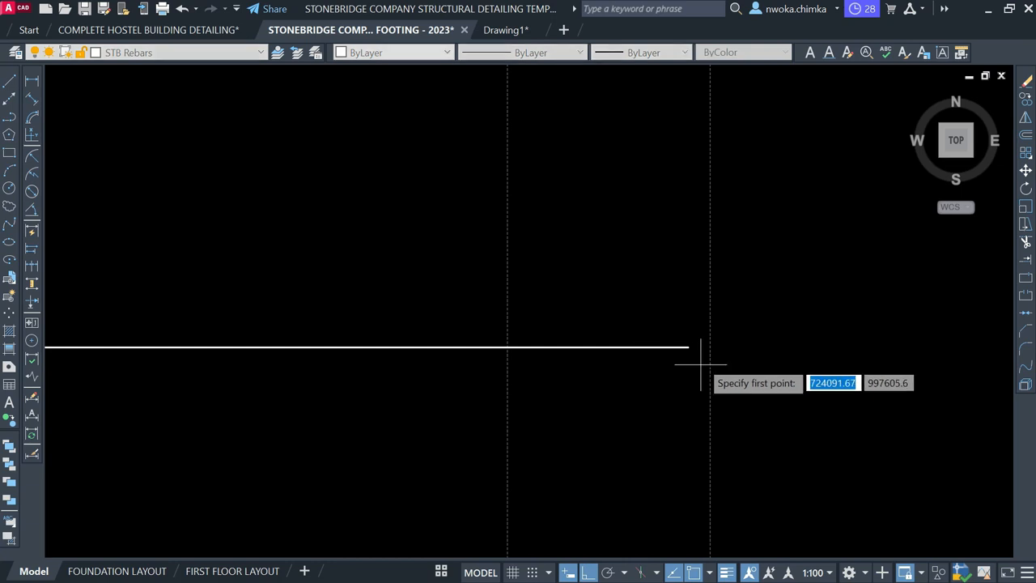
click(688, 347)
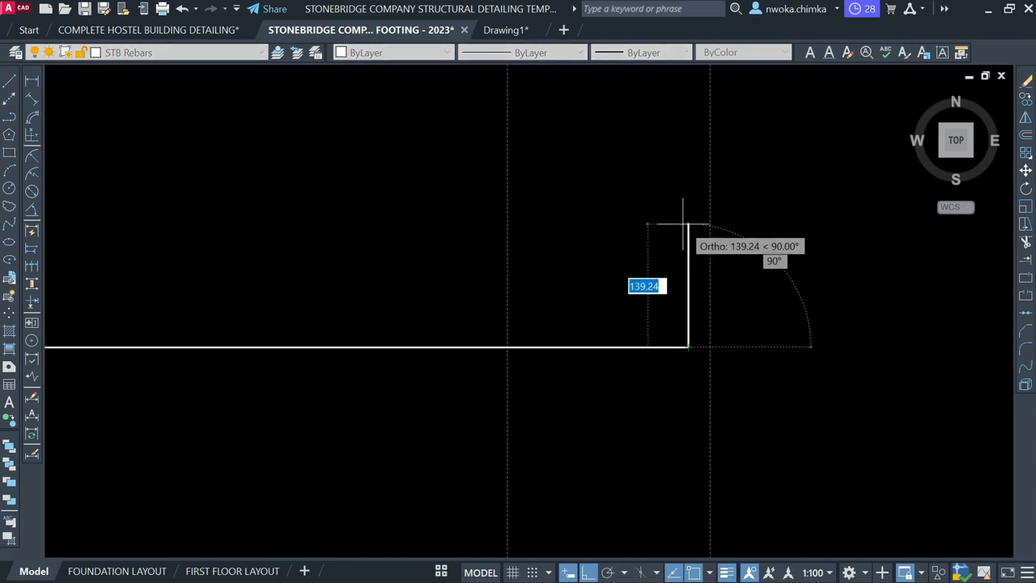
text(1)
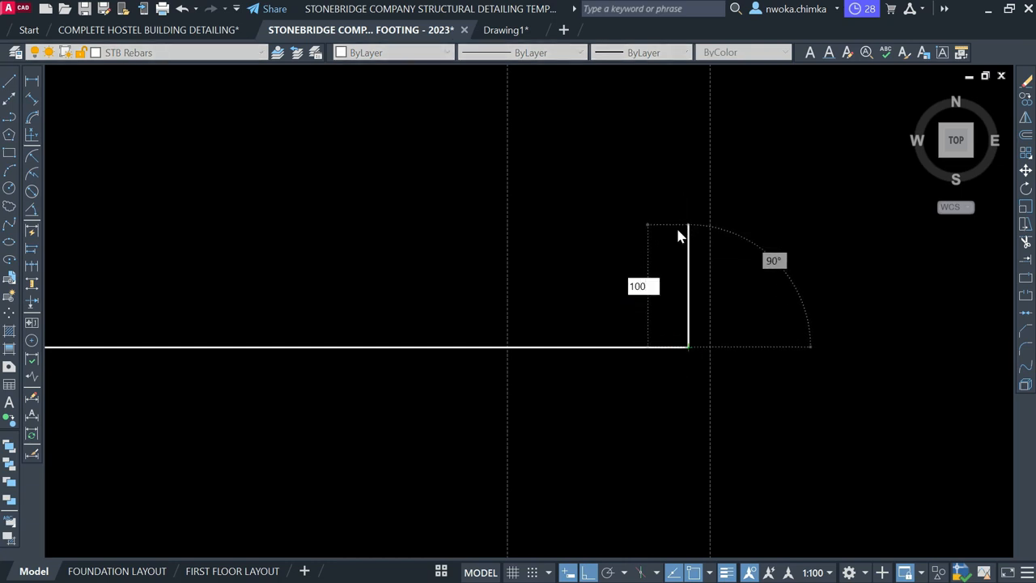
text(00)
key(Return)
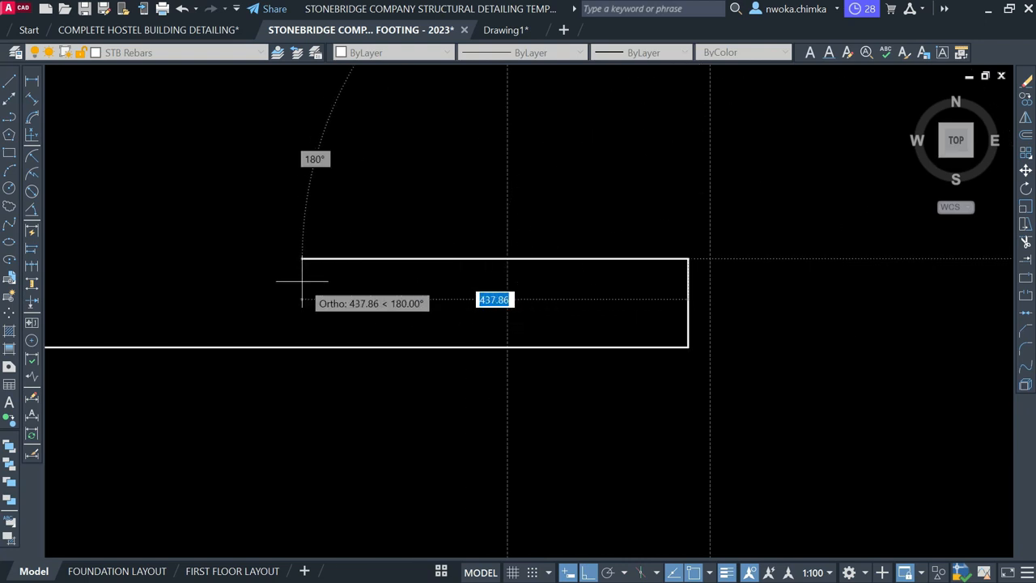
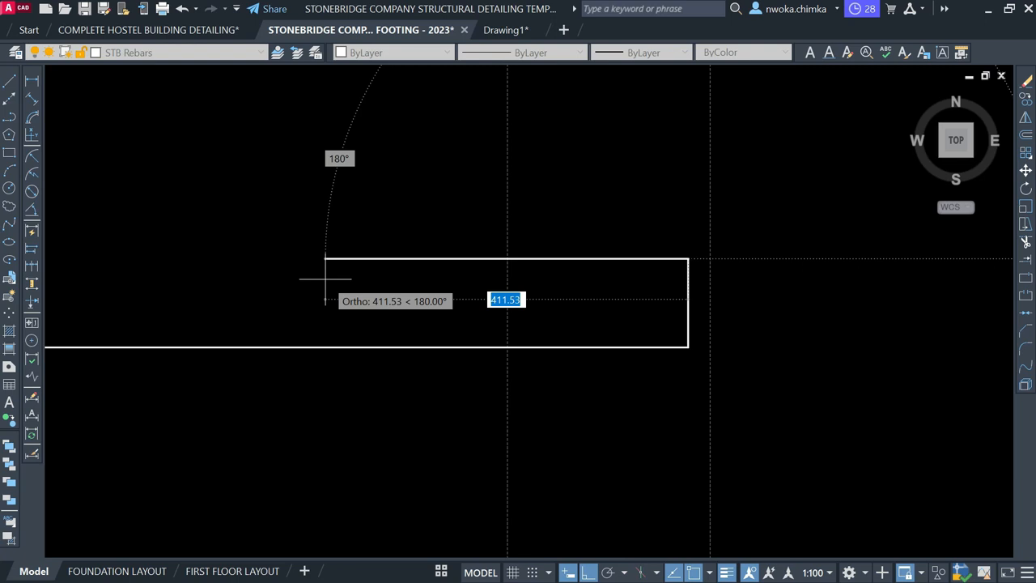
Finish the rebar polyline with a 600 hook leg and end the command
text(600)
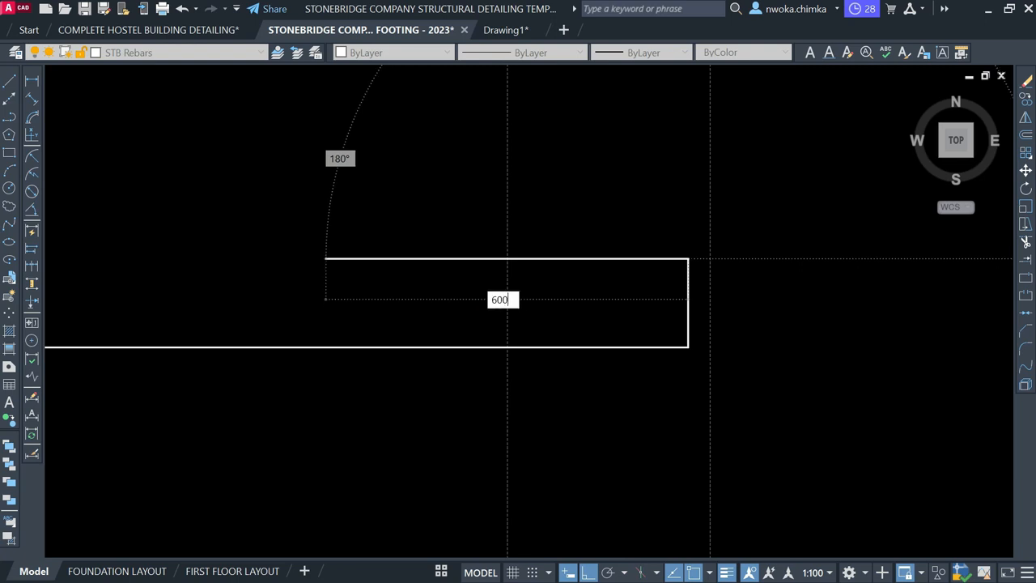
key(Return)
scroll(667, 370, down, 10)
key(Return)
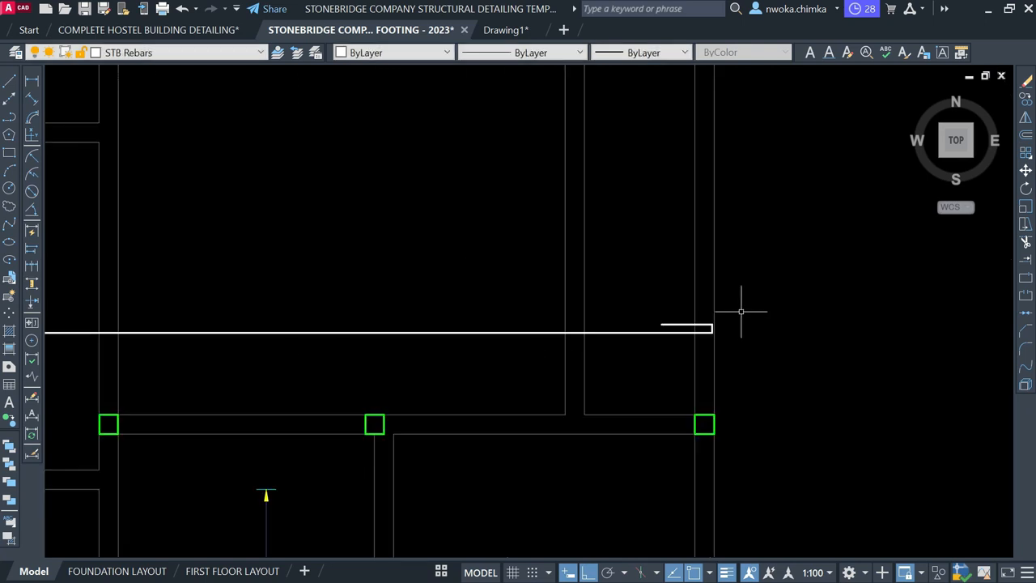
scroll(741, 329, down, 2)
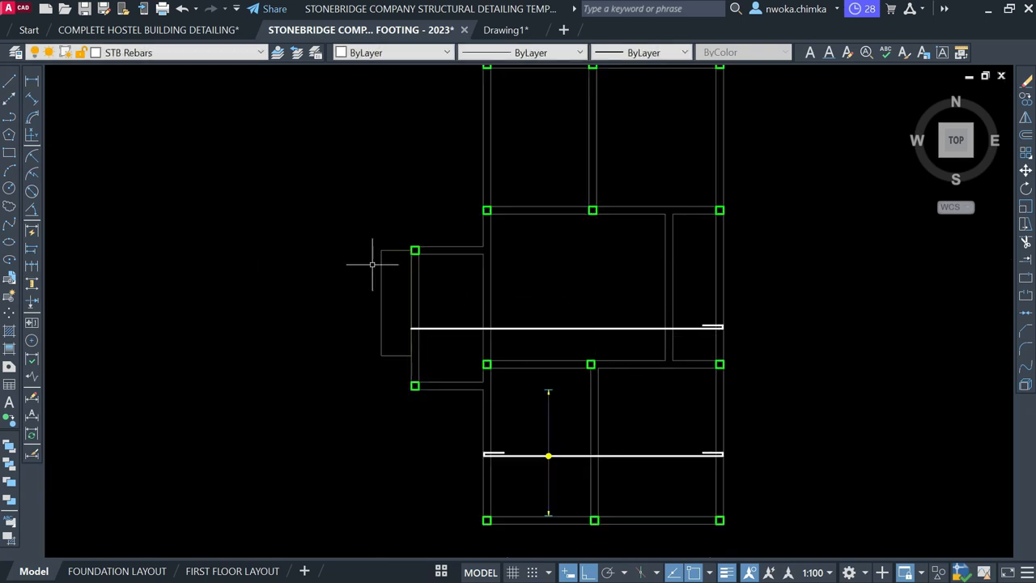
Measure the bar end to end as 9482 with a linear dimension, then cancel it unplaced
click(31, 81)
scroll(411, 326, up, 5)
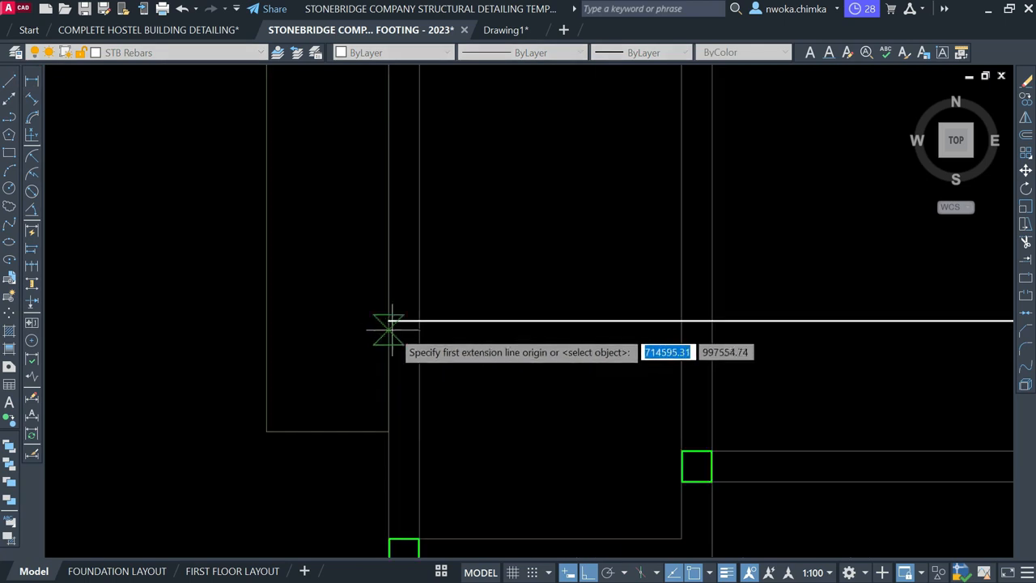
click(389, 321)
scroll(381, 332, down, 2)
scroll(830, 342, up, 2)
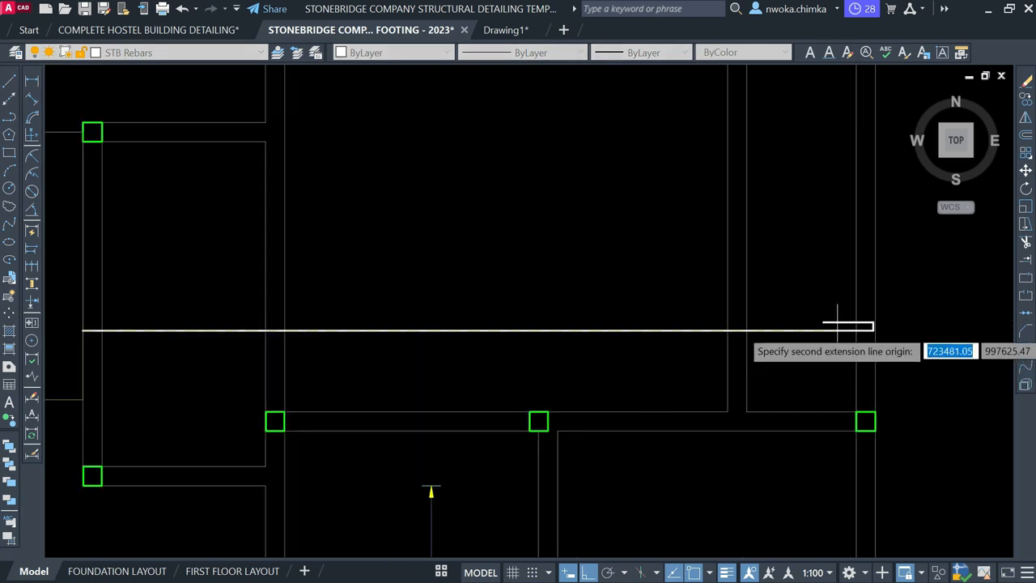
scroll(873, 328, up, 2)
click(872, 328)
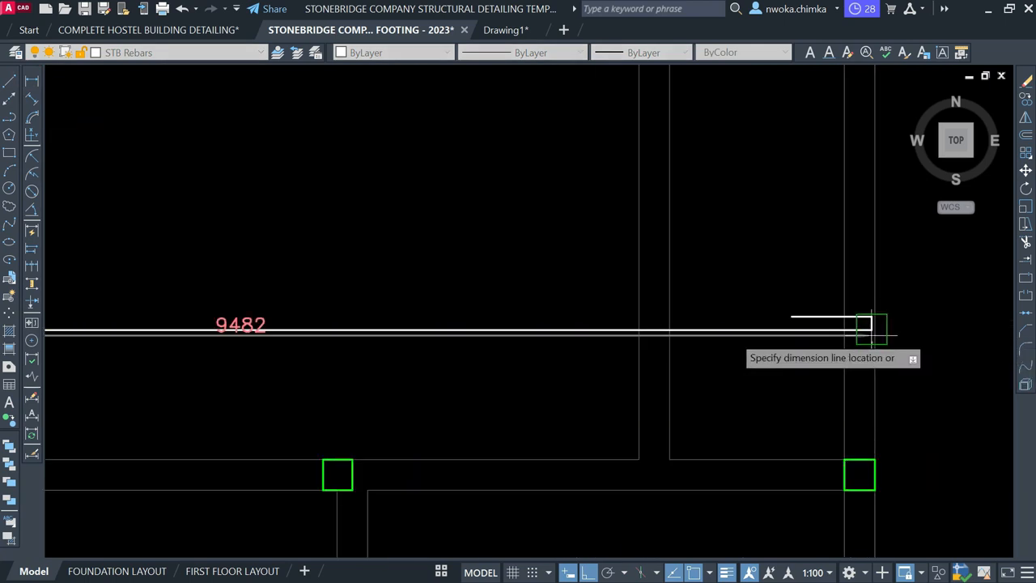
scroll(872, 321, down, 2)
scroll(454, 355, up, 2)
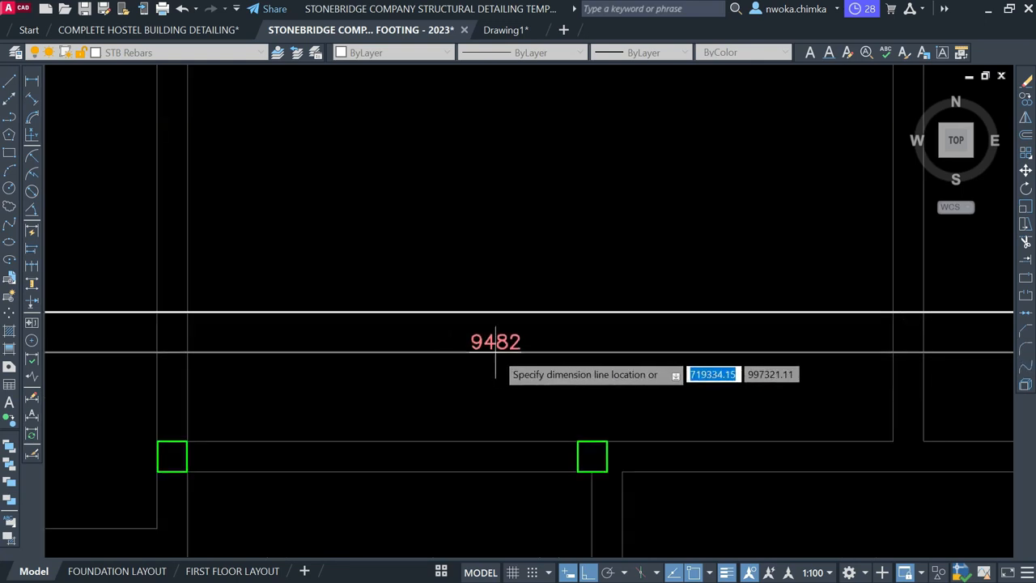
scroll(507, 353, up, 2)
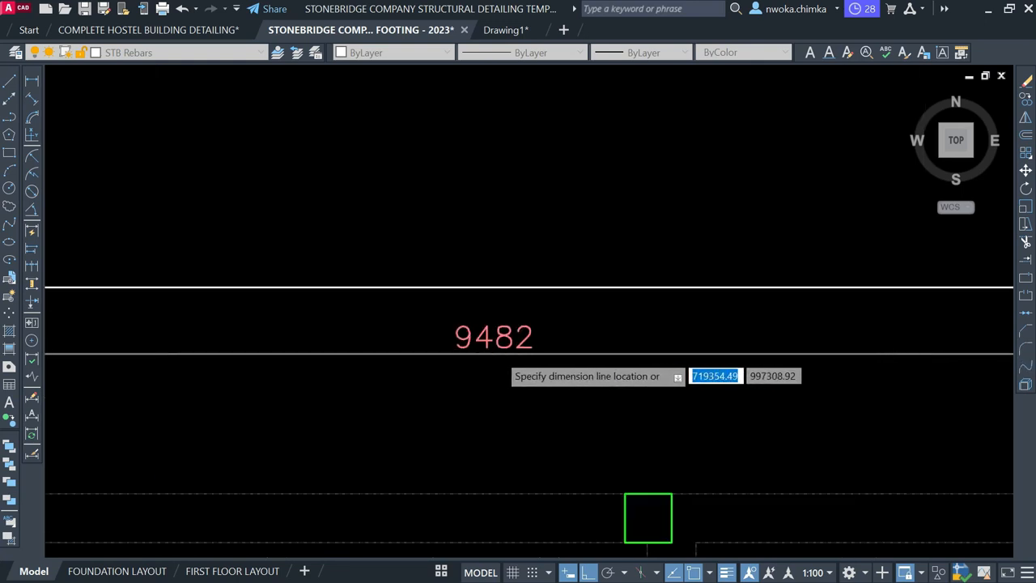
scroll(562, 348, down, 3)
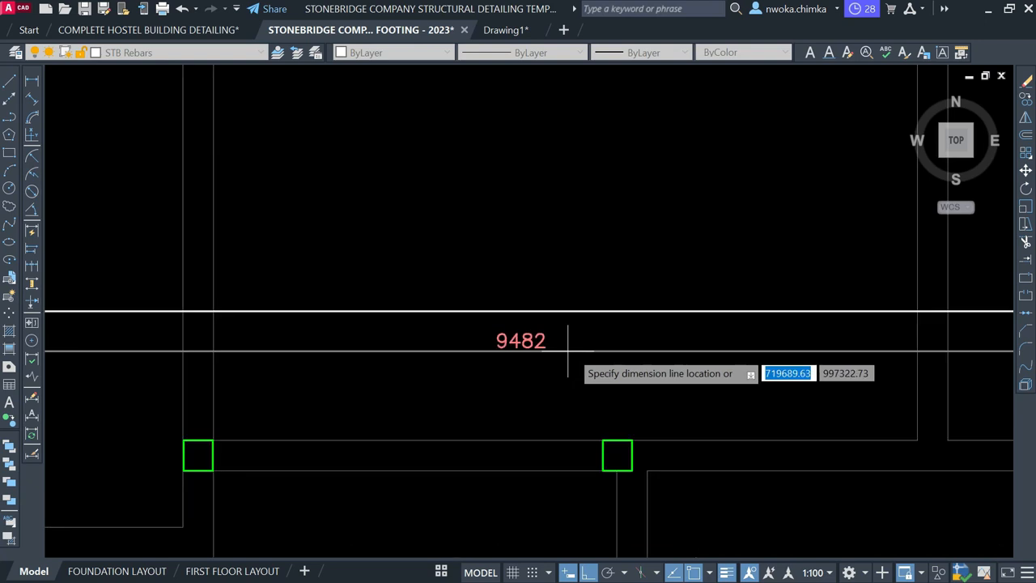
key(Escape)
middle_drag(391, 350, 451, 347)
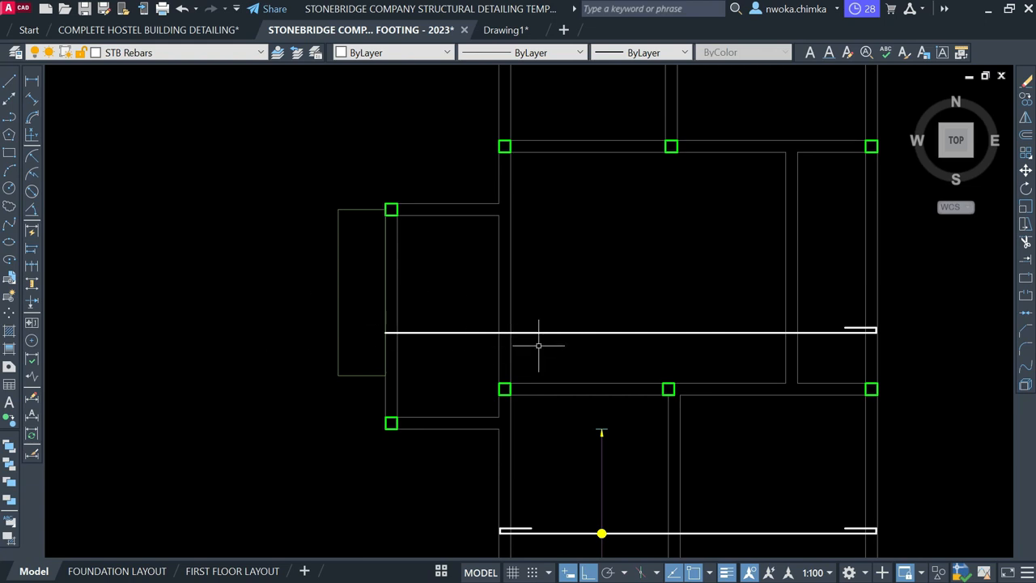
middle_drag(539, 345, 527, 347)
Move the horizontal rebar and its right hook down to just below the column row
click(604, 311)
click(577, 350)
click(824, 303)
click(886, 353)
key(m)
key(Return)
middle_drag(881, 346, 809, 289)
click(852, 269)
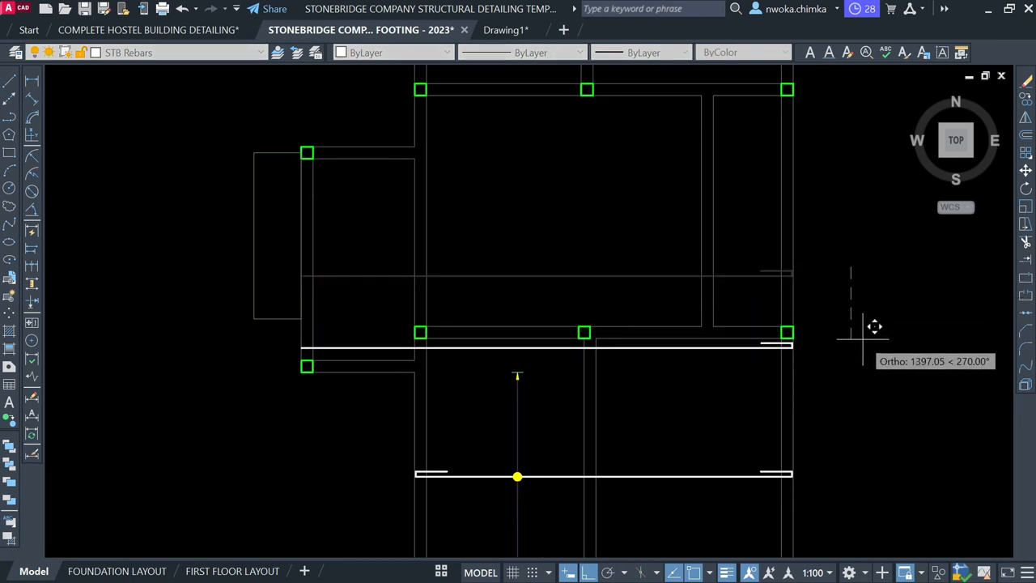
click(863, 338)
Move the slab outline's top edge up to the column corner
scroll(283, 327, up, 2)
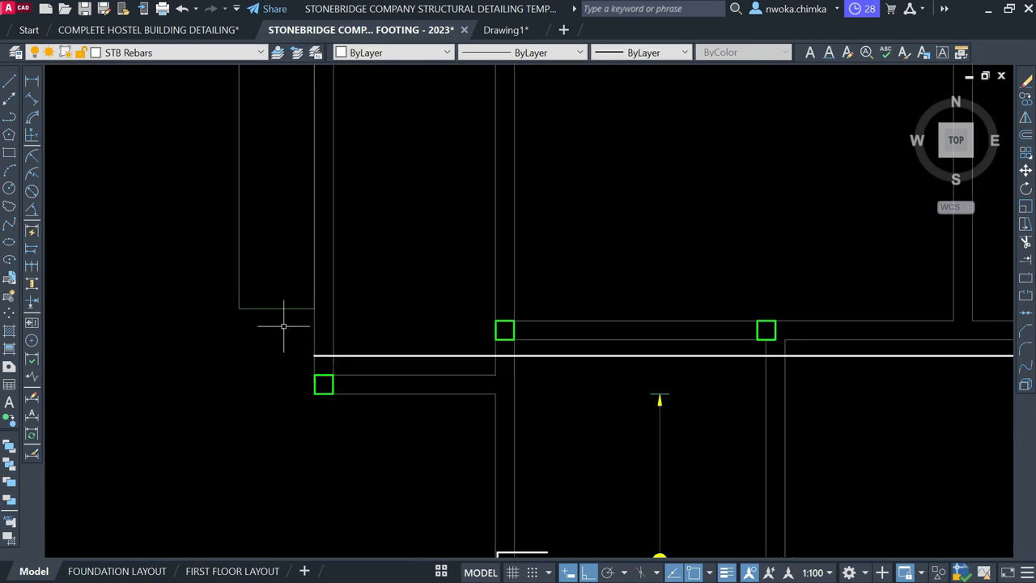
middle_drag(305, 160, 375, 342)
scroll(365, 203, up, 2)
click(365, 190)
click(340, 251)
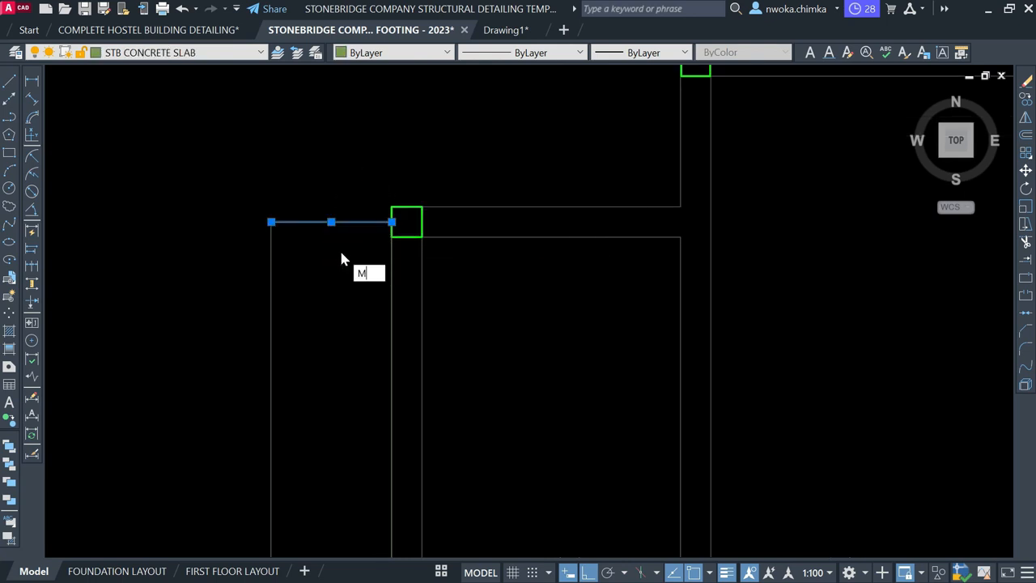
text(M)
key(Return)
scroll(391, 234, up, 2)
click(392, 217)
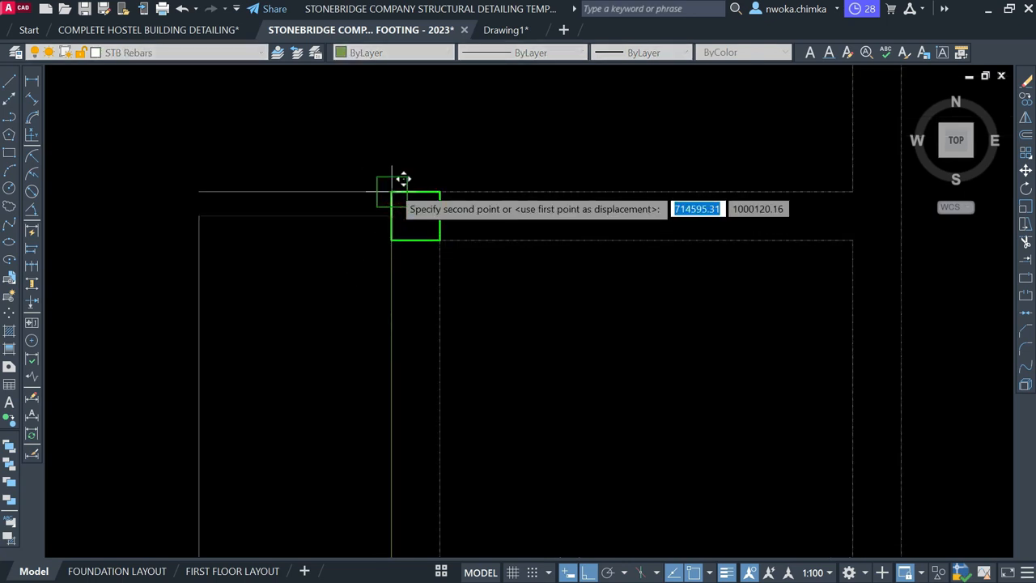
click(392, 187)
Fillet the left and top slab edges and stretch the left edge up to meet them
text(F)
key(Return)
click(200, 220)
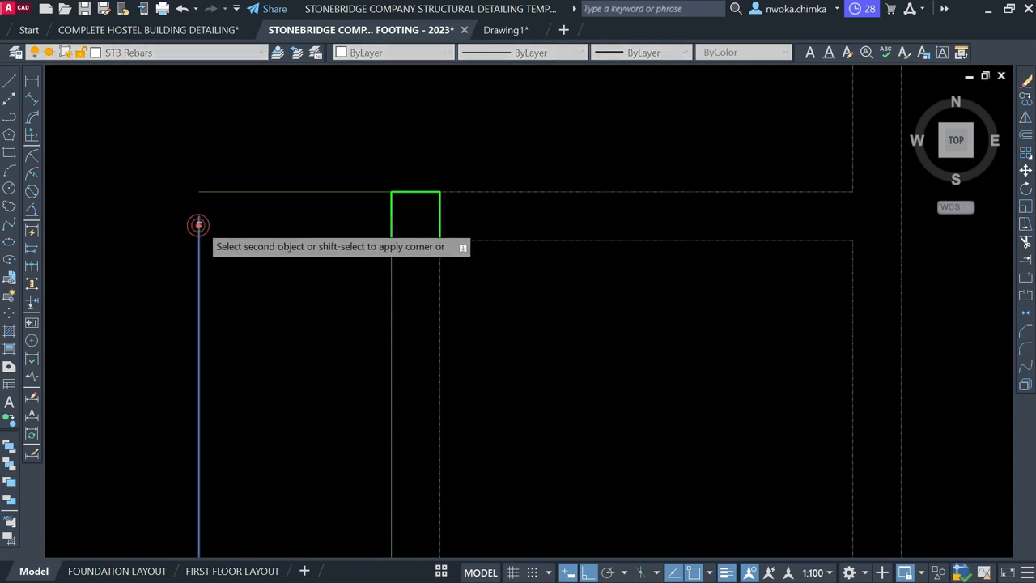
click(400, 191)
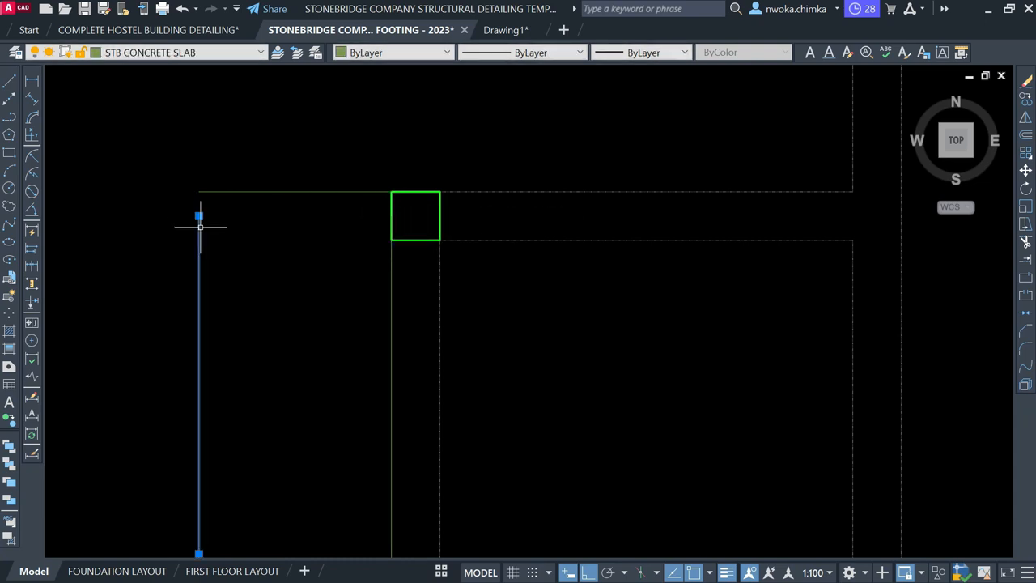
click(200, 216)
click(199, 192)
key(Escape)
scroll(333, 193, down, 5)
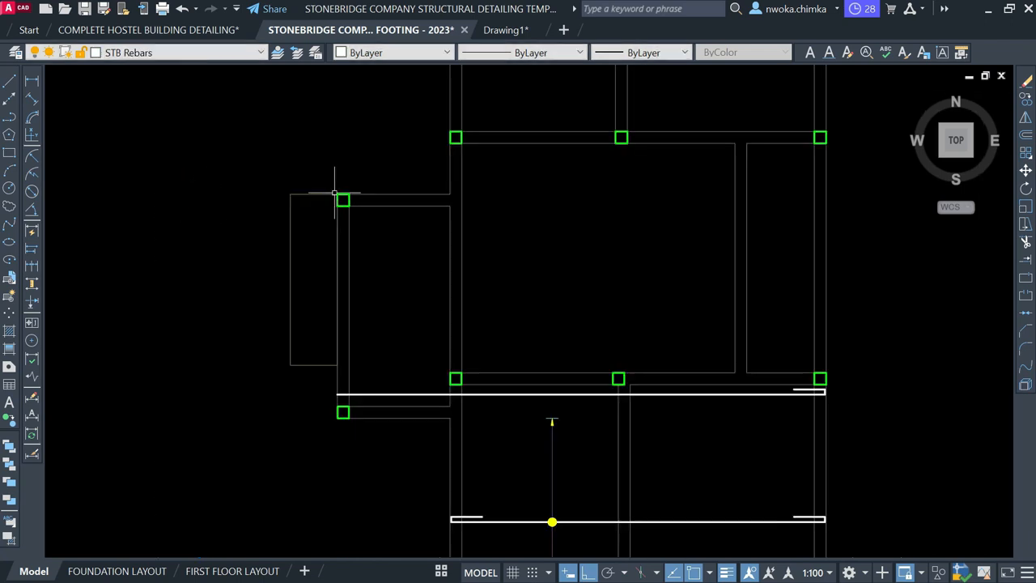
scroll(356, 272, up, 4)
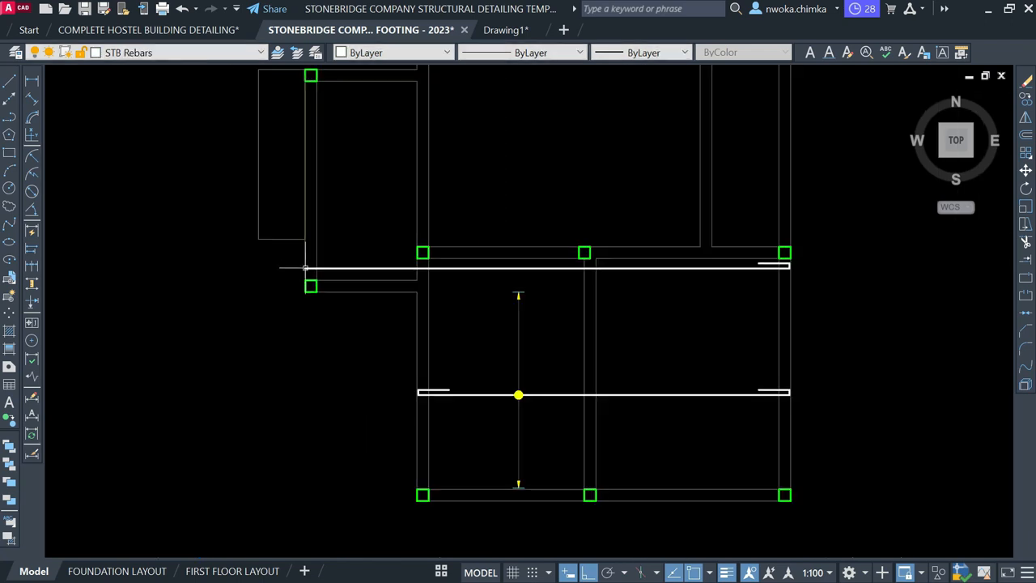
scroll(300, 266, up, 4)
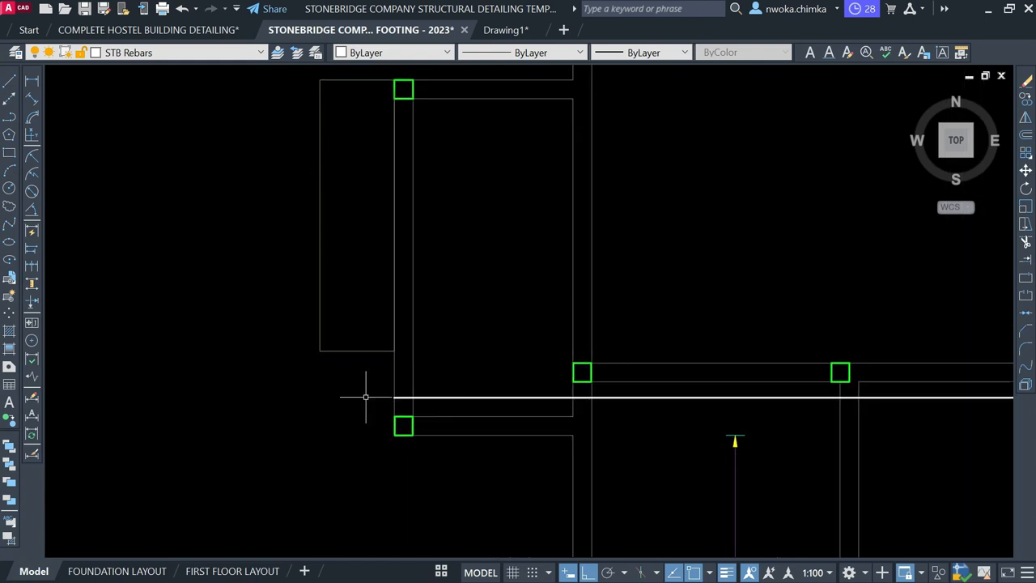
scroll(374, 385, down, 2)
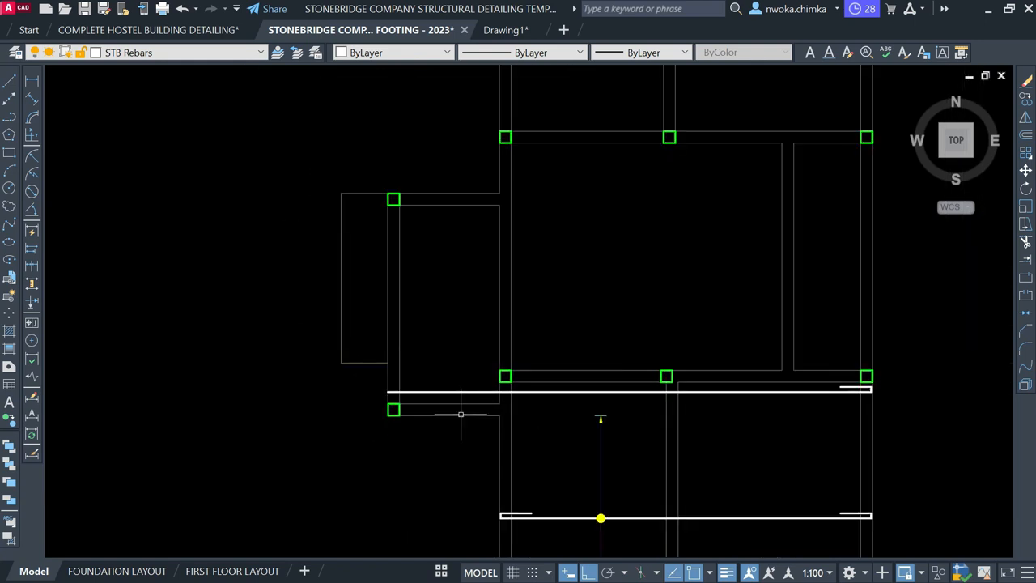
scroll(430, 392, up, 2)
scroll(345, 384, down, 4)
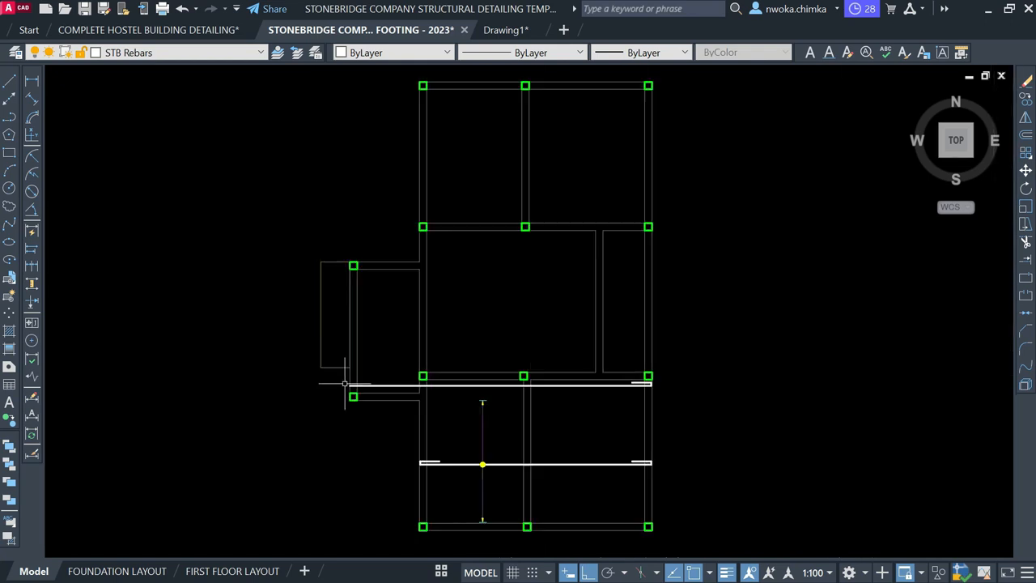
scroll(618, 377, up, 4)
Select the right-end hook and start a mirror, then cancel it
click(610, 377)
click(741, 440)
text(MI)
key(Return)
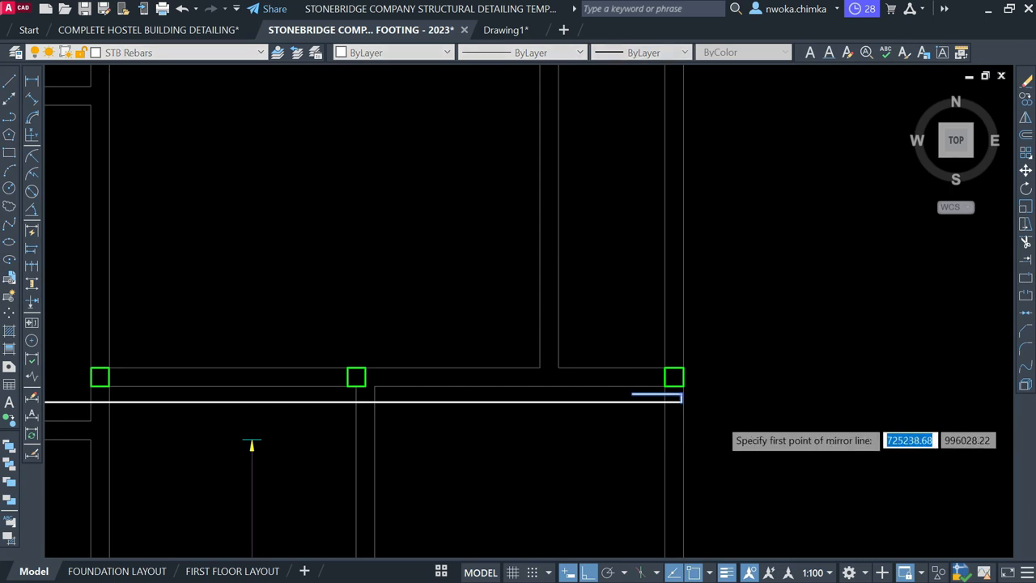
scroll(729, 417, down, 2)
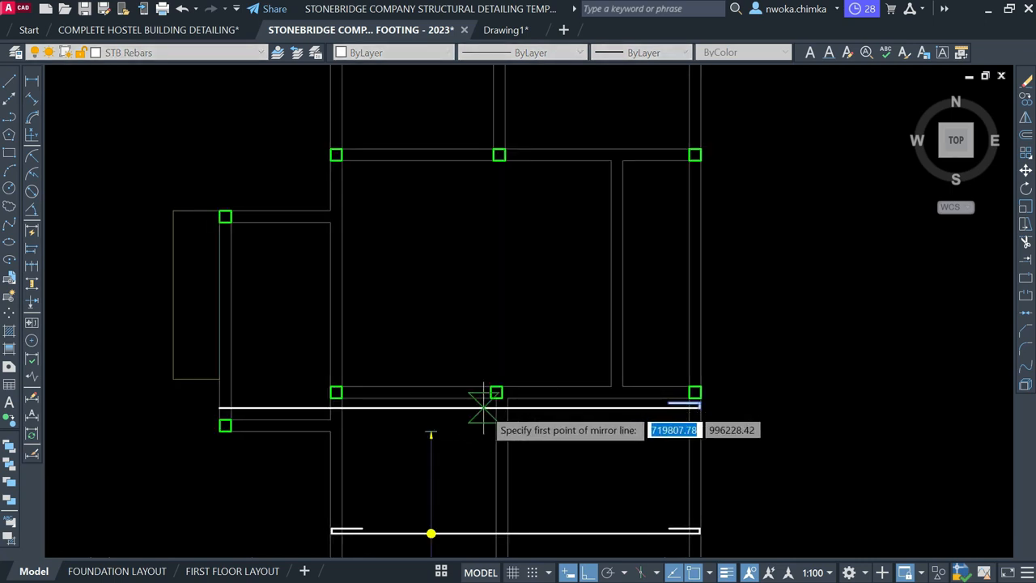
key(Escape)
Mirror the right-end hook about a vertical axis at the bar's middle, keeping the original
click(454, 408)
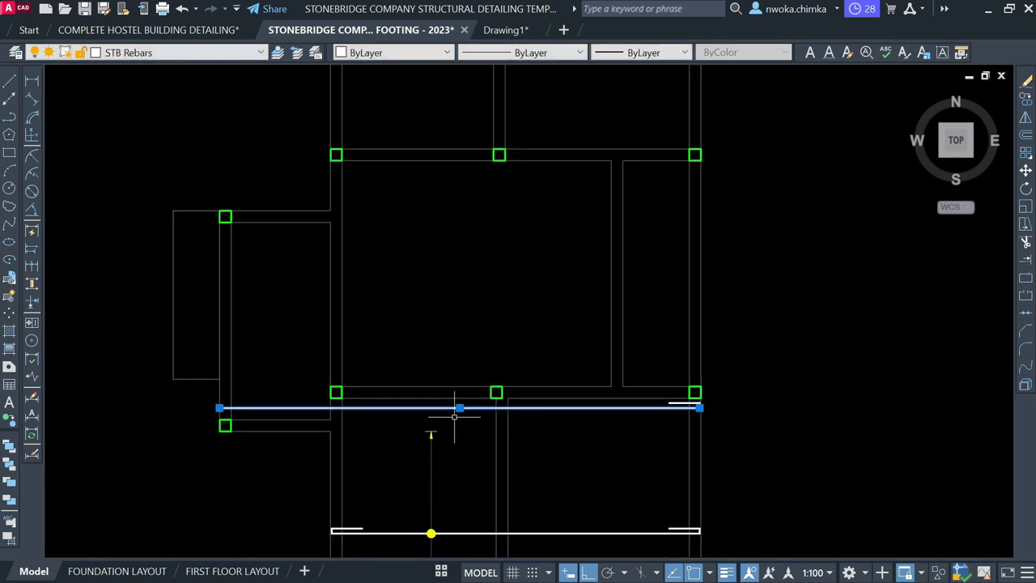
scroll(590, 422, up, 3)
drag(681, 369, 873, 451)
key(Return)
scroll(875, 408, down, 3)
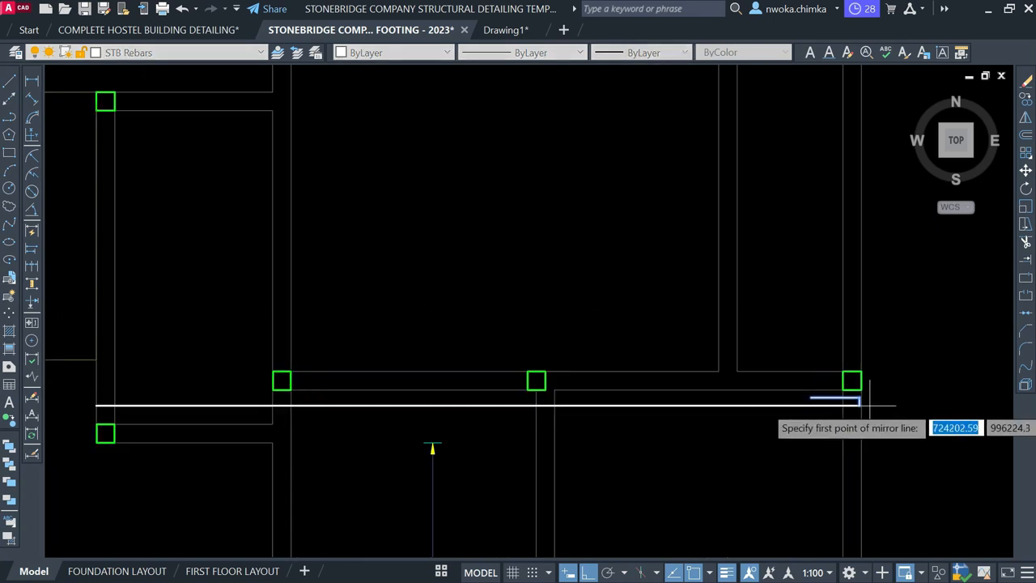
click(479, 405)
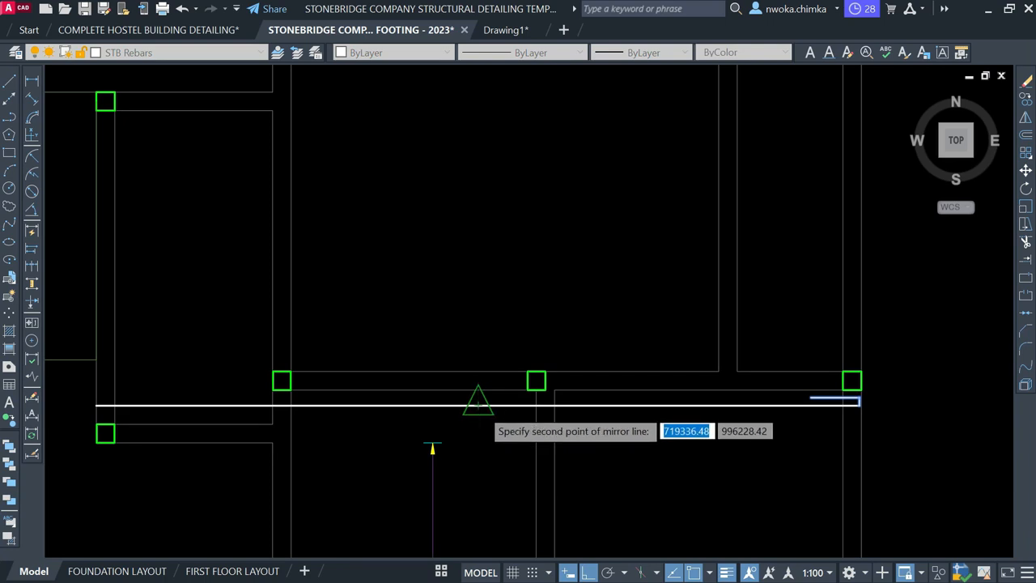
click(476, 242)
click(506, 305)
scroll(465, 310, down, 2)
scroll(280, 335, up, 6)
scroll(269, 357, up, 4)
scroll(324, 334, down, 2)
Move the mirrored left hook 2 units to the left
click(262, 283)
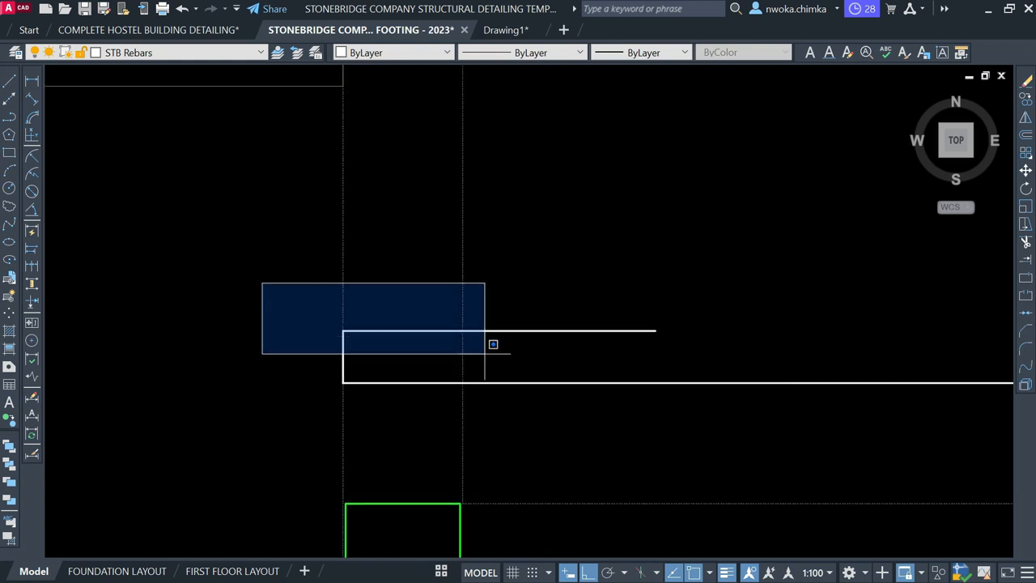
click(774, 433)
key(m)
key(Return)
scroll(324, 340, up, 2)
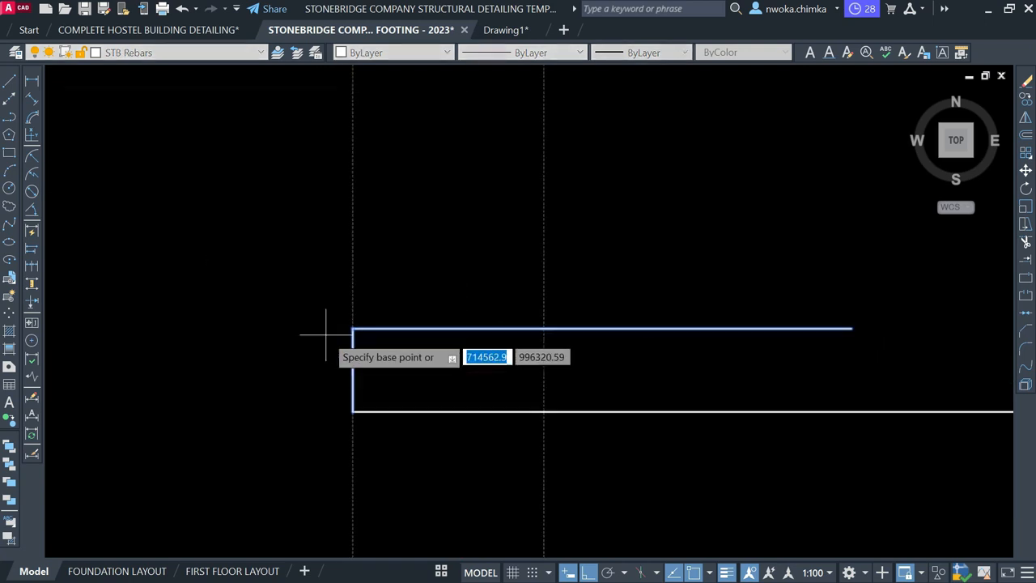
scroll(364, 370, up, 2)
click(369, 374)
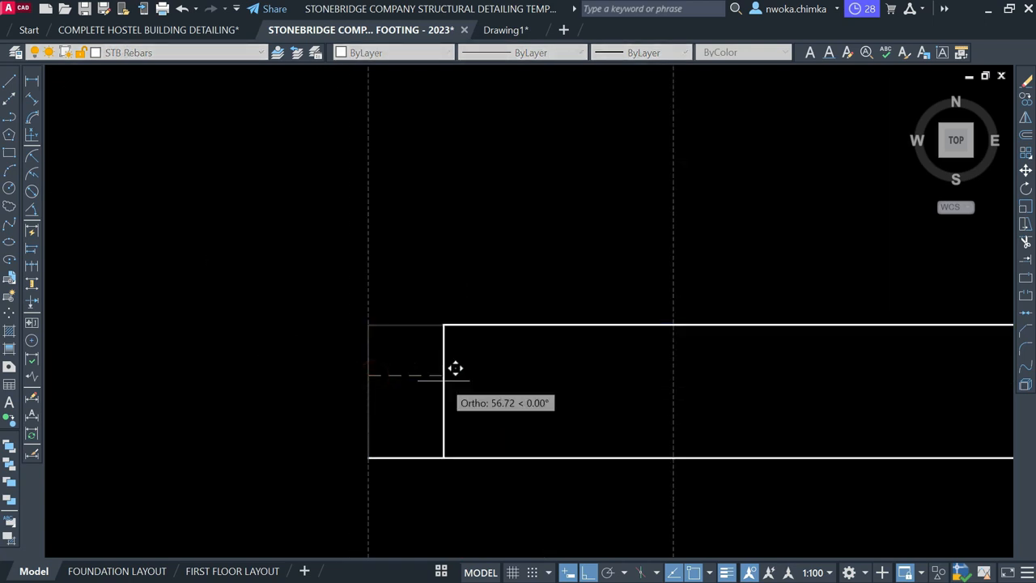
text(25)
key(Return)
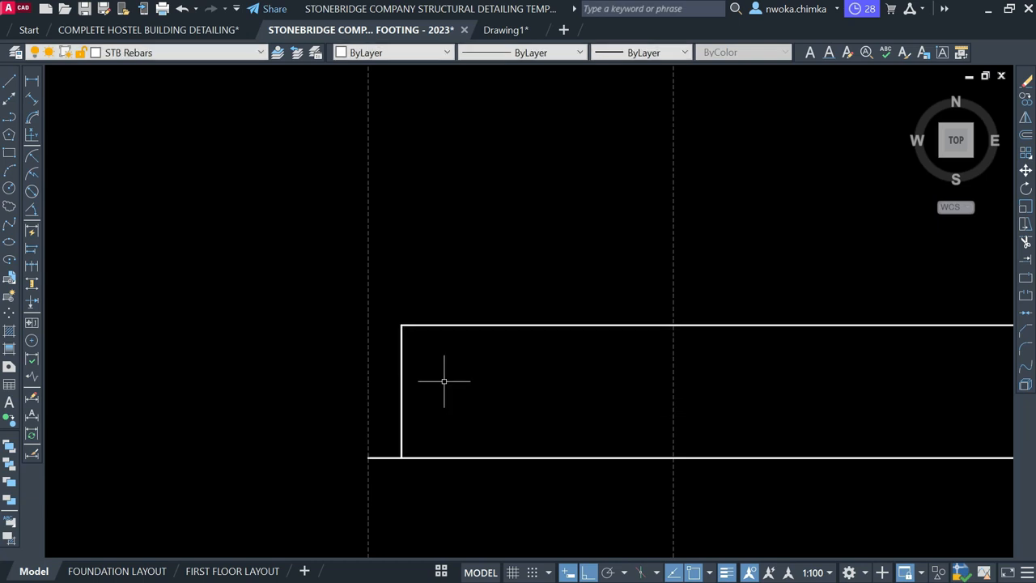
Trim the leftover rebar stub with a fence line using TR
text(TR)
key(Return)
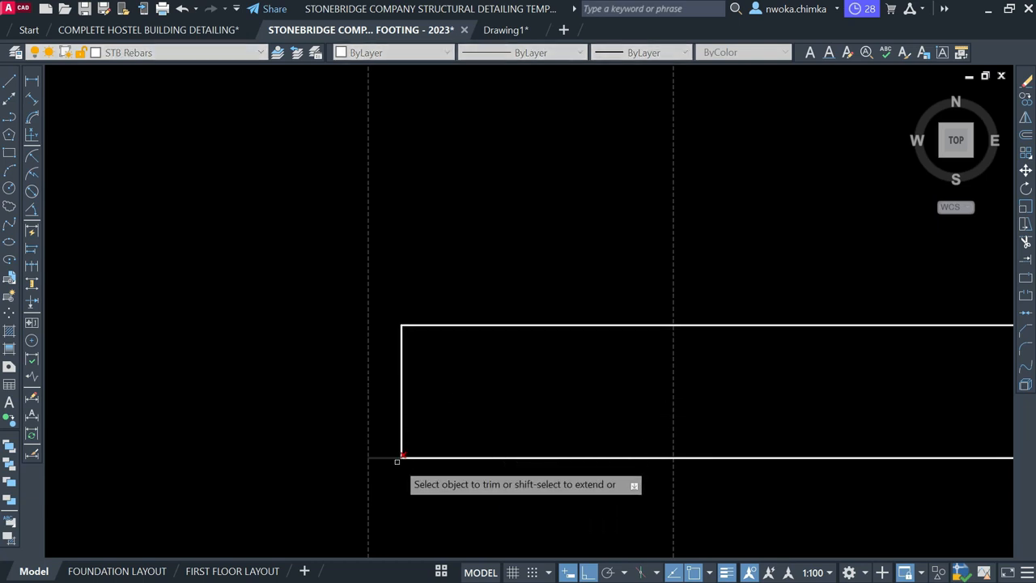
click(395, 460)
click(385, 435)
key(Escape)
scroll(406, 376, down, 6)
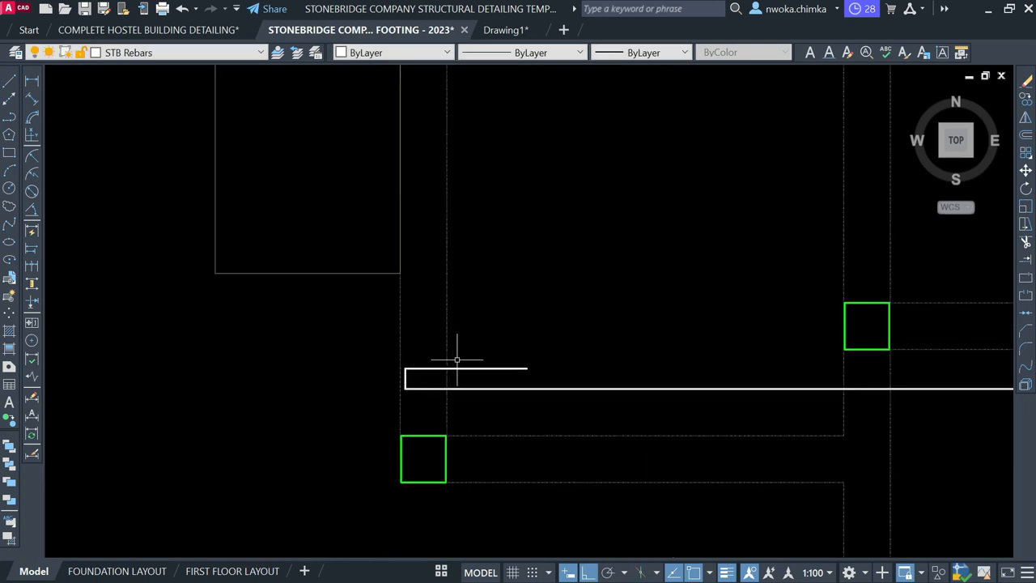
middle_drag(638, 394, 431, 400)
scroll(670, 379, down, 1)
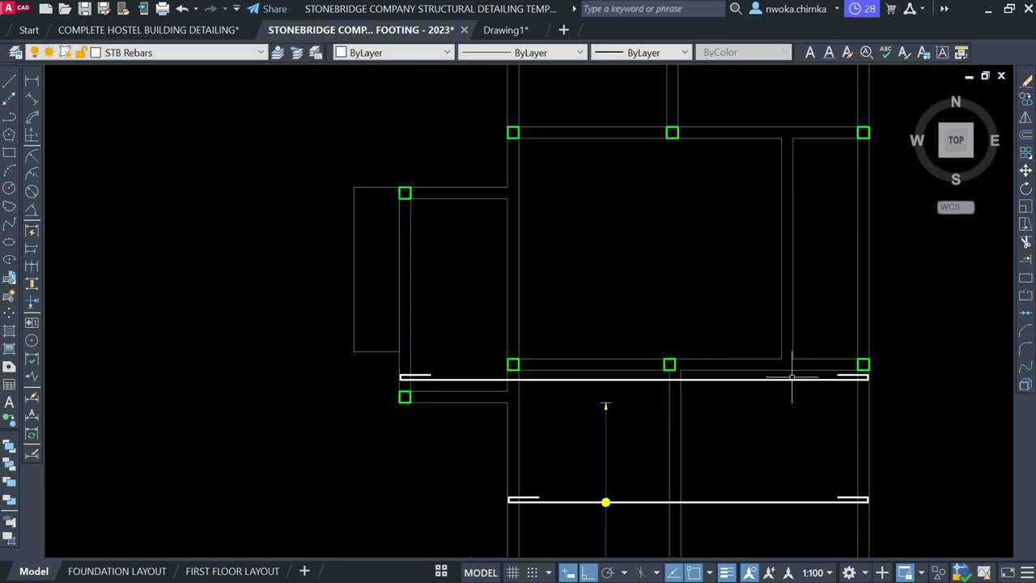
Check the upper bar's 9457 length with a linear dimension, then cancel it
click(31, 82)
scroll(396, 376, up, 10)
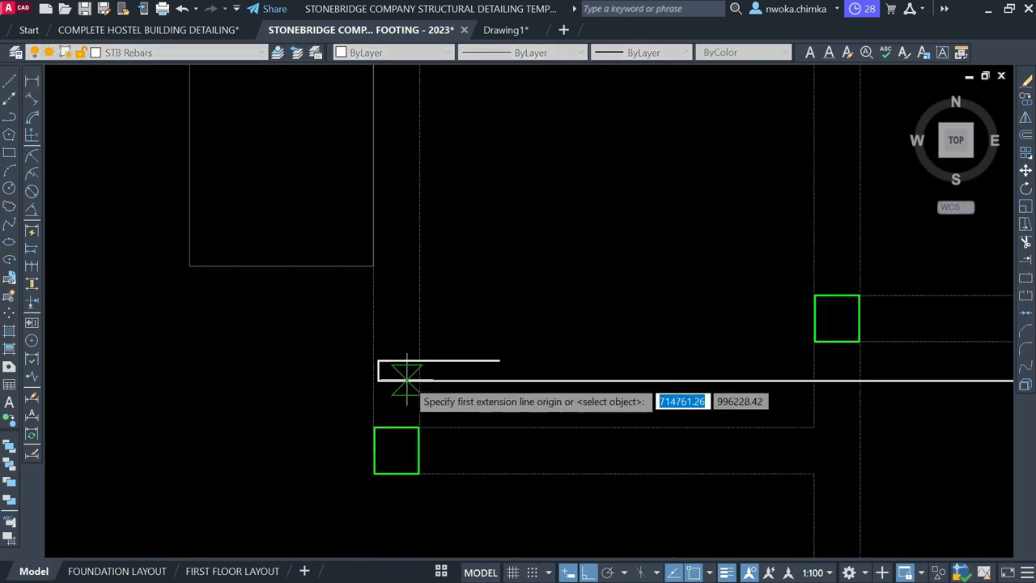
click(383, 379)
scroll(356, 374, down, 10)
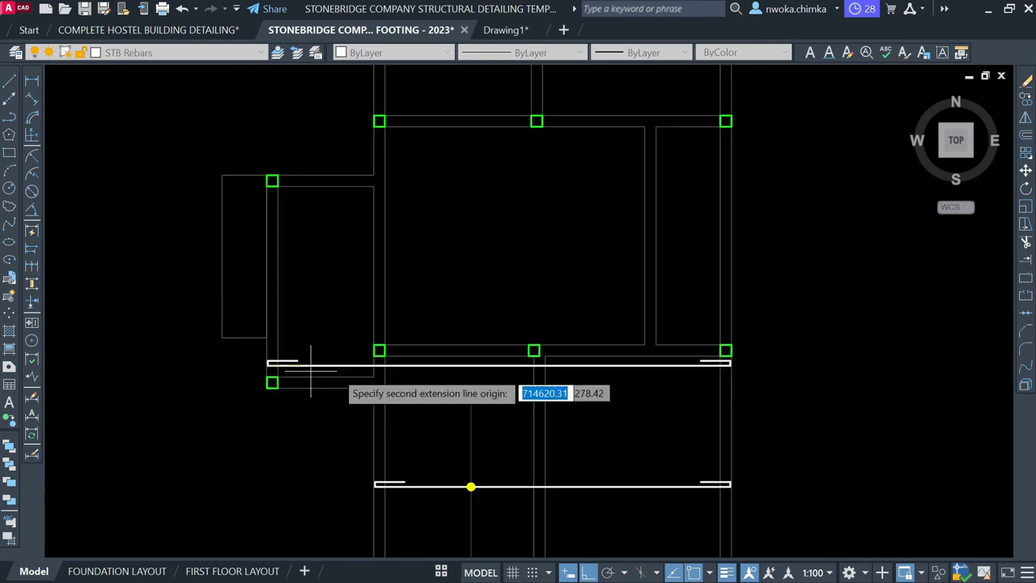
scroll(695, 371, up, 6)
click(647, 340)
scroll(641, 342, down, 3)
scroll(529, 378, up, 2)
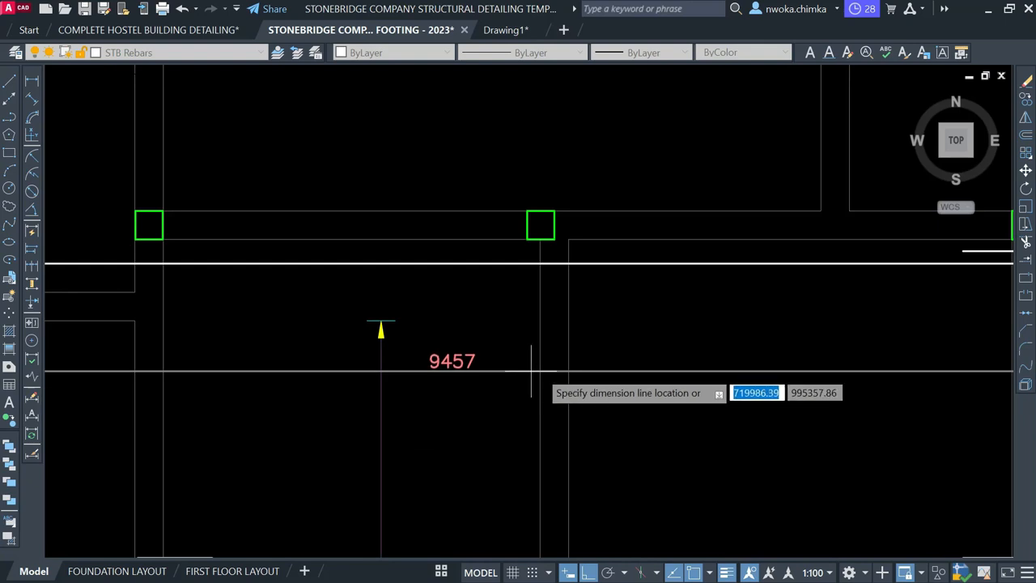
key(Escape)
scroll(571, 380, down, 2)
middle_drag(520, 354, 520, 379)
scroll(496, 352, up, 4)
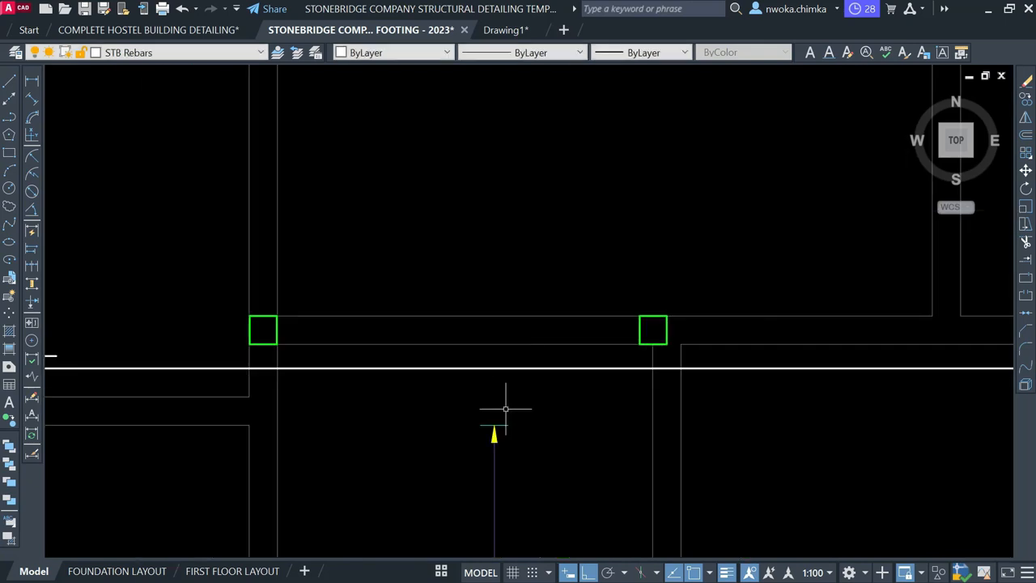
scroll(497, 348, down, 2)
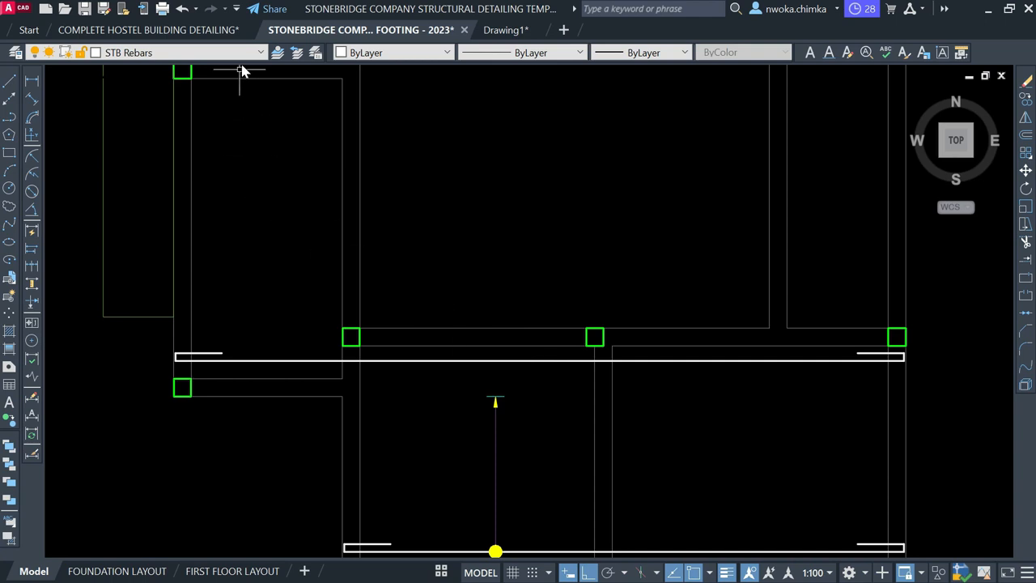
Choose SLABREINCALL in the Layer dropdown to make it the current layer
click(242, 53)
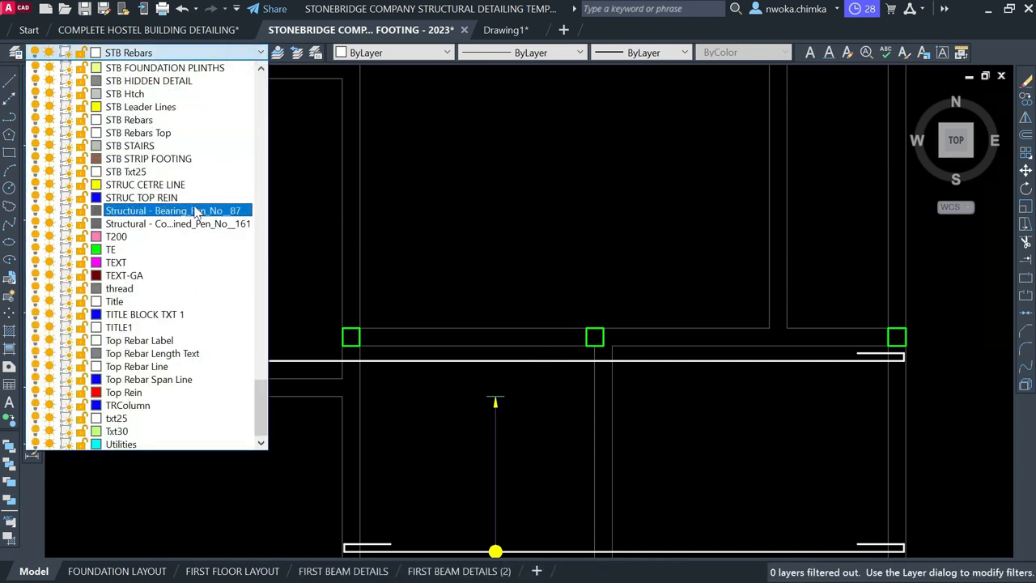
scroll(137, 129, up, 4)
scroll(141, 134, up, 4)
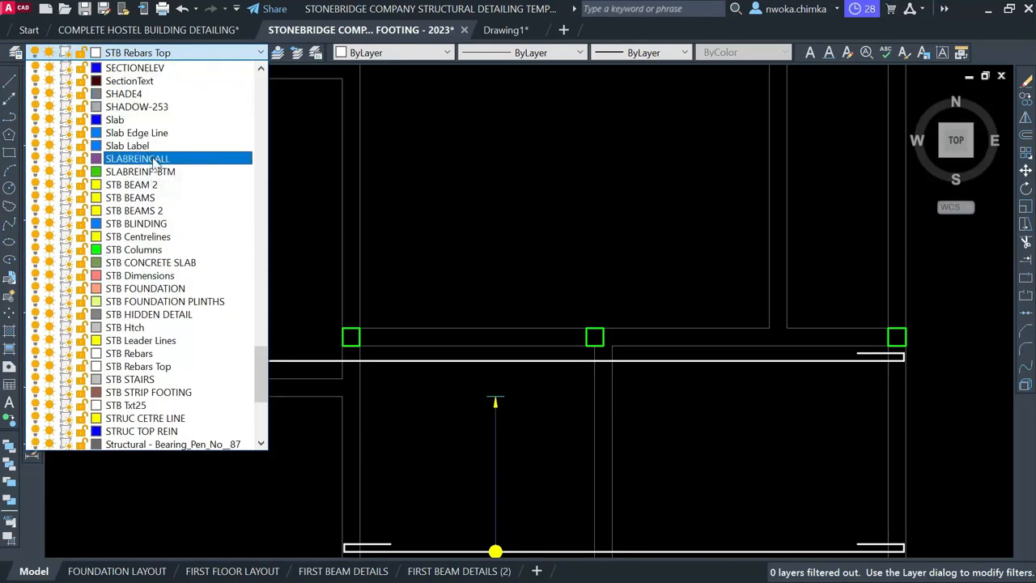
click(137, 159)
key(Return)
scroll(498, 364, up, 4)
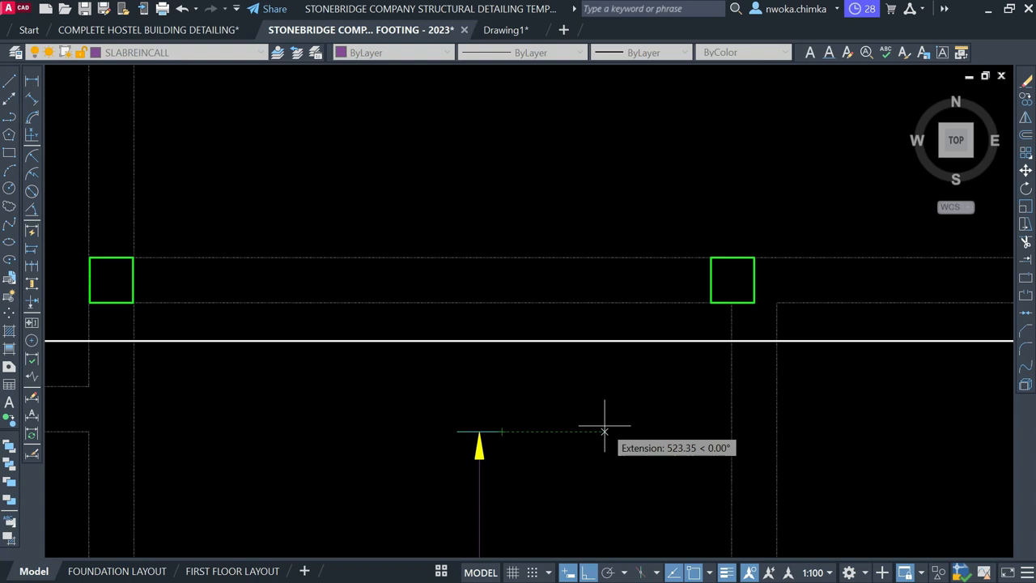
Cancel the line and inspect the horizontal bar and upper white rebar by selecting them
scroll(604, 432, down, 3)
scroll(502, 364, up, 2)
key(Escape)
click(548, 451)
click(532, 438)
key(Escape)
scroll(501, 369, up, 4)
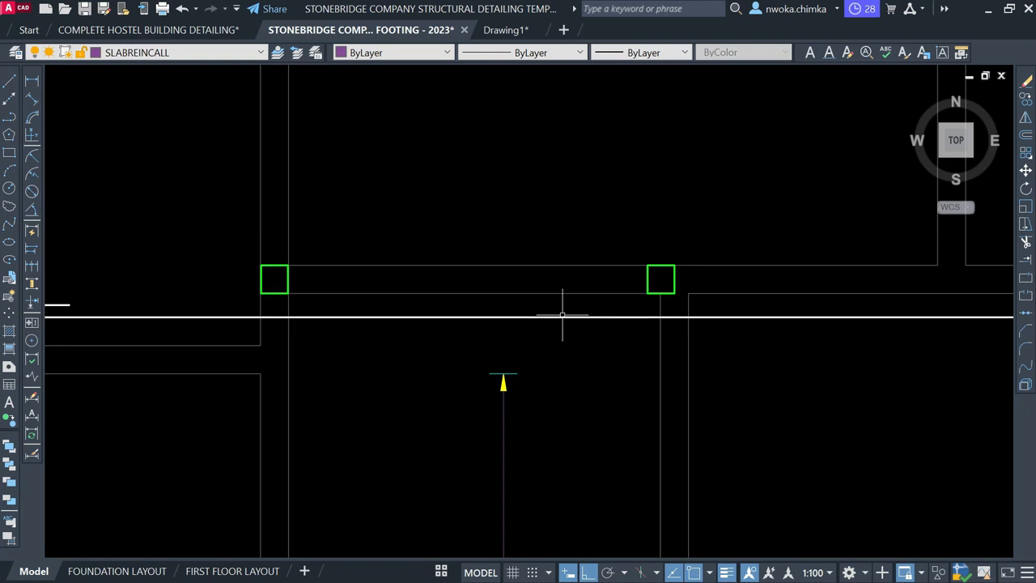
scroll(557, 362, down, 2)
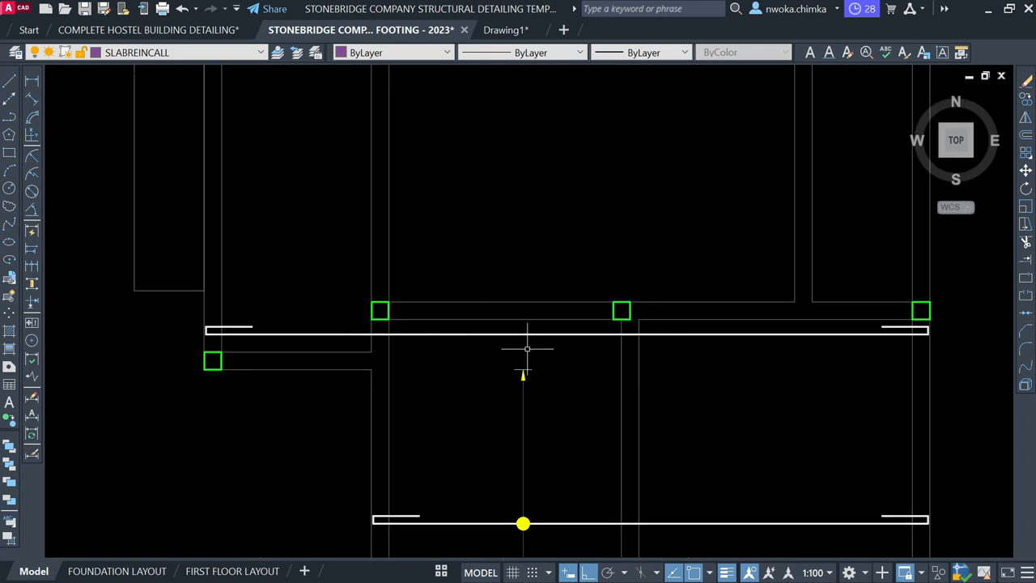
click(552, 333)
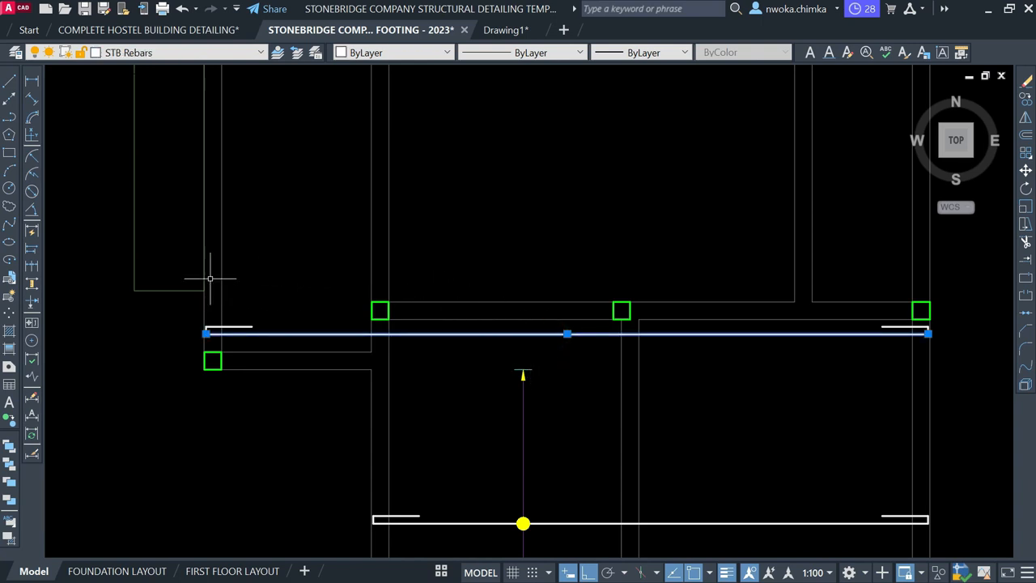
key(Escape)
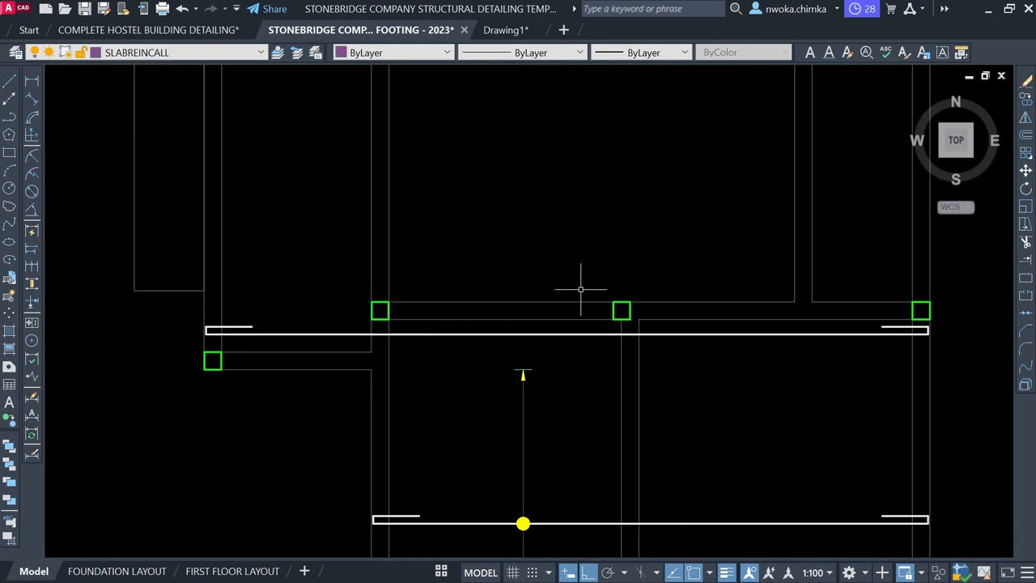
Start a line from a tracked point beside the arrow, then cancel it
key(Return)
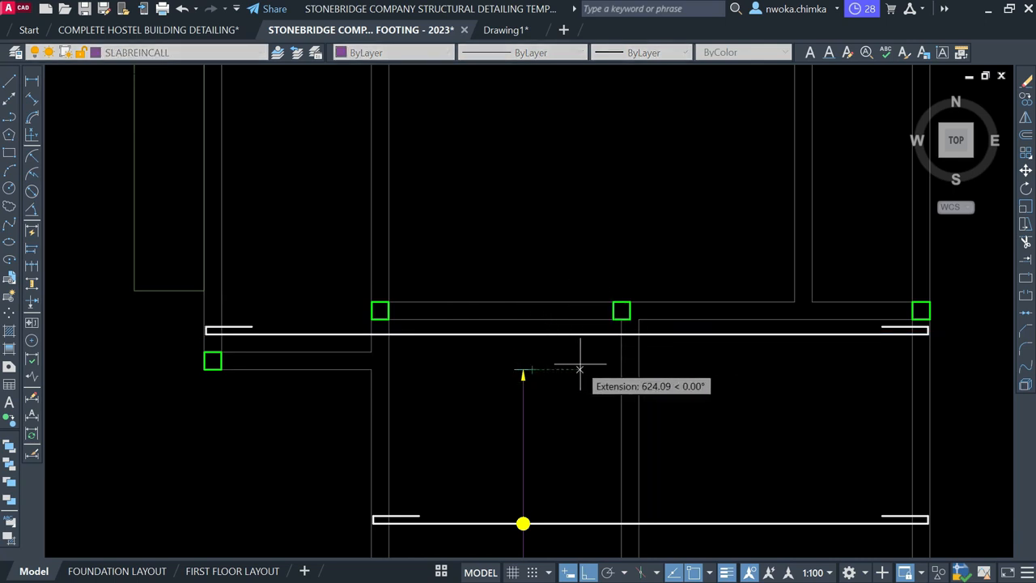
click(581, 369)
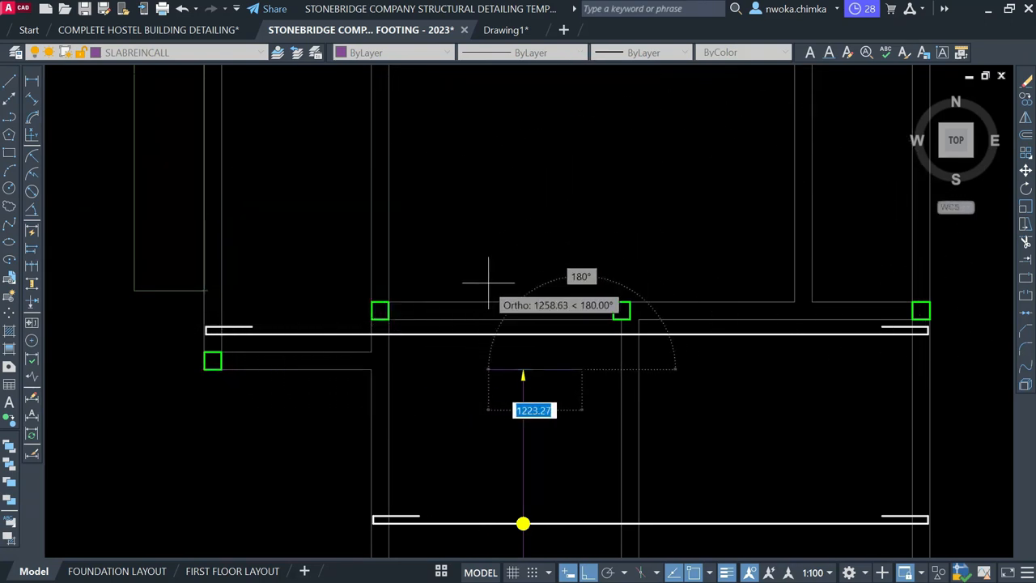
key(Escape)
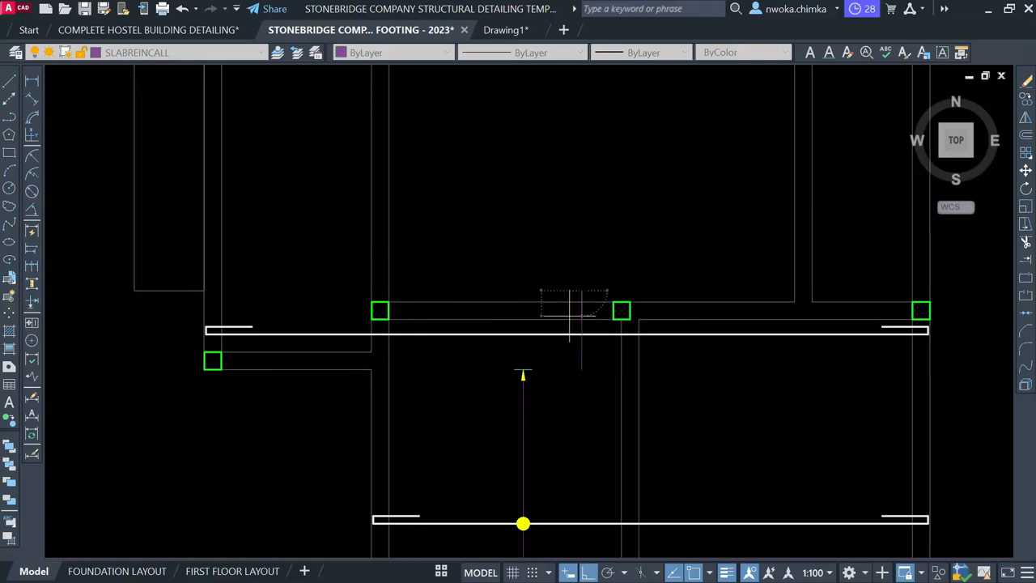
scroll(495, 351, up, 2)
Window-select the yellow spacing arrow and copy it with CO from its base point
click(494, 352)
click(573, 416)
text(co)
key(Return)
scroll(534, 360, up, 5)
click(544, 397)
scroll(555, 398, down, 4)
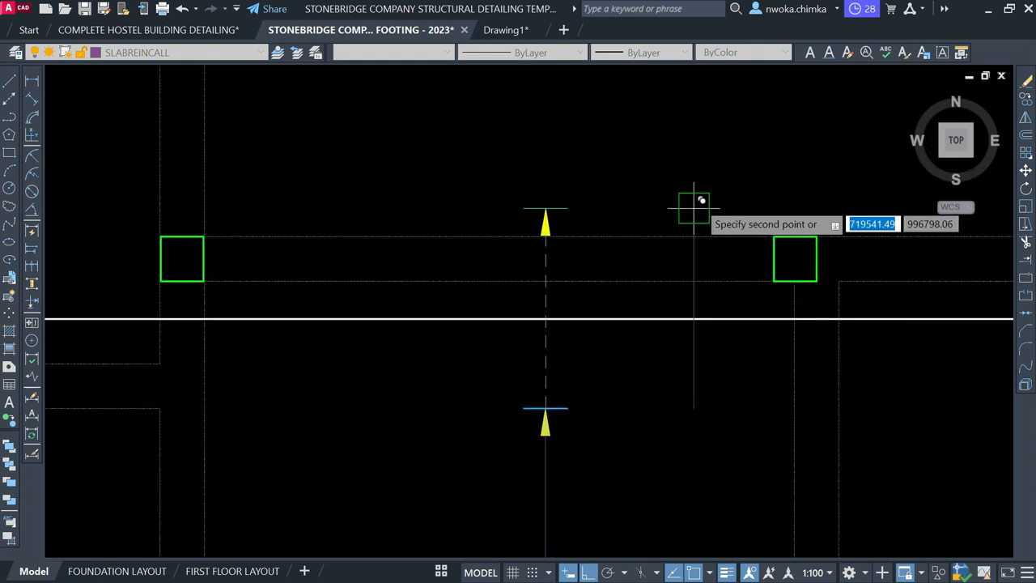
Place the spacing-arrow copy above the upper bar, and copy the lower arrow to its other side
click(693, 181)
scroll(608, 168, down, 5)
scroll(584, 343, up, 4)
click(584, 342)
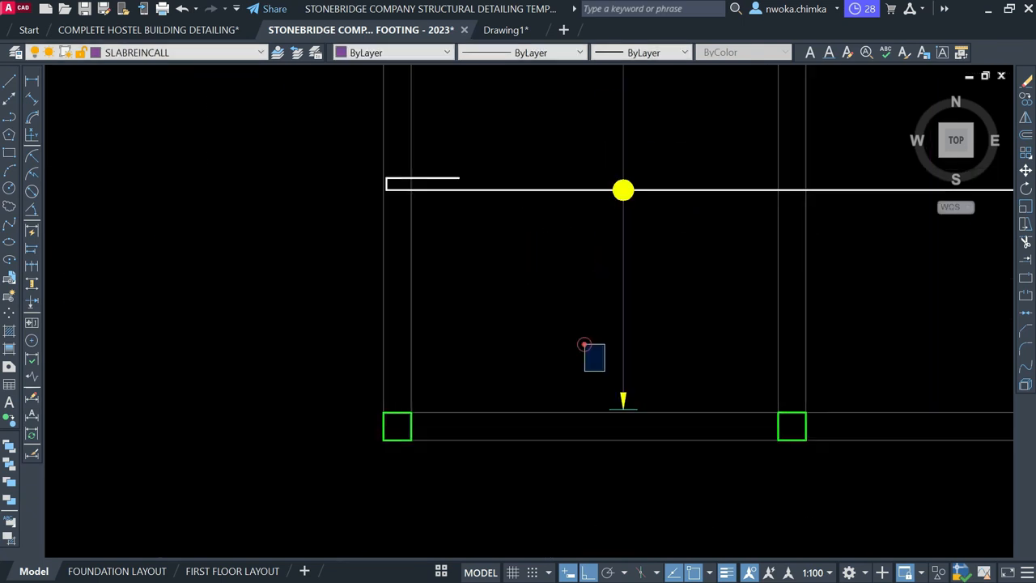
click(665, 444)
text(co)
key(Return)
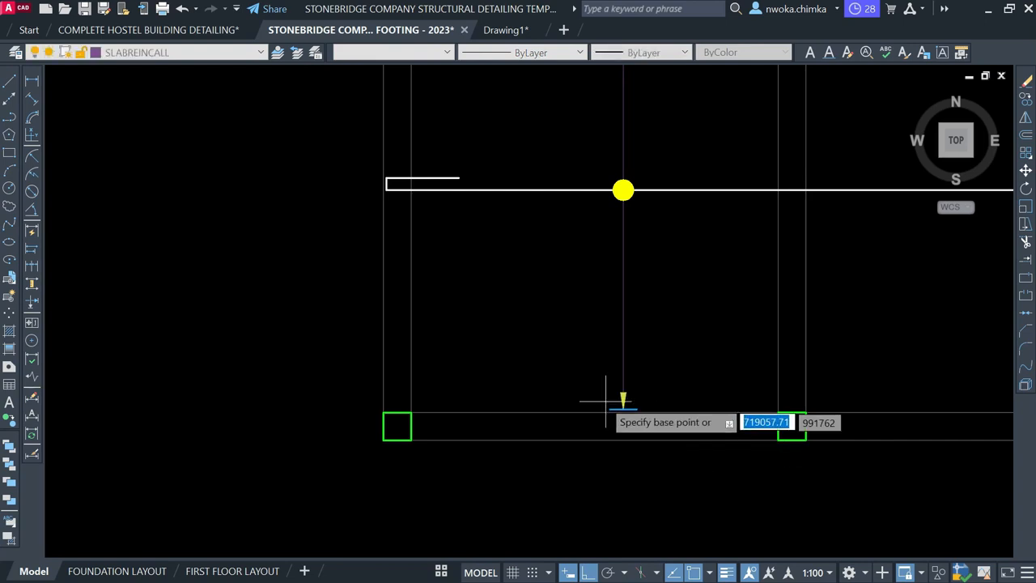
scroll(620, 401, up, 5)
click(696, 443)
scroll(525, 422, down, 8)
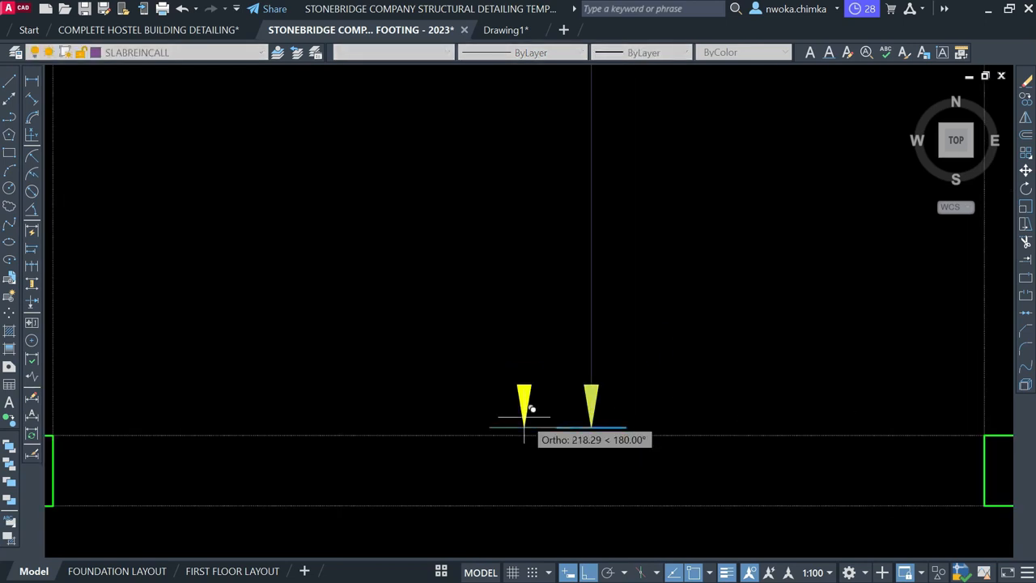
middle_drag(684, 183, 594, 557)
scroll(628, 383, up, 4)
click(550, 220)
key(Escape)
Copy the yellow bar dot onto the upper rebar
scroll(604, 398, down, 4)
scroll(616, 312, down, 2)
scroll(530, 418, up, 3)
click(461, 419)
click(578, 494)
text(co)
key(Return)
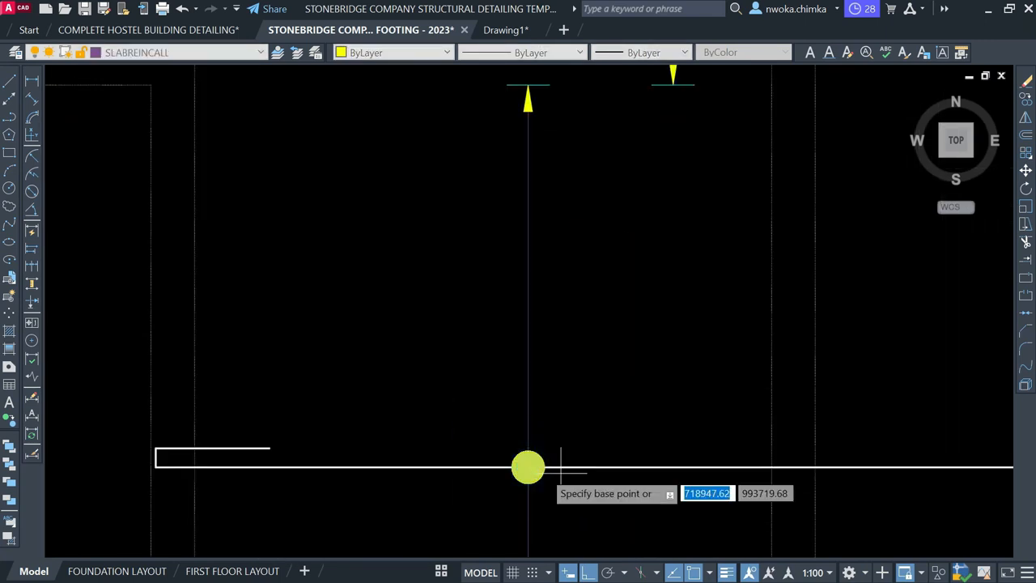
scroll(526, 465, up, 5)
click(518, 460)
scroll(531, 445, down, 5)
scroll(566, 364, up, 2)
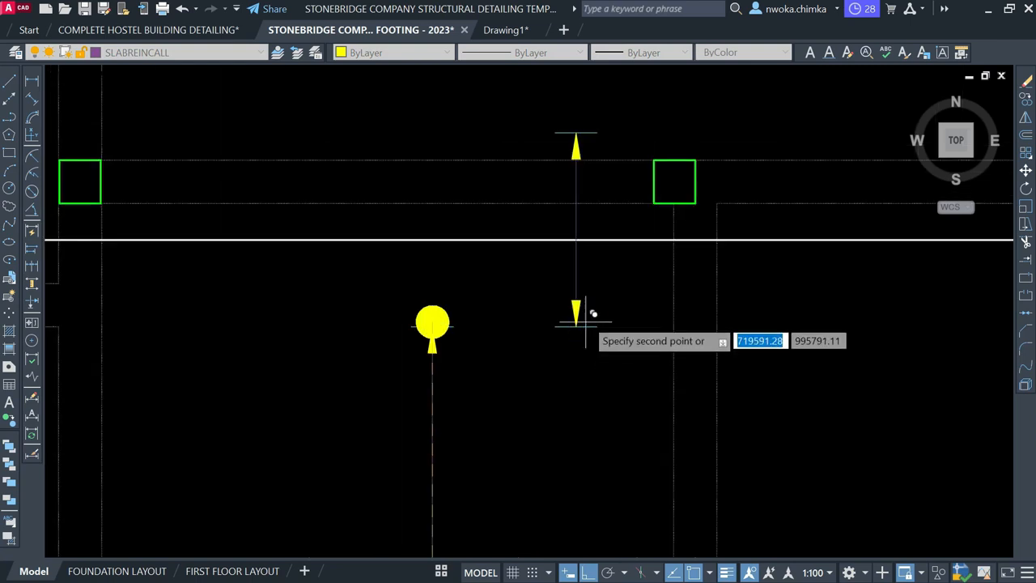
key(Escape)
Select the upper rebar with its hook end and start copying it
scroll(575, 283, down, 3)
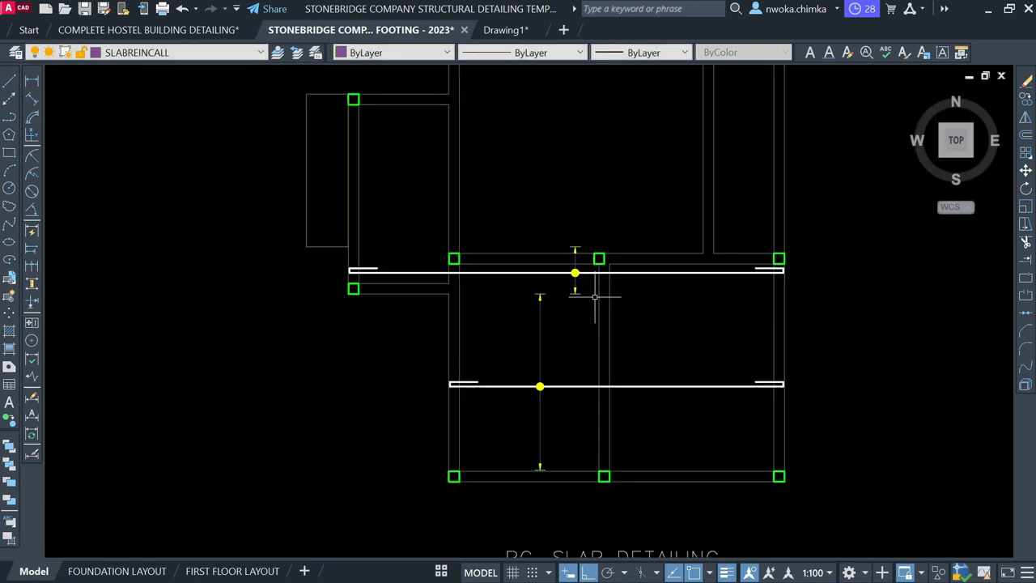
scroll(595, 297, down, 3)
scroll(540, 327, up, 3)
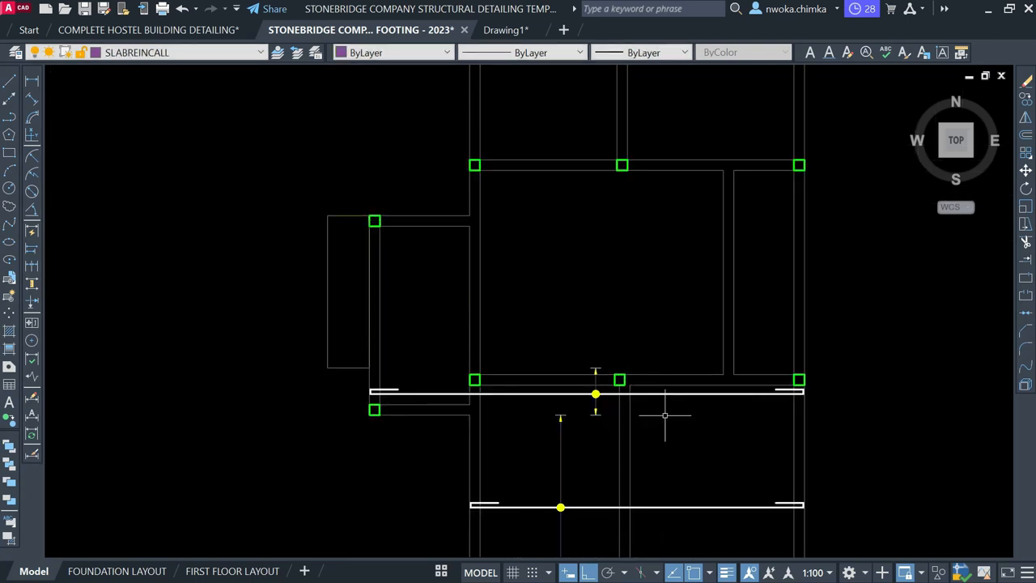
scroll(716, 399, up, 2)
click(721, 389)
click(856, 397)
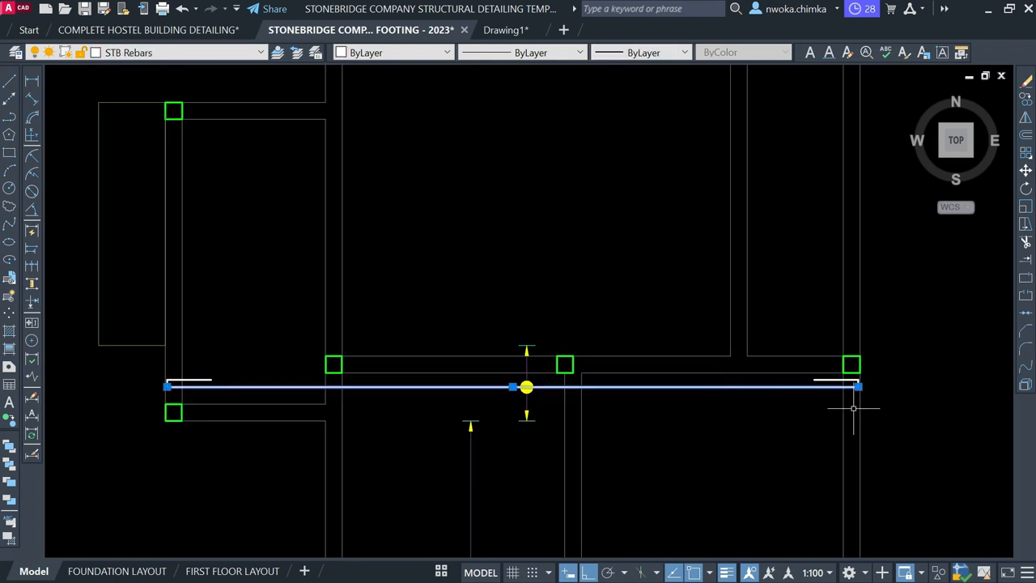
scroll(842, 392, up, 2)
click(785, 368)
click(921, 418)
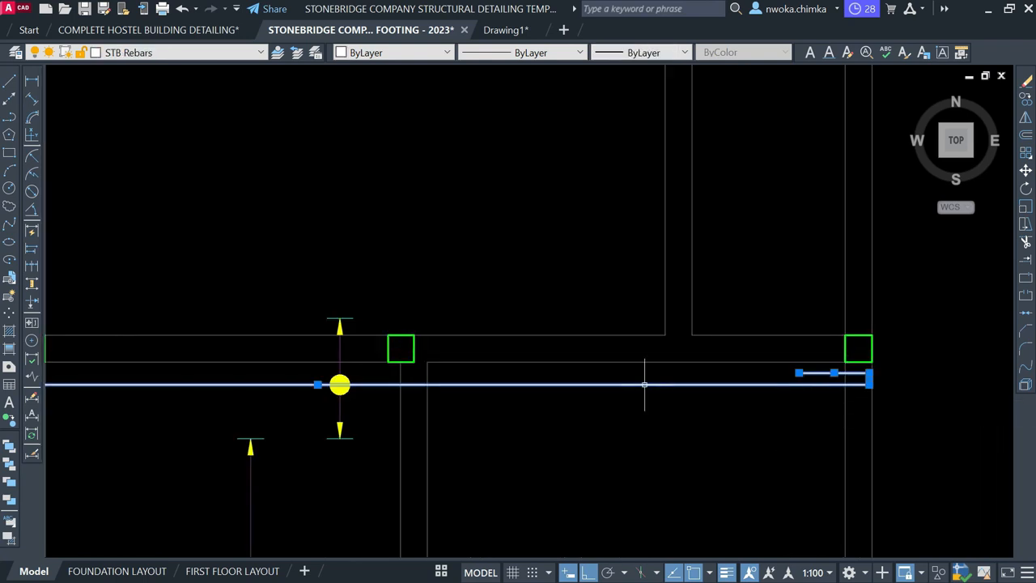
text(O)
key(Return)
scroll(409, 380, down, 4)
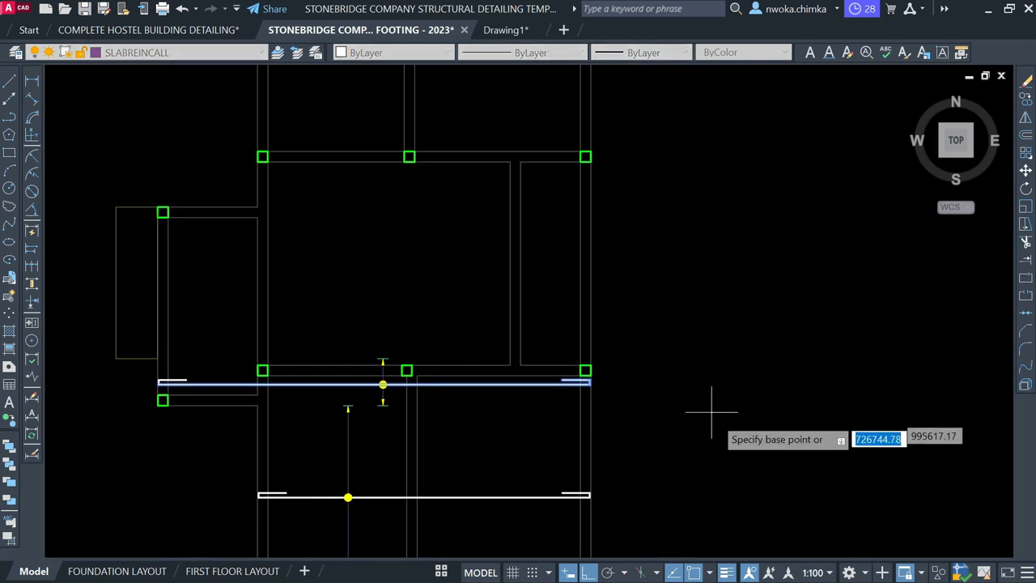
click(717, 328)
key(Escape)
middle_drag(425, 351, 739, 371)
scroll(450, 309, up, 2)
scroll(486, 317, up, 2)
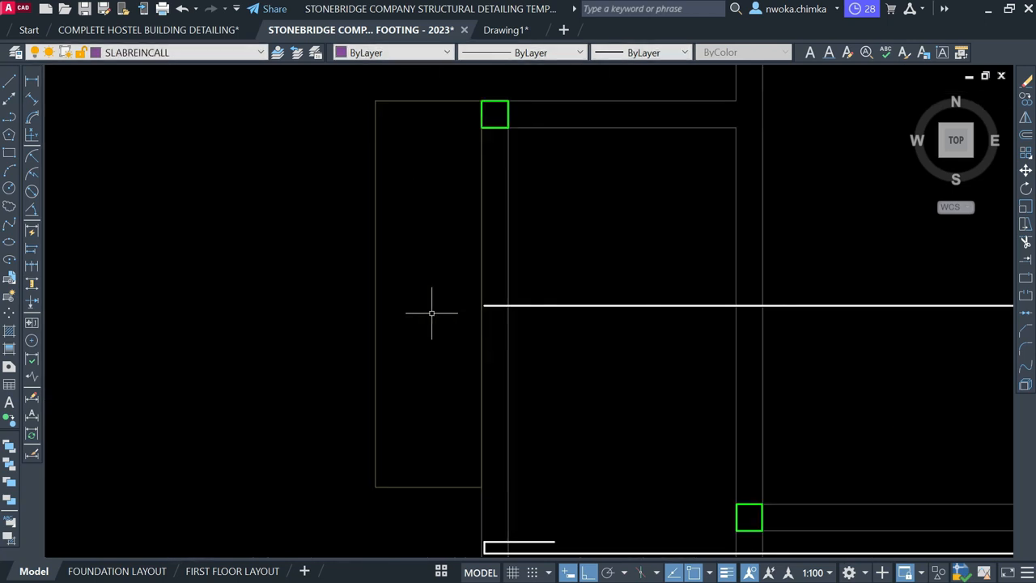
scroll(410, 244, down, 2)
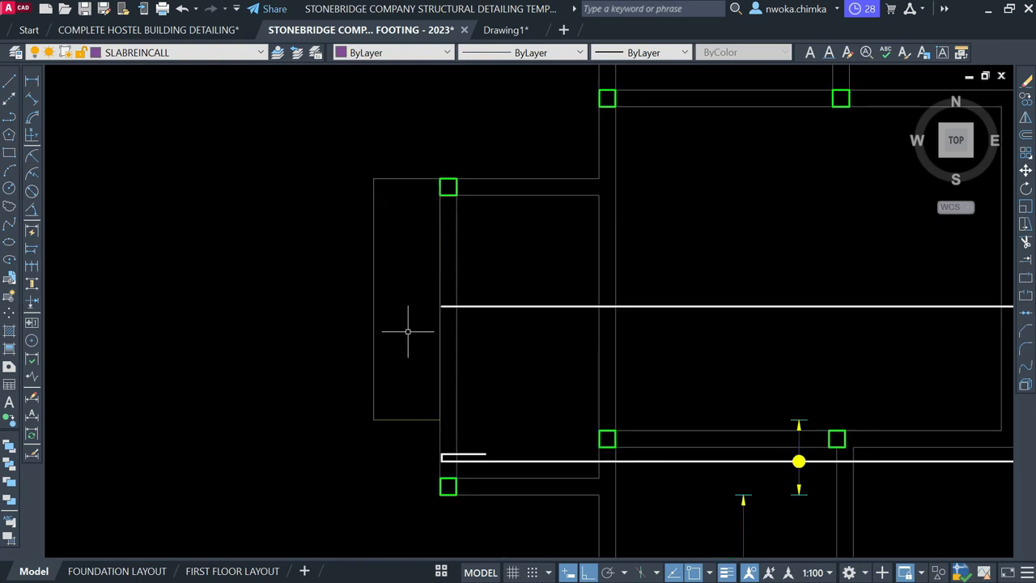
middle_drag(555, 302, 517, 327)
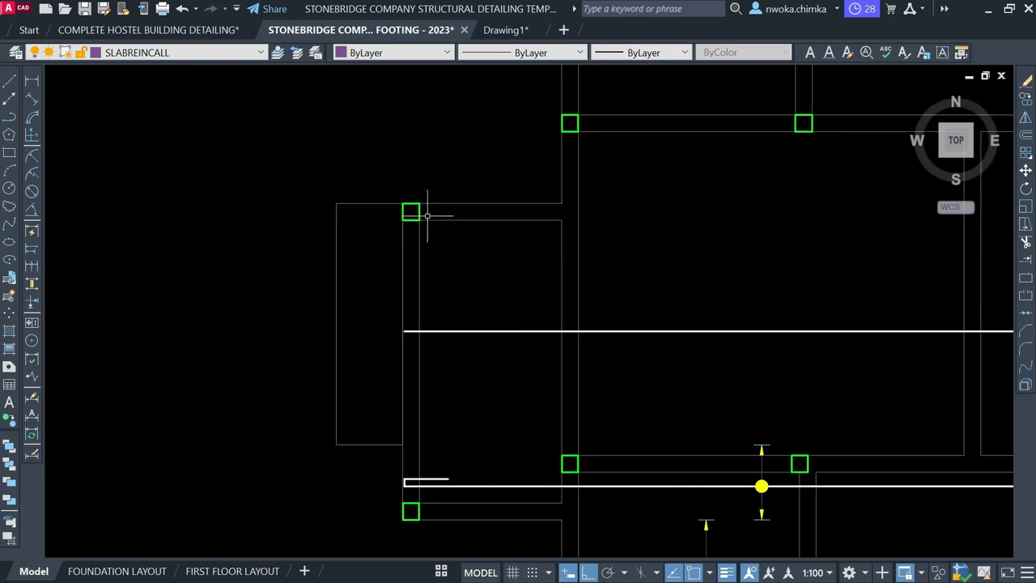
scroll(370, 227, down, 2)
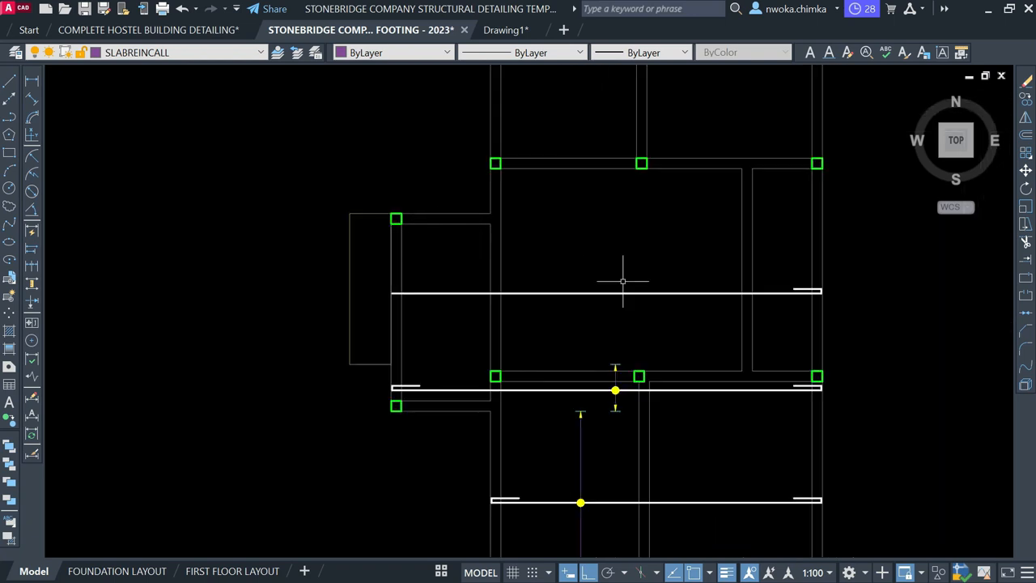
scroll(664, 273, up, 2)
click(671, 267)
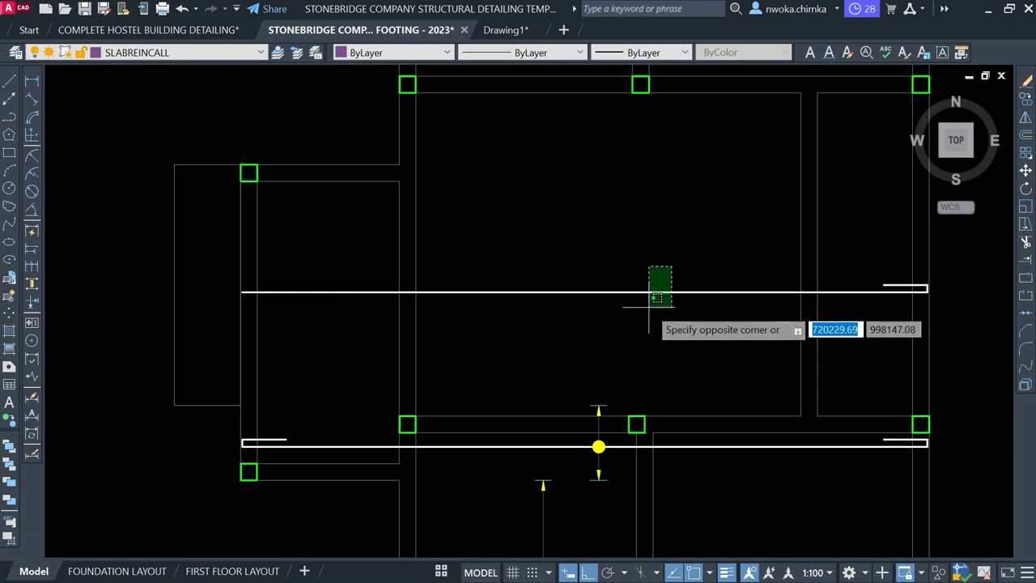
key(Escape)
scroll(255, 288, up, 2)
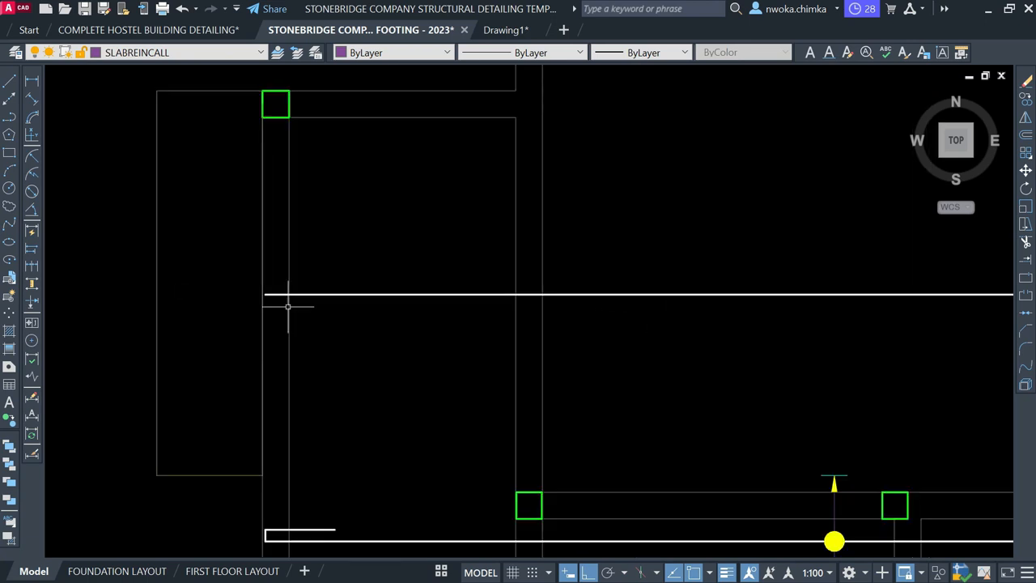
key(l)
key(space)
middle_drag(379, 334, 477, 338)
scroll(289, 342, up, 2)
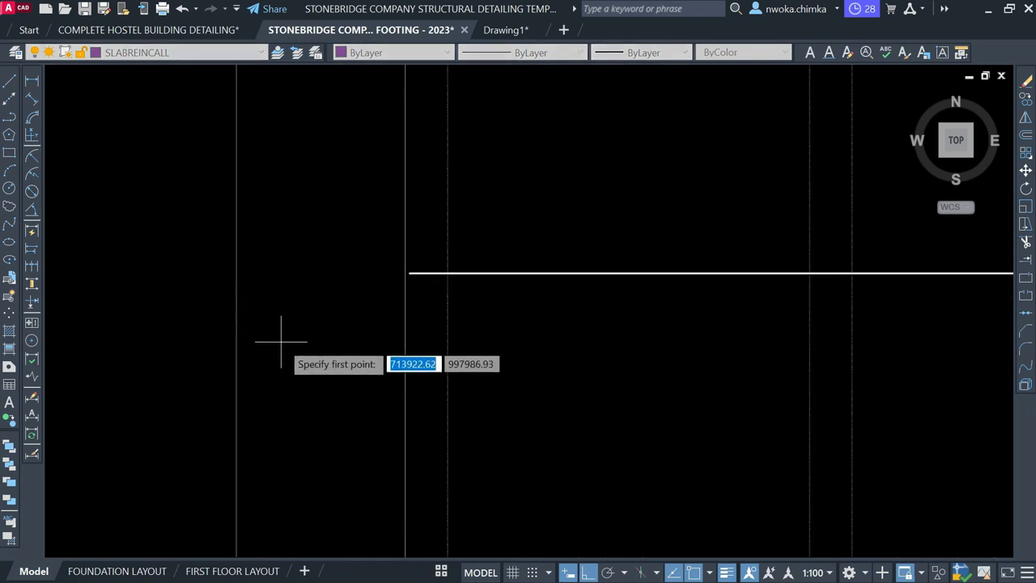
scroll(259, 354, up, 2)
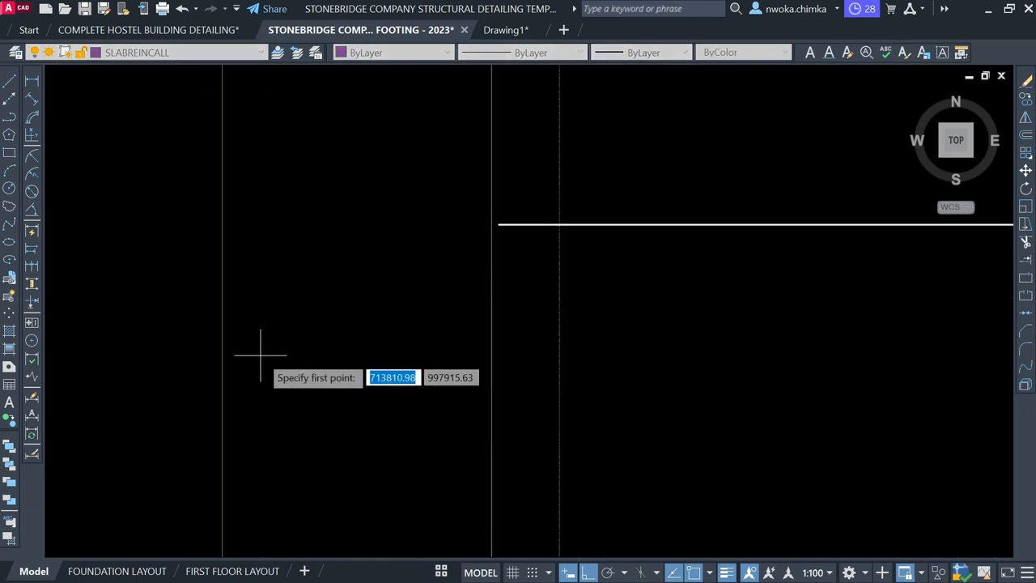
On the STB Rebars Top layer, draw a horizontal bar from the left column line to the dotted vertical line
click(154, 54)
scroll(141, 106, down, 1)
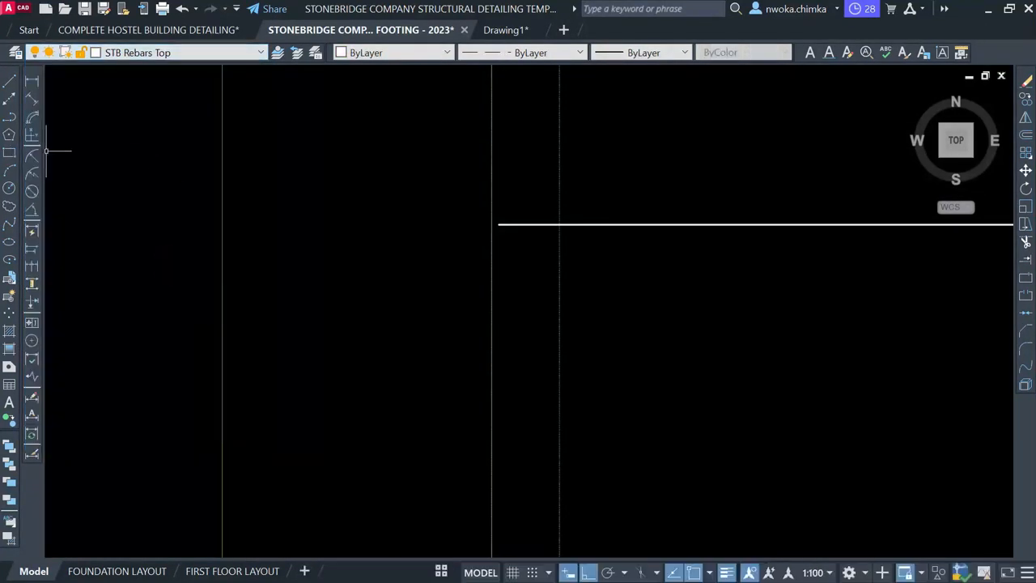
click(9, 81)
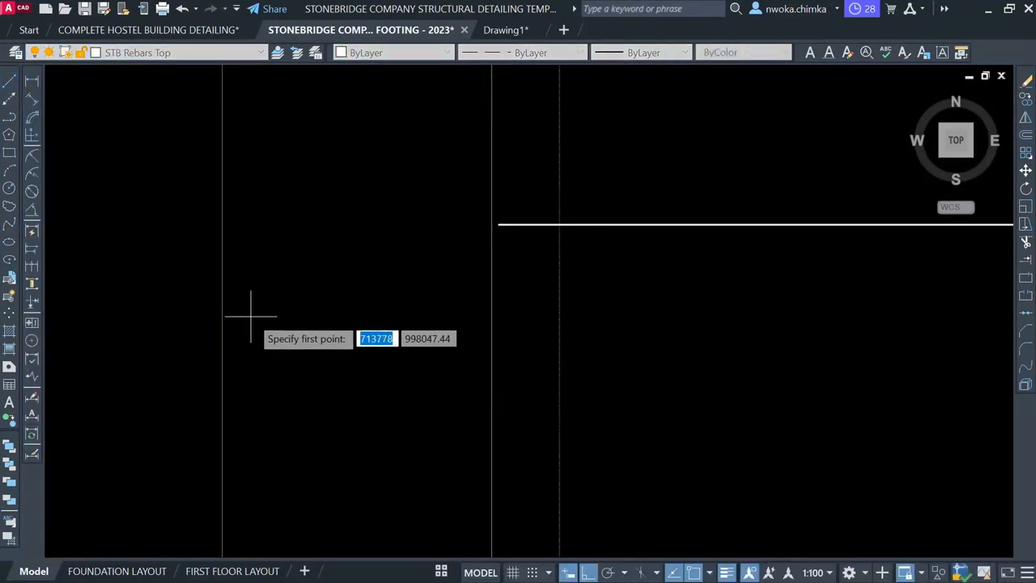
scroll(351, 316, down, 4)
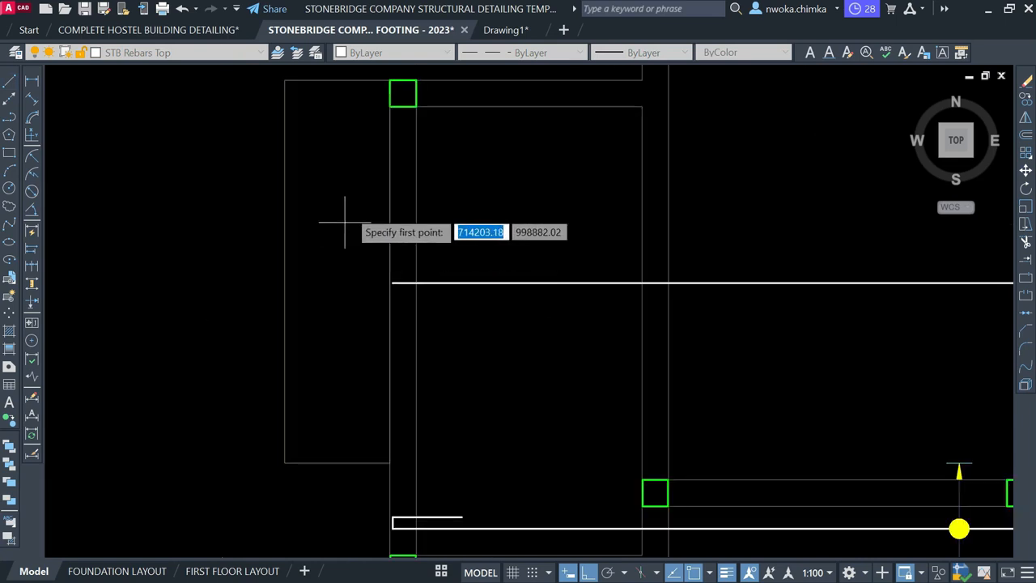
middle_drag(358, 317, 349, 369)
scroll(285, 366, up, 2)
click(267, 380)
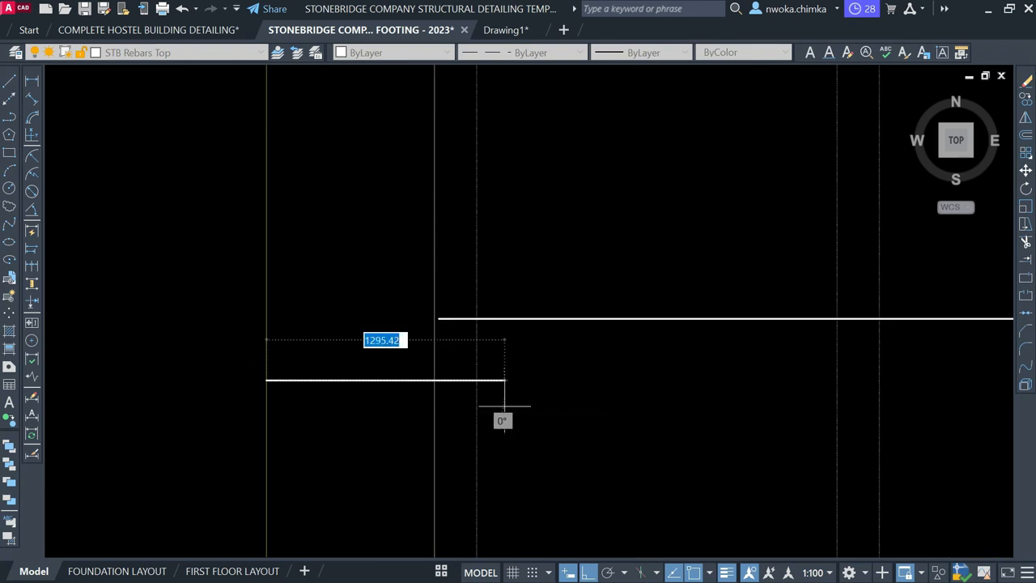
scroll(473, 376, up, 2)
click(483, 386)
key(Escape)
Grip-stretch the bar's right end 600 further into the panel
click(470, 378)
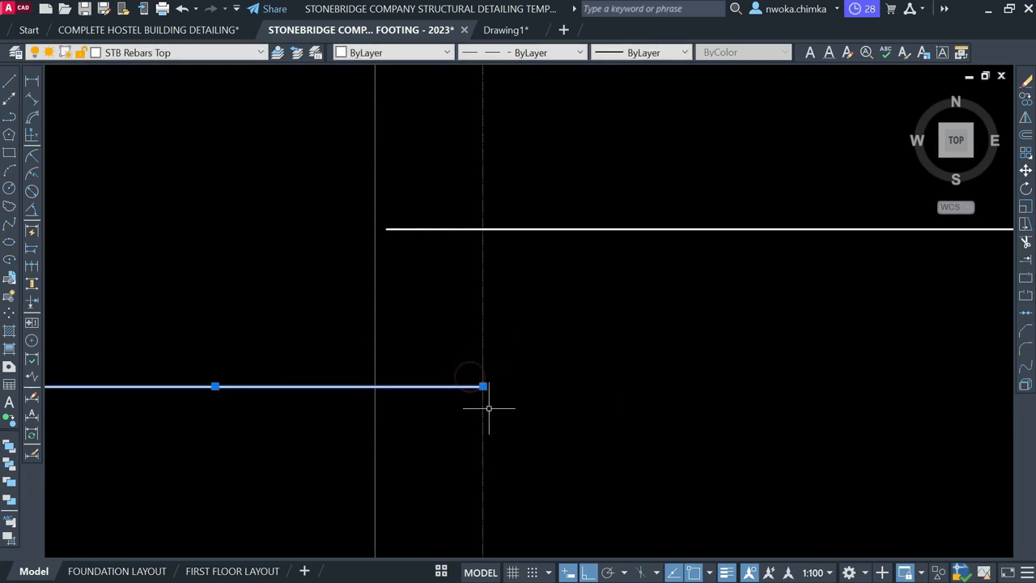
click(482, 387)
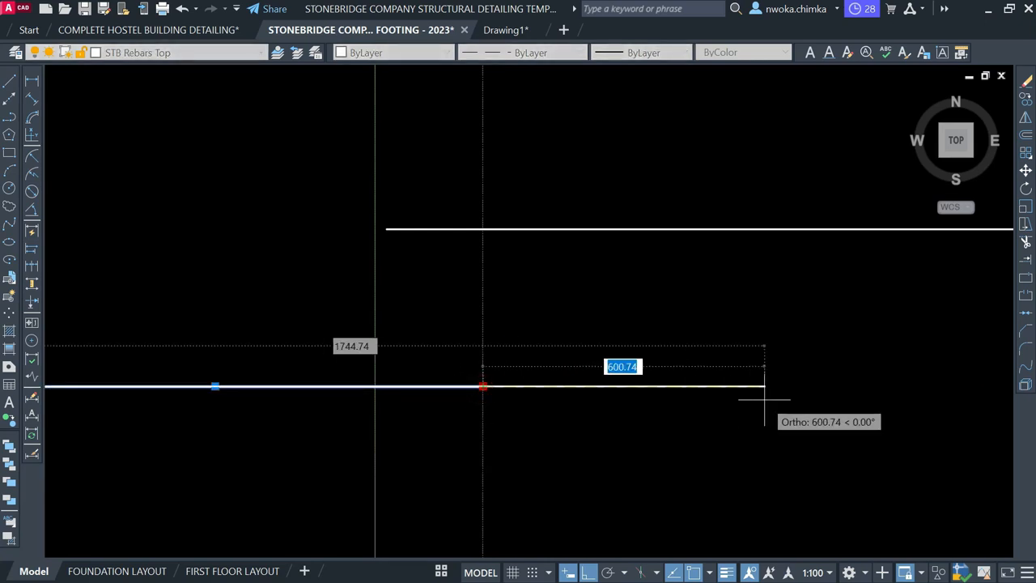
text(600)
key(Return)
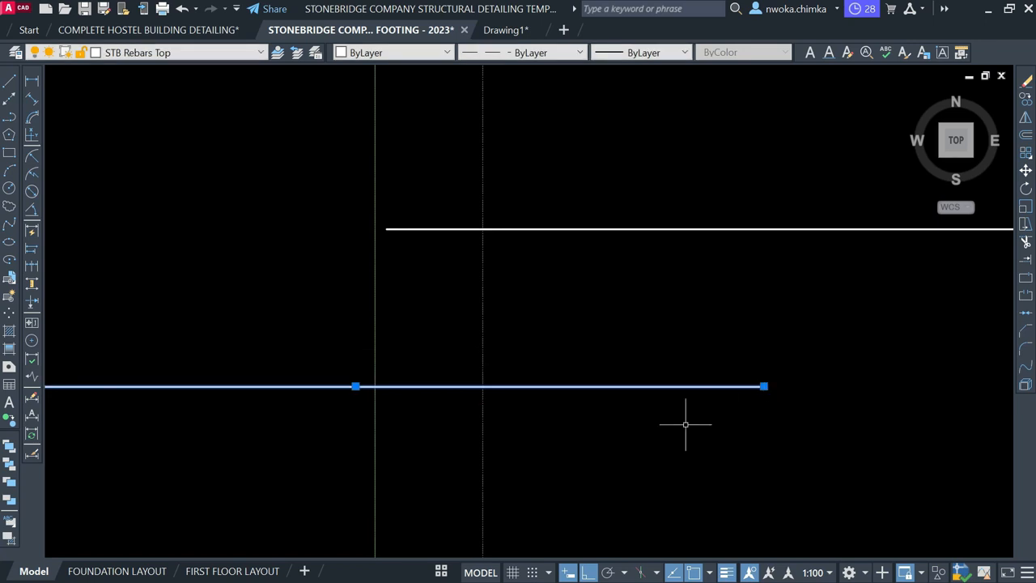
key(Escape)
scroll(686, 424, down, 5)
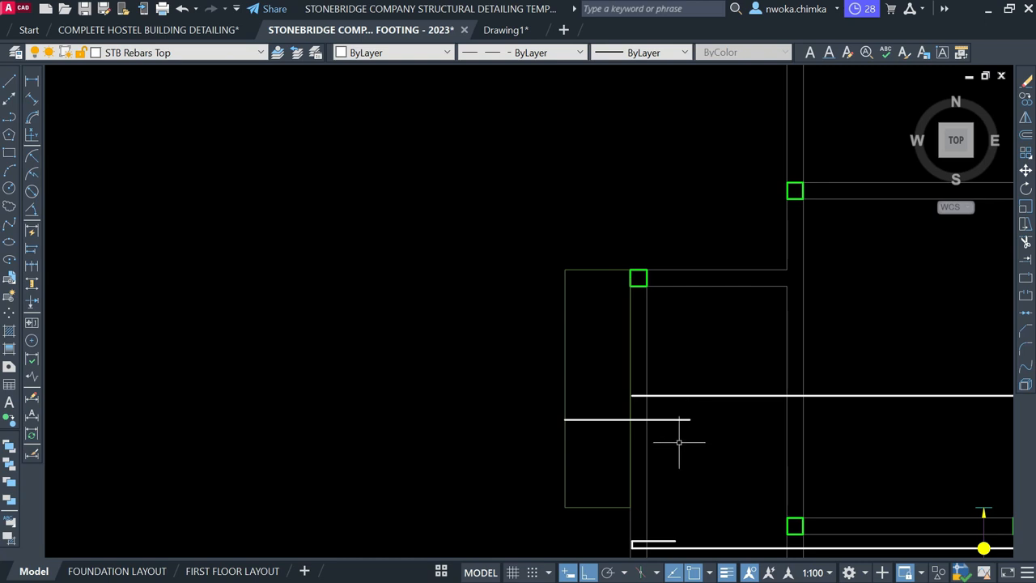
scroll(623, 428, up, 2)
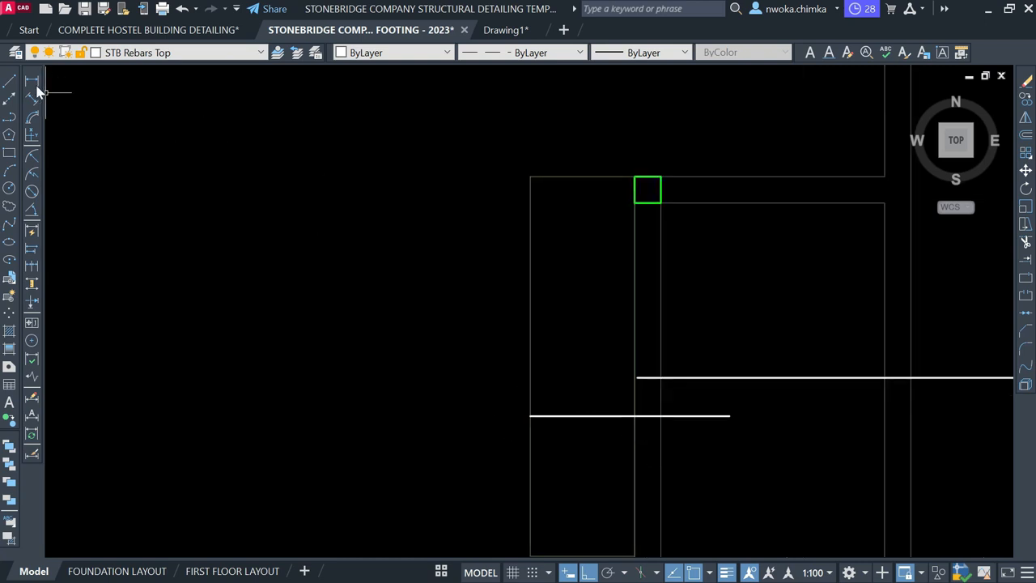
Trim the bar back at the column line, then measure the 914 gap with DIMLINEAR without placing it
key(Return)
click(722, 416)
click(31, 79)
scroll(554, 419, up, 2)
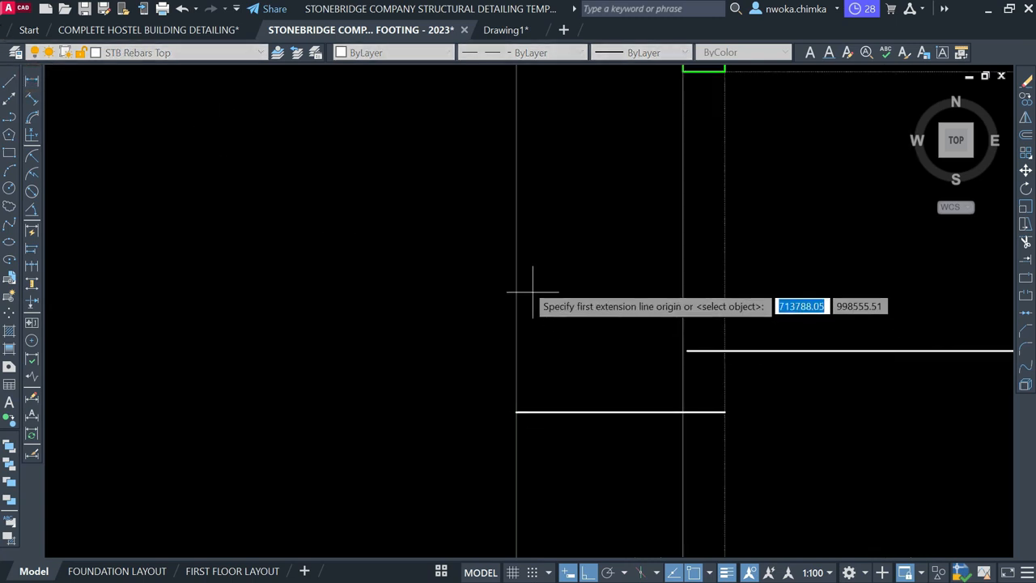
click(517, 235)
click(683, 235)
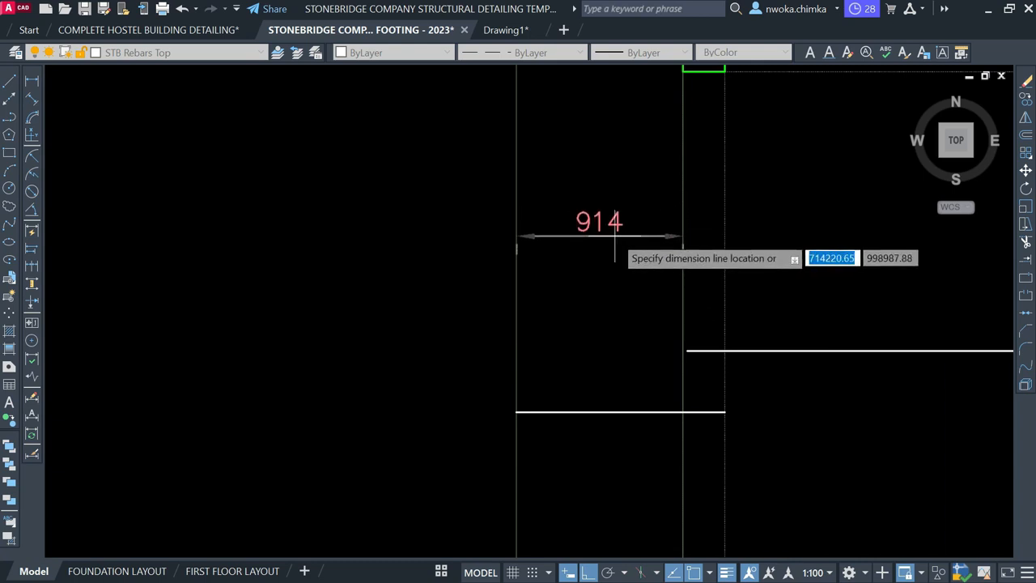
key(Escape)
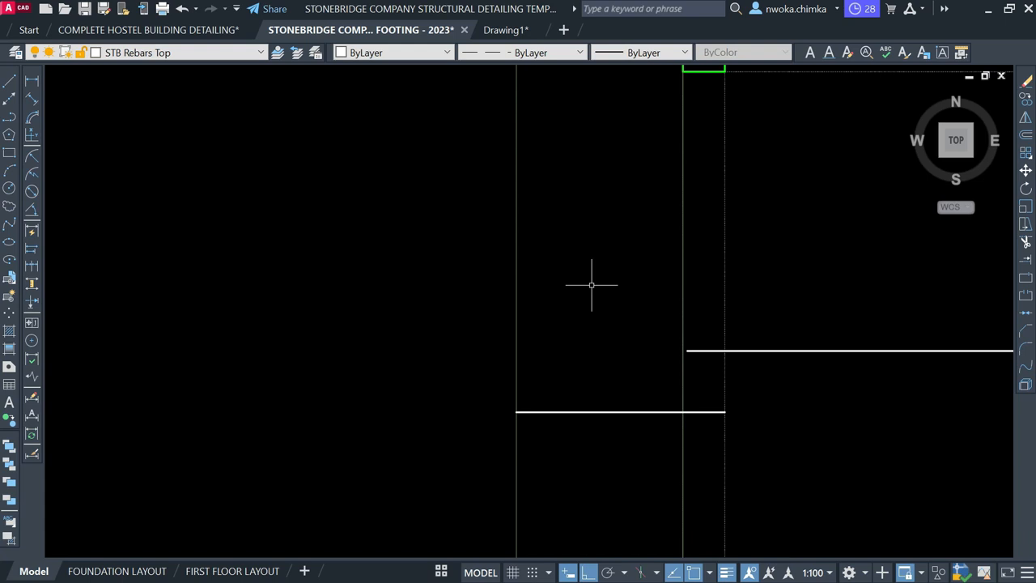
In QuickCalc, enter the remeasured 914 gap and evaluate 914*2 to get 1828
text(QC)
key(Return)
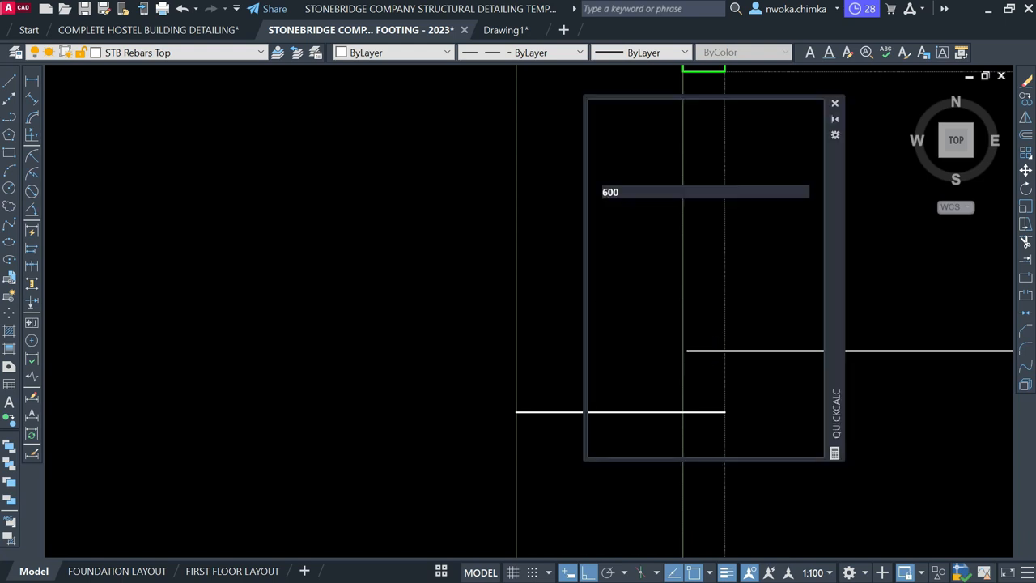
click(703, 291)
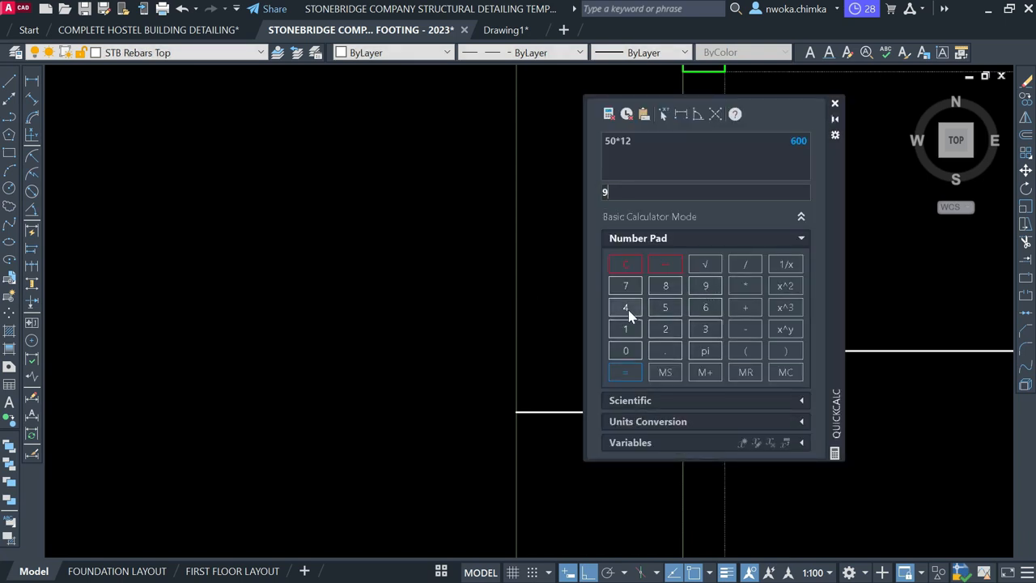
click(626, 329)
click(628, 309)
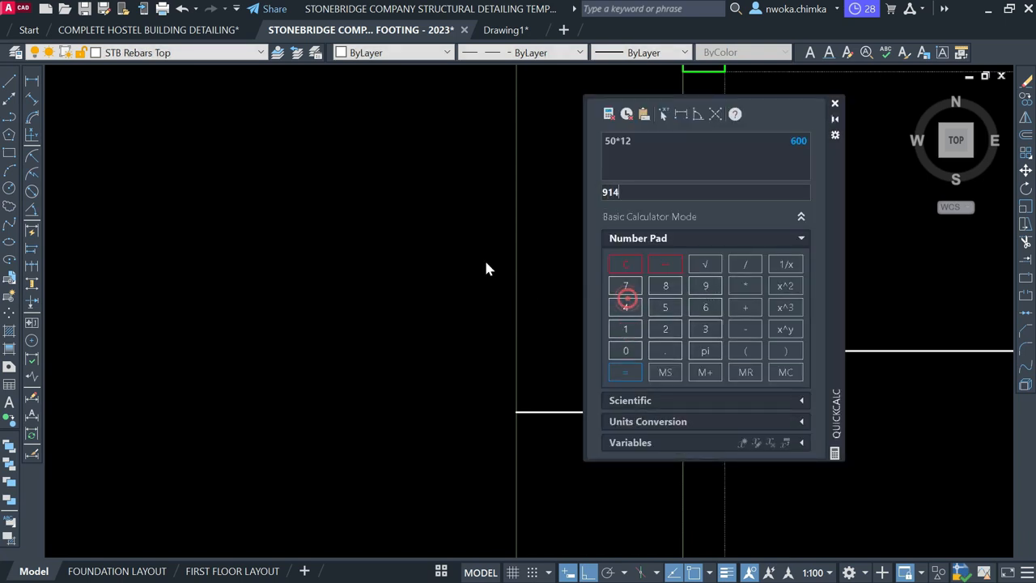
click(37, 82)
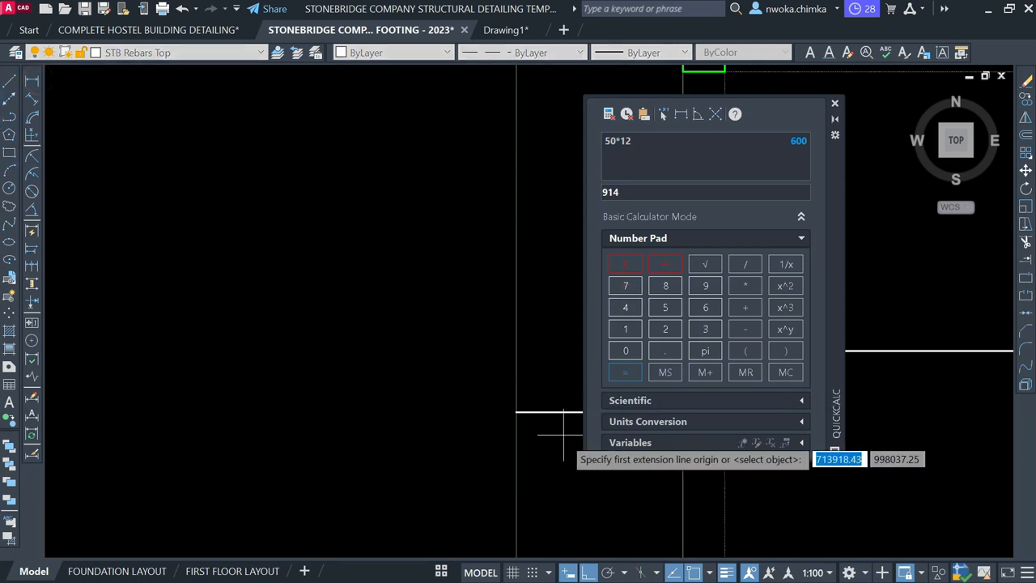
click(683, 507)
click(681, 463)
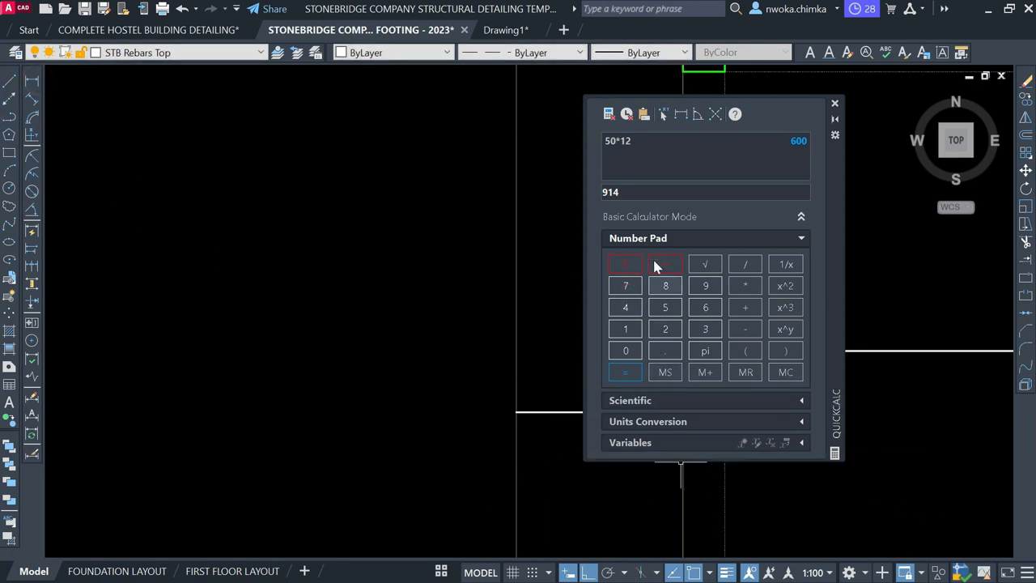
click(600, 199)
text(914*)
click(664, 329)
click(626, 372)
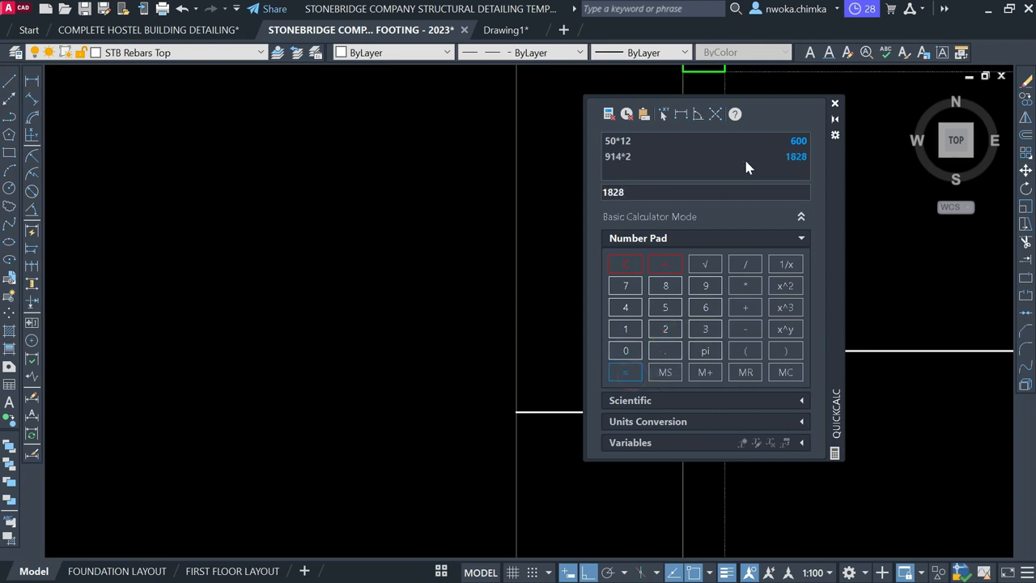
Close QuickCalc and stretch the short left-column bar by 1828
click(835, 104)
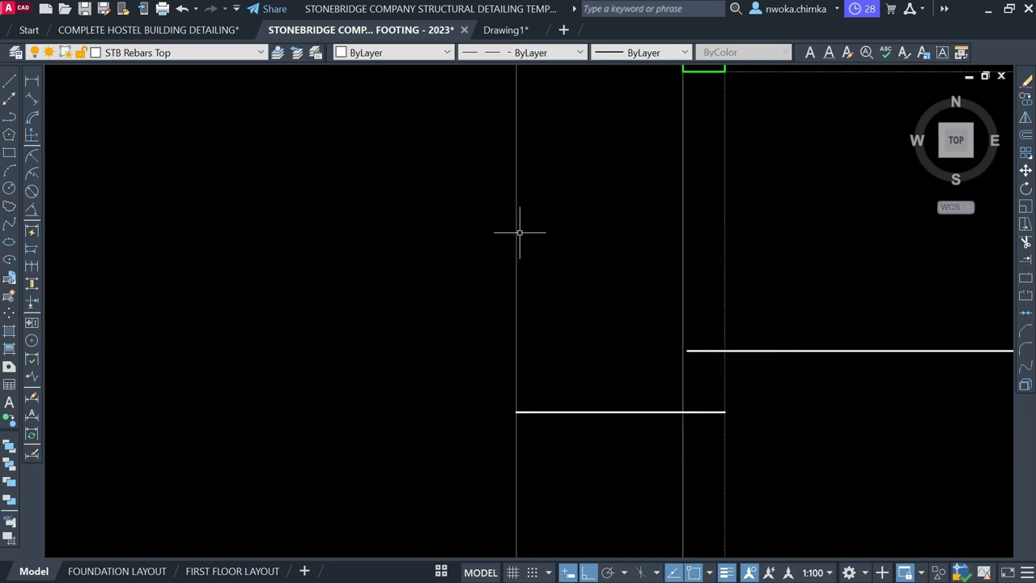
scroll(370, 257, down, 2)
drag(528, 333, 539, 386)
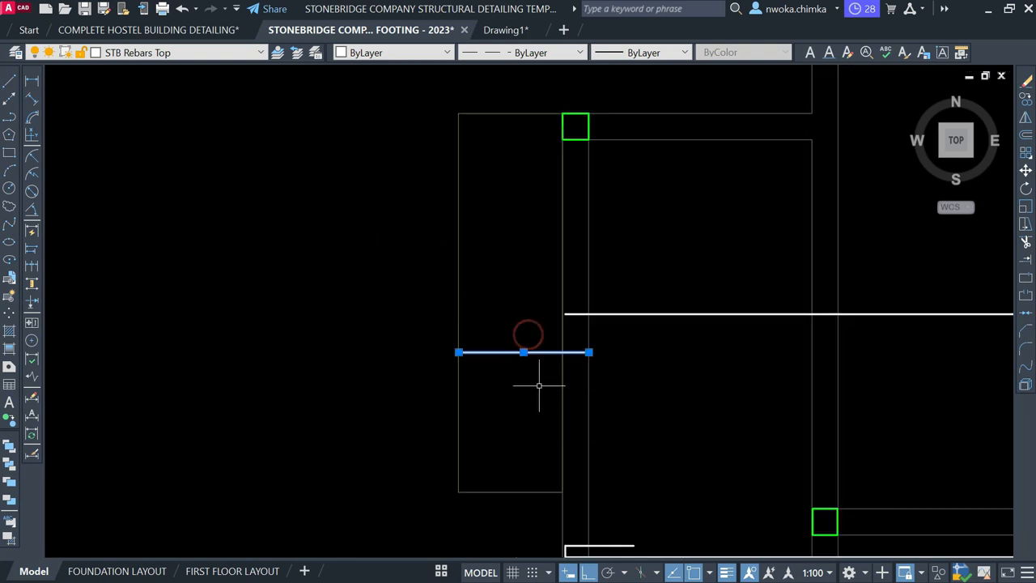
mouse_move(589, 353)
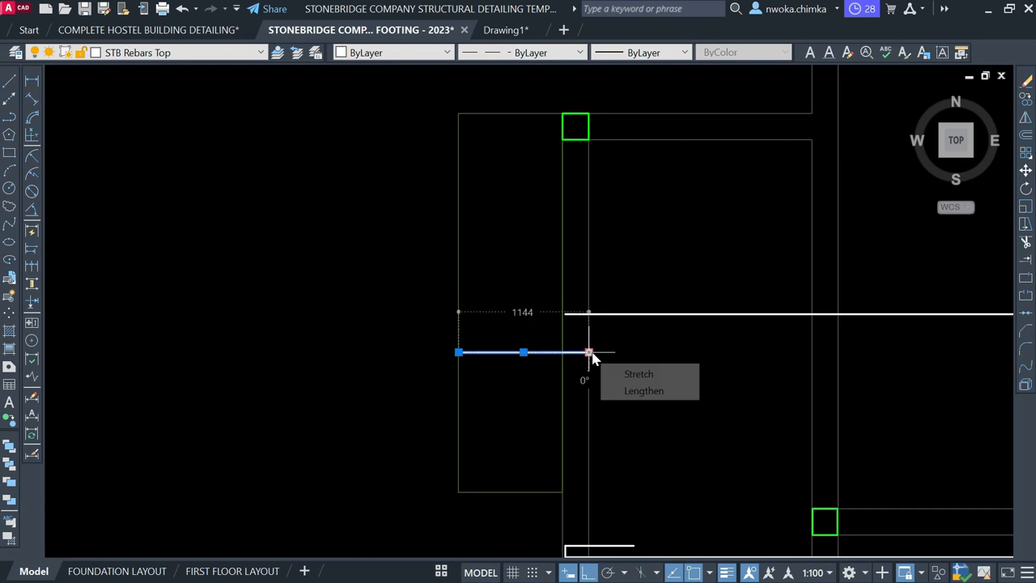
click(589, 352)
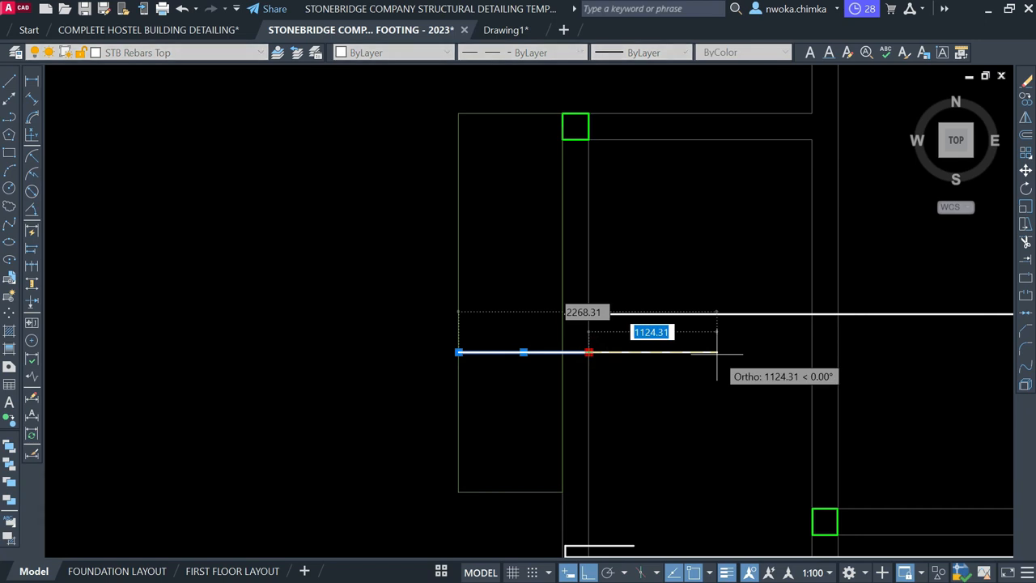
text(182)
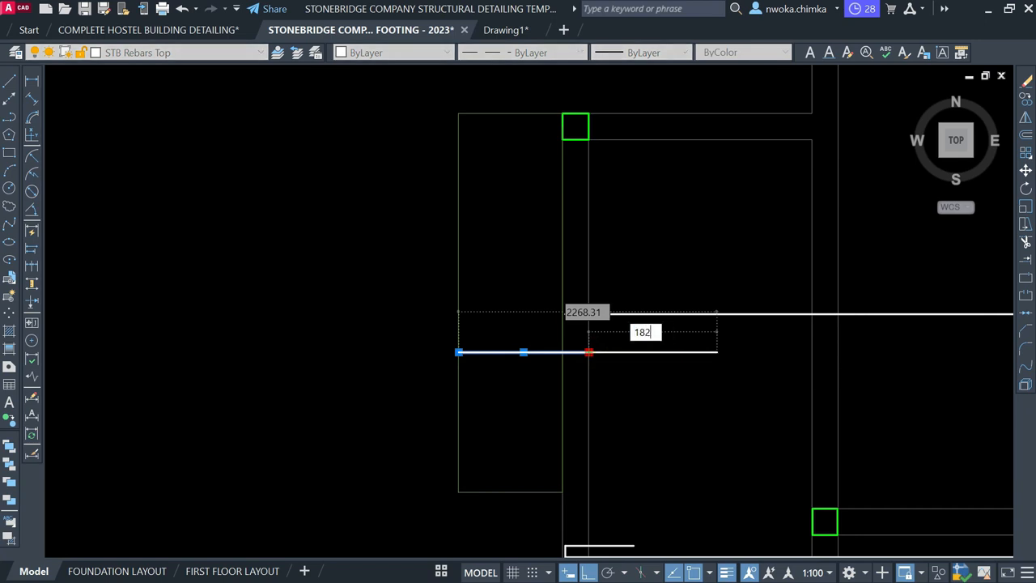
text(8)
key(Return)
key(Escape)
Draw the hook line from the bar's left end with a 1500 segment and the 1828 rebar segment
key(Return)
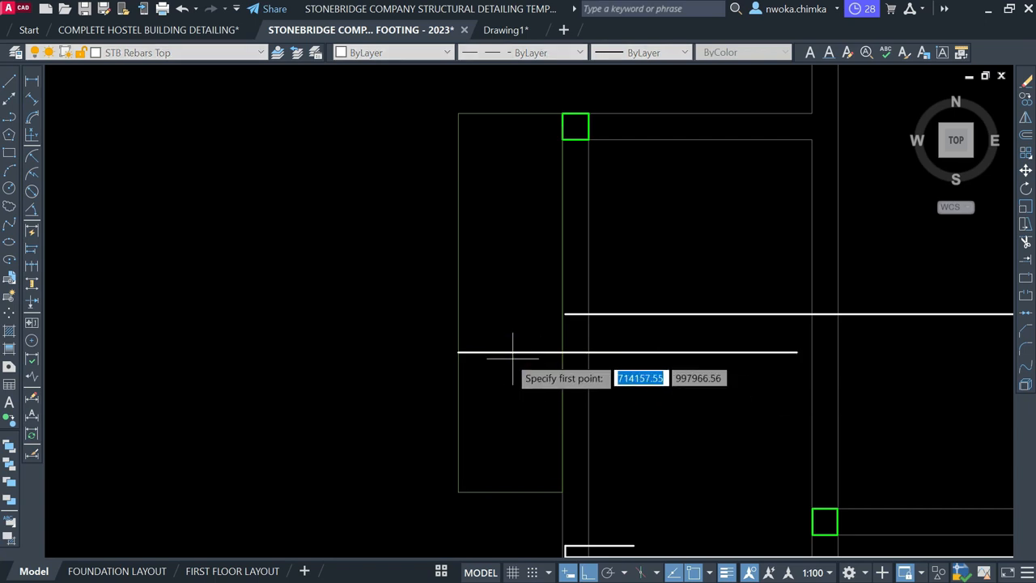
scroll(505, 357, up, 2)
click(429, 349)
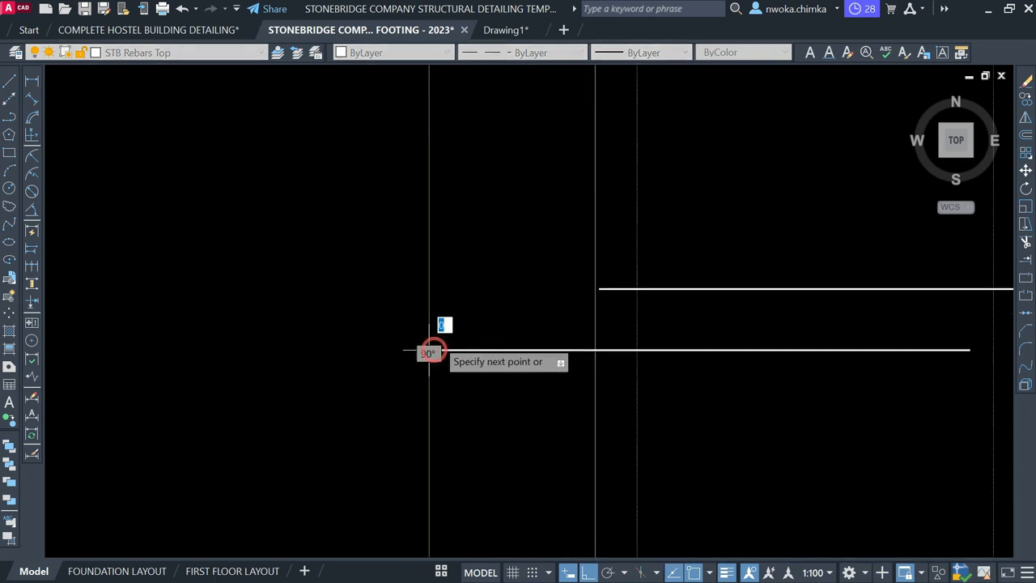
text(1500)
key(Return)
scroll(485, 307, down, 3)
scroll(578, 344, up, 2)
text(1828)
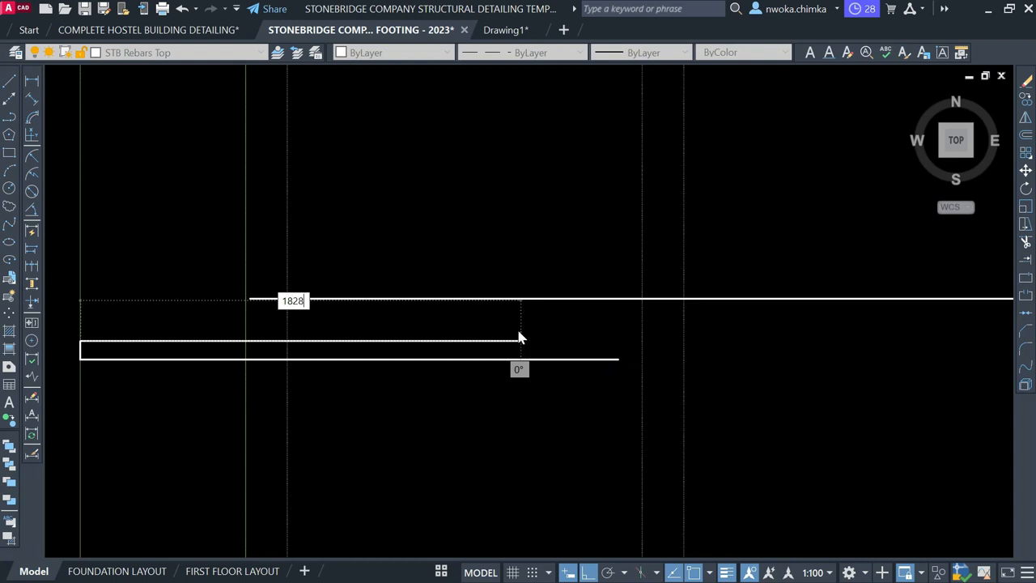
key(Return)
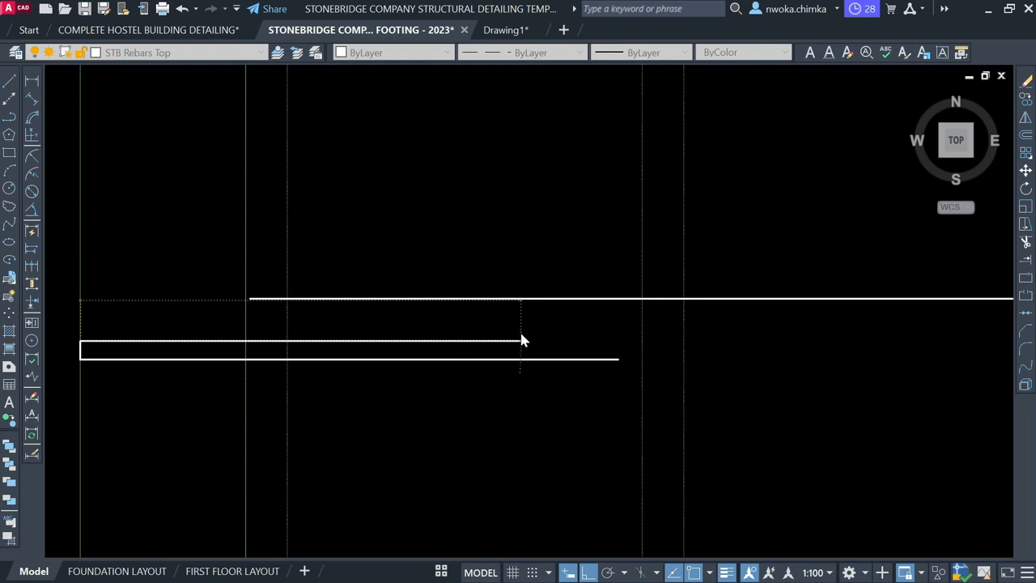
key(Escape)
Window-select the rebar's short vertical hook end
scroll(528, 394, down, 4)
scroll(375, 365, up, 3)
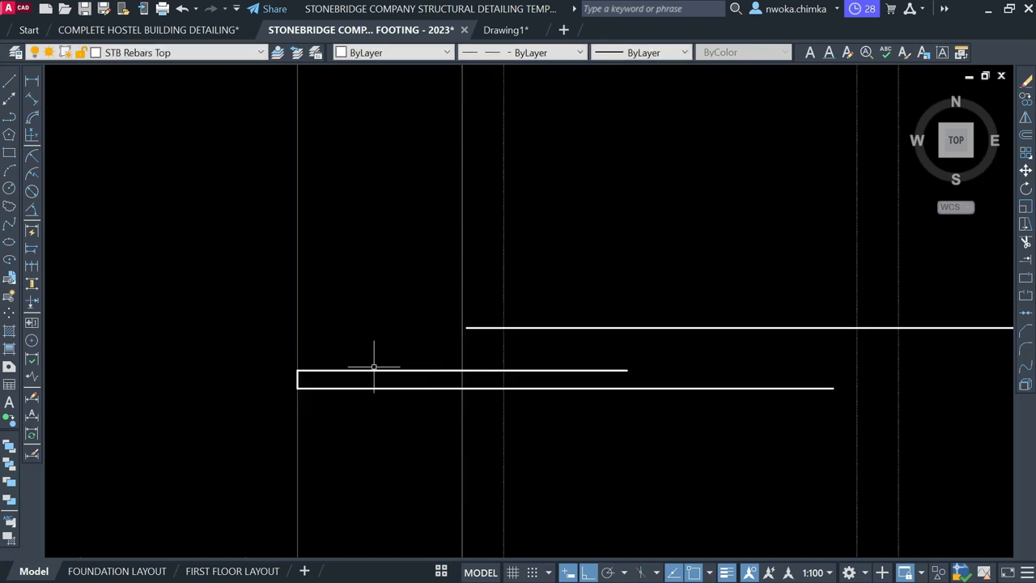
click(260, 317)
click(475, 463)
Move the hook and upper rebar lines 25 units to the right
click(439, 369)
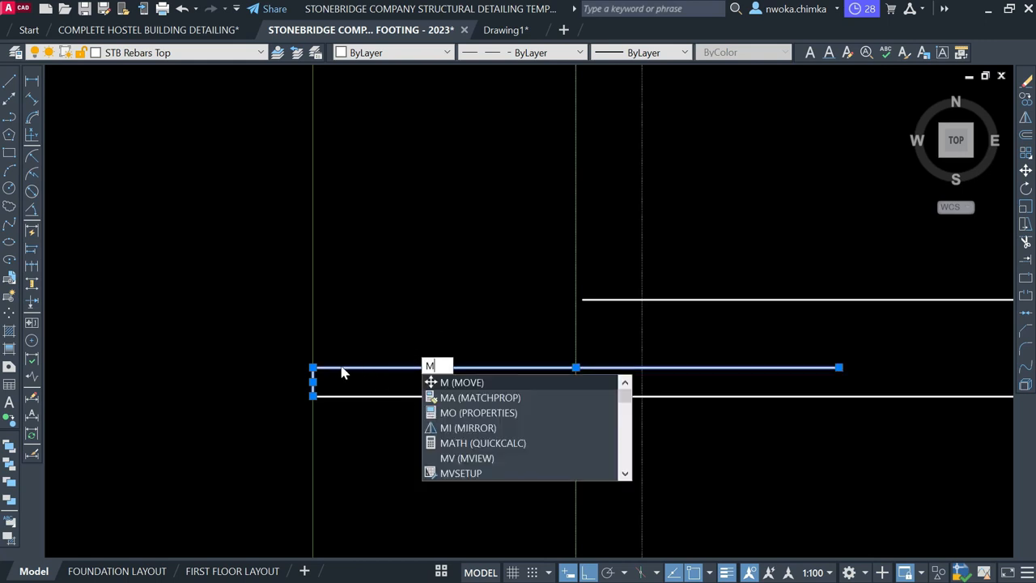
key(Return)
scroll(320, 368, up, 6)
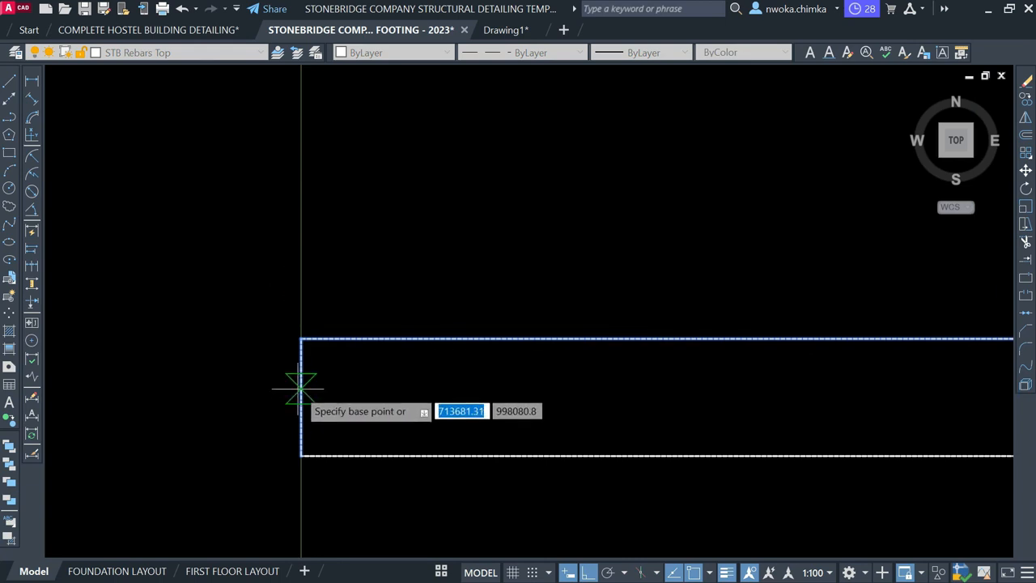
click(301, 380)
text(25)
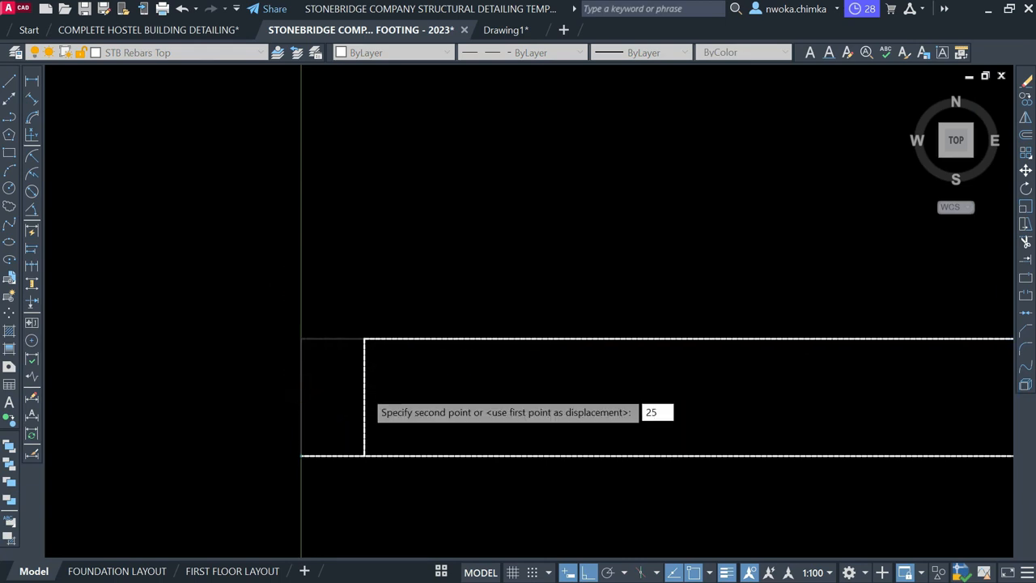
key(Return)
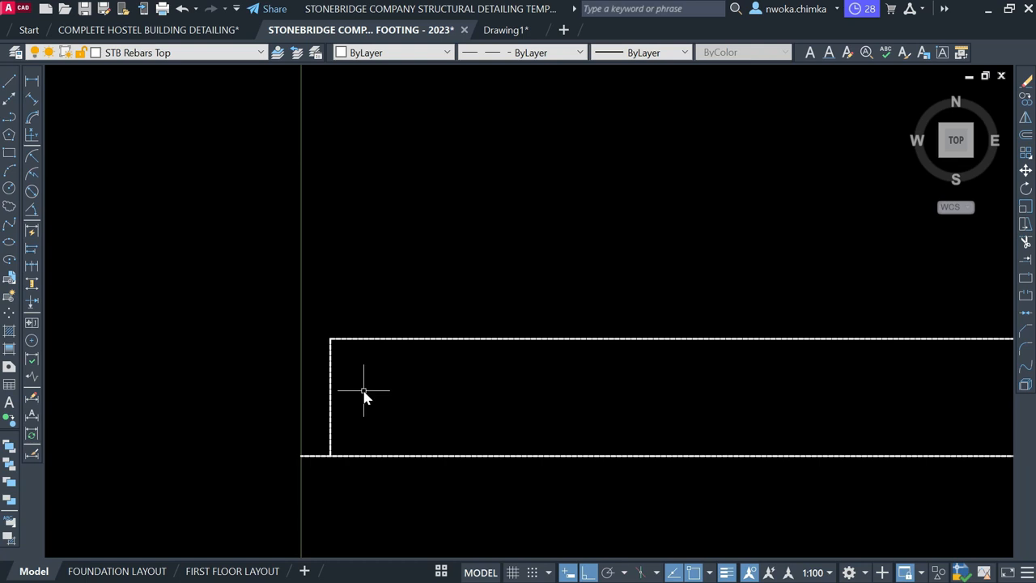
Trim off the short overhanging segment left at the slab edge
key(Return)
click(319, 455)
key(Escape)
scroll(331, 339, down, 8)
scroll(489, 346, down, 4)
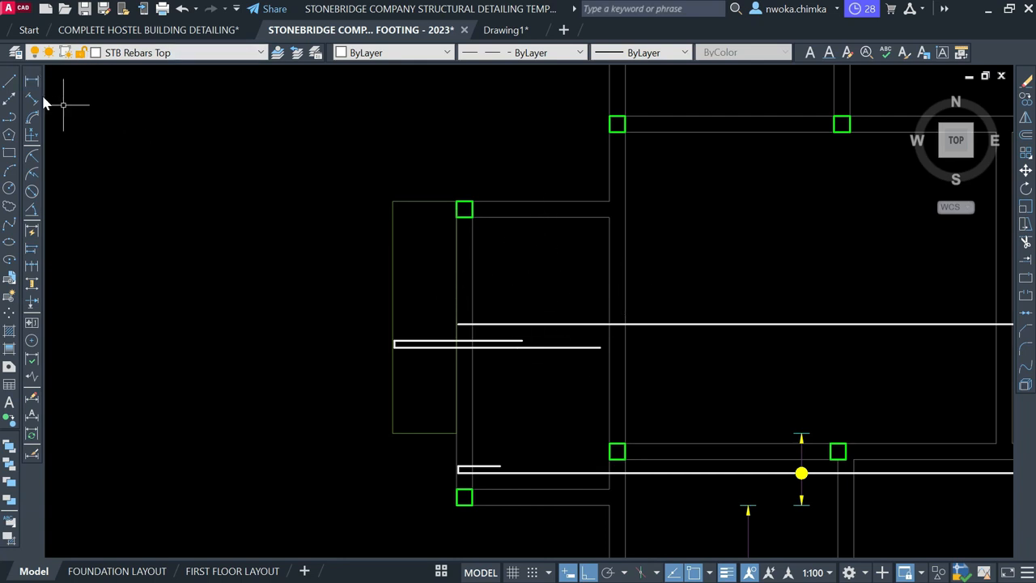
Make SLABREINCALL current and draw a vertical rebar down from the beam edge in the left panel
click(144, 53)
scroll(127, 149, up, 2)
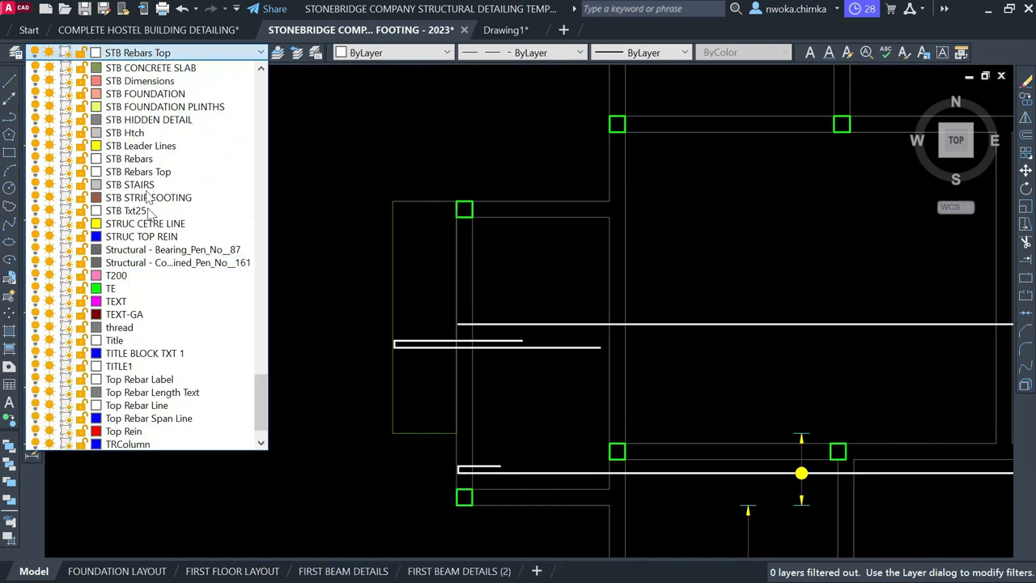
scroll(128, 149, up, 3)
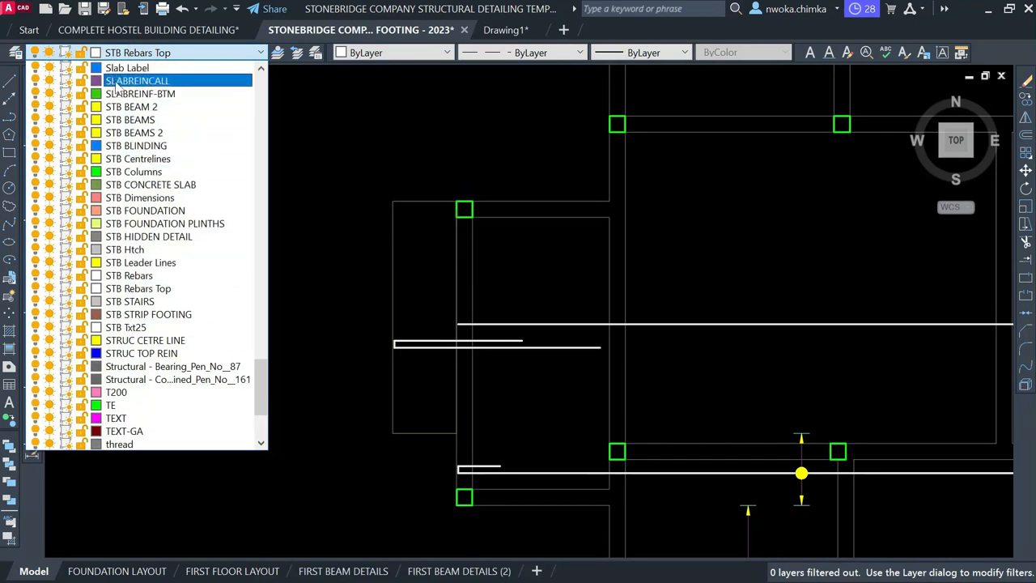
click(120, 81)
click(10, 81)
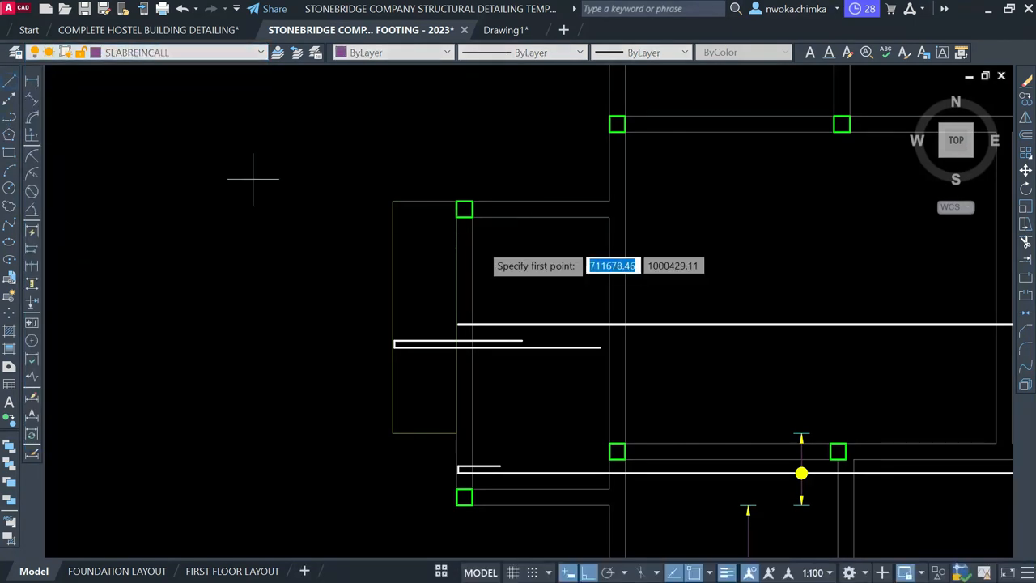
scroll(534, 238, up, 2)
scroll(518, 253, down, 2)
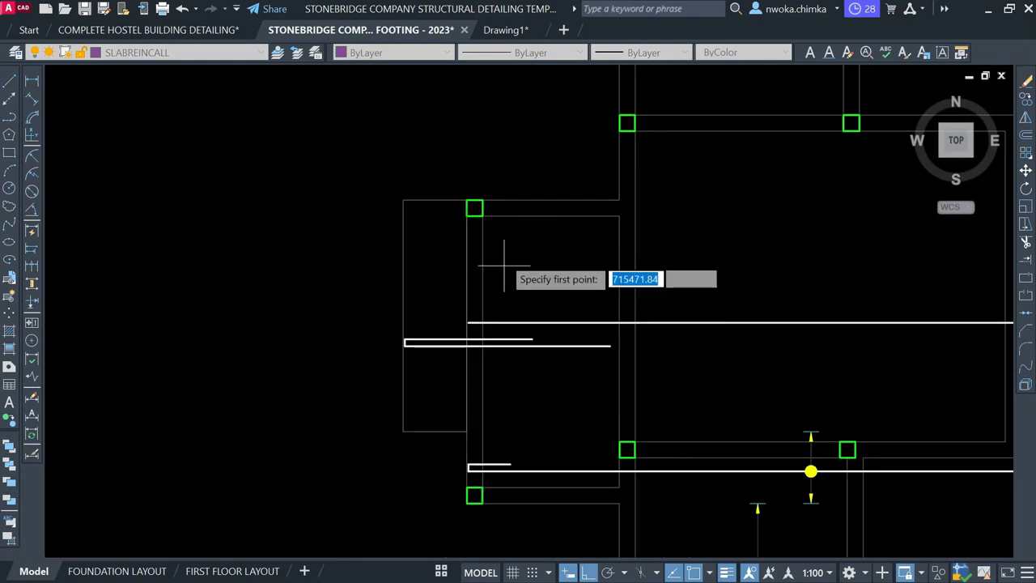
scroll(539, 219, up, 2)
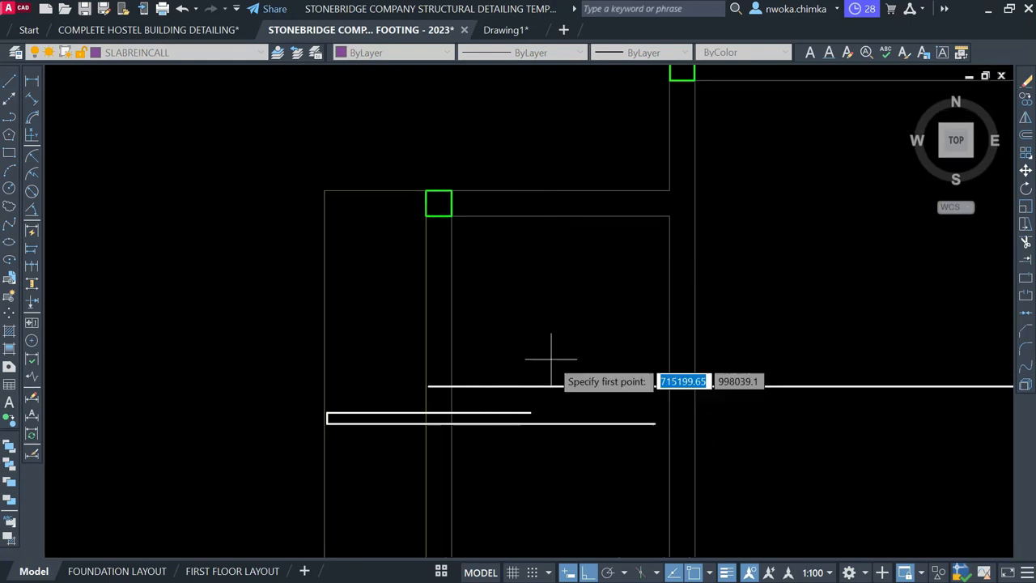
click(571, 216)
scroll(572, 216, down, 2)
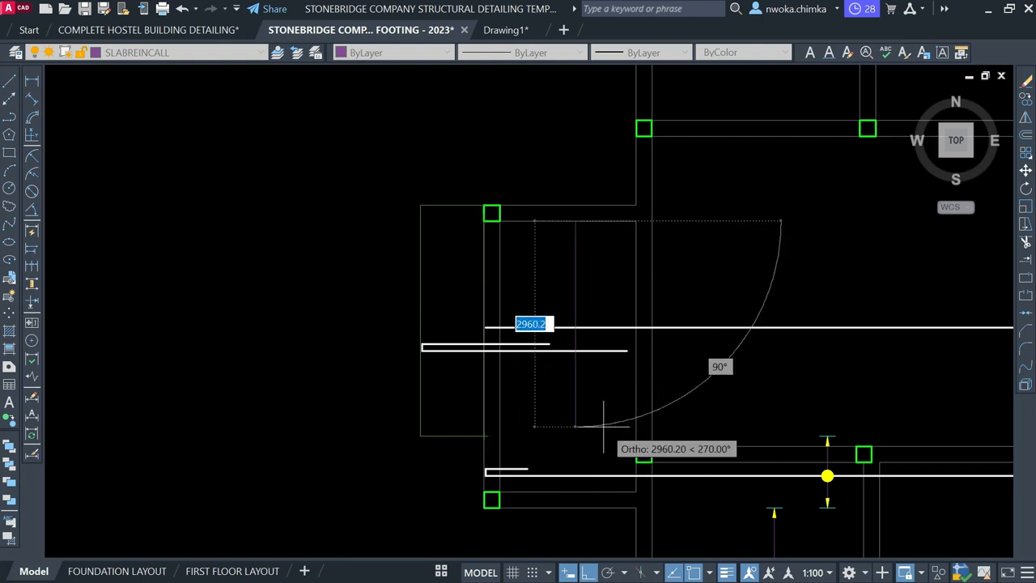
click(575, 435)
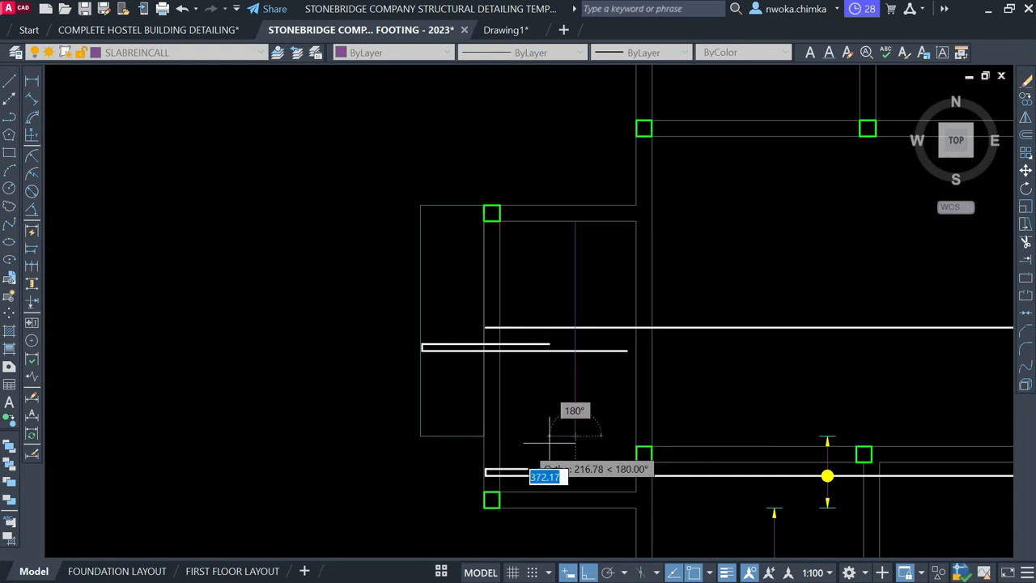
key(Escape)
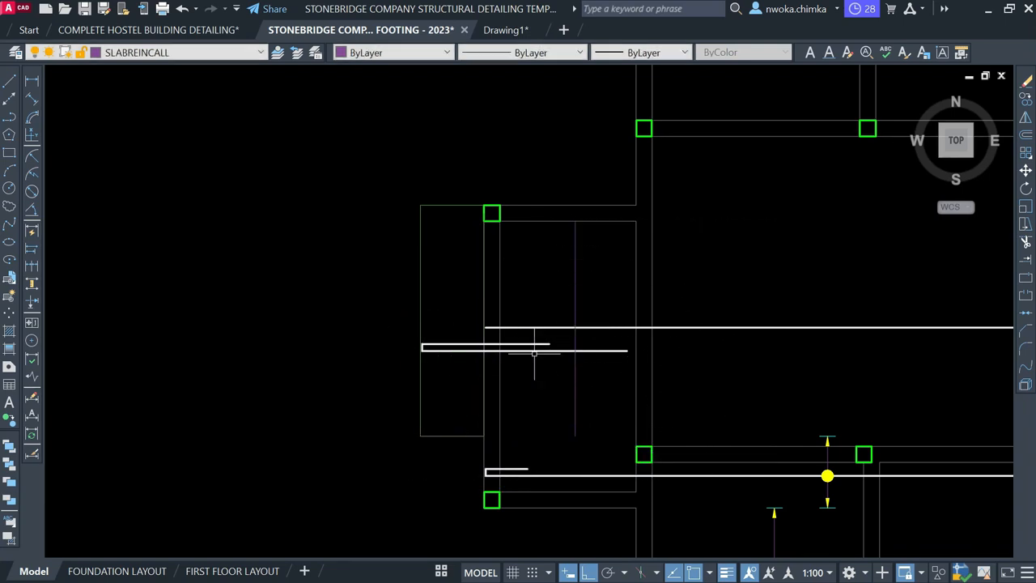
Select the small yellow spacing arrow marker beside the new bar
click(384, 180)
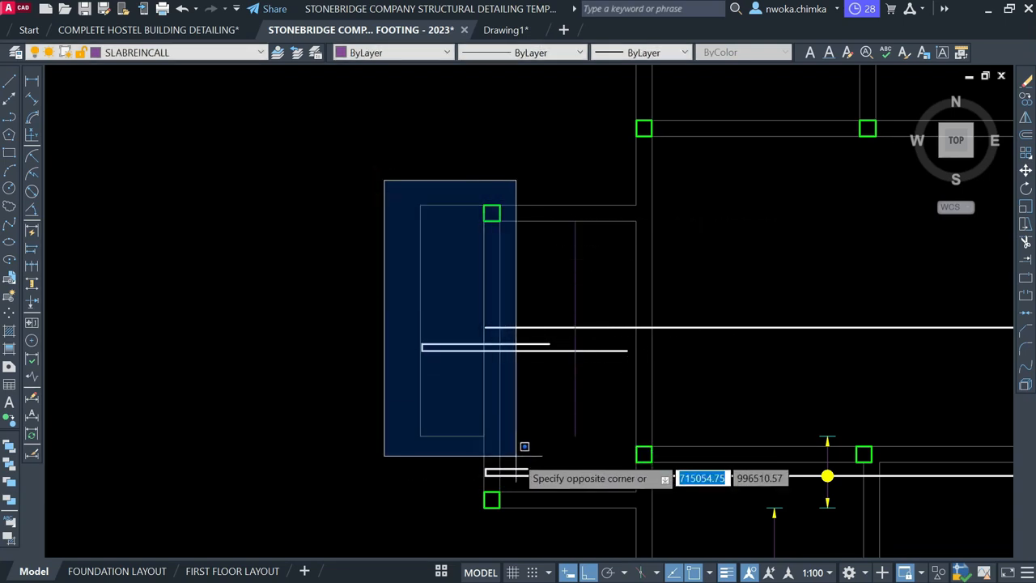
click(516, 456)
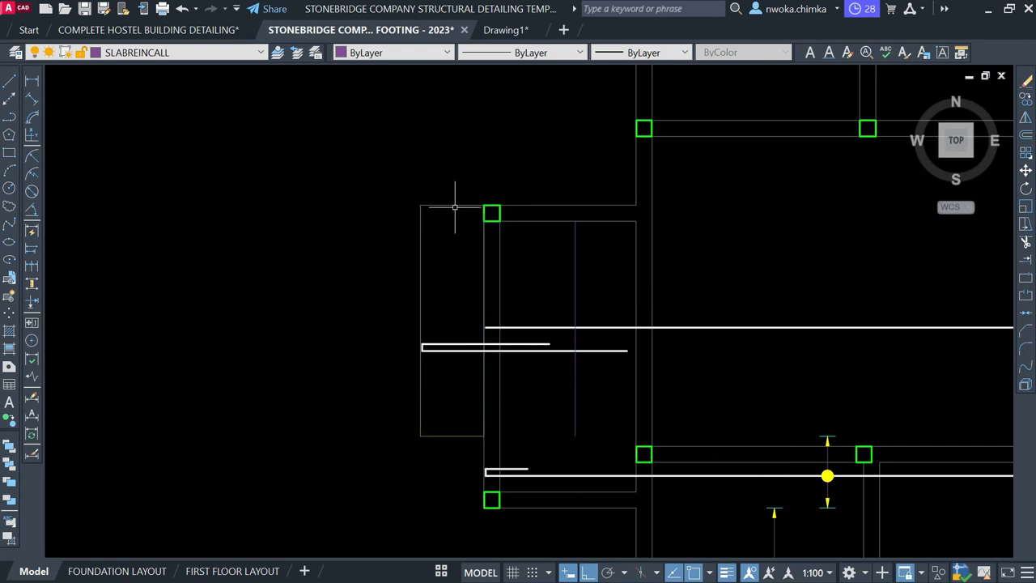
scroll(791, 388, down, 1)
scroll(655, 389, up, 5)
click(650, 384)
click(802, 483)
Save the drawing and copy the spacing arrow marker onto the new vertical bar
key(ctrl+s)
text(co)
key(space)
scroll(752, 436, up, 4)
click(752, 446)
scroll(766, 438, down, 4)
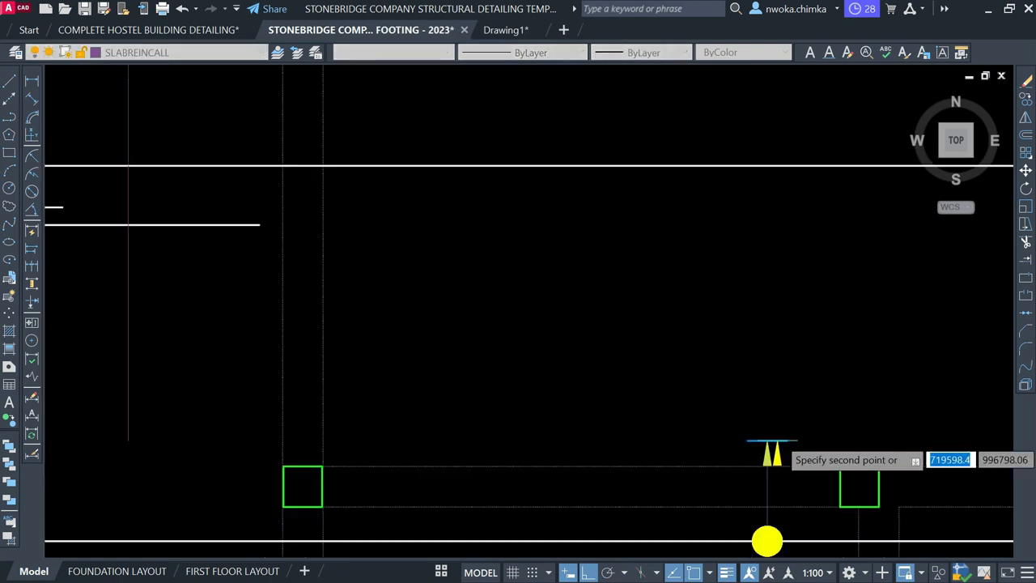
scroll(572, 322, down, 4)
scroll(408, 167, up, 2)
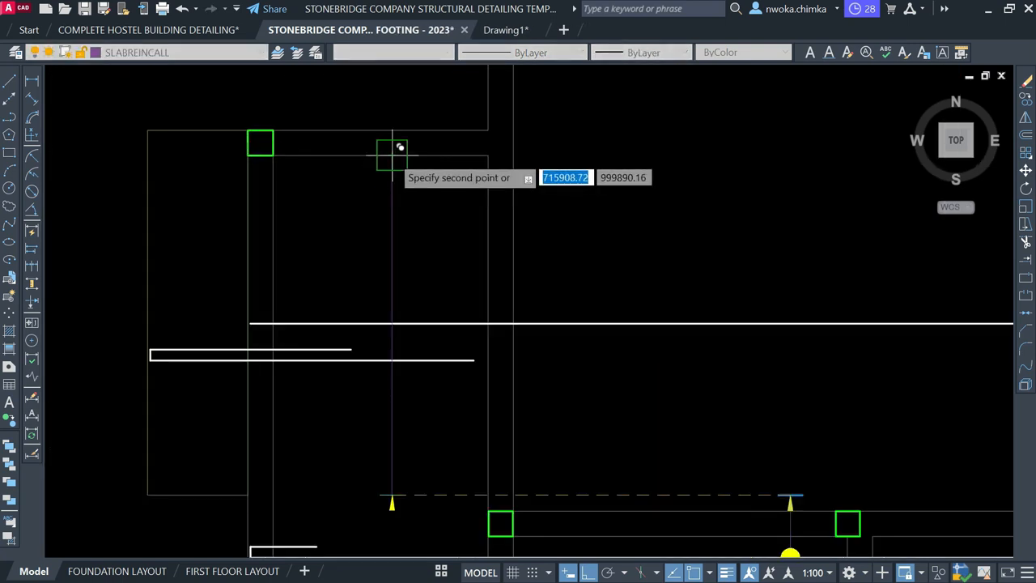
click(391, 159)
Move the copied arrow down 25 units and trim the stub above its arrowhead
scroll(401, 166, up, 4)
click(364, 143)
click(475, 206)
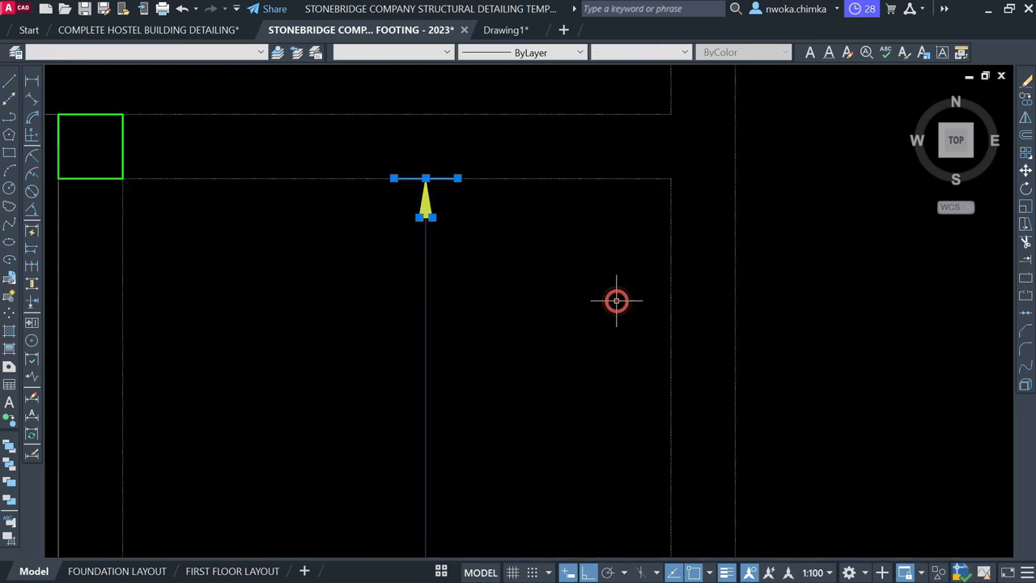
key(Return)
scroll(451, 169, up, 2)
click(446, 170)
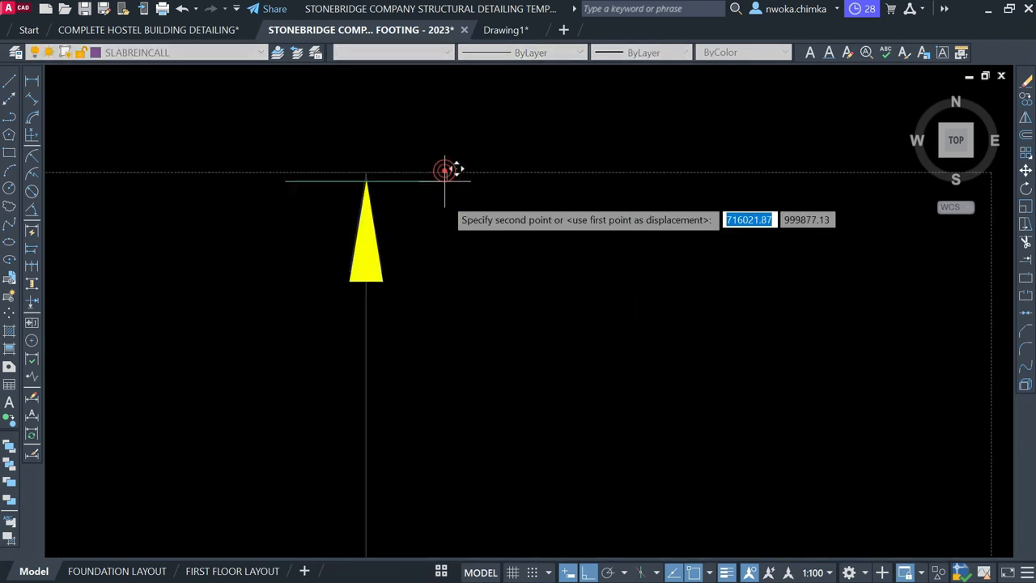
scroll(454, 195, up, 2)
text(25)
key(Return)
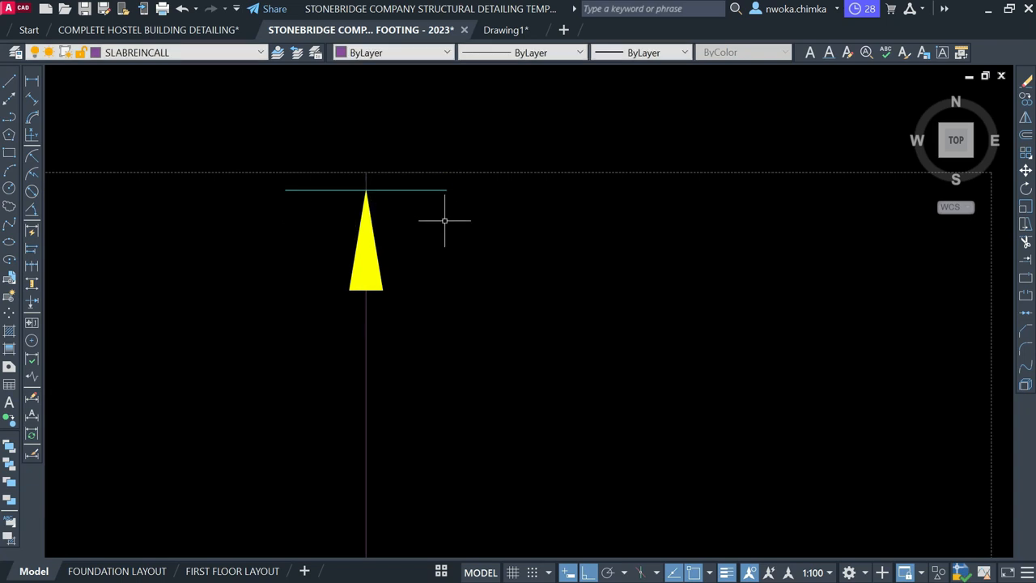
key(Return)
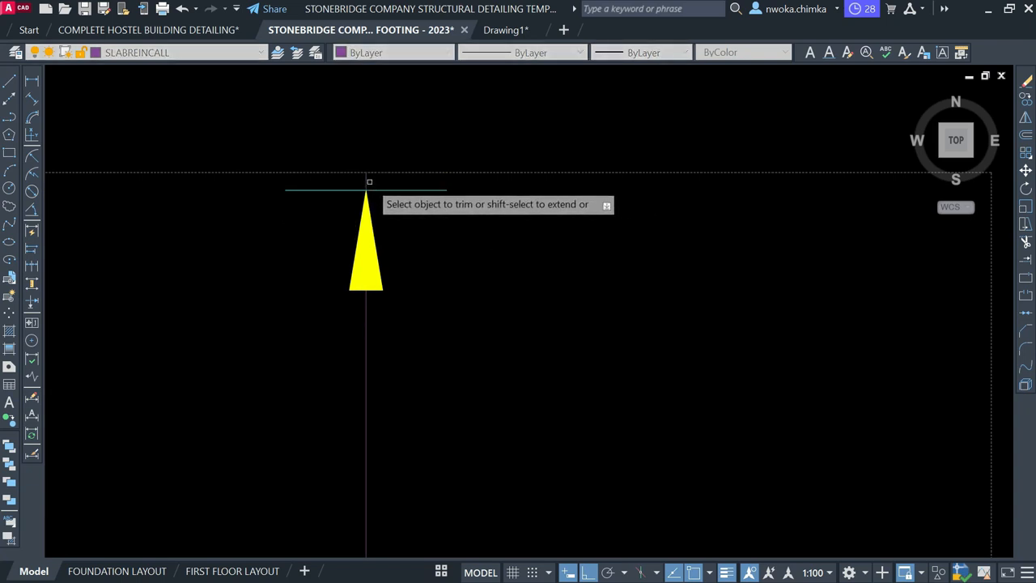
click(366, 180)
key(Escape)
Copy the arrow below the yellow dot into the small left panel
scroll(456, 135, down, 5)
scroll(607, 300, down, 2)
scroll(602, 308, up, 5)
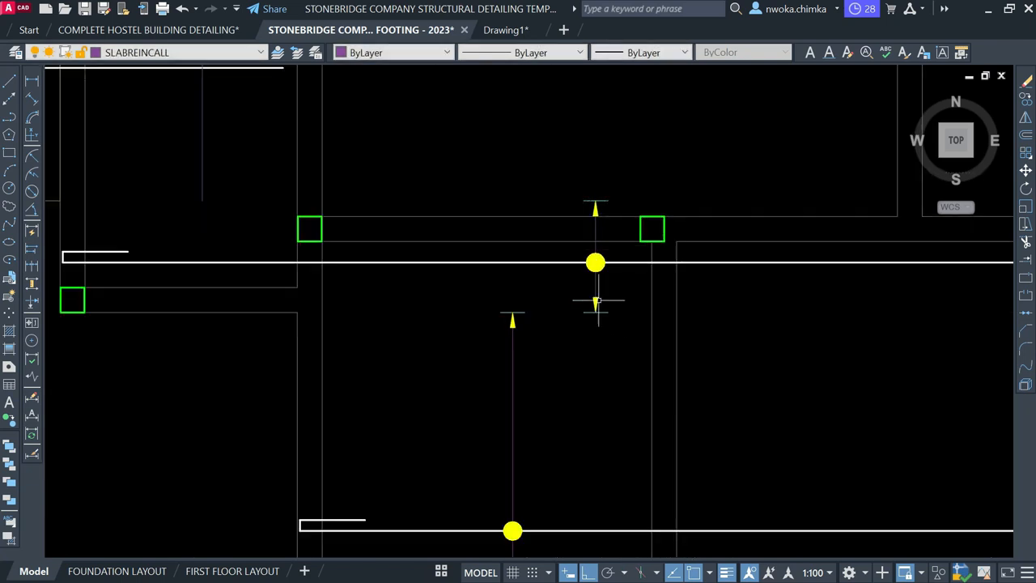
click(603, 308)
text(co)
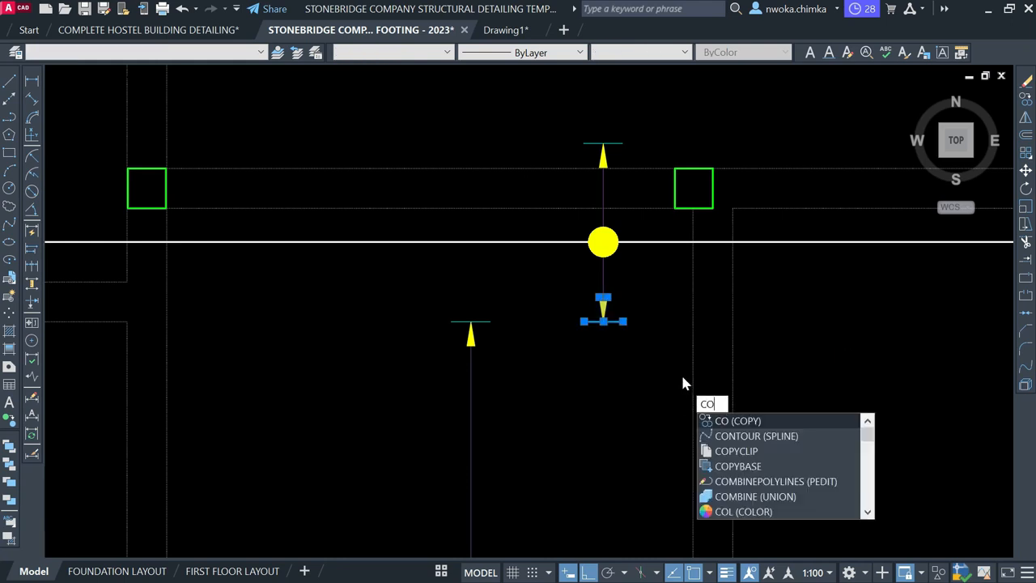
key(Return)
scroll(614, 325, up, 5)
click(565, 307)
scroll(748, 307, down, 5)
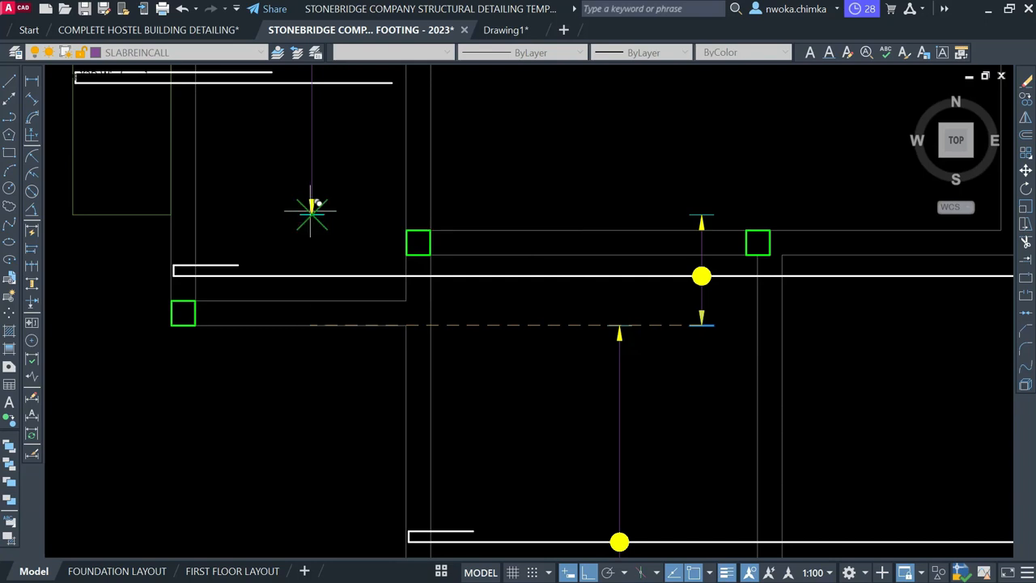
click(317, 195)
key(Escape)
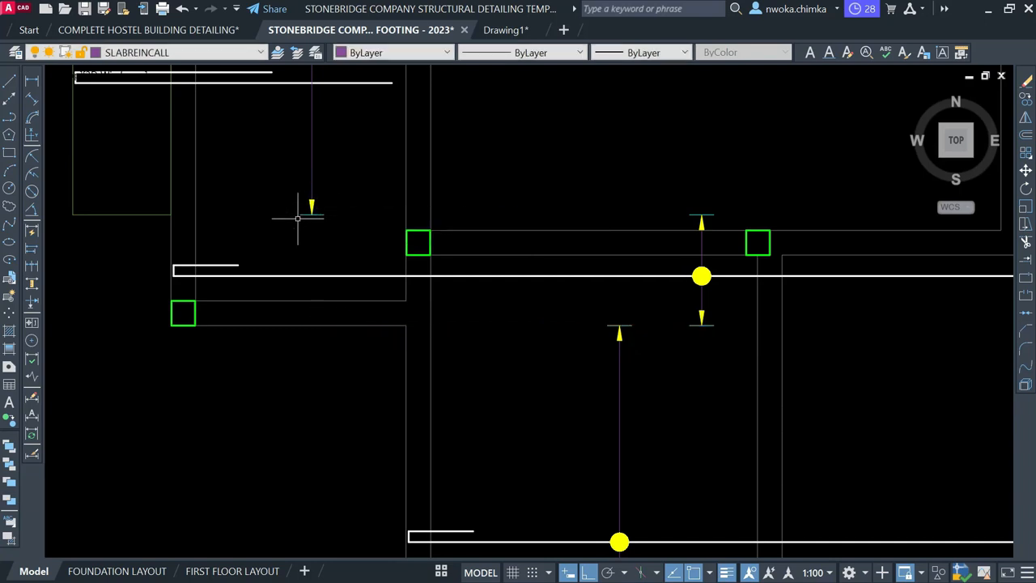
Copy the yellow bar dot onto the left panel's short hooked rebar
middle_drag(298, 219, 451, 348)
scroll(467, 304, down, 4)
middle_drag(490, 230, 484, 321)
scroll(432, 262, up, 5)
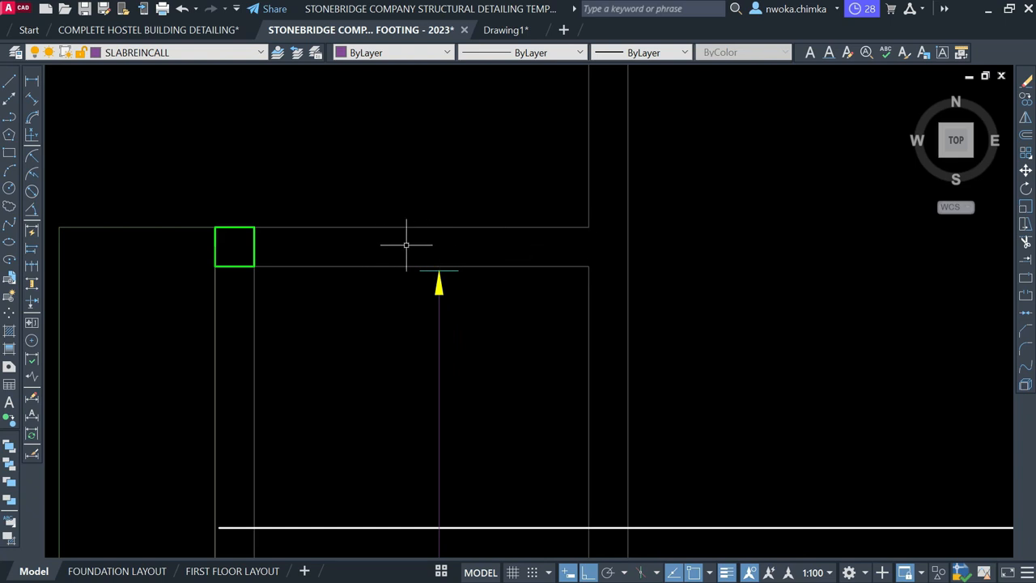
scroll(406, 245, down, 5)
scroll(417, 336, up, 6)
middle_drag(474, 350, 468, 386)
scroll(507, 346, down, 2)
scroll(720, 393, up, 4)
click(669, 423)
click(752, 484)
text(co)
key(Return)
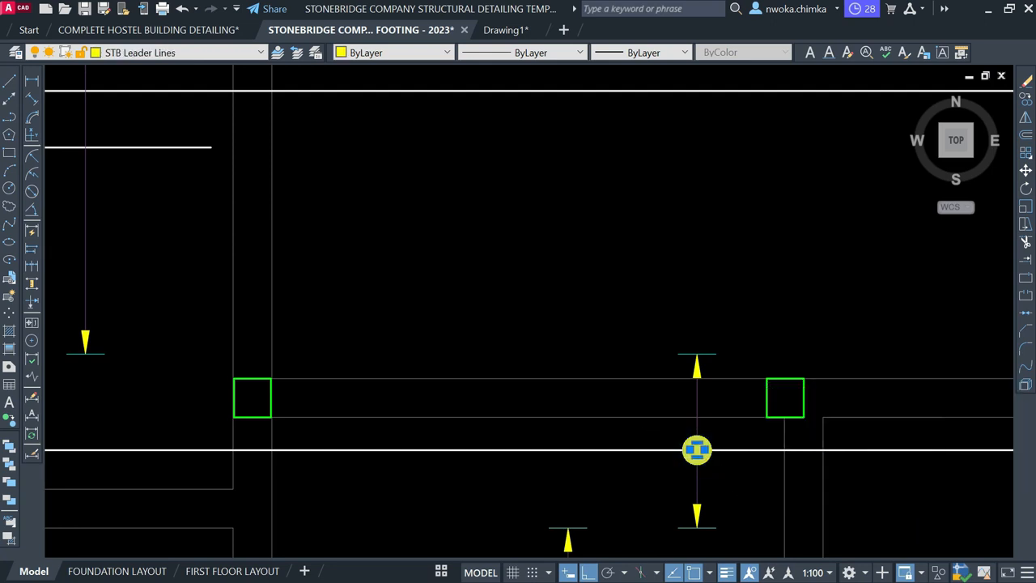
scroll(698, 457, up, 4)
click(698, 439)
scroll(802, 430, down, 6)
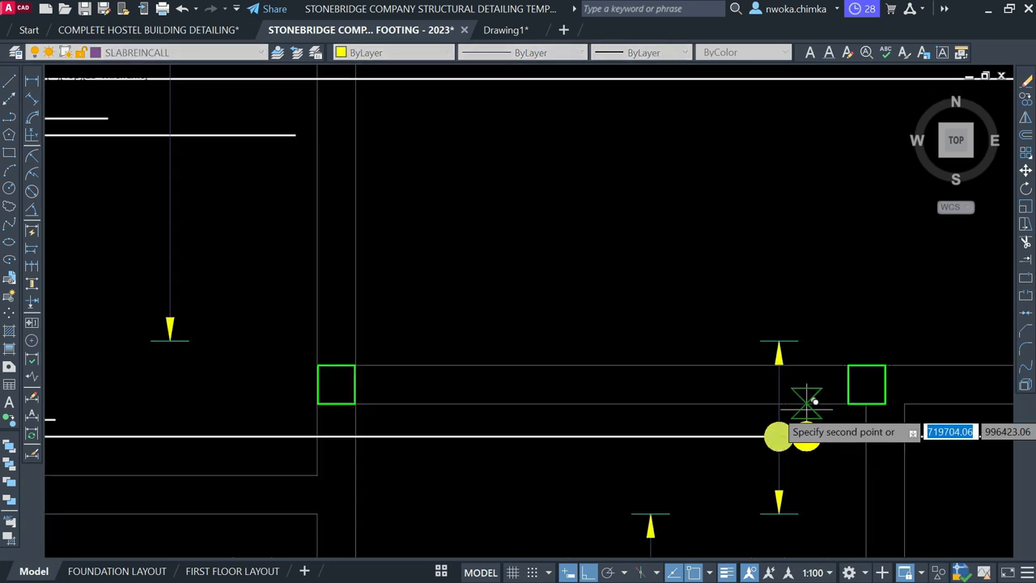
click(398, 236)
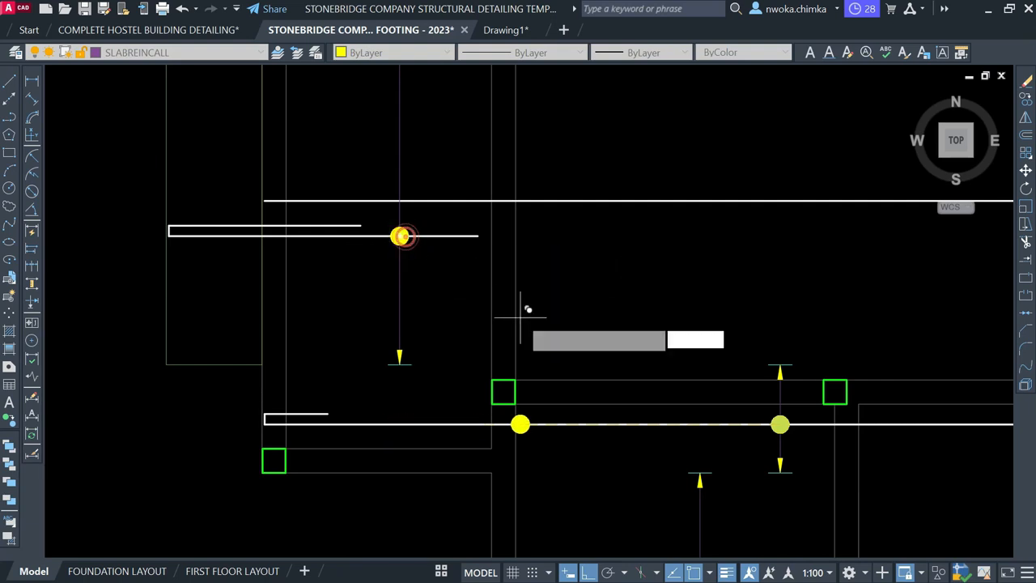
key(Escape)
Move the copied spacing marker into its final position in the left panel
scroll(477, 204, down, 7)
scroll(524, 276, up, 4)
click(514, 231)
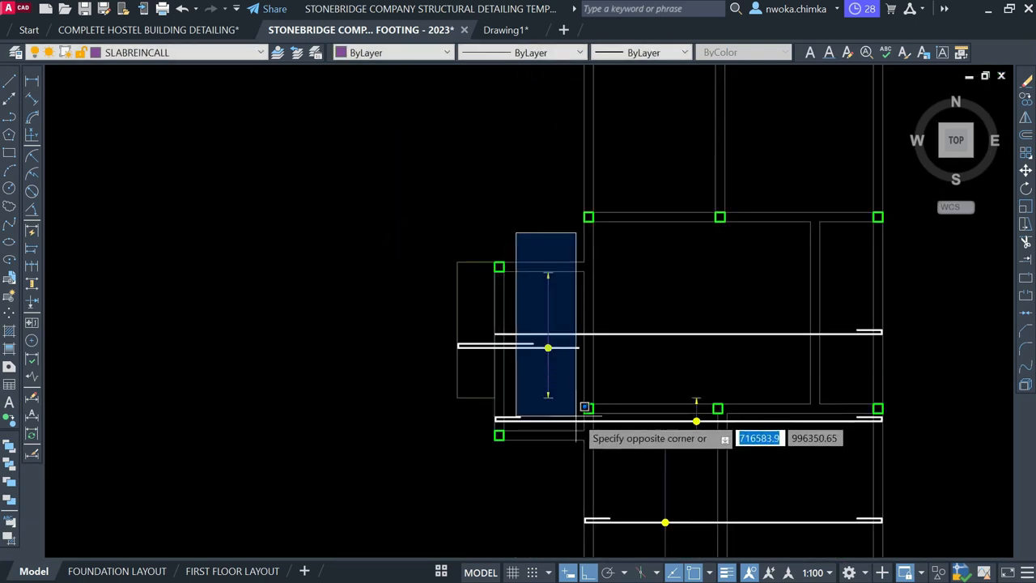
click(578, 404)
text(M)
key(Return)
scroll(564, 356, up, 4)
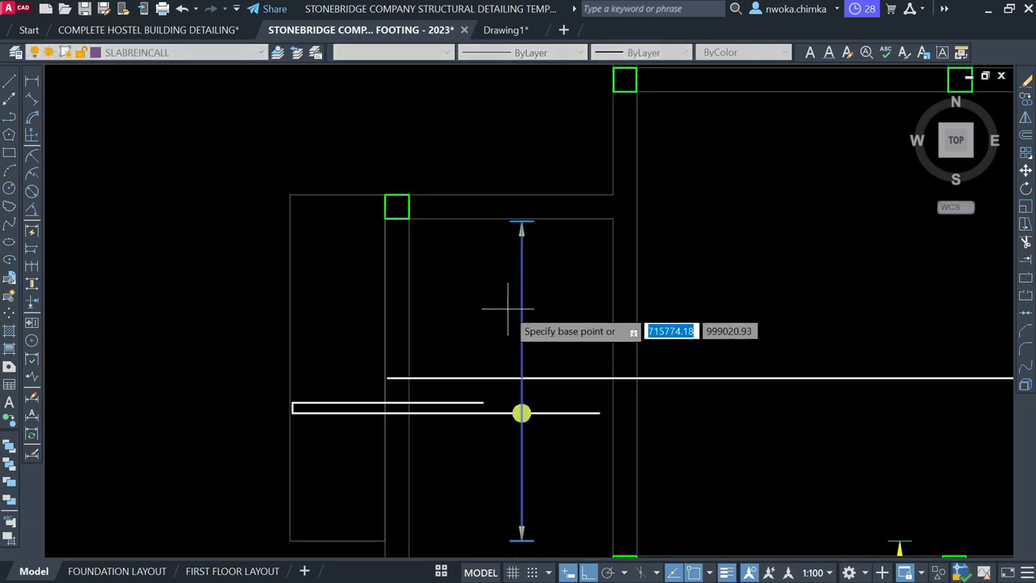
click(512, 305)
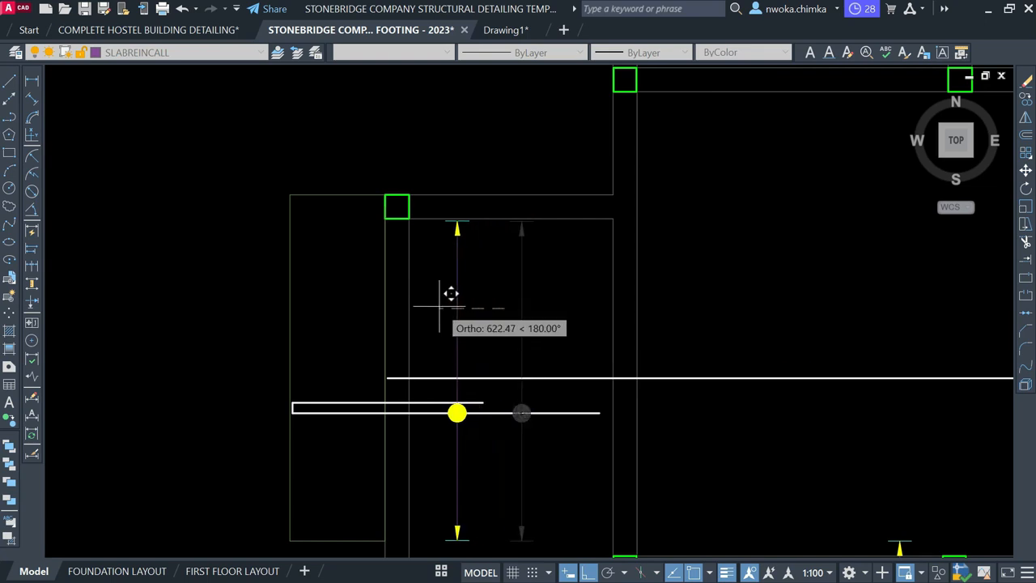
click(490, 294)
scroll(611, 283, down, 3)
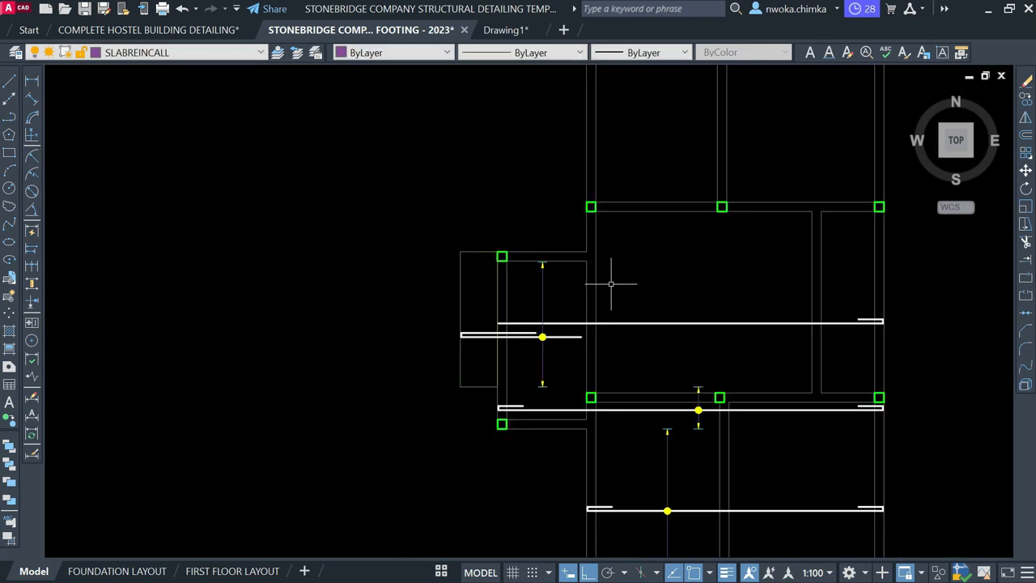
Check the layers of the long horizontal bar and the short hooked bar
middle_drag(609, 321, 546, 336)
middle_drag(613, 326, 527, 330)
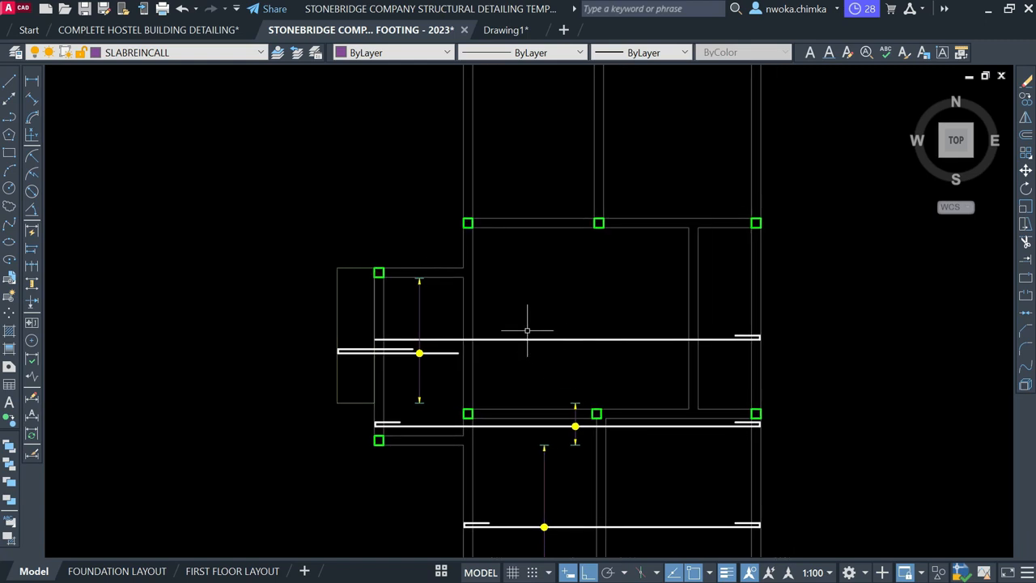
scroll(550, 355, up, 2)
click(574, 341)
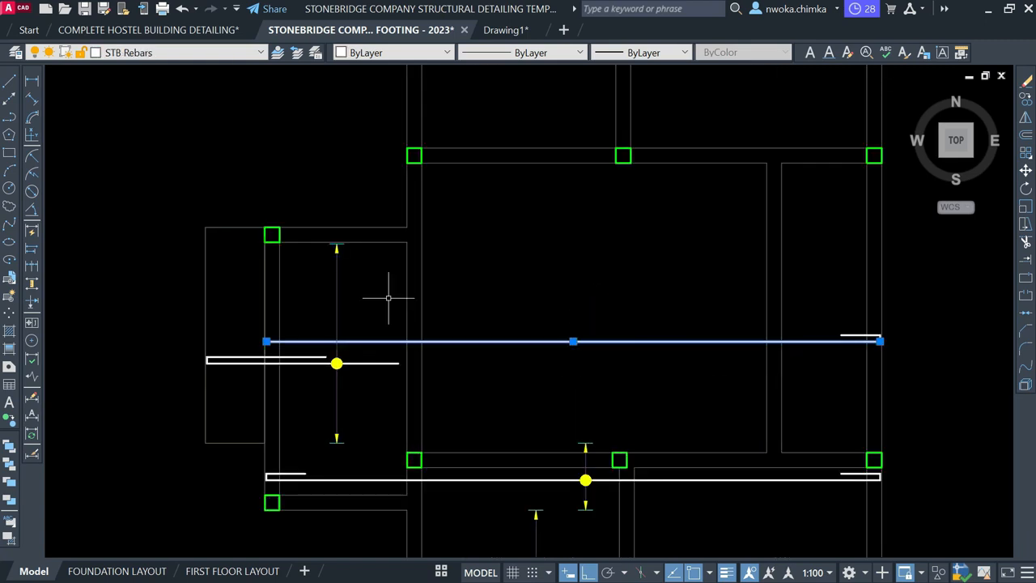
key(Escape)
click(305, 357)
key(Escape)
click(714, 341)
key(Escape)
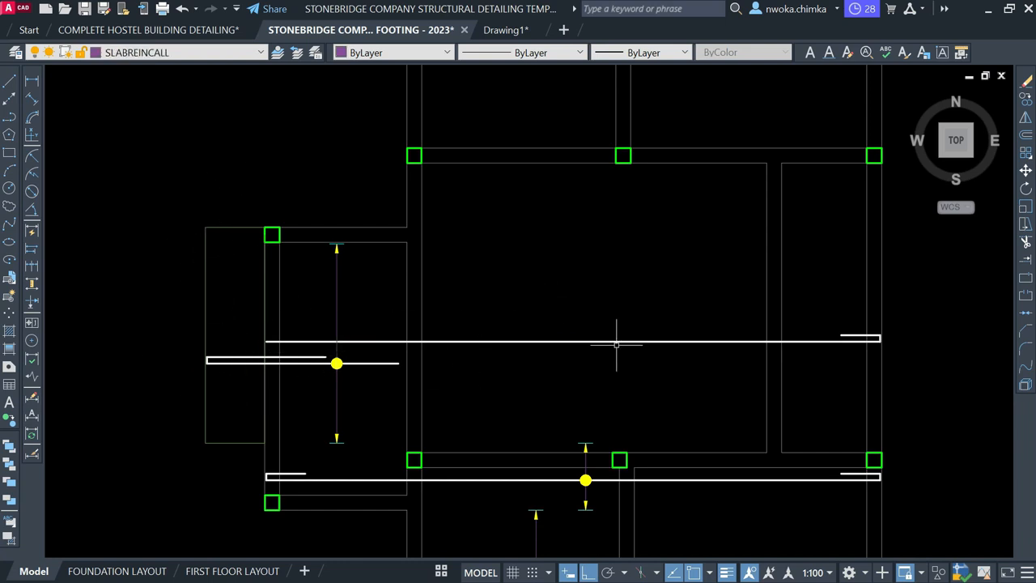
key(Return)
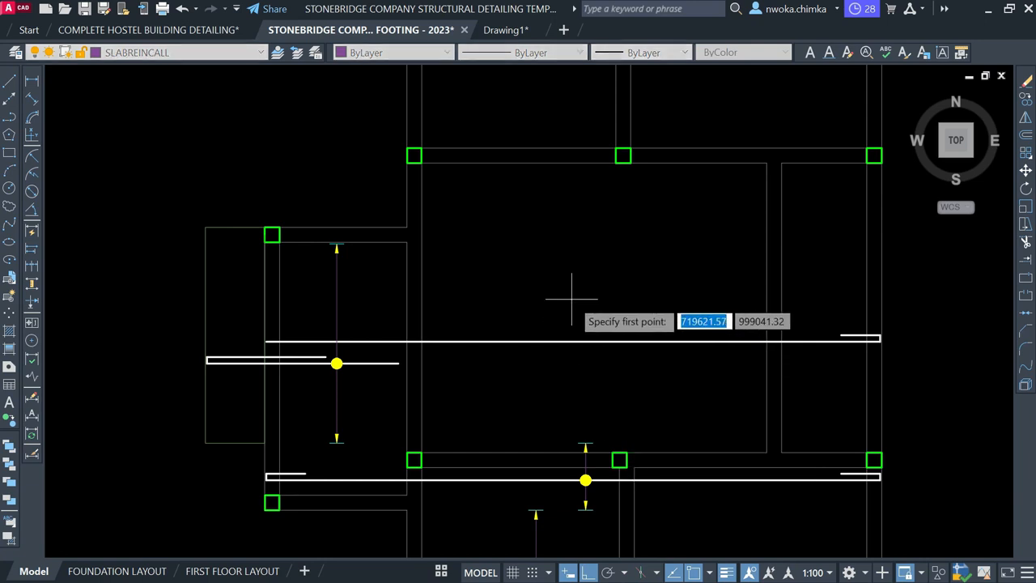
Draw a vertical line across the large upper slab panel
click(531, 241)
scroll(607, 430, up, 3)
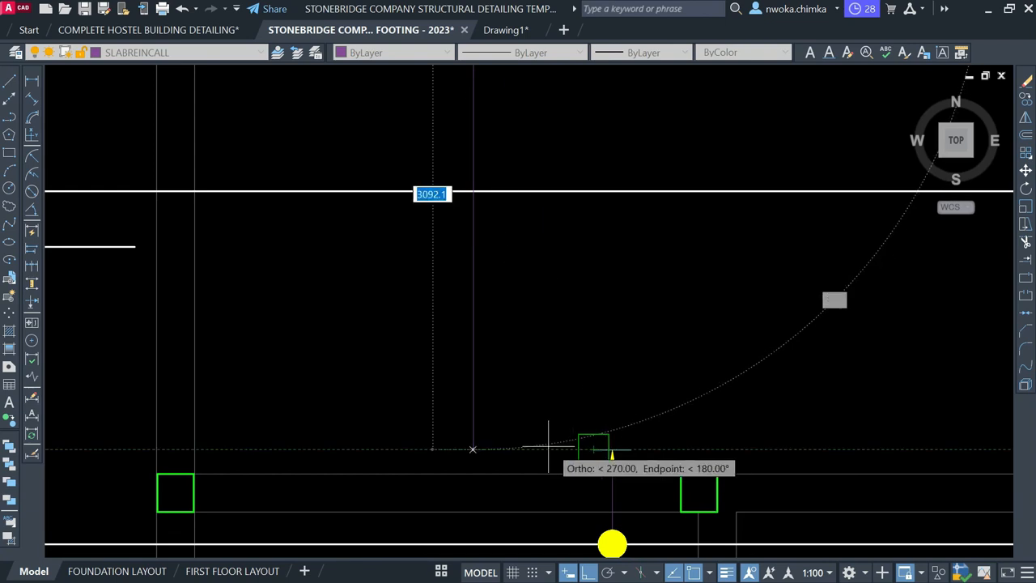
click(502, 444)
key(Escape)
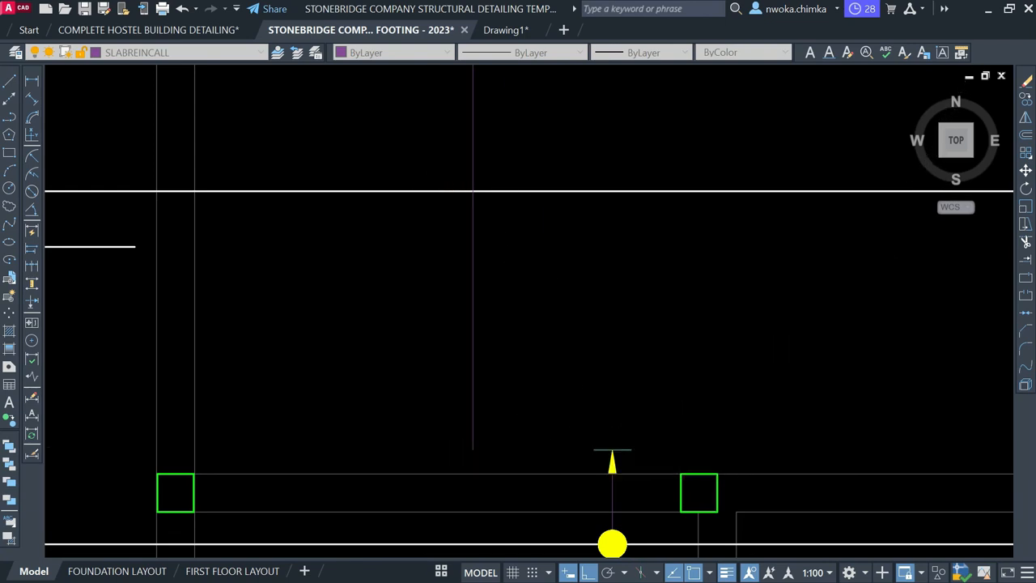
scroll(517, 333, down, 5)
scroll(554, 360, up, 4)
Copy the small arrow dimension twice onto the new vertical line
click(523, 354)
click(610, 433)
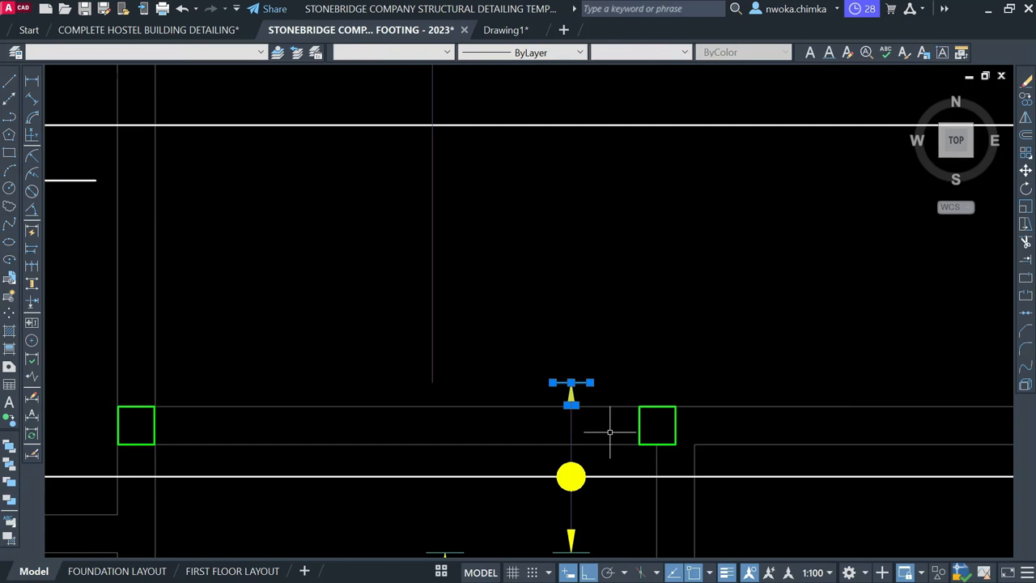
text(co)
key(space)
scroll(572, 381, up, 4)
click(568, 385)
scroll(559, 360, down, 6)
scroll(506, 304, up, 3)
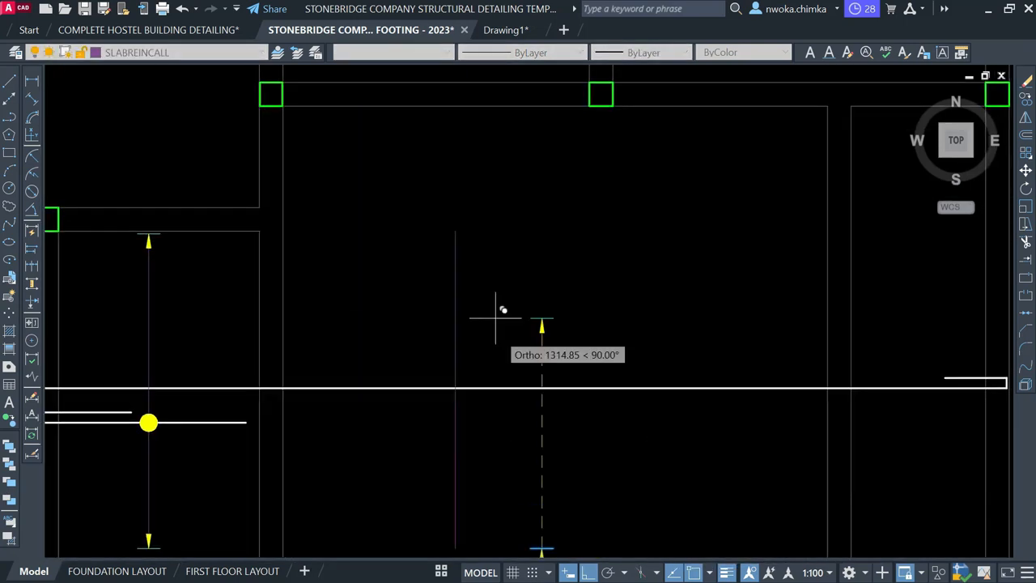
click(456, 237)
scroll(476, 215, down, 4)
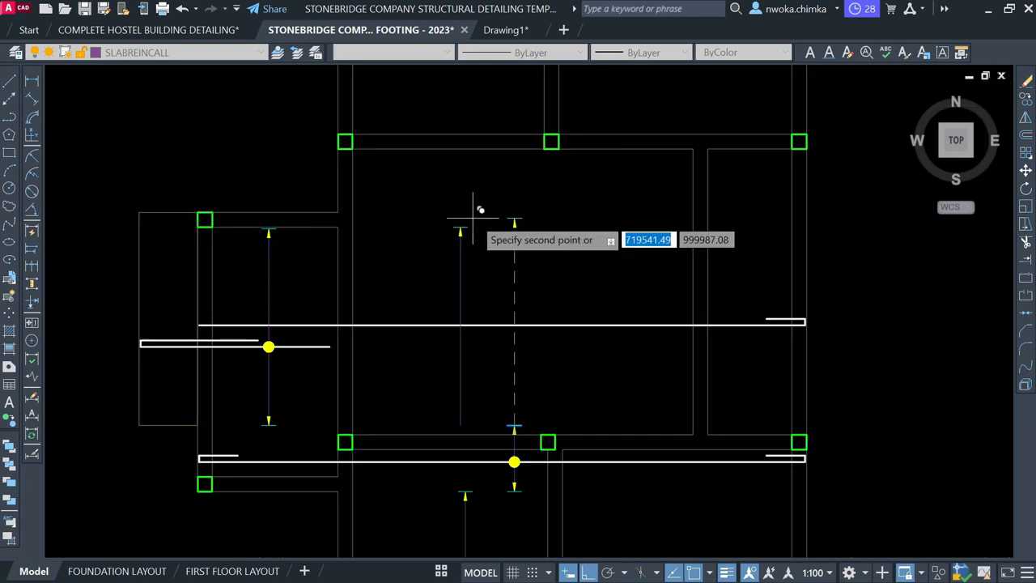
scroll(478, 336, up, 4)
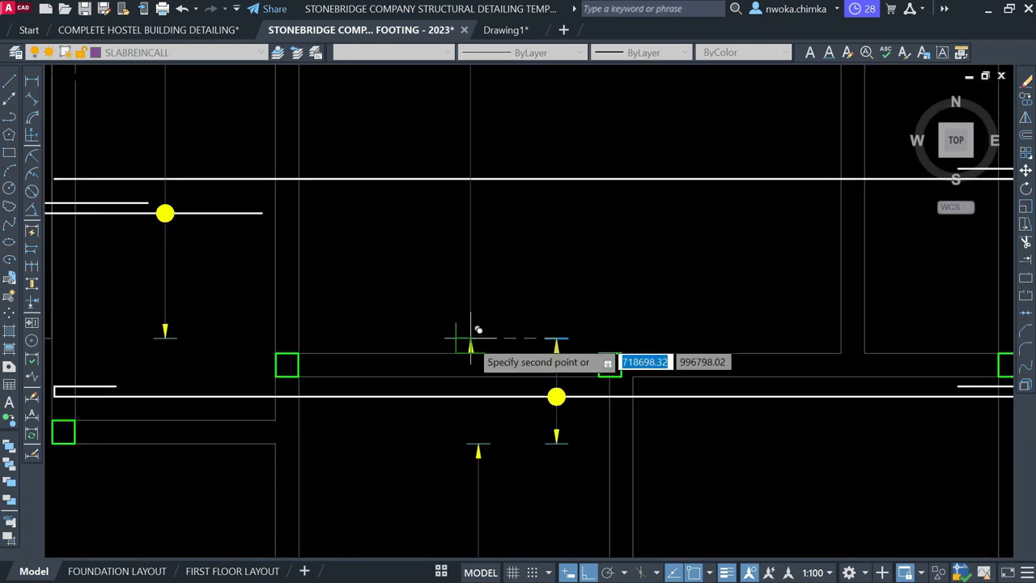
click(470, 340)
key(Escape)
Erase the unwanted lower arrowhead from the copied arrows
click(419, 321)
click(527, 375)
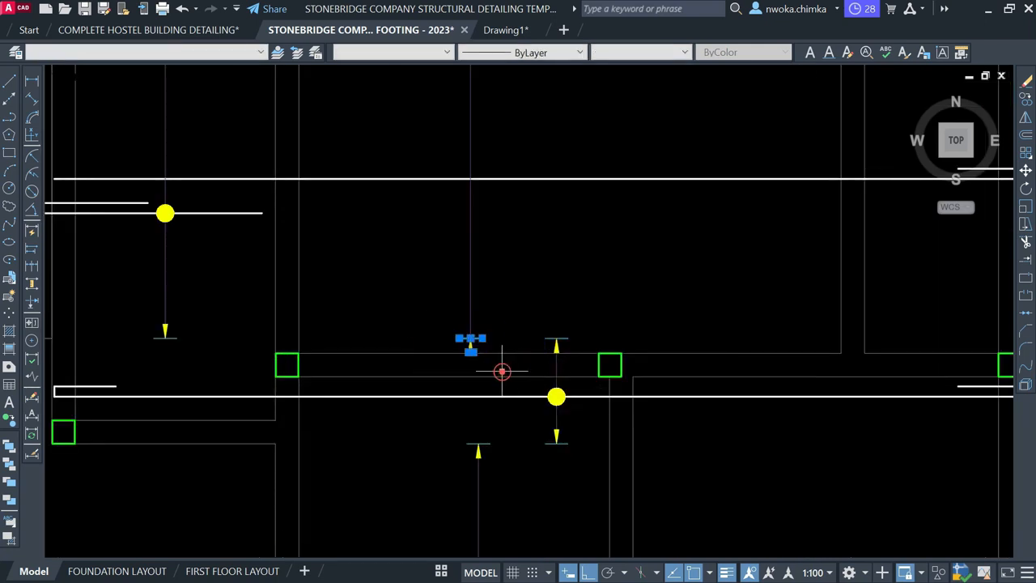
key(Escape)
click(445, 324)
click(500, 368)
text(e)
key(Return)
scroll(496, 301, down, 4)
scroll(510, 366, up, 4)
Start copying the remaining lower arrow piece, then cancel the copy
click(498, 317)
click(584, 374)
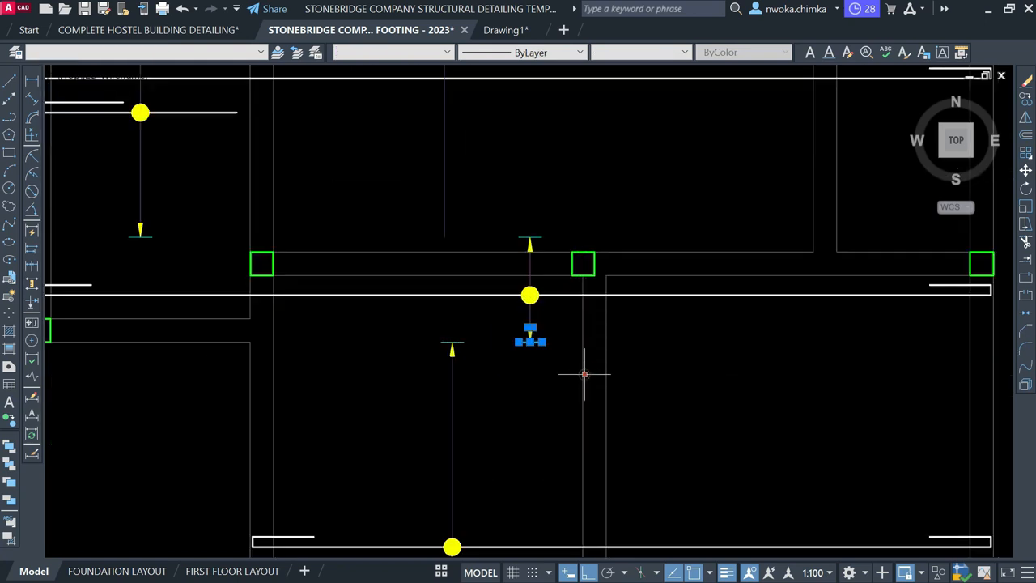
text(co)
key(Return)
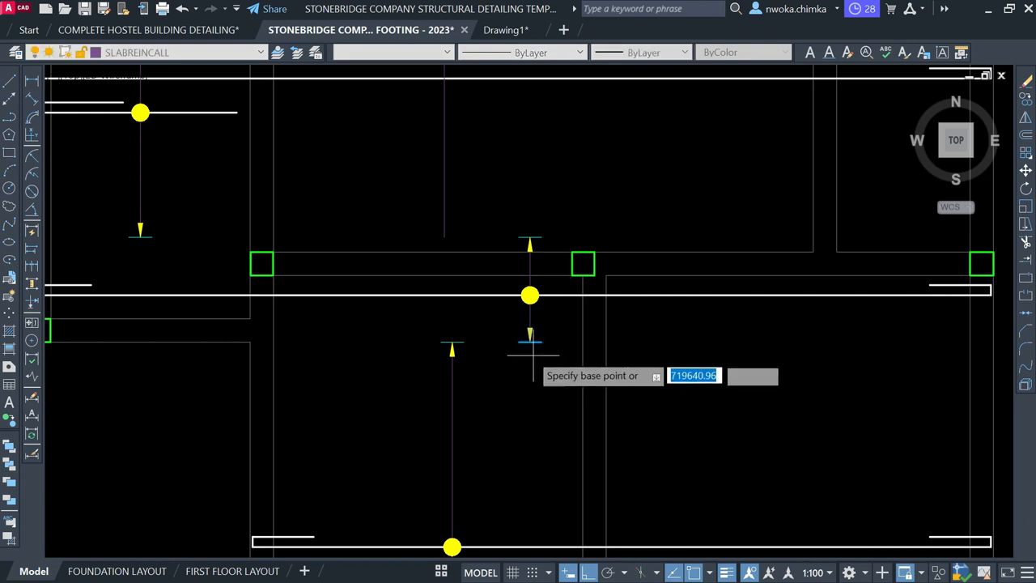
scroll(538, 343, up, 4)
click(543, 340)
scroll(640, 425, down, 4)
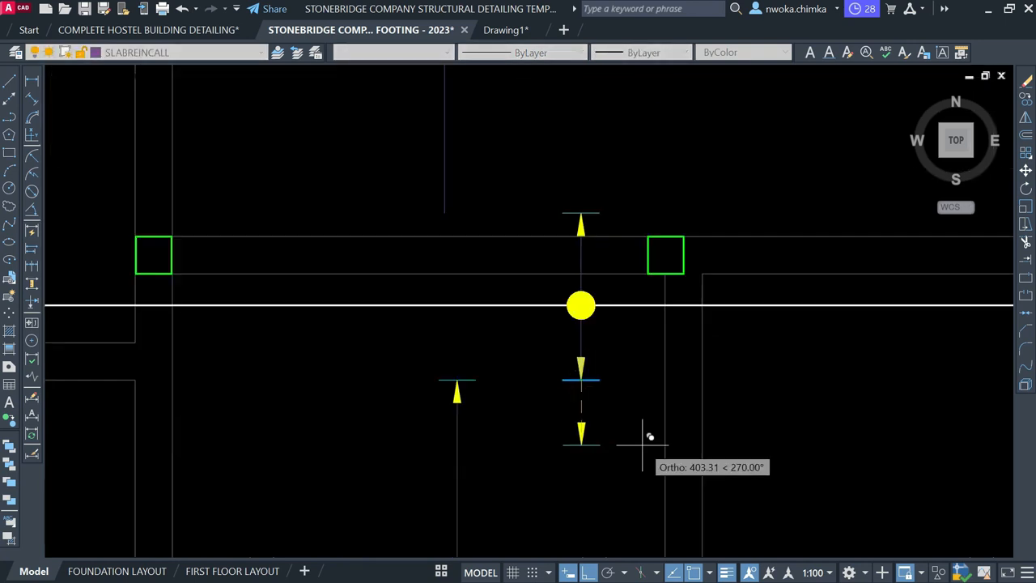
scroll(559, 340, up, 4)
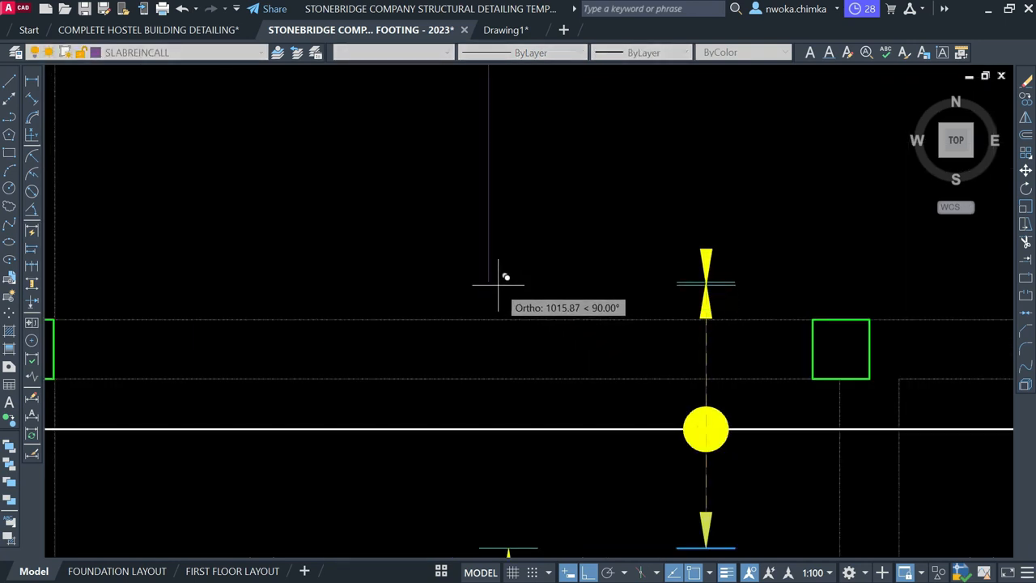
scroll(540, 289, down, 2)
key(Escape)
scroll(622, 326, up, 2)
Copy the yellow bar dot onto the upper panel's long bar
click(535, 337)
click(659, 448)
text(co)
key(Return)
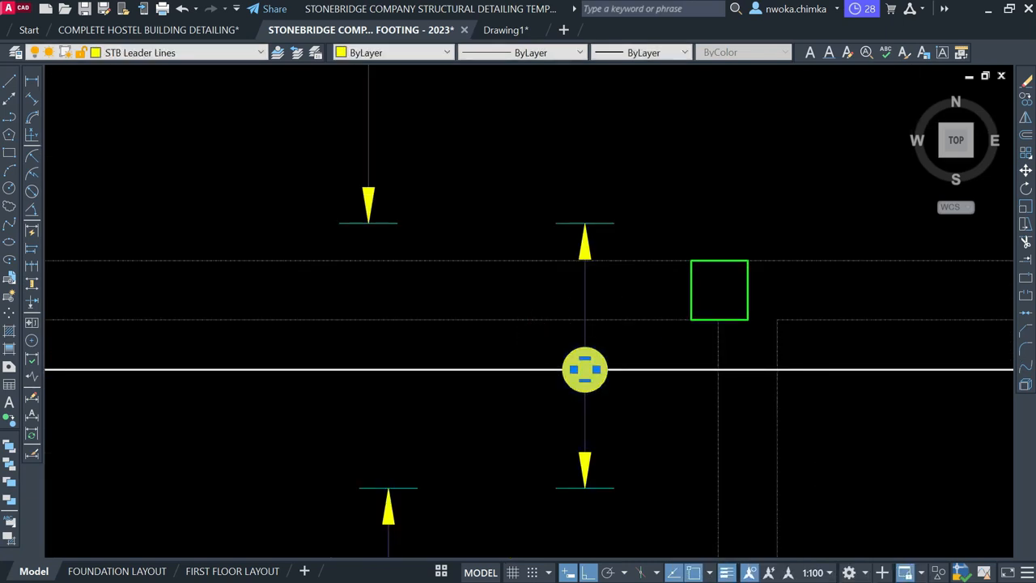
scroll(589, 375, up, 1)
click(583, 368)
scroll(615, 493, down, 4)
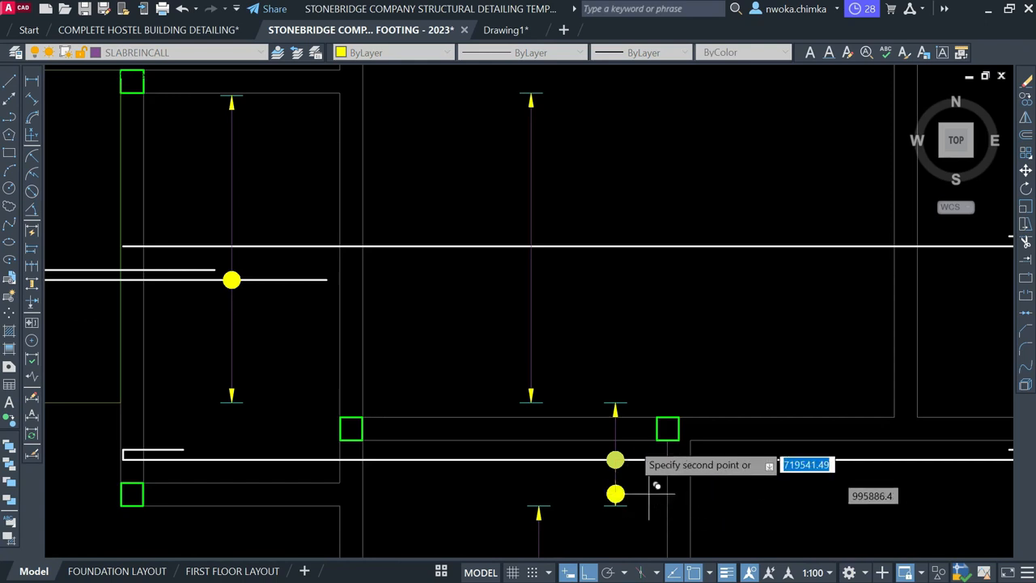
scroll(532, 245, up, 2)
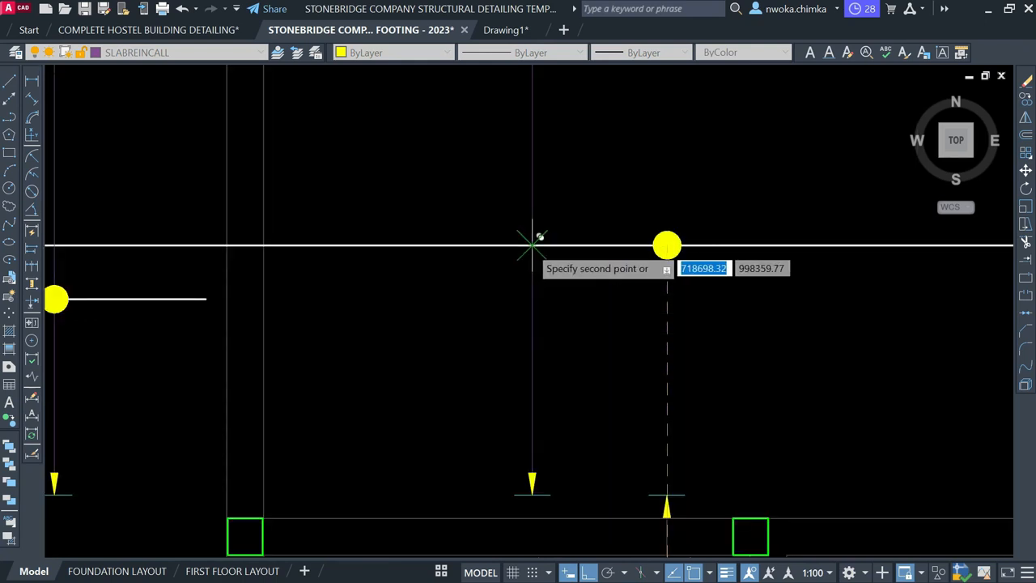
click(532, 245)
scroll(538, 267, down, 4)
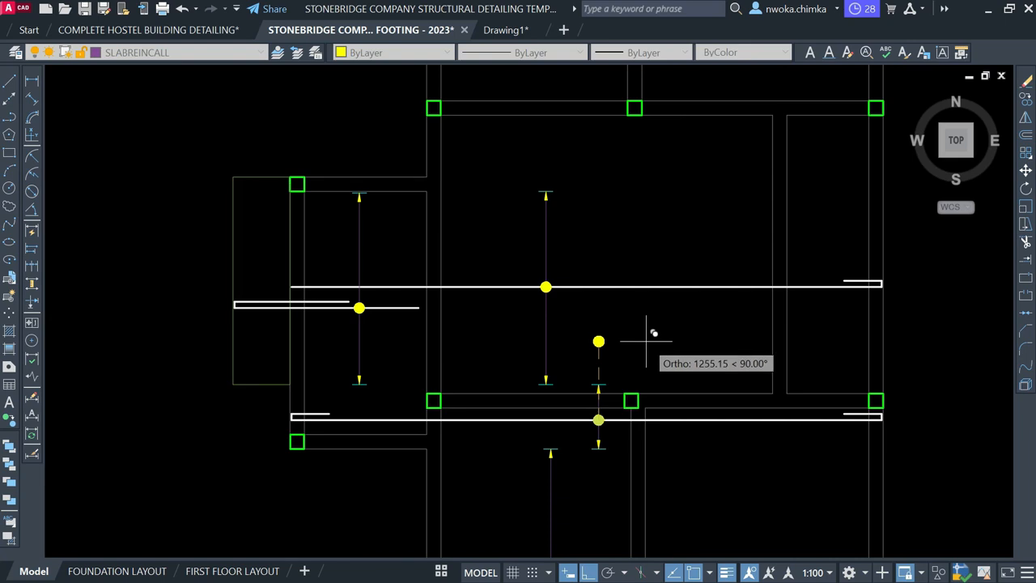
Finish the dot copy and stretch the long rebar's left end across the beam
key(Escape)
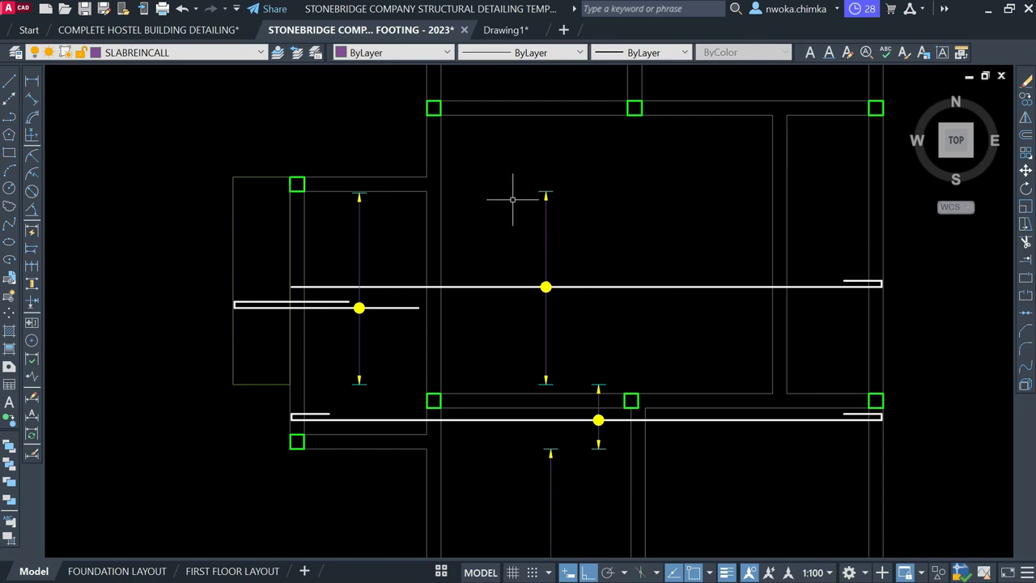
middle_drag(513, 199, 483, 302)
scroll(533, 403, down, 1)
middle_drag(560, 391, 556, 226)
scroll(534, 449, up, 1)
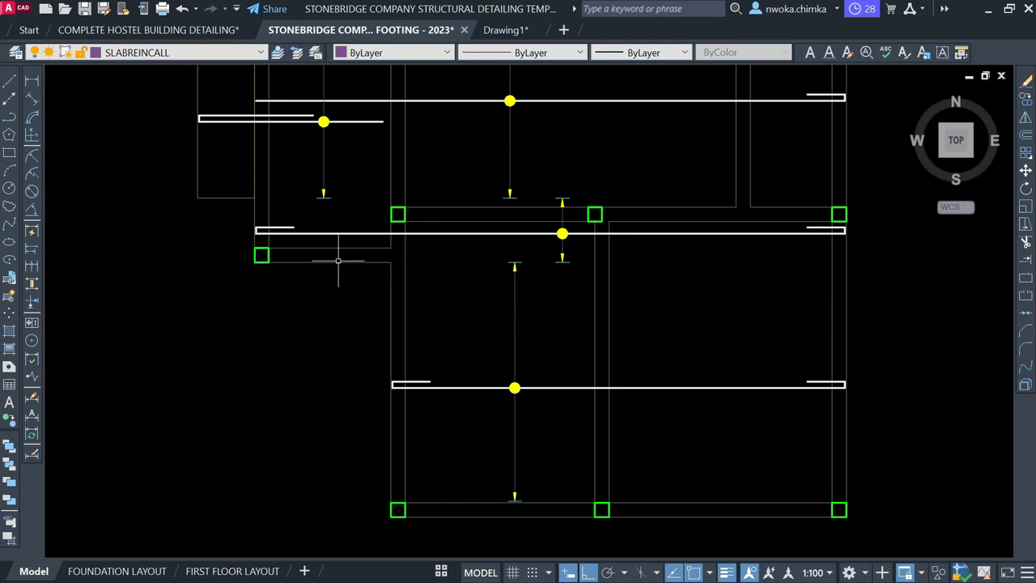
middle_drag(458, 263, 444, 331)
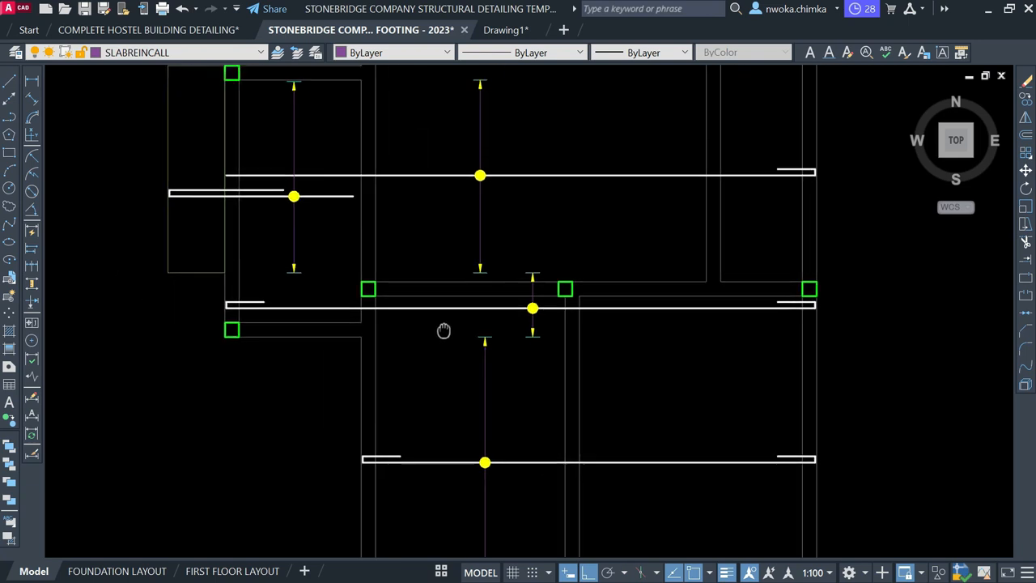
click(516, 306)
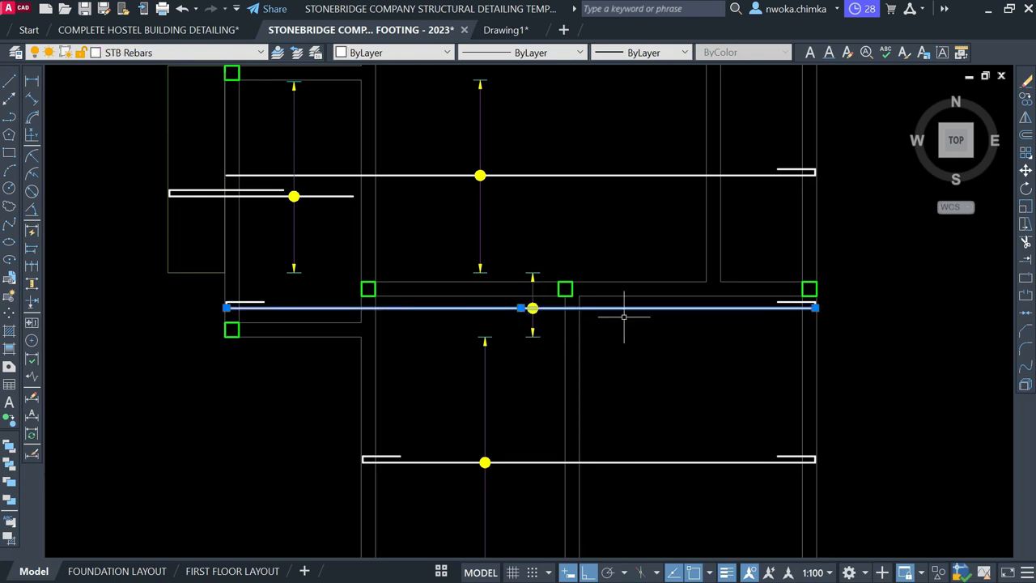
click(226, 308)
mouse_move(207, 273)
middle_down()
mouse_move(208, 294)
mouse_move(238, 333)
mouse_move(246, 326)
middle_up()
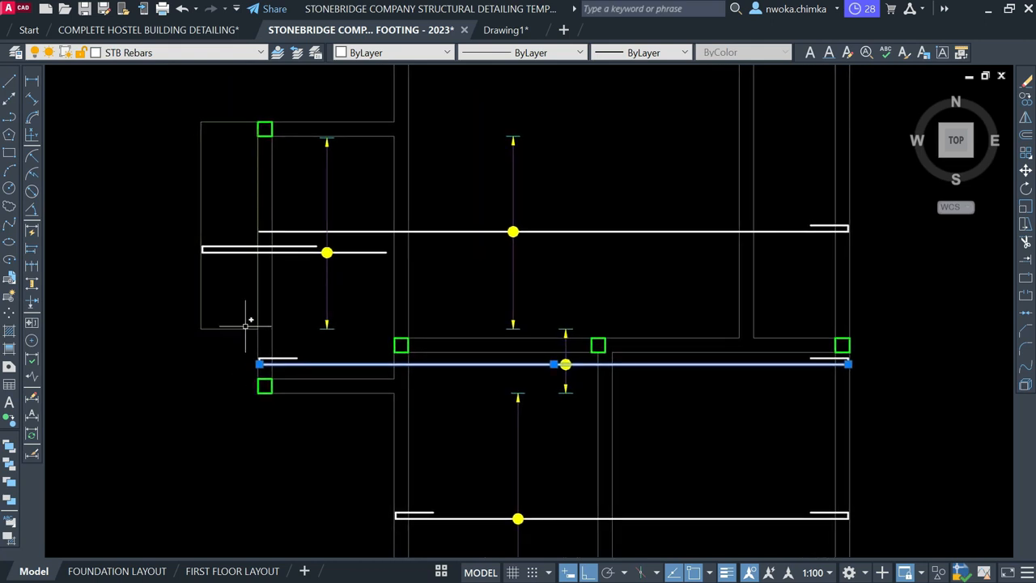
key(Escape)
Inspect the short slab-edge lines and reselect the long rebar to check its ends
click(238, 328)
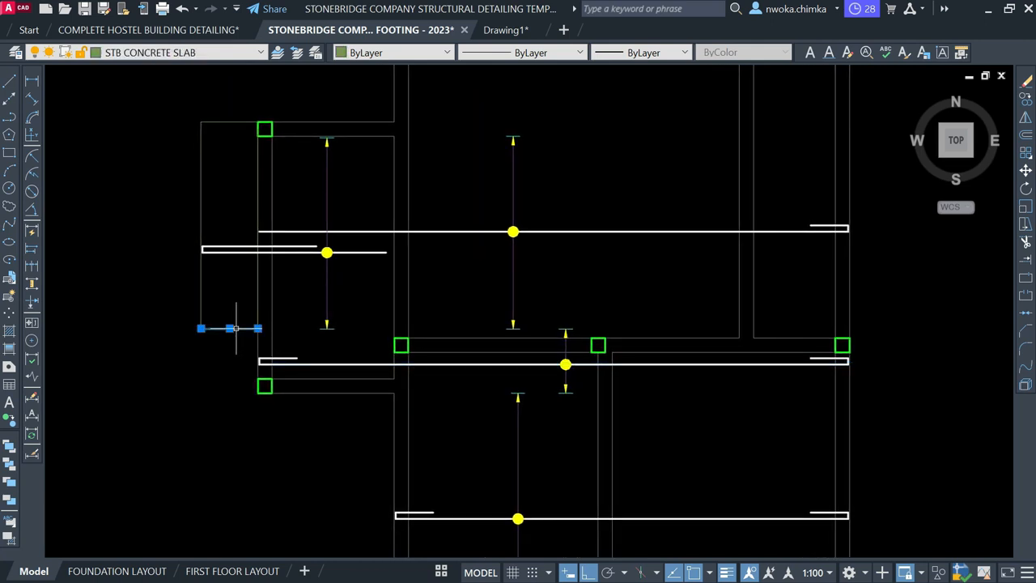
click(234, 113)
click(227, 136)
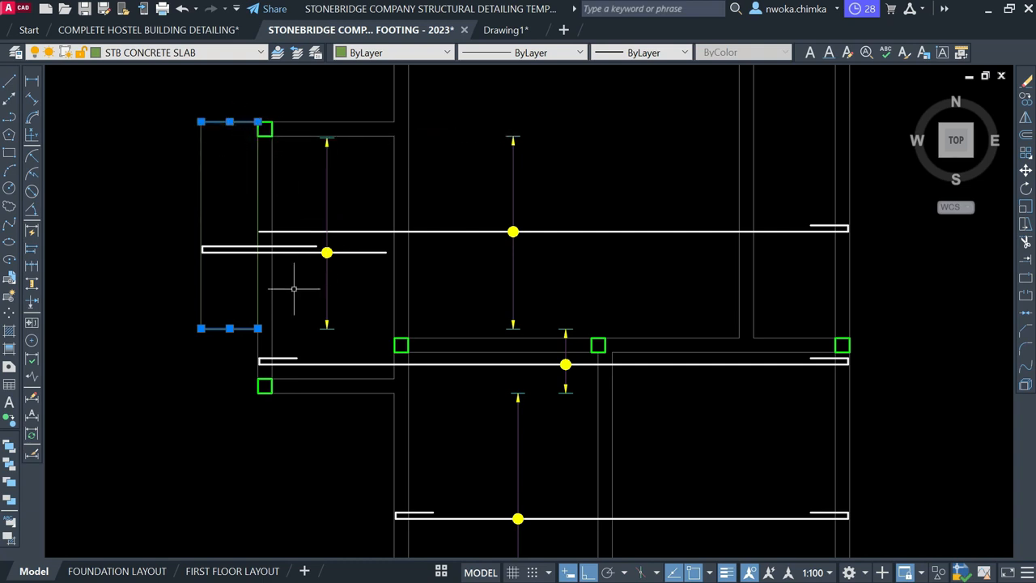
key(Escape)
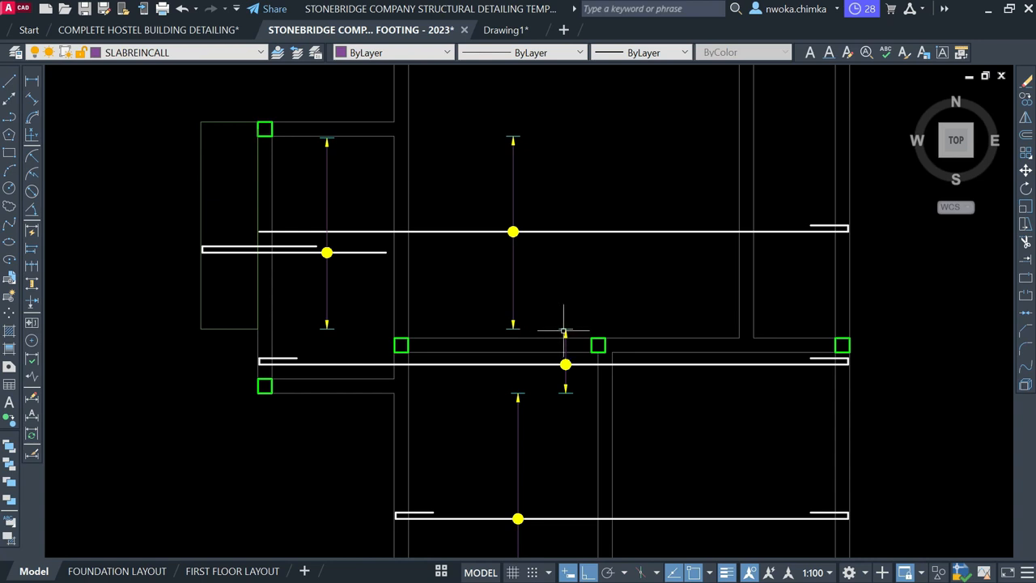
middle_drag(565, 315, 563, 328)
click(594, 225)
click(574, 270)
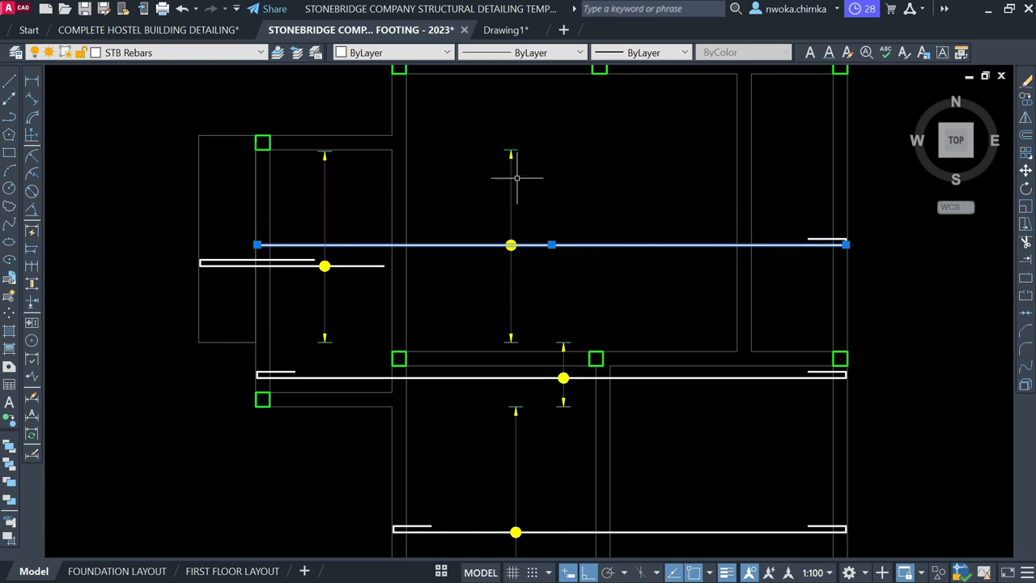
scroll(266, 244, up, 4)
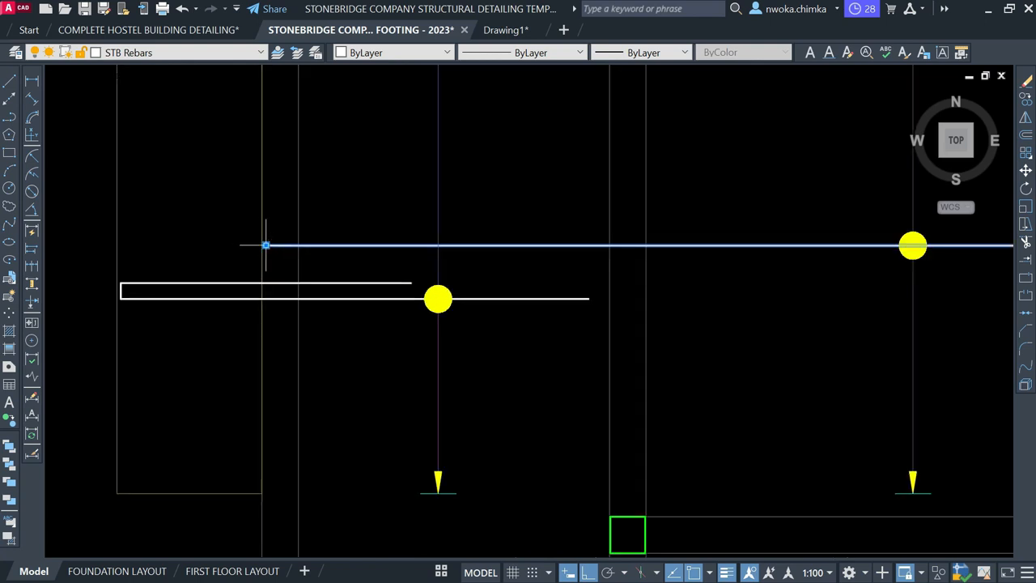
scroll(387, 300, down, 2)
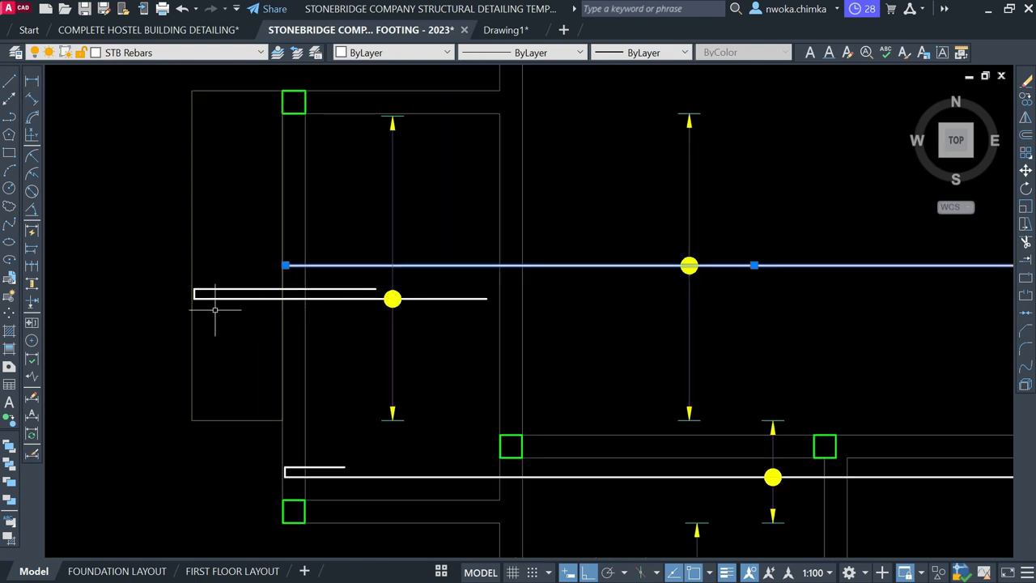
key(Escape)
click(344, 278)
click(317, 332)
key(Escape)
click(665, 249)
click(616, 300)
key(Escape)
click(344, 298)
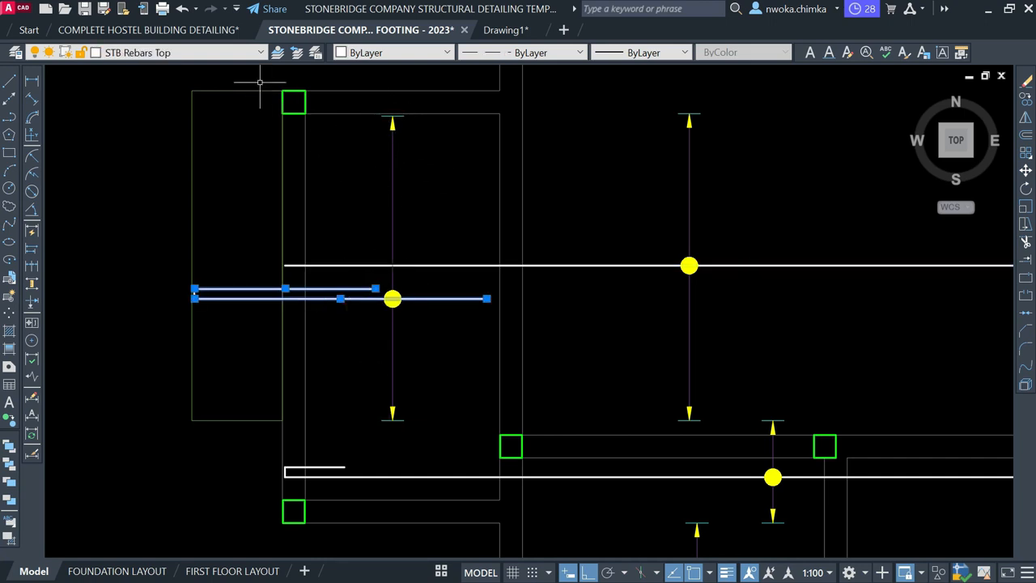
key(Escape)
scroll(359, 256, down, 3)
click(207, 121)
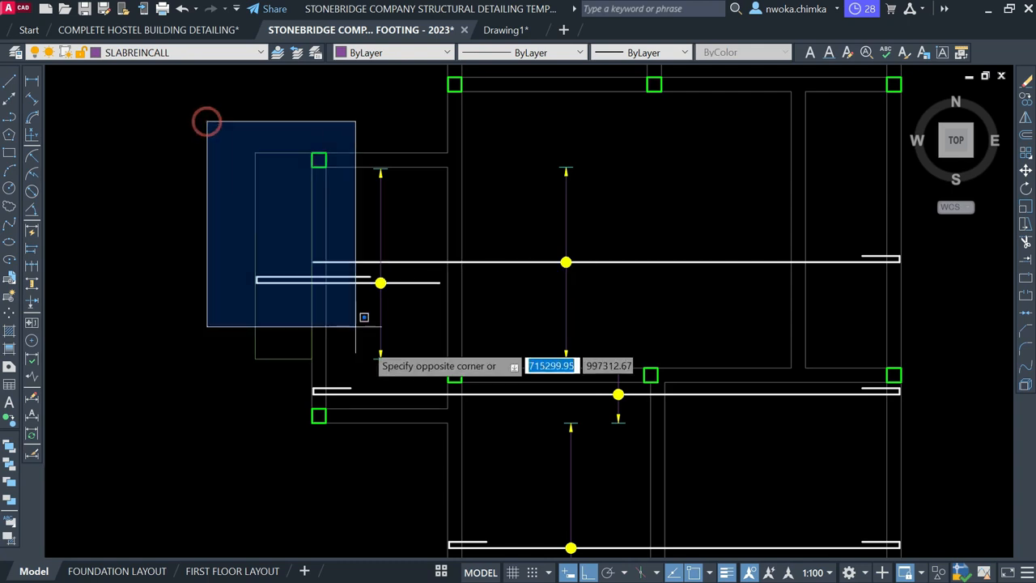
click(365, 361)
key(Escape)
middle_drag(592, 205, 521, 265)
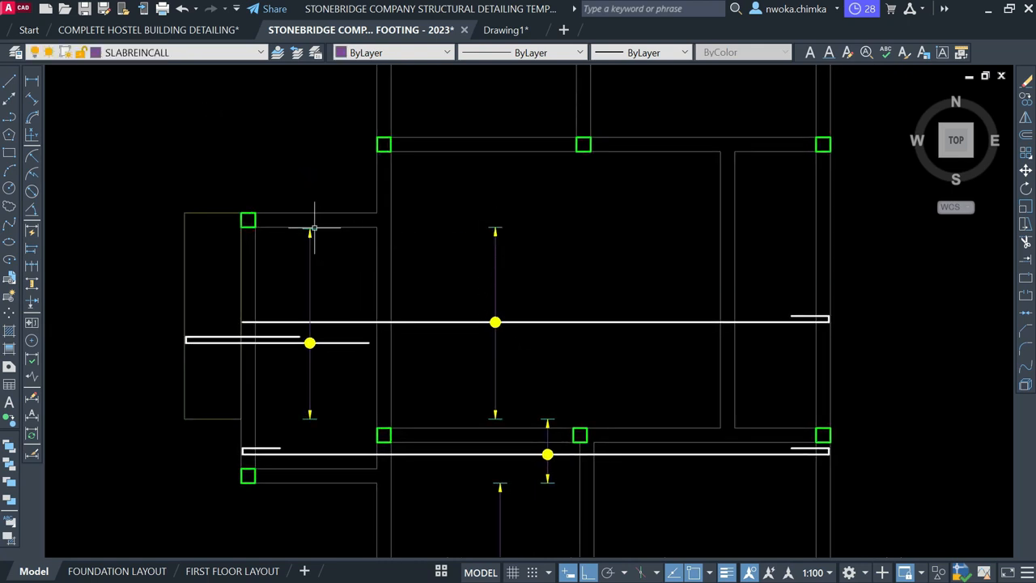
scroll(478, 324, down, 3)
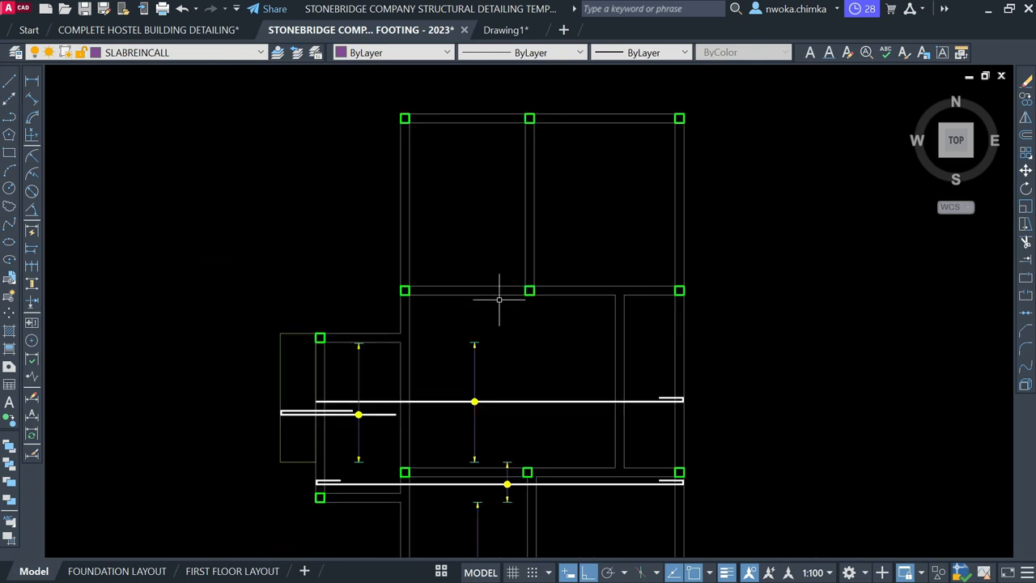
middle_drag(496, 309, 558, 203)
middle_drag(567, 324, 554, 188)
middle_drag(587, 275, 576, 324)
scroll(576, 323, down, 2)
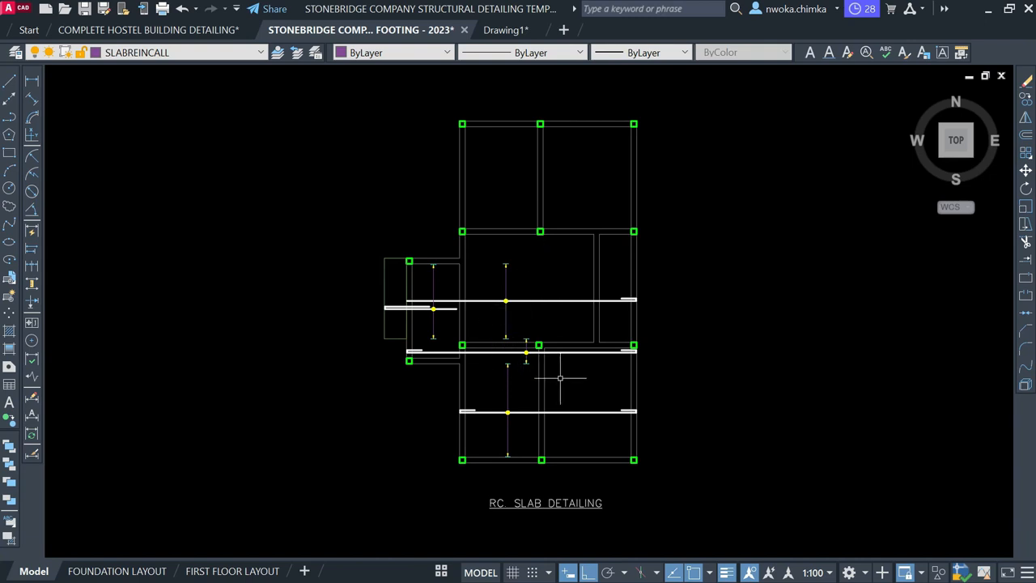
click(445, 372)
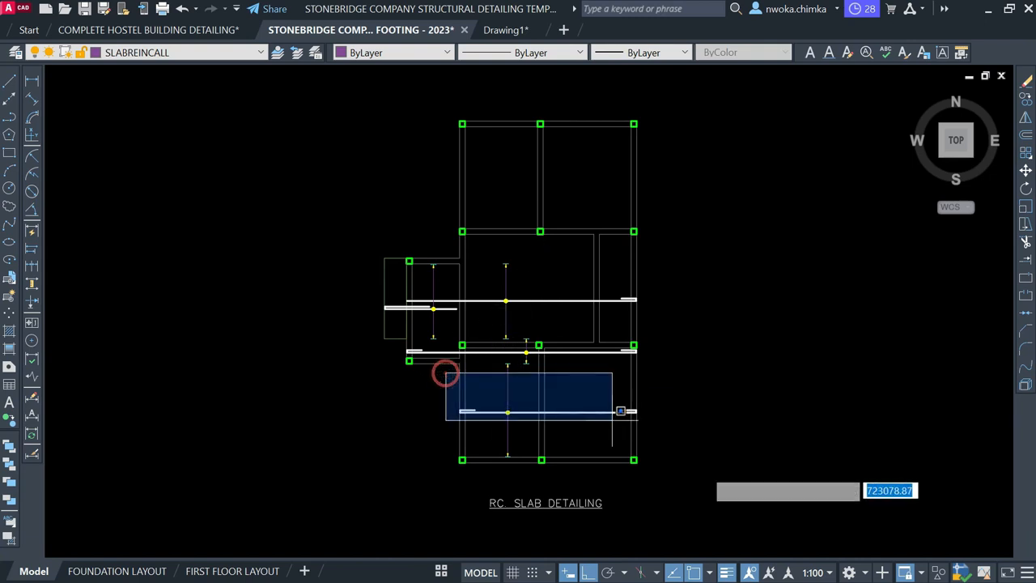
key(Escape)
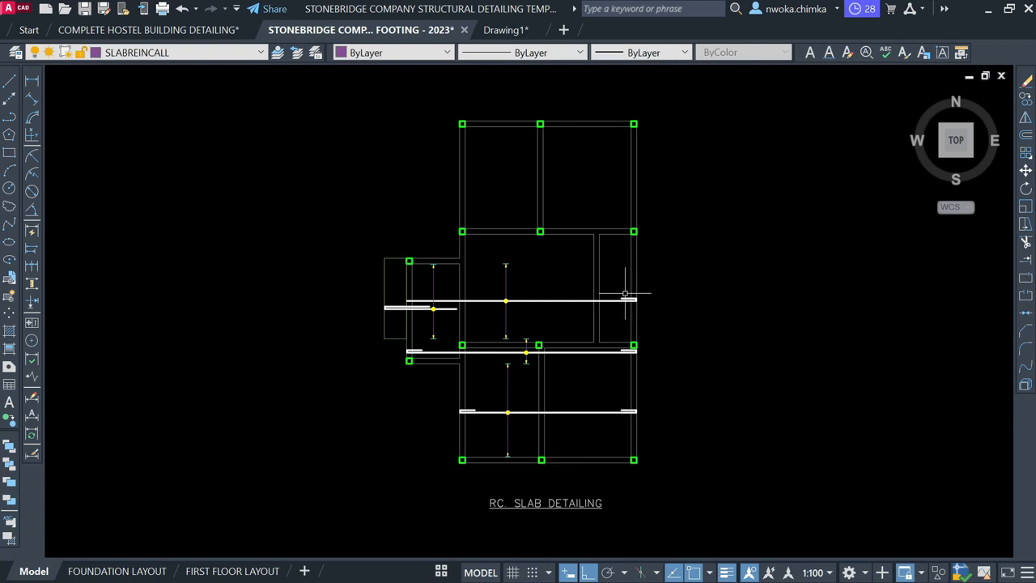
Copy the lowest hooked rebar, based at its hook end, into the top slab panel
click(449, 128)
key(Escape)
scroll(487, 397, up, 2)
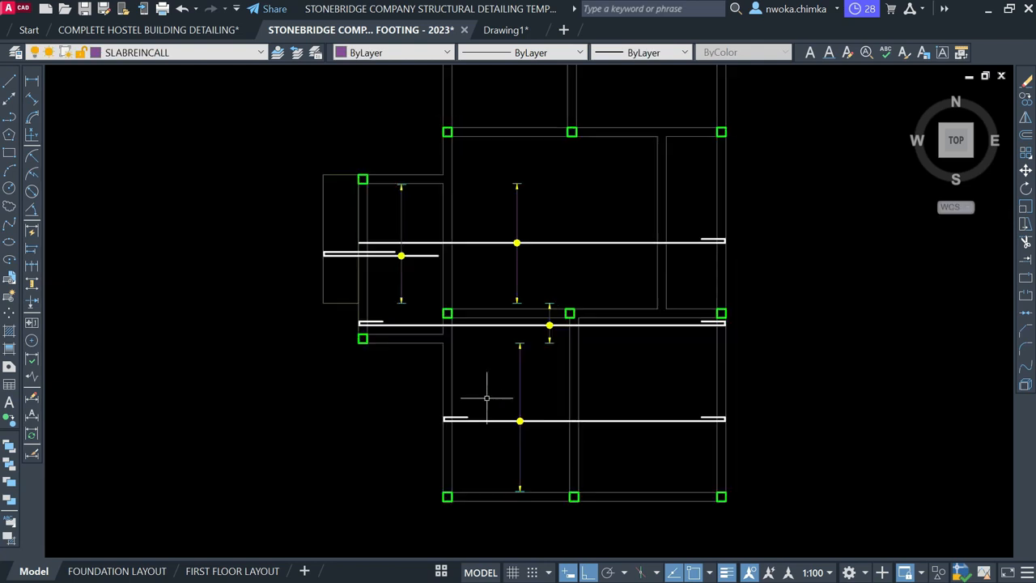
click(421, 393)
click(782, 434)
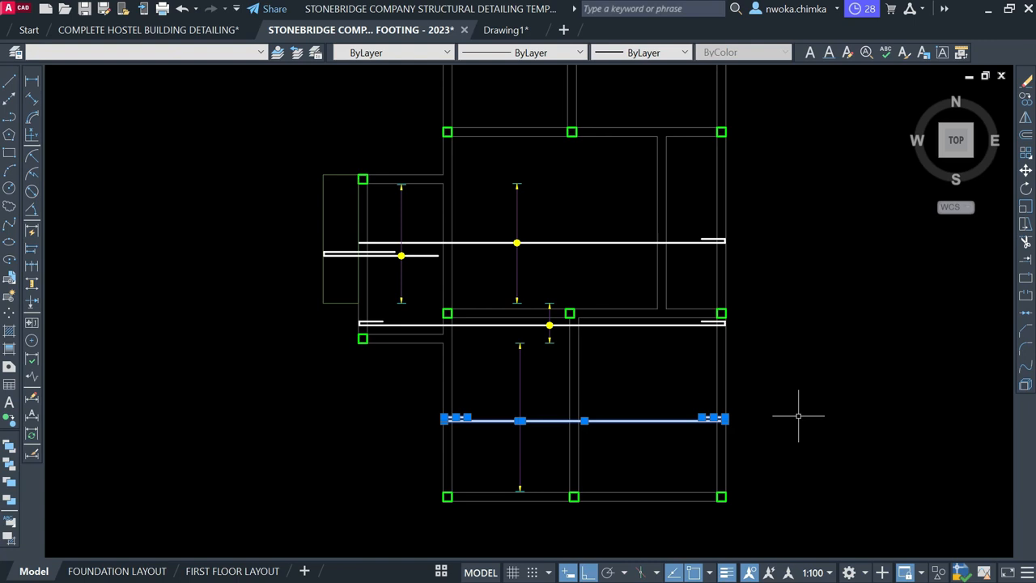
text(co)
key(Return)
scroll(721, 439, up, 5)
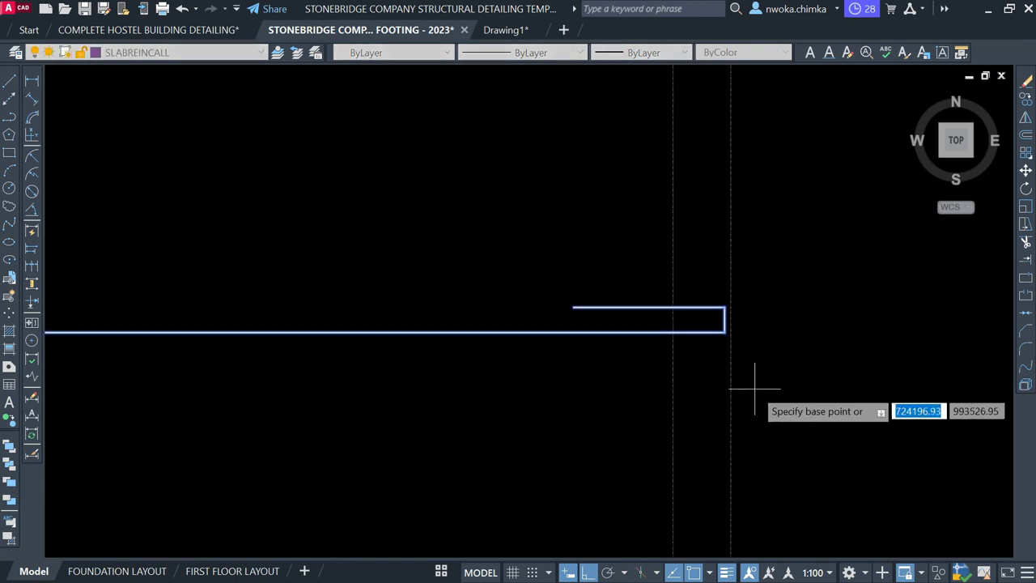
click(731, 370)
scroll(733, 405, down, 5)
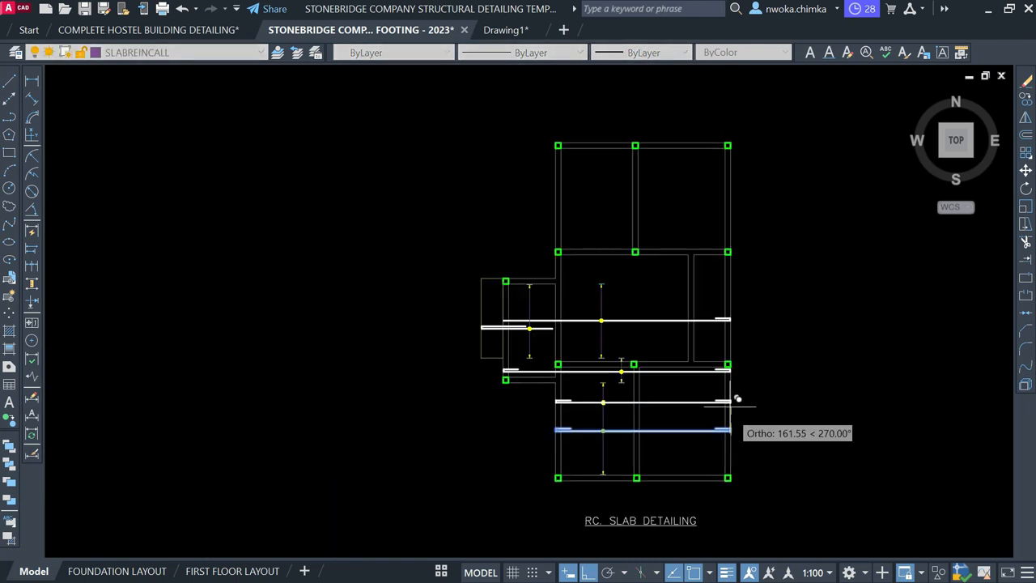
scroll(733, 380, up, 6)
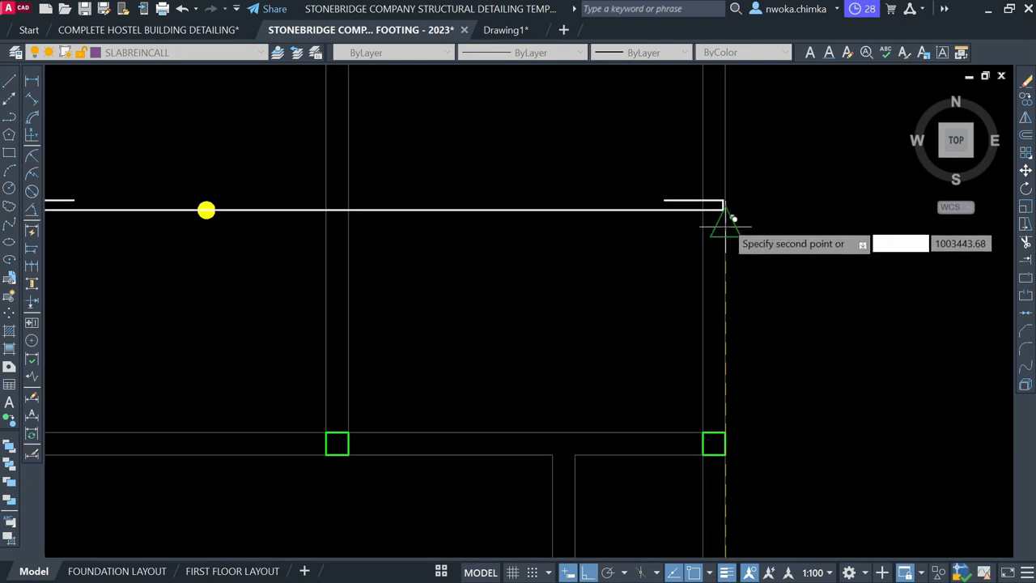
key(Escape)
scroll(849, 245, down, 1)
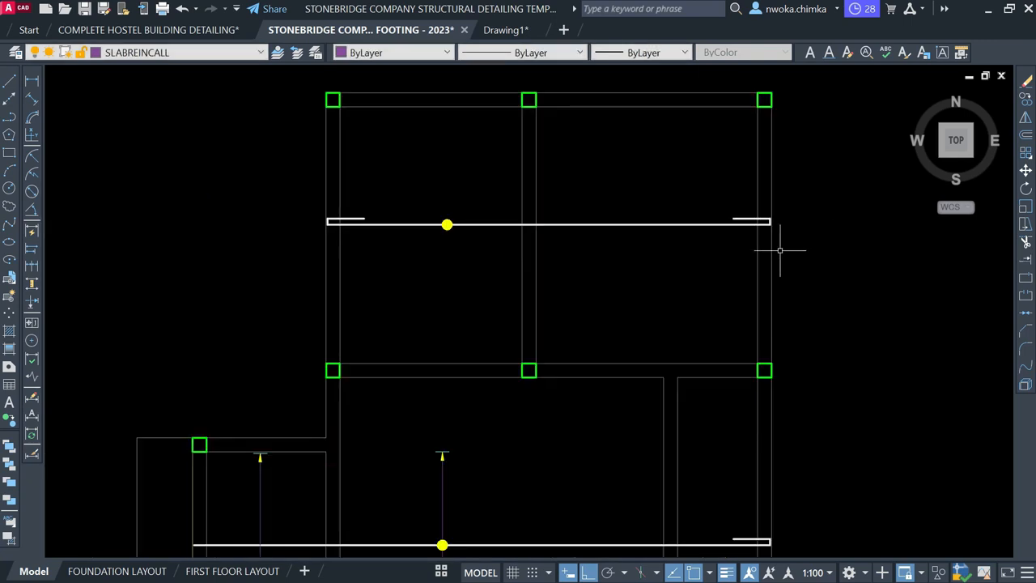
Check the copied bar's hook length with linear dimensions, without placing any
click(30, 79)
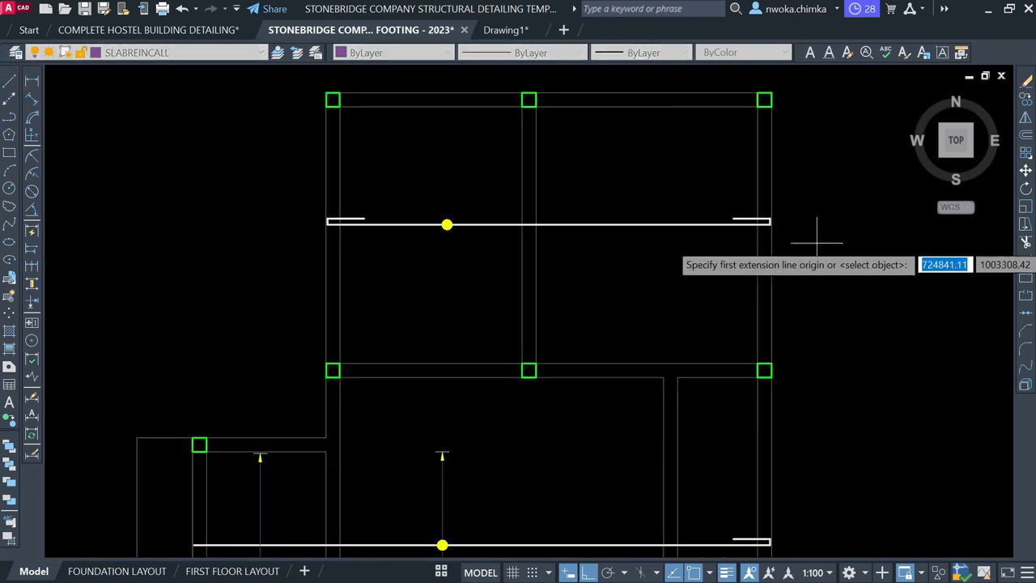
scroll(851, 231, up, 6)
middle_drag(526, 271, 70, 332)
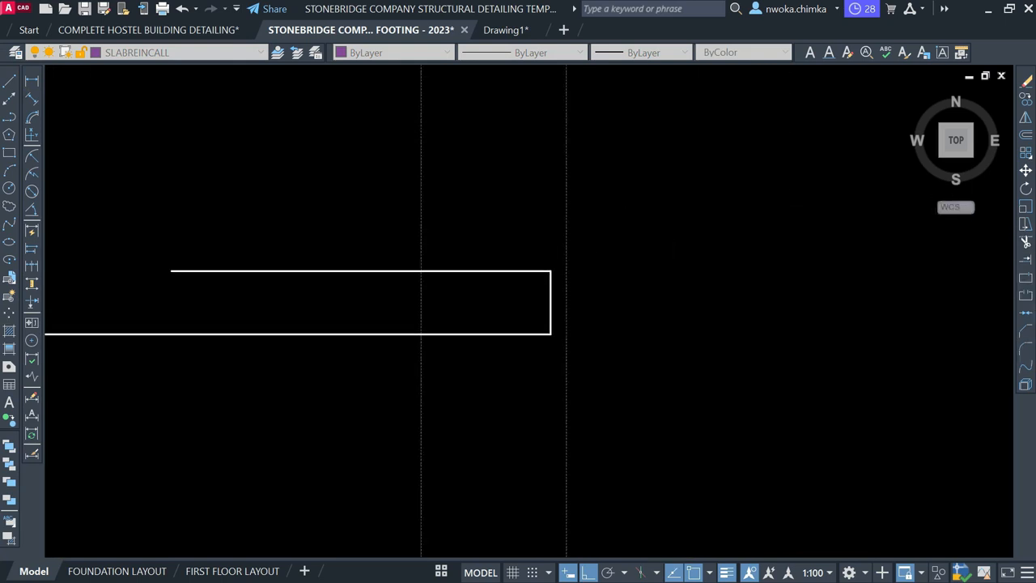
click(549, 290)
click(555, 291)
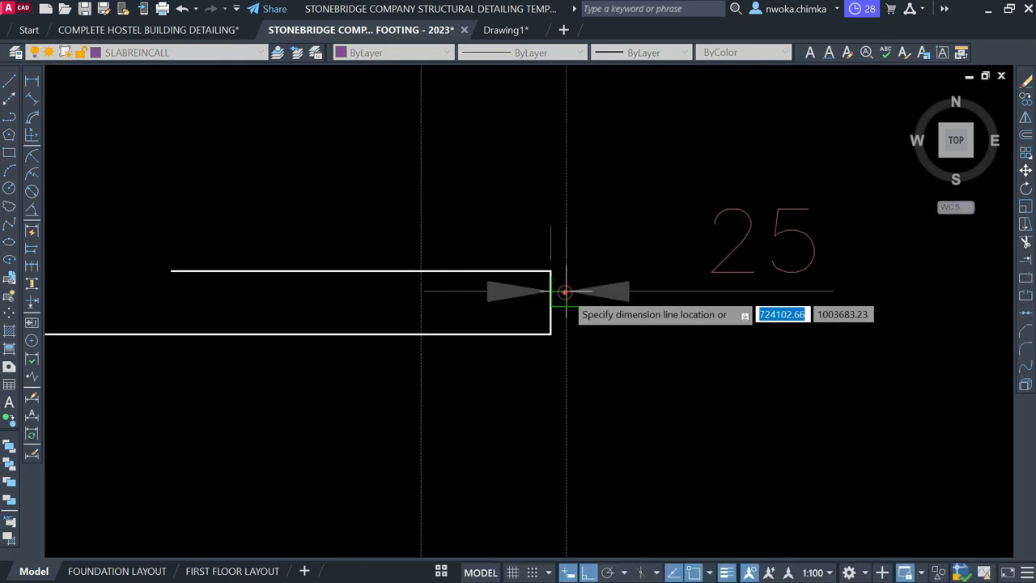
scroll(610, 301, down, 4)
key(Escape)
key(space)
scroll(753, 273, down, 3)
scroll(292, 274, up, 4)
click(252, 299)
click(232, 300)
key(Escape)
scroll(279, 279, down, 6)
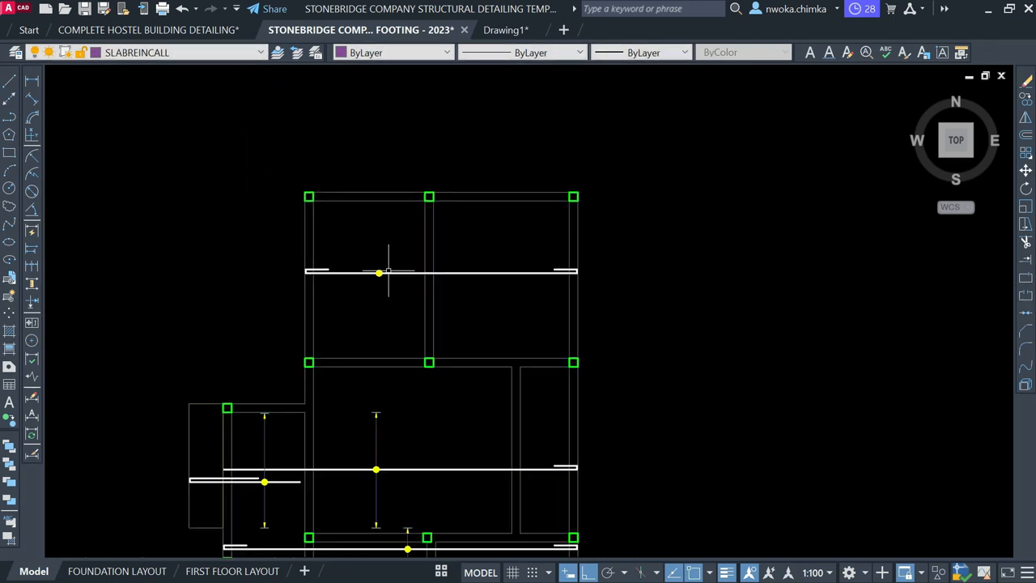
scroll(388, 312, up, 2)
Draw a vertical spacing line from the top panel edge straight down
text(l)
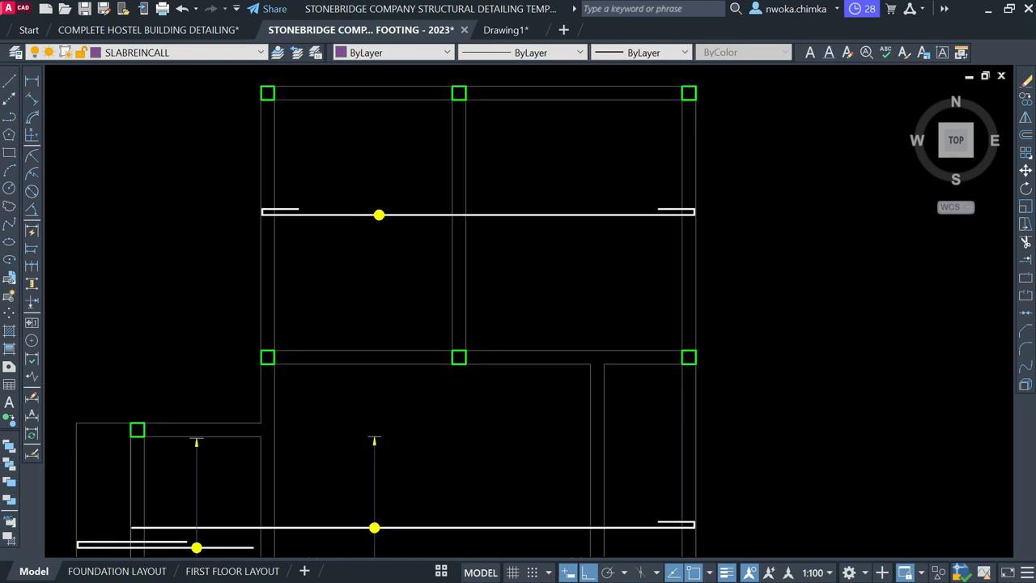
key(Return)
scroll(397, 291, down, 2)
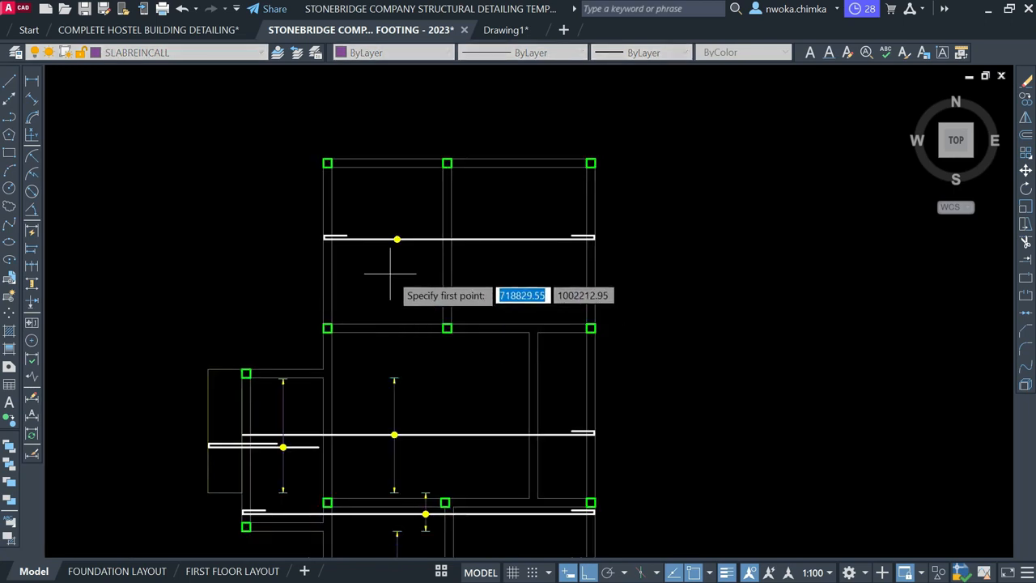
key(Escape)
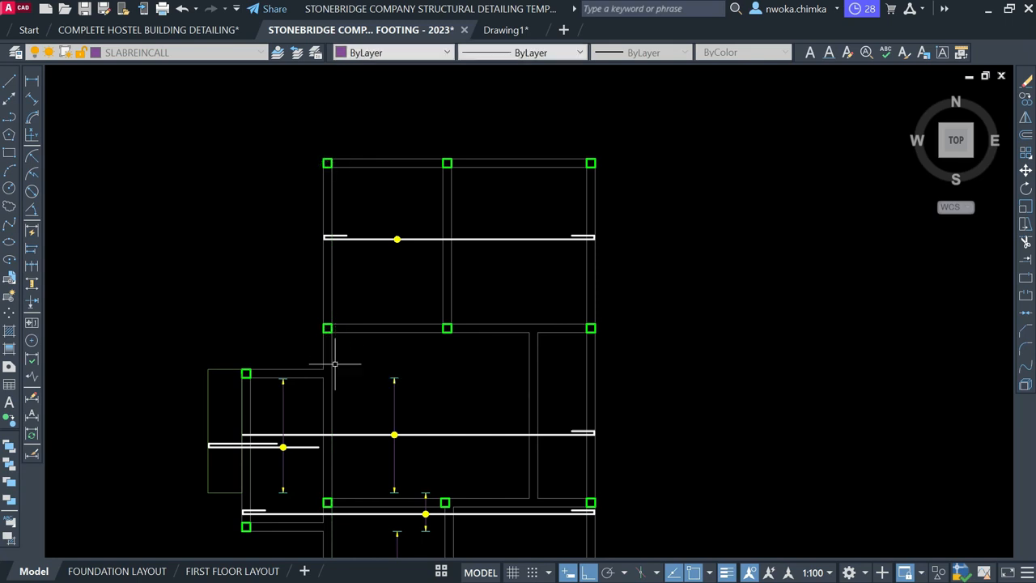
scroll(323, 366, up, 2)
drag(278, 360, 796, 365)
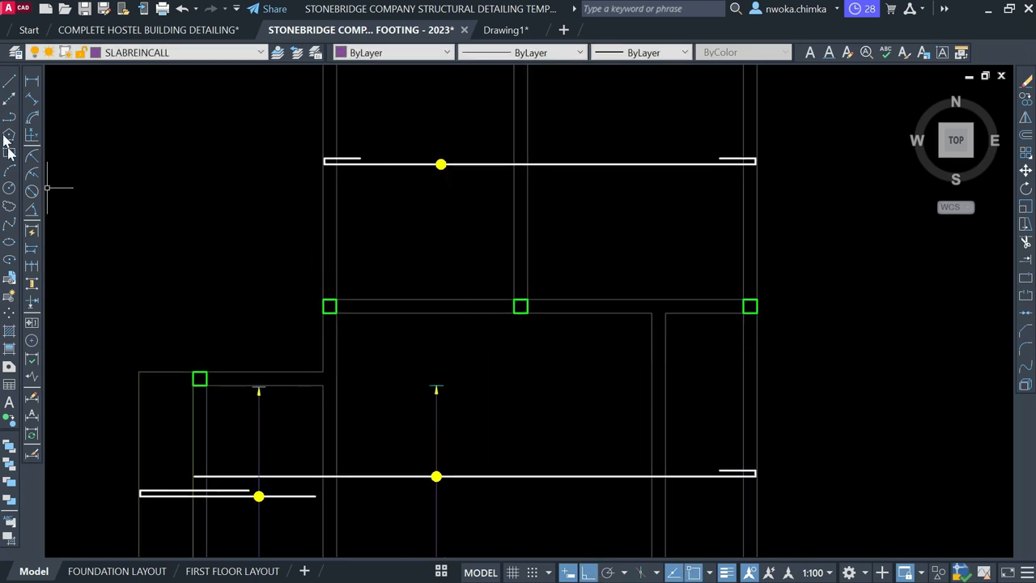
click(8, 82)
scroll(439, 297, down, 2)
scroll(502, 178, up, 2)
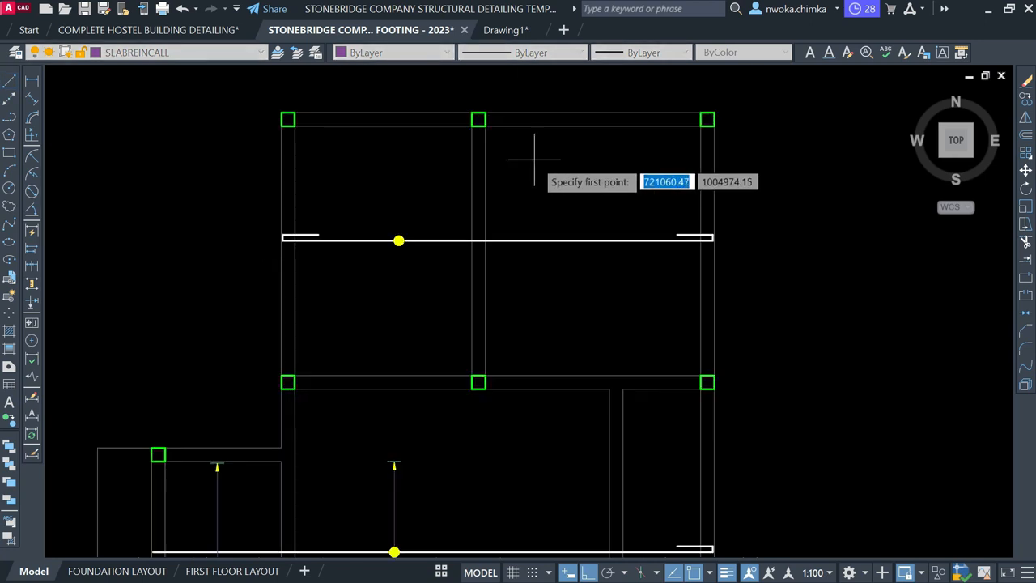
click(532, 125)
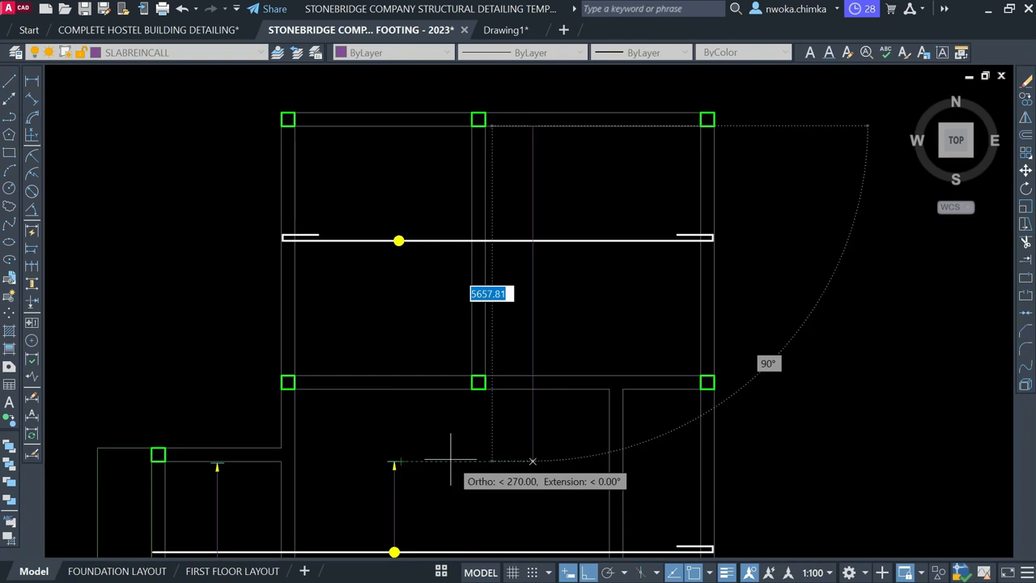
click(477, 459)
key(Escape)
Copy a yellow spacing arrow from the lower panel to the new line's top
middle_drag(516, 446, 511, 248)
click(369, 242)
click(407, 273)
text(co)
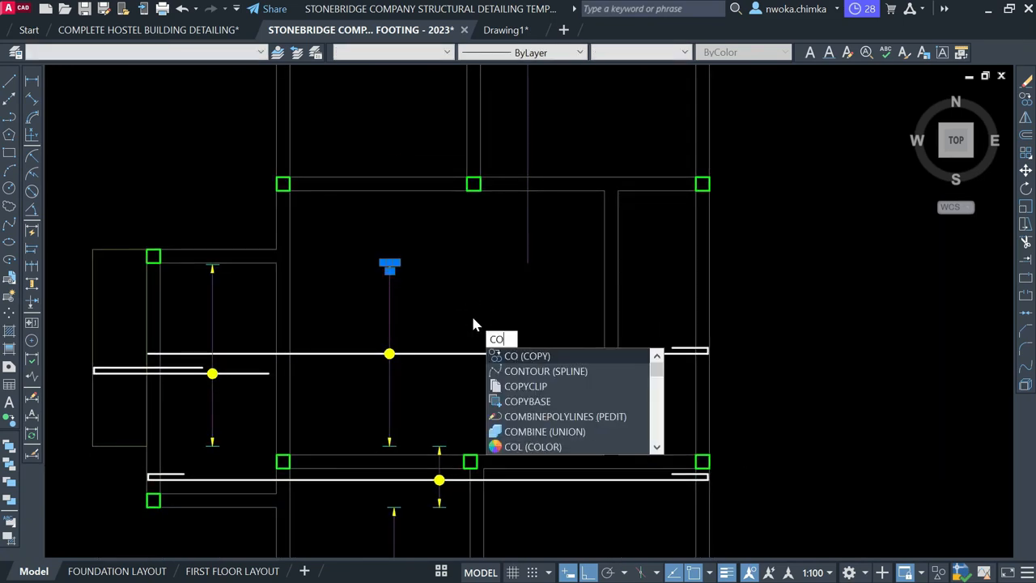
key(Return)
scroll(396, 243, up, 6)
click(392, 236)
scroll(431, 448, down, 4)
middle_drag(536, 305, 538, 446)
scroll(600, 202, up, 6)
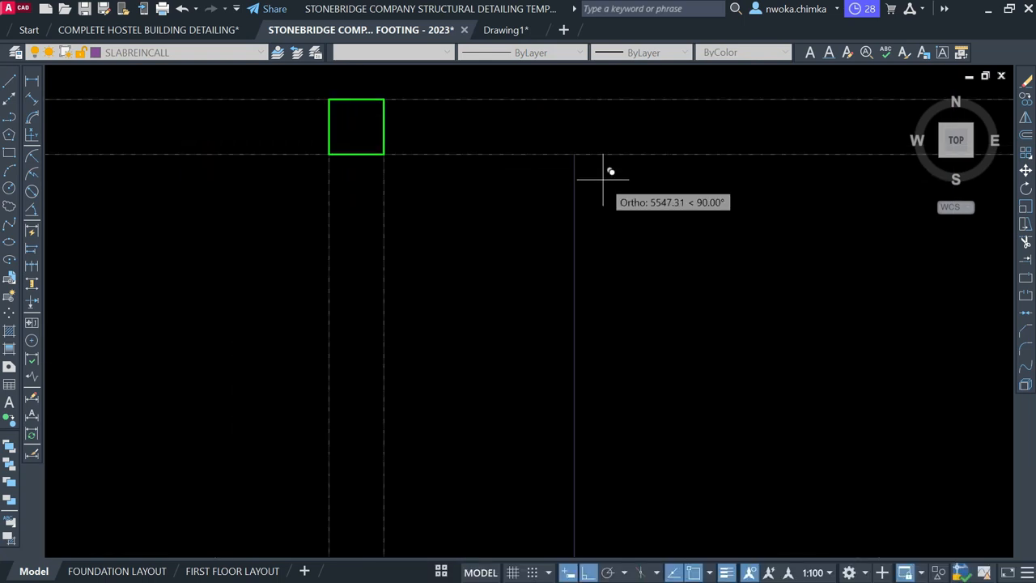
click(574, 154)
key(Escape)
Move the copied arrow 15 down and trim the line end above it
drag(527, 136, 702, 242)
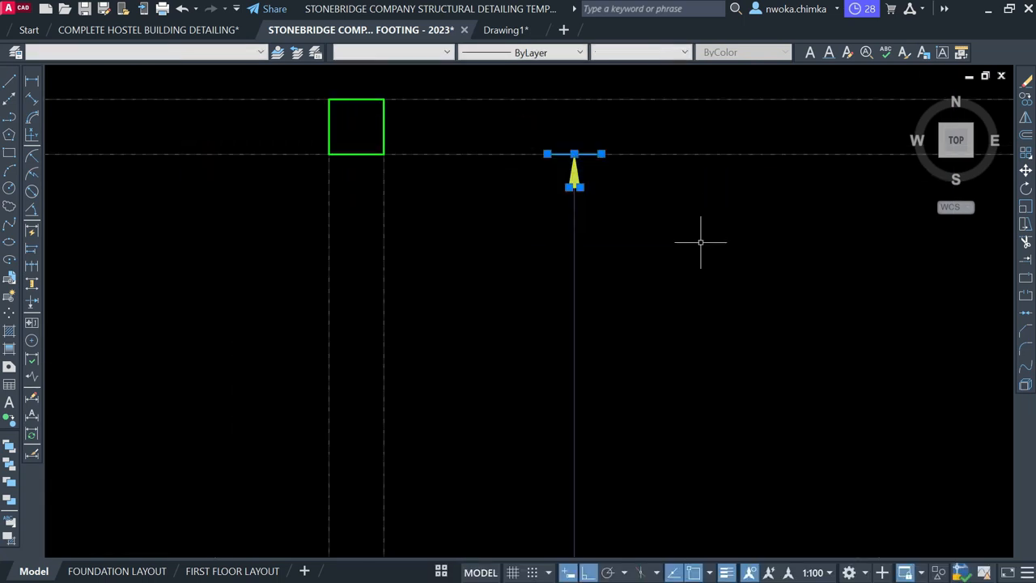
text(m)
key(Return)
scroll(583, 162, up, 4)
click(647, 184)
text(15)
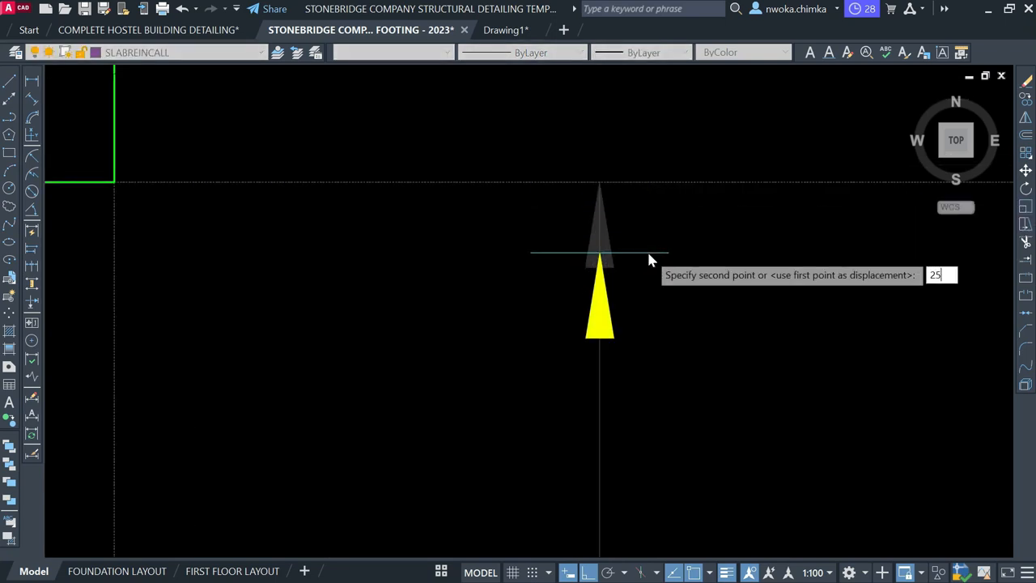
key(Return)
scroll(614, 192, up, 4)
click(575, 186)
key(Escape)
scroll(580, 158, down, 12)
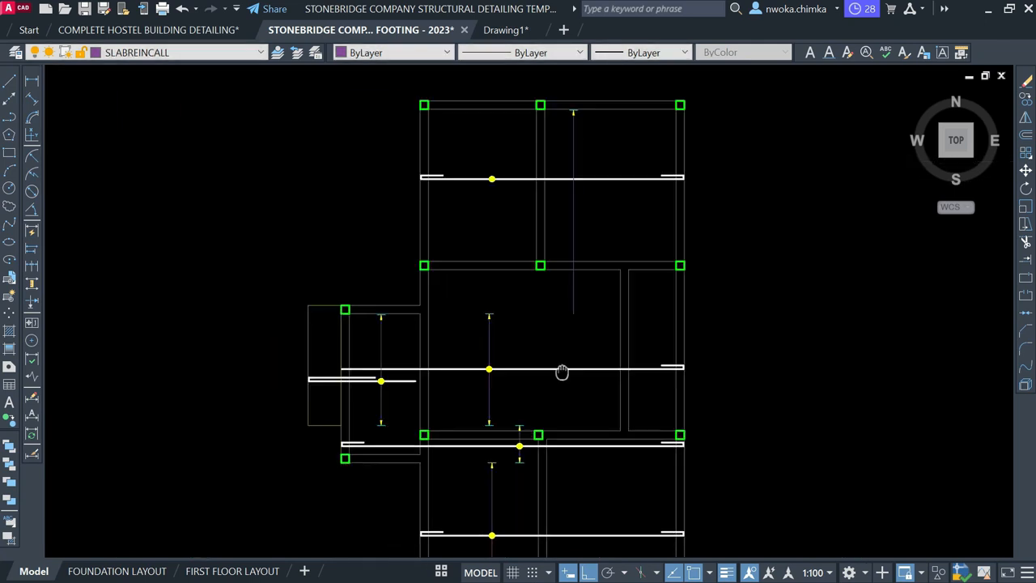
scroll(518, 348, up, 5)
Copy the yellow arrow block onto the spacing line's other end
click(491, 342)
click(553, 418)
text(co)
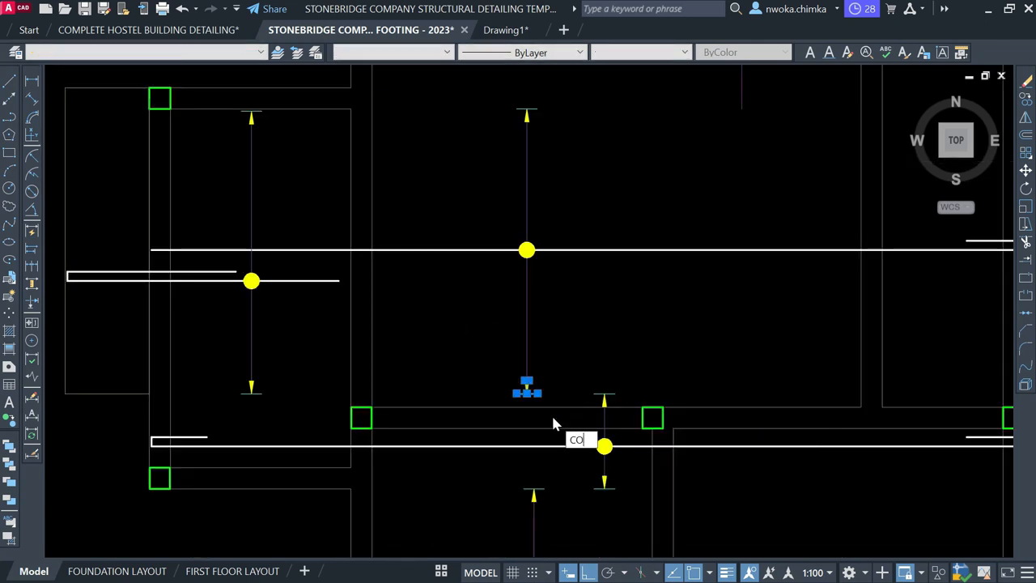
key(Return)
scroll(553, 421, up, 6)
click(502, 375)
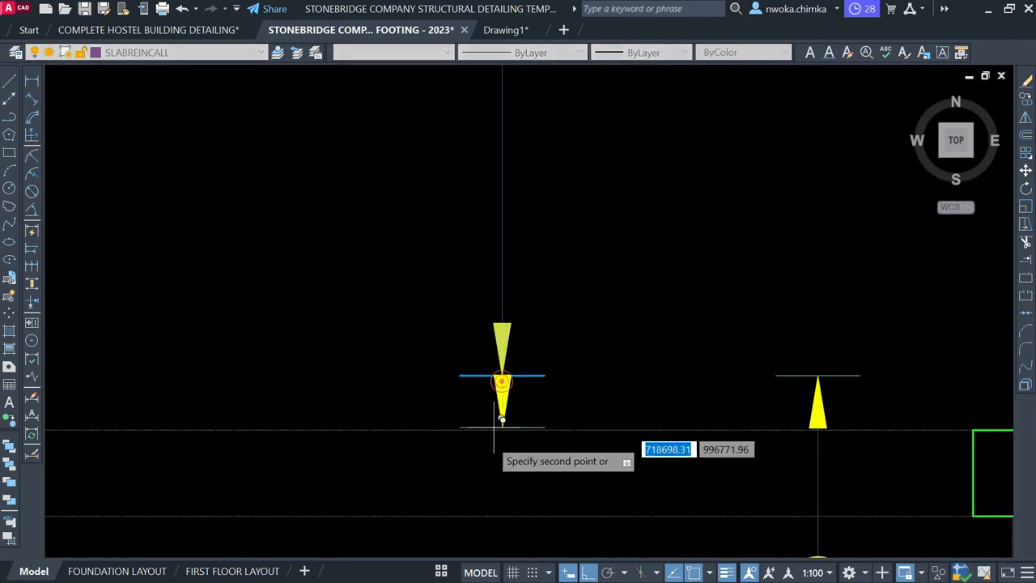
scroll(507, 429, down, 8)
middle_drag(621, 341, 550, 488)
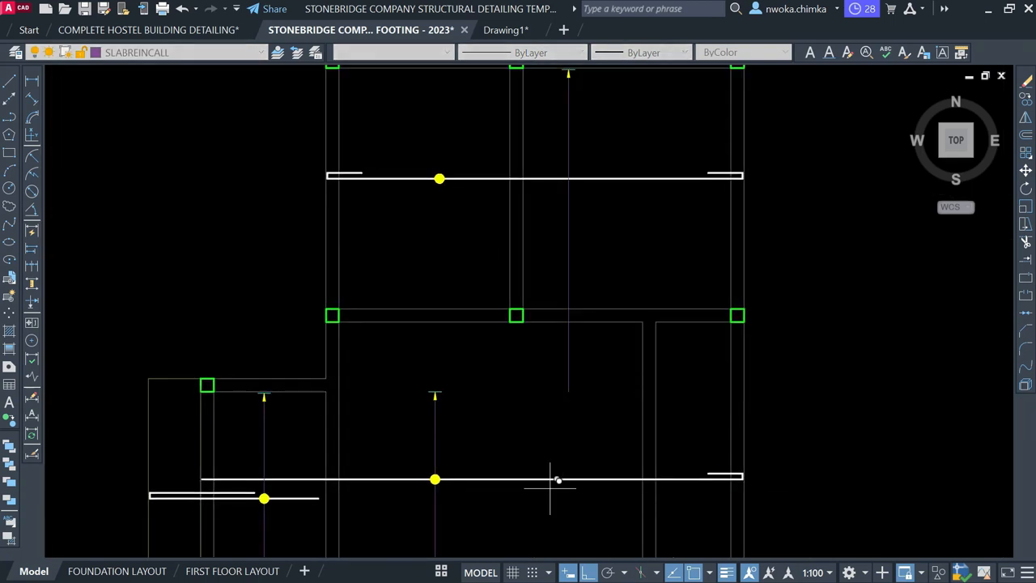
click(578, 392)
key(Escape)
scroll(557, 370, down, 2)
Move the yellow bar dot from its centre onto the hooked rebar line
middle_drag(575, 364, 571, 418)
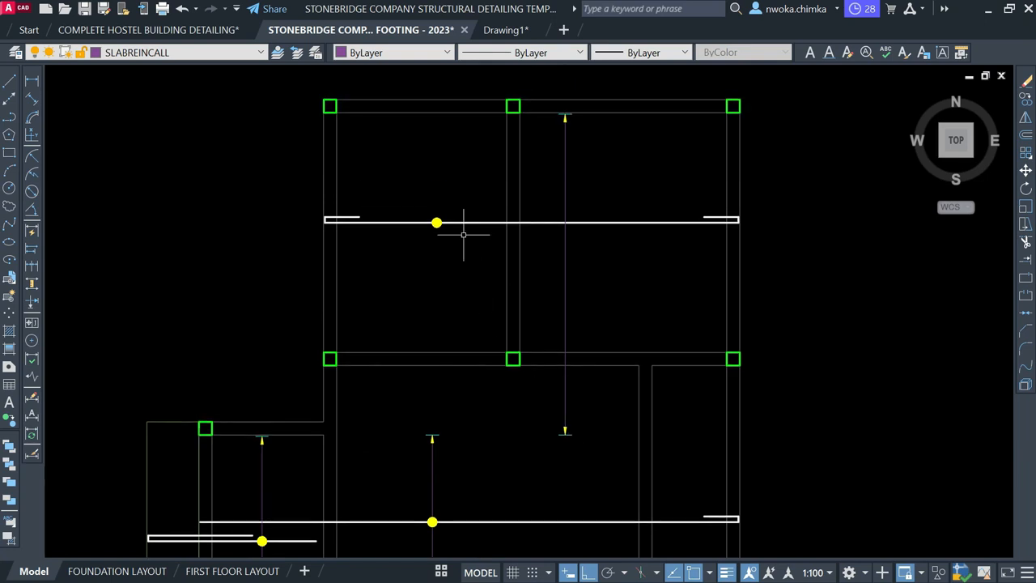
click(410, 188)
click(528, 295)
text(m)
key(Return)
scroll(389, 194, up, 3)
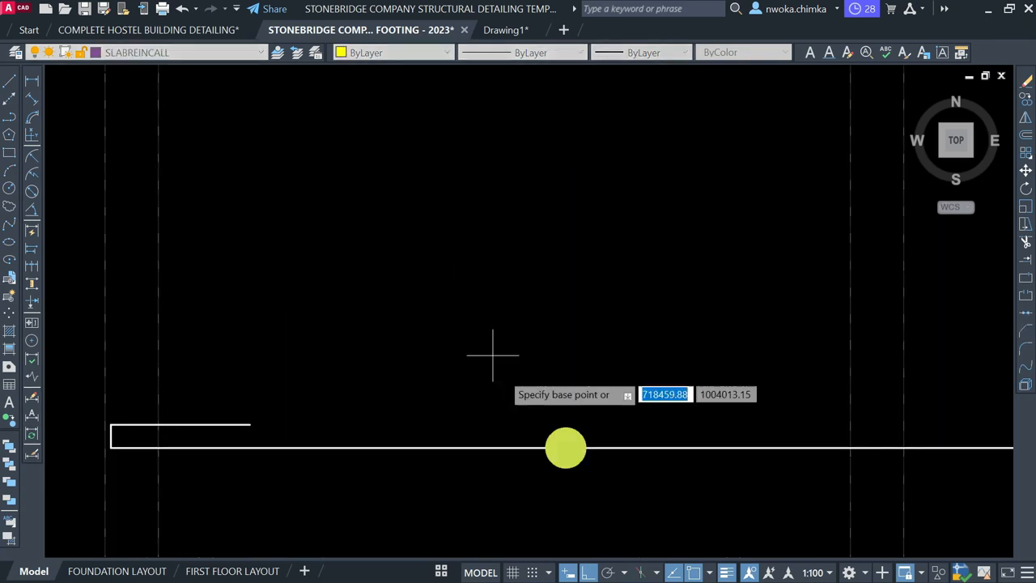
click(566, 447)
scroll(505, 300, down, 2)
scroll(393, 308, up, 2)
click(375, 310)
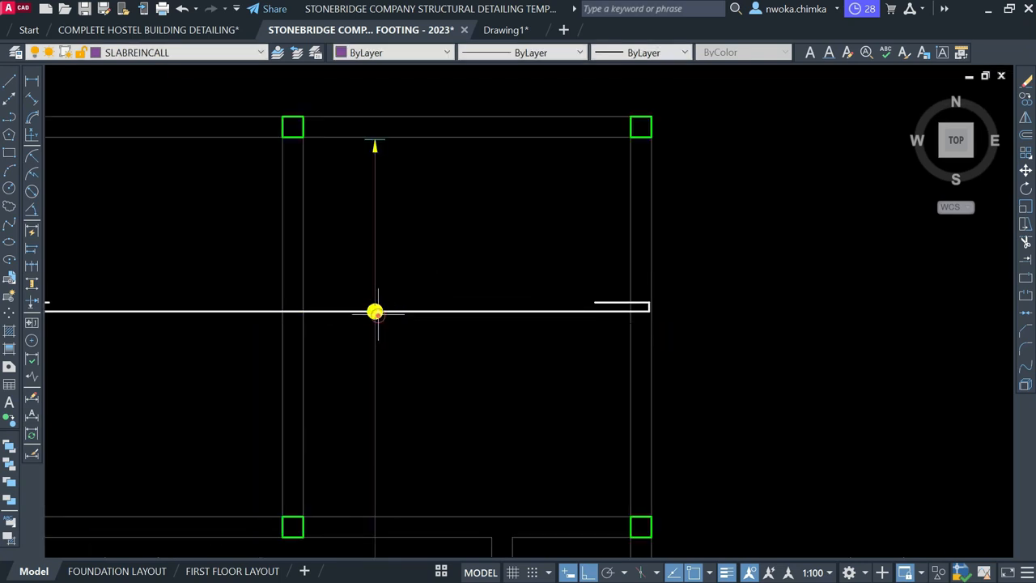
scroll(510, 243, down, 5)
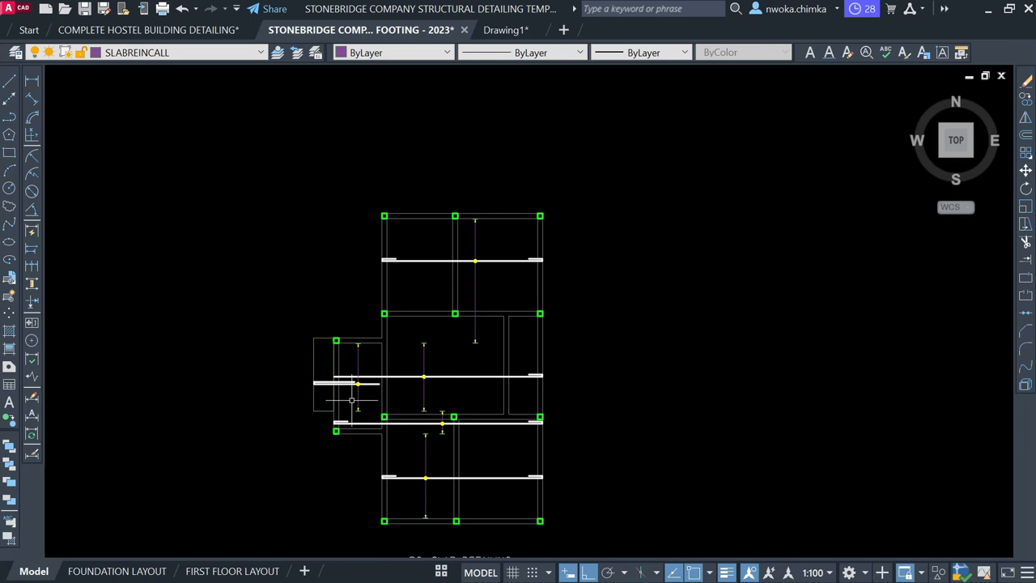
scroll(479, 295, up, 2)
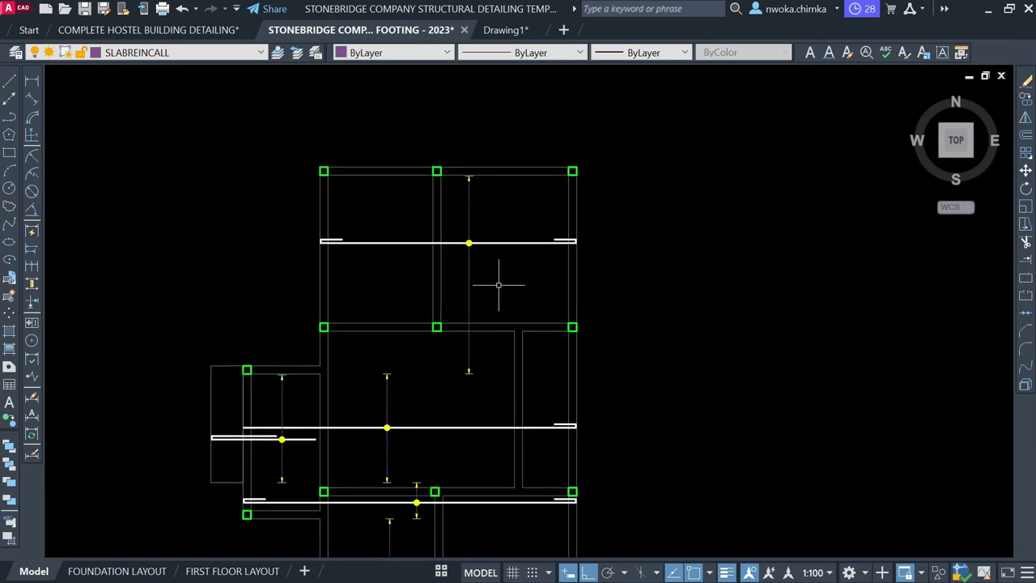
click(217, 52)
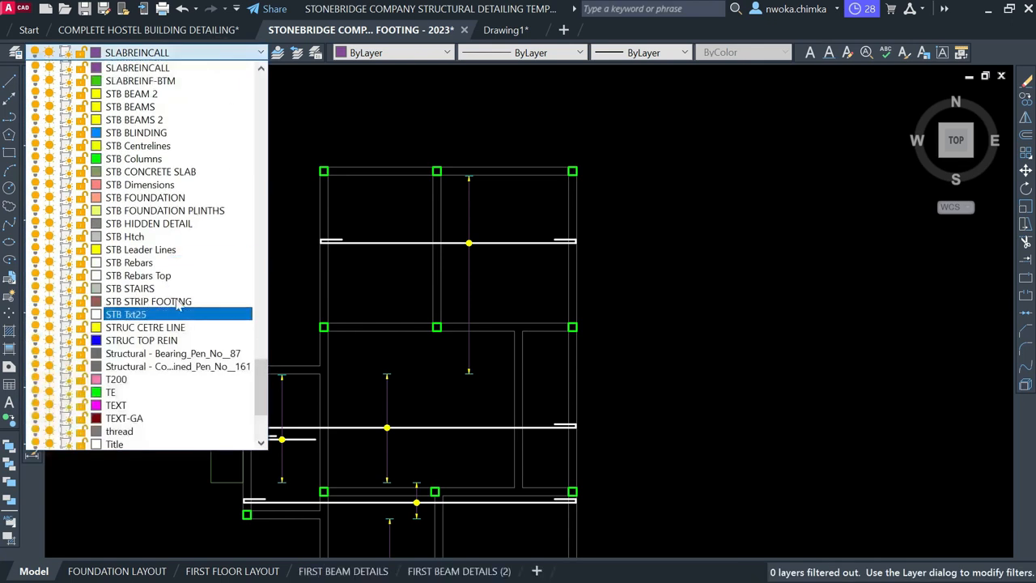
Make STB Rebars the current layer and start a line at the slab's bottom edge
click(138, 268)
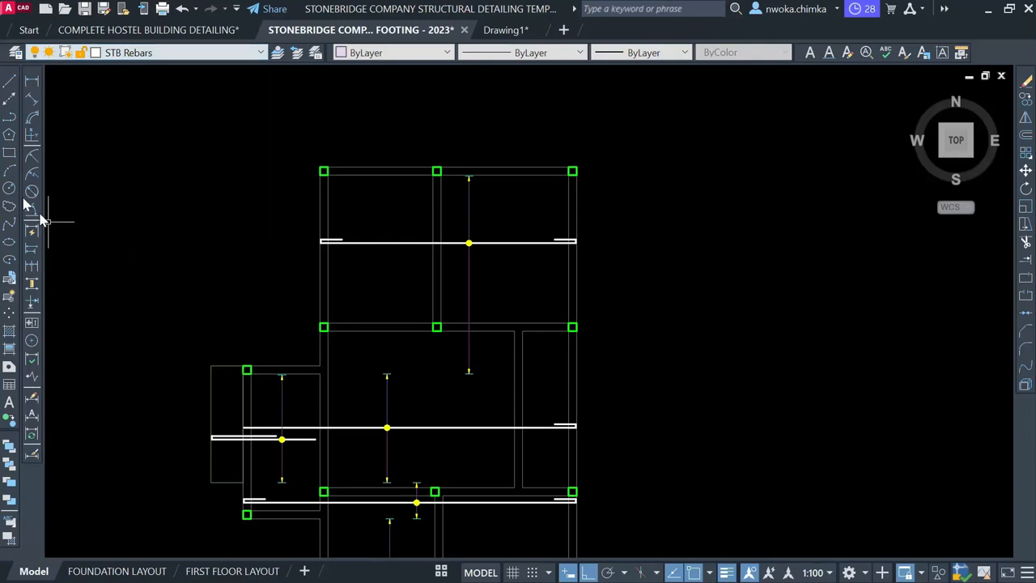
click(10, 81)
scroll(596, 204, down, 3)
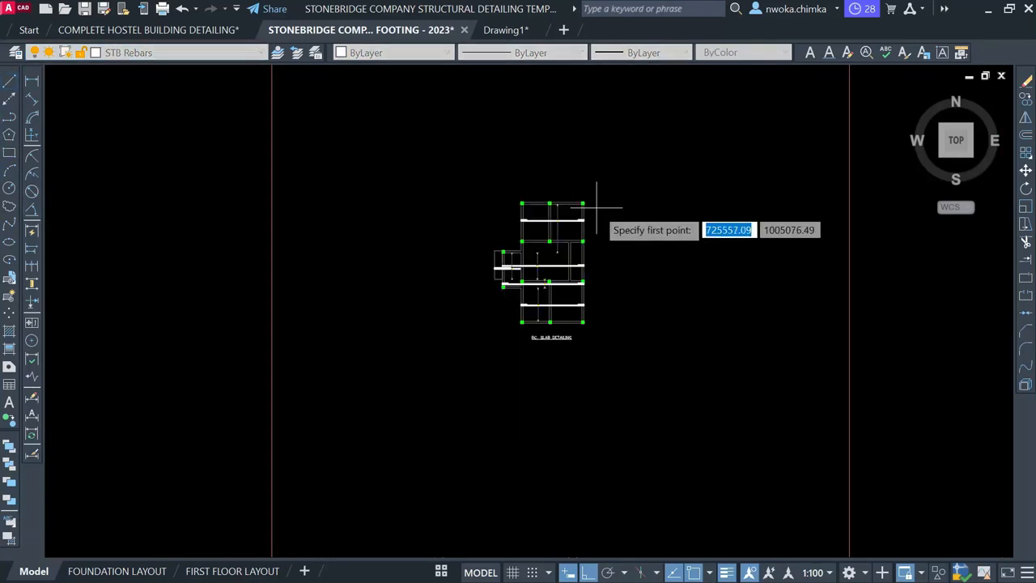
scroll(548, 251, up, 2)
scroll(555, 510, up, 6)
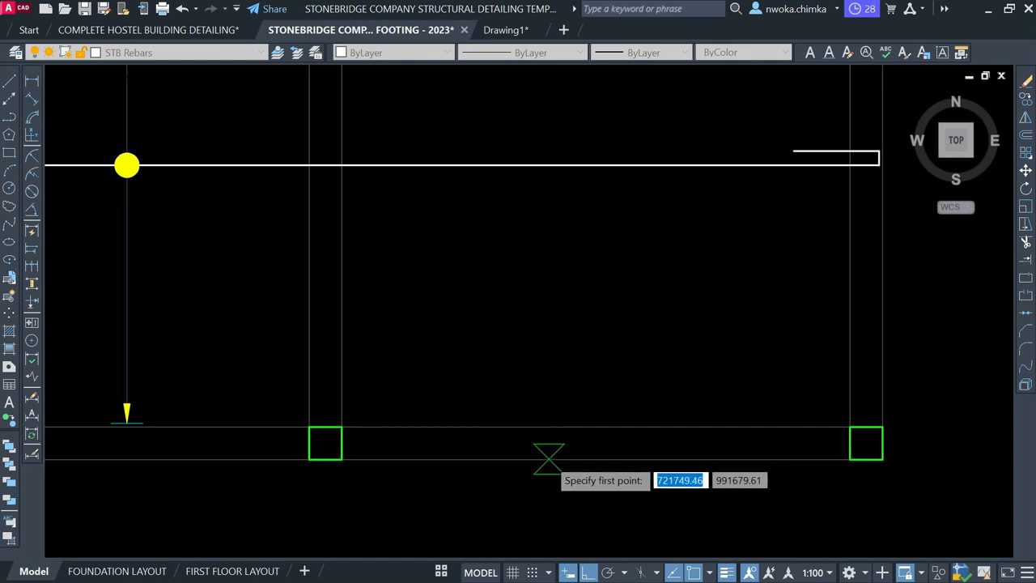
scroll(558, 454, down, 5)
middle_drag(570, 324, 566, 389)
click(563, 475)
scroll(565, 405, up, 2)
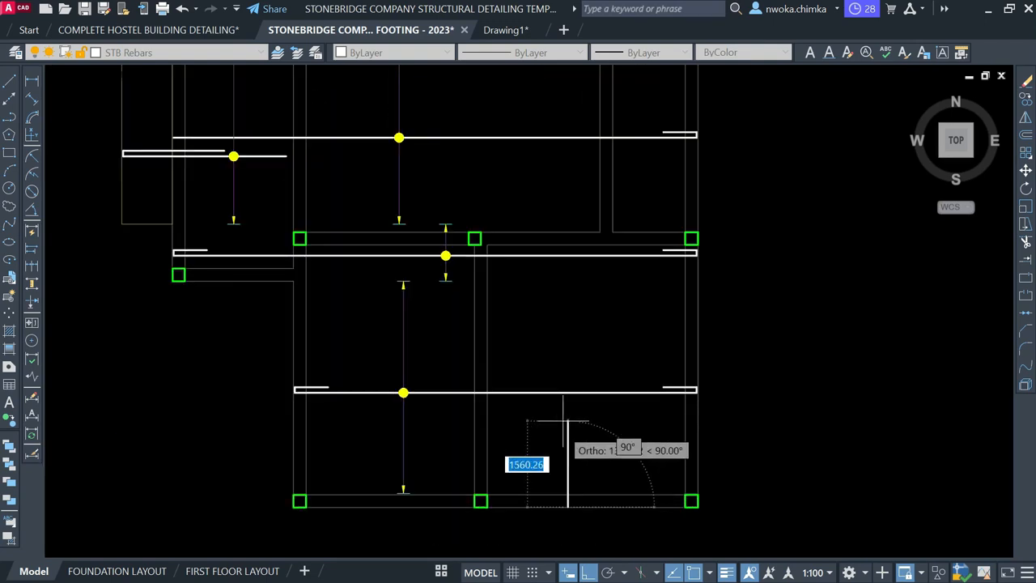
scroll(567, 373, down, 2)
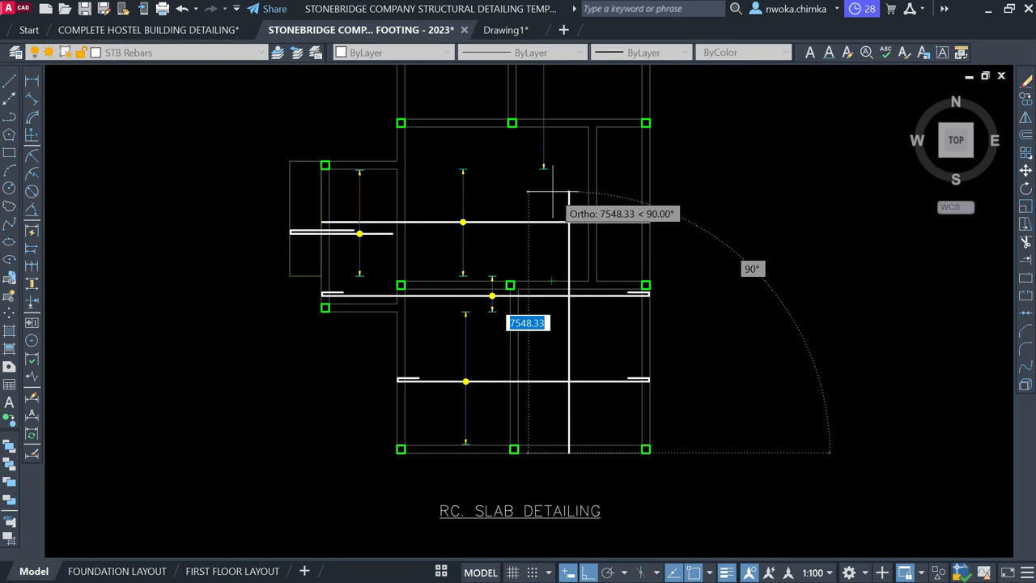
Run the vertical rebar 11000 up through the slab panels, correcting a mistyped 1110
mouse_move(567, 191)
middle_down()
mouse_move(554, 213)
mouse_move(556, 268)
middle_up()
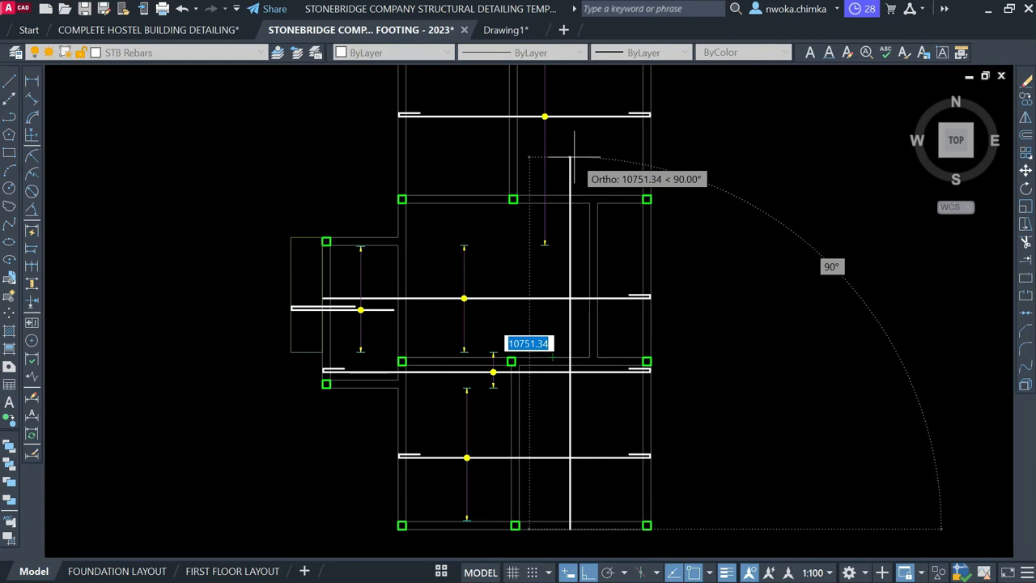
middle_drag(572, 156, 560, 236)
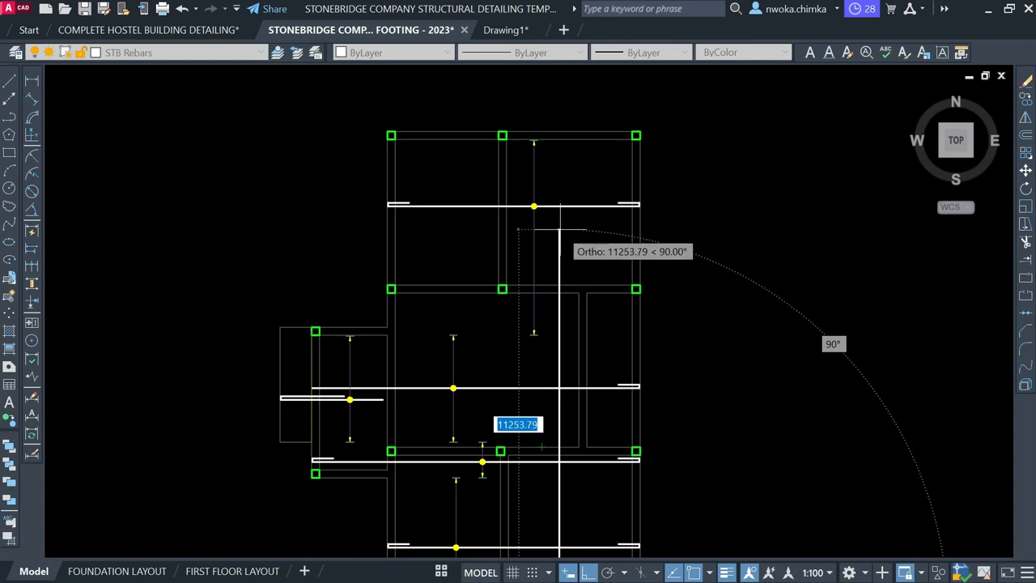
text(111)
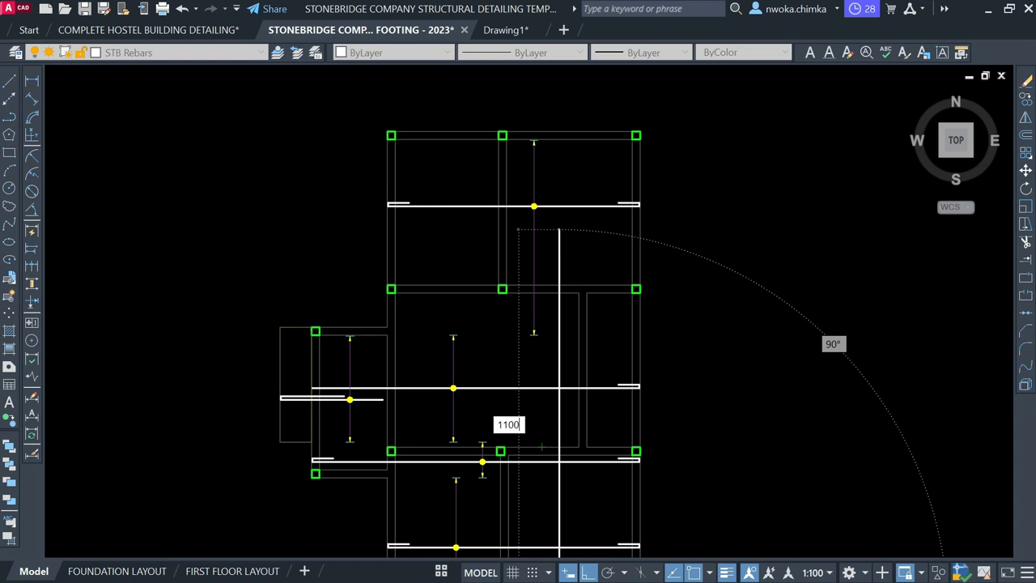
text(0)
key(Return)
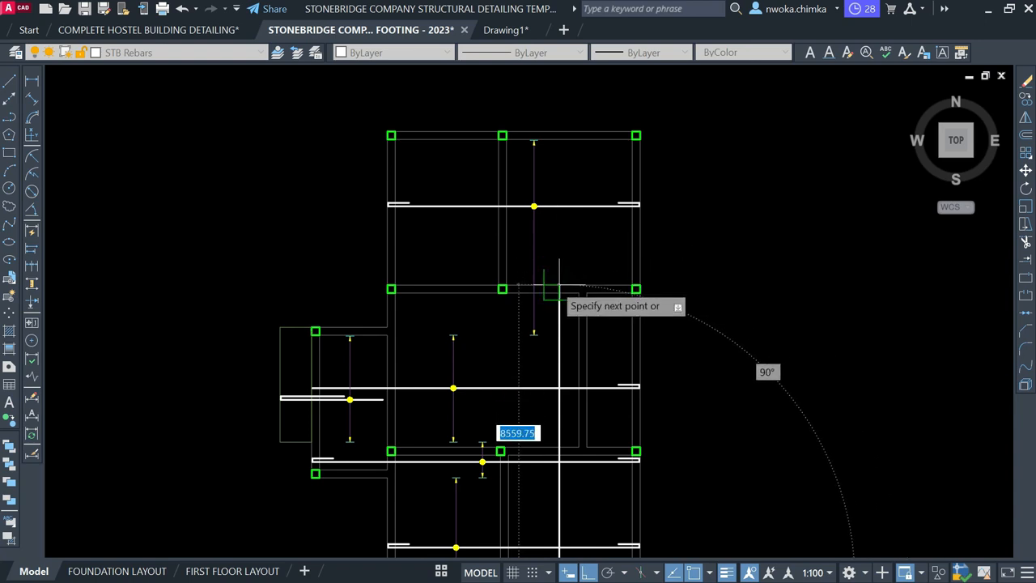
key(ctrl+z)
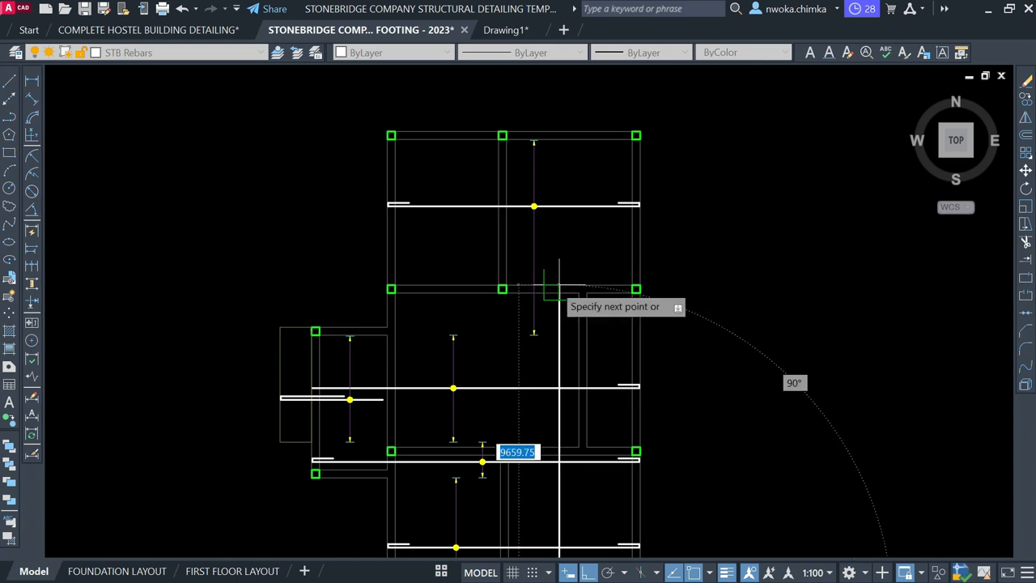
scroll(559, 288, down, 2)
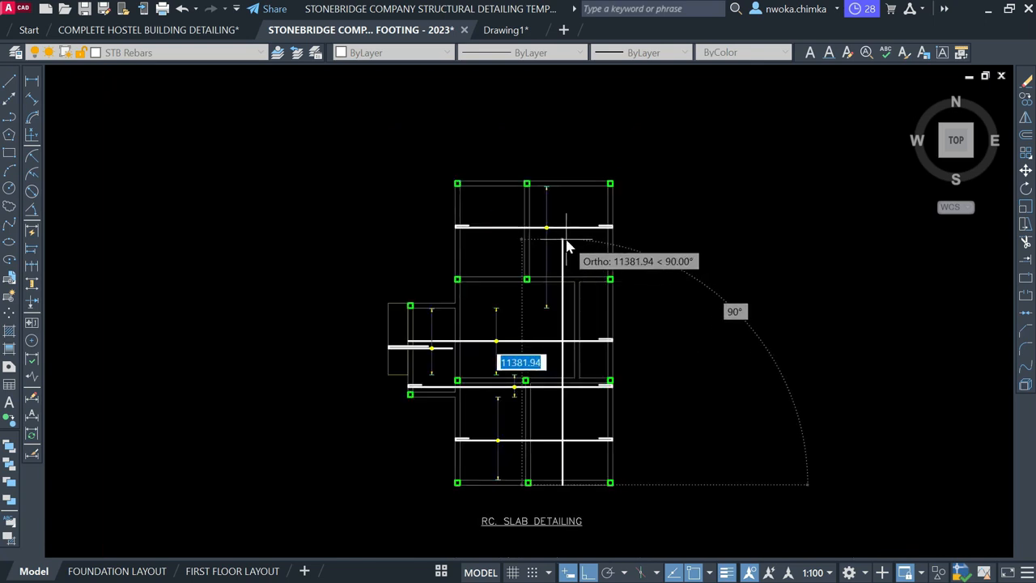
text(11000)
key(Return)
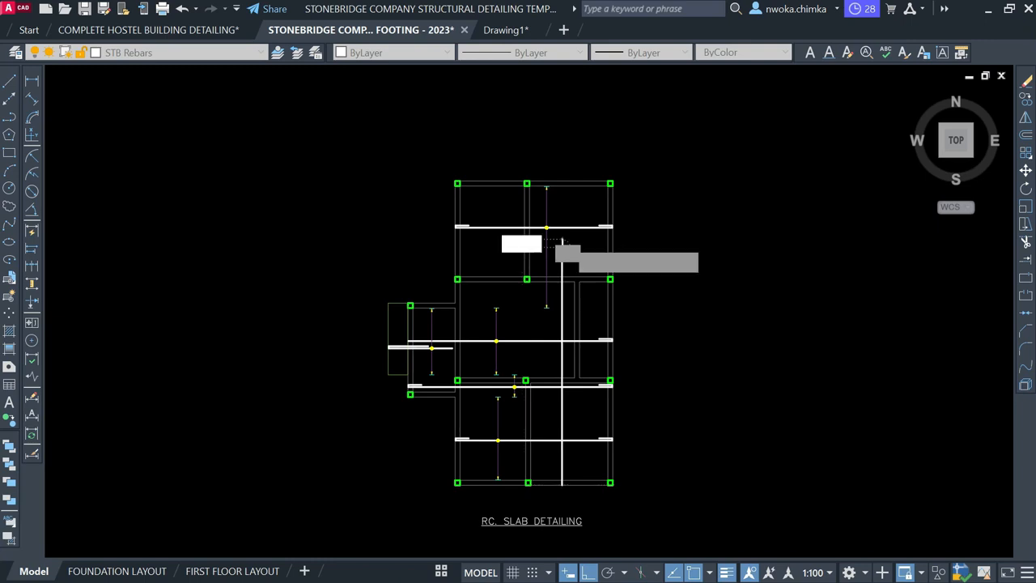
key(Escape)
Trim the rebar's bottom end to a 25 offset from the slab edge, removing the guide line
scroll(562, 247, up, 3)
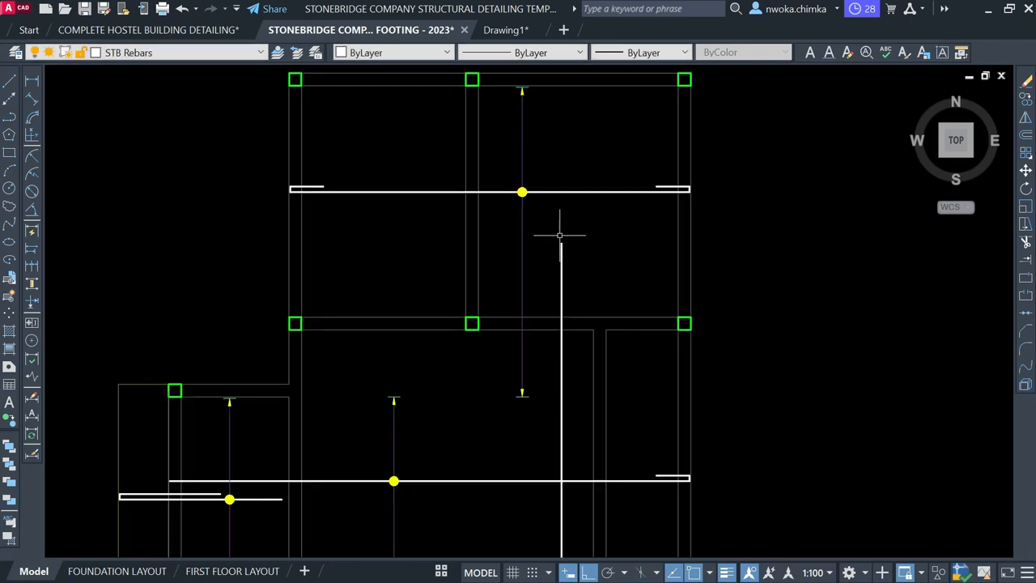
scroll(541, 247, down, 5)
scroll(556, 428, up, 10)
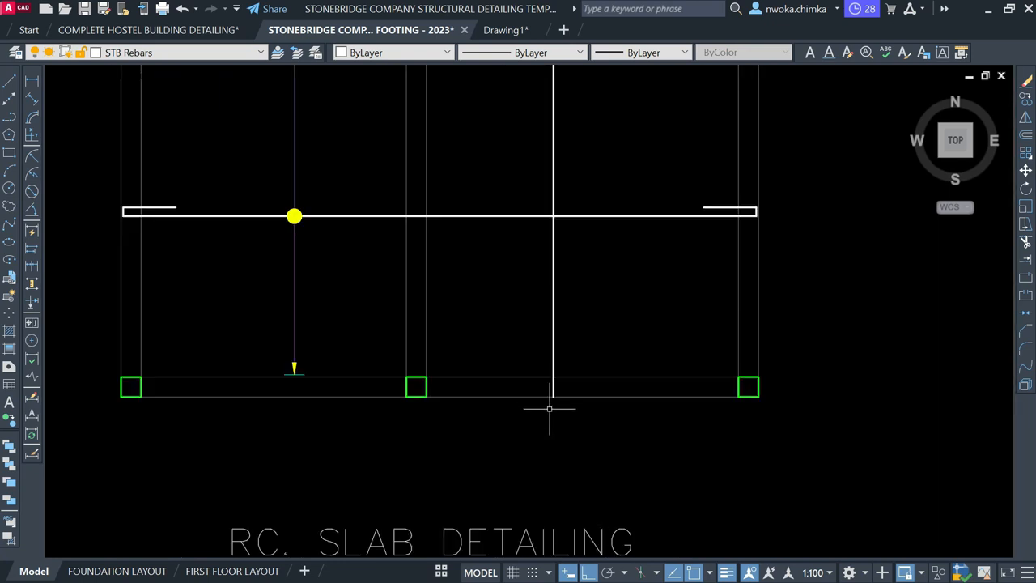
click(554, 365)
key(Escape)
key(Return)
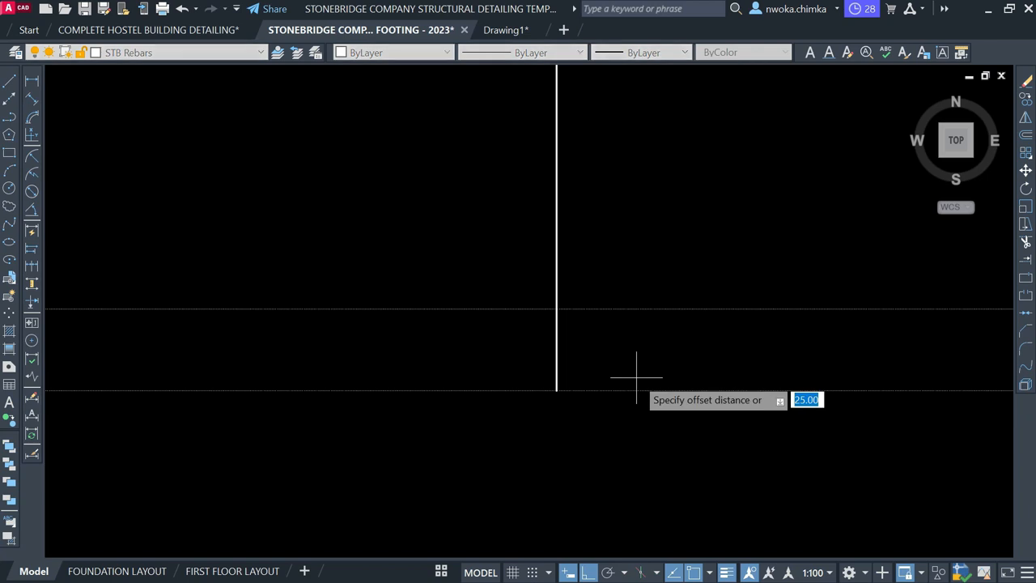
key(Return)
click(629, 389)
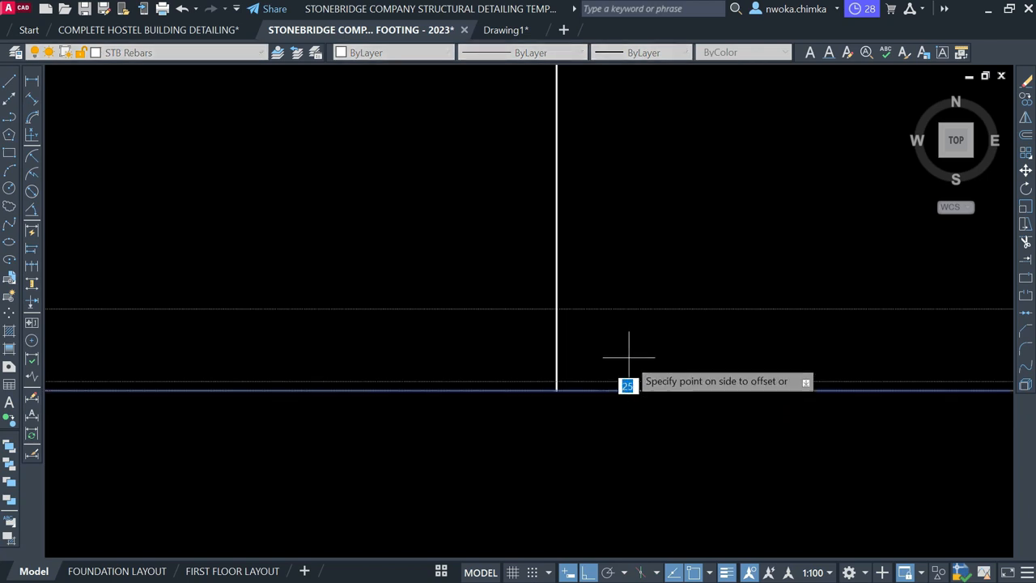
click(621, 355)
key(Escape)
text(tr)
key(Return)
scroll(568, 388, up, 4)
click(541, 386)
click(532, 387)
click(560, 374)
scroll(518, 398, down, 2)
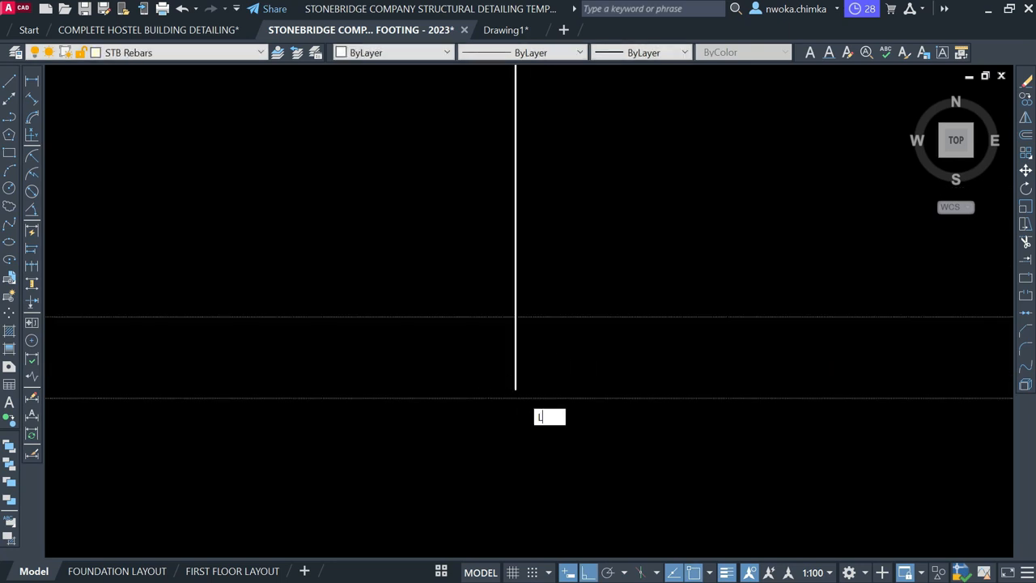
Draw the hook at the rebar's bottom: a 100 bottom leg and a 600 upturned leg
key(Return)
click(515, 388)
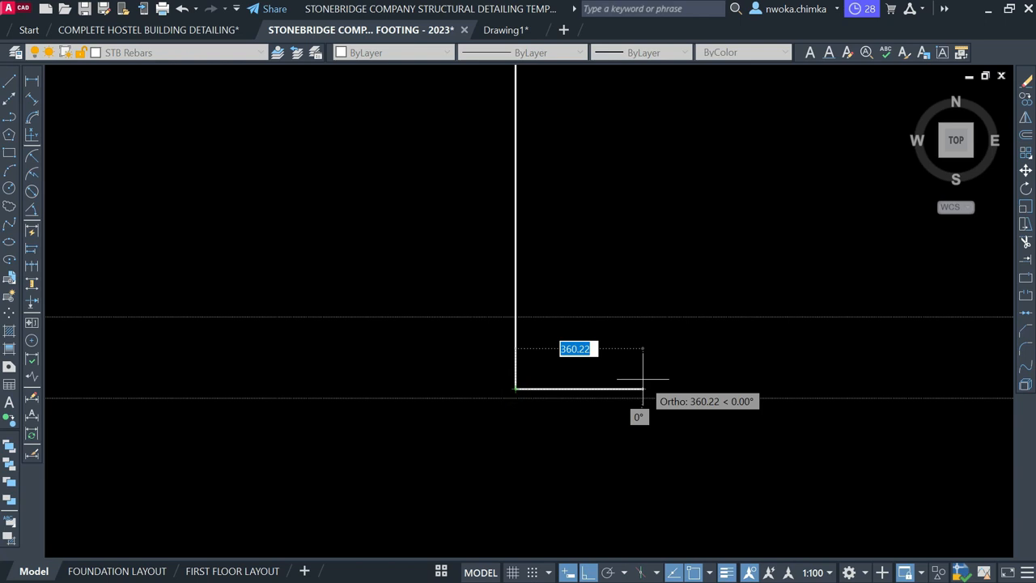
text(1000)
key(BackSpace)
key(Return)
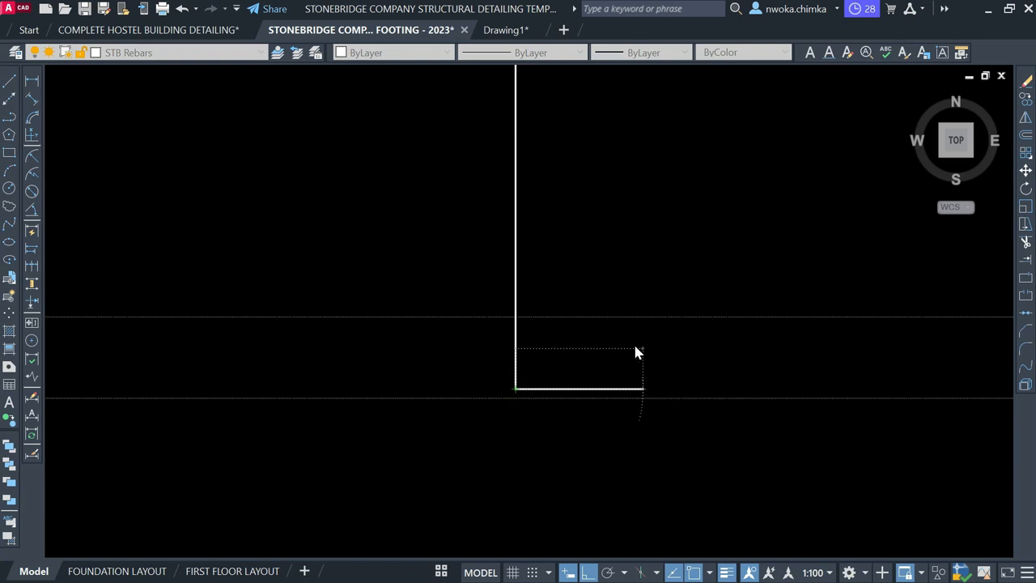
text(600)
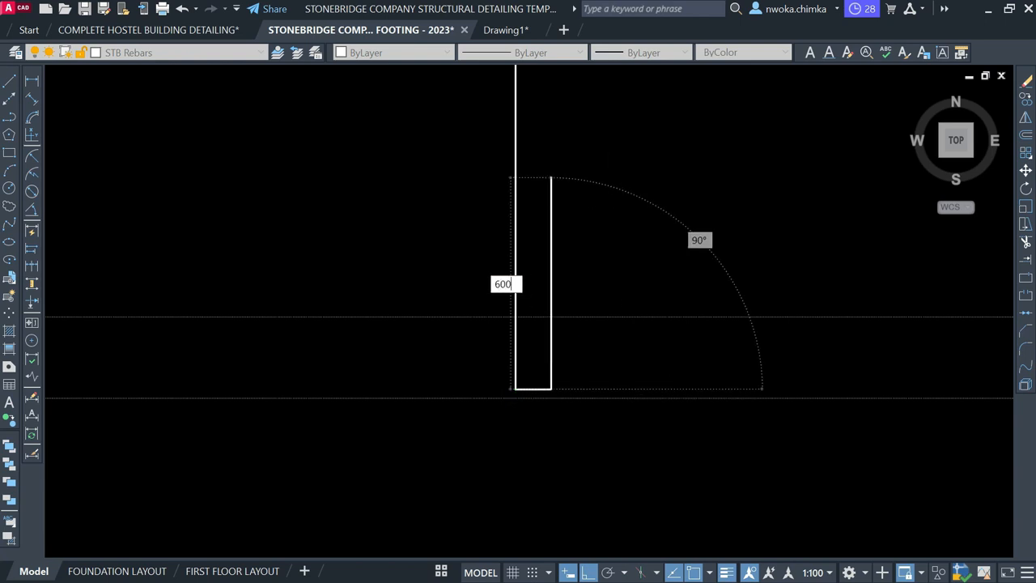
key(Return)
key(Return)
scroll(502, 492, down, 6)
scroll(579, 393, up, 2)
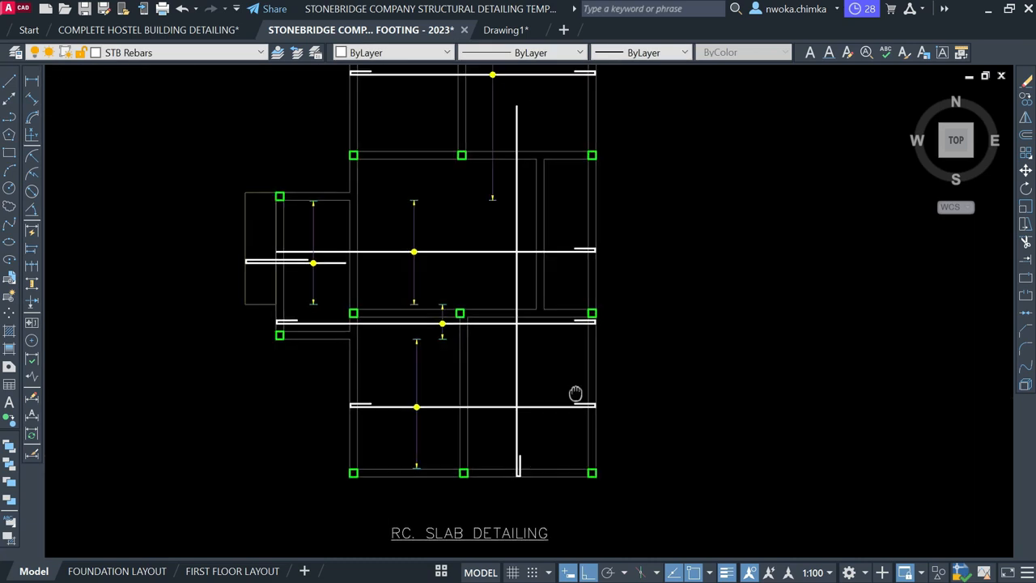
middle_drag(558, 306, 557, 244)
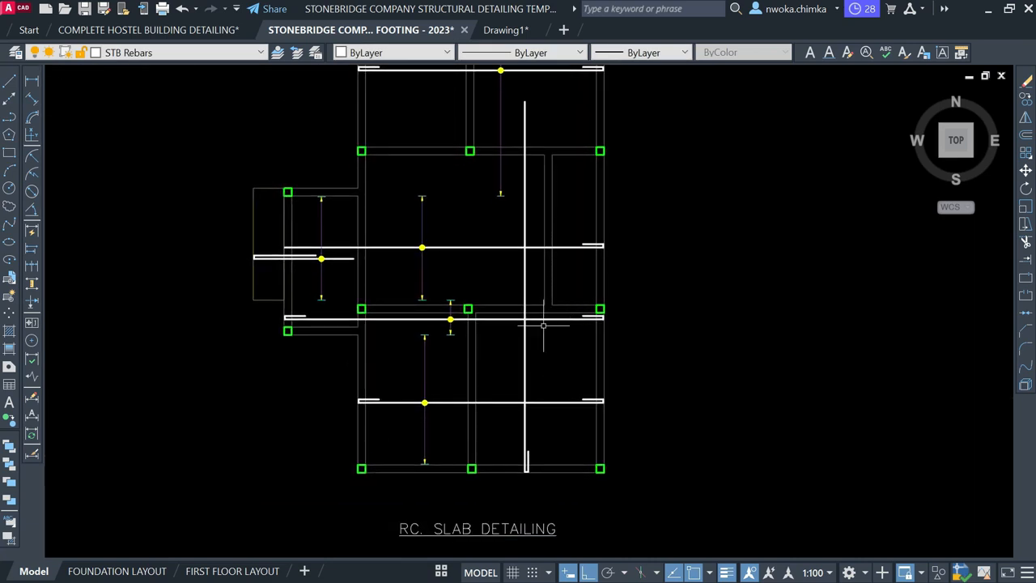
middle_drag(537, 328, 537, 351)
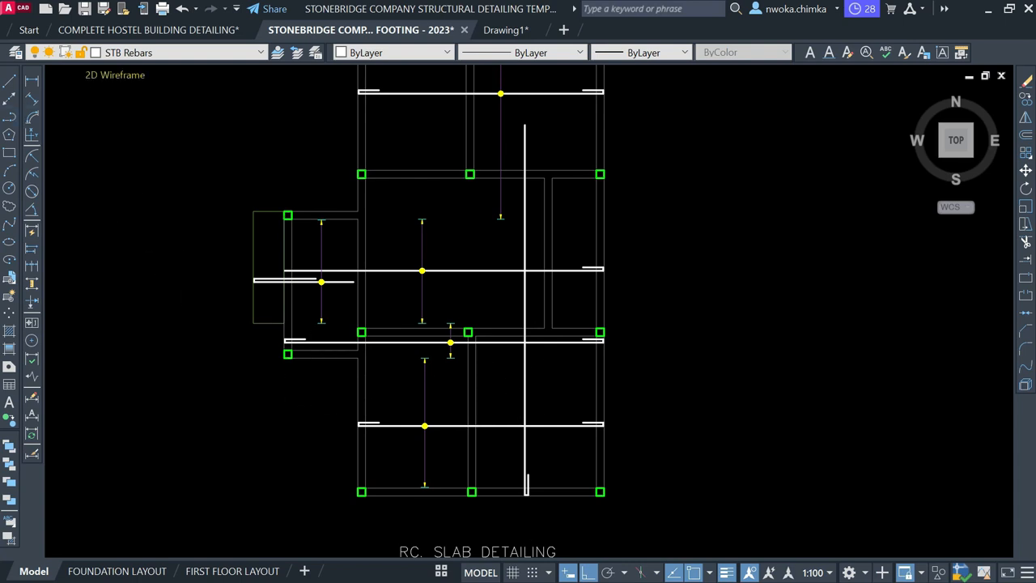
Make SLABREINCALL the current layer from the layer list
click(166, 52)
scroll(150, 224, up, 3)
scroll(150, 224, up, 4)
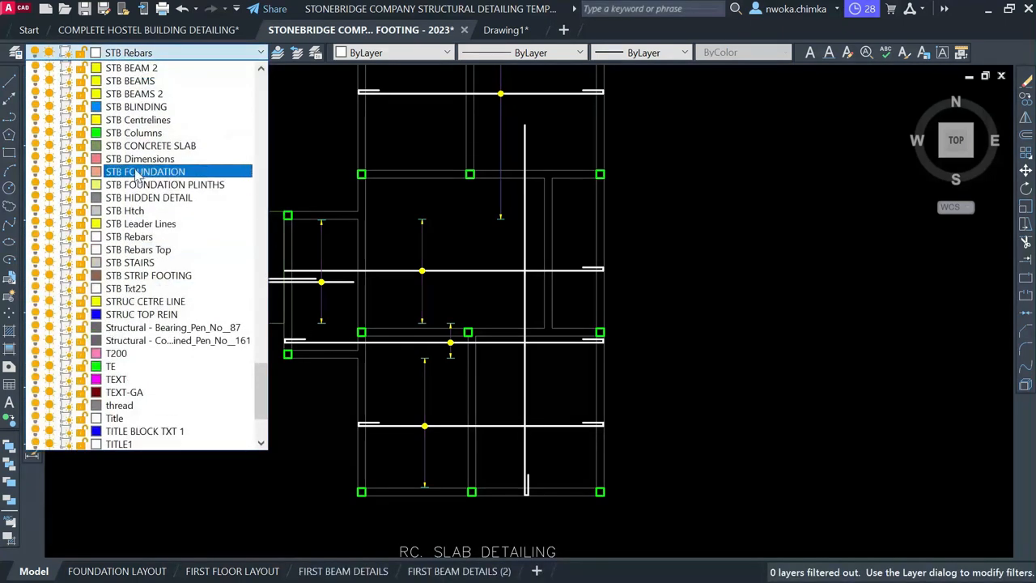
click(148, 160)
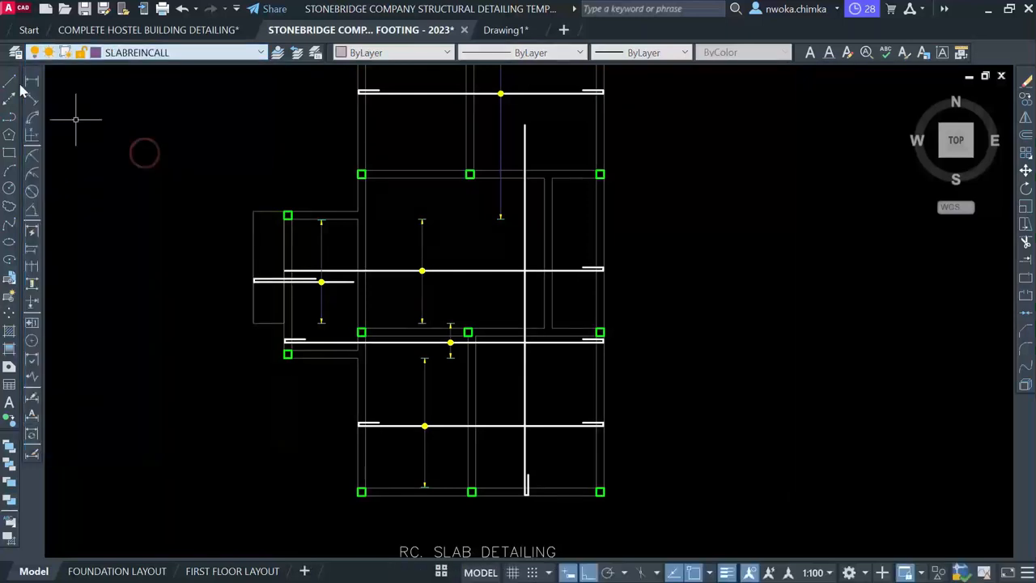
Draw a horizontal guide line starting at the lower slab panel's left edge
click(8, 81)
scroll(397, 457, up, 3)
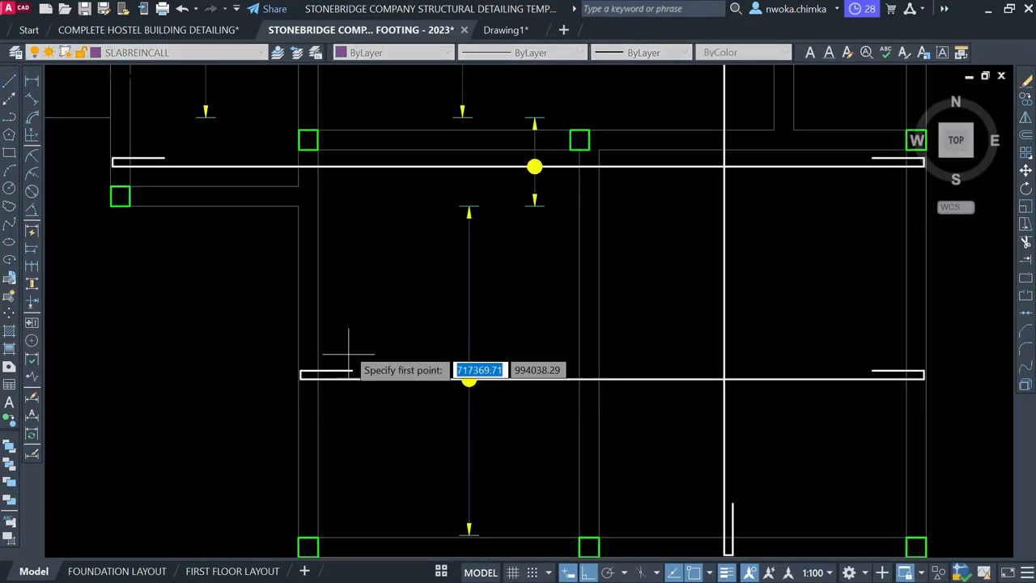
scroll(314, 302, down, 2)
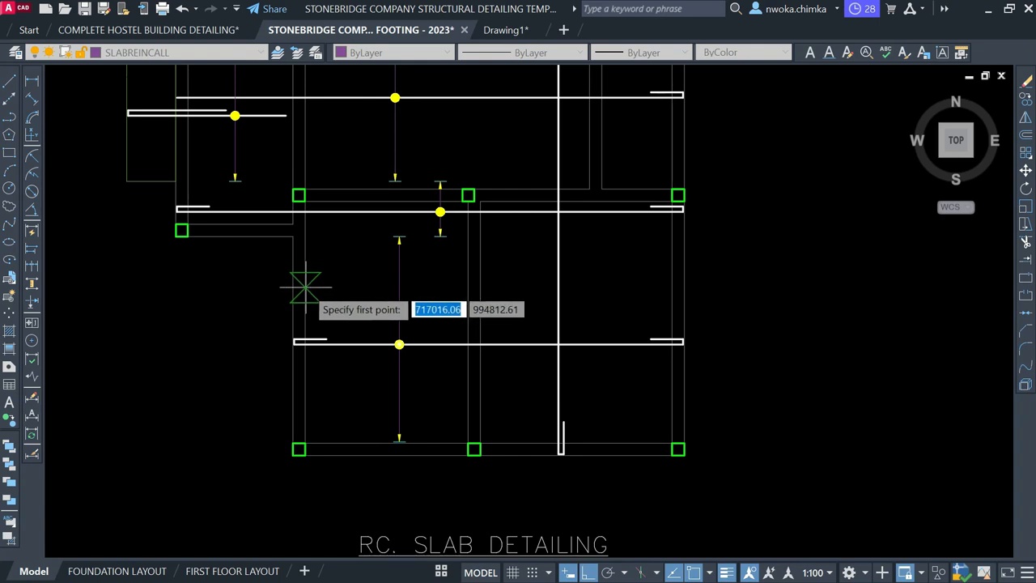
middle_drag(301, 285, 304, 307)
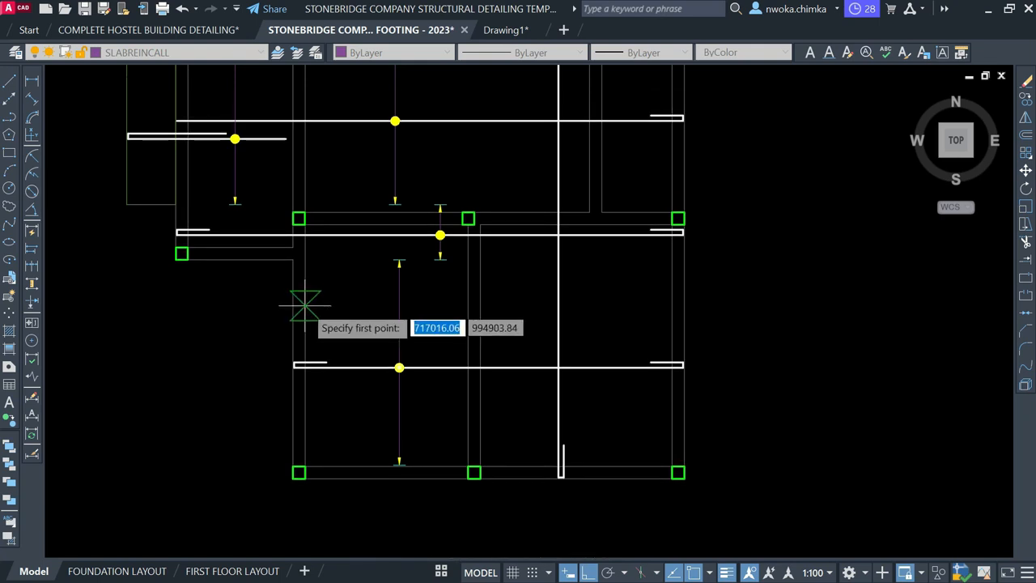
click(306, 302)
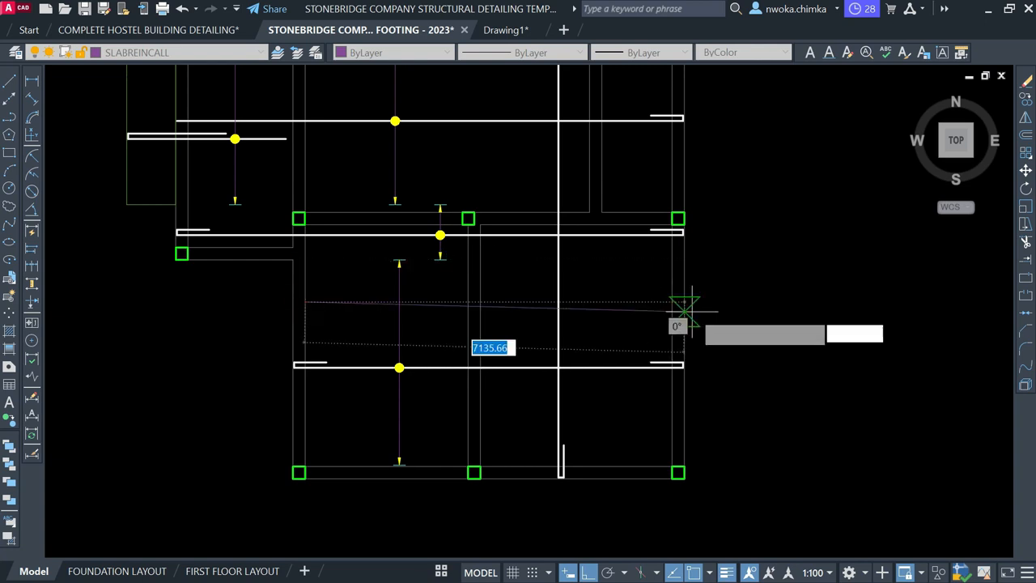
scroll(614, 417, down, 2)
scroll(623, 422, down, 2)
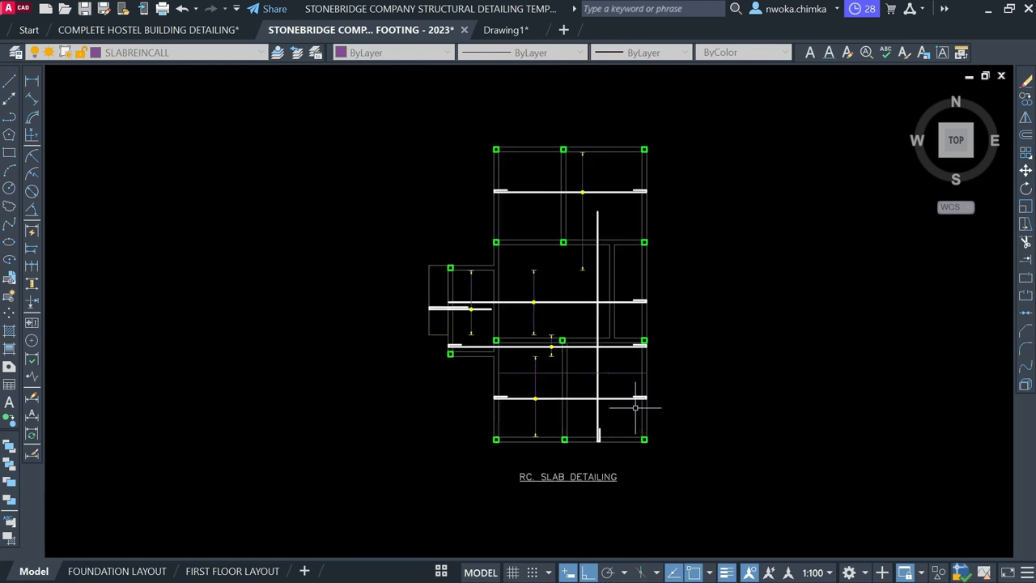
key(Escape)
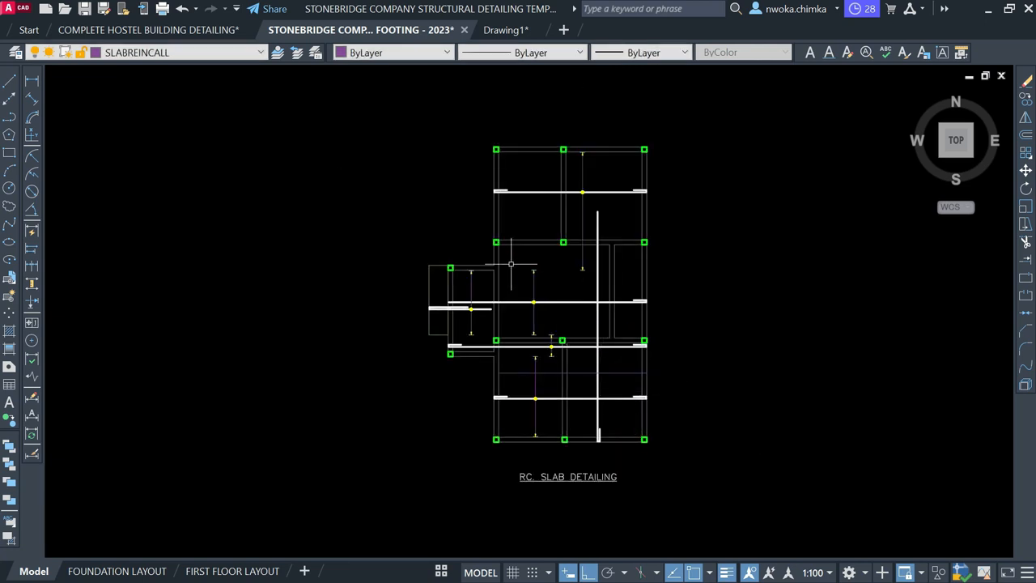
Check the short vertical rebar line, then bring the full detailing sheet into view
click(484, 228)
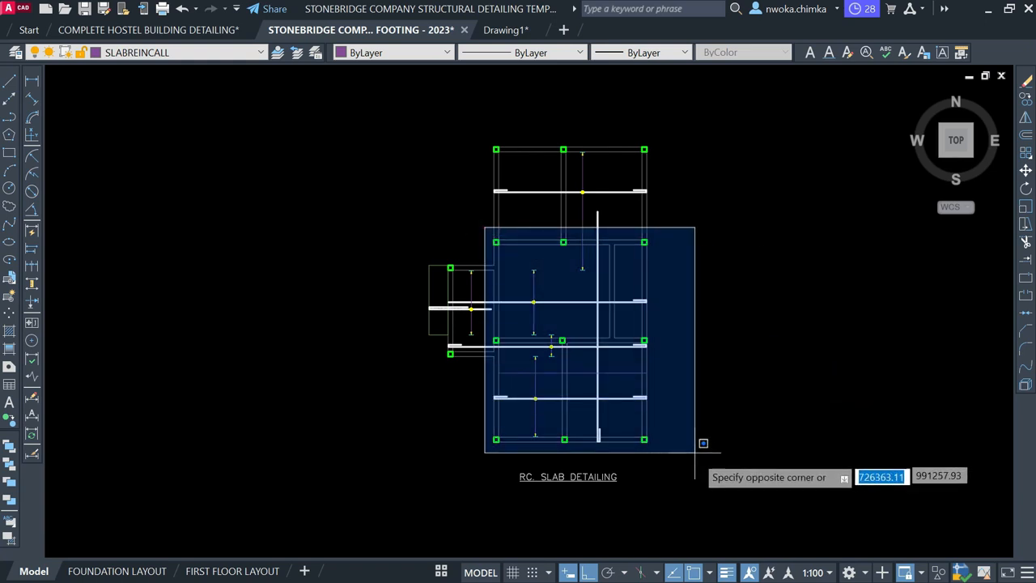
key(Escape)
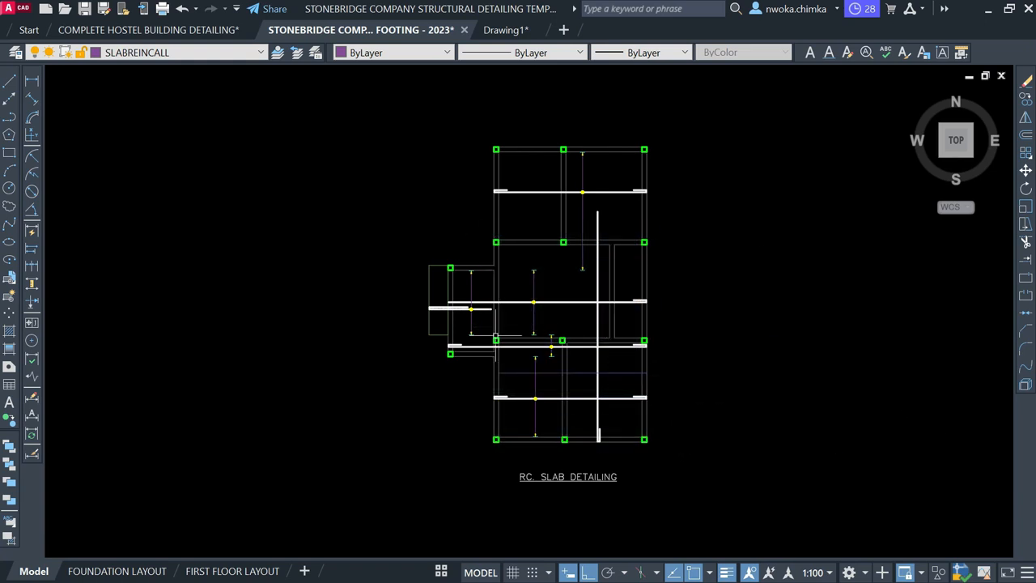
scroll(601, 418, up, 2)
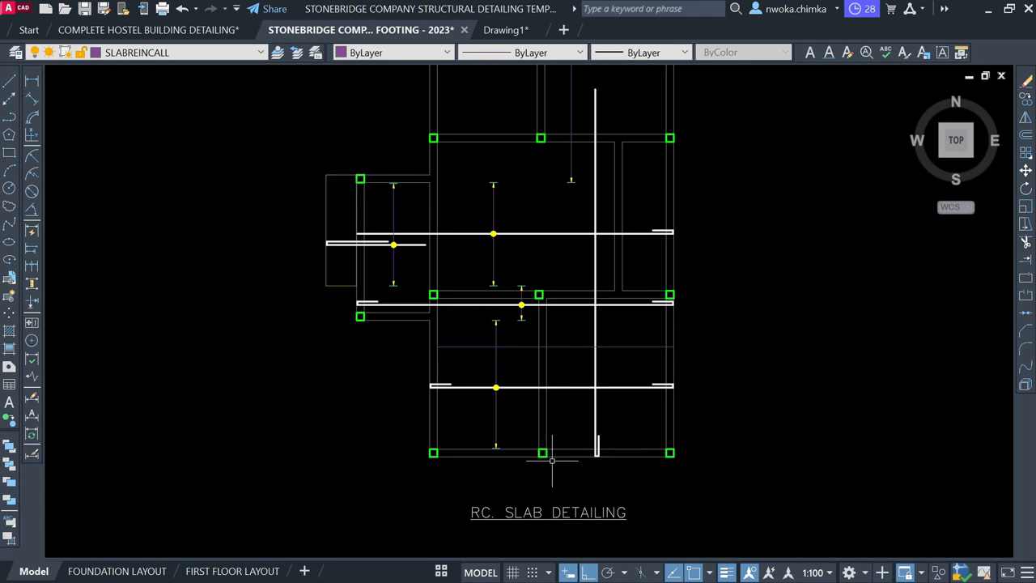
scroll(583, 428, up, 2)
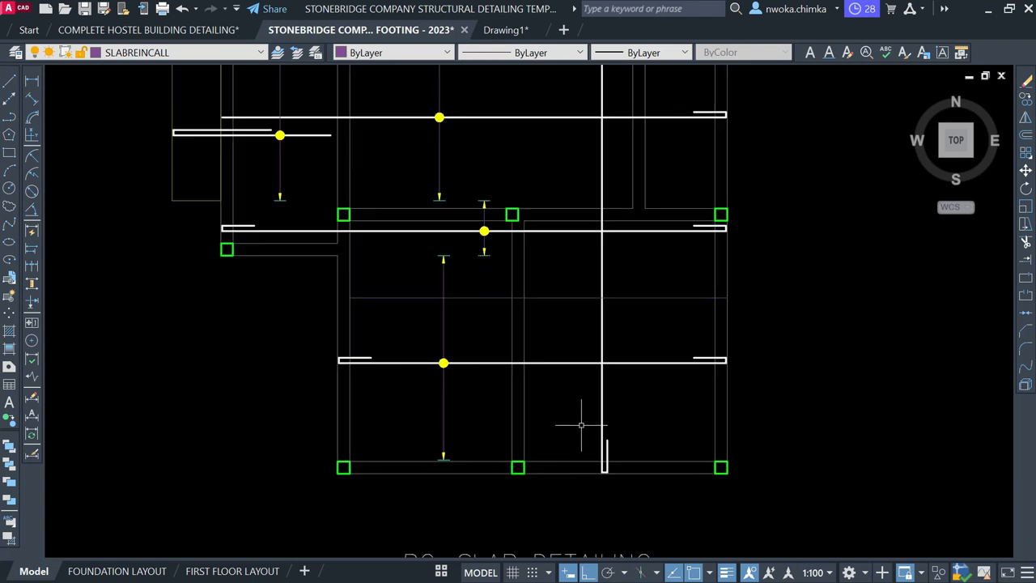
click(583, 418)
click(651, 488)
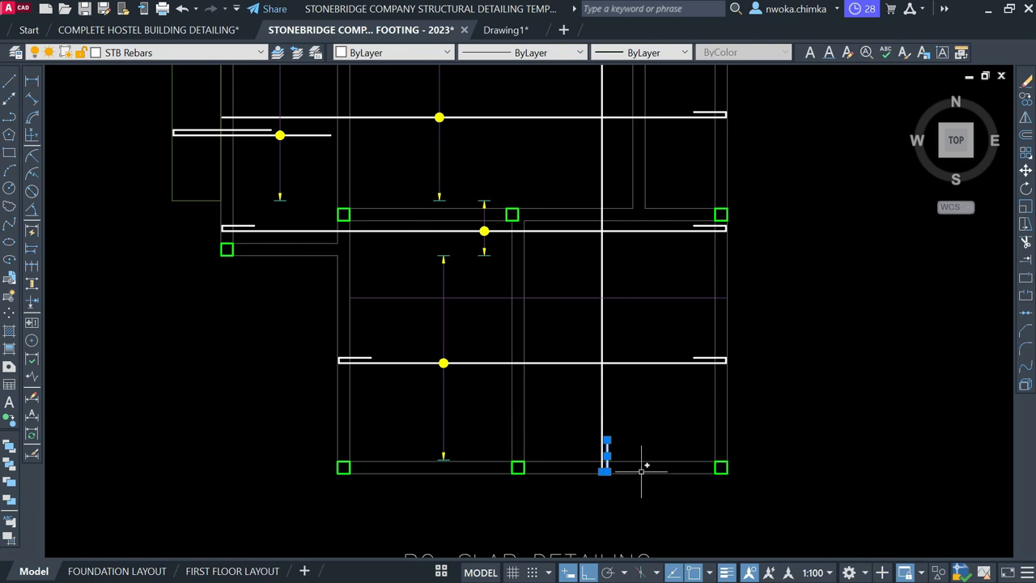
key(Escape)
scroll(458, 393, up, 2)
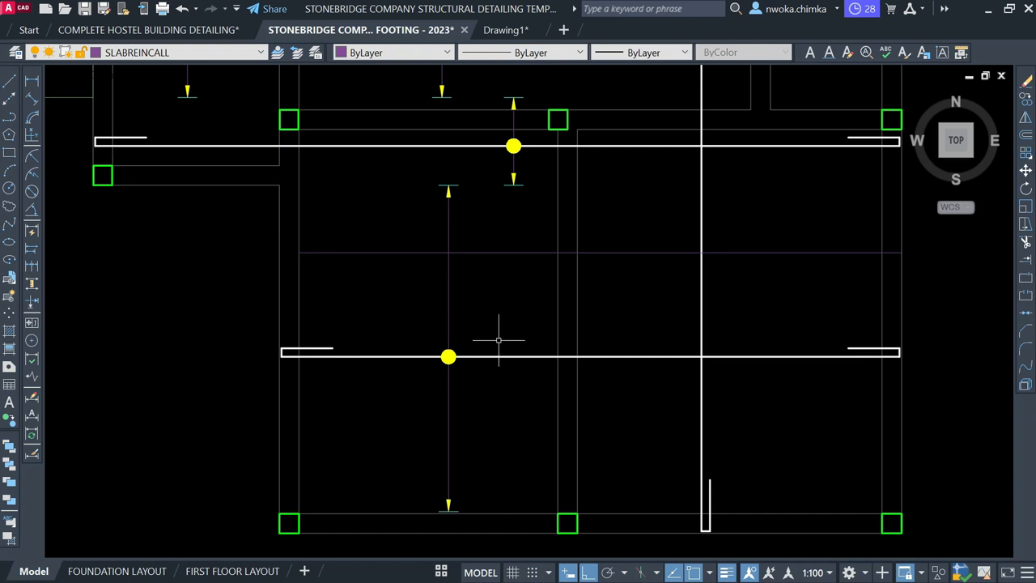
scroll(498, 342, down, 2)
scroll(585, 303, down, 5)
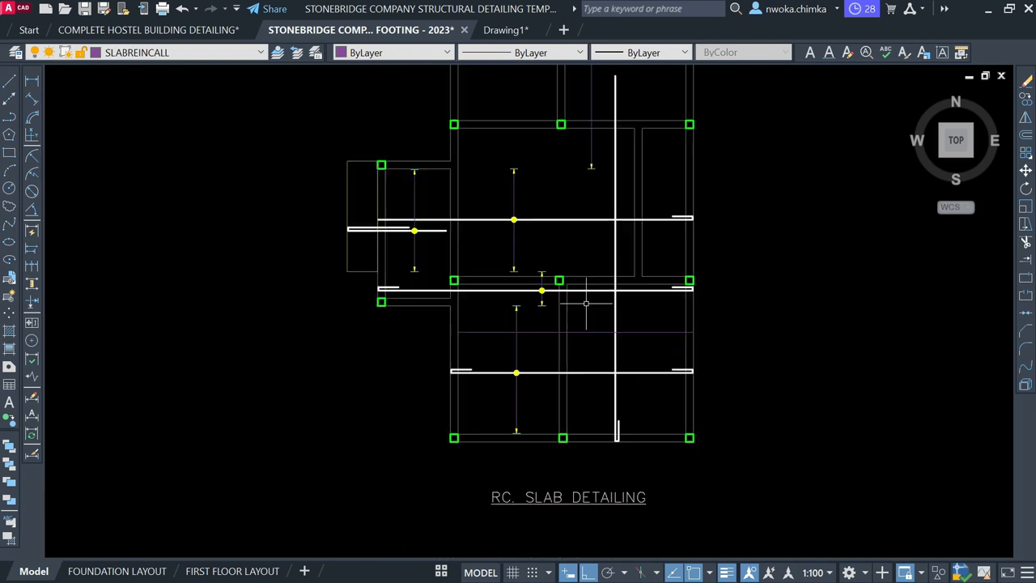
mouse_move(269, 323)
middle_down()
mouse_move(640, 324)
mouse_move(736, 249)
middle_up()
scroll(486, 298, up, 3)
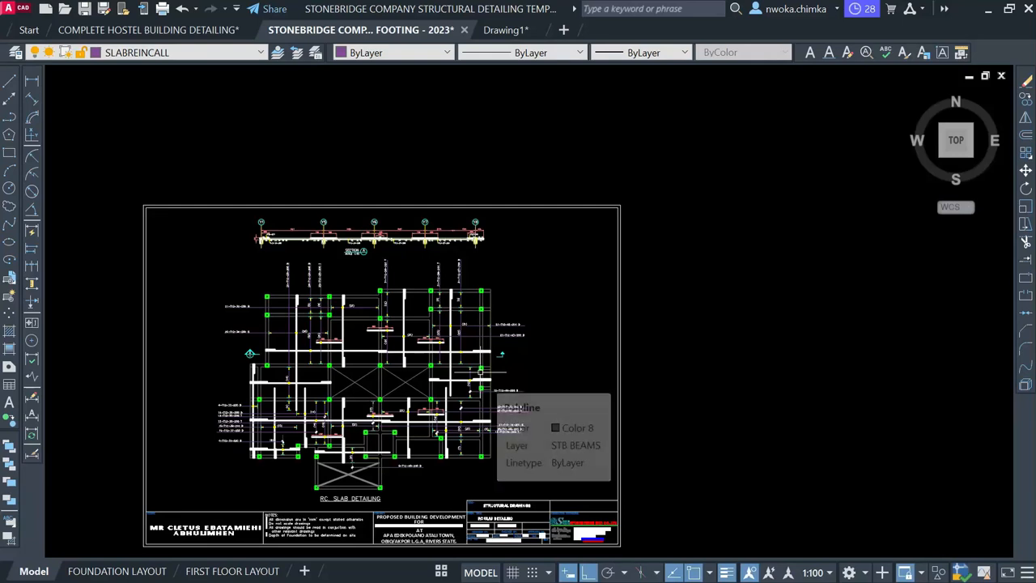
Window-select a yellow spacing arrow on the finished slab plan
scroll(316, 424, up, 2)
scroll(274, 423, down, 2)
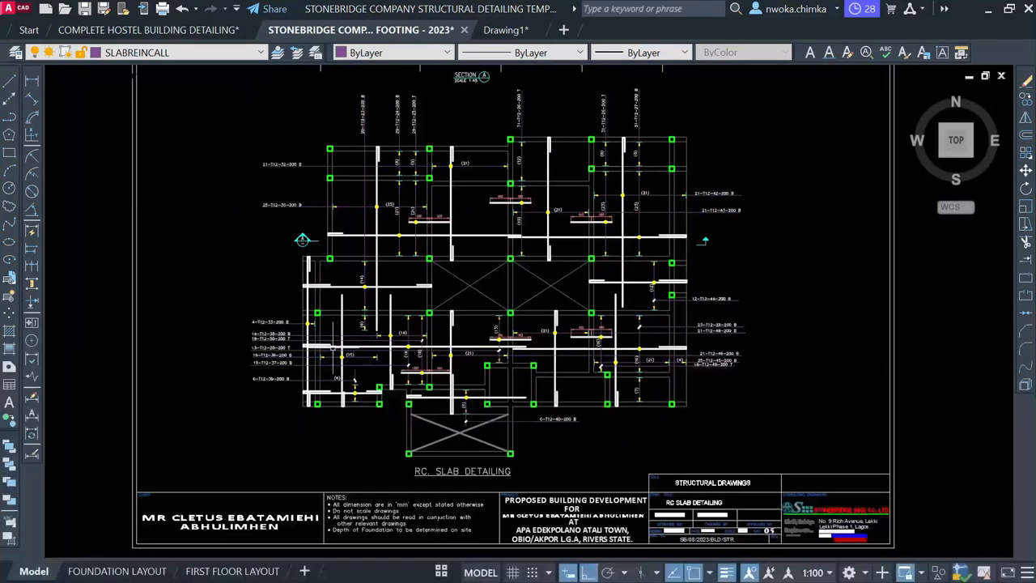
scroll(331, 347, up, 4)
scroll(381, 356, up, 3)
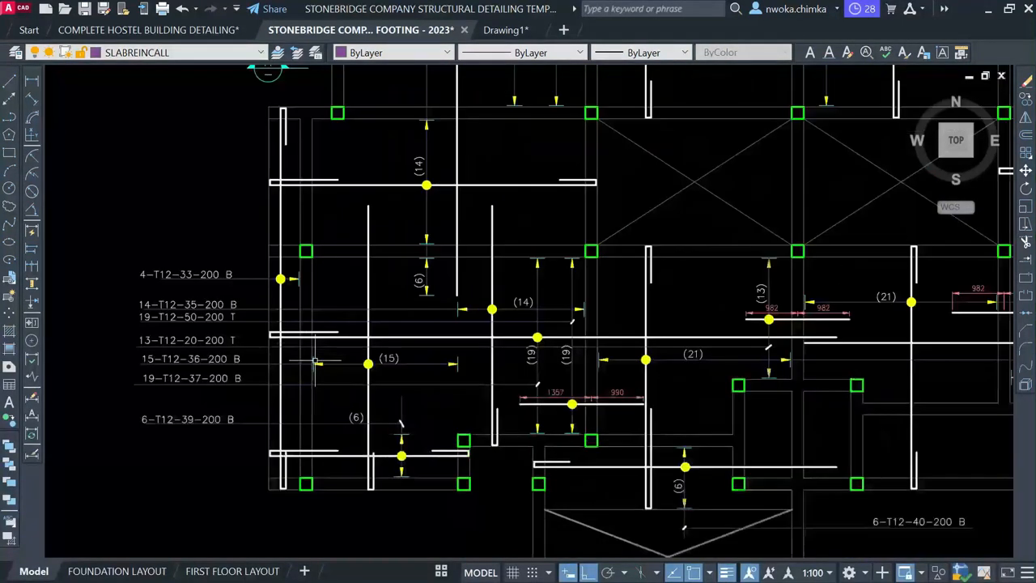
scroll(369, 335, down, 3)
scroll(325, 360, up, 5)
click(299, 338)
click(371, 392)
Start copying the arrow with CO, using its tip as base point
text(co)
key(Return)
scroll(314, 361, up, 2)
click(311, 360)
scroll(280, 332, down, 1)
scroll(250, 291, down, 6)
scroll(672, 247, up, 5)
scroll(513, 259, up, 2)
scroll(400, 215, up, 3)
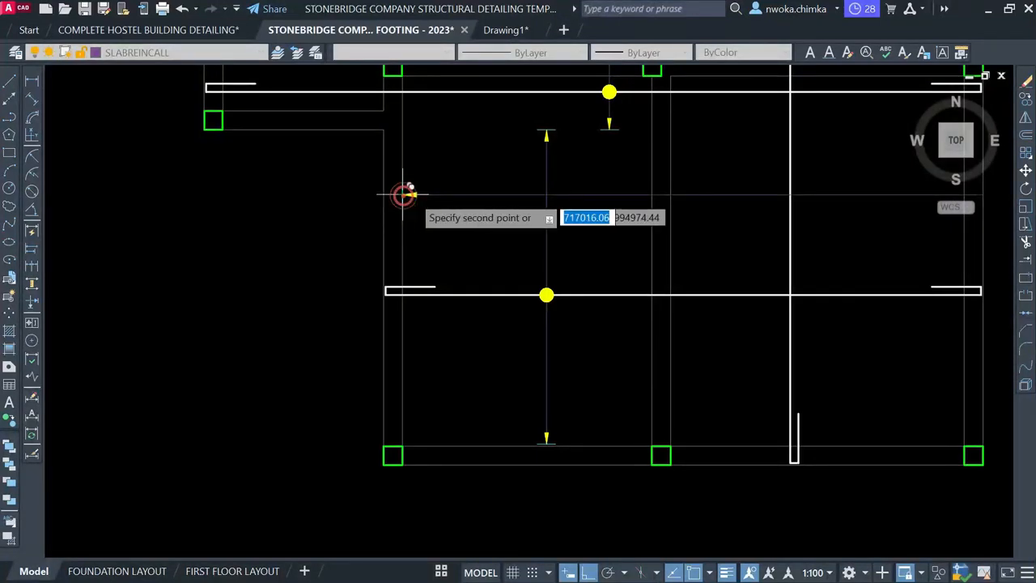
Place the arrow copy on the lower guide line and scale it down from its end
click(402, 193)
scroll(409, 194, up, 3)
click(388, 150)
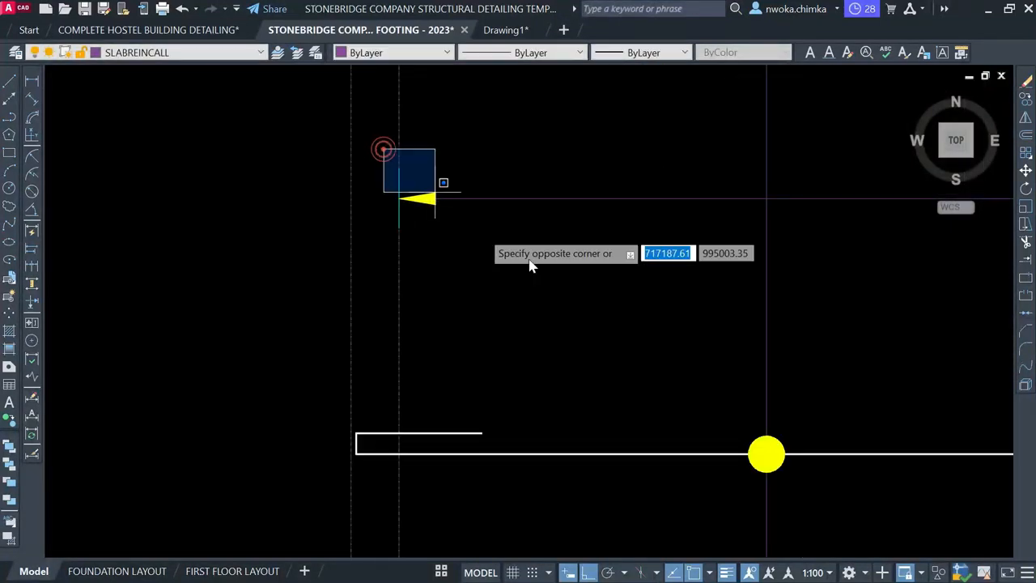
click(457, 239)
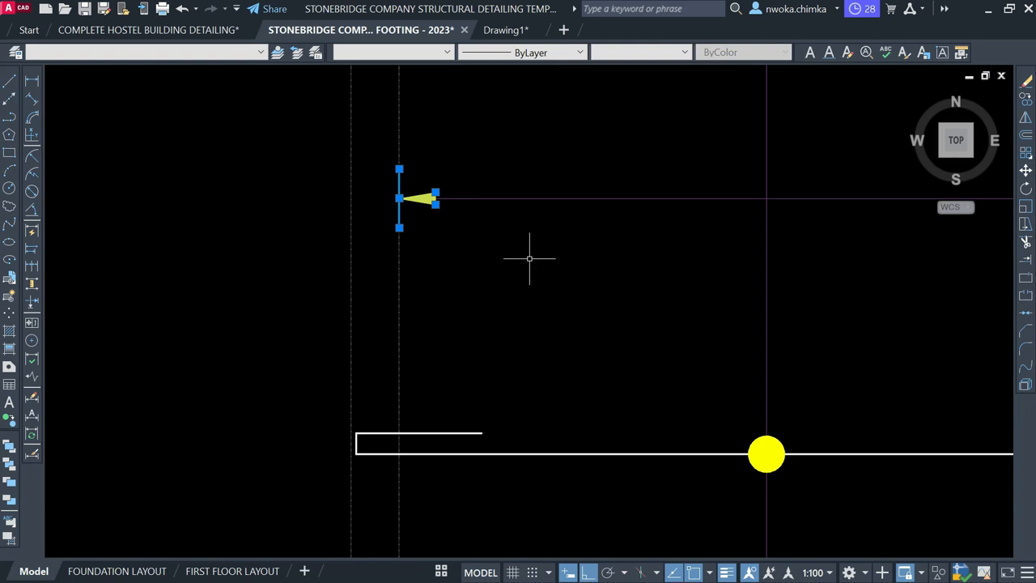
text(s)
key(Return)
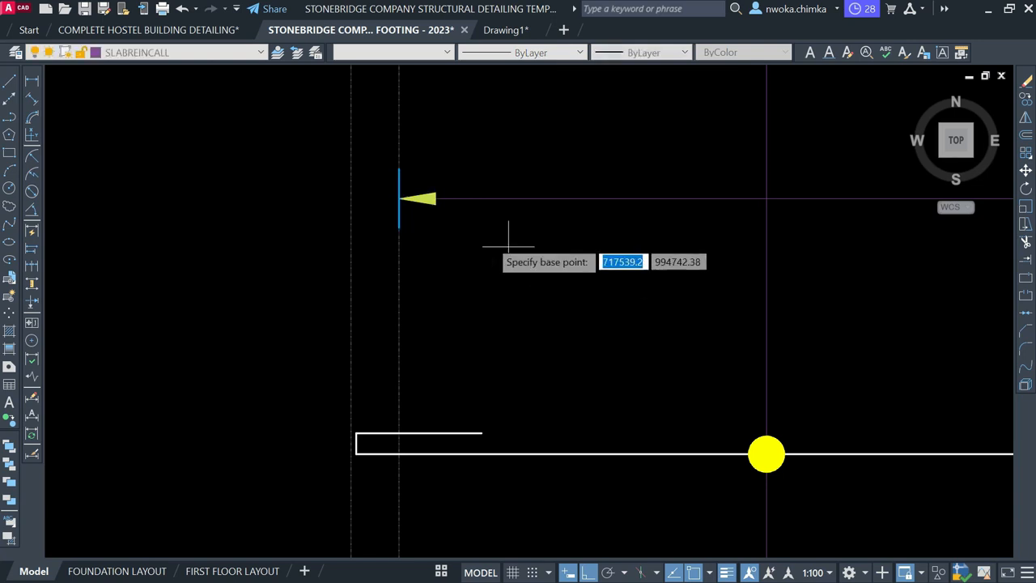
scroll(422, 196, up, 2)
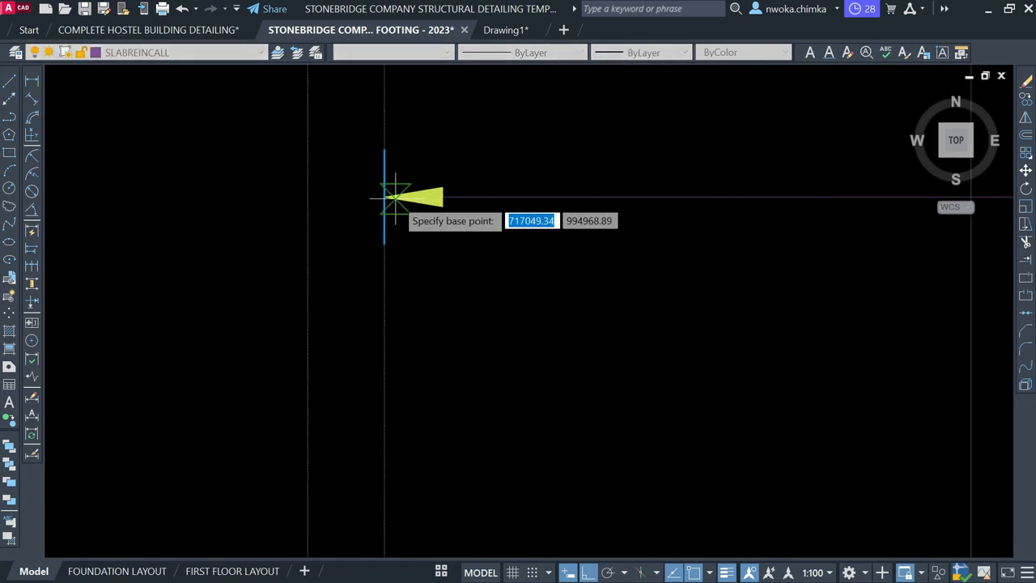
click(384, 197)
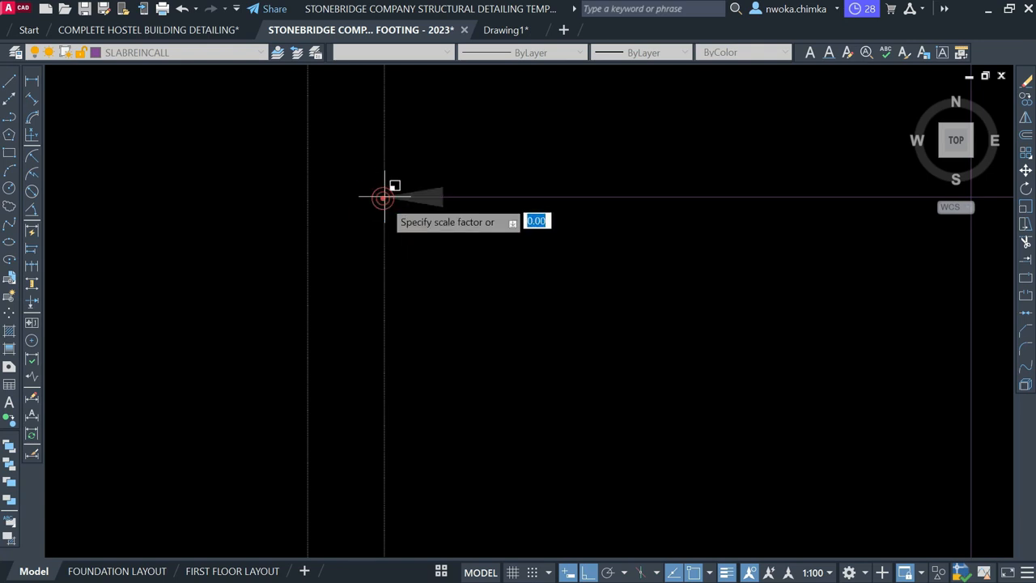
text(0)
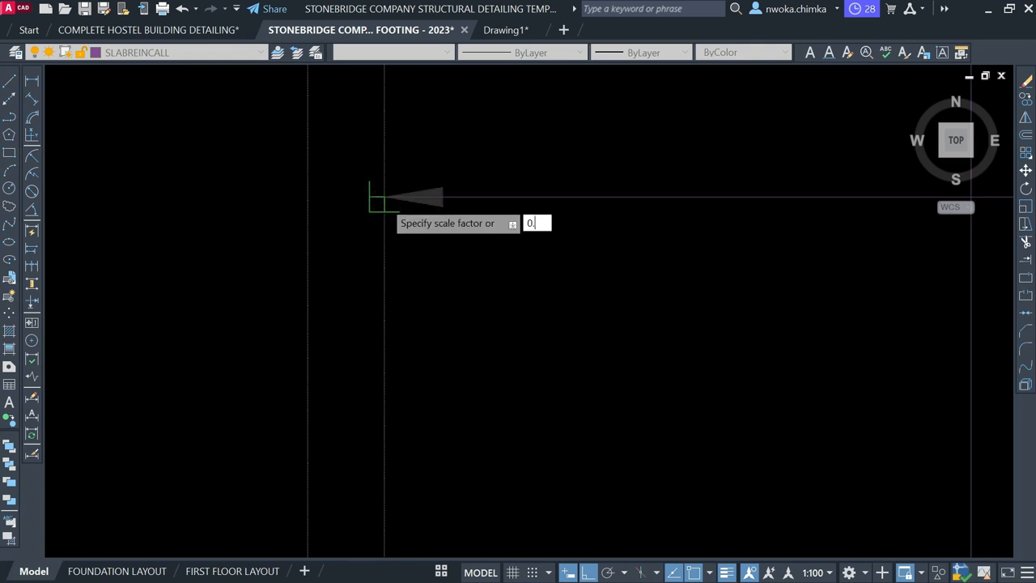
key(Return)
scroll(377, 232, down, 3)
scroll(375, 203, up, 3)
Move the resized arrow and its vertical line 25 units from the line's top end
click(376, 206)
click(590, 401)
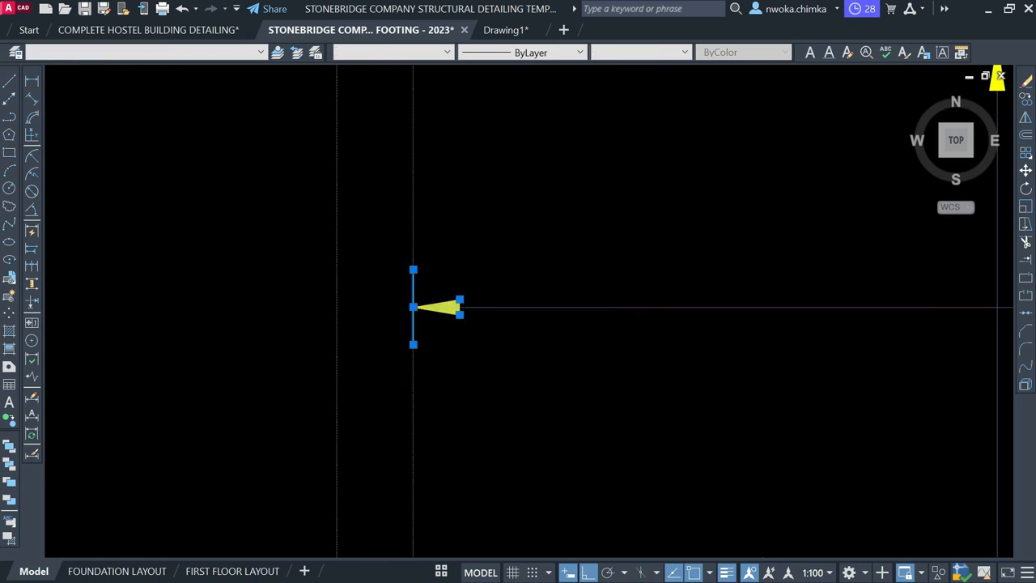
key(m)
key(Return)
click(413, 270)
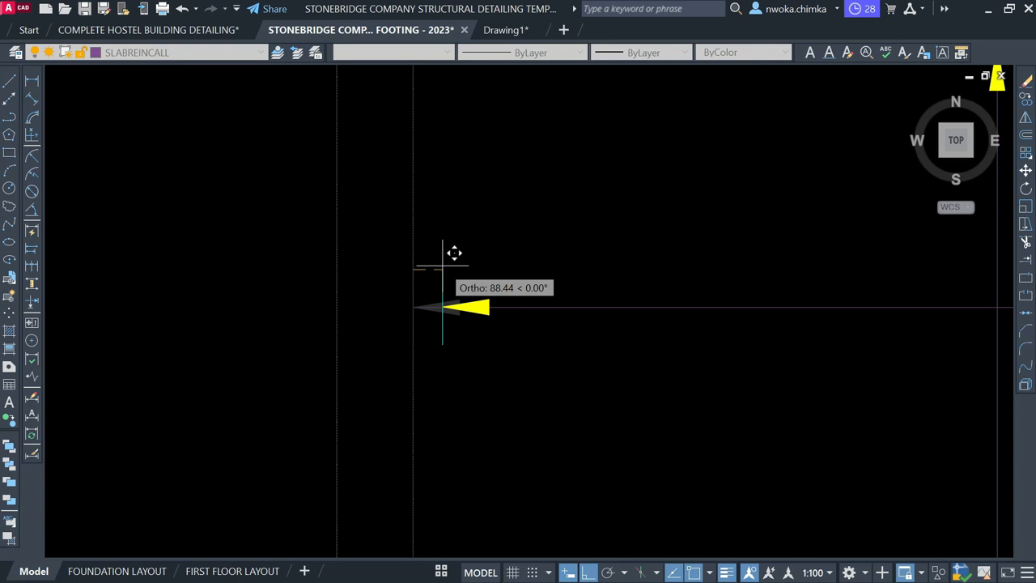
text(25)
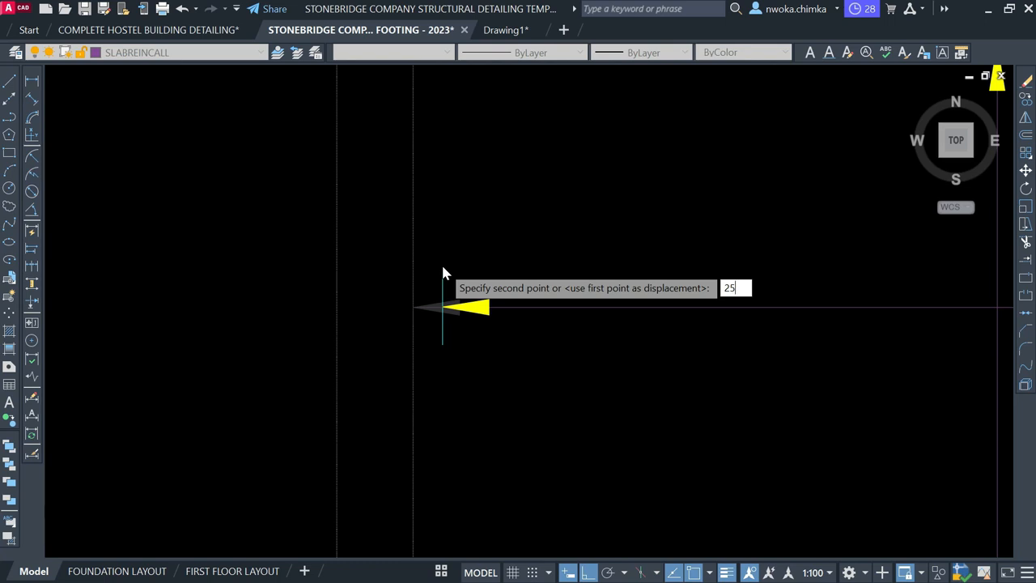
Complete the 25-unit shift of the arrow and trim the line past it
key(Return)
text(tr)
key(Return)
scroll(405, 296, up, 5)
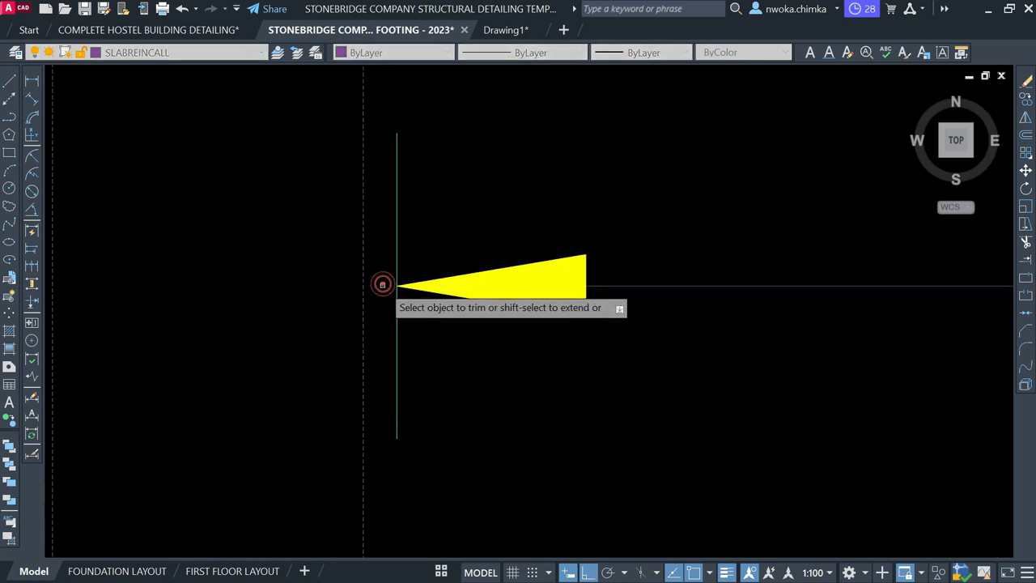
key(Escape)
scroll(379, 303, down, 4)
scroll(383, 297, down, 4)
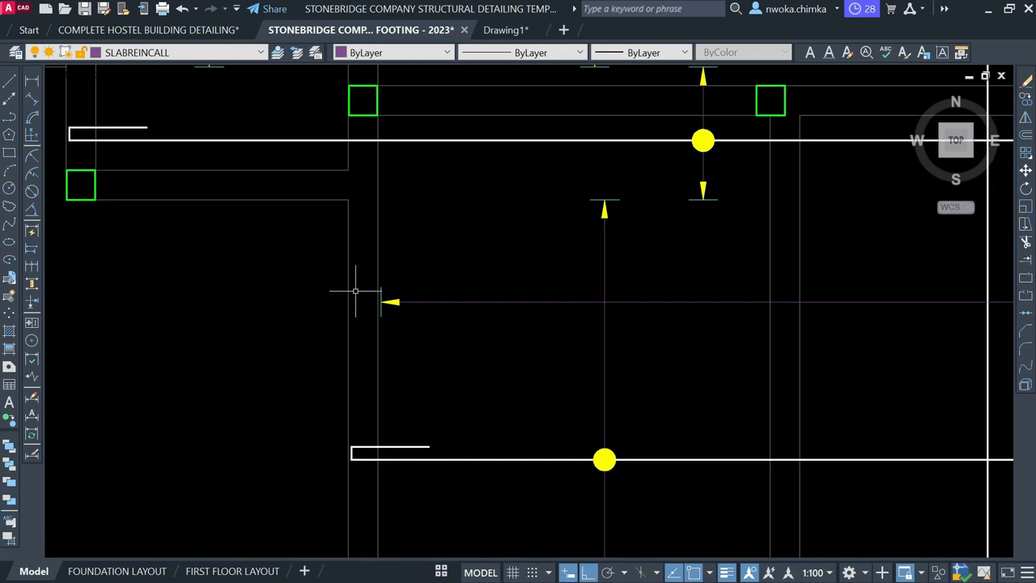
scroll(355, 290, down, 2)
scroll(354, 291, down, 2)
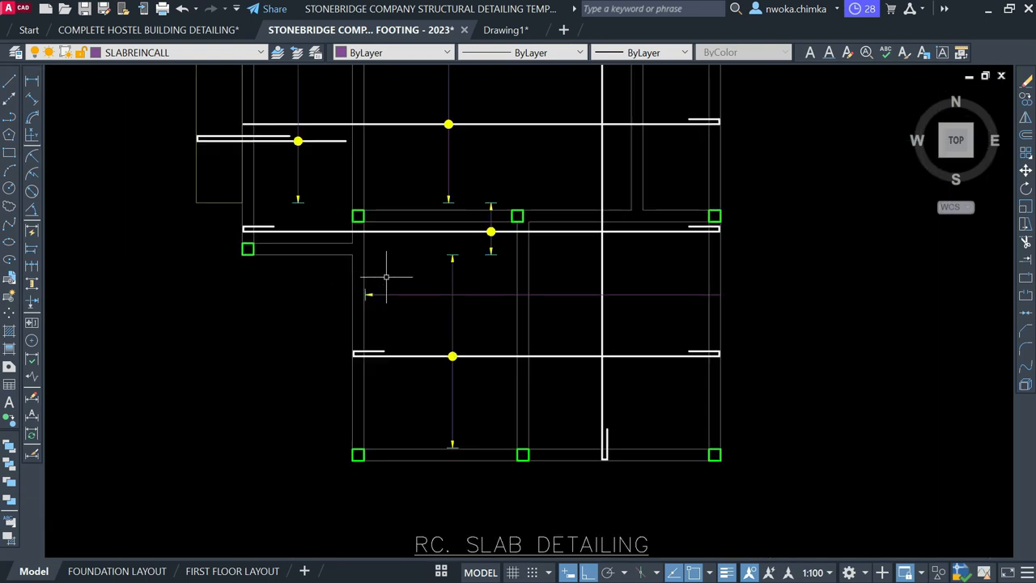
scroll(438, 330, up, 2)
Copy the lower bar's yellow dot onto the rebar and spacing-line intersection
click(432, 335)
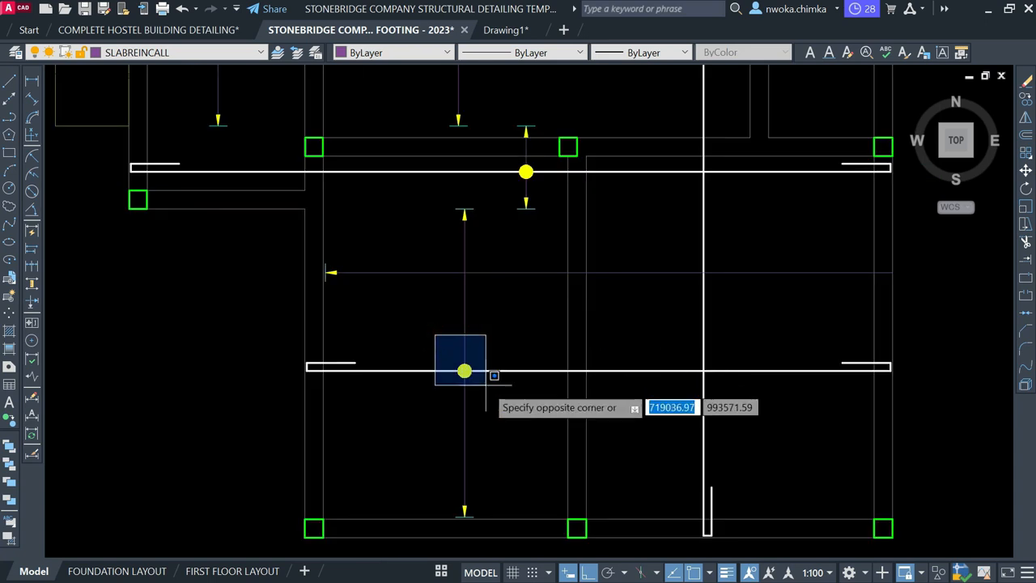
click(486, 384)
text(co)
key(Return)
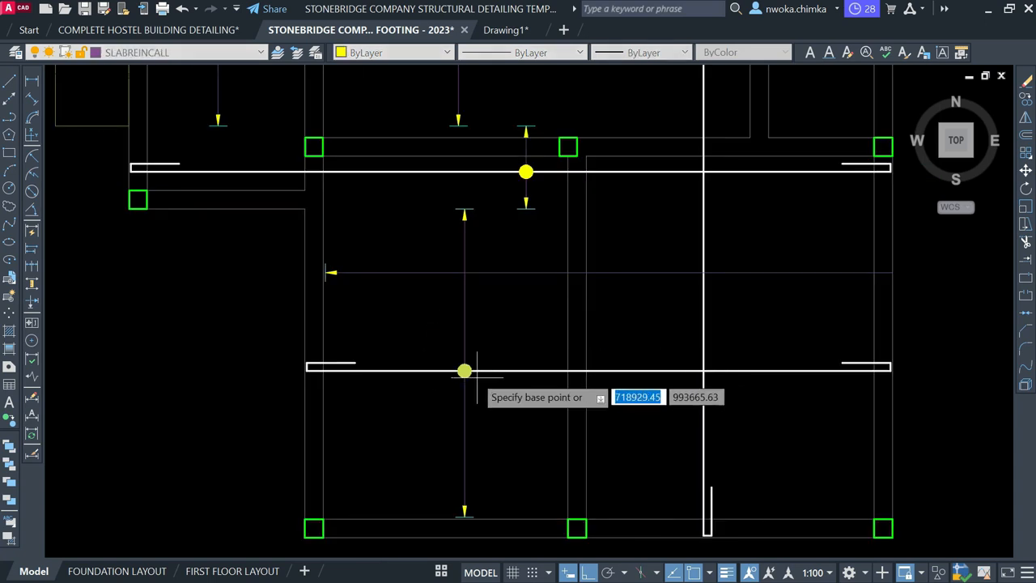
scroll(464, 372, up, 3)
click(459, 373)
scroll(458, 376, down, 2)
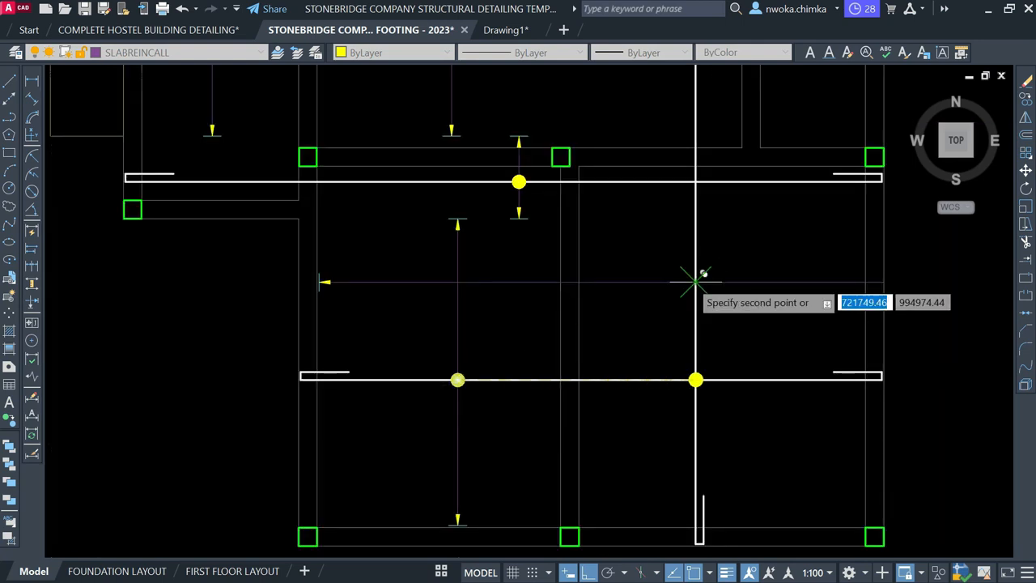
click(696, 281)
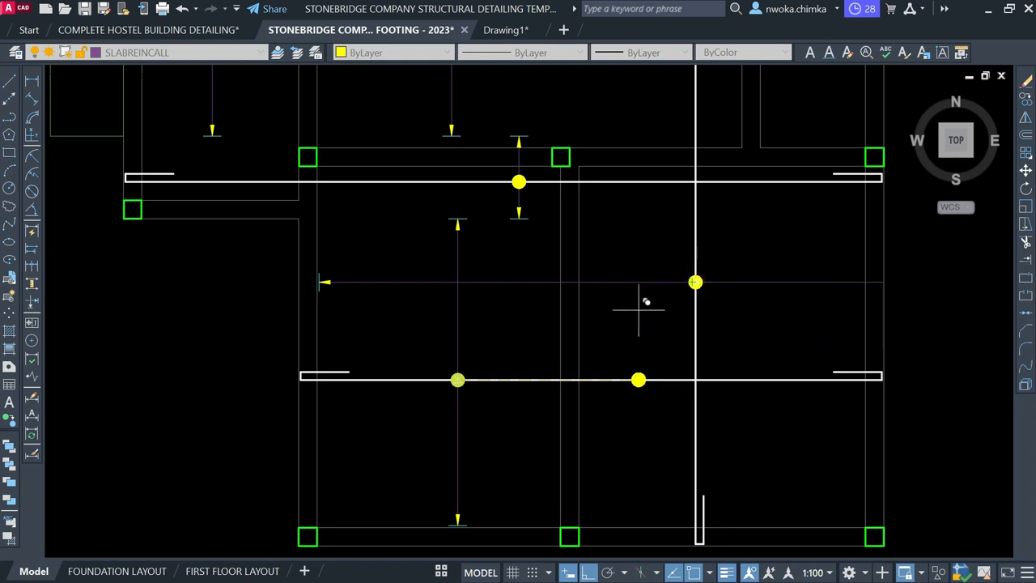
key(Return)
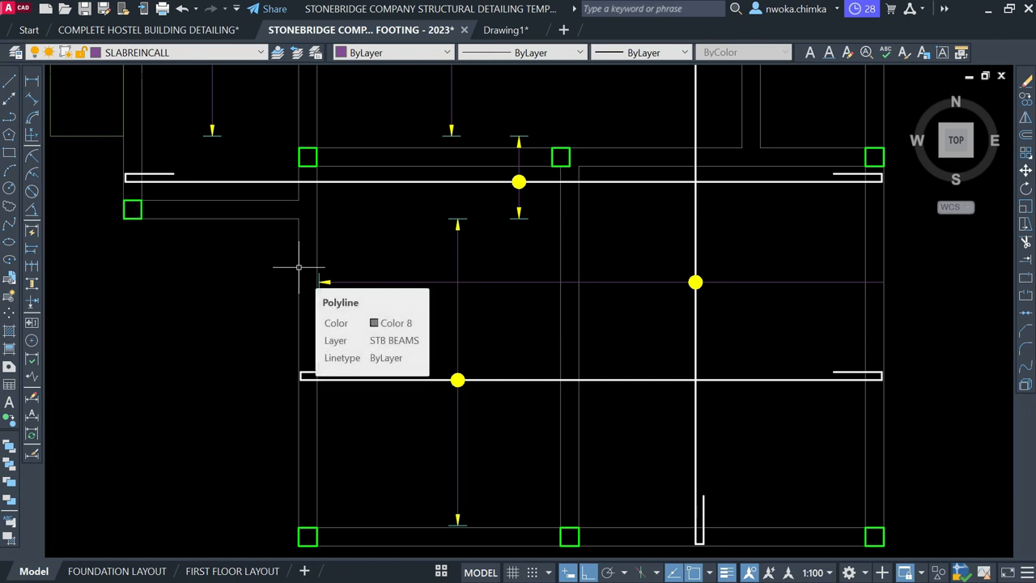
Copy the left spacing arrow and its tick to the right beam
click(298, 267)
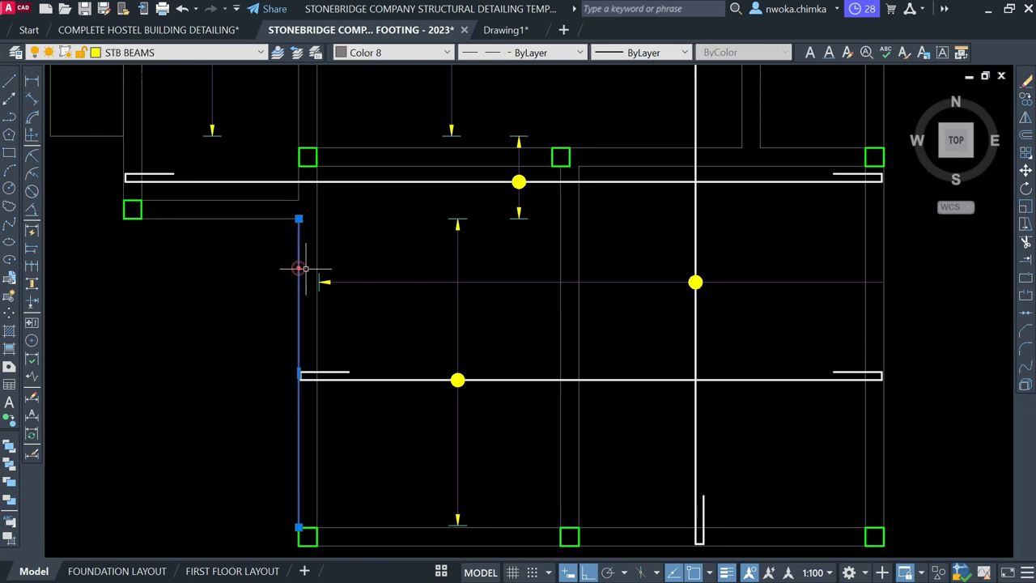
key(Escape)
drag(278, 262, 396, 321)
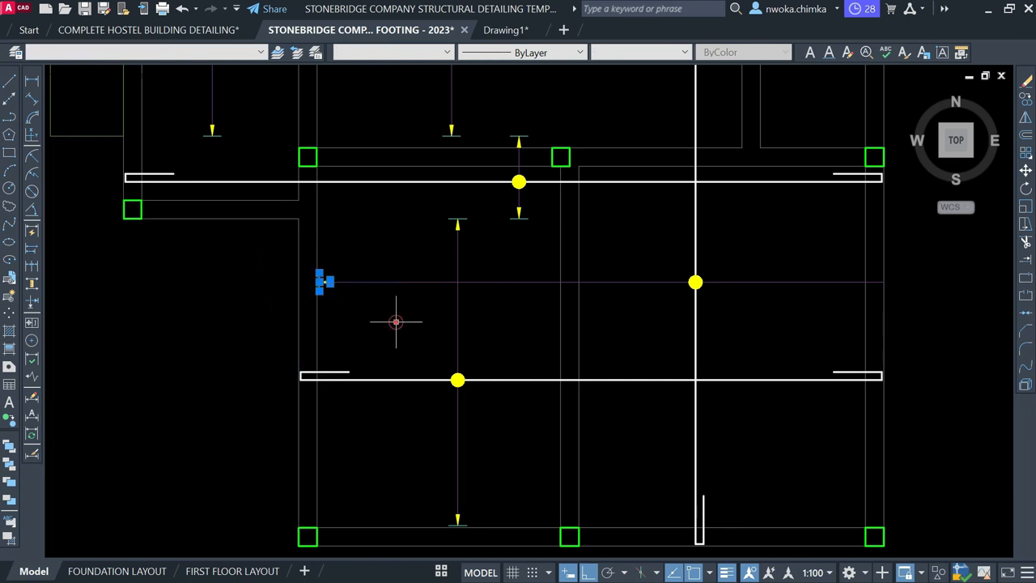
text(c)
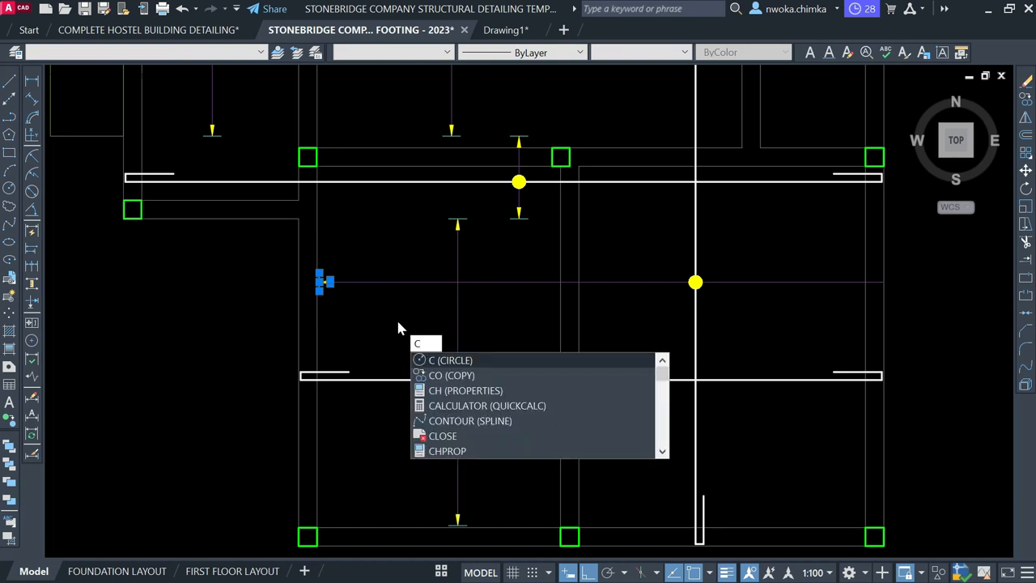
text(p)
key(Return)
scroll(305, 300, up, 5)
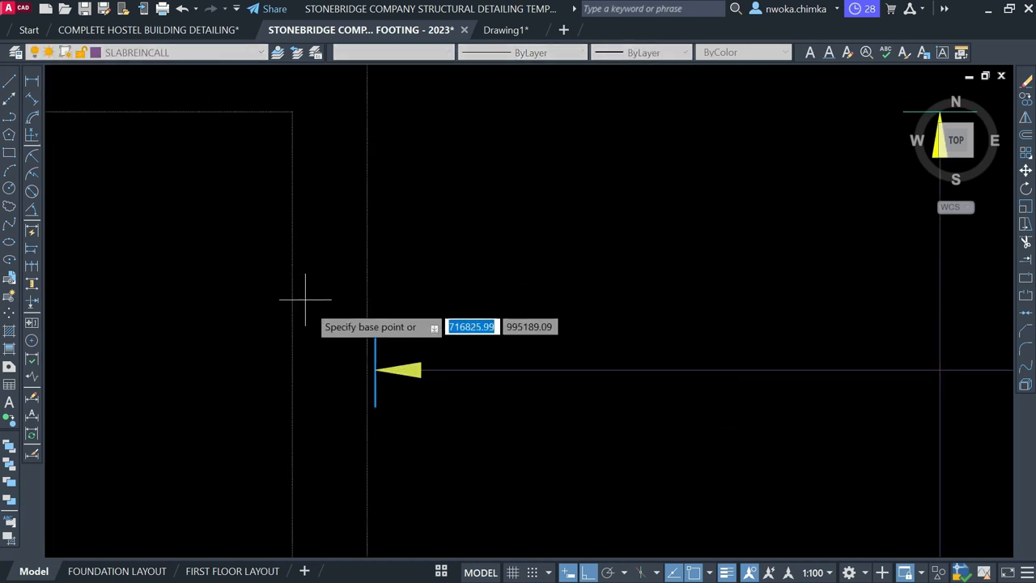
scroll(390, 378, up, 3)
click(358, 354)
scroll(274, 344, down, 5)
scroll(597, 331, down, 2)
scroll(717, 342, up, 5)
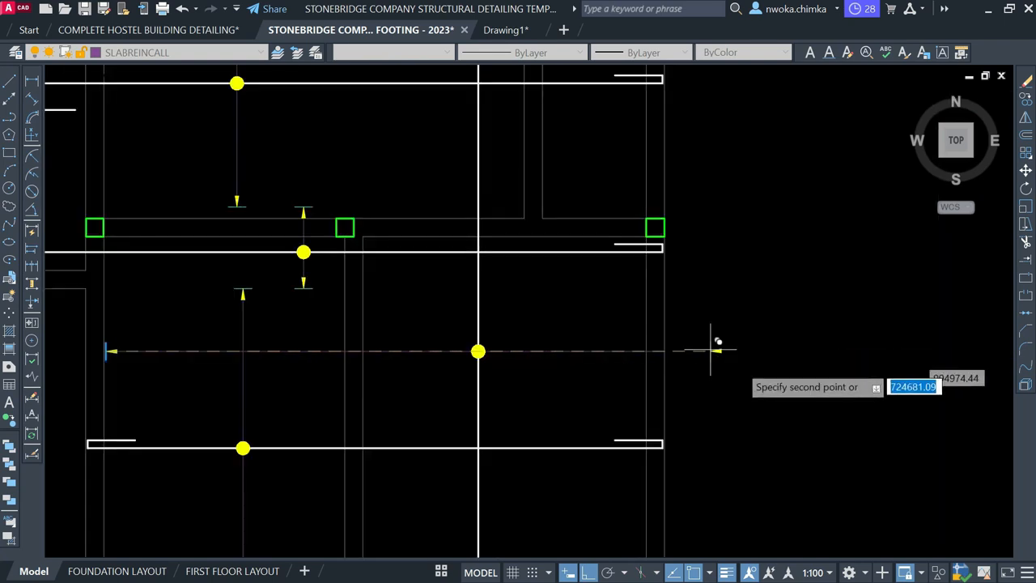
click(597, 340)
key(Return)
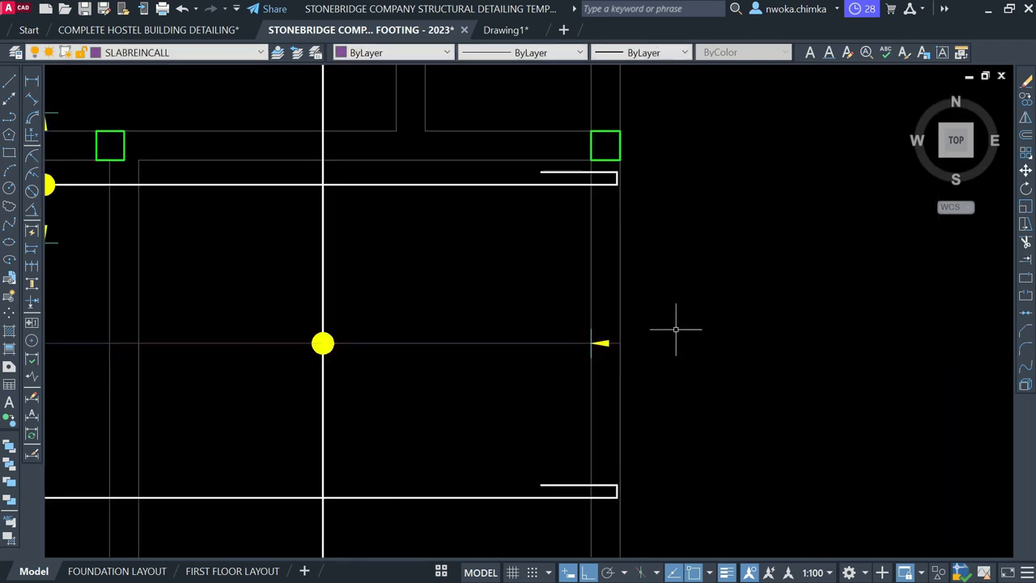
Rotate the copied arrow 180° so it points outward toward the right beam
scroll(676, 329, up, 2)
click(556, 296)
click(669, 394)
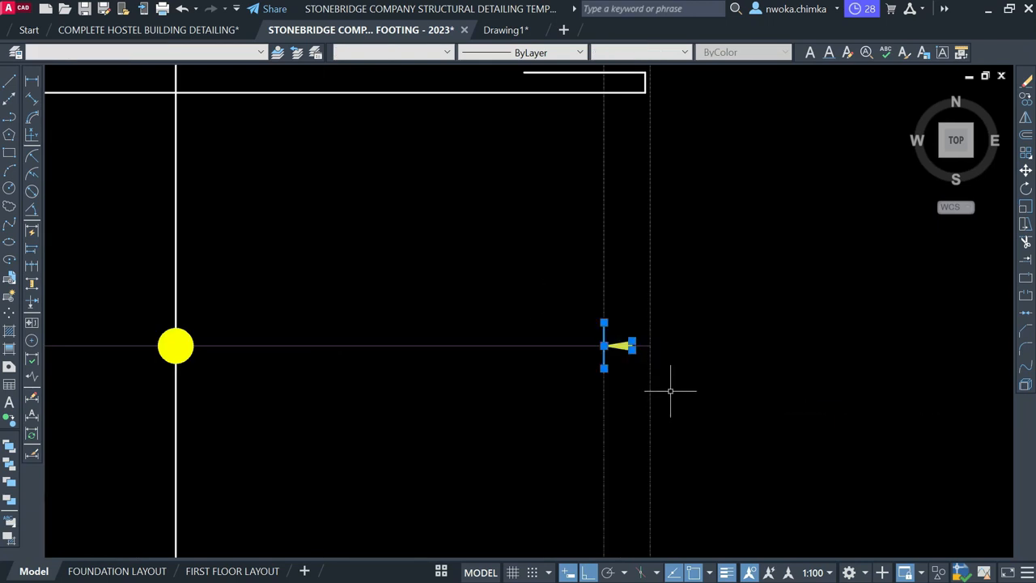
text(RO)
key(Return)
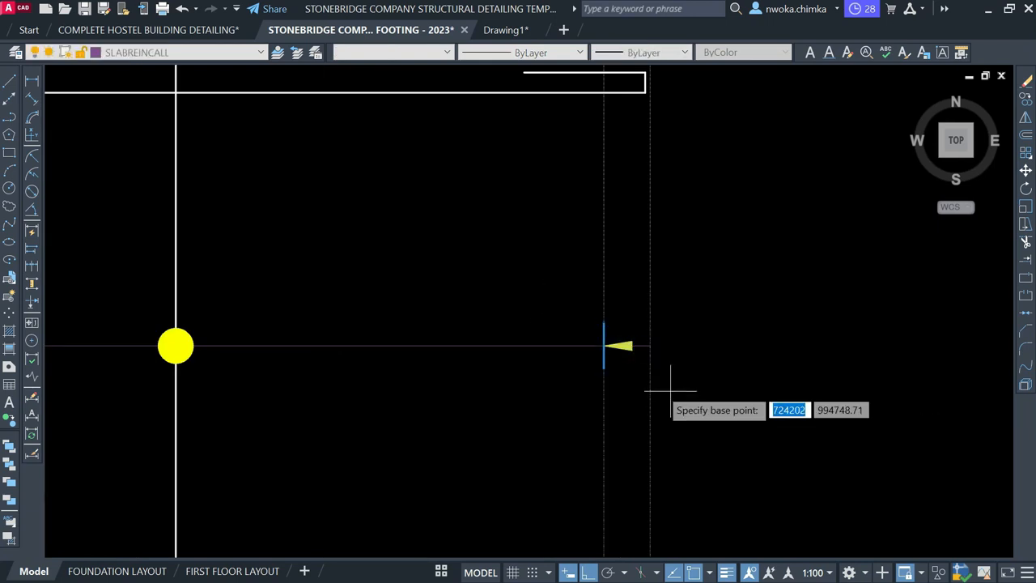
scroll(620, 356, up, 3)
click(577, 329)
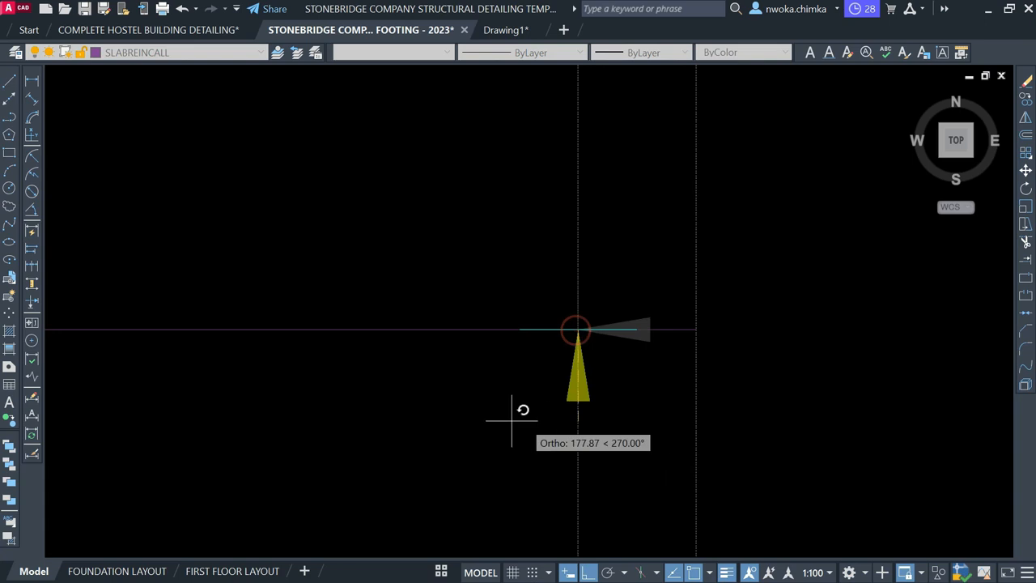
click(402, 382)
Move the arrow and its tick line 25 units to the left
click(429, 213)
click(655, 416)
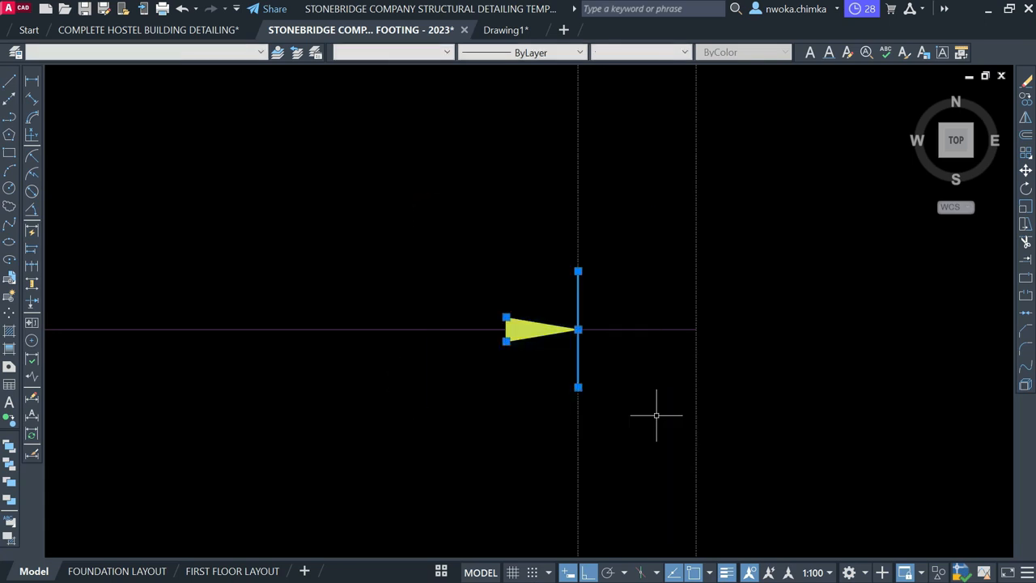
key(Return)
click(578, 287)
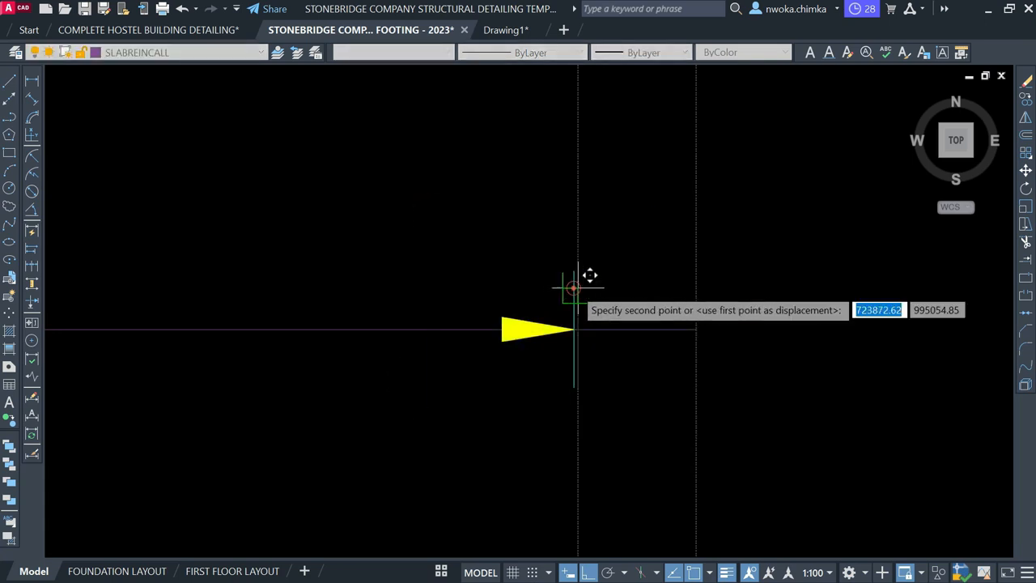
text(25)
key(Return)
Trim off the leftover line stub beyond the right arrow
text(TR)
key(Return)
scroll(567, 330, up, 2)
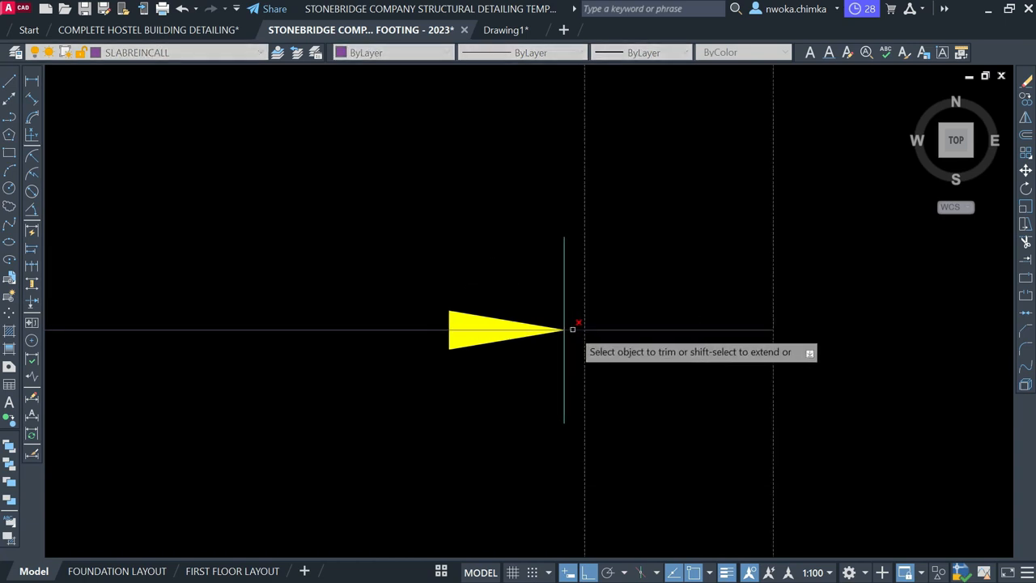
click(643, 331)
click(669, 298)
key(Escape)
scroll(749, 202, down, 8)
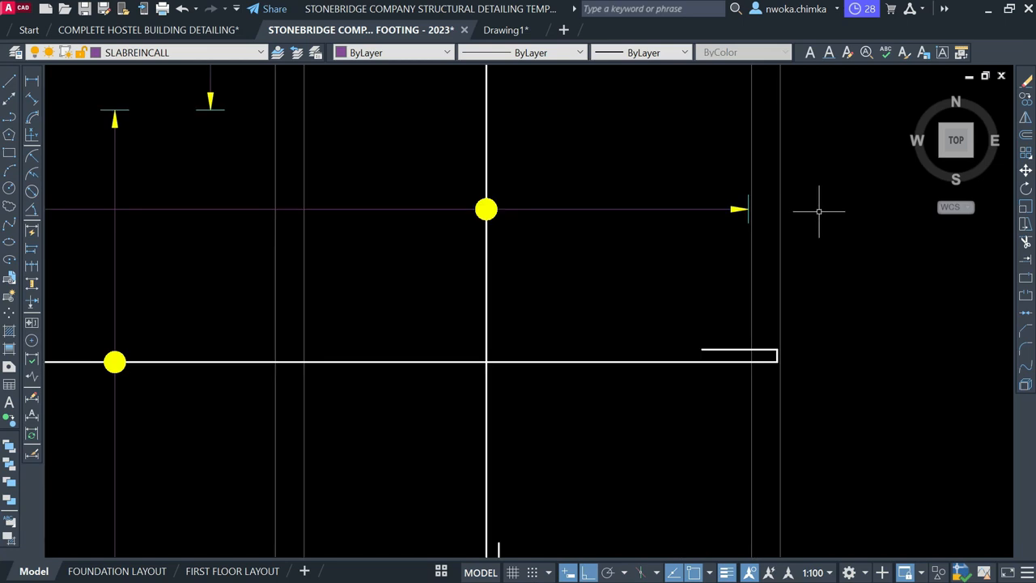
Select the vertical rebar through the lower panel and recentre the slab panels
middle_drag(726, 267, 713, 338)
scroll(712, 337, down, 1)
scroll(656, 321, up, 1)
click(705, 298)
click(697, 292)
click(802, 317)
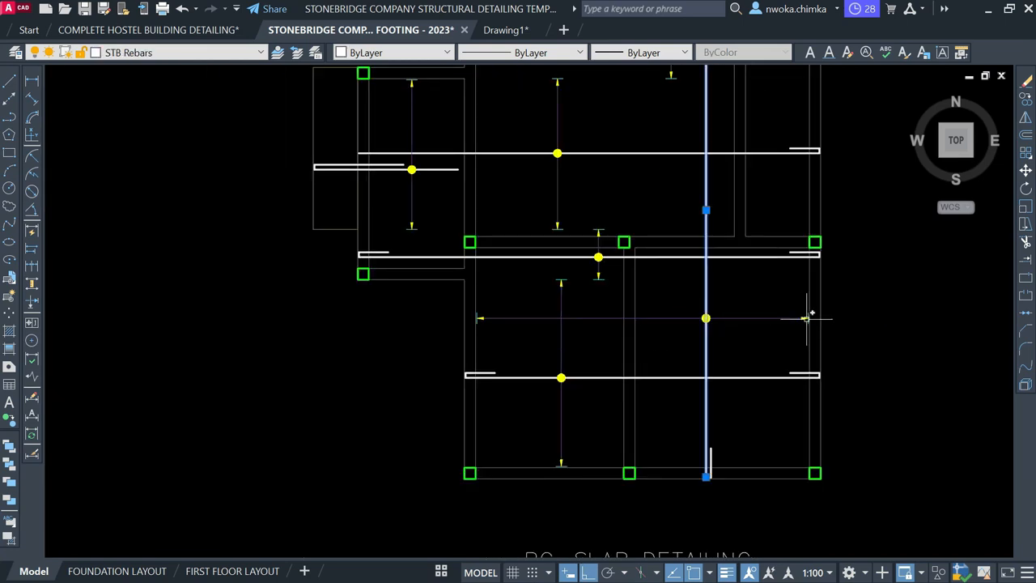
middle_drag(476, 314, 507, 421)
key(Escape)
scroll(492, 363, down, 2)
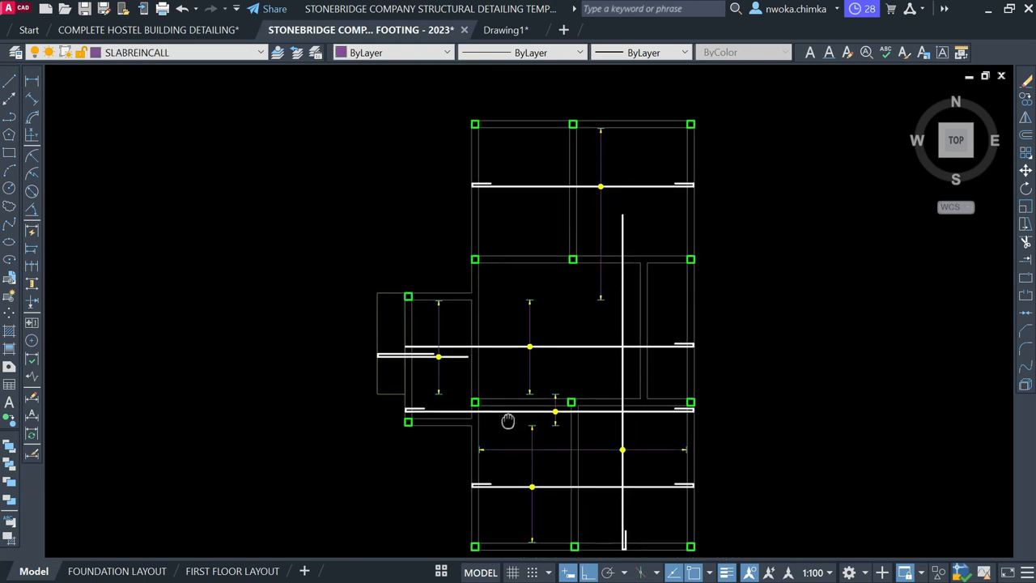
scroll(626, 435, up, 2)
click(626, 442)
click(415, 459)
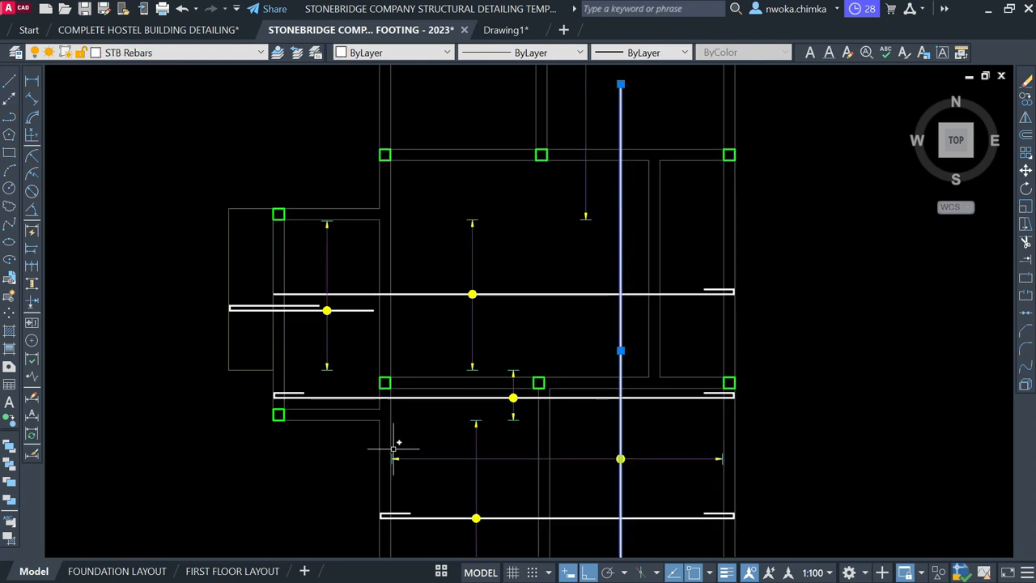
middle_drag(390, 404, 520, 366)
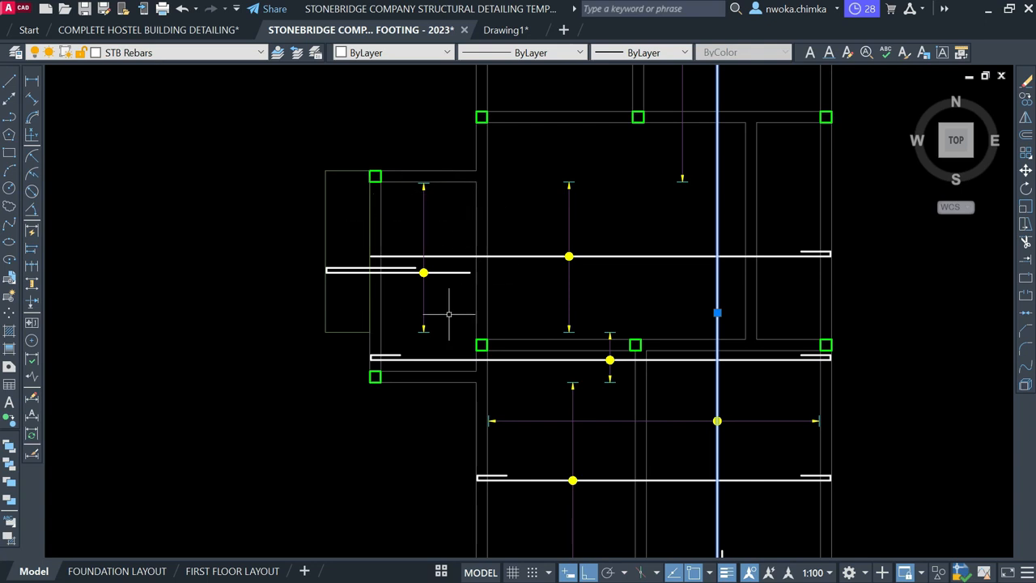
key(Escape)
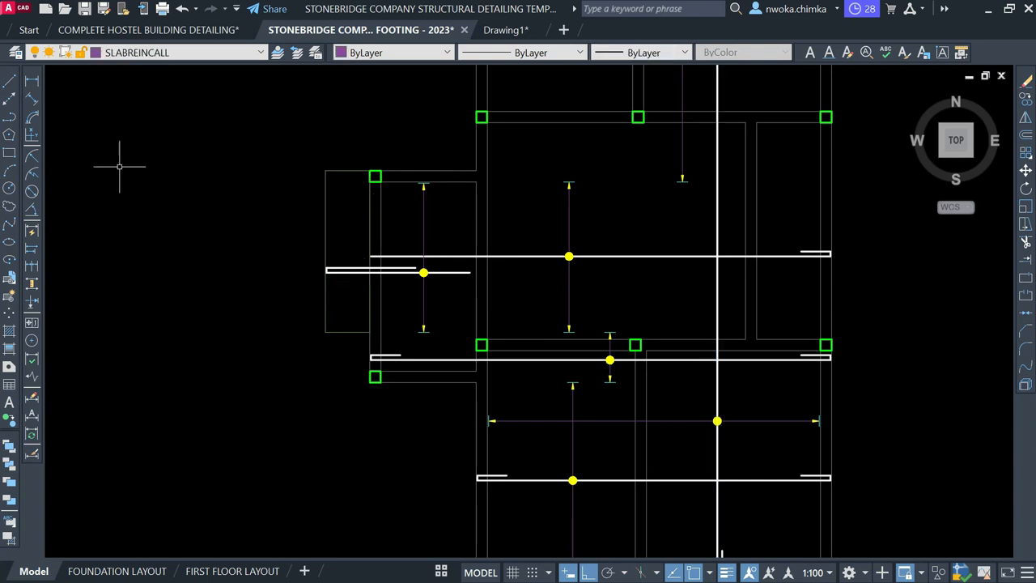
Make STB Rebars the current layer for the rebar work
click(139, 55)
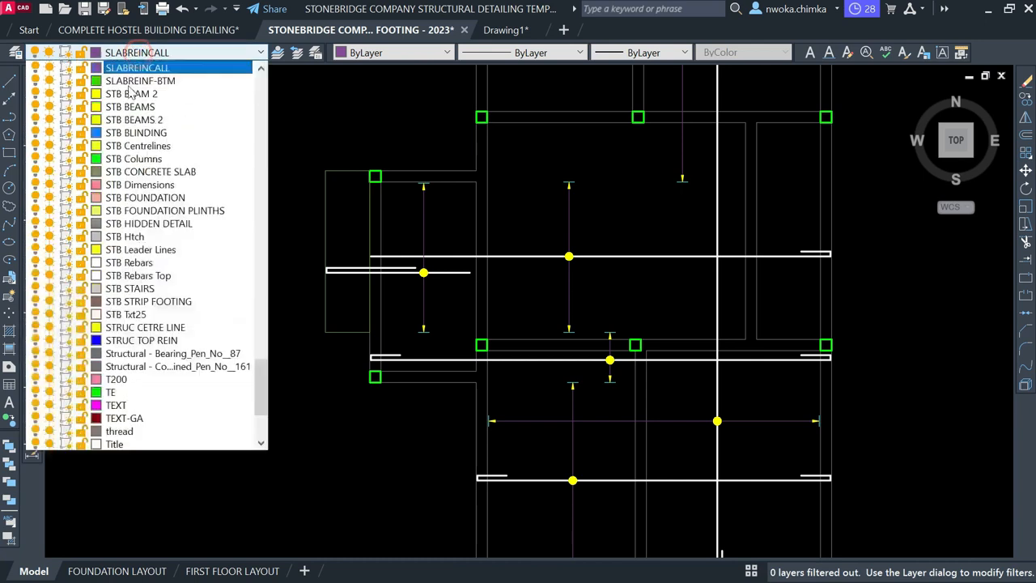
click(162, 263)
click(9, 81)
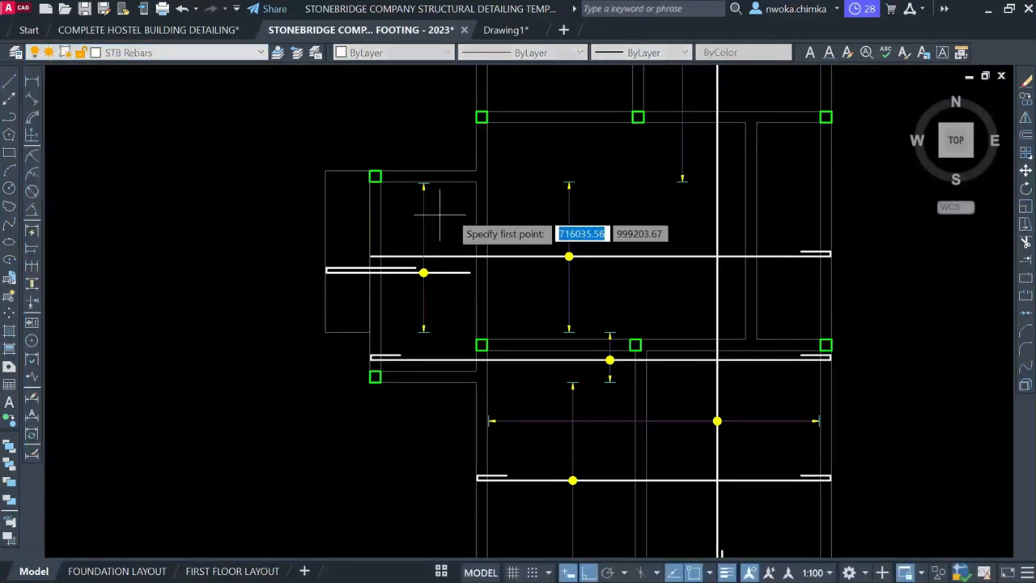
scroll(453, 182, up, 5)
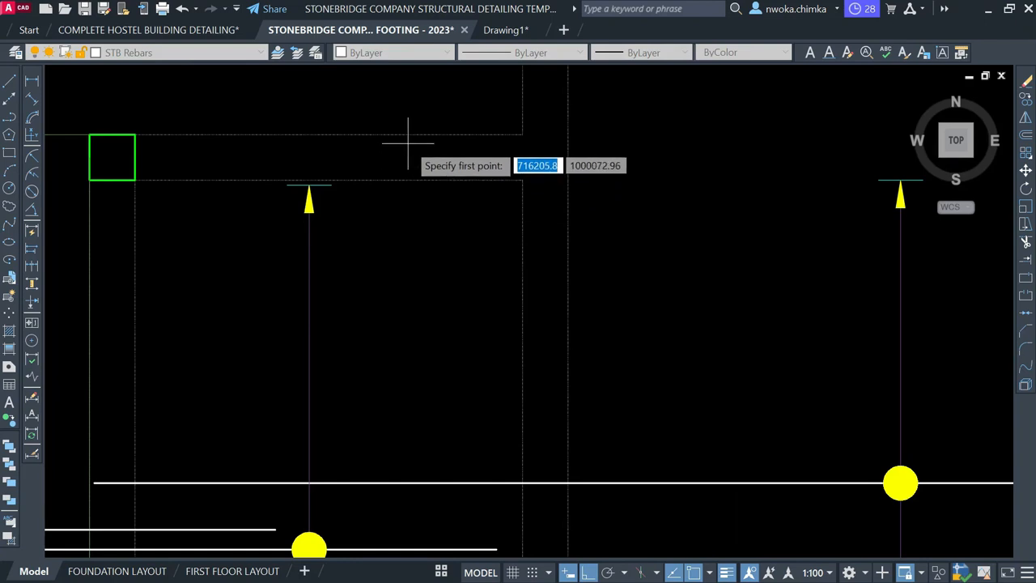
click(407, 132)
scroll(411, 123, down, 2)
scroll(410, 123, down, 2)
scroll(409, 324, up, 5)
scroll(407, 385, down, 5)
key(Escape)
scroll(416, 343, up, 5)
scroll(416, 370, up, 4)
Shorten the vertical rebar by 25 at both its bottom and top ends
click(424, 366)
click(356, 384)
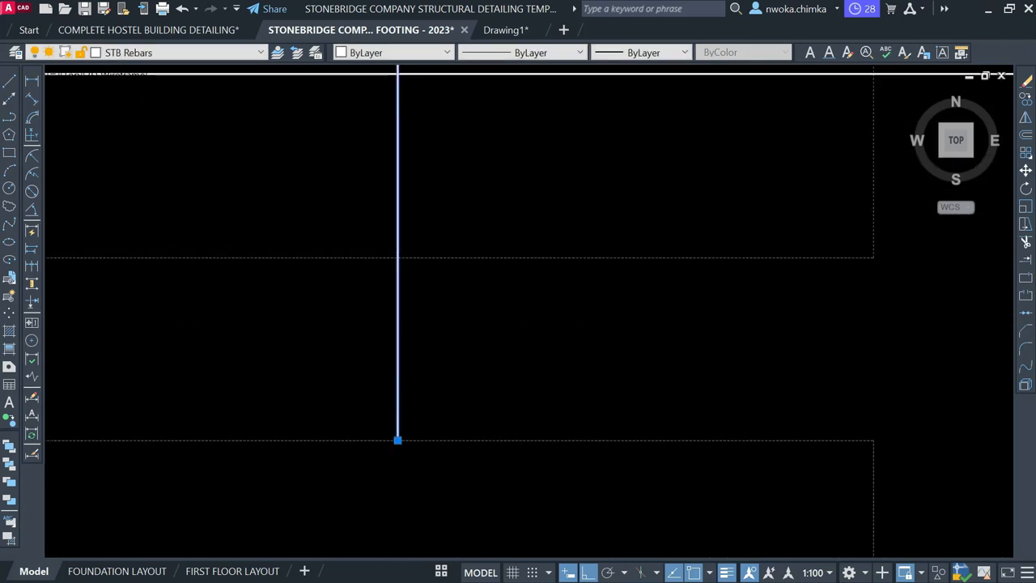
click(397, 440)
text(25)
key(Return)
scroll(399, 409, down, 5)
middle_drag(407, 141, 407, 418)
scroll(410, 217, up, 4)
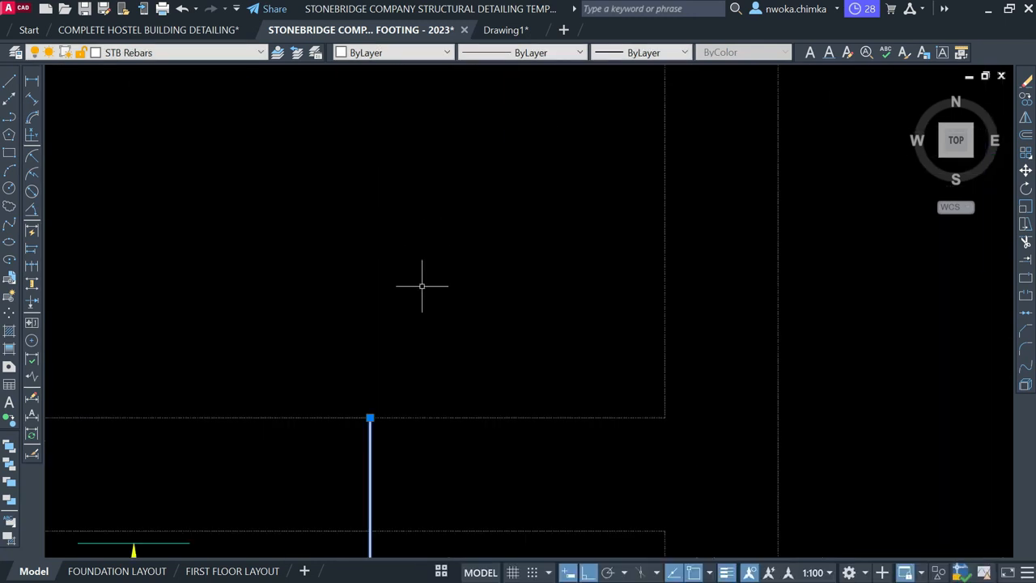
click(370, 417)
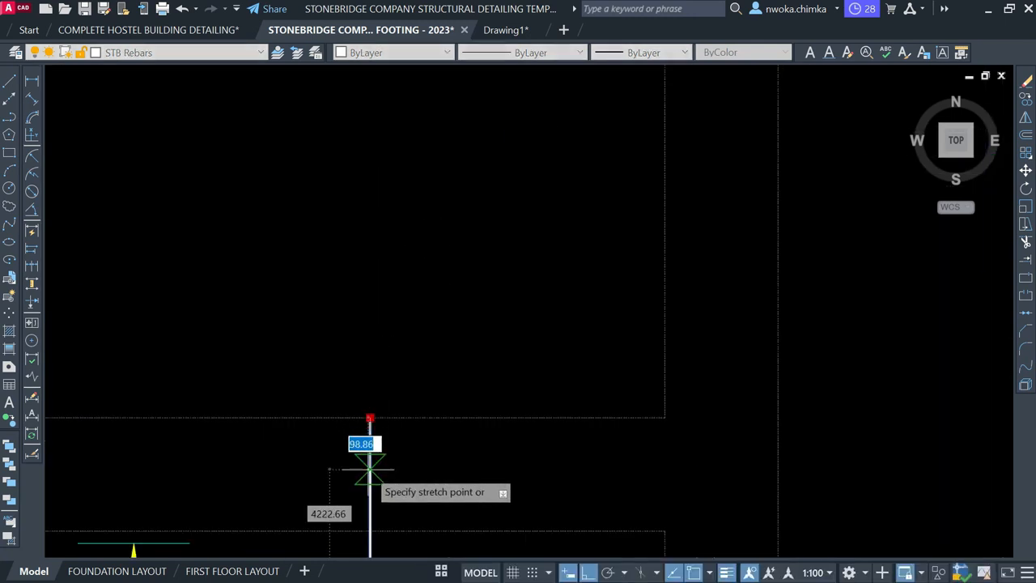
key(Return)
key(Escape)
scroll(360, 409, up, 4)
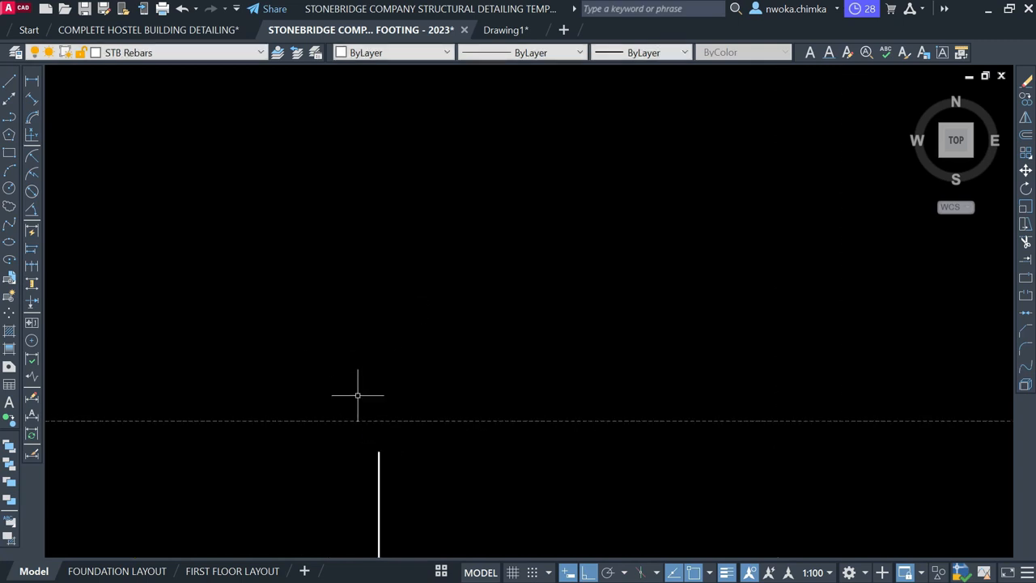
Begin a dimension at the bar's end, then cancel it
click(31, 82)
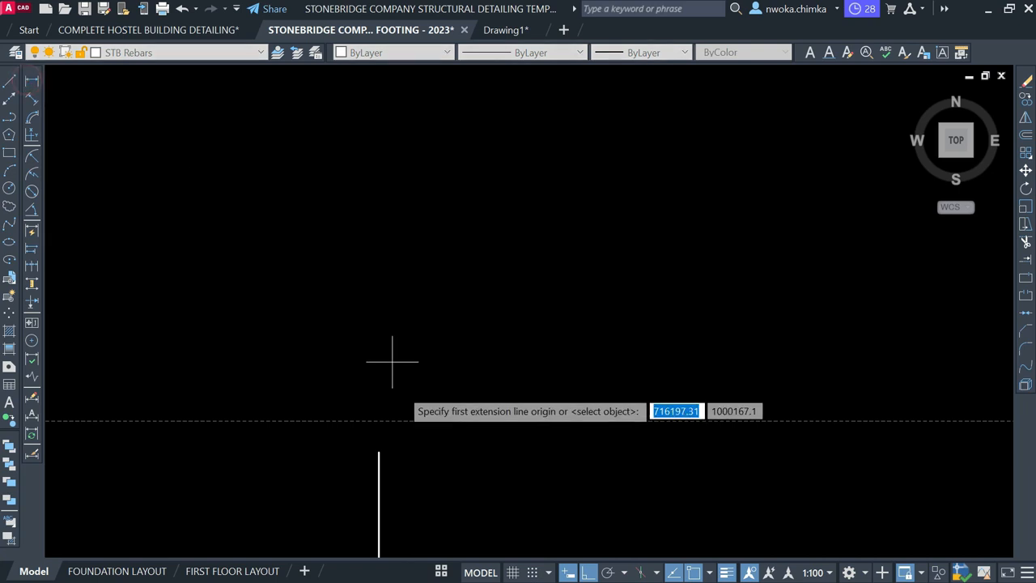
click(379, 421)
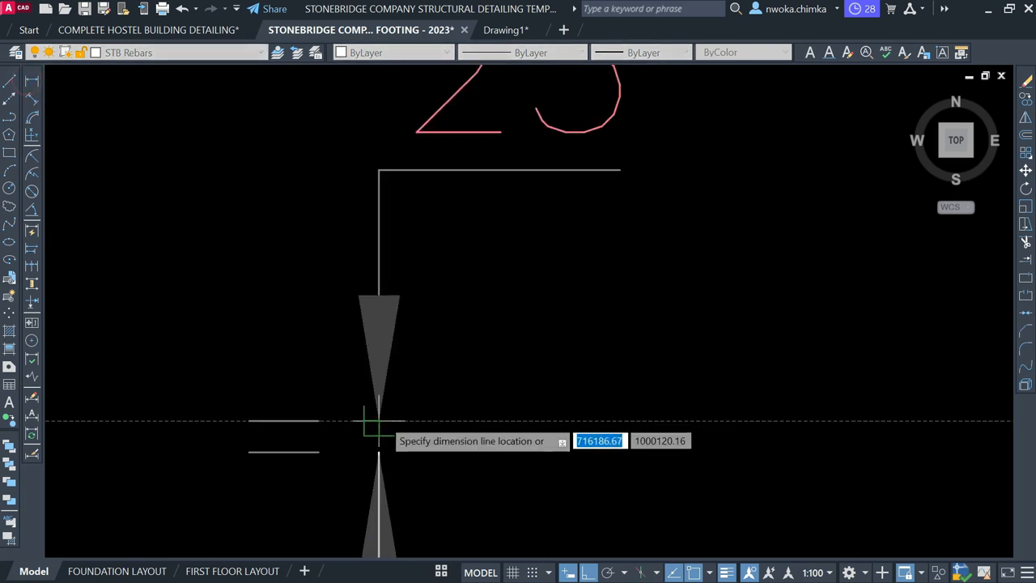
scroll(392, 414, down, 4)
key(Escape)
scroll(361, 255, down, 4)
scroll(351, 290, down, 3)
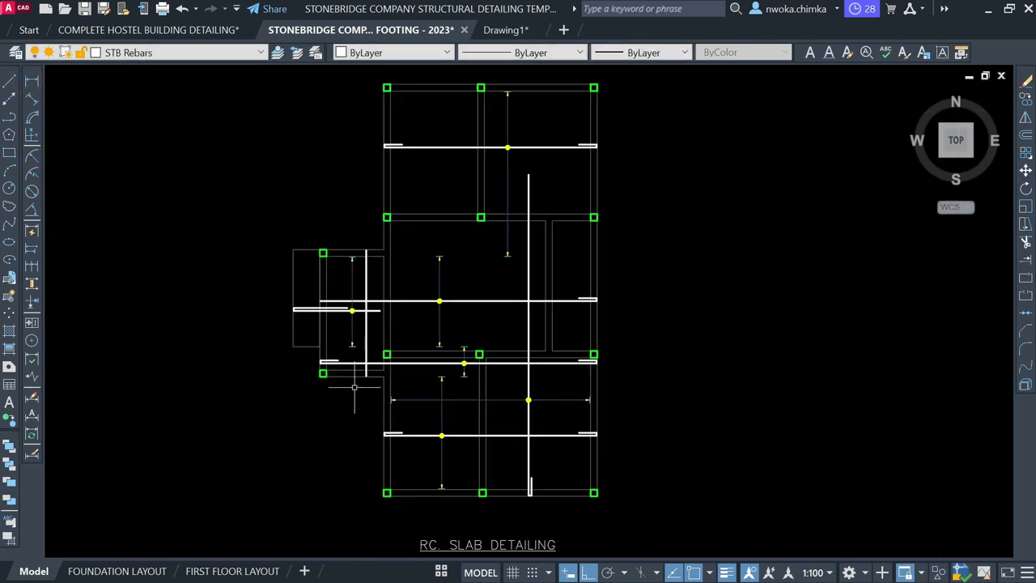
scroll(370, 371, up, 4)
Draw the bottom hook: a 100 horizontal leg and a 600 leg
key(Return)
scroll(392, 353, up, 4)
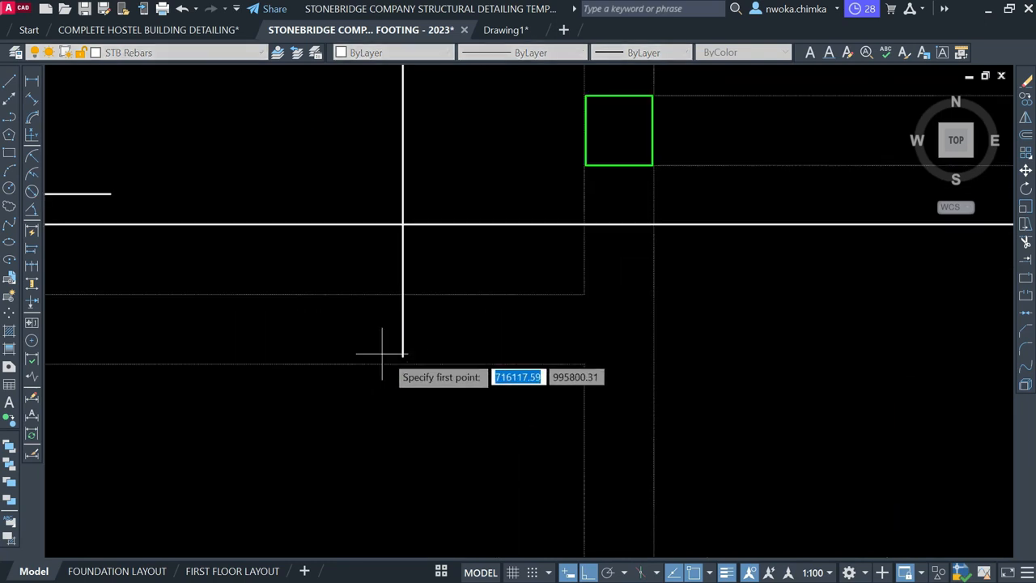
click(397, 356)
text(100)
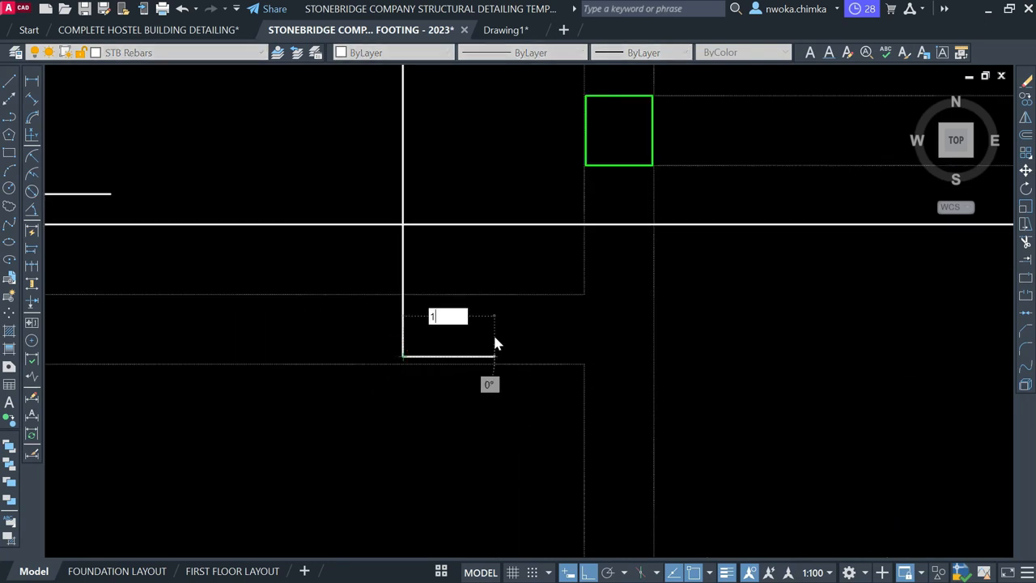
key(Return)
text(600)
key(Return)
scroll(417, 474, down, 3)
key(Escape)
Draw the top hook from the bar's top end with its horizontal leg and 600 leg
middle_drag(435, 270, 440, 370)
key(Return)
scroll(433, 241, up, 3)
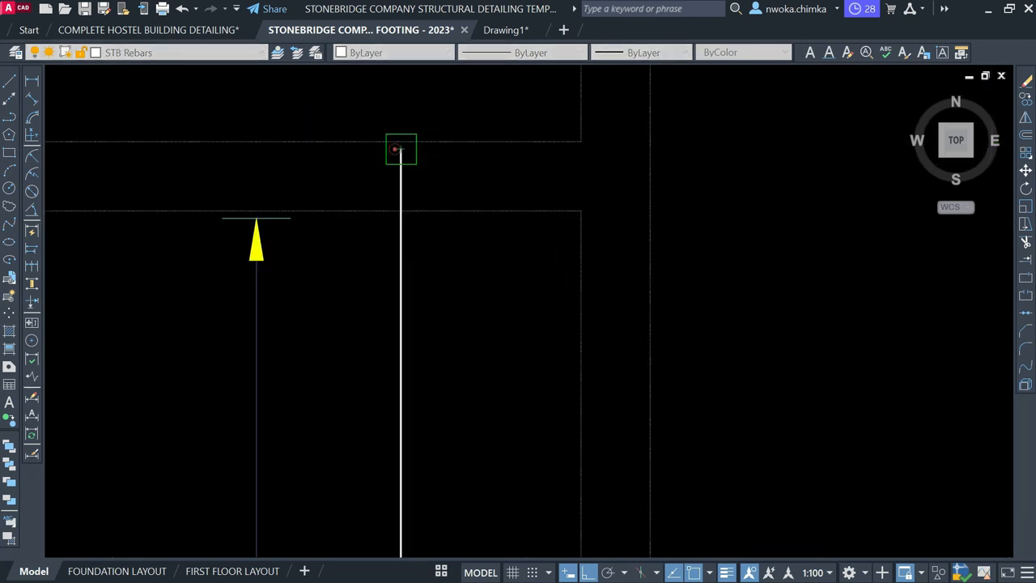
click(401, 149)
text(110)
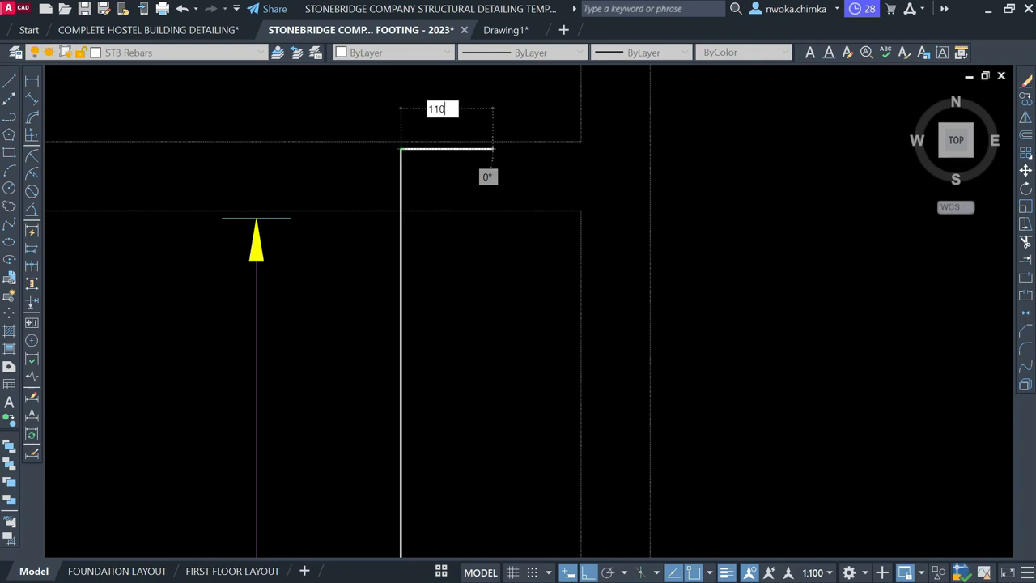
text(=)
key(Return)
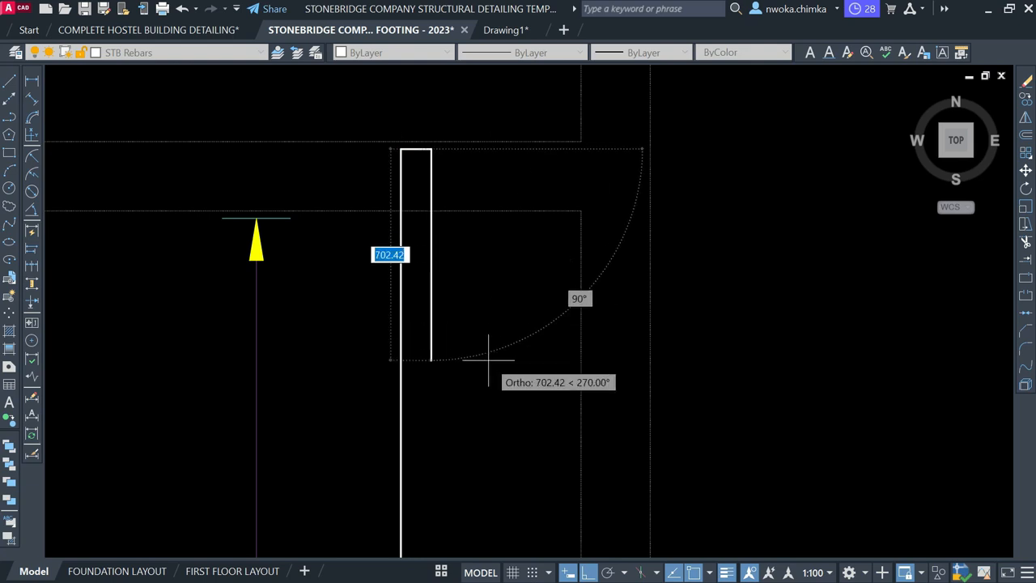
text(600)
key(Return)
key(Return)
scroll(437, 225, down, 2)
scroll(476, 238, down, 2)
scroll(492, 301, down, 1)
scroll(483, 363, up, 1)
Switch the current layer to SLABREINCALL
middle_drag(477, 380, 515, 301)
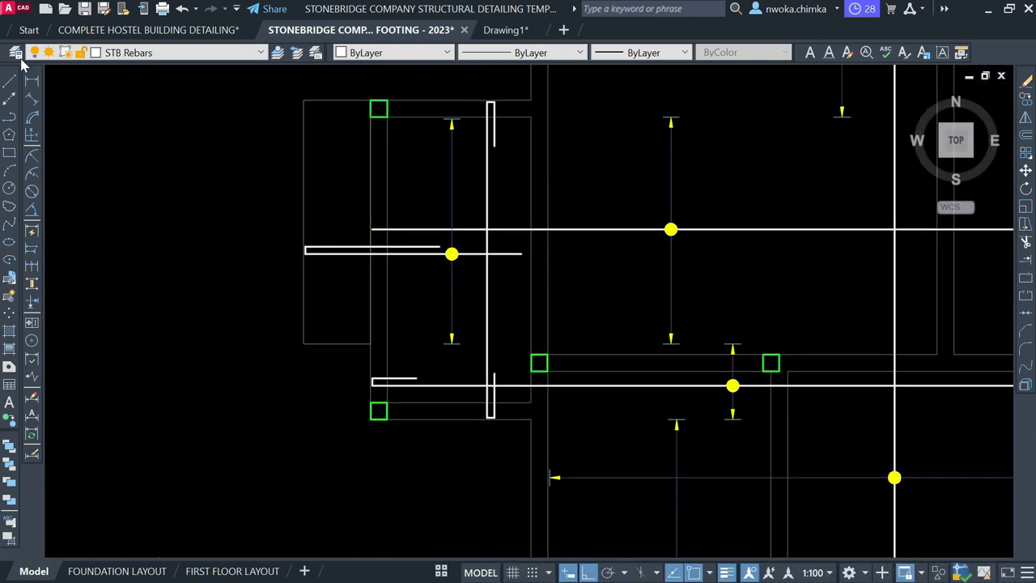
click(130, 55)
scroll(130, 162, up, 6)
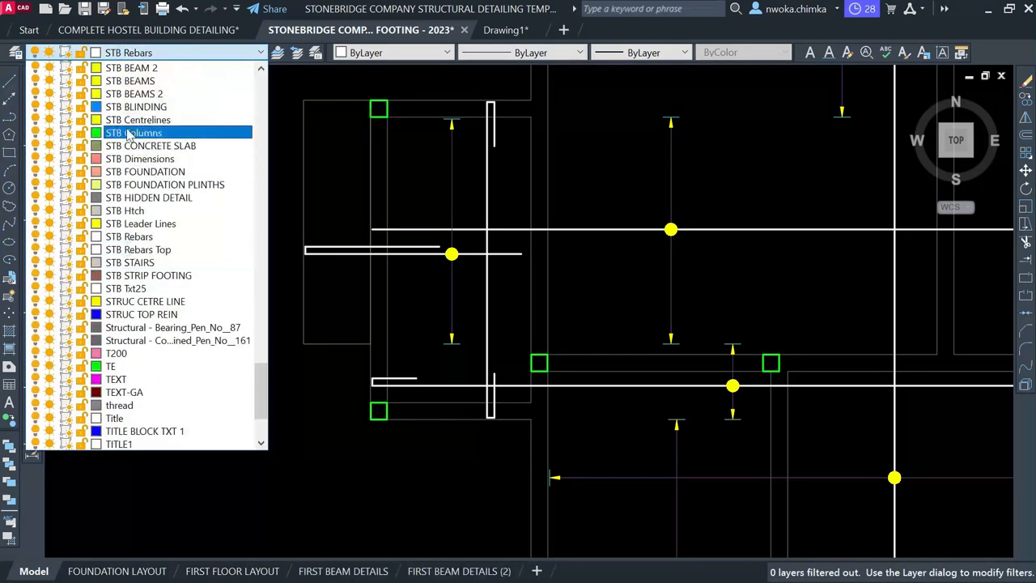
scroll(122, 136, up, 3)
scroll(85, 134, down, 2)
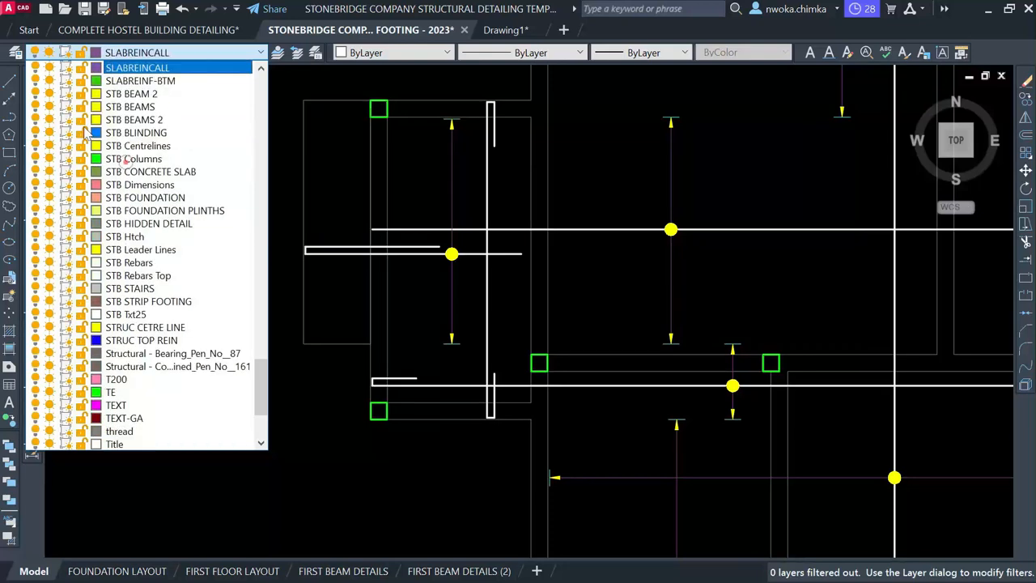
click(9, 81)
scroll(427, 325, up, 1)
middle_drag(414, 274, 386, 372)
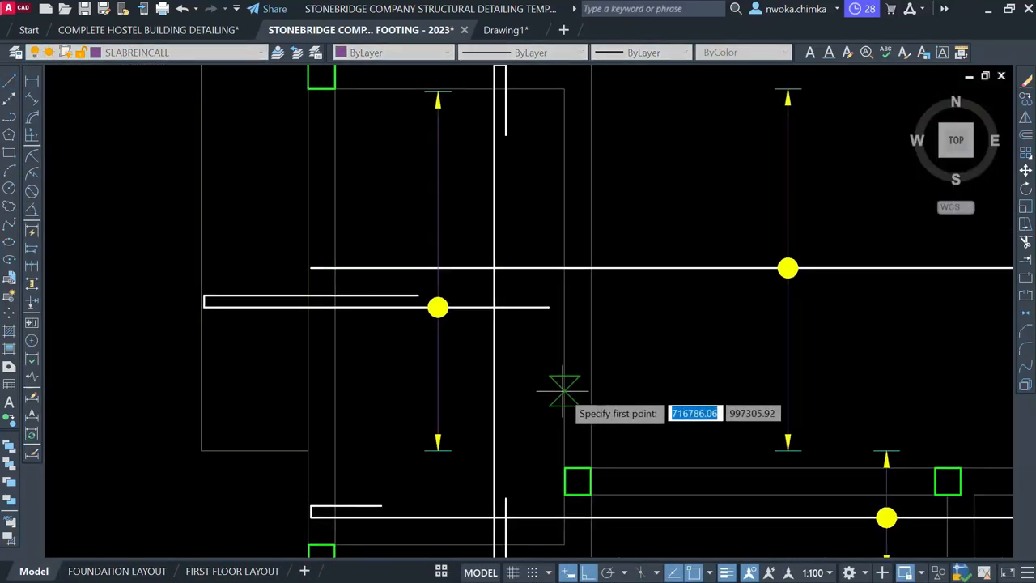
Window-select the horizontal spacing-arrow line and move it straight up into the upper slab panel
scroll(557, 368, down, 4)
scroll(579, 453, up, 2)
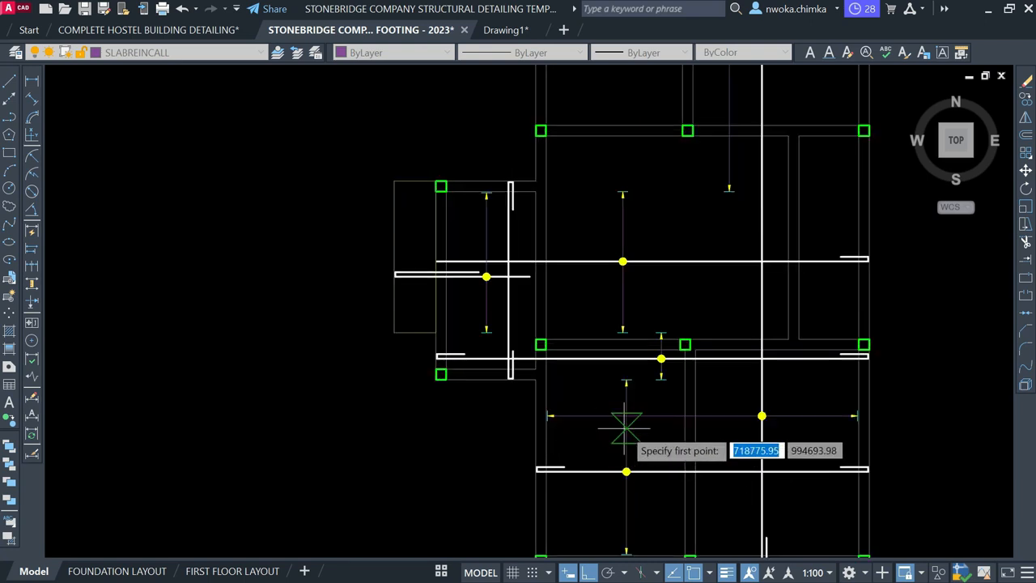
middle_drag(659, 436, 612, 395)
key(Escape)
scroll(478, 360, up, 2)
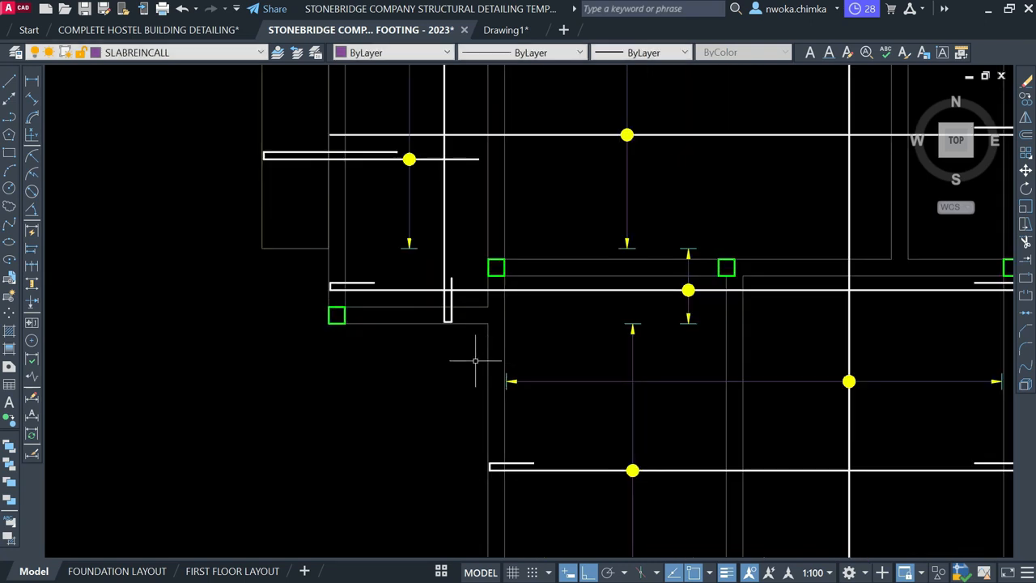
scroll(482, 364, down, 2)
click(491, 371)
click(863, 410)
text(m)
key(Return)
click(895, 396)
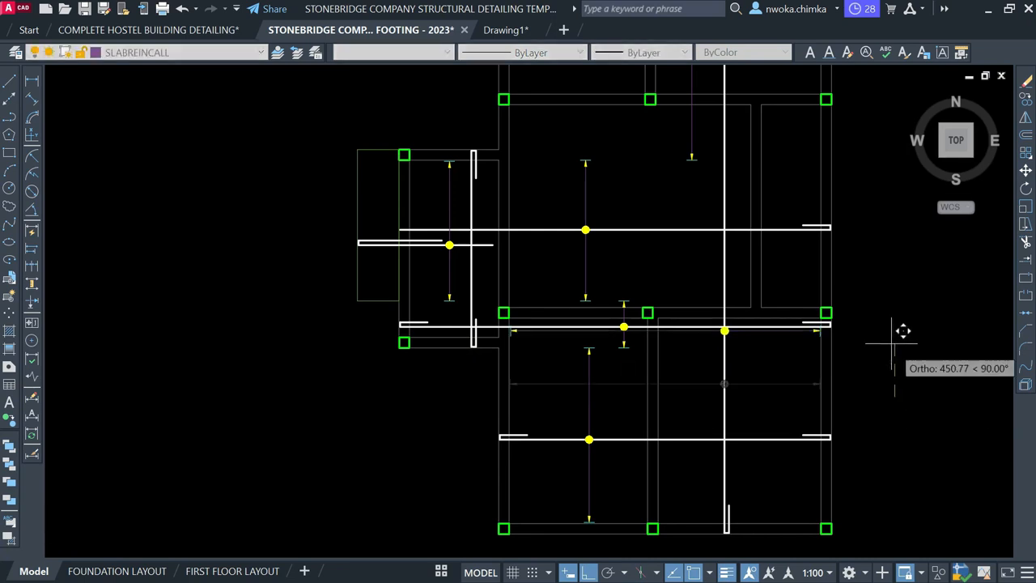
click(892, 273)
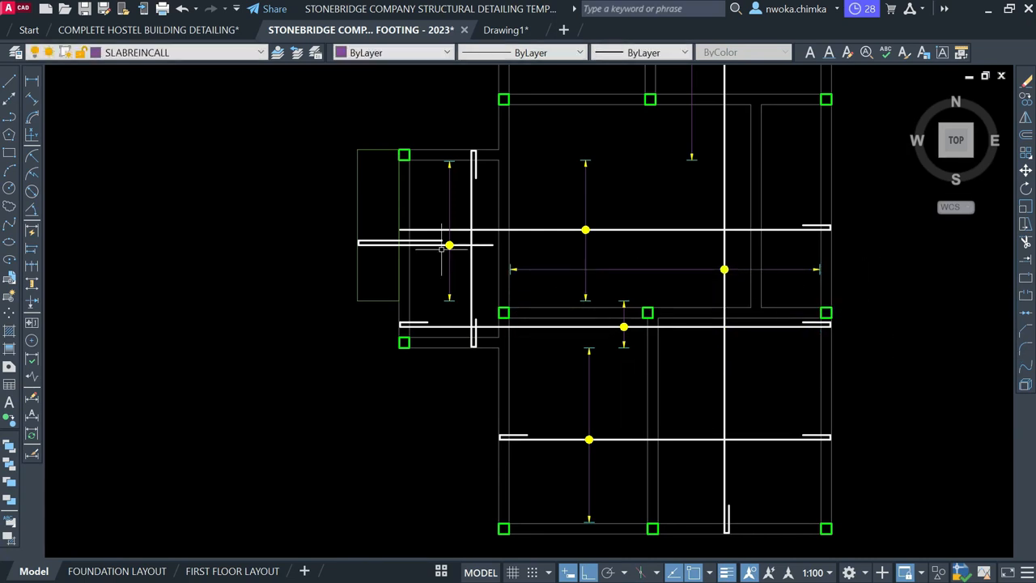
Start a short horizontal line in the left panel from a Nearest point on the existing bar
click(9, 81)
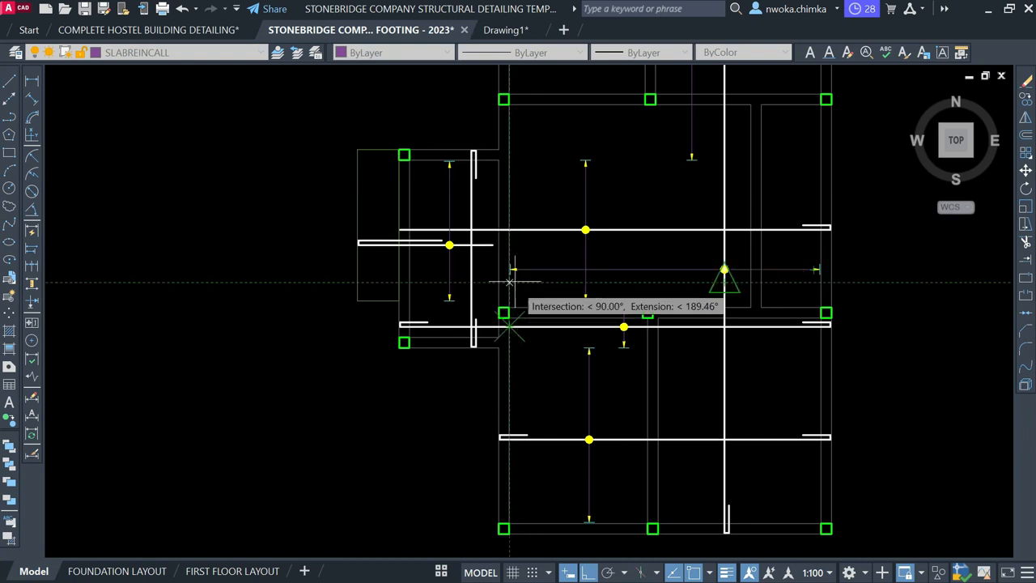
scroll(474, 152, up, 2)
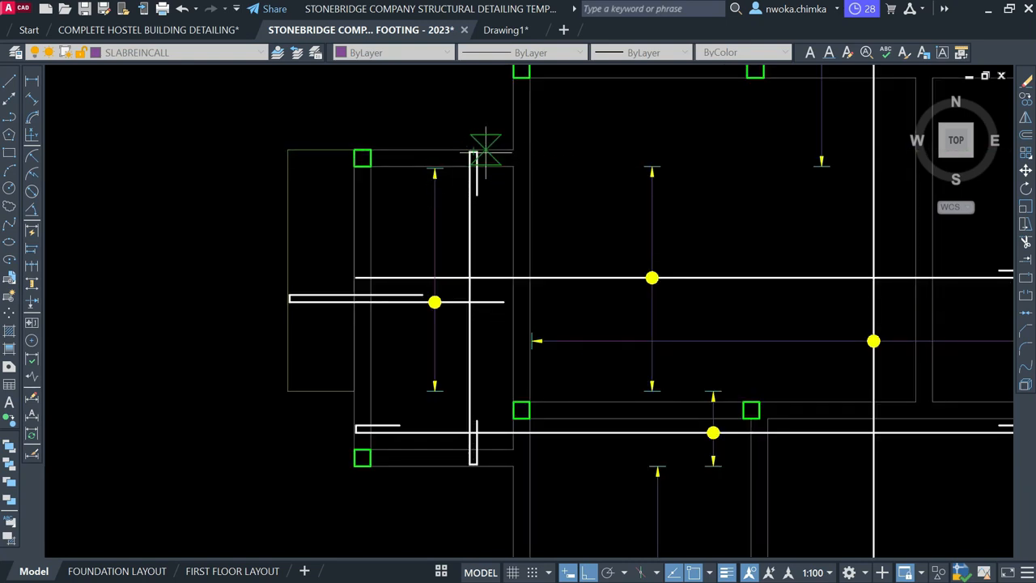
scroll(502, 373, up, 2)
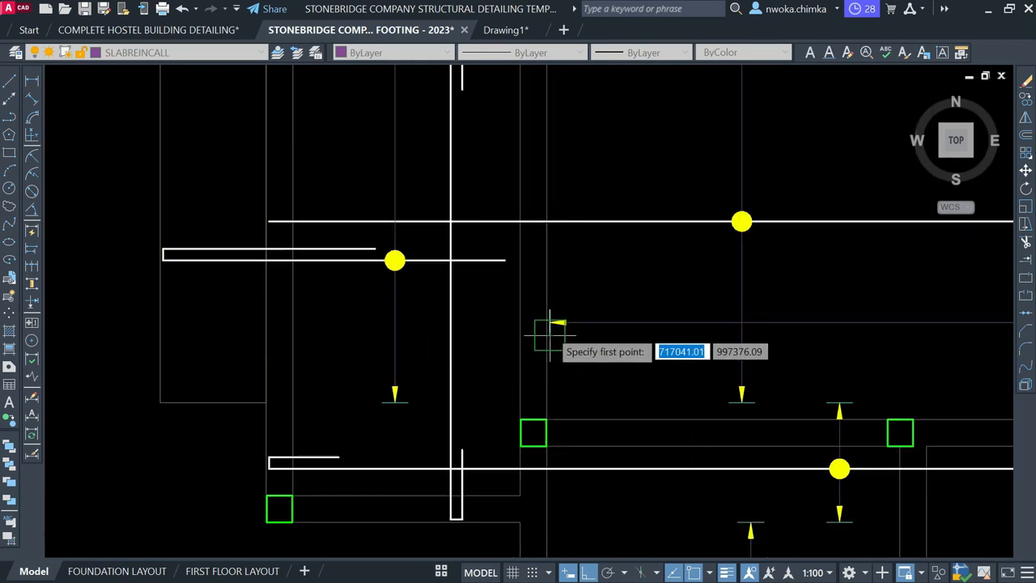
click(519, 339)
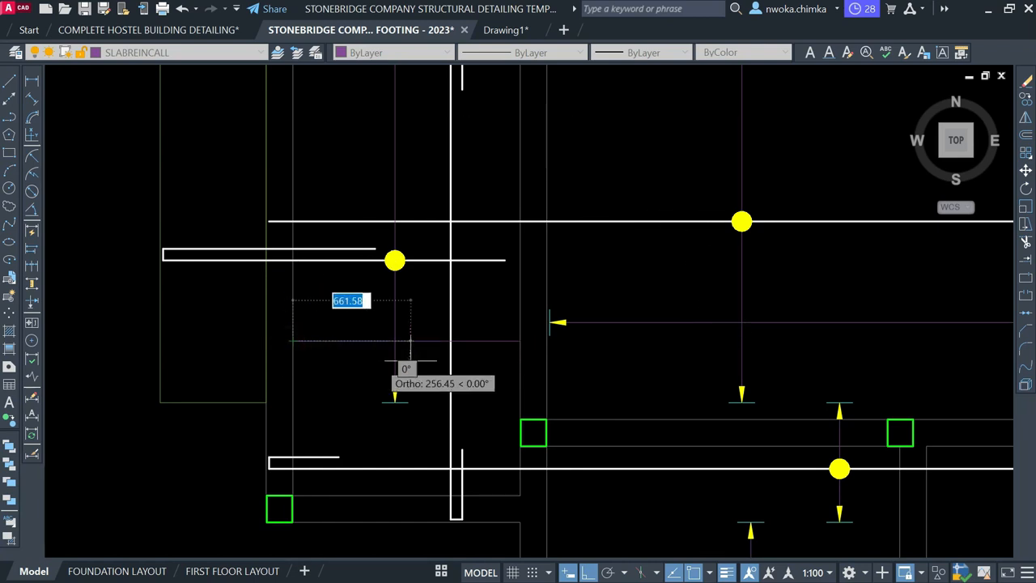
scroll(401, 363, down, 3)
scroll(397, 364, up, 4)
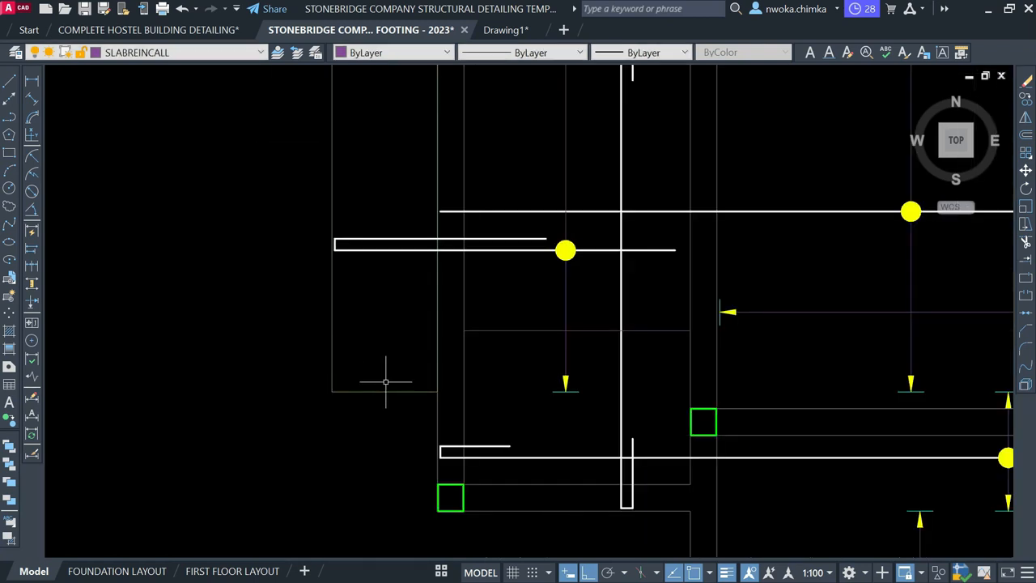
scroll(429, 381, down, 2)
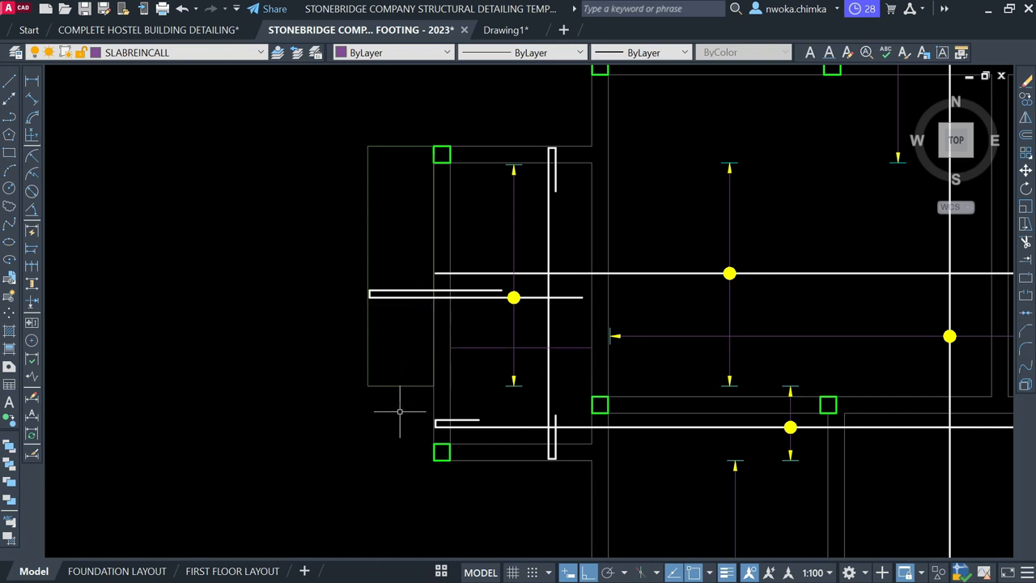
scroll(531, 342, up, 4)
Copy the yellow left spacing arrow onto its support line
click(430, 194)
click(501, 263)
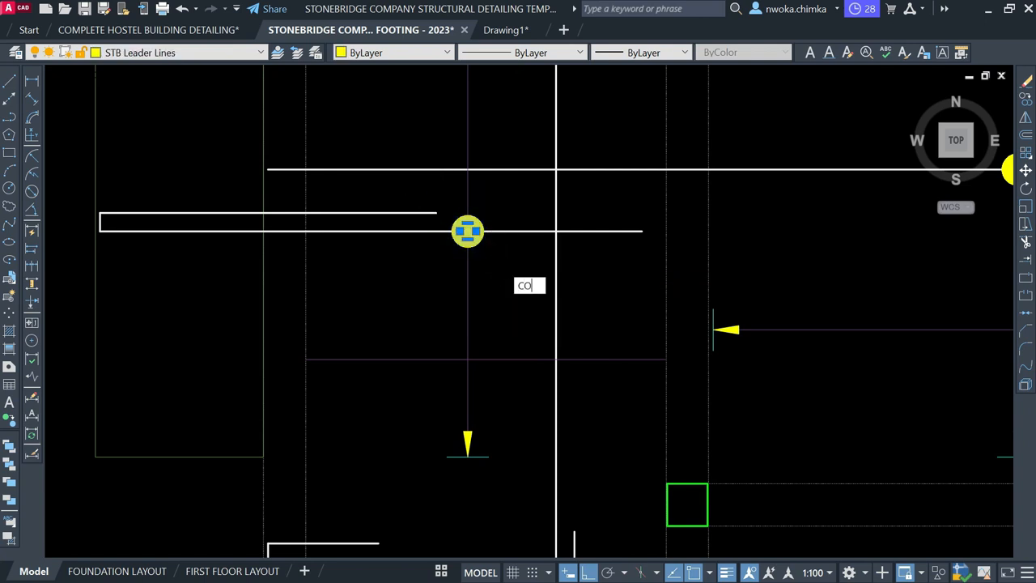
key(Return)
scroll(454, 233, up, 2)
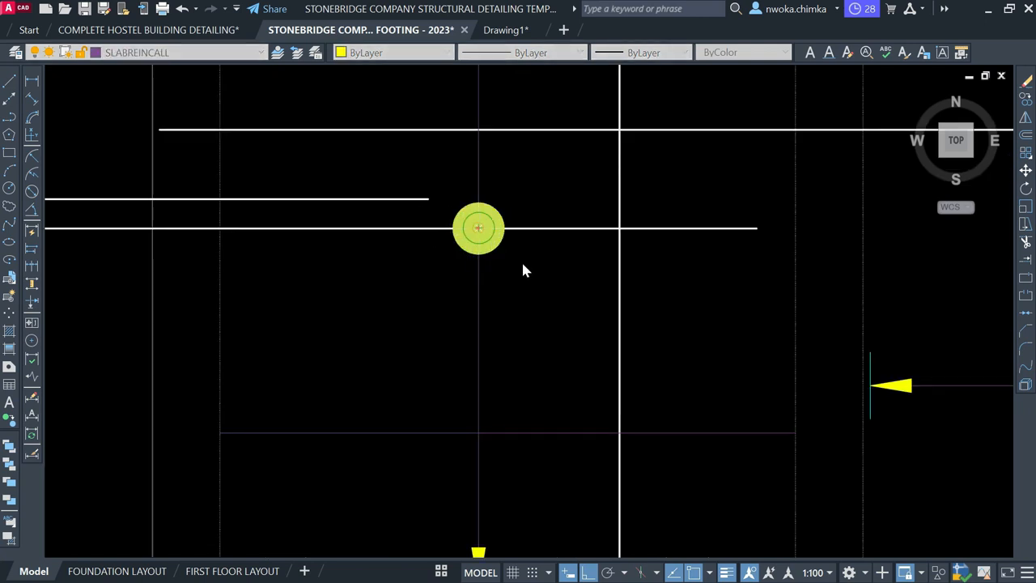
scroll(685, 340, up, 5)
click(494, 295)
click(618, 376)
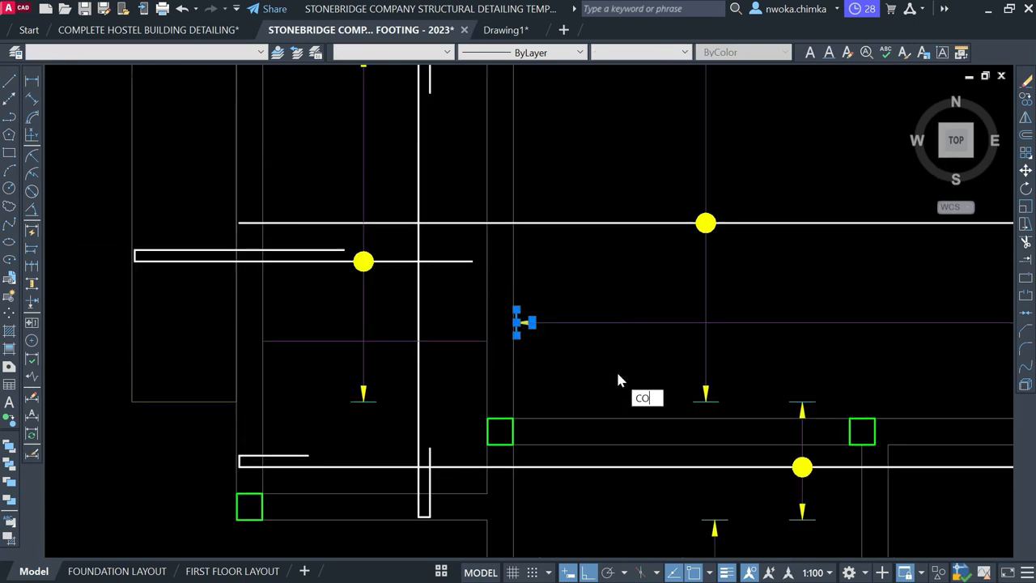
key(Return)
scroll(493, 322, up, 5)
click(589, 321)
scroll(740, 317, down, 5)
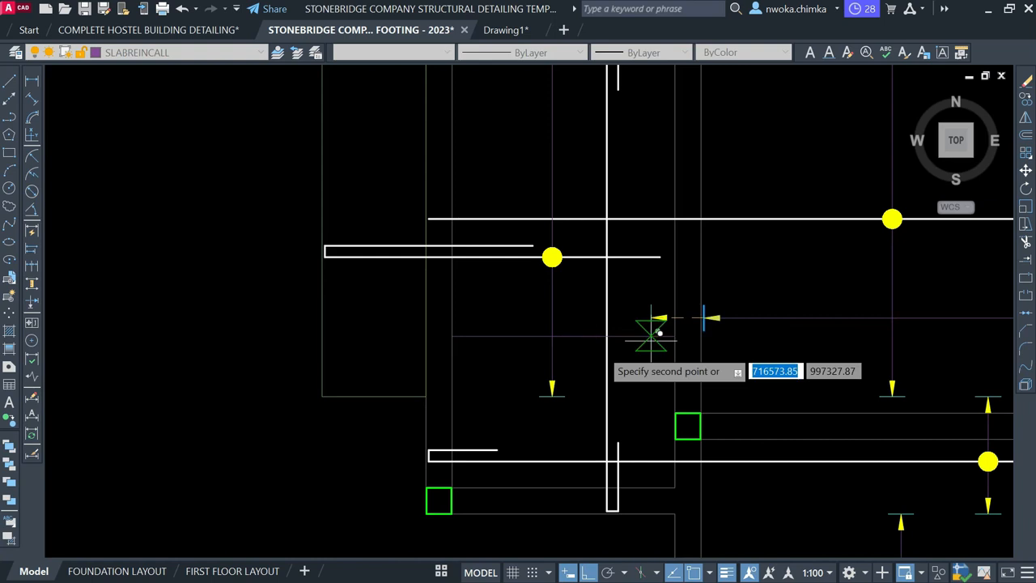
scroll(448, 340, up, 4)
click(451, 332)
key(Return)
Move the copied left arrow 25 inward along the spacing line
click(432, 274)
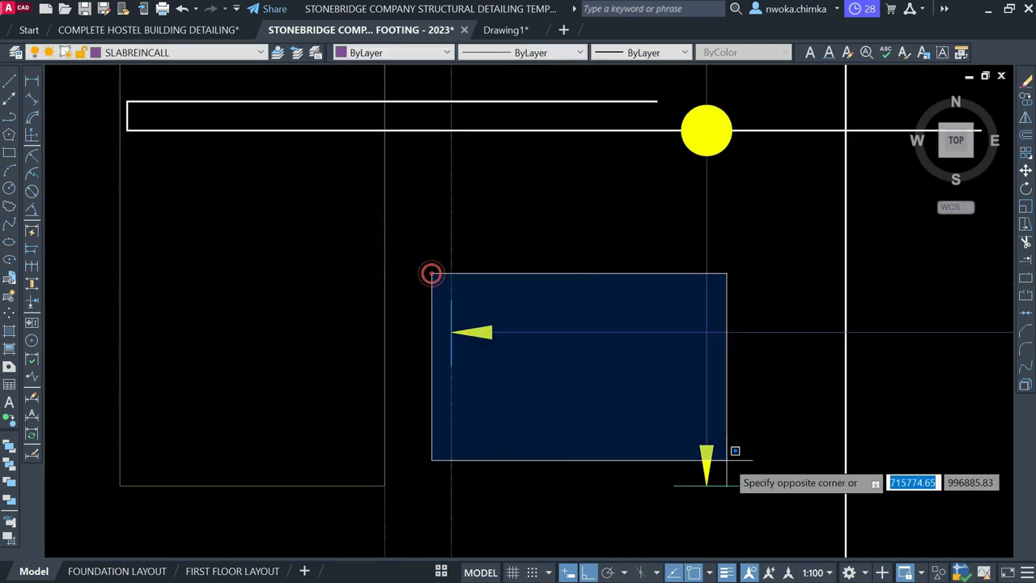
click(734, 450)
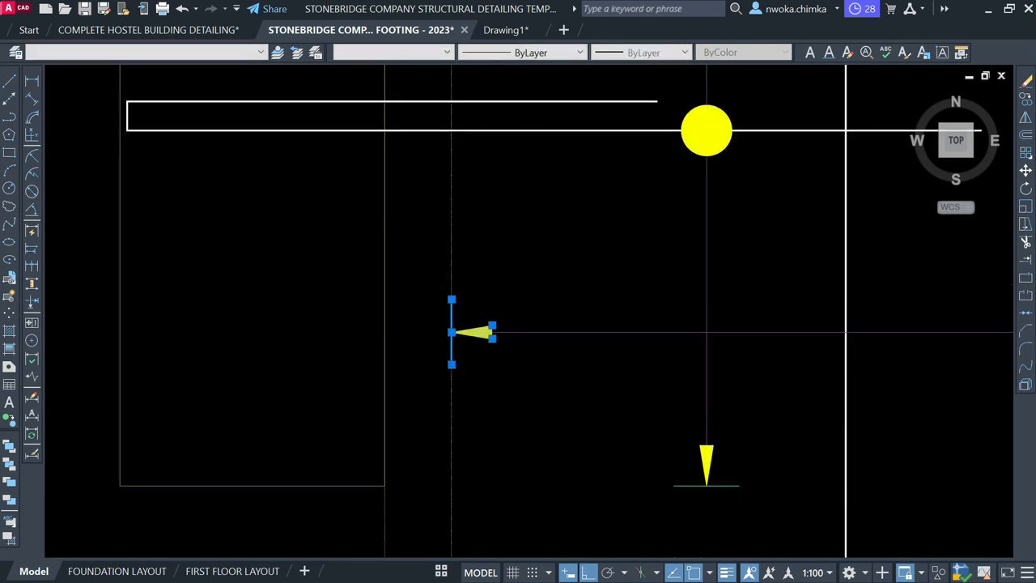
key(m)
key(Return)
scroll(458, 368, up, 4)
click(437, 331)
text(25)
key(Return)
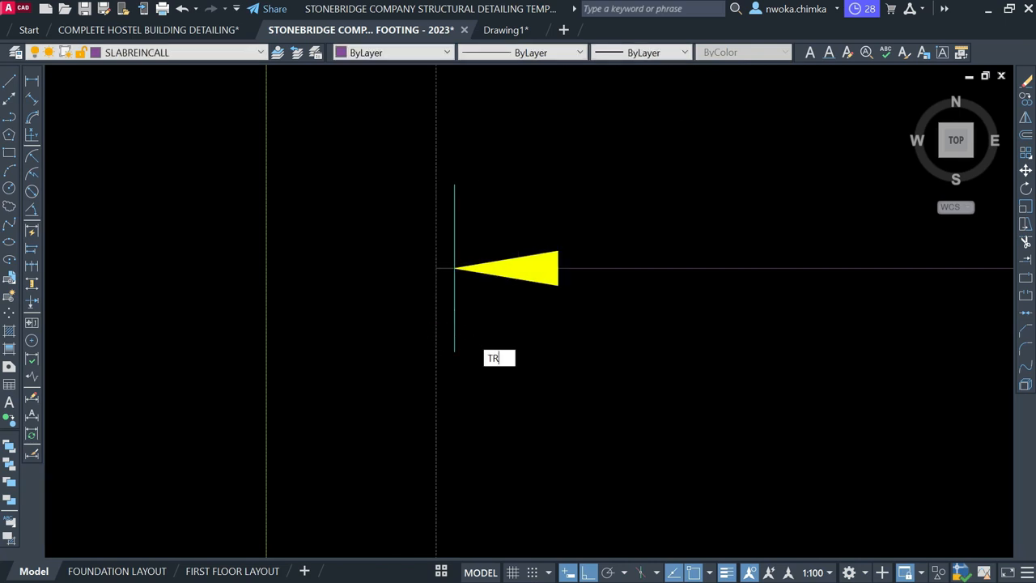
text(TR)
key(Return)
scroll(453, 271, down, 4)
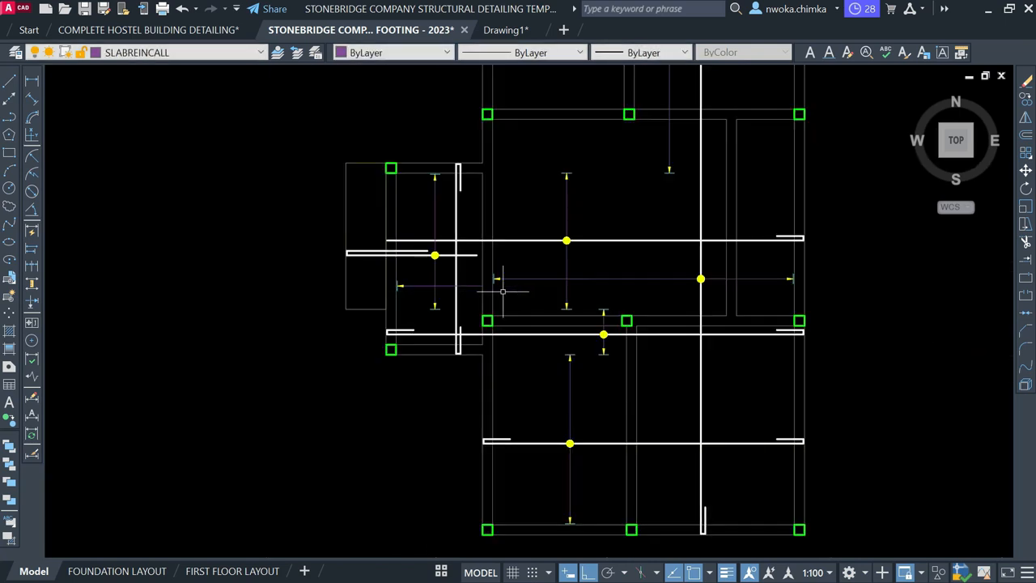
scroll(790, 281, up, 4)
Copy the right-hand spacing arrow to the support-line intersection
click(738, 238)
click(842, 334)
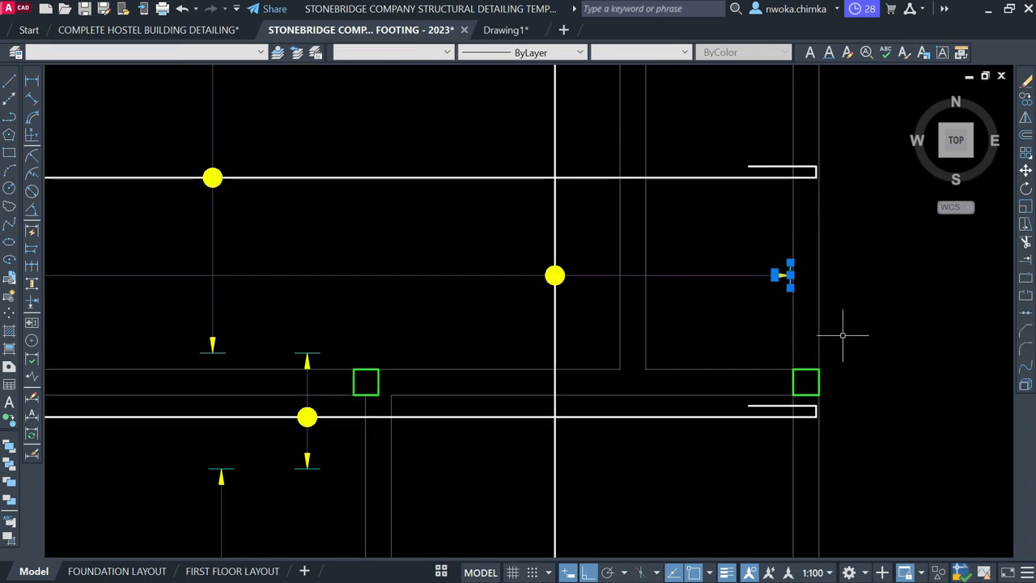
key(Return)
scroll(797, 280, up, 5)
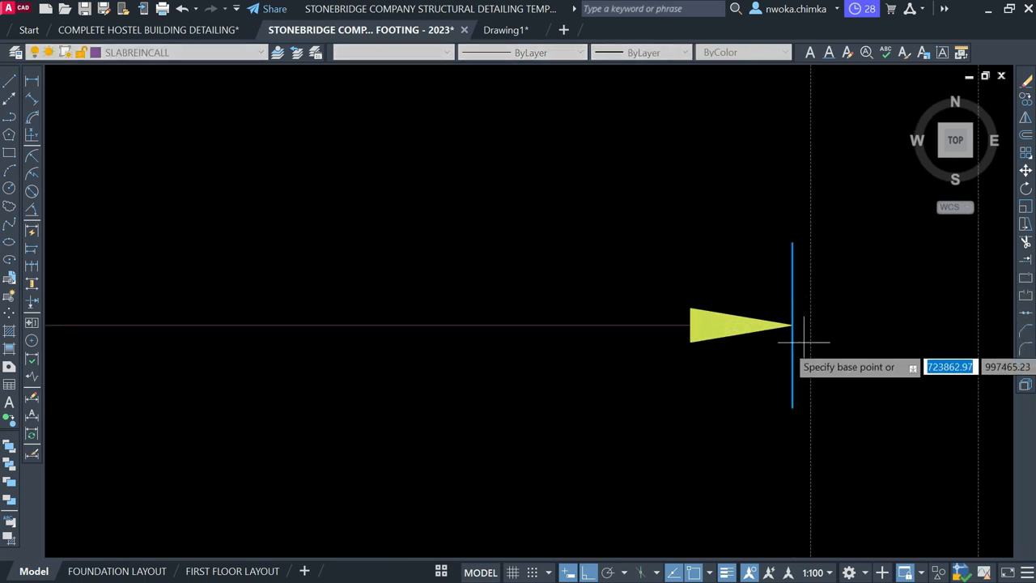
click(792, 326)
scroll(810, 324, down, 5)
scroll(798, 347, up, 4)
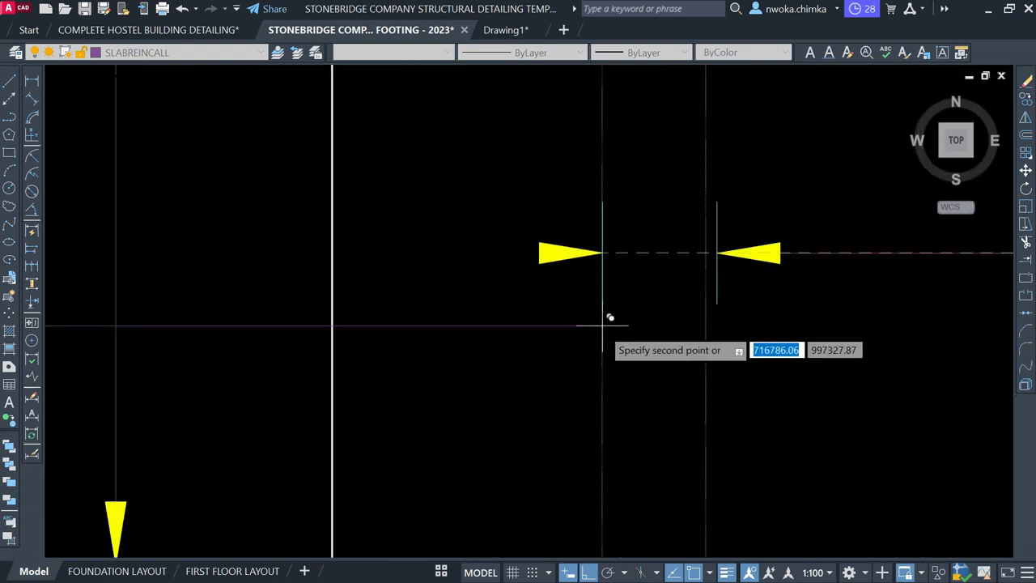
click(601, 326)
key(Escape)
Move the new right arrow and its line 25 to the left
click(523, 232)
click(709, 455)
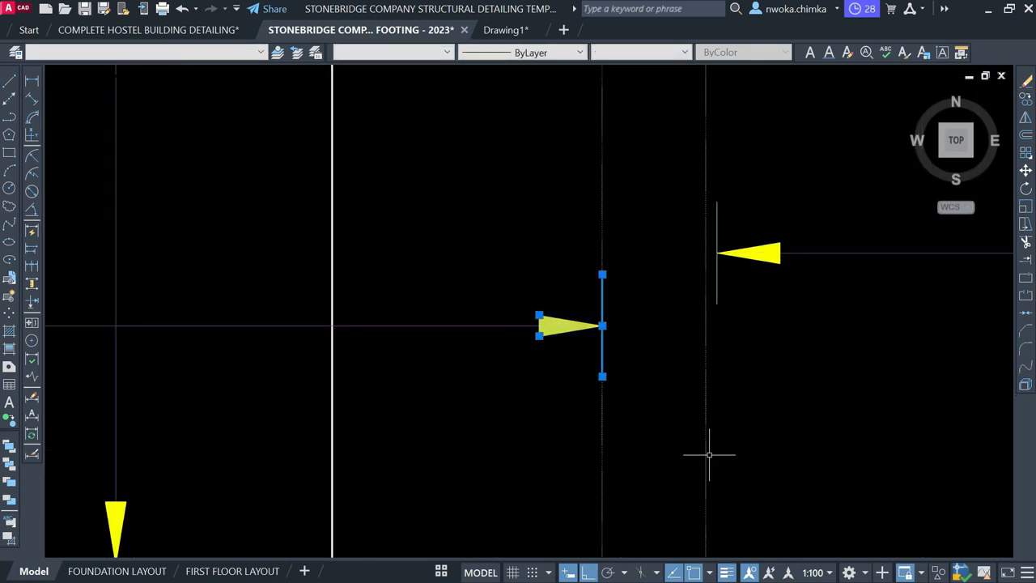
text(m)
key(Return)
click(607, 355)
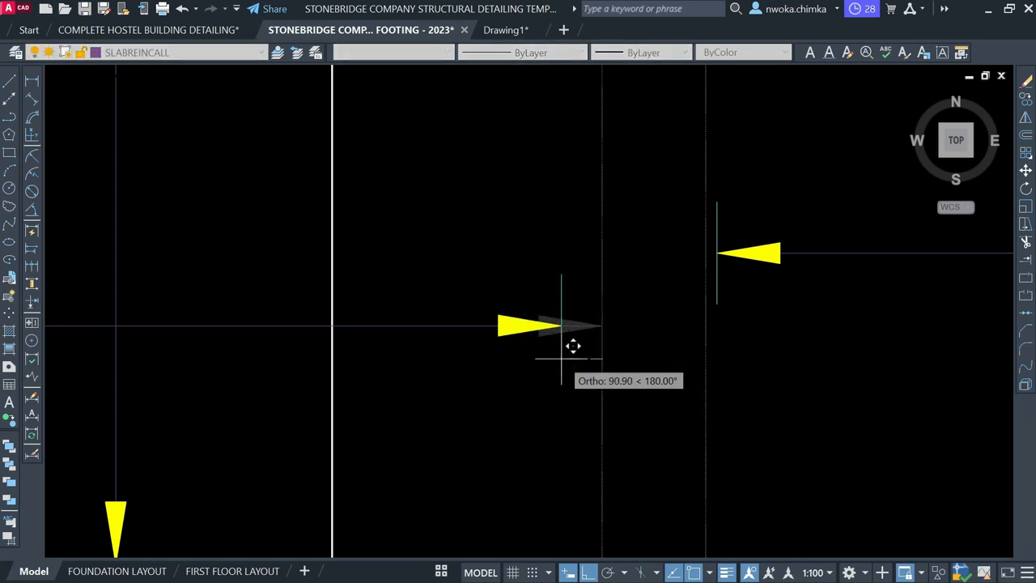
text(25)
key(Return)
text(TR)
key(Return)
scroll(602, 316, up, 4)
scroll(647, 320, down, 8)
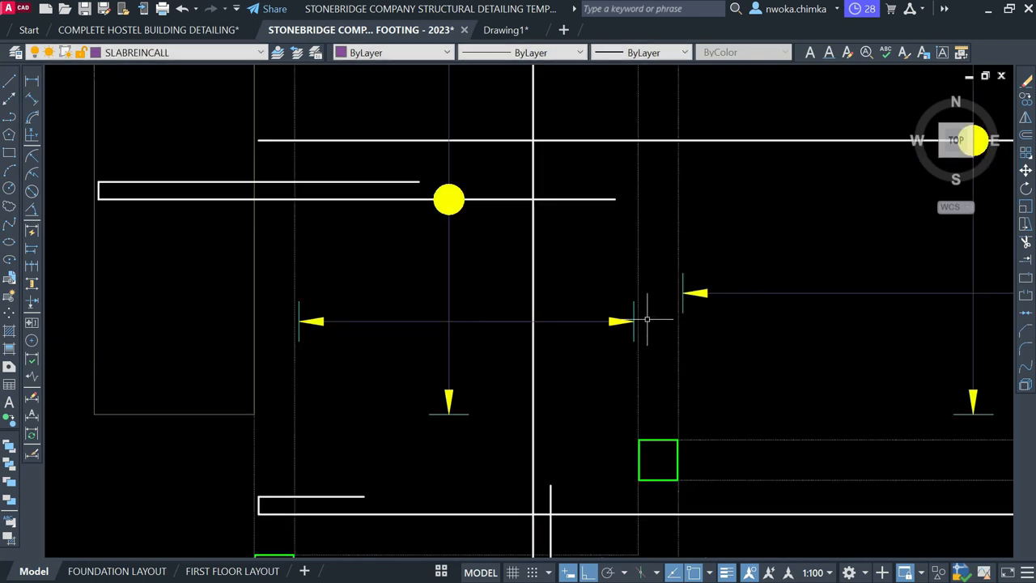
scroll(533, 332, down, 2)
scroll(483, 306, up, 2)
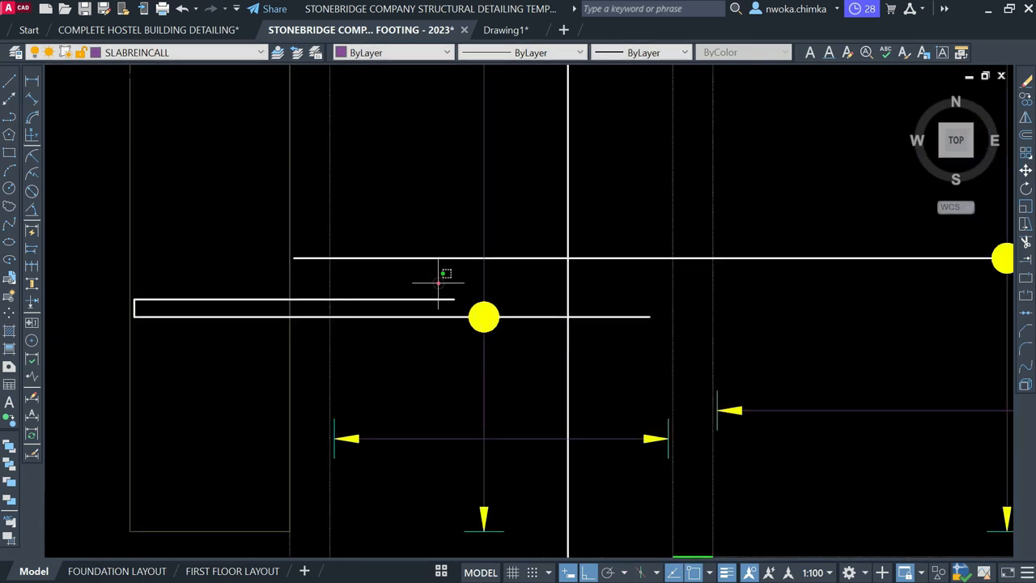
Copy a yellow bar dot onto the new spacing line where the vertical rebar crosses it
click(484, 316)
key(Return)
scroll(496, 318, up, 3)
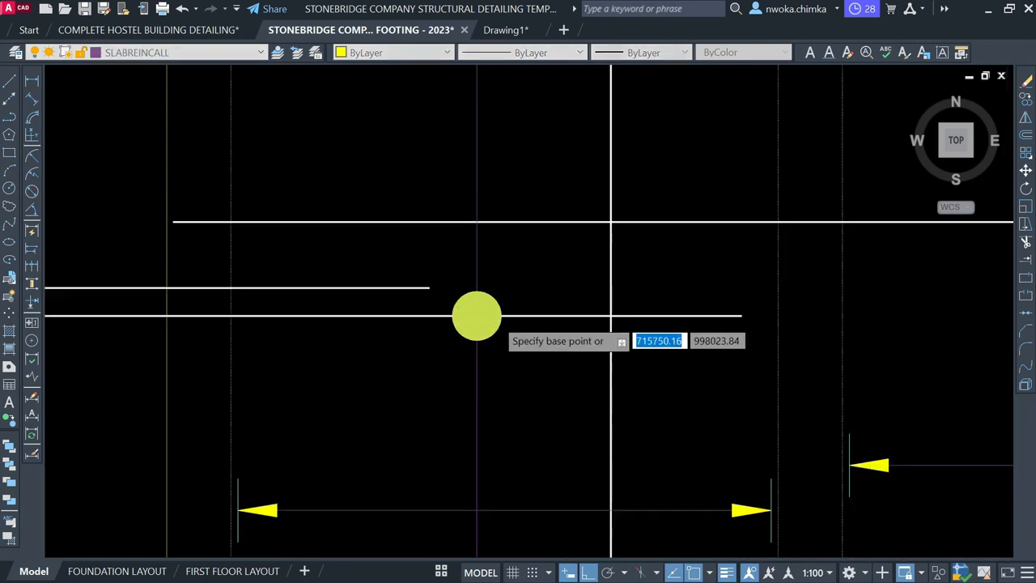
click(448, 311)
scroll(494, 283, down, 4)
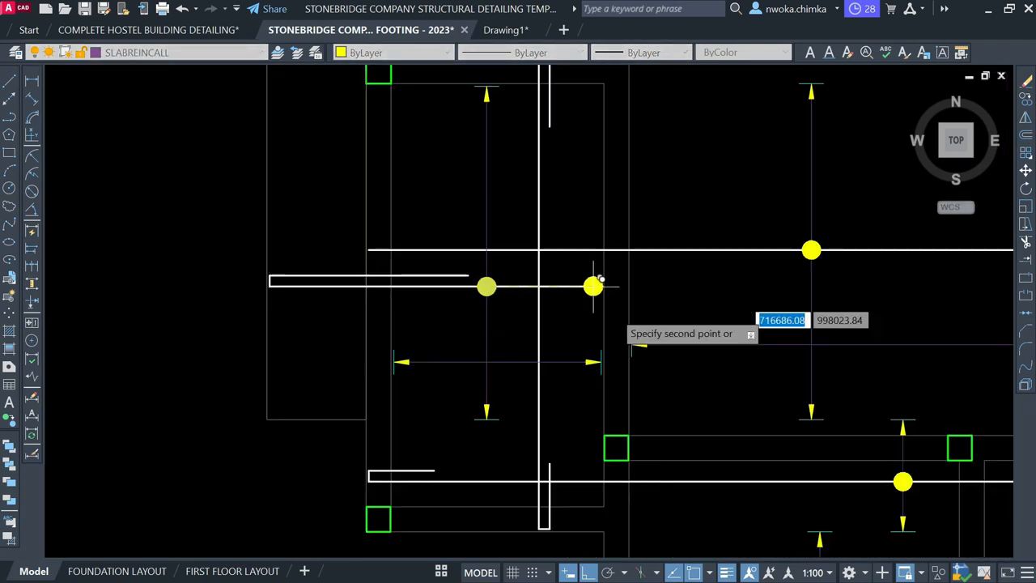
click(539, 362)
click(553, 323)
click(534, 324)
scroll(587, 364, up, 4)
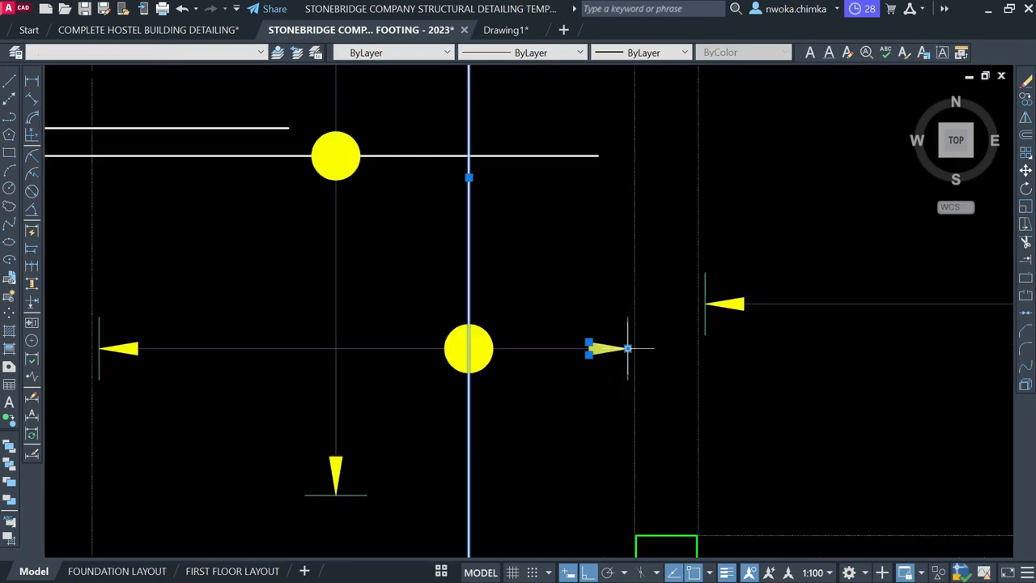
scroll(394, 361, down, 2)
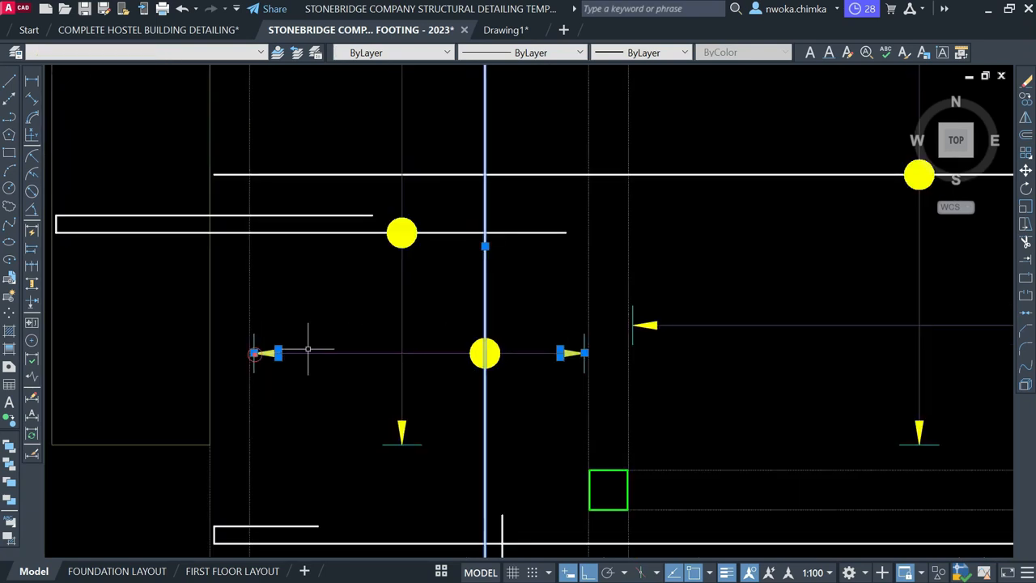
key(Escape)
scroll(780, 353, down, 1)
scroll(571, 257, down, 1)
middle_drag(588, 243, 588, 294)
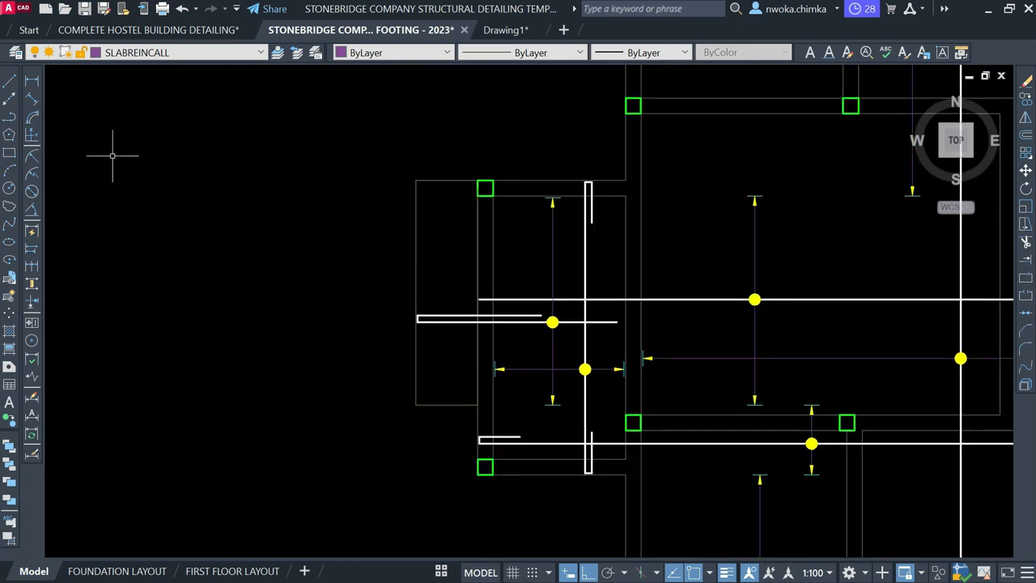
Make STB Rebars the current layer and draw a vertical bar down to the footing
click(199, 53)
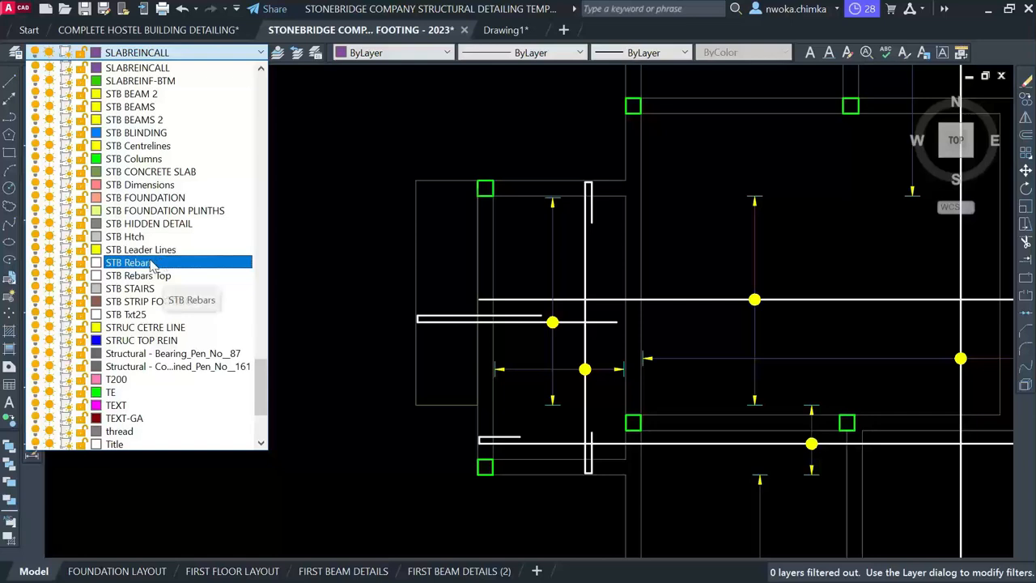
click(133, 263)
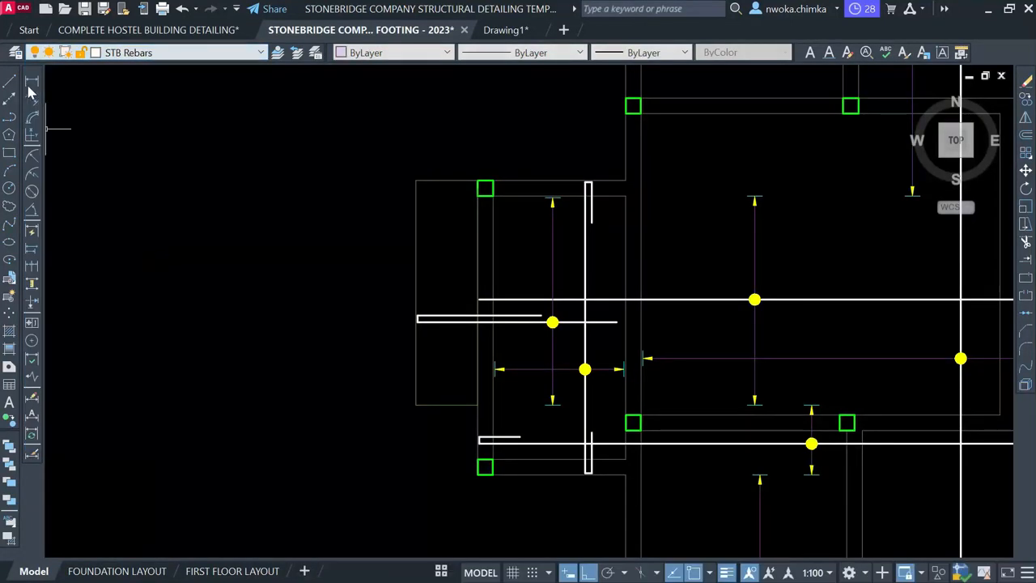
click(10, 84)
scroll(499, 225, up, 2)
click(446, 179)
click(413, 512)
key(Return)
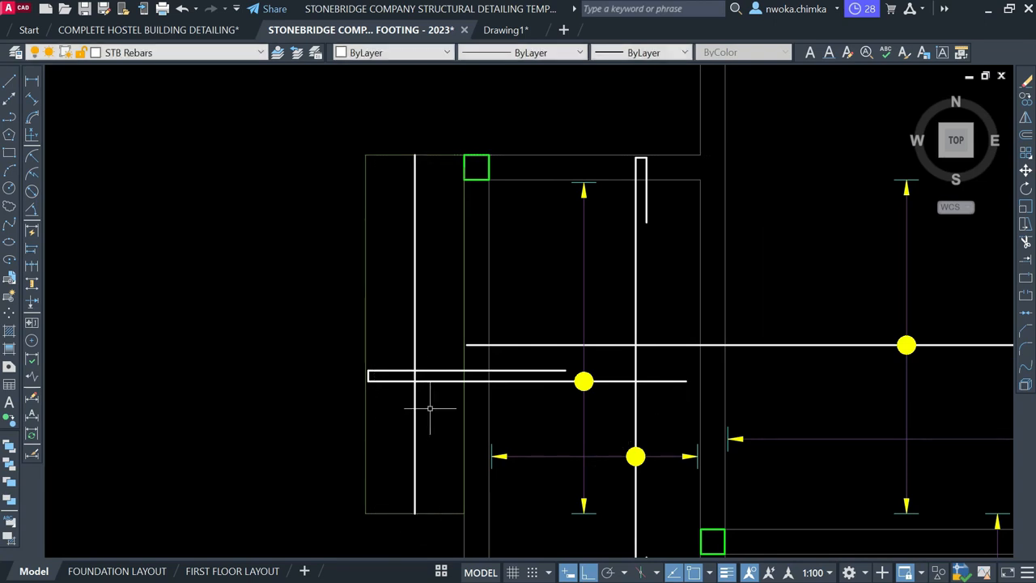
Offset the bottom footing line 20 upward as a trim boundary
scroll(405, 168, up, 3)
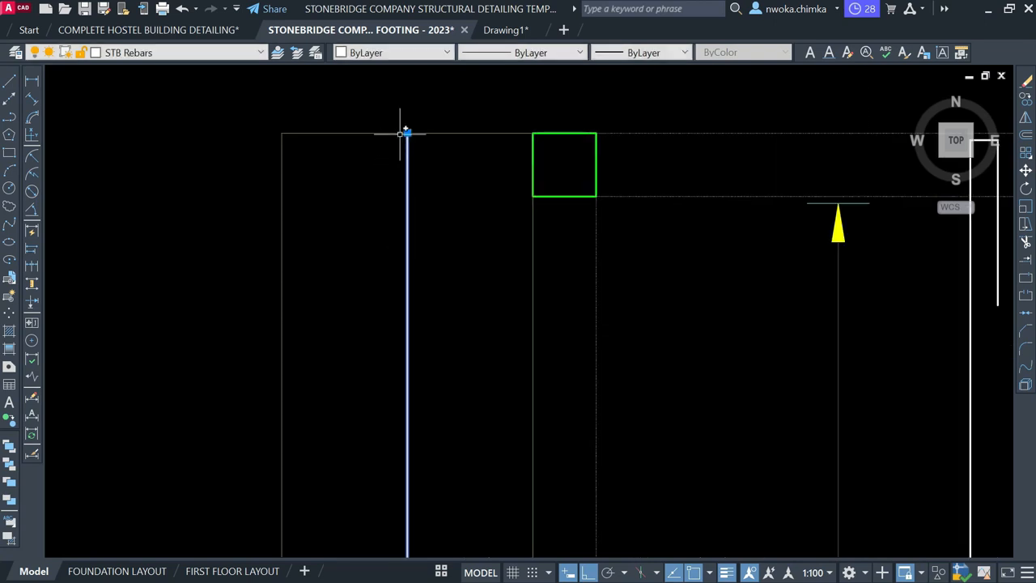
click(407, 132)
key(Escape)
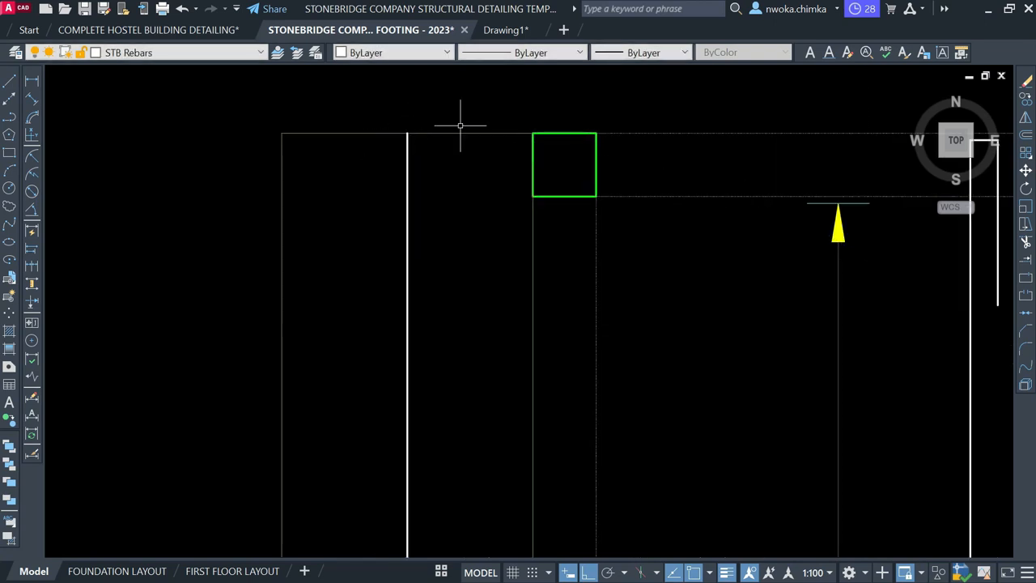
key(o)
key(Return)
text(20)
key(Return)
scroll(462, 206, down, 8)
scroll(472, 263, up, 5)
click(476, 348)
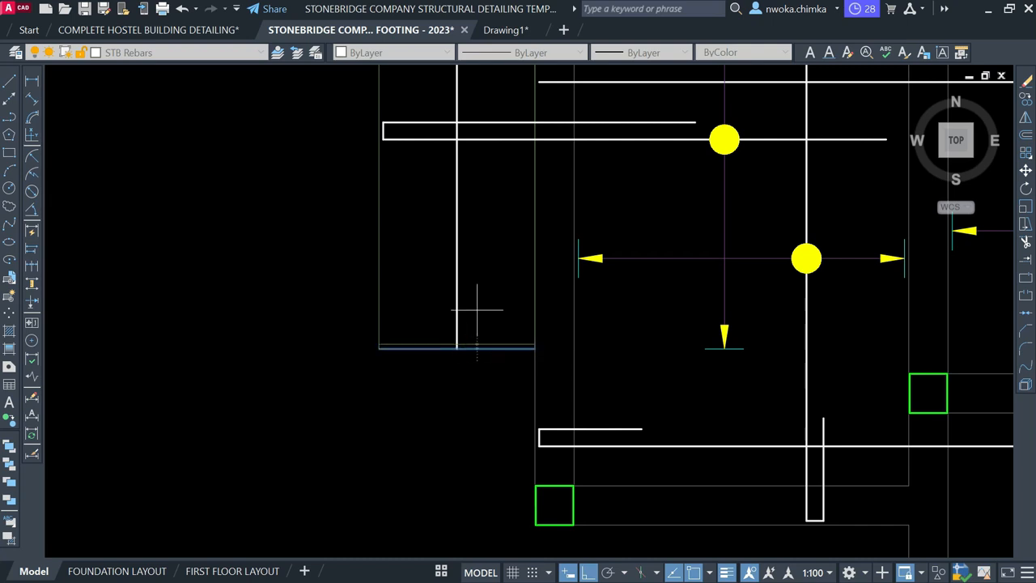
click(477, 310)
key(Escape)
Trim the bar's lower end at the offset line, leaving it 20 short of the footing
key(Return)
scroll(448, 346, up, 3)
click(510, 342)
click(487, 343)
key(Escape)
Erase the temporary offset line and the leftover horizontal helper line
click(549, 339)
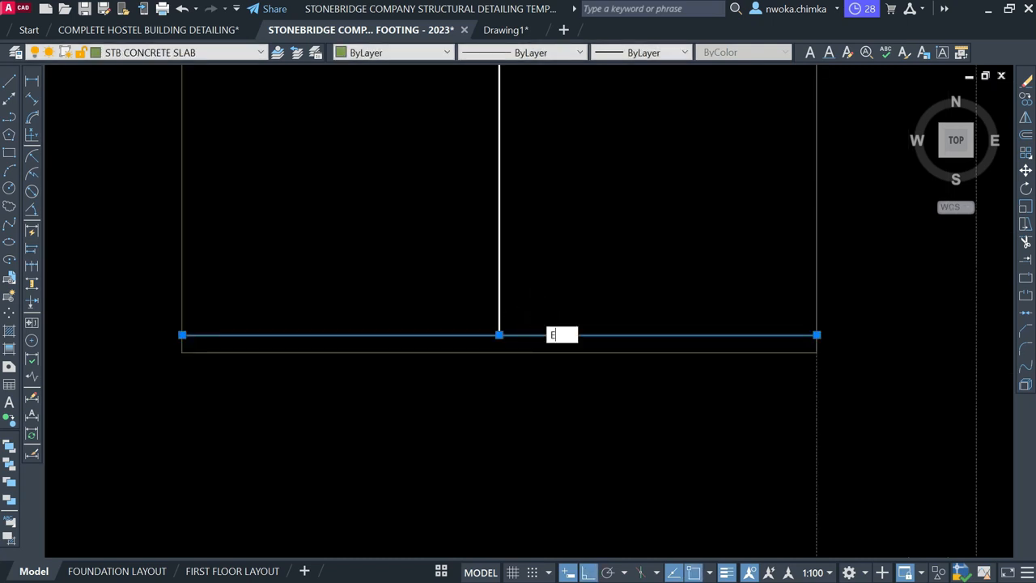
key(Return)
scroll(520, 429, down, 3)
mouse_move(516, 121)
middle_down()
mouse_move(527, 400)
mouse_move(500, 384)
mouse_move(493, 443)
middle_up()
scroll(525, 264, up, 1)
scroll(518, 328, up, 2)
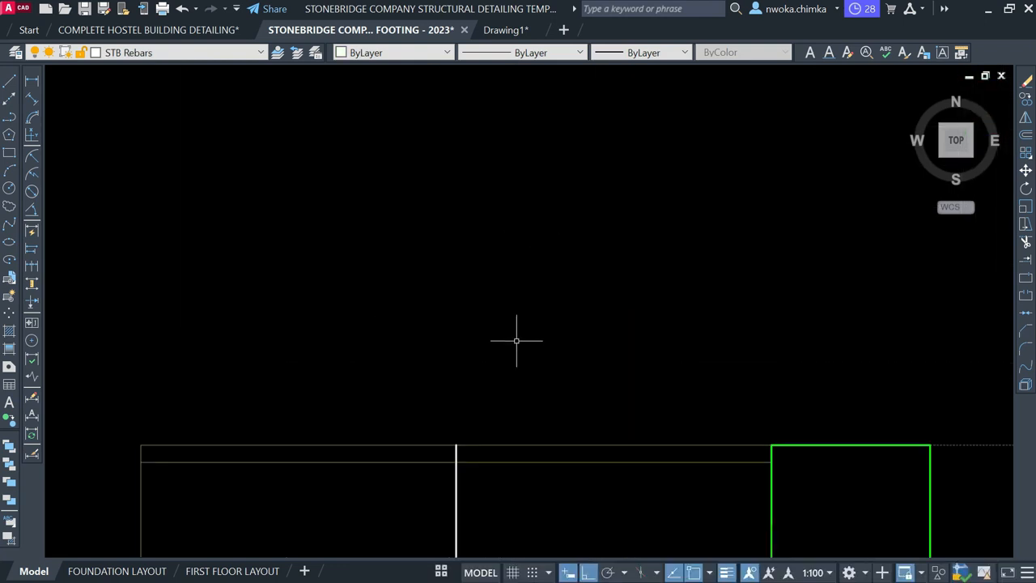
text(TR)
key(Return)
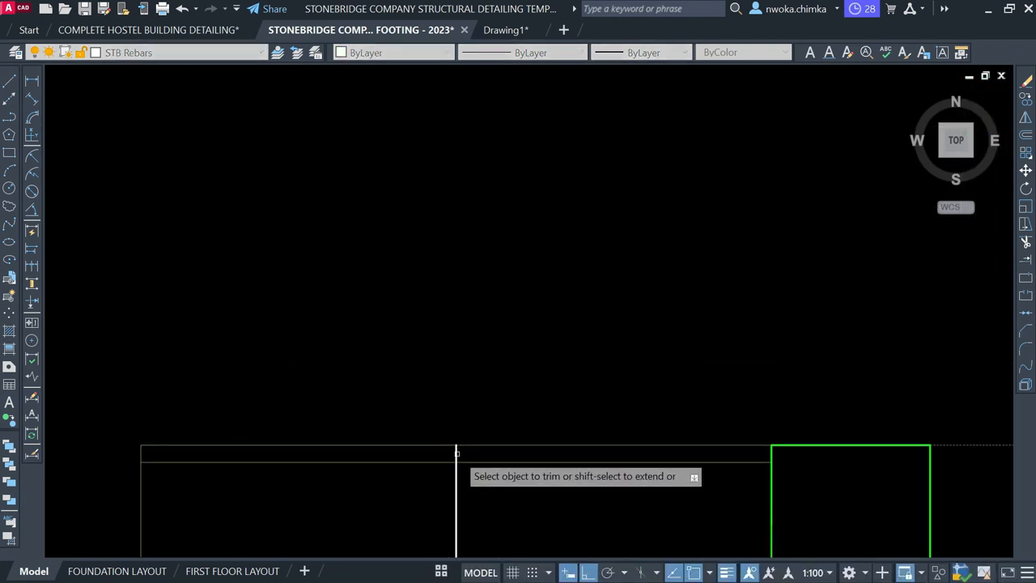
click(527, 462)
key(Return)
scroll(451, 289, down, 6)
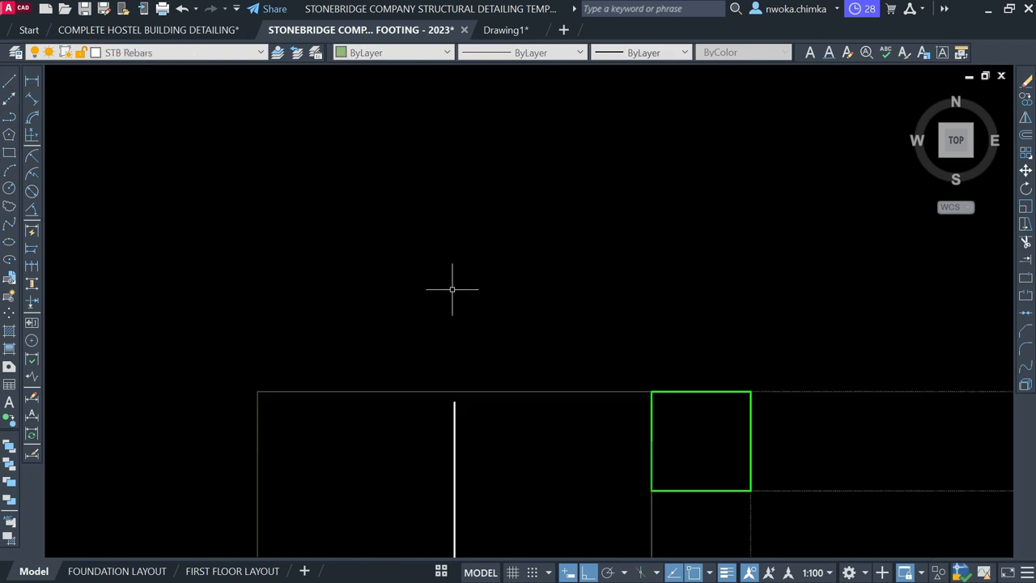
scroll(461, 407, up, 2)
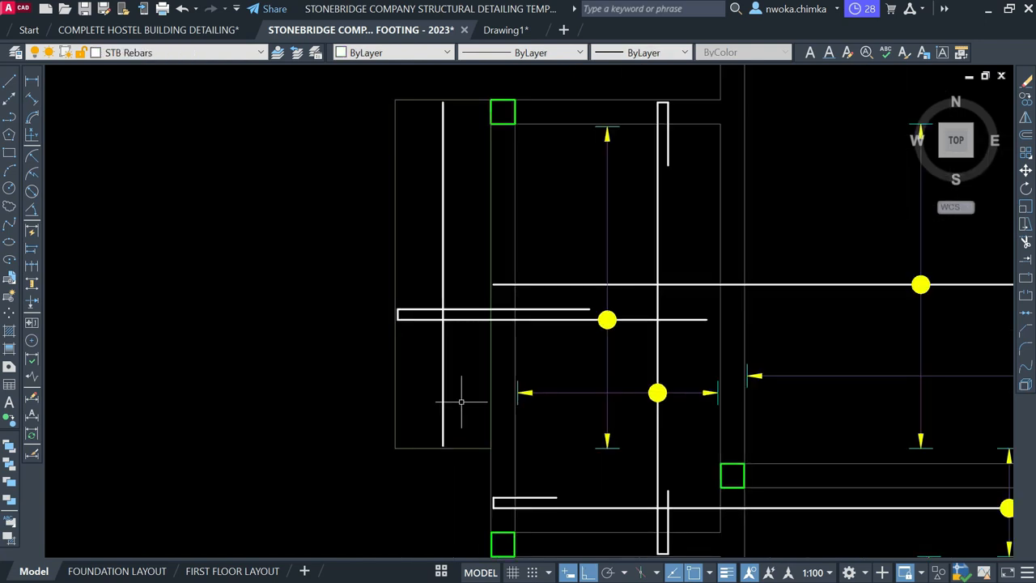
Switch back to the SLABREINCALL layer and draw a horizontal spacing line across the panel
click(237, 53)
scroll(137, 221, up, 2)
scroll(143, 194, up, 3)
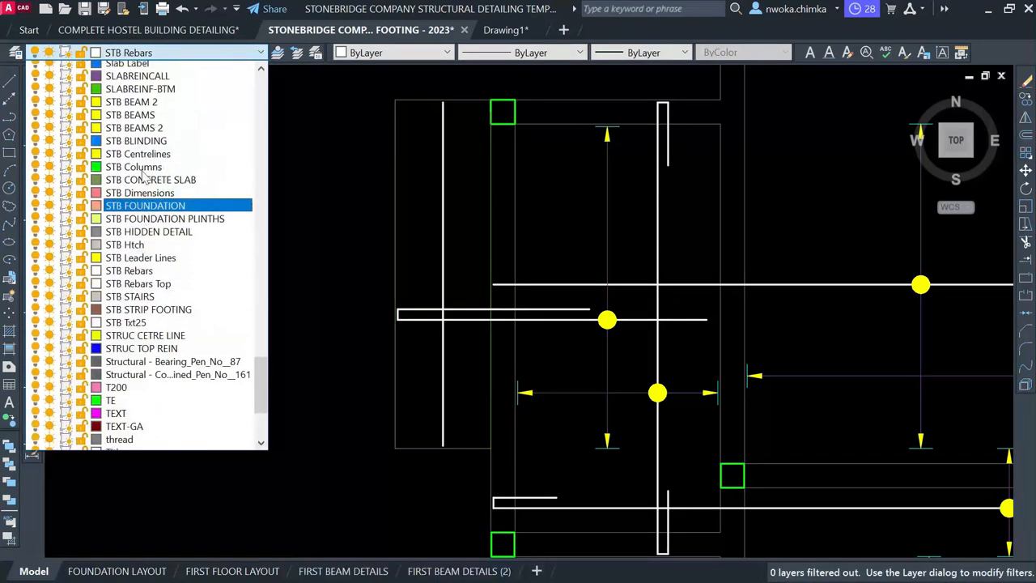
click(154, 160)
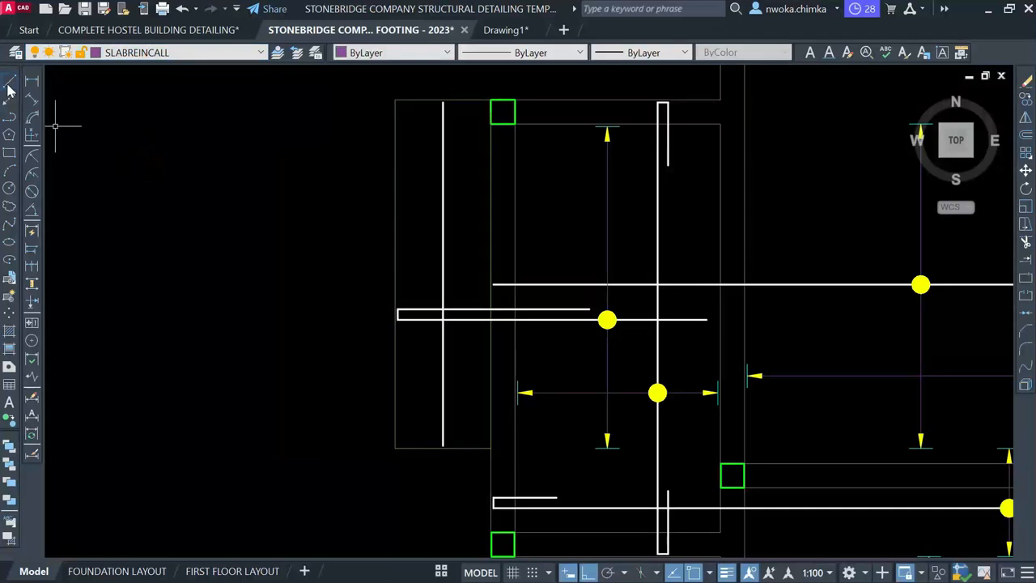
click(9, 83)
scroll(388, 223, up, 3)
click(375, 220)
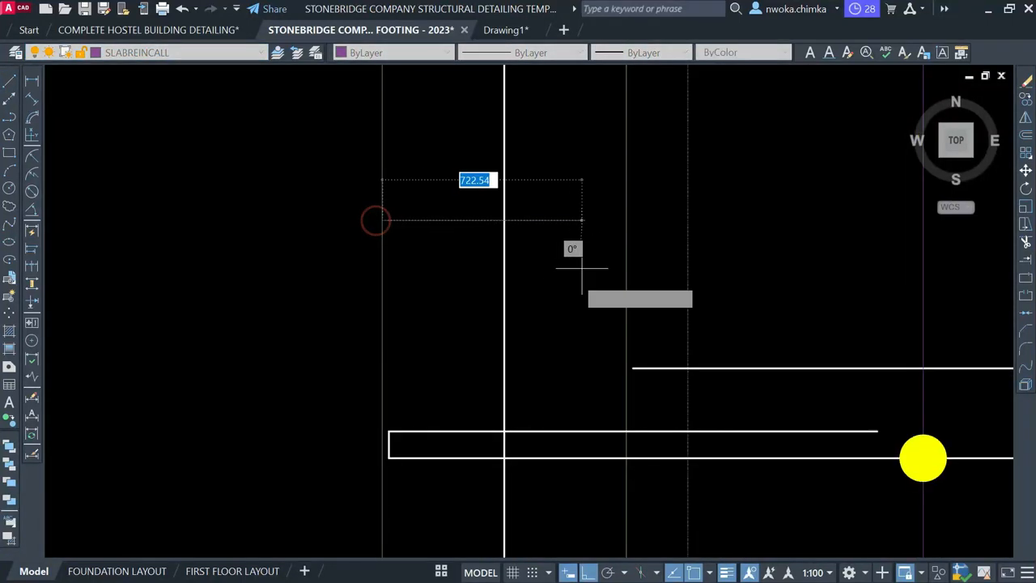
click(623, 221)
key(Escape)
Select the tick line and arrowhead on the slab panel to copy them
click(446, 204)
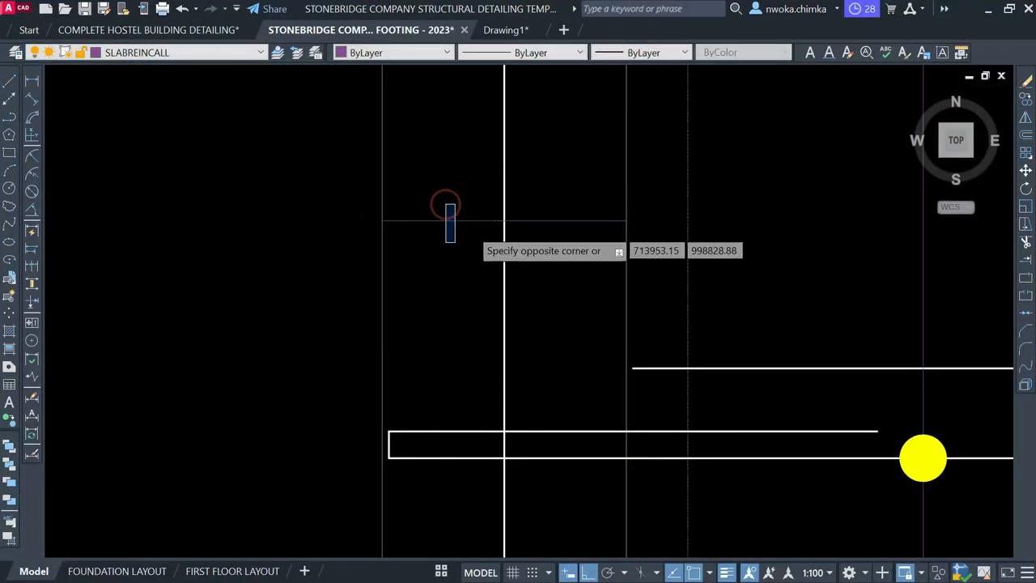
scroll(446, 205, down, 3)
scroll(591, 283, up, 1)
click(621, 338)
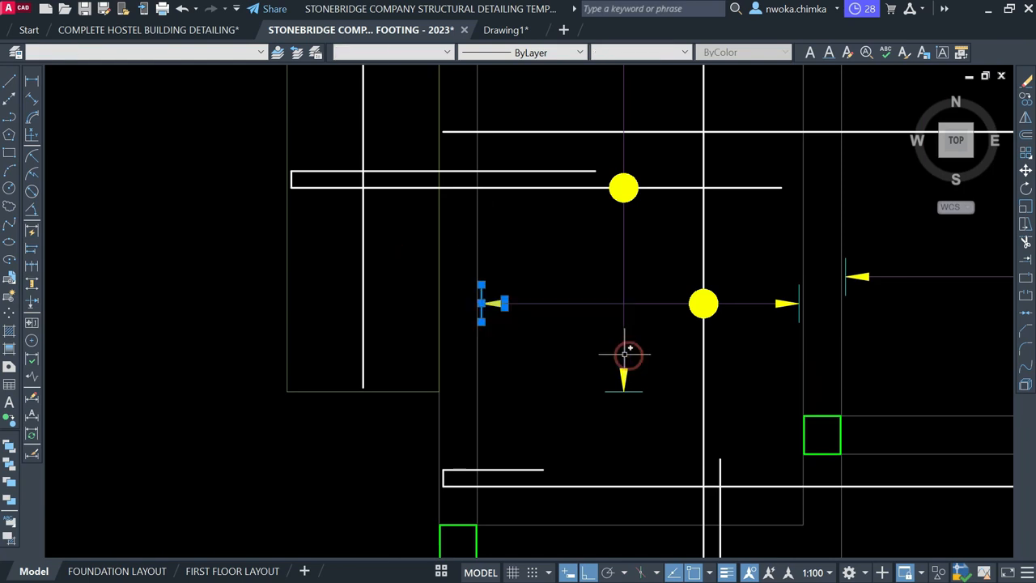
text(I)
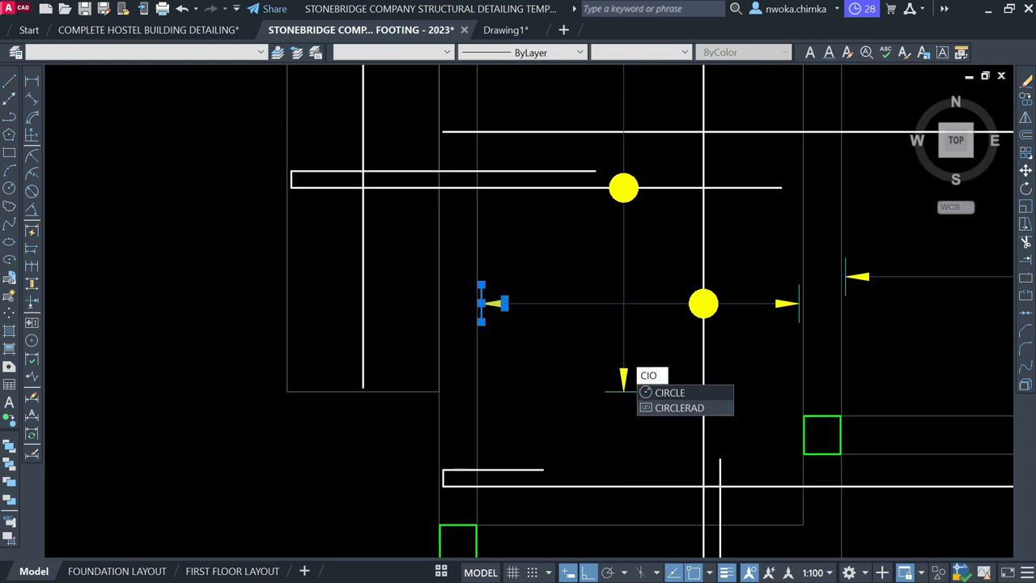
text(O)
key(Return)
key(Escape)
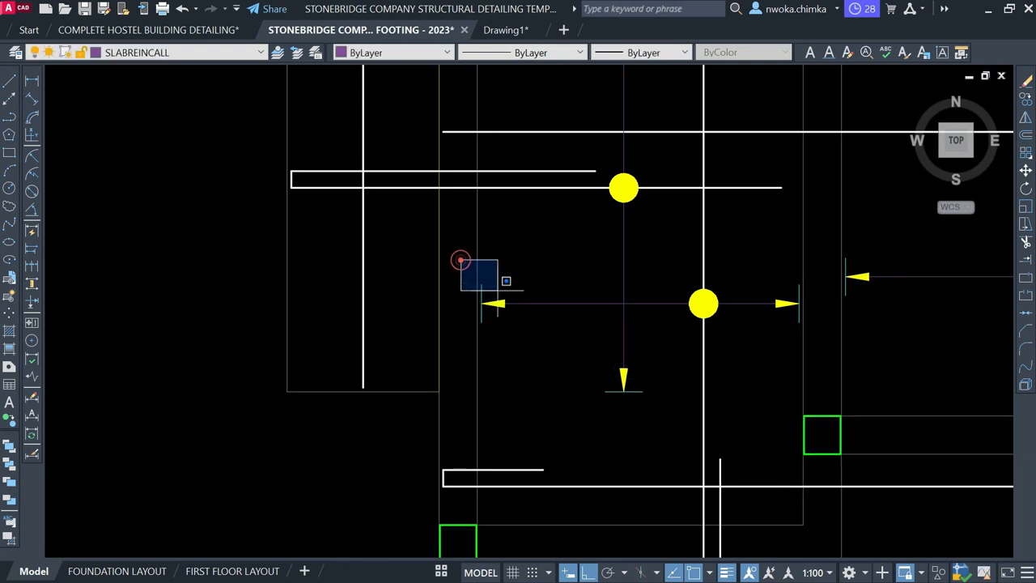
click(588, 374)
text(CO)
key(Return)
scroll(500, 297, up, 1)
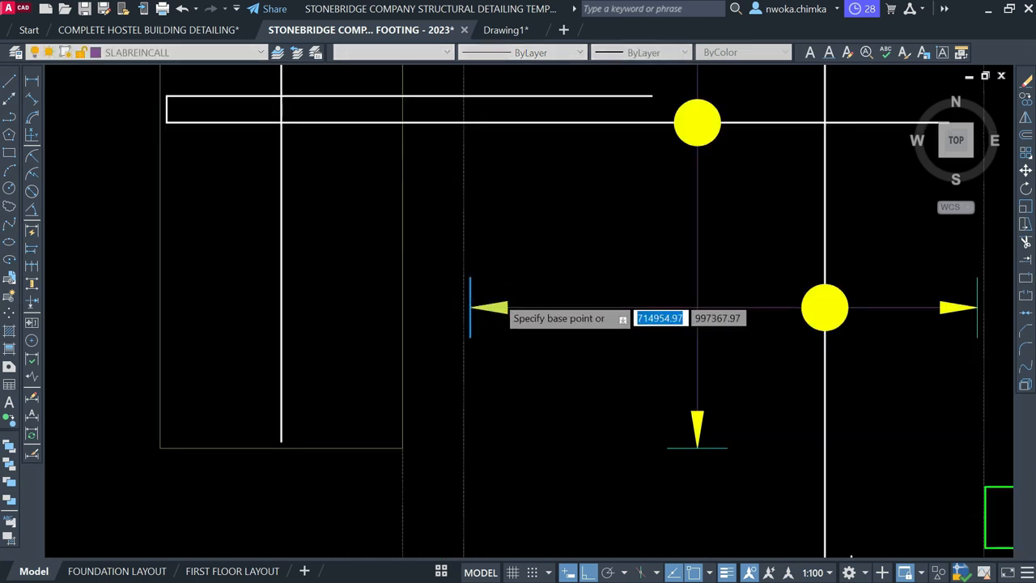
scroll(483, 316, up, 4)
click(435, 284)
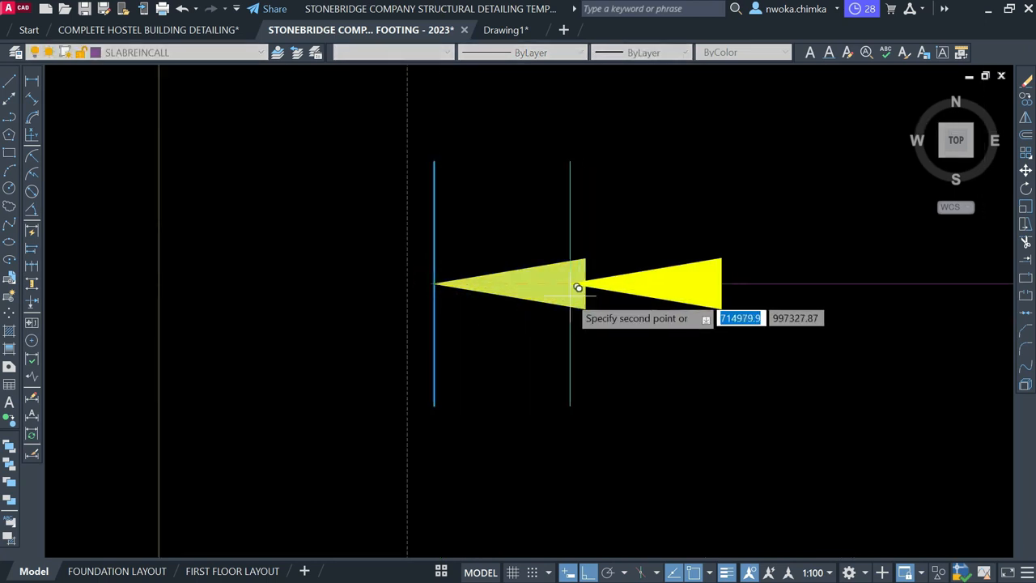
key(Escape)
Copy the tick and arrowhead onto the footing line
scroll(449, 230, down, 4)
click(374, 169)
click(651, 385)
key(space)
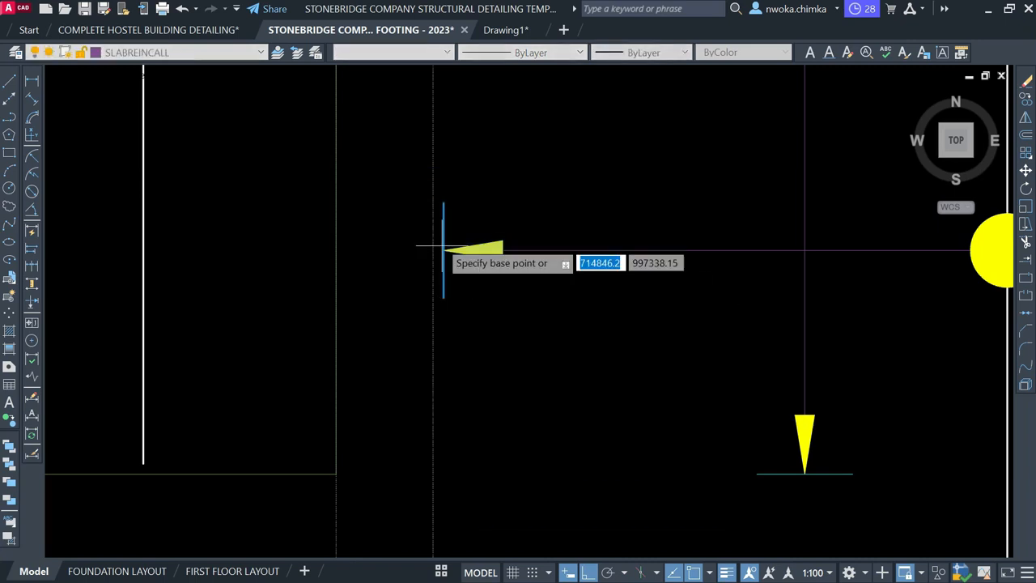
scroll(444, 247, up, 4)
click(455, 270)
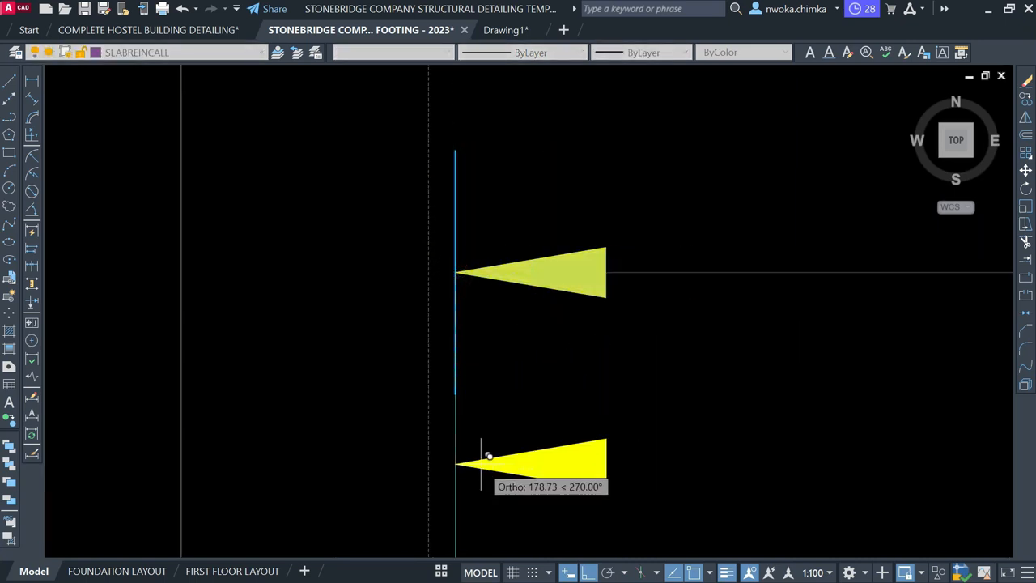
scroll(573, 420, down, 6)
scroll(453, 248, up, 3)
scroll(698, 443, up, 1)
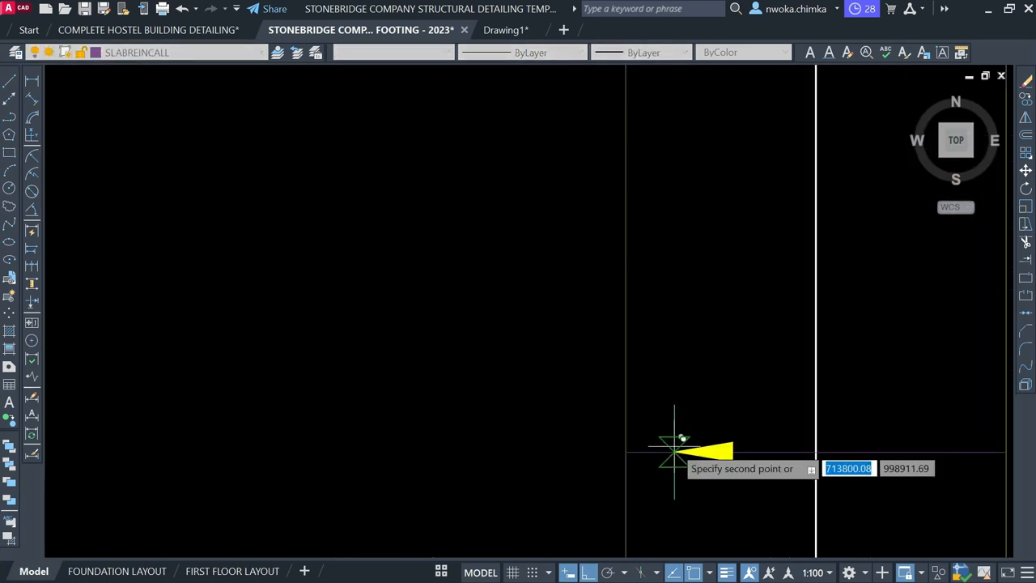
click(627, 452)
key(Escape)
Move the new arrowhead and its tick 25 units along the arrow
scroll(499, 277, down, 3)
drag(499, 277, 613, 409)
key(Return)
scroll(548, 343, up, 5)
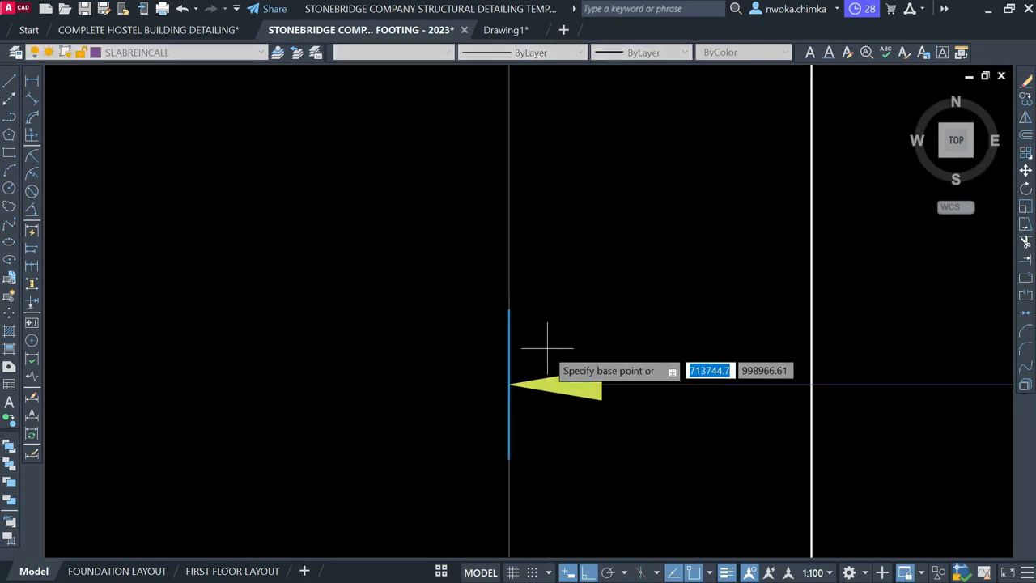
click(508, 327)
click(599, 334)
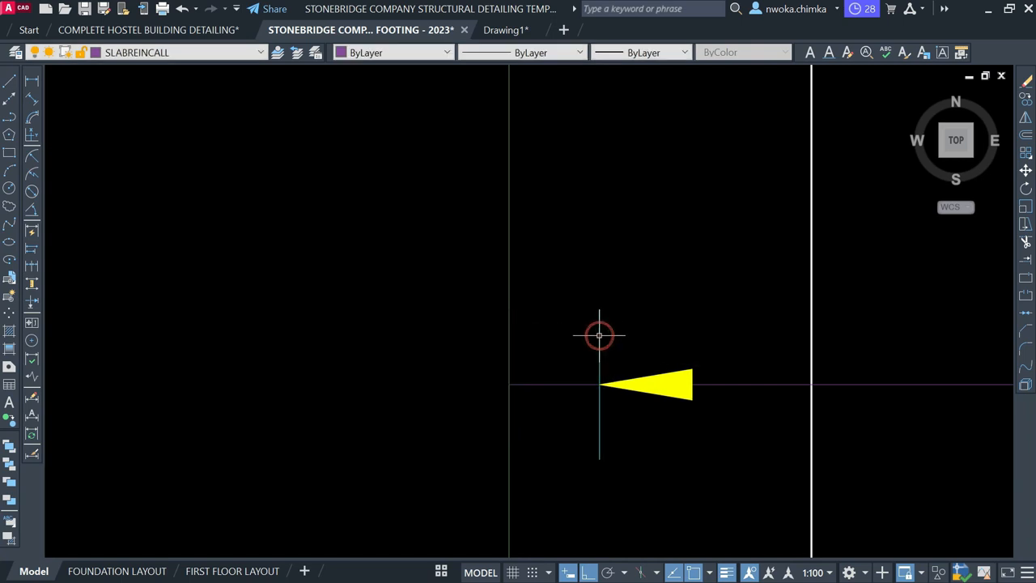
key(ctrl+z)
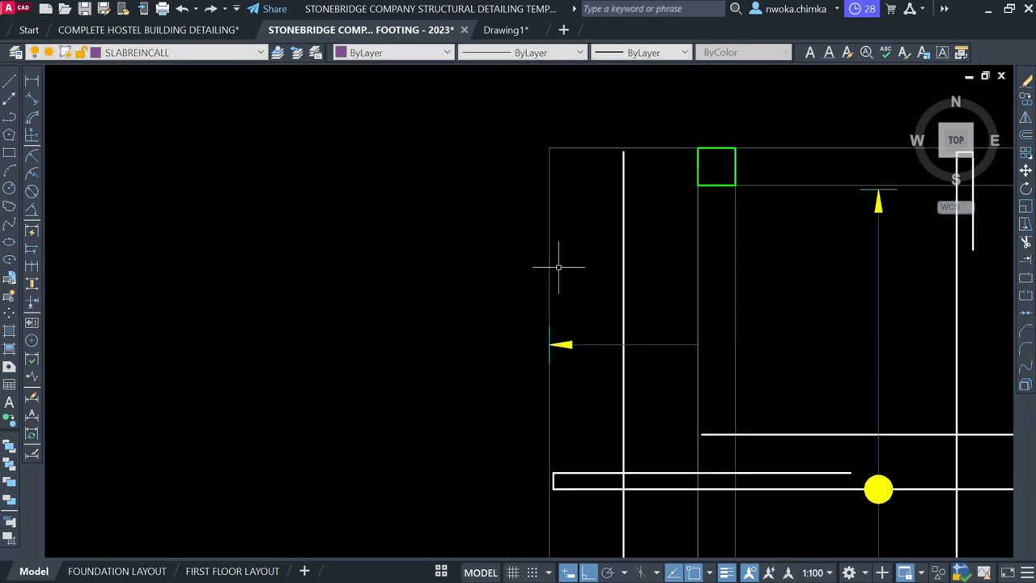
click(534, 283)
click(611, 426)
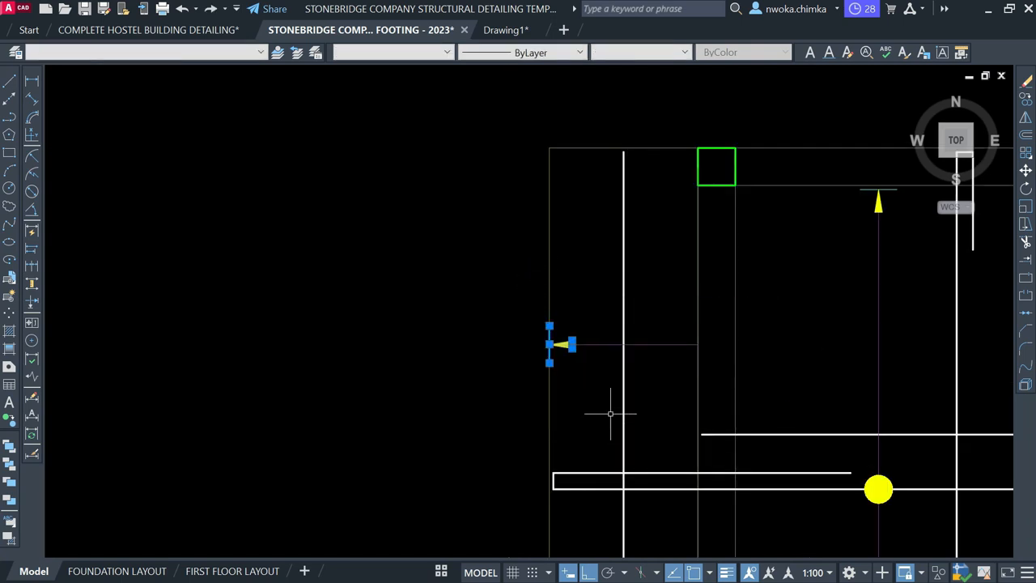
key(Return)
scroll(556, 356, up, 3)
click(555, 352)
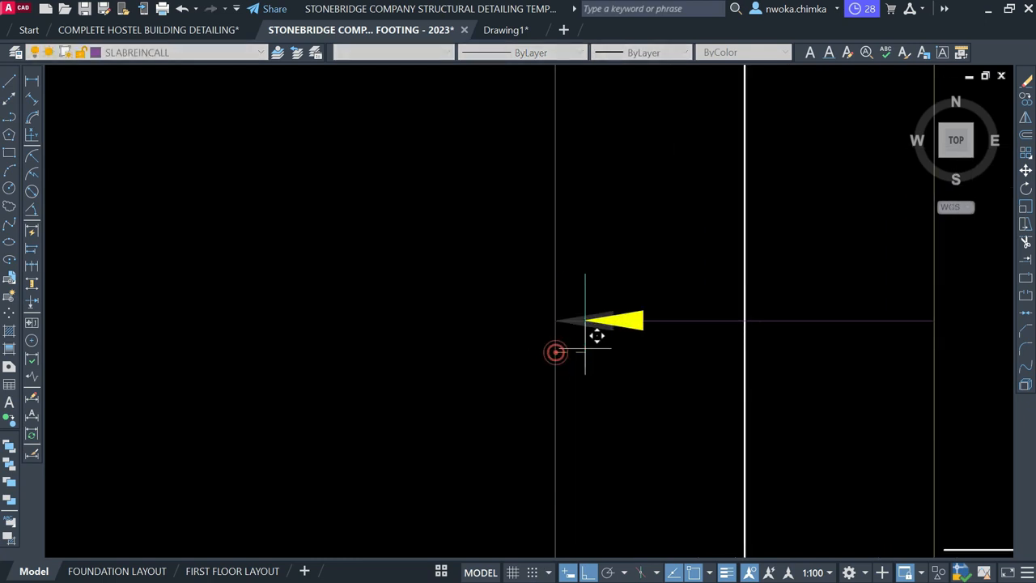
text(25)
key(Return)
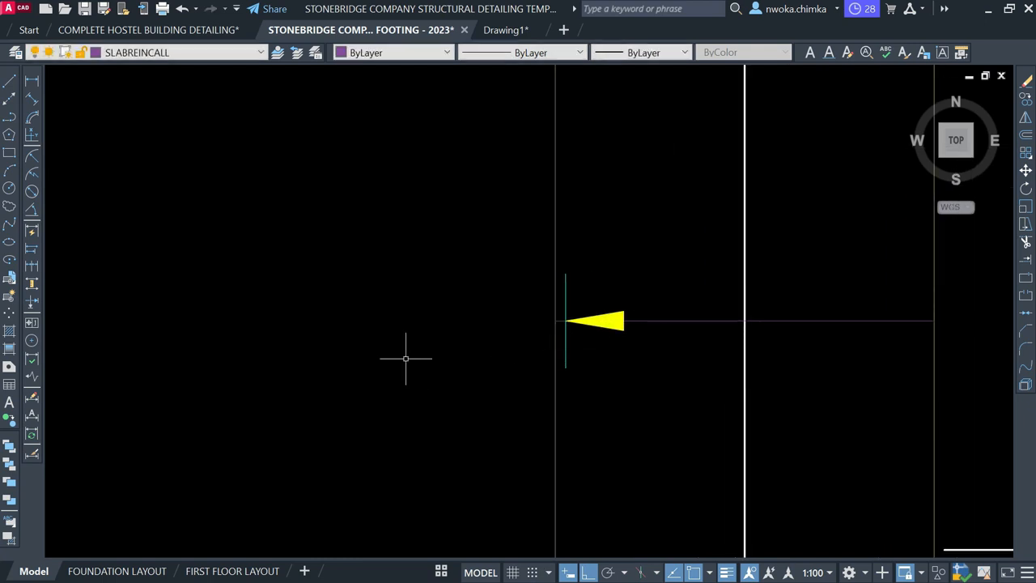
Copy the right arrowhead and tick to the end of the arrow line
text(TR)
key(Return)
scroll(567, 316, up, 5)
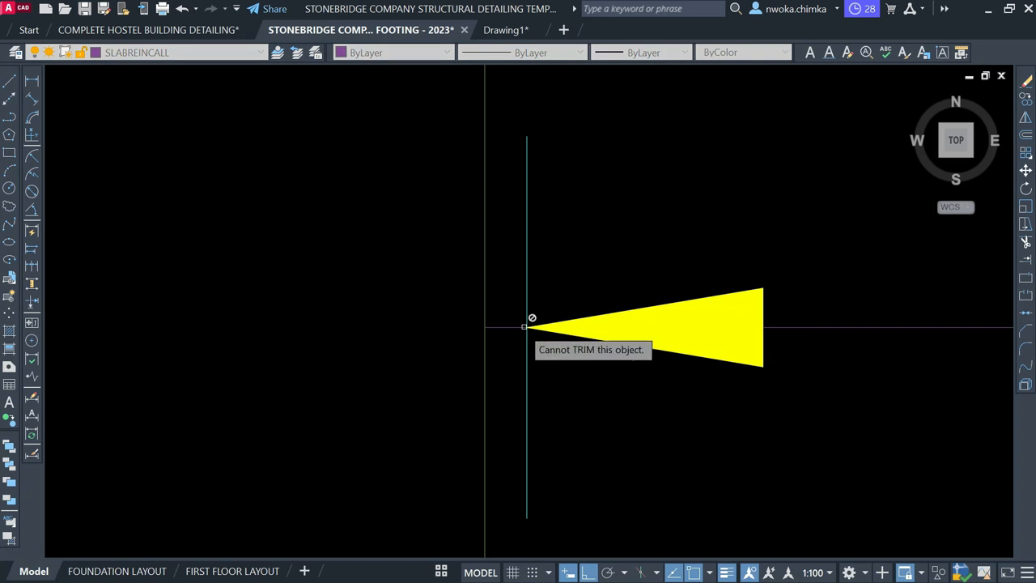
scroll(435, 314, down, 8)
scroll(486, 328, down, 6)
scroll(518, 413, up, 6)
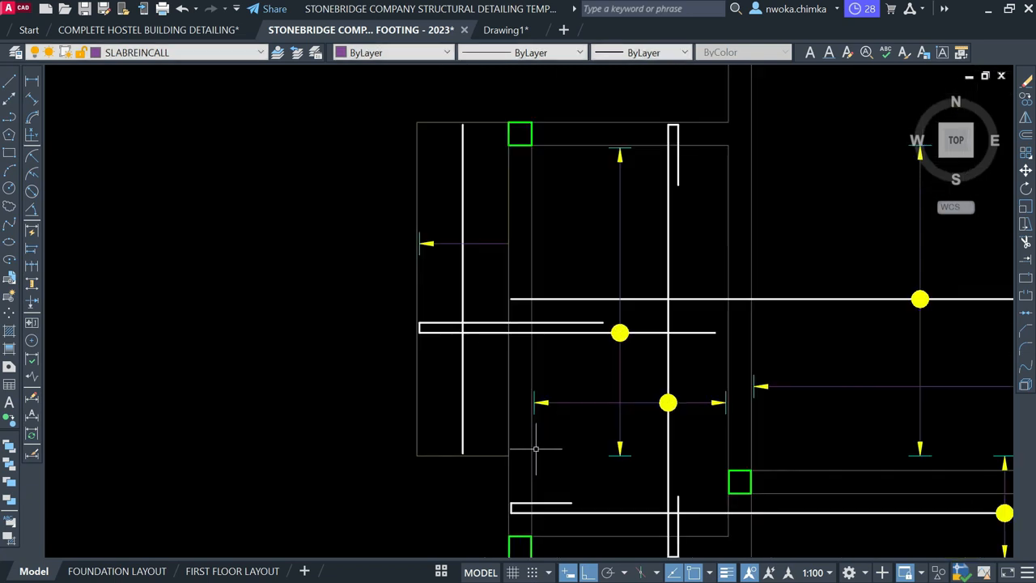
click(671, 400)
click(758, 476)
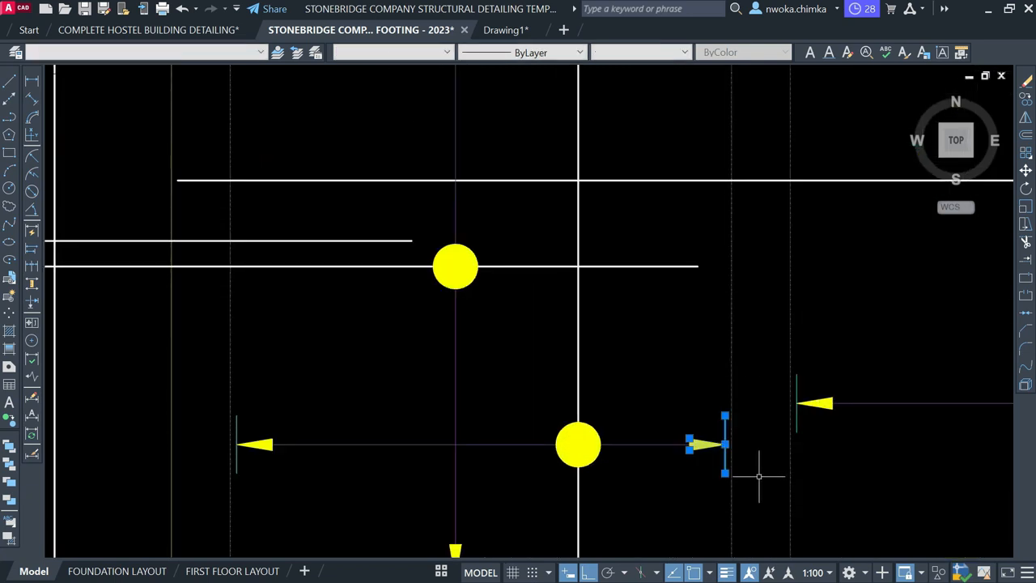
scroll(739, 445, up, 5)
click(704, 444)
scroll(694, 424, down, 8)
scroll(465, 264, up, 5)
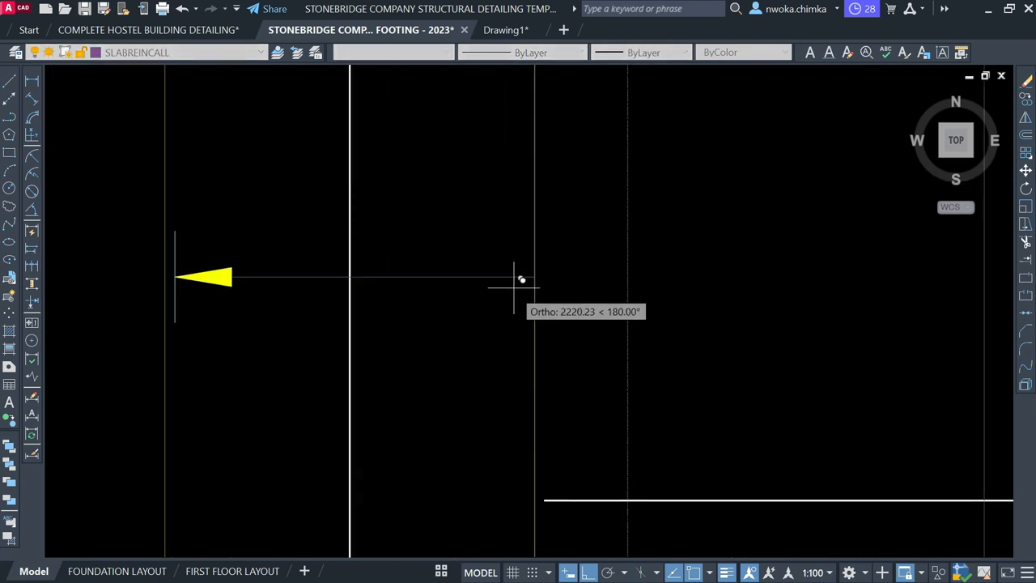
key(Escape)
click(476, 234)
Shift the right arrowhead and tick 2 units left and trim the short stub
click(594, 378)
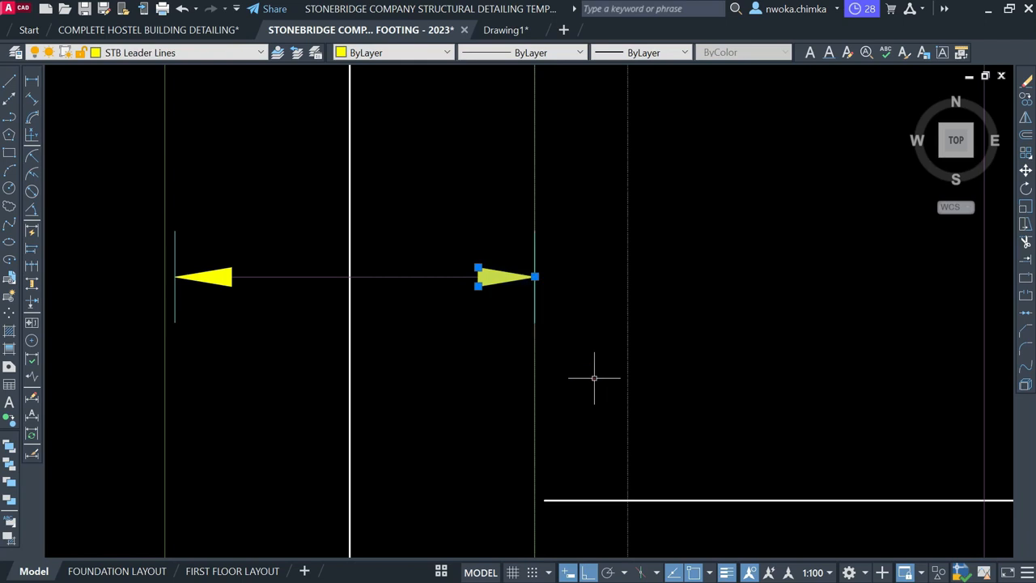
click(479, 216)
click(601, 379)
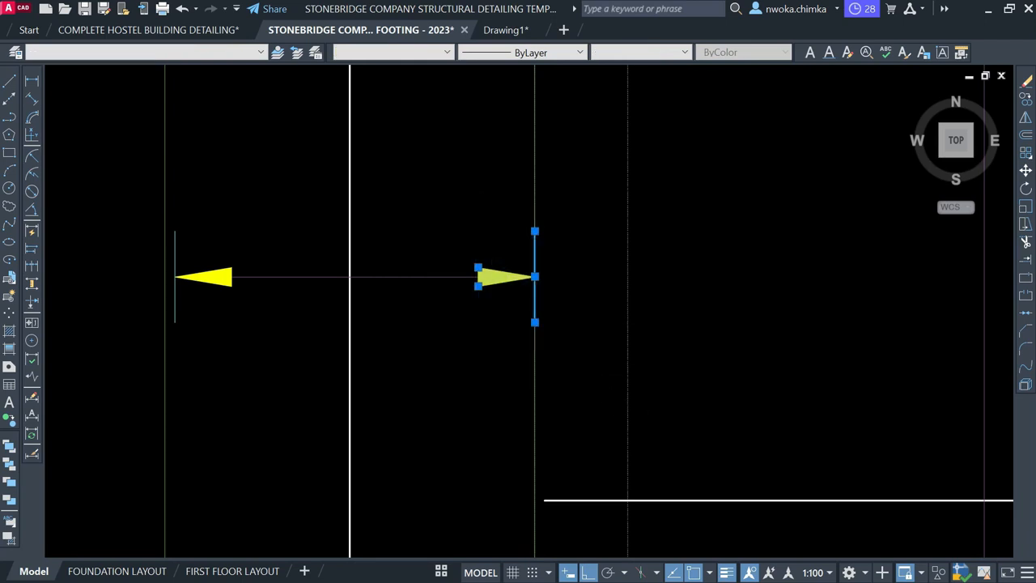
text(m)
key(Return)
click(532, 298)
text(2)
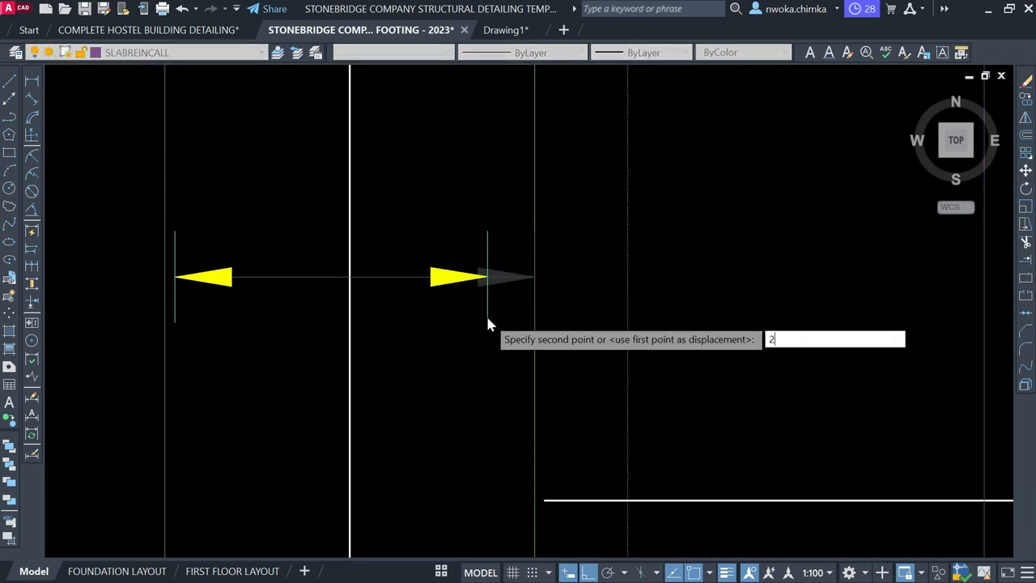
key(Return)
key(Return)
scroll(535, 276, up, 3)
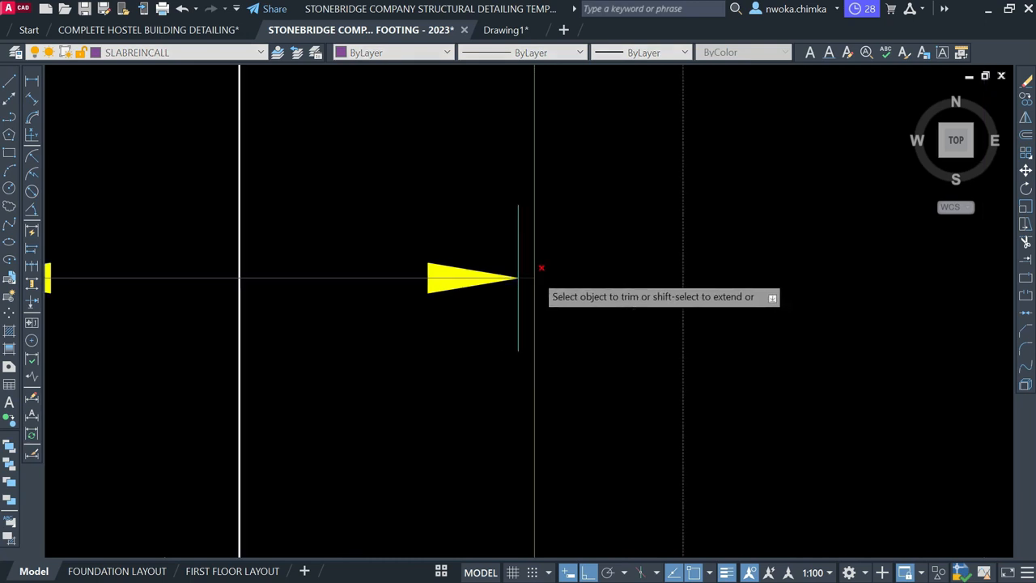
click(515, 282)
scroll(534, 284, down, 5)
key(Escape)
scroll(782, 405, up, 3)
Copy the yellow bar dot to the new arrow's midpoint
click(688, 350)
click(662, 371)
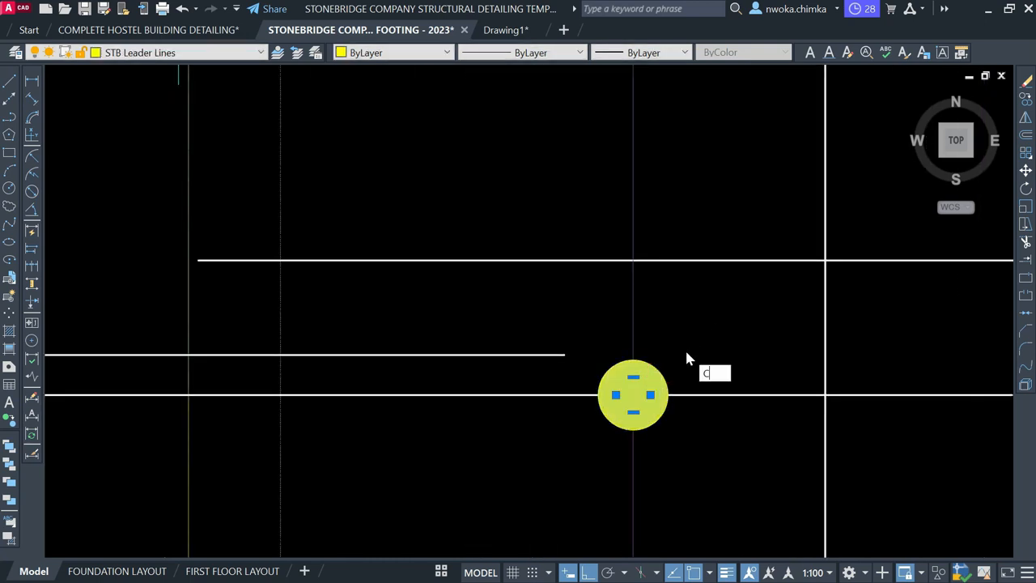
key(Return)
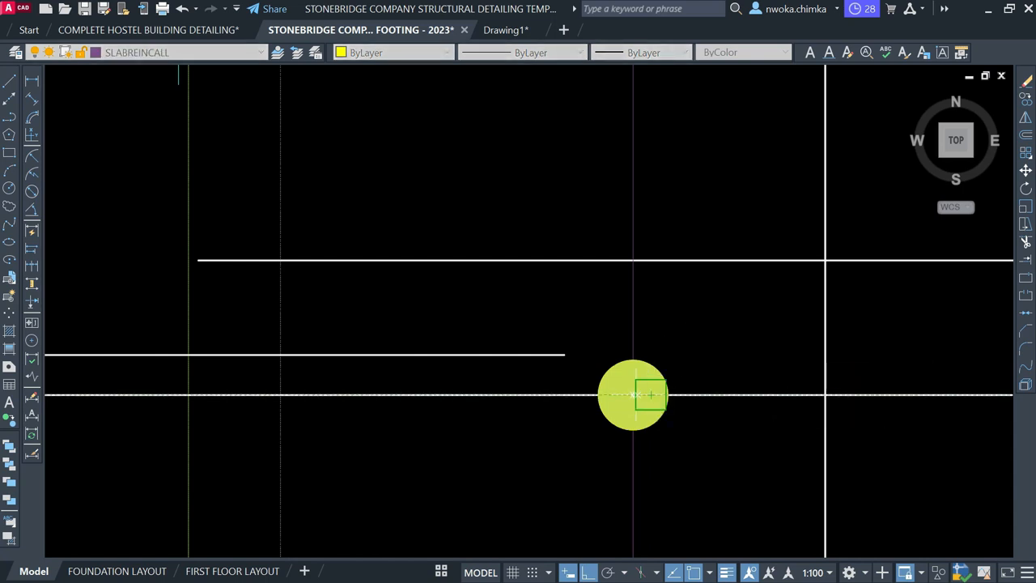
click(633, 394)
scroll(757, 360, down, 4)
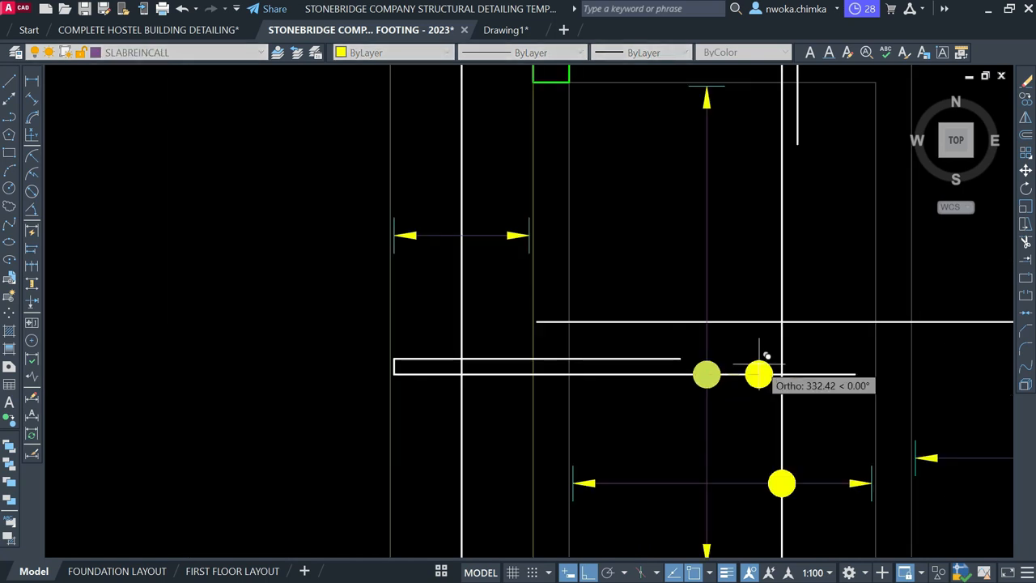
click(461, 235)
key(Escape)
scroll(458, 243, down, 3)
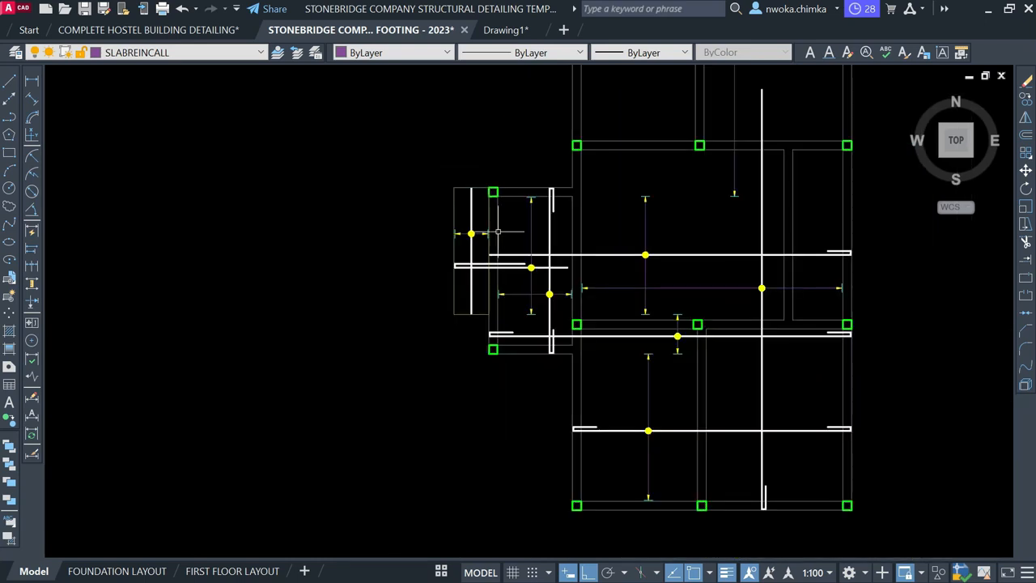
middle_drag(577, 232, 469, 299)
click(658, 288)
click(642, 287)
scroll(664, 208, down, 4)
scroll(665, 207, up, 2)
scroll(672, 368, up, 2)
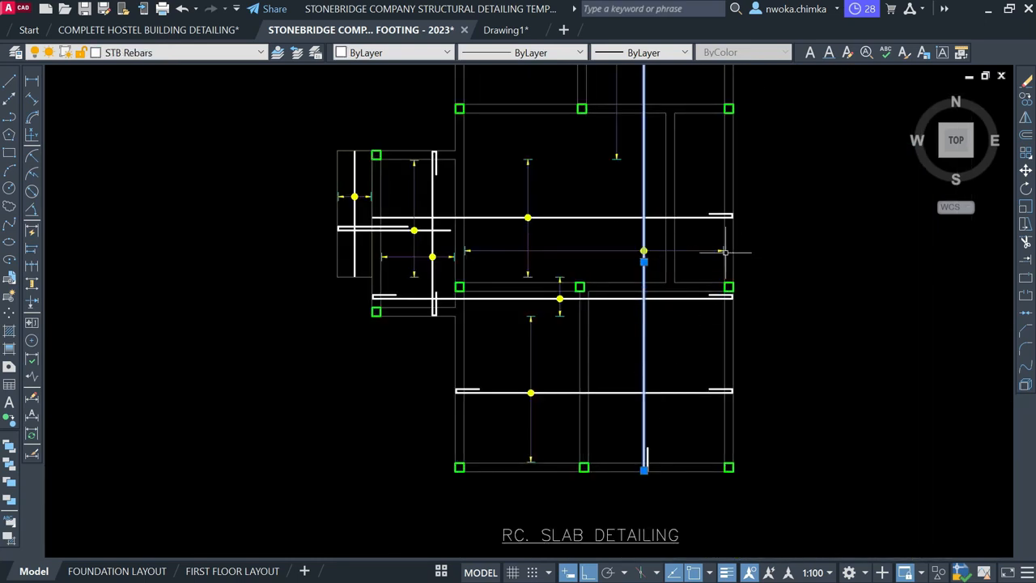
key(Escape)
click(755, 262)
click(719, 268)
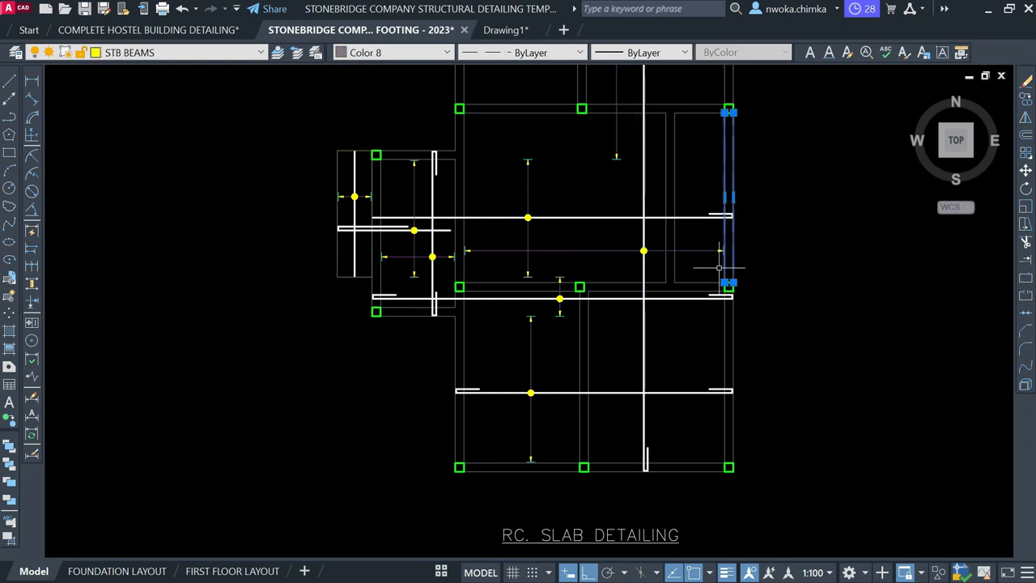
scroll(468, 272, up, 2)
click(464, 270)
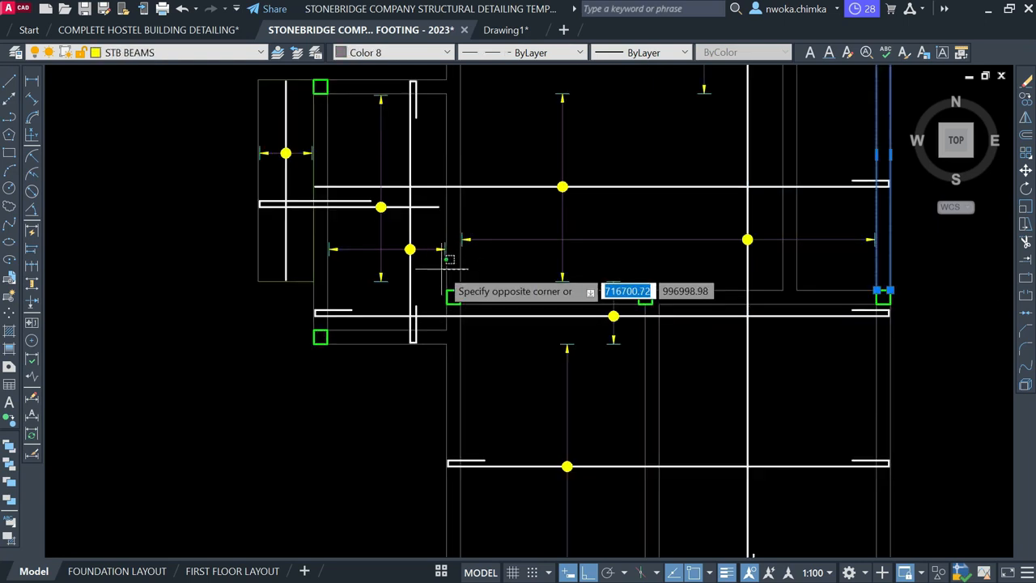
click(450, 264)
scroll(514, 266, down, 2)
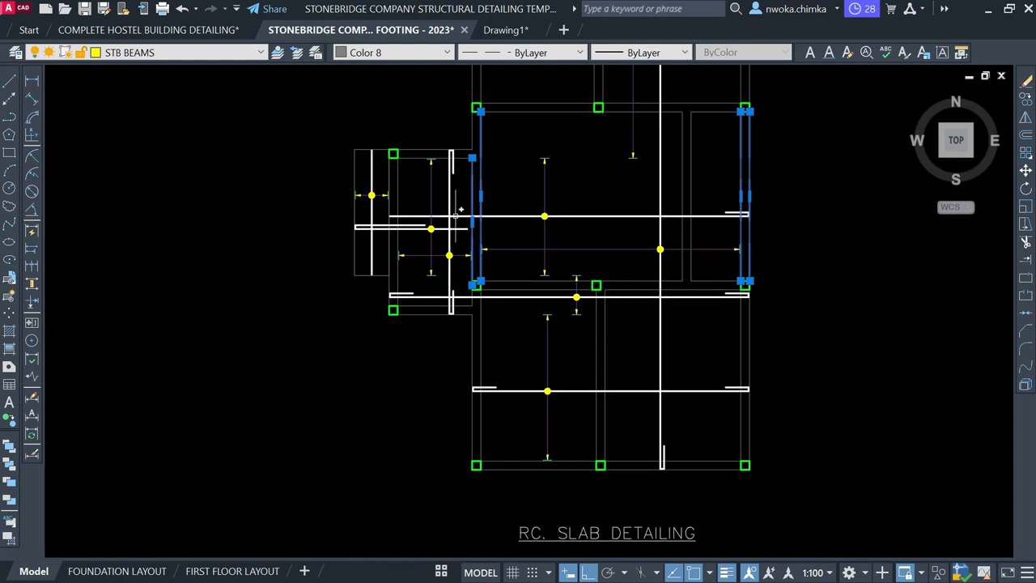
scroll(458, 180, up, 2)
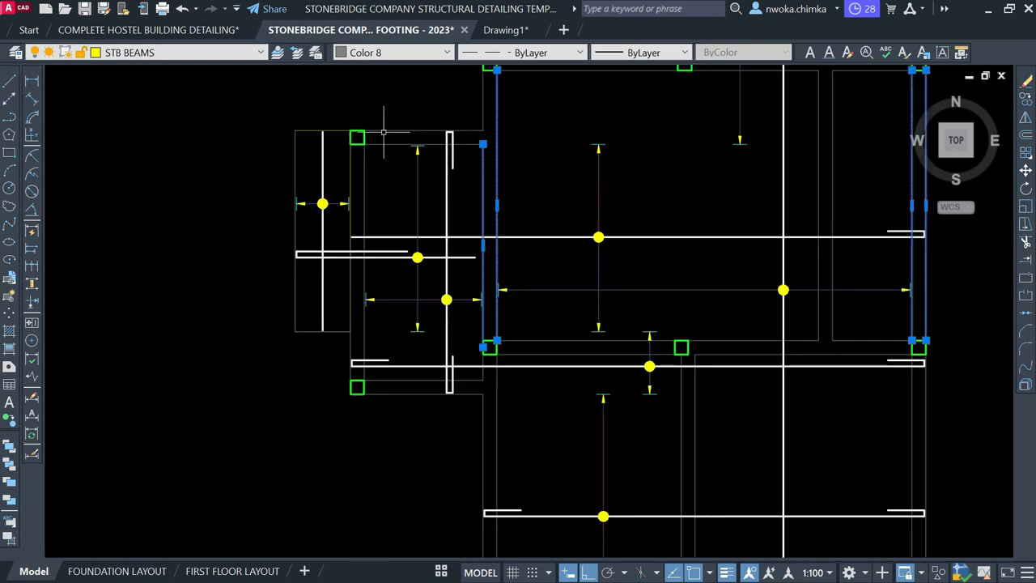
key(Escape)
scroll(501, 290, up, 2)
click(516, 268)
click(505, 308)
key(Escape)
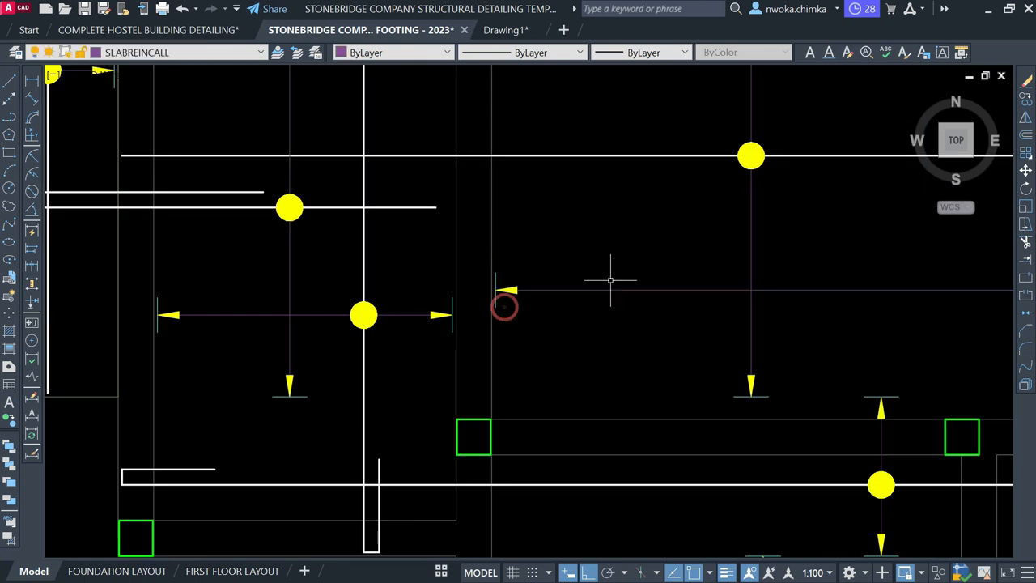
scroll(610, 281, down, 2)
middle_drag(486, 94, 488, 190)
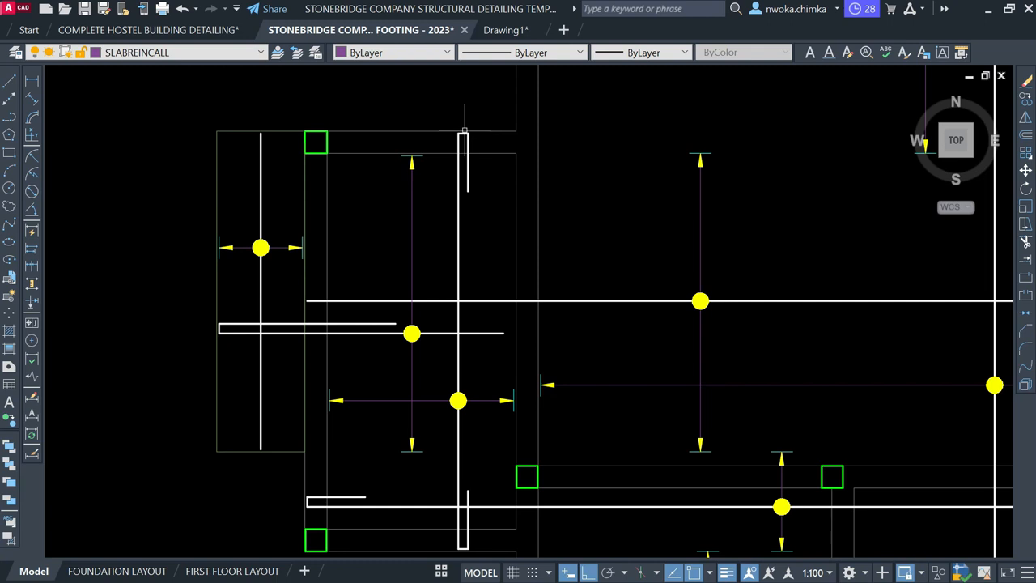
scroll(464, 129, down, 2)
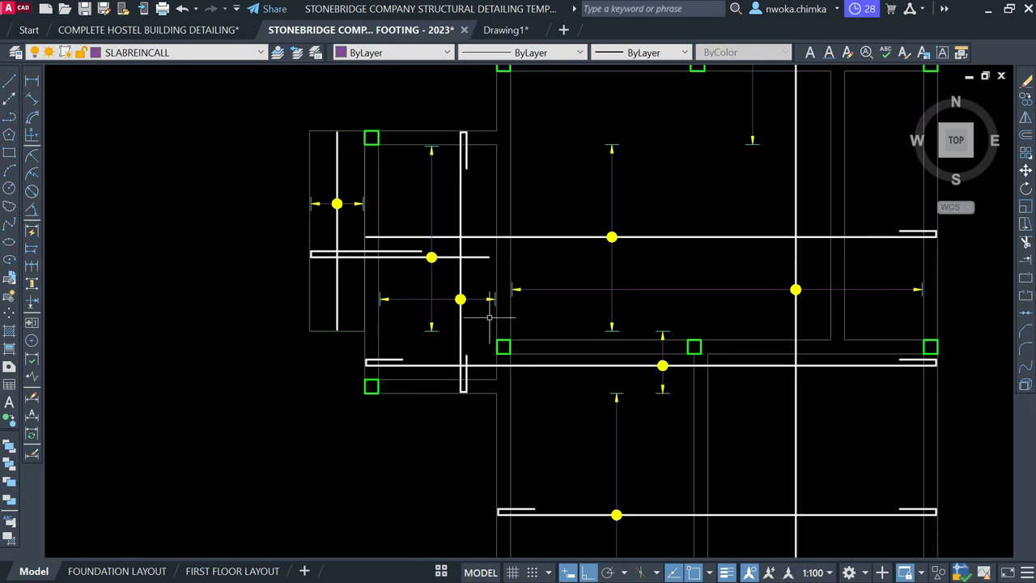
scroll(489, 317, up, 3)
click(501, 258)
click(460, 302)
scroll(671, 232, down, 1)
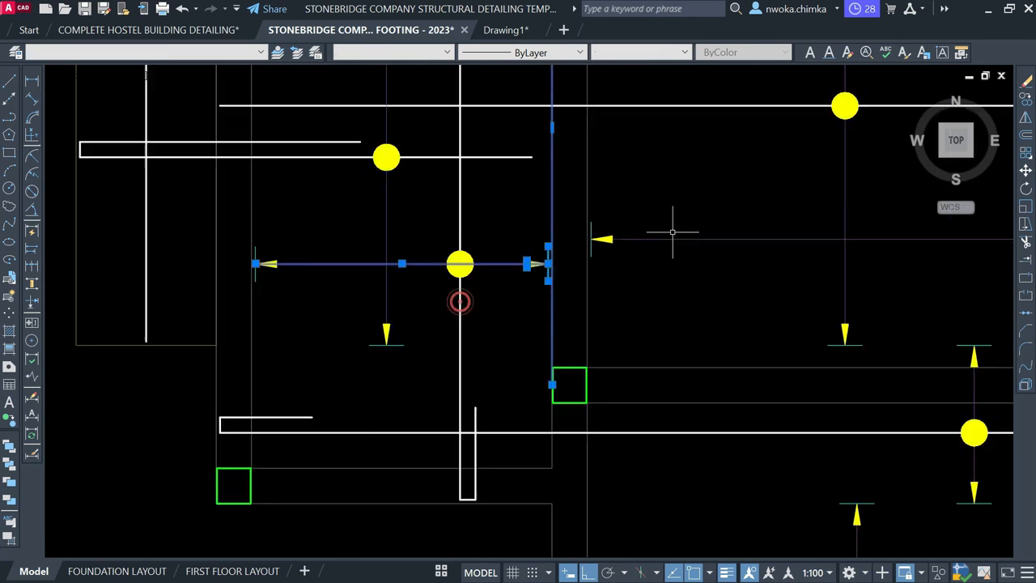
key(Escape)
click(307, 264)
click(270, 232)
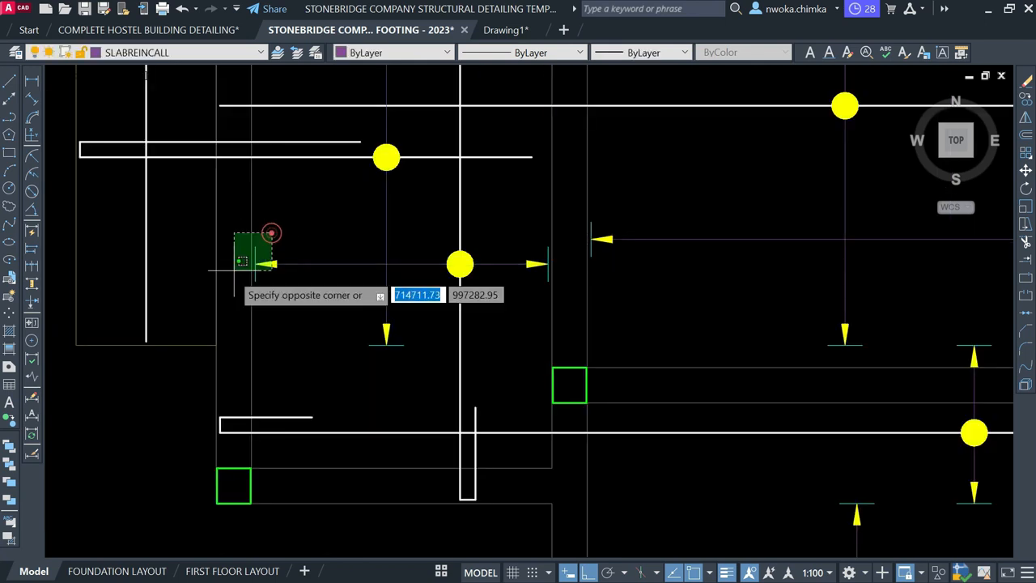
click(217, 282)
scroll(516, 236, down, 2)
middle_drag(515, 236, 662, 373)
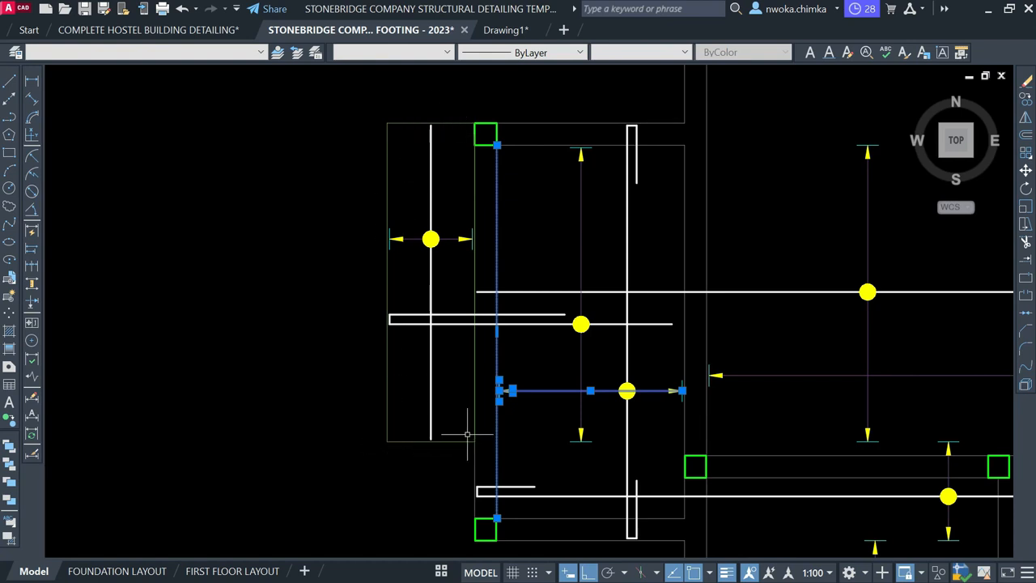
middle_drag(473, 466, 519, 378)
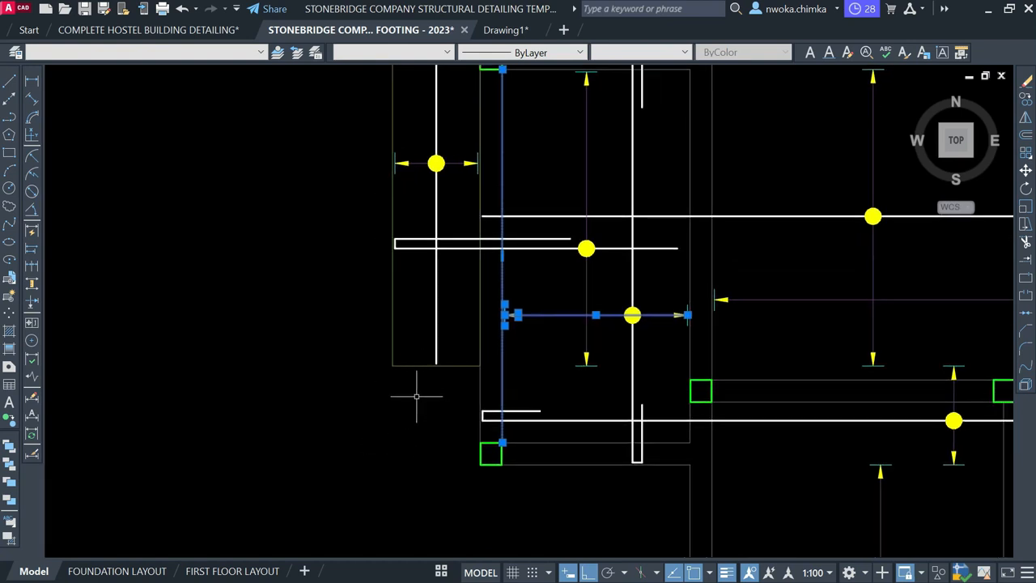
middle_drag(452, 411, 452, 433)
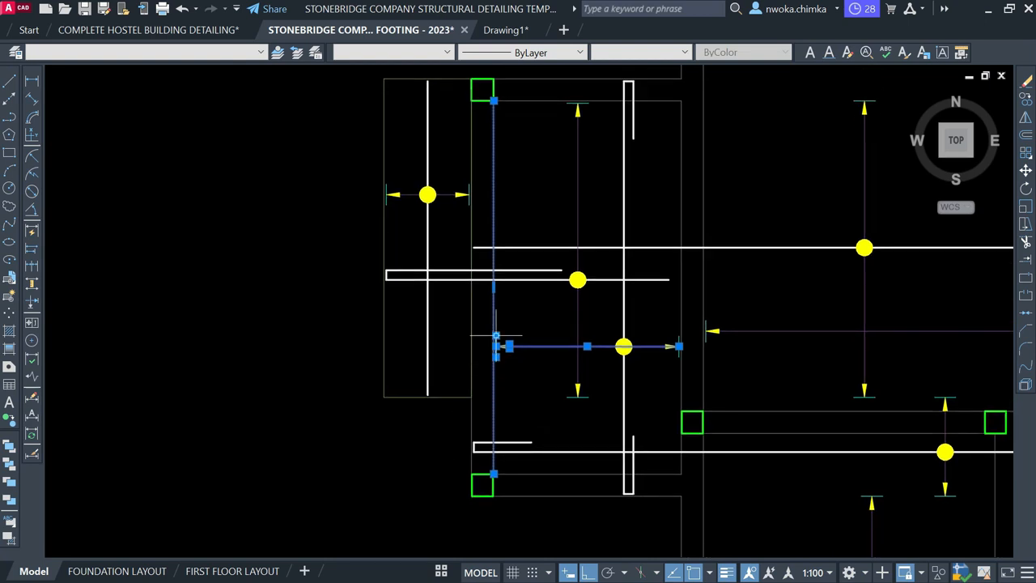
key(Escape)
middle_drag(458, 281, 460, 349)
scroll(445, 294, up, 4)
click(442, 293)
click(381, 305)
scroll(469, 302, down, 6)
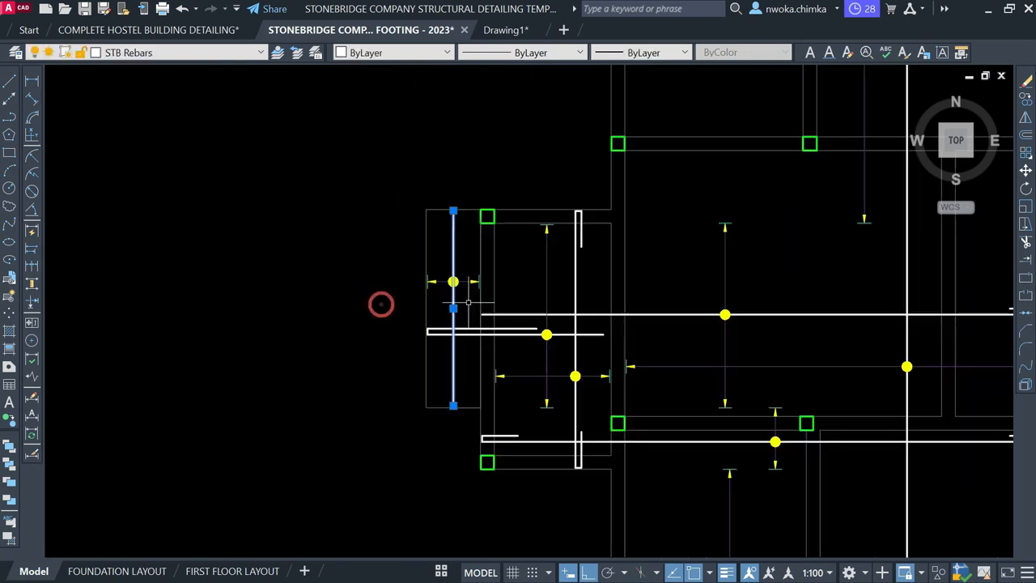
scroll(431, 211, up, 2)
click(486, 217)
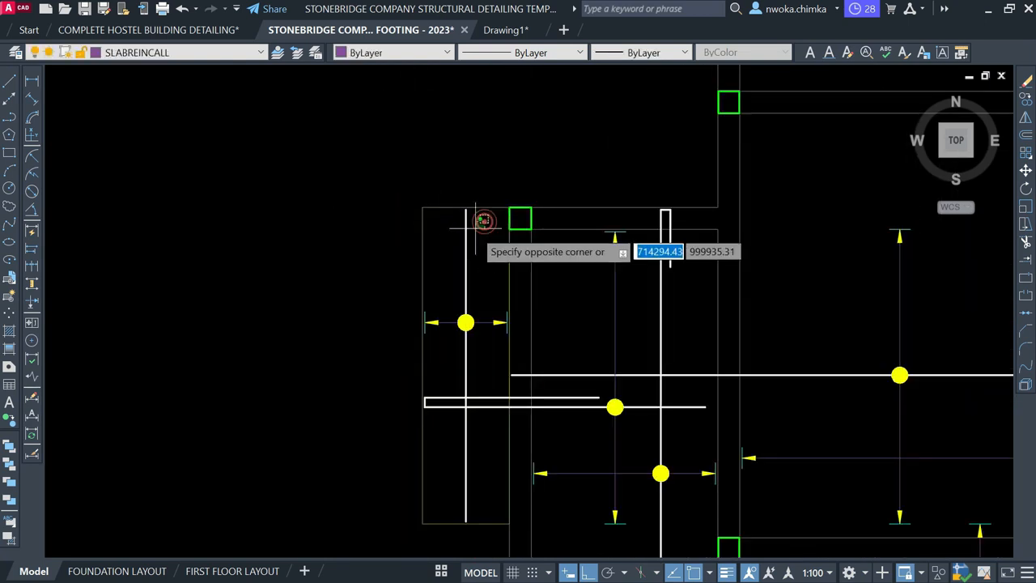
click(449, 238)
scroll(459, 239, up, 2)
mouse_move(467, 255)
middle_down()
mouse_move(475, 248)
mouse_move(445, 185)
middle_up()
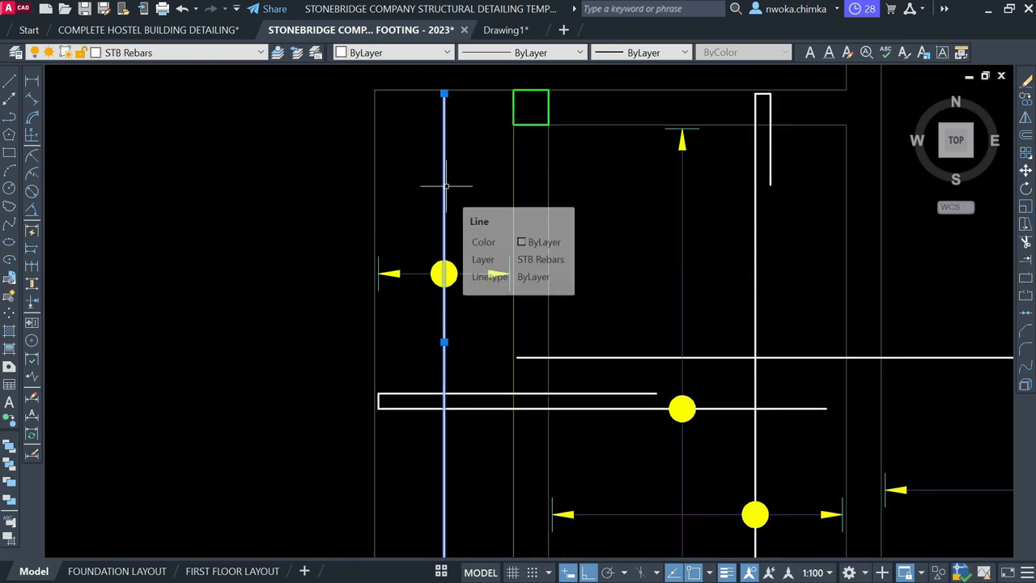
key(Escape)
click(483, 372)
click(469, 433)
key(Escape)
click(445, 178)
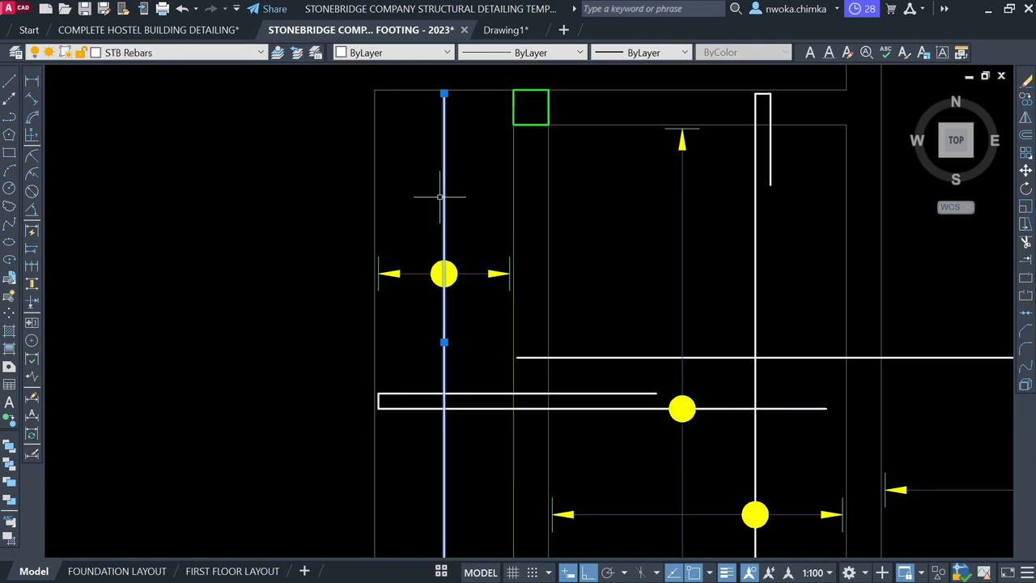
scroll(457, 186, down, 2)
key(Escape)
scroll(492, 298, up, 2)
click(460, 305)
click(441, 365)
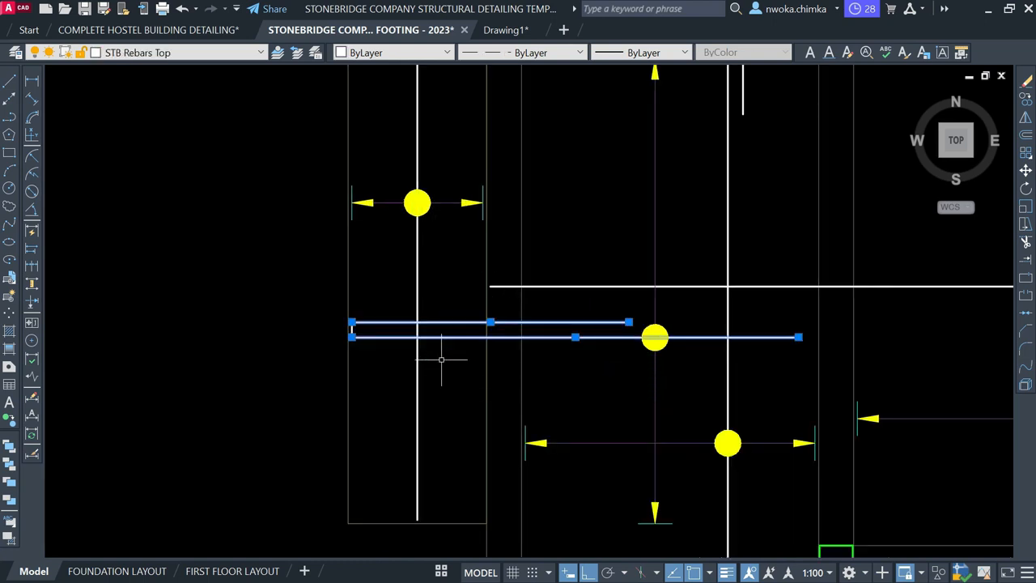
scroll(442, 360, down, 2)
key(Escape)
click(435, 209)
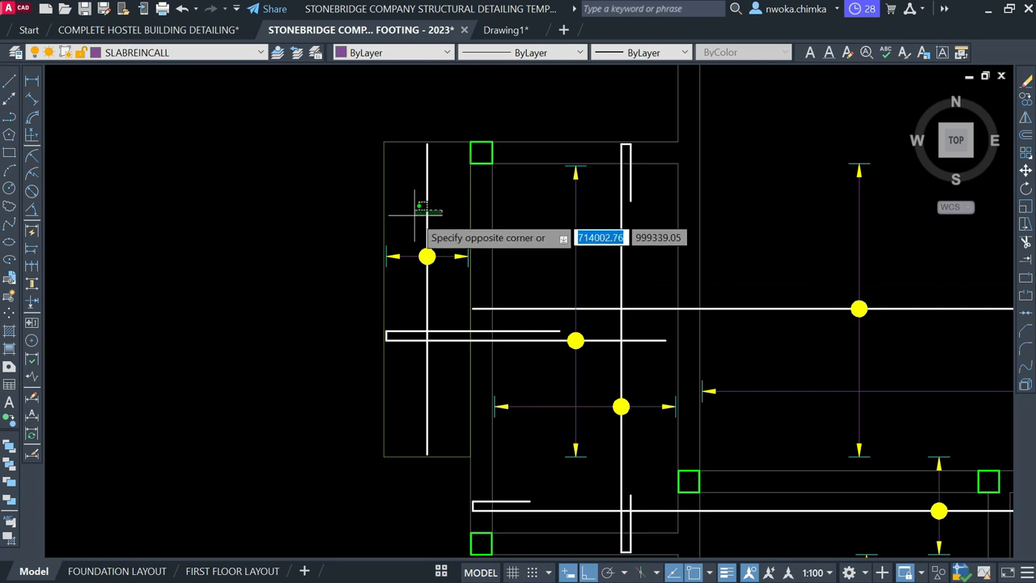
click(413, 214)
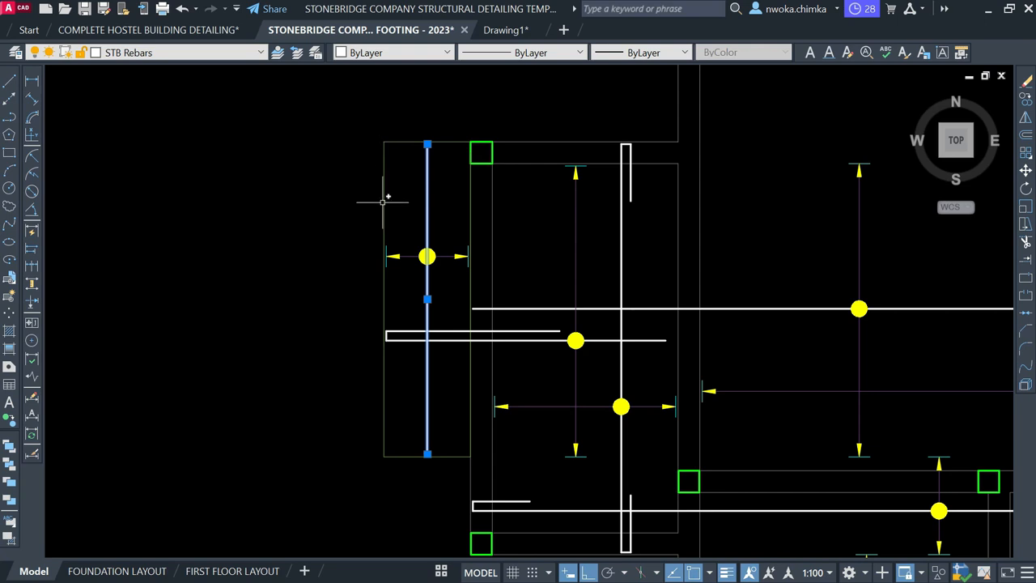
key(Escape)
scroll(306, 283, down, 3)
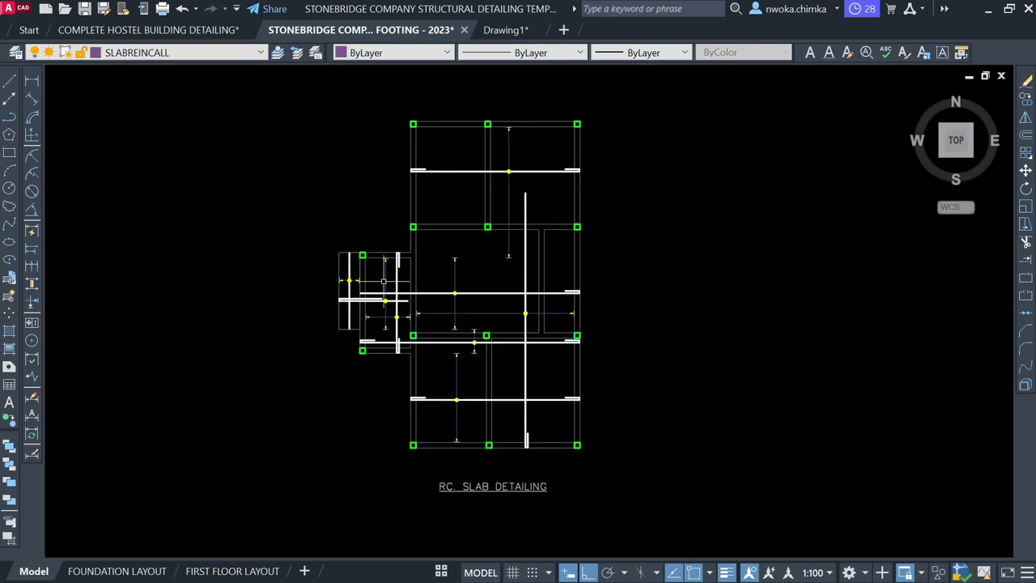
scroll(384, 281, up, 2)
middle_drag(495, 239, 440, 327)
middle_drag(540, 237, 537, 314)
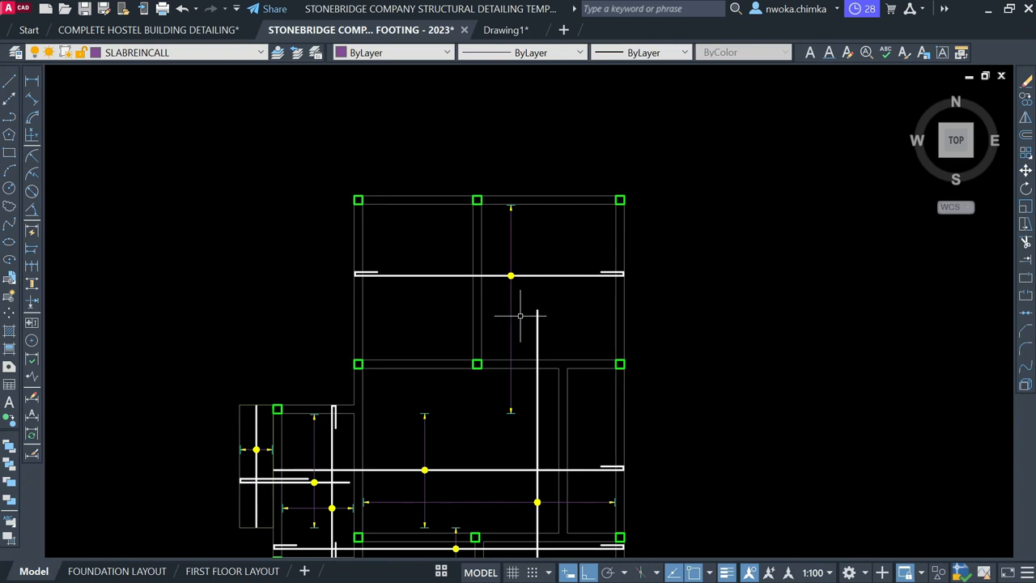
scroll(542, 320, up, 3)
scroll(538, 271, down, 3)
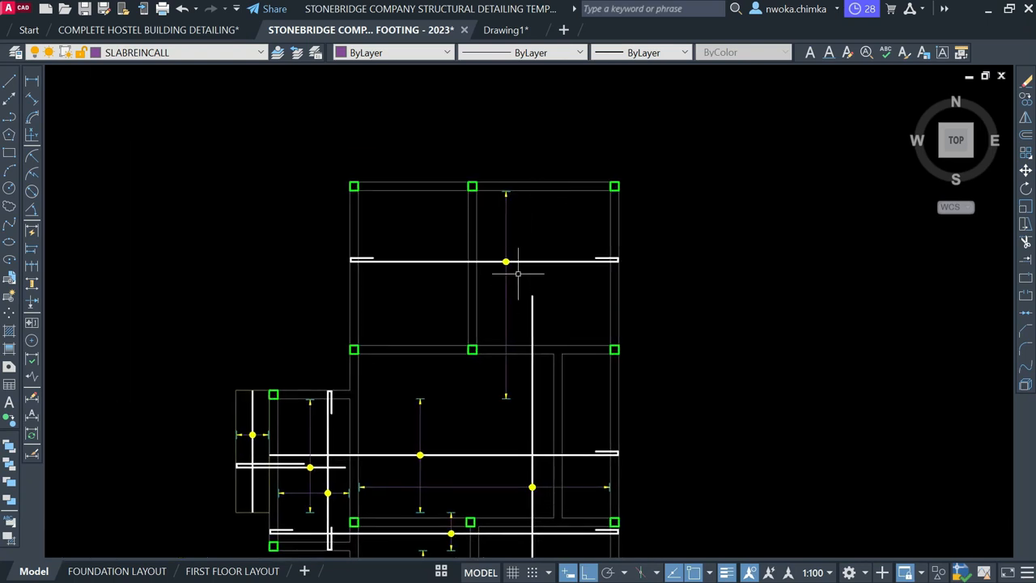
click(532, 305)
mouse_move(534, 298)
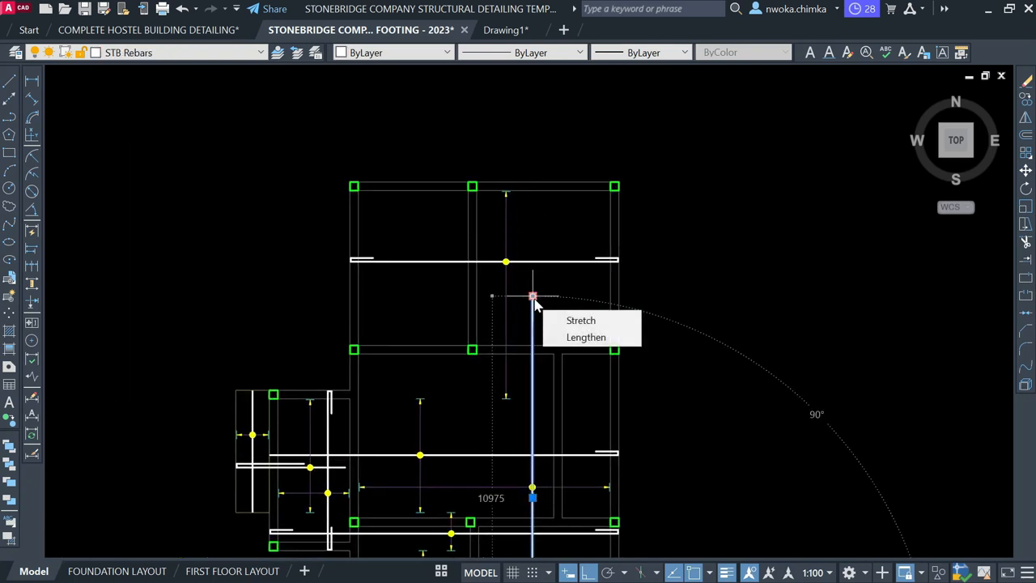
key(Escape)
scroll(545, 309, up, 2)
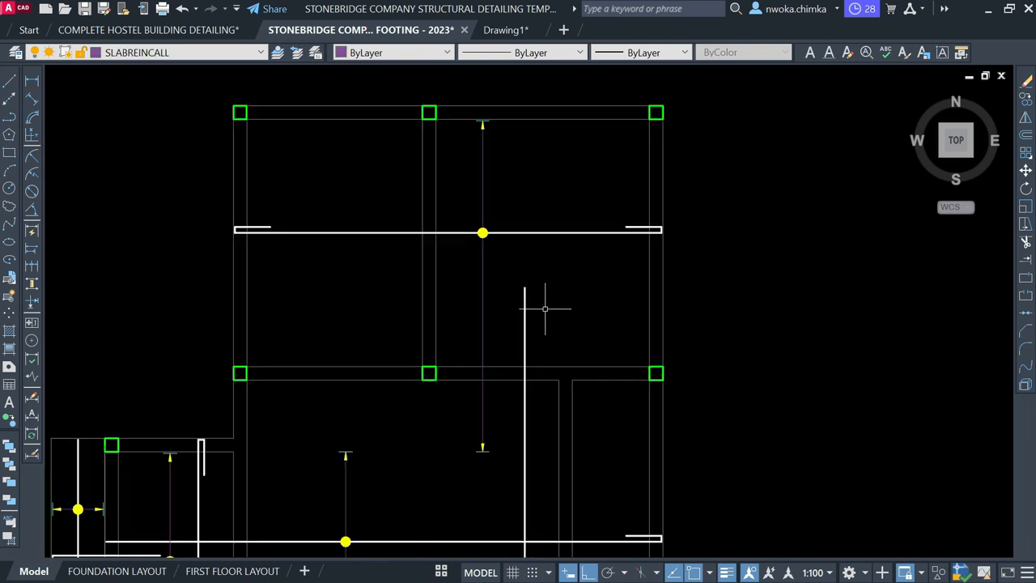
middle_drag(553, 162, 538, 264)
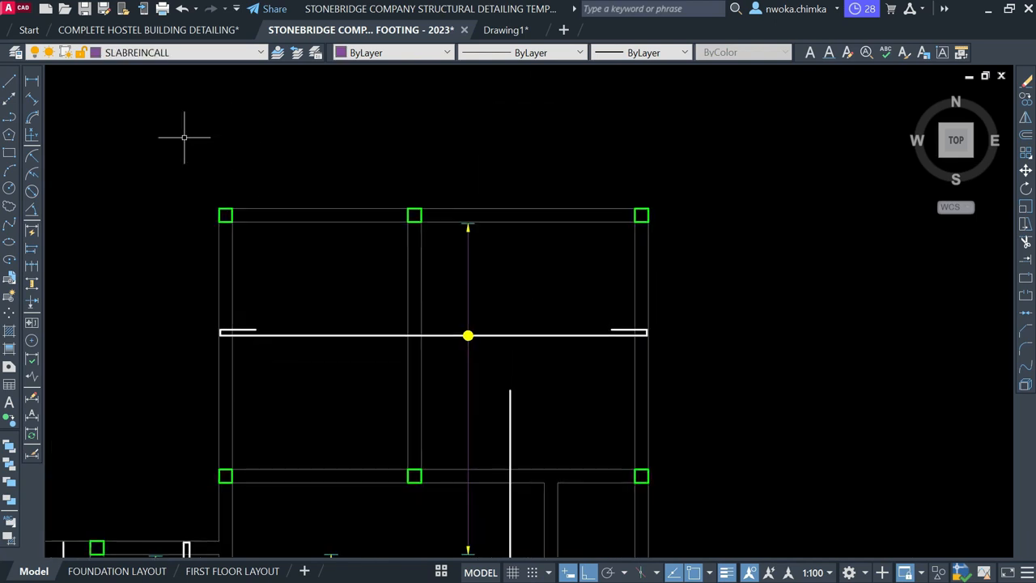
Make STB Rebars the current layer
click(174, 54)
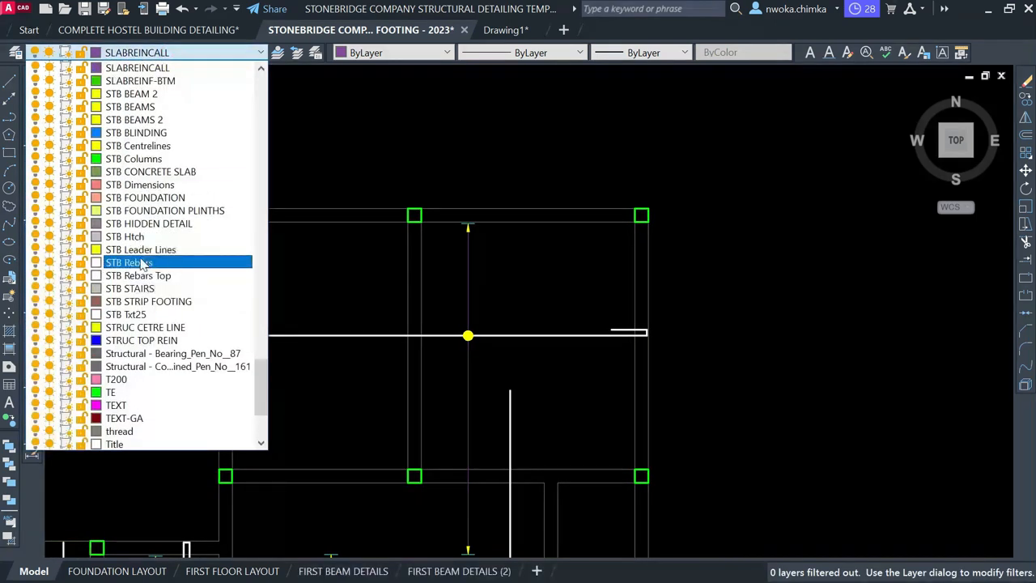
click(142, 264)
click(9, 83)
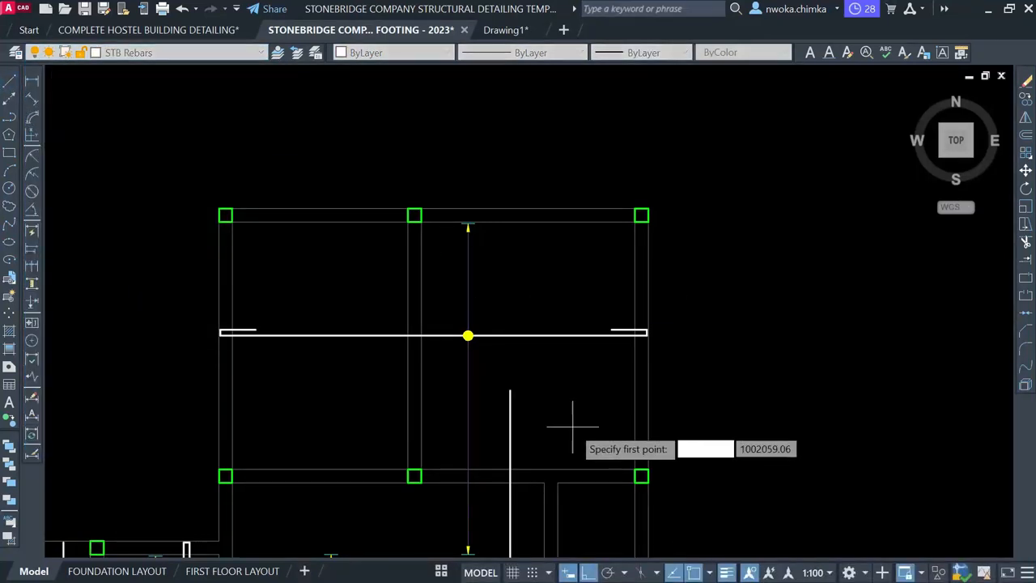
scroll(529, 456, up, 2)
scroll(536, 421, down, 2)
scroll(536, 365, up, 1)
scroll(537, 242, down, 2)
scroll(537, 211, up, 1)
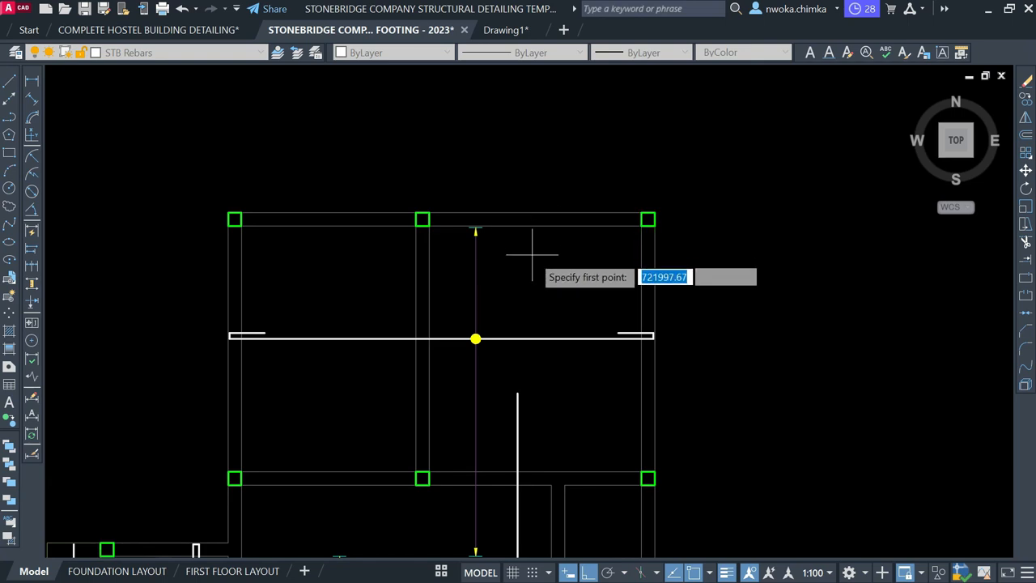
scroll(545, 235, down, 2)
key(Escape)
Move the upper panel's existing vertical bar further left
click(488, 201)
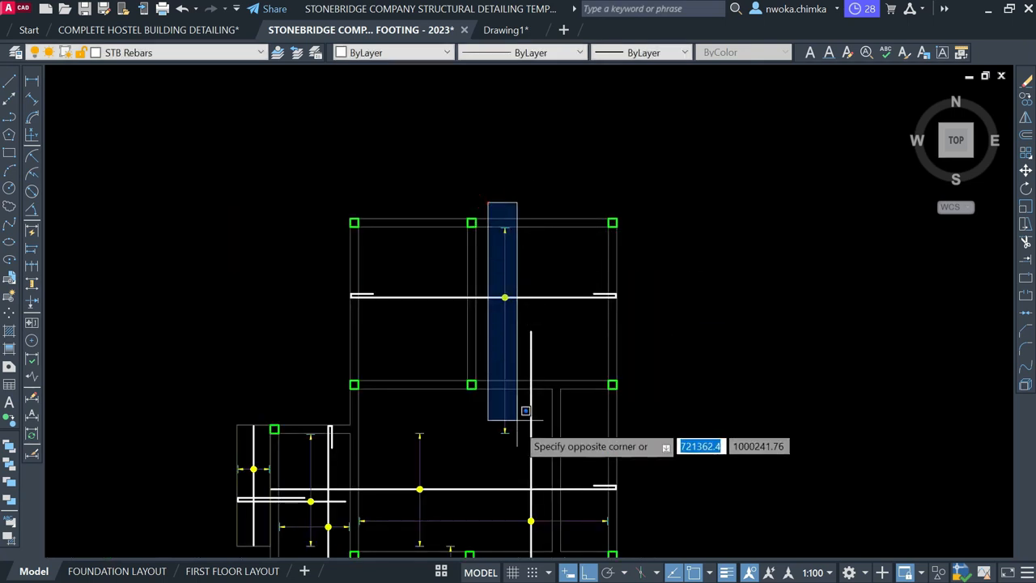
click(519, 444)
text(m)
key(Return)
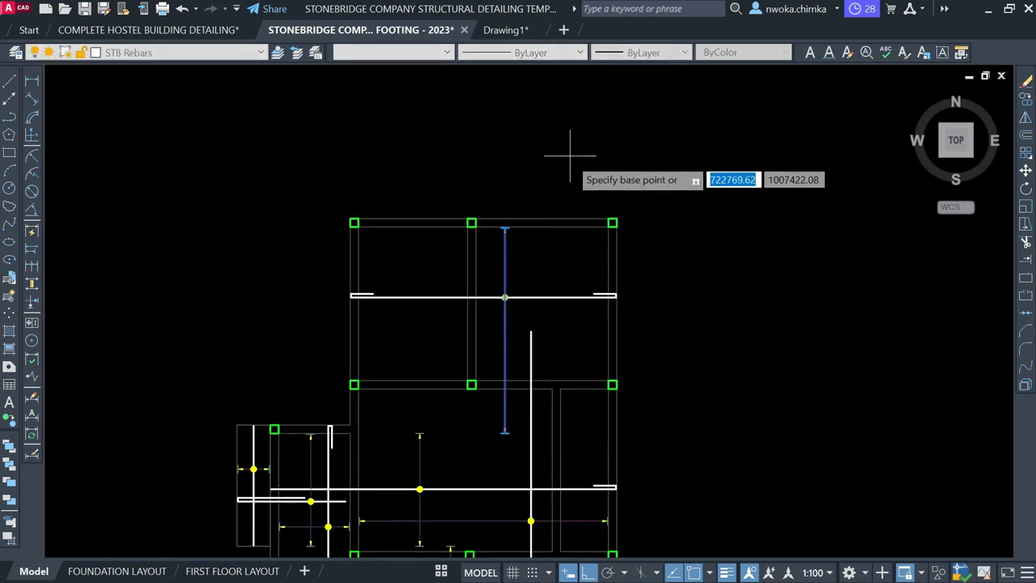
click(568, 155)
click(513, 151)
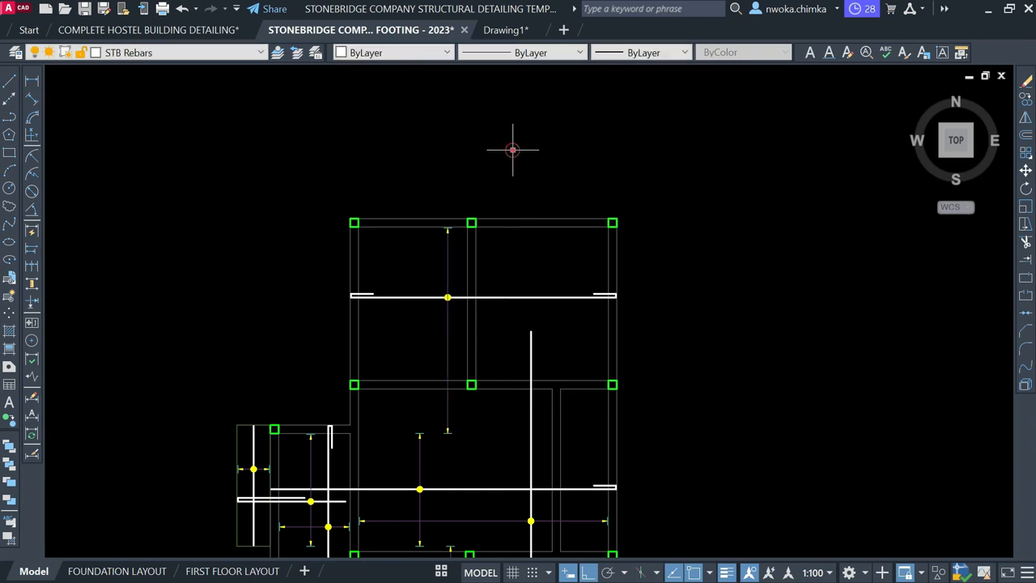
Draw a new vertical bar from the top beam and stretch its bottom end by 600
click(10, 86)
scroll(519, 211, up, 6)
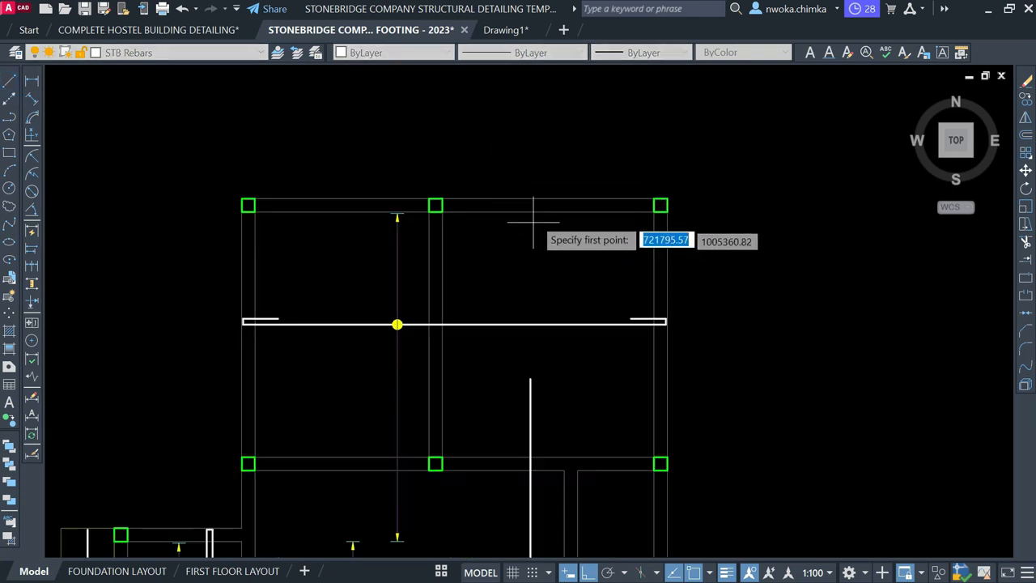
click(502, 188)
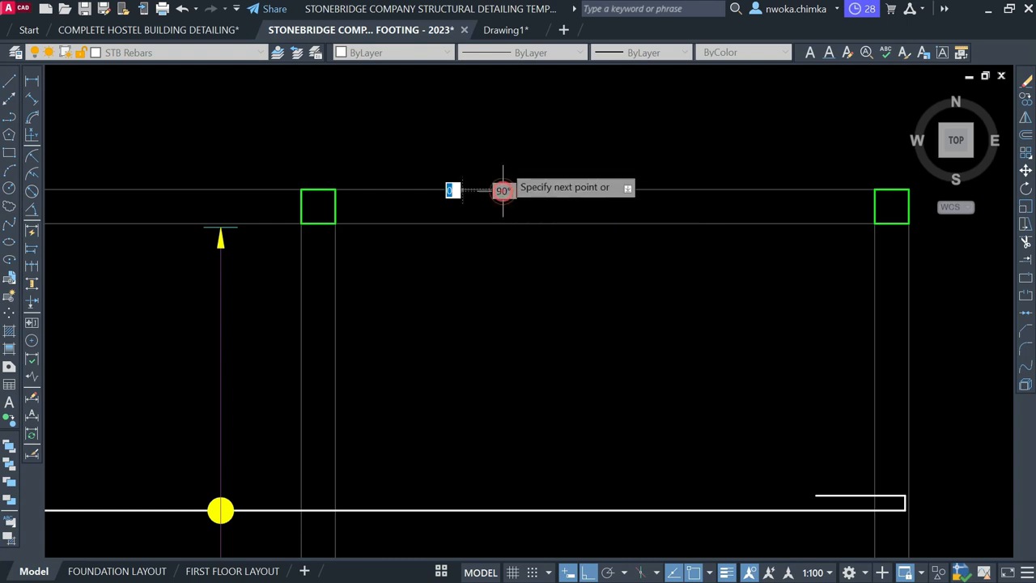
scroll(502, 190, down, 6)
scroll(509, 332, up, 2)
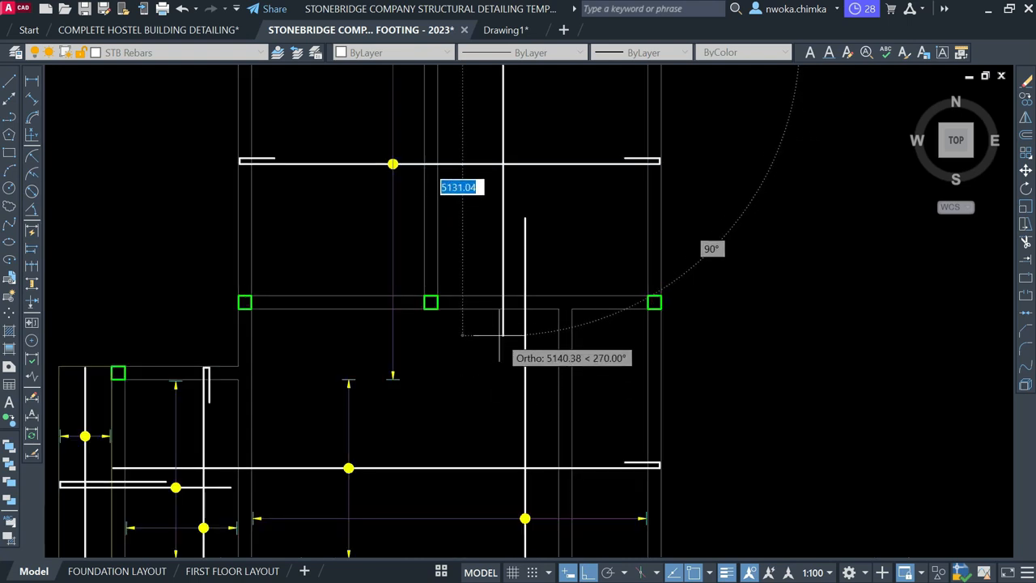
scroll(525, 267, up, 2)
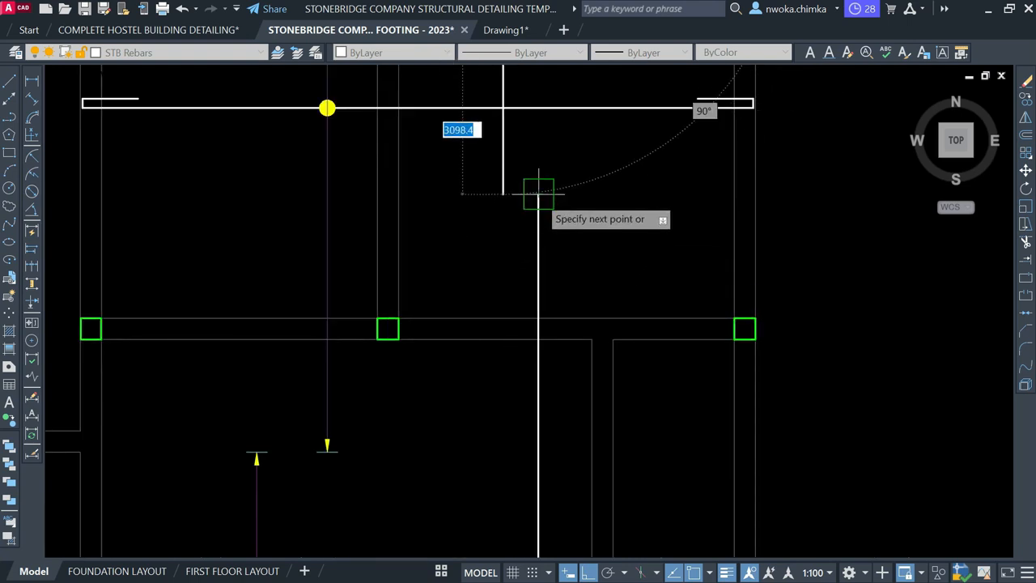
scroll(486, 332, down, 2)
scroll(478, 276, up, 2)
scroll(527, 356, up, 1)
click(529, 348)
click(491, 403)
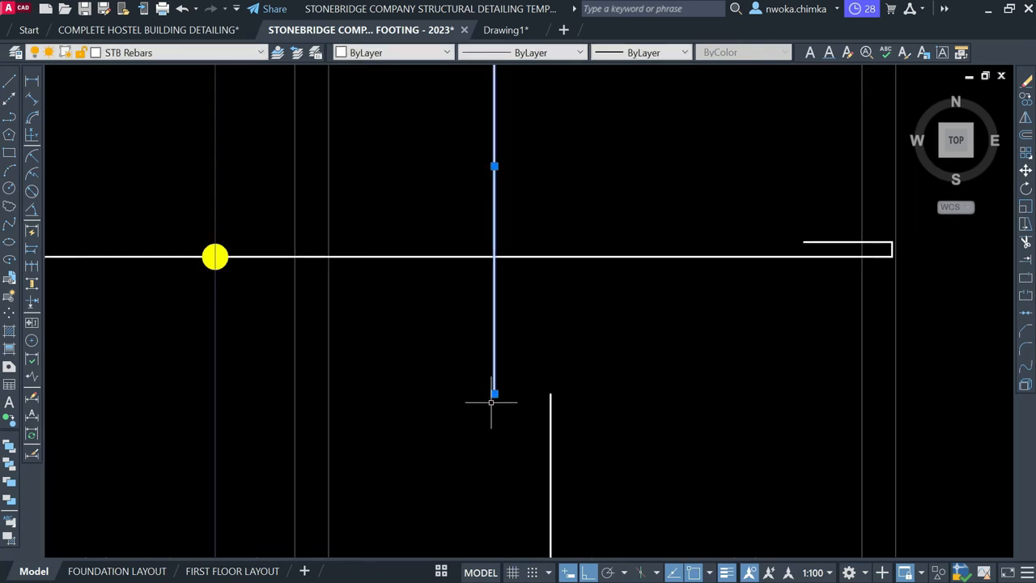
click(495, 393)
text(600)
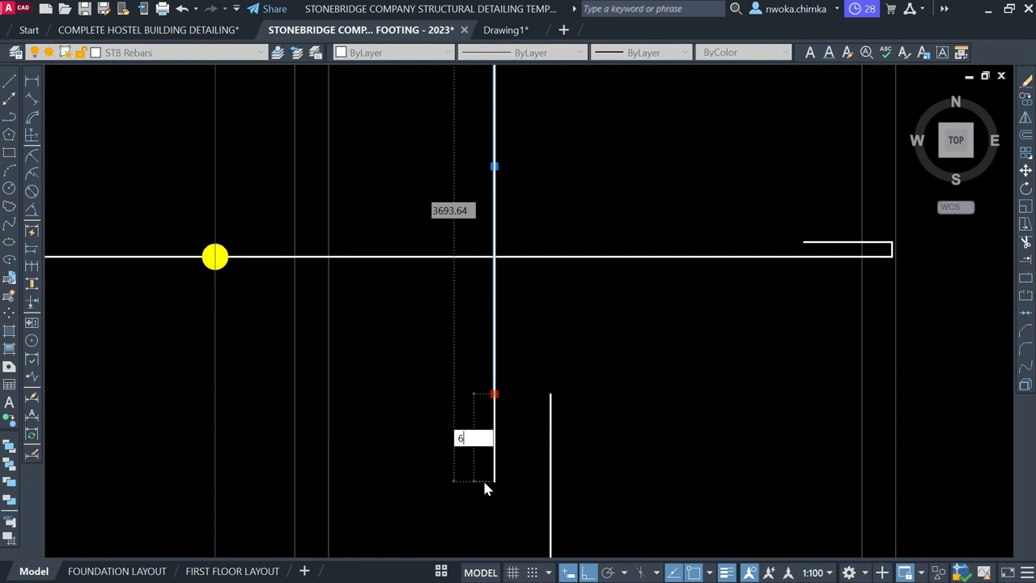
key(Return)
Move the new vertical bar to its final position in the panel
scroll(509, 419, down, 1)
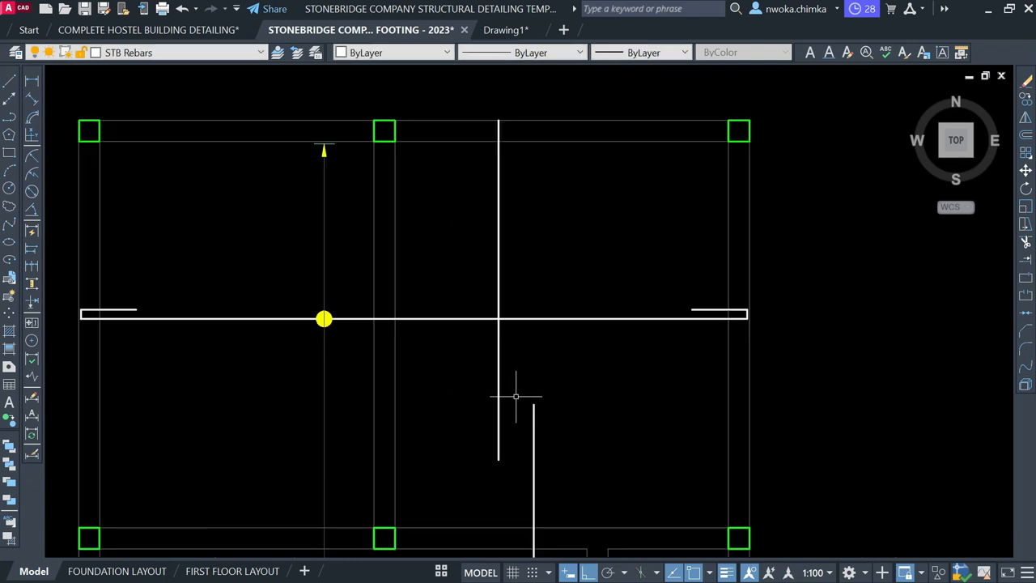
scroll(522, 375, up, 1)
key(Return)
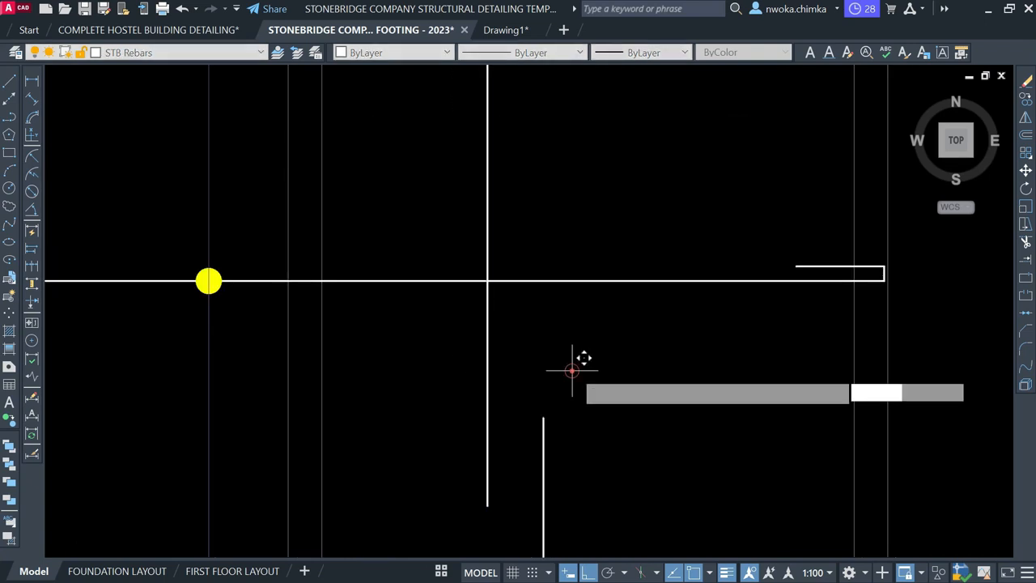
click(571, 365)
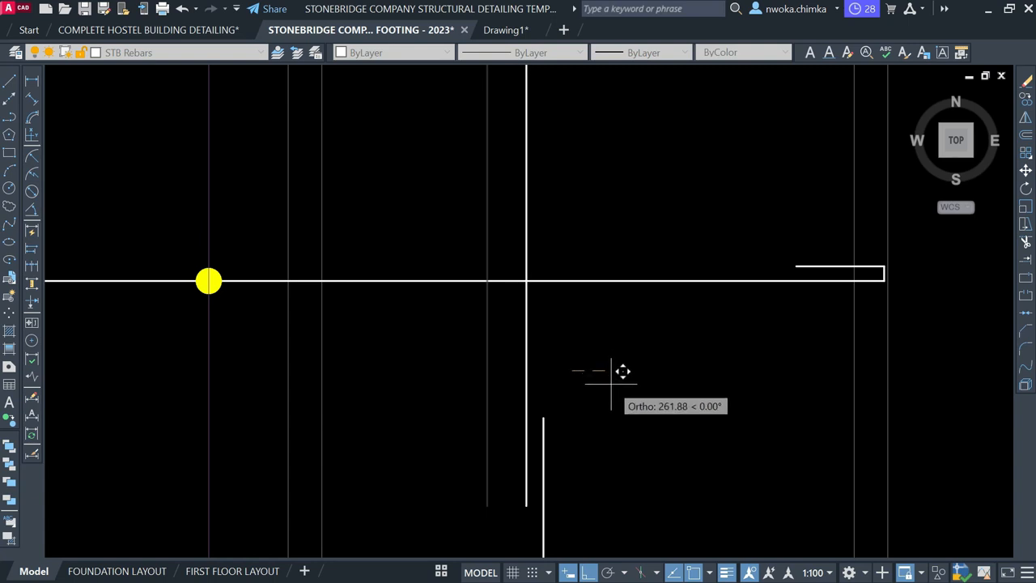
click(606, 373)
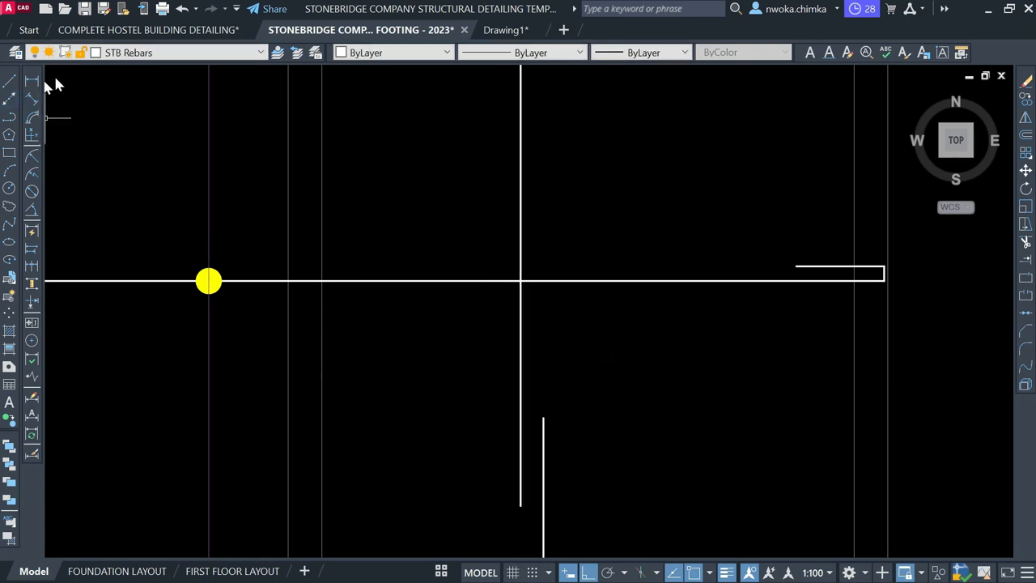
scroll(505, 399, down, 2)
scroll(530, 293, up, 6)
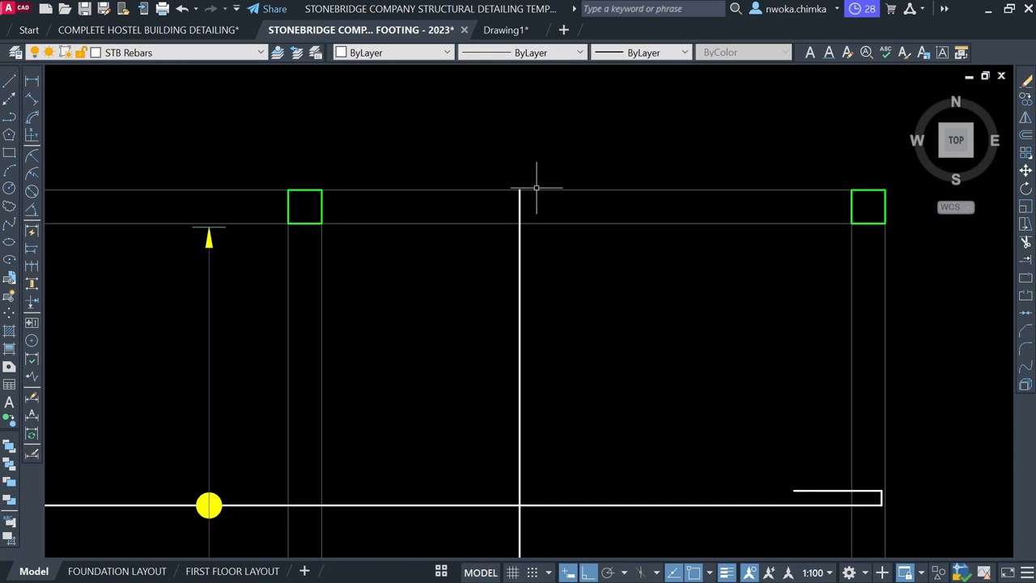
Draw the hook at the bar's top end with 100 and 600 legs
click(10, 79)
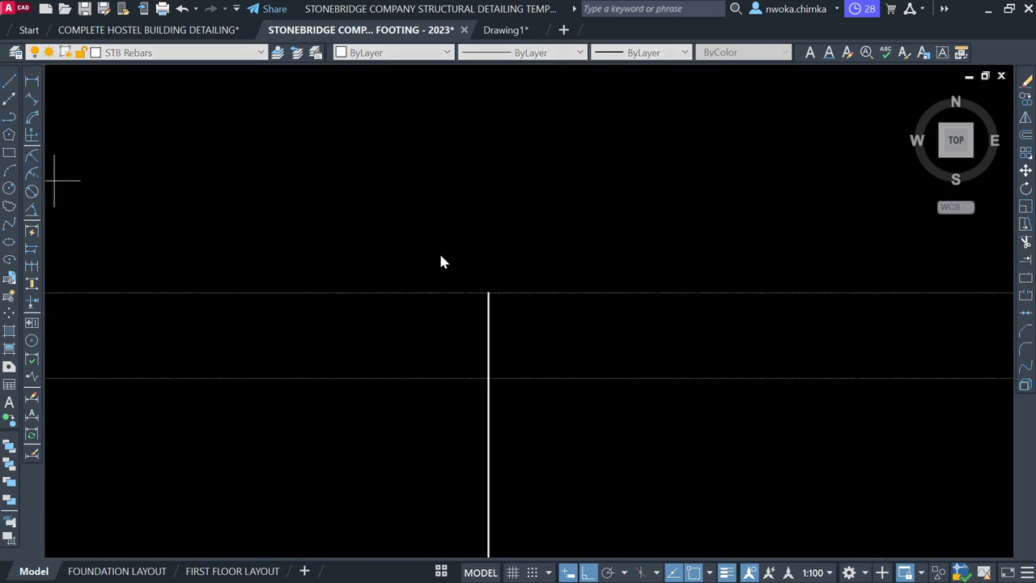
scroll(506, 304, up, 2)
click(475, 281)
text(100)
key(Return)
text(600)
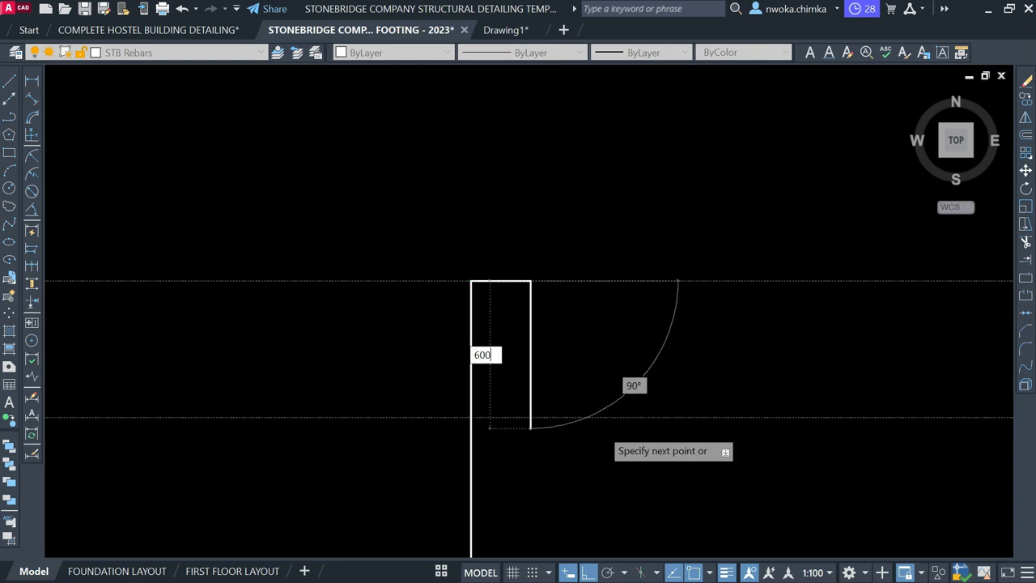
key(Return)
Copy the hook segments 48 across from the hook's top corner
key(Return)
scroll(427, 215, down, 4)
click(428, 215)
click(496, 395)
text(co)
key(Return)
scroll(464, 253, up, 4)
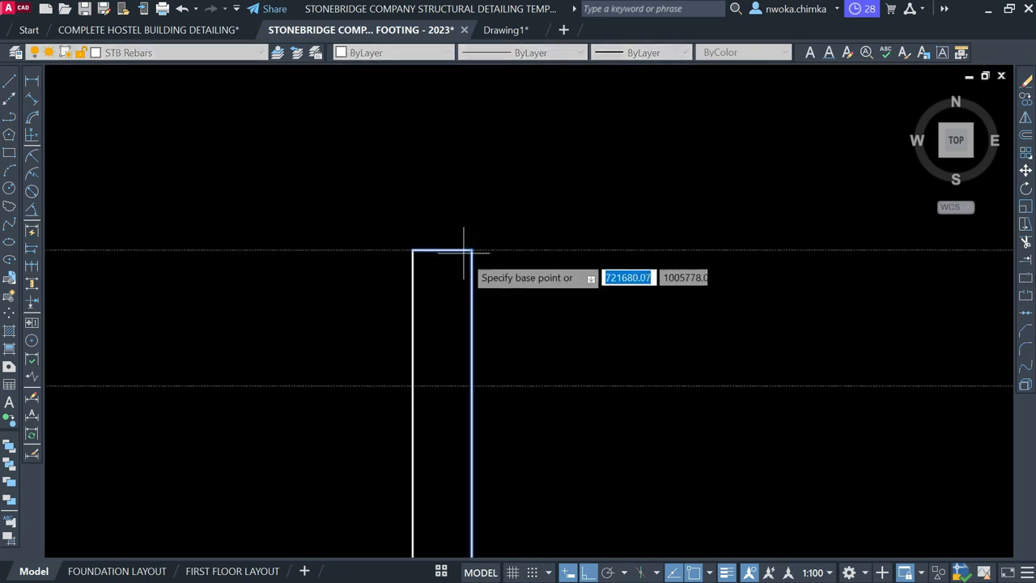
scroll(472, 250, up, 4)
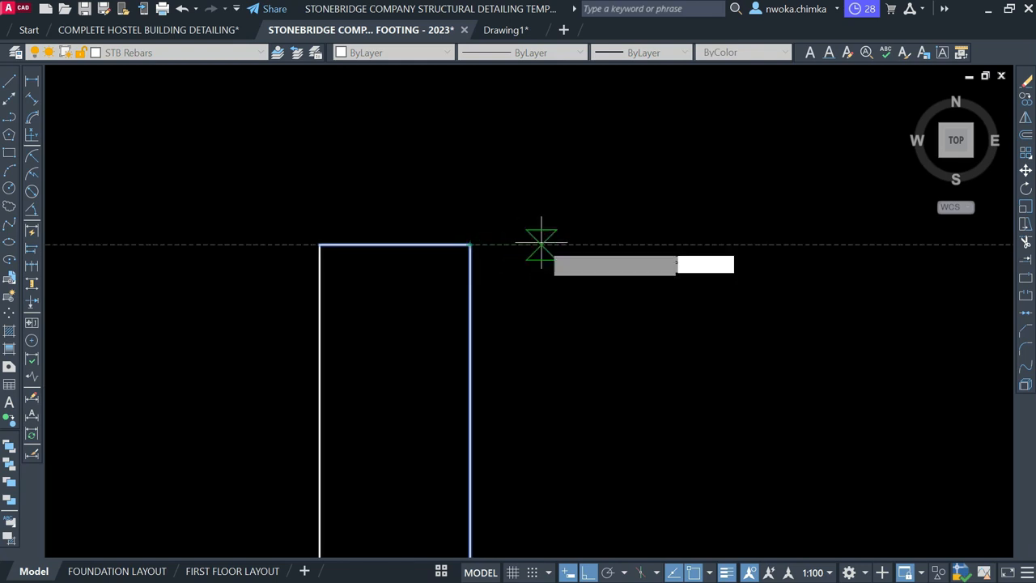
click(469, 245)
text(48)
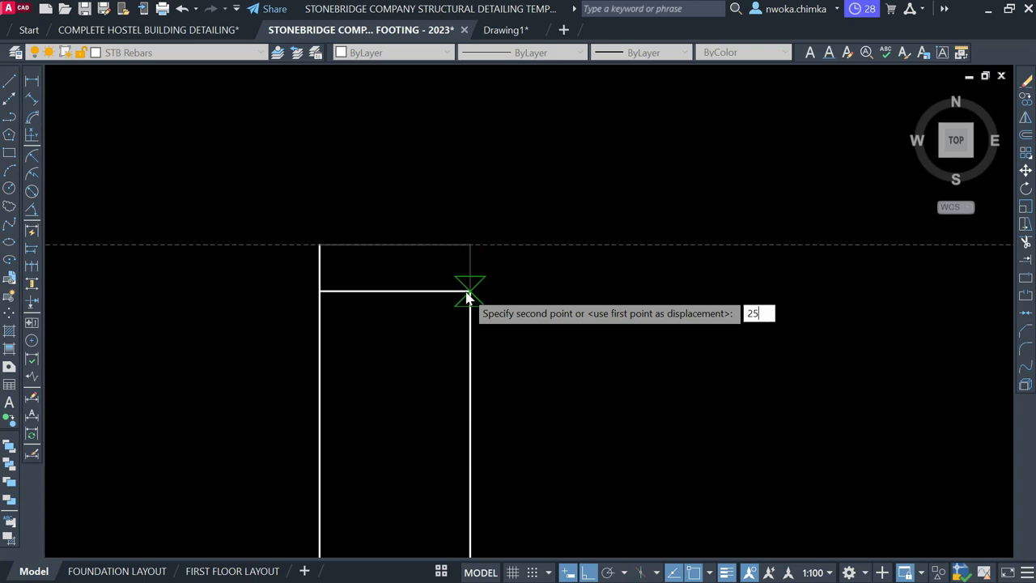
key(Return)
Trim the leftover line stub above the hook corner
text(TR)
key(Return)
click(337, 262)
click(294, 266)
key(Return)
scroll(472, 225, down, 5)
scroll(487, 225, down, 2)
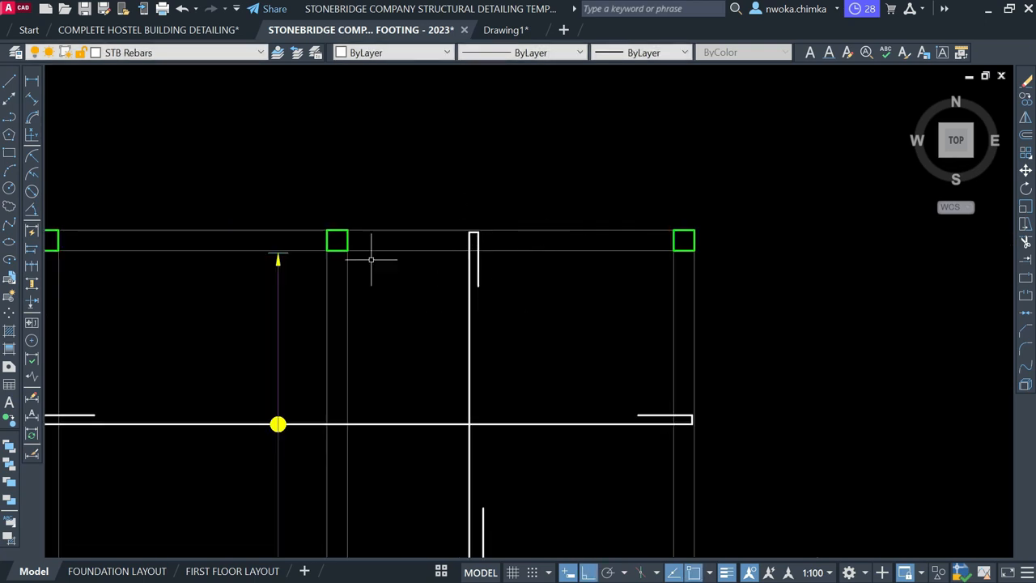
scroll(371, 259, down, 2)
scroll(471, 309, up, 2)
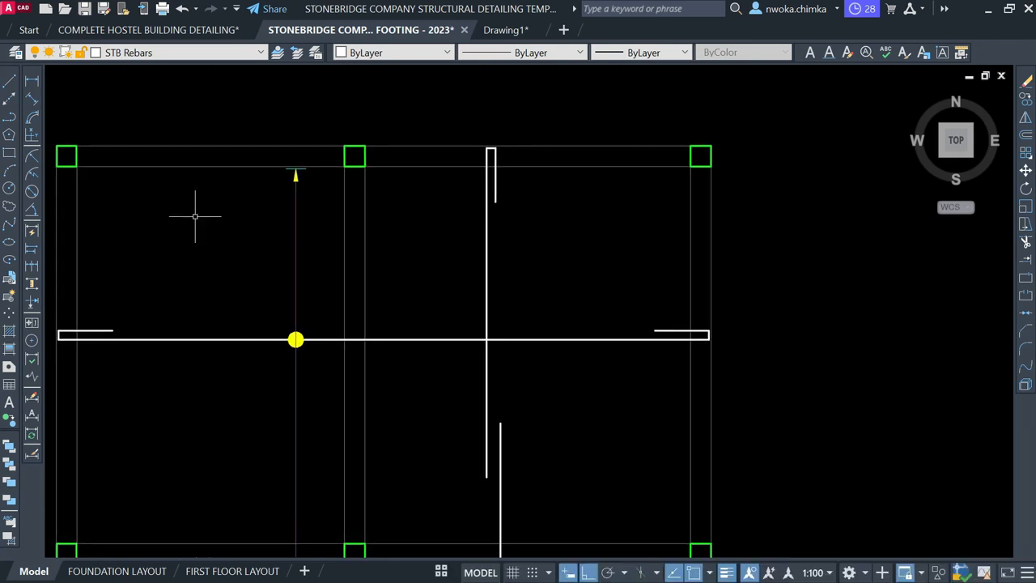
scroll(425, 164, down, 4)
scroll(269, 330, up, 5)
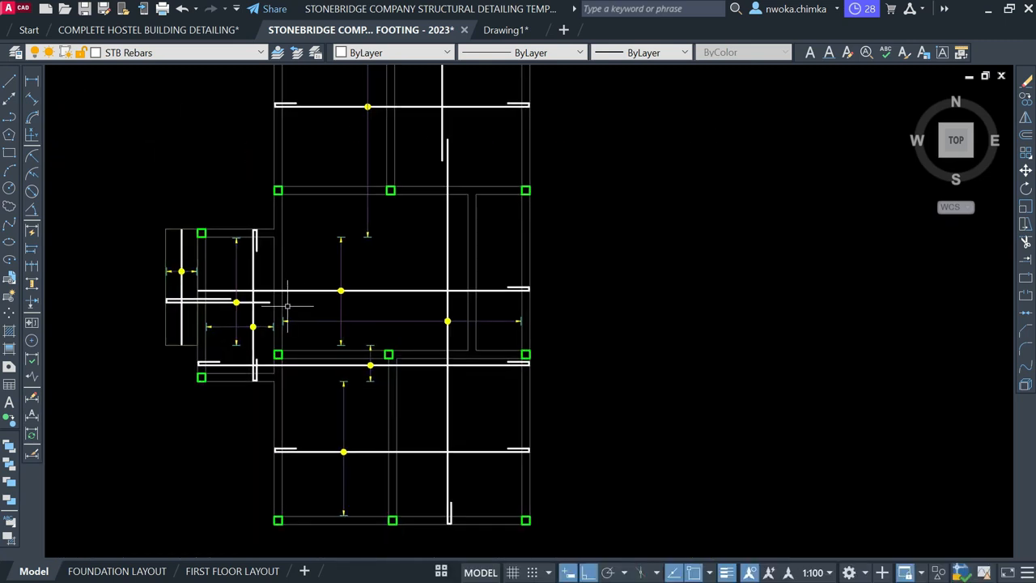
Copy the spacing arrow line and its end arrows up into the upper slab panel
click(368, 415)
click(424, 287)
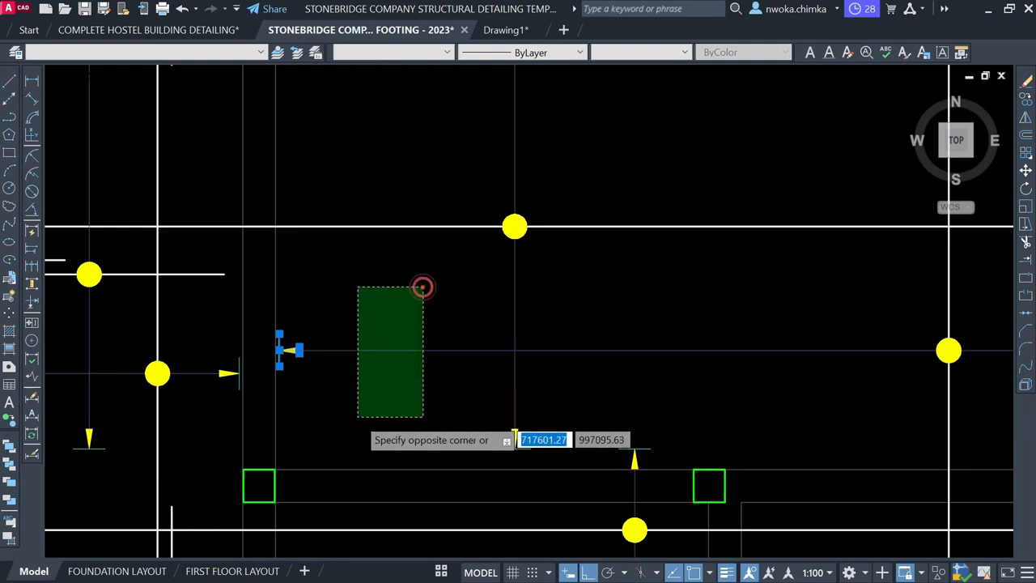
click(359, 417)
scroll(250, 298, down, 2)
scroll(590, 307, up, 1)
click(597, 302)
click(720, 374)
text(CO)
key(Return)
scroll(728, 405, down, 5)
click(748, 444)
click(747, 203)
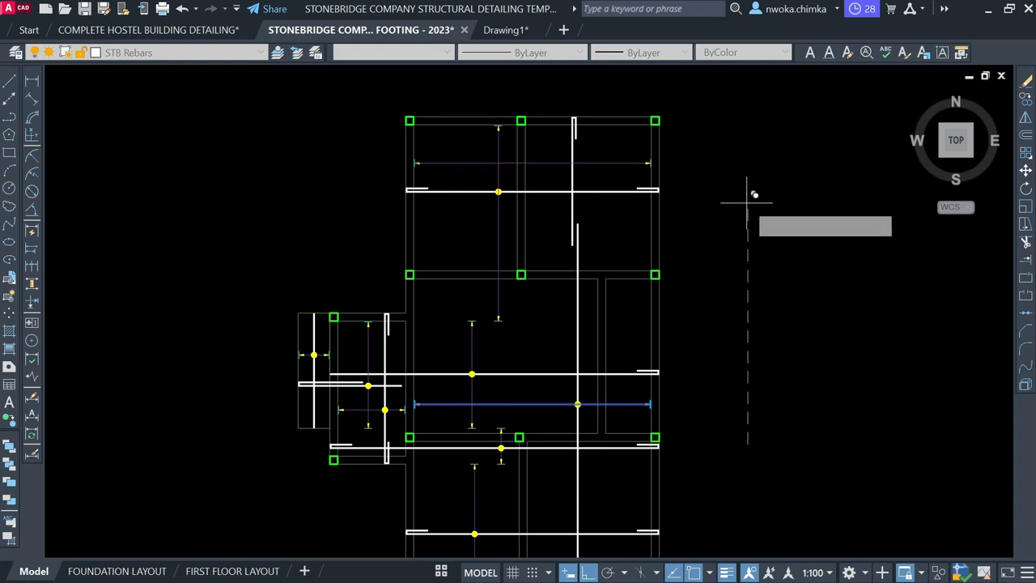
key(Escape)
scroll(493, 184, up, 4)
Copy a yellow bar dot onto the new vertical bar's crossing with the spacing line
click(484, 180)
click(545, 261)
text(CO)
key(Return)
scroll(554, 260, down, 5)
scroll(554, 260, up, 3)
scroll(501, 210, up, 5)
click(442, 203)
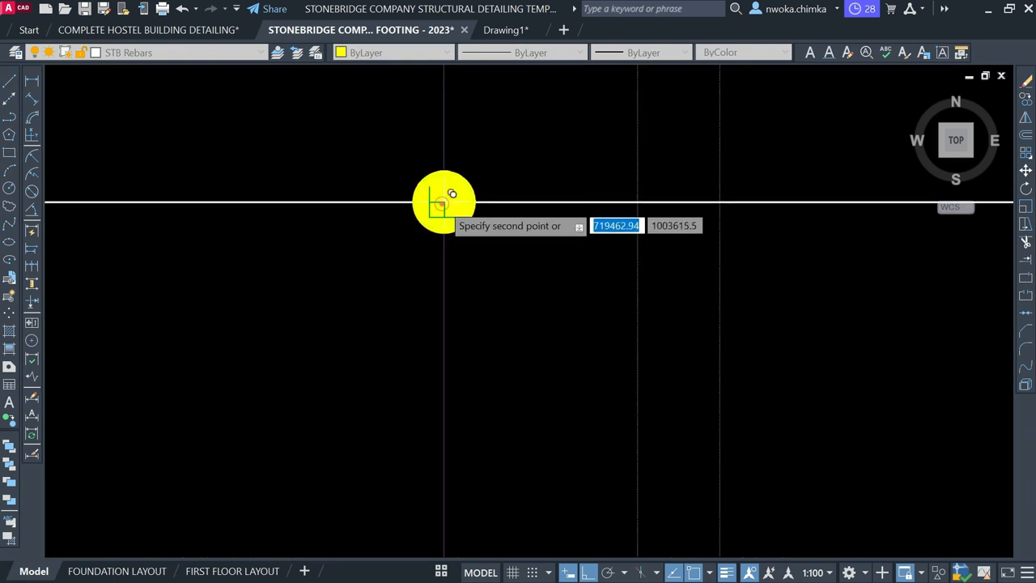
scroll(452, 194, down, 3)
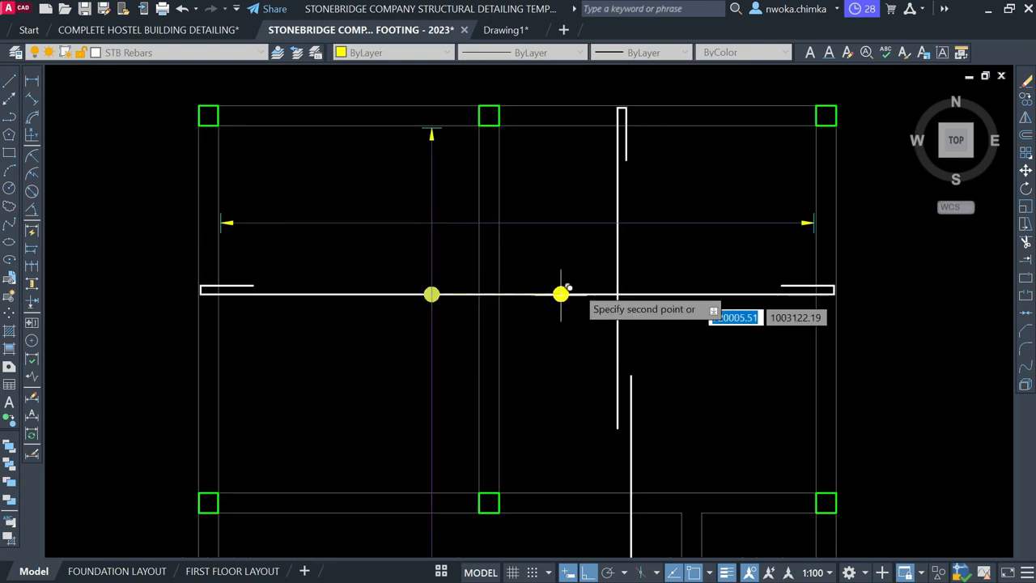
click(620, 221)
key(Return)
scroll(487, 186, down, 2)
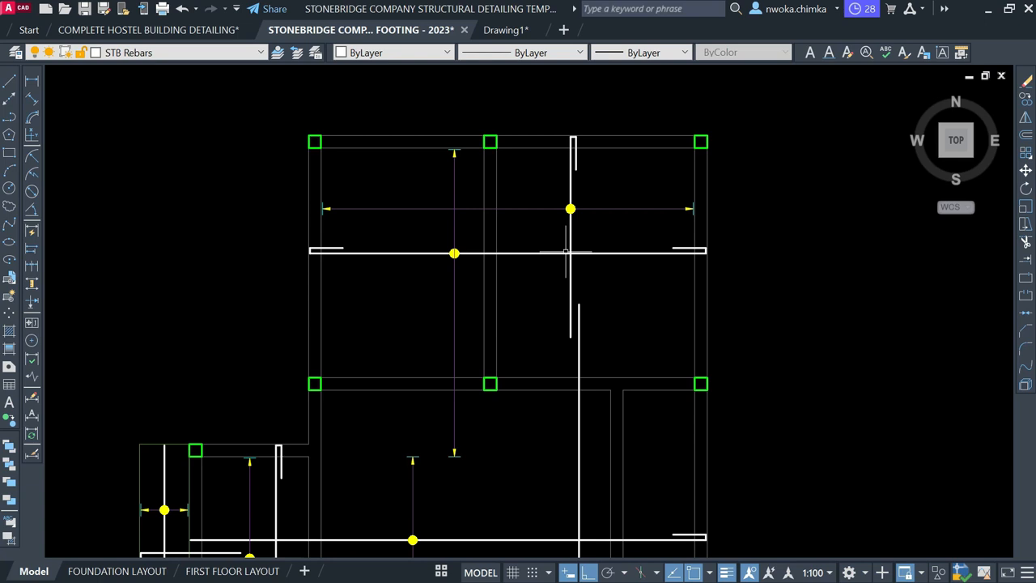
scroll(587, 223, down, 4)
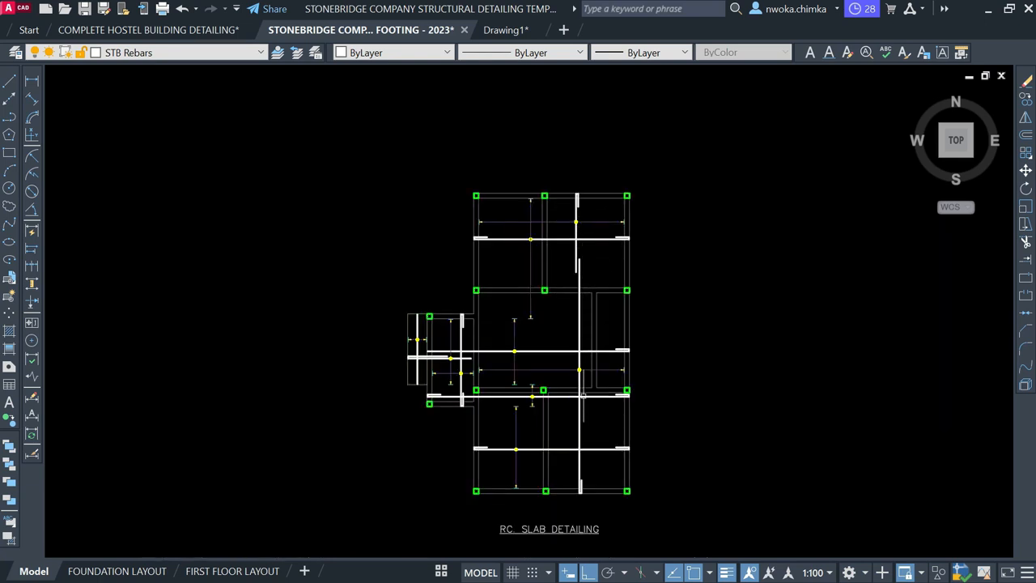
scroll(588, 360, up, 3)
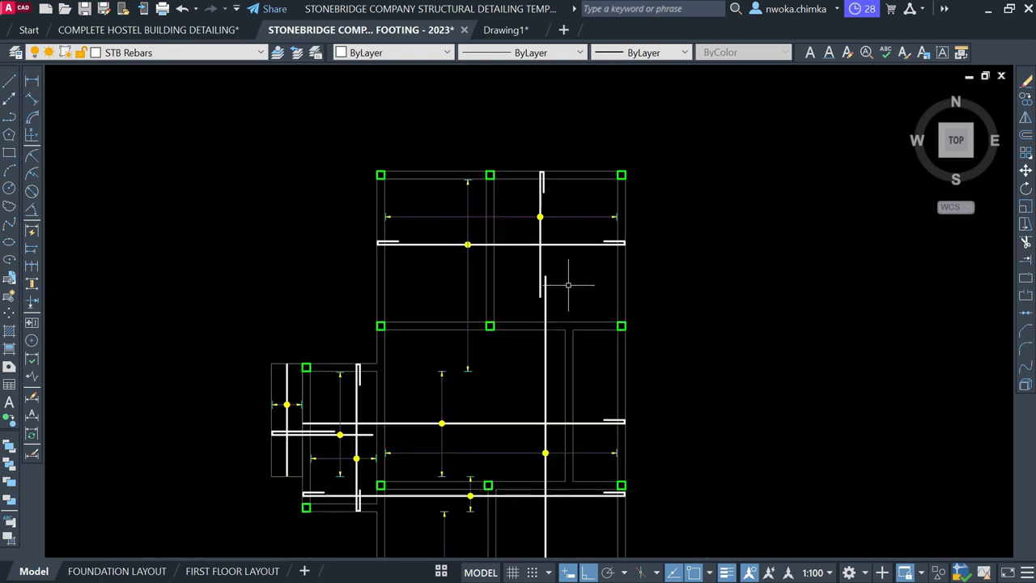
scroll(560, 239, up, 2)
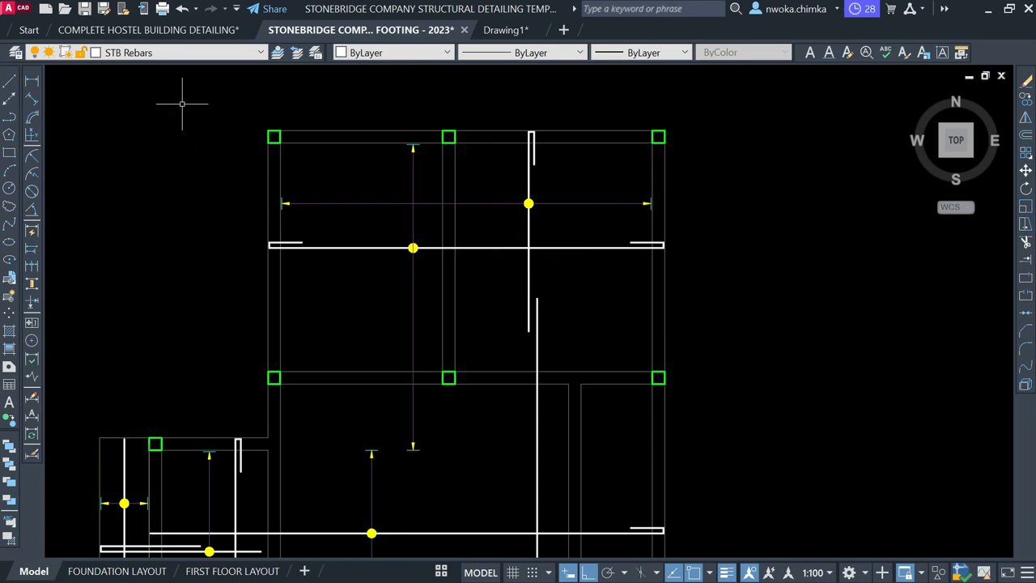
click(172, 52)
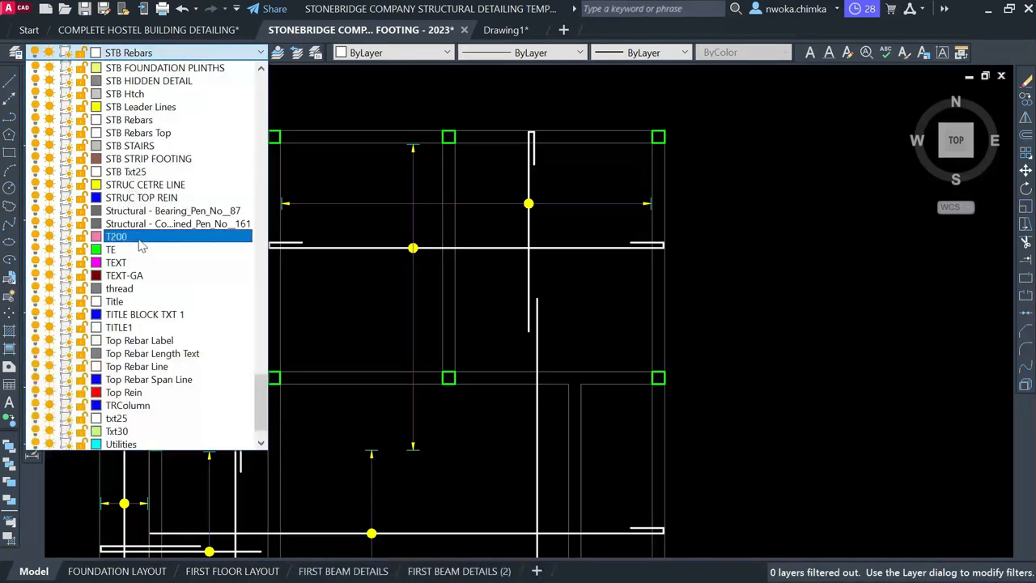
On layer STB Dimensions, add a 600 linear dimension across the lap beside the bars
scroll(141, 245, up, 3)
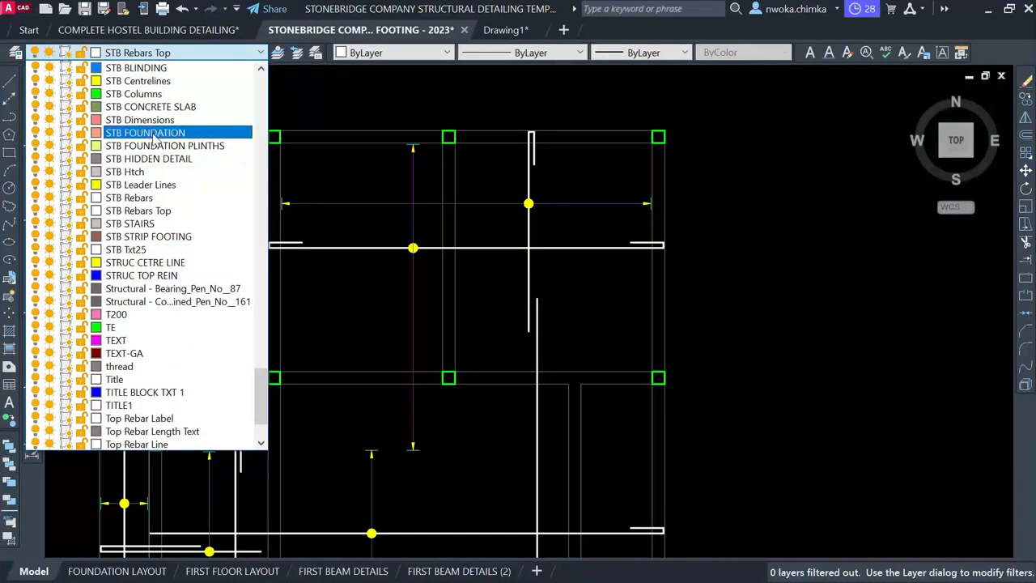
click(150, 120)
click(32, 81)
scroll(551, 284, up, 6)
click(484, 422)
click(519, 292)
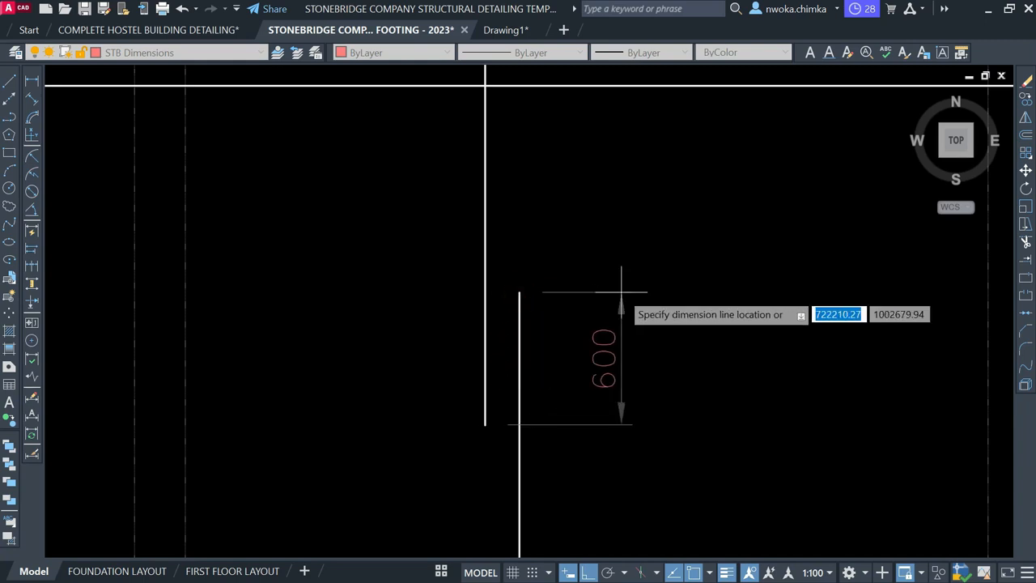
click(618, 296)
scroll(600, 340, down, 3)
scroll(577, 376, up, 5)
Snap the 600 dimension's extension line to the vertical bar's end
click(470, 408)
click(434, 403)
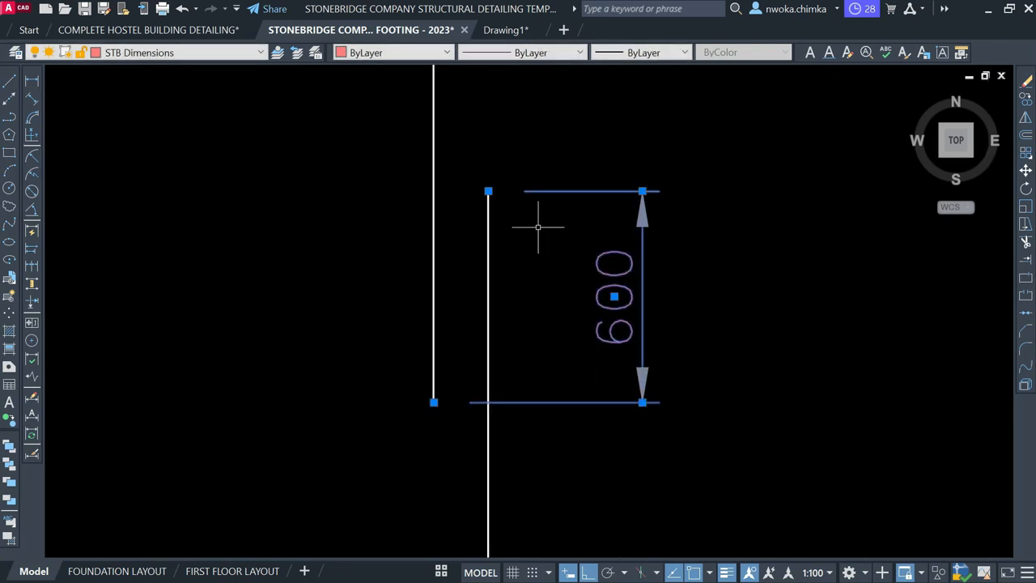
click(488, 191)
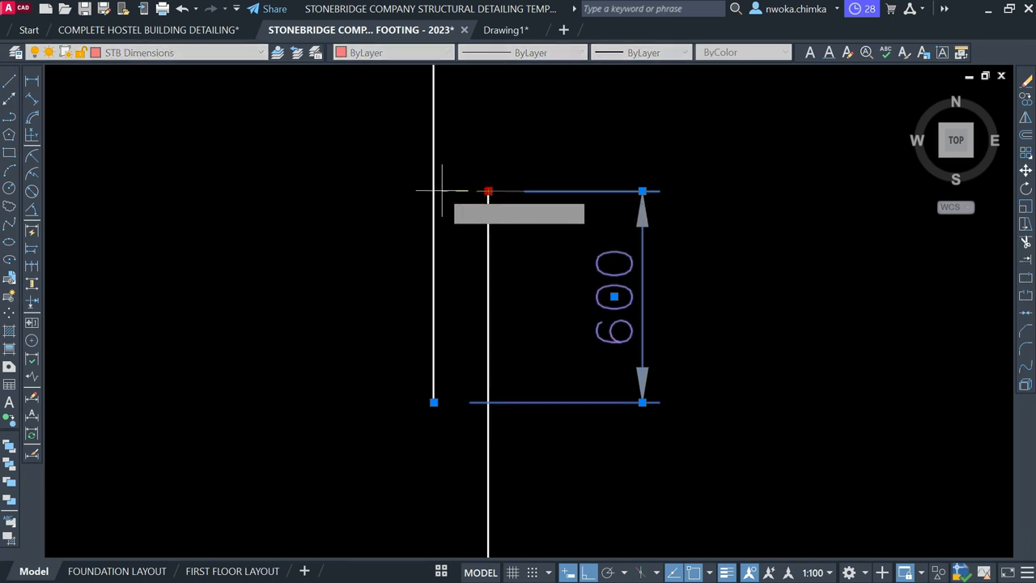
click(434, 191)
key(Escape)
Pull the 600 dimension line in closer to the lapping bars
scroll(602, 207, down, 4)
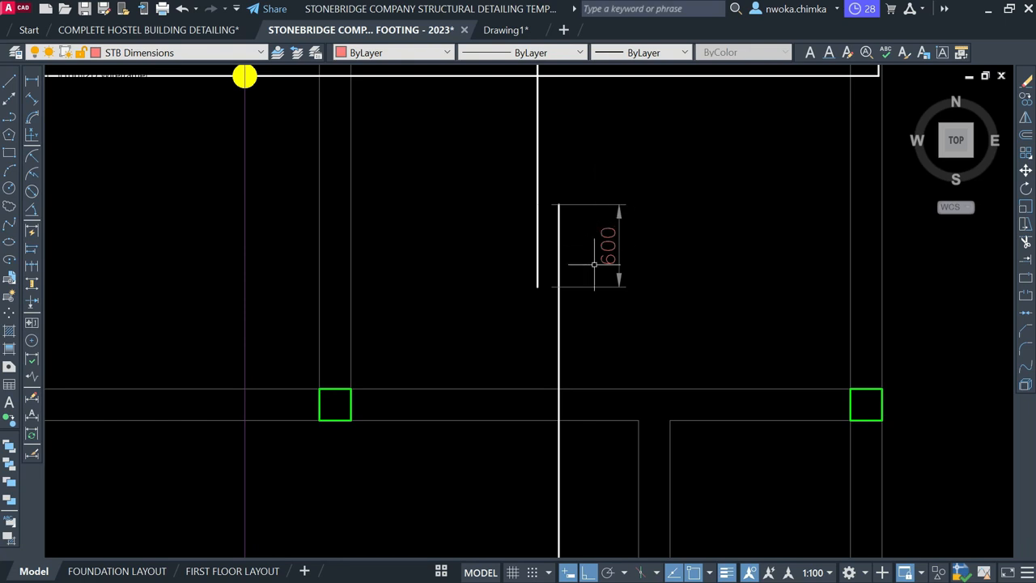
scroll(631, 224, up, 2)
click(599, 273)
click(618, 193)
click(583, 198)
key(Escape)
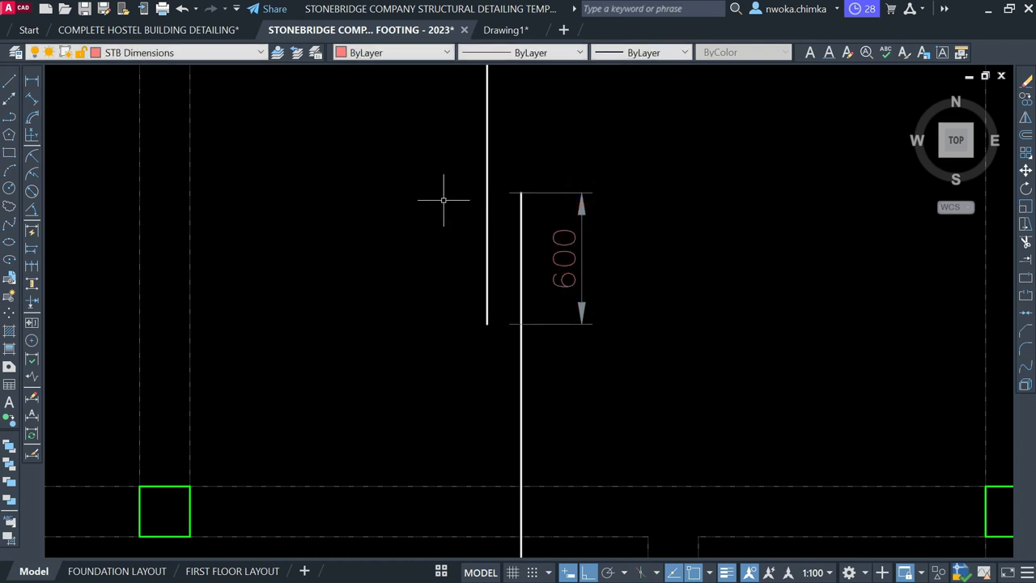
click(567, 232)
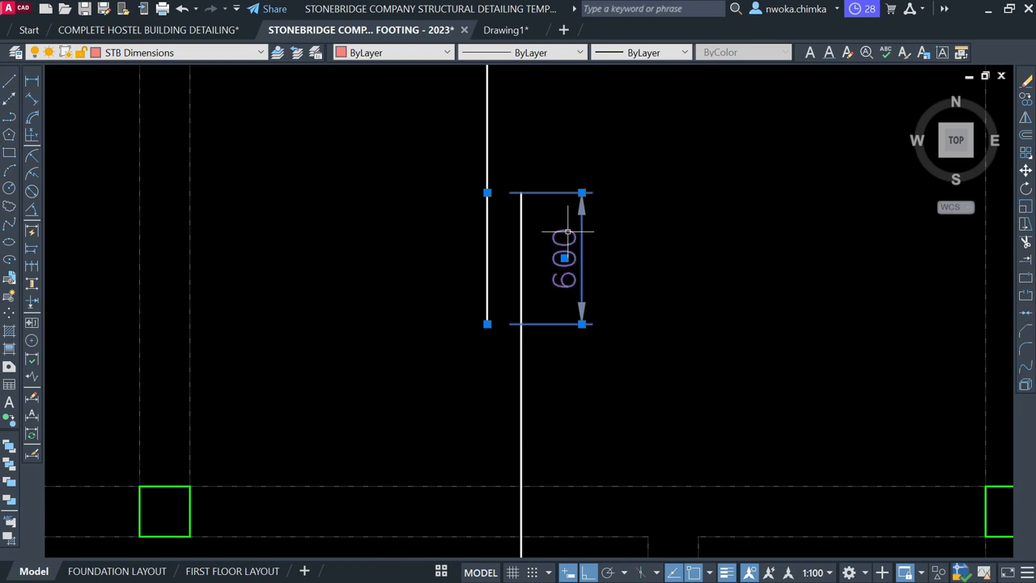
Edit the 600 dimension's text in the text editor, then exit it
double_click(564, 257)
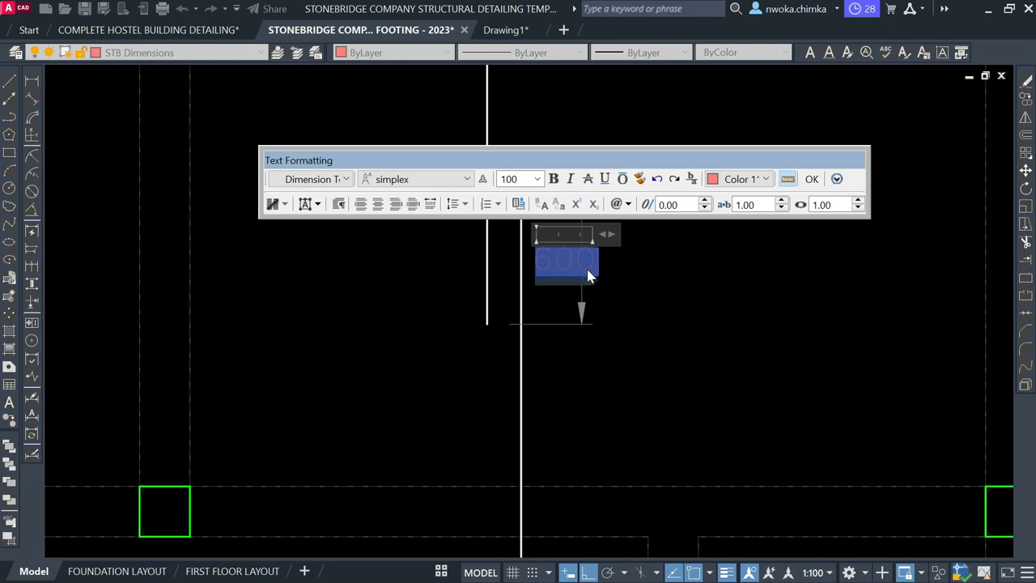
key(alt)
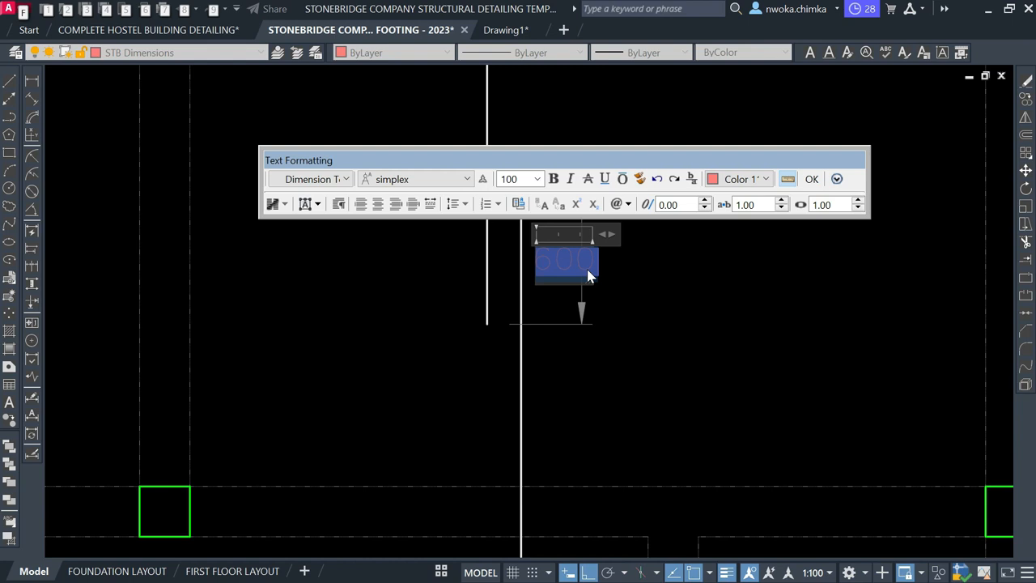
key(Delete)
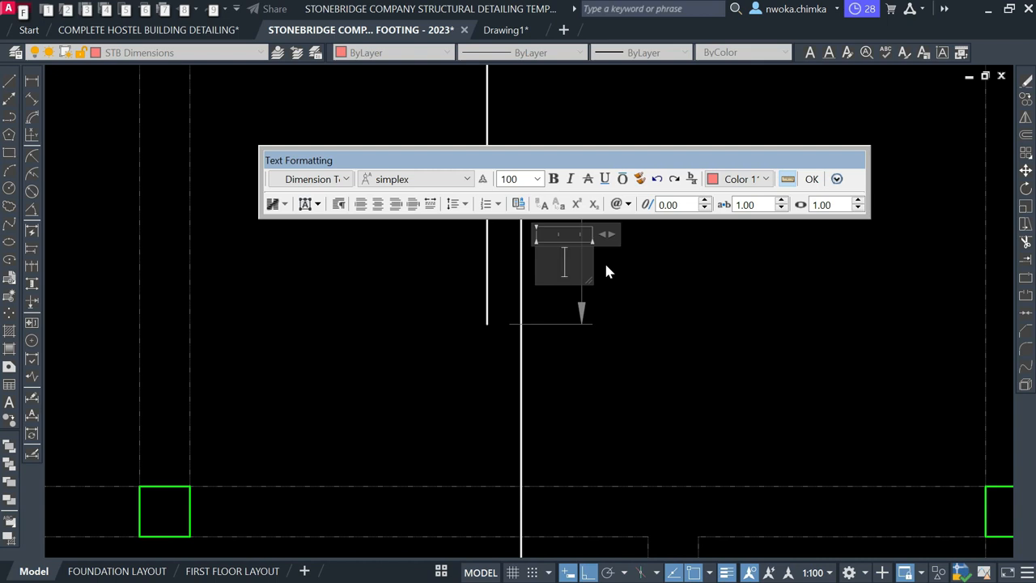
click(633, 277)
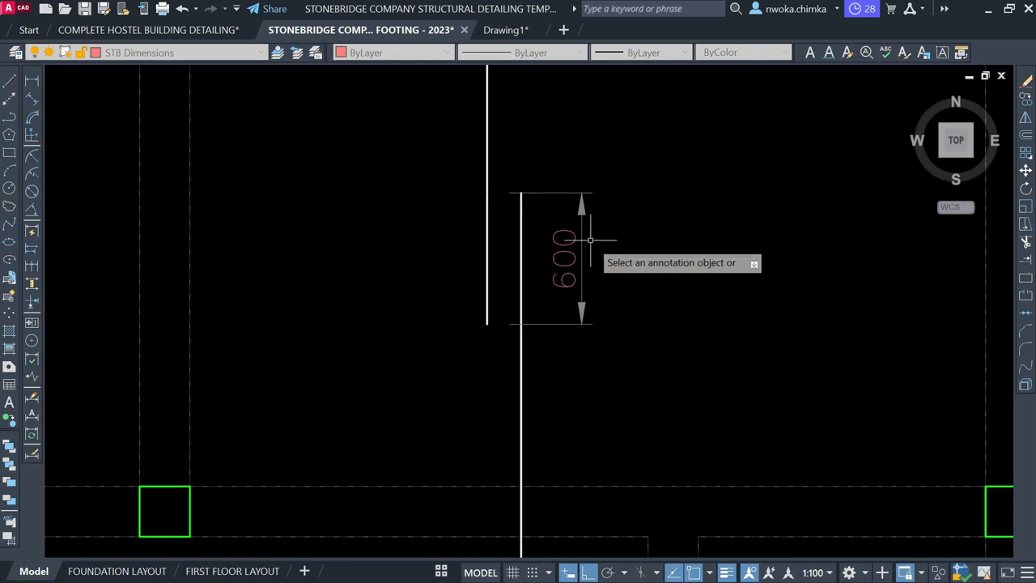
key(Escape)
Copy the 600 dimension to the right of the original
click(565, 261)
text(co)
key(Return)
click(621, 228)
click(782, 204)
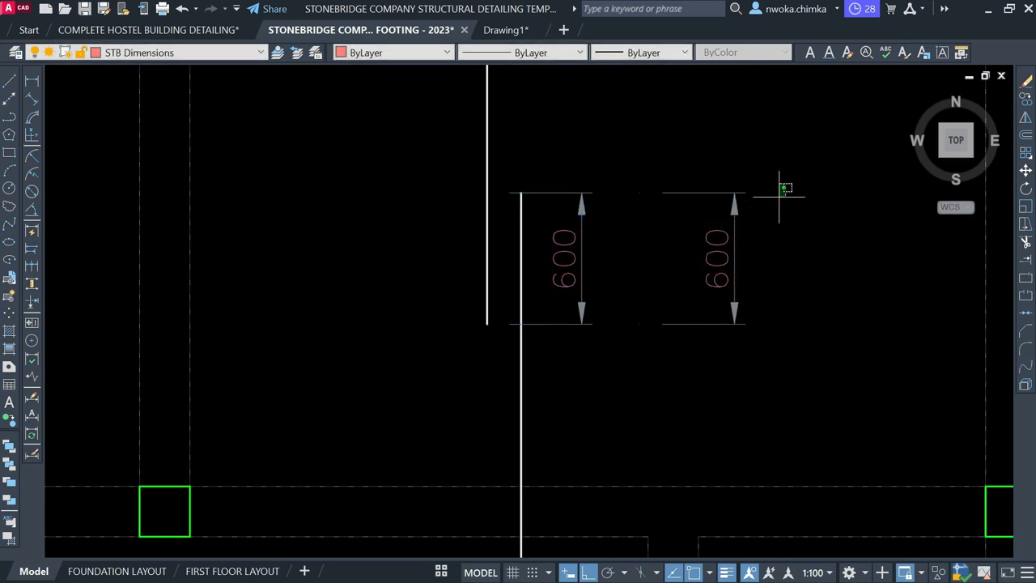
key(Escape)
Erase the copy's arrows, extension lines and leftover dimension line, keeping only its text
click(756, 181)
click(747, 216)
click(758, 308)
click(705, 340)
key(Delete)
click(734, 238)
key(Delete)
Change the copied 600 text to read LAP
click(724, 246)
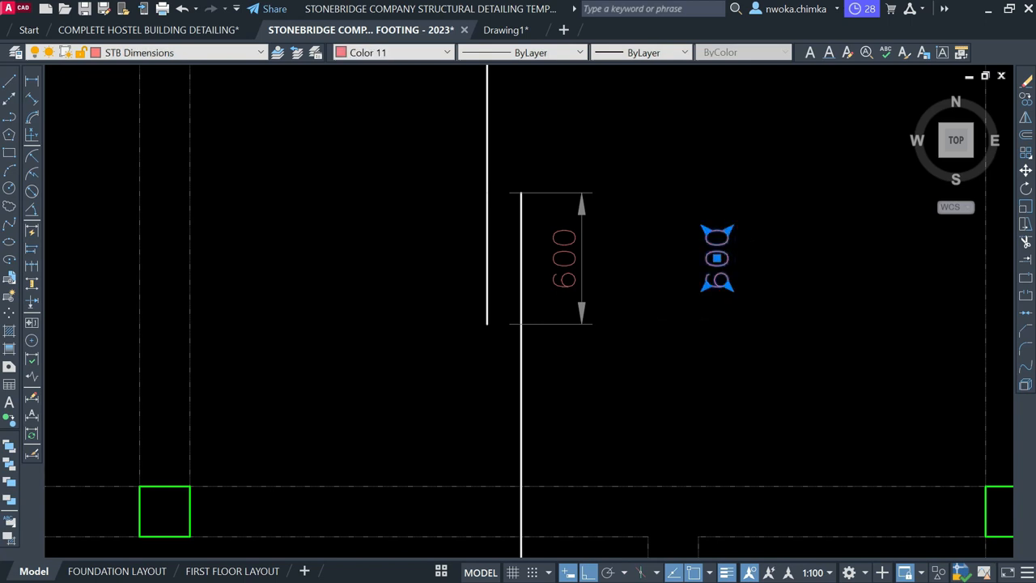
double_click(718, 251)
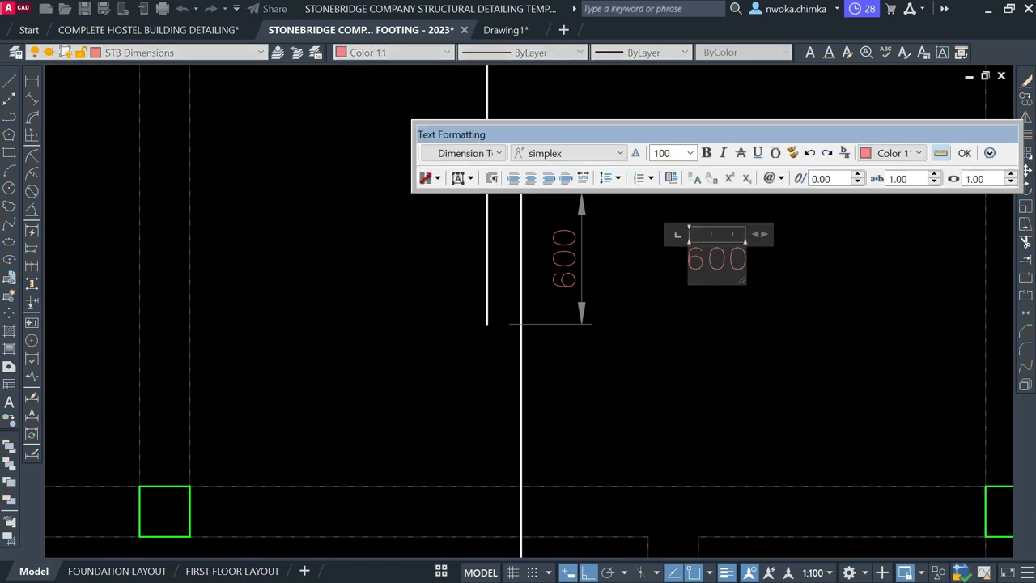
text(LAP)
click(759, 272)
Move the LAP text toward its spot beside the 600 dimension
click(757, 233)
click(705, 324)
text(m)
key(space)
click(787, 200)
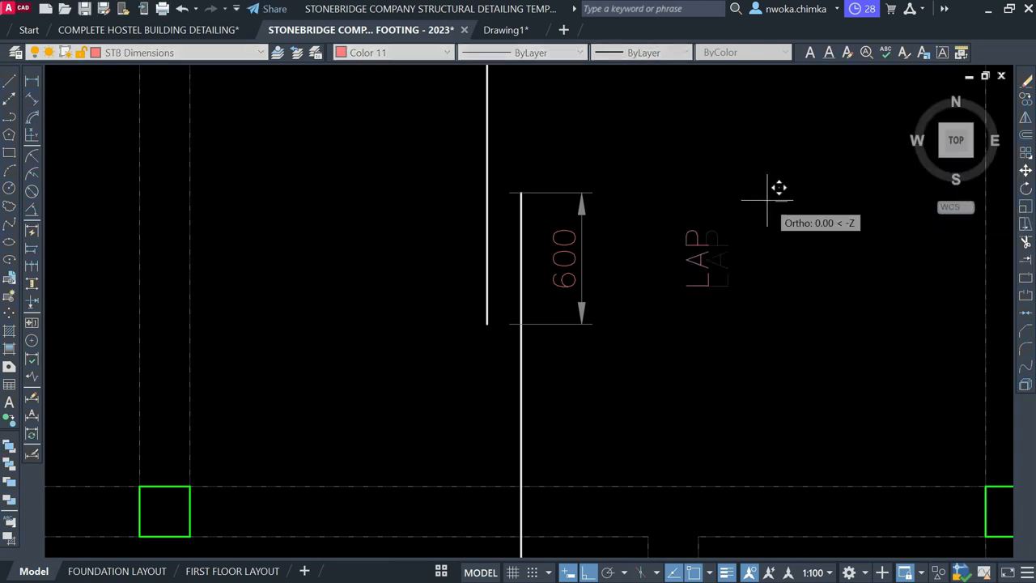
click(688, 161)
scroll(750, 194, down, 10)
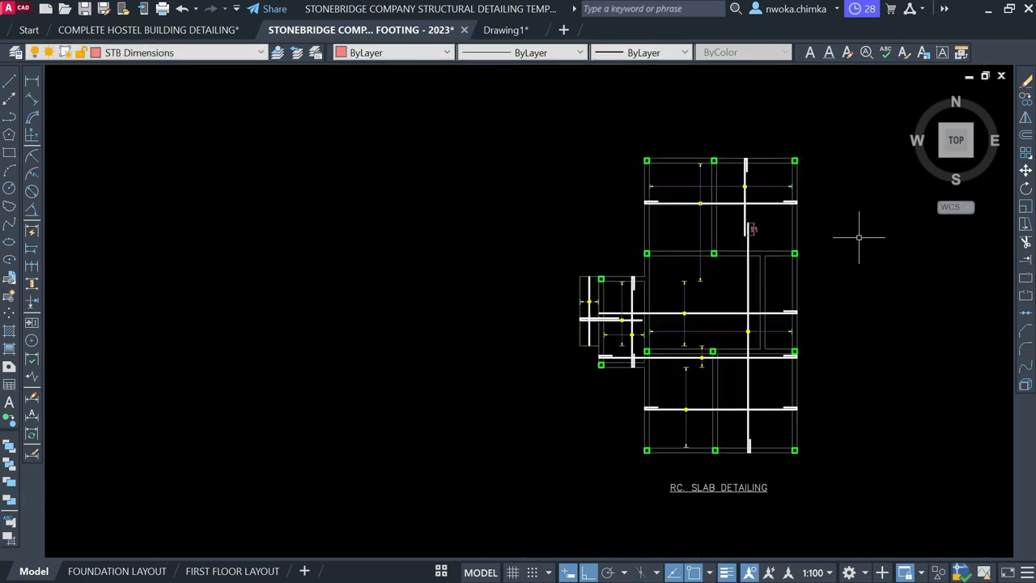
scroll(535, 331, down, 3)
middle_drag(504, 363, 689, 304)
scroll(531, 315, up, 9)
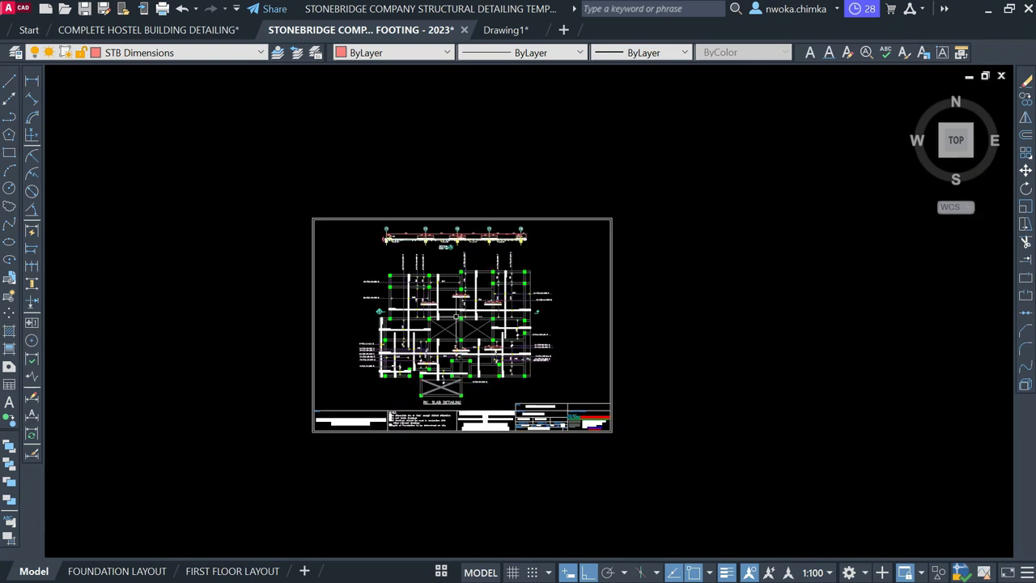
scroll(564, 308, down, 2)
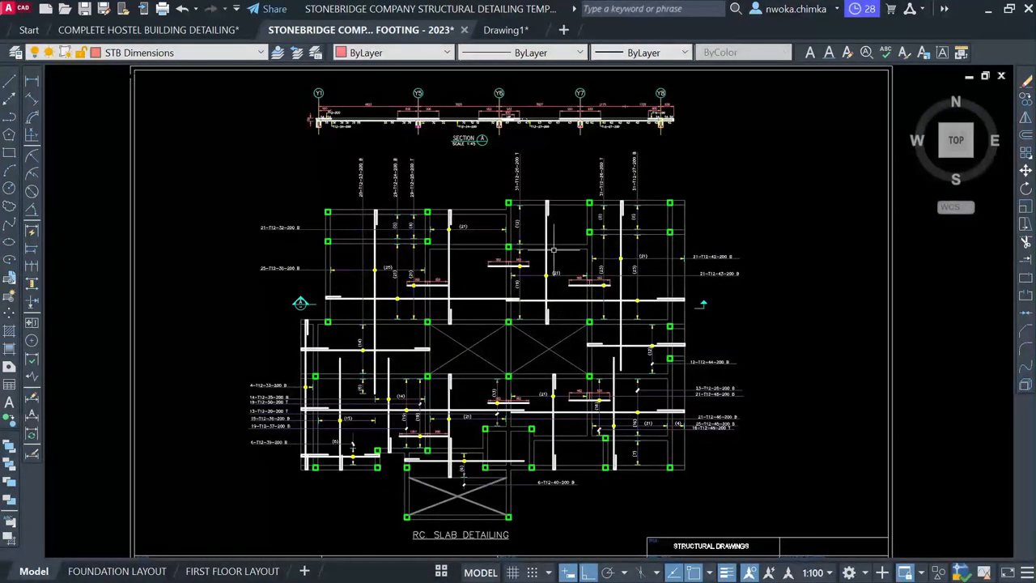
scroll(538, 197, down, 10)
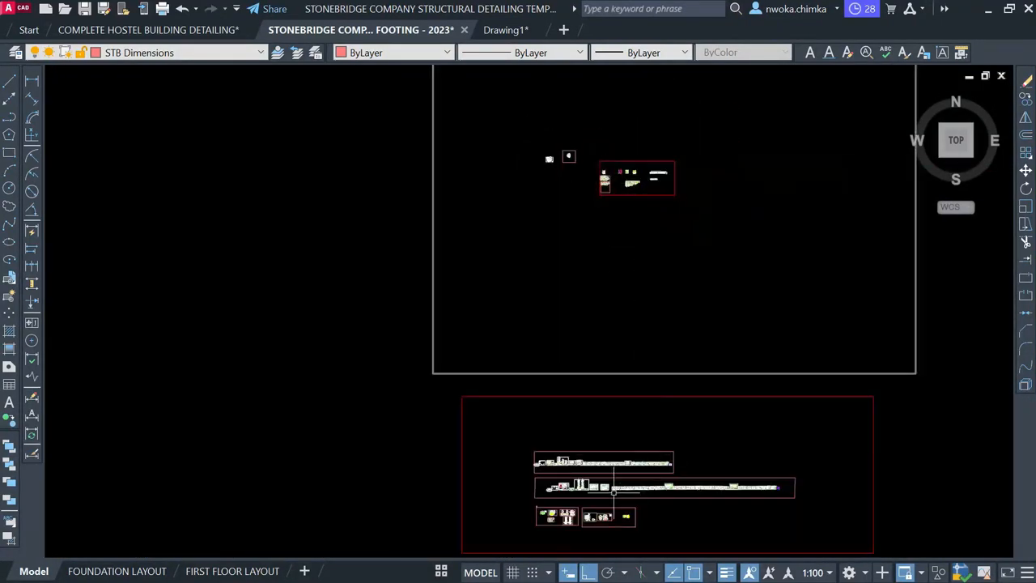
scroll(568, 417, up, 5)
scroll(597, 346, down, 5)
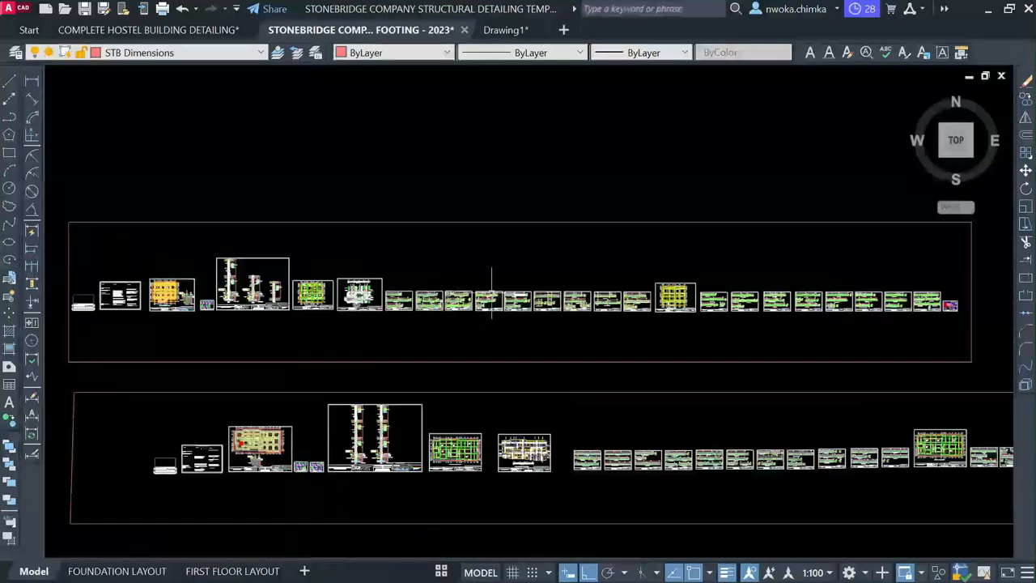
scroll(528, 447, up, 8)
scroll(559, 476, up, 2)
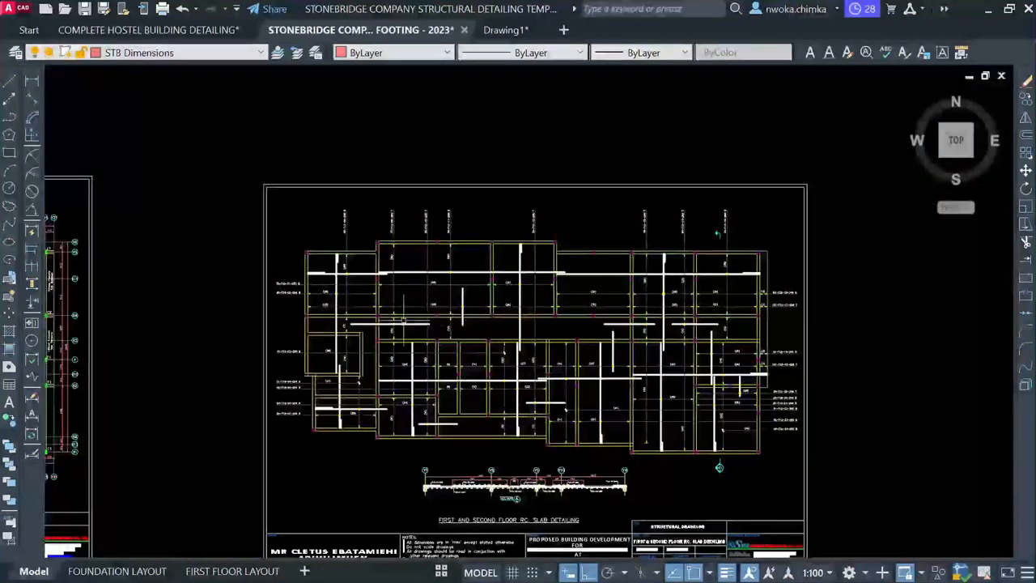
scroll(637, 332, up, 3)
scroll(802, 391, down, 2)
scroll(647, 315, down, 2)
middle_drag(458, 250, 613, 308)
scroll(613, 307, down, 1)
middle_drag(524, 298, 526, 334)
scroll(527, 333, down, 2)
scroll(646, 307, up, 7)
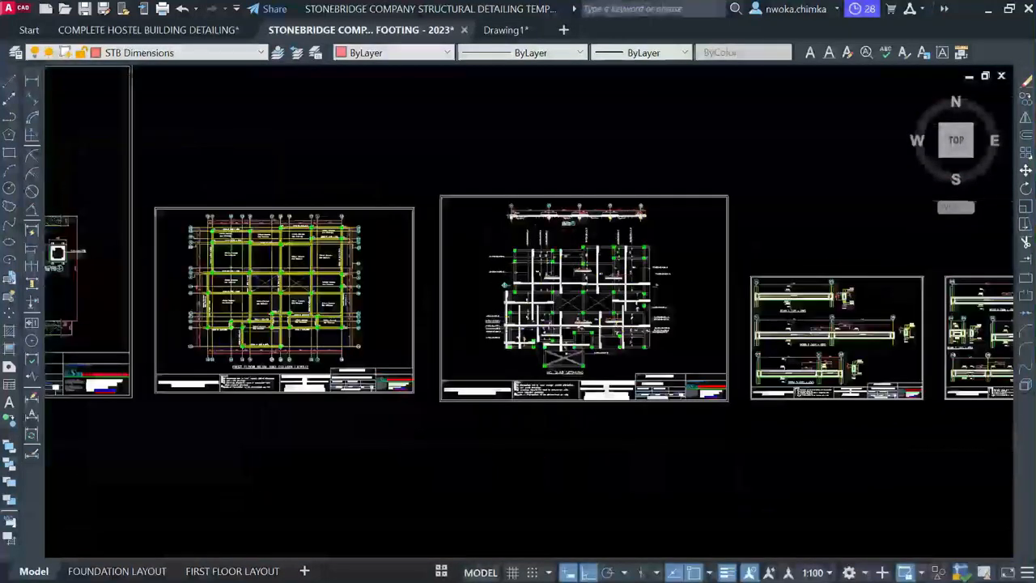
scroll(647, 307, down, 8)
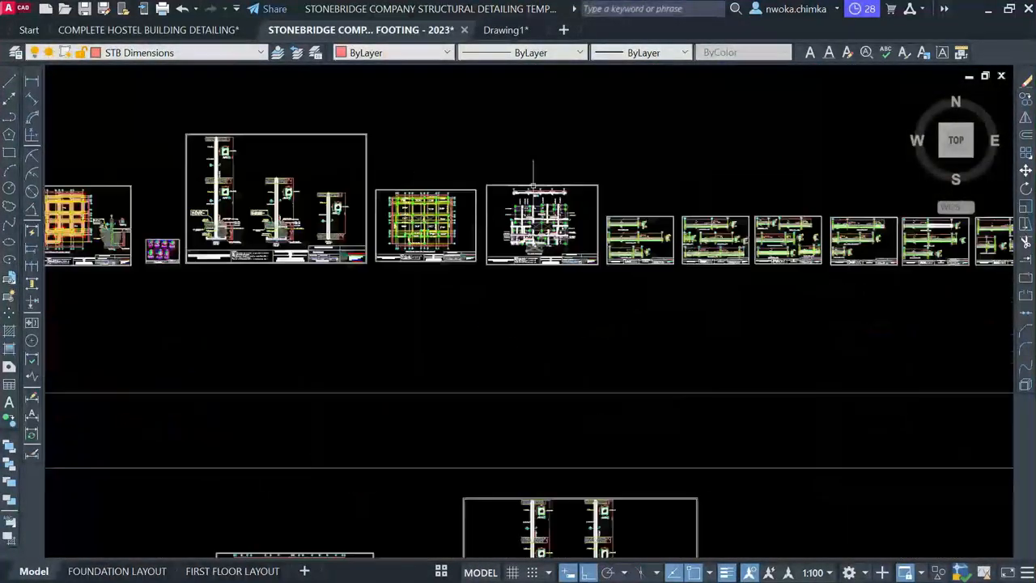
scroll(587, 421, up, 6)
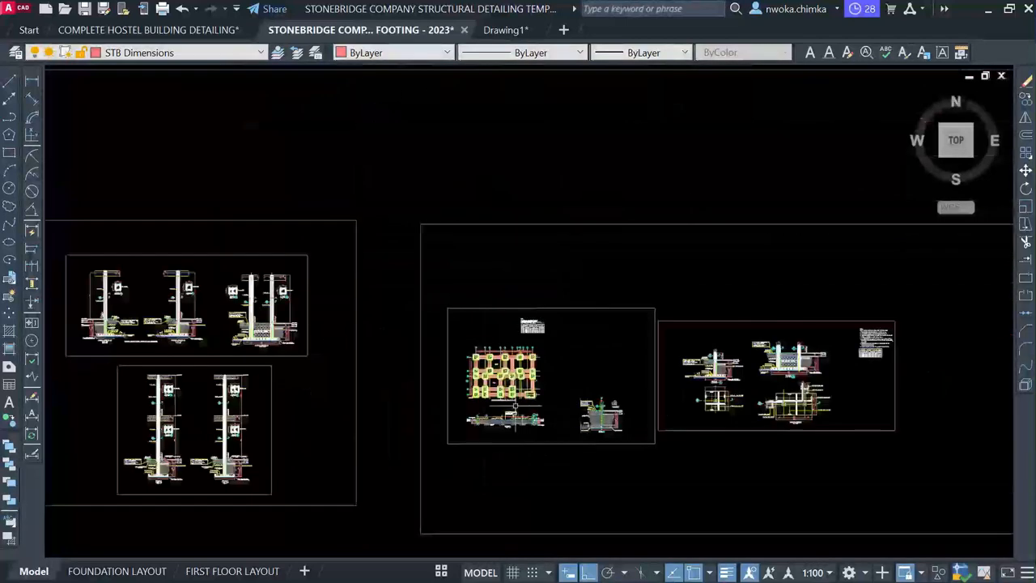
scroll(781, 391, down, 2)
scroll(252, 366, up, 8)
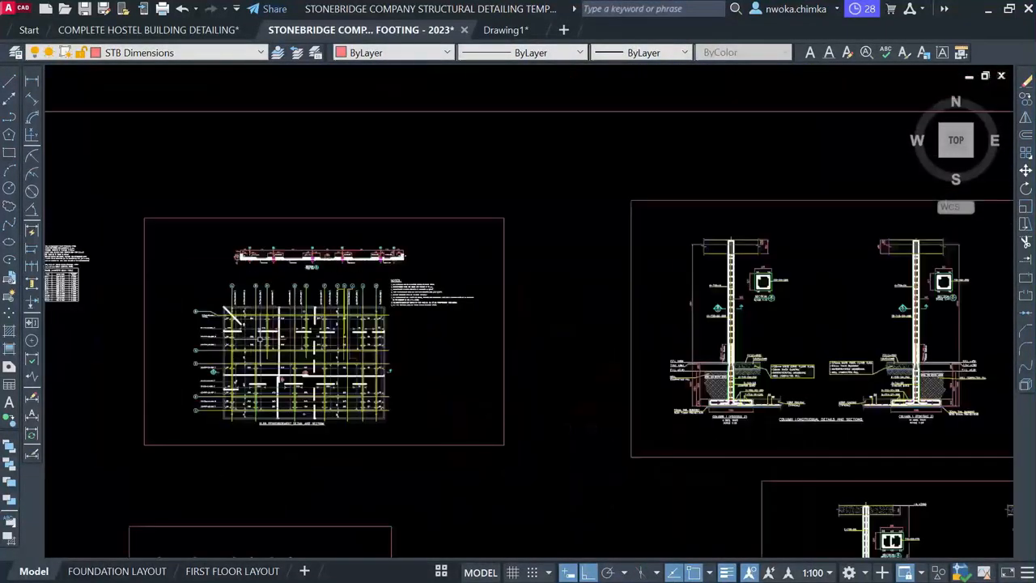
scroll(378, 420, up, 5)
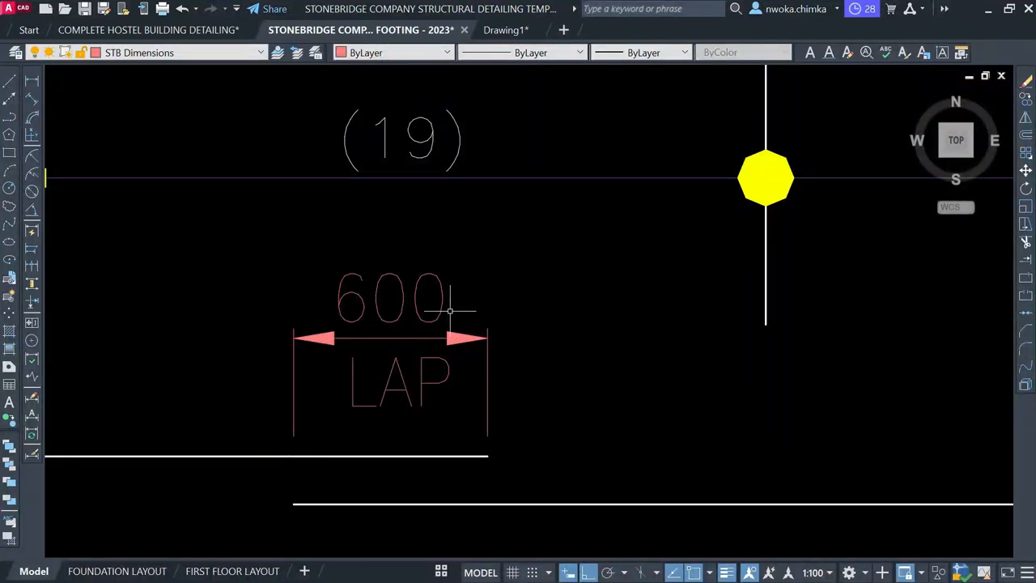
scroll(381, 396, down, 15)
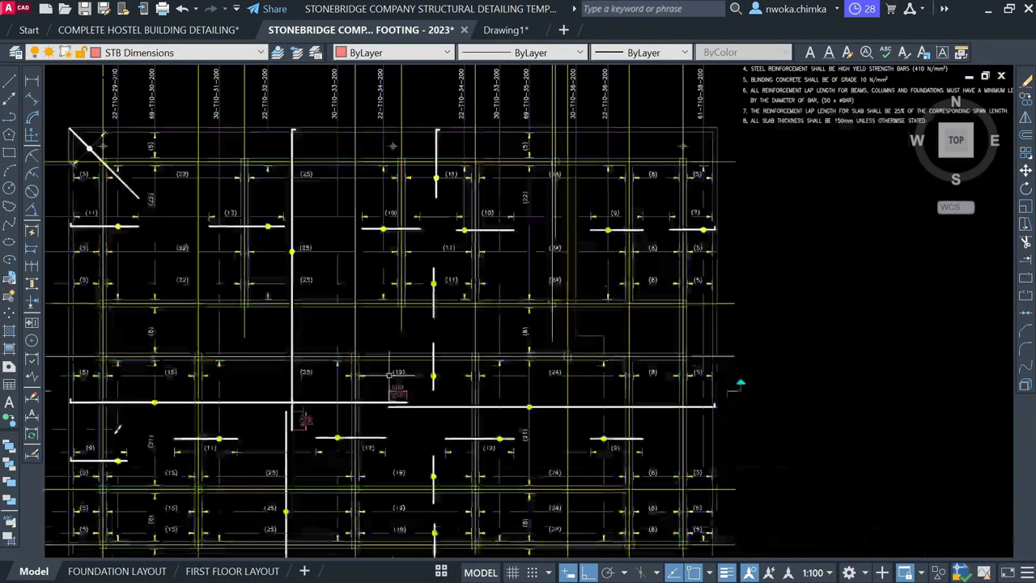
scroll(499, 311, down, 6)
scroll(567, 456, up, 12)
scroll(629, 413, down, 4)
middle_drag(626, 345, 600, 434)
scroll(523, 319, up, 7)
scroll(540, 322, up, 5)
scroll(603, 176, up, 4)
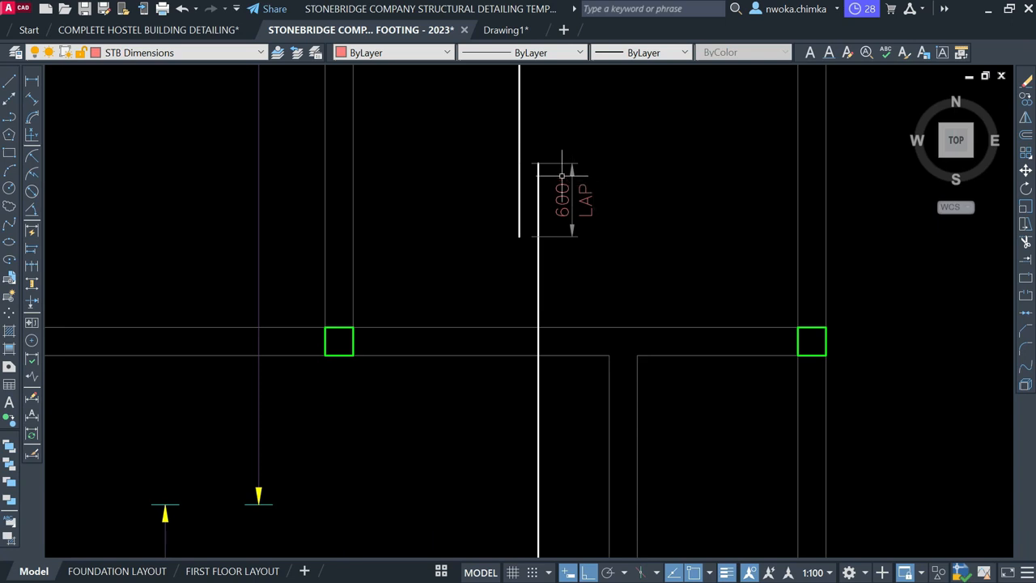
Move the upper panel's vertical bar line slightly left beside the 600 LAP note
scroll(554, 165, up, 2)
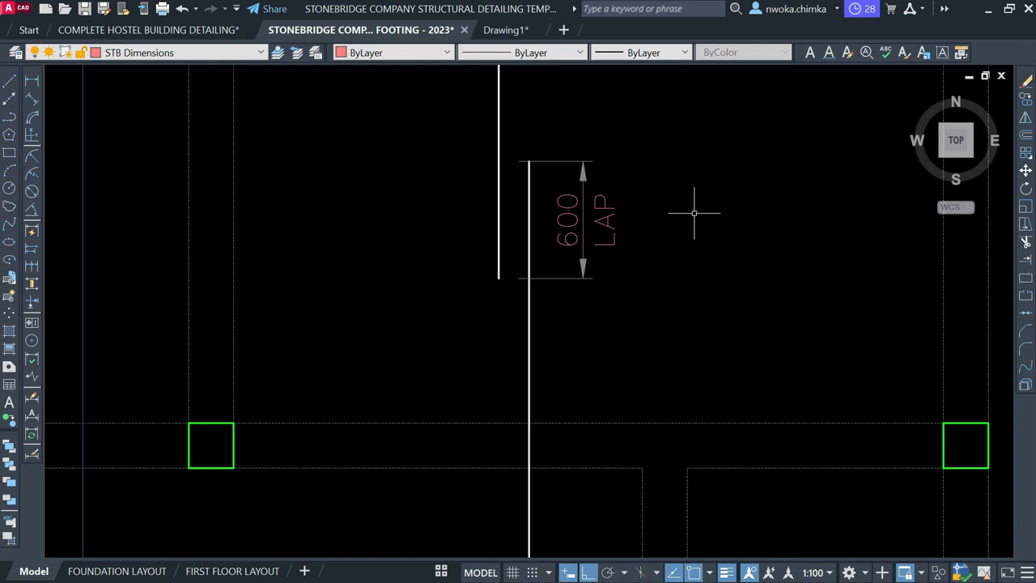
scroll(539, 252, down, 10)
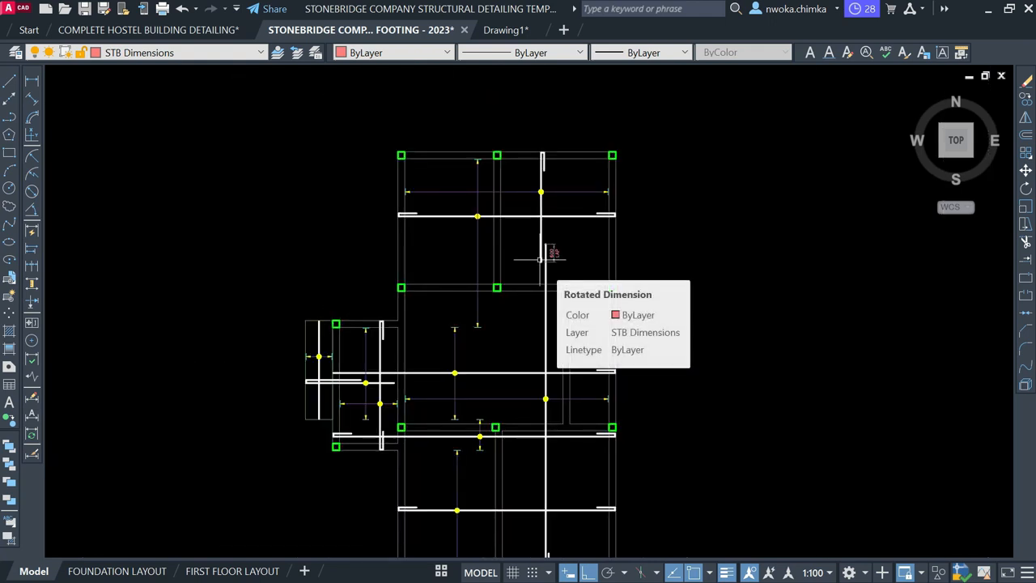
middle_drag(554, 228, 557, 180)
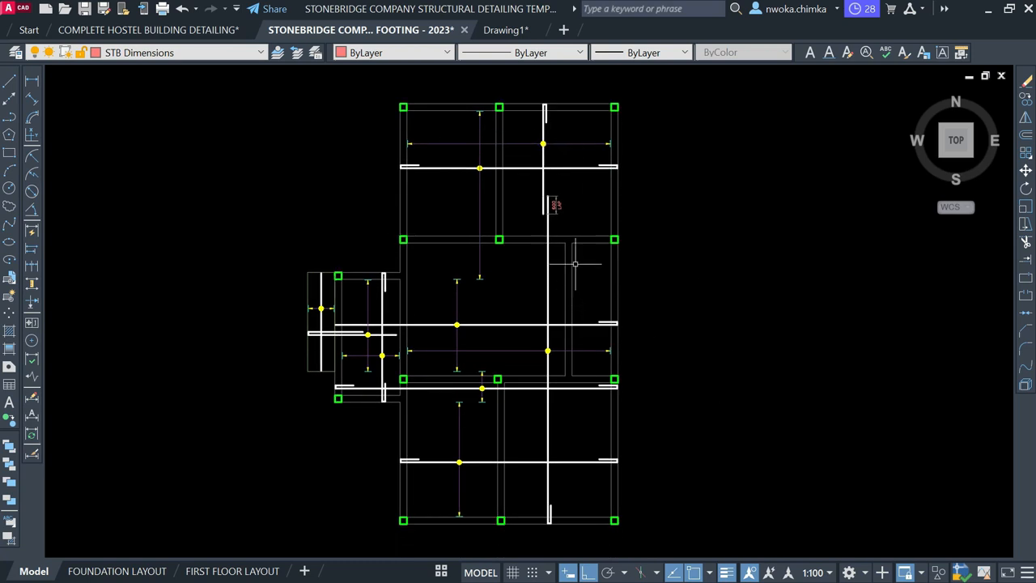
scroll(552, 103, up, 2)
click(519, 93)
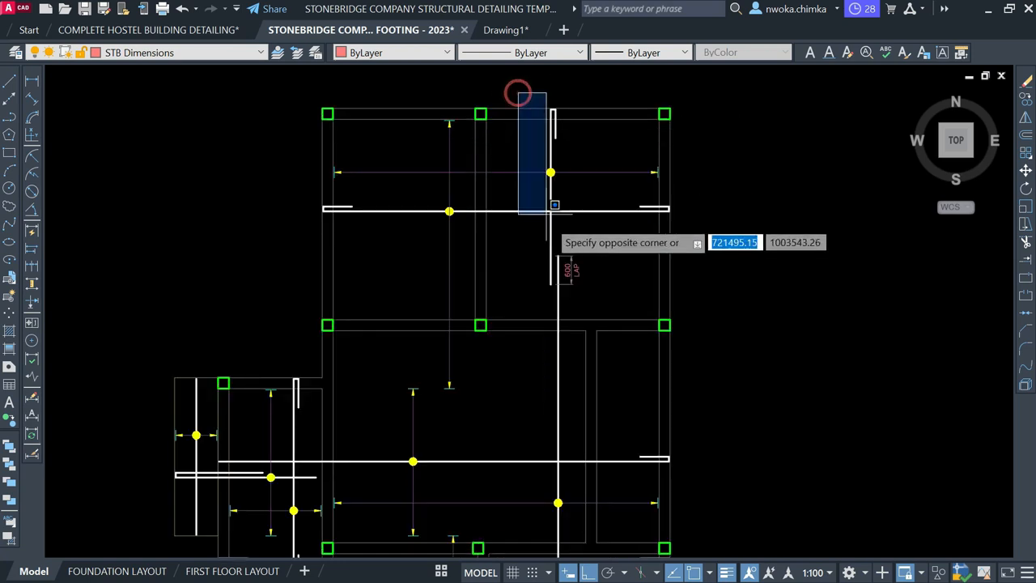
click(562, 309)
key(m)
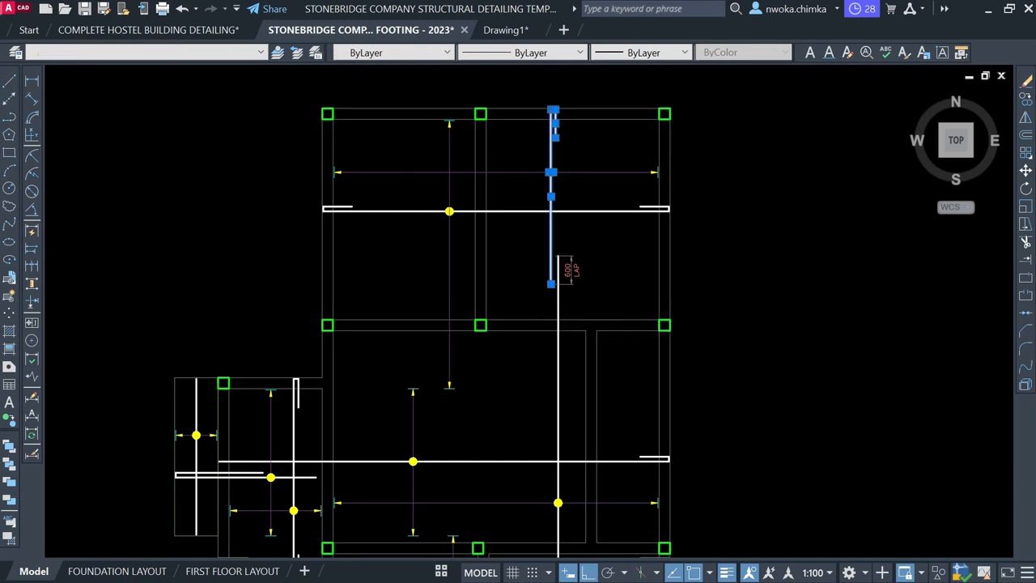
key(Return)
scroll(616, 217, up, 2)
click(630, 259)
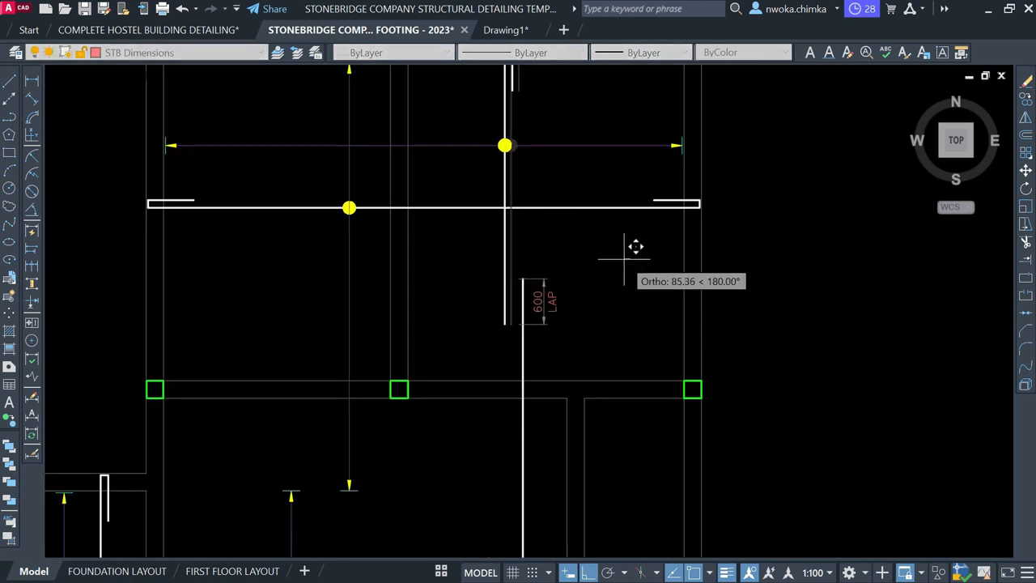
click(624, 258)
scroll(528, 235, down, 4)
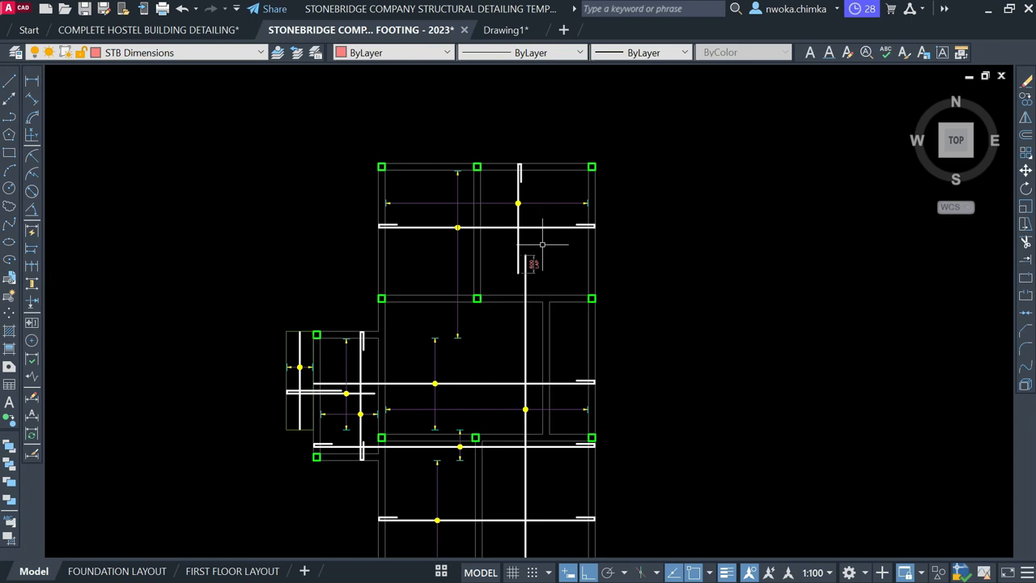
middle_drag(546, 295, 523, 241)
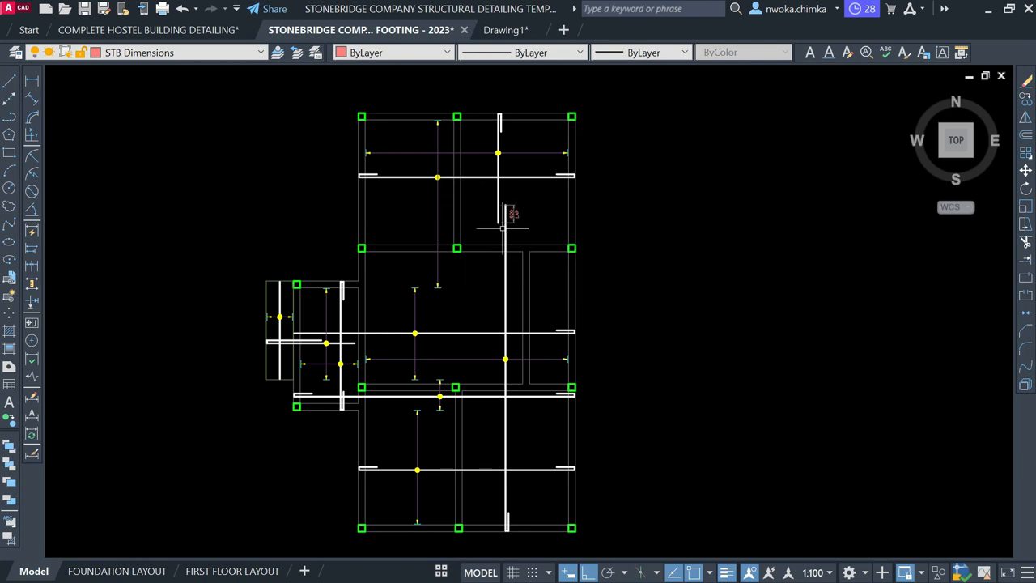
Make STB Rebars Top the current layer and draw a trial vertical bar line
click(202, 55)
scroll(203, 61, down, 2)
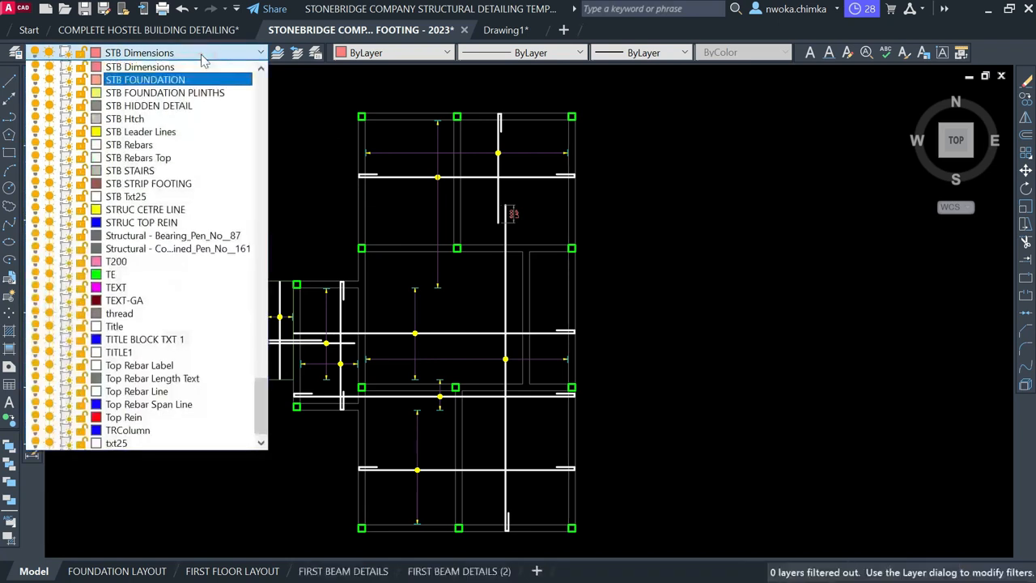
click(172, 144)
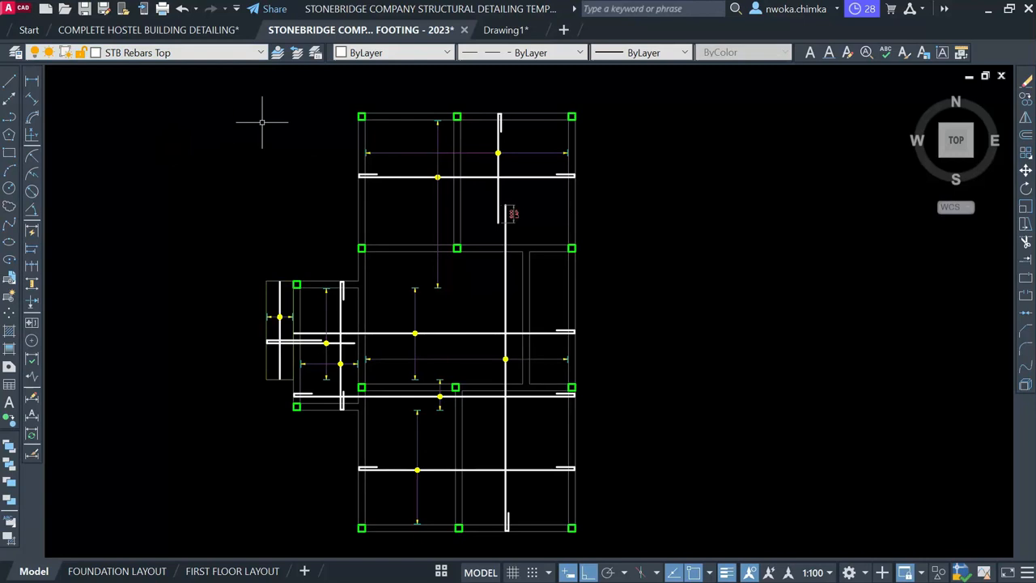
text(l)
key(Return)
scroll(482, 259, up, 5)
scroll(478, 267, down, 4)
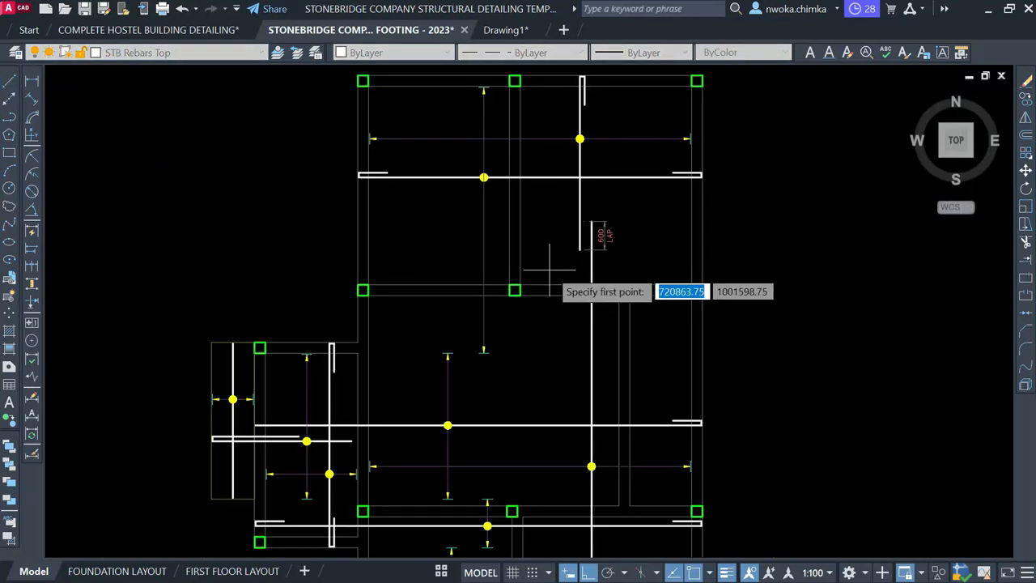
scroll(544, 277, up, 4)
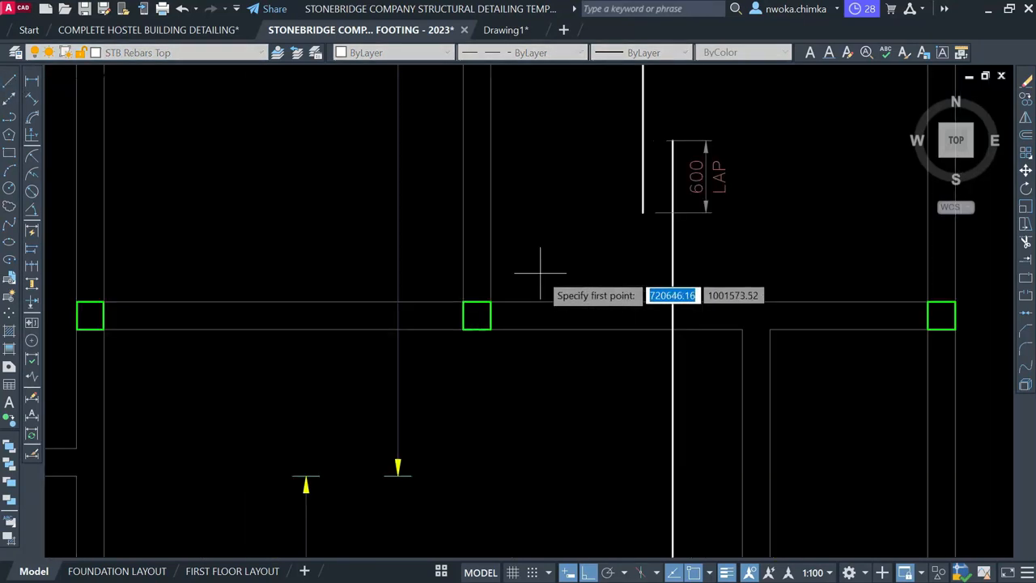
click(555, 166)
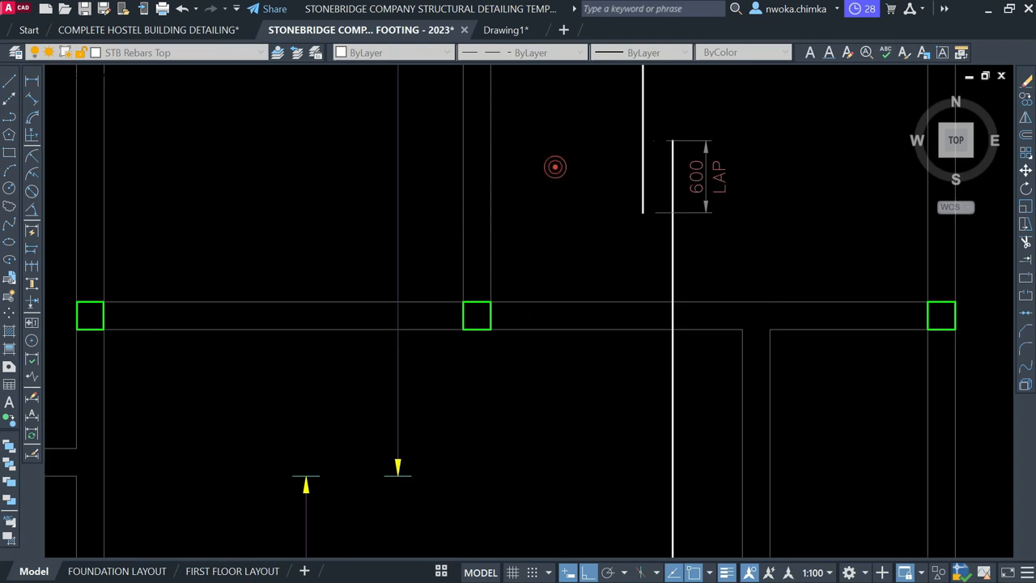
click(570, 416)
key(Return)
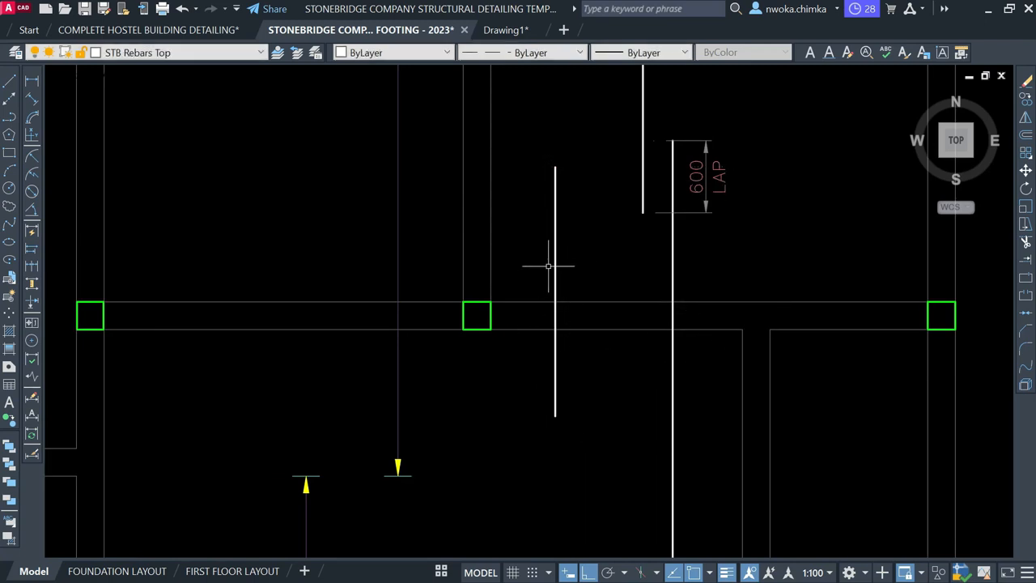
Erase the trial vertical line
scroll(555, 247, down, 3)
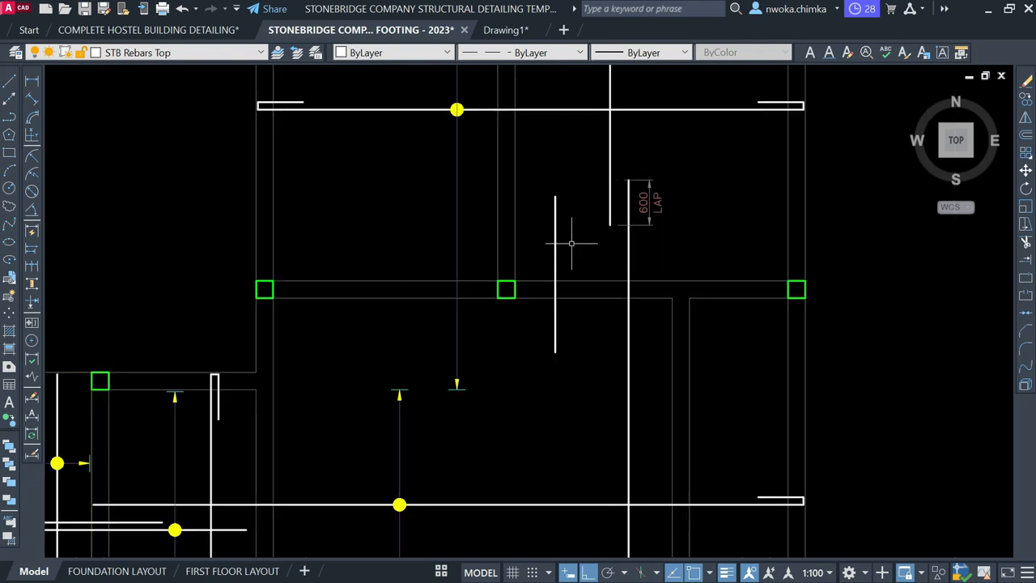
click(572, 227)
click(549, 241)
text(E)
key(Return)
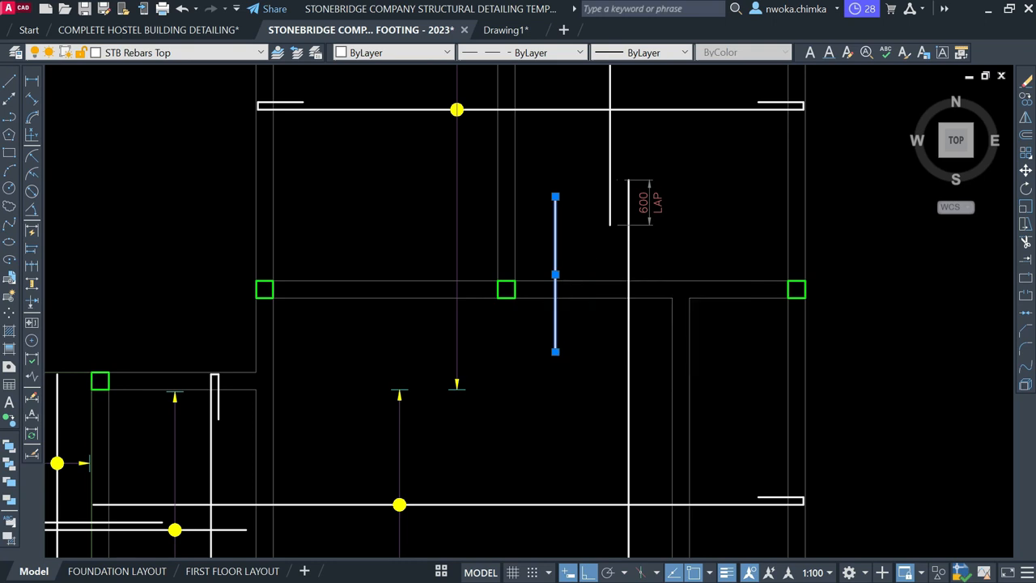
Select the left and right beam lines to inspect them, then clear the selection
scroll(478, 293, down, 2)
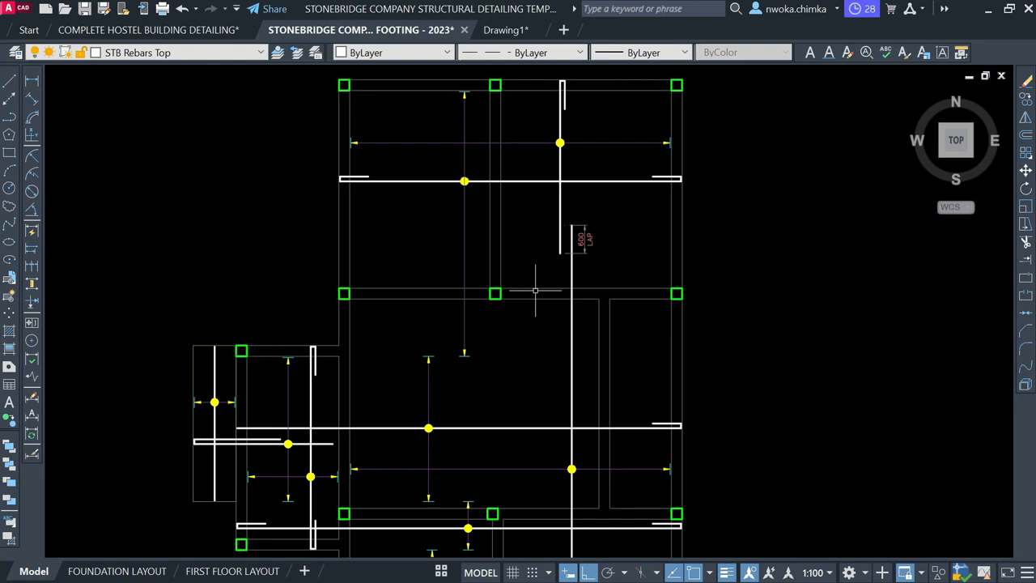
click(416, 243)
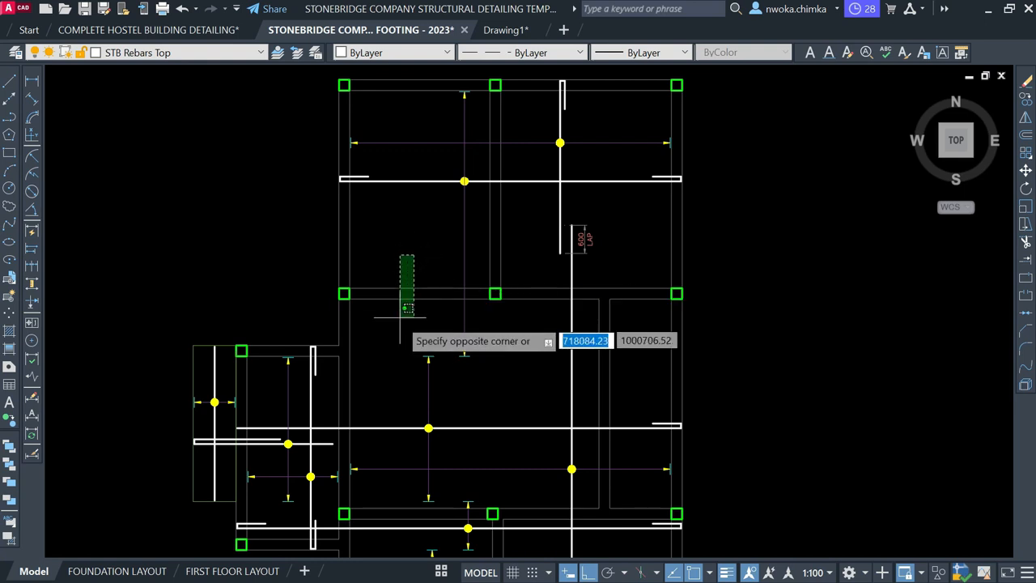
click(397, 321)
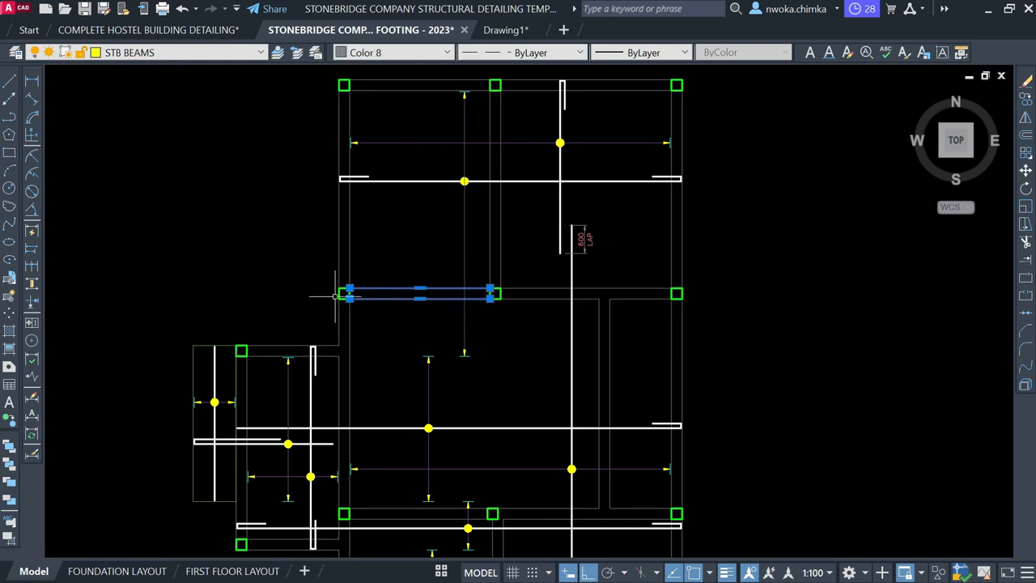
scroll(416, 298, up, 2)
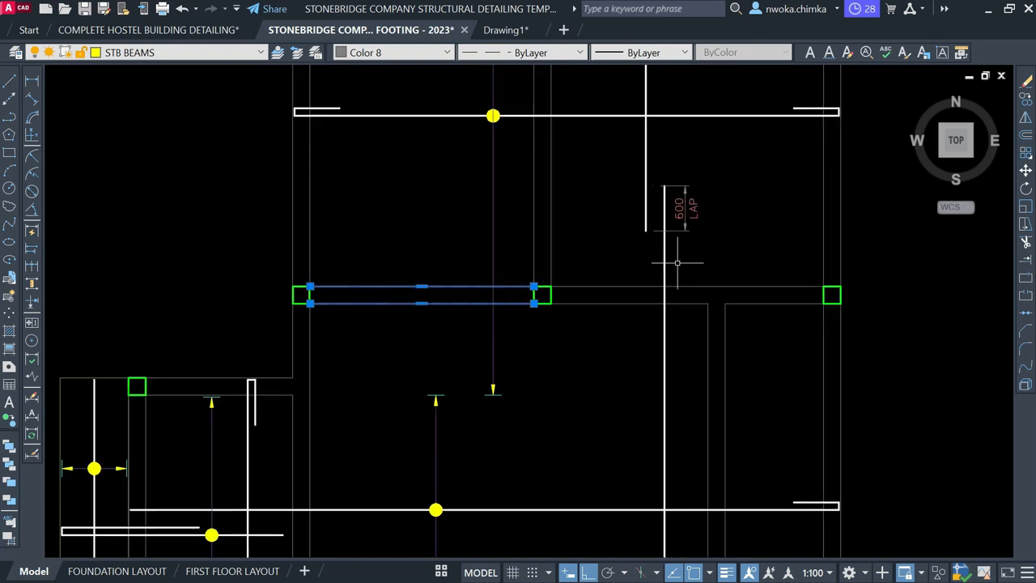
click(764, 257)
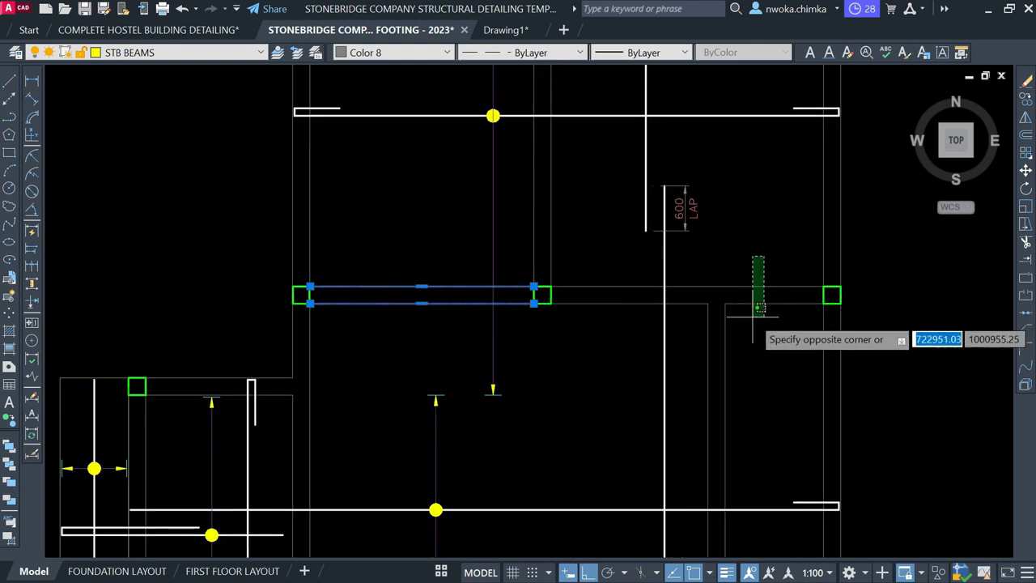
click(639, 296)
key(Escape)
click(630, 301)
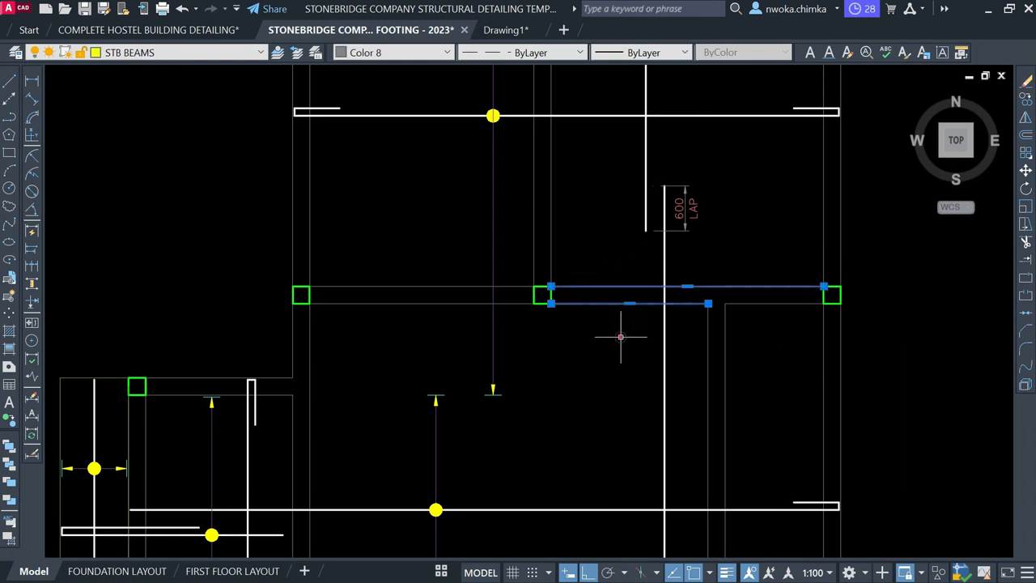
key(Escape)
Reselect the left beam's two lines, clear them, and pan the plan up and left
click(417, 268)
click(384, 330)
key(Escape)
scroll(471, 275, down, 2)
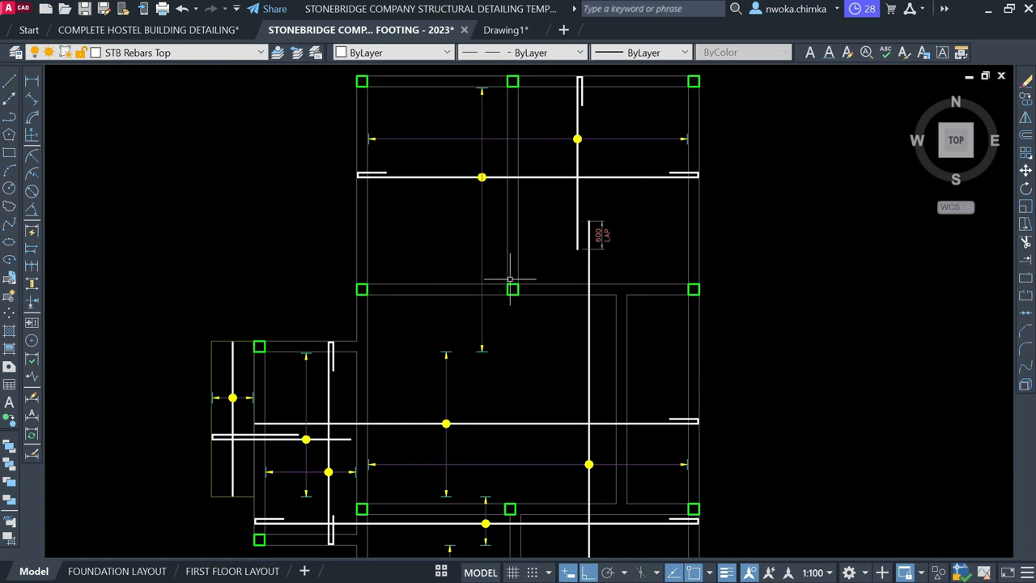
scroll(540, 296, up, 2)
scroll(556, 243, down, 2)
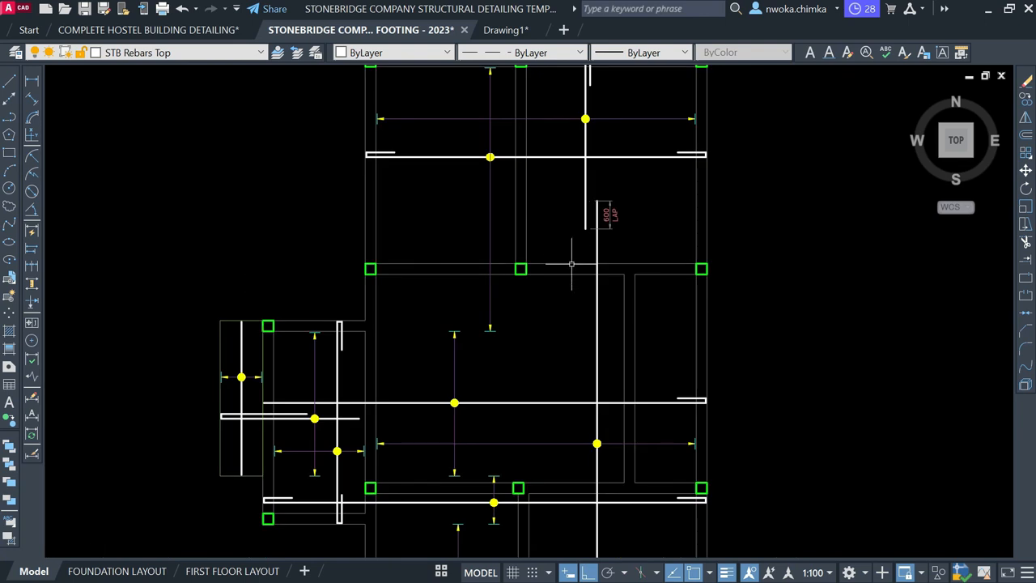
middle_drag(570, 280, 519, 233)
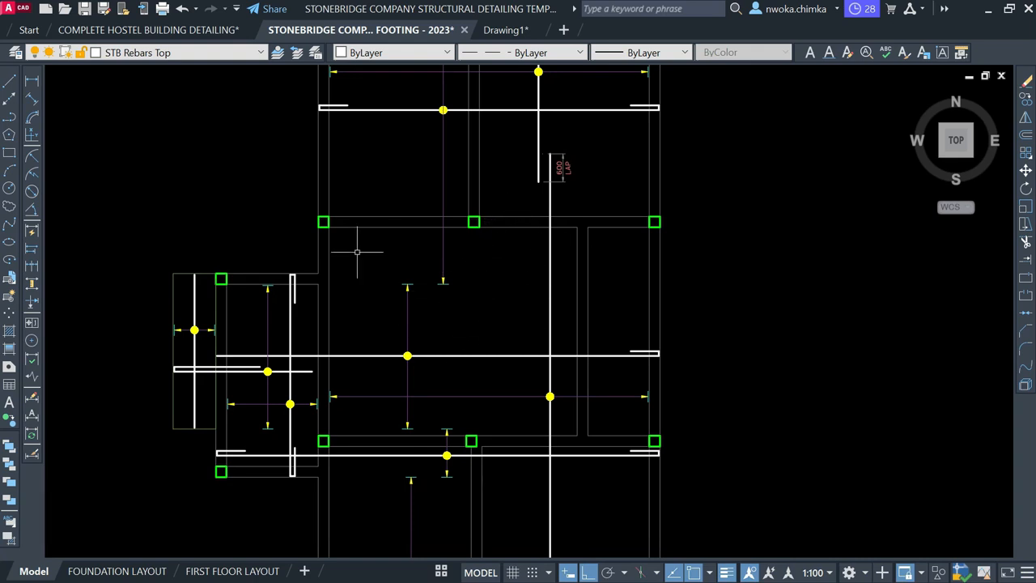
click(33, 84)
Dimension the central panel's span between the upper and lower columns as 4686
scroll(466, 227, up, 4)
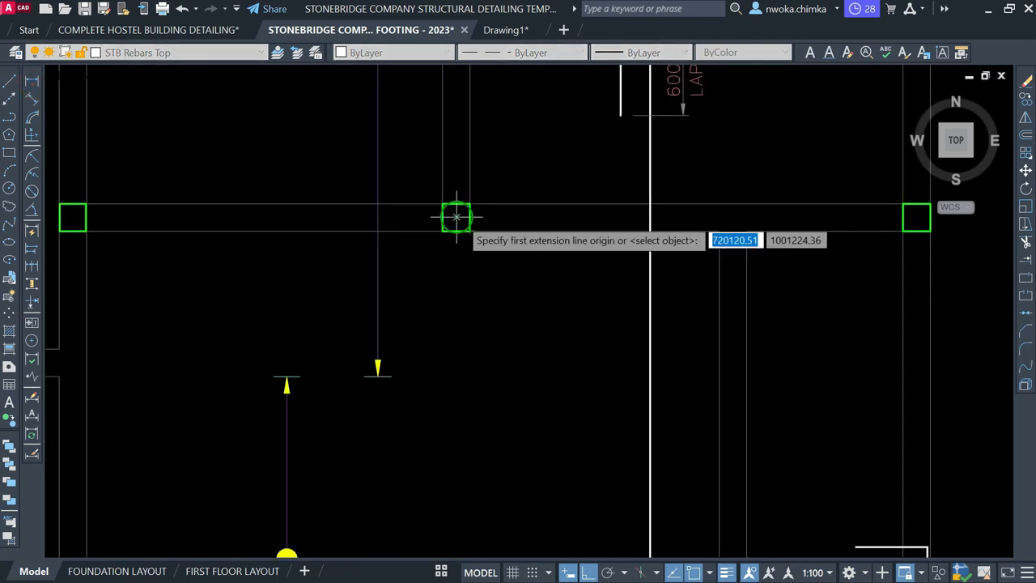
click(456, 218)
scroll(475, 176, down, 4)
scroll(483, 400, up, 4)
click(434, 403)
scroll(447, 470, down, 2)
scroll(438, 255, up, 5)
click(439, 258)
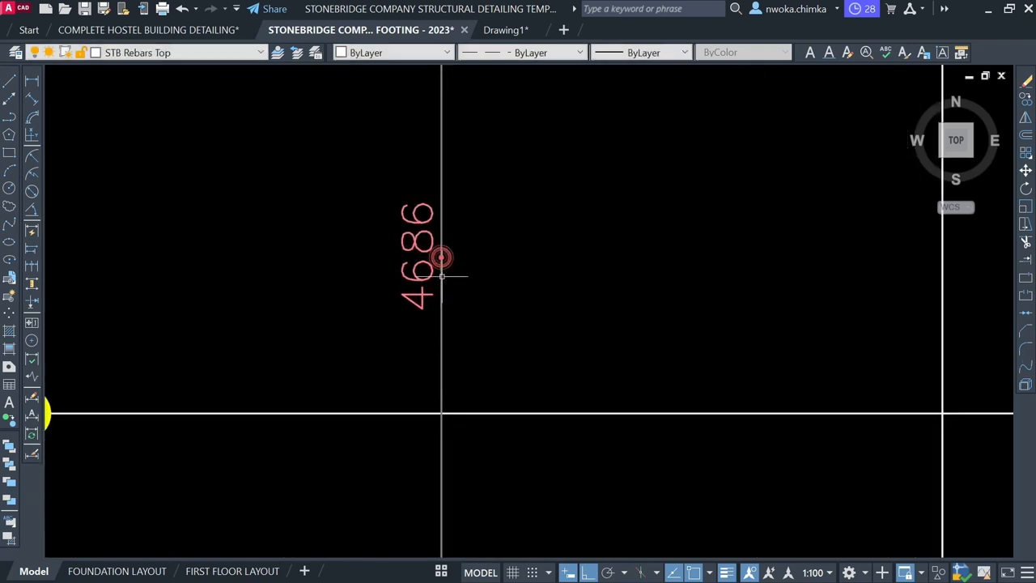
scroll(443, 275, down, 4)
scroll(429, 290, up, 2)
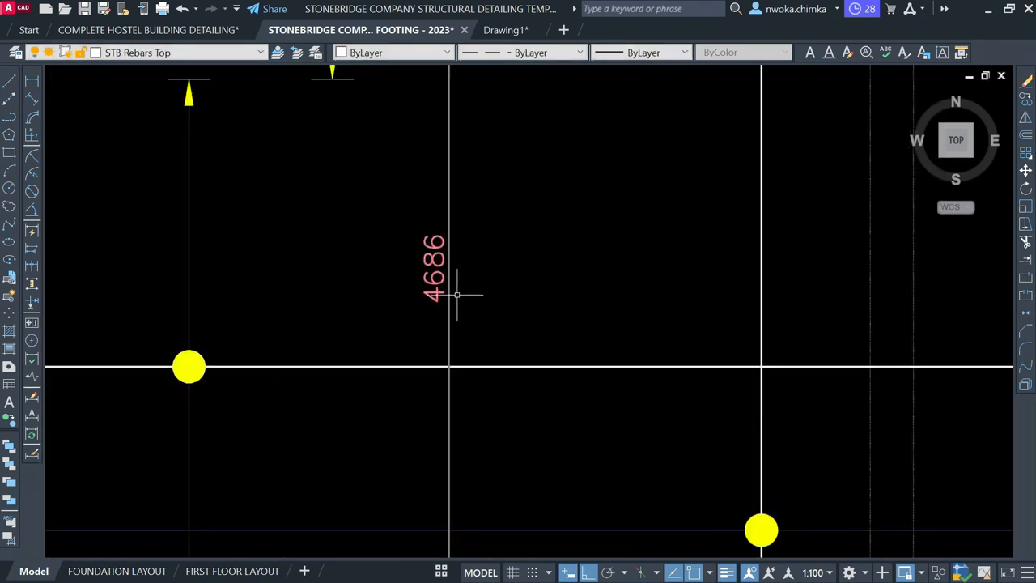
scroll(486, 256, down, 3)
middle_drag(504, 167, 495, 206)
scroll(496, 205, up, 1)
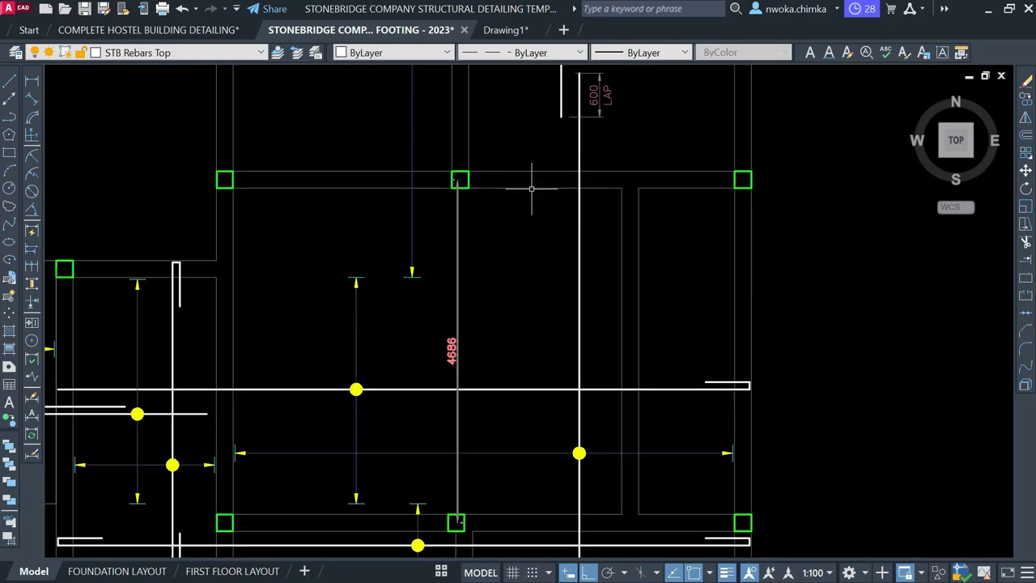
Compute 4686*0.25 in QuickCalc to get the quarter-span of 1171.5
text(qc)
key(Return)
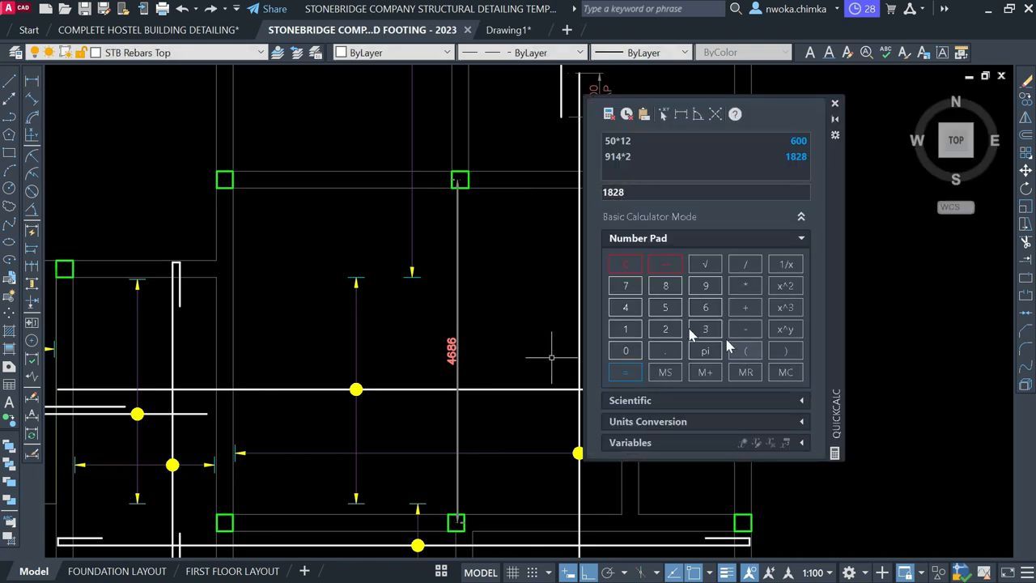
click(630, 309)
click(666, 286)
click(706, 307)
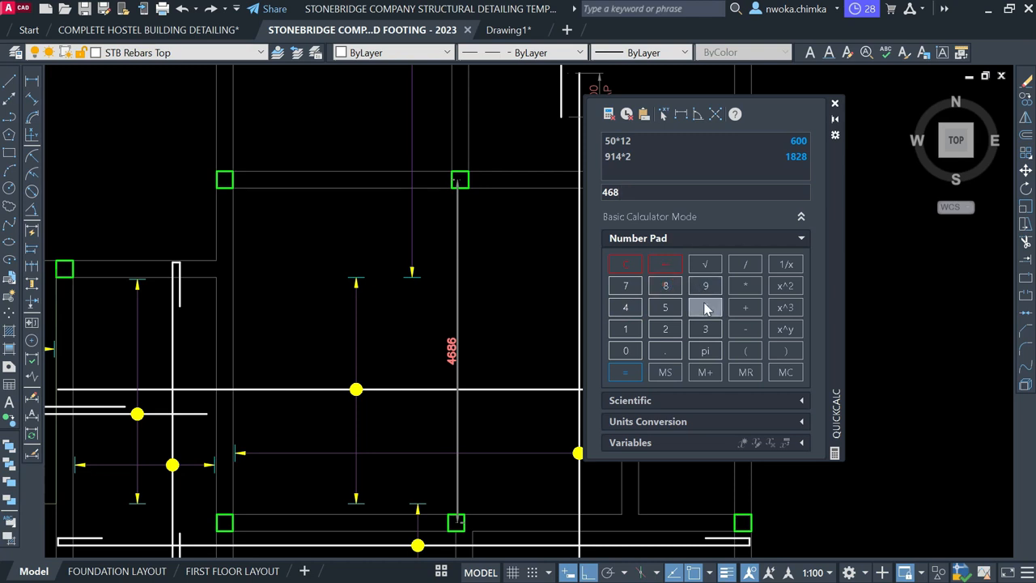
click(636, 357)
click(666, 350)
click(666, 329)
click(665, 308)
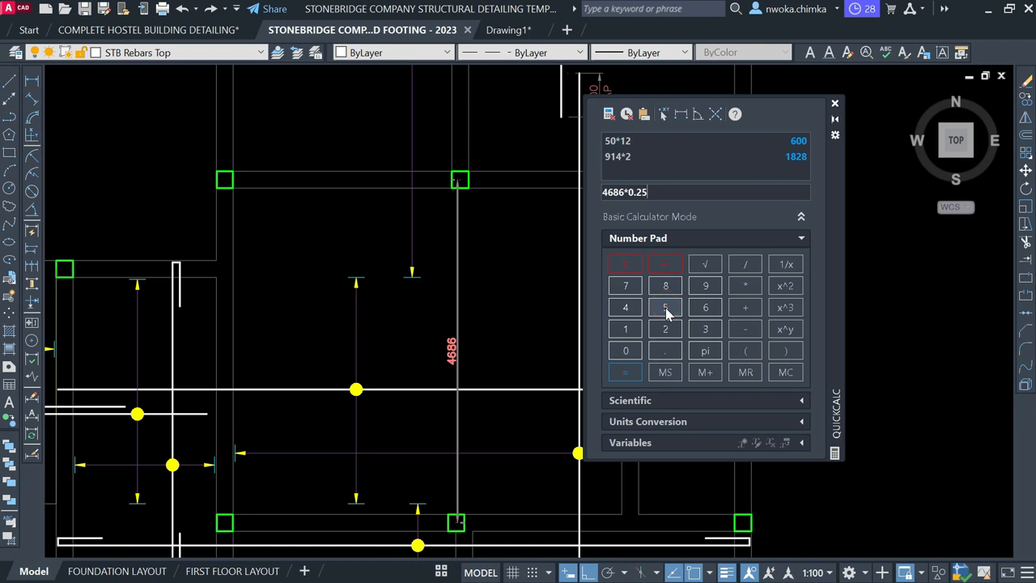
click(626, 372)
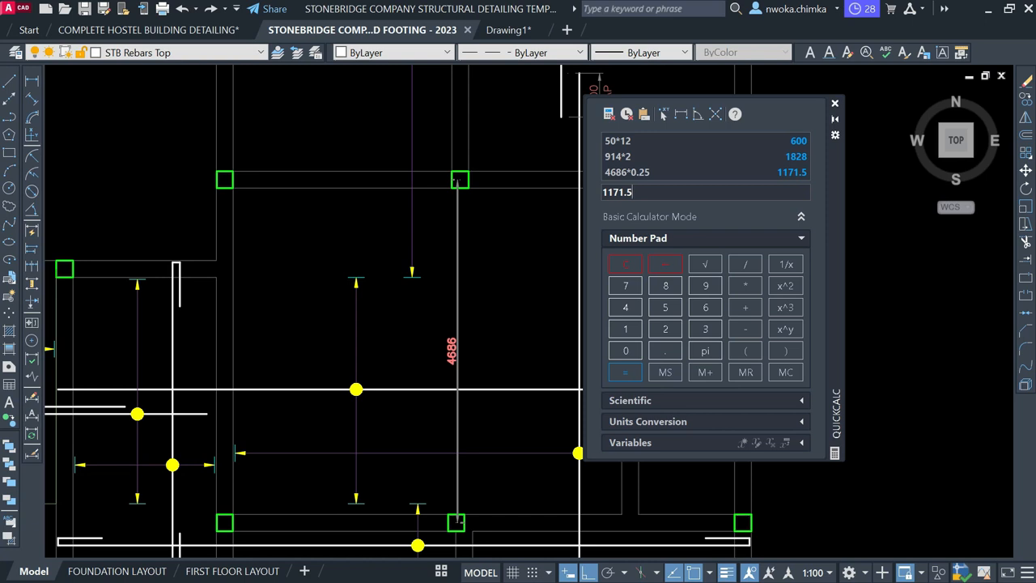
click(836, 105)
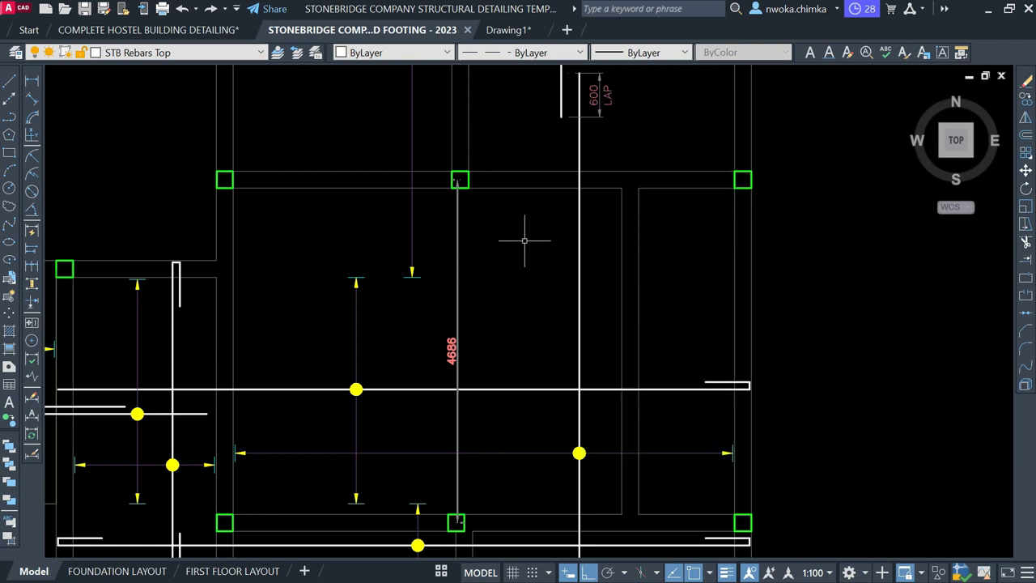
Draw a 1172-long extra bar line starting from the column point
text(l)
key(Return)
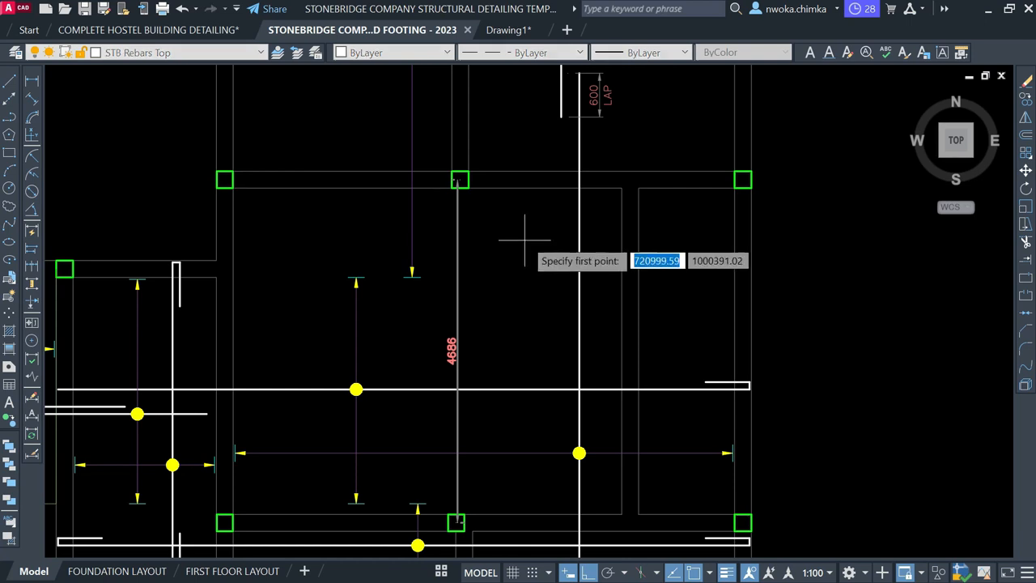
scroll(515, 180, up, 4)
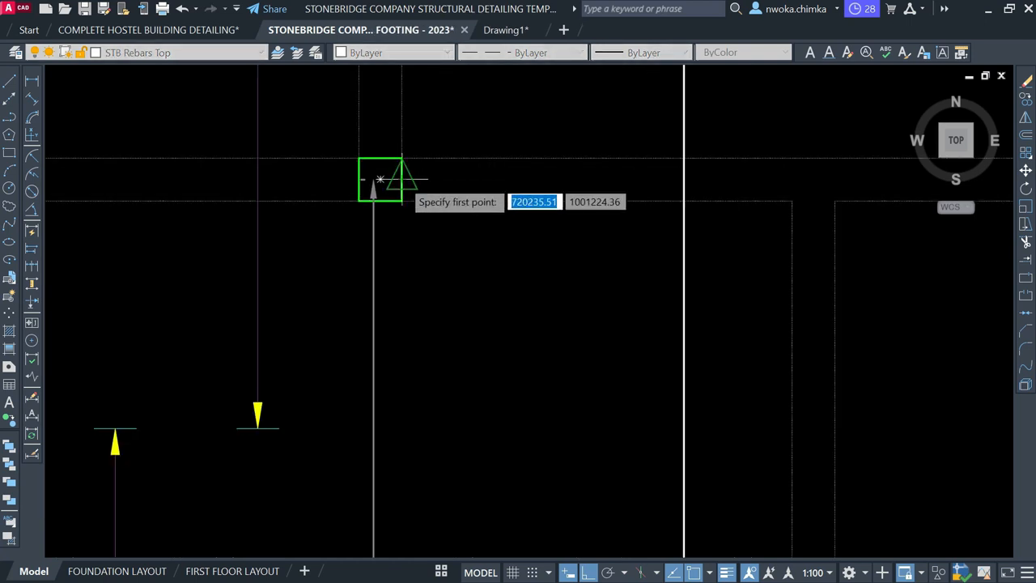
click(481, 178)
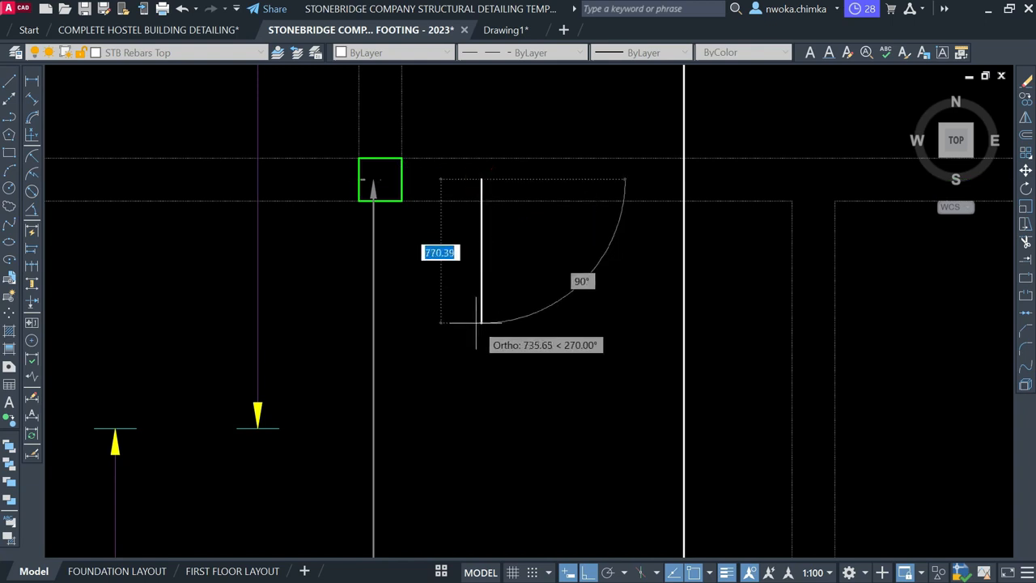
scroll(485, 282, down, 2)
text(1)
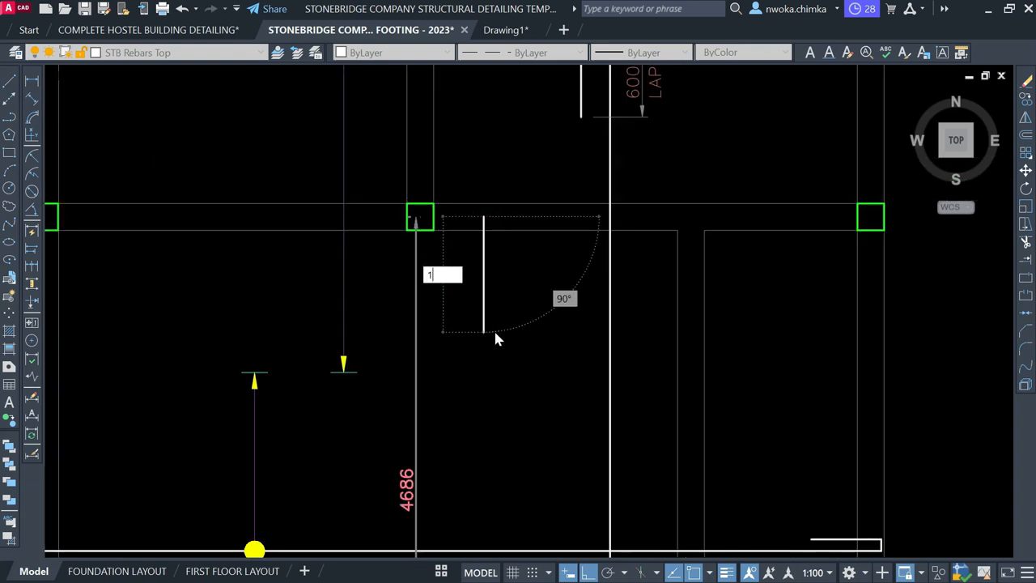
text(172)
key(Return)
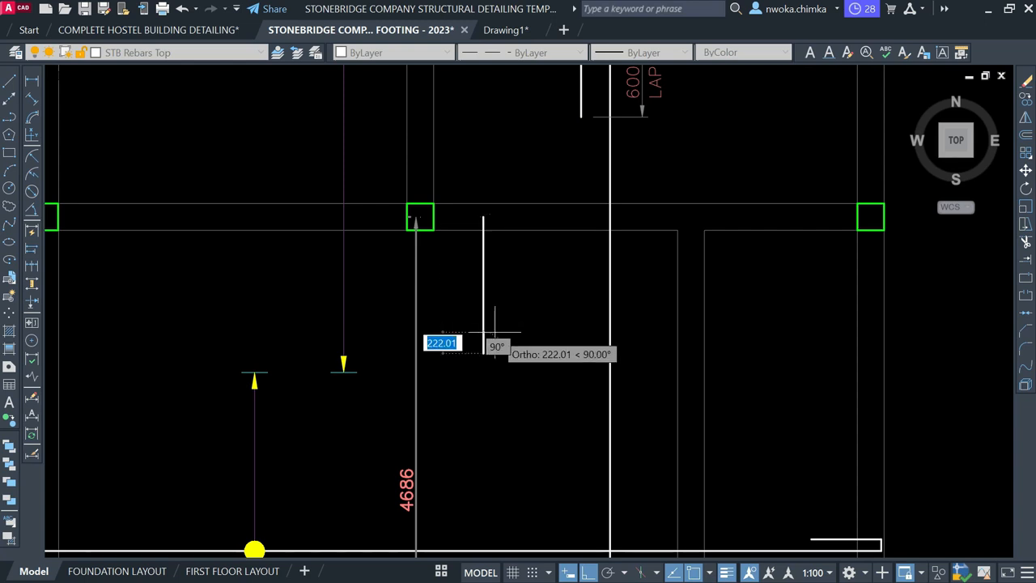
key(Return)
scroll(485, 267, up, 2)
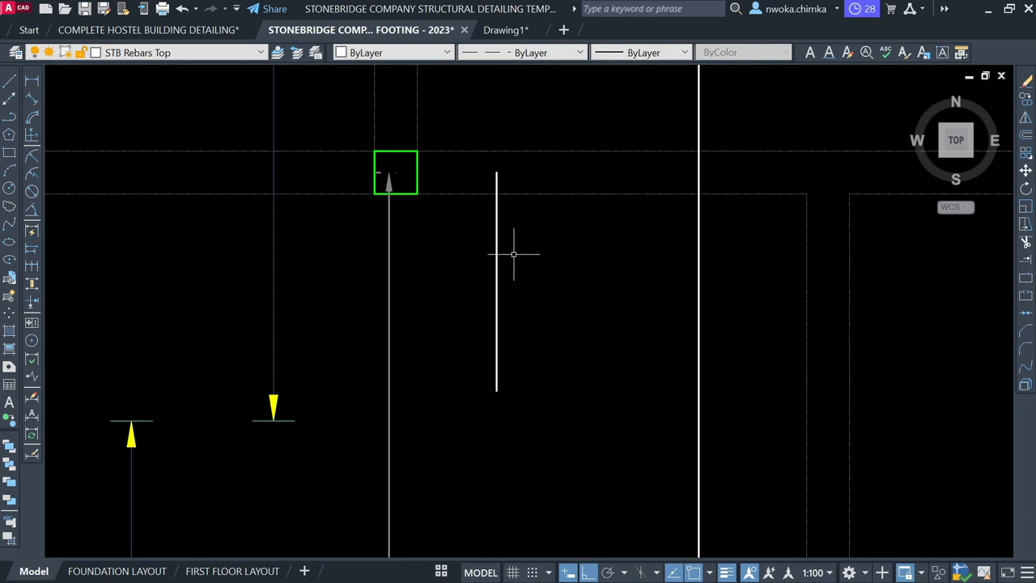
scroll(510, 255, down, 4)
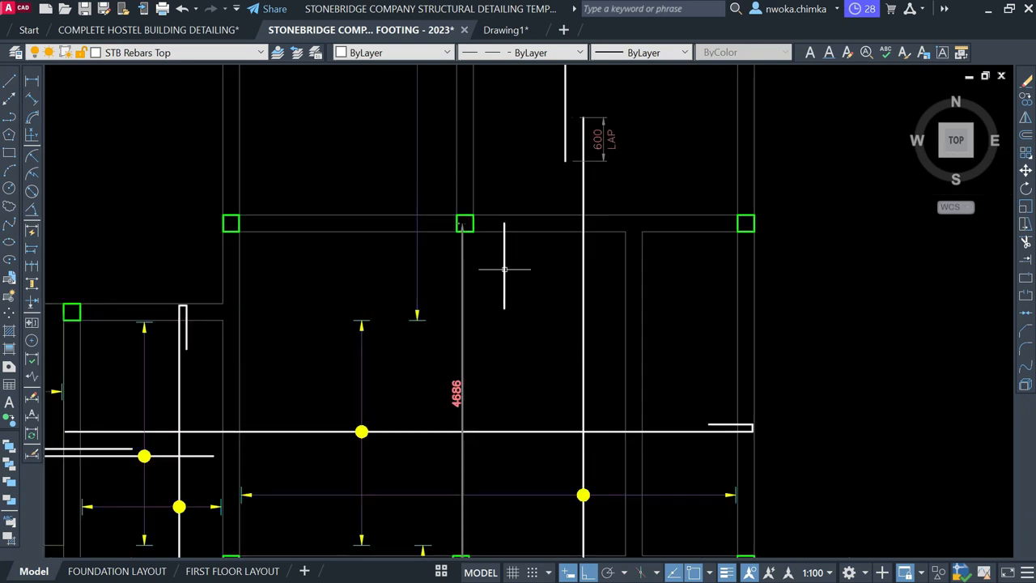
Erase the 4686 span dimension
click(480, 280)
click(434, 288)
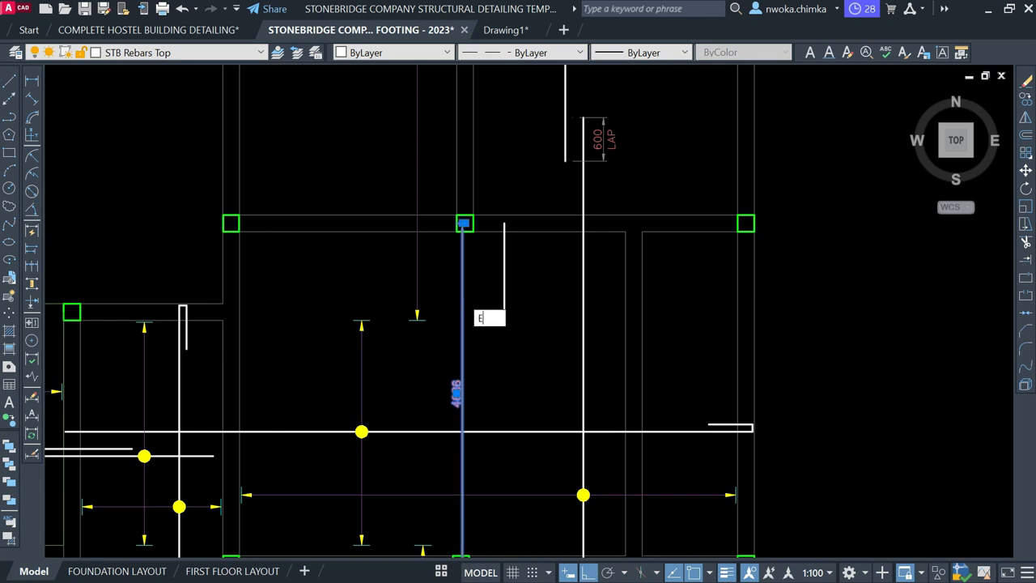
key(Delete)
click(506, 274)
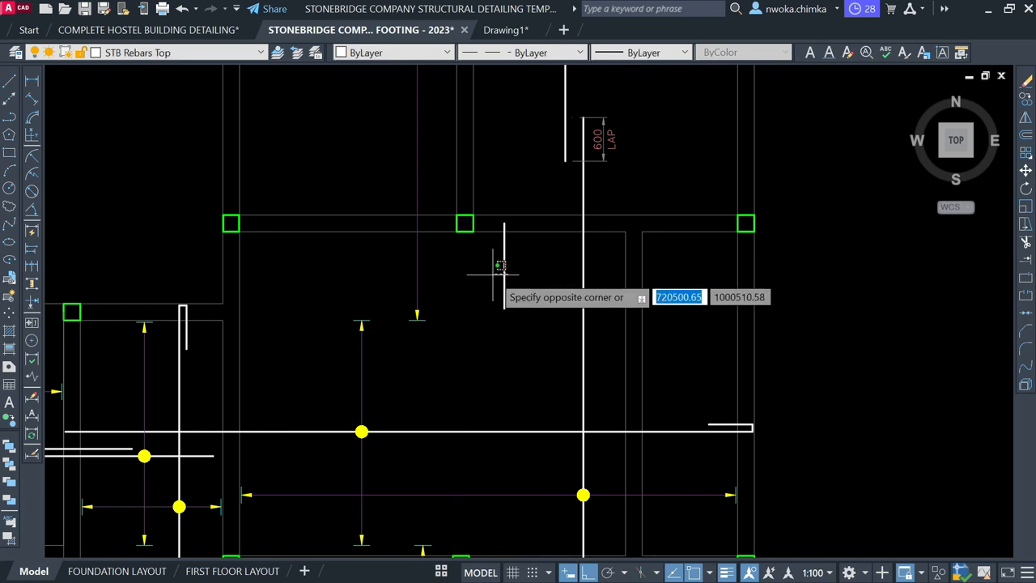
key(Escape)
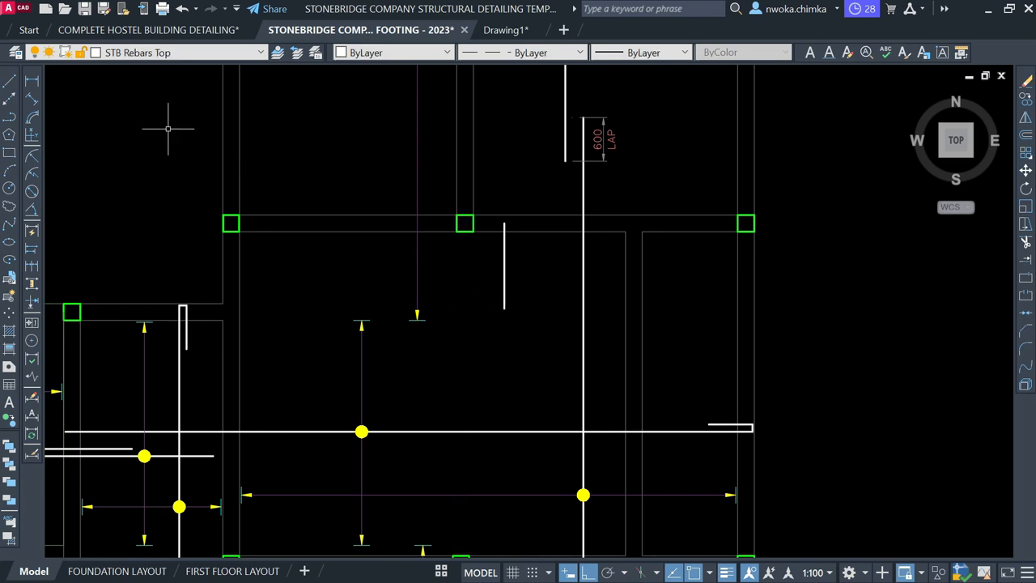
Make STB Dimensions the current layer before dimensioning the bar
click(32, 88)
scroll(486, 234, up, 4)
click(535, 204)
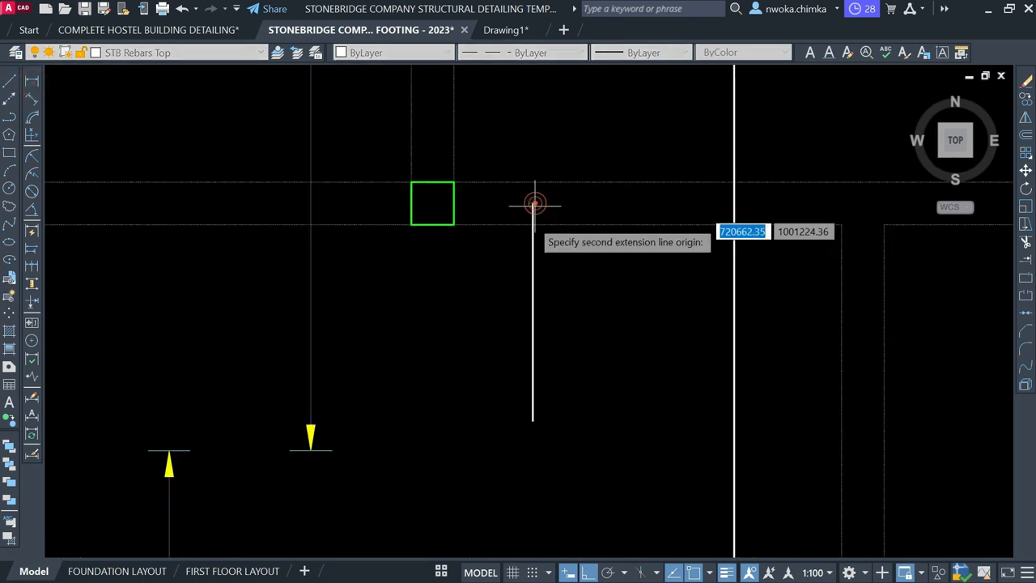
key(Escape)
click(230, 55)
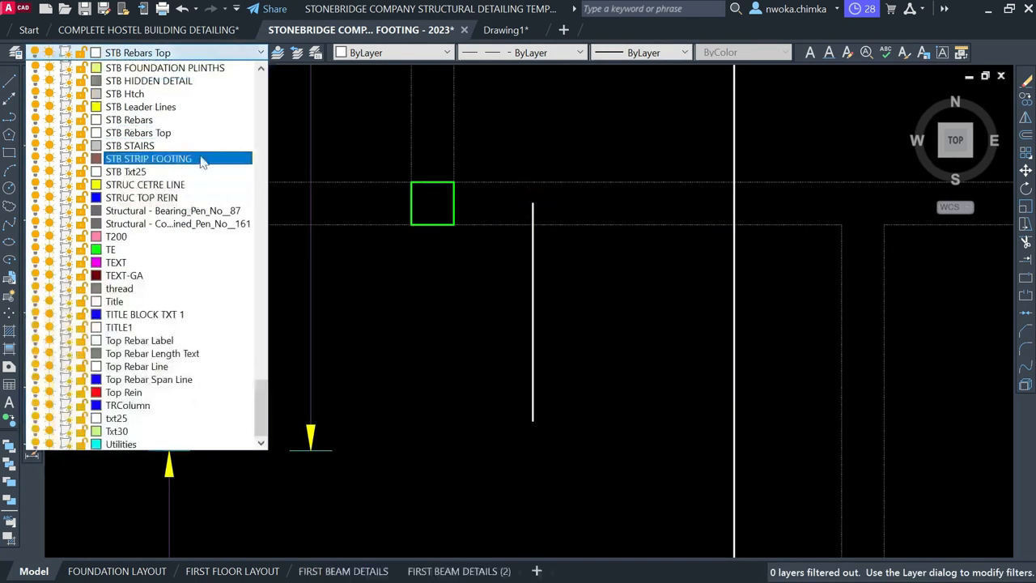
scroll(196, 186, up, 2)
scroll(195, 179, up, 3)
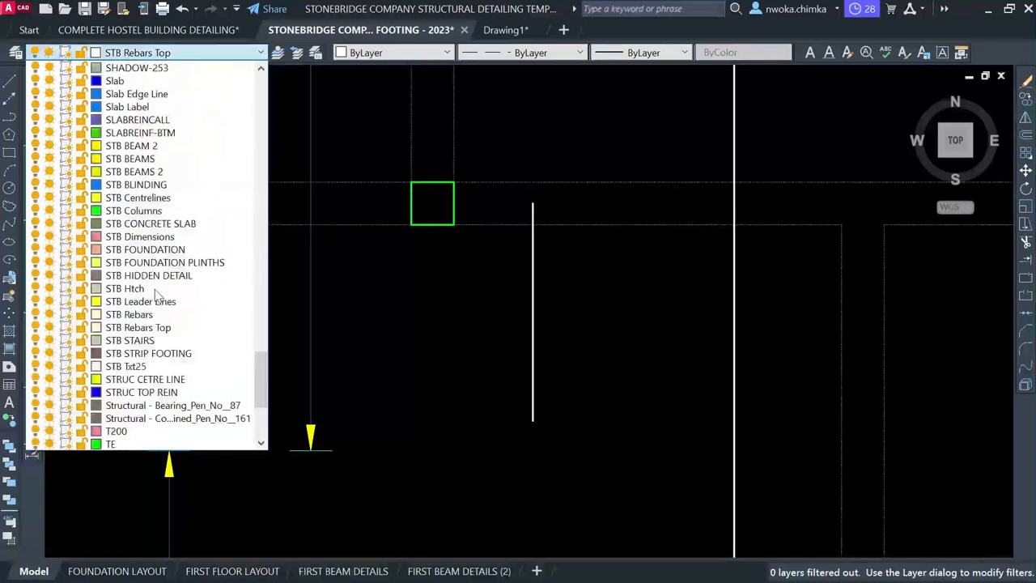
click(146, 233)
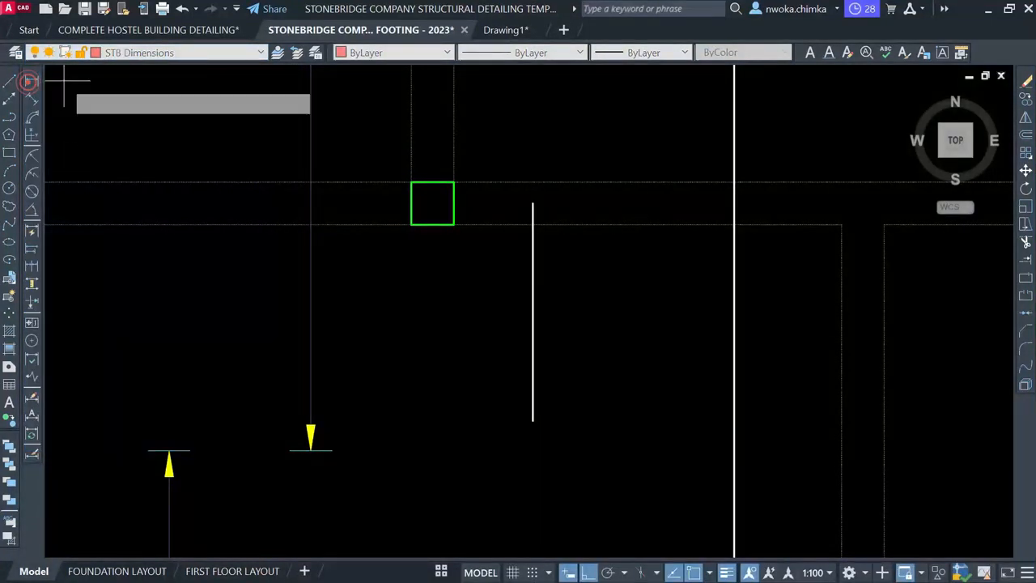
Dimension the new extra bar from its top to bottom end as 1172
click(31, 84)
scroll(583, 243, up, 2)
click(502, 178)
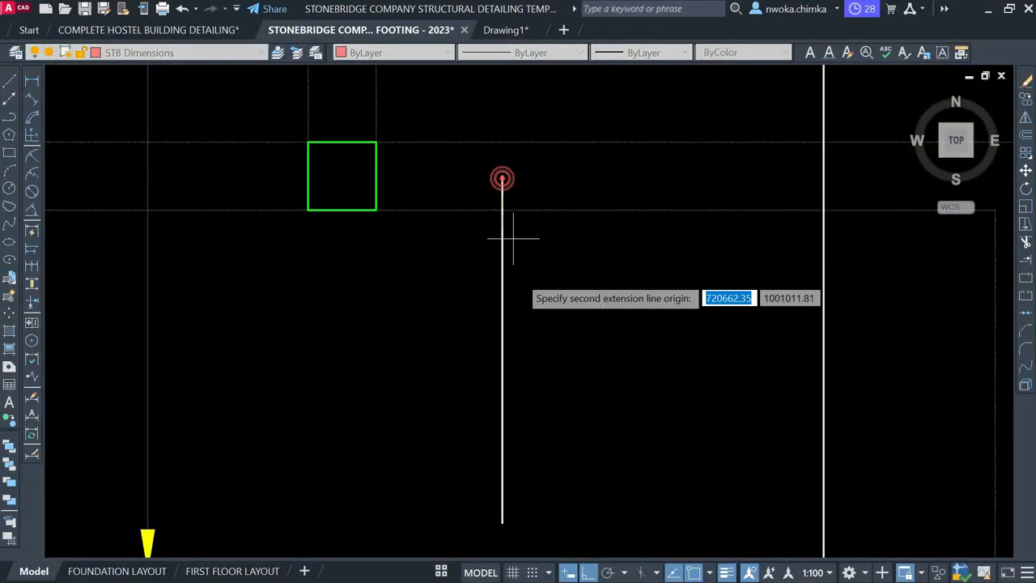
click(502, 522)
scroll(551, 358, down, 2)
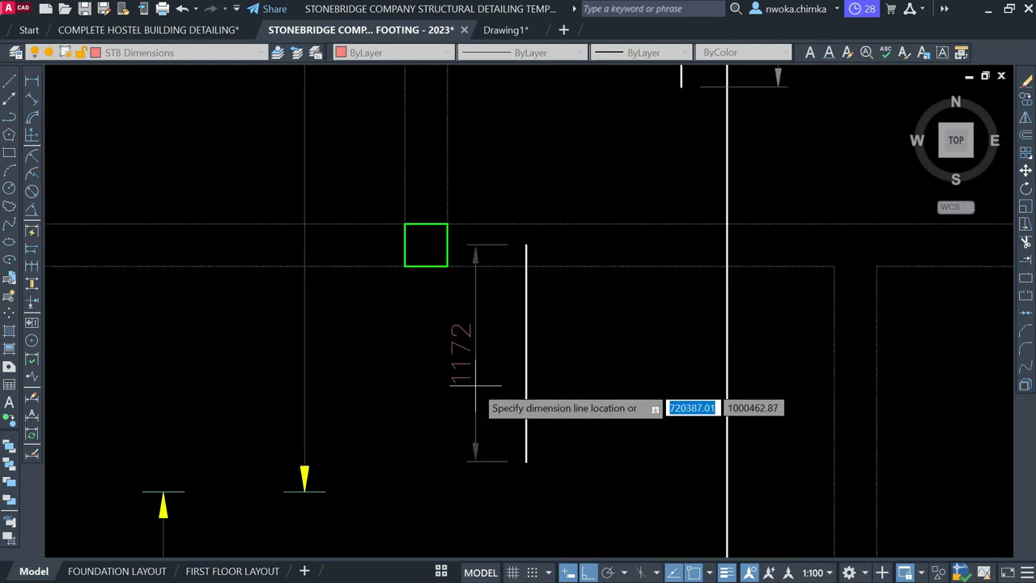
scroll(699, 296, down, 5)
scroll(622, 310, down, 4)
middle_drag(307, 378, 679, 180)
scroll(255, 259, up, 6)
scroll(469, 209, up, 6)
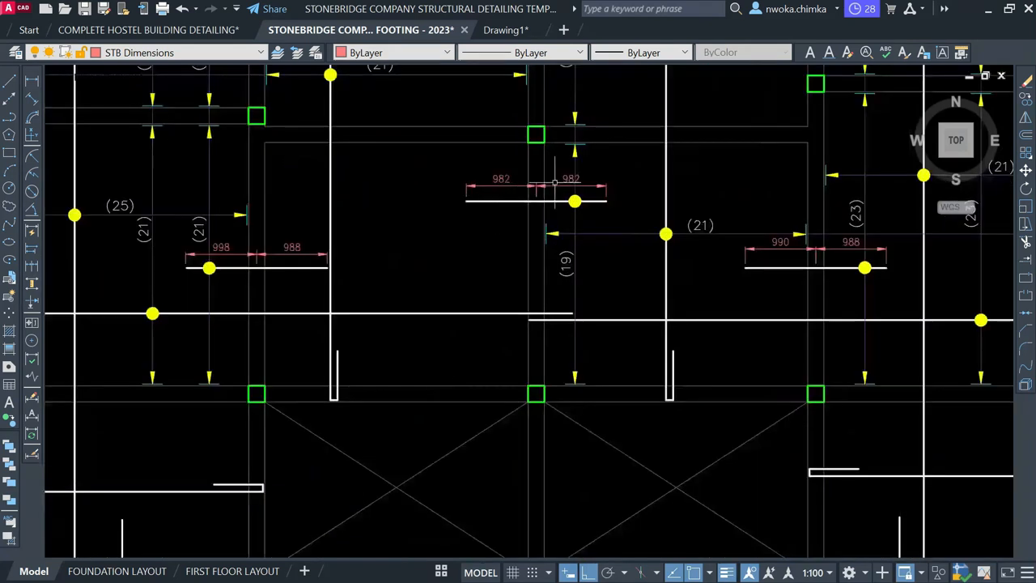
middle_drag(575, 176, 546, 217)
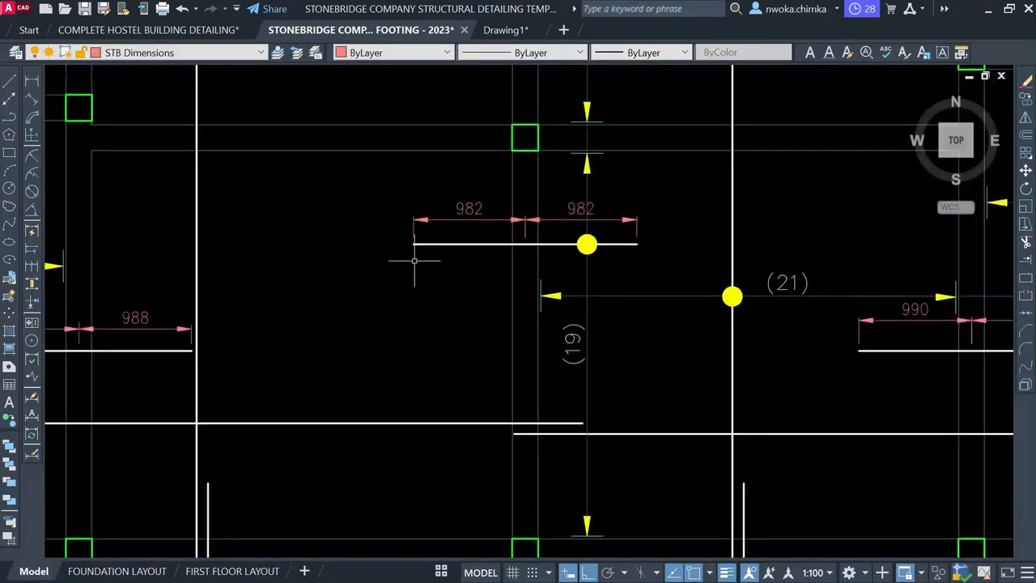
scroll(572, 217, down, 3)
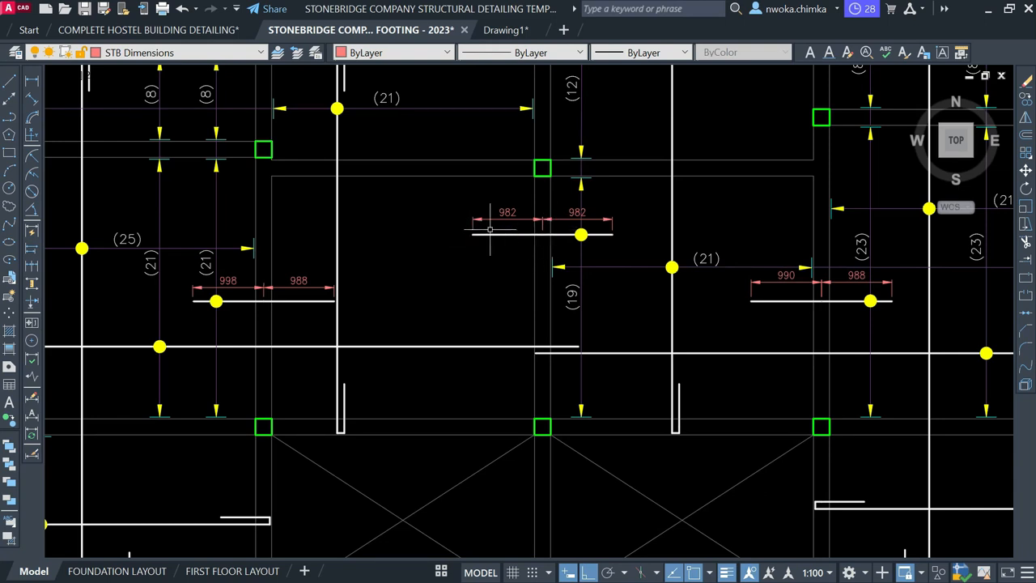
scroll(490, 230, down, 8)
middle_drag(523, 256, 456, 309)
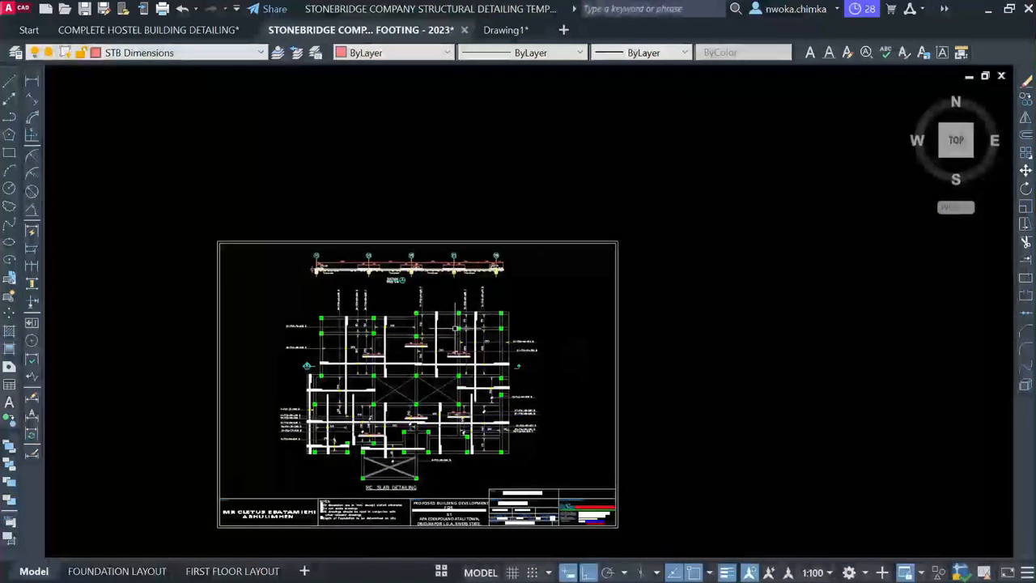
Dimension the upper panel's span between the two columns as 4439
scroll(459, 324, down, 8)
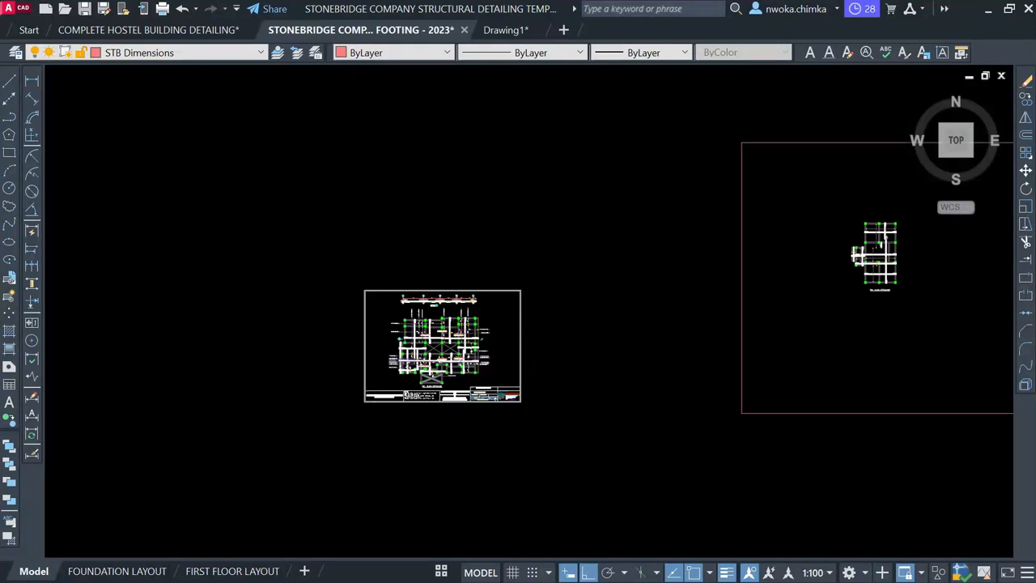
scroll(650, 279, up, 12)
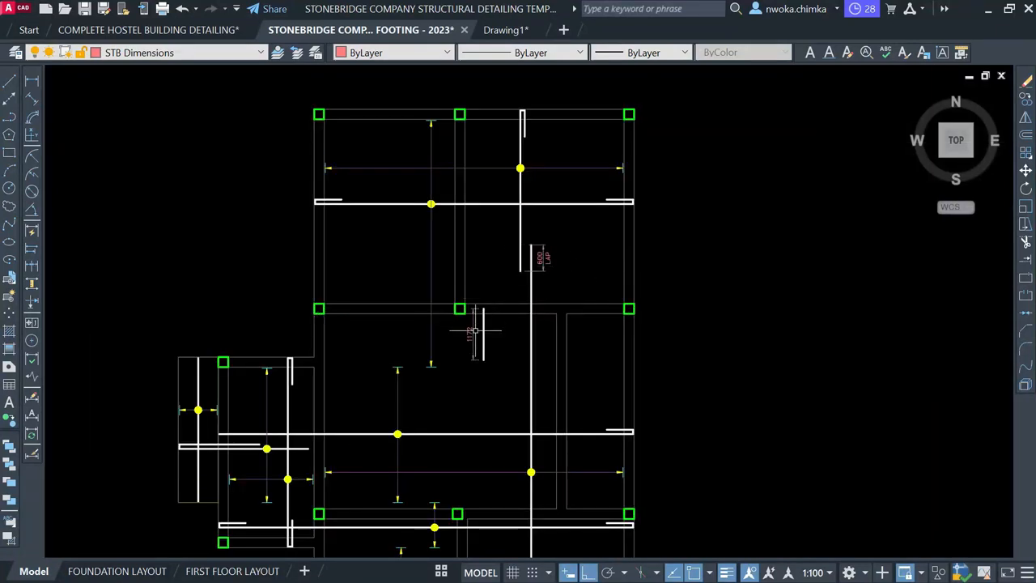
scroll(475, 328, up, 4)
mouse_move(466, 295)
middle_down()
mouse_move(502, 294)
mouse_move(507, 319)
mouse_move(485, 375)
middle_up()
scroll(486, 375, down, 2)
click(33, 83)
scroll(445, 374, up, 2)
scroll(456, 396, up, 1)
click(428, 402)
scroll(430, 380, down, 2)
middle_drag(457, 168, 436, 376)
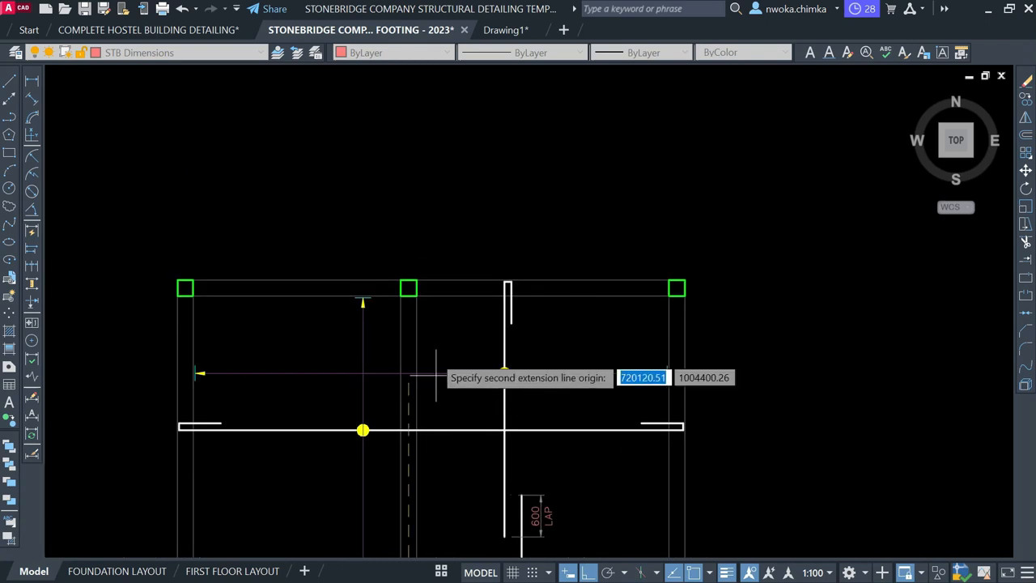
scroll(430, 319, up, 4)
click(377, 239)
scroll(362, 369, down, 2)
scroll(363, 370, up, 2)
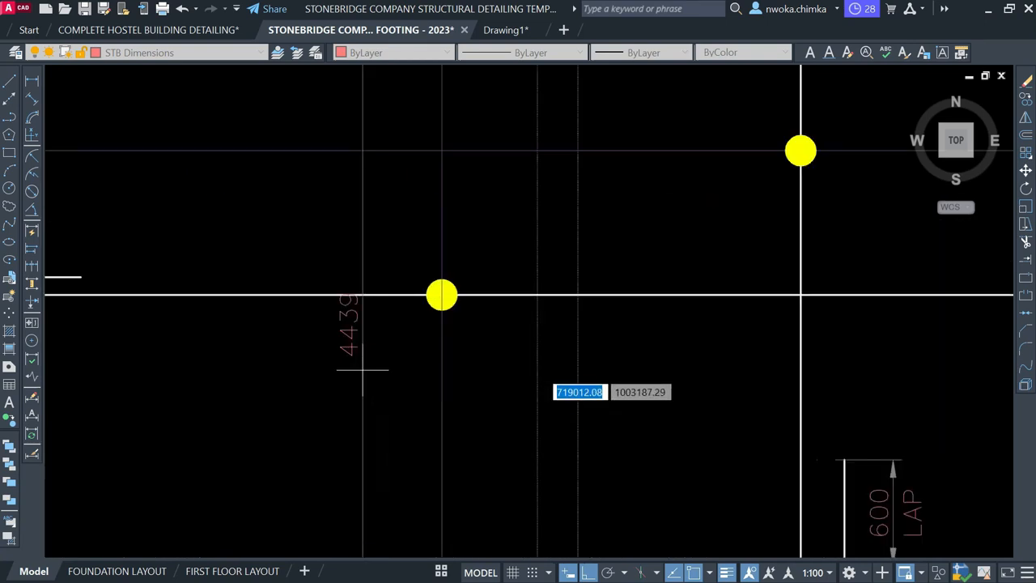
click(362, 370)
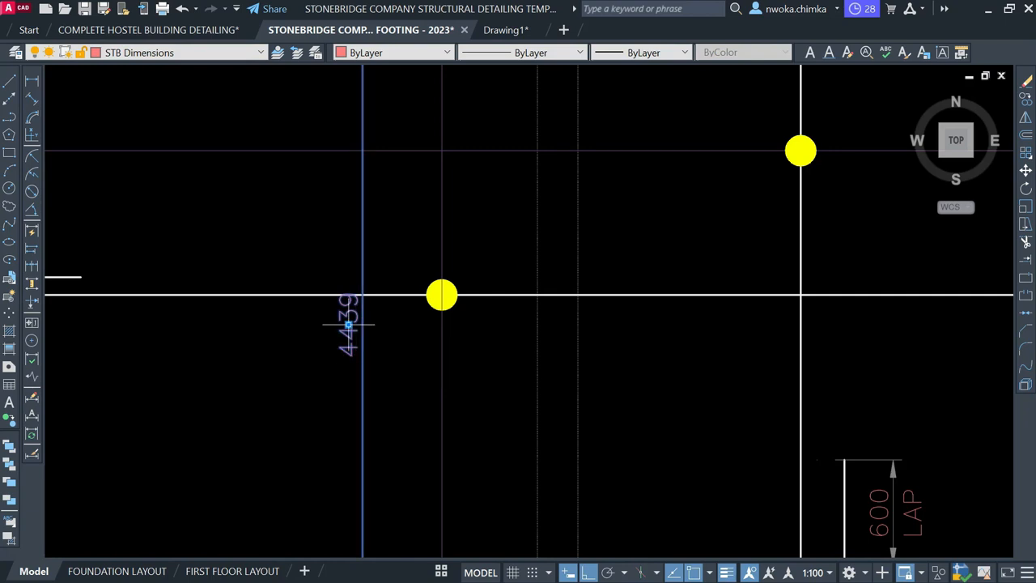
scroll(368, 356, down, 4)
scroll(377, 333, up, 6)
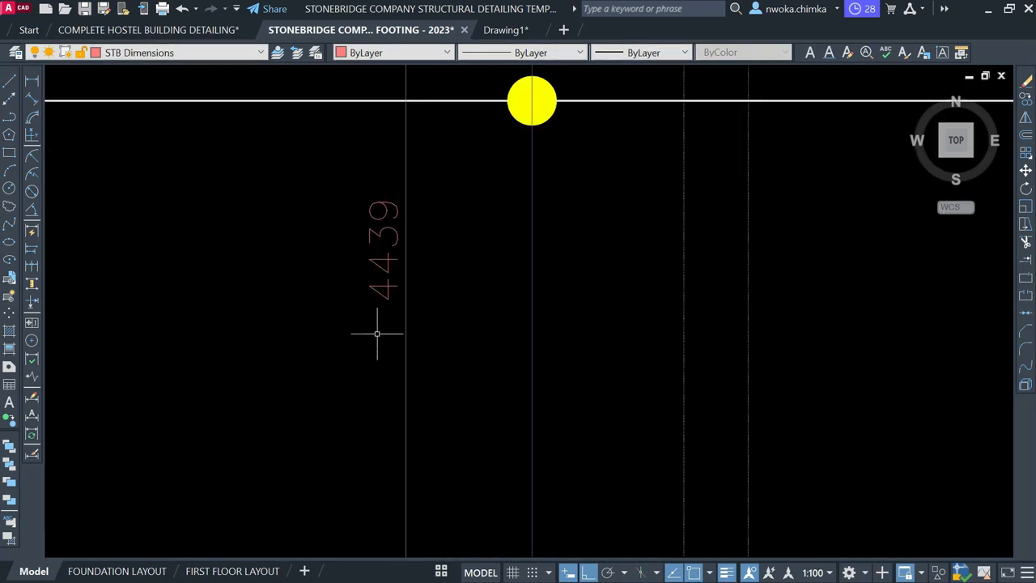
scroll(415, 232, down, 4)
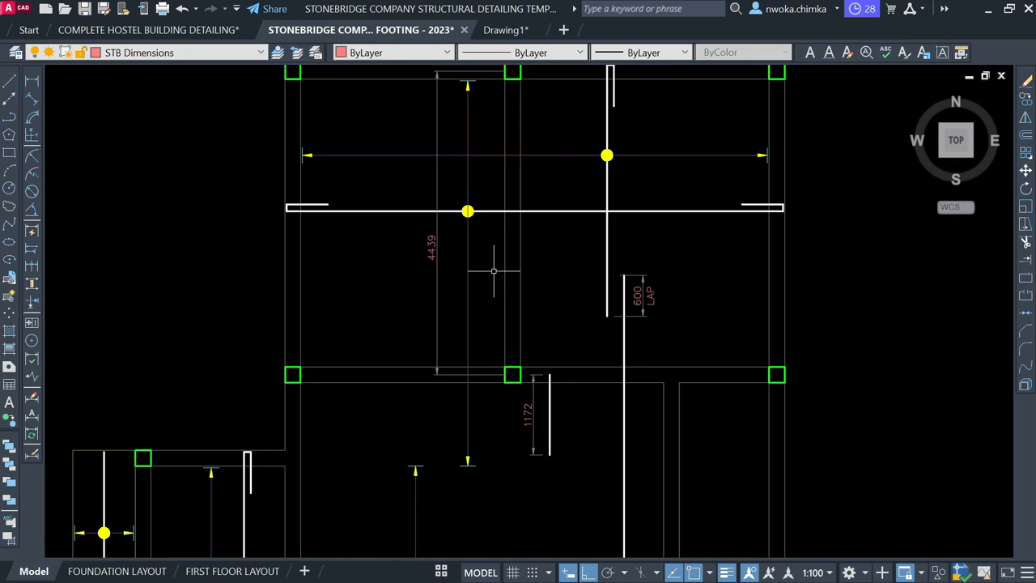
Compute 4439*0.25 in QuickCalc to get the quarter-span of 1109.75
text(C)
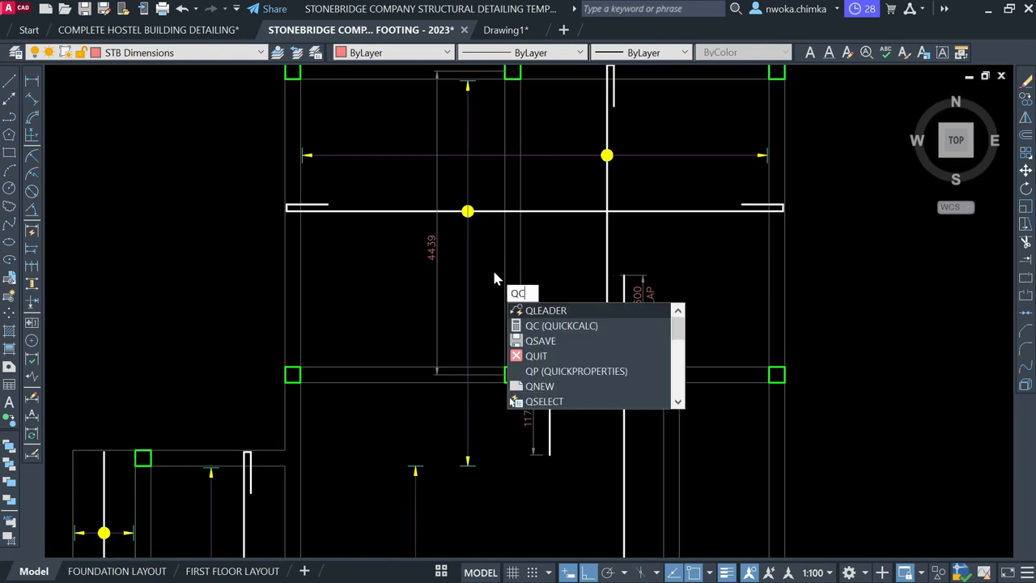
key(Return)
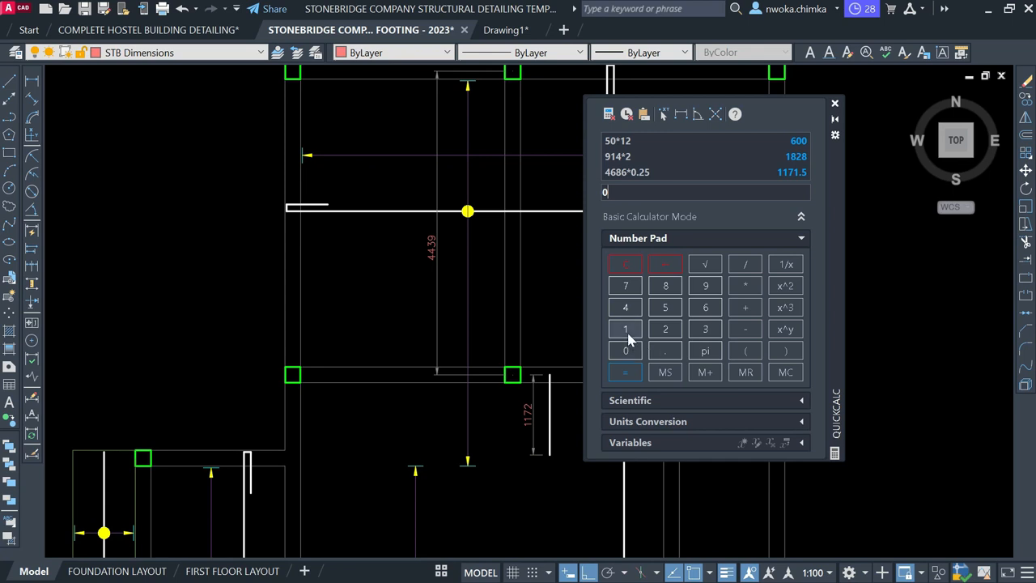
click(625, 307)
click(625, 307)
click(705, 332)
click(703, 287)
click(624, 356)
click(665, 351)
click(665, 329)
click(635, 373)
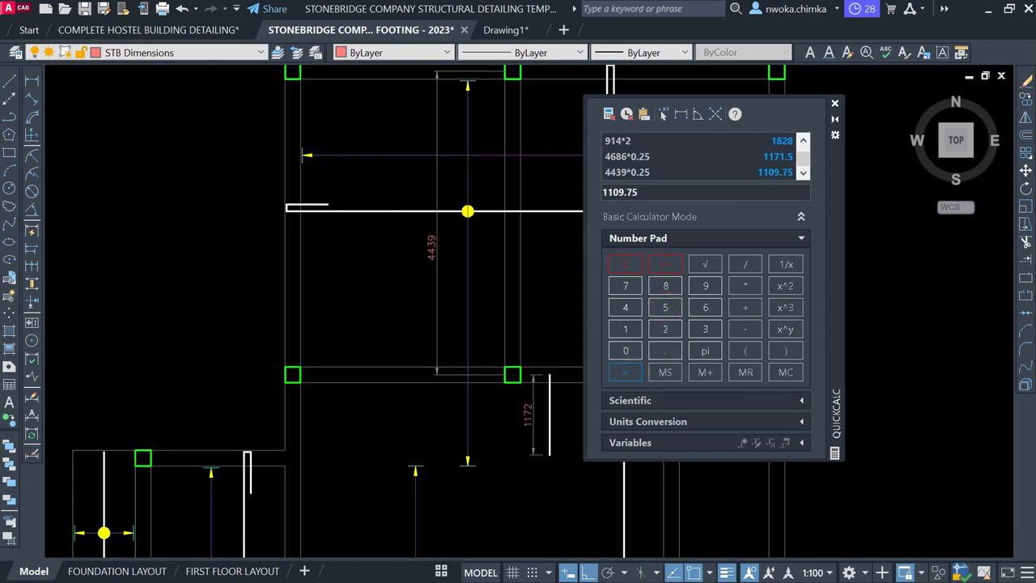
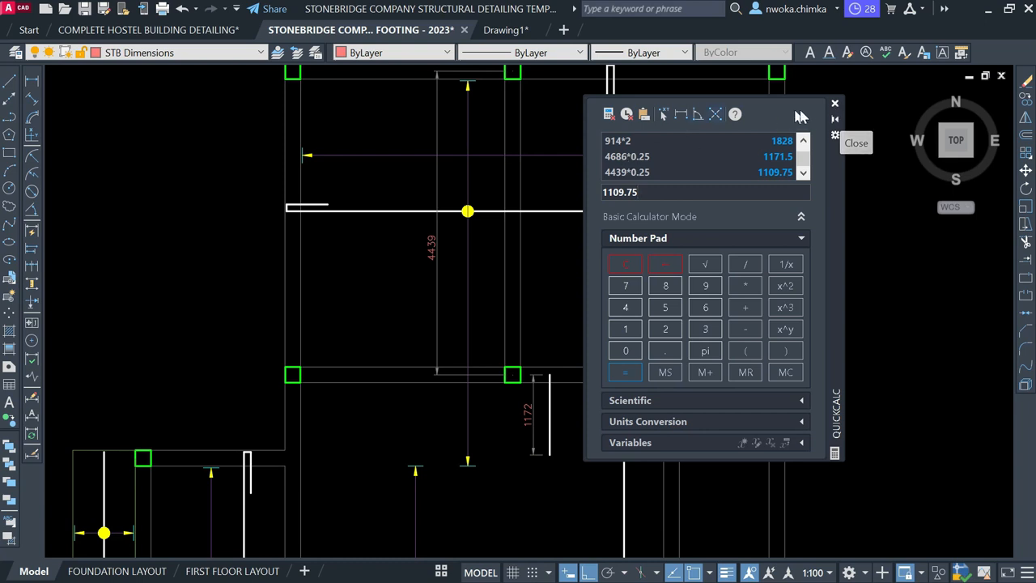
Close the QuickCalc palette and erase the 4439 dimension
click(836, 106)
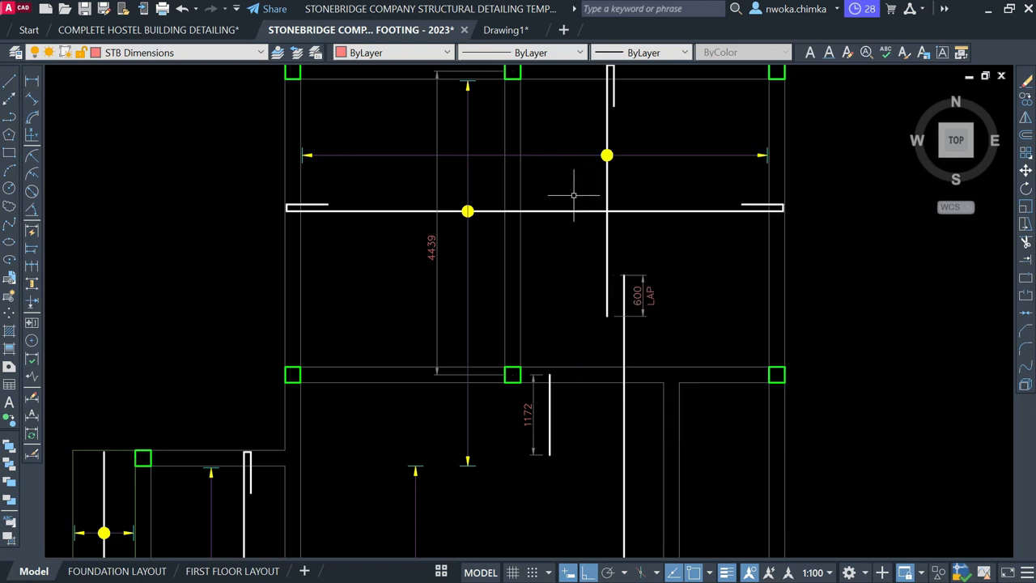
click(476, 185)
click(410, 185)
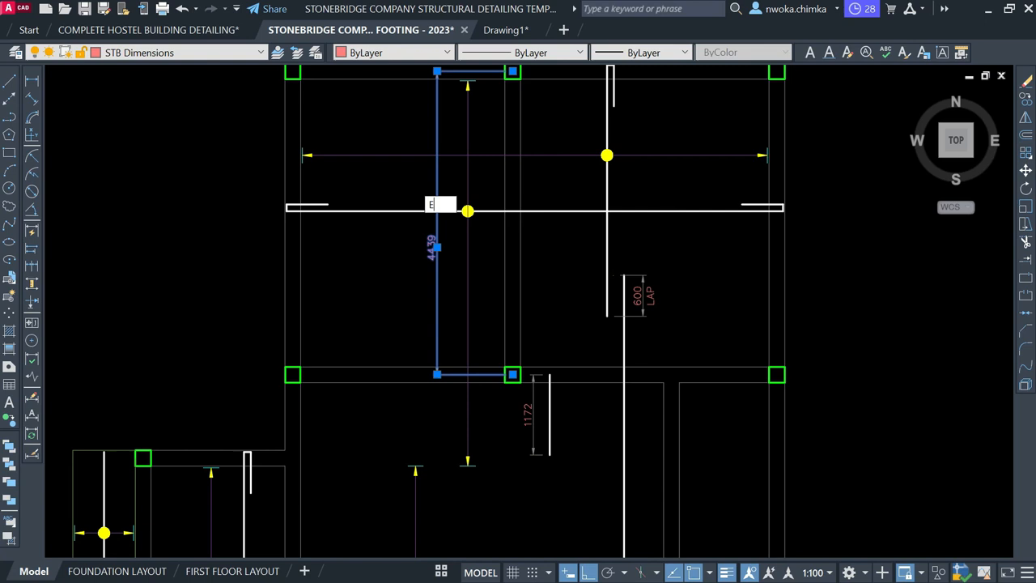
key(Delete)
Start a line at the top of the 1172 bar, cancel it, and open the layer list
text(L)
key(Return)
scroll(608, 380, up, 2)
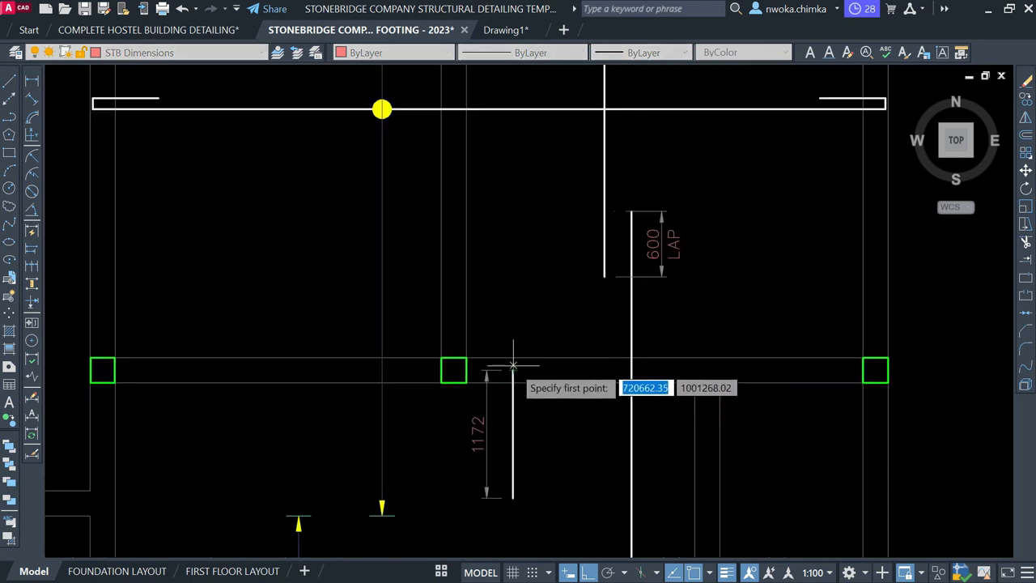
click(512, 370)
key(Escape)
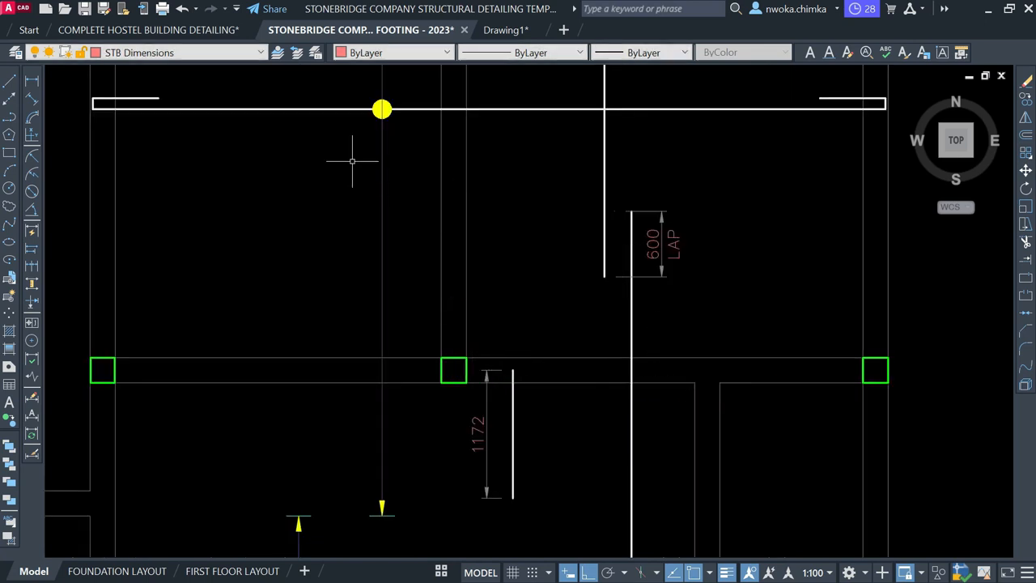
click(217, 52)
On layer STB Rebars Top, draw a 1115-long vertical line up from the 1172 bar's top
scroll(154, 105, down, 1)
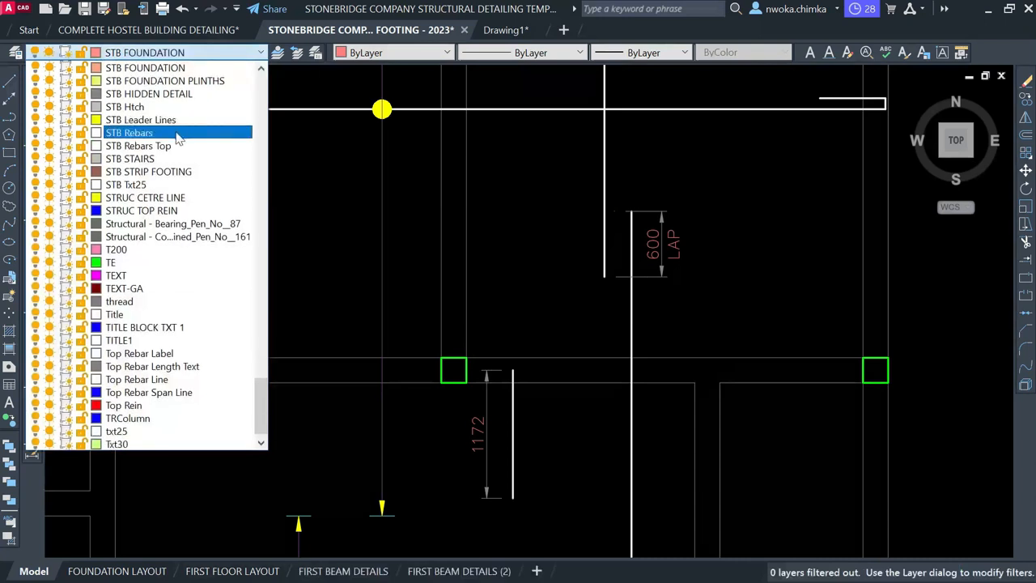
click(167, 146)
text(l)
key(Return)
click(512, 370)
text(11)
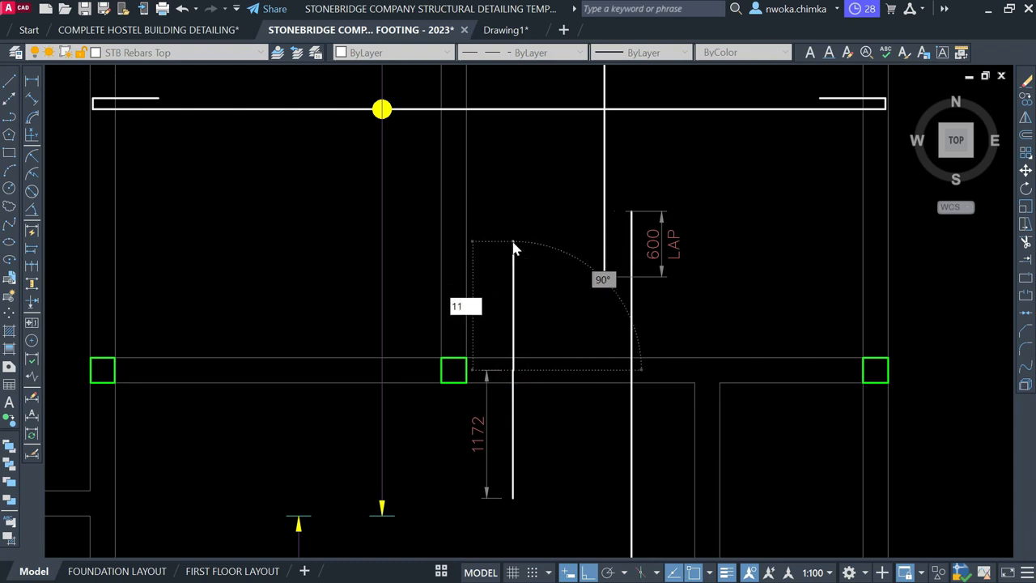
text(010)
key(Return)
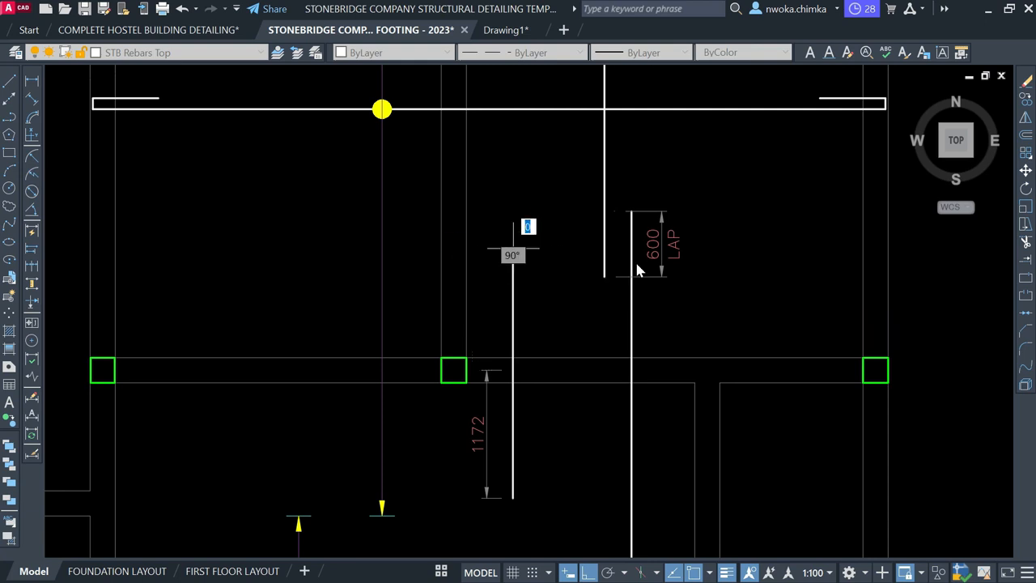
key(Escape)
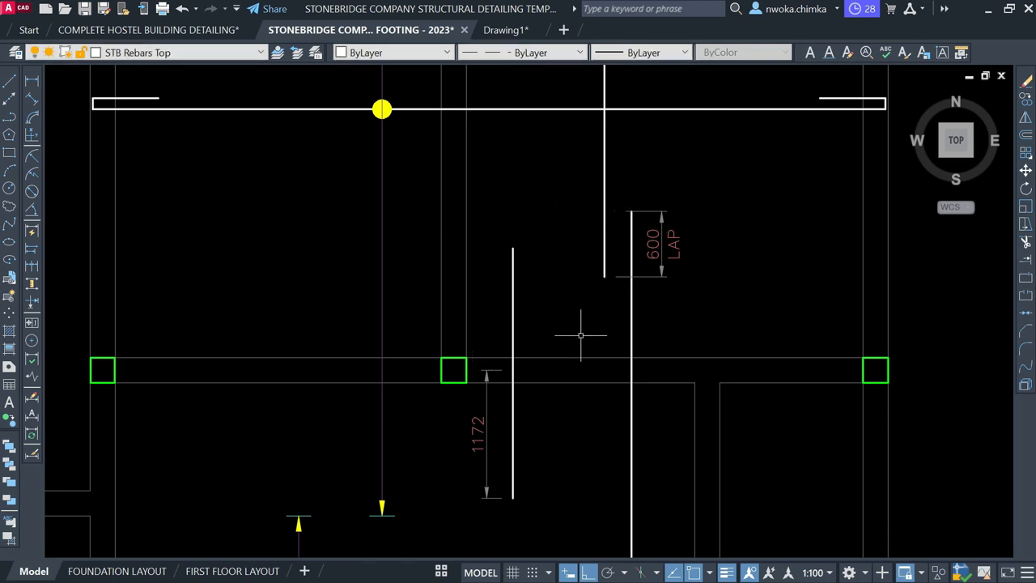
Add a linear dimension of 1115 beside the new bar segment
click(33, 82)
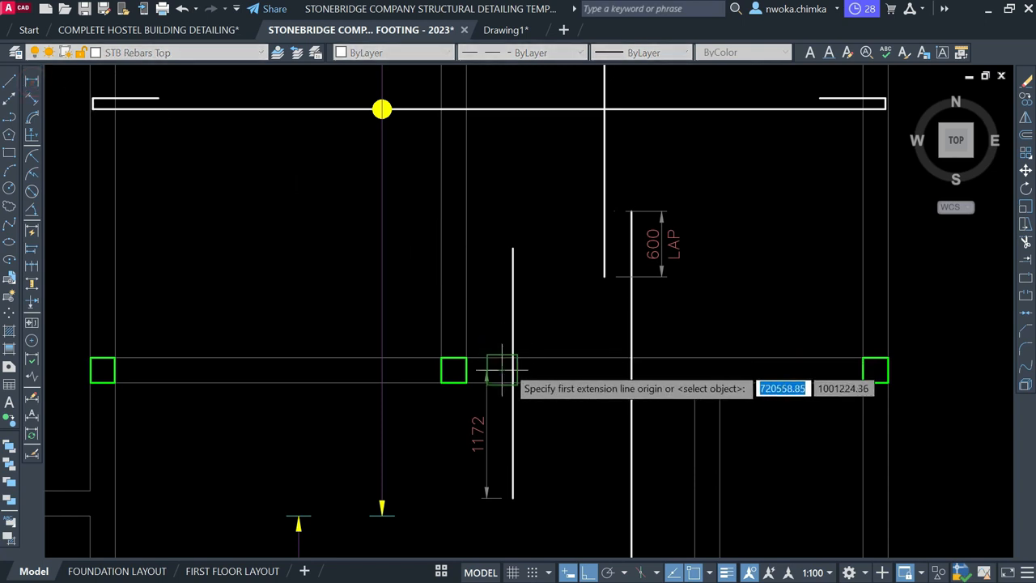
click(502, 369)
scroll(503, 243, up, 2)
click(507, 259)
scroll(468, 450, up, 2)
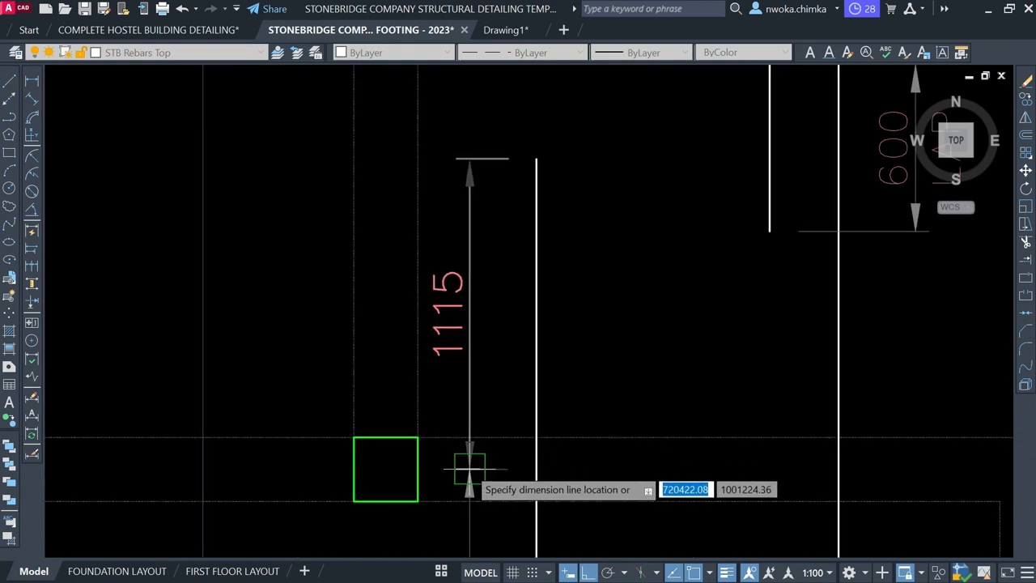
click(470, 468)
scroll(508, 212, down, 2)
Match the 1115 dimension's properties to the 1172 dimension with MATCHPROP
text(ma)
key(Return)
click(492, 371)
click(493, 260)
click(488, 278)
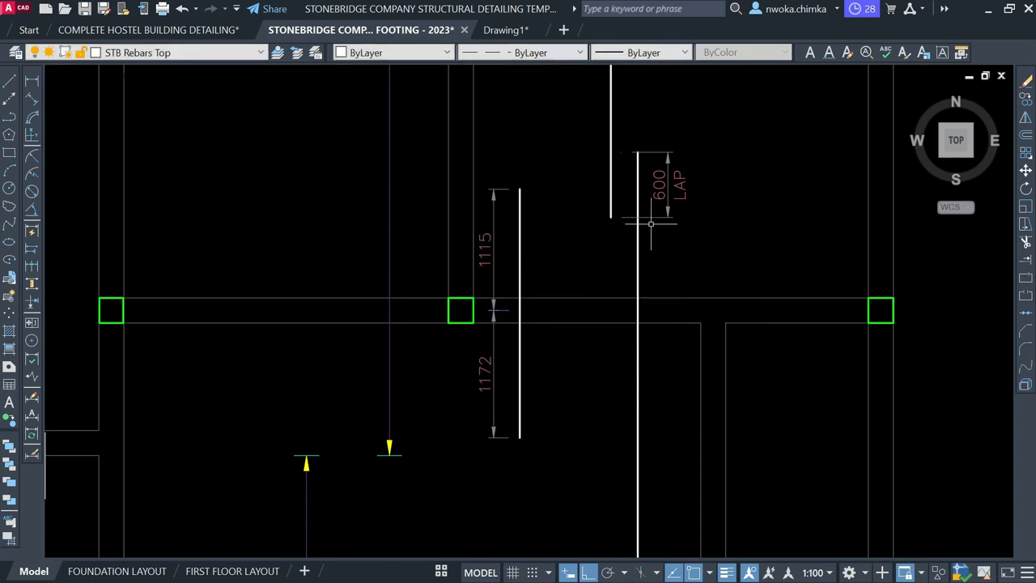
scroll(574, 346, down, 4)
scroll(567, 304, up, 4)
Move the bar with its 1115 and 1172 dimensions further left
click(603, 250)
click(508, 324)
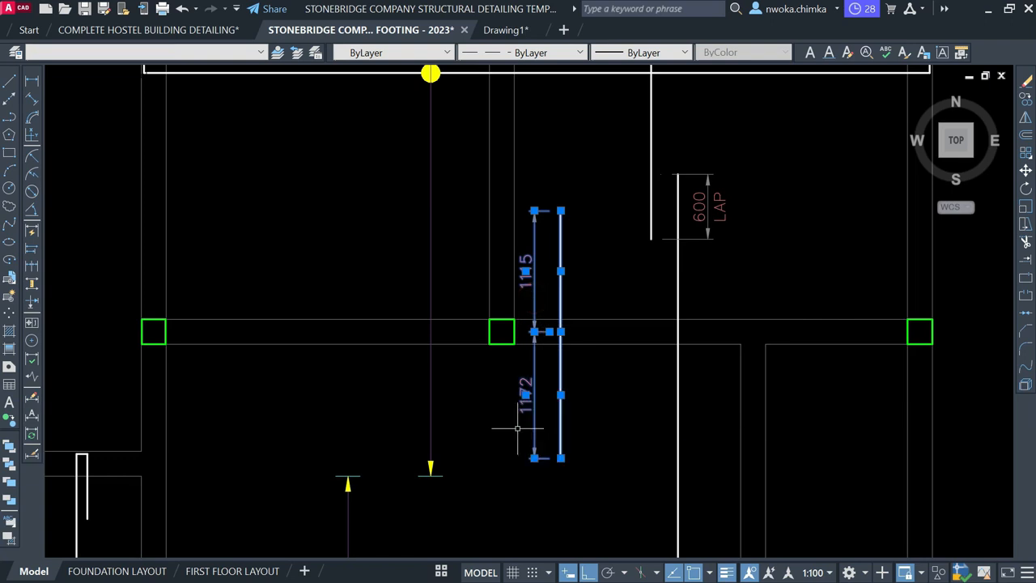
key(m)
key(space)
scroll(563, 368, down, 2)
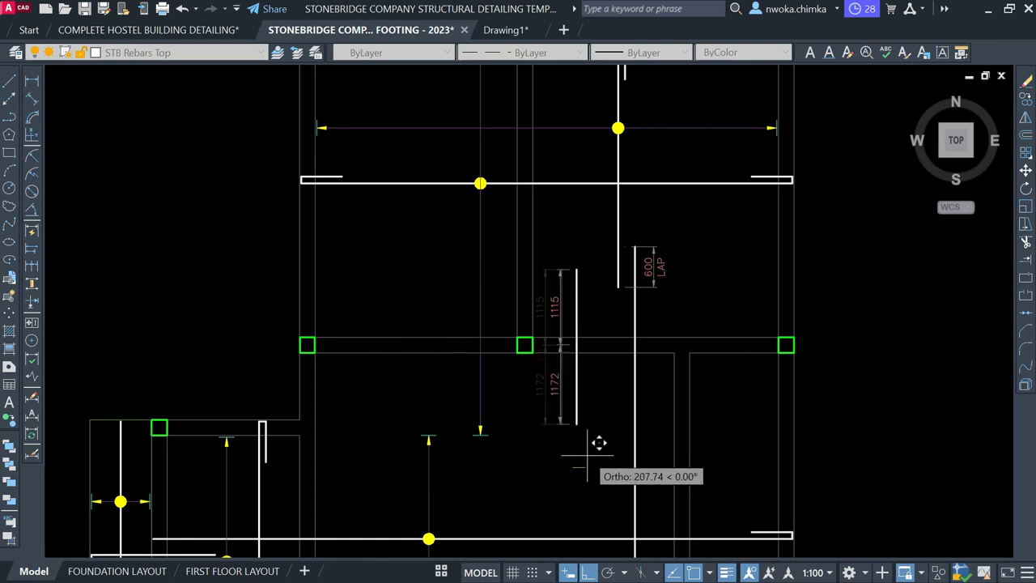
click(428, 453)
scroll(433, 349, down, 2)
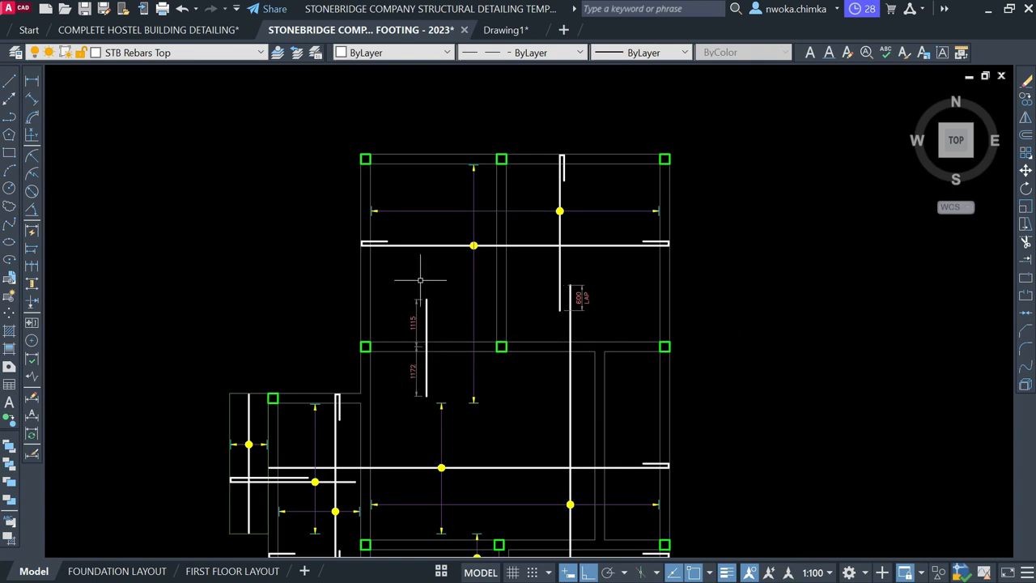
On layer SLABREINCALL, draw a horizontal line from the panel's left side to the right column
click(146, 52)
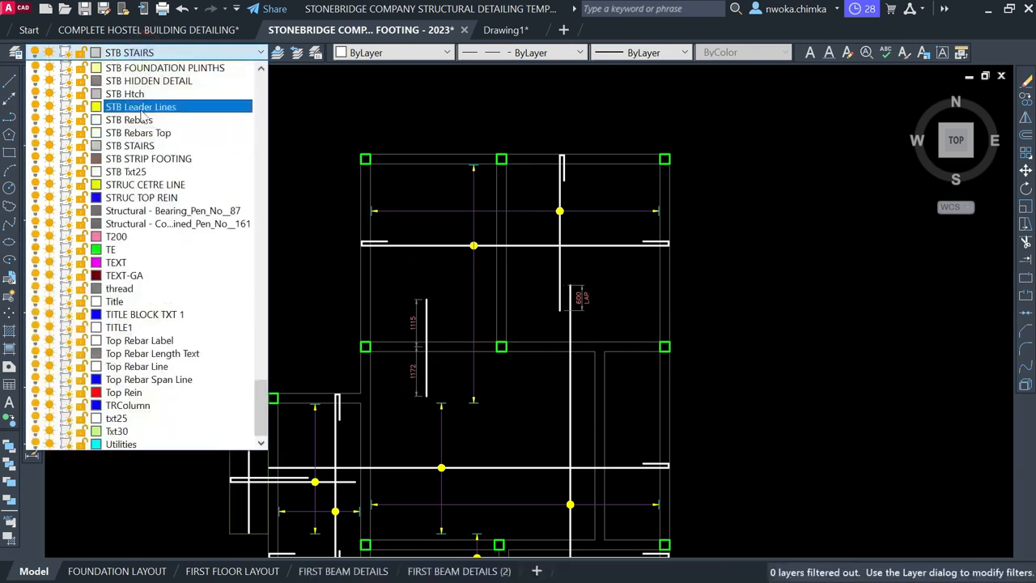
scroll(178, 195, up, 4)
scroll(162, 193, up, 5)
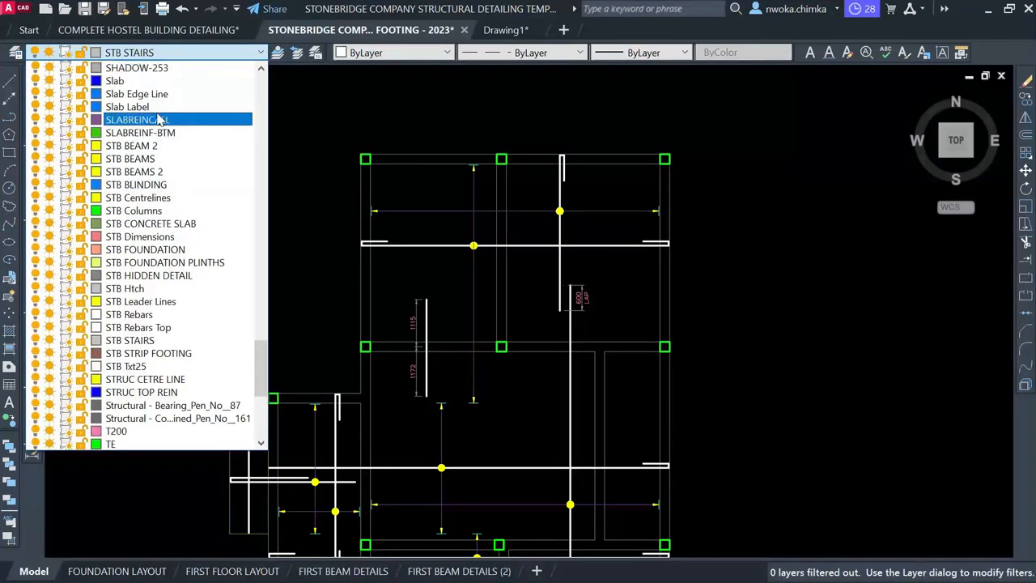
click(144, 199)
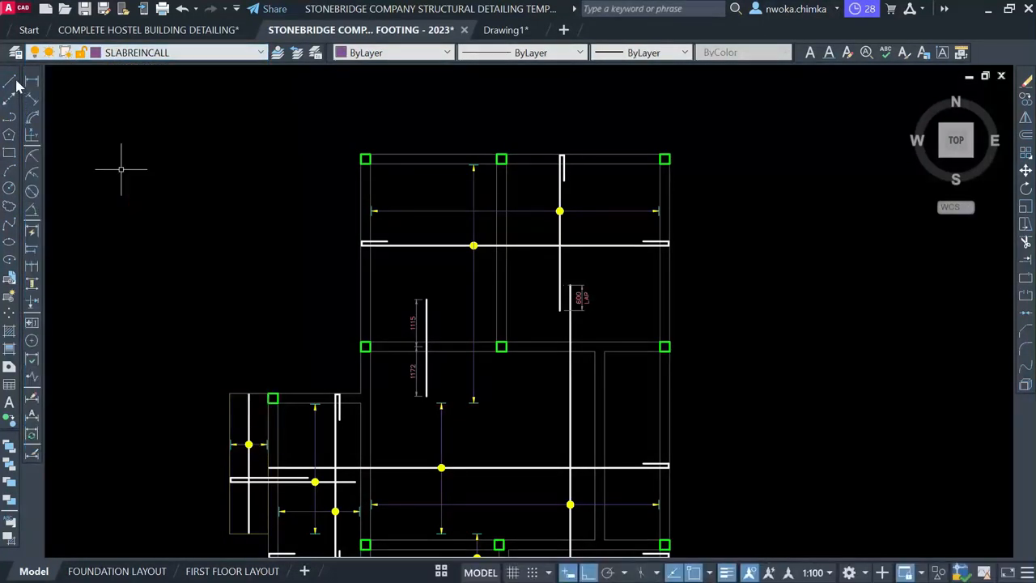
text(l)
key(Return)
scroll(494, 345, up, 4)
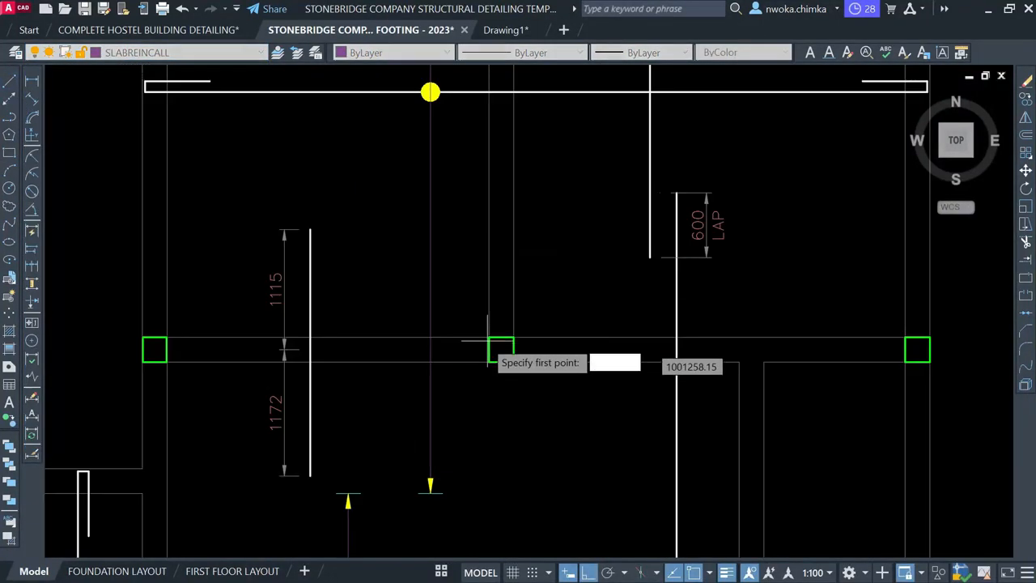
click(173, 284)
scroll(590, 326, down, 2)
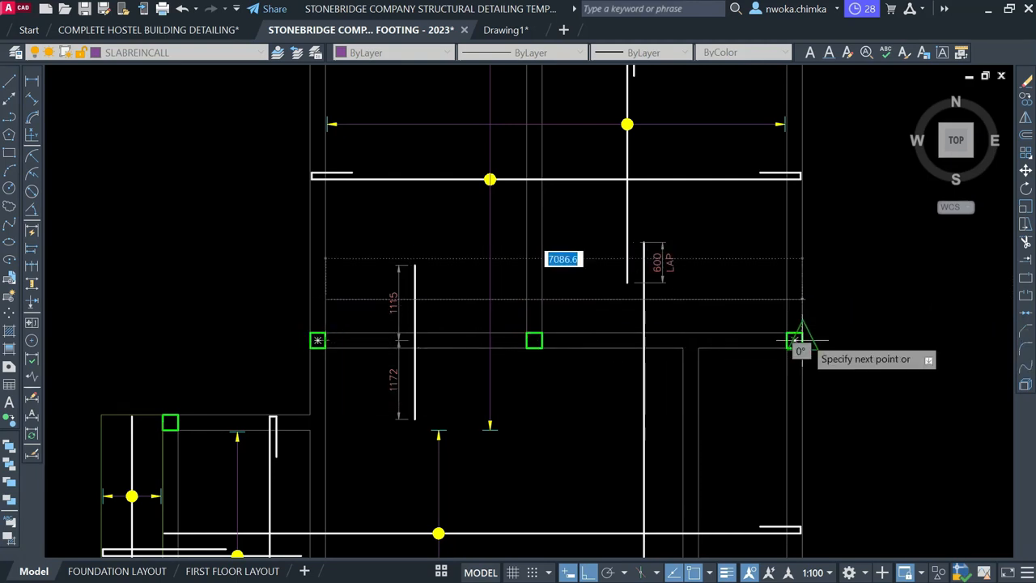
click(787, 299)
key(Escape)
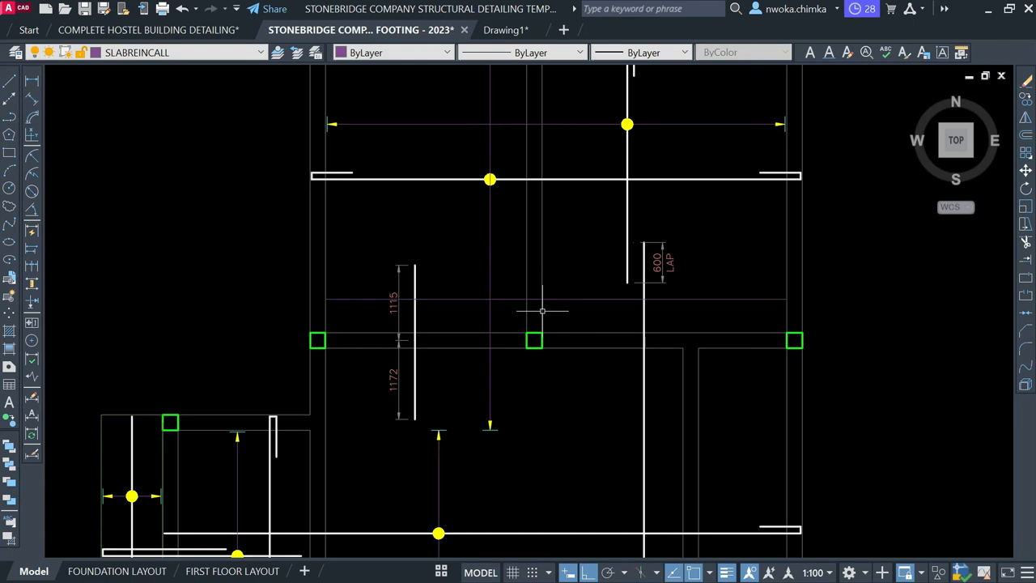
Shift the new horizontal line slightly down
click(565, 297)
click(558, 310)
text(m)
key(space)
scroll(760, 247, up, 1)
click(740, 223)
click(740, 231)
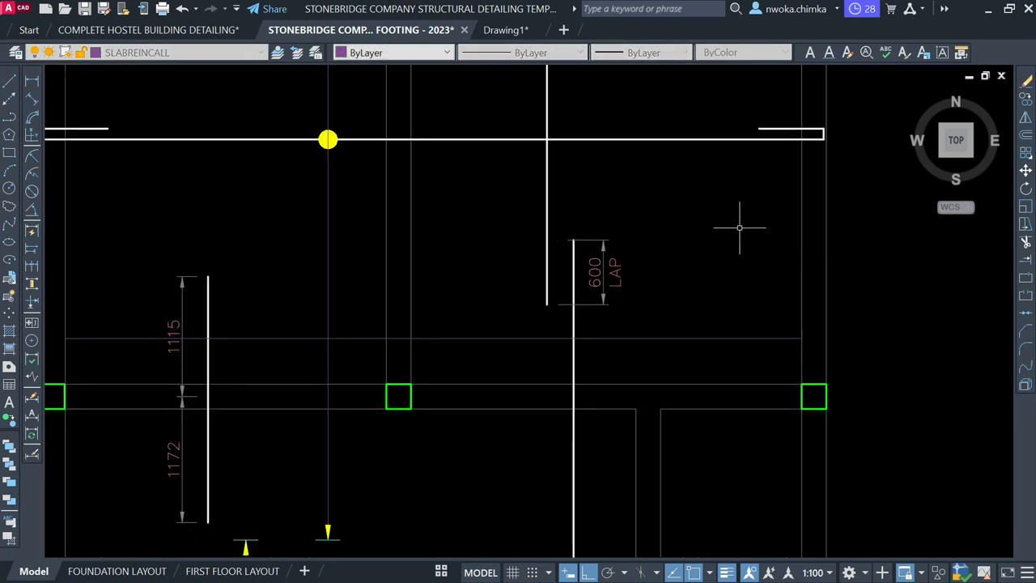
scroll(740, 227, down, 1)
scroll(476, 153, up, 1)
click(488, 182)
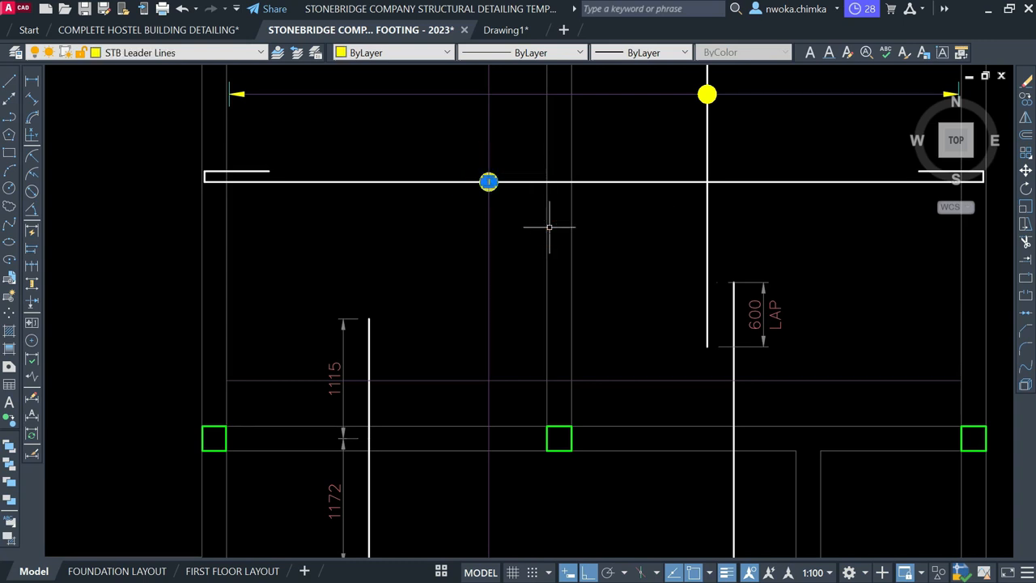
Copy the yellow bar dot onto the horizontal line where it crosses the bar
text(co)
key(space)
scroll(485, 173, up, 2)
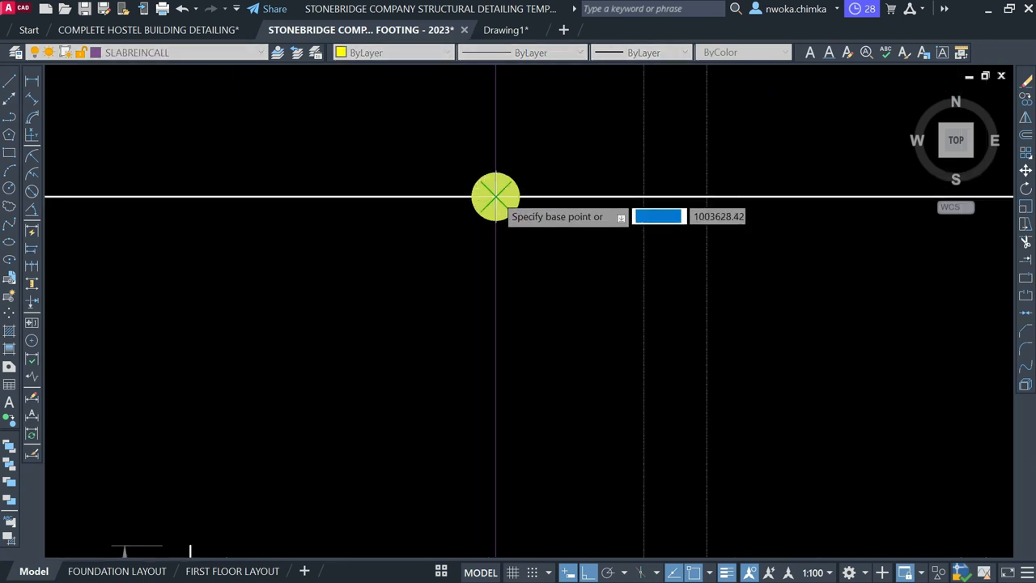
click(494, 197)
scroll(526, 138, down, 3)
scroll(498, 259, up, 2)
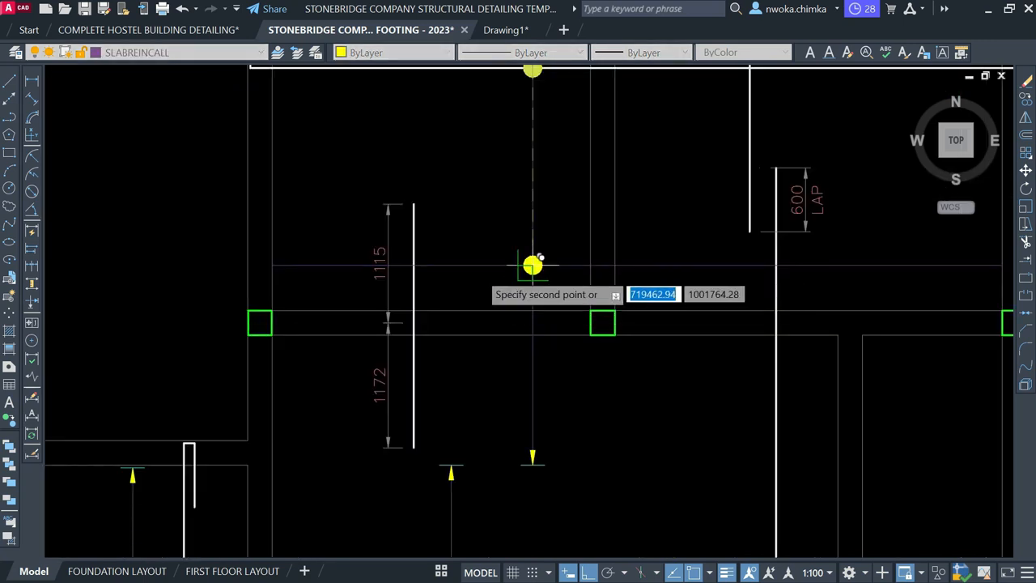
click(413, 264)
key(Escape)
Pull the 1115 dimension's lower end slightly left
scroll(394, 236, up, 2)
click(353, 257)
scroll(384, 356, up, 2)
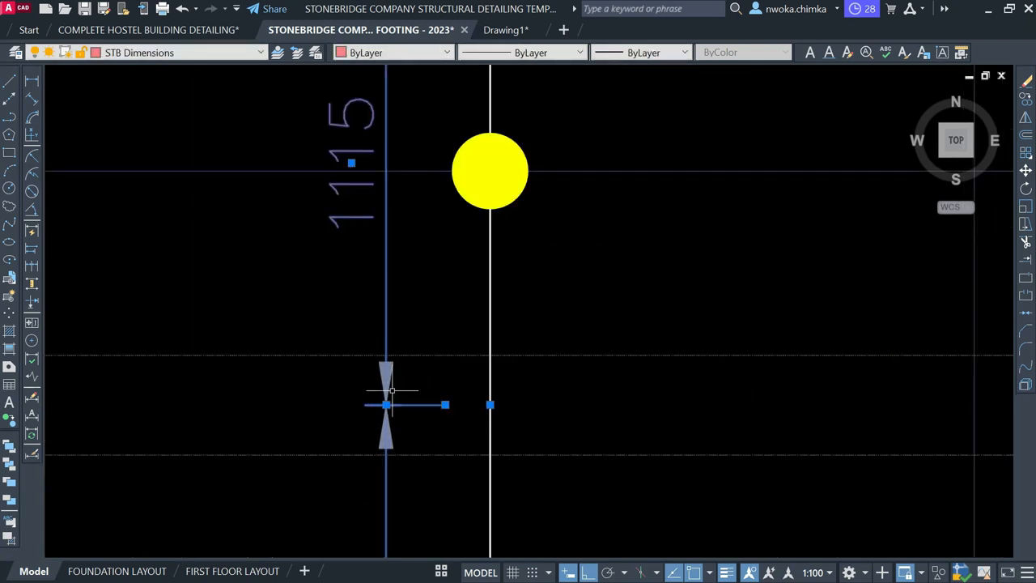
click(386, 405)
click(364, 405)
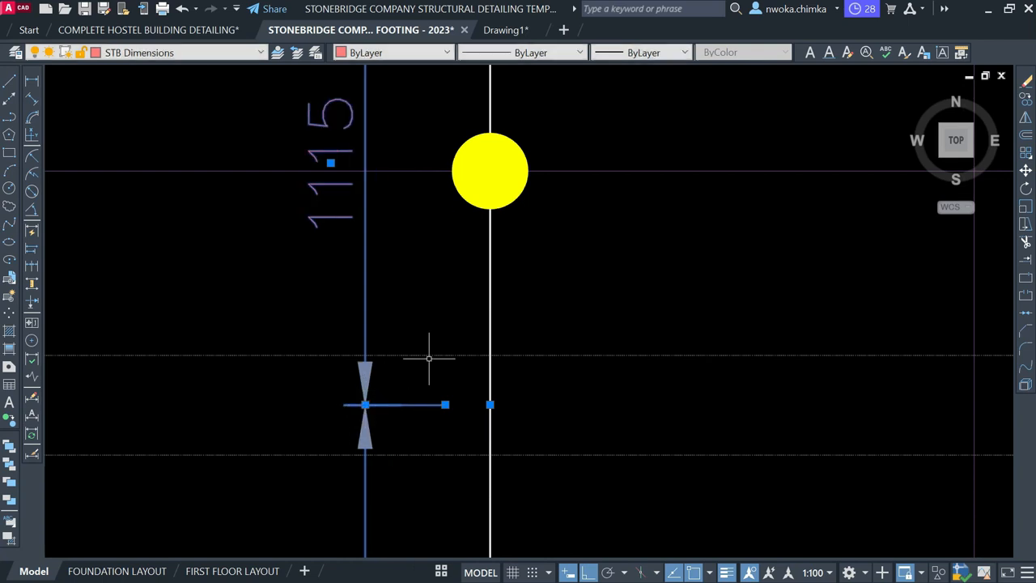
key(Escape)
scroll(481, 331, down, 2)
scroll(503, 292, down, 2)
scroll(504, 276, up, 2)
scroll(503, 243, down, 4)
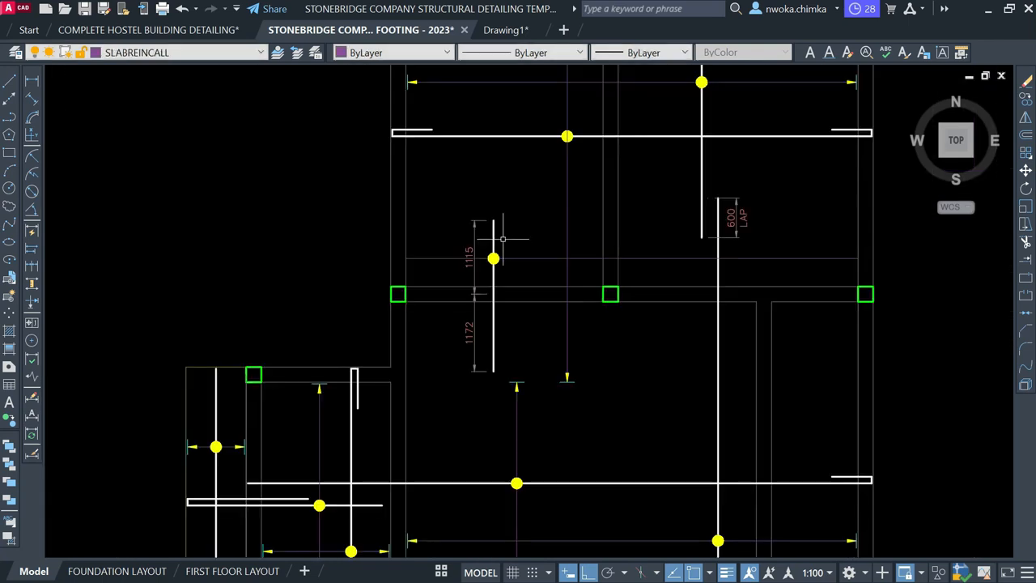
scroll(547, 337, down, 2)
scroll(470, 497, up, 5)
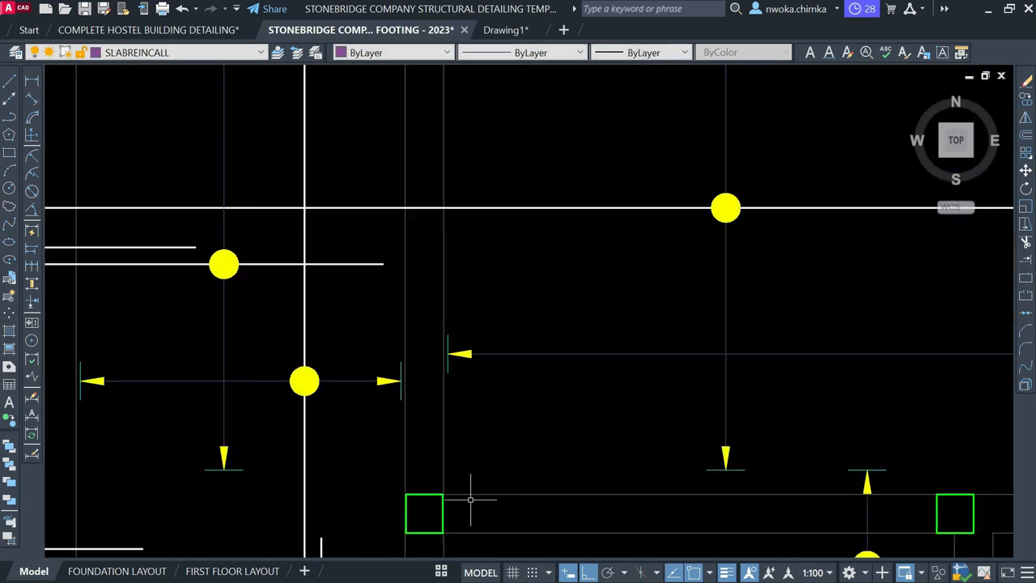
scroll(419, 297, up, 2)
Copy a spacing arrow and its tick to one end of the spacing line
click(404, 275)
click(663, 481)
text(co)
key(Return)
click(443, 351)
scroll(441, 352, down, 3)
scroll(603, 386, down, 4)
scroll(574, 432, up, 4)
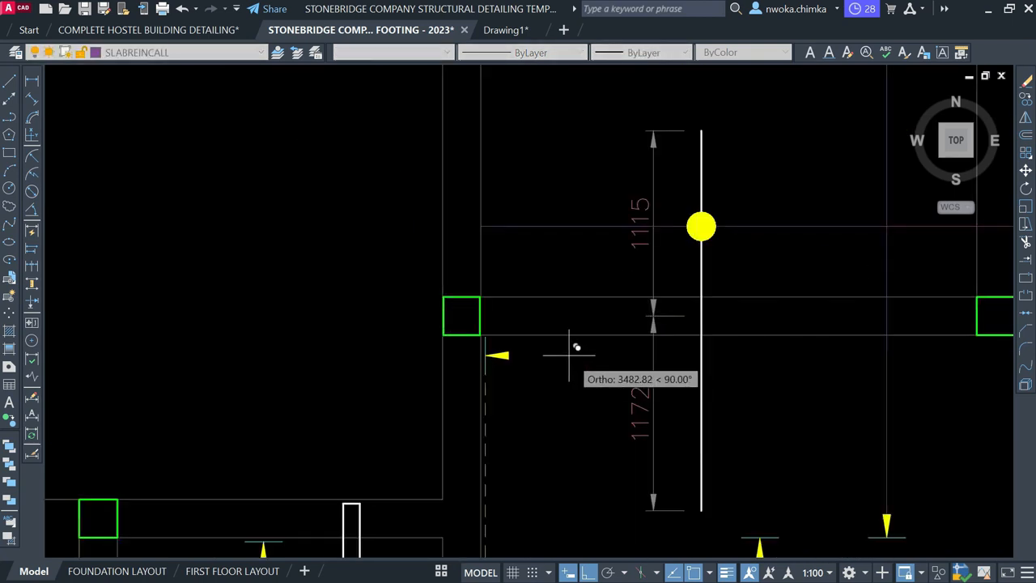
scroll(491, 228, up, 5)
click(492, 226)
key(Escape)
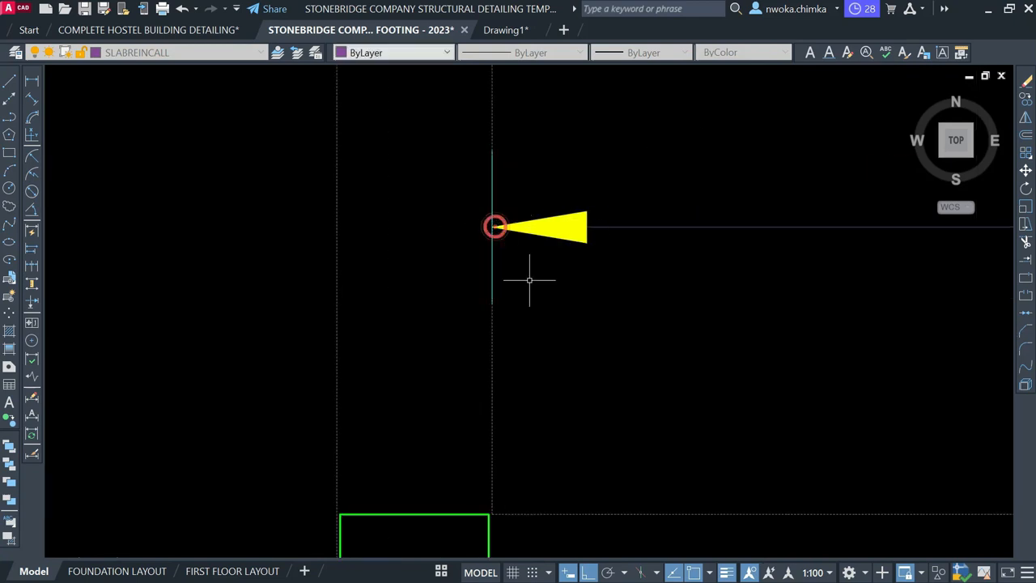
Move that arrowhead and tick 25 units and trim the spacing line at the tick
scroll(526, 298, down, 2)
click(475, 192)
click(683, 398)
text(M)
key(Return)
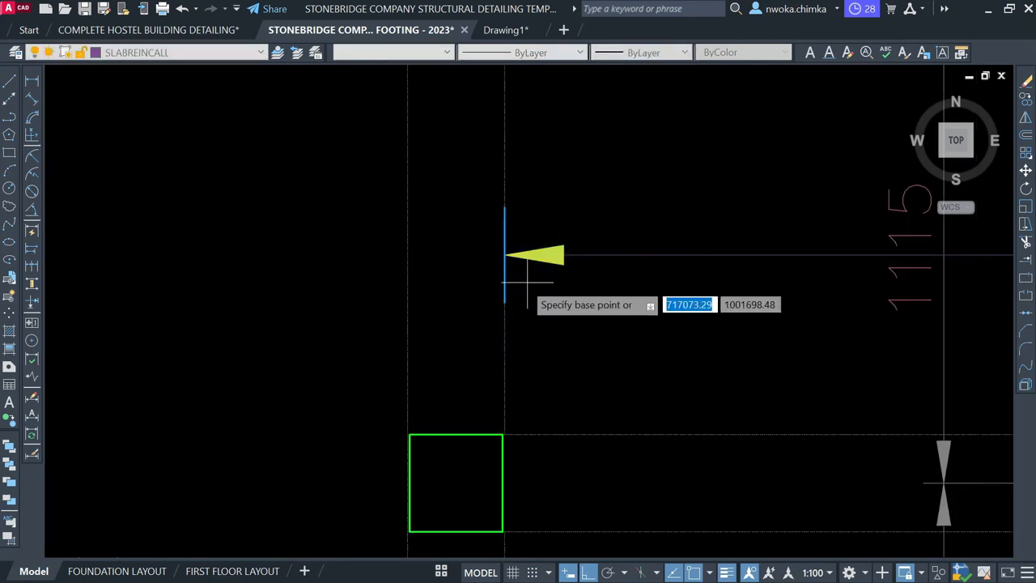
click(505, 285)
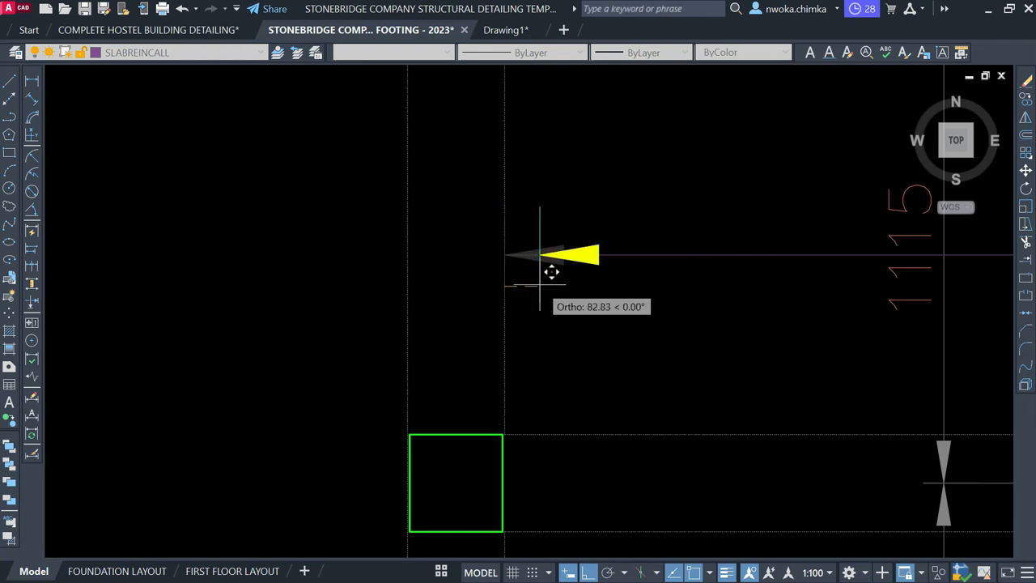
text(25)
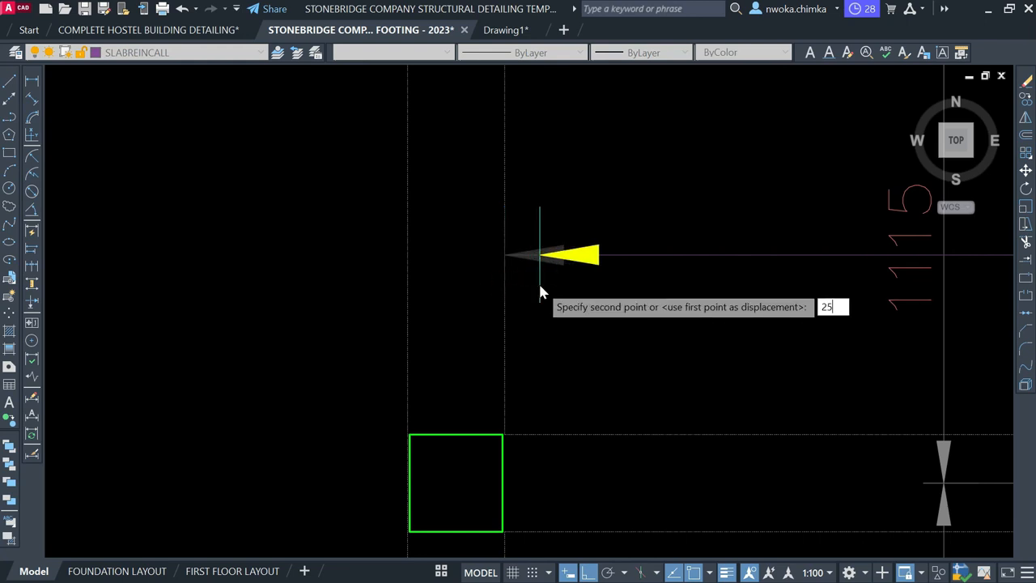
key(Return)
text(T)
key(Return)
scroll(519, 243, up, 4)
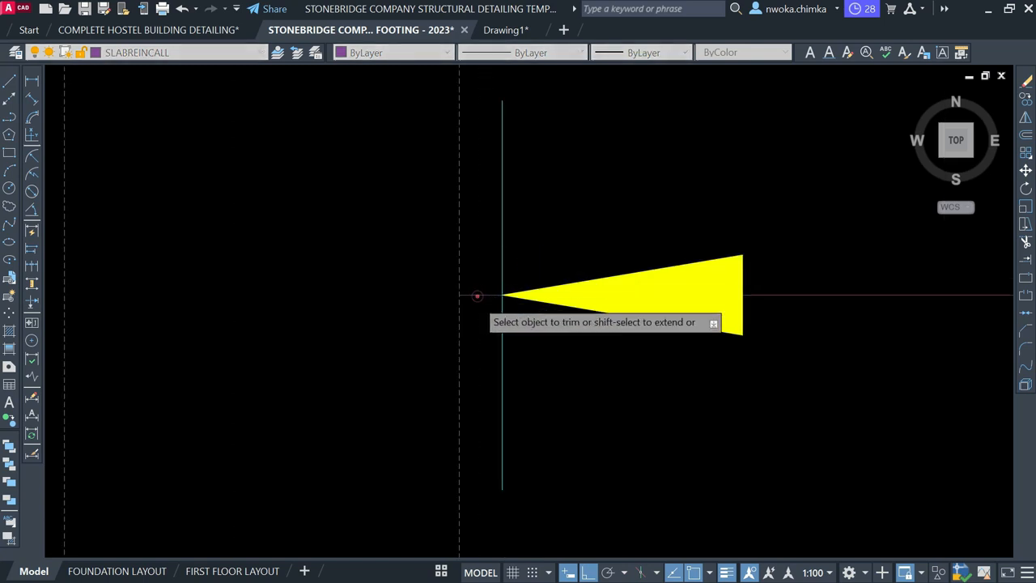
scroll(381, 289, down, 6)
scroll(542, 295, up, 6)
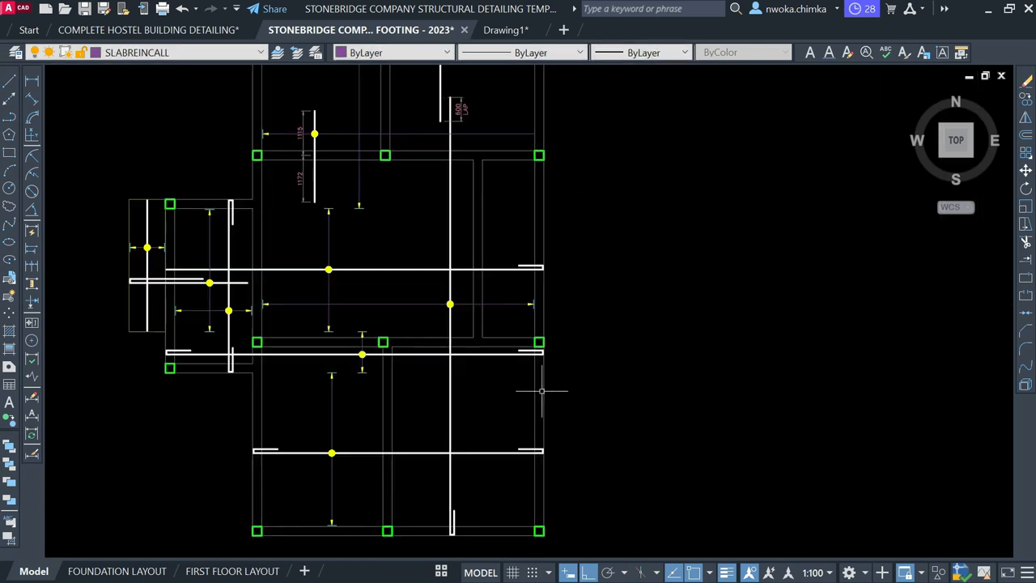
Copy the arrowhead to the spacing line's other end
drag(542, 295, 810, 453)
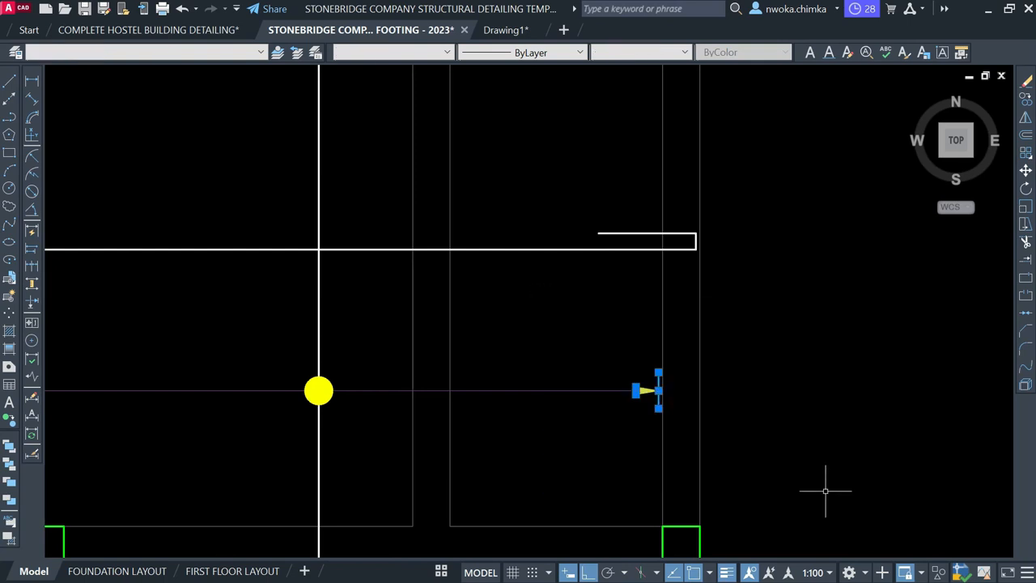
text(CO)
key(Return)
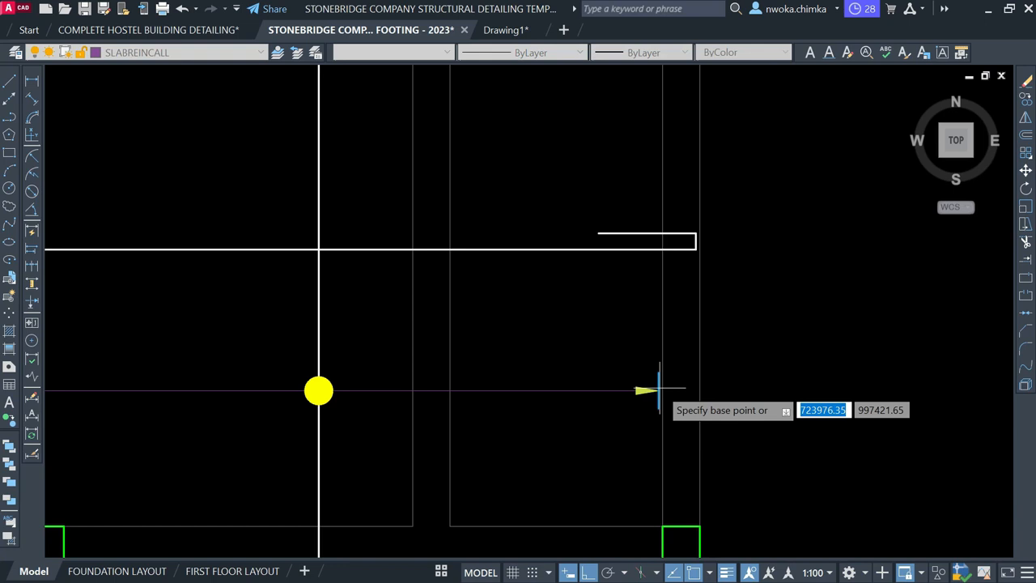
scroll(660, 391, up, 2)
scroll(660, 393, up, 3)
click(658, 402)
scroll(599, 453, down, 9)
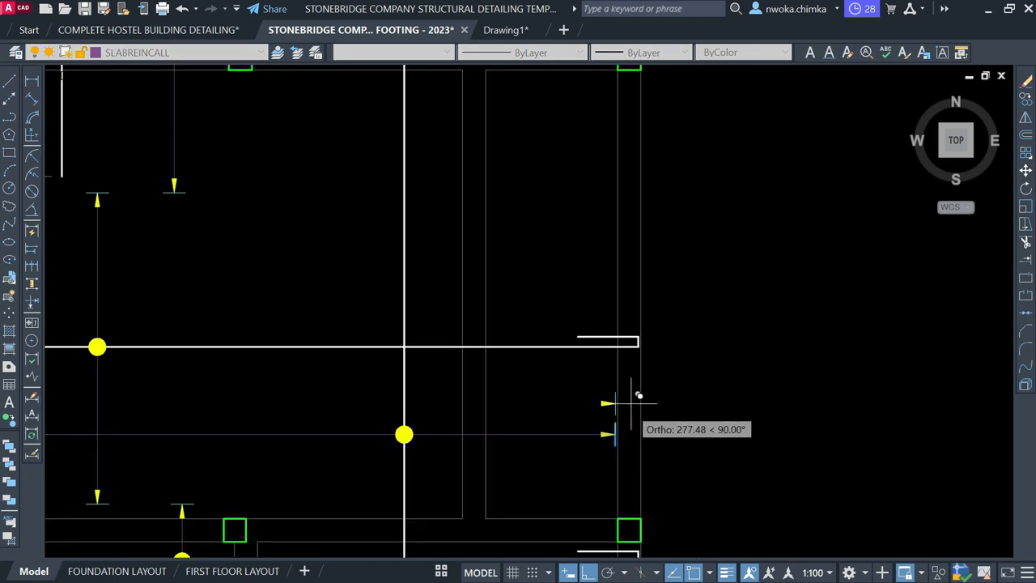
middle_drag(655, 358, 644, 490)
middle_drag(653, 375, 648, 509)
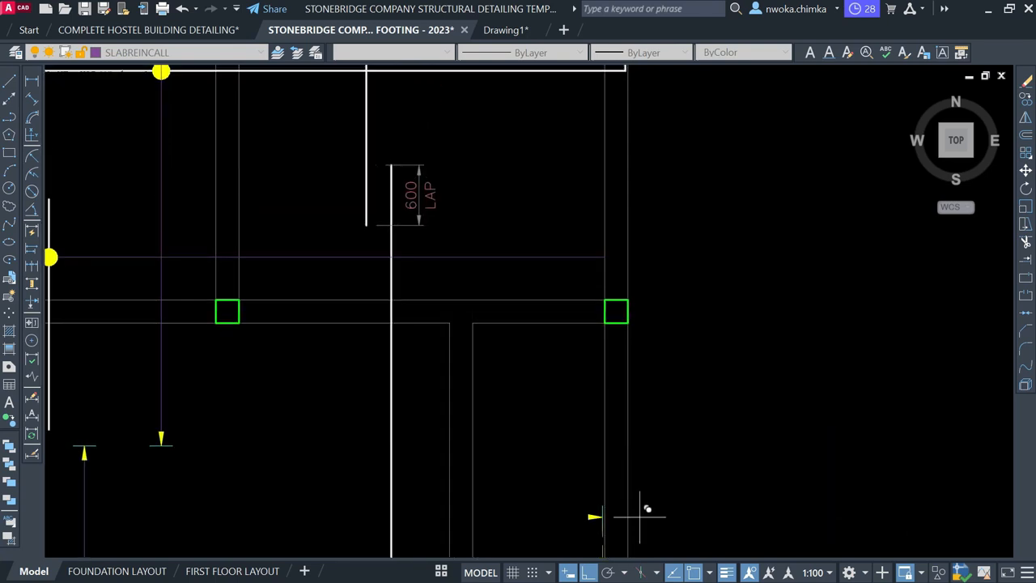
scroll(616, 259, up, 3)
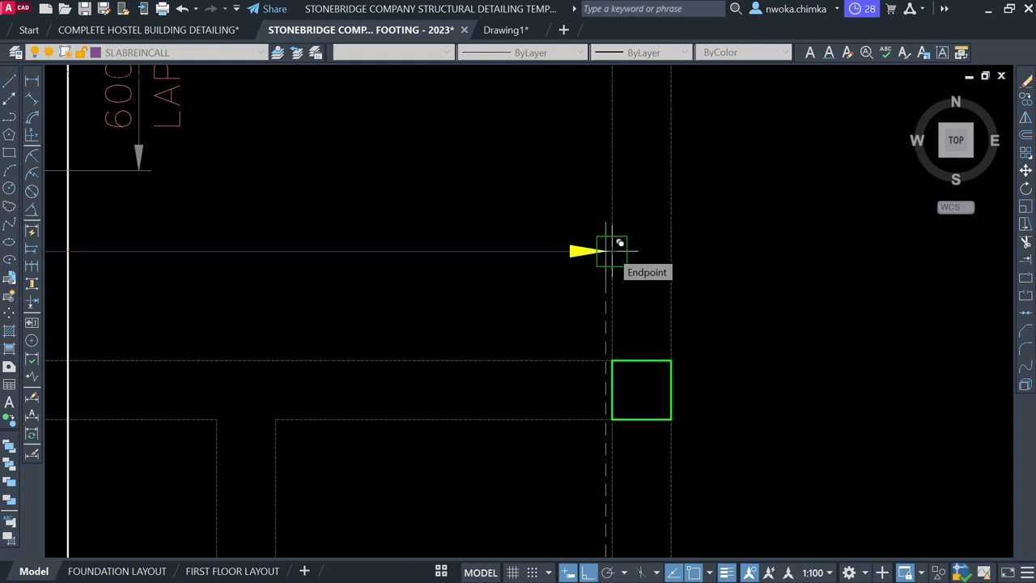
click(619, 242)
key(Escape)
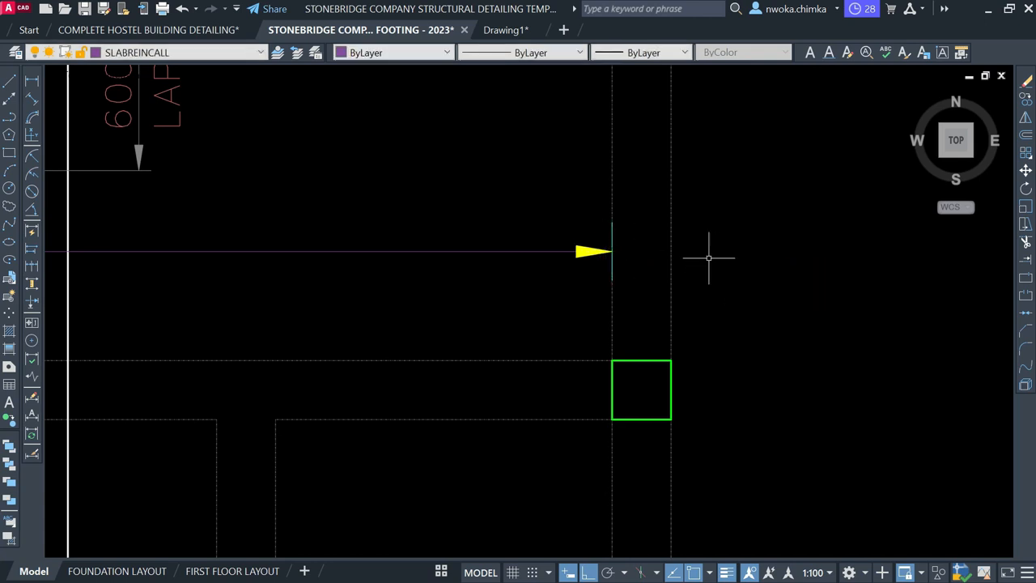
Move the second arrowhead and tick 25 units inward and trim the line's excess
click(448, 160)
click(667, 310)
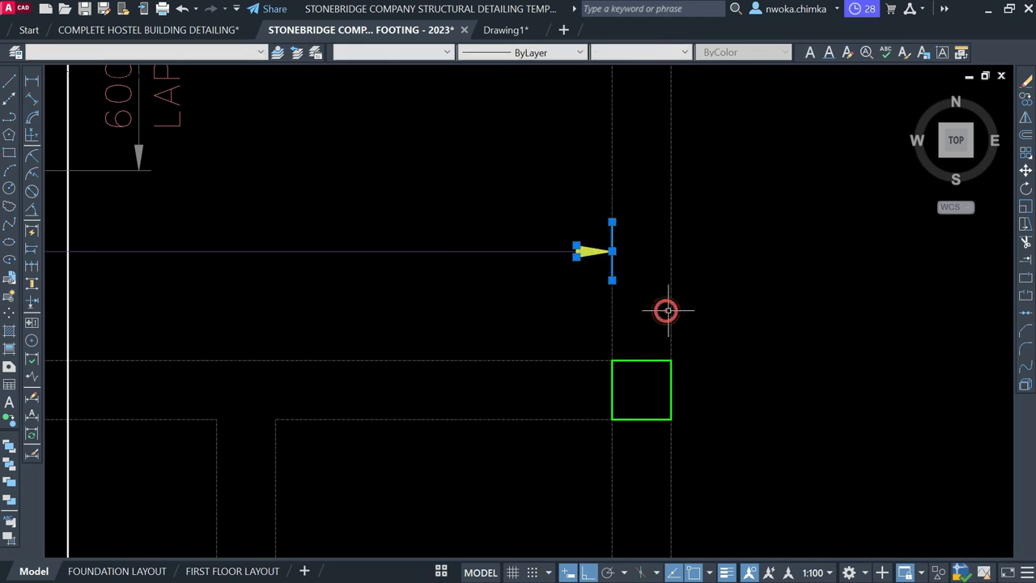
key(m)
key(space)
click(607, 273)
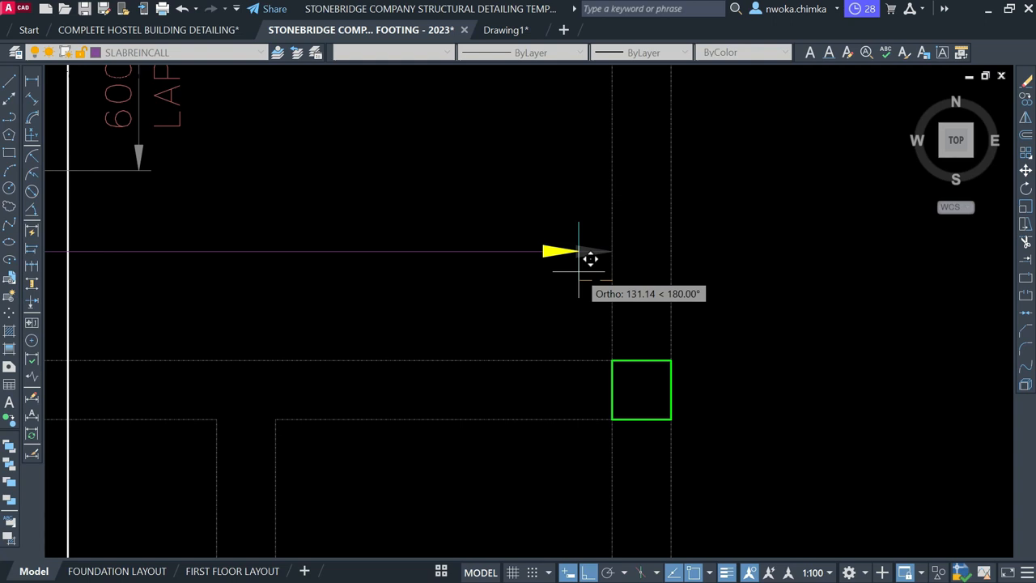
text(25)
key(Return)
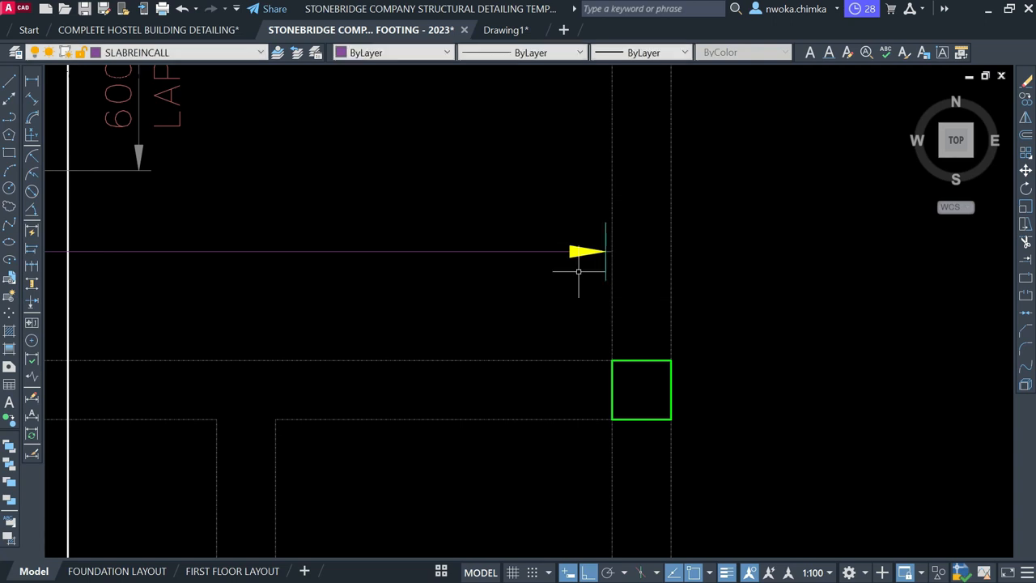
text(tr)
key(space)
scroll(608, 259, up, 4)
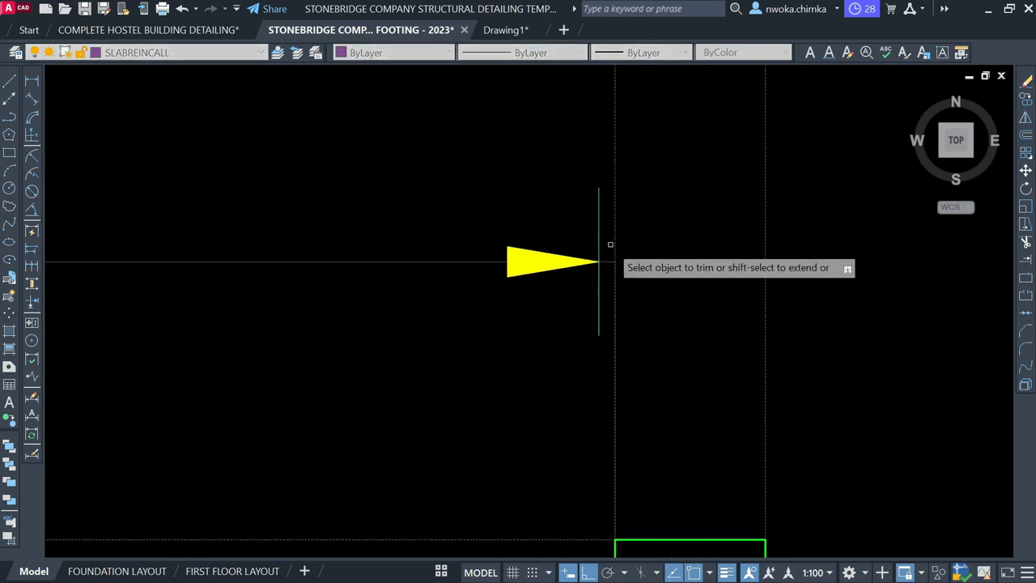
key(Escape)
scroll(687, 234, down, 10)
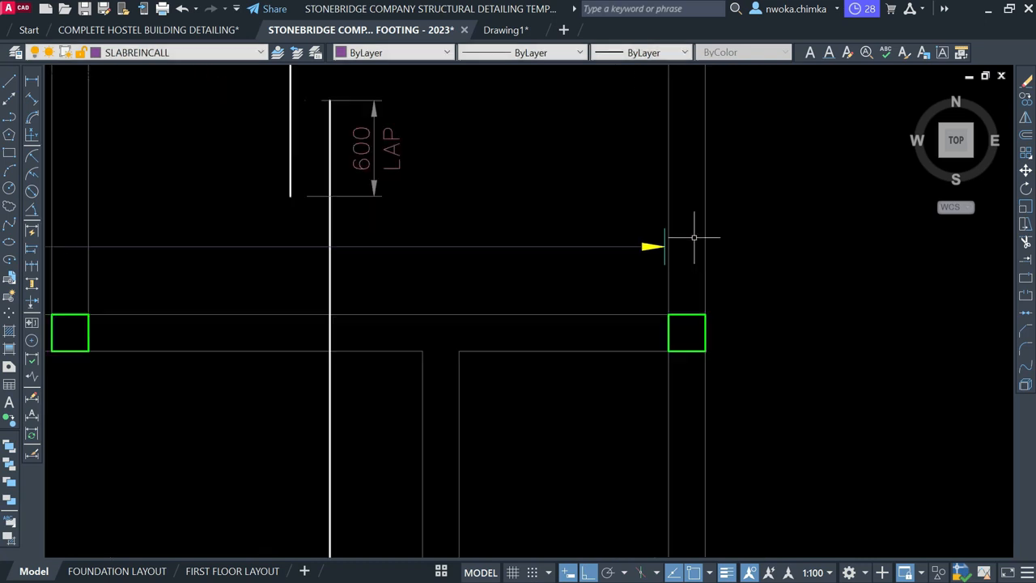
scroll(446, 241, up, 6)
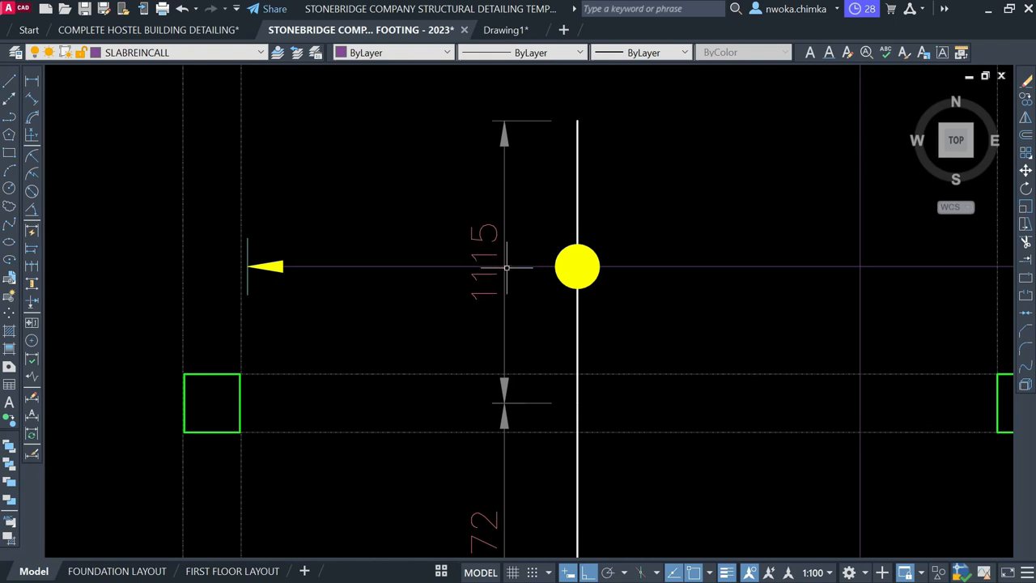
Break the spacing line where it crosses the 1115 dimension text
text(br)
key(space)
scroll(514, 262, up, 4)
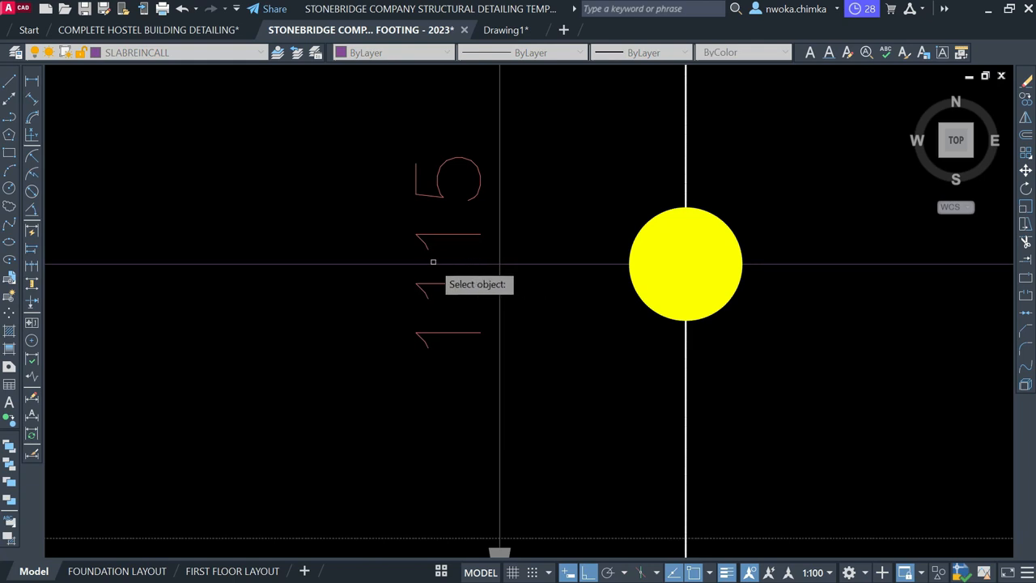
click(402, 262)
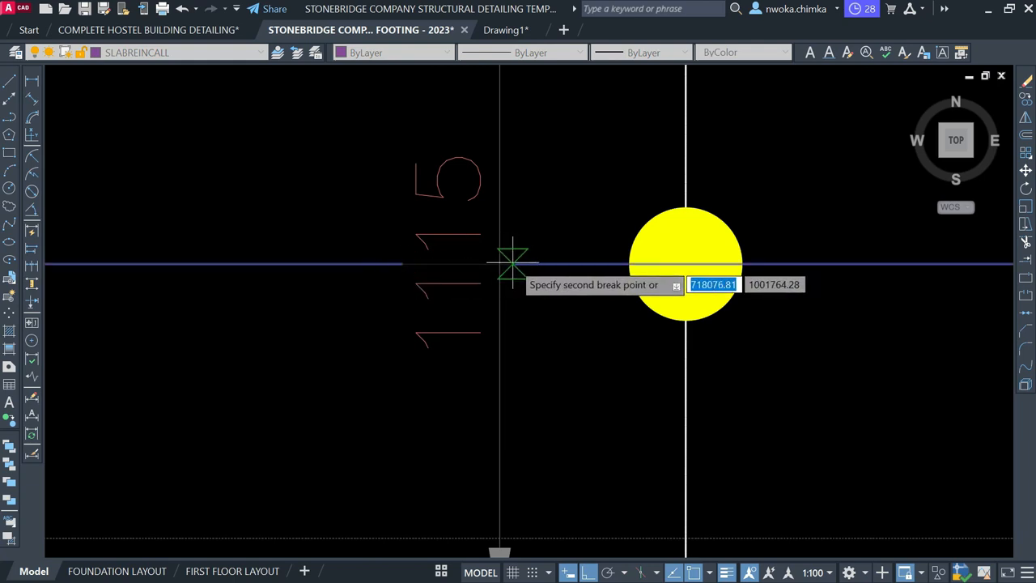
click(512, 263)
scroll(405, 281, down, 6)
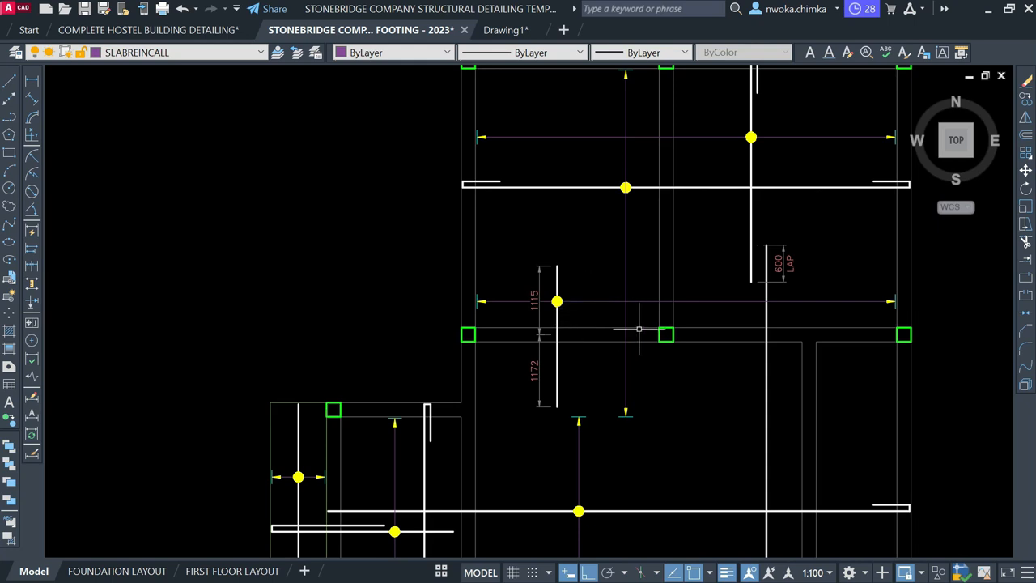
Begin a linear dimension at the column, then cancel the unfinished attempt
middle_drag(639, 330, 623, 346)
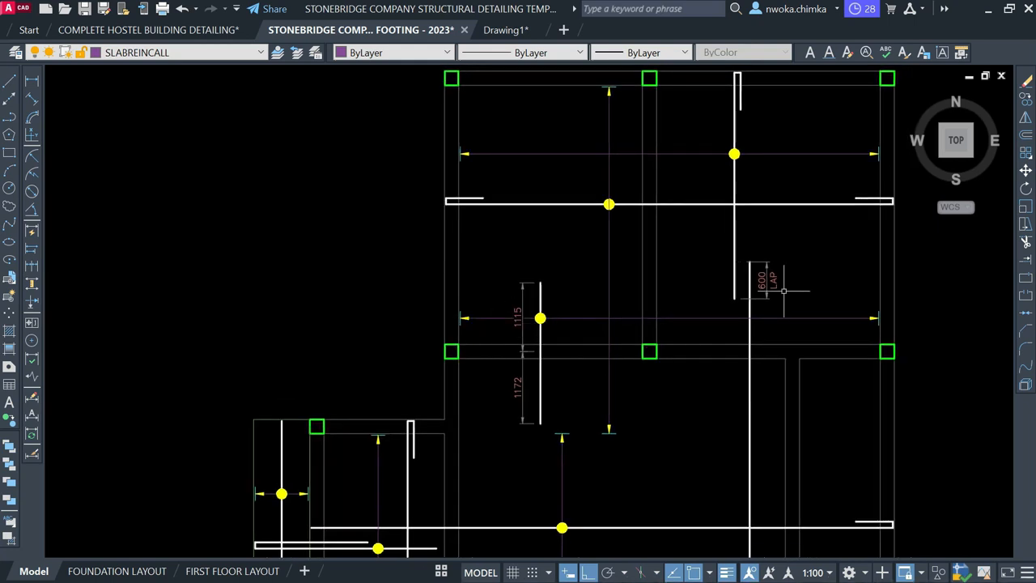
scroll(784, 290, down, 4)
scroll(620, 301, up, 3)
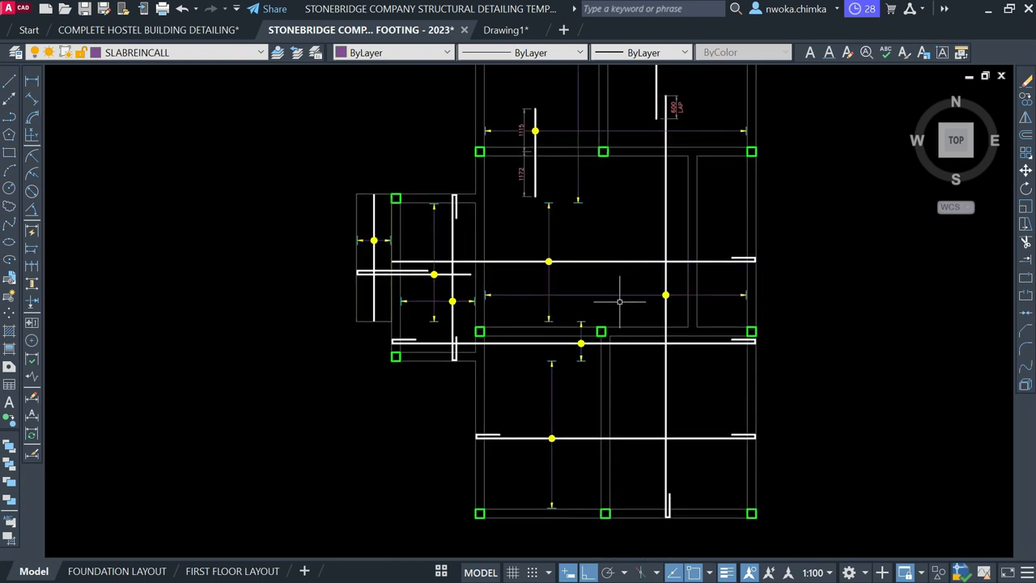
scroll(634, 335, up, 2)
scroll(625, 300, down, 2)
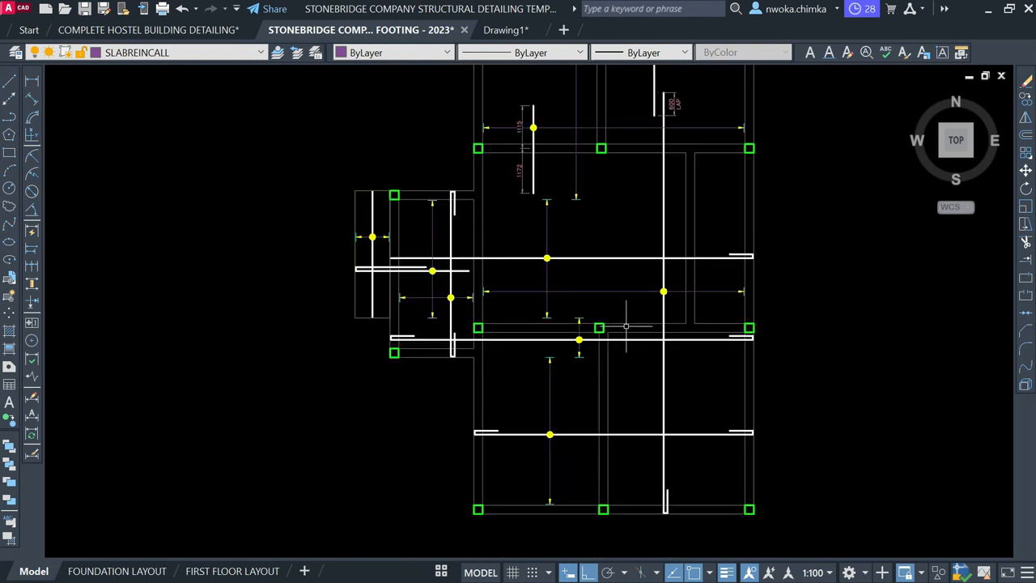
middle_drag(627, 326, 610, 355)
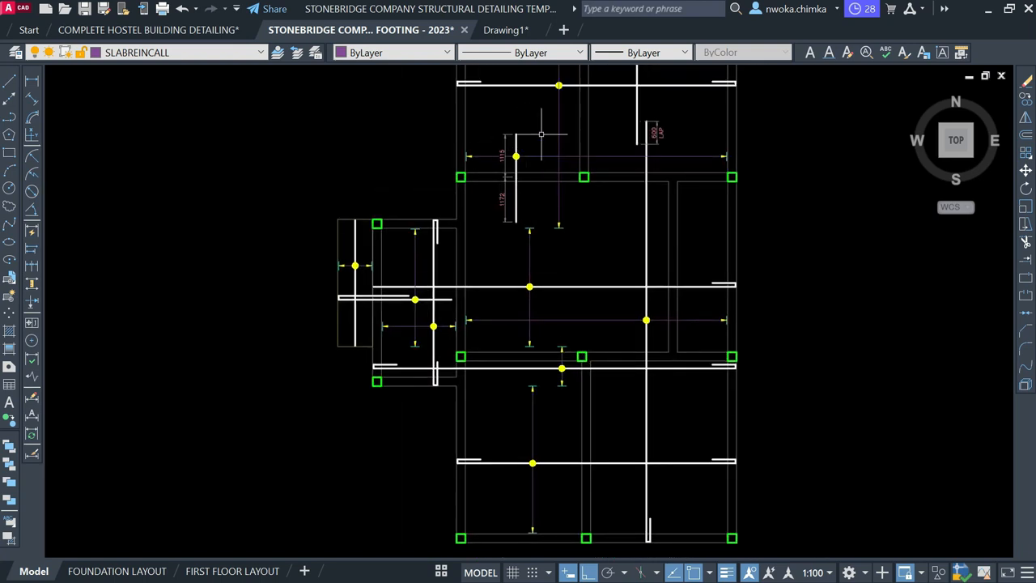
click(32, 84)
scroll(515, 274, up, 5)
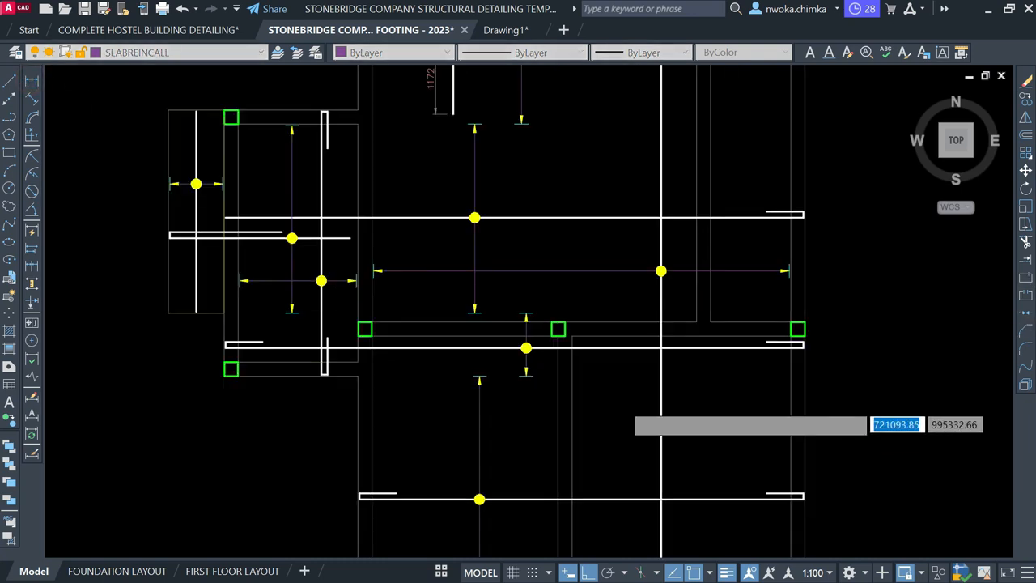
scroll(515, 274, down, 5)
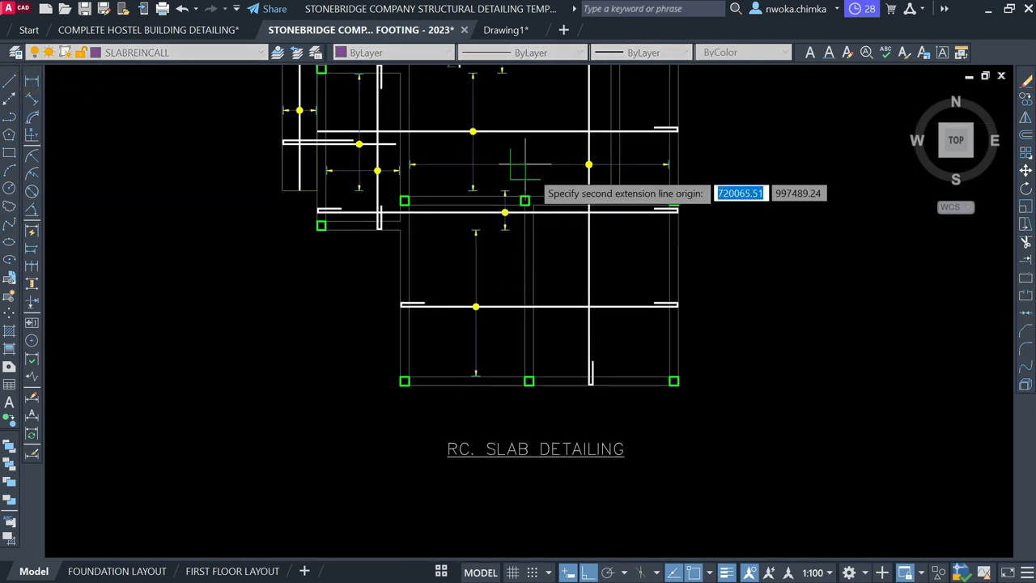
scroll(512, 358, up, 5)
click(512, 357)
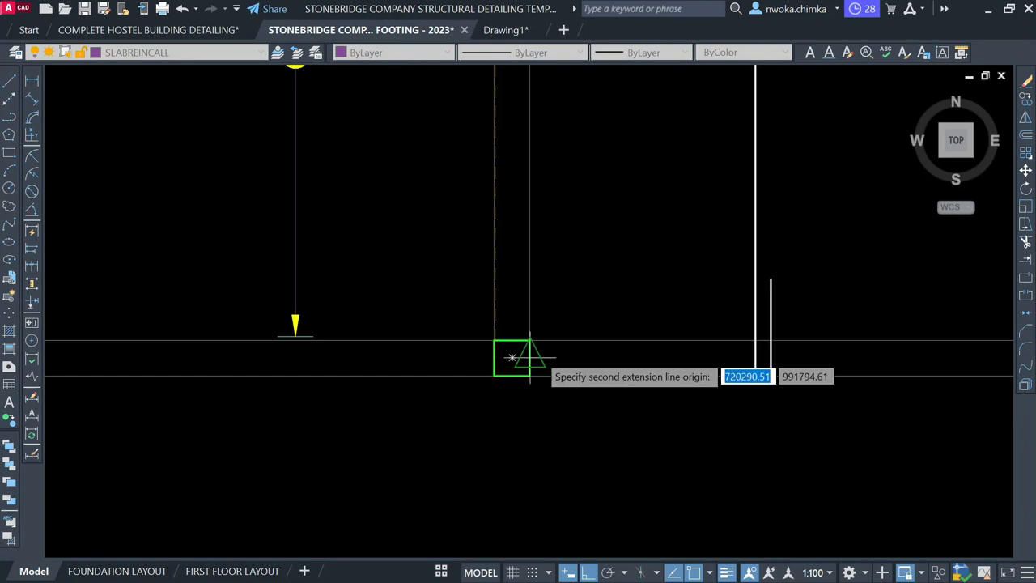
click(513, 358)
scroll(551, 380, down, 5)
scroll(494, 222, up, 5)
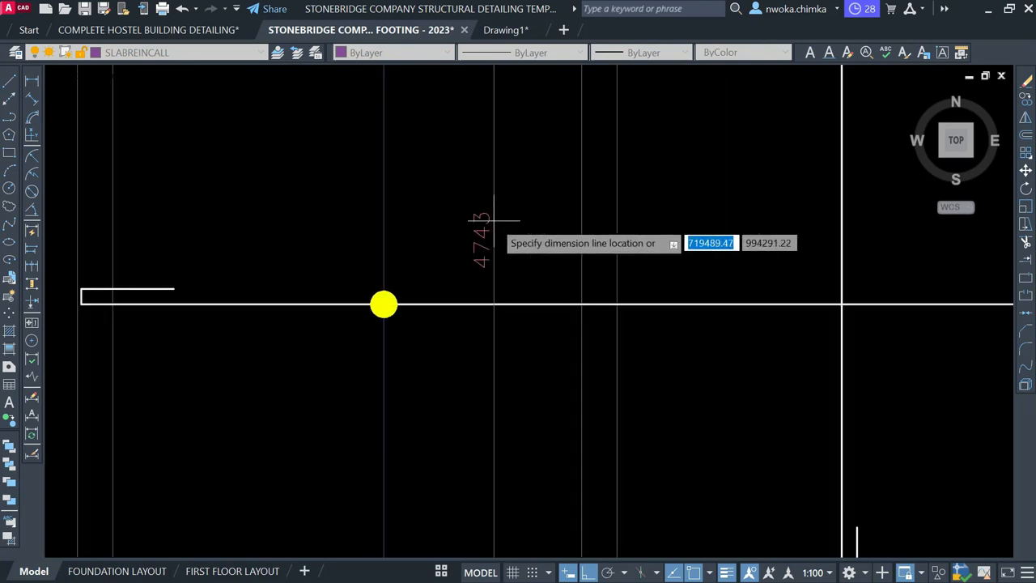
scroll(497, 331, down, 5)
key(Escape)
Dimension between the two column corners and place the 4743 dimension inside the lower panel
scroll(513, 309, down, 2)
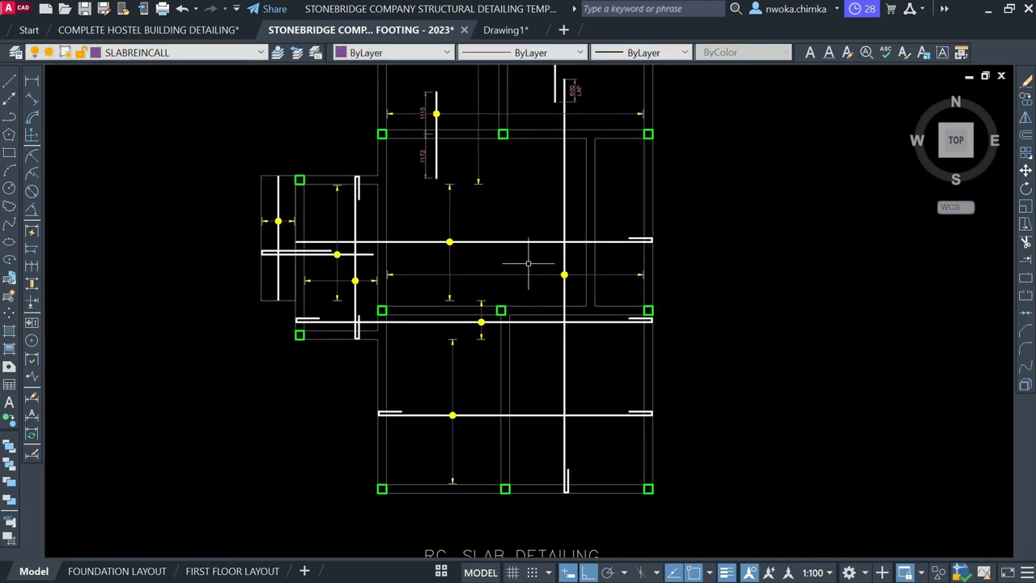
scroll(528, 263, up, 2)
middle_drag(544, 322, 520, 231)
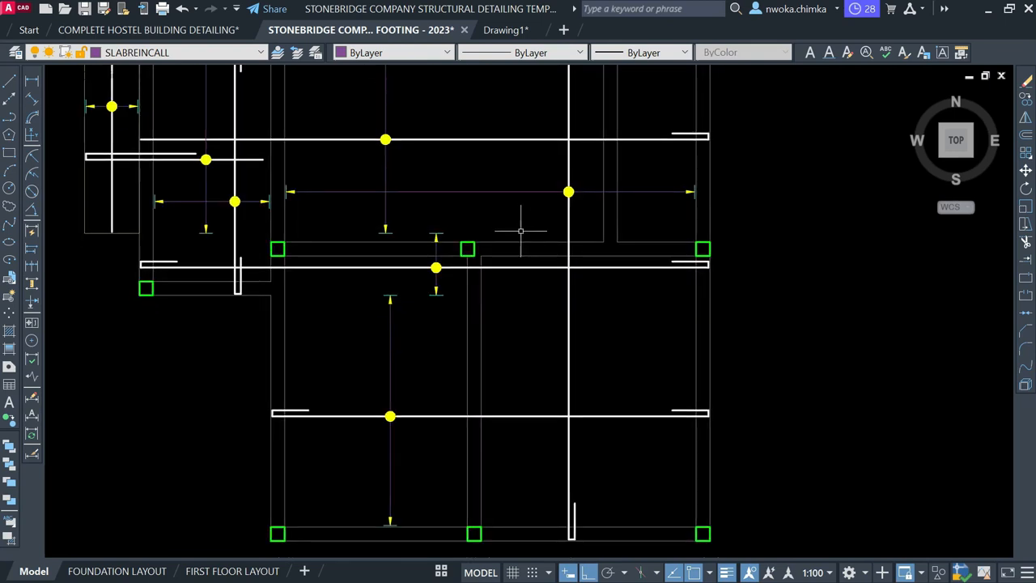
scroll(521, 247, up, 2)
scroll(496, 179, down, 4)
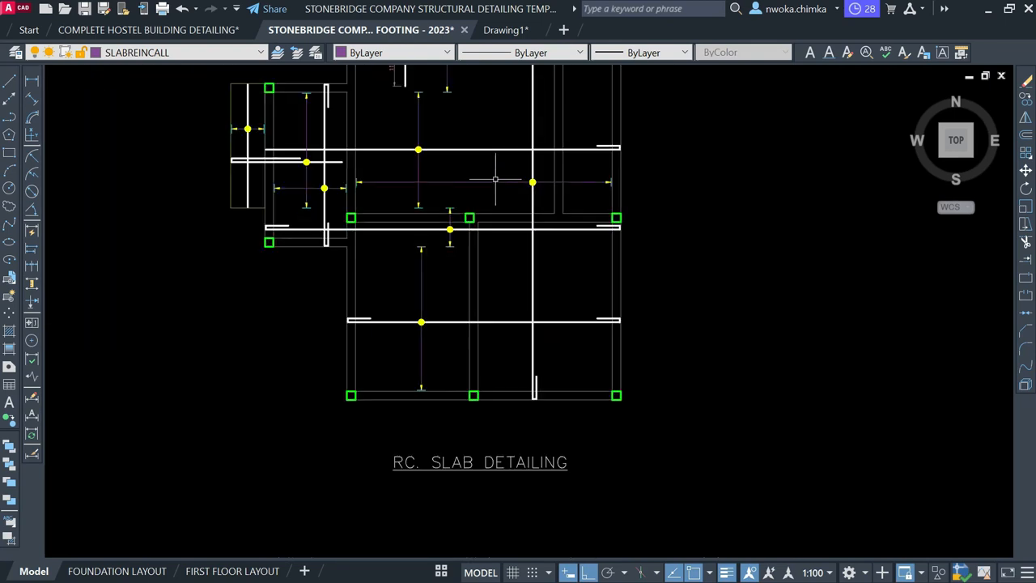
scroll(496, 218, up, 4)
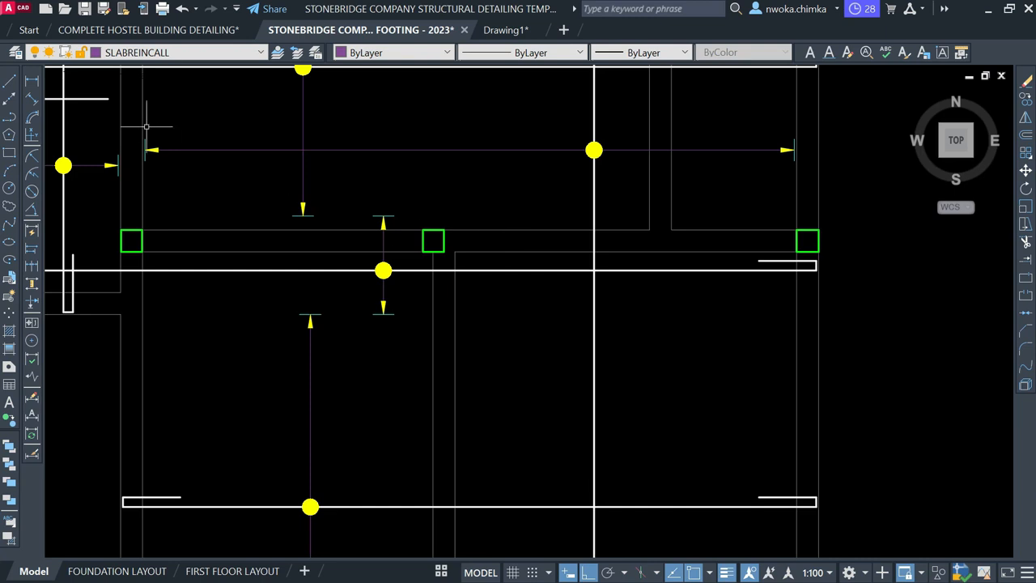
click(26, 85)
click(434, 240)
scroll(462, 340, down, 3)
scroll(446, 363, up, 4)
click(454, 357)
scroll(451, 324, down, 4)
scroll(372, 299, up, 3)
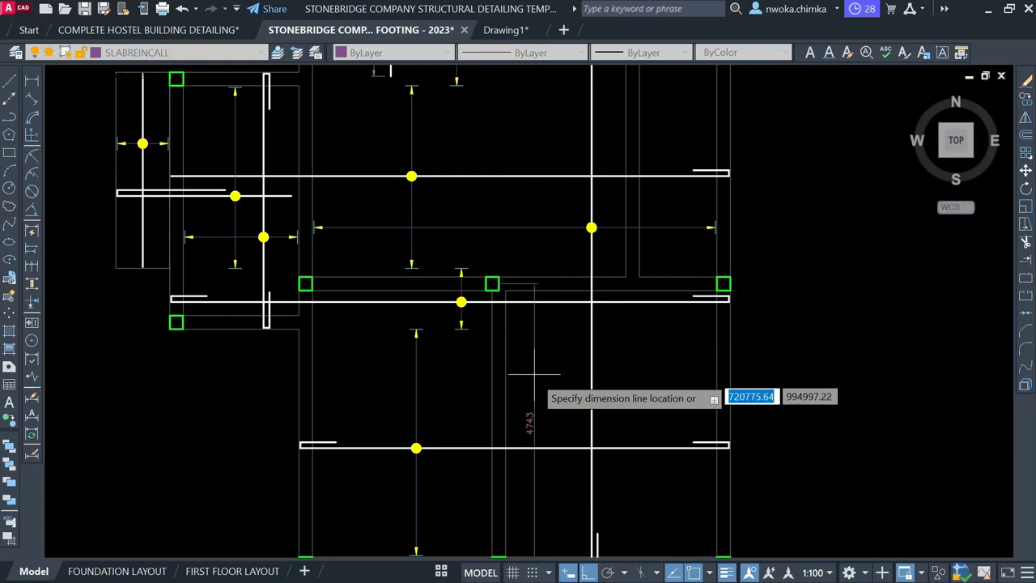
middle_drag(532, 398, 524, 273)
scroll(524, 272, up, 2)
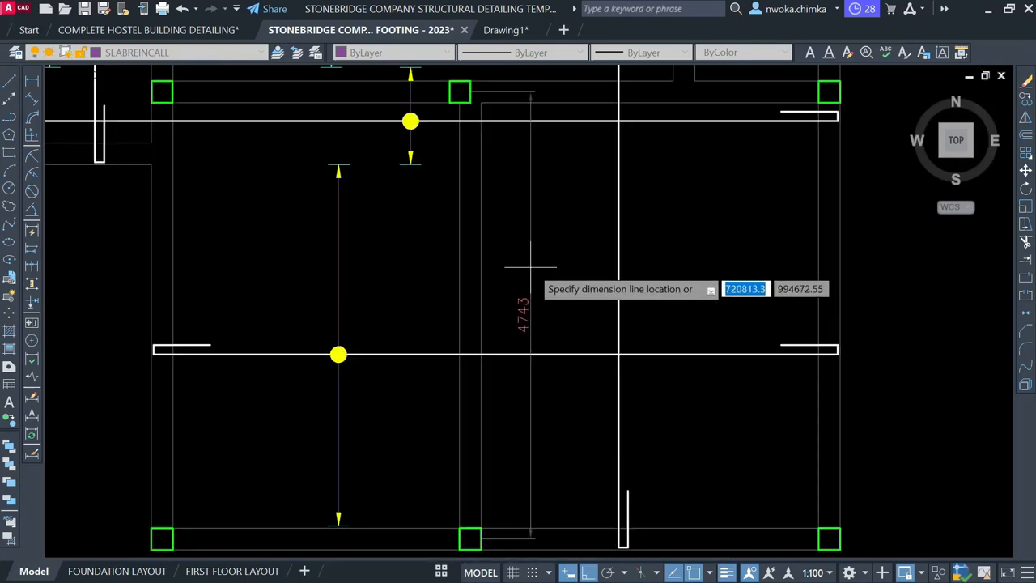
click(532, 265)
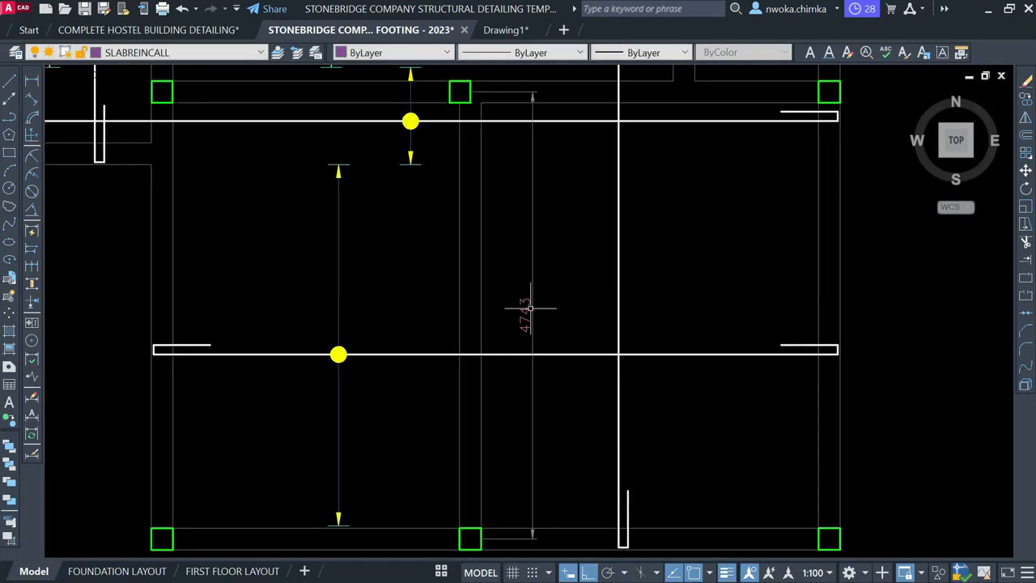
Open QuickCalc with QC and evaluate 0.25 × 4743 = 1185.75
text(QC)
key(Return)
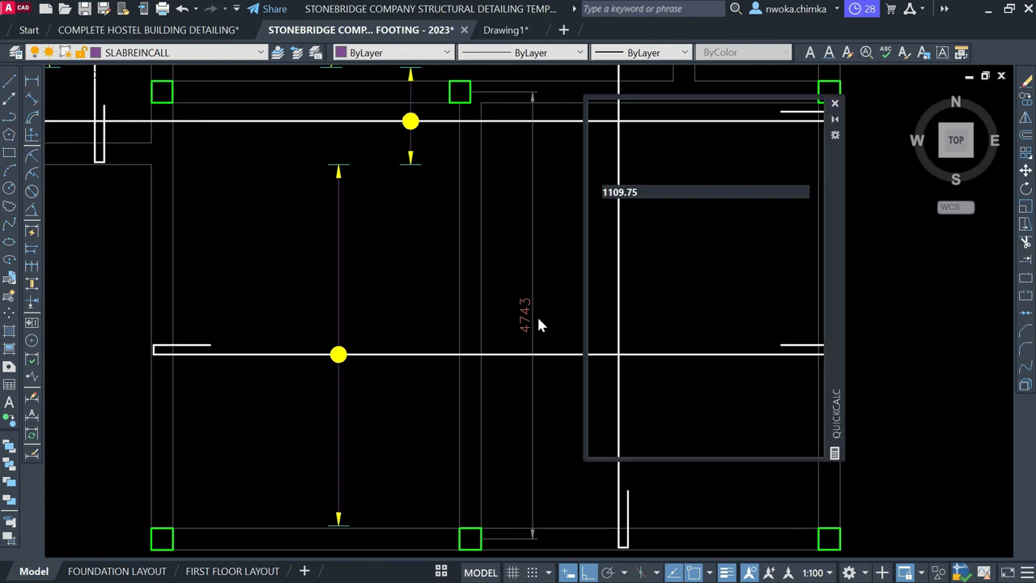
mouse_move(545, 298)
middle_down()
mouse_move(475, 340)
mouse_move(427, 303)
middle_up()
click(628, 356)
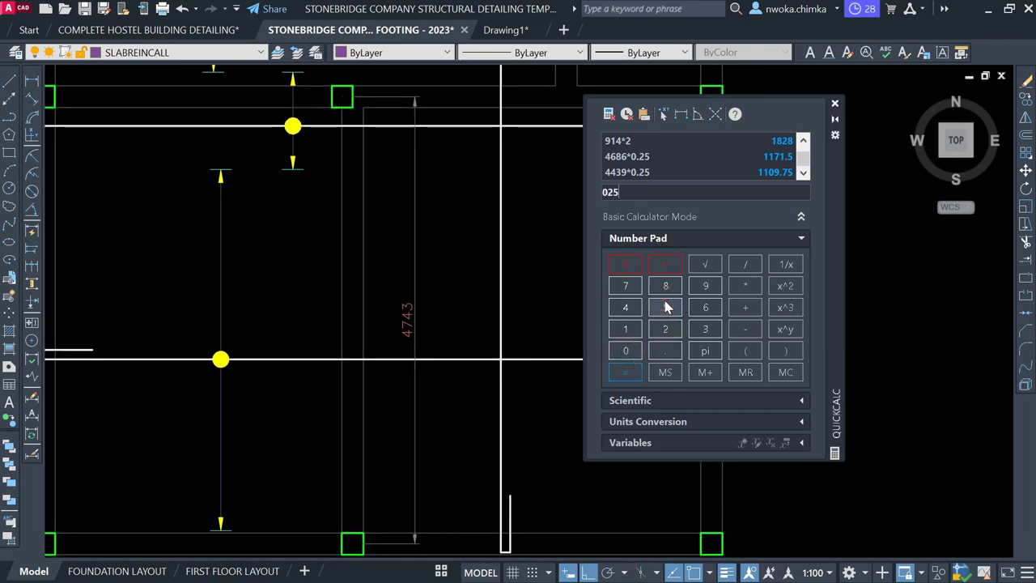
key(BackSpace)
key(BackSpace)
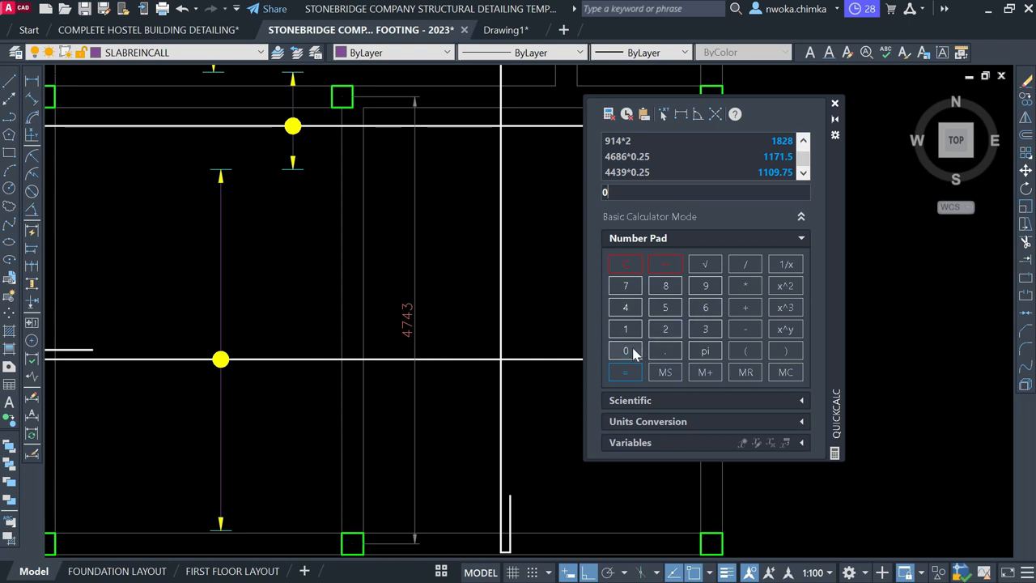
click(665, 351)
click(666, 329)
click(665, 307)
click(746, 286)
click(625, 307)
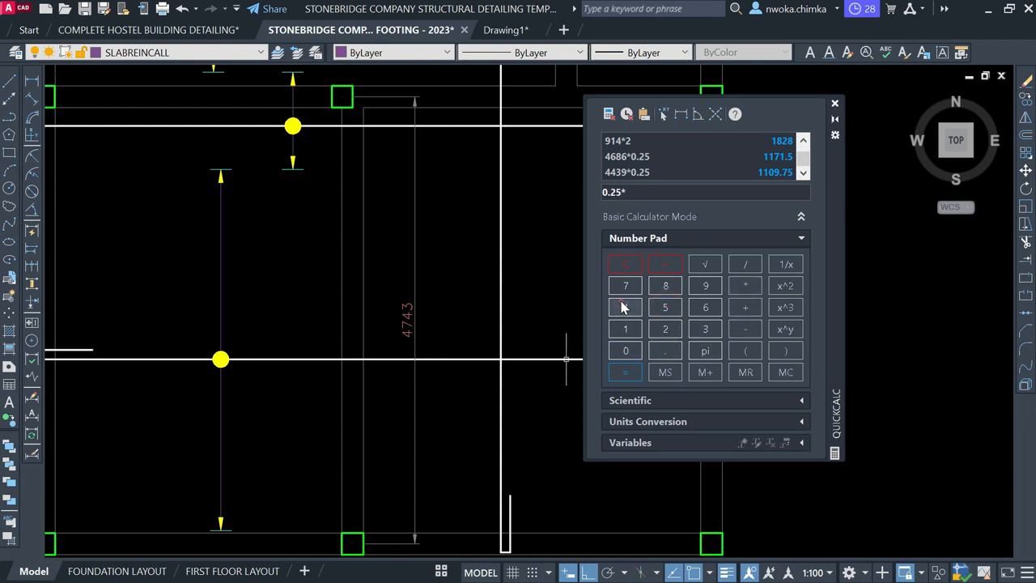
click(626, 287)
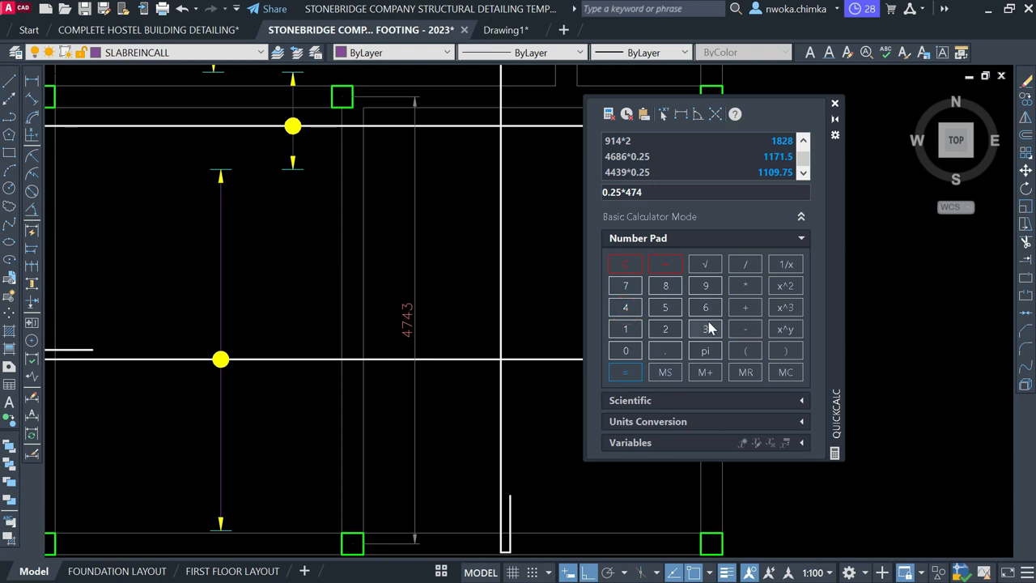
click(625, 372)
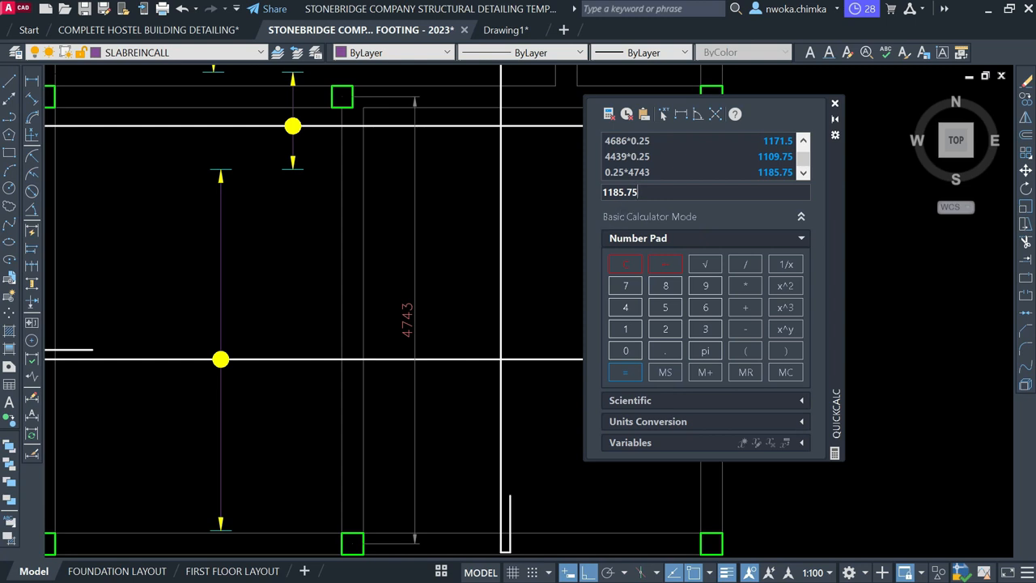
Close QuickCalc and erase the 4743 dimension
click(835, 103)
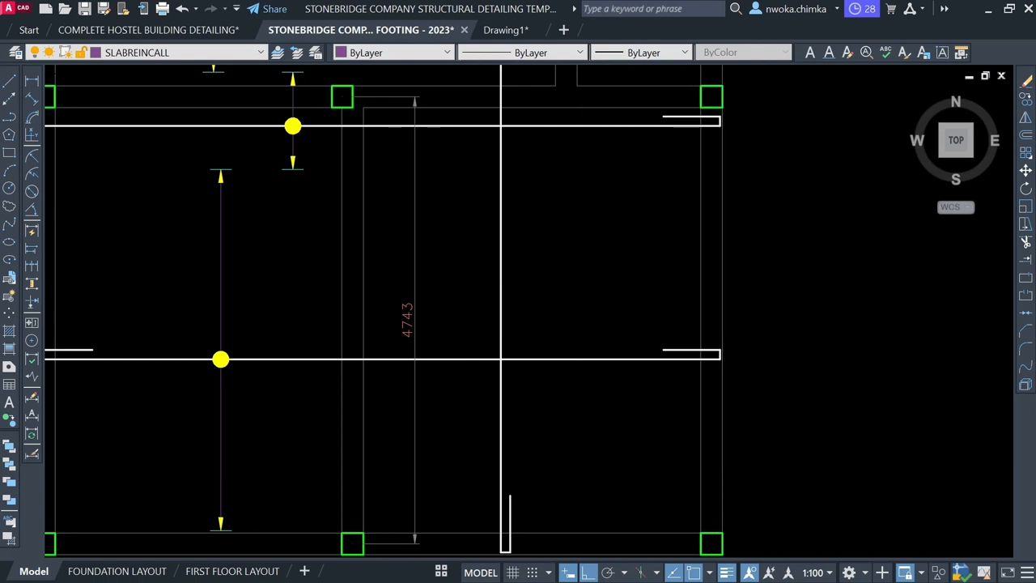
click(466, 273)
click(412, 296)
text(E)
key(space)
Cancel a premature line and make STB Rebars Top the current layer
text(L)
key(space)
scroll(440, 278, down, 2)
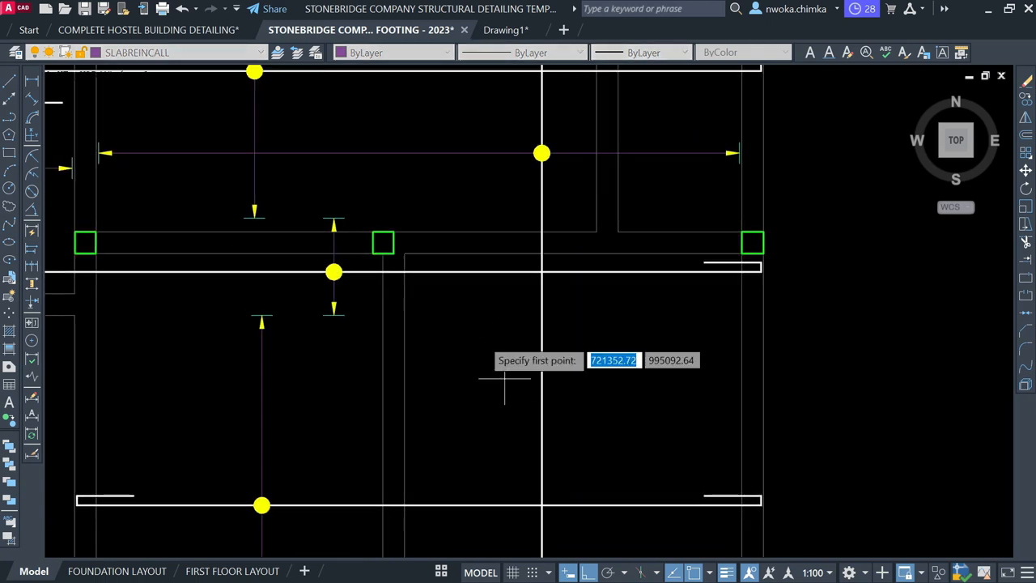
scroll(416, 243, up, 3)
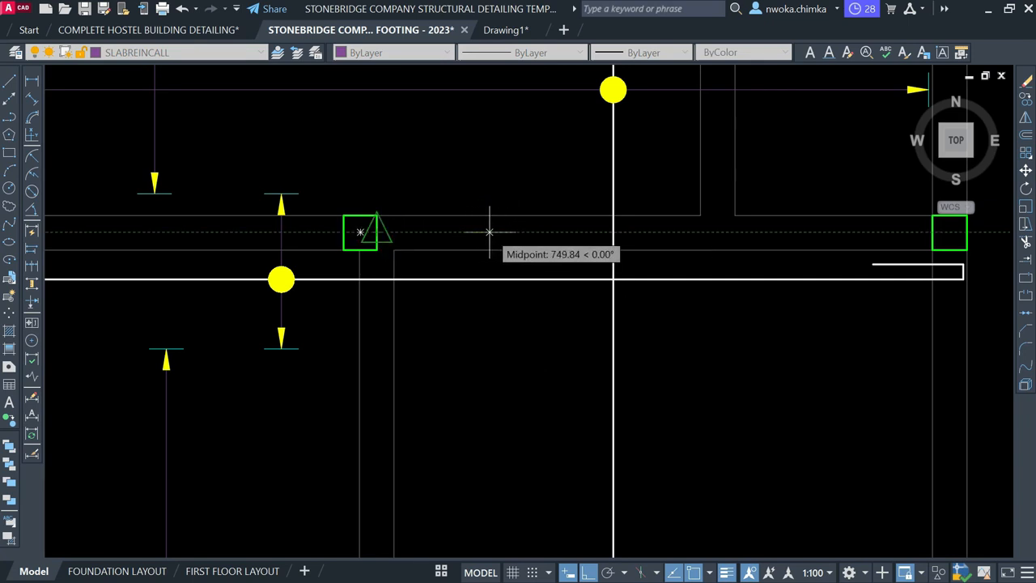
click(490, 232)
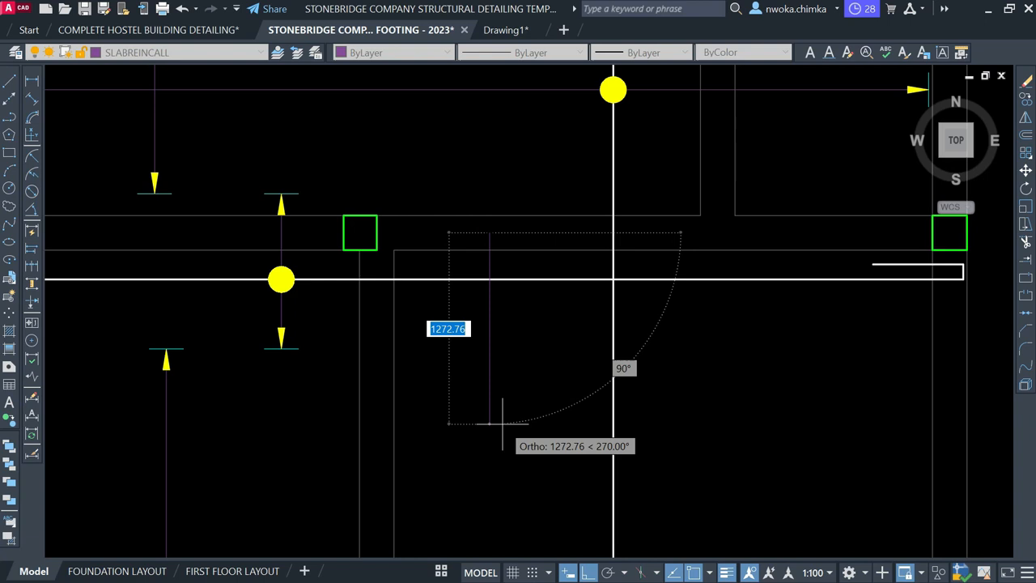
key(Escape)
click(221, 52)
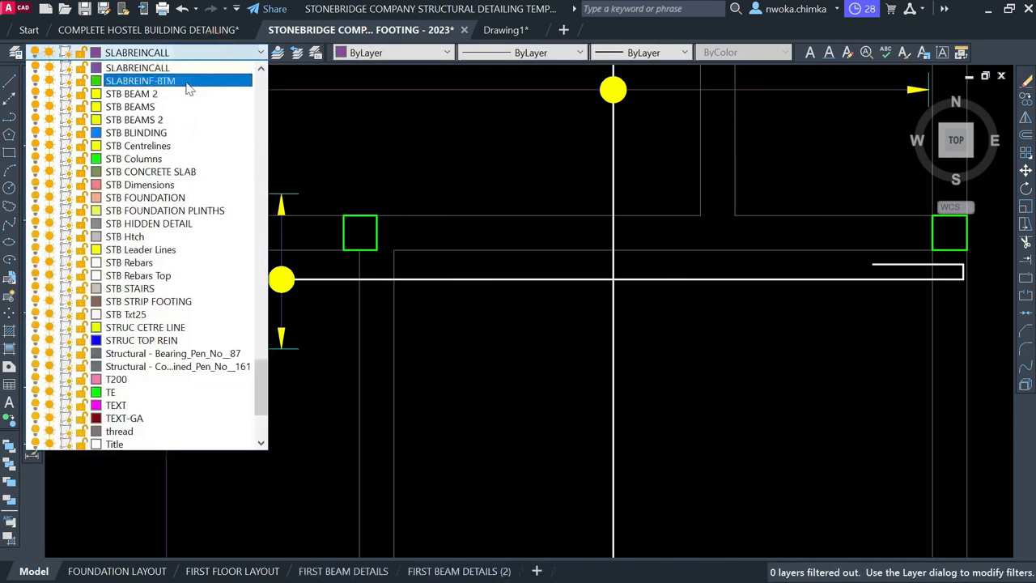
click(172, 280)
Draw a 1186-long vertical top rebar down from the beam midpoint
click(10, 81)
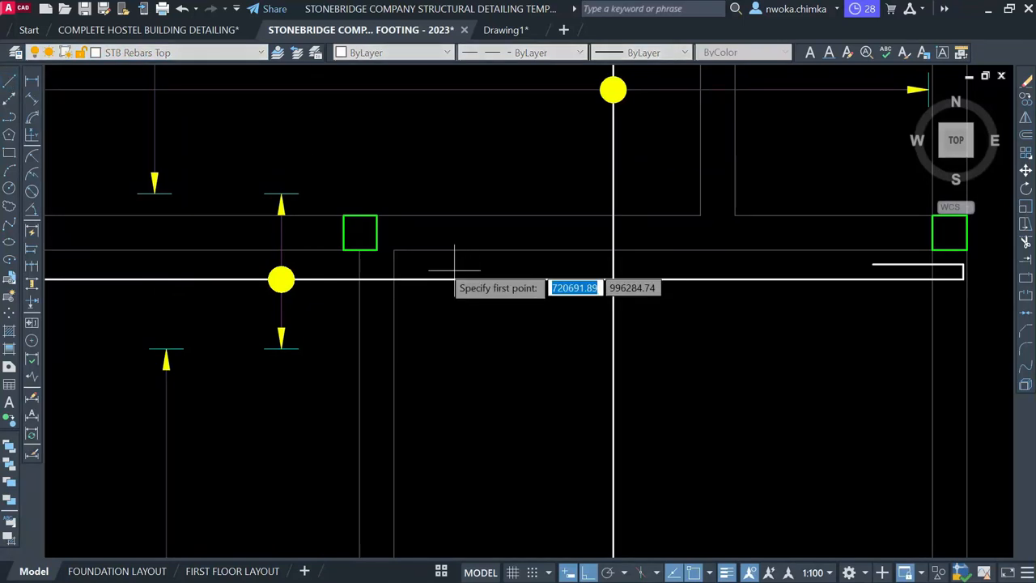
click(506, 232)
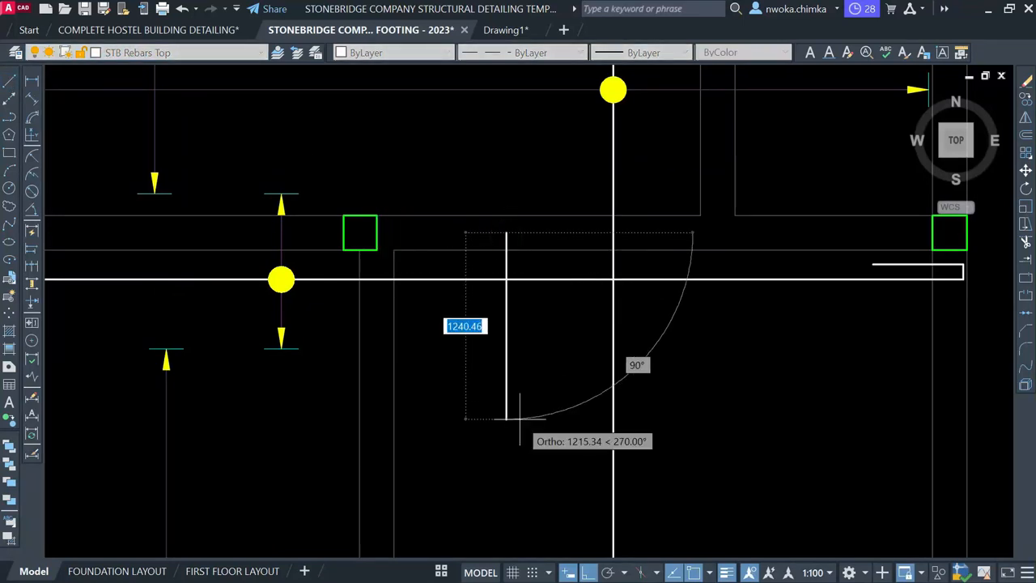
text(1186)
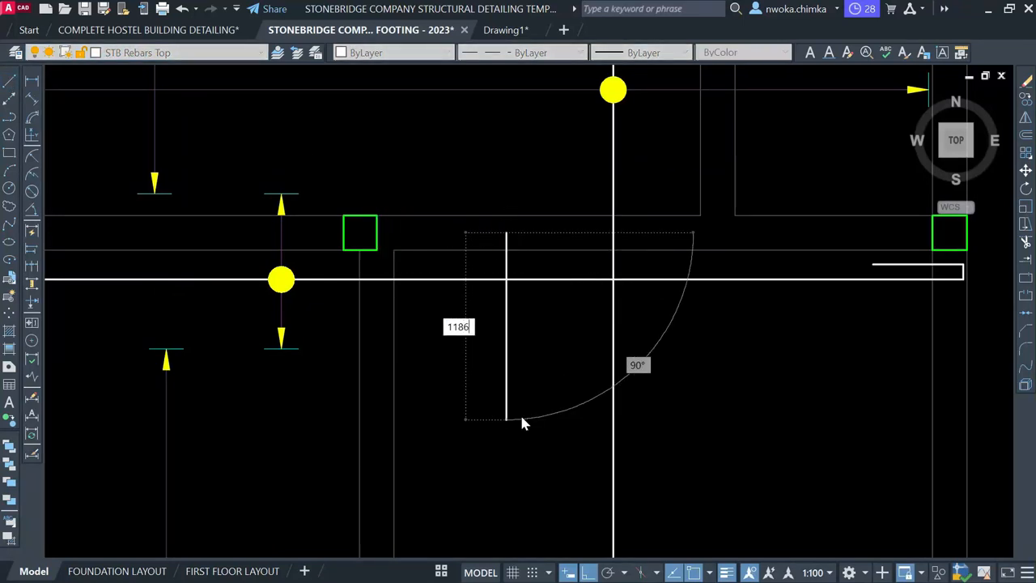
key(Return)
key(Return)
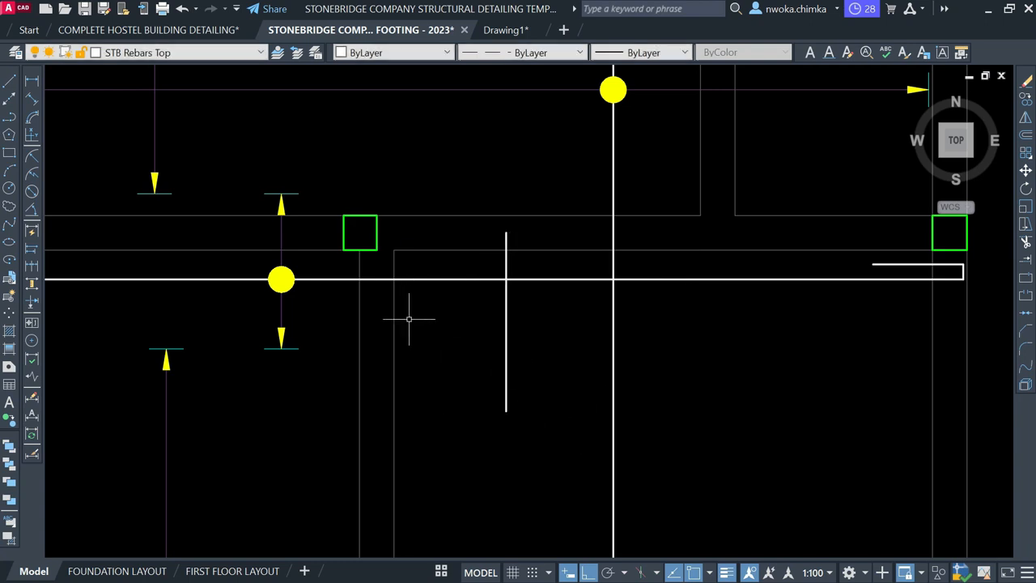
Select the 1172 dimension together with its rebar line
scroll(409, 319, down, 2)
scroll(492, 388, down, 3)
scroll(484, 371, up, 3)
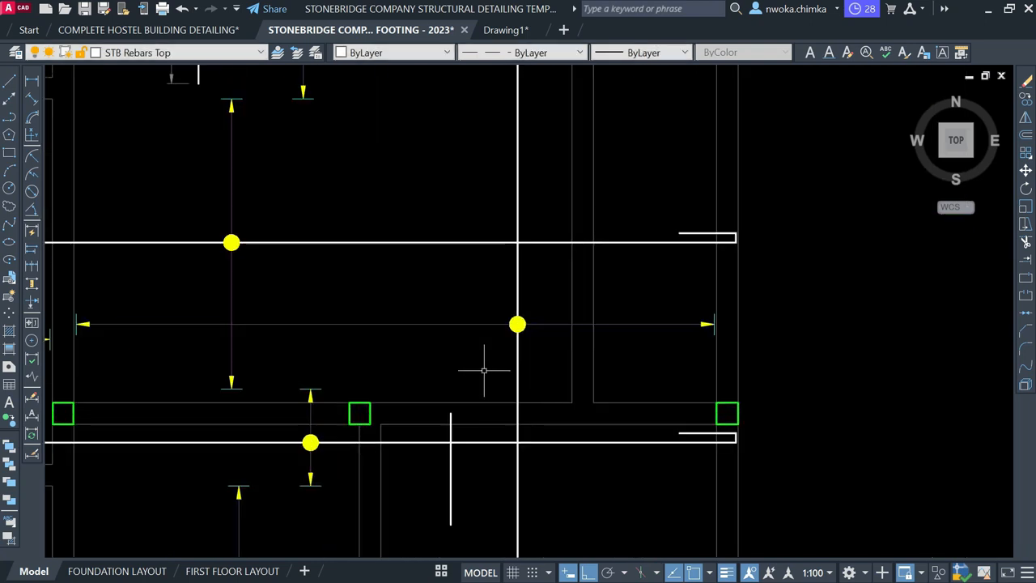
scroll(477, 332, down, 1)
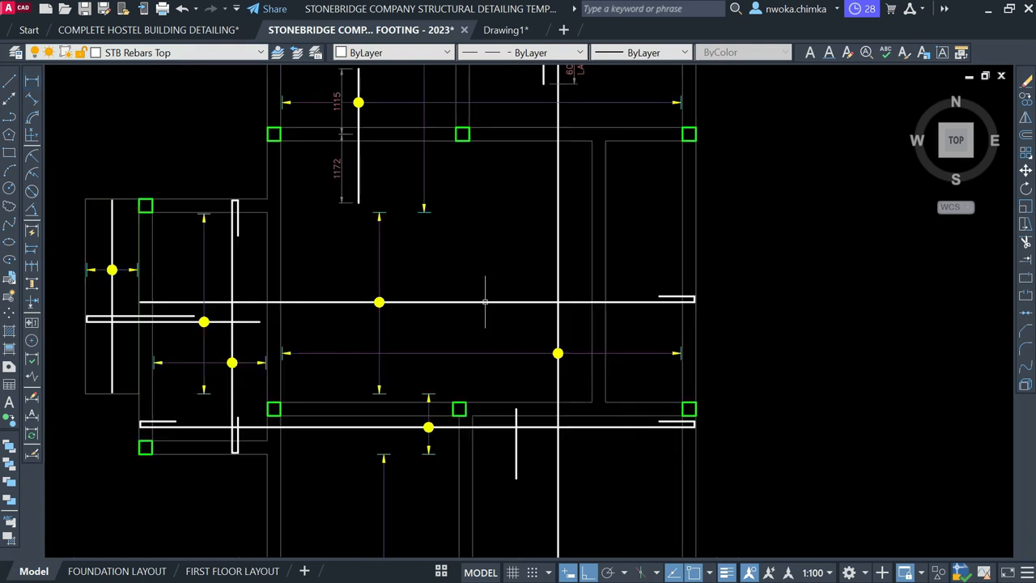
middle_drag(473, 416, 473, 442)
scroll(372, 167, up, 2)
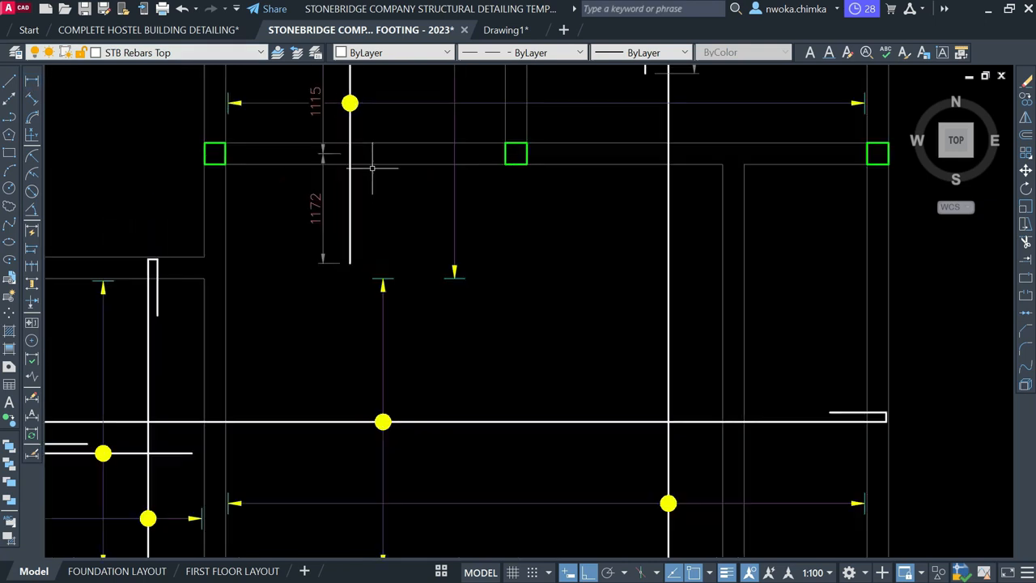
drag(357, 209, 306, 229)
Copy the 1172 rebar and dimension down into the lower panel
text(CO)
key(Return)
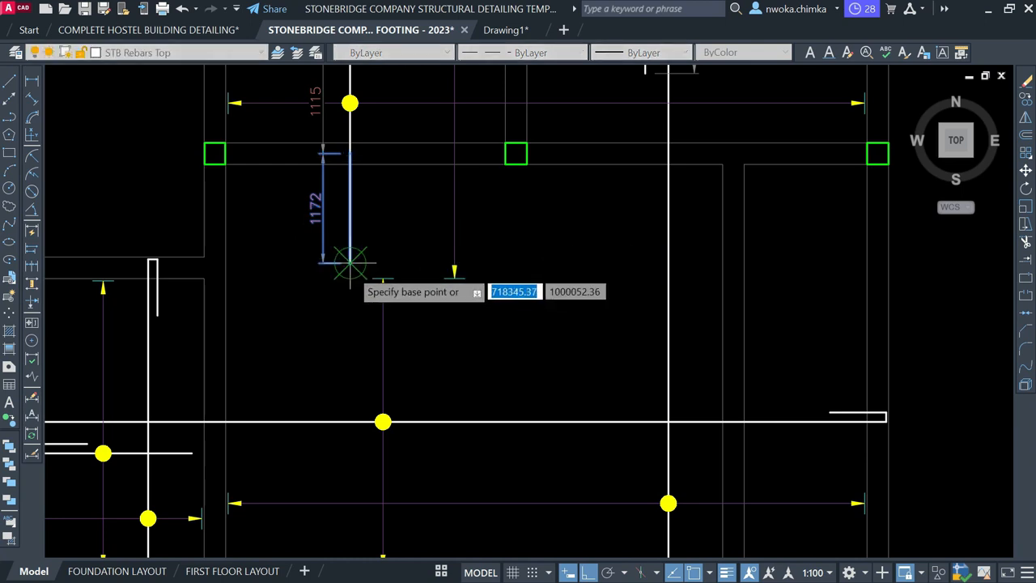
click(349, 263)
scroll(378, 175, down, 2)
scroll(513, 389, up, 2)
click(517, 374)
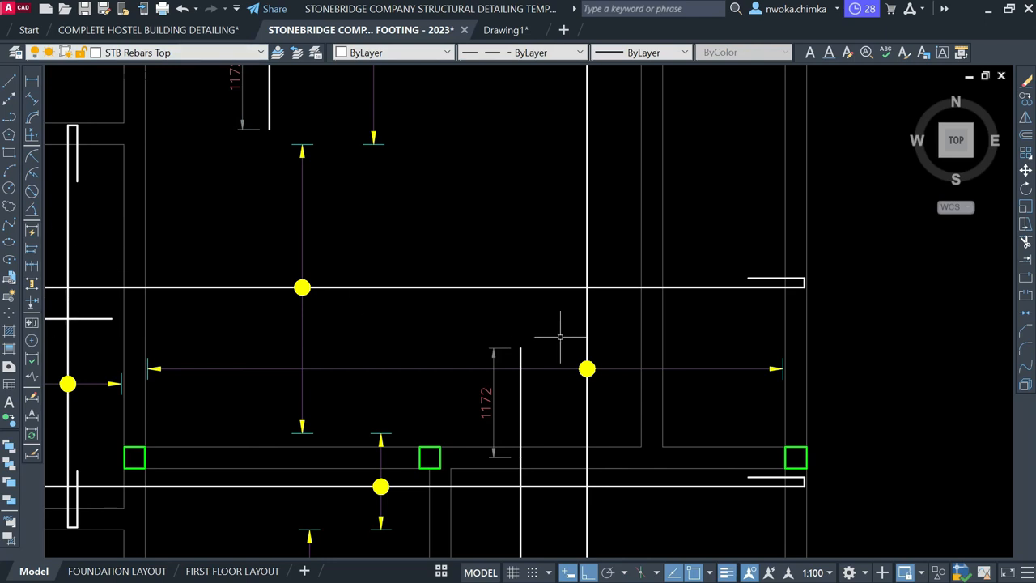
Start a linear dimension with DIMLINEAR, then cancel it
text(IL)
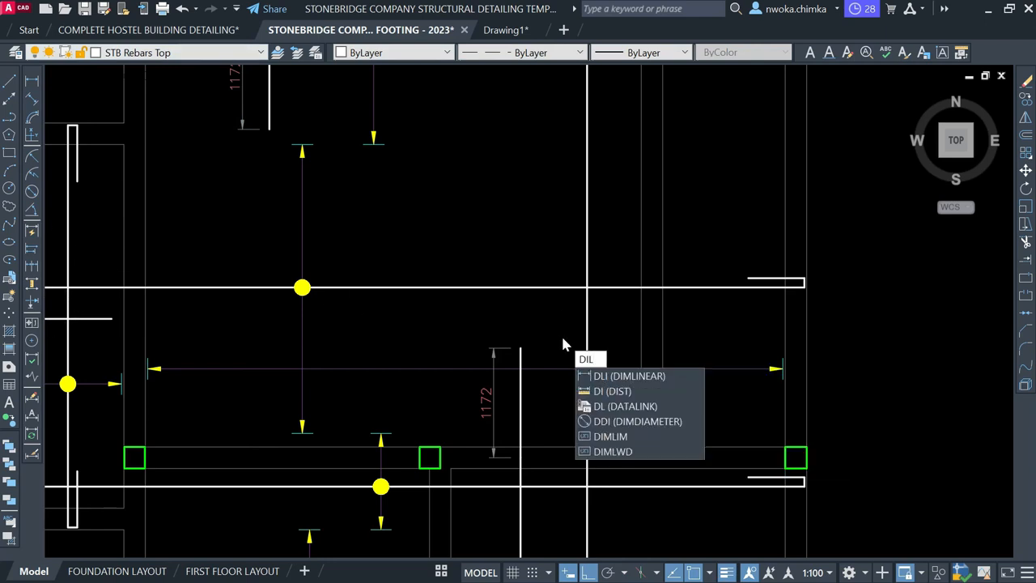
key(BackSpace)
text(MLI)
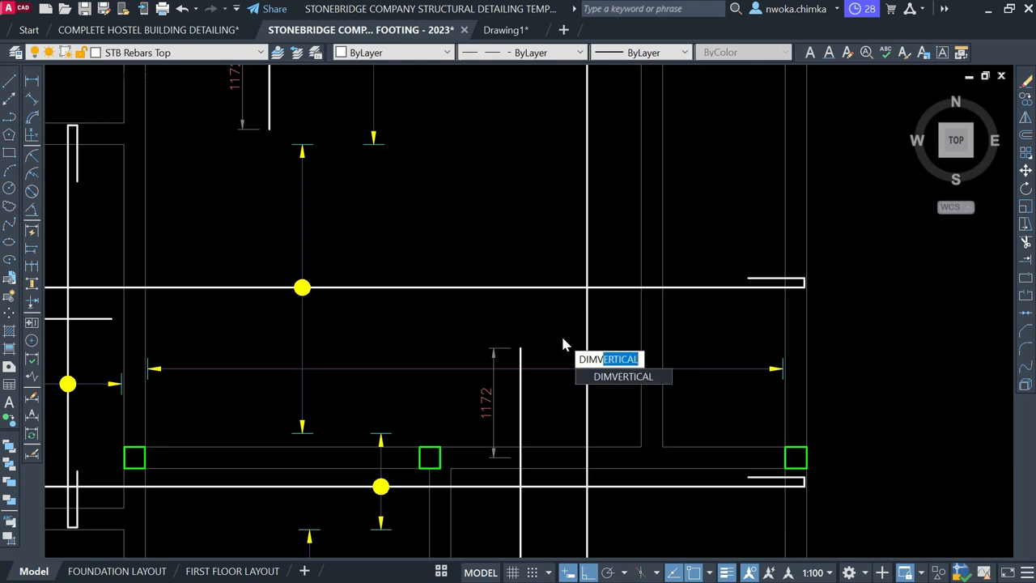
key(Return)
key(Escape)
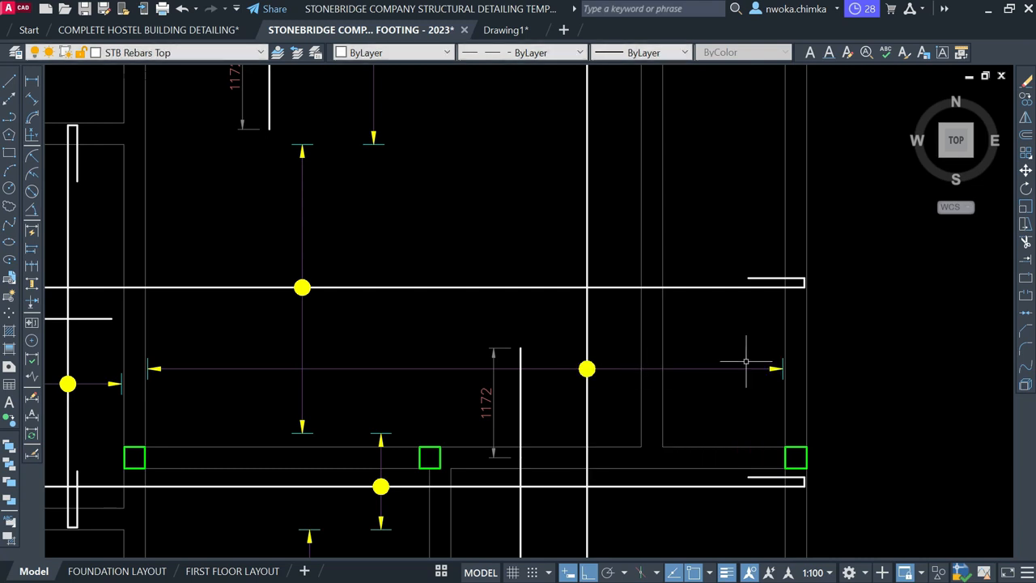
Continue from the 1172 dimension to the bar's bottom end, adding 1186
text(DIMCONT)
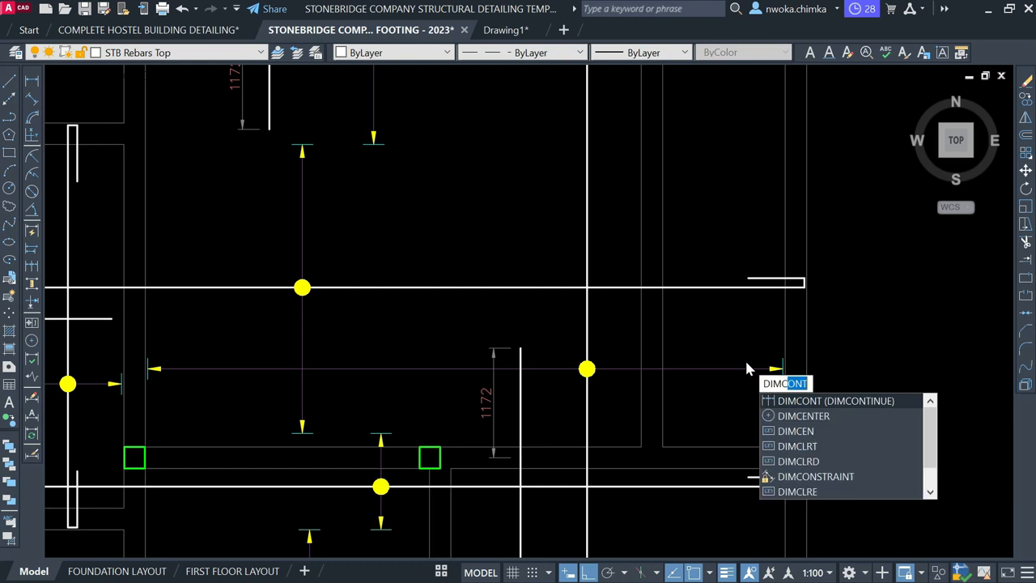
key(Return)
scroll(558, 194, down, 4)
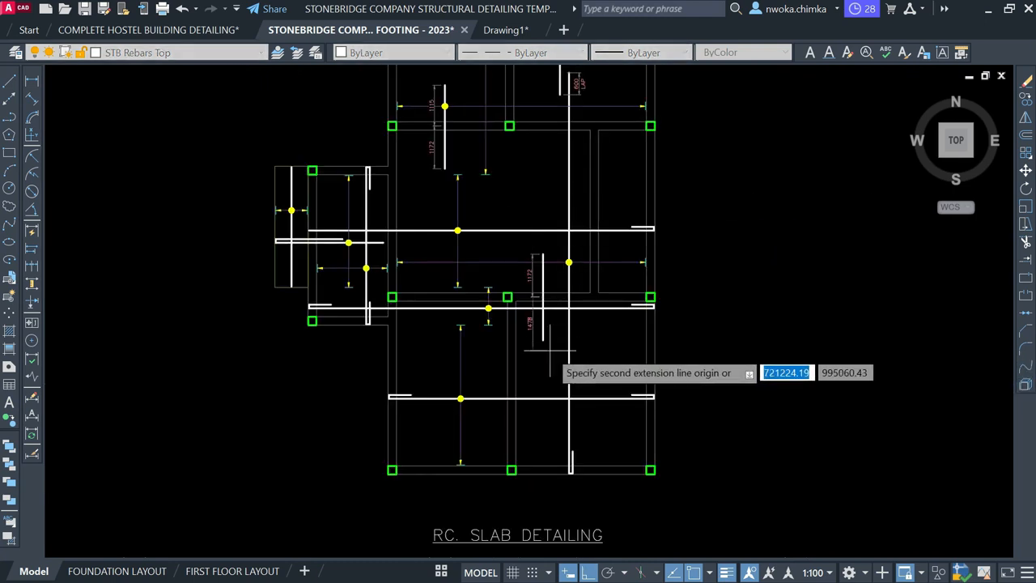
scroll(548, 349, up, 2)
key(Escape)
click(521, 266)
scroll(525, 260, up, 2)
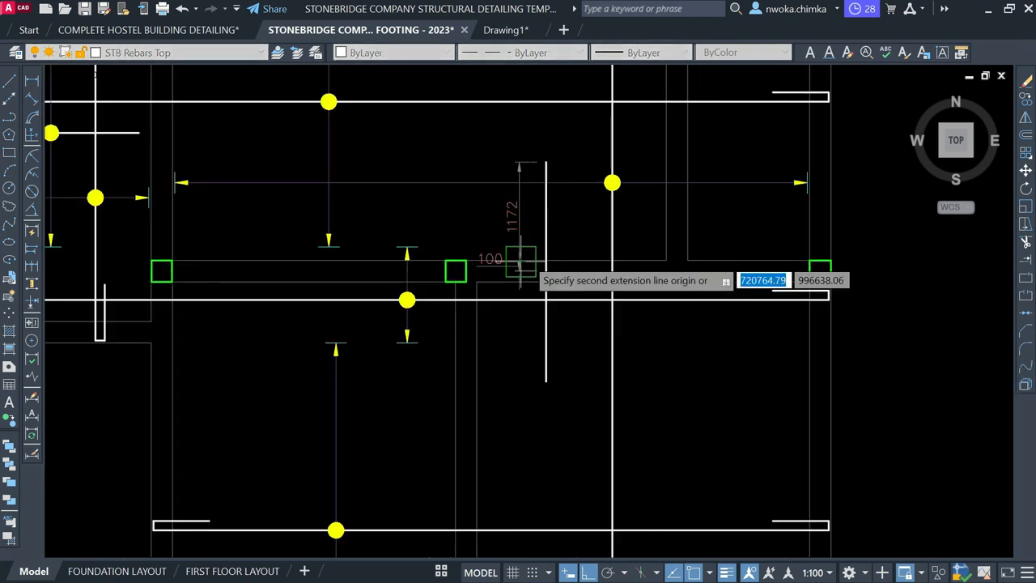
click(544, 381)
key(Escape)
Select the spacing line with its arrows, ticks and bar dot
scroll(582, 226, down, 1)
middle_drag(584, 226, 571, 297)
scroll(568, 268, up, 1)
click(158, 240)
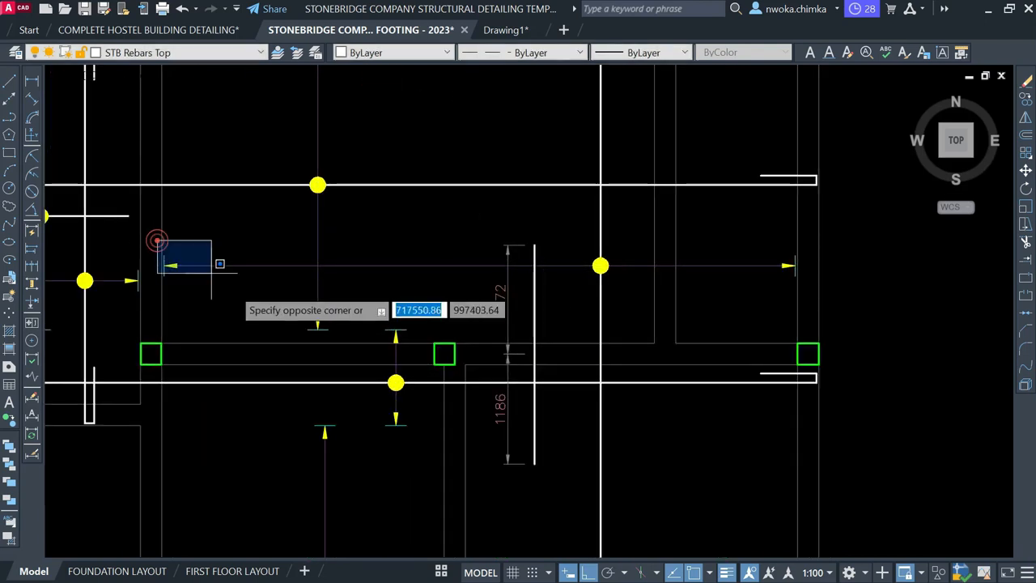
click(261, 311)
click(461, 241)
click(450, 290)
click(576, 225)
click(894, 313)
Copy the selected spacing line to a new position
text(co)
key(space)
scroll(514, 335, down, 3)
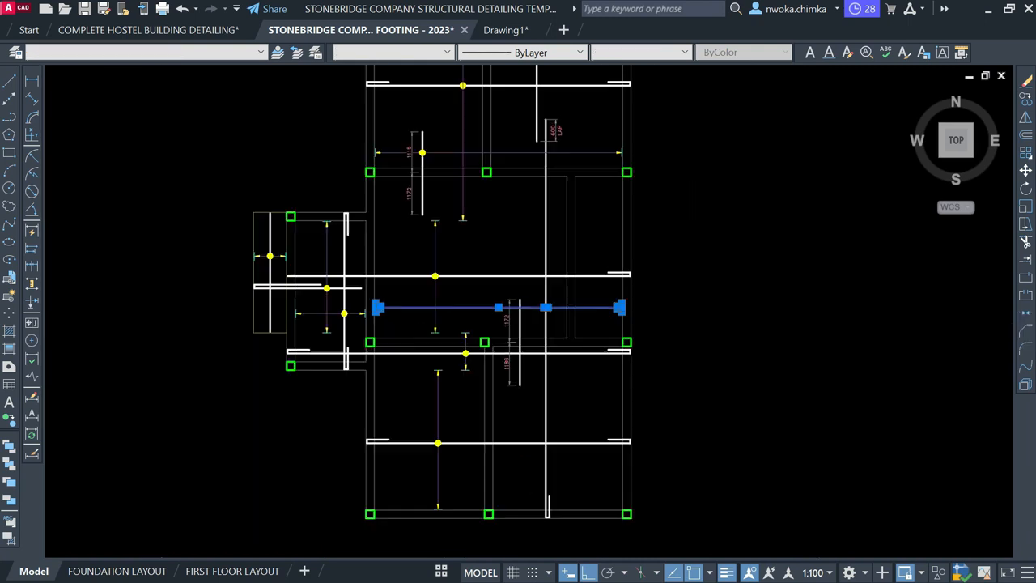
scroll(658, 334, up, 1)
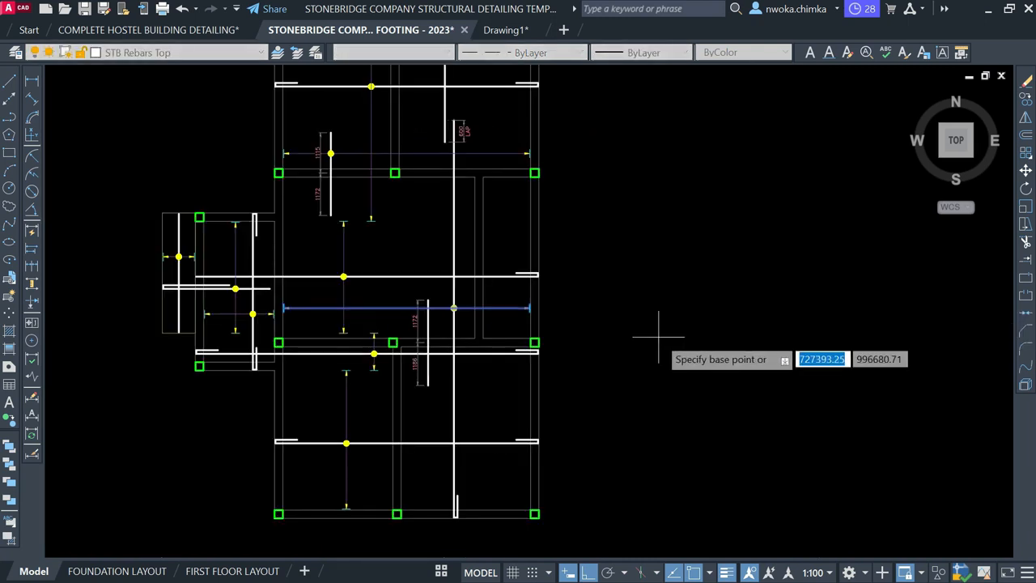
click(663, 276)
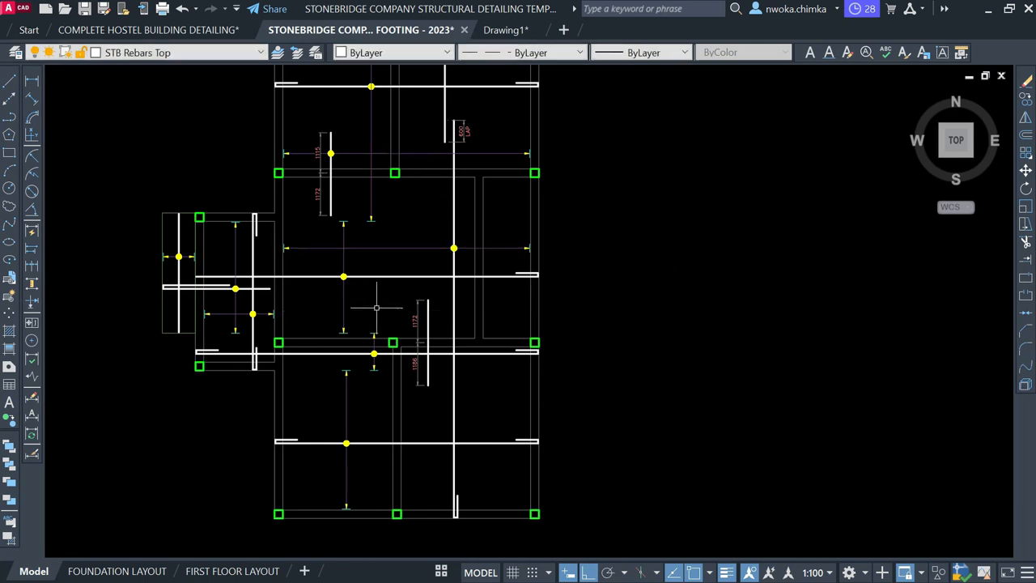
scroll(377, 307, up, 2)
scroll(478, 260, down, 2)
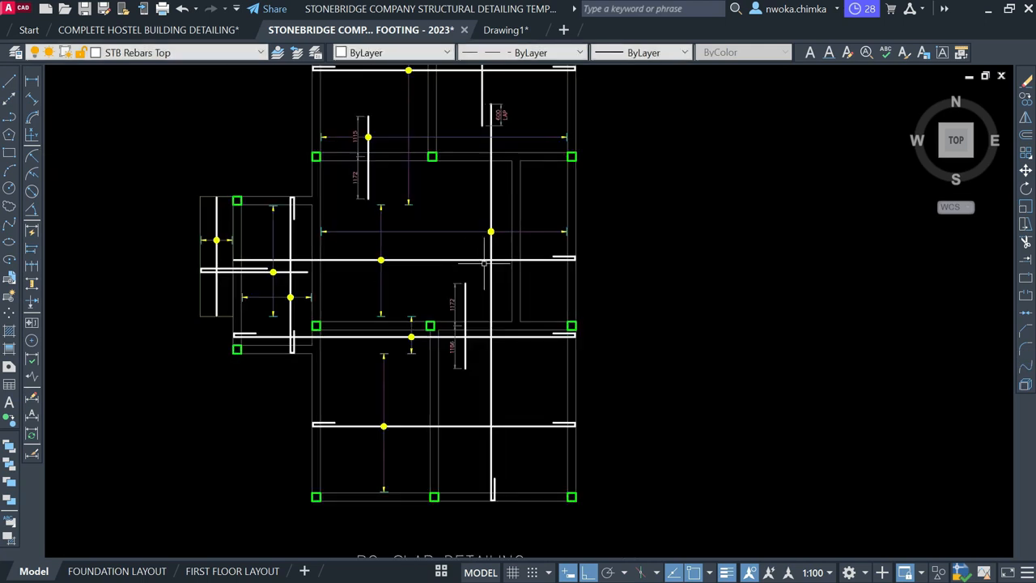
Reselect the spacing line with its arrows and dot and copy it lower in the slab
click(460, 217)
click(454, 235)
scroll(308, 227, up, 3)
click(286, 198)
click(425, 267)
scroll(342, 239, down, 4)
scroll(562, 209, up, 2)
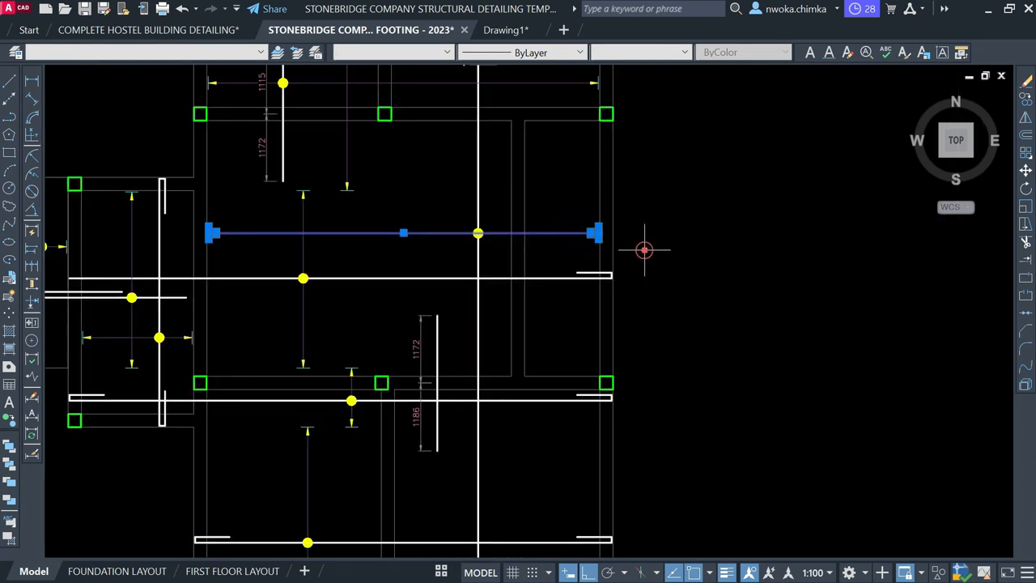
text(CO)
key(Return)
click(689, 211)
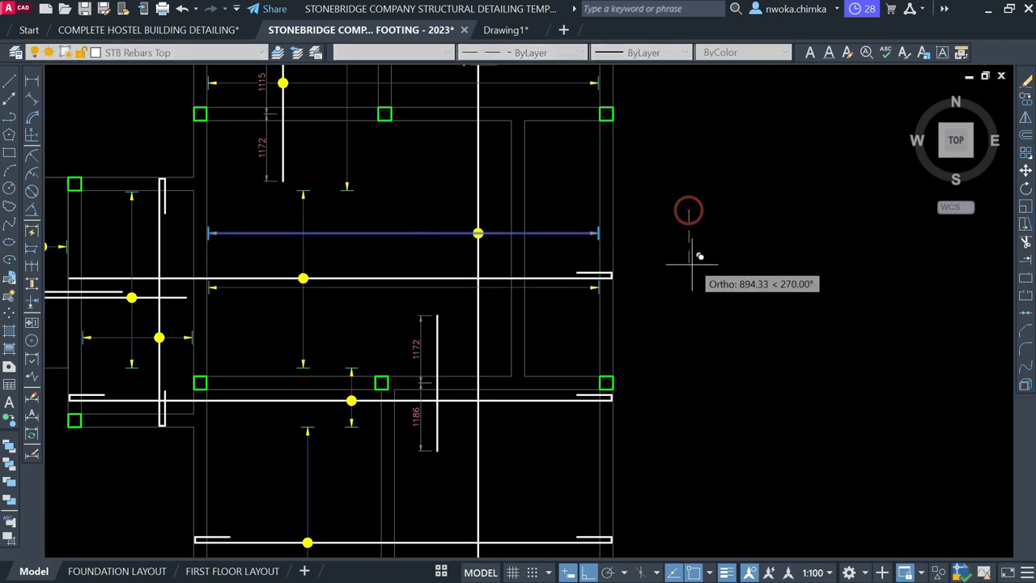
click(695, 331)
key(Escape)
Copy the yellow bar dot onto the lower spacing line's intersection with the vertical bar
click(441, 200)
click(529, 267)
text(CO)
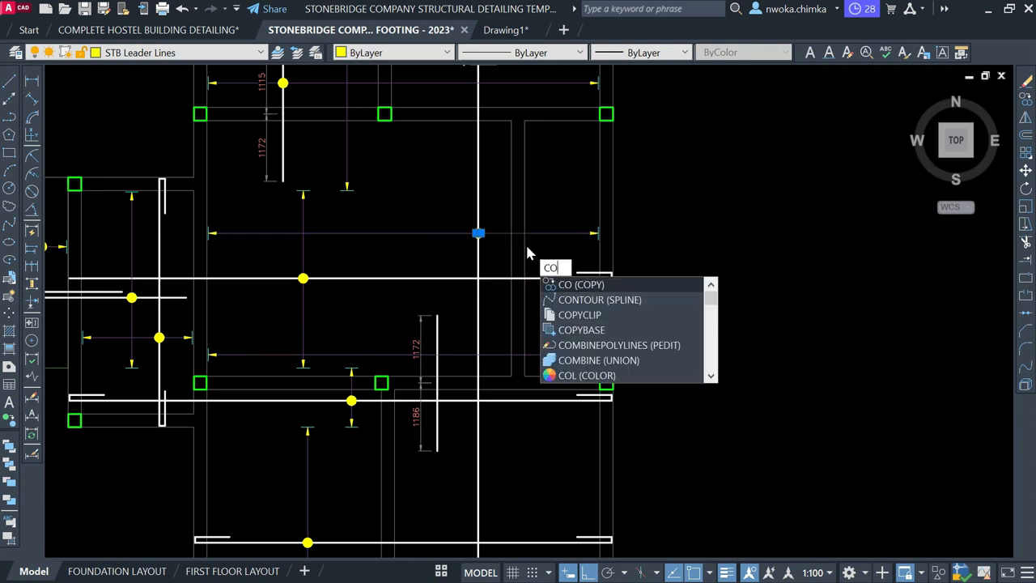
key(Return)
scroll(508, 240, up, 4)
scroll(449, 225, up, 2)
click(418, 220)
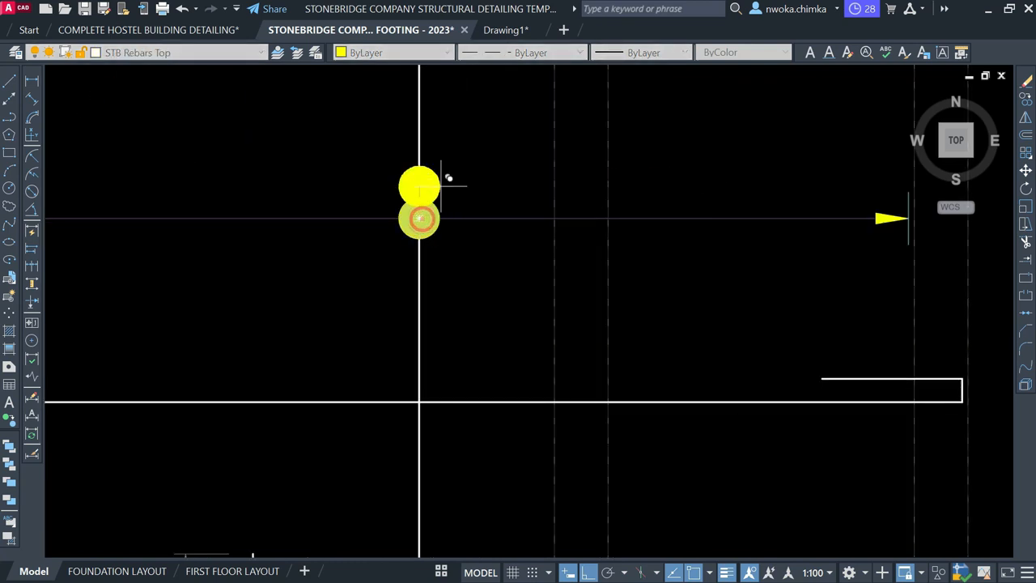
scroll(466, 162, down, 4)
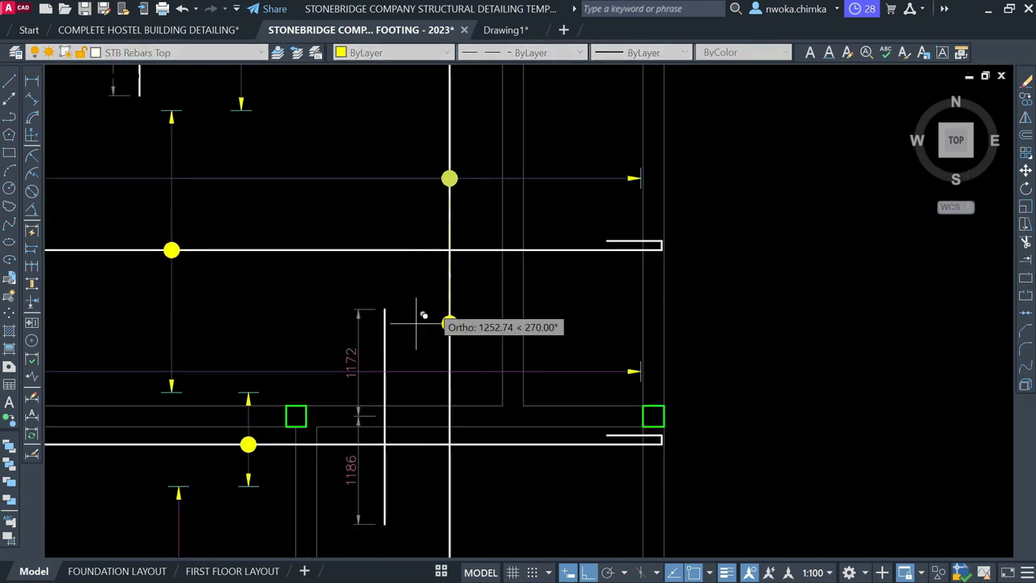
click(388, 369)
key(Return)
scroll(391, 331, up, 4)
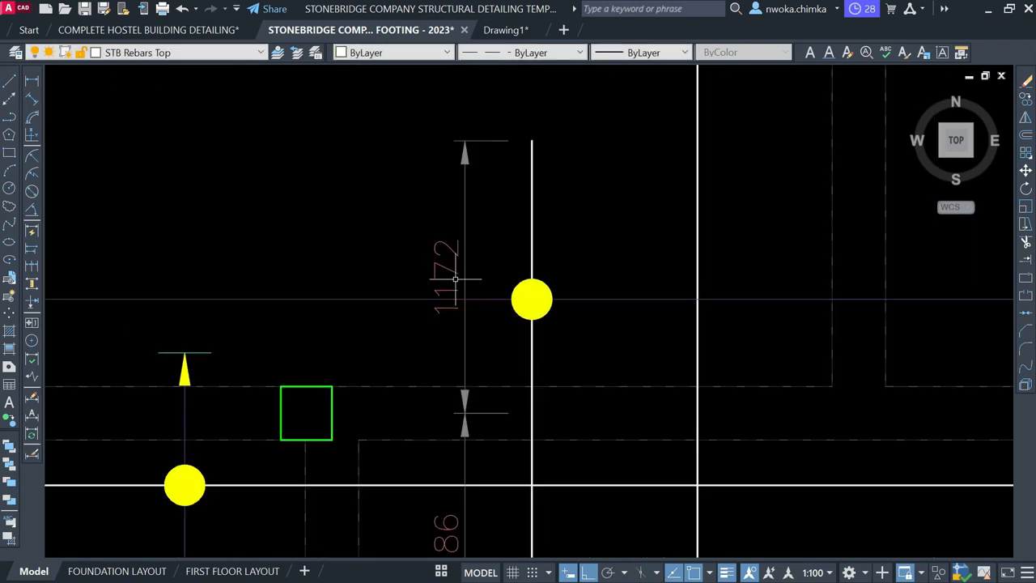
Break the spacing line around the 1172 label
text(BR)
key(Return)
scroll(450, 298, up, 2)
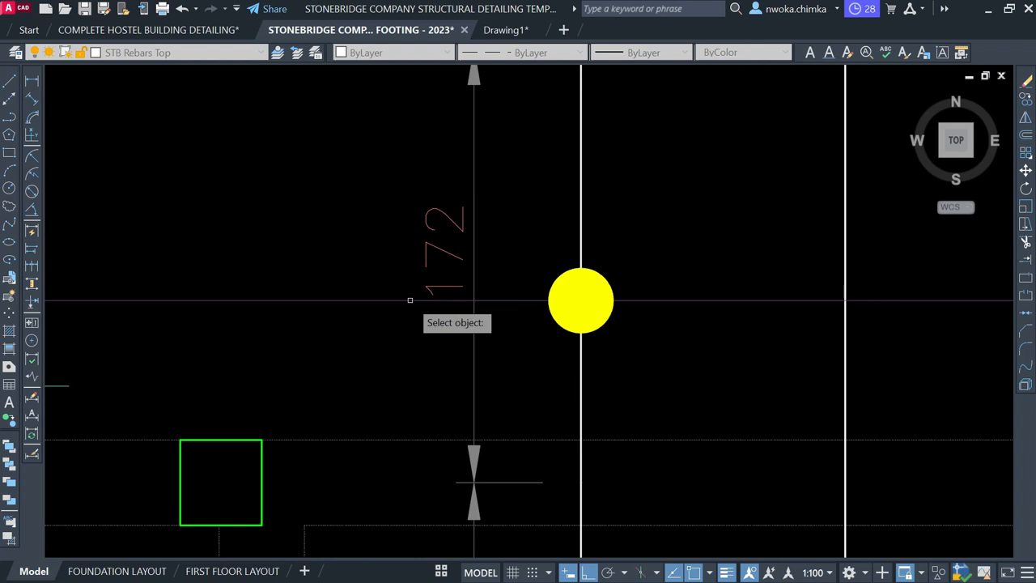
click(415, 300)
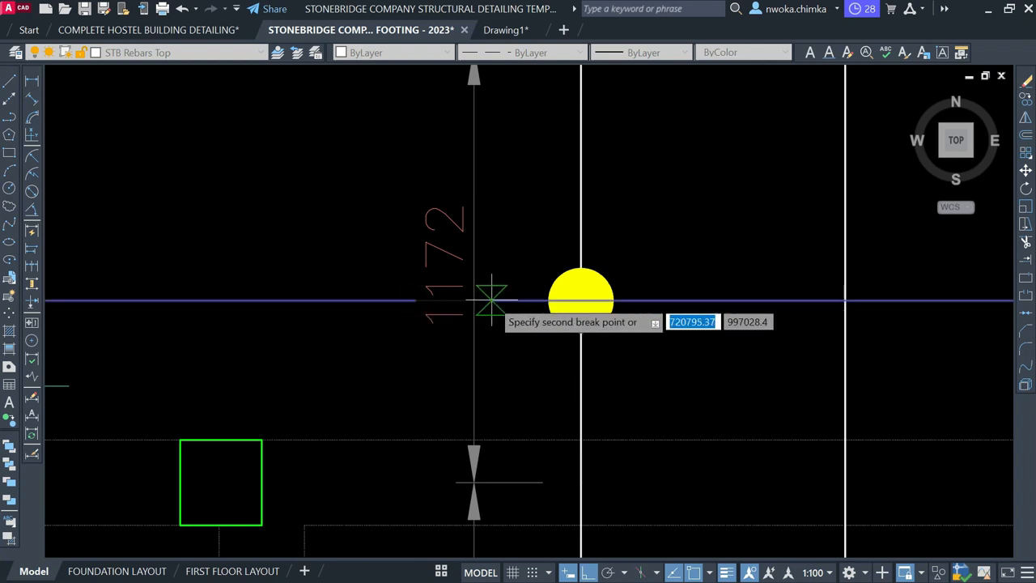
click(492, 300)
scroll(555, 243, down, 5)
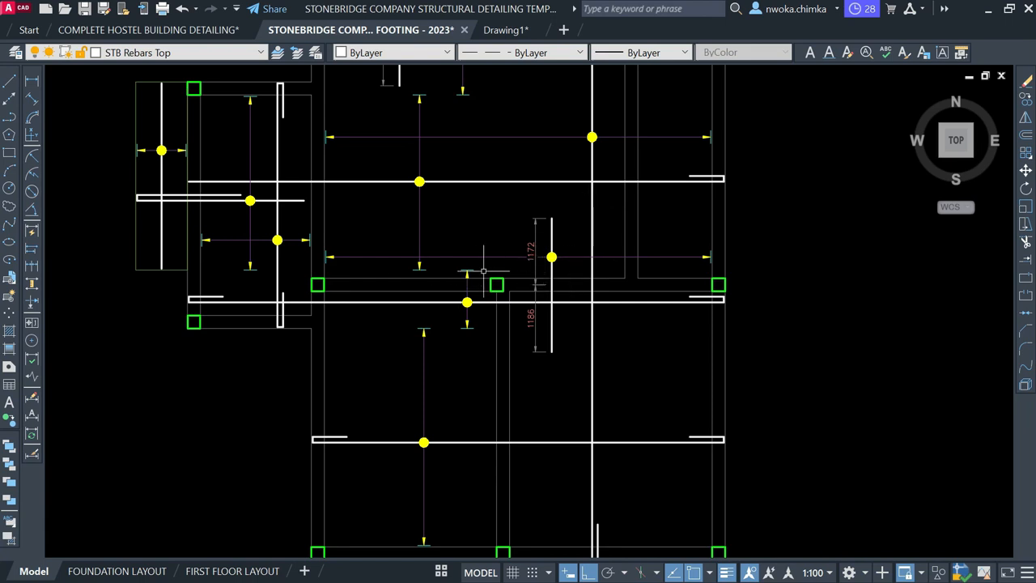
scroll(569, 269, down, 1)
middle_drag(582, 253, 553, 364)
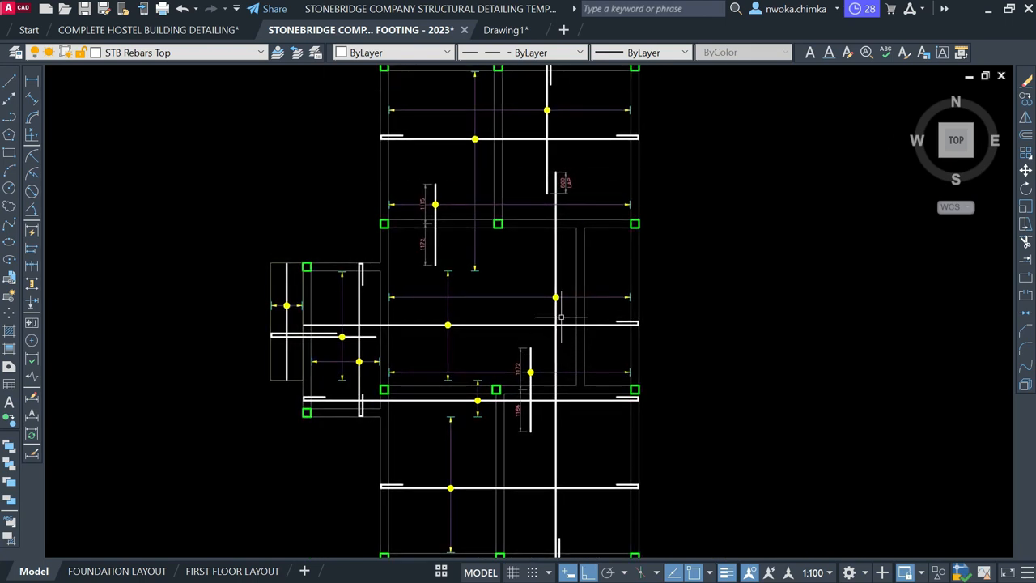
middle_drag(571, 300, 572, 337)
scroll(496, 103, up, 2)
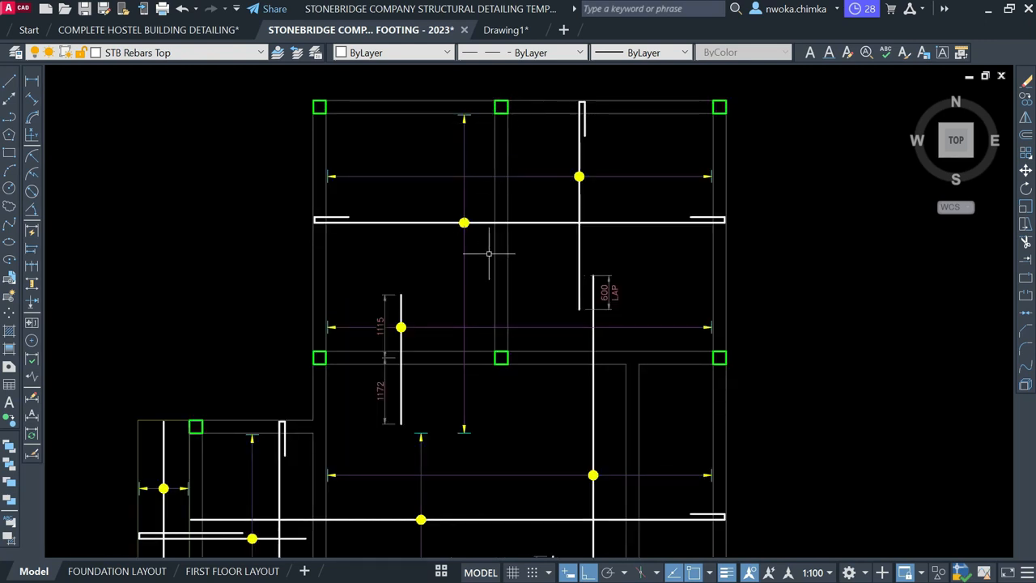
scroll(489, 253, down, 4)
scroll(437, 191, up, 2)
scroll(478, 235, down, 2)
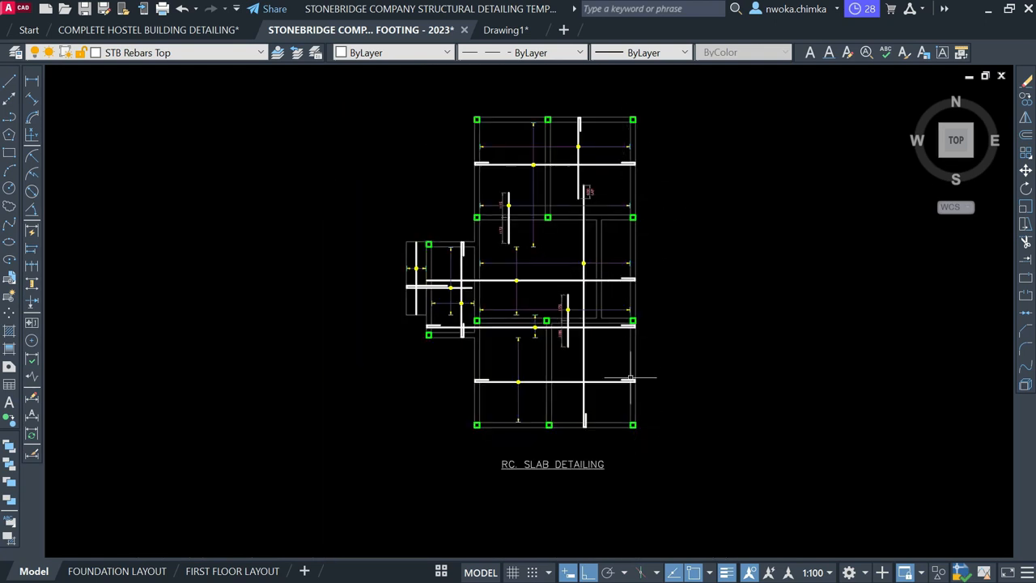
scroll(639, 255, up, 3)
scroll(770, 167, down, 3)
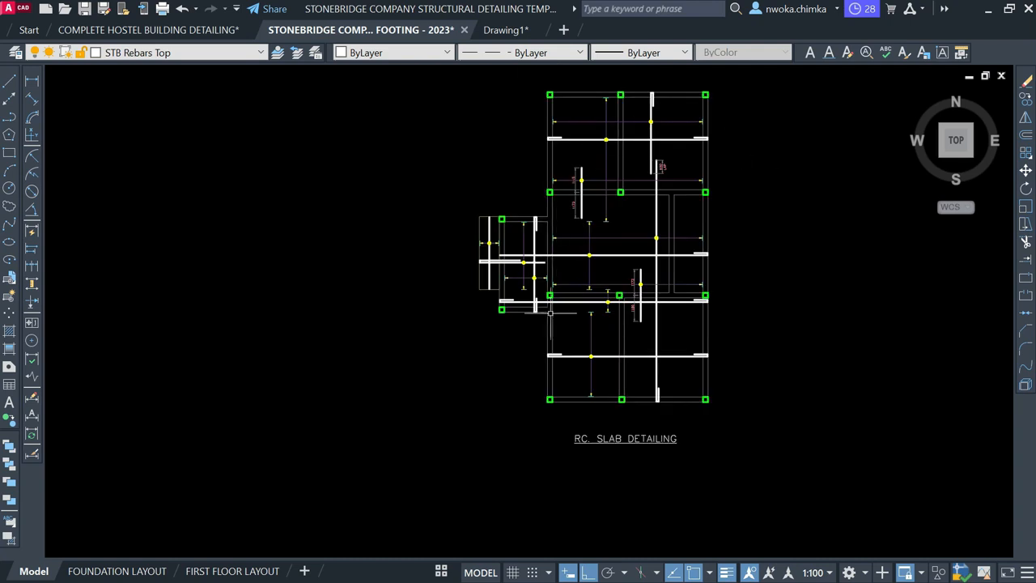
scroll(540, 308, up, 2)
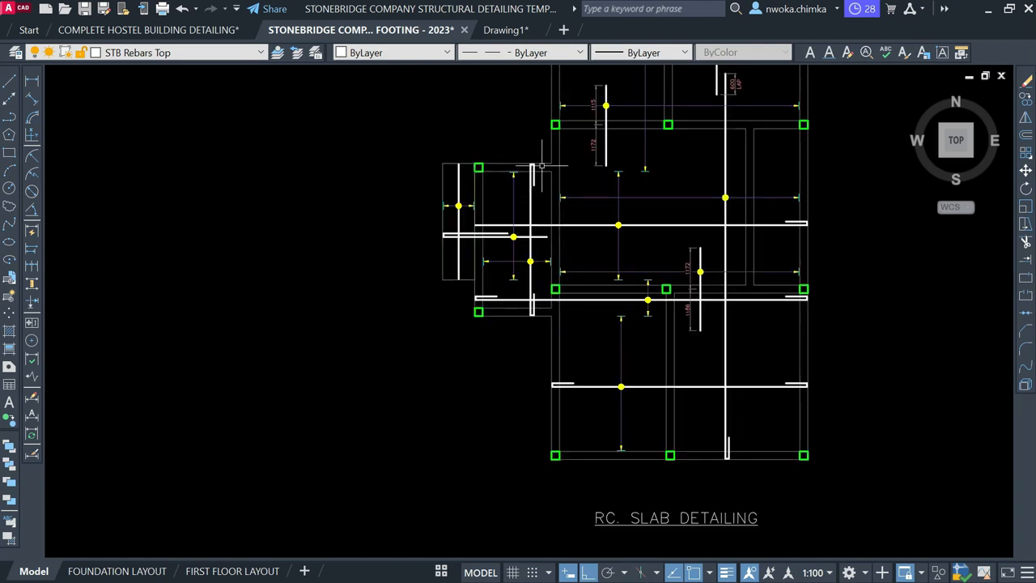
middle_drag(541, 166, 474, 261)
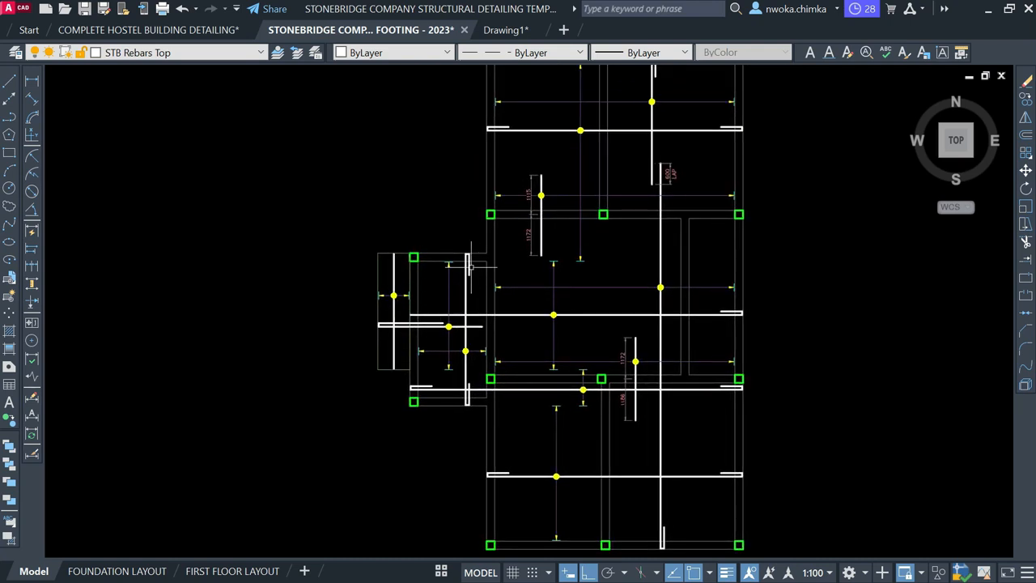
middle_drag(510, 210, 458, 271)
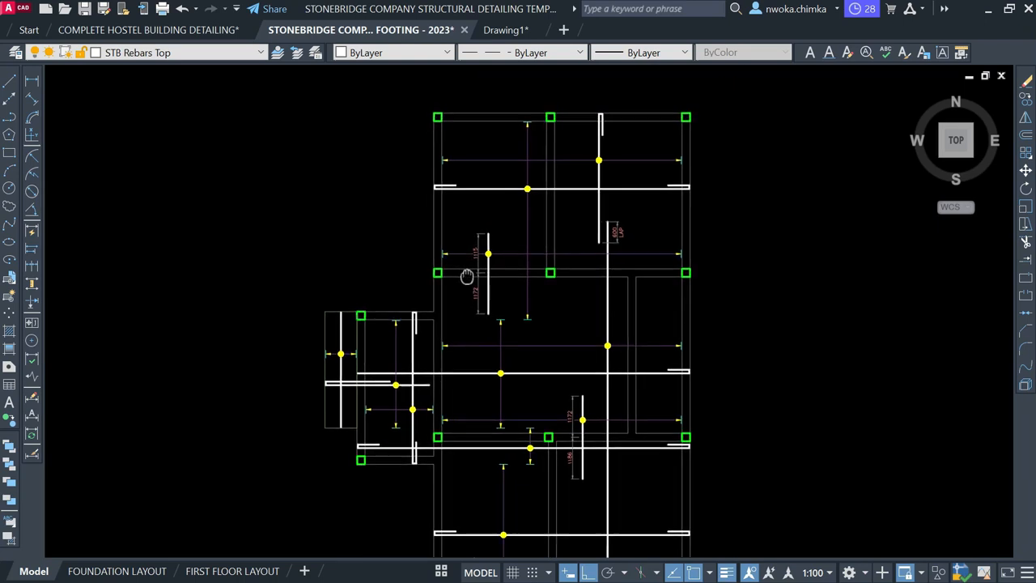
scroll(584, 234, up, 2)
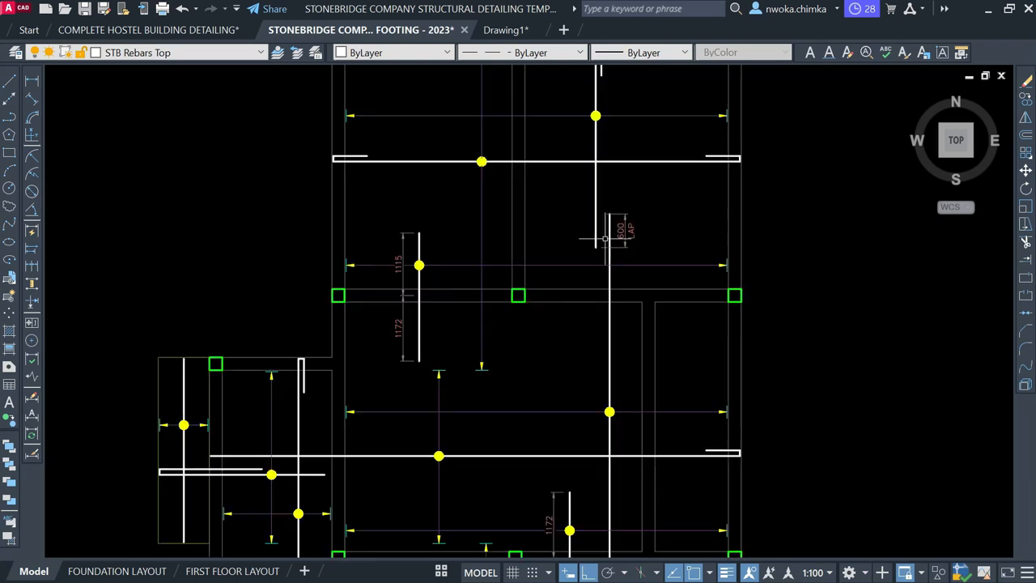
click(385, 210)
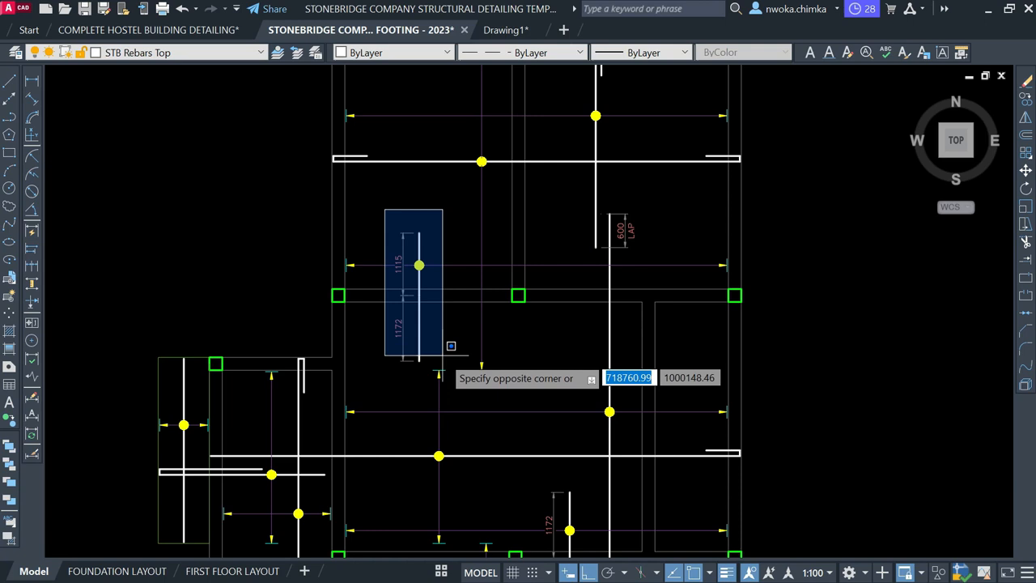
click(453, 350)
middle_drag(453, 300, 454, 141)
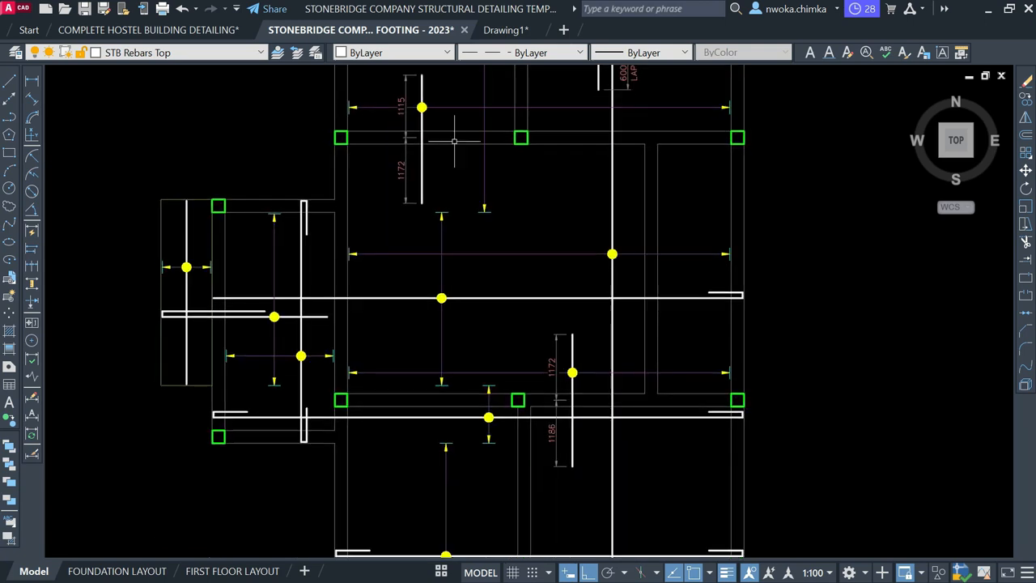
middle_drag(434, 324, 440, 218)
middle_drag(537, 359, 516, 271)
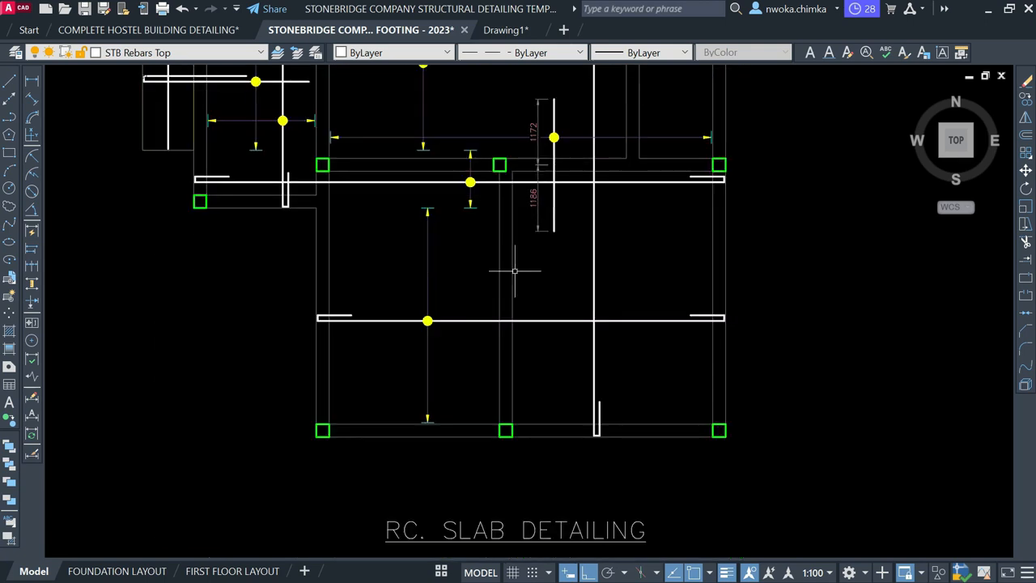
click(575, 303)
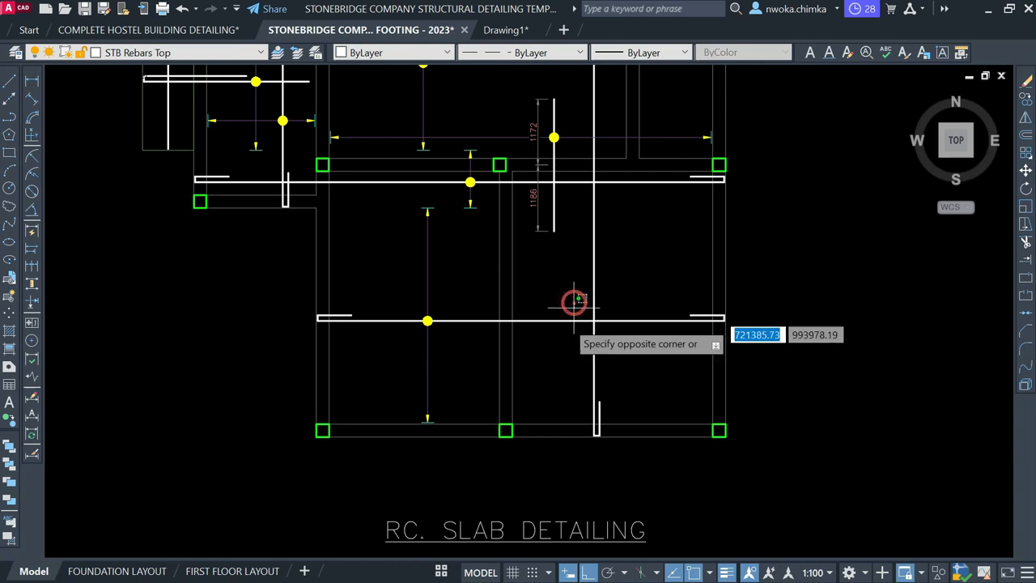
click(558, 289)
click(624, 247)
click(571, 273)
click(607, 268)
click(577, 275)
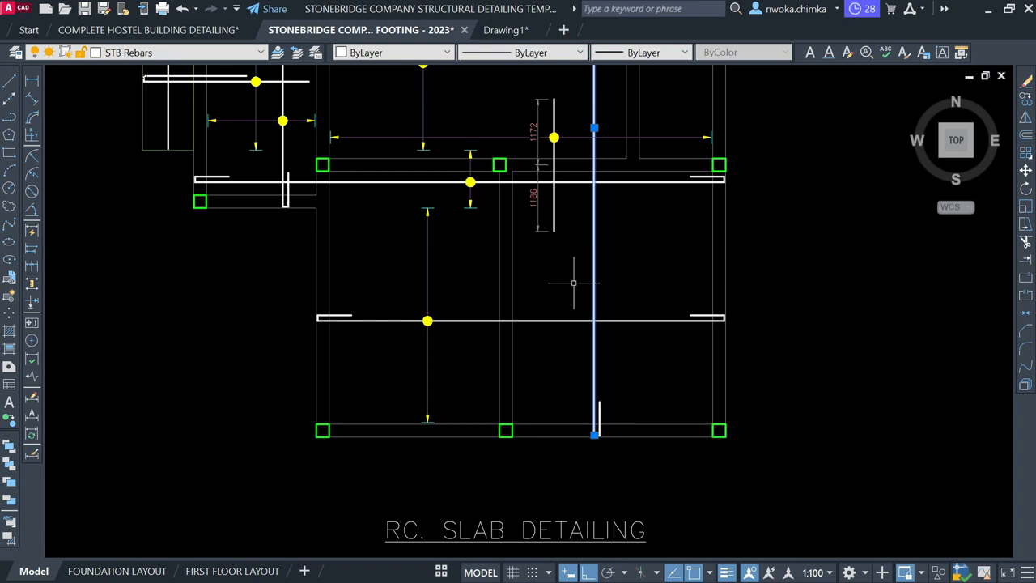
key(Escape)
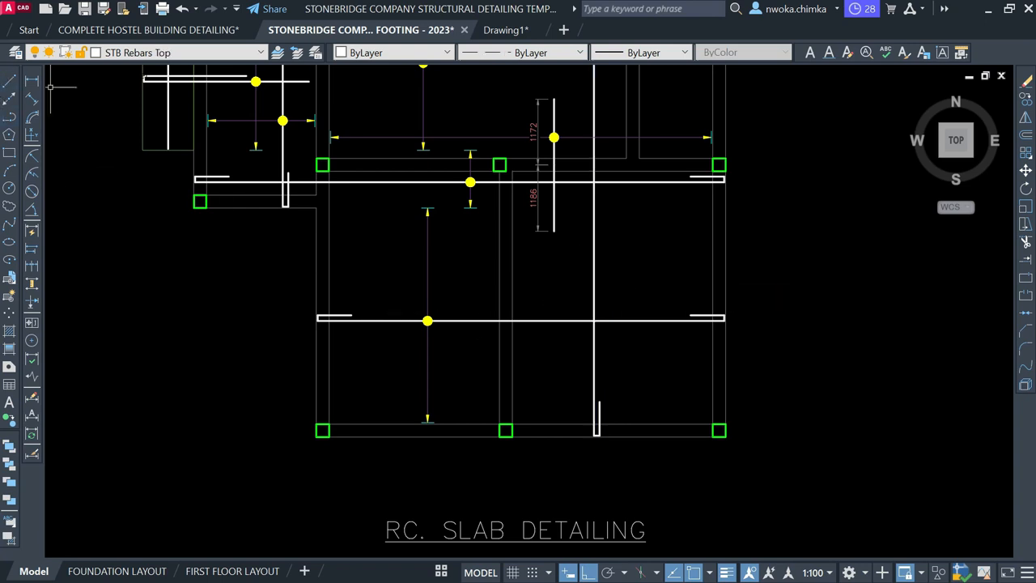
click(33, 81)
scroll(327, 427, up, 2)
click(320, 429)
click(613, 429)
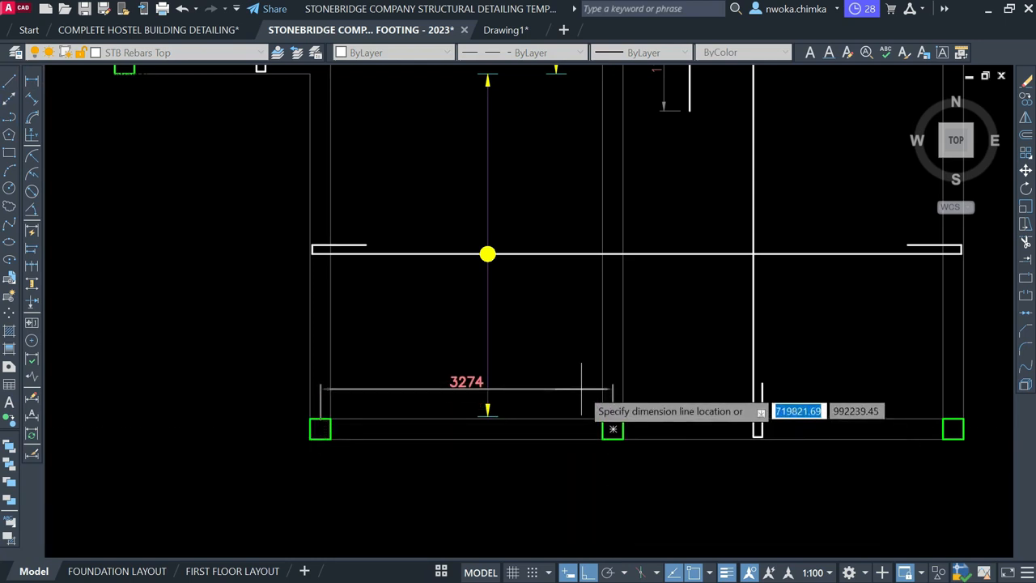
key(Escape)
key(Return)
click(319, 429)
scroll(320, 429, down, 2)
key(Escape)
key(Return)
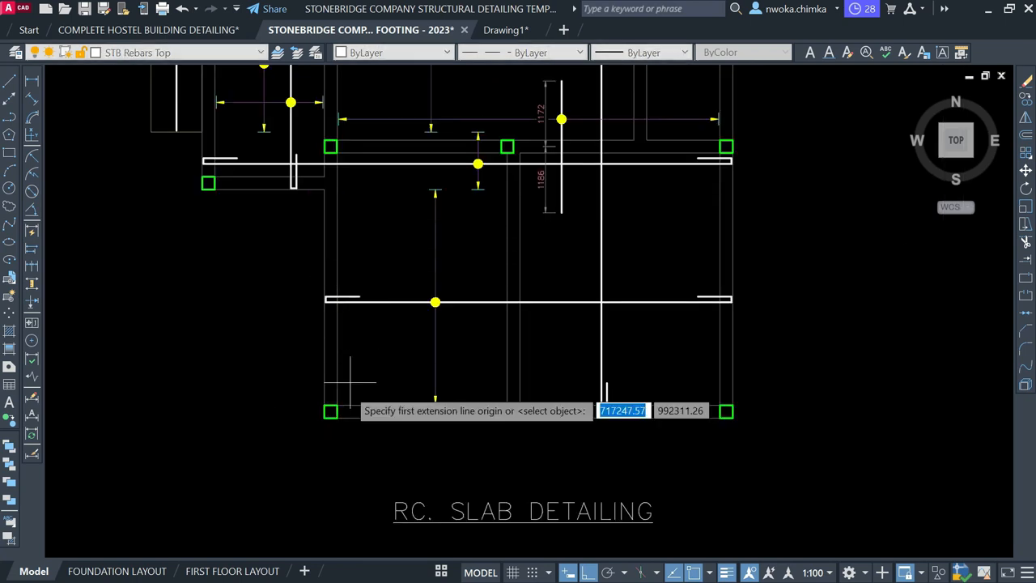
scroll(336, 401, up, 3)
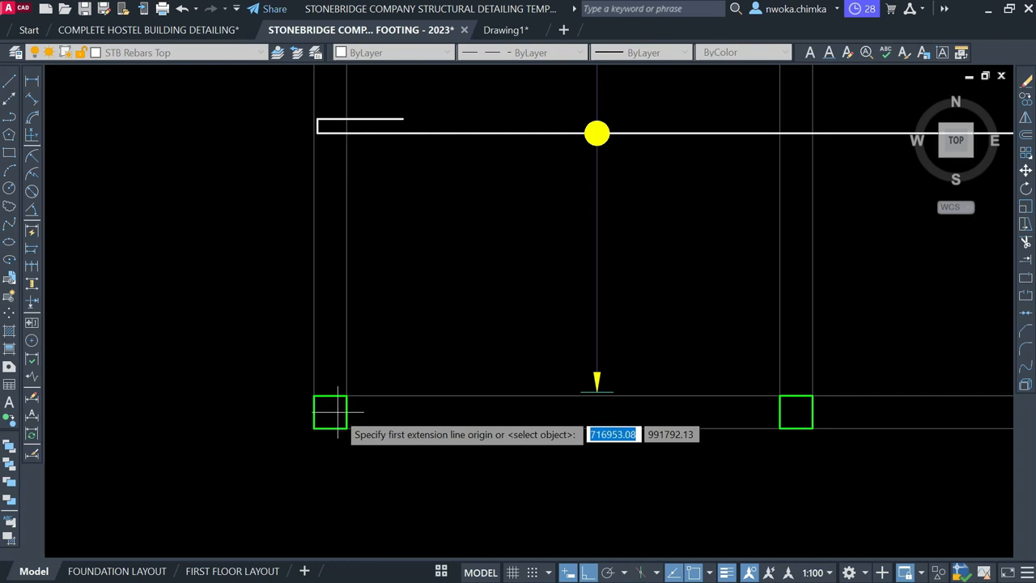
scroll(333, 413, down, 2)
click(334, 413)
scroll(324, 268, up, 3)
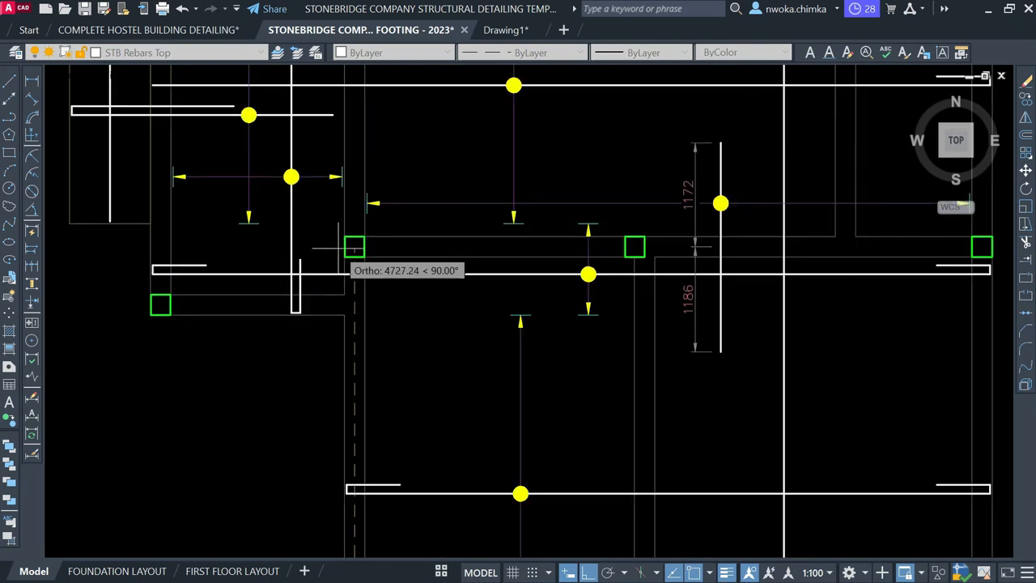
click(354, 246)
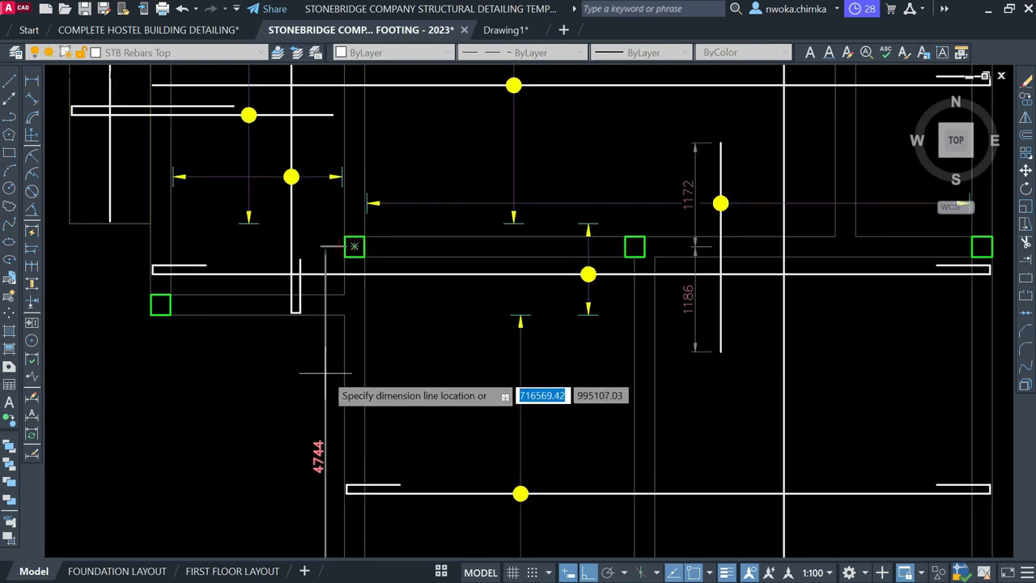
key(Escape)
scroll(317, 327, down, 3)
scroll(360, 379, up, 2)
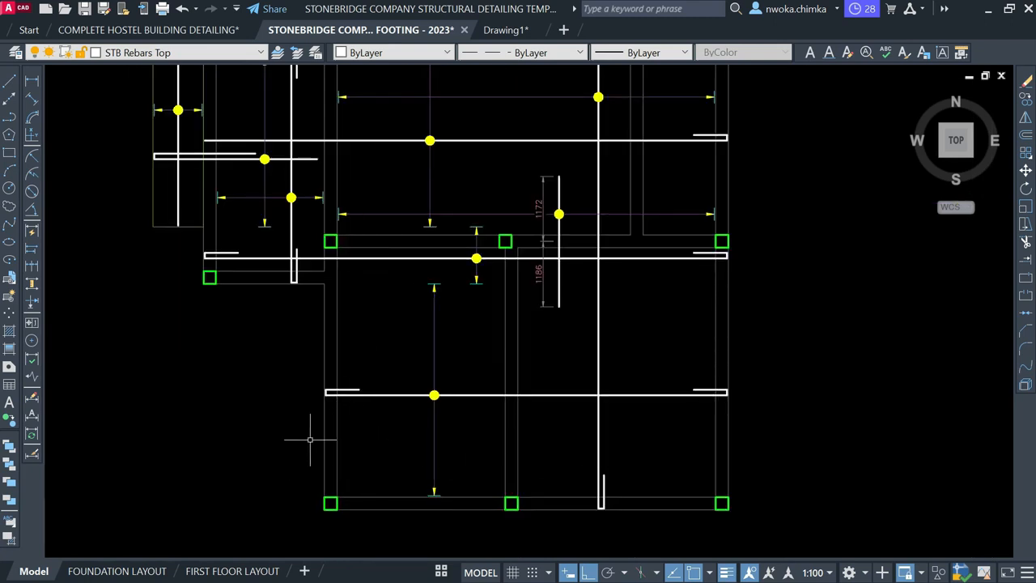
click(461, 363)
click(446, 430)
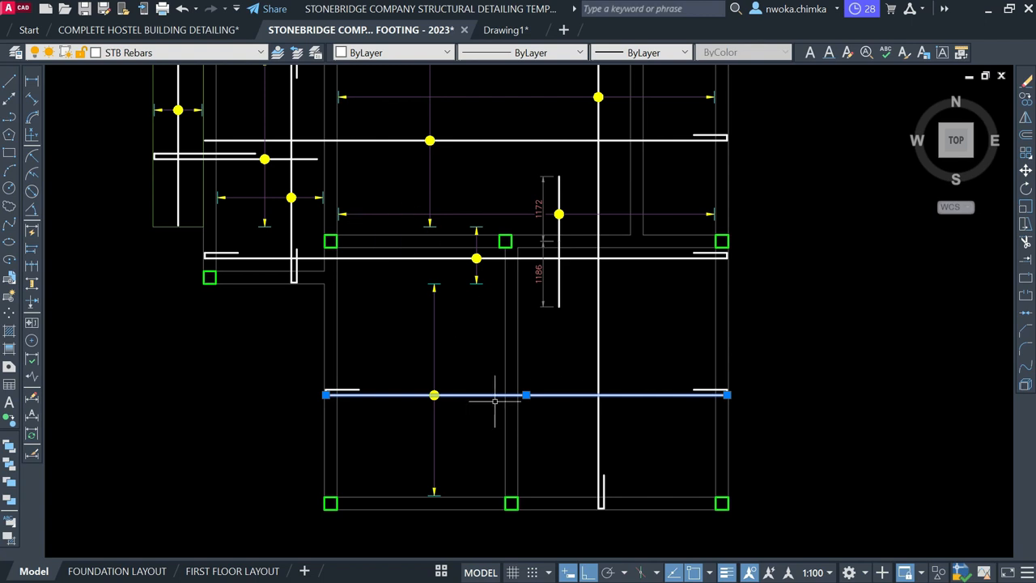
key(Escape)
click(688, 314)
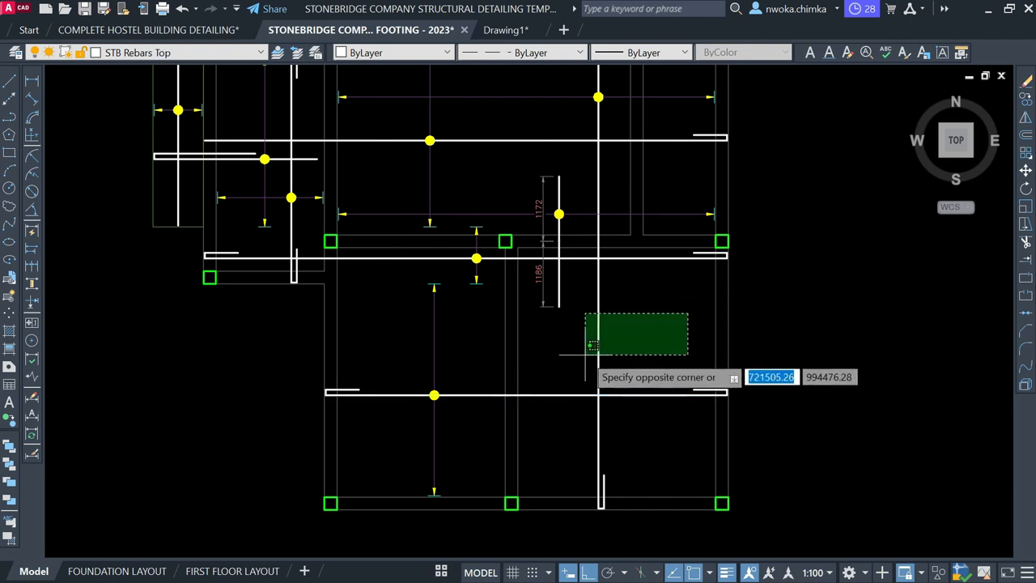
click(592, 345)
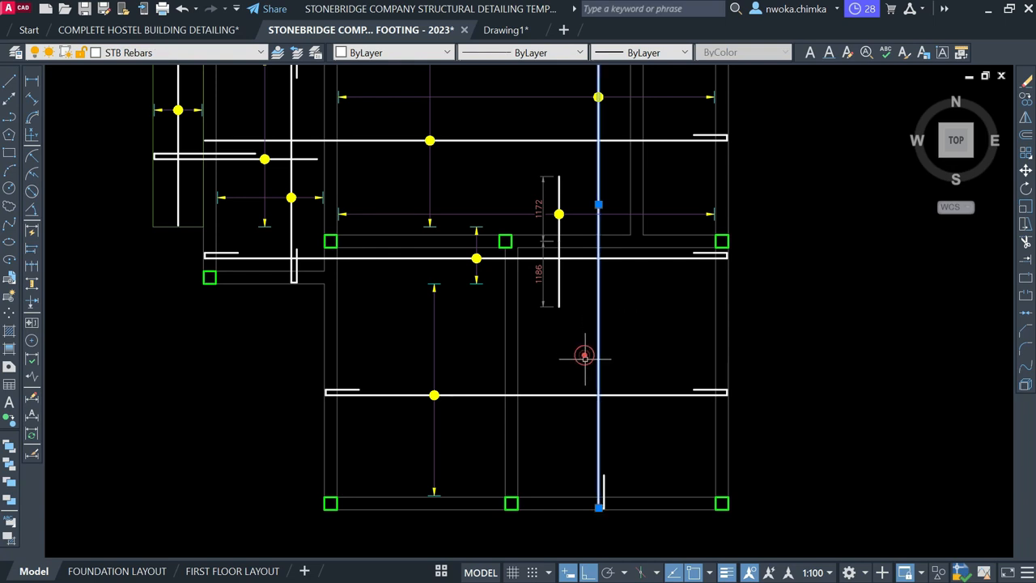
scroll(605, 345, down, 3)
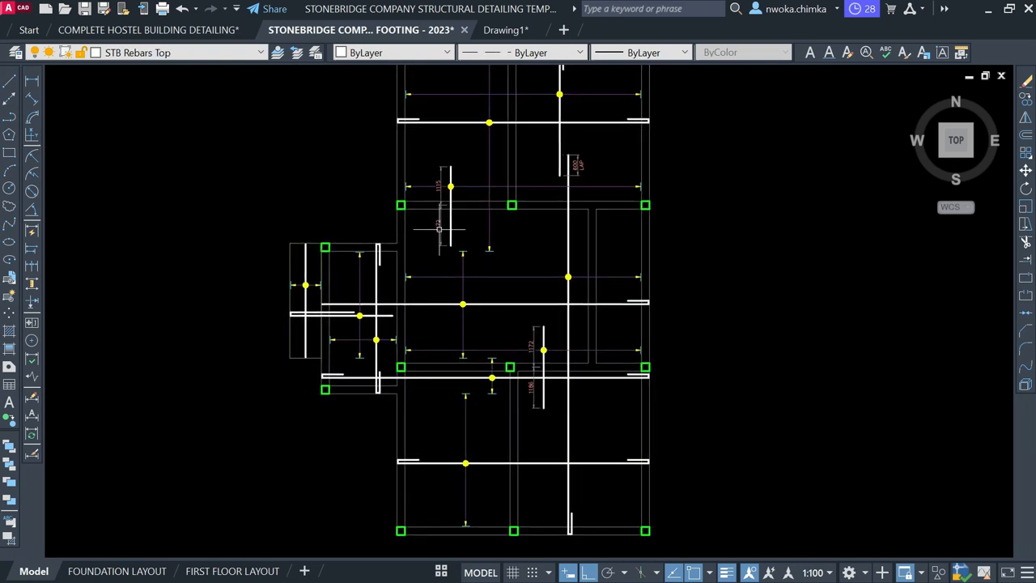
scroll(450, 212, up, 4)
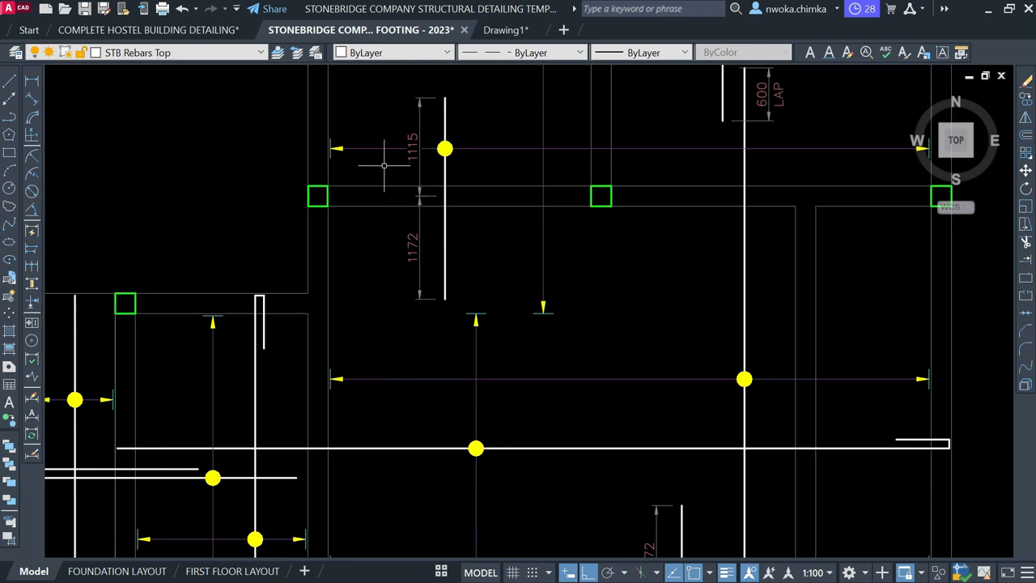
middle_drag(384, 166, 391, 226)
click(370, 96)
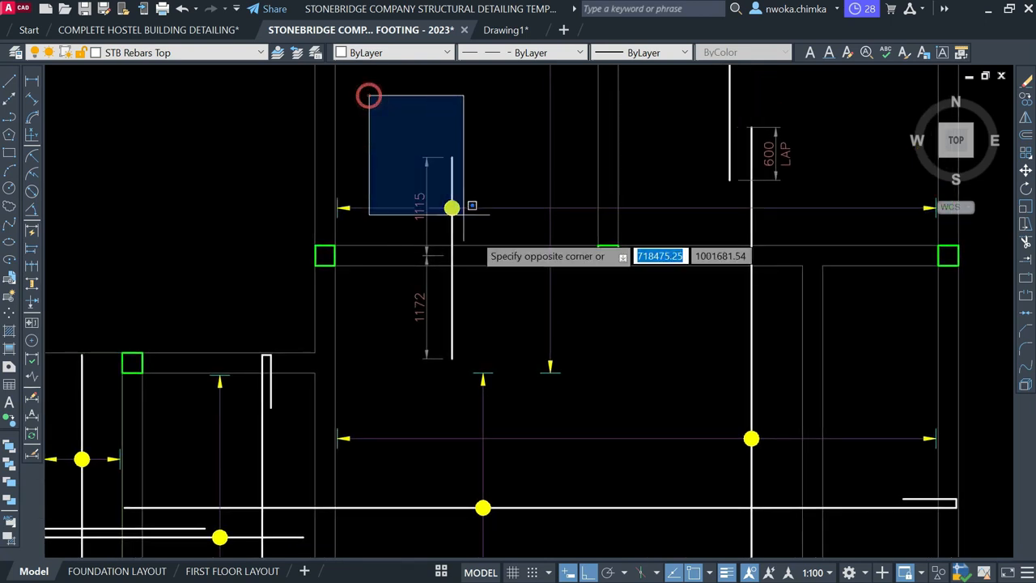
click(476, 369)
scroll(446, 278, down, 2)
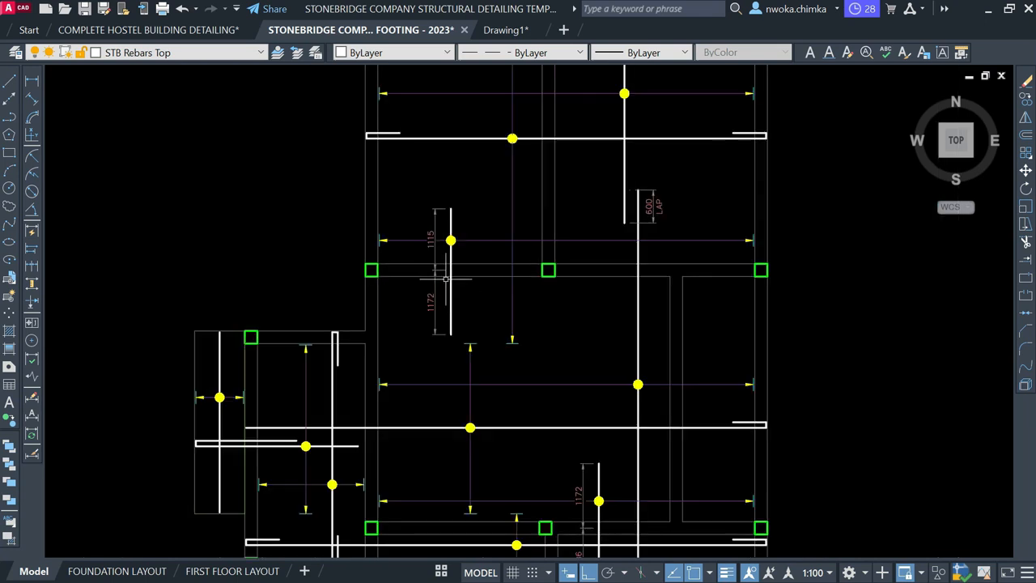
click(372, 271)
key(Escape)
click(729, 210)
click(766, 284)
scroll(388, 270, up, 2)
middle_drag(392, 256, 331, 274)
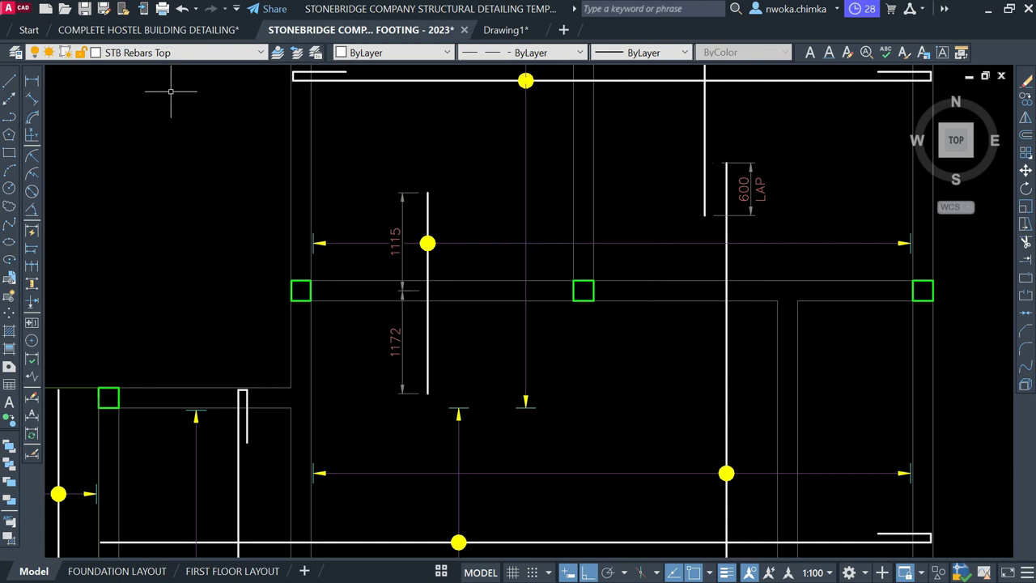
Draw a horizontal rebar line from the left slab edge to the right edge below the 1172 dimension
click(13, 87)
scroll(358, 357, up, 2)
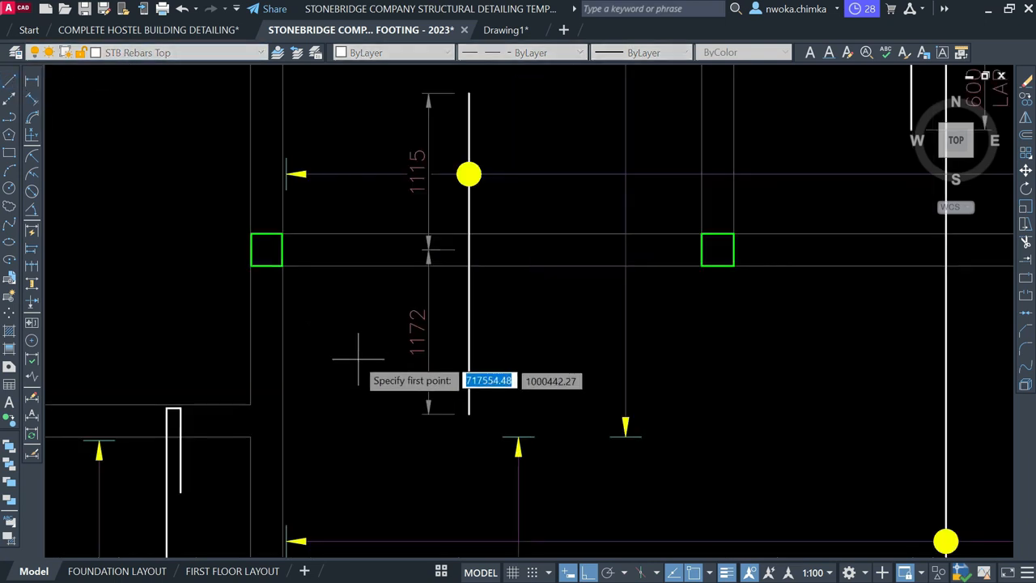
click(283, 365)
scroll(283, 365, down, 2)
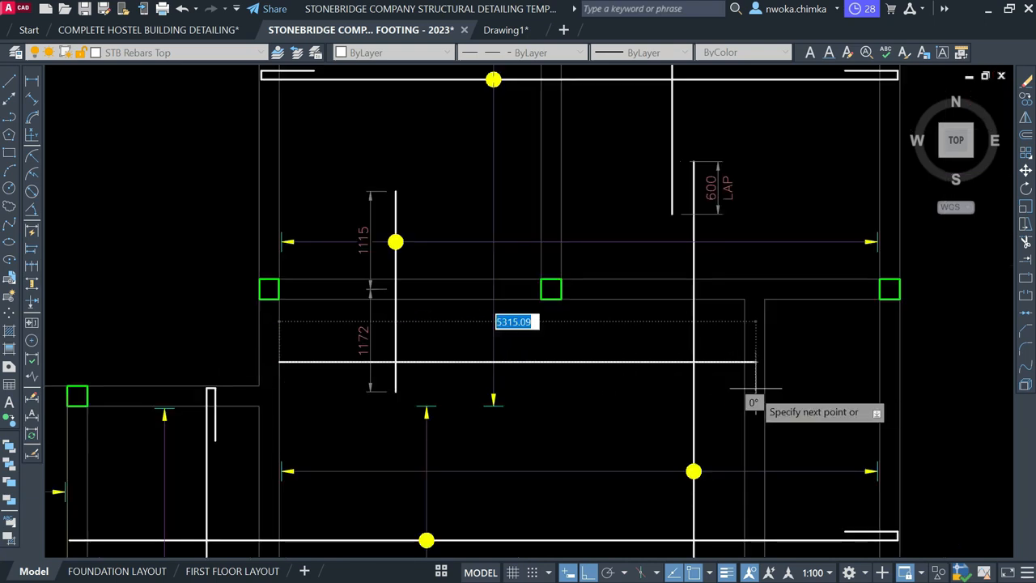
scroll(765, 386, up, 2)
scroll(720, 377, down, 2)
scroll(769, 353, up, 2)
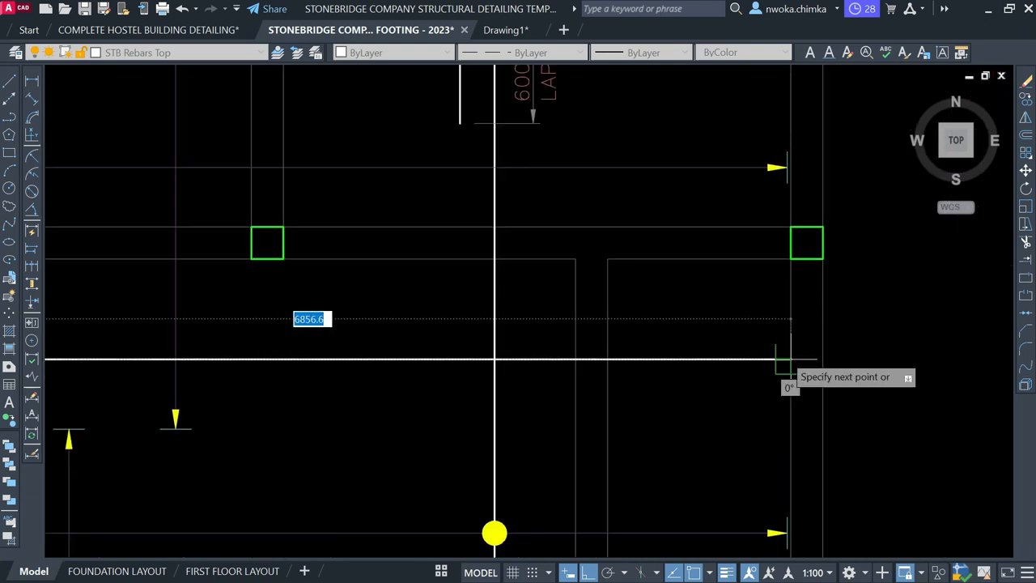
click(781, 354)
scroll(779, 357, down, 4)
key(Escape)
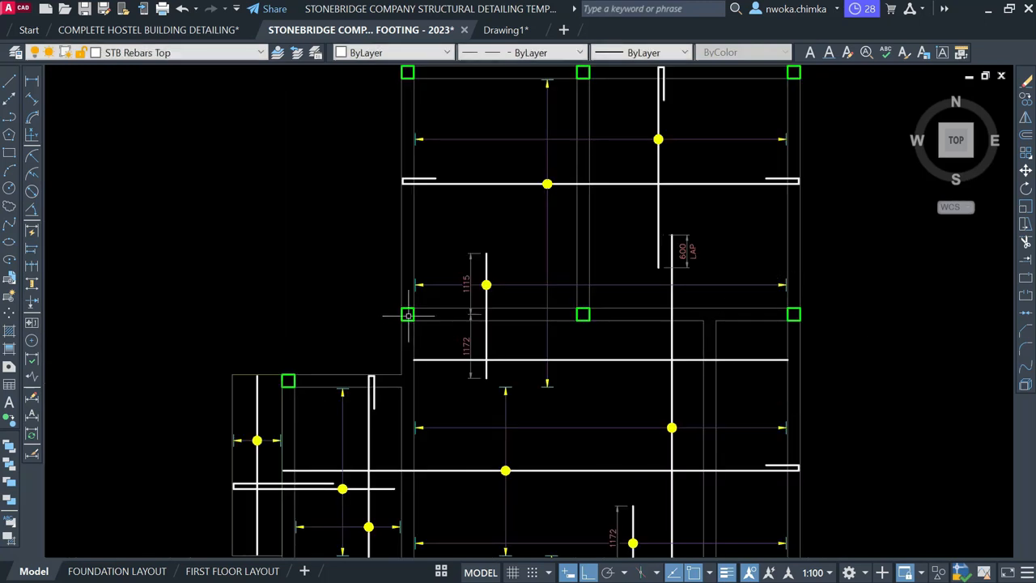
scroll(568, 362, up, 2)
middle_drag(596, 353, 533, 377)
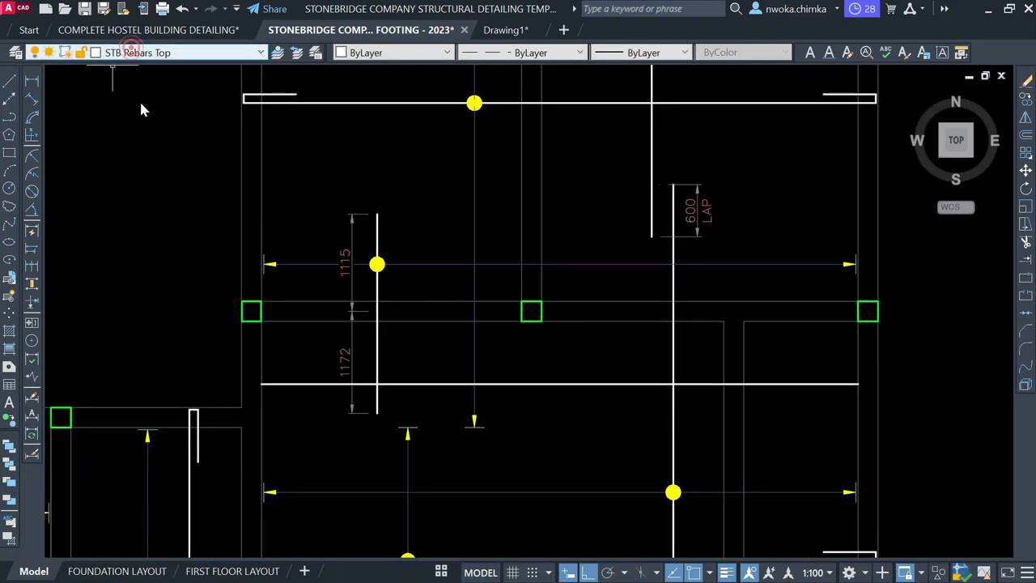
Make SLABREINCALL the current layer and draw a vertical bar line across the slab
click(179, 52)
scroll(149, 154, up, 1)
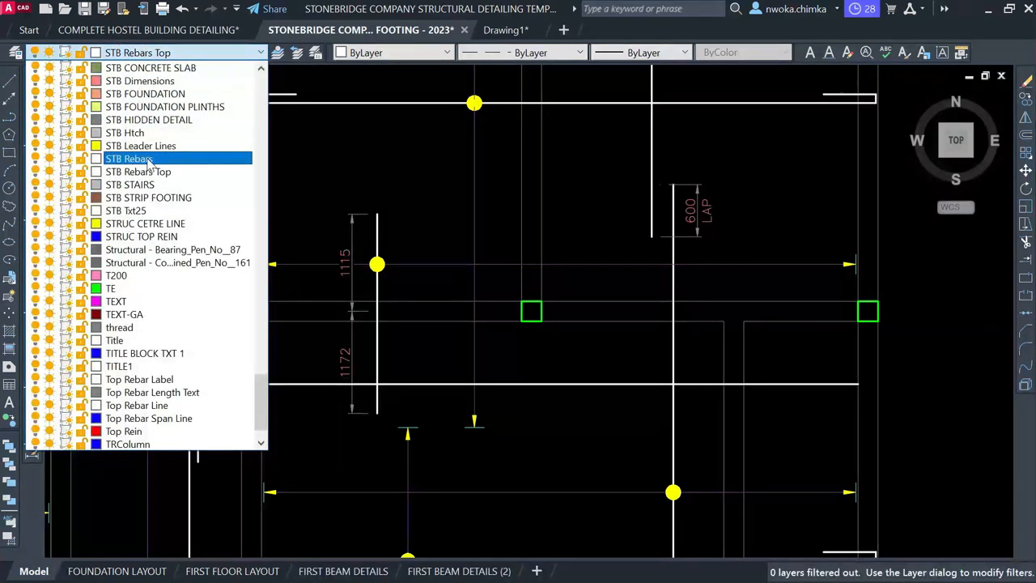
scroll(146, 160, up, 5)
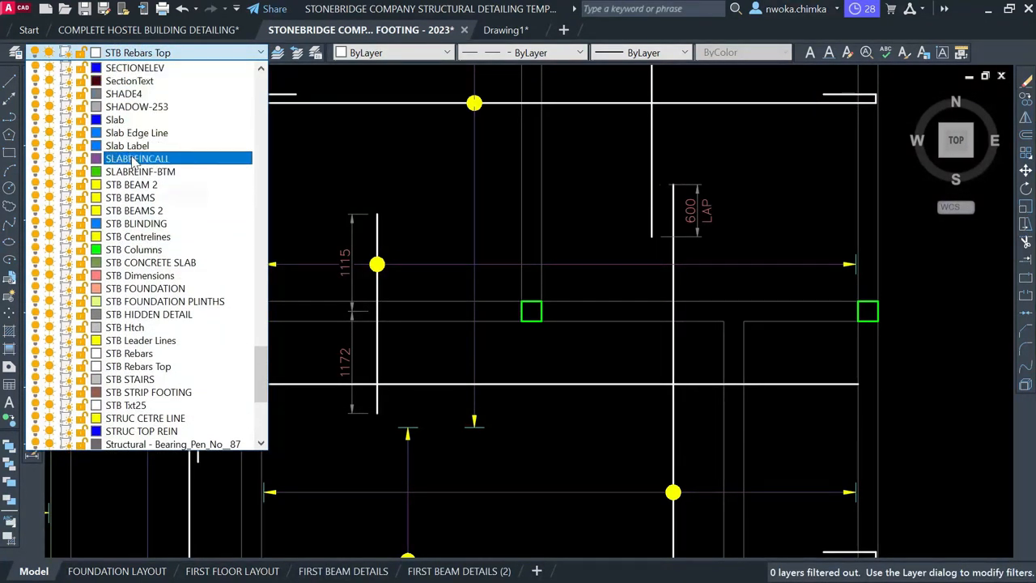
click(133, 159)
click(10, 82)
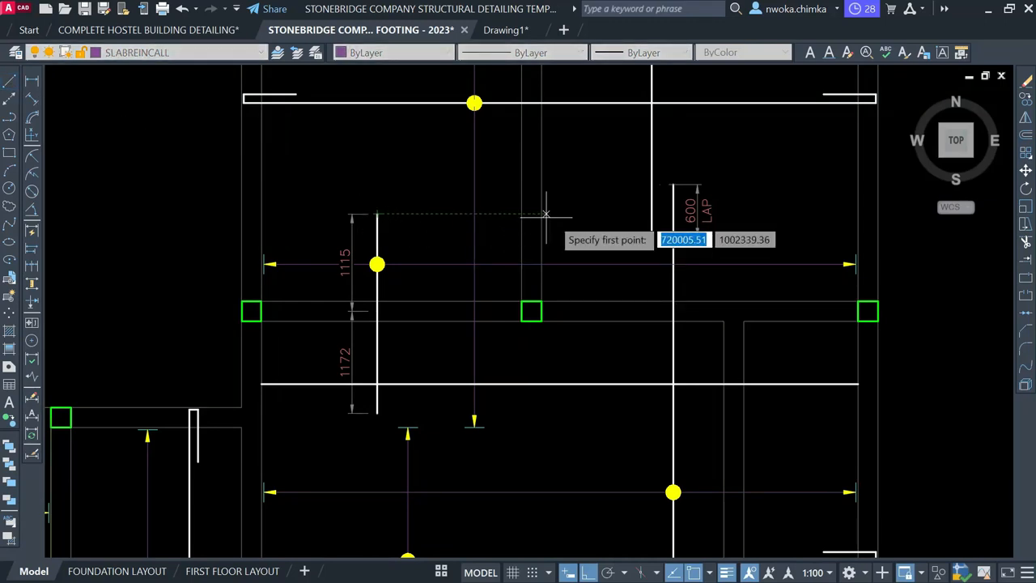
click(580, 215)
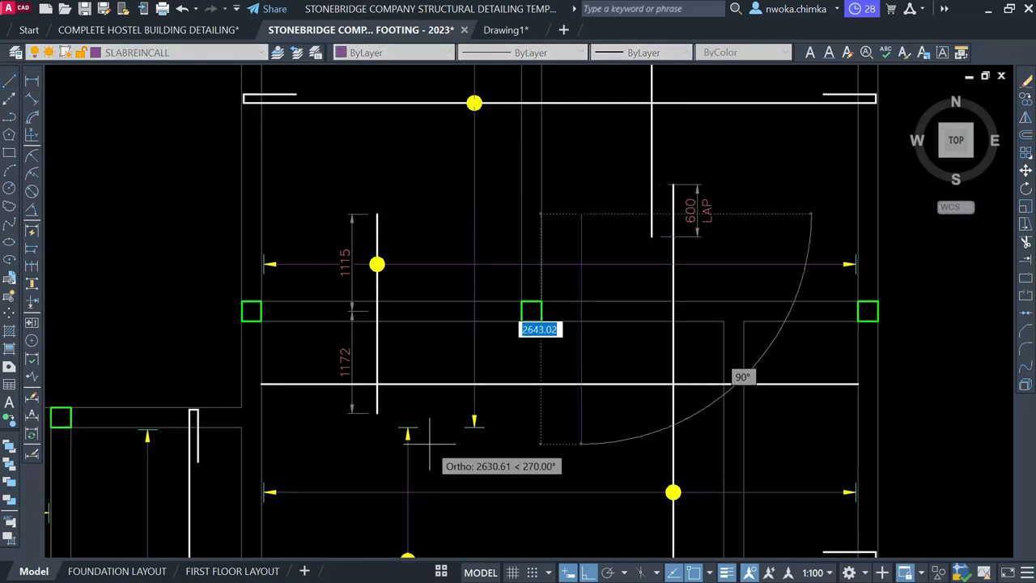
click(581, 413)
key(Escape)
Start copying the yellow bar dot from its centre, then cancel the copy
click(653, 473)
click(706, 504)
text(CP)
key(Return)
scroll(673, 491, up, 4)
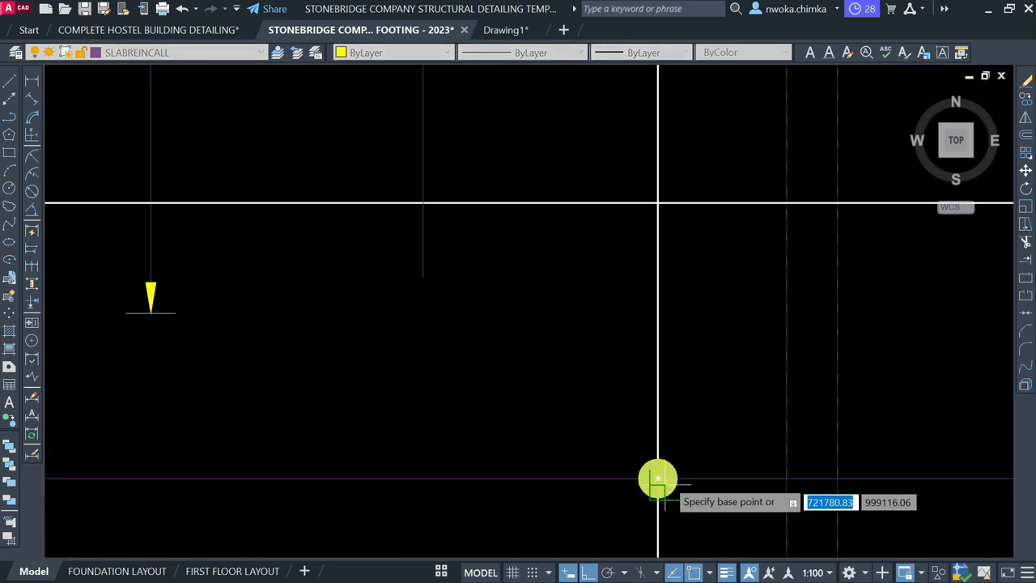
click(658, 479)
scroll(659, 479, down, 2)
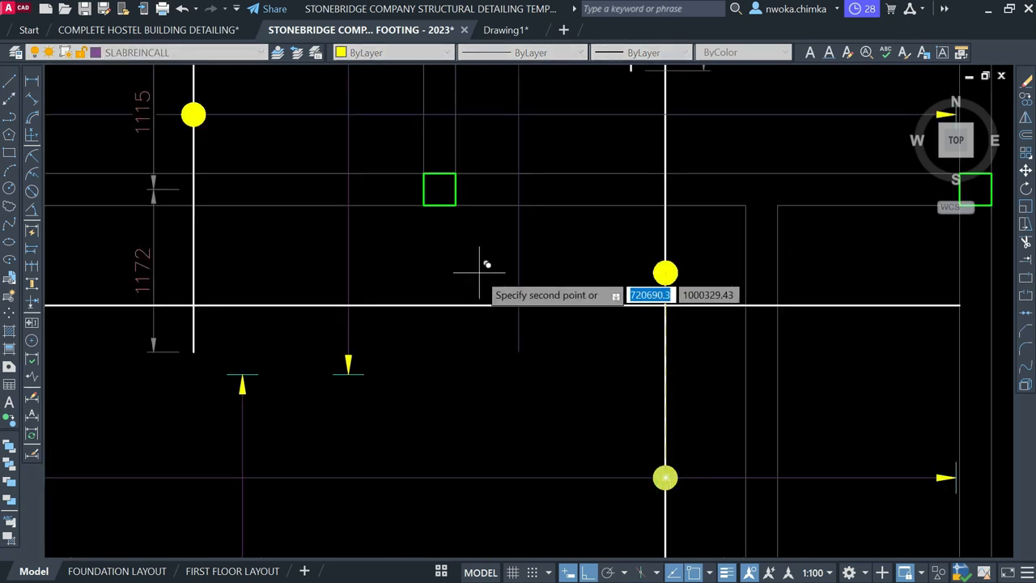
scroll(479, 272, up, 2)
key(Escape)
Copy the yellow spacing arrow to sit beneath the bar dot
click(202, 393)
click(384, 494)
text(co)
key(Return)
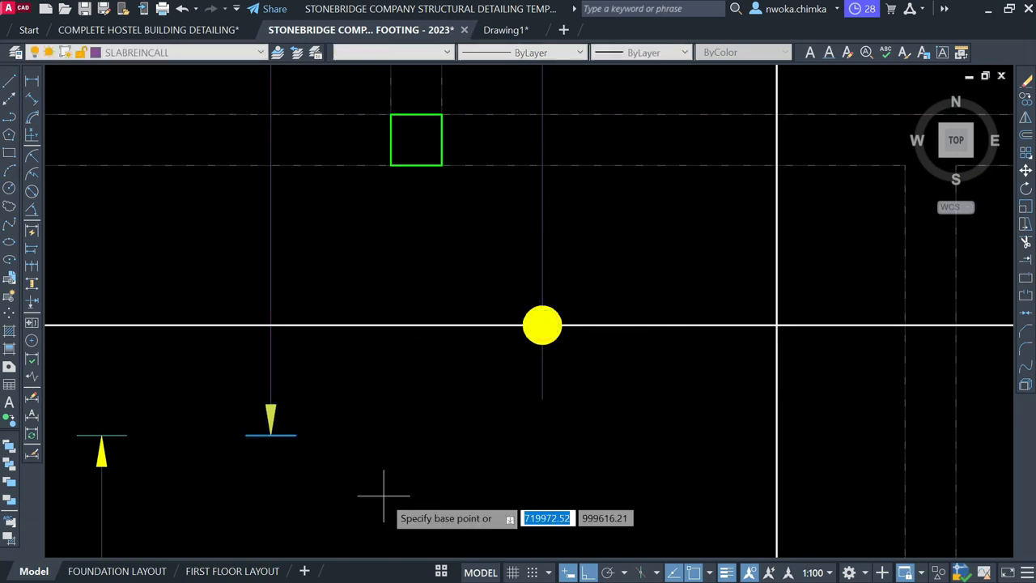
click(271, 434)
click(547, 435)
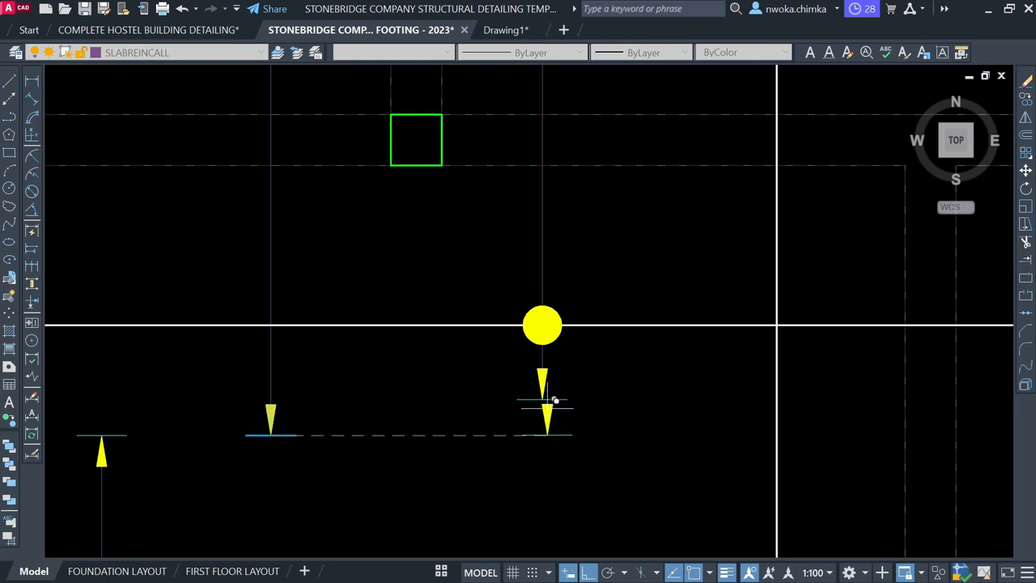
scroll(556, 399, down, 5)
key(Escape)
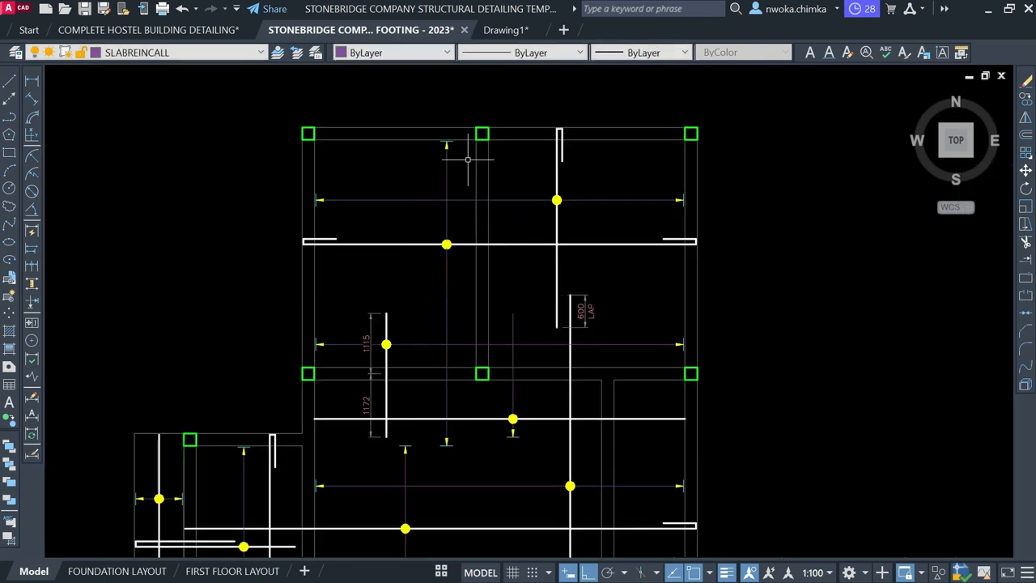
Window-select the other yellow spacing arrow and start moving it
scroll(445, 126, up, 2)
click(388, 119)
click(556, 296)
key(Return)
key(Escape)
click(366, 92)
click(527, 226)
key(Return)
scroll(444, 166, up, 3)
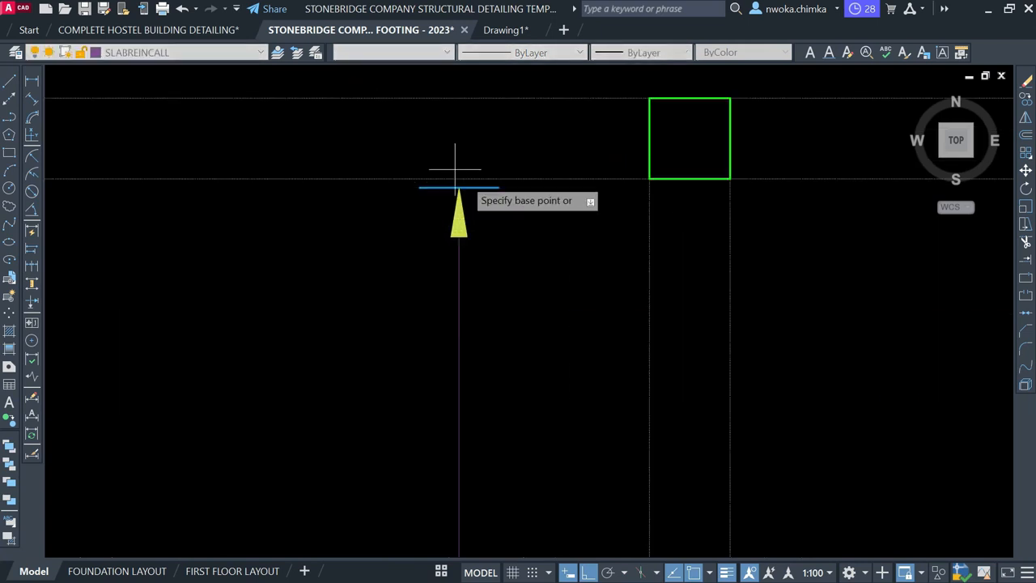
scroll(459, 183, down, 5)
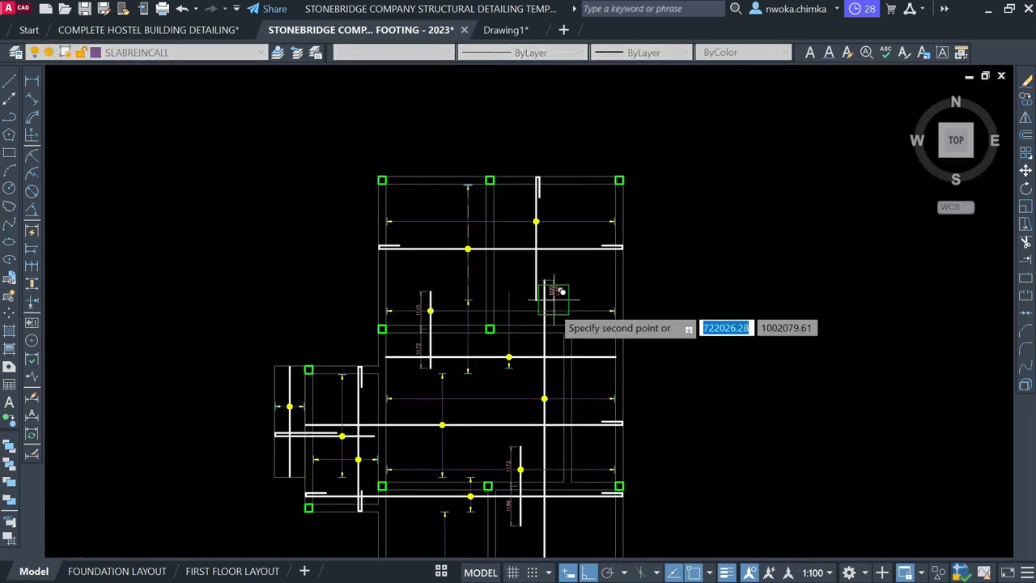
scroll(551, 290, up, 3)
click(435, 259)
scroll(531, 342, down, 5)
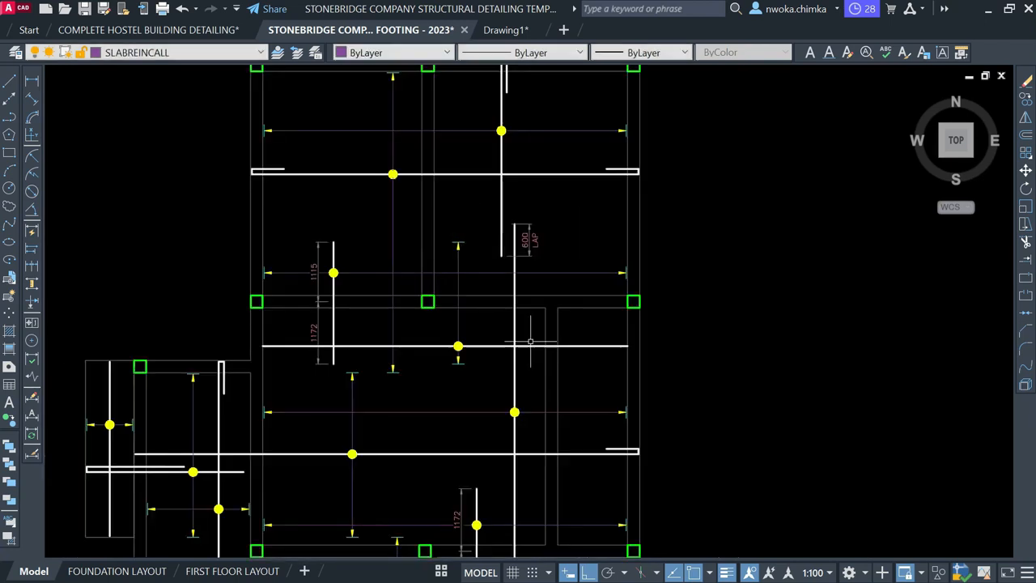
scroll(446, 332, up, 2)
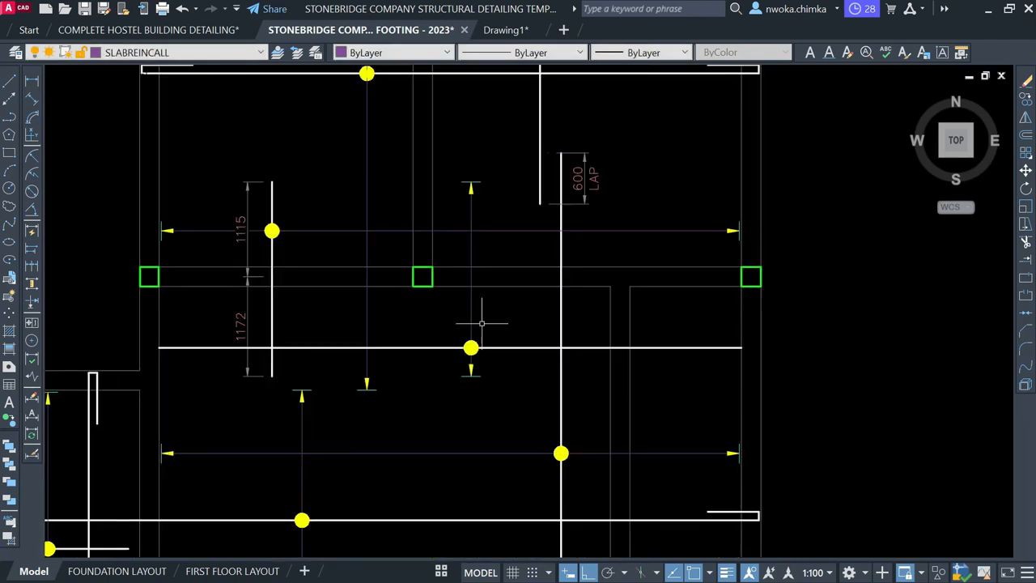
scroll(472, 348, up, 2)
scroll(484, 340, down, 2)
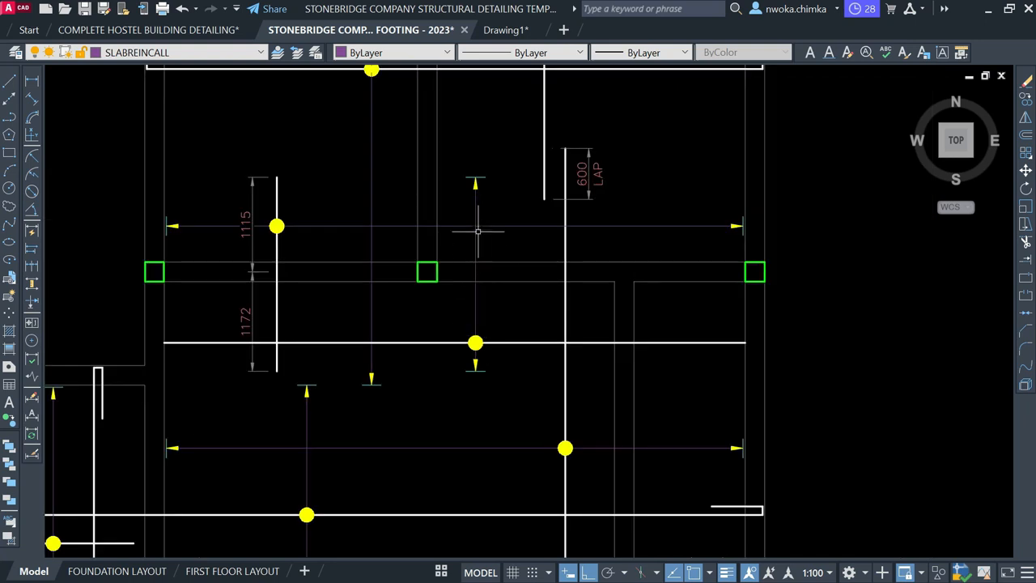
scroll(486, 322, up, 2)
click(498, 319)
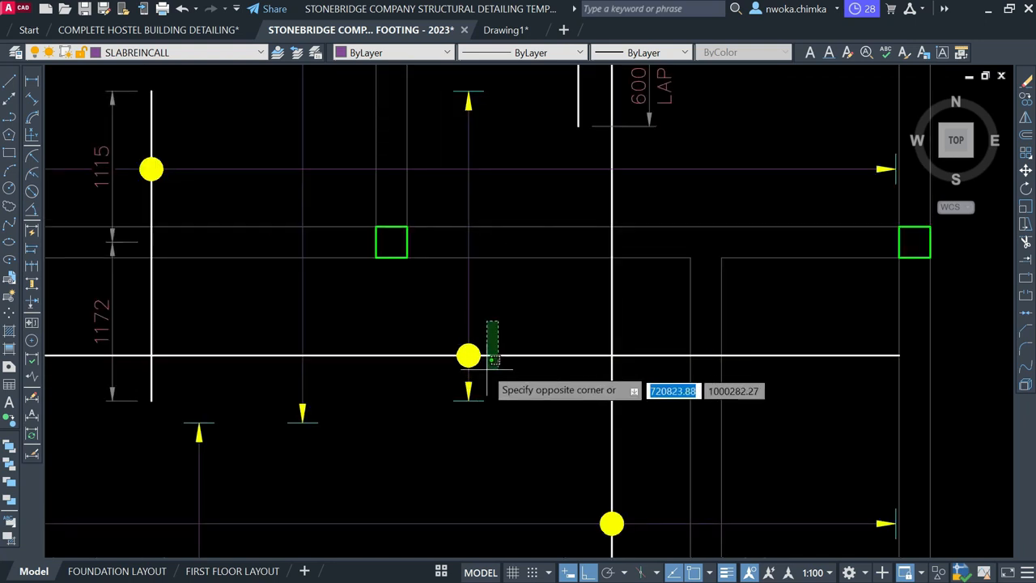
click(468, 354)
text(M)
key(Return)
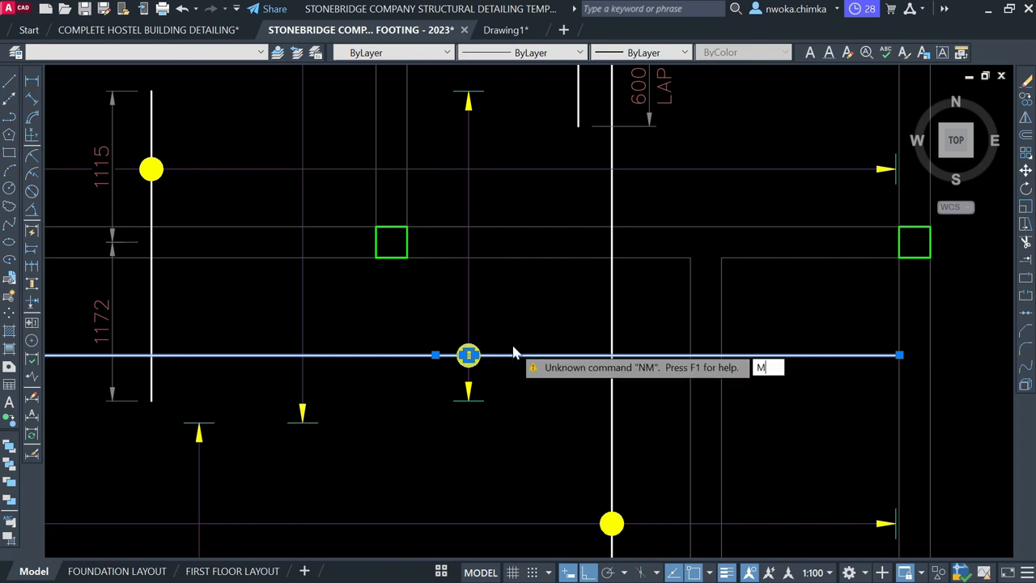
text(M)
key(Return)
click(522, 480)
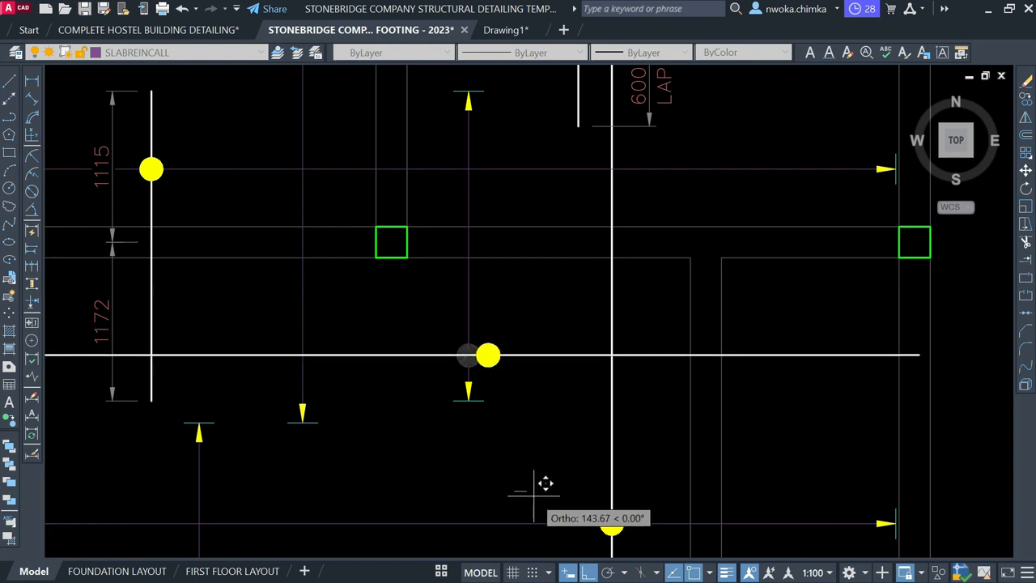
key(Escape)
scroll(531, 410, down, 2)
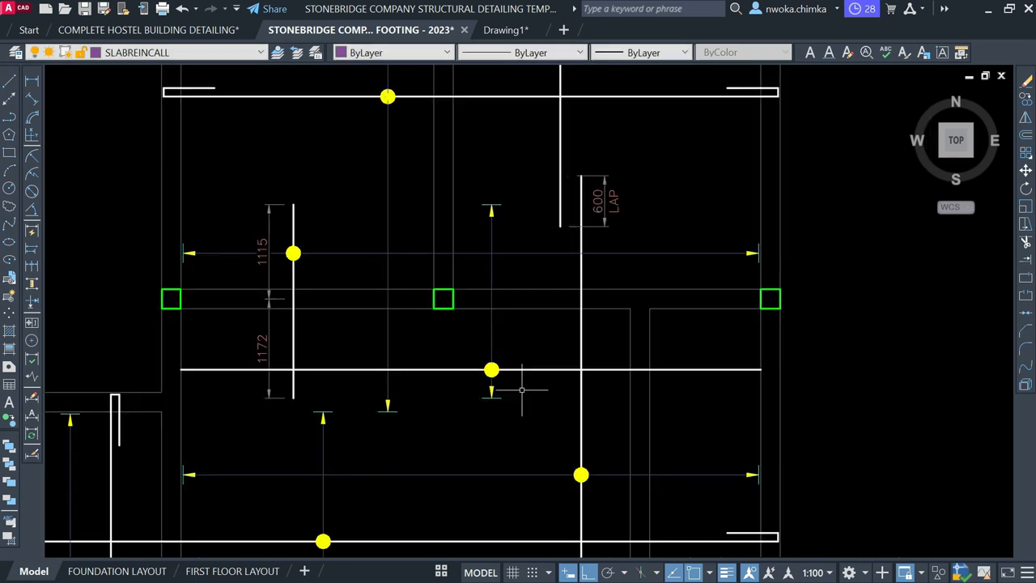
click(340, 215)
click(282, 225)
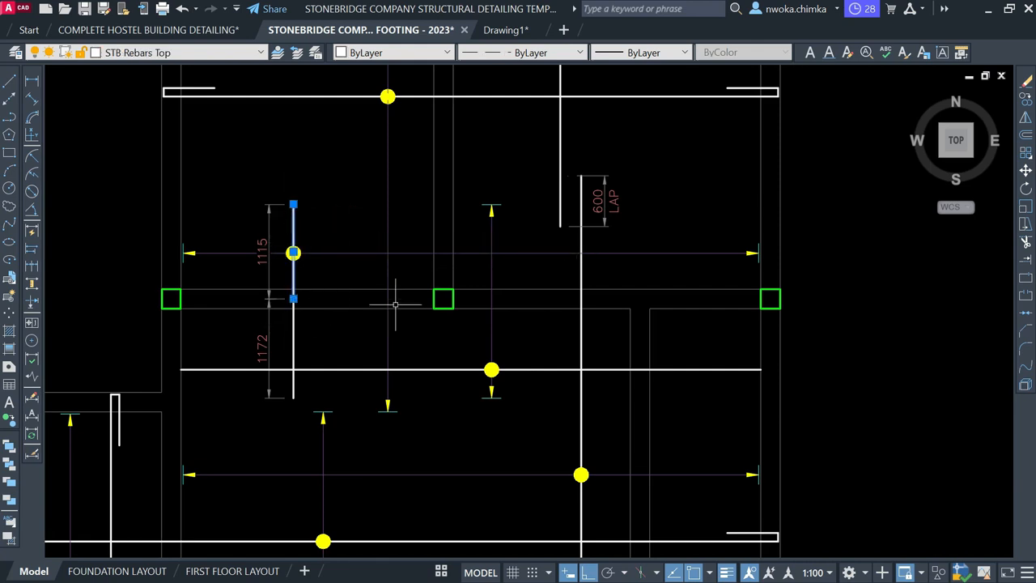
click(556, 356)
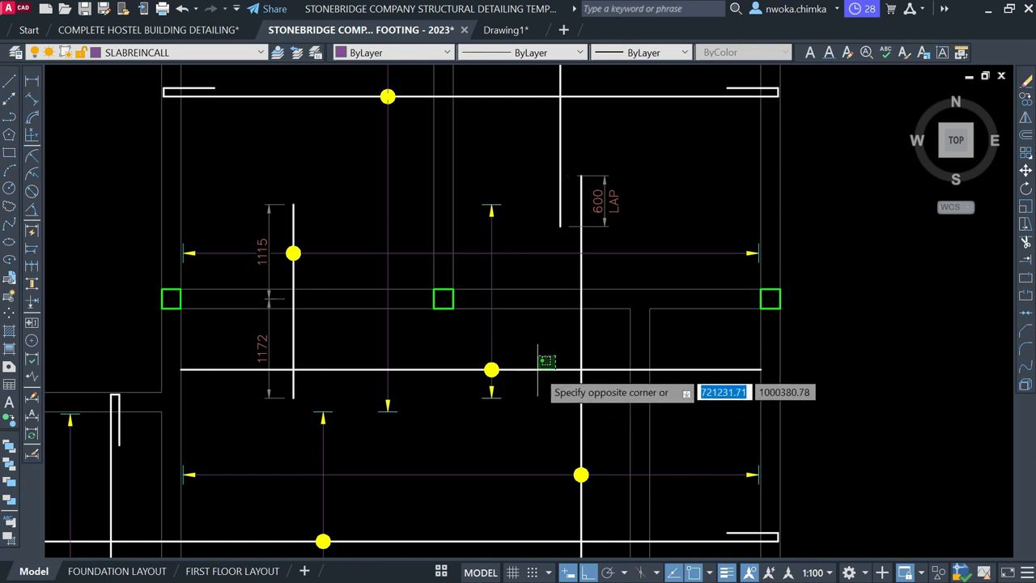
key(Escape)
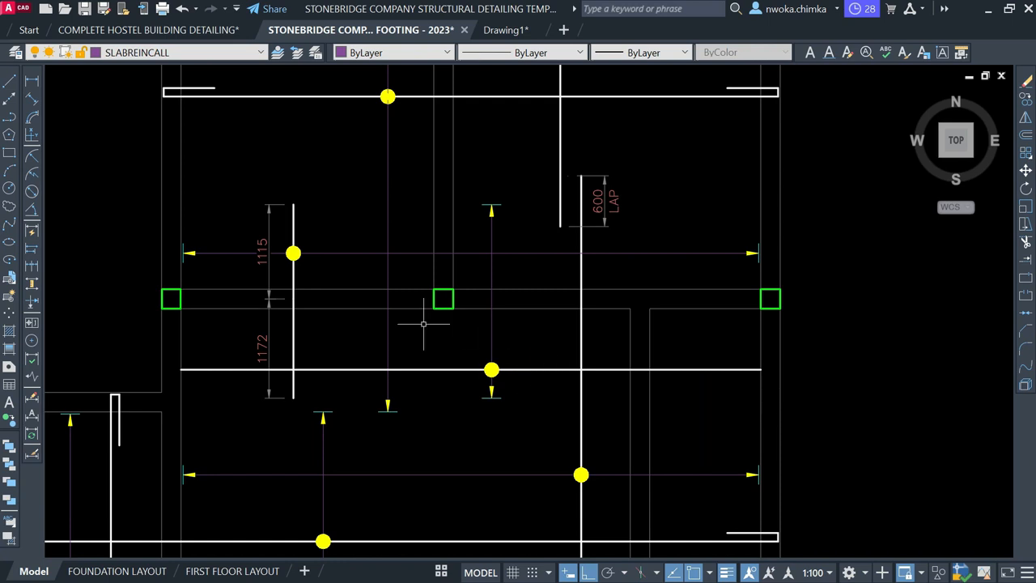
click(335, 208)
click(276, 220)
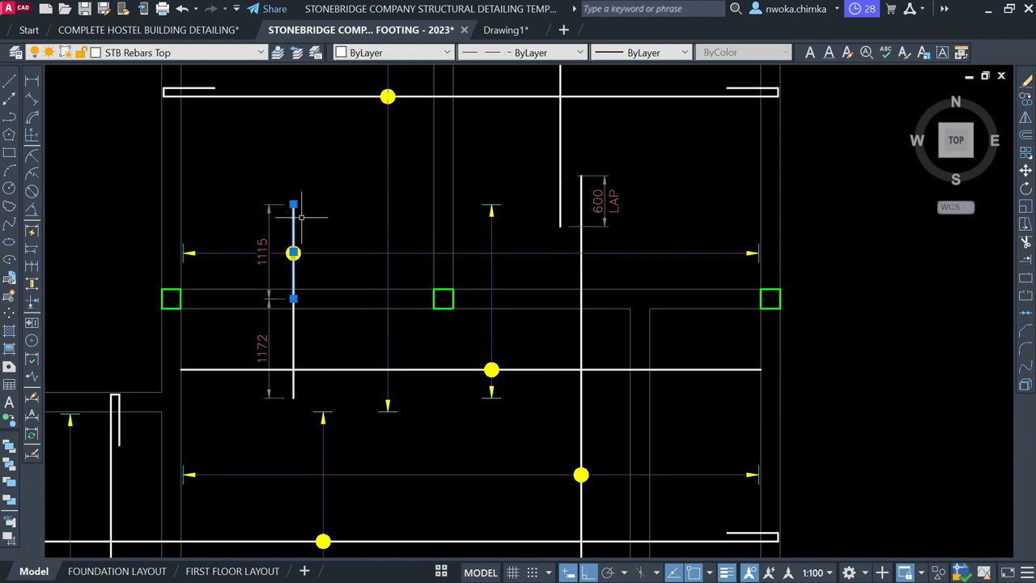
scroll(387, 290, down, 5)
scroll(423, 190, up, 2)
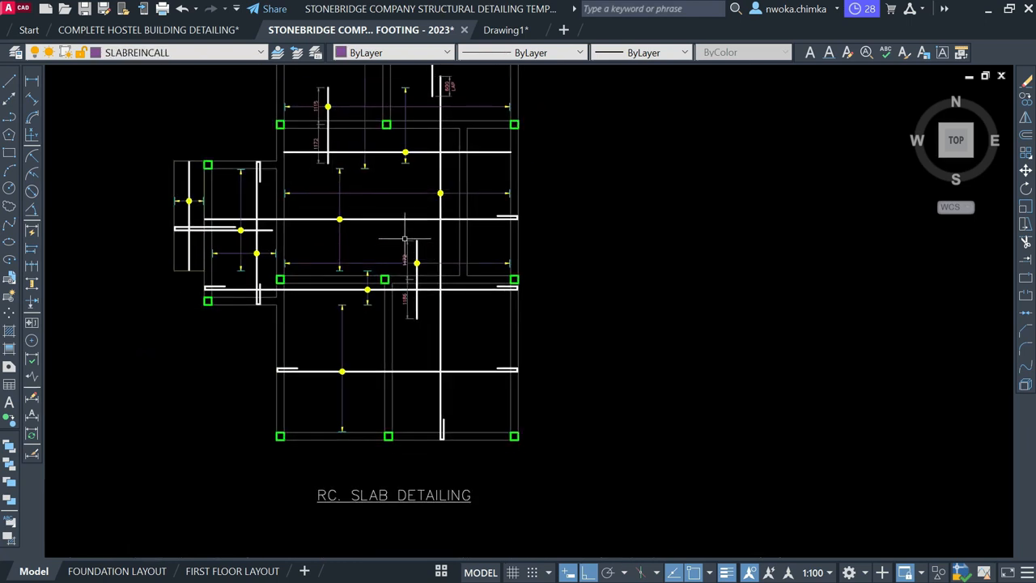
Copy the horizontal rebar line further down the slab plan
scroll(422, 198, up, 4)
click(415, 261)
click(1025, 99)
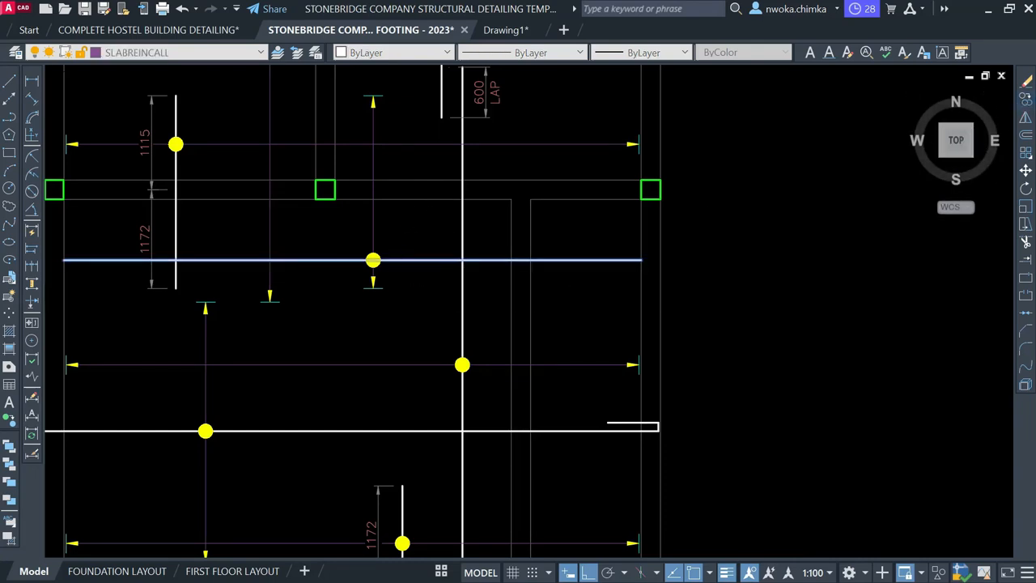
scroll(695, 202, down, 4)
click(745, 242)
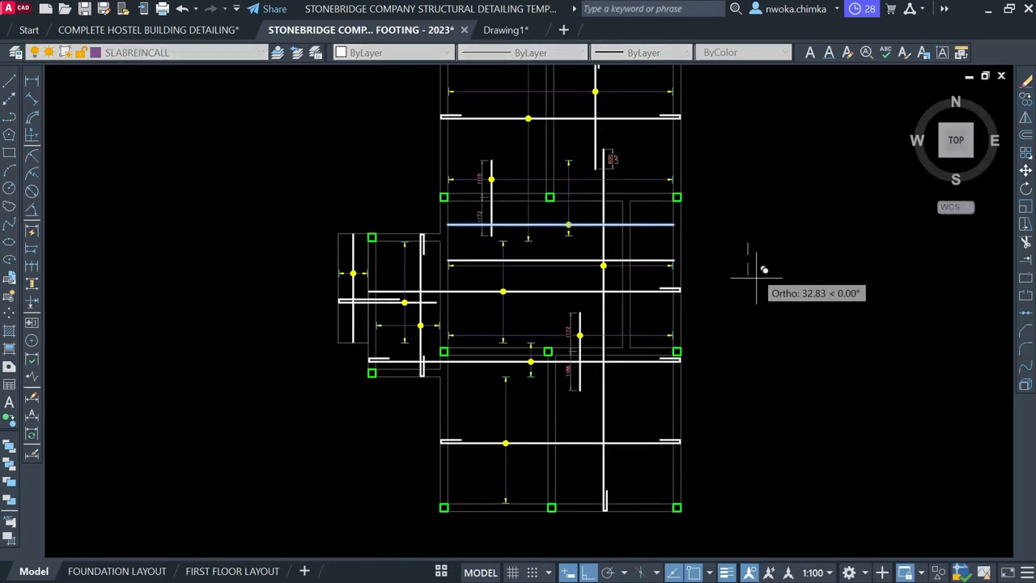
scroll(777, 394, up, 2)
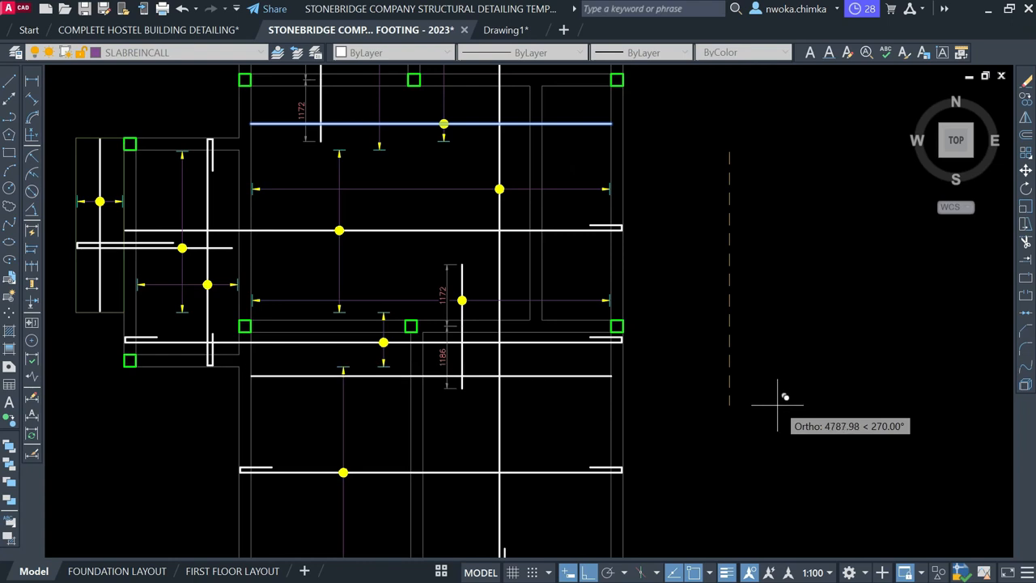
click(777, 405)
key(Escape)
middle_drag(650, 318, 647, 339)
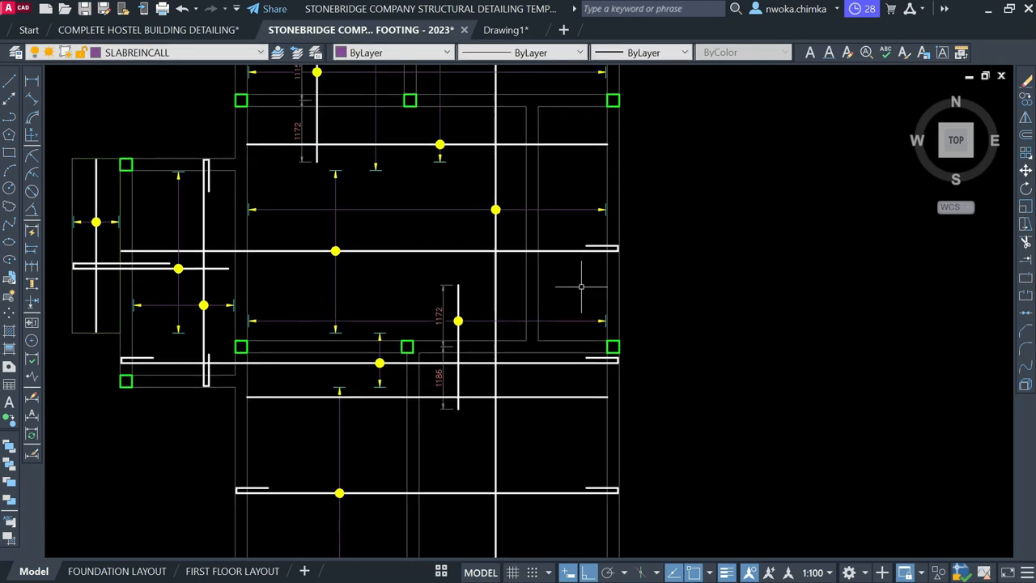
middle_drag(446, 188, 440, 237)
Draw a new vertical bar line from the tracked point downward
key(l)
key(space)
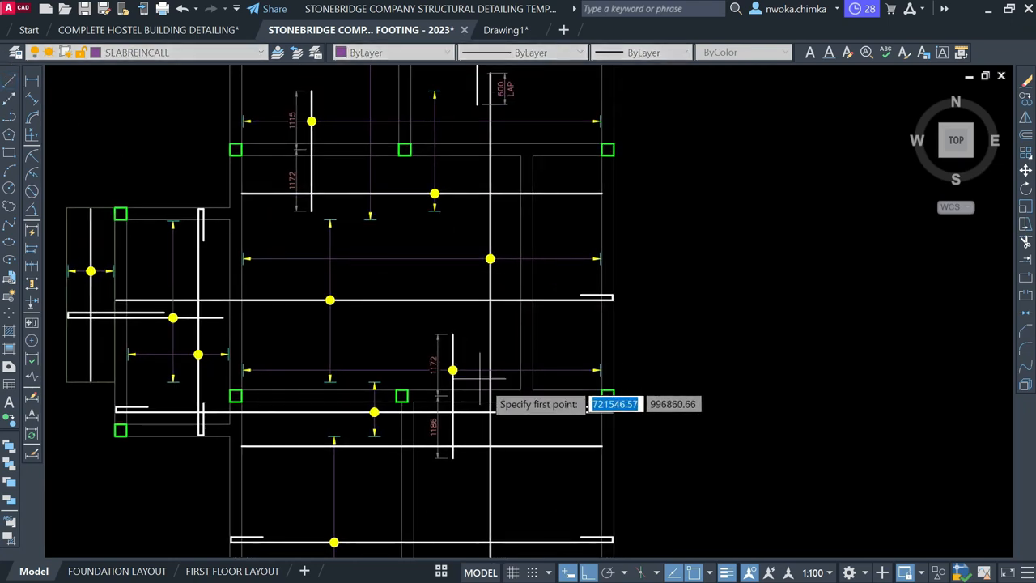
scroll(484, 382, up, 3)
scroll(404, 260, down, 2)
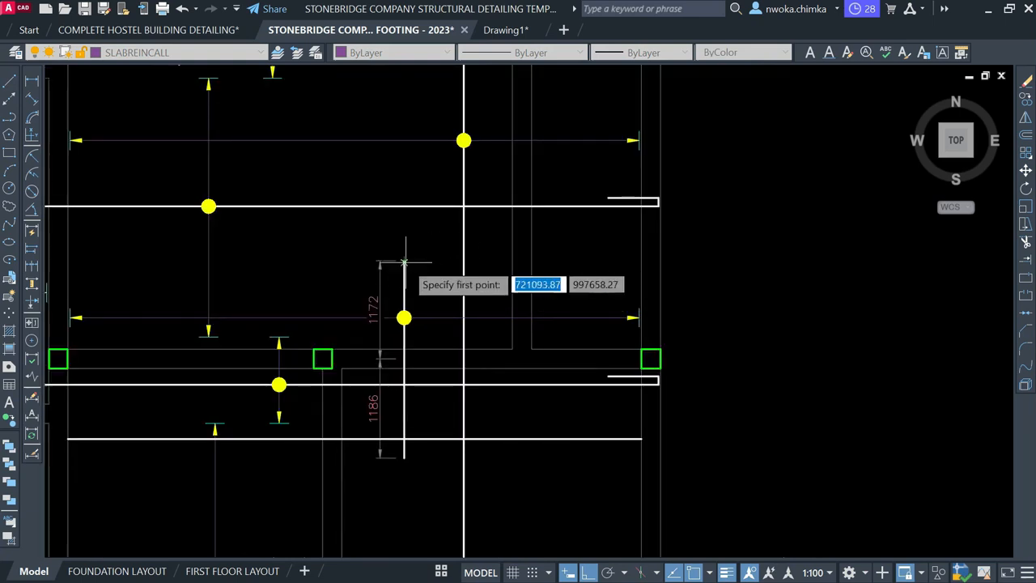
click(565, 260)
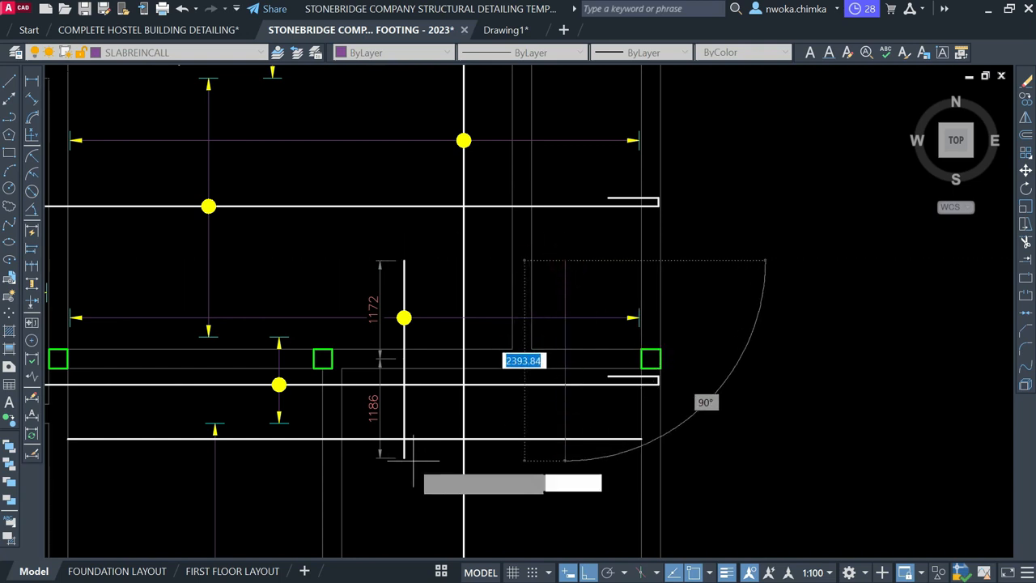
click(546, 456)
key(Escape)
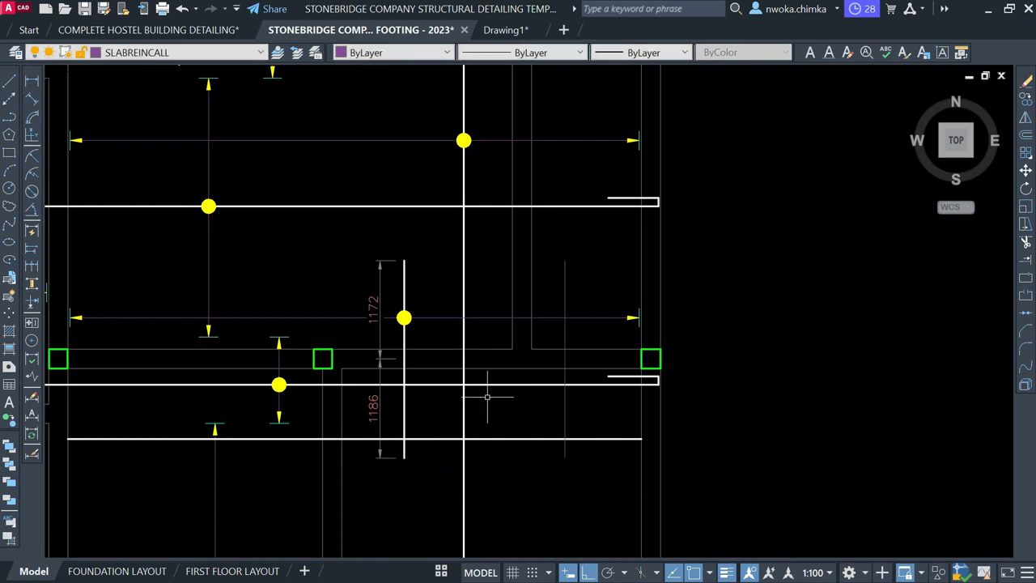
Copy the yellow bar dot onto the lower horizontal bar
scroll(409, 323, up, 1)
click(400, 314)
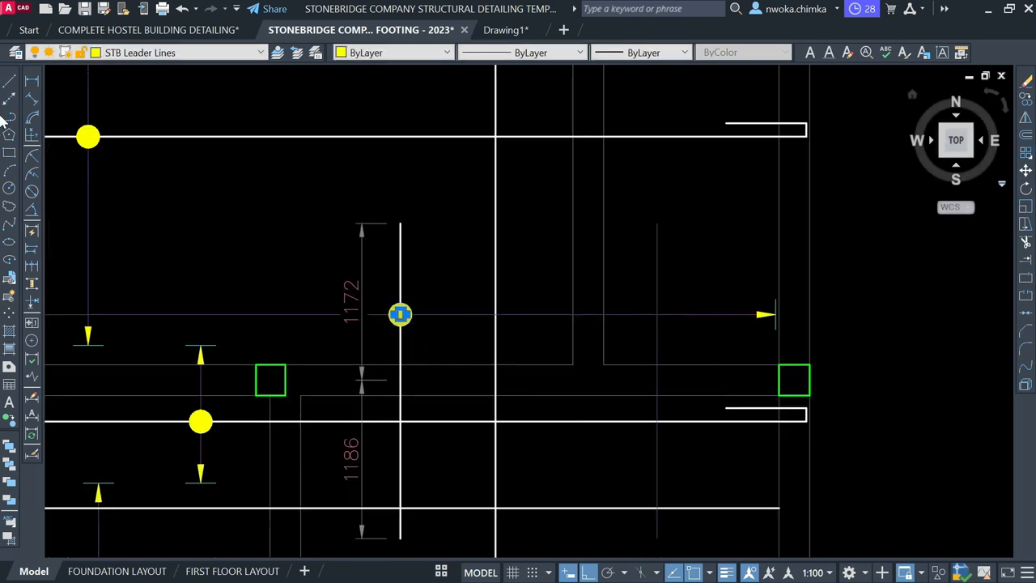
click(1026, 98)
scroll(396, 334, up, 4)
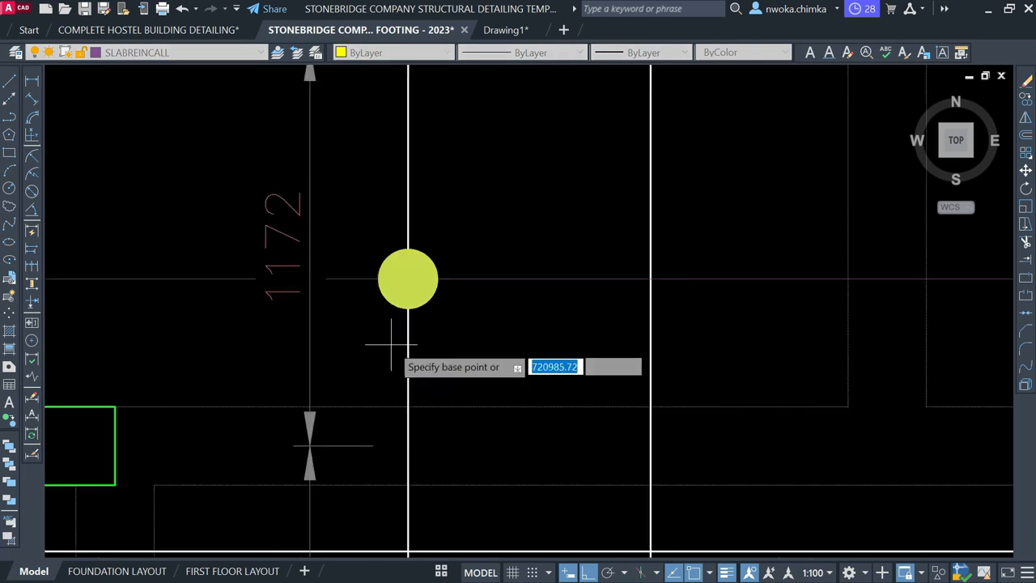
click(408, 278)
scroll(453, 263, down, 3)
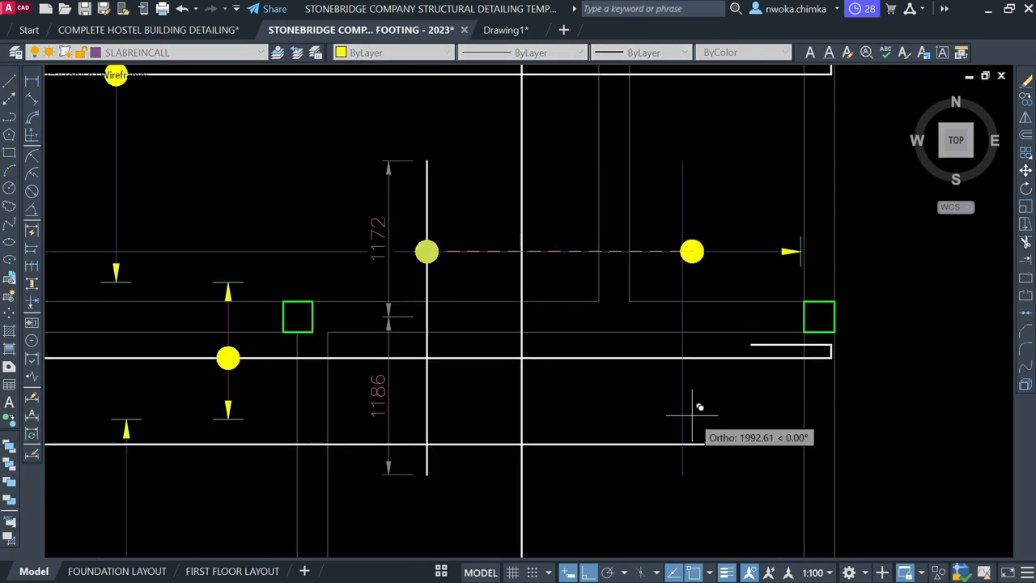
click(683, 443)
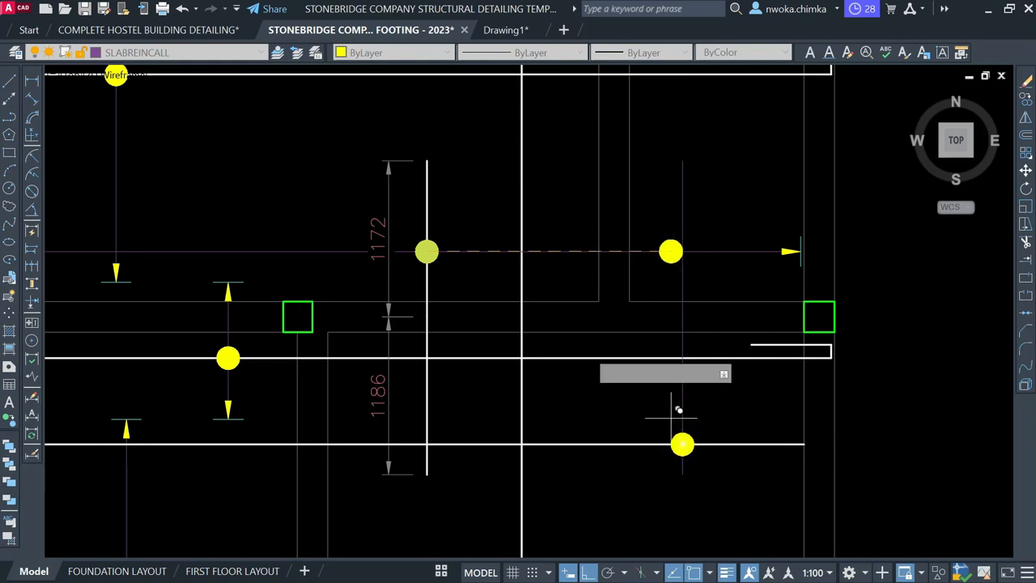
key(Escape)
Move the spacing arrow and its tick from the arrow tip to the right bar
scroll(432, 307, down, 4)
scroll(550, 394, up, 6)
scroll(488, 297, down, 8)
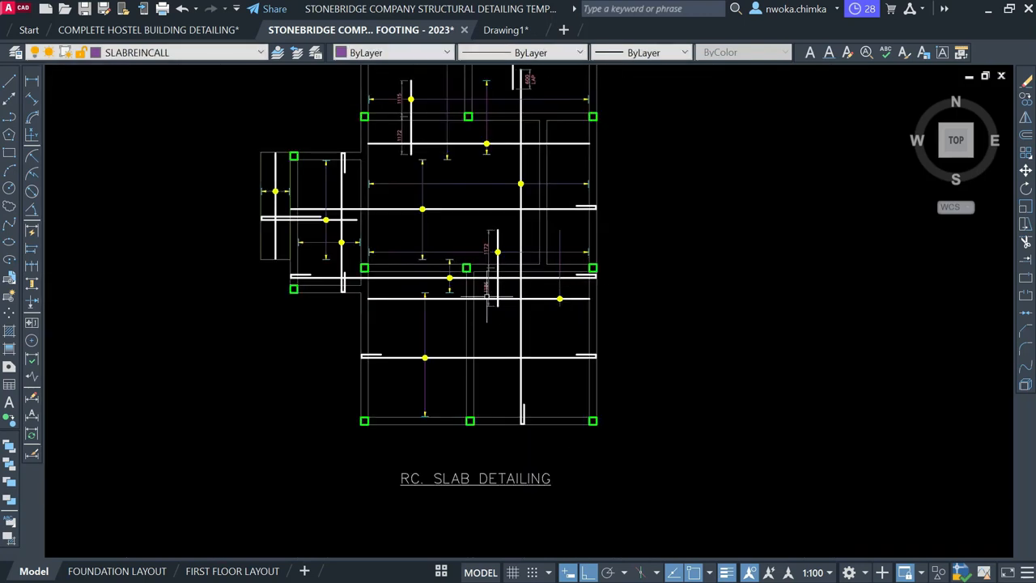
scroll(409, 291, up, 5)
scroll(416, 357, down, 5)
scroll(462, 335, up, 5)
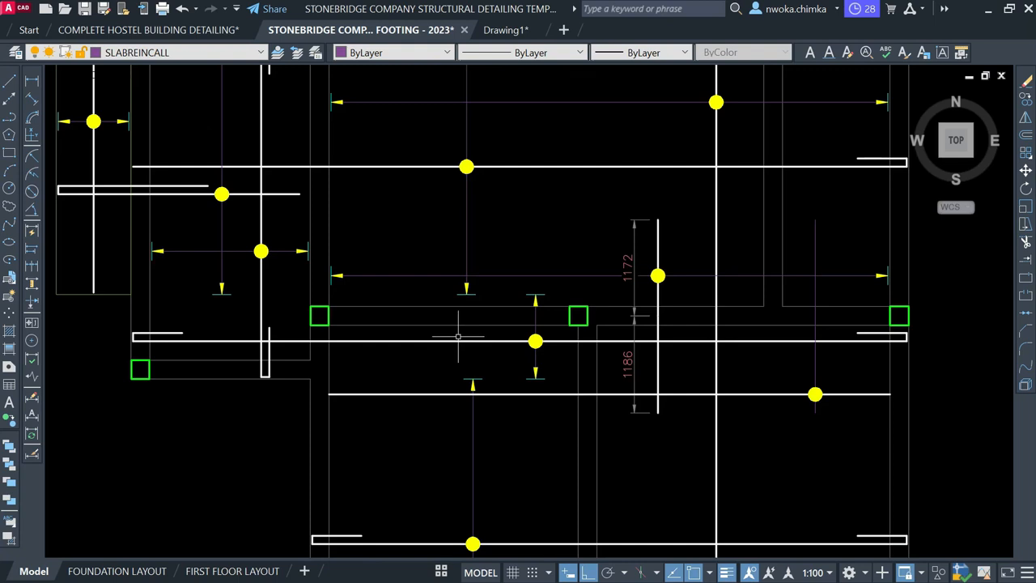
click(537, 426)
text(m)
key(space)
scroll(479, 371, up, 3)
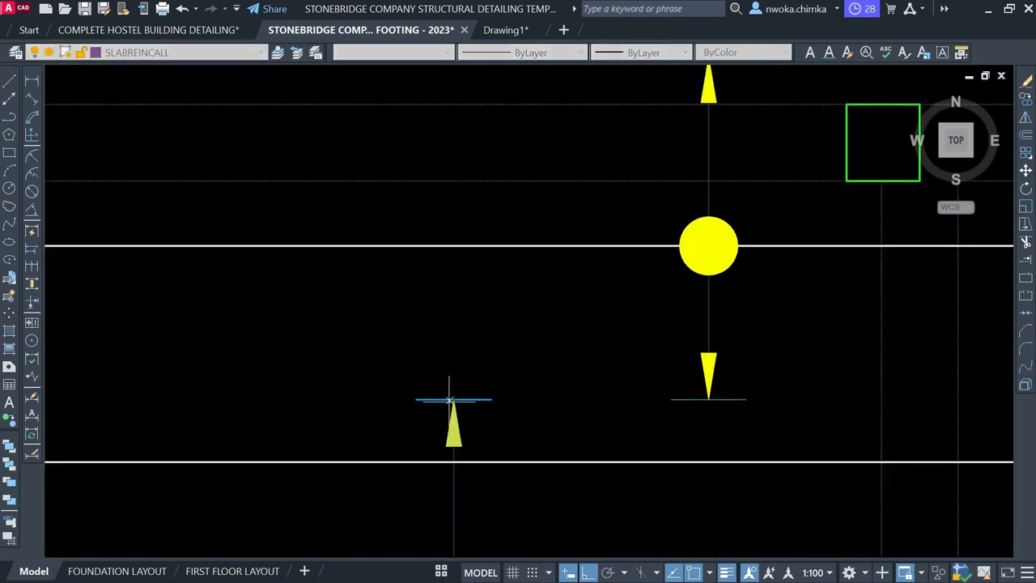
click(454, 399)
scroll(409, 416, down, 6)
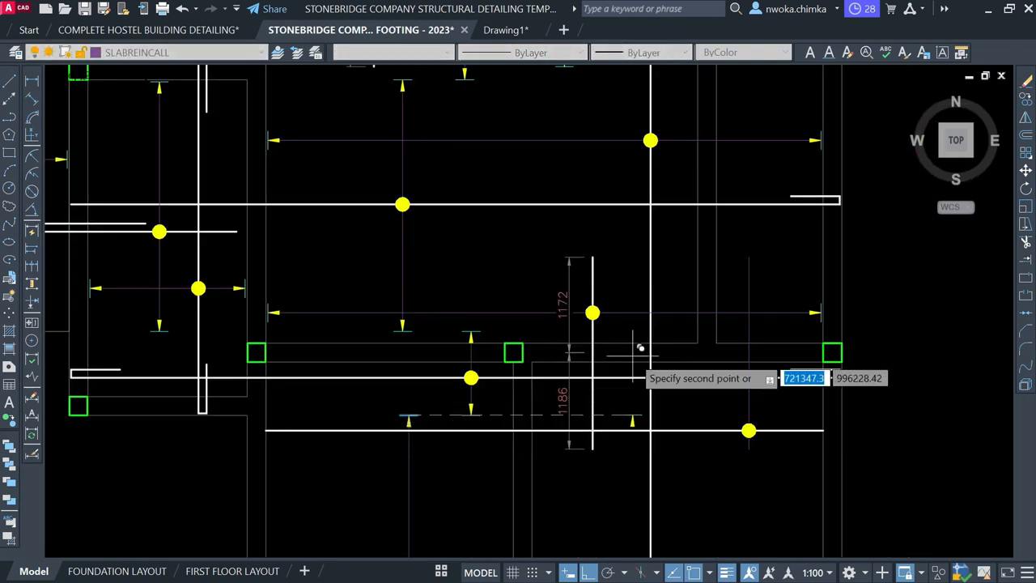
click(748, 422)
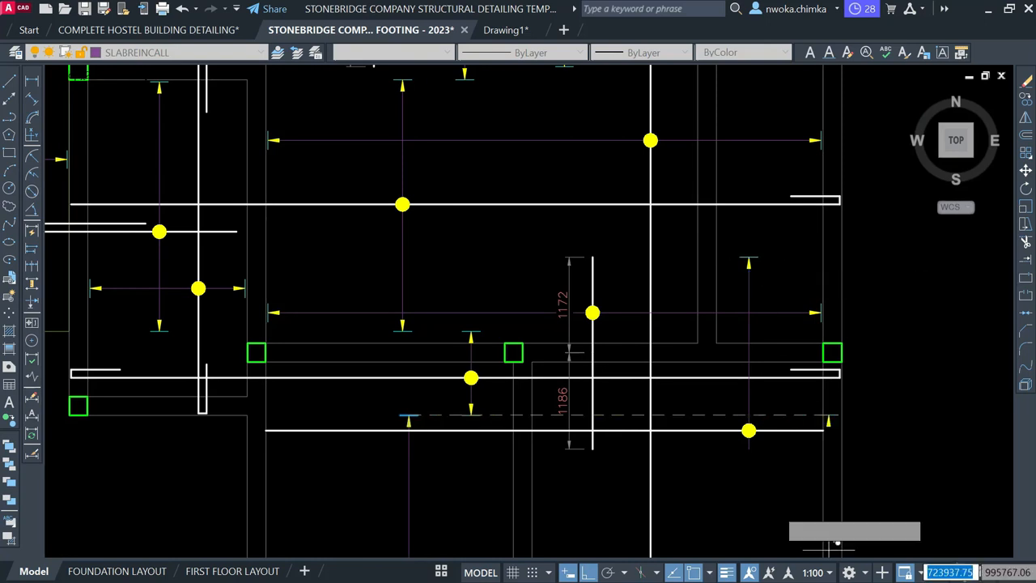
scroll(508, 203, down, 6)
scroll(465, 375, up, 6)
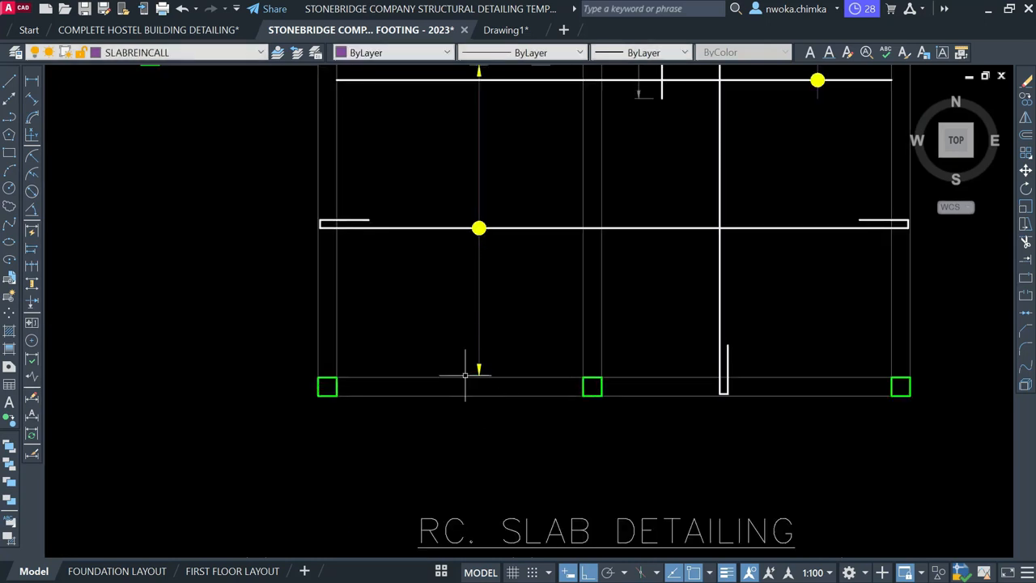
Copy the bottom spacing arrow, using its tip as the base point
click(448, 339)
click(536, 375)
key(Return)
scroll(479, 366, up, 4)
click(437, 360)
scroll(454, 356, down, 4)
scroll(627, 199, up, 5)
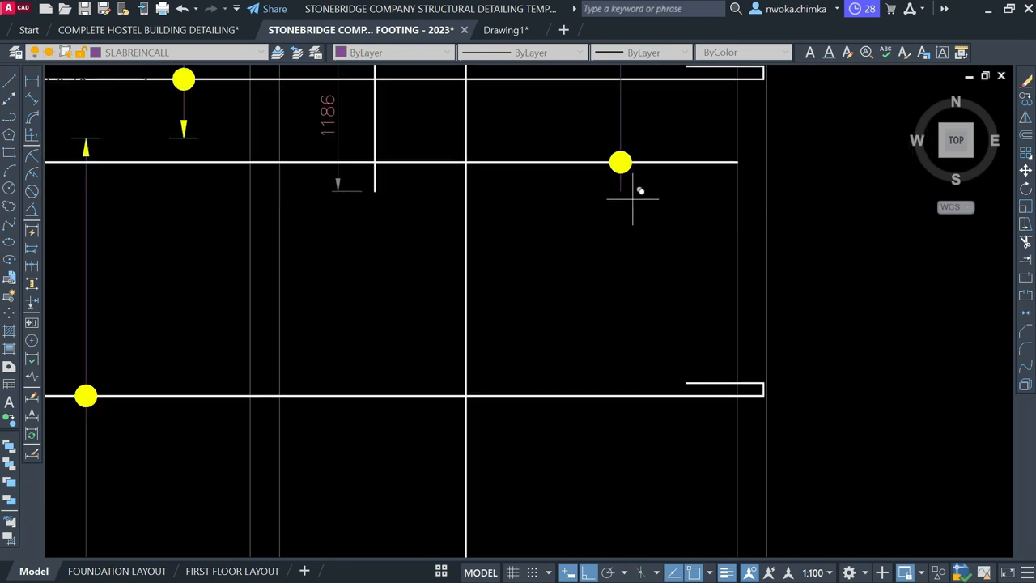
scroll(628, 194, up, 2)
scroll(607, 259, down, 3)
scroll(599, 251, up, 4)
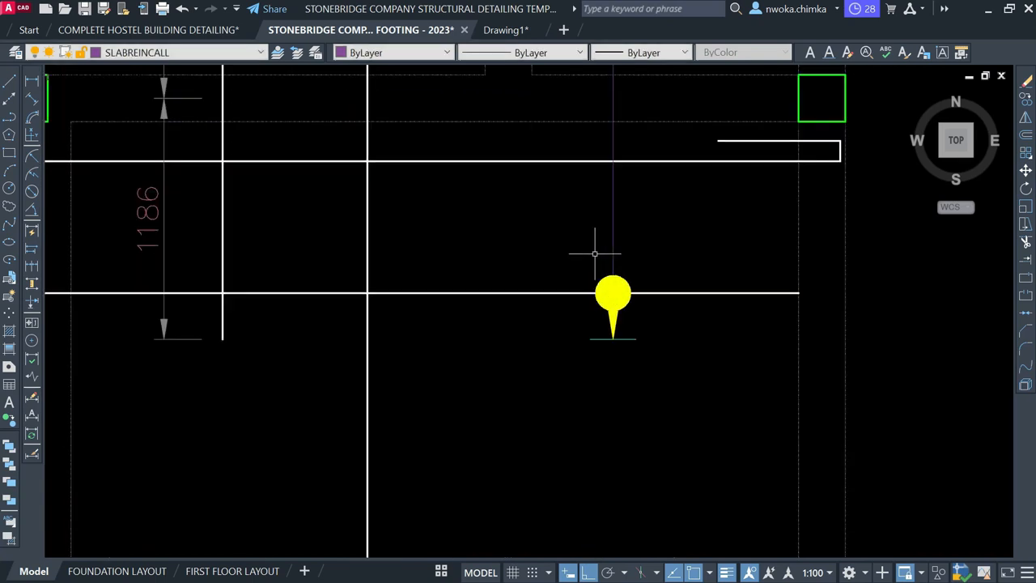
Move the lower-right bar and its dot slightly upward
click(672, 245)
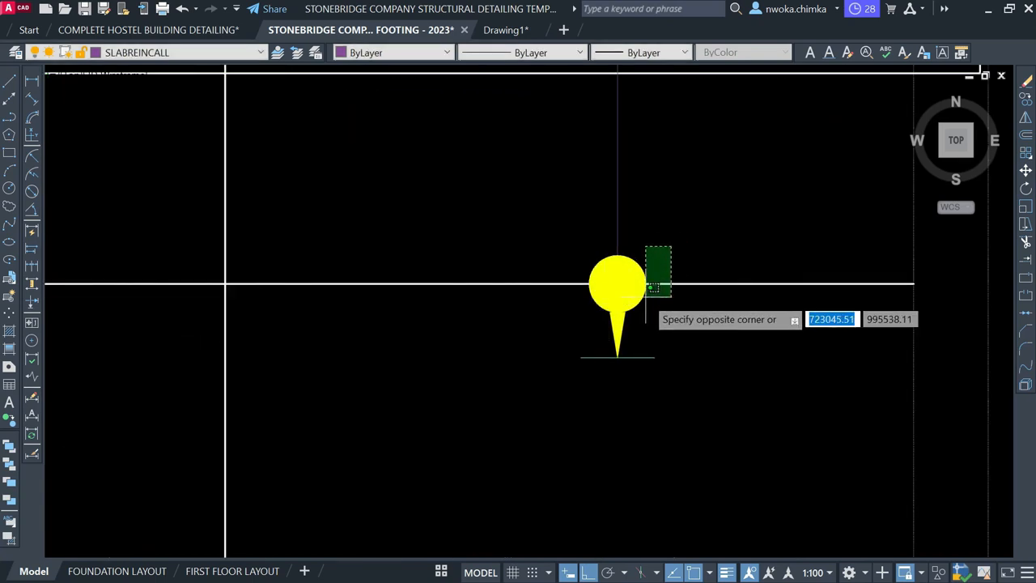
click(647, 297)
scroll(559, 340, down, 5)
scroll(553, 339, up, 2)
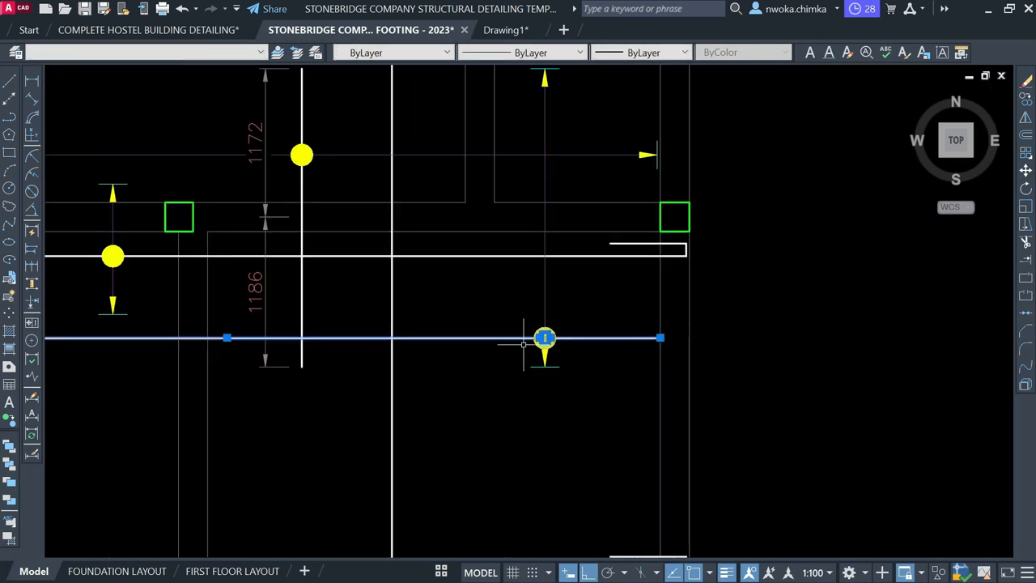
key(Return)
click(866, 395)
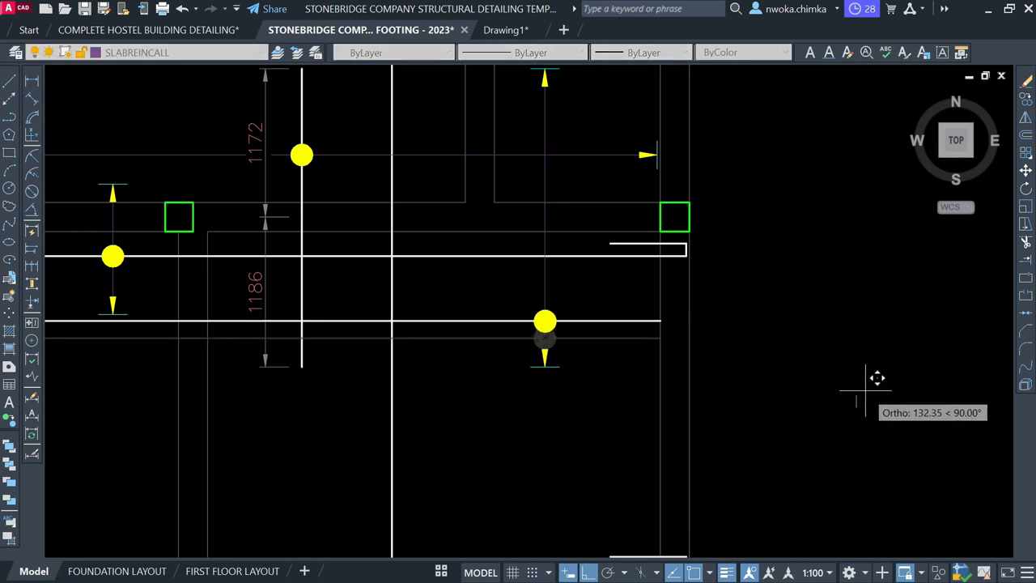
click(867, 394)
scroll(883, 385, down, 2)
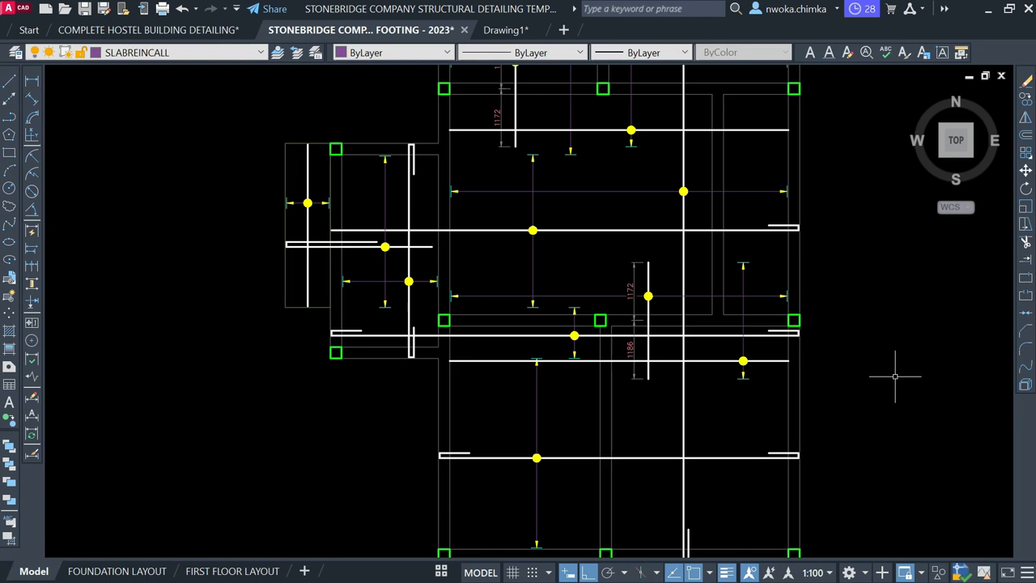
scroll(738, 356, up, 2)
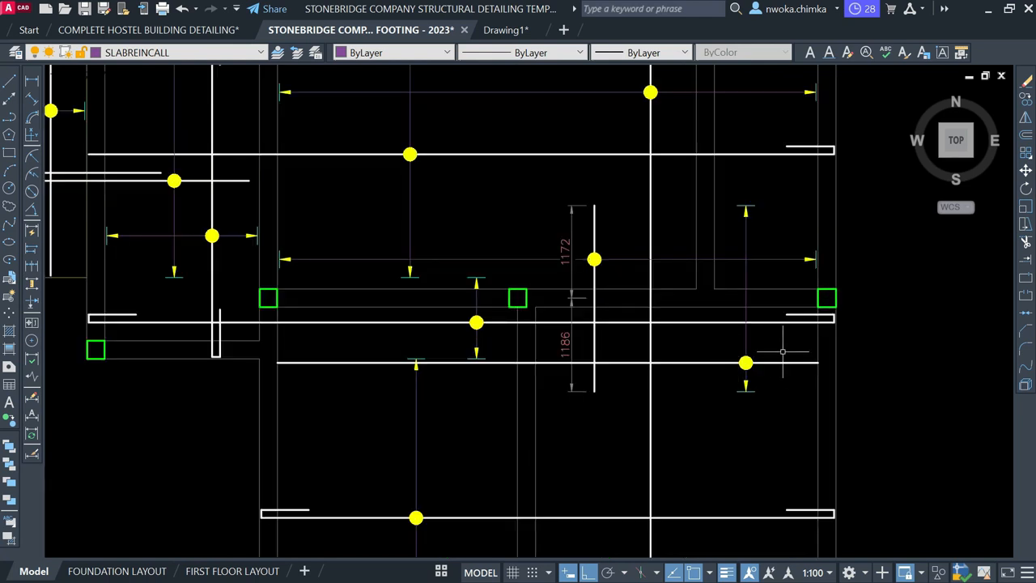
Select the vertical bar, then the lower-right horizontal bar, clearing each selection
click(549, 183)
click(622, 425)
key(Escape)
click(800, 352)
click(782, 387)
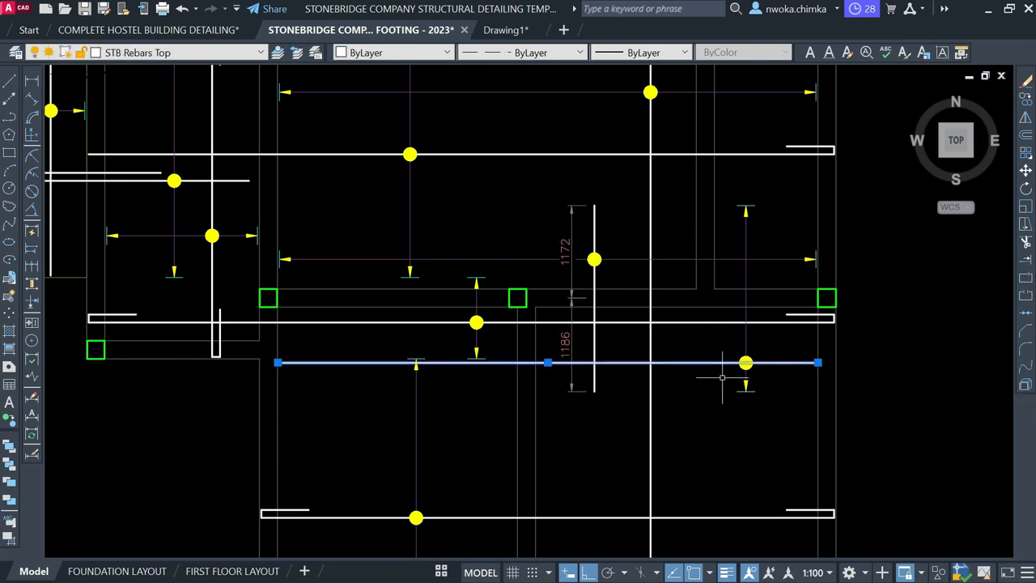
click(675, 352)
click(669, 375)
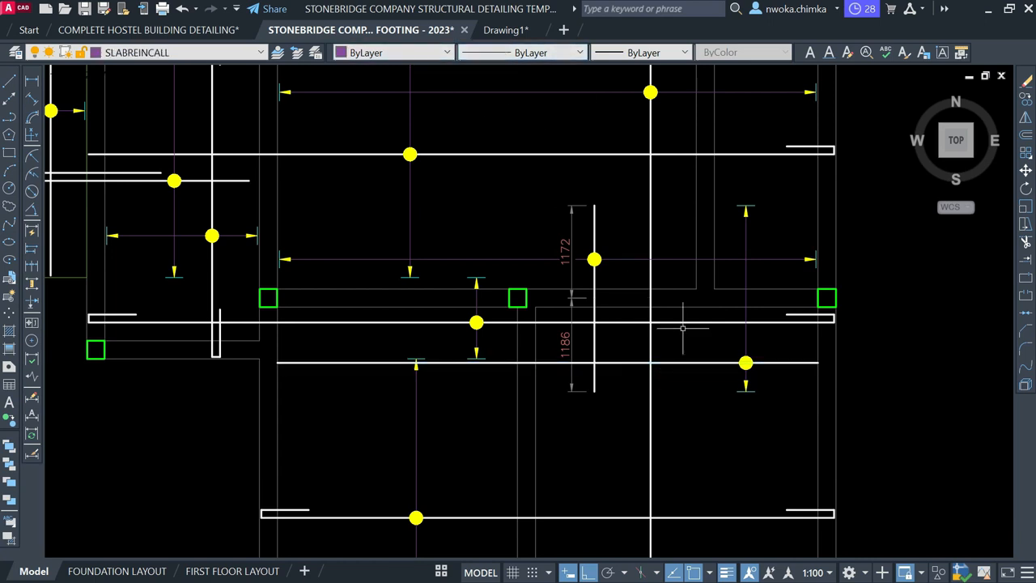
key(Escape)
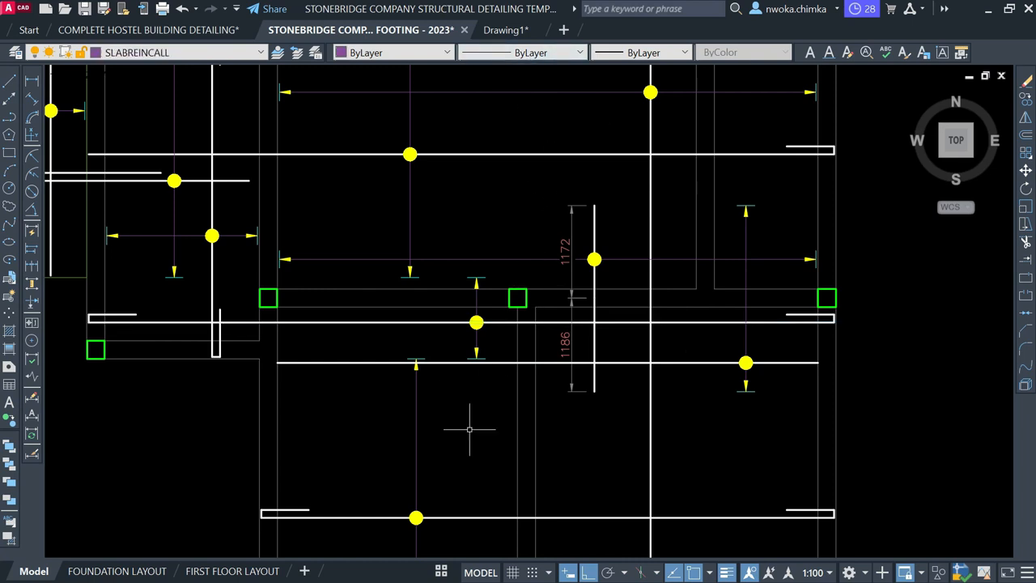
scroll(438, 312, down, 4)
middle_drag(470, 283, 449, 348)
middle_drag(361, 213, 380, 241)
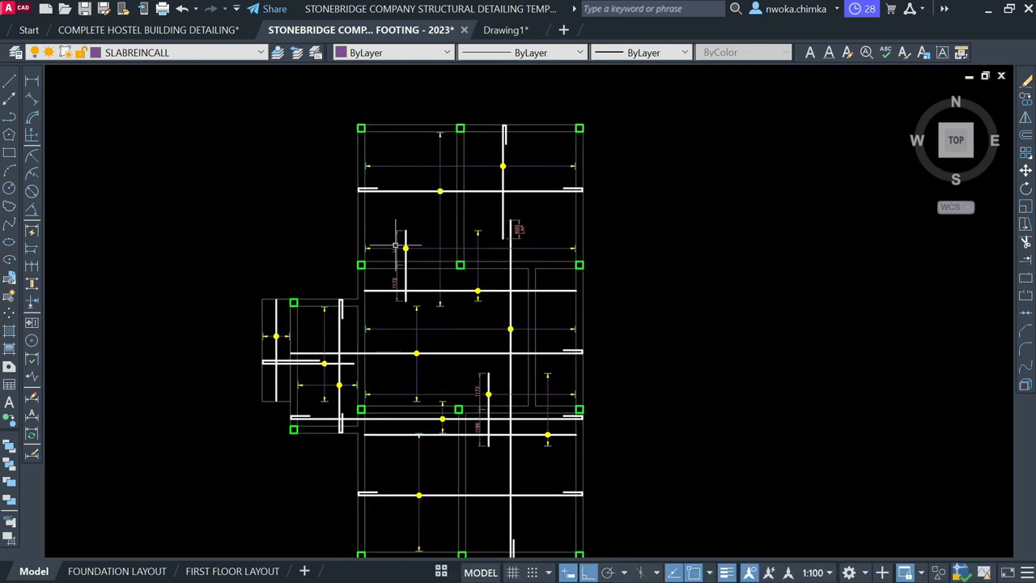
scroll(842, 263, down, 2)
middle_drag(302, 307, 796, 279)
scroll(796, 279, down, 1)
scroll(160, 413, up, 1)
scroll(161, 413, up, 5)
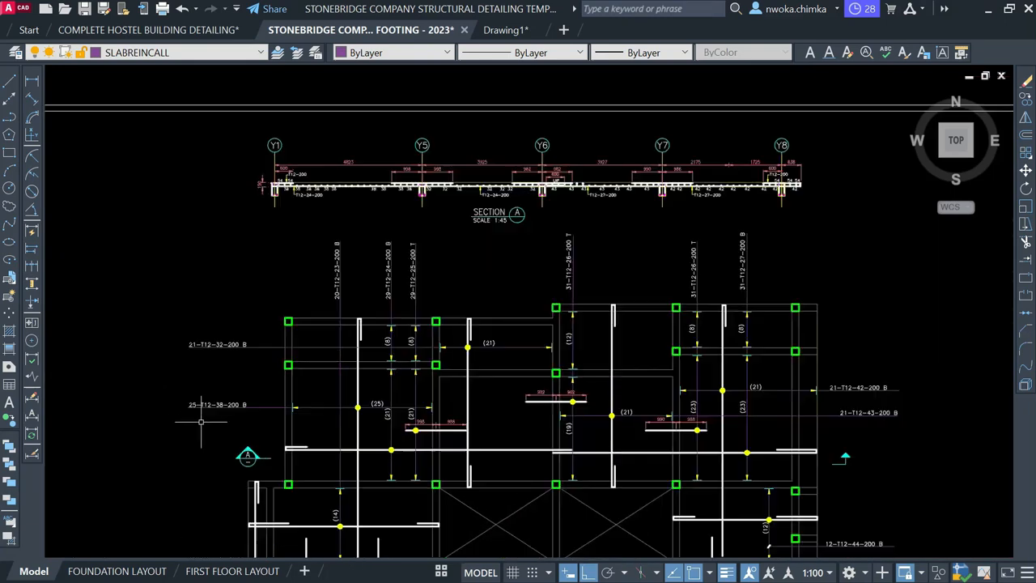
click(267, 372)
click(243, 422)
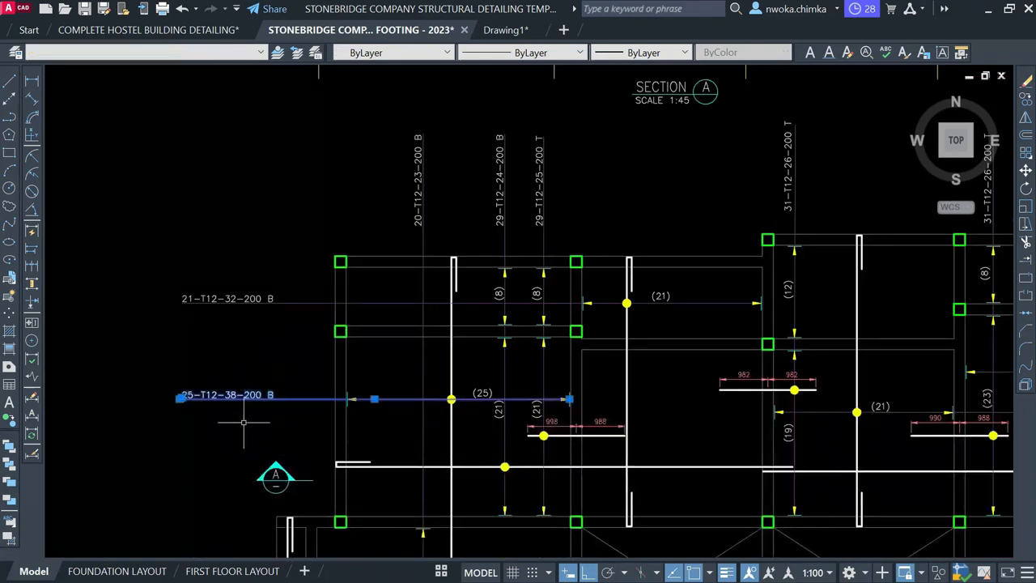
scroll(241, 404, up, 4)
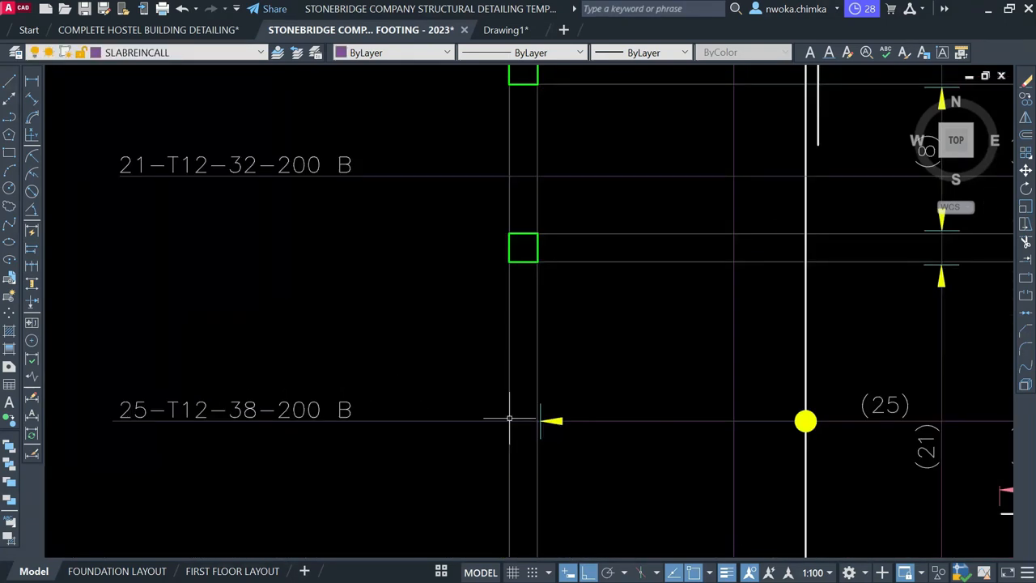
scroll(186, 364, down, 8)
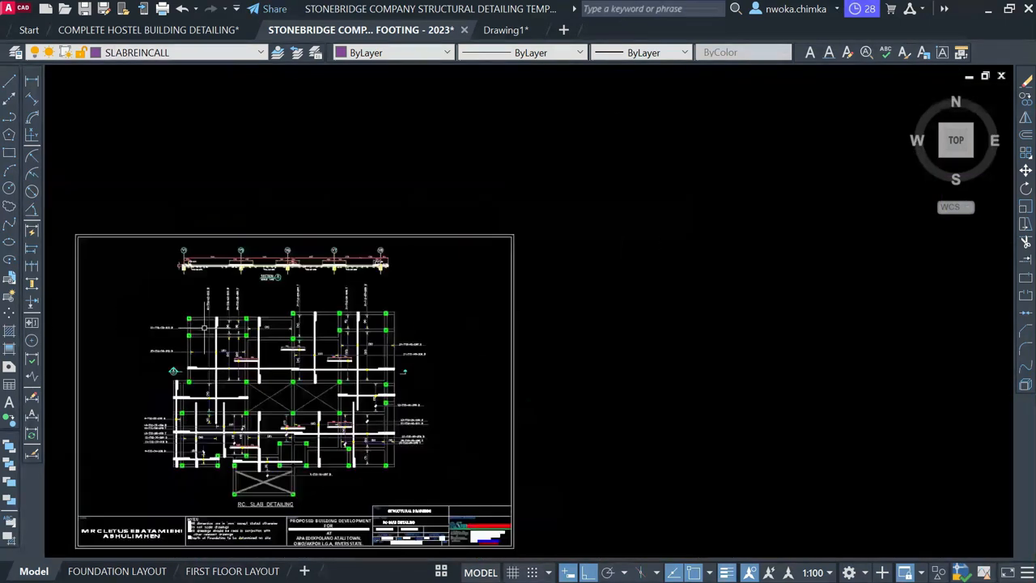
scroll(162, 360, up, 5)
middle_drag(247, 264, 259, 498)
scroll(224, 257, down, 5)
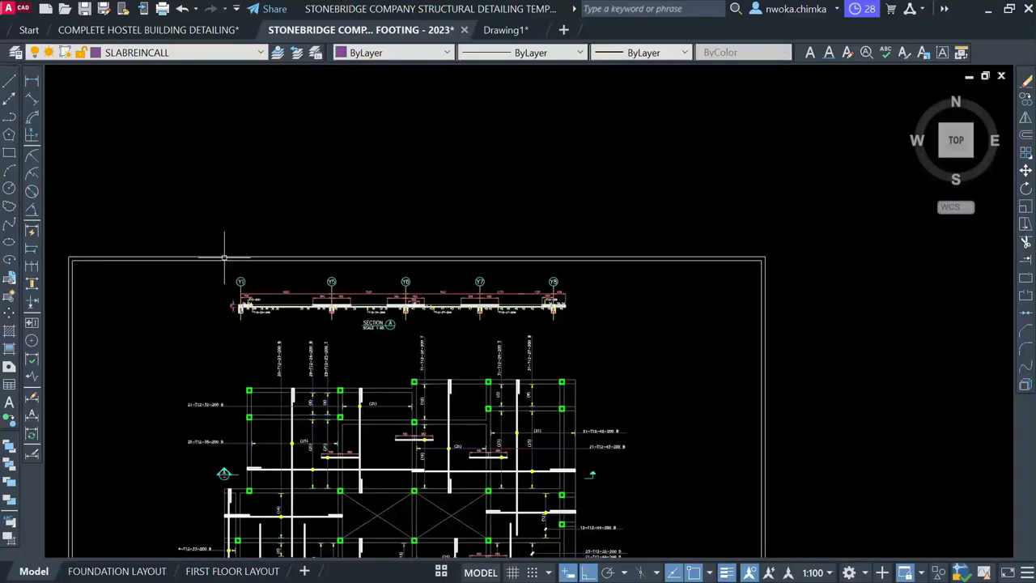
middle_drag(589, 294, 559, 345)
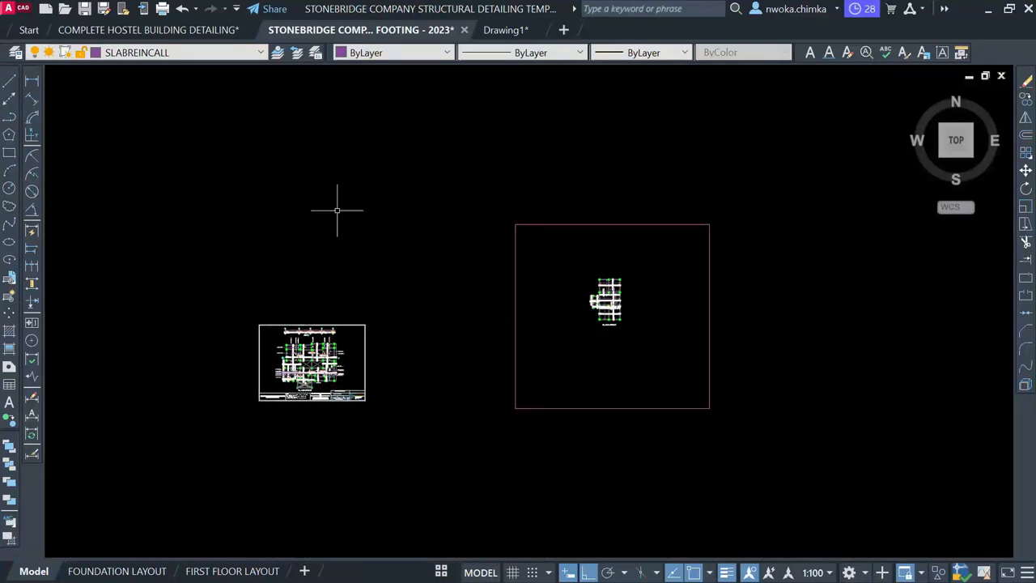
click(9, 81)
Move the lower-right horizontal bar and its yellow dot into their new position
scroll(608, 315, up, 4)
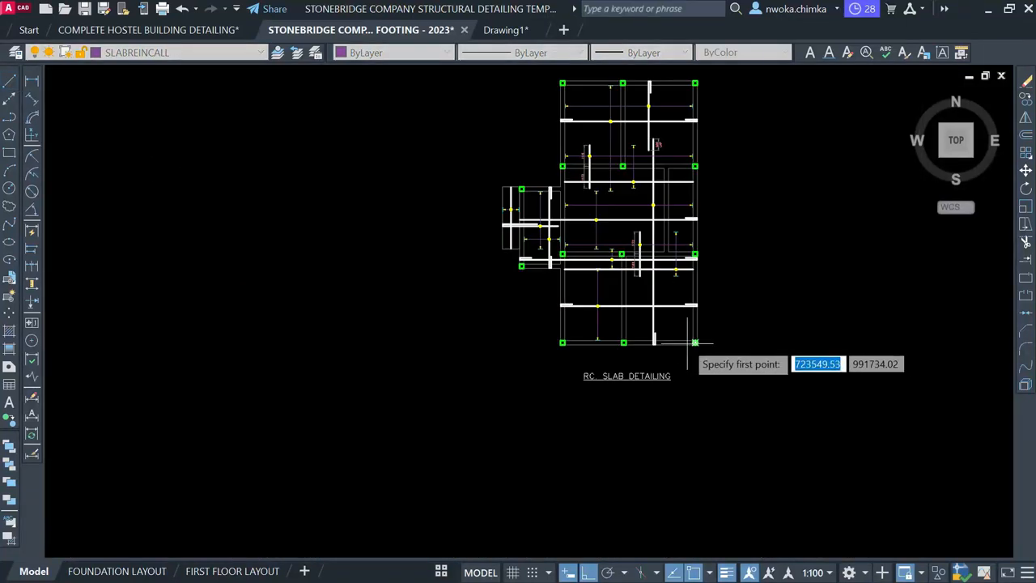
scroll(560, 304, up, 2)
scroll(627, 307, down, 2)
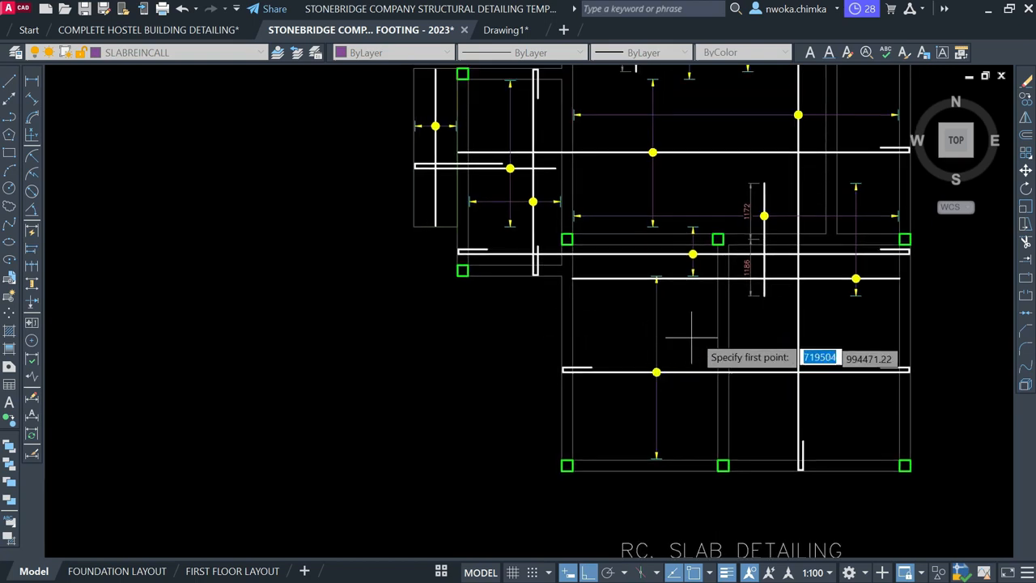
scroll(685, 308, up, 2)
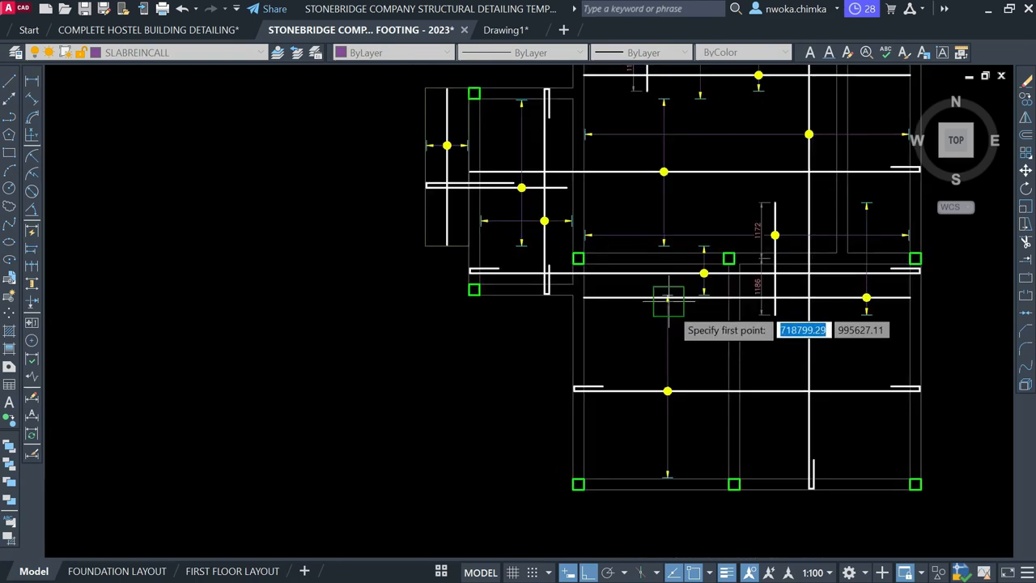
middle_drag(783, 336, 727, 324)
scroll(727, 320, up, 4)
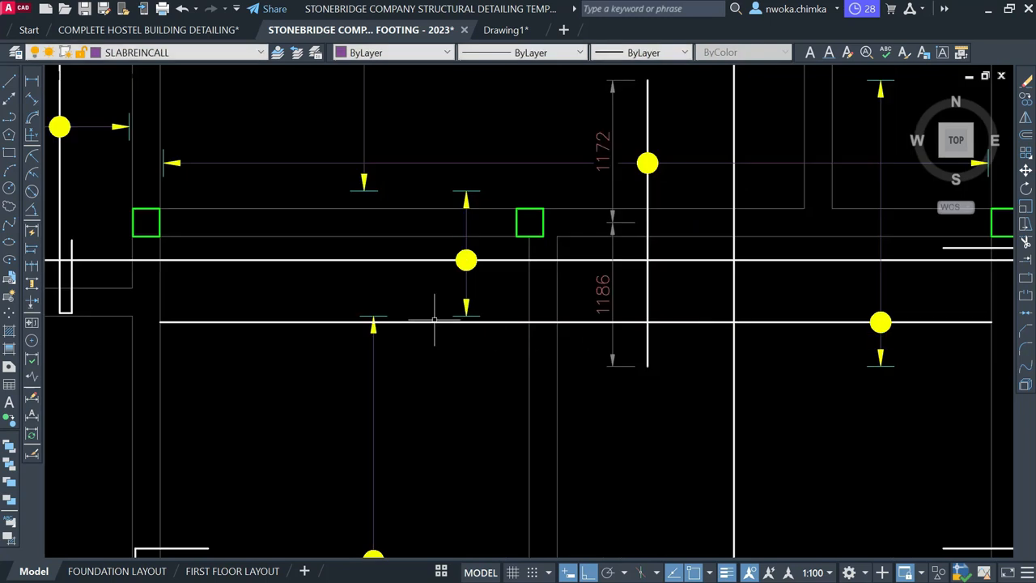
scroll(373, 320, up, 2)
scroll(413, 317, down, 4)
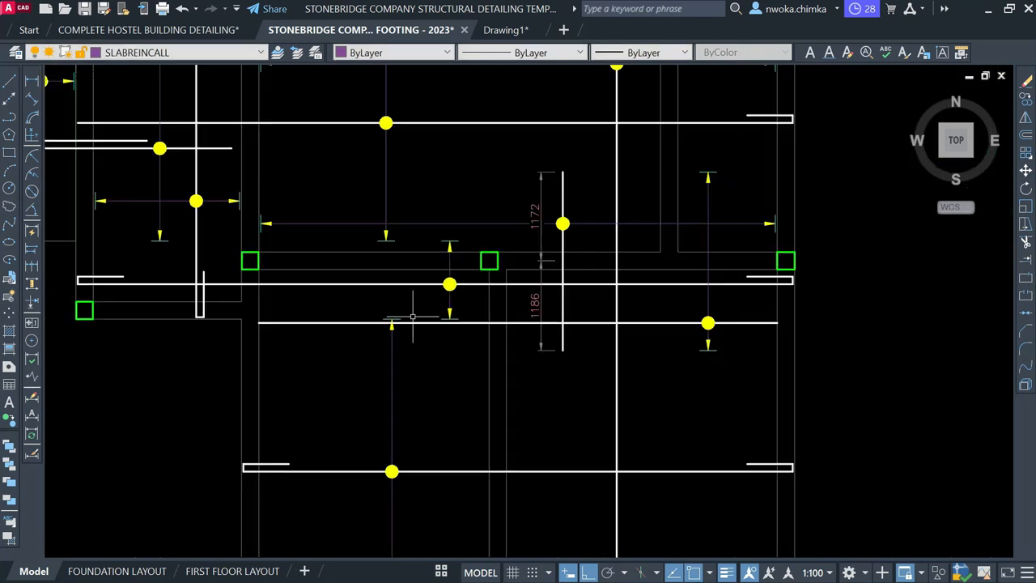
click(664, 322)
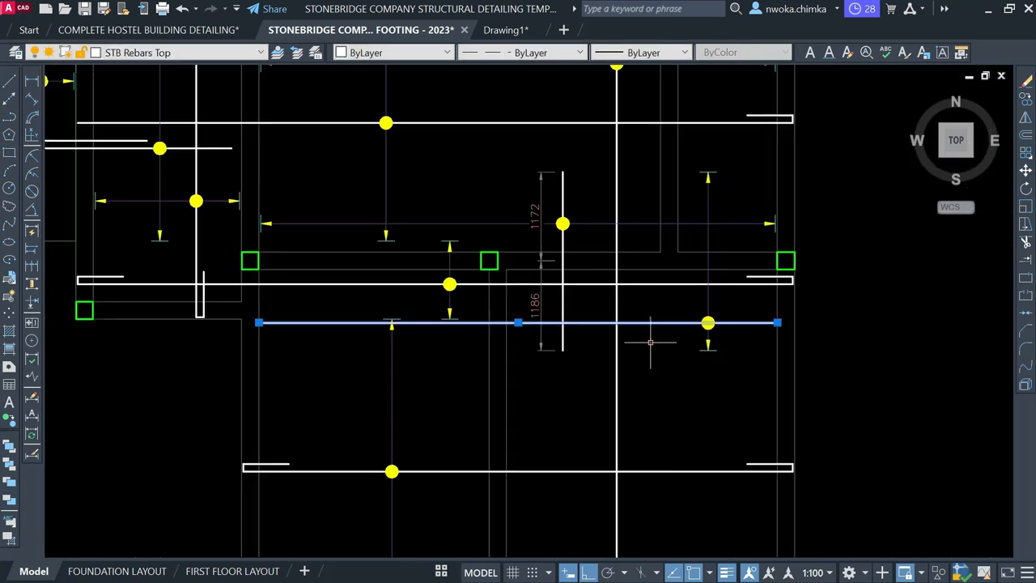
click(709, 323)
key(m)
key(space)
click(845, 370)
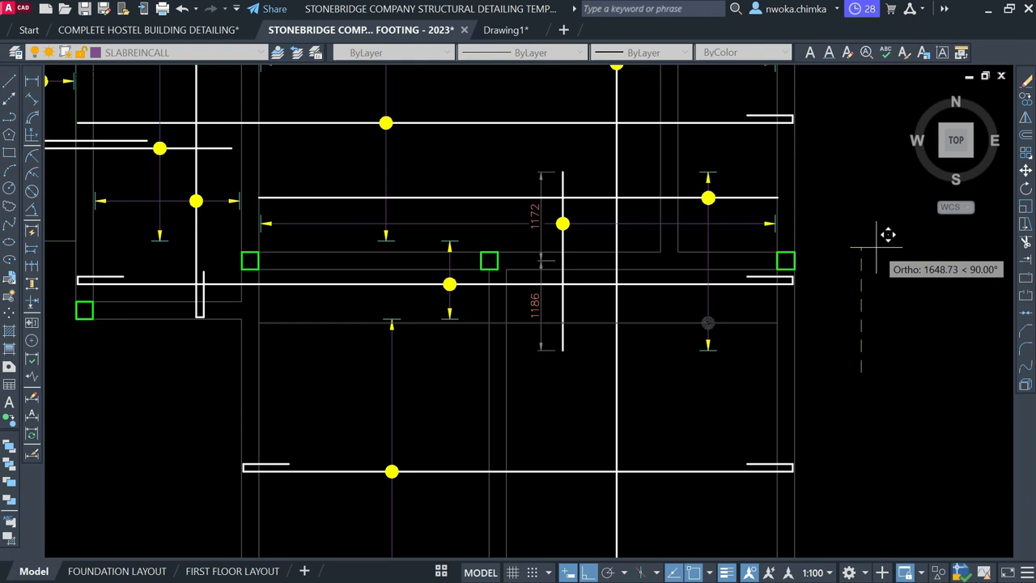
click(889, 235)
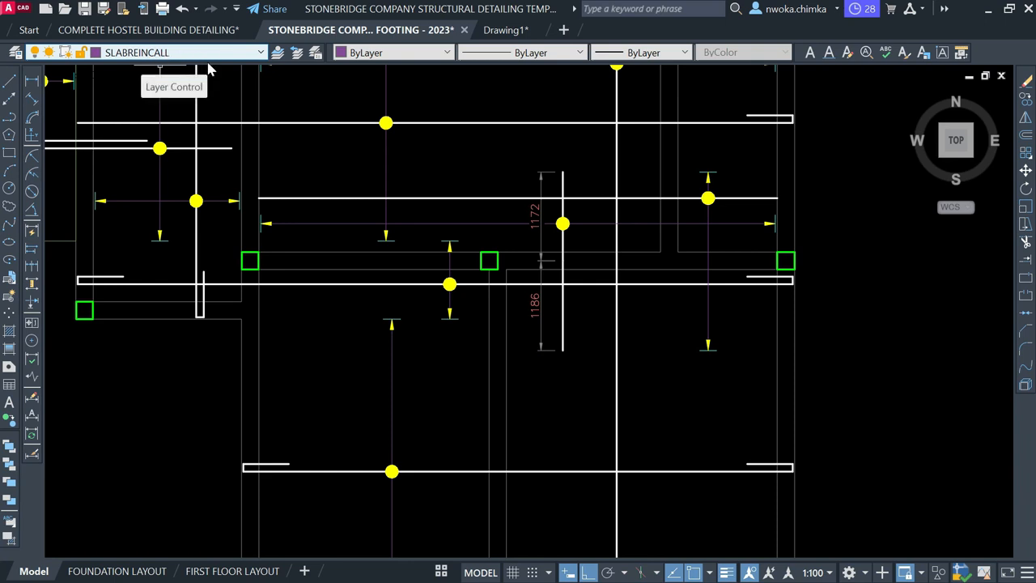
Pan toward the RC. SLAB DETAILING title and cancel the stray LINE prompt
scroll(502, 326, down, 3)
middle_drag(592, 315, 670, 340)
scroll(528, 227, up, 2)
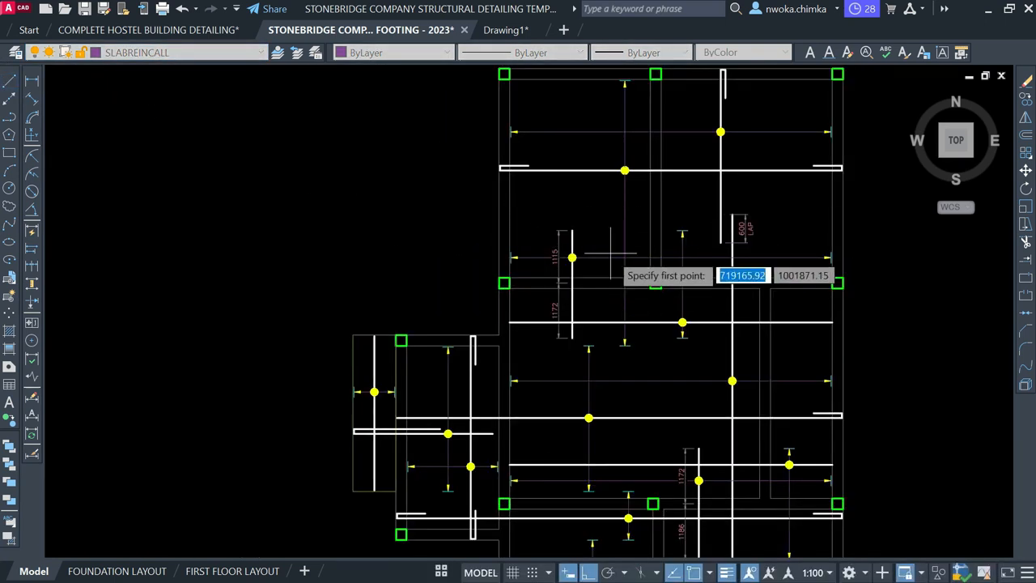
scroll(648, 300, down, 1)
scroll(587, 198, up, 5)
scroll(575, 189, down, 5)
middle_drag(688, 302, 643, 219)
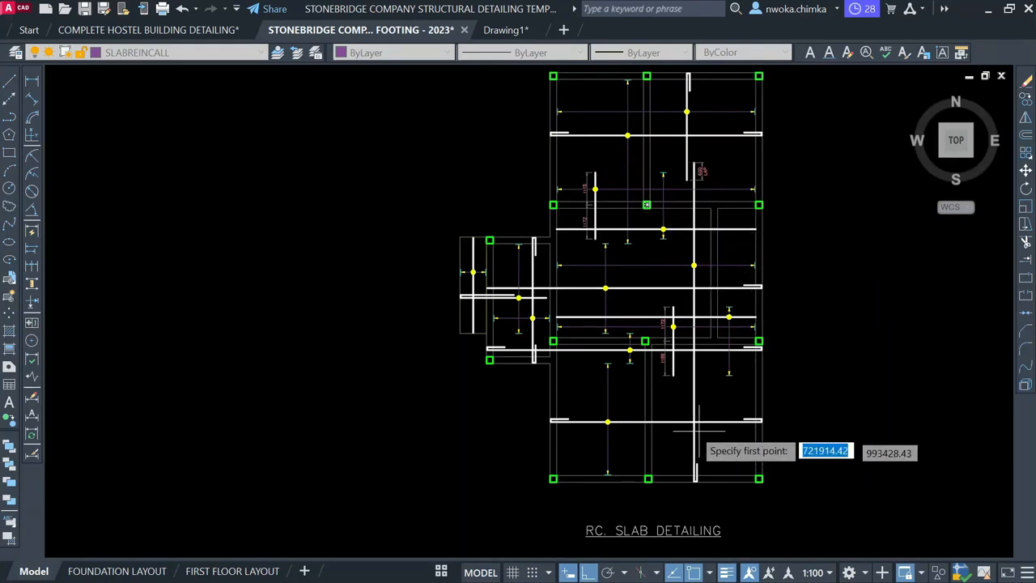
middle_drag(706, 336, 689, 433)
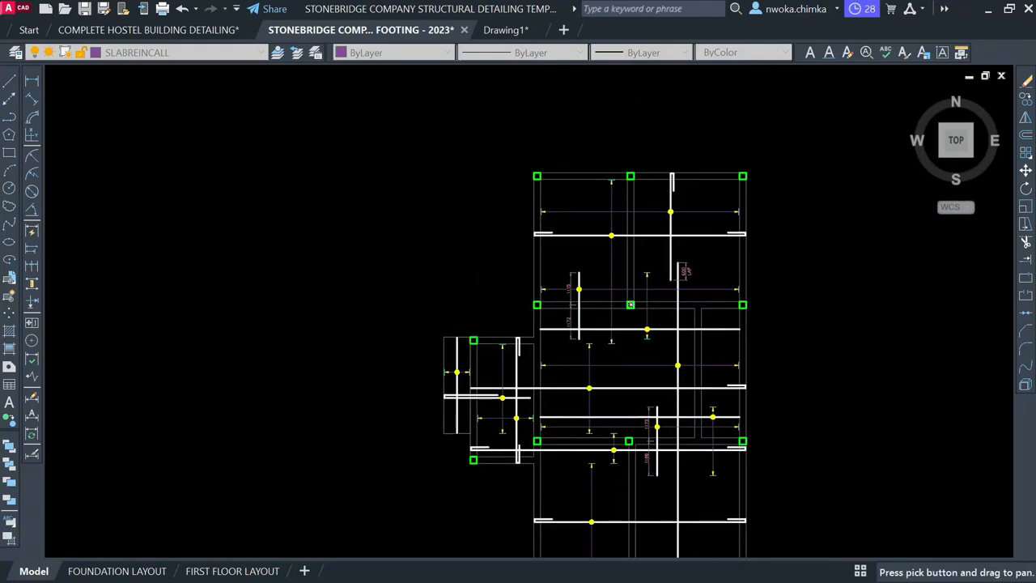
middle_drag(701, 377, 697, 271)
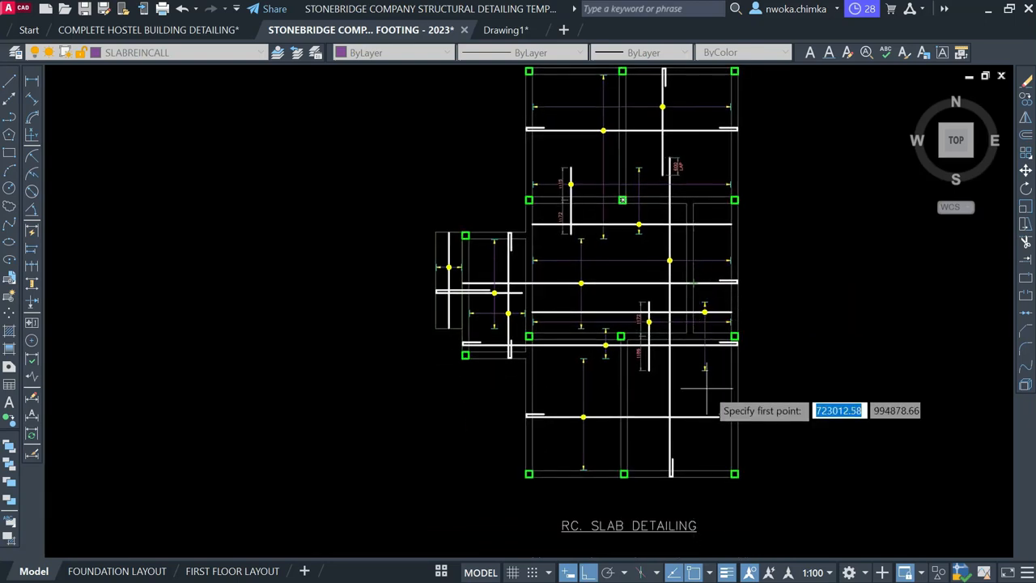
key(Escape)
Window-select the horizontal spacing arrow and move it with Ortho from a picked base point
scroll(571, 258, up, 4)
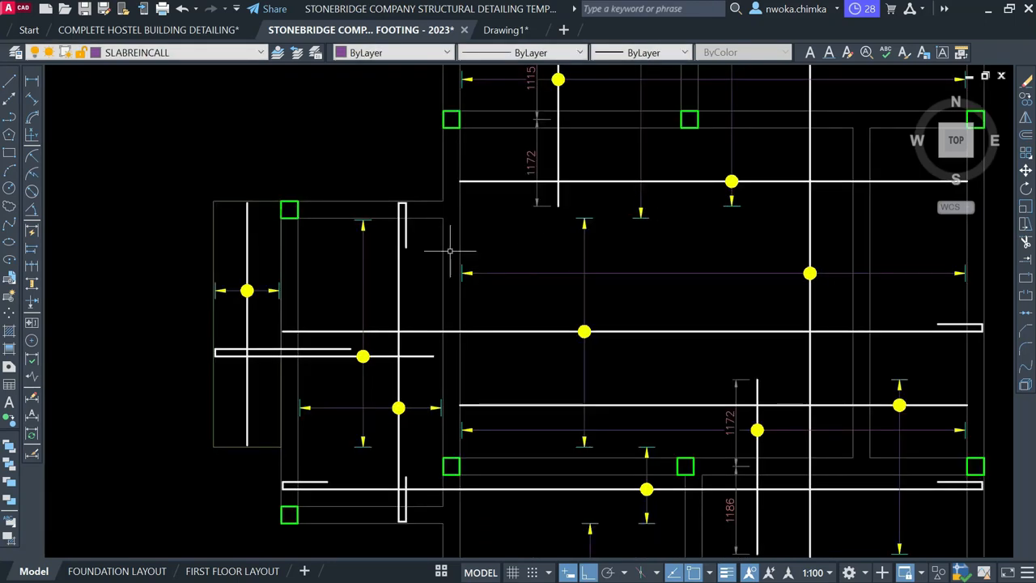
click(425, 249)
click(500, 306)
click(532, 252)
click(500, 305)
middle_drag(762, 265, 536, 271)
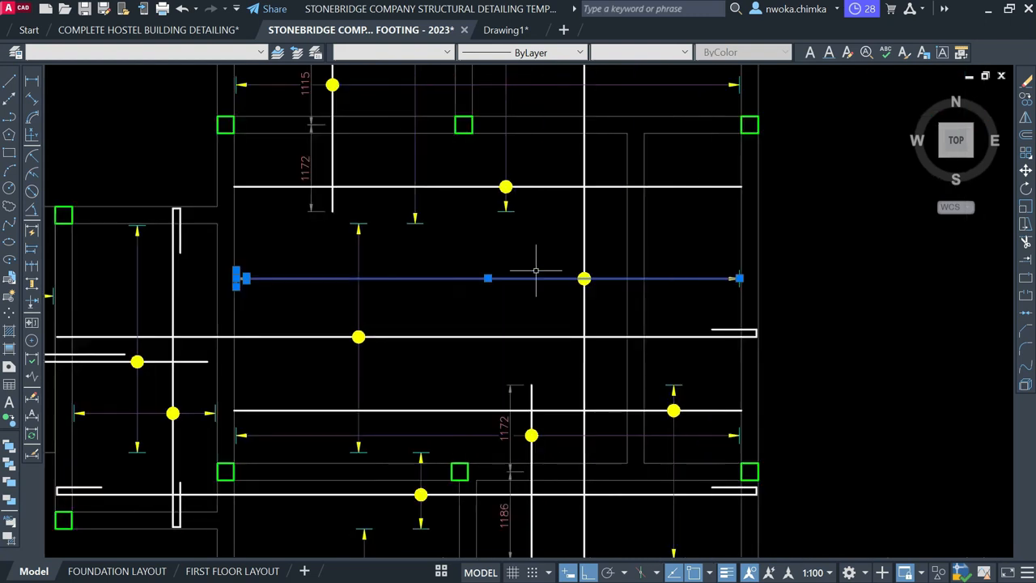
click(770, 292)
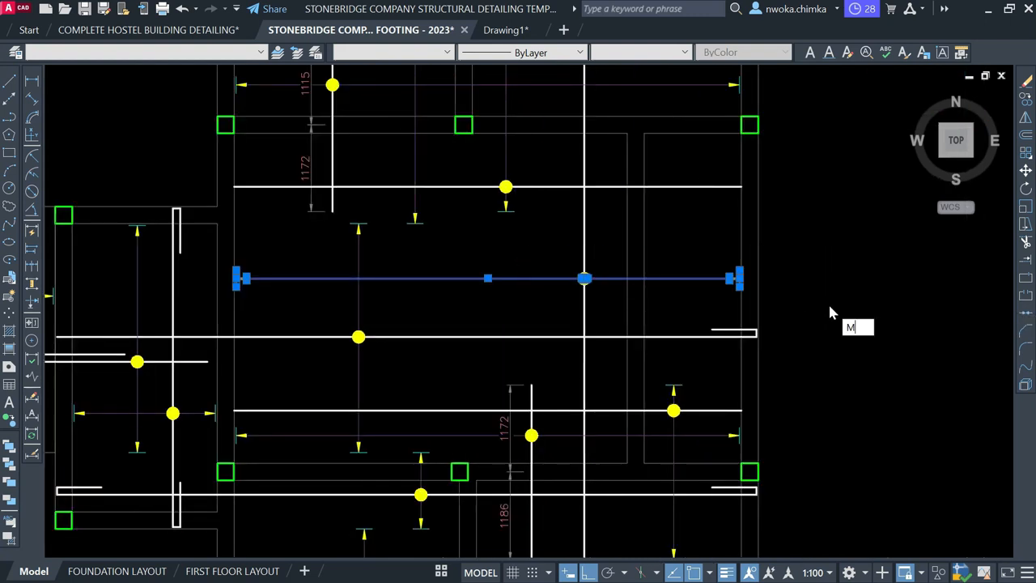
key(Return)
scroll(830, 313, down, 4)
click(867, 243)
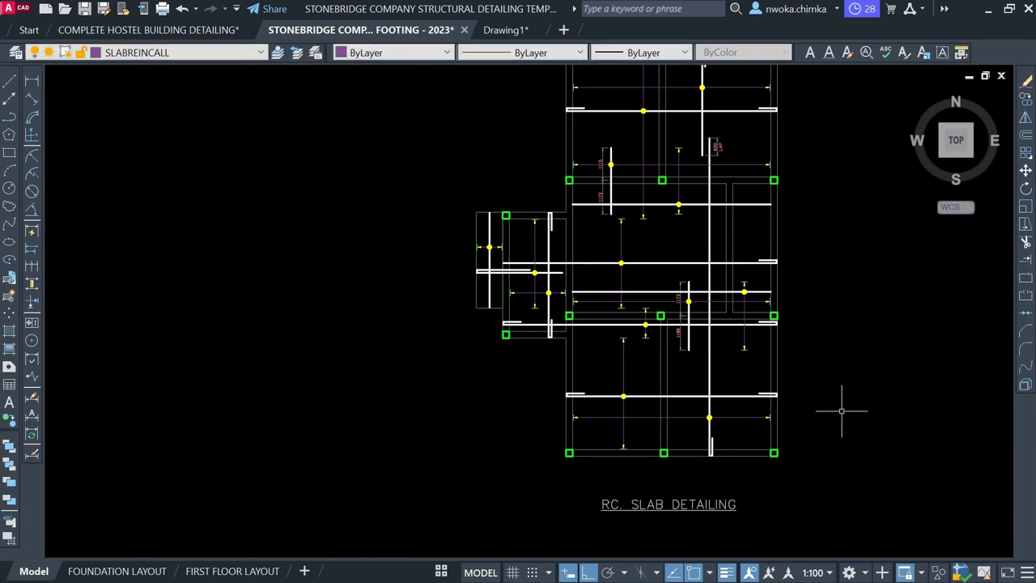
Draw a horizontal line leftward from the yellow spacing-arrow tip to past the slab edge
key(Return)
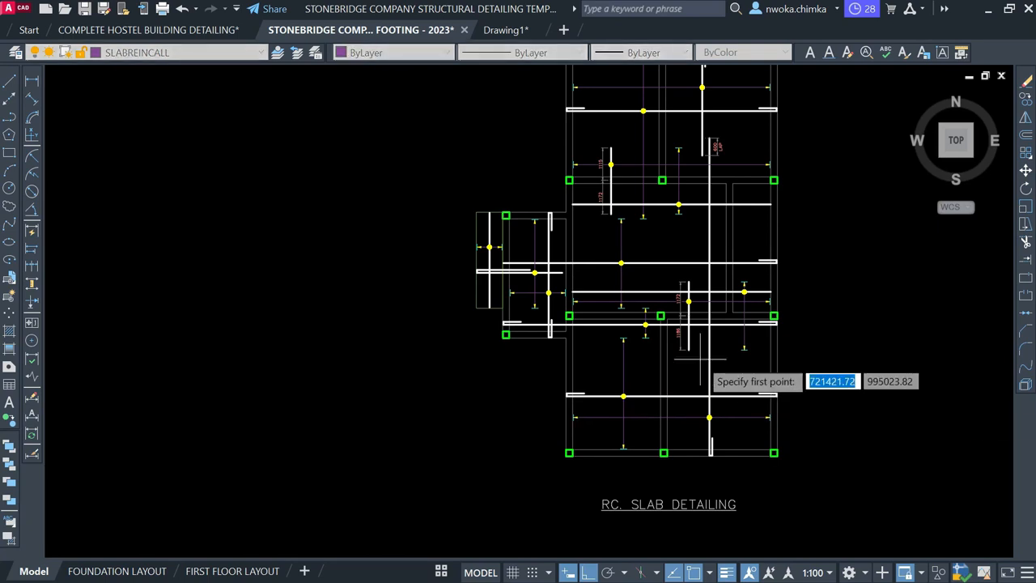
scroll(579, 413, up, 6)
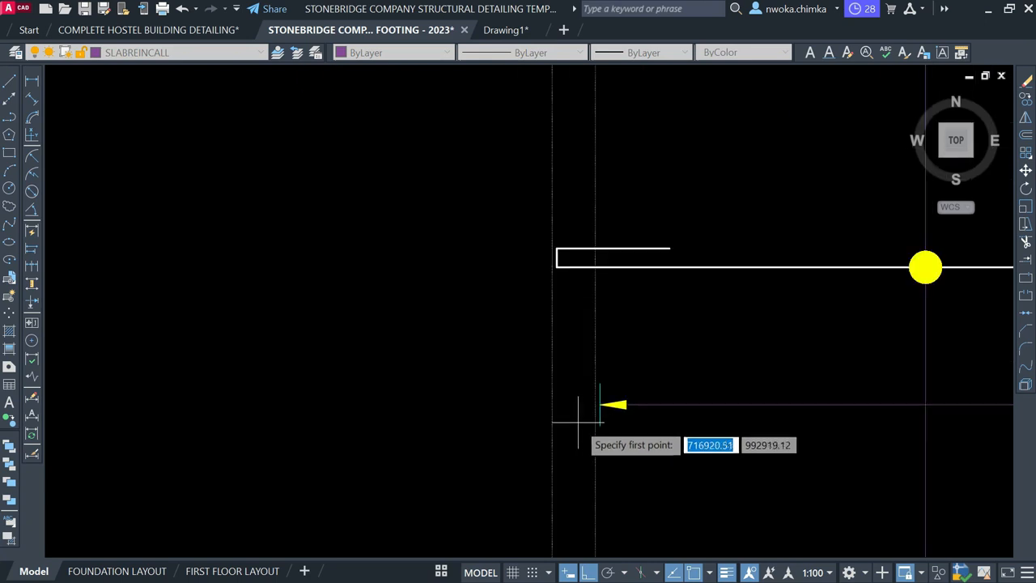
click(613, 398)
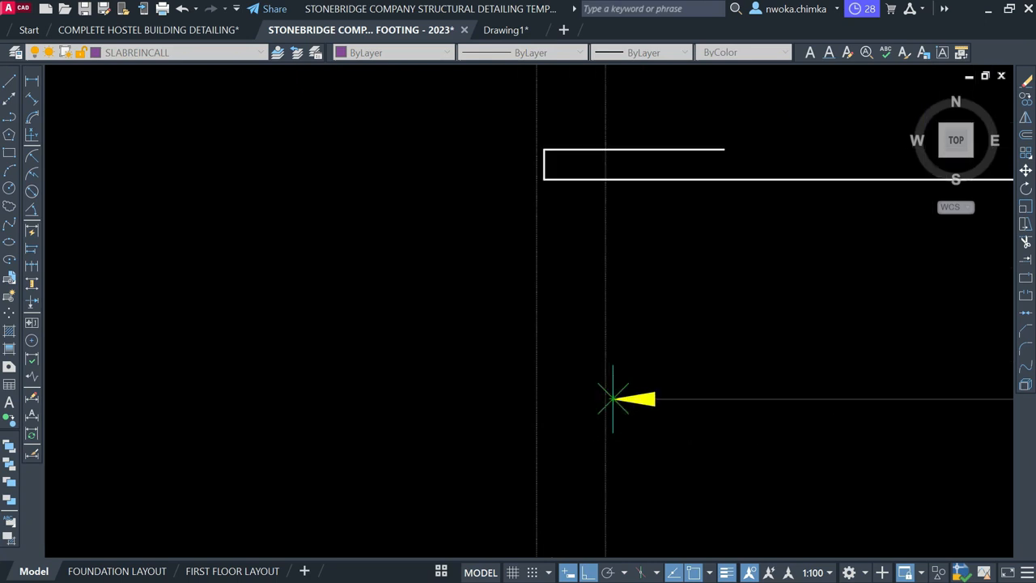
scroll(615, 405, up, 6)
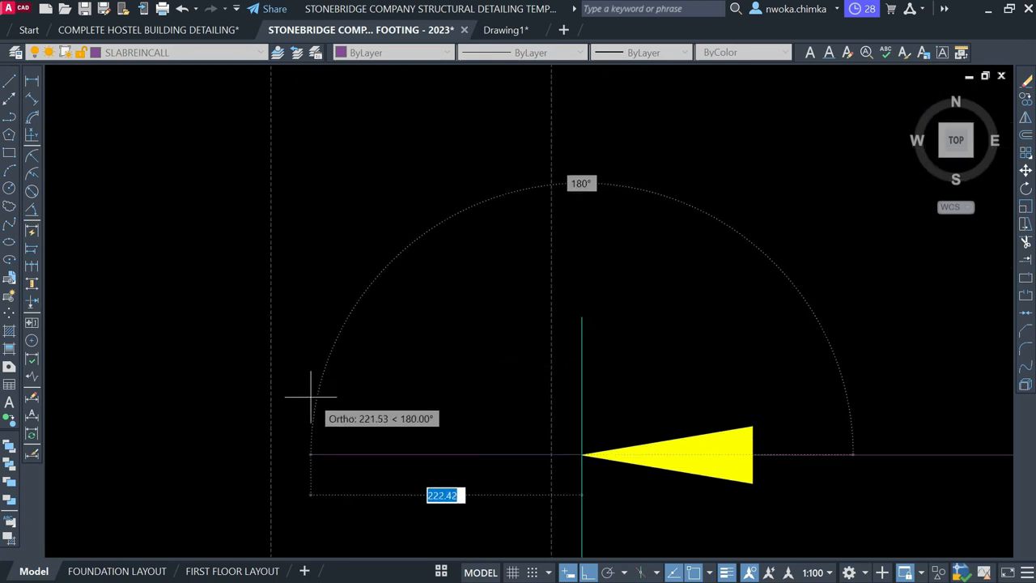
key(Escape)
key(space)
click(581, 454)
scroll(677, 397, down, 8)
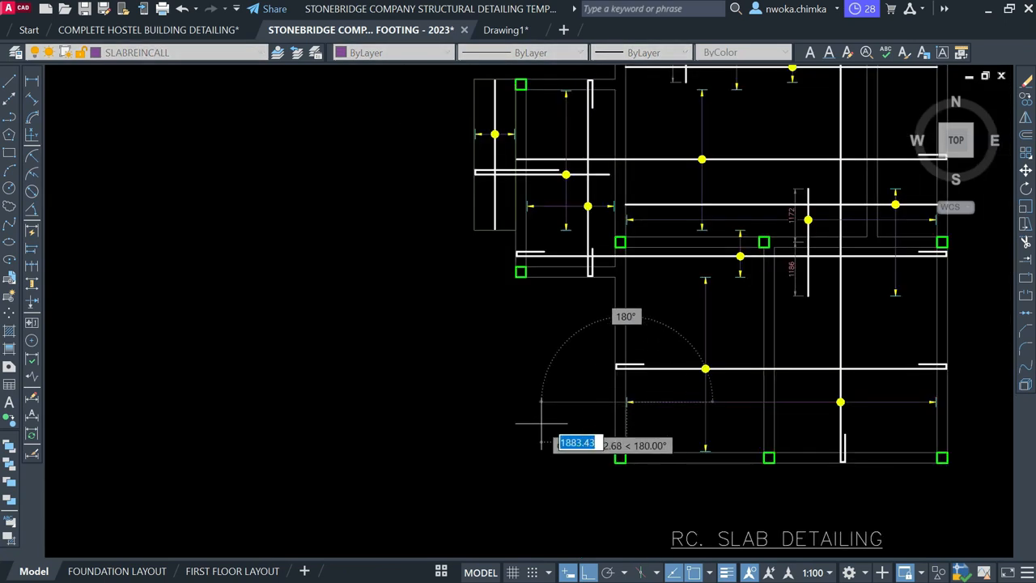
click(480, 424)
key(Escape)
scroll(547, 408, down, 10)
Move the 6-T12-39-200 B label by its left end onto the new leader line
scroll(478, 387, up, 8)
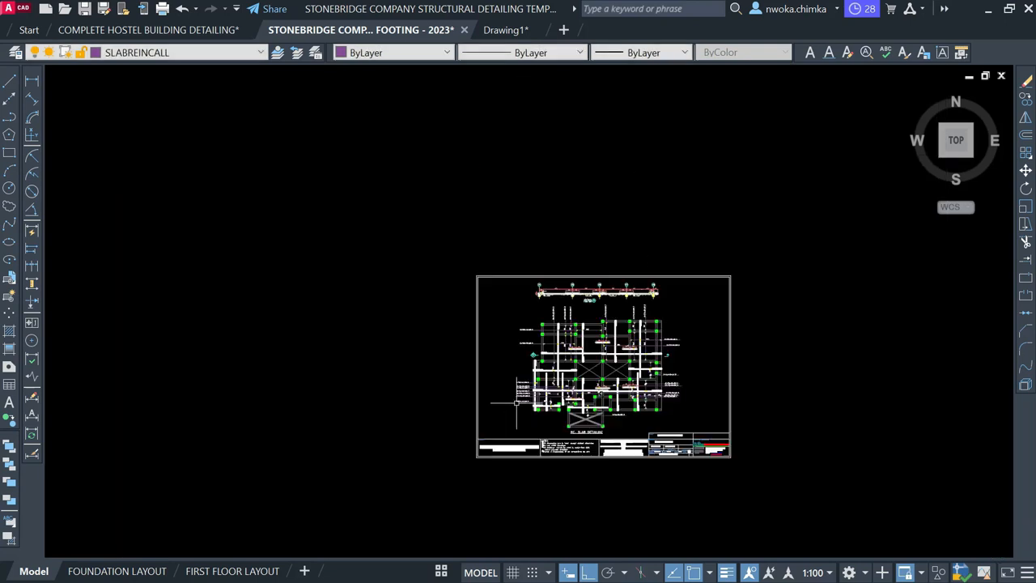
scroll(515, 369, up, 6)
scroll(429, 454, down, 5)
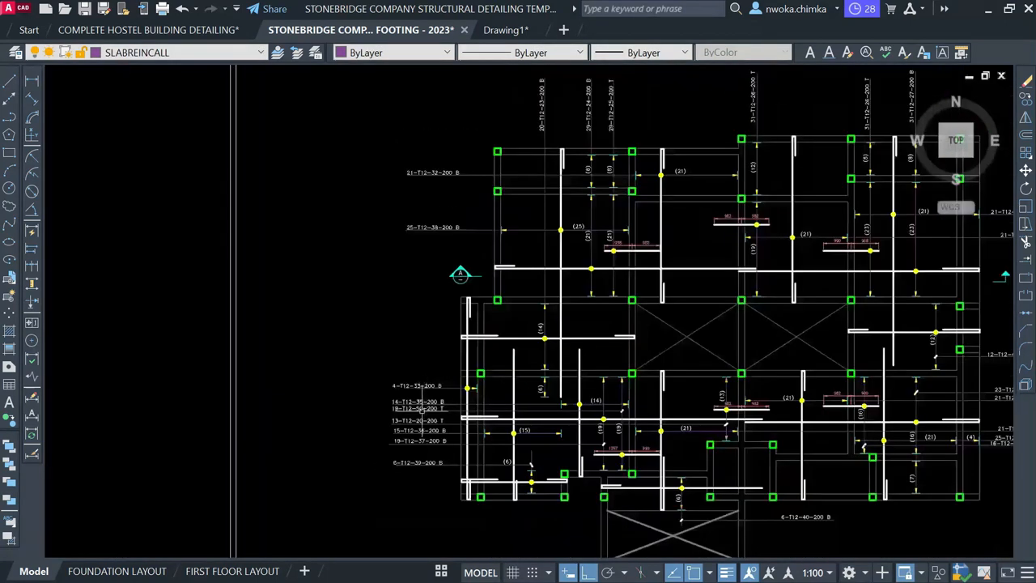
scroll(450, 480, up, 6)
click(446, 516)
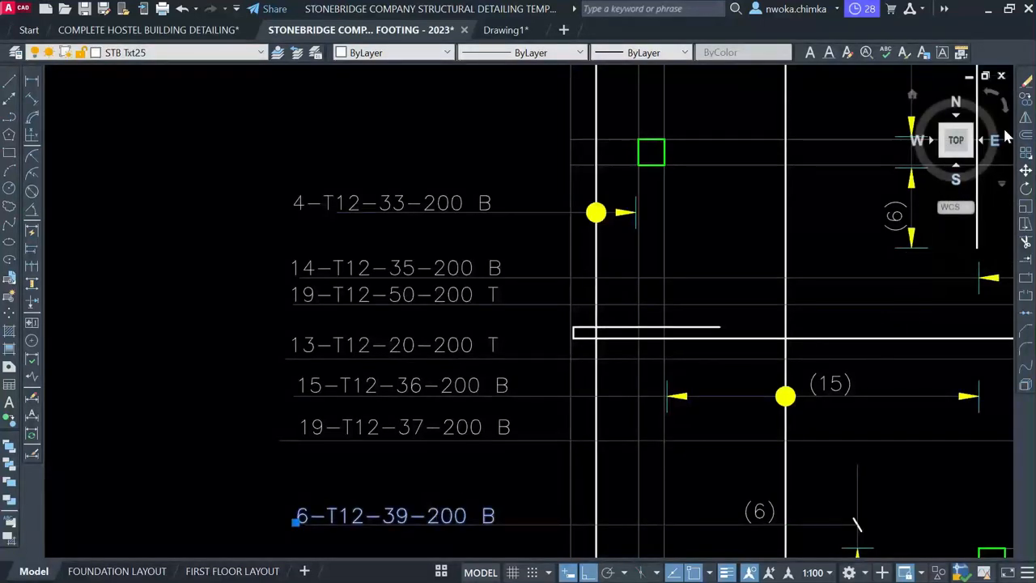
click(304, 525)
scroll(486, 340, down, 8)
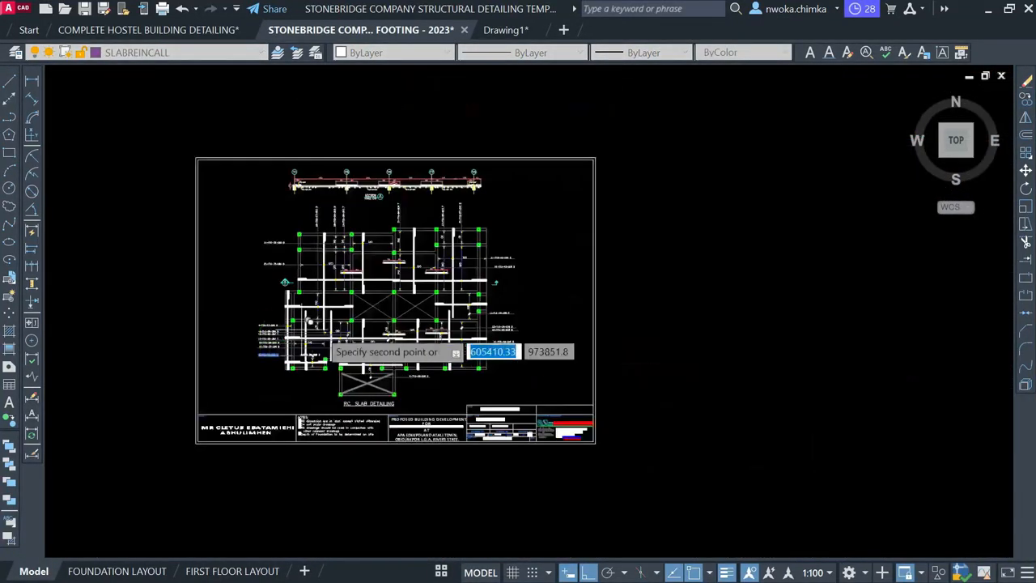
mouse_move(816, 369)
middle_down()
mouse_move(605, 397)
mouse_move(604, 462)
middle_up()
scroll(613, 370, up, 6)
scroll(584, 346, up, 3)
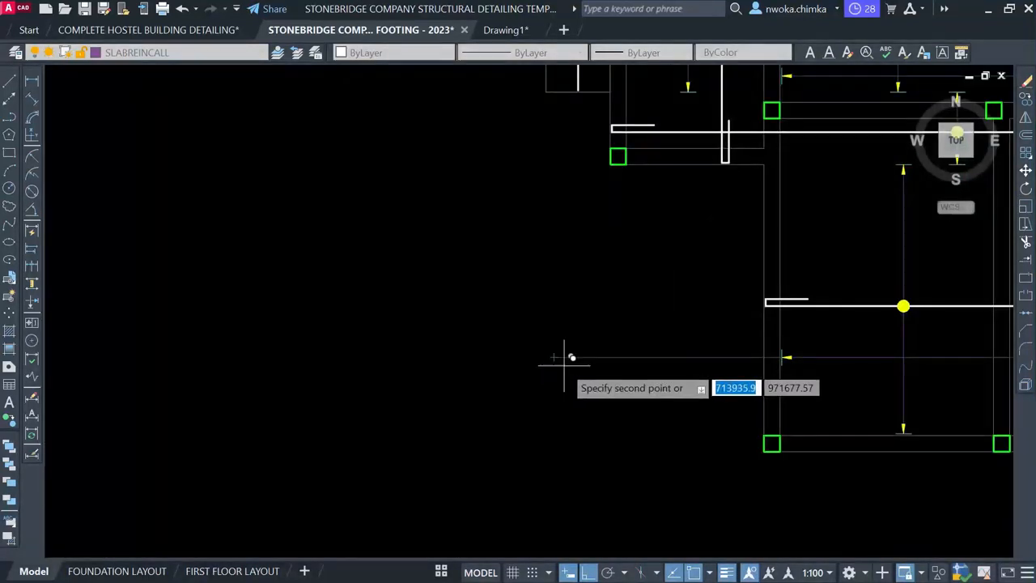
click(554, 353)
Nudge the 6-T12-39-200 B label slightly above the leader line
scroll(641, 354, up, 3)
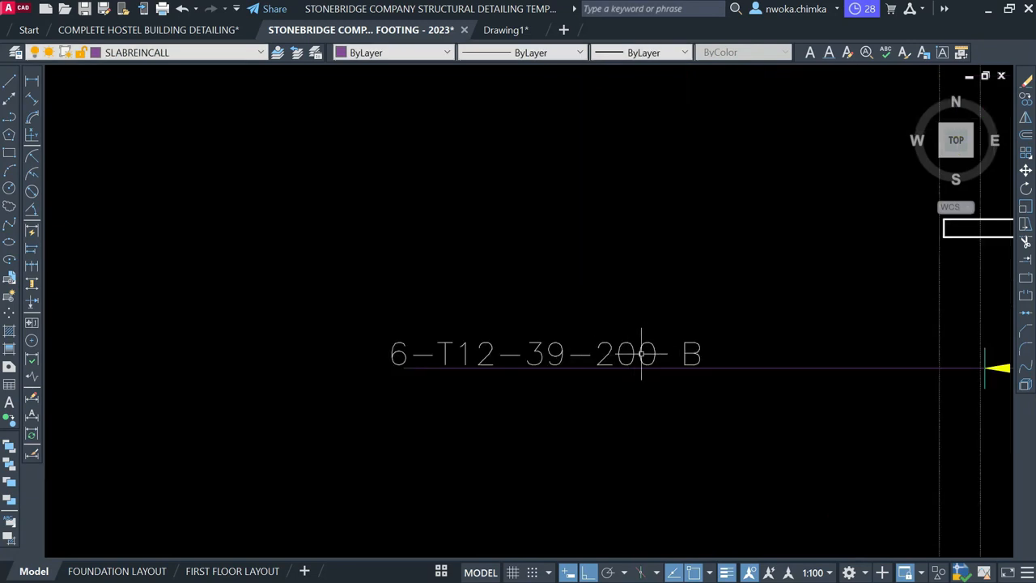
middle_drag(639, 341, 548, 349)
click(570, 360)
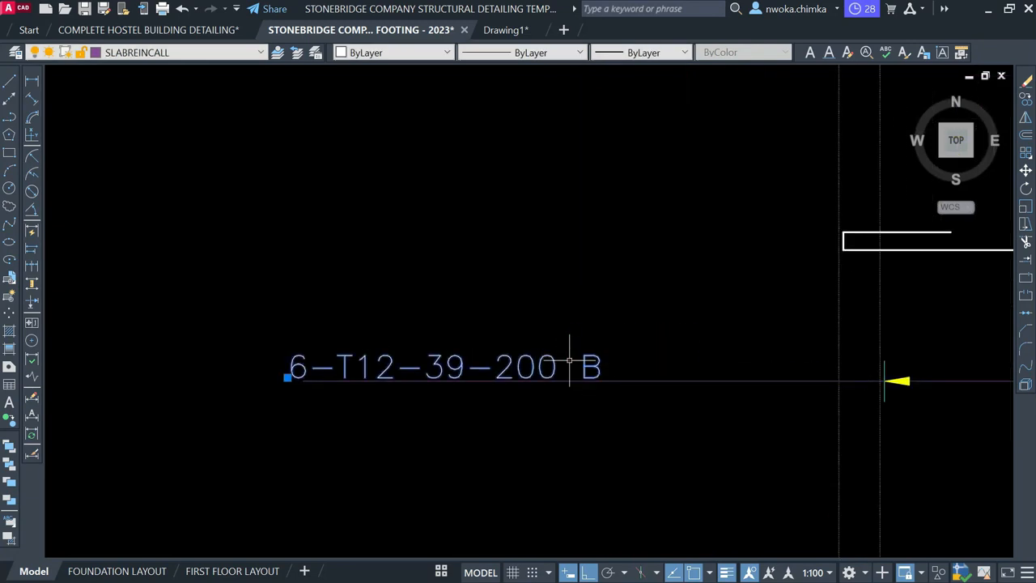
scroll(581, 389, down, 5)
key(m)
key(Return)
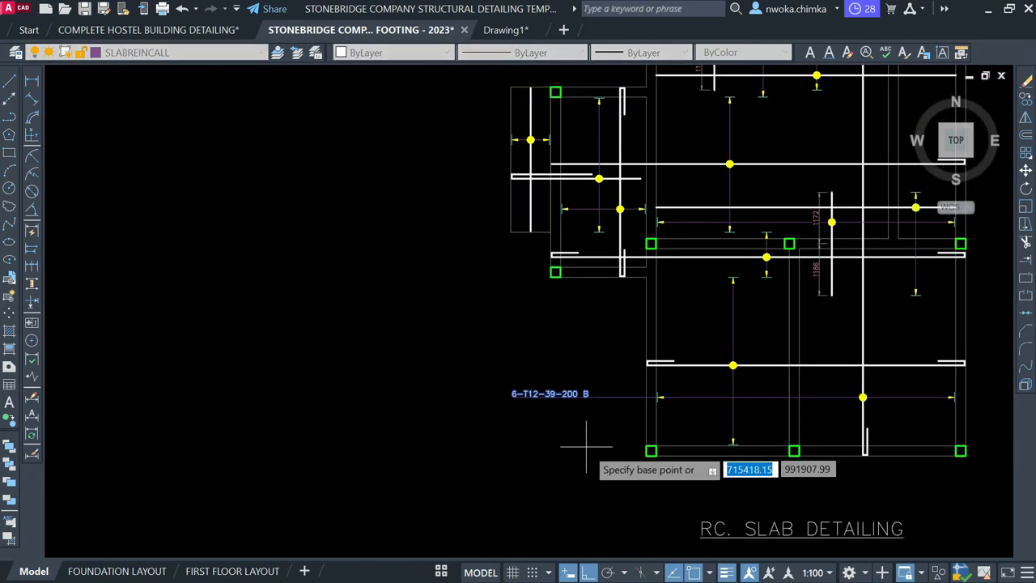
click(586, 445)
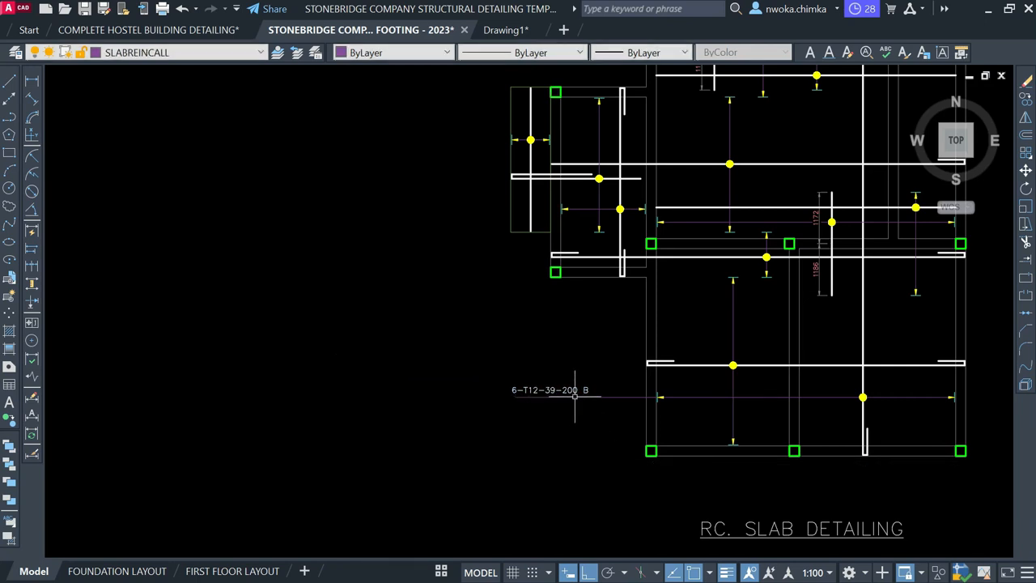
scroll(575, 395, up, 4)
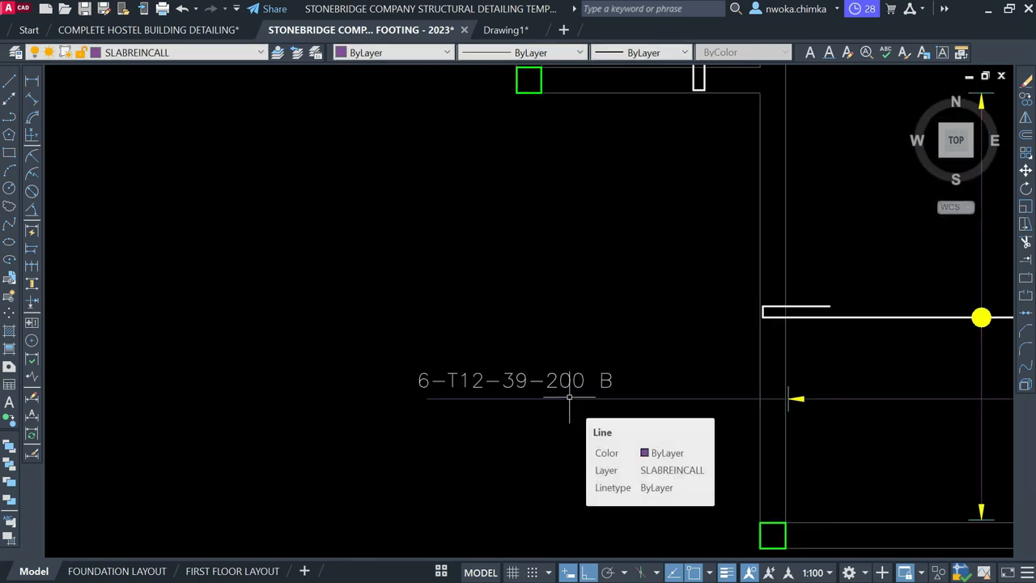
scroll(502, 361, down, 6)
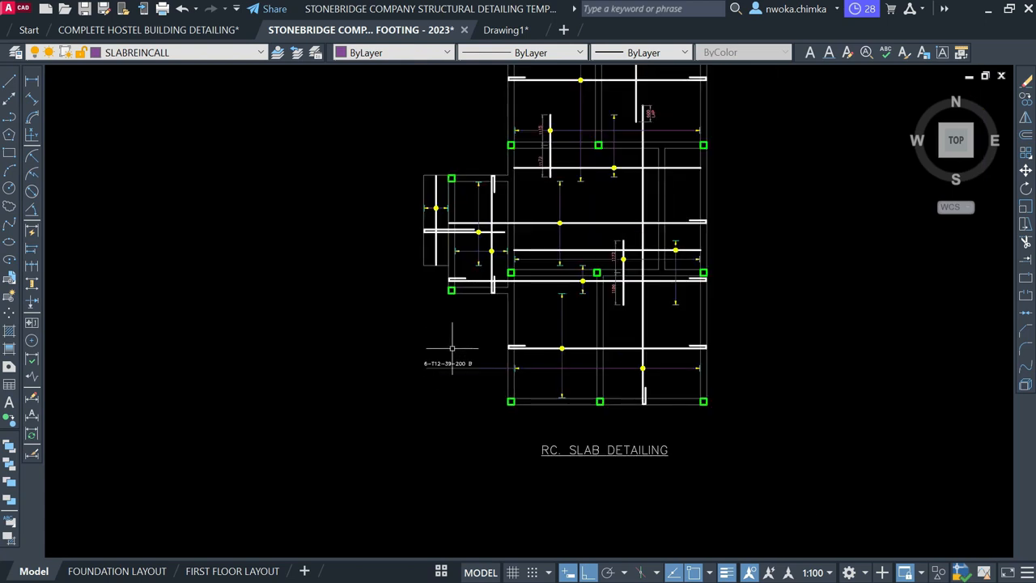
scroll(636, 259, up, 2)
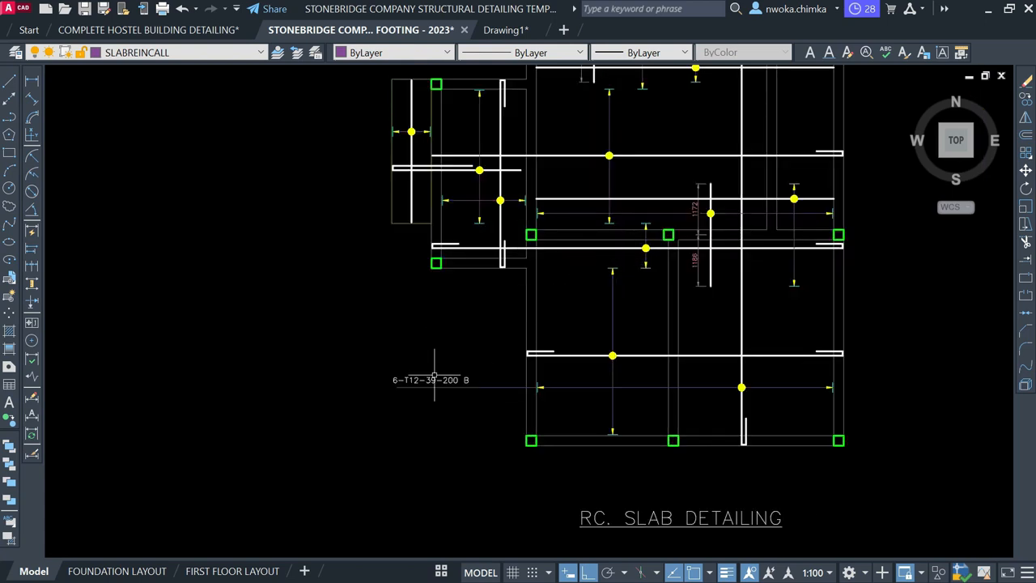
scroll(435, 378, up, 4)
click(470, 377)
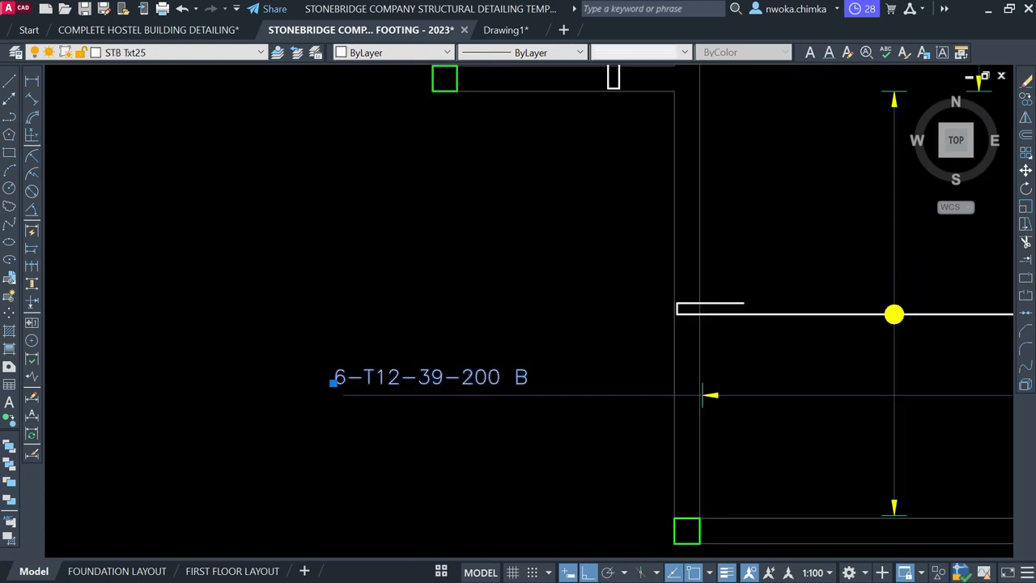
Replace 39 with 01 so the bar label reads 6-T12-01-175 B
double_click(459, 376)
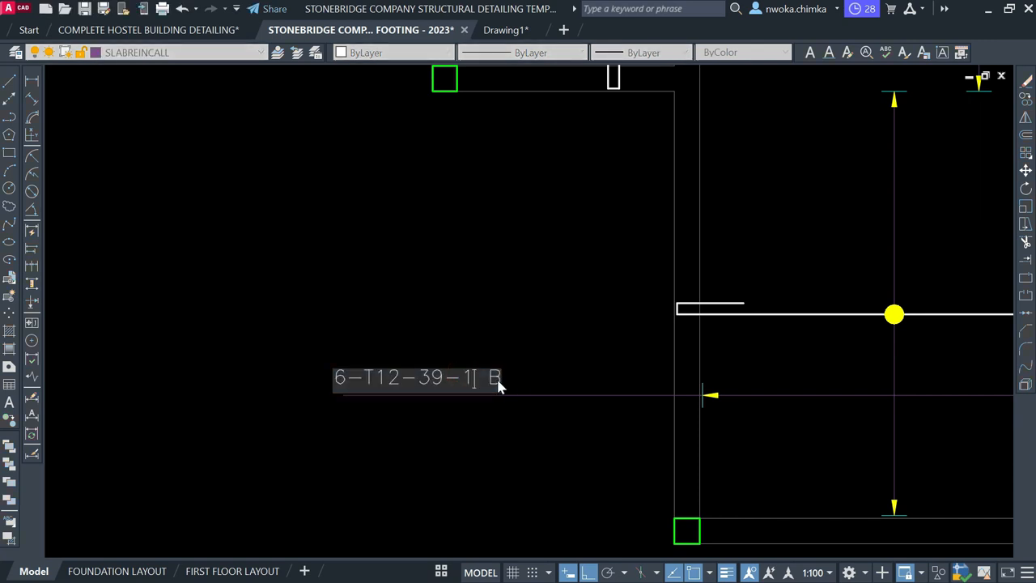
click(535, 346)
scroll(538, 319, down, 6)
scroll(340, 405, up, 5)
middle_drag(632, 354, 273, 383)
scroll(371, 357, down, 4)
middle_drag(765, 310, 425, 358)
scroll(549, 289, up, 6)
scroll(460, 321, up, 6)
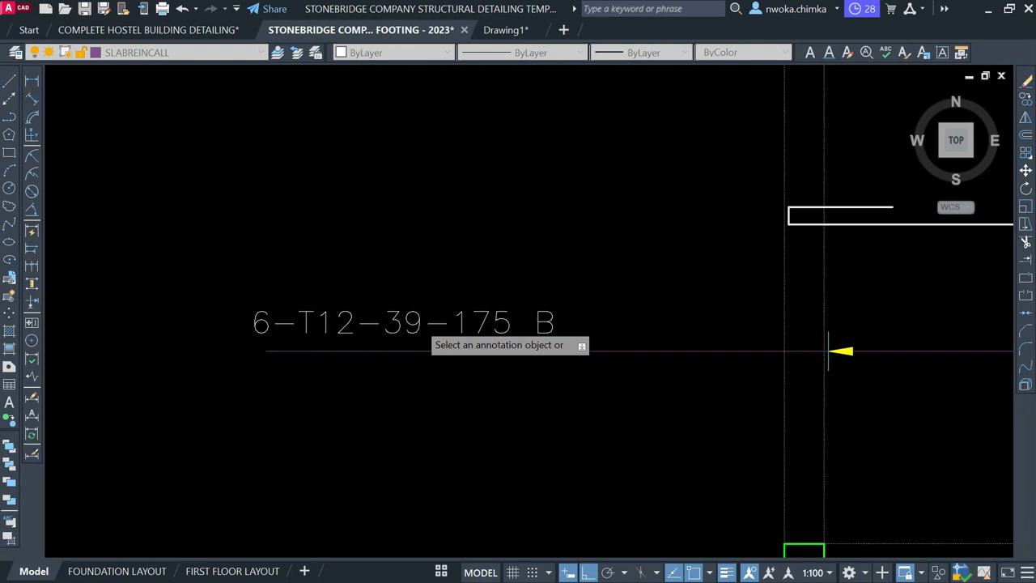
click(412, 324)
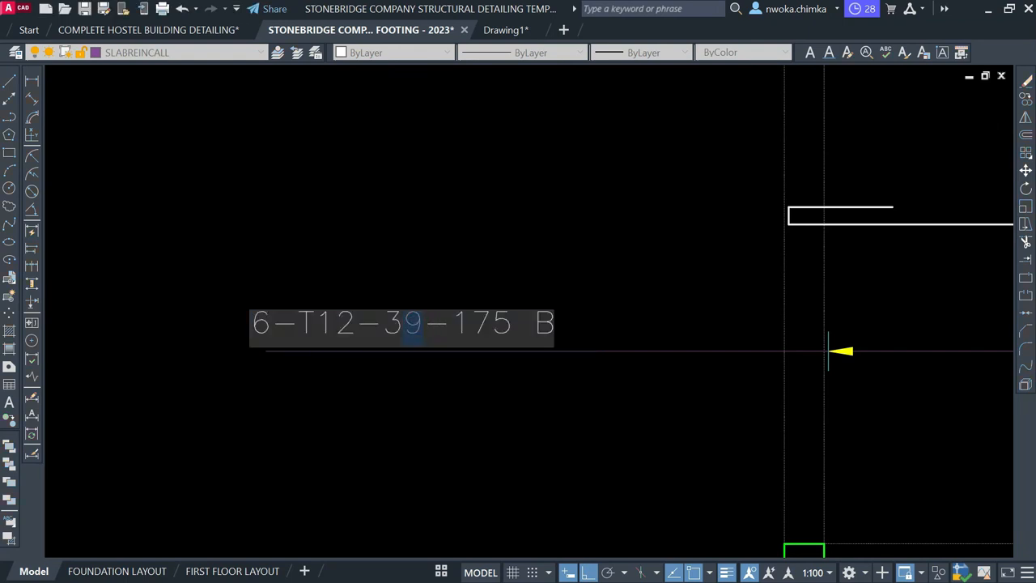
text(01)
scroll(344, 328, down, 4)
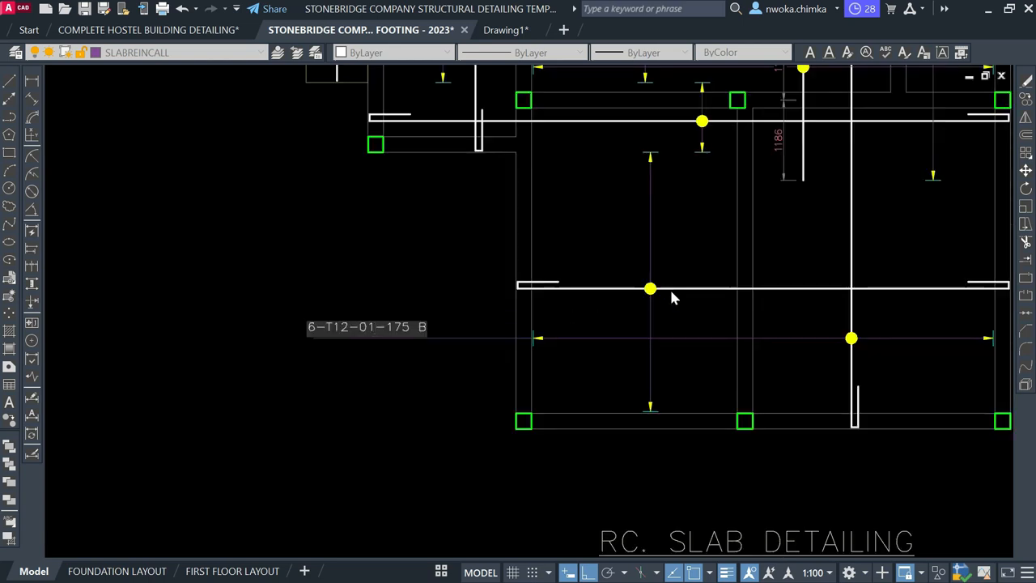
scroll(350, 342, up, 2)
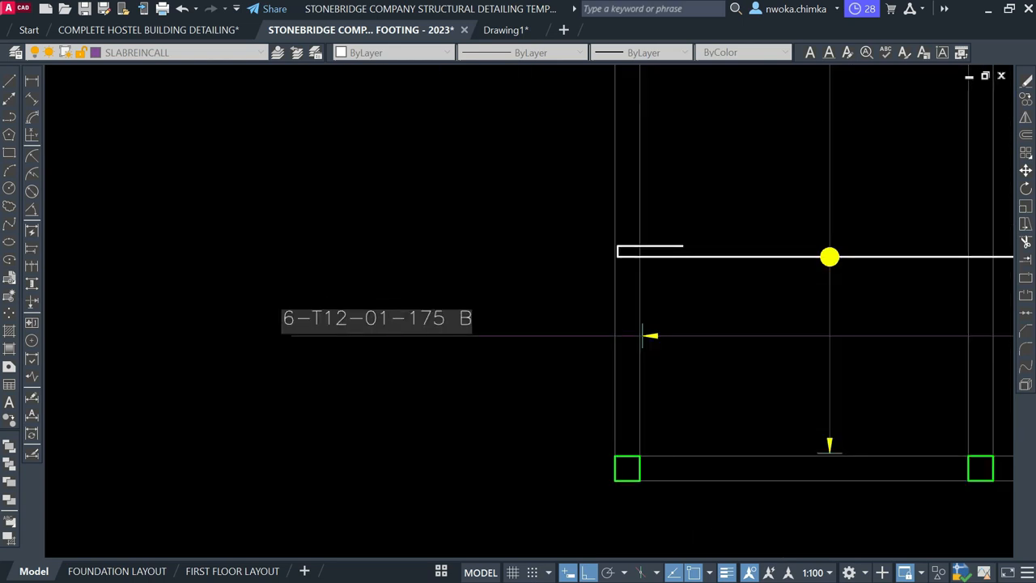
scroll(318, 312, up, 2)
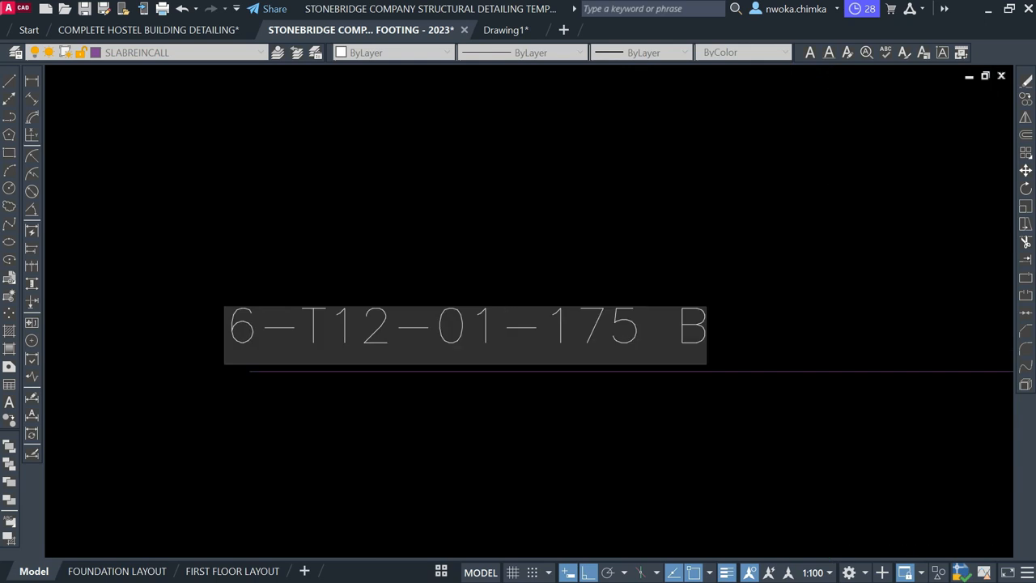
click(400, 257)
Select and check the 6-T12-01-175 B label and nearby rebar lines
key(Escape)
scroll(336, 302, down, 2)
click(541, 288)
click(439, 317)
scroll(440, 317, down, 2)
scroll(651, 321, up, 1)
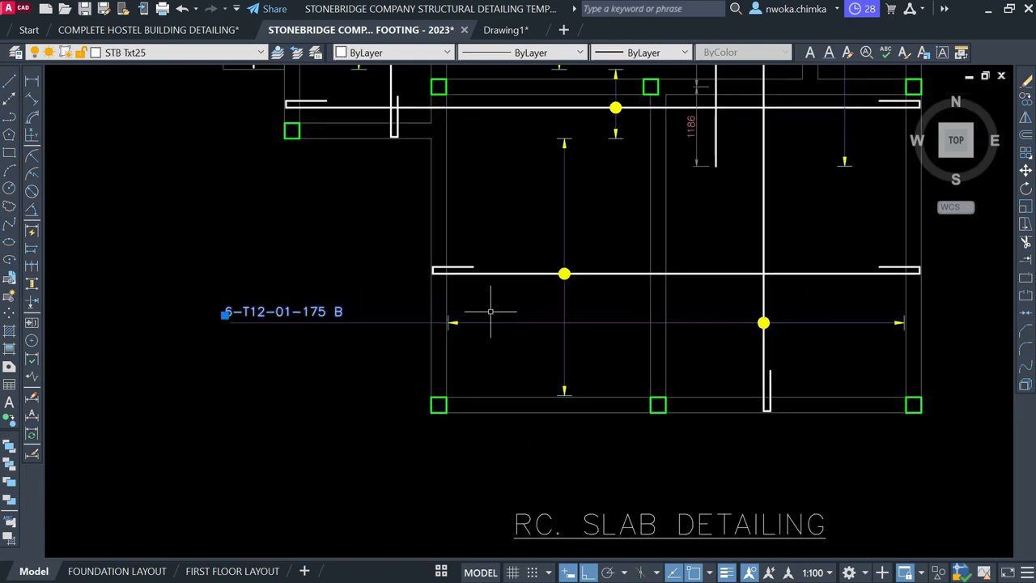
scroll(329, 322, up, 2)
key(Escape)
scroll(448, 352, down, 3)
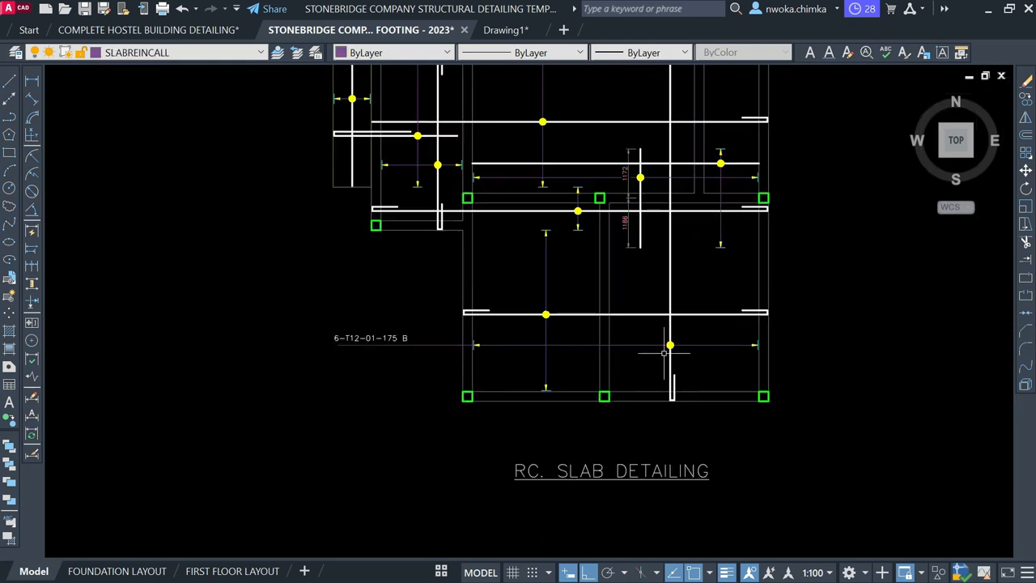
scroll(356, 322, up, 4)
click(480, 341)
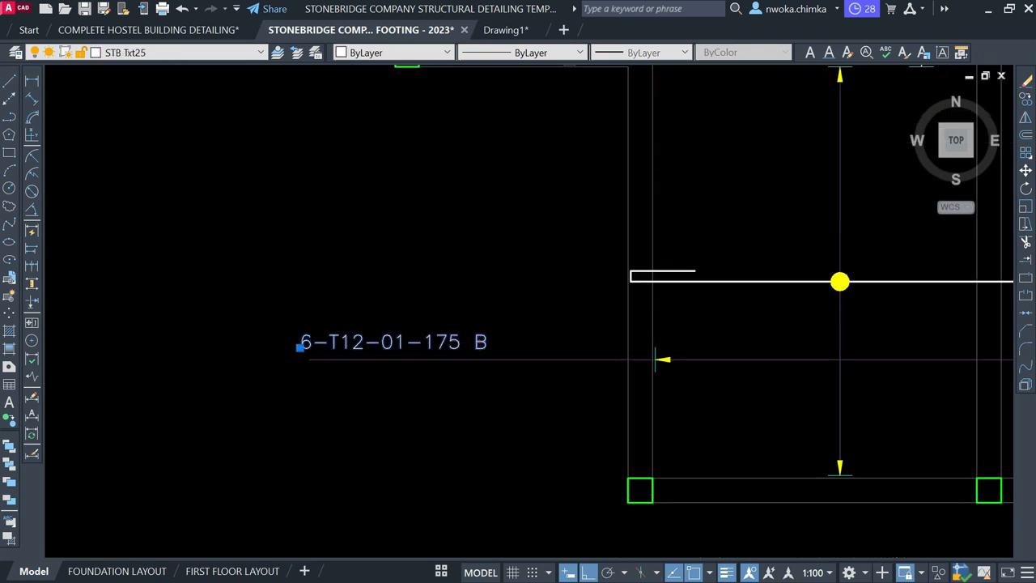
scroll(460, 359, down, 2)
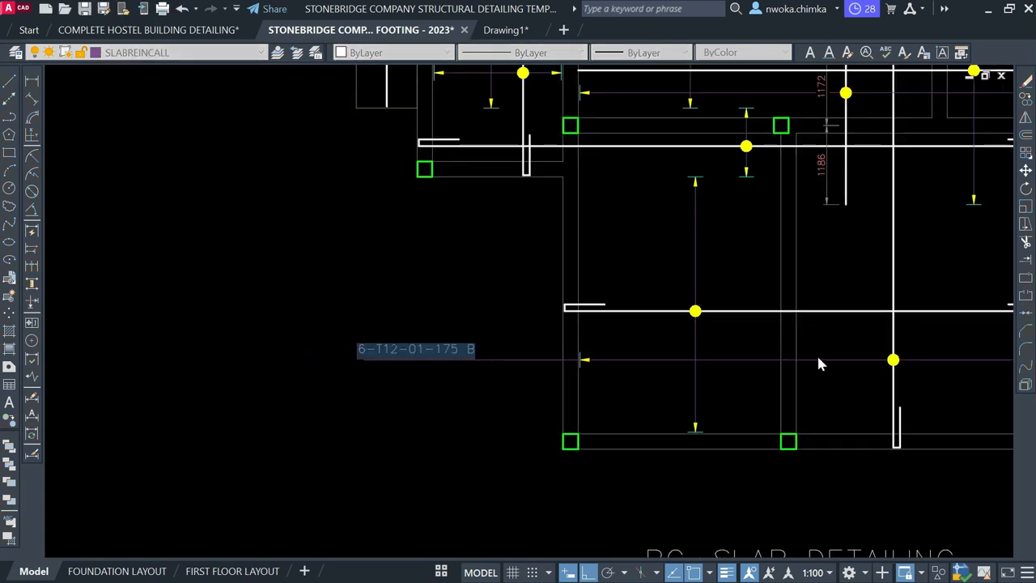
key(Escape)
click(755, 310)
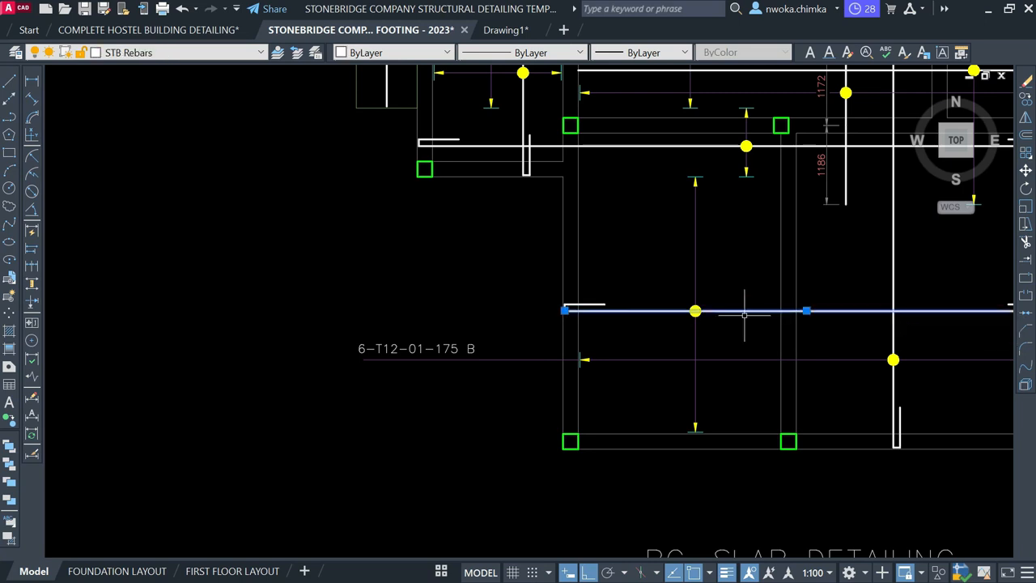
middle_drag(768, 316, 607, 341)
key(Escape)
click(763, 283)
click(716, 300)
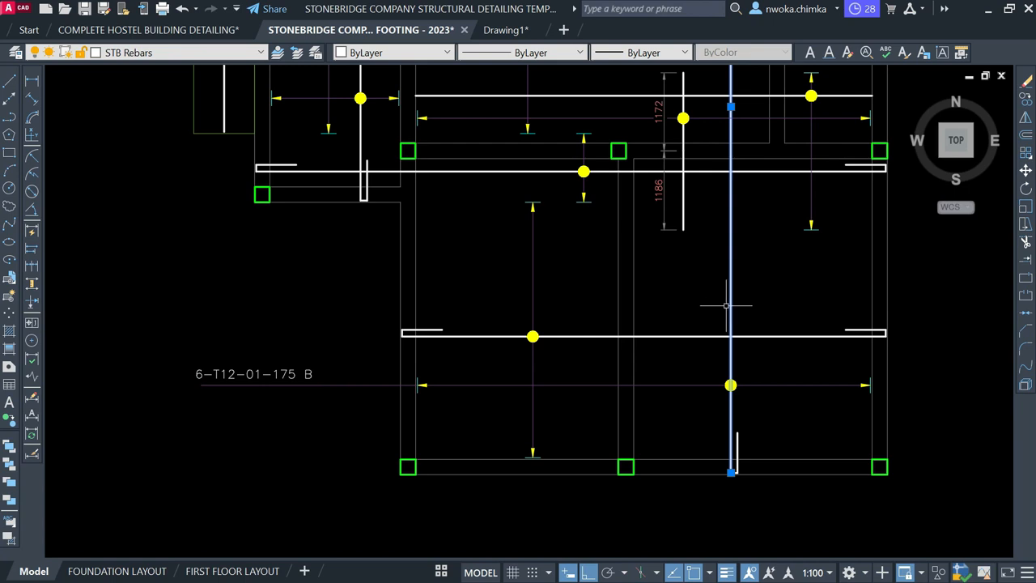
scroll(306, 322, up, 3)
Add 2 after the B so the label reads 6-T12-01-175 B2
click(362, 396)
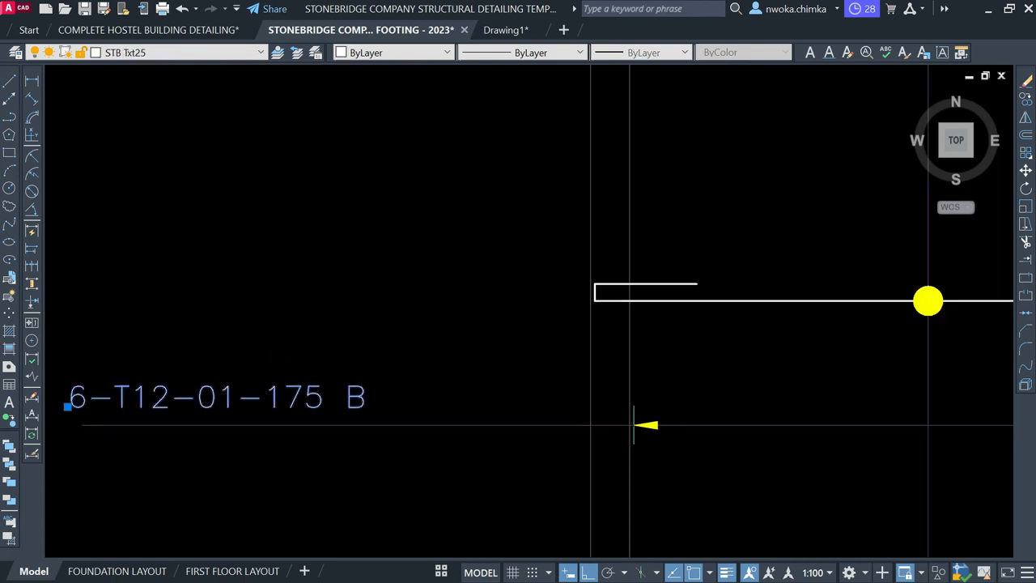
double_click(363, 405)
scroll(368, 405, up, 1)
scroll(380, 386, down, 4)
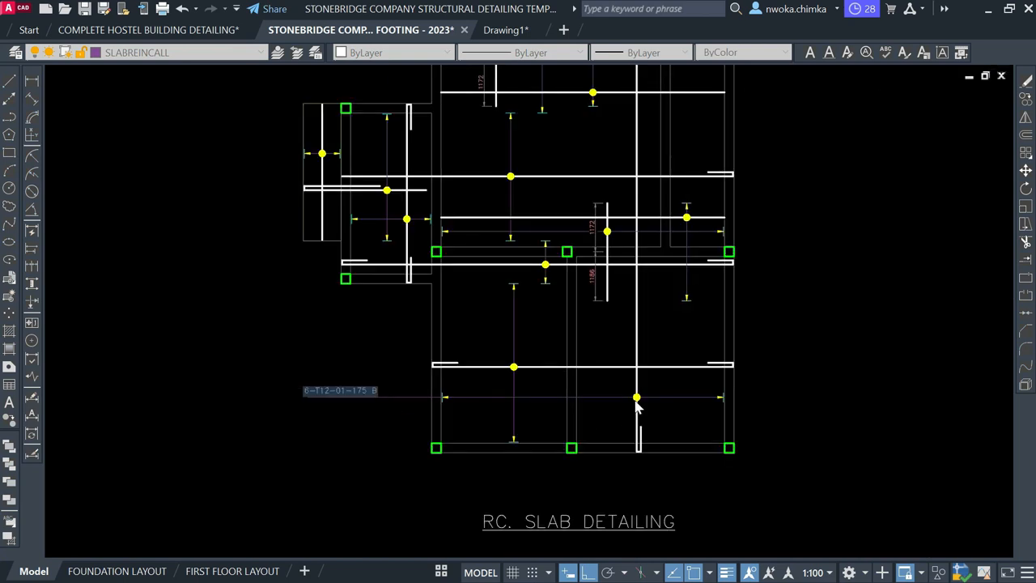
scroll(636, 409, up, 2)
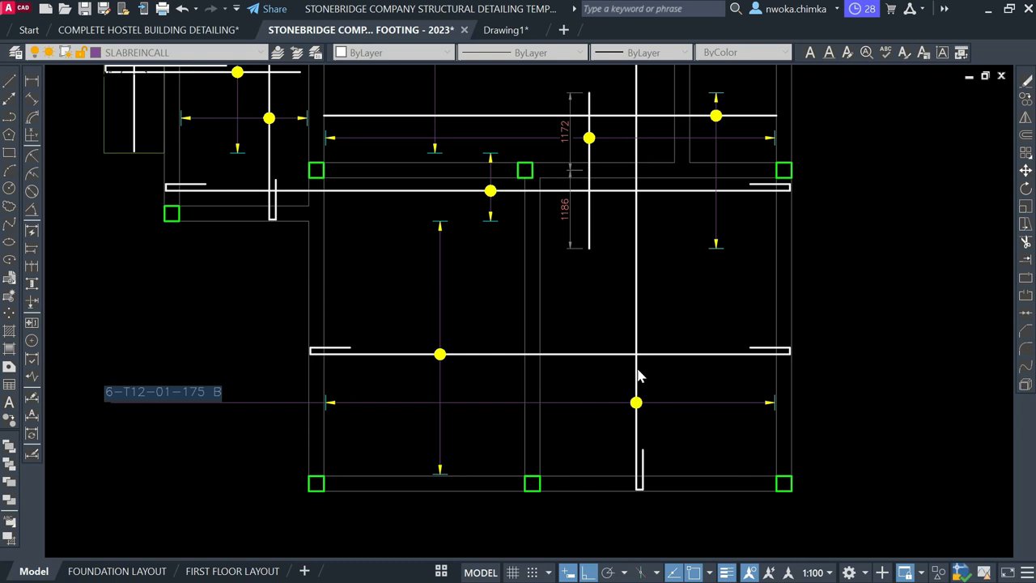
scroll(227, 382, up, 6)
click(267, 380)
text(2)
click(386, 342)
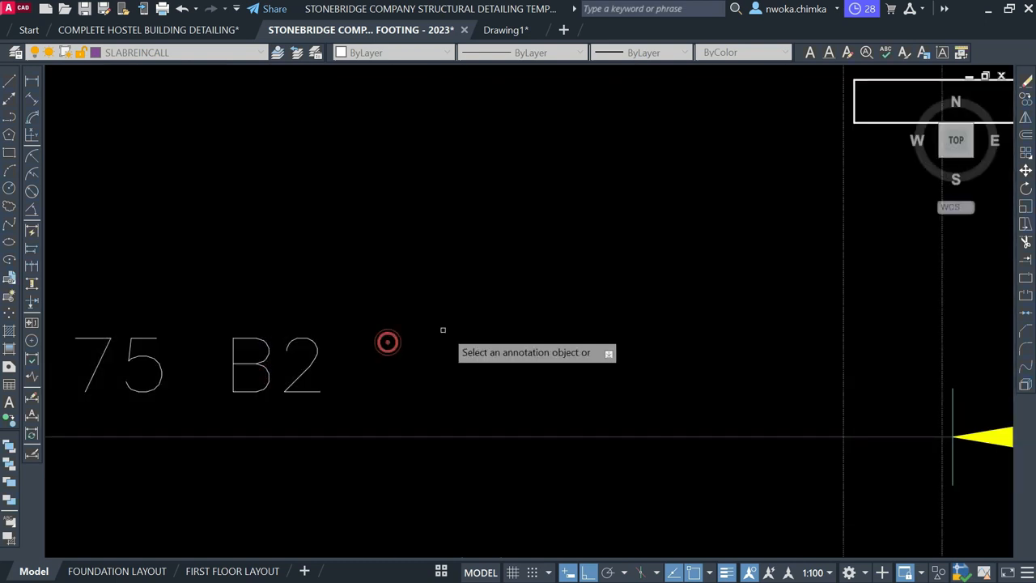
scroll(448, 332, down, 8)
scroll(405, 344, up, 3)
scroll(432, 346, up, 2)
scroll(282, 340, down, 4)
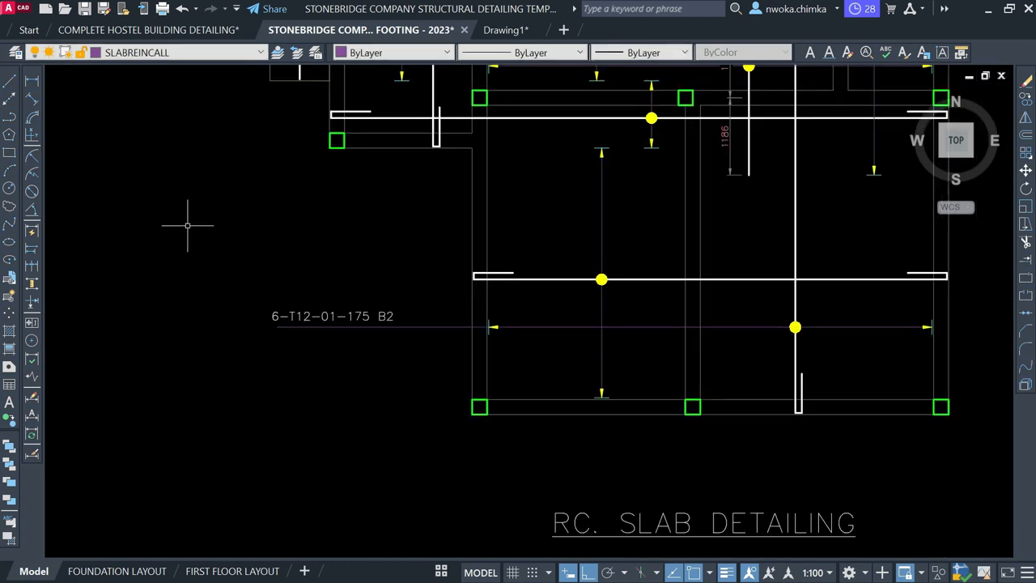
scroll(399, 316, down, 3)
scroll(394, 335, up, 8)
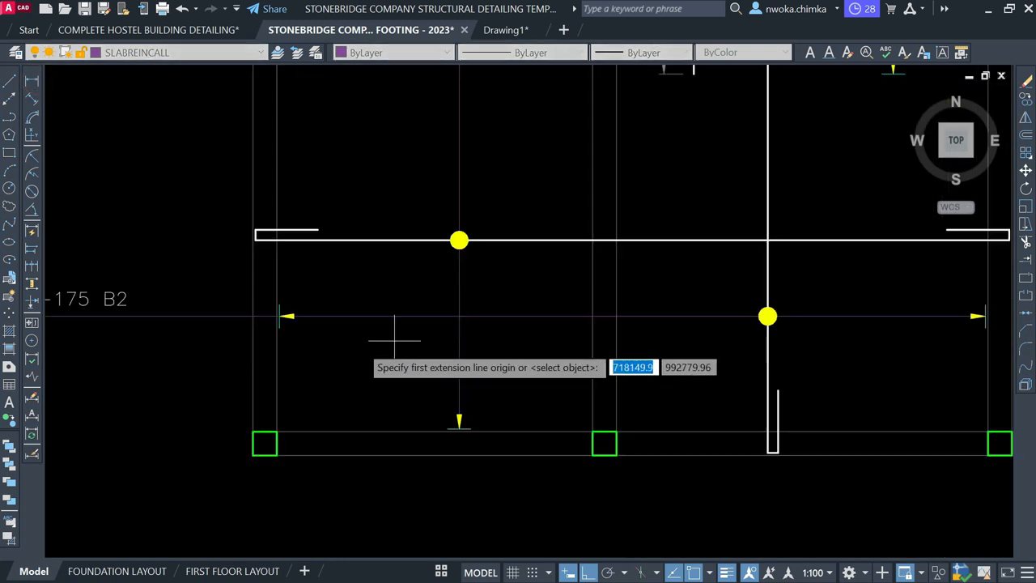
click(241, 297)
scroll(243, 300, down, 3)
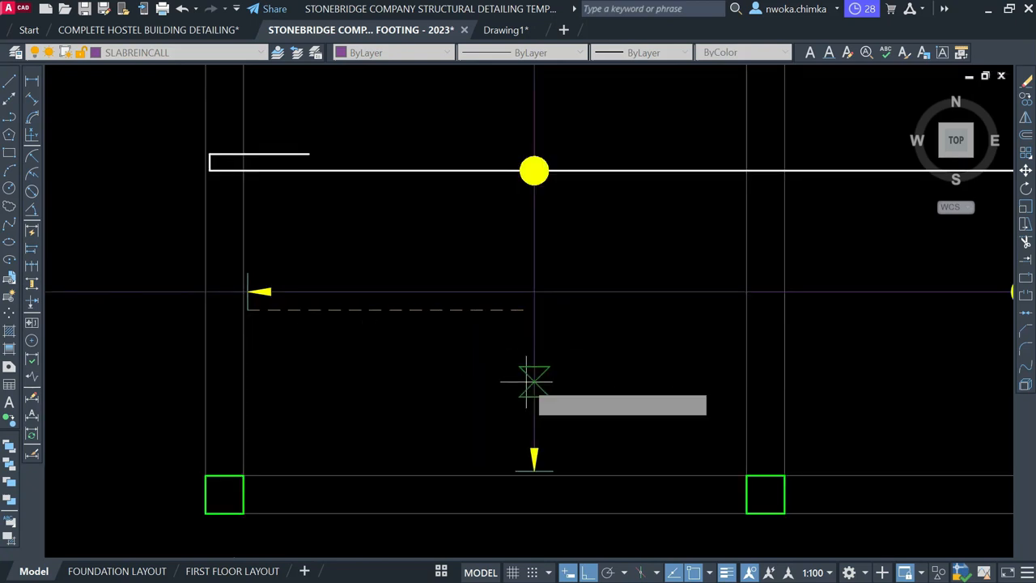
scroll(412, 359, up, 3)
middle_drag(879, 367, 600, 356)
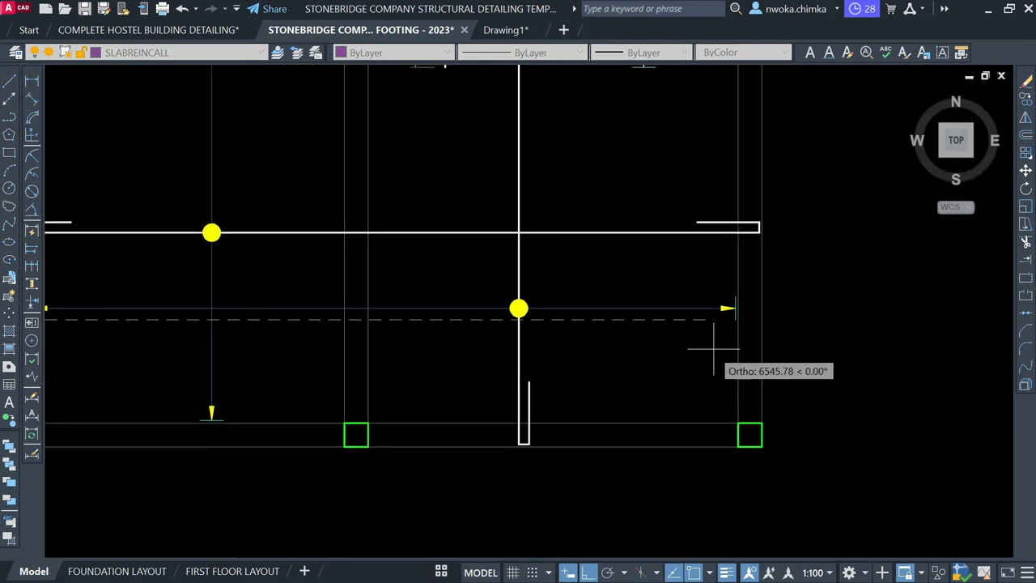
scroll(713, 330, up, 2)
click(736, 296)
scroll(728, 344, down, 2)
key(Escape)
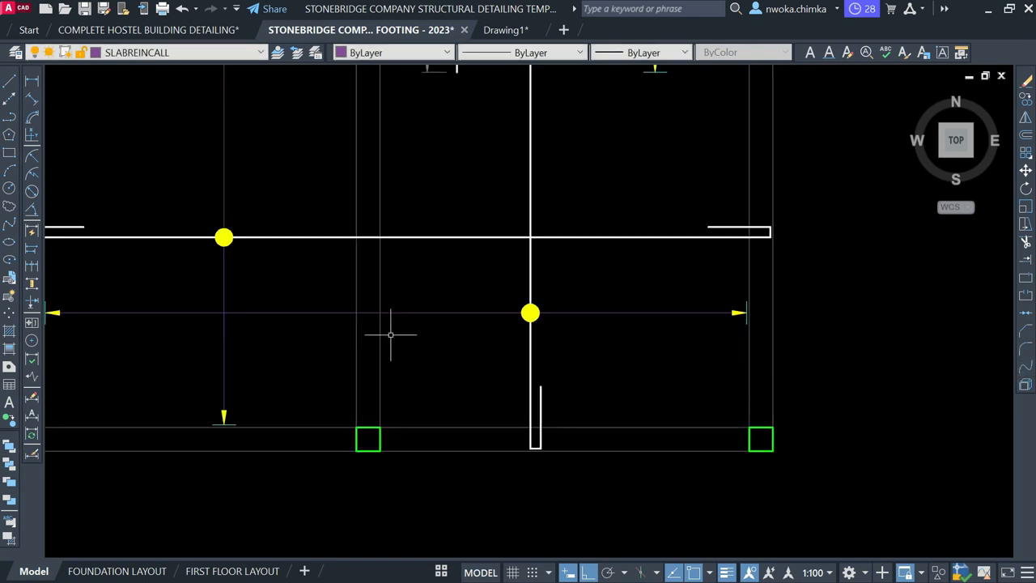
scroll(397, 328, down, 2)
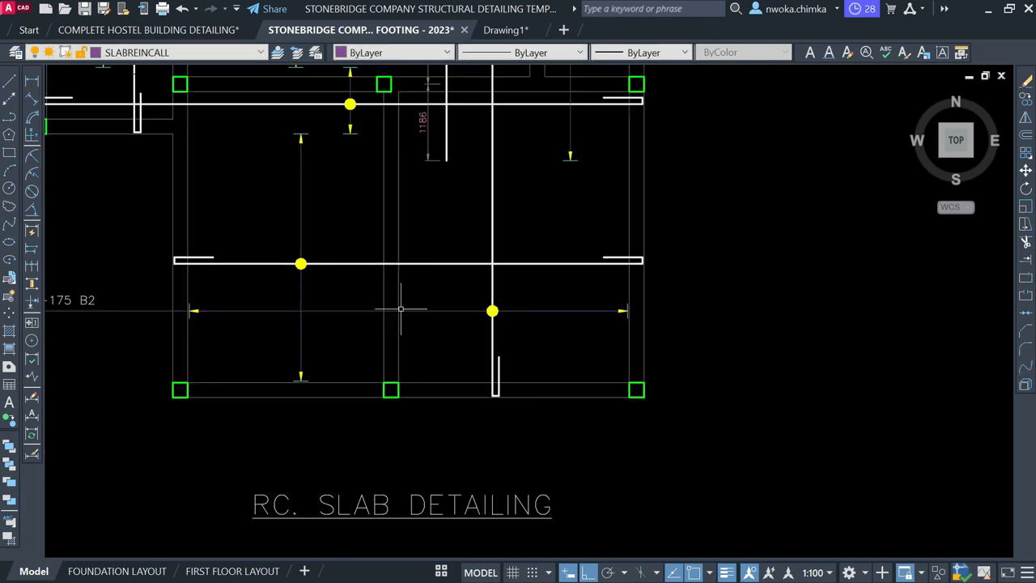
scroll(735, 297, down, 4)
middle_drag(384, 336, 789, 311)
scroll(786, 311, down, 1)
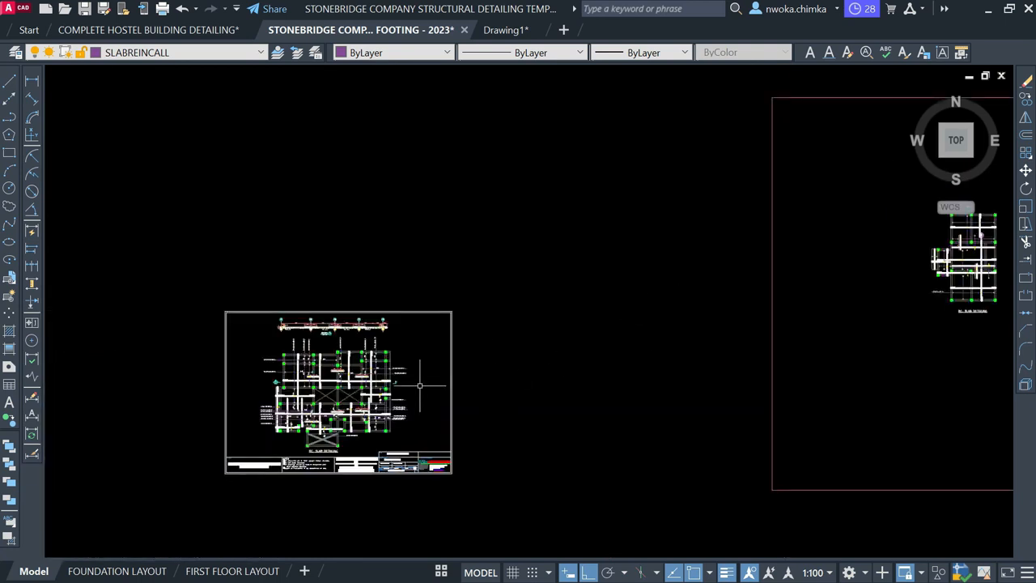
scroll(356, 396, up, 3)
middle_drag(349, 315, 451, 239)
scroll(267, 206, up, 2)
scroll(266, 280, up, 1)
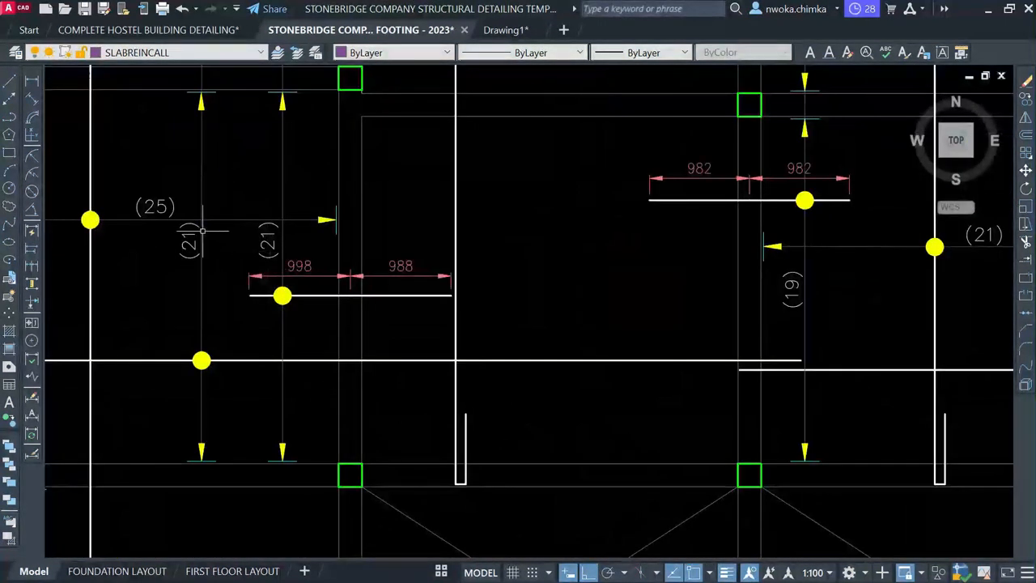
scroll(203, 231, down, 2)
scroll(434, 318, down, 2)
middle_drag(496, 438, 482, 301)
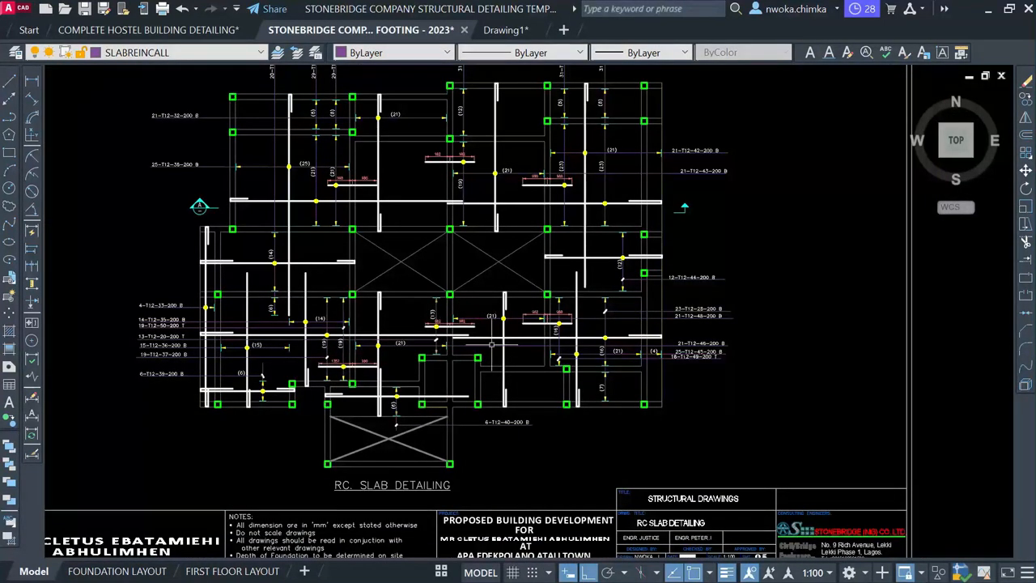
middle_drag(478, 309, 420, 373)
scroll(442, 223, up, 5)
scroll(433, 255, up, 4)
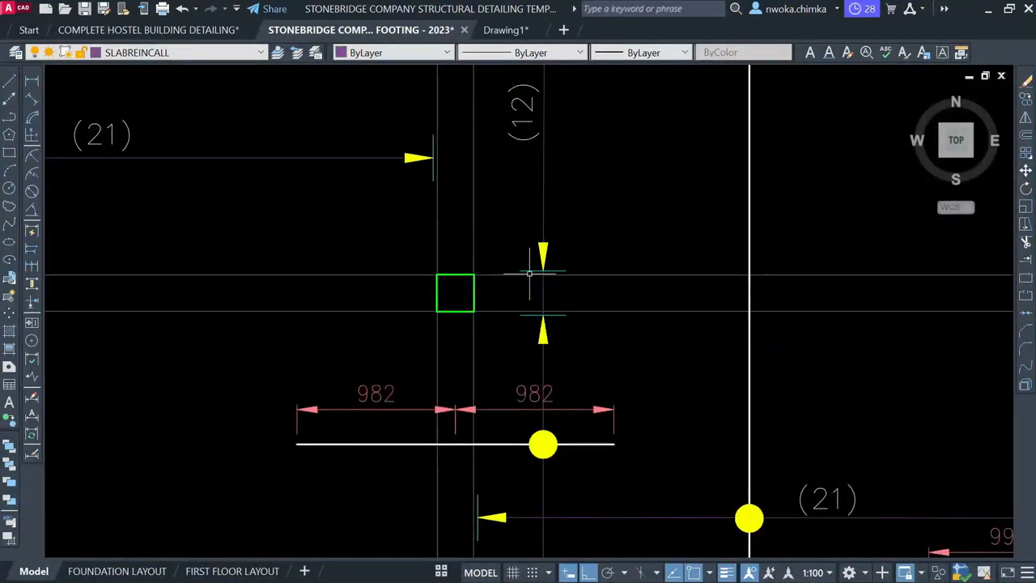
Copy the spacing-arrow marker pair down onto the lower slab plan
click(483, 217)
click(592, 348)
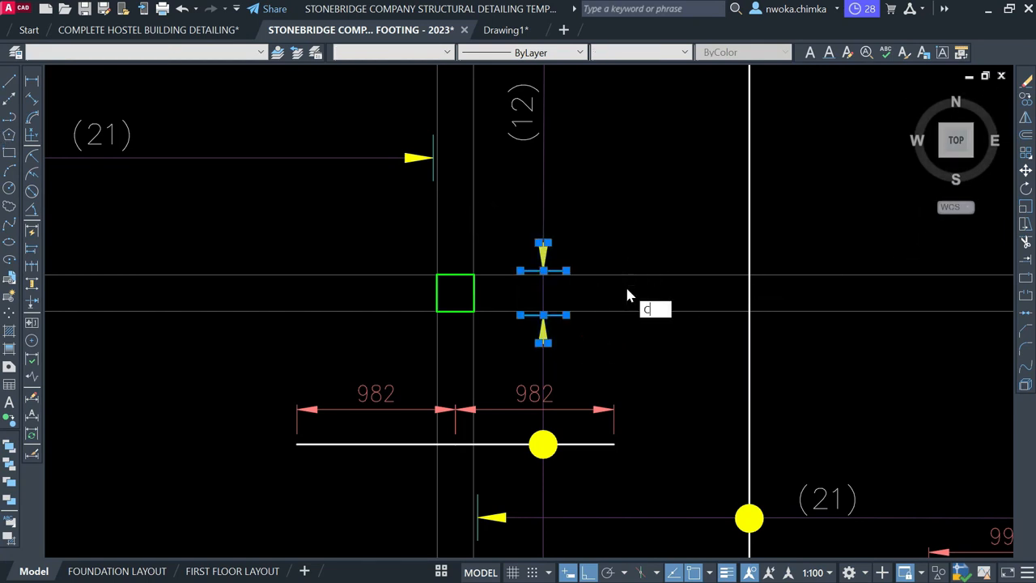
text(o)
key(Return)
scroll(558, 281, up, 3)
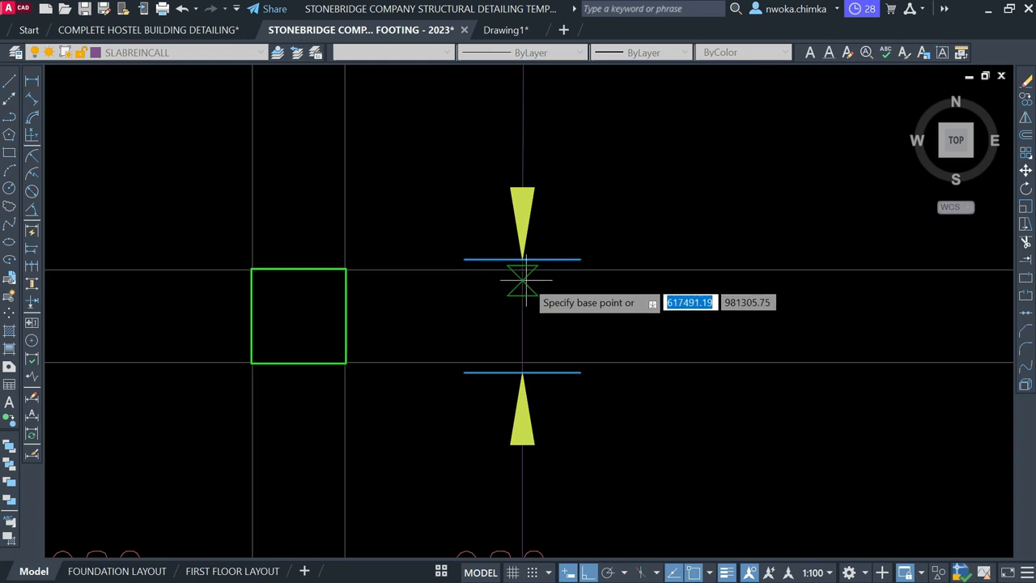
click(522, 271)
scroll(286, 324, down, 10)
scroll(428, 277, down, 1)
scroll(778, 244, up, 5)
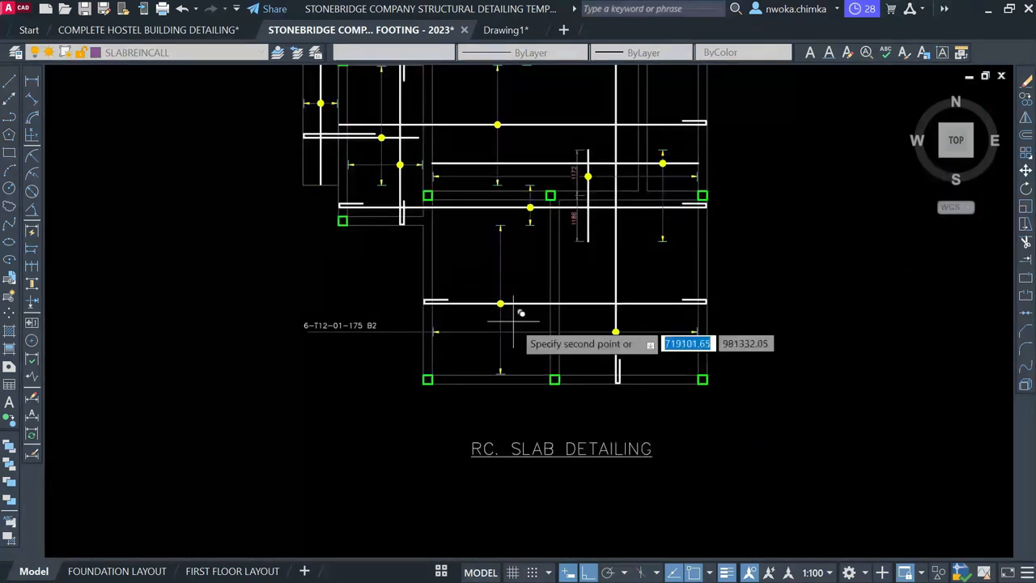
scroll(513, 320, up, 5)
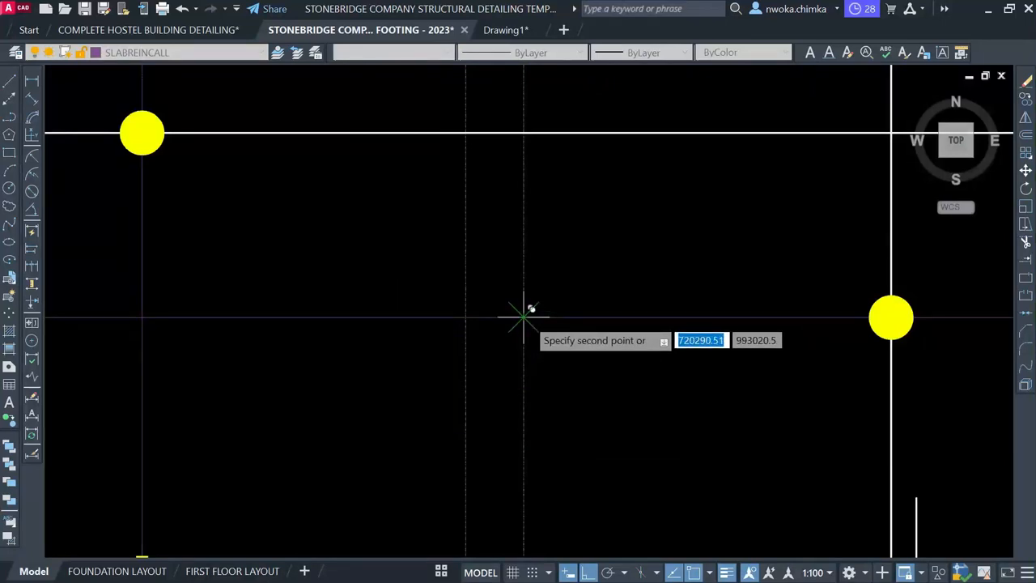
click(523, 317)
key(Escape)
Window-select the two copied arrow markers and start ROTATE
click(364, 224)
click(685, 492)
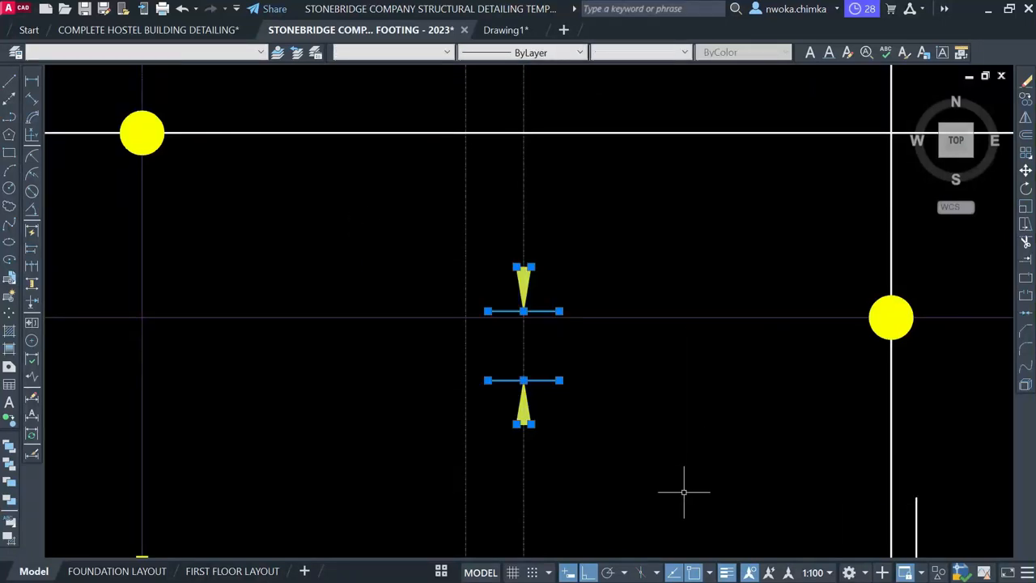
key(Return)
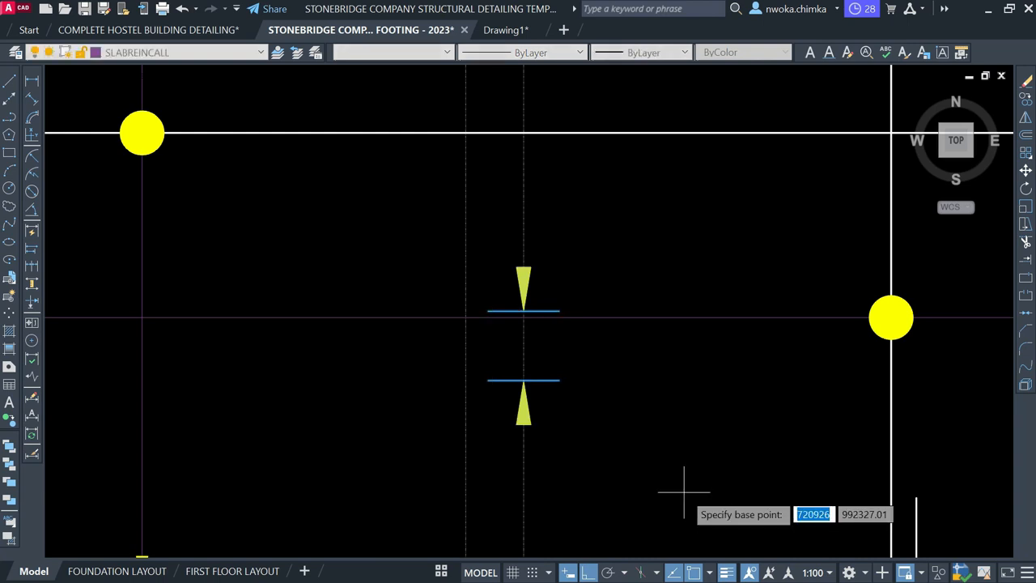
scroll(544, 298, up, 4)
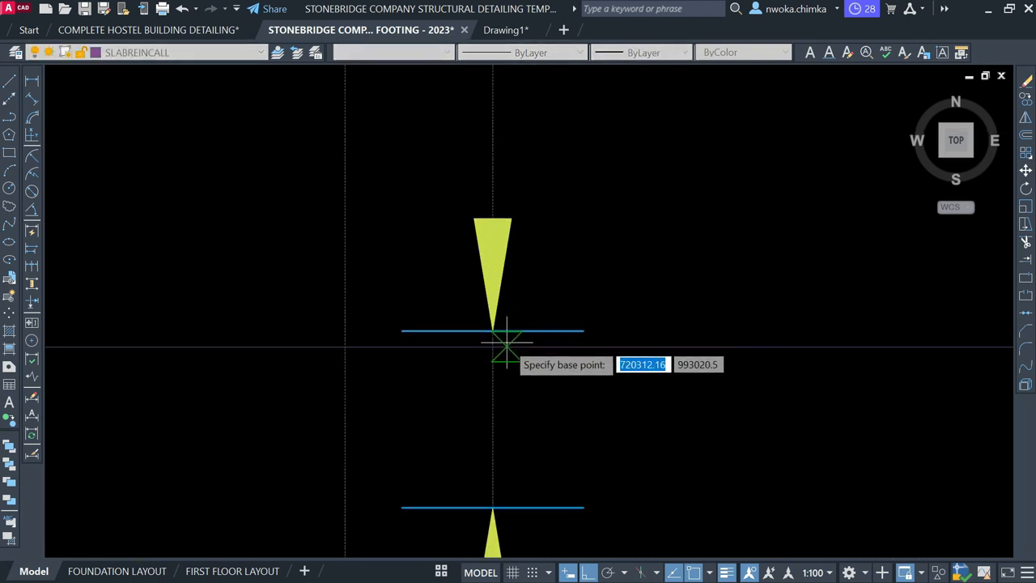
Rotate the spacing arrows 270° about the bar line so they point horizontally
click(496, 346)
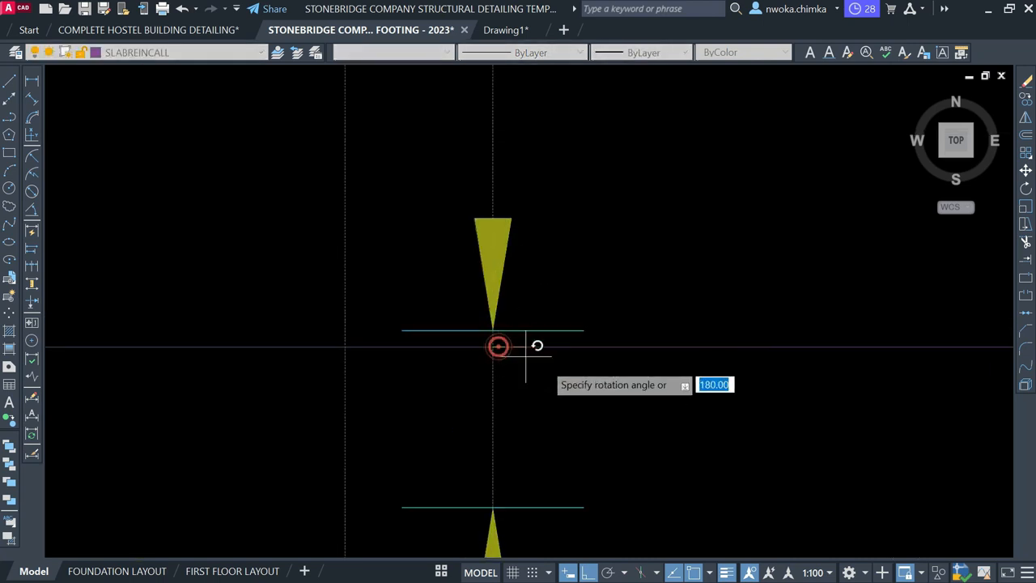
click(567, 435)
scroll(570, 348, down, 6)
scroll(534, 283, down, 2)
Scale the two arrow markers by 0.8 from the arrow tip on the bar line
click(470, 275)
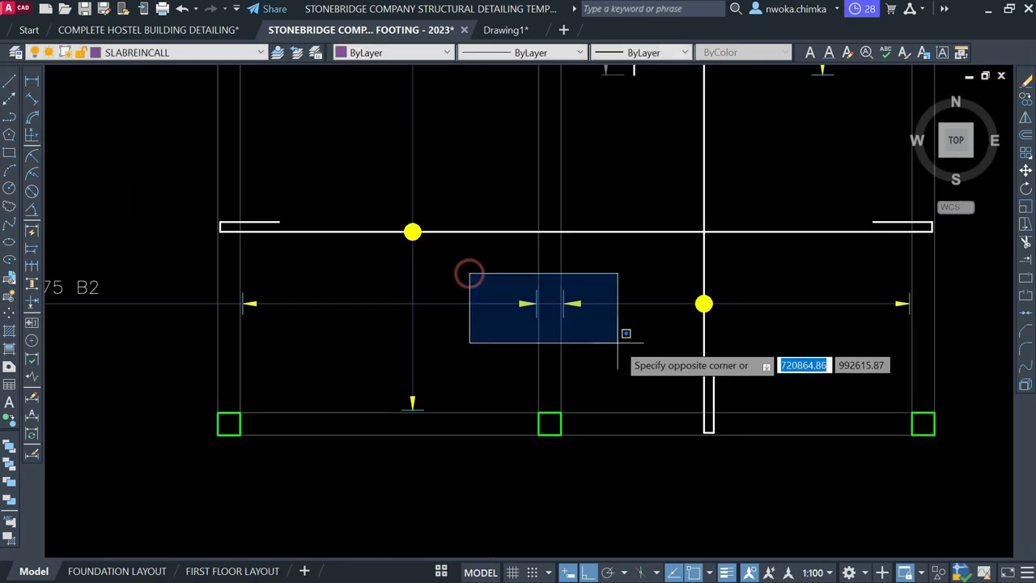
click(626, 349)
text(sc)
key(space)
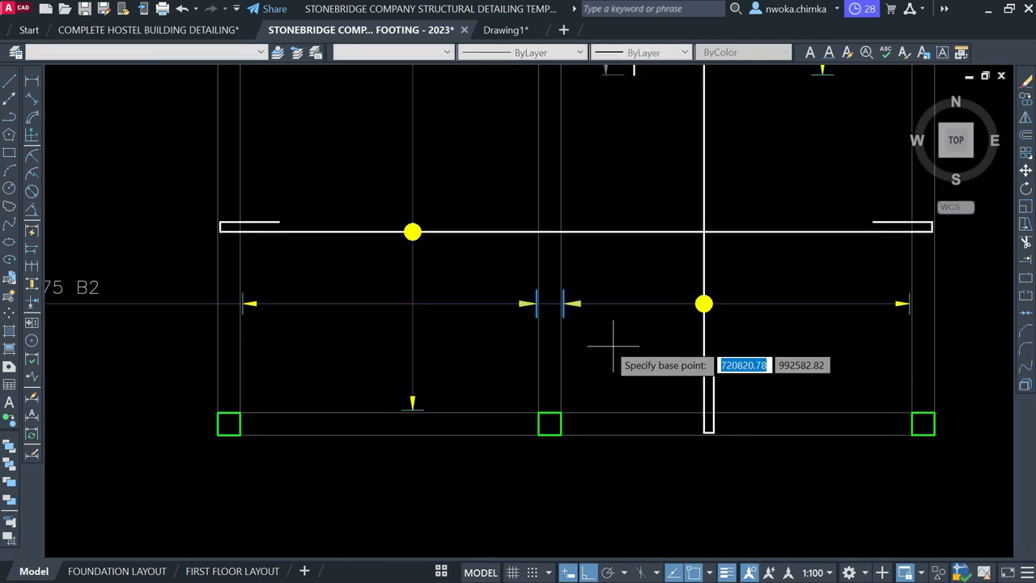
scroll(544, 303, up, 2)
scroll(531, 302, up, 6)
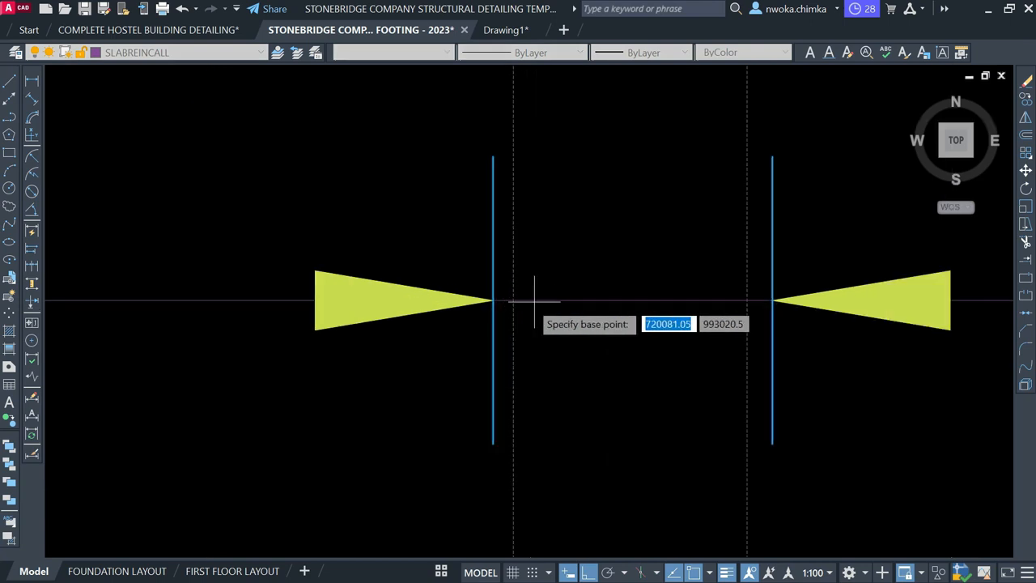
click(513, 300)
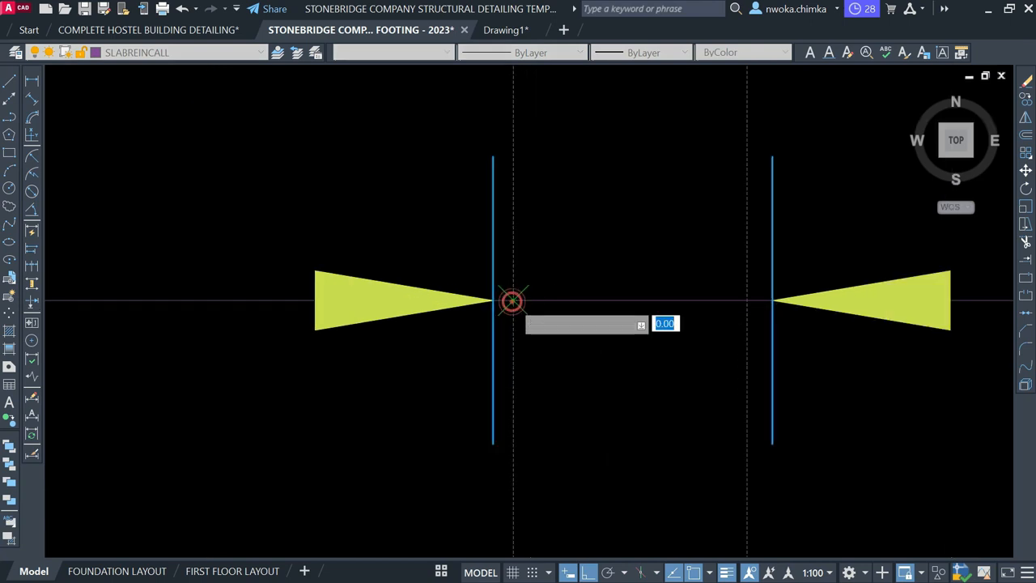
click(513, 301)
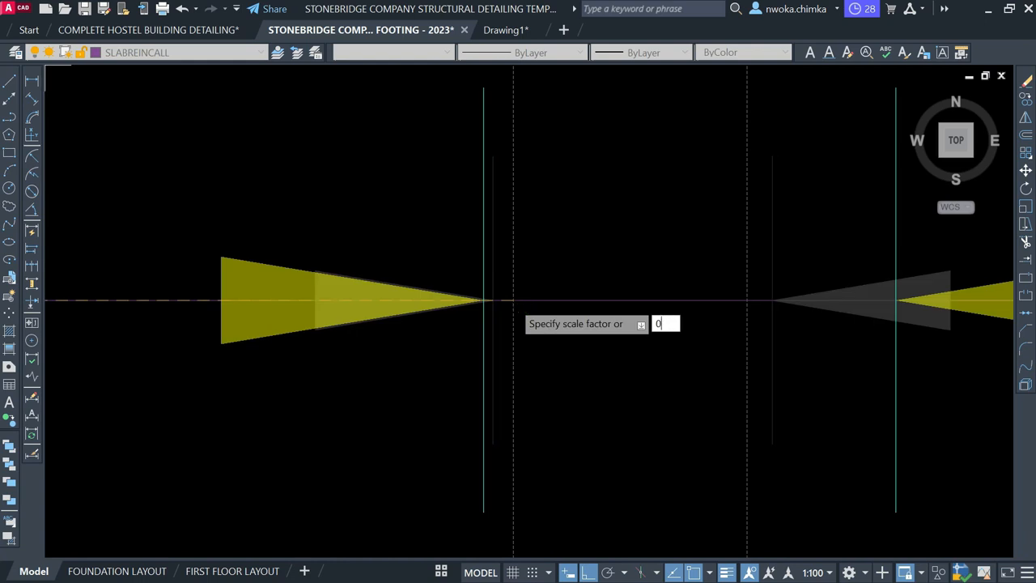
key(Return)
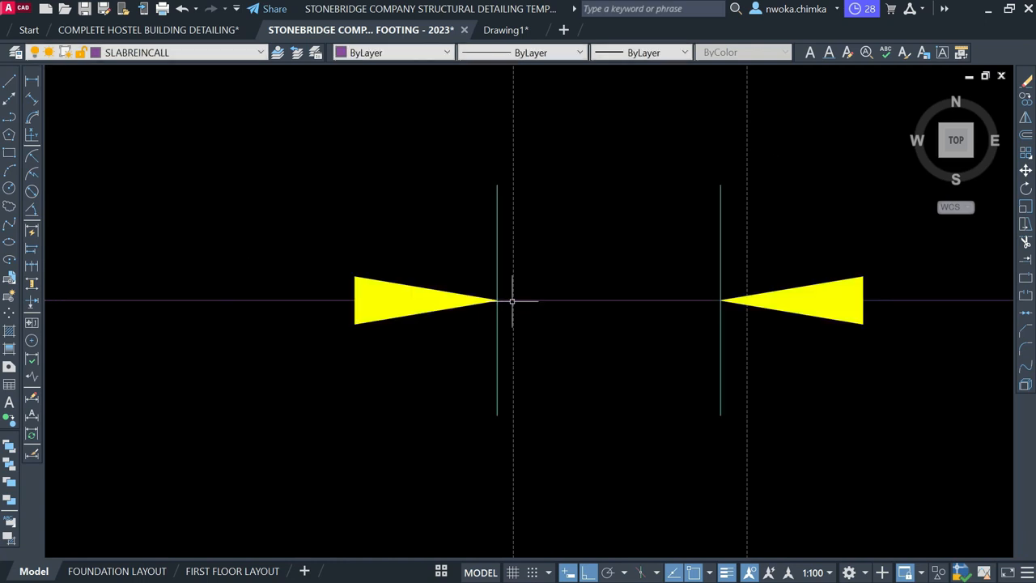
Move the right line and arrow from its tip onto the line intersection
scroll(483, 304, down, 4)
click(553, 222)
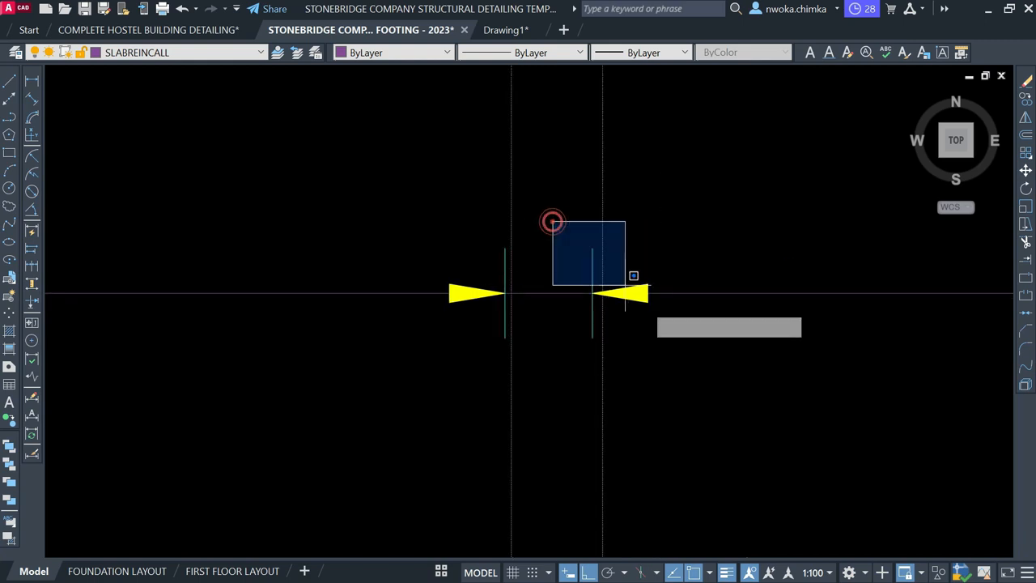
click(688, 361)
text(m)
key(Return)
scroll(620, 284, up, 3)
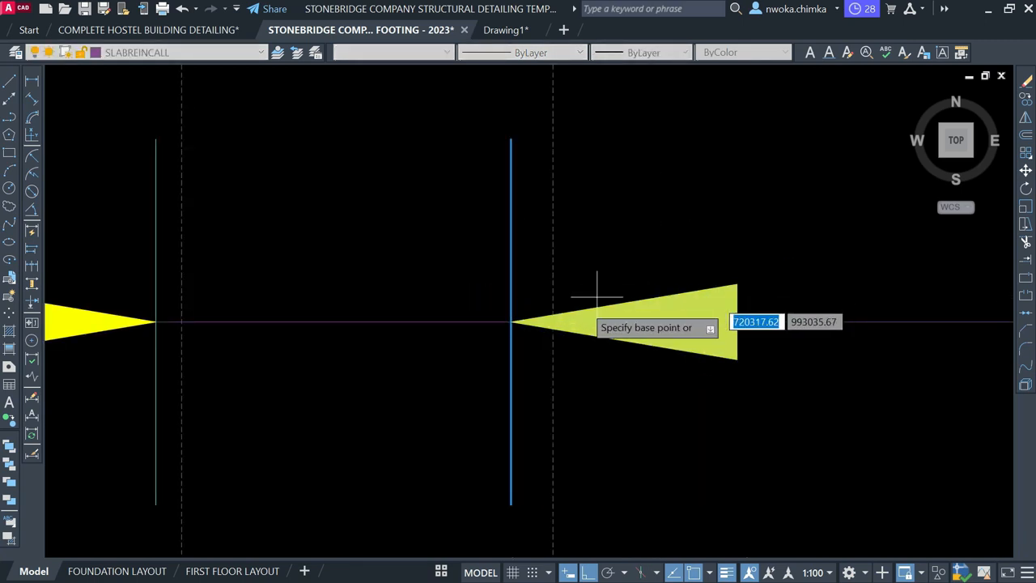
click(511, 321)
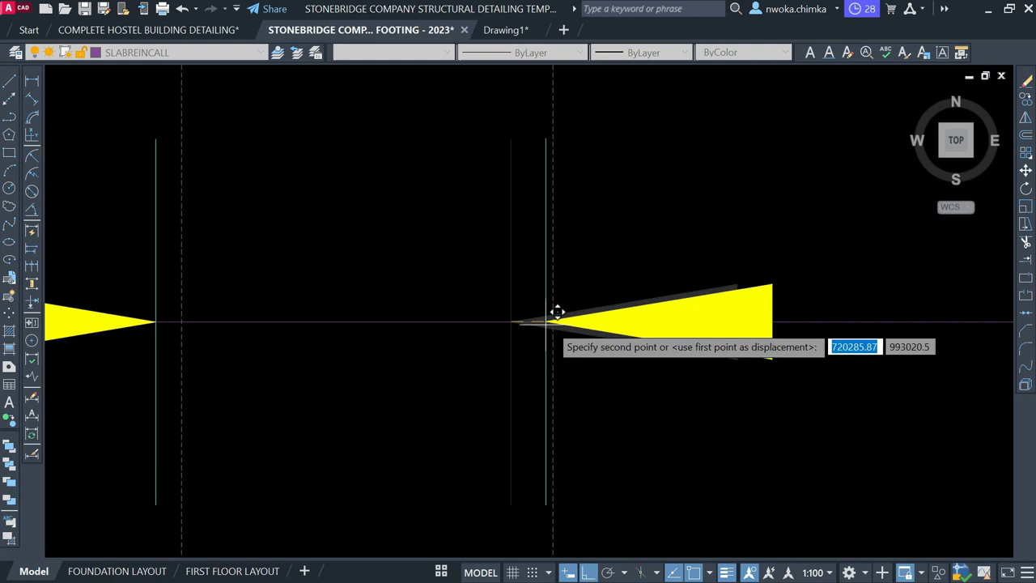
click(556, 318)
scroll(551, 292, down, 3)
Shift the right line and arrow 25 units to the right
click(521, 203)
click(759, 400)
text(m)
key(Return)
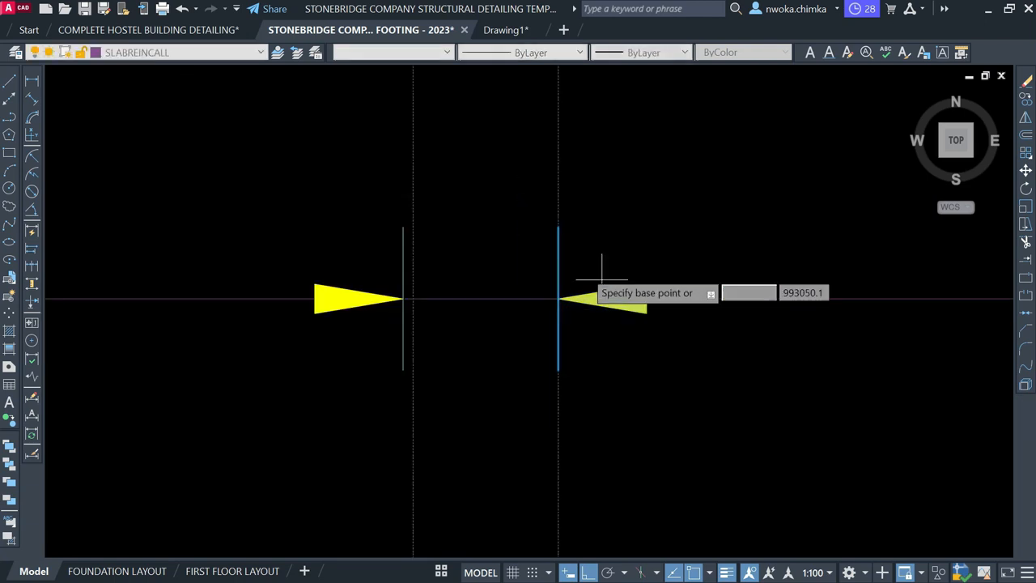
click(557, 251)
text(25)
key(Return)
Move the left line and arrow pair from its tip onto the dotted line
scroll(572, 255, down, 3)
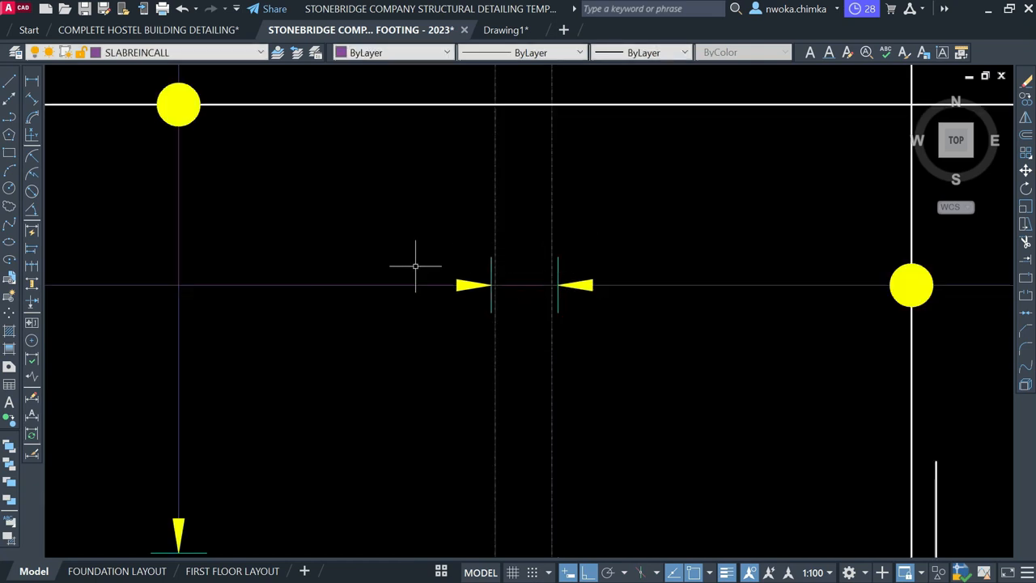
click(352, 233)
click(511, 366)
text(m)
key(Return)
scroll(486, 260, up, 2)
scroll(486, 260, up, 2)
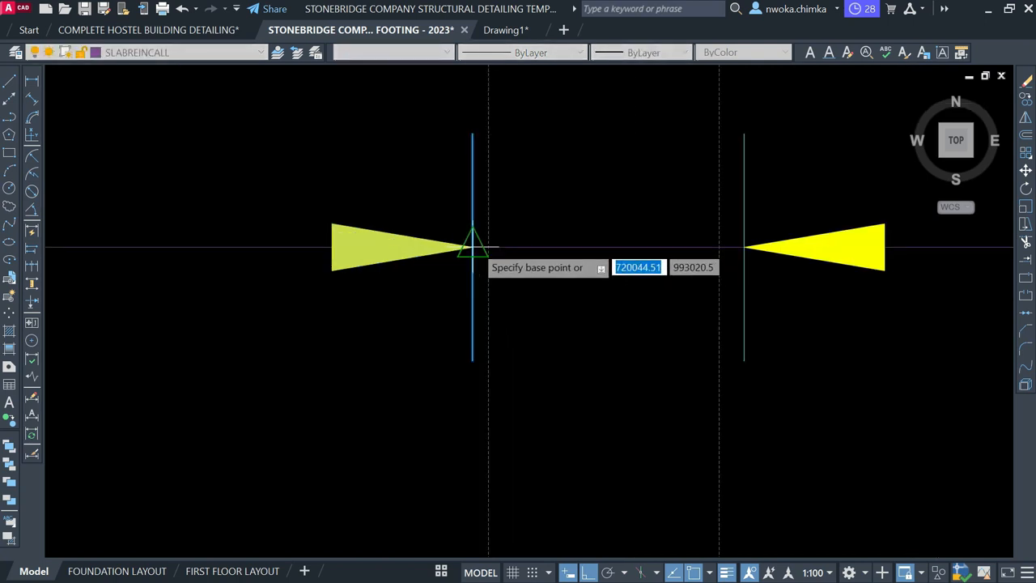
click(474, 247)
click(489, 247)
Move the left line and arrow 25 units into place
scroll(510, 267, down, 4)
click(430, 187)
click(596, 367)
text(m)
key(Return)
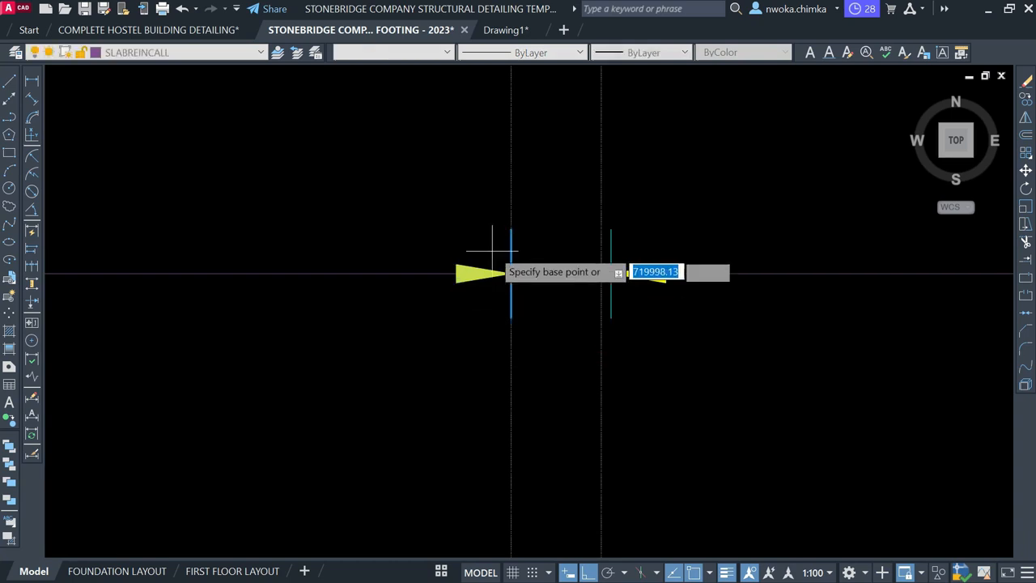
click(509, 241)
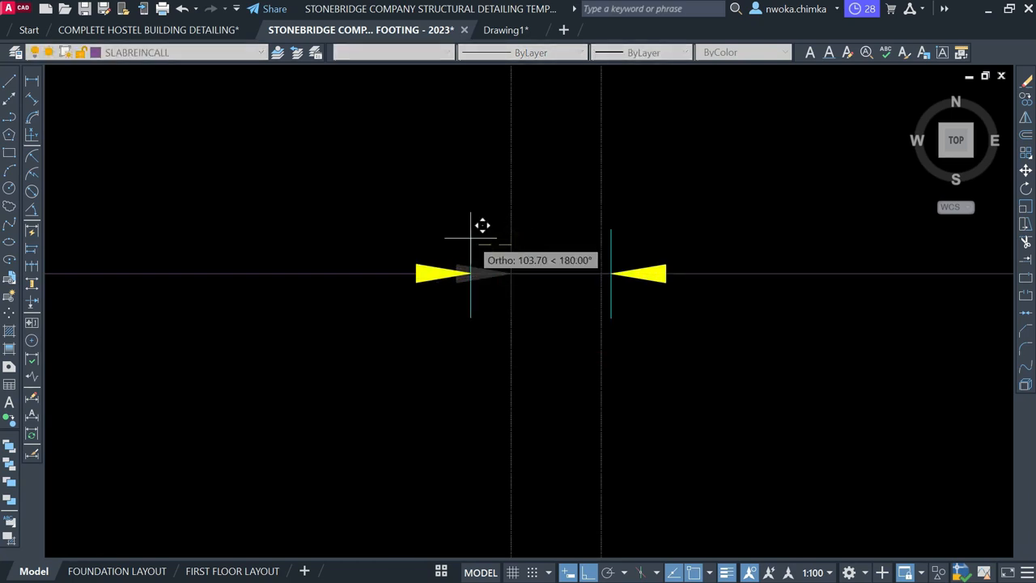
text(25)
scroll(469, 238, down, 4)
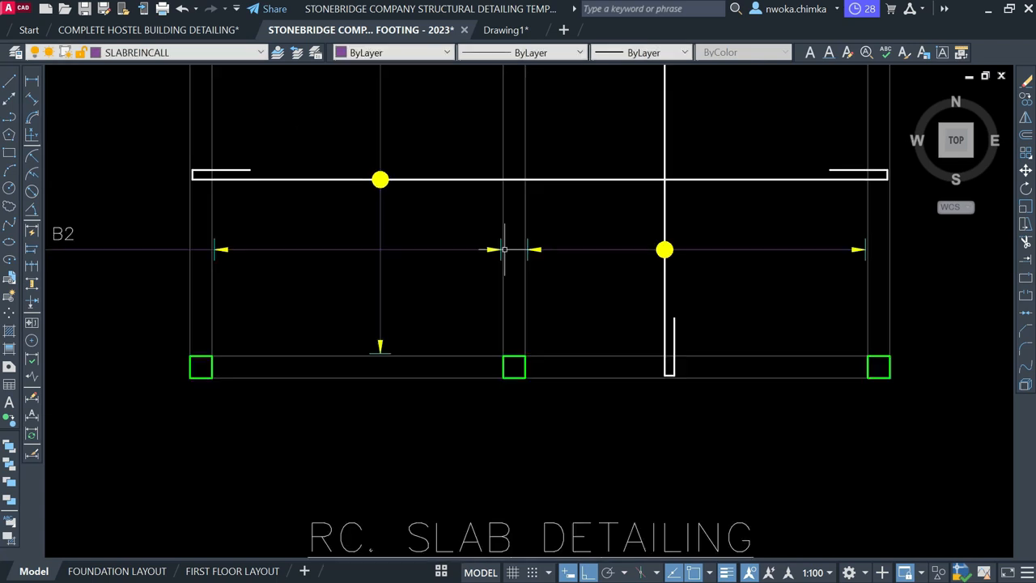
Measure a linear dimension between the left and right arrow lines, read 3532, and cancel it
scroll(555, 273, down, 3)
scroll(572, 208, down, 2)
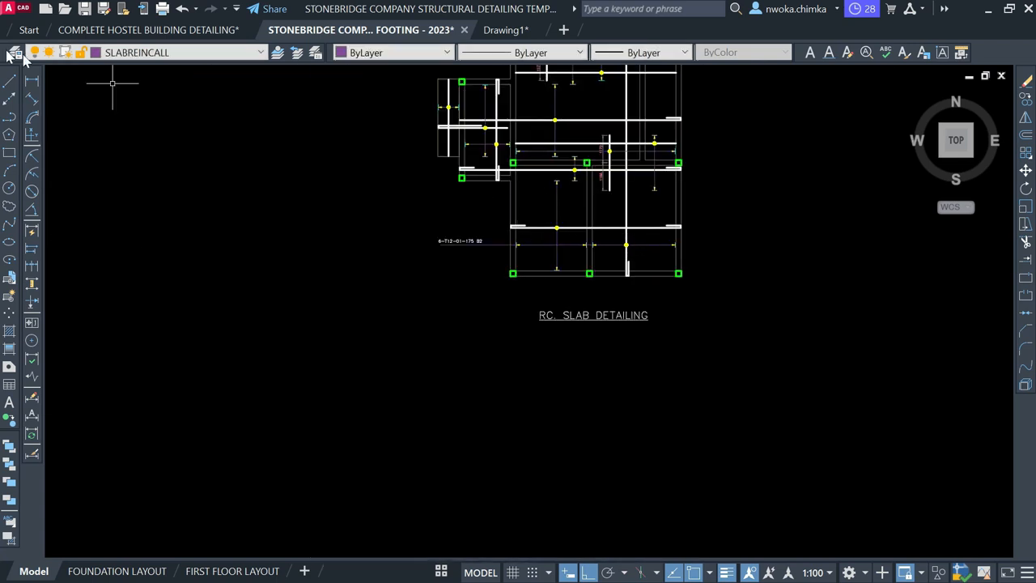
click(34, 82)
scroll(791, 271, up, 3)
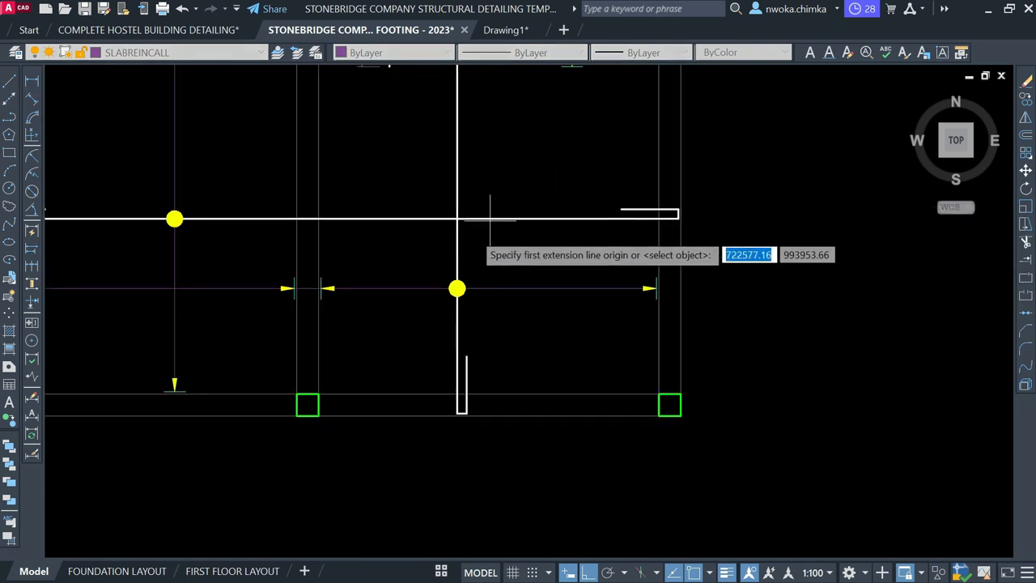
scroll(322, 293, up, 3)
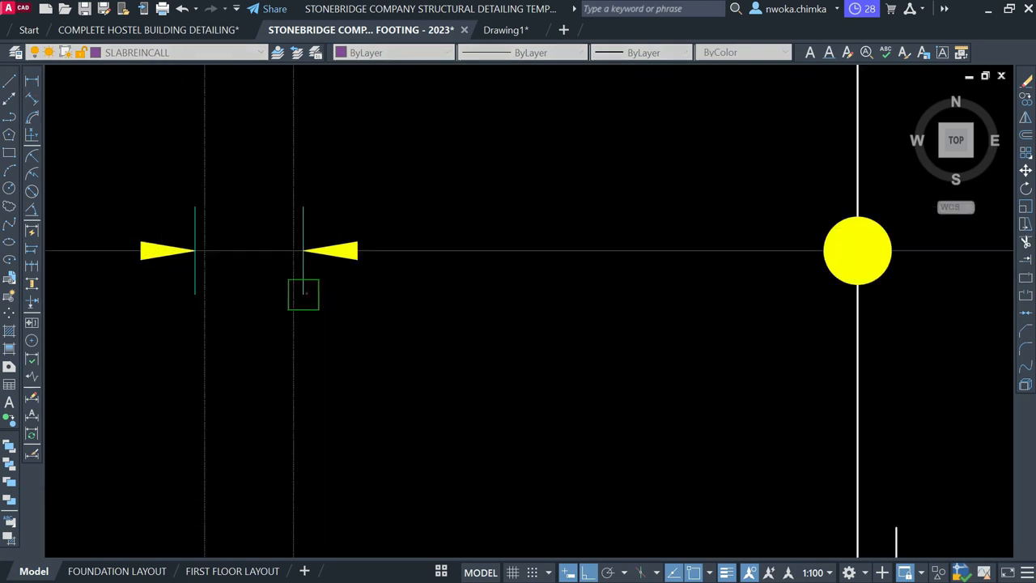
click(304, 294)
scroll(304, 294, down, 2)
scroll(842, 290, up, 1)
click(826, 306)
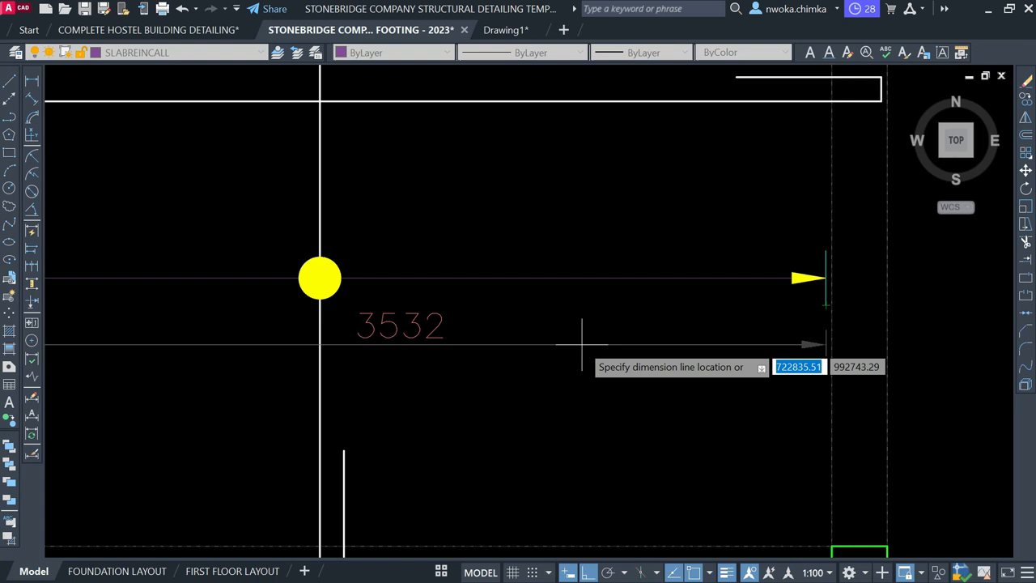
key(Escape)
Calculate 3532/175 in QuickCalc to get a bar count of 20.1828571
text(QC)
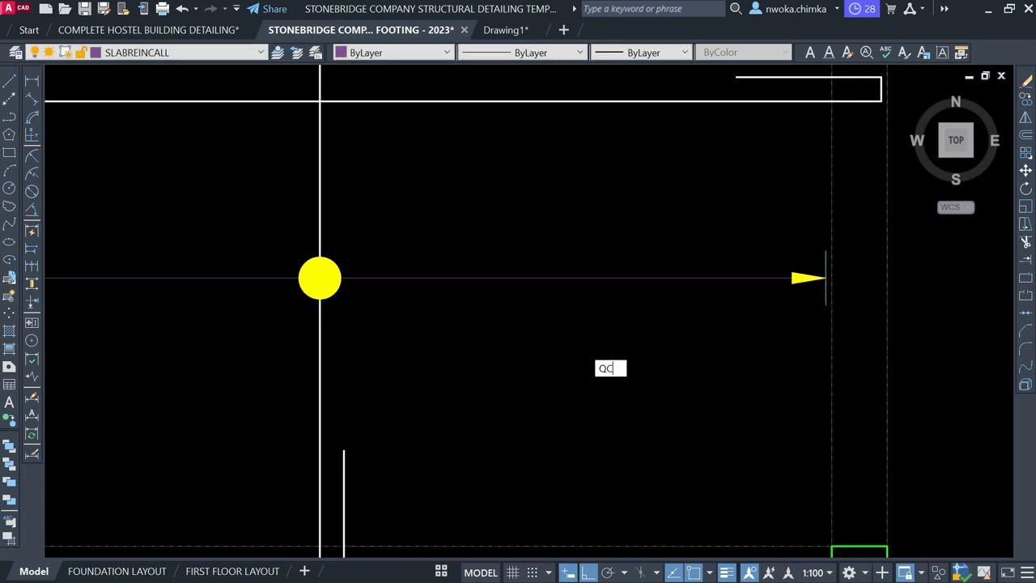
key(Return)
text(3532/)
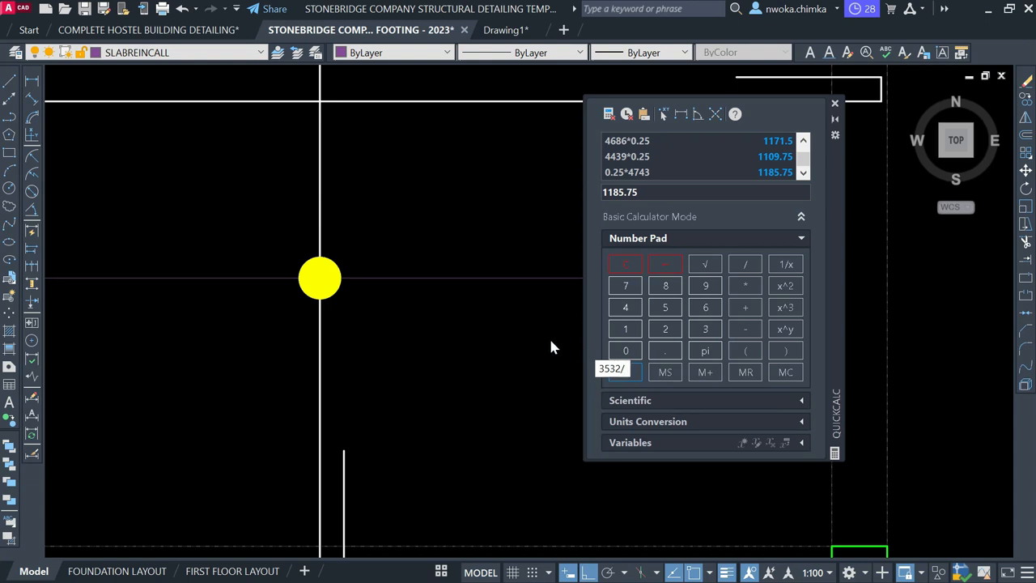
click(657, 194)
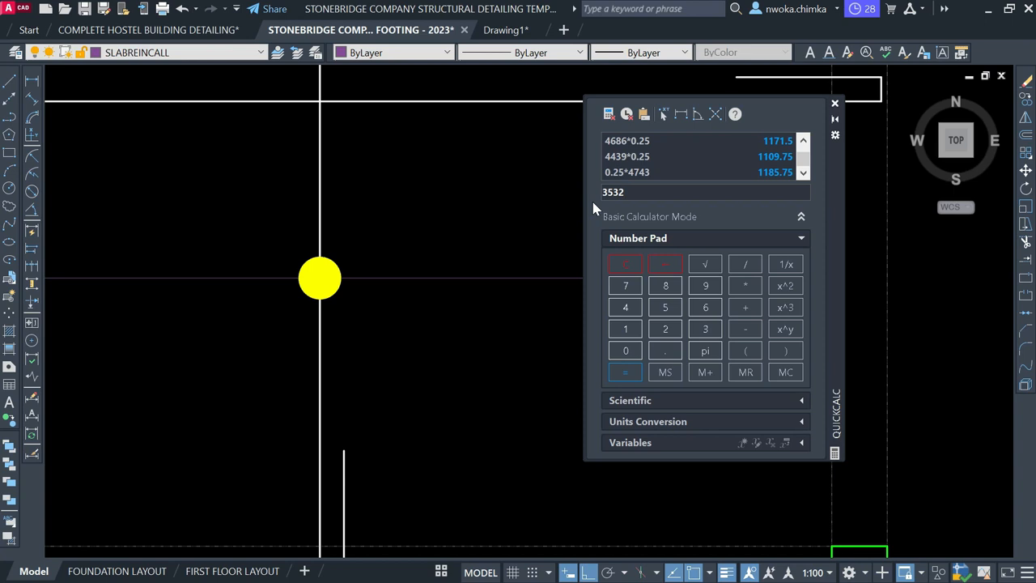
scroll(152, 245, down, 4)
scroll(151, 244, up, 3)
middle_drag(151, 247, 159, 249)
click(660, 191)
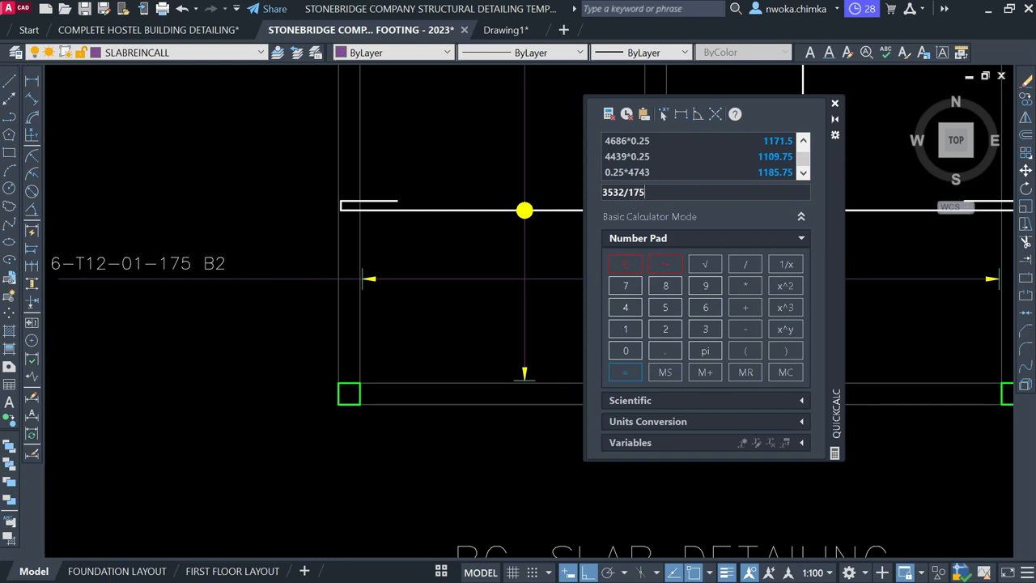
key(Return)
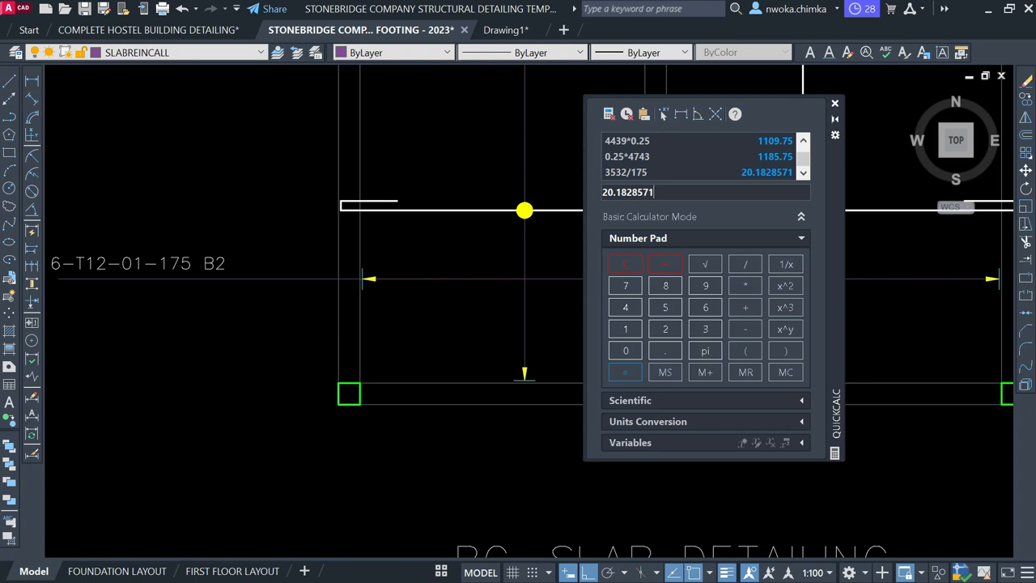
Move the (15) bar-count label into the right-hand slab bay
click(835, 104)
scroll(491, 266, down, 10)
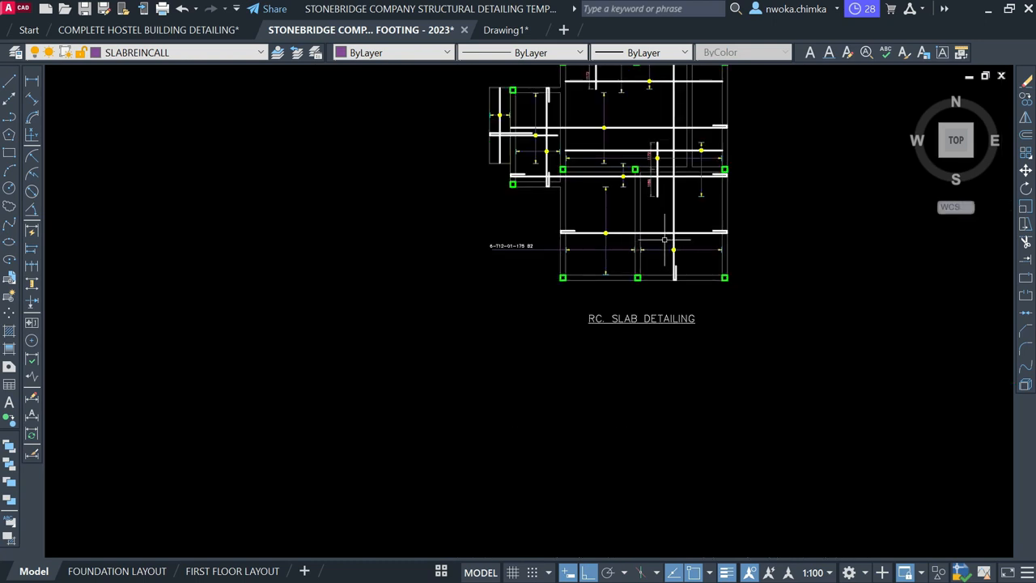
scroll(491, 265, down, 2)
scroll(562, 318, up, 12)
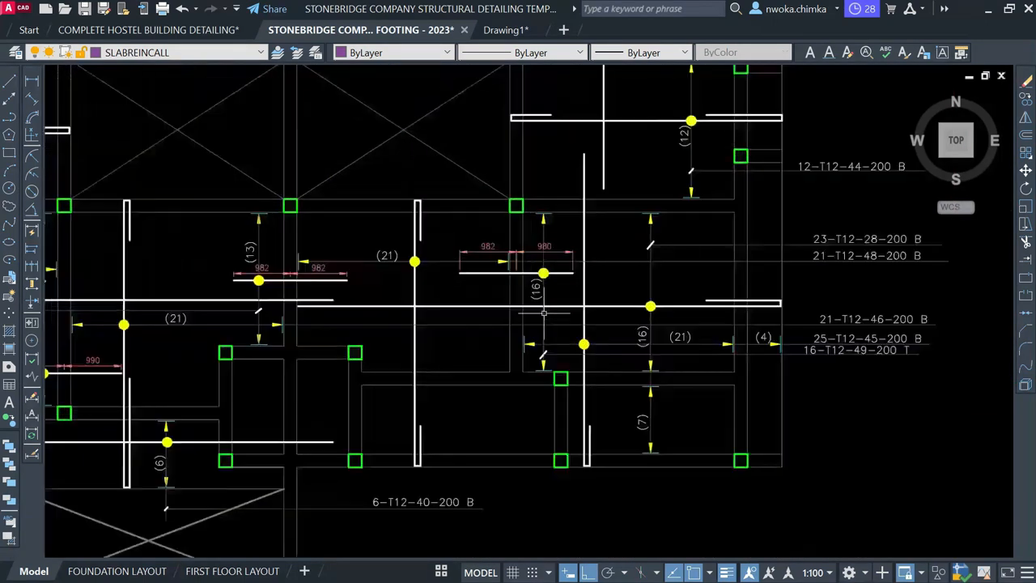
scroll(562, 318, down, 5)
scroll(310, 303, up, 7)
click(314, 307)
key(Escape)
scroll(338, 305, down, 5)
scroll(323, 294, up, 5)
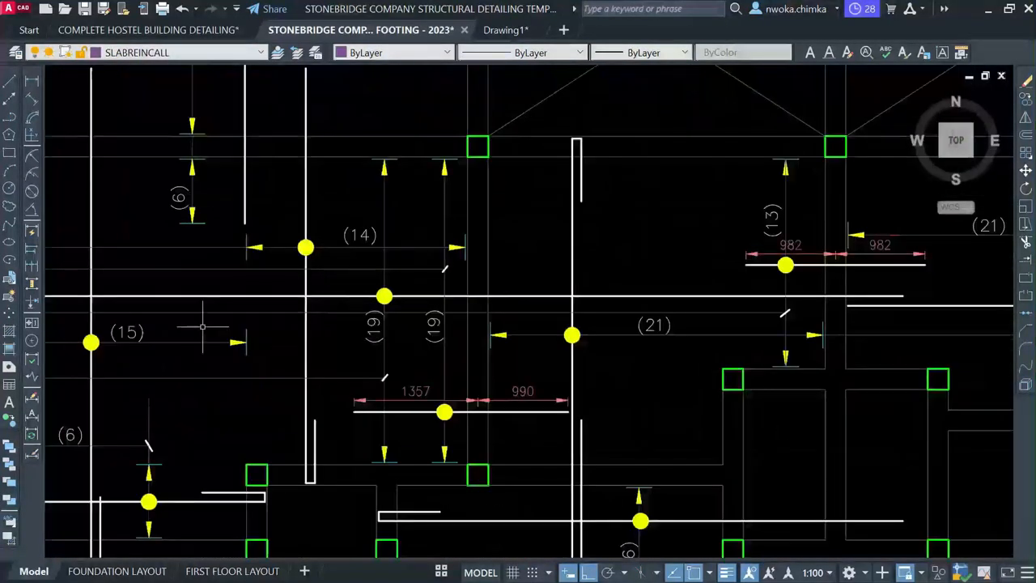
click(136, 330)
text(m)
key(Return)
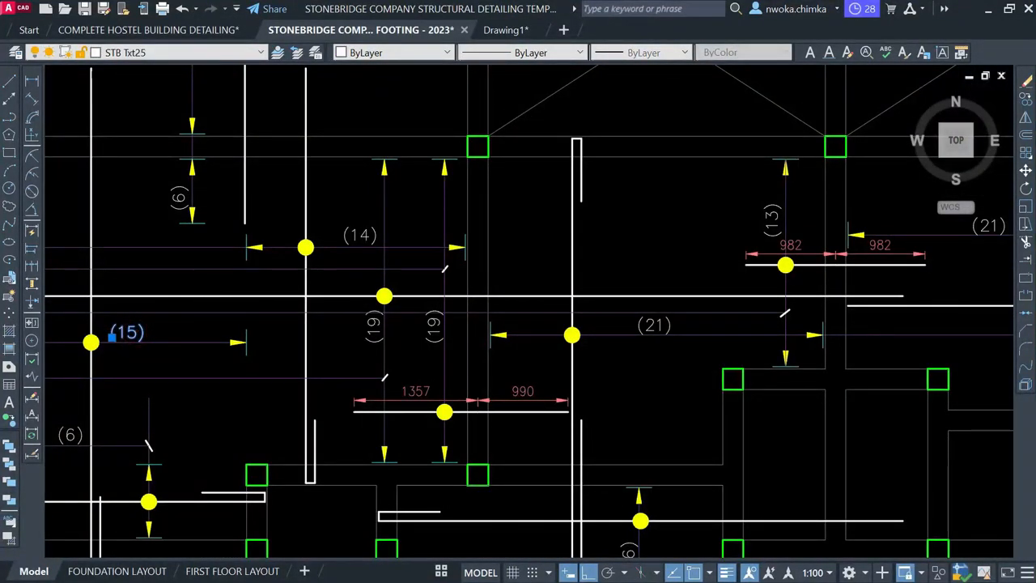
click(127, 341)
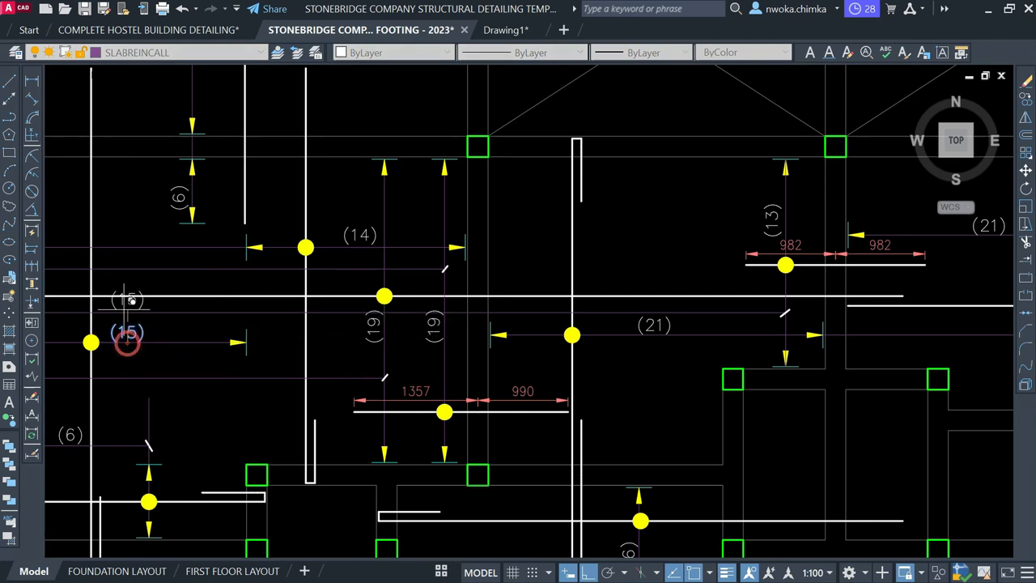
scroll(369, 285, down, 5)
scroll(569, 296, down, 3)
middle_drag(764, 296, 591, 289)
scroll(595, 243, up, 6)
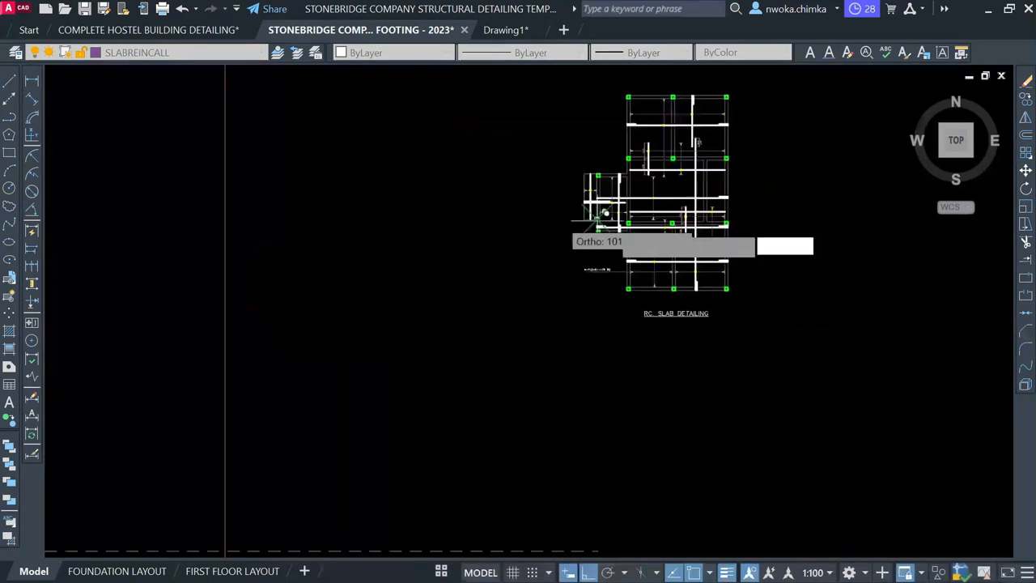
scroll(704, 279, up, 5)
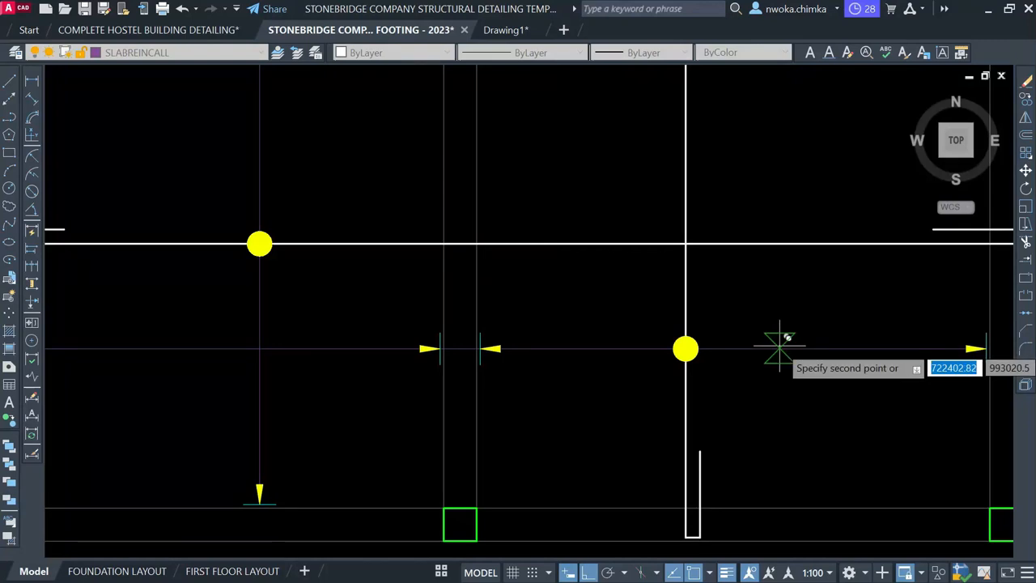
click(802, 330)
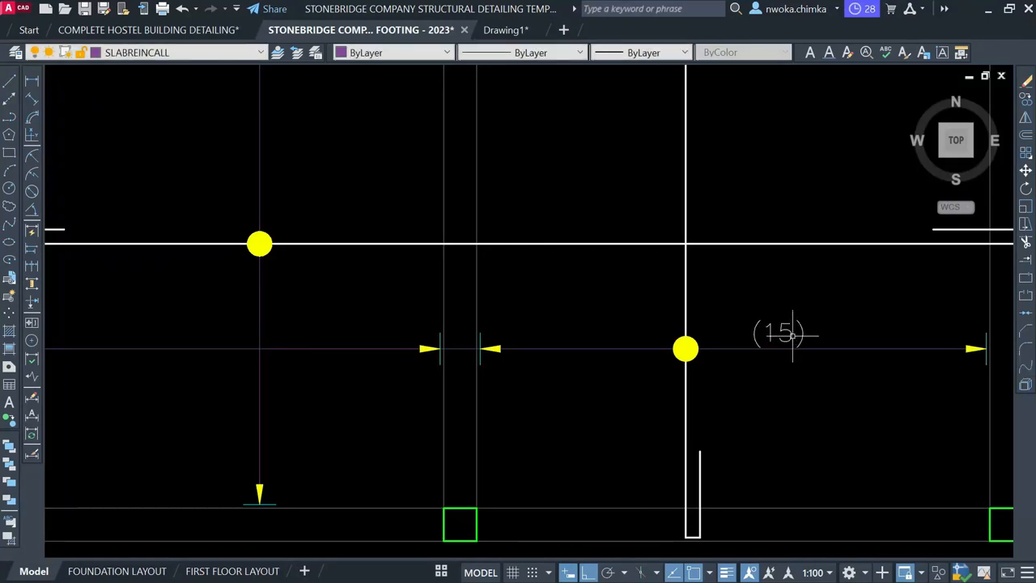
Change the moved label's text from (15) to (21)
click(789, 332)
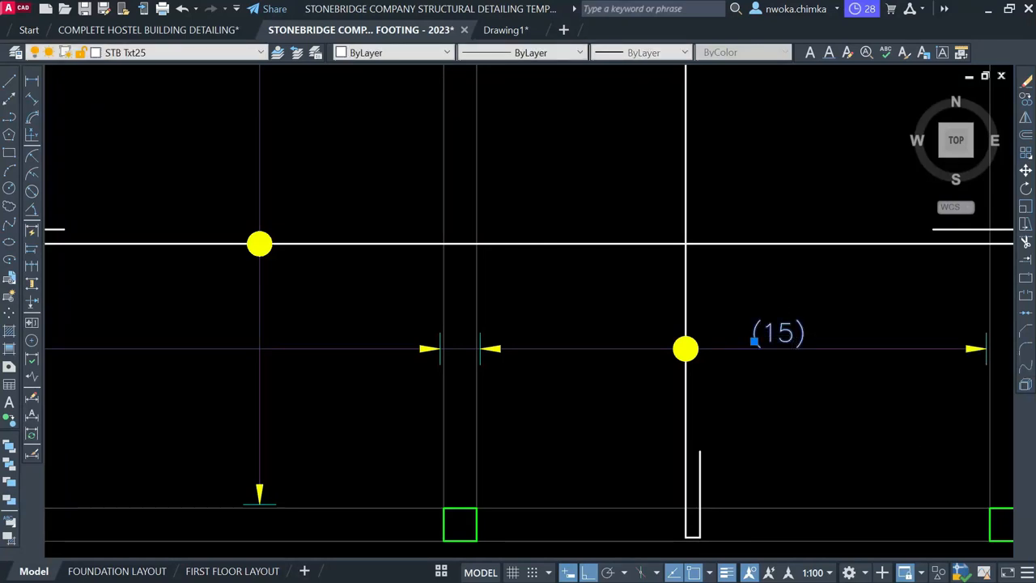
scroll(791, 331, up, 2)
key(Escape)
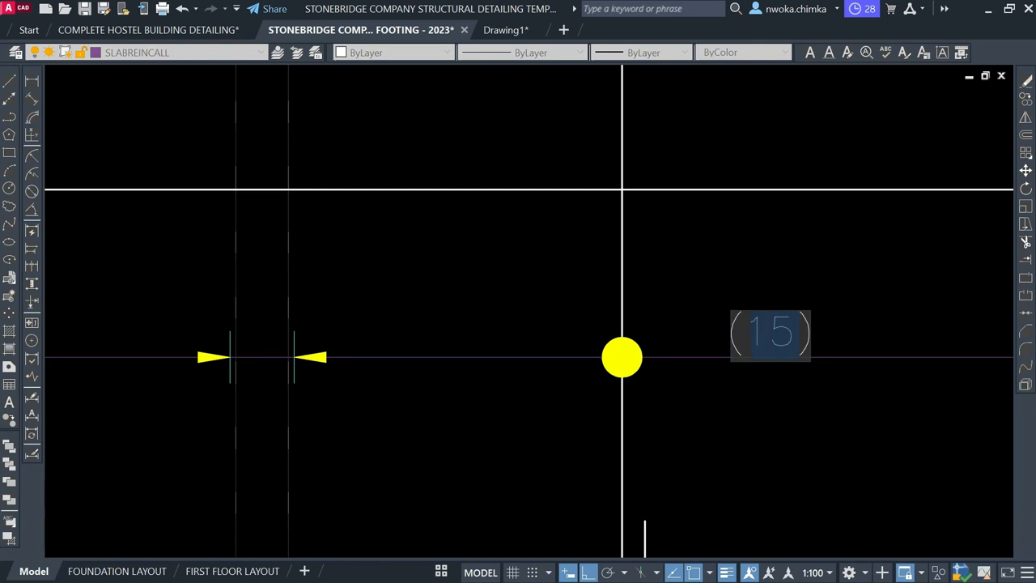
text(21)
key(Return)
key(Escape)
scroll(801, 281, down, 3)
scroll(796, 283, up, 2)
scroll(797, 284, up, 2)
Shift the (21) label up to sit above the bay's distribution line
click(833, 298)
click(775, 294)
text(m)
key(space)
click(845, 285)
click(856, 269)
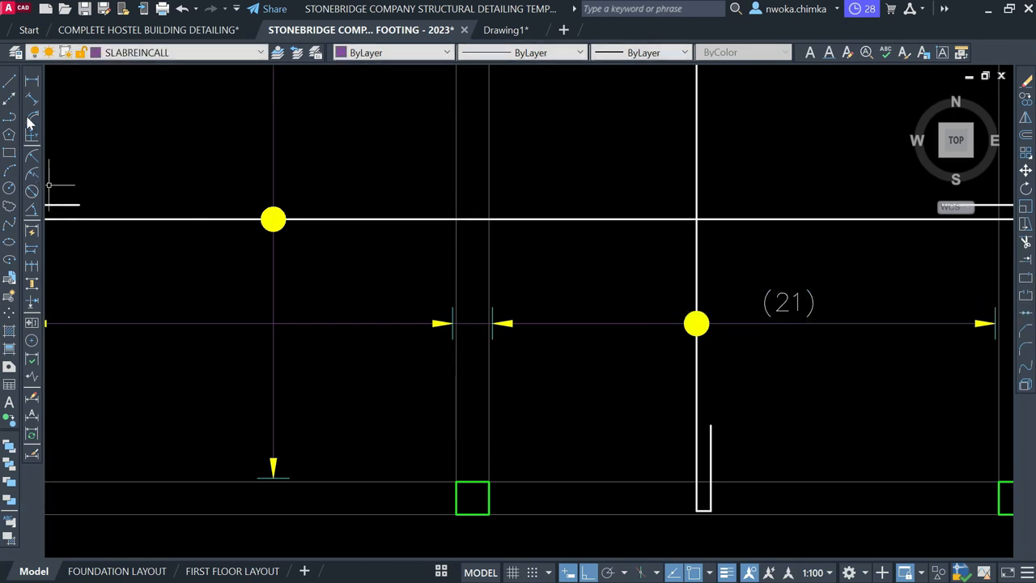
Measure the left bay's span with a linear dimension, reading 2994, then cancel it
click(32, 81)
scroll(791, 304, down, 2)
scroll(595, 332, up, 6)
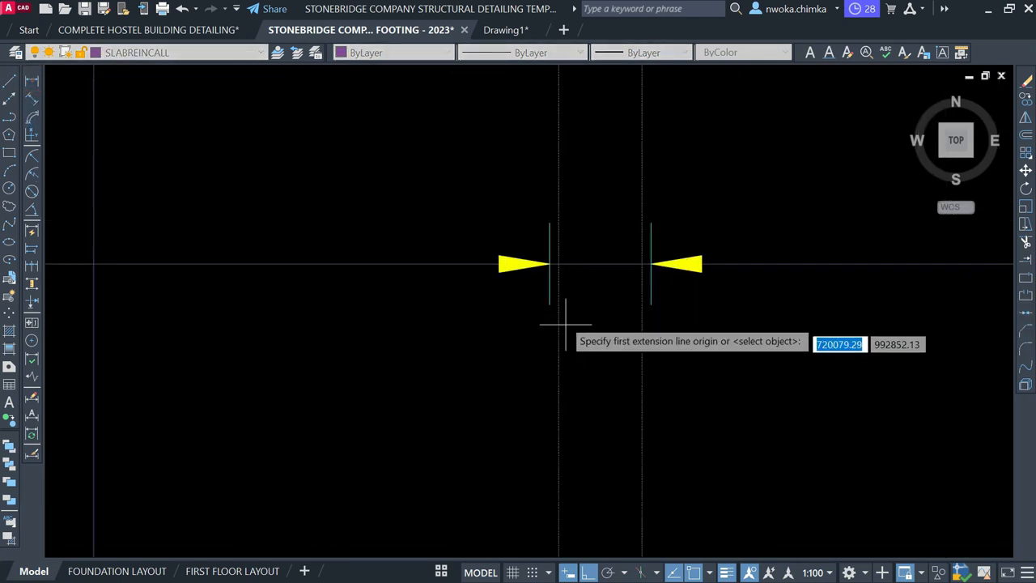
click(550, 305)
scroll(342, 303, down, 2)
scroll(289, 305, up, 3)
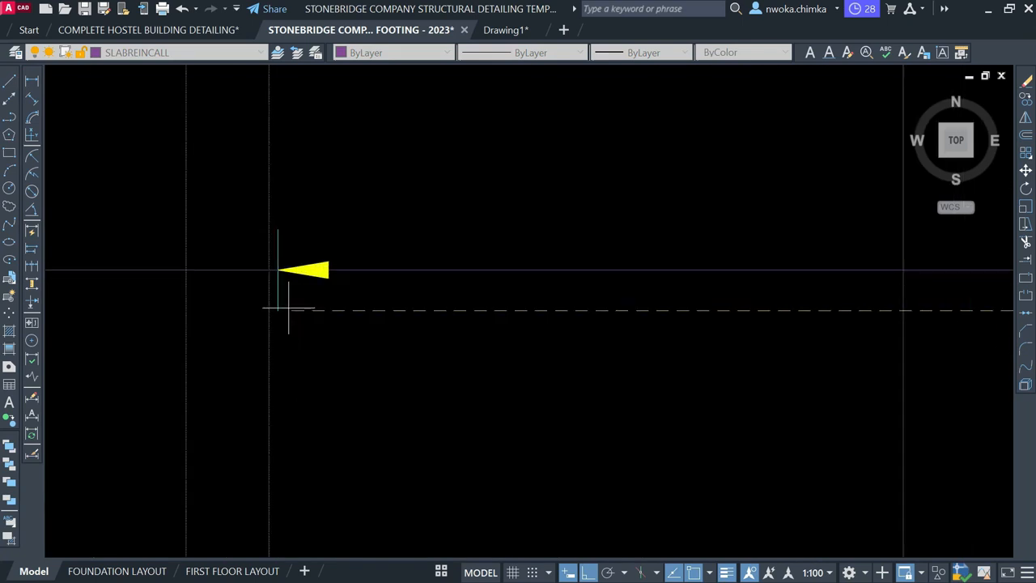
click(285, 310)
scroll(555, 363, down, 3)
scroll(598, 337, up, 2)
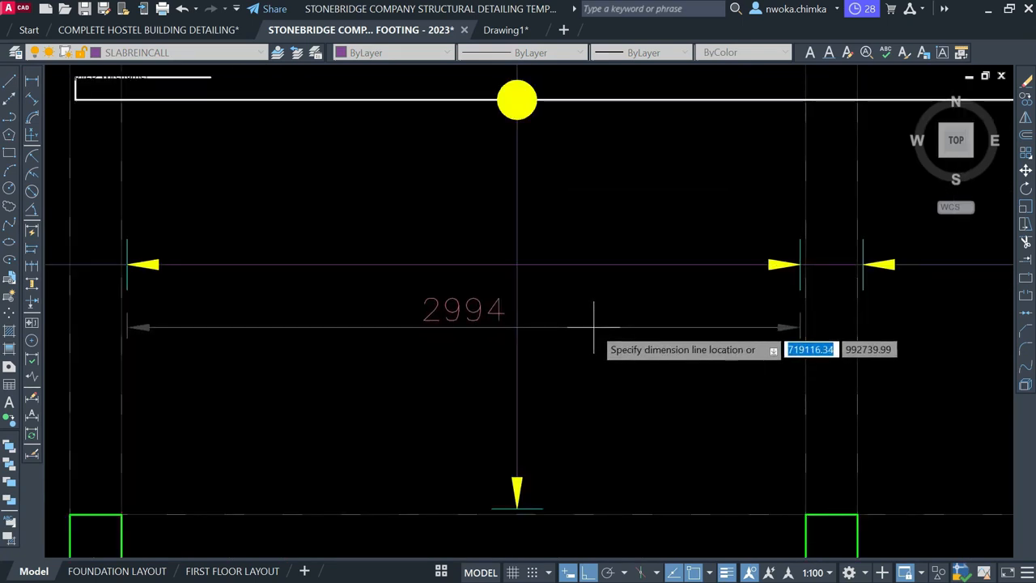
key(Escape)
Calculate 2994/175 in QuickCalc, giving 17.1085714
text(qc)
key(Return)
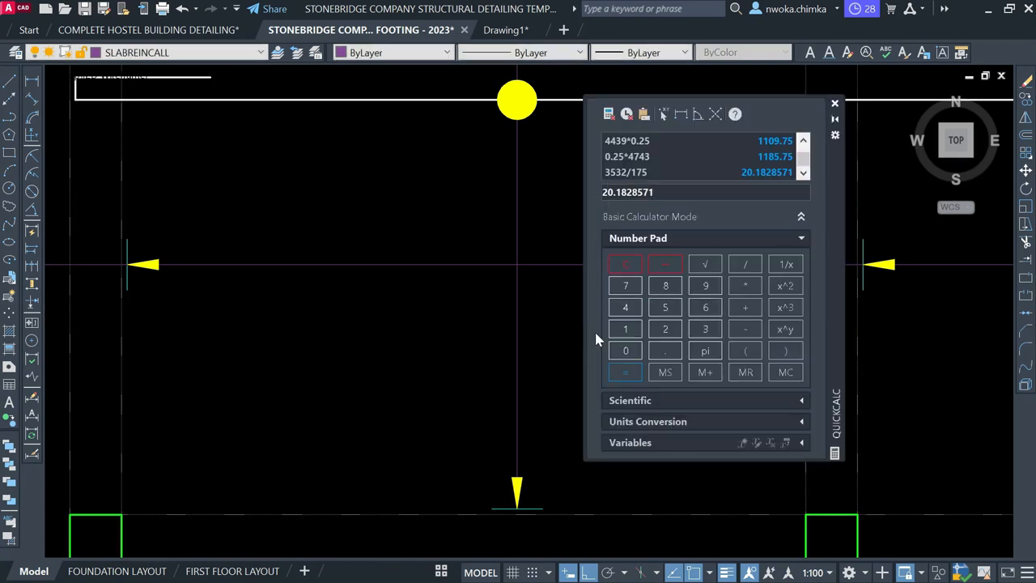
text(2994/175)
key(Return)
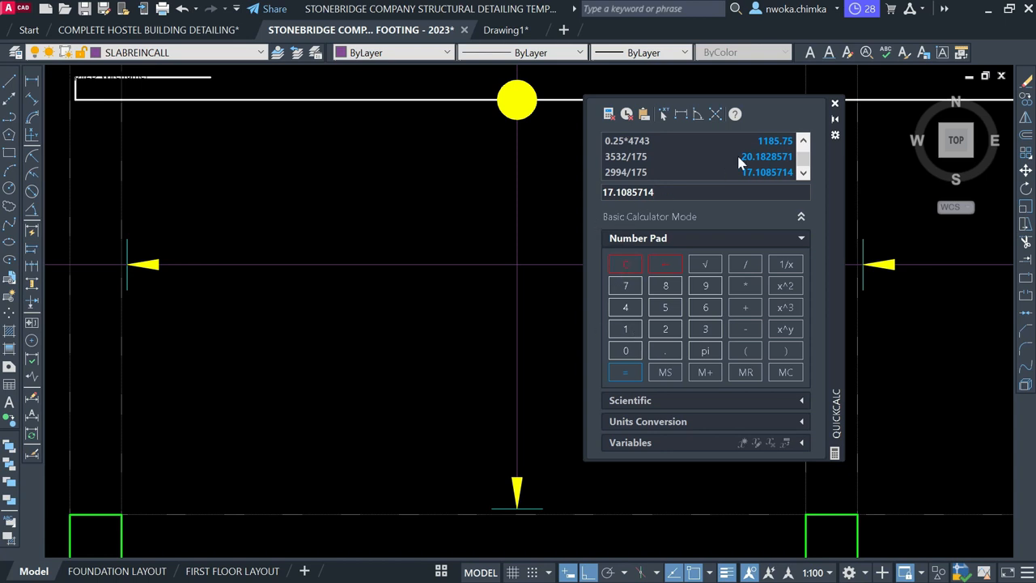
Copy the (21) label into the left slab bay
click(836, 105)
scroll(694, 272, down, 3)
scroll(748, 277, up, 3)
click(690, 278)
click(612, 297)
key(m)
key(Return)
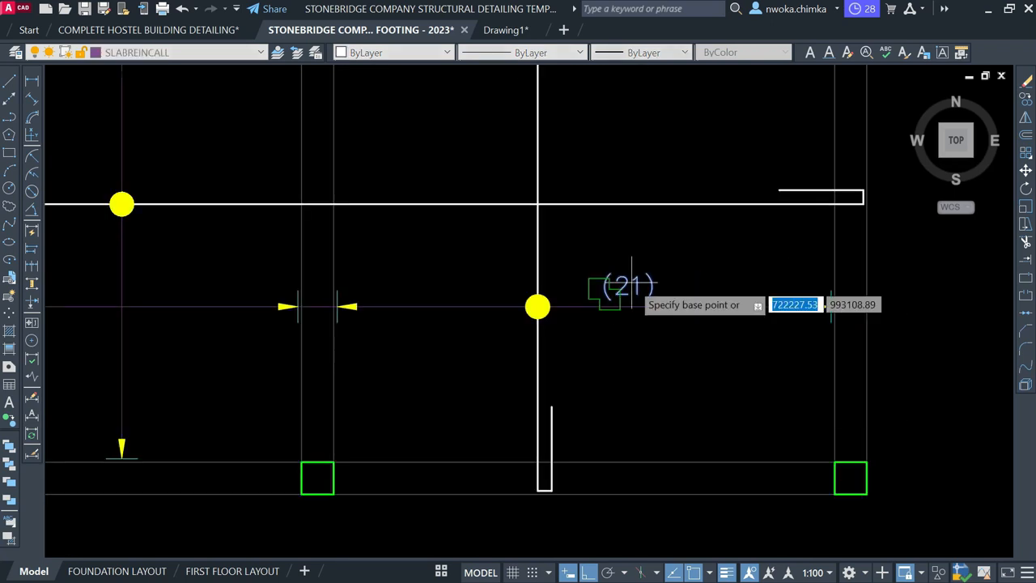
click(625, 306)
scroll(625, 306, down, 3)
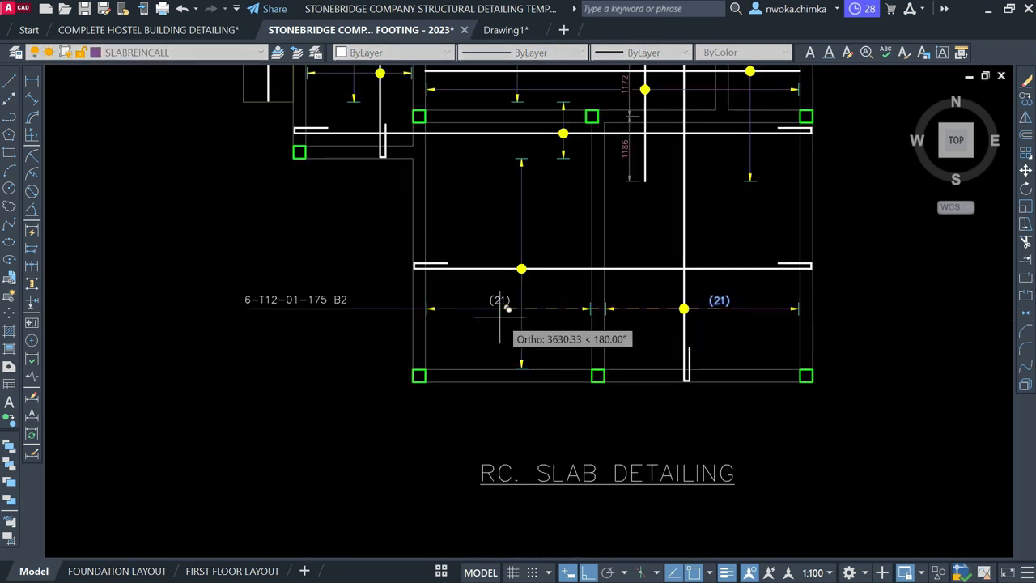
scroll(486, 308, up, 2)
click(485, 295)
Open the copied label for editing, exit without changes, and reopen QuickCalc
click(483, 293)
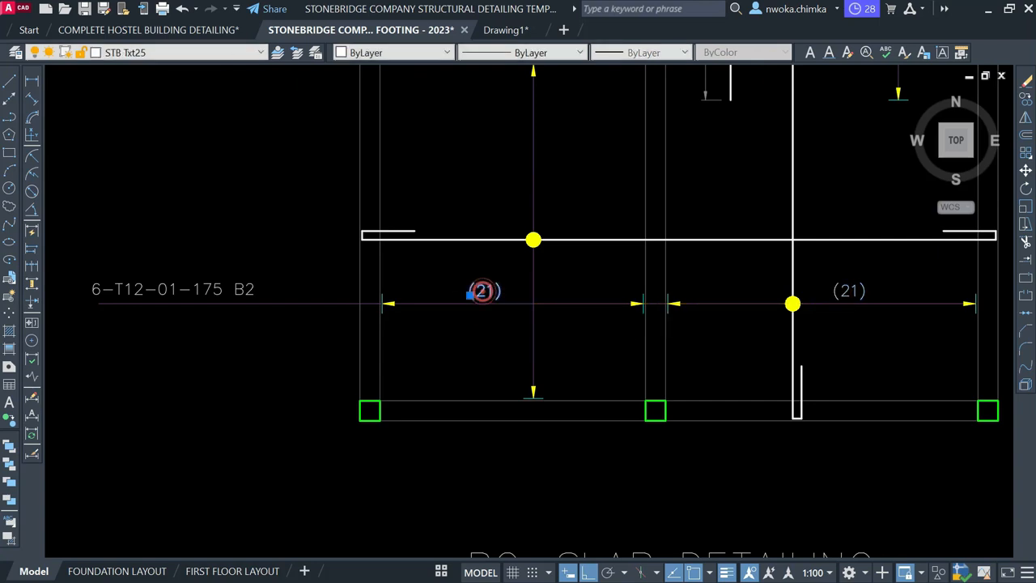
double_click(483, 290)
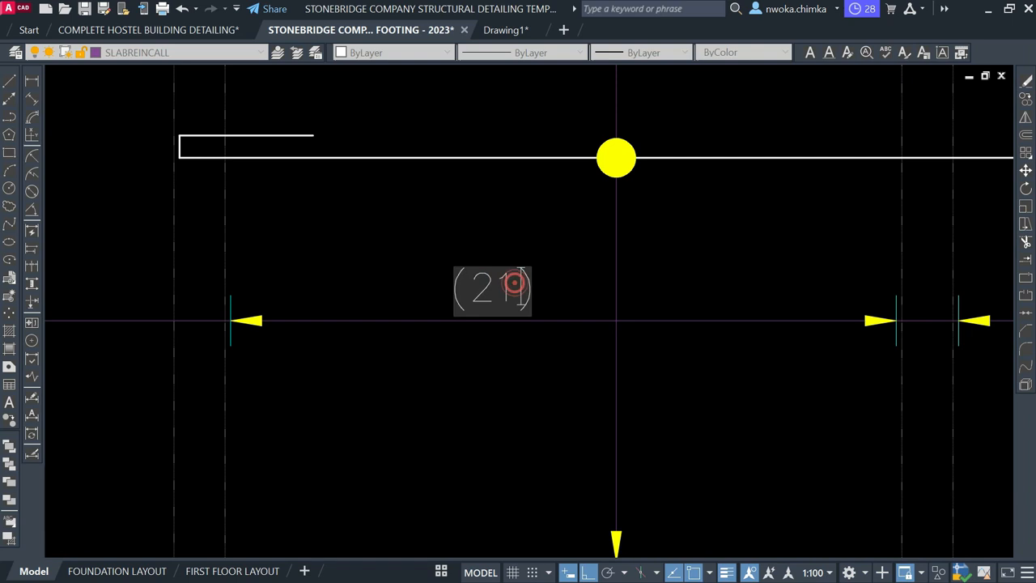
scroll(454, 316, down, 4)
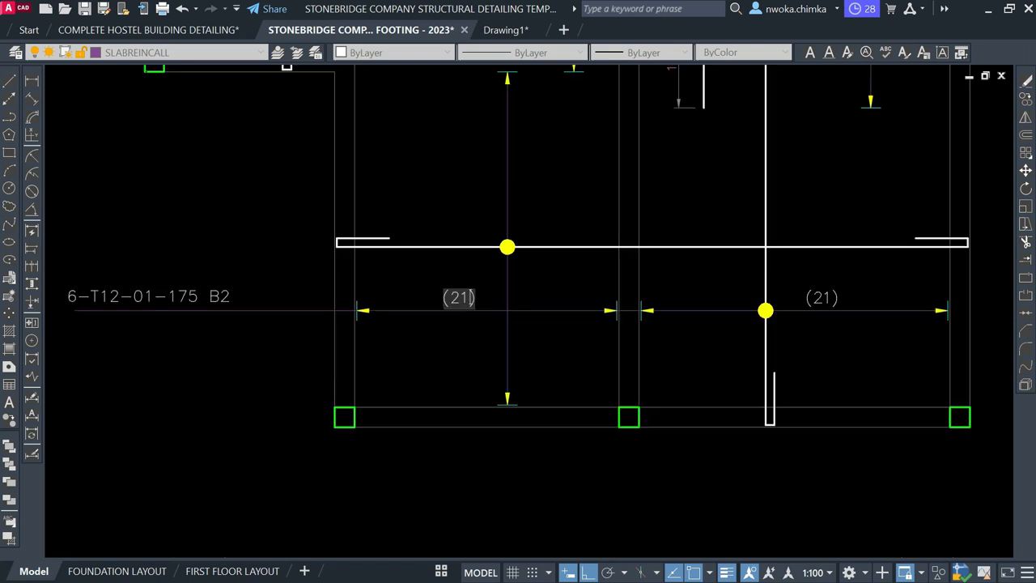
click(478, 427)
key(Escape)
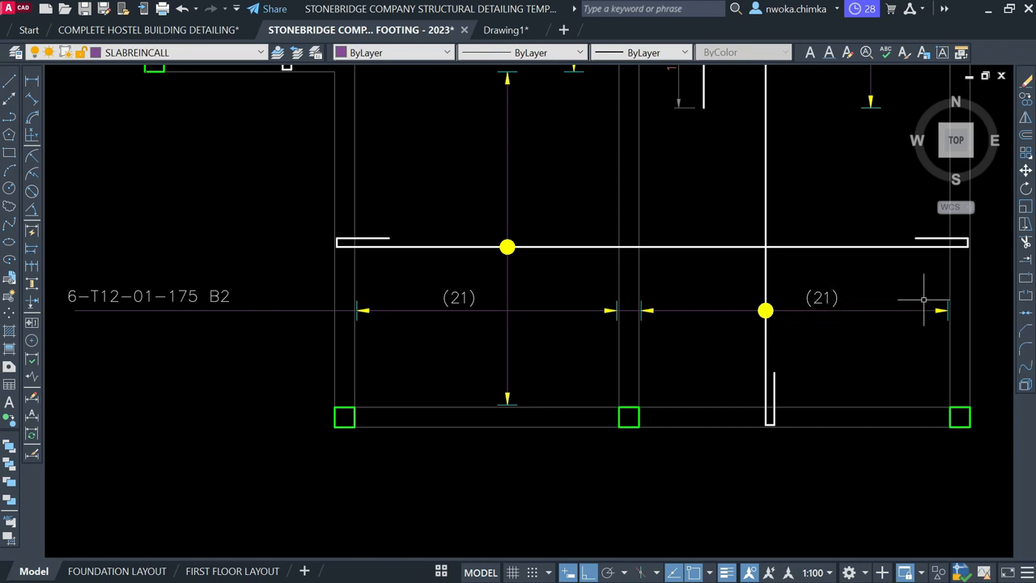
scroll(453, 307, up, 2)
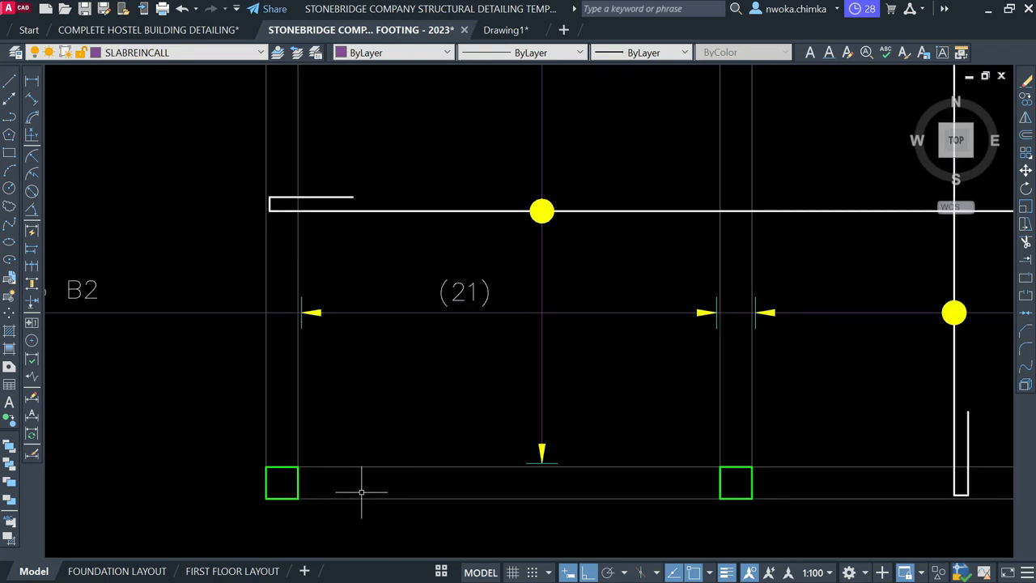
text(QC)
key(Return)
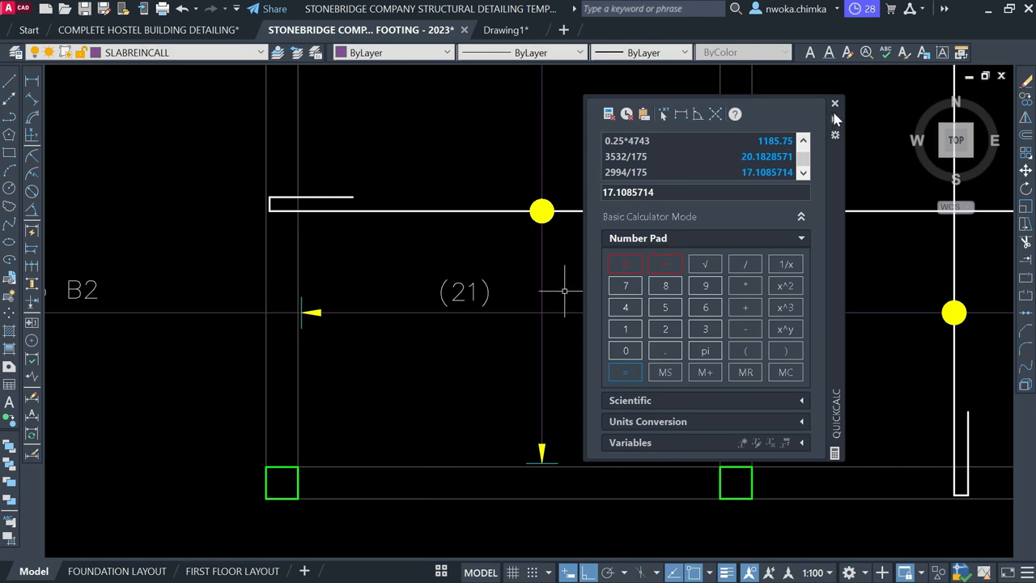
Edit the left-bay label to read (17)
click(472, 285)
double_click(473, 287)
click(475, 289)
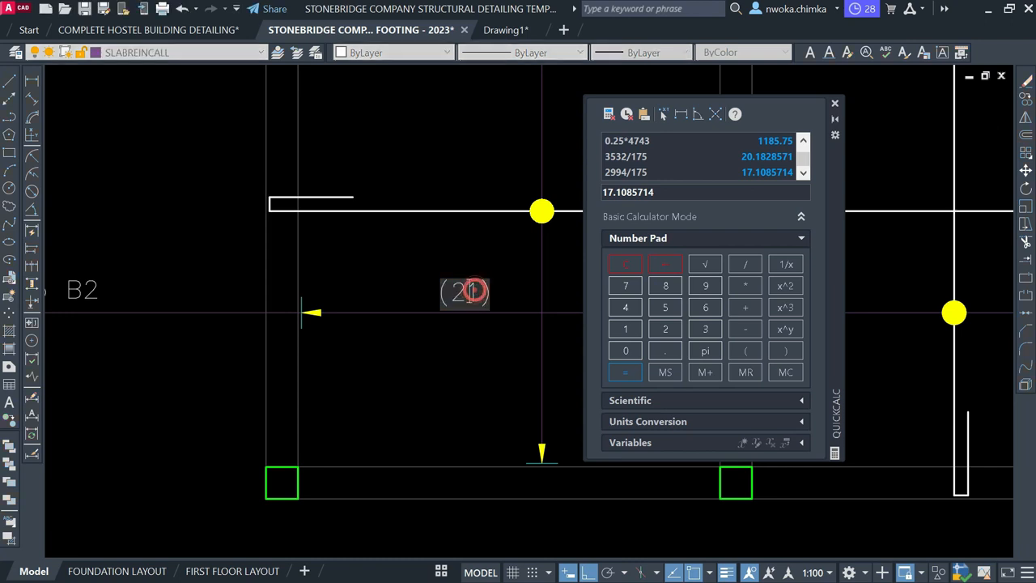
text(17)
click(488, 375)
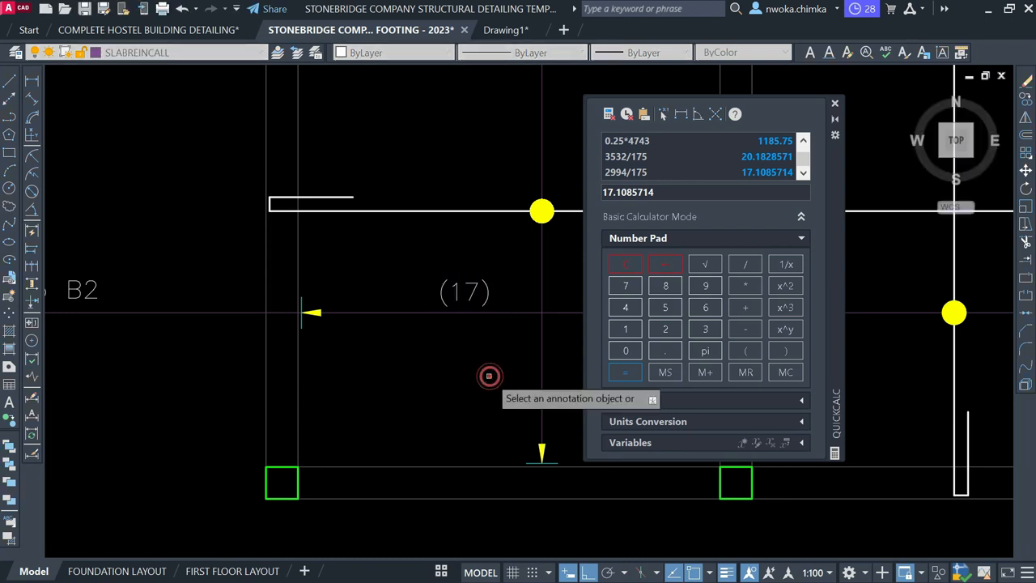
scroll(348, 243, down, 5)
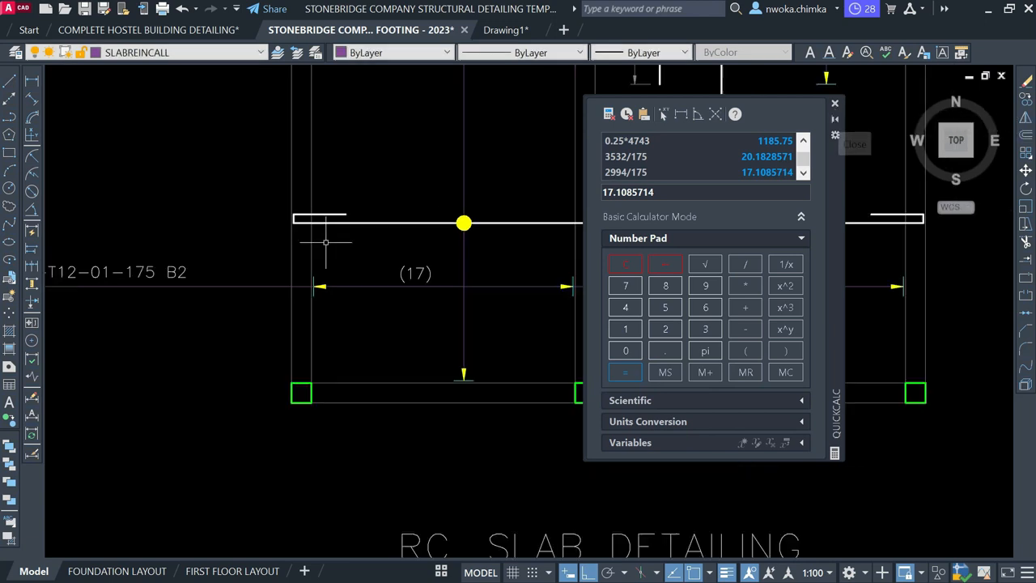
scroll(419, 252, up, 2)
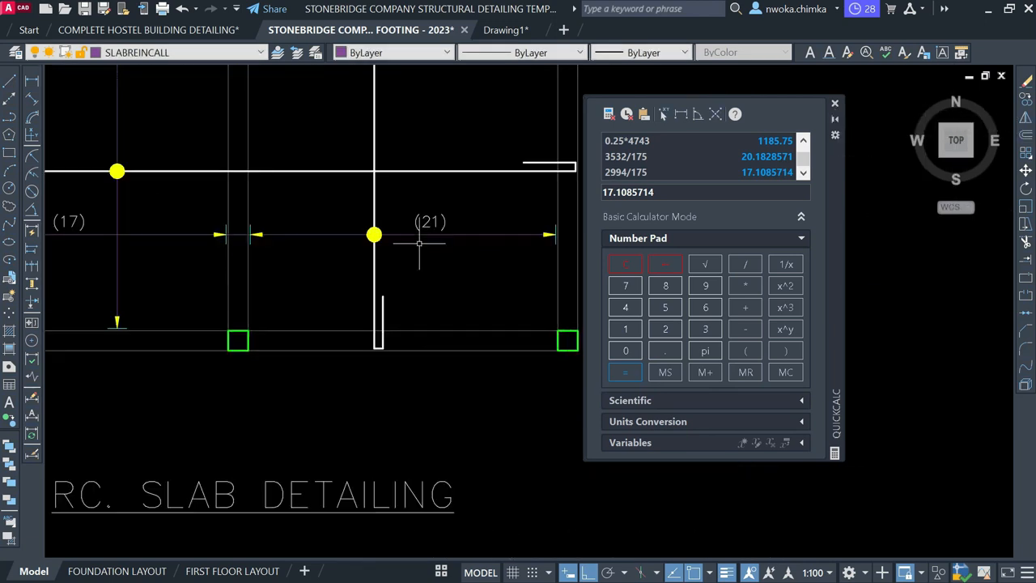
scroll(230, 243, up, 1)
scroll(371, 271, down, 2)
scroll(212, 250, up, 1)
scroll(336, 261, down, 1)
middle_drag(467, 217, 446, 262)
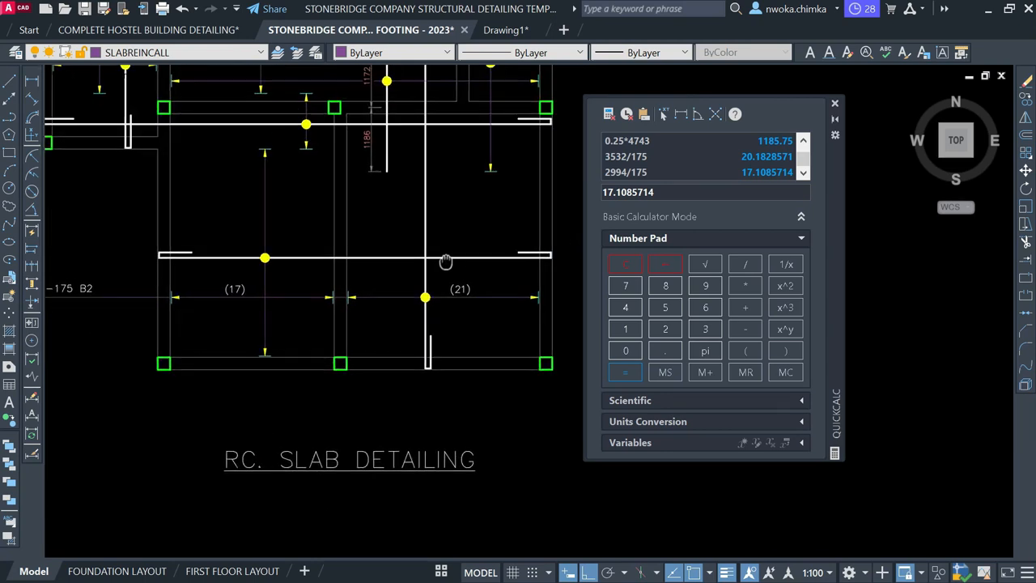
Select the vertical rebar in the bay
click(429, 230)
click(419, 208)
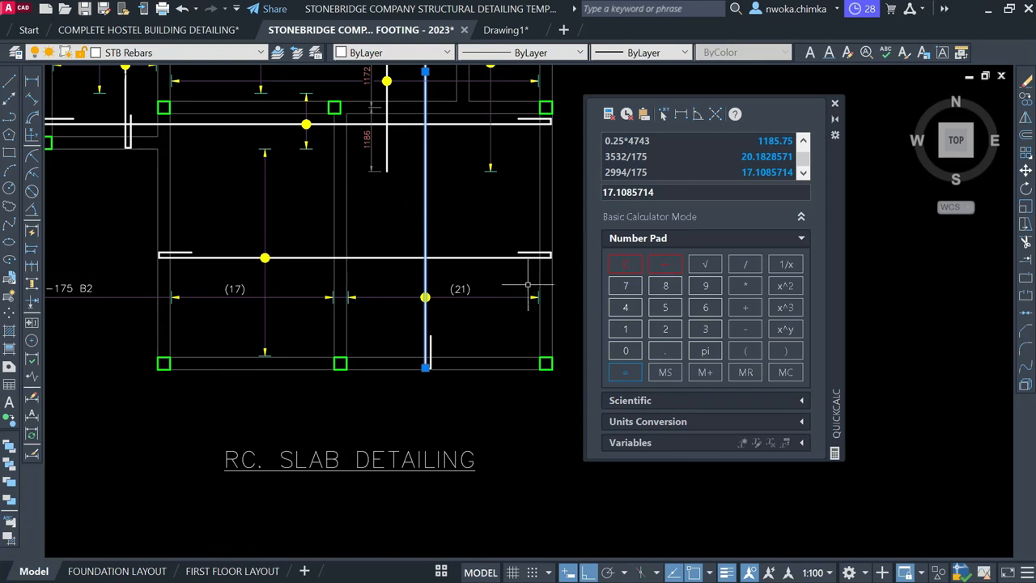
middle_drag(474, 288, 520, 293)
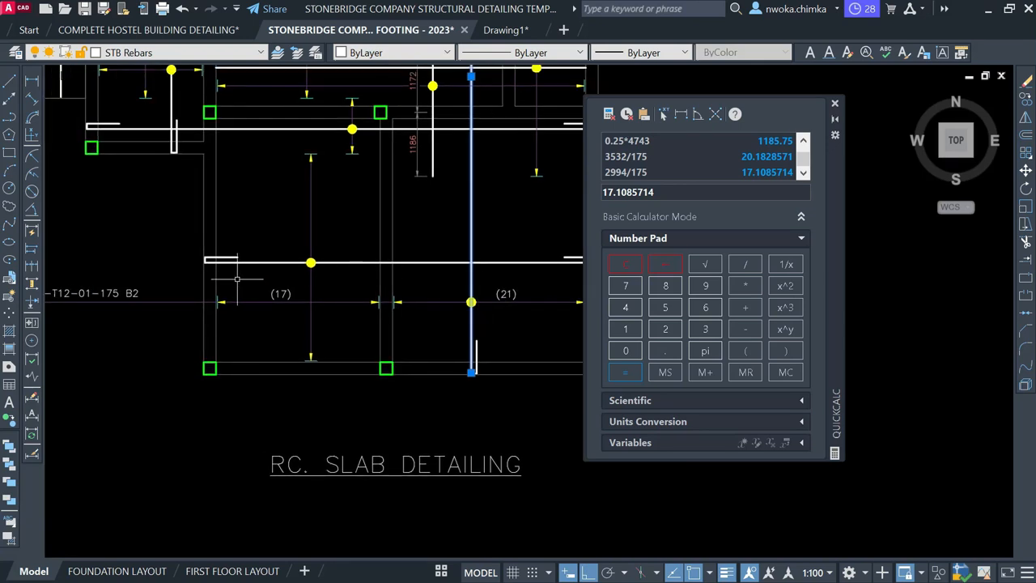
scroll(291, 286, down, 4)
scroll(364, 281, up, 4)
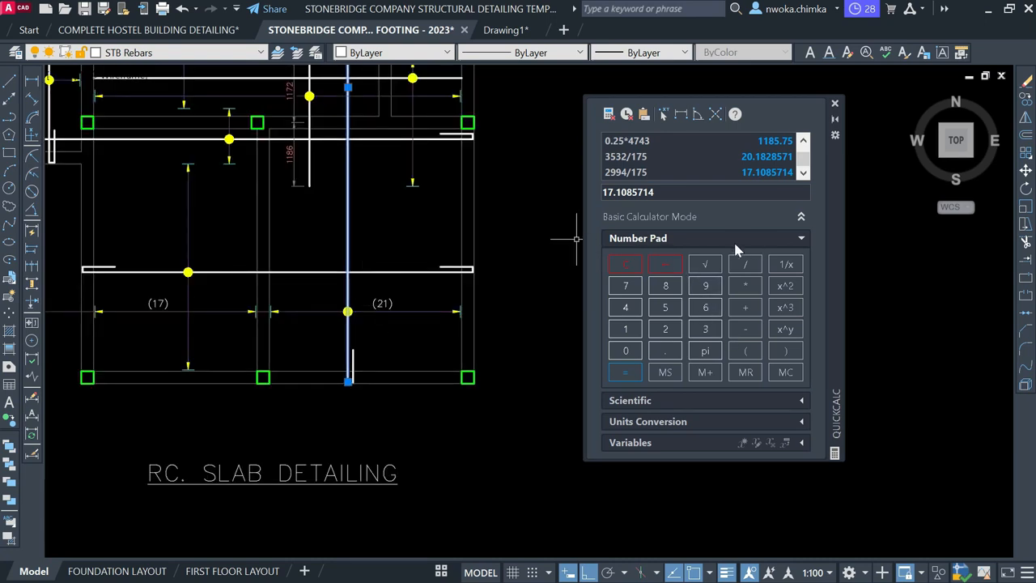
Add 21+17 in QuickCalc to get 38, then close the calculator
click(627, 265)
click(660, 330)
click(625, 328)
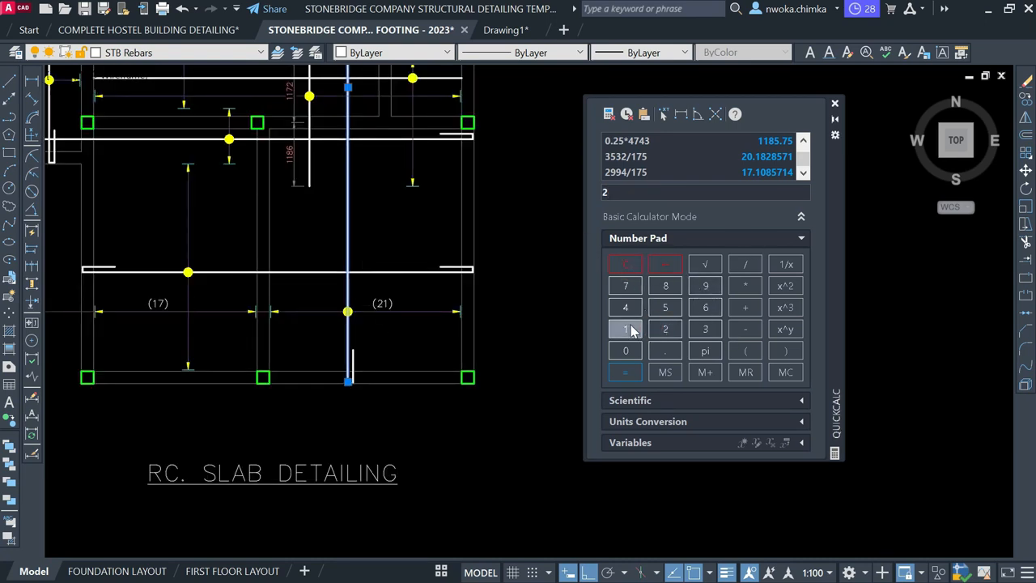
click(753, 313)
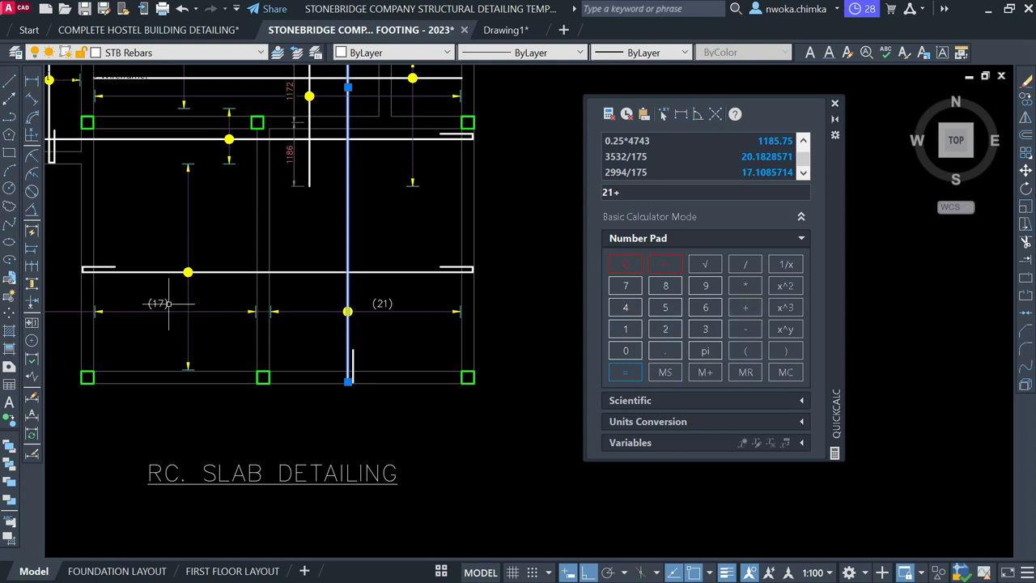
click(629, 328)
click(625, 287)
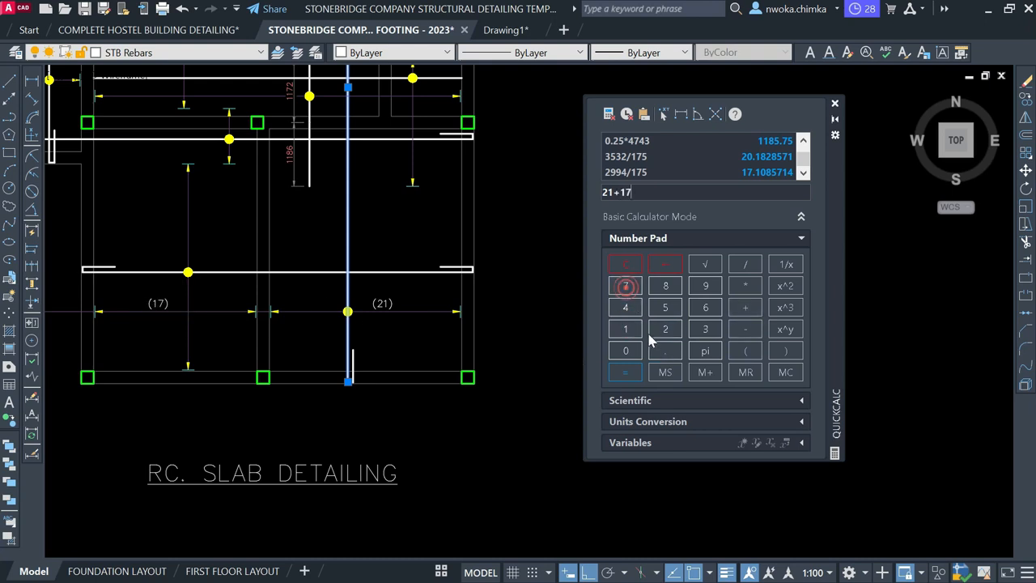
click(624, 372)
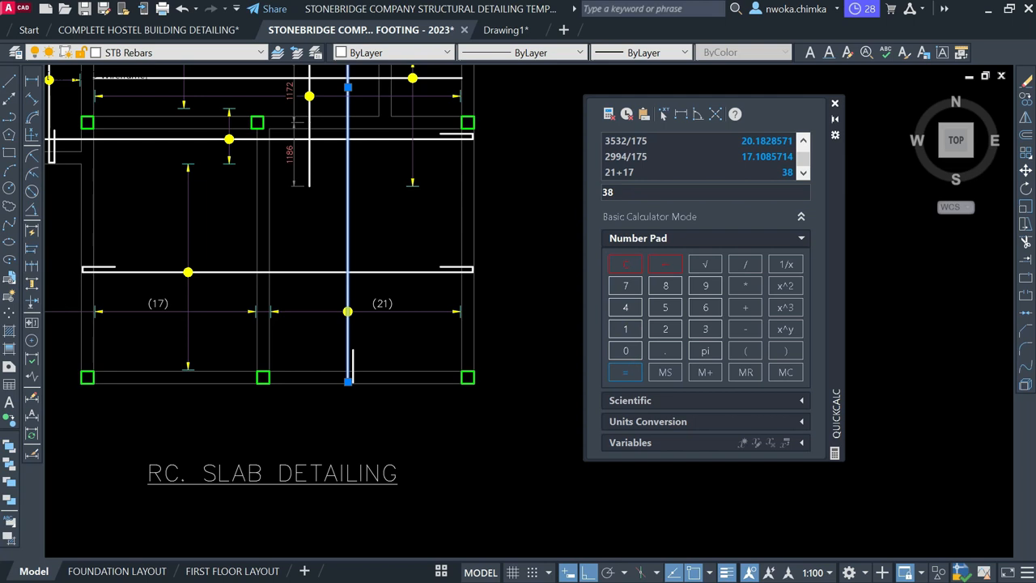
mouse_move(263, 286)
middle_down()
mouse_move(469, 294)
mouse_move(391, 305)
middle_up()
scroll(506, 297, down, 2)
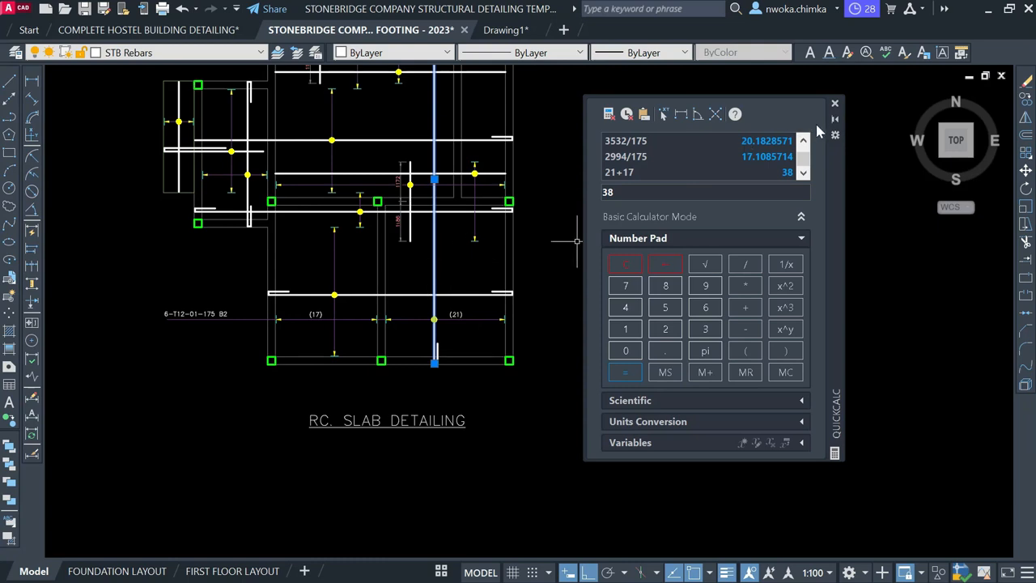
click(836, 104)
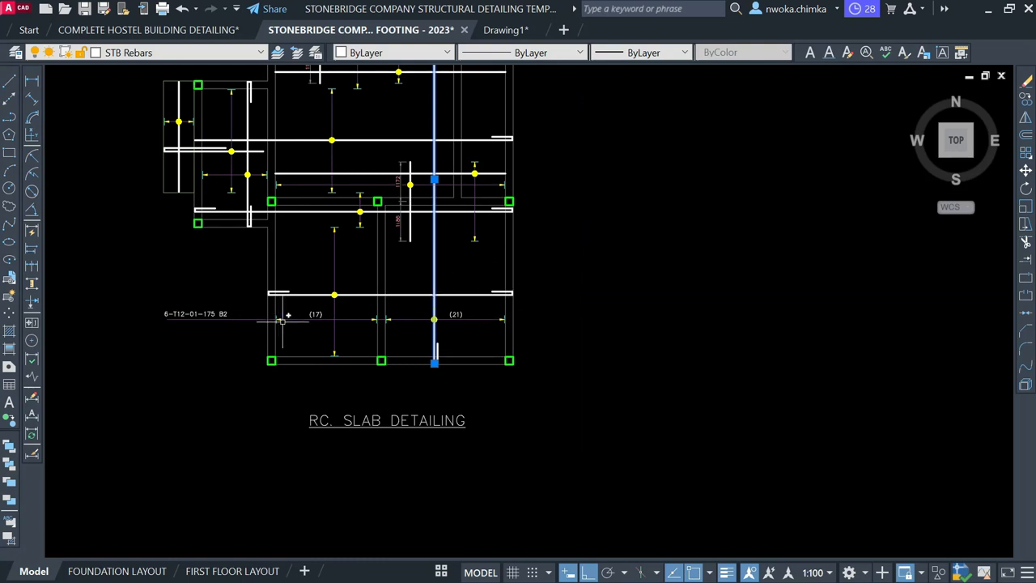
Edit the 6-T12-01-175 B2 callout so it reads 38-T12-01-175 B2
scroll(292, 320, up, 3)
key(Escape)
click(303, 340)
click(292, 340)
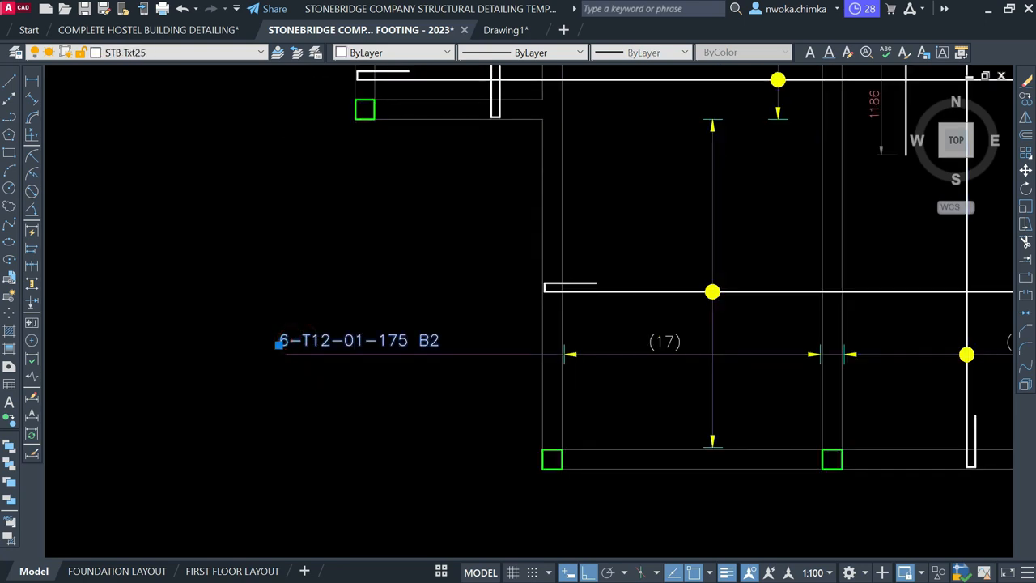
double_click(291, 341)
click(287, 347)
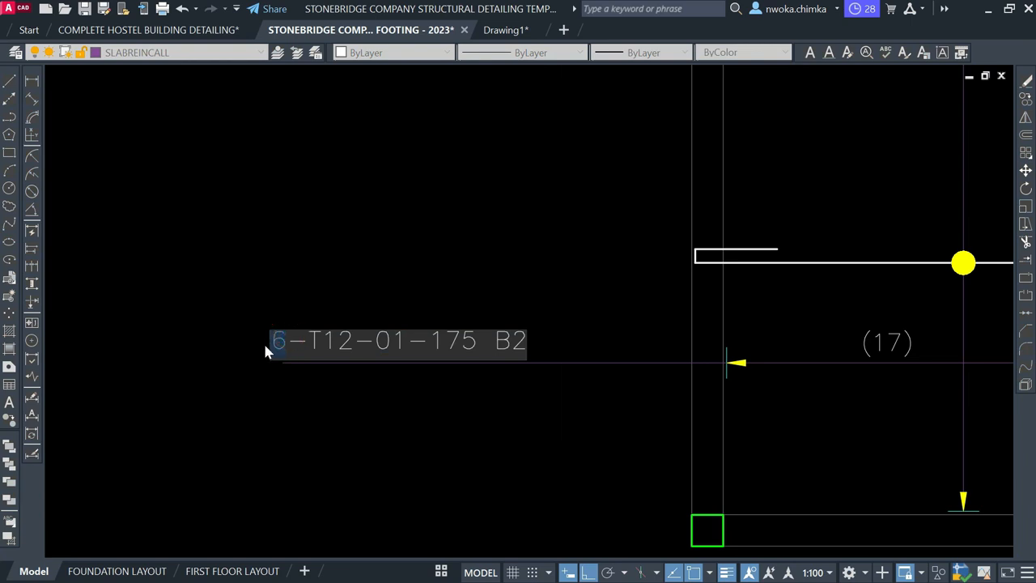
text(38)
click(331, 217)
Move the 38-T12-01-175 B2 callout to its new spot beside the spans
click(363, 338)
text(m)
key(space)
click(439, 256)
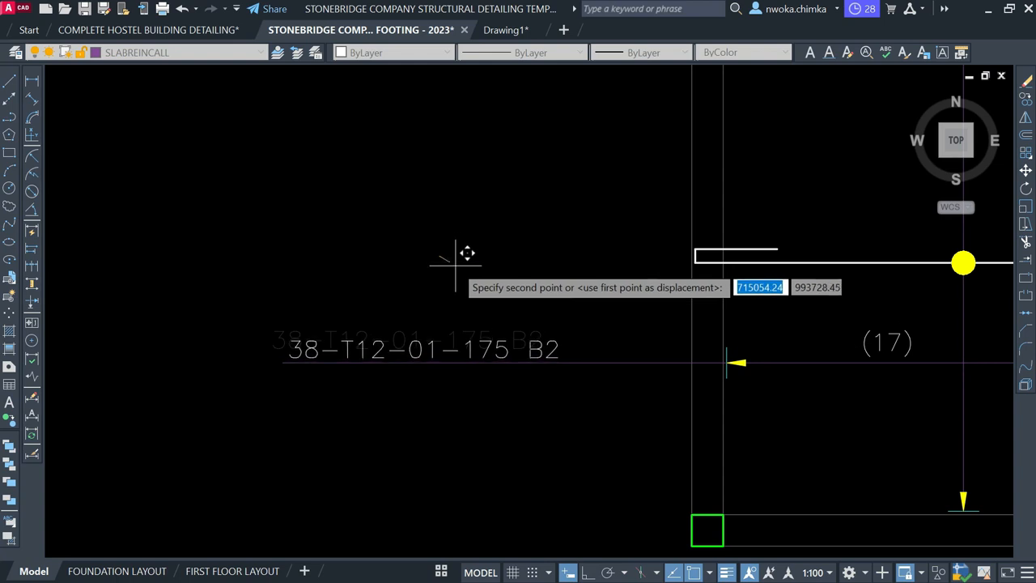
click(454, 262)
scroll(450, 260, down, 6)
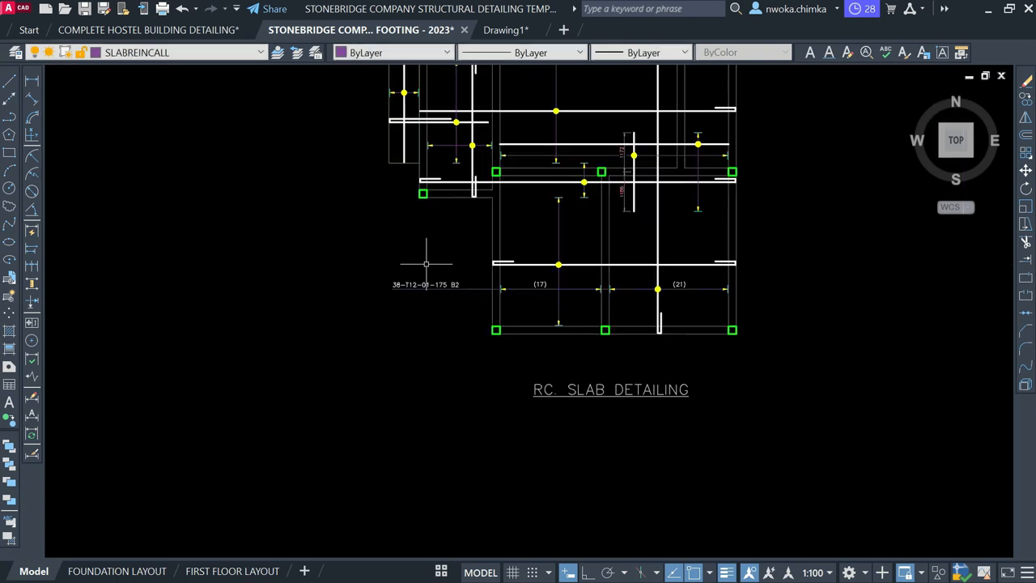
scroll(508, 305, up, 4)
scroll(630, 311, up, 3)
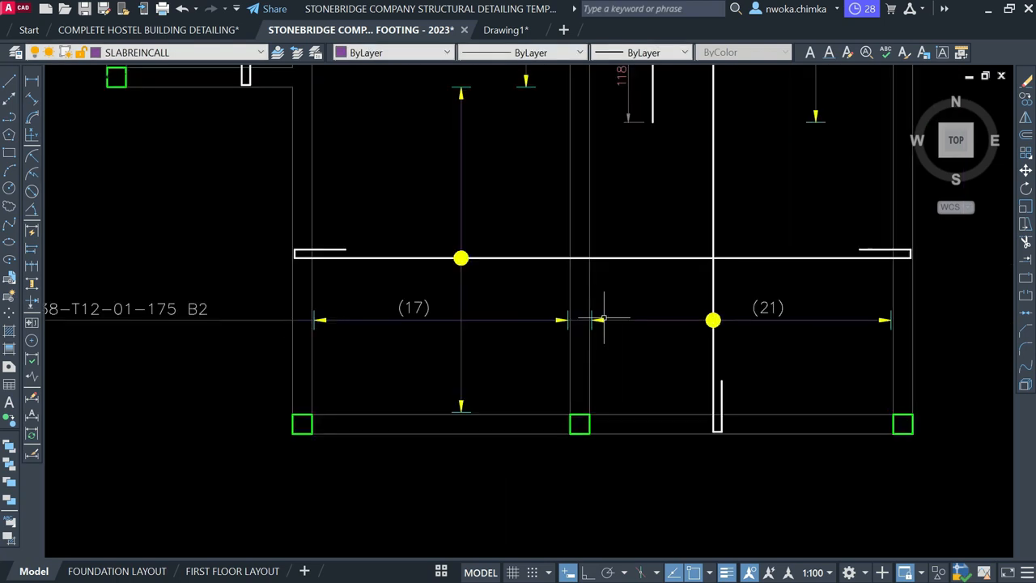
scroll(792, 334, down, 2)
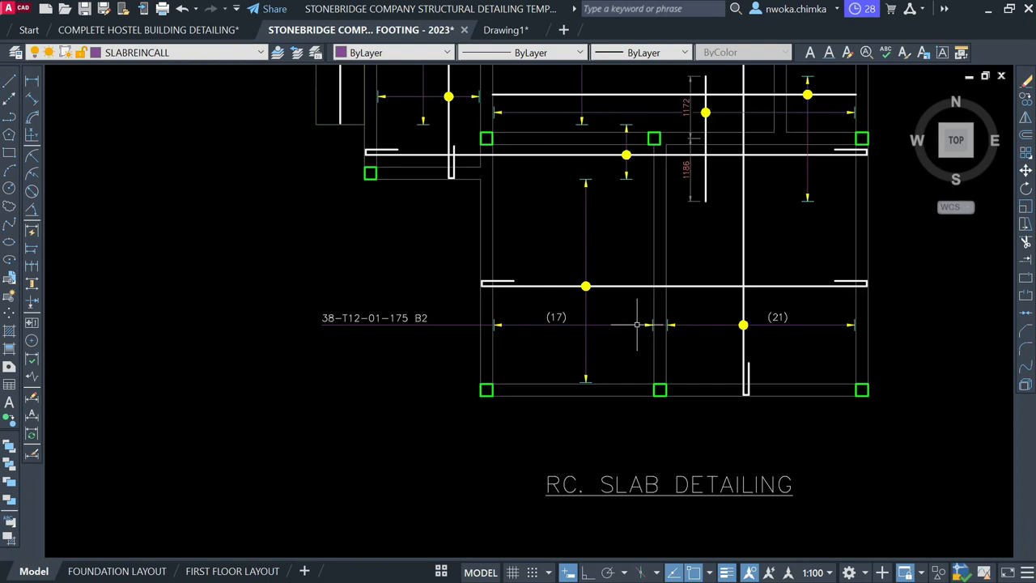
scroll(401, 497, down, 2)
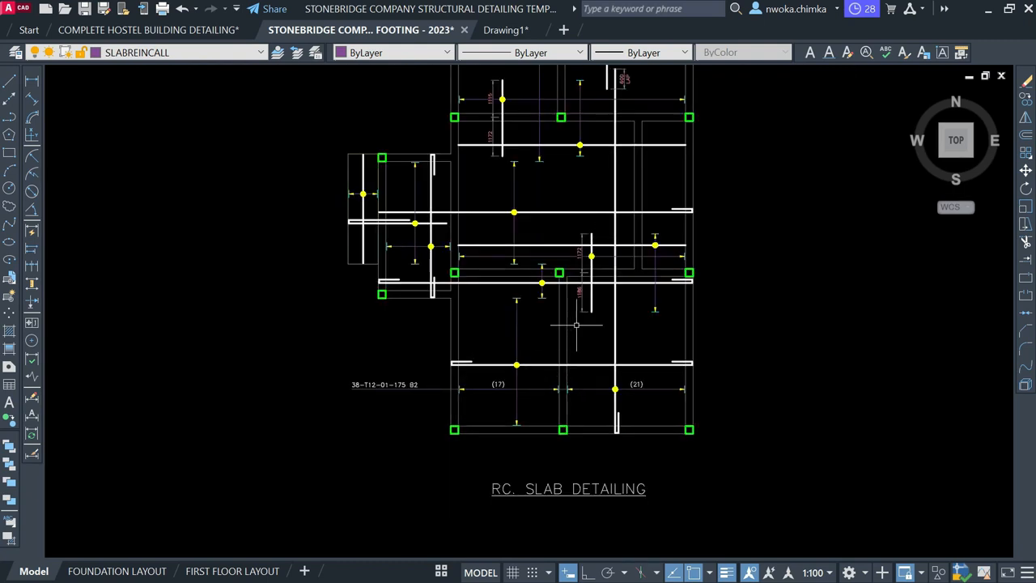
middle_drag(549, 305, 559, 336)
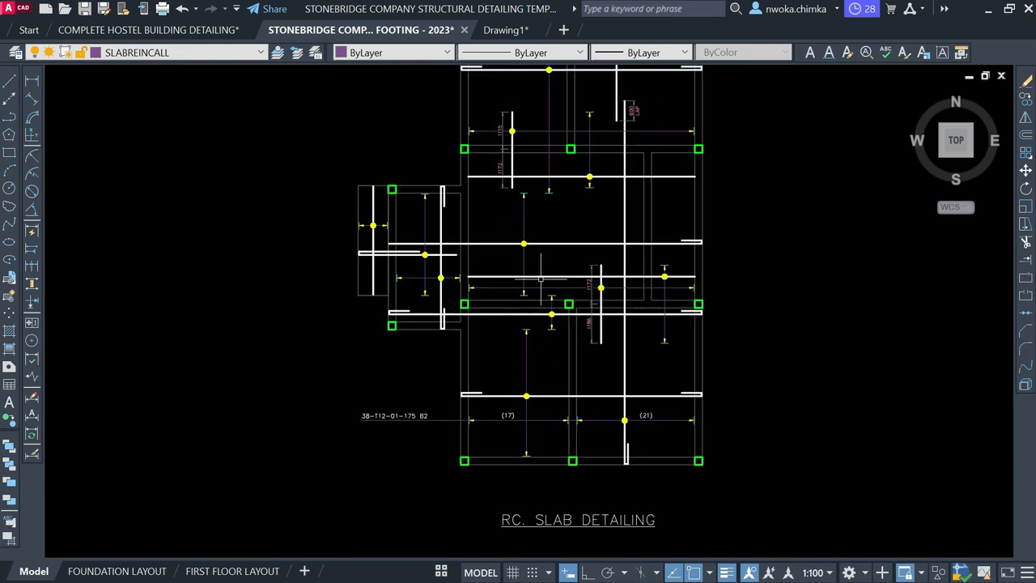
middle_drag(539, 282, 541, 316)
scroll(588, 398, down, 2)
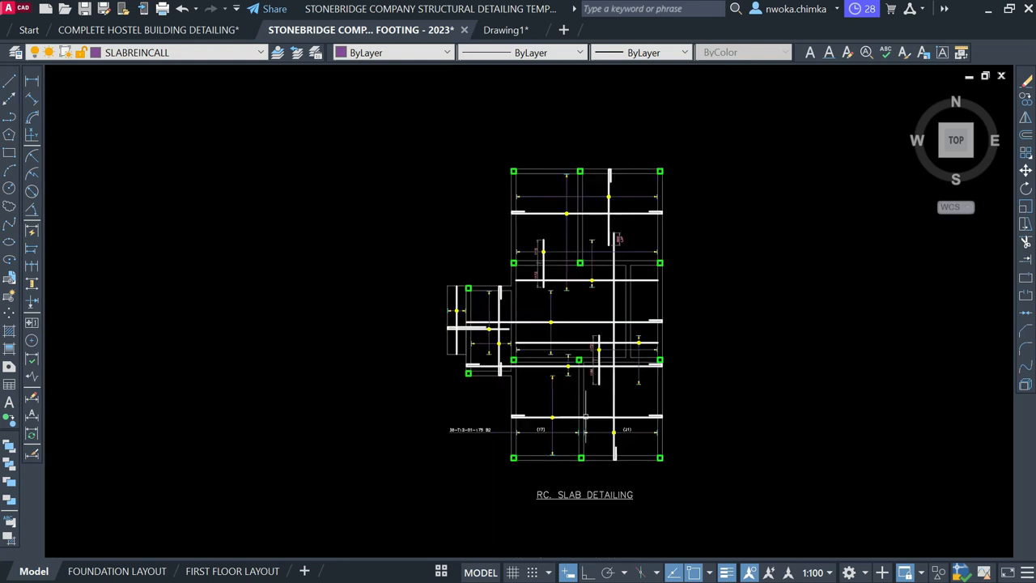
middle_drag(614, 256, 613, 294)
scroll(648, 275, down, 6)
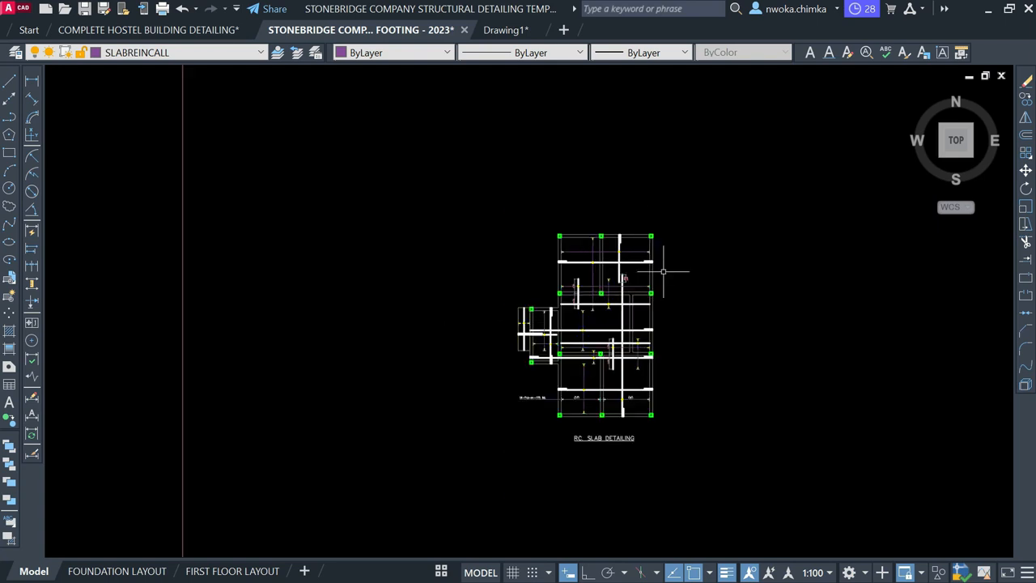
scroll(350, 316, up, 2)
scroll(350, 317, up, 5)
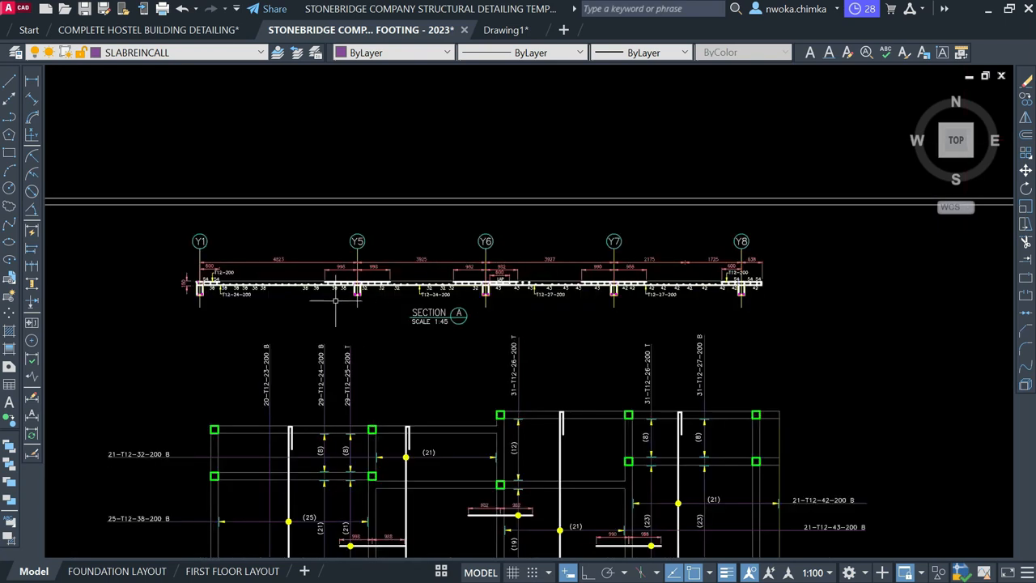
scroll(386, 297, down, 4)
middle_drag(739, 318, 461, 322)
mouse_move(687, 321)
middle_down()
mouse_move(629, 337)
mouse_move(374, 347)
middle_up()
scroll(621, 202, up, 3)
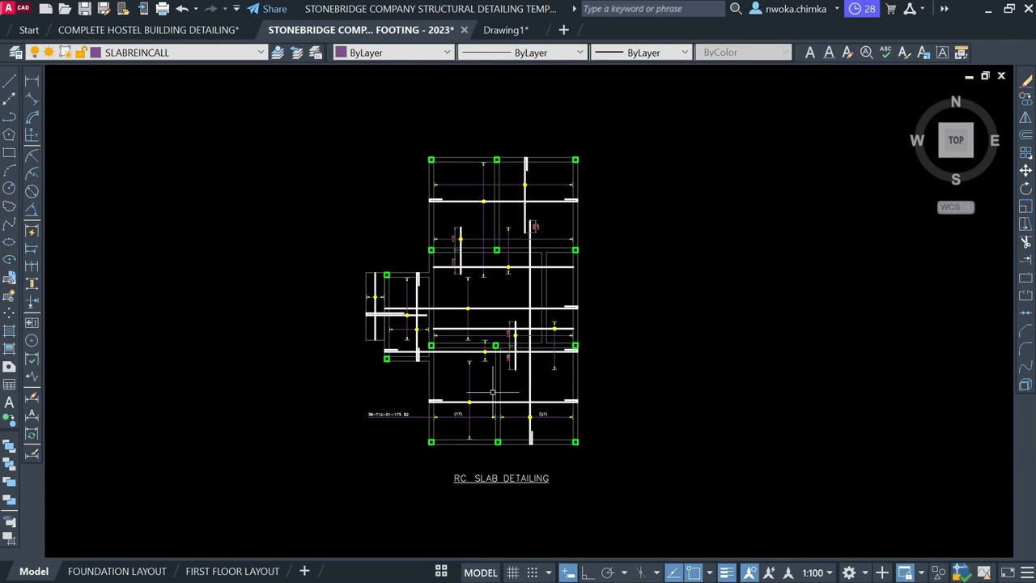
scroll(391, 417, up, 4)
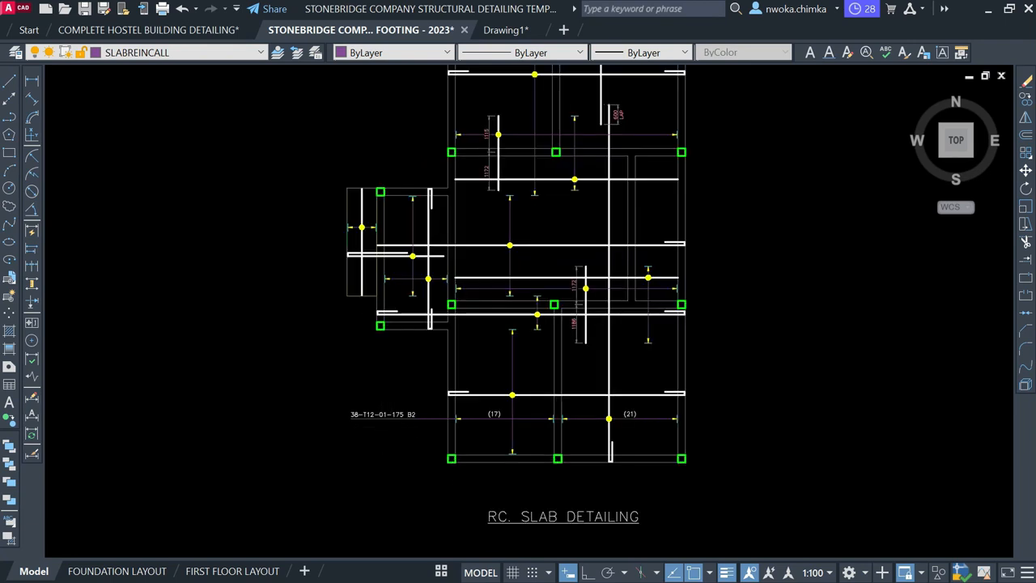
middle_drag(682, 310, 620, 369)
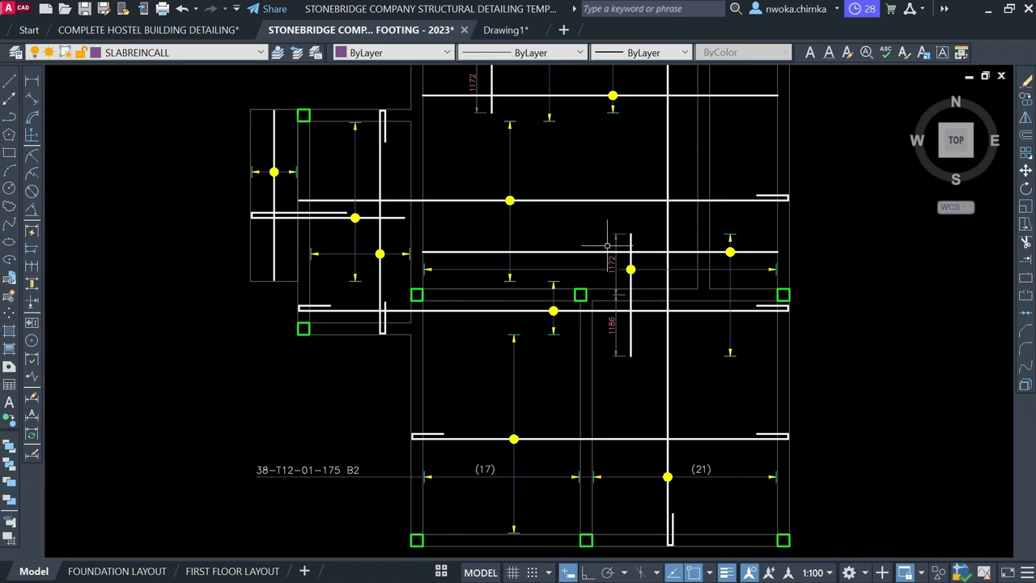
scroll(650, 273, up, 2)
scroll(651, 273, down, 2)
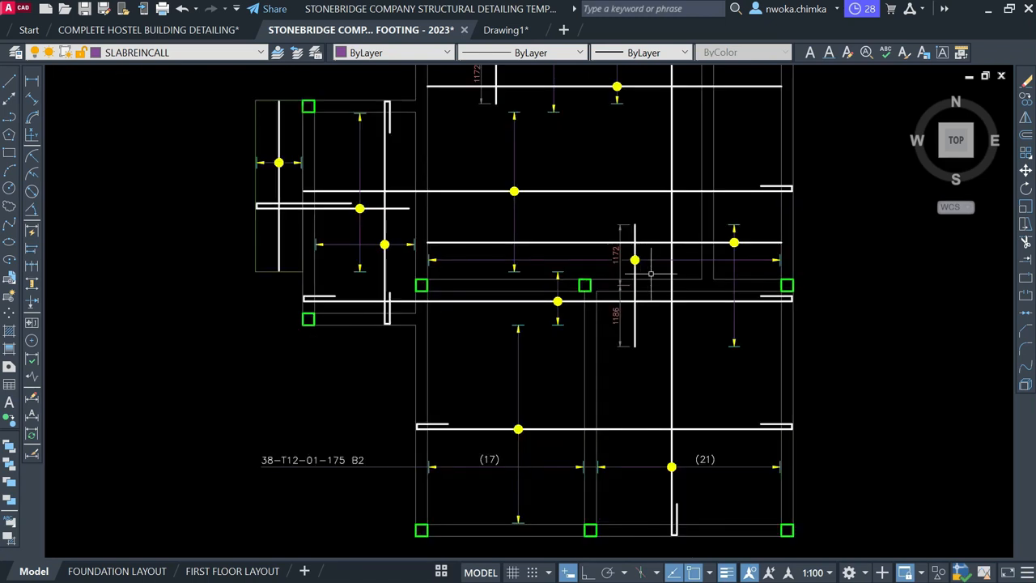
scroll(441, 320, down, 4)
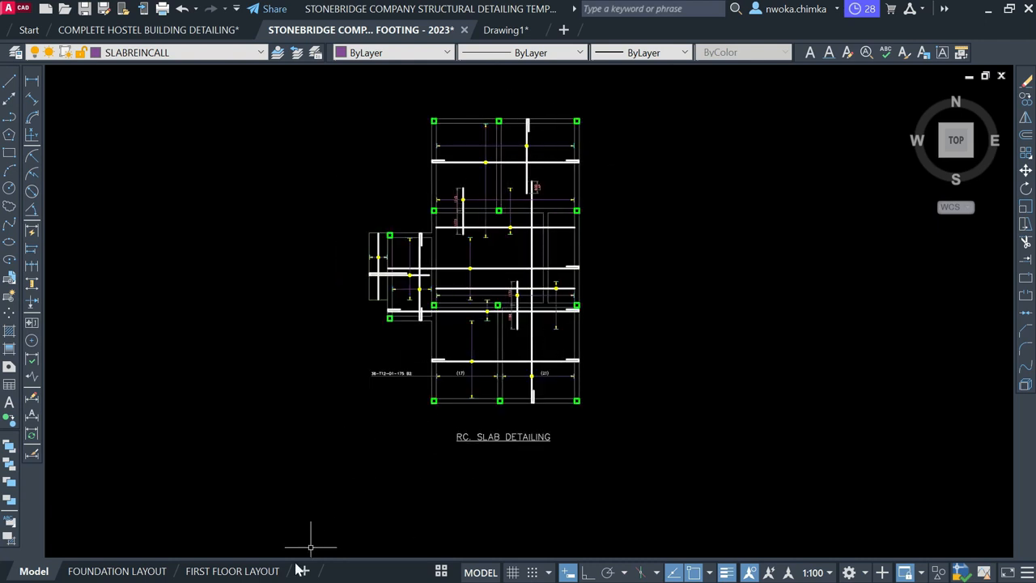
Duplicate the FIRST BEAM DETAILS (2) layout as a new copy
click(442, 571)
click(432, 554)
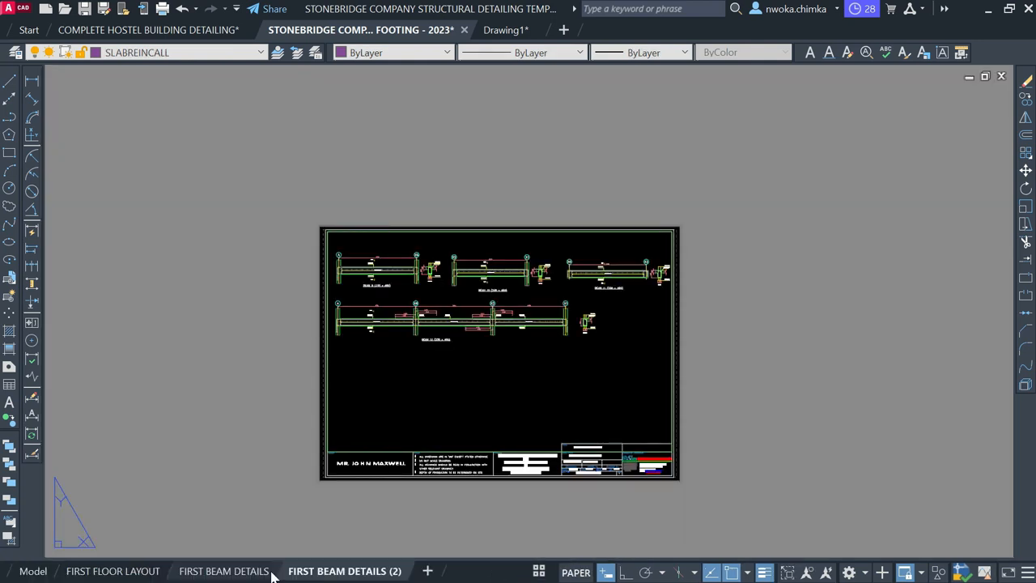
right_click(329, 571)
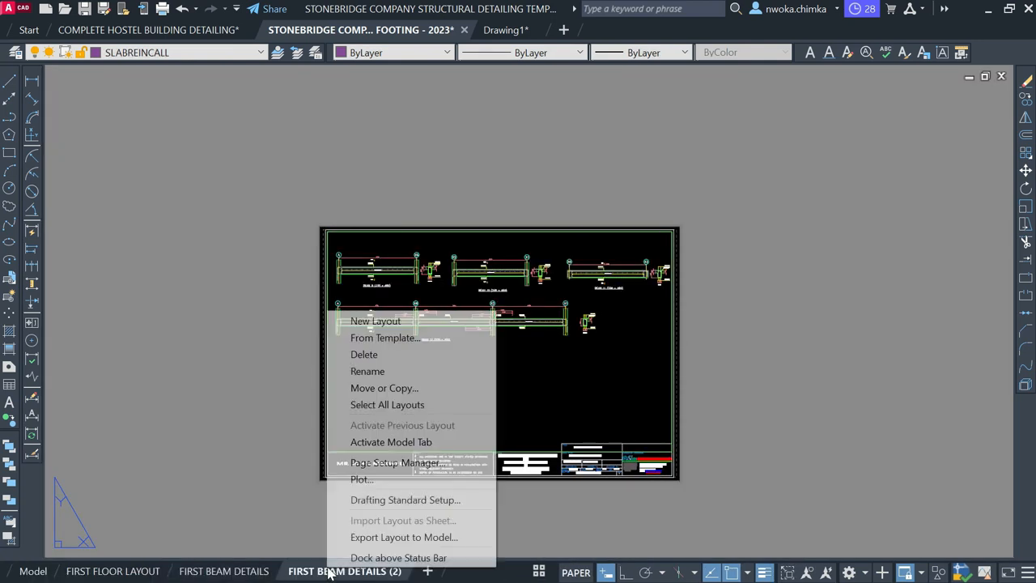
click(397, 390)
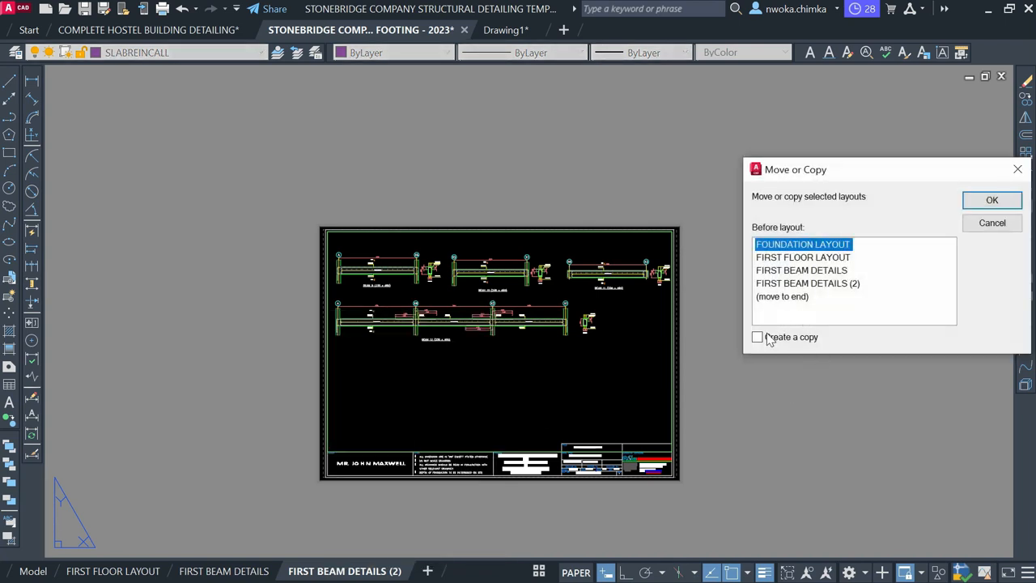
click(759, 338)
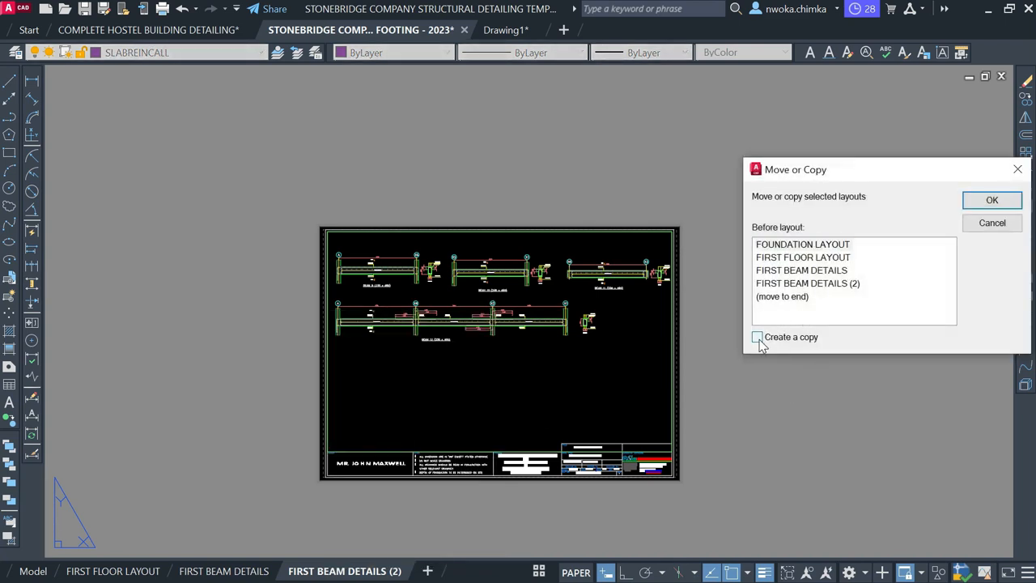
click(812, 288)
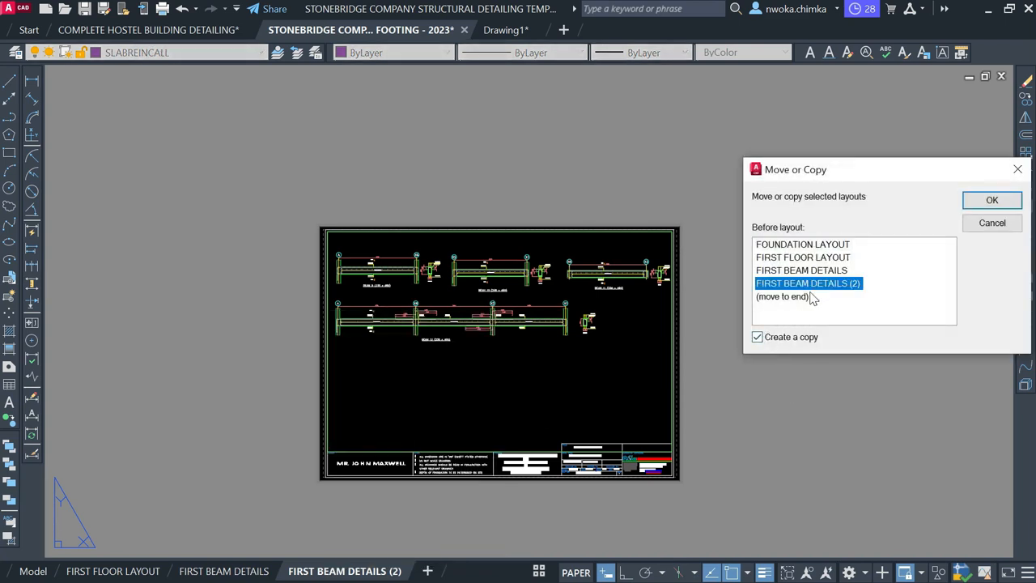
click(977, 204)
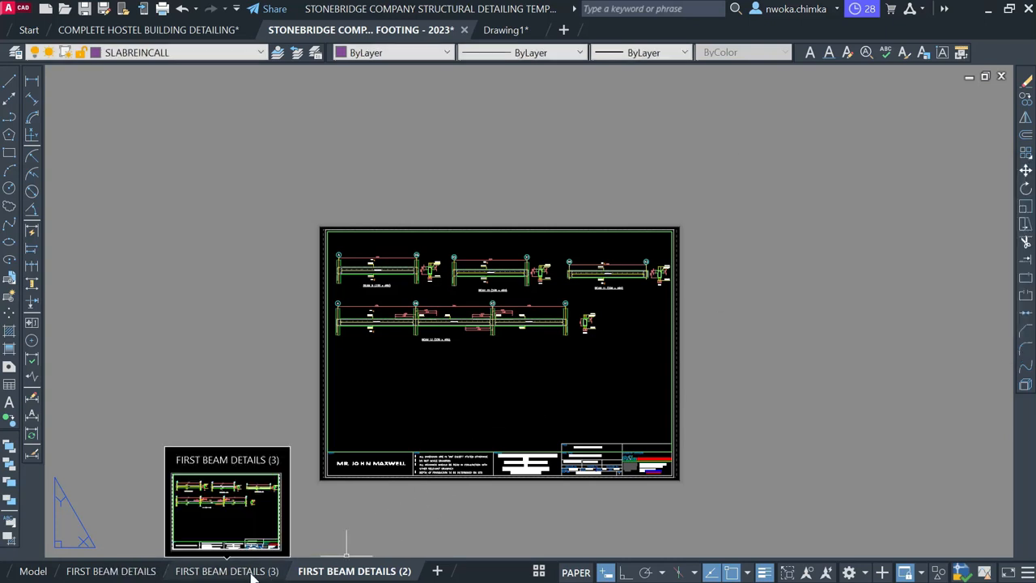
Reorder FIRST BEAM DETAILS (3) to sit after FIRST BEAM DETAILS (2)
click(247, 572)
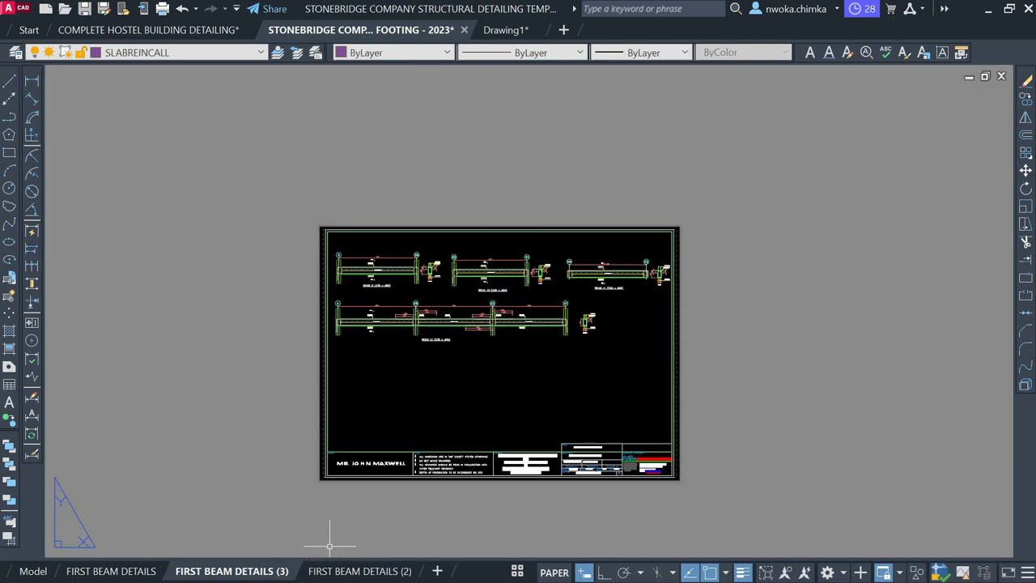
mouse_move(278, 571)
mouse_down()
mouse_move(262, 570)
mouse_move(321, 569)
mouse_up()
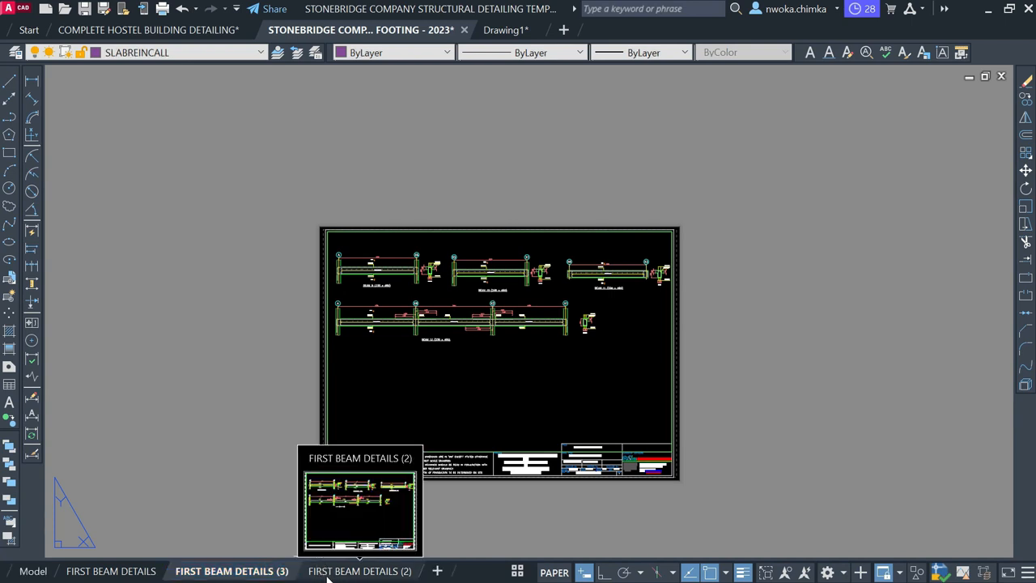
click(328, 574)
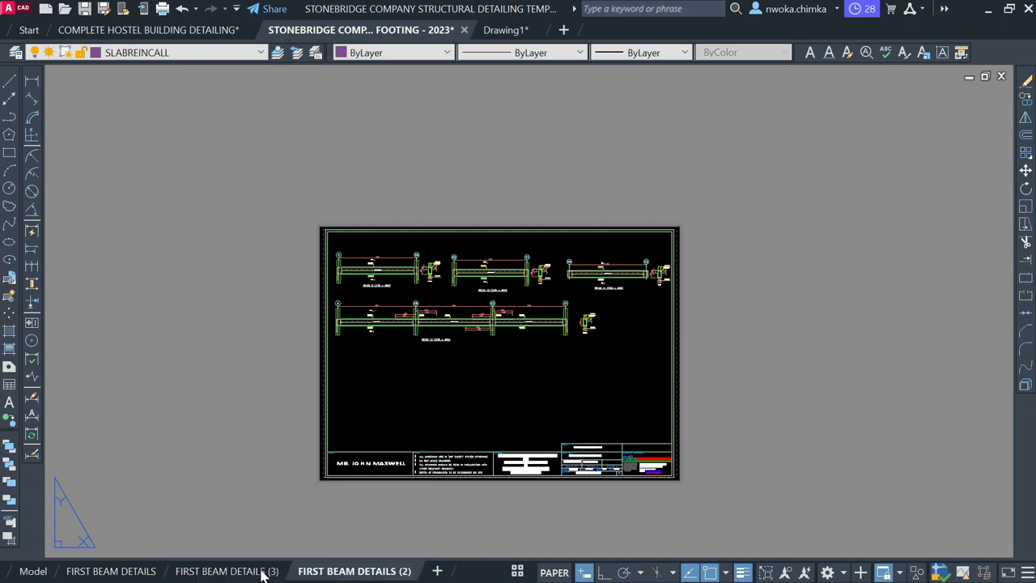
drag(206, 574, 344, 573)
click(344, 573)
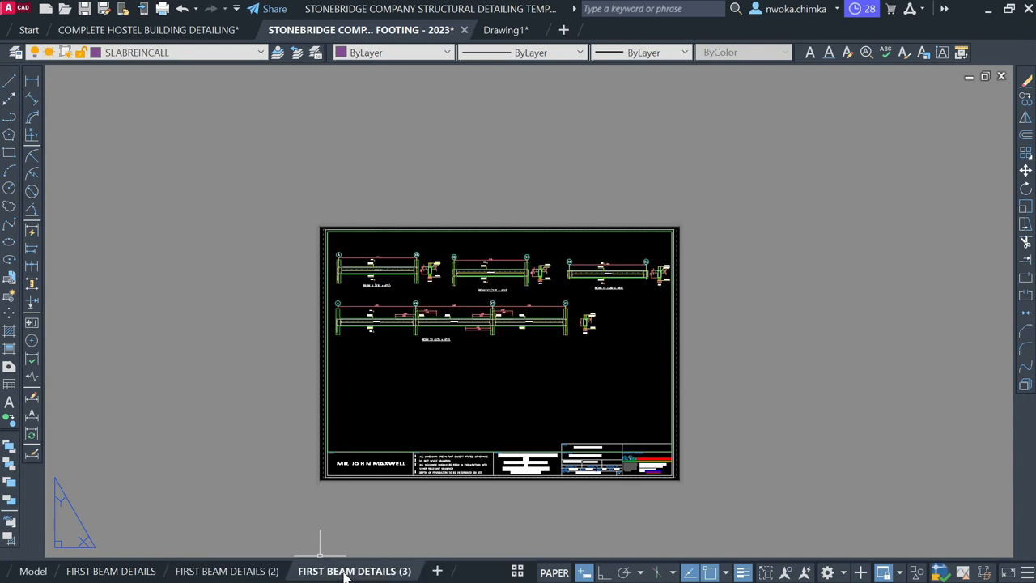
Rename the FIRST BEAM DETAILS (3) layout to SLAB DETAILING
right_click(346, 573)
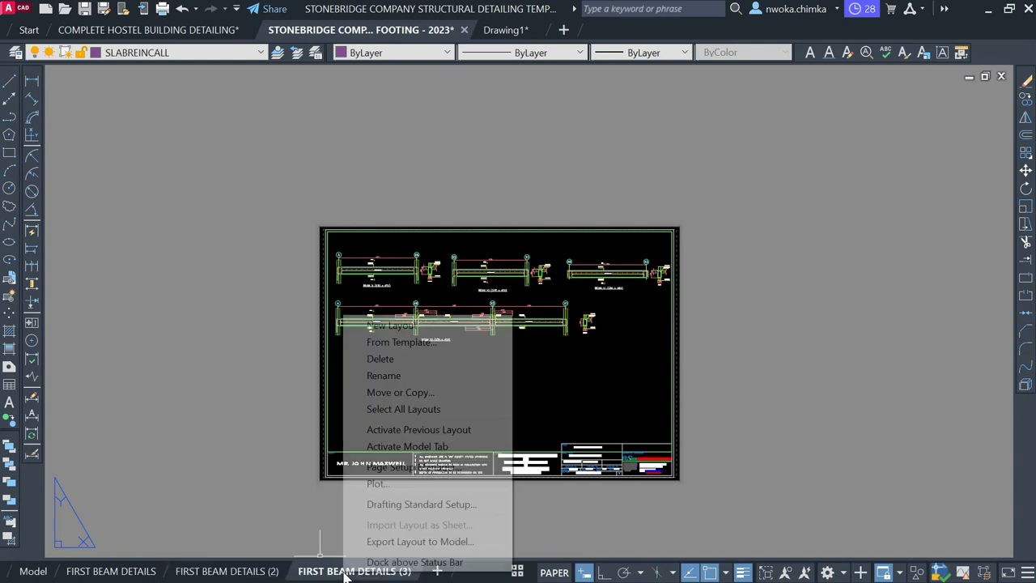
click(377, 380)
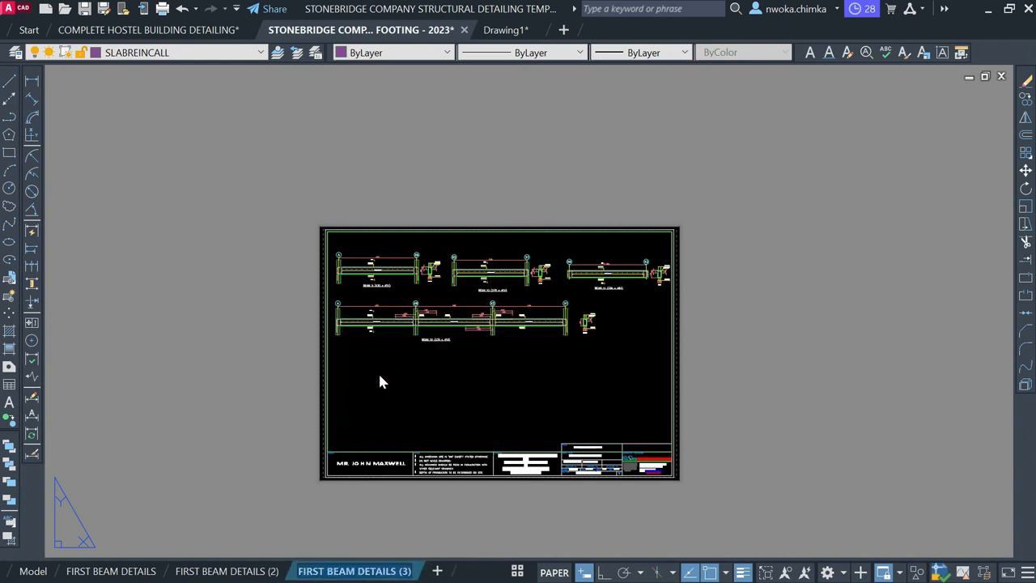
text(SLAB DETAILING)
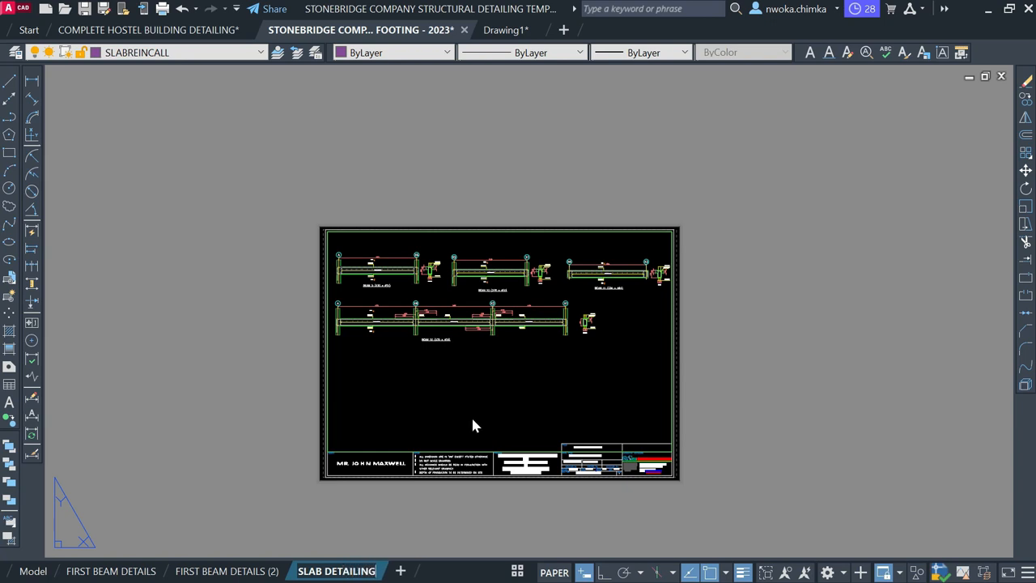
click(712, 430)
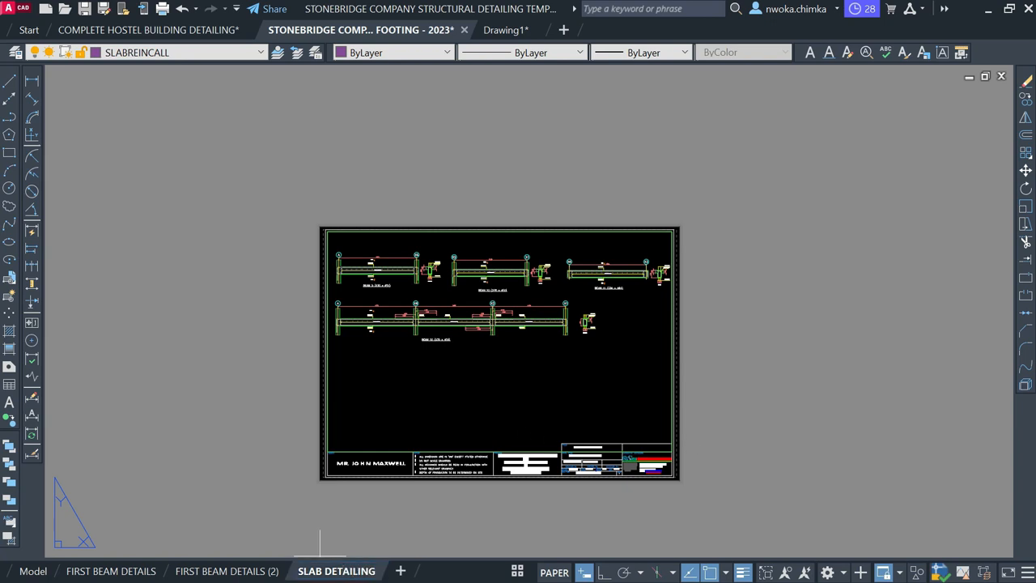
click(775, 410)
middle_drag(507, 319, 503, 317)
Enter the sheet's viewport and pan the slab detailing plan toward its centre
double_click(493, 346)
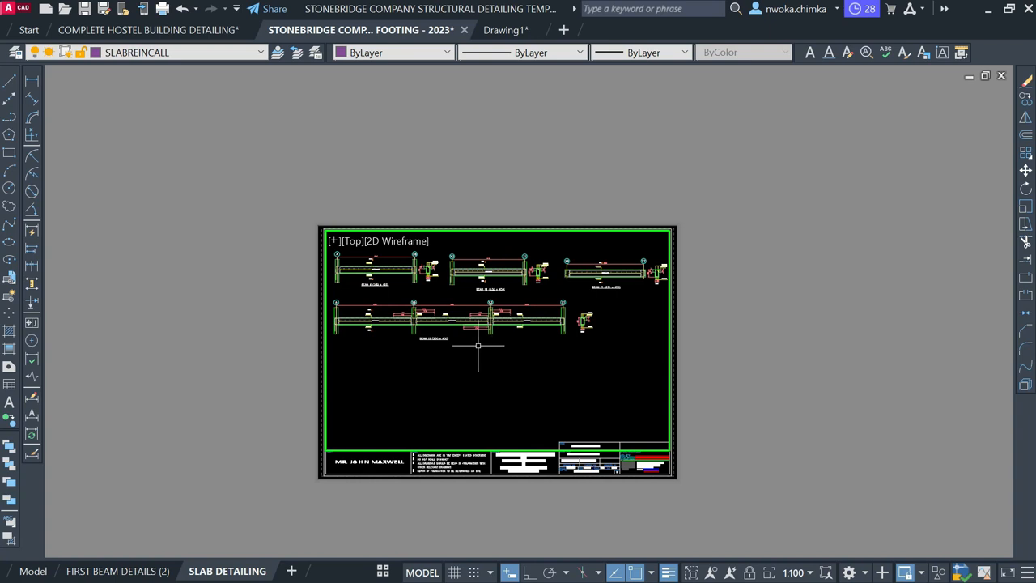
scroll(477, 345, down, 10)
middle_drag(459, 331, 515, 384)
scroll(459, 327, up, 6)
scroll(507, 336, down, 6)
scroll(430, 325, up, 10)
middle_drag(435, 317, 441, 342)
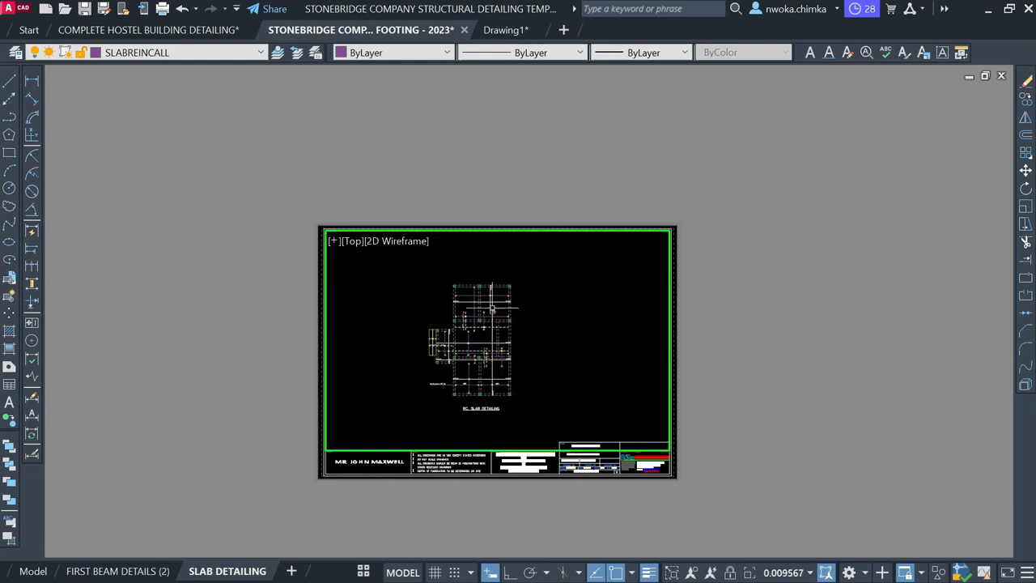
scroll(445, 378, up, 4)
scroll(478, 342, down, 2)
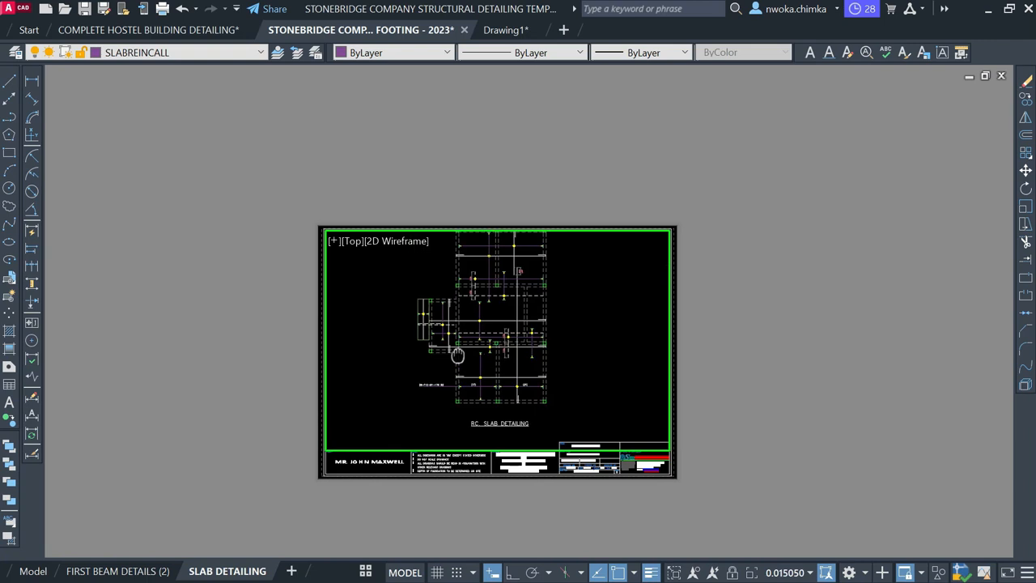
mouse_move(478, 342)
middle_down()
mouse_move(493, 335)
mouse_move(477, 334)
middle_up()
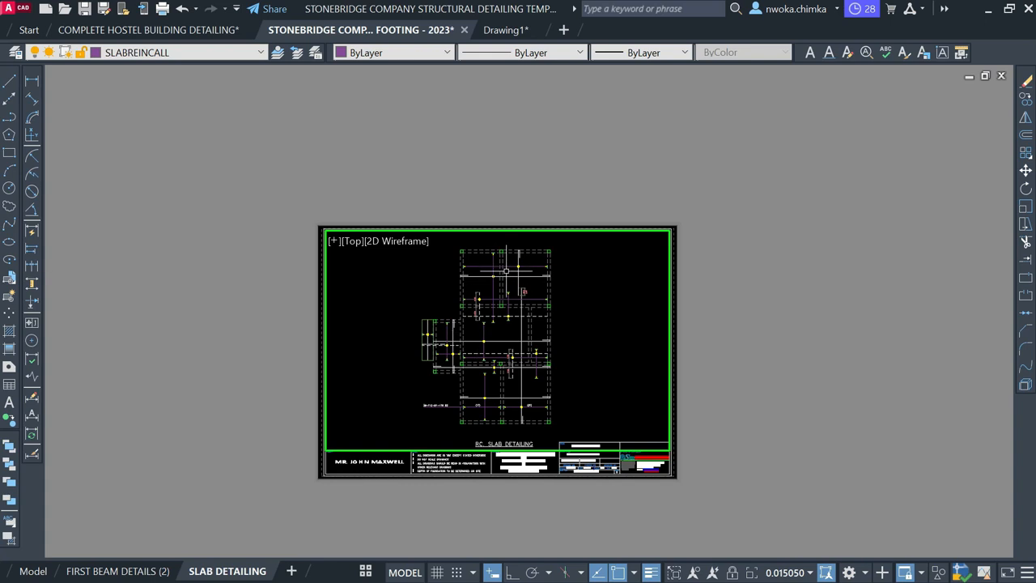
Zoom the viewport to 1/75XP, then to 1:50, and return to paper space
text(z)
key(Return)
text(1)
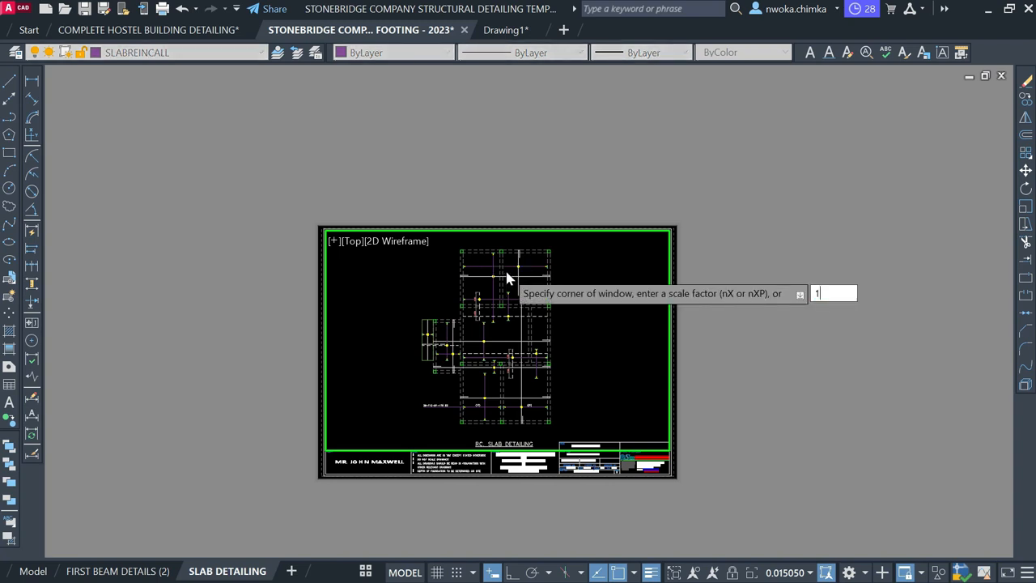
text(/75XP)
key(Return)
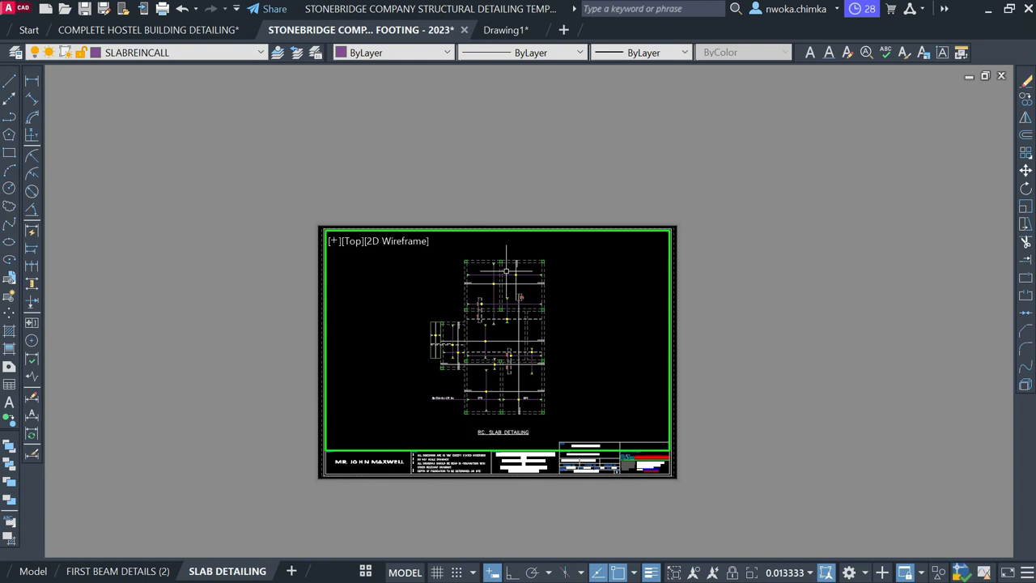
text(z)
key(Return)
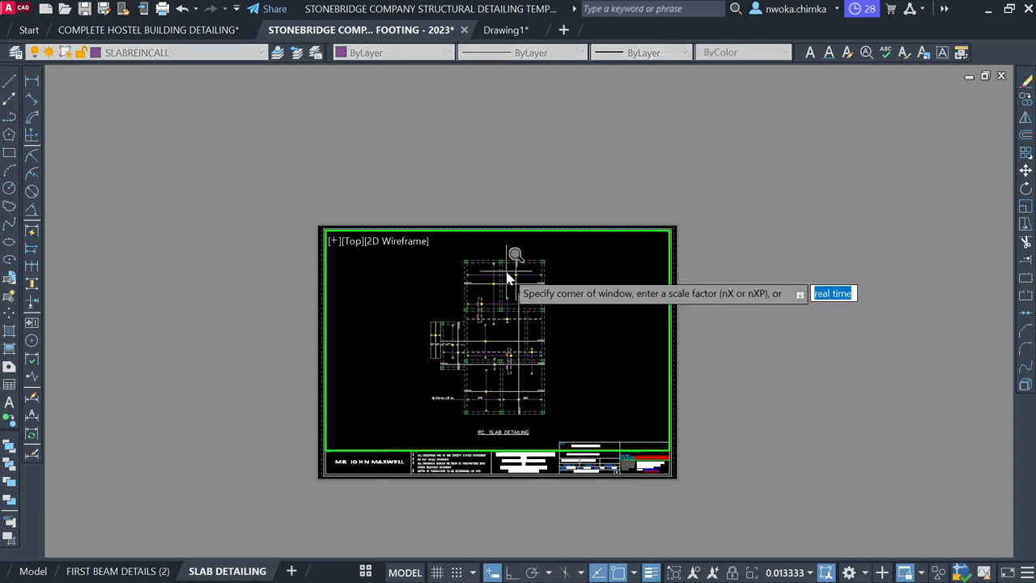
text(1/50XP)
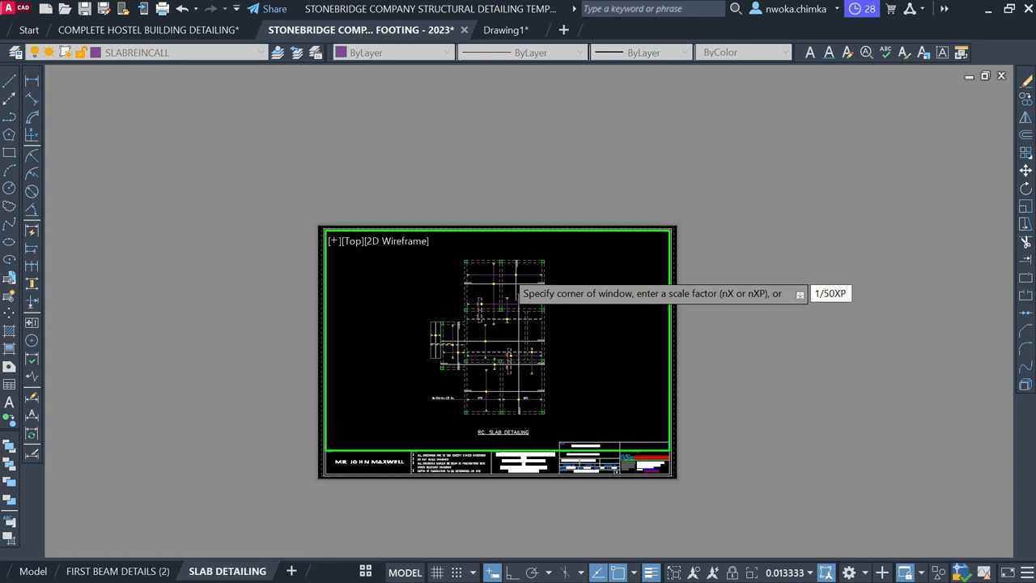
key(Return)
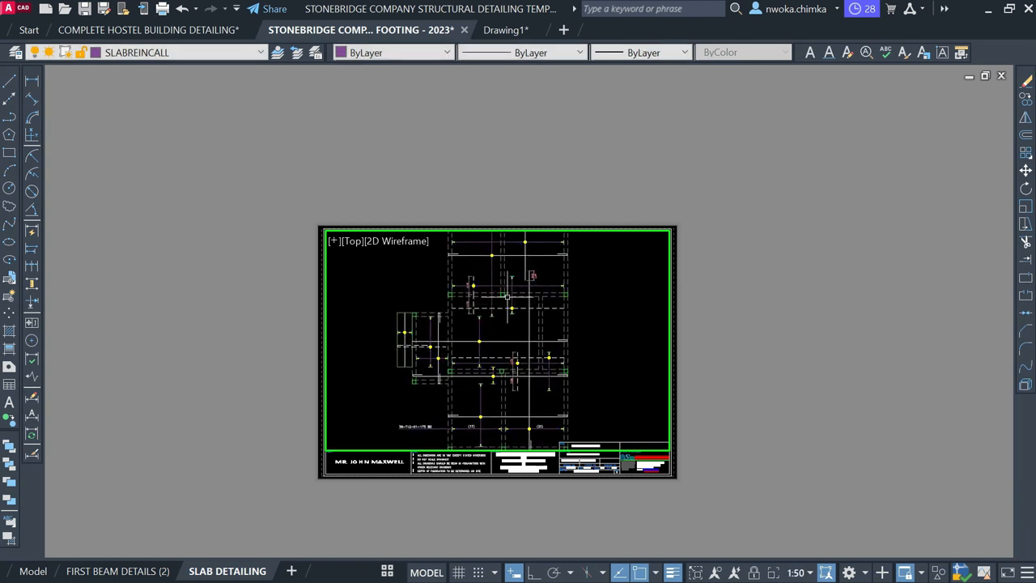
double_click(810, 291)
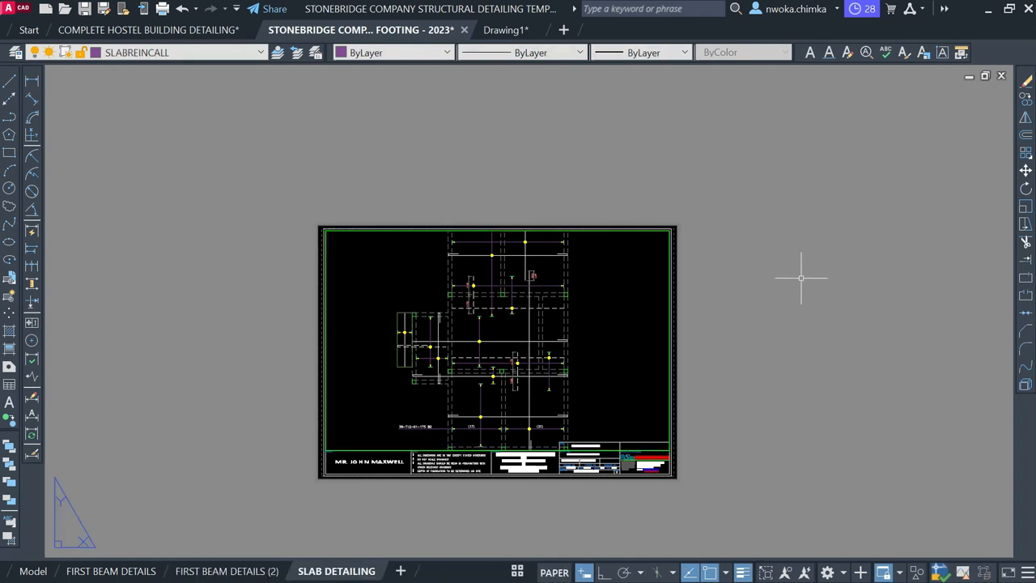
Inside the viewport, zoom the slab plan to 1/60XP and pan it left
double_click(442, 286)
scroll(448, 289, down, 4)
scroll(448, 289, up, 5)
scroll(449, 287, down, 5)
scroll(449, 286, up, 4)
scroll(448, 286, down, 4)
scroll(449, 286, up, 6)
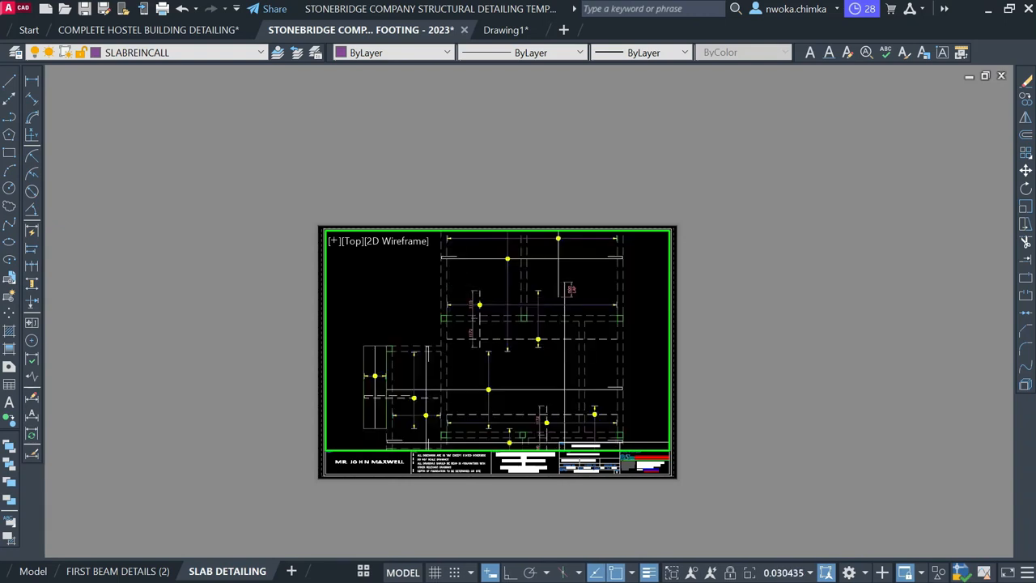
scroll(449, 286, down, 2)
text(z)
key(Return)
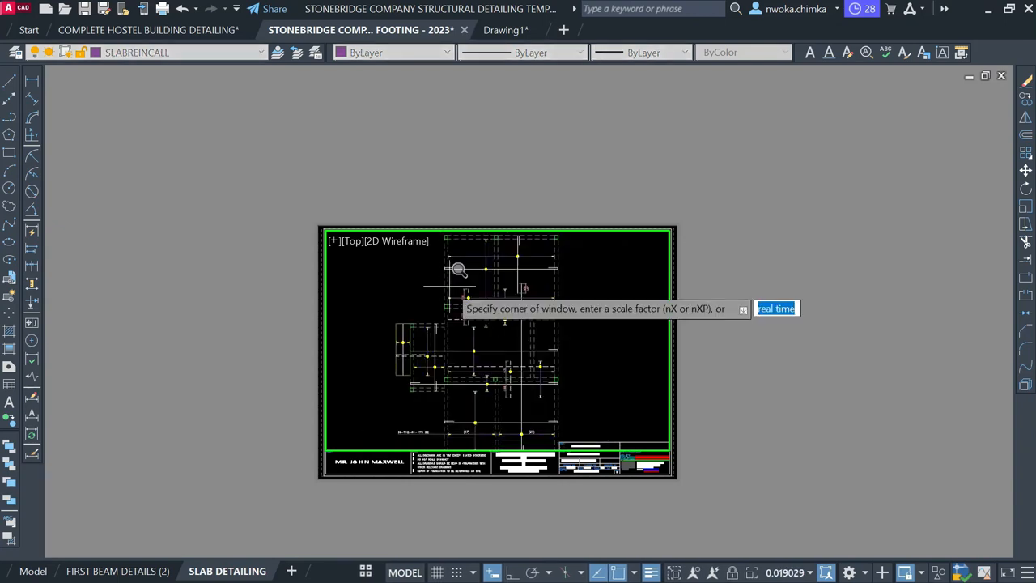
text(1/60XP)
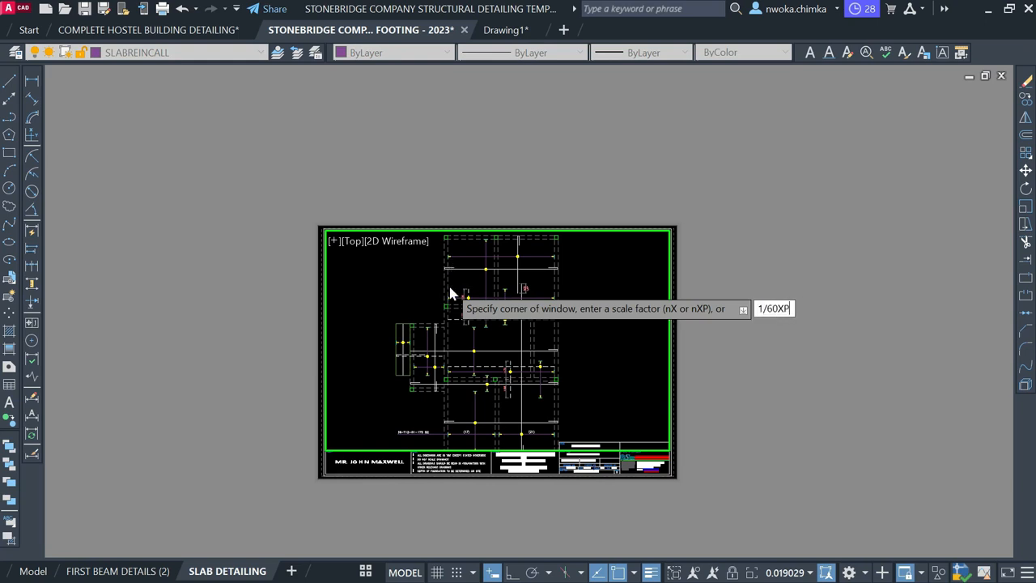
key(Return)
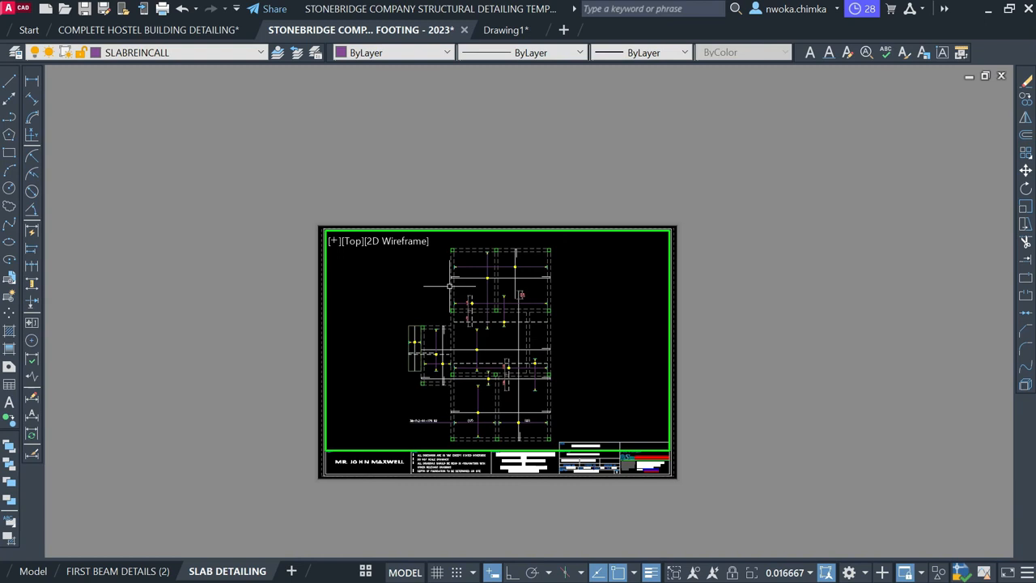
middle_drag(529, 320, 487, 320)
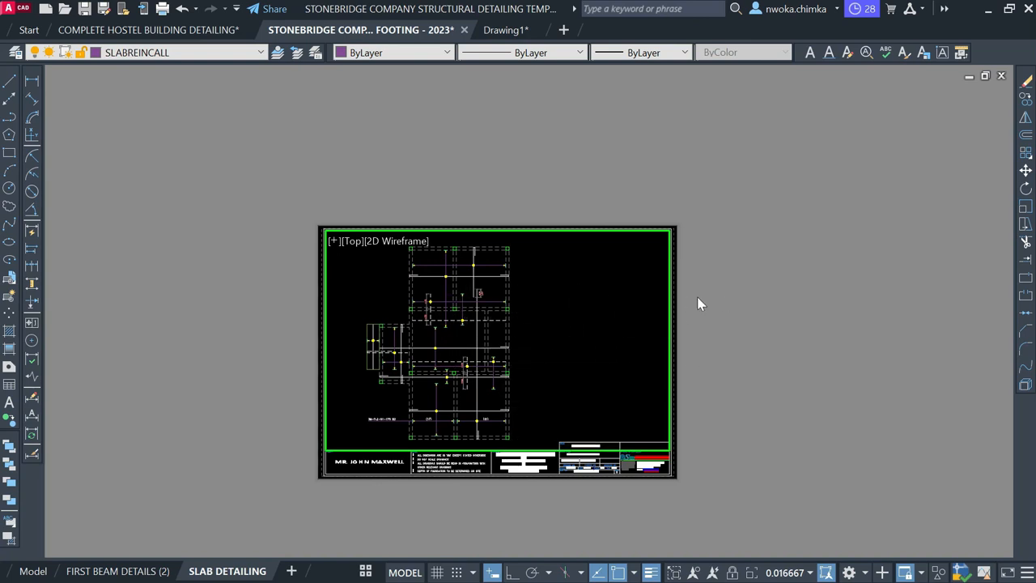
Back on the sheet, change the title block scale from 1:100 to 1:60
double_click(738, 279)
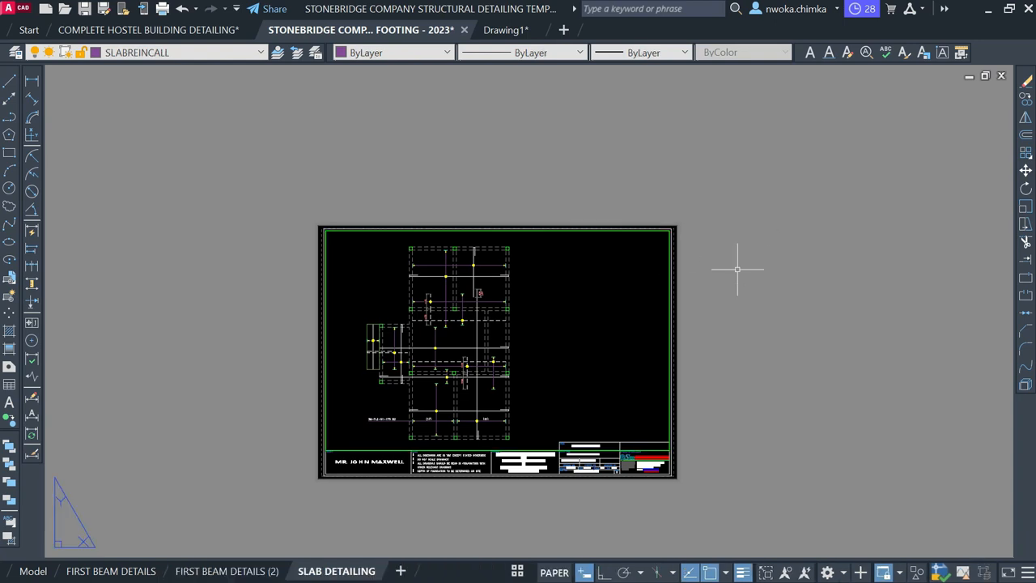
scroll(555, 463, up, 3)
scroll(534, 442, down, 3)
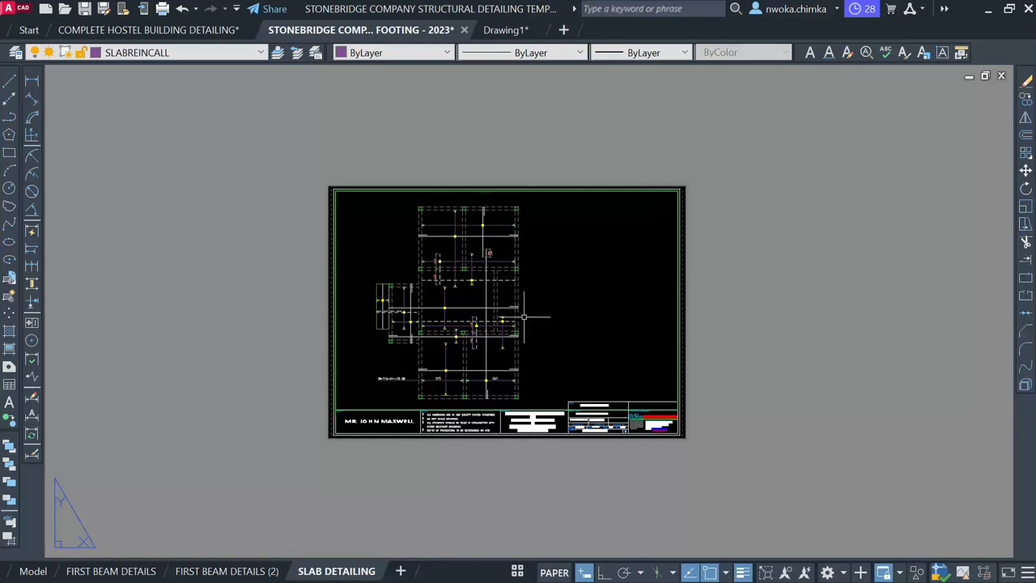
scroll(596, 396, up, 8)
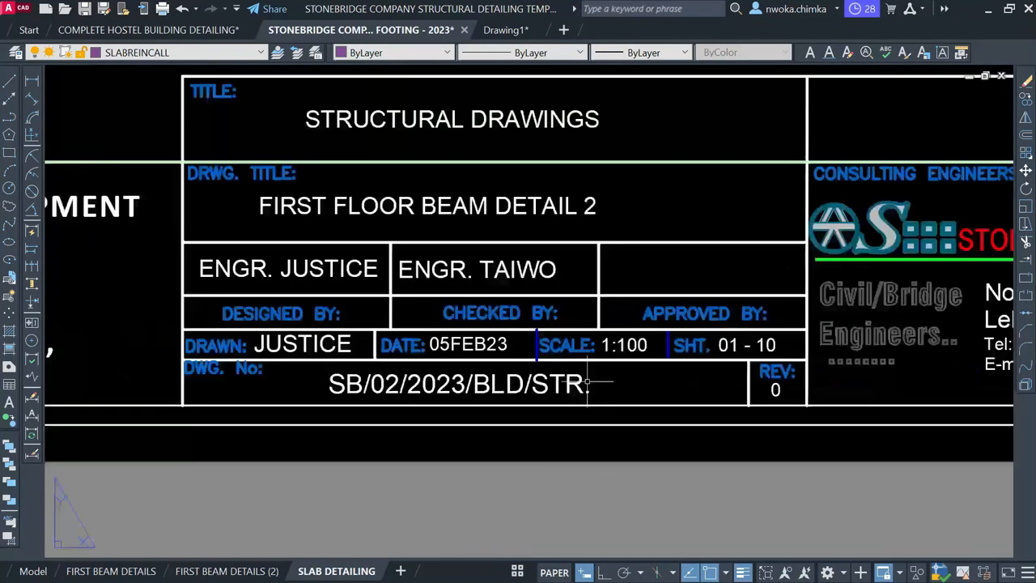
double_click(630, 345)
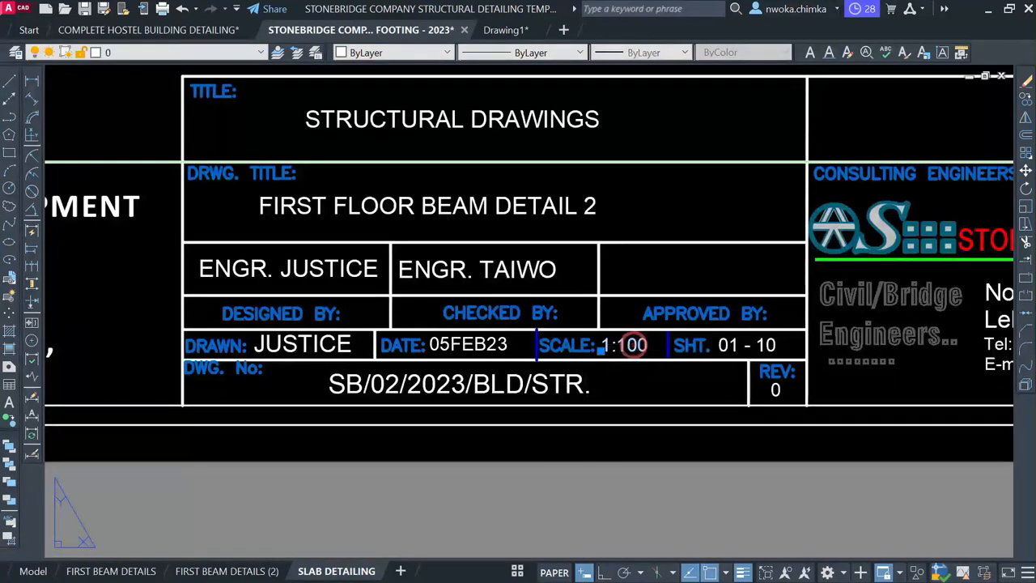
click(628, 345)
drag(626, 345, 653, 353)
key(BackSpace)
key(BackSpace)
text(60)
click(553, 499)
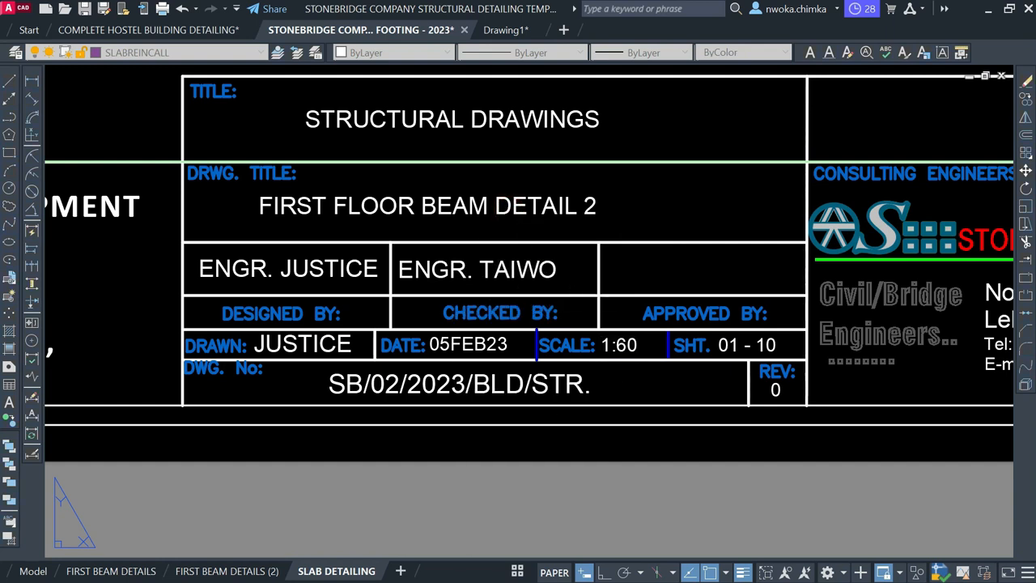
Enter SLAB DETAILING as the title block's drawing title
click(515, 209)
text(S)
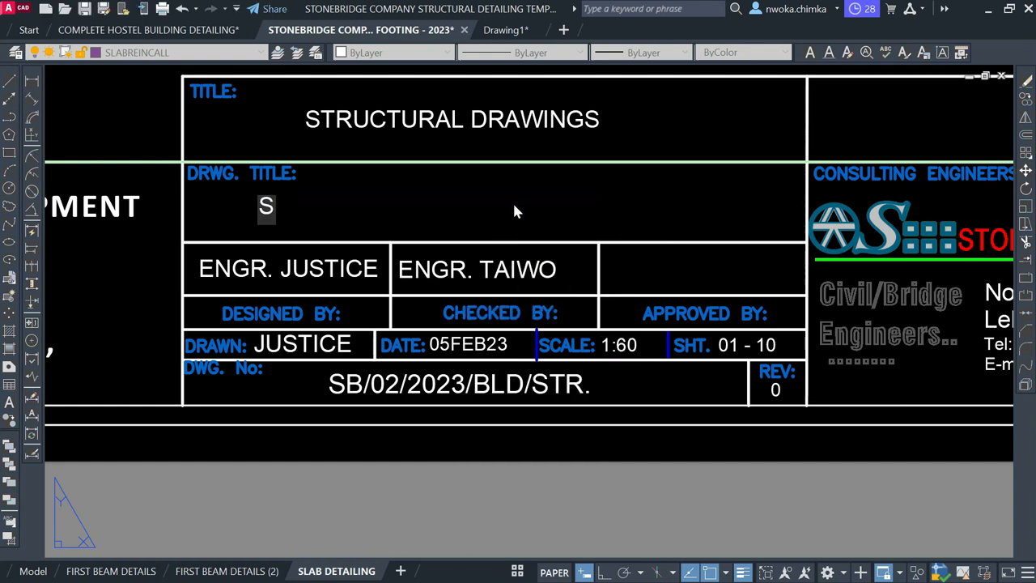
text(LAB DETAILING)
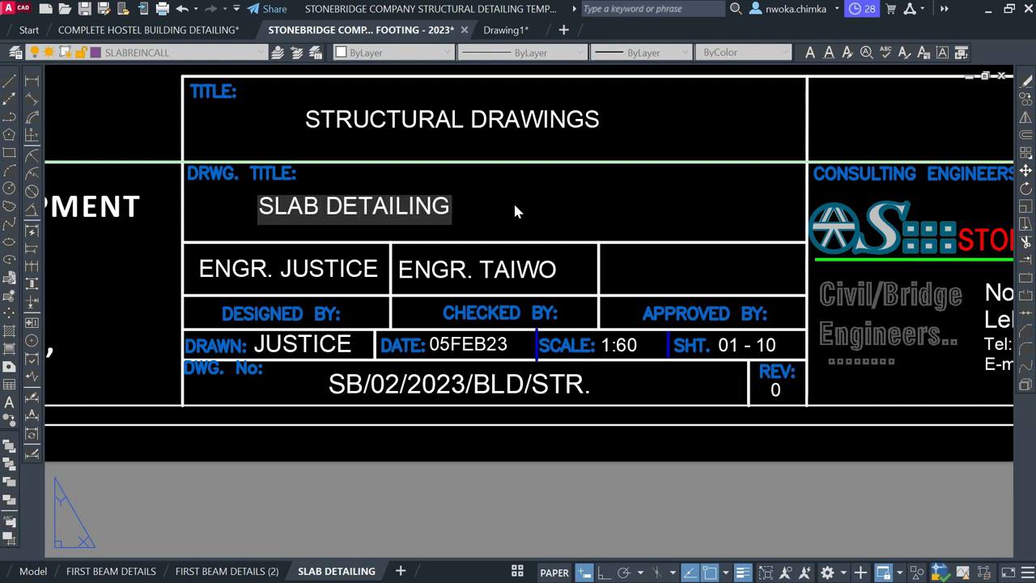
click(420, 481)
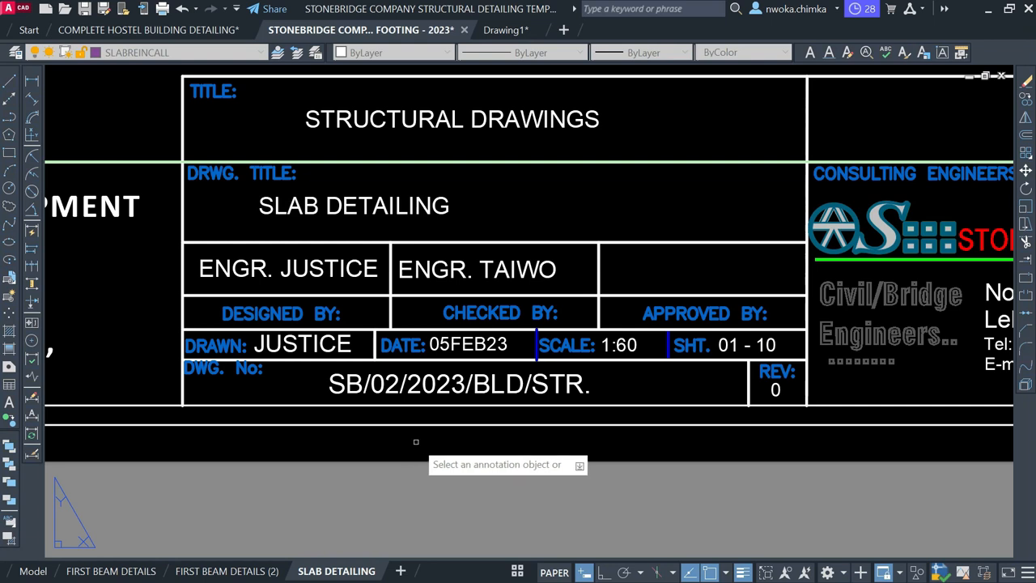
scroll(585, 456, down, 3)
scroll(583, 285, down, 2)
End text editing and inspect the upper part and left beam area of the slab plan
key(Escape)
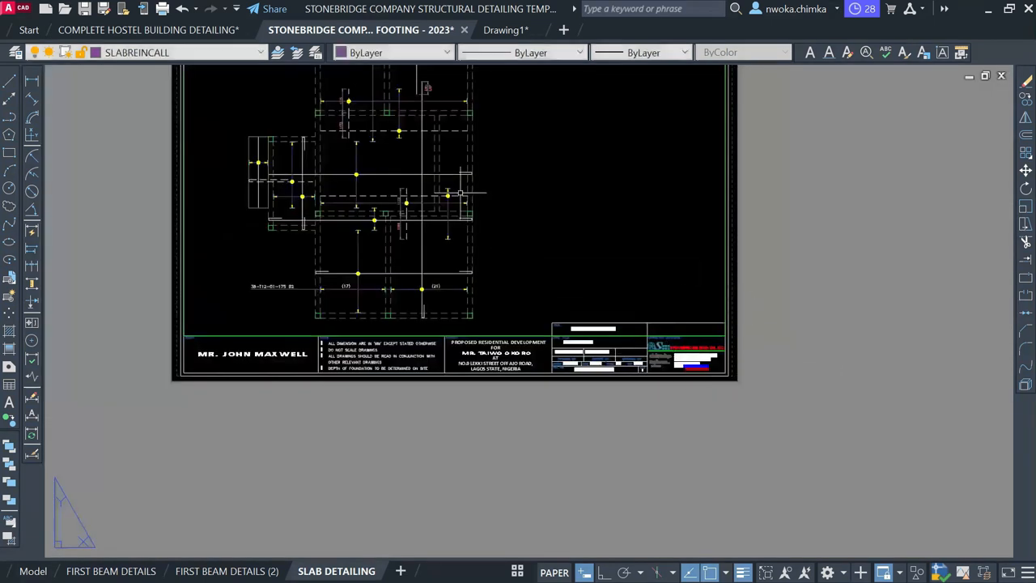
scroll(393, 185, up, 5)
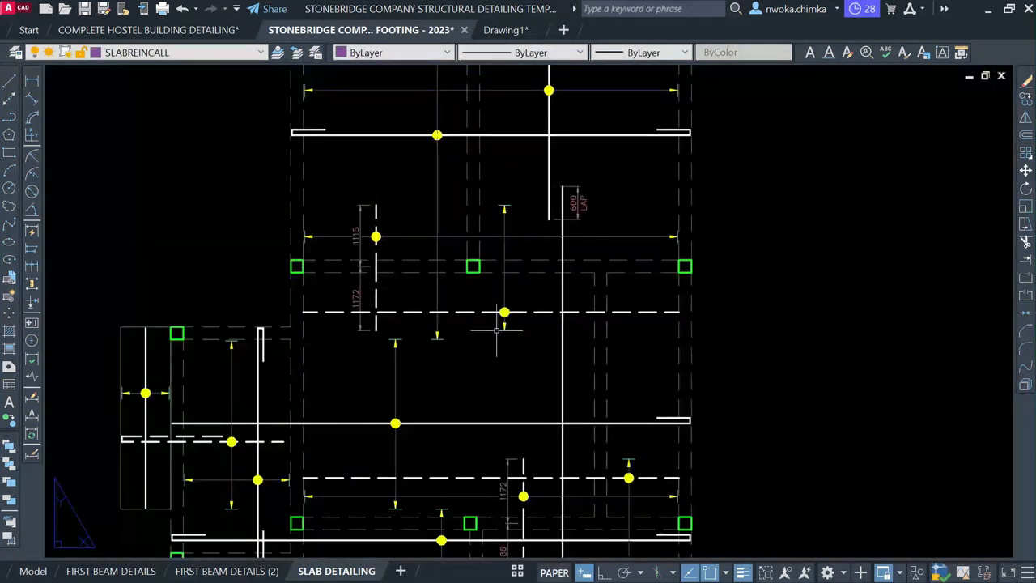
middle_drag(486, 354, 492, 300)
middle_drag(377, 377, 439, 323)
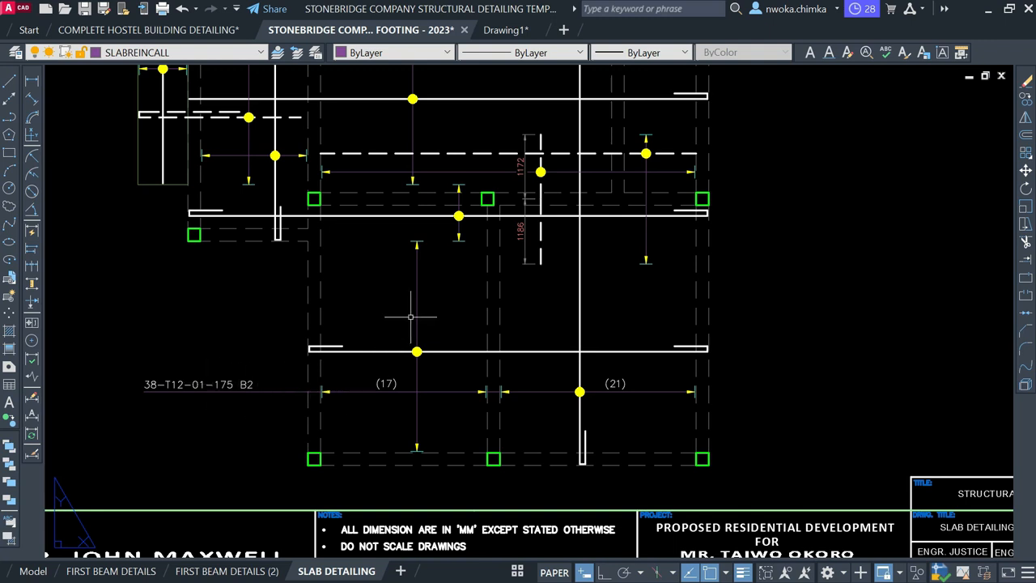
middle_drag(438, 296, 485, 373)
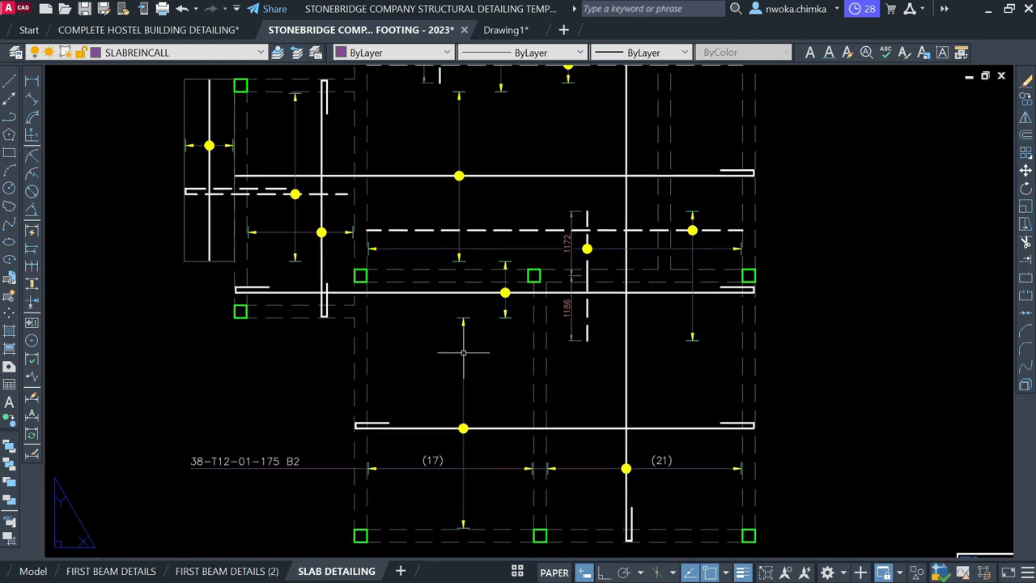
middle_drag(390, 277, 391, 278)
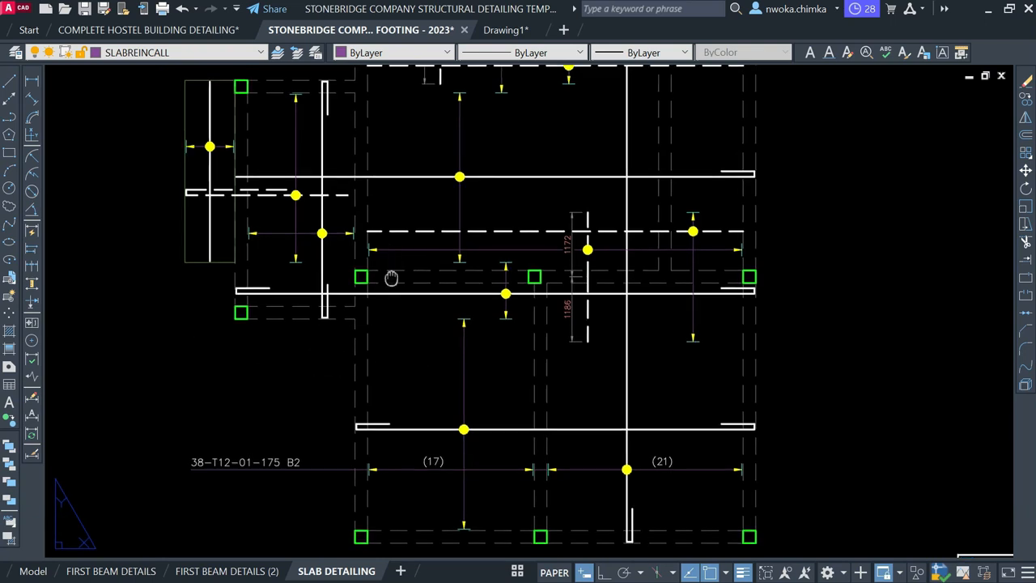
scroll(391, 278, down, 2)
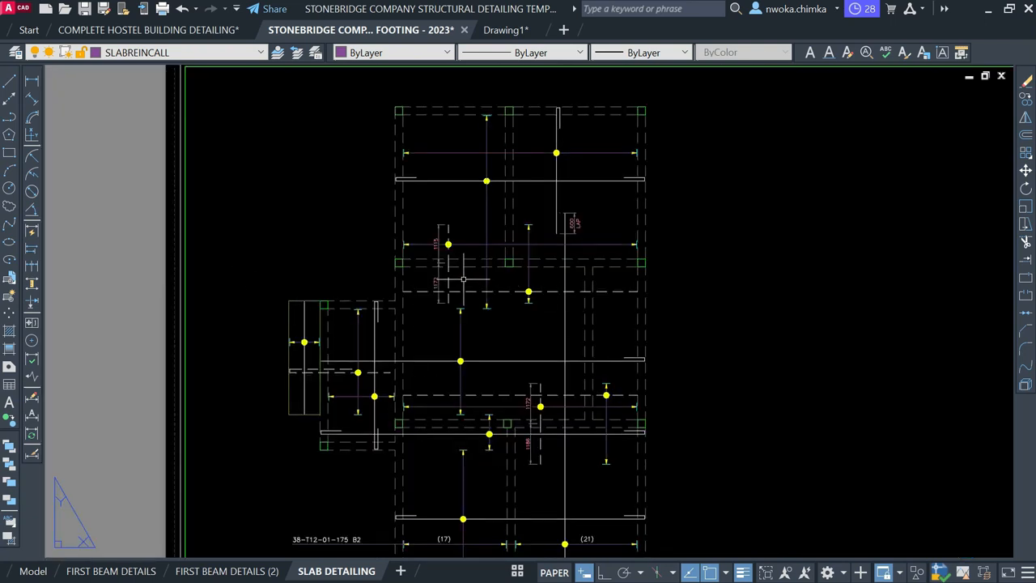
scroll(491, 253, up, 2)
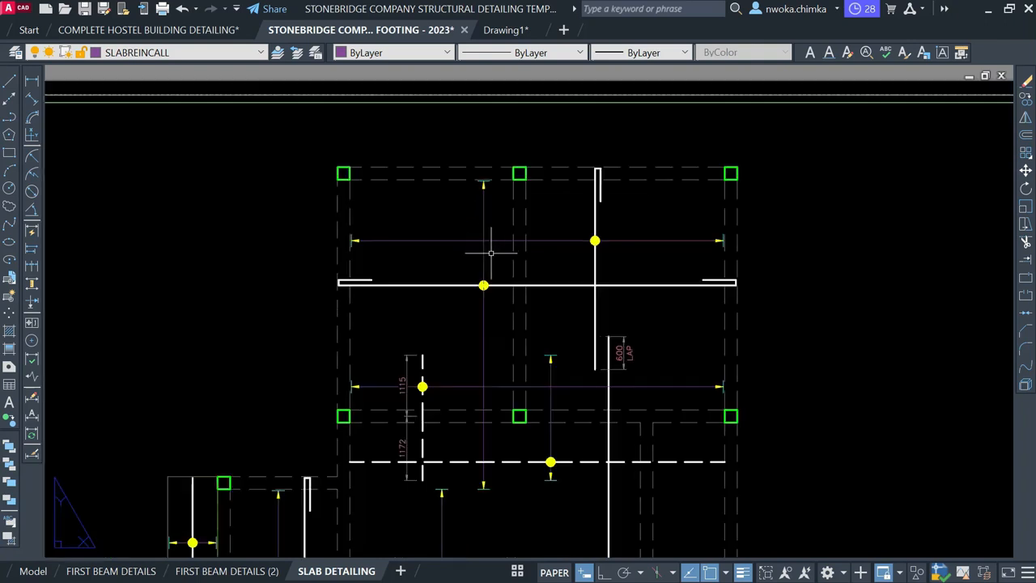
scroll(557, 273, down, 2)
scroll(483, 390, up, 4)
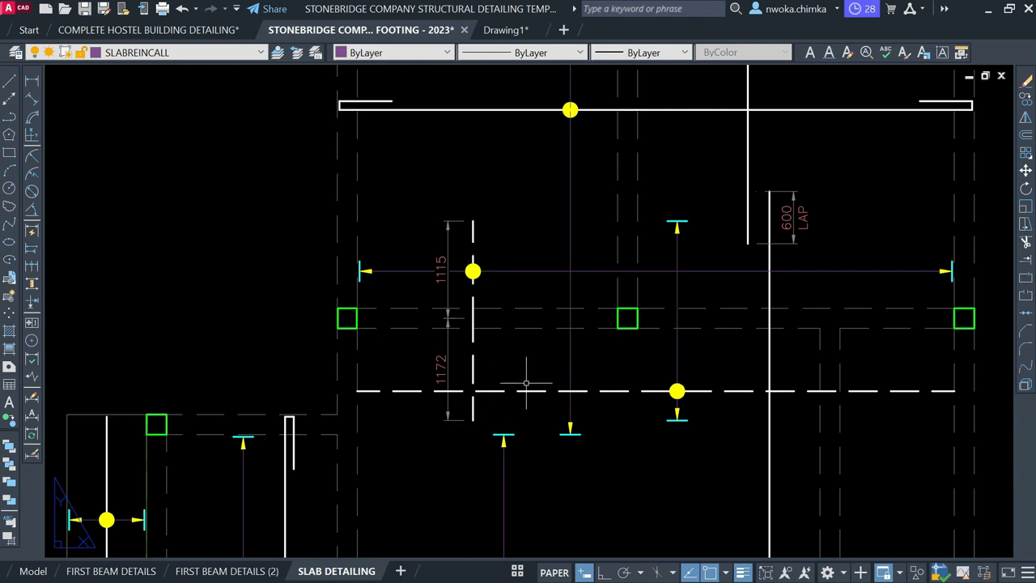
scroll(627, 300, down, 2)
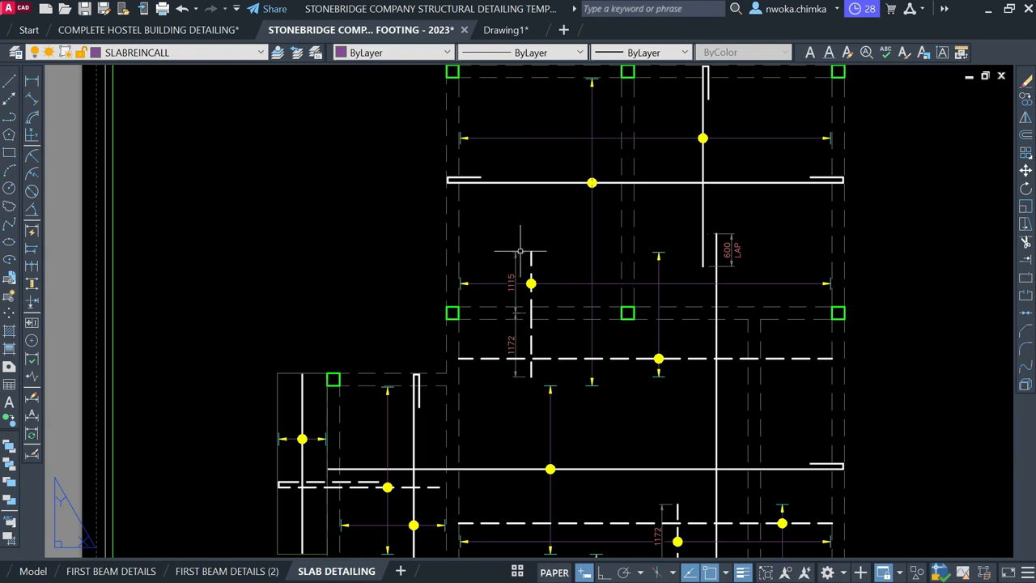
Save the PAD FOOTING - 2023 drawing and switch to model space
scroll(510, 258, down, 2)
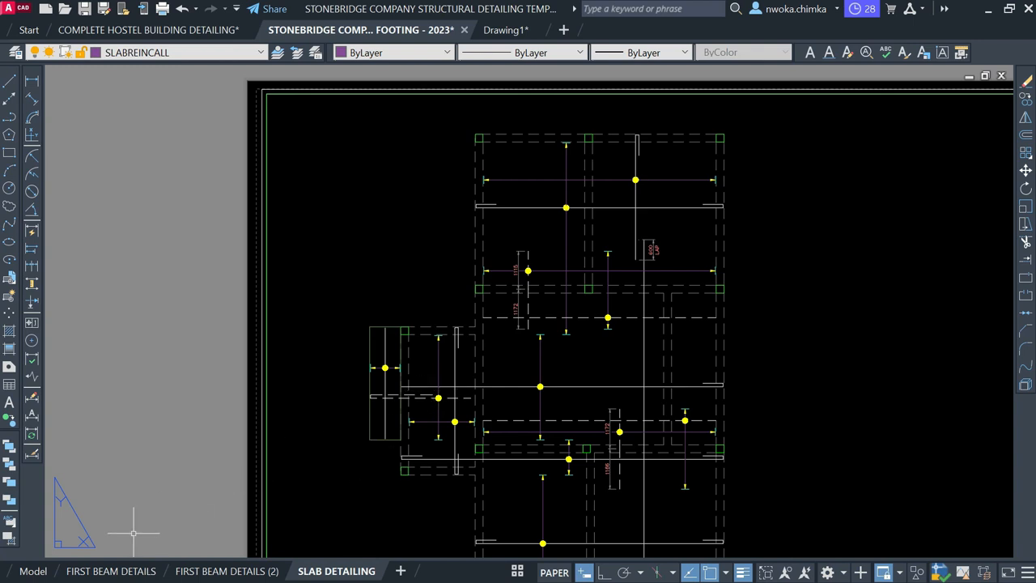
scroll(209, 232, down, 2)
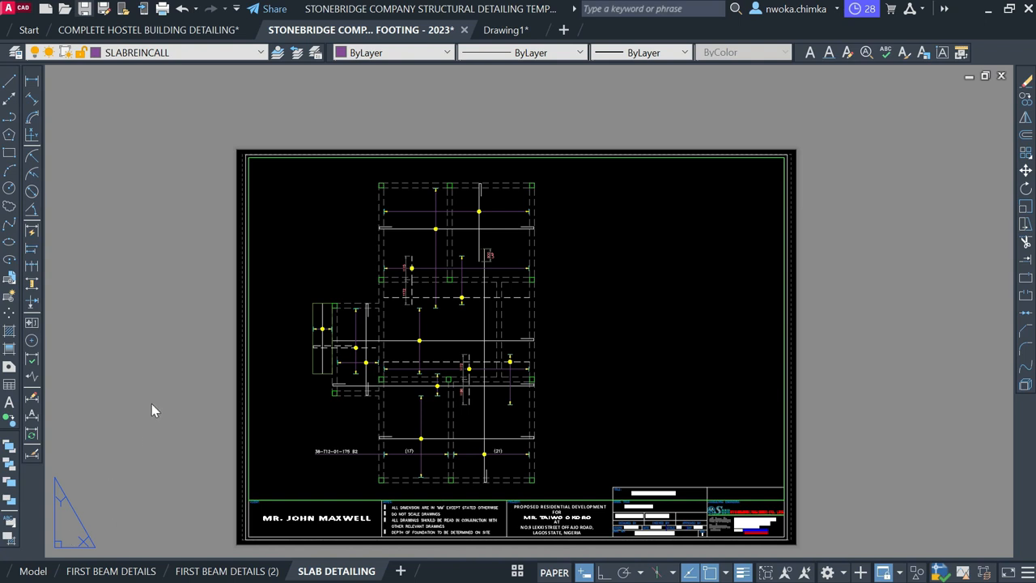
click(425, 116)
click(34, 571)
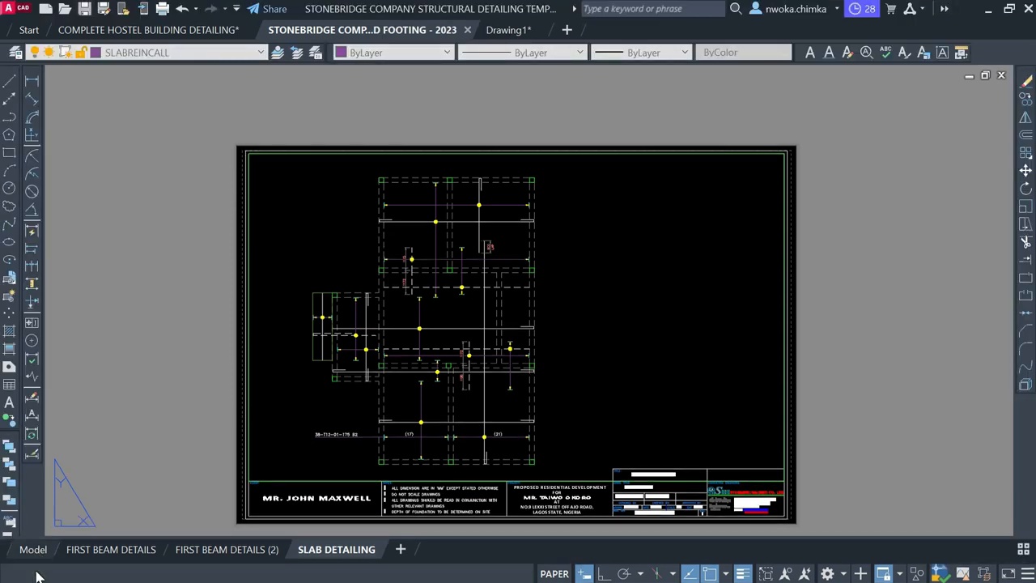
Zoom and pan to the top of the RC. SLAB DETAILING plan in model space
scroll(497, 288, down, 4)
scroll(497, 288, up, 4)
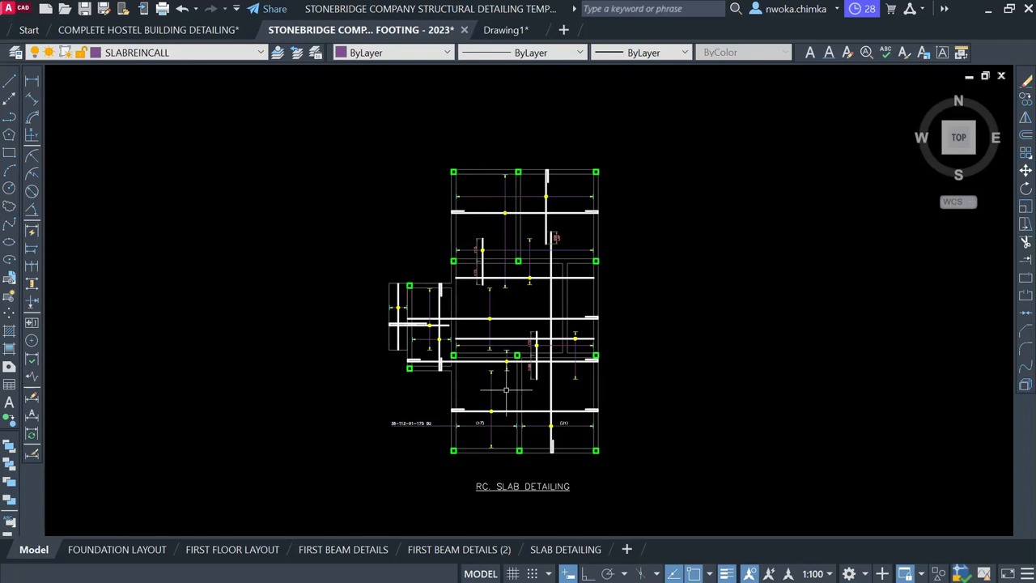
scroll(514, 317, up, 2)
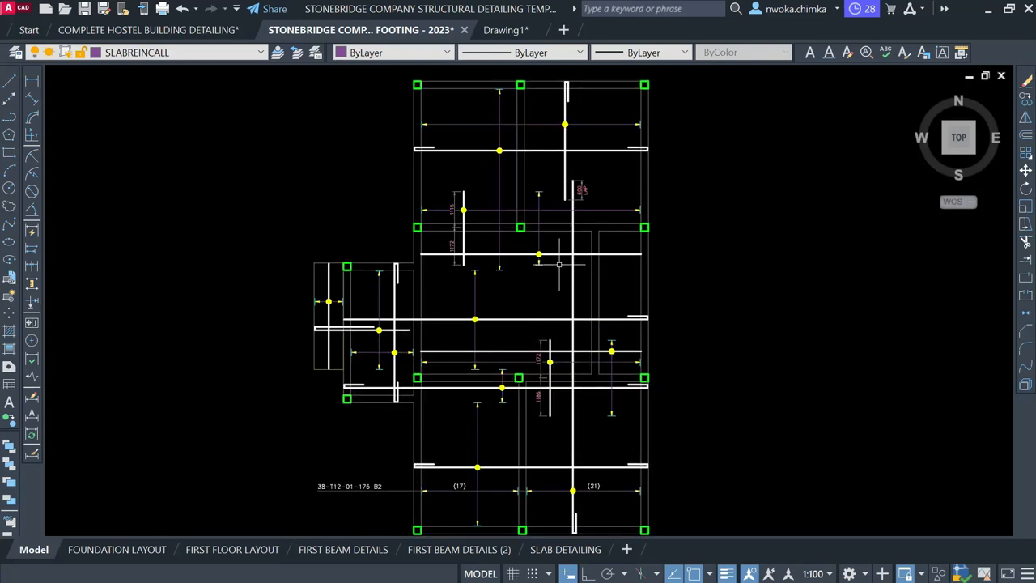
scroll(453, 283, down, 2)
scroll(477, 383, up, 2)
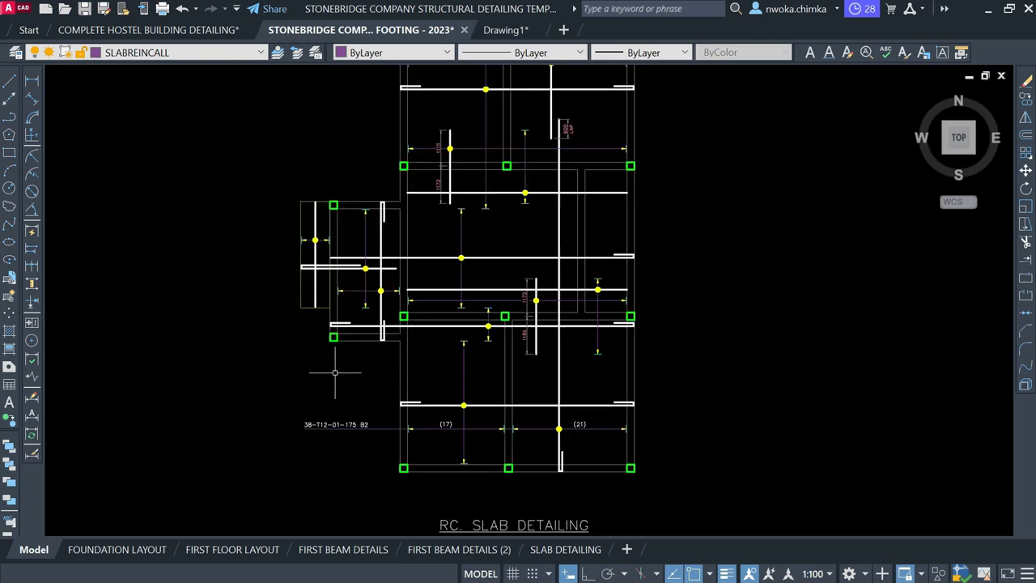
middle_drag(364, 300, 393, 388)
middle_drag(451, 288, 451, 334)
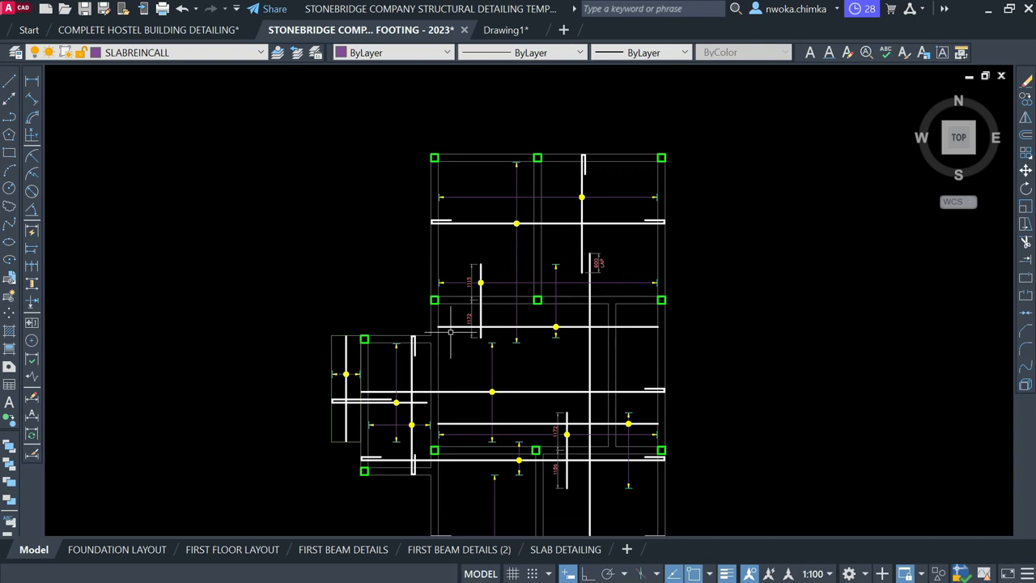
scroll(542, 275, down, 6)
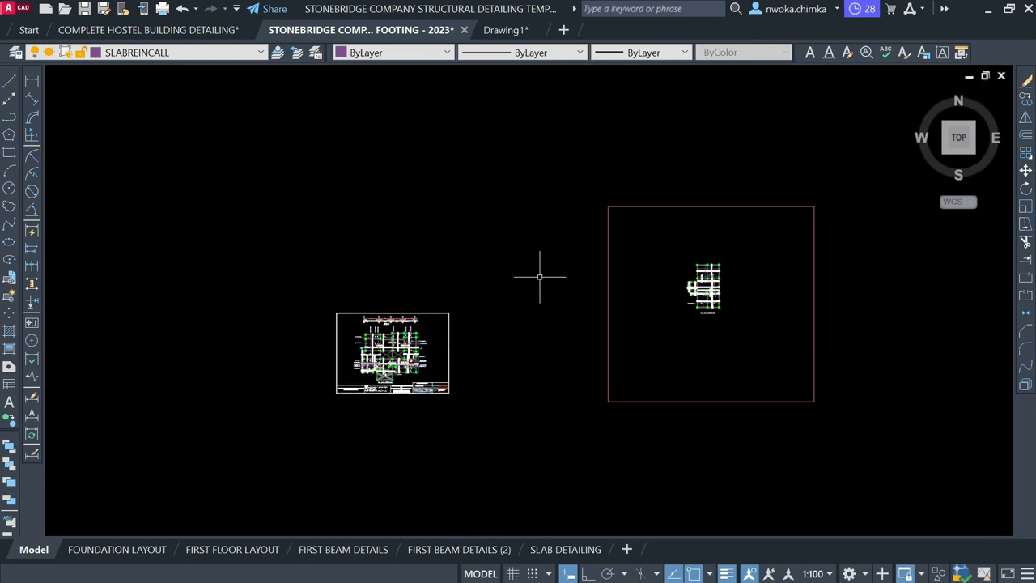
scroll(425, 310, up, 7)
Pan over to Section A of the slab and zoom around the neighbouring sheets
middle_drag(250, 310, 430, 307)
scroll(298, 309, up, 1)
scroll(298, 307, up, 1)
scroll(277, 275, down, 8)
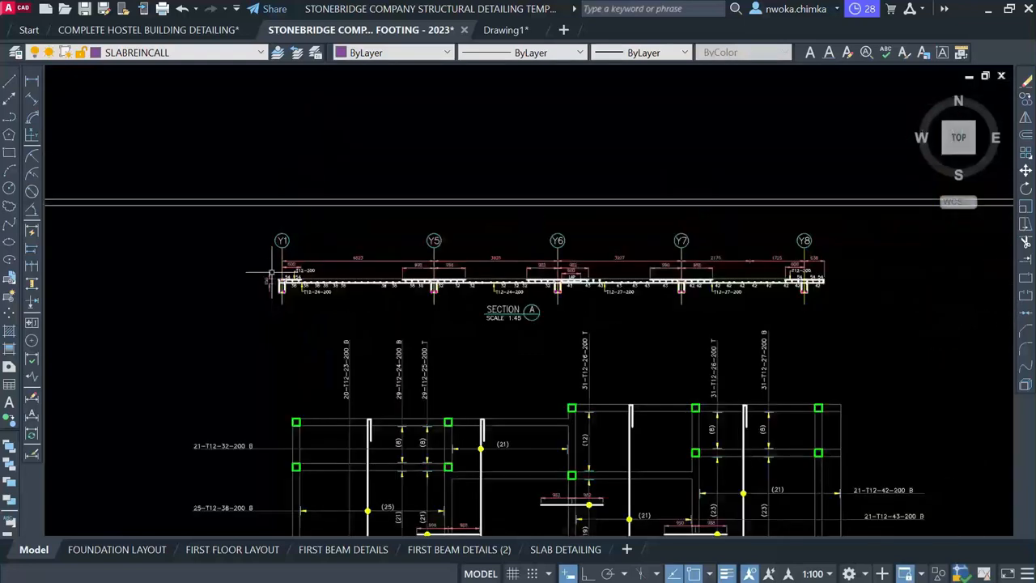
scroll(282, 273, down, 2)
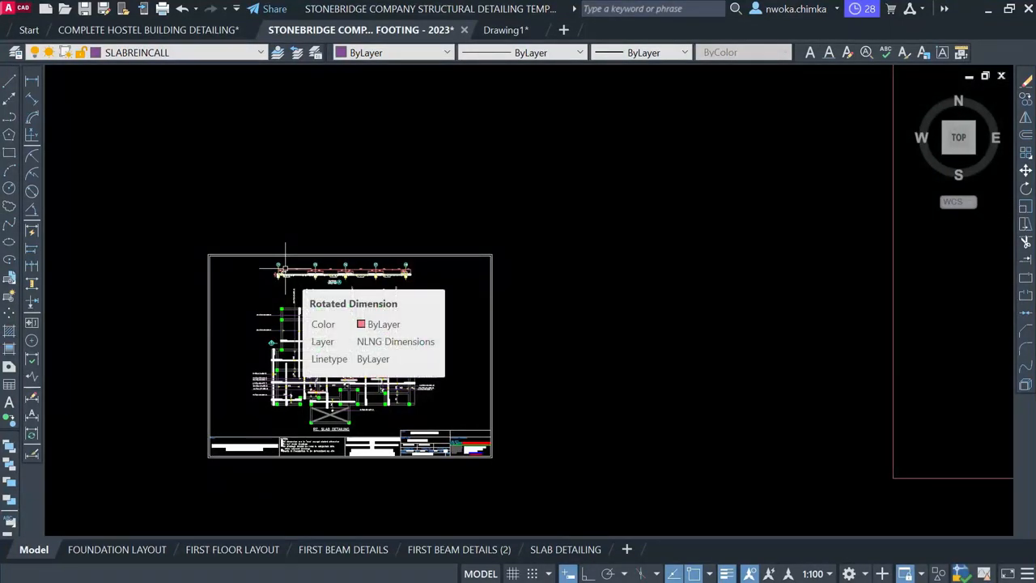
scroll(334, 245, down, 3)
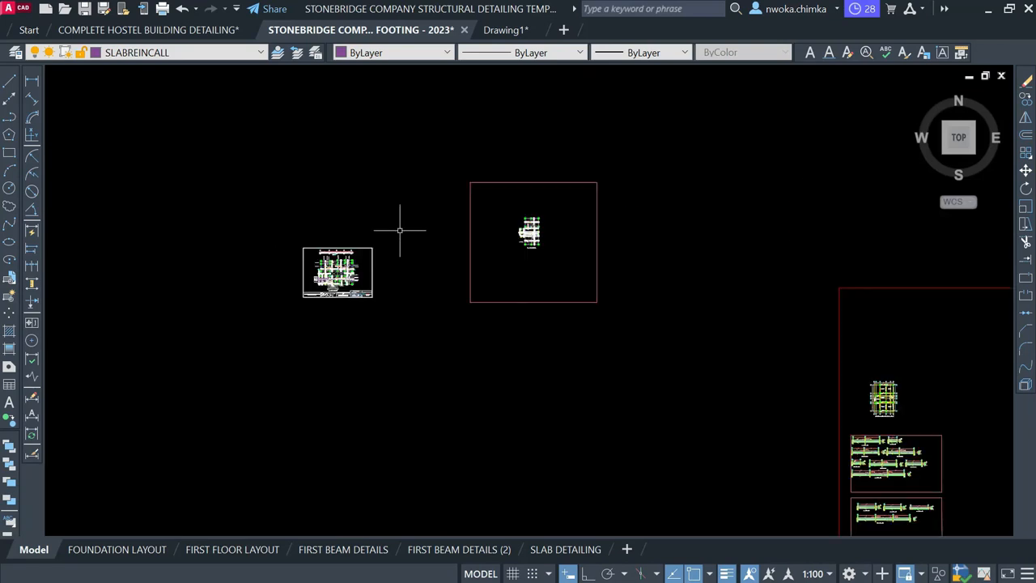
scroll(541, 233, up, 2)
scroll(536, 219, up, 1)
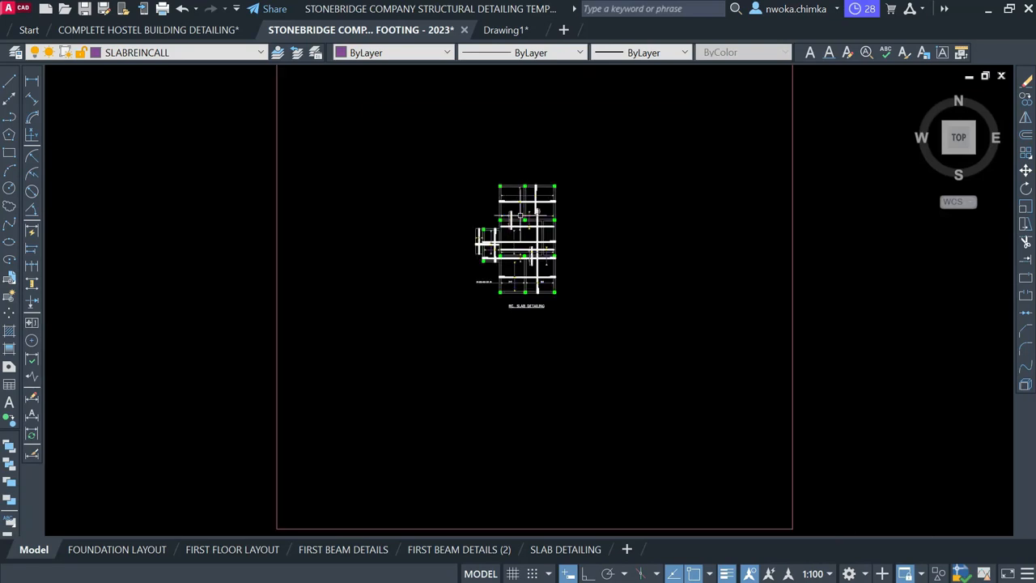
scroll(478, 171, down, 4)
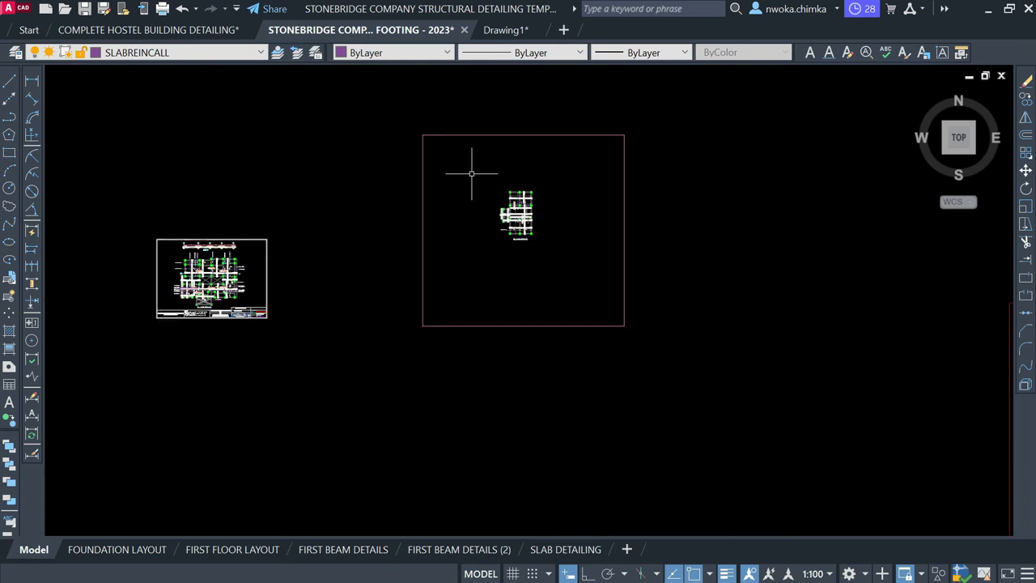
scroll(575, 195, down, 4)
scroll(681, 228, down, 2)
scroll(717, 225, down, 2)
scroll(523, 186, down, 5)
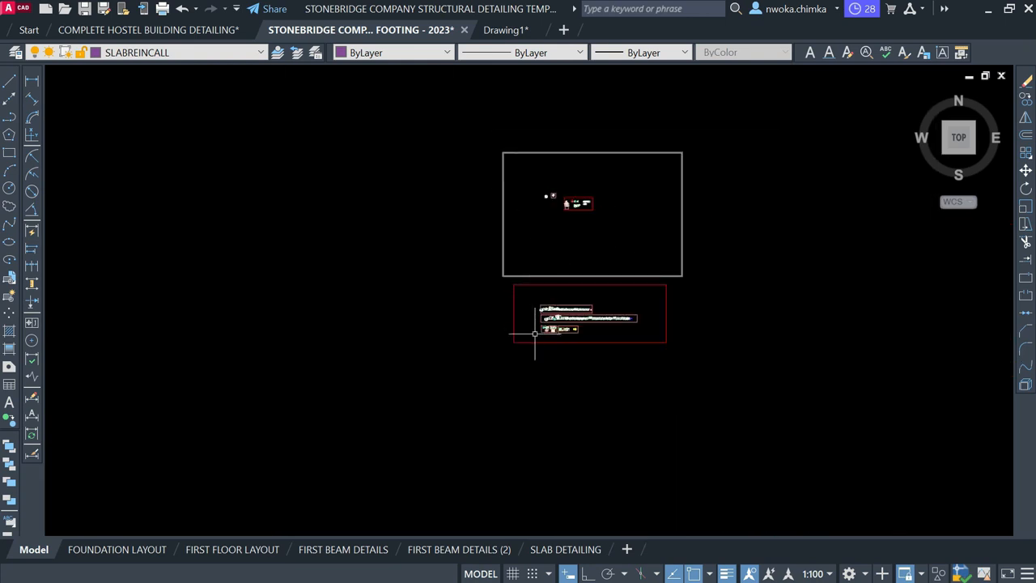
scroll(539, 340, up, 8)
Bring Section A in Column 1 into view and shift the sheet row lower
scroll(535, 301, up, 12)
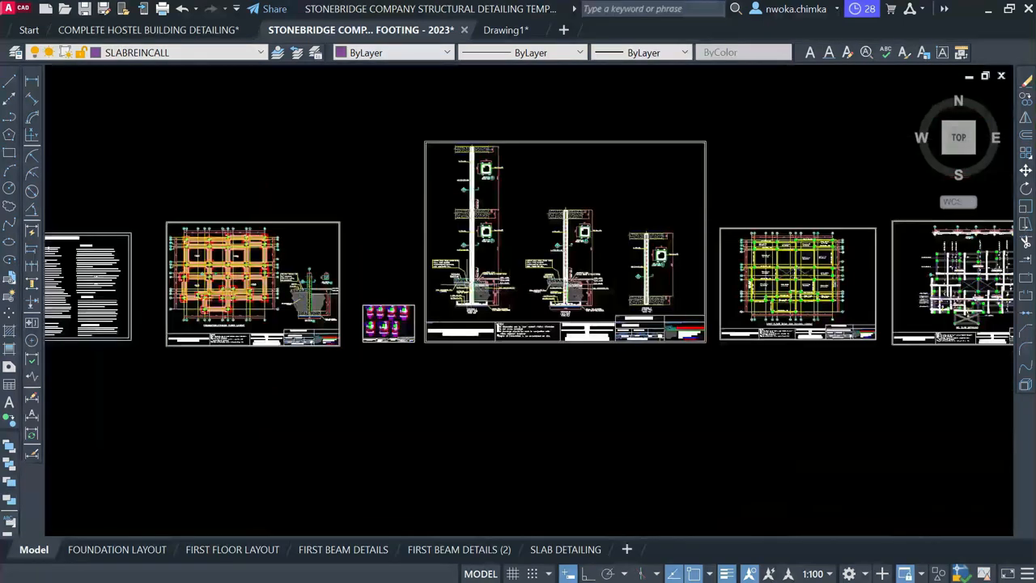
middle_drag(499, 162, 500, 426)
scroll(537, 217, down, 12)
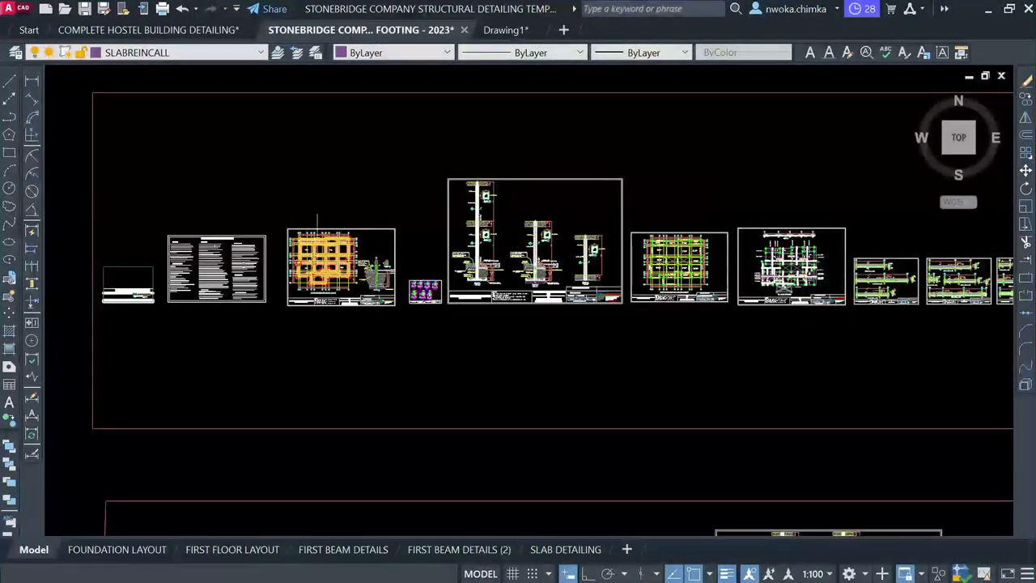
scroll(361, 240, up, 10)
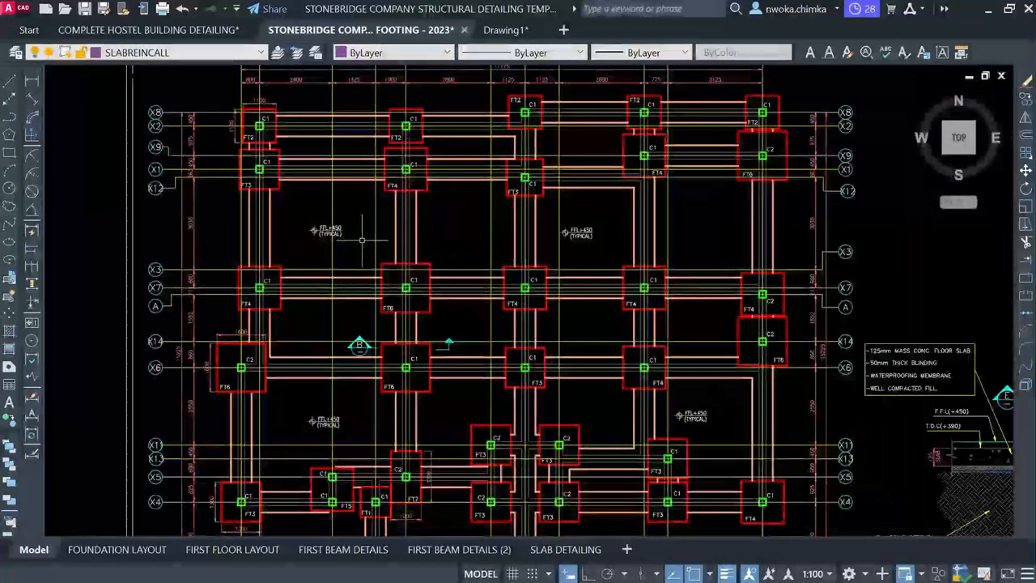
scroll(362, 240, down, 10)
scroll(528, 285, up, 10)
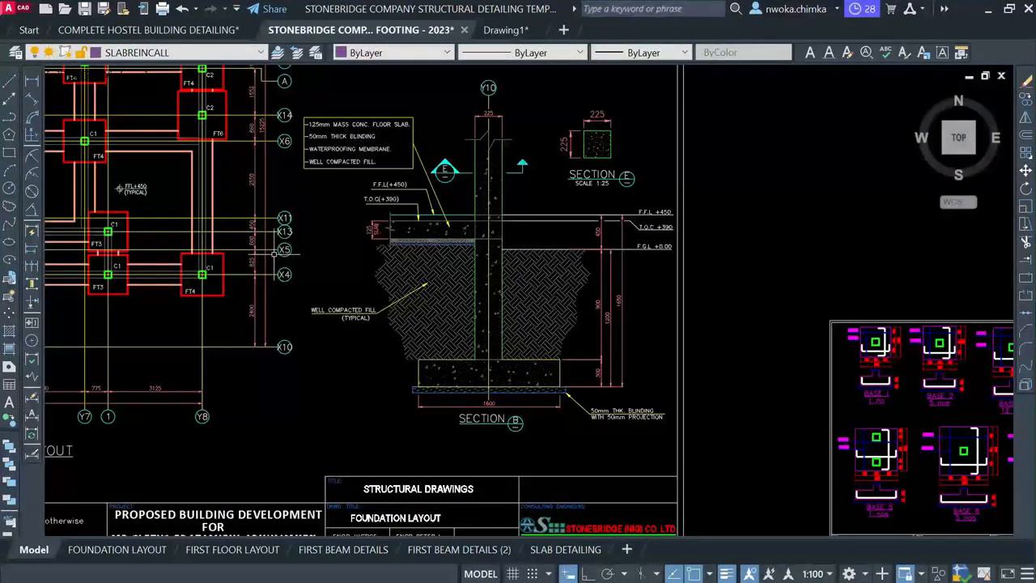
scroll(275, 255, down, 4)
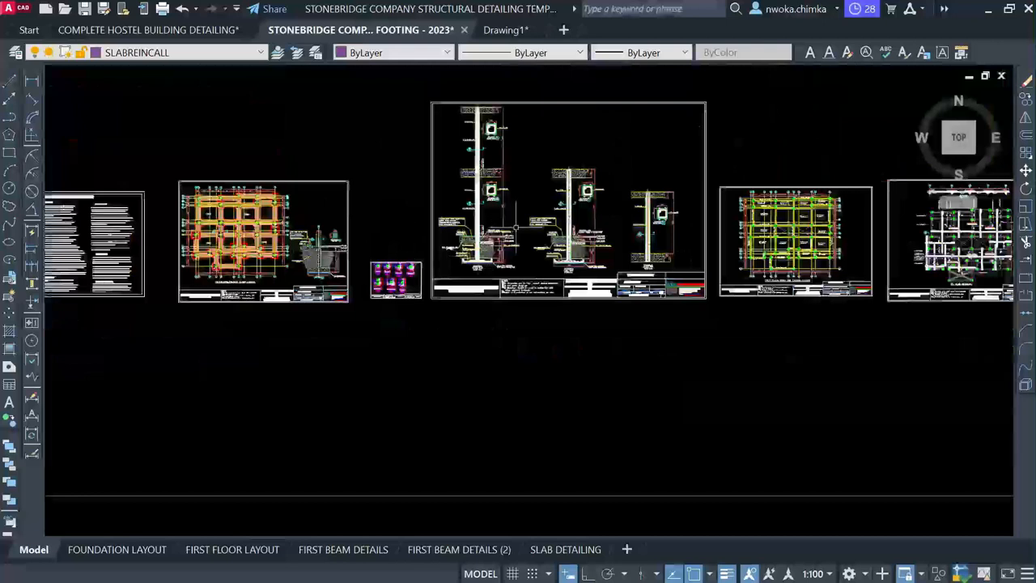
middle_drag(516, 230, 505, 335)
scroll(505, 335, down, 5)
middle_drag(481, 189, 481, 293)
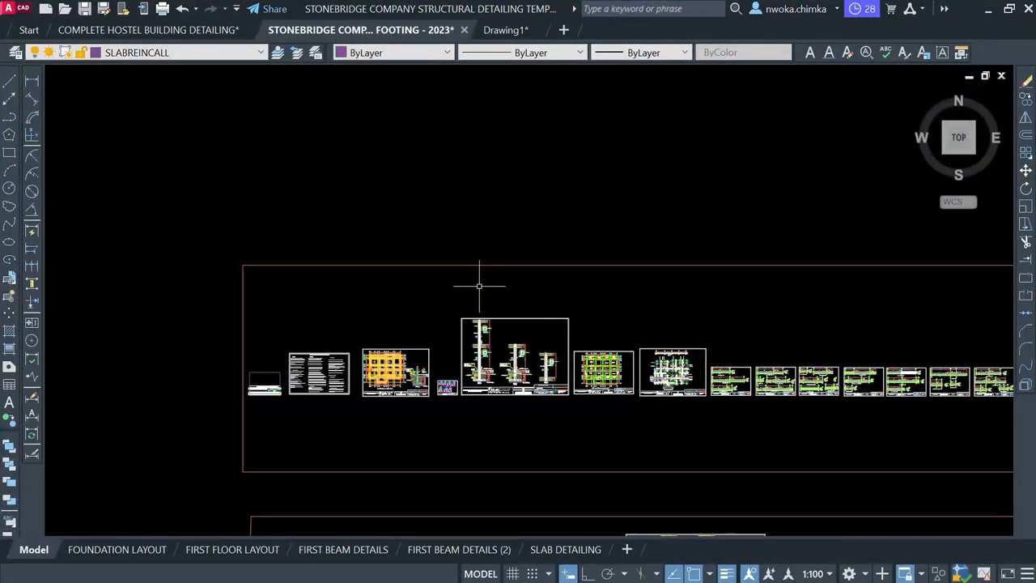
Pan down below the sheet rows and zoom in on the red-framed footing detail
scroll(479, 286, down, 2)
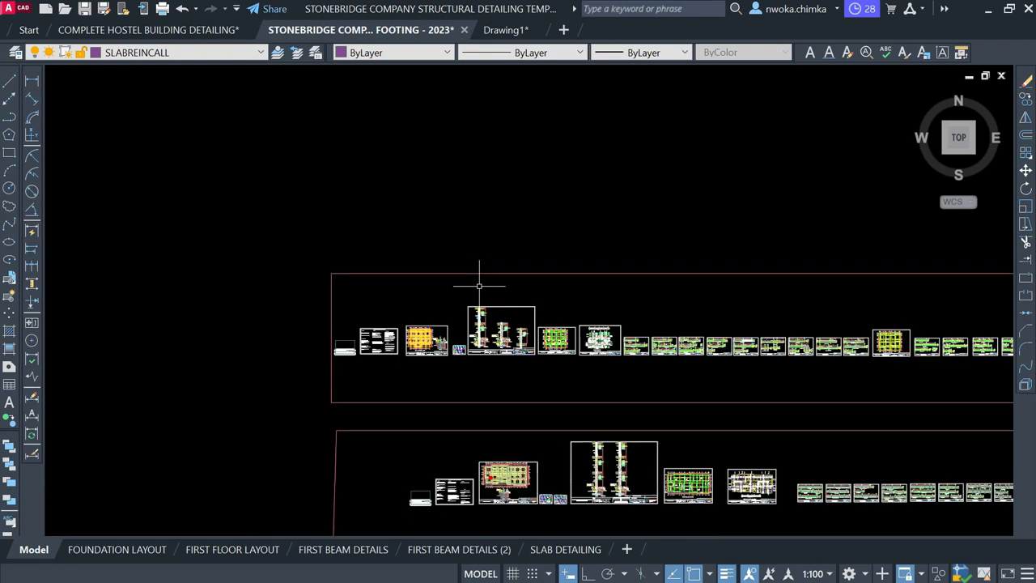
scroll(479, 286, down, 1)
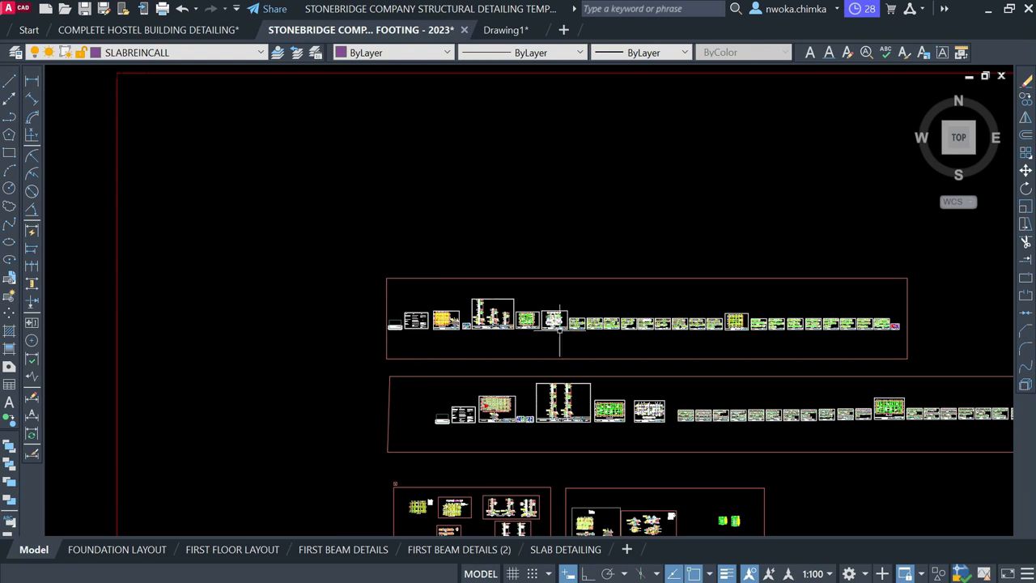
scroll(425, 322, up, 2)
scroll(426, 322, up, 2)
scroll(427, 321, down, 2)
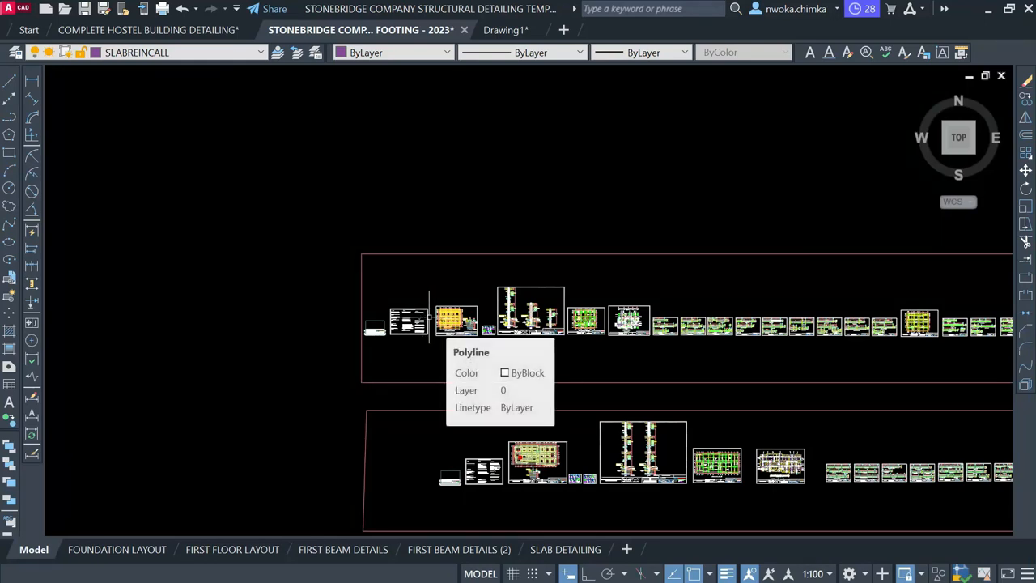
scroll(425, 316, up, 2)
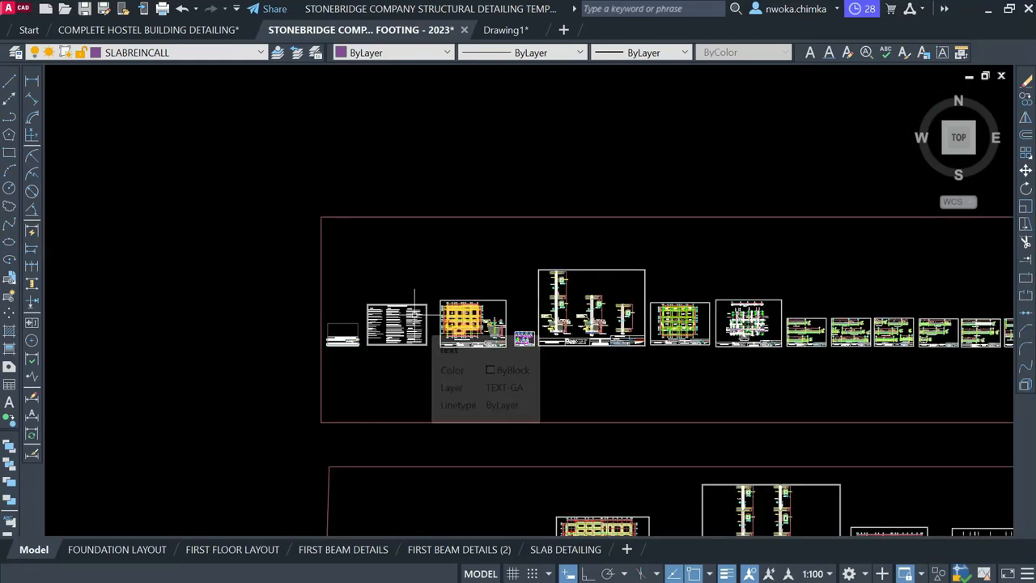
scroll(415, 316, down, 3)
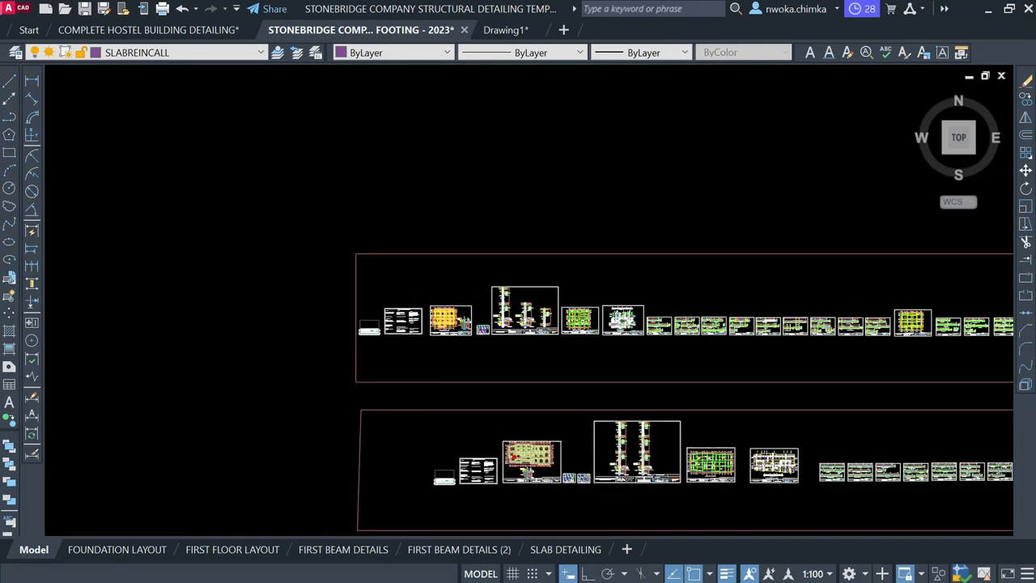
middle_drag(413, 273, 411, 416)
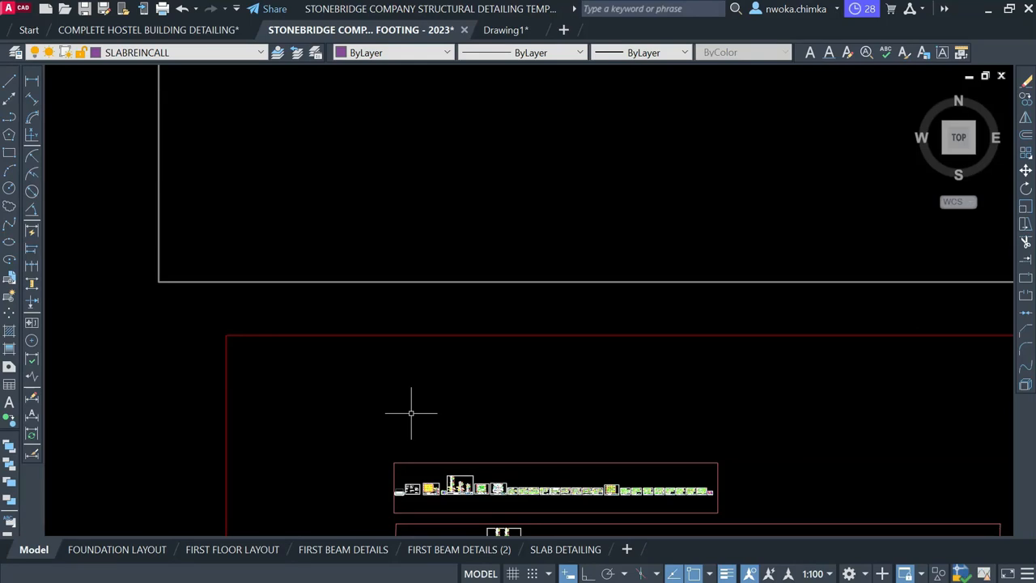
middle_drag(424, 284, 421, 474)
scroll(419, 313, down, 3)
middle_drag(419, 266, 412, 395)
scroll(400, 282, up, 2)
scroll(458, 237, up, 4)
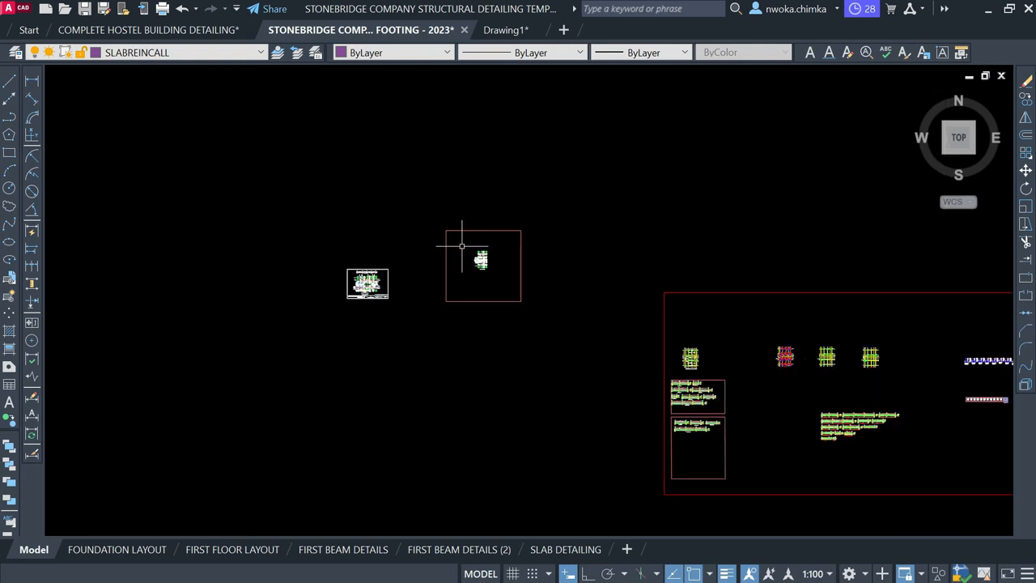
scroll(474, 250, up, 2)
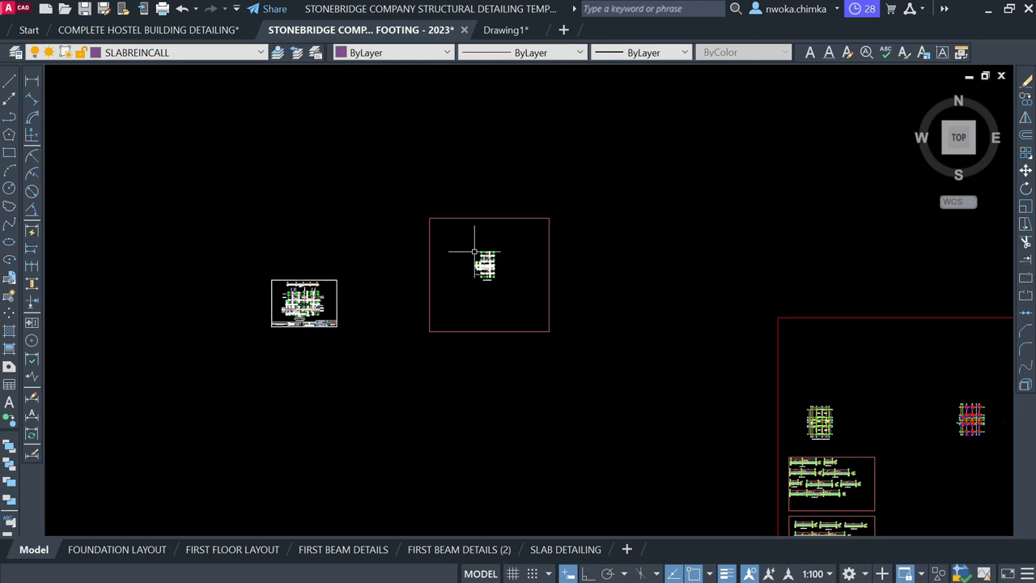
scroll(484, 234, up, 2)
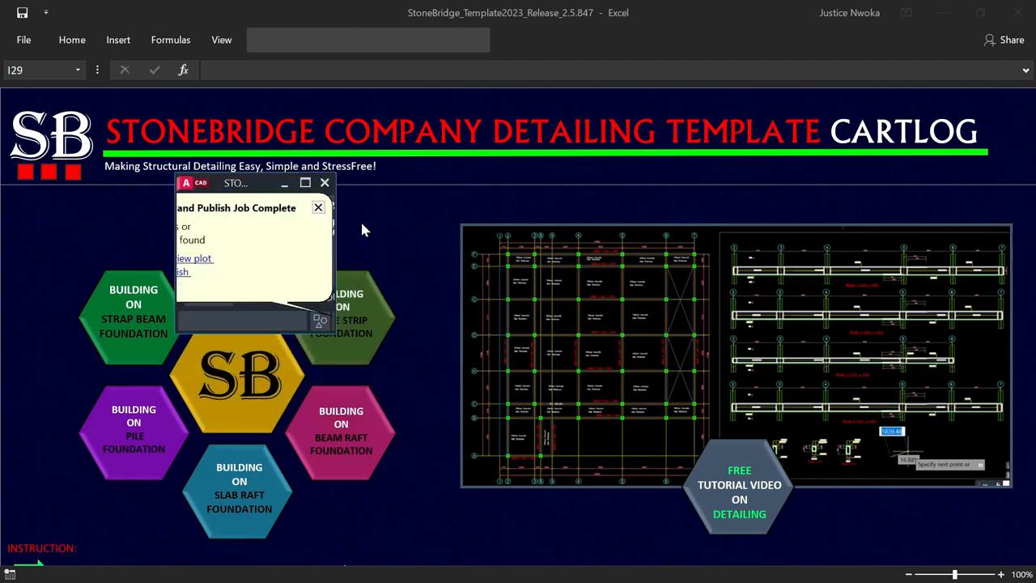
Move the small AutoCAD drawing window right and maximize it to full screen
drag(233, 184, 491, 191)
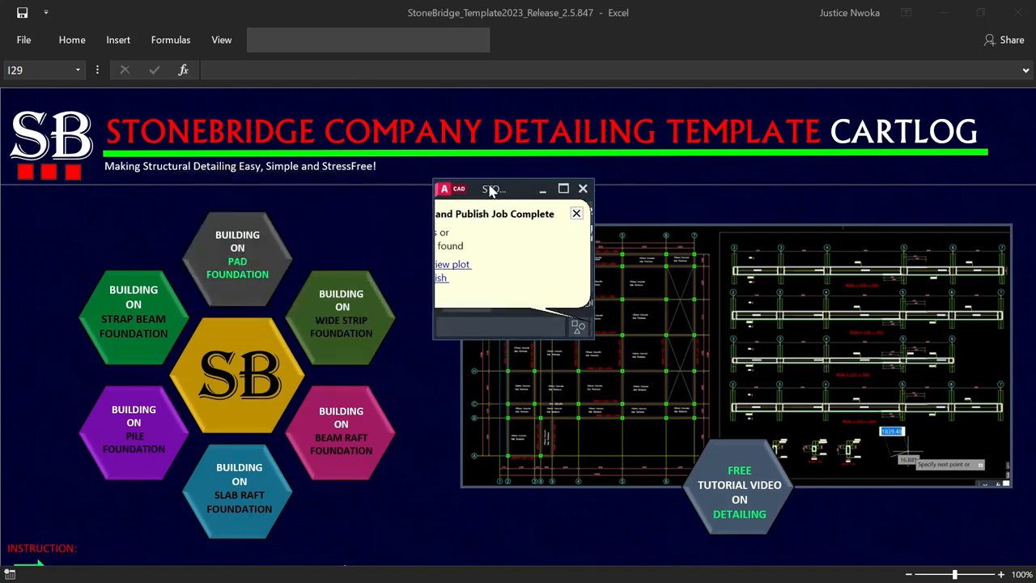
click(563, 189)
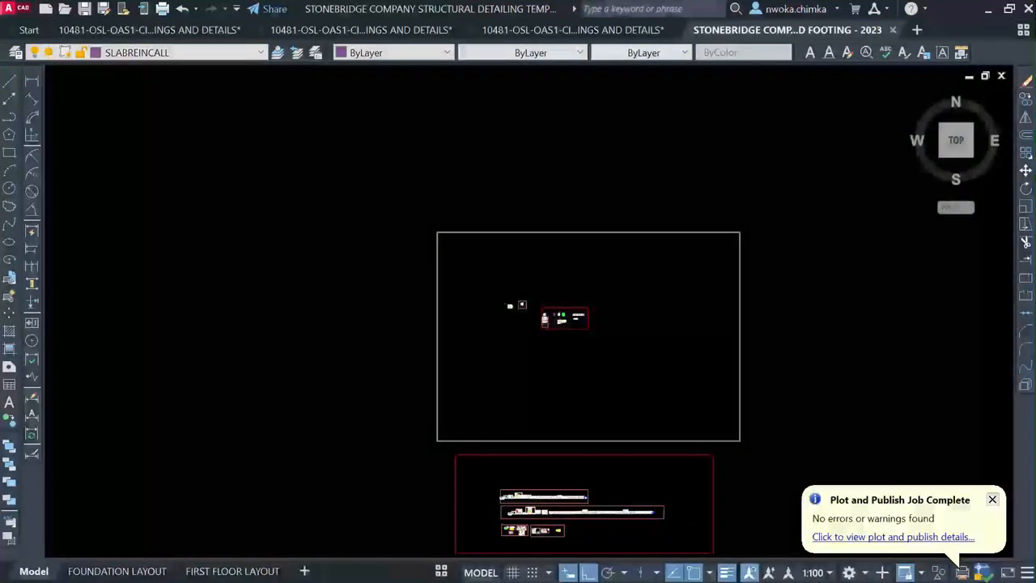
scroll(535, 312, up, 4)
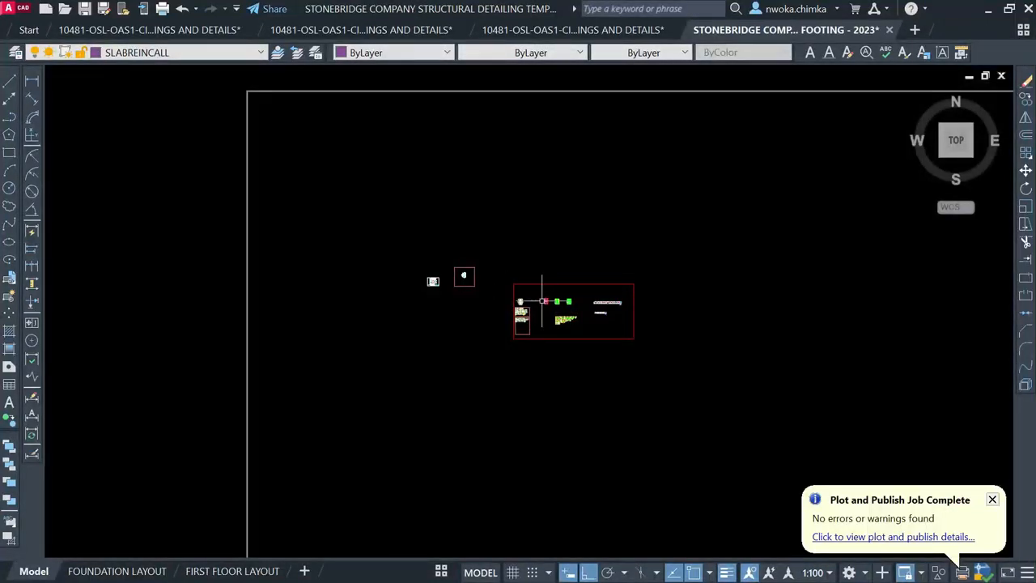
scroll(543, 303, up, 5)
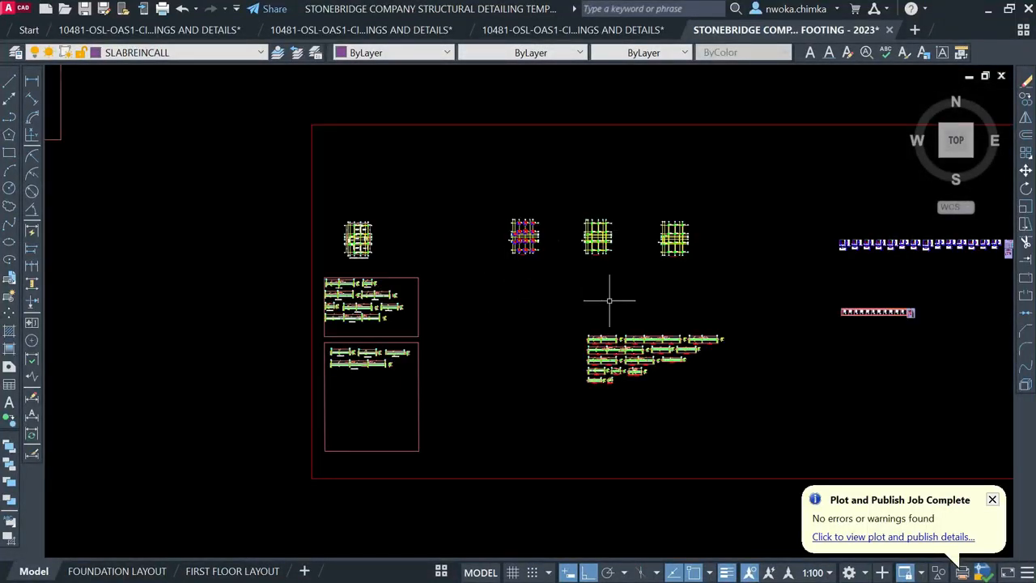
scroll(594, 308, down, 4)
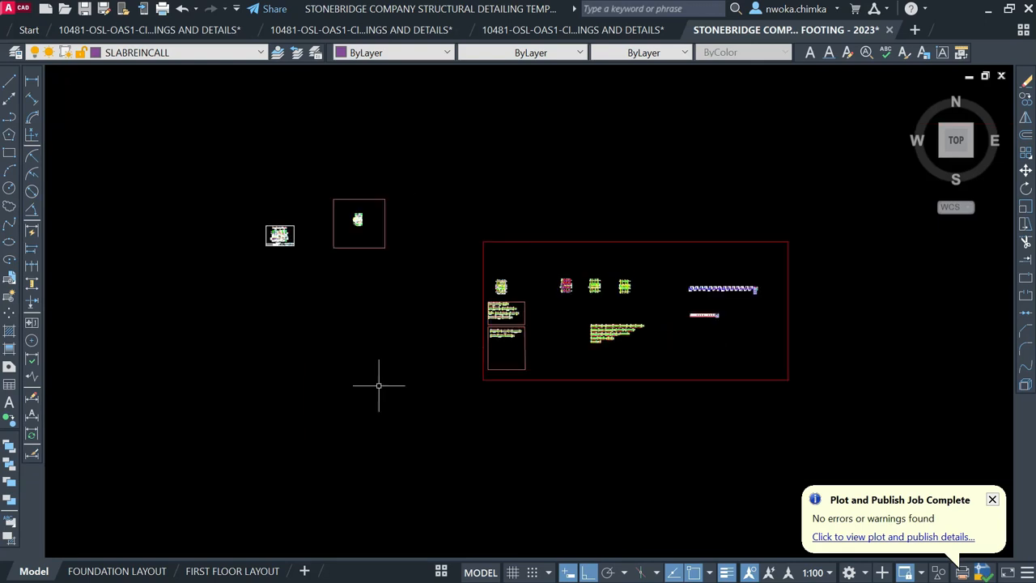
View the FOUNDATION LAYOUT sheet, zooming in and out on it
click(135, 571)
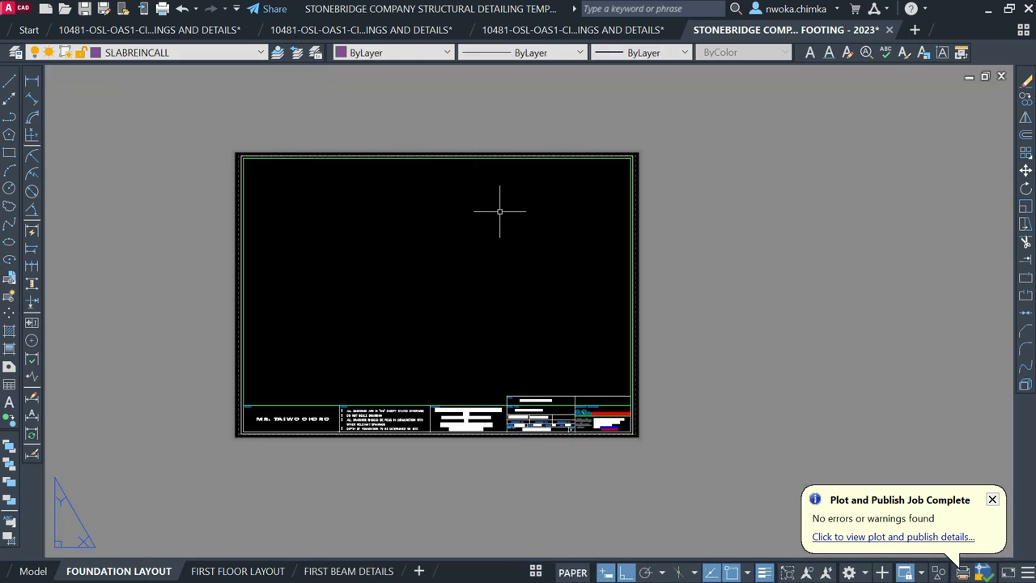
scroll(486, 243, up, 2)
scroll(502, 235, down, 4)
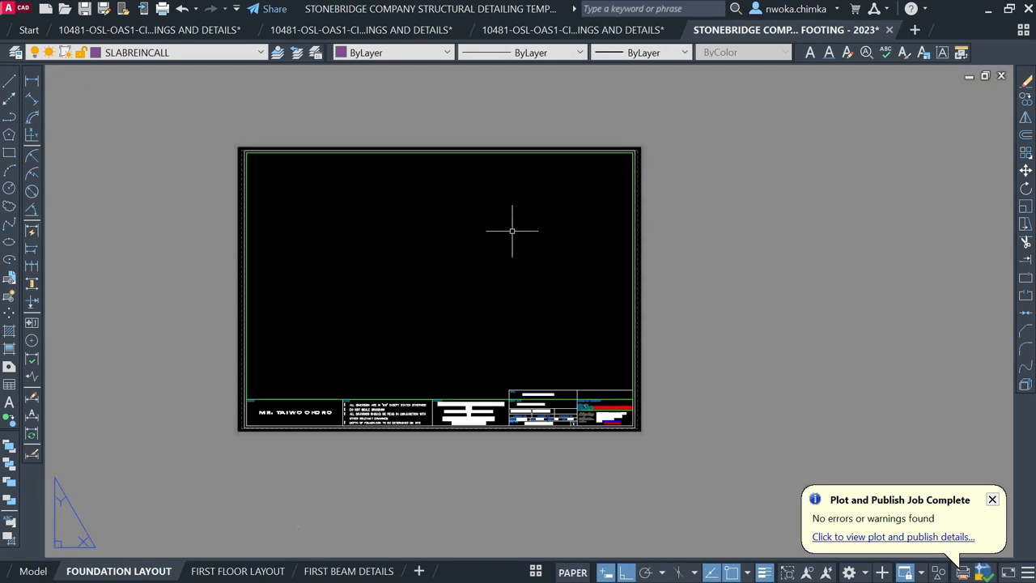
scroll(486, 268, up, 5)
scroll(467, 263, down, 5)
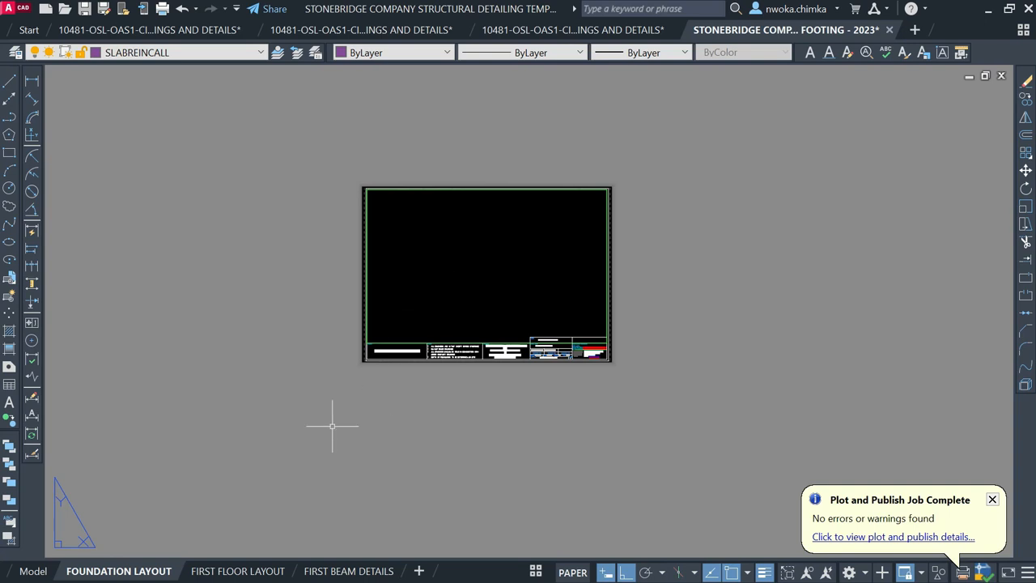
Switch to the FIRST FLOOR LAYOUT sheet and zoom around its beam and column layout
click(237, 571)
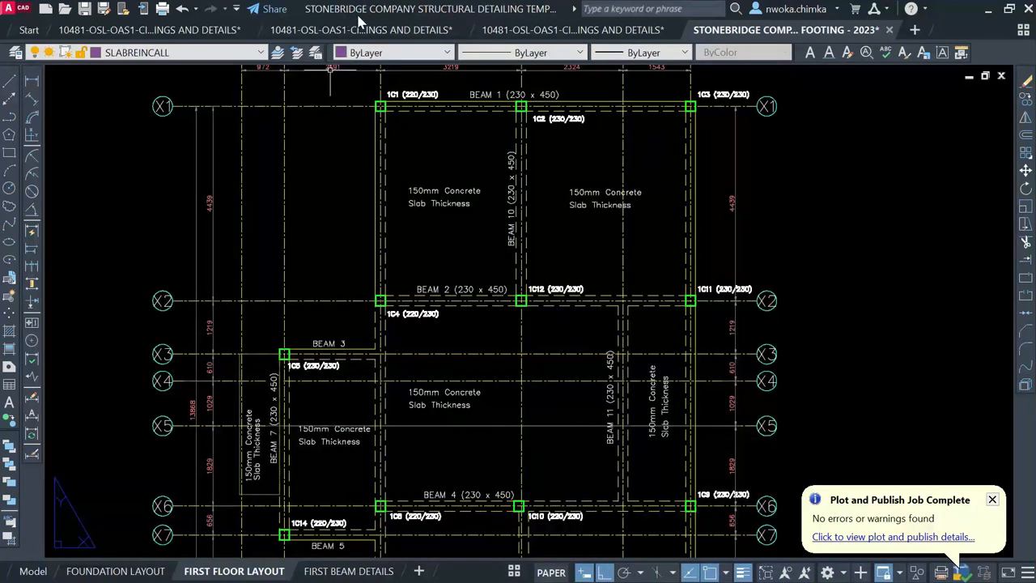
scroll(409, 267, down, 4)
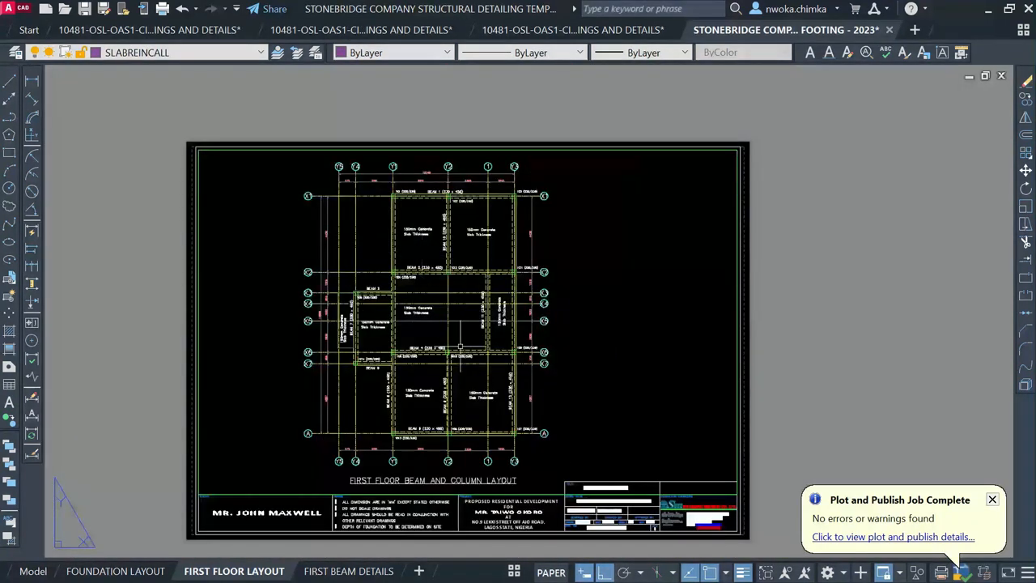
scroll(389, 484, up, 6)
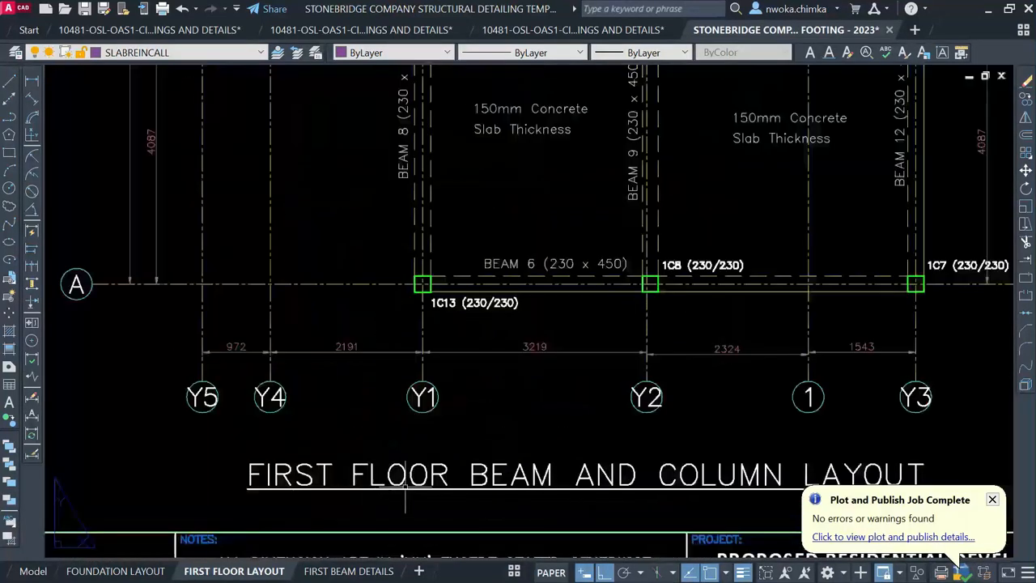
scroll(422, 444, down, 2)
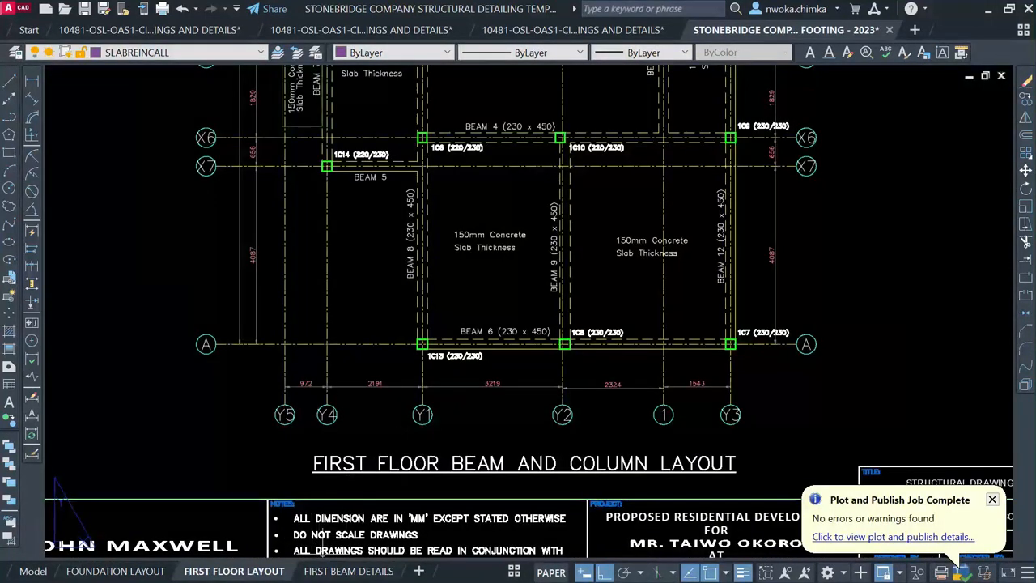
Open the FIRST BEAM DETAILS sheet and zoom in and out to inspect it
click(342, 572)
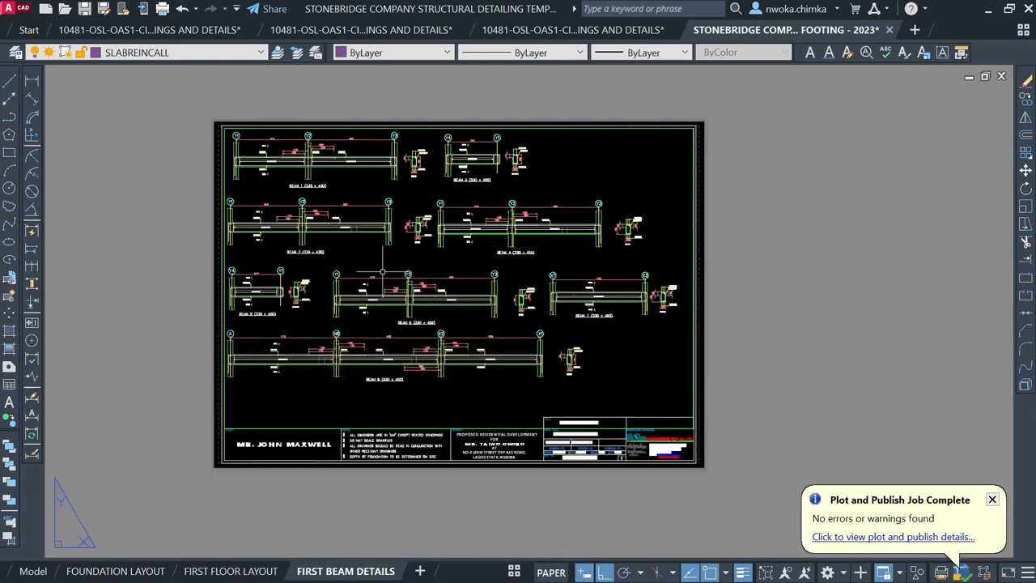
scroll(283, 148, up, 2)
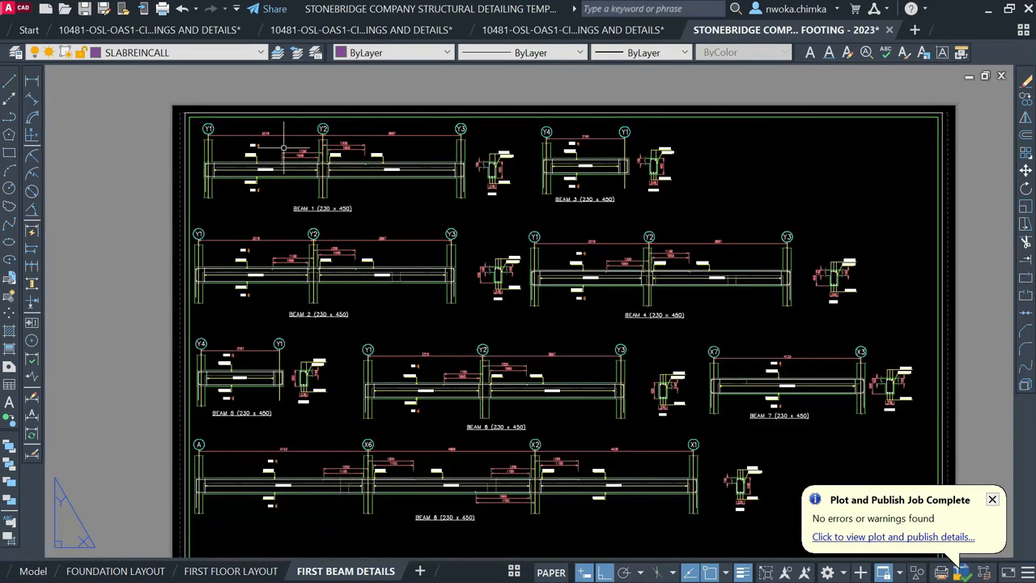
scroll(283, 148, up, 2)
scroll(284, 148, up, 2)
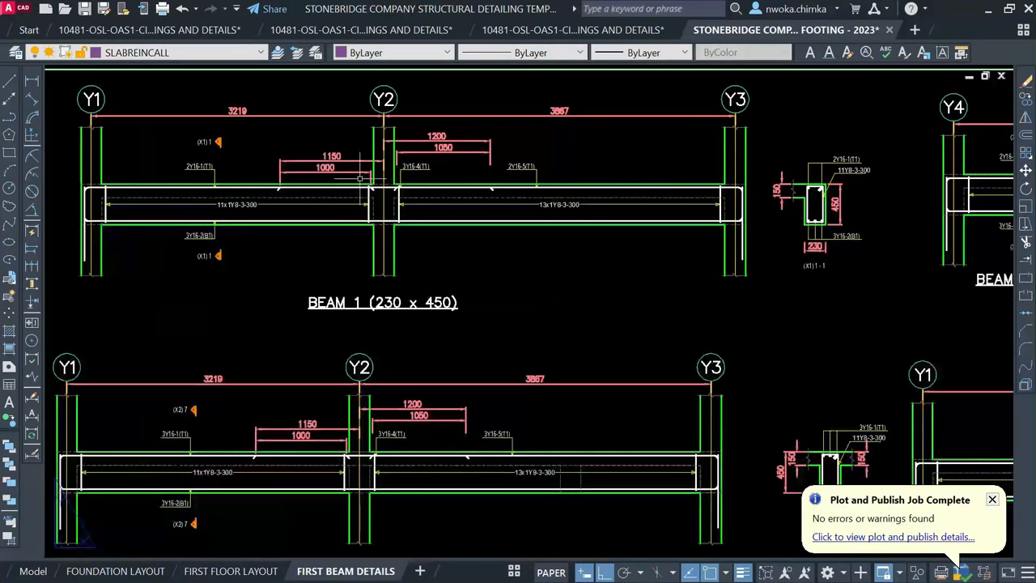
scroll(359, 178, down, 4)
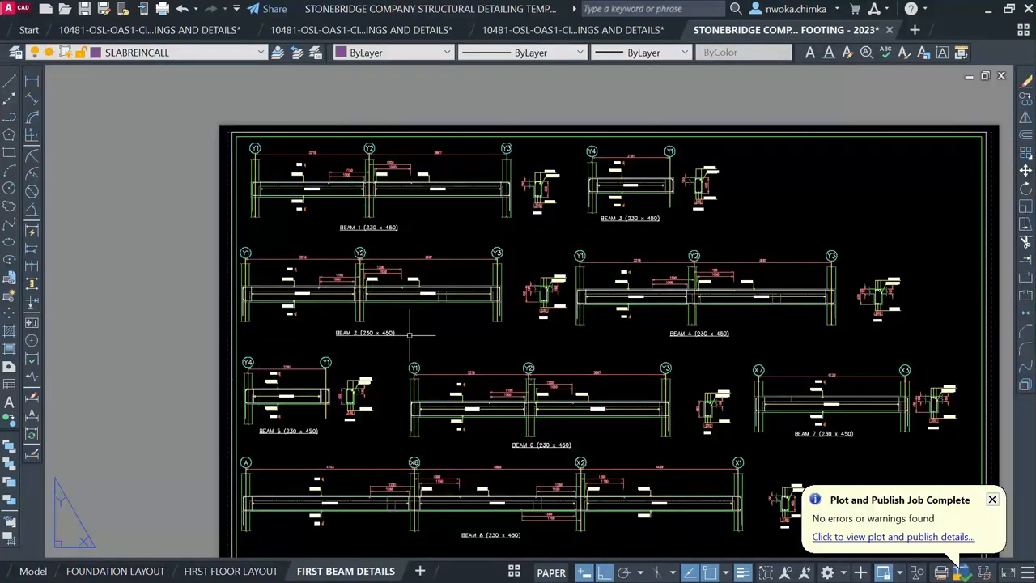
scroll(331, 260, down, 2)
scroll(516, 377, up, 1)
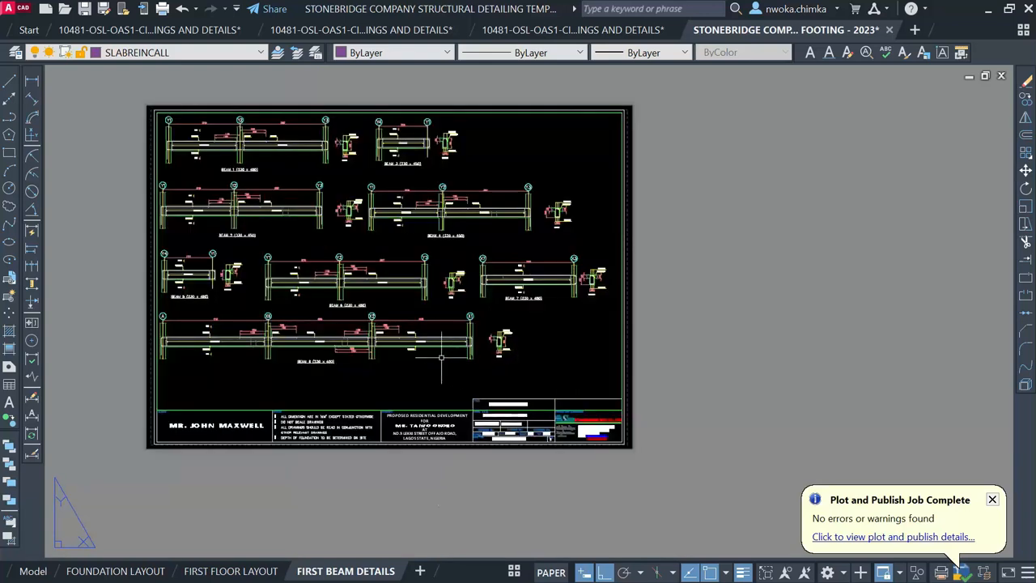
scroll(558, 411, up, 4)
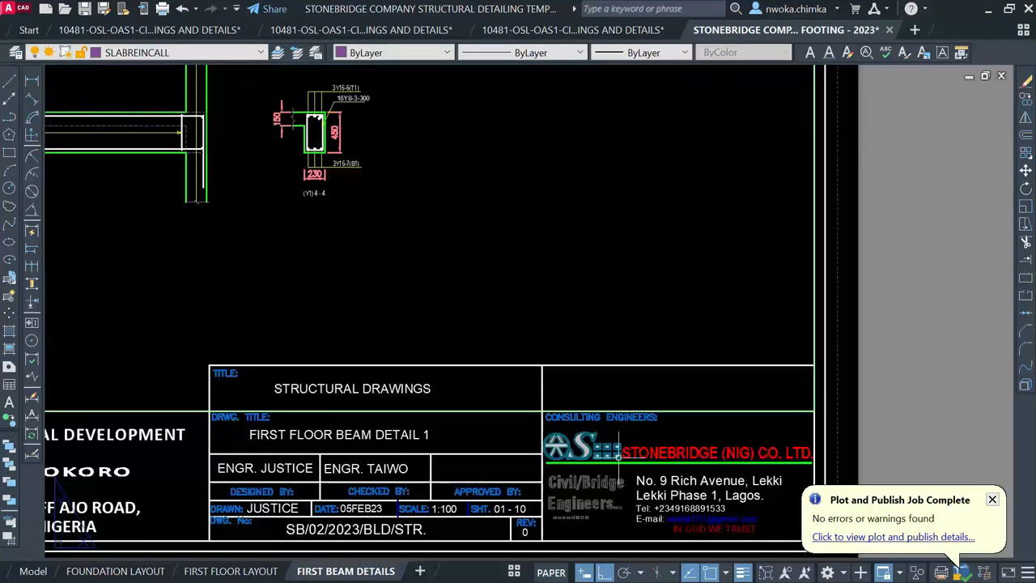
scroll(607, 378, down, 2)
scroll(526, 379, down, 1)
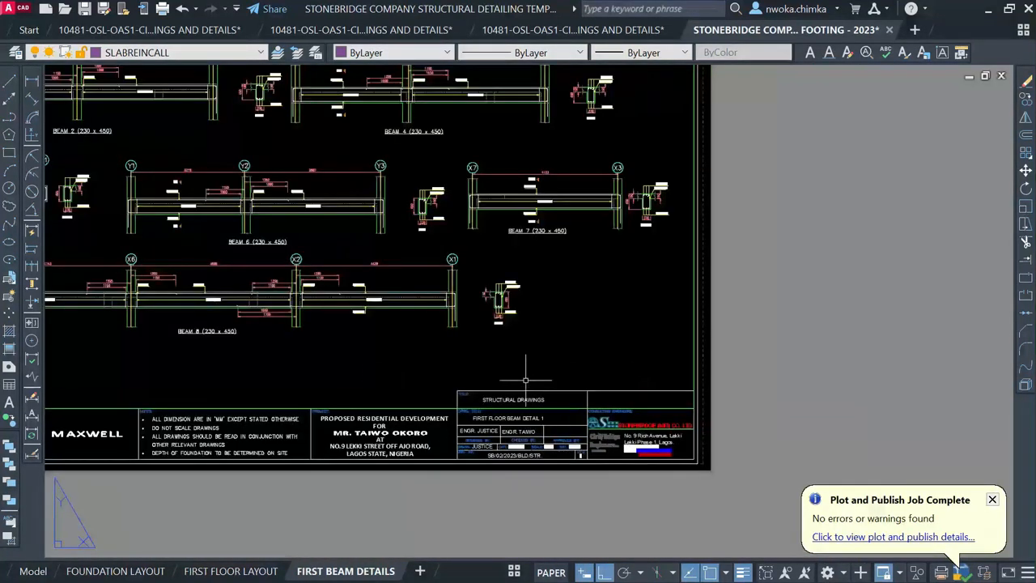
scroll(526, 380, down, 2)
Return to model space and zoom around the structural detail drawings
click(33, 571)
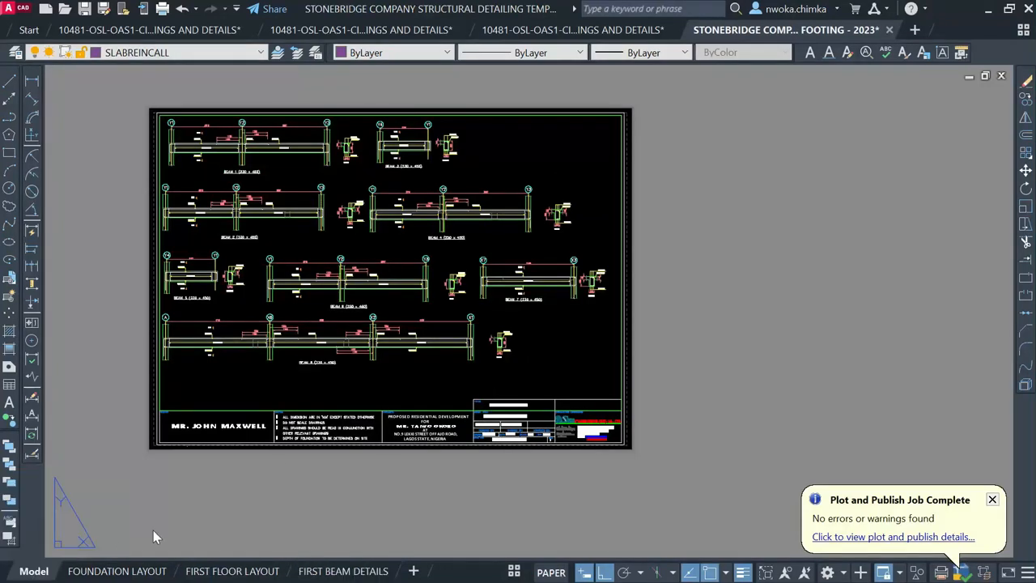
scroll(316, 230, up, 3)
scroll(211, 225, up, 2)
scroll(347, 219, down, 2)
scroll(528, 182, up, 2)
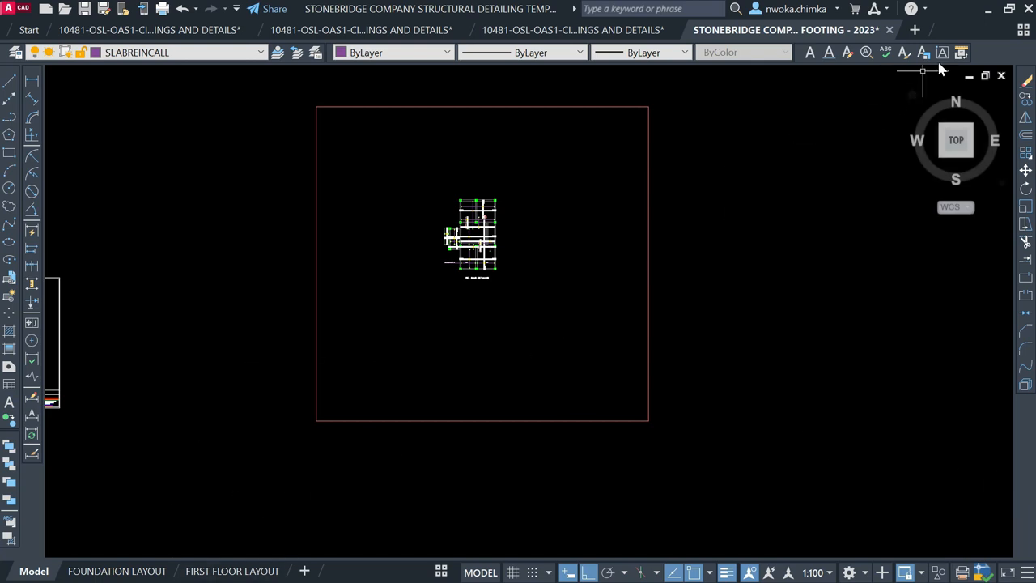
Minimize AutoCAD and Excel and bring the StoneBridge template folder window forward
click(993, 9)
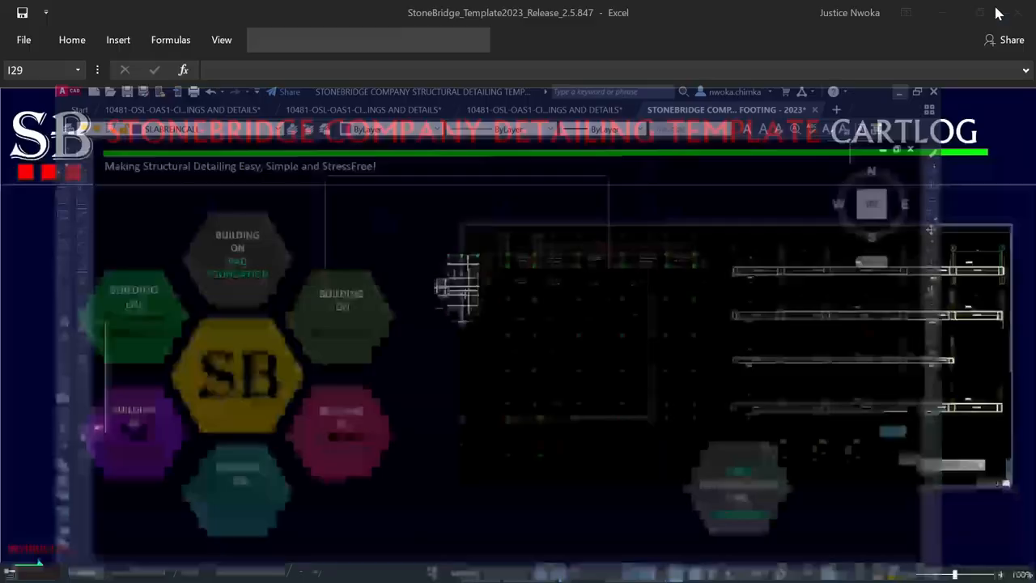
click(954, 14)
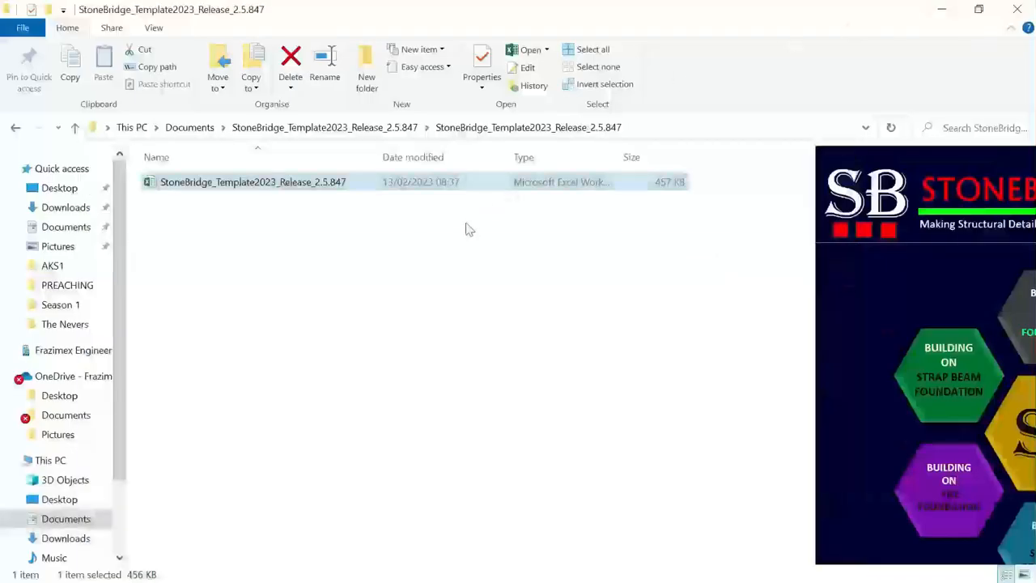
click(943, 9)
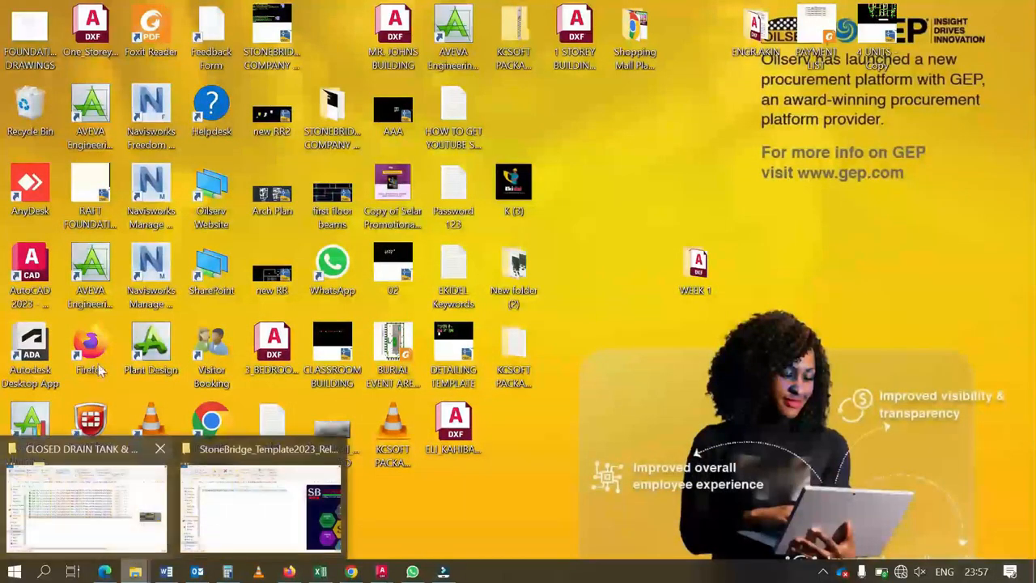
click(135, 572)
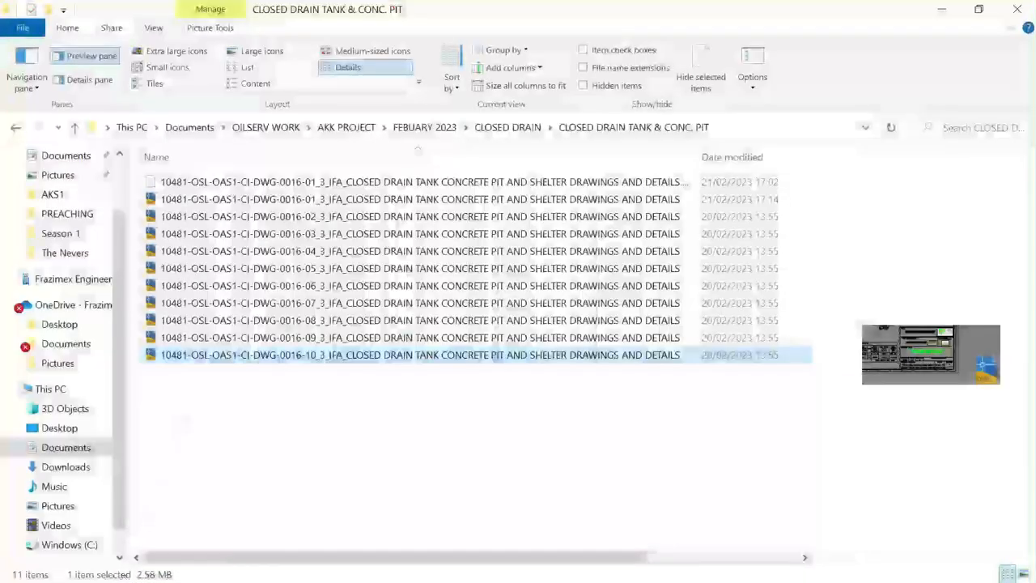
click(266, 521)
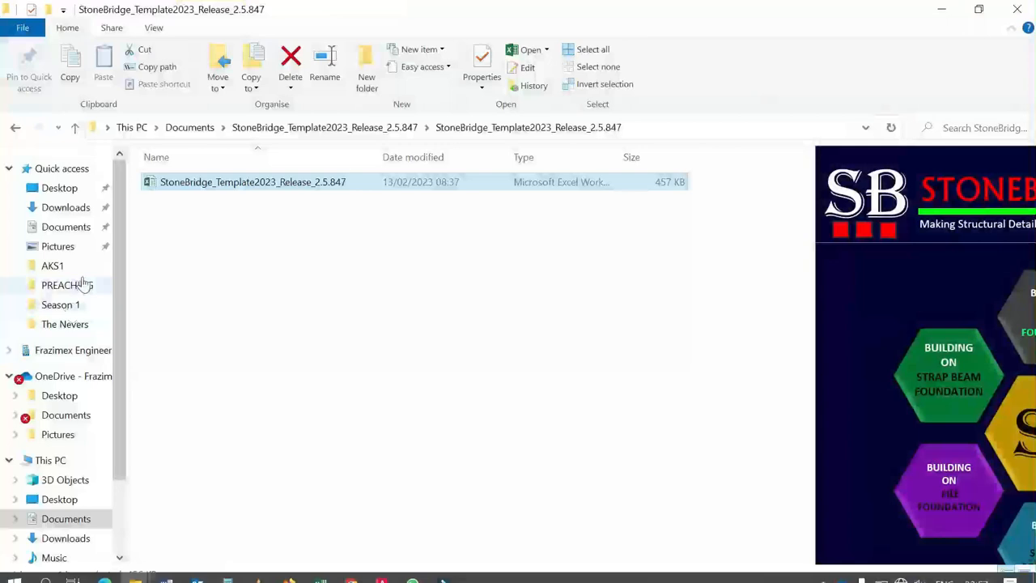
Browse Documents > ProtaData2018 > CLASSROOM_BLOCK_BUILDING > ExportedDrawings and open Drawing1
click(67, 227)
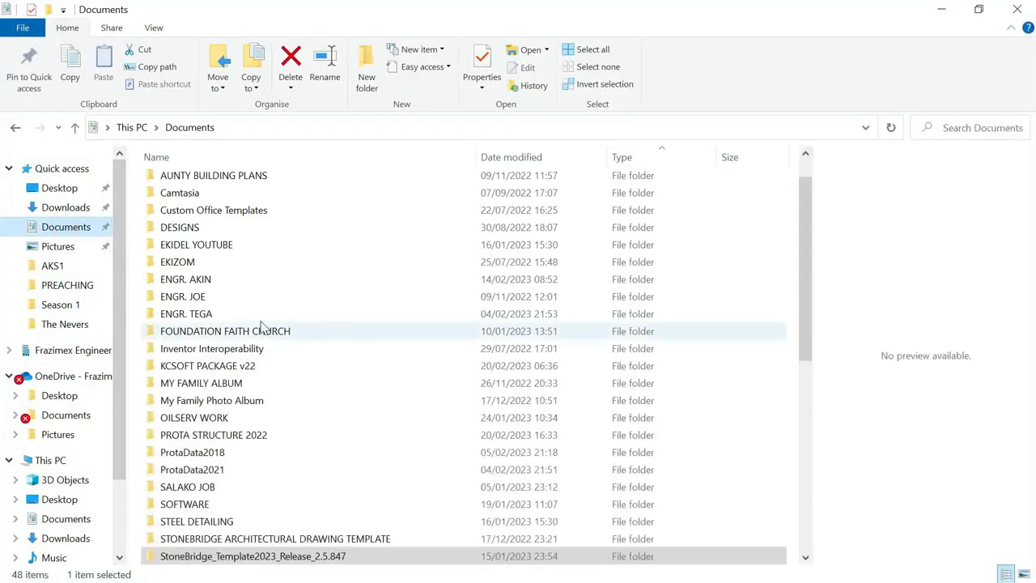
double_click(210, 456)
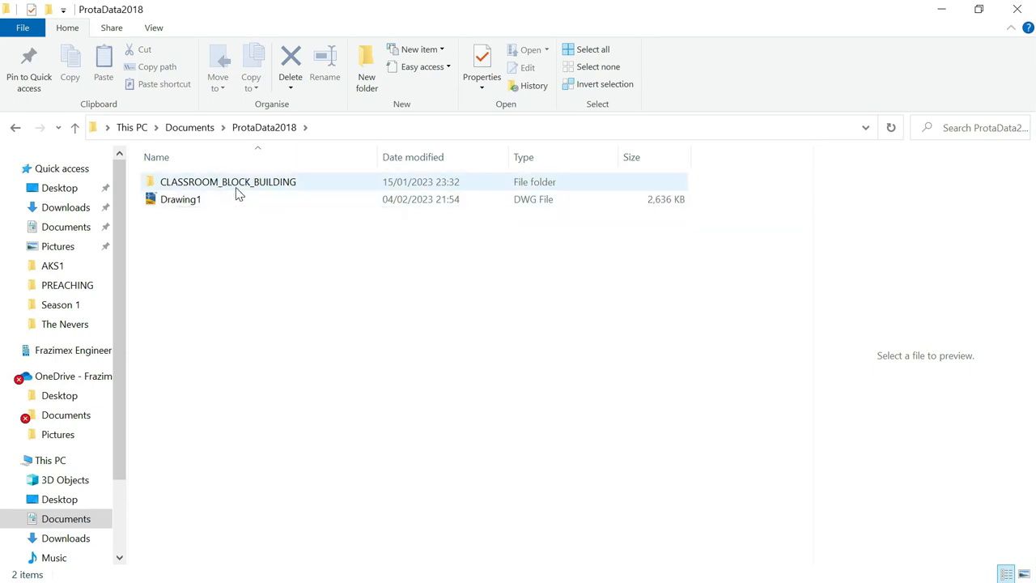
mouse_move(219, 191)
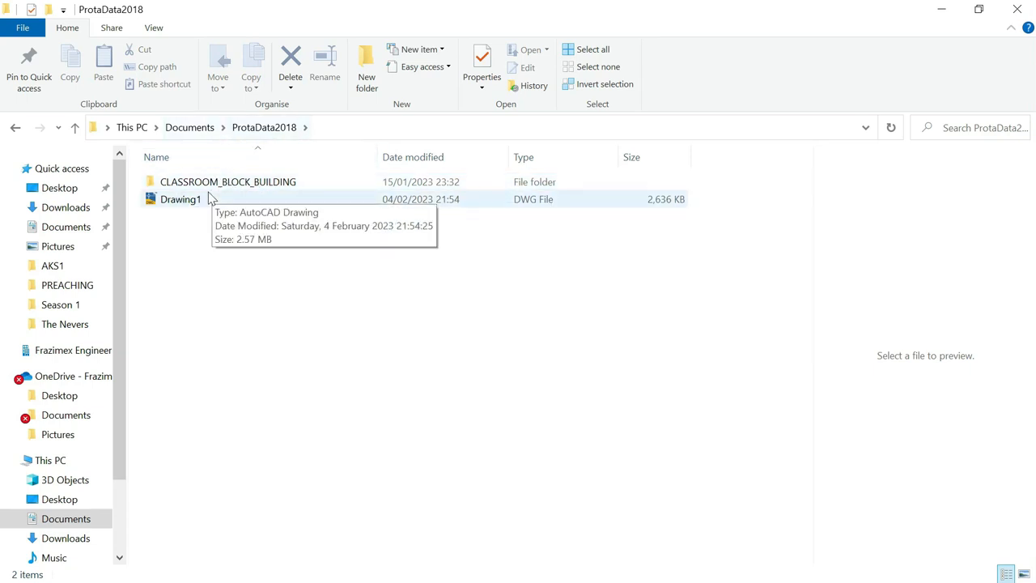
double_click(238, 185)
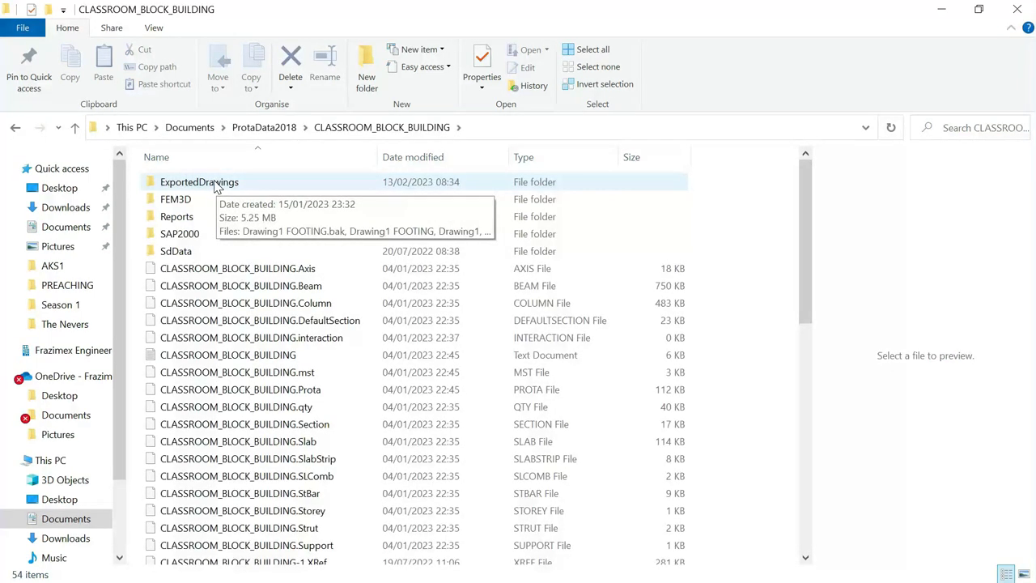
double_click(217, 185)
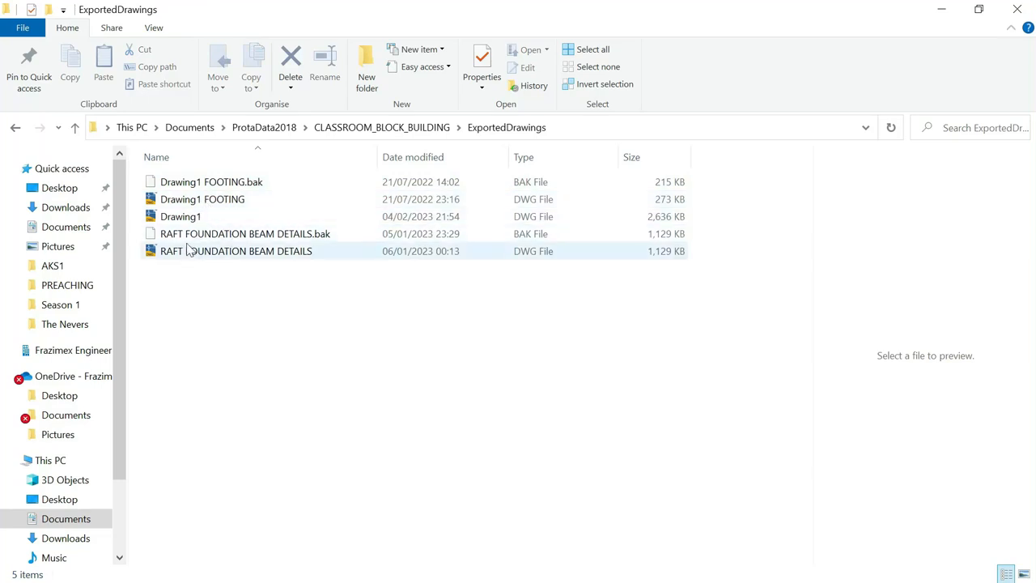
double_click(181, 217)
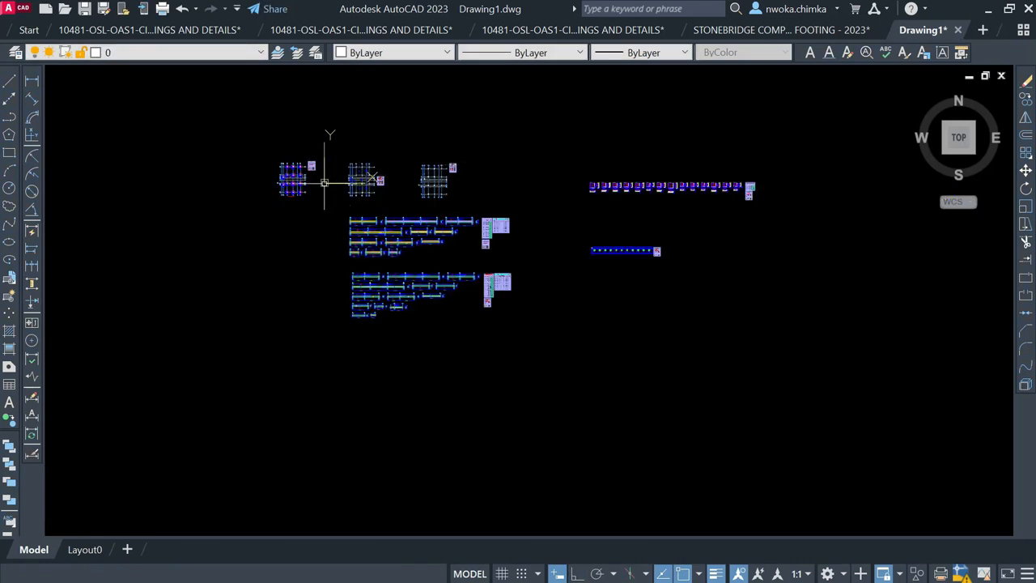
Zoom around Drawing1 to inspect its three grid plans, beam elevations and schedule tables
scroll(324, 180, up, 2)
scroll(293, 168, up, 3)
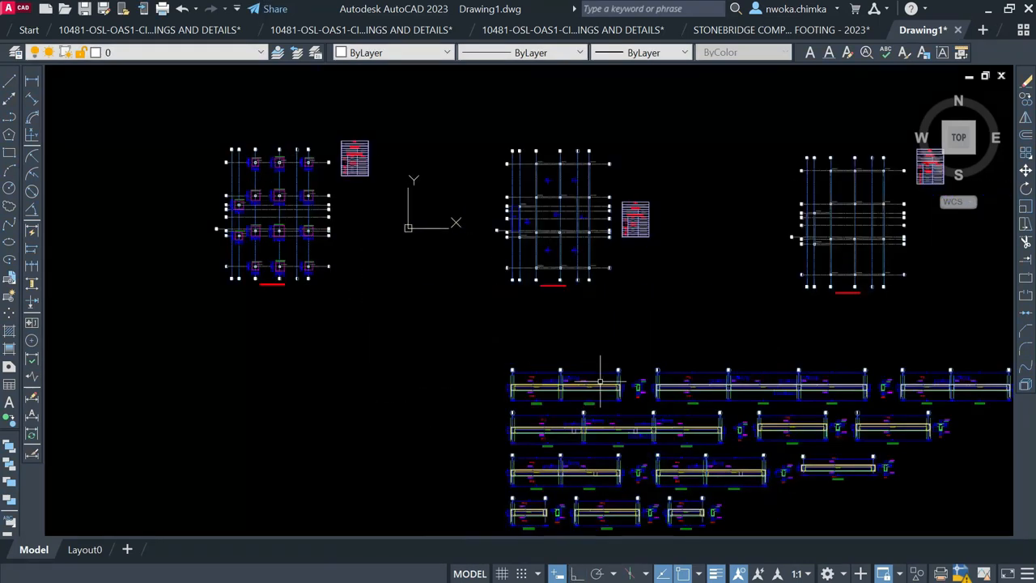
scroll(549, 390, up, 4)
scroll(372, 248, down, 5)
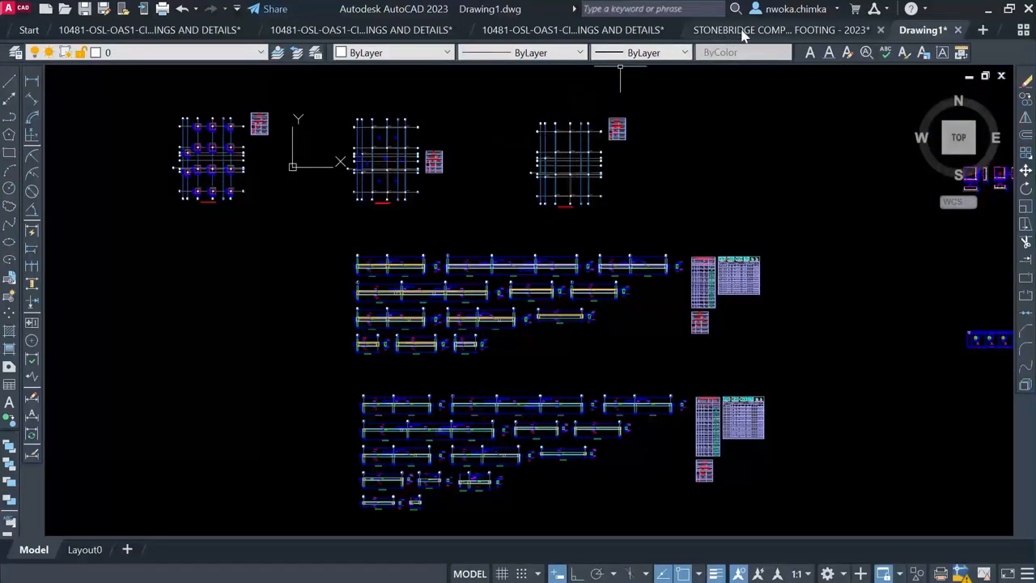
mouse_move(749, 31)
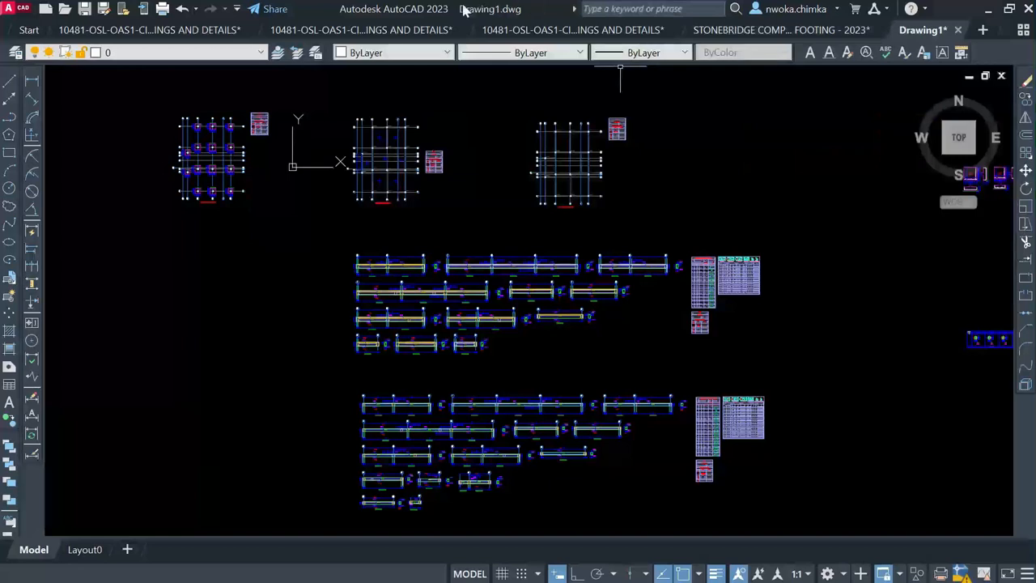
scroll(351, 165, down, 2)
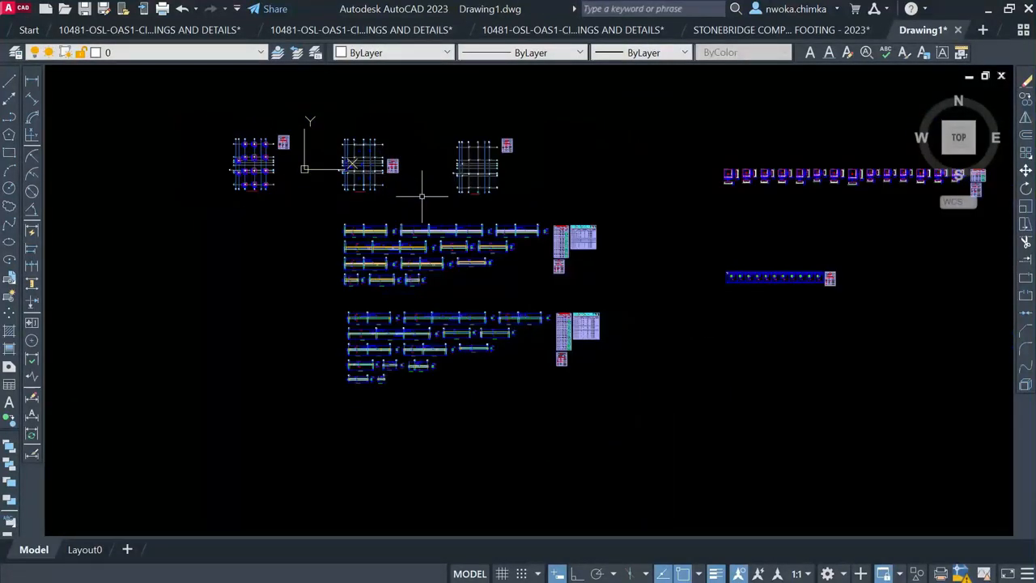
scroll(389, 259, up, 2)
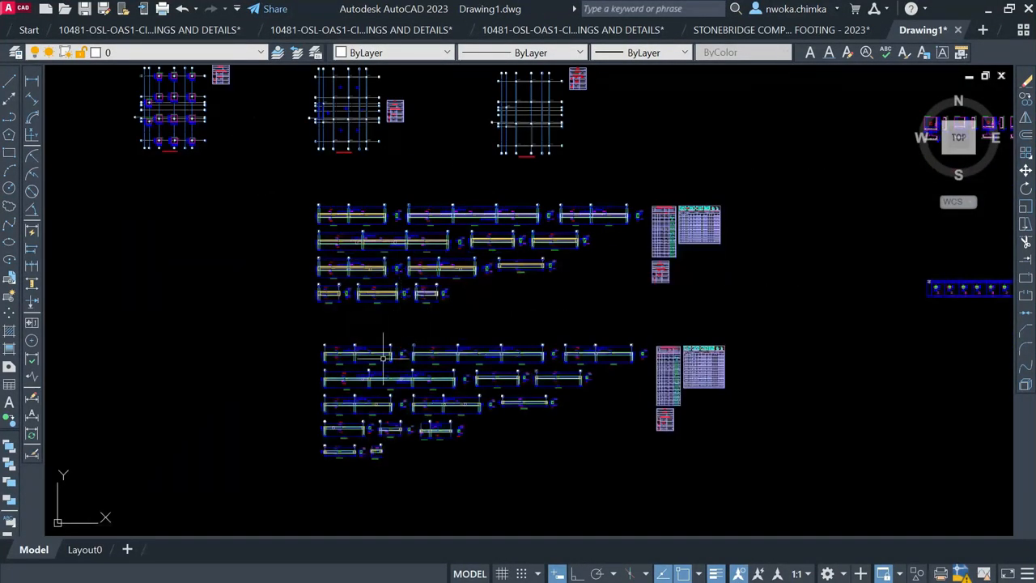
scroll(380, 360, up, 2)
scroll(322, 182, up, 2)
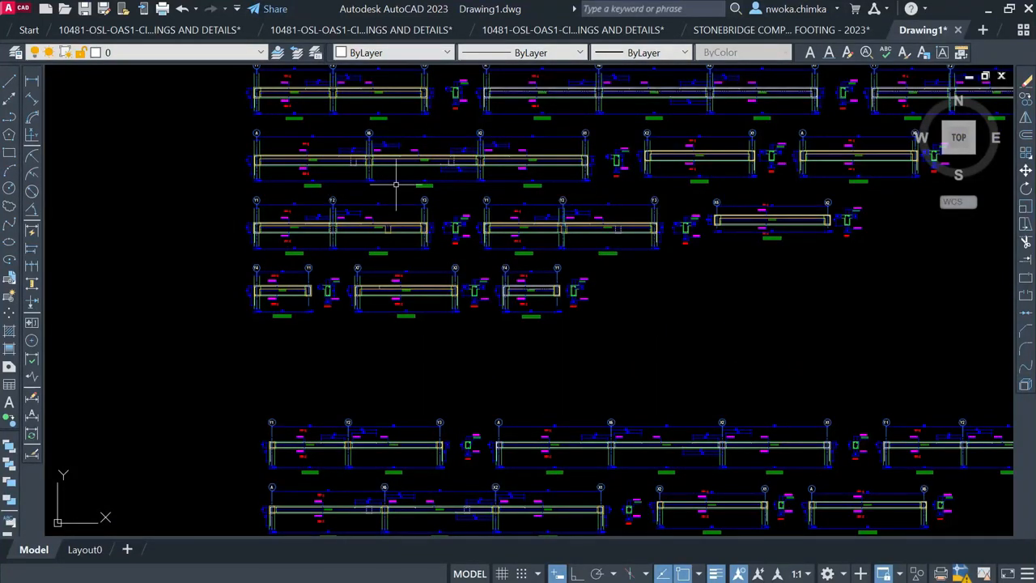
scroll(392, 192, down, 5)
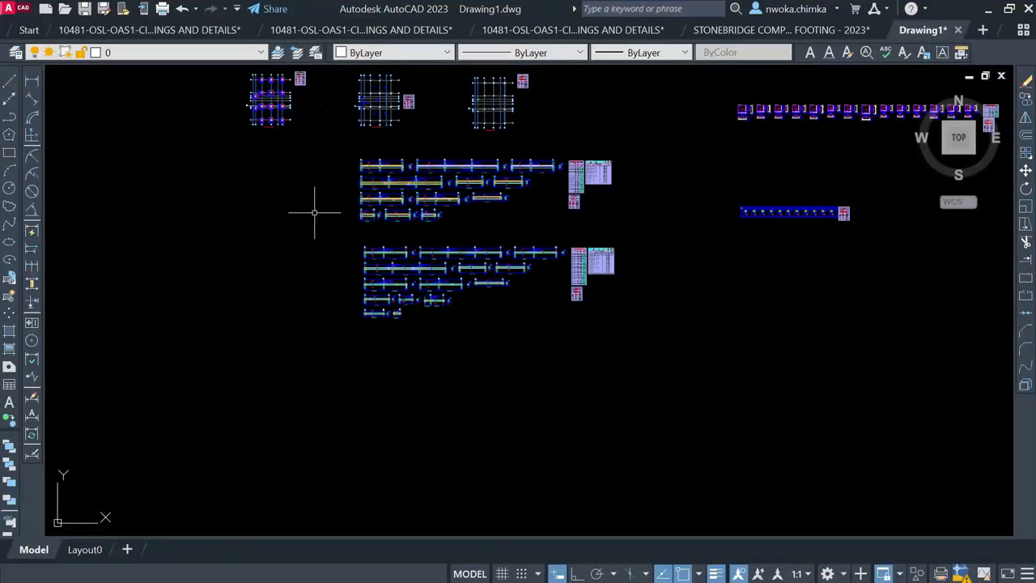
scroll(314, 213, down, 2)
Window-select all Drawing1 groups, copy them to the clipboard, and return to the Excel template
click(774, 93)
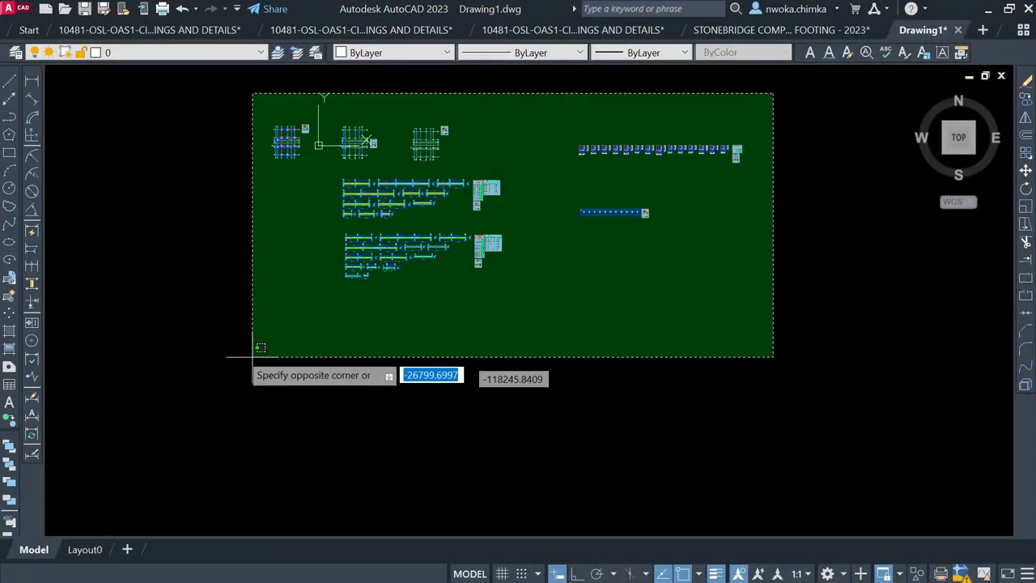
click(197, 352)
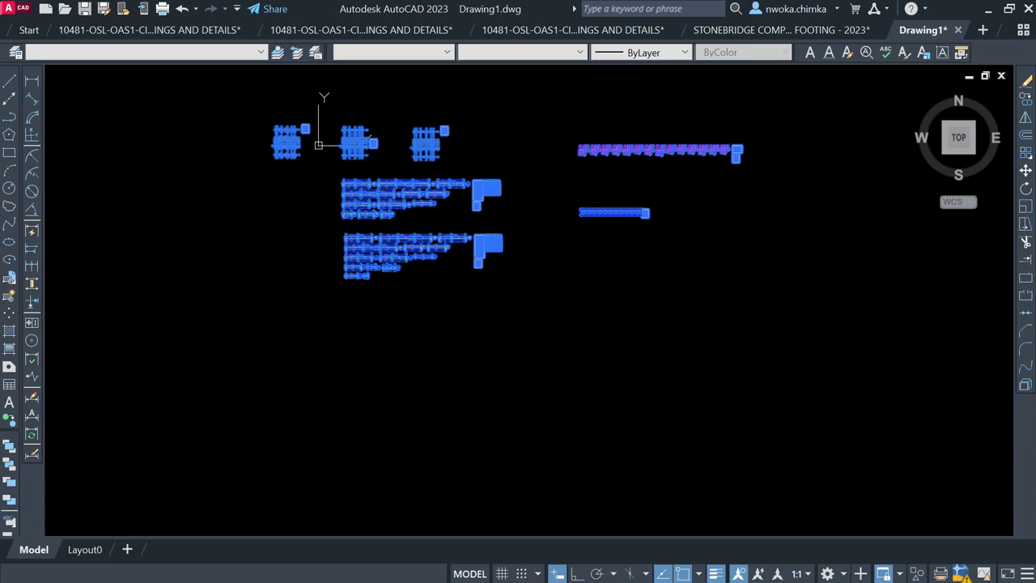
right_click(435, 178)
mouse_move(514, 201)
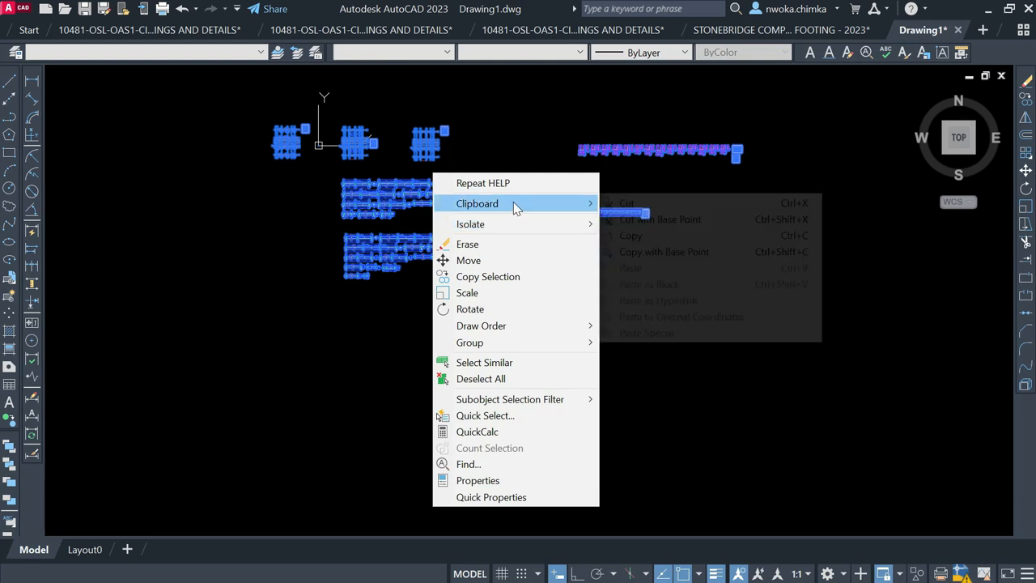
click(631, 235)
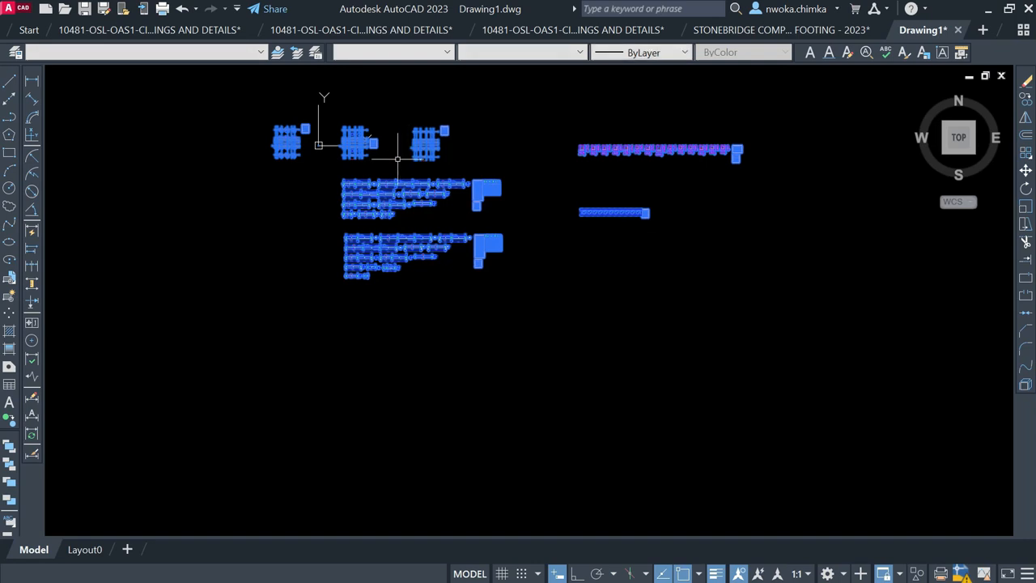
click(328, 573)
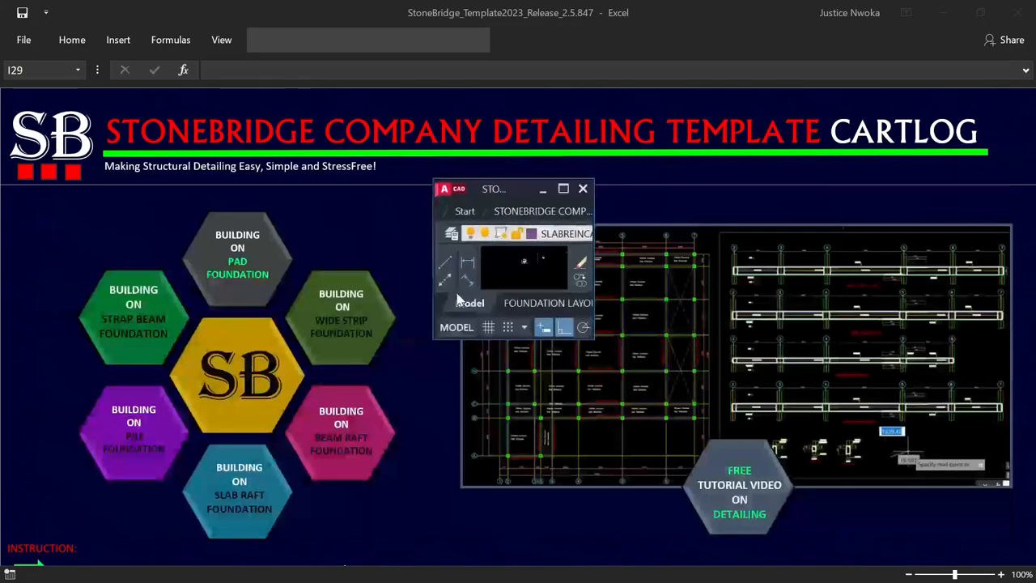
Paste the copied Drawing1 groups into the pad footing drawing, right of the red-framed group
click(564, 189)
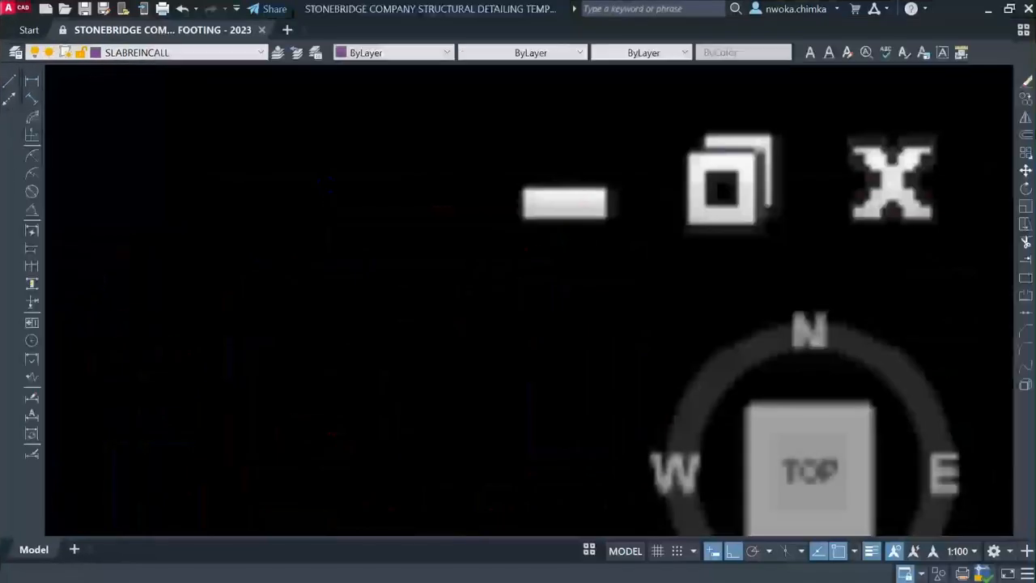
scroll(357, 247, down, 1)
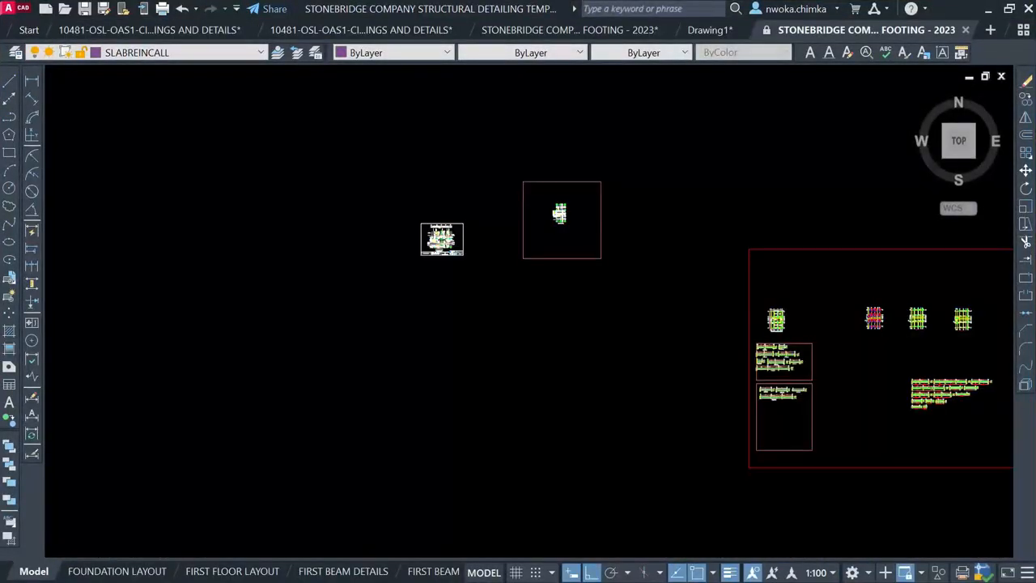
scroll(370, 249, down, 1)
scroll(509, 219, down, 2)
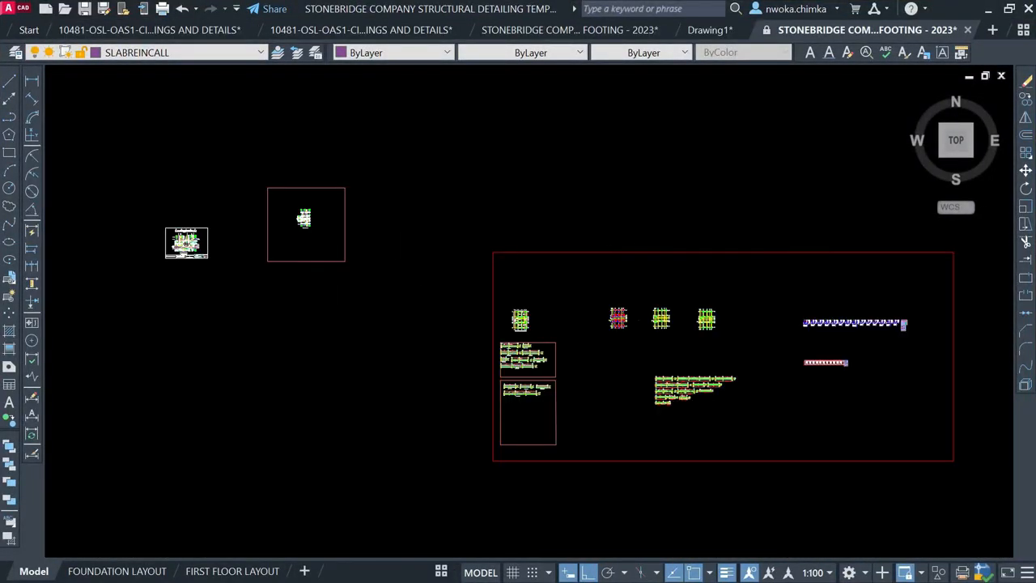
scroll(502, 225, down, 1)
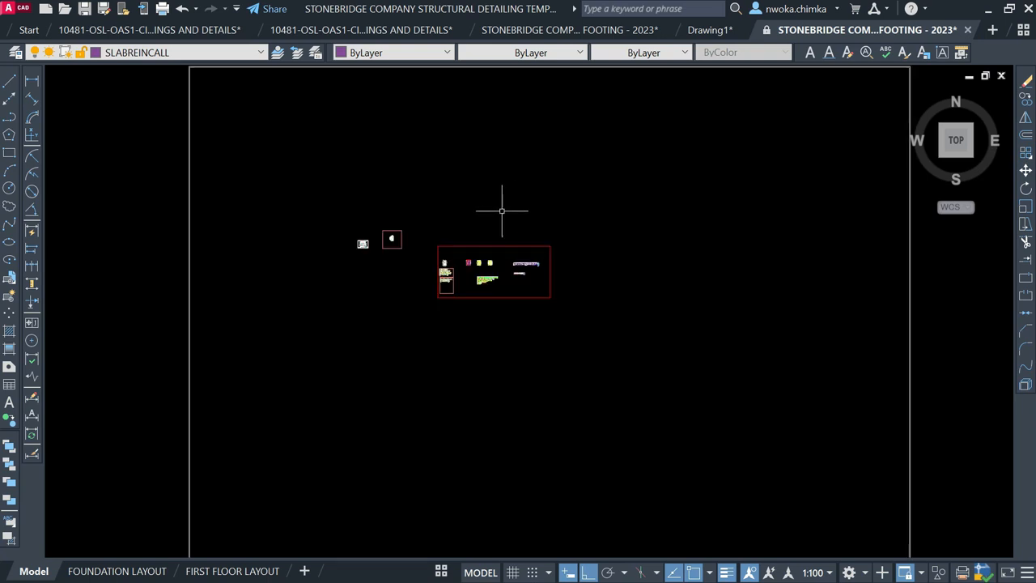
scroll(544, 212, down, 1)
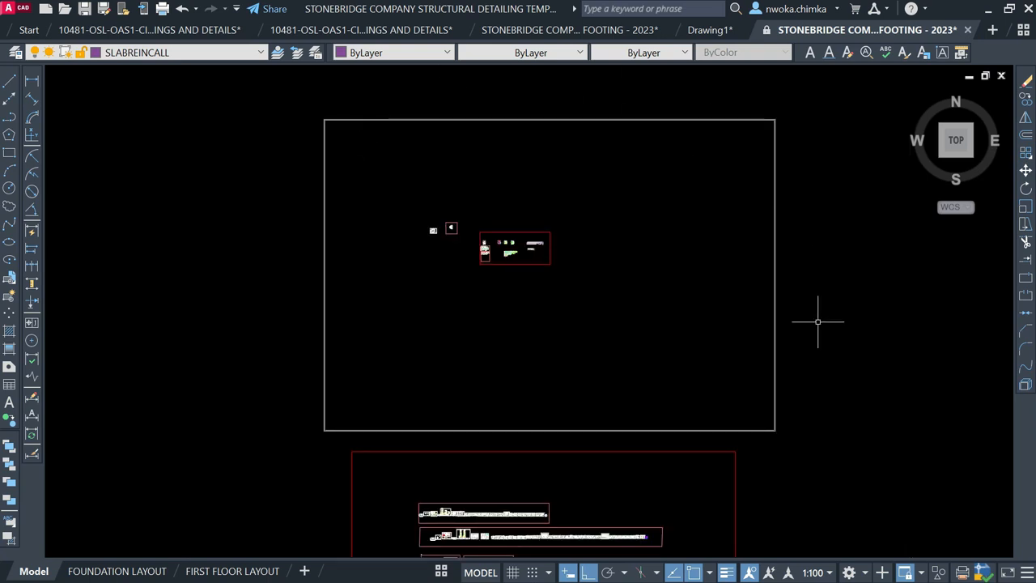
right_click(613, 205)
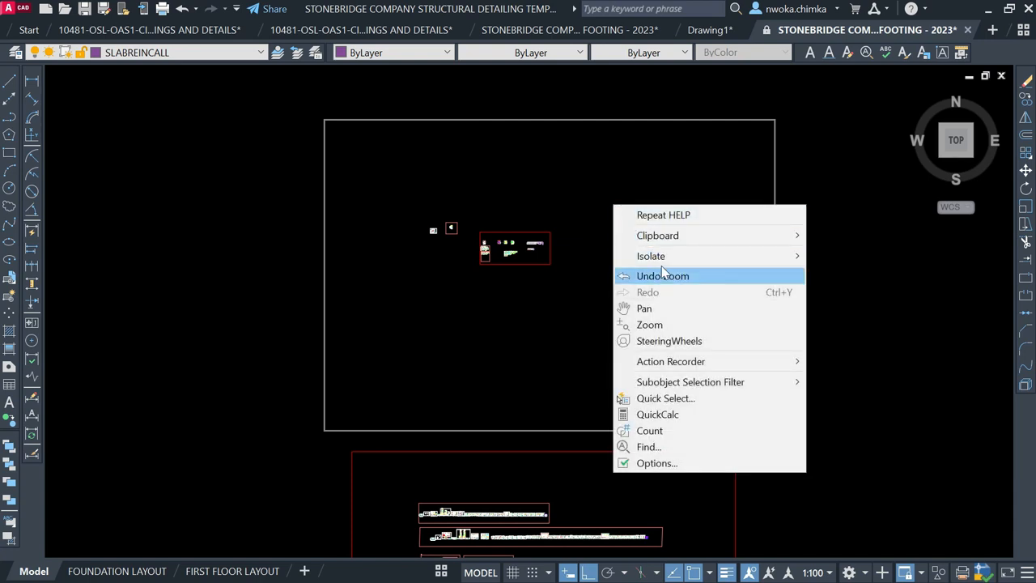
mouse_move(677, 244)
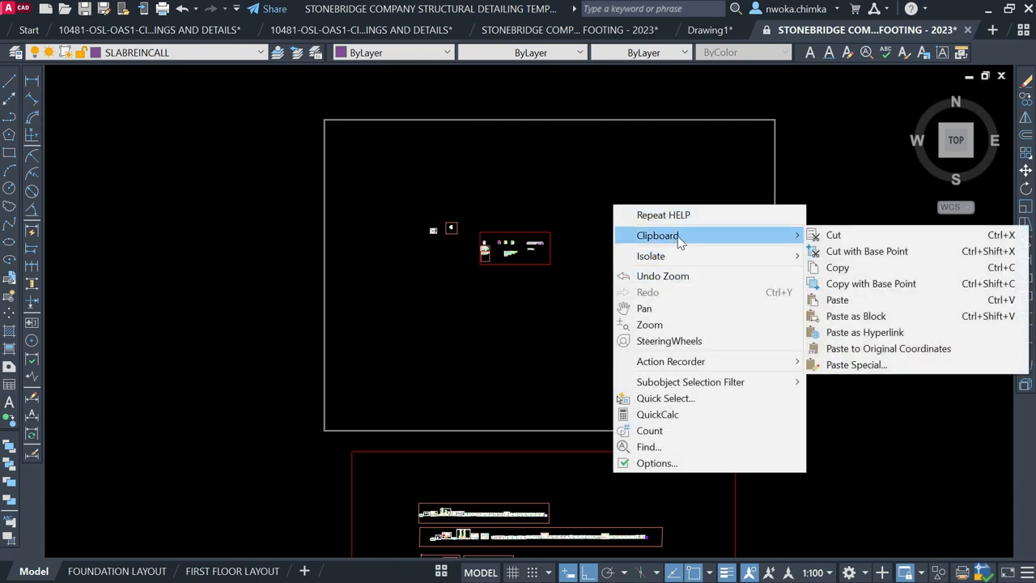
click(857, 301)
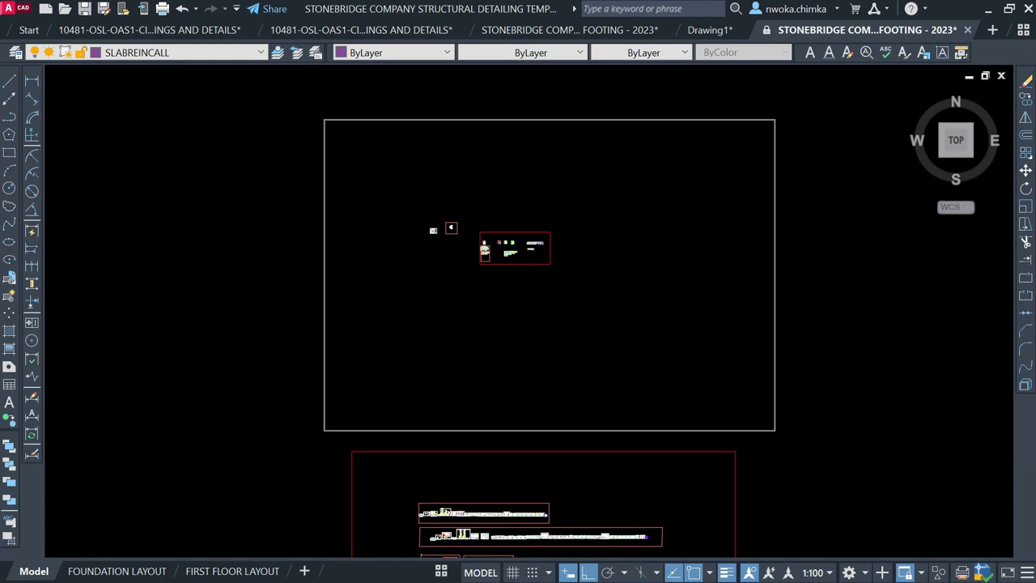
click(620, 281)
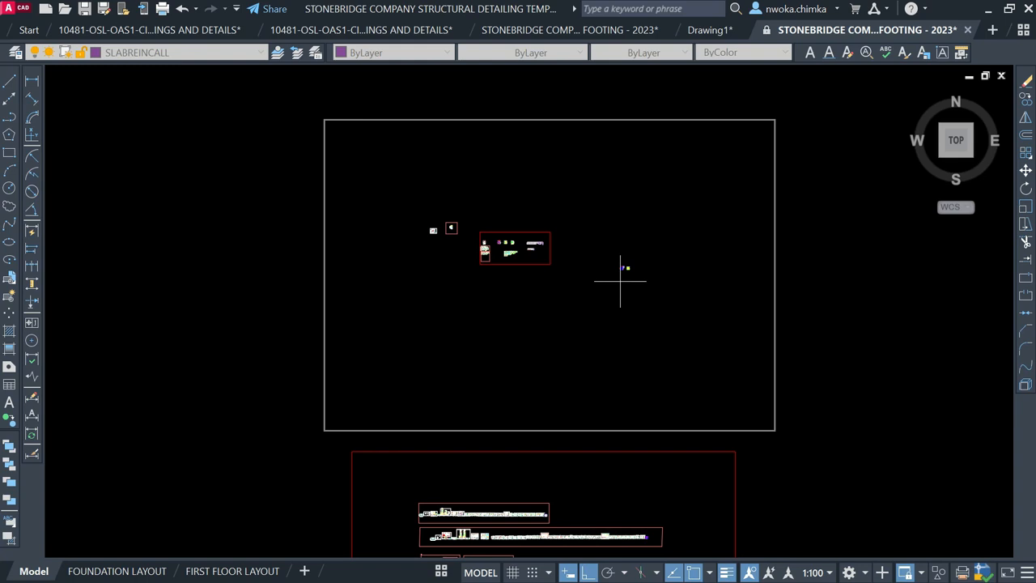
scroll(621, 281, up, 2)
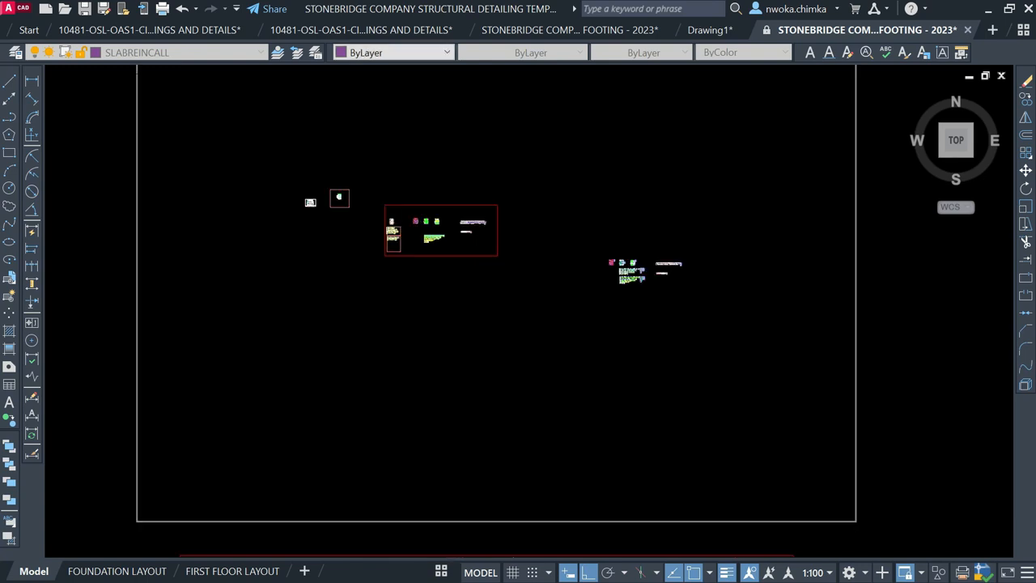
scroll(672, 279, up, 6)
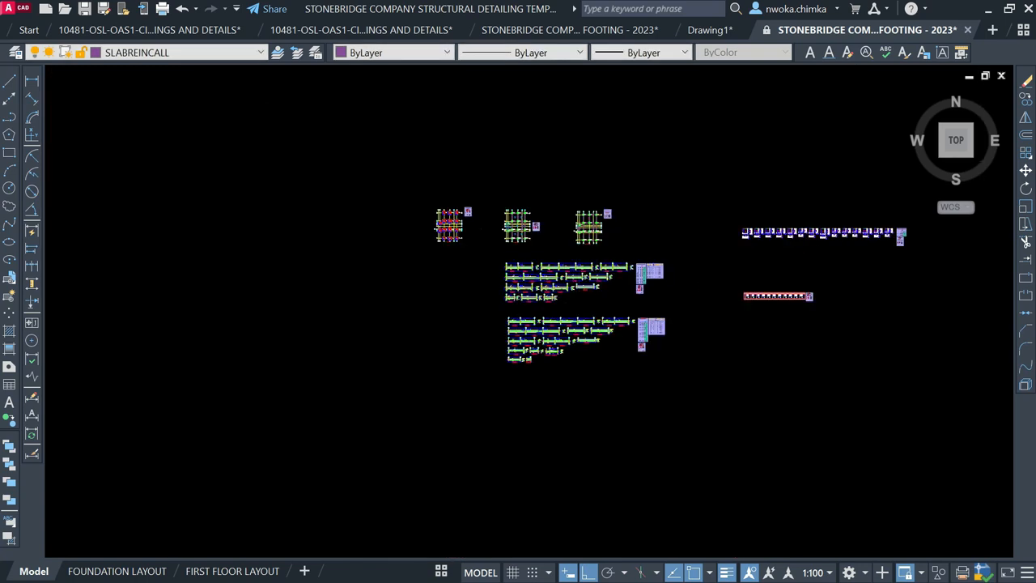
scroll(469, 252, up, 8)
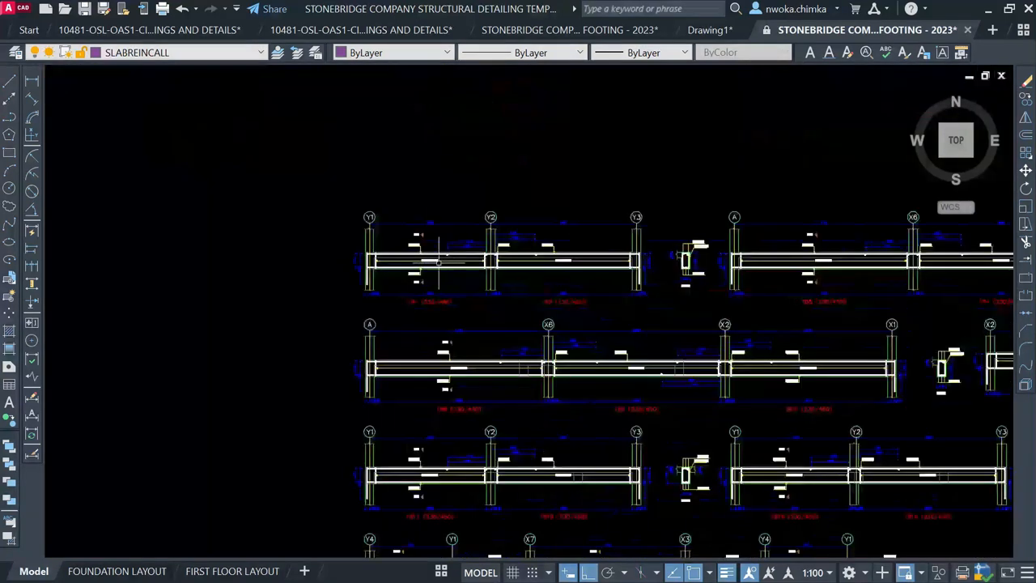
click(723, 32)
scroll(350, 186, up, 8)
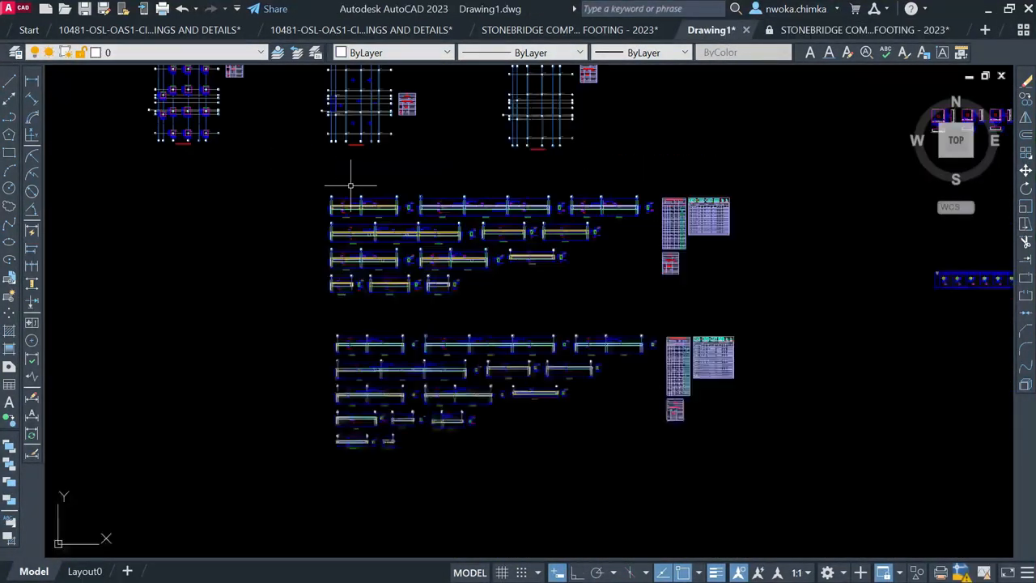
click(827, 32)
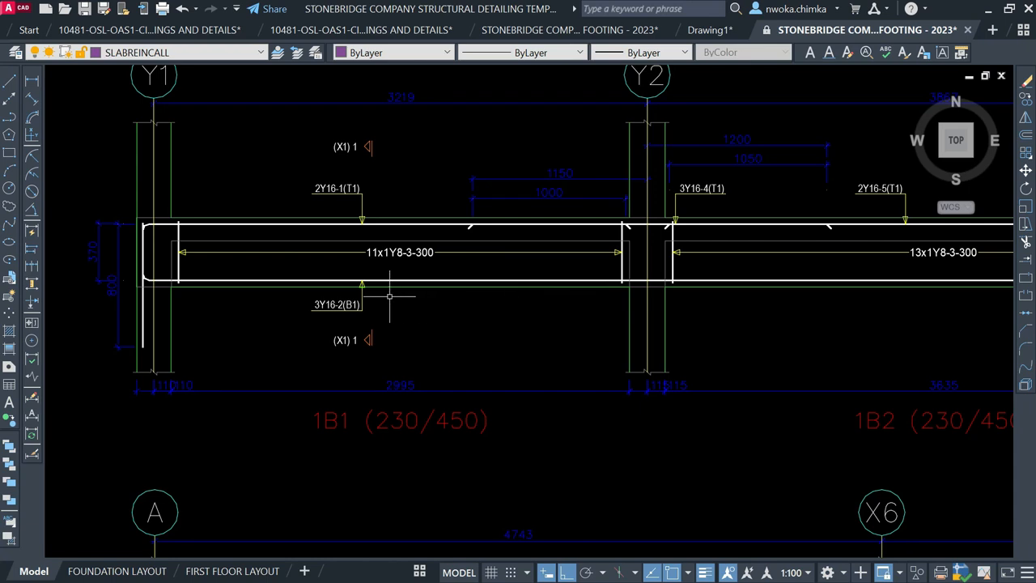
scroll(332, 236, down, 5)
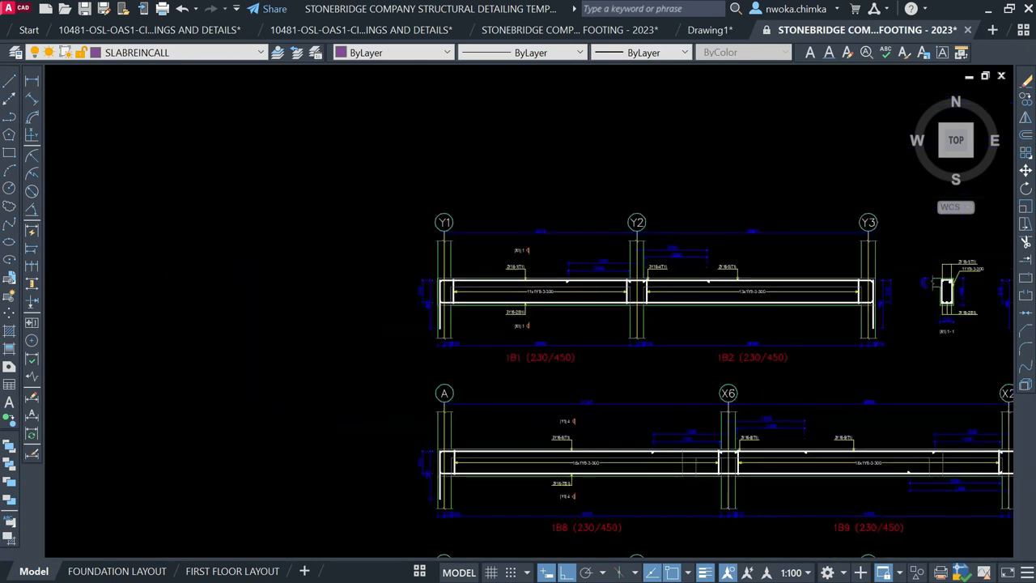
middle_drag(405, 255, 581, 372)
scroll(486, 220, up, 4)
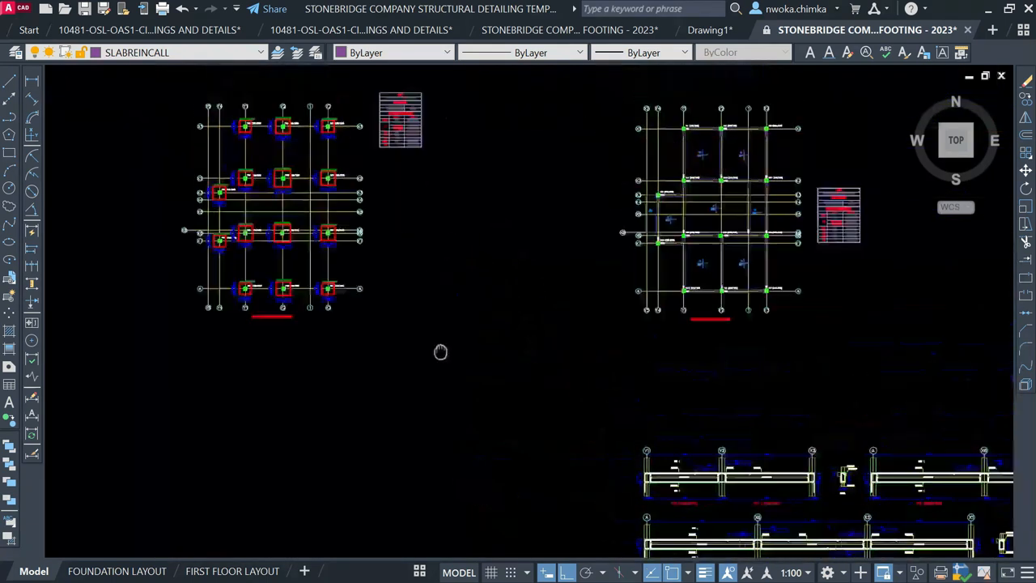
scroll(277, 192, up, 3)
scroll(277, 192, down, 10)
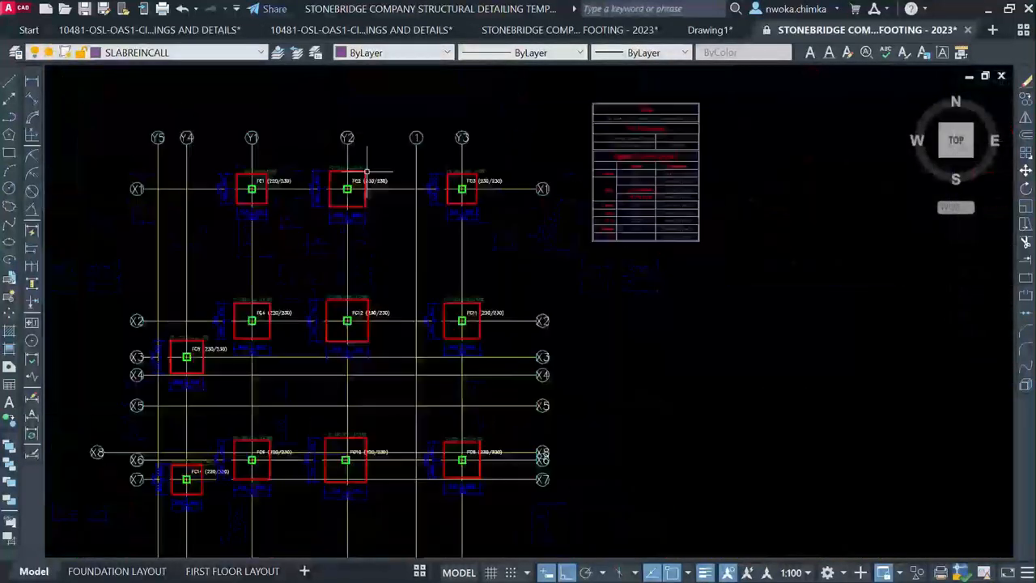
scroll(429, 157, down, 4)
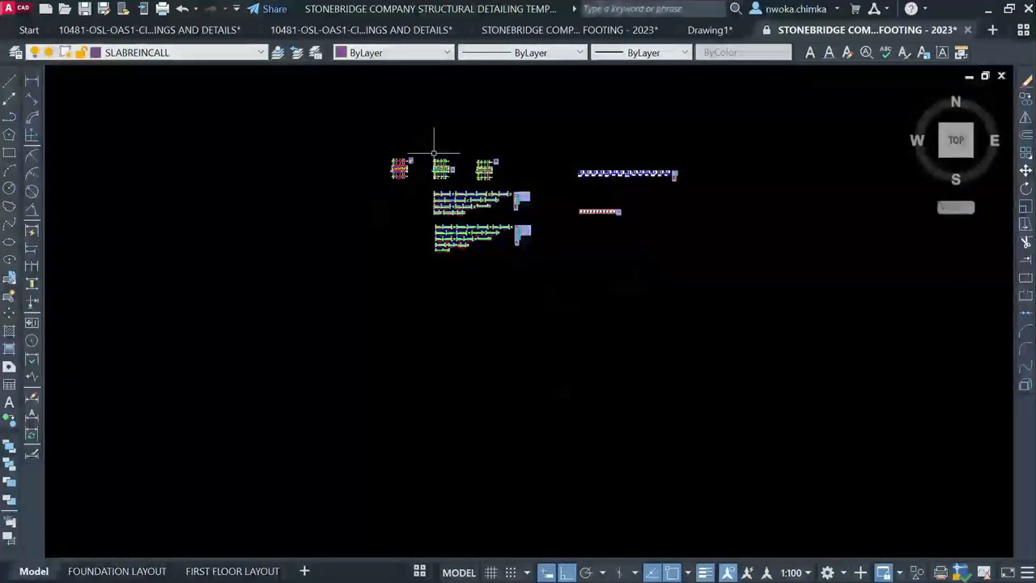
scroll(446, 154, down, 2)
scroll(463, 170, down, 2)
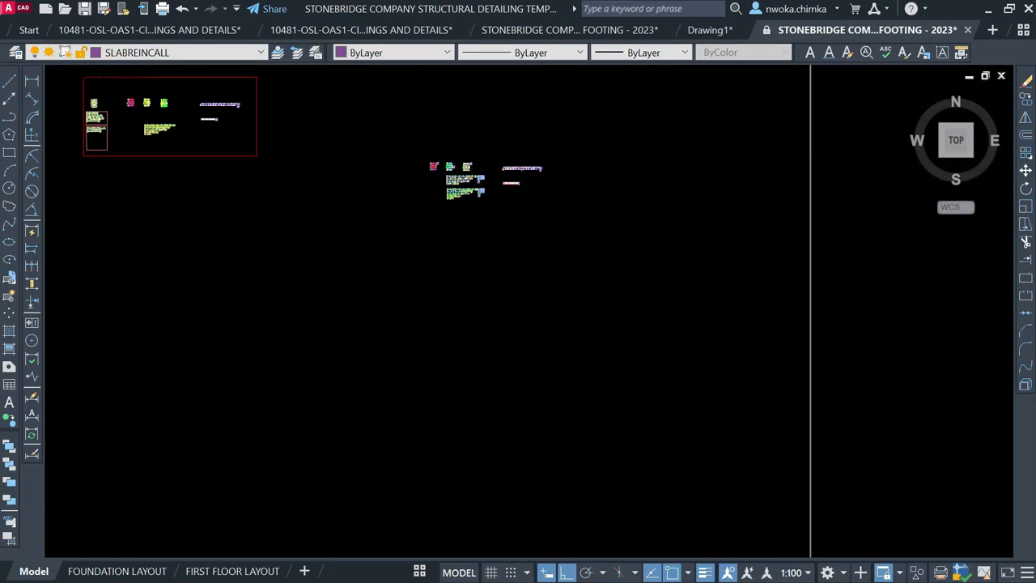
scroll(478, 169, down, 3)
scroll(309, 414, up, 2)
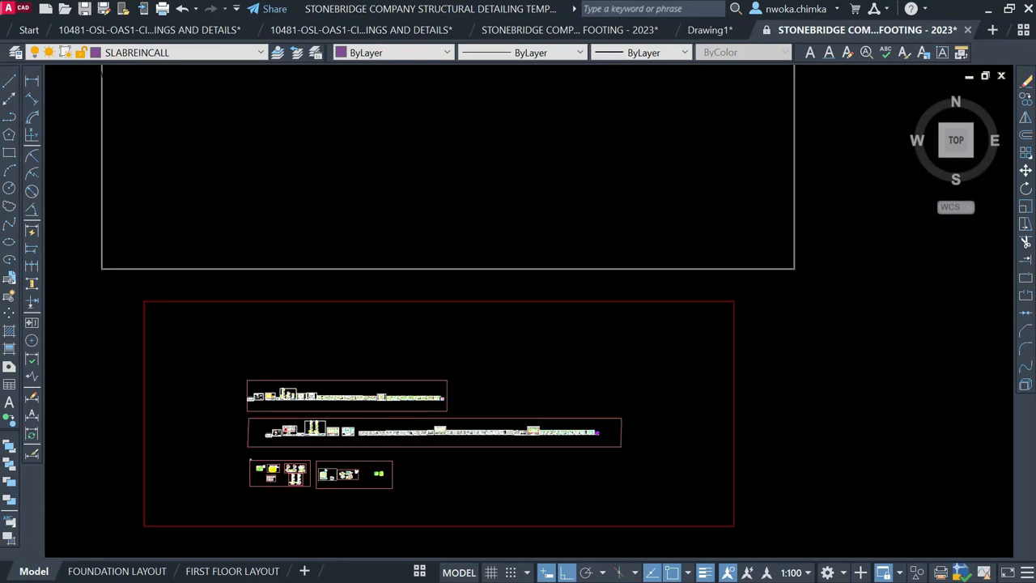
scroll(267, 400, up, 5)
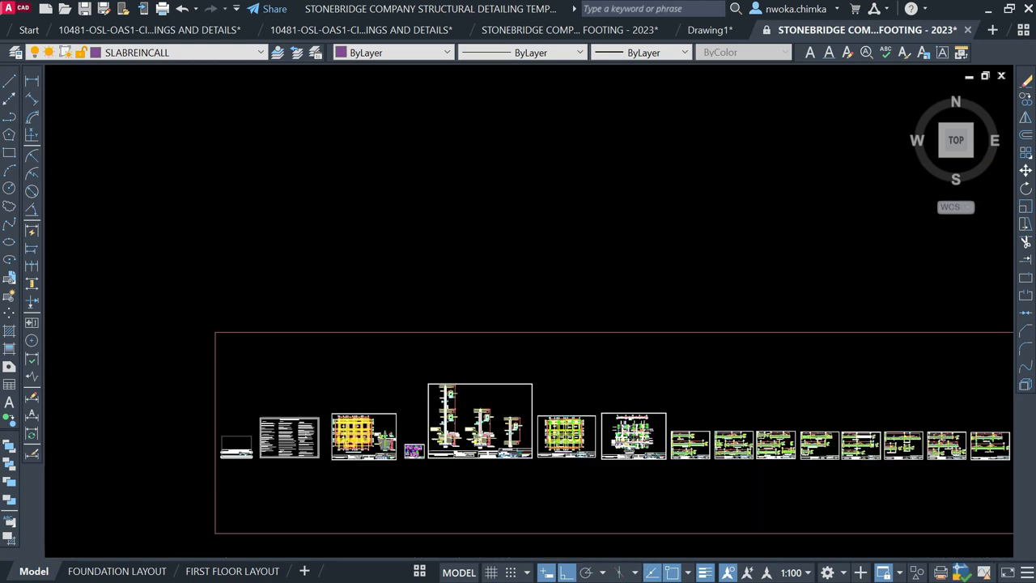
scroll(431, 495, up, 4)
scroll(221, 361, down, 3)
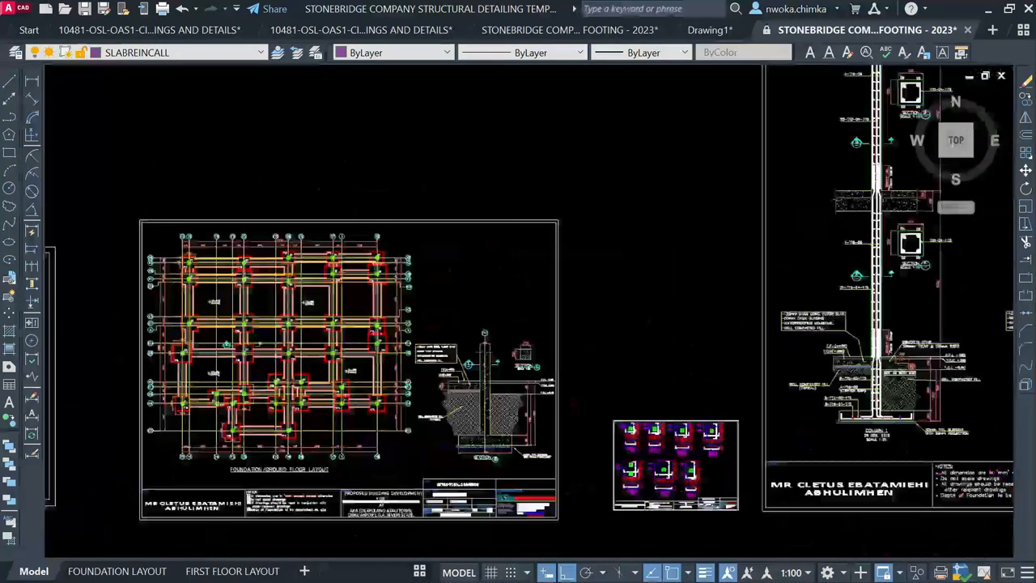
scroll(571, 381, up, 7)
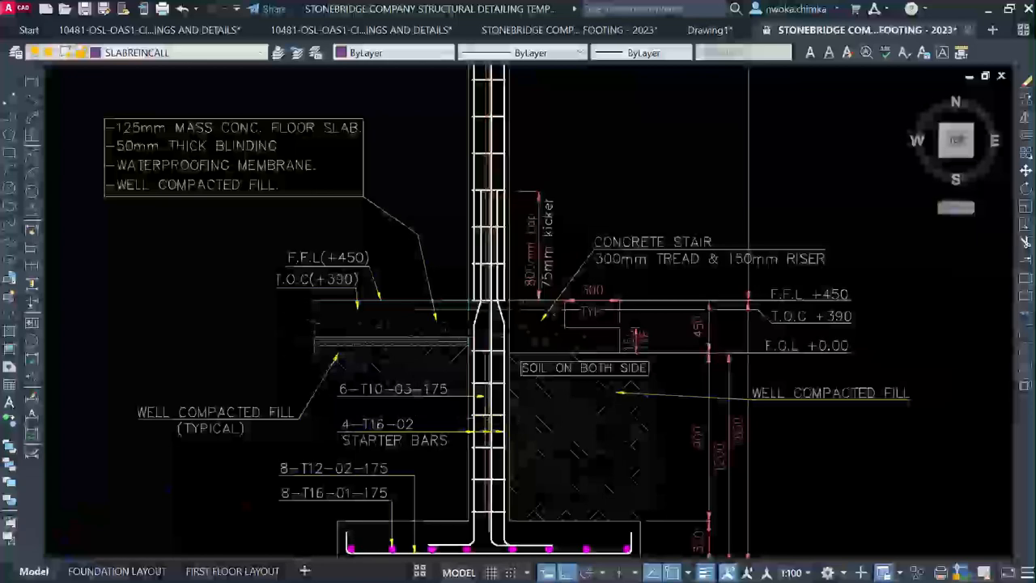
scroll(571, 381, down, 4)
scroll(290, 174, down, 2)
scroll(913, 297, up, 2)
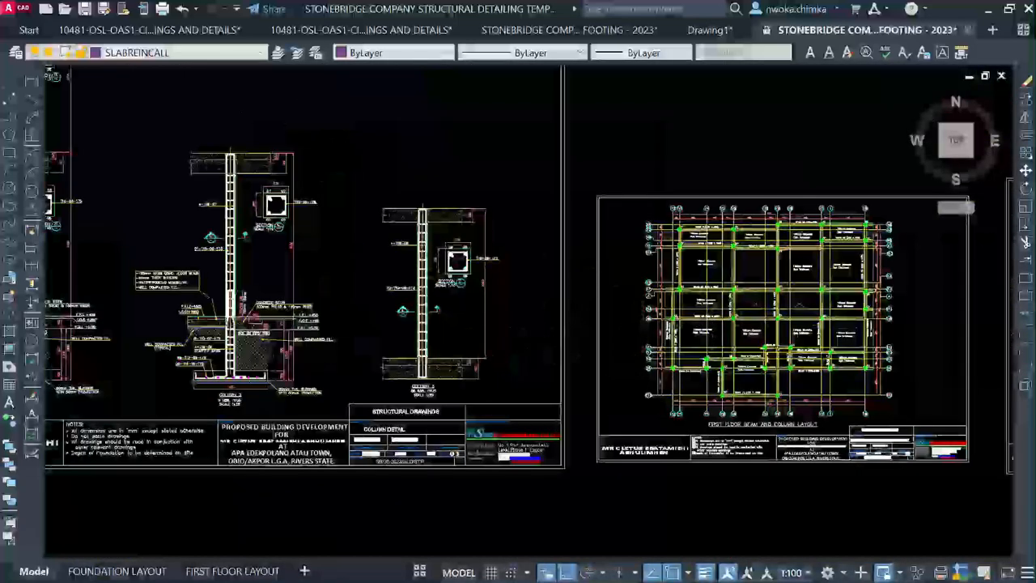
scroll(438, 341, up, 5)
scroll(474, 278, down, 5)
scroll(474, 278, up, 3)
scroll(484, 277, down, 3)
scroll(243, 278, down, 3)
scroll(493, 257, up, 8)
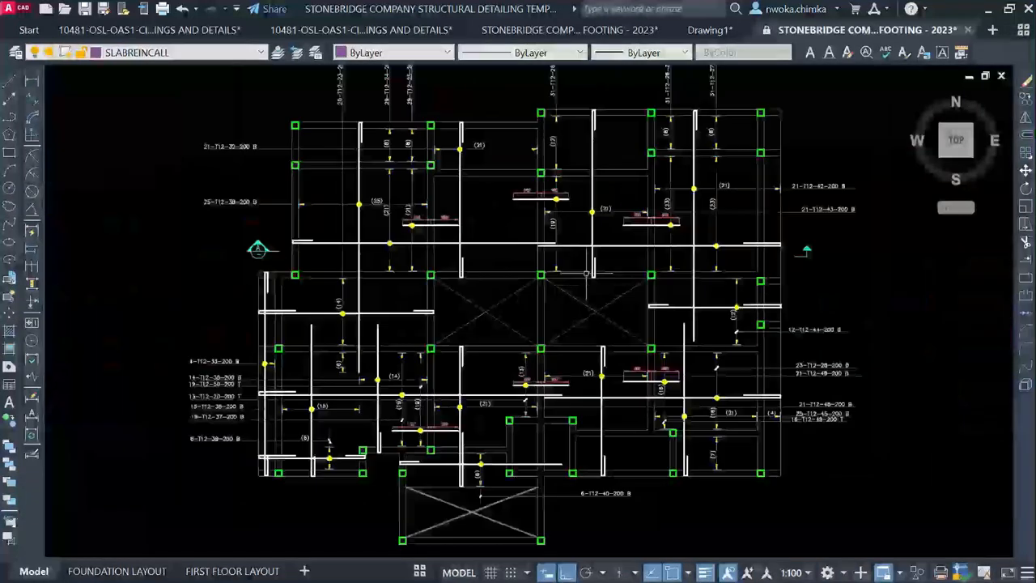
scroll(519, 231, up, 2)
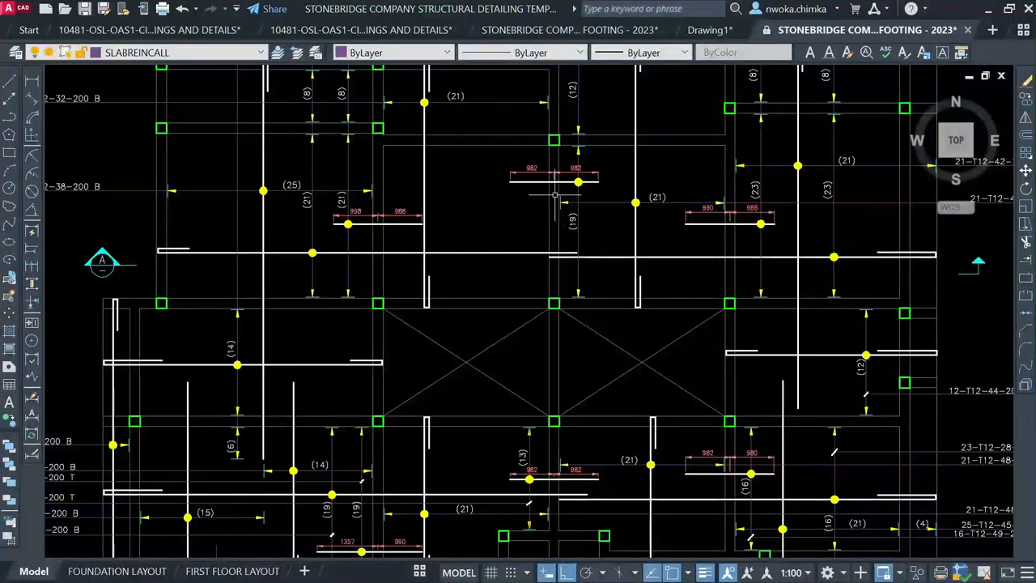
scroll(555, 195, down, 8)
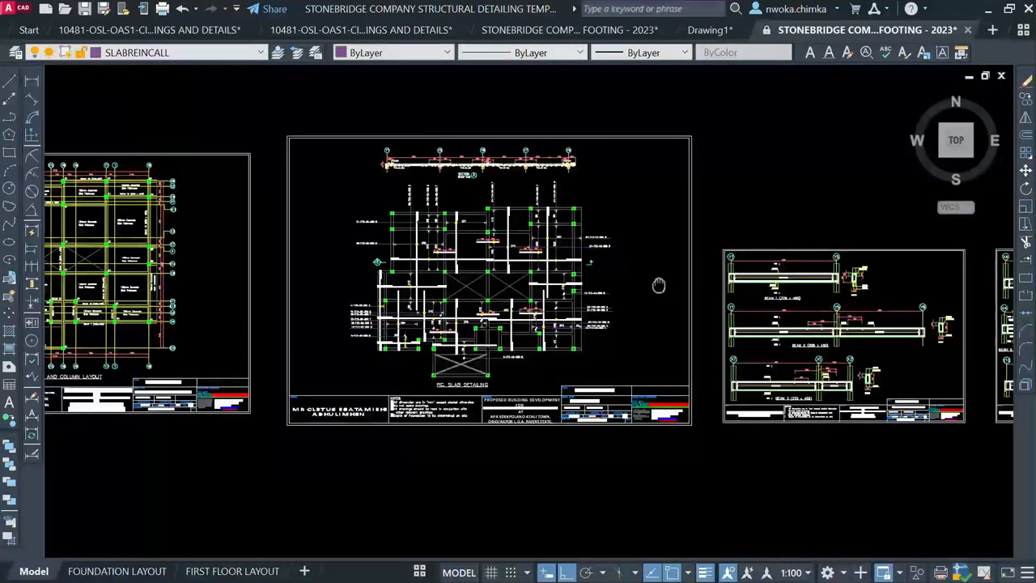
middle_drag(658, 285, 265, 259)
scroll(716, 265, up, 8)
scroll(481, 213, down, 8)
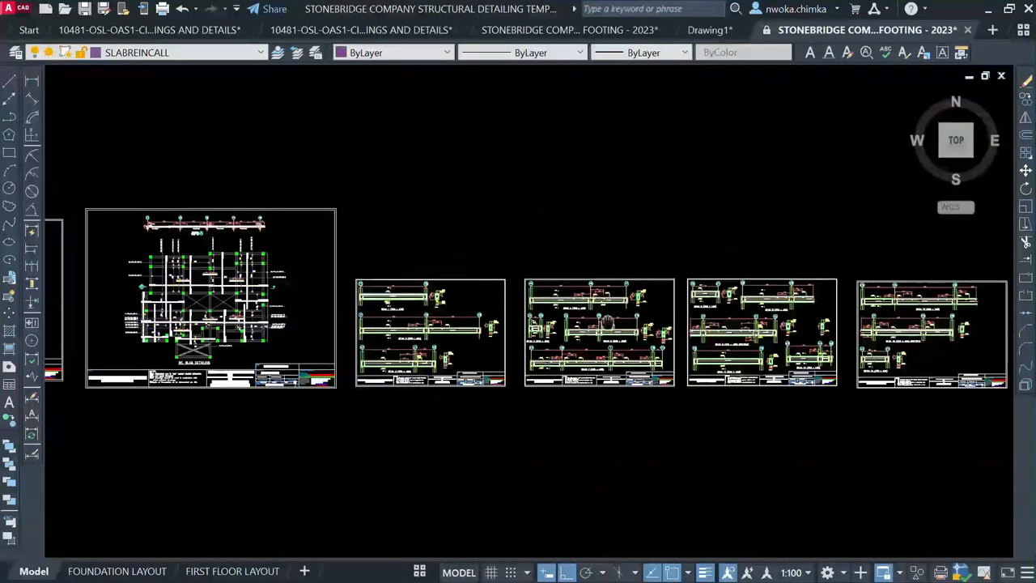
scroll(595, 340, down, 8)
mouse_move(394, 207)
middle_down()
mouse_move(380, 357)
mouse_move(343, 383)
middle_up()
scroll(343, 380, down, 2)
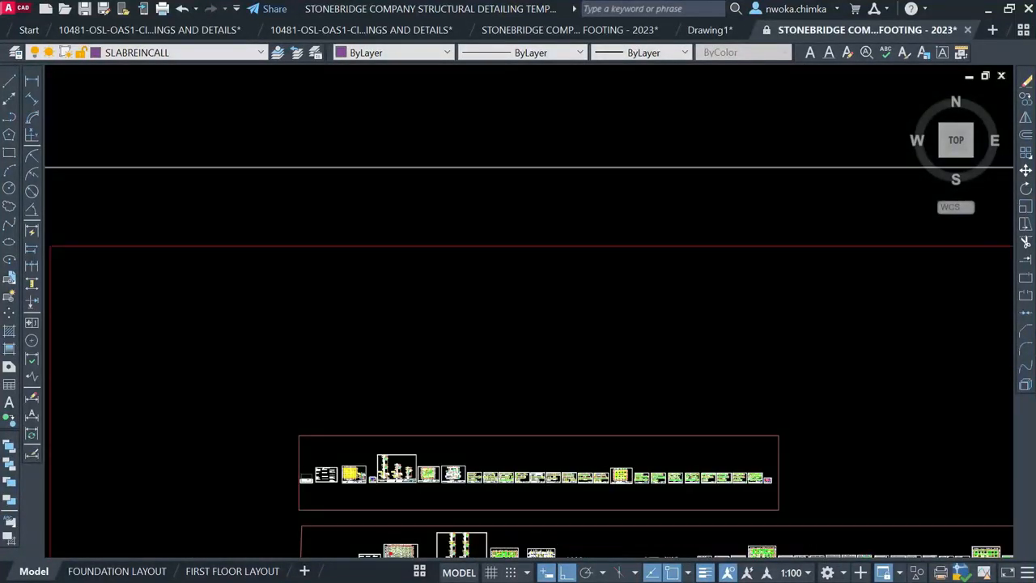
scroll(603, 181, down, 3)
middle_drag(620, 175, 440, 421)
scroll(486, 312, down, 2)
scroll(433, 340, up, 4)
Window-select and delete the pasted copy, recentring on the remaining framed group
click(433, 340)
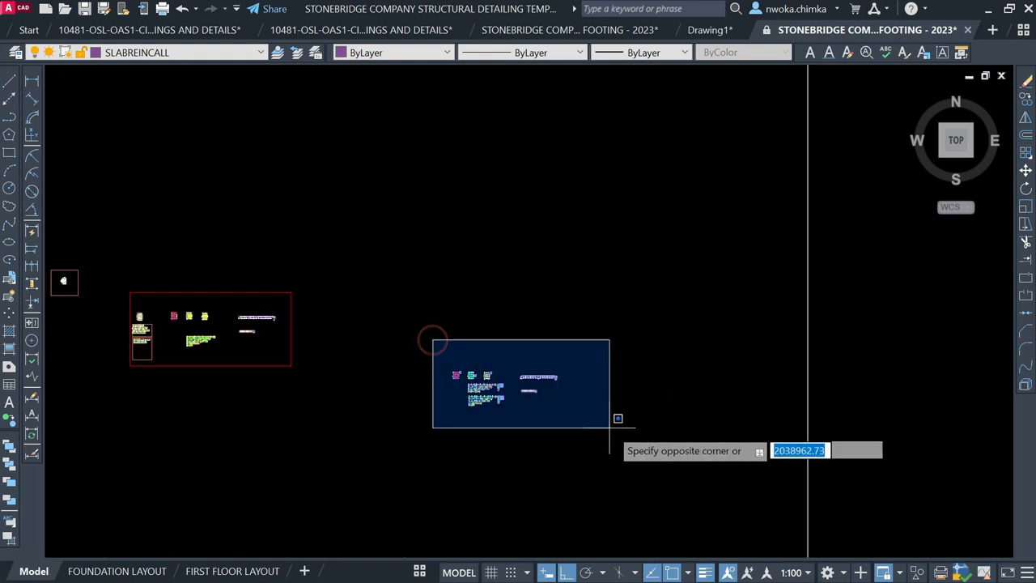
click(617, 431)
key(Delete)
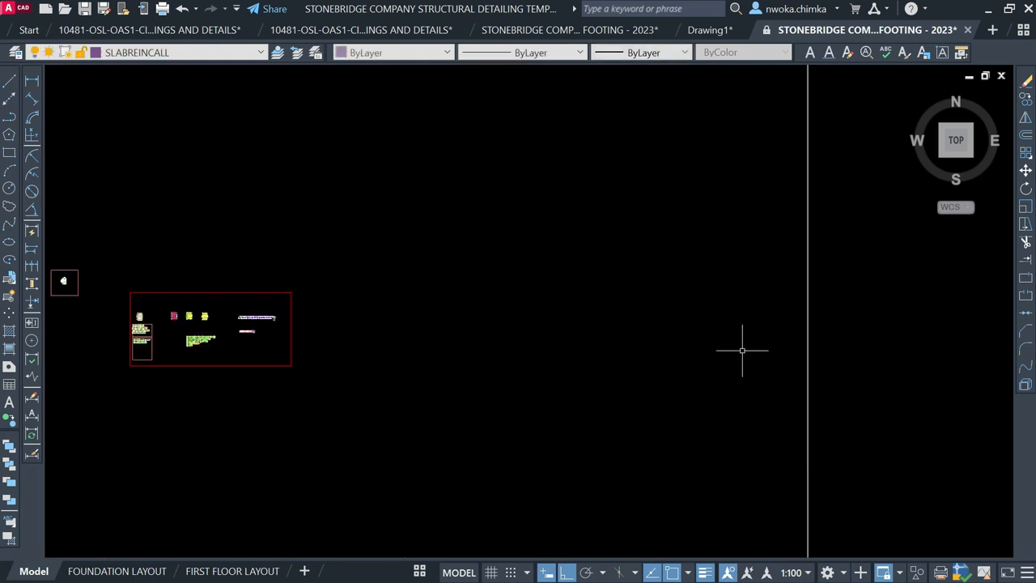
middle_drag(486, 352, 649, 321)
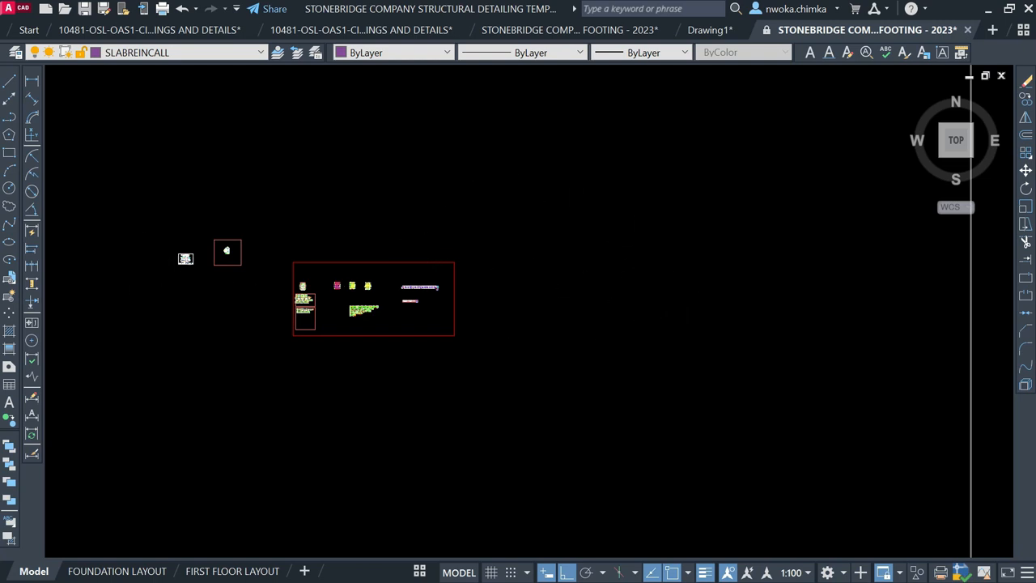
scroll(189, 256, up, 4)
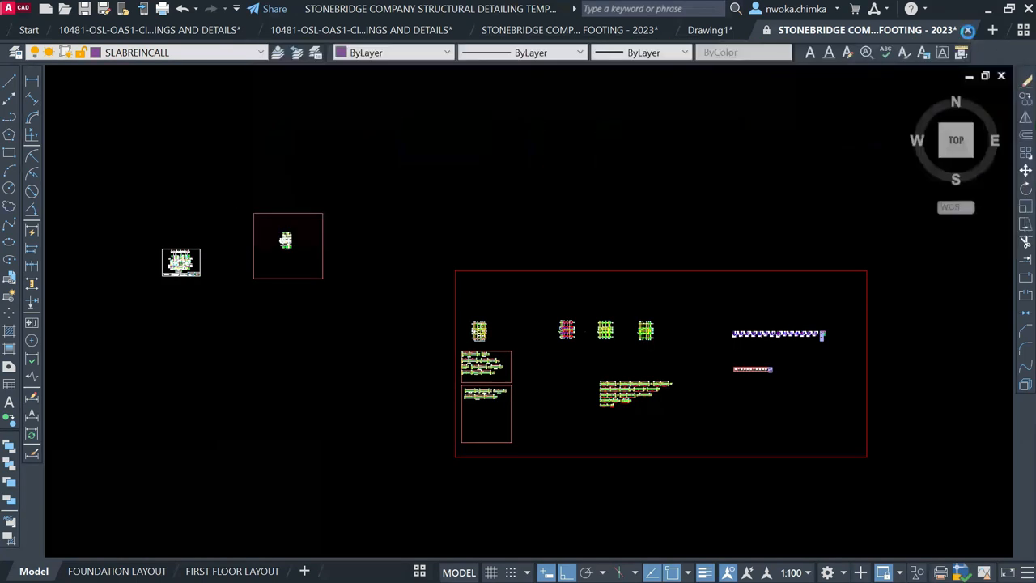
Close the PAD FOOTING and Drawing1 tabs without saving changes
click(968, 30)
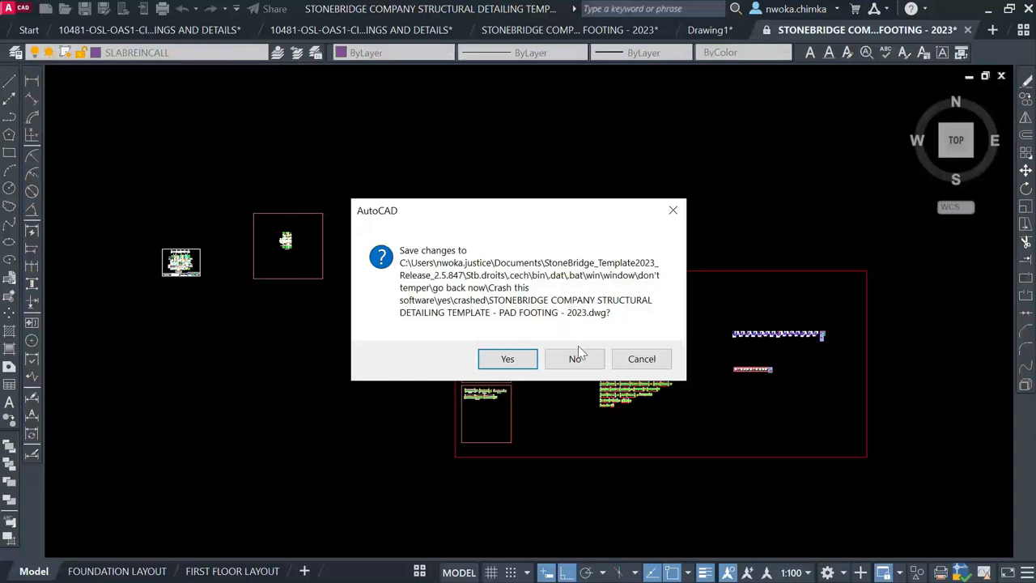
click(578, 356)
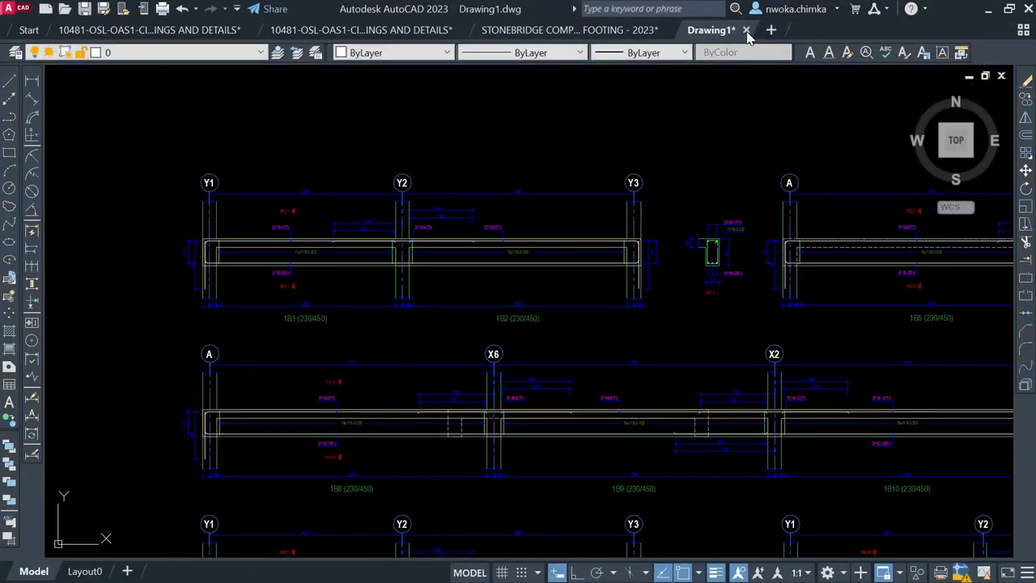
click(747, 30)
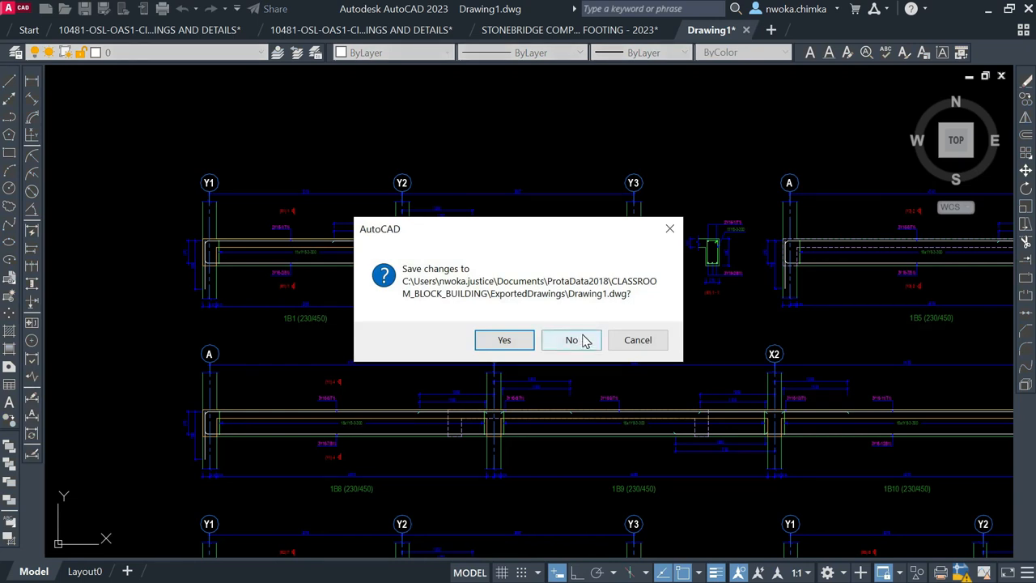
click(586, 339)
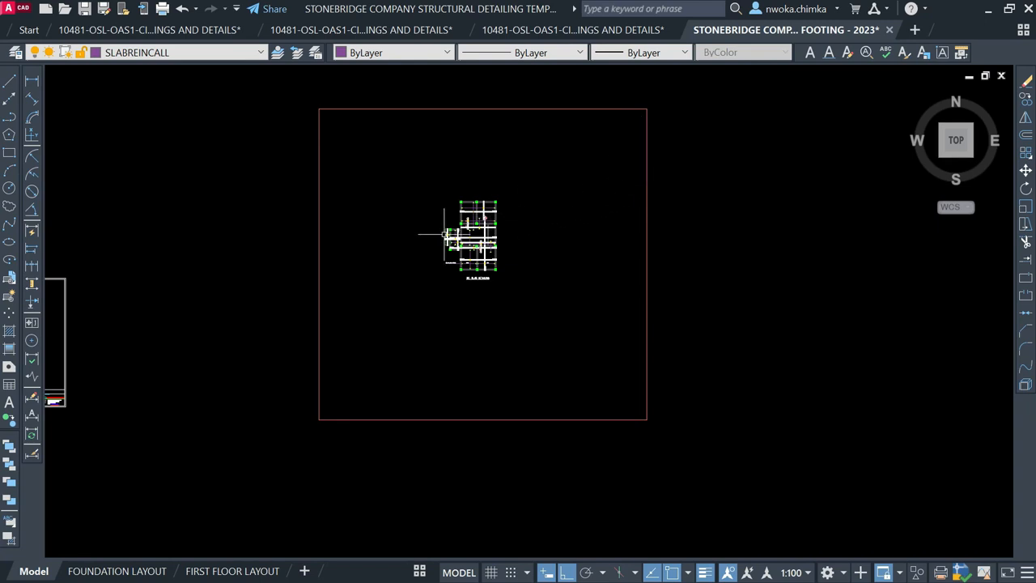
Zoom and pan onto the 38-T12-01-175 B2 callout with its (17) and (21) bay counts
scroll(467, 202, up, 2)
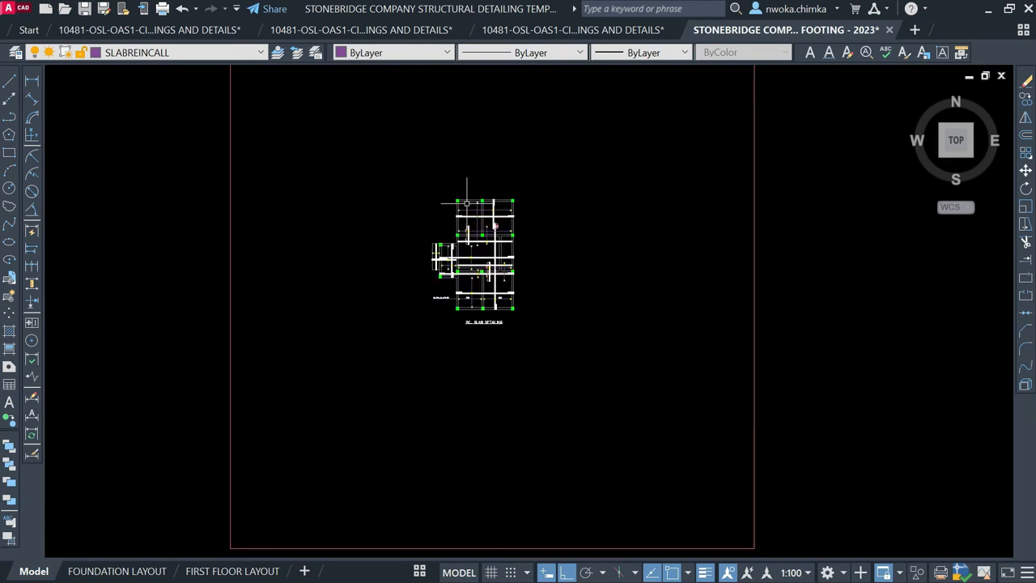
scroll(472, 202, up, 1)
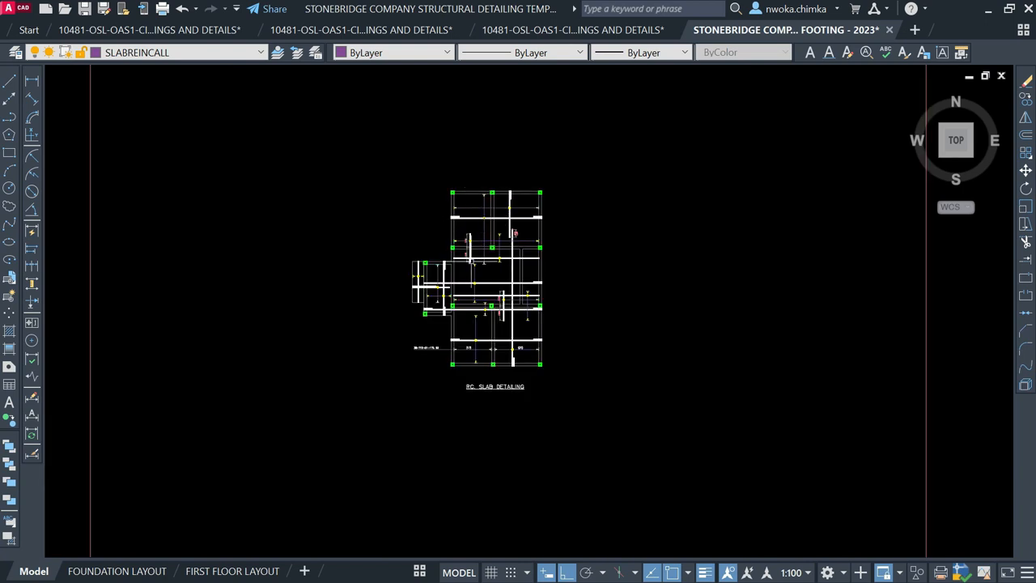
scroll(445, 297, up, 2)
scroll(435, 322, up, 1)
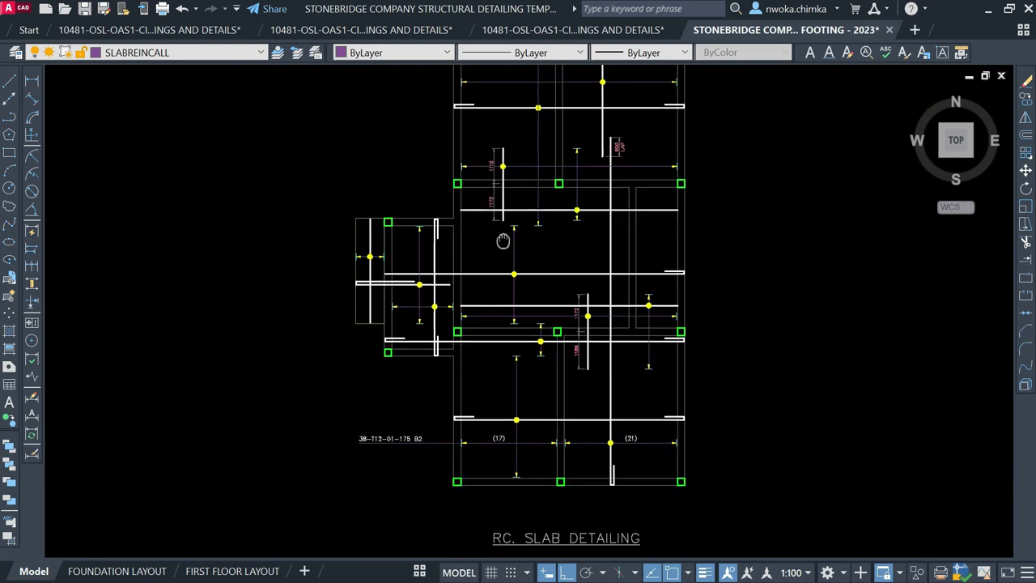
scroll(493, 263, up, 1)
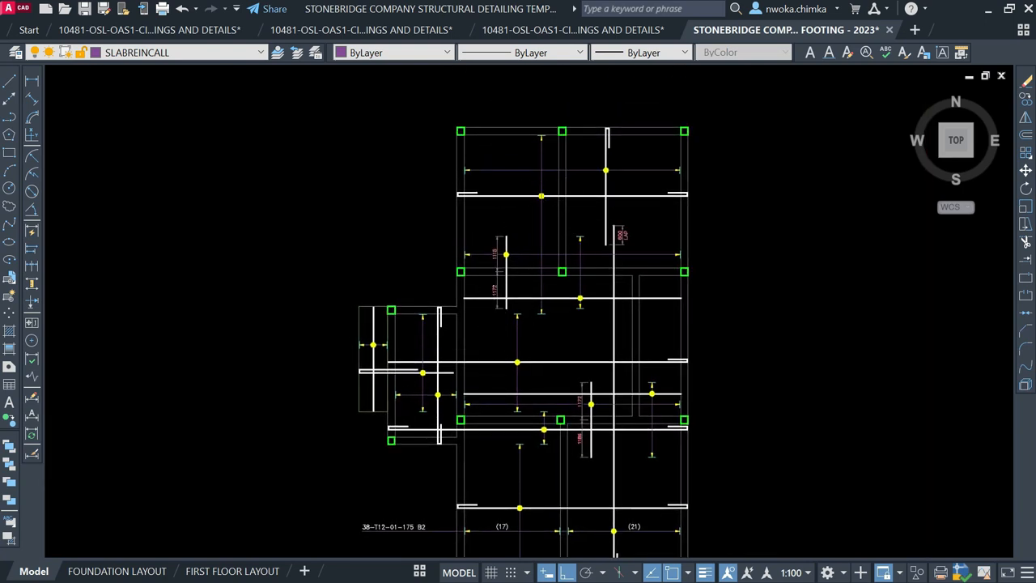
scroll(571, 223, down, 5)
scroll(571, 219, up, 3)
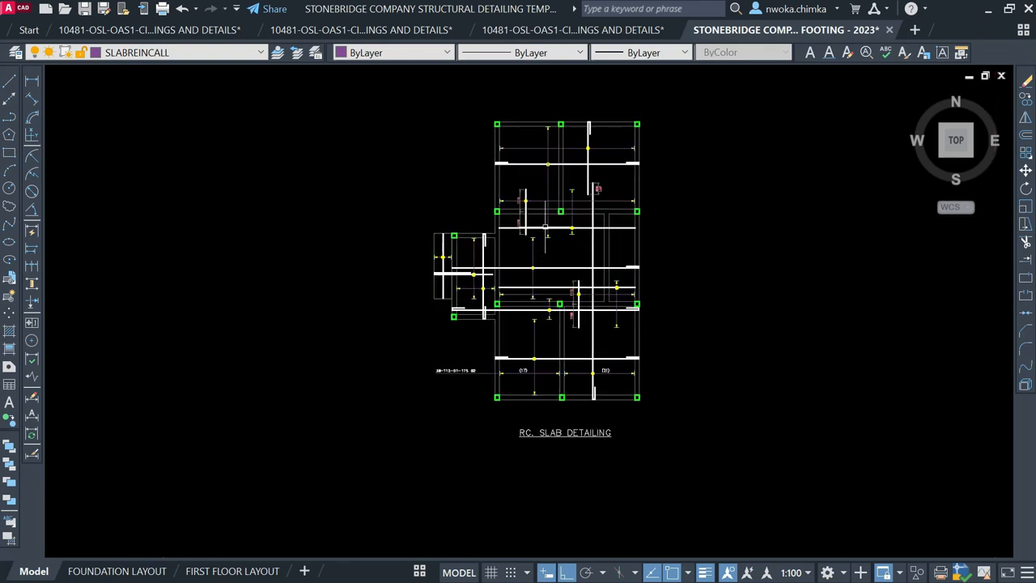
scroll(590, 216, up, 2)
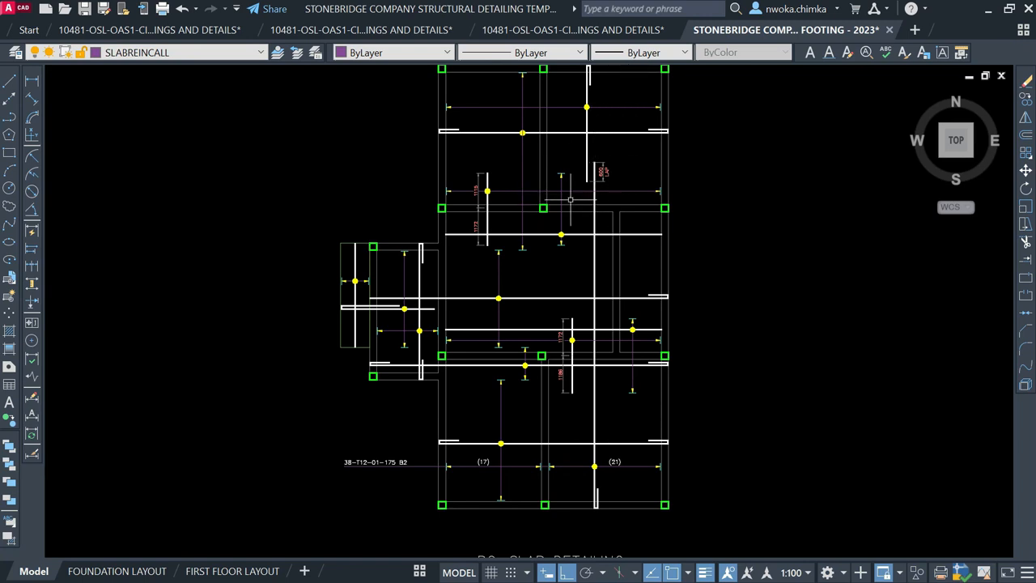
middle_drag(503, 183, 553, 230)
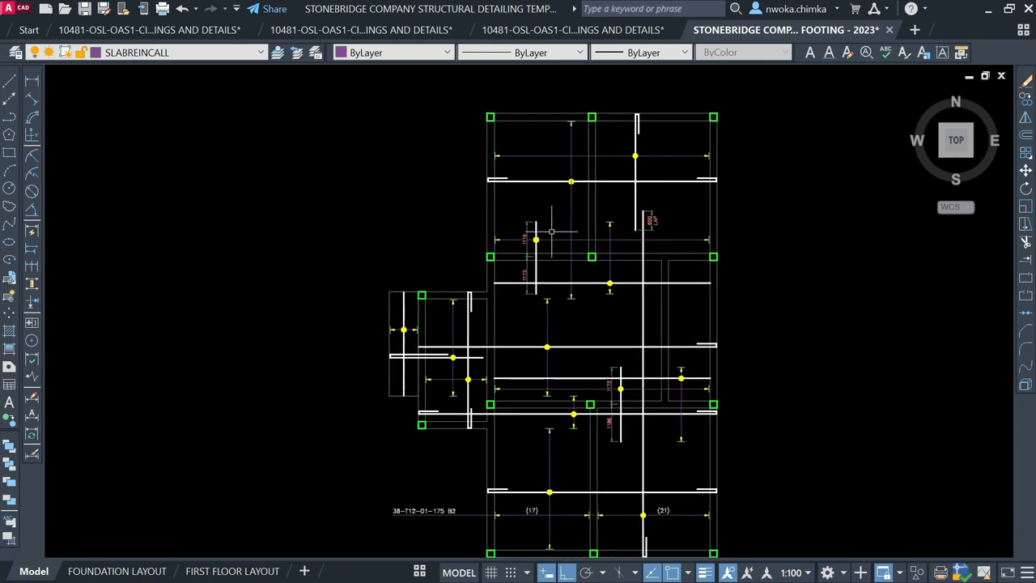
middle_drag(460, 350, 464, 278)
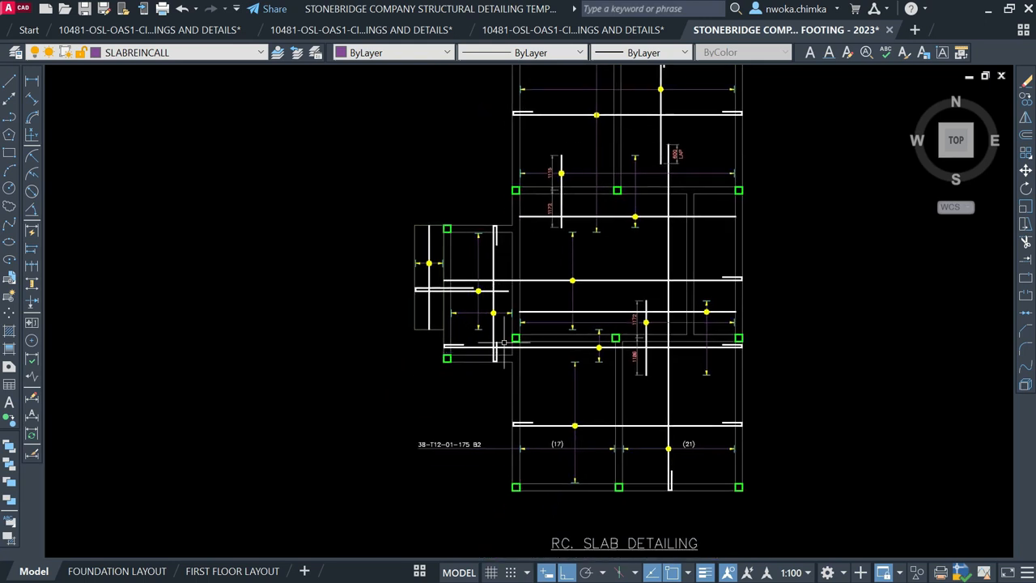
scroll(484, 409, up, 2)
scroll(587, 375, down, 1)
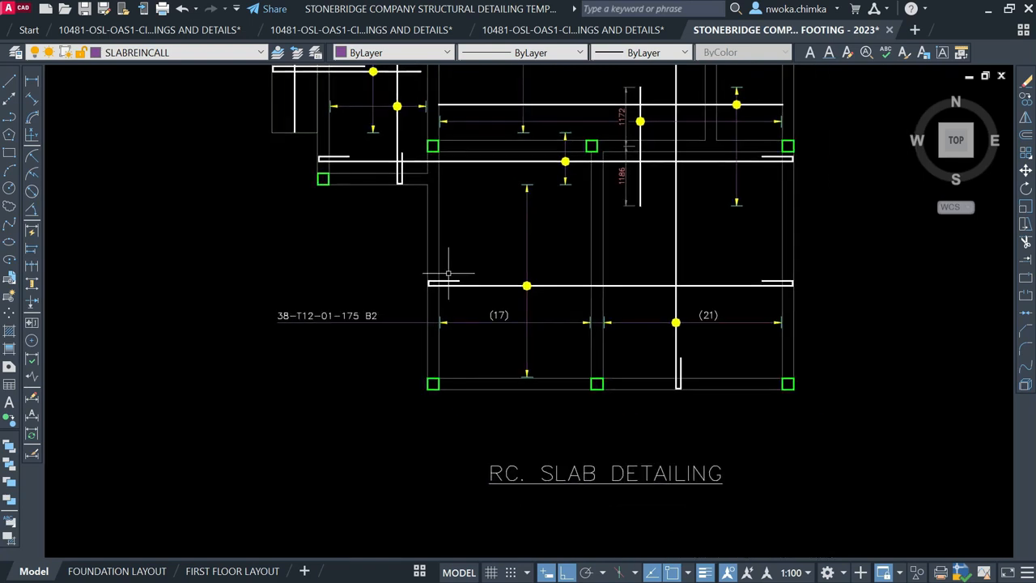
scroll(527, 334, down, 2)
middle_drag(565, 271, 567, 332)
scroll(566, 235, up, 2)
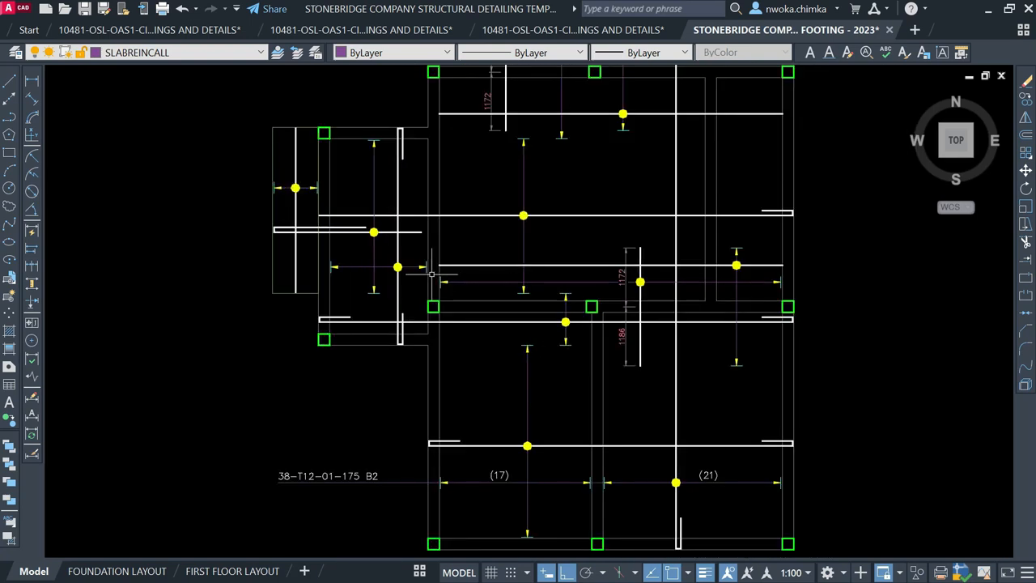
scroll(435, 271, up, 3)
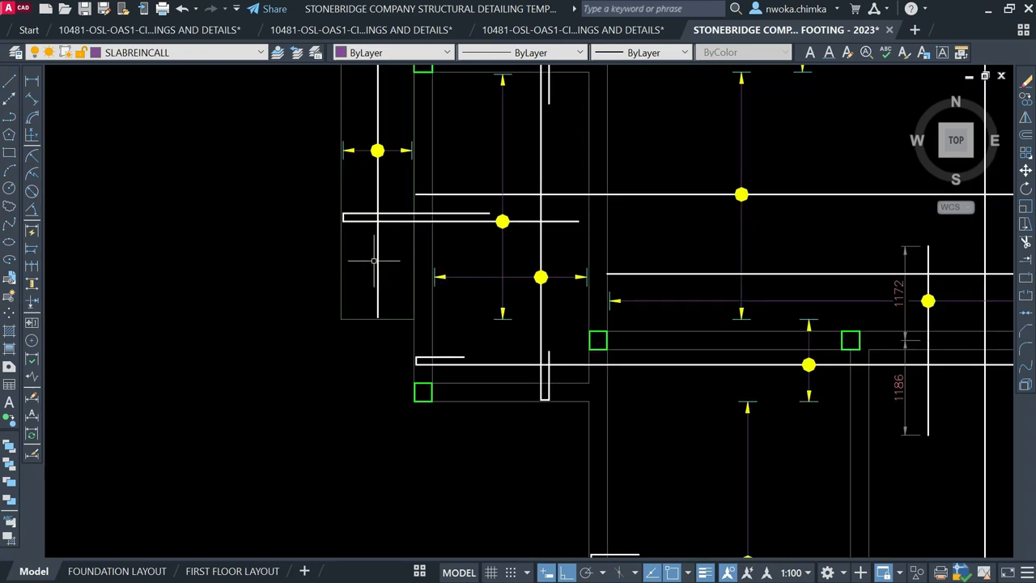
scroll(426, 237, down, 2)
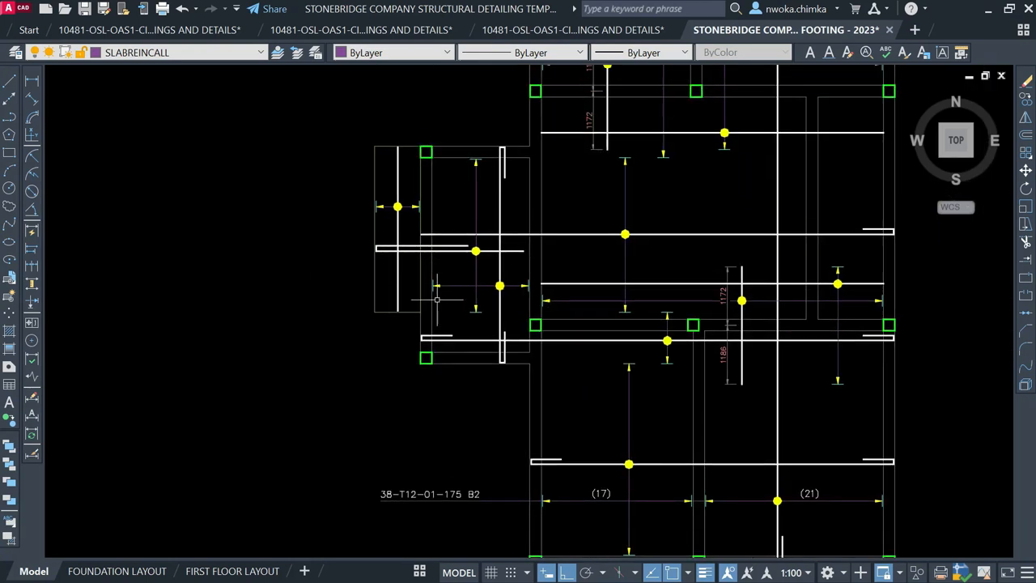
middle_drag(437, 299, 427, 266)
scroll(422, 252, up, 2)
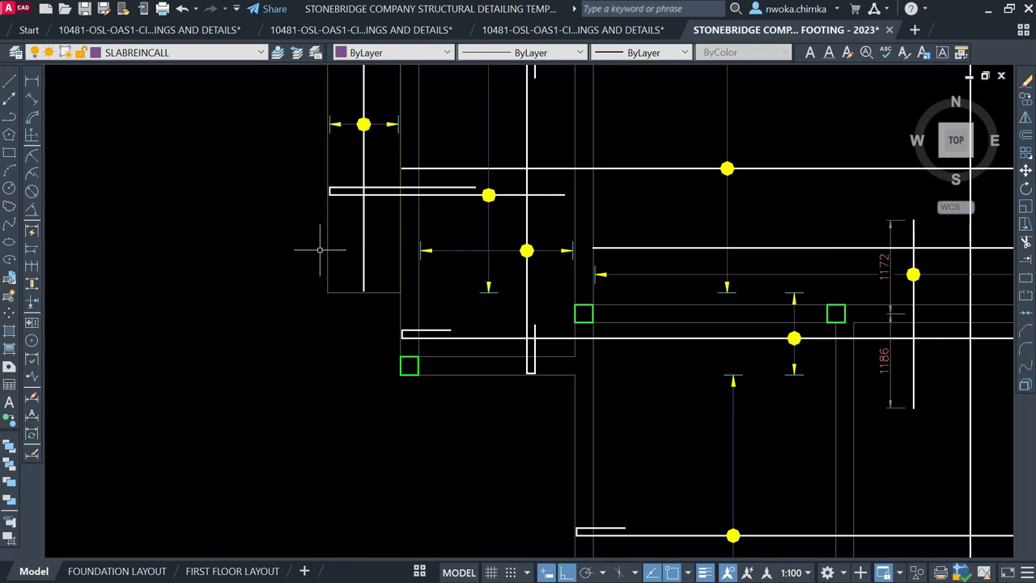
scroll(375, 231, down, 4)
scroll(522, 258, down, 2)
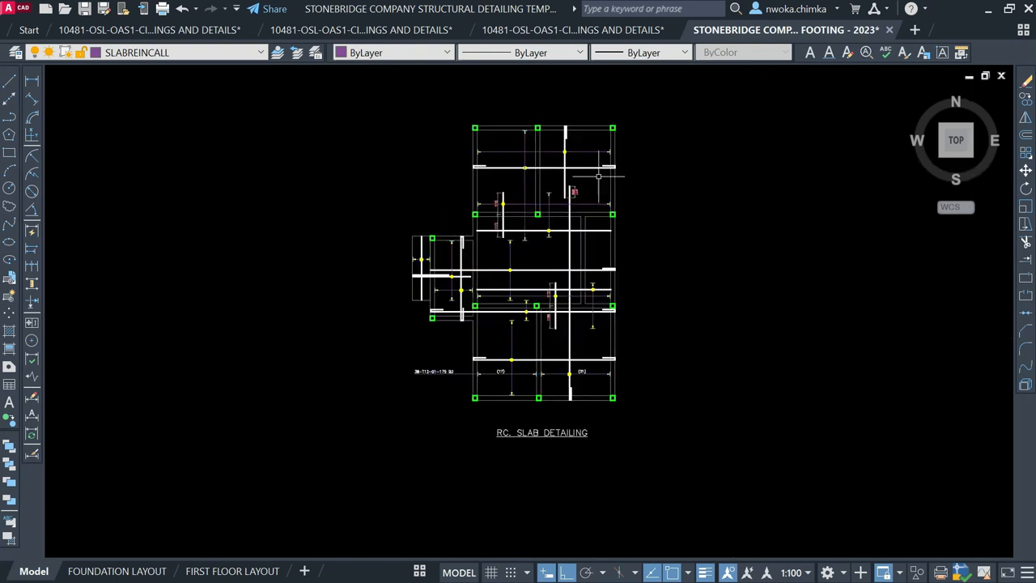
scroll(424, 296, up, 2)
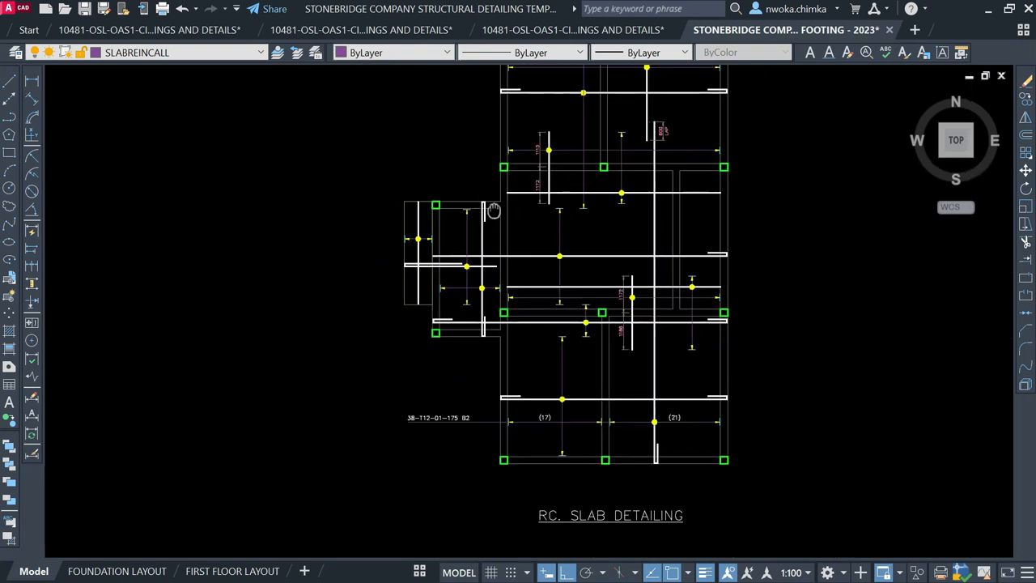
middle_drag(494, 211, 390, 290)
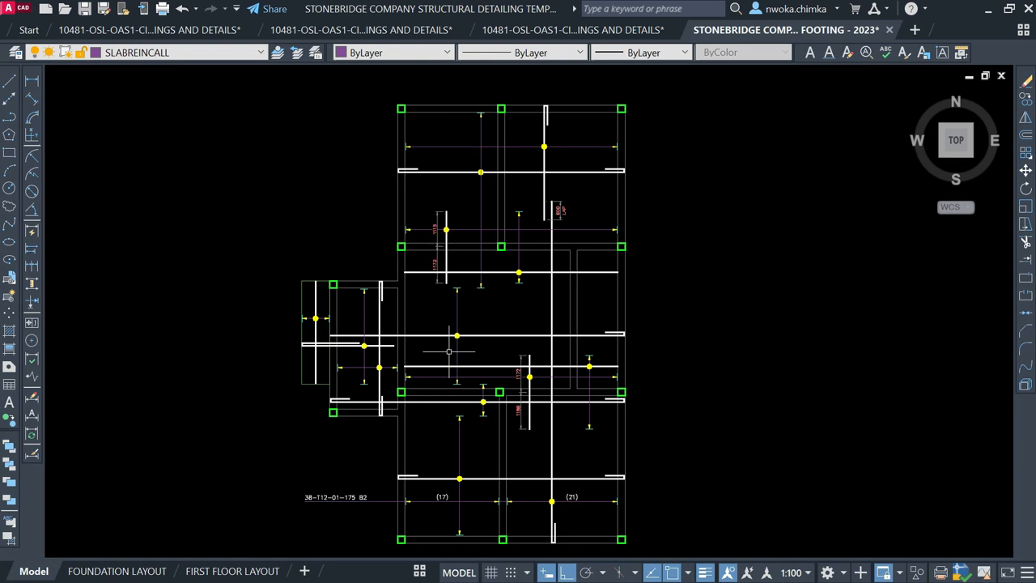
scroll(430, 353, up, 3)
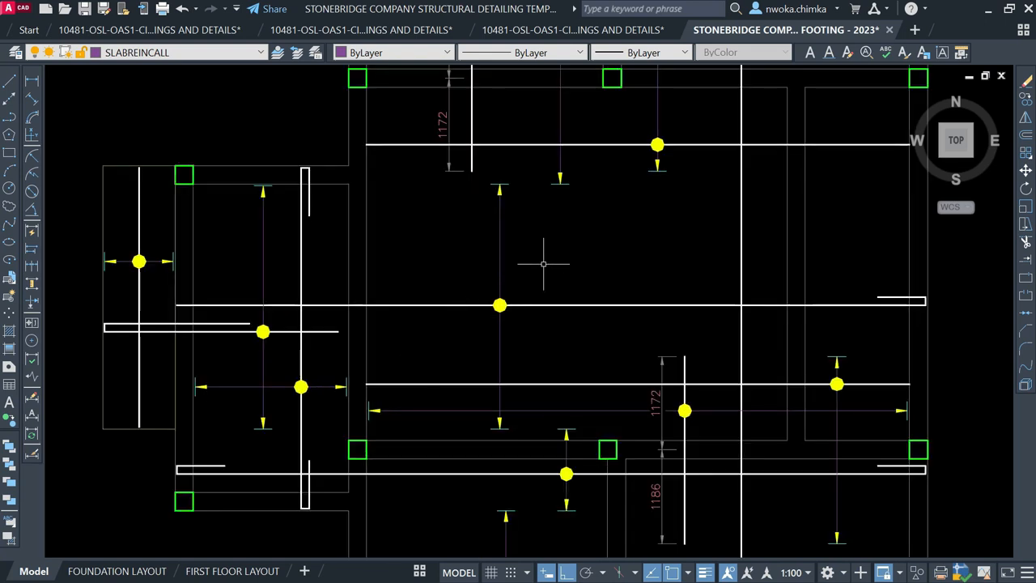
scroll(493, 319, down, 4)
scroll(559, 356, up, 3)
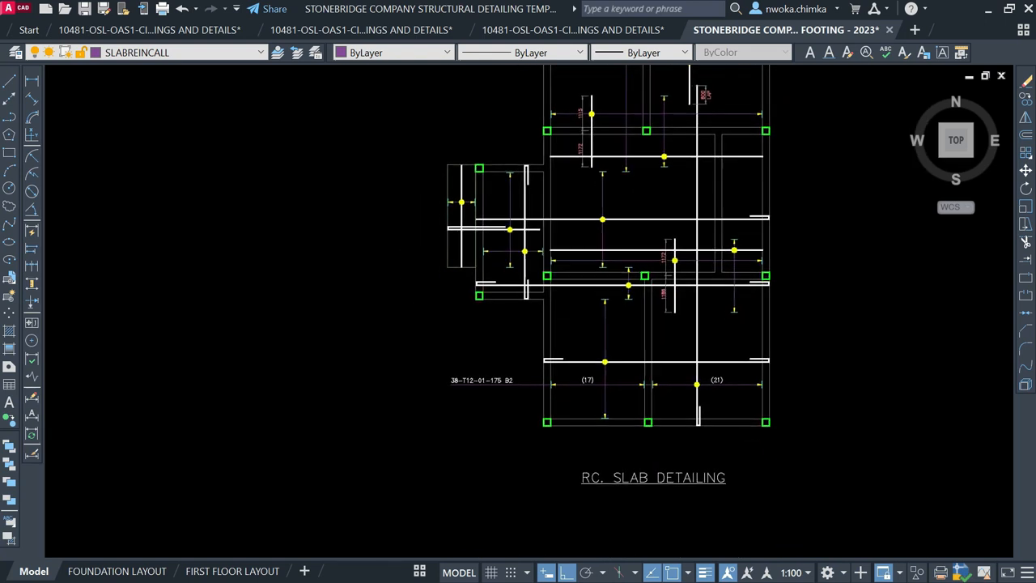
middle_drag(557, 373, 500, 388)
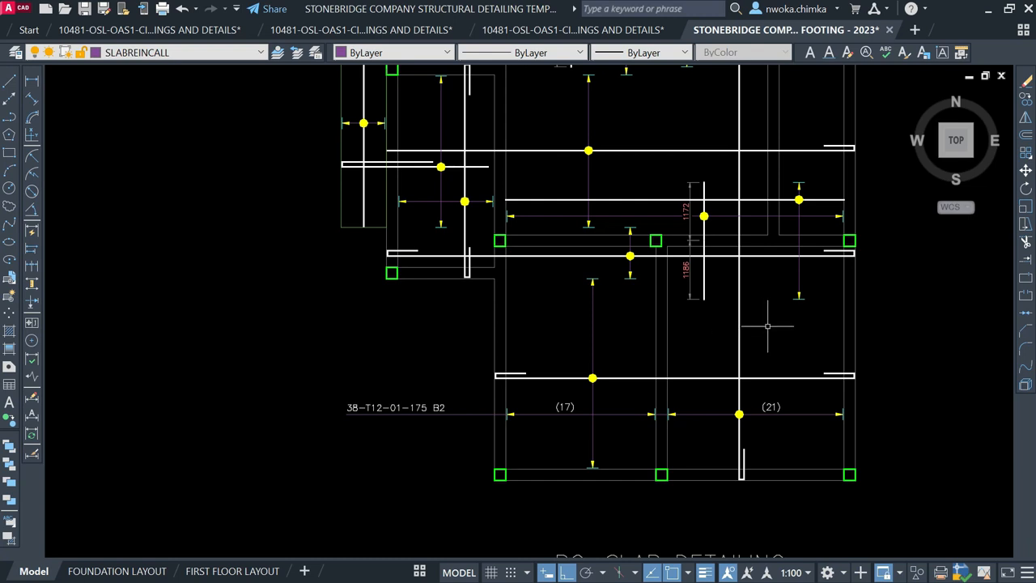
scroll(597, 303, down, 2)
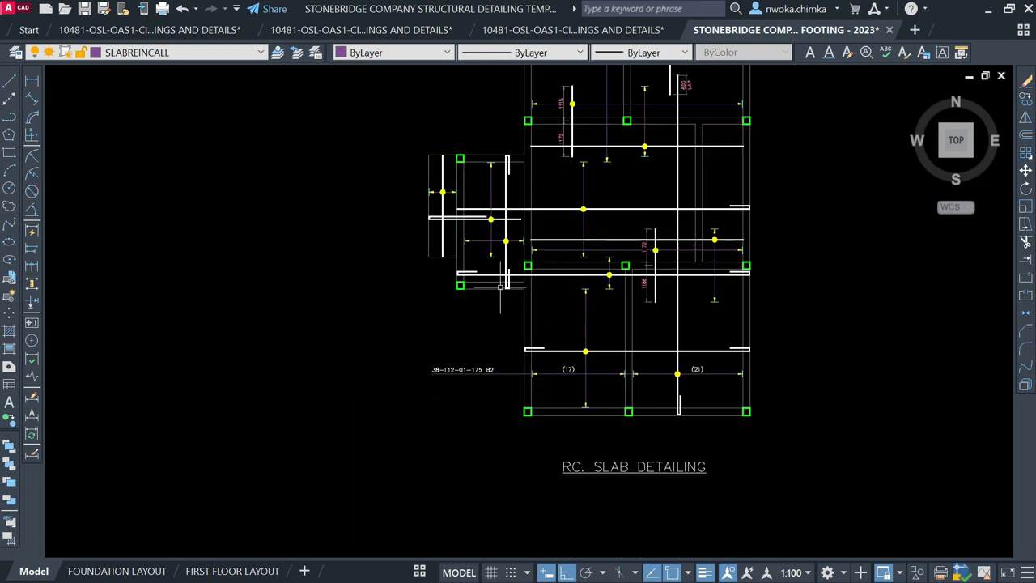
Make SLABREINFCALL the current layer
text(L)
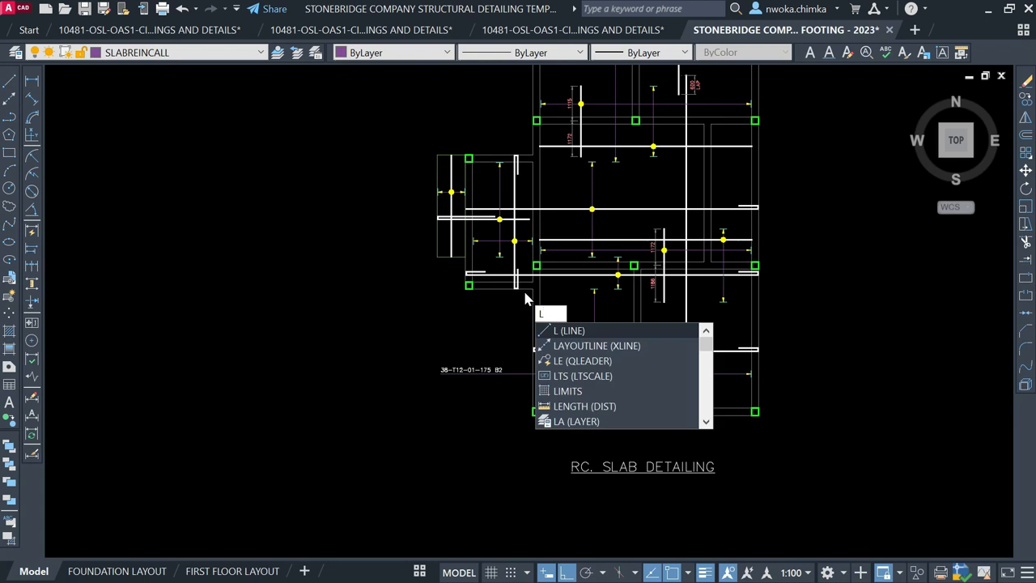
key(Escape)
middle_drag(419, 224, 425, 256)
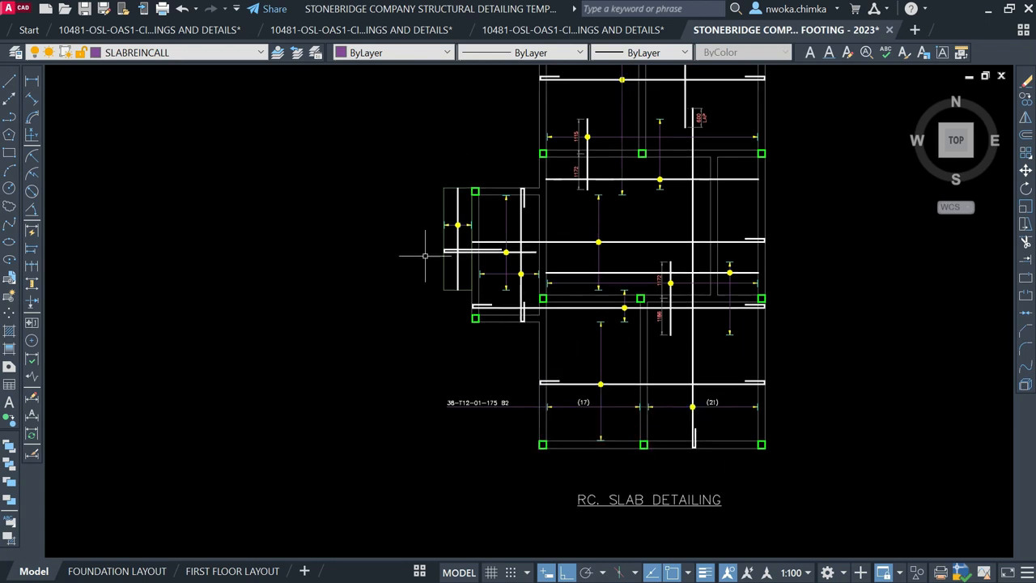
click(191, 55)
scroll(166, 74, down, 1)
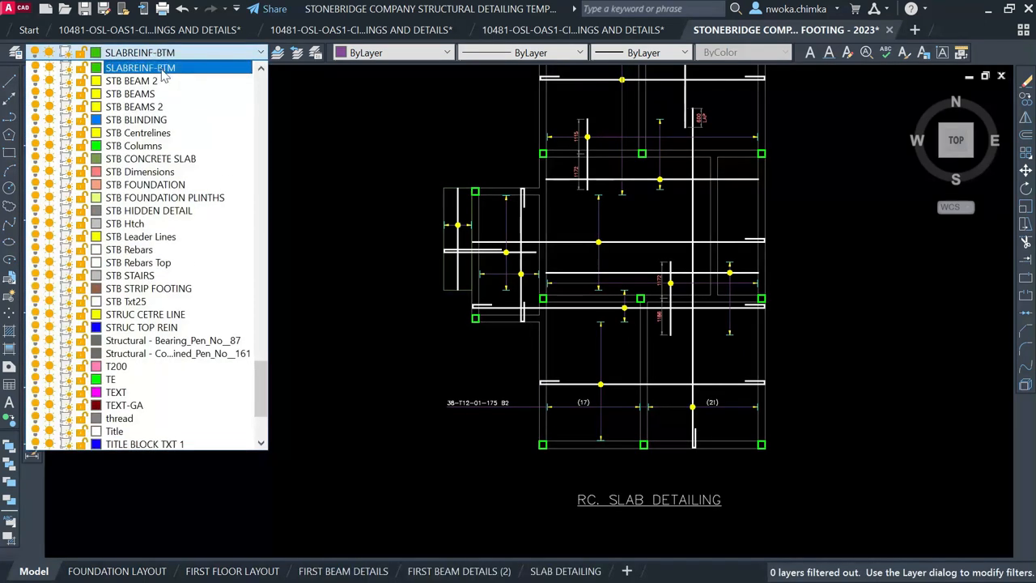
scroll(174, 136, up, 3)
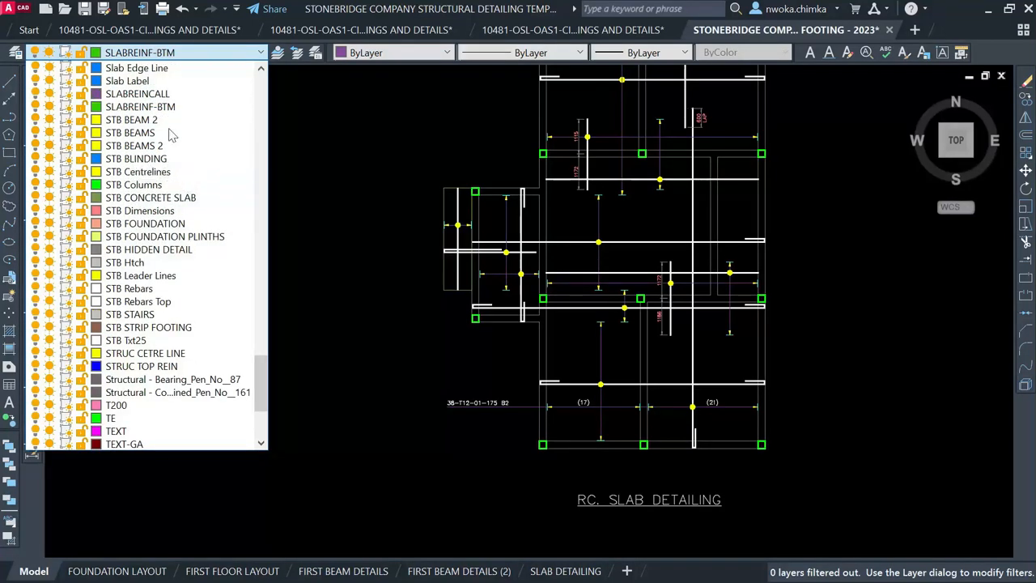
click(162, 94)
Draw a callout line from the (17) dimension line to the bar label's left end
key(Return)
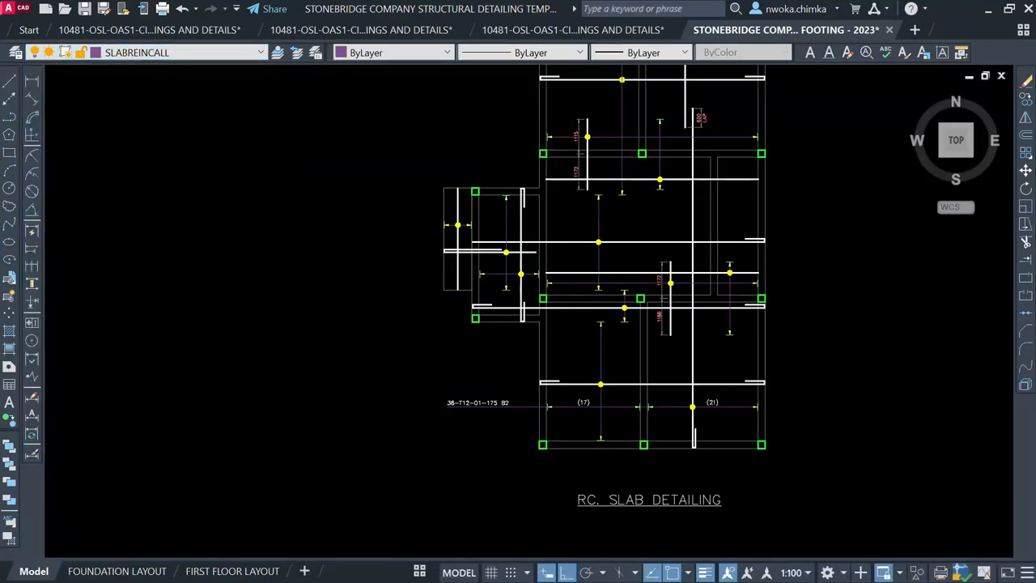
scroll(506, 351, up, 2)
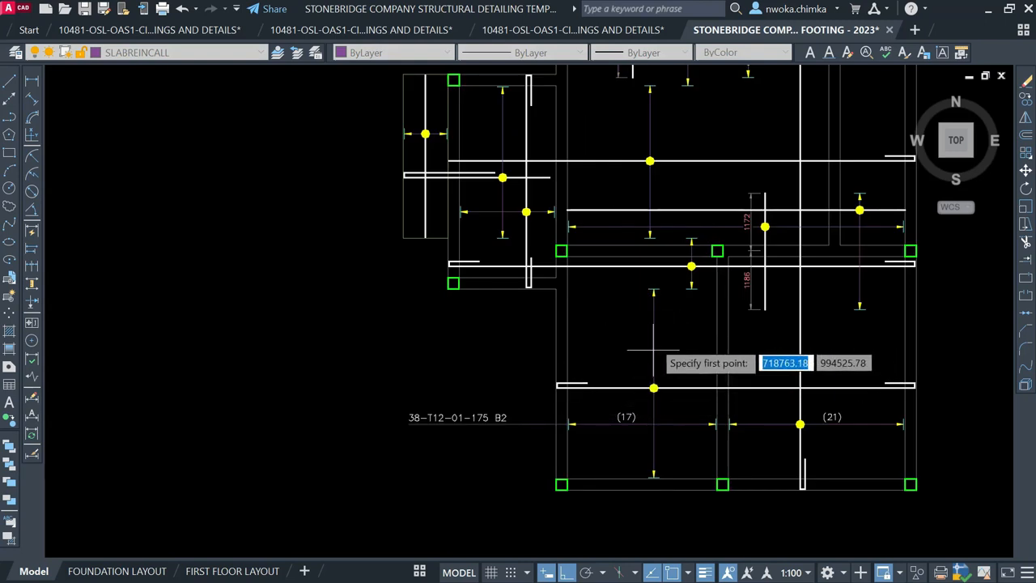
scroll(660, 356, up, 2)
click(649, 332)
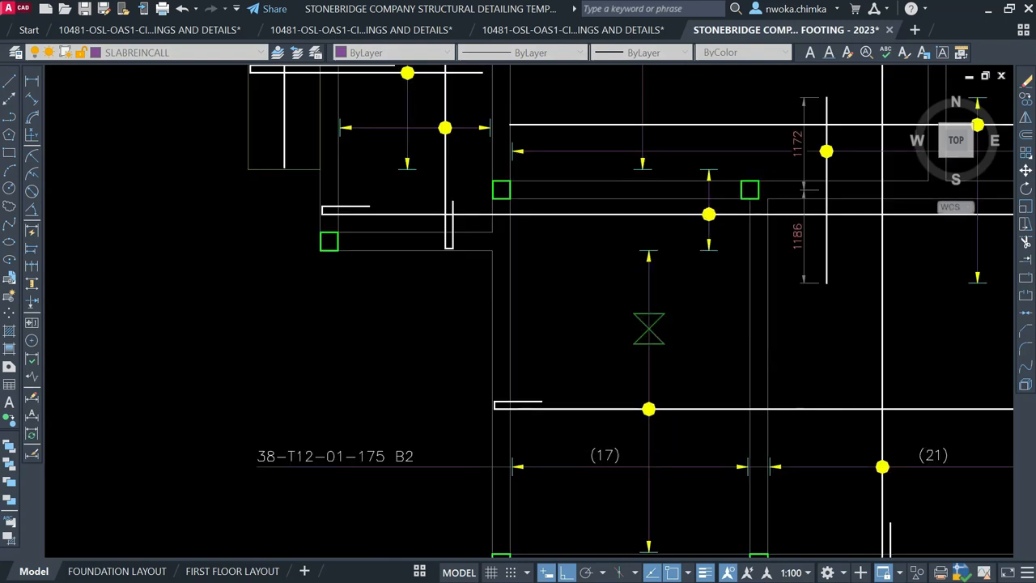
scroll(631, 337, down, 2)
scroll(422, 339, up, 2)
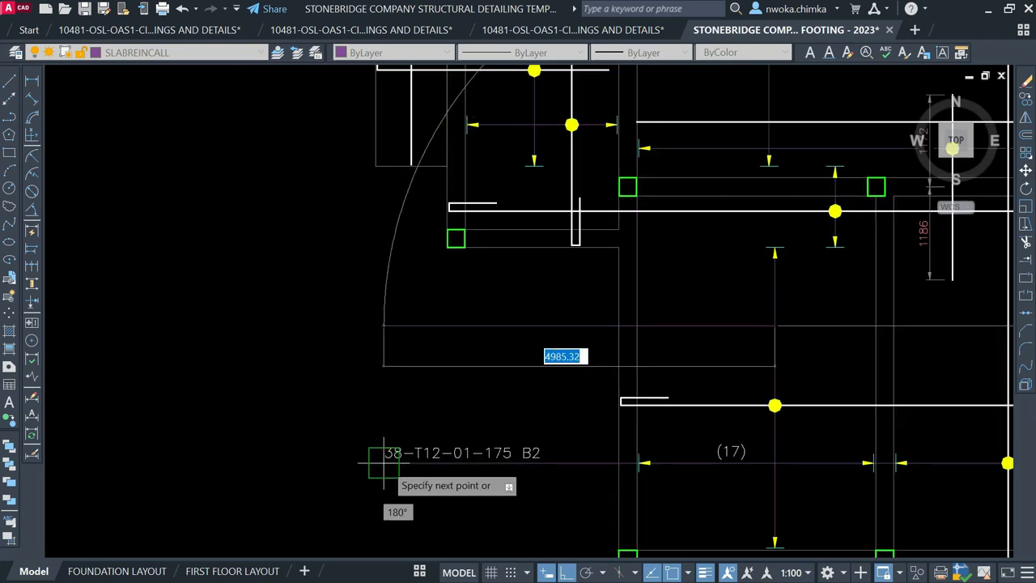
click(388, 379)
key(Escape)
Move the new callout line and bar label to the left into place
scroll(474, 332, down, 2)
click(470, 282)
click(381, 438)
text(m)
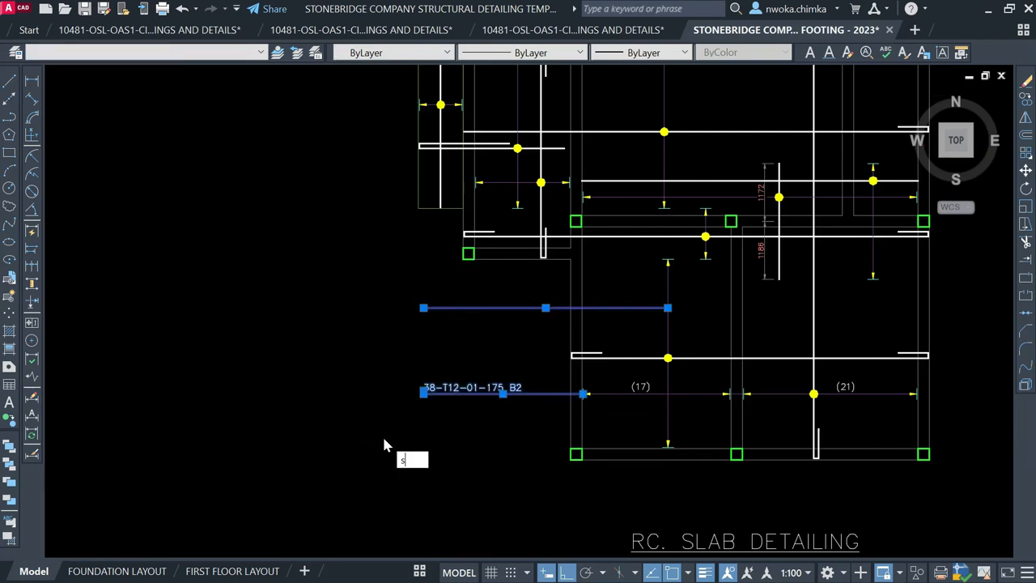
key(Return)
click(465, 441)
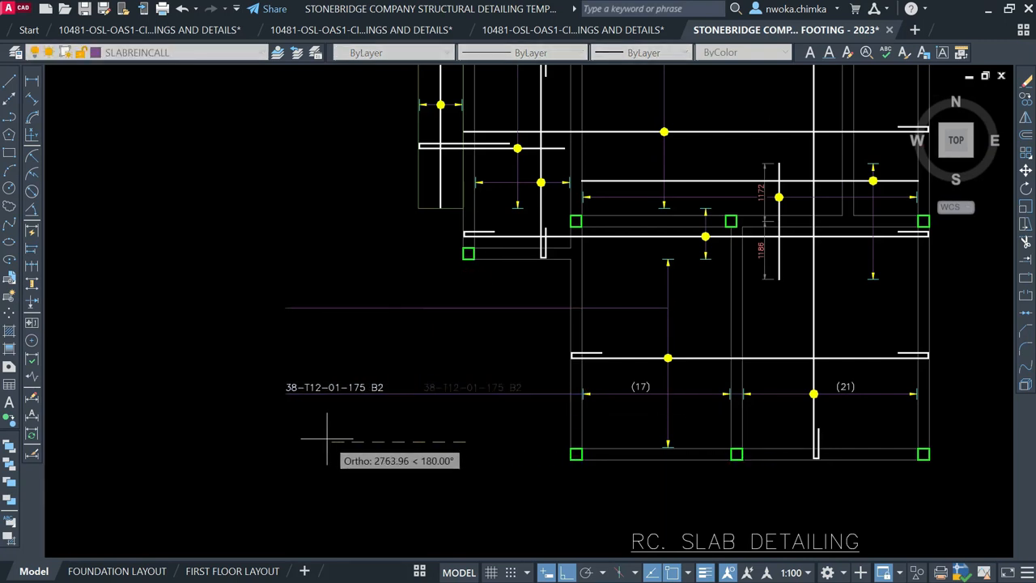
click(320, 441)
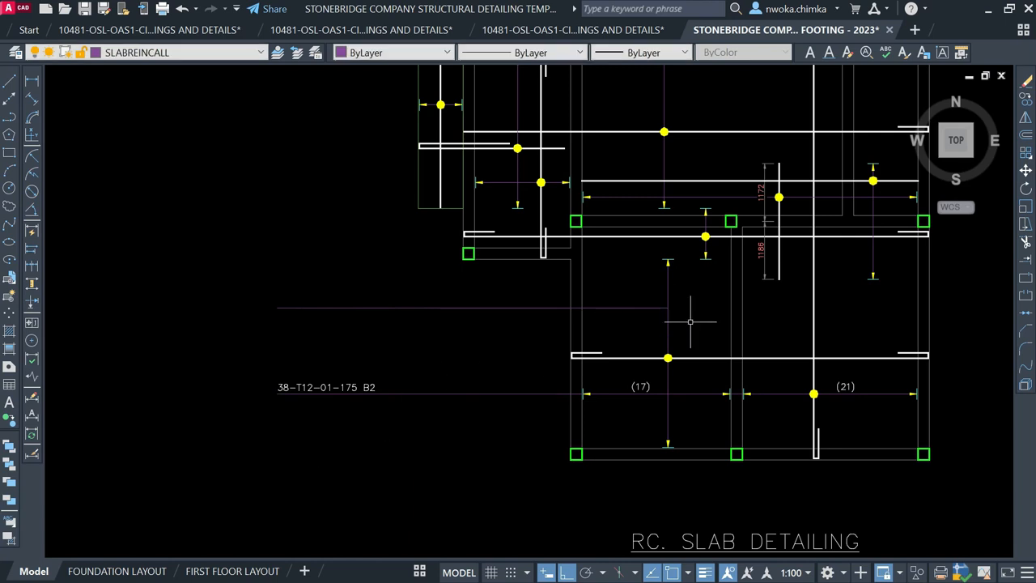
Copy an existing arrowhead onto the callout line where it meets the vertical bar line
scroll(690, 321, up, 2)
middle_drag(699, 300, 591, 312)
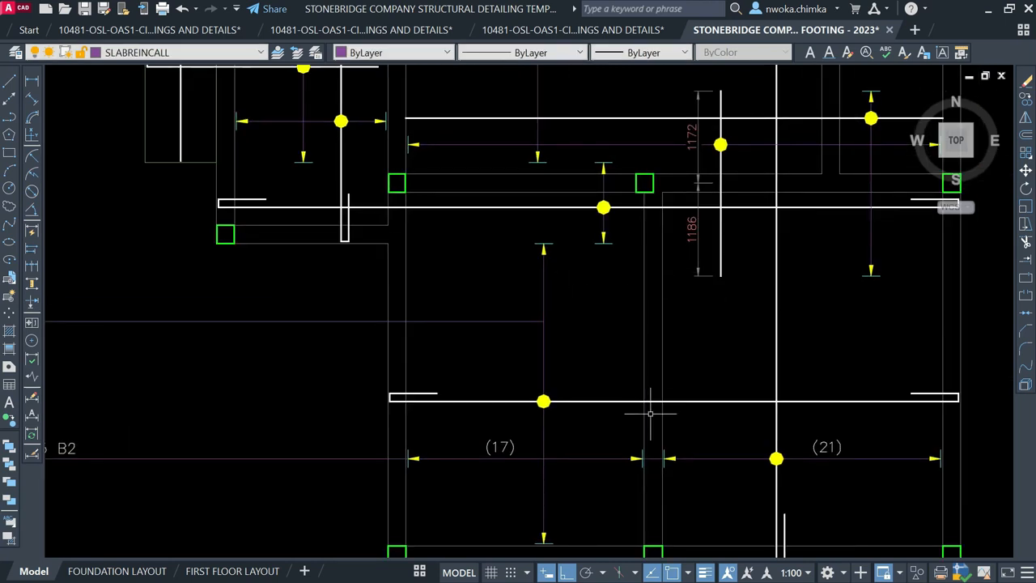
scroll(650, 414, up, 2)
click(613, 420)
click(666, 468)
text(co)
key(Return)
scroll(661, 453, up, 4)
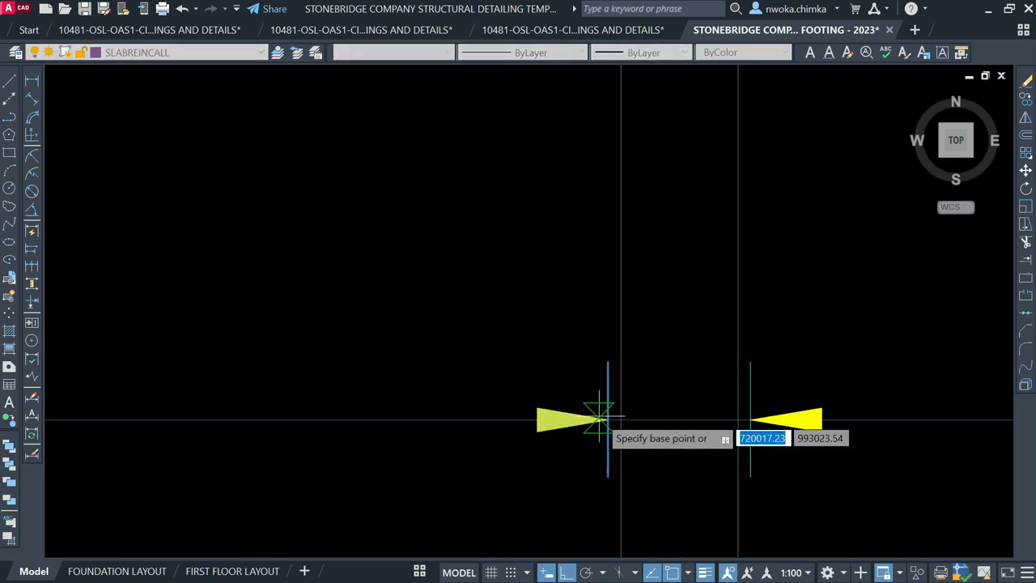
click(608, 419)
scroll(636, 437, down, 3)
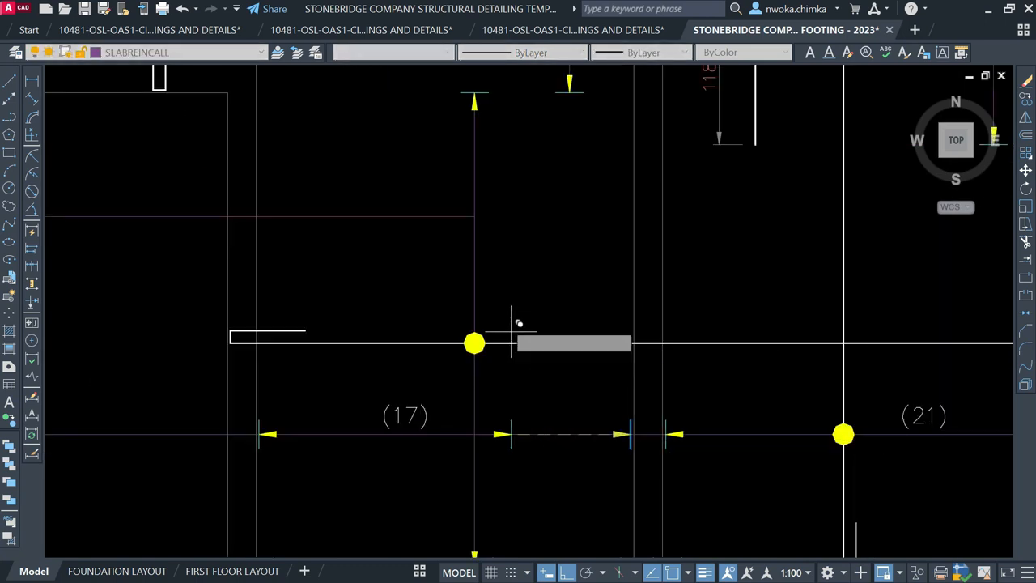
scroll(474, 241, up, 1)
click(477, 204)
key(Escape)
Start and cancel two selection windows near the bar, then shift the view right
scroll(562, 237, down, 3)
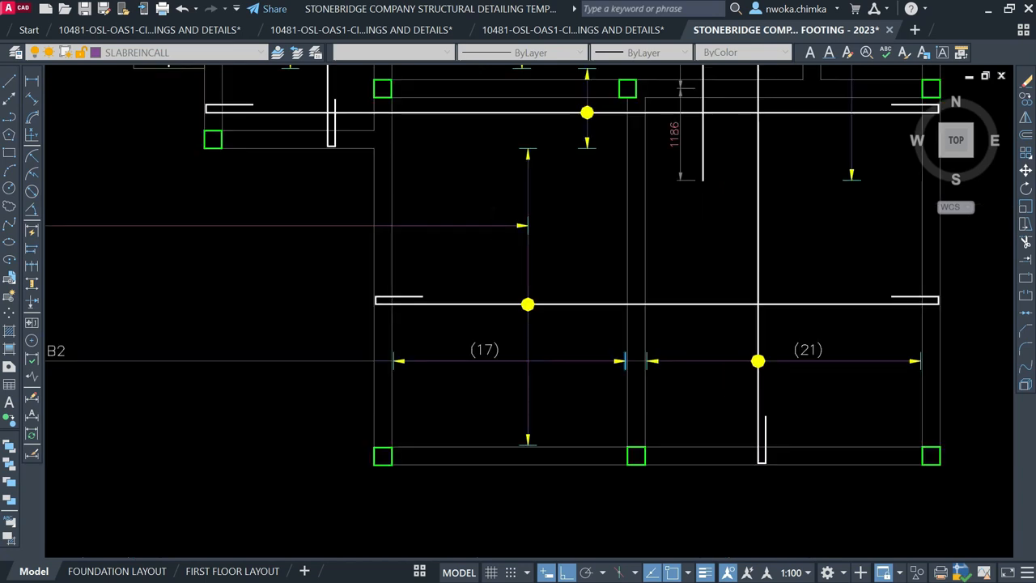
scroll(550, 205, up, 1)
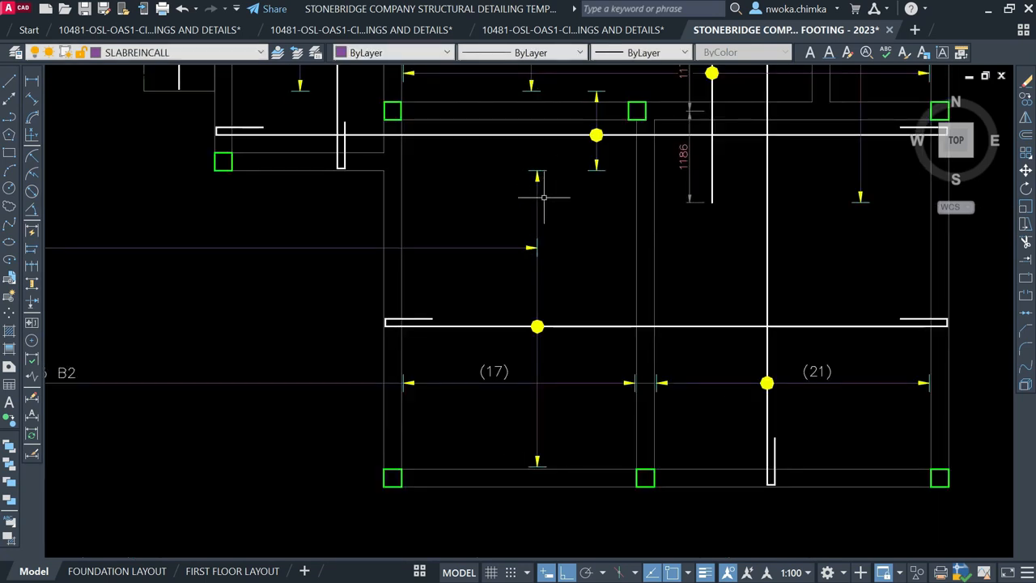
scroll(550, 201, down, 2)
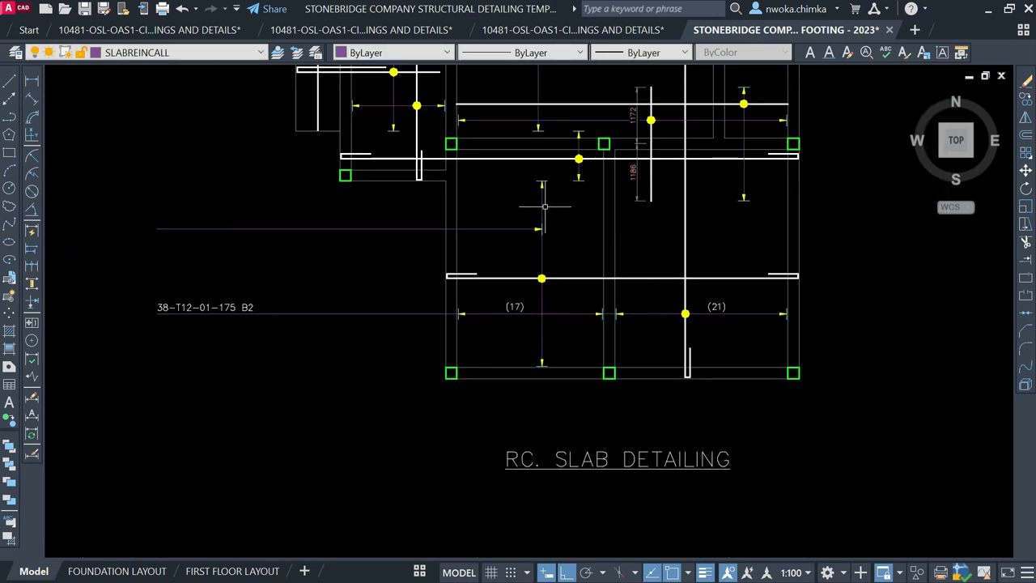
click(443, 272)
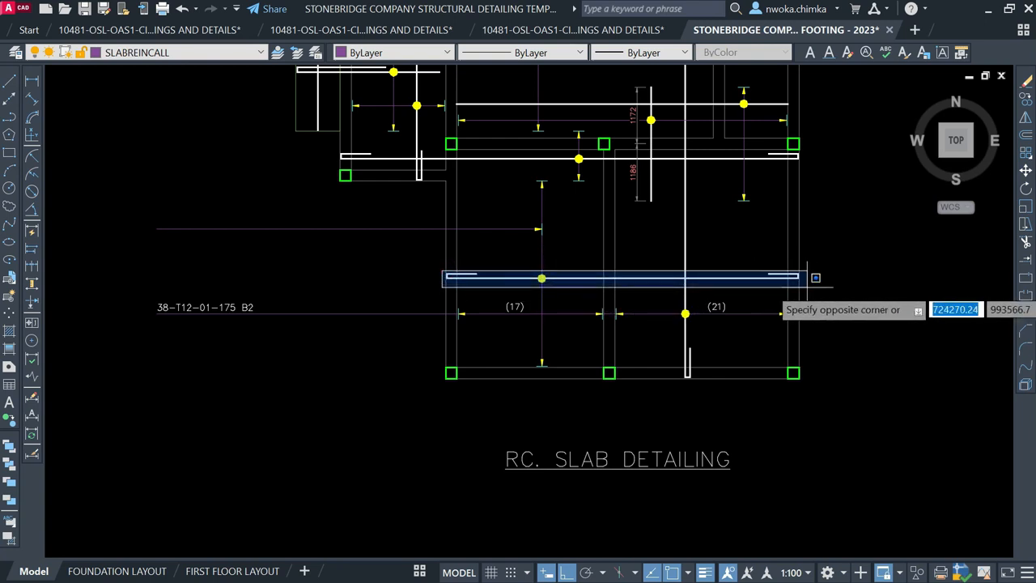
key(Escape)
click(528, 172)
key(Escape)
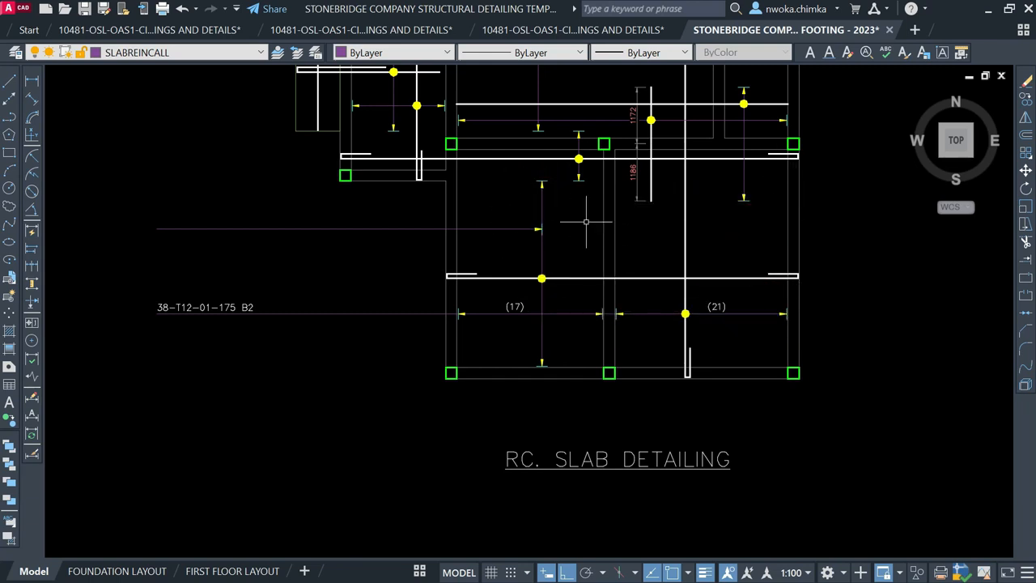
middle_drag(530, 223, 608, 227)
Measure the vertical slab span with a linear dimension, read 3833, then cancel
click(32, 82)
scroll(631, 184, up, 4)
click(616, 180)
scroll(599, 162, down, 6)
scroll(659, 294, up, 8)
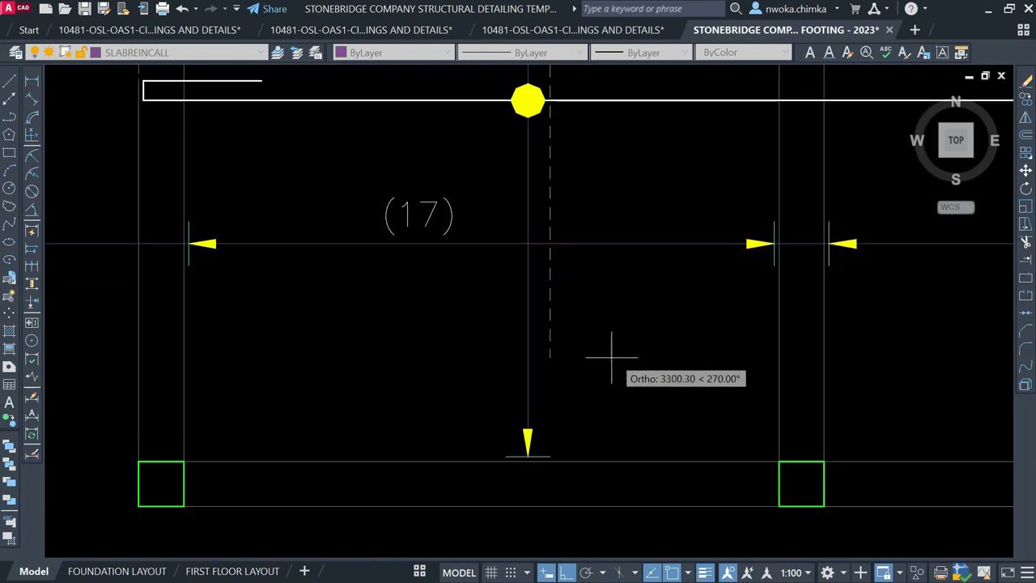
scroll(591, 405, up, 2)
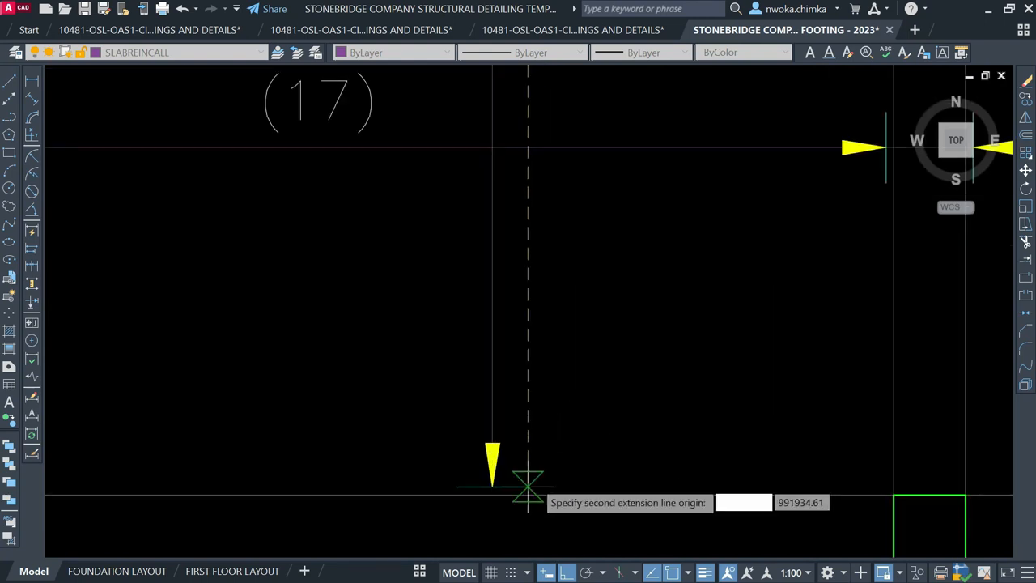
click(528, 486)
scroll(510, 473, down, 5)
scroll(587, 324, up, 5)
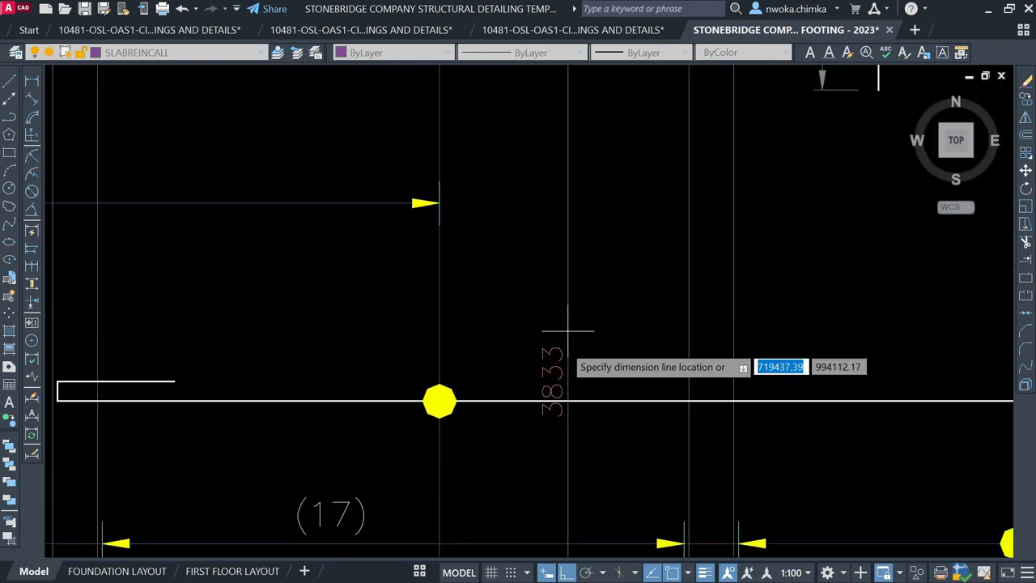
scroll(568, 330, up, 2)
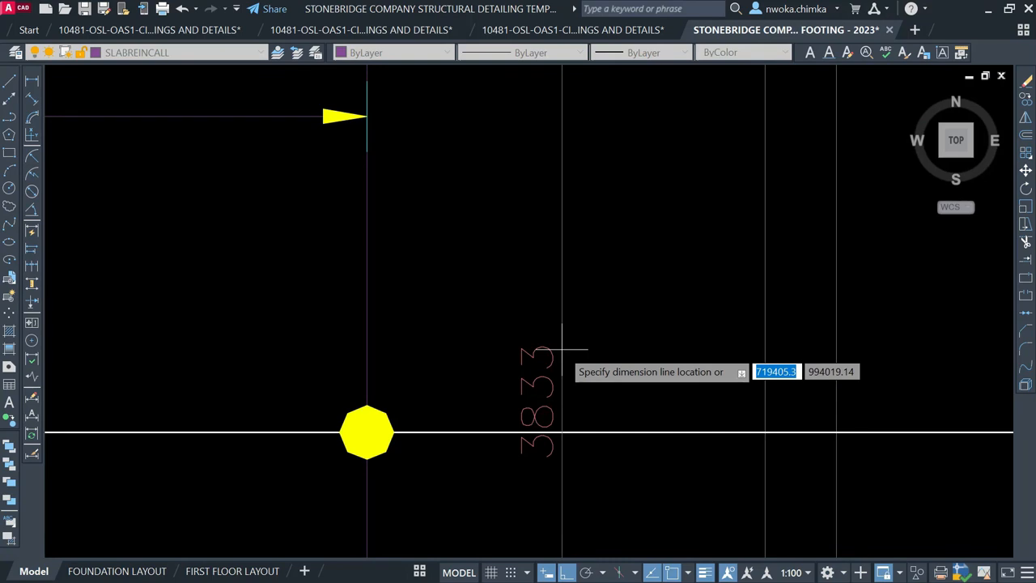
key(Escape)
Evaluate 3833/175 in QuickCalc, giving a bar count of 21.9028571
text(qc)
key(Return)
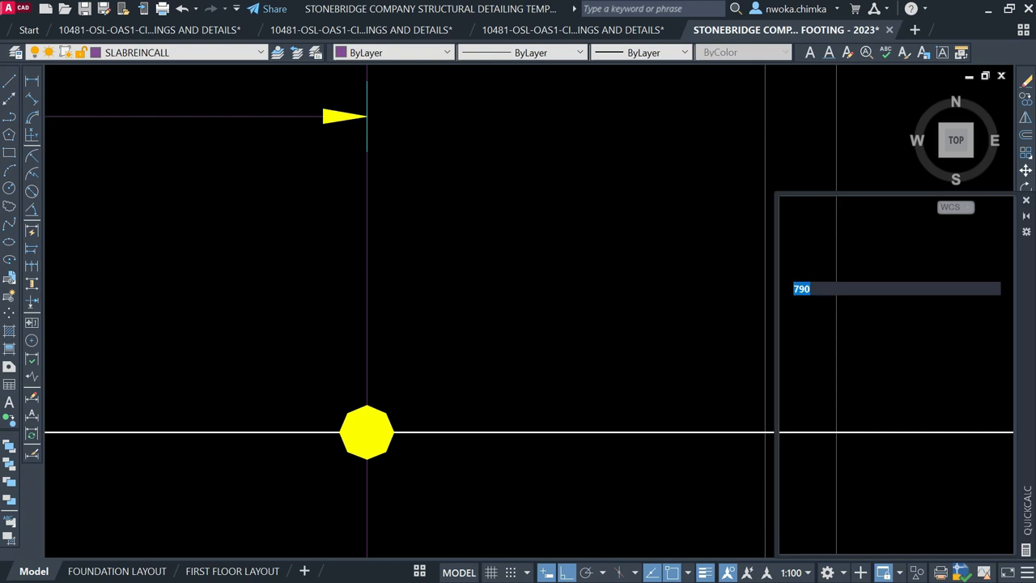
click(895, 425)
click(857, 382)
click(893, 423)
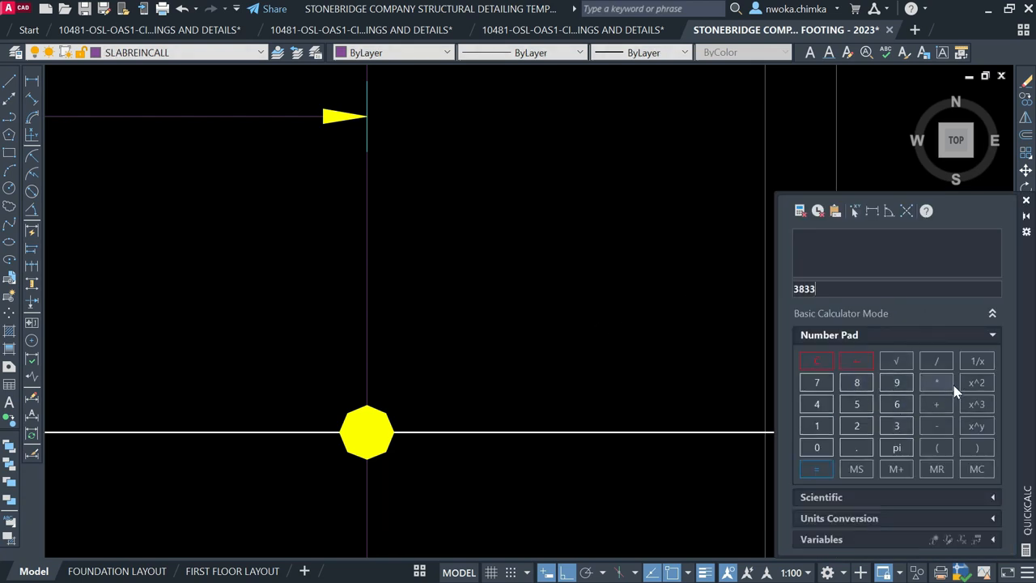
scroll(660, 219, down, 4)
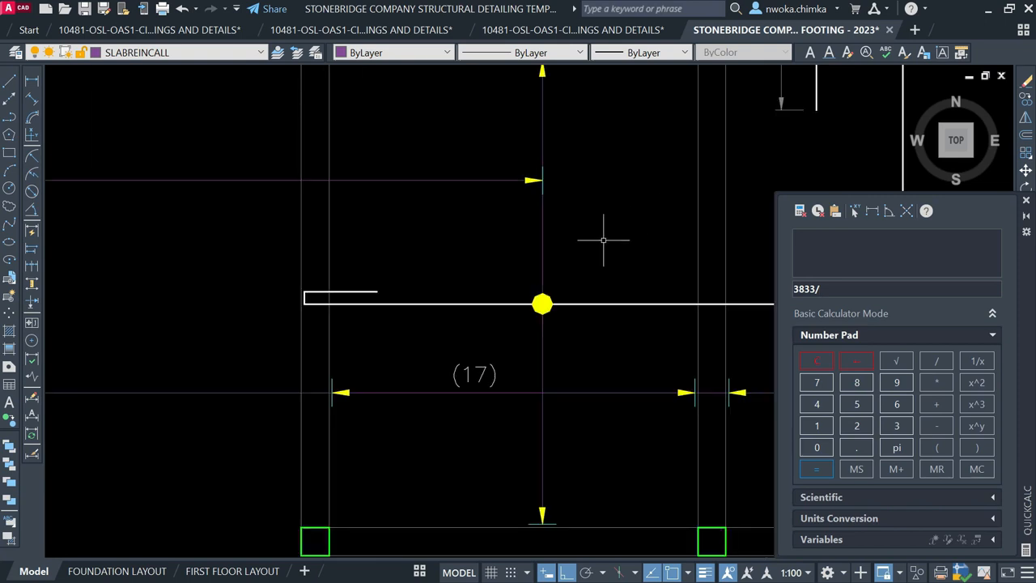
scroll(567, 247, down, 3)
scroll(291, 292, up, 6)
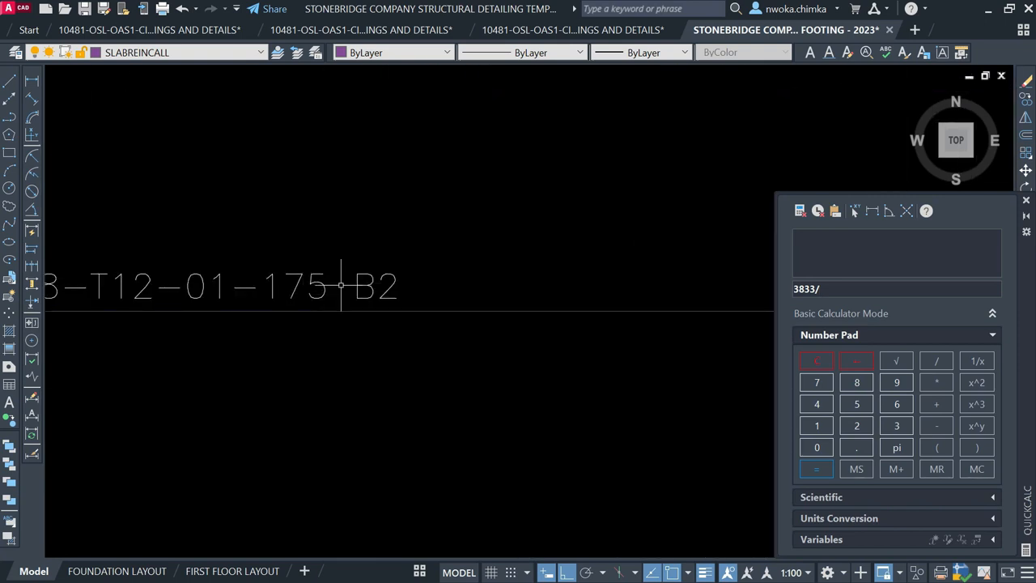
click(824, 427)
click(819, 384)
click(858, 404)
click(819, 467)
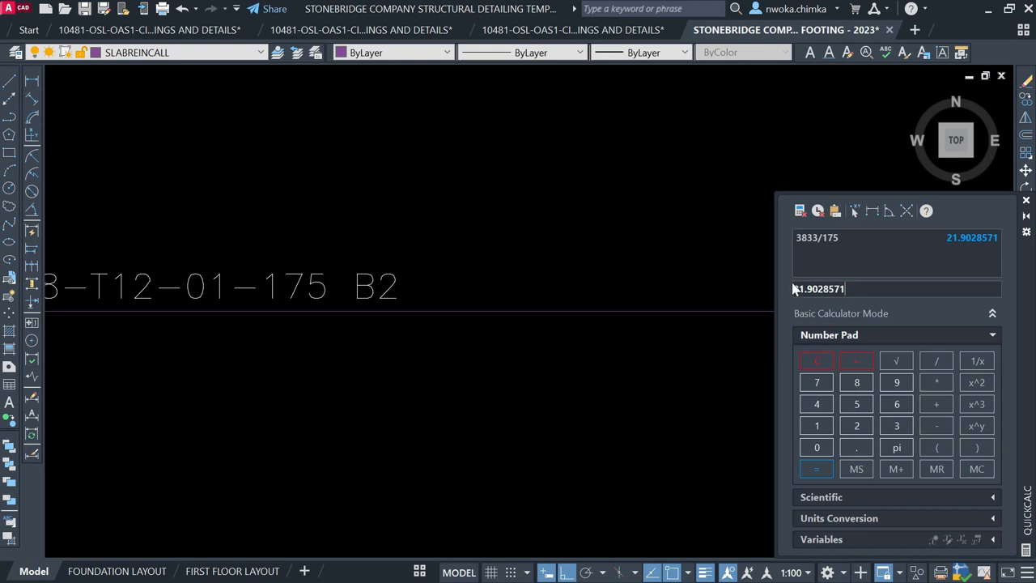
scroll(635, 268, down, 5)
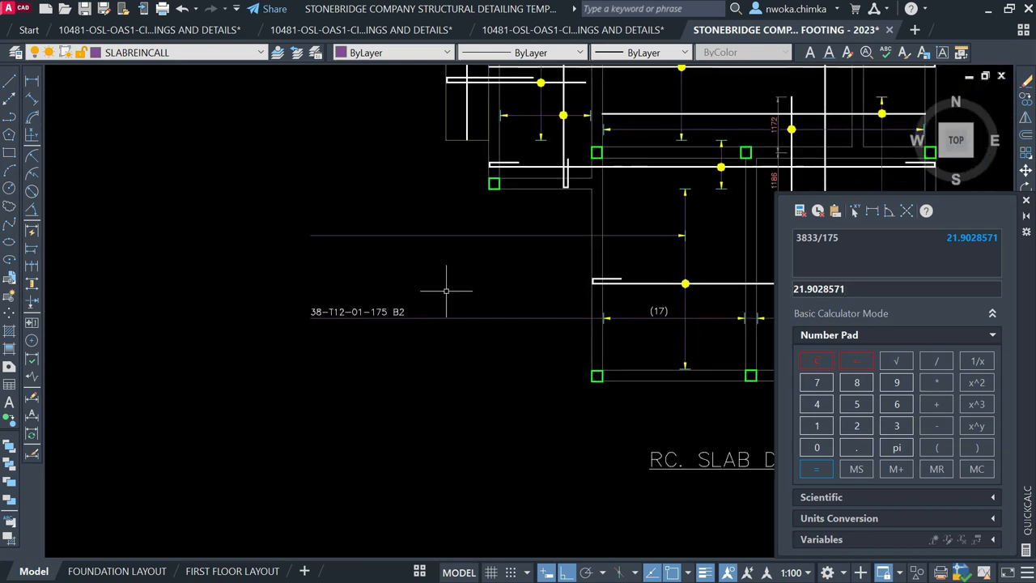
Copy the 38-T12-01-175 B2 callout text to a spot above the original
click(355, 311)
text(co)
key(Return)
scroll(308, 320, up, 4)
click(305, 320)
click(306, 111)
key(Return)
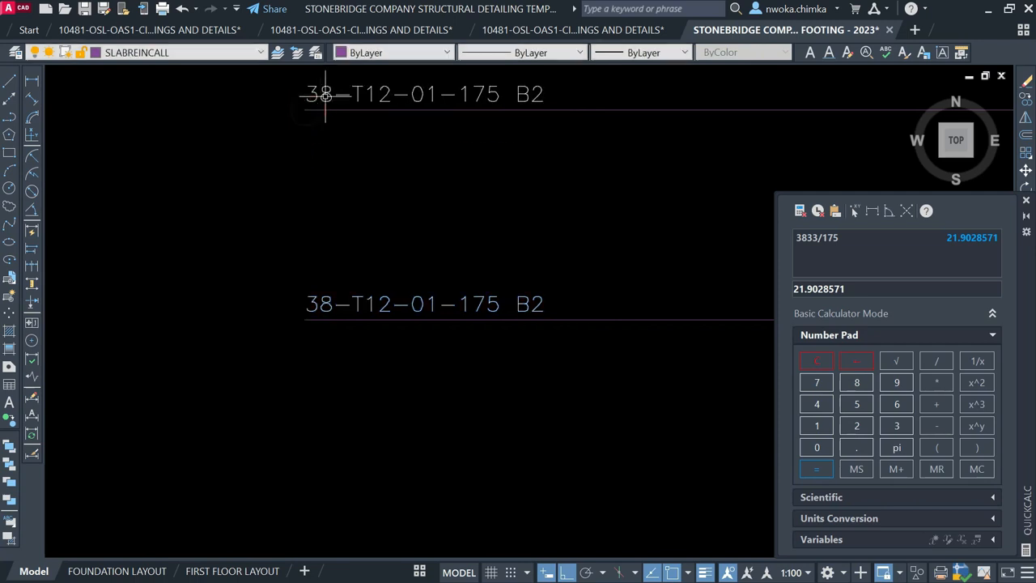
In the copied callout, start replacing the bar count 38, now reading 2-T12-01-175
middle_drag(326, 95, 298, 208)
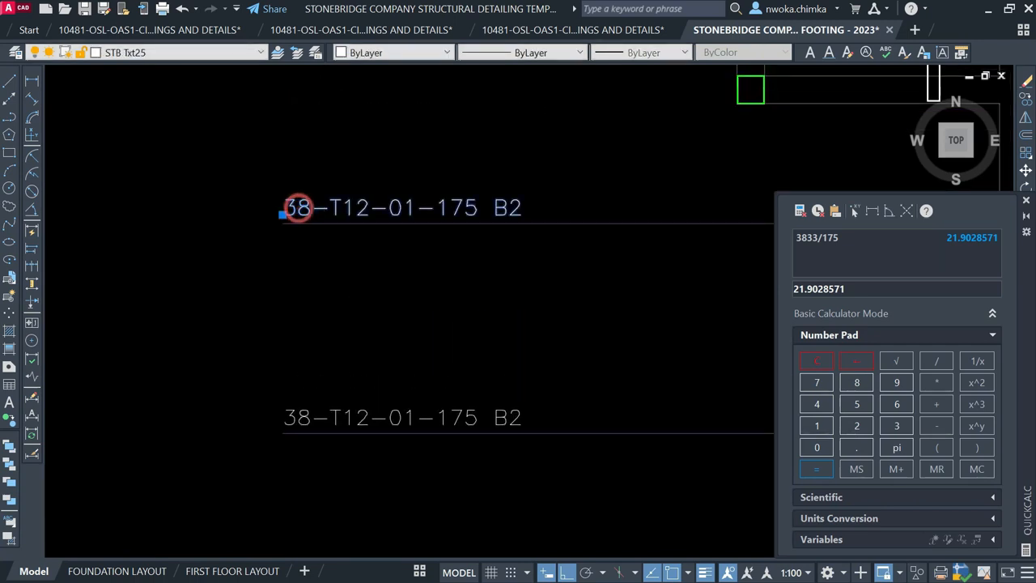
double_click(300, 208)
click(309, 209)
key(shift+Left)
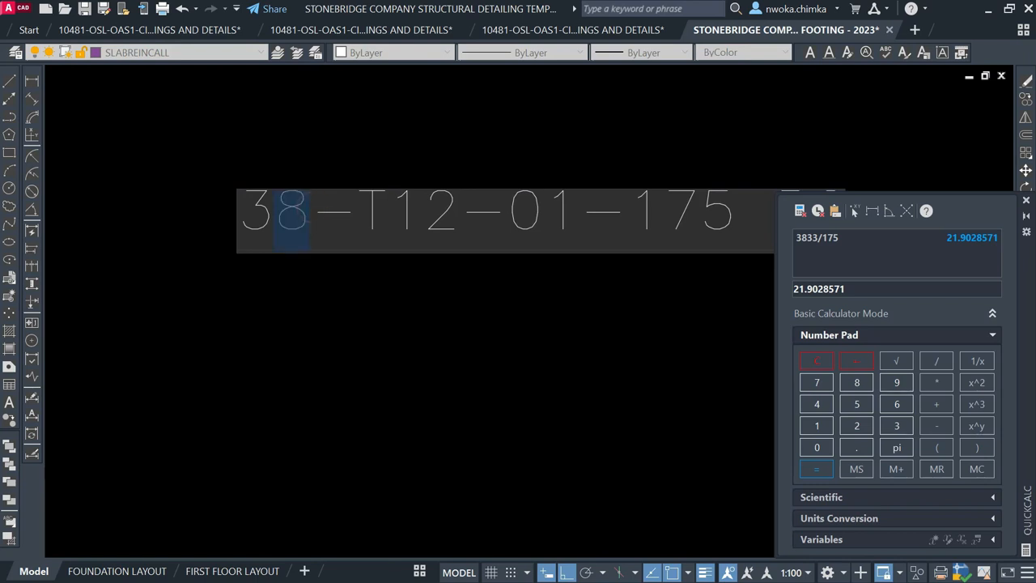
text(22)
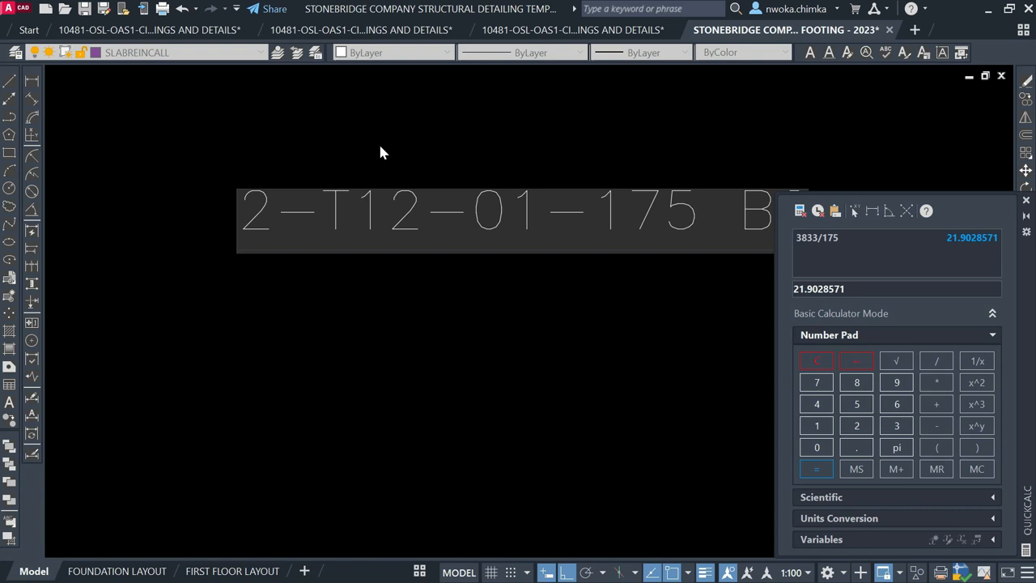
Complete the upper callout's bar count as 22, reading 22-T12-01-175
text(2)
scroll(382, 154, down, 1)
click(429, 128)
scroll(252, 216, down, 2)
middle_drag(455, 188, 259, 196)
scroll(258, 197, down, 2)
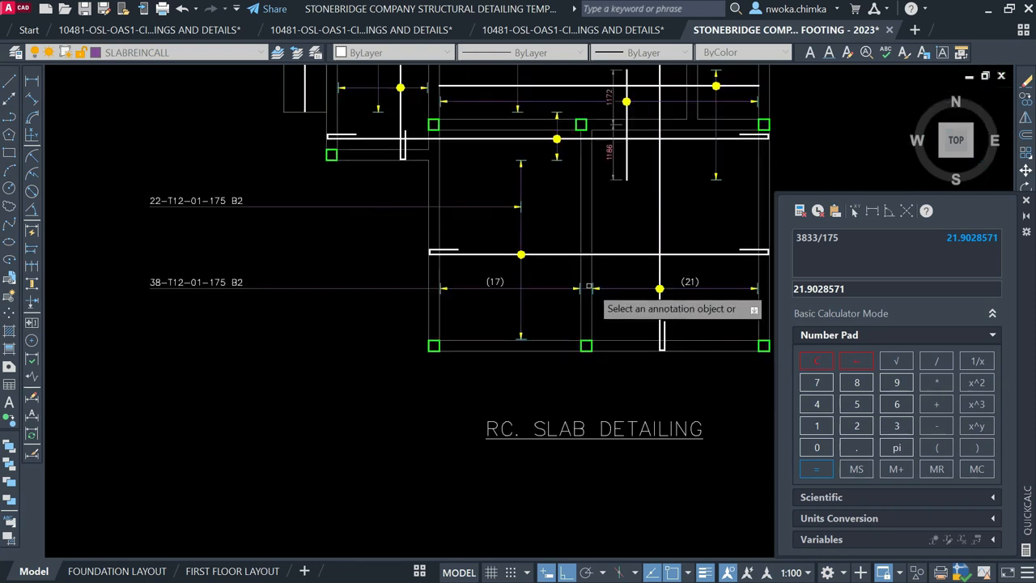
Select and inspect the vertical and horizontal rebar lines
click(660, 225)
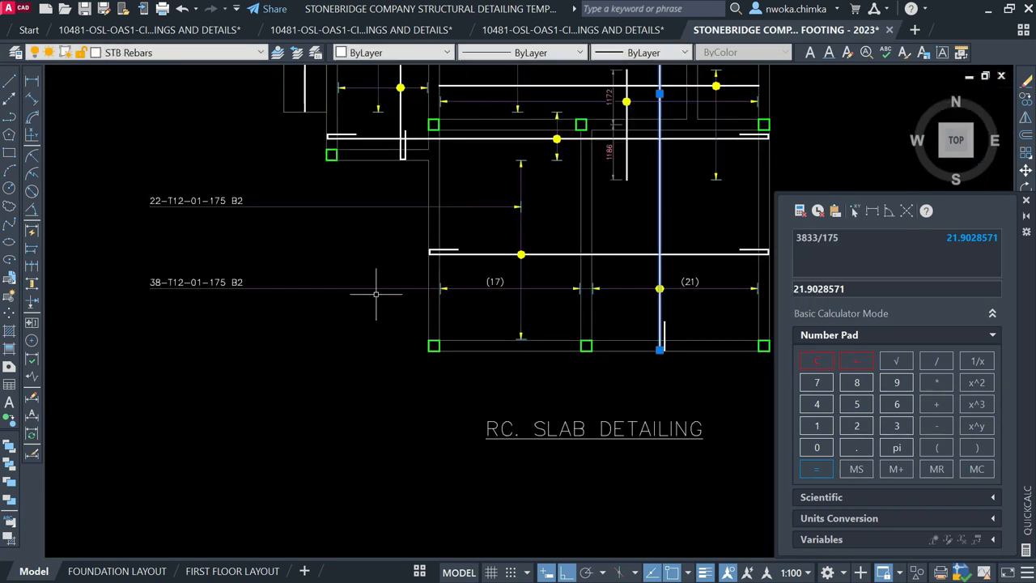
key(Escape)
click(538, 254)
key(Escape)
scroll(227, 204, up, 2)
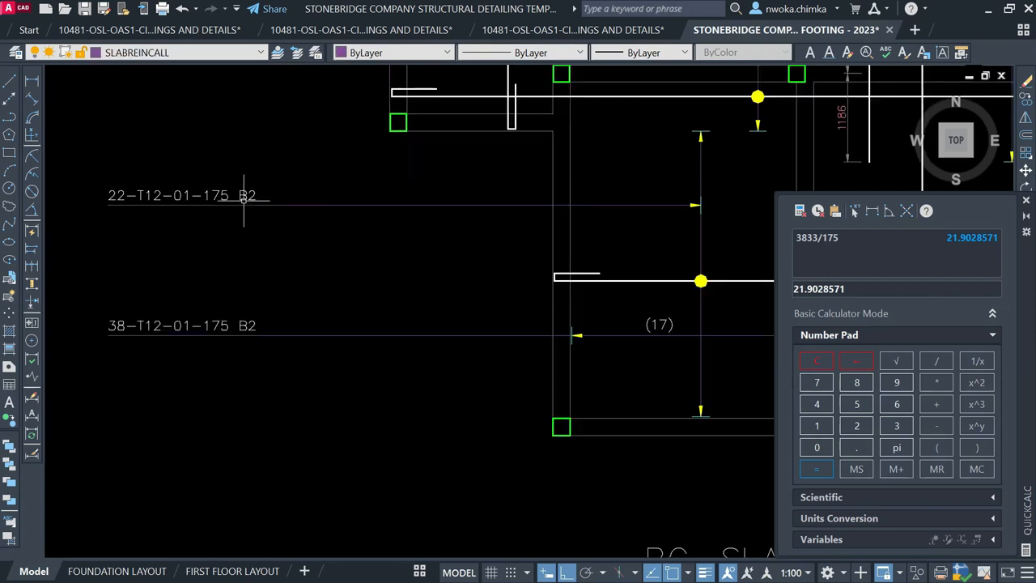
Change the upper callout's suffix from B2 to B1, giving 22-T12-01-175 B1
click(243, 196)
double_click(250, 196)
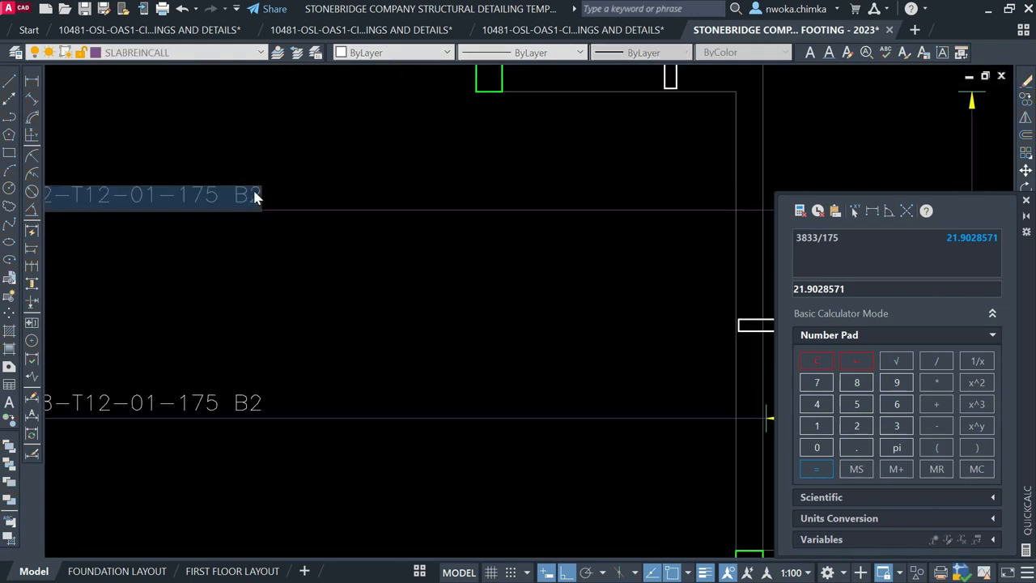
click(250, 196)
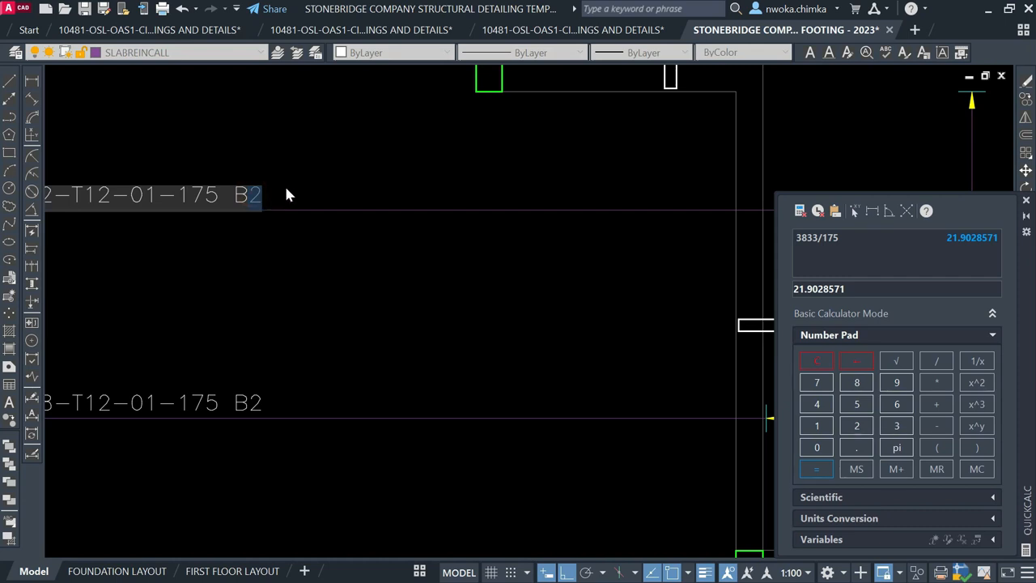
text(1)
click(327, 216)
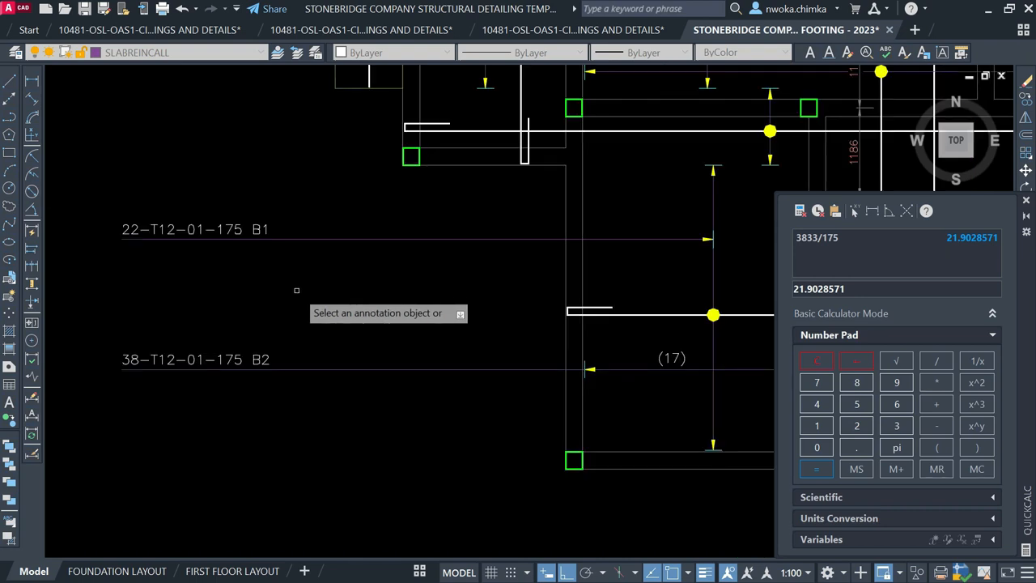
key(Escape)
Select and check the B1 and B2 callout leader lines
click(294, 241)
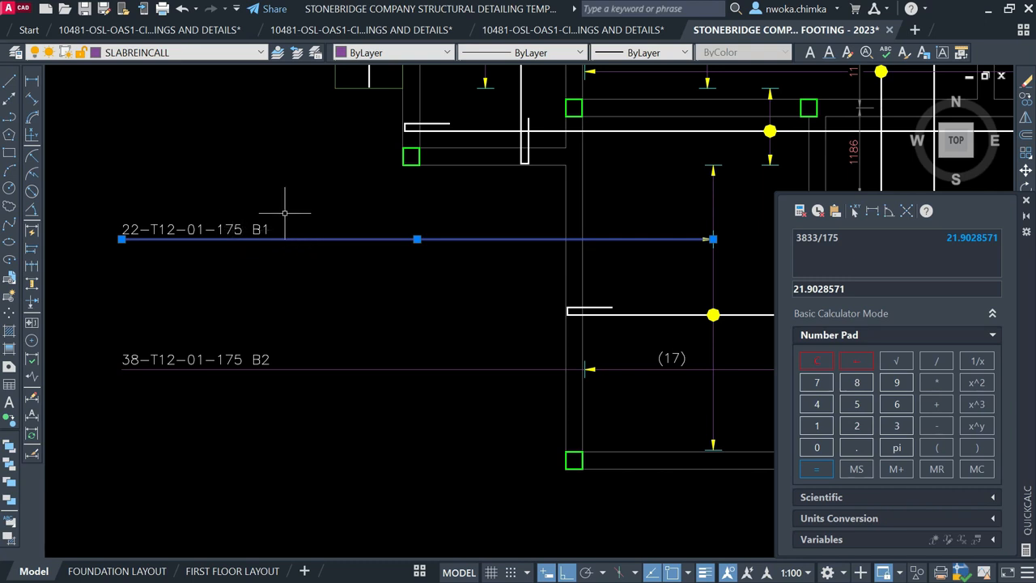
key(Escape)
click(329, 319)
click(294, 388)
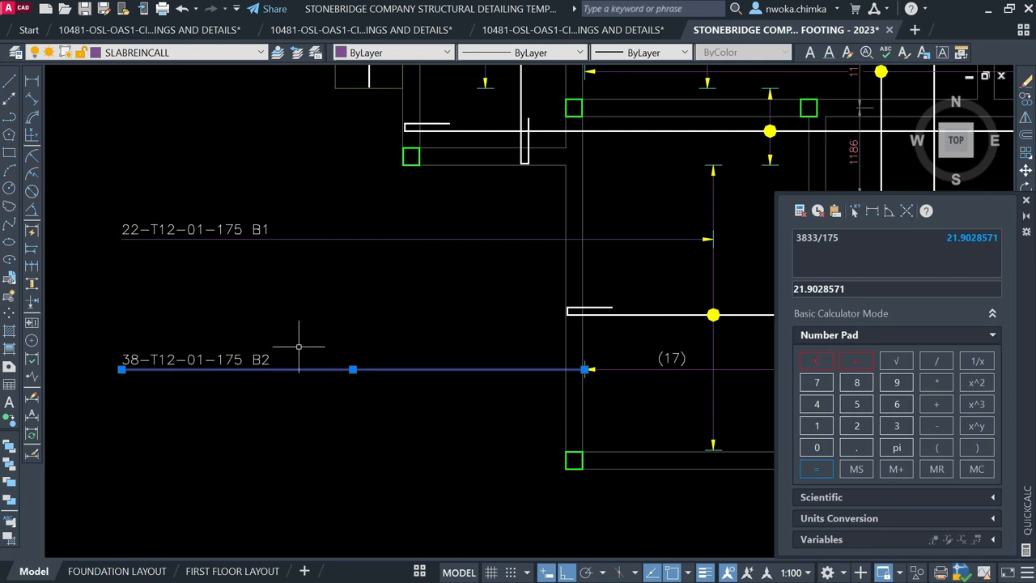
scroll(296, 341, down, 2)
key(Escape)
middle_drag(591, 324, 503, 349)
mouse_move(484, 306)
middle_down()
mouse_move(486, 316)
mouse_move(478, 309)
middle_up()
scroll(491, 360, up, 1)
scroll(472, 332, down, 1)
scroll(477, 311, up, 2)
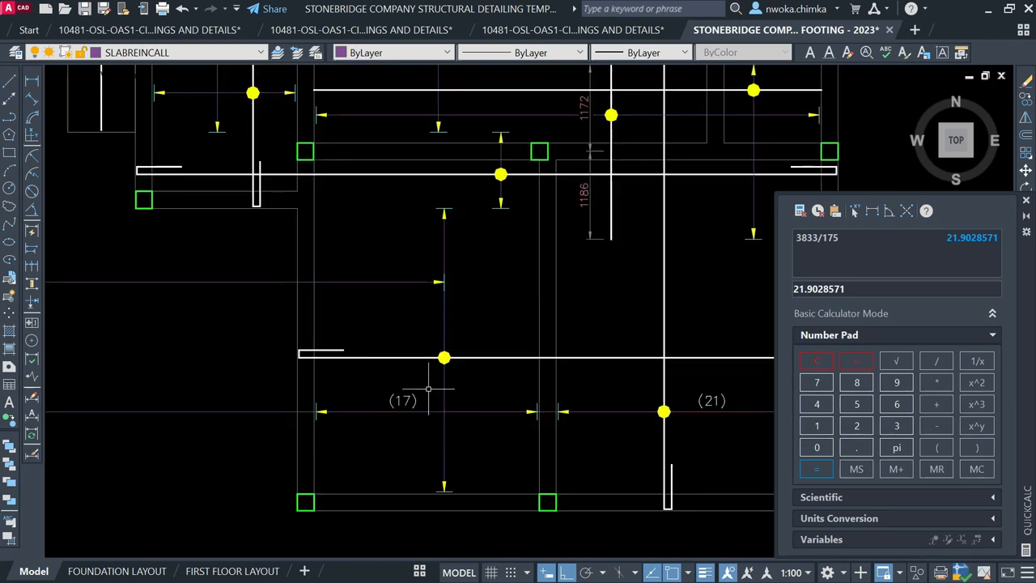
Copy the (17) bar-count label to a spot above the original
click(403, 399)
text(Co)
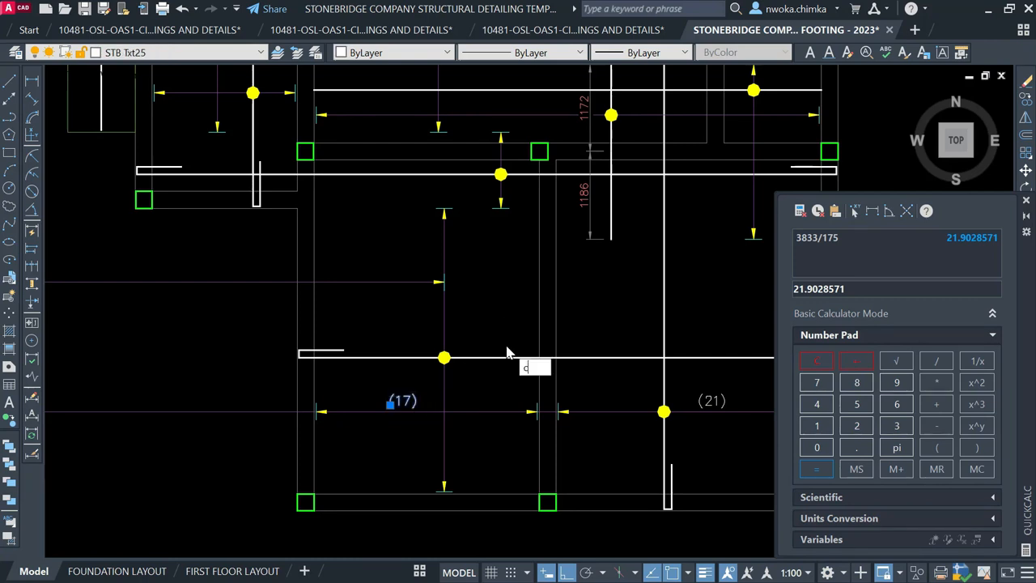
key(Return)
click(403, 401)
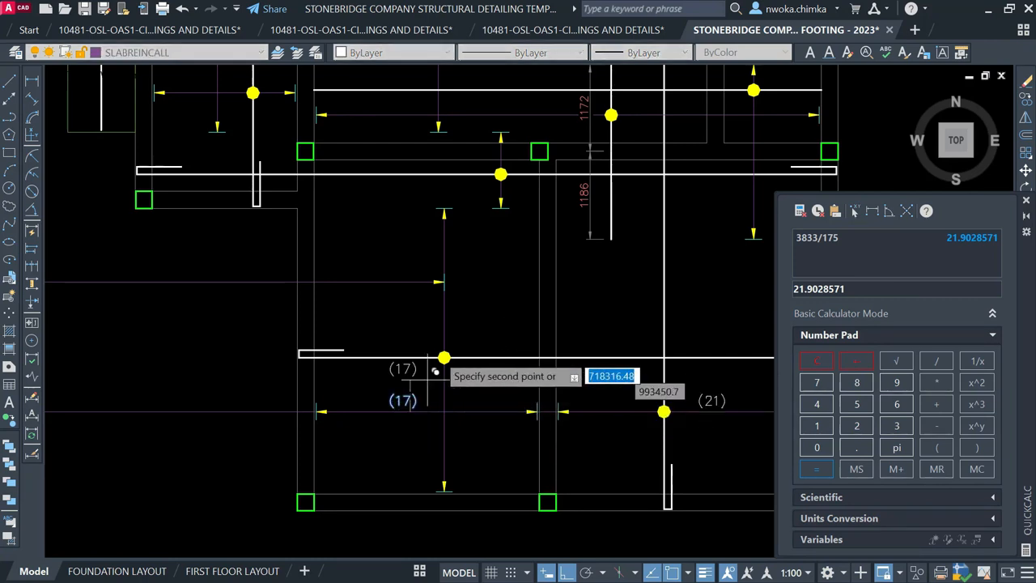
scroll(442, 341, up, 2)
scroll(454, 317, up, 2)
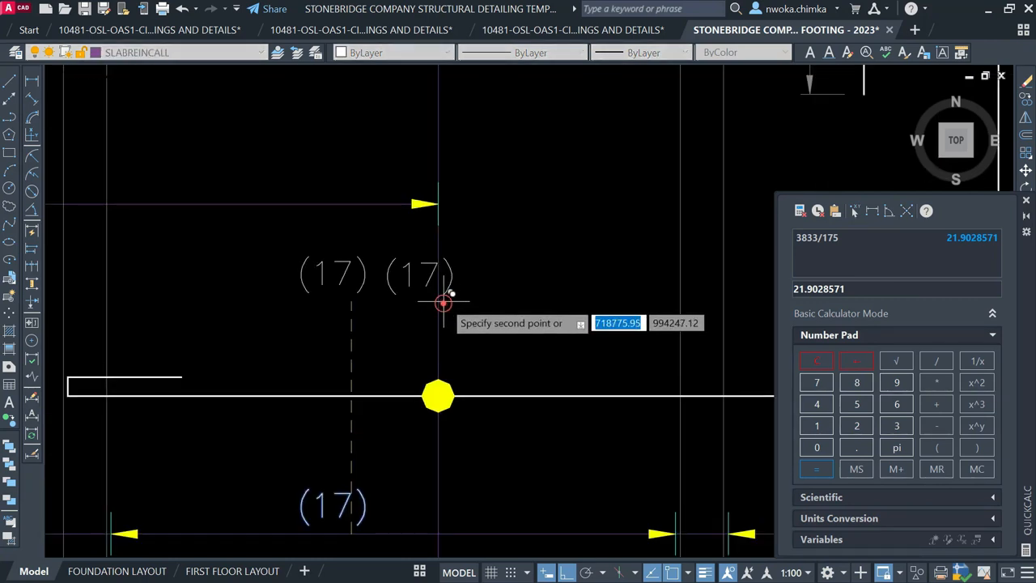
click(432, 275)
Rotate the copied label 90° and move it beside the vertical span dimension
text(ro)
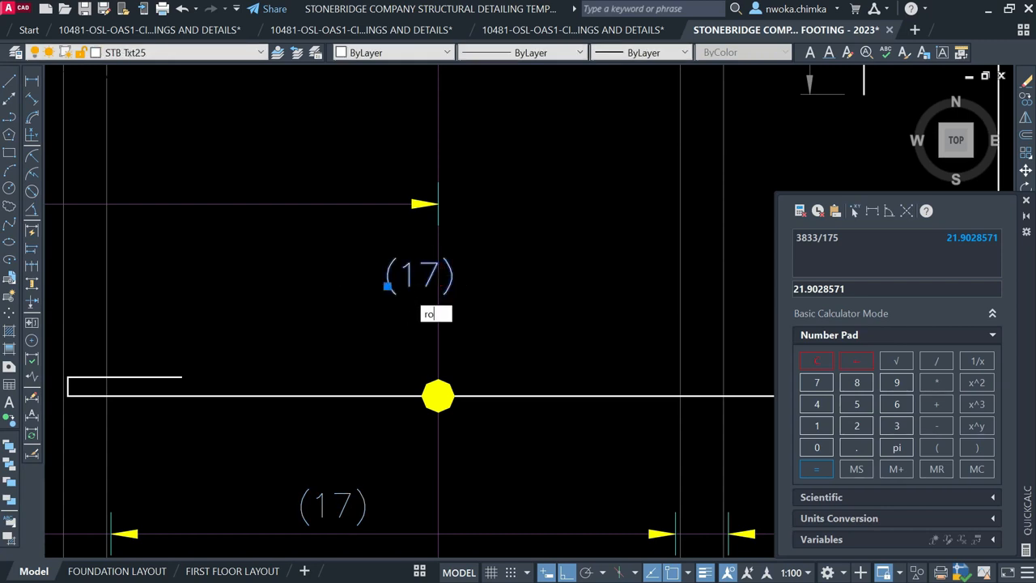
key(Return)
click(389, 286)
click(407, 230)
scroll(402, 234, up, 2)
click(403, 236)
click(336, 340)
text(m)
key(Return)
click(556, 252)
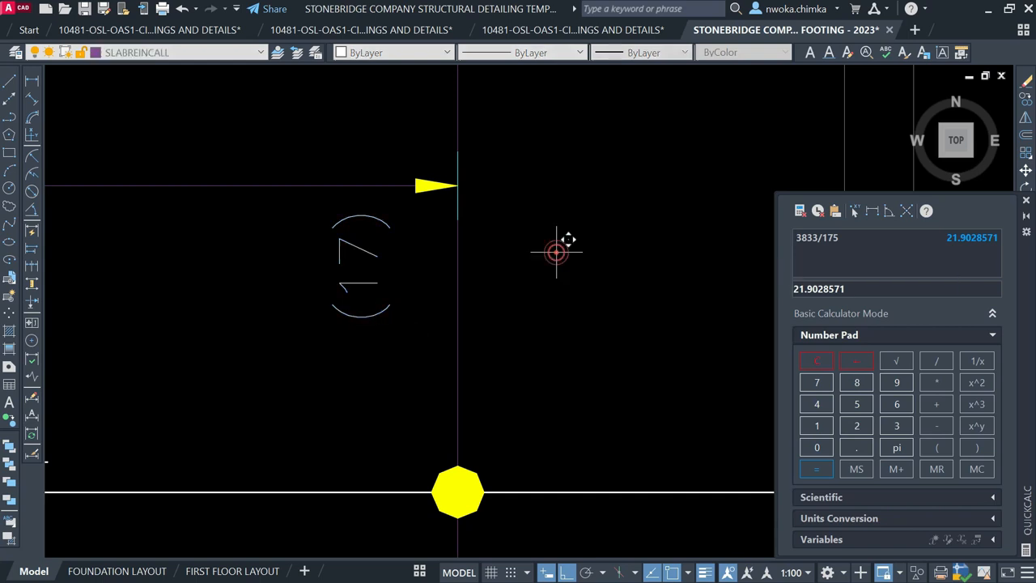
click(618, 277)
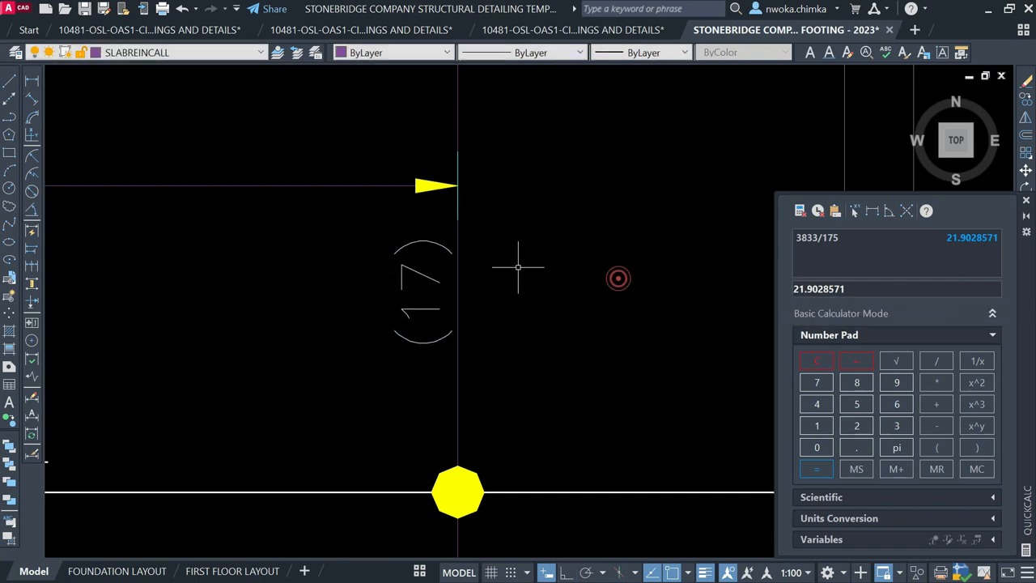
Edit the rotated label's text from (17) to (22)
click(429, 272)
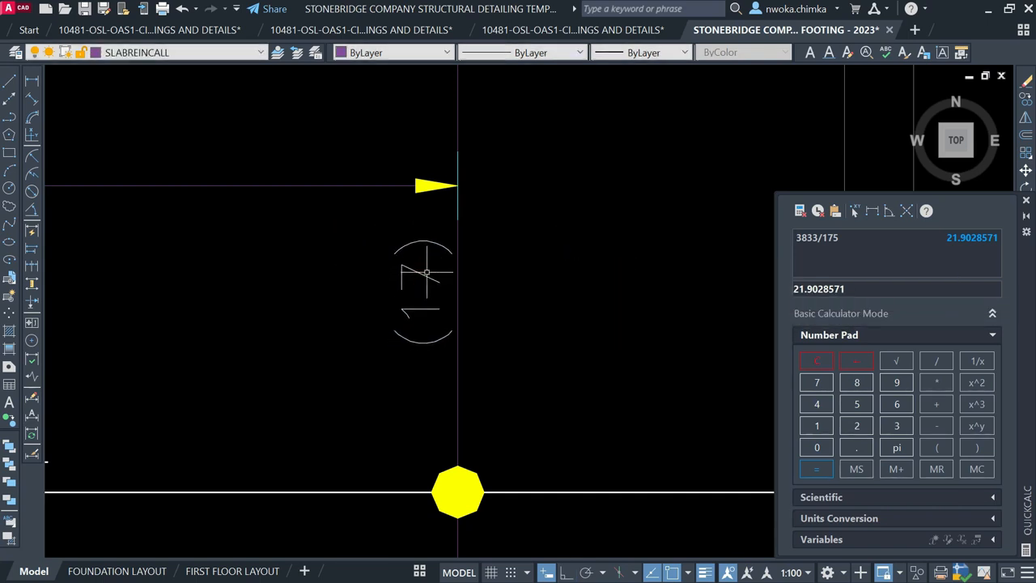
click(425, 273)
double_click(426, 275)
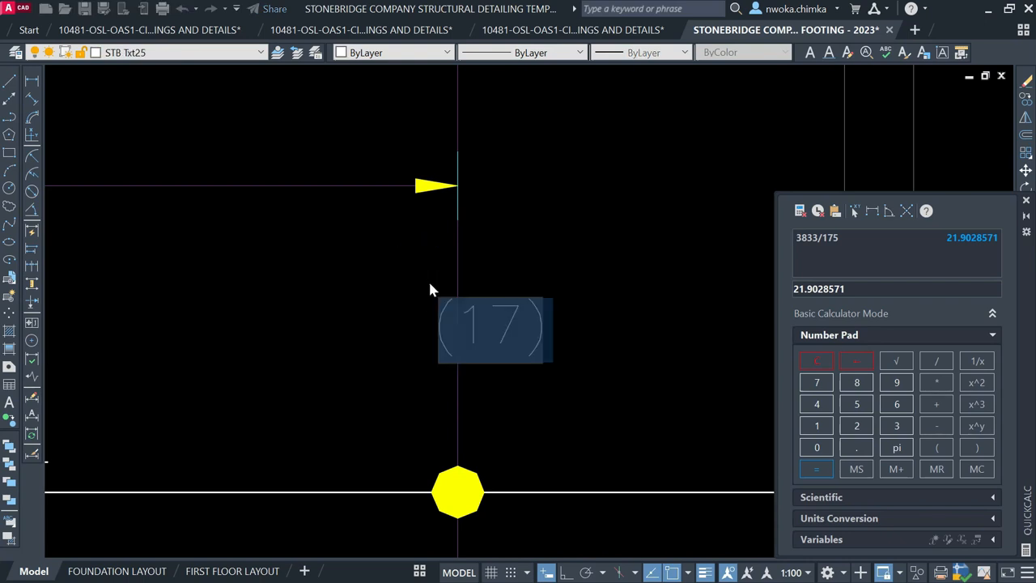
click(430, 284)
click(430, 279)
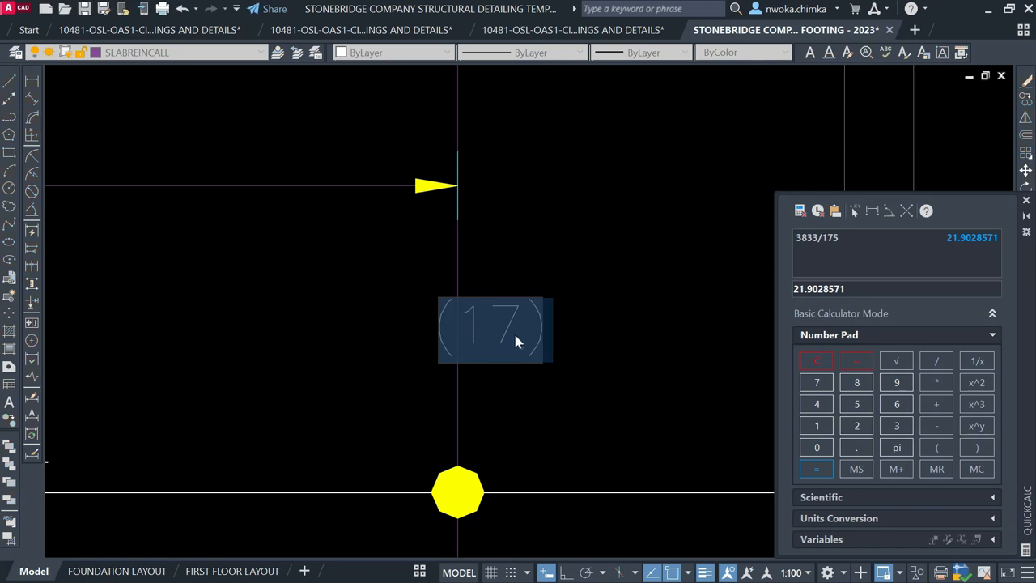
key(BackSpace)
key(BackSpace)
text(22)
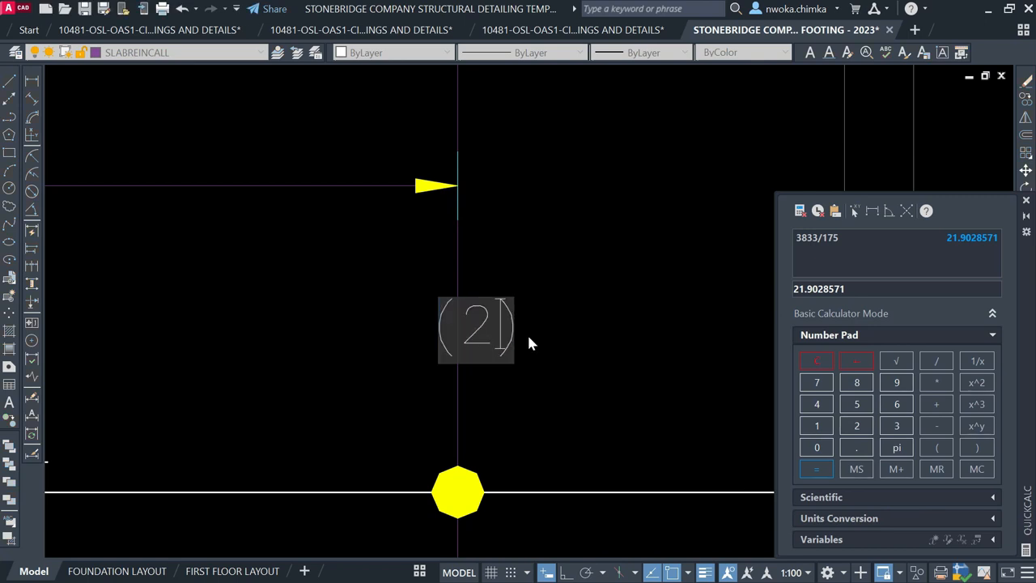
key(Return)
scroll(499, 261, down, 8)
middle_drag(499, 260, 501, 317)
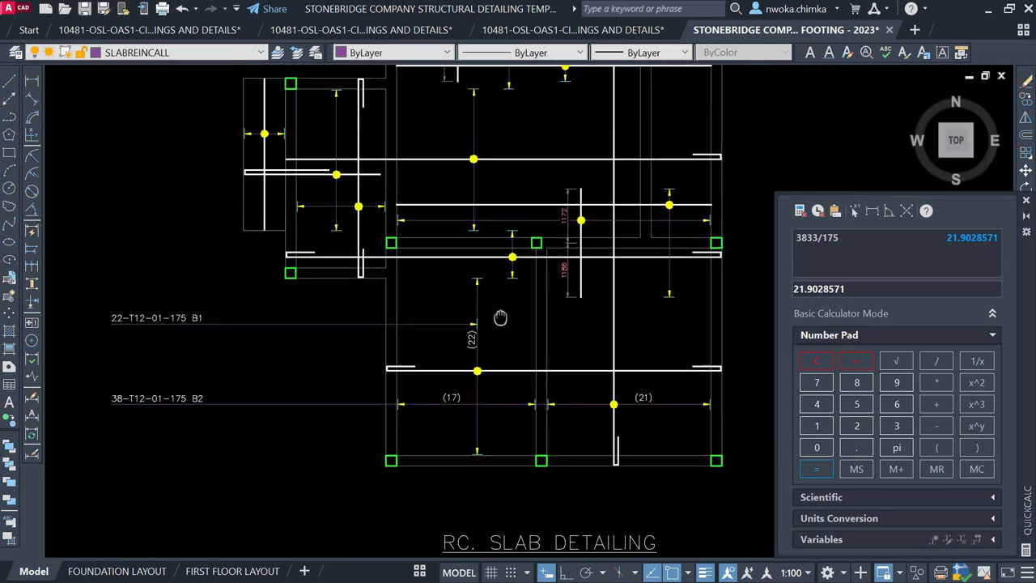
middle_drag(436, 278, 465, 319)
click(33, 82)
Measure the left-bay span with the DIST command between two points
scroll(390, 278, up, 4)
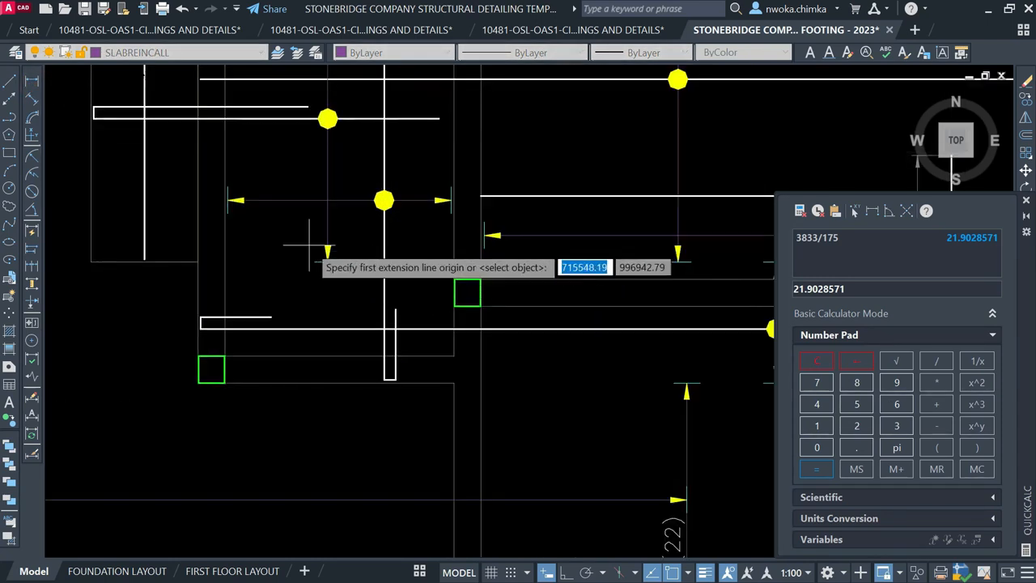
key(Escape)
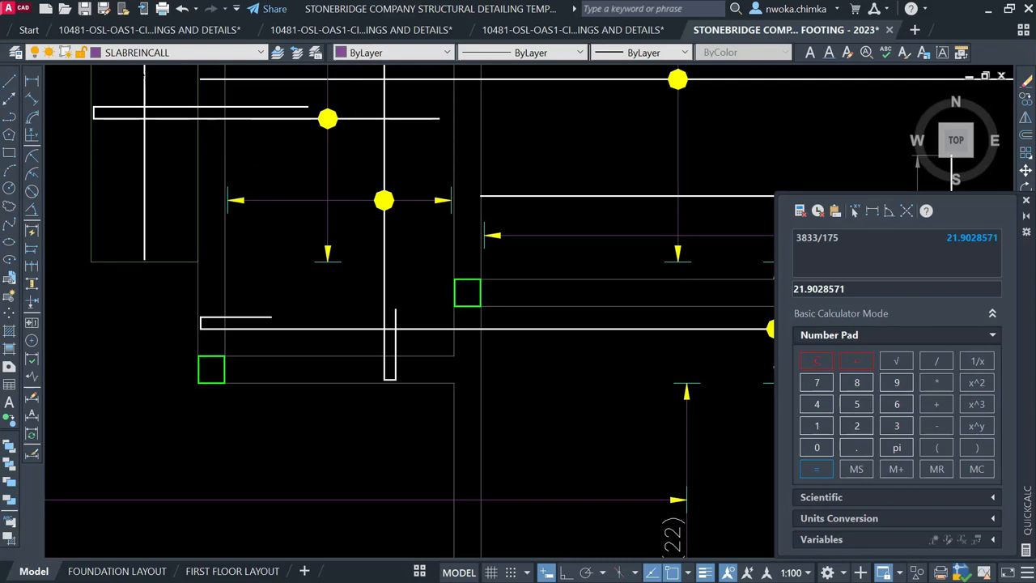
text(di)
key(Return)
scroll(698, 303, down, 2)
scroll(437, 247, up, 5)
click(702, 311)
scroll(688, 316, down, 4)
scroll(556, 372, up, 1)
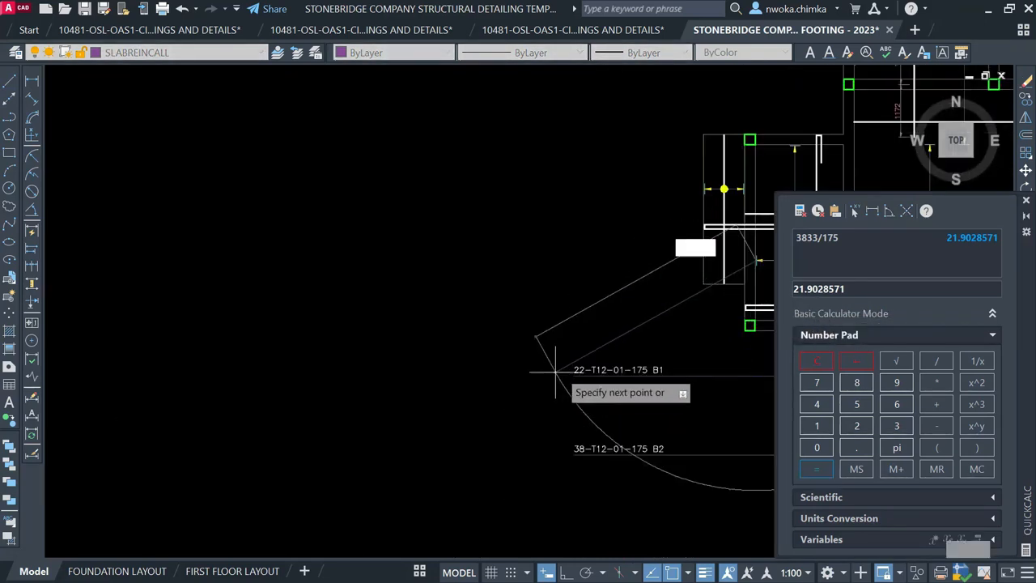
scroll(556, 372, up, 2)
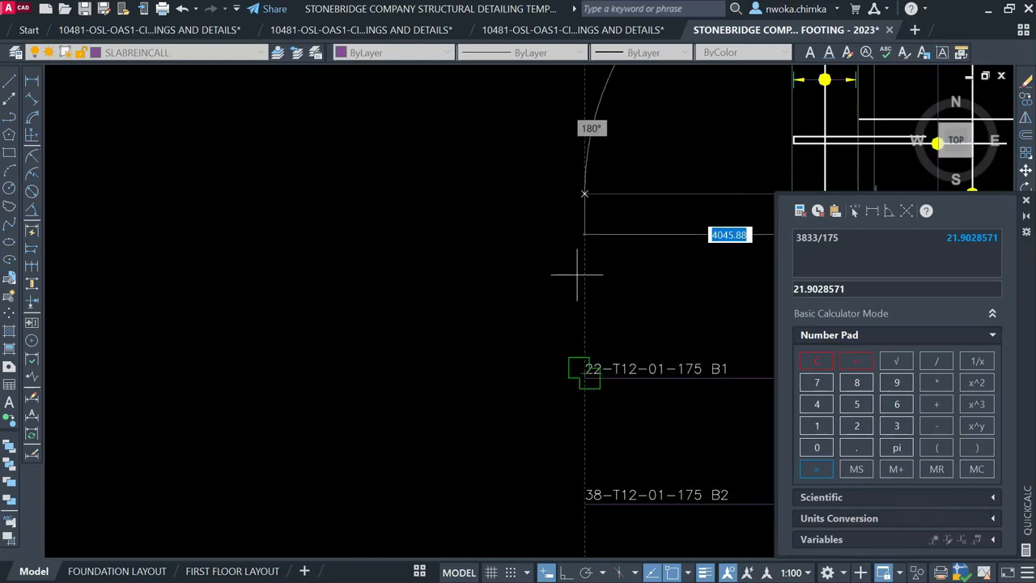
click(587, 247)
key(Escape)
scroll(506, 251, down, 2)
middle_drag(624, 248, 424, 264)
Read the 1911 span length with a linear dimension across the bay
click(33, 82)
scroll(364, 271, up, 6)
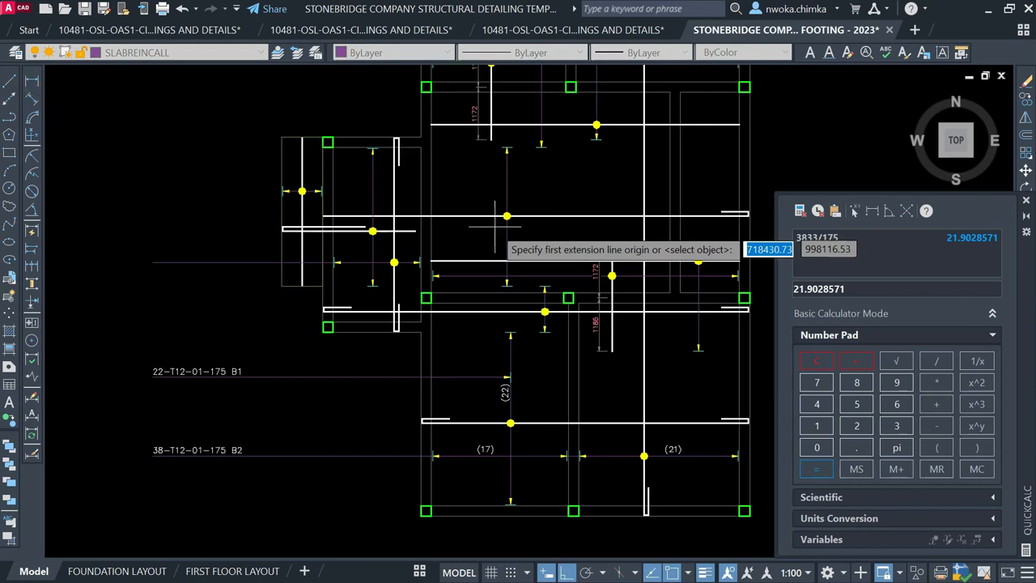
scroll(187, 239, up, 4)
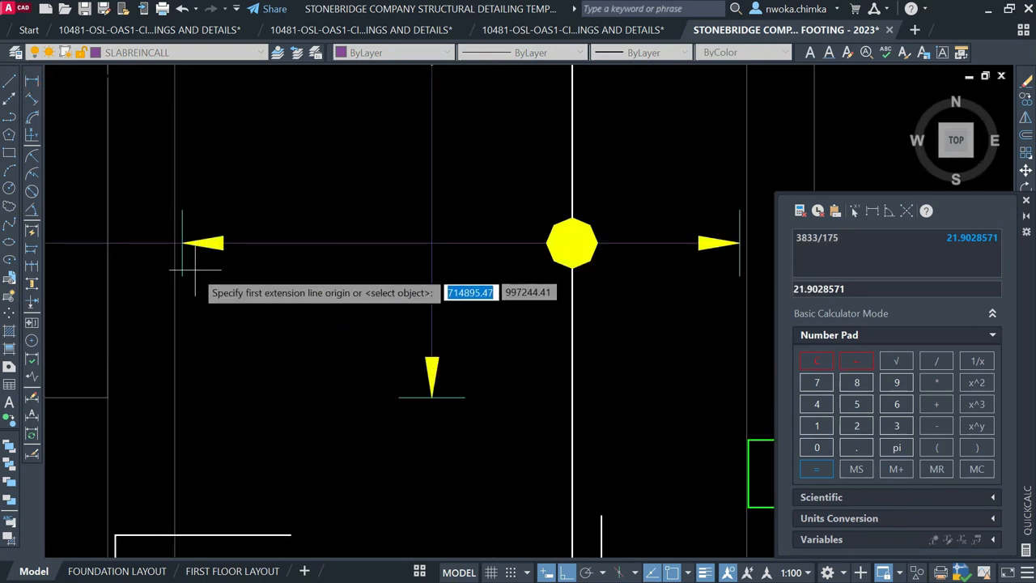
click(183, 277)
scroll(186, 278, down, 4)
scroll(409, 302, up, 2)
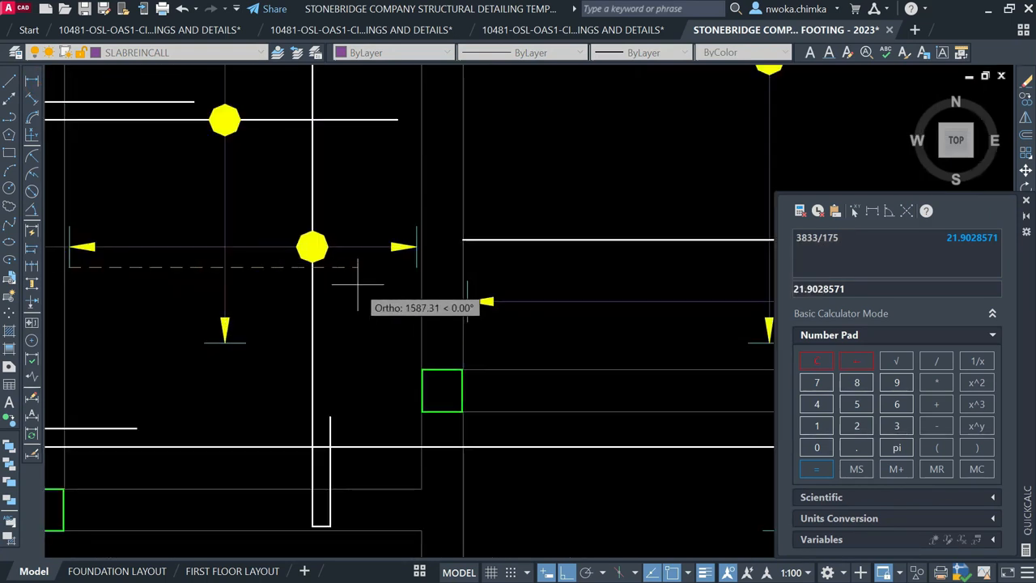
scroll(400, 263, up, 4)
click(415, 266)
scroll(454, 259, down, 5)
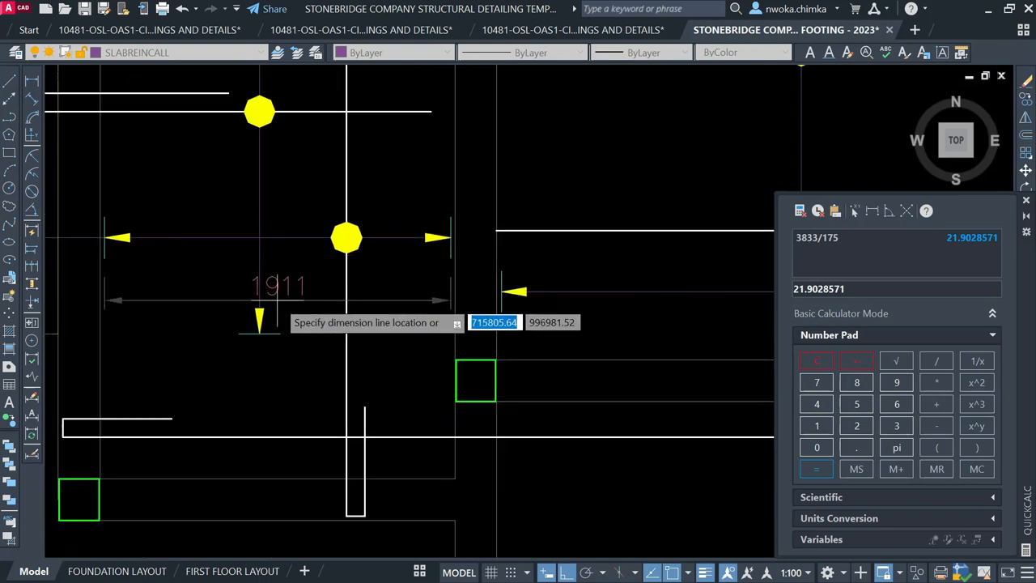
scroll(285, 284, up, 3)
key(Escape)
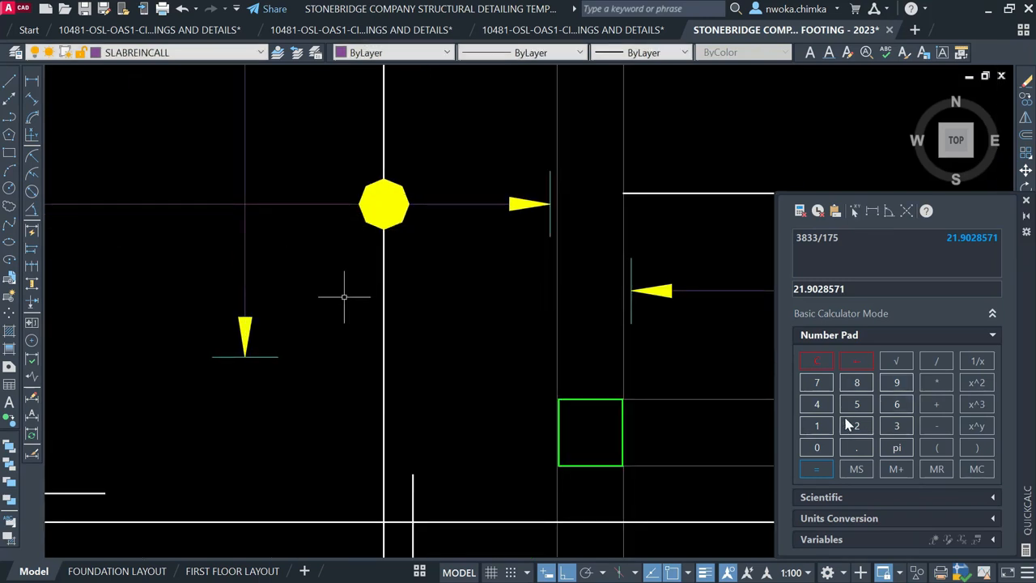
Evaluate 1911/175 in QuickCalc, giving a bar count of 10.92
click(822, 427)
text(9)
click(819, 426)
text(7)
click(858, 404)
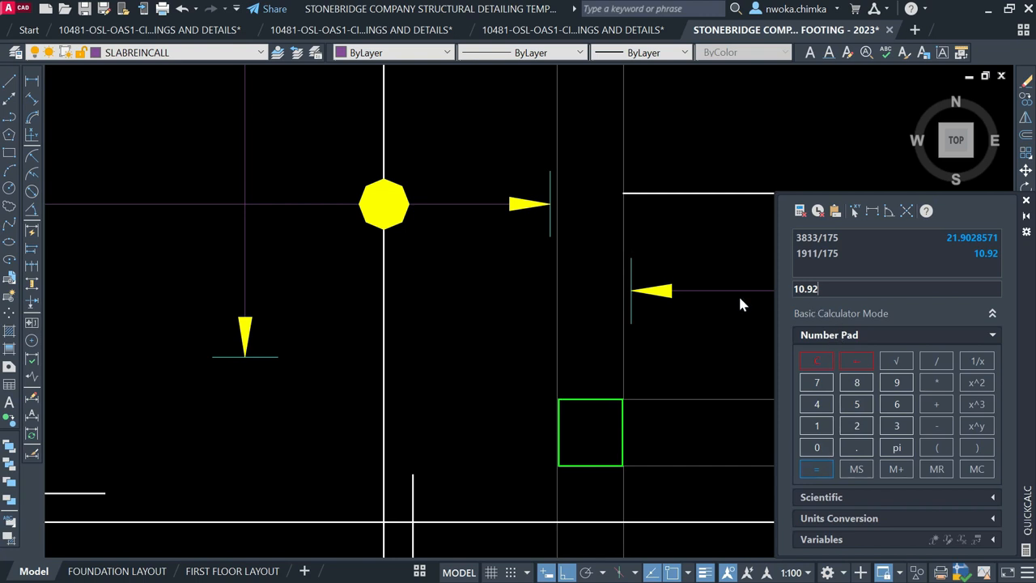
scroll(530, 278, down, 3)
click(346, 438)
key(Escape)
Copy the 22-T12-01-175 B1 label upward, level with the upper bay
click(332, 449)
text(c)
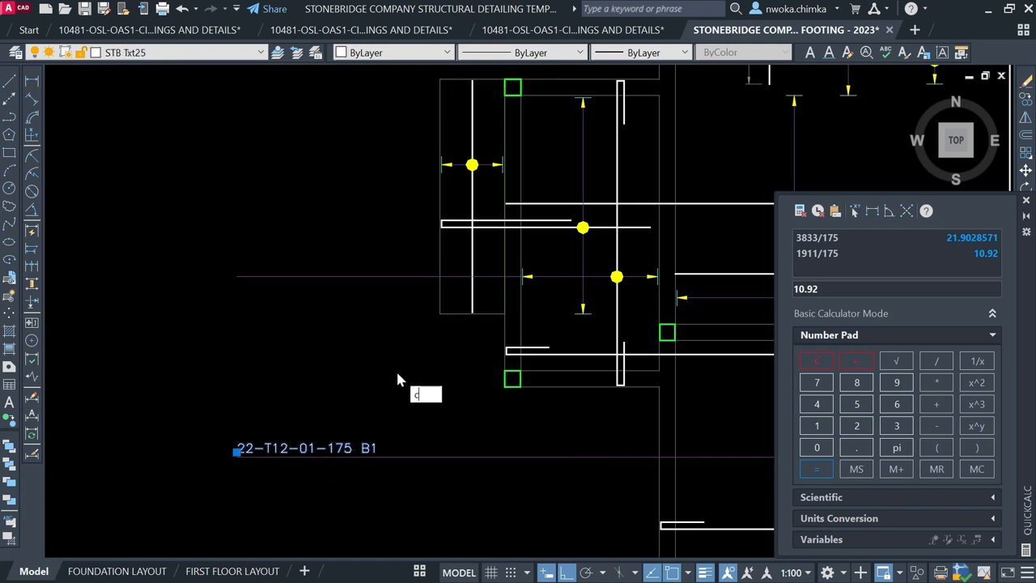
text(o)
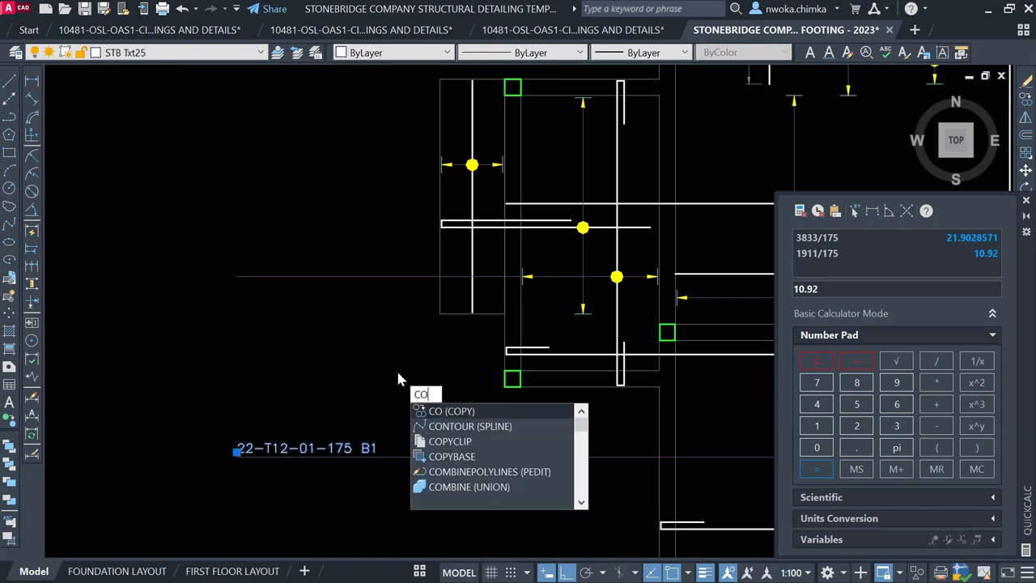
key(Return)
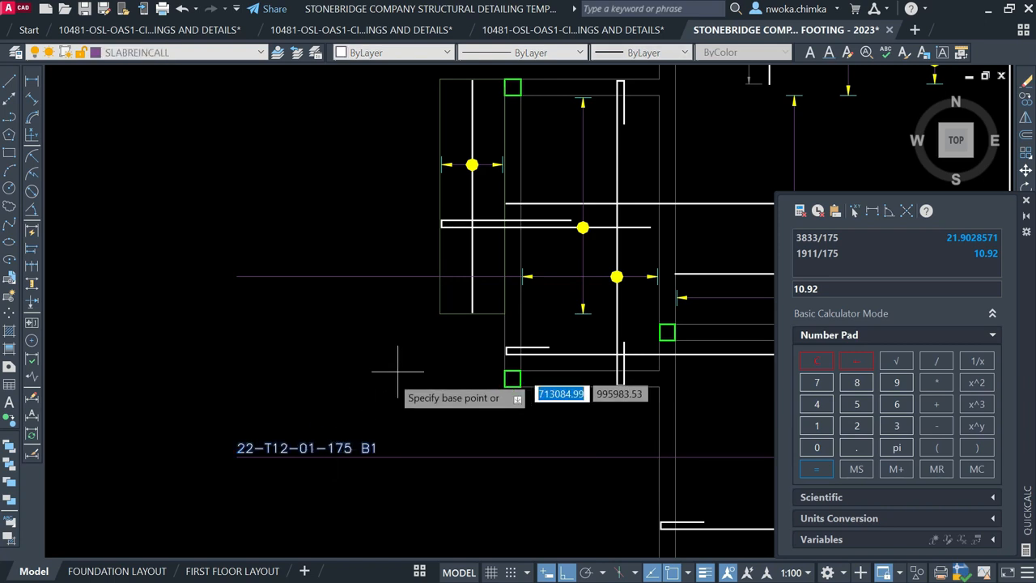
click(243, 455)
click(243, 274)
key(Escape)
click(276, 270)
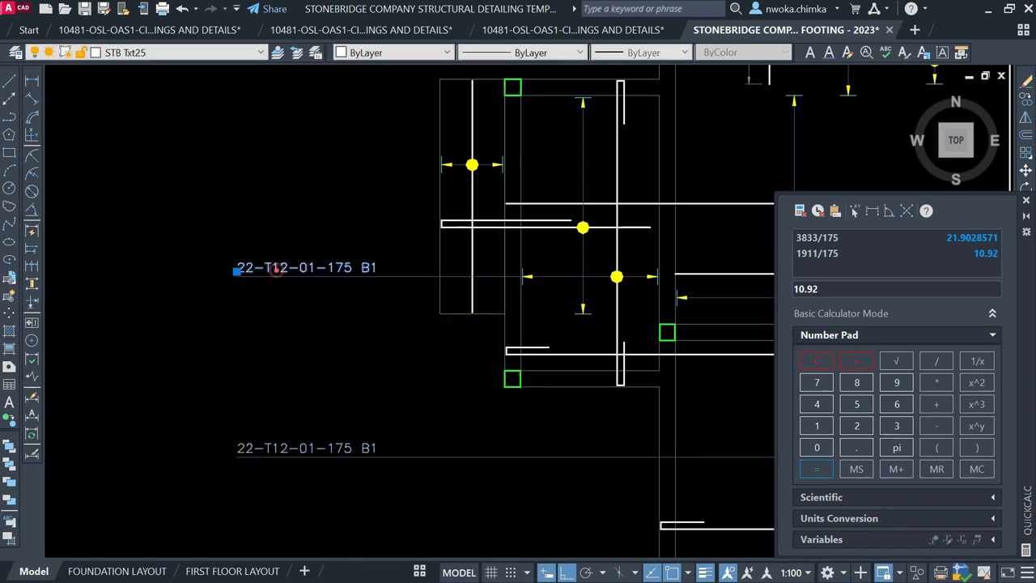
Change the copied label's bar count from 22 to 11
double_click(255, 266)
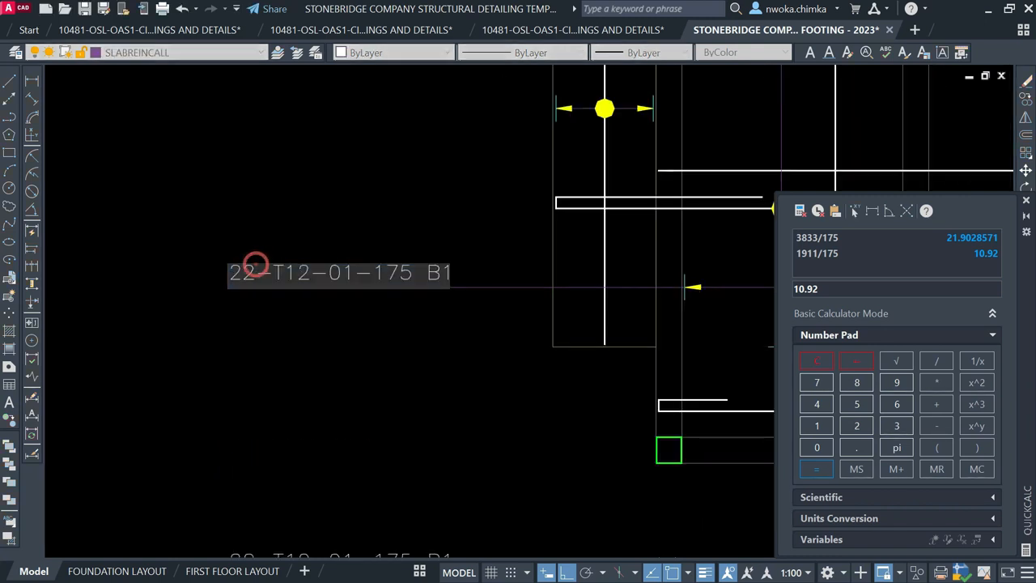
text(11)
click(263, 221)
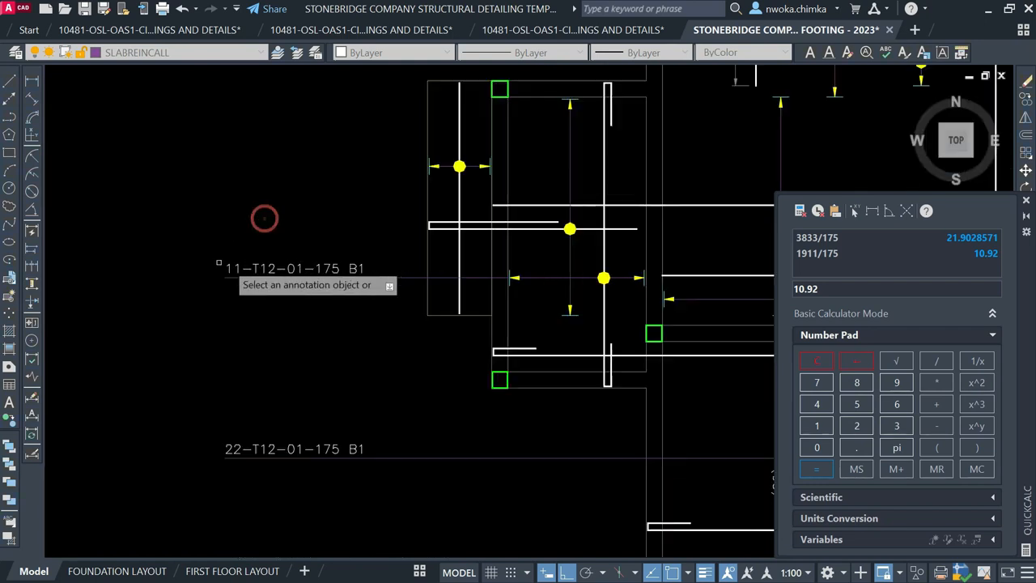
scroll(262, 220, down, 4)
middle_drag(505, 271, 494, 274)
scroll(470, 279, down, 3)
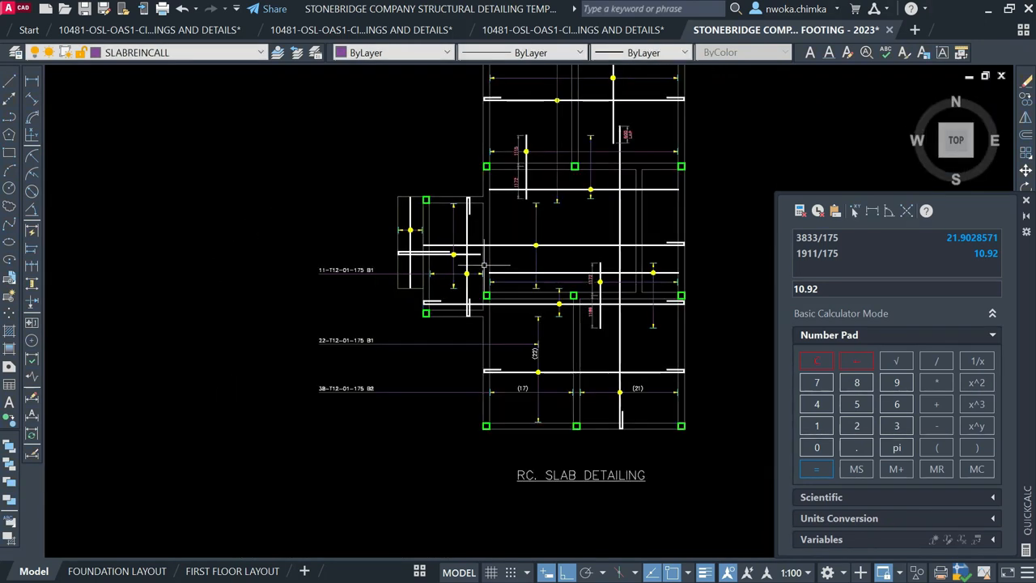
scroll(468, 280, up, 3)
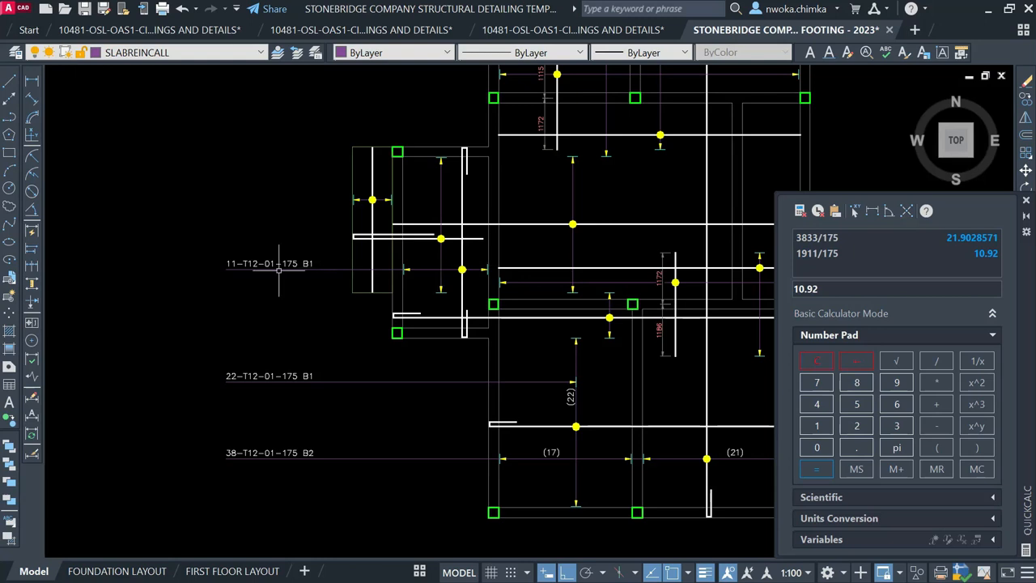
scroll(279, 269, up, 2)
Change the copied label's suffix from B1 to B2, reading 11-T12-01-175 B2
click(339, 259)
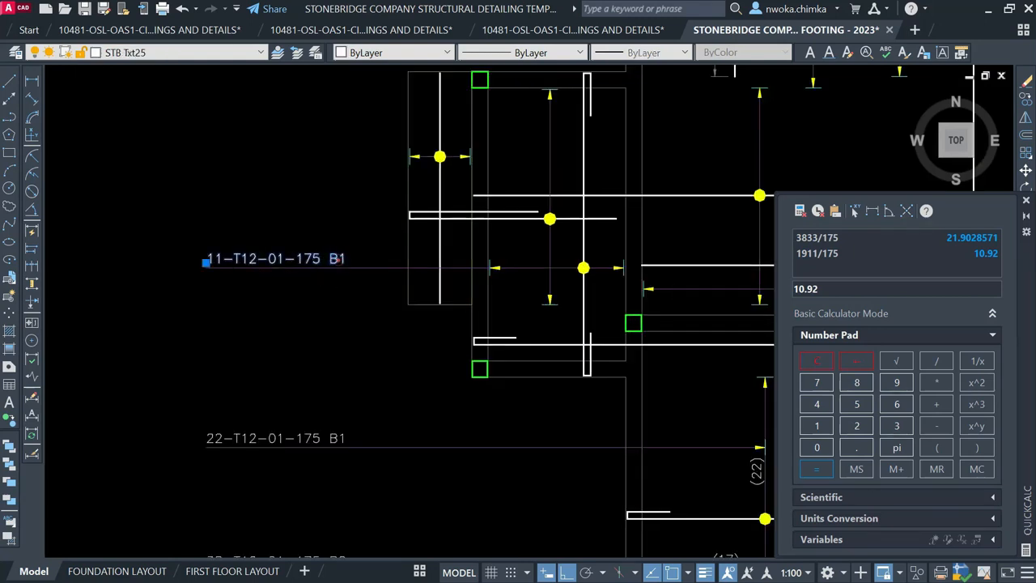
scroll(340, 259, up, 1)
double_click(342, 259)
click(342, 257)
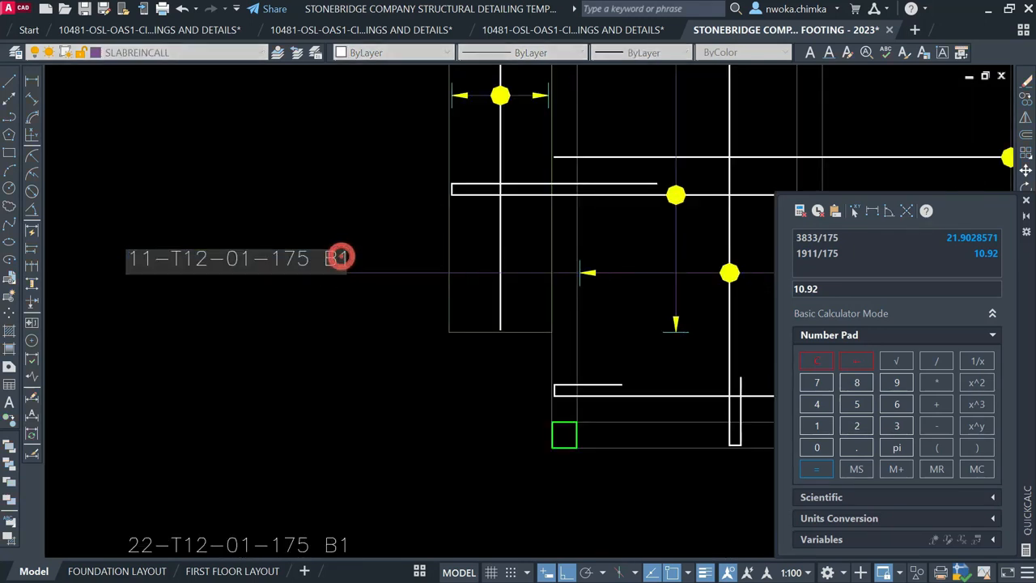
text(2)
click(342, 233)
scroll(342, 243, down, 5)
click(31, 82)
scroll(453, 262, up, 2)
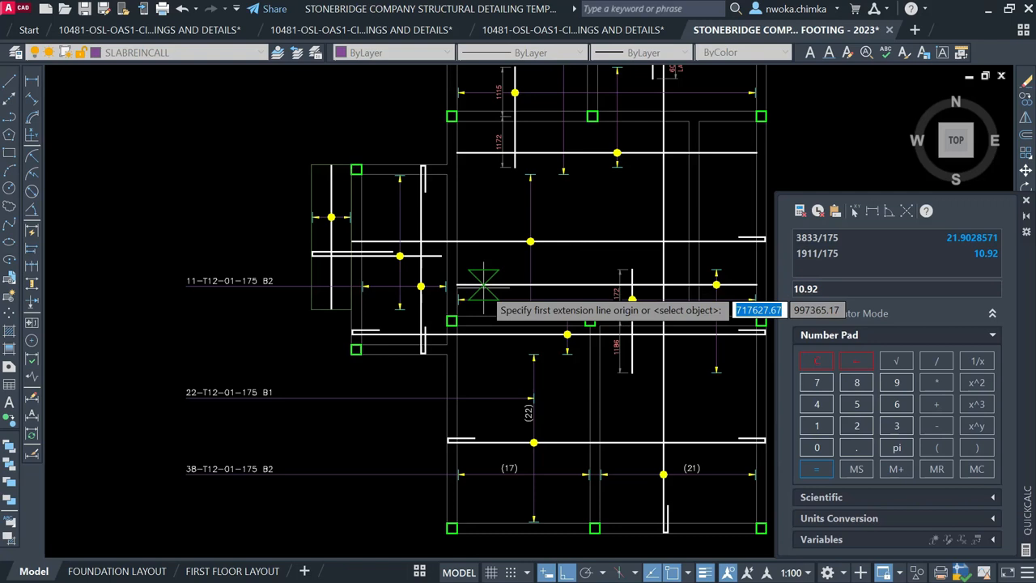
scroll(502, 295, up, 2)
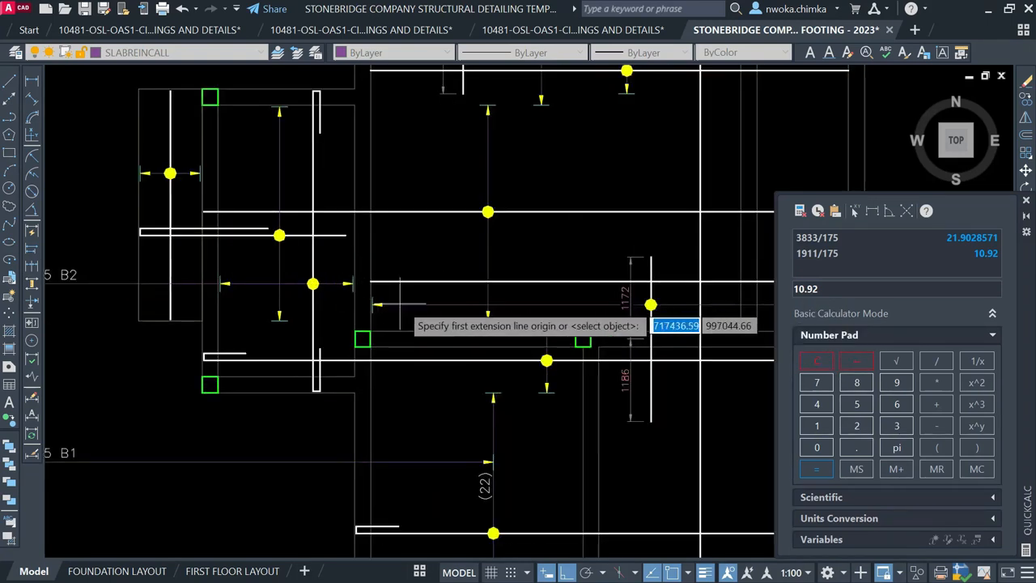
Measure the bay with a linear dimension to read the 6807 span, then cancel it
scroll(400, 304, up, 2)
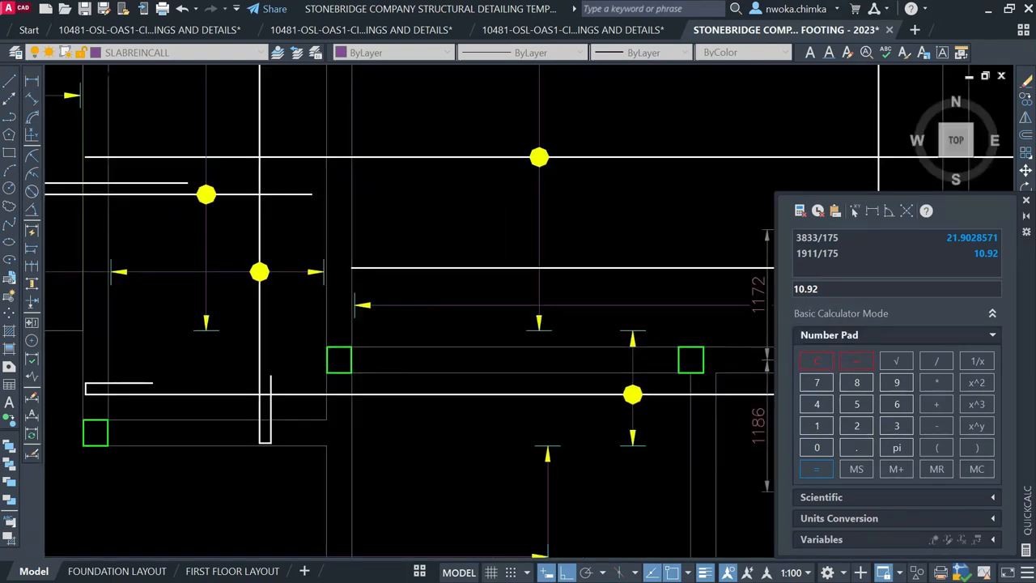
scroll(362, 305, up, 4)
click(340, 305)
scroll(531, 301, down, 6)
scroll(488, 310, down, 3)
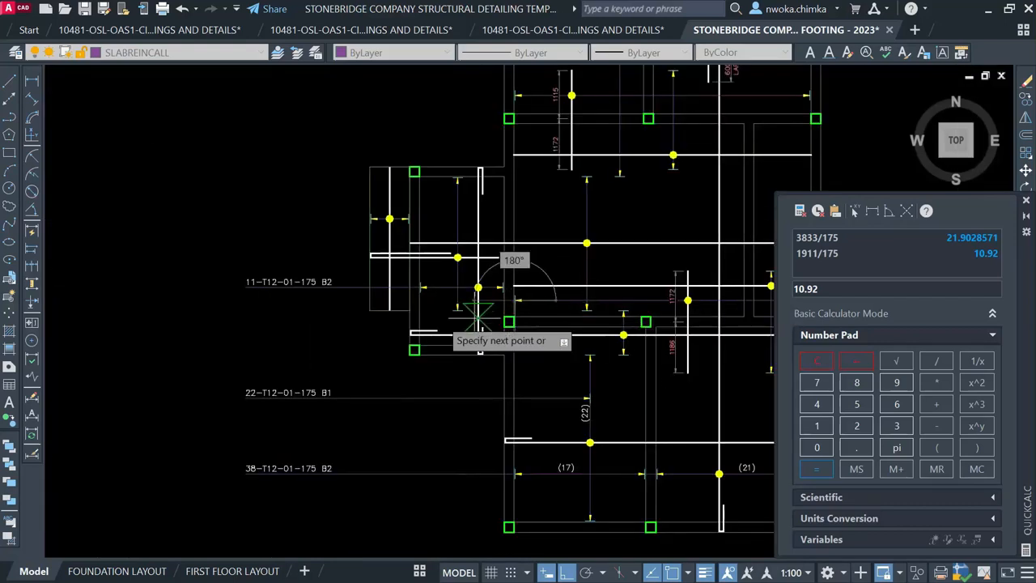
scroll(259, 304, up, 5)
scroll(217, 274, up, 2)
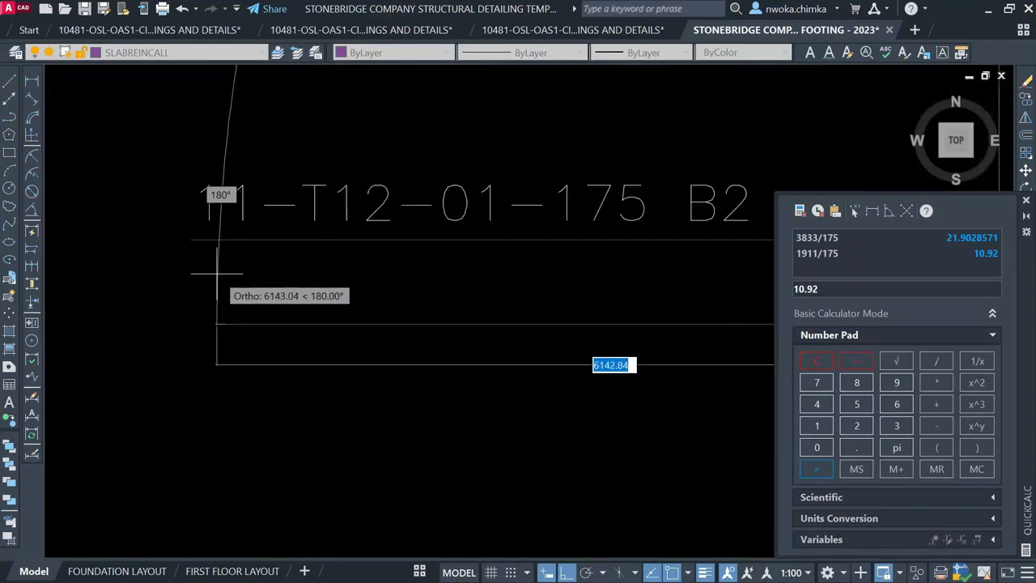
scroll(191, 282, down, 4)
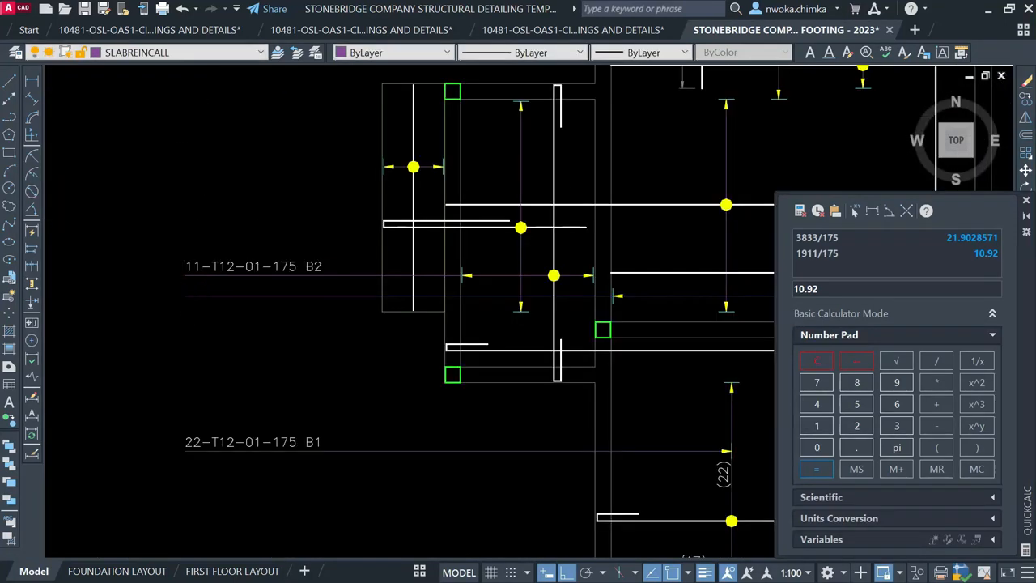
click(34, 85)
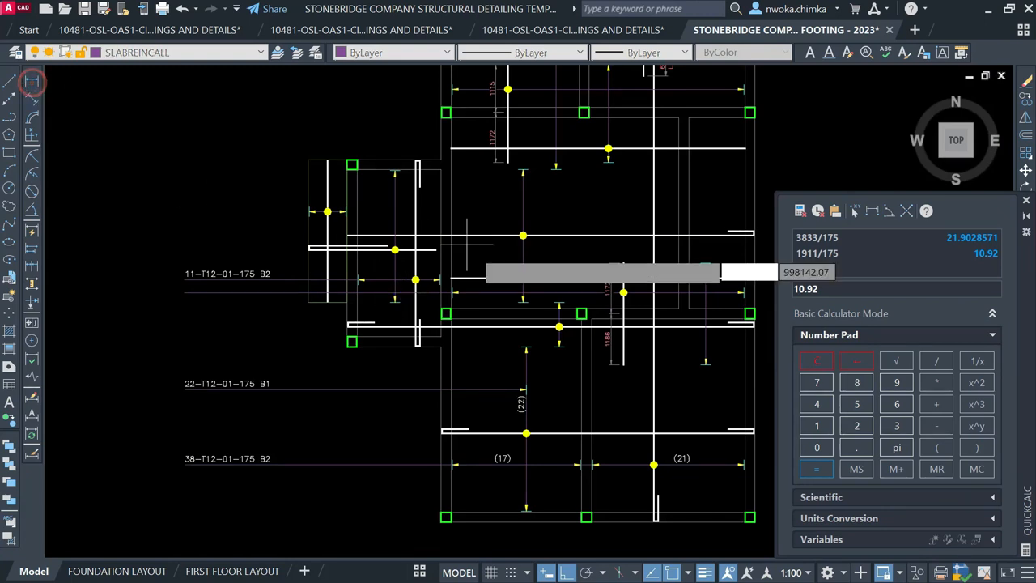
scroll(454, 279, up, 6)
click(360, 297)
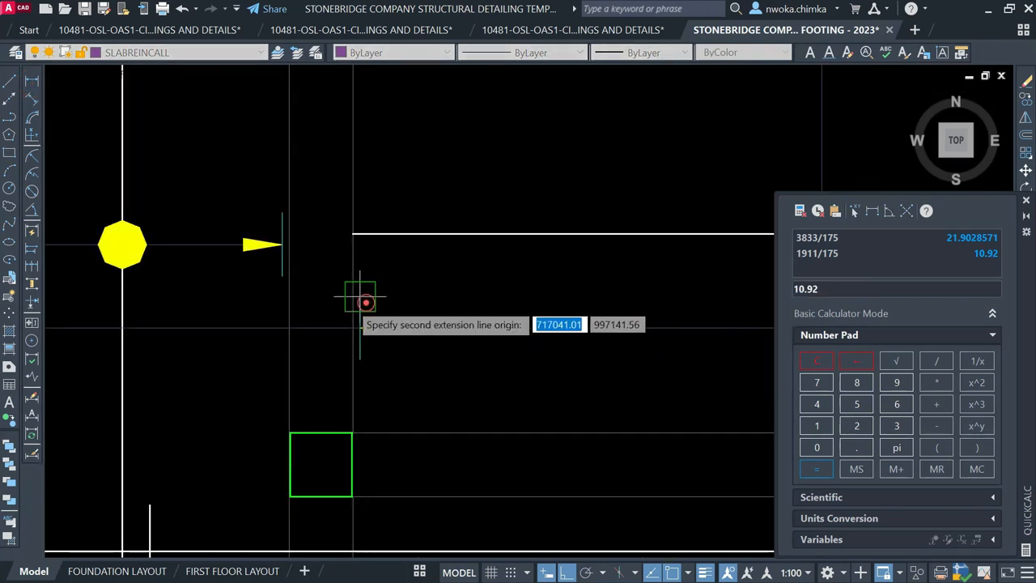
scroll(332, 298, down, 5)
scroll(466, 301, up, 3)
scroll(486, 302, up, 2)
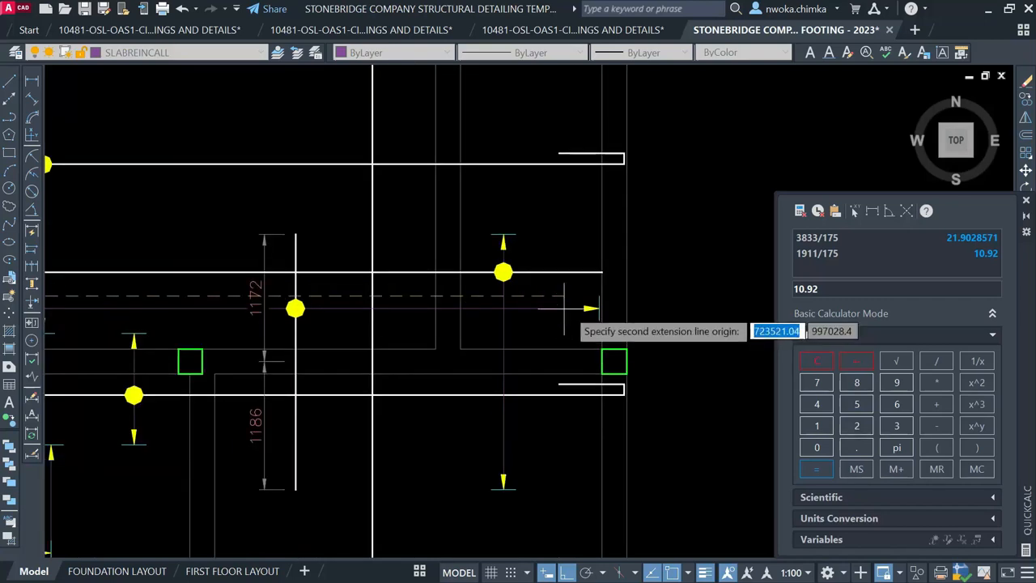
scroll(591, 307, up, 6)
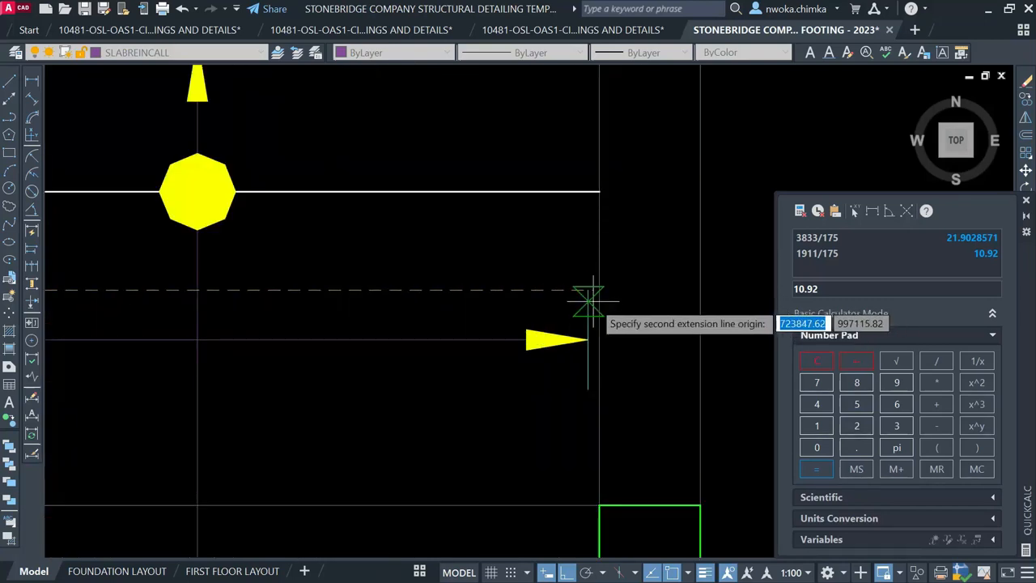
click(588, 290)
scroll(567, 296, down, 5)
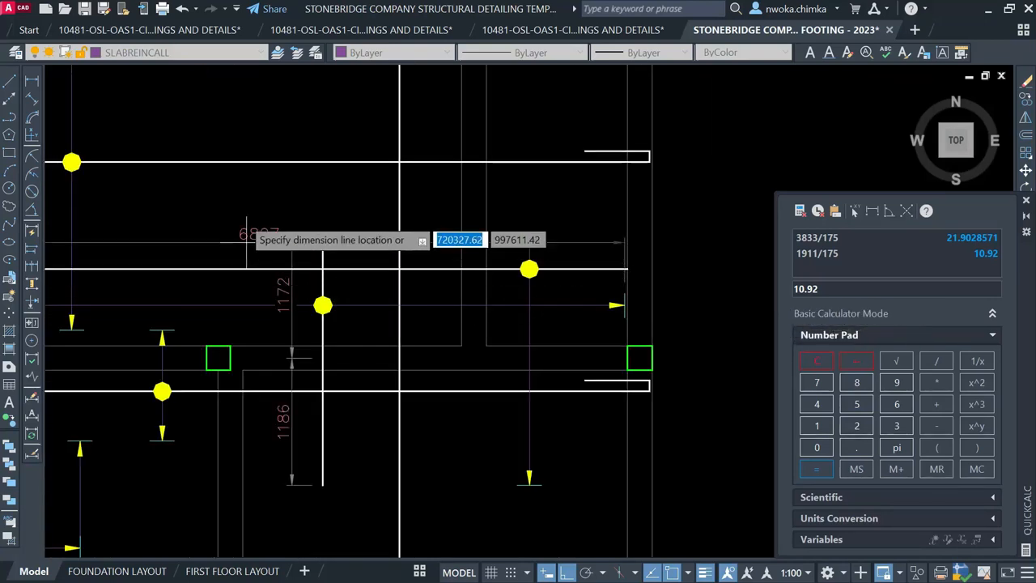
scroll(255, 227, up, 3)
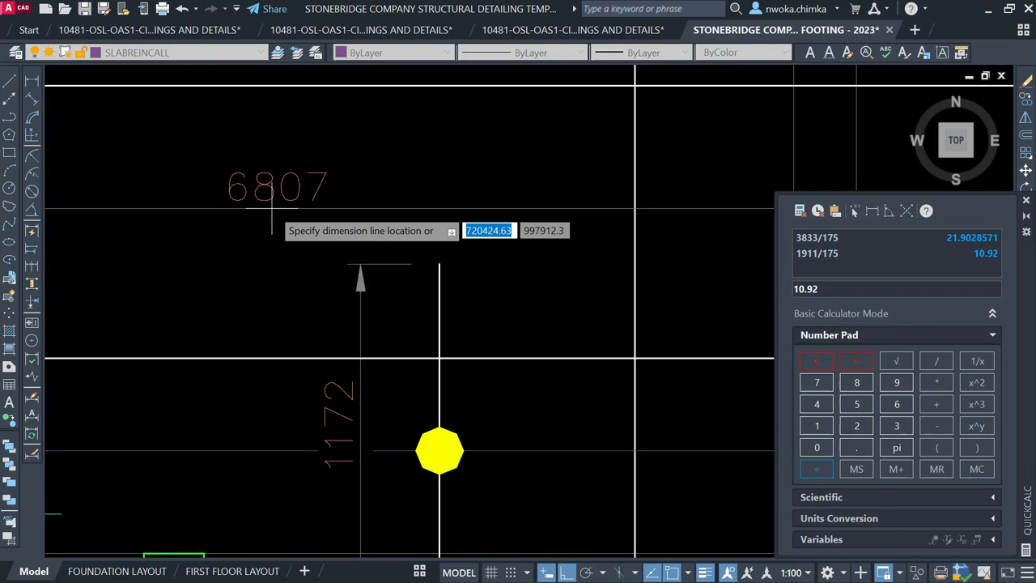
key(Escape)
Evaluate 6807/175 in QuickCalc, giving a bar count of 38.8971429
click(901, 405)
click(820, 447)
click(818, 385)
click(936, 364)
click(819, 427)
click(817, 469)
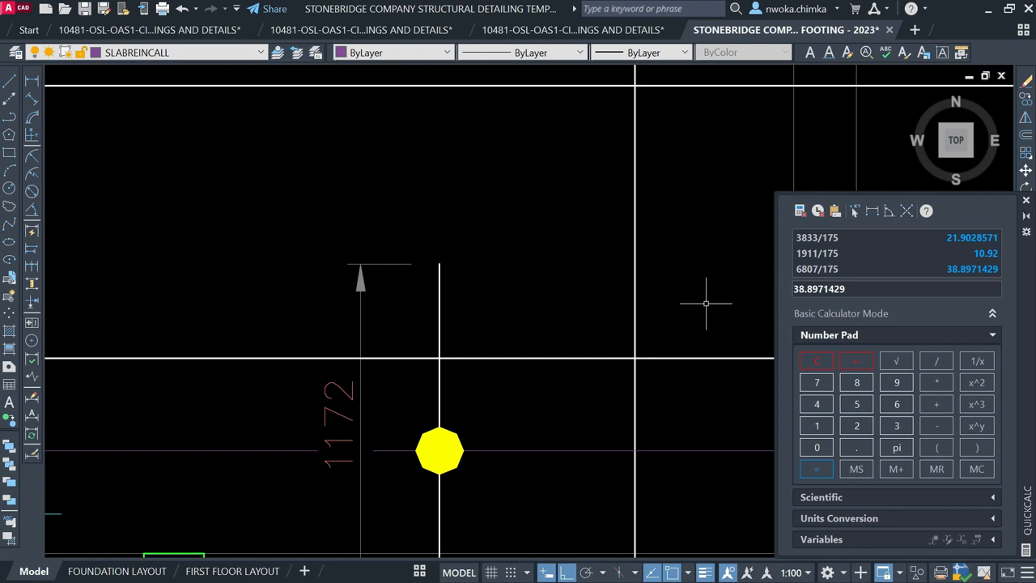
scroll(635, 357, down, 3)
scroll(351, 249, up, 5)
Place the copied 11-T12-01-175 B2 callout directly below the original label
click(300, 260)
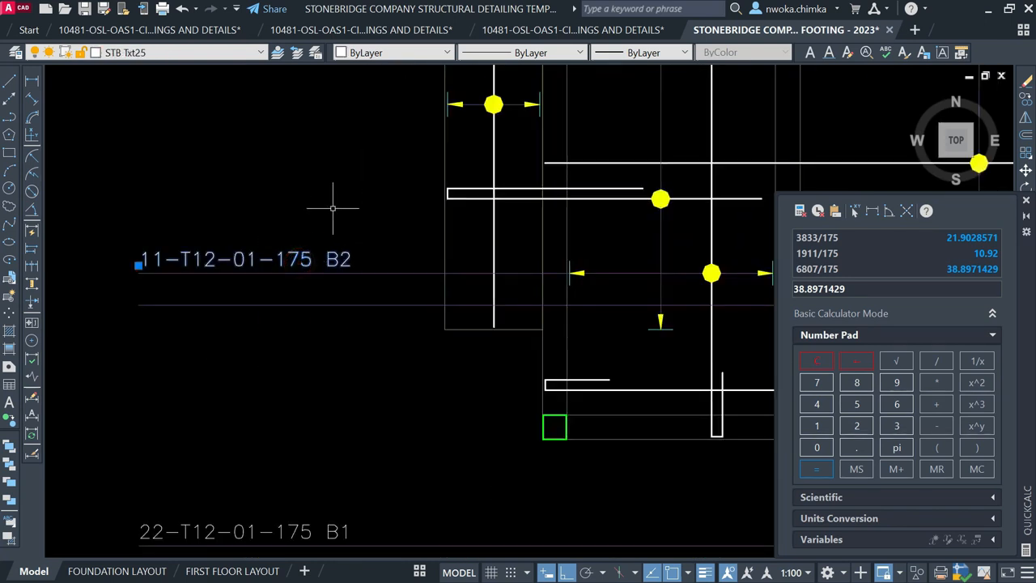
scroll(335, 217, down, 5)
scroll(534, 239, up, 5)
key(Escape)
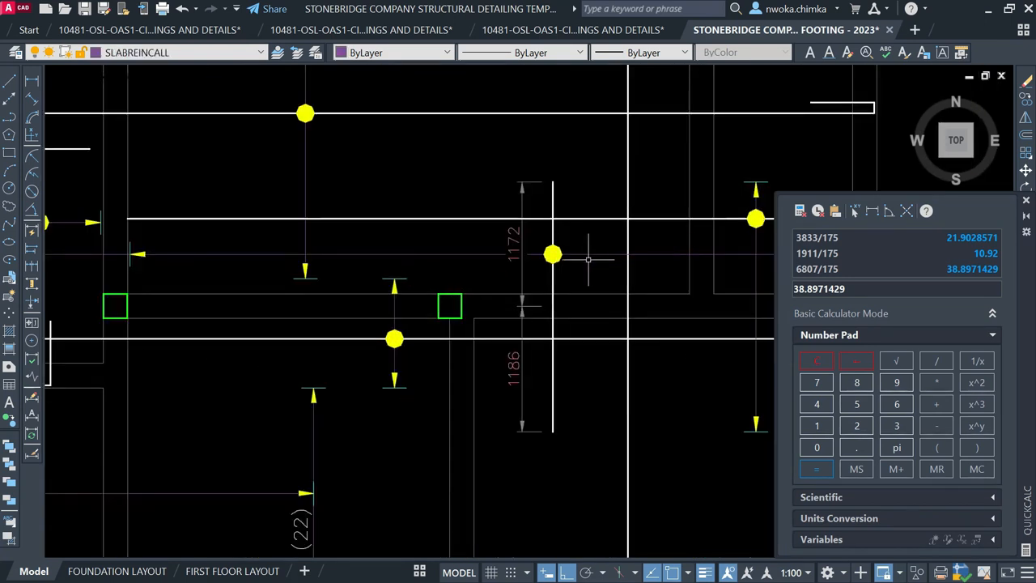
click(564, 202)
click(545, 204)
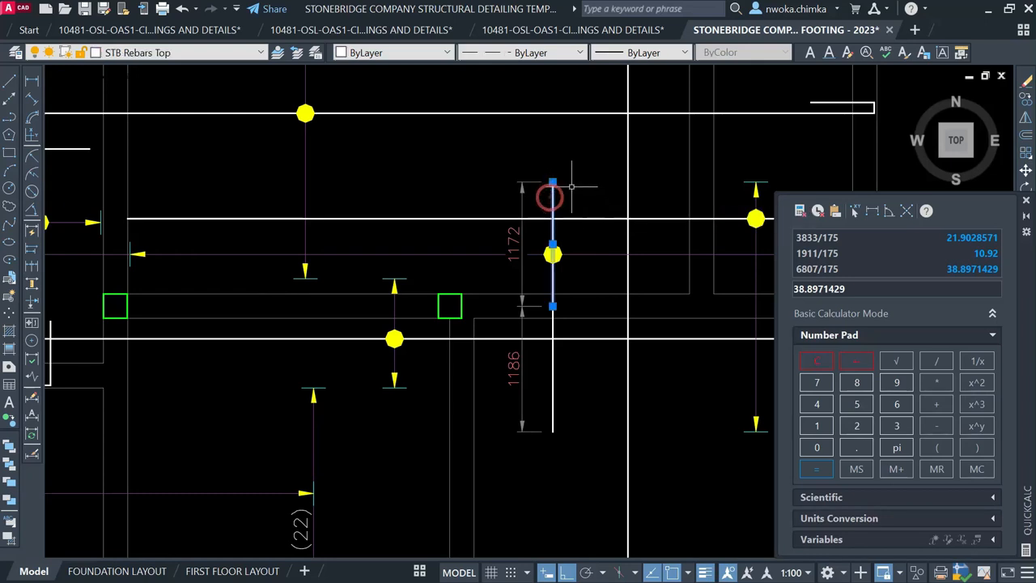
scroll(551, 208, down, 1)
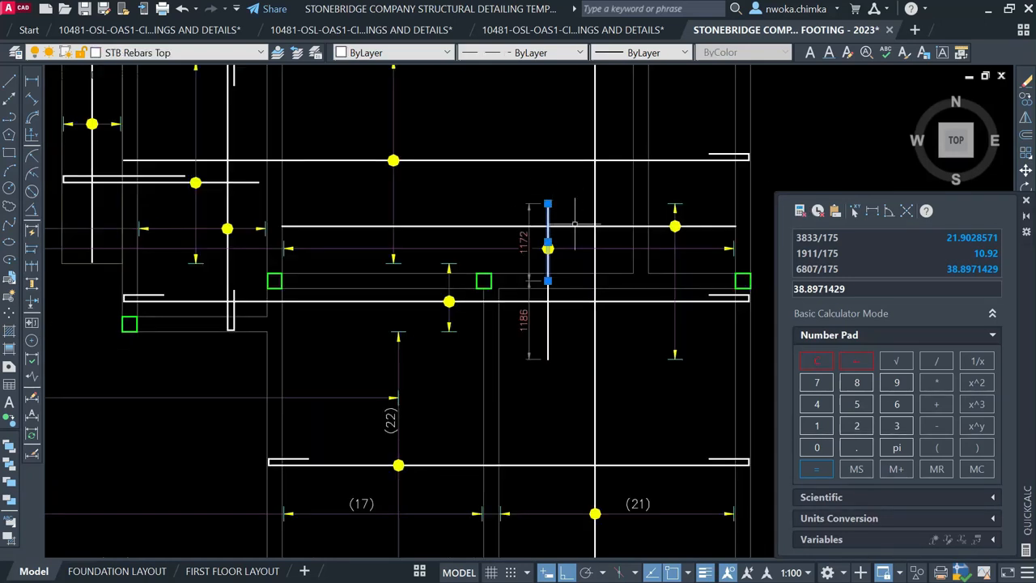
scroll(405, 243, down, 1)
scroll(705, 260, down, 1)
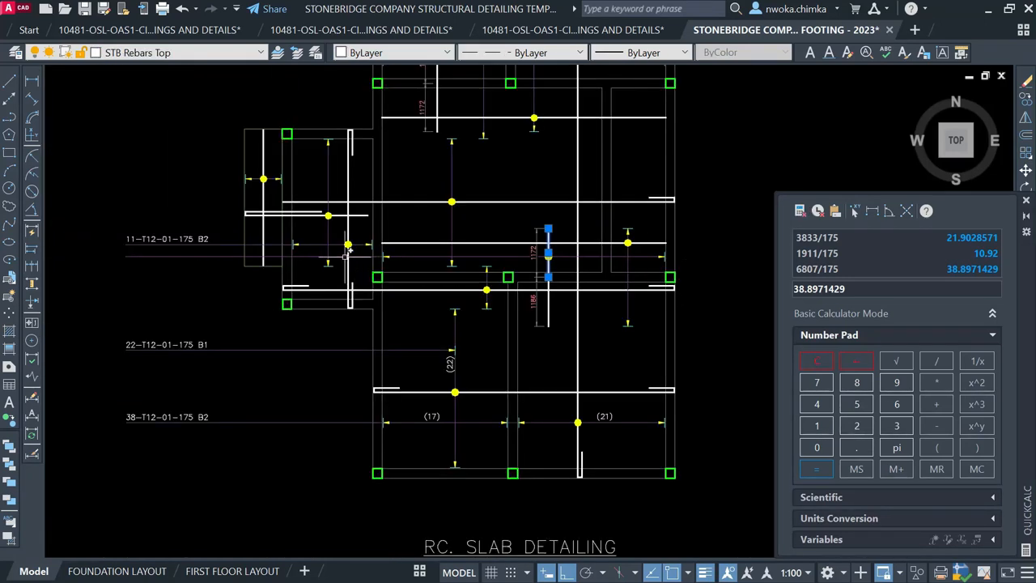
scroll(98, 267, up, 1)
click(209, 222)
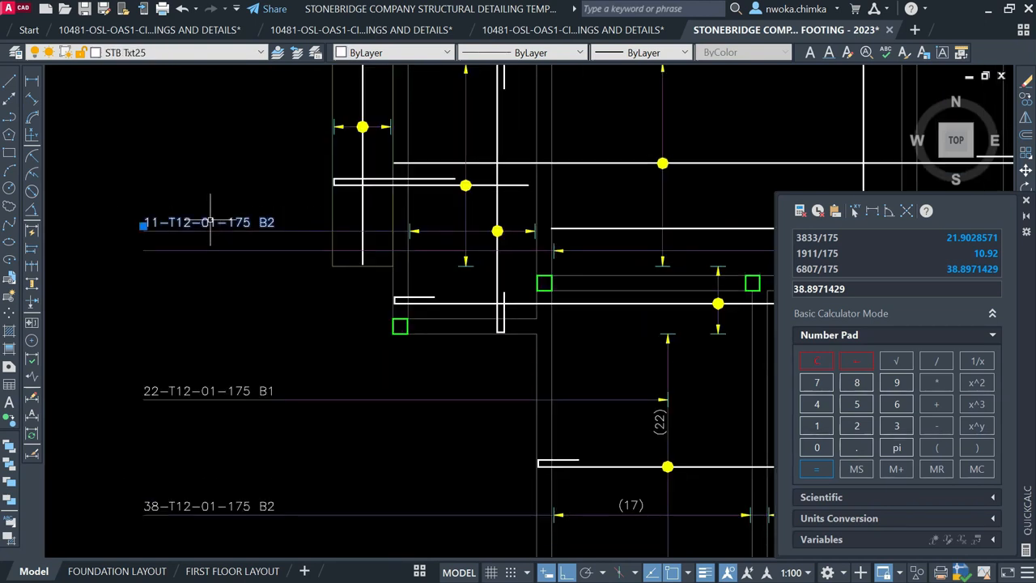
text(m)
key(Return)
scroll(98, 229, up, 4)
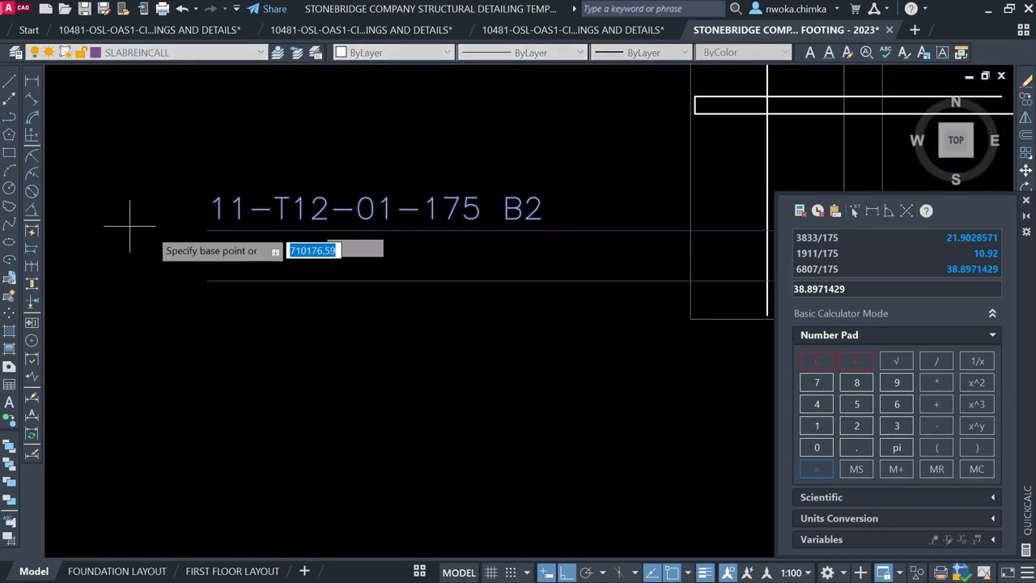
click(203, 225)
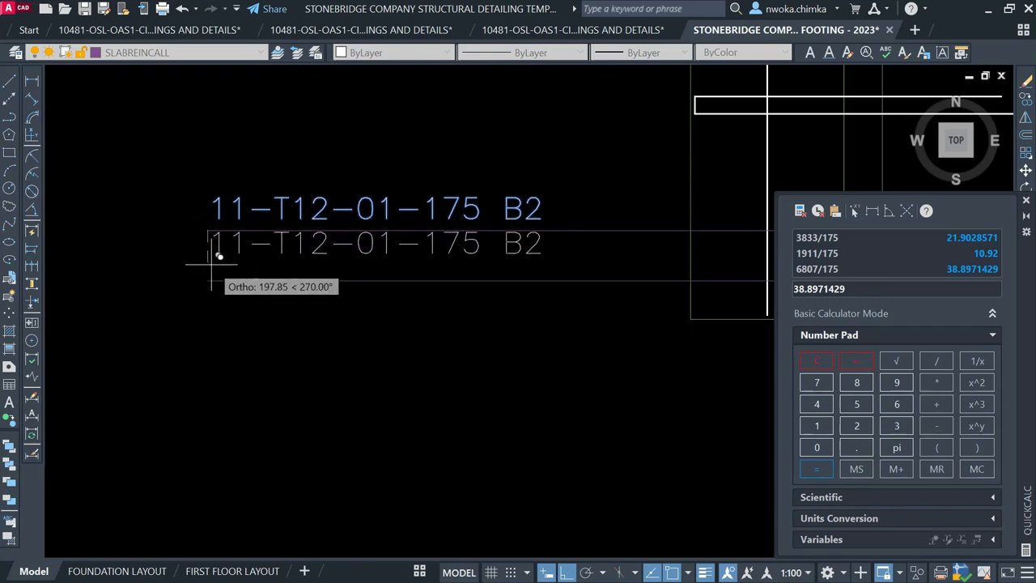
click(208, 280)
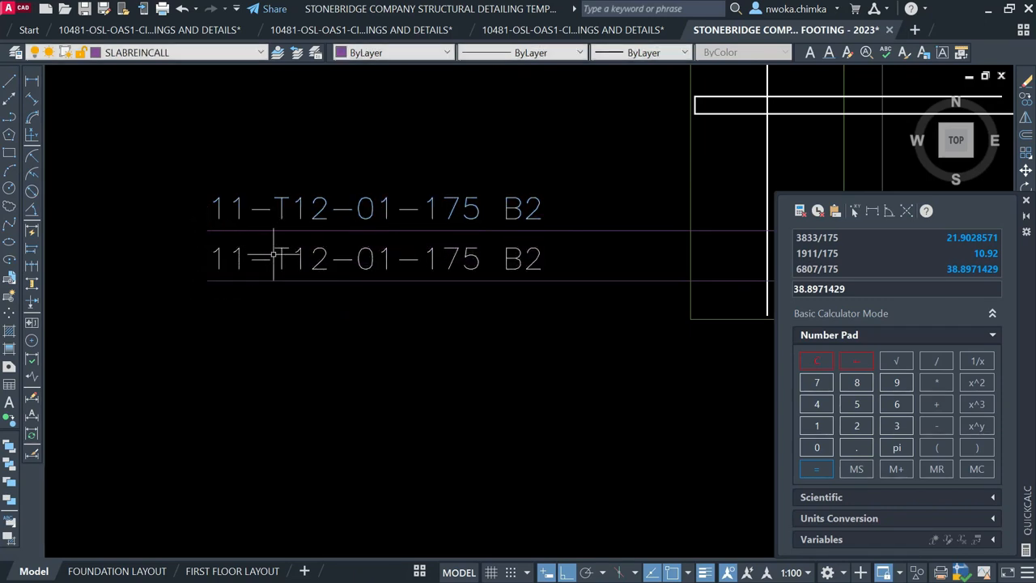
Change the lower callout's bar count from 11 to 39
click(269, 258)
double_click(265, 259)
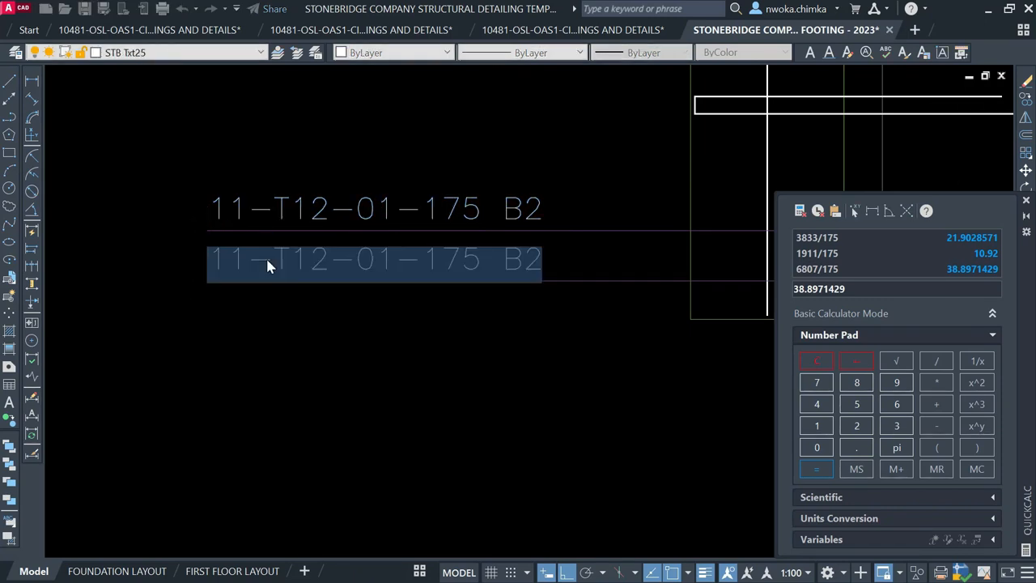
drag(221, 262, 208, 244)
text(39)
click(315, 361)
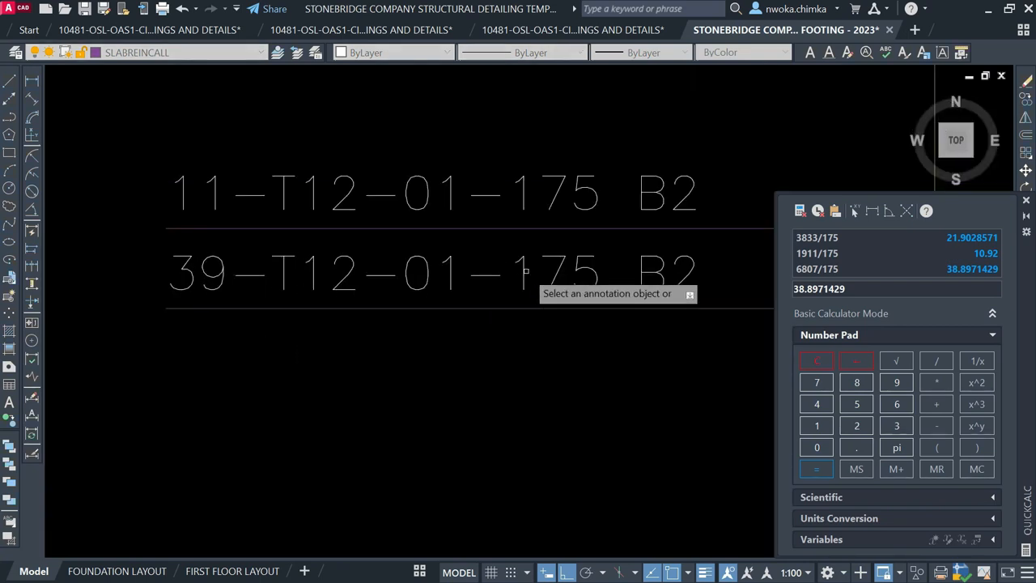
Replace B2 with t1 in the 39-bar callout's layer marking
scroll(409, 274, down, 4)
scroll(459, 260, down, 5)
scroll(245, 255, up, 3)
scroll(321, 243, down, 2)
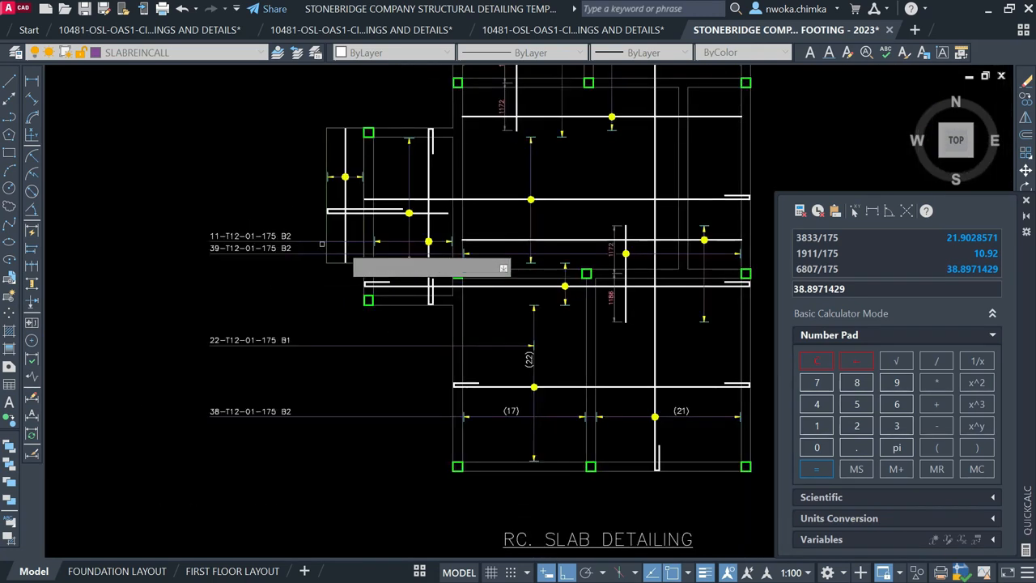
scroll(651, 269, up, 4)
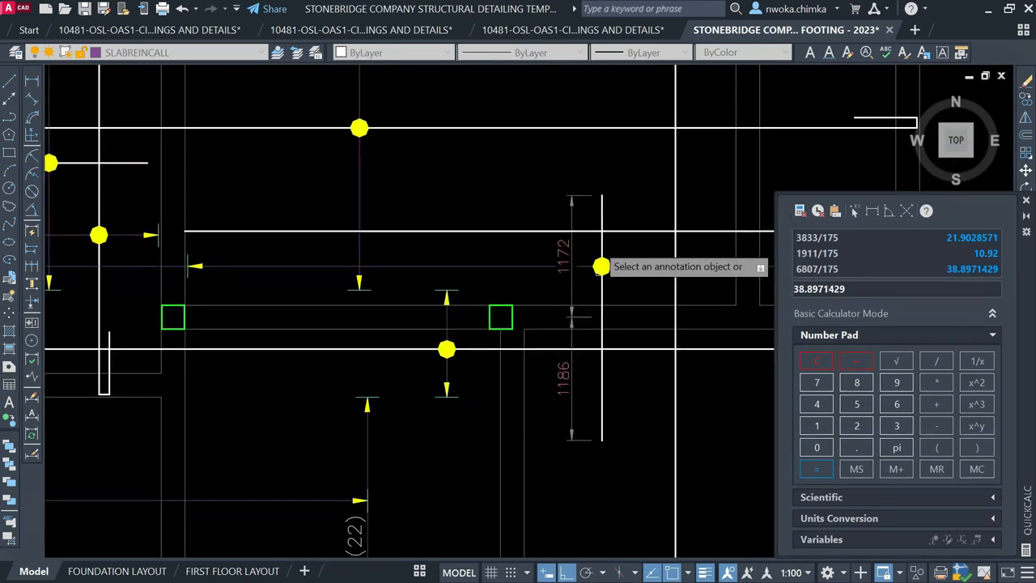
scroll(259, 268, down, 4)
scroll(288, 268, up, 5)
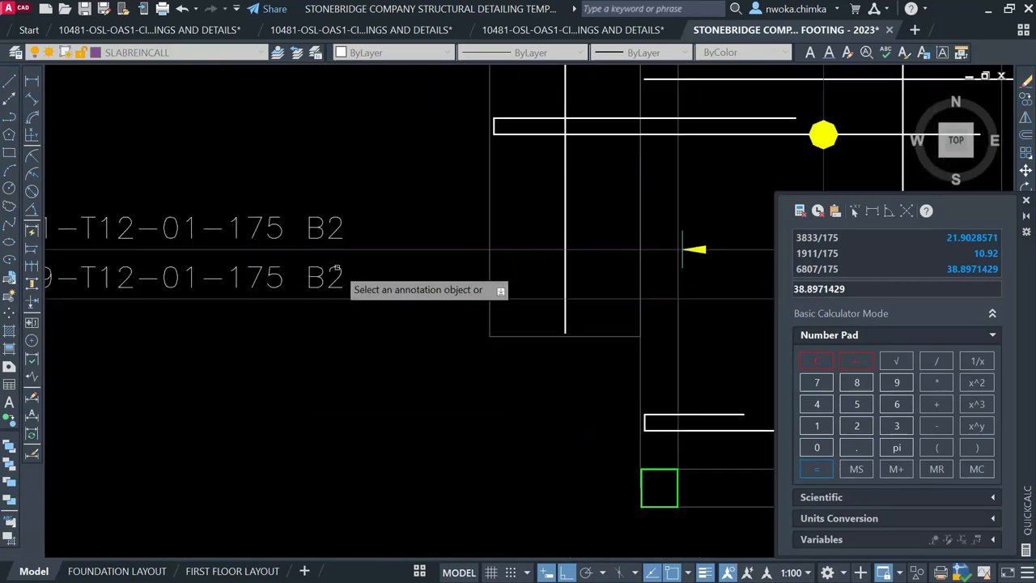
click(319, 278)
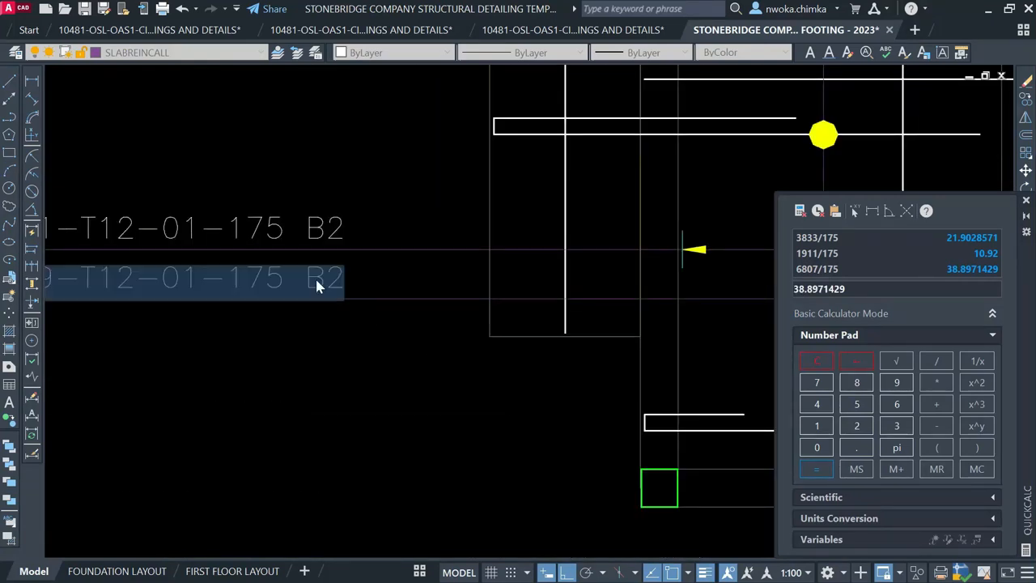
scroll(315, 276, up, 2)
double_click(308, 270)
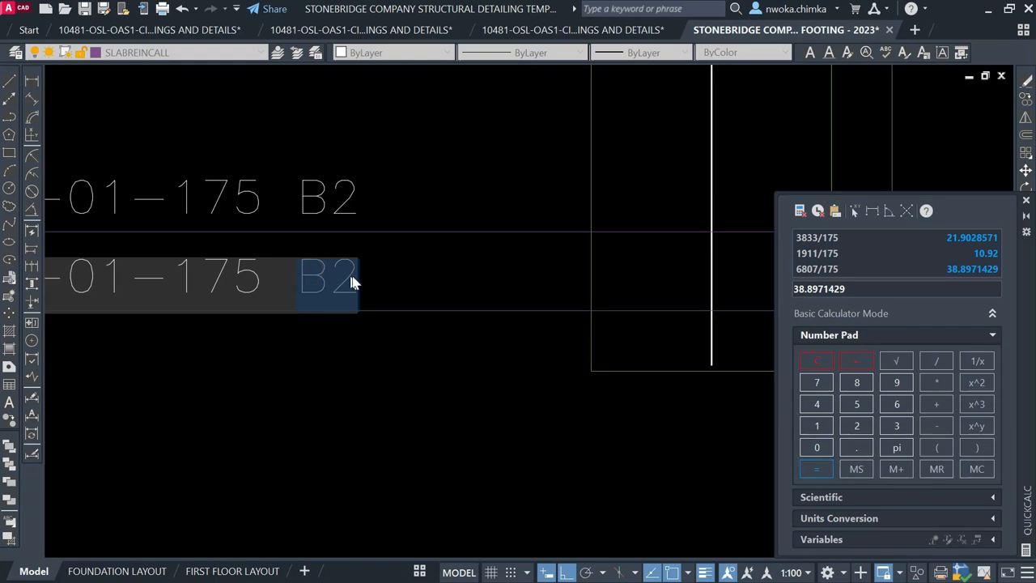
text(t1)
key(Return)
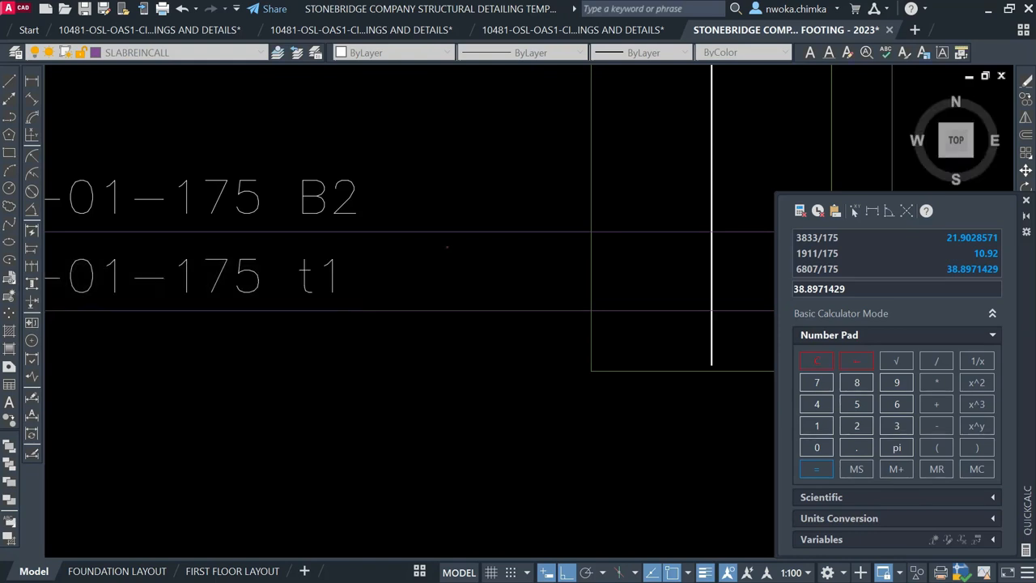
Capitalise the marking so the callout reads 39-T12-01-175 T1
click(306, 272)
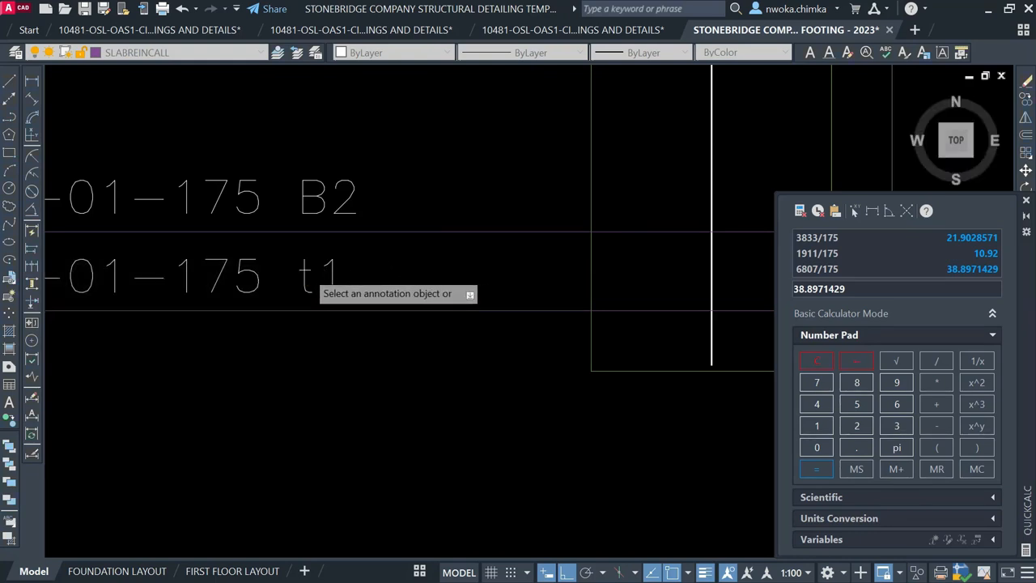
click(309, 273)
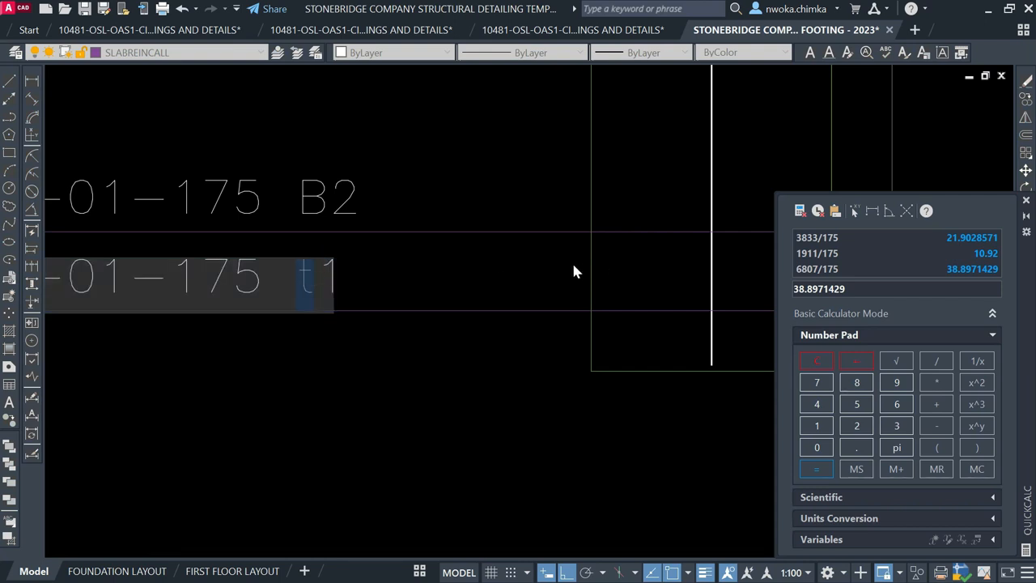
text(T)
key(Return)
scroll(468, 339, down, 3)
scroll(381, 259, down, 2)
middle_drag(443, 380, 418, 241)
scroll(382, 298, up, 5)
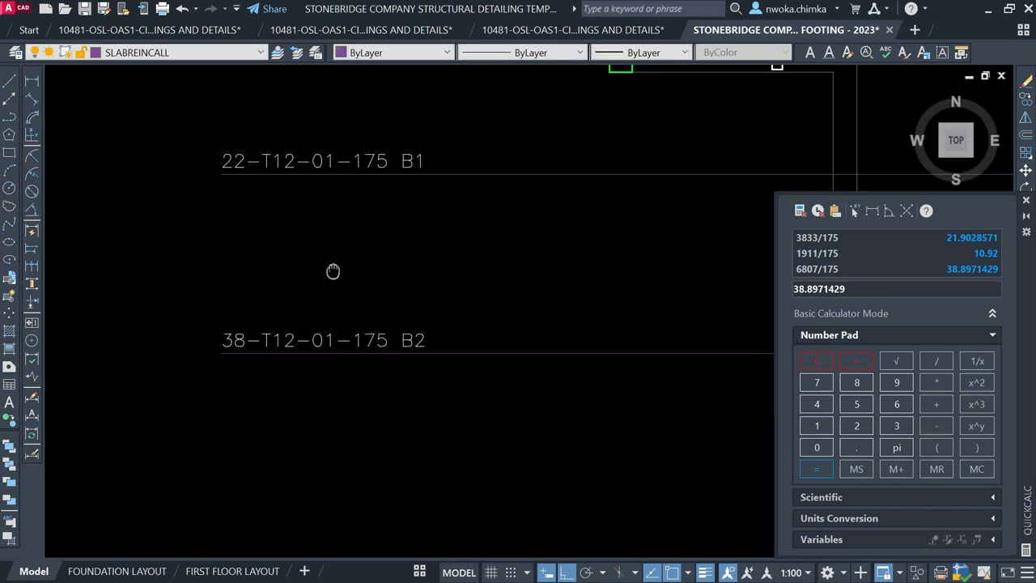
Change the 22-bar callout's bar mark to 02, reading 22-T12-02-175 B1
middle_drag(333, 271, 328, 359)
scroll(314, 250, up, 2)
click(323, 248)
click(324, 246)
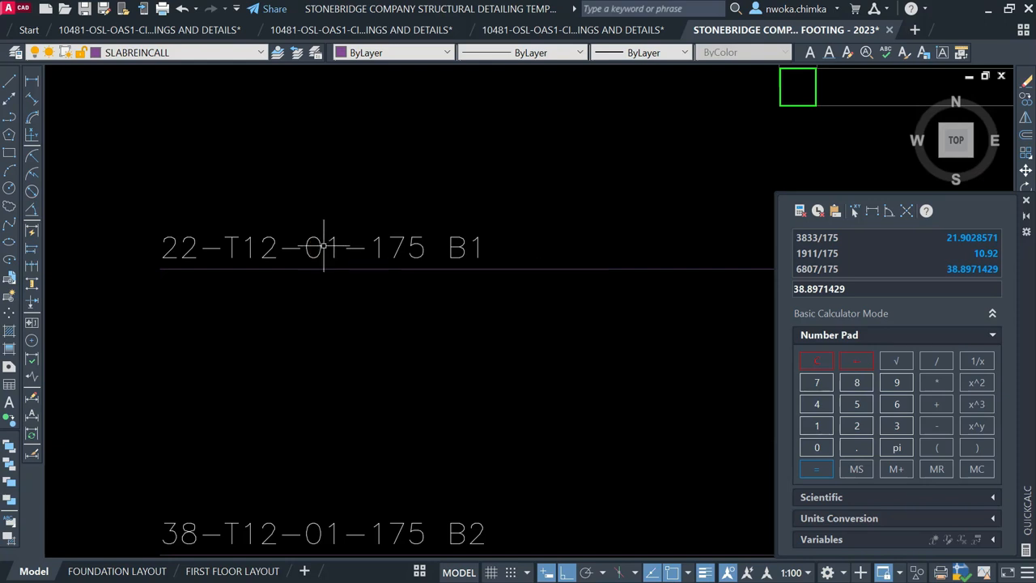
click(321, 245)
double_click(325, 245)
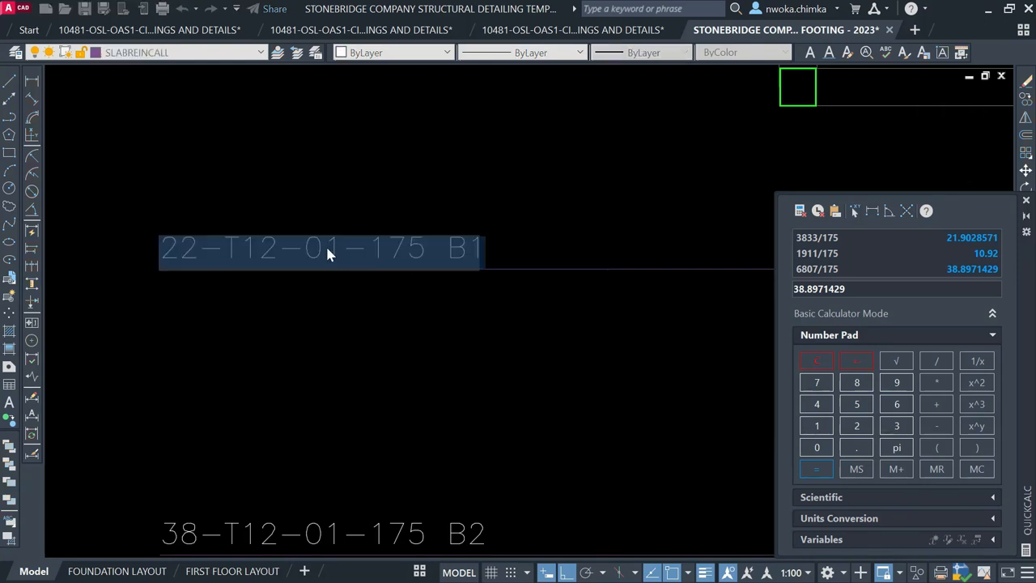
click(326, 242)
text(2)
key(Return)
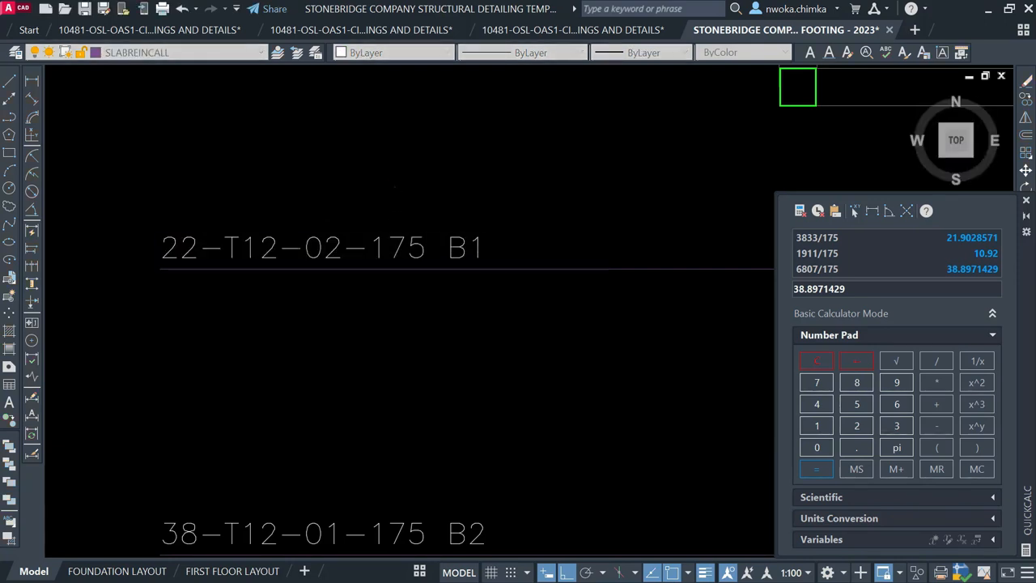
Change the 39-bar callout's bar mark to 03, reading 39-T12-03-175 T1
scroll(389, 324, down, 3)
middle_drag(393, 322, 386, 370)
scroll(391, 270, up, 2)
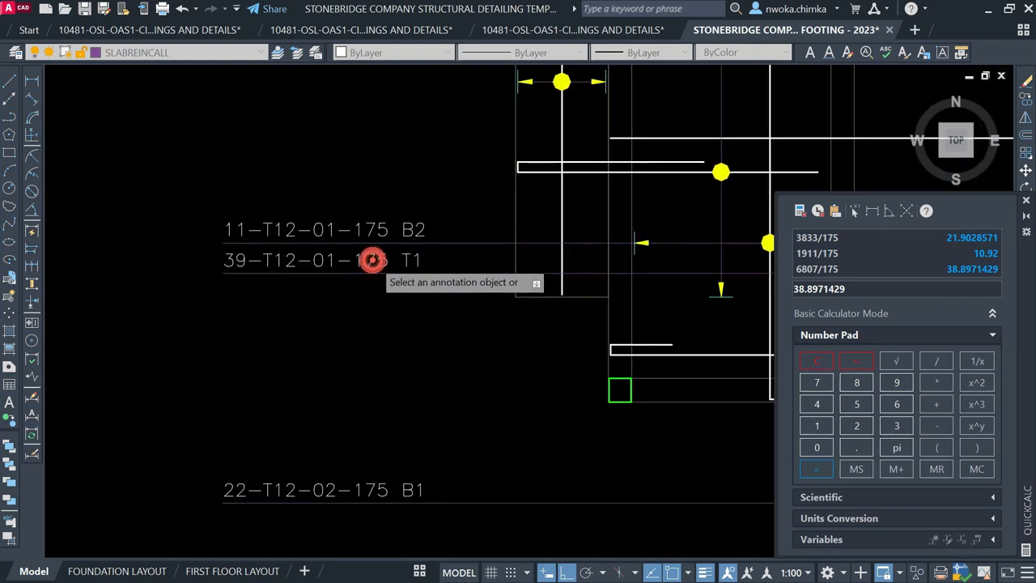
click(328, 257)
scroll(328, 256, up, 5)
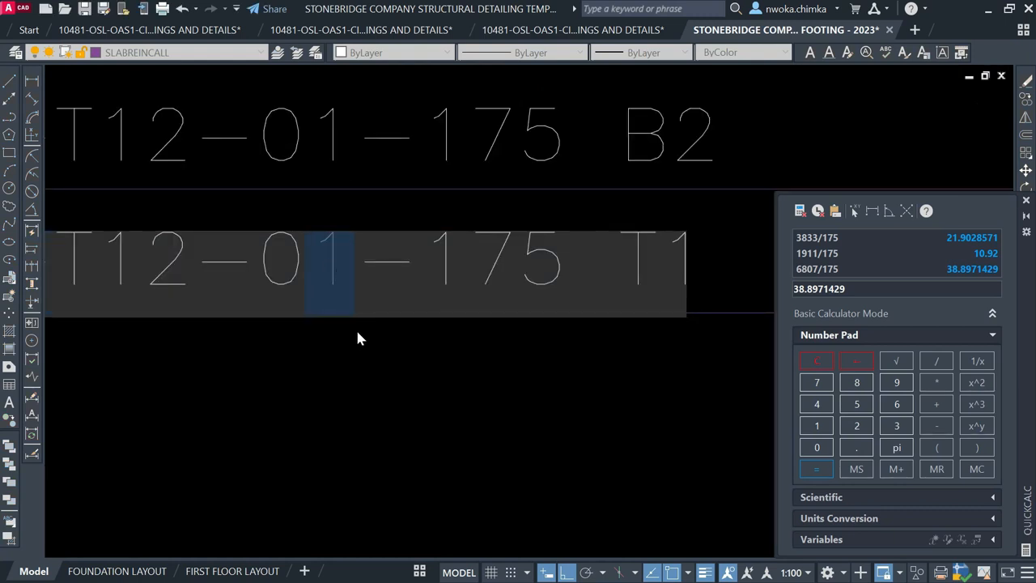
text(2)
key(BackSpace)
text(3)
key(Return)
Change the 11-bar callout's bar mark to 04, reading 11-T12-04-175 B2
scroll(364, 336, down, 2)
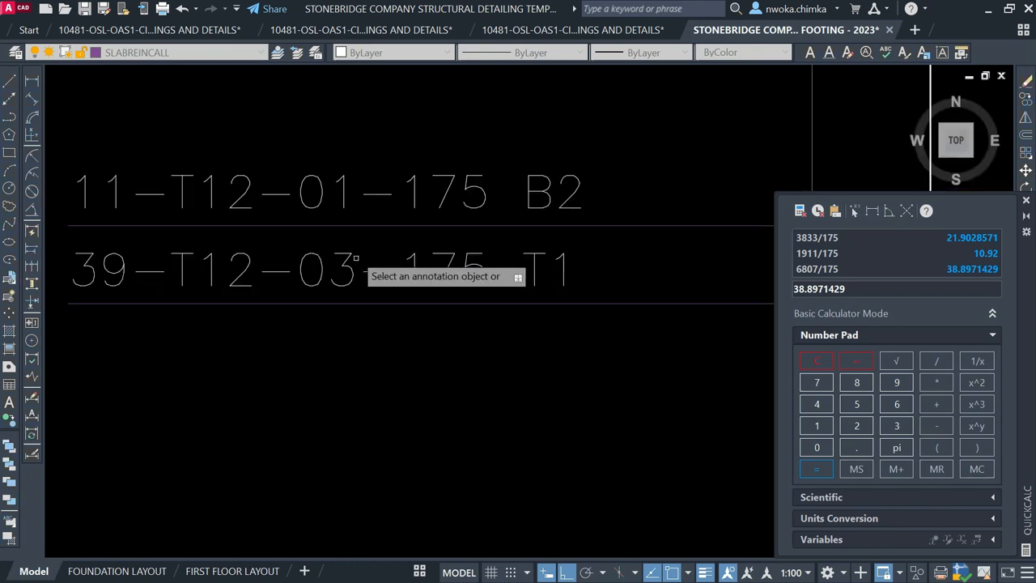
click(342, 186)
scroll(351, 191, up, 3)
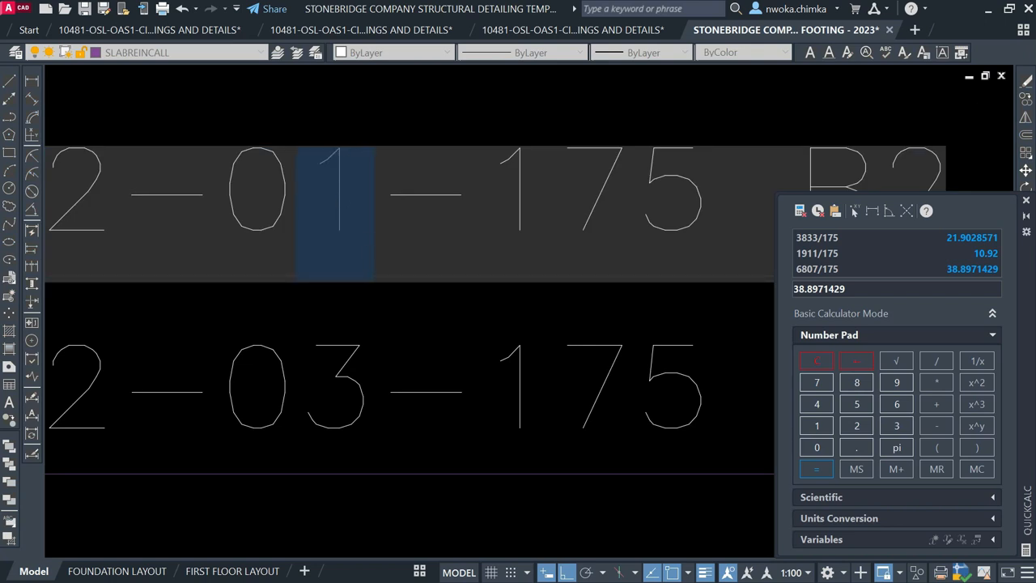
text(4)
key(Return)
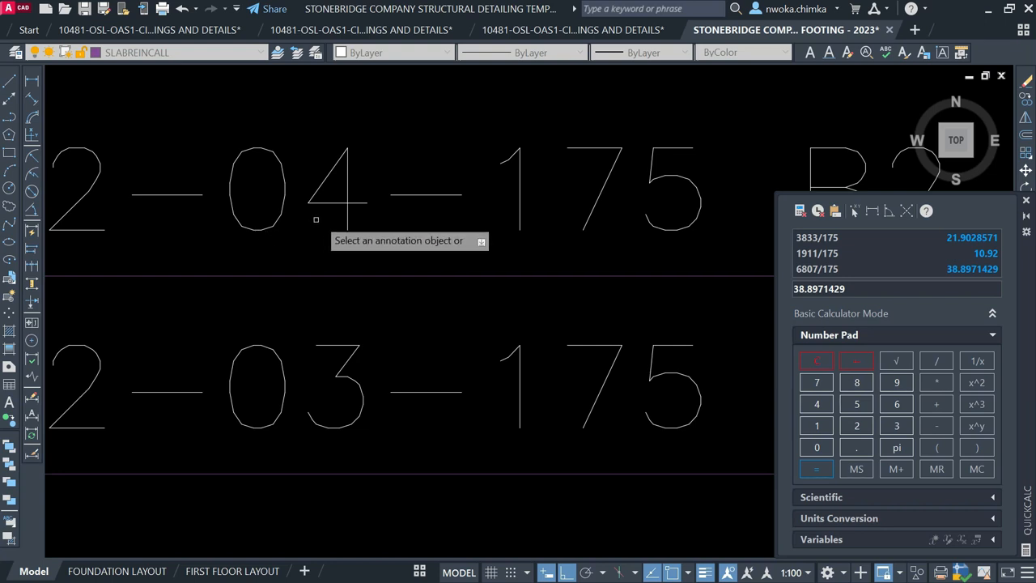
scroll(318, 217, down, 3)
scroll(316, 197, down, 2)
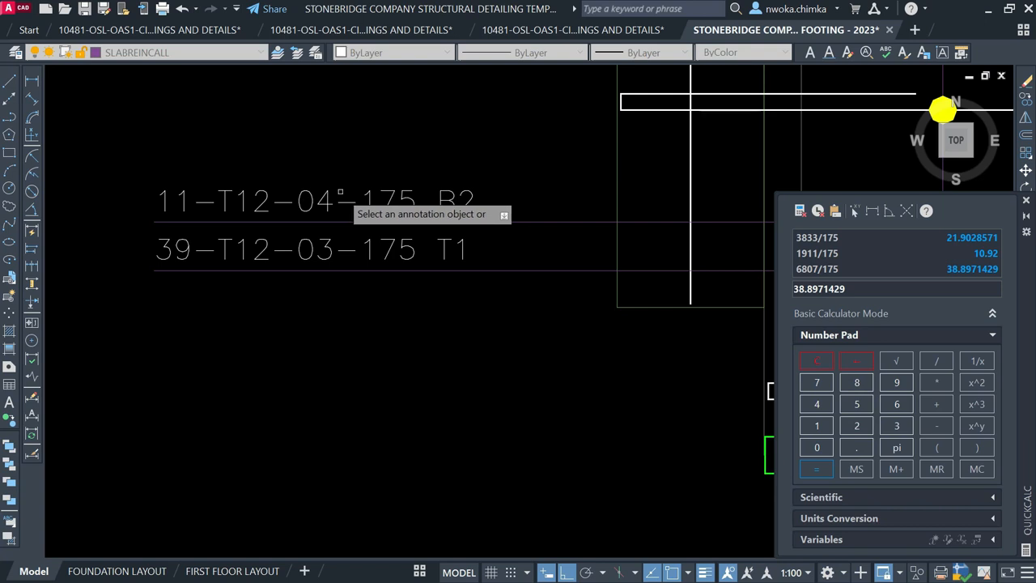
scroll(309, 288, down, 2)
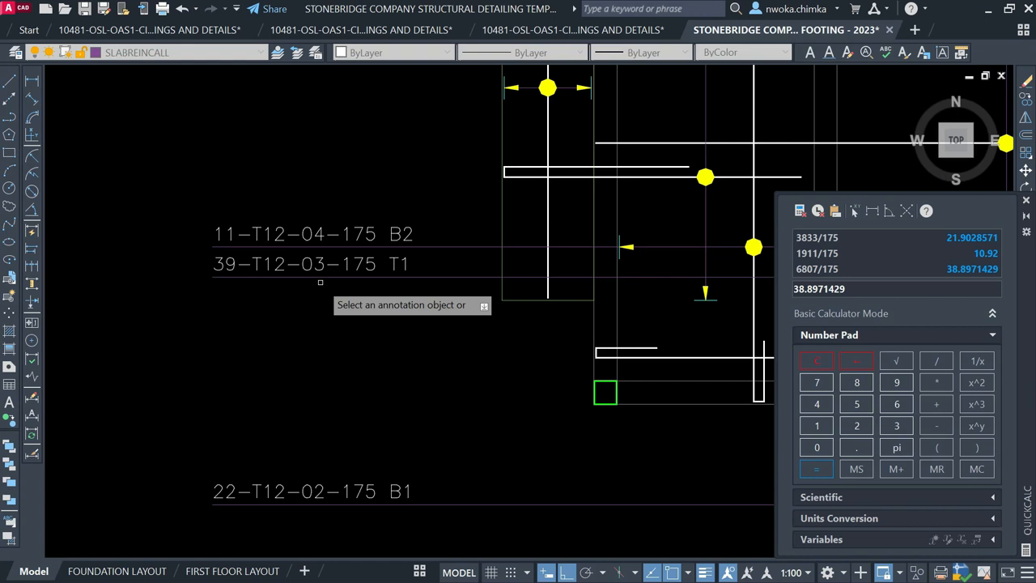
middle_drag(464, 272, 331, 265)
scroll(340, 254, down, 2)
middle_drag(511, 280, 457, 342)
middle_drag(435, 270, 450, 327)
middle_drag(388, 280, 412, 273)
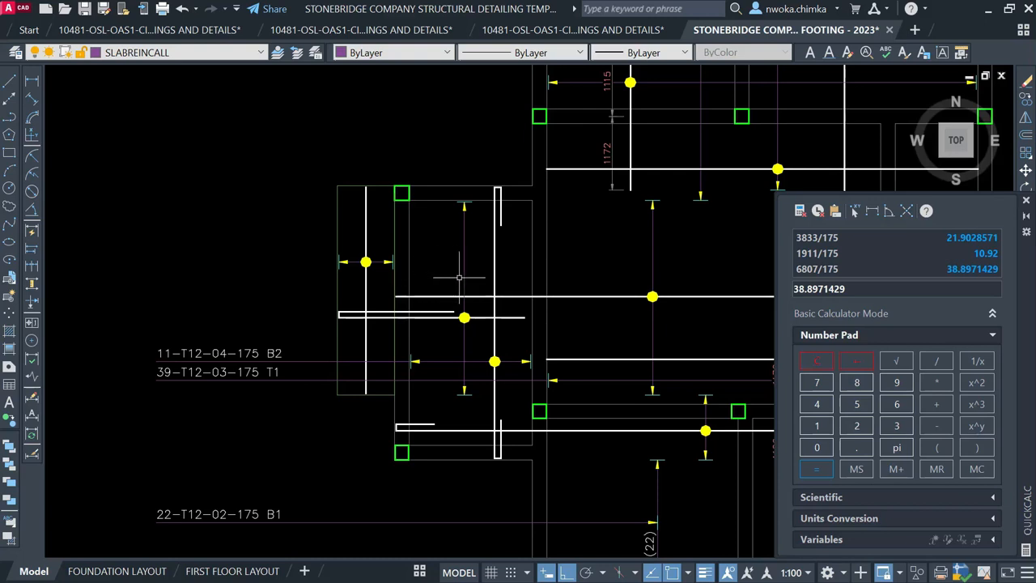
Draw a horizontal line running left from the upper-left bay's rebar
key(XF86KbdLightOnOff)
scroll(469, 270, up, 1)
click(475, 248)
click(411, 272)
key(Escape)
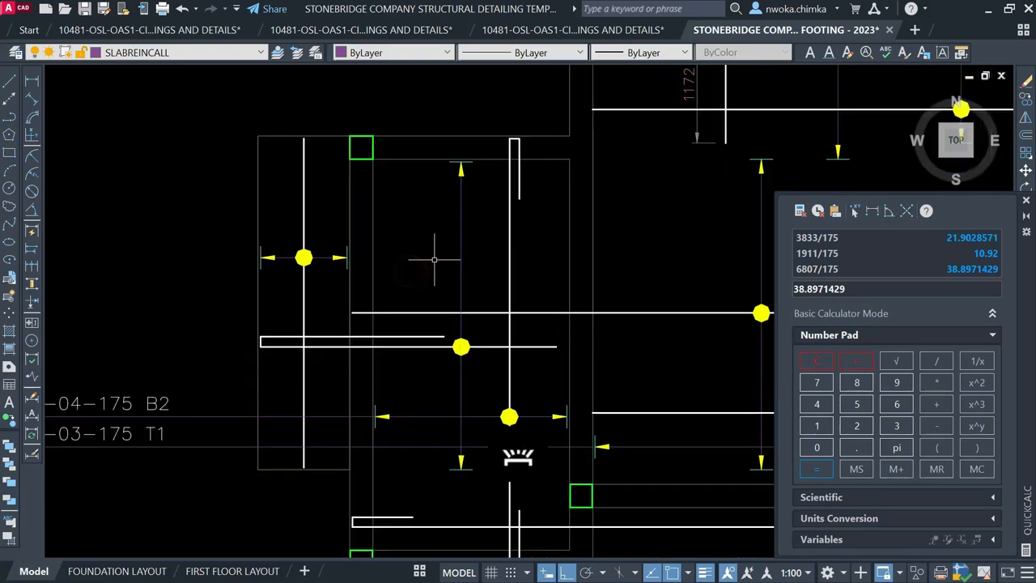
text(l)
key(Return)
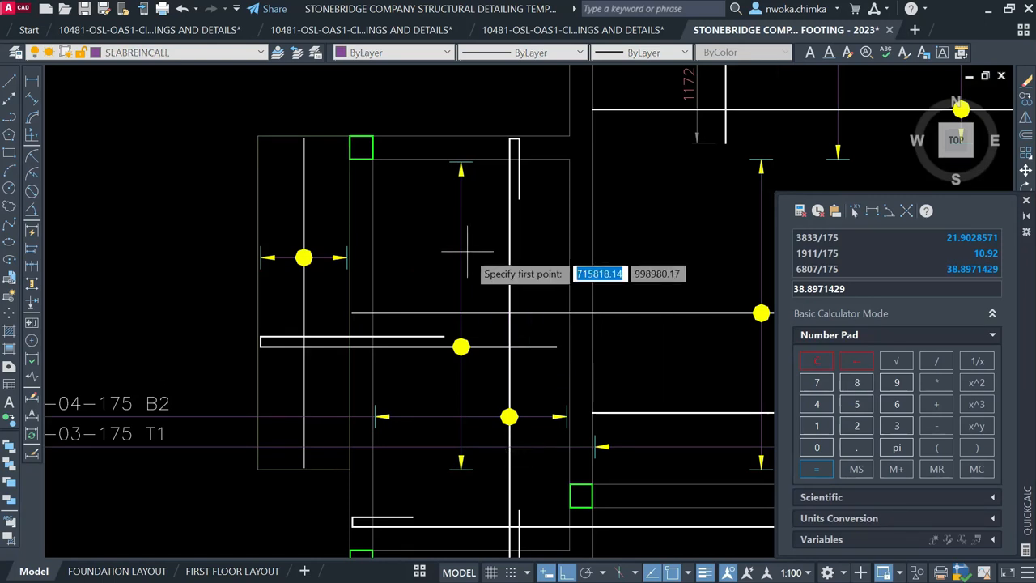
middle_drag(462, 225, 486, 210)
click(486, 209)
scroll(518, 219, down, 2)
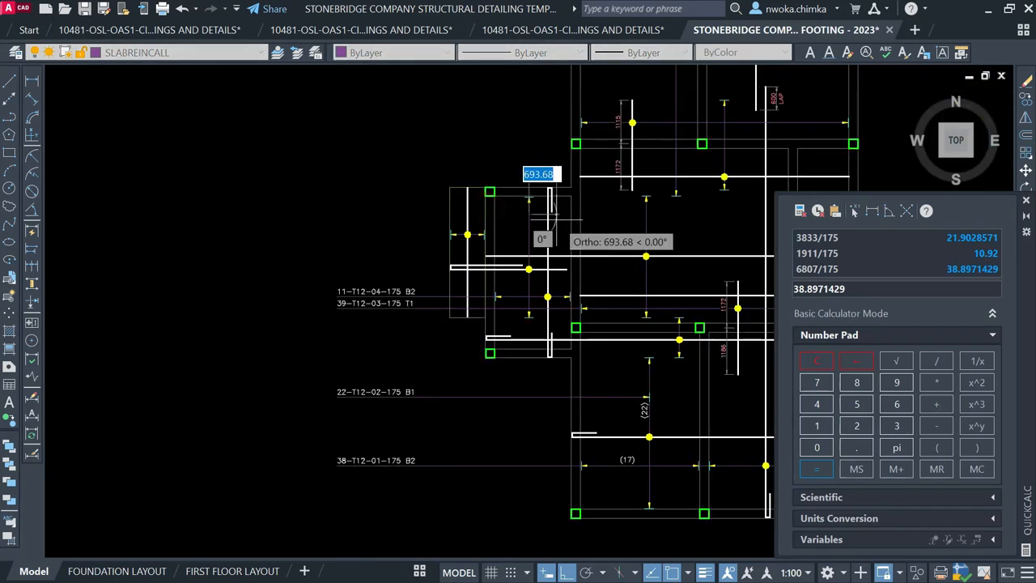
scroll(435, 224, up, 2)
scroll(435, 224, up, 2)
scroll(437, 233, down, 2)
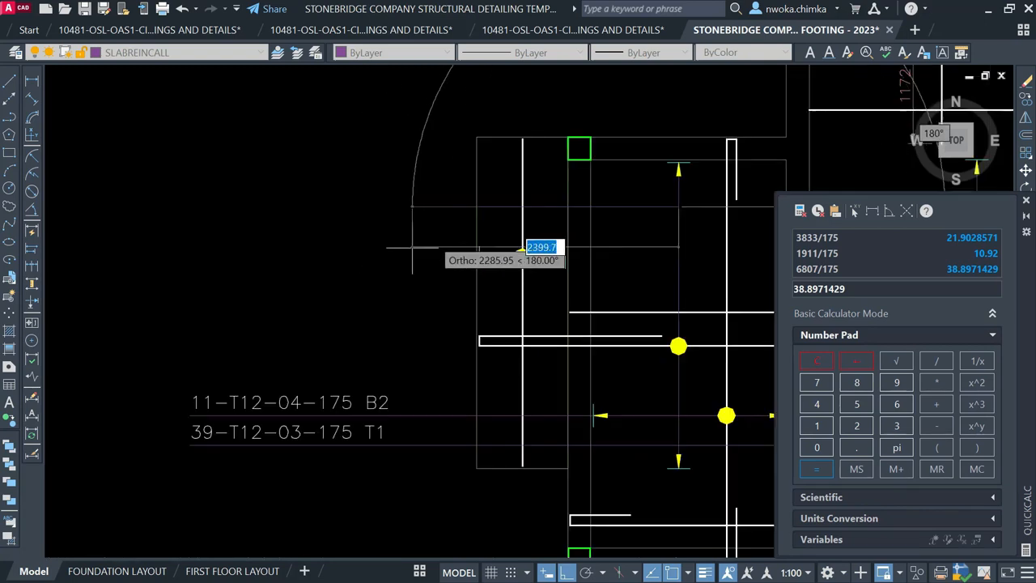
click(194, 317)
key(Escape)
Measure the new line with DIST from the rebar arrow end to its left end
scroll(304, 243, down, 2)
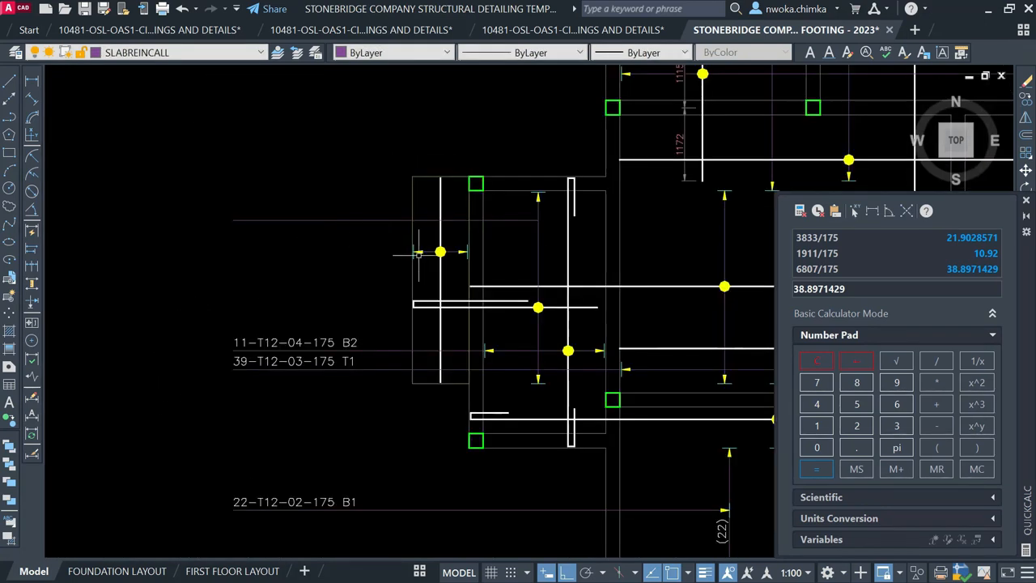
scroll(418, 255, up, 4)
text(di)
key(Return)
click(381, 228)
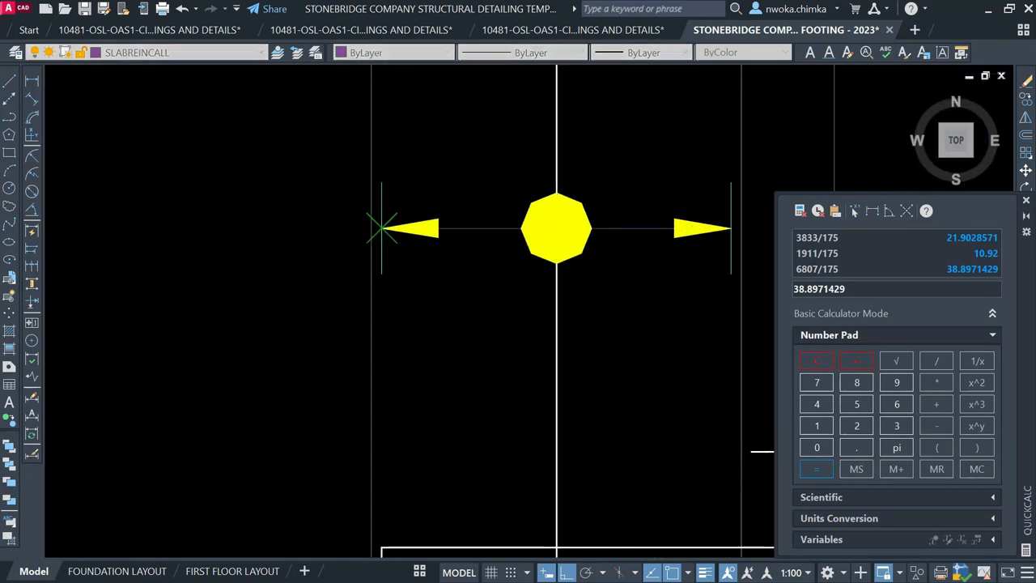
scroll(490, 229, down, 2)
scroll(590, 221, down, 1)
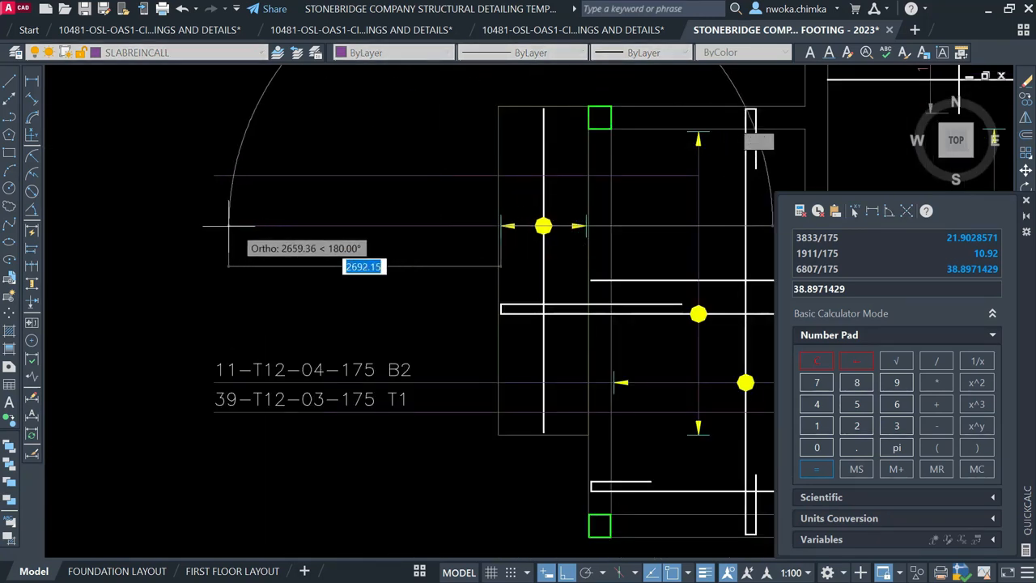
click(212, 221)
scroll(528, 192, down, 5)
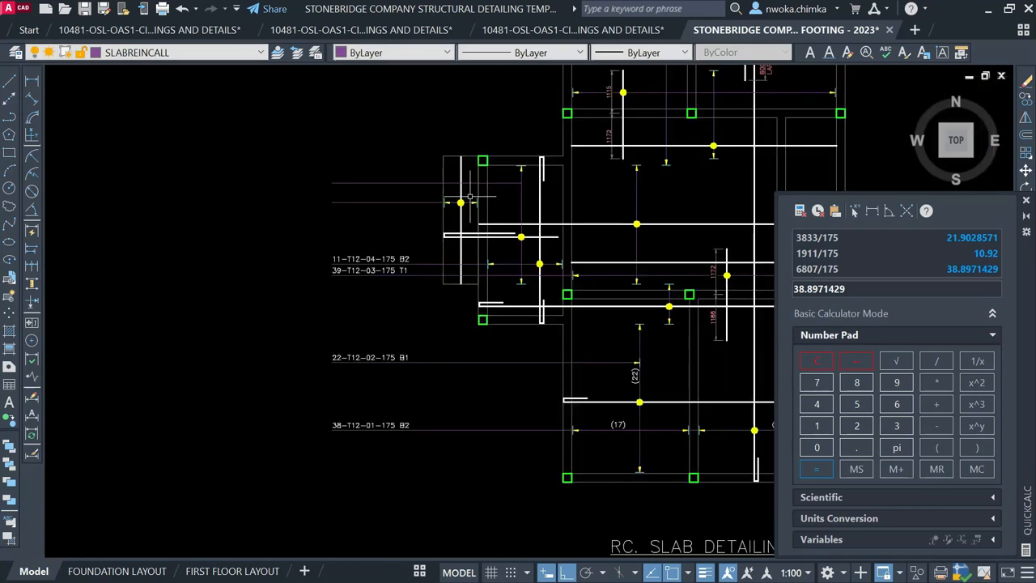
Zoom and pan across model space to frame the footing detail's 11-T12-04-175 B2 and 39-T12-03-175 T1 callouts
scroll(527, 191, down, 3)
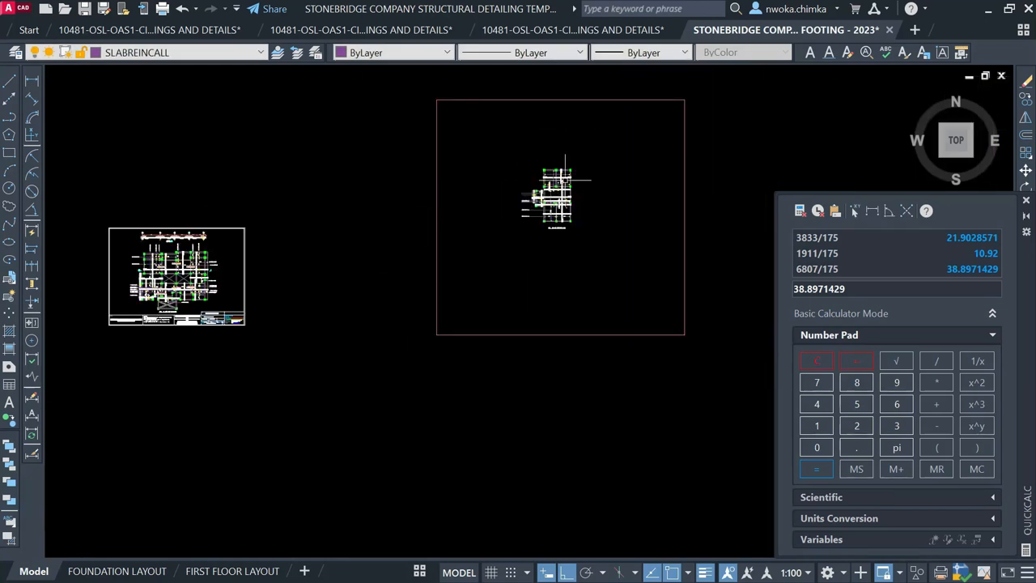
scroll(565, 180, up, 4)
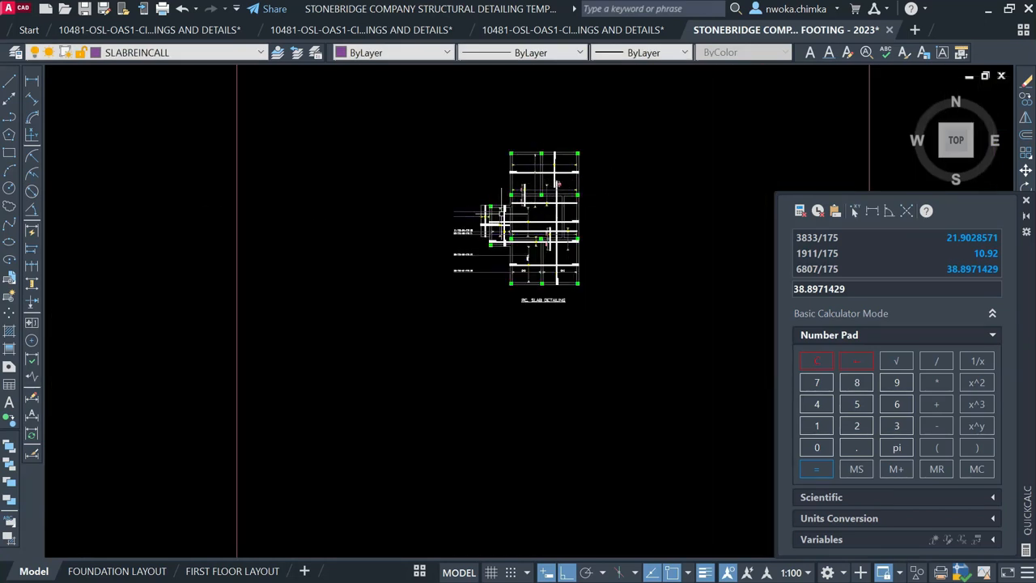
scroll(431, 263, up, 3)
scroll(430, 262, down, 7)
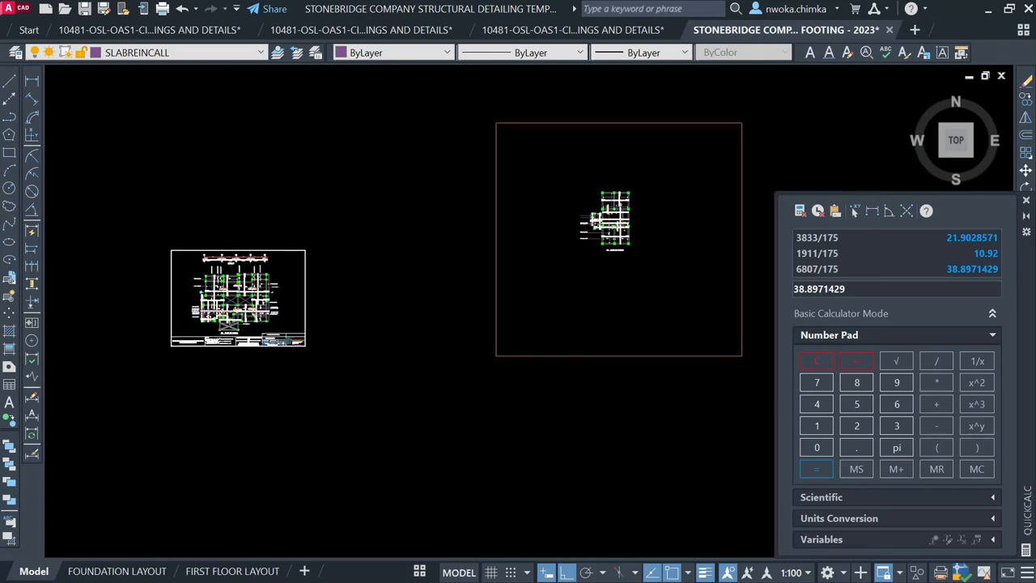
scroll(417, 237, down, 6)
scroll(477, 298, down, 1)
middle_drag(502, 444, 465, 232)
middle_drag(520, 404, 519, 395)
scroll(518, 396, down, 3)
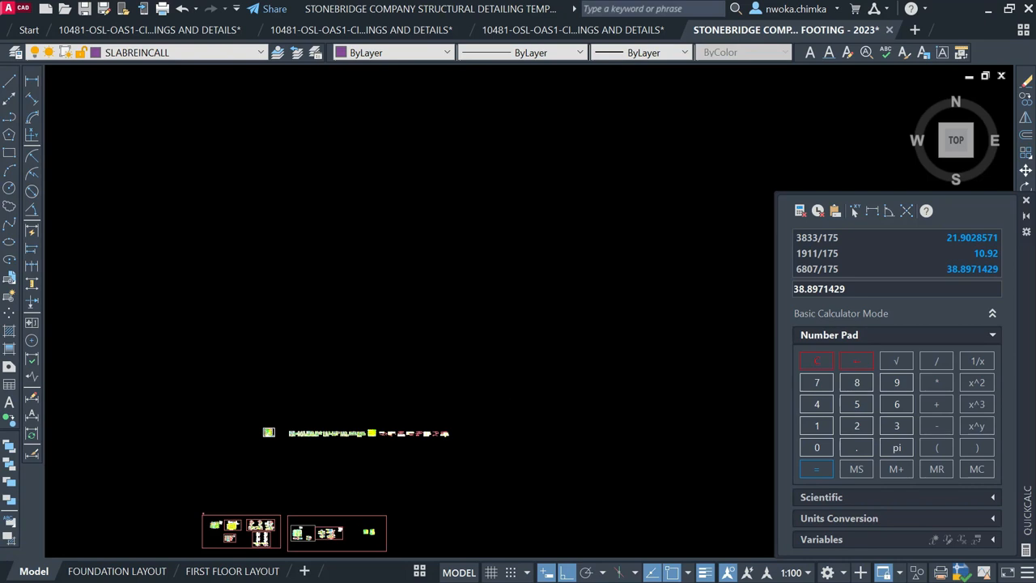
scroll(386, 394, up, 2)
scroll(377, 382, up, 2)
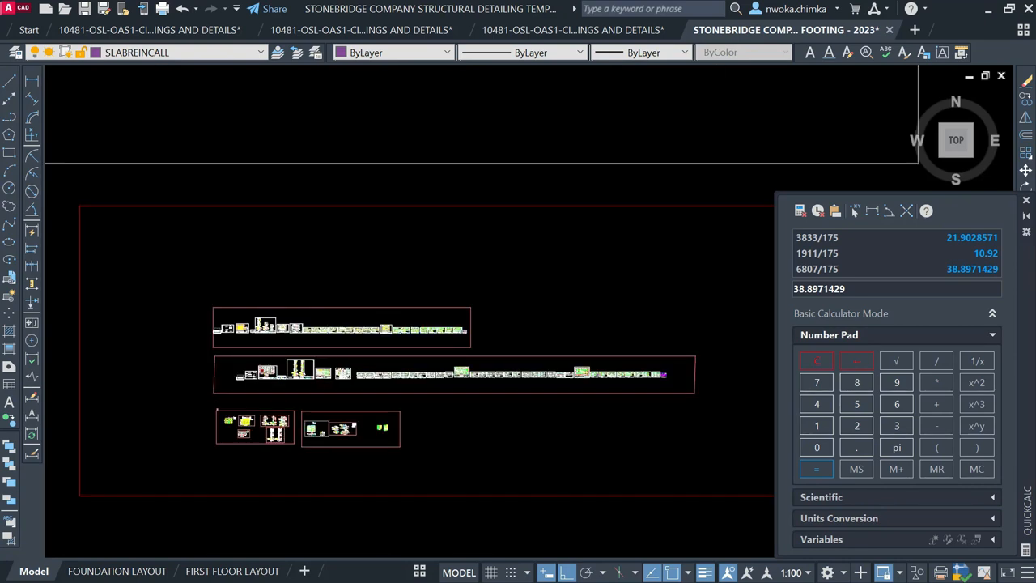
scroll(328, 331, up, 2)
scroll(232, 347, up, 6)
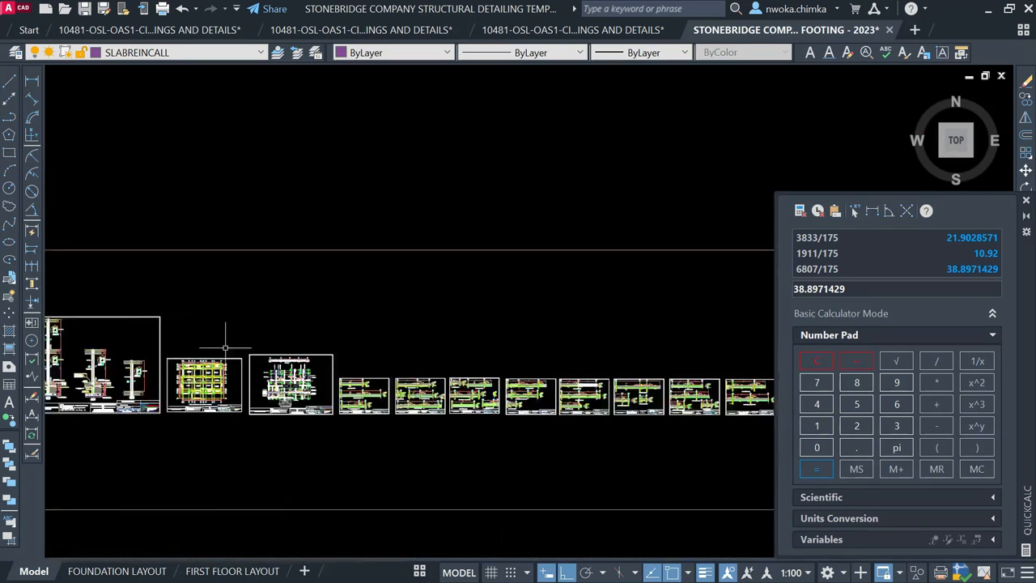
scroll(264, 390, up, 6)
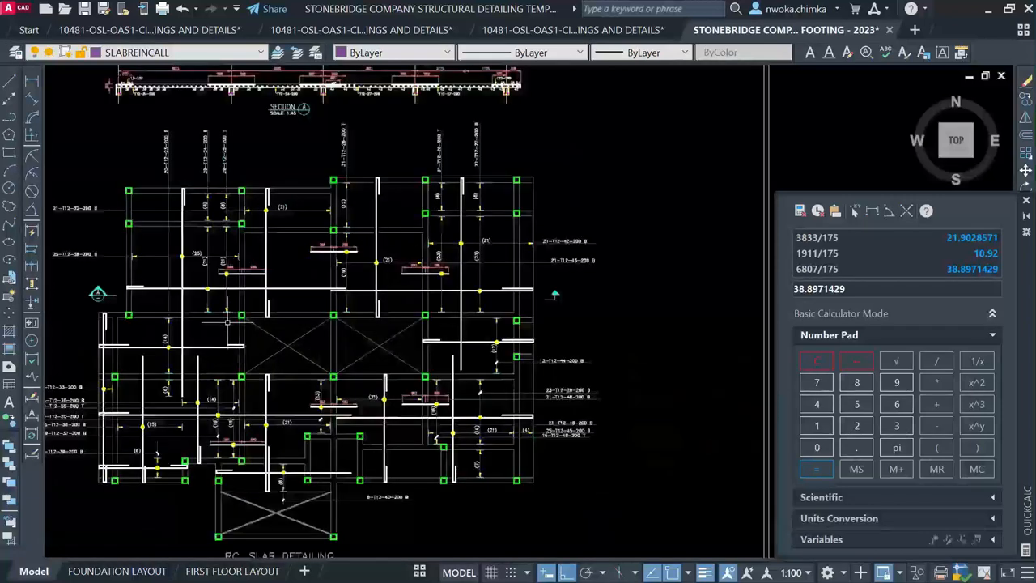
scroll(354, 258, up, 4)
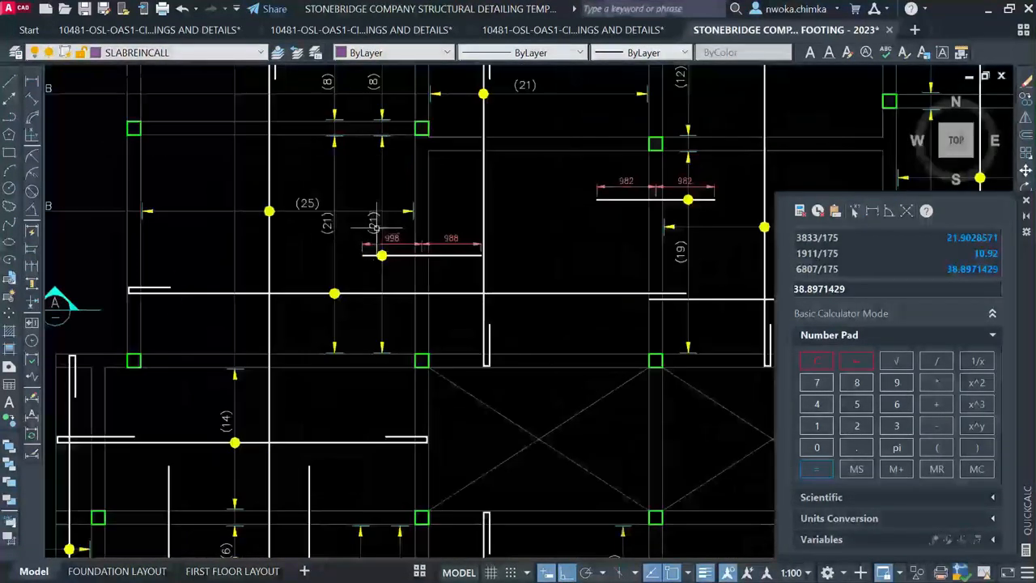
scroll(353, 257, down, 10)
scroll(387, 198, down, 2)
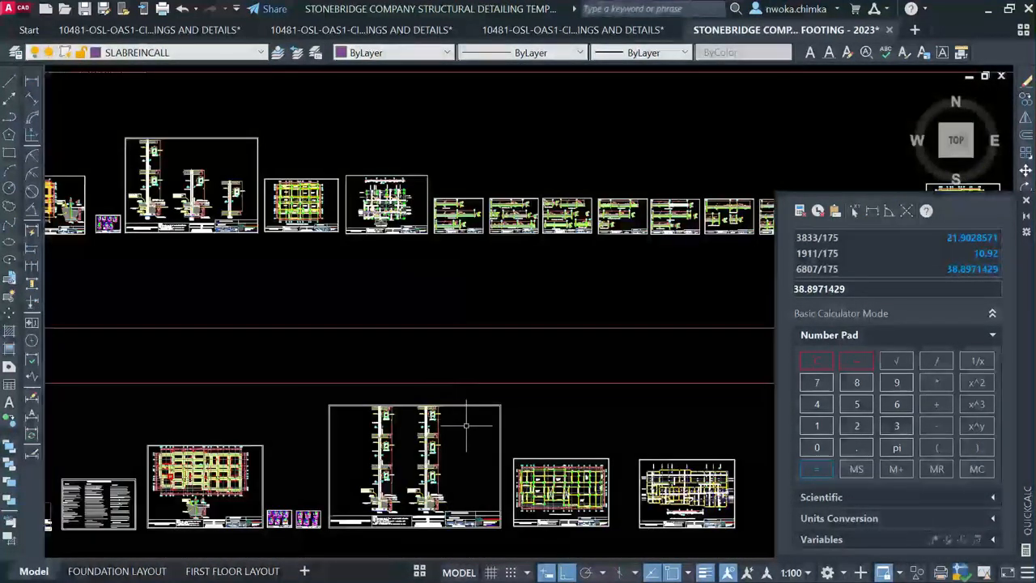
scroll(757, 515, up, 6)
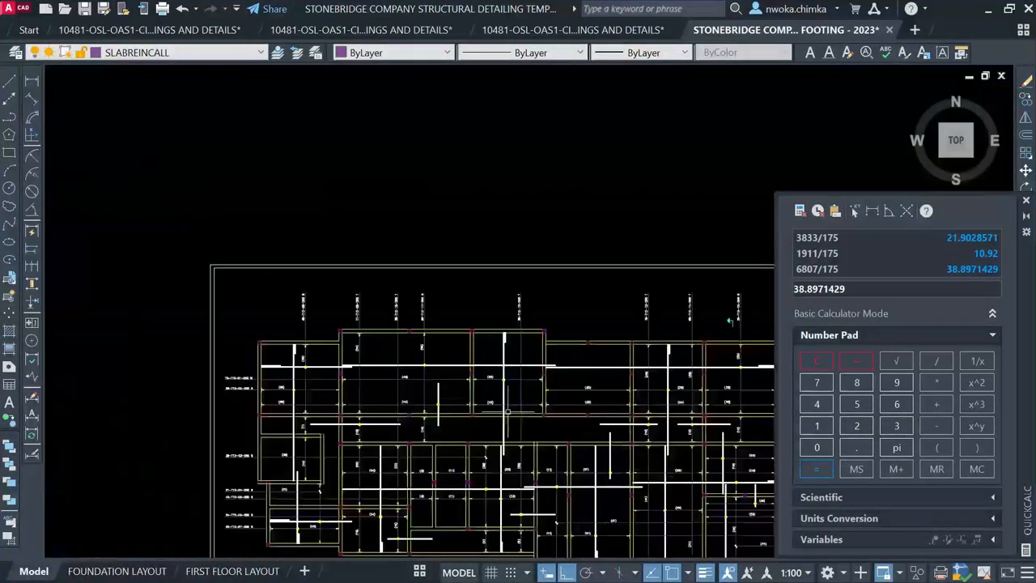
scroll(396, 379, up, 2)
scroll(456, 362, down, 5)
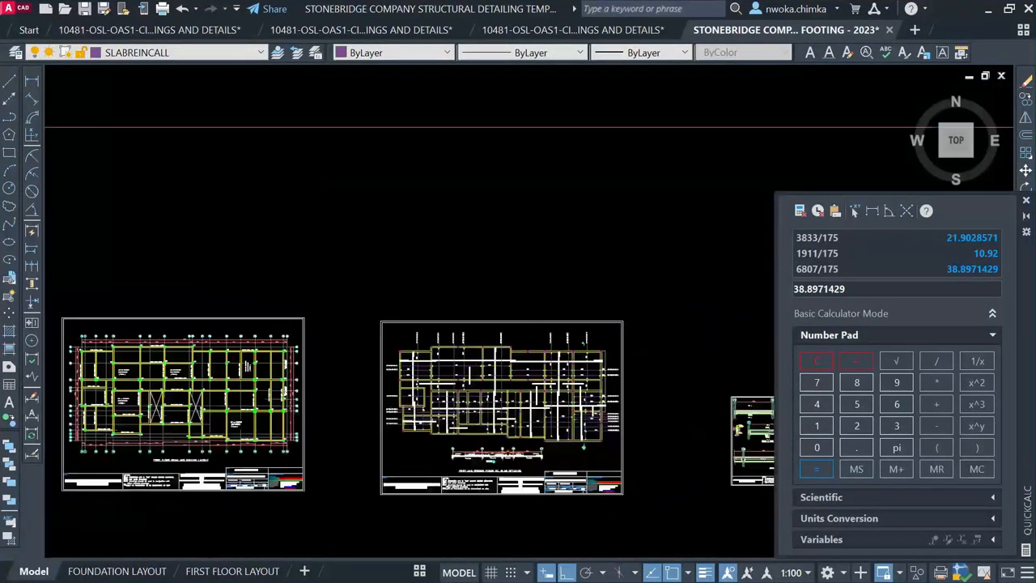
mouse_move(470, 361)
middle_down()
mouse_move(495, 398)
mouse_move(465, 370)
middle_up()
scroll(473, 370, down, 2)
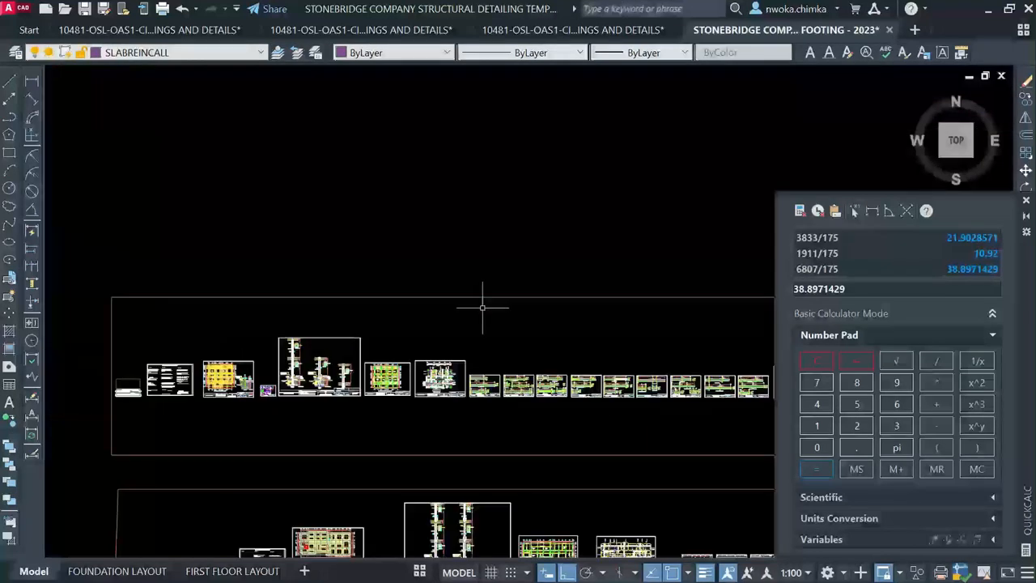
scroll(456, 296, up, 8)
scroll(567, 527, down, 6)
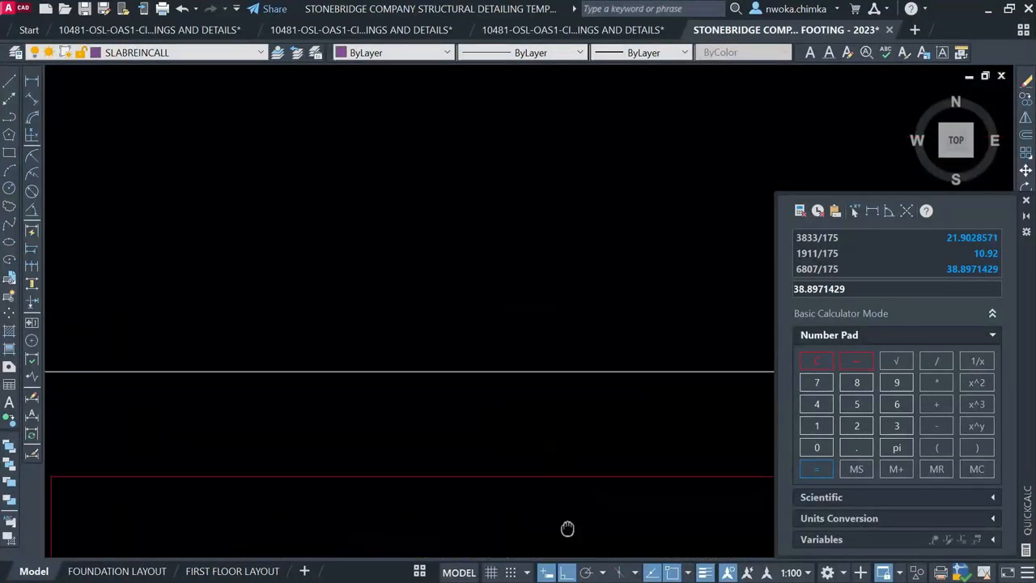
middle_drag(553, 528, 561, 403)
scroll(561, 403, down, 2)
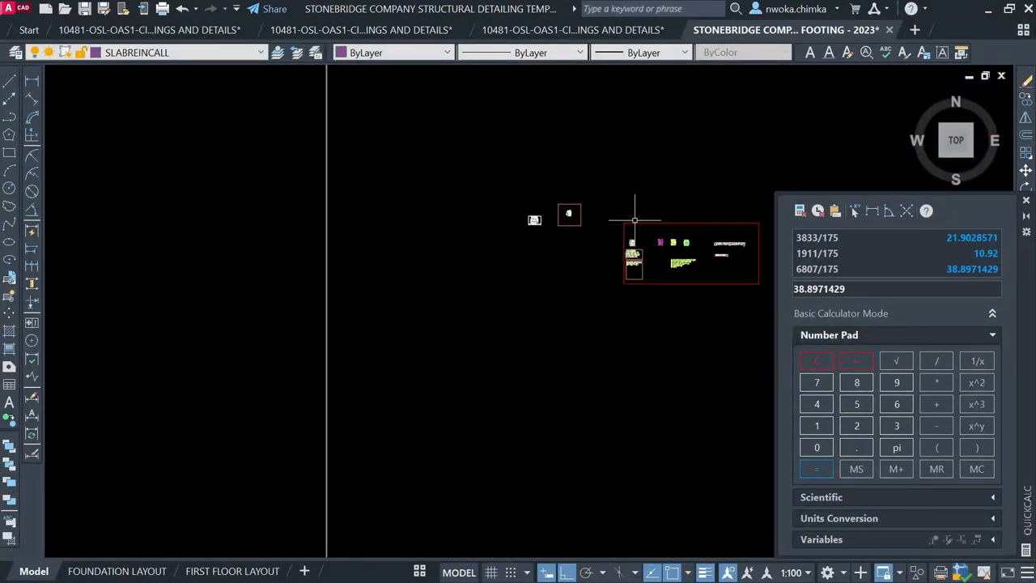
scroll(583, 212, up, 12)
scroll(609, 269, up, 4)
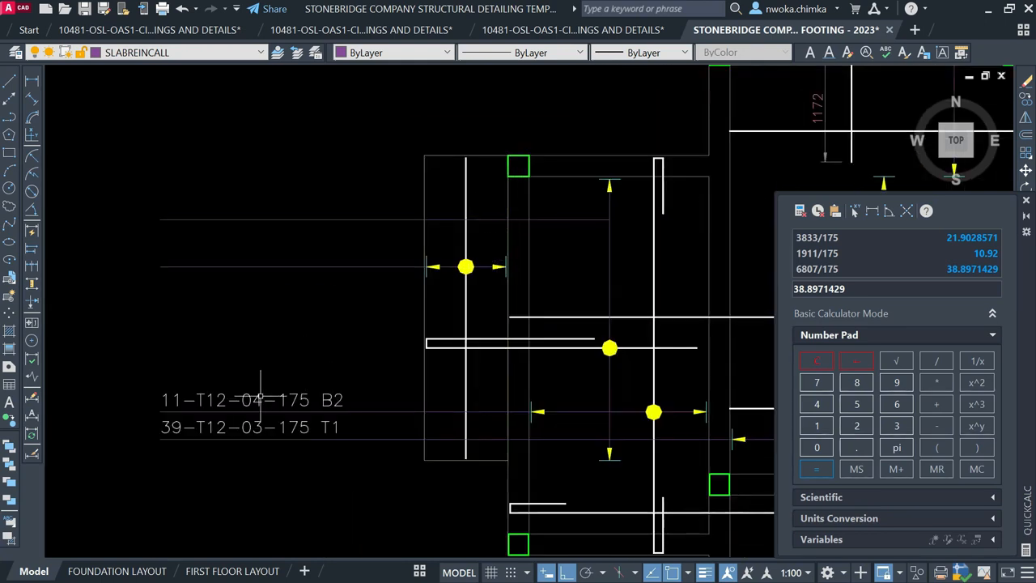
Measure the bar span with a linear dimension, reading 889, then cancel it
click(28, 81)
scroll(457, 302, up, 4)
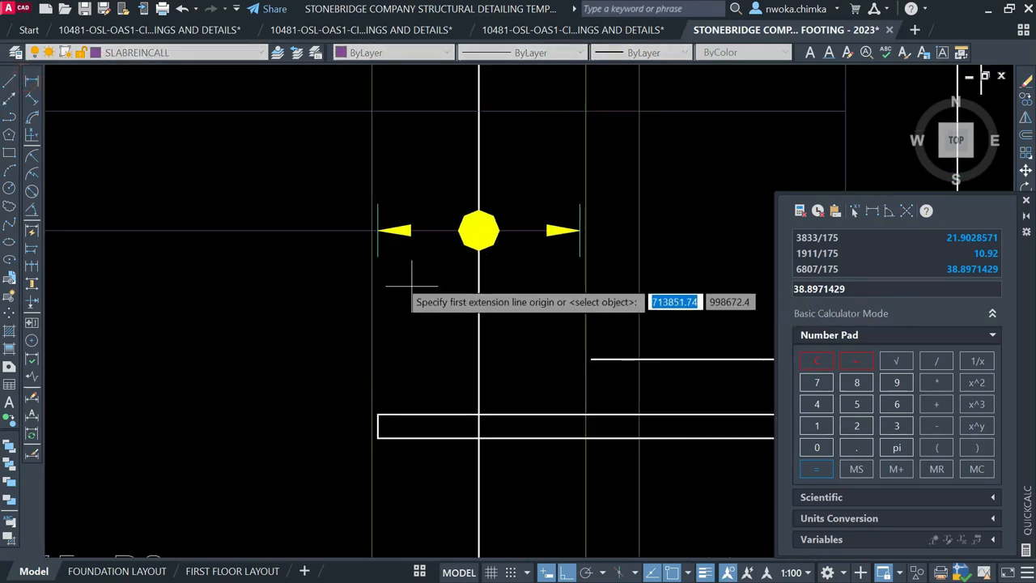
click(378, 256)
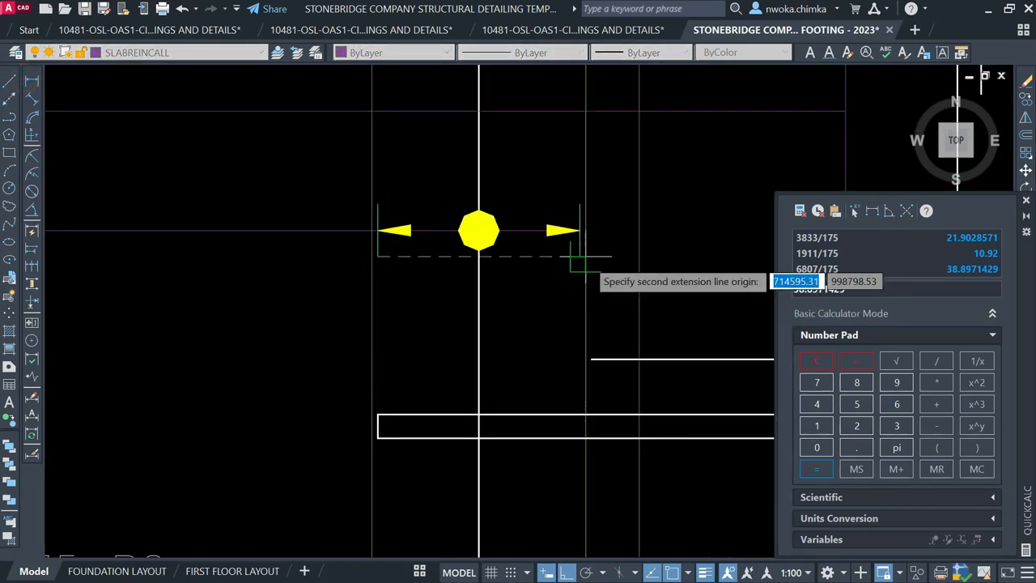
click(579, 257)
scroll(567, 292, down, 2)
scroll(518, 312, up, 4)
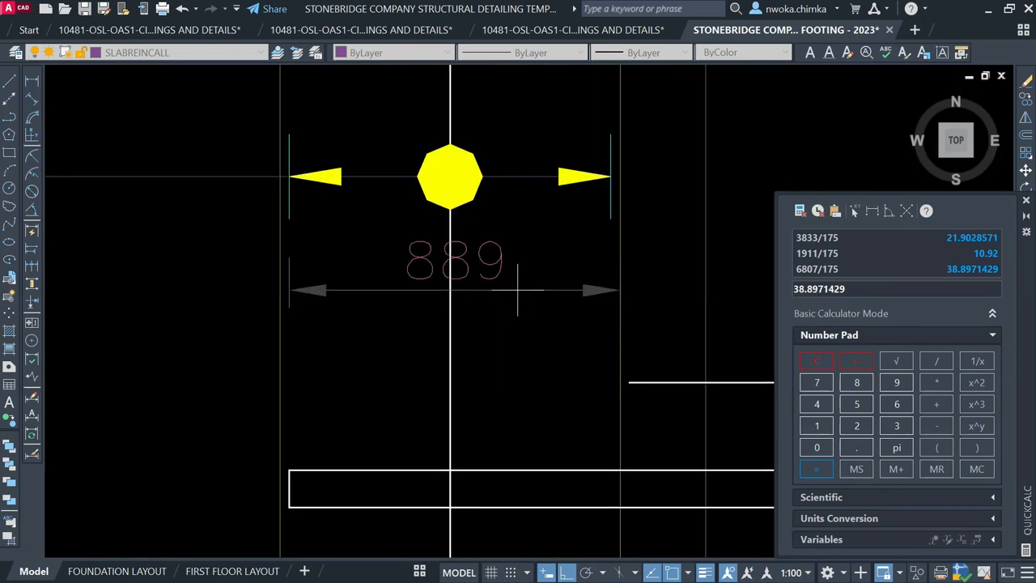
key(Escape)
Compute 889/200 in QuickCalc to get 4.445
click(856, 382)
click(857, 382)
click(927, 367)
click(847, 432)
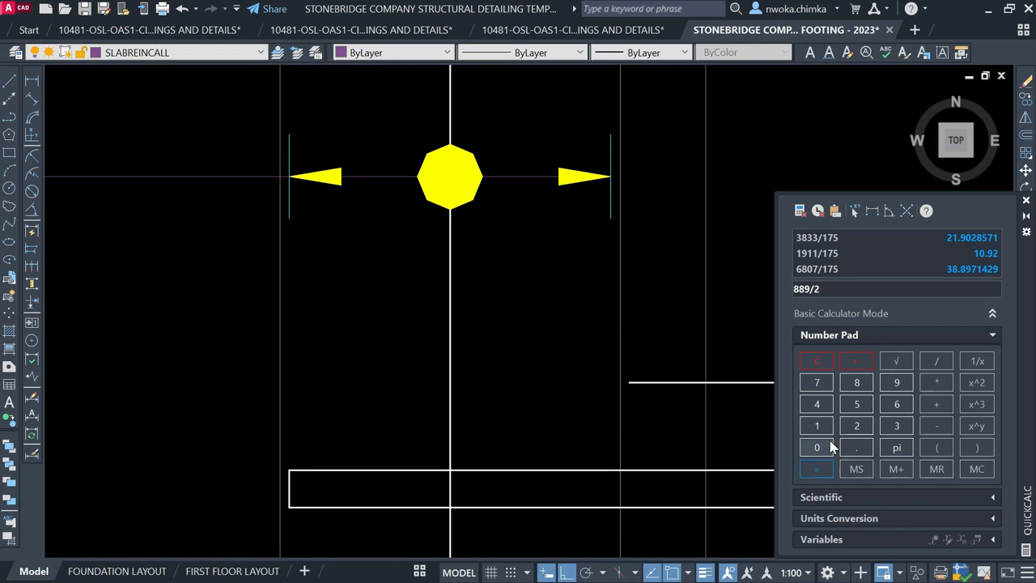
click(831, 447)
click(818, 469)
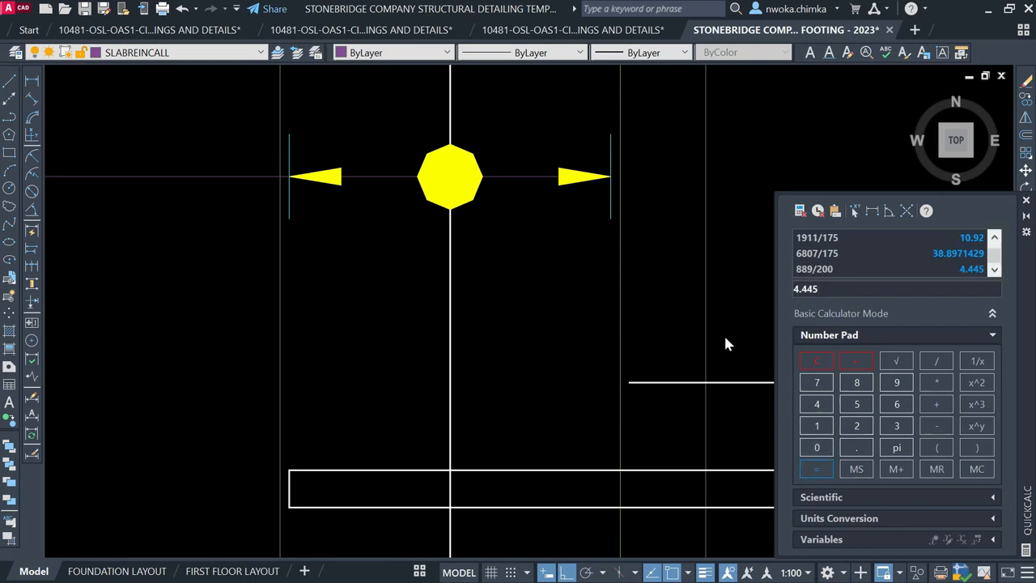
Select the vertical rebar line in the bay
scroll(511, 309, down, 5)
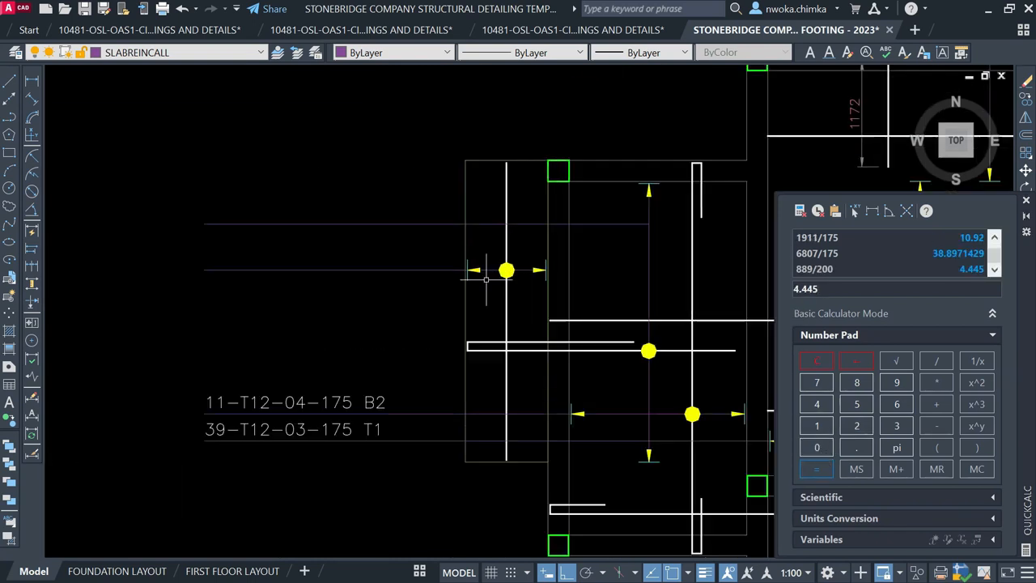
middle_drag(491, 348, 453, 297)
scroll(421, 311, up, 2)
click(417, 300)
click(400, 306)
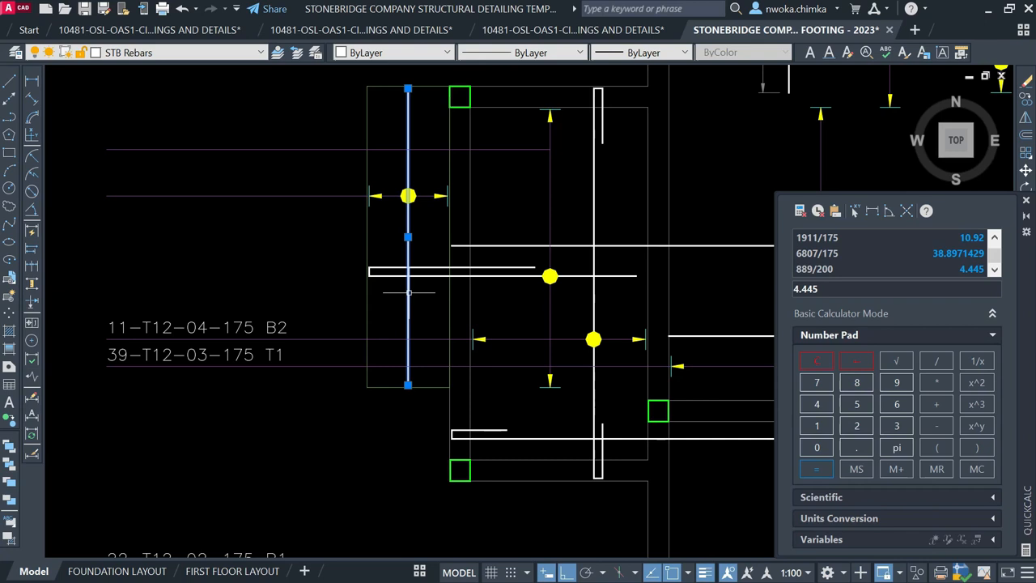
Copy the 11-T12-04-175 B2 label to a position above the original
middle_drag(391, 293, 431, 292)
key(Escape)
click(309, 321)
text(co)
key(Return)
click(146, 335)
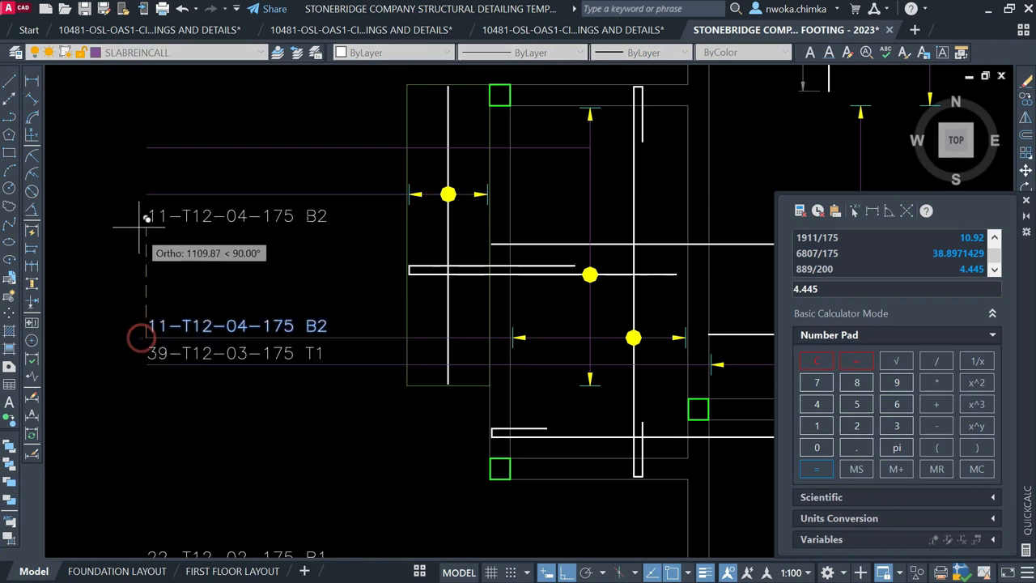
click(145, 191)
click(200, 168)
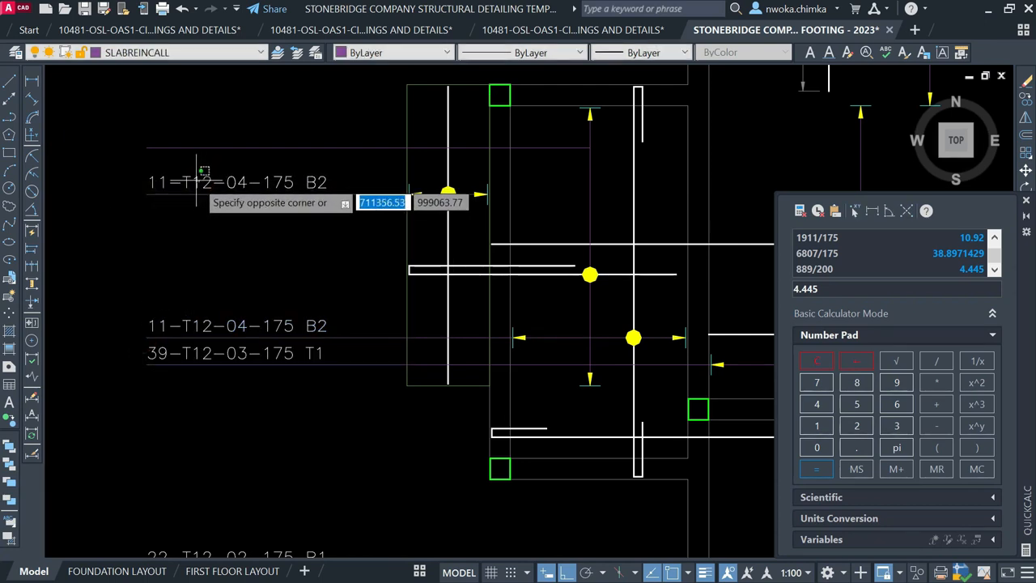
click(196, 178)
double_click(195, 182)
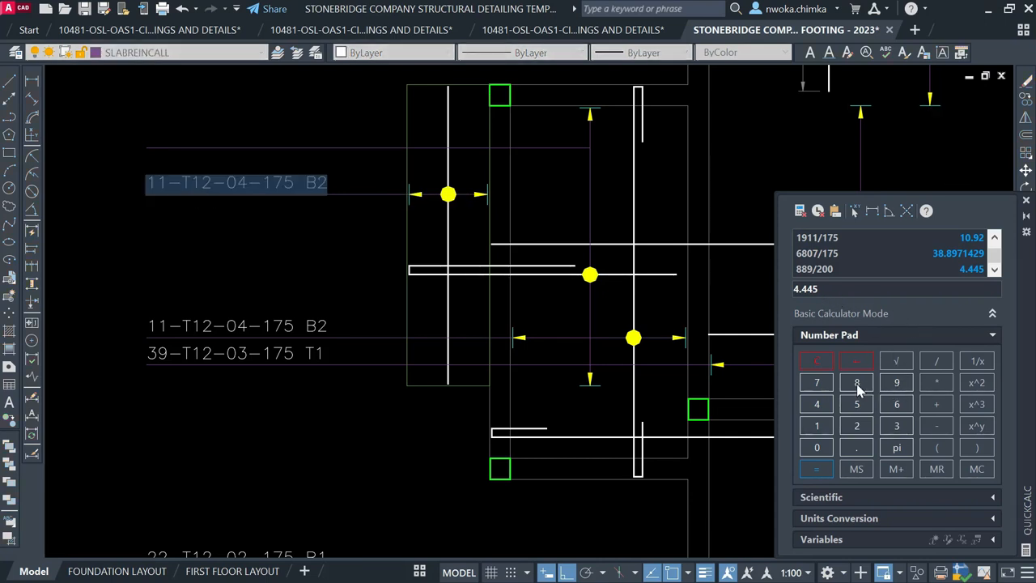
key(Escape)
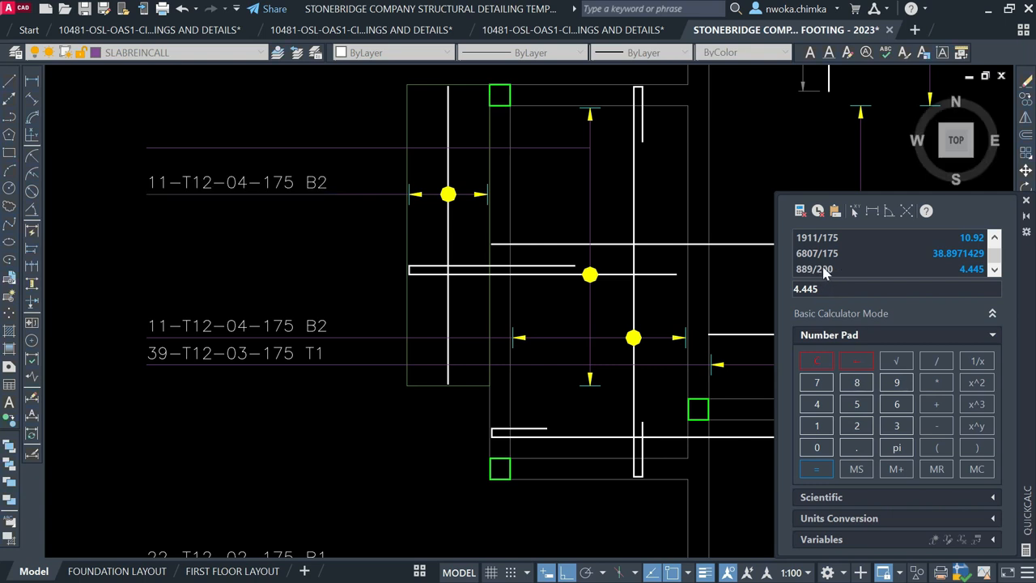
Compute 889/175 in QuickCalc to get 5.08
double_click(859, 389)
click(901, 382)
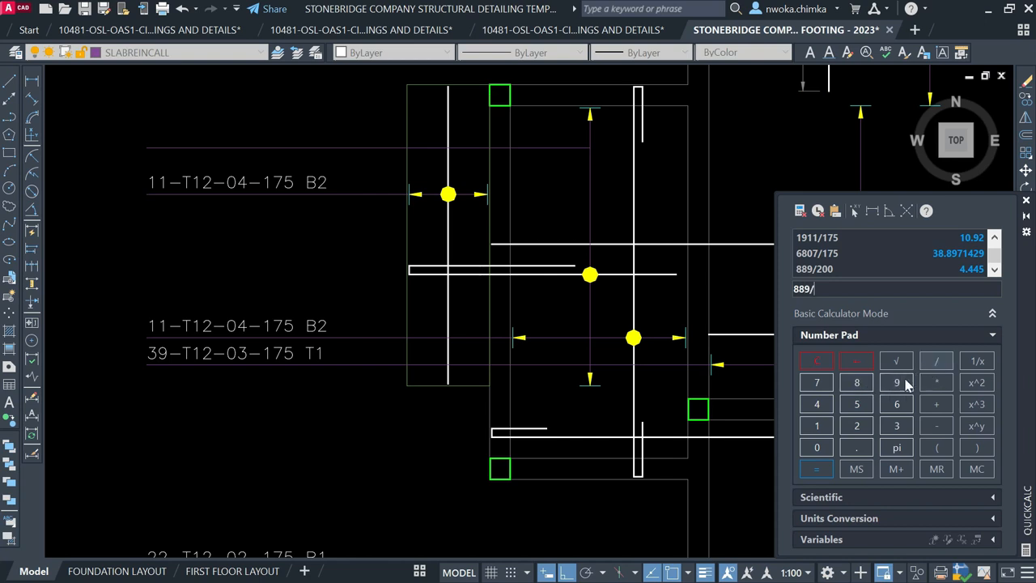
click(816, 427)
click(817, 383)
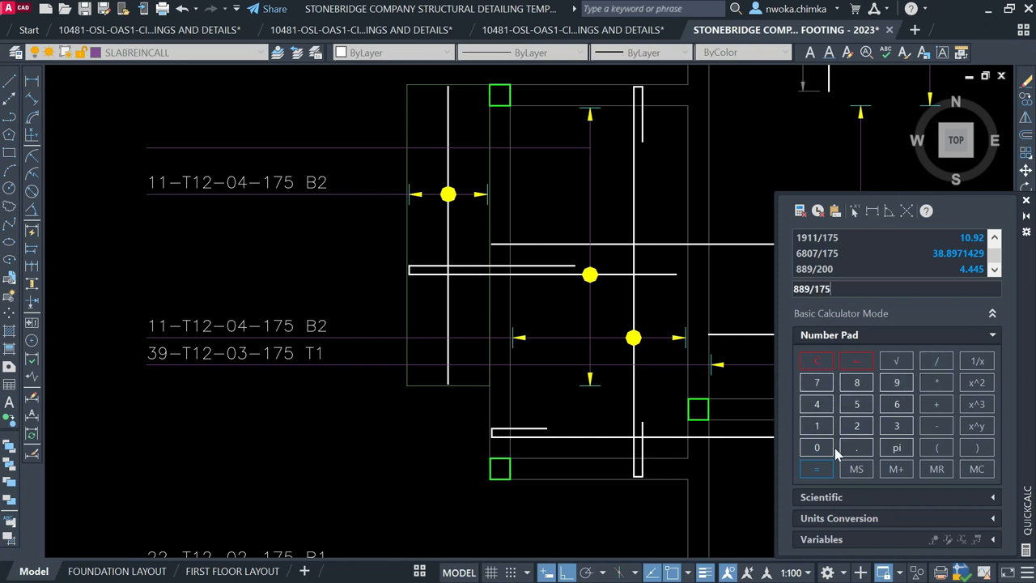
click(817, 469)
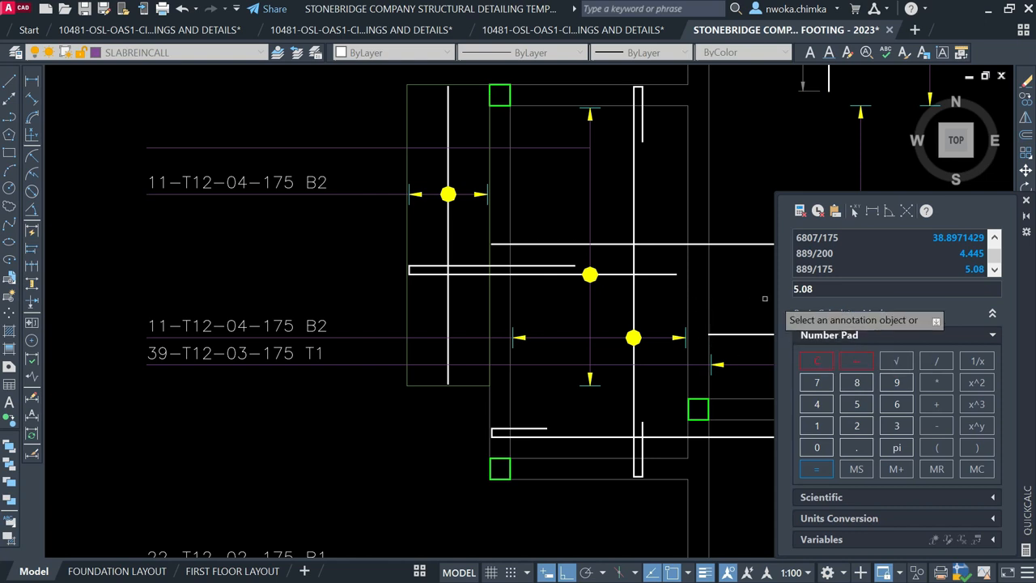
key(Escape)
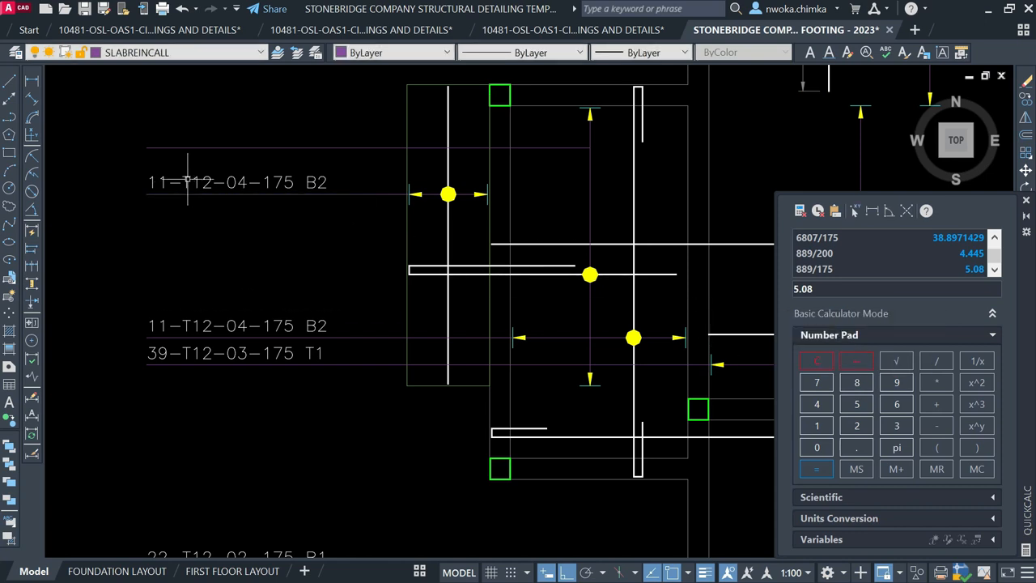
Change the copied callout's bar count from 11 to 6, then reopen it for editing
click(187, 180)
scroll(160, 188, up, 2)
double_click(168, 180)
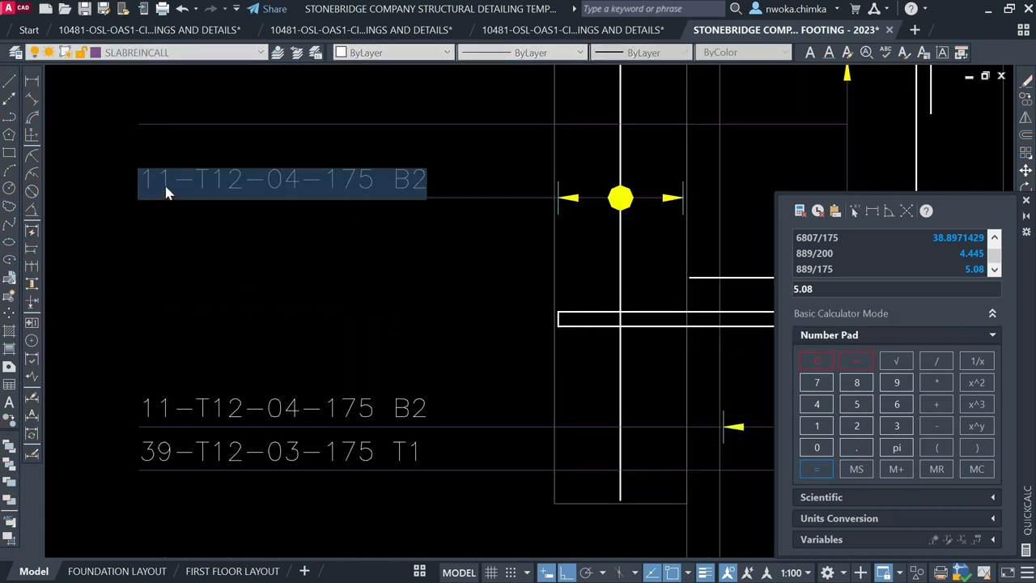
click(170, 176)
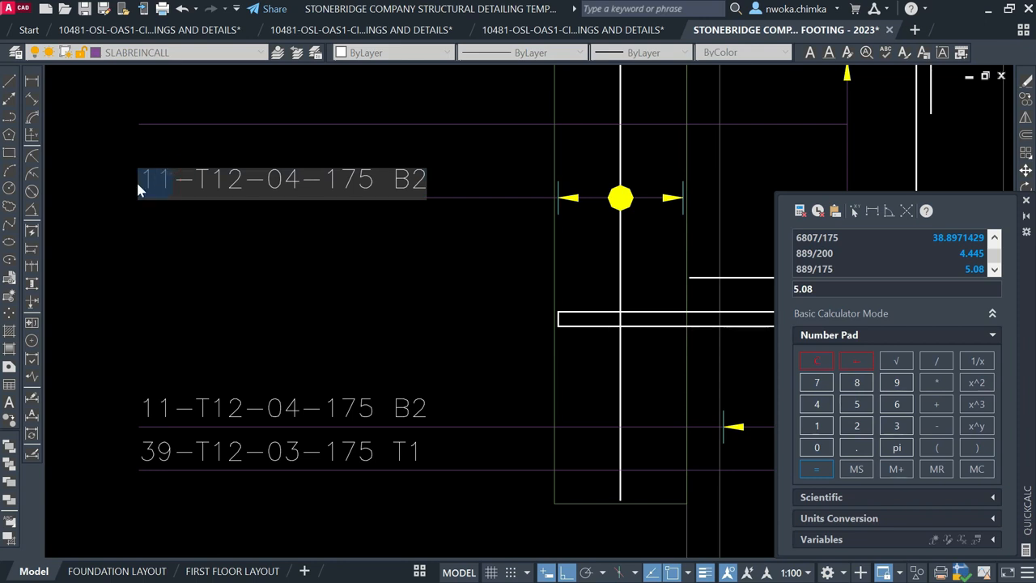
text(6)
click(192, 242)
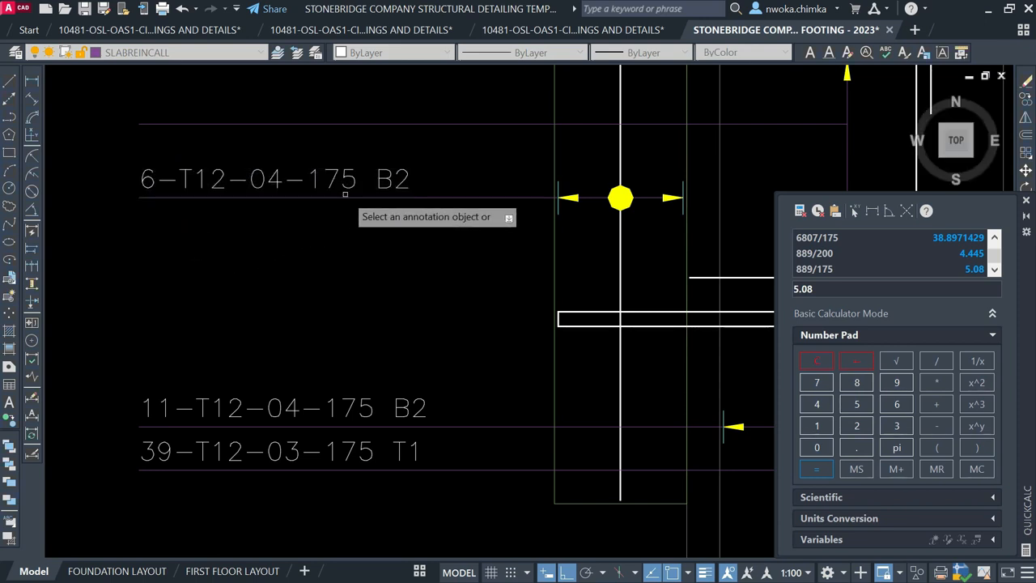
key(Escape)
click(275, 179)
double_click(275, 178)
scroll(276, 178, up, 2)
Change the bar mark 04 to 05 so the callout reads 6-T12-05-175 B2
text(5)
click(296, 259)
scroll(292, 291, down, 4)
key(Escape)
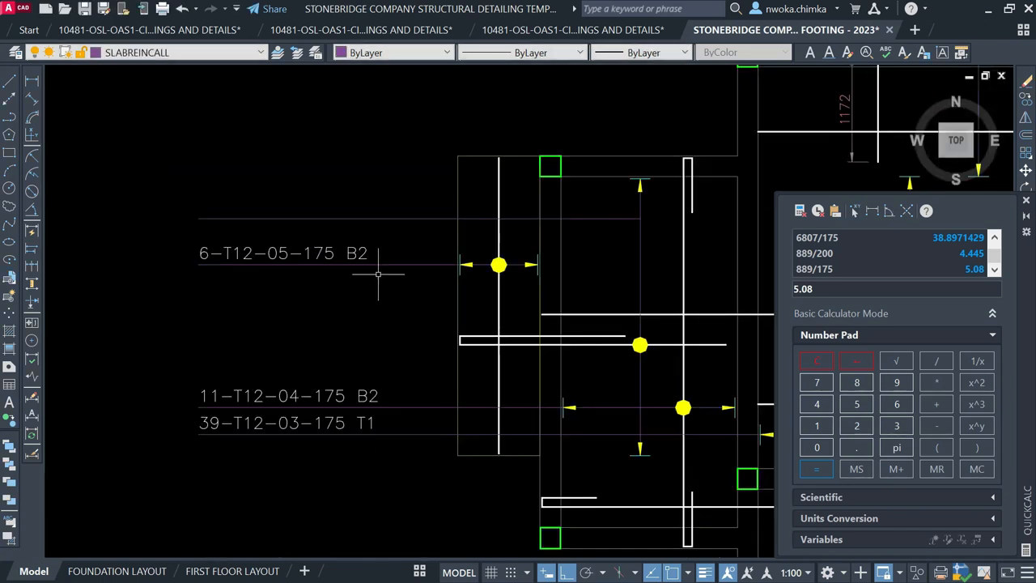
Pan to the bay rebars and inspect a dimension and the upper rebar line
middle_drag(317, 195, 311, 205)
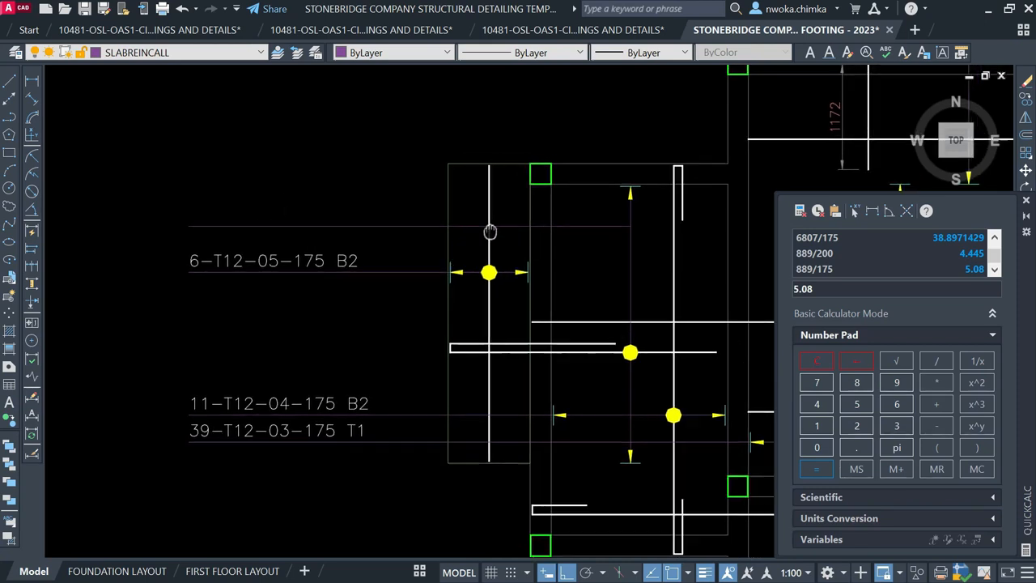
middle_drag(309, 157, 234, 155)
scroll(148, 75, down, 1)
scroll(392, 185, up, 1)
click(417, 182)
key(Escape)
click(362, 275)
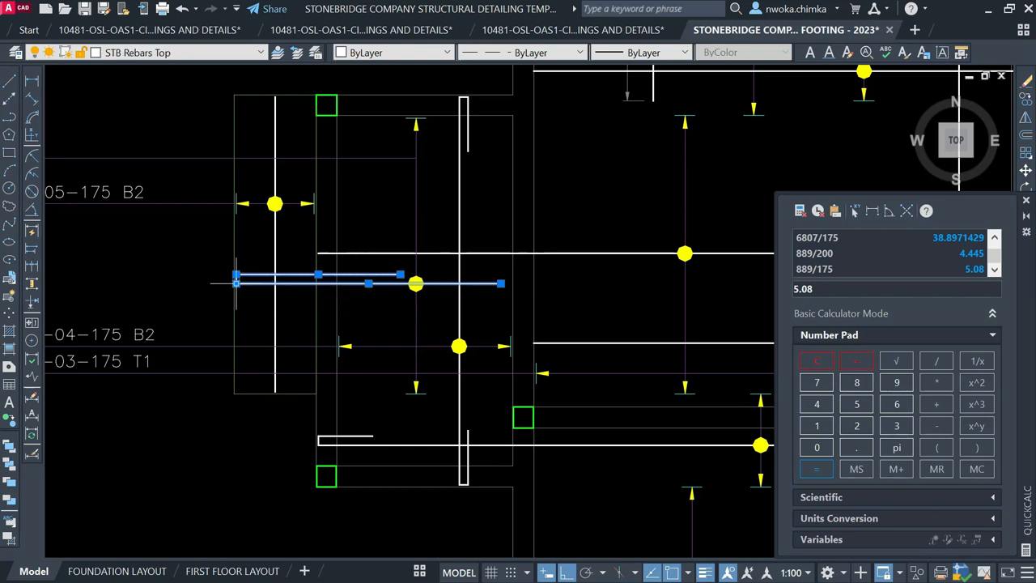
key(Escape)
Crossing-select the two rebar lines at their left end, then deselect them
click(246, 82)
click(199, 127)
key(Escape)
click(256, 268)
click(251, 285)
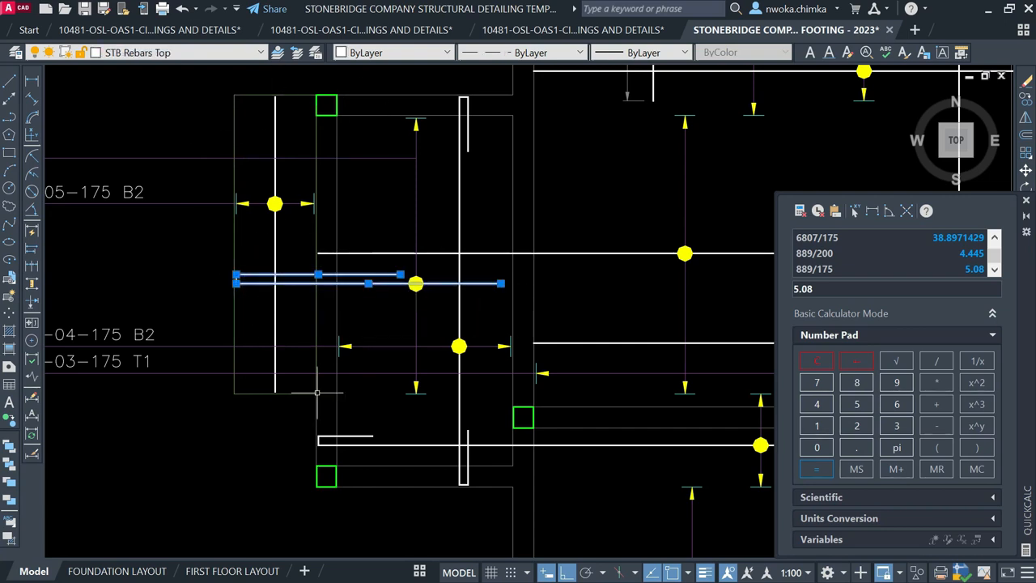
key(Escape)
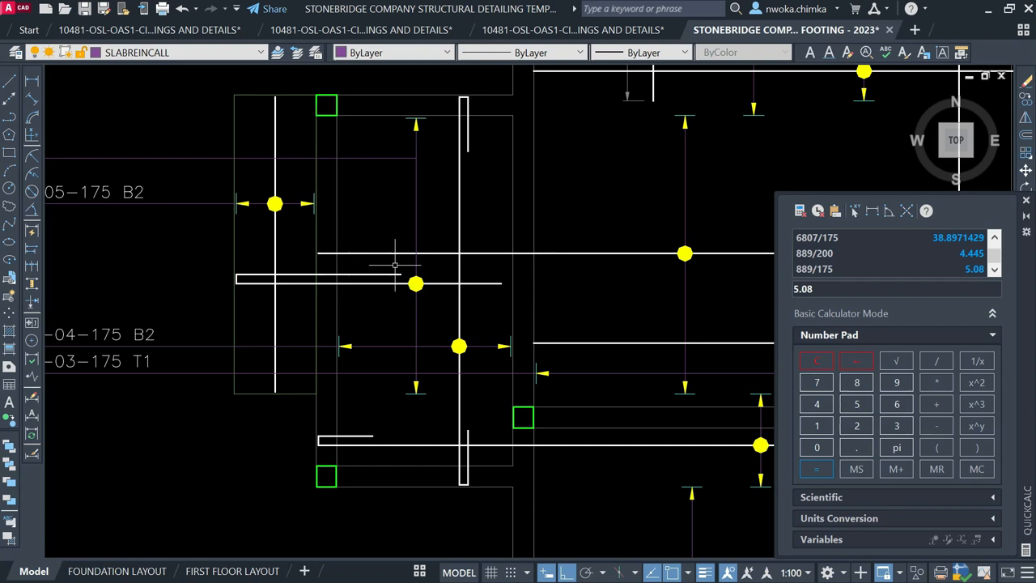
Copy the yellow span arrow by the (22) label into the upper bay
scroll(390, 218, down, 5)
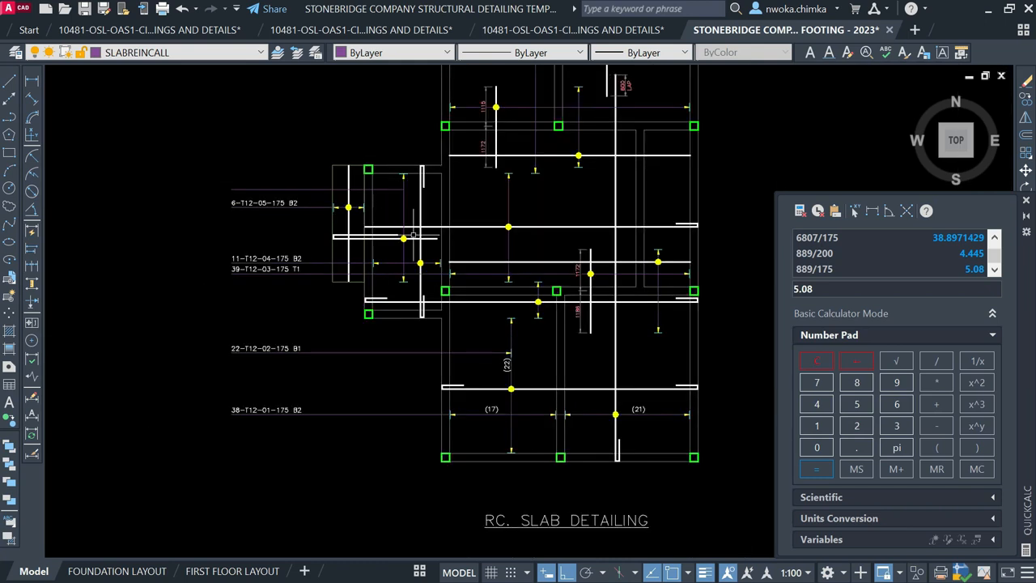
scroll(497, 372, up, 5)
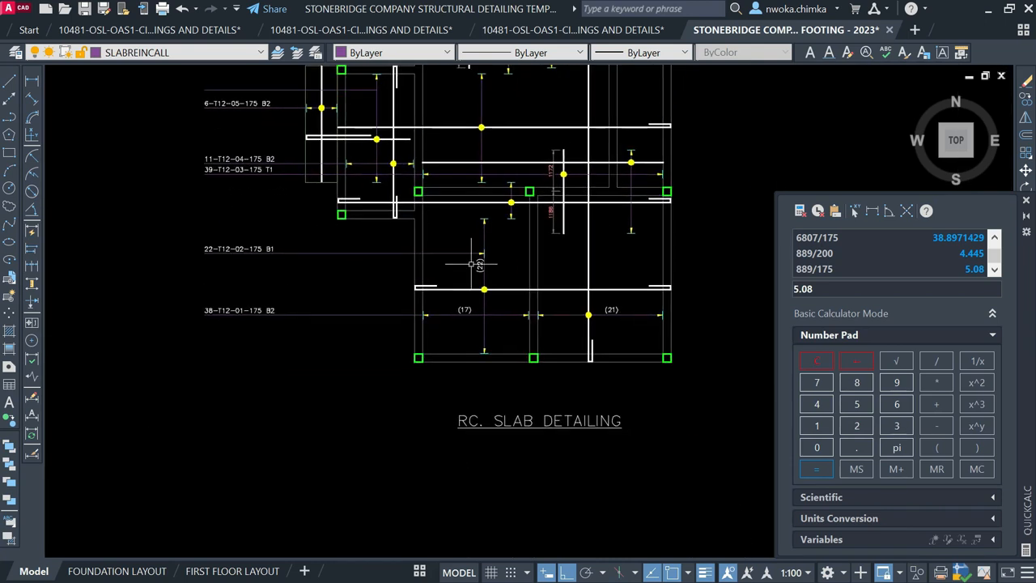
click(462, 193)
click(571, 284)
text(co)
key(Return)
scroll(485, 235, up, 4)
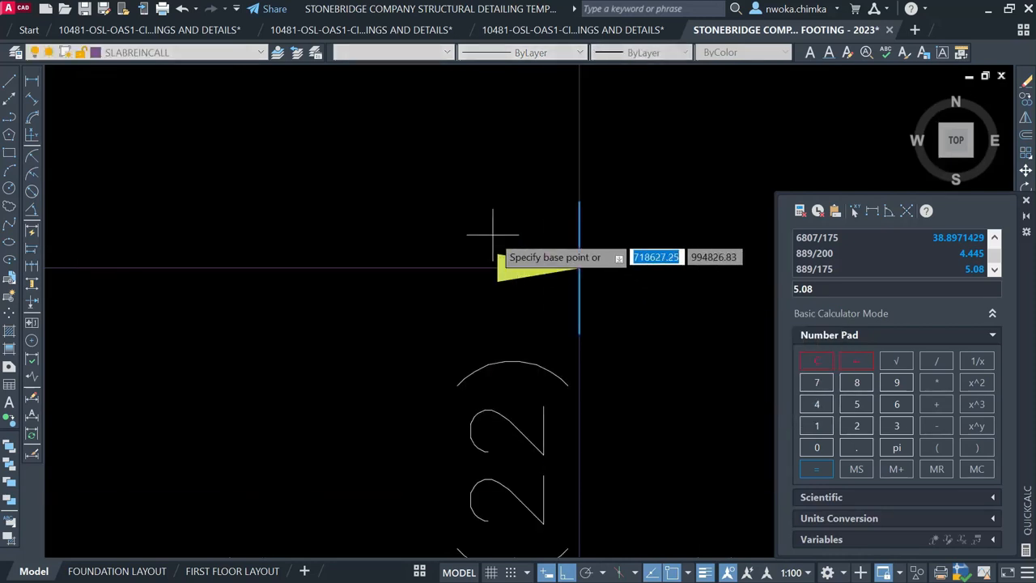
click(578, 268)
scroll(567, 393, down, 4)
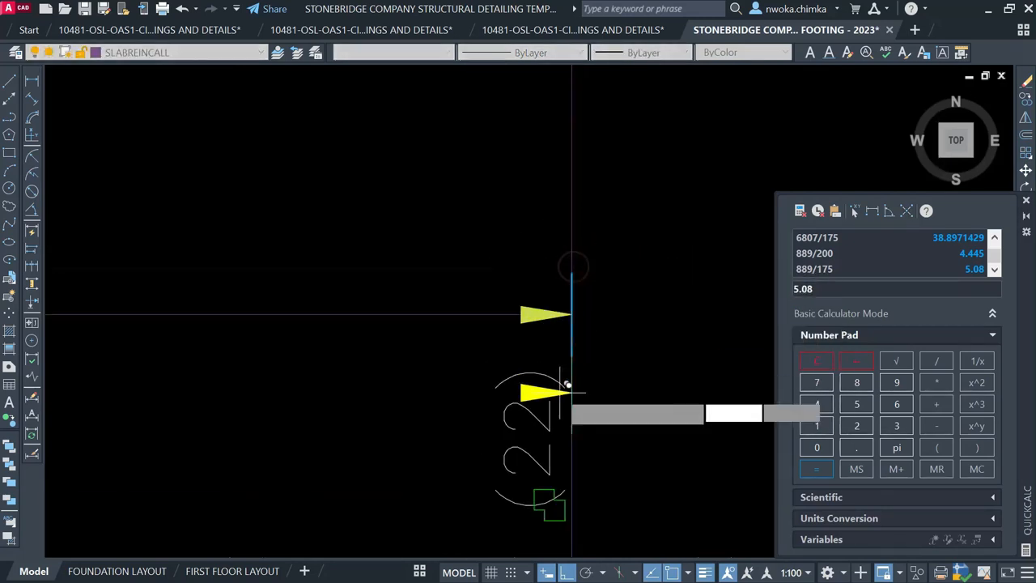
scroll(461, 243, up, 3)
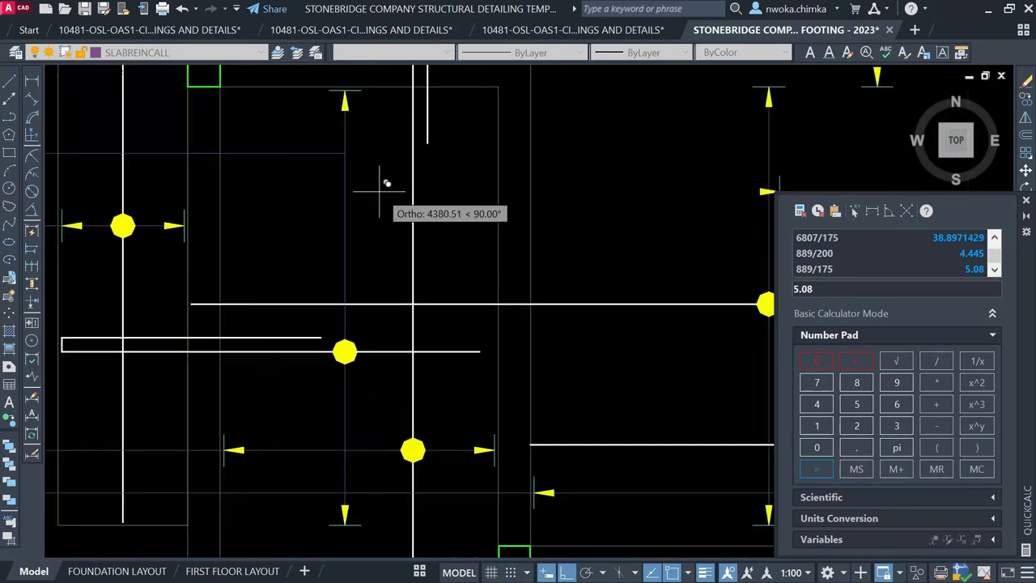
click(348, 153)
key(Return)
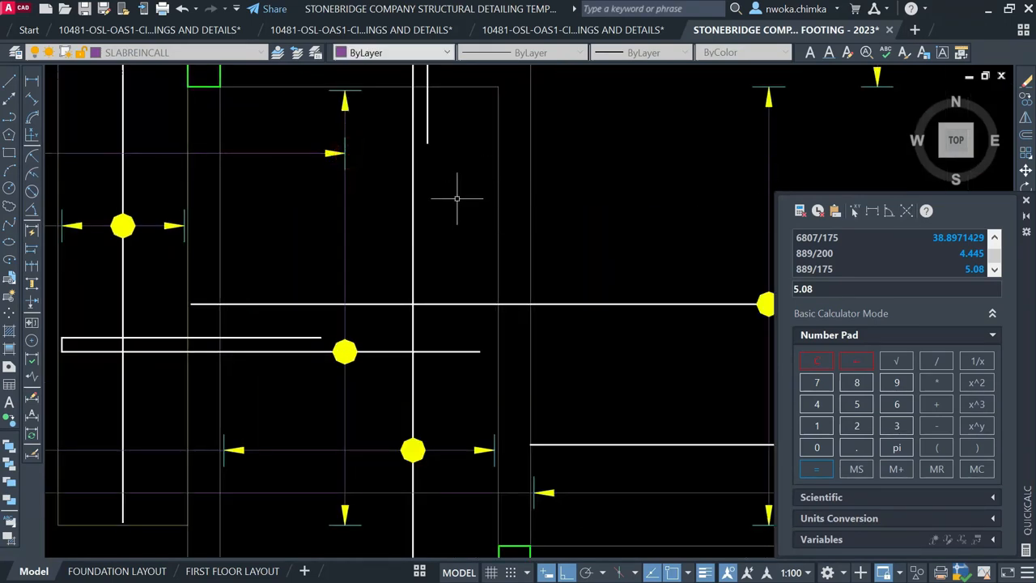
Select the 6-T12-05-175 B2 callout to check it, then clear the selection
scroll(339, 164, down, 3)
scroll(328, 174, up, 4)
click(314, 186)
click(308, 190)
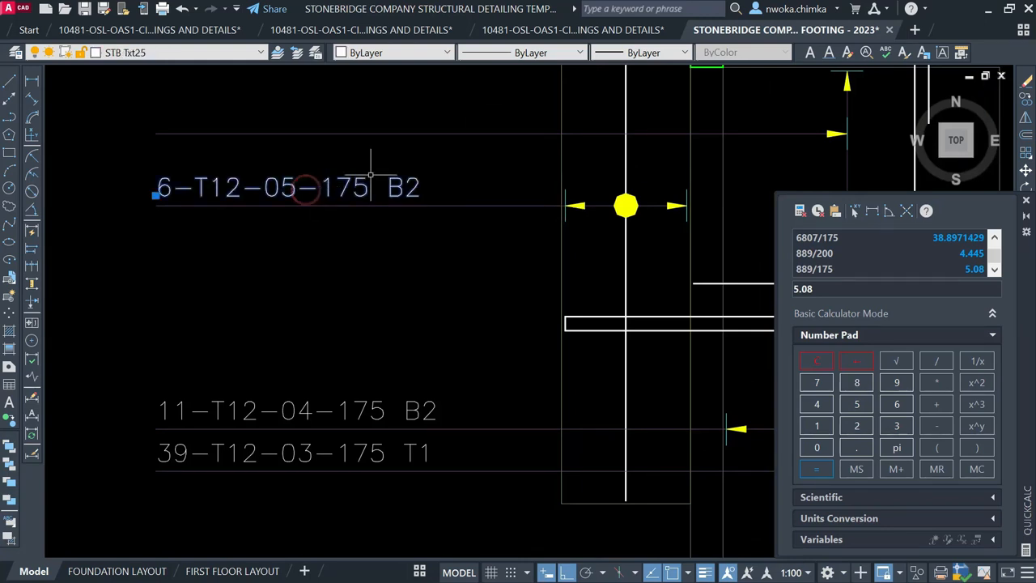
scroll(411, 199, down, 4)
key(Escape)
scroll(404, 188, up, 3)
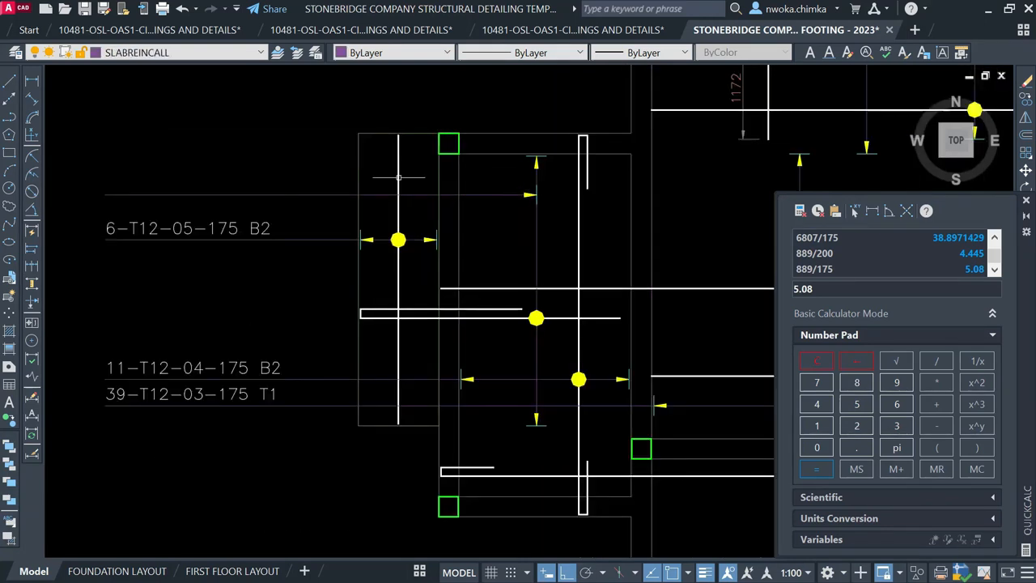
Measure the upper bay's span with a linear dimension, reading 3067, then cancel it
click(32, 84)
scroll(526, 162, up, 4)
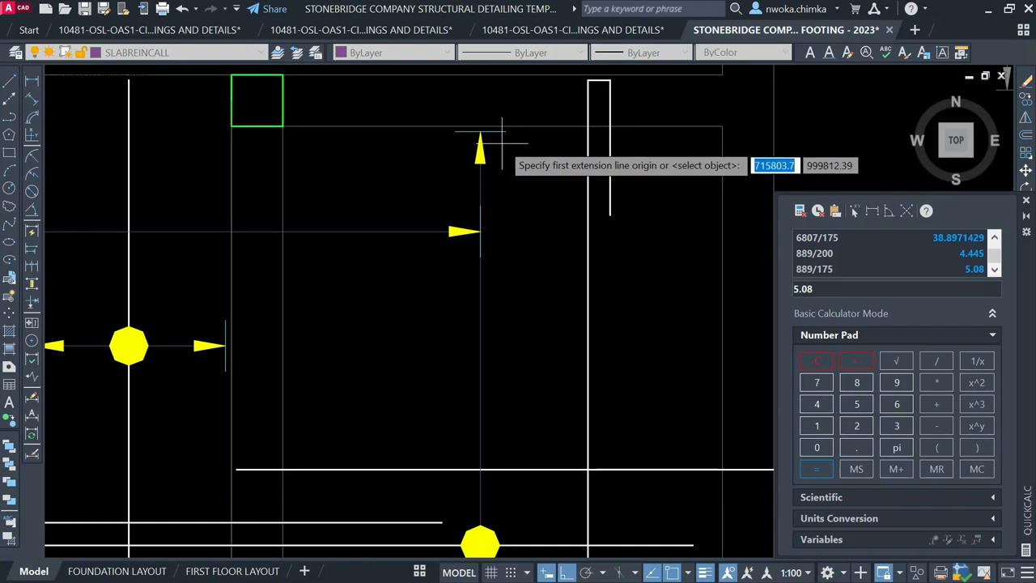
click(506, 131)
scroll(502, 133, down, 4)
scroll(502, 368, up, 3)
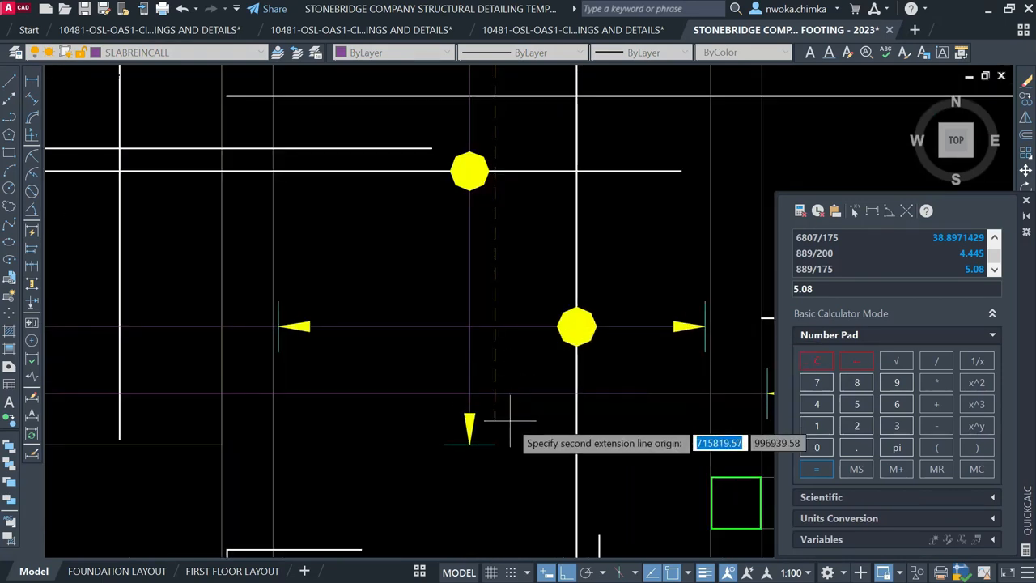
click(498, 442)
scroll(501, 435, down, 2)
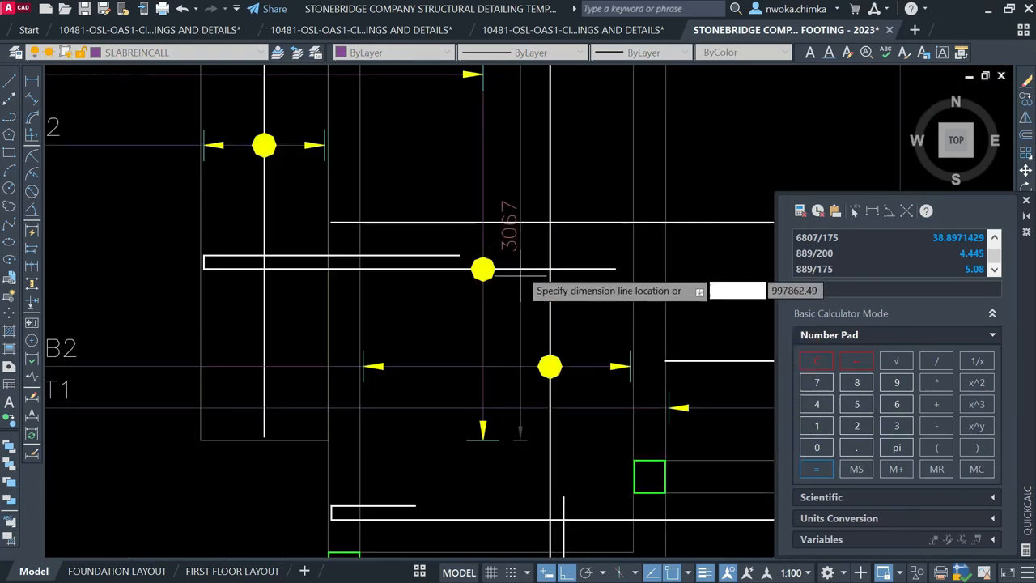
scroll(511, 234, up, 2)
scroll(524, 237, up, 3)
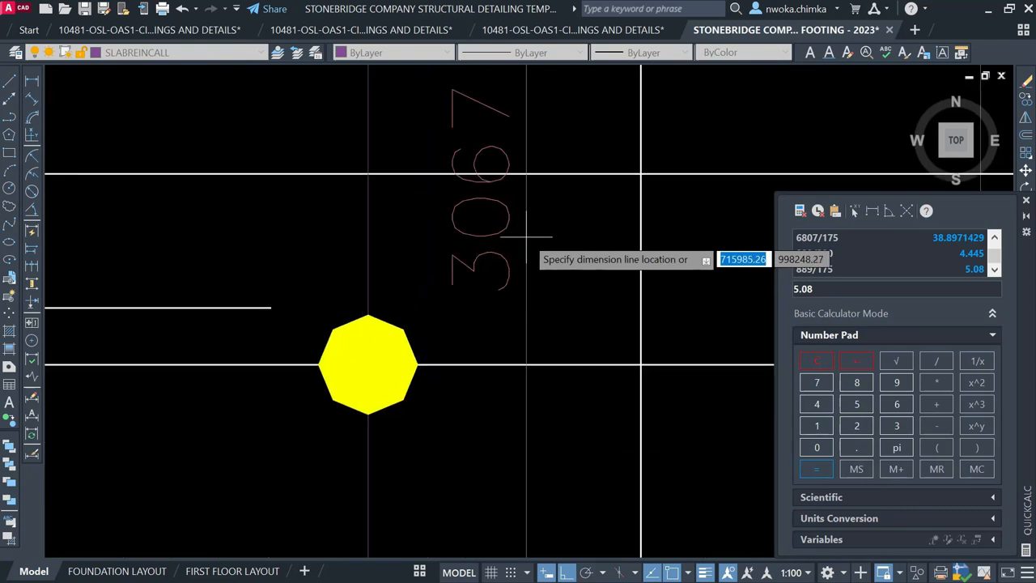
key(Escape)
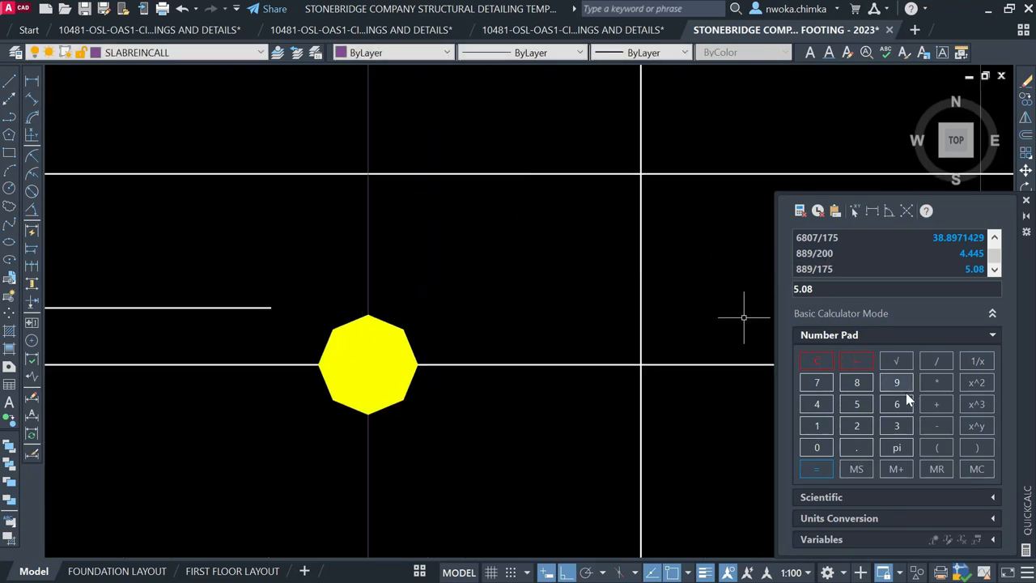
Compute 3067/175 in QuickCalc to get 17.5257143
click(906, 431)
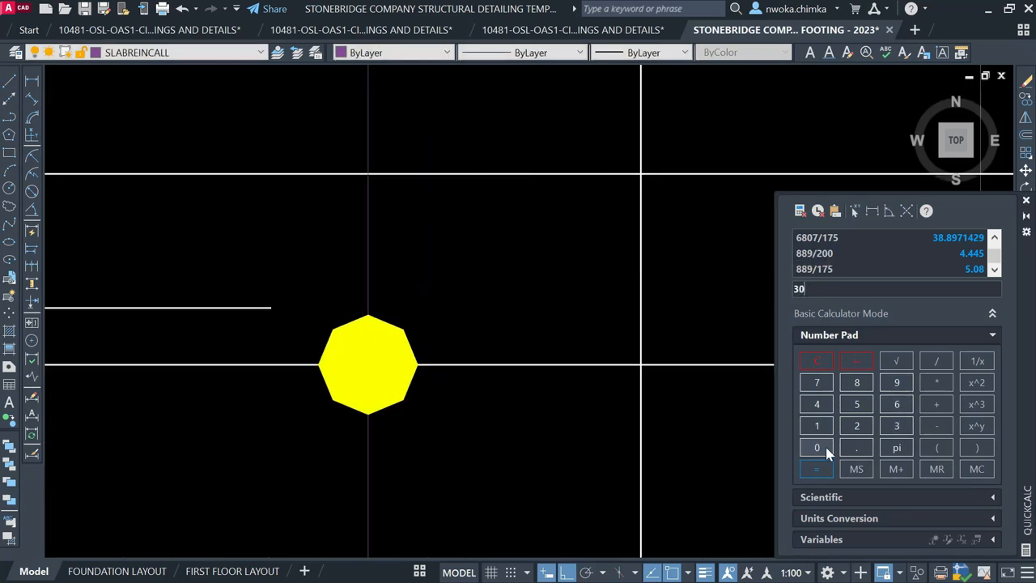
click(897, 405)
click(834, 387)
click(813, 429)
click(819, 470)
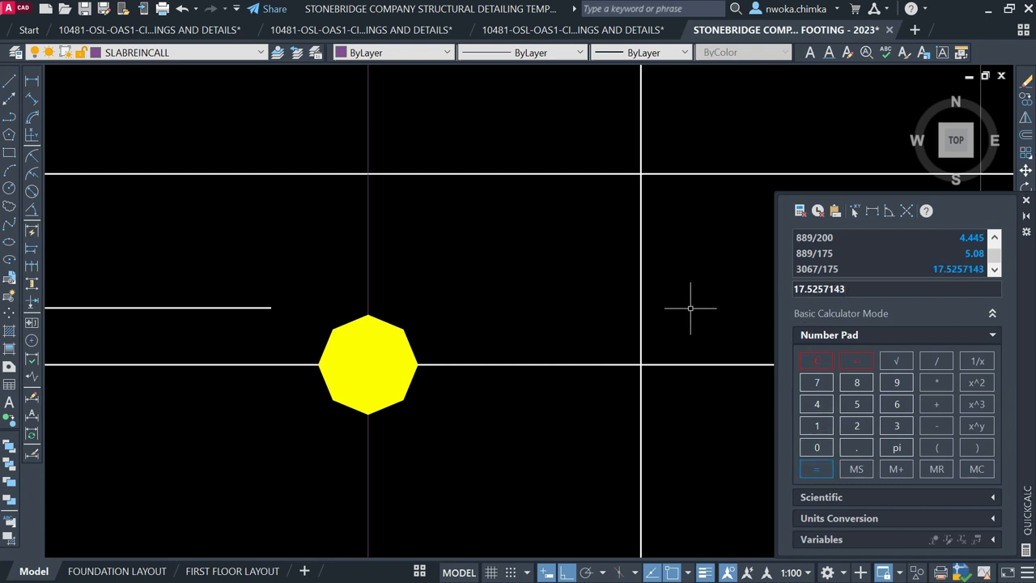
scroll(653, 305, down, 4)
middle_drag(543, 303, 661, 321)
Copy the 39-T12-03-175 T1 callout to a spot above the 6-T12-05-175 B2 label
scroll(661, 320, down, 2)
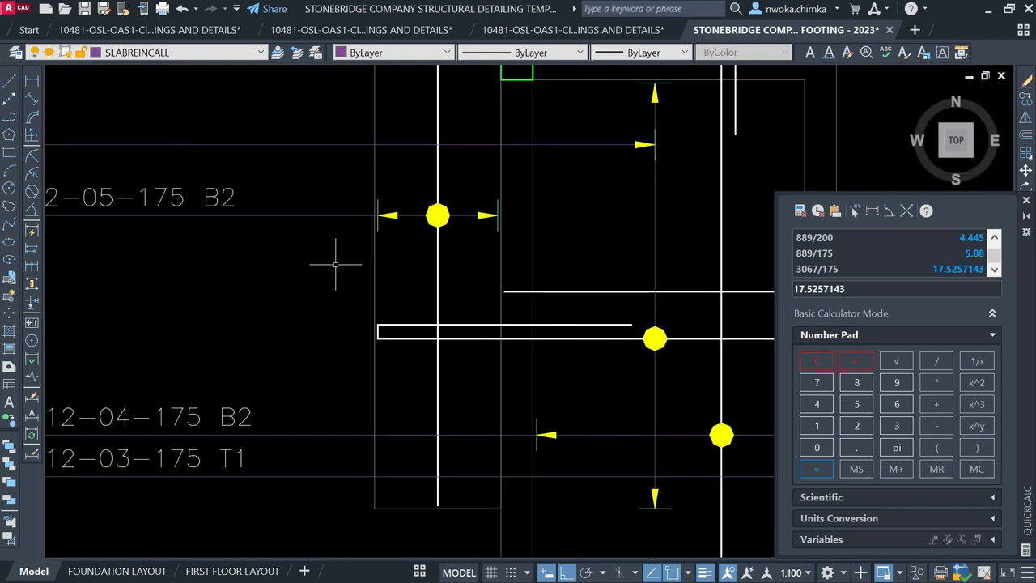
middle_drag(160, 219, 349, 225)
scroll(377, 252, down, 2)
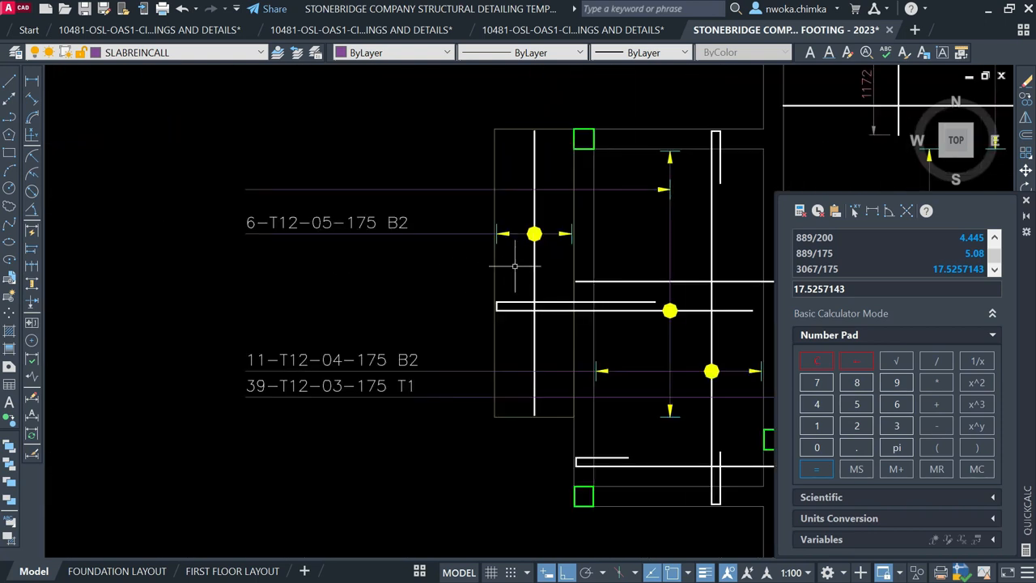
click(393, 379)
text(co)
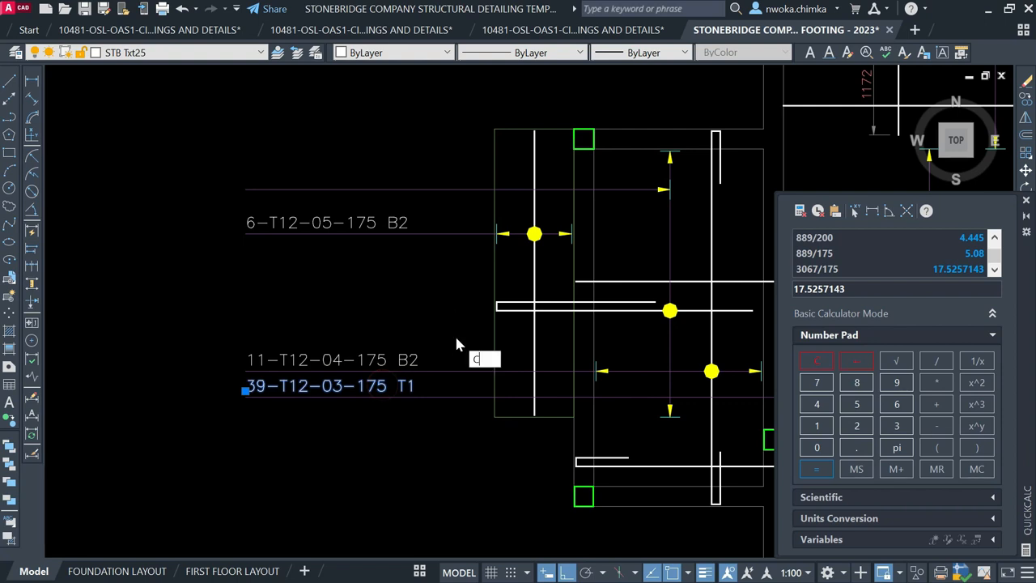
key(Return)
click(244, 389)
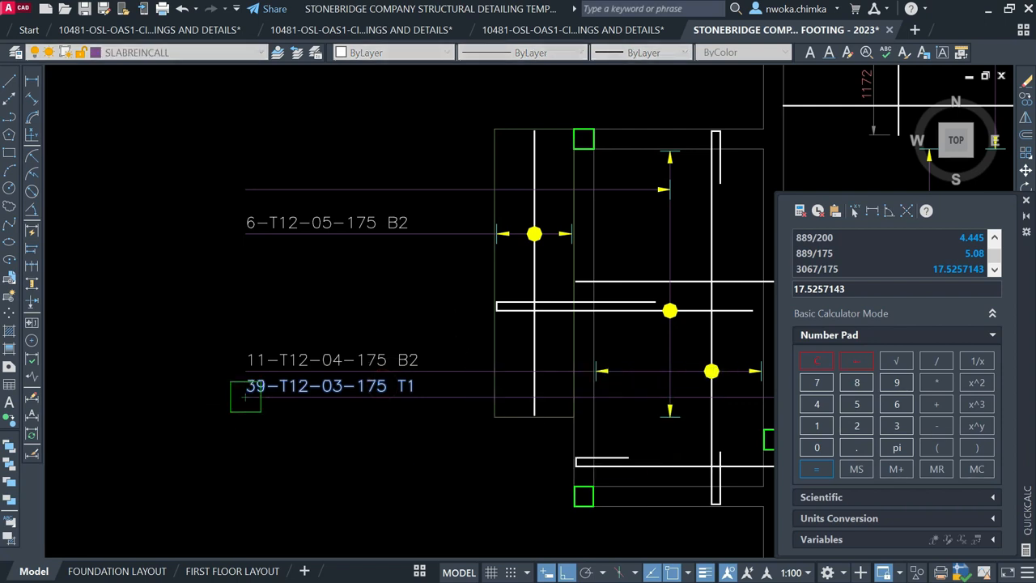
click(244, 186)
key(Escape)
Edit the copied callout to read 18-T12-06-175 T1
click(257, 178)
double_click(259, 178)
double_click(263, 174)
text(18)
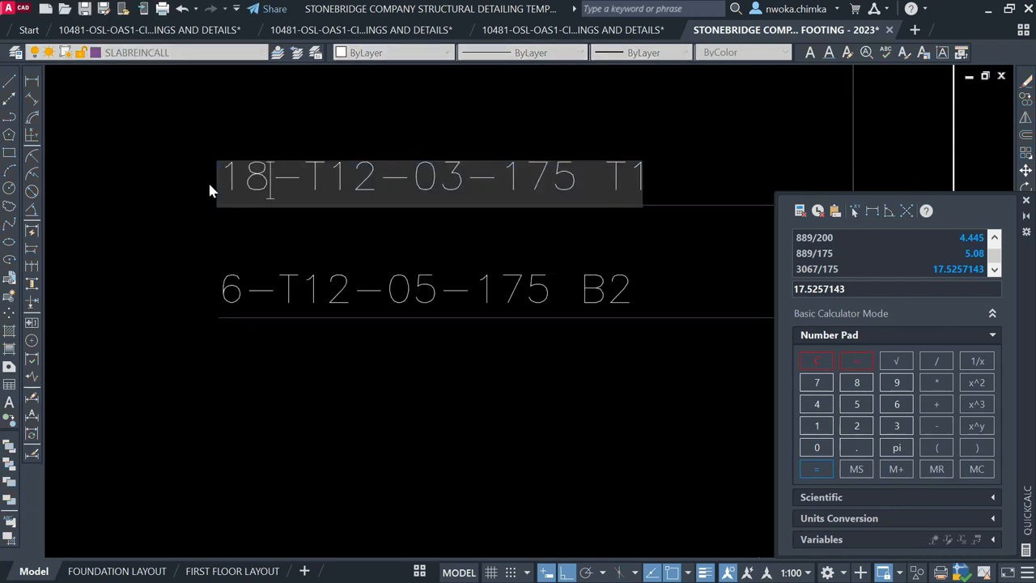
drag(463, 163, 440, 166)
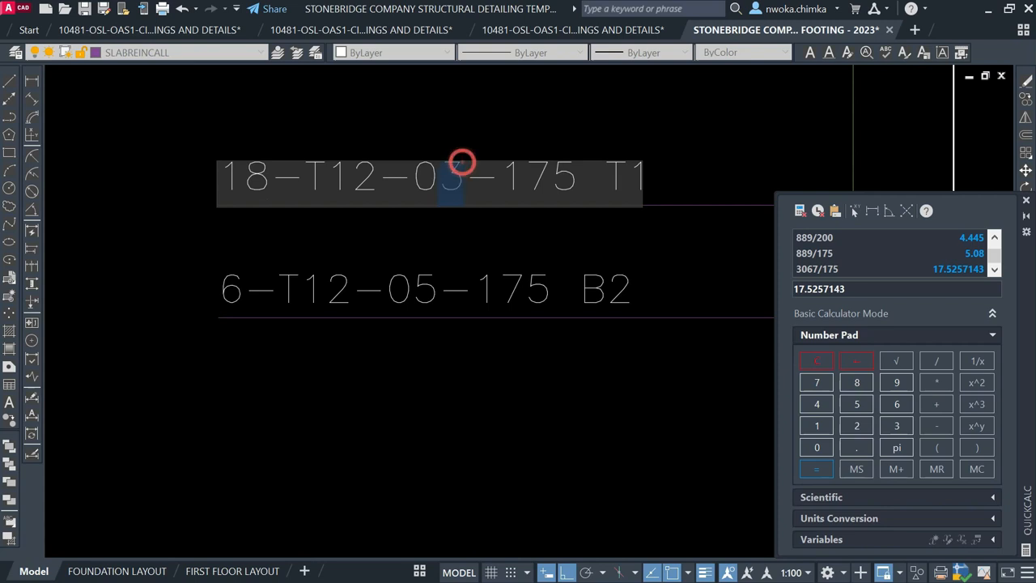
key(Return)
scroll(344, 251, down, 3)
key(Escape)
middle_drag(582, 276, 477, 276)
middle_drag(473, 226, 478, 241)
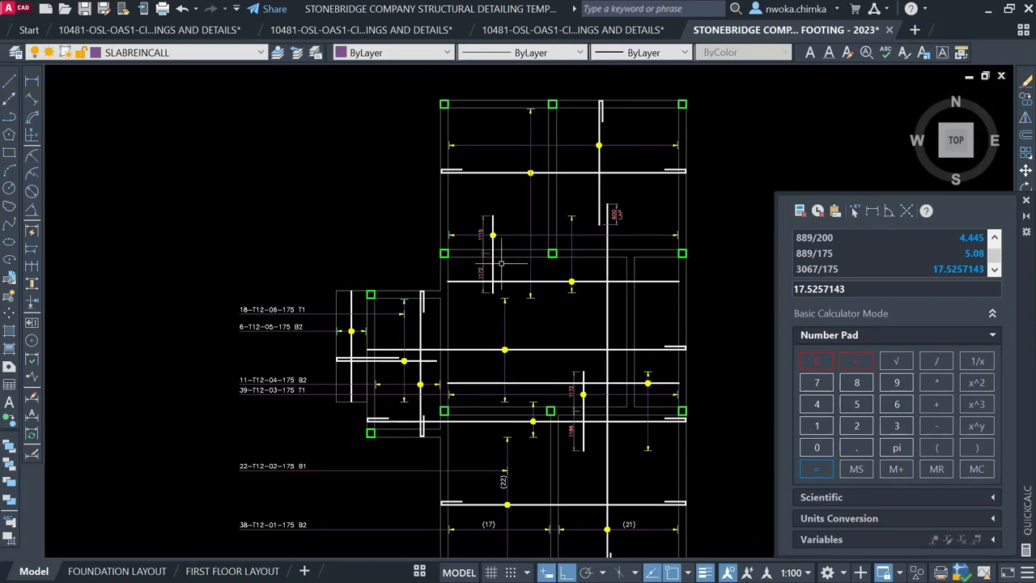
Close the QuickCalc palette so the full footing slab drawing is visible
scroll(502, 264, up, 3)
scroll(444, 227, up, 3)
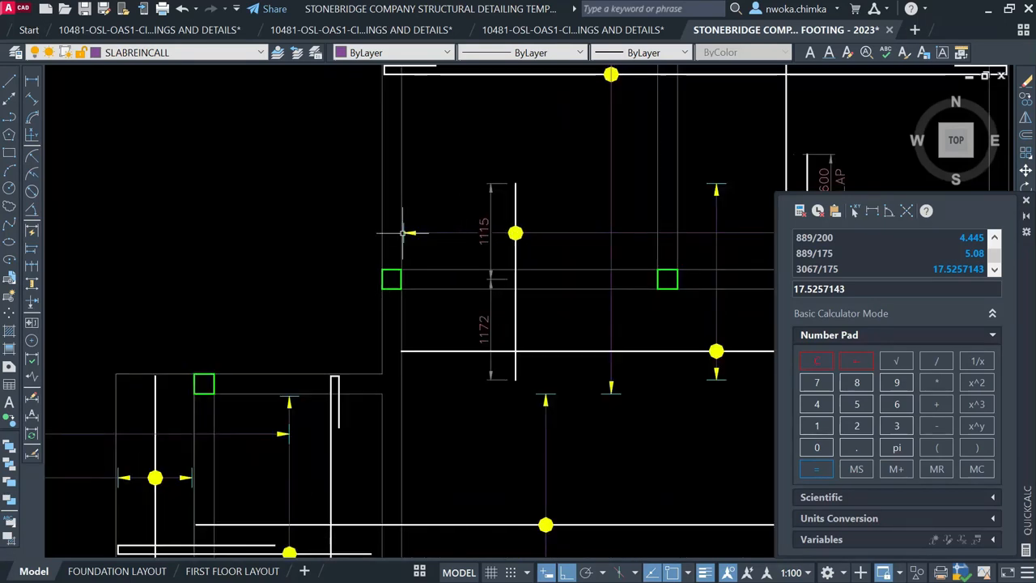
scroll(443, 219, down, 2)
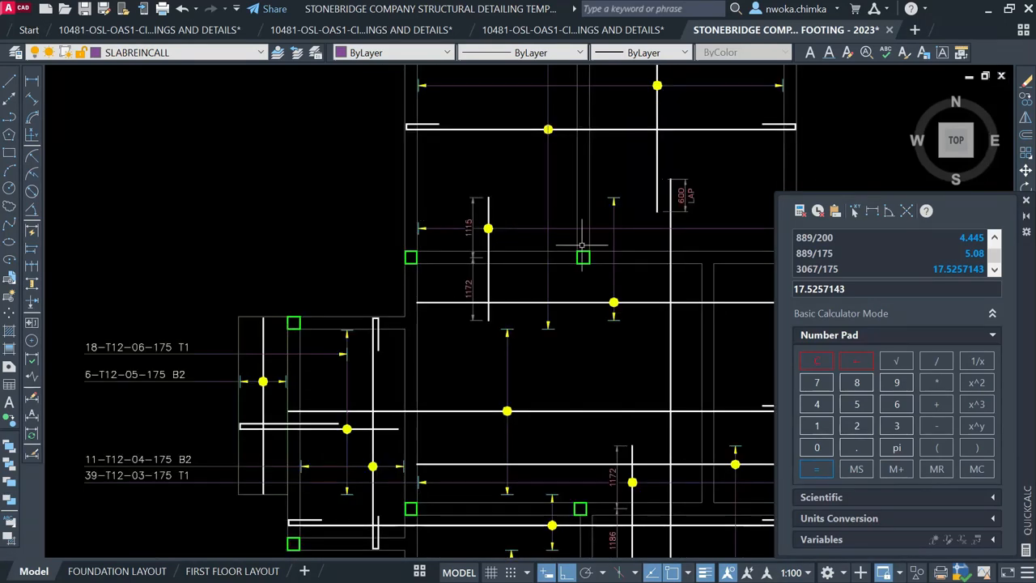
click(1025, 200)
Pause the screen recording from the system tray
mouse_move(881, 571)
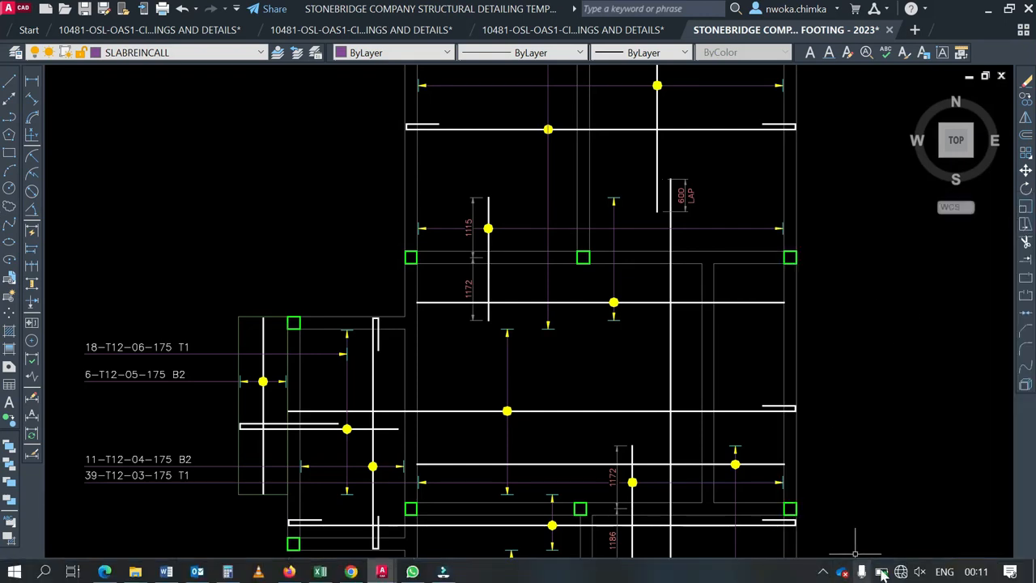
click(825, 570)
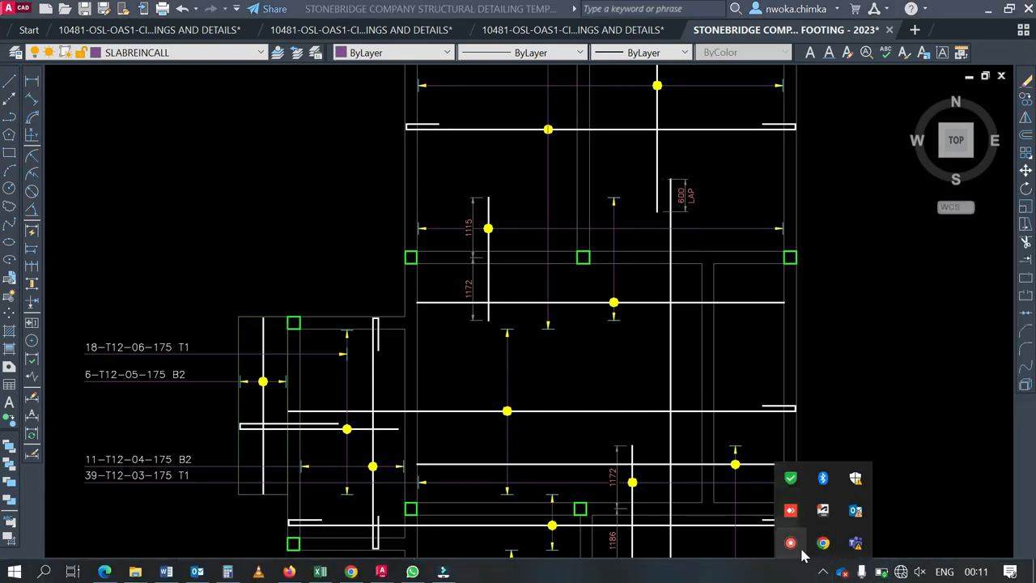
right_click(792, 542)
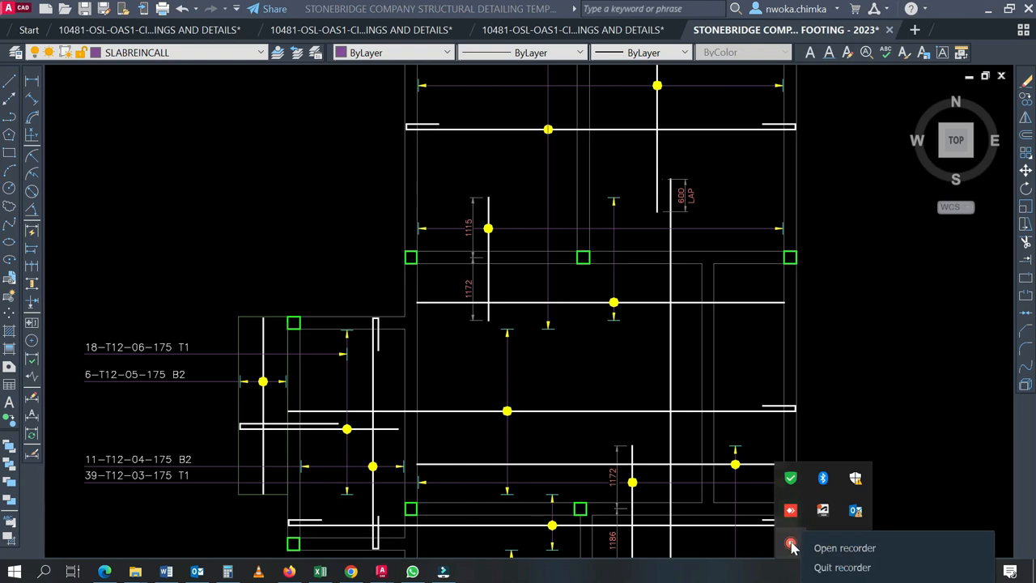
click(842, 548)
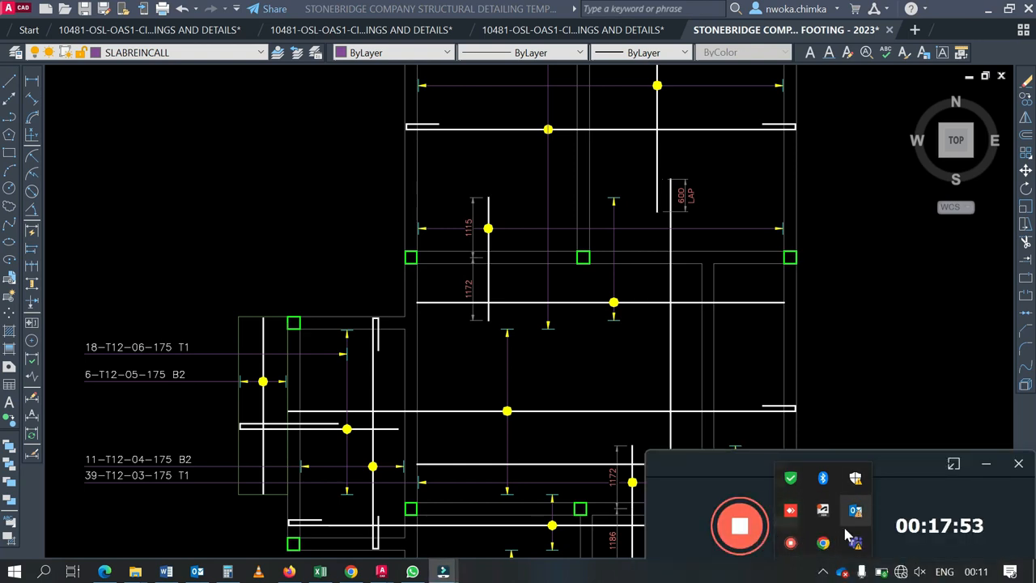
click(824, 570)
click(831, 541)
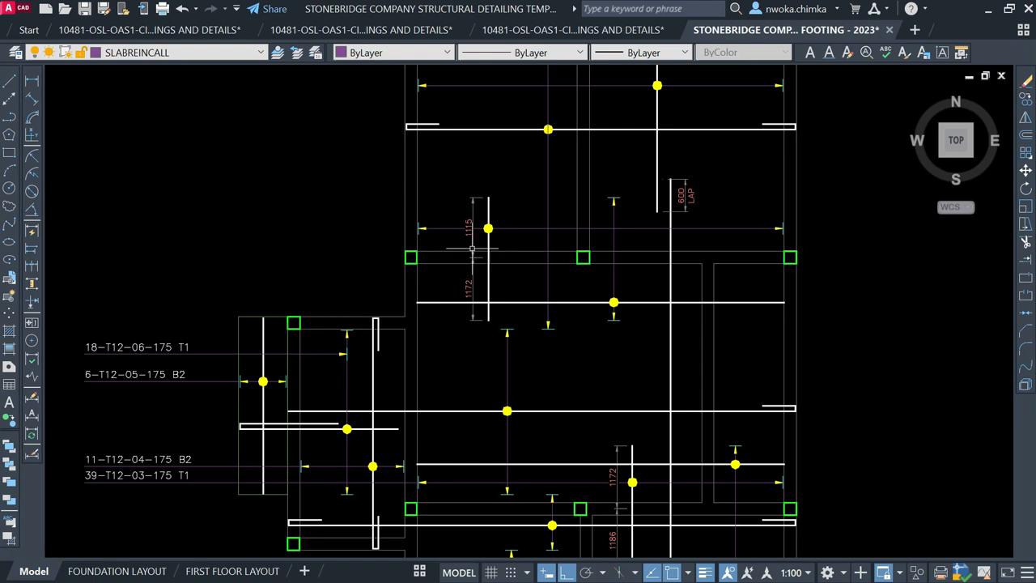
Draw a horizontal leader line from the 1115 dimension's arrow tip toward the callouts
text(l)
key(Return)
scroll(414, 232, up, 8)
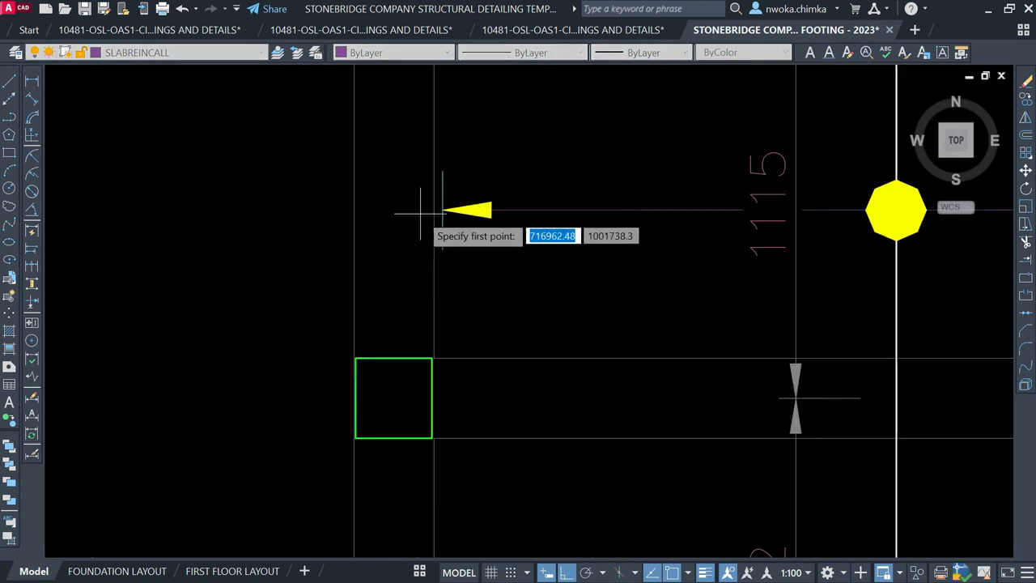
click(438, 209)
scroll(466, 264, down, 3)
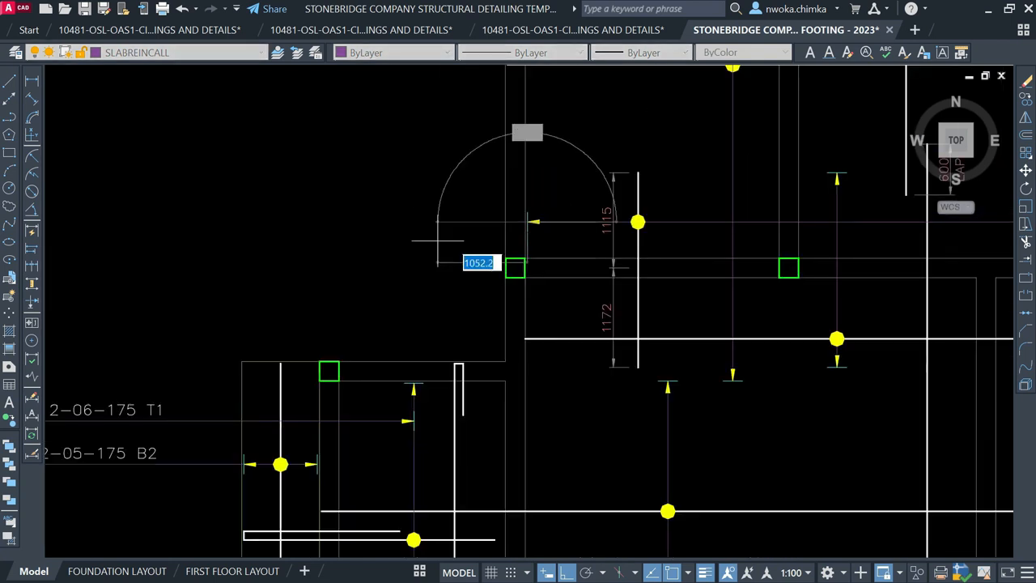
scroll(243, 266, down, 2)
scroll(308, 268, up, 2)
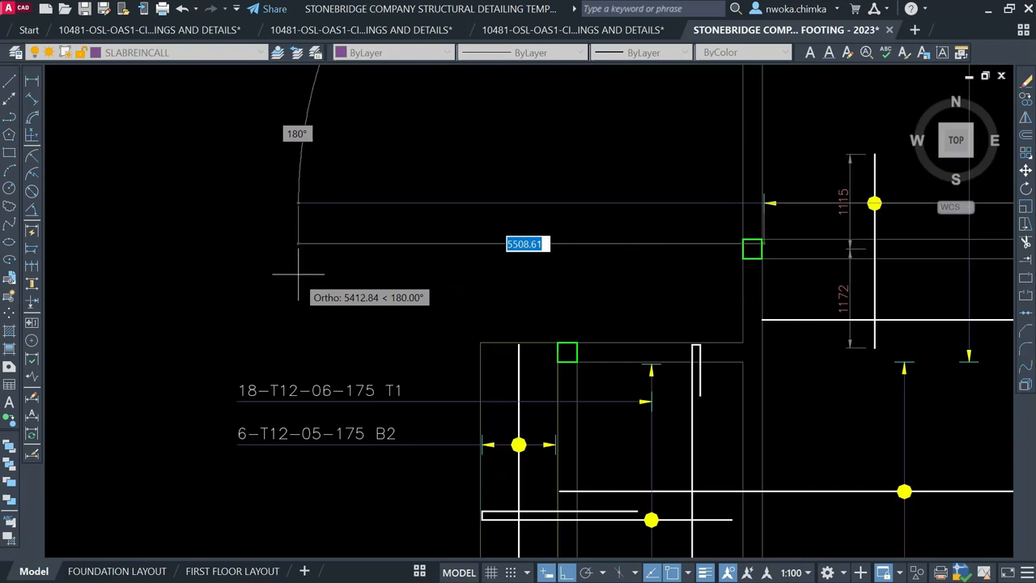
click(239, 336)
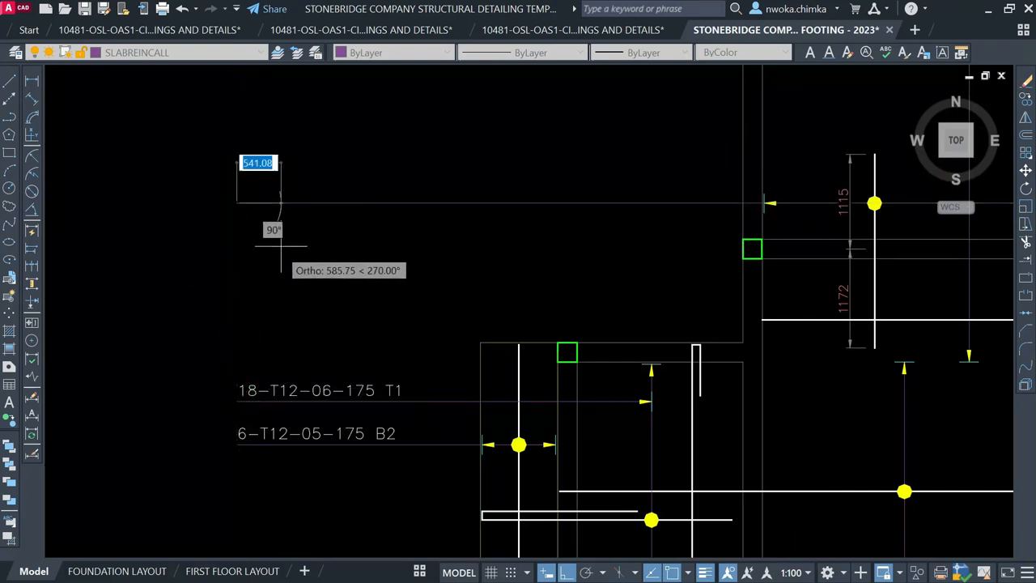
key(Escape)
Window-select near the 1115 dimension, then select the 18-T12-06-175 T1 label for copying with CO
scroll(284, 247, down, 2)
middle_drag(625, 245, 511, 262)
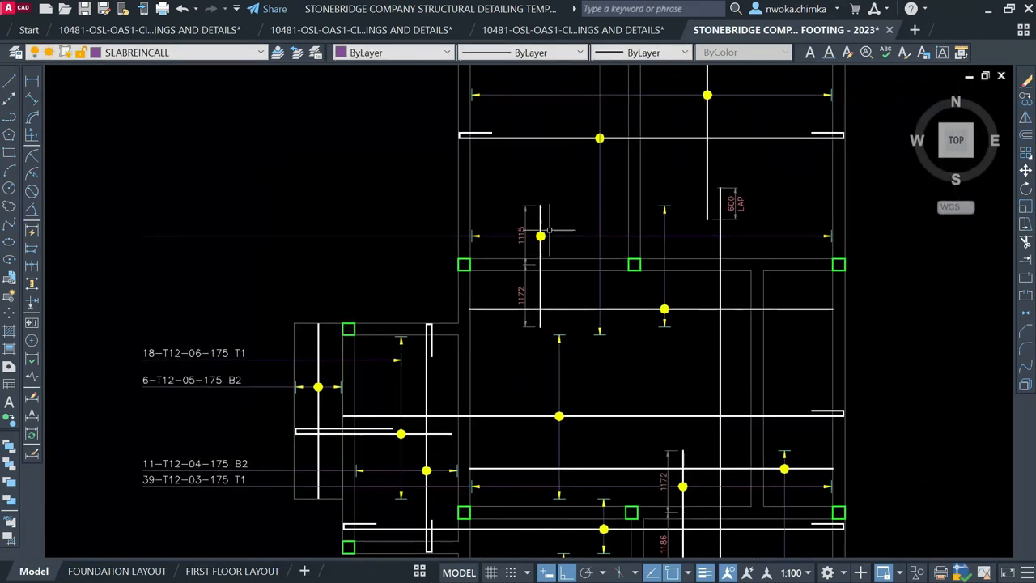
scroll(545, 259, up, 2)
middle_drag(555, 217, 356, 243)
click(348, 133)
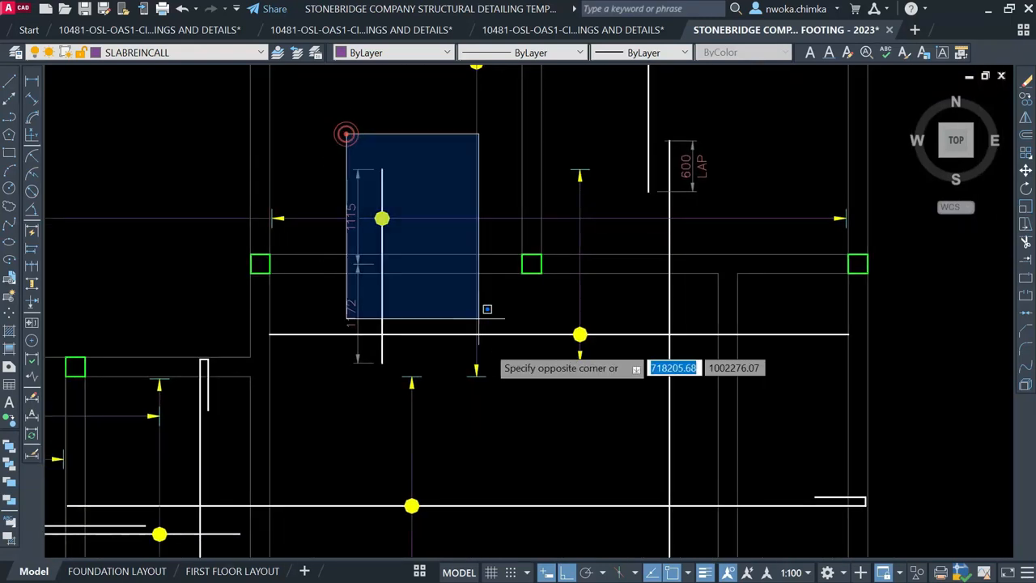
click(375, 128)
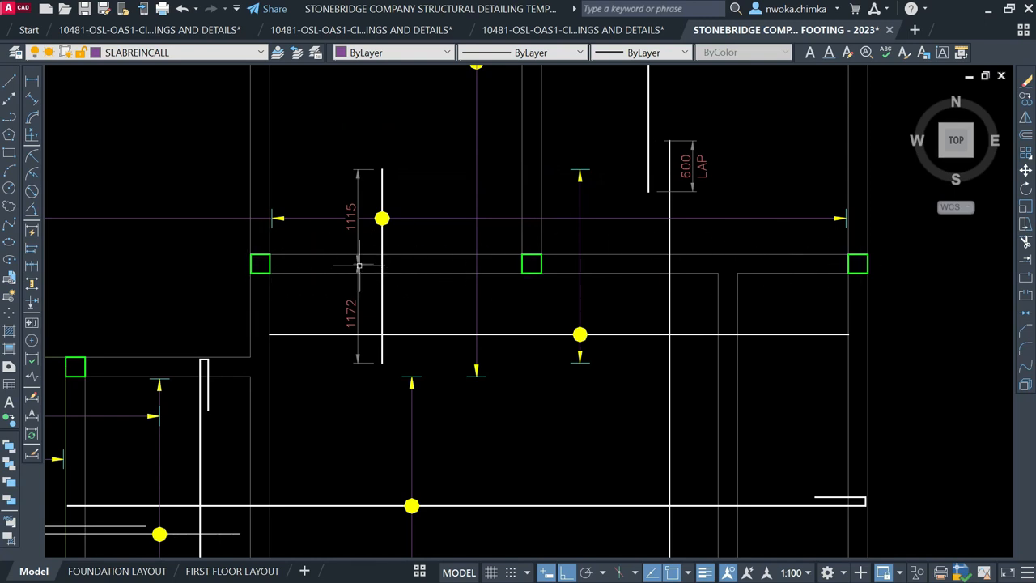
scroll(921, 273, down, 2)
middle_drag(273, 300, 287, 289)
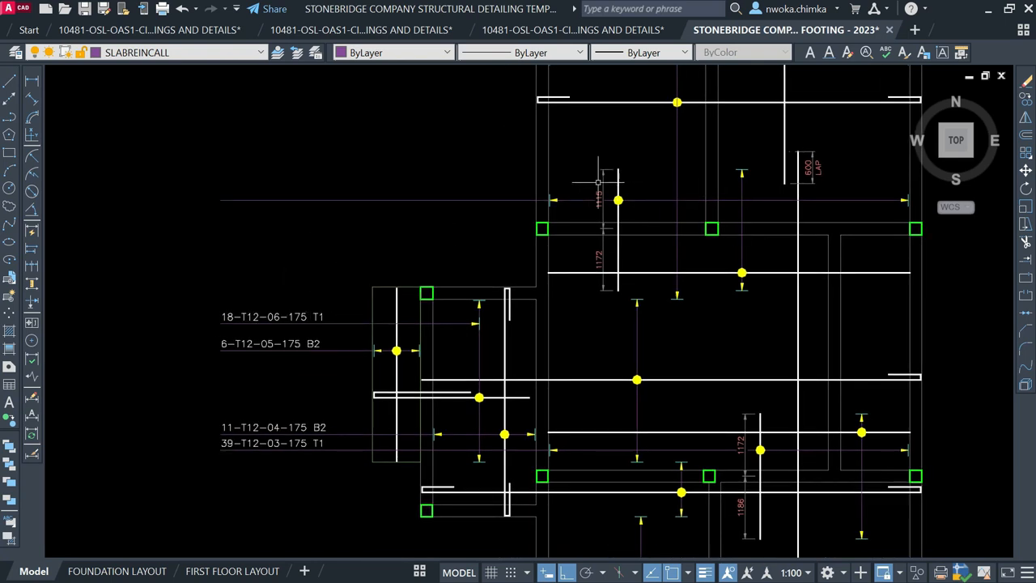
click(294, 316)
text(CO)
key(Return)
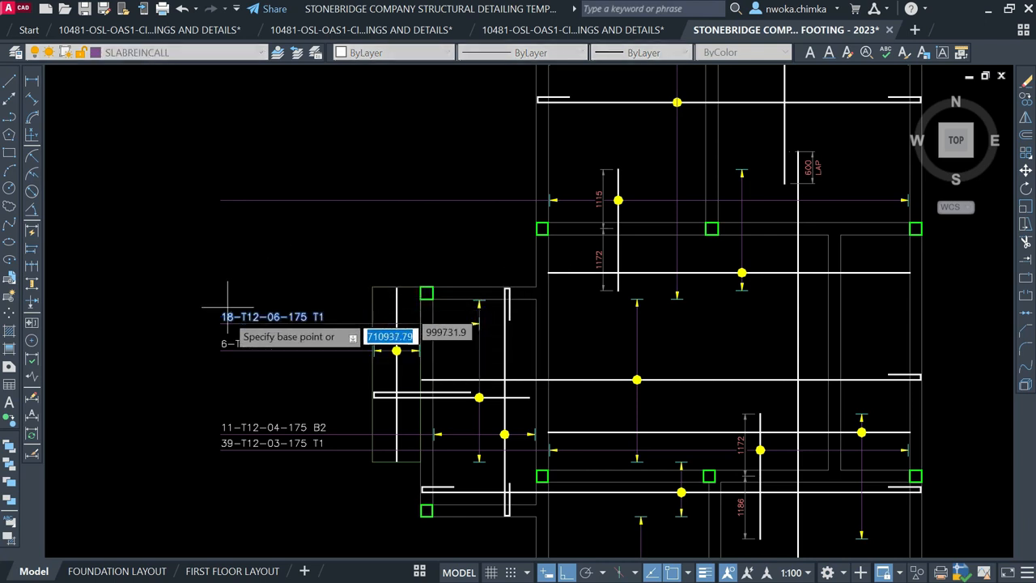
click(220, 320)
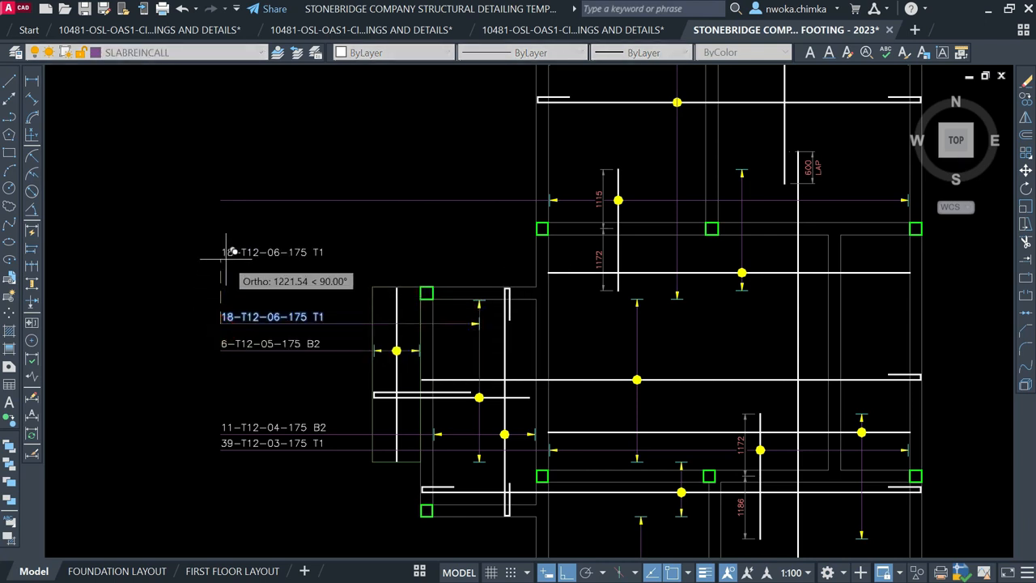
key(Escape)
click(34, 83)
scroll(451, 191, up, 6)
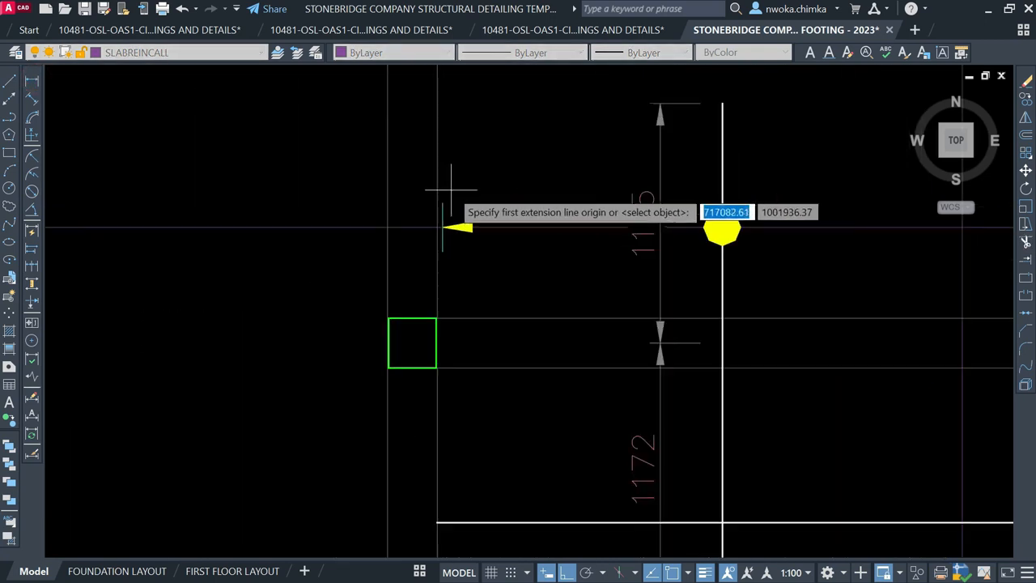
click(438, 203)
scroll(338, 218, down, 5)
middle_drag(561, 204, 289, 219)
scroll(697, 219, up, 6)
click(639, 240)
scroll(639, 242, down, 5)
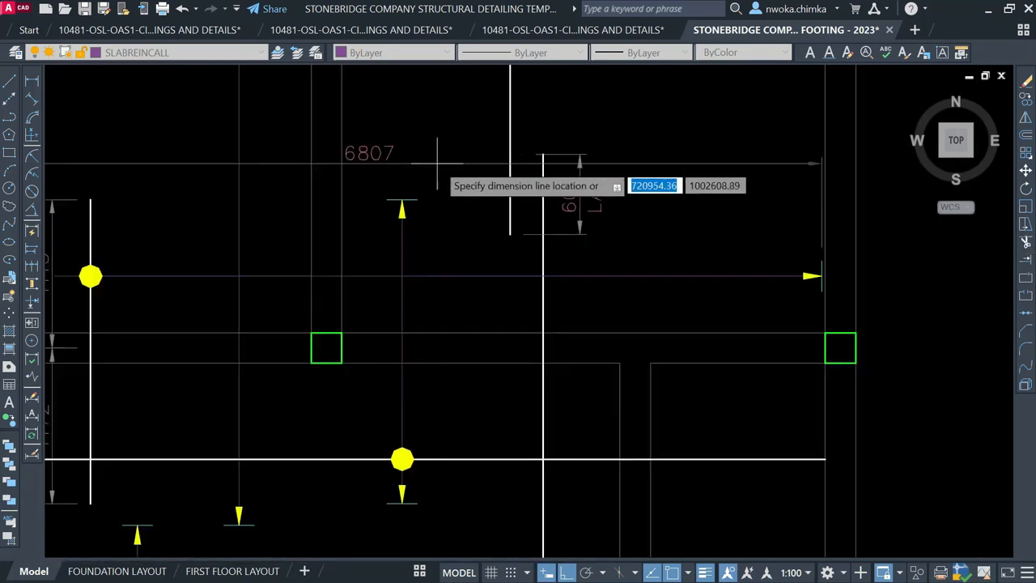
scroll(437, 163, up, 2)
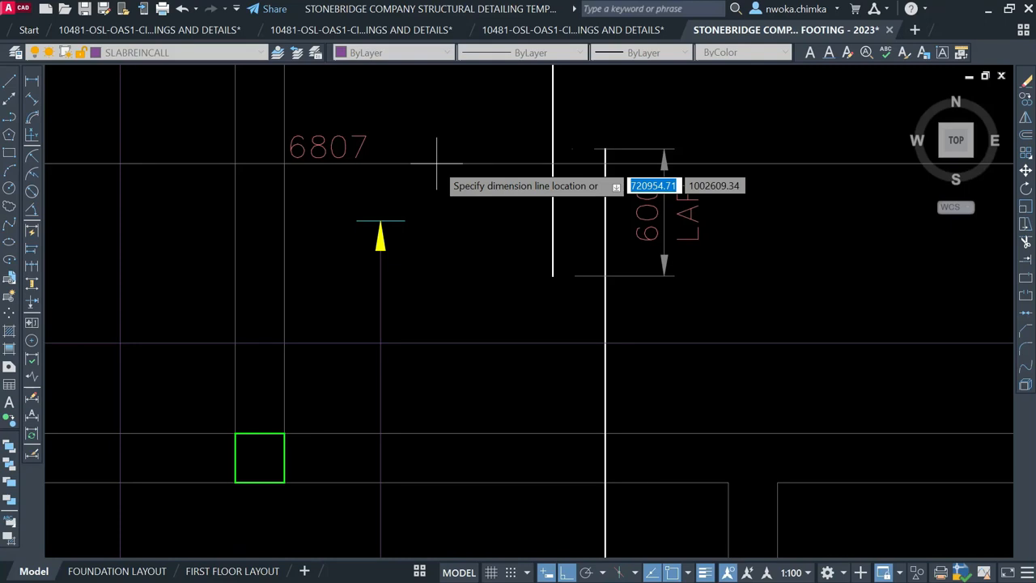
key(Escape)
Compute 6807/175 in QuickCalc, giving a bar count of 38.8971429
key(Return)
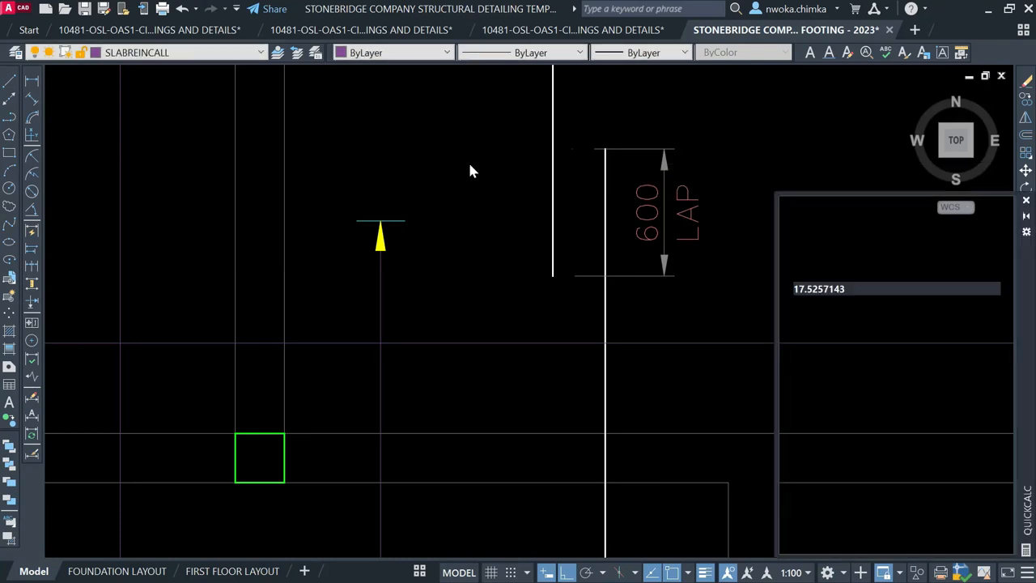
click(815, 364)
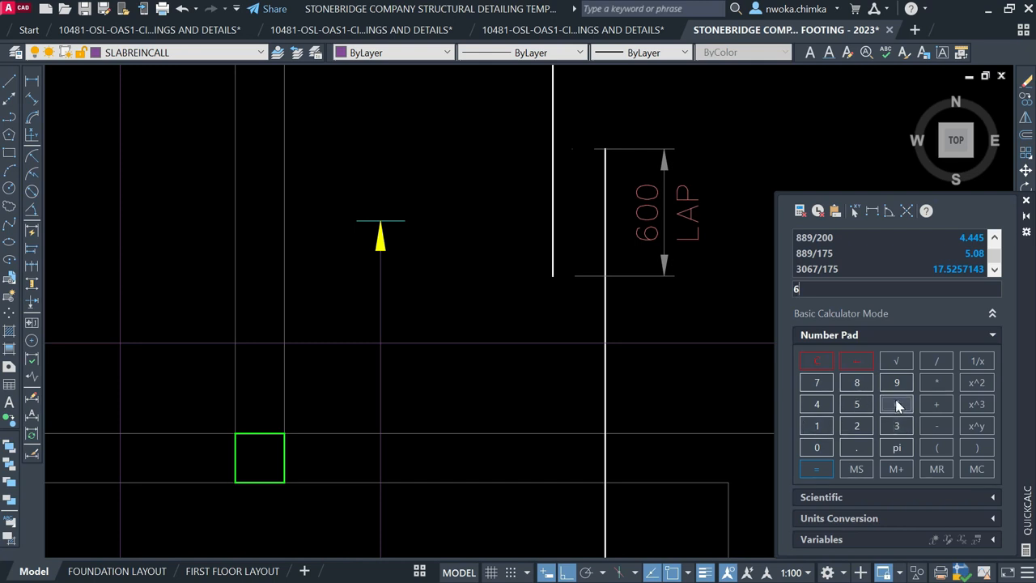
click(863, 390)
click(820, 450)
click(817, 382)
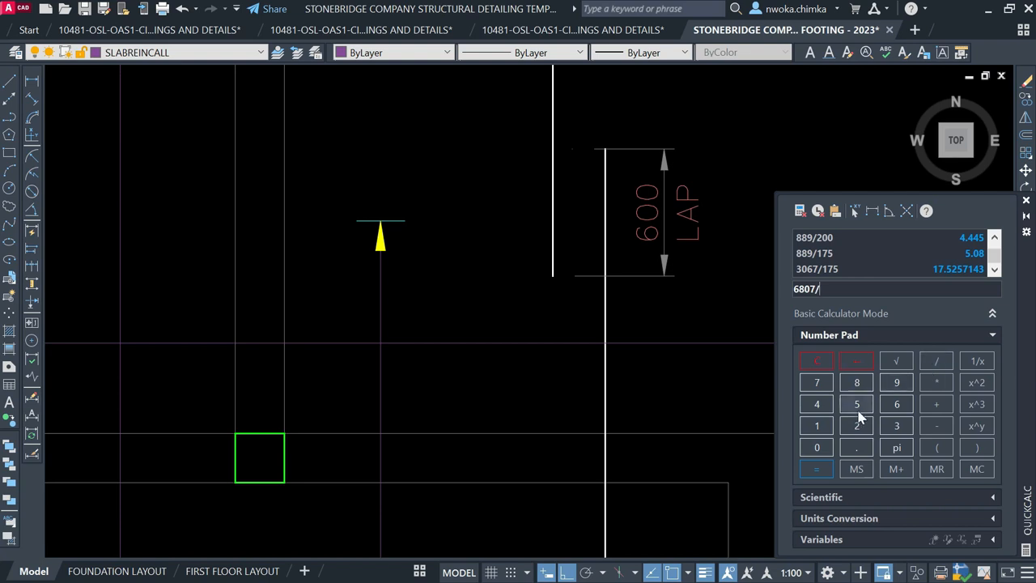
click(820, 427)
click(818, 384)
click(826, 470)
scroll(537, 325, down, 2)
scroll(622, 275, down, 2)
scroll(567, 259, down, 3)
scroll(300, 331, up, 4)
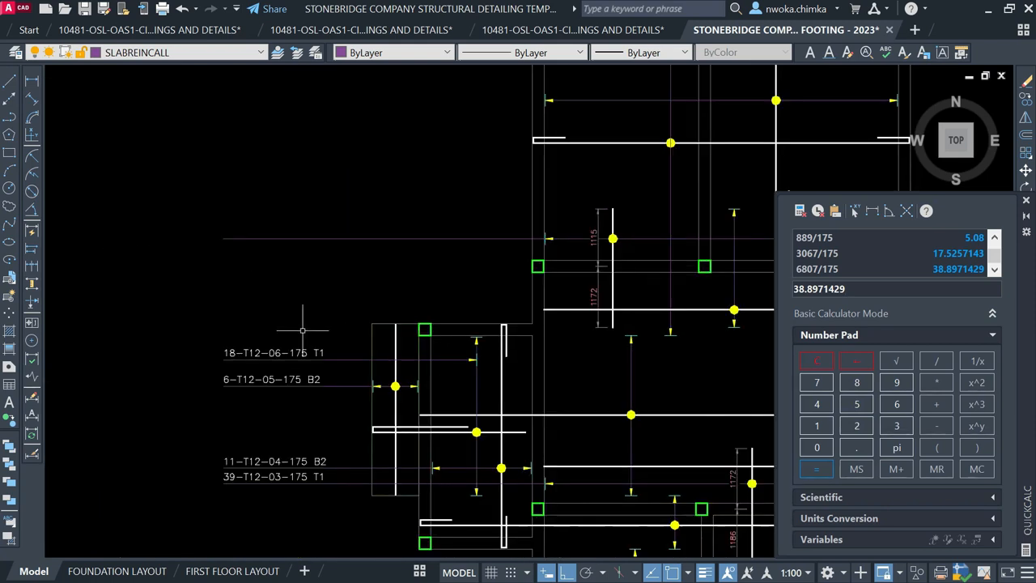
Copy the 18-T12-06-175 T1 label to a position above the original
click(298, 364)
text(c)
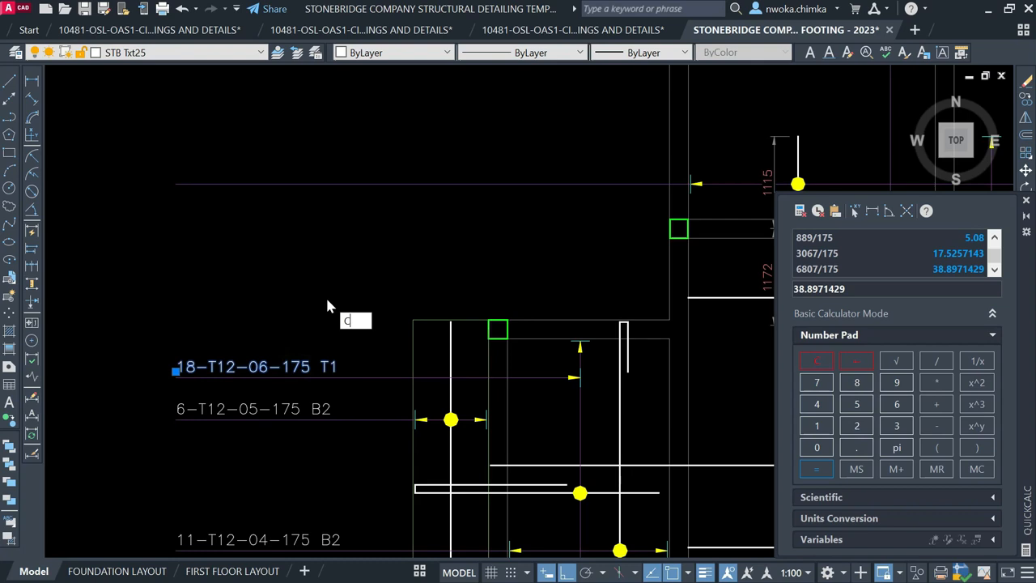
text(o)
key(Return)
click(174, 390)
click(176, 184)
key(Escape)
Change the copied label to read 39-T12-07-175 T1
click(191, 175)
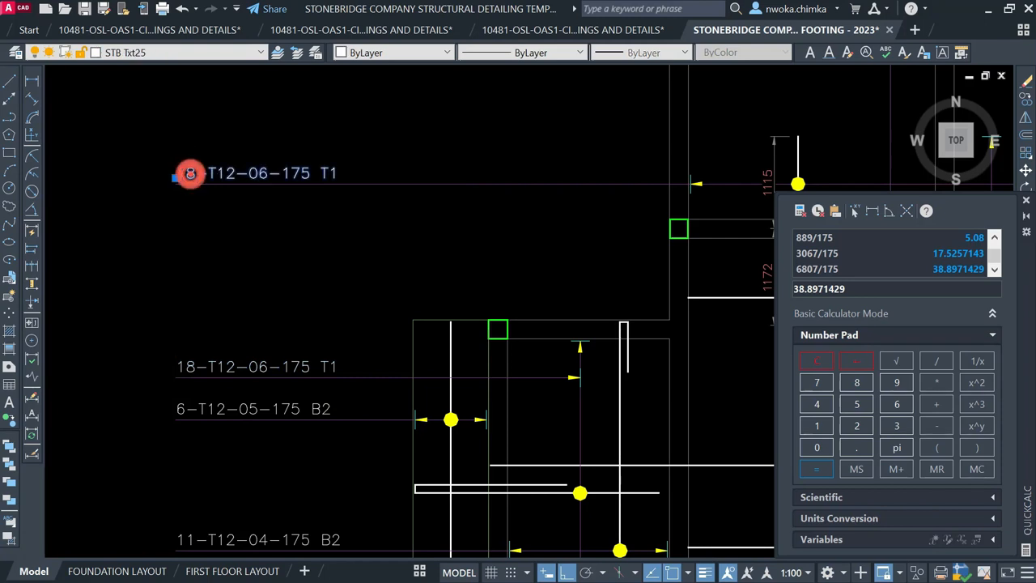
double_click(191, 174)
scroll(190, 169, up, 2)
click(194, 172)
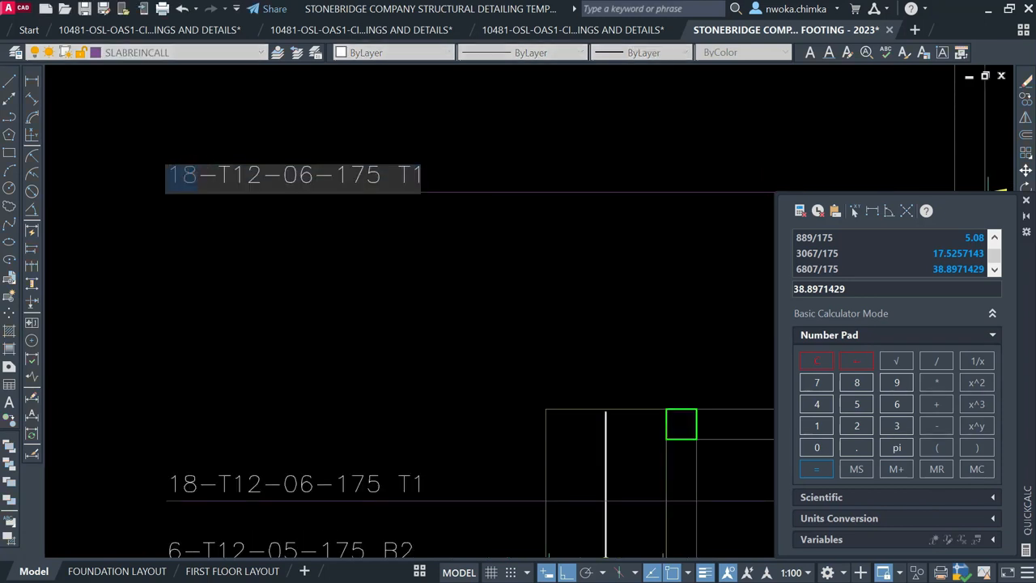
key(BackSpace)
text(39)
click(324, 324)
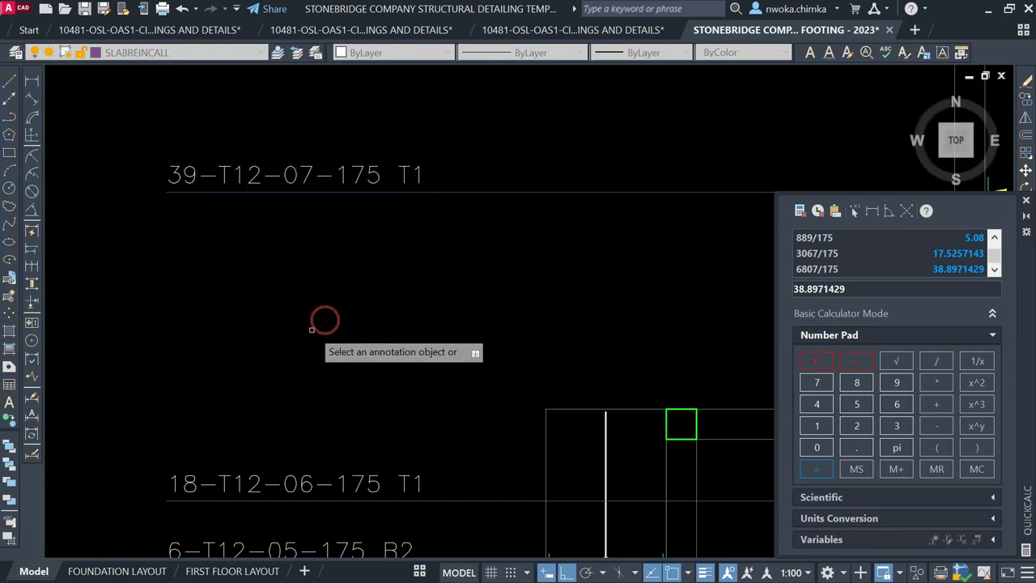
key(Escape)
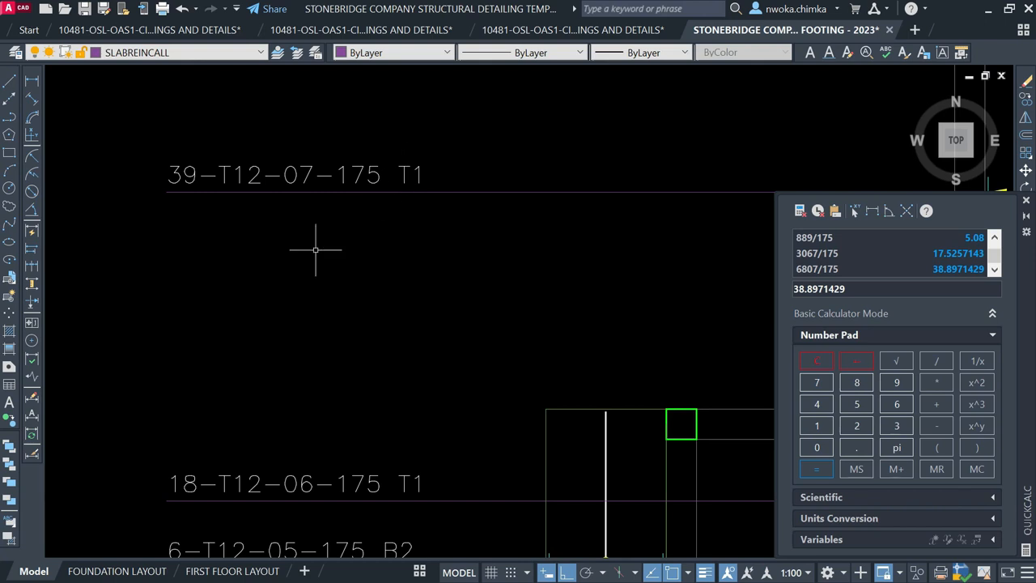
scroll(187, 275, down, 4)
Draw a leader line from the dimension arrow tip above the 39-T12-07-175 T1 callout
middle_drag(443, 235, 450, 185)
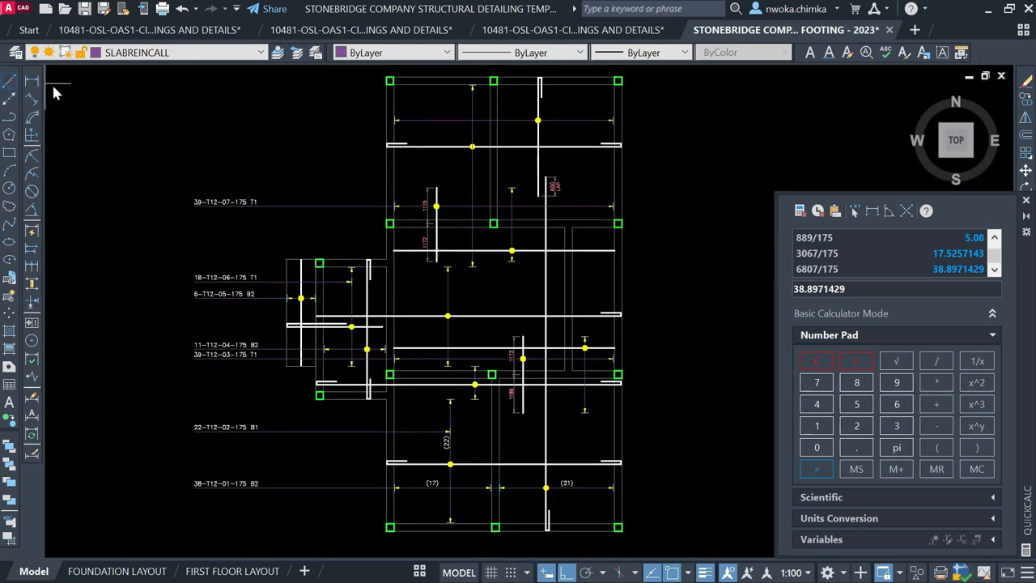
scroll(411, 108, up, 5)
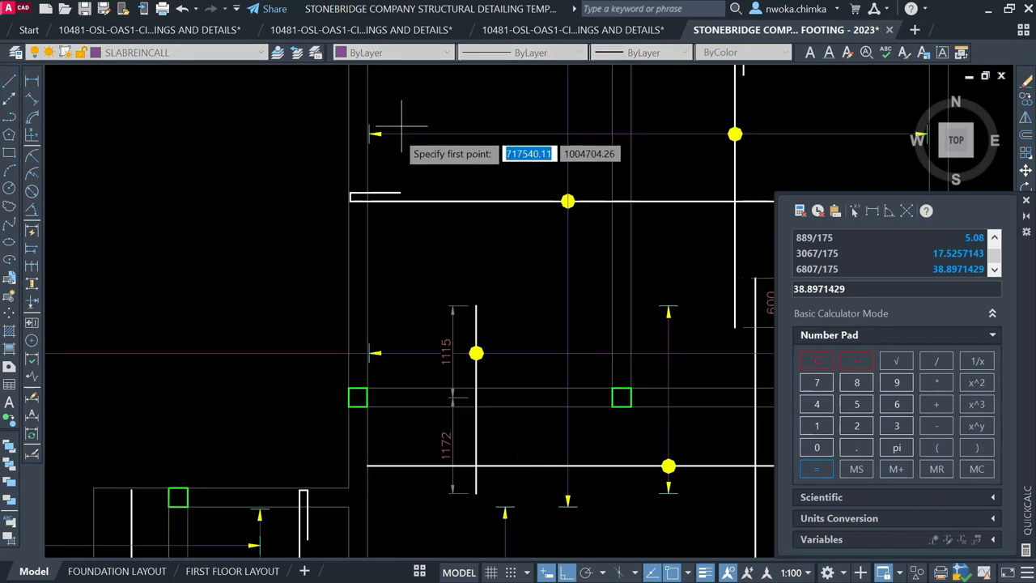
click(351, 122)
scroll(566, 133, down, 3)
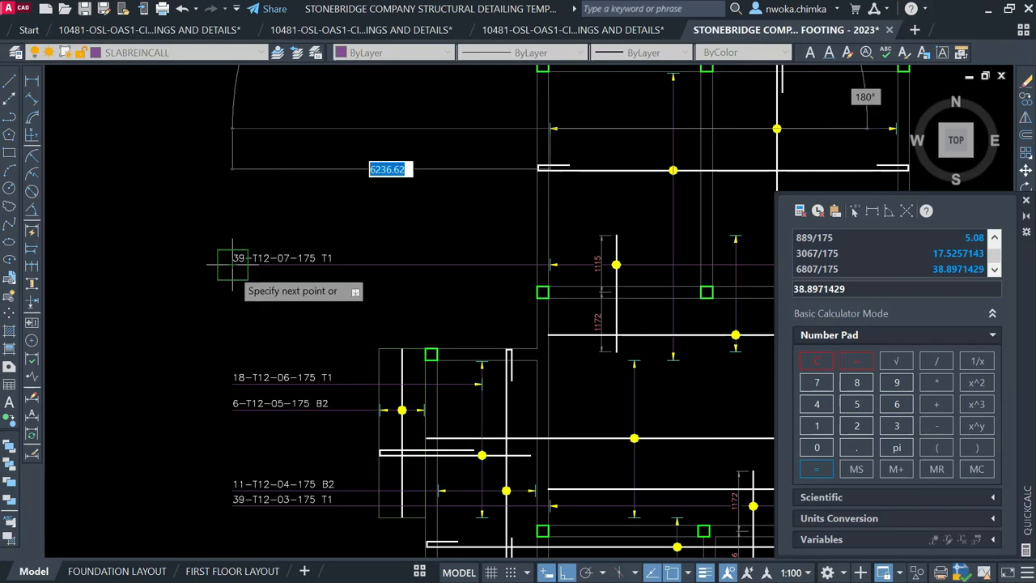
scroll(240, 243, down, 2)
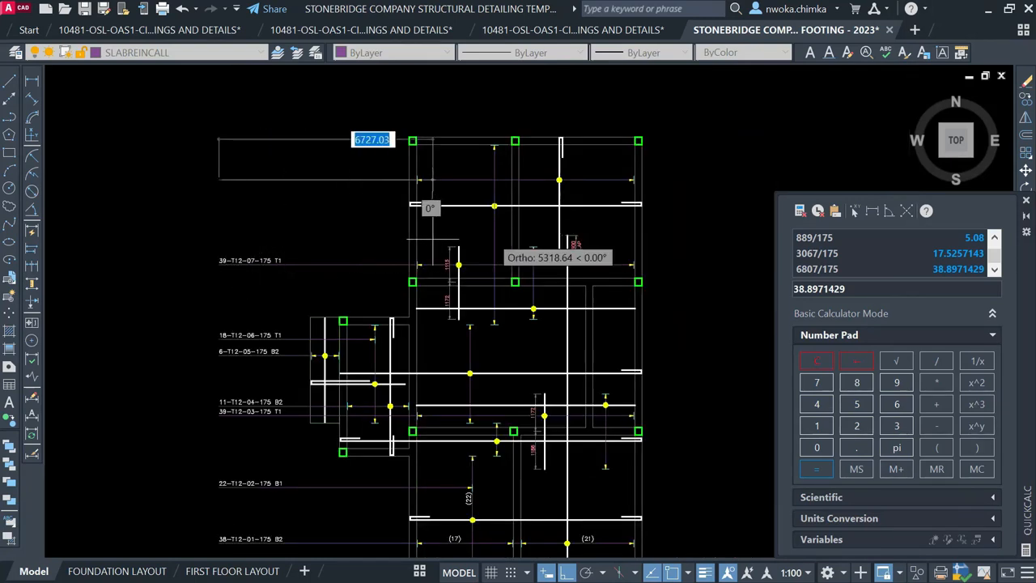
key(Escape)
Deselect the vertical rebar line and pan out to view the whole slab plan
scroll(602, 147, up, 2)
click(556, 168)
click(518, 175)
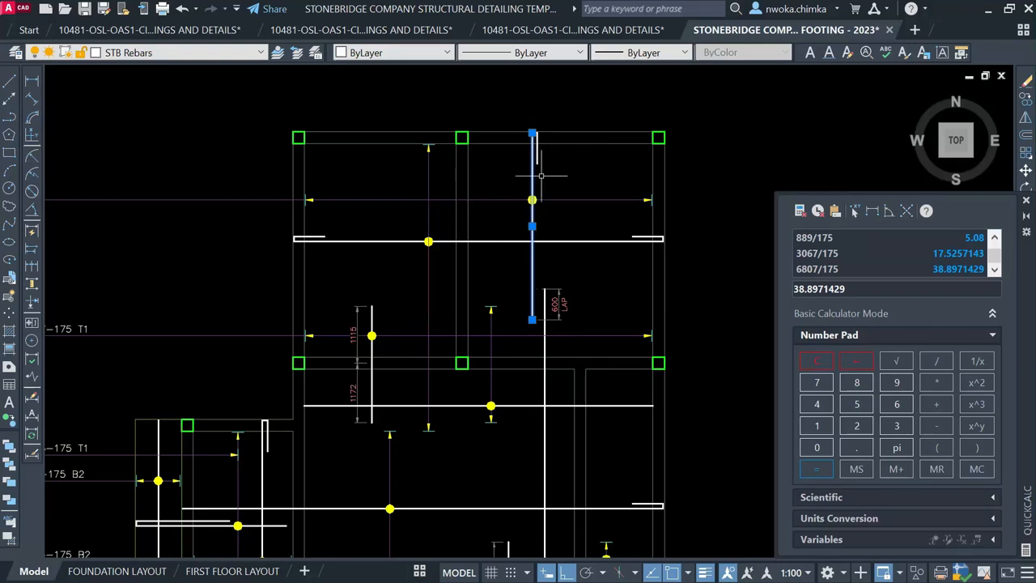
key(Escape)
scroll(747, 152, down, 2)
scroll(509, 176, up, 2)
scroll(469, 257, down, 1)
middle_drag(564, 190, 398, 198)
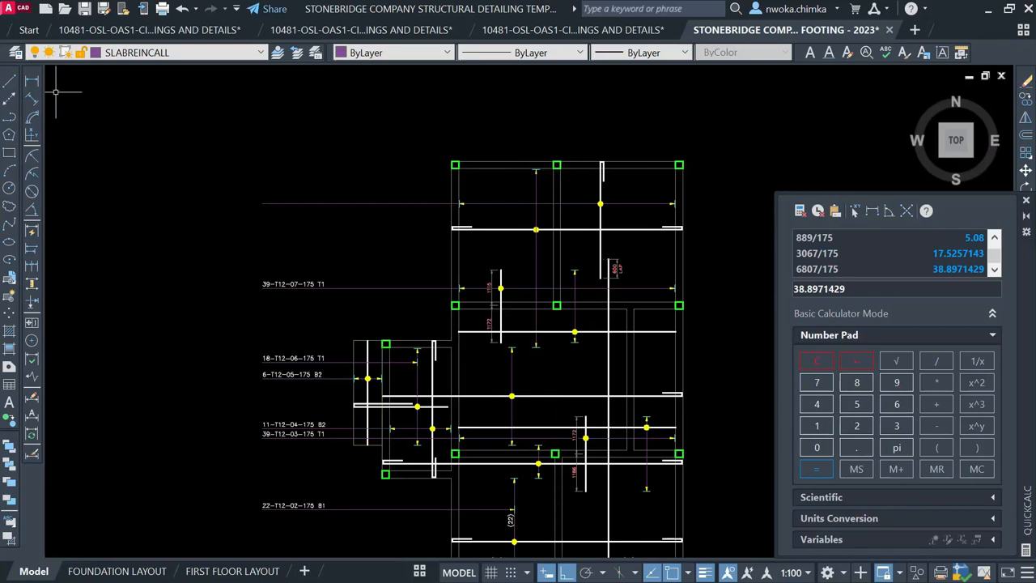
Measure the top bay's span with a linear dimension between its two ends
click(33, 82)
scroll(502, 206, up, 2)
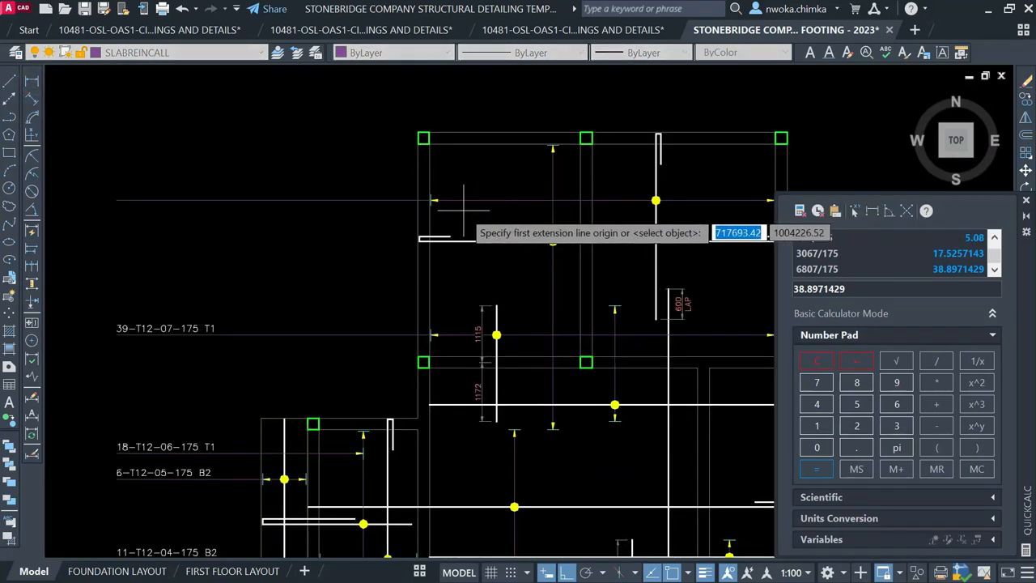
middle_drag(460, 206, 362, 205)
scroll(336, 207, up, 3)
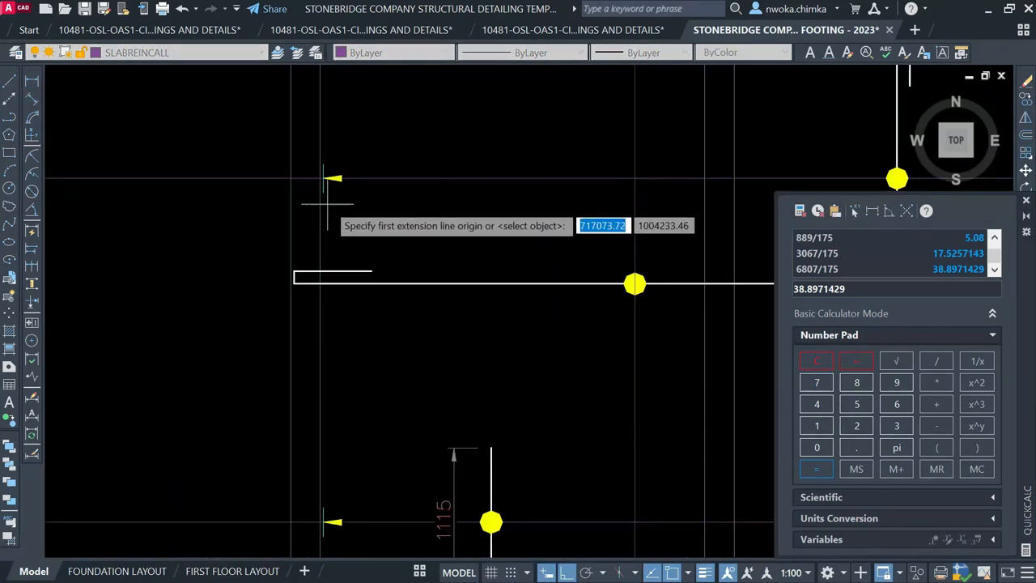
click(324, 192)
scroll(328, 199, down, 3)
scroll(666, 208, up, 3)
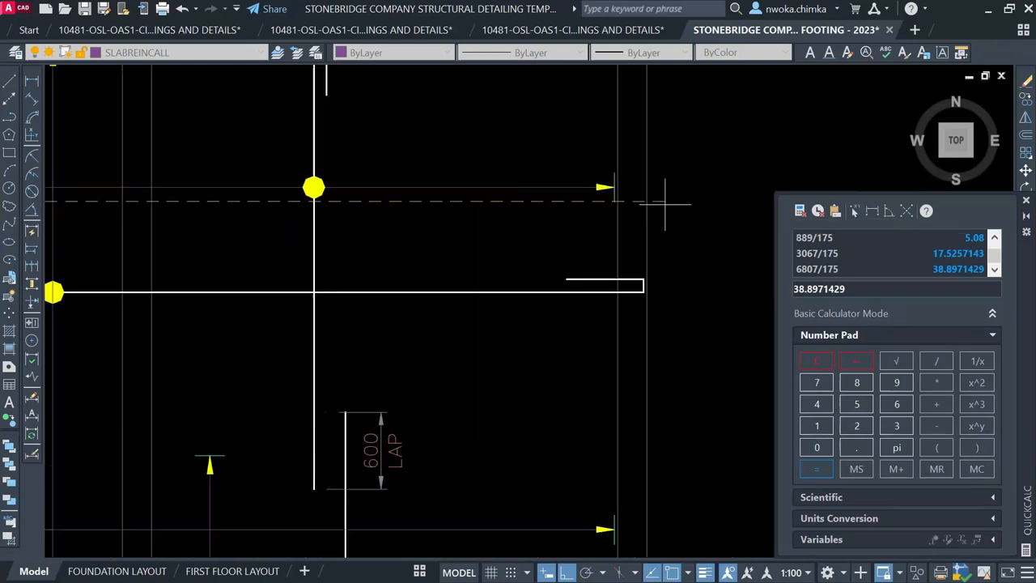
scroll(615, 199, up, 1)
click(617, 198)
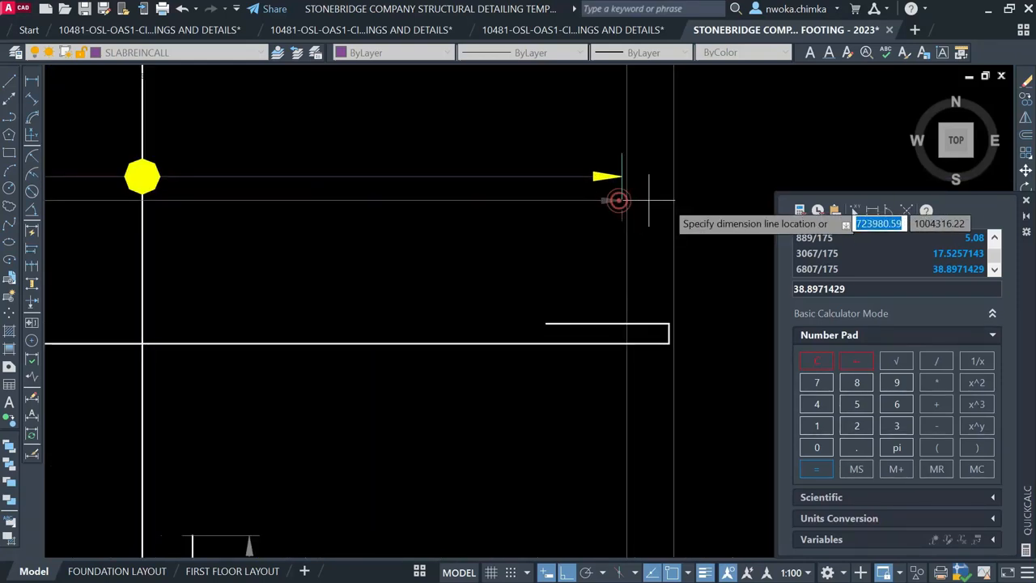
scroll(620, 203, down, 3)
scroll(401, 167, up, 2)
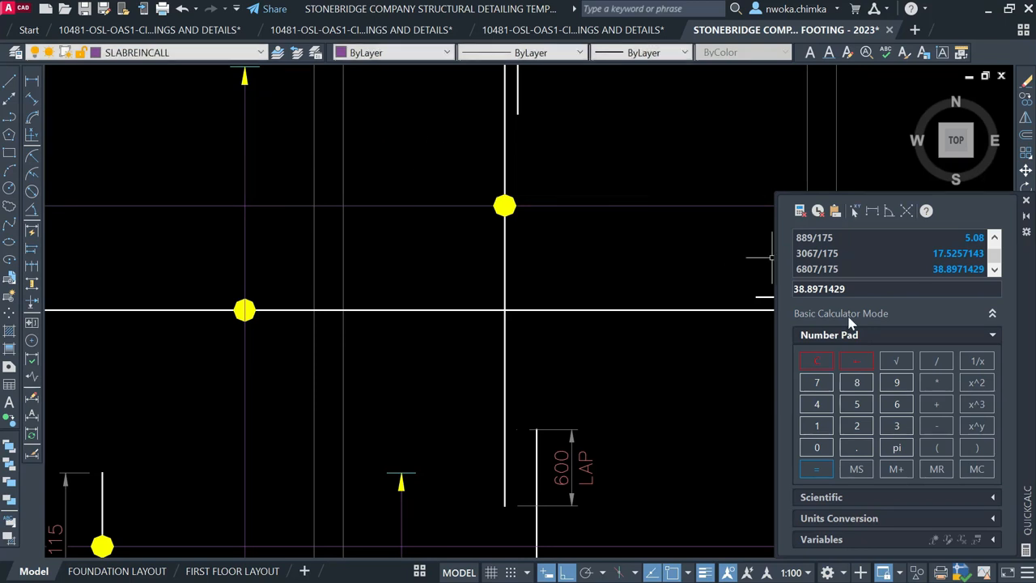
Divide 6807 by 175 in QuickCalc, returning 38.8971429 bars
click(897, 404)
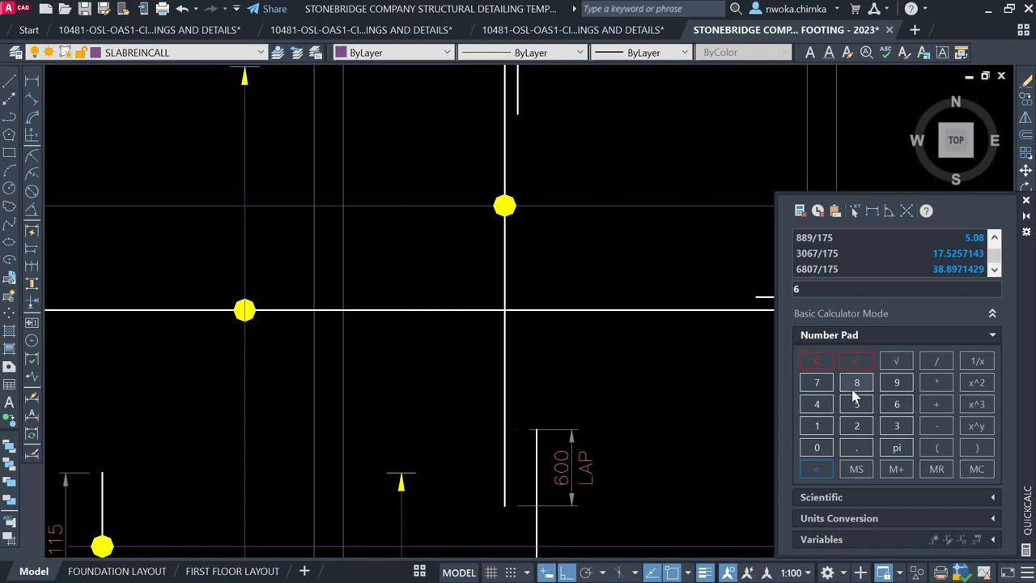
click(817, 447)
click(817, 382)
click(931, 364)
click(817, 427)
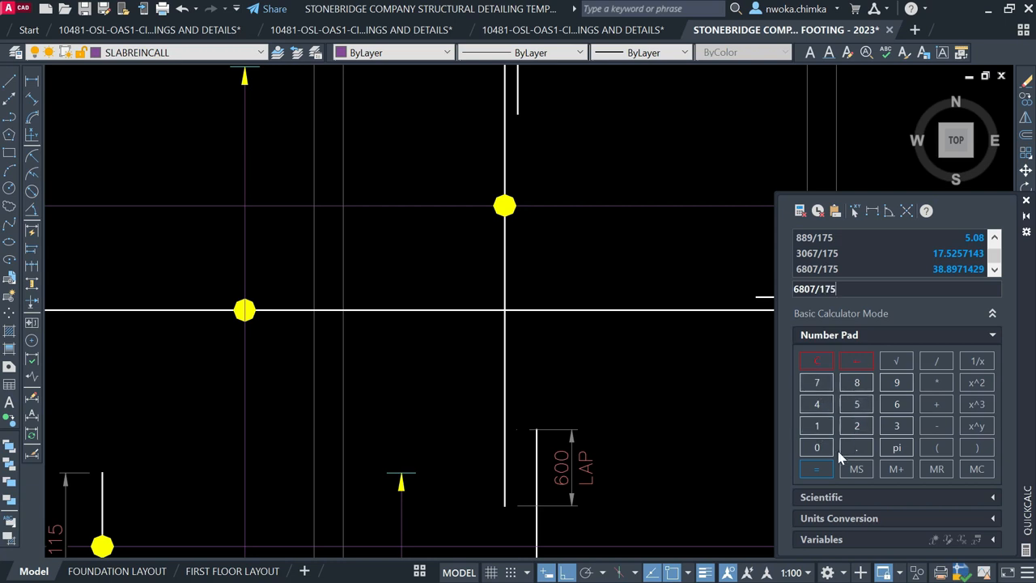
click(817, 470)
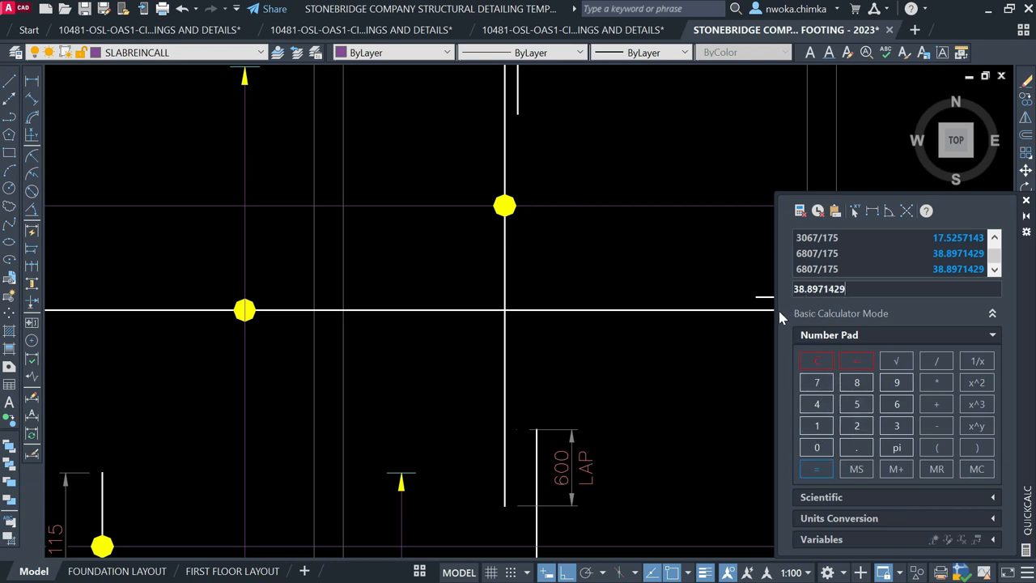
scroll(624, 258, down, 5)
Copy the 39-T12-07-175 T1 label to a spot above the original
scroll(299, 282, up, 6)
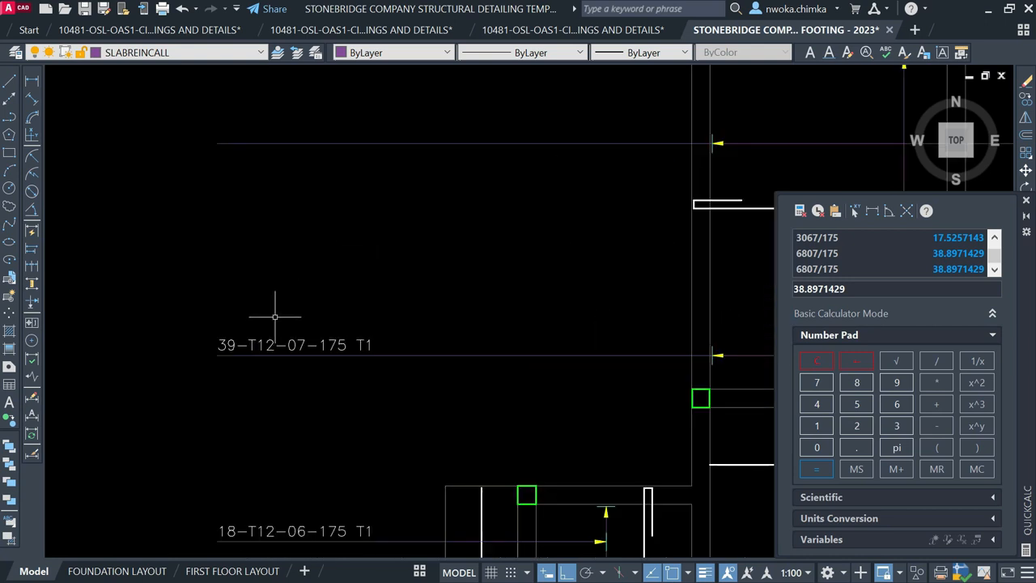
scroll(278, 309, down, 4)
scroll(415, 208, down, 2)
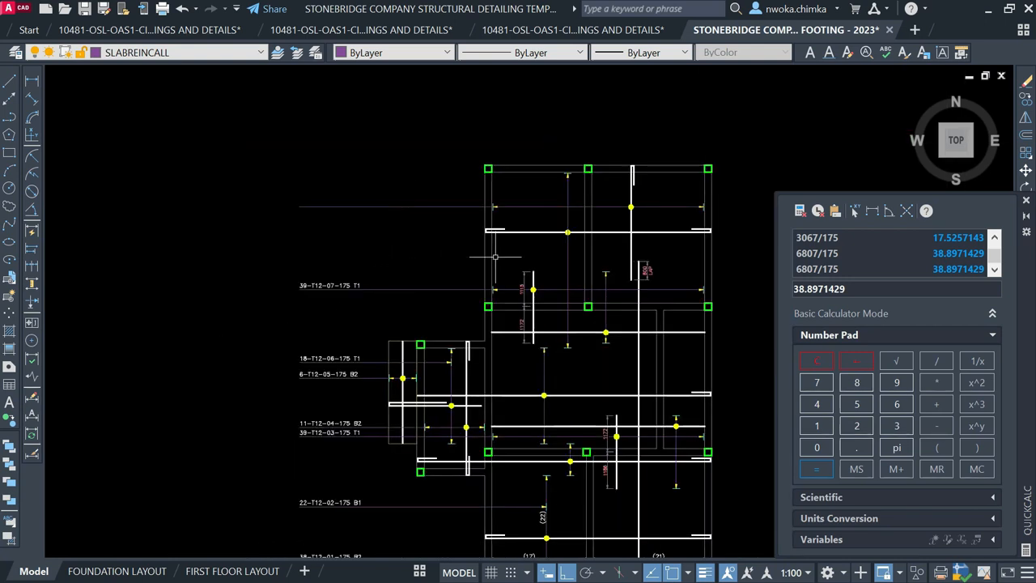
scroll(344, 279, up, 4)
click(317, 293)
text(co)
key(Return)
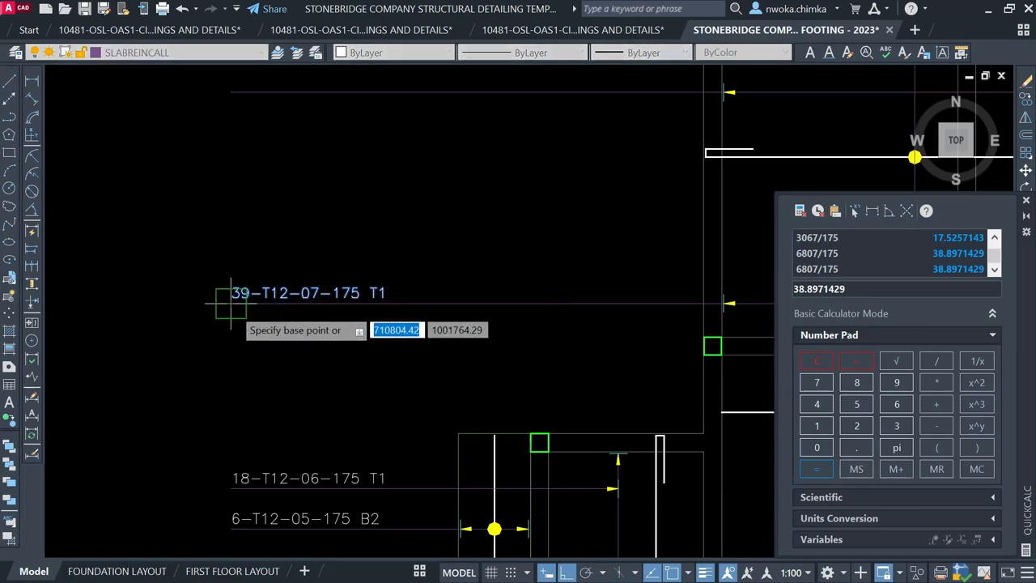
click(233, 298)
scroll(235, 304, down, 2)
scroll(243, 295, down, 2)
scroll(268, 235, up, 4)
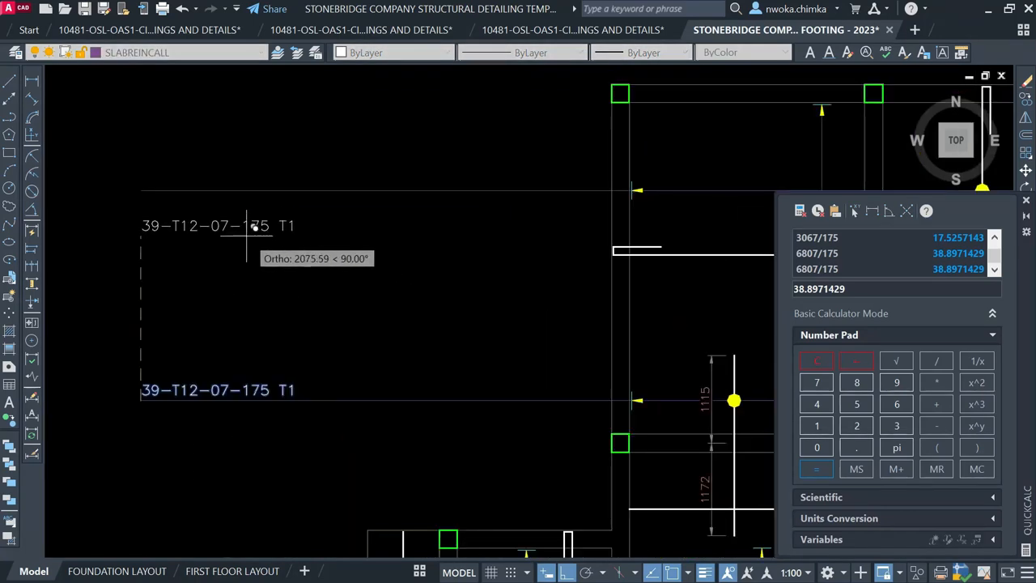
click(146, 187)
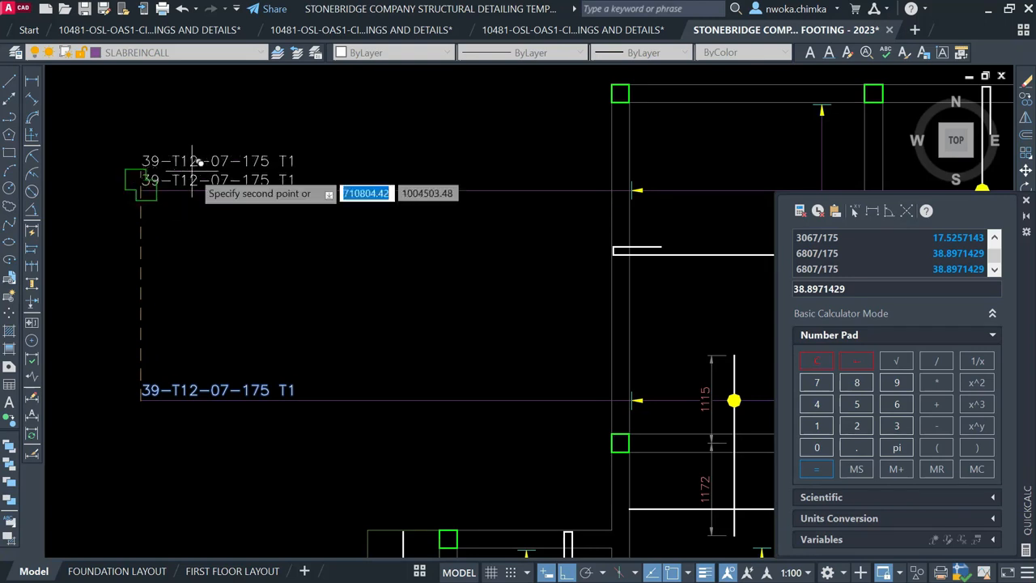
key(Escape)
click(206, 178)
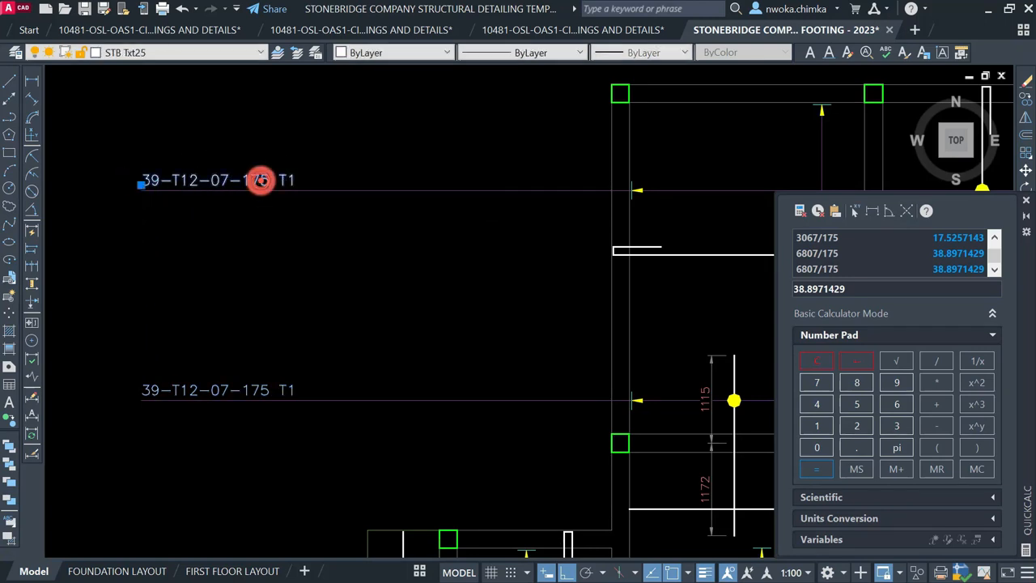
Edit the copied label to read 39-T12-08-175 B2, replacing the T1 suffix with B2
double_click(260, 179)
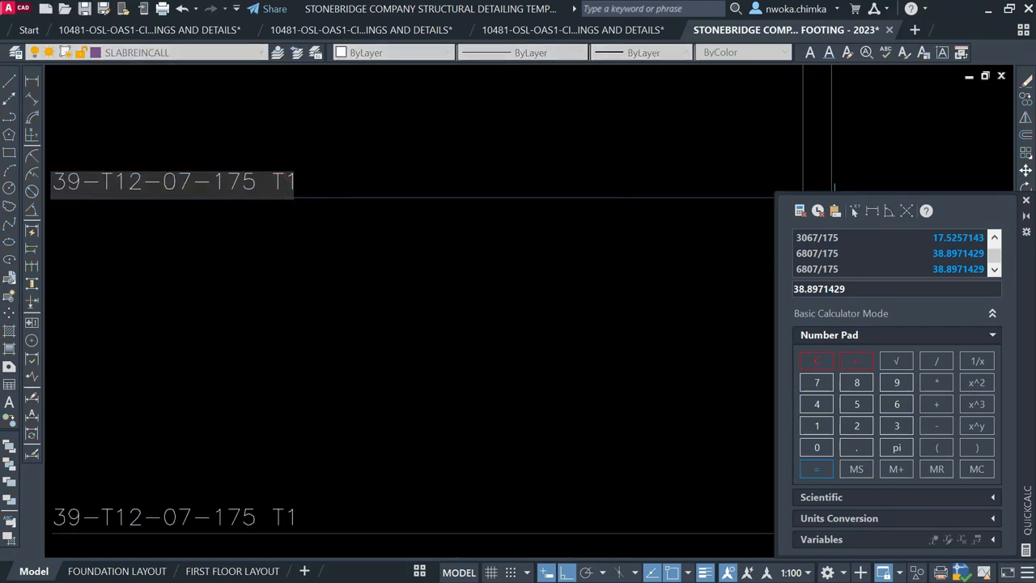
key(BackSpace)
text(B)
key(BackSpace)
key(BackSpace)
text(B2)
click(312, 182)
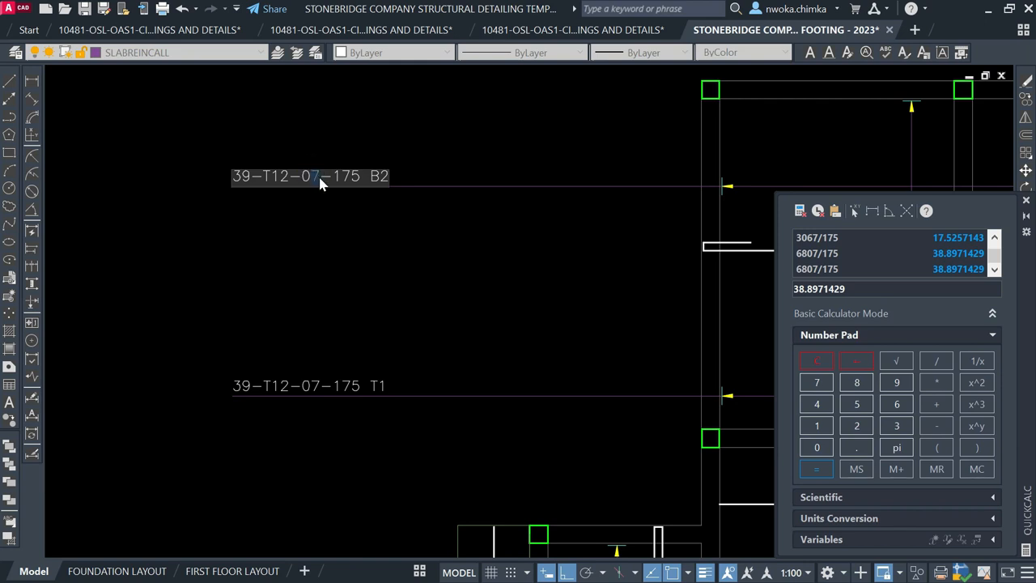
click(394, 132)
Select the top bay's horizontal rebar and vertical lapped bar, then clear the selection
key(Escape)
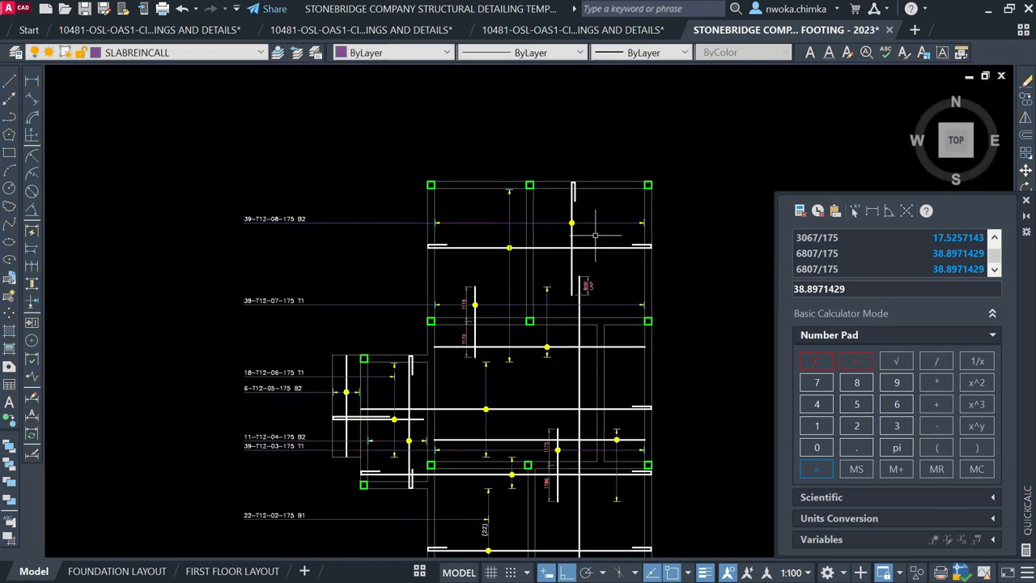
scroll(597, 213, up, 3)
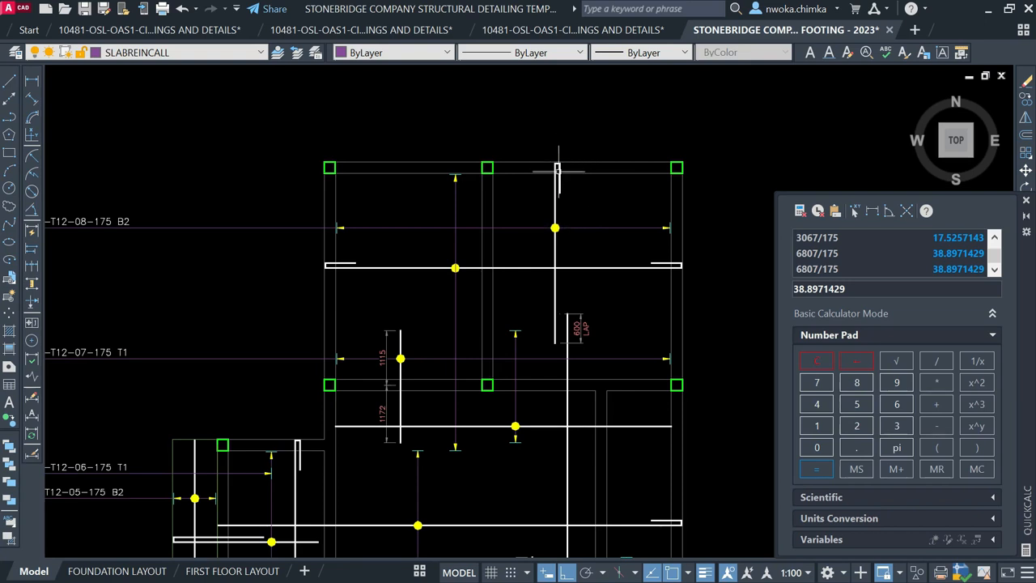
click(441, 252)
click(413, 293)
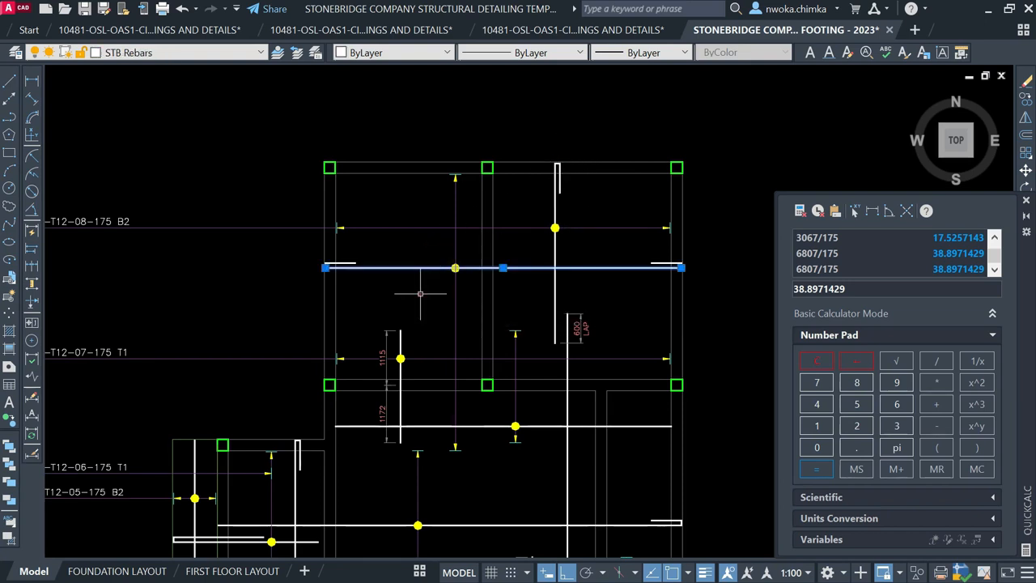
click(544, 152)
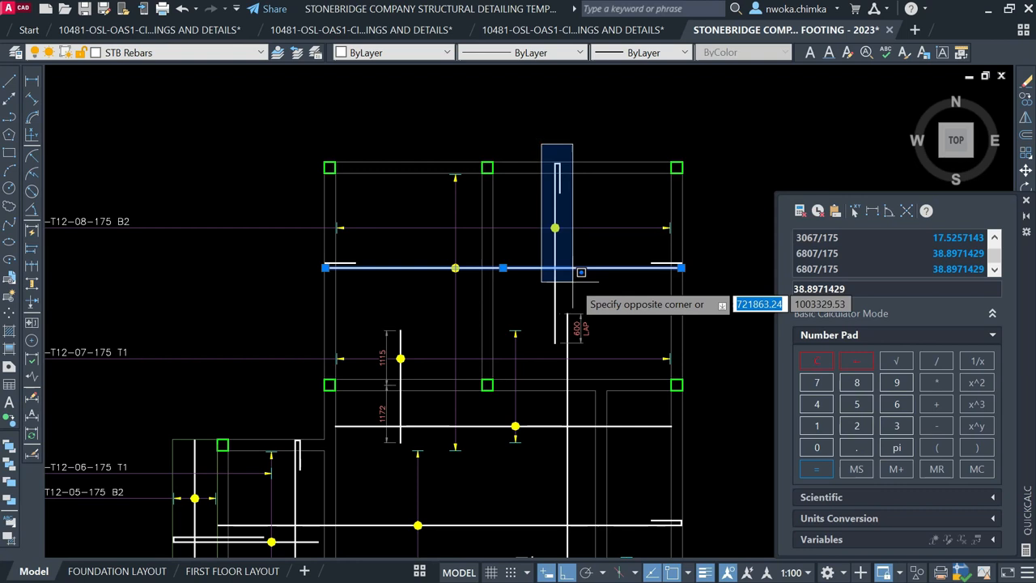
click(571, 314)
click(539, 137)
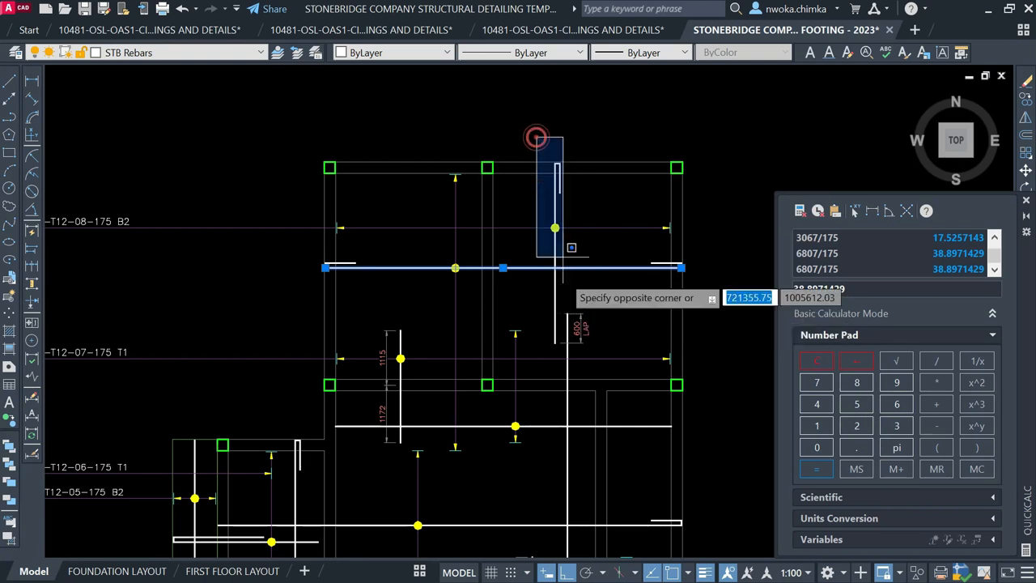
key(Escape)
click(534, 139)
click(566, 336)
key(Escape)
middle_drag(470, 255, 543, 225)
Draw a callout line with L from the rebar intersection leftward toward the bar labels
text(l)
key(Return)
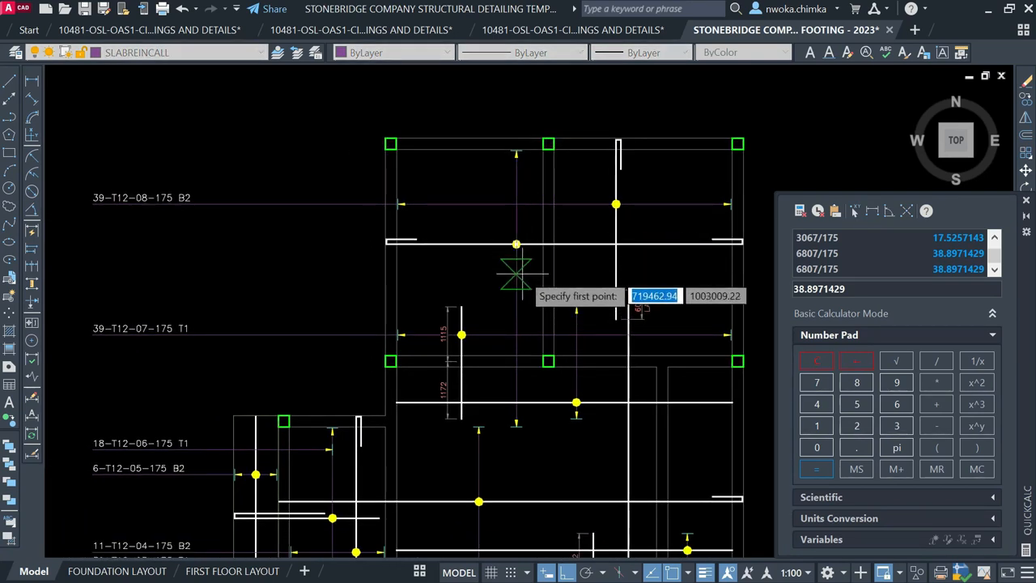
click(517, 271)
middle_drag(190, 270, 283, 273)
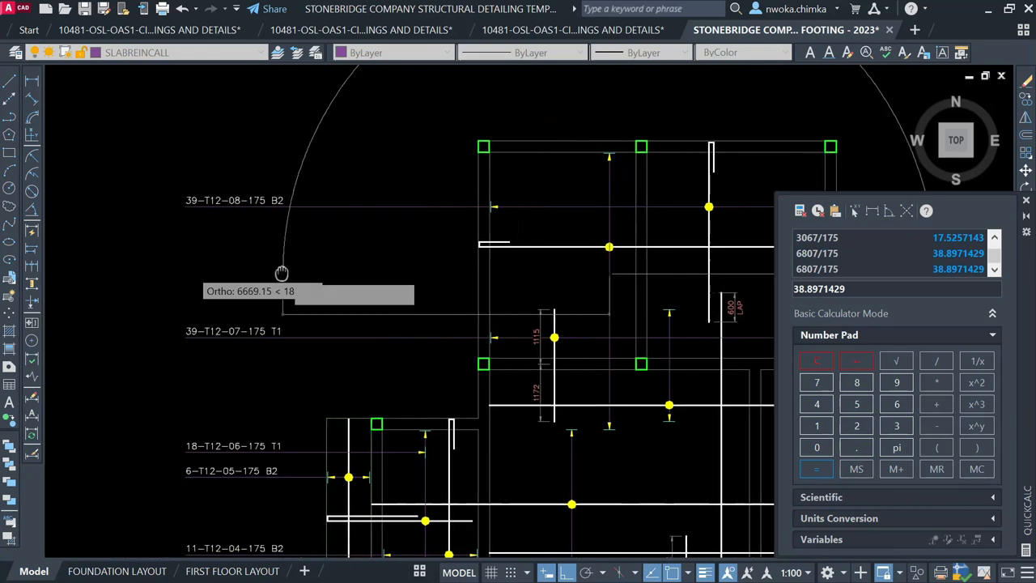
click(187, 274)
scroll(187, 239, down, 2)
key(Escape)
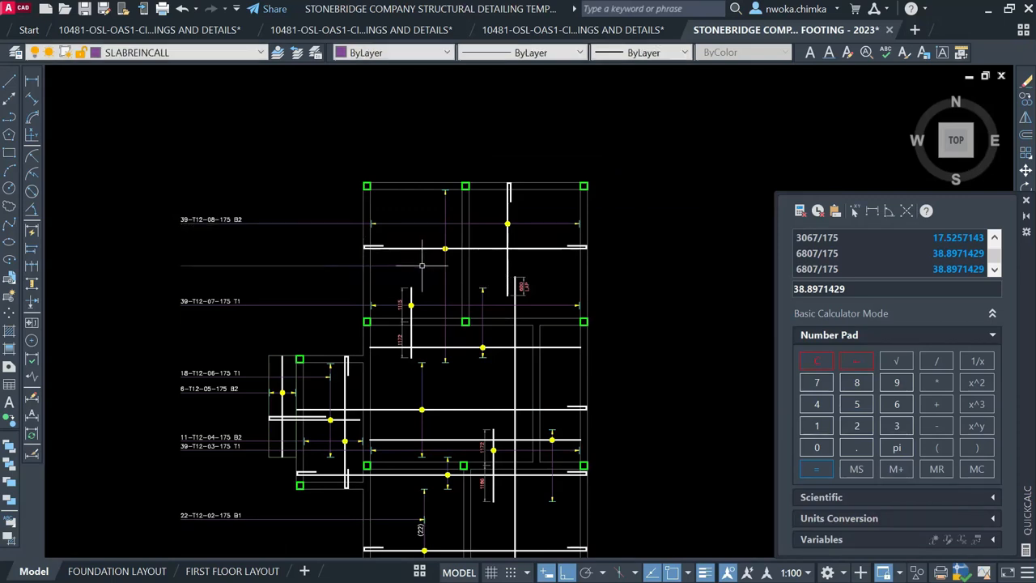
Move the arrowhead marker onto the new callout line
middle_drag(440, 286, 424, 162)
middle_drag(397, 395, 397, 342)
scroll(398, 343, up, 2)
click(371, 306)
click(454, 360)
text(m)
key(Return)
scroll(414, 338, up, 4)
click(415, 339)
scroll(381, 347, down, 5)
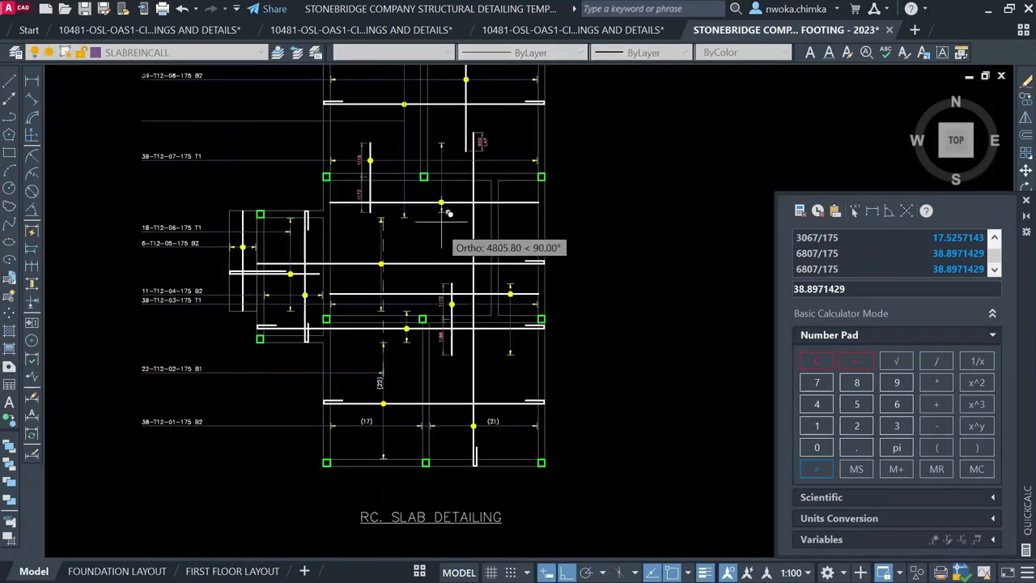
scroll(421, 223, up, 4)
scroll(419, 219, up, 2)
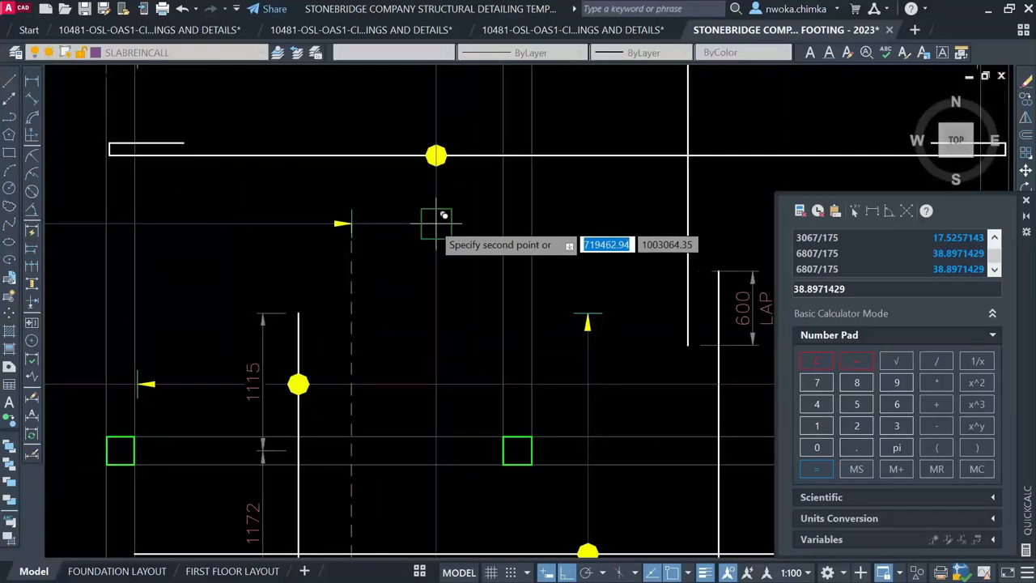
Save the drawing
key(ctrl+s)
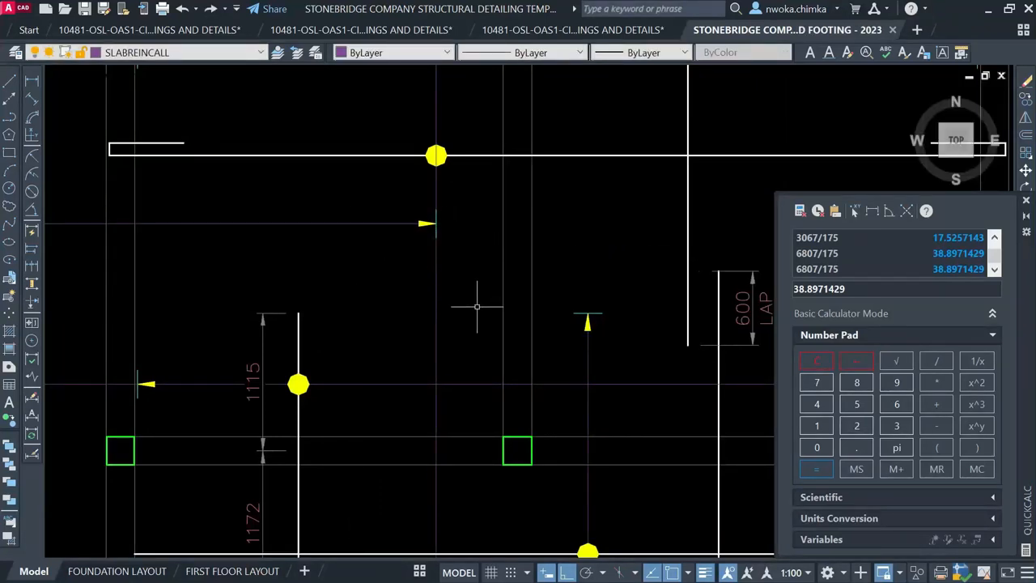
scroll(461, 249, down, 6)
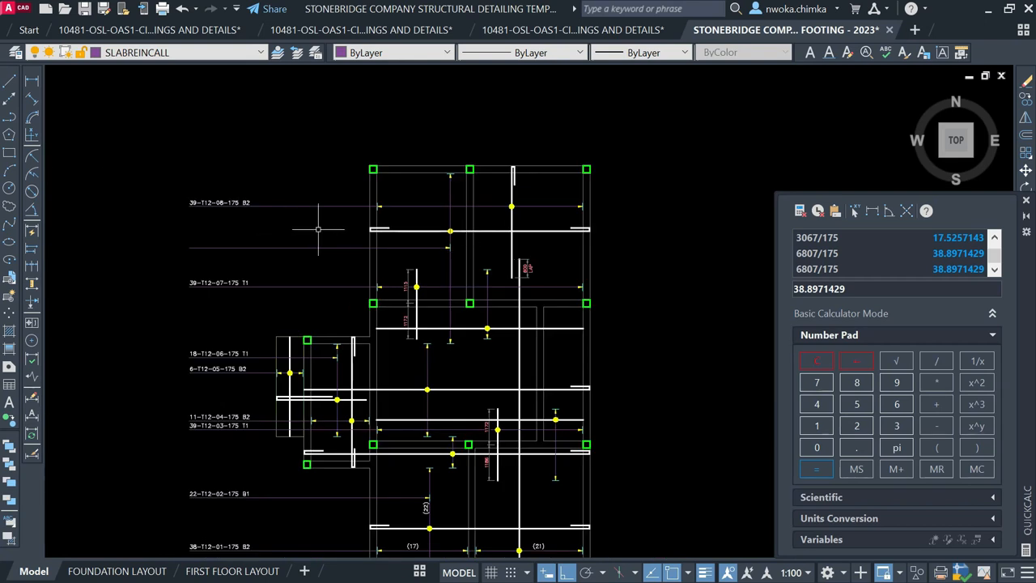
scroll(468, 254, up, 2)
Measure the 5633 span with a linear dimension and divide it by 175 in QuickCalc, giving 32.1885714
click(32, 82)
scroll(470, 150, up, 5)
click(377, 158)
scroll(401, 129, down, 6)
scroll(391, 419, up, 4)
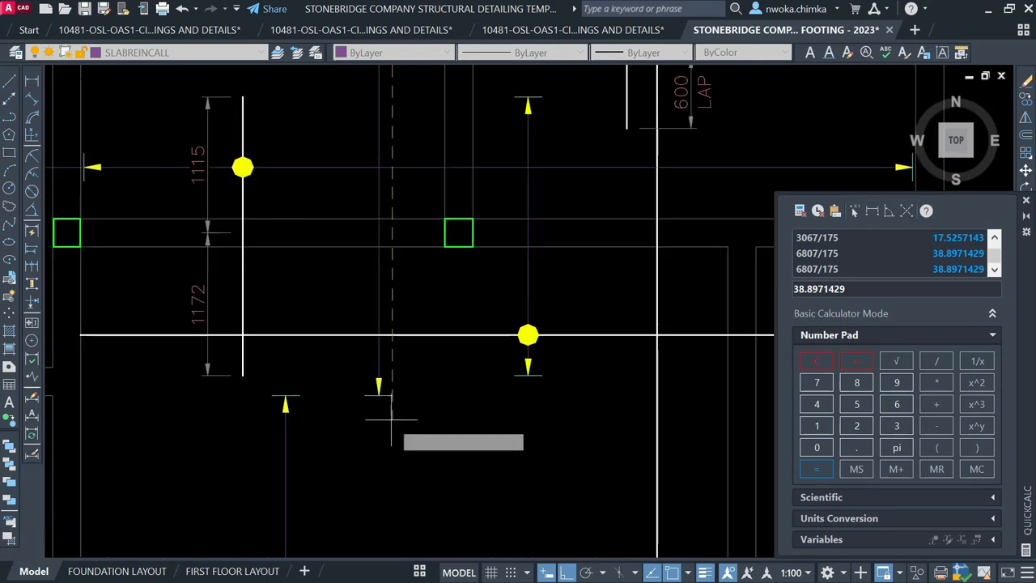
click(438, 418)
scroll(439, 416, down, 4)
scroll(443, 324, up, 4)
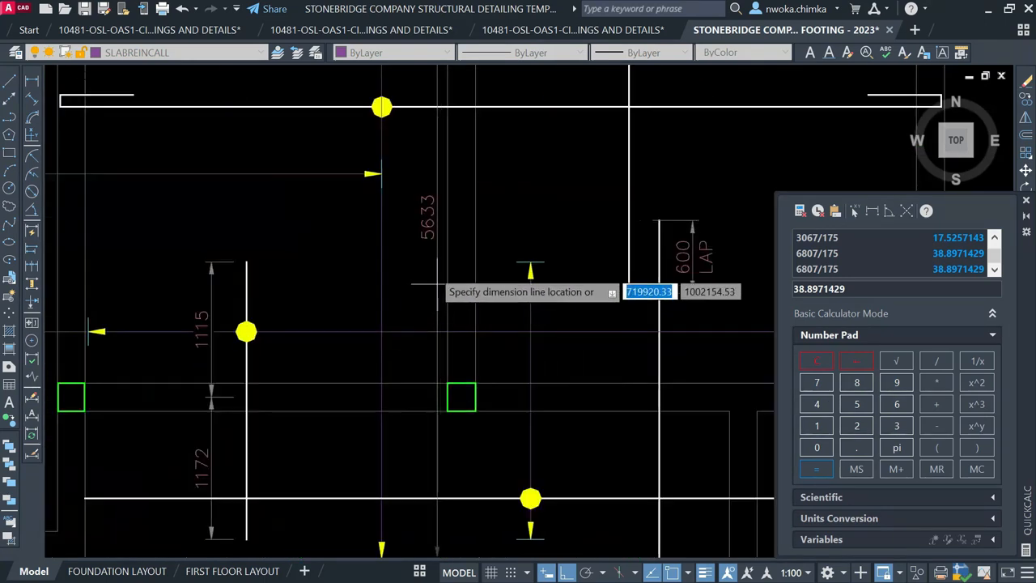
scroll(438, 283, up, 2)
key(Escape)
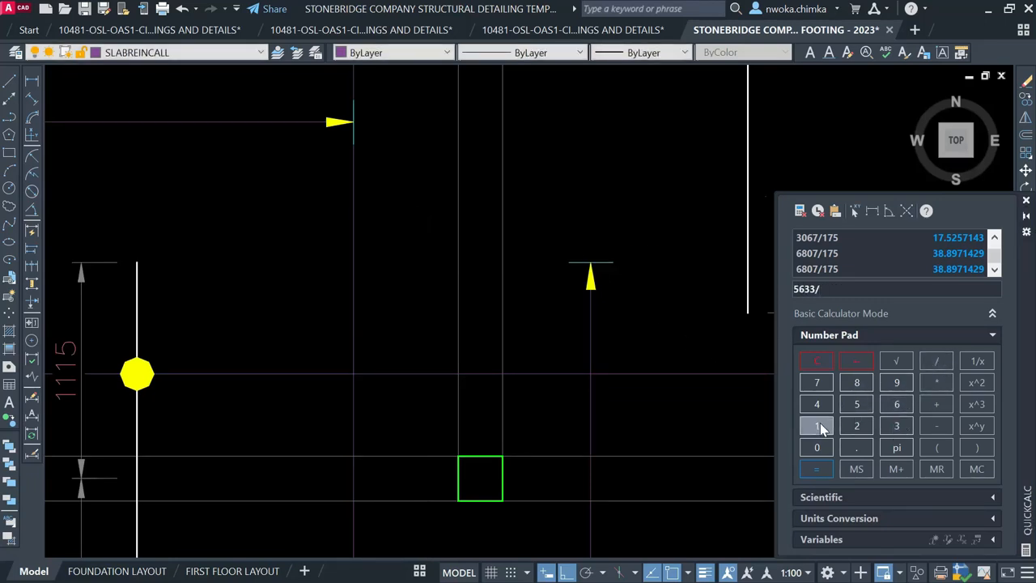
click(855, 403)
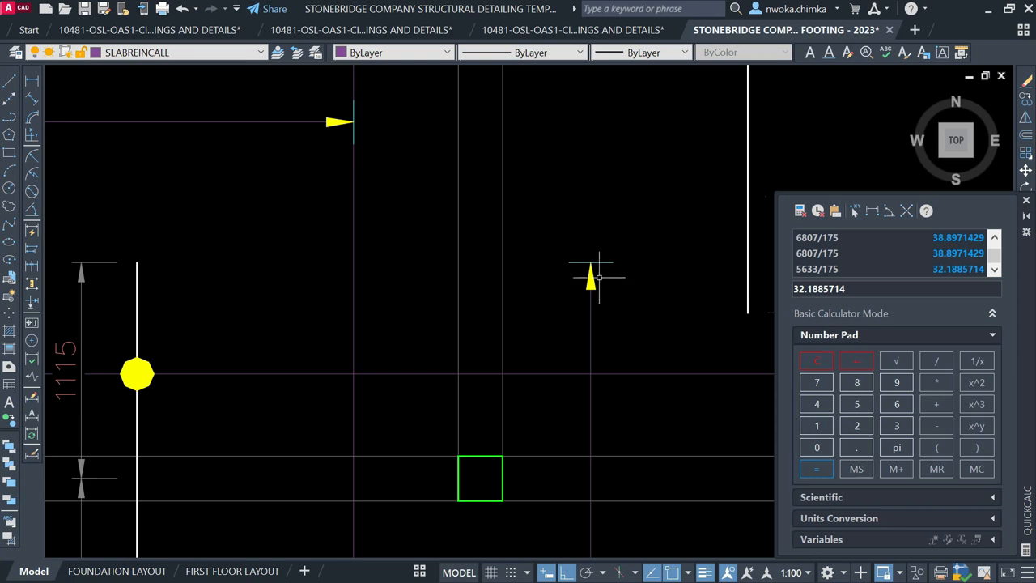
scroll(597, 277, down, 6)
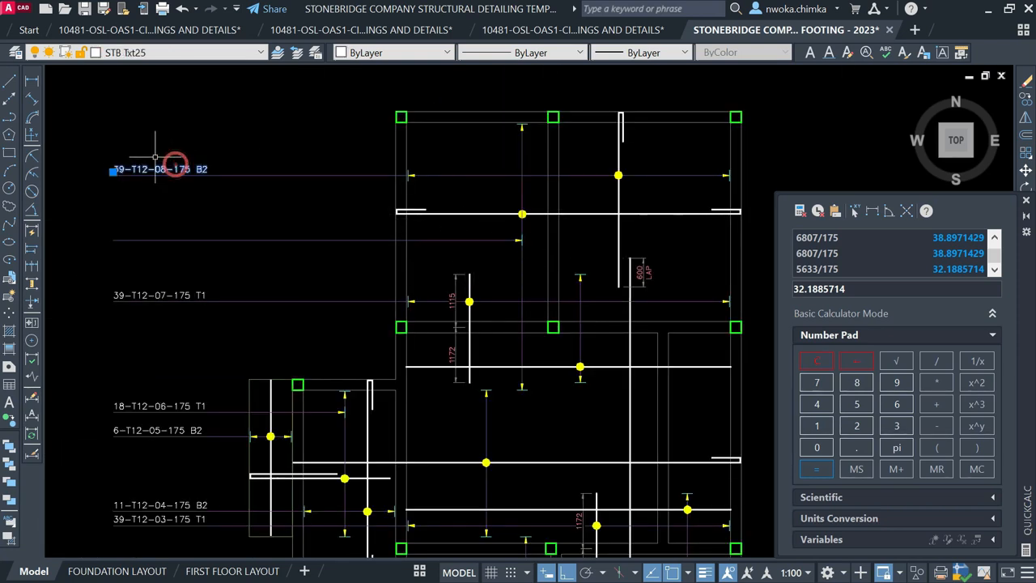
Copy the 39-T12-08-175 B2 label down onto the lower bar line
text(O)
key(Return)
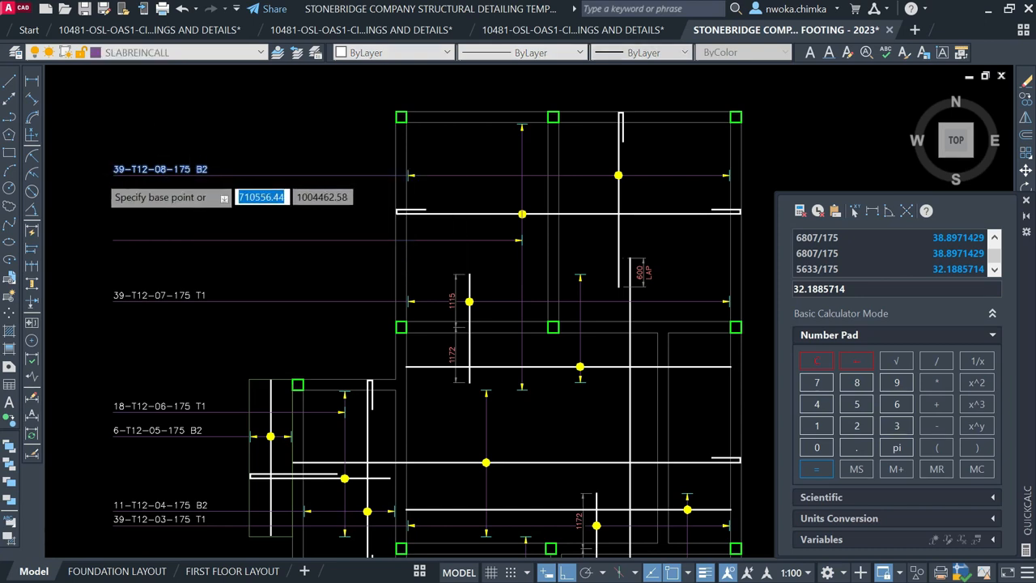
scroll(97, 170, up, 2)
click(124, 175)
click(123, 279)
key(Escape)
click(132, 270)
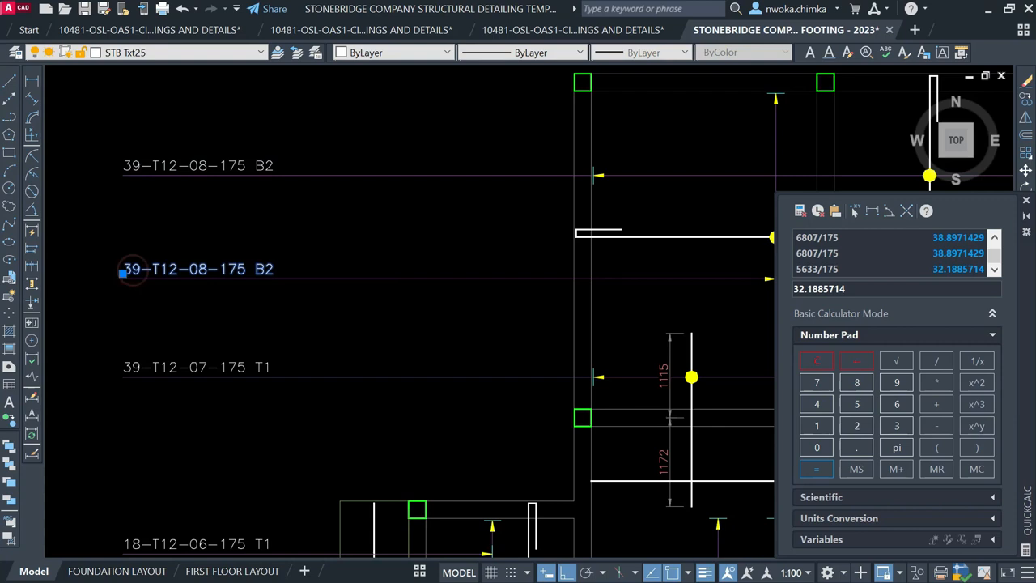
Edit the copied label to read 33-T12-09-175 B1
double_click(133, 270)
click(100, 275)
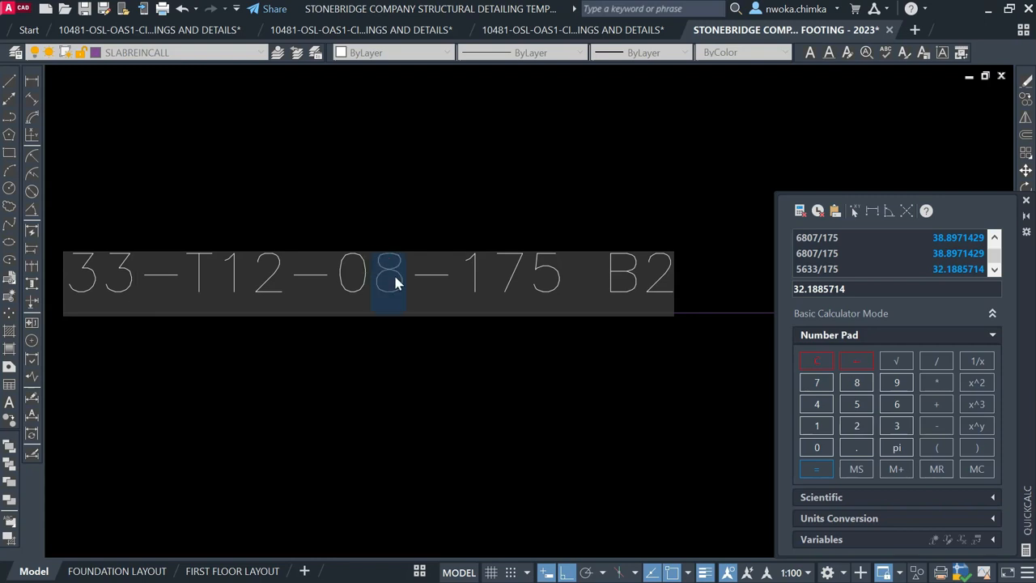
text(9-1)
click(686, 276)
scroll(246, 224, down, 8)
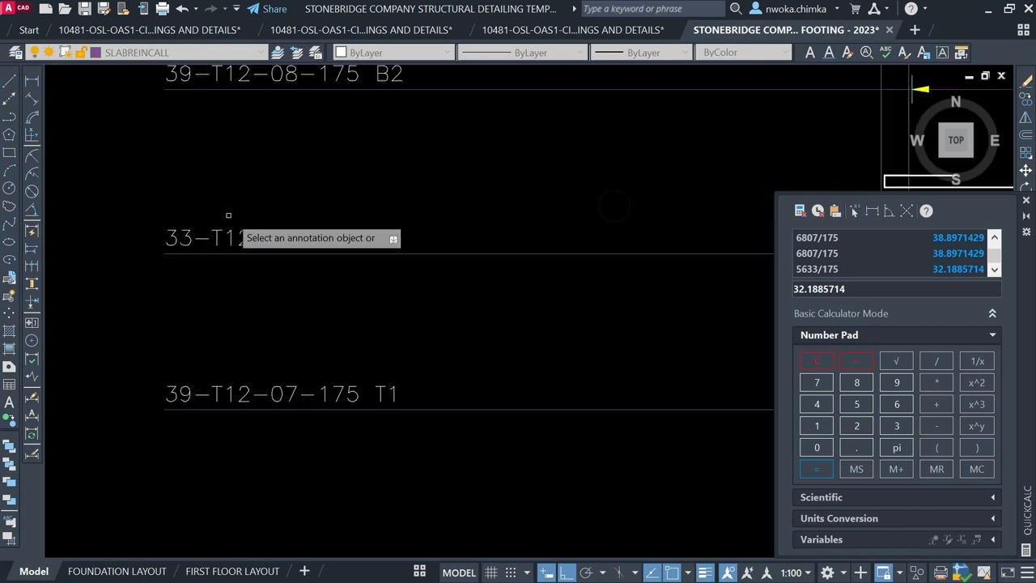
scroll(452, 236, up, 2)
Pan around the slab to bring the central bay into view
middle_drag(430, 246, 429, 202)
key(Return)
scroll(502, 194, down, 3)
scroll(519, 229, up, 3)
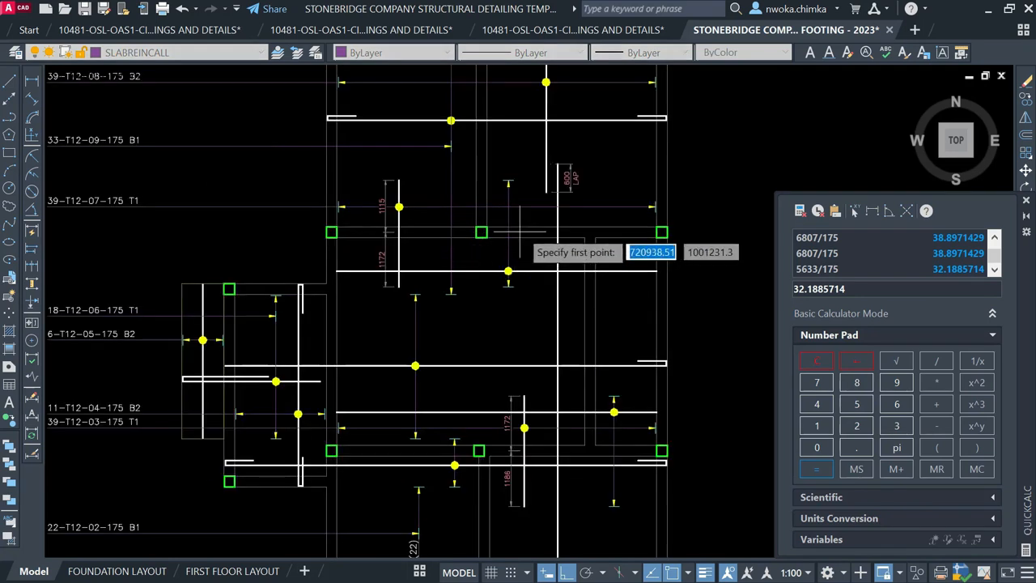
scroll(520, 243, up, 2)
scroll(506, 211, down, 4)
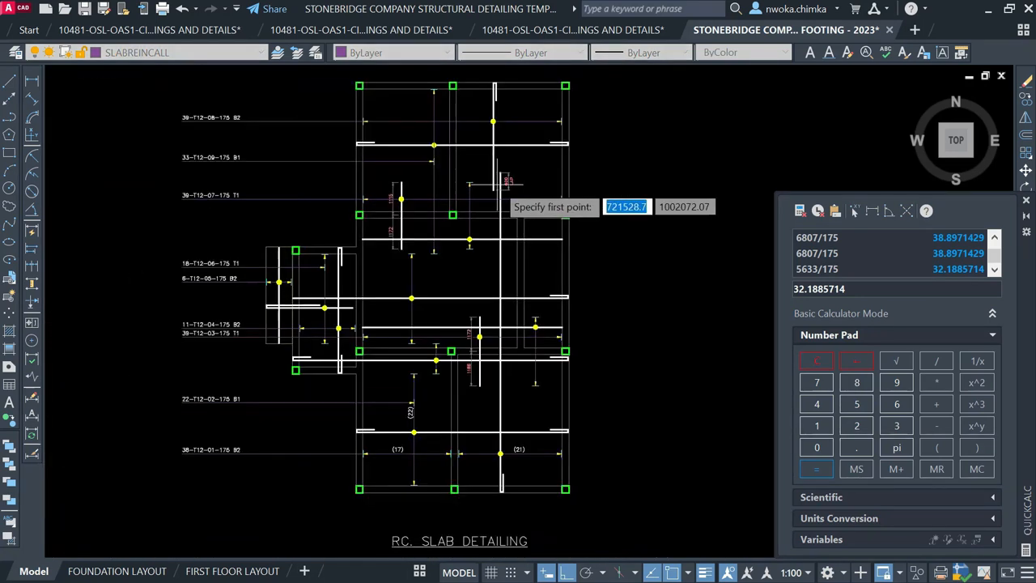
middle_drag(491, 249, 476, 150)
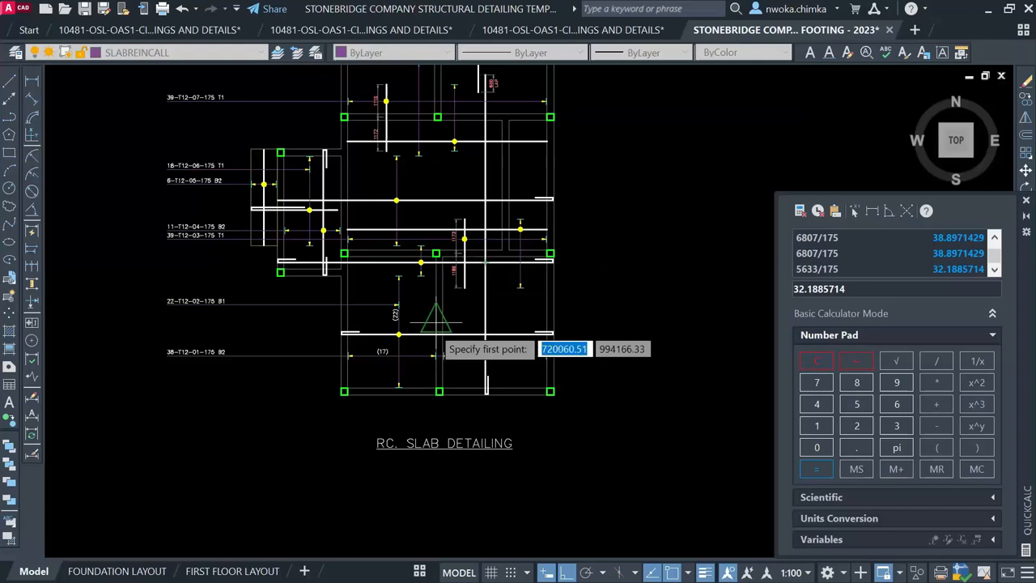
scroll(436, 322, up, 1)
middle_drag(557, 296, 593, 376)
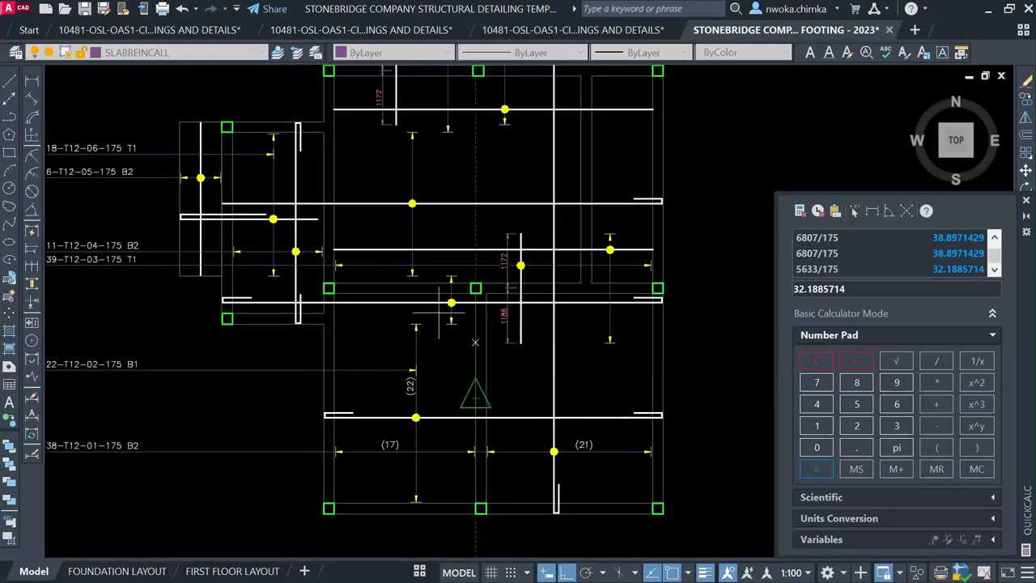
scroll(462, 296, up, 1)
scroll(504, 342, down, 1)
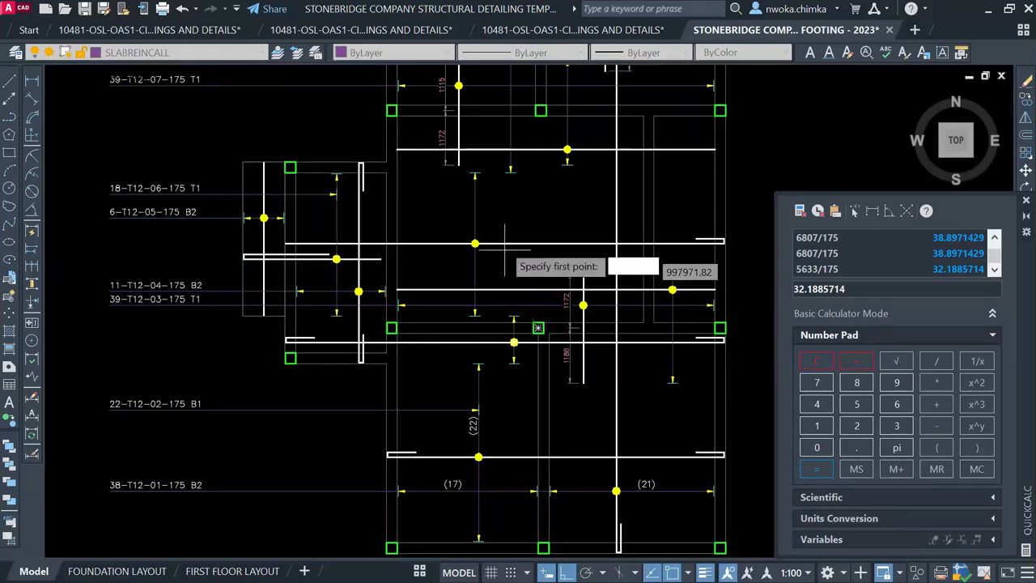
middle_drag(500, 227, 403, 235)
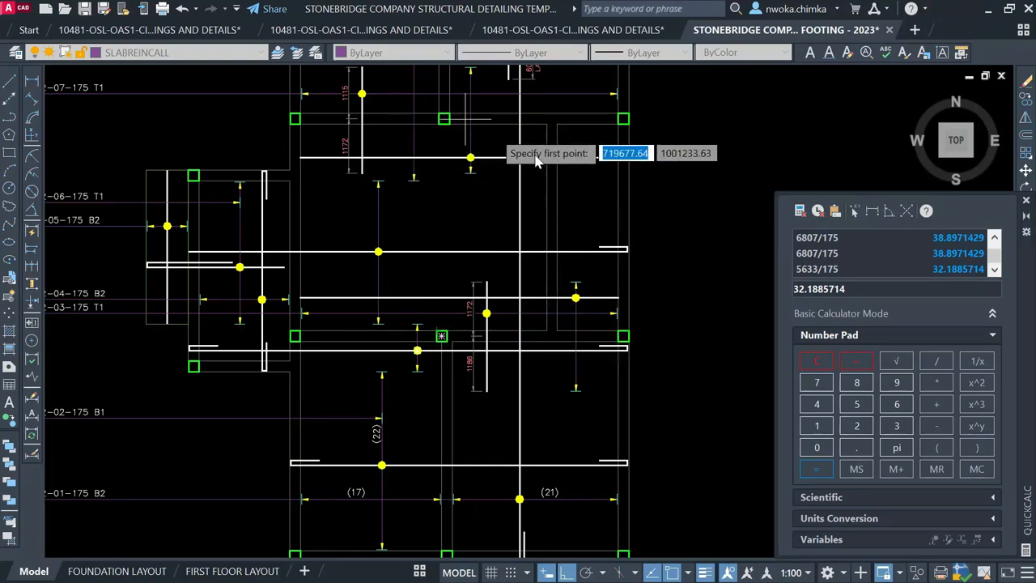
click(271, 106)
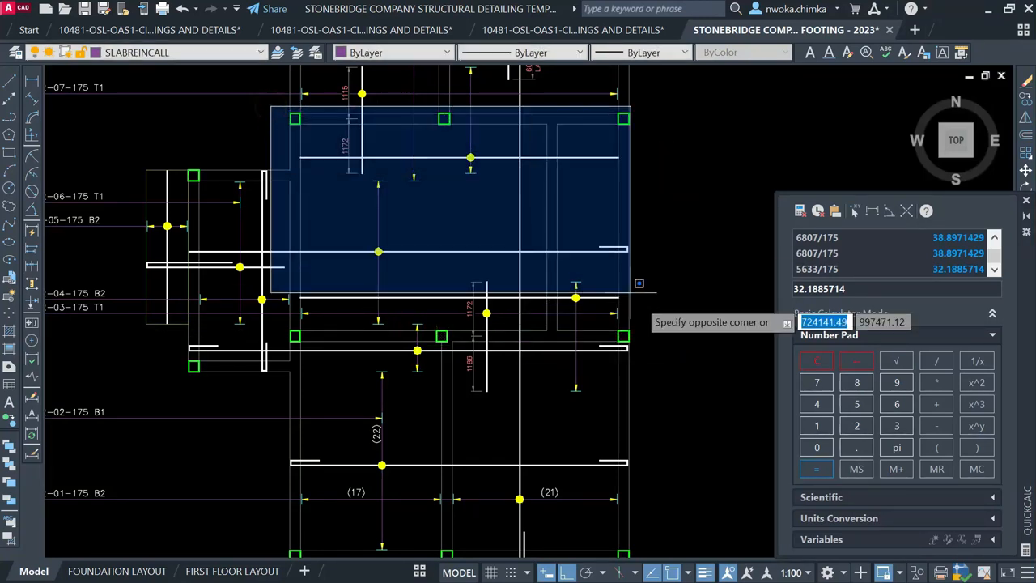
key(Escape)
Draw a horizontal bar line roughly 6048 long rightward across the bay
key(Return)
scroll(416, 220, down, 3)
scroll(187, 213, up, 5)
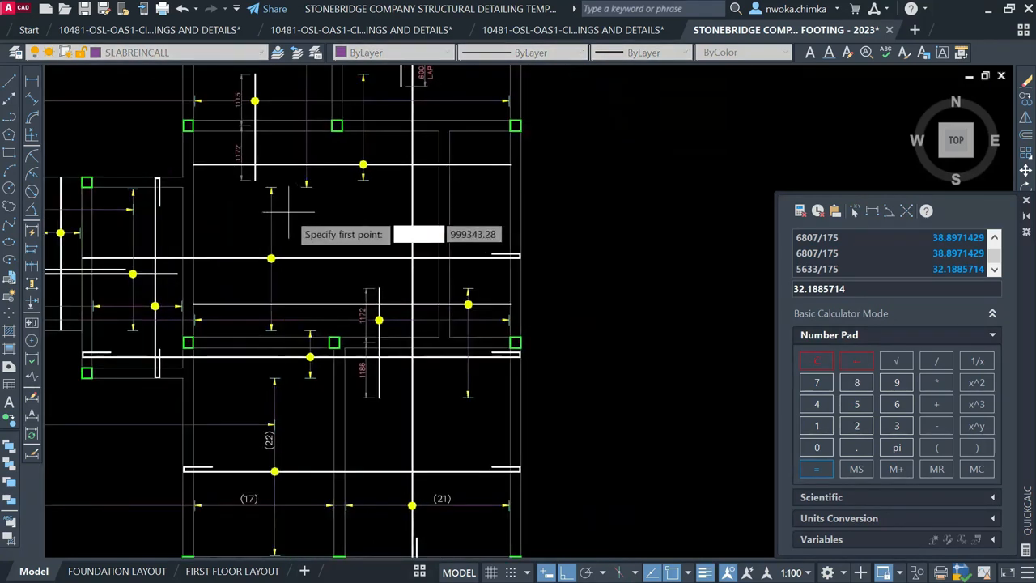
scroll(288, 212, up, 3)
click(258, 227)
scroll(379, 230, down, 3)
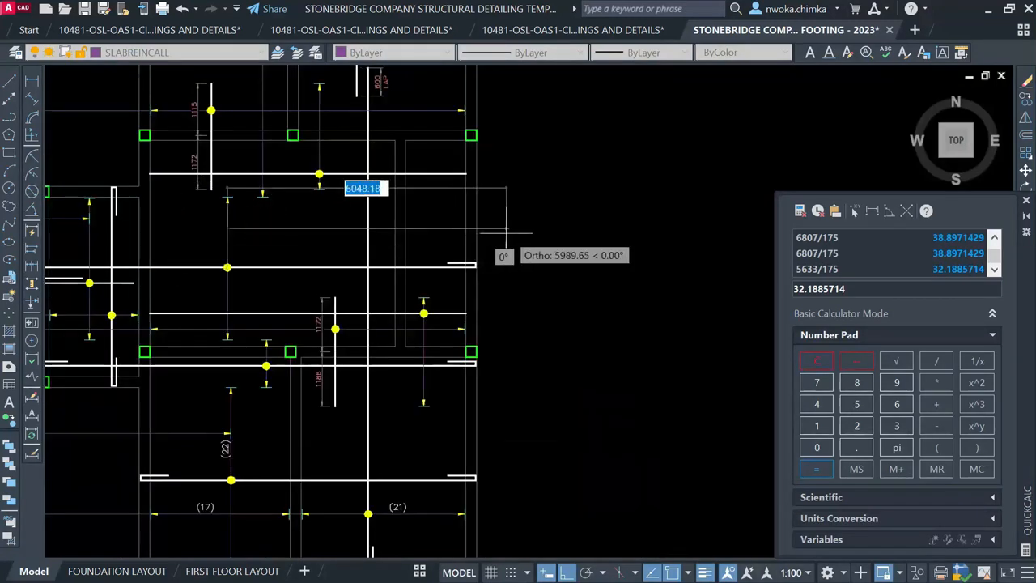
click(622, 229)
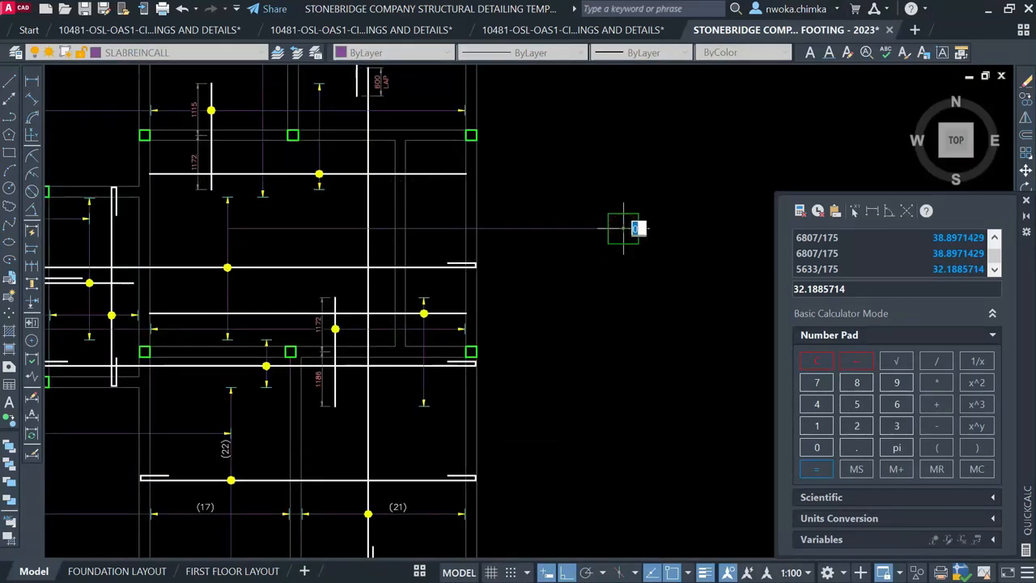
key(Escape)
scroll(387, 220, down, 2)
scroll(298, 271, up, 2)
scroll(219, 271, up, 3)
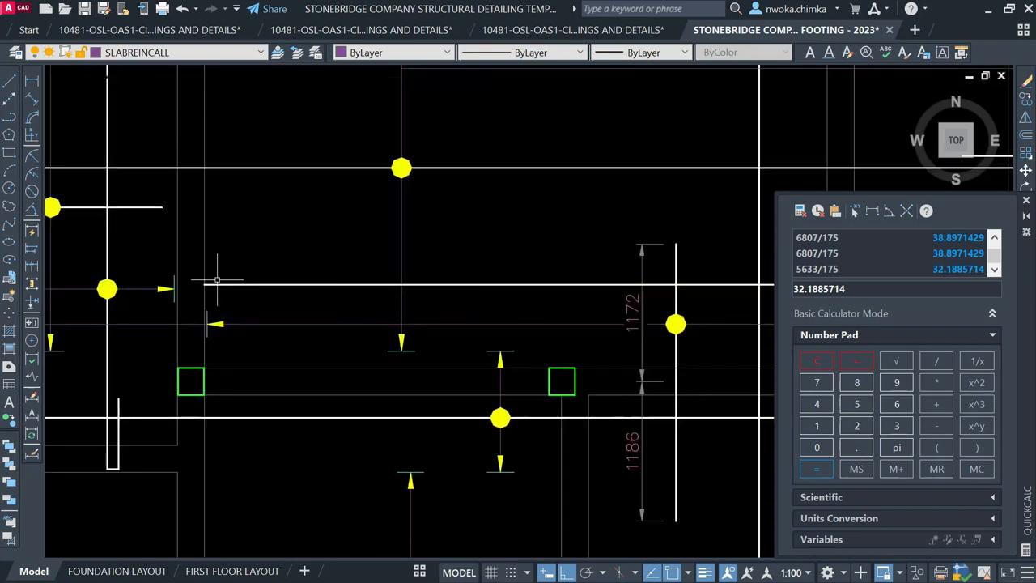
scroll(217, 281, up, 2)
click(193, 298)
Copy the yellow arrow with CO from its tip onto the new bar line
click(260, 369)
text(co)
key(Return)
scroll(207, 340, up, 3)
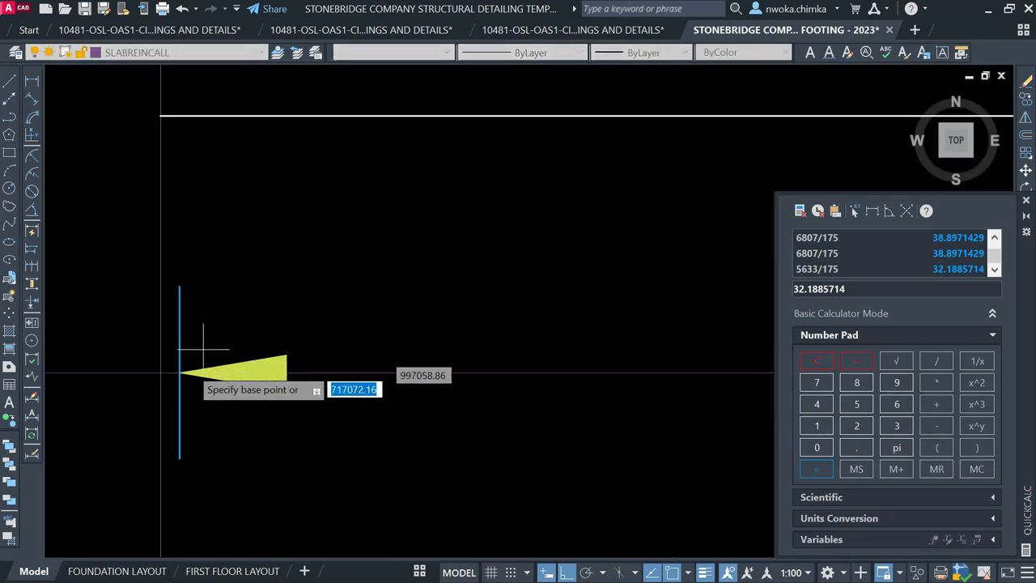
click(179, 372)
scroll(180, 377, down, 4)
middle_drag(419, 219, 359, 349)
scroll(352, 259, up, 3)
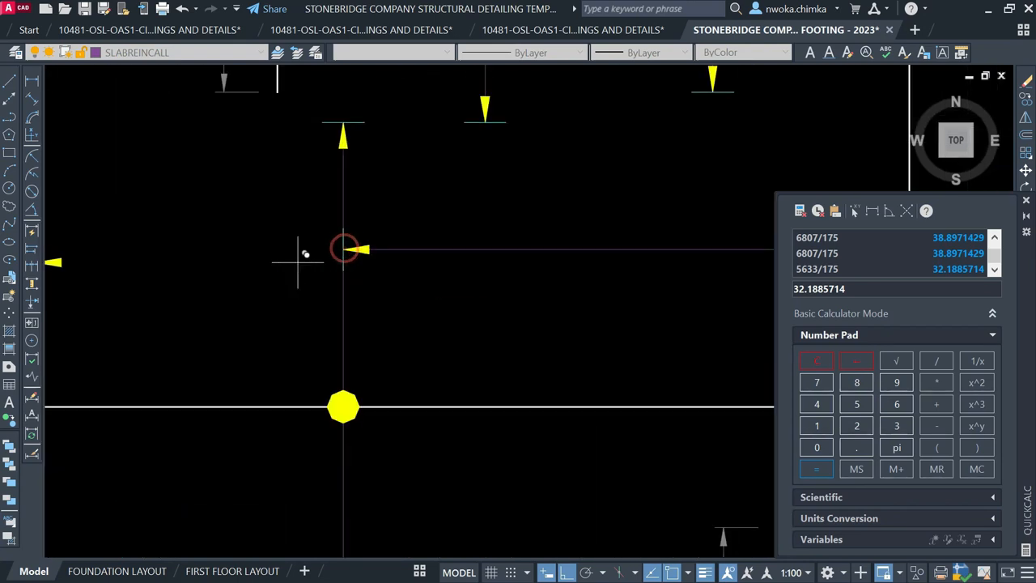
scroll(301, 250, down, 5)
key(Escape)
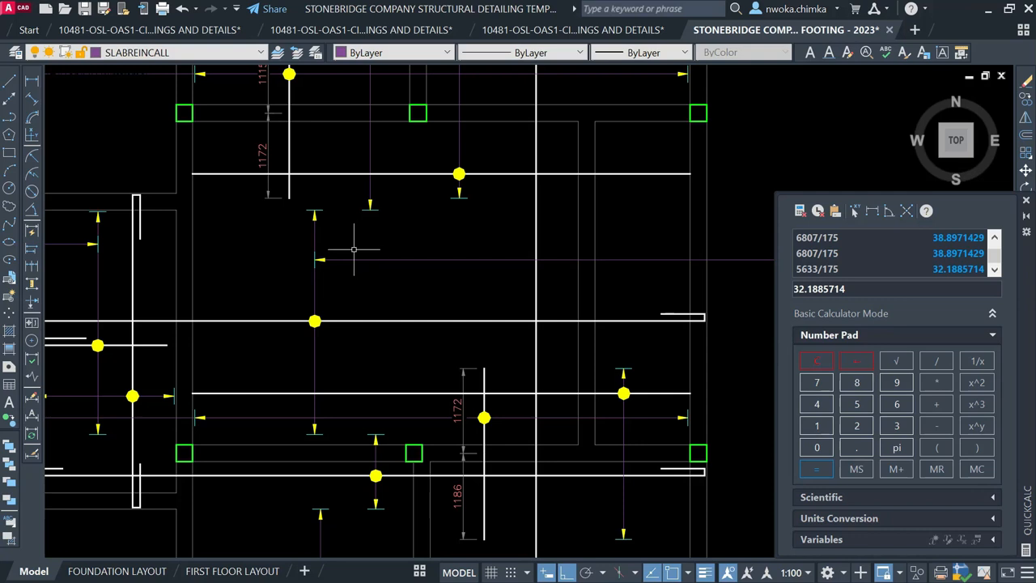
Select the bar line, vertical distribution line and end marker to check them, then clear
click(353, 260)
key(Escape)
click(339, 198)
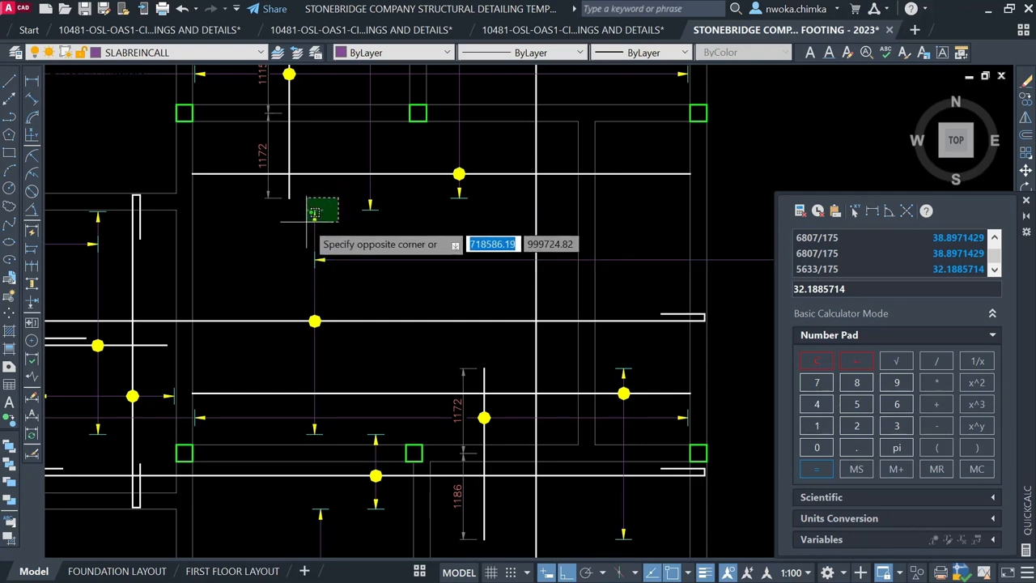
click(307, 221)
click(297, 411)
click(341, 445)
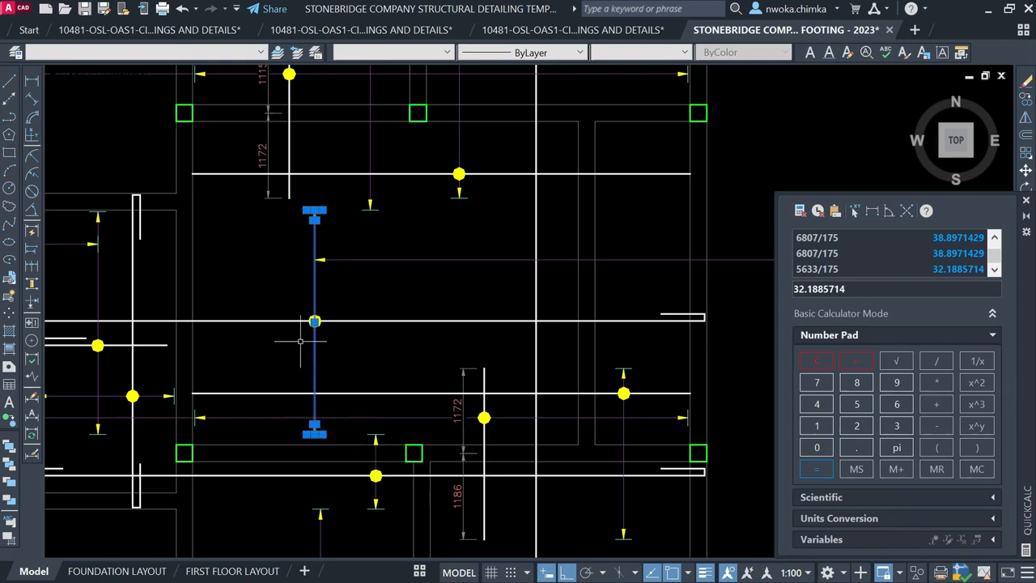
key(Escape)
scroll(300, 298, up, 2)
click(289, 300)
click(368, 366)
click(393, 334)
key(Escape)
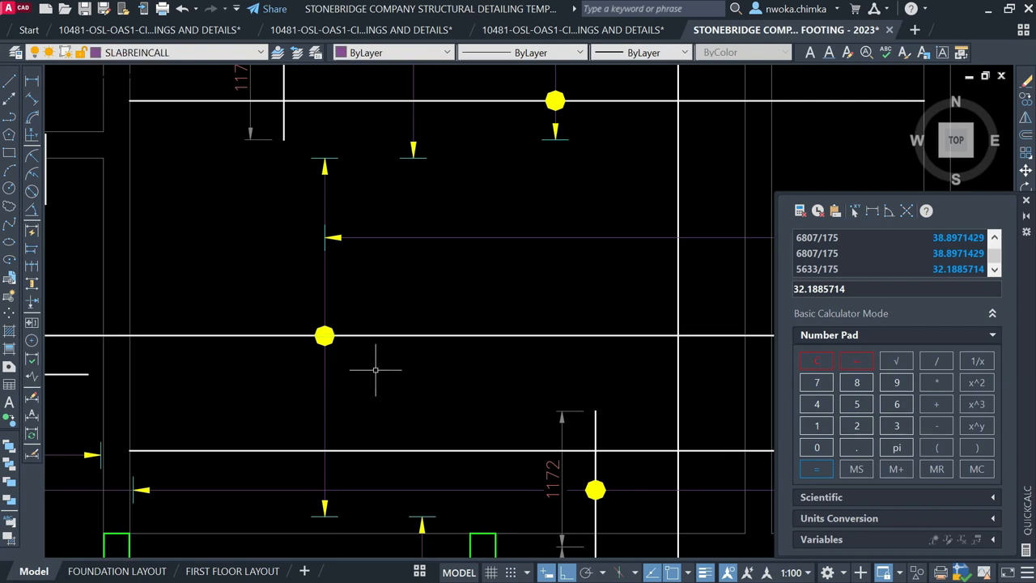
scroll(195, 322, down, 2)
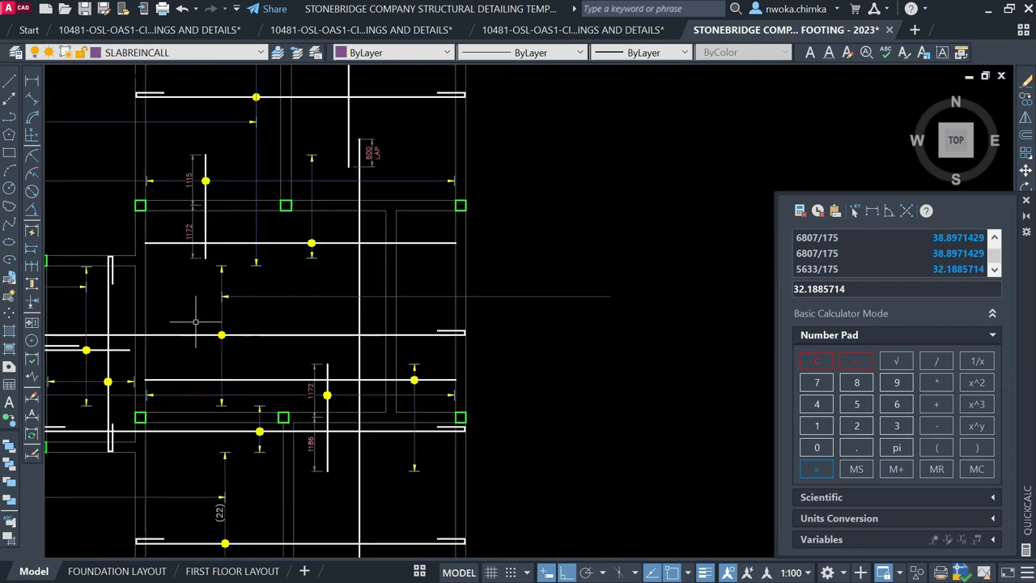
Measure the bay's span with a linear dimension, reading 3092
click(30, 79)
scroll(228, 269, up, 5)
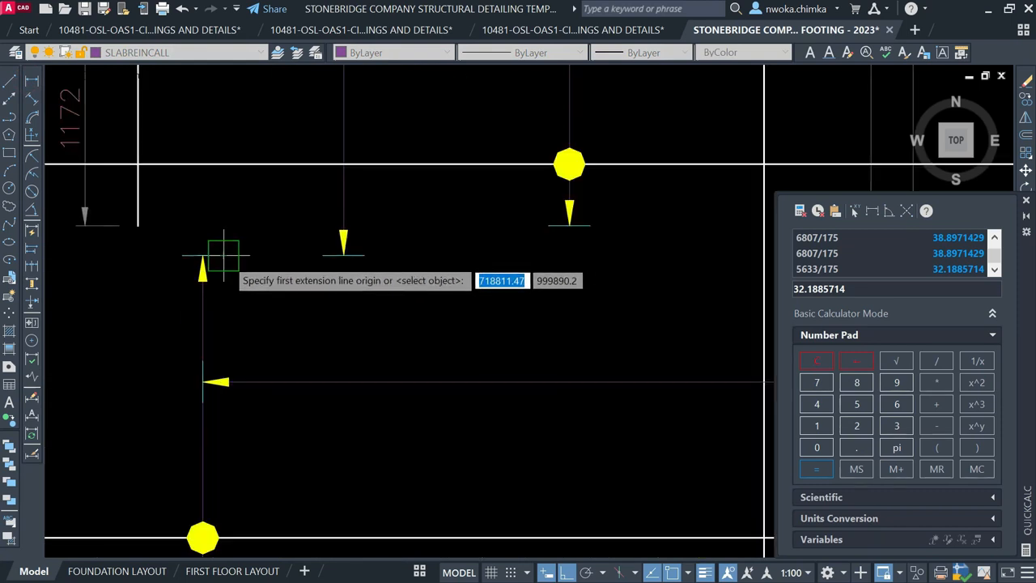
scroll(228, 244, down, 2)
scroll(252, 423, up, 2)
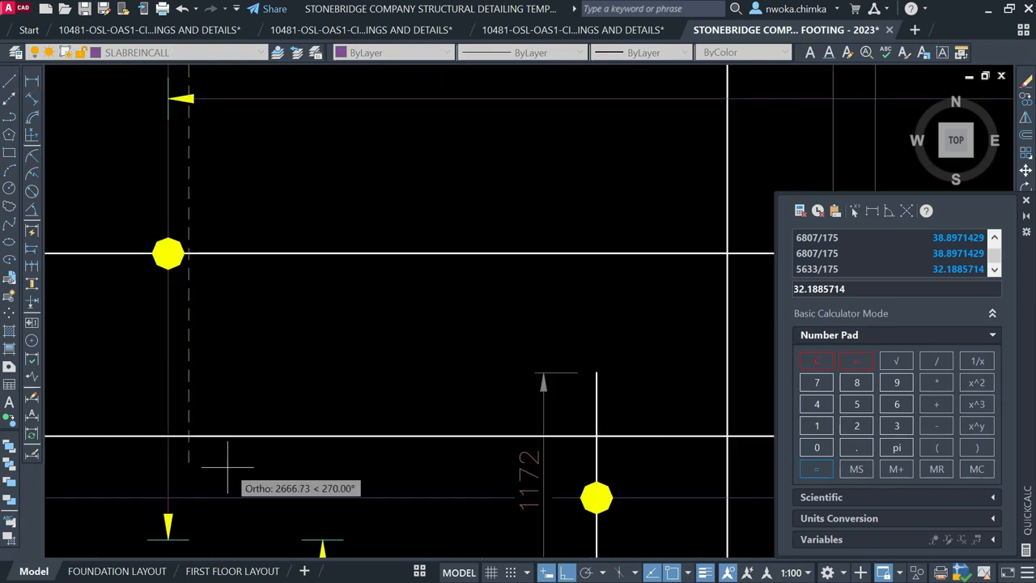
click(187, 536)
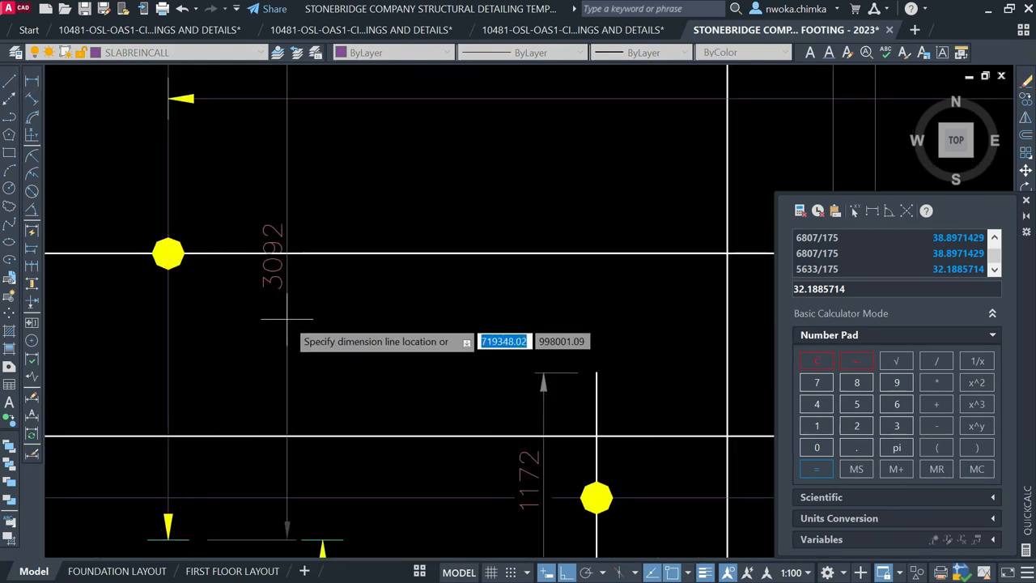
key(Escape)
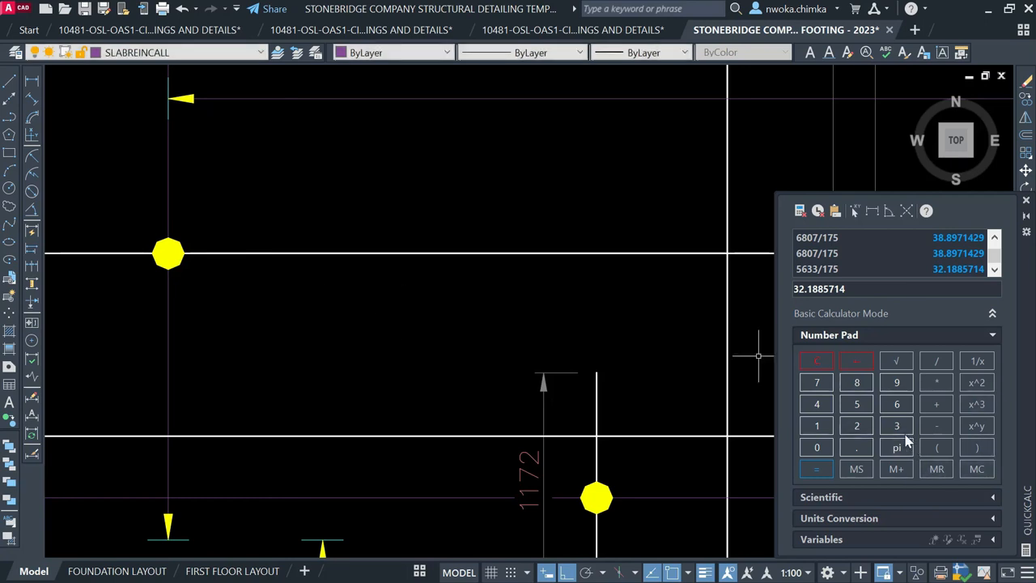
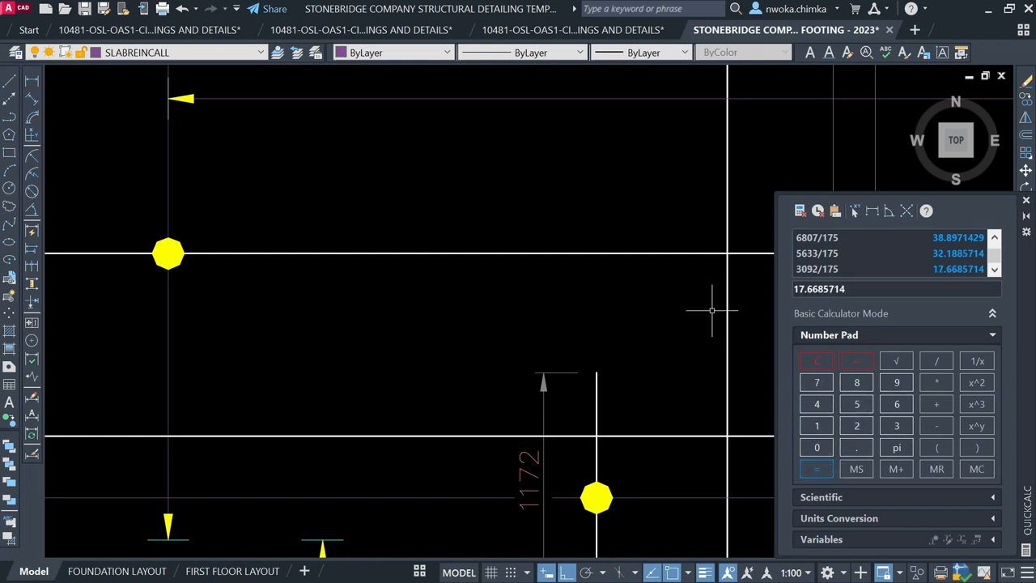
Copy the 33-T12-09-175 B1 bar label to a spot right of the slab
scroll(425, 231, down, 5)
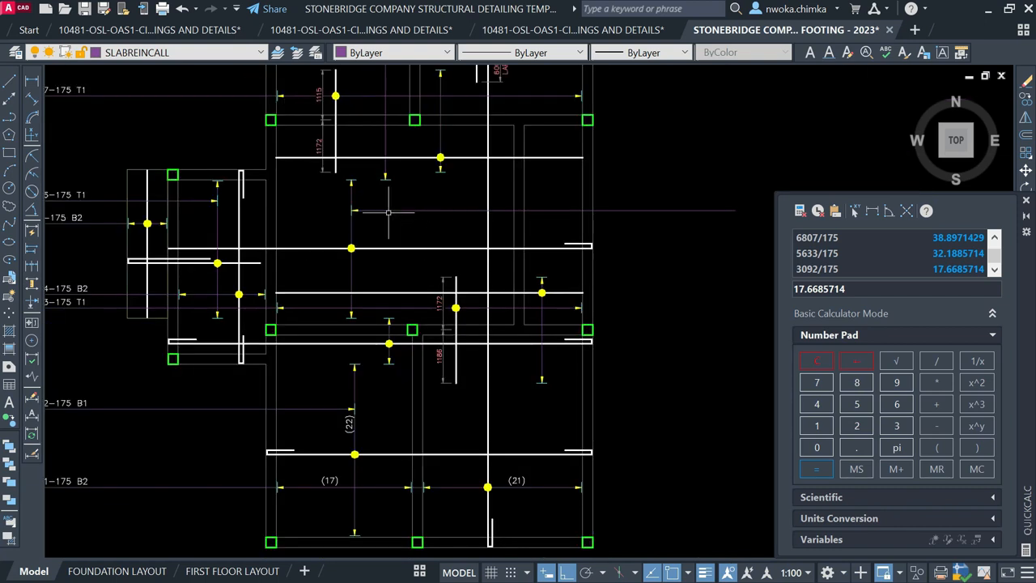
scroll(315, 212, down, 3)
scroll(168, 137, up, 2)
scroll(199, 159, down, 2)
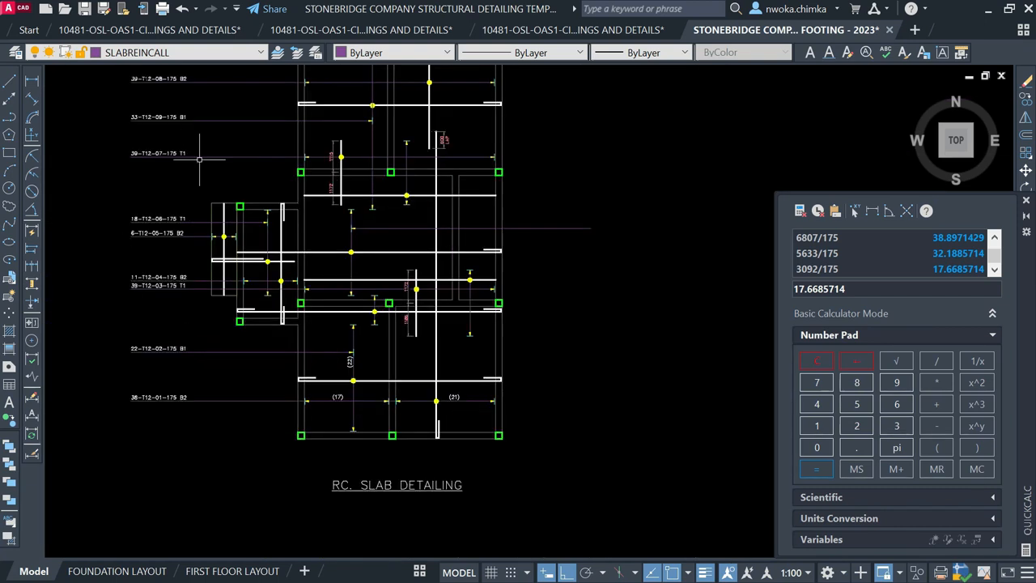
scroll(408, 234, up, 3)
scroll(376, 242, down, 3)
scroll(183, 169, up, 3)
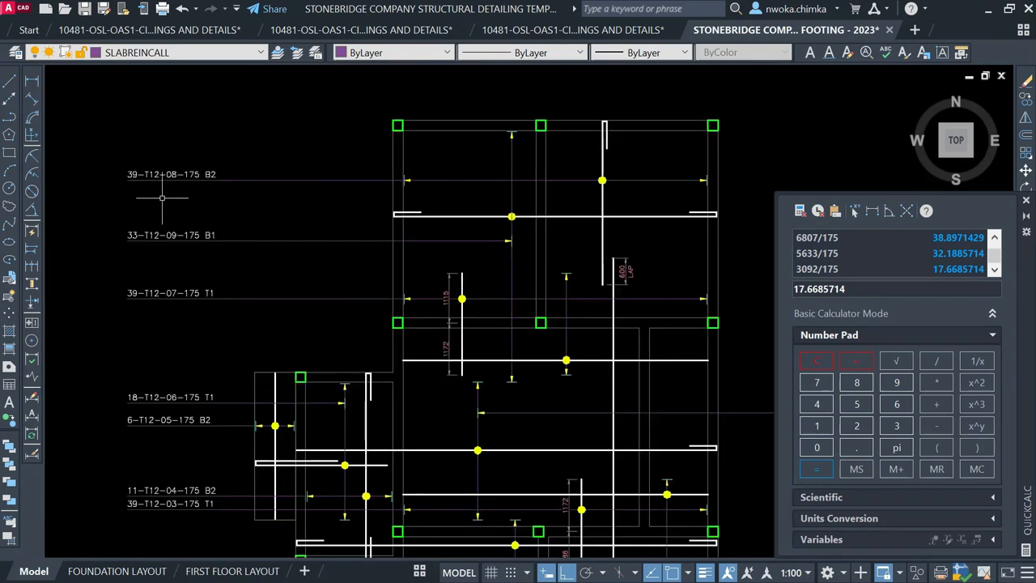
click(177, 251)
text(co)
key(Return)
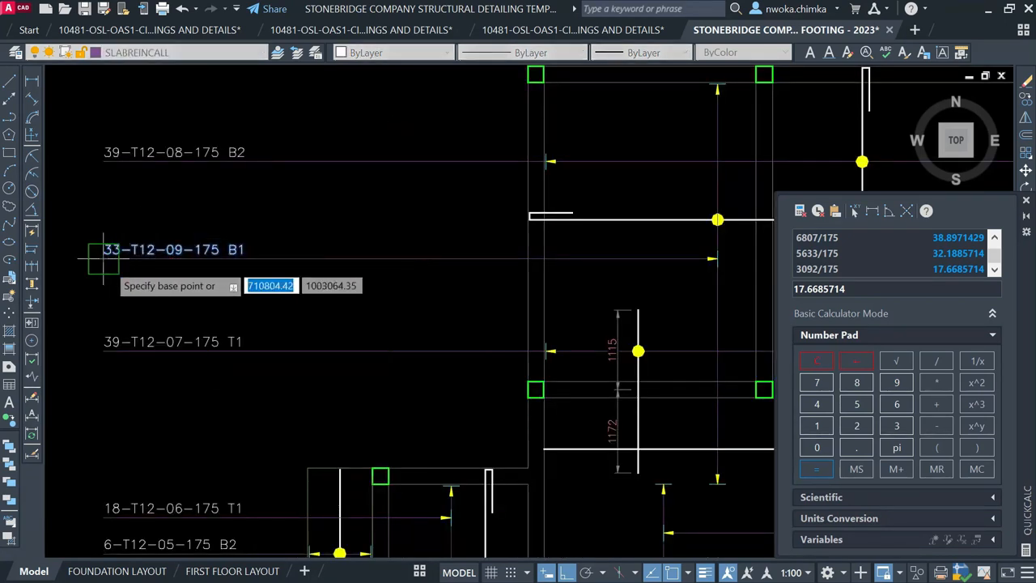
click(104, 257)
scroll(324, 206, down, 5)
scroll(324, 207, down, 2)
scroll(411, 202, down, 2)
scroll(425, 196, down, 6)
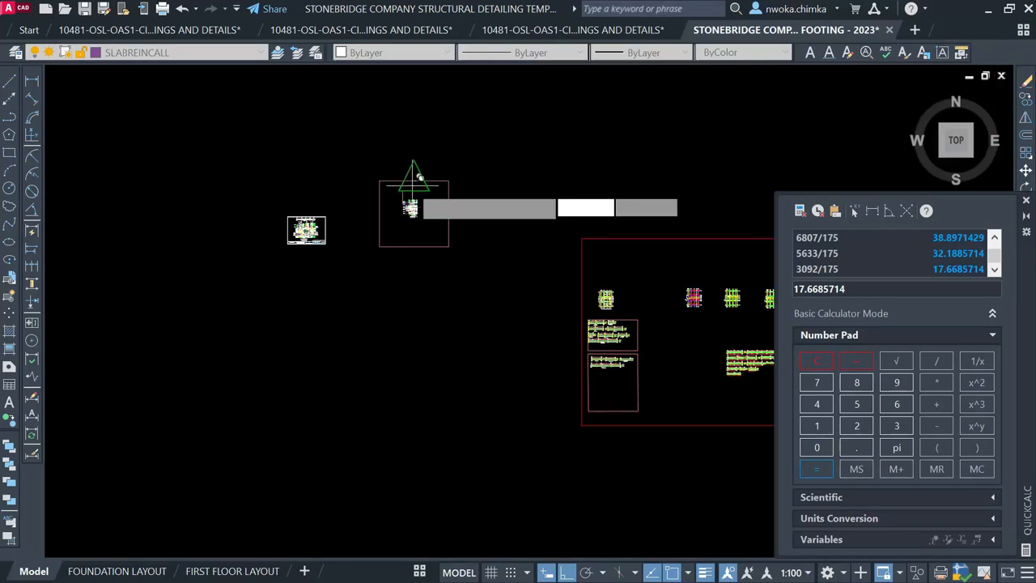
scroll(333, 208, up, 4)
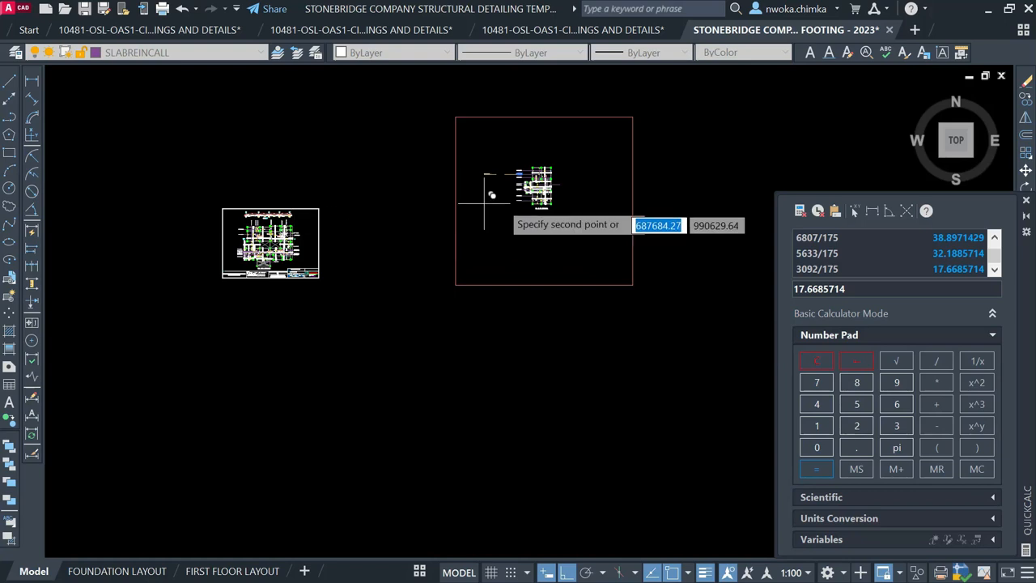
scroll(421, 170, down, 8)
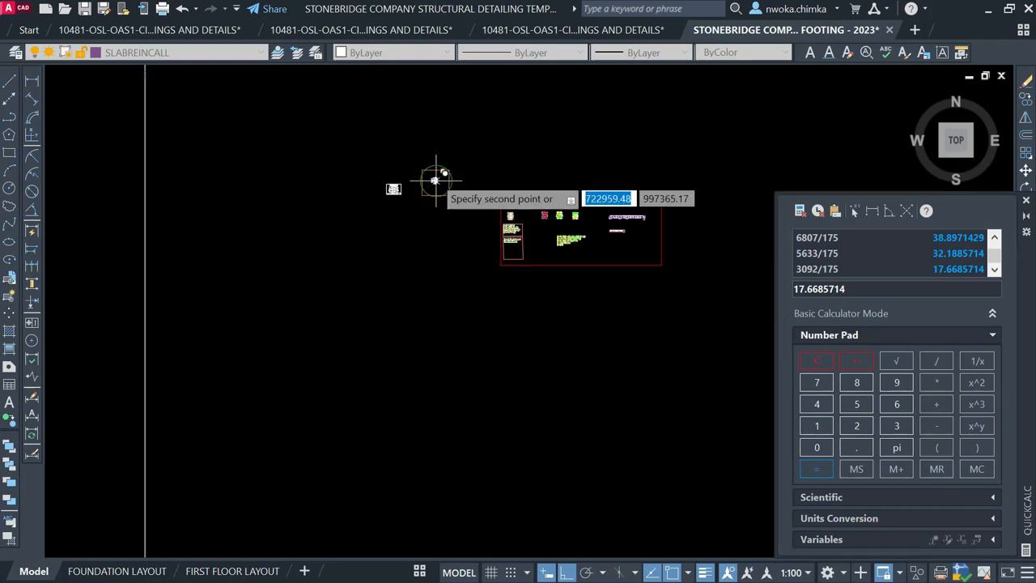
scroll(435, 179, up, 5)
scroll(439, 178, down, 5)
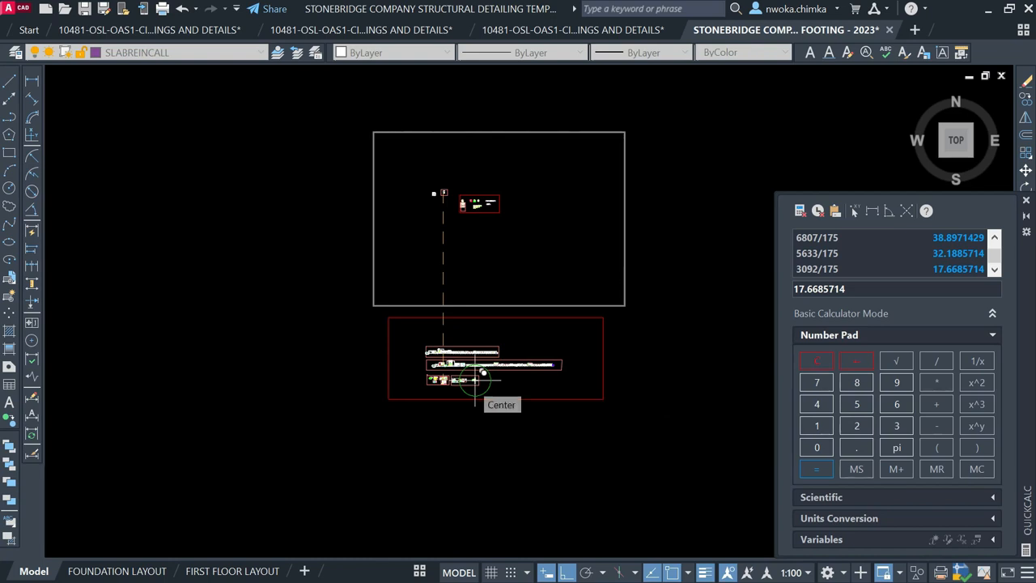
scroll(440, 204, up, 4)
scroll(416, 157, up, 10)
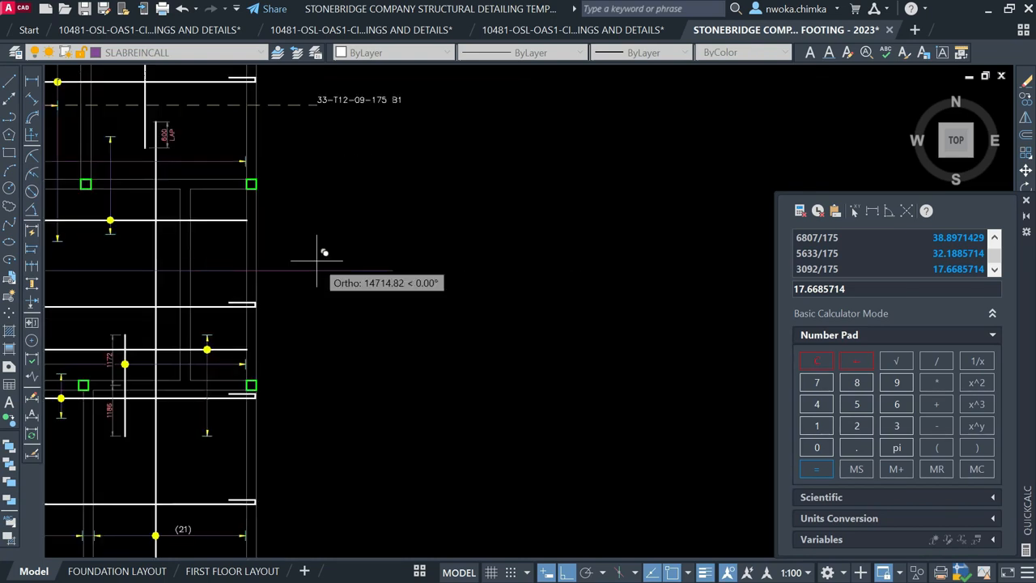
scroll(301, 261, up, 2)
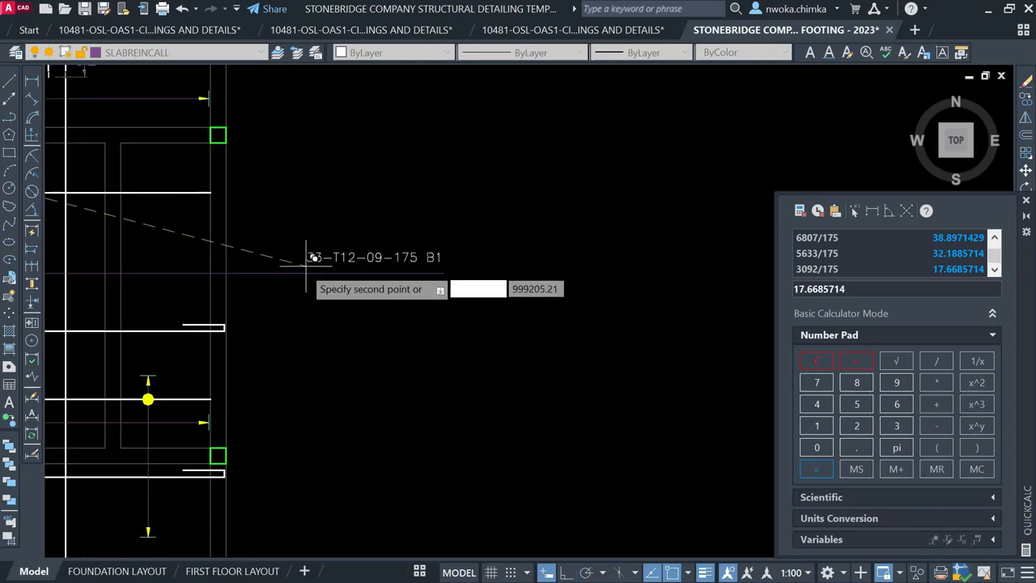
click(301, 263)
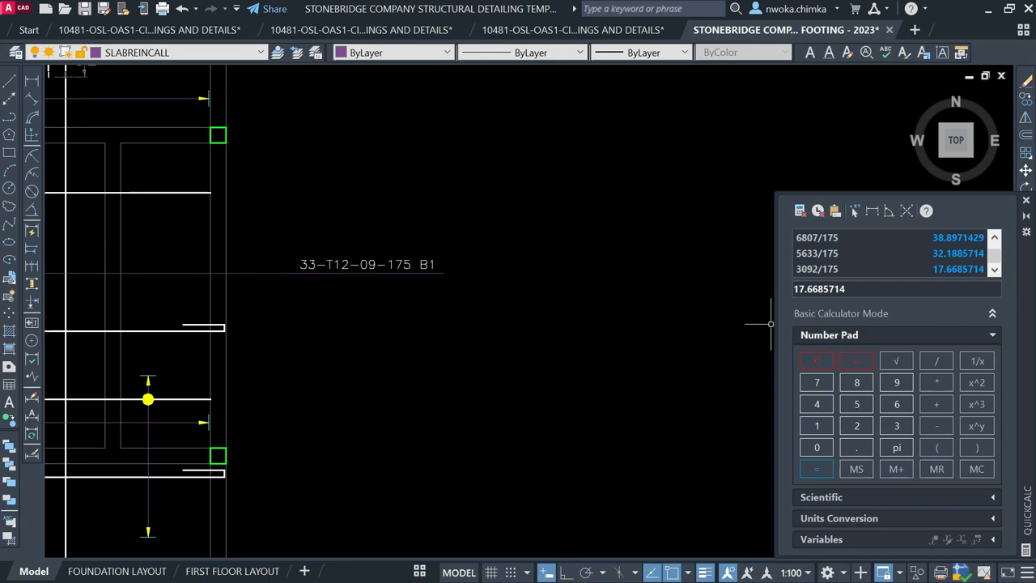
Edit the copied label's bar count to 18 so it reads 18-T12-10-175 B1
click(307, 263)
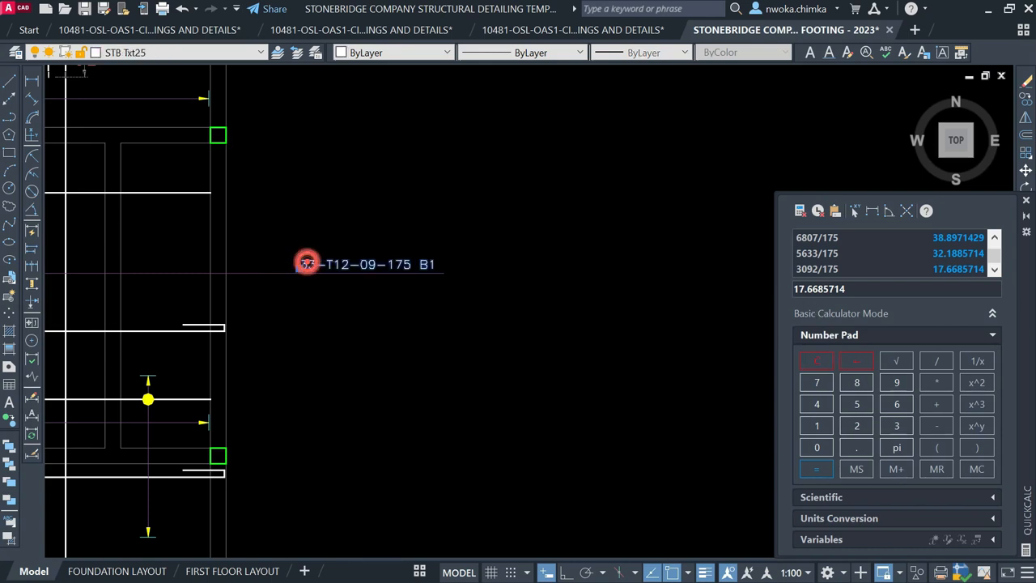
double_click(316, 265)
click(317, 259)
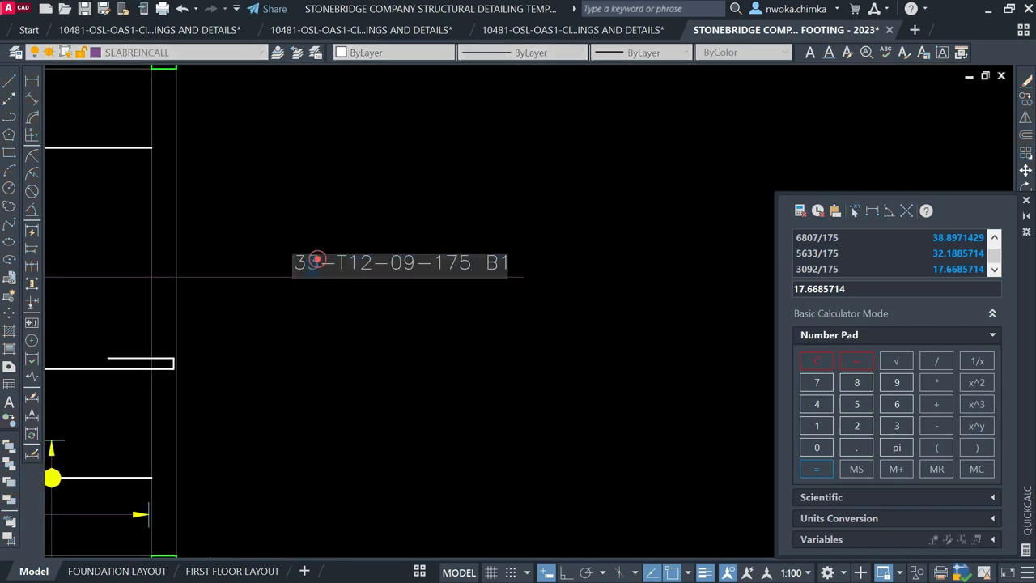
text(18)
key(Return)
Move the 18-T12-10-175 B1 label into position beside the slab's right edge
scroll(353, 263, down, 2)
scroll(254, 215, up, 4)
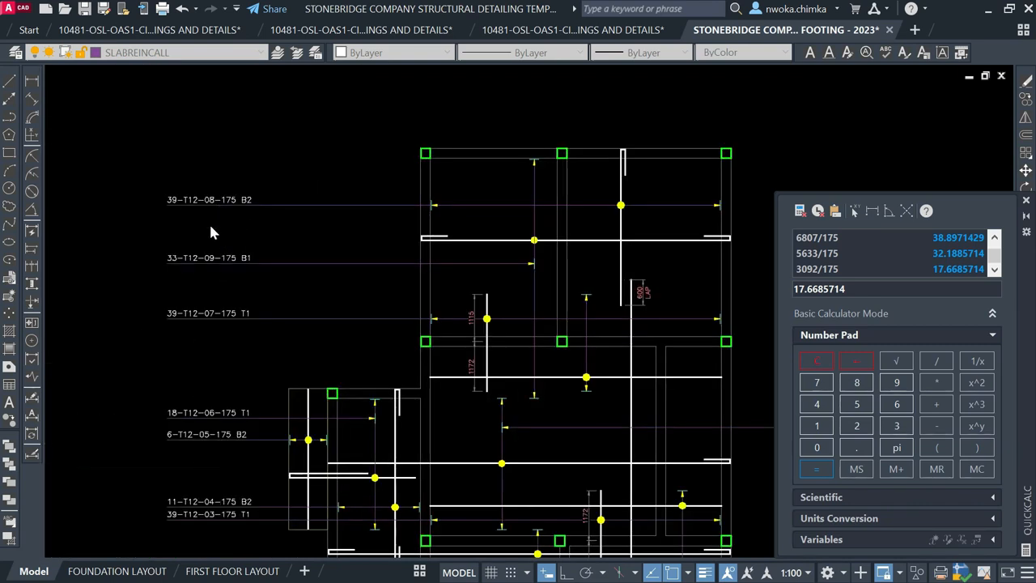
scroll(223, 273, up, 1)
scroll(437, 281, down, 5)
scroll(334, 280, up, 6)
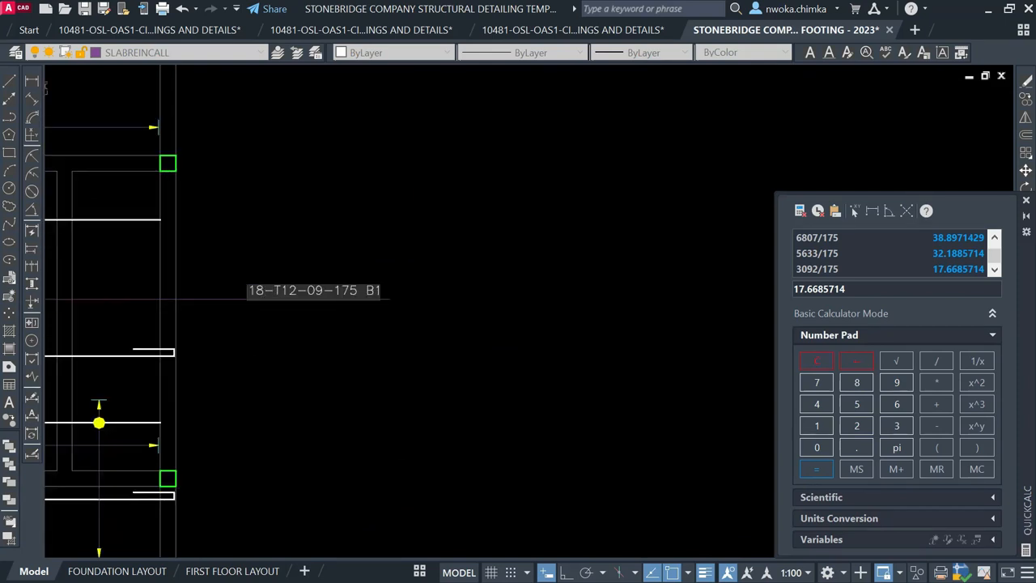
scroll(326, 290, up, 2)
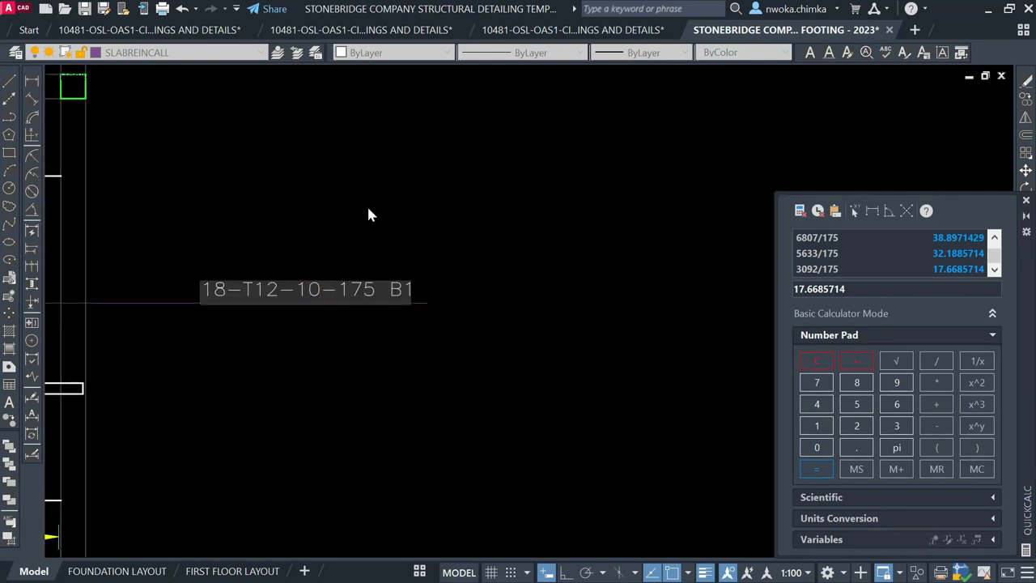
scroll(481, 238, down, 2)
scroll(396, 273, down, 2)
middle_drag(377, 290, 472, 284)
scroll(322, 317, up, 2)
click(315, 328)
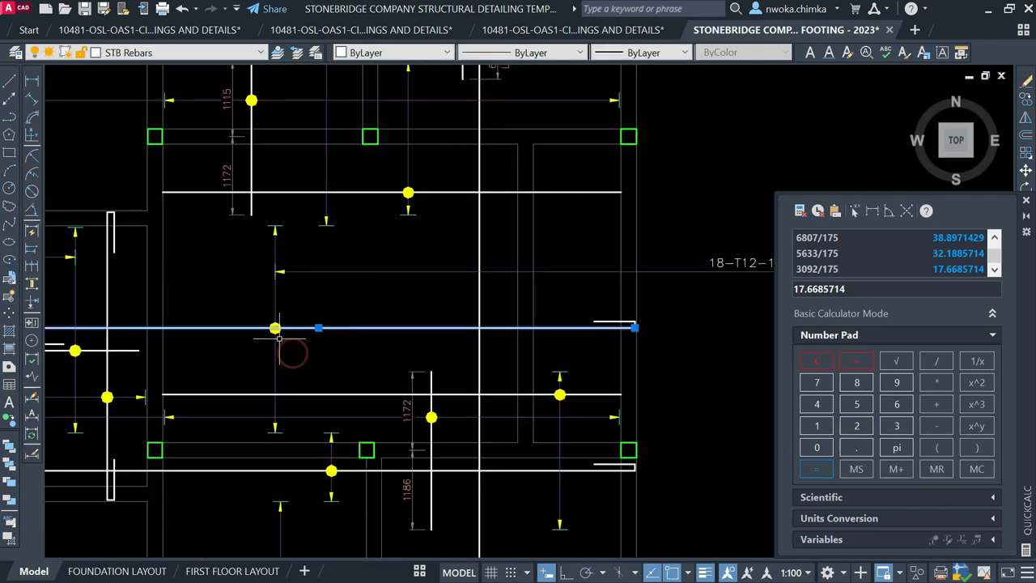
scroll(279, 338, down, 2)
key(Escape)
scroll(510, 280, down, 2)
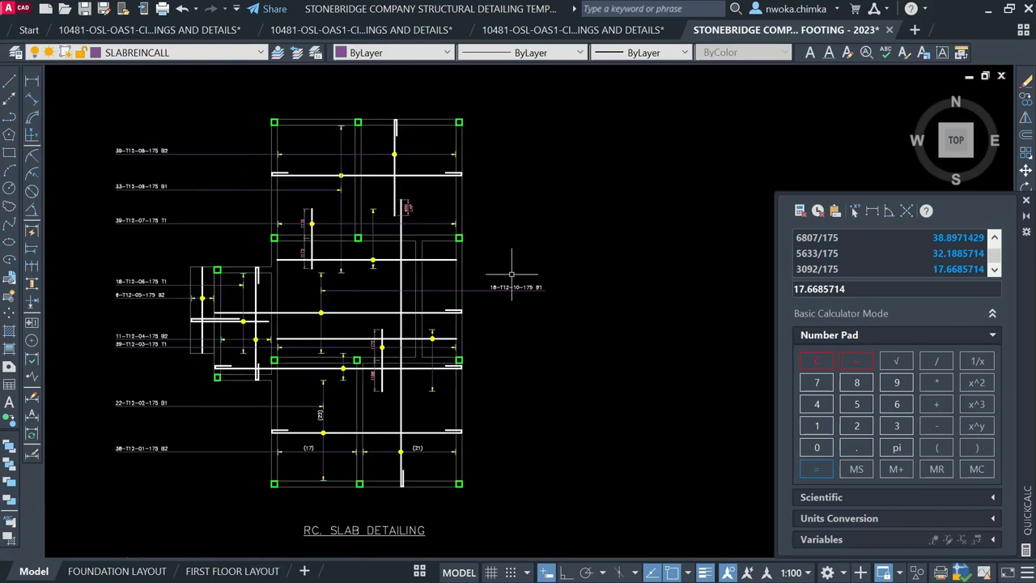
scroll(510, 276, up, 4)
click(518, 294)
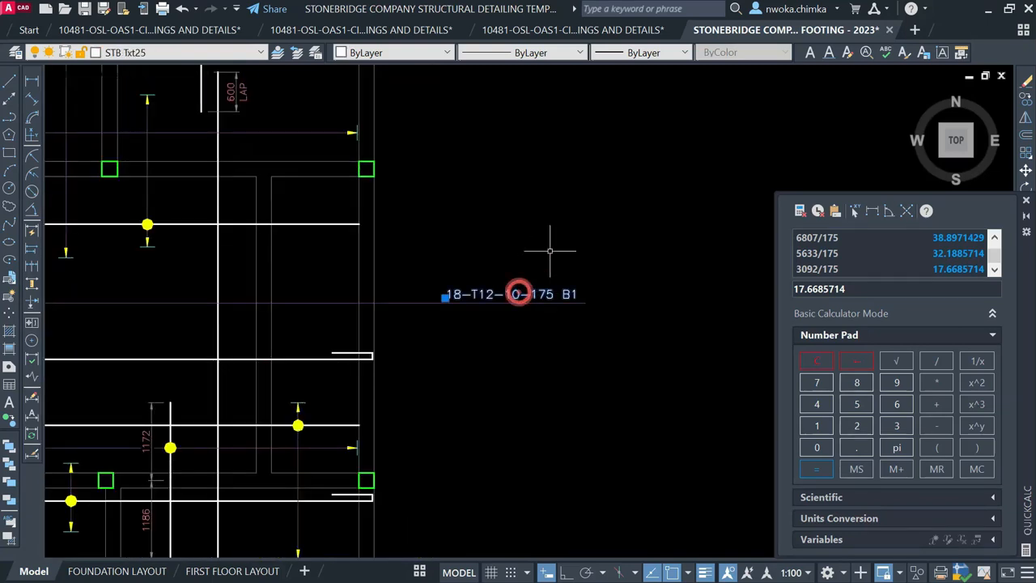
key(Return)
click(620, 215)
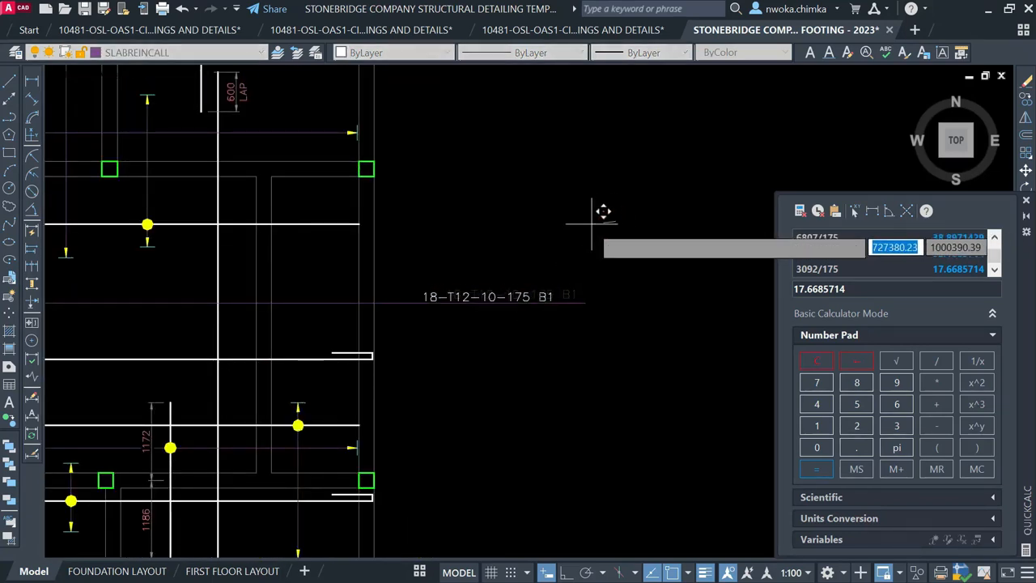
click(593, 214)
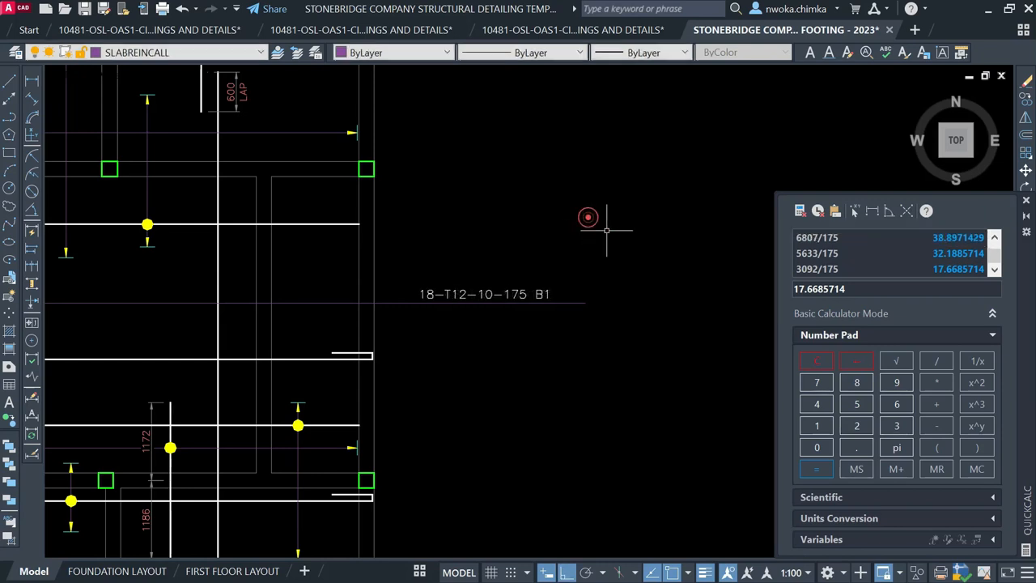
Stretch the leader line's end so it meets the new label
click(613, 256)
click(568, 324)
text(S)
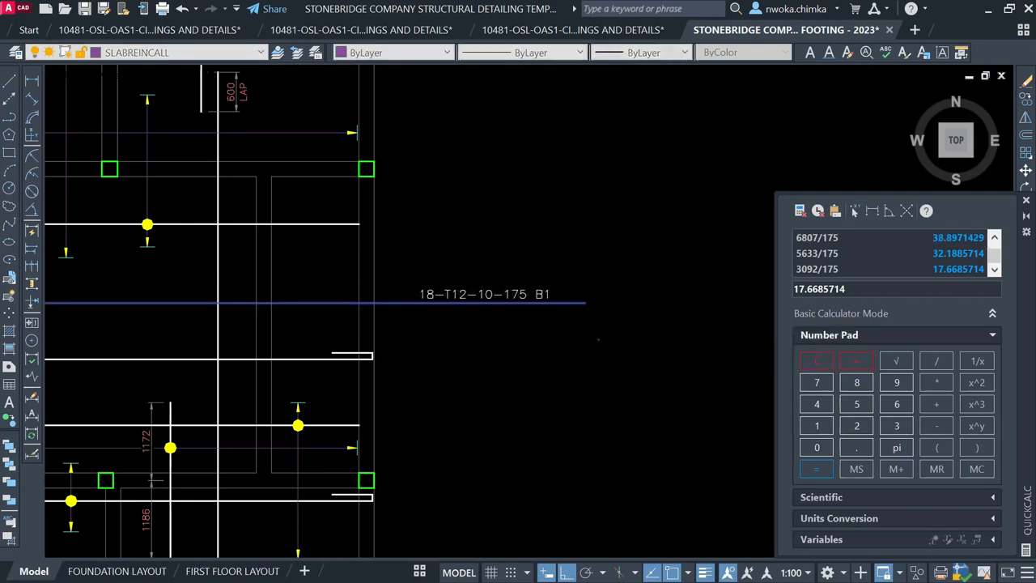
click(599, 339)
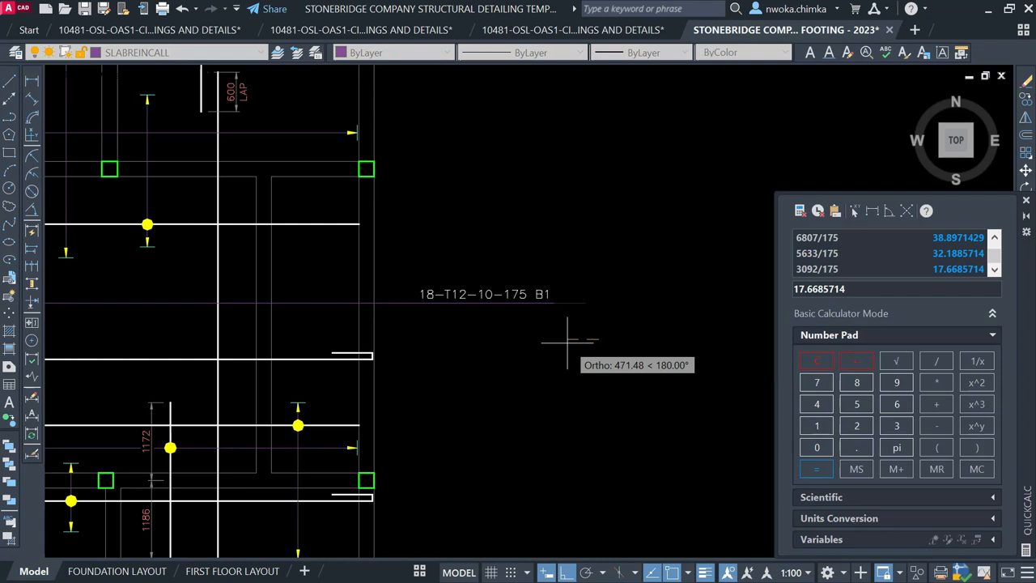
click(568, 341)
scroll(619, 300, down, 2)
scroll(512, 255, down, 2)
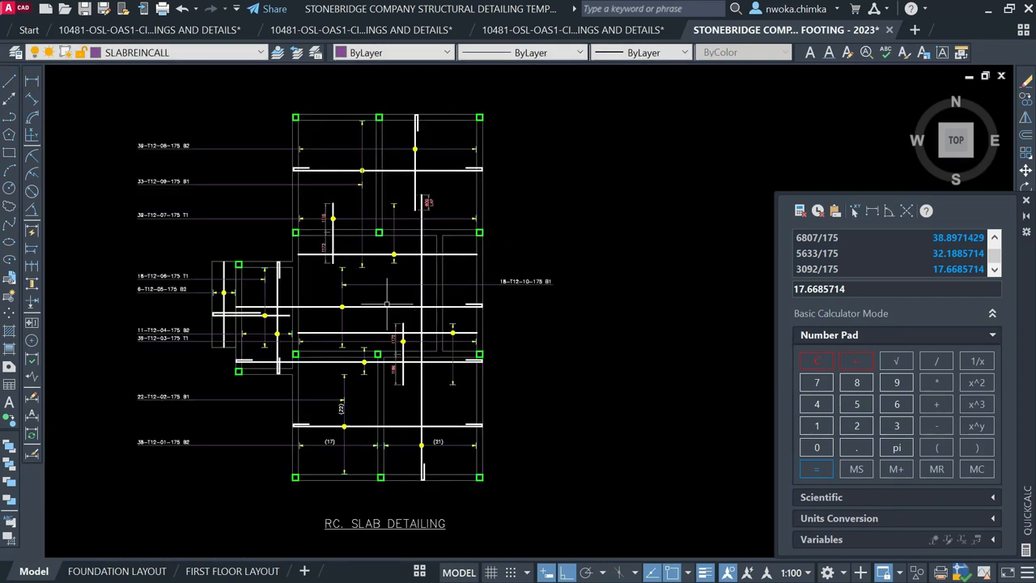
scroll(388, 329, up, 2)
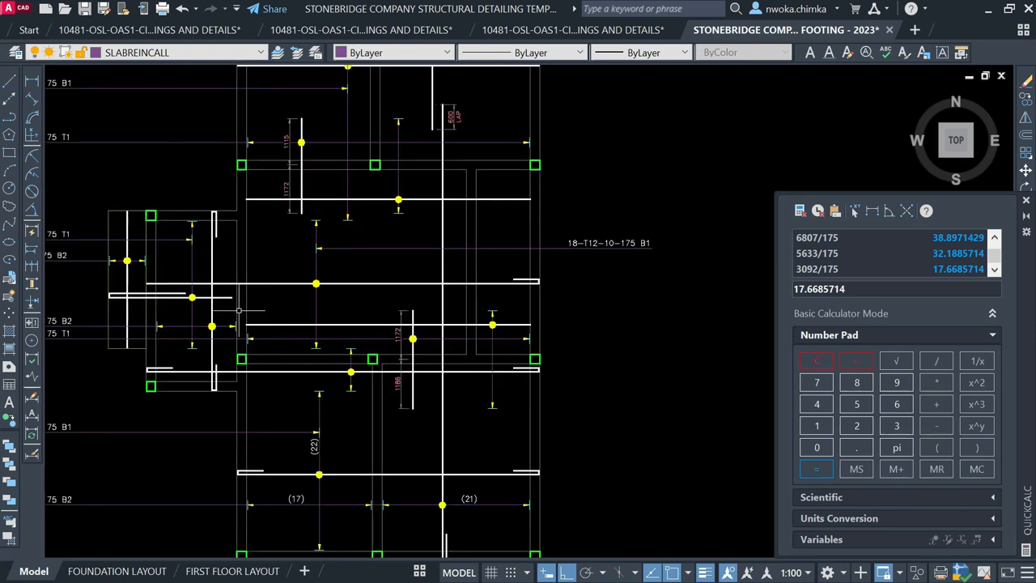
middle_drag(234, 302, 406, 274)
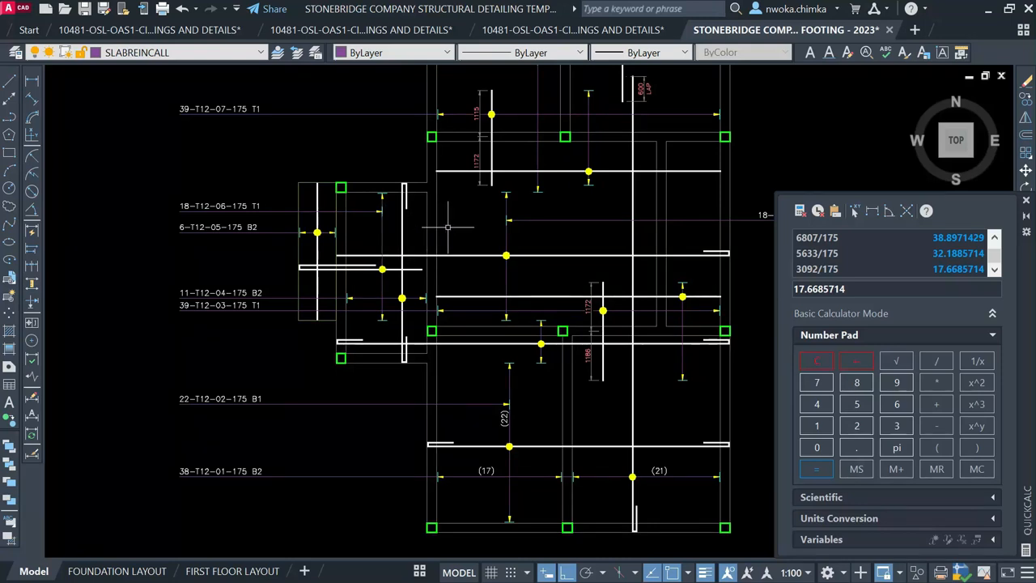
middle_drag(448, 227, 302, 275)
middle_drag(346, 163, 453, 165)
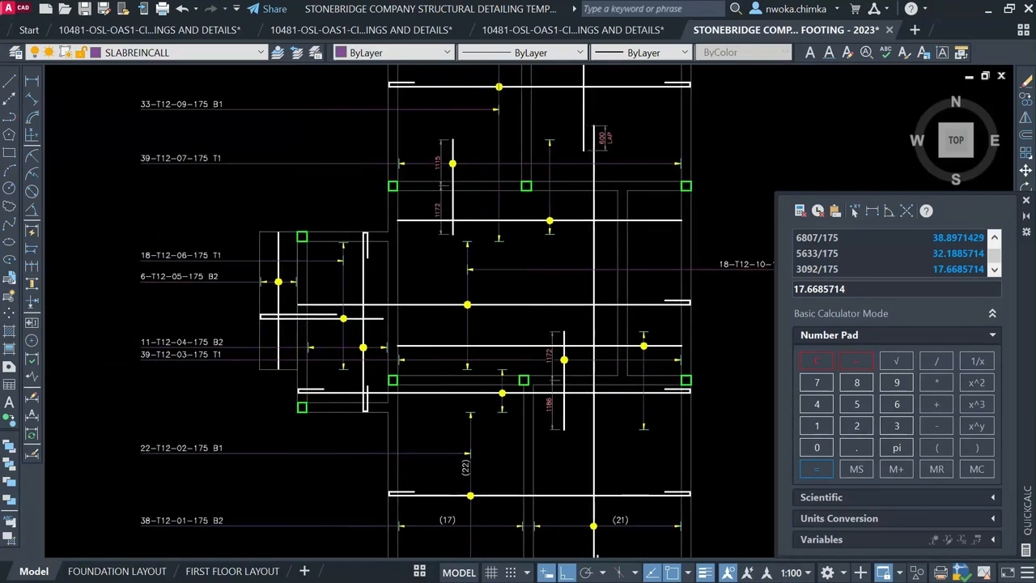
click(423, 130)
click(474, 231)
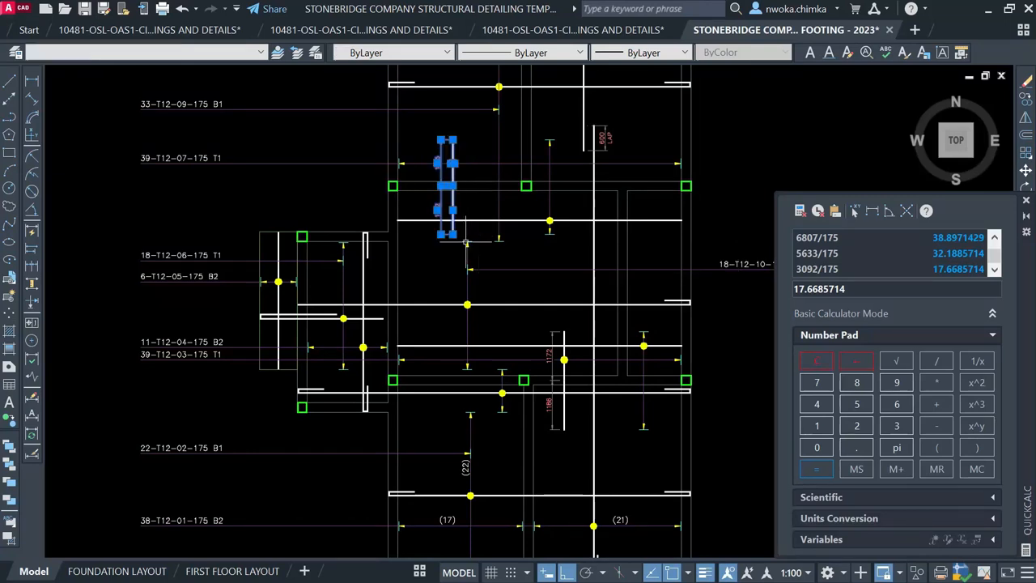
click(540, 326)
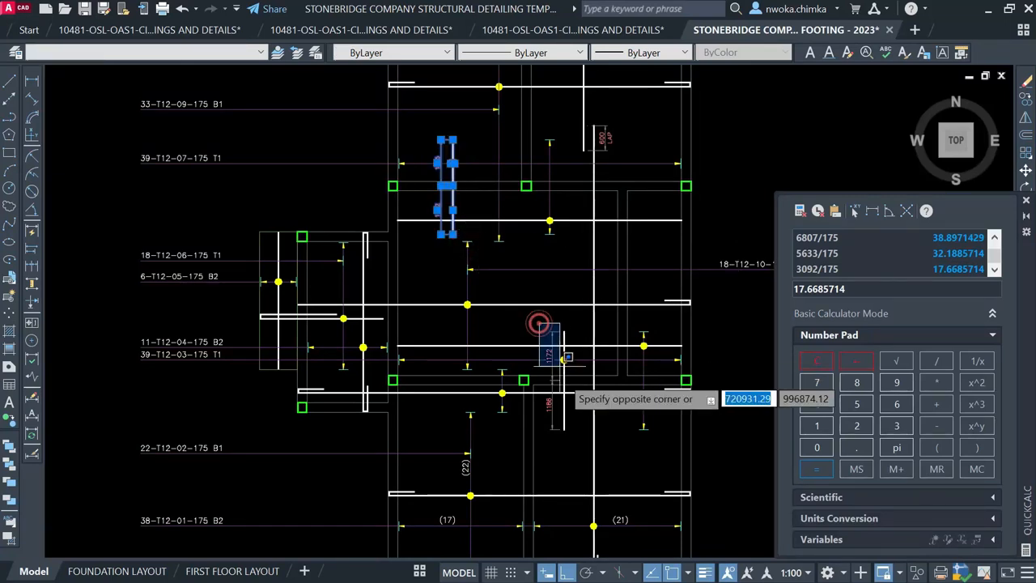
click(547, 281)
key(Escape)
scroll(620, 403, up, 2)
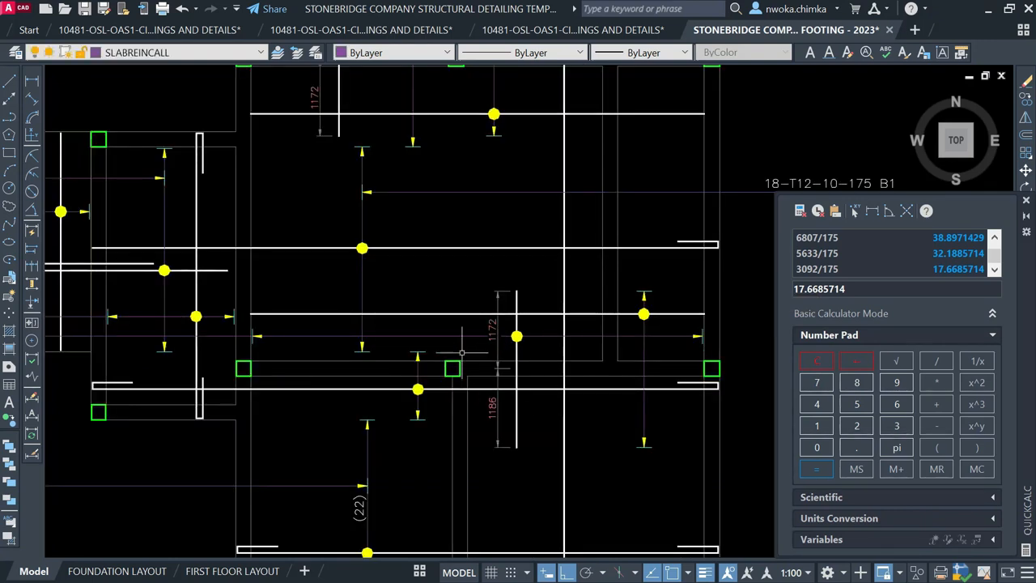
click(450, 313)
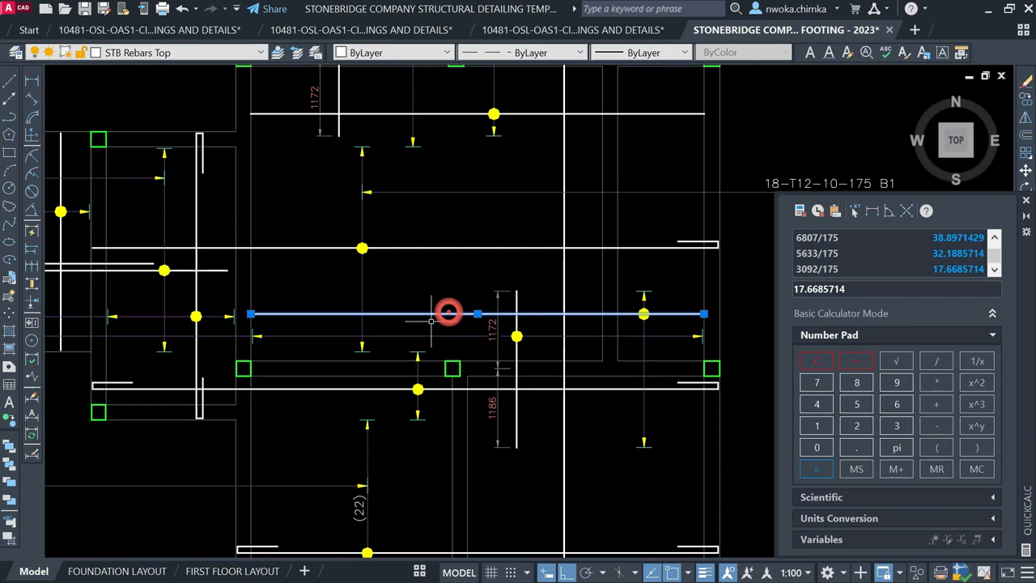
middle_drag(644, 289, 589, 471)
click(470, 296)
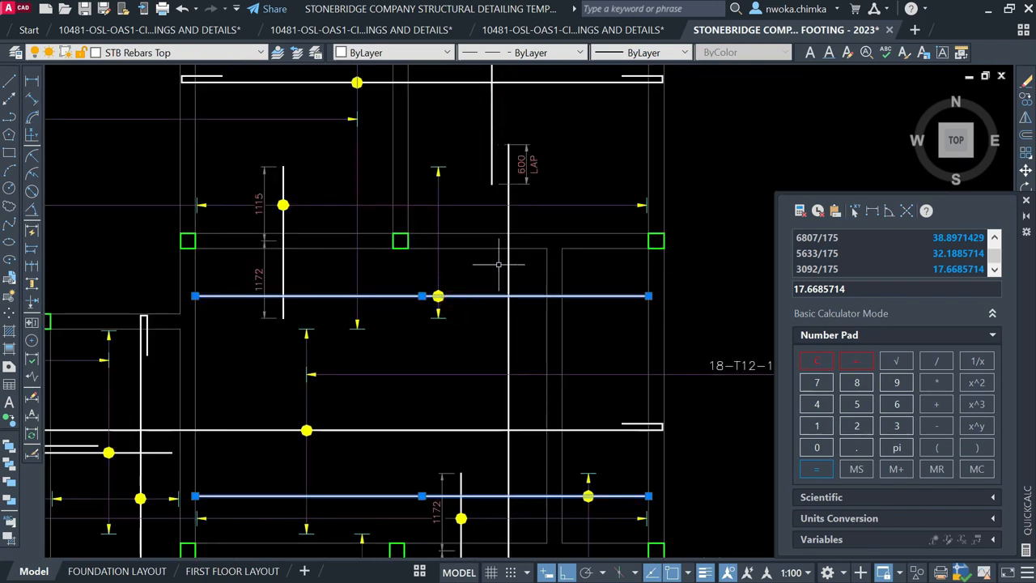
scroll(494, 267, down, 2)
key(Escape)
middle_drag(561, 433, 563, 335)
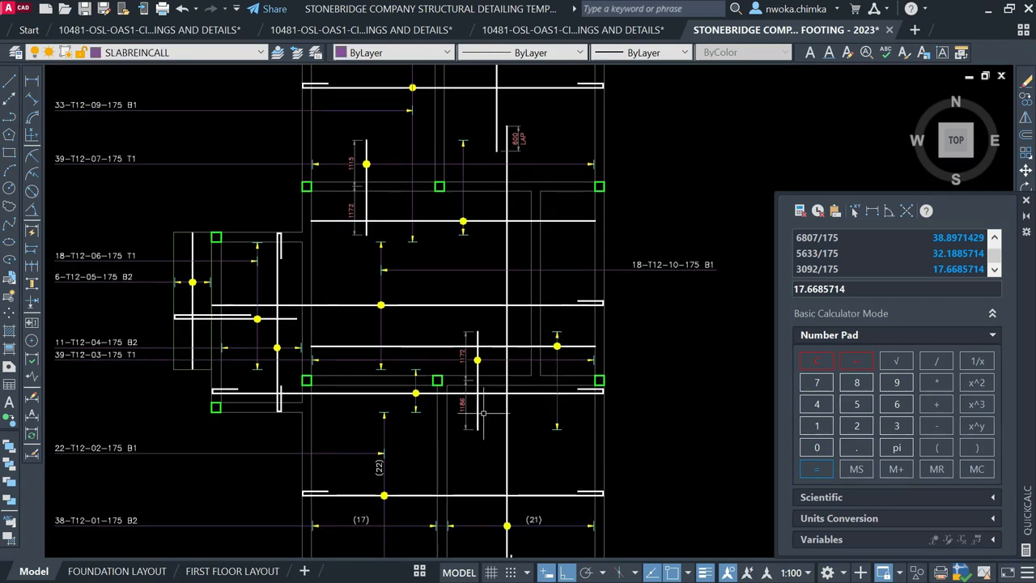
scroll(388, 389, up, 2)
click(381, 394)
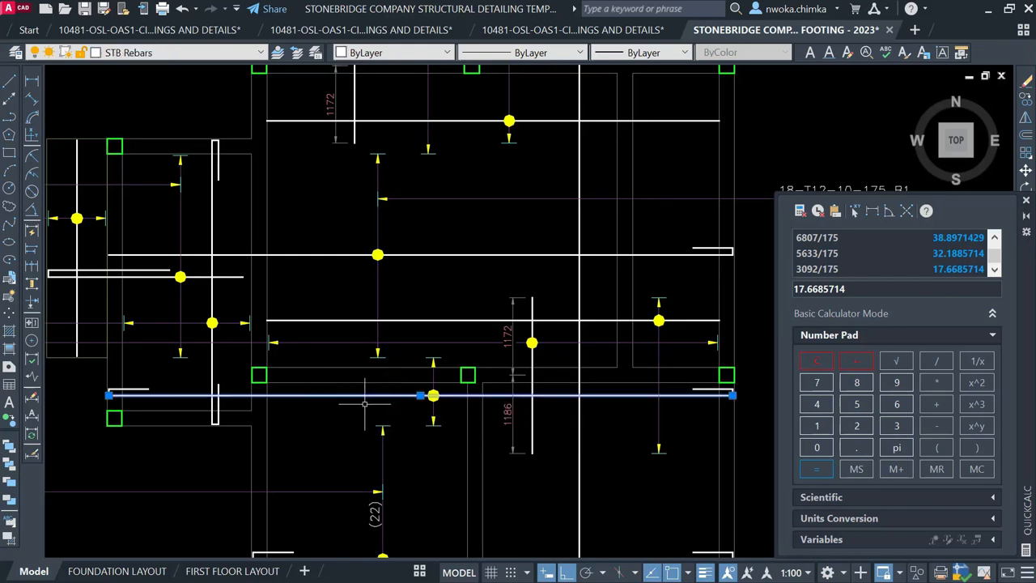
key(Escape)
click(412, 351)
click(442, 361)
key(Escape)
click(429, 421)
click(420, 436)
key(Escape)
text(di)
key(space)
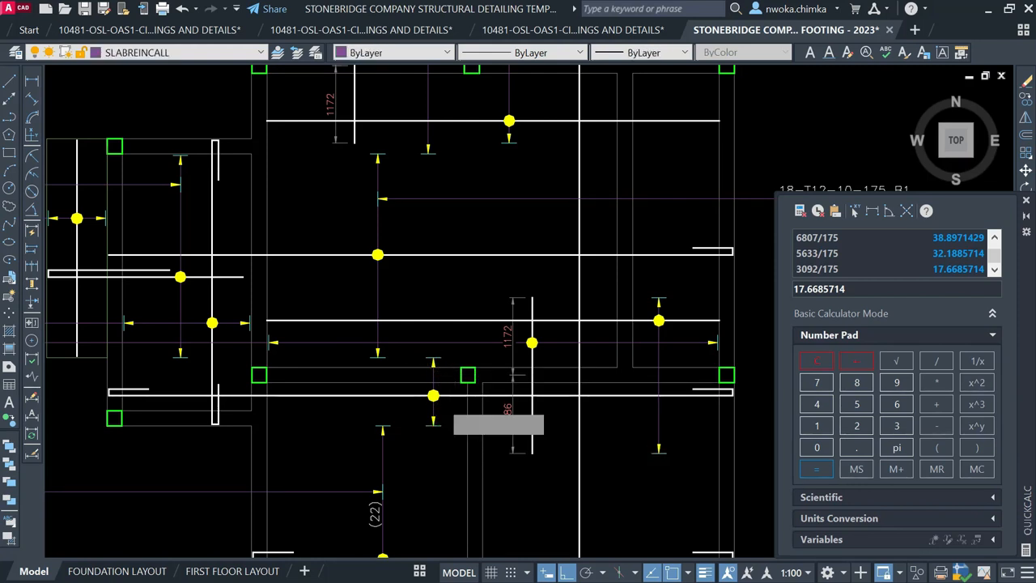
scroll(438, 347, down, 2)
Draw an Ortho leader line from the yellow arrow marker out to the right past the slab edge
middle_drag(444, 349, 450, 394)
scroll(451, 396, down, 2)
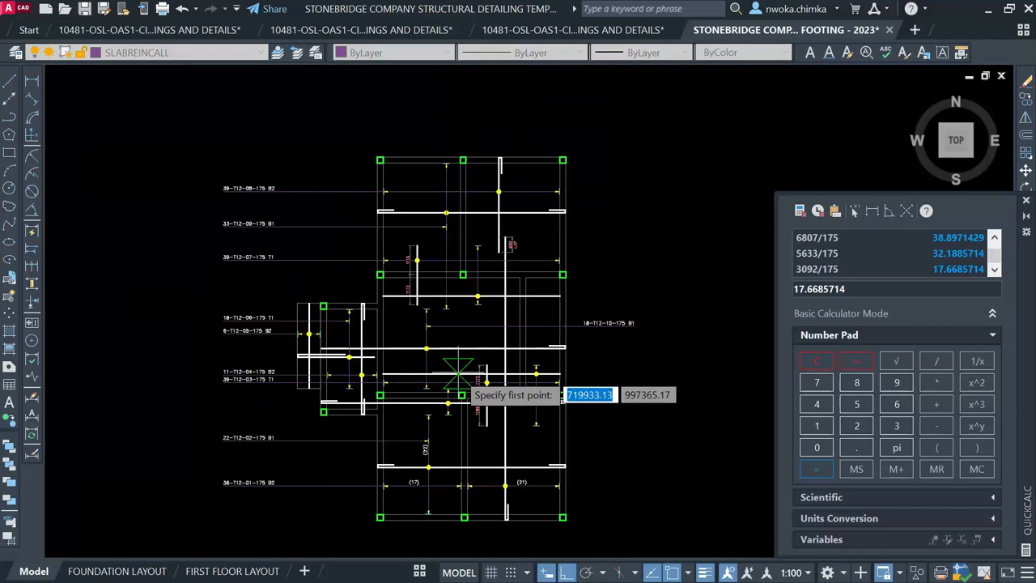
scroll(453, 397, up, 4)
scroll(457, 419, down, 2)
scroll(458, 415, down, 1)
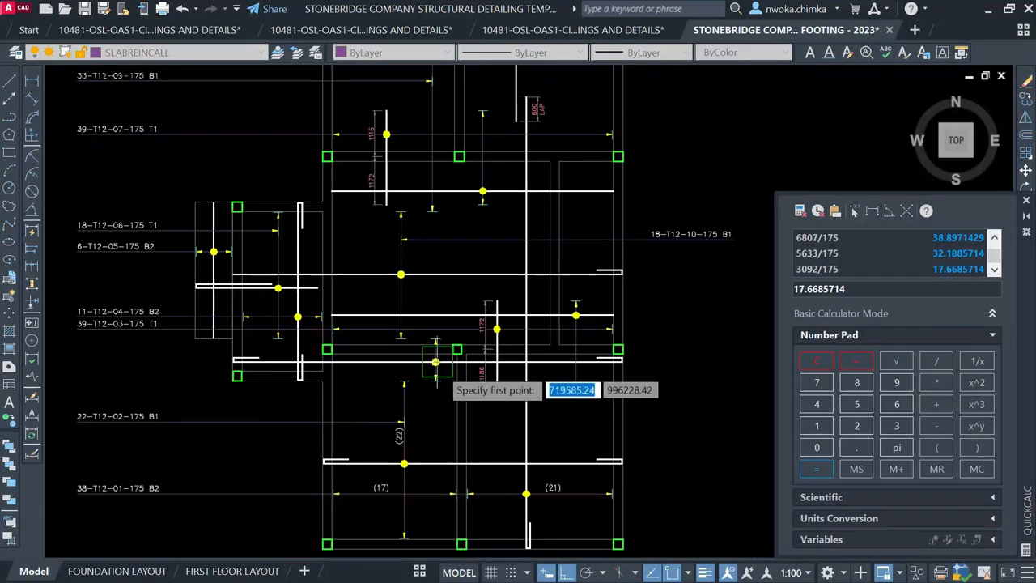
scroll(454, 395, up, 2)
scroll(434, 373, up, 2)
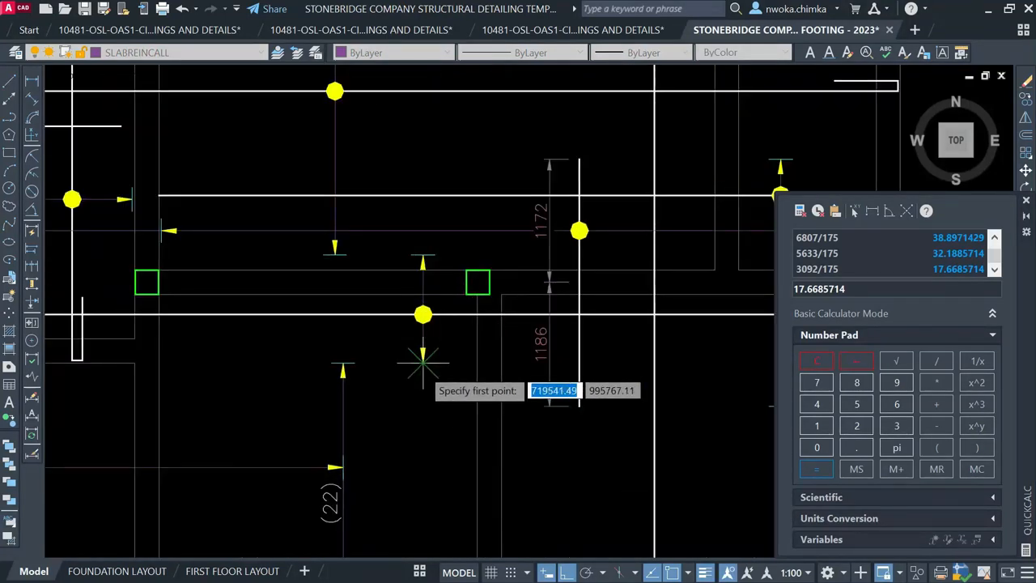
click(423, 362)
scroll(425, 388, down, 3)
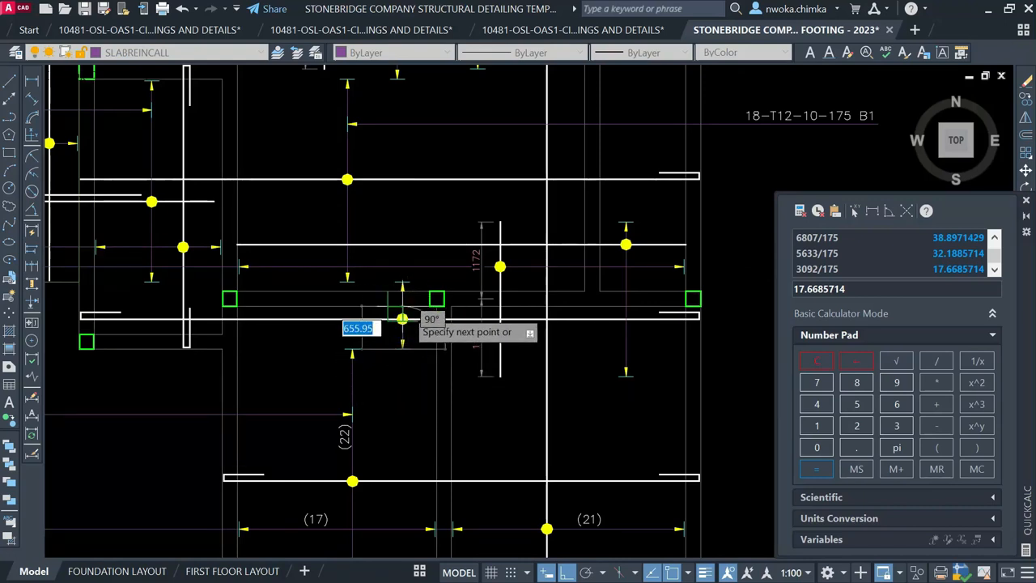
key(Escape)
scroll(402, 318, up, 5)
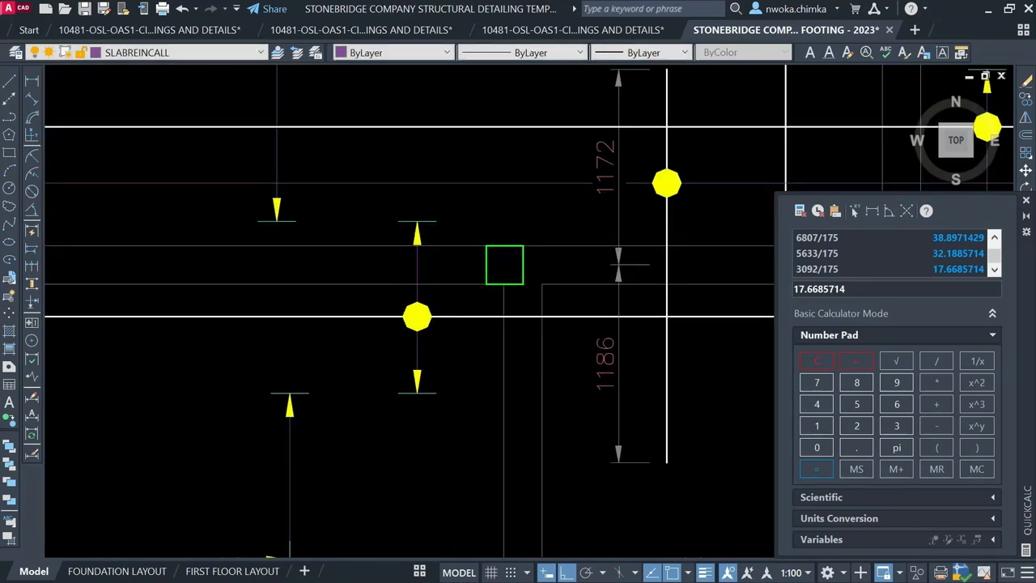
key(Return)
click(416, 394)
scroll(350, 259, down, 2)
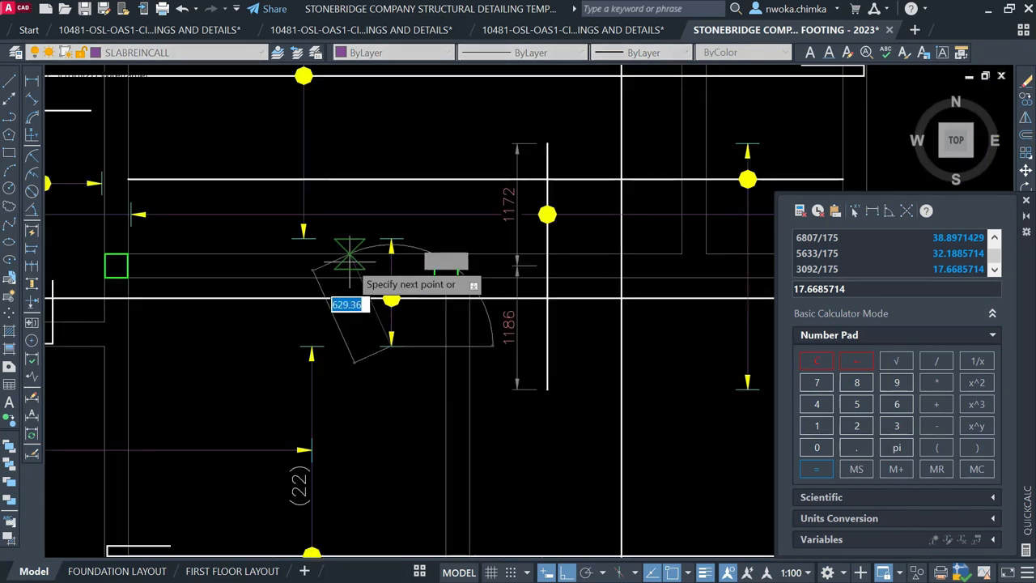
scroll(350, 258, down, 3)
scroll(370, 336, up, 2)
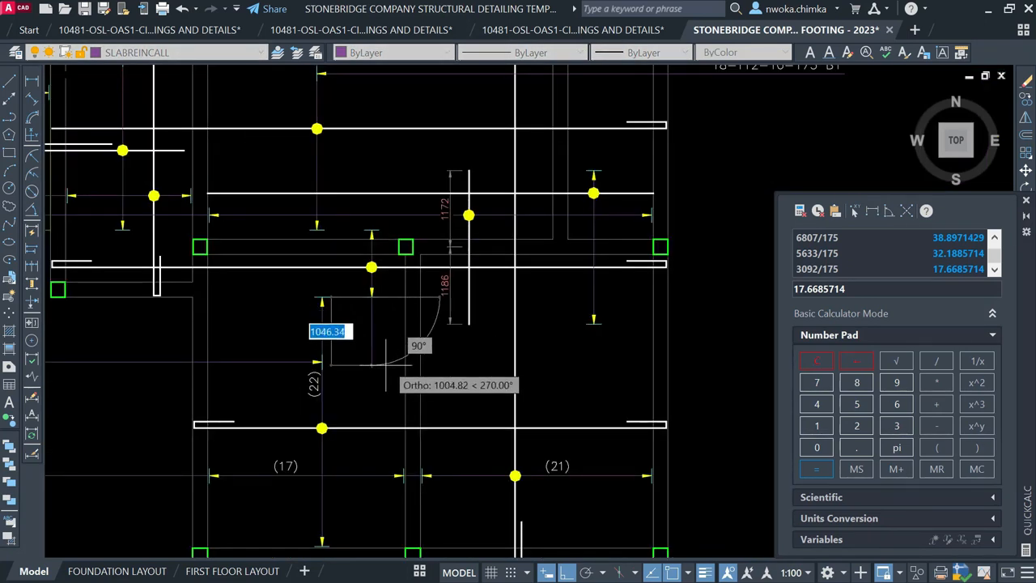
scroll(304, 379, down, 2)
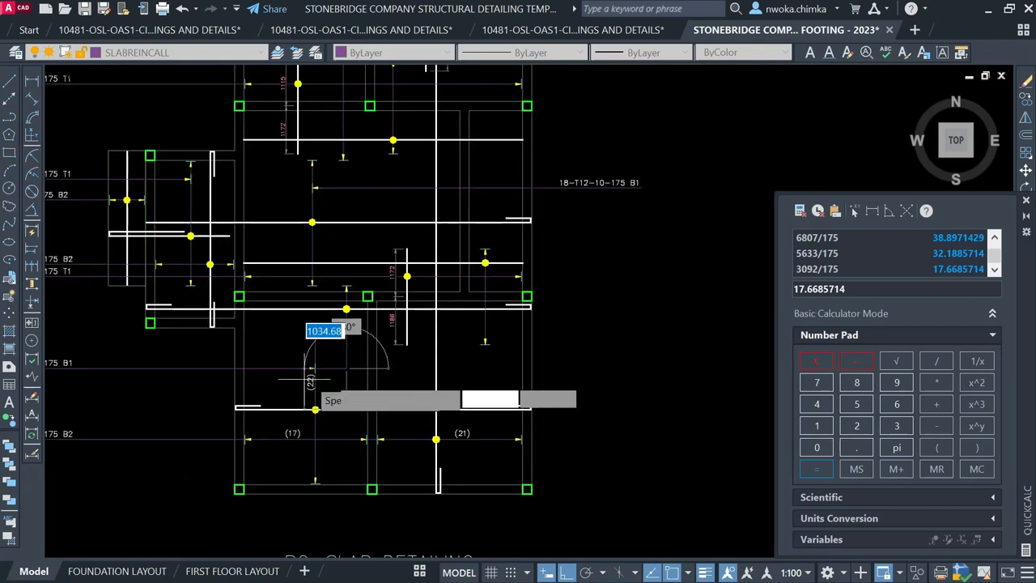
key(F8)
click(648, 286)
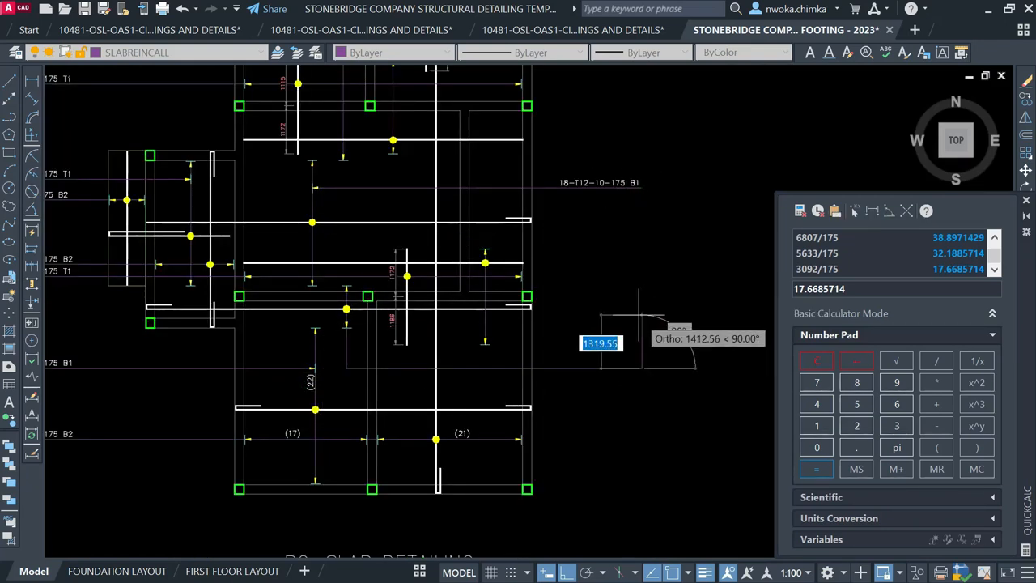
key(Escape)
Window-select the small bar-end marker for copying with CO
scroll(311, 362, up, 2)
middle_drag(414, 309, 425, 303)
scroll(425, 303, down, 2)
scroll(284, 273, up, 4)
click(283, 274)
click(362, 313)
text(ci)
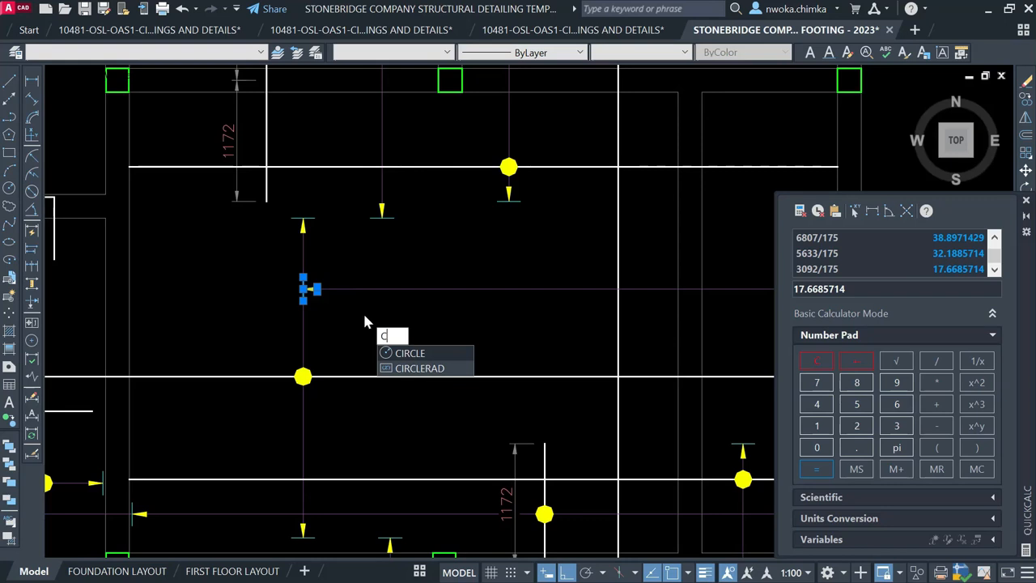
text(o)
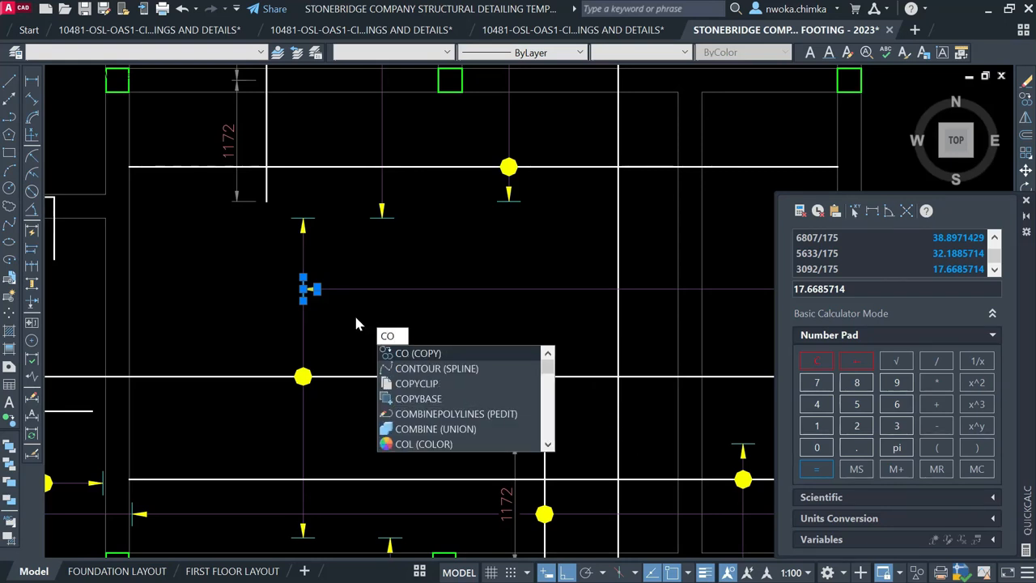
Copy the bar-end tick marker onto the new leader line
key(Return)
scroll(292, 293, up, 4)
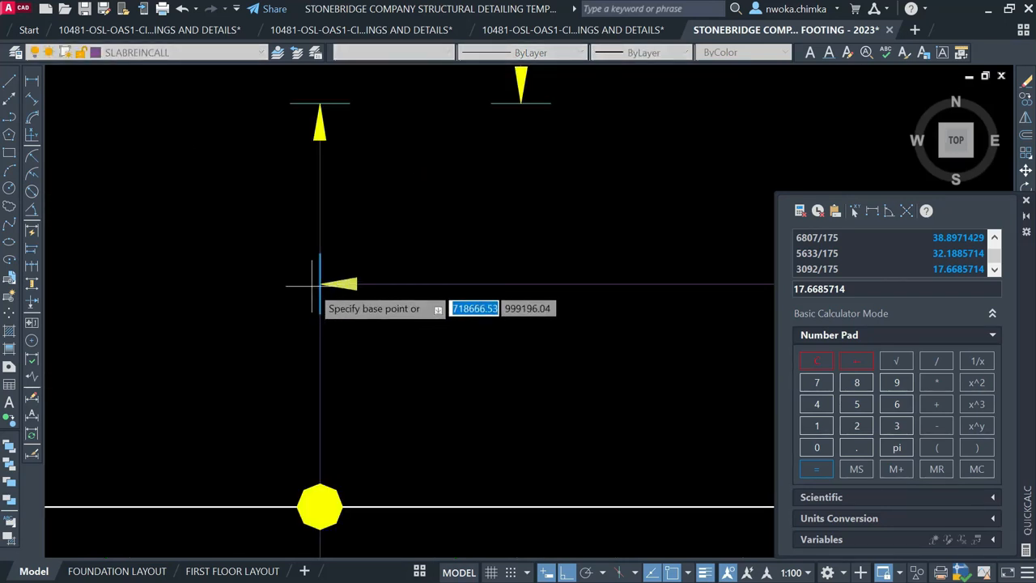
scroll(324, 291, down, 4)
click(421, 356)
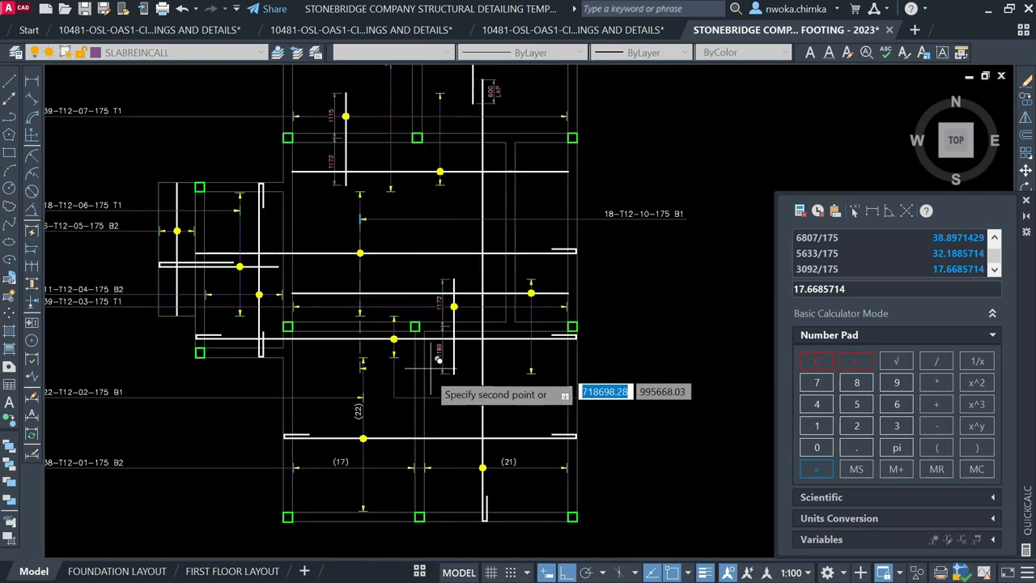
scroll(422, 378, up, 3)
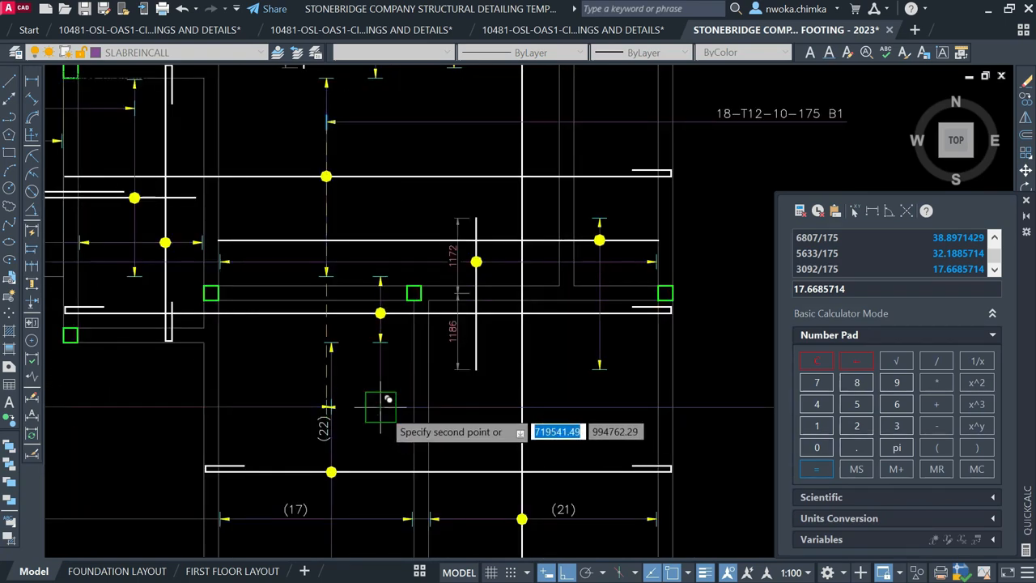
scroll(391, 402, up, 1)
key(Escape)
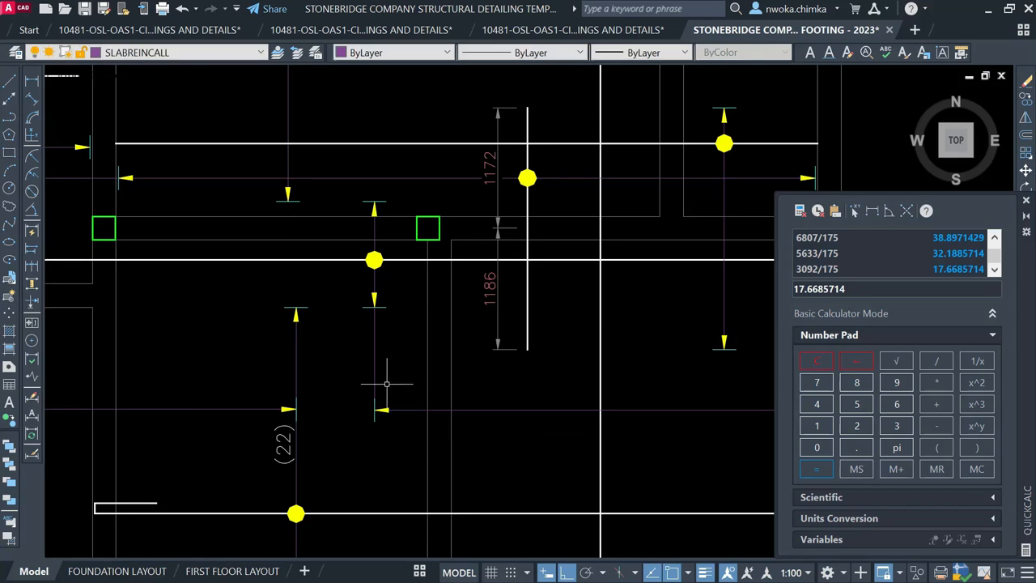
Extend the short vertical rebar line downward and select the 18-T12-10-175 B1 callout
click(331, 371)
click(375, 410)
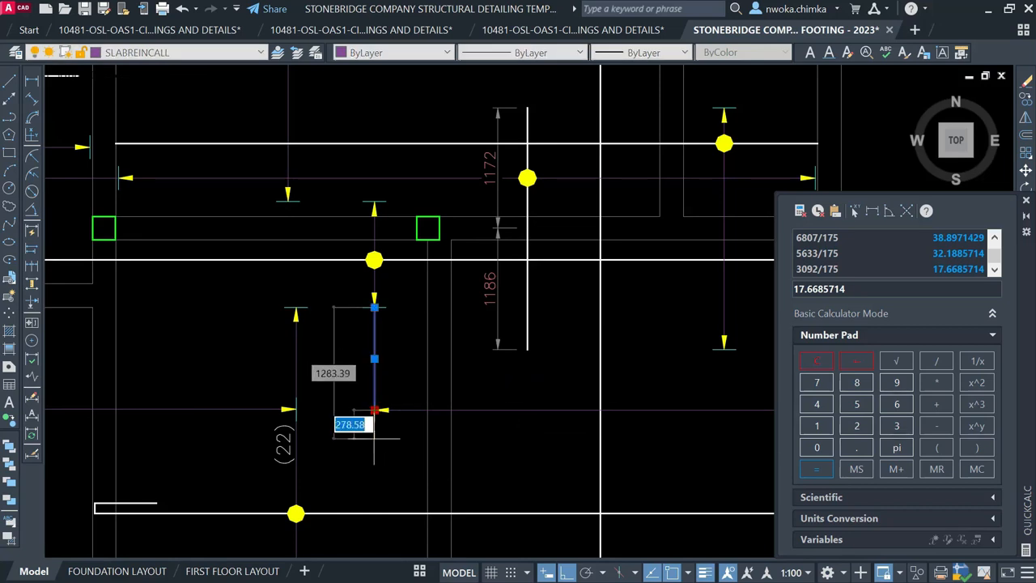
click(379, 454)
key(Escape)
scroll(420, 380, down, 3)
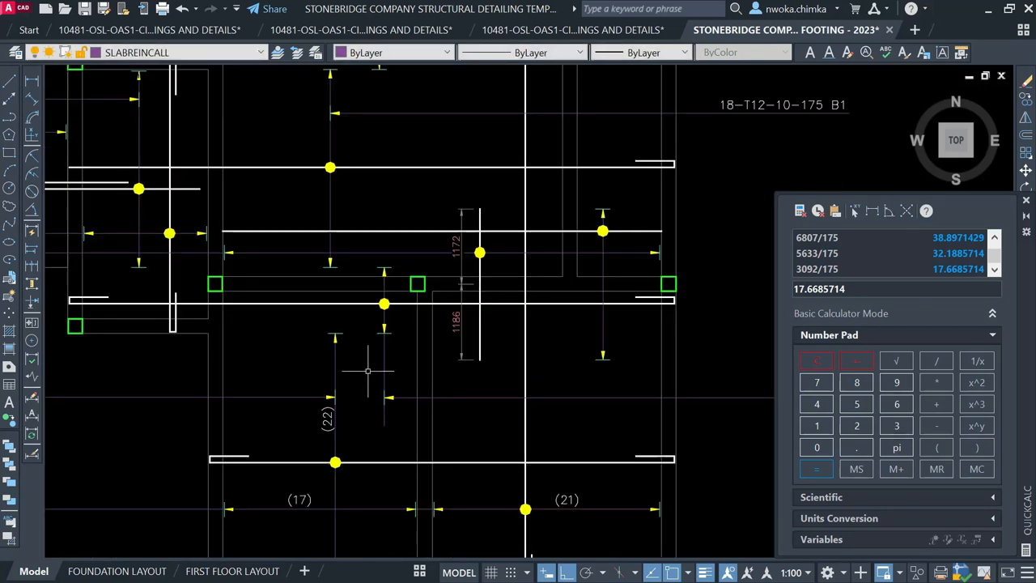
scroll(484, 369, up, 1)
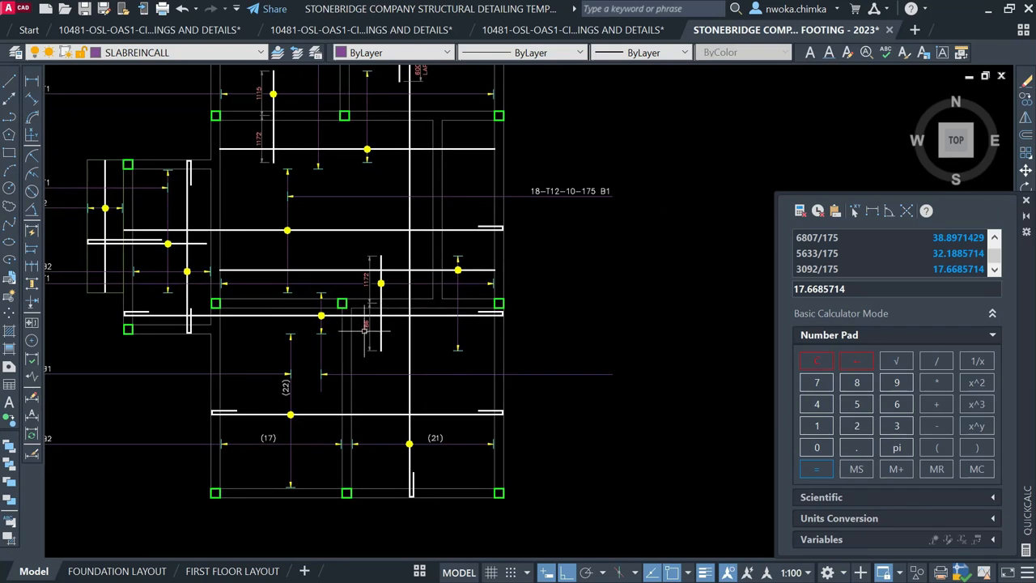
scroll(321, 315, up, 2)
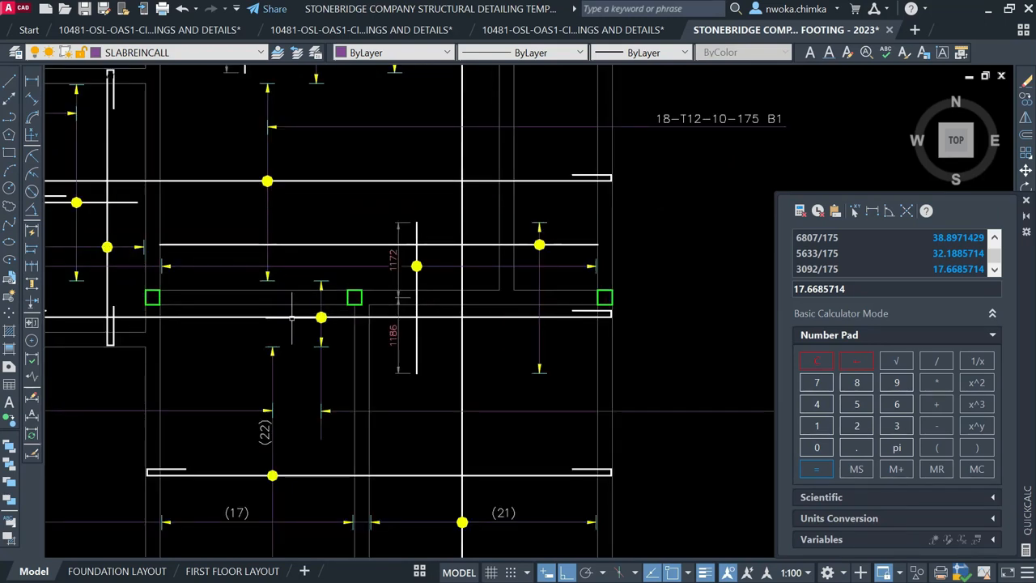
scroll(291, 317, down, 2)
scroll(580, 203, up, 2)
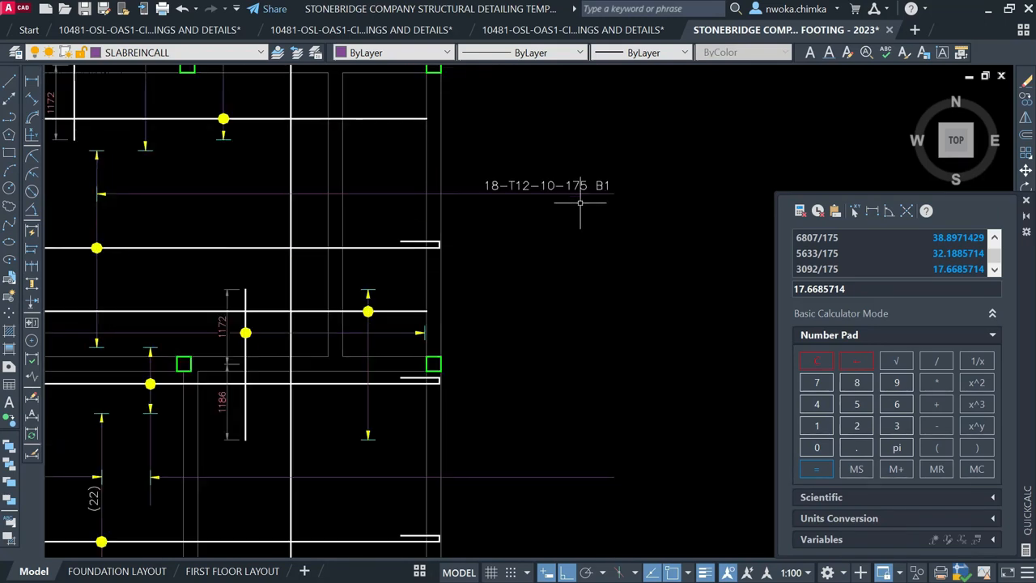
click(586, 186)
Measure between the bar ends with a linear dimension, then cancel it
text(c)
key(Escape)
key(Escape)
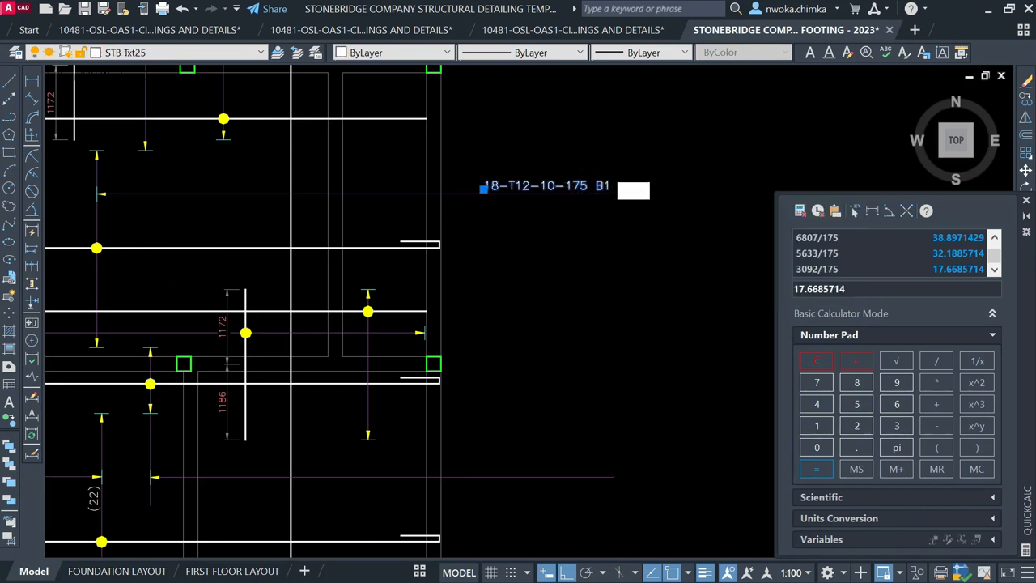
click(32, 81)
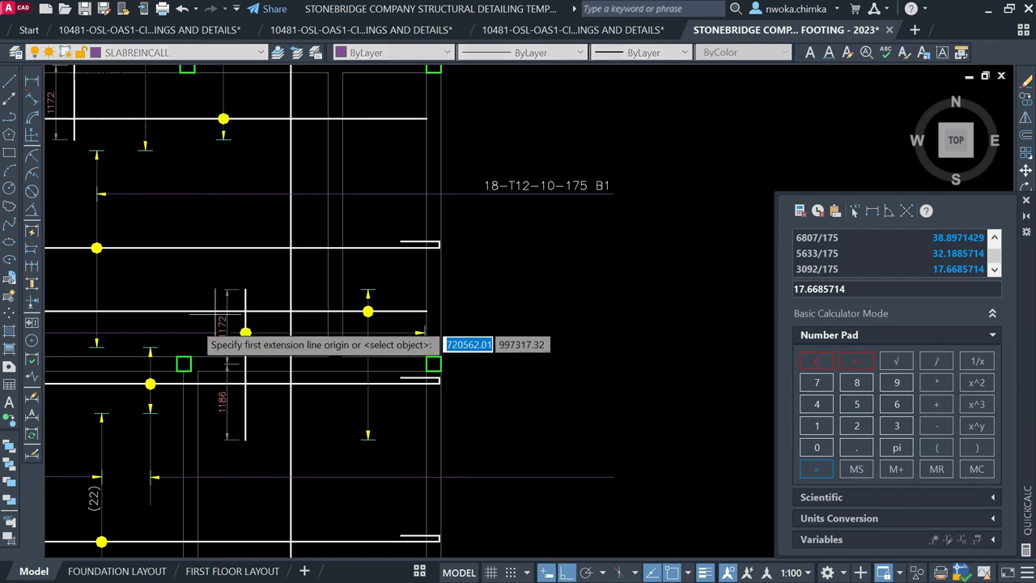
scroll(149, 352, up, 3)
click(166, 344)
click(150, 508)
scroll(202, 470, up, 4)
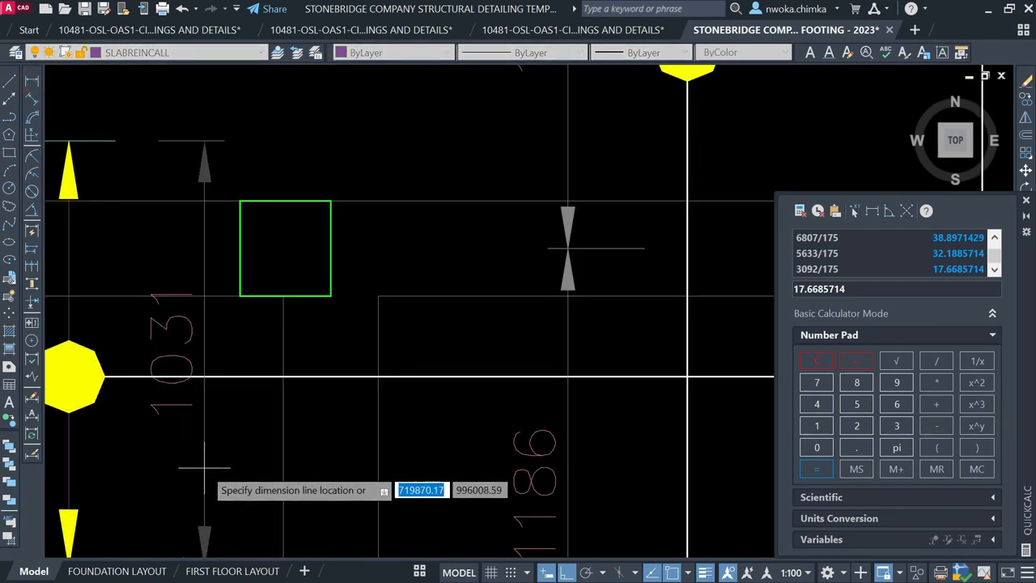
scroll(203, 469, up, 2)
key(Escape)
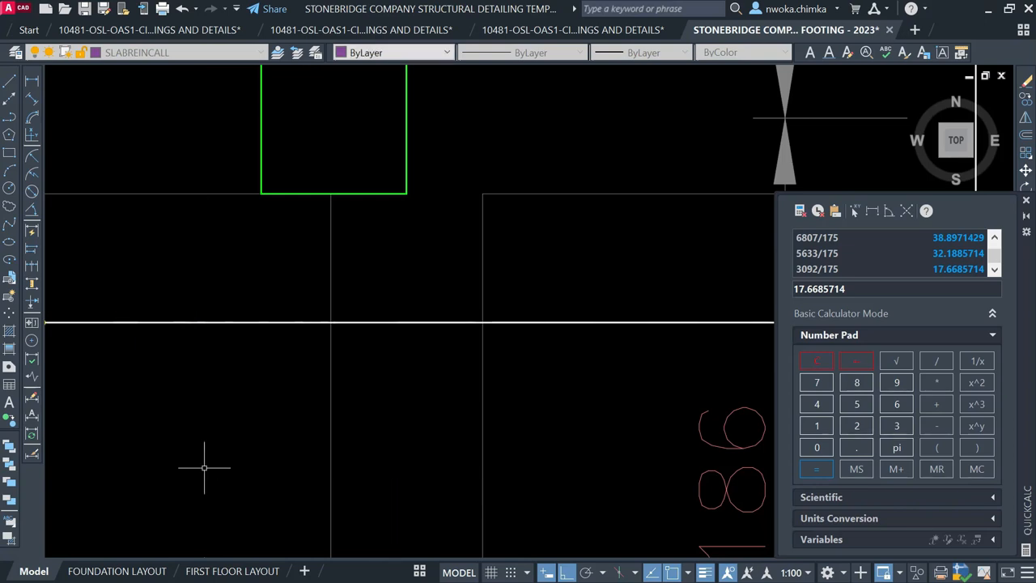
scroll(329, 405, down, 4)
Confirm the 1031 bar span and compute 1031/175 = 5.89142857 in QuickCalc
click(818, 426)
click(820, 447)
click(897, 425)
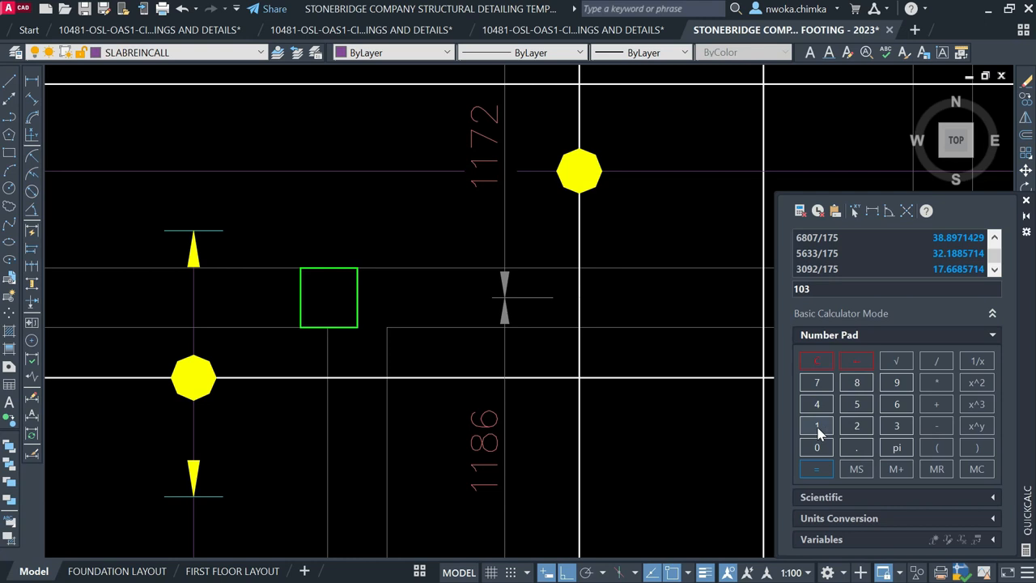
click(816, 383)
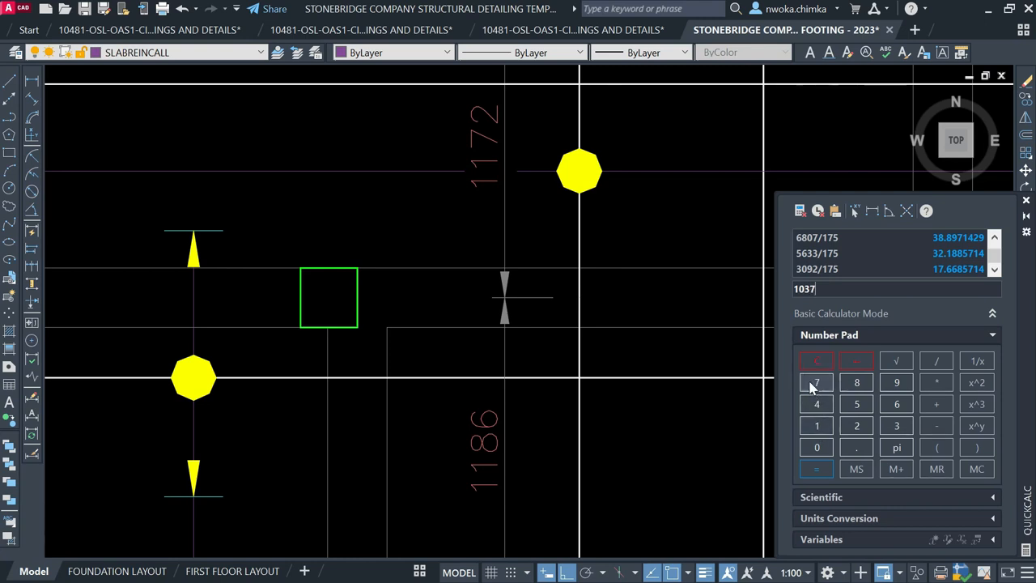
click(32, 79)
click(222, 230)
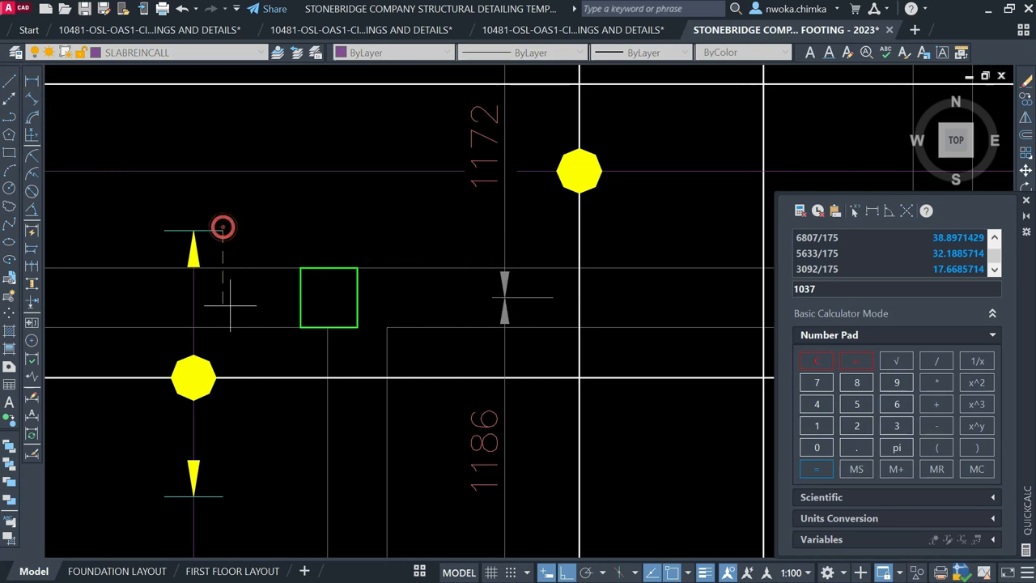
click(223, 496)
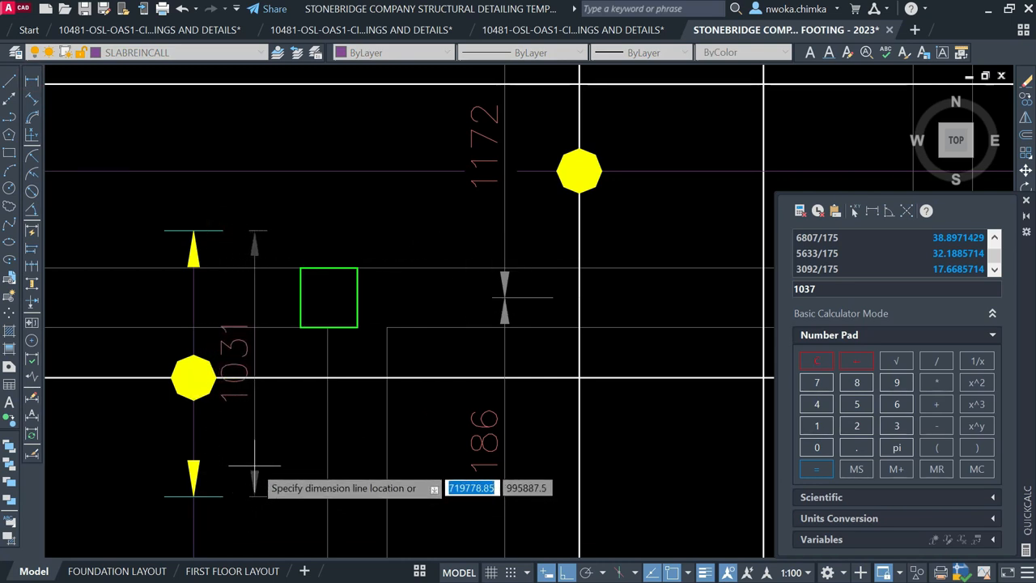
key(Escape)
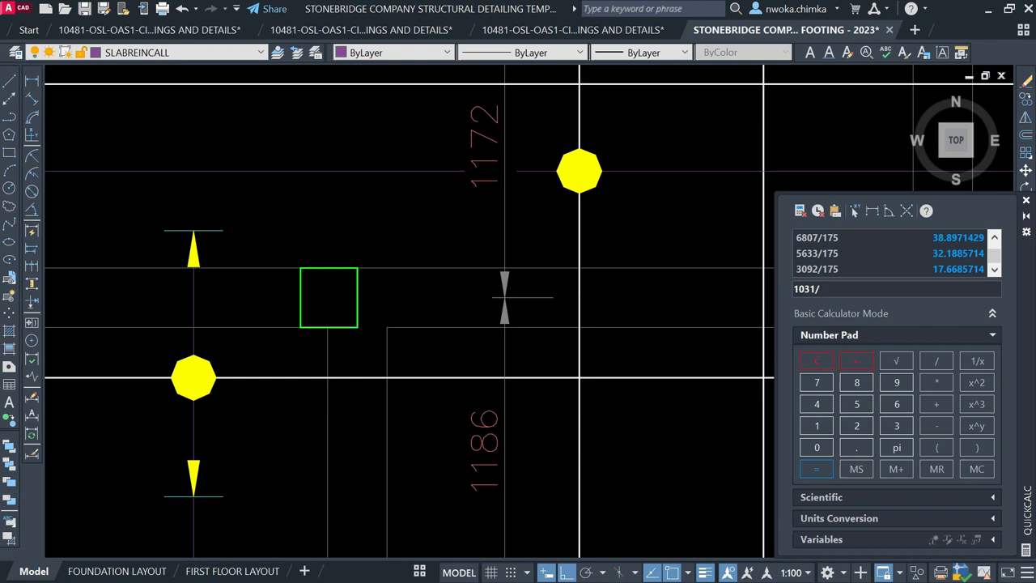
key(Return)
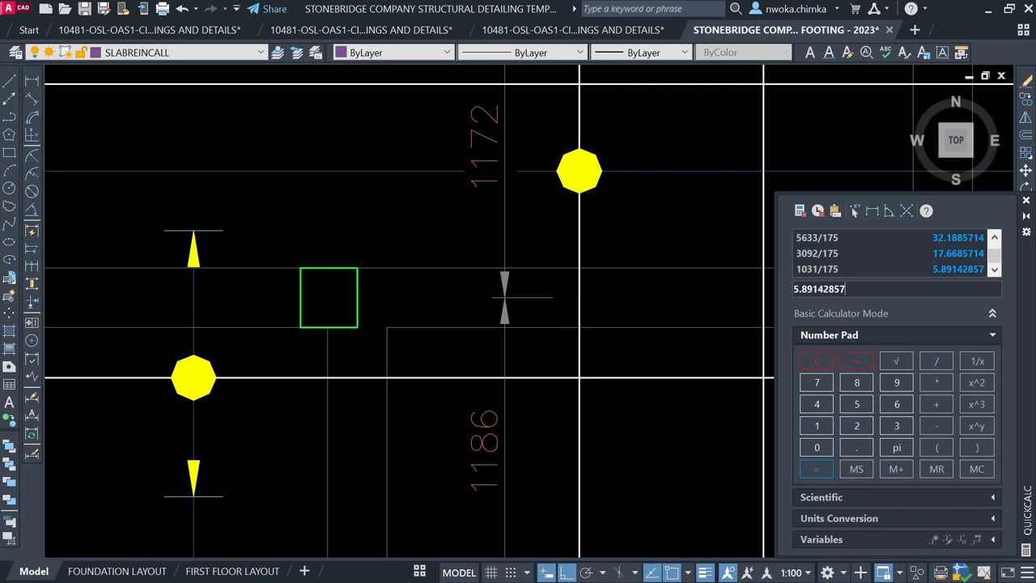
scroll(318, 316, down, 4)
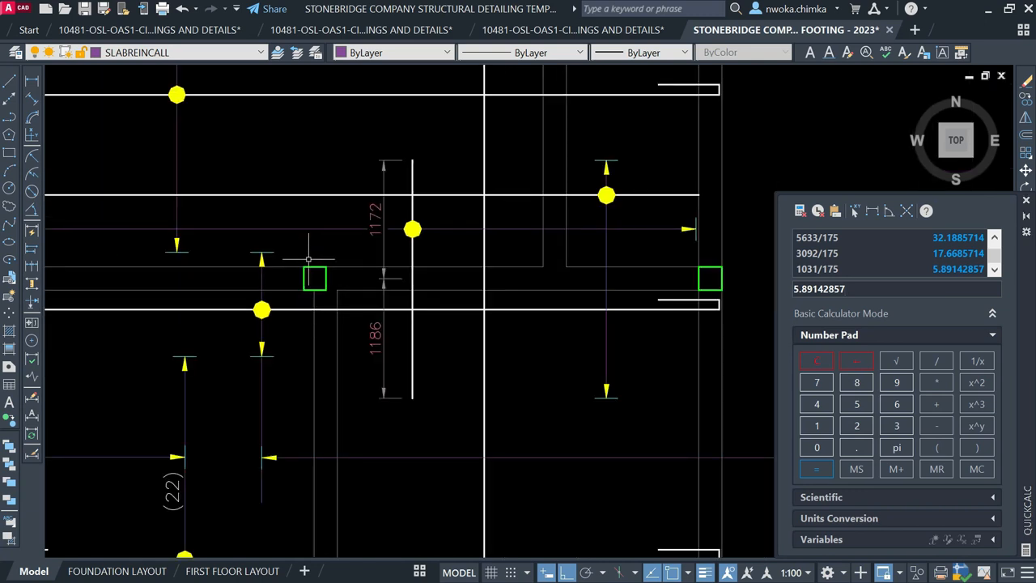
Copy the 18-T12-10-175 B1 label down onto the lower rebar line
middle_drag(462, 317, 369, 303)
click(457, 295)
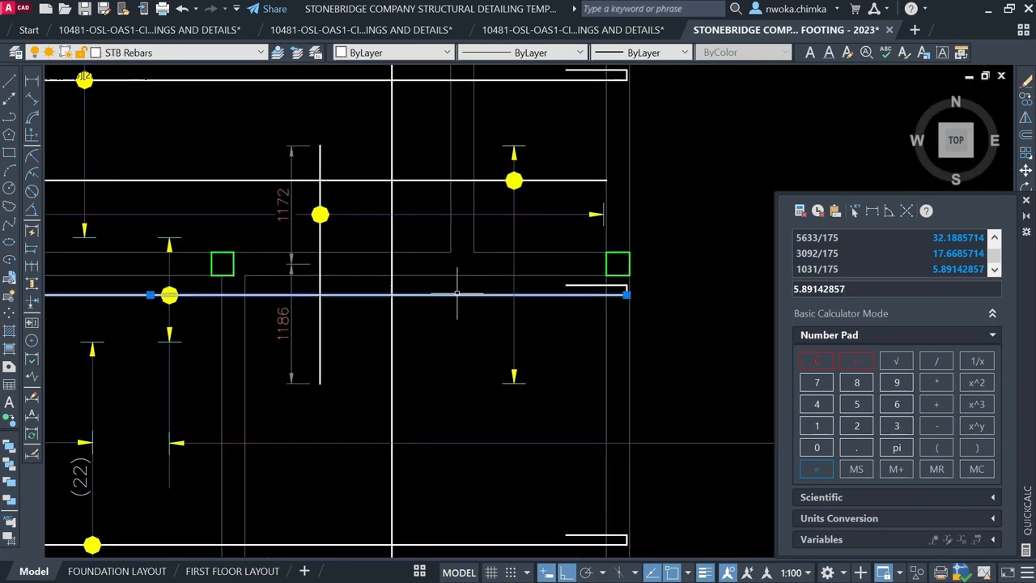
scroll(174, 259, down, 5)
key(Escape)
click(448, 169)
text(cp)
key(Return)
scroll(490, 188, up, 2)
click(486, 167)
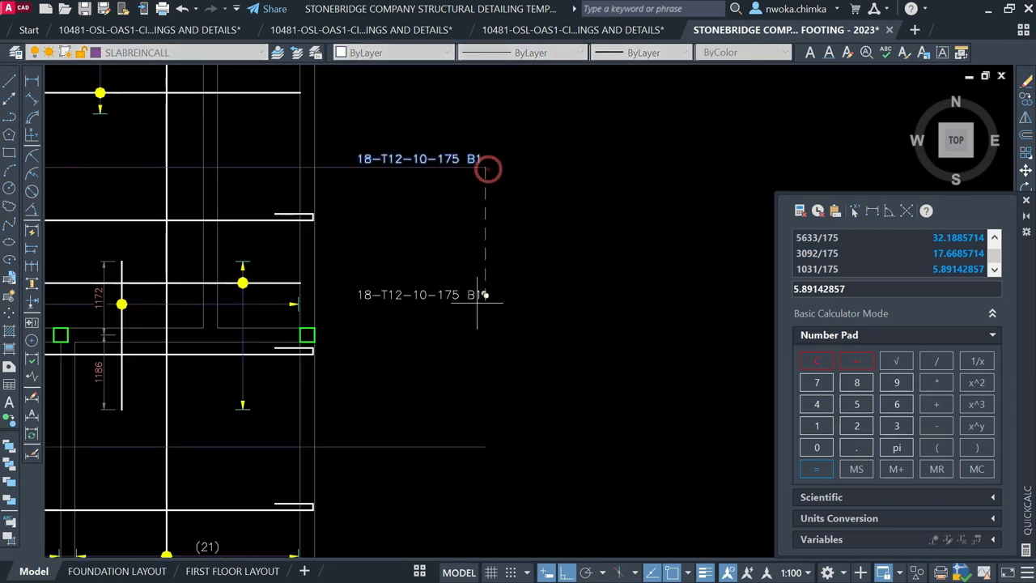
click(486, 447)
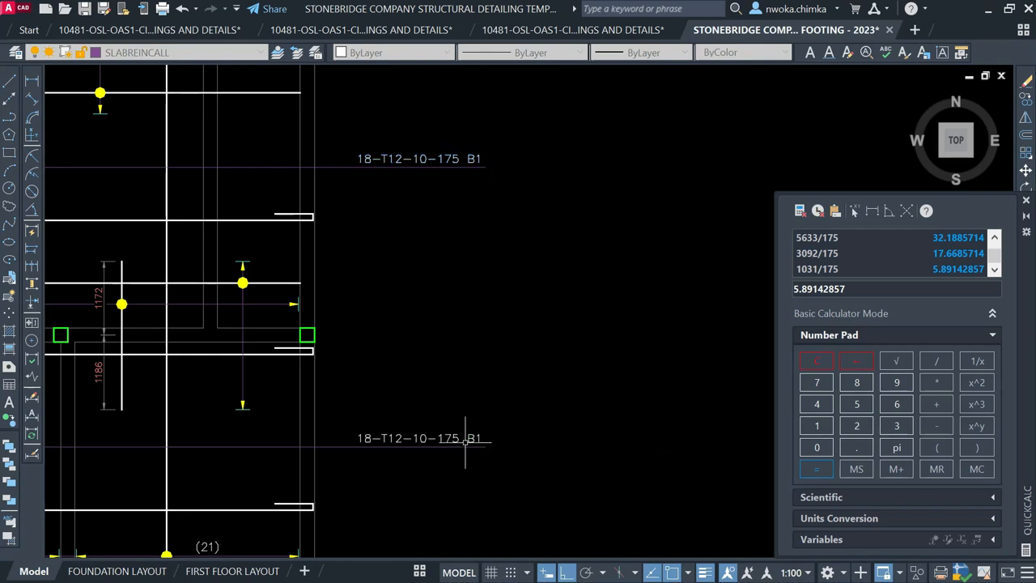
Edit the copied label to read 6-T12-11-175 B1
click(398, 440)
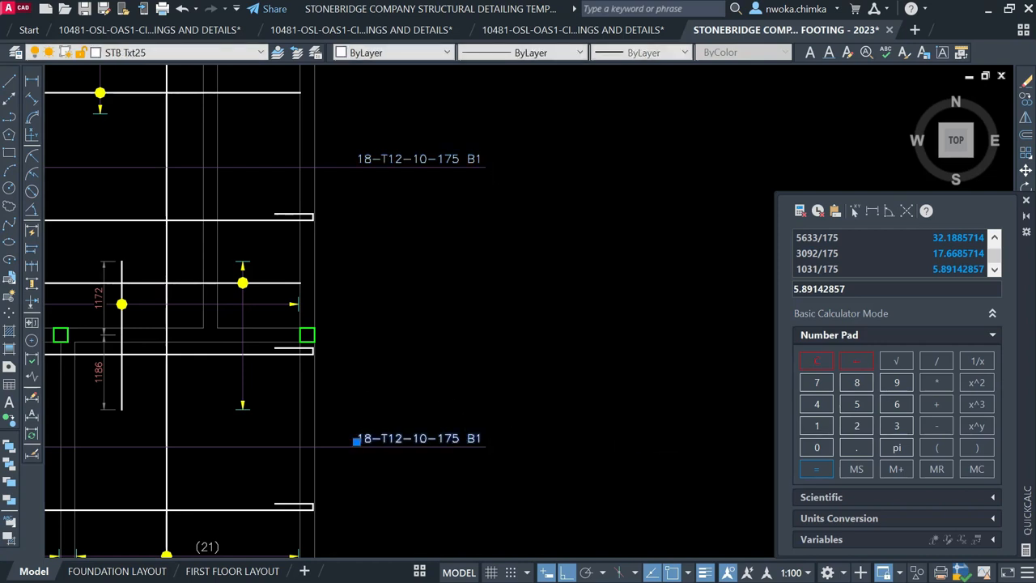
double_click(384, 442)
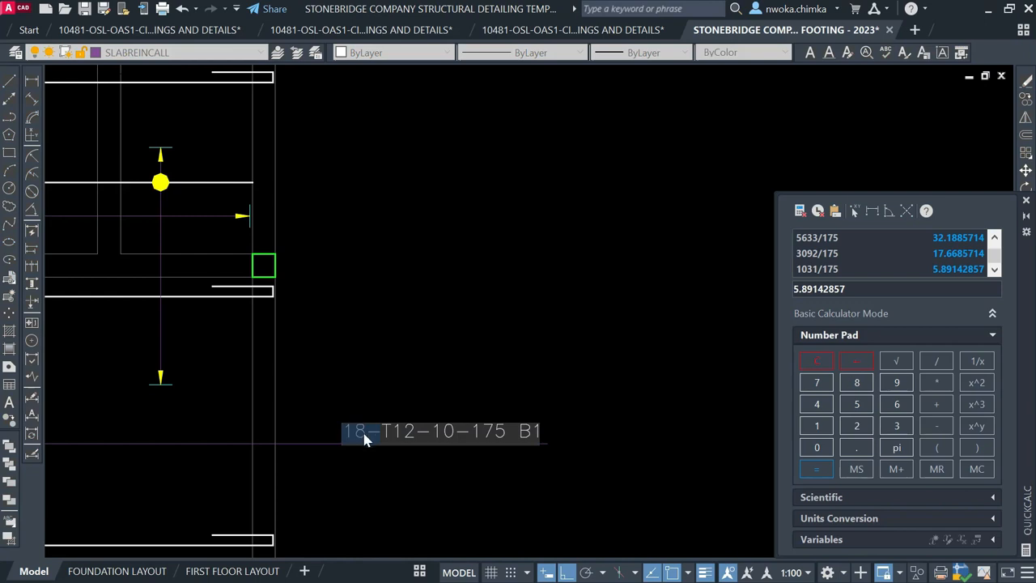
text(6)
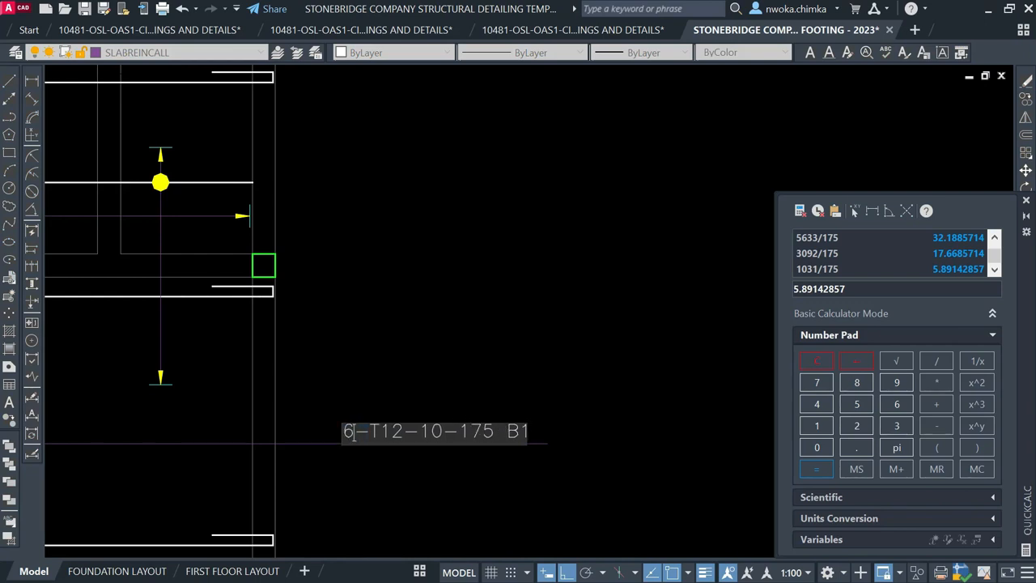
key(Return)
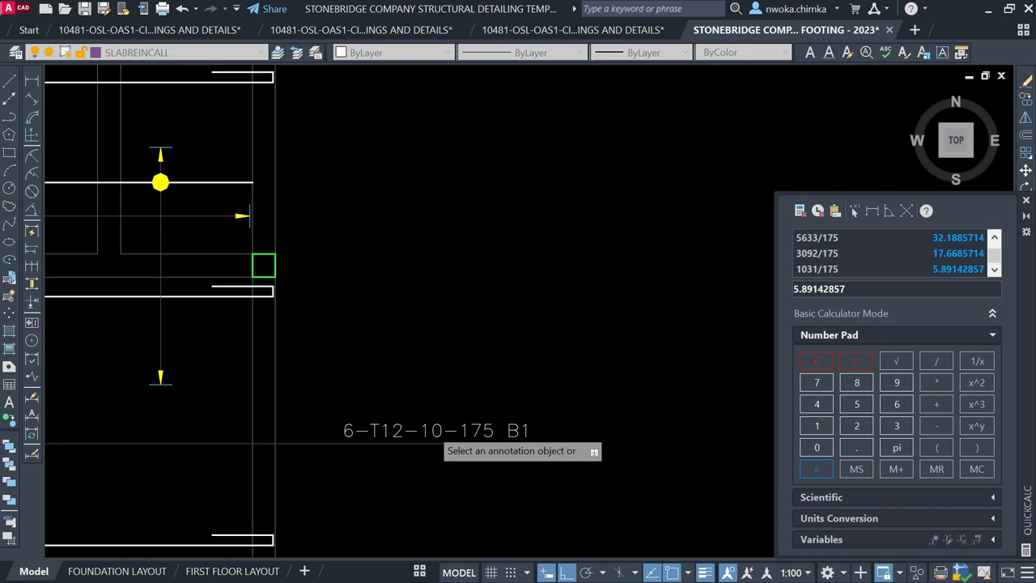
click(398, 434)
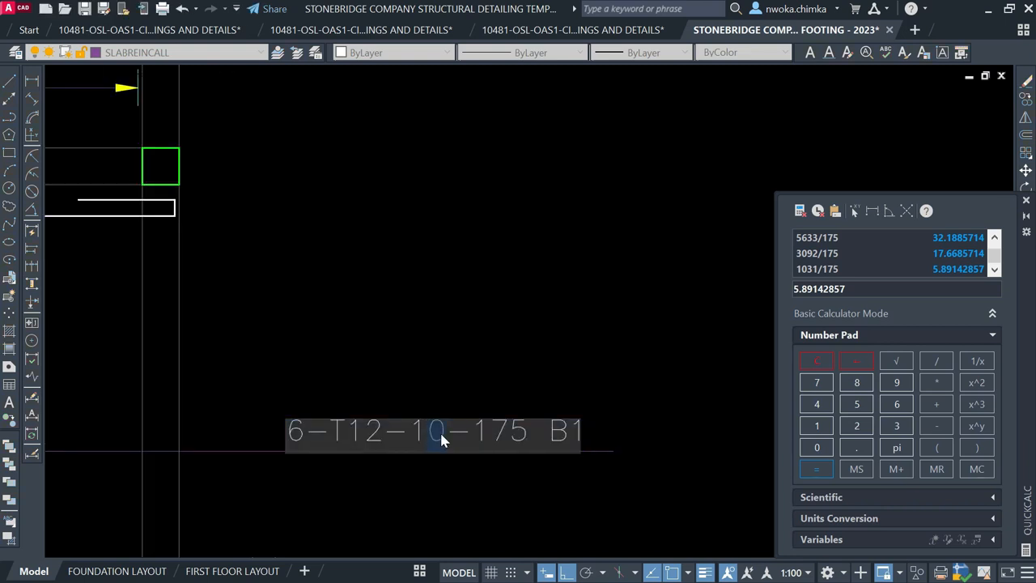
text(1)
key(Return)
key(Escape)
scroll(486, 300, down, 5)
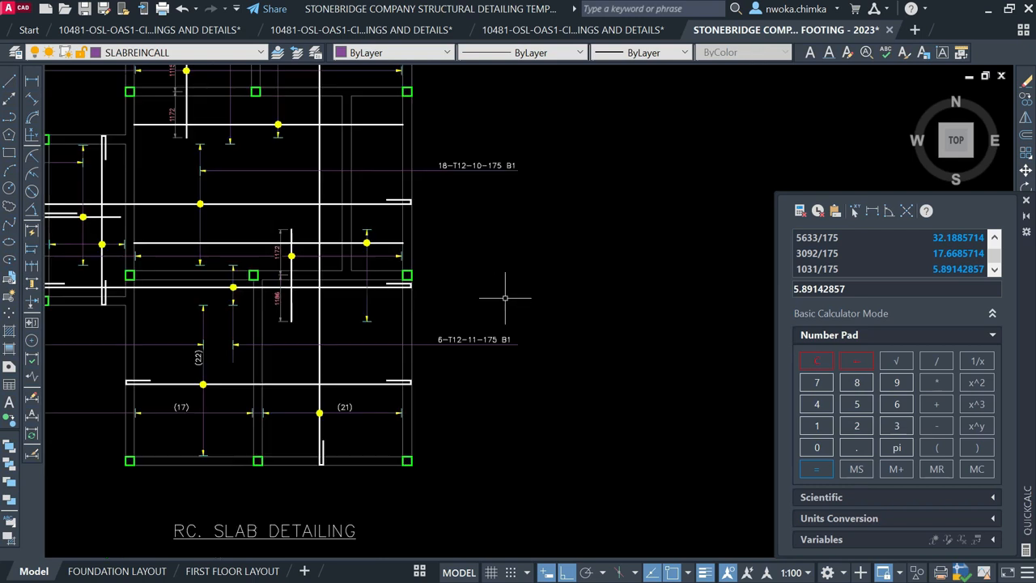
Erase the small yellow arrow beside the (22) span
scroll(505, 298, down, 2)
scroll(348, 304, up, 2)
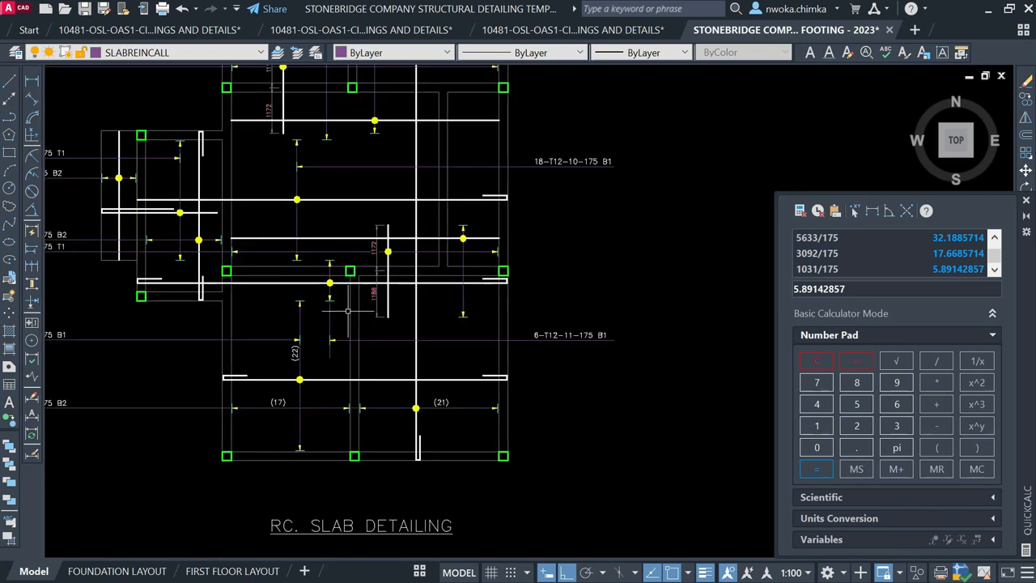
scroll(347, 328, up, 2)
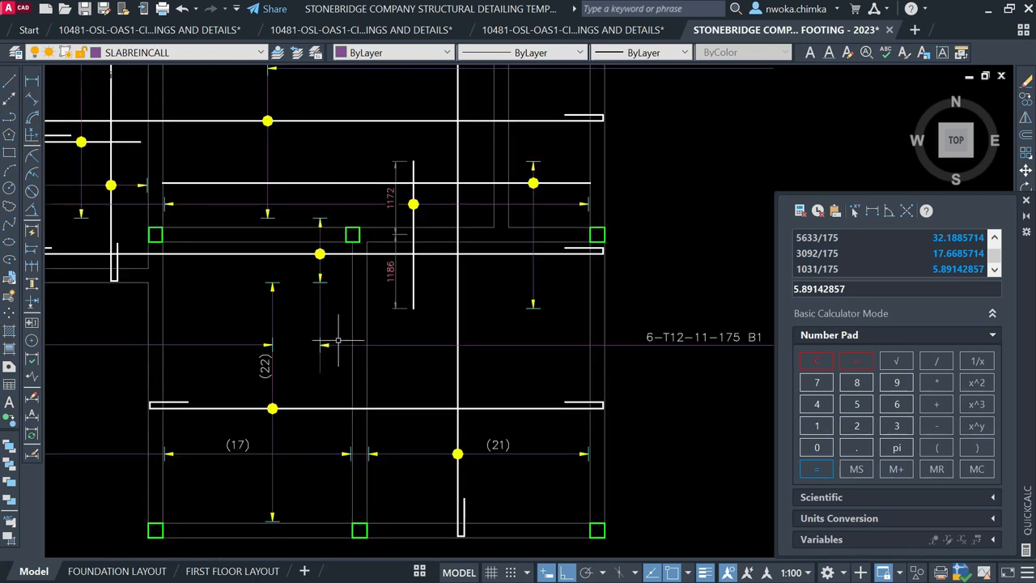
scroll(338, 341, up, 2)
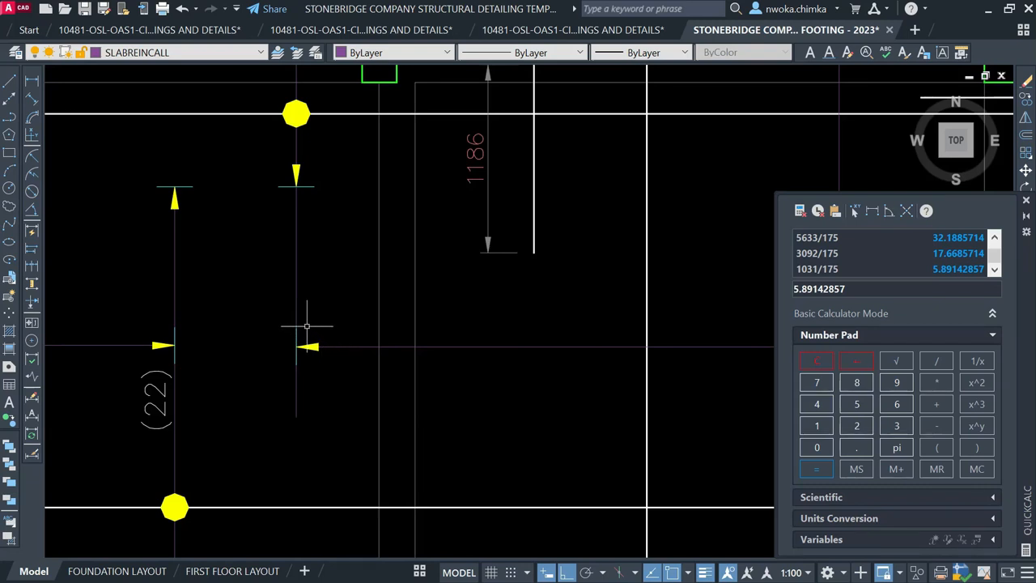
click(274, 304)
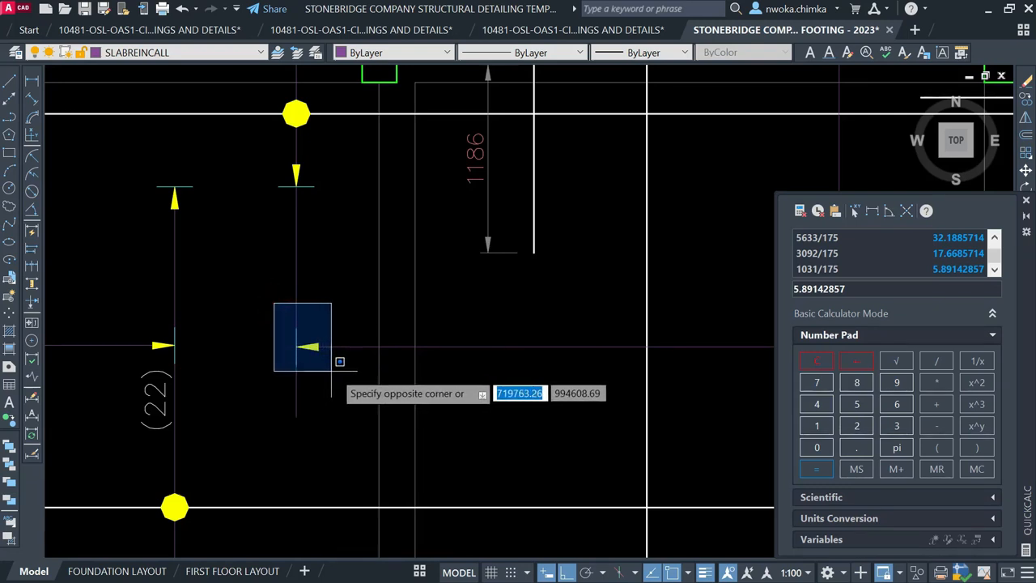
click(334, 369)
key(Delete)
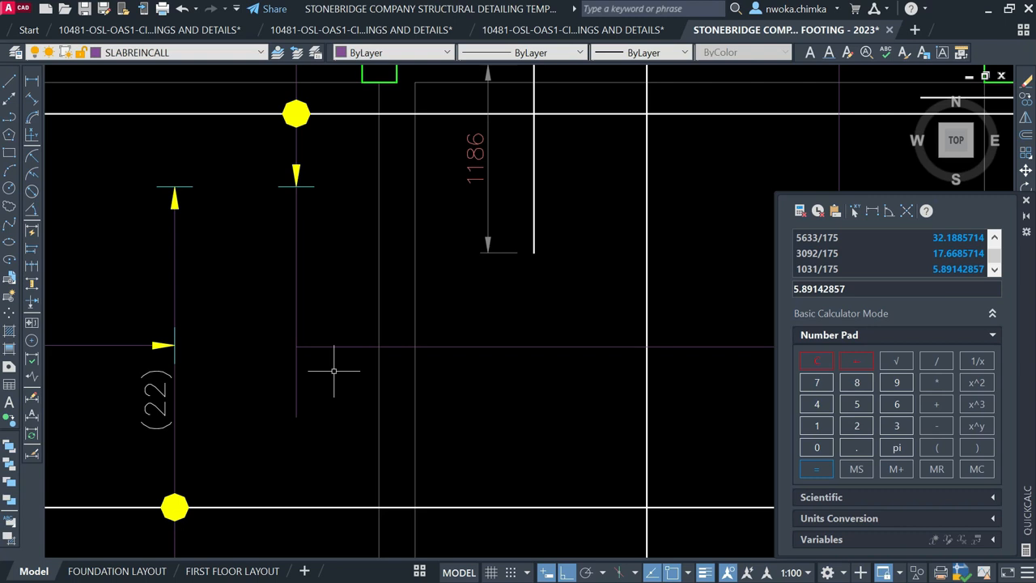
Draw a diagonal tick line from the rebar crossing with Ortho off
scroll(305, 327, up, 1)
click(331, 317)
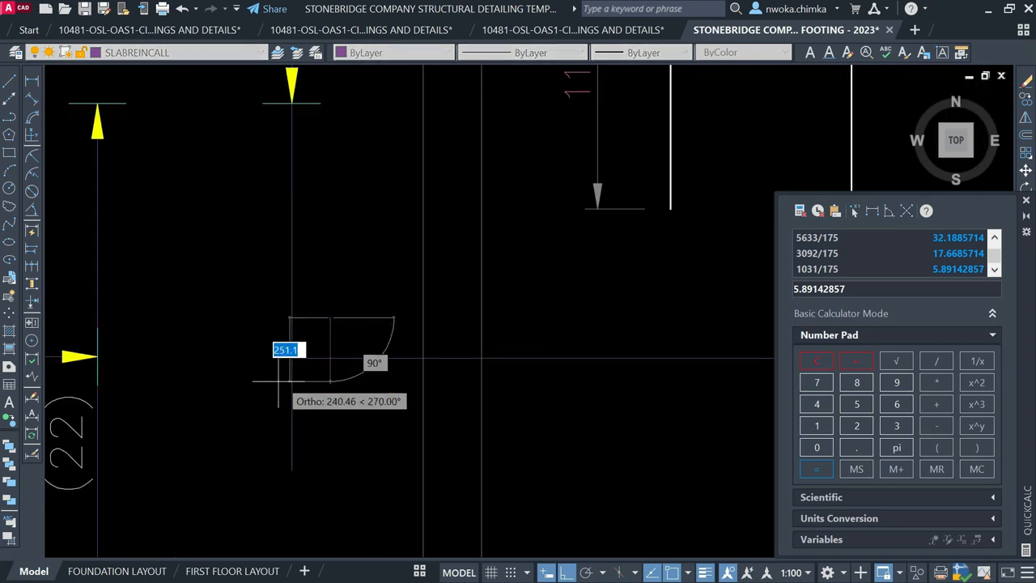
key(F8)
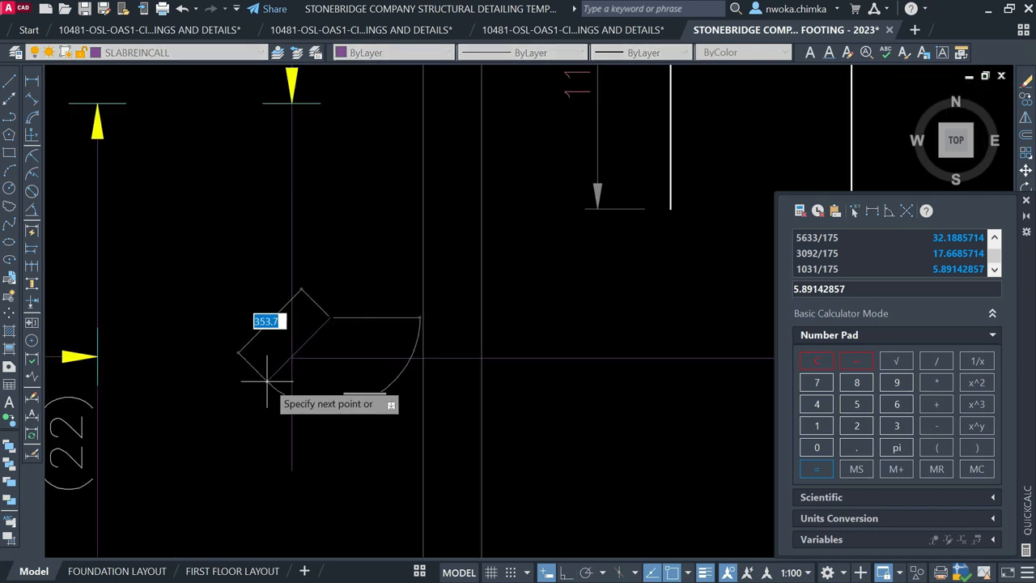
click(267, 379)
key(Escape)
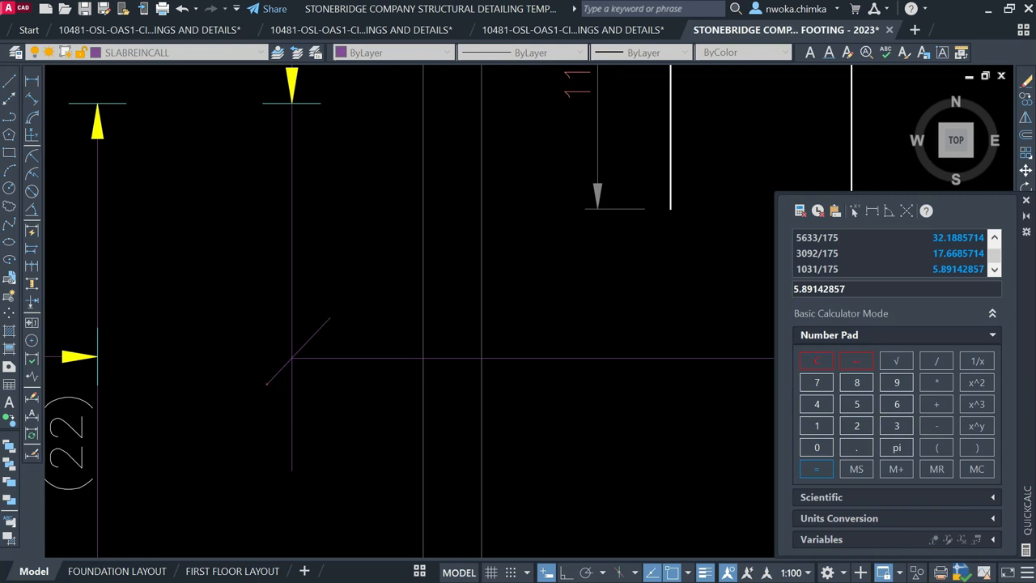
Give the diagonal tick a 0.30 mm lineweight and White colour
click(317, 330)
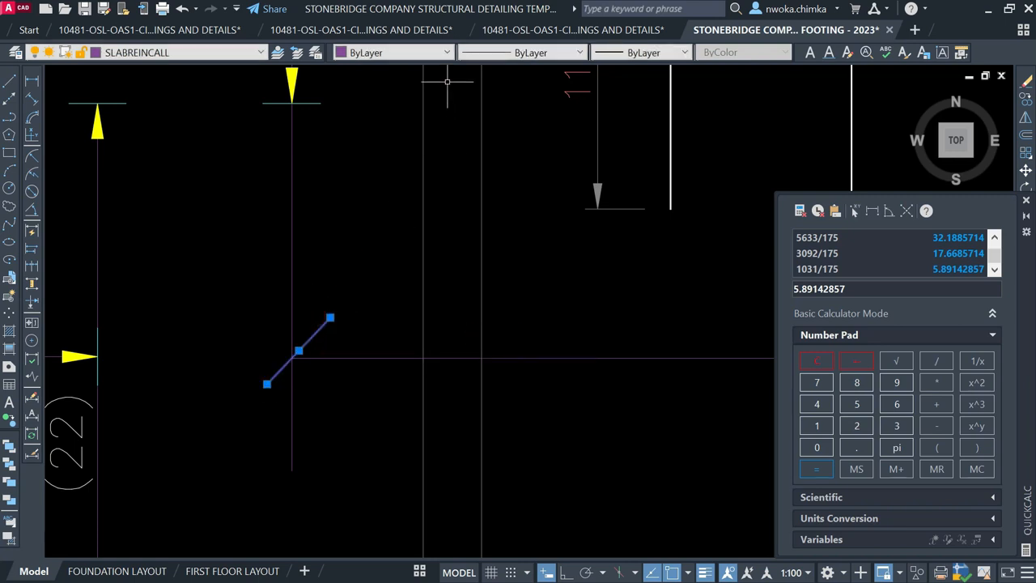
click(641, 52)
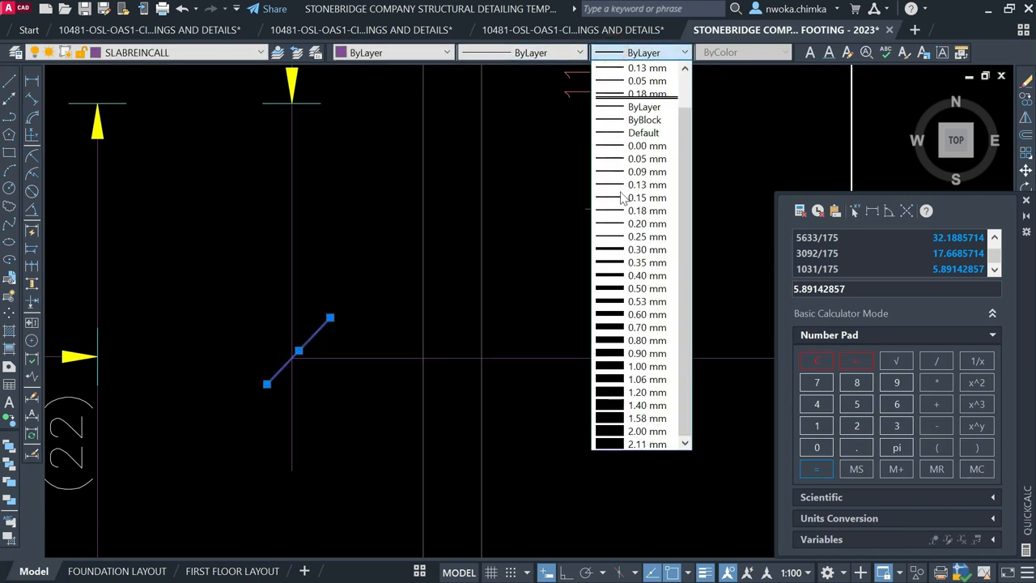
click(629, 242)
click(418, 54)
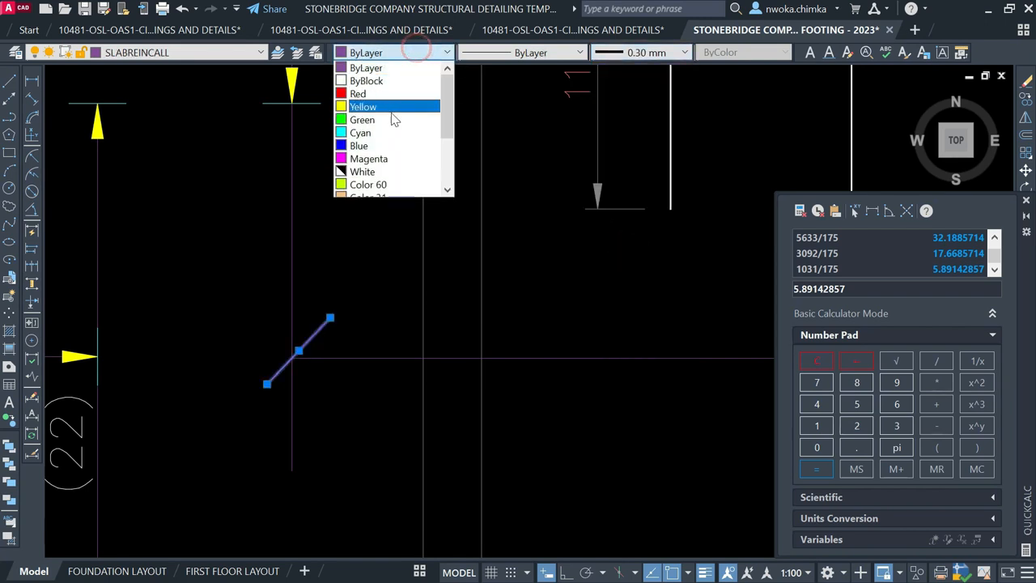
click(382, 169)
key(Escape)
Start a new leader line at the vertical bar's lower end, below the dimension arrow
scroll(336, 344, down, 3)
scroll(342, 350, down, 2)
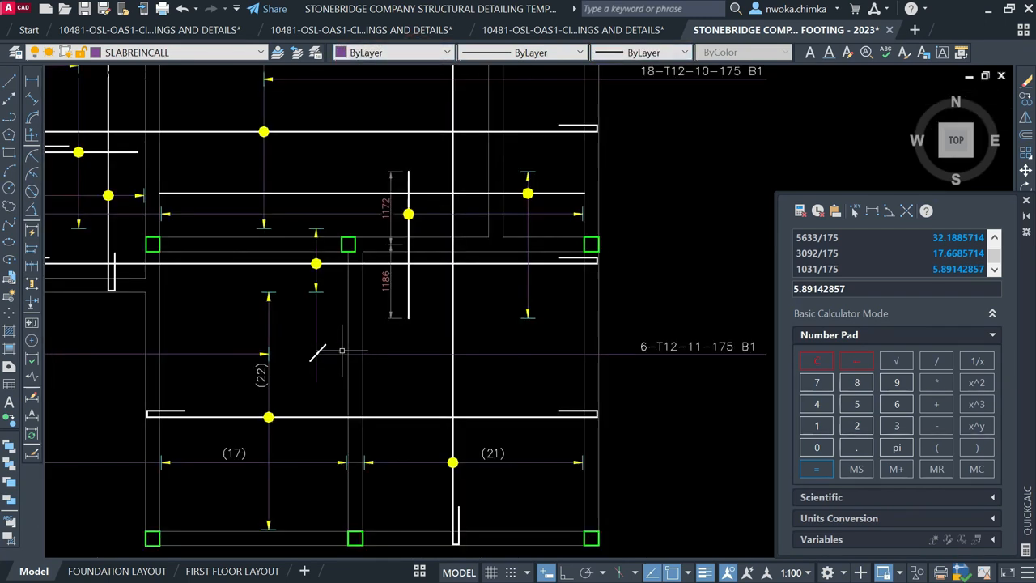
scroll(322, 357, down, 2)
middle_drag(462, 353, 455, 369)
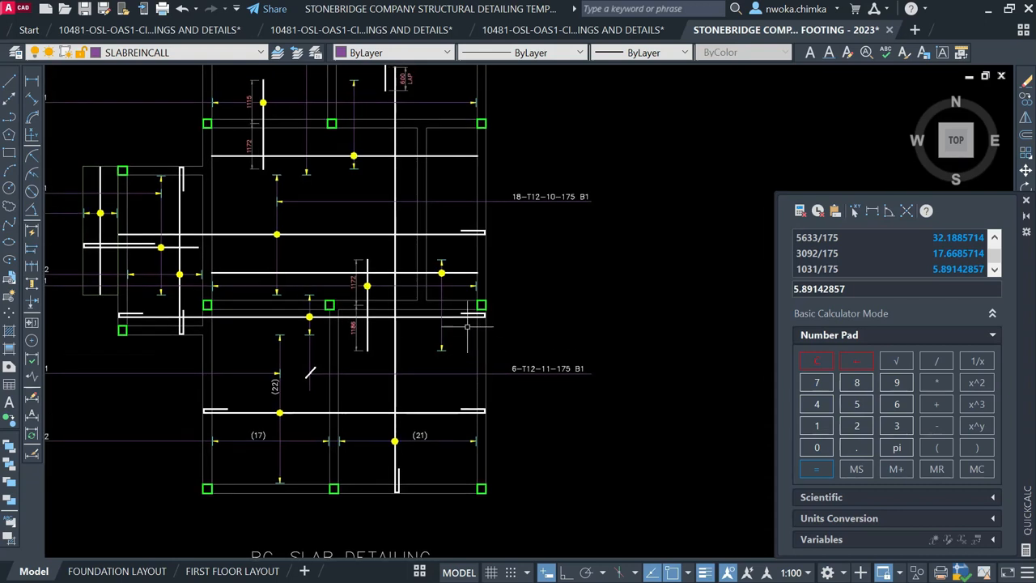
middle_drag(461, 301, 433, 315)
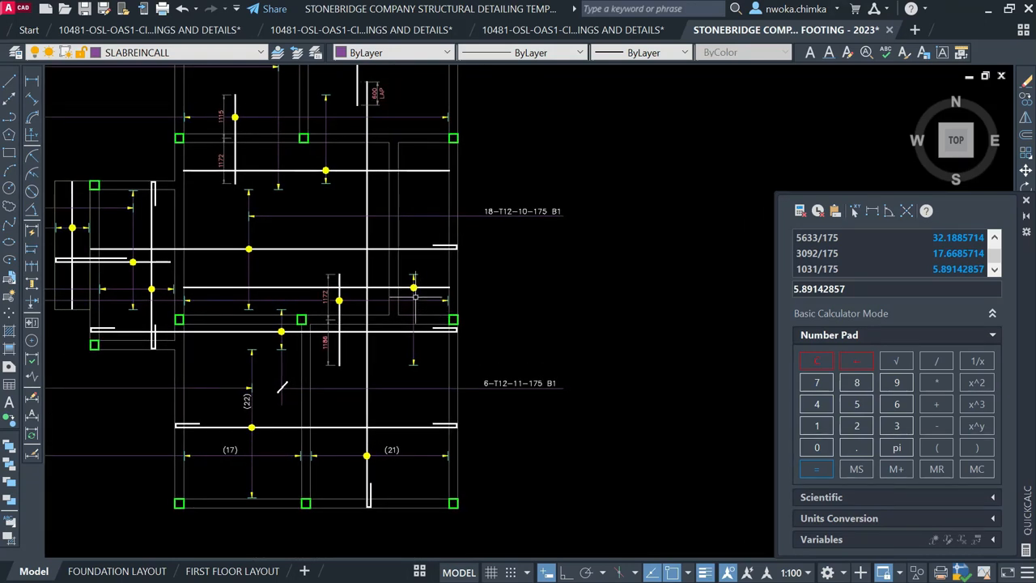
click(10, 85)
scroll(476, 340, up, 2)
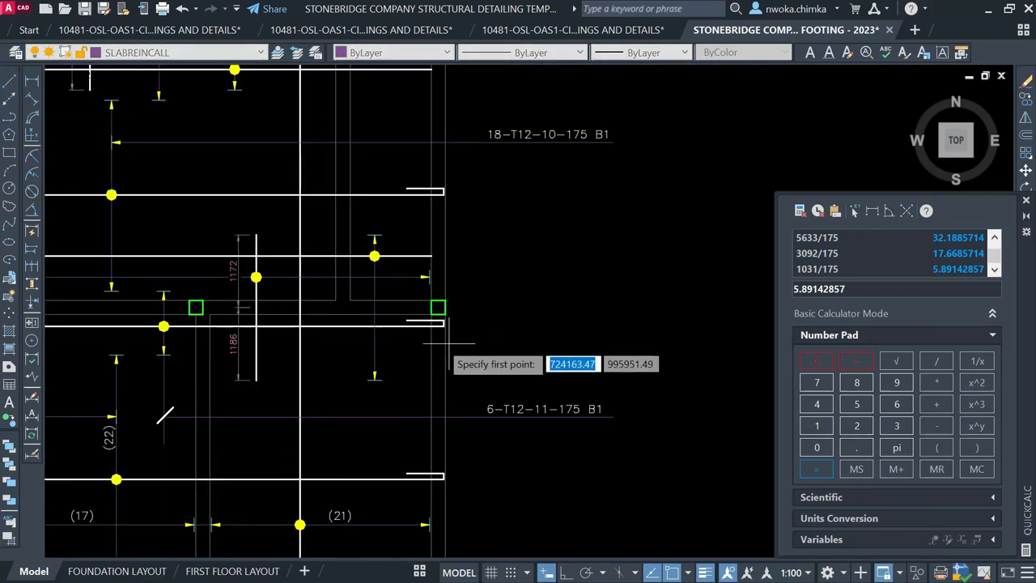
scroll(404, 320, down, 2)
scroll(381, 340, up, 4)
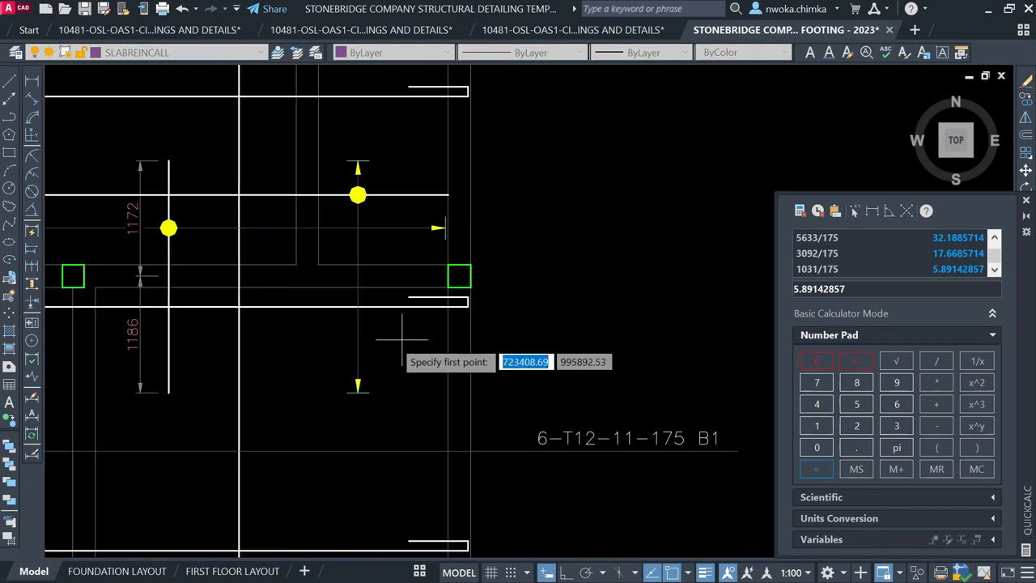
click(357, 397)
Finish the leader horizontally with Ortho on, toward the 6-T12-11-175 B1 callout
scroll(316, 363, down, 2)
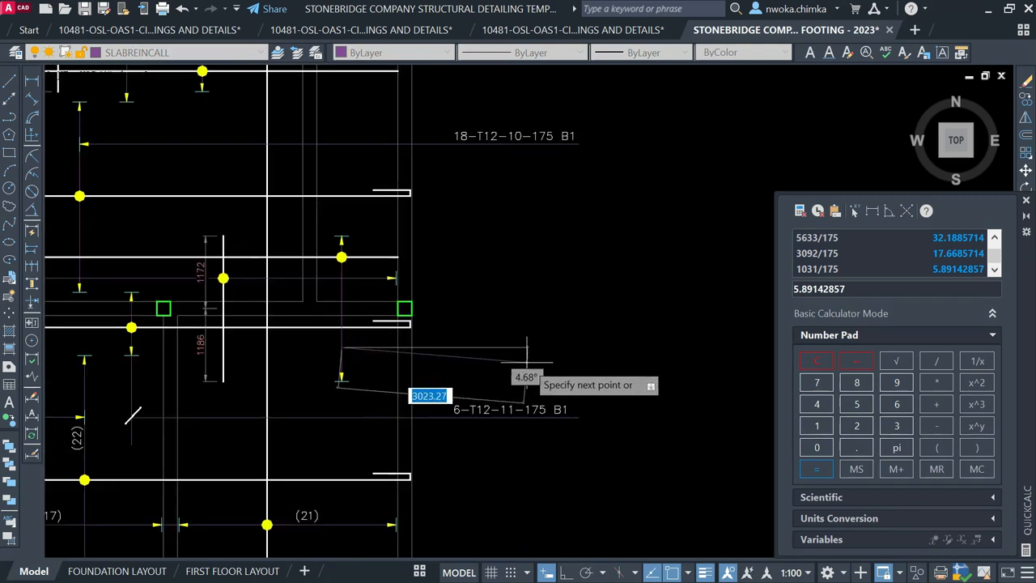
key(F8)
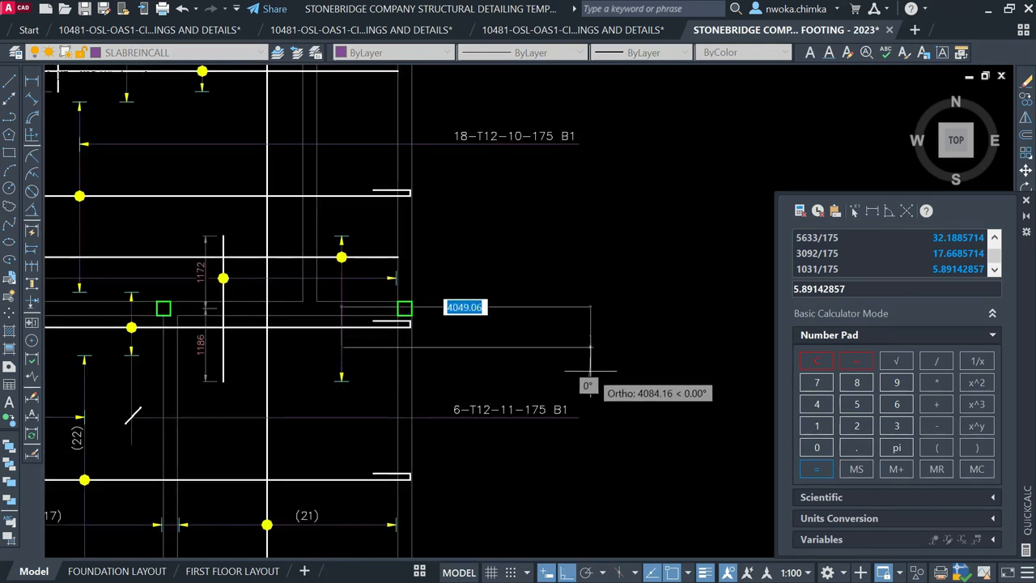
click(579, 375)
key(Escape)
Copy an existing bar leader's arrowhead onto the new horizontal line with CO
scroll(310, 374, down, 3)
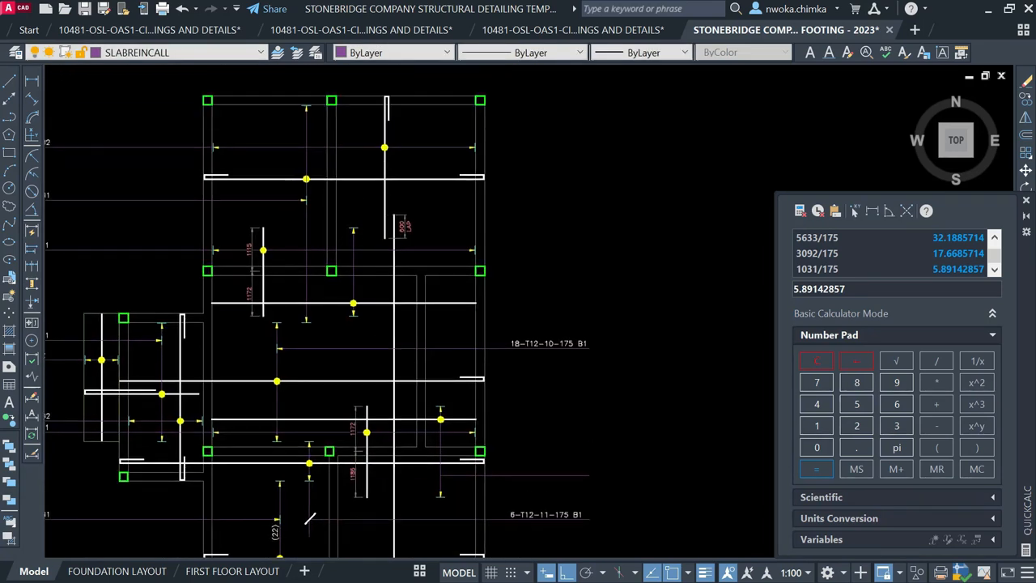
scroll(275, 356, up, 2)
scroll(275, 356, down, 2)
scroll(275, 356, up, 3)
click(274, 354)
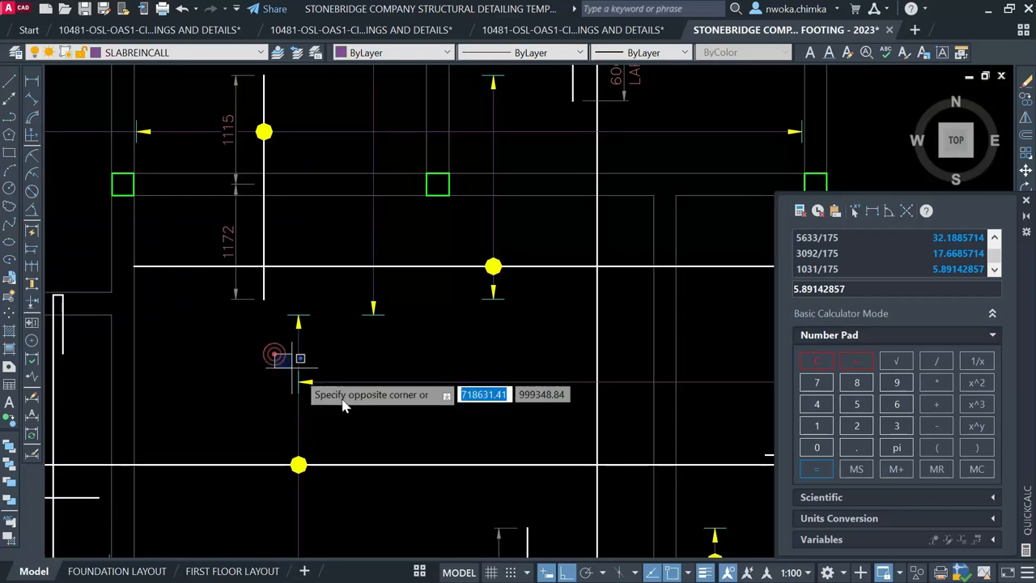
click(360, 417)
text(CO)
key(Return)
scroll(296, 375, up, 4)
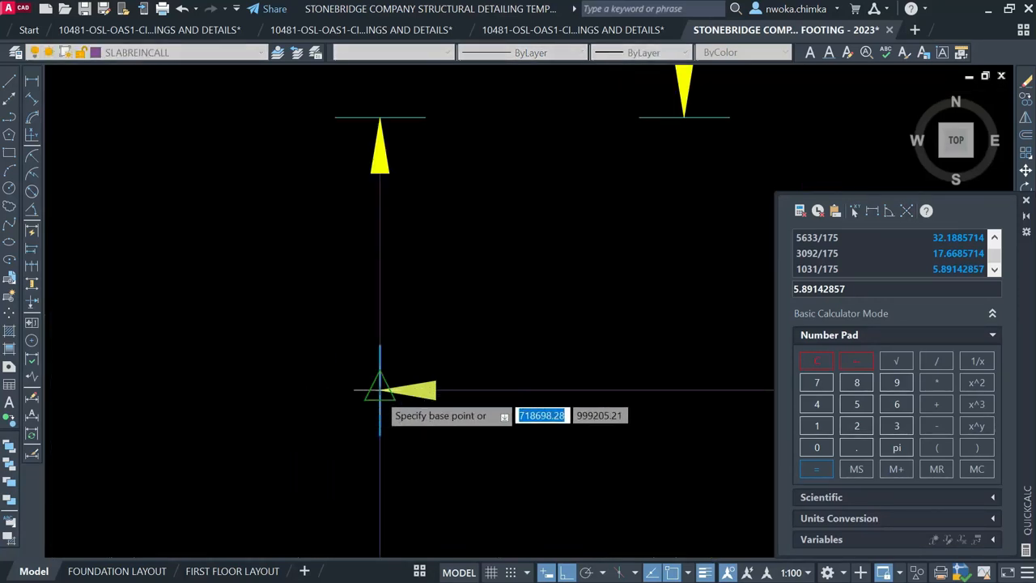
click(379, 391)
scroll(289, 231, down, 6)
scroll(448, 327, up, 7)
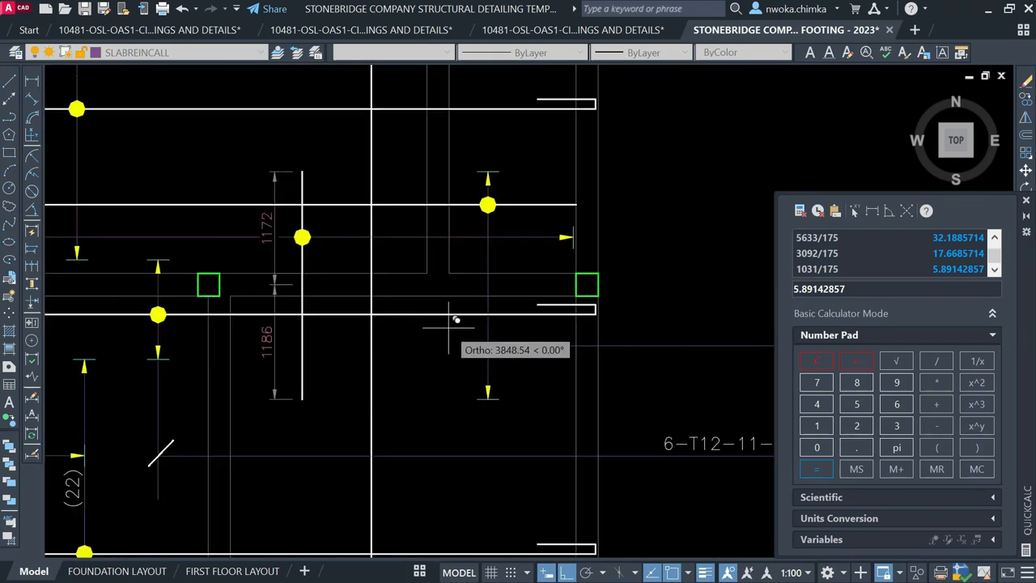
click(488, 345)
key(Escape)
scroll(402, 325, down, 5)
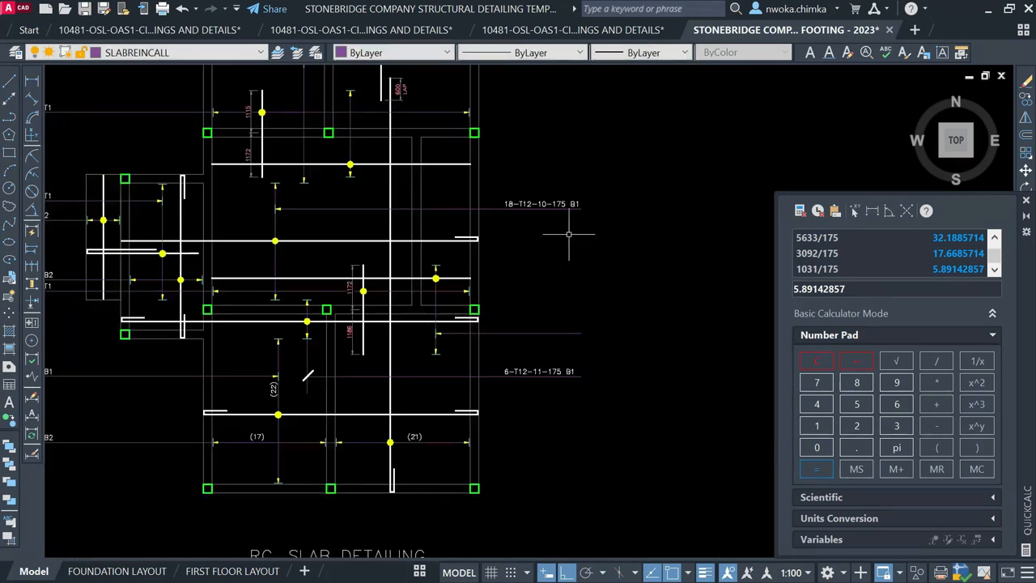
scroll(555, 382, up, 2)
Measure the span with DIMLINEAR, reading 2358, without placing a dimension
click(33, 84)
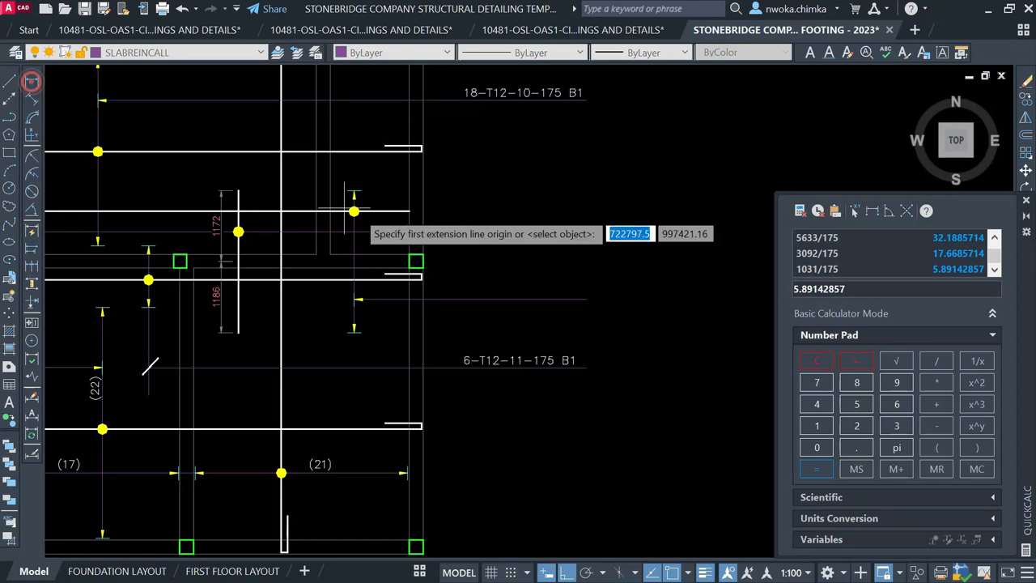
scroll(377, 198, up, 2)
click(340, 220)
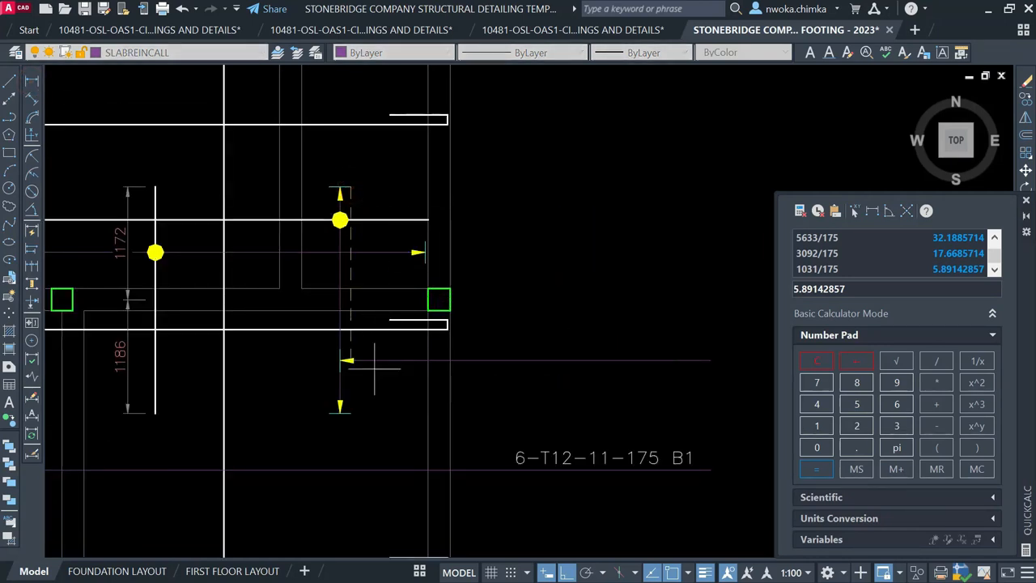
click(340, 412)
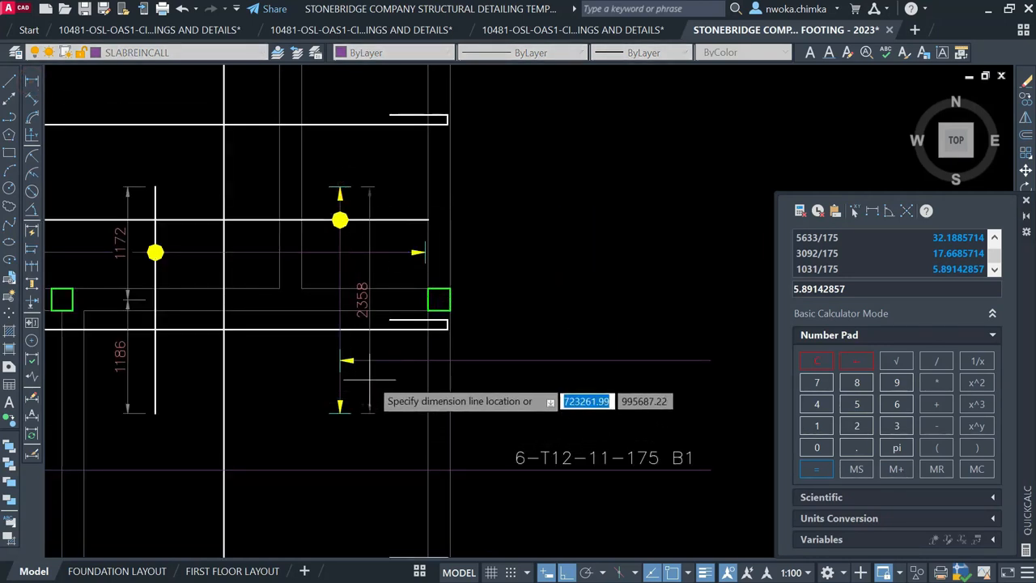
scroll(372, 376, up, 2)
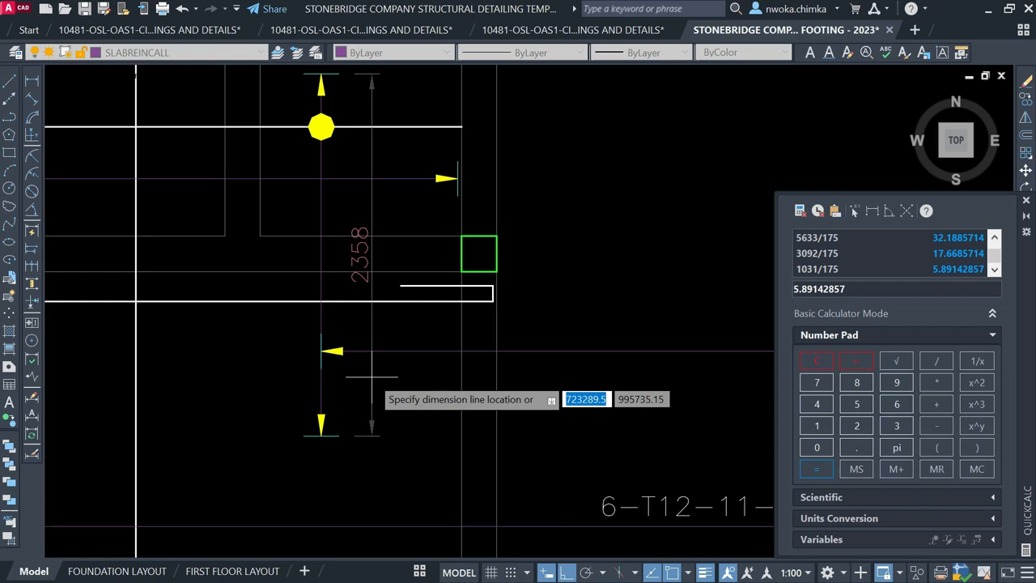
key(Escape)
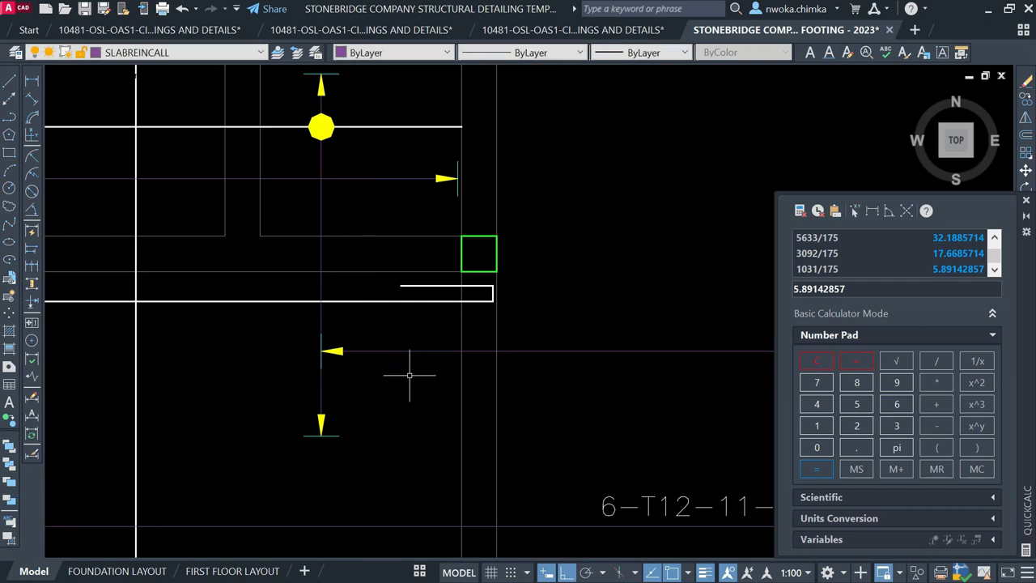
Compute 2358/175 in QuickCalc, giving 13.4742857
click(897, 426)
click(857, 404)
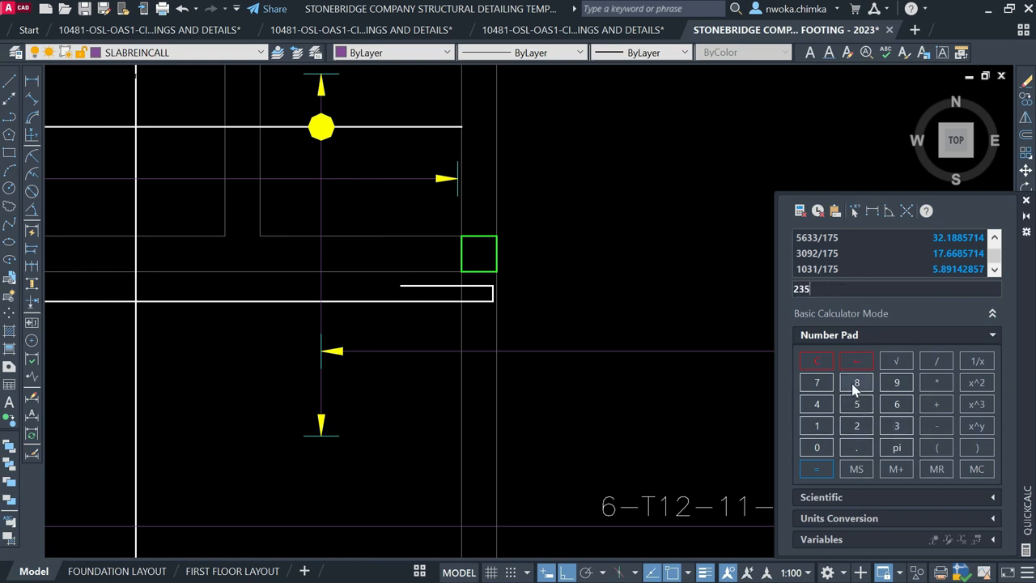
click(817, 428)
click(817, 470)
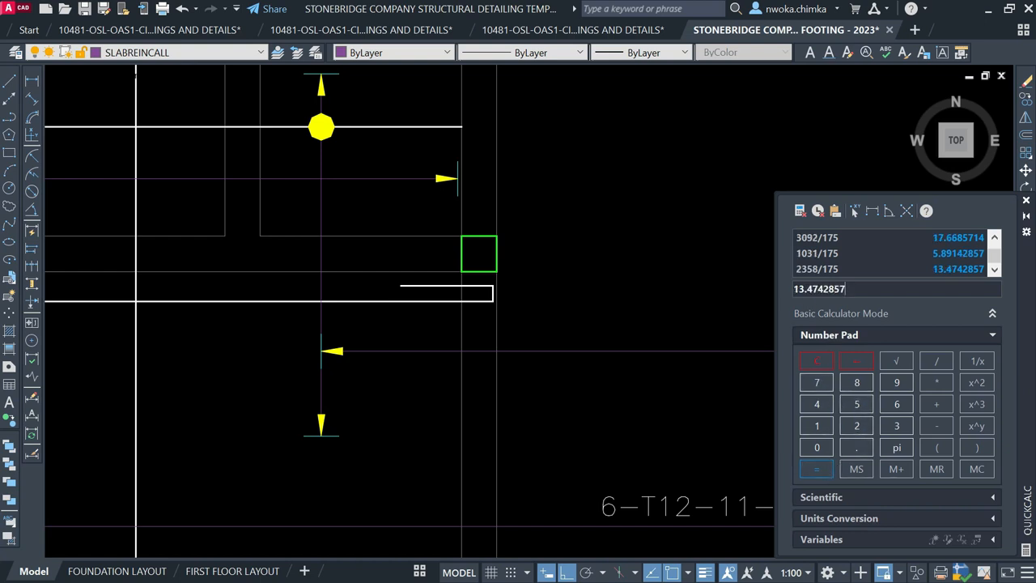
scroll(493, 345, down, 4)
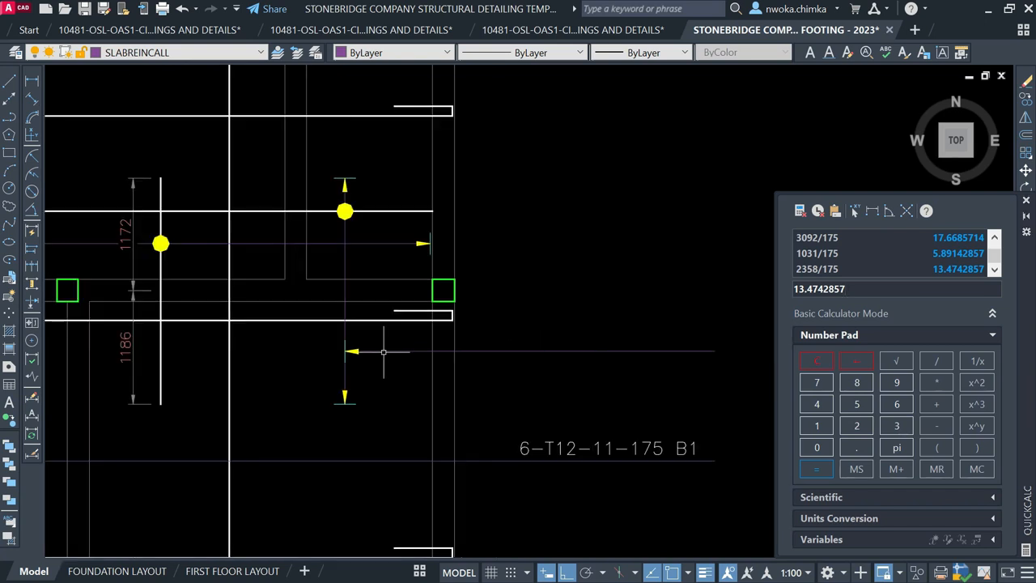
scroll(588, 283, down, 4)
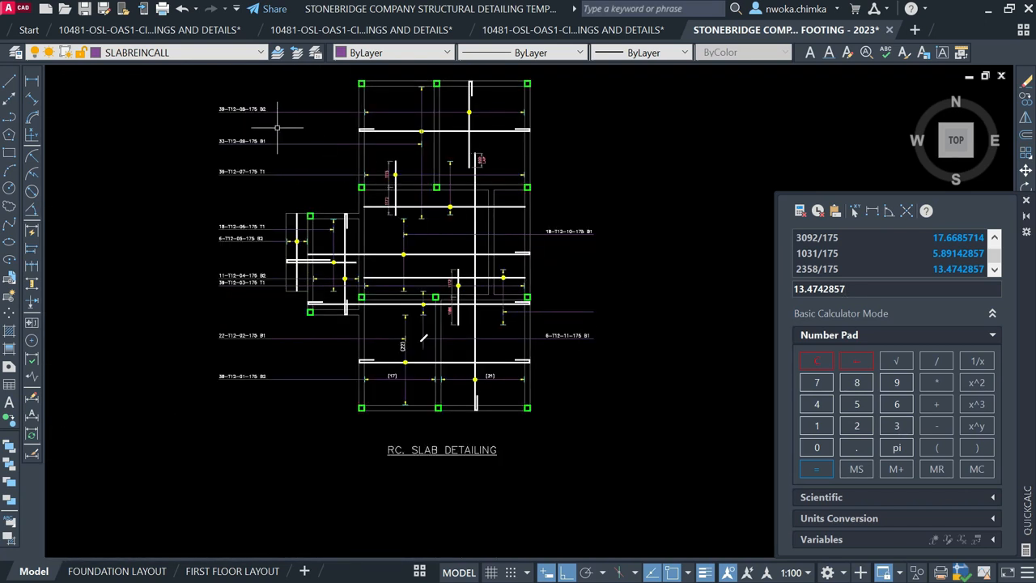
Copy the 39-T12-07-175 T1 label to beside the new leader
scroll(505, 278, up, 2)
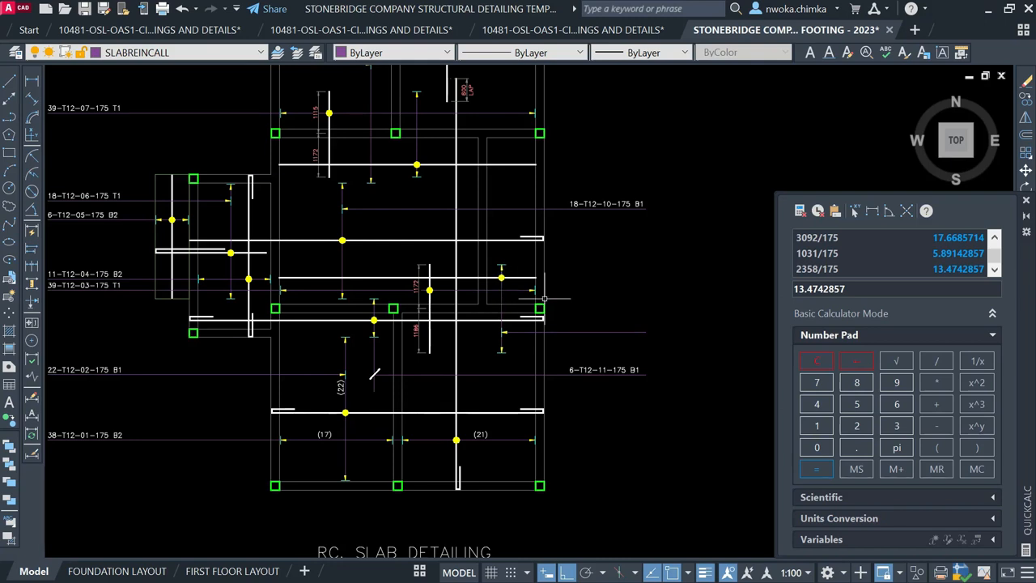
scroll(544, 299, down, 1)
scroll(343, 263, up, 3)
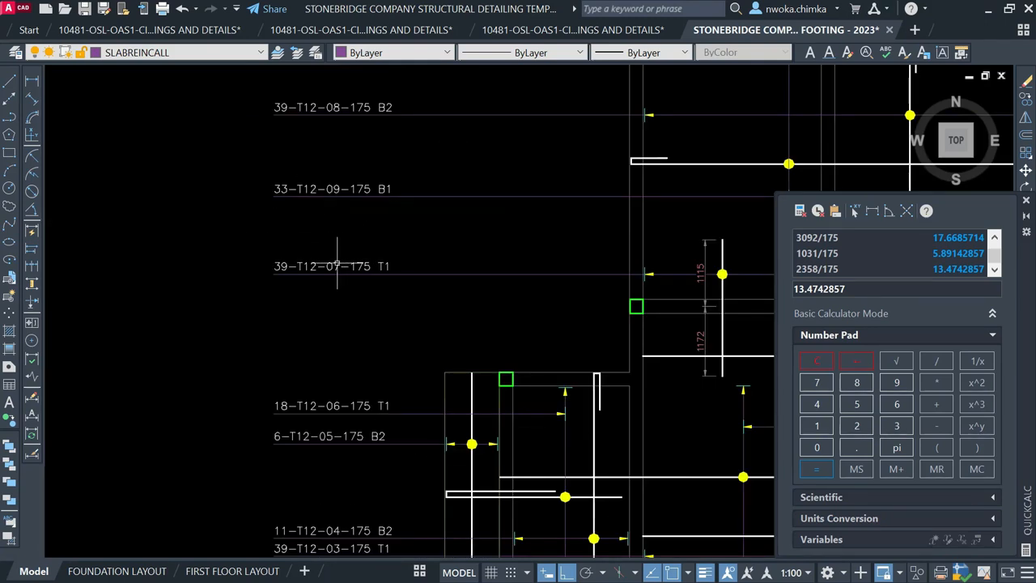
click(337, 263)
text(co)
key(Return)
scroll(279, 270, up, 2)
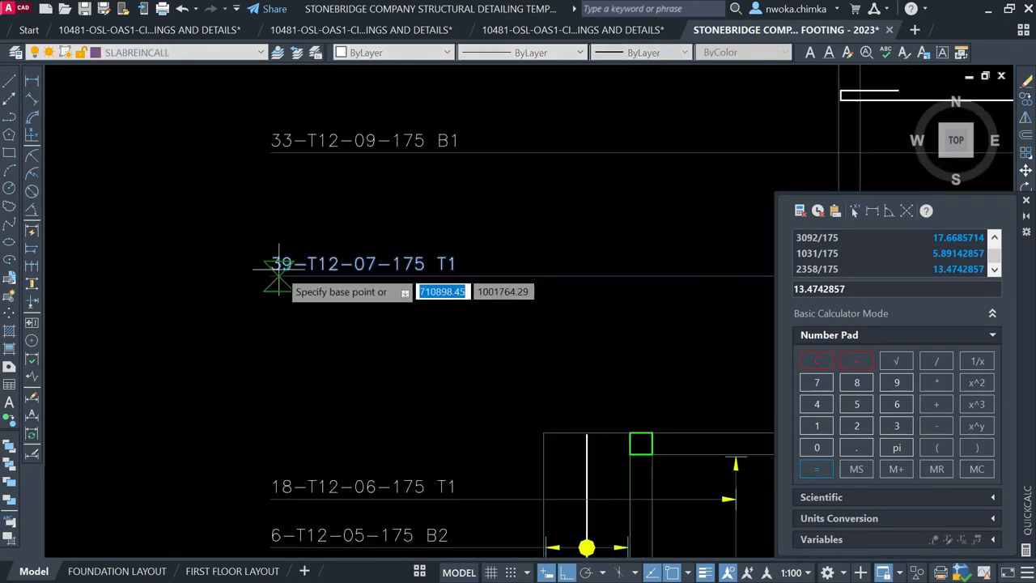
scroll(279, 269, up, 1)
click(267, 280)
scroll(191, 212, down, 2)
scroll(216, 221, down, 1)
middle_drag(618, 315, 333, 262)
scroll(484, 369, up, 1)
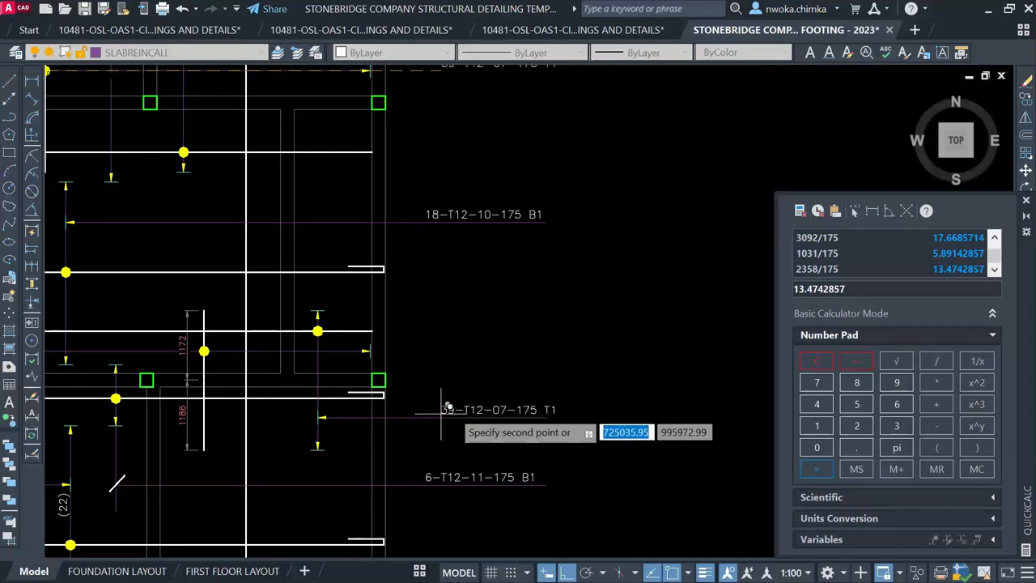
click(443, 407)
Edit the copied label to read 14-T12-12-175 T2
click(506, 409)
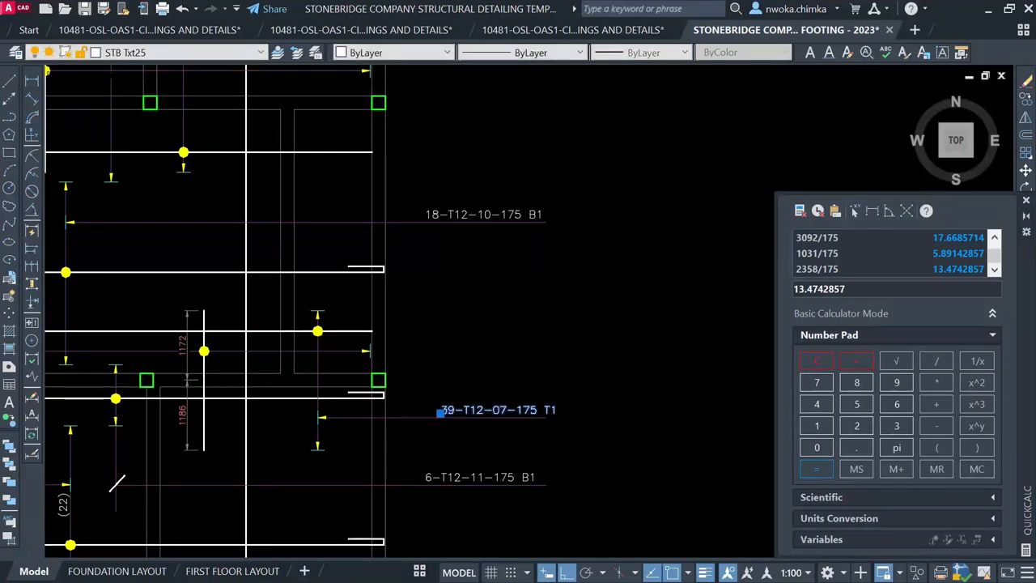
double_click(472, 411)
click(419, 413)
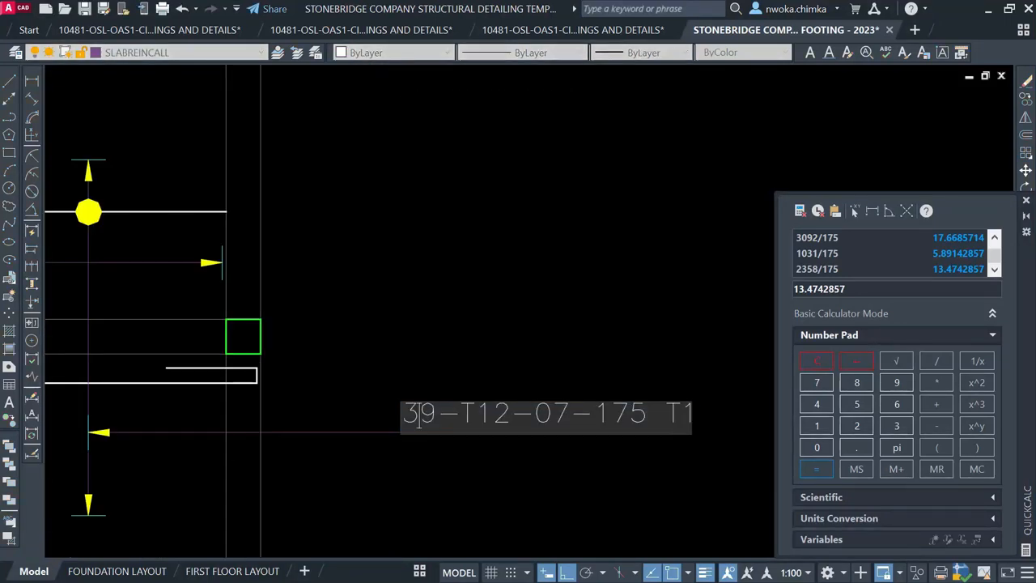
text(14-T12)
scroll(607, 338, down, 3)
scroll(550, 401, up, 2)
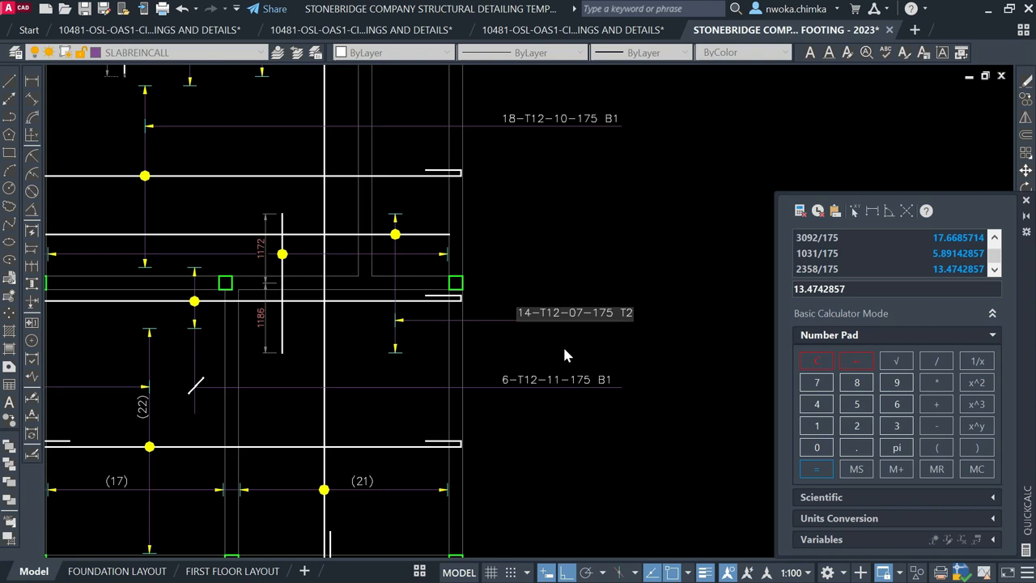
scroll(570, 304, up, 4)
text(12)
click(553, 238)
scroll(414, 287, down, 4)
key(Escape)
Move the 14-T12-12-175 T2 label slightly to the left
click(490, 314)
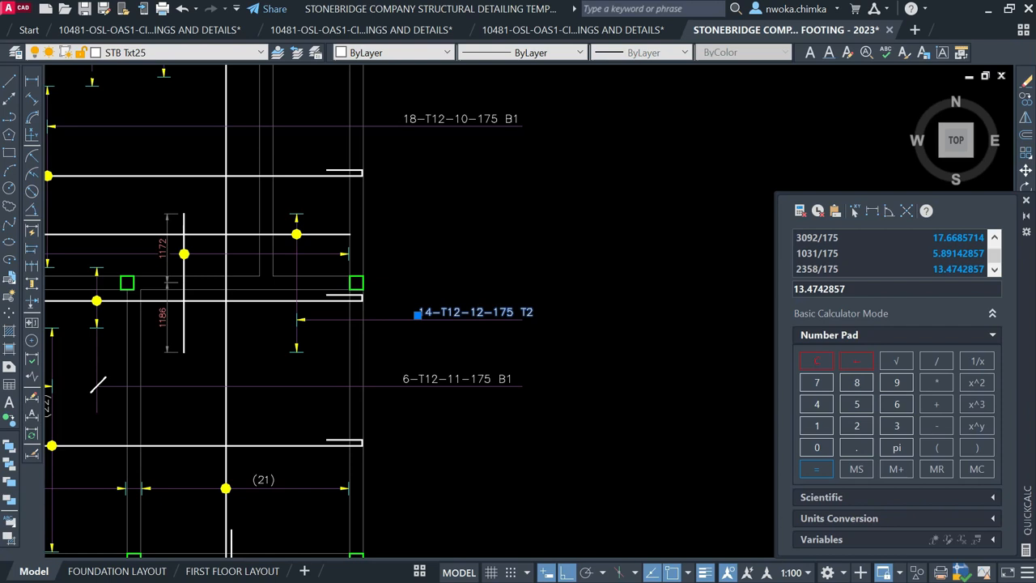
scroll(553, 257, up, 2)
key(Escape)
click(423, 345)
text(m)
key(space)
click(586, 289)
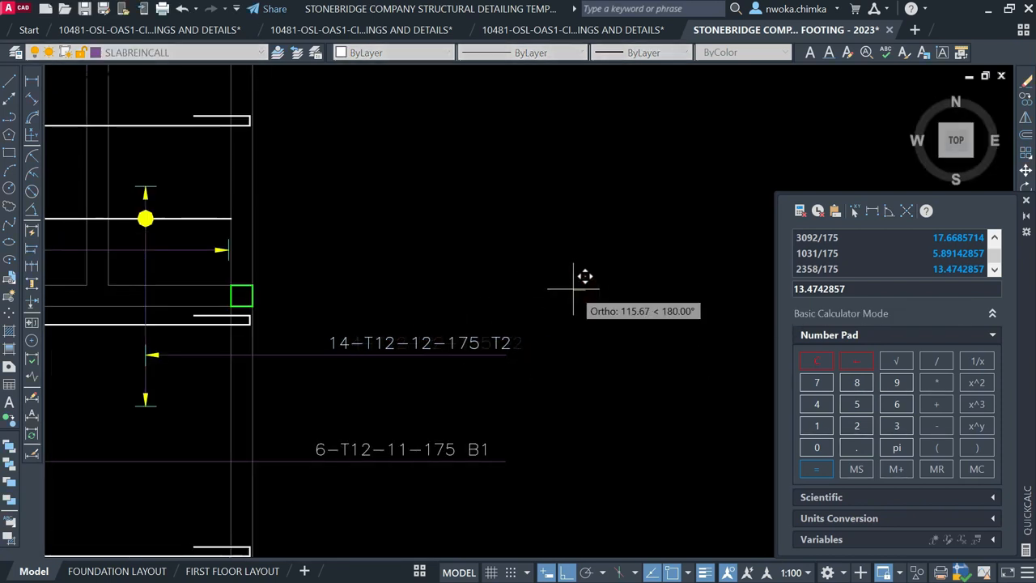
click(565, 290)
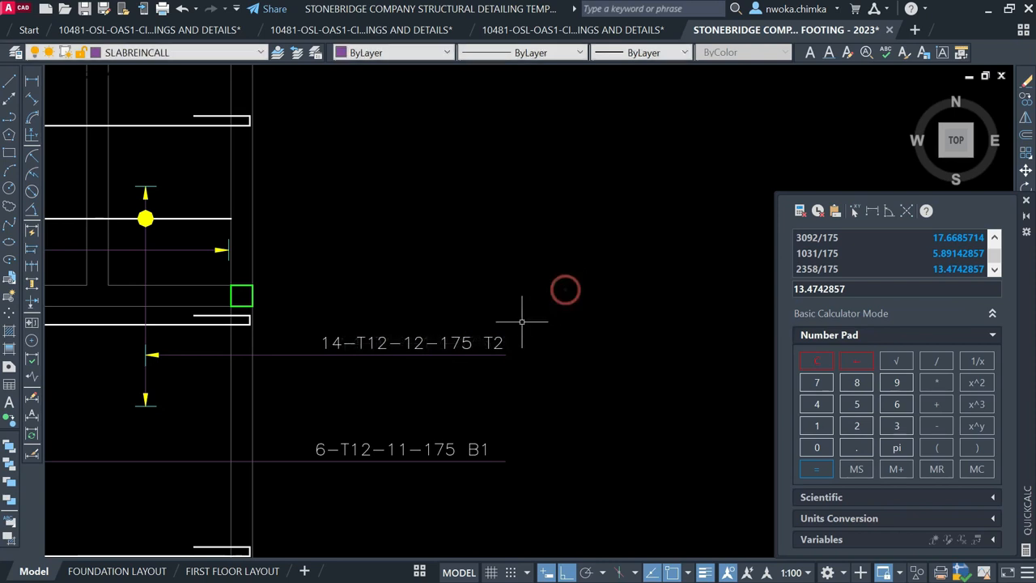
scroll(522, 322, down, 4)
Start a new LINE and bring the upper slab bars into view
text(l)
key(space)
middle_drag(464, 314, 489, 376)
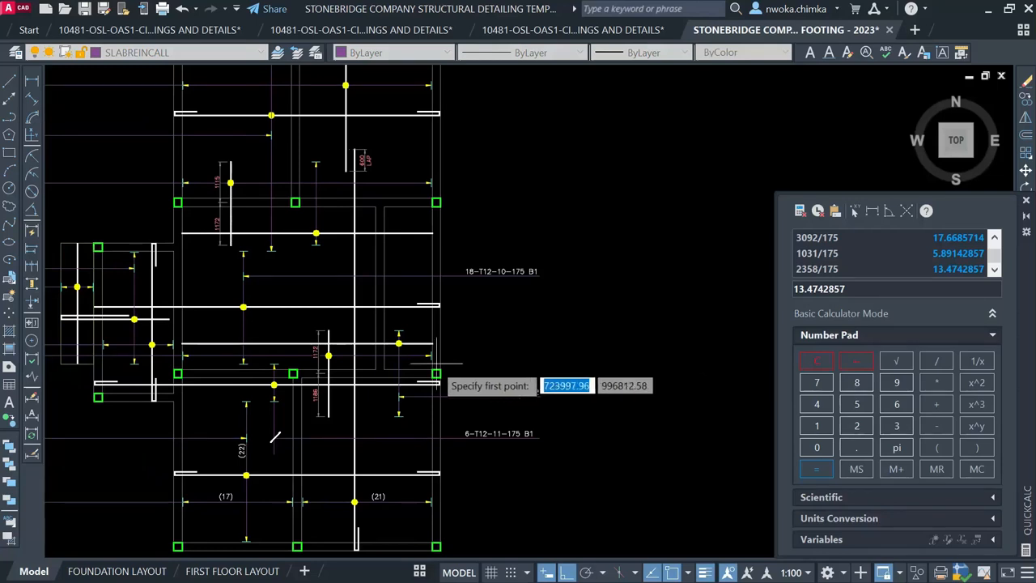
Draw a horizontal leader from beside the 600 LAP bar toward the 18-T12-10-175 B1 label
middle_drag(493, 280, 496, 323)
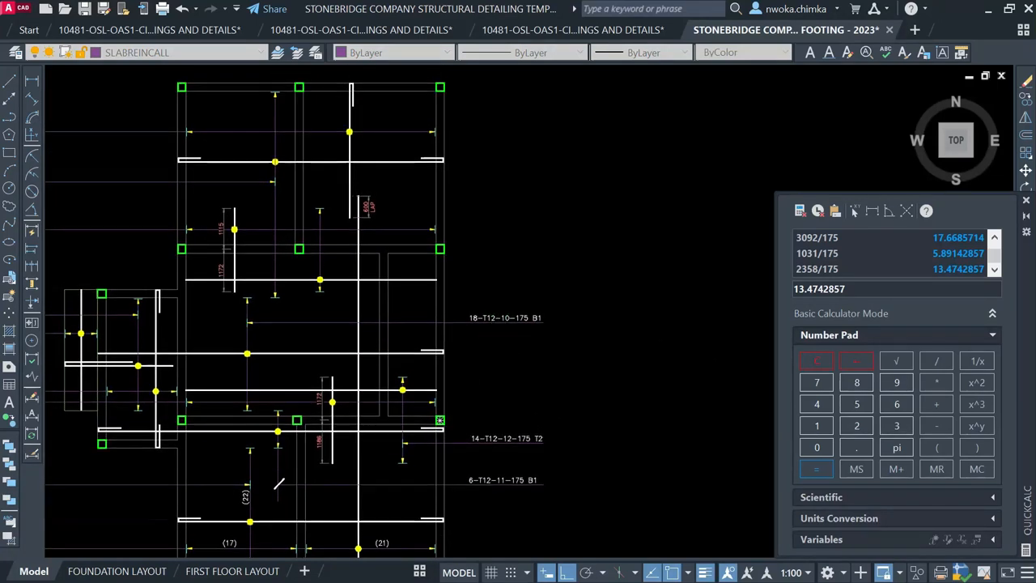
scroll(318, 230, up, 2)
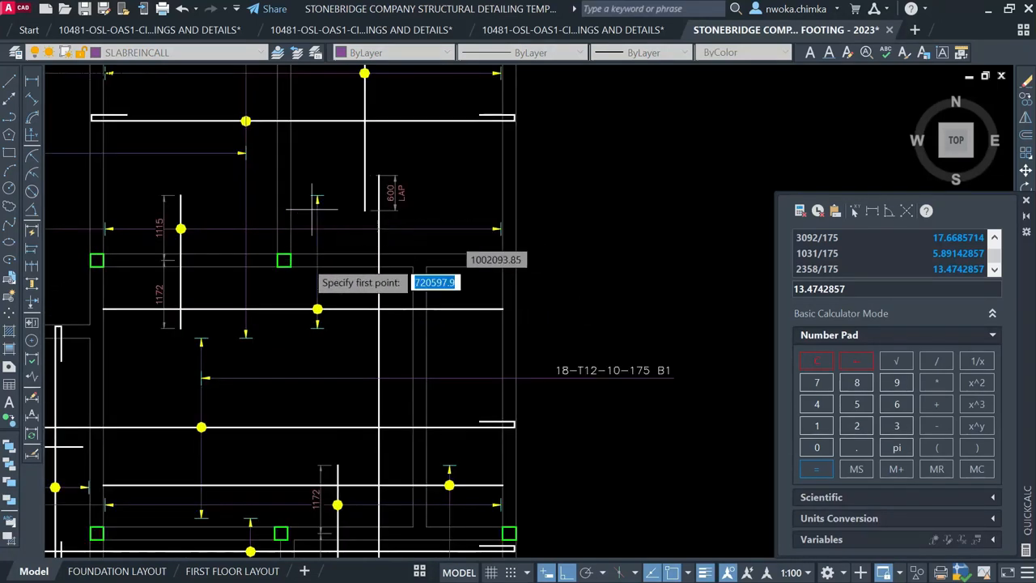
scroll(352, 292, up, 2)
scroll(315, 308, down, 4)
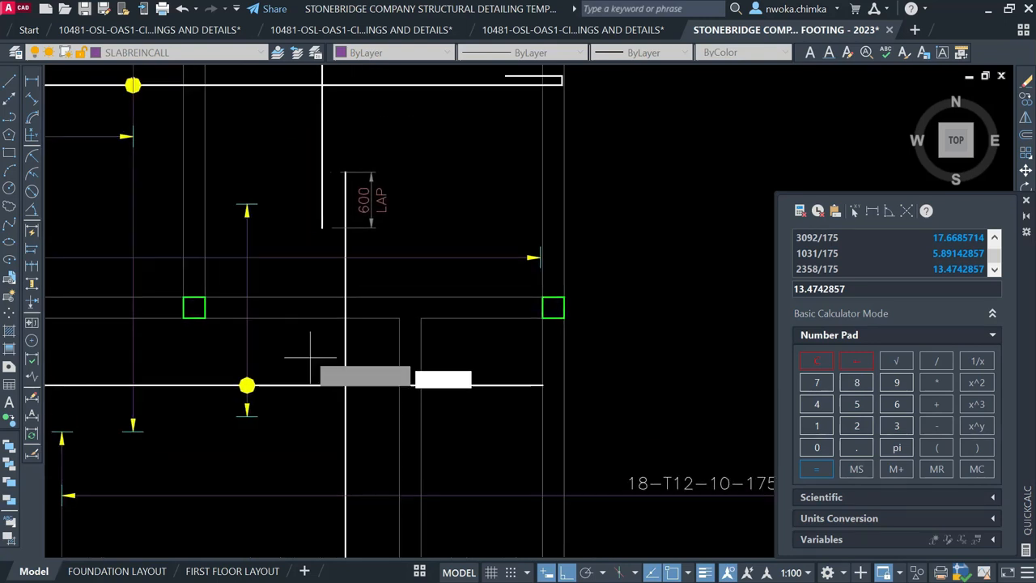
scroll(335, 324, up, 2)
scroll(340, 319, up, 2)
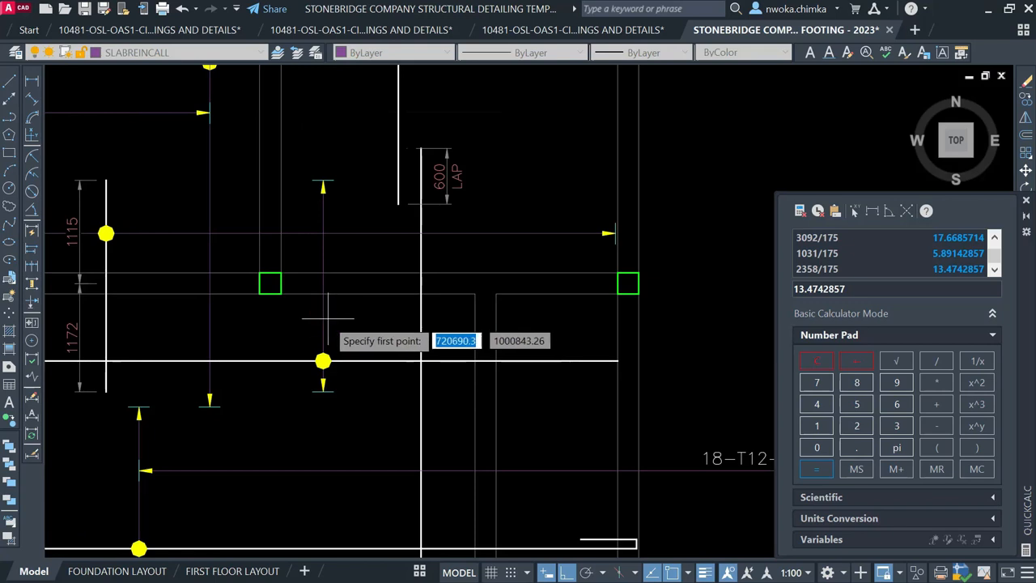
click(332, 318)
scroll(388, 320, down, 5)
scroll(518, 332, up, 3)
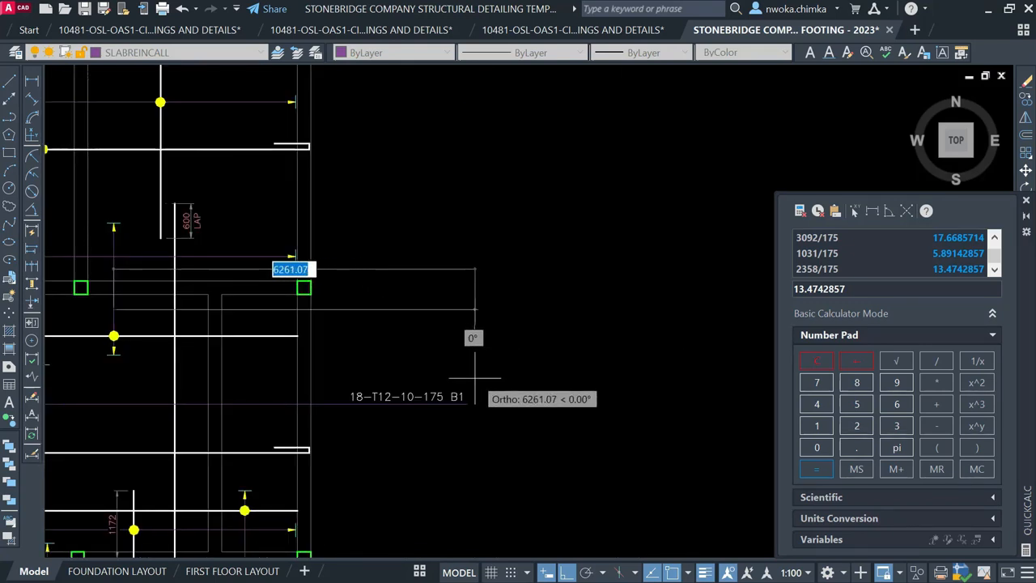
click(468, 346)
key(Escape)
Copy the small arrow marker to another bar position, based at its tip
scroll(547, 317, down, 1)
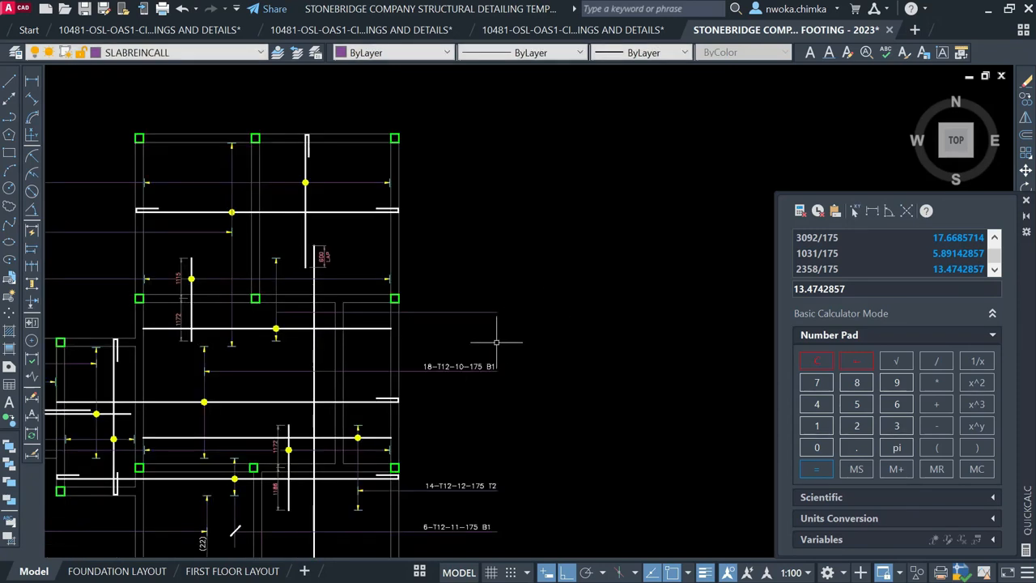
scroll(426, 419, up, 5)
click(304, 476)
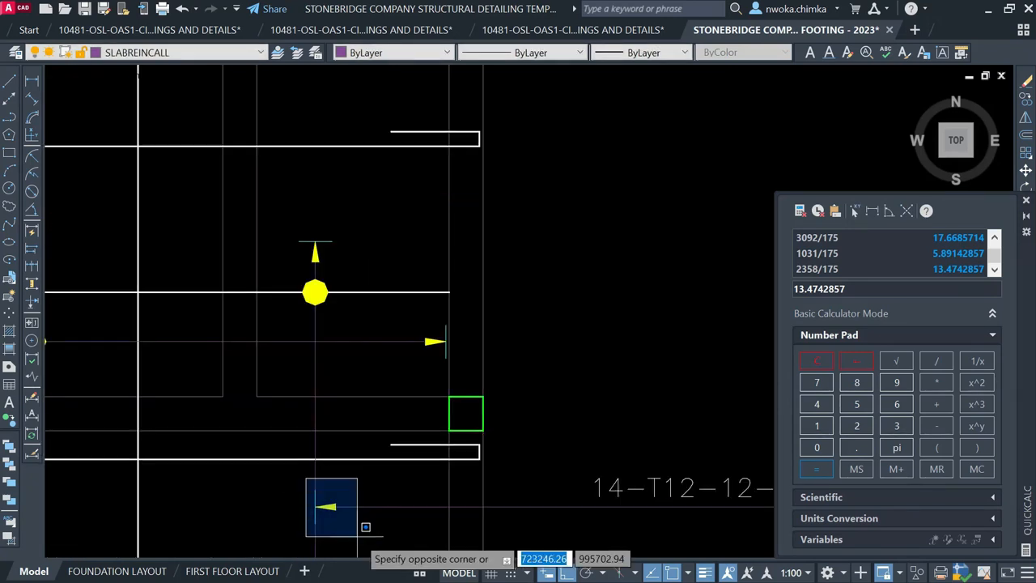
click(365, 526)
text(co)
key(Return)
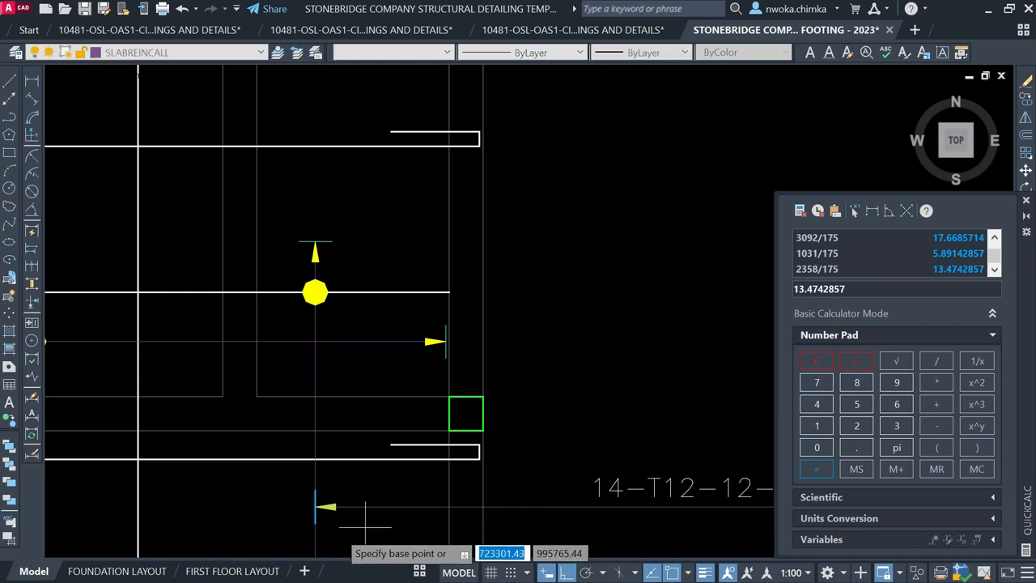
scroll(319, 524, up, 5)
click(306, 468)
scroll(351, 463, down, 6)
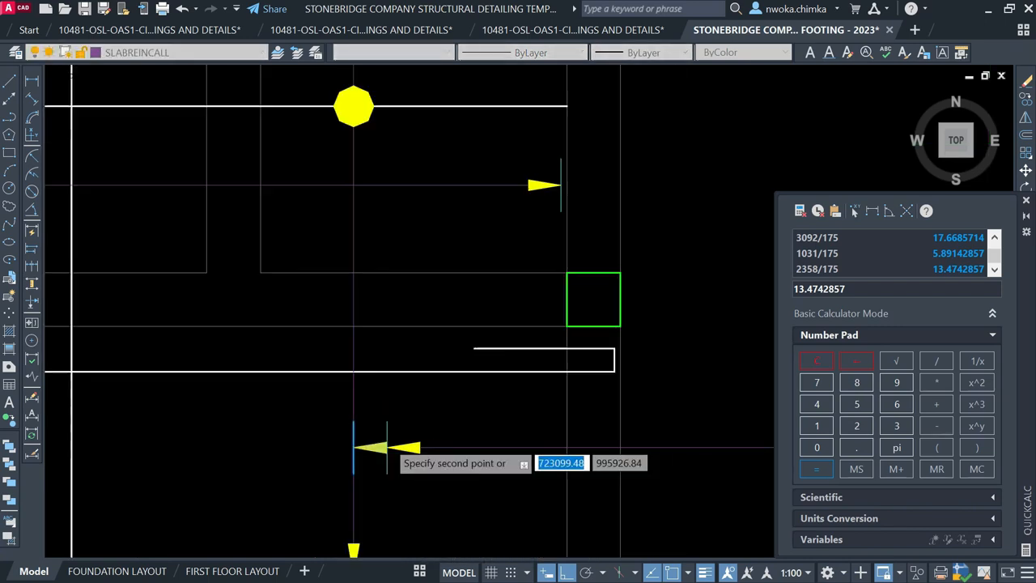
scroll(374, 292, down, 2)
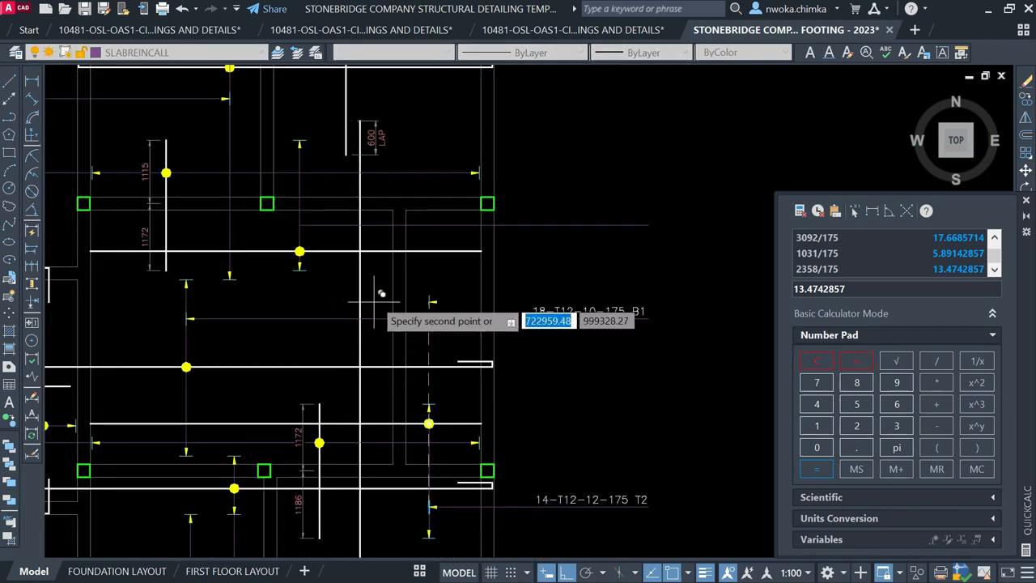
scroll(301, 221, up, 5)
scroll(235, 243, down, 5)
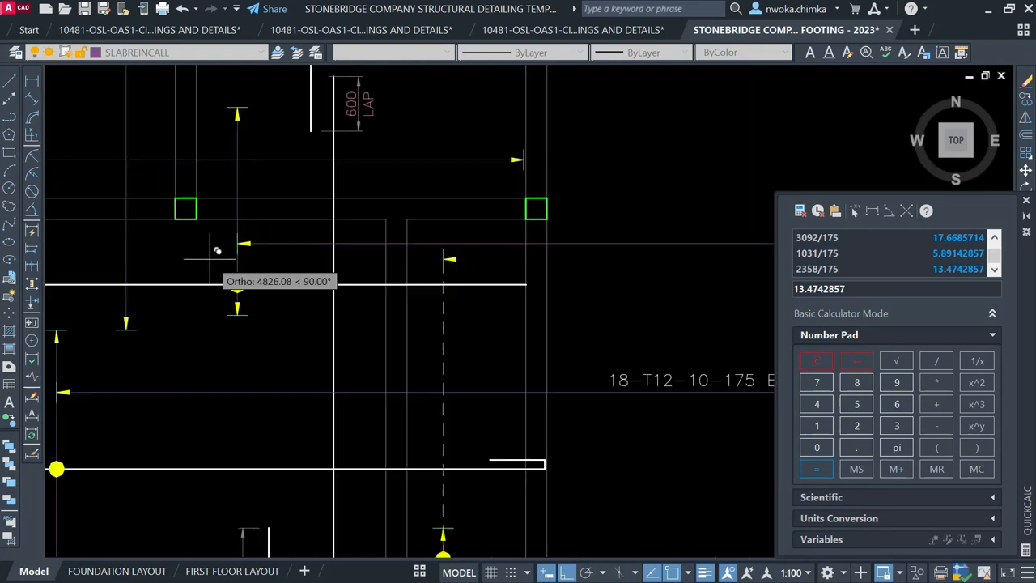
scroll(425, 411, up, 2)
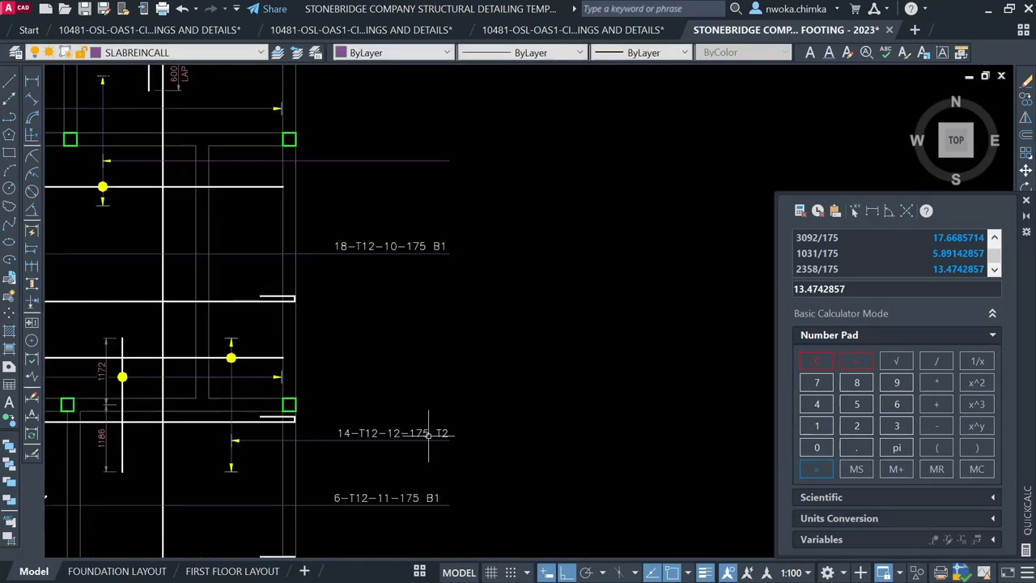
Start a linear measurement of the next span with DIMLINEAR
click(422, 433)
key(Escape)
click(31, 82)
scroll(134, 129, up, 3)
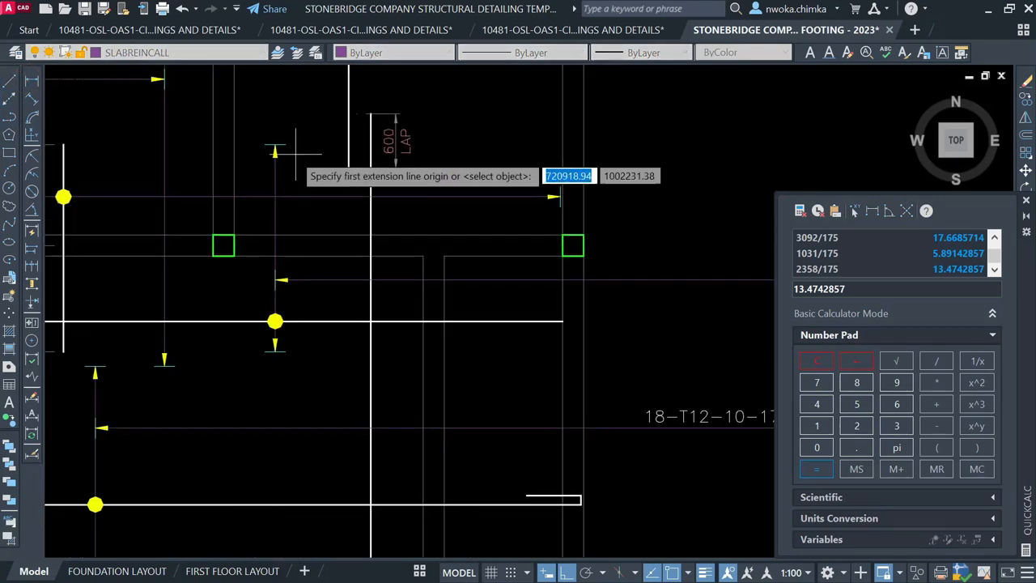
Measure the span from the top arrow, reading 2287, without placing a dimension
click(275, 144)
scroll(300, 352, up, 2)
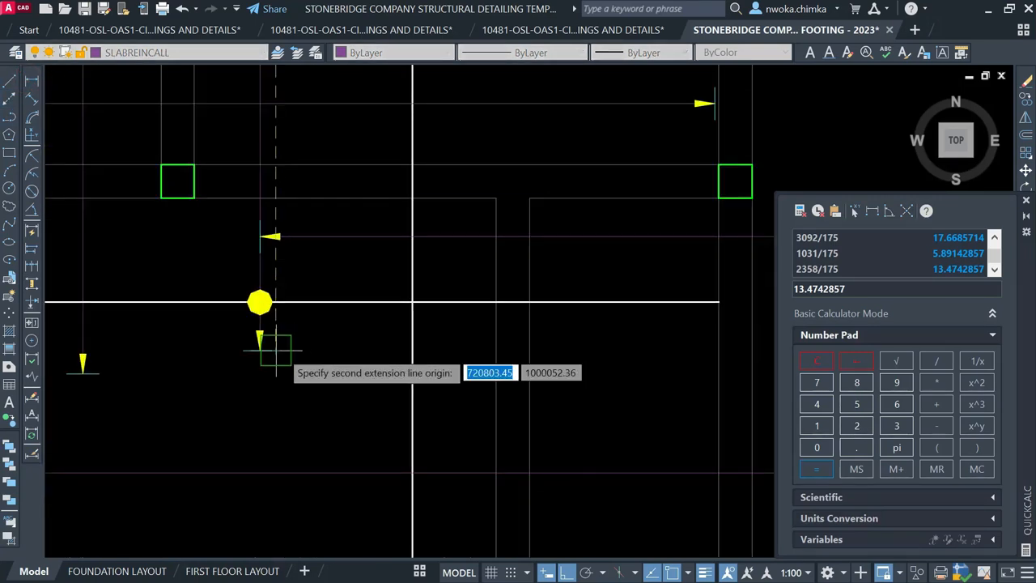
click(280, 350)
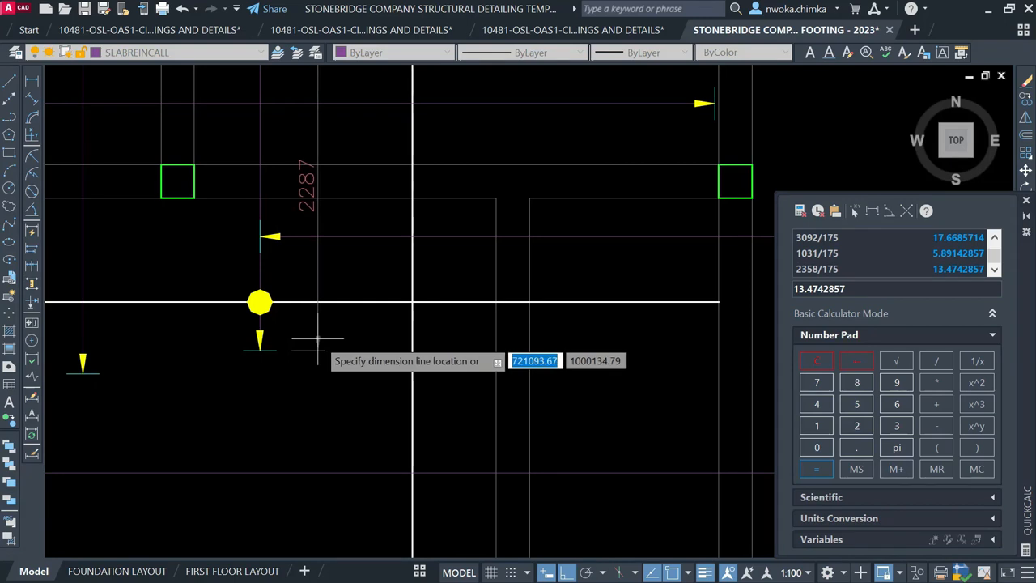
key(Escape)
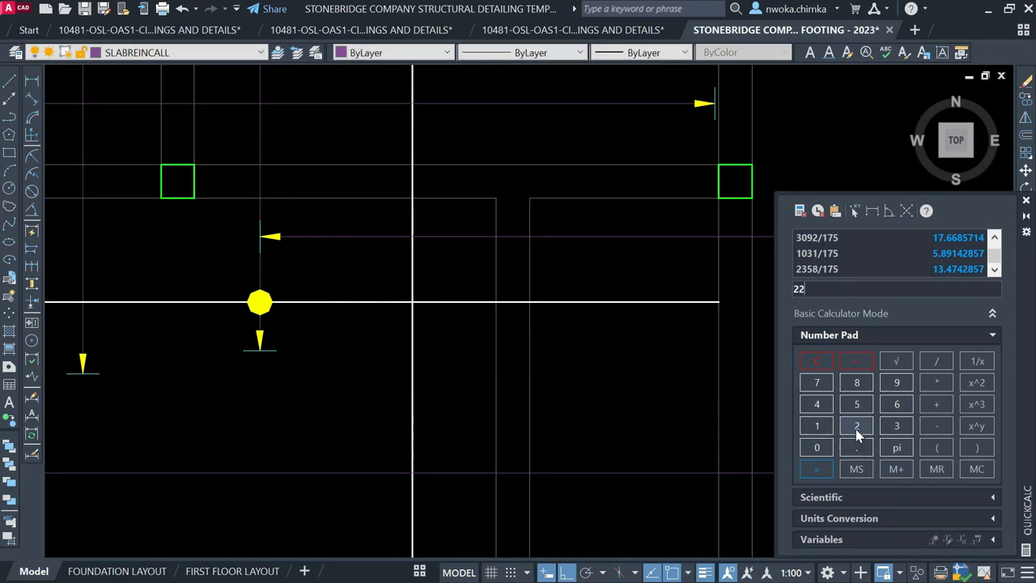
Compute 2287/175 in QuickCalc, giving 13.0685714
click(858, 382)
click(817, 382)
click(809, 430)
click(817, 469)
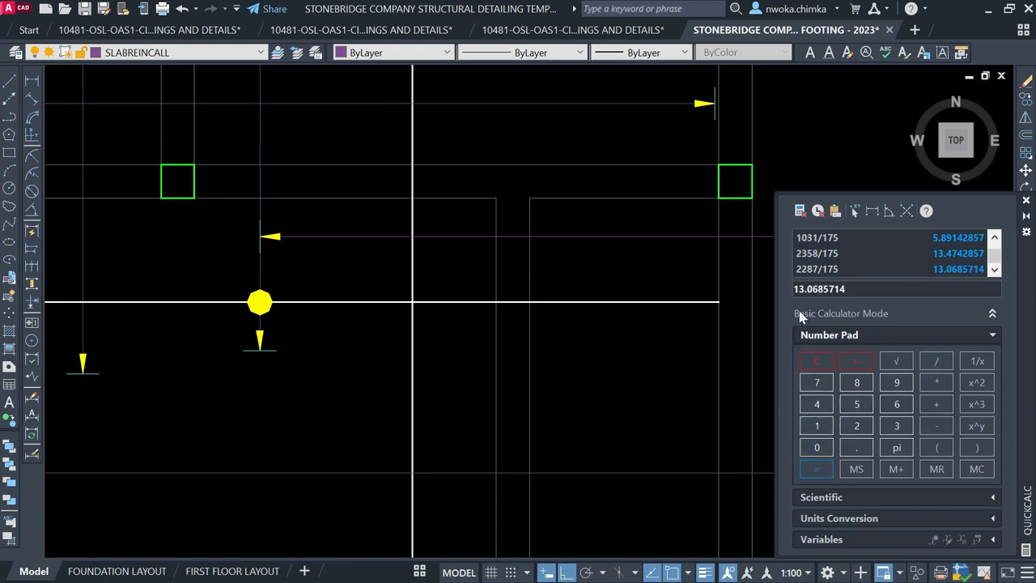
scroll(391, 361, down, 3)
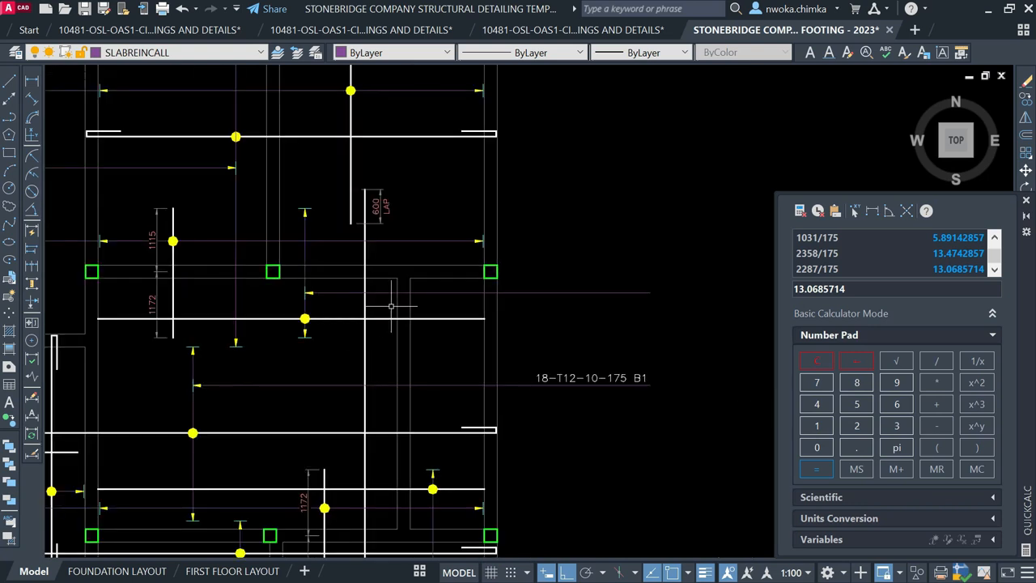
scroll(558, 374, down, 3)
scroll(534, 357, up, 5)
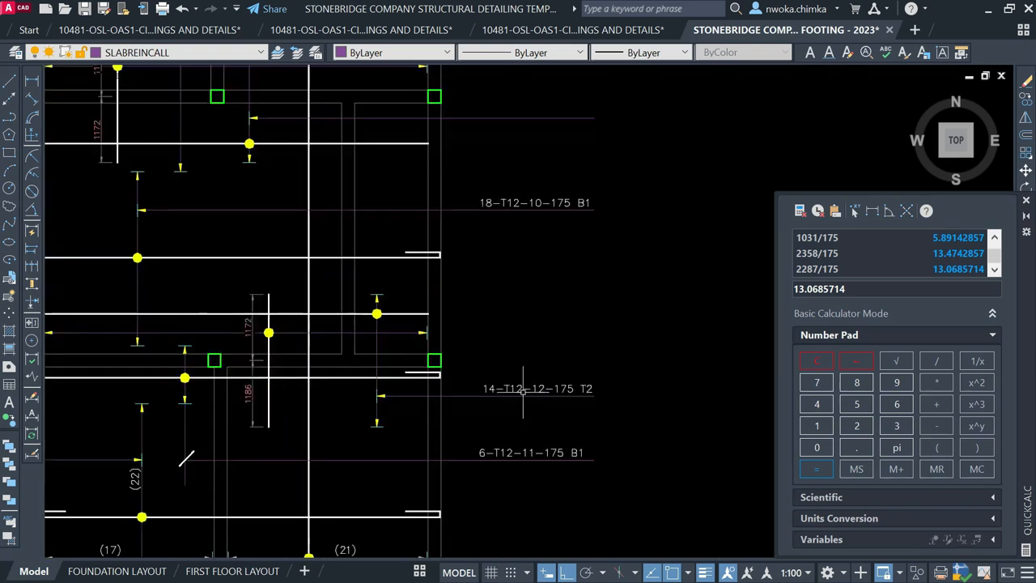
Copy the 14-T12-12-175 T2 label from its leader end to beside the upper rebar line
click(523, 388)
key(Return)
scroll(587, 400, up, 2)
click(597, 393)
scroll(568, 423, down, 2)
scroll(587, 417, down, 2)
scroll(588, 262, up, 2)
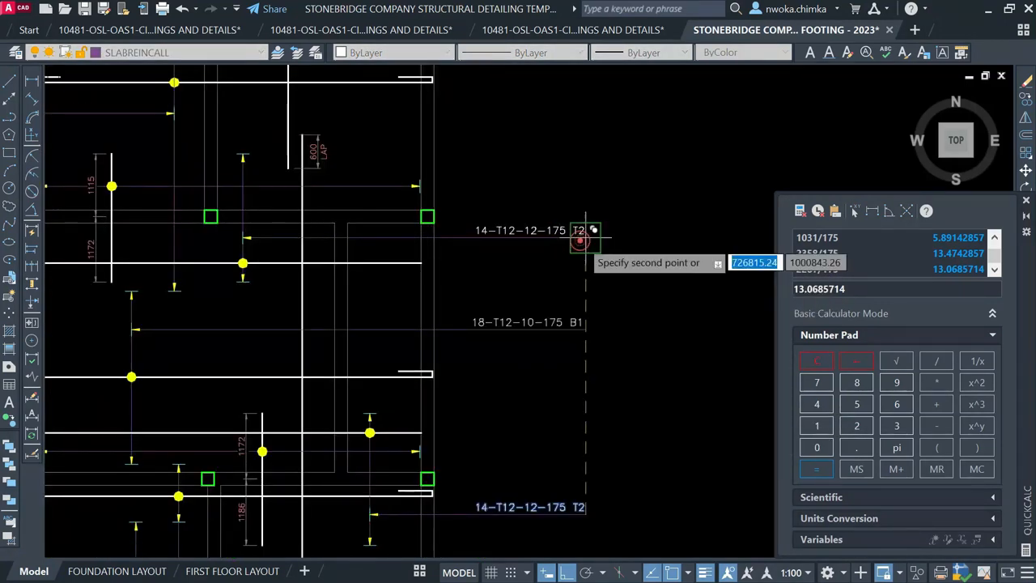
click(586, 238)
scroll(591, 240, down, 2)
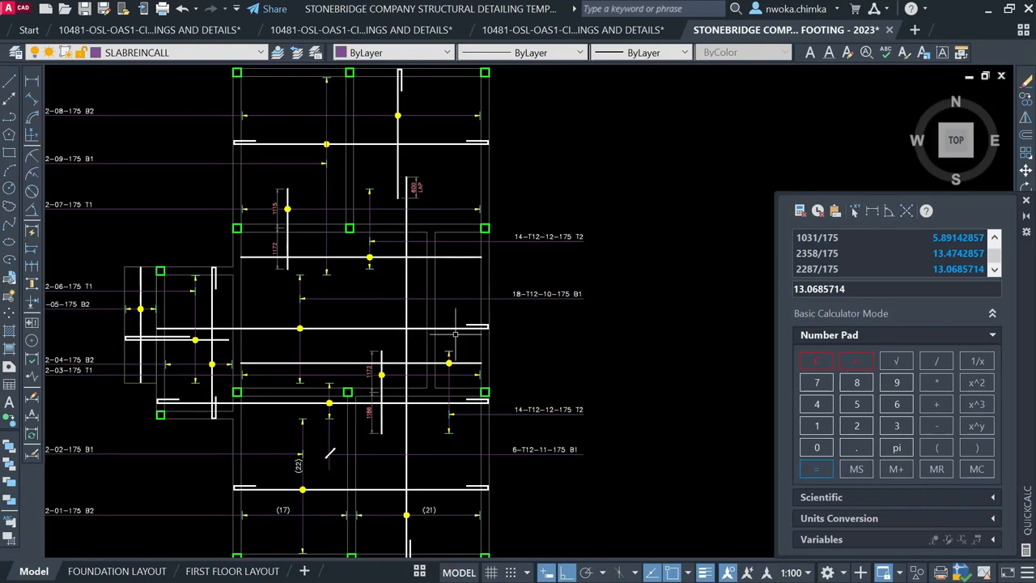
Select the two horizontal top-bar rebar lines
click(346, 365)
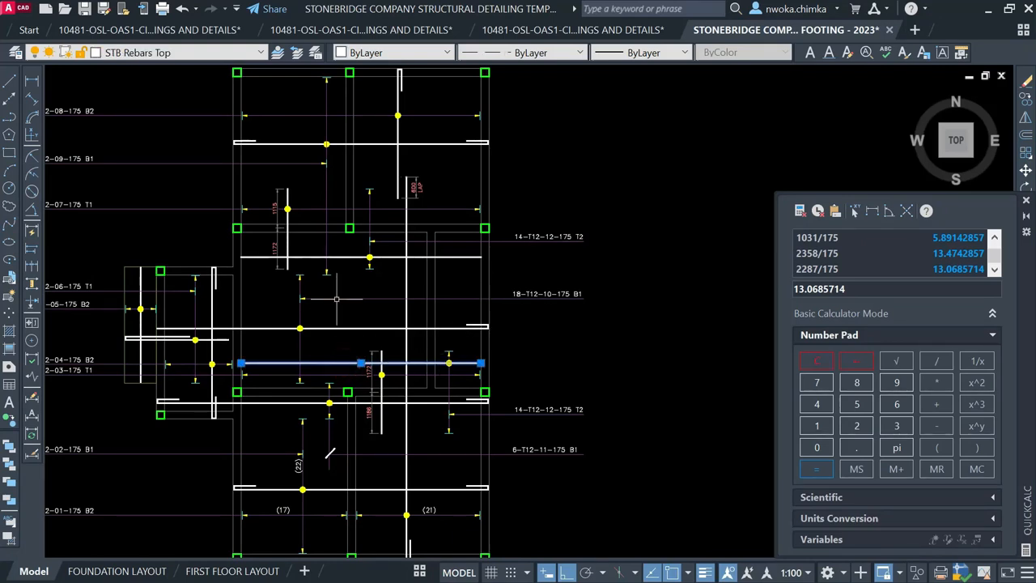
click(355, 246)
click(341, 265)
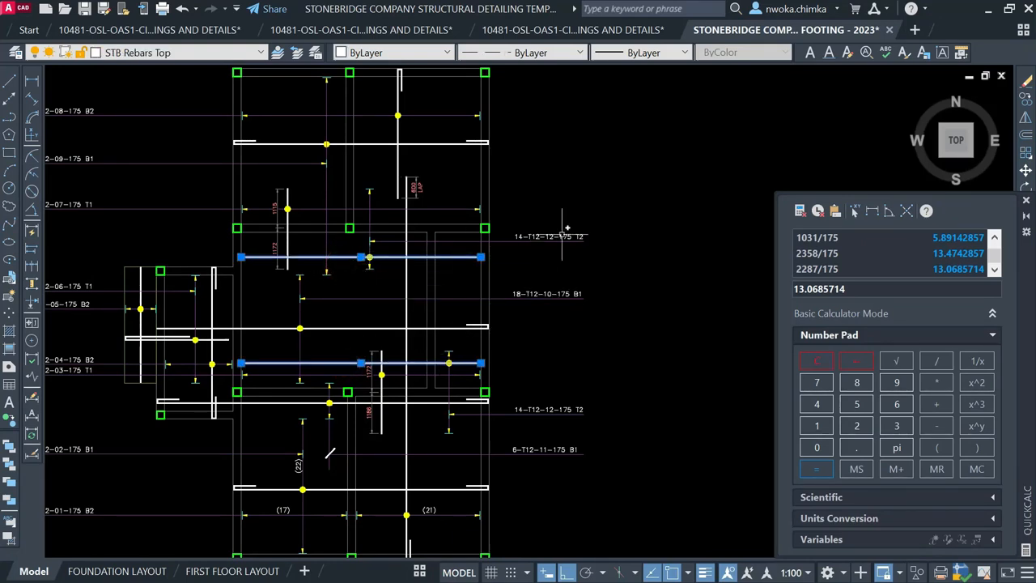
scroll(561, 239, up, 2)
scroll(498, 269, down, 1)
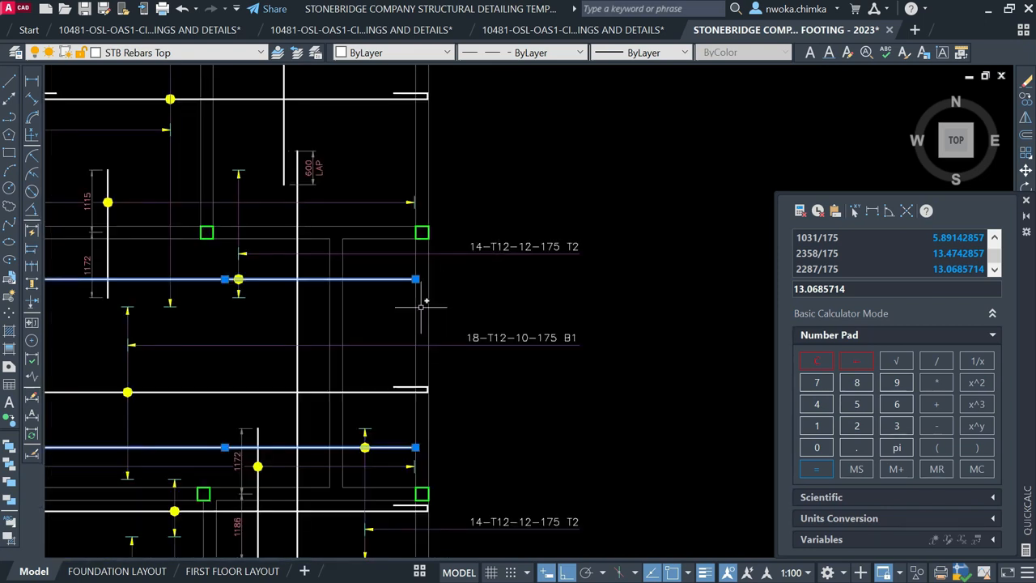
scroll(382, 276, down, 2)
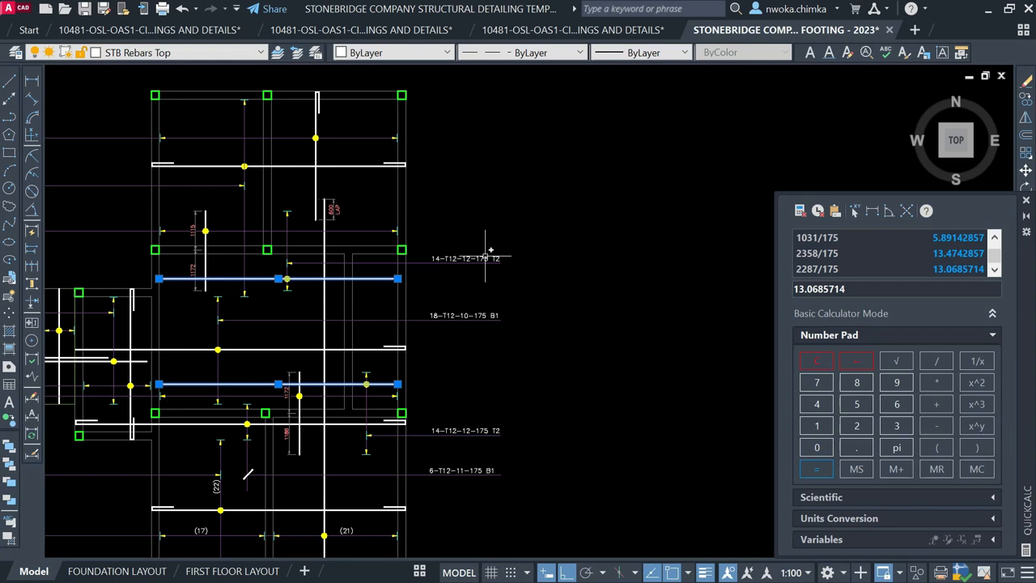
scroll(557, 253, down, 2)
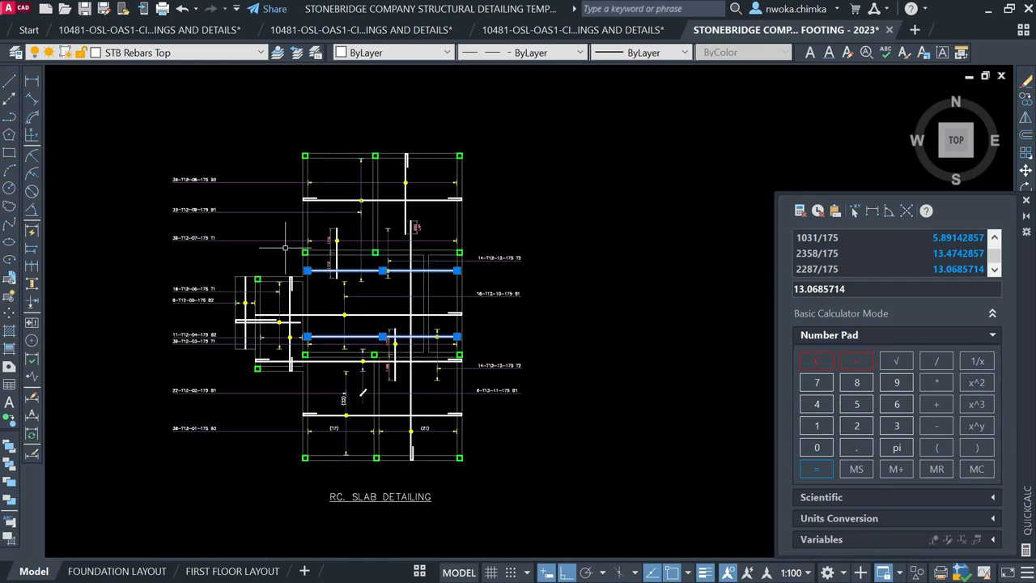
scroll(297, 344, up, 2)
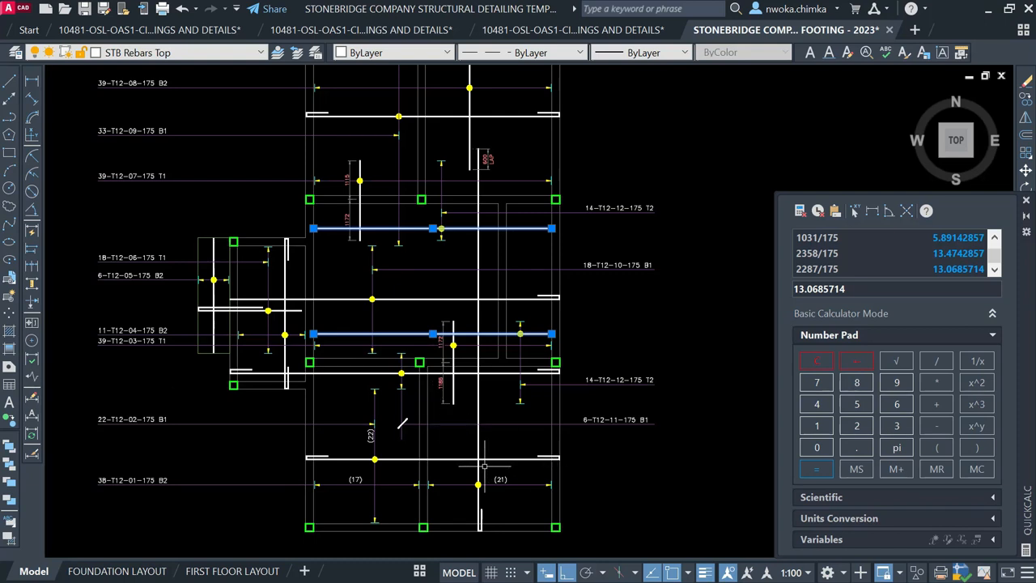
scroll(439, 479, up, 2)
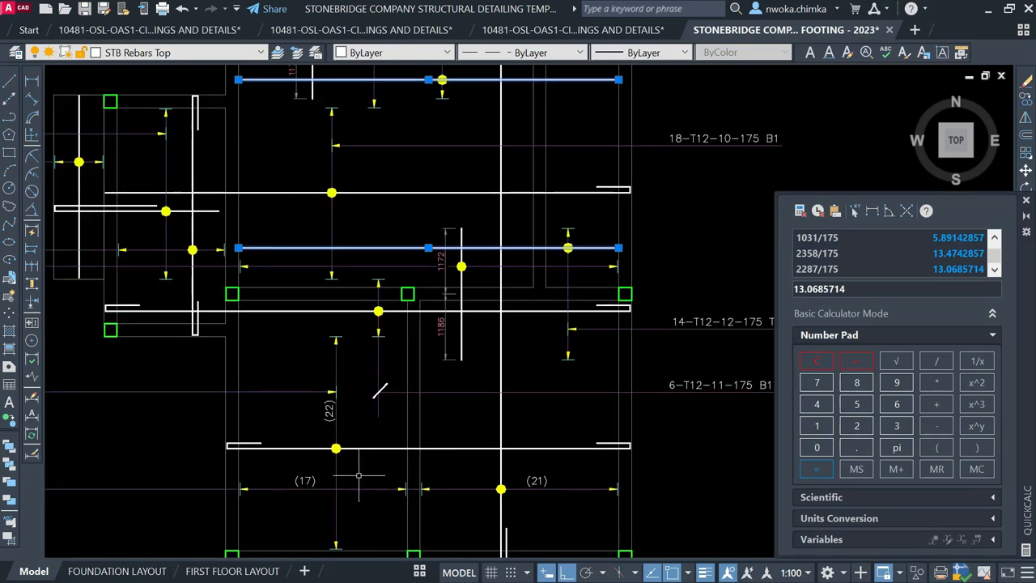
scroll(324, 408, up, 2)
Copy the selected rebar lines and (22) label up to the upper bar
click(332, 405)
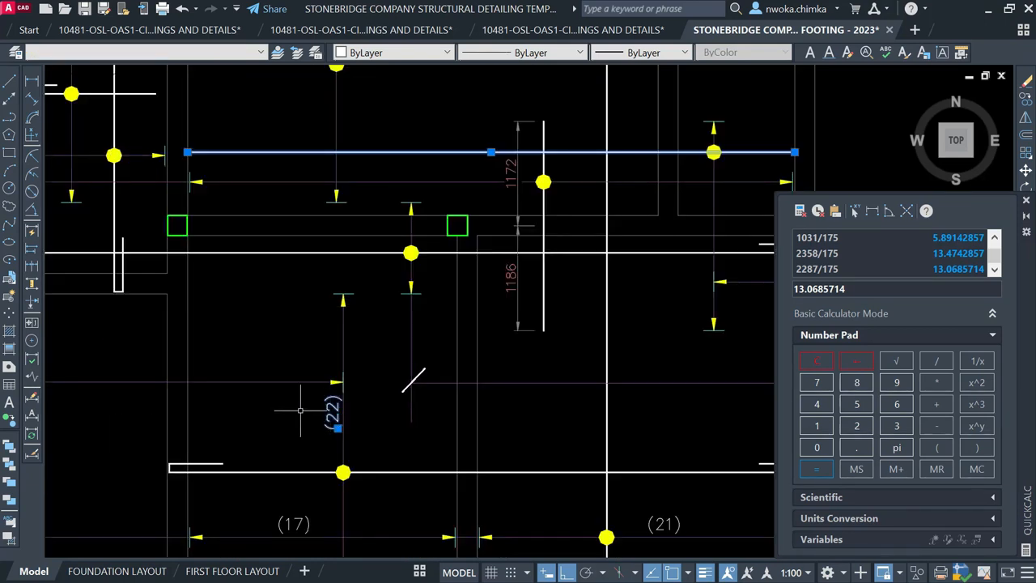
text(o)
key(Return)
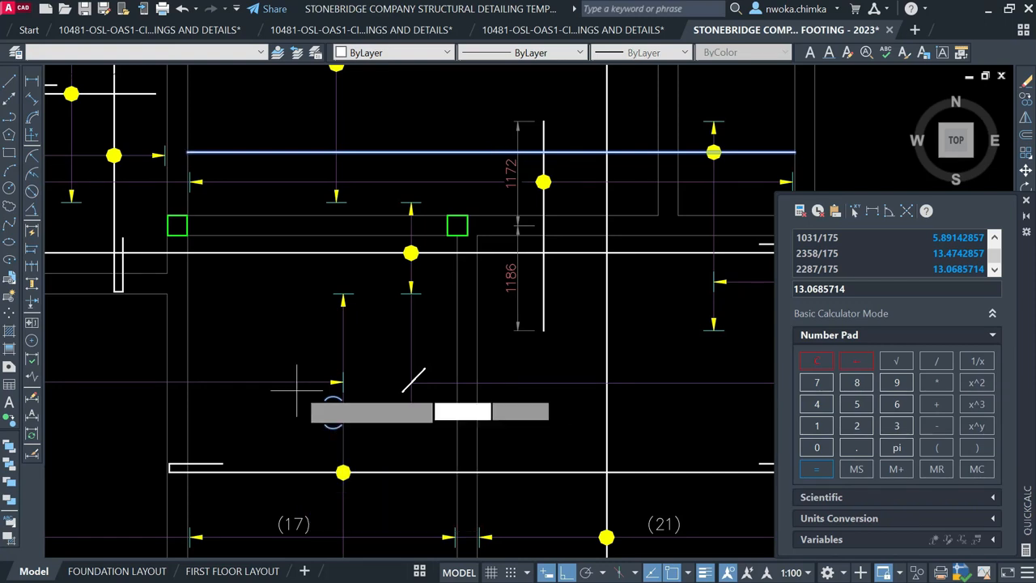
scroll(332, 405, up, 2)
click(344, 412)
scroll(370, 414, down, 2)
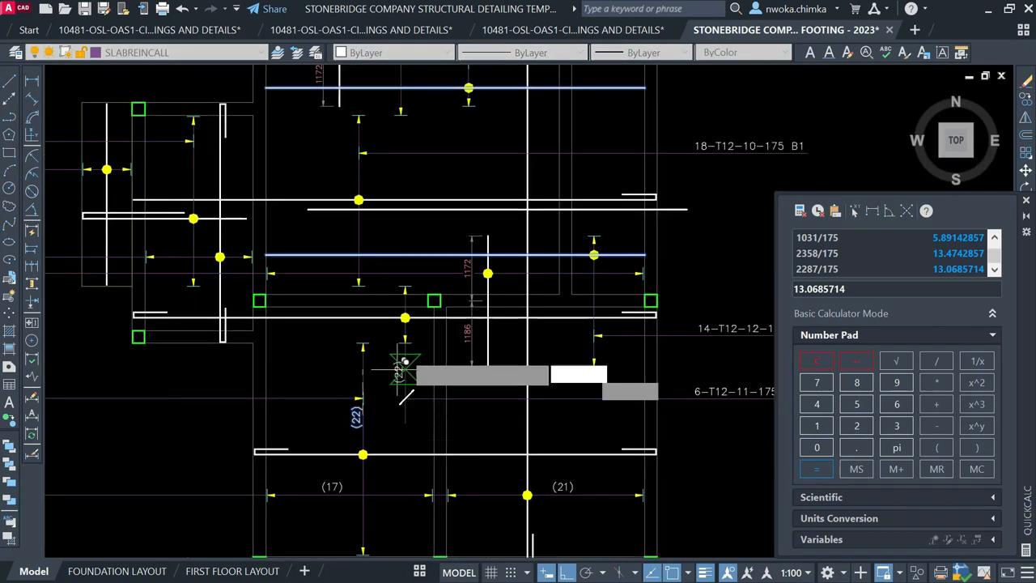
scroll(407, 325, up, 2)
scroll(400, 316, up, 2)
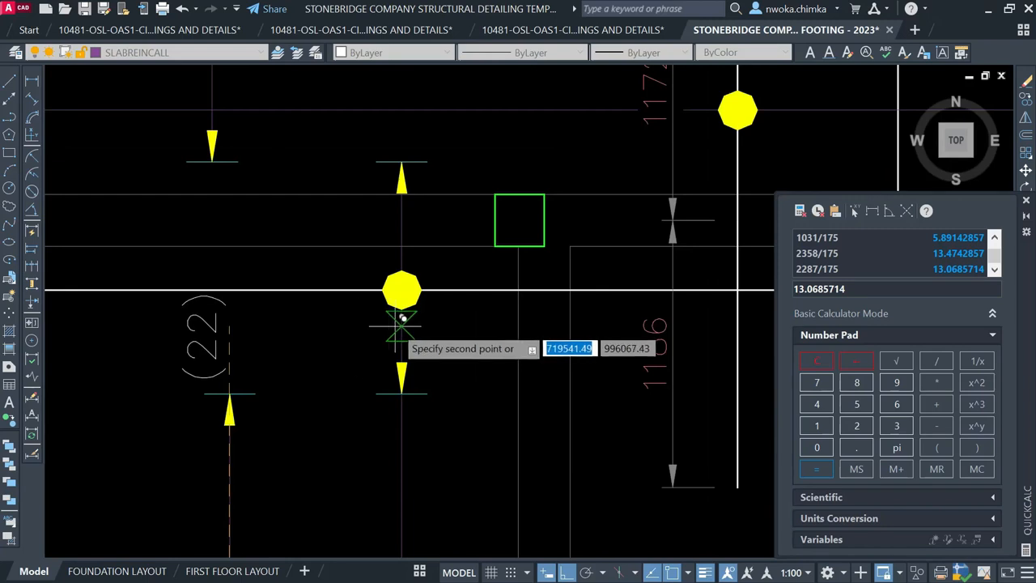
scroll(391, 323, up, 2)
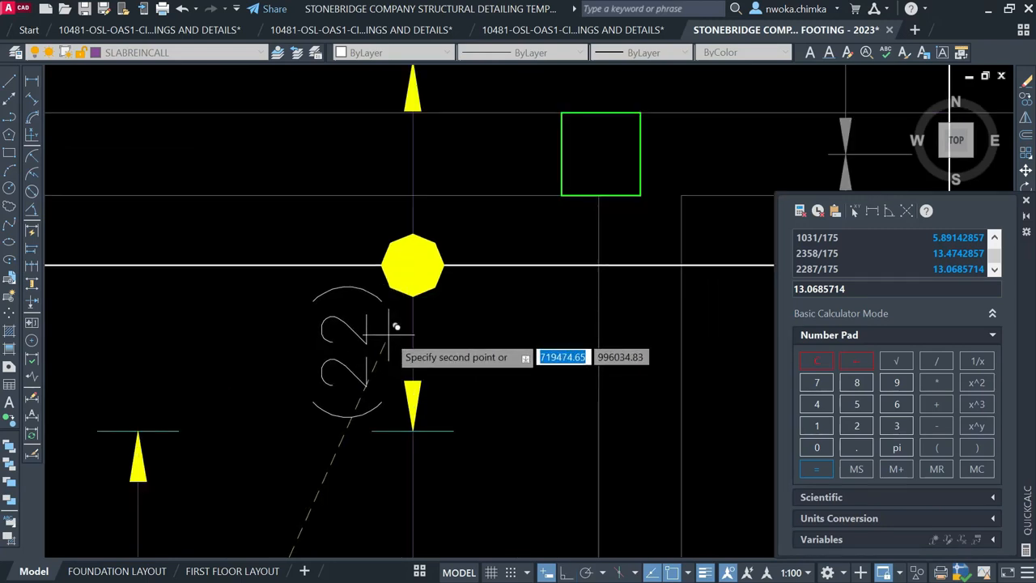
click(396, 326)
scroll(308, 324, down, 3)
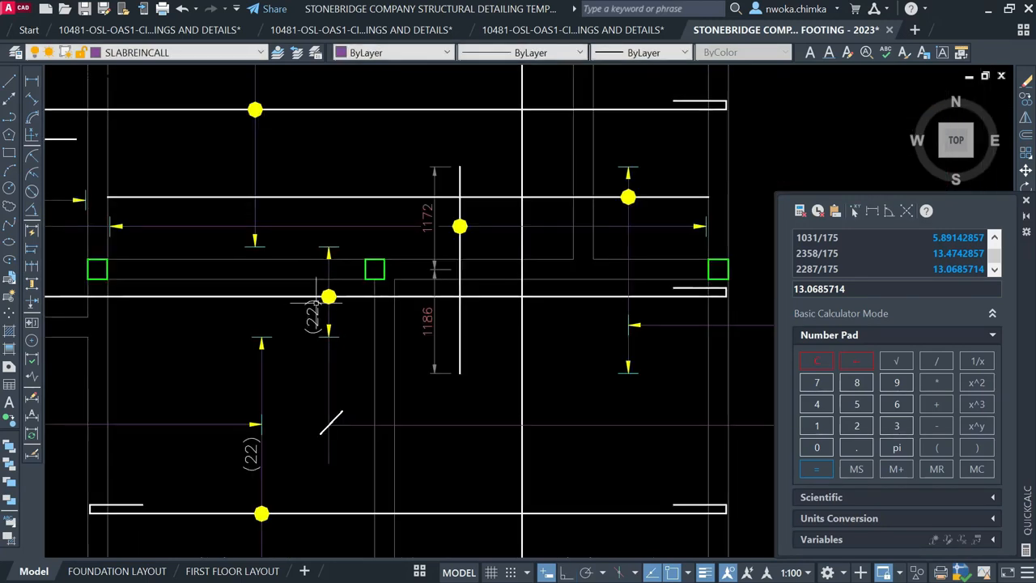
Edit the copied bar-count label so it reads (6) instead of (22)
middle_drag(324, 321, 225, 275)
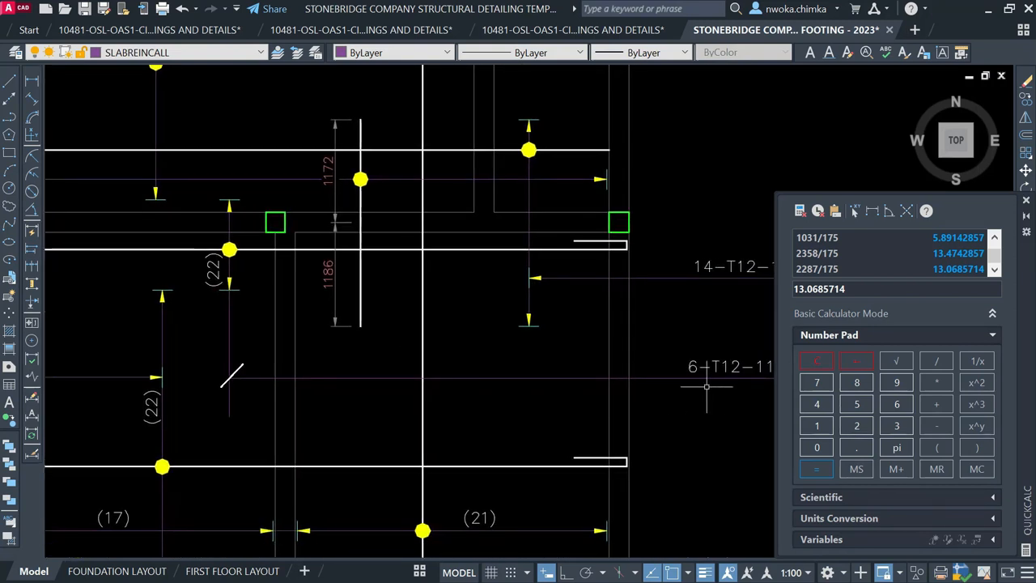
click(214, 267)
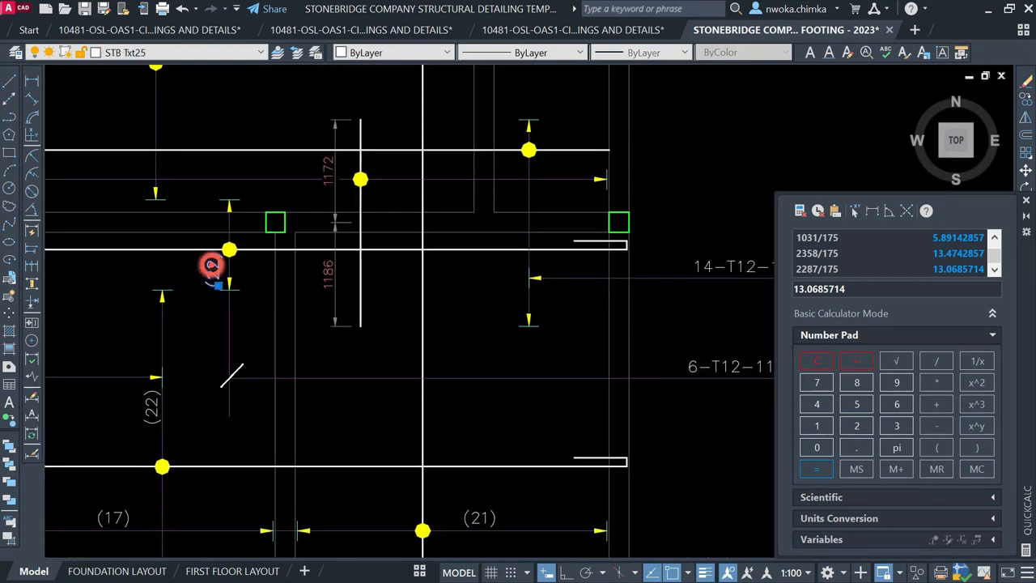
double_click(217, 273)
scroll(218, 276, up, 5)
click(254, 288)
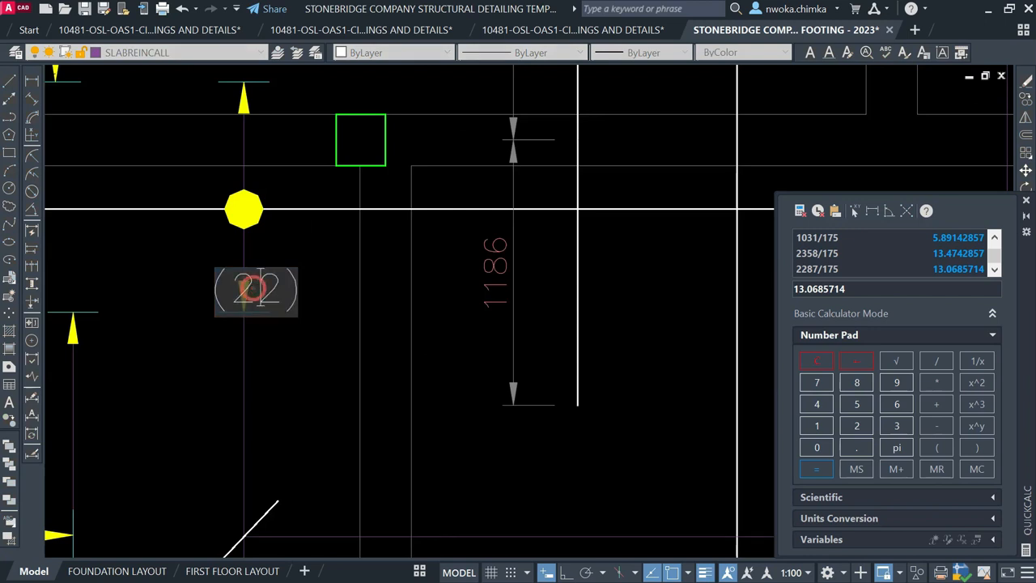
text(6)
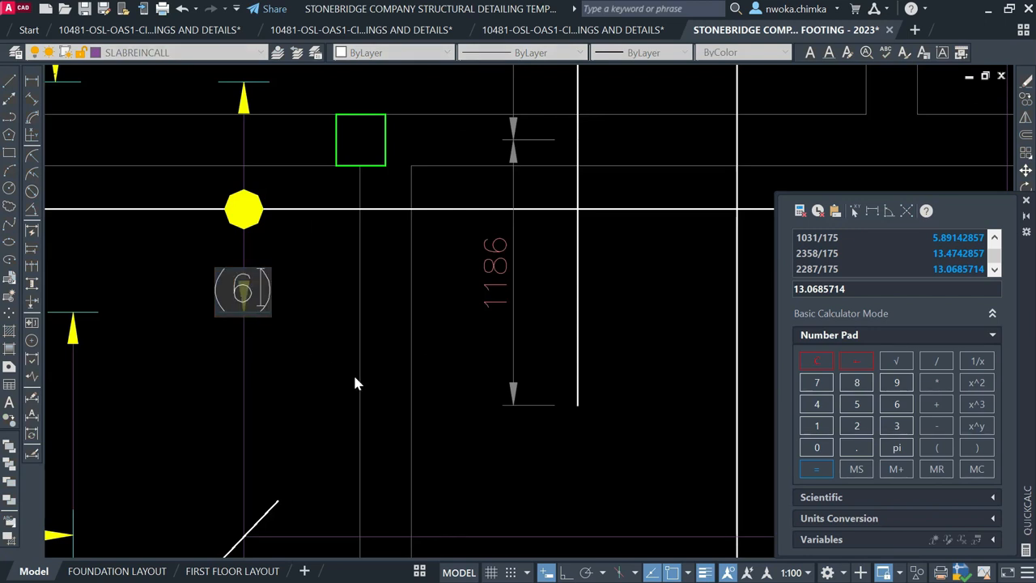
click(368, 384)
key(Escape)
Move the (6) label slightly higher along its bar
click(180, 291)
key(m)
key(Return)
click(320, 349)
click(324, 330)
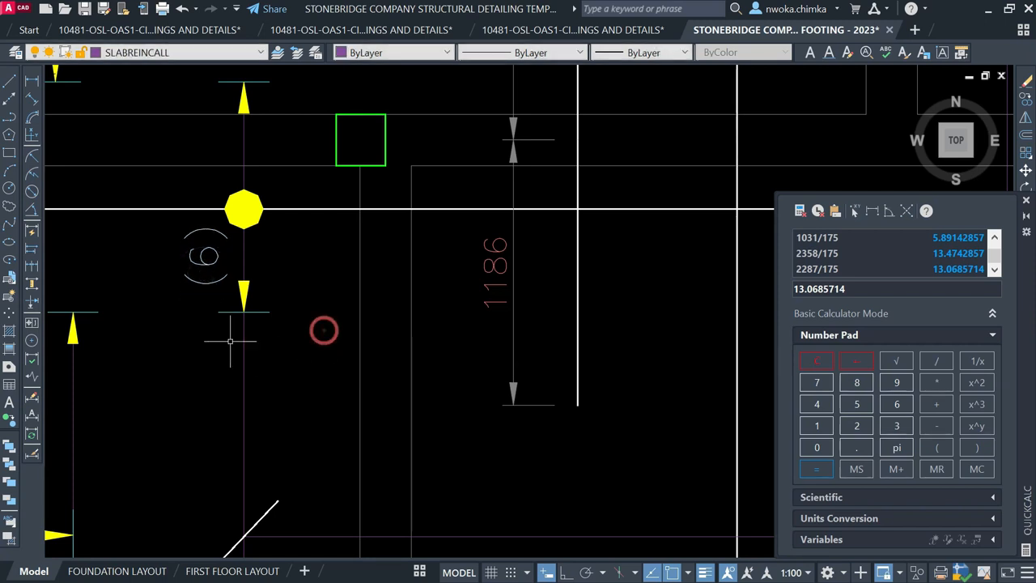
Recentre the view on the reinforcement layout and select the (22) label
scroll(235, 341, down, 6)
mouse_move(322, 354)
middle_down()
mouse_move(405, 295)
mouse_move(397, 338)
mouse_move(374, 325)
mouse_move(436, 368)
middle_up()
middle_drag(418, 305, 412, 321)
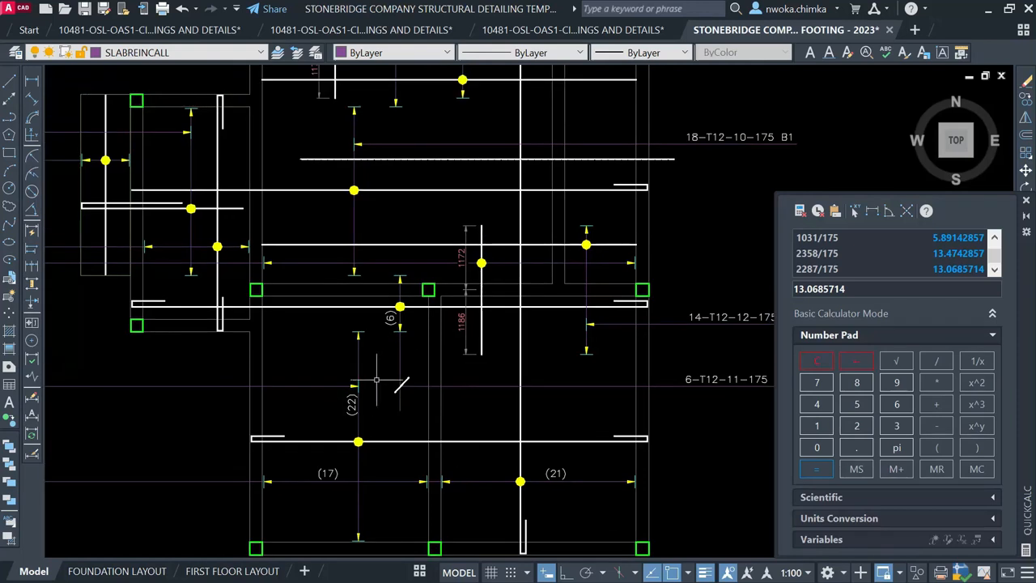
middle_drag(374, 386, 379, 319)
scroll(357, 338, up, 1)
click(357, 338)
Shift the (22) label slightly down along its bar
text(m)
key(space)
click(327, 341)
click(325, 348)
Delete the unwanted horizontal line from the slab plan
scroll(389, 360, down, 3)
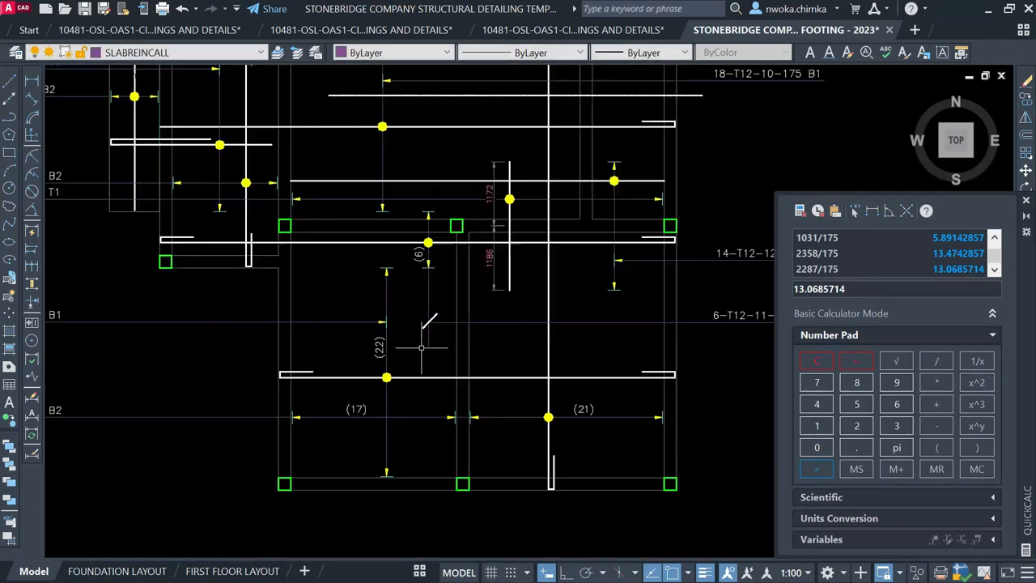
scroll(401, 302, up, 1)
middle_drag(401, 302, 396, 314)
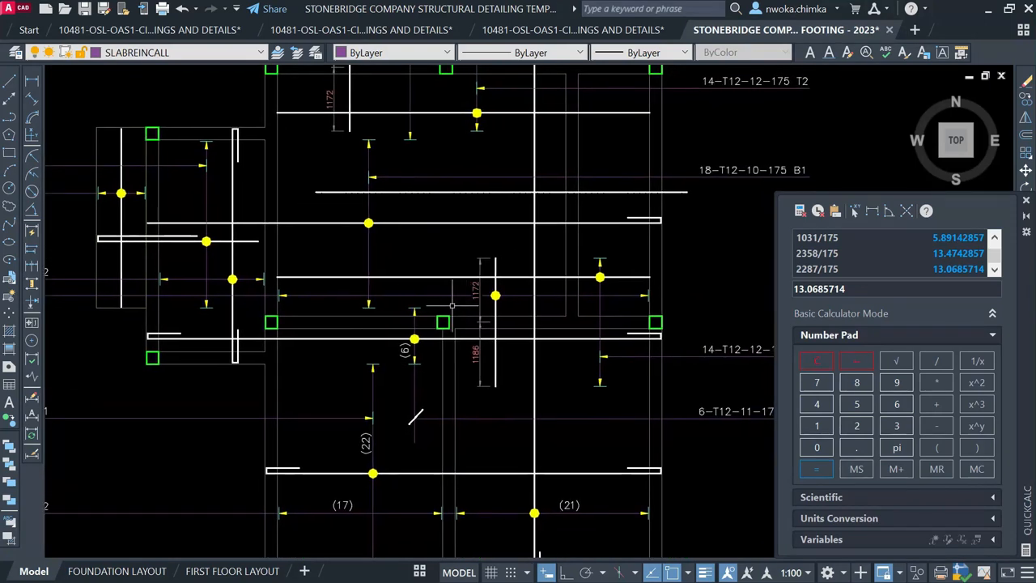
scroll(384, 299, up, 2)
click(414, 293)
scroll(412, 294, down, 2)
key(Delete)
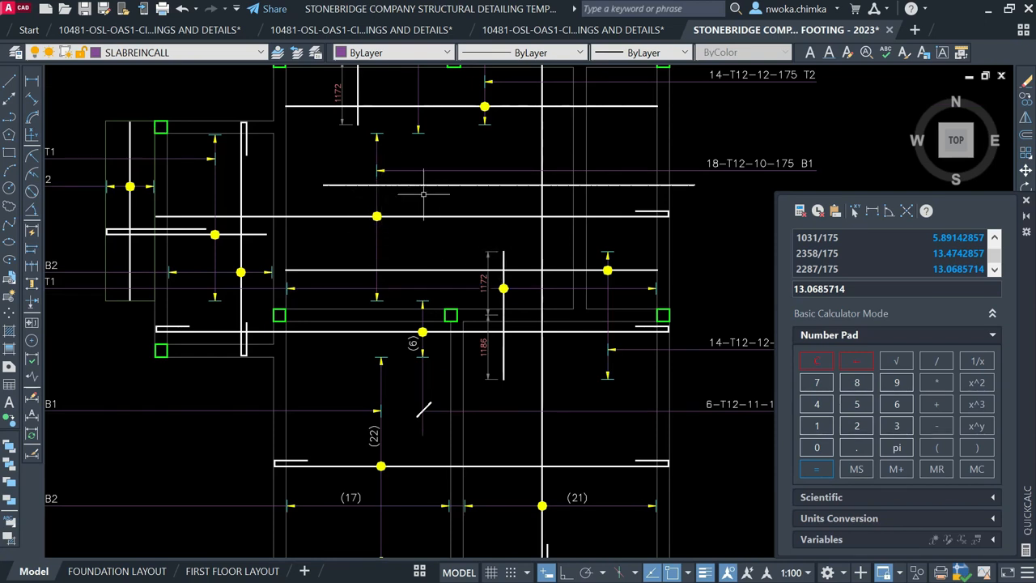
Copy the (22) label upward onto the bar in the 18-T12-10-175 B1 area
middle_drag(665, 168, 605, 175)
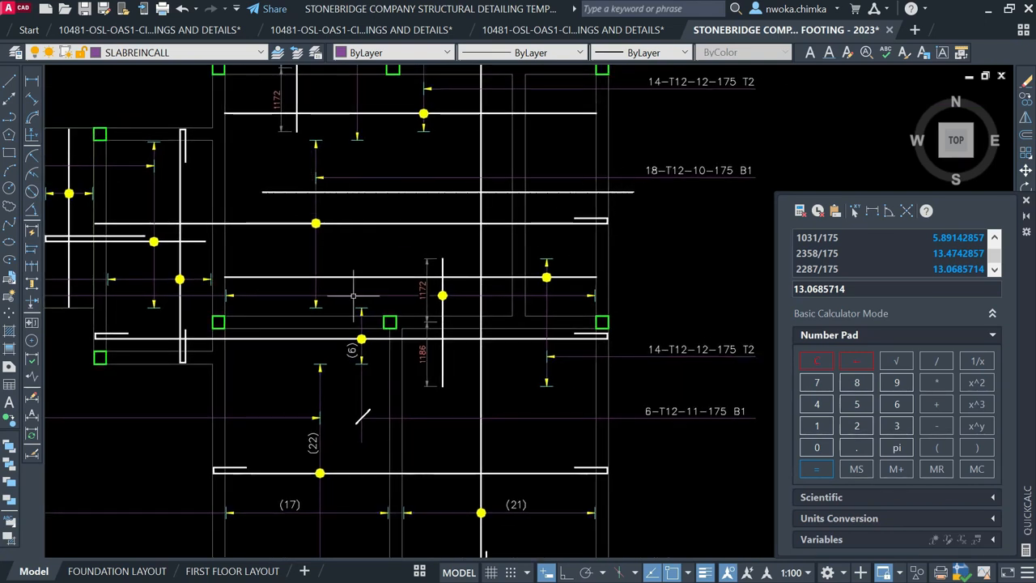
click(312, 444)
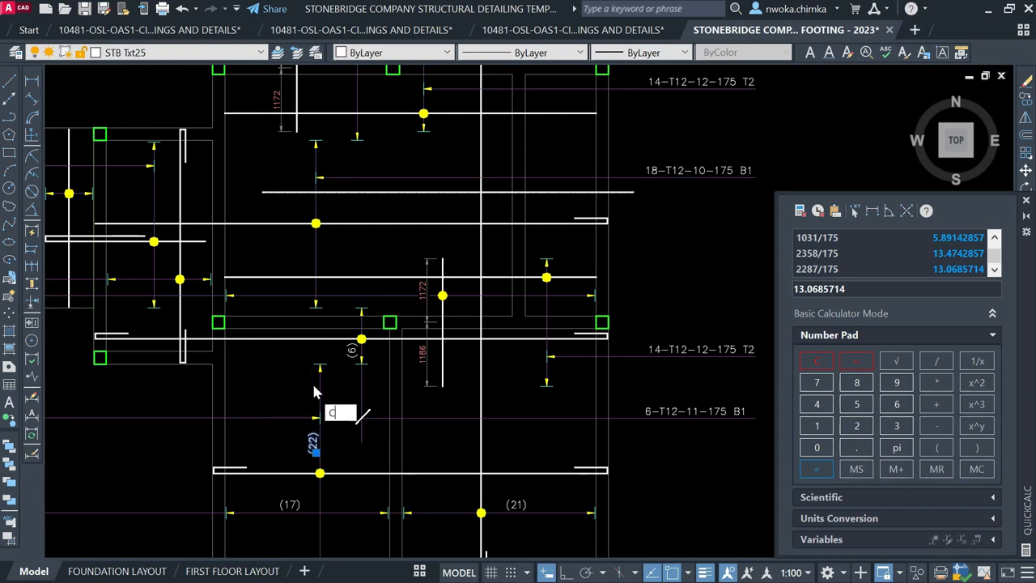
key(space)
scroll(317, 437, up, 1)
click(321, 437)
scroll(317, 437, down, 1)
scroll(316, 274, up, 1)
scroll(306, 237, up, 1)
click(316, 219)
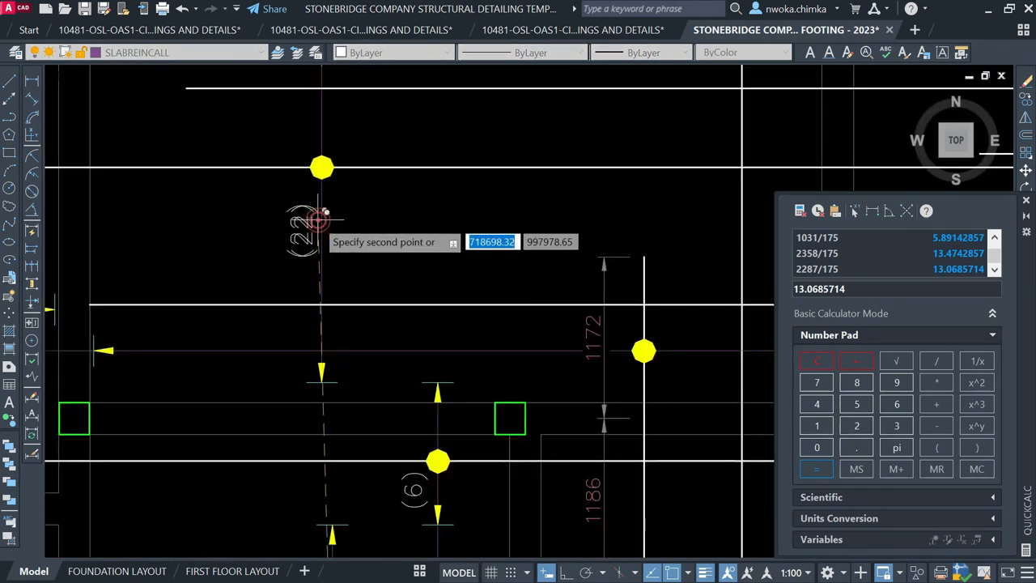
key(space)
Change the copied label's value to (18)
click(311, 219)
double_click(302, 234)
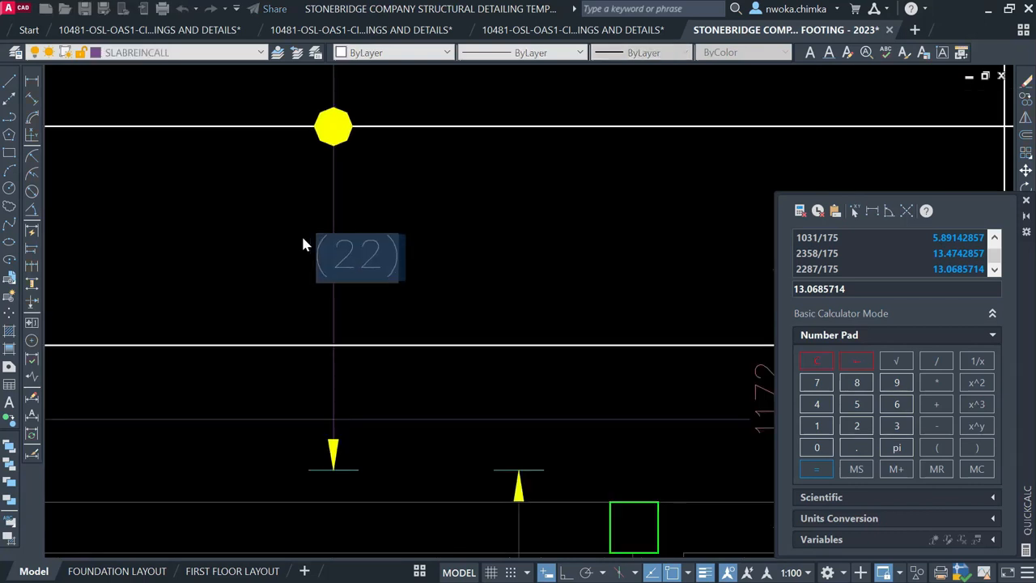
text(18)
key(Return)
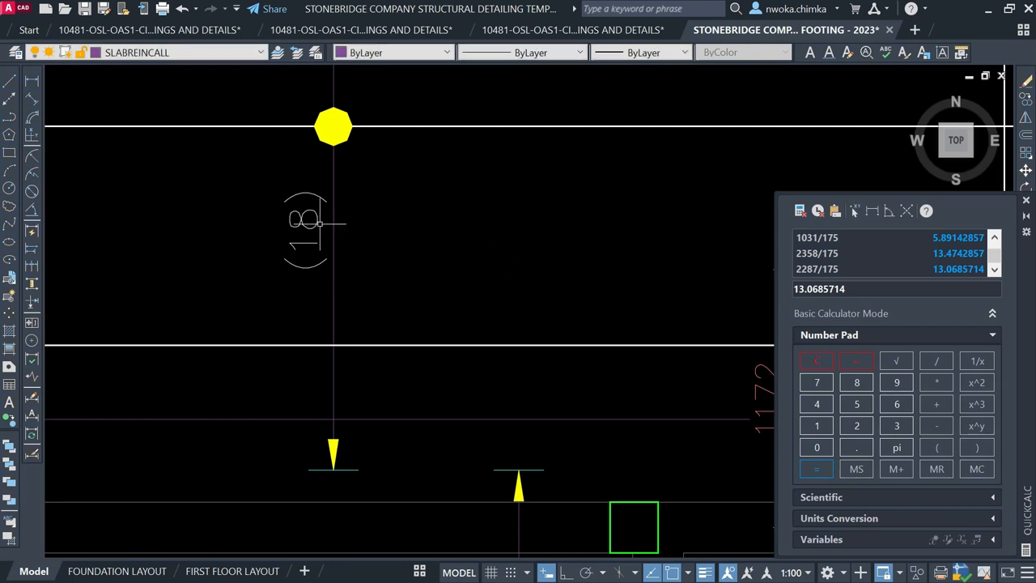
scroll(320, 224, down, 3)
scroll(327, 234, down, 5)
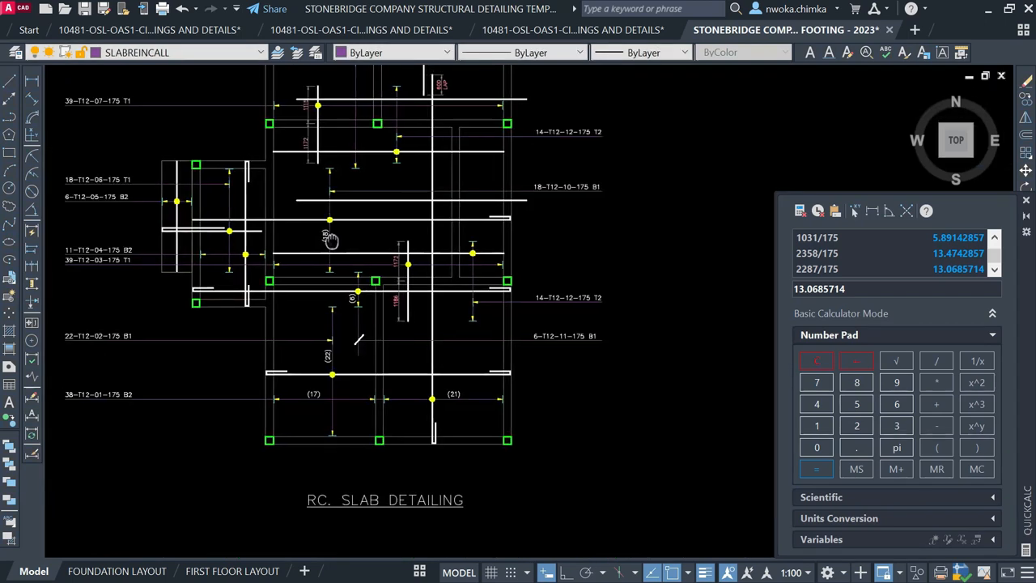
Zoom and pan in model space onto the RC SLAB DETAILING plan
scroll(382, 389, up, 2)
scroll(324, 289, down, 8)
middle_drag(211, 322, 548, 255)
scroll(370, 300, up, 3)
middle_drag(297, 355, 430, 255)
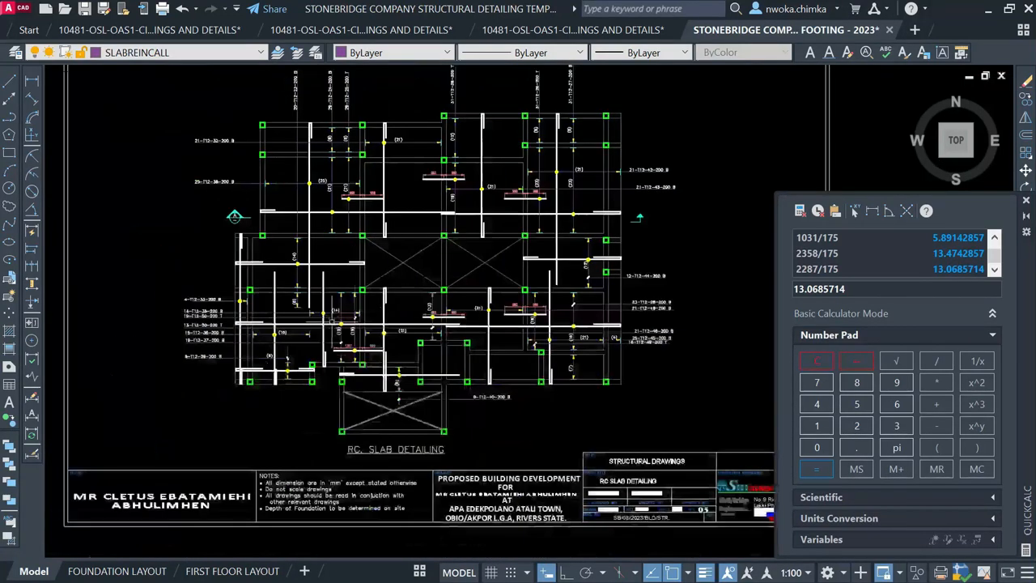
scroll(327, 323, up, 5)
scroll(366, 188, down, 15)
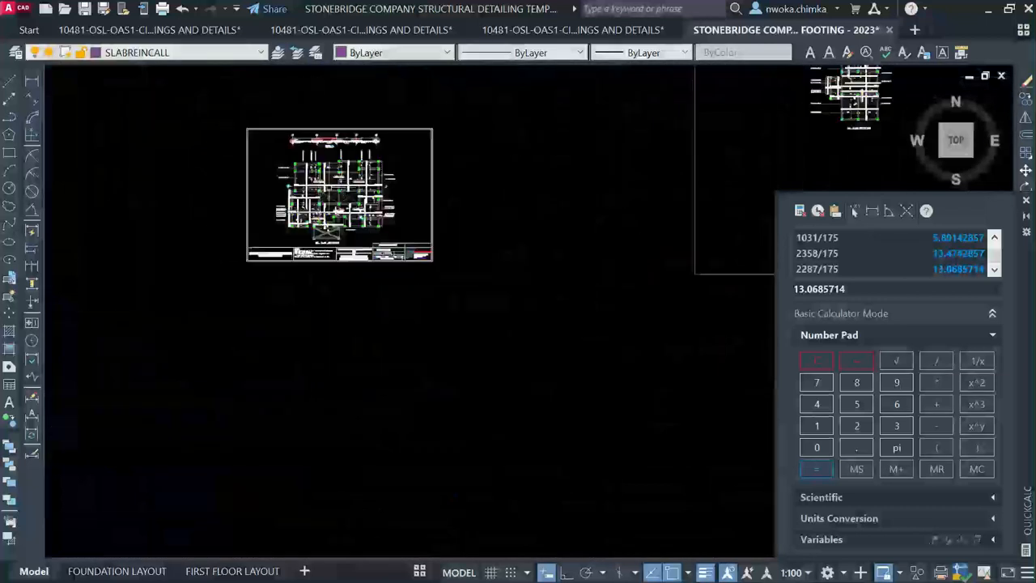
middle_drag(536, 309, 501, 61)
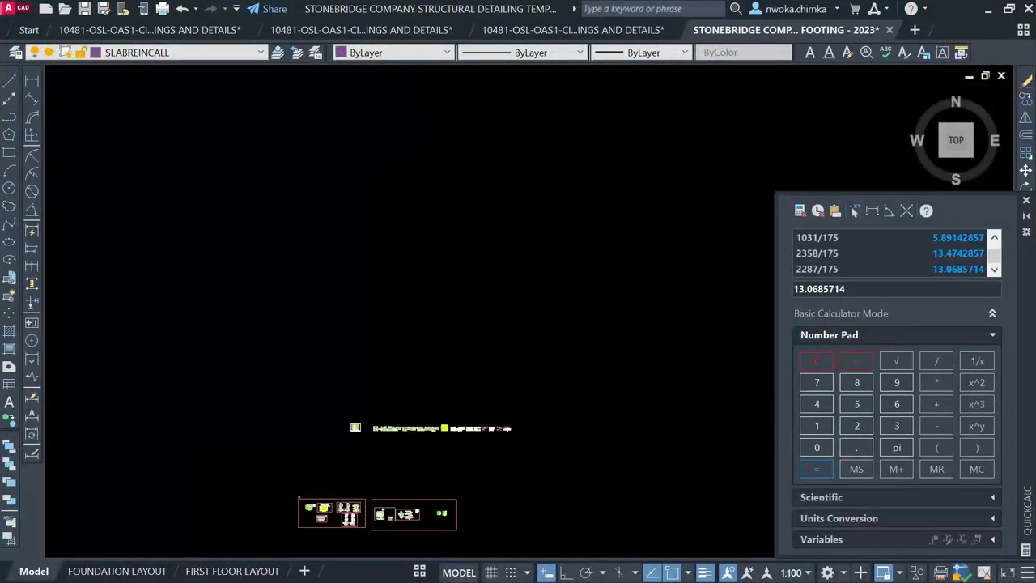
scroll(517, 153, down, 1)
scroll(413, 364, up, 2)
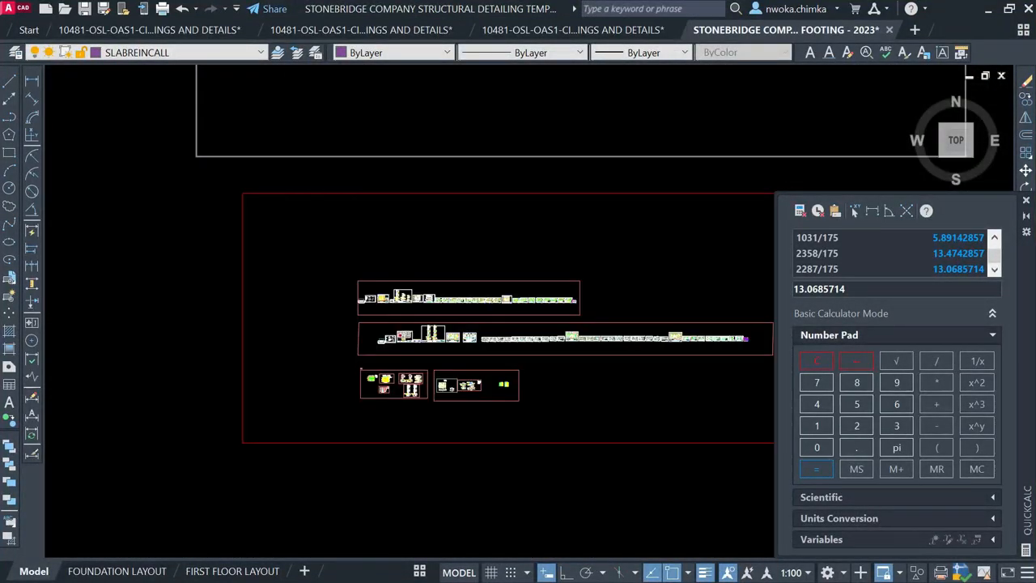
scroll(418, 365, up, 2)
scroll(432, 343, up, 2)
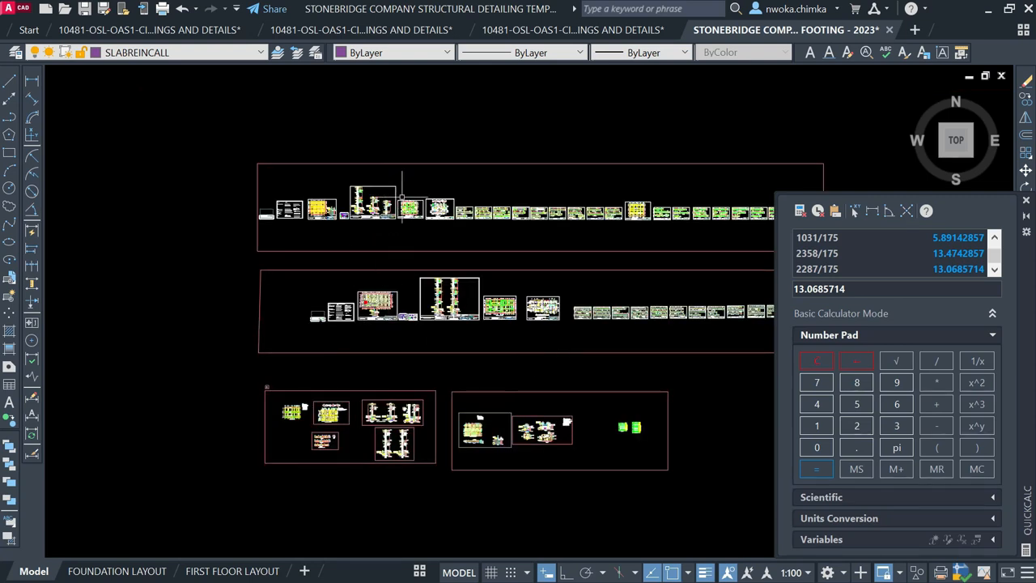
scroll(351, 197, up, 6)
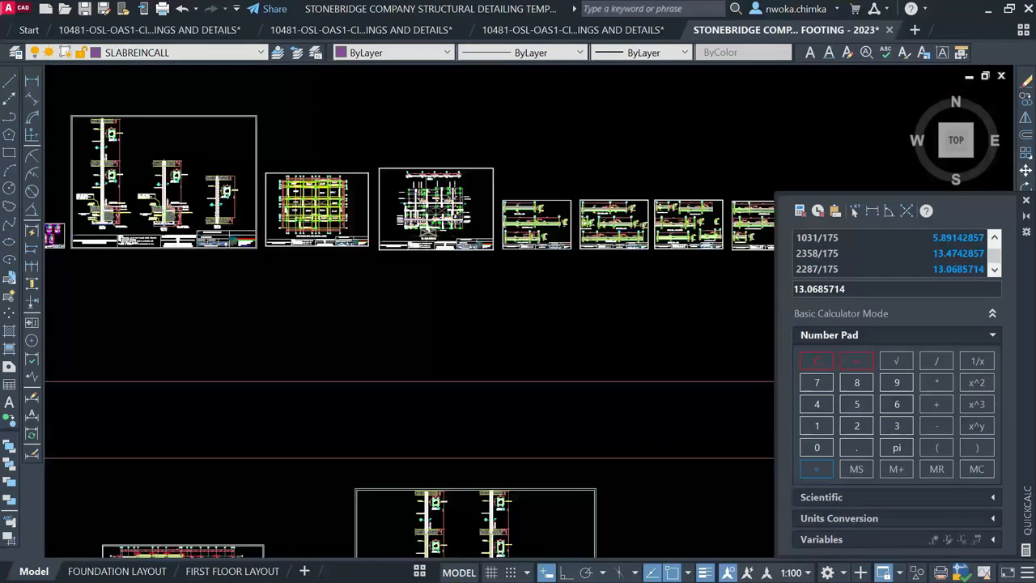
scroll(425, 223, up, 8)
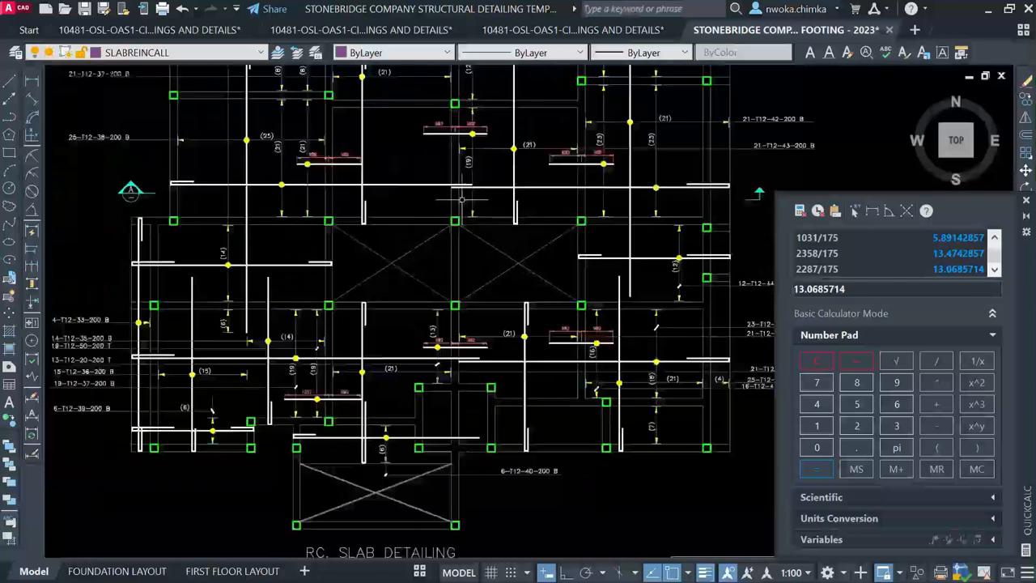
scroll(489, 134, up, 2)
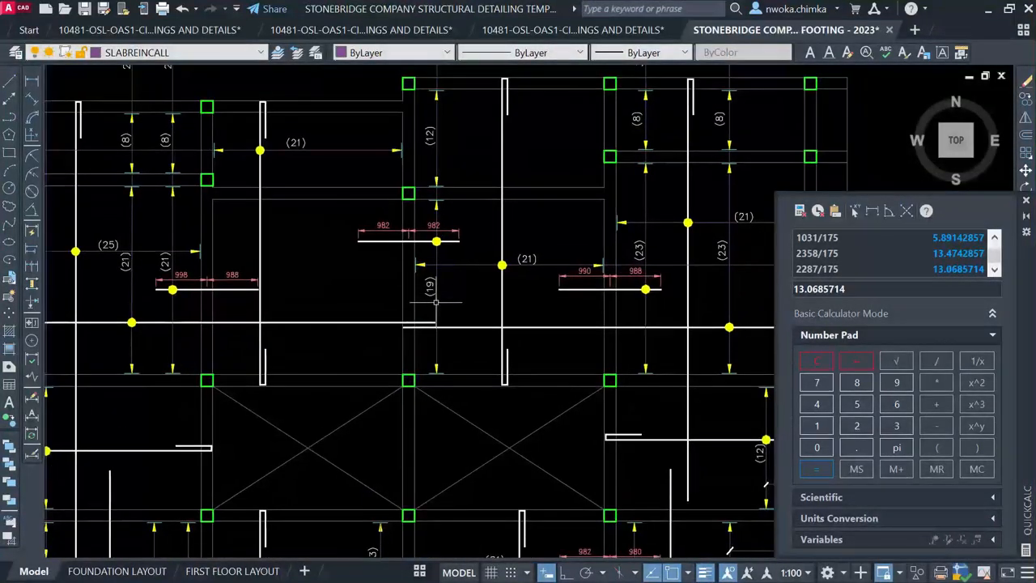
Select a vertical bar and the horizontal rebar lines to inspect them, then clear the selection
click(438, 303)
scroll(461, 186, up, 2)
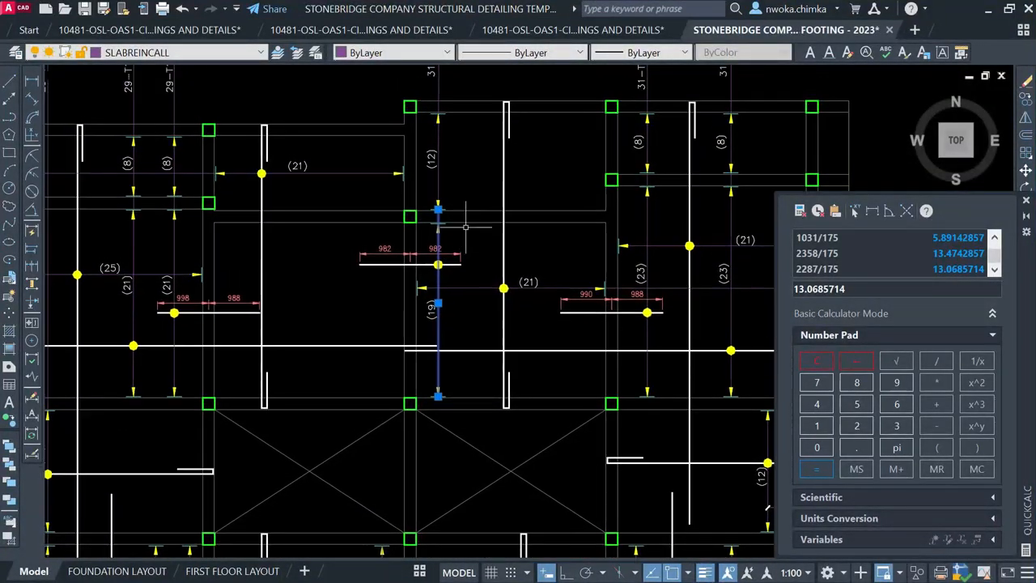
key(Escape)
click(455, 276)
scroll(466, 259, down, 1)
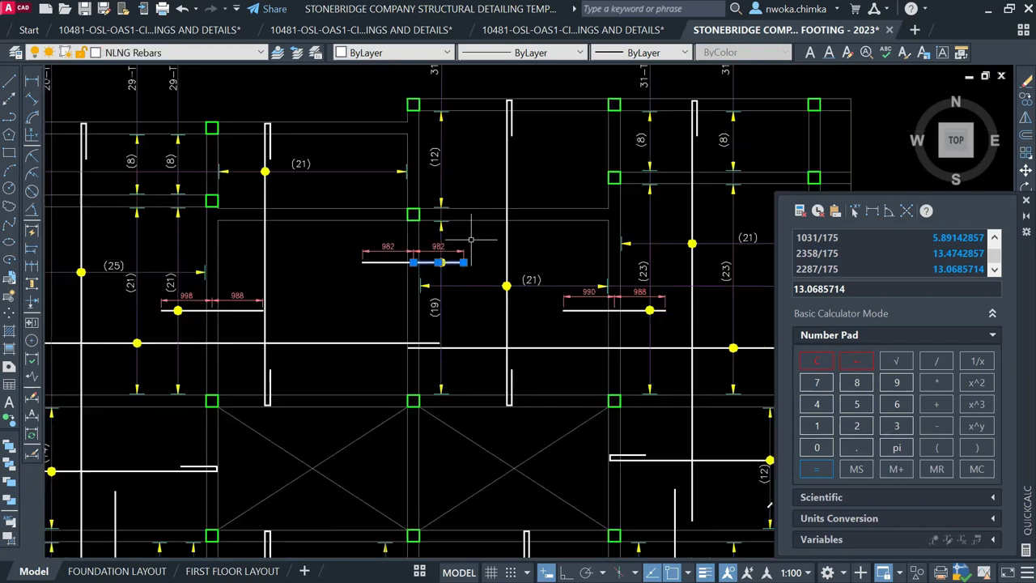
click(486, 208)
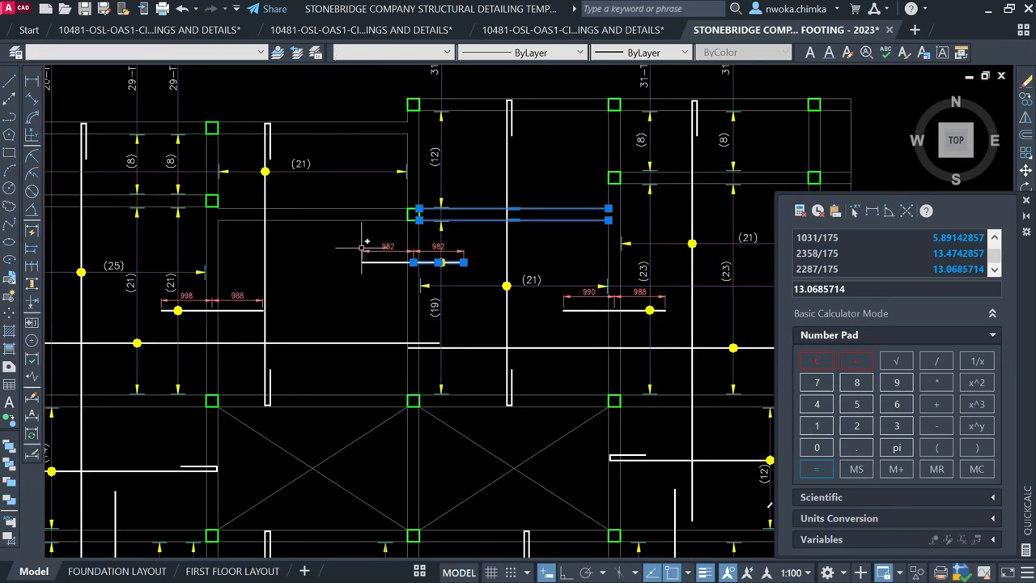
key(Escape)
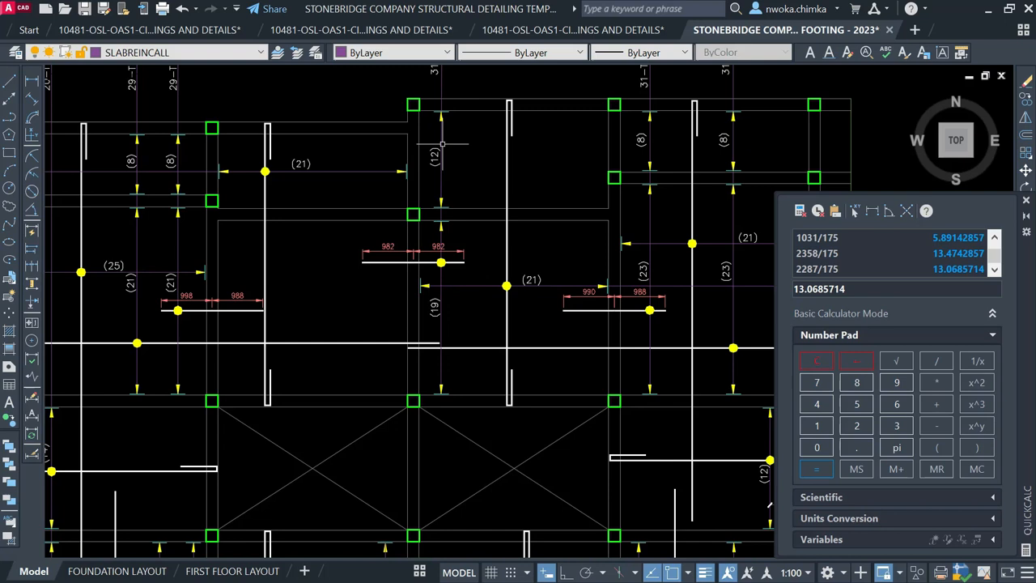
scroll(435, 154, up, 2)
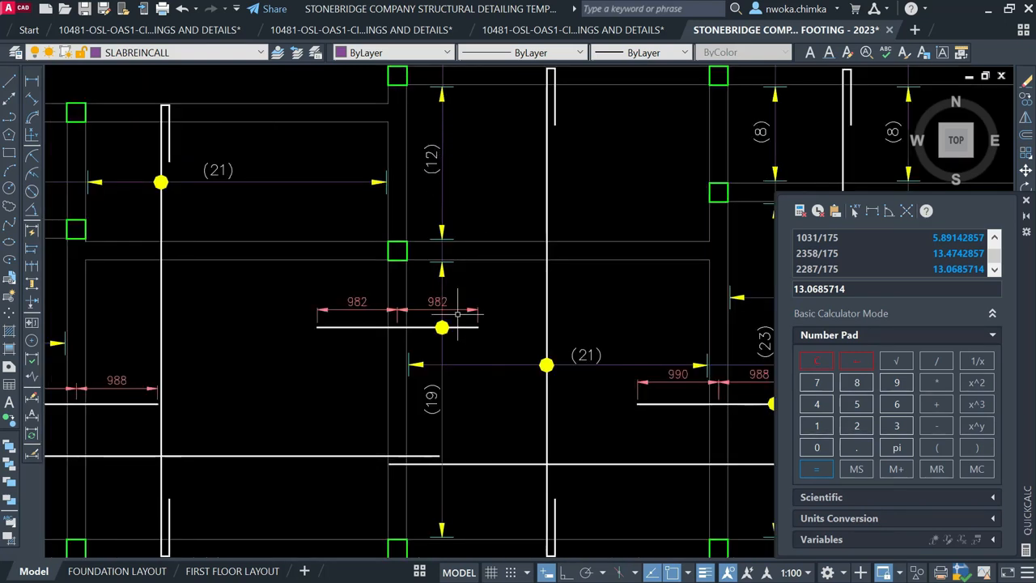
Pan down through model space past the red frame toward the other detail sheets
middle_drag(485, 276, 468, 335)
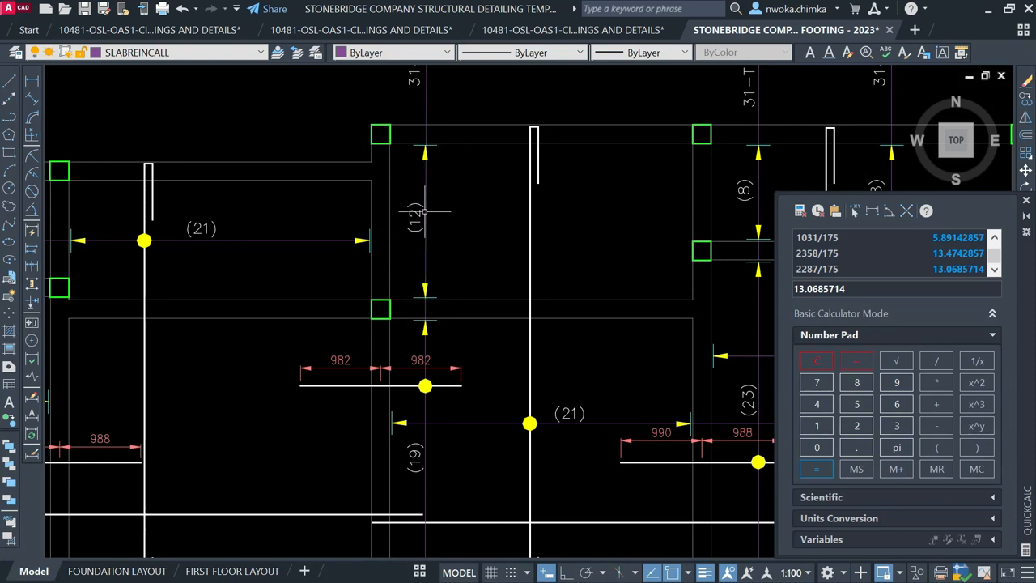
scroll(428, 216, down, 2)
scroll(426, 348, up, 2)
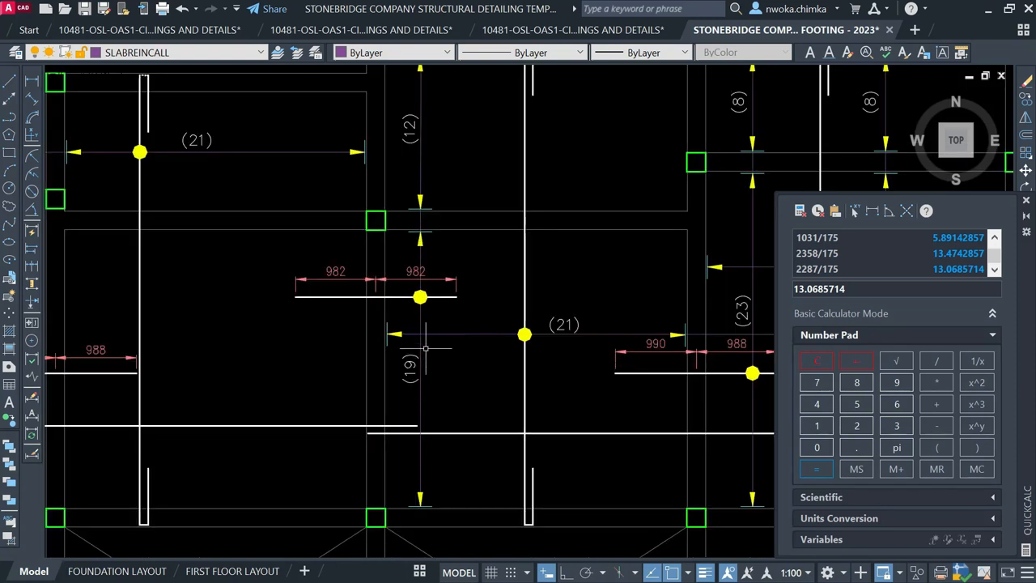
scroll(439, 315, down, 5)
scroll(390, 267, up, 1)
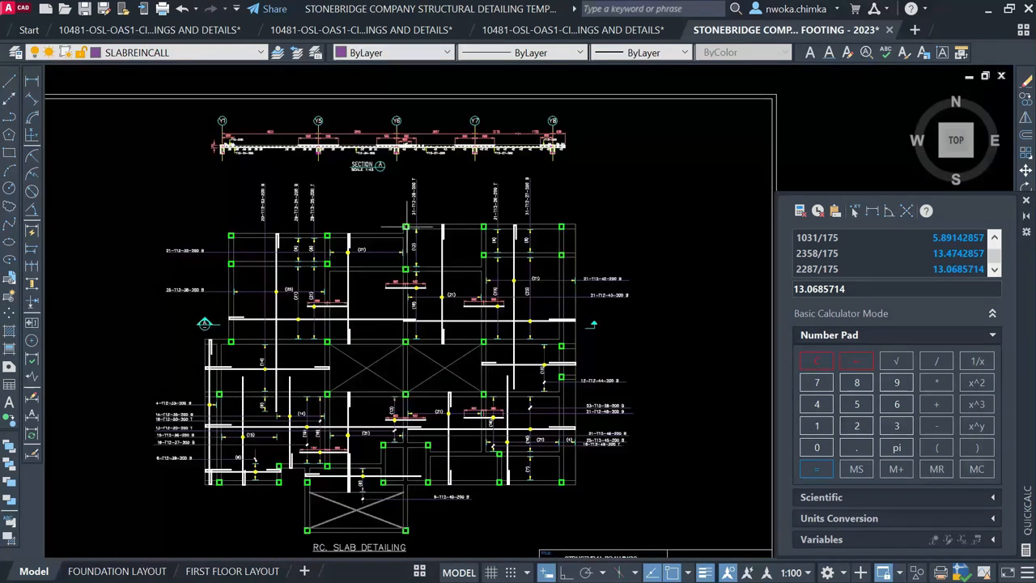
scroll(407, 227, down, 3)
middle_drag(439, 190, 440, 393)
scroll(445, 389, down, 1)
scroll(433, 312, down, 1)
middle_drag(433, 312, 420, 539)
scroll(430, 358, down, 1)
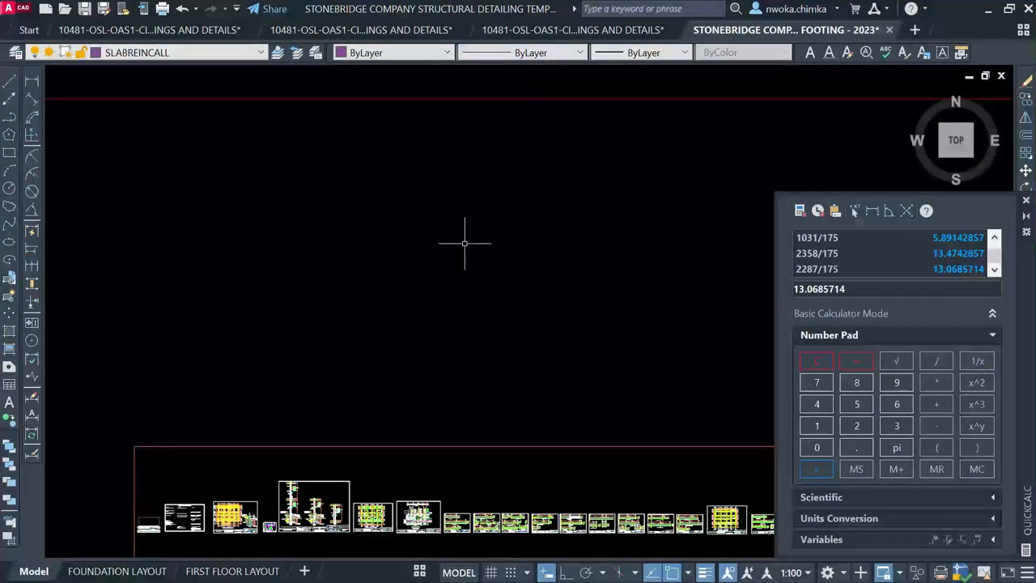
middle_drag(469, 129, 430, 347)
scroll(430, 346, down, 1)
scroll(458, 247, down, 2)
middle_drag(490, 197, 435, 406)
scroll(332, 192, up, 10)
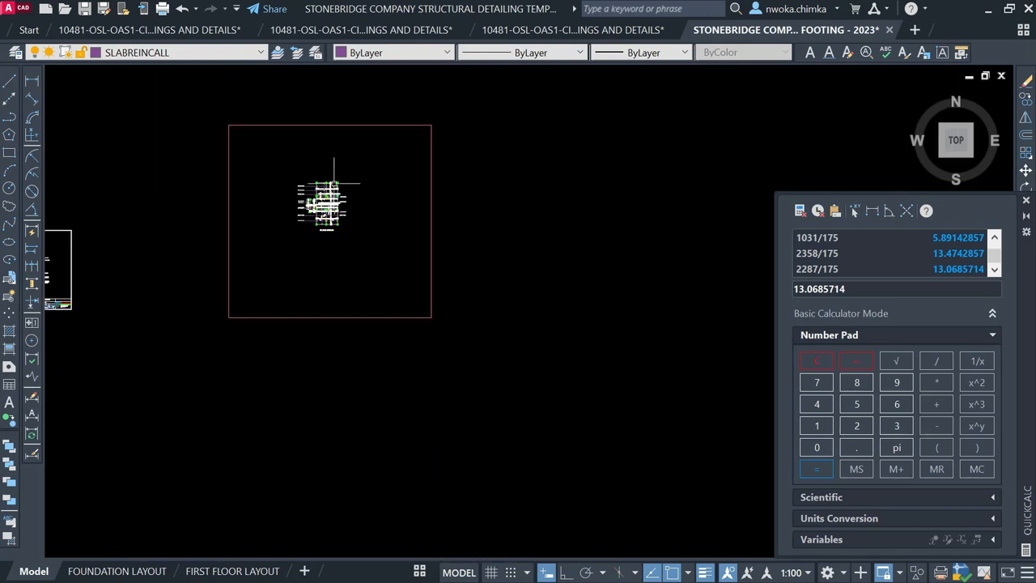
scroll(355, 168, up, 4)
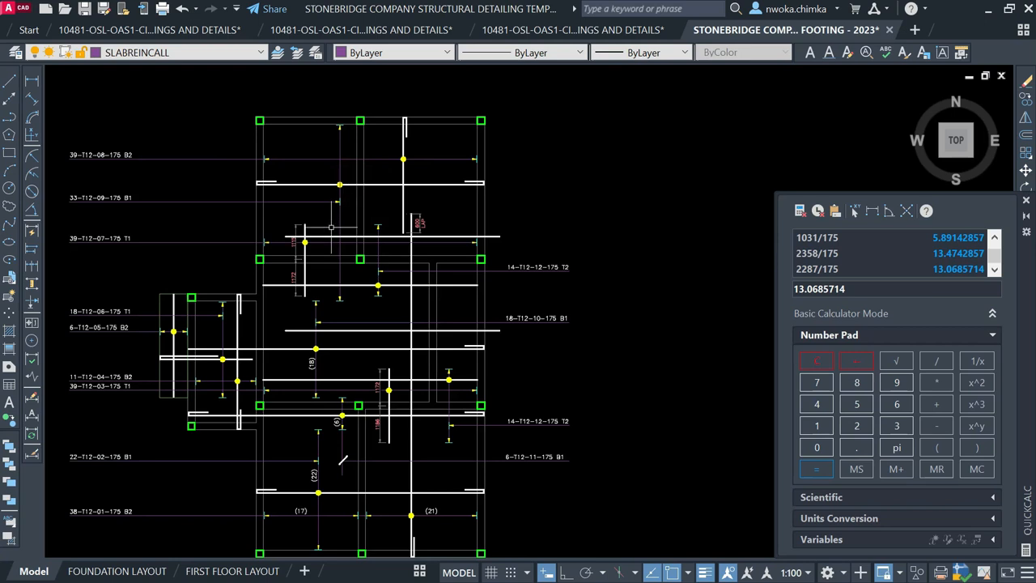
scroll(331, 227, up, 4)
scroll(411, 229, up, 2)
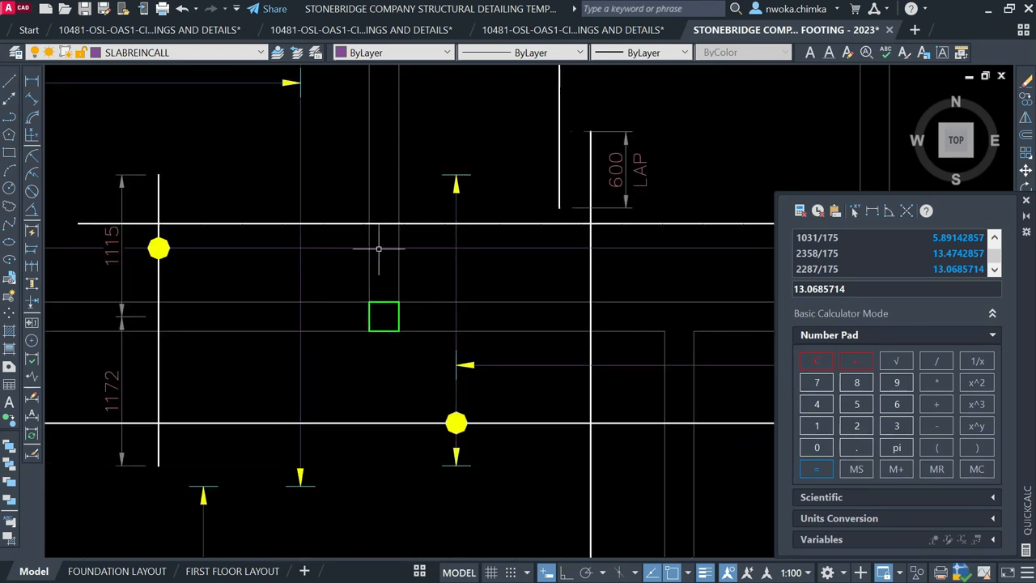
scroll(387, 252, down, 2)
Check the short vertical rebar bar, then bring the slab detailing plan back into view
click(247, 246)
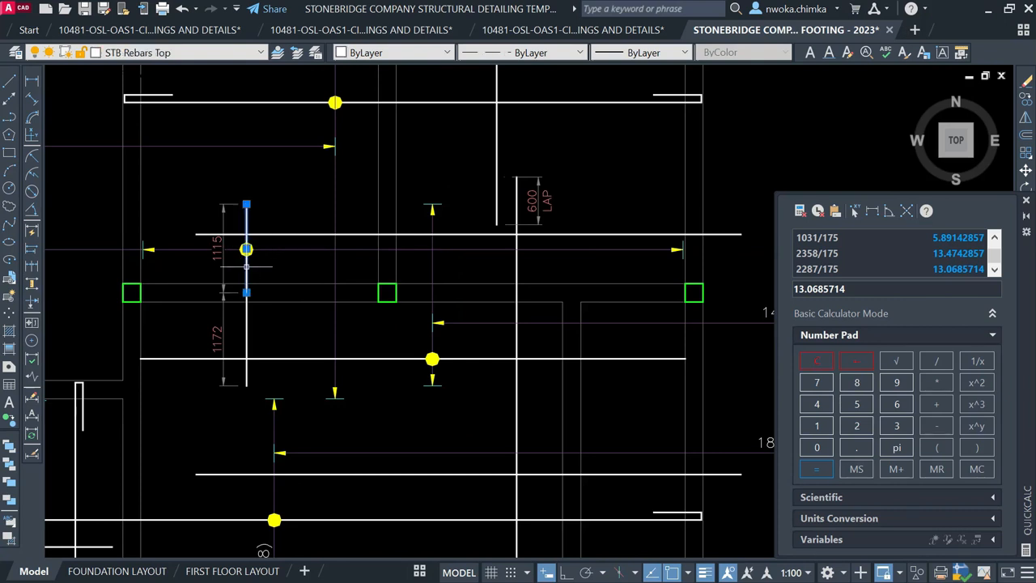
key(Escape)
scroll(629, 177, down, 4)
scroll(391, 287, down, 1)
middle_drag(346, 323, 520, 296)
scroll(519, 296, down, 1)
middle_drag(221, 315, 365, 289)
scroll(224, 318, up, 6)
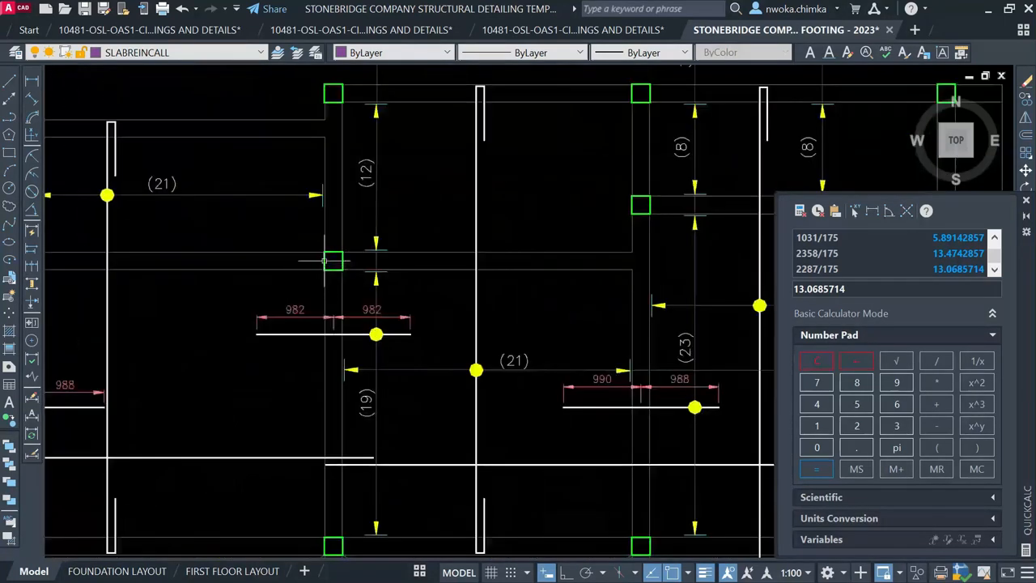
scroll(324, 261, down, 2)
scroll(373, 308, up, 1)
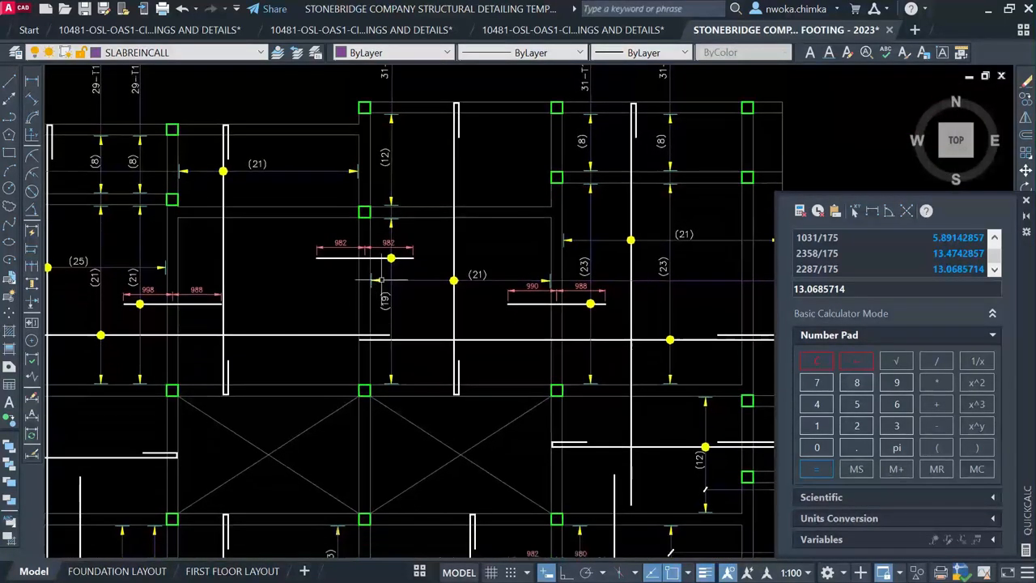
scroll(388, 284, down, 1)
scroll(551, 365, down, 2)
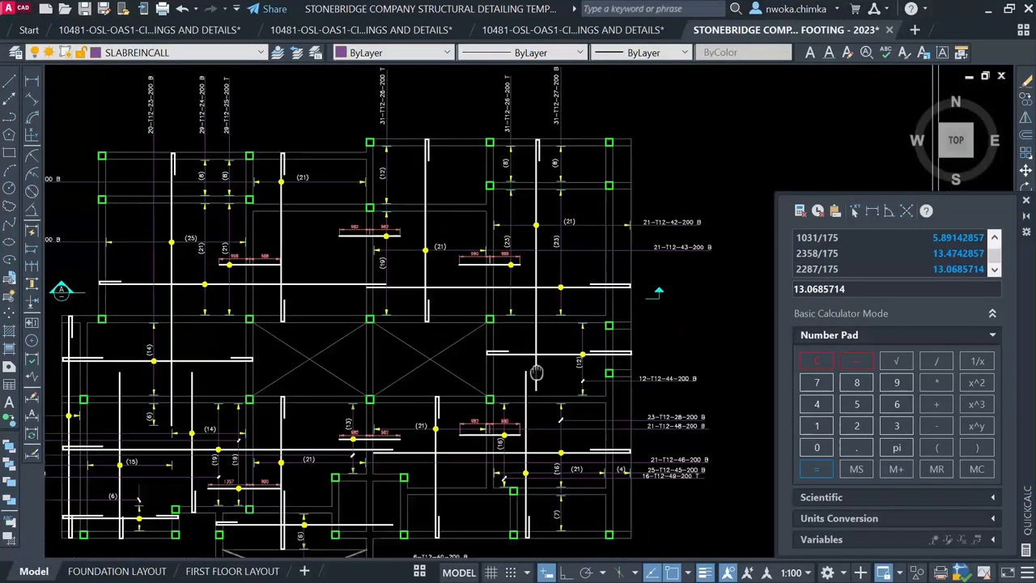
scroll(405, 340, up, 2)
scroll(393, 307, up, 4)
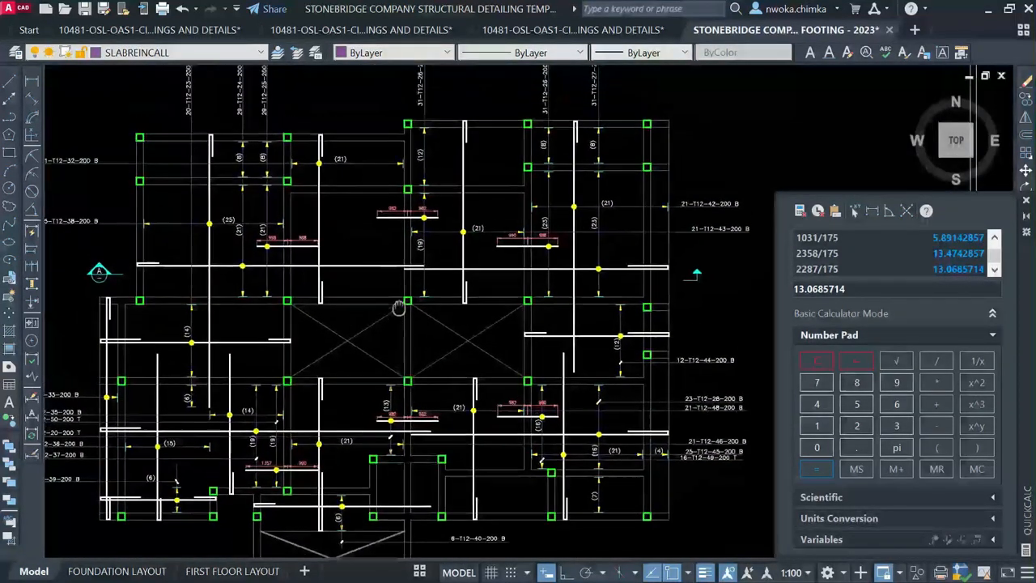
scroll(122, 153, up, 2)
Window-select the left dimension marks and start a copy, then cancel it without placing
click(96, 142)
click(206, 238)
text(co)
key(Return)
scroll(142, 182, up, 5)
click(111, 152)
scroll(122, 219, down, 8)
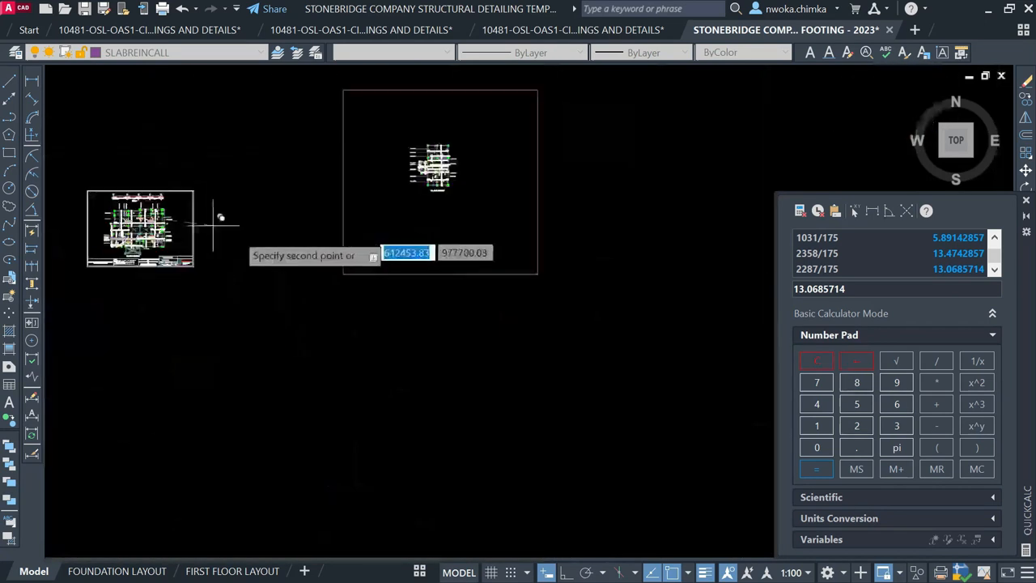
scroll(364, 157, up, 10)
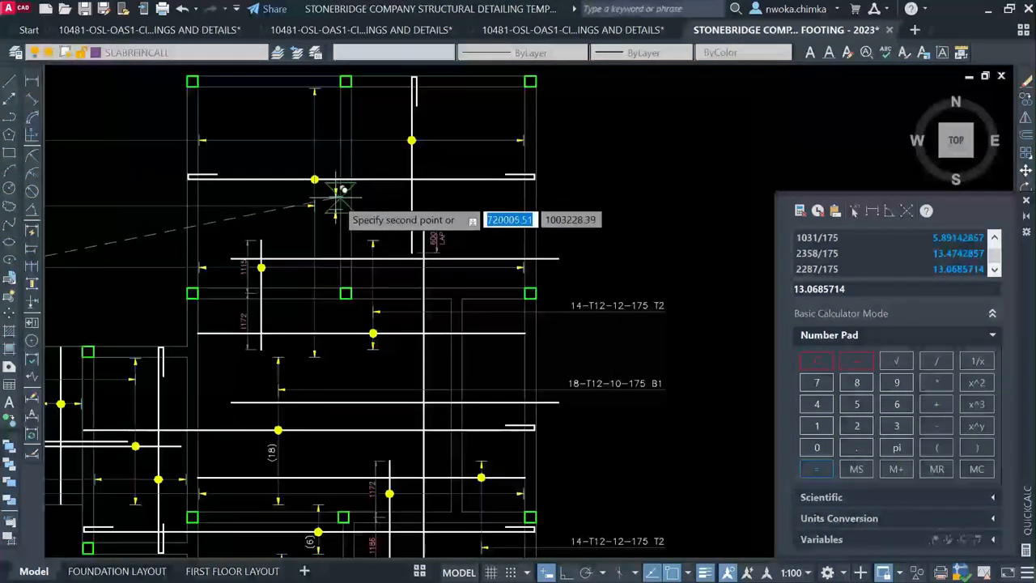
scroll(320, 263, up, 5)
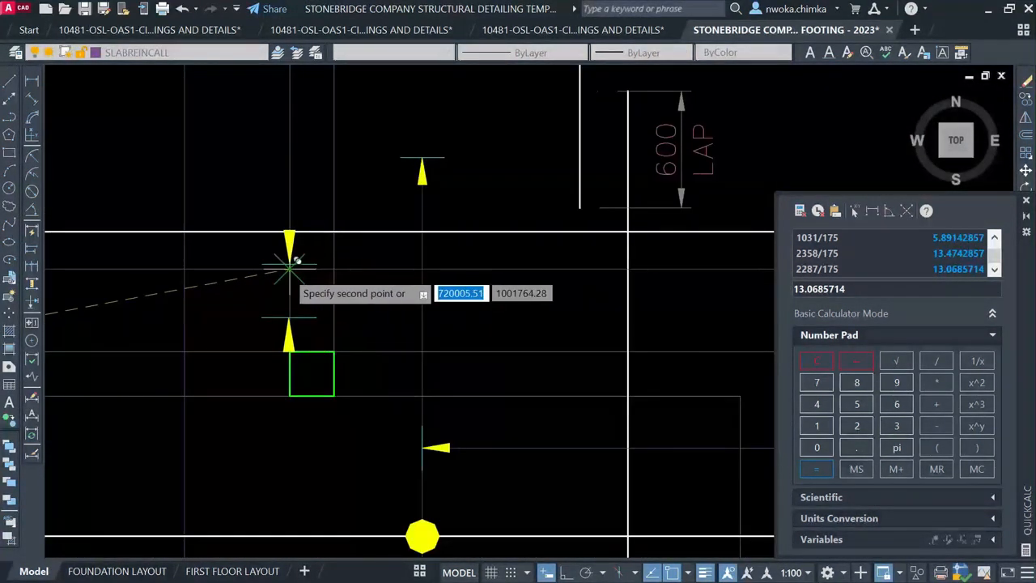
scroll(296, 260, up, 3)
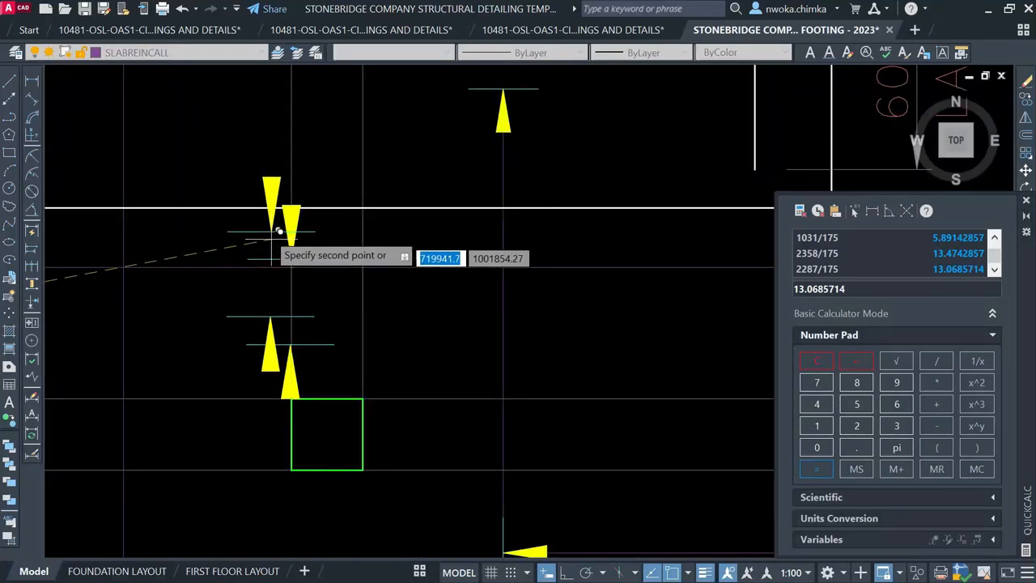
key(Escape)
Rotate the two yellow arrow markers 90° with Ortho on so they point horizontally
click(204, 155)
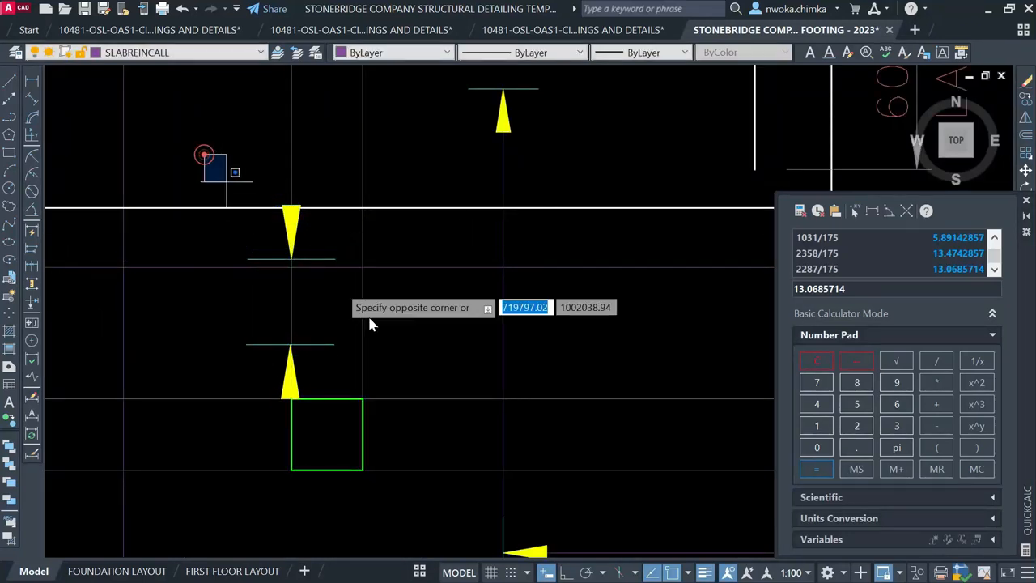
click(345, 413)
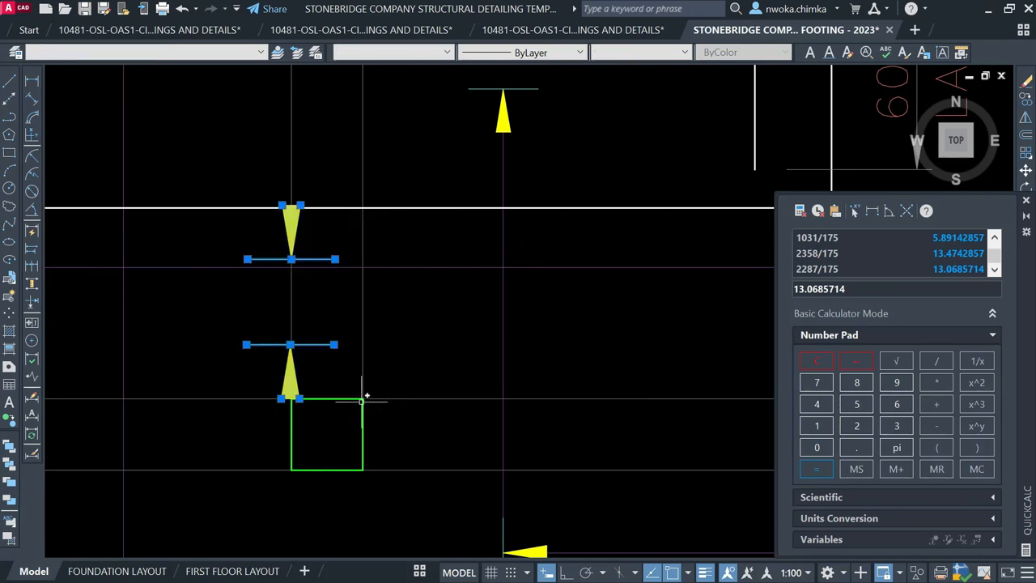
text(R)
key(Return)
scroll(295, 271, up, 4)
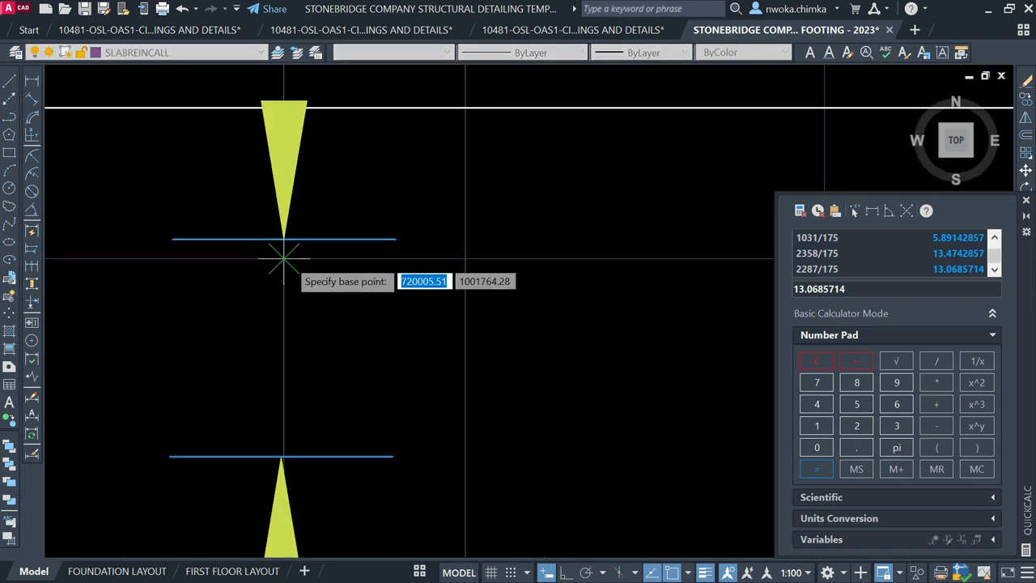
click(287, 259)
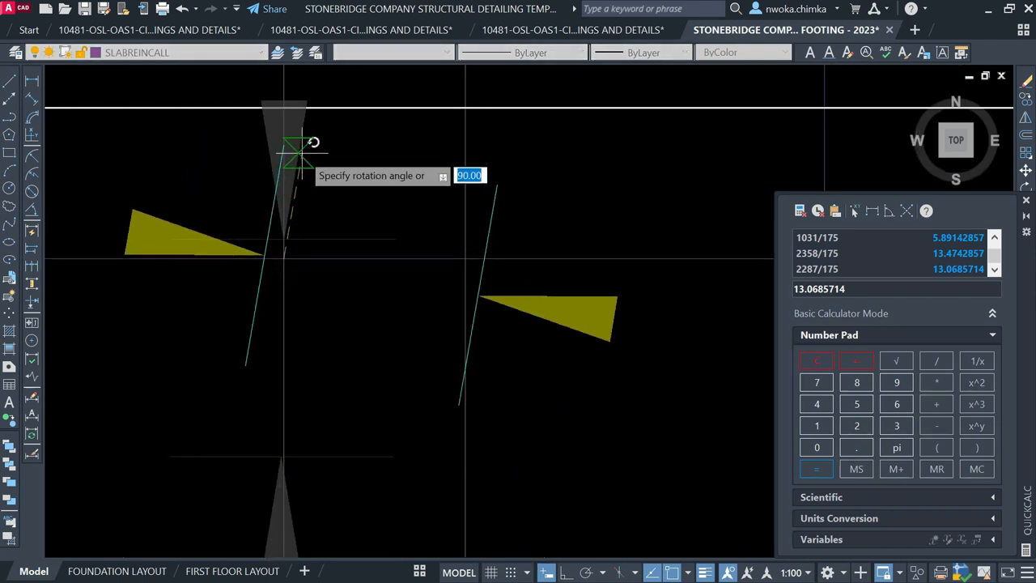
key(F8)
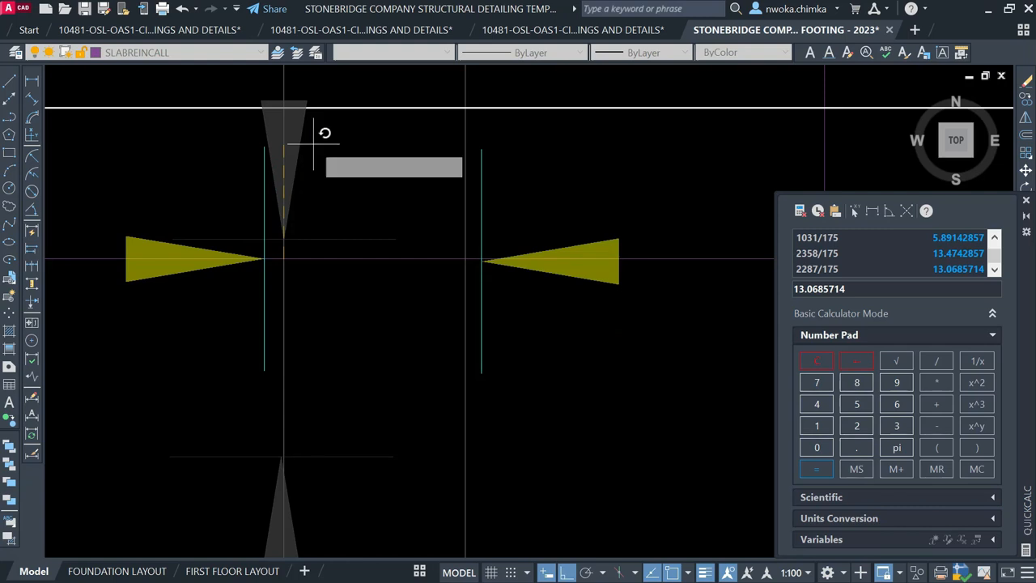
click(313, 144)
scroll(356, 229, down, 5)
scroll(381, 234, down, 4)
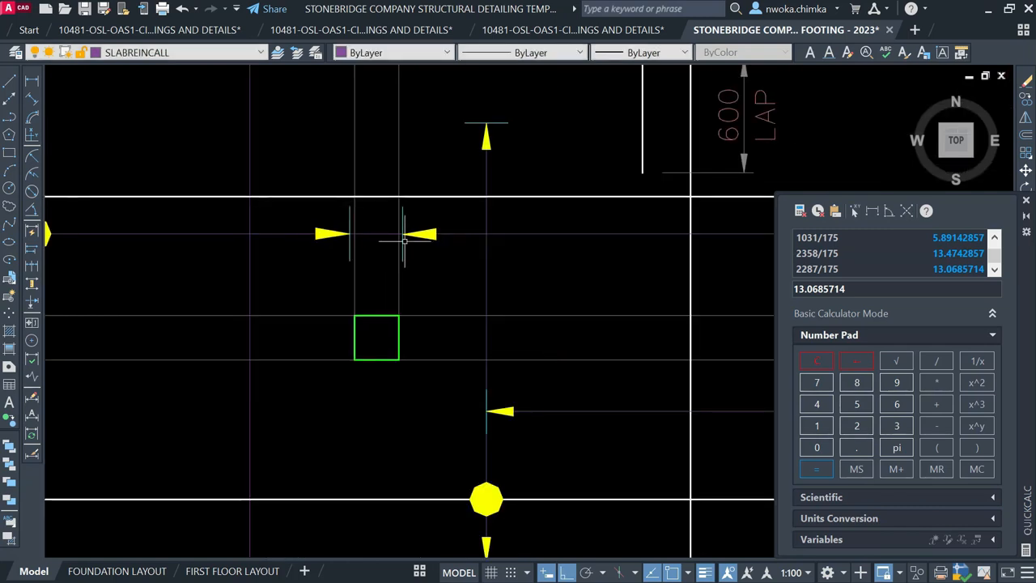
scroll(410, 301, down, 4)
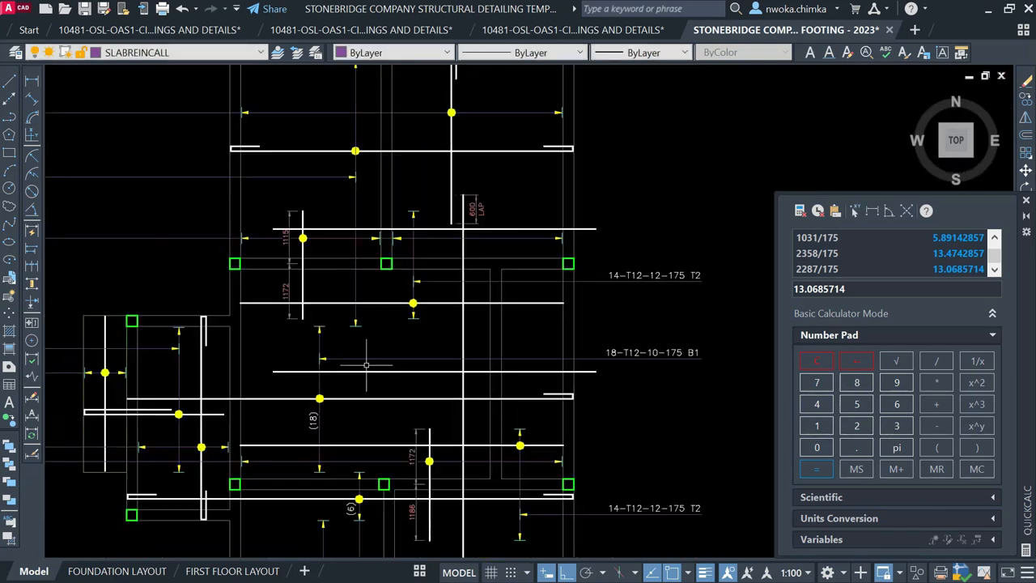
middle_drag(343, 468, 331, 323)
scroll(349, 445, up, 1)
scroll(332, 403, down, 1)
Copy the (17) bar-count label to the right onto the upper bars
scroll(289, 475, up, 1)
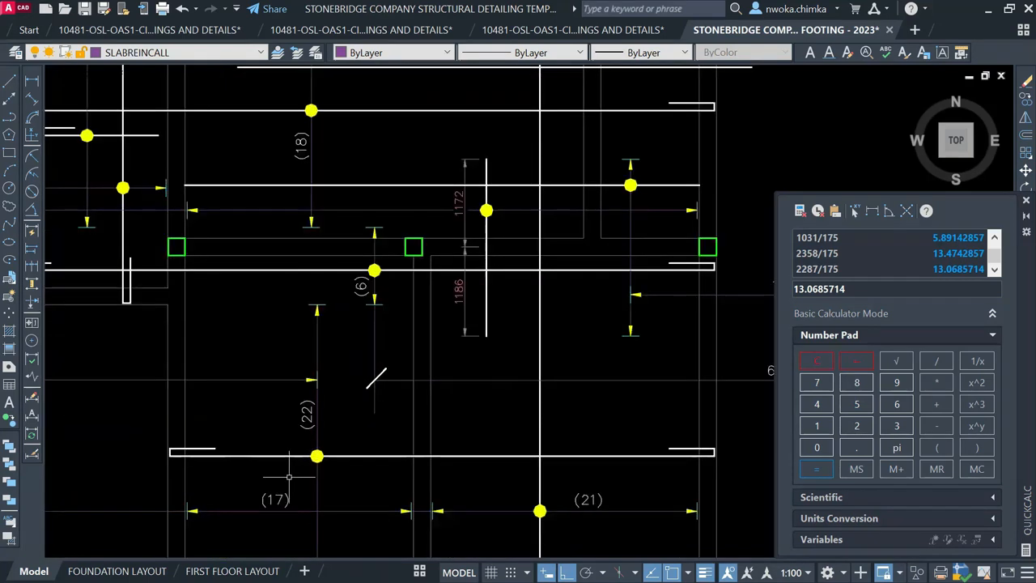
click(280, 490)
click(260, 507)
text(c)
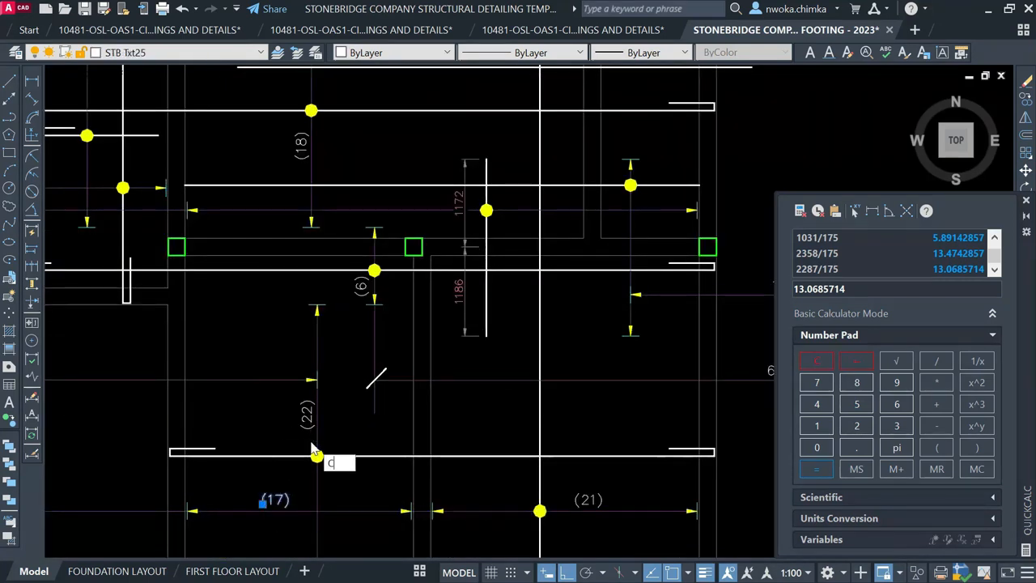
text(o)
key(Return)
click(280, 509)
scroll(290, 503, down, 1)
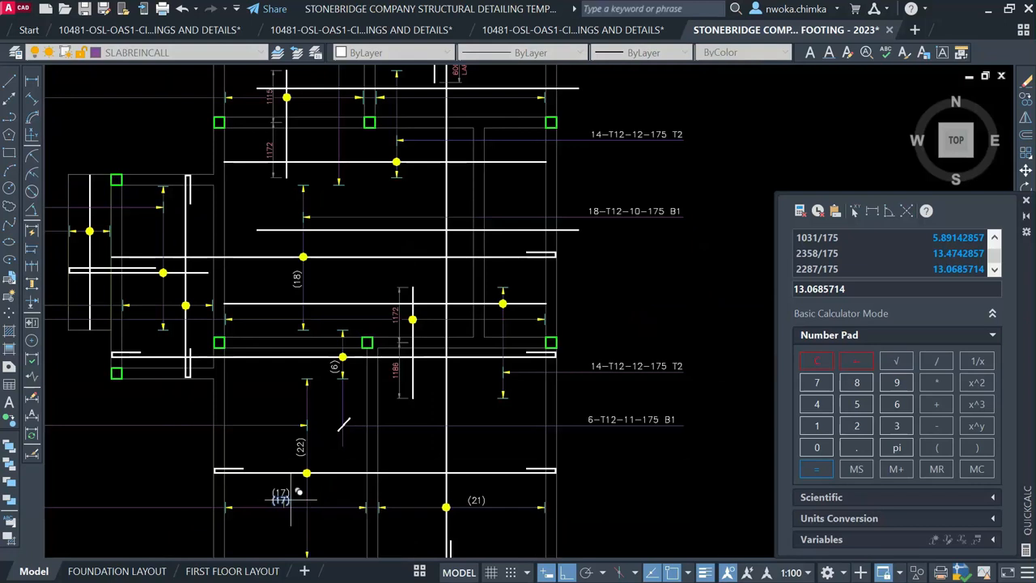
middle_drag(316, 259, 316, 453)
scroll(324, 297, up, 4)
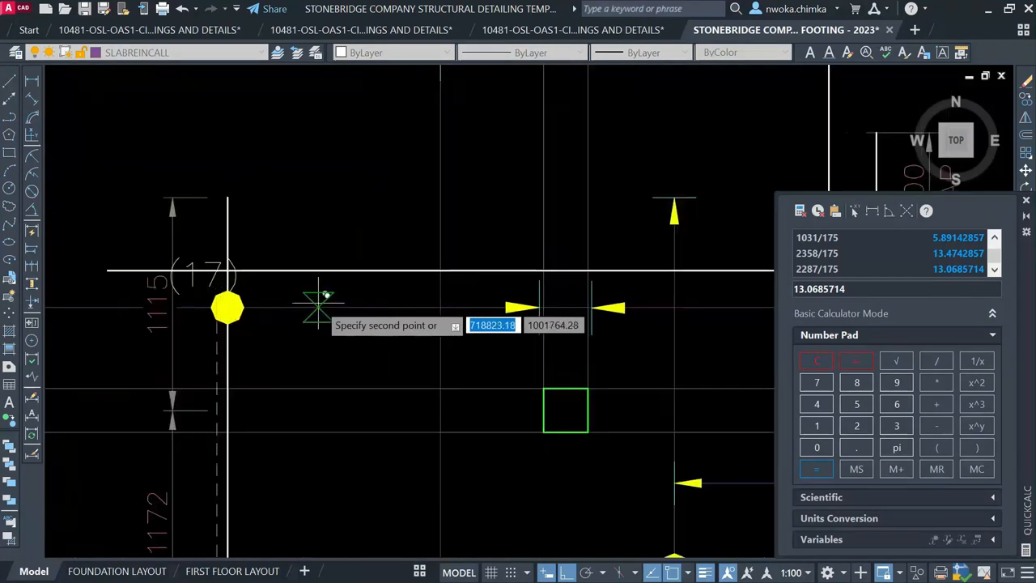
click(340, 296)
scroll(307, 320, down, 5)
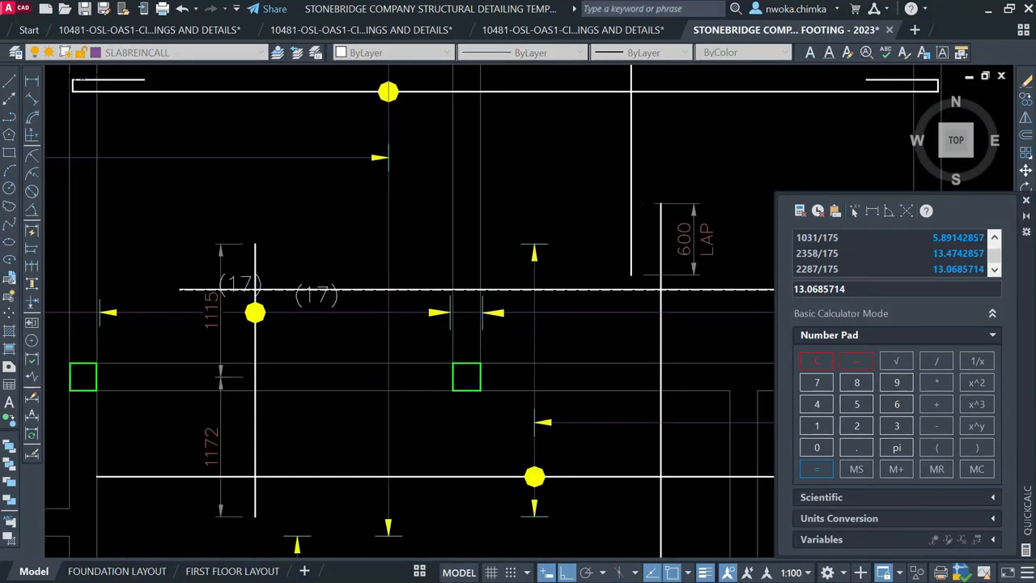
key(Escape)
Delete the horizontal rebar line running through the (17) label
click(609, 304)
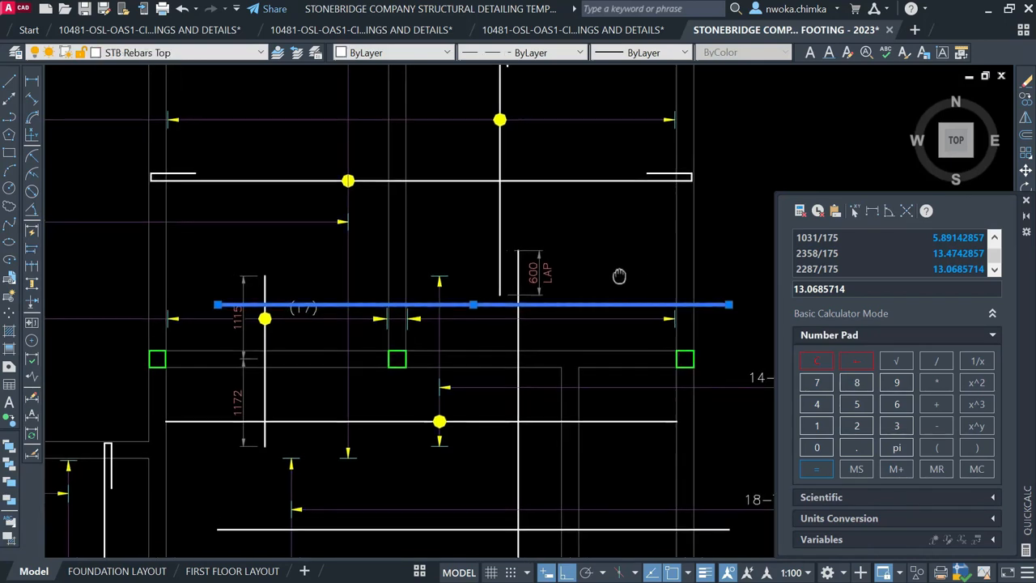
middle_drag(621, 278, 571, 280)
key(Escape)
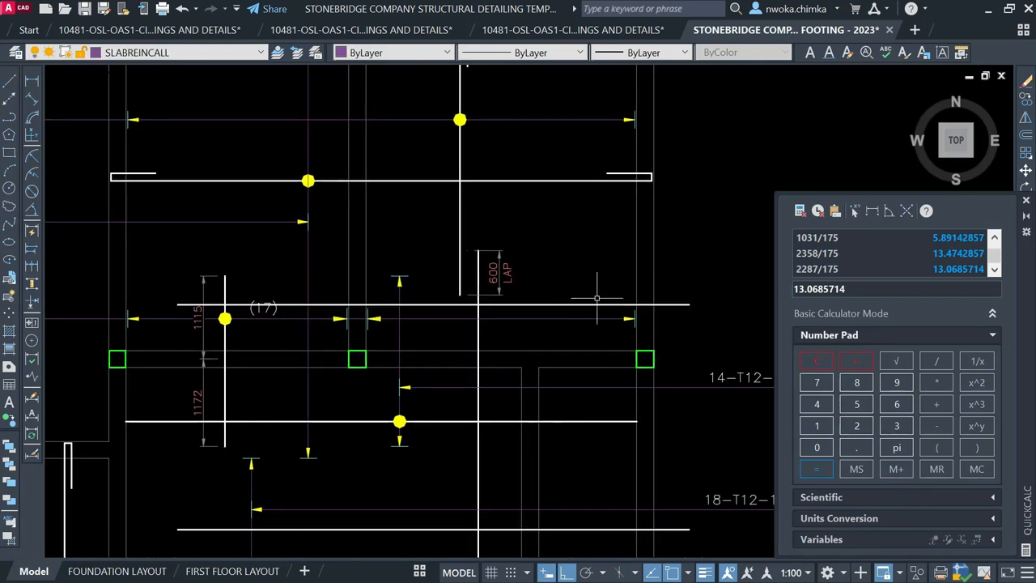
scroll(579, 305, down, 2)
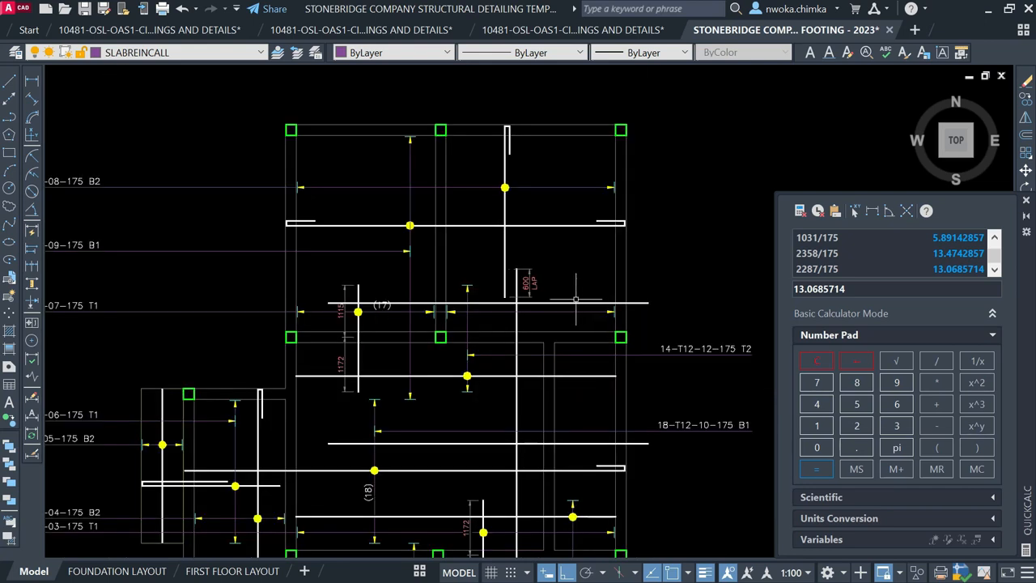
click(572, 302)
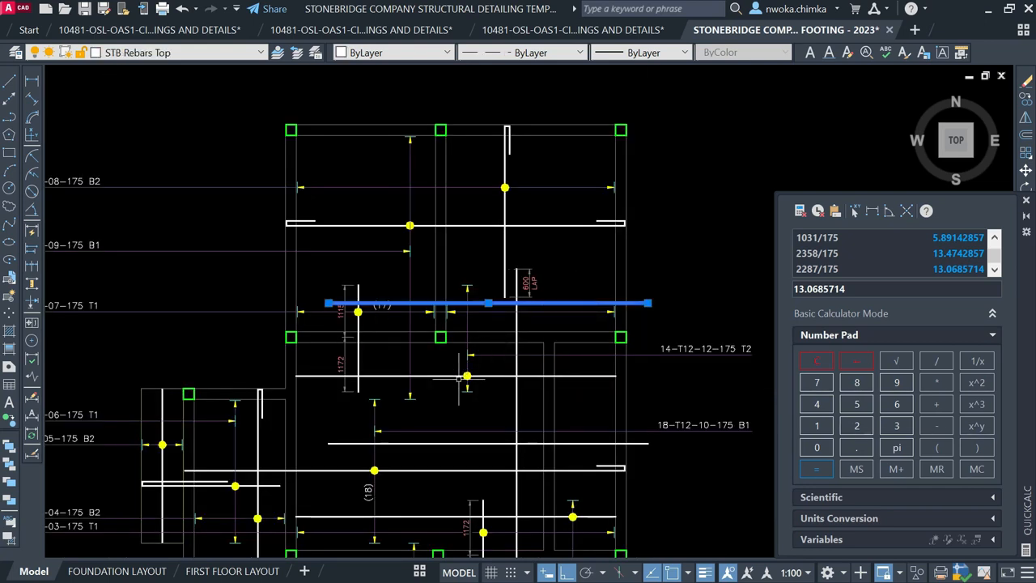
key(Delete)
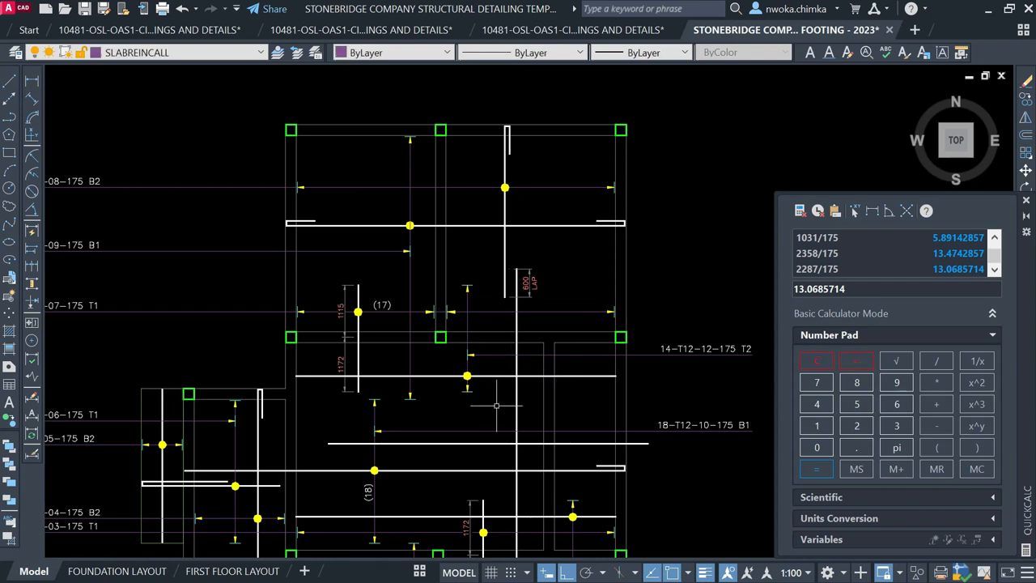
click(493, 372)
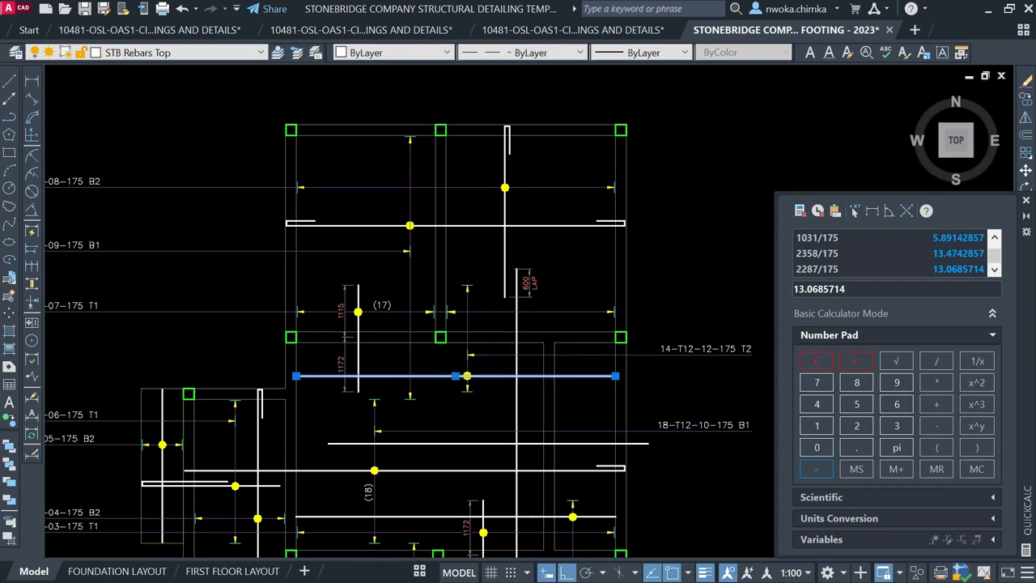
scroll(385, 295, up, 4)
key(Escape)
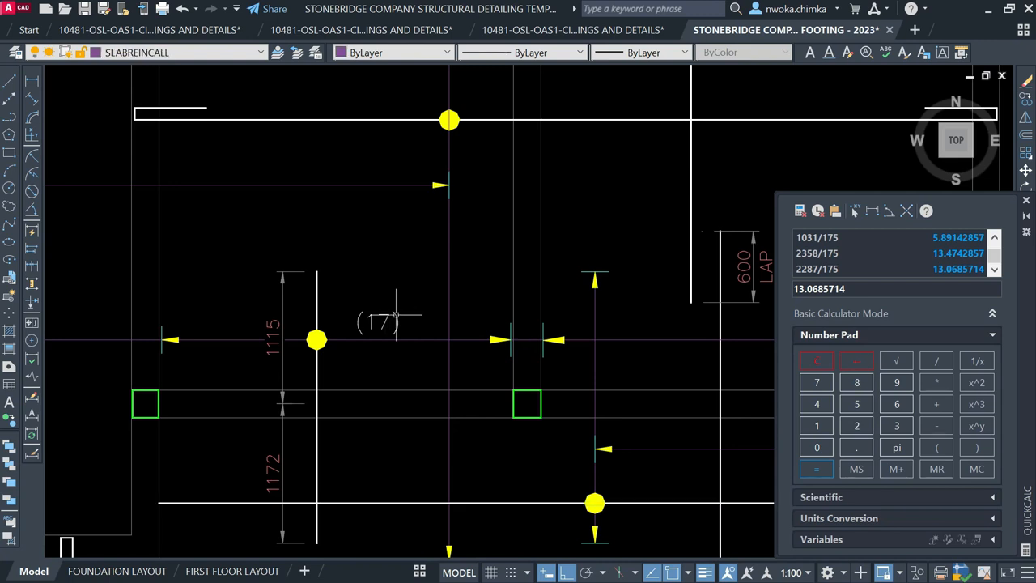
Dimension the 2939 left bay span and compute 2939/175 in QuickCalc
click(34, 85)
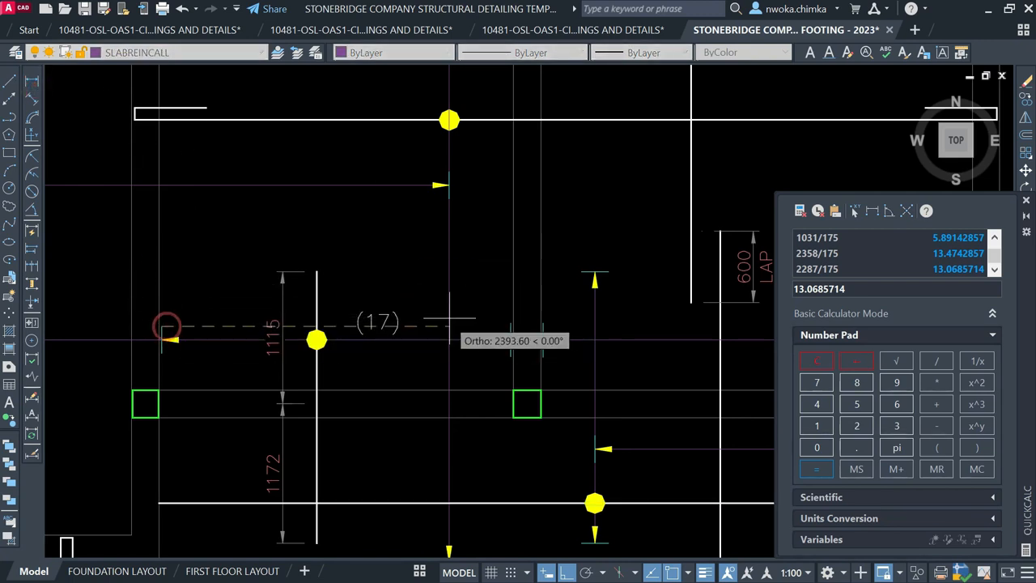
click(513, 325)
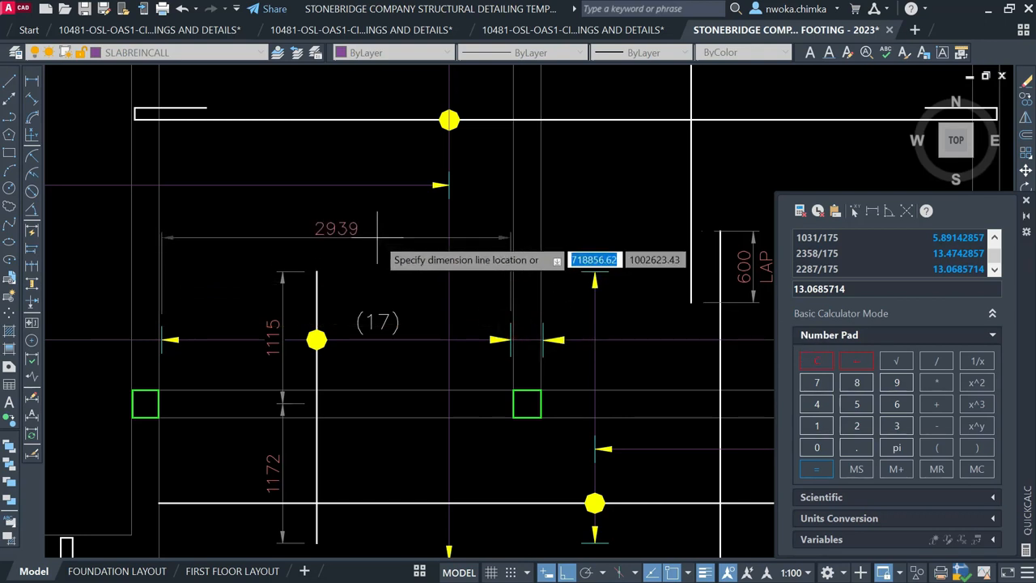
click(856, 426)
click(896, 382)
click(896, 426)
click(896, 382)
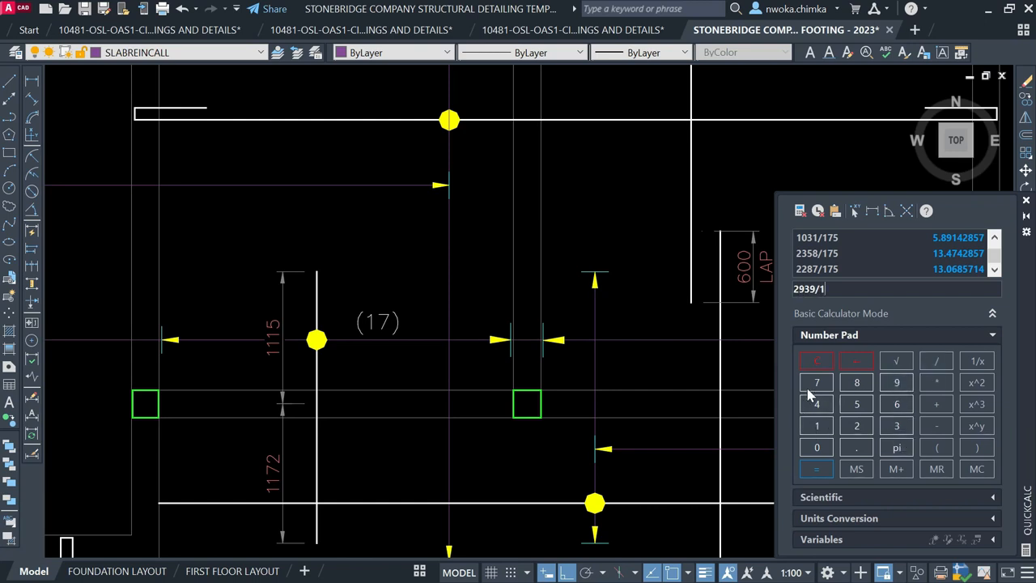
click(817, 470)
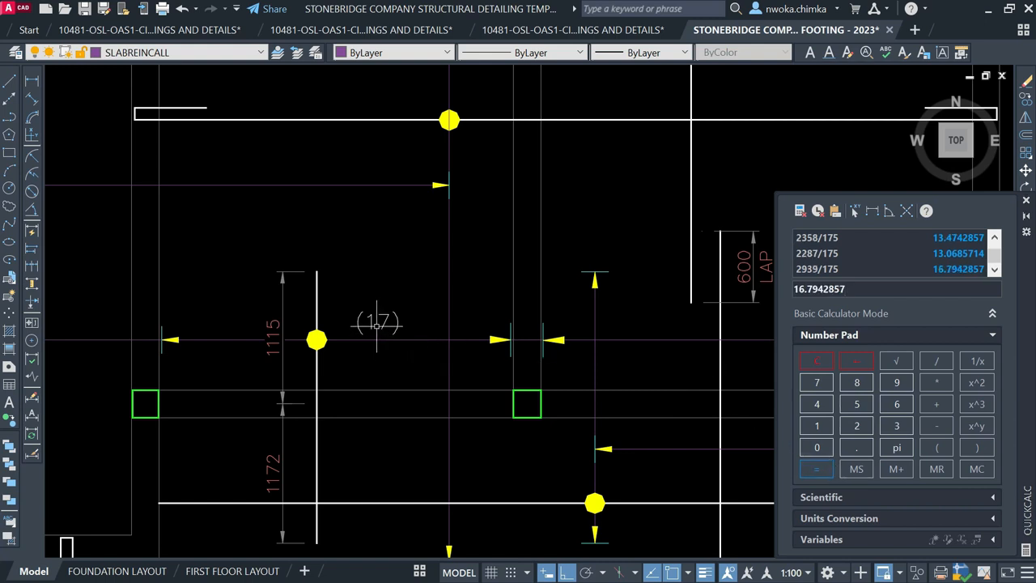
Add a linear dimension across the 3592 right bay span
scroll(250, 206, down, 1)
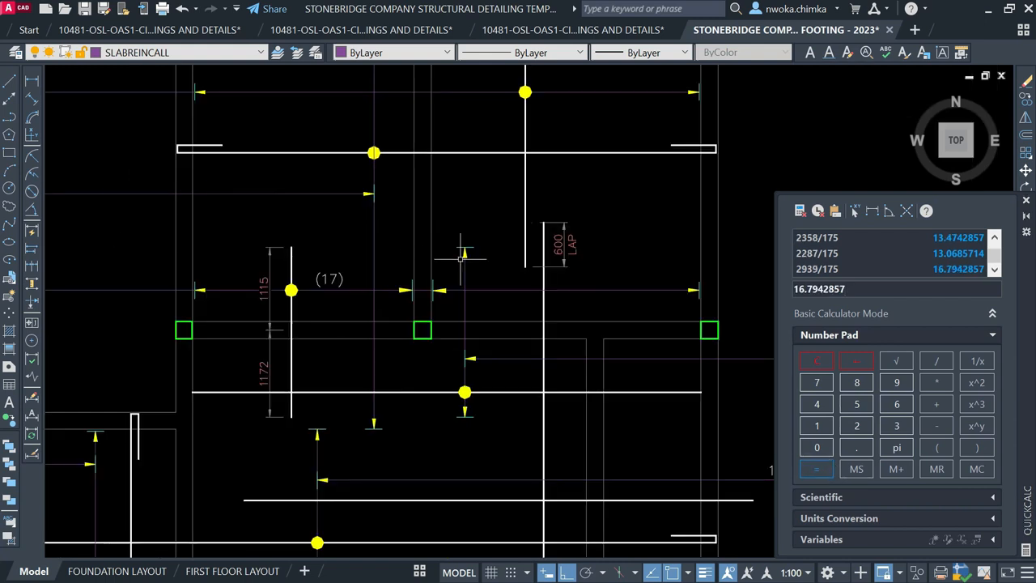
middle_drag(537, 274, 445, 294)
click(32, 81)
scroll(379, 292, up, 1)
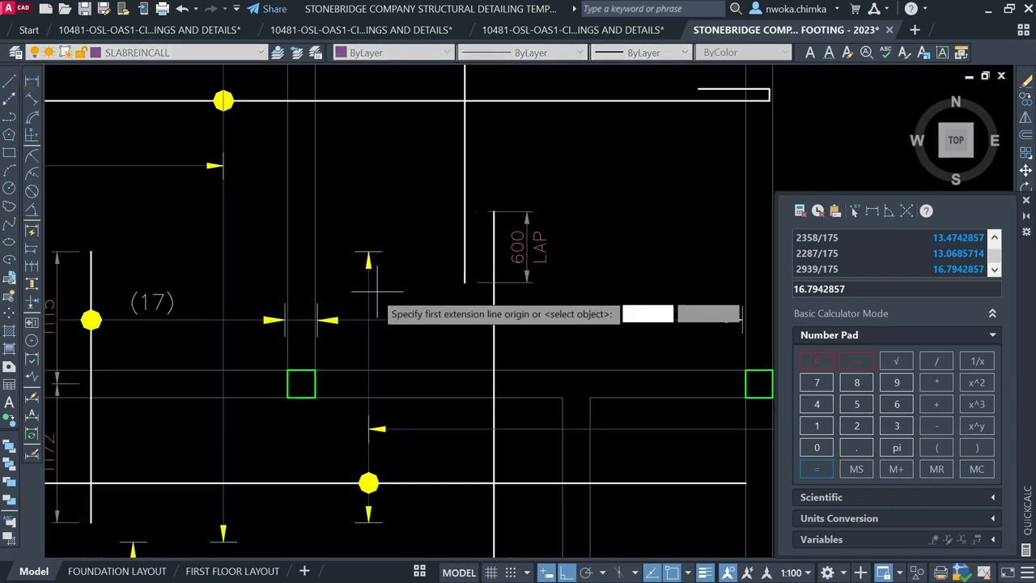
click(316, 312)
click(742, 312)
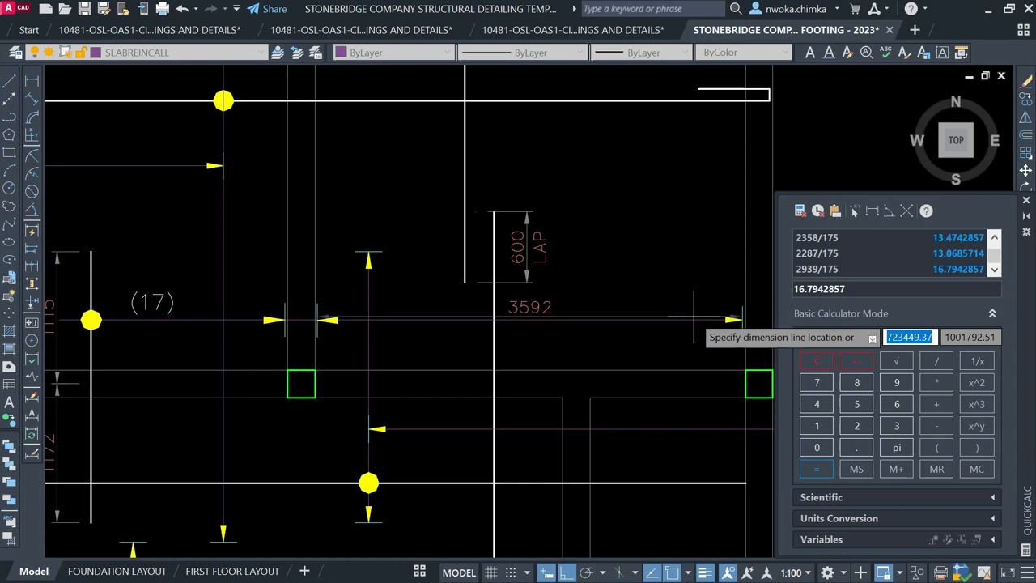
Compute 3592/175 in QuickCalc to get 20.5257143 bars
click(897, 426)
click(858, 404)
click(897, 382)
click(858, 426)
click(937, 361)
click(817, 426)
click(817, 382)
click(856, 404)
click(817, 468)
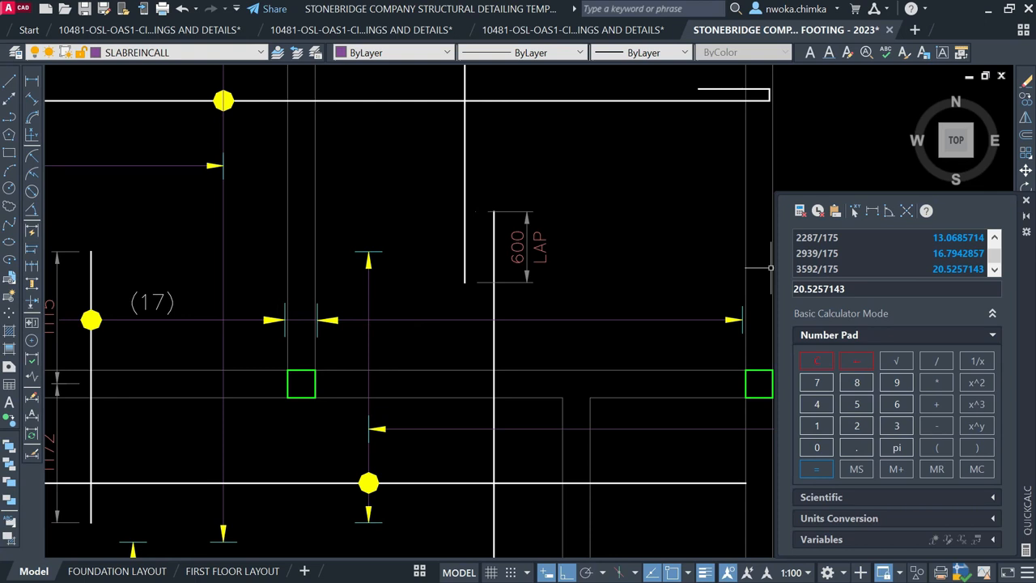
Copy the (17) label into the right bay and edit it to read (21)
click(169, 300)
click(155, 283)
text(co)
key(Return)
click(151, 316)
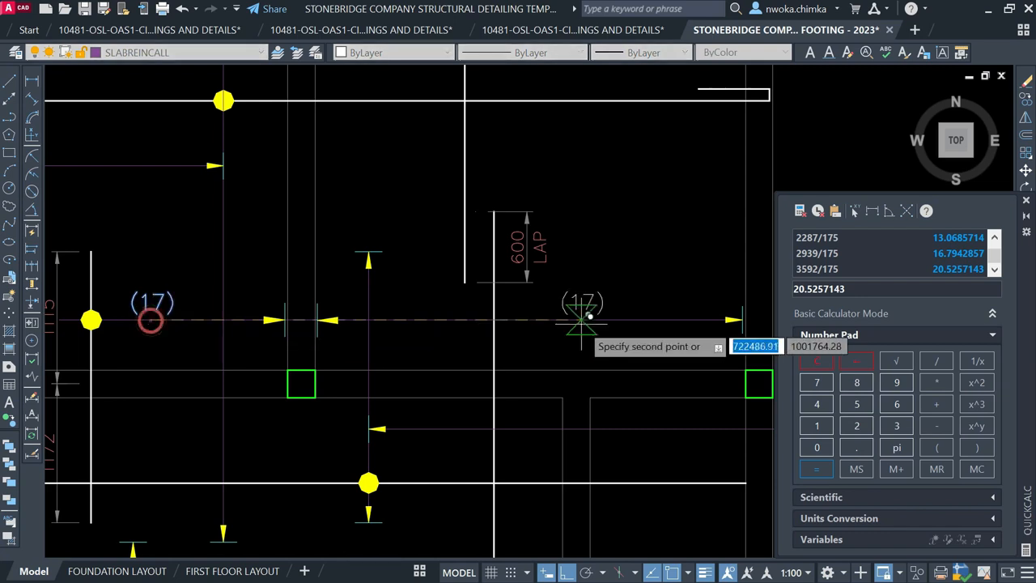
key(Escape)
click(588, 301)
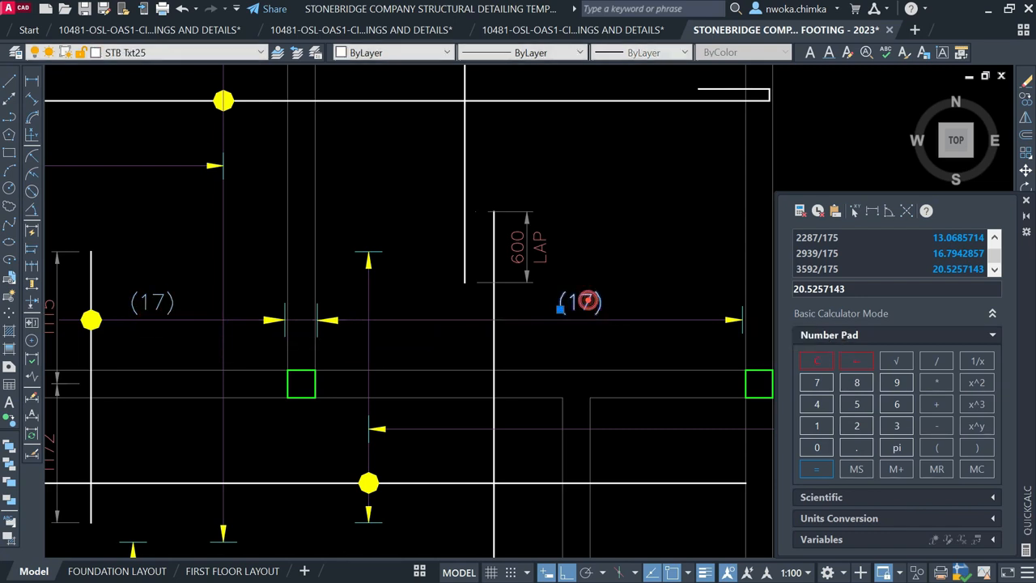
scroll(589, 300, up, 3)
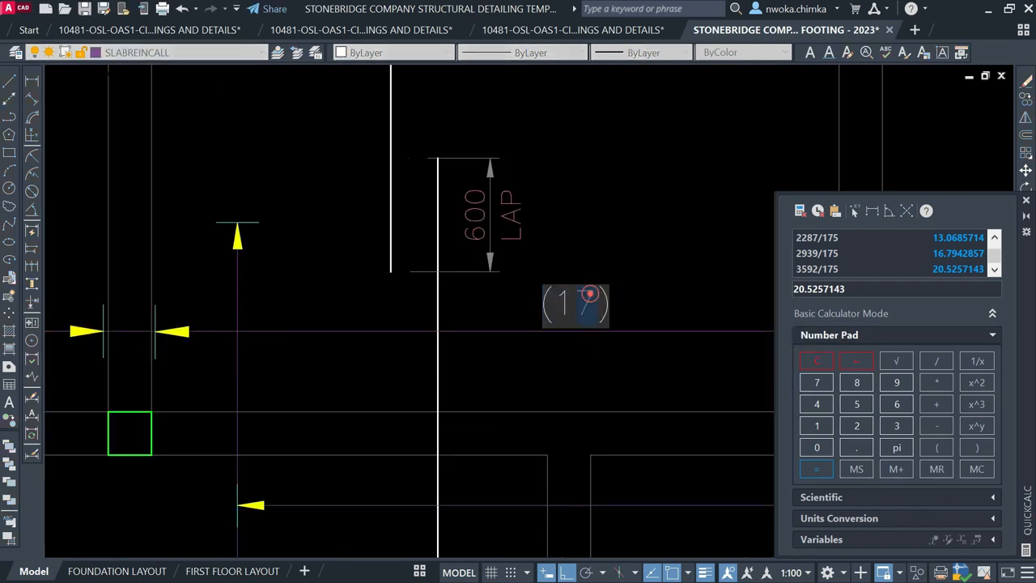
text(21)
click(631, 234)
Select the two dimension ticks and start copying them, then cancel the copy
scroll(442, 264, down, 4)
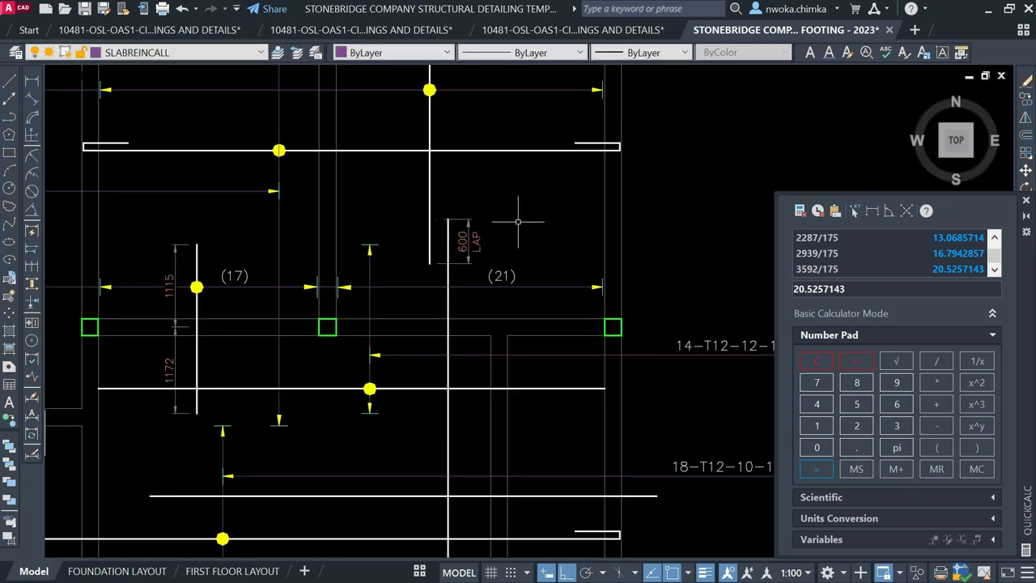
scroll(527, 217, down, 5)
scroll(558, 210, up, 3)
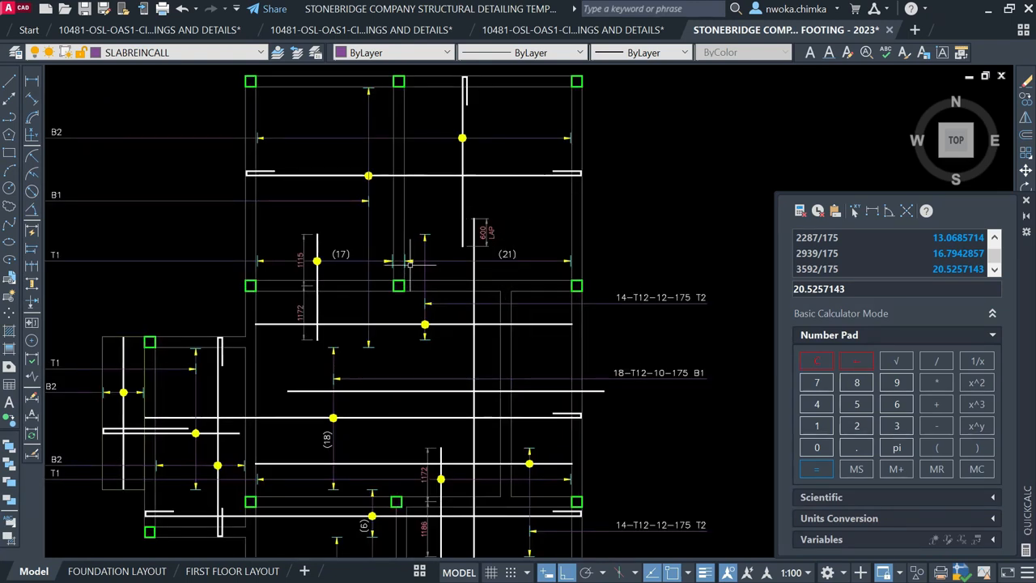
scroll(392, 260, up, 4)
click(380, 250)
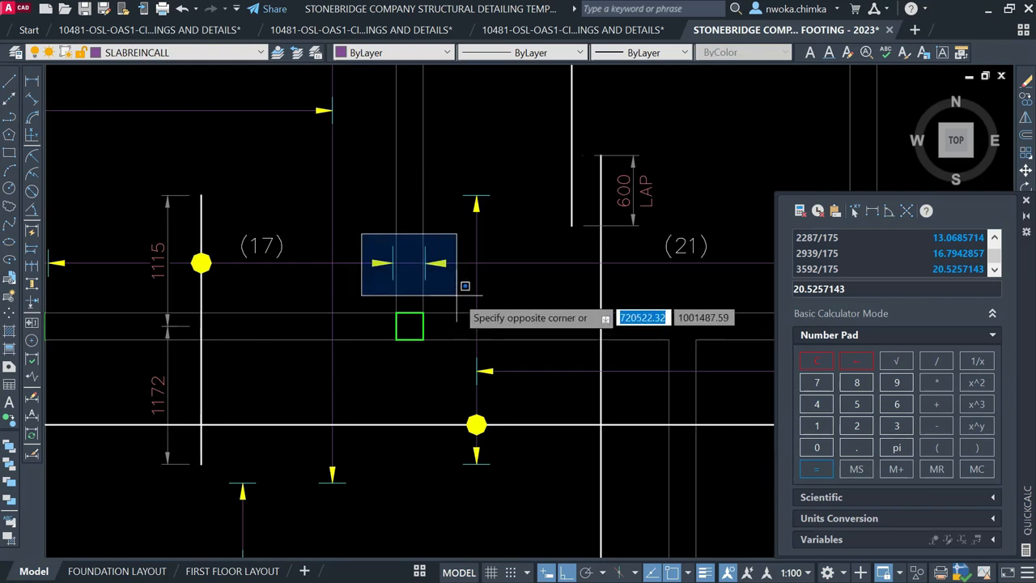
click(457, 295)
text(c)
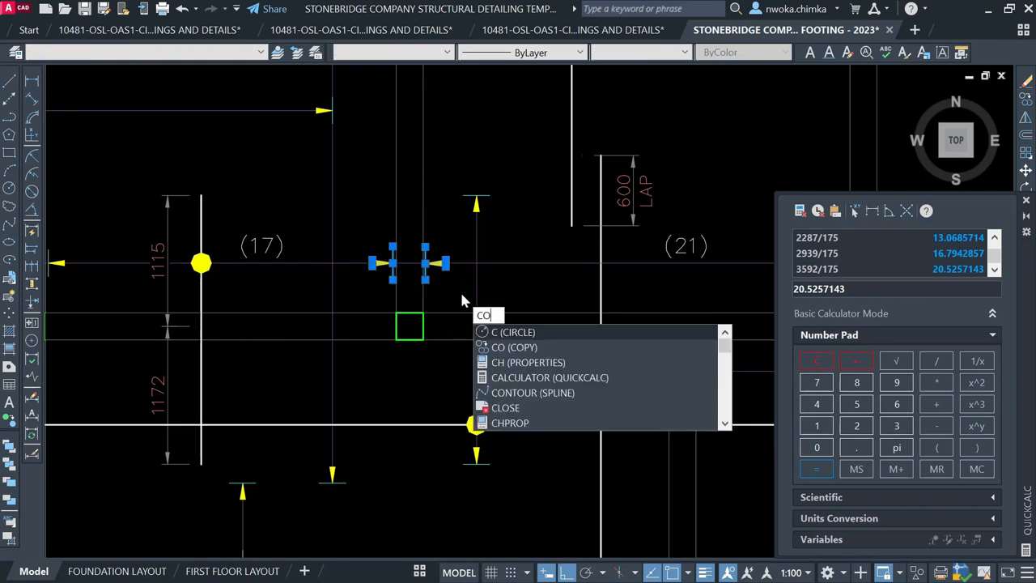
text(o)
key(Return)
scroll(419, 280, up, 4)
click(364, 243)
scroll(392, 348, down, 4)
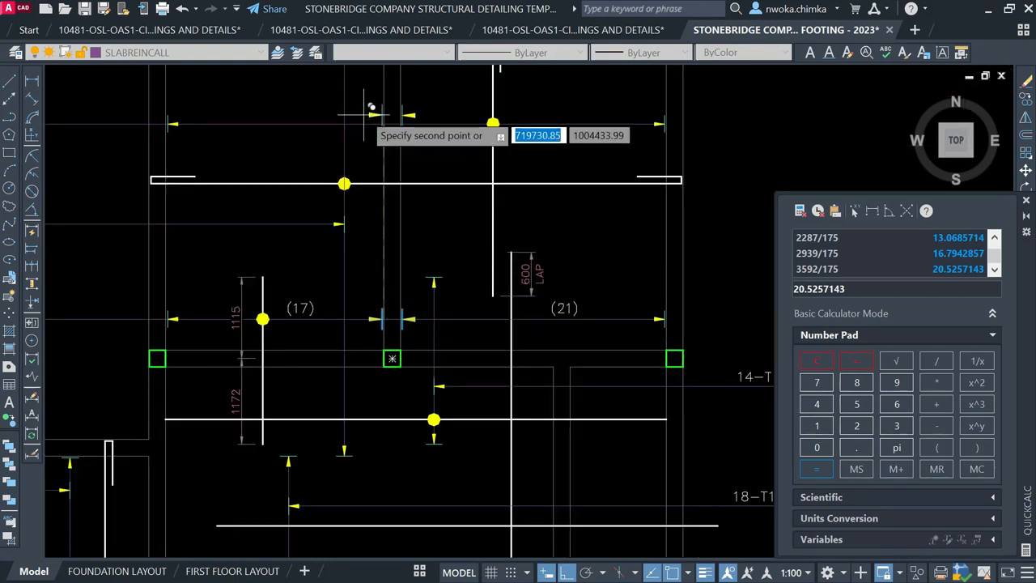
scroll(398, 132, up, 5)
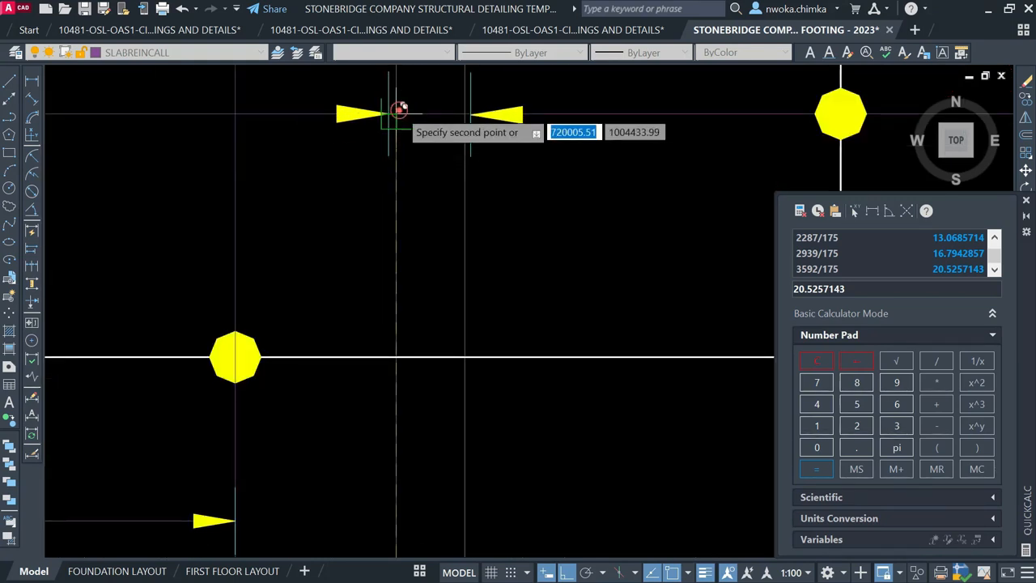
scroll(401, 108, down, 3)
scroll(329, 242, down, 2)
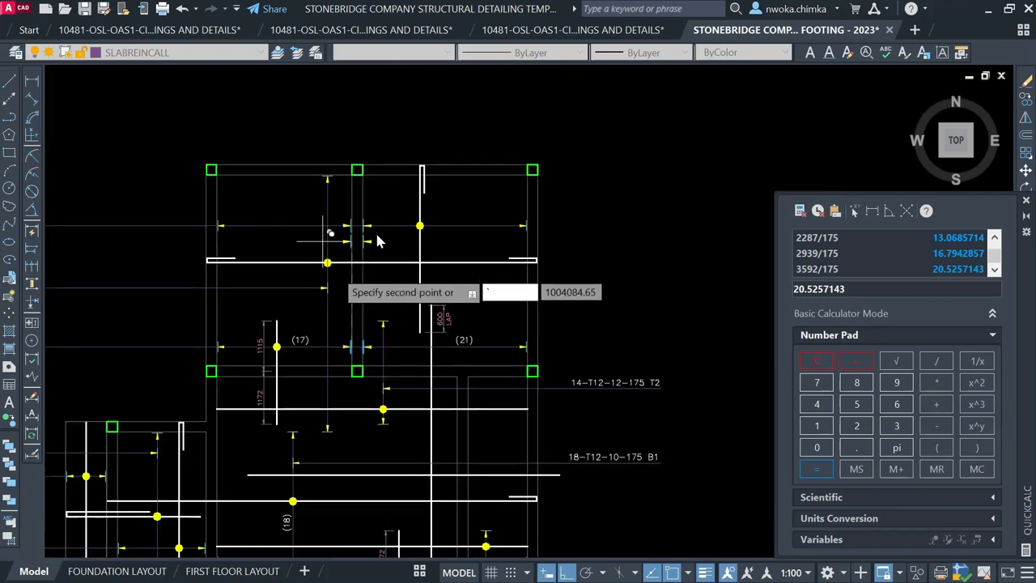
key(Escape)
Copy both the (17) and (21) labels up onto the upper bar run
scroll(313, 347, up, 2)
click(302, 334)
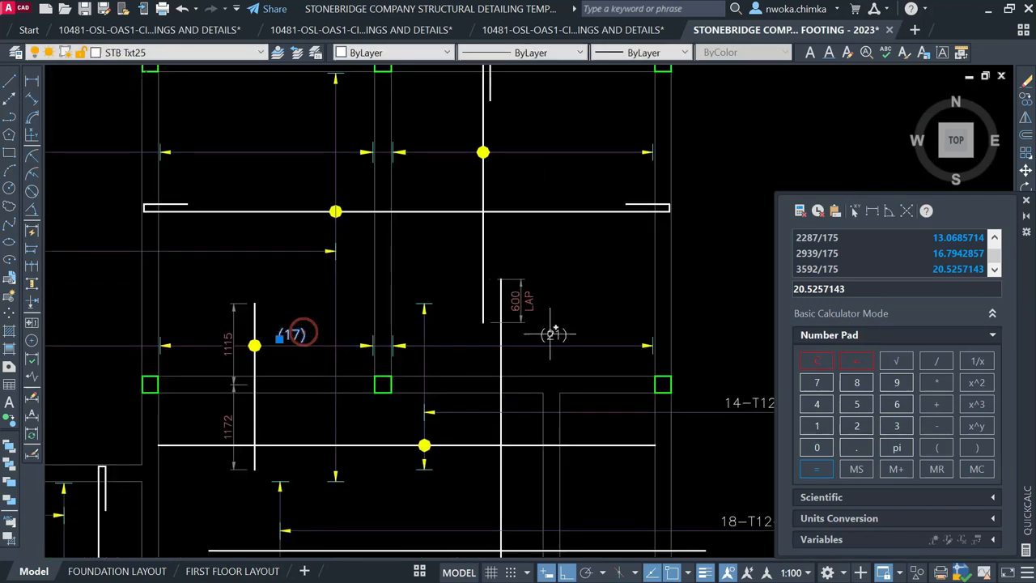
click(557, 335)
text(co)
key(Return)
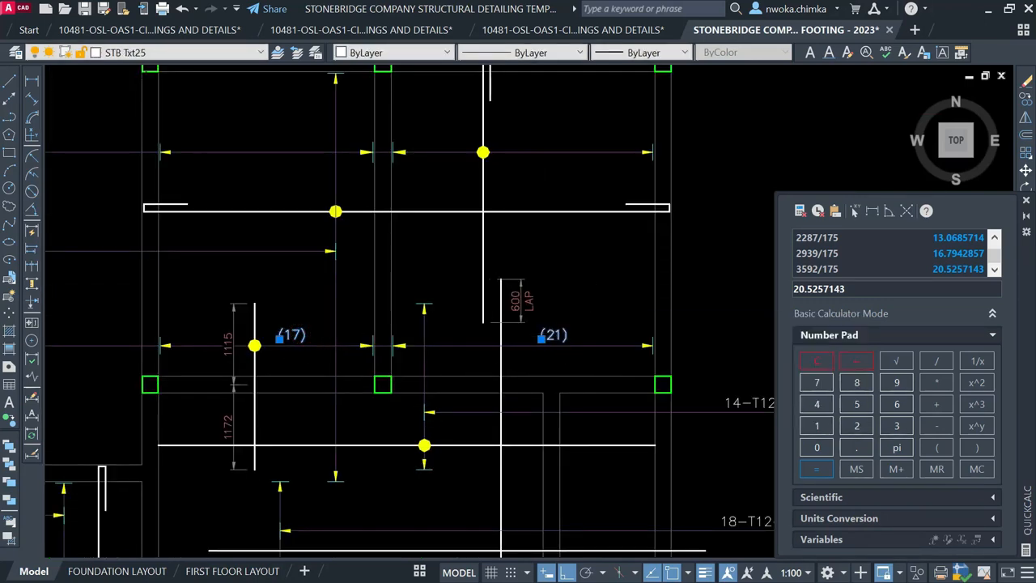
click(591, 346)
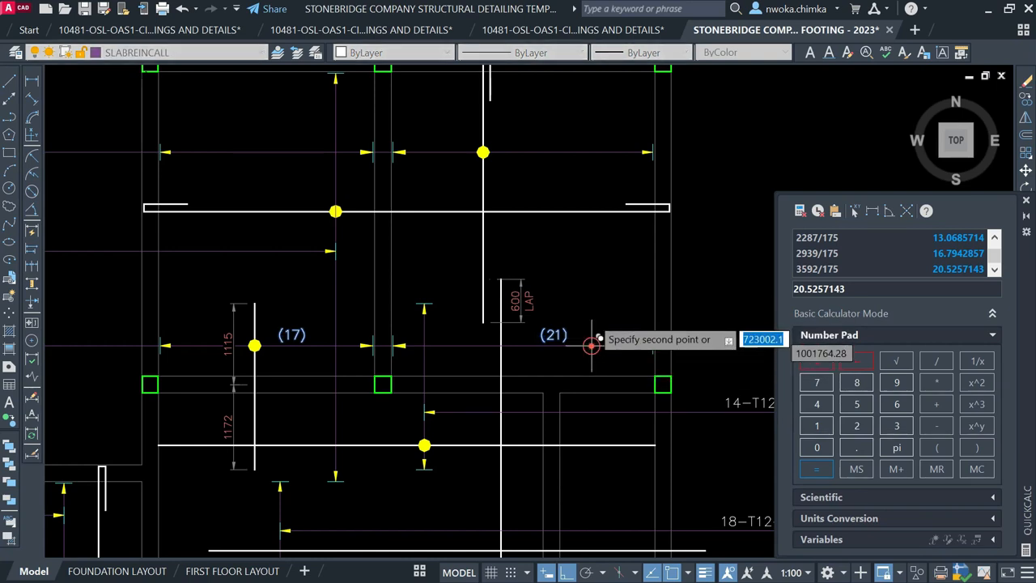
click(591, 151)
key(Escape)
scroll(472, 199, down, 2)
scroll(512, 180, up, 2)
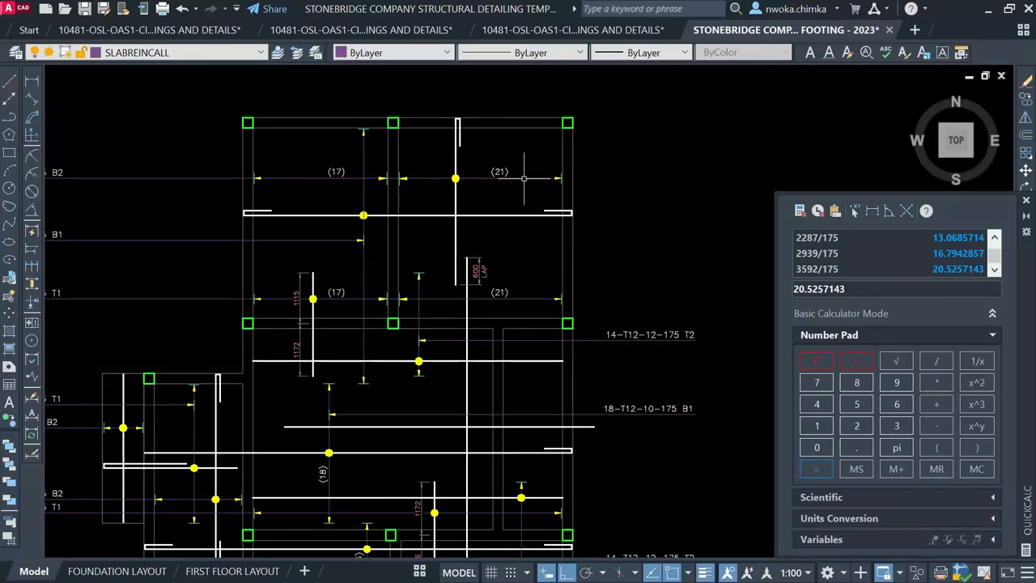
Close the QuickCalc palette
scroll(494, 172, down, 10)
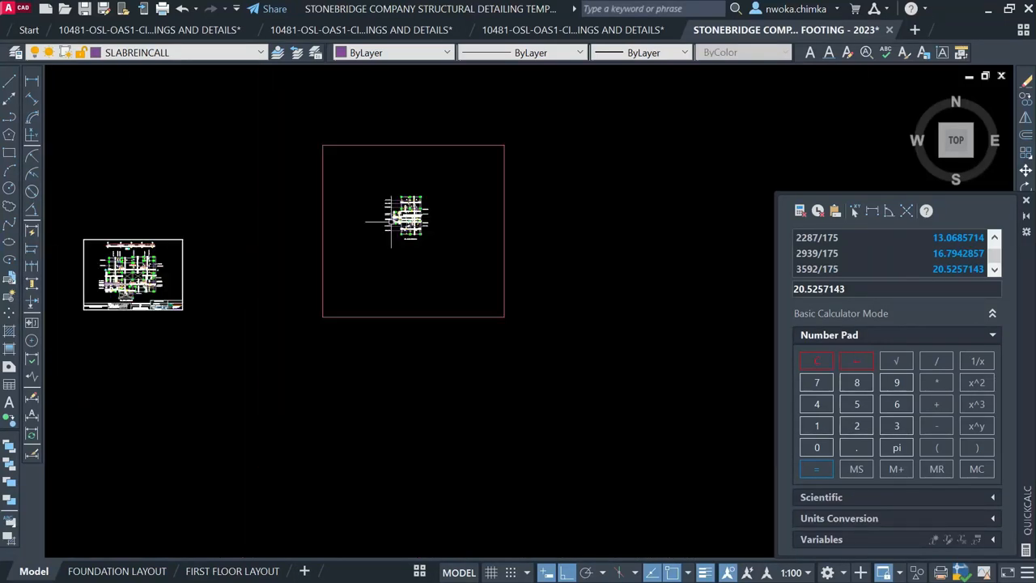
scroll(406, 206, up, 4)
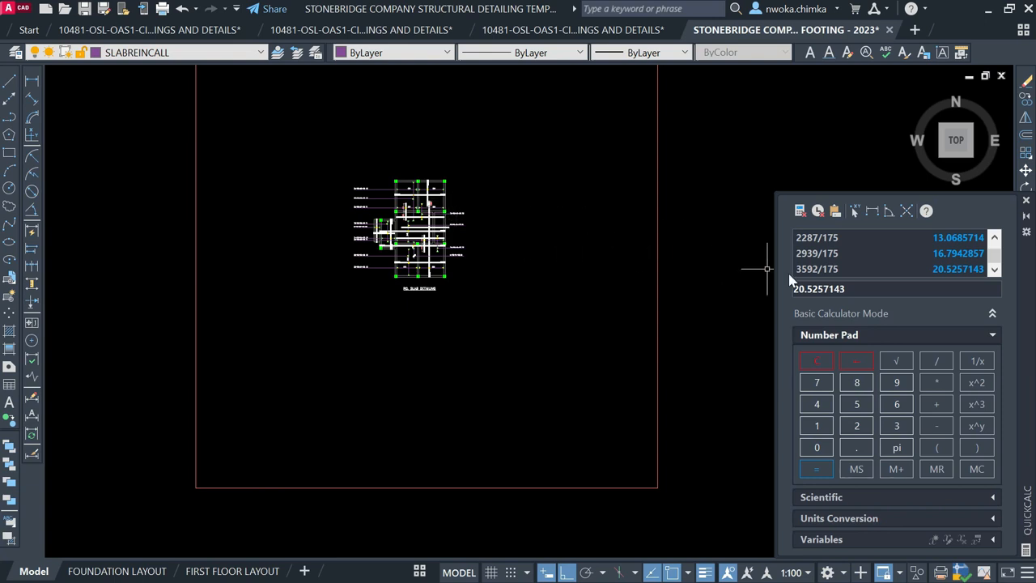
click(1027, 202)
Pan and zoom across model space to review the slab plan and neighbouring sheets
scroll(373, 187, up, 4)
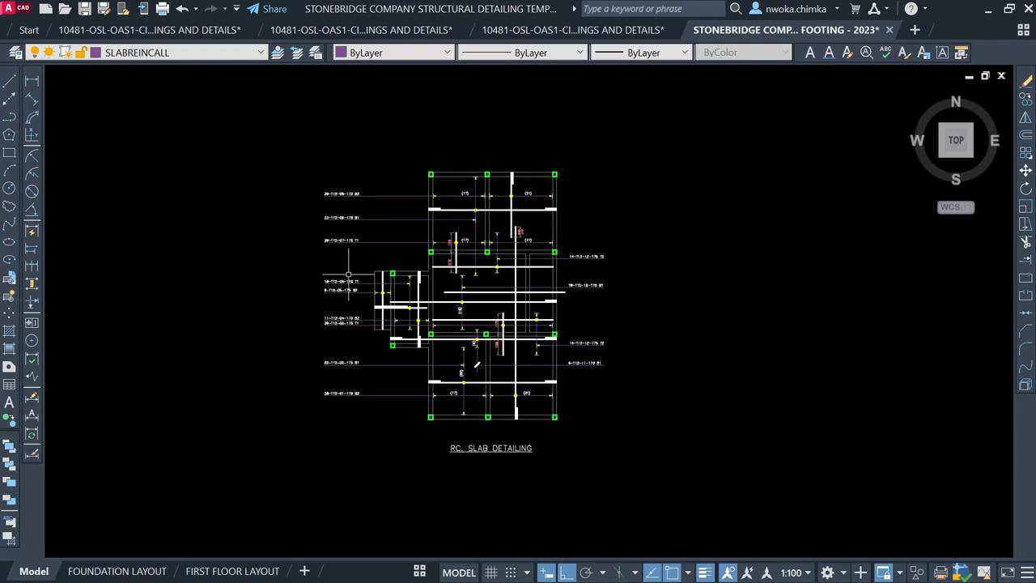
scroll(504, 447, up, 4)
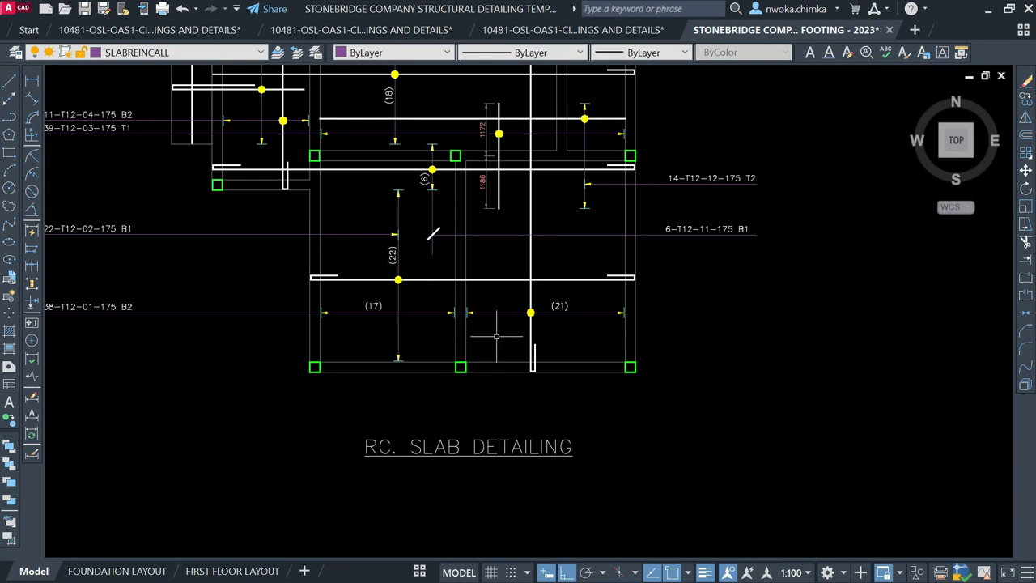
scroll(506, 333, down, 2)
middle_drag(494, 312, 477, 379)
middle_drag(495, 336, 490, 388)
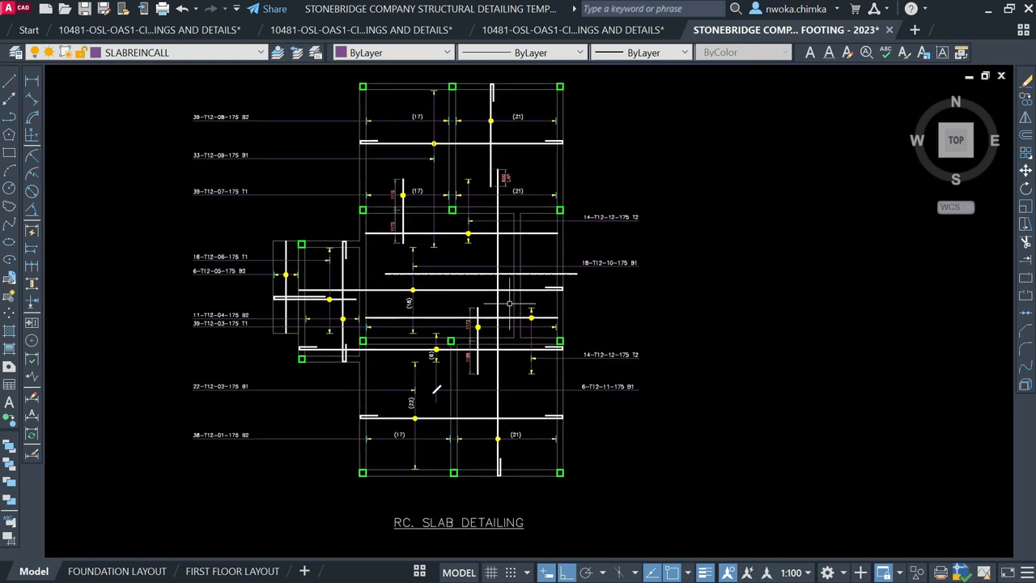
scroll(501, 276, down, 10)
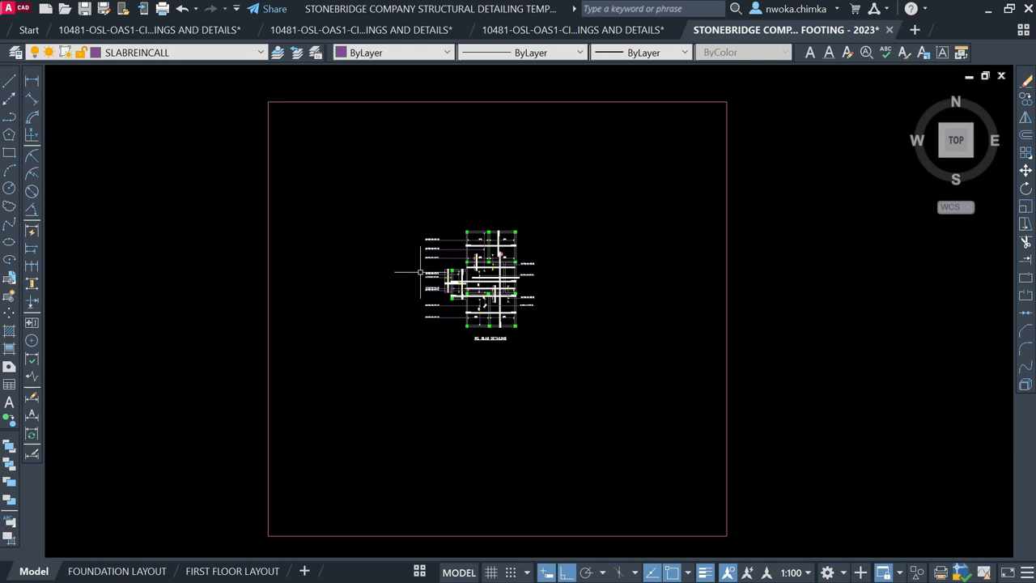
scroll(349, 298, up, 4)
scroll(433, 243, down, 8)
middle_drag(666, 328, 481, 95)
scroll(537, 386, down, 3)
scroll(473, 271, down, 4)
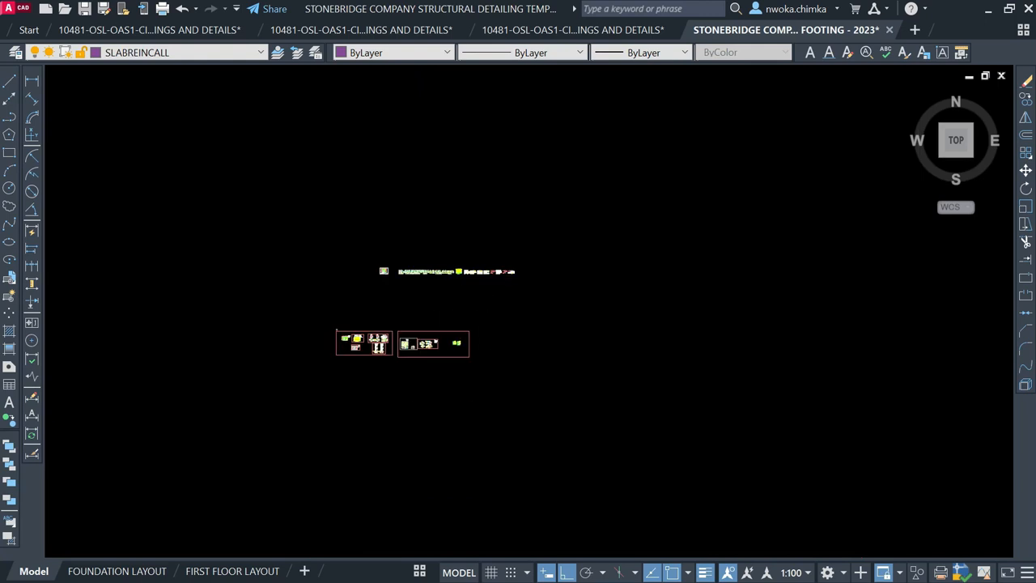
Zoom out, pan across the drawings, and zoom in on the red-framed RC slab plan
scroll(440, 297, up, 2)
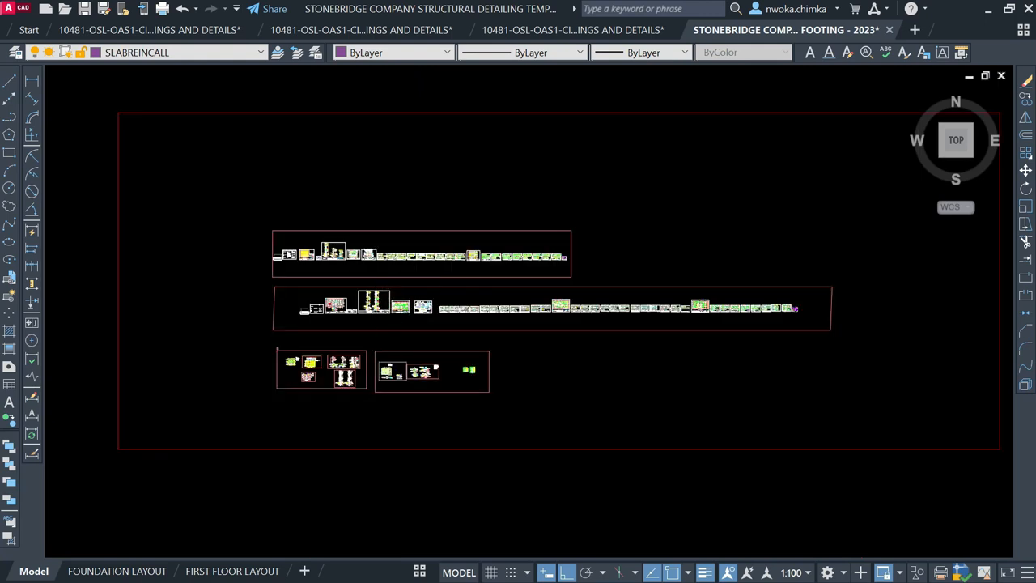
scroll(366, 190, up, 5)
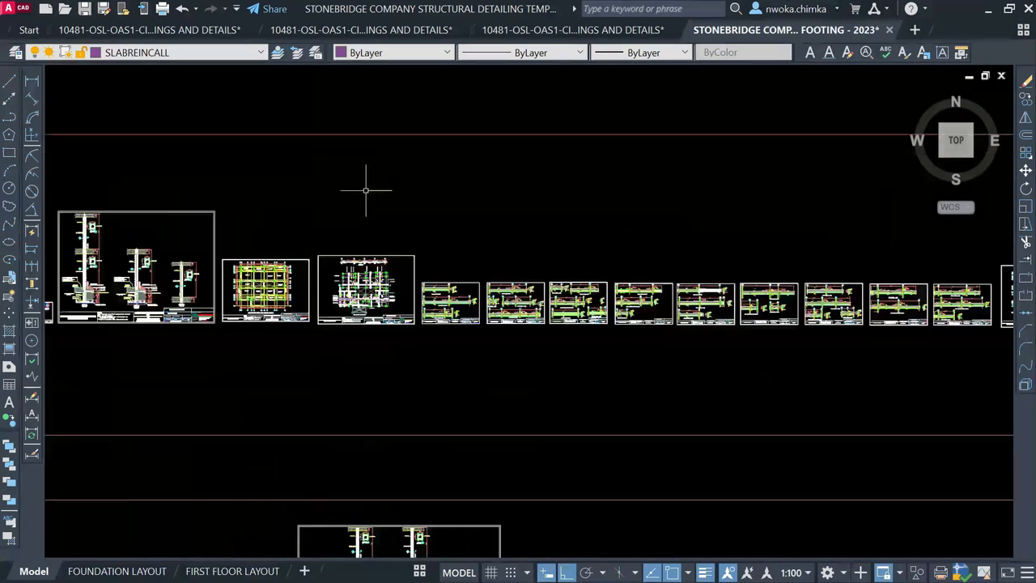
scroll(366, 191, up, 5)
scroll(277, 247, up, 8)
scroll(229, 298, down, 4)
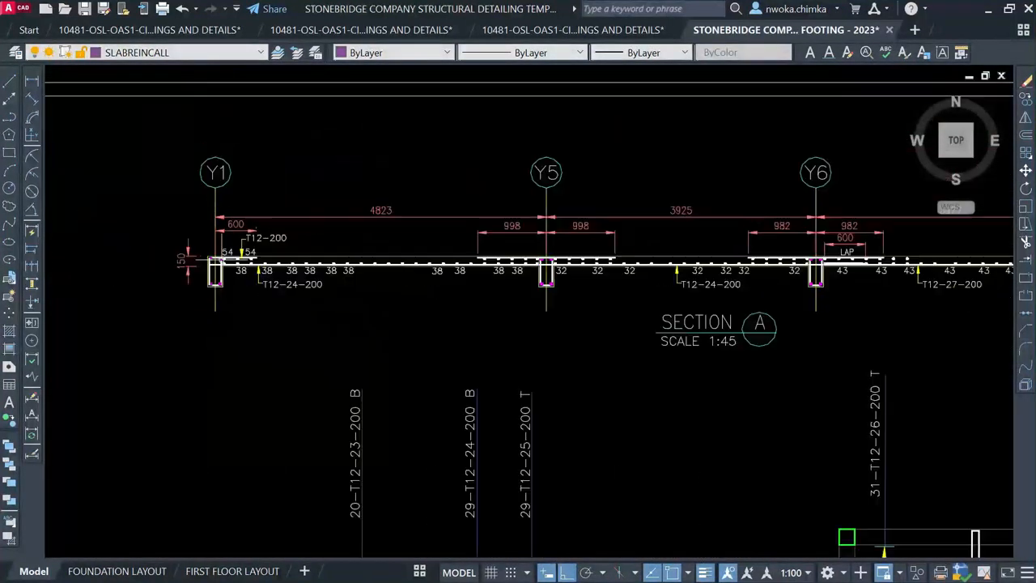
scroll(537, 259, up, 3)
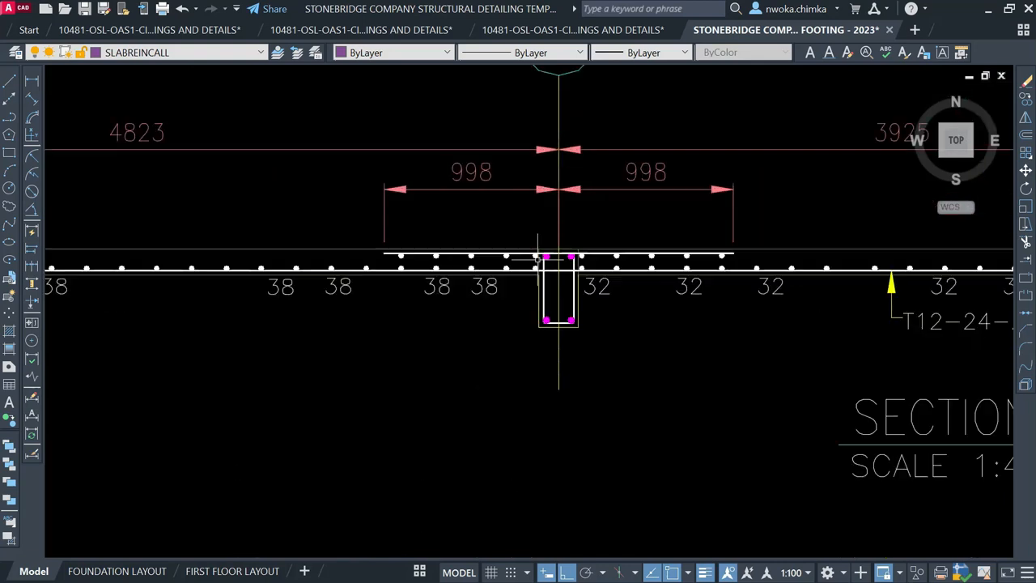
scroll(483, 400, down, 4)
scroll(483, 399, down, 5)
middle_drag(523, 219, 470, 518)
scroll(465, 439, down, 4)
middle_drag(529, 209, 490, 394)
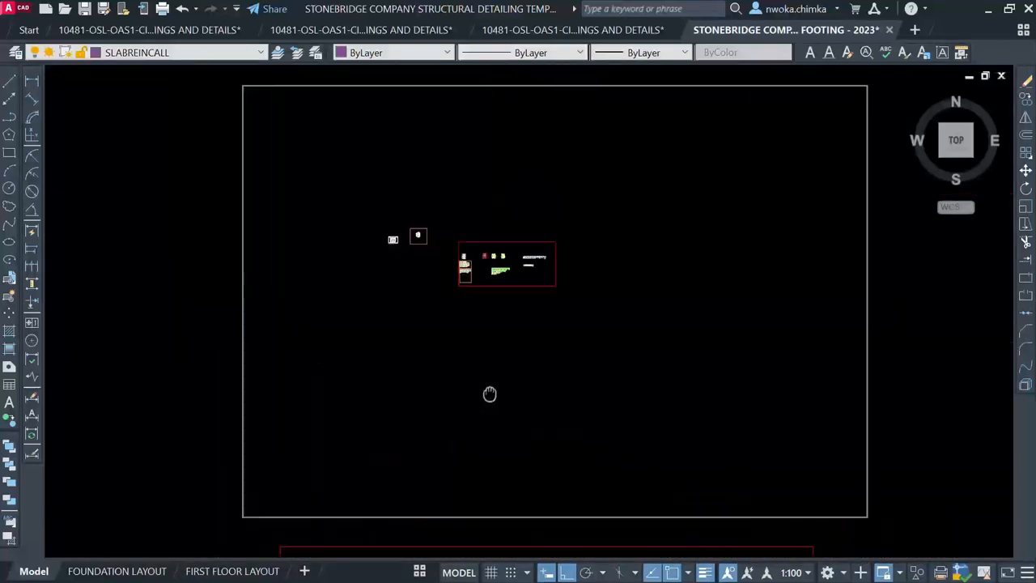
scroll(417, 255, up, 6)
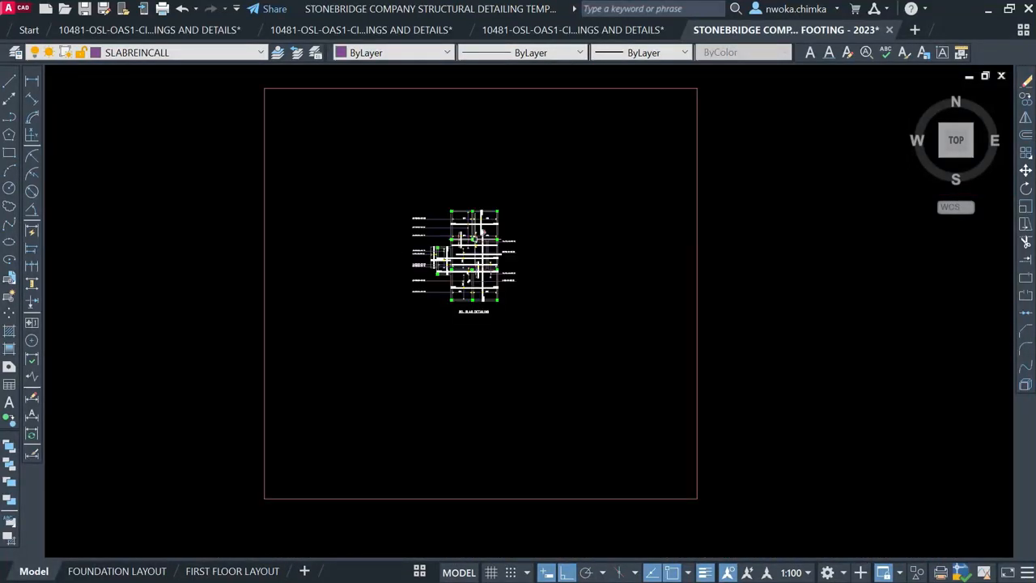
scroll(478, 235, up, 3)
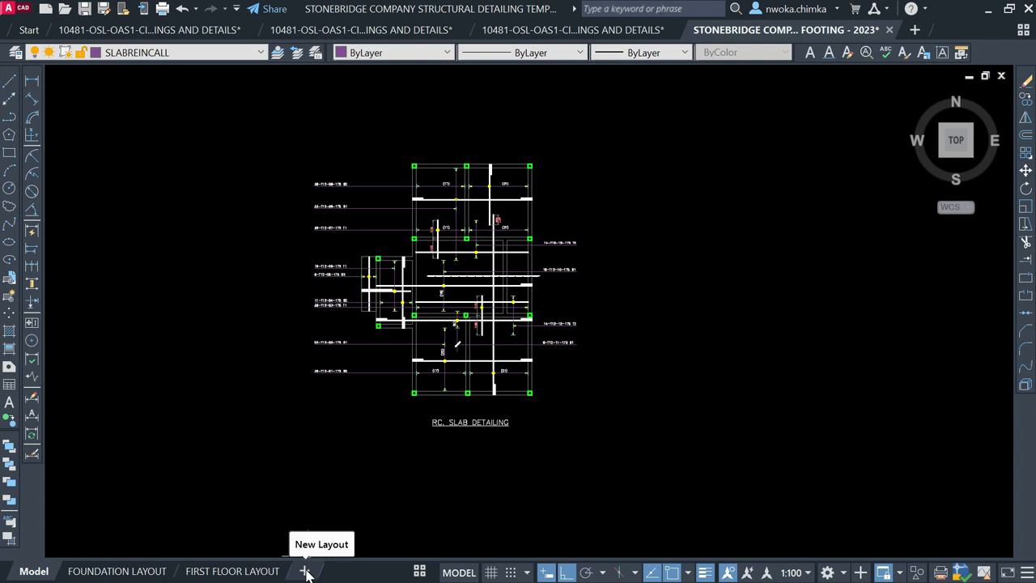
scroll(377, 193, up, 2)
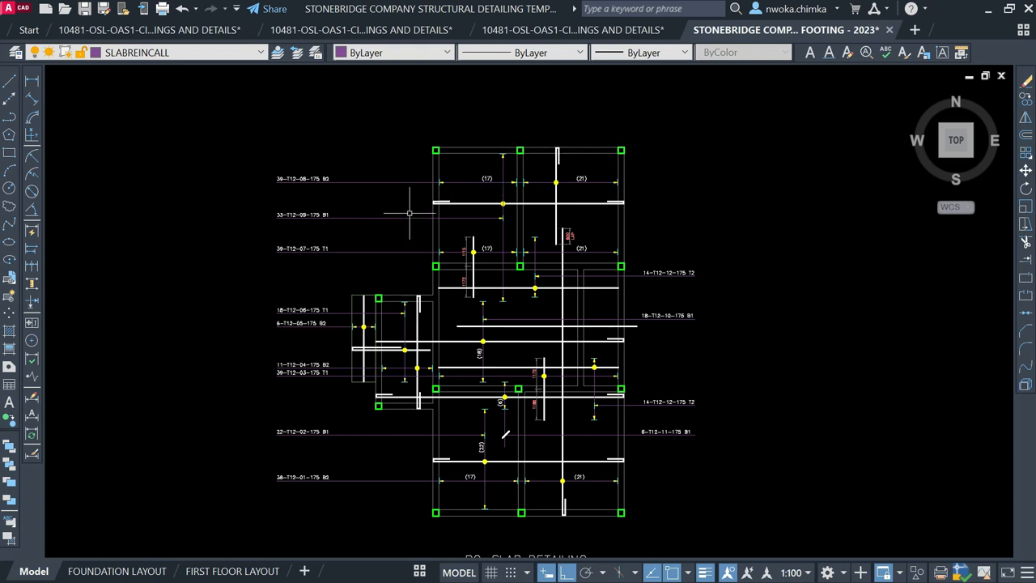
scroll(339, 178, up, 5)
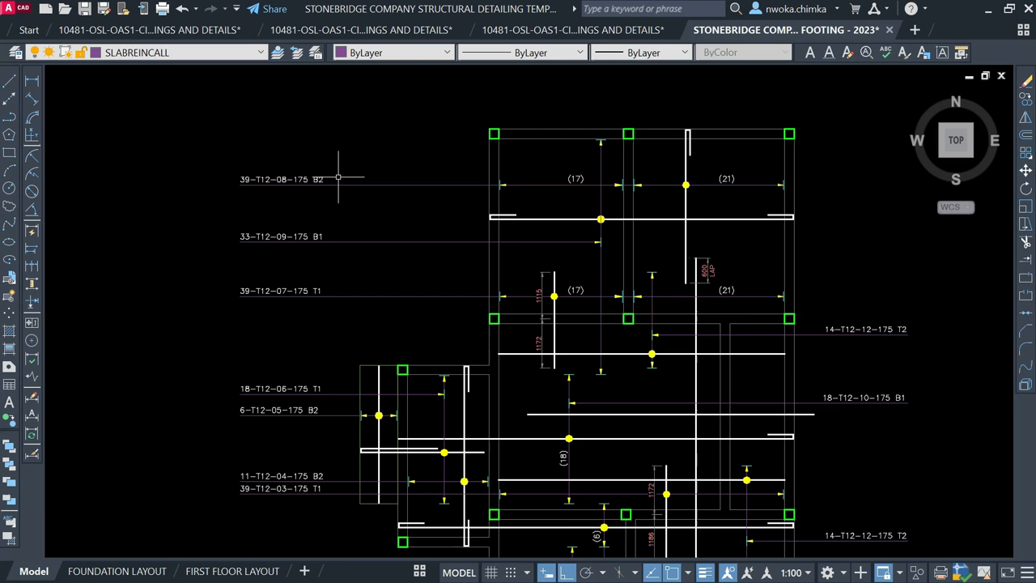
scroll(300, 359, up, 3)
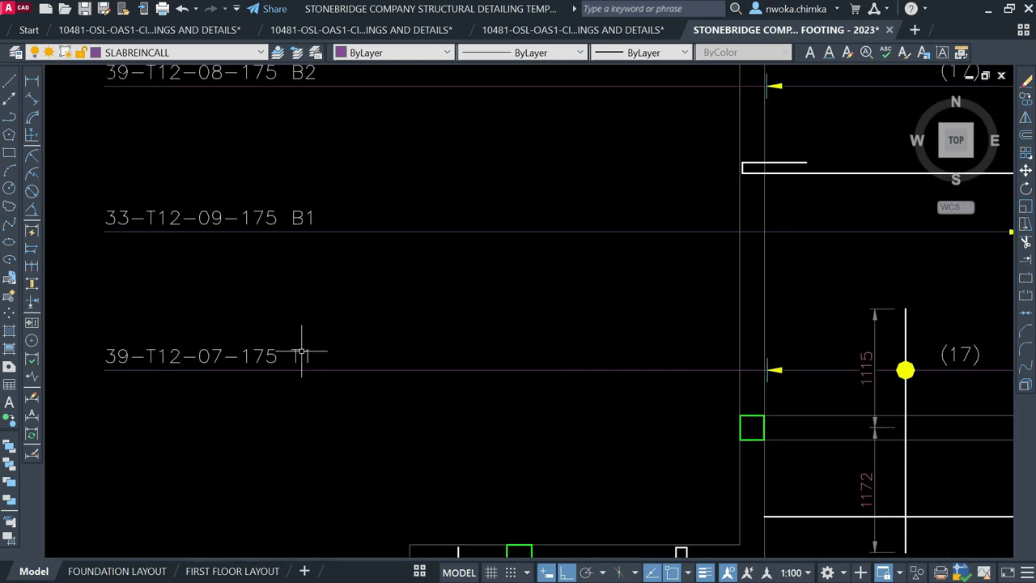
scroll(294, 353, down, 6)
scroll(652, 356, up, 5)
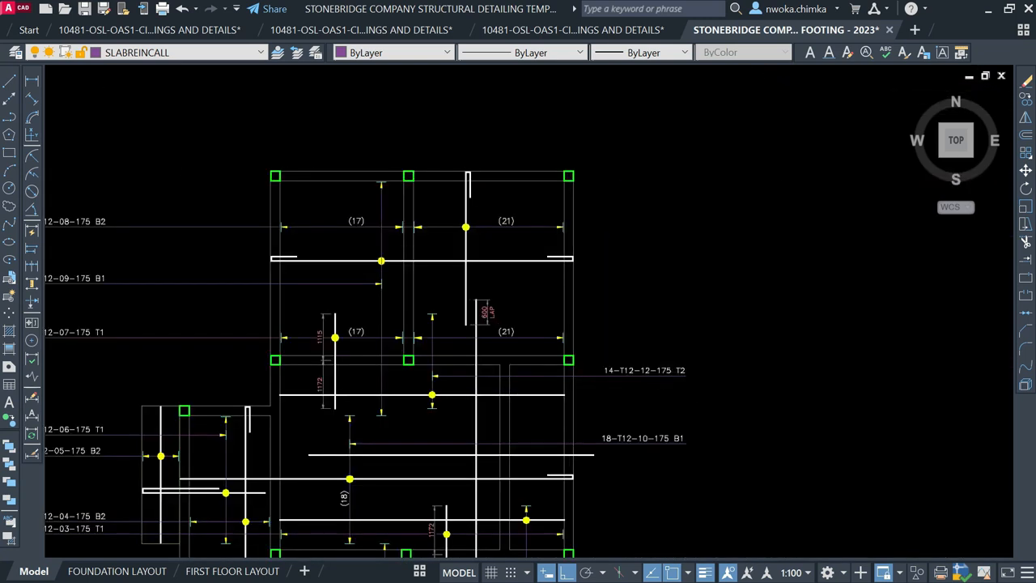
scroll(570, 324, down, 2)
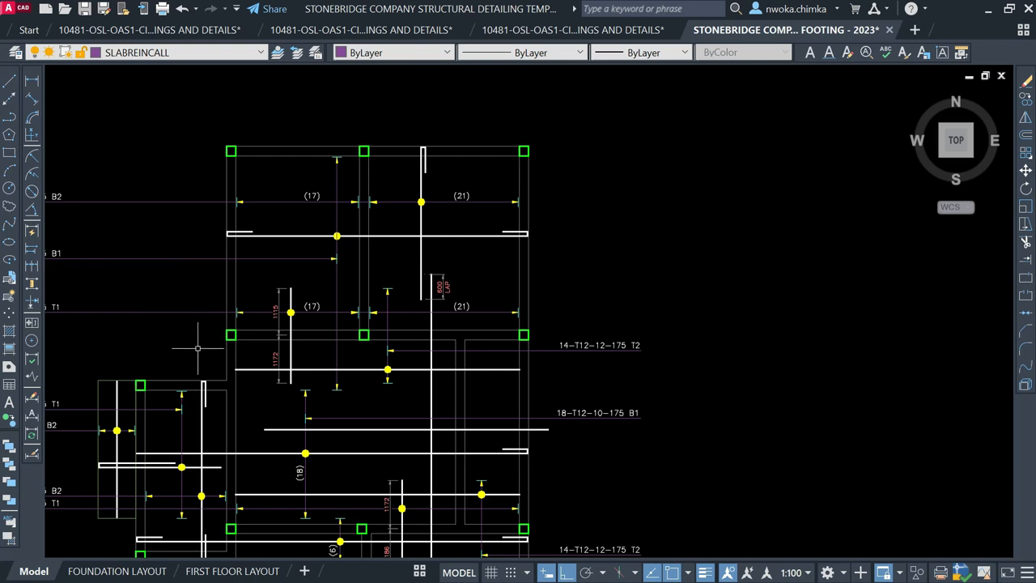
Switch to the SLAB DETAILING layout, recentre the sheet and activate its viewport
click(421, 571)
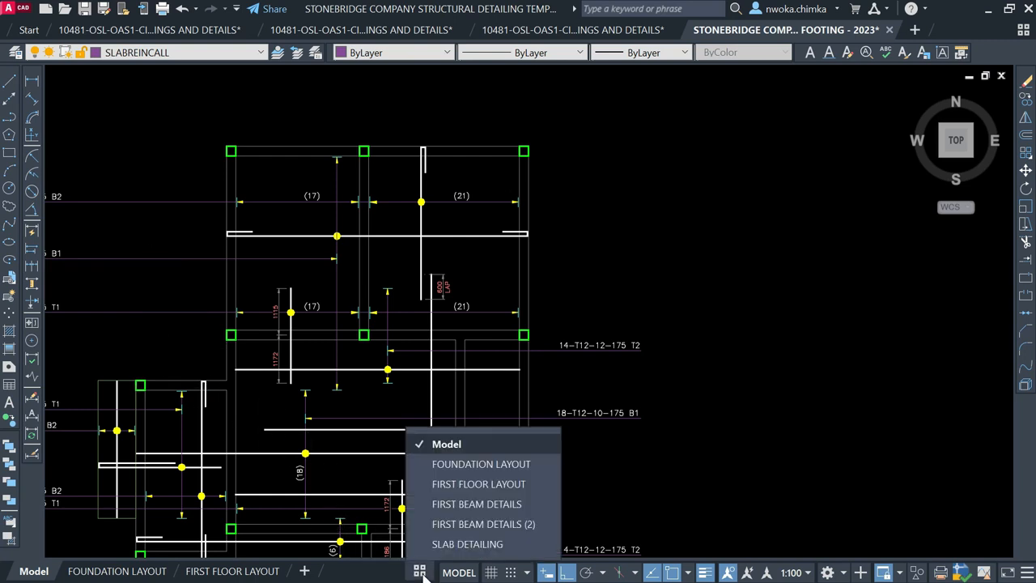
click(466, 545)
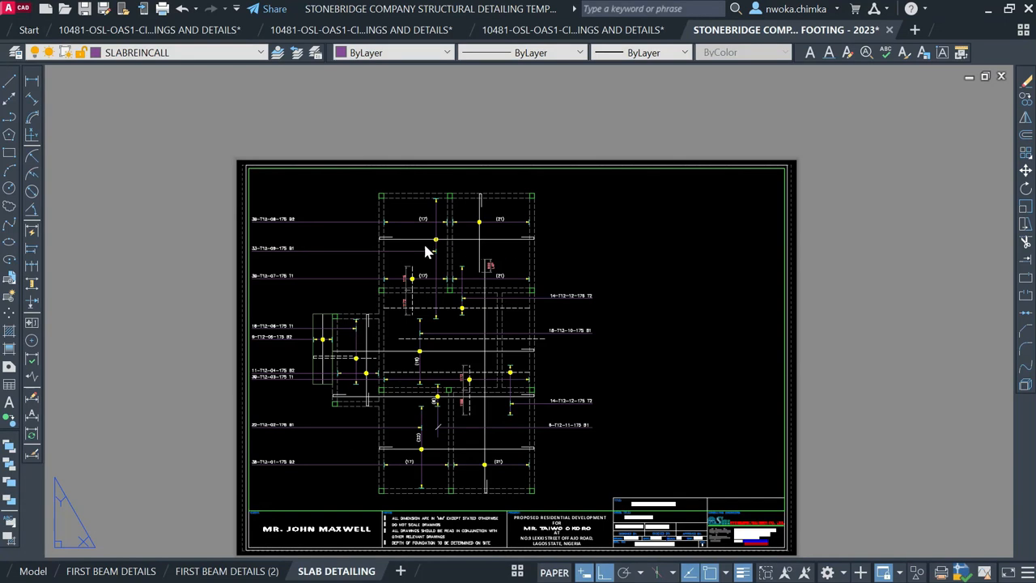
scroll(361, 234, down, 2)
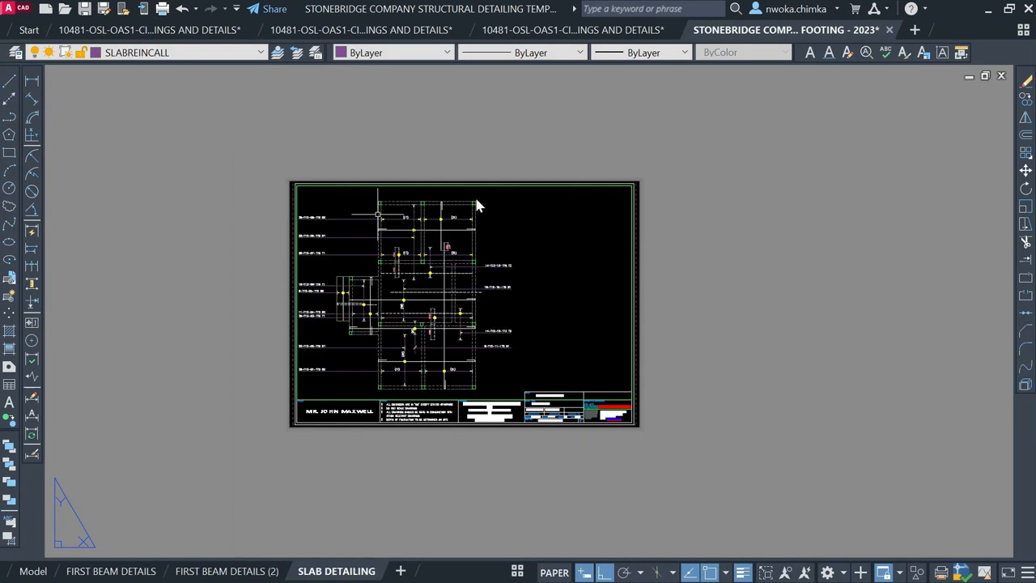
click(764, 237)
click(796, 222)
scroll(441, 250, up, 2)
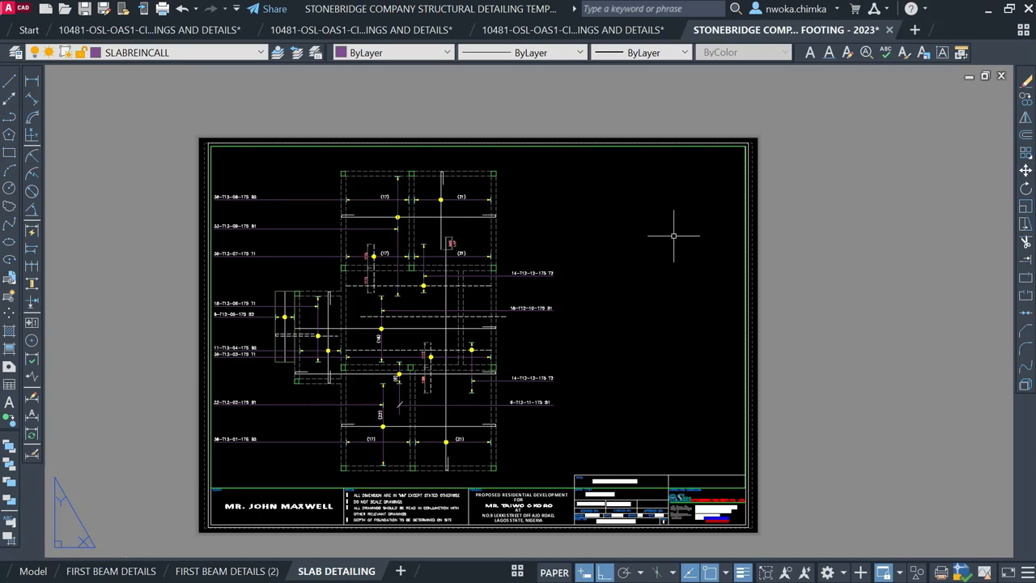
mouse_move(517, 251)
middle_down()
mouse_move(558, 226)
mouse_move(582, 228)
mouse_move(588, 195)
middle_up()
double_click(551, 219)
Move the RC. SLAB DETAILING title straight up with the M command to sit just below the slab plan
click(521, 452)
click(502, 454)
text(m)
key(Return)
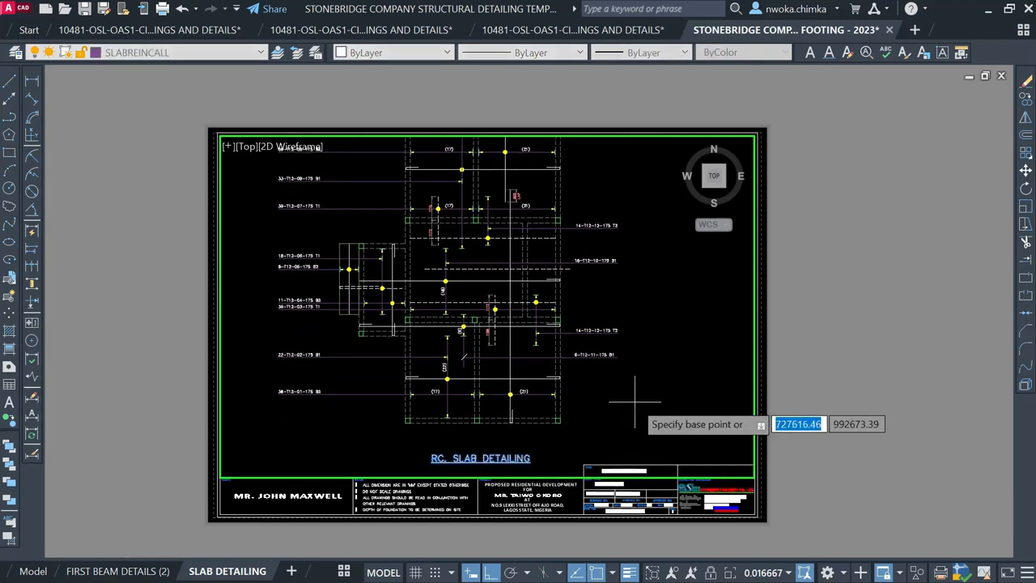
click(636, 407)
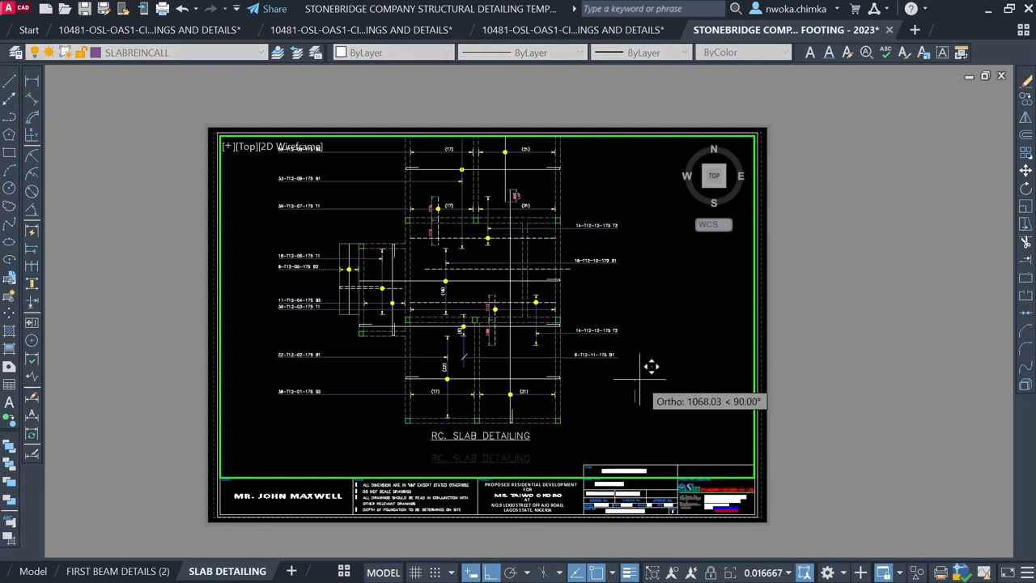
click(652, 367)
middle_drag(648, 242, 647, 272)
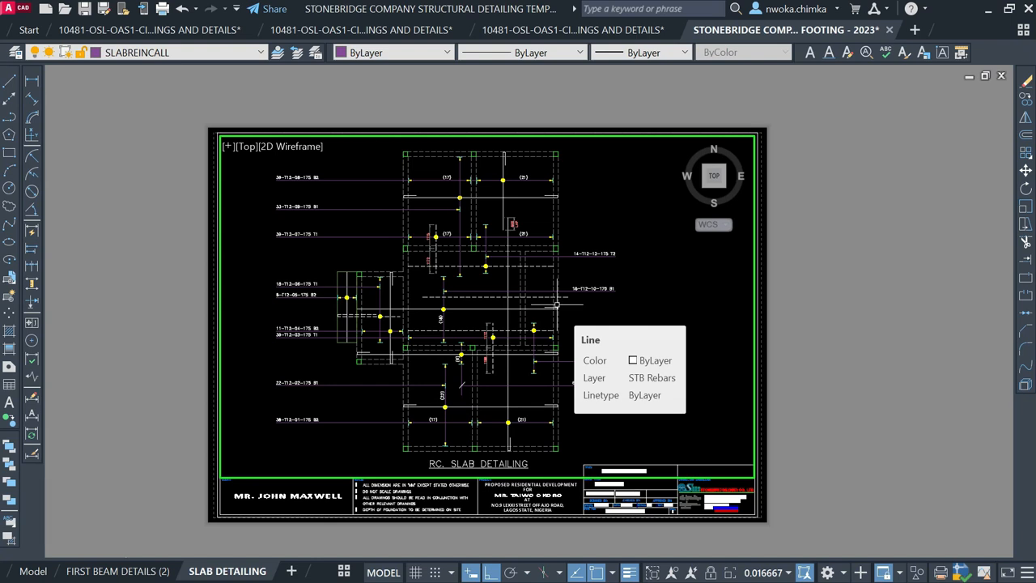
Switch back to paper space and zoom over the sheet to check the rebar plan, callouts and title block
double_click(839, 256)
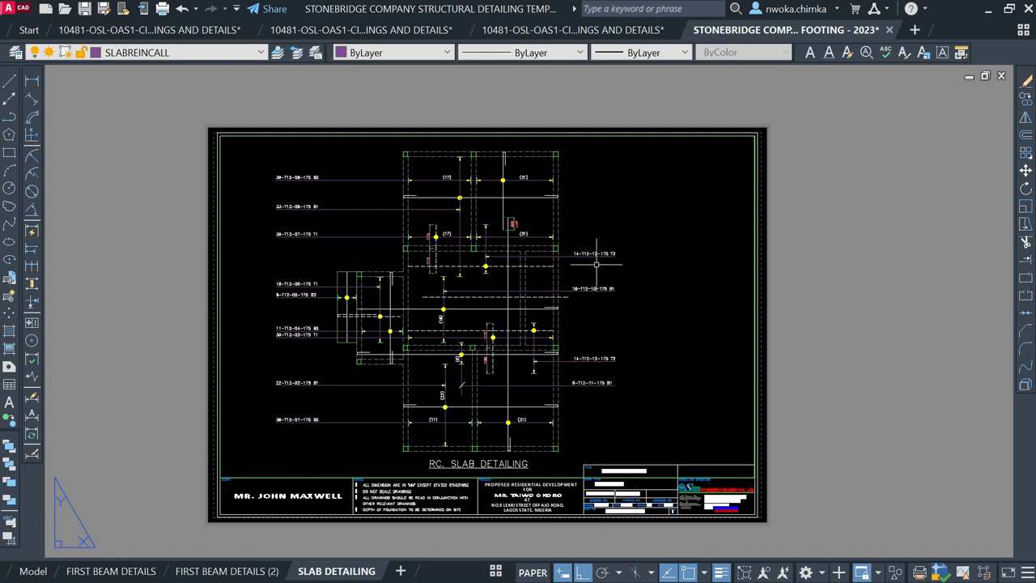
scroll(488, 448, up, 2)
middle_drag(470, 278, 457, 360)
scroll(449, 216, up, 2)
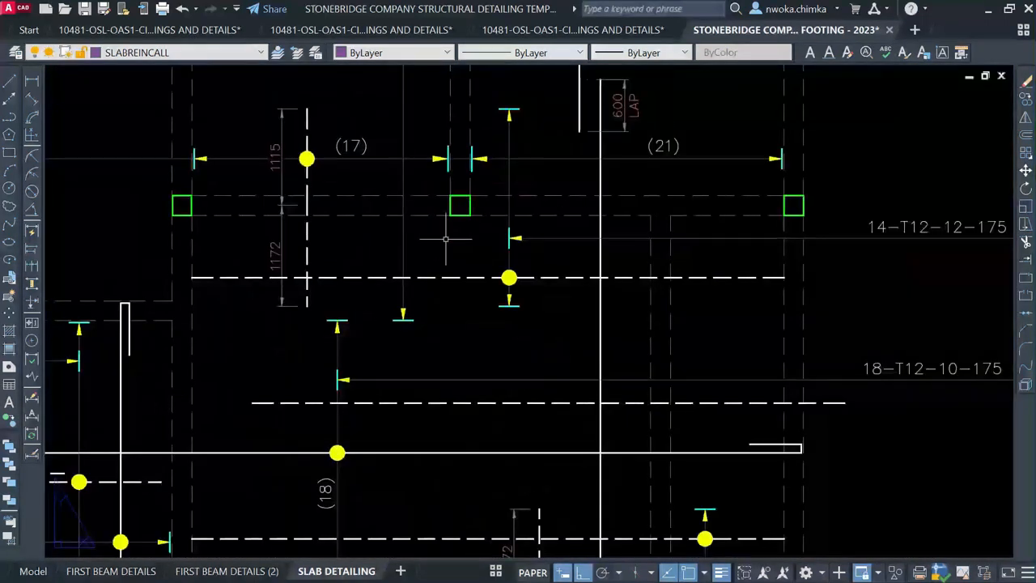
scroll(455, 242, down, 2)
scroll(482, 235, down, 1)
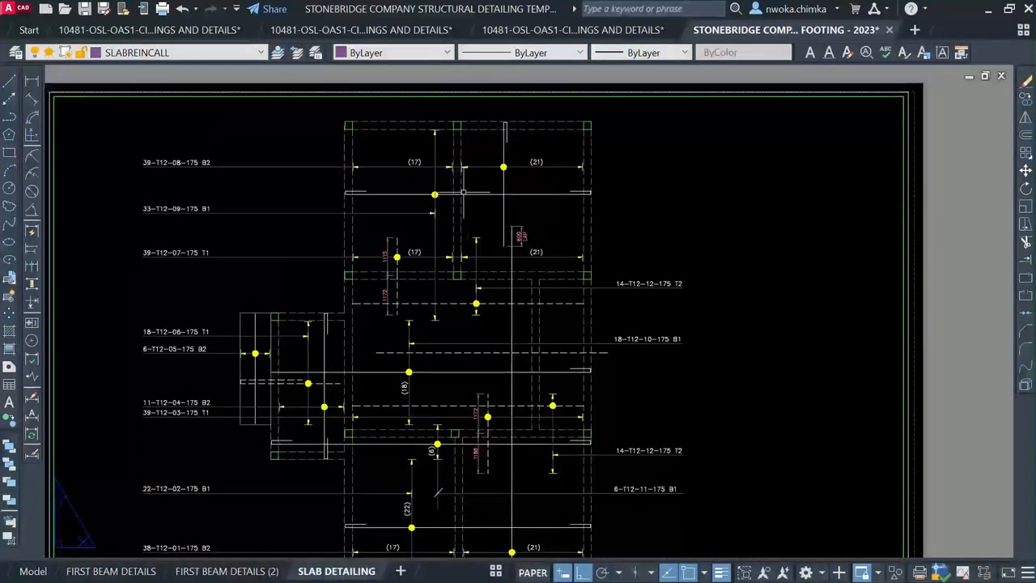
scroll(422, 158, down, 1)
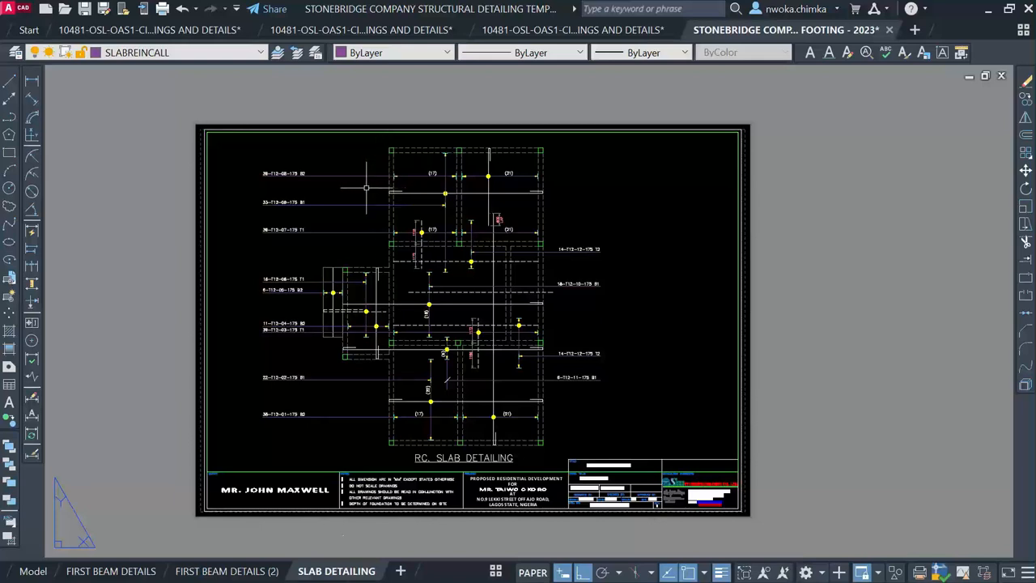
scroll(368, 191, up, 2)
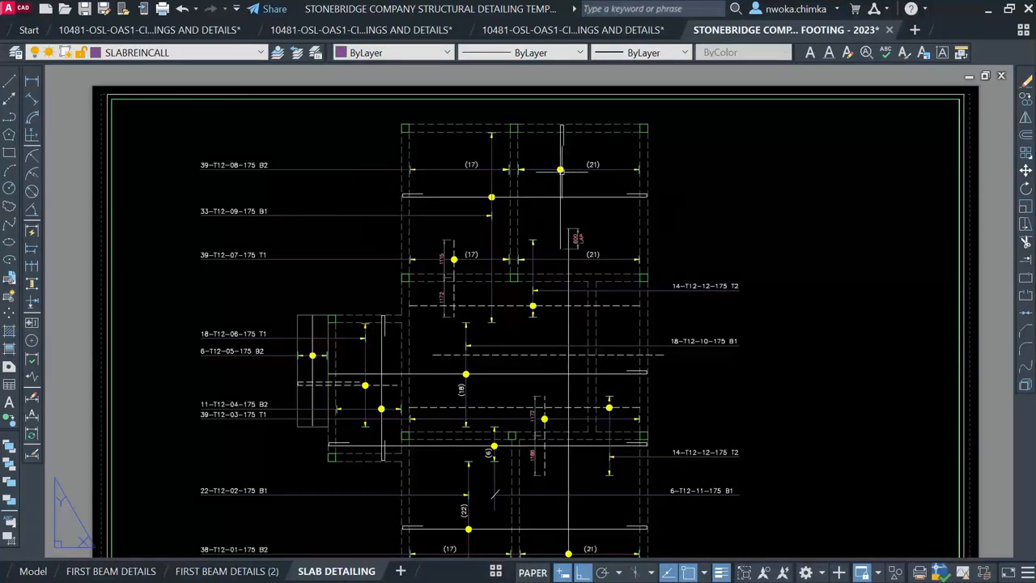
scroll(450, 223, down, 2)
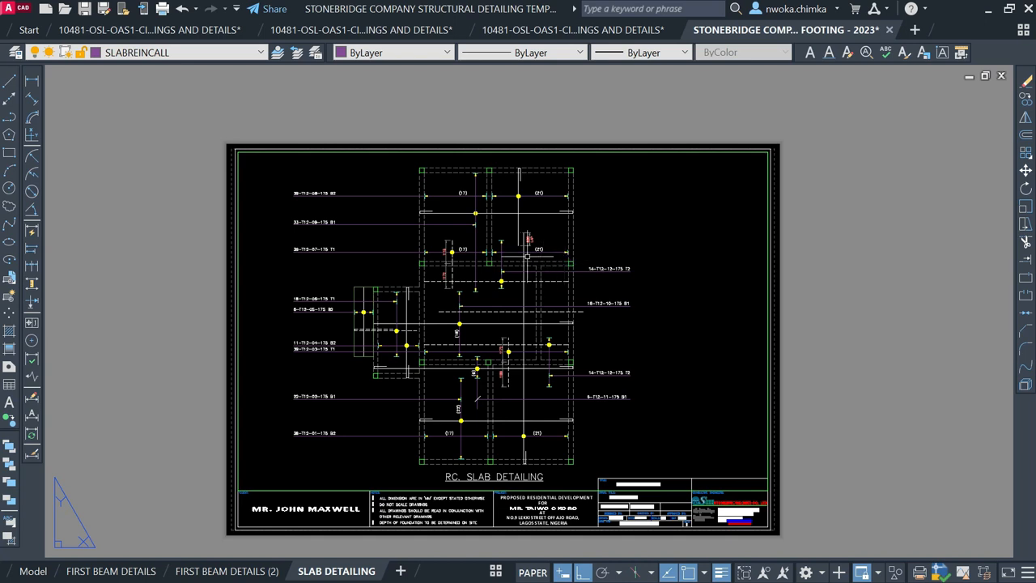
scroll(479, 328, up, 2)
scroll(480, 328, down, 2)
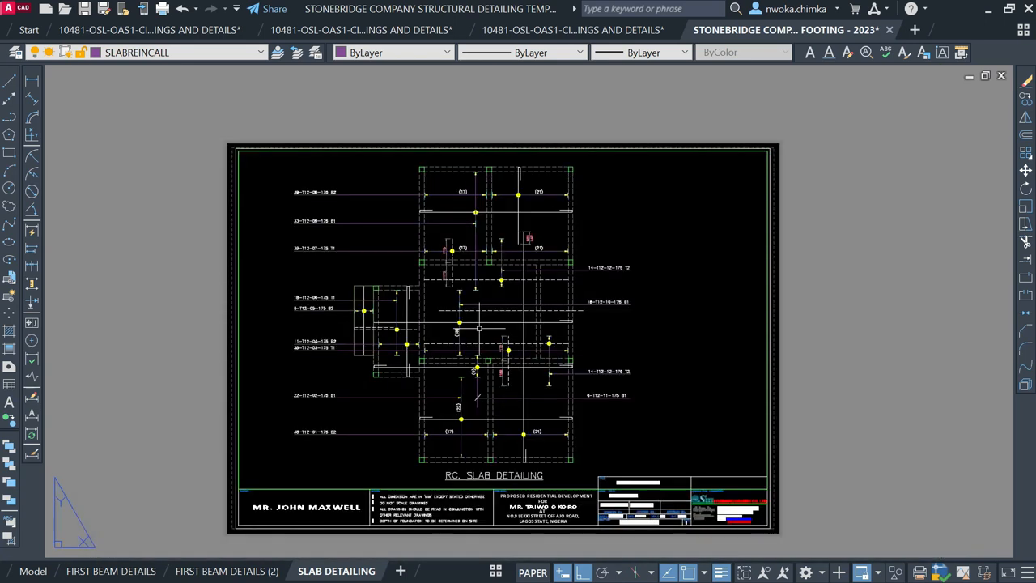